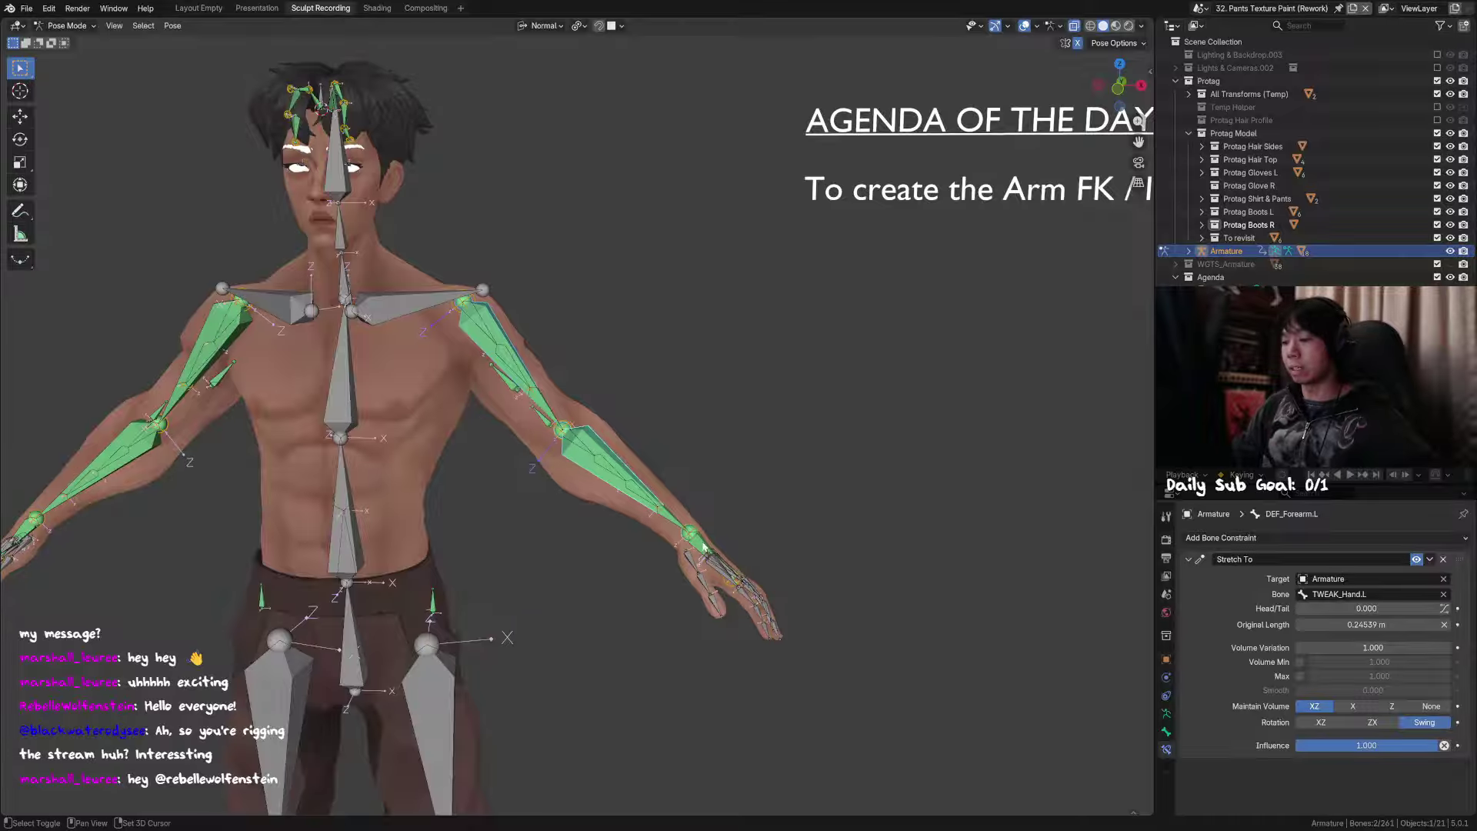
Step: Check the name of the left hand's deform bone and examine the left arm's bone chain from several angles
shift+click(701, 543)
shift+middle_drag(687, 485, 700, 468)
scroll(607, 400, up, 2)
key(F2)
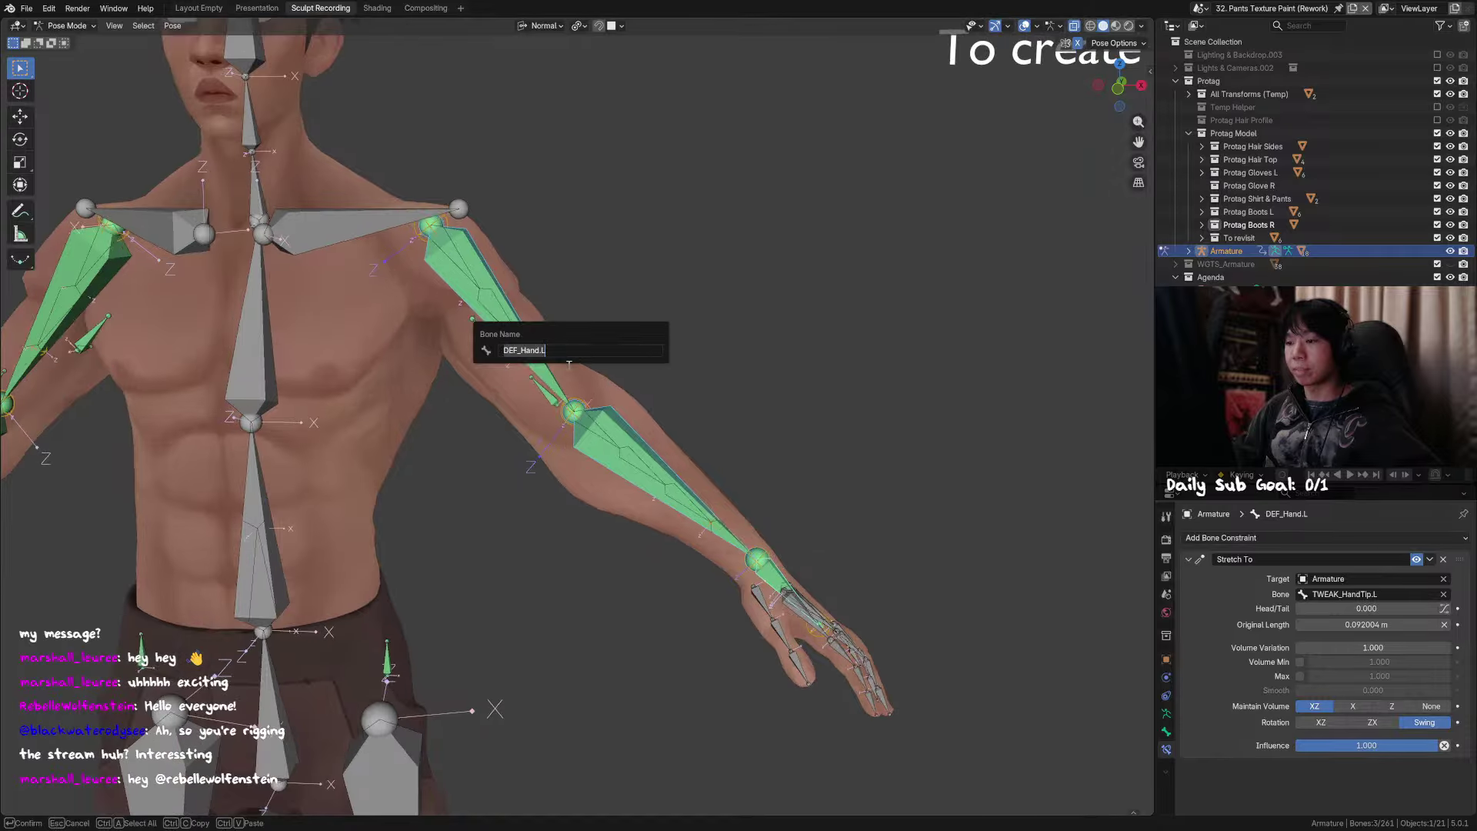
key(Escape)
middle_drag(515, 284, 474, 301)
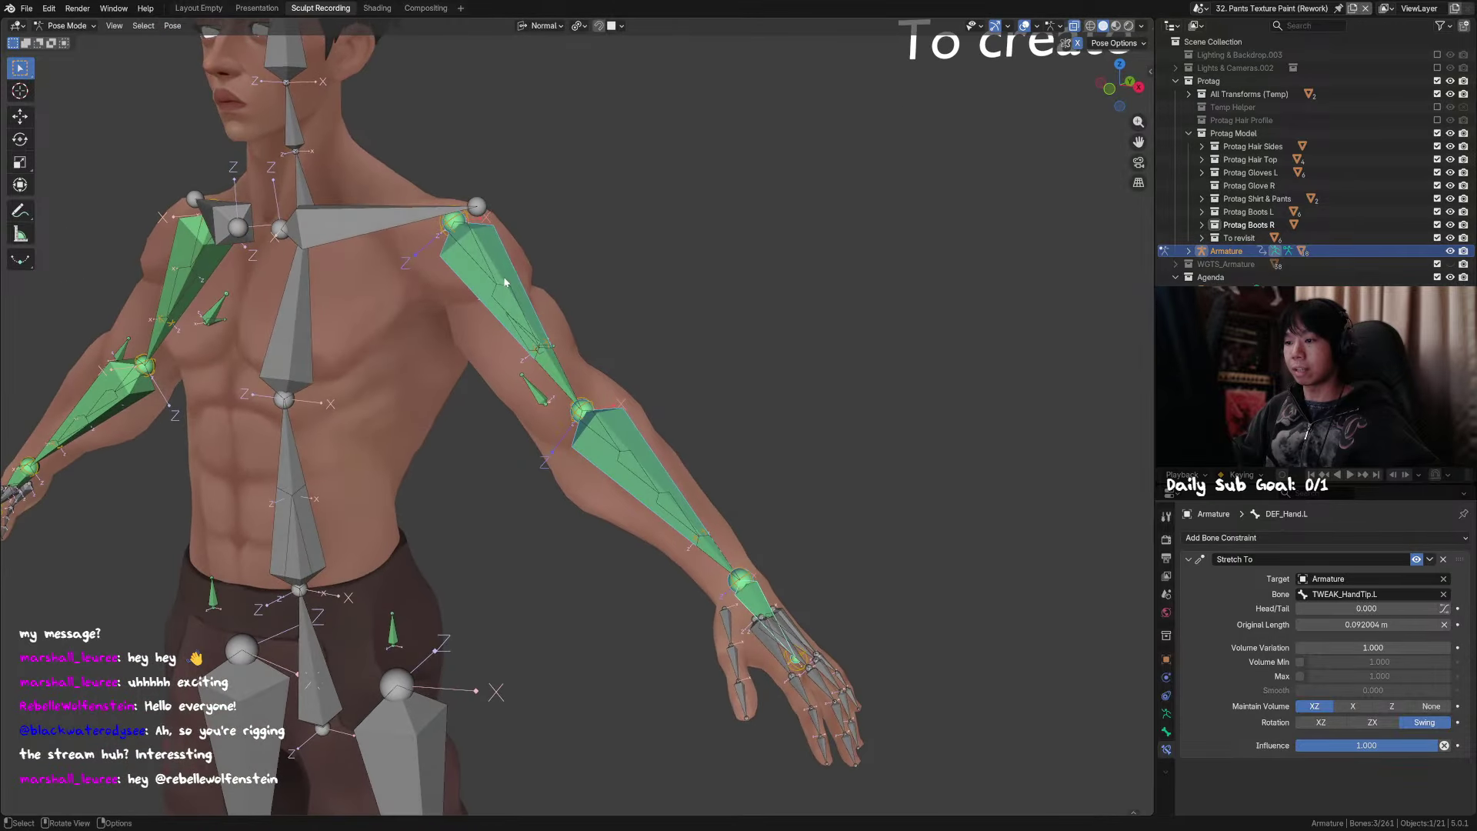
middle_drag(718, 499, 768, 501)
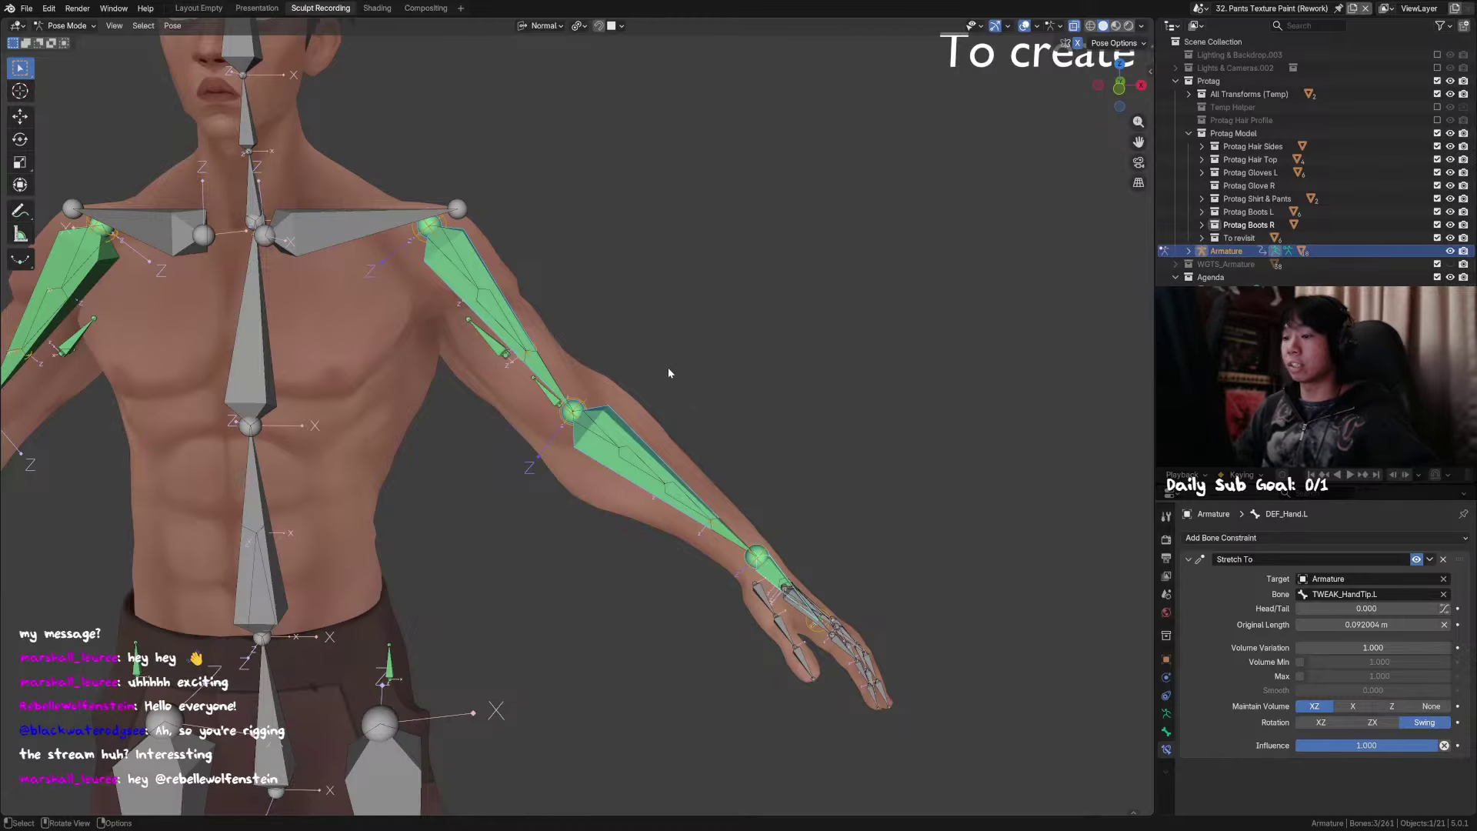
middle_drag(668, 367, 703, 409)
shift+middle_drag(834, 517, 844, 489)
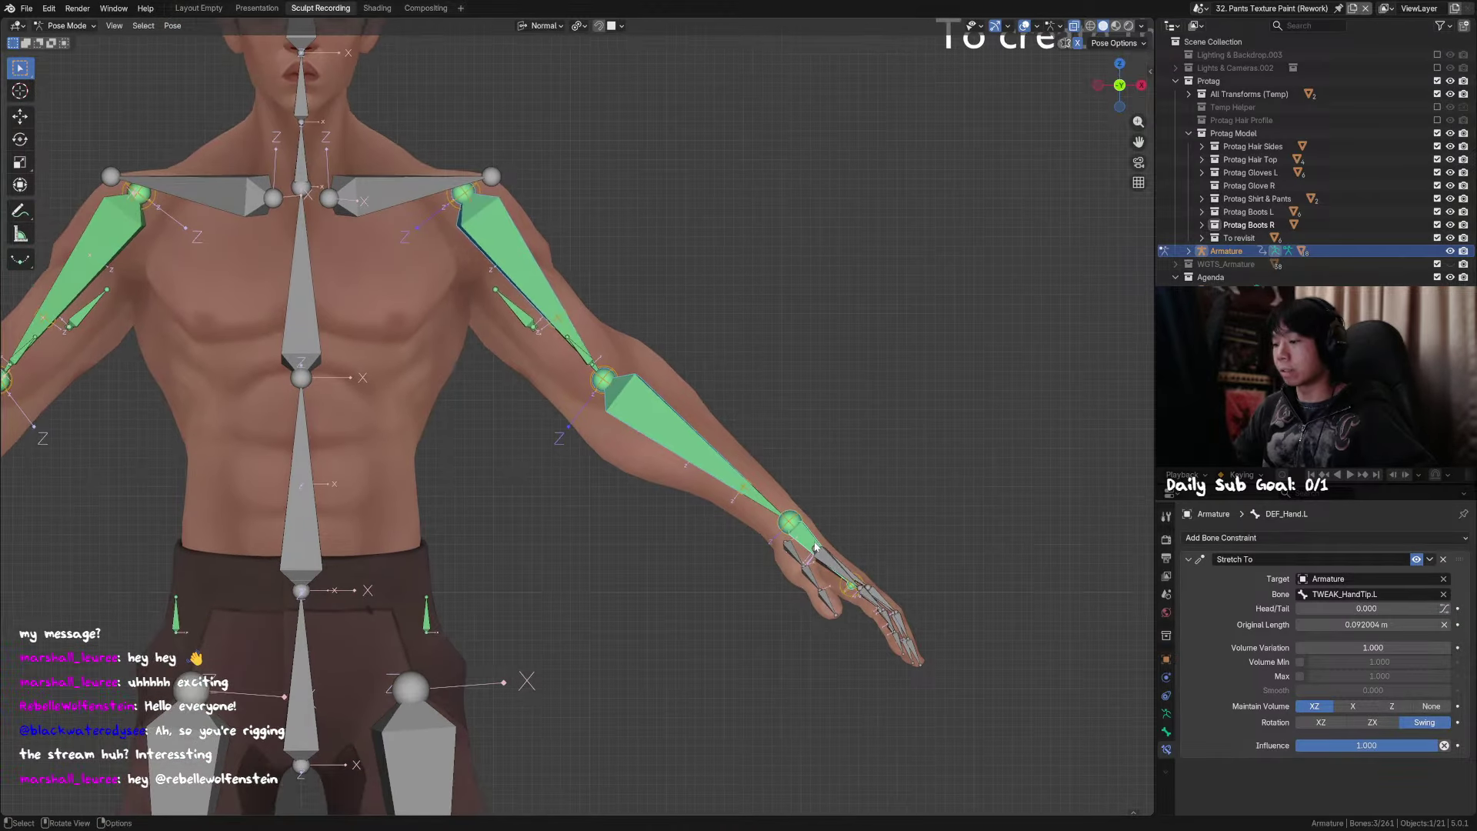
Step: Select the left hand, forearm and upper-arm deform bones together and save the file
click(814, 545)
shift+click(696, 447)
shift+click(545, 290)
shift+middle_drag(613, 360, 618, 378)
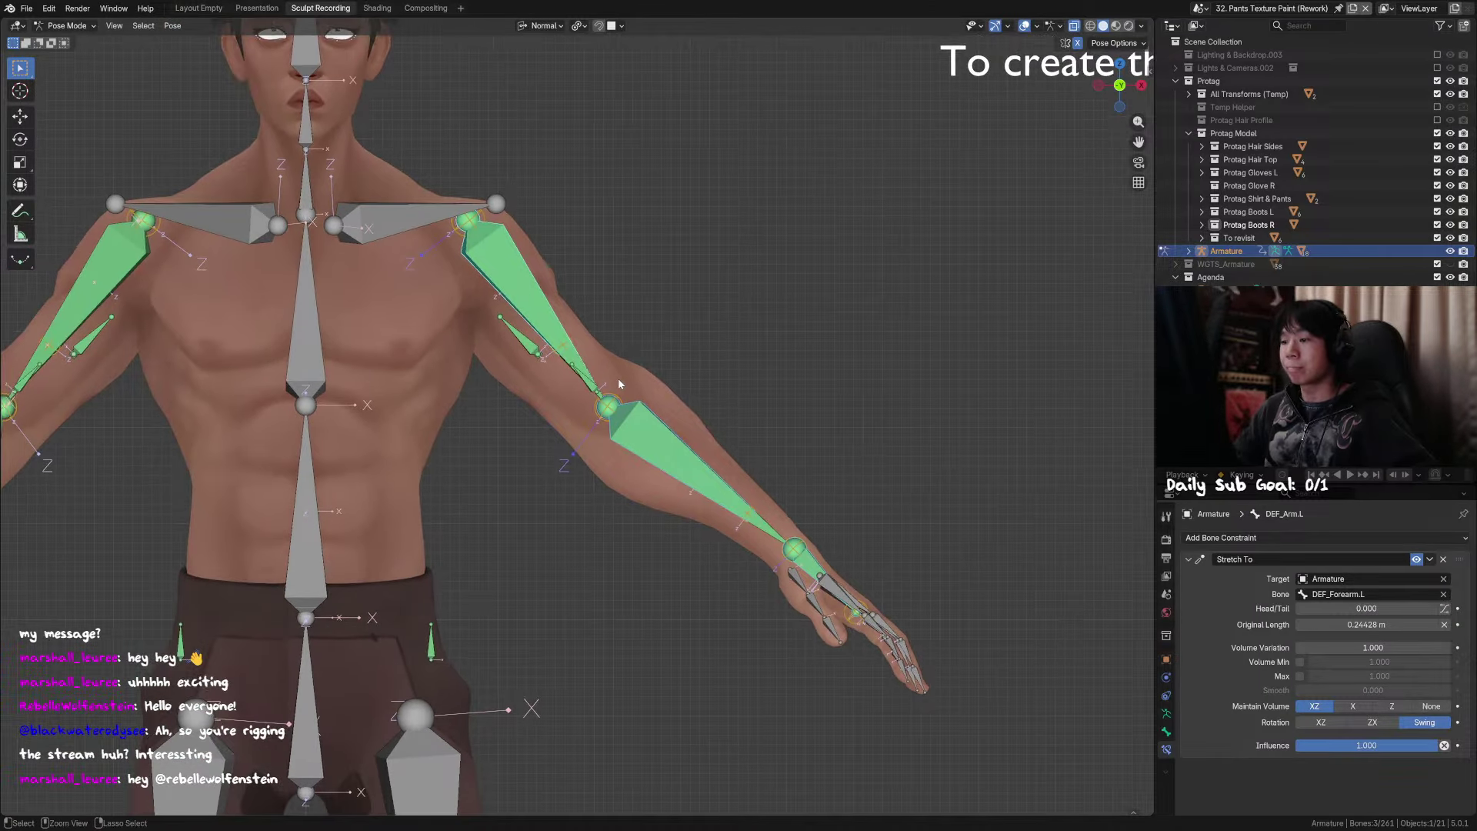
key(ctrl+s)
shift+middle_drag(769, 427, 719, 401)
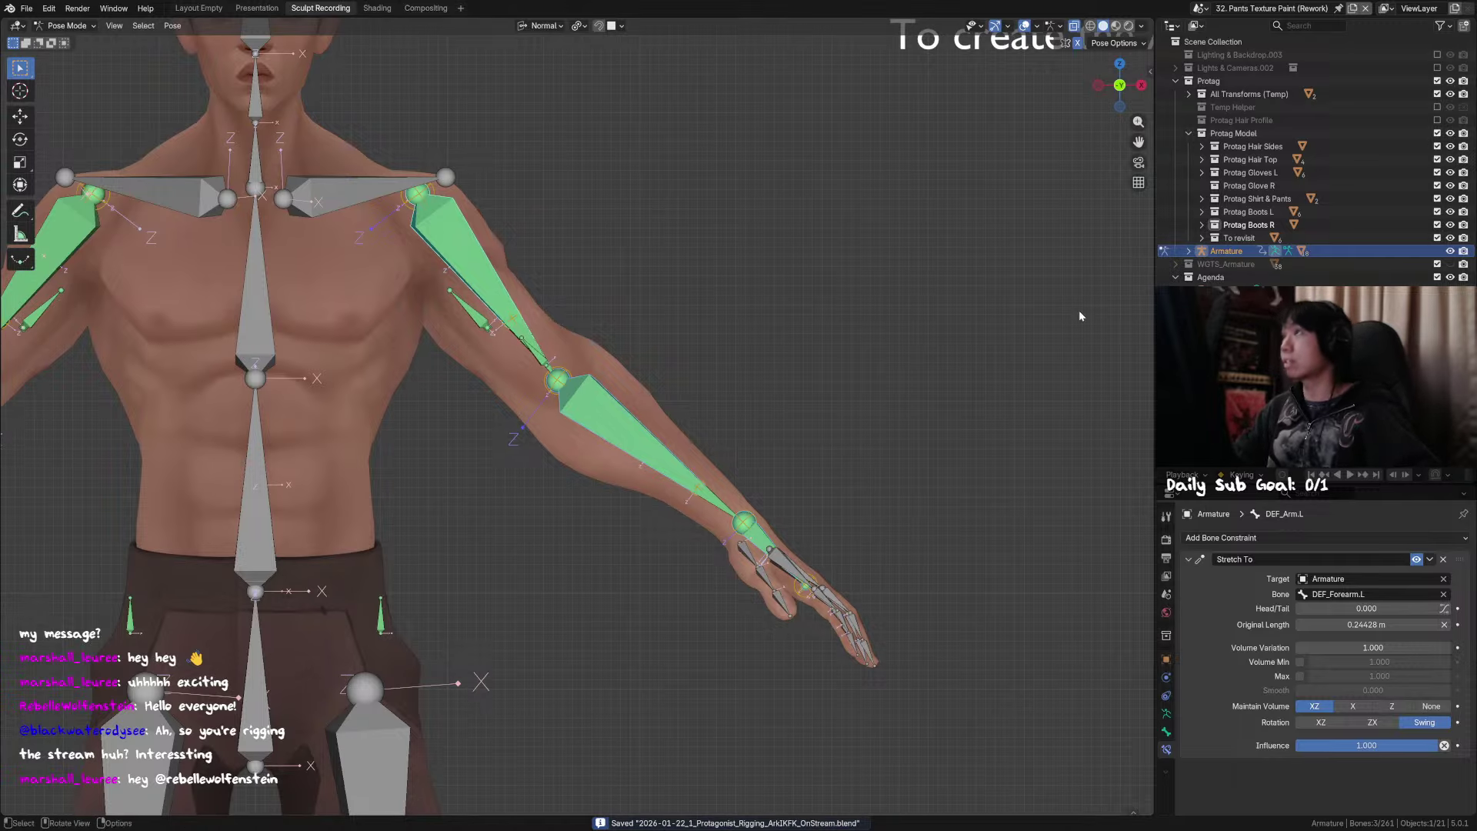
shift+middle_drag(811, 431, 811, 407)
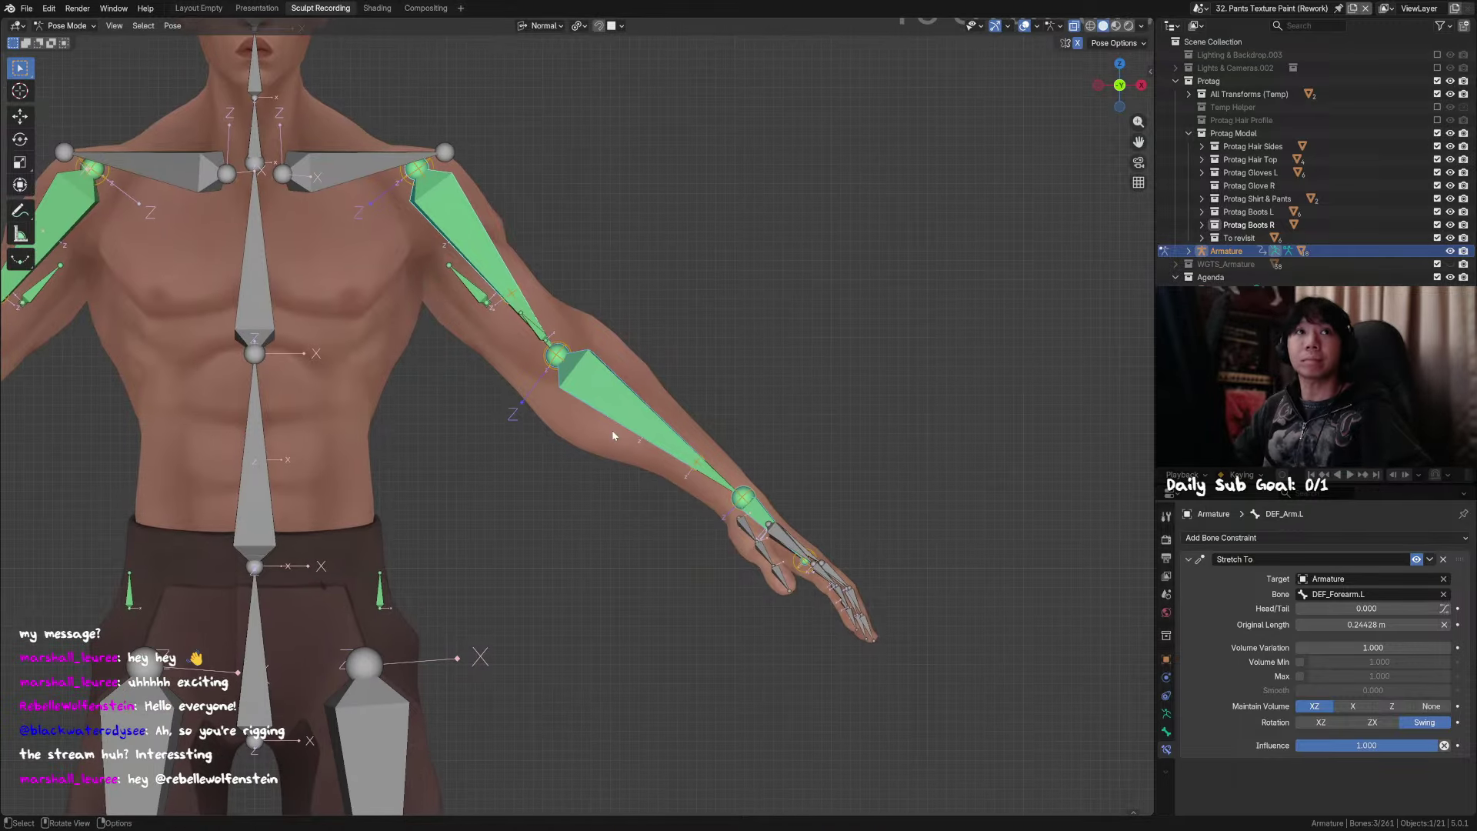
middle_drag(624, 448, 745, 512)
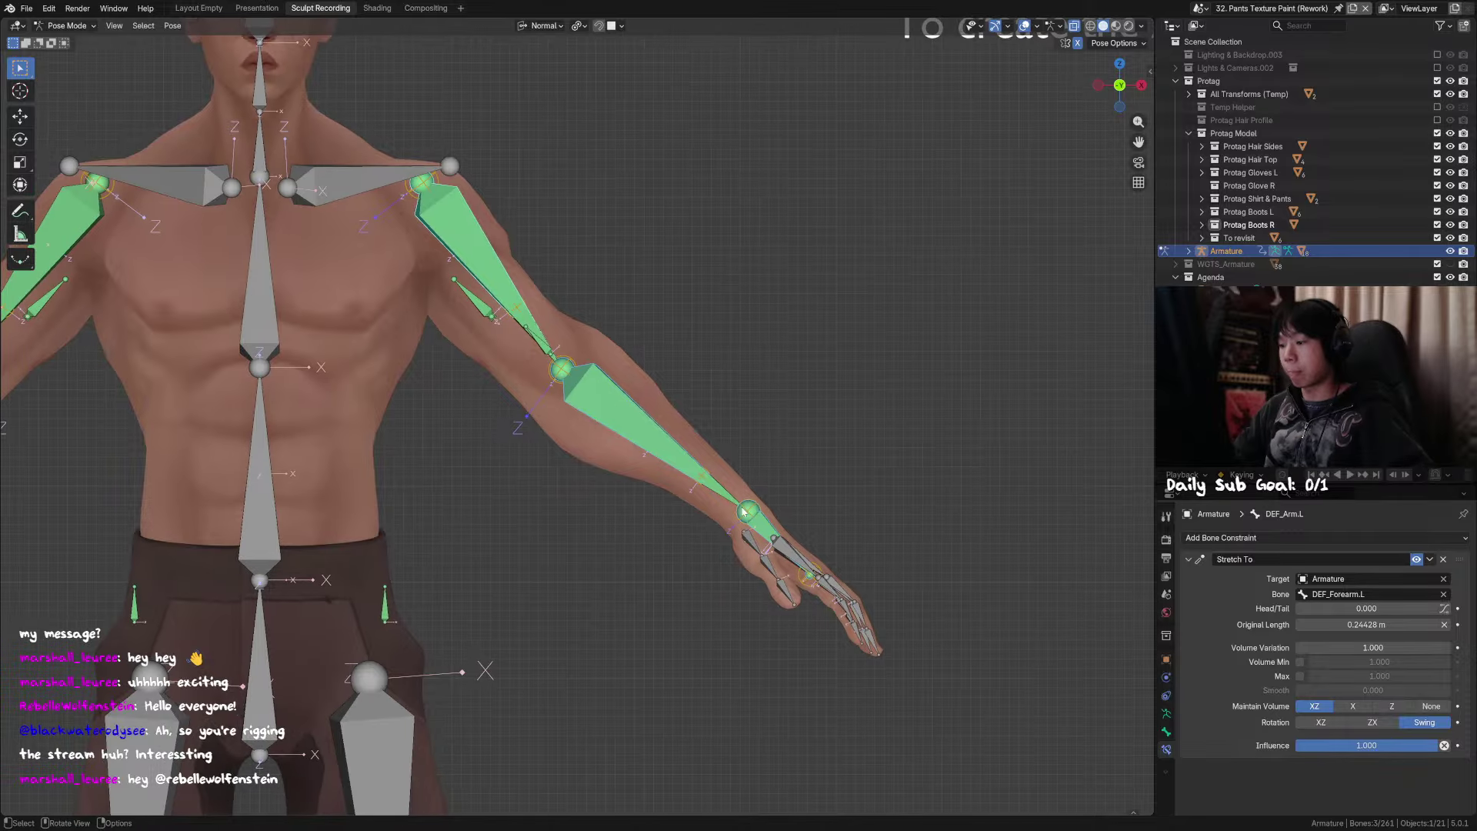
Step: Duplicate the left hand, forearm and upper-arm deform bones in place in Edit Mode and hide all unselected bones
click(767, 529)
shift+click(633, 424)
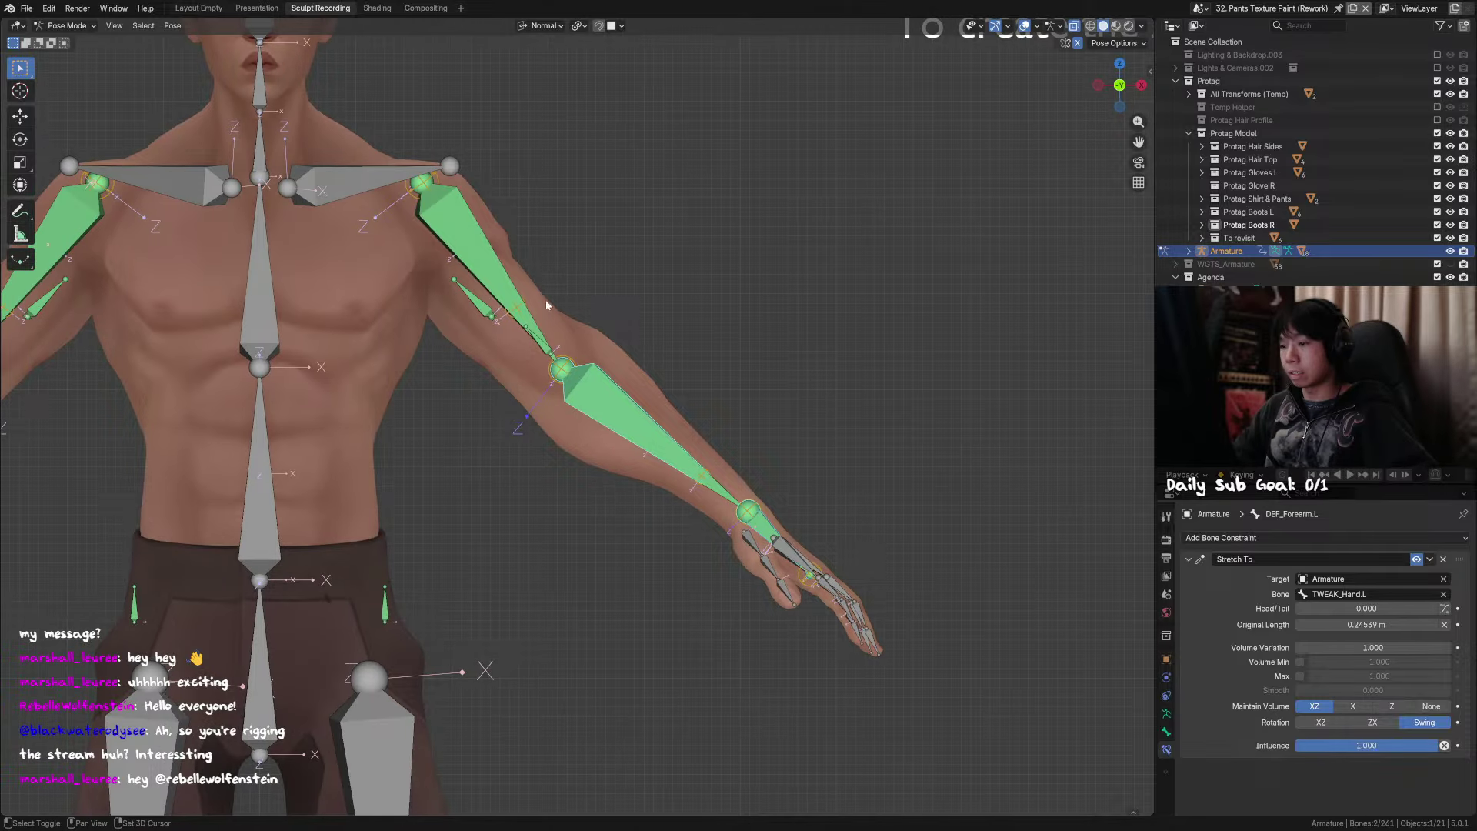
shift+click(499, 272)
shift+middle_drag(636, 399, 662, 428)
key(Tab)
key(shift+d)
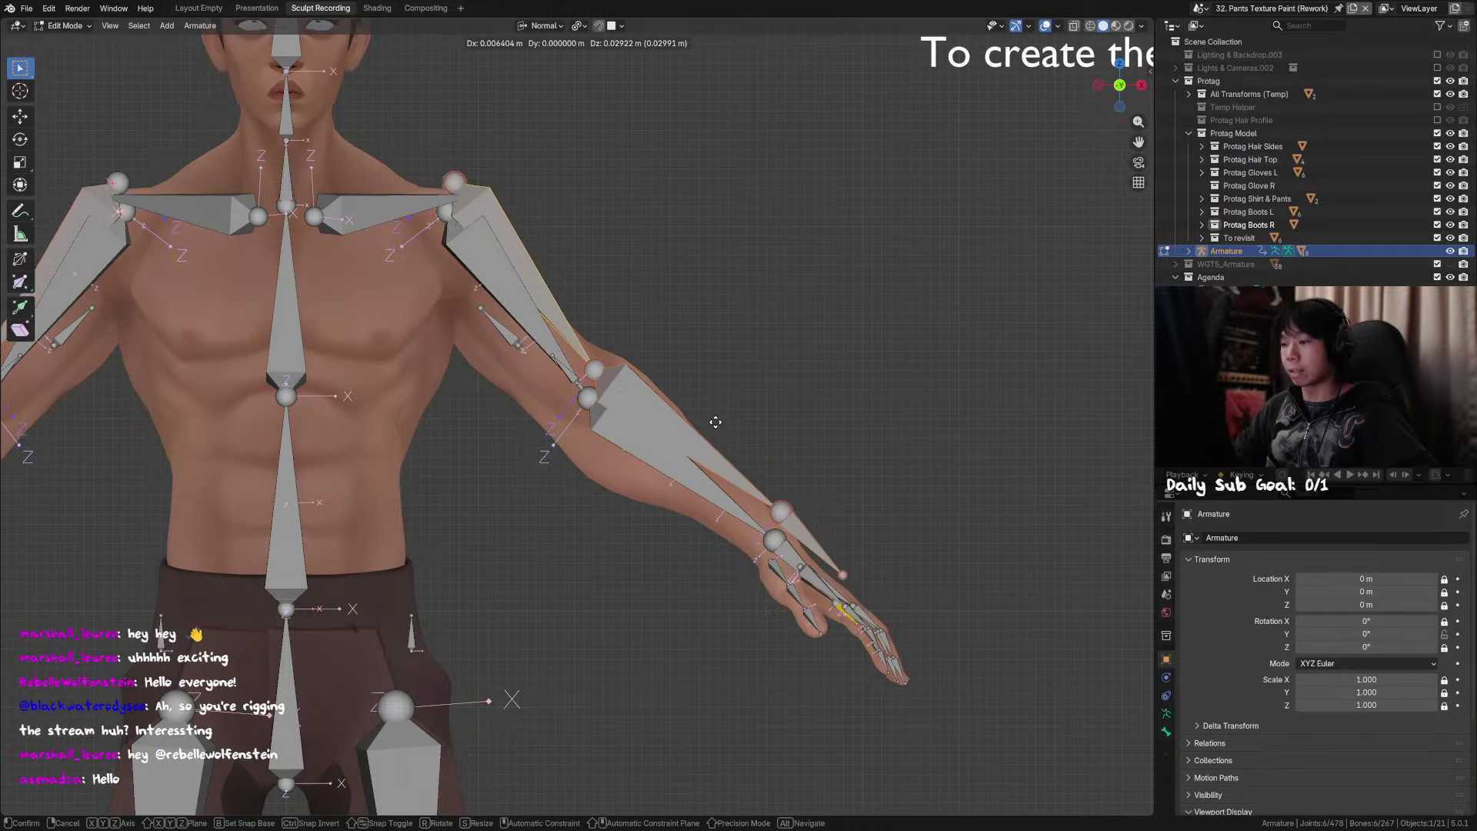
right_click(715, 422)
key(shift+h)
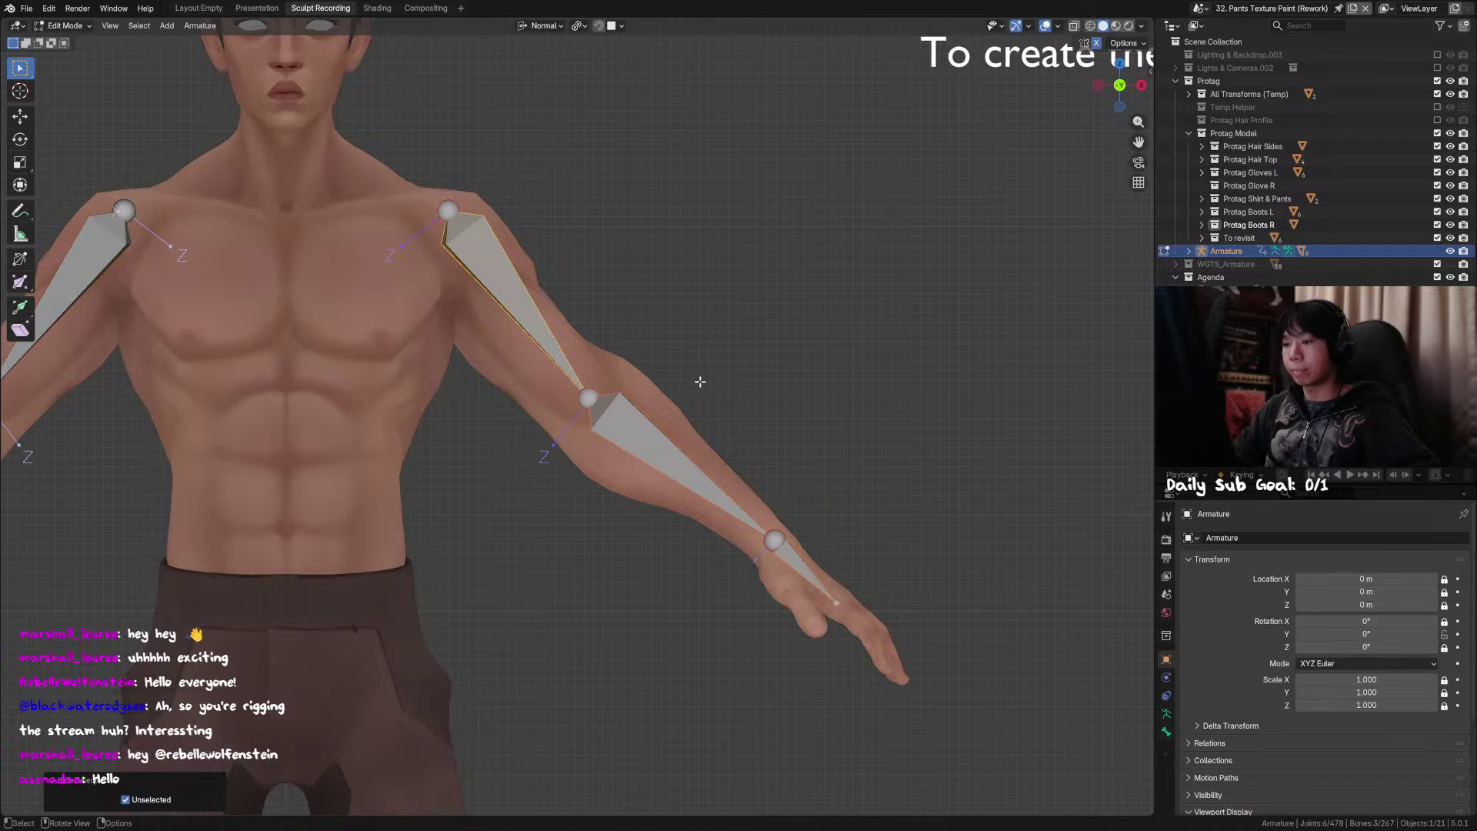
Step: Rename the duplicated left upper-arm bone as MCH_Switch_Arm.L and copy that name
shift+middle_drag(697, 385, 689, 408)
key(F2)
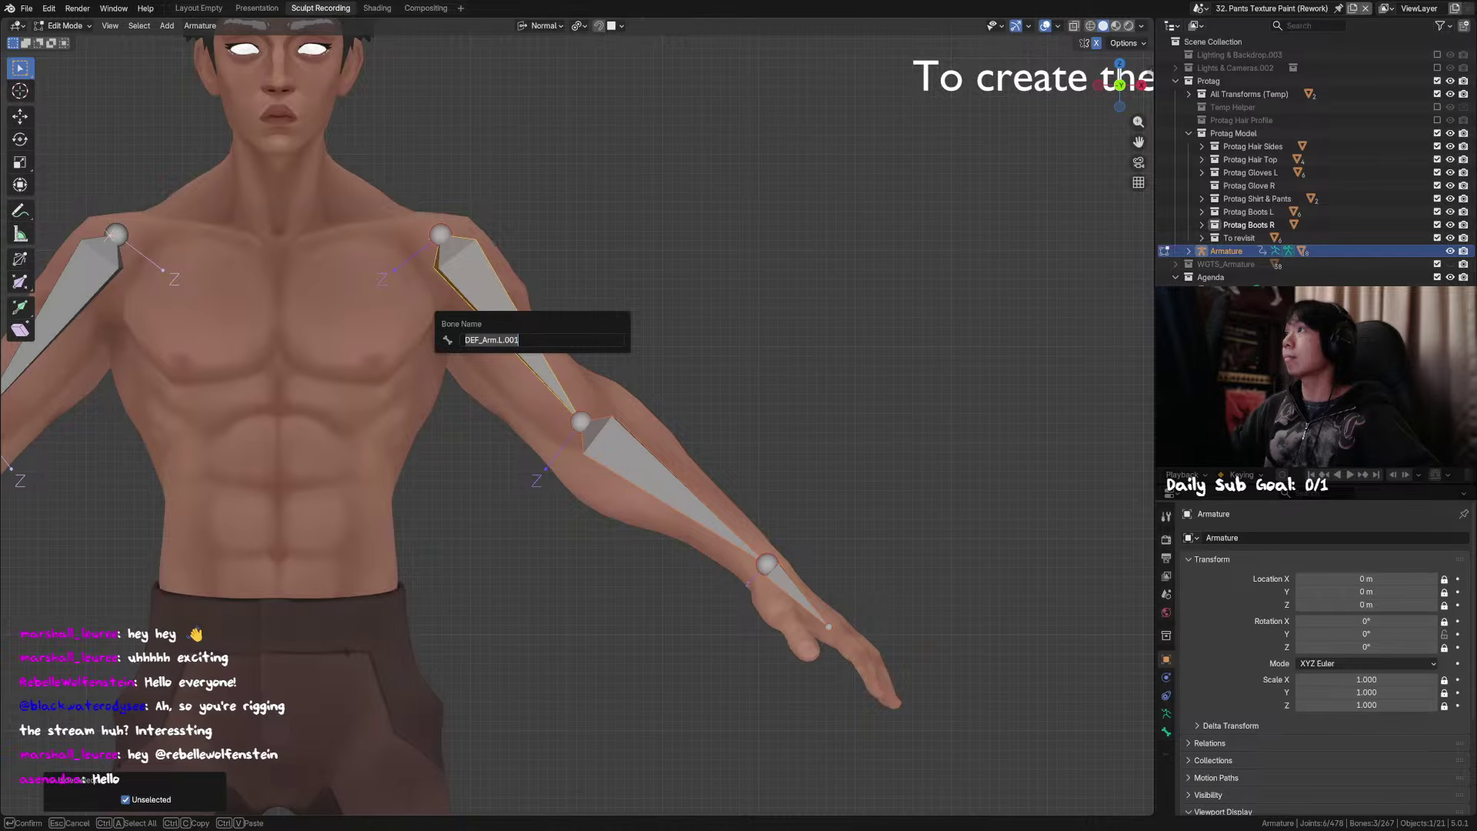
key(Home)
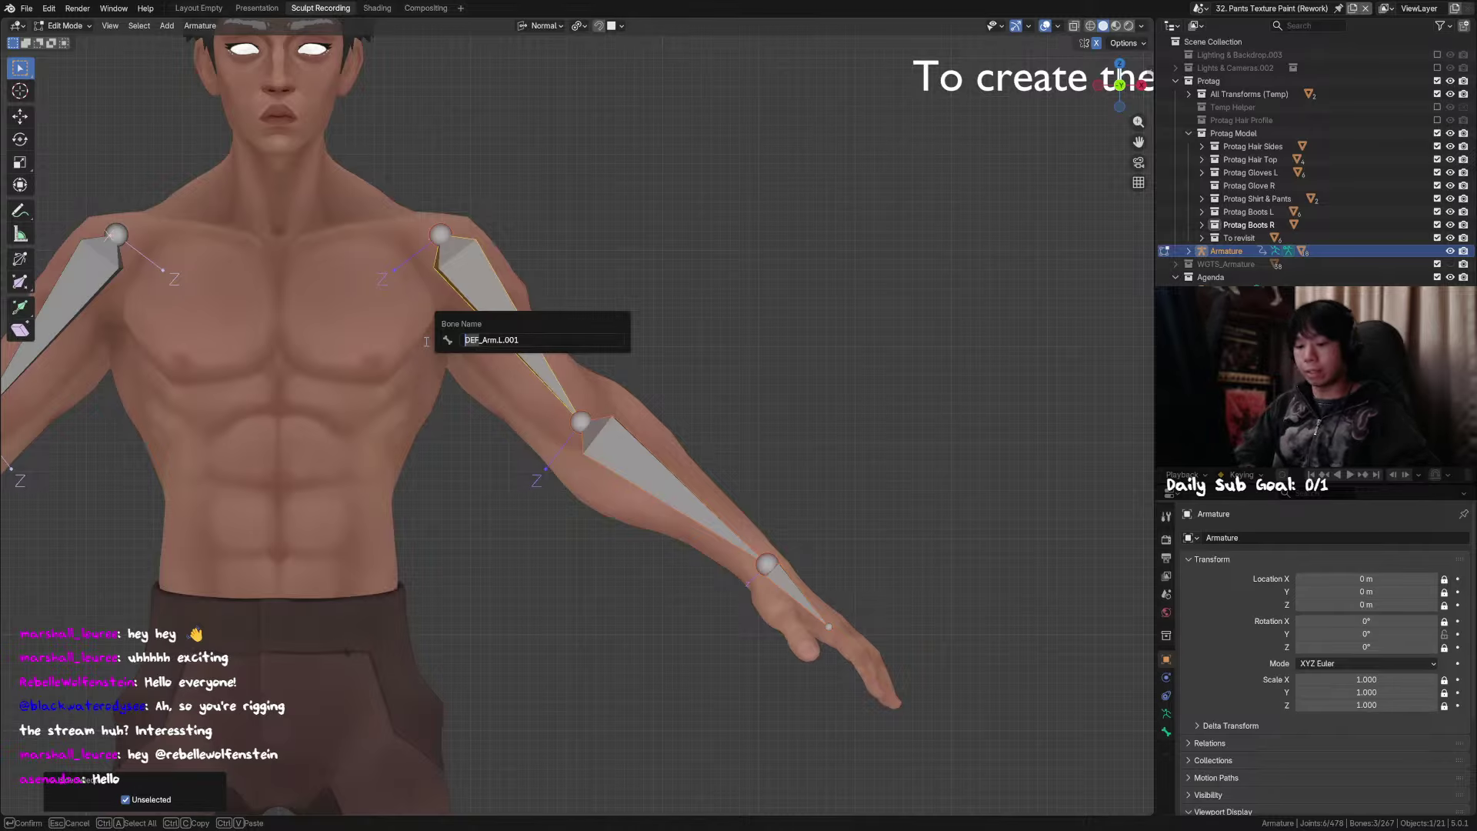
text(MCH_Switch)
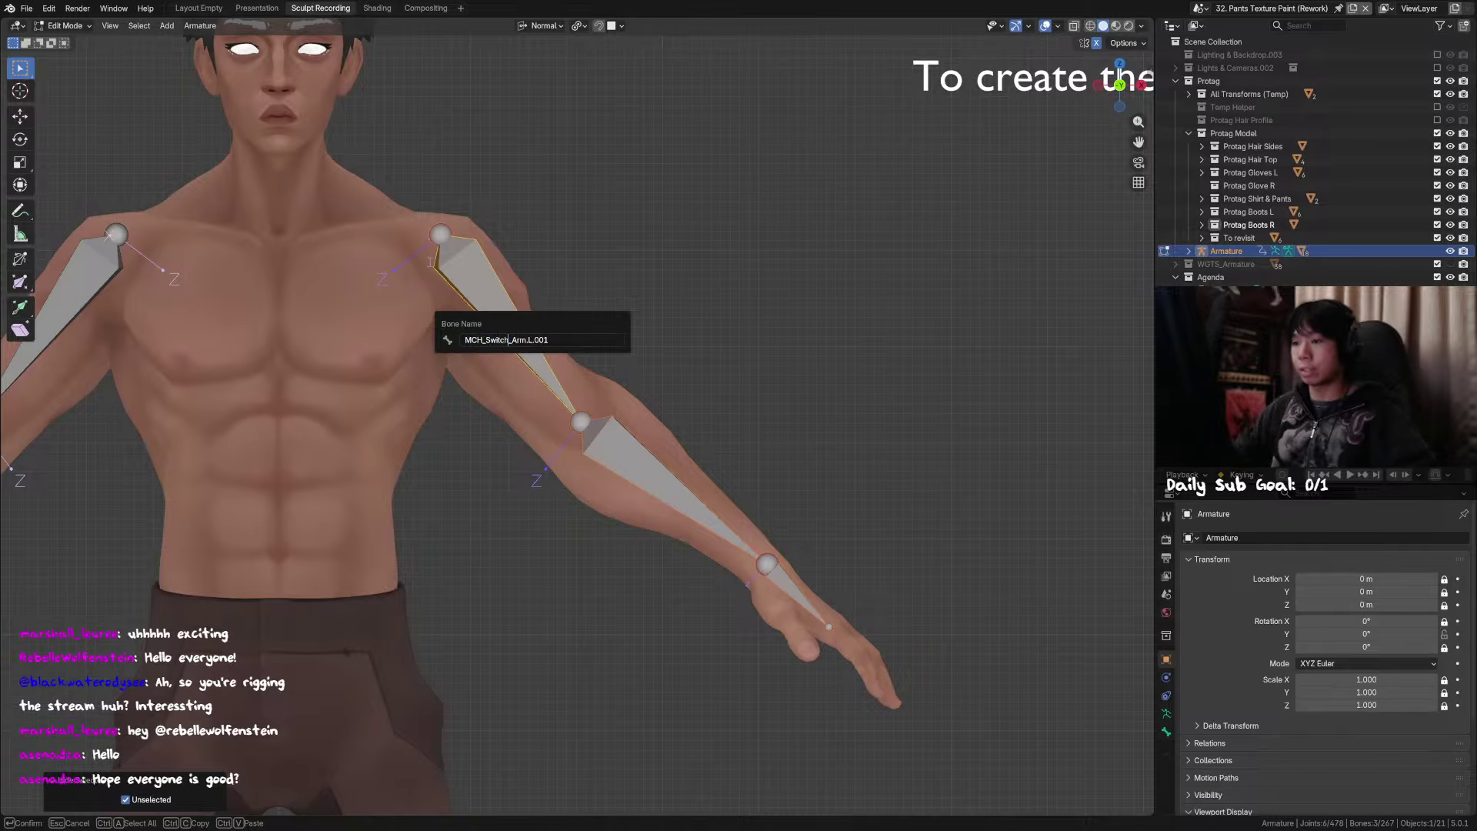
drag(537, 340, 550, 340)
key(BackSpace)
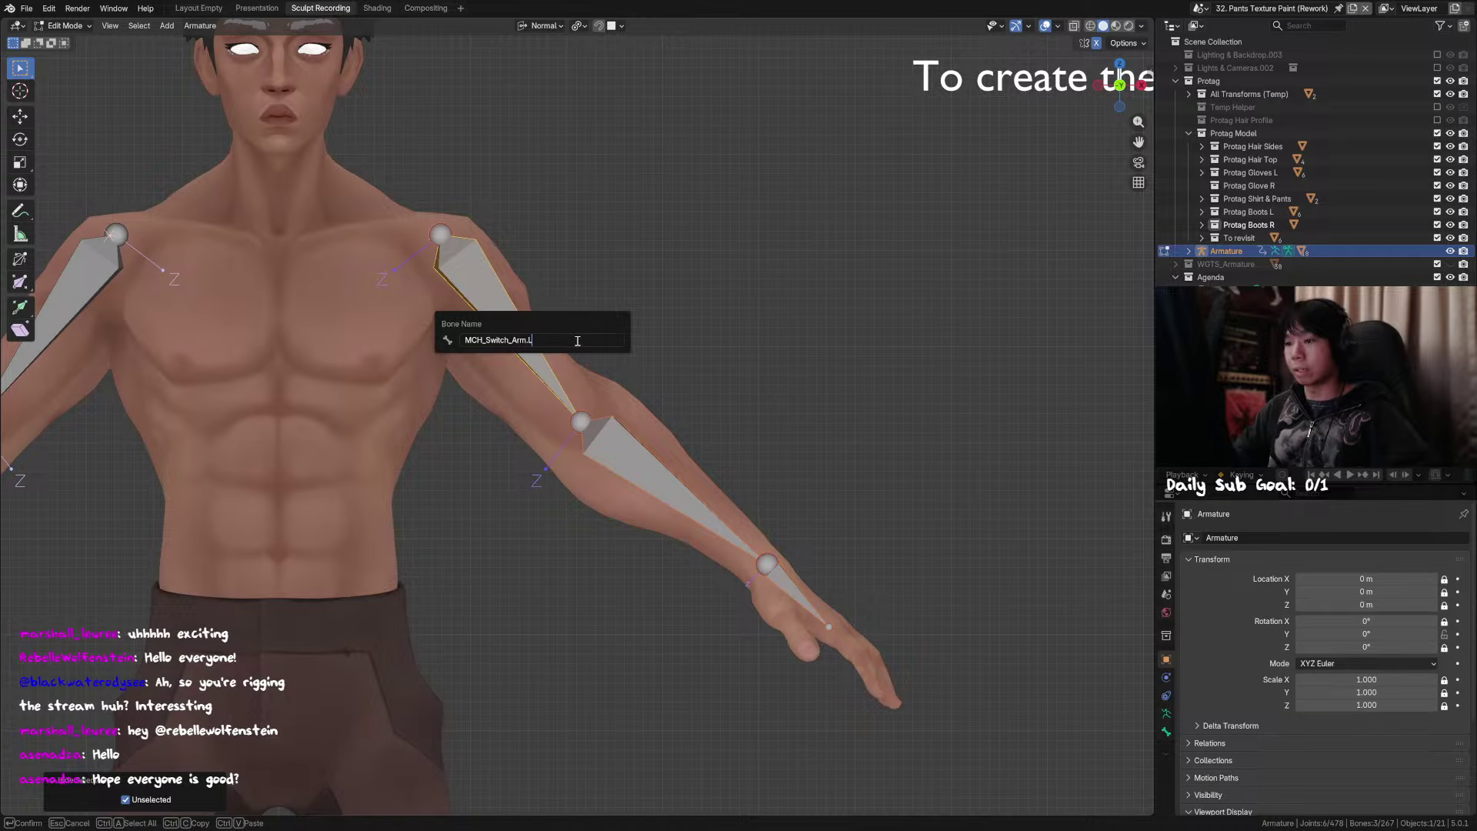
key(ctrl+a)
key(ctrl+c)
key(Return)
Step: Rename the duplicated right upper-arm bone using the copied MCH_Switch_Arm name
shift+middle_drag(227, 300, 540, 317)
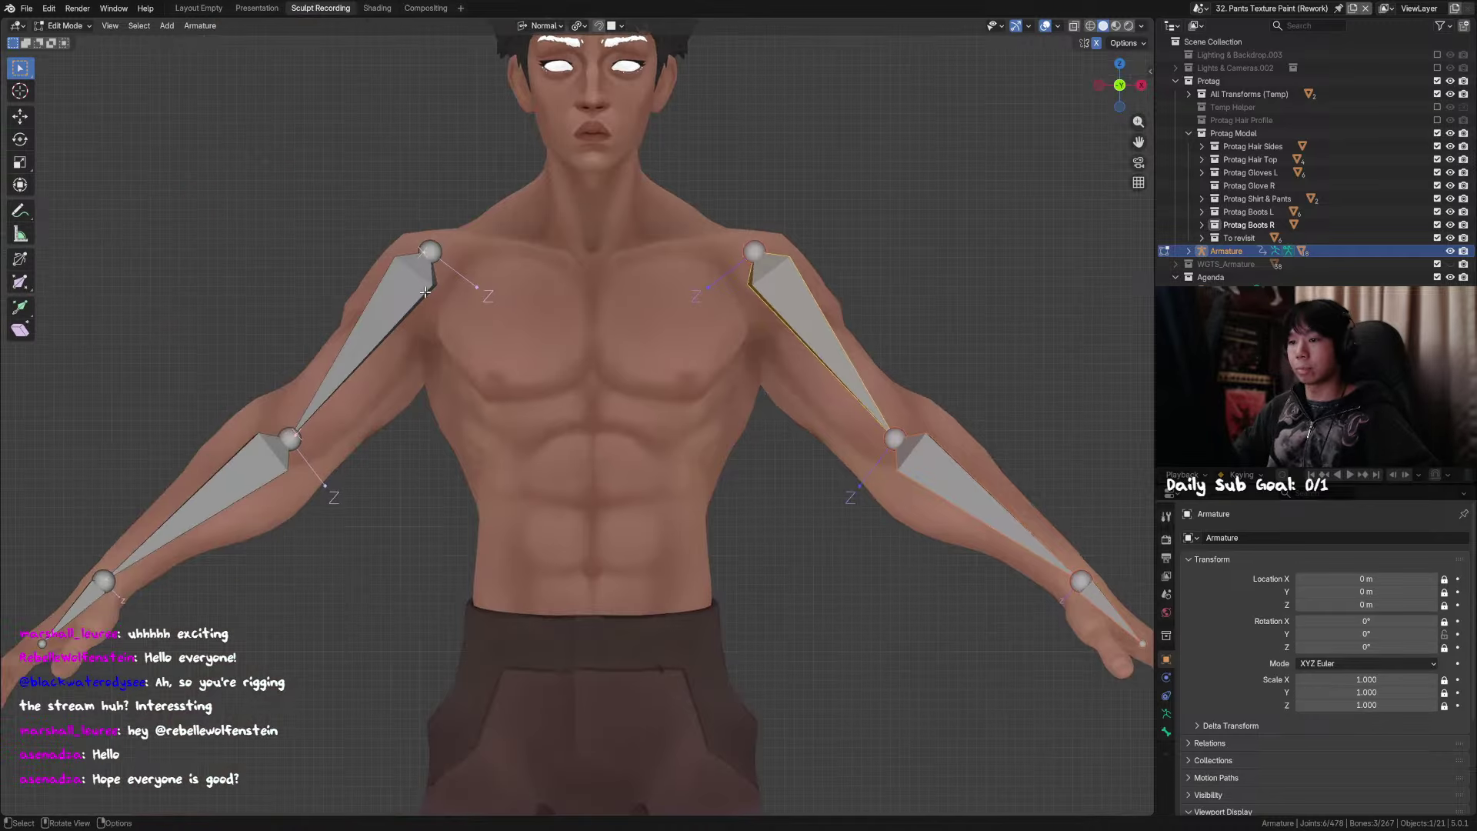
click(421, 293)
key(F2)
key(ctrl+v)
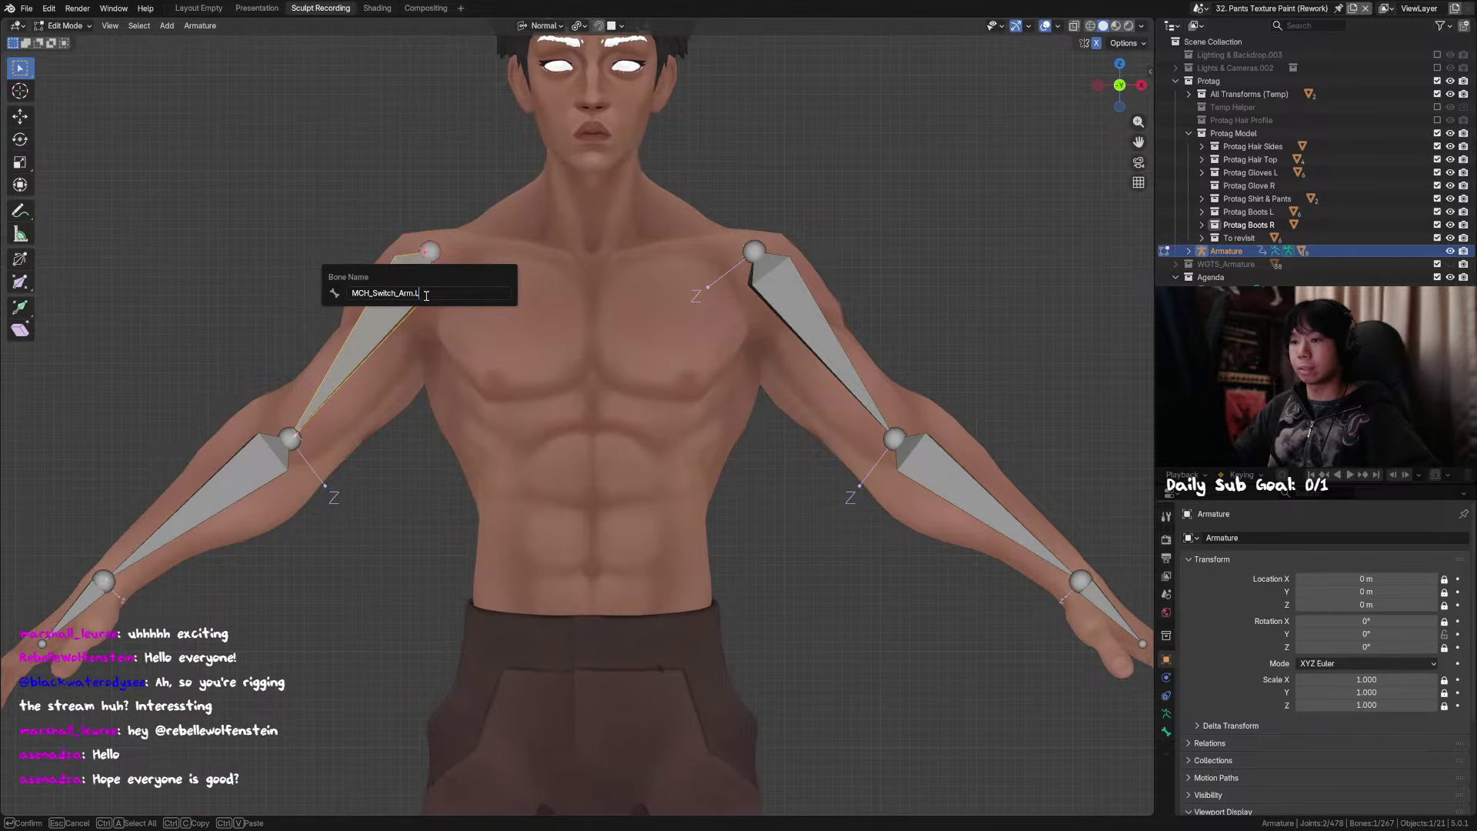
key(Return)
Step: Rename the duplicated left forearm bone as MCH_Switch_Forearm.L and copy that name
shift+middle_drag(846, 430, 611, 368)
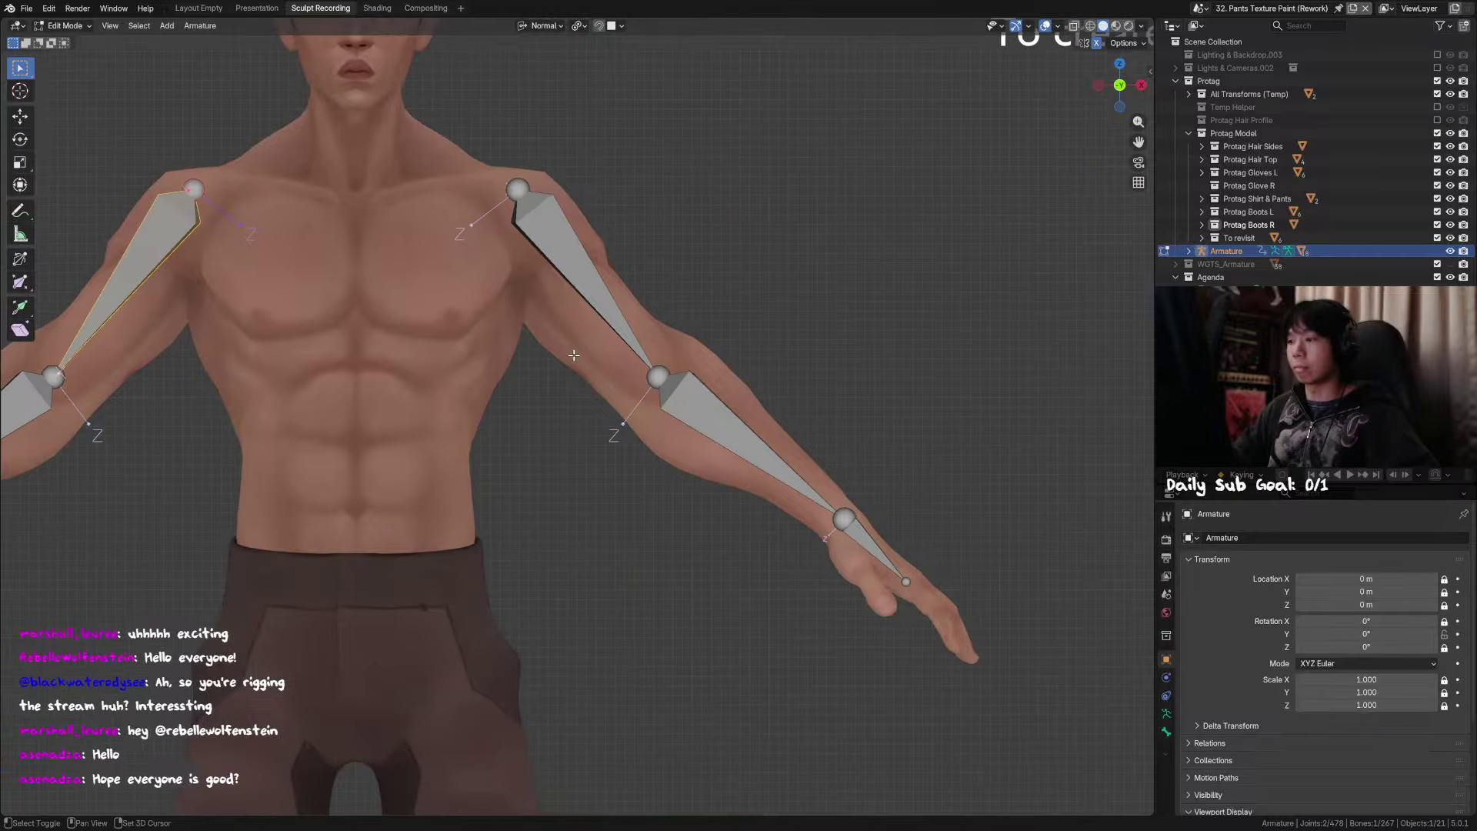
click(713, 410)
key(F2)
key(ctrl+v)
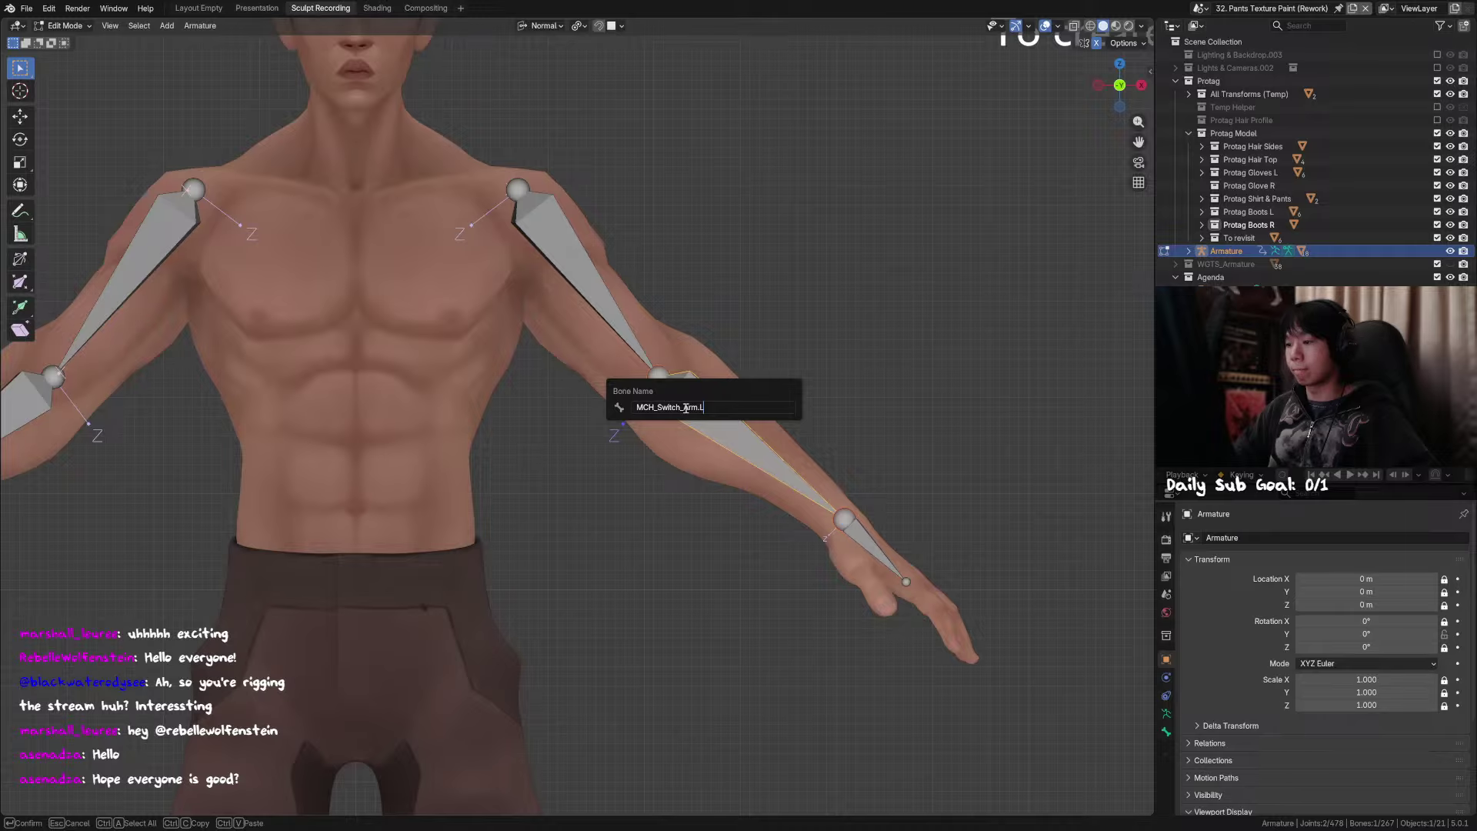
text(Forea)
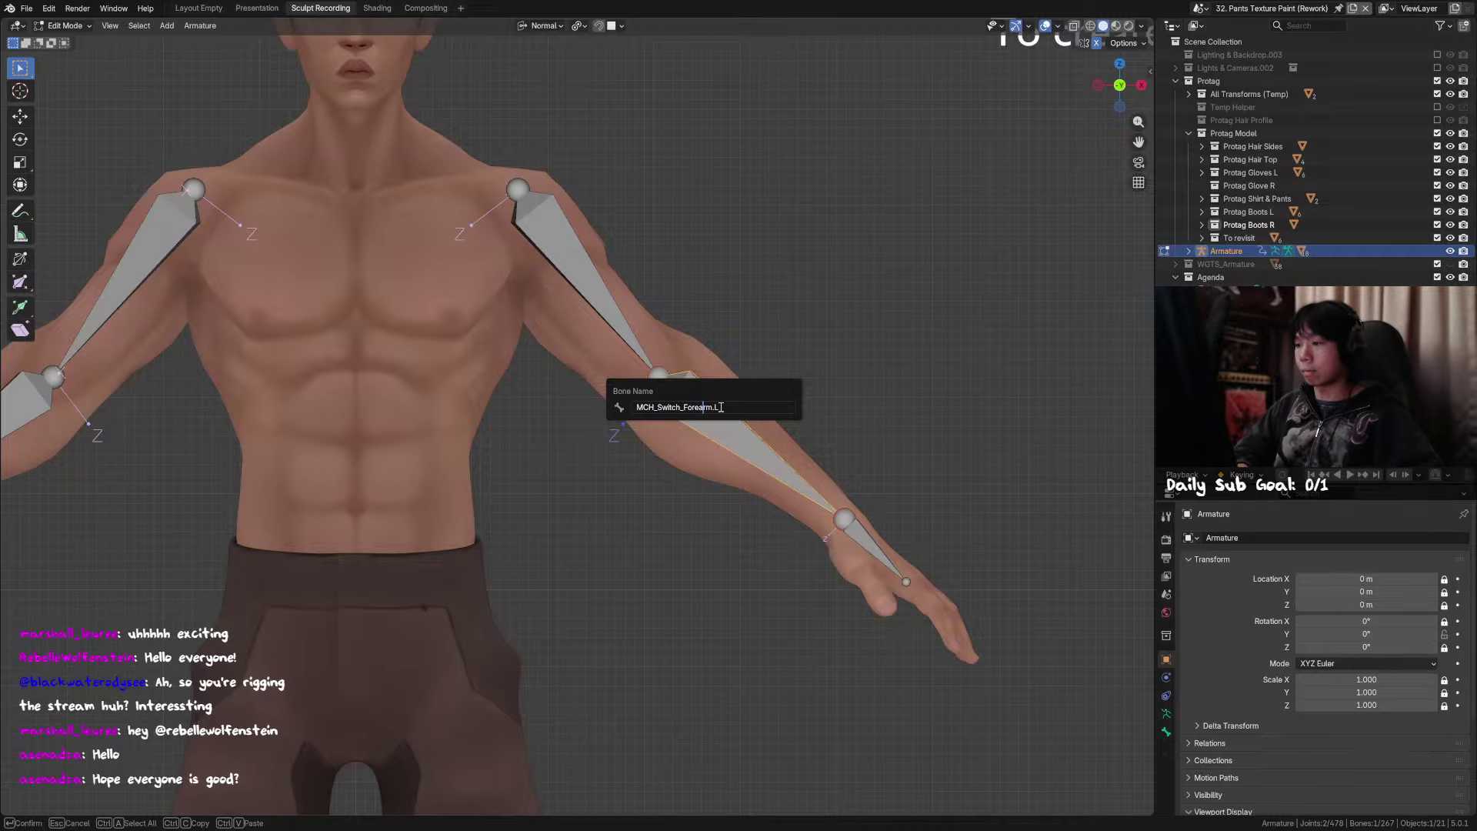
key(Return)
key(F2)
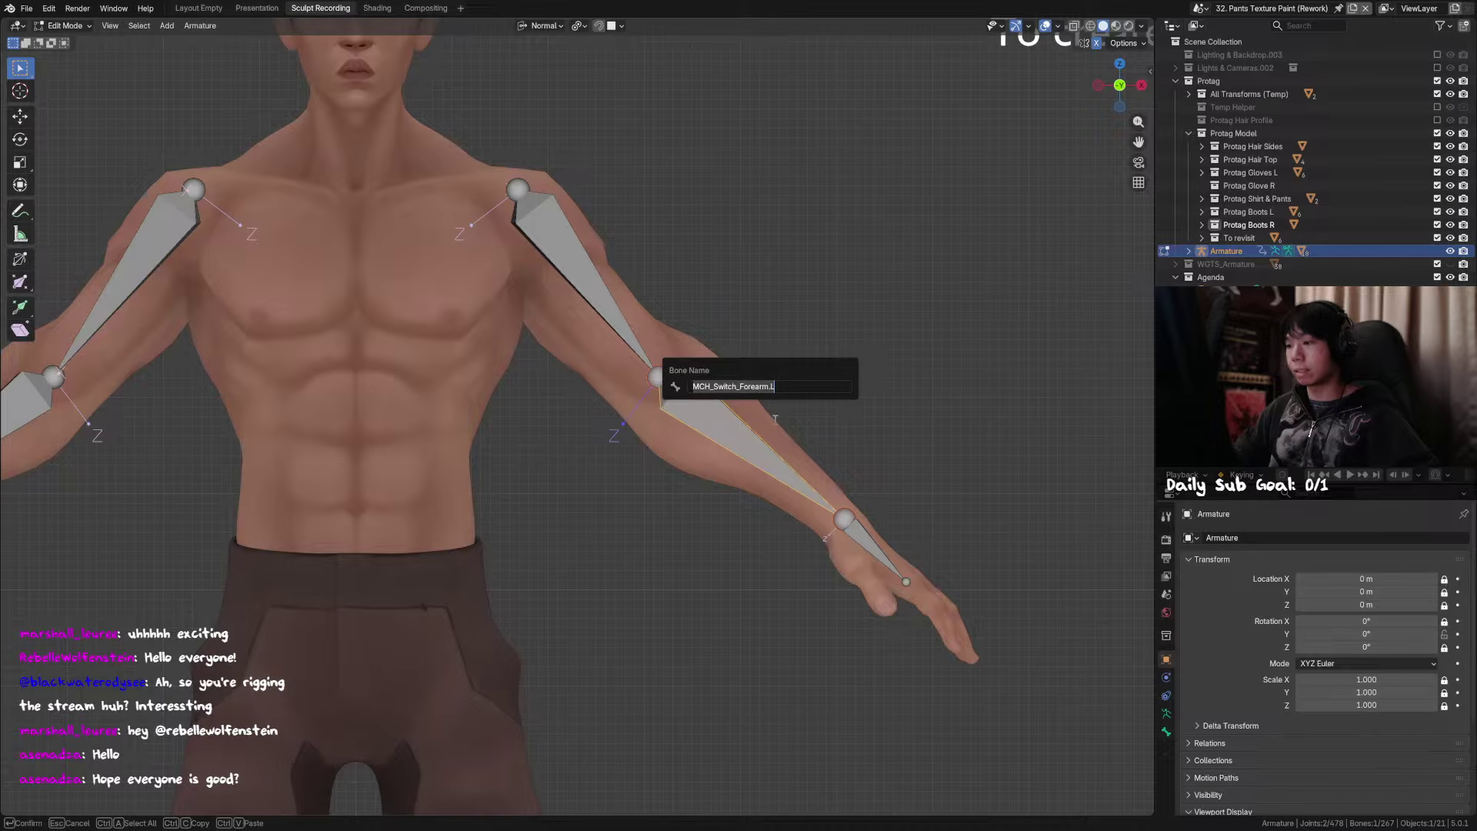
key(ctrl+c)
key(Return)
Step: Rename the duplicated right forearm bone as MCH_Switch_Forearm.R
shift+middle_drag(421, 412, 233, 287)
click(239, 397)
key(F2)
key(ctrl+v)
key(BackSpace)
text(R)
key(Return)
Step: Rename the duplicated left hand bone as MCH_Switch_Hand.L and copy that name
click(631, 409)
key(F2)
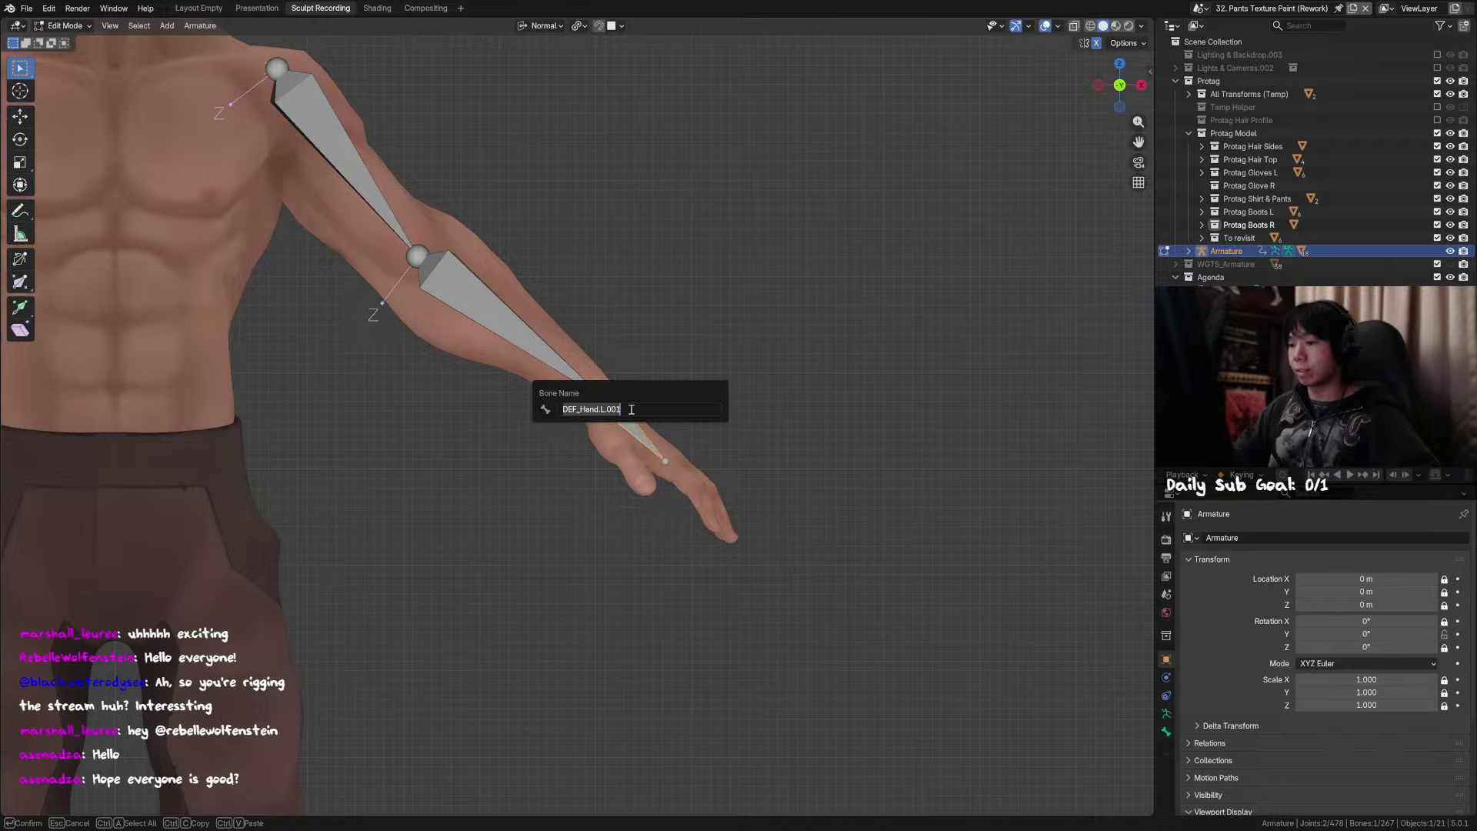
key(ctrl+v)
drag(611, 410, 638, 411)
text(Hand)
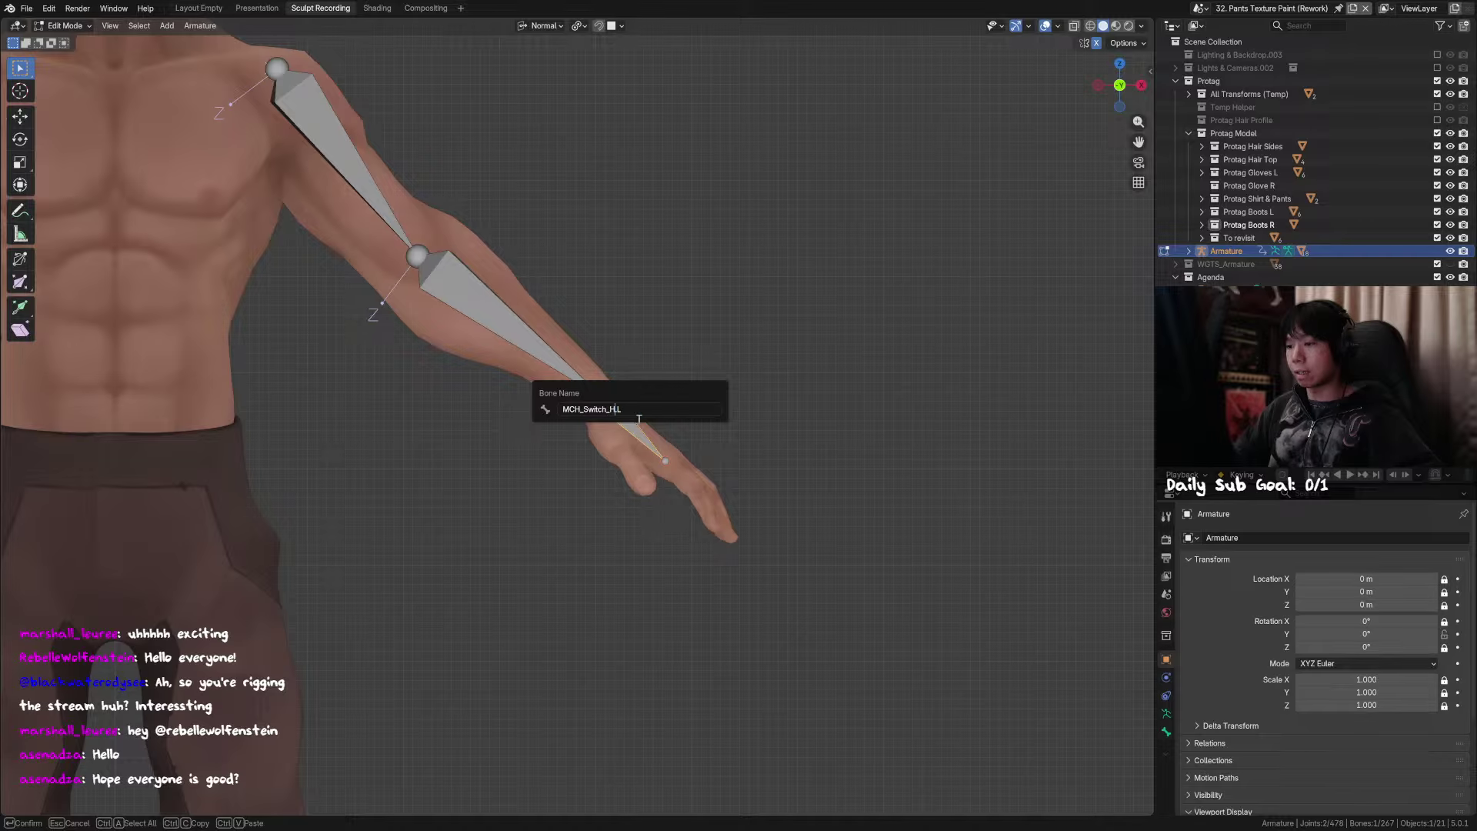
key(ctrl+a)
key(Return)
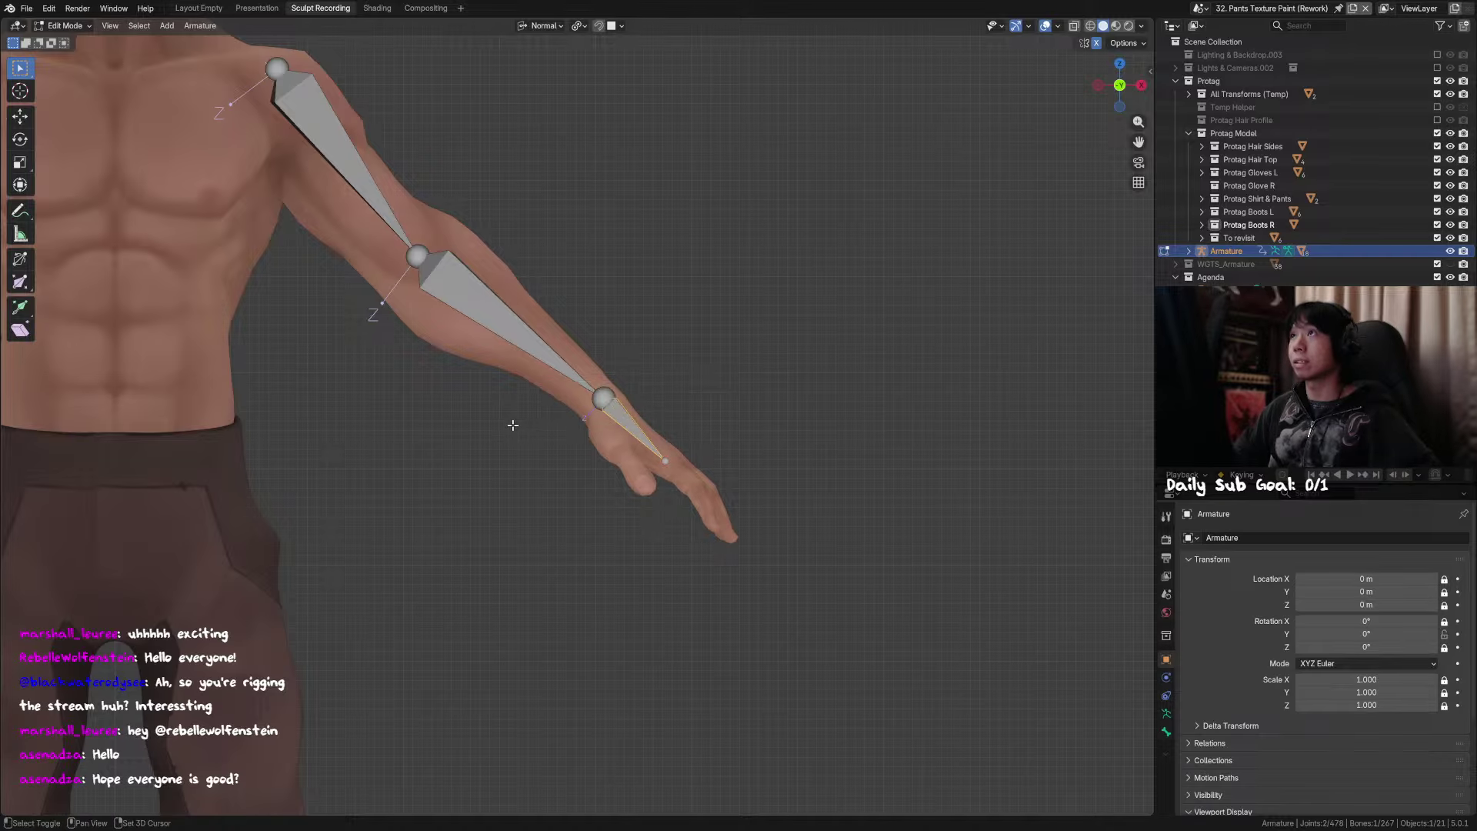
Step: Rename the duplicated right hand bone as MCH_Switch_Hand.R
shift+middle_drag(511, 426, 820, 405)
shift+middle_drag(248, 425, 567, 413)
click(259, 394)
key(F2)
key(ctrl+v)
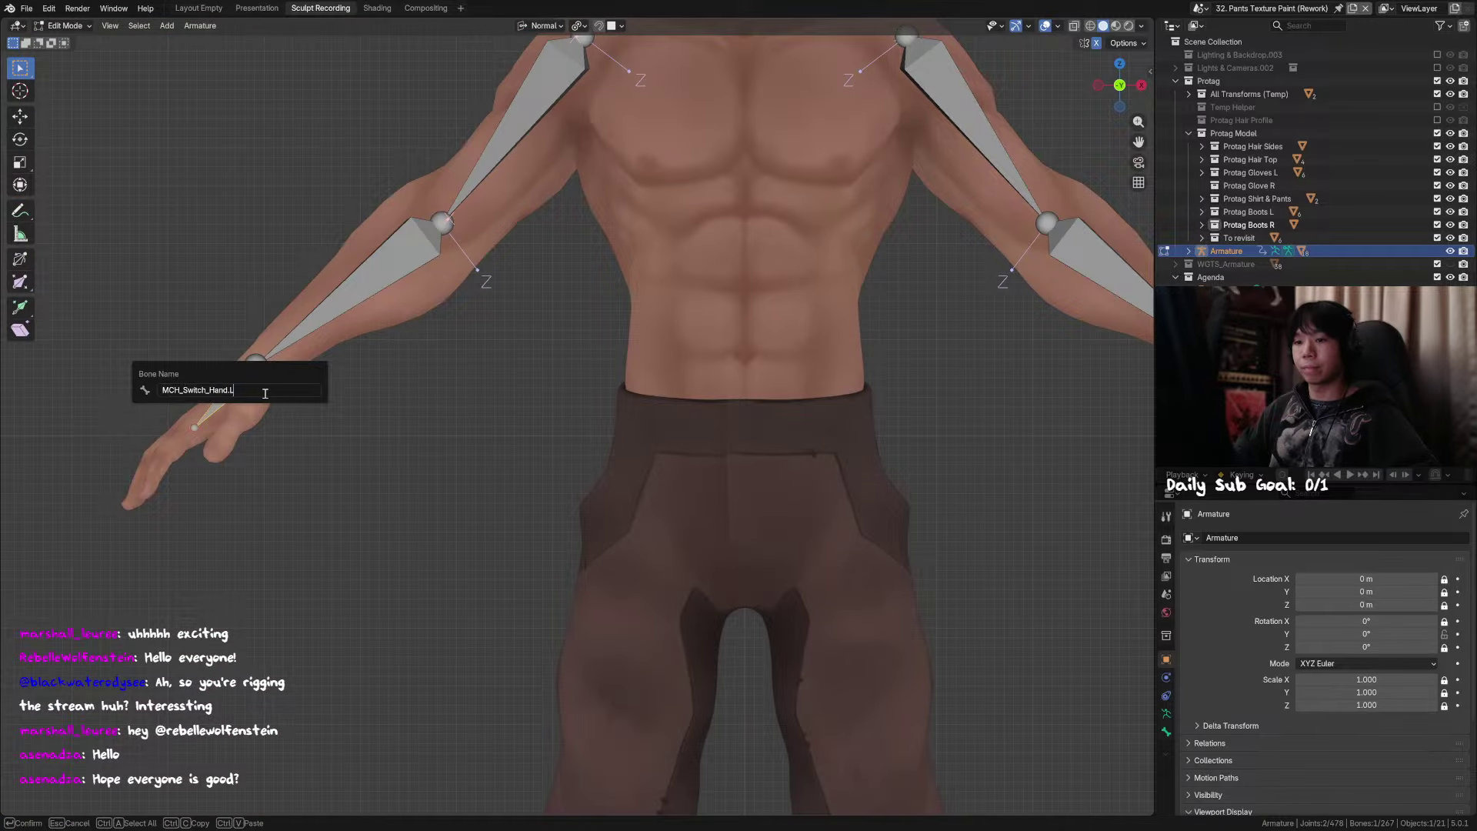
text(R)
key(Return)
scroll(580, 356, down, 2)
shift+middle_drag(637, 244, 573, 335)
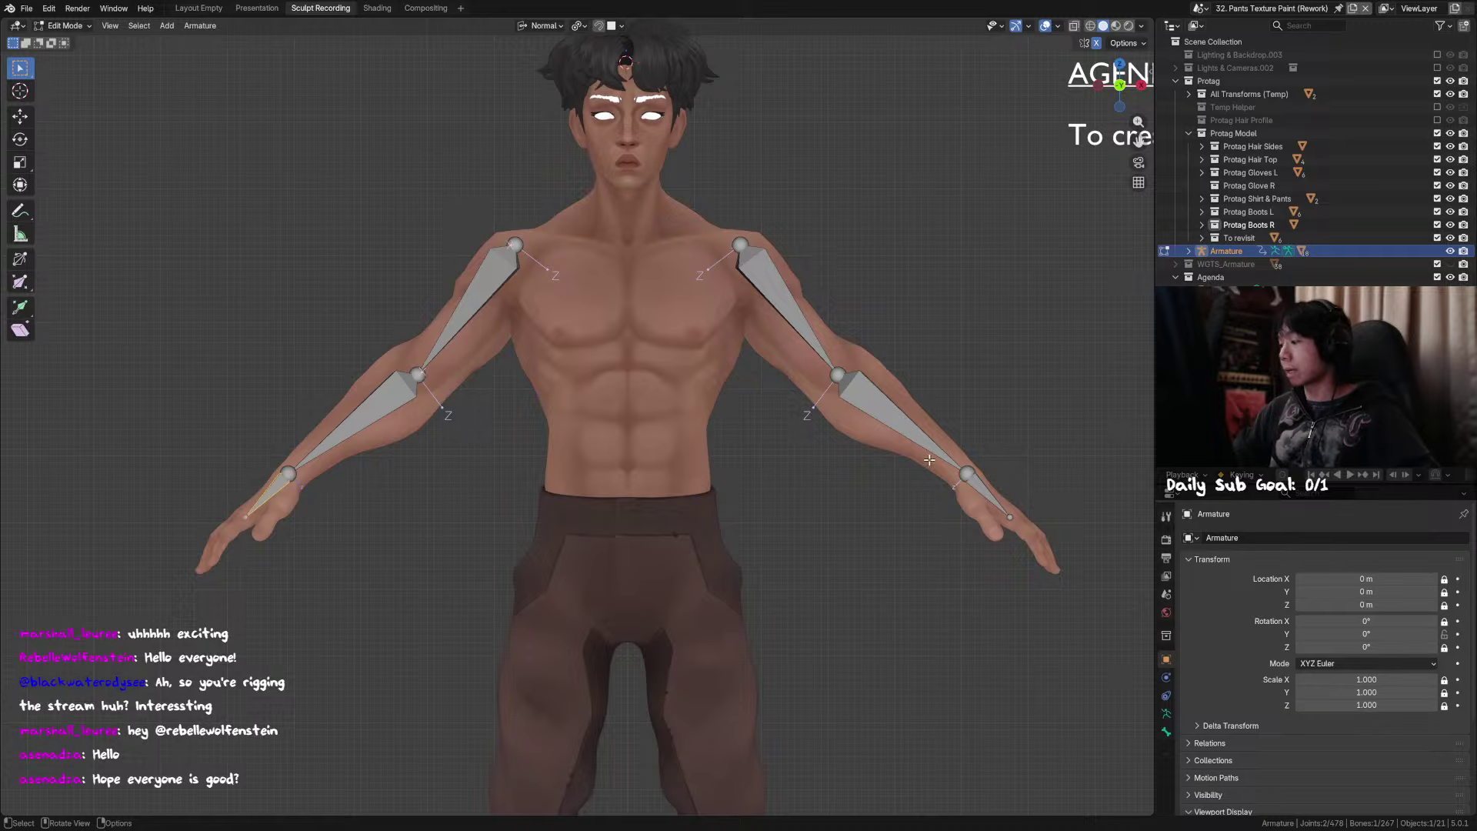
shift+middle_drag(799, 373, 809, 416)
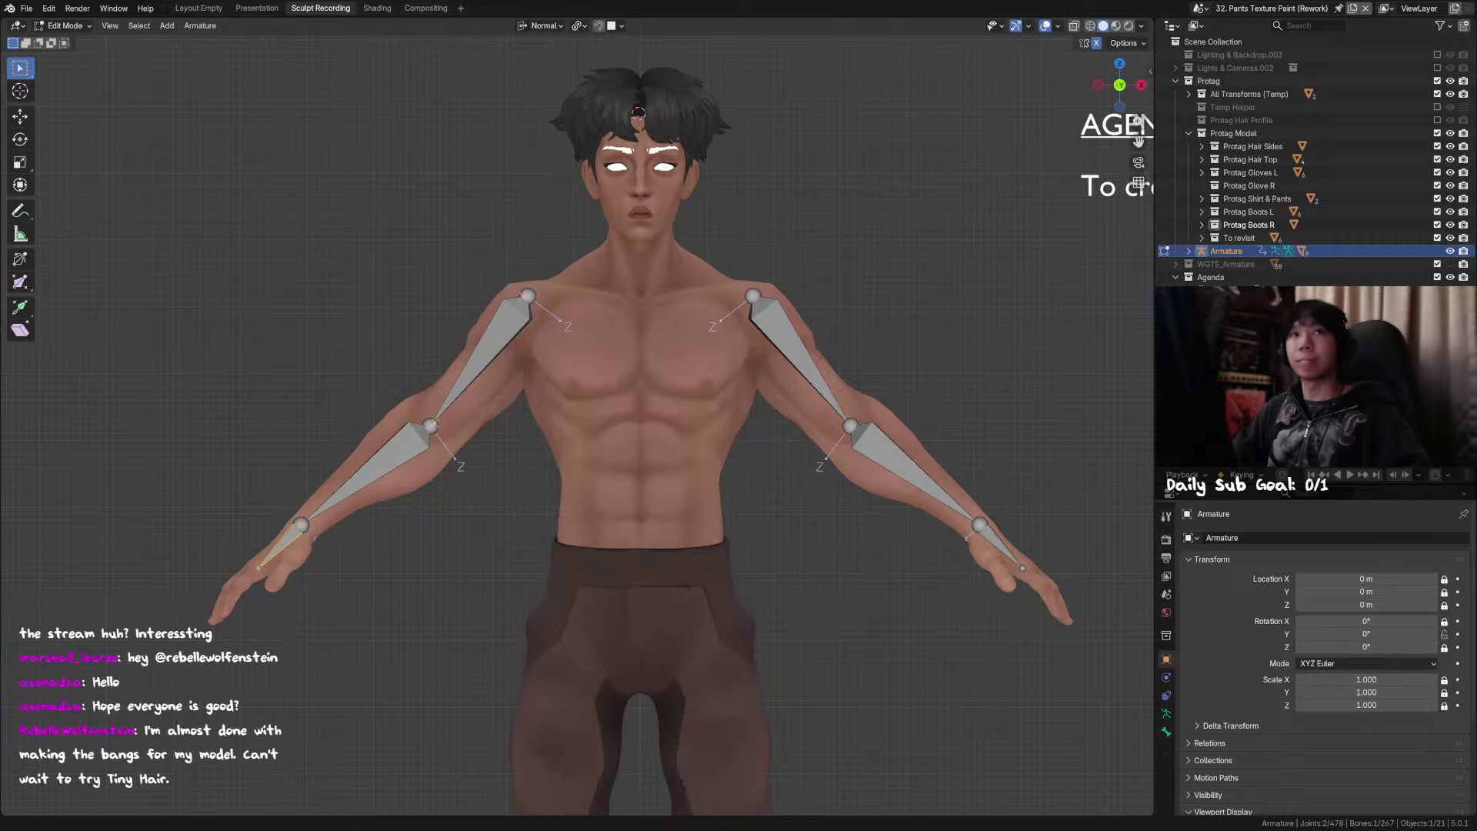
scroll(873, 521, down, 2)
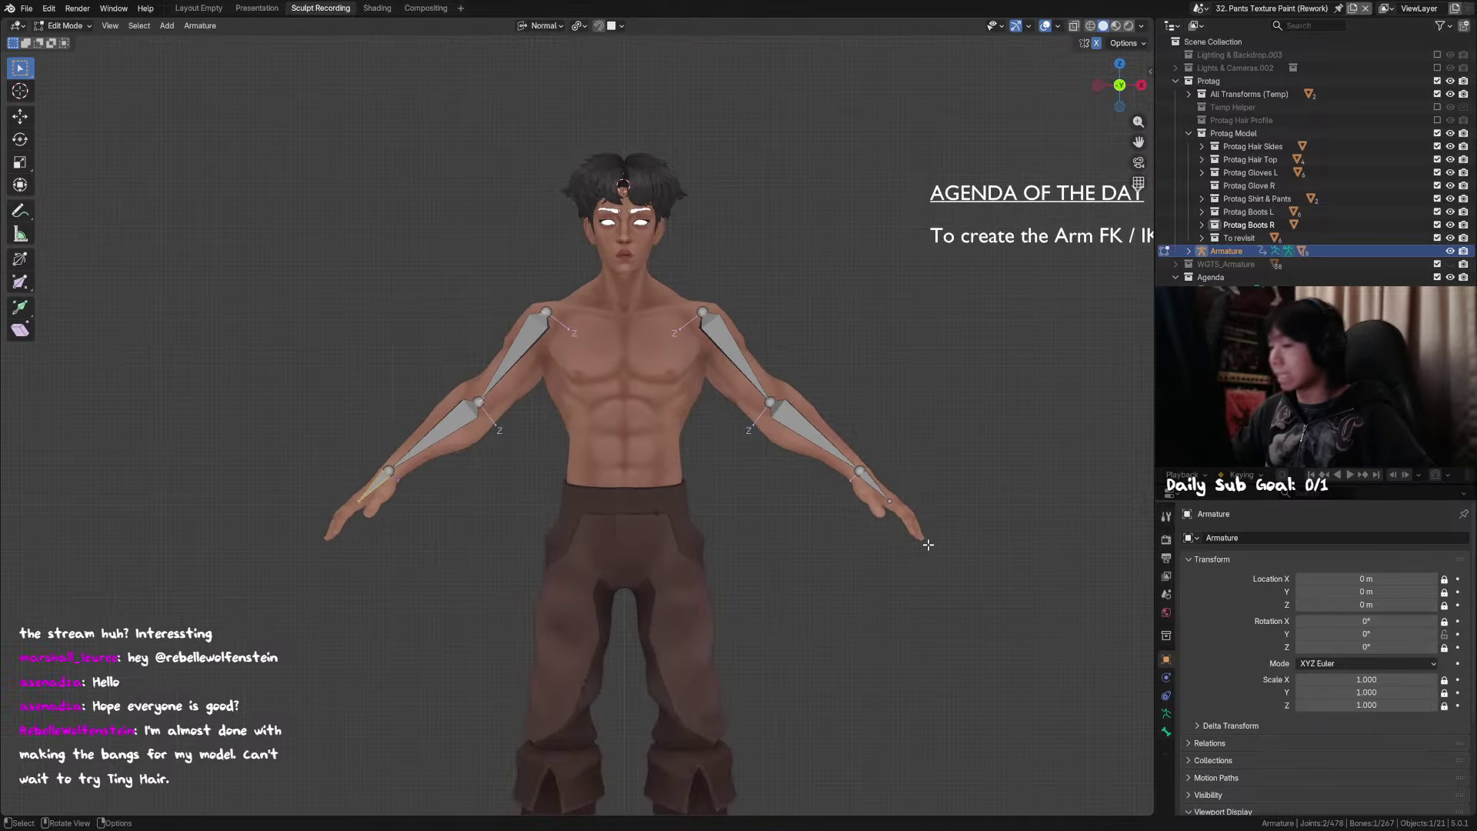
mouse_move(873, 521)
shift+middle_down()
mouse_move(877, 551)
mouse_move(874, 534)
mouse_move(843, 533)
mouse_move(863, 542)
shift+middle_up()
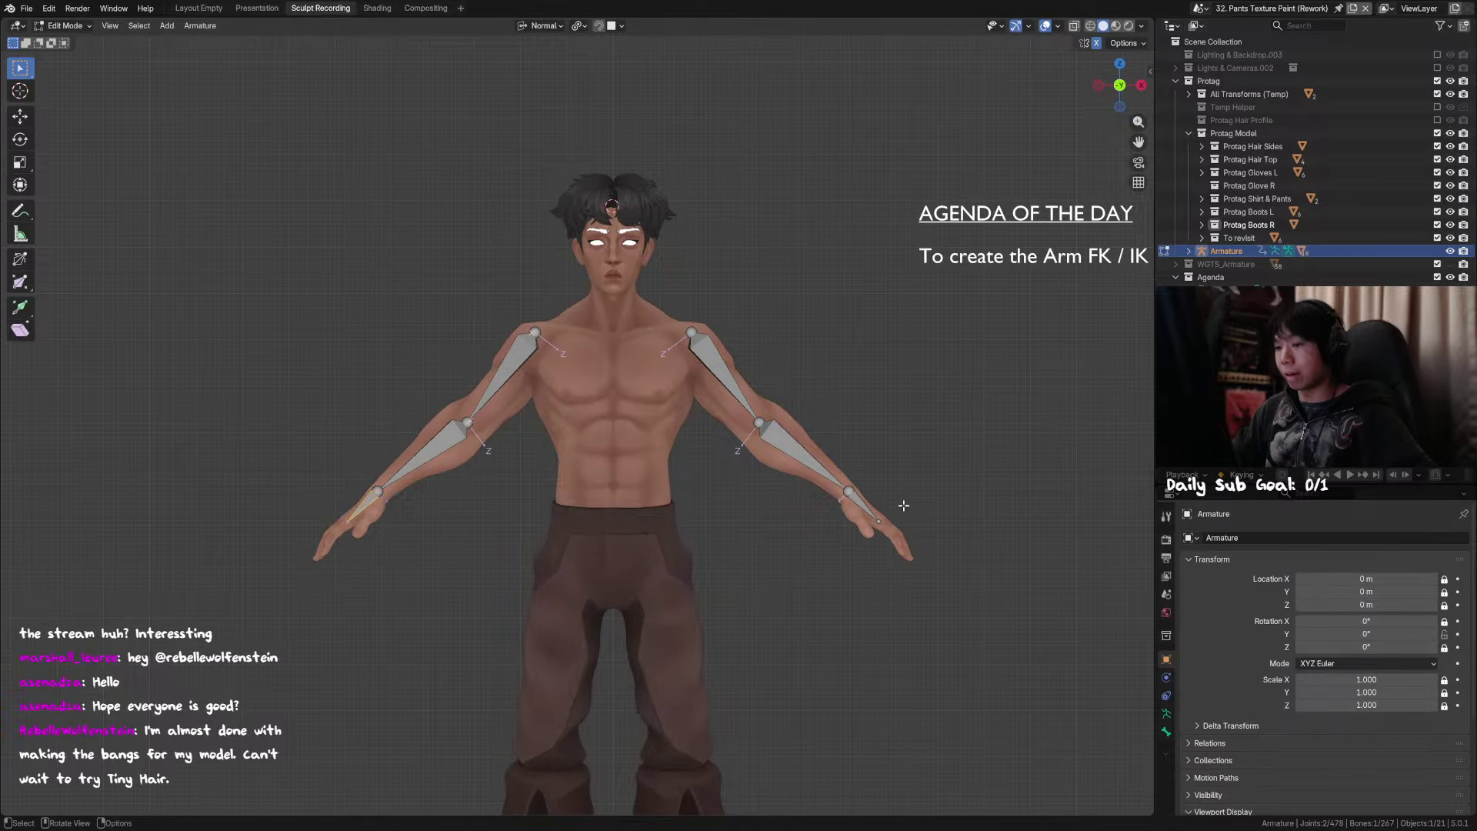
scroll(892, 501, up, 1)
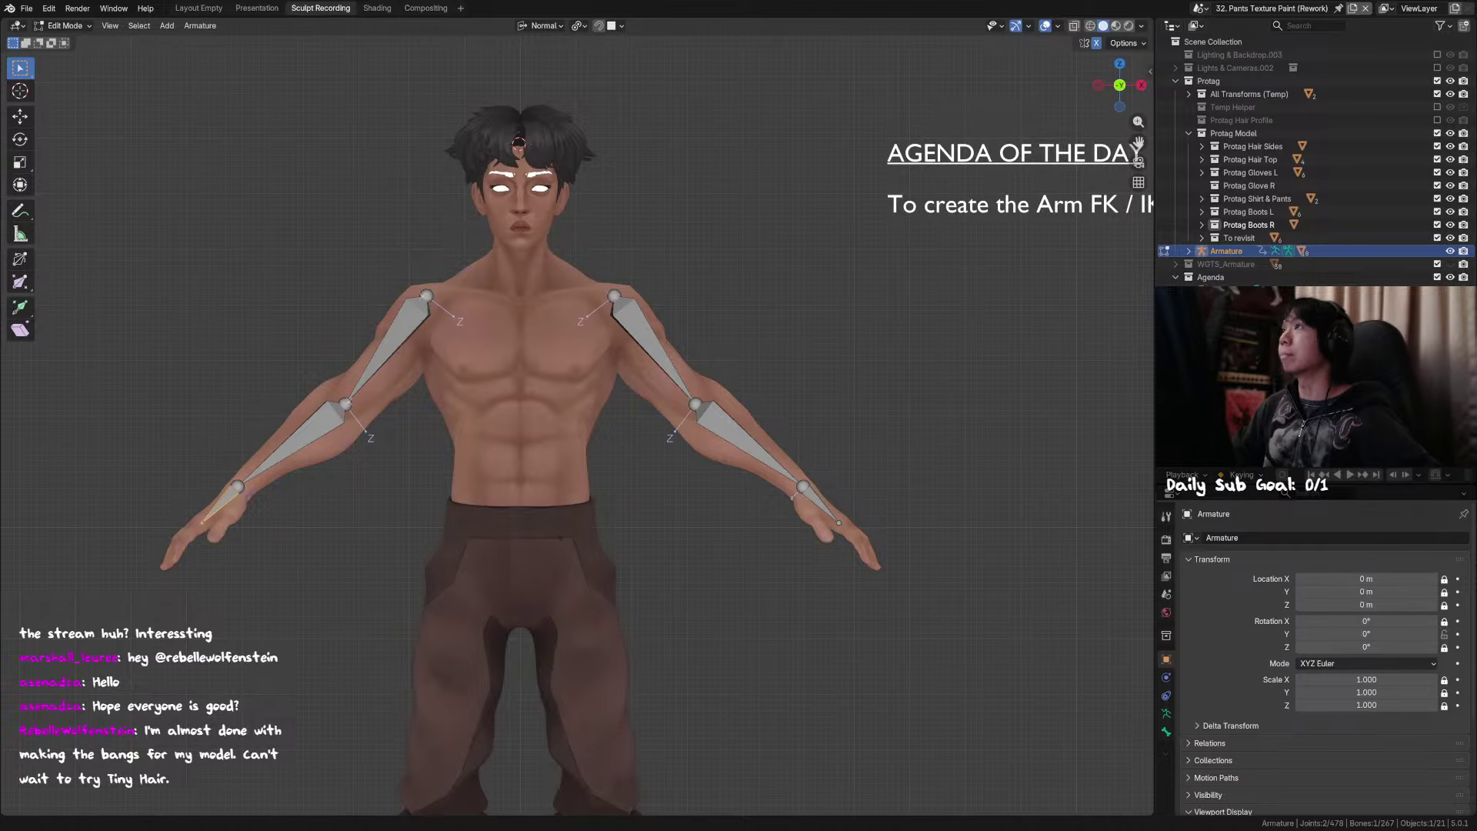
Step: Check the left upper-arm switch bone's name and its bone properties, including its parent
click(663, 376)
shift+middle_drag(696, 355, 613, 343)
key(F2)
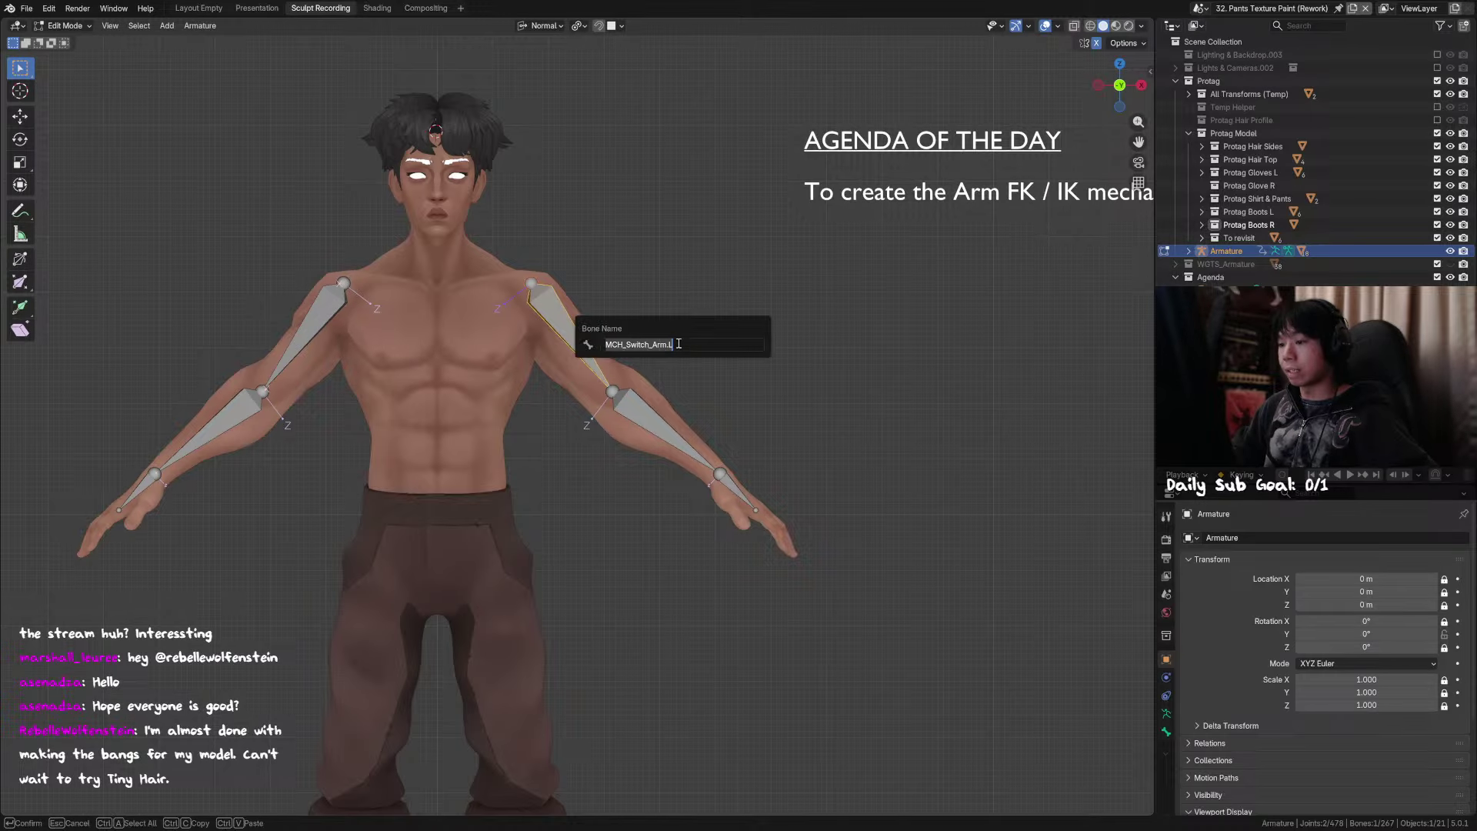
drag(616, 346, 674, 347)
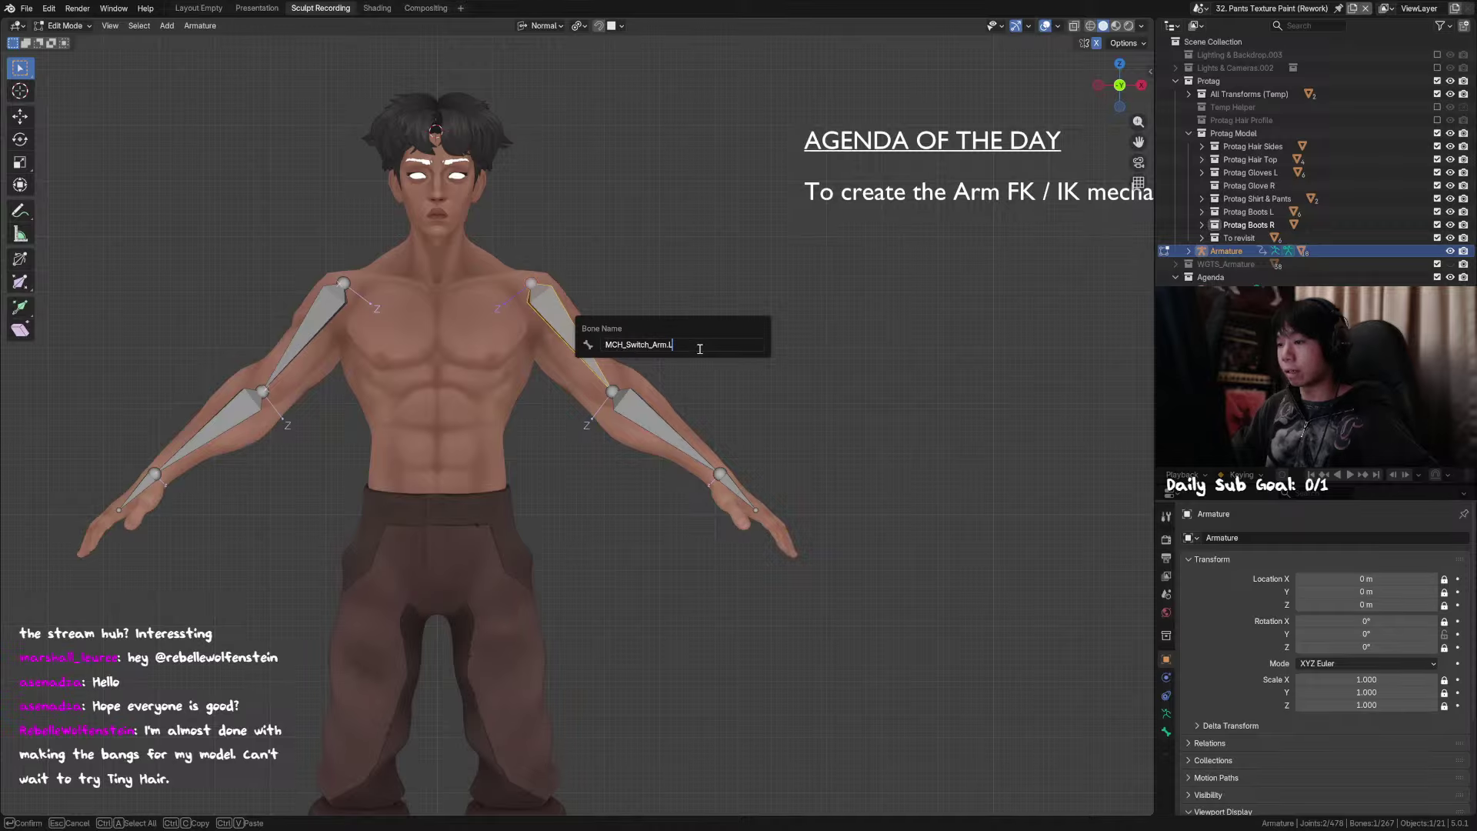
click(1166, 733)
scroll(1309, 739, down, 20)
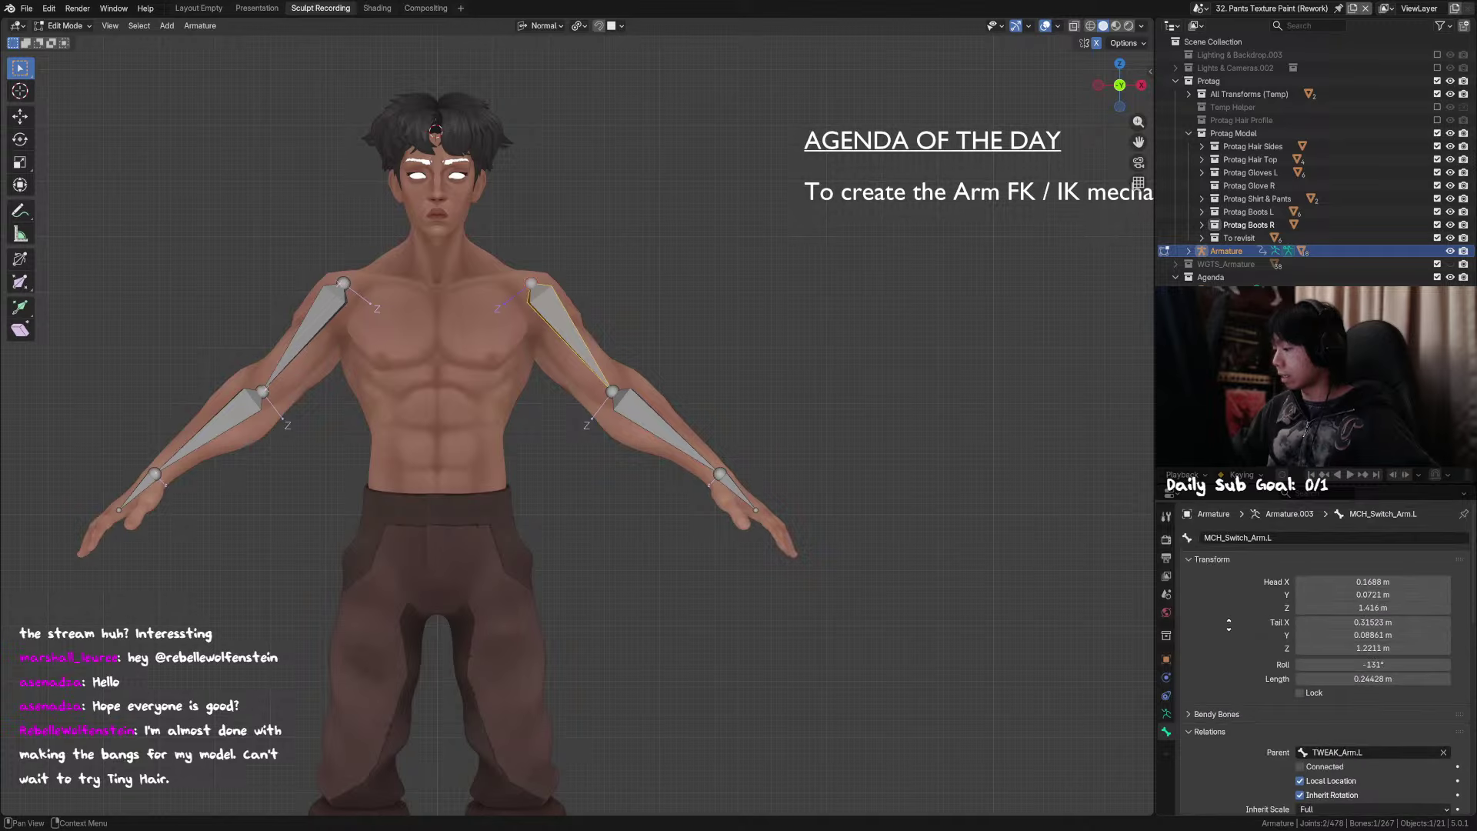
Step: Select the upper-arm, forearm and hand MCH_Switch bones of both arms, with the left forearm switch bone active
click(1166, 713)
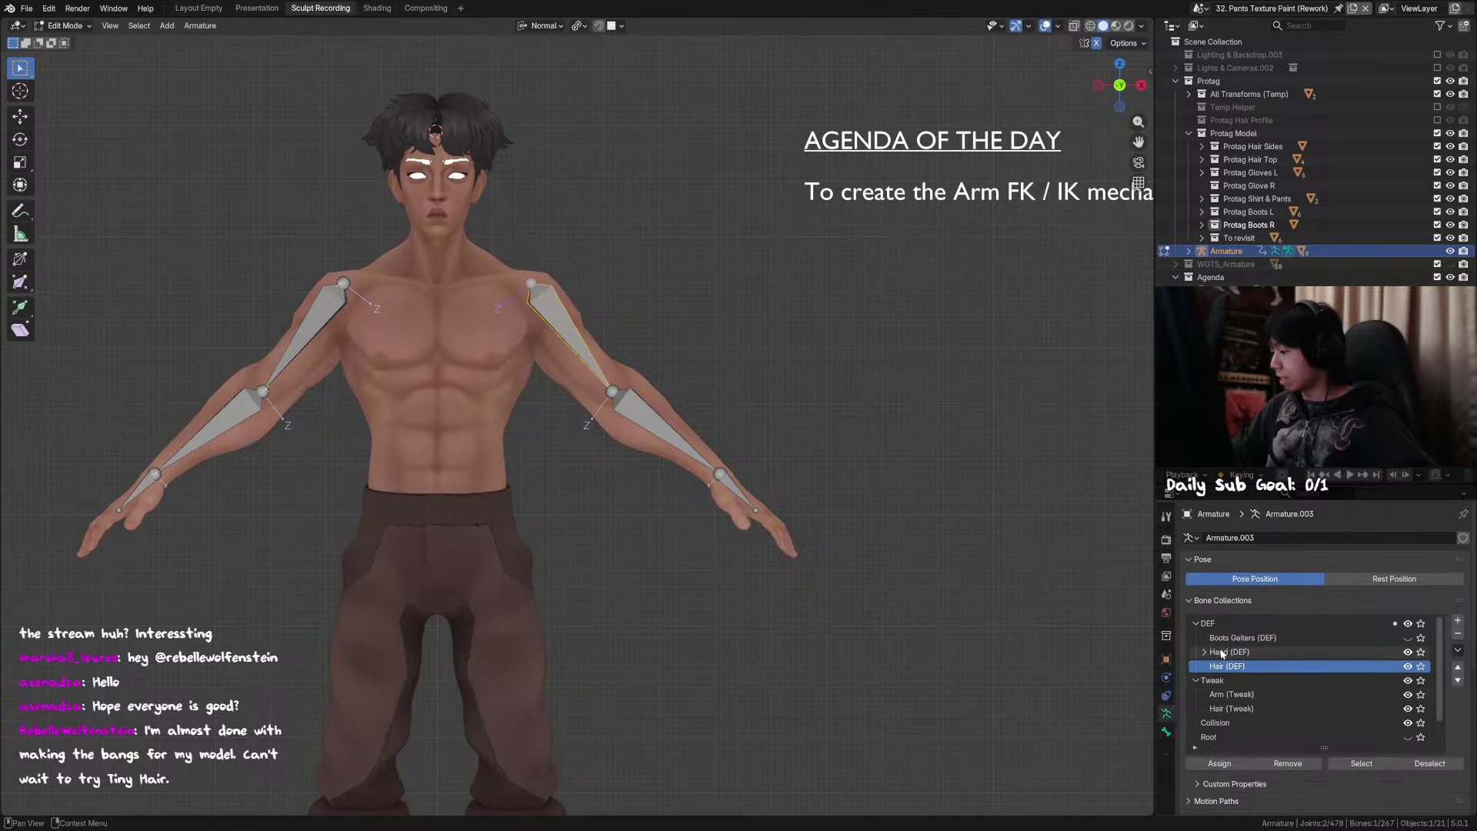
shift+click(612, 376)
shift+click(584, 334)
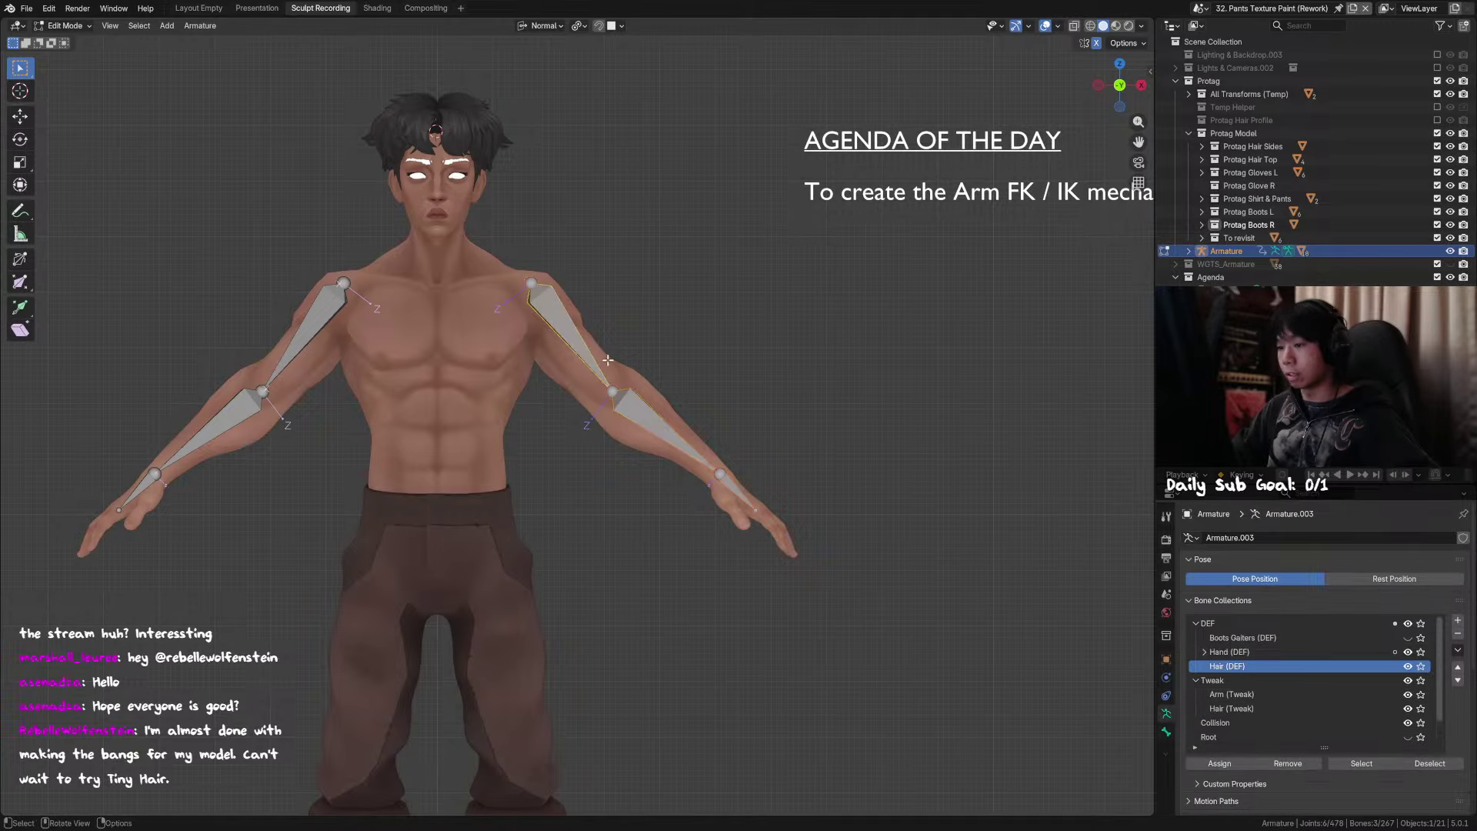
shift+middle_drag(584, 333, 680, 328)
shift+click(404, 330)
shift+click(303, 428)
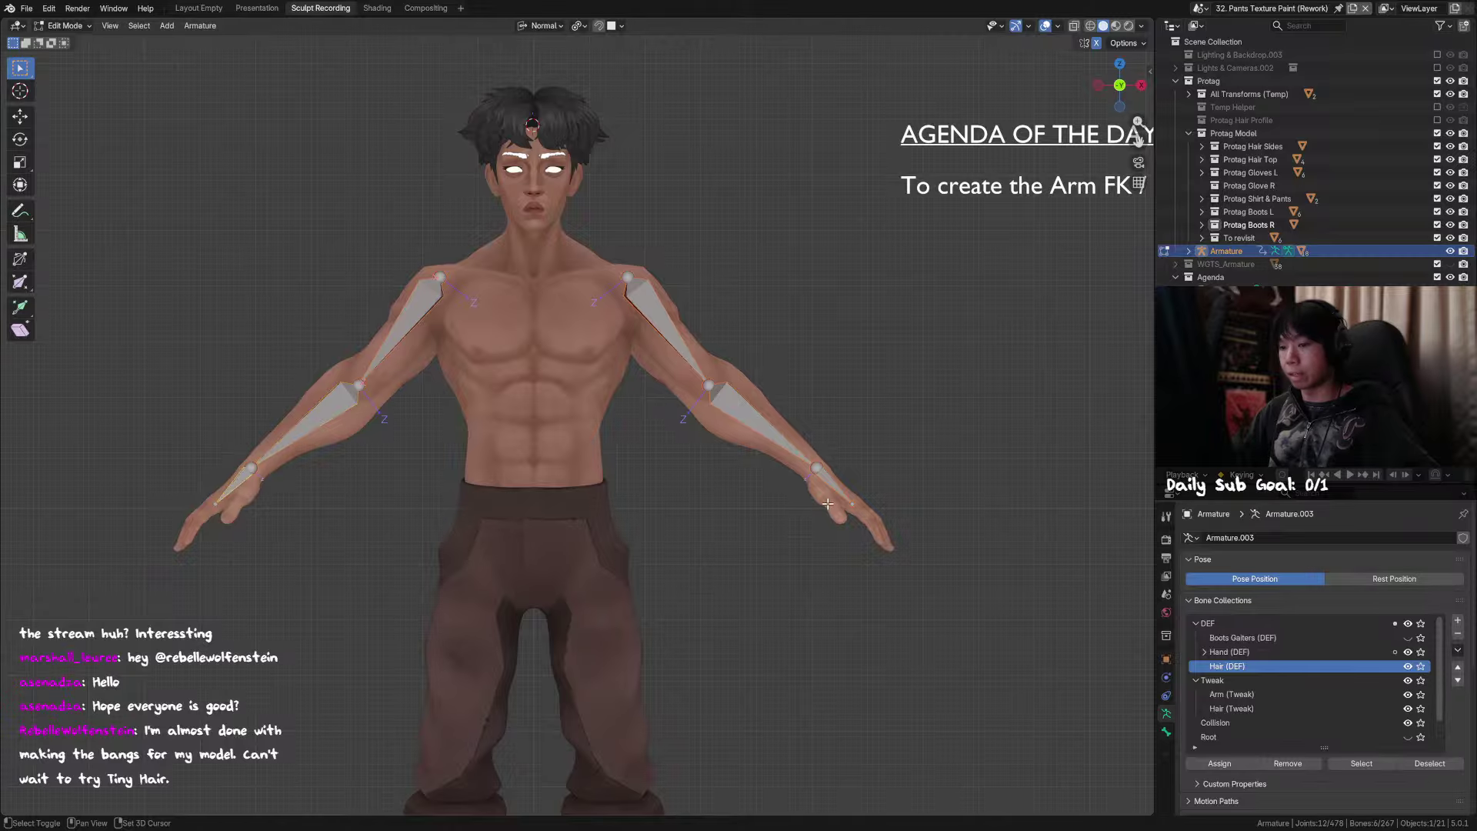
shift+click(739, 421)
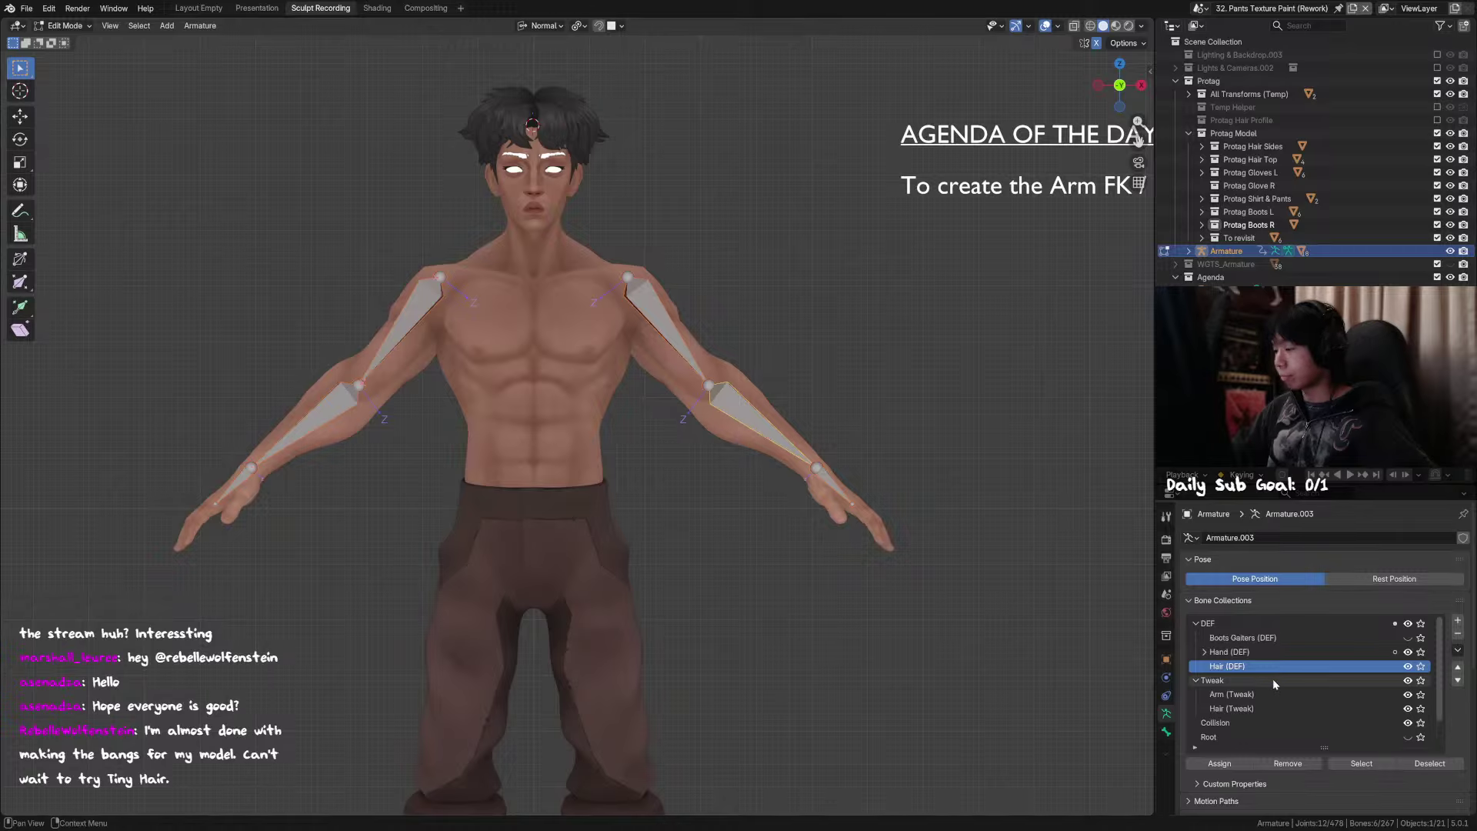
Step: Set the bone color of all selected arm switch bones to 10 - Theme Color Set
scroll(1273, 680, down, 8)
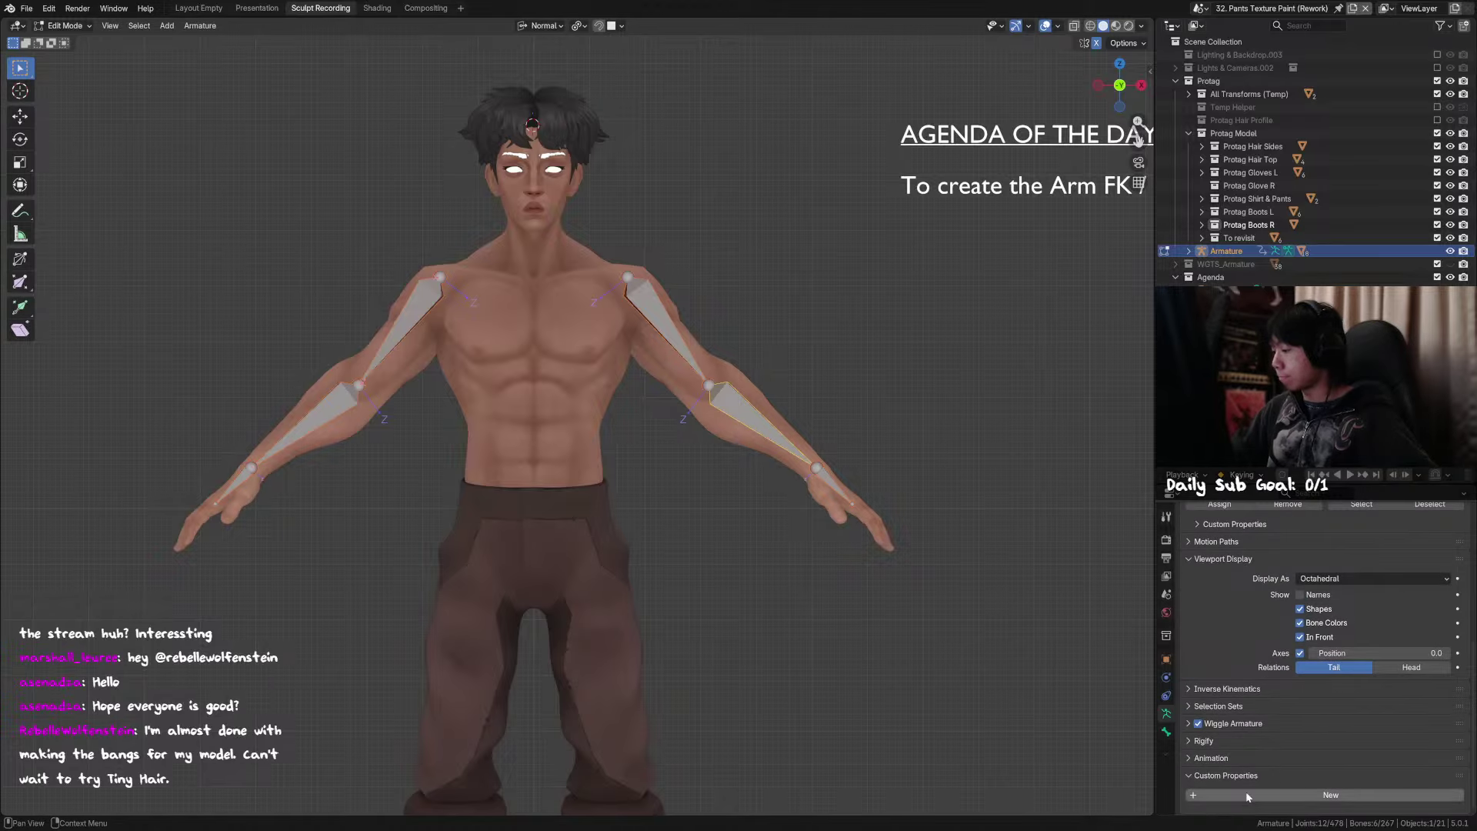
click(1168, 731)
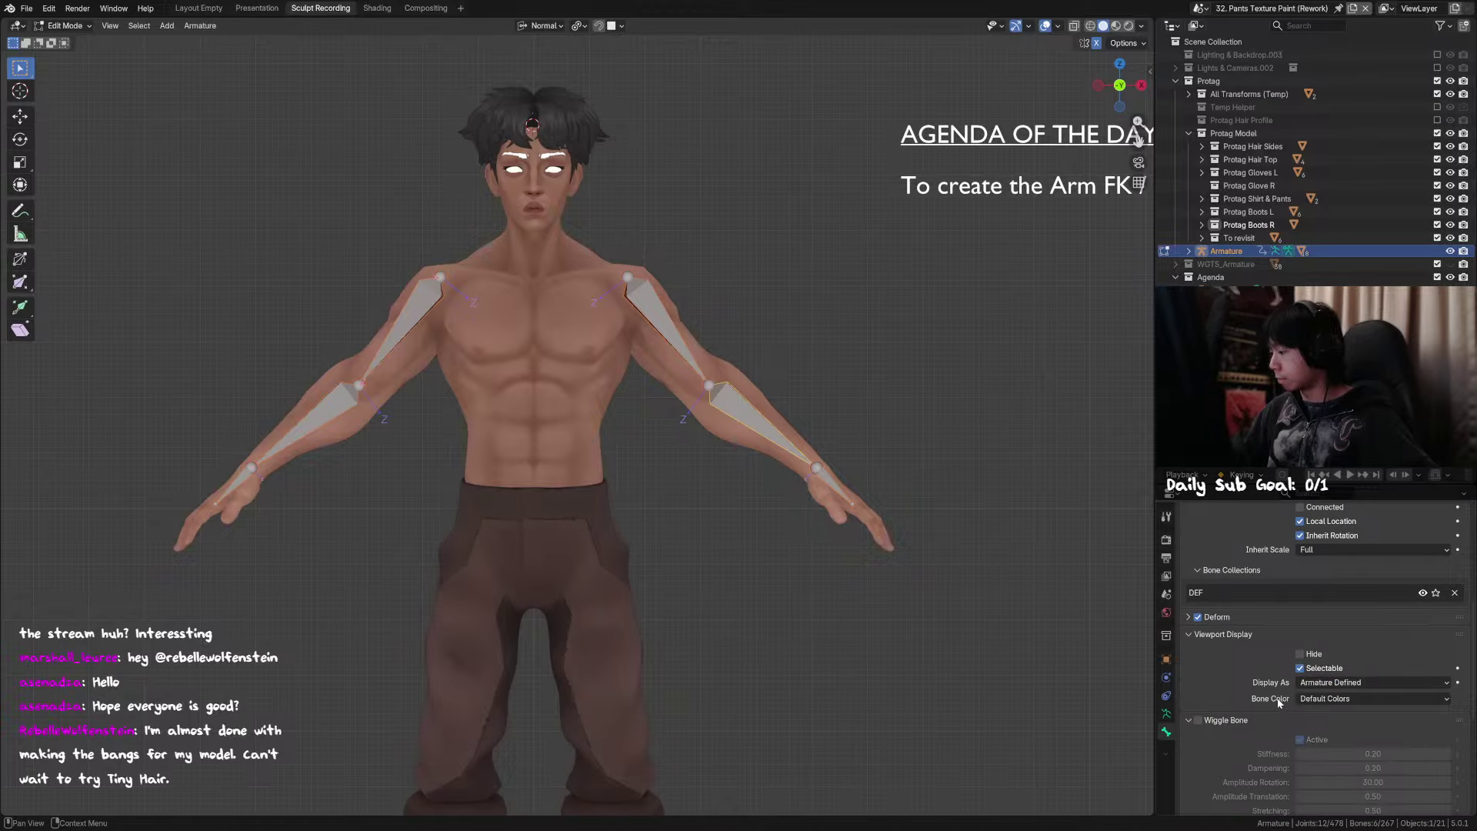
click(1322, 700)
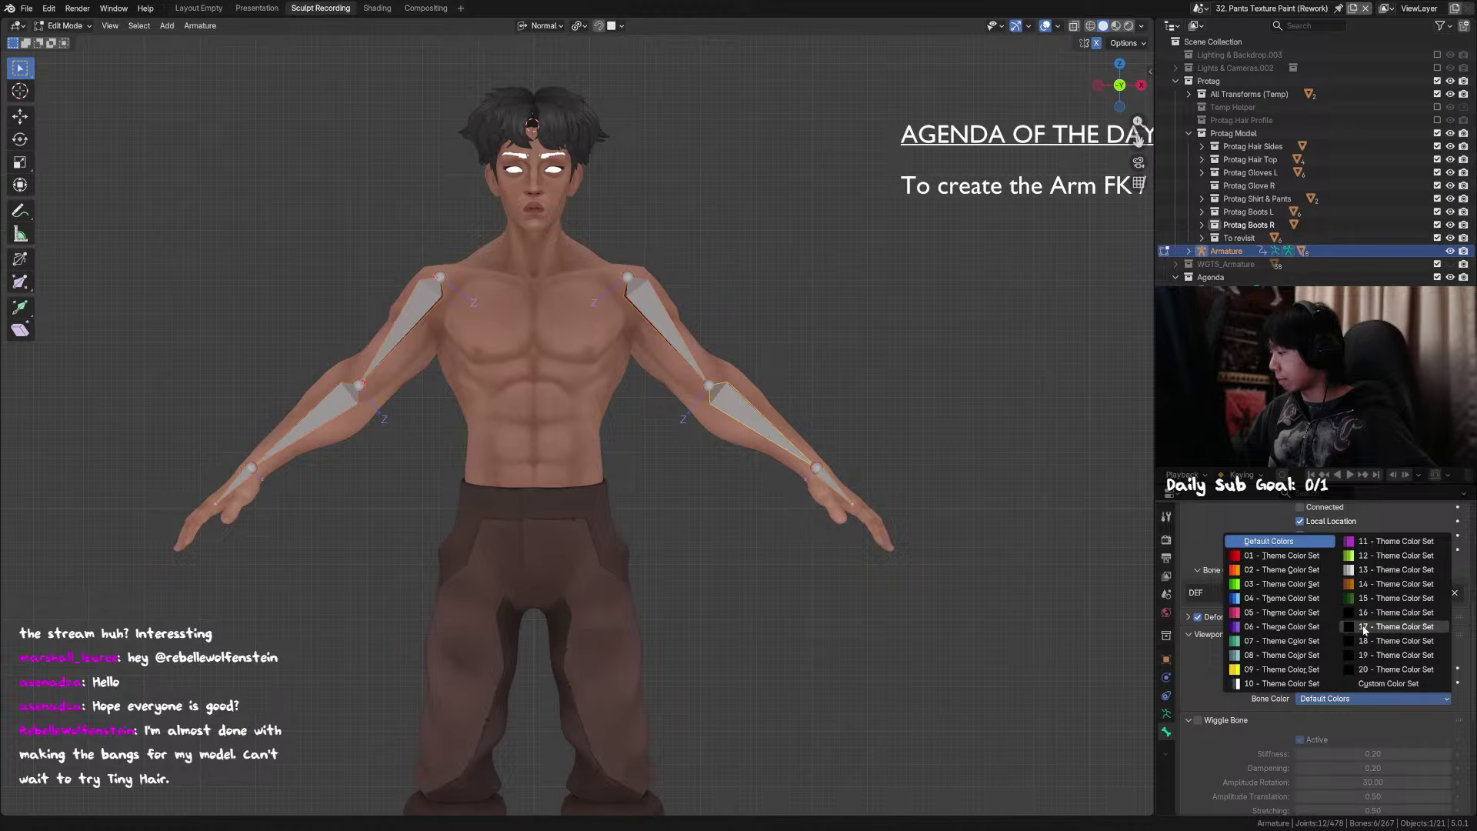
click(1273, 684)
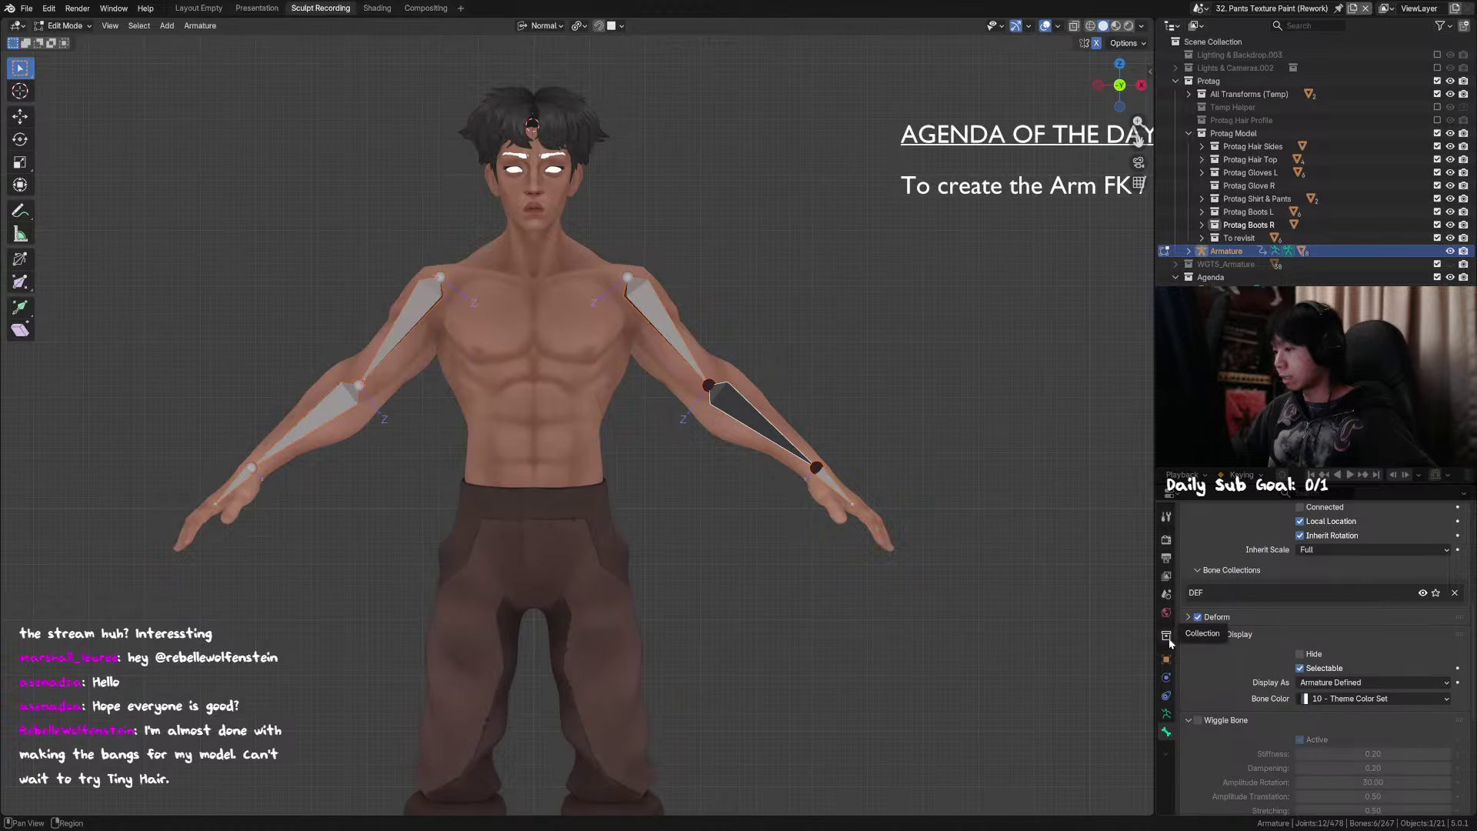
click(1354, 700)
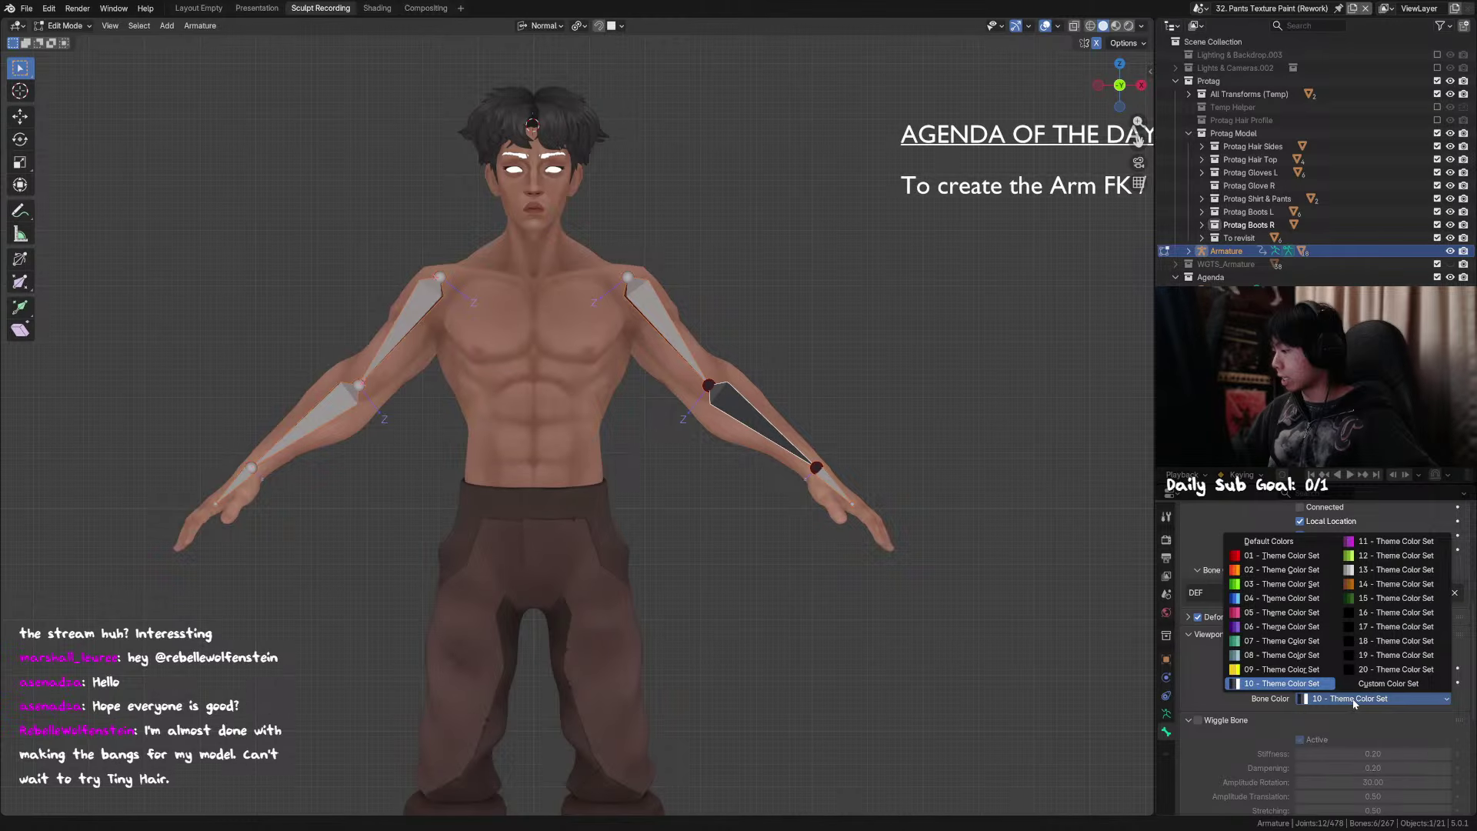
click(1293, 684)
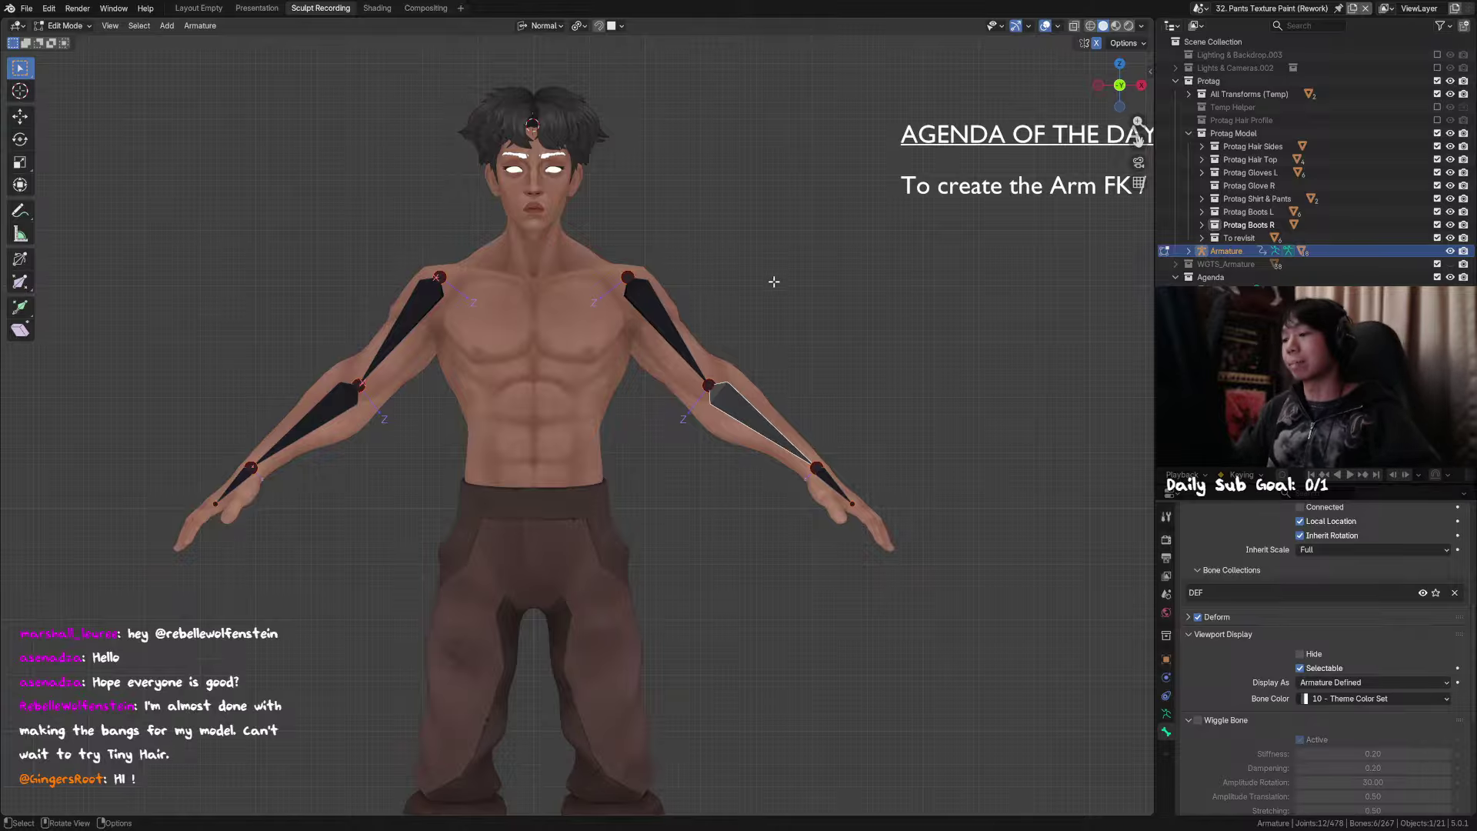
Step: Exclude the Agenda collection from the view layer and frame the character's upper body
mouse_move(744, 334)
middle_down()
mouse_move(847, 343)
mouse_move(745, 342)
middle_up()
scroll(754, 343, down, 5)
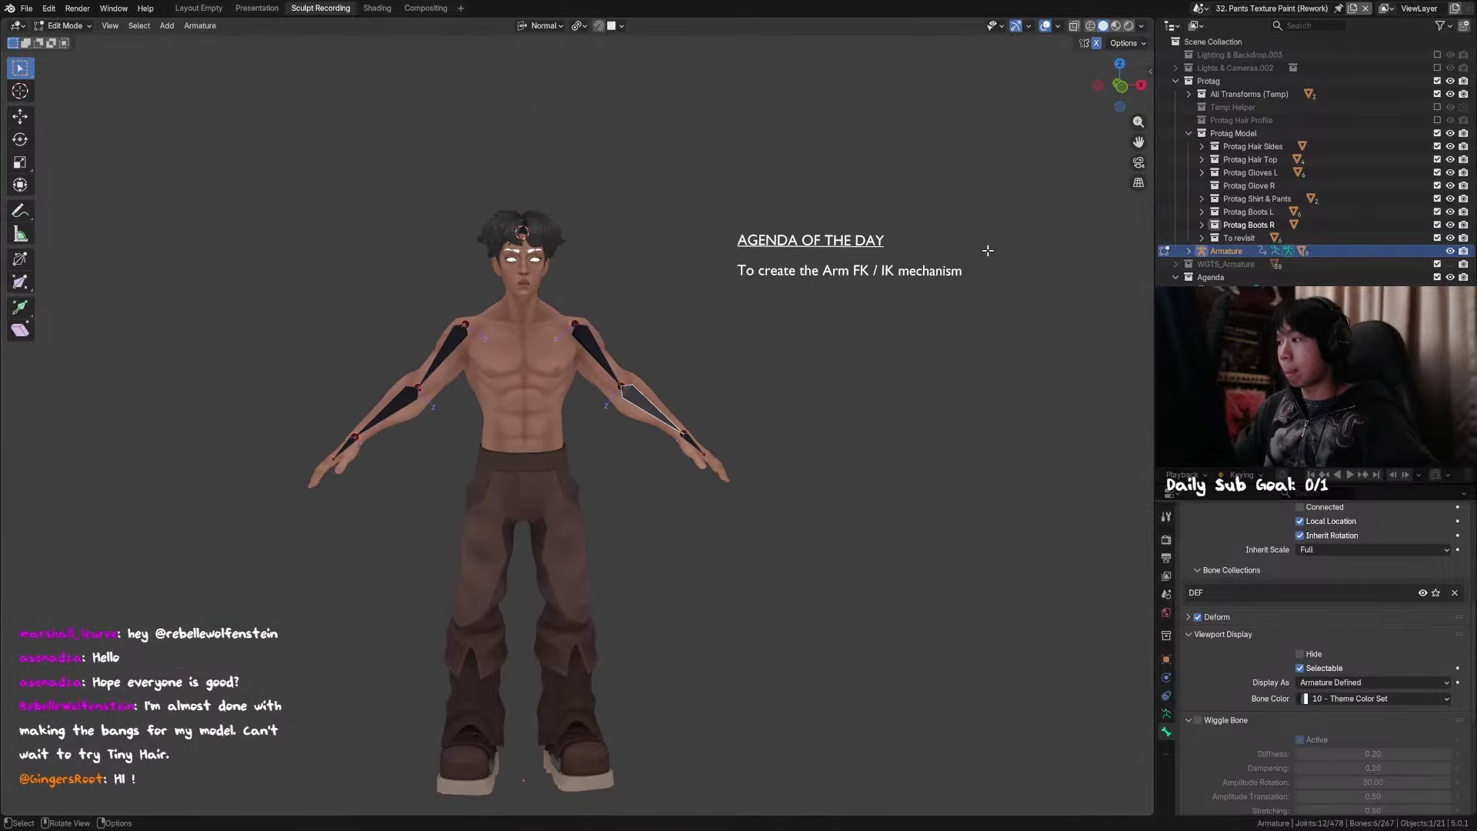
click(1437, 277)
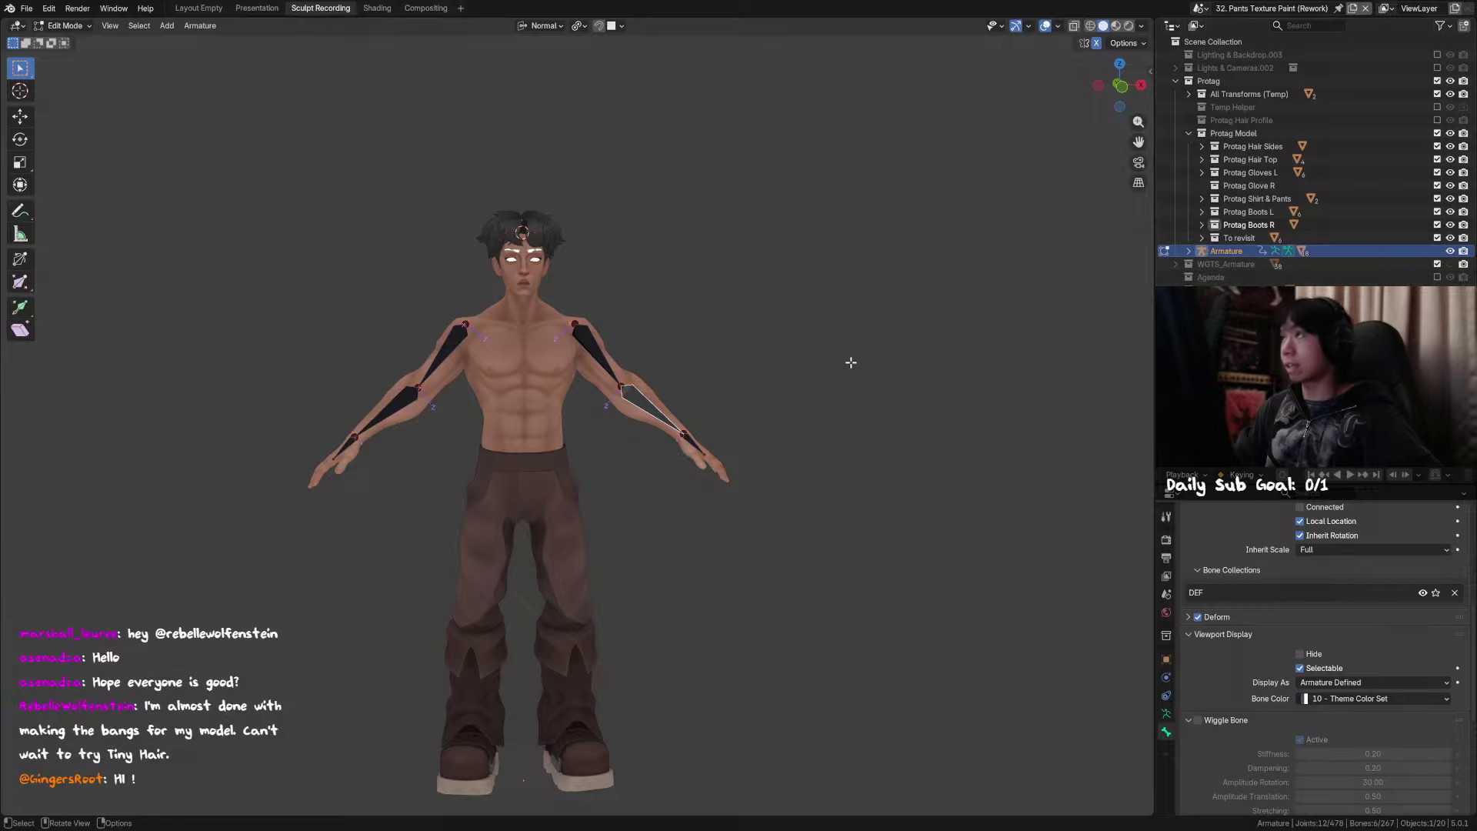
scroll(786, 409, up, 4)
shift+middle_drag(795, 405, 755, 405)
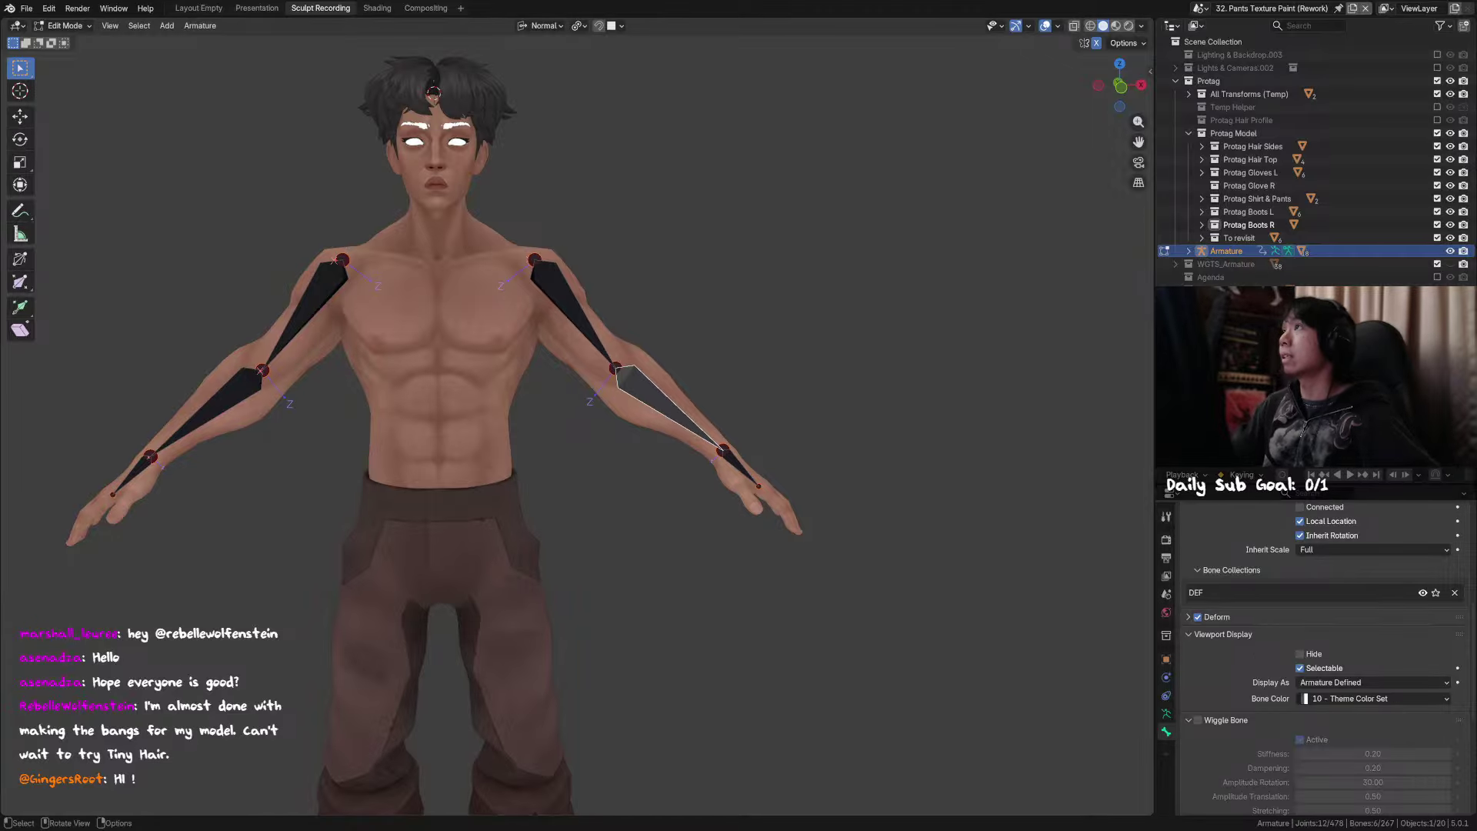
Step: Deselect the arm switch bones and reveal all hidden bones of the armature around the left arm
click(718, 389)
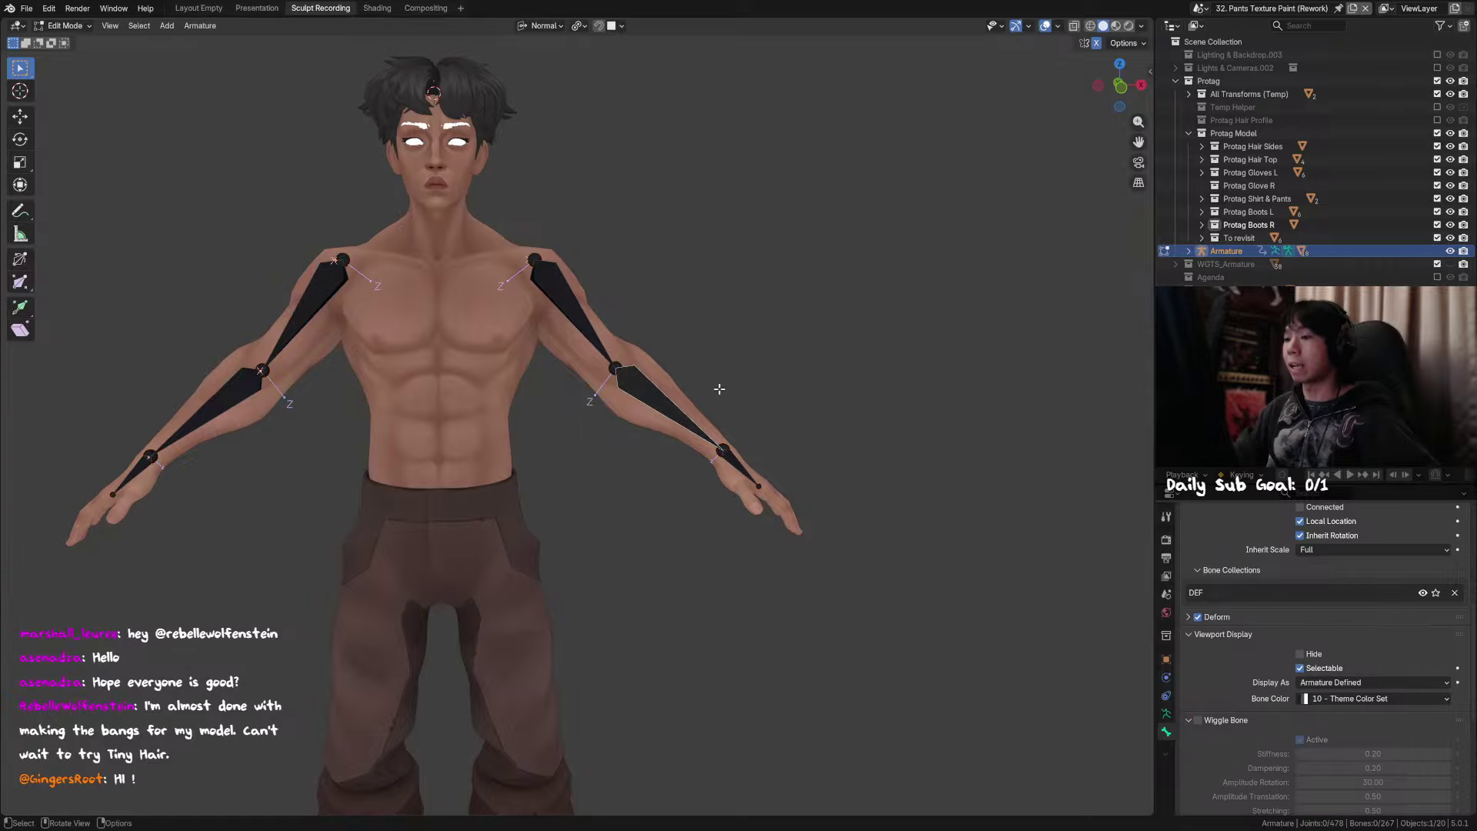
scroll(697, 380, up, 2)
key(alt+h)
middle_drag(709, 353, 655, 392)
scroll(656, 392, up, 2)
key(ctrl+Tab)
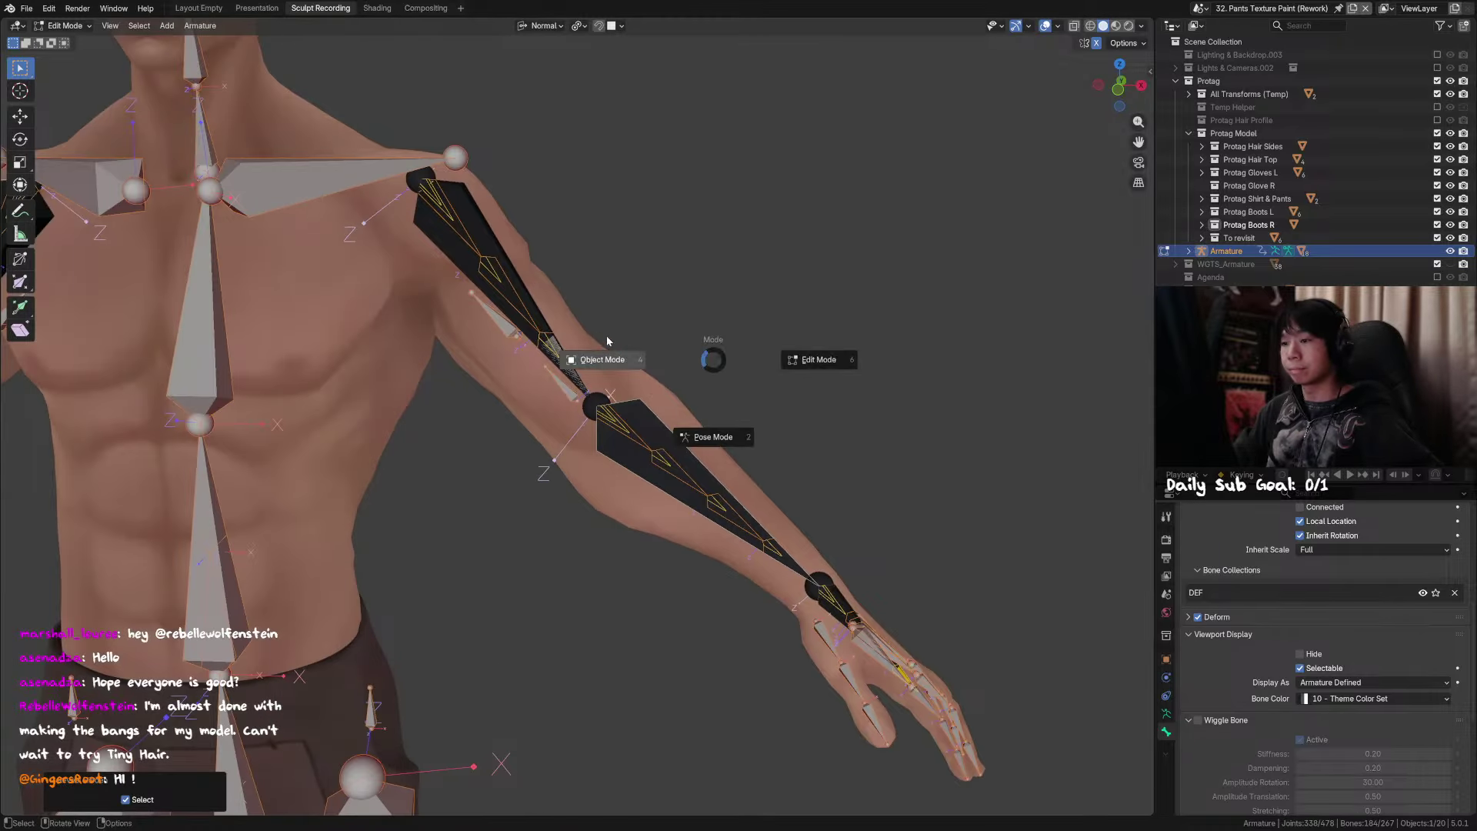
click(606, 354)
key(Tab)
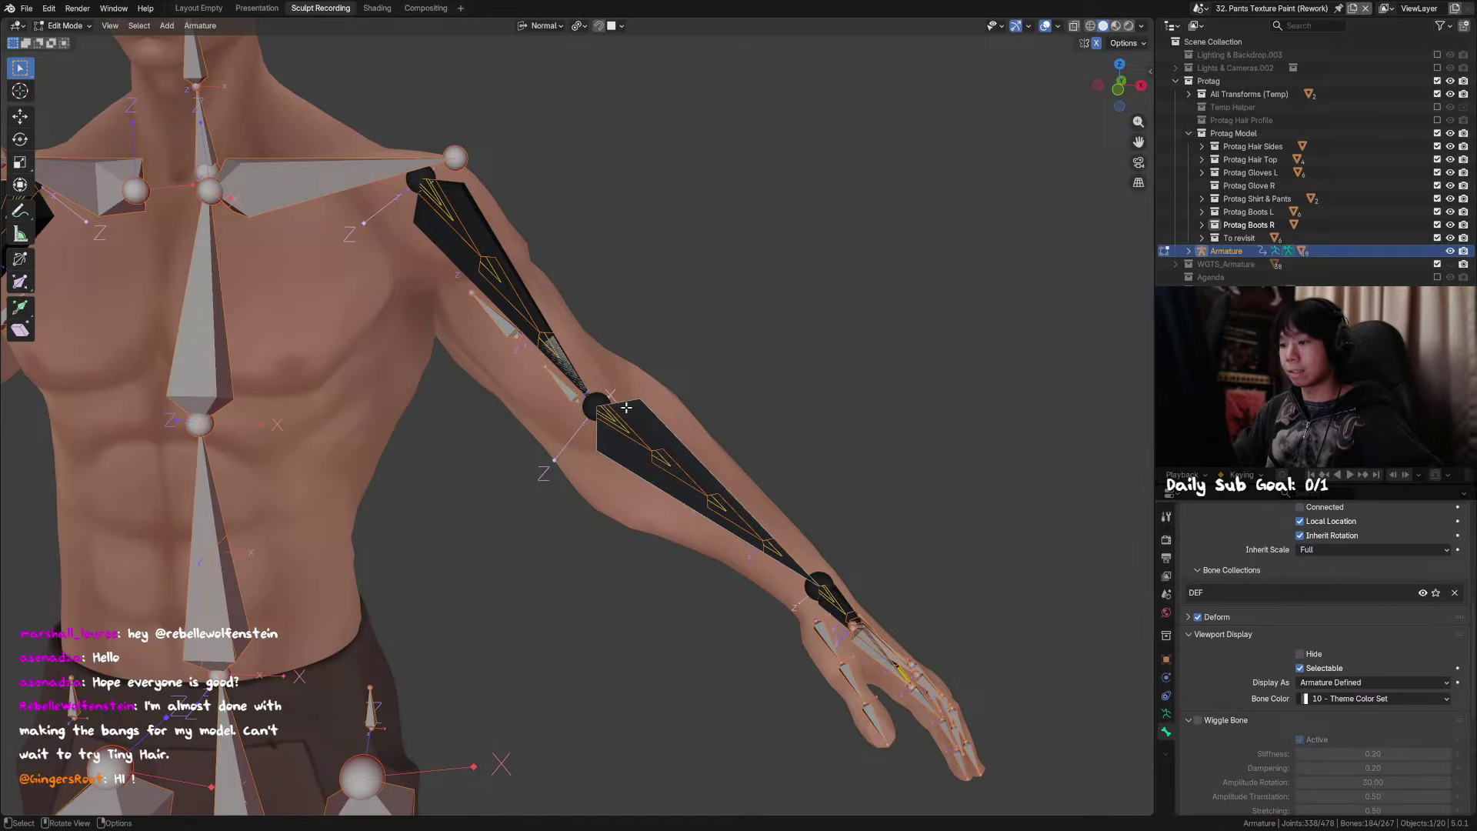
Step: Hide the revealed bones again and reselect the arm switch bones of both arms in front view
key(h)
middle_drag(627, 408, 775, 385)
scroll(719, 417, down, 4)
drag(793, 196, 108, 696)
key(KP_1)
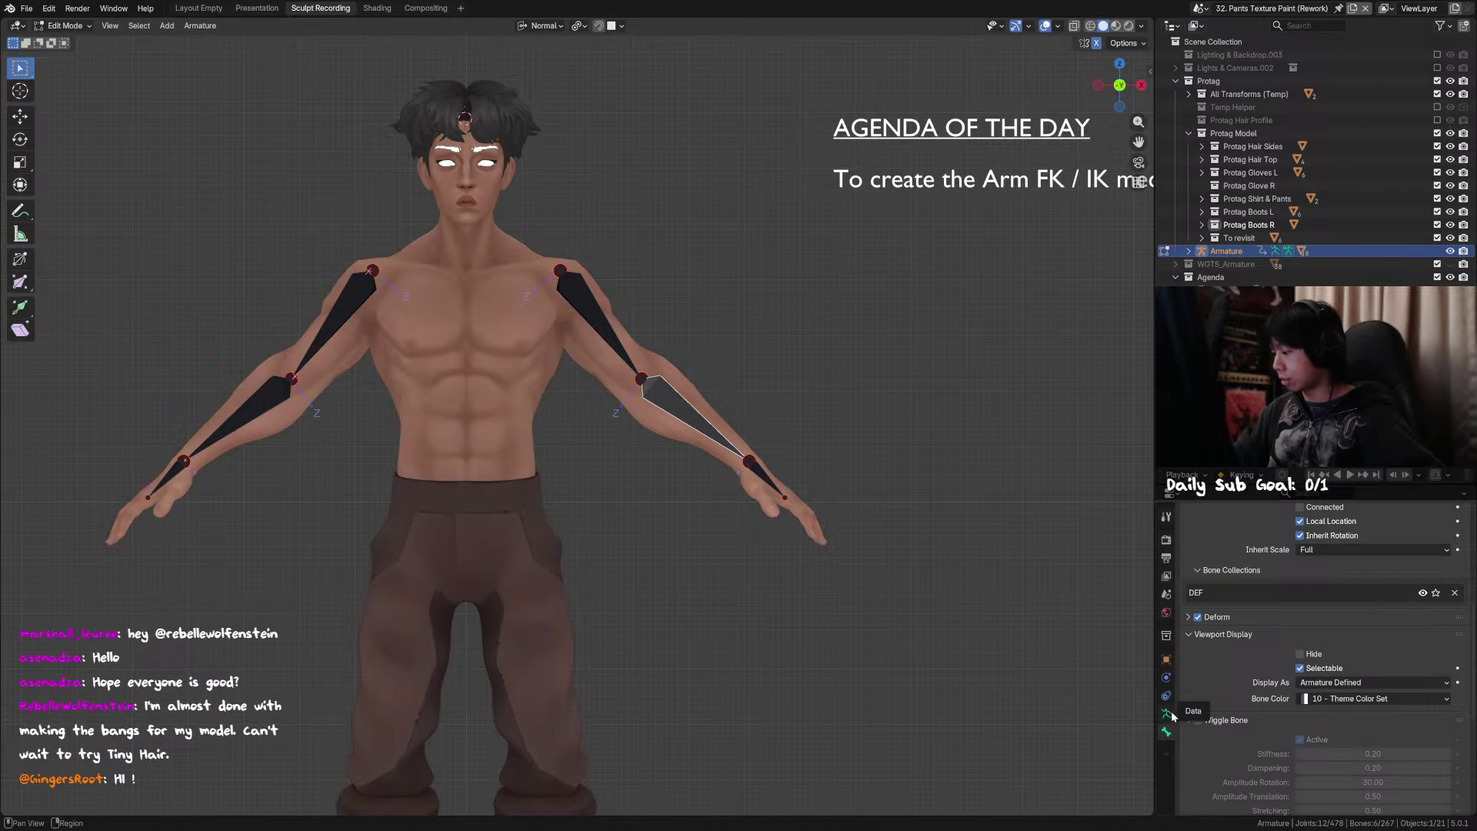
Step: Look through the armature's bone collections and collapse the DEF and Tweak groups
click(1167, 714)
scroll(1260, 620, up, 5)
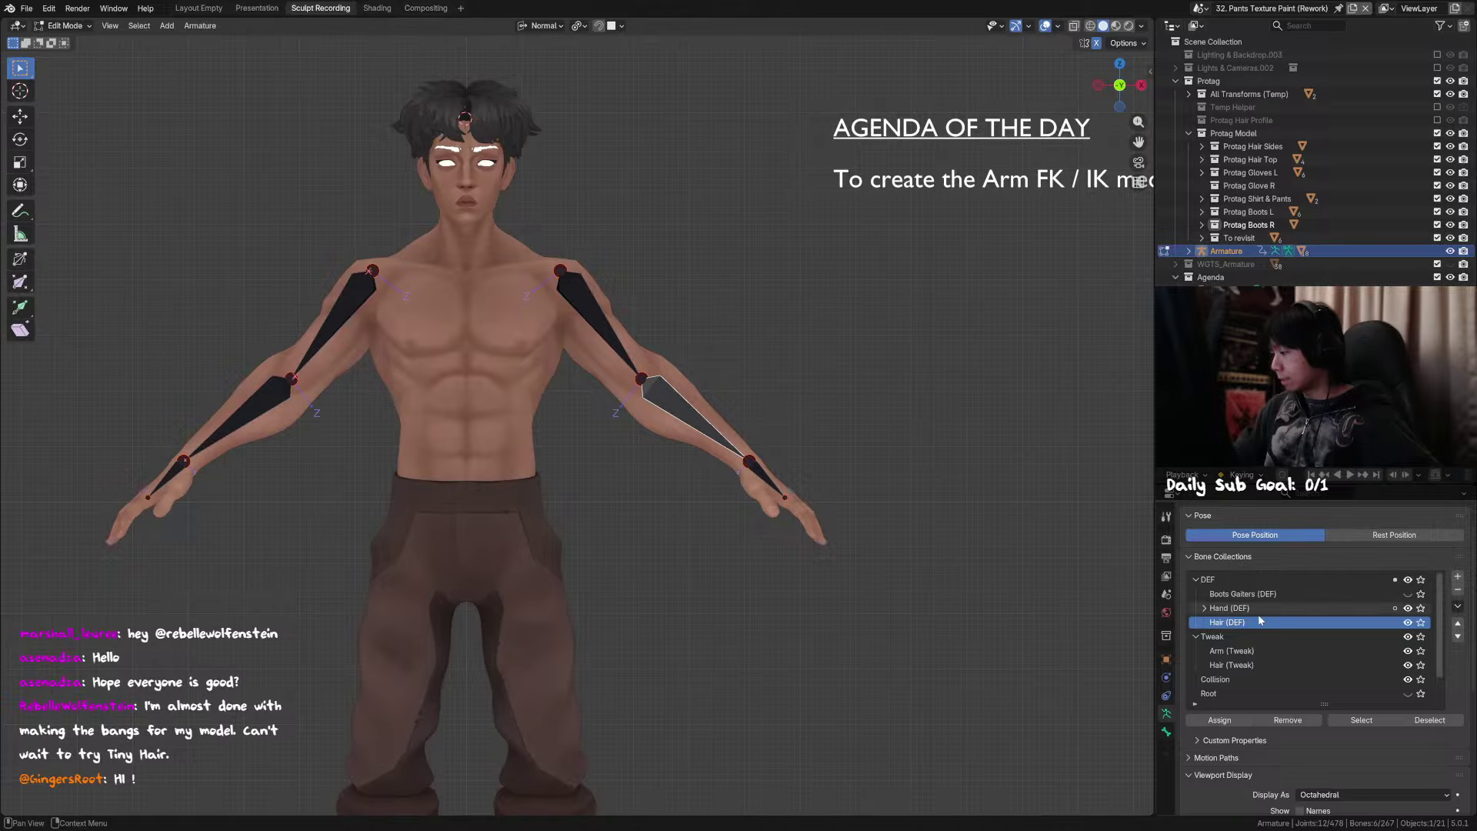
scroll(1261, 626, down, 2)
scroll(1257, 624, up, 2)
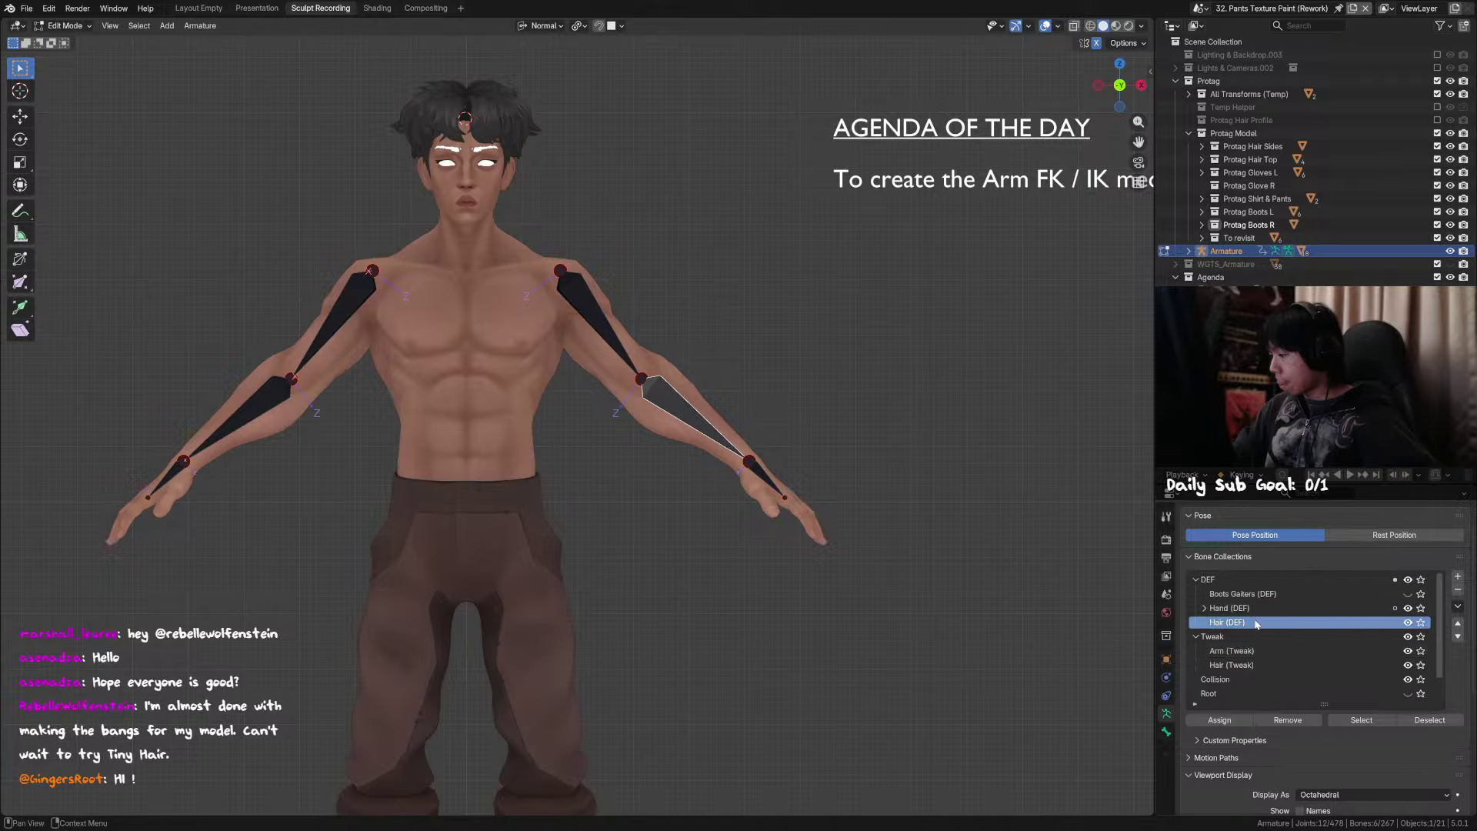
scroll(1232, 638, down, 2)
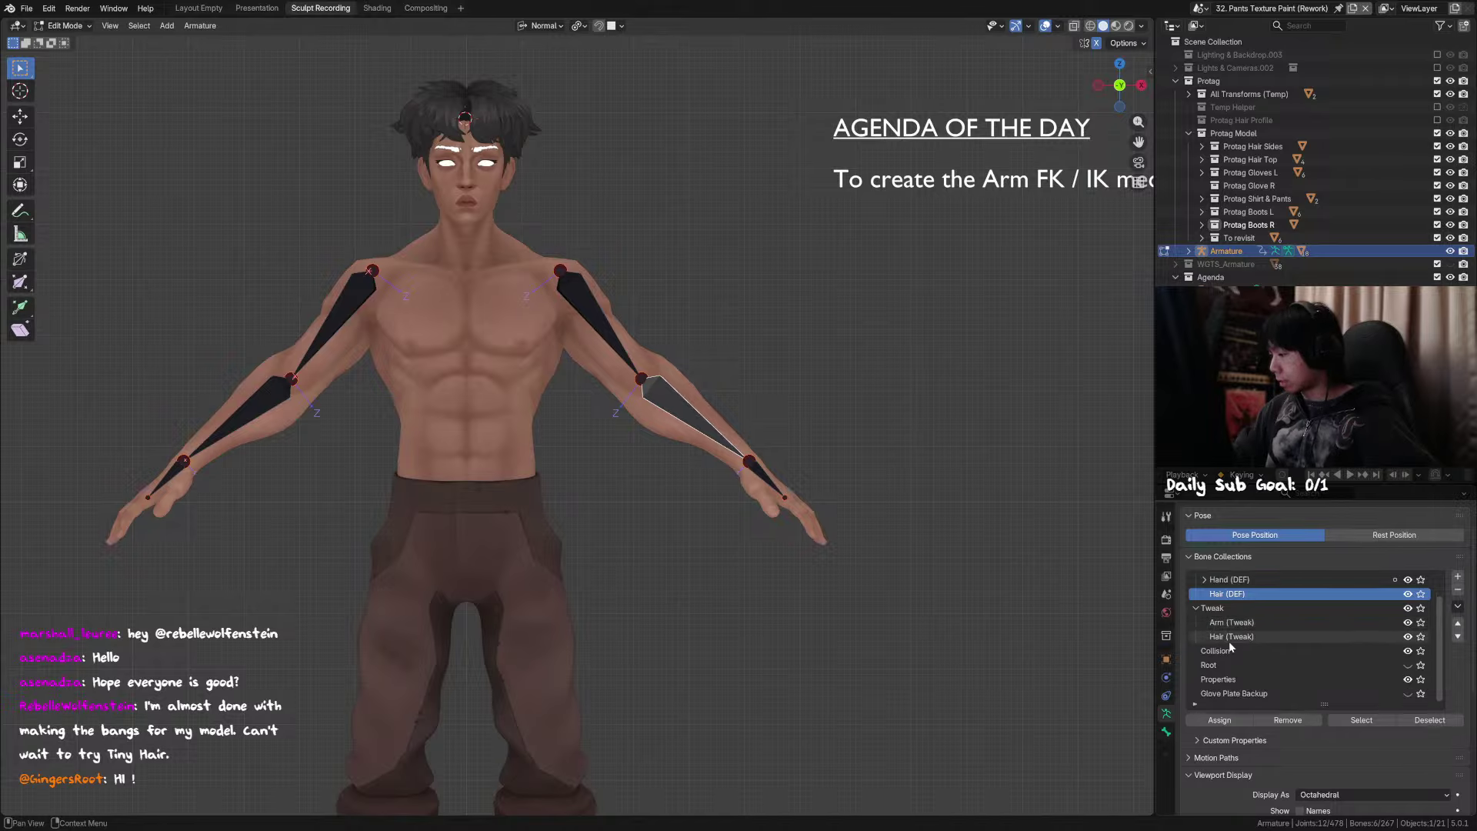
scroll(1231, 656, up, 2)
click(1196, 580)
click(1196, 594)
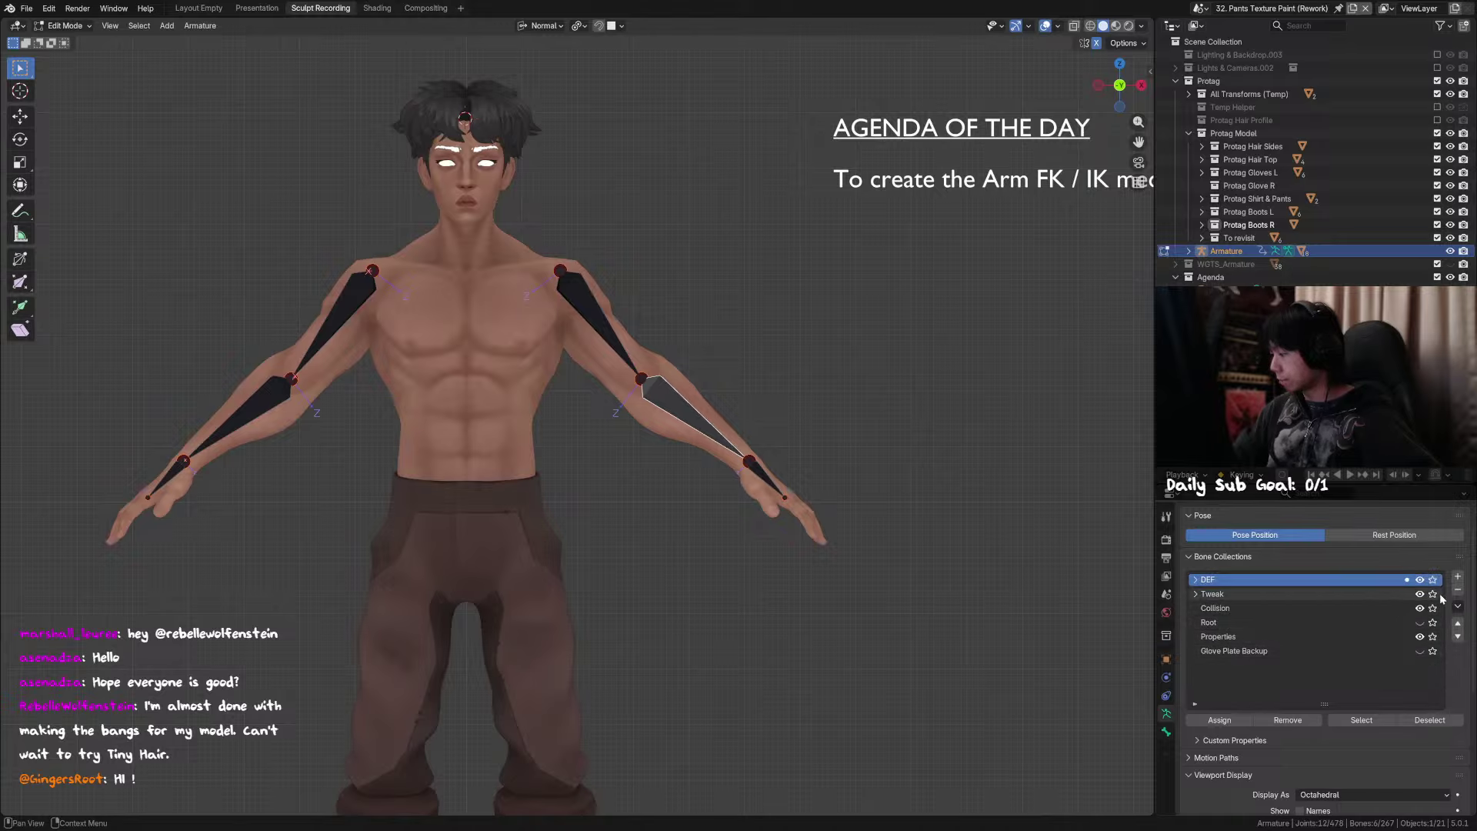
Step: Add a new top-level bone collection named MCH
click(1315, 652)
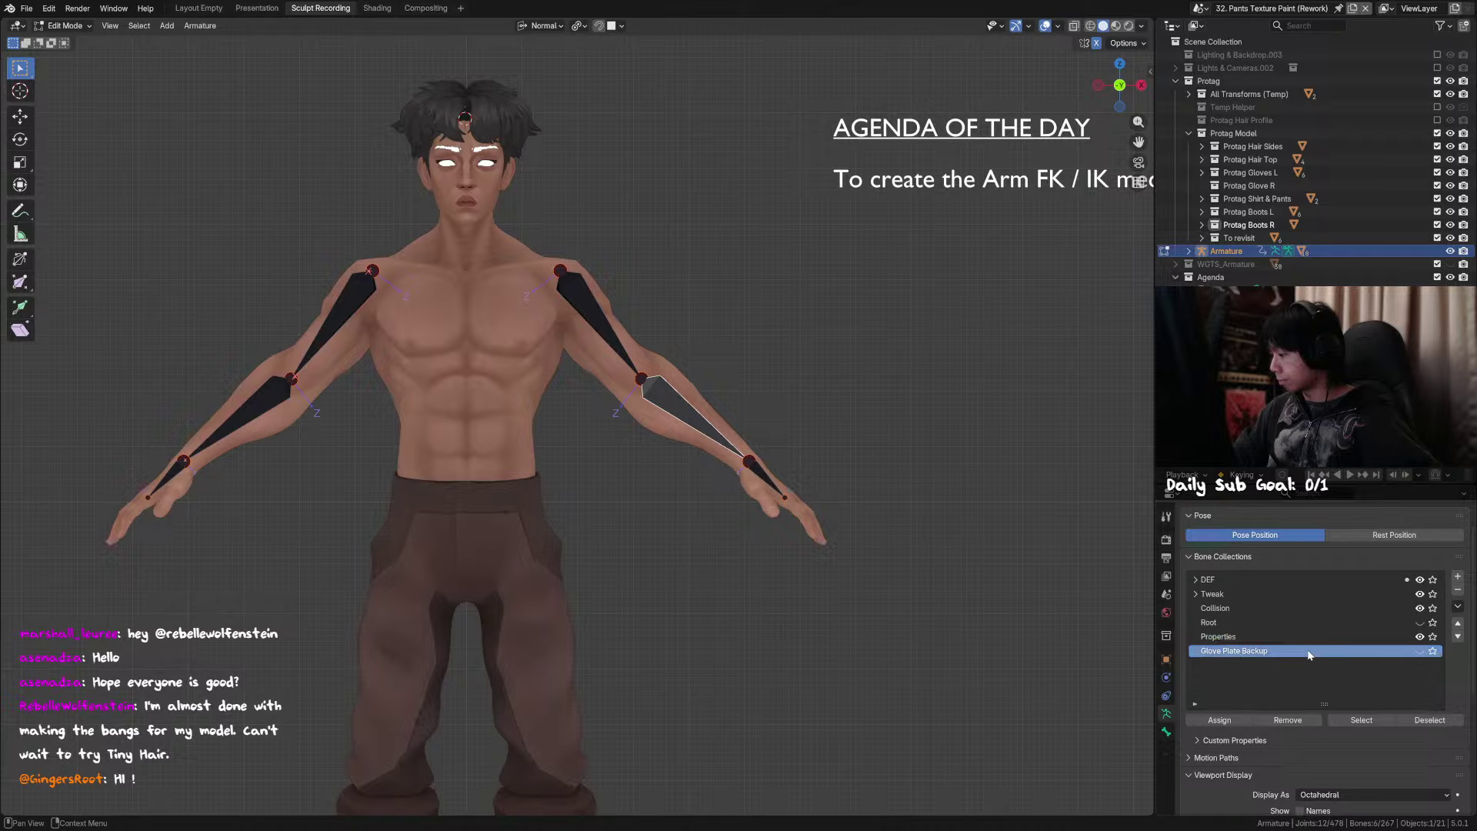
click(1457, 576)
double_click(1220, 666)
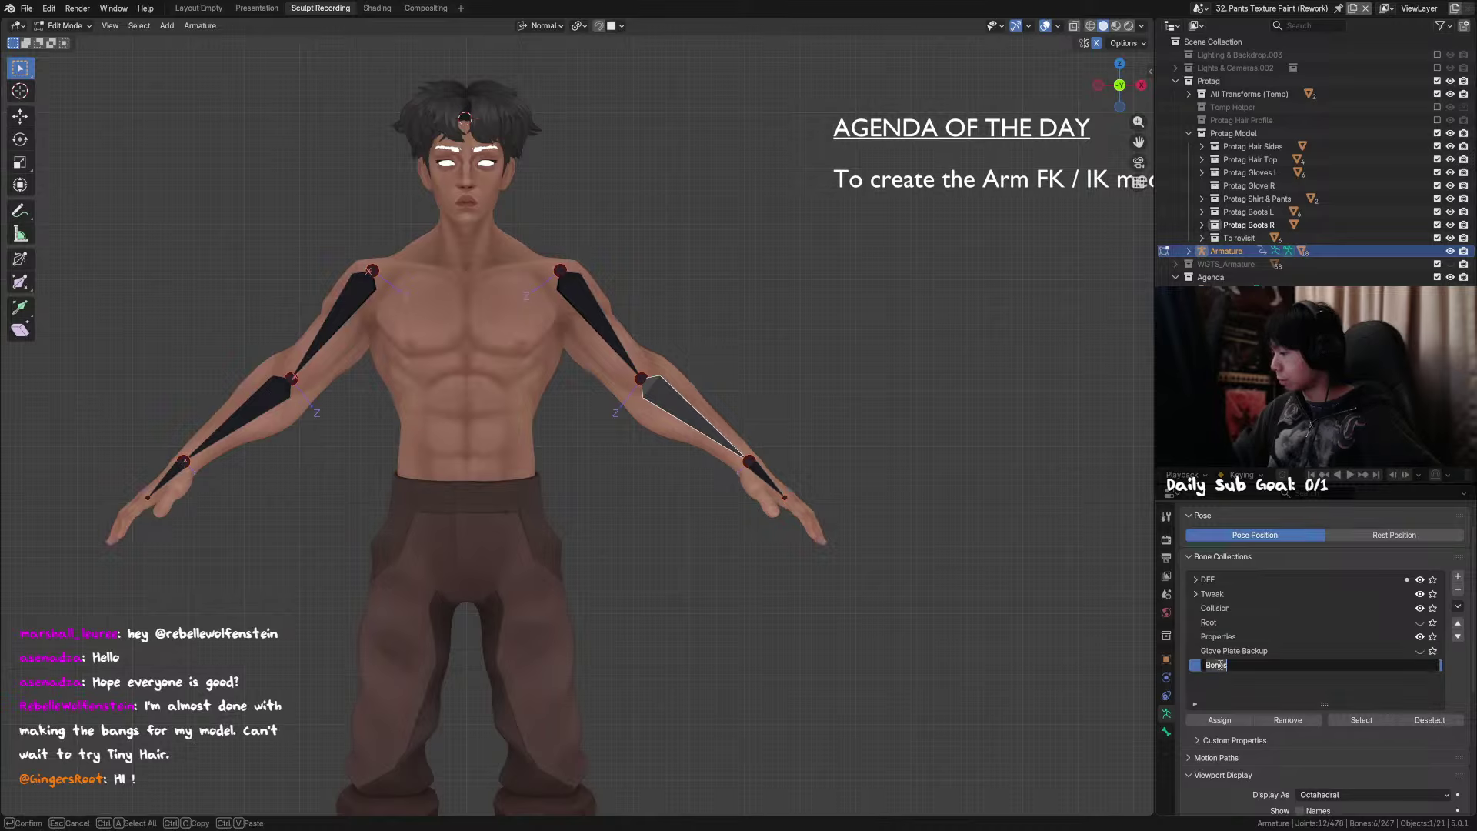
text(MCH)
key(Return)
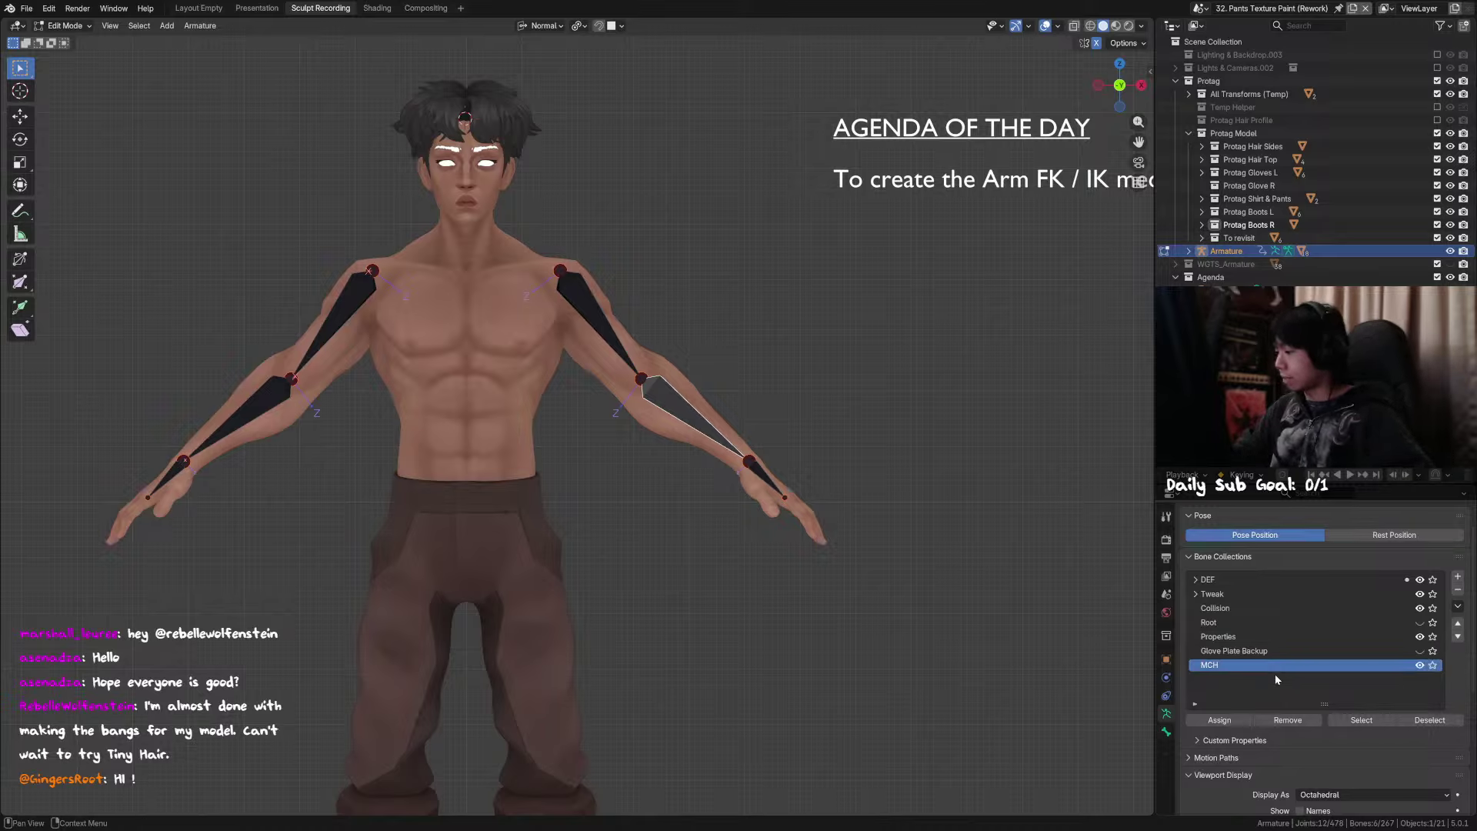
Step: Add a bone collection named Arm (MCH) and nest it inside the MCH collection
click(1459, 579)
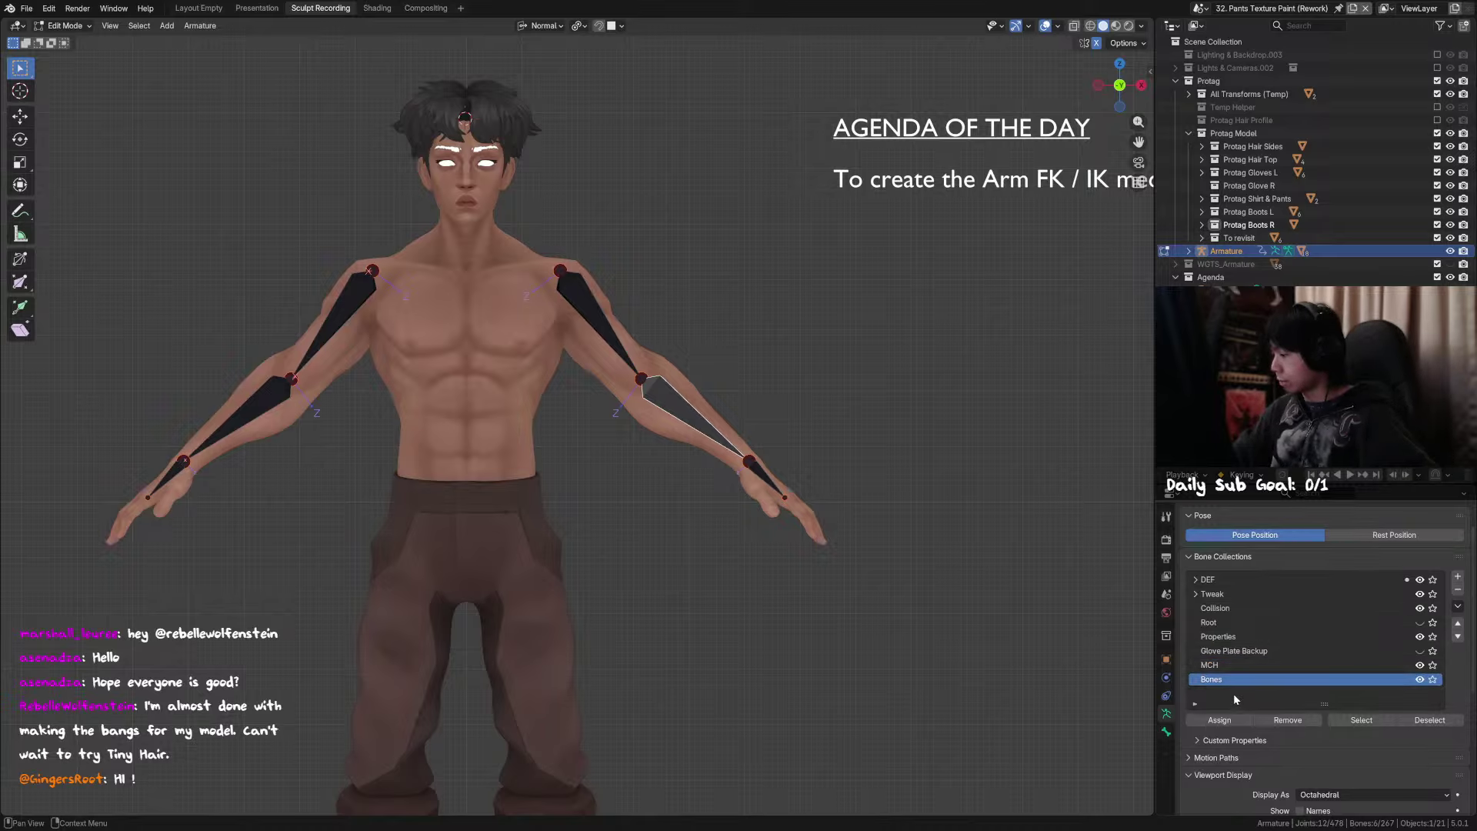
double_click(1217, 680)
click(1195, 580)
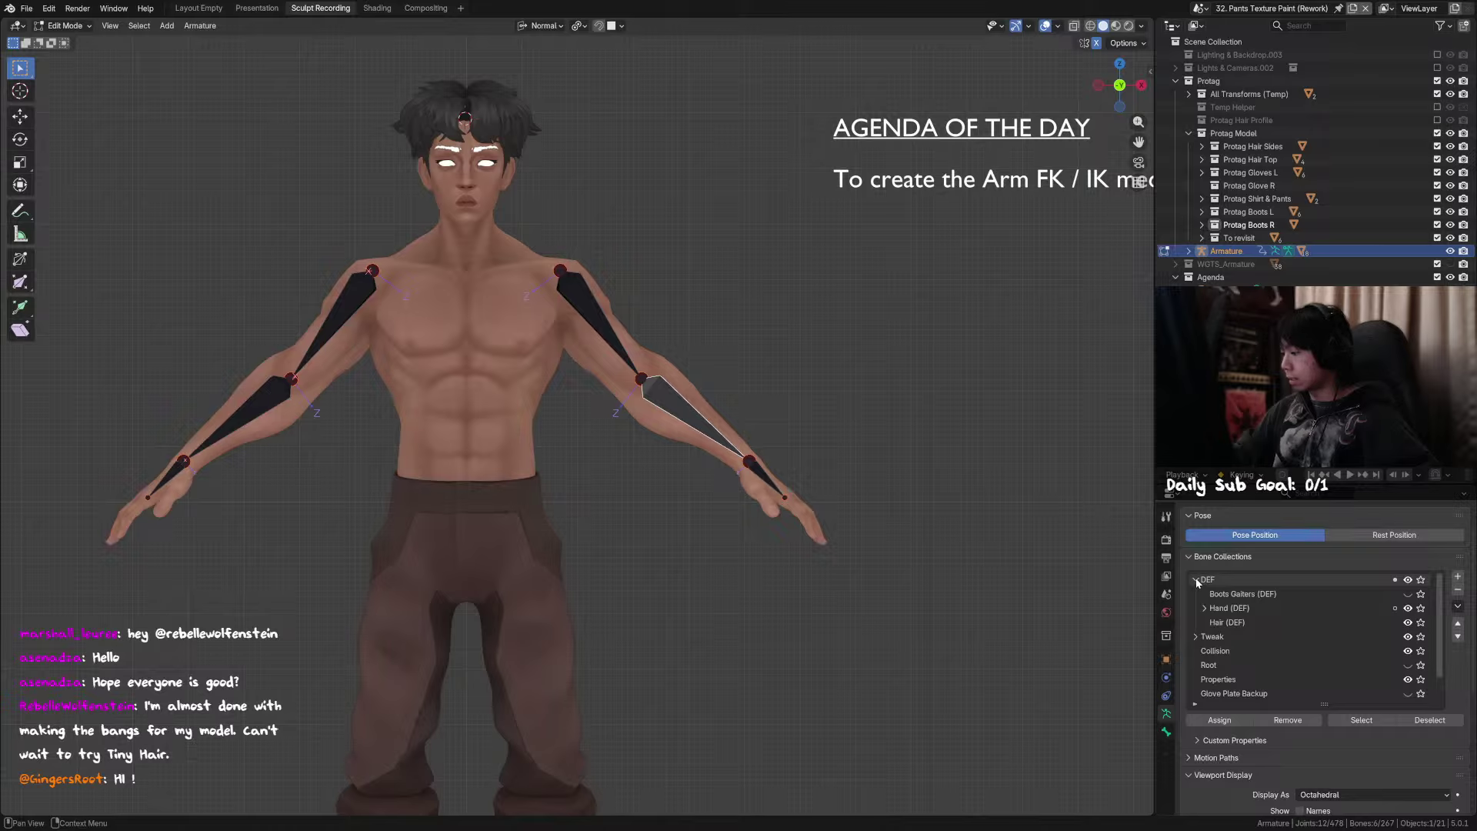
click(1196, 581)
double_click(1222, 680)
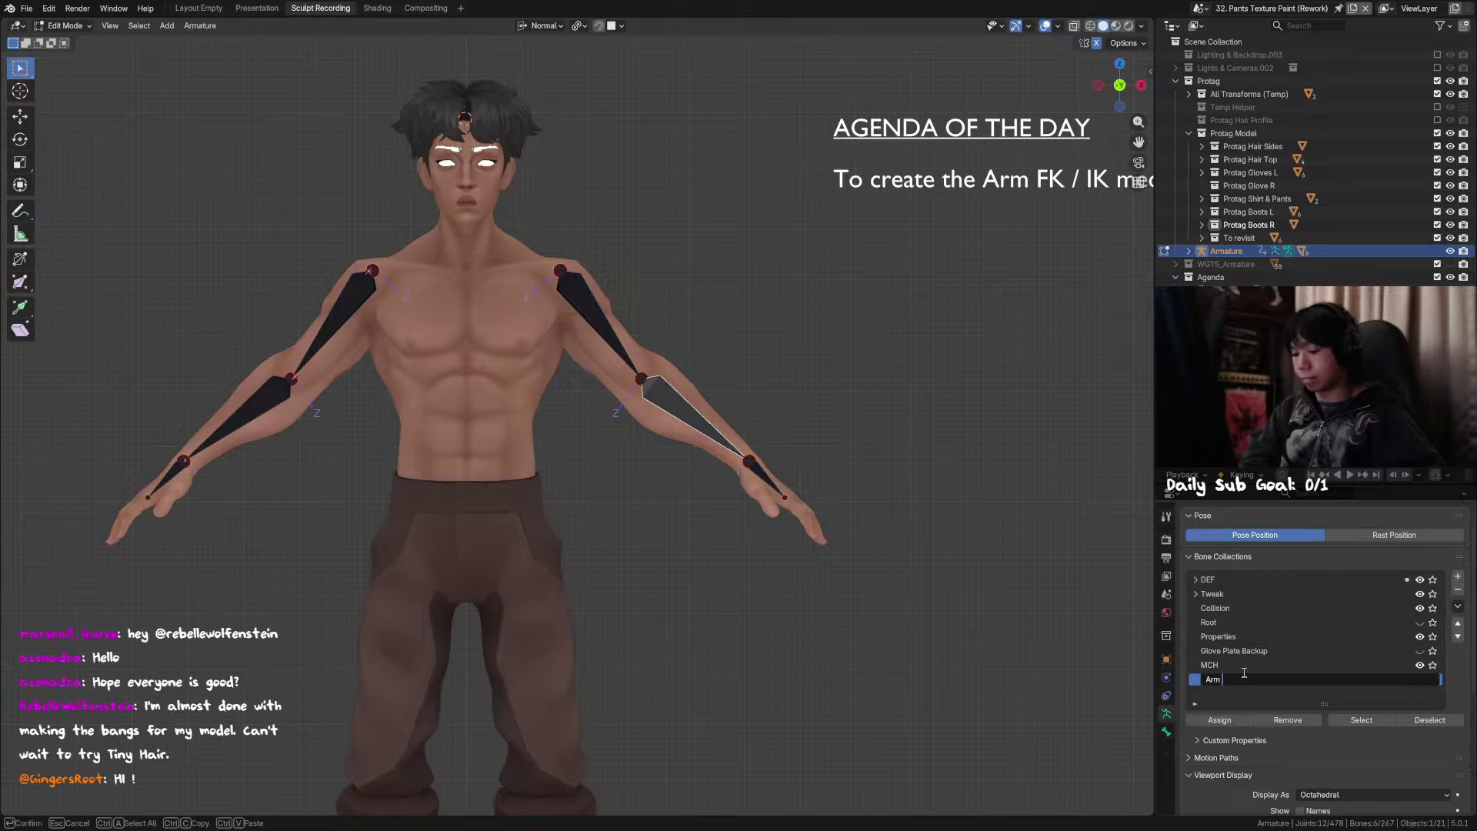
text(Arm (MCH))
key(Return)
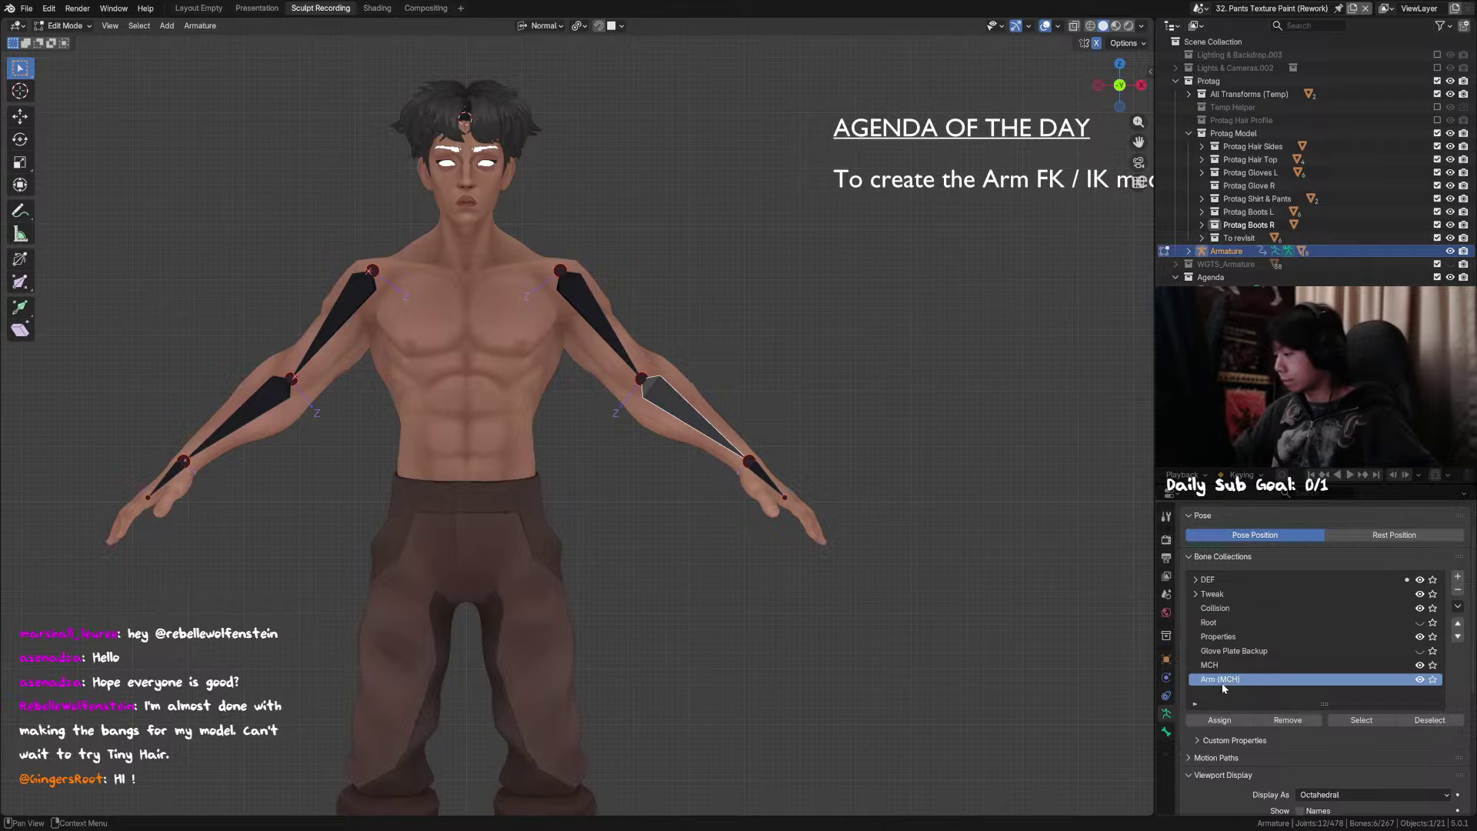
mouse_move(1224, 687)
mouse_down()
mouse_move(1228, 666)
mouse_move(1218, 681)
mouse_up()
Step: Assign the selected arm switch bones to the Arm (MCH) collection and remove them from the DEF collection
drag(872, 274, 176, 681)
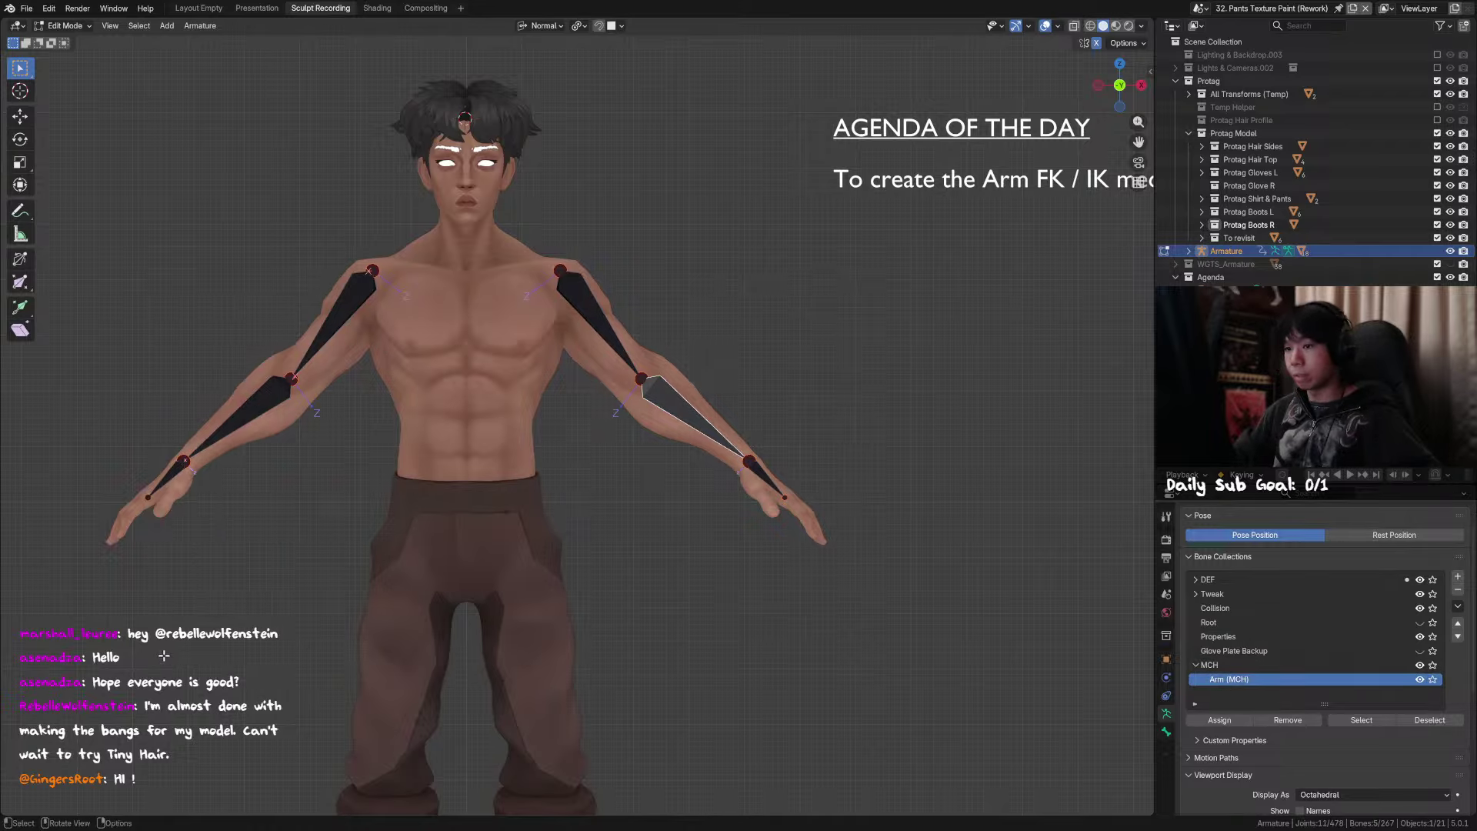
shift+middle_drag(319, 565, 454, 622)
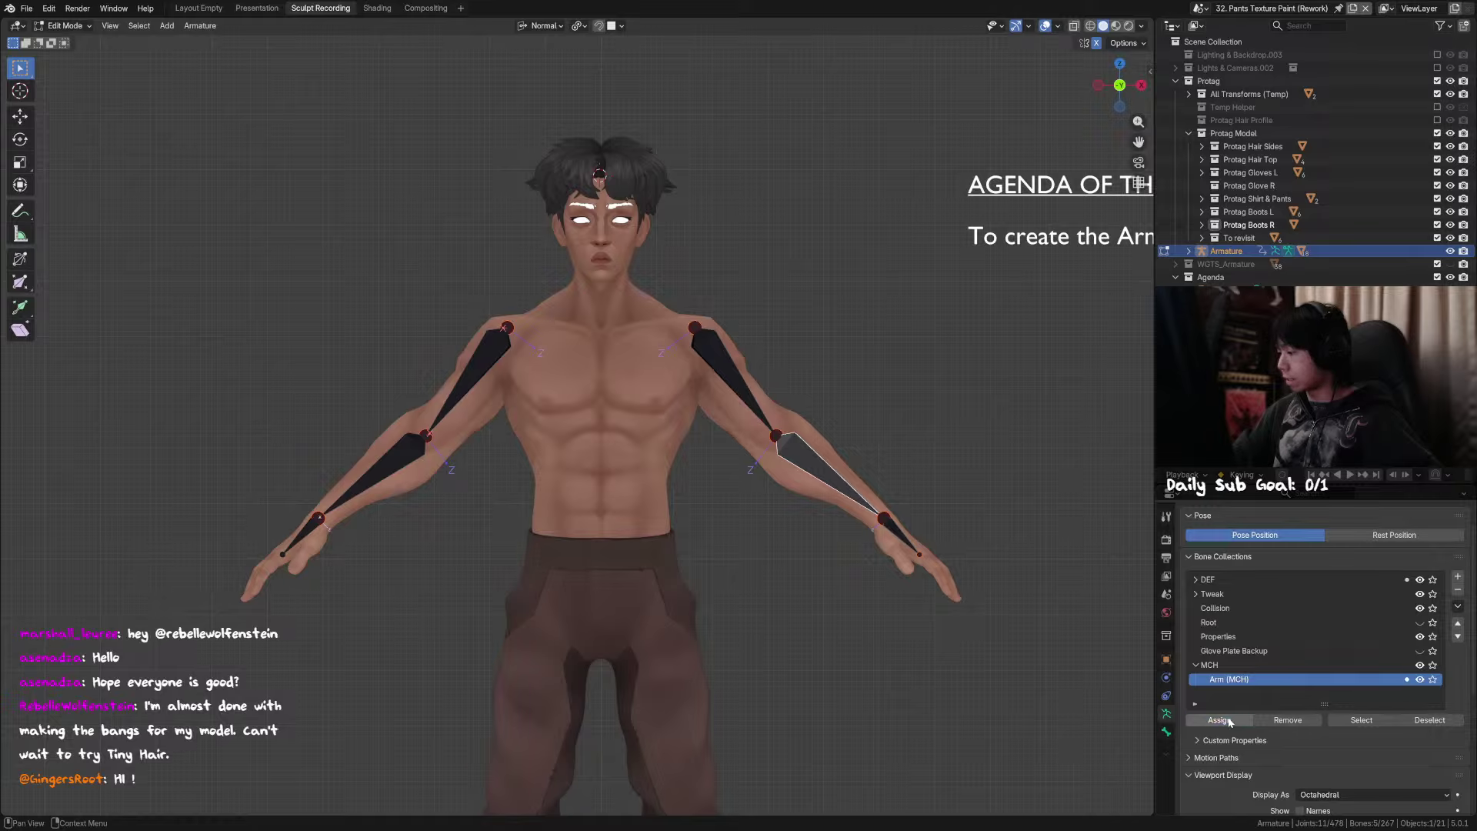
scroll(1334, 653, up, 1)
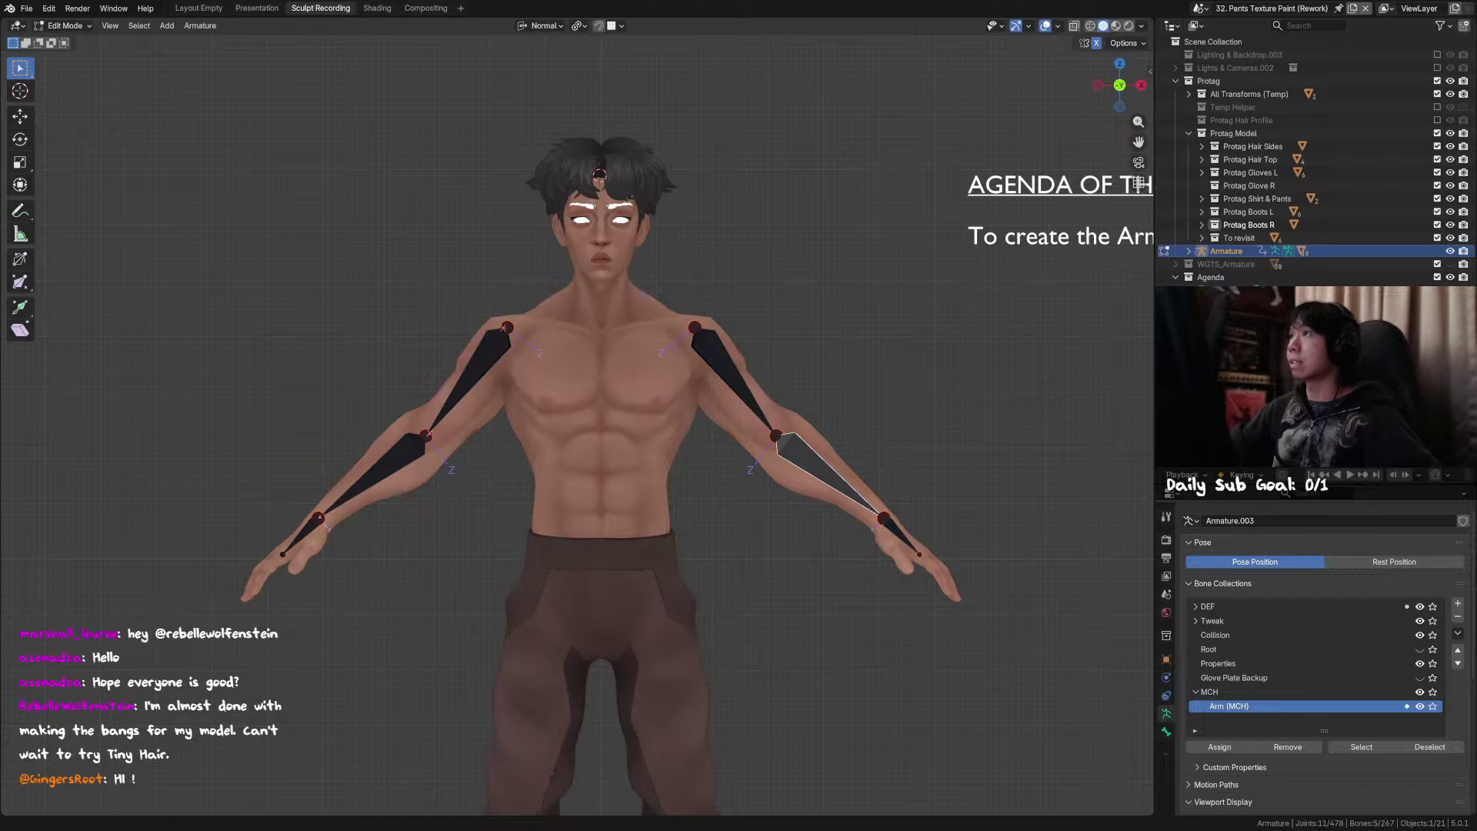
click(1342, 608)
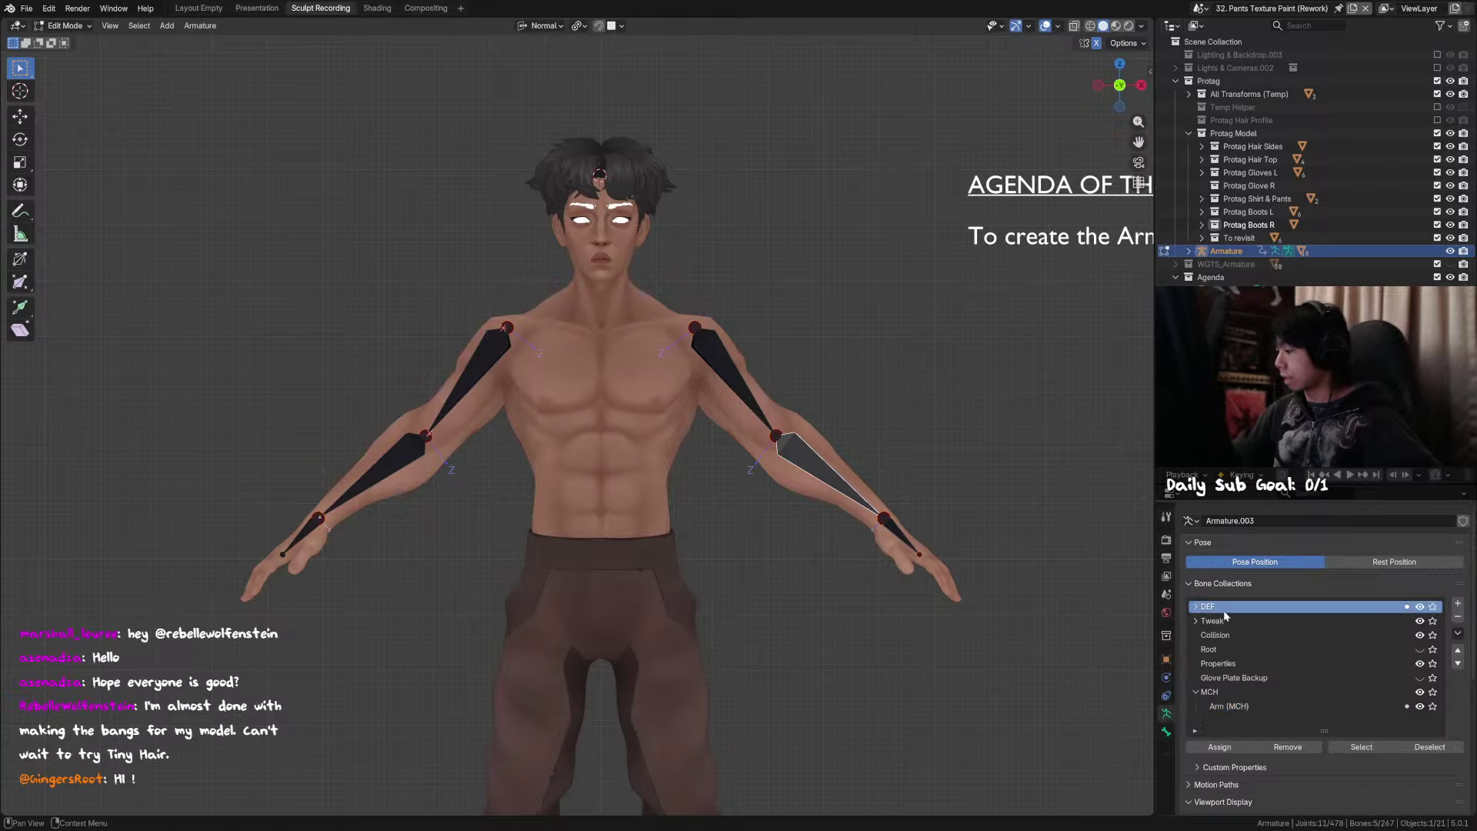
click(1303, 746)
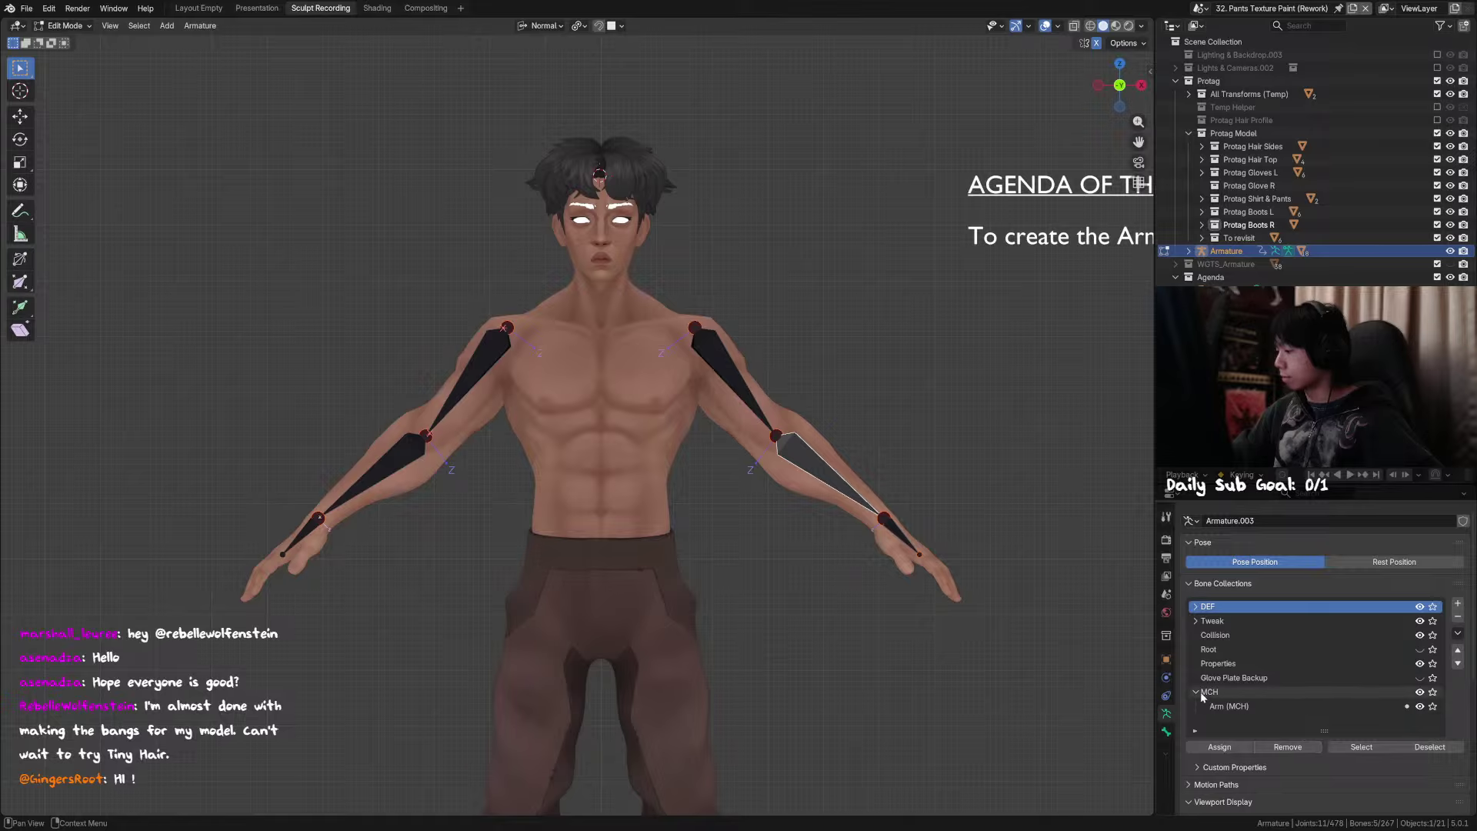
Step: Collapse the MCH bone collection and move it up the list to directly below Tweak
mouse_move(1209, 697)
mouse_down()
mouse_move(1225, 614)
mouse_move(1225, 684)
mouse_up()
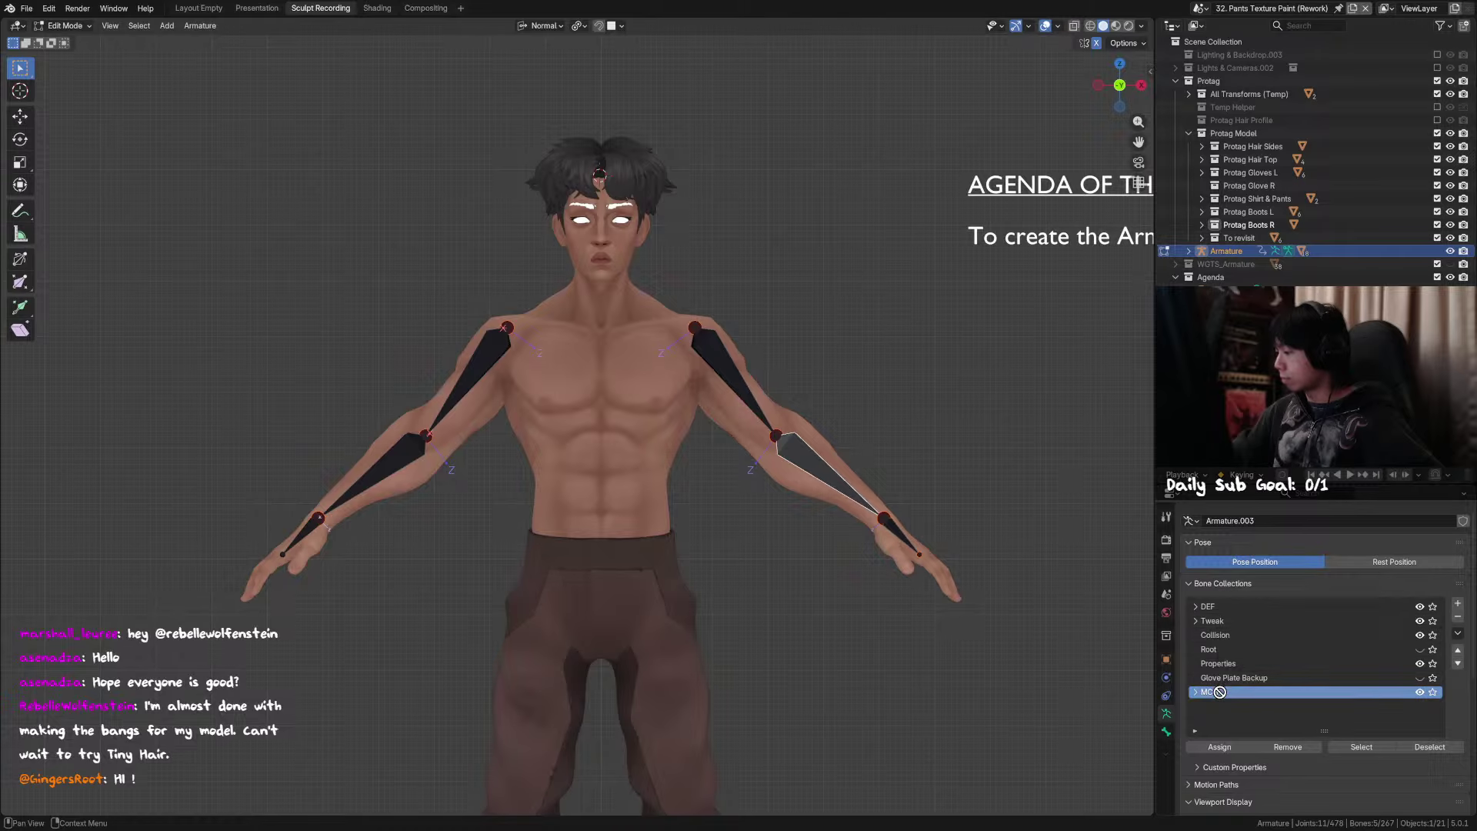
click(1458, 650)
click(1458, 650)
click(1458, 651)
click(1458, 650)
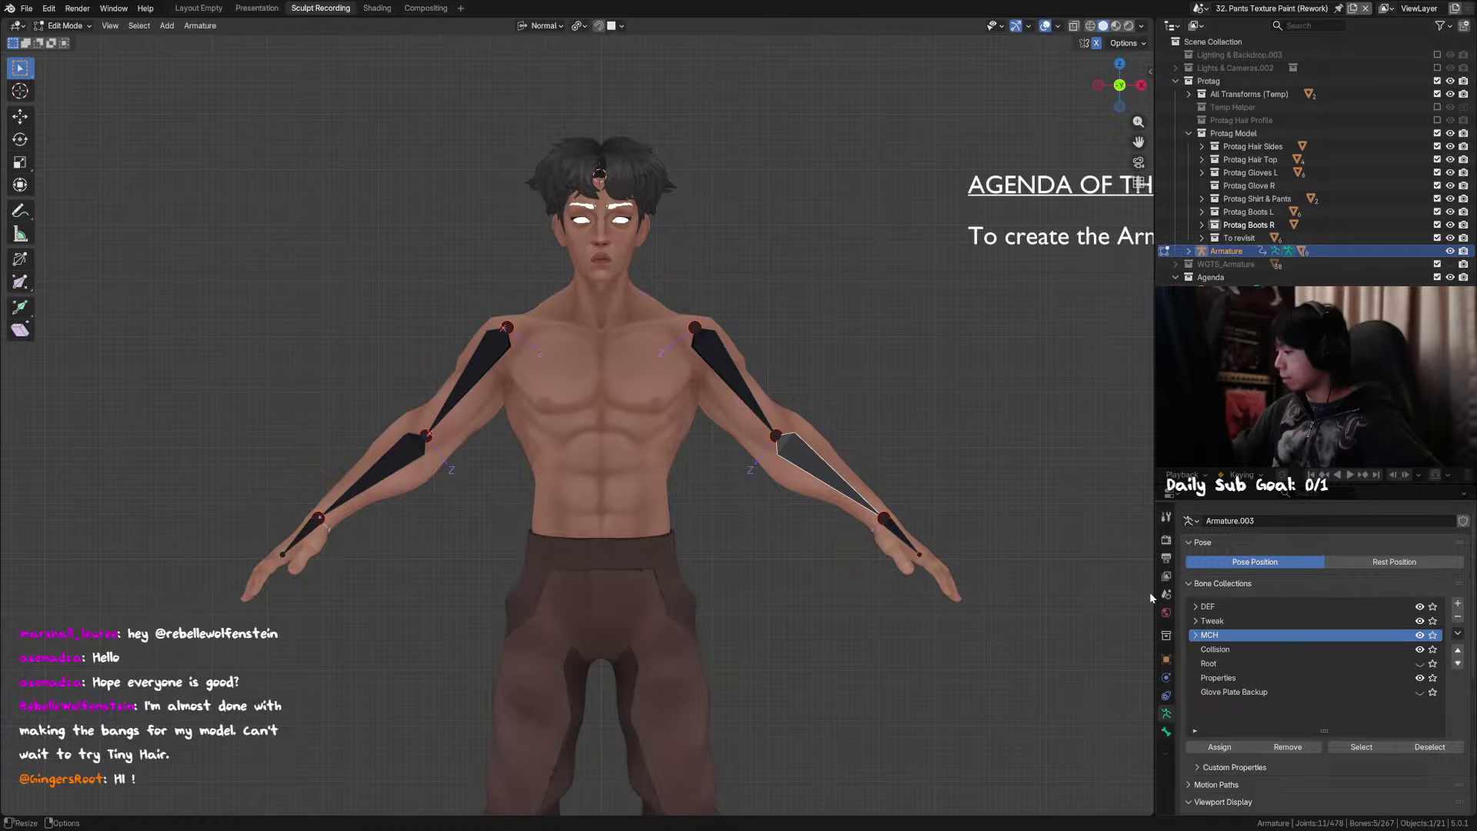
Step: Move the MCH bone collection to directly below DEF, then reveal all hidden bones and clear the selection
click(1458, 651)
scroll(1001, 546, up, 3)
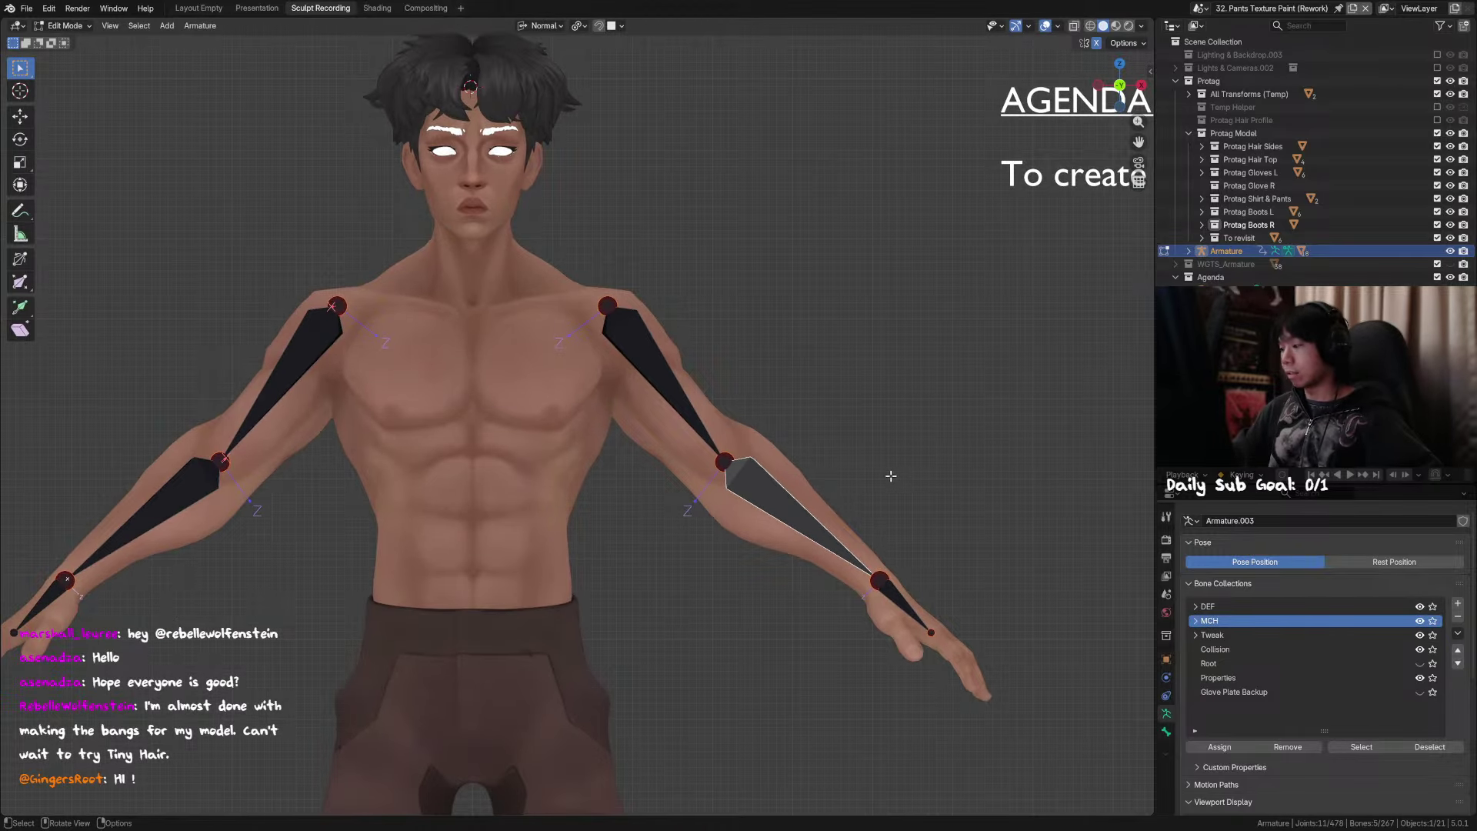
middle_drag(891, 477, 722, 470)
key(alt+h)
scroll(843, 484, up, 2)
key(alt+a)
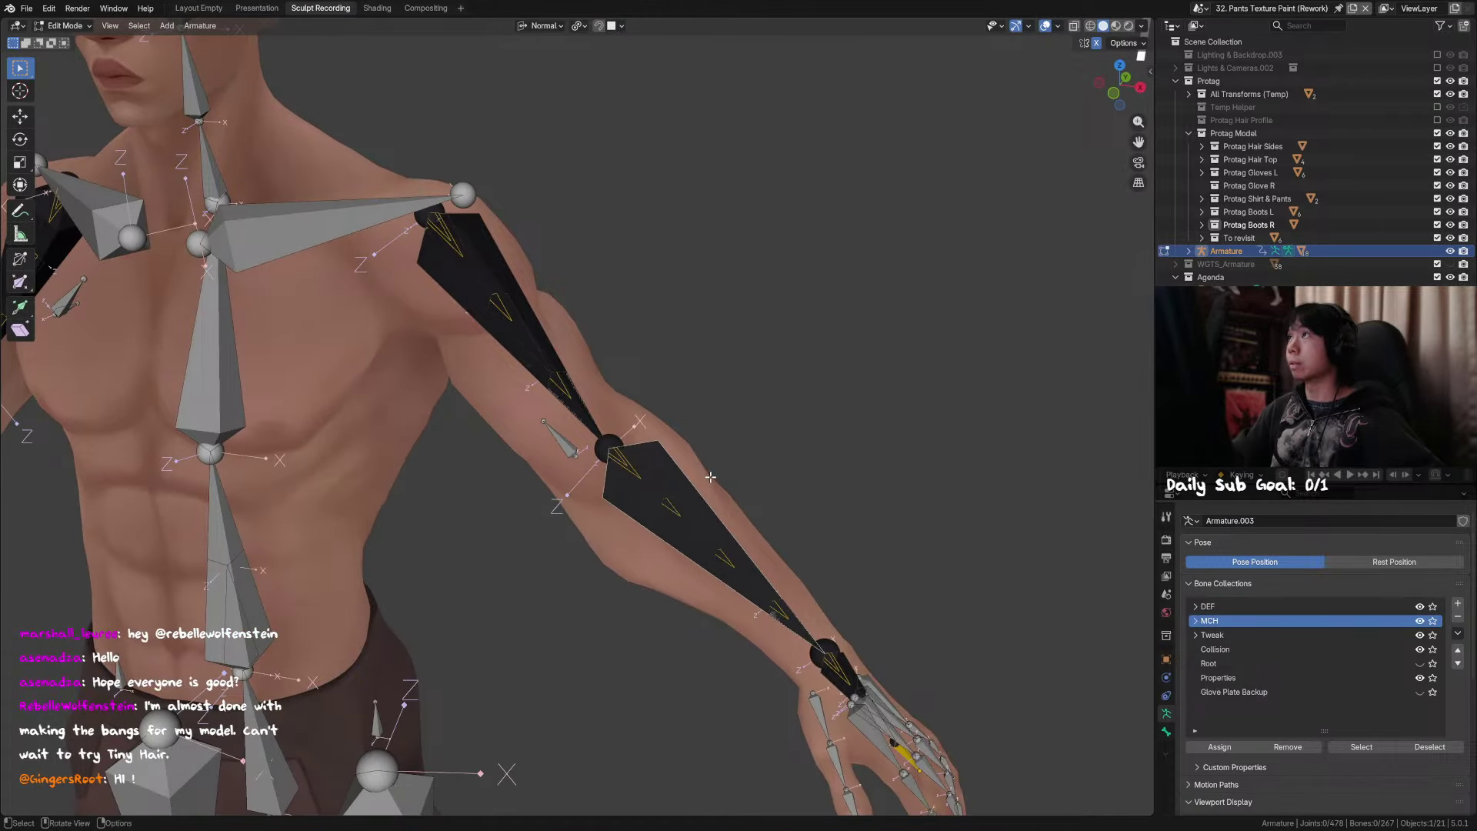
middle_drag(710, 477, 692, 458)
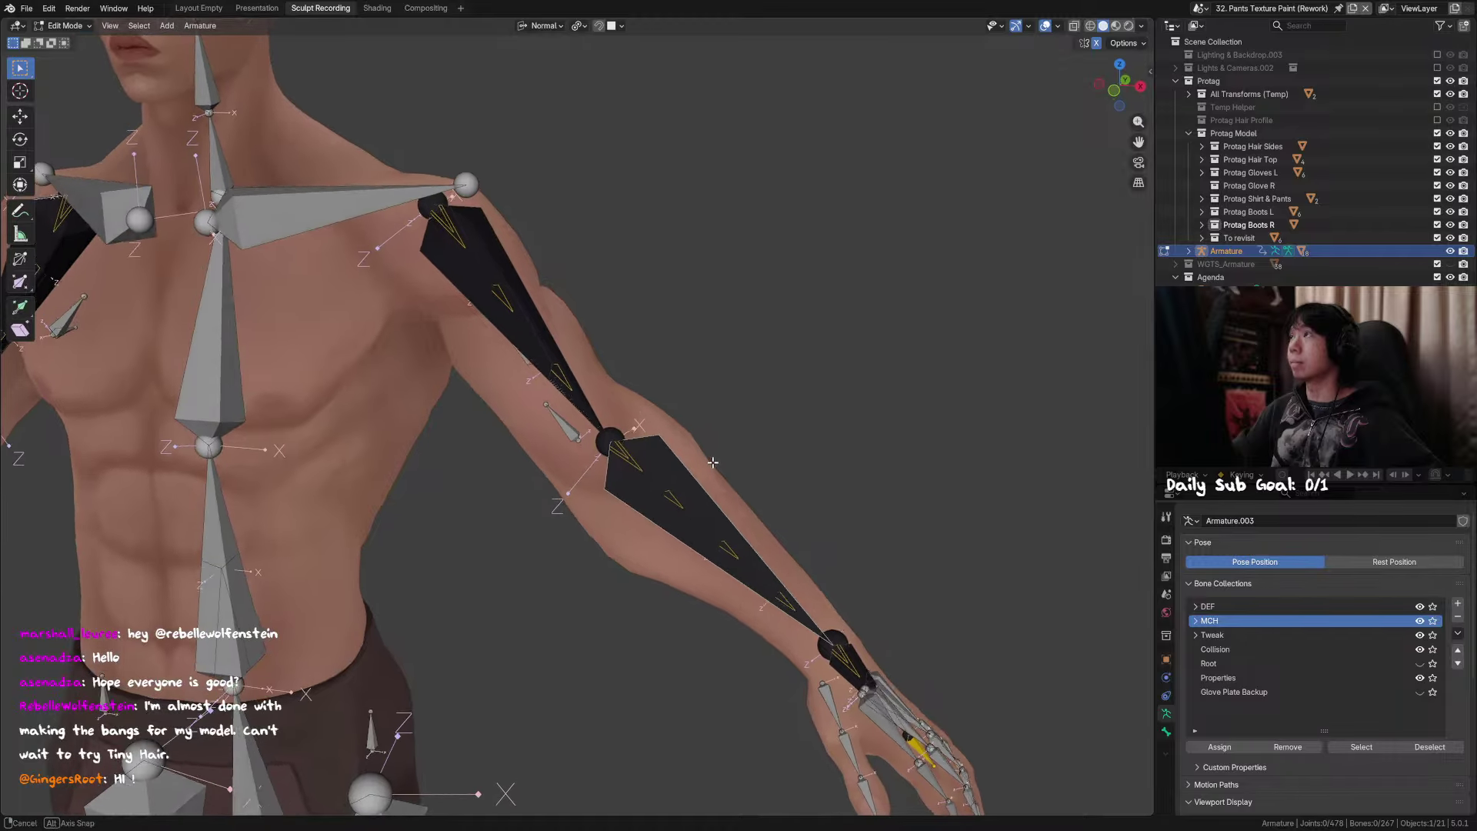
Step: In Pose Mode, select the small bone at the left shoulder joint and test-move it to identify it
shift+middle_drag(542, 234, 626, 356)
scroll(626, 357, up, 3)
key(ctrl+Tab)
click(554, 324)
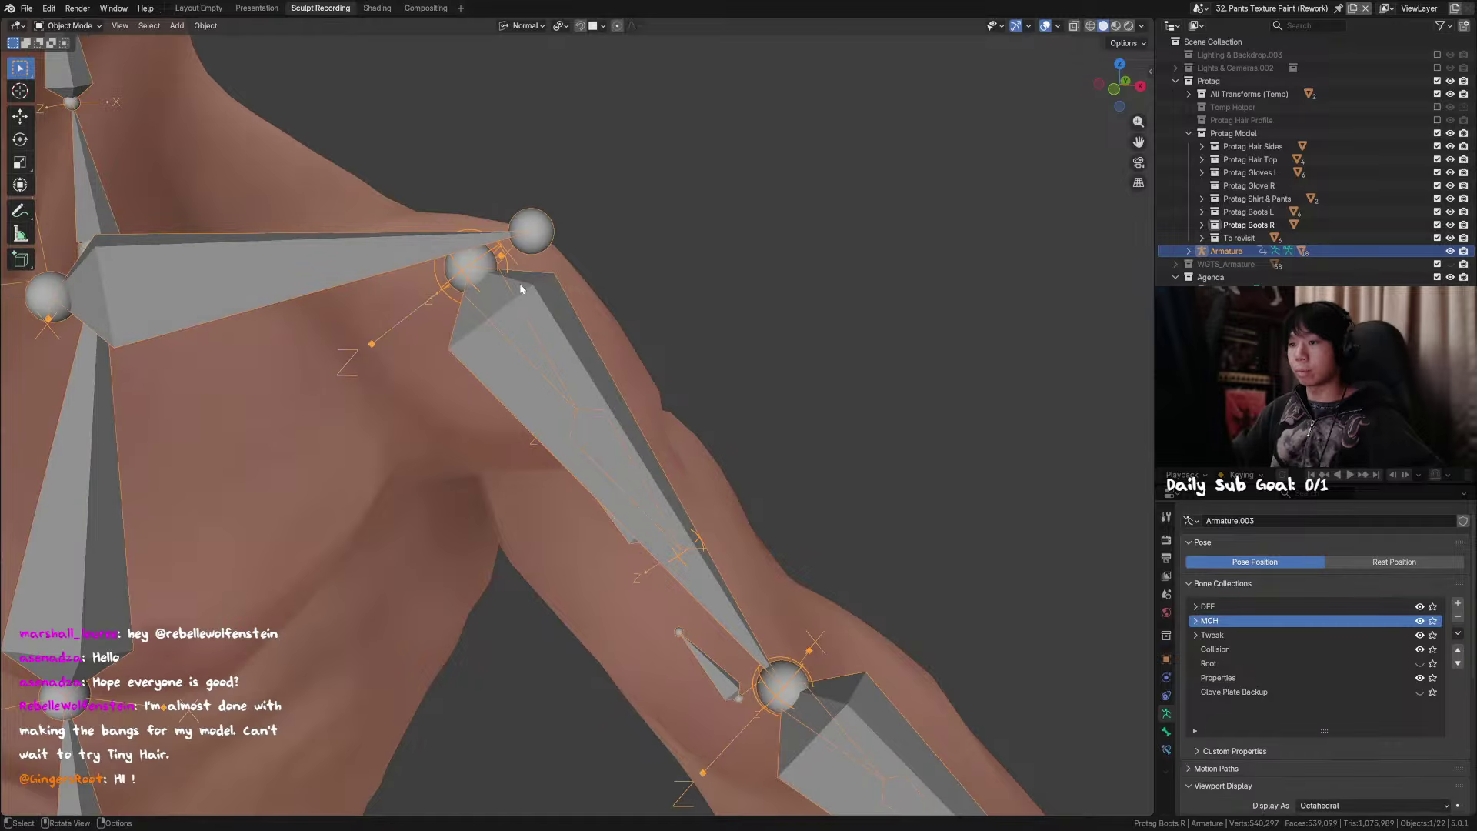
key(ctrl+Tab)
shift+middle_drag(467, 269, 525, 345)
click(538, 357)
key(g)
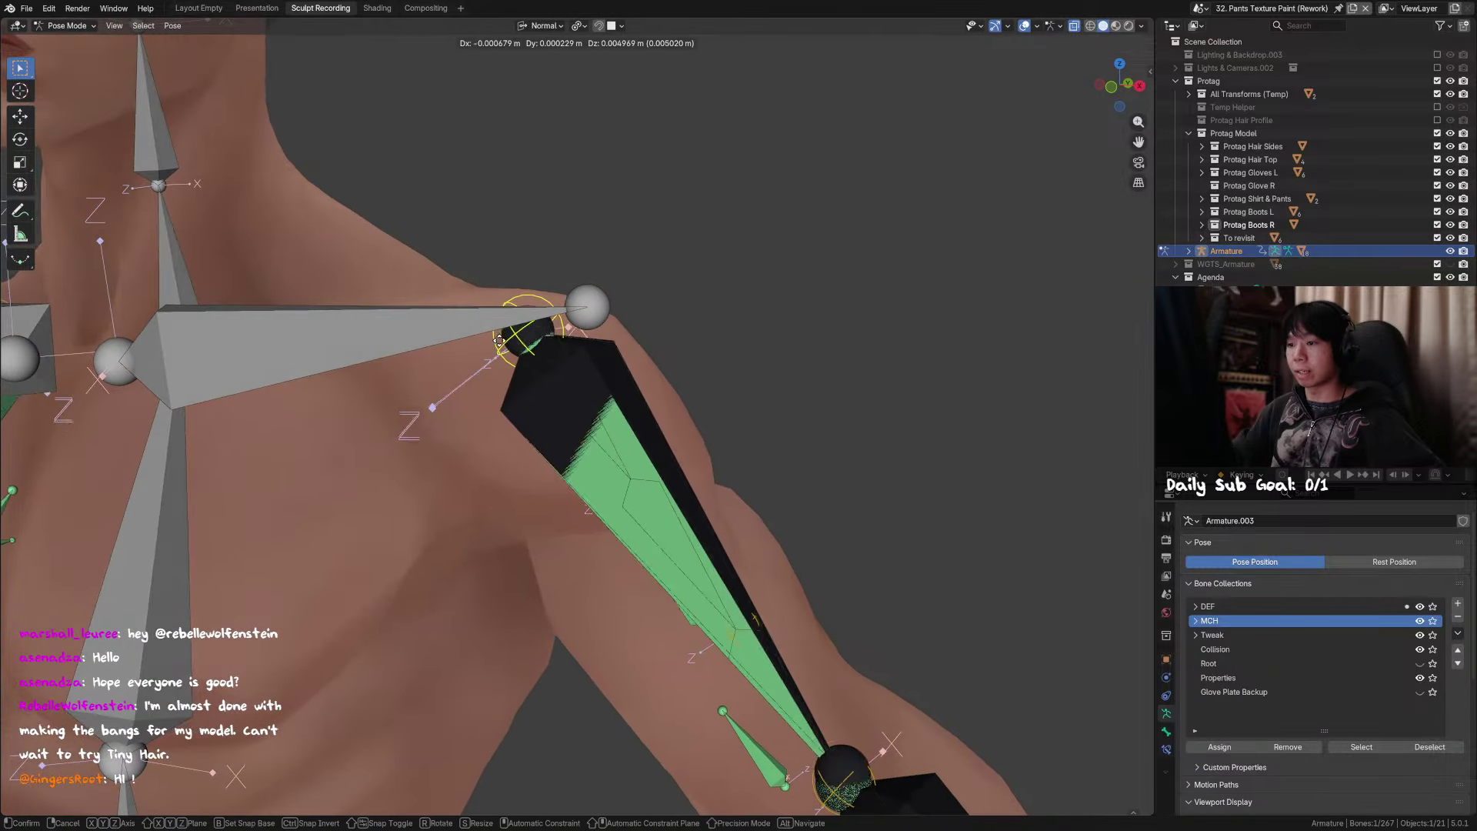
right_click(519, 348)
Step: Return to Edit Mode and check the name of the selected bone at the left shoulder
scroll(626, 468, down, 3)
shift+middle_drag(627, 454, 654, 442)
scroll(624, 330, up, 2)
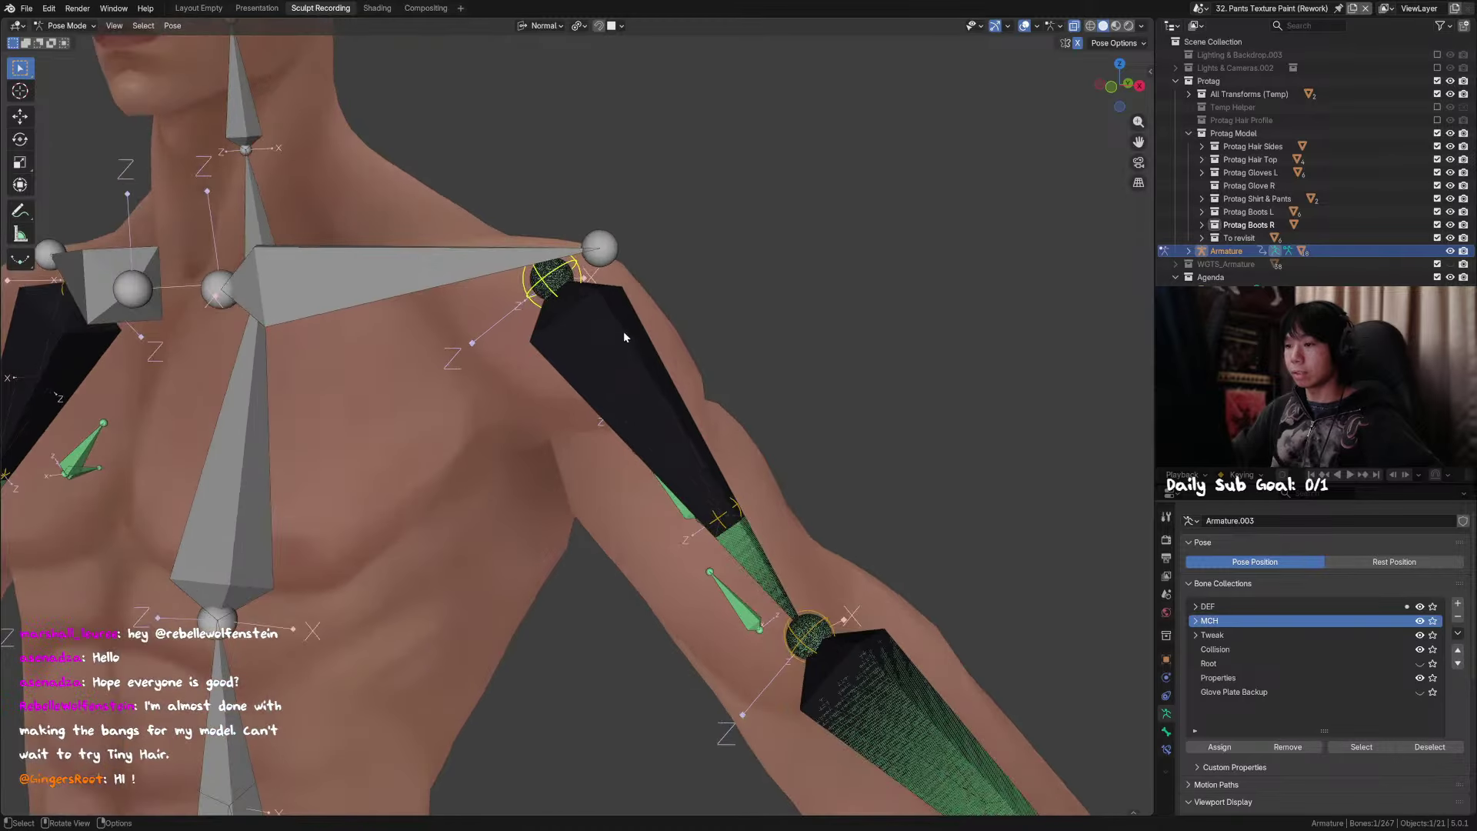
key(Tab)
key(F2)
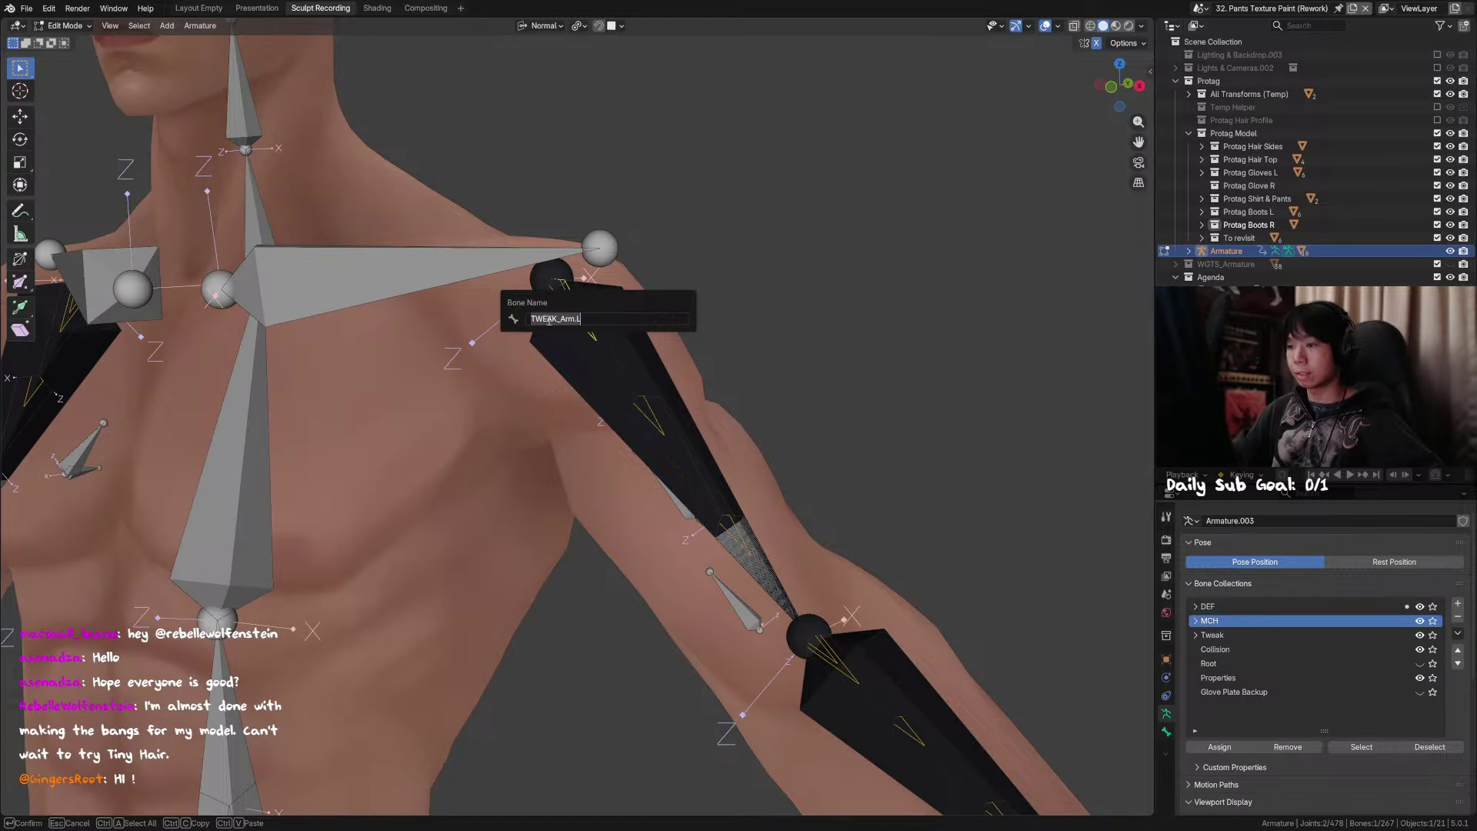
key(Escape)
Step: Add the large left upper-arm switch bone to the selection as the active bone and parent the selected bones to it with Keep Offset
shift+click(639, 337)
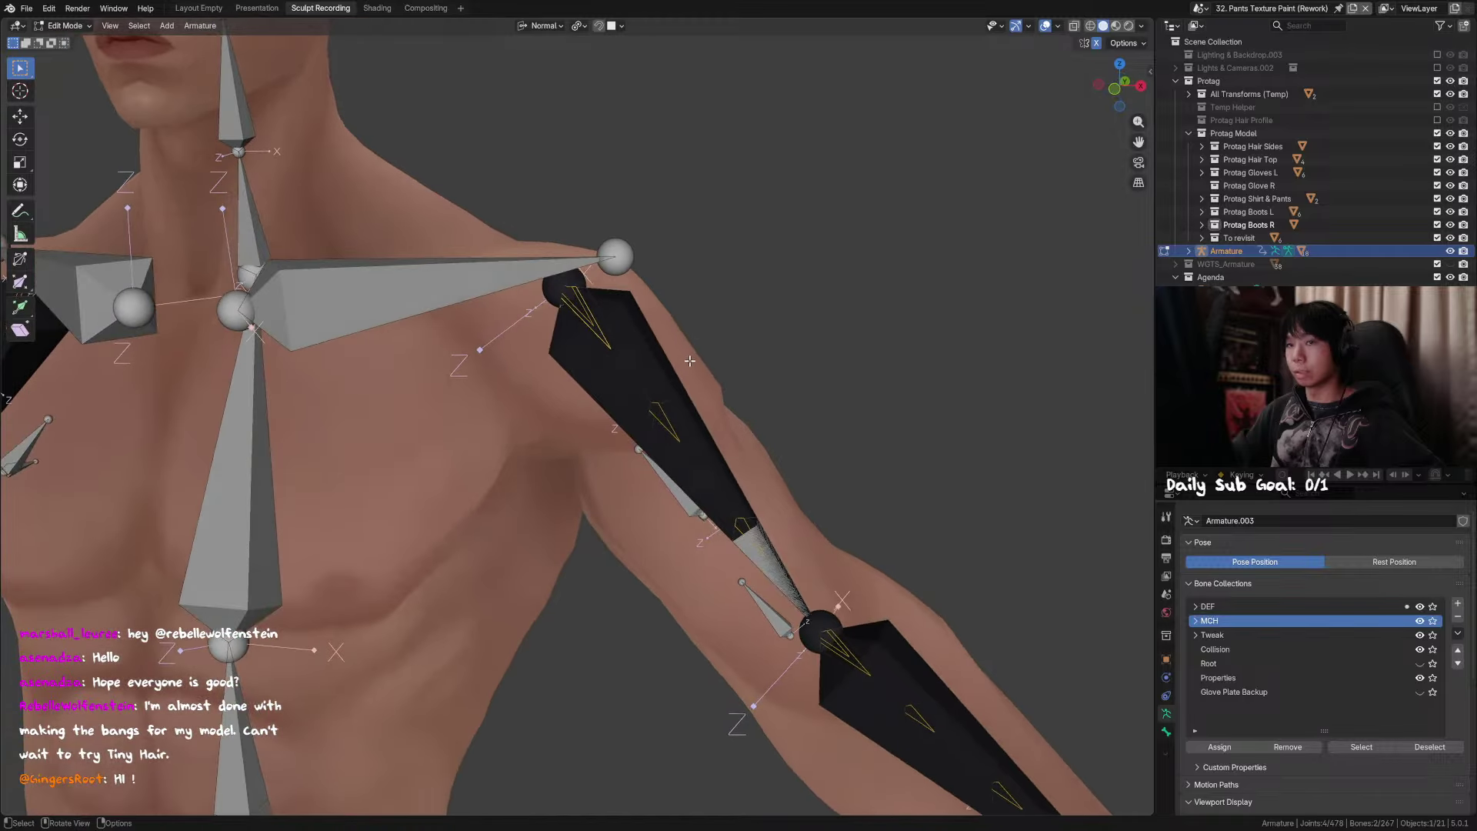
shift+click(689, 361)
key(g)
key(Escape)
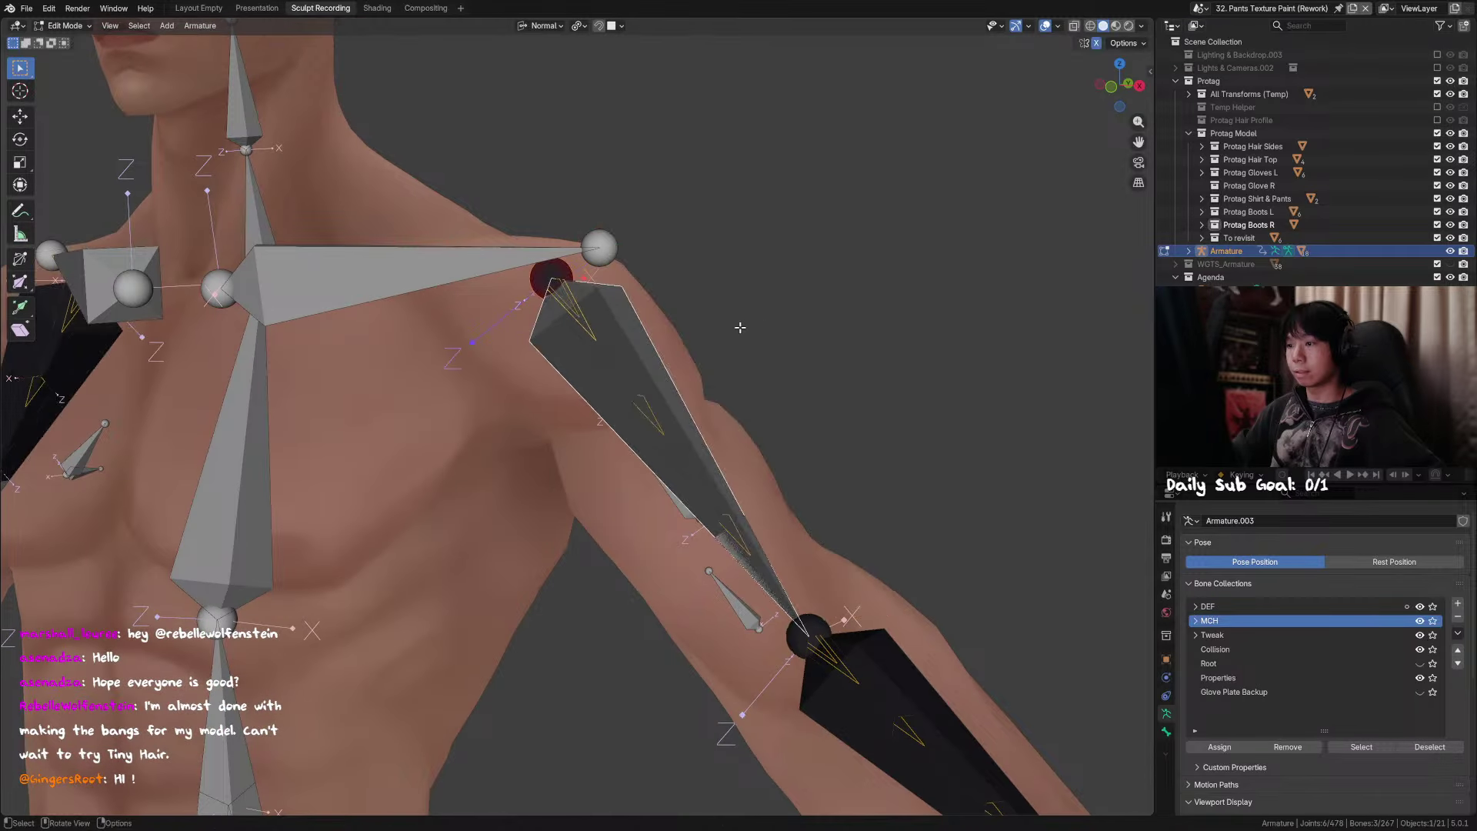
key(ctrl+p)
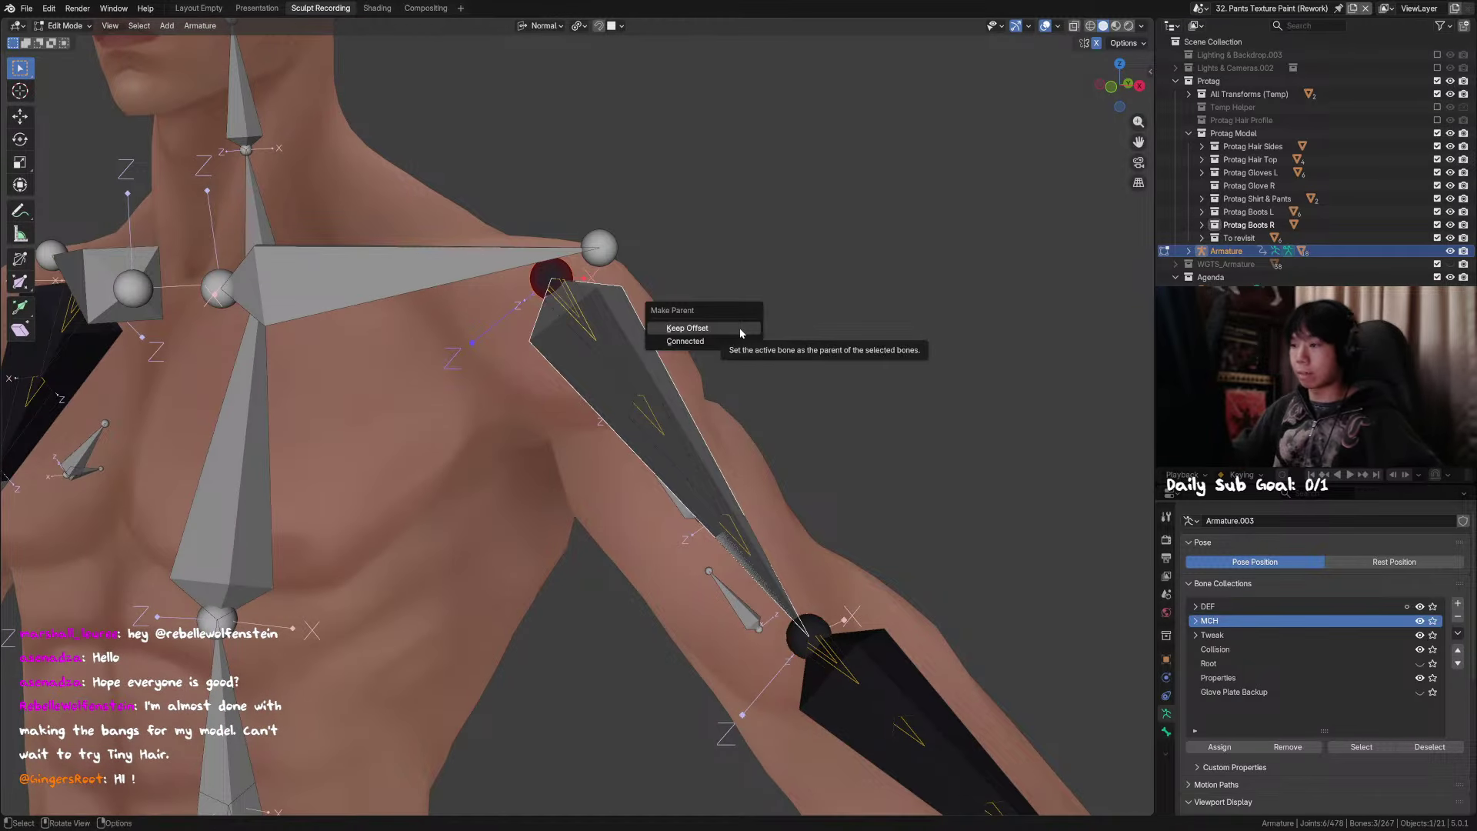
click(741, 333)
Step: Test-move the small bone at the left elbow and check its name to identify it
shift+middle_drag(826, 549, 611, 426)
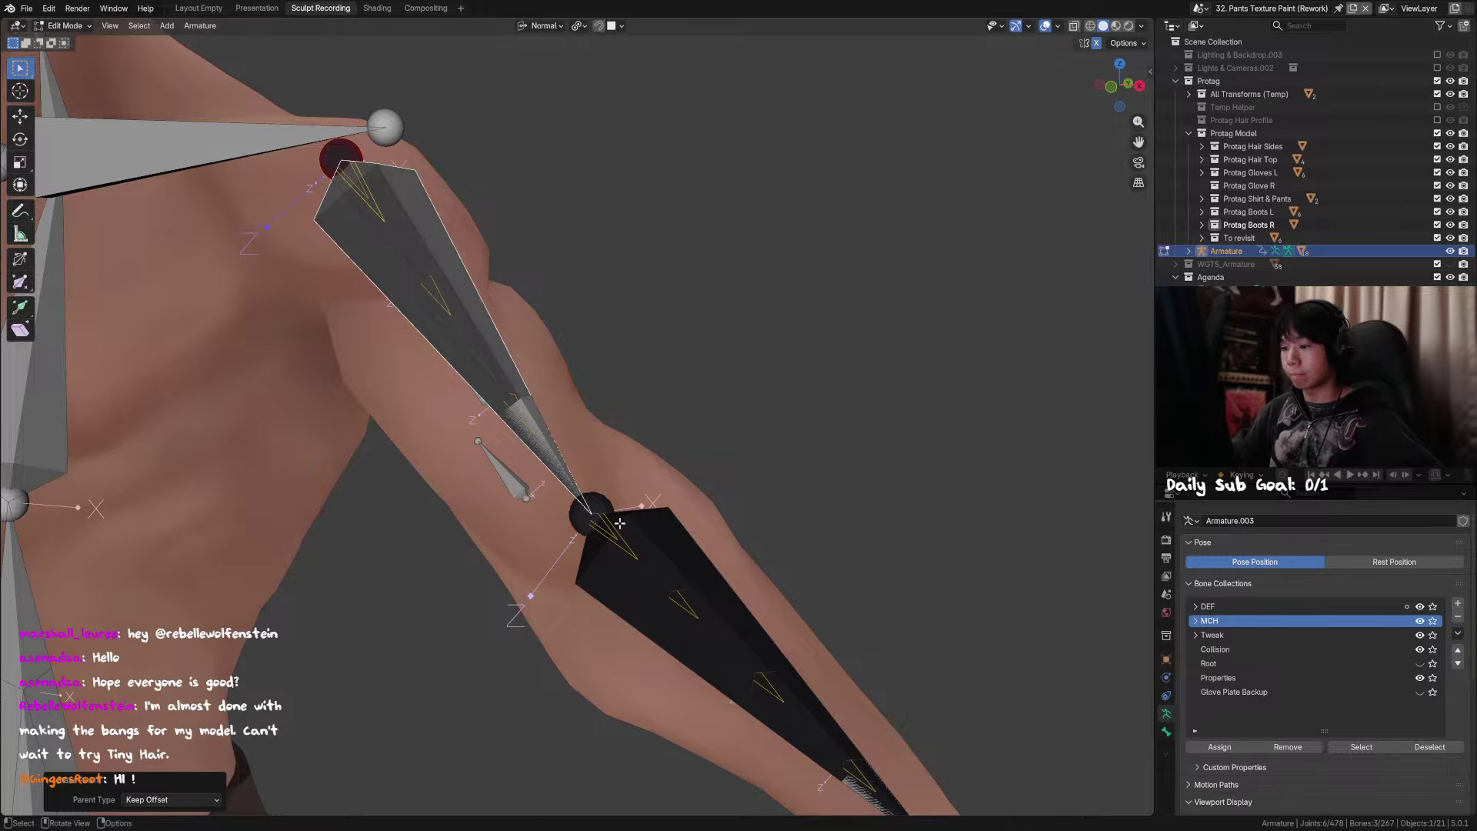
shift+middle_drag(619, 524, 637, 493)
click(644, 458)
key(g)
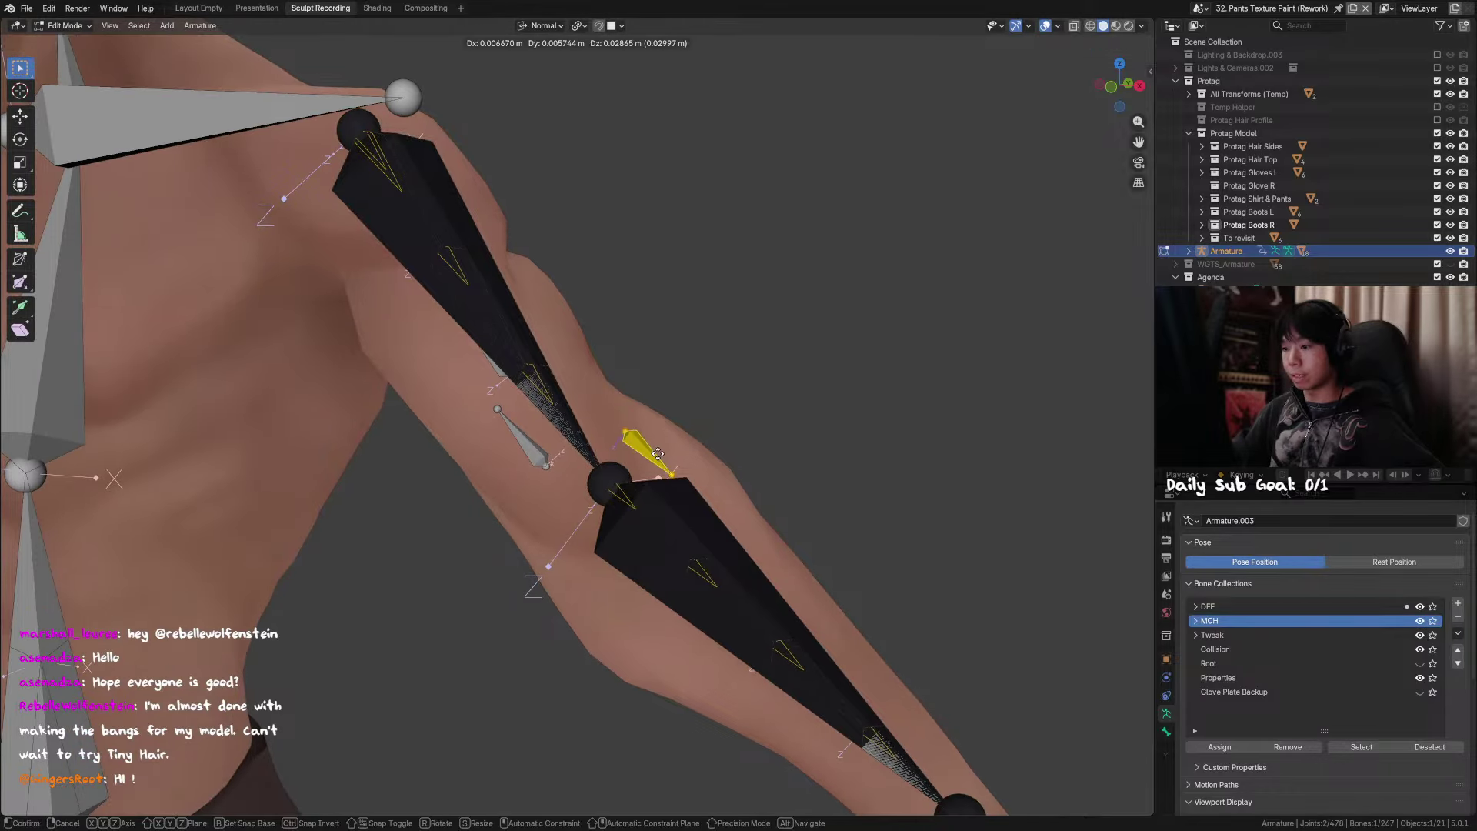
key(Escape)
key(F2)
key(Escape)
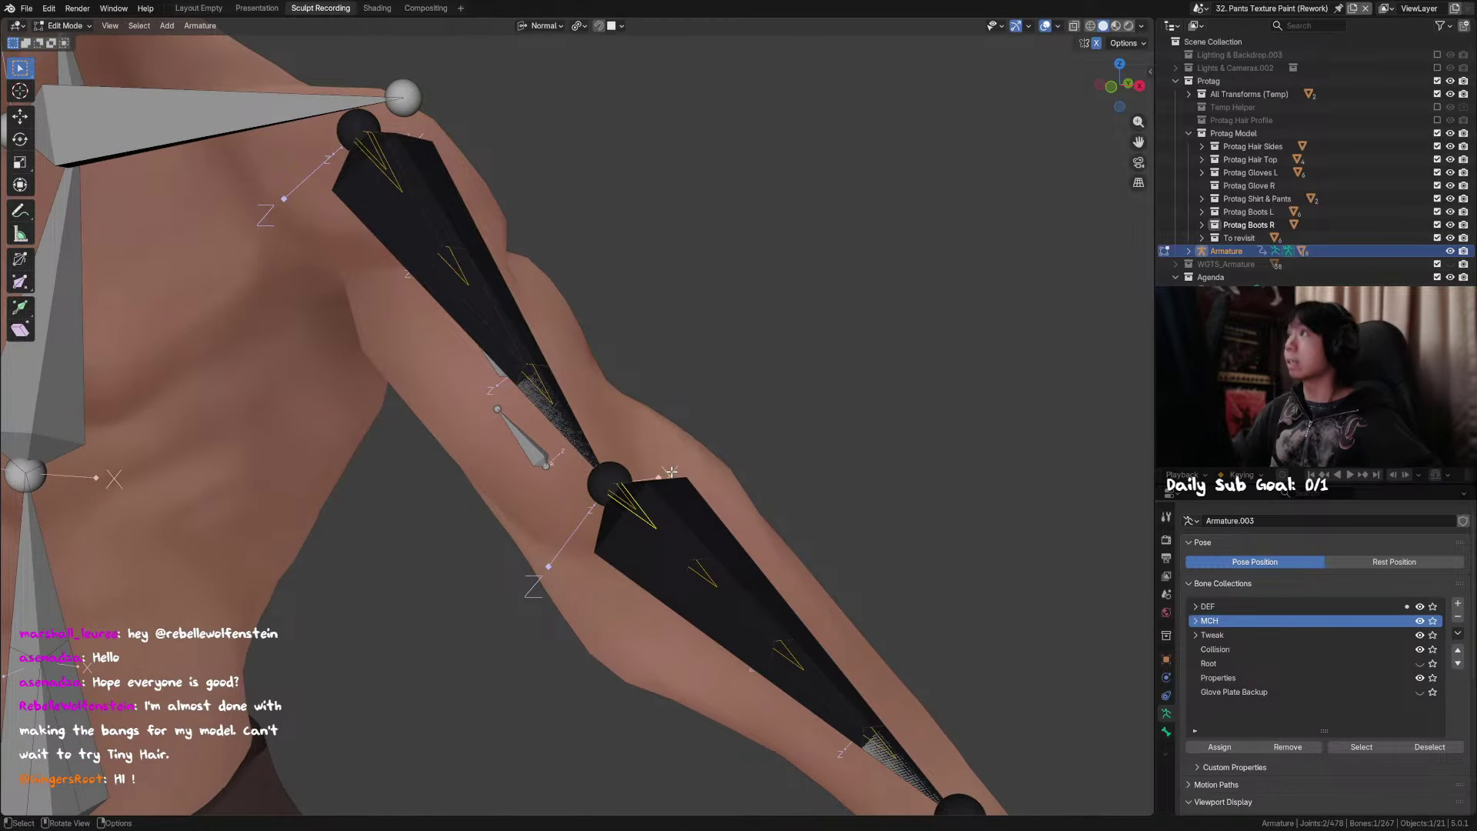
shift+middle_drag(709, 511, 671, 417)
scroll(670, 417, down, 1)
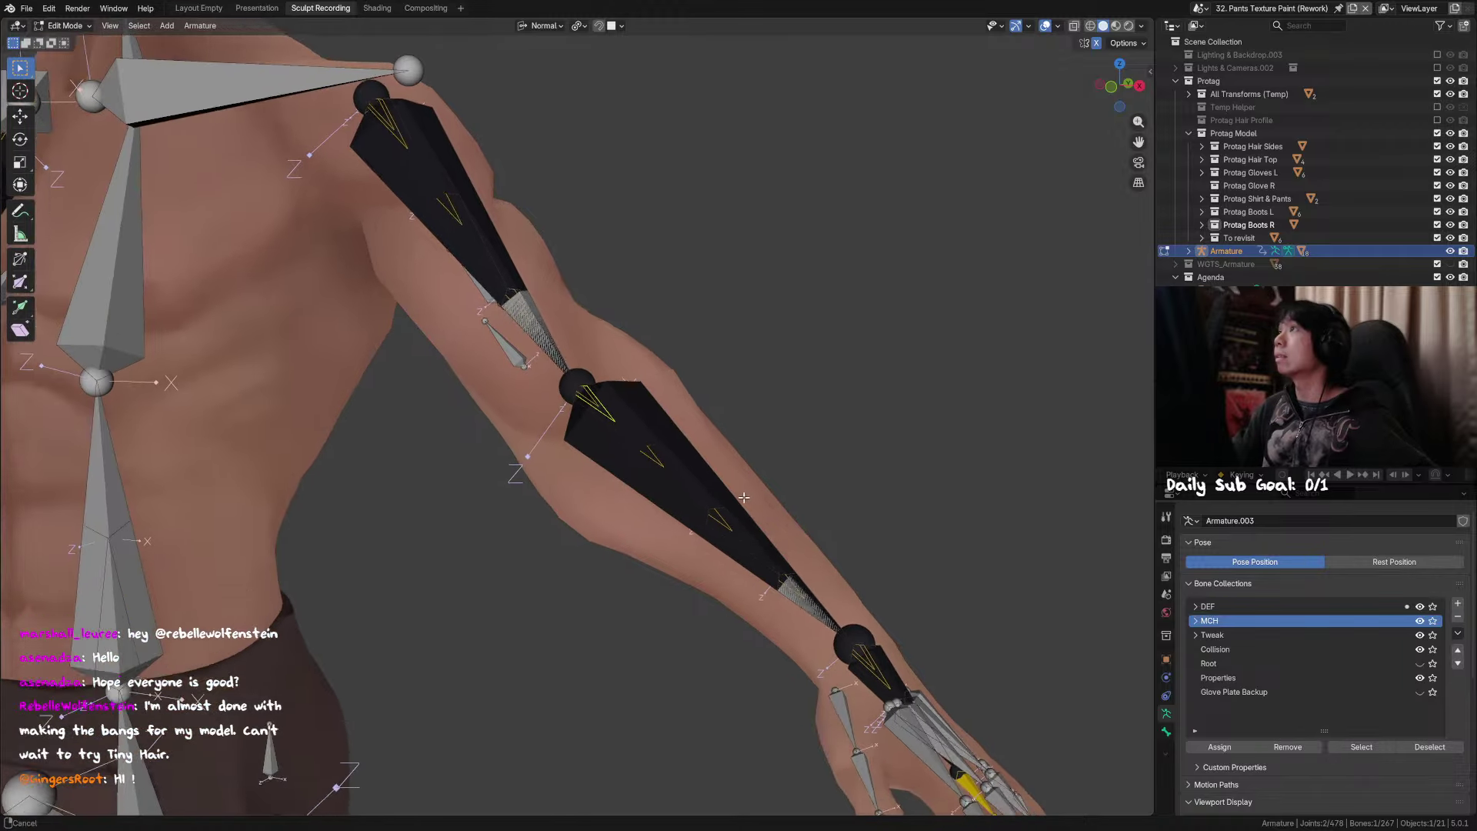
scroll(656, 471, up, 1)
shift+middle_drag(656, 471, 807, 551)
click(663, 330)
click(792, 547)
click(511, 192)
click(510, 200)
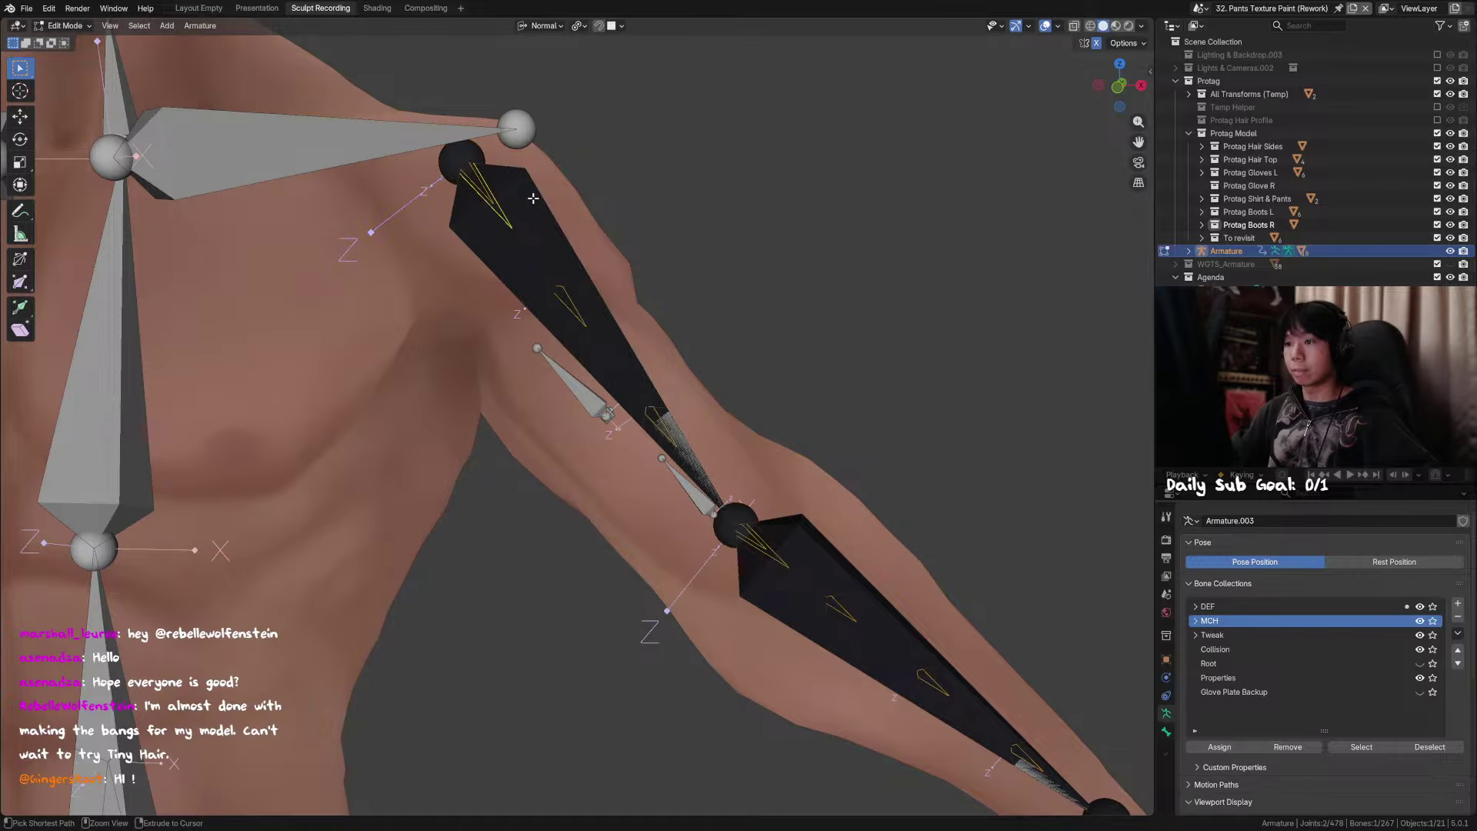
key(ctrl+Tab)
shift+middle_drag(533, 197, 540, 312)
key(ctrl+shift+z)
key(Tab)
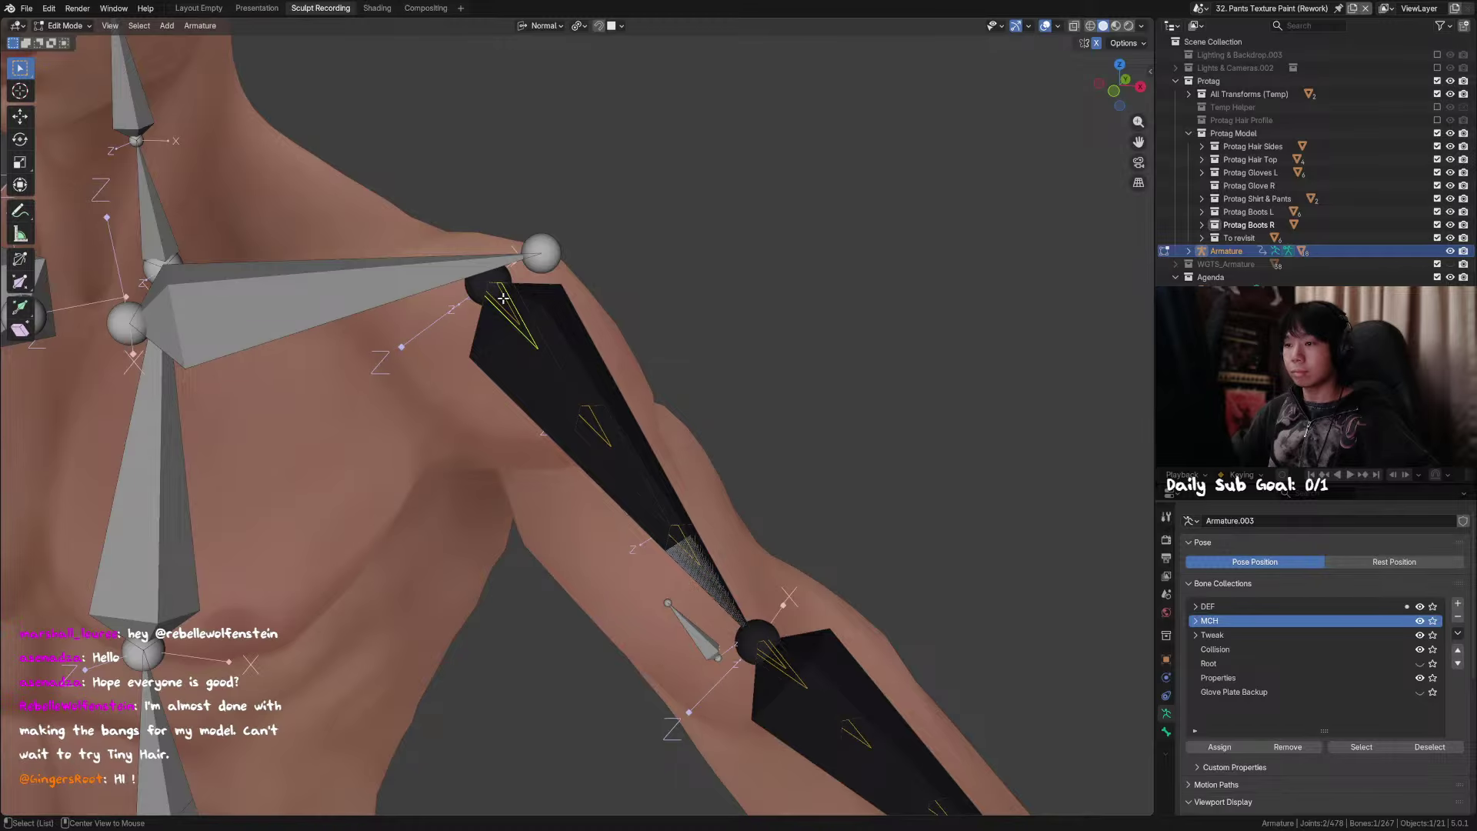
key(Tab)
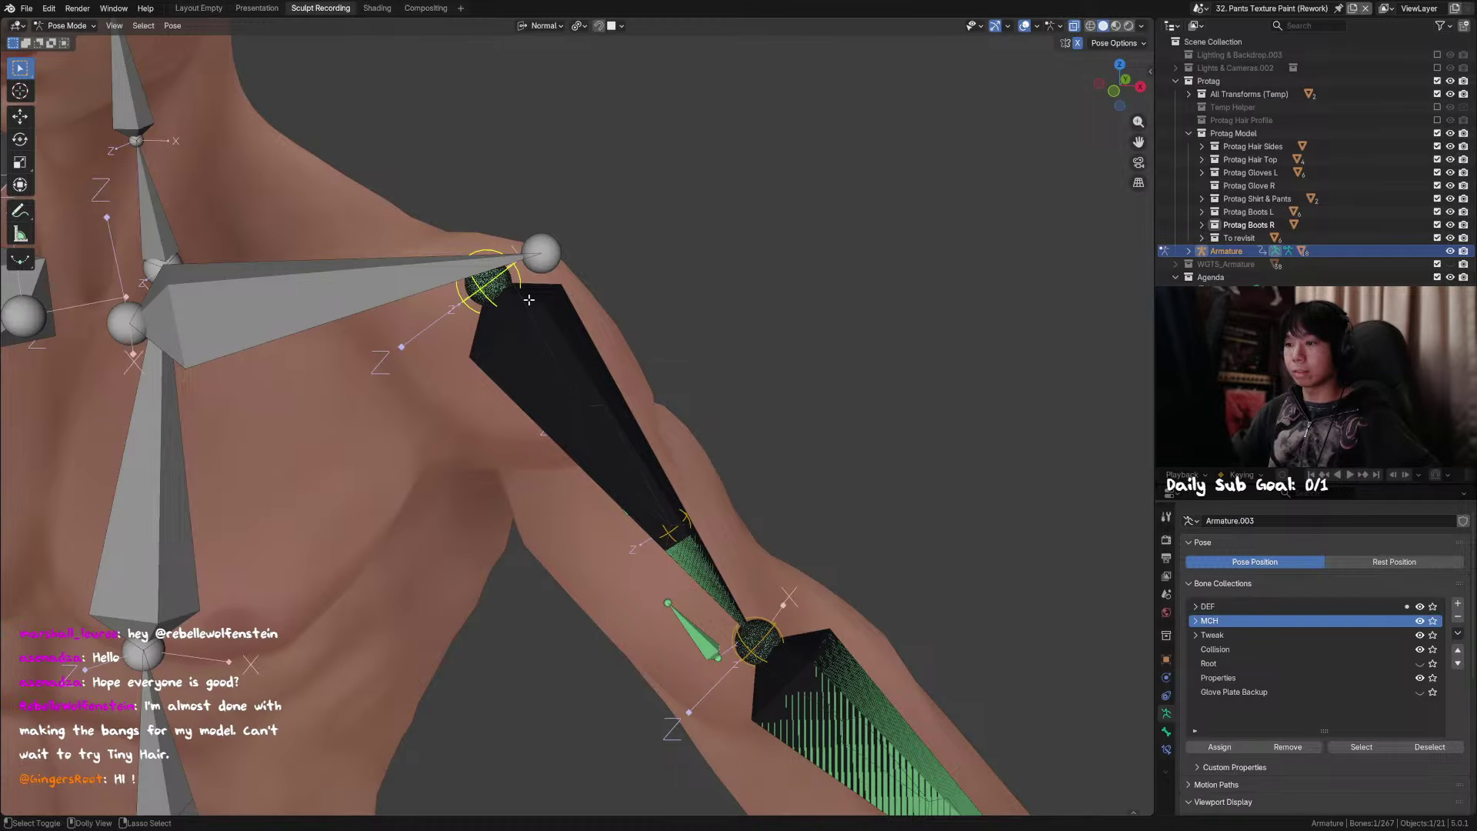
key(Tab)
key(ctrl+Tab)
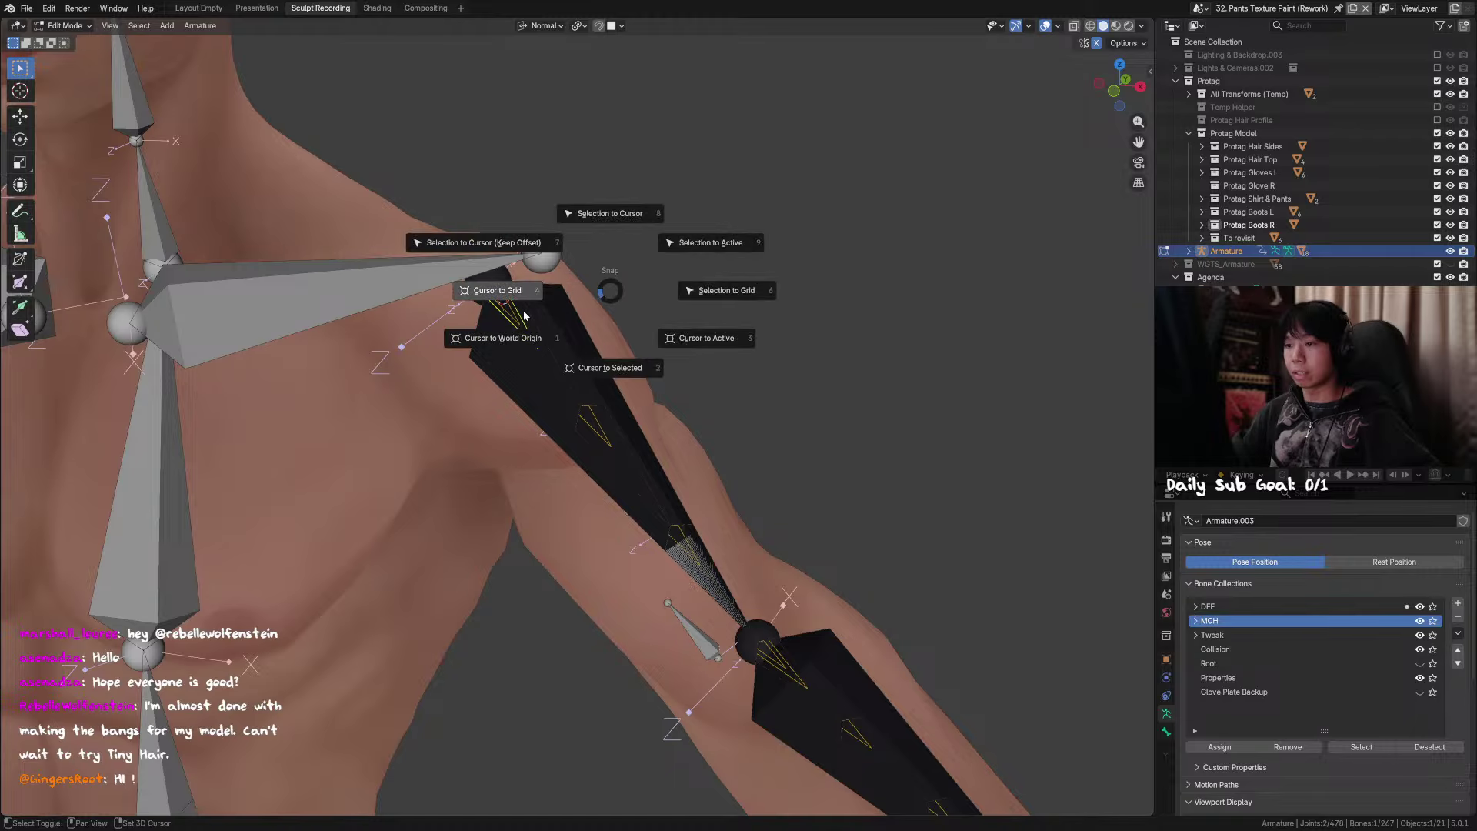
right_click(502, 293)
key(Escape)
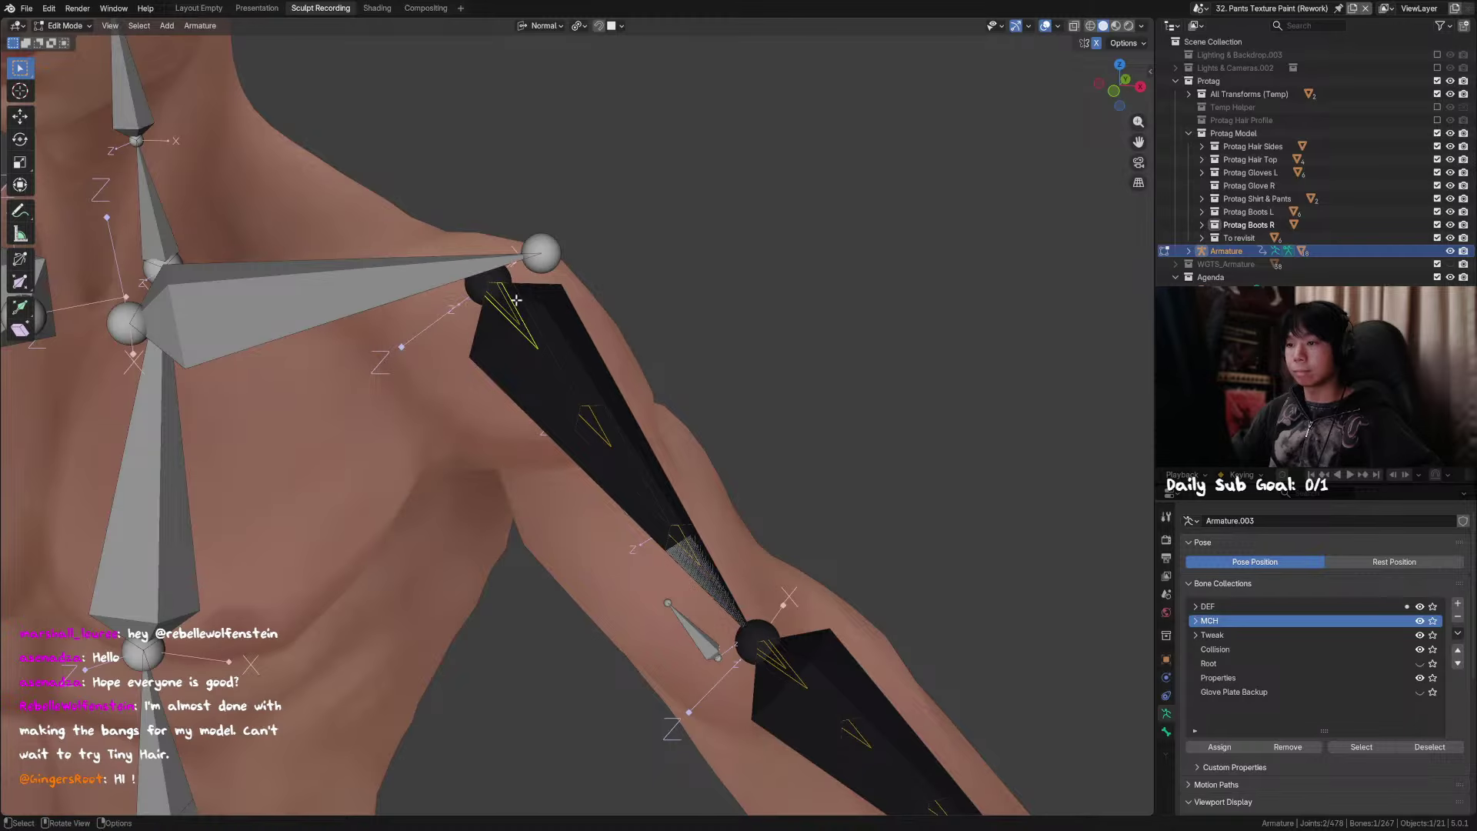
Step: Try to pick out the tweak bone among the overlapping bones at the left shoulder, then clear the selection
key(alt+a)
right_click(506, 306)
key(Escape)
click(507, 307)
click(510, 299)
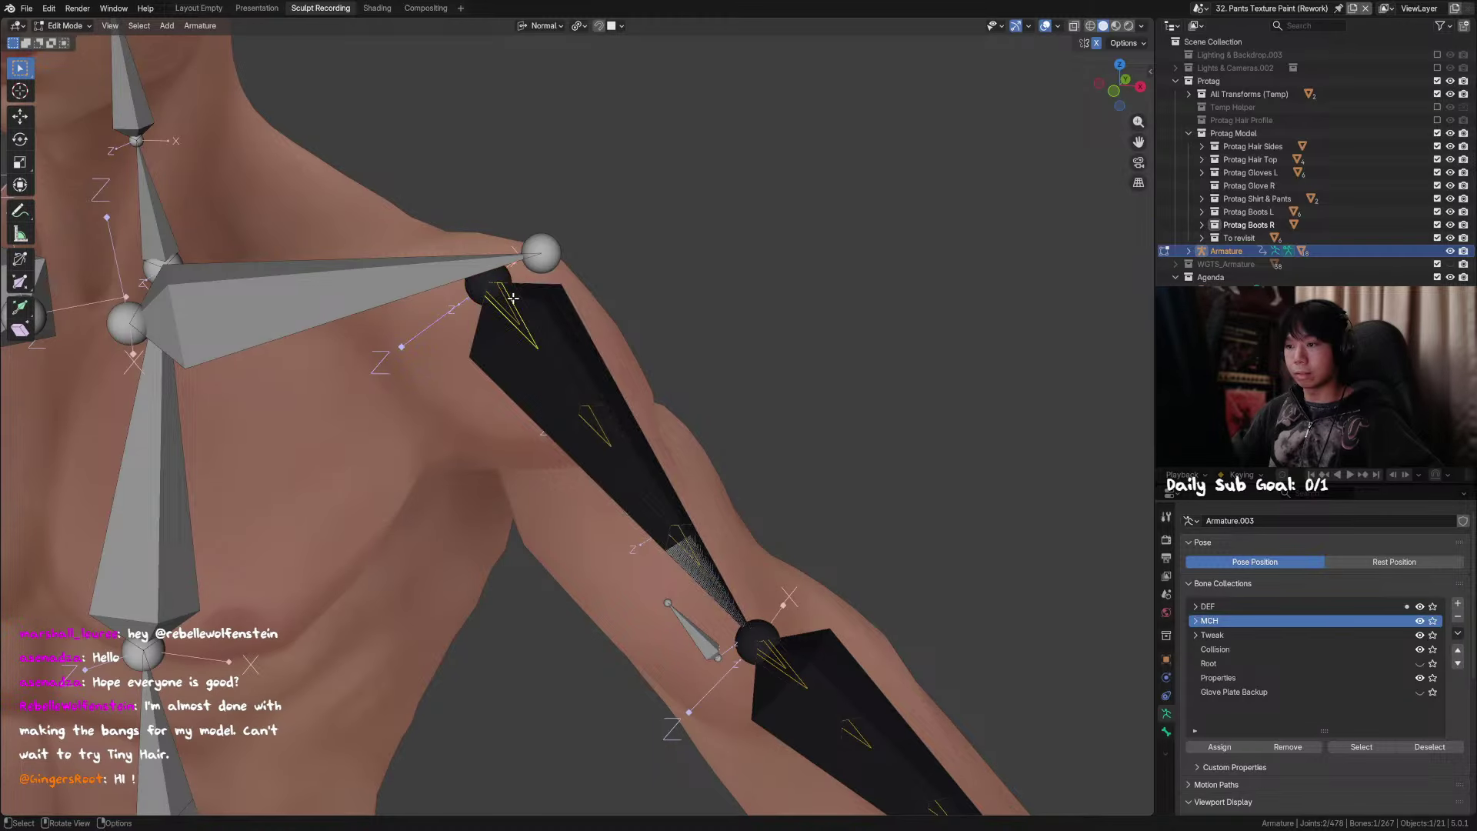
shift+click(508, 299)
right_click(506, 300)
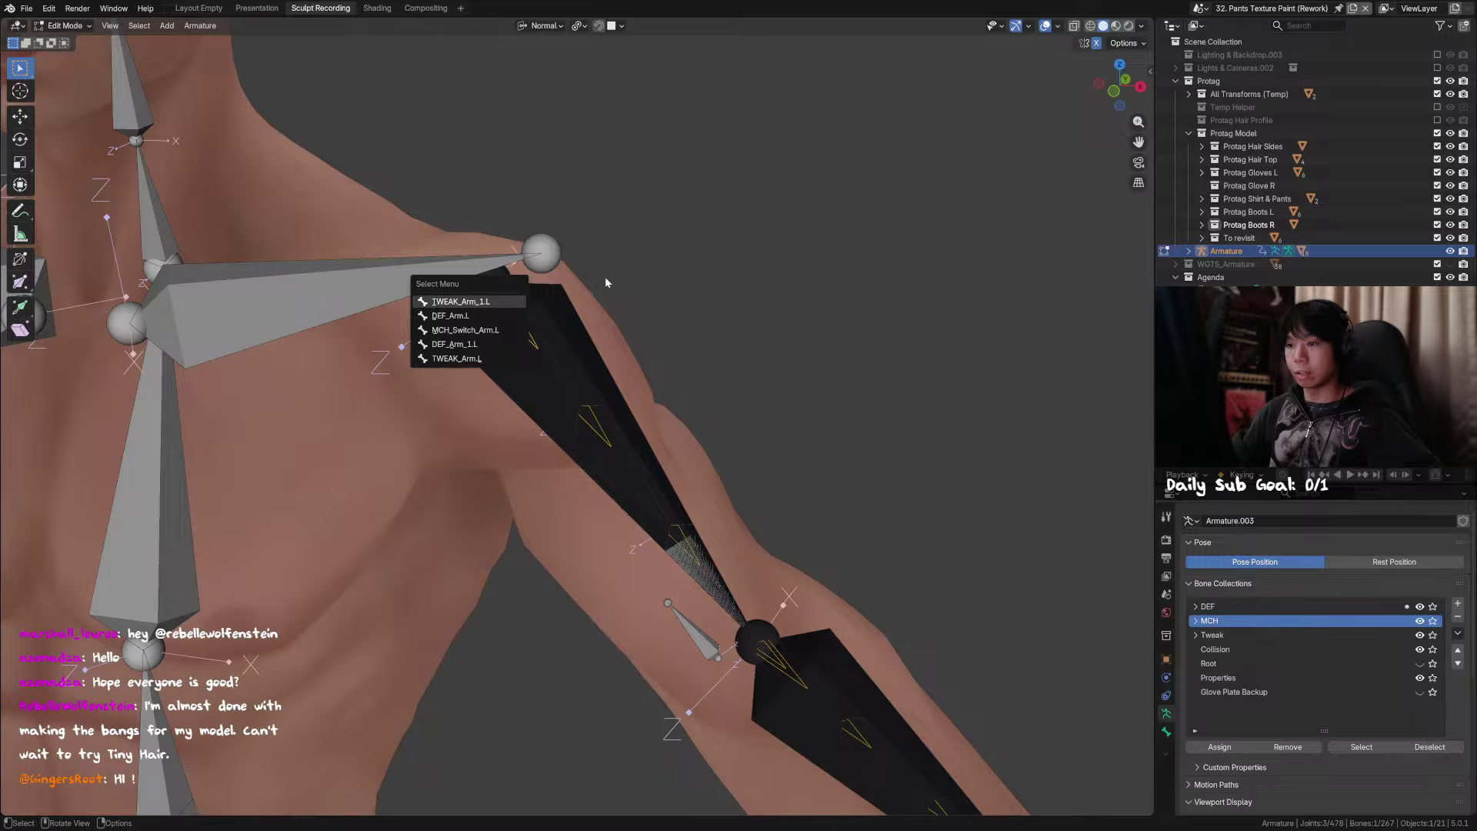
key(Escape)
key(alt+a)
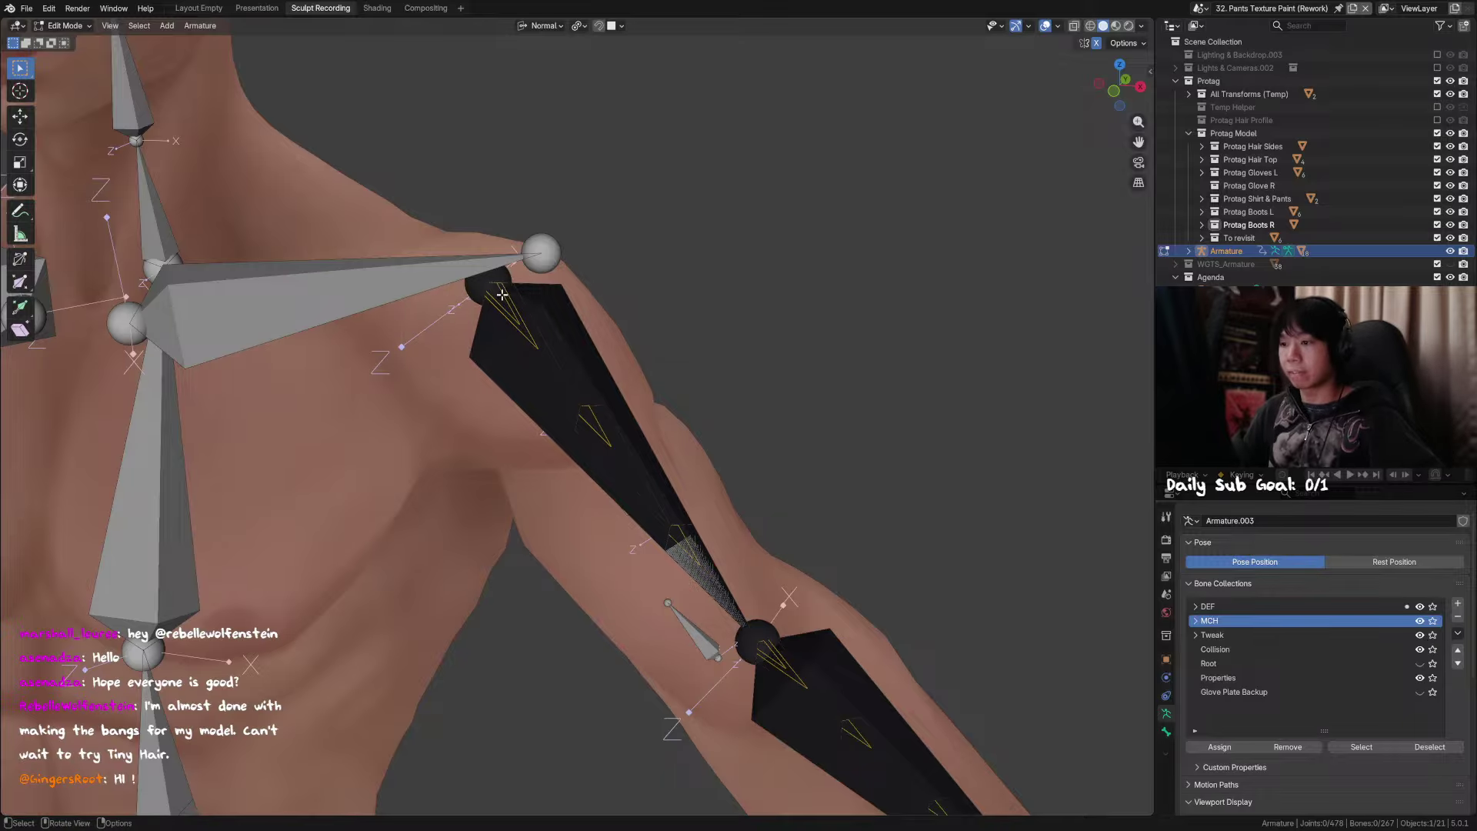
Step: Turn on X-ray display and select TWEAK_Arm.L from the overlapping bones at the left shoulder
middle_drag(517, 327, 490, 311)
key(alt+z)
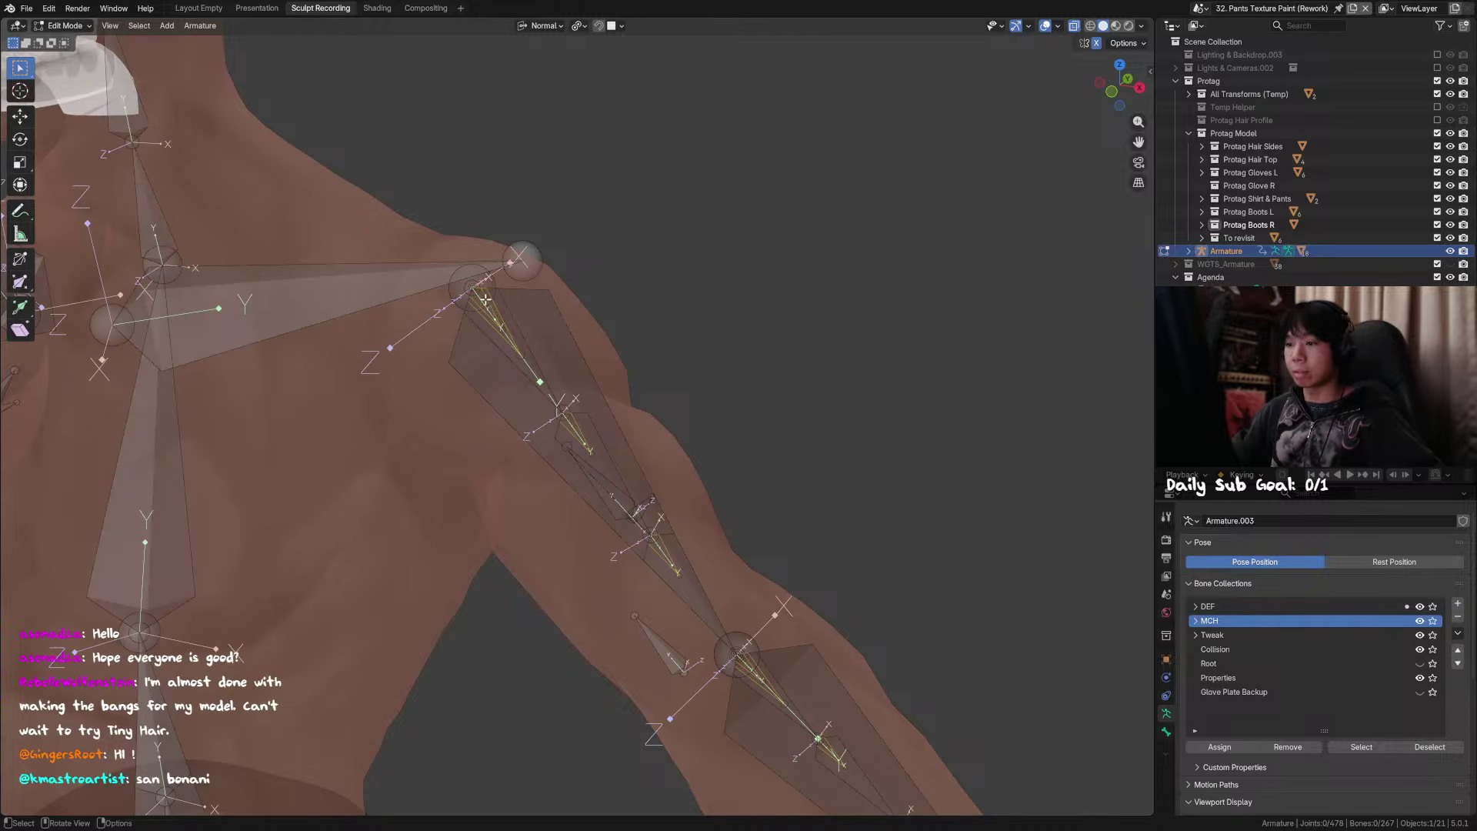
alt+click(486, 306)
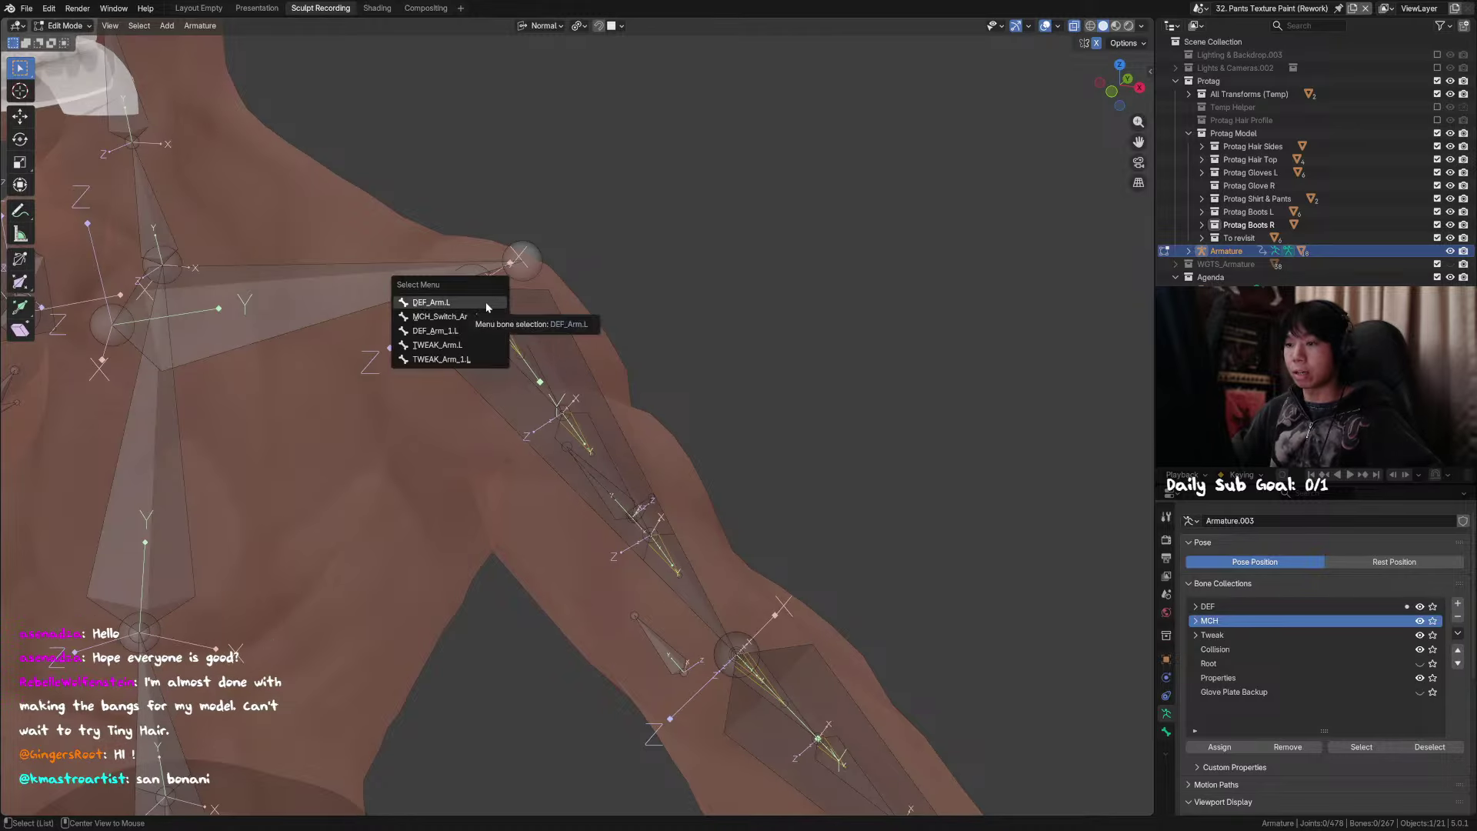
click(477, 345)
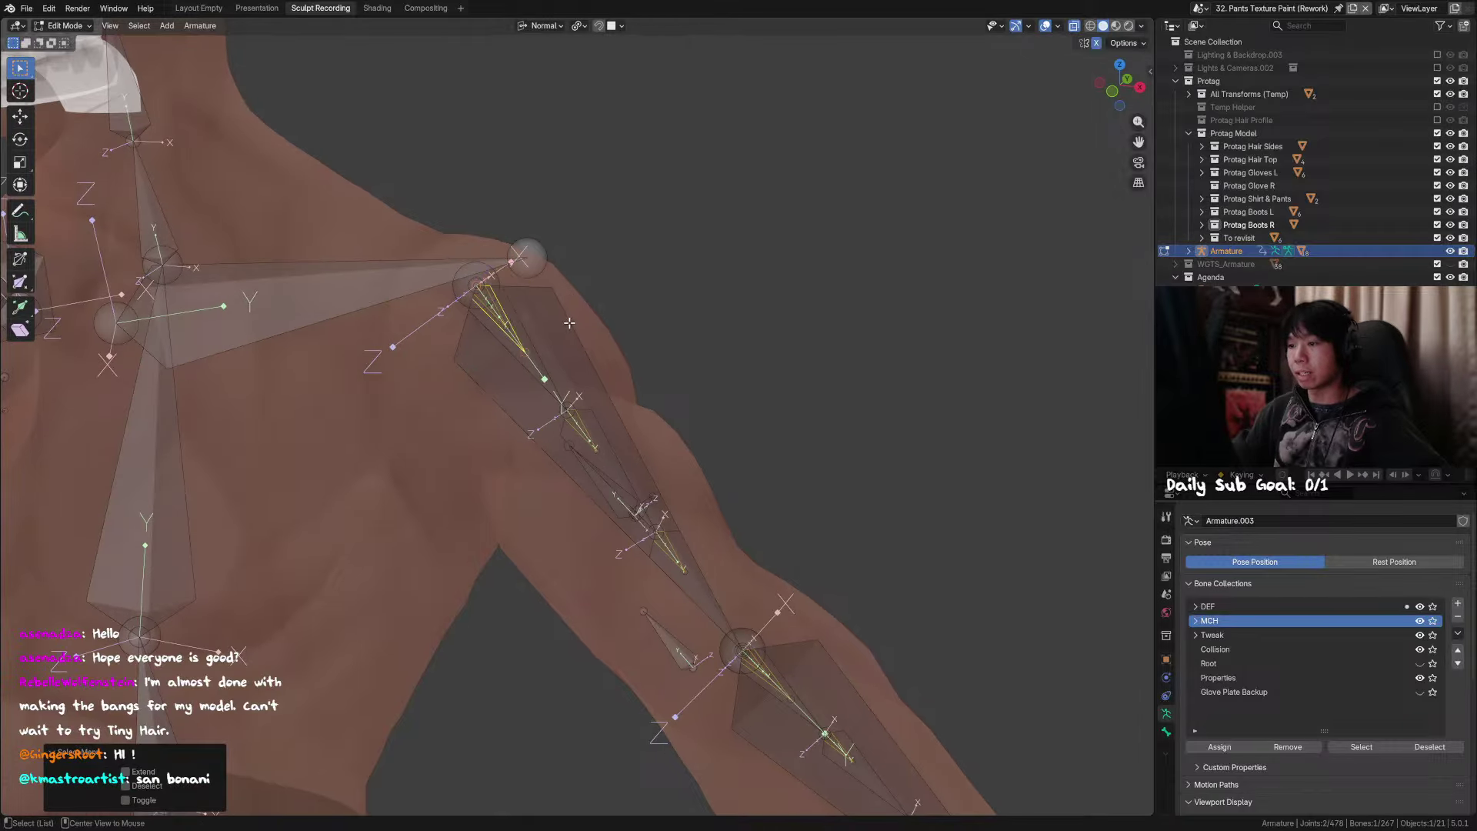
Step: Try to parent the shoulder tweak bone by selecting MCH_Switch_Arm.L from the overlapping bones and calling up the parenting options
alt+click(557, 311)
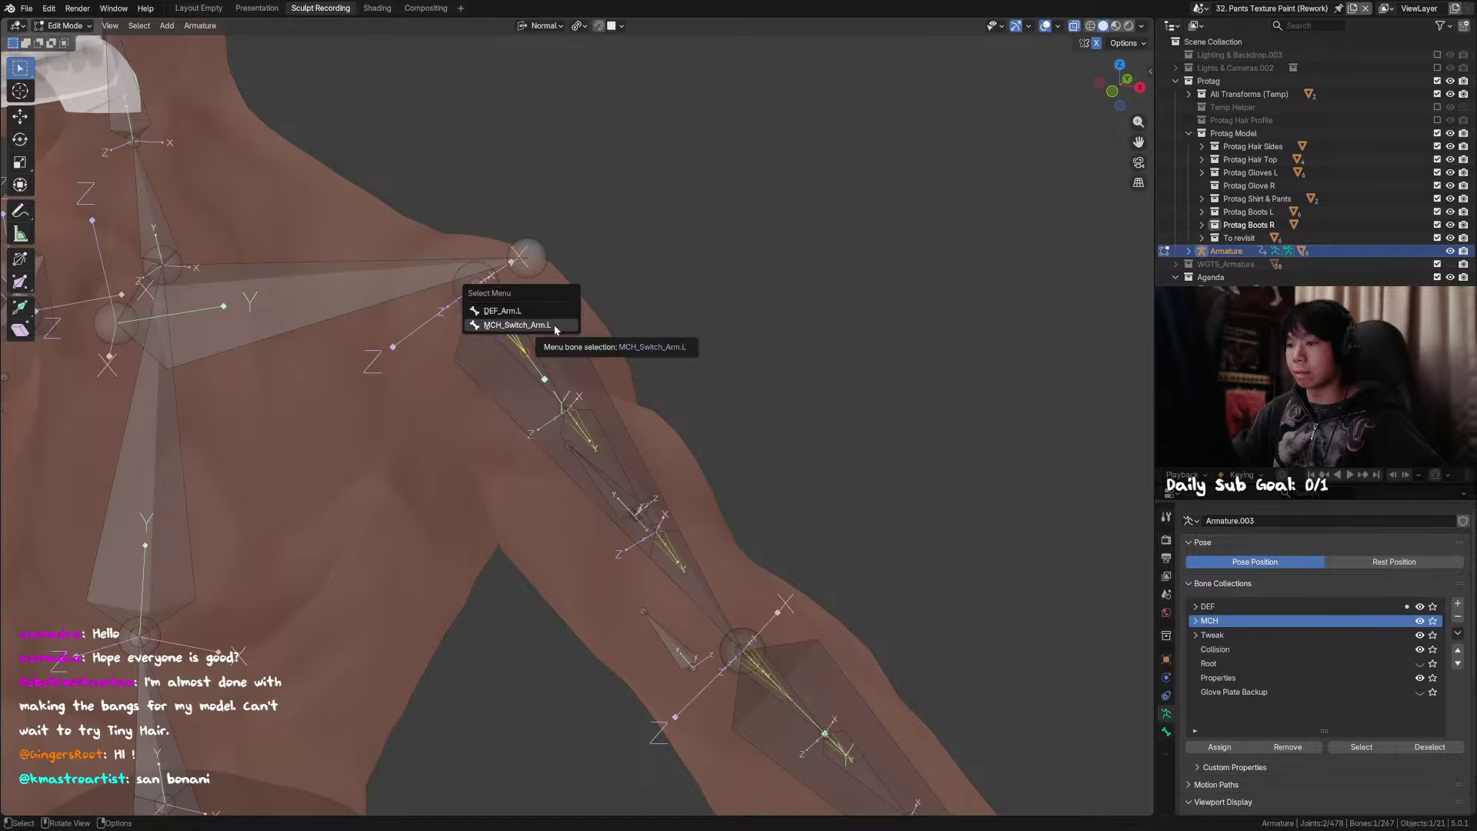
click(554, 325)
scroll(556, 331, down, 3)
middle_drag(637, 412, 649, 399)
shift+middle_drag(751, 504, 643, 393)
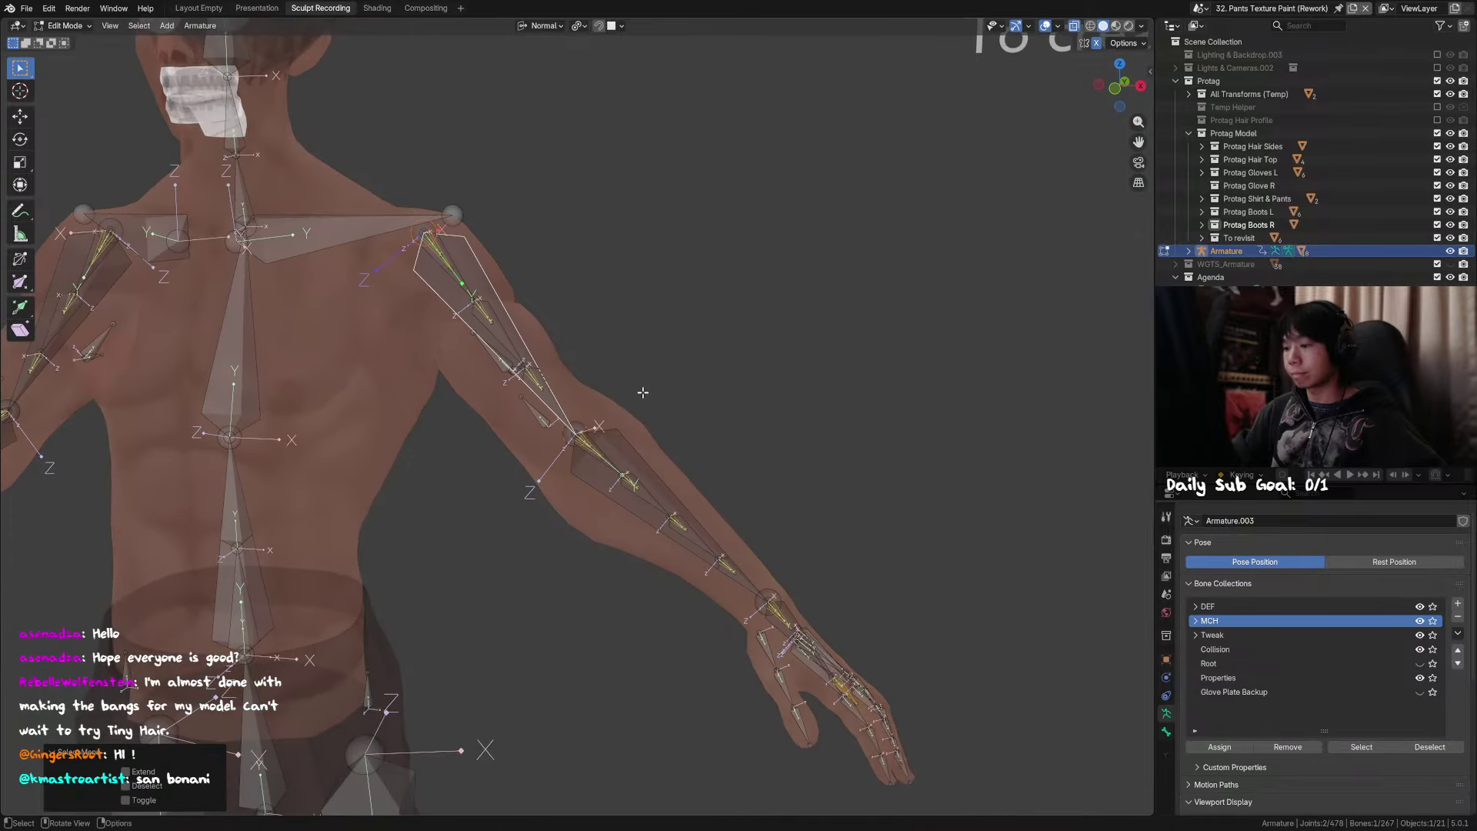
scroll(645, 433, up, 1)
key(ctrl+p)
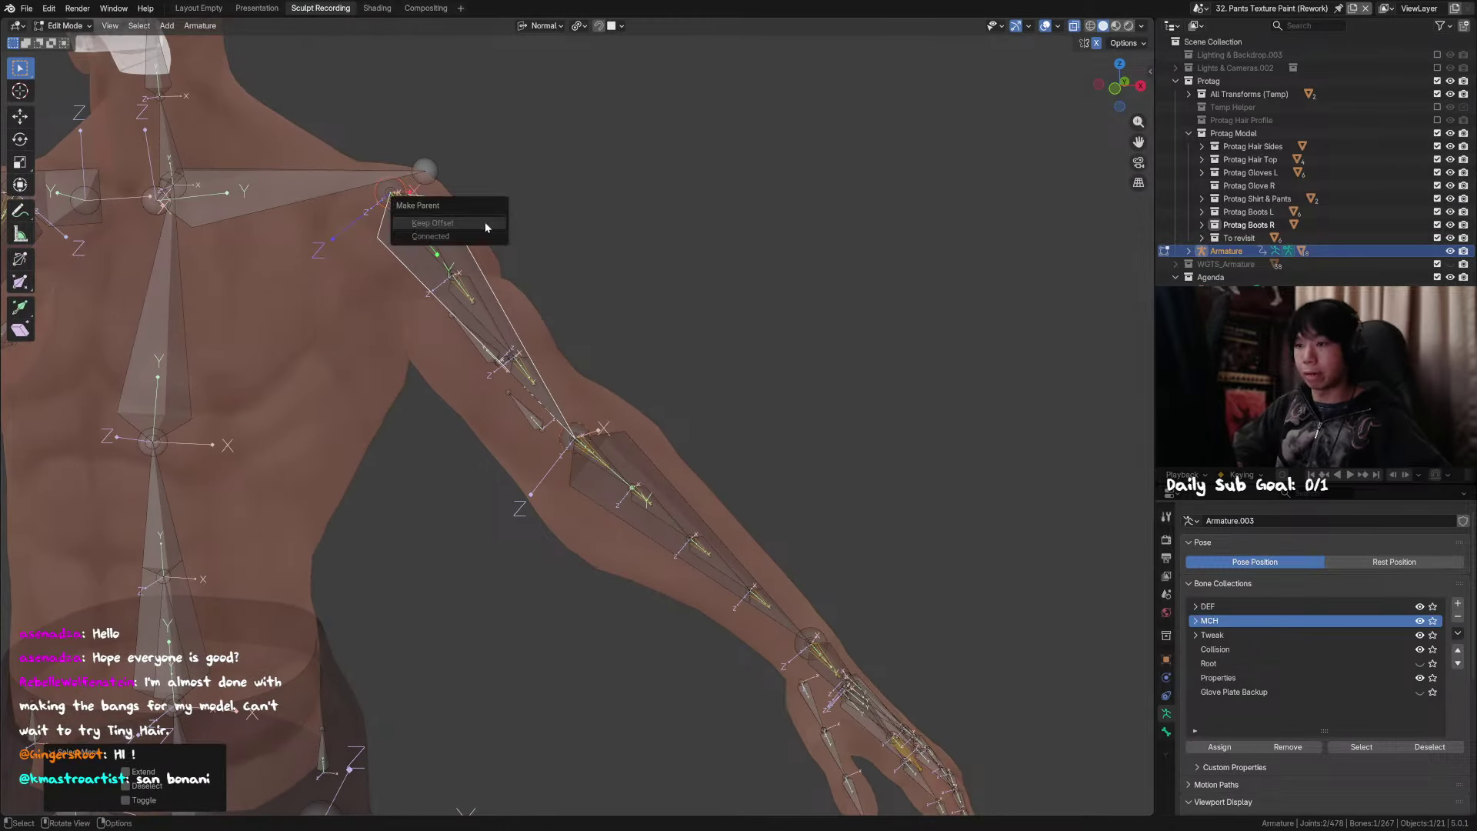
key(Escape)
Step: Try isolating the left upper-arm switch bone by hiding all unselected bones, then undo the hiding
shift+click(459, 233)
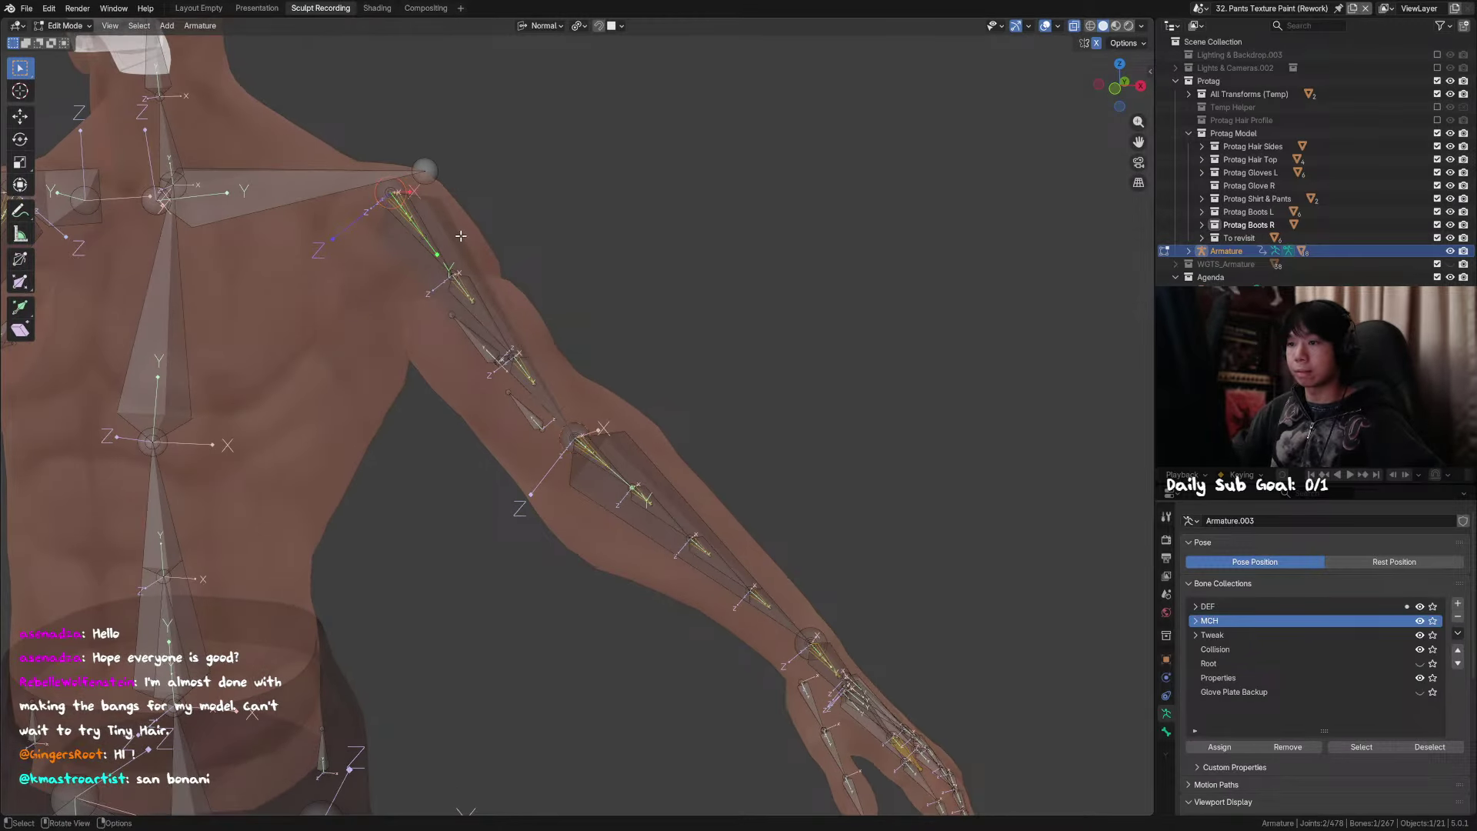
key(ctrl+z)
key(ctrl+z)
click(460, 236)
key(shift+h)
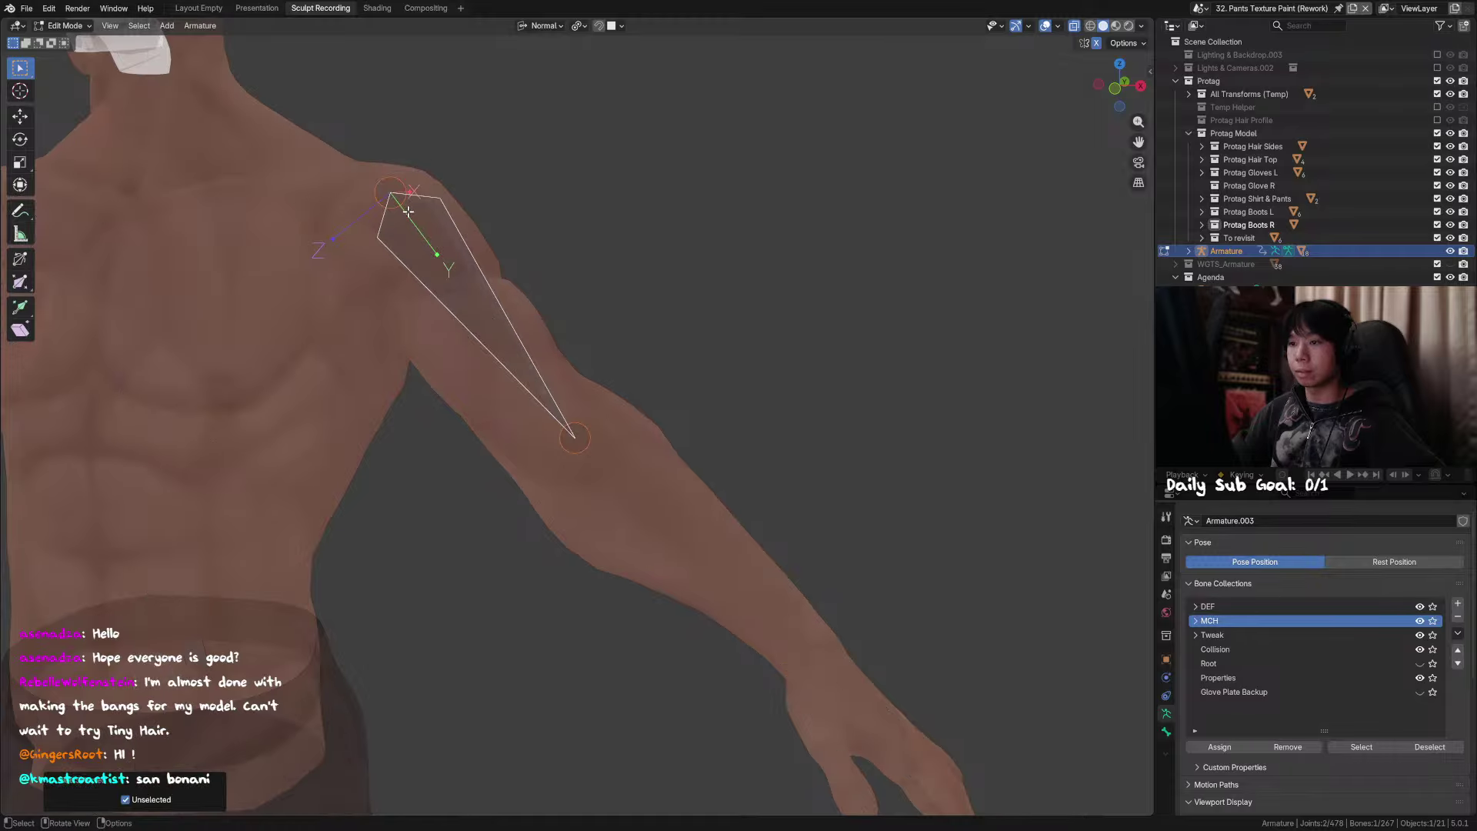
key(ctrl+z)
Step: Add MCH_Switch_Arm.L to the selection as the active bone and parent TWEAK_Arm.L to it with Keep Offset
scroll(408, 219, up, 4)
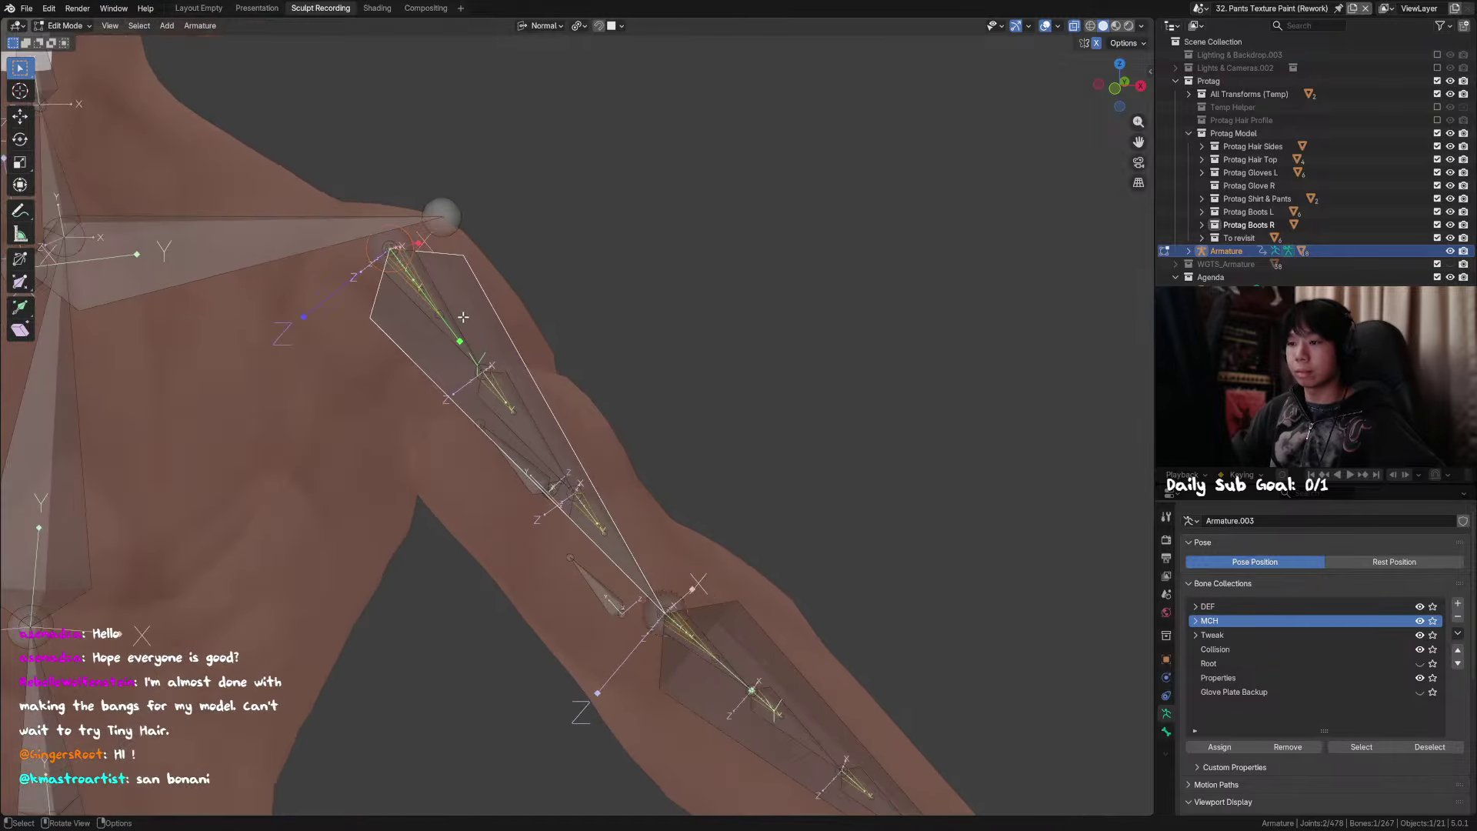
click(476, 285)
alt+click(473, 286)
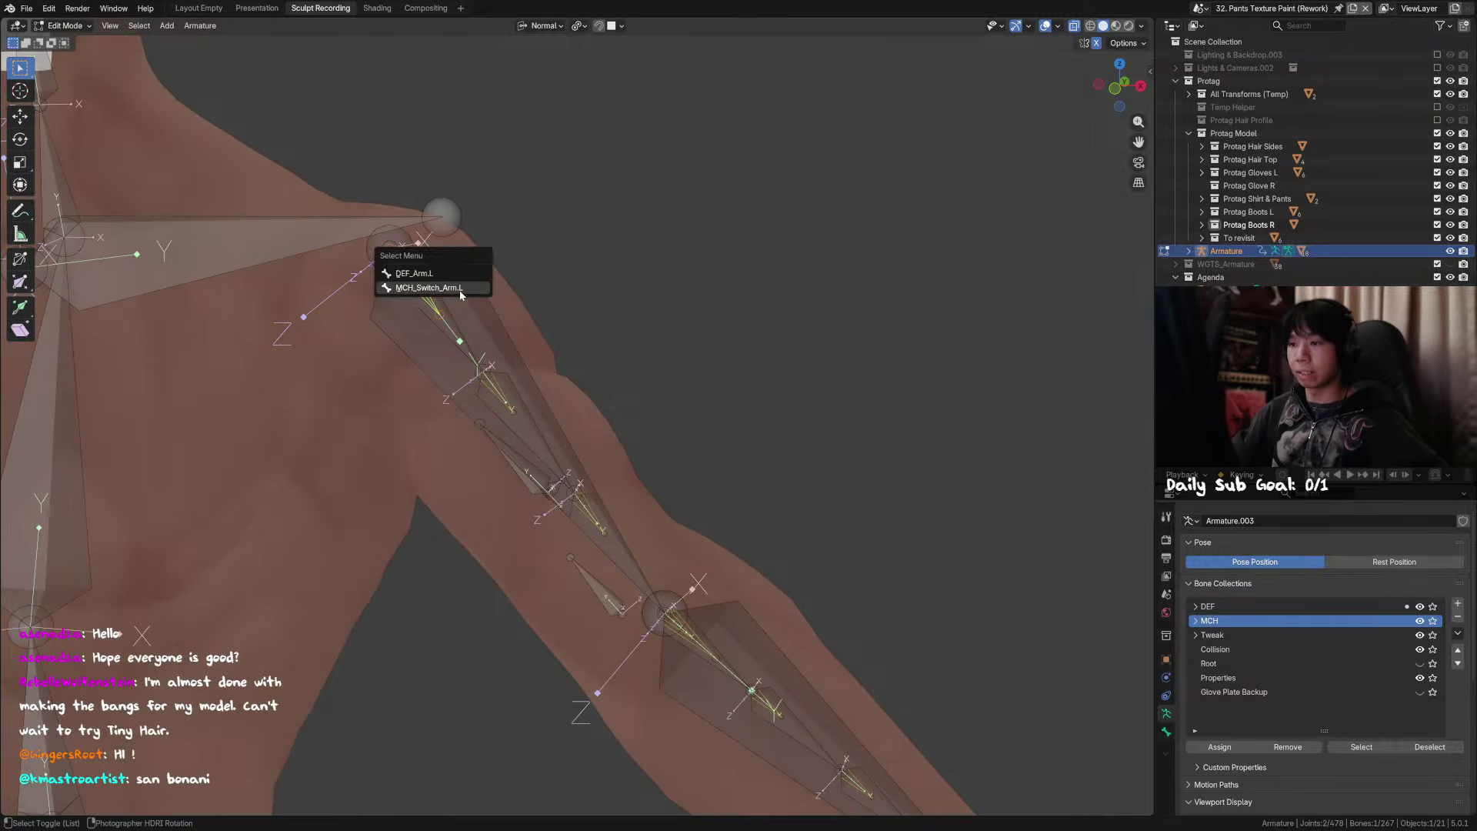
click(448, 287)
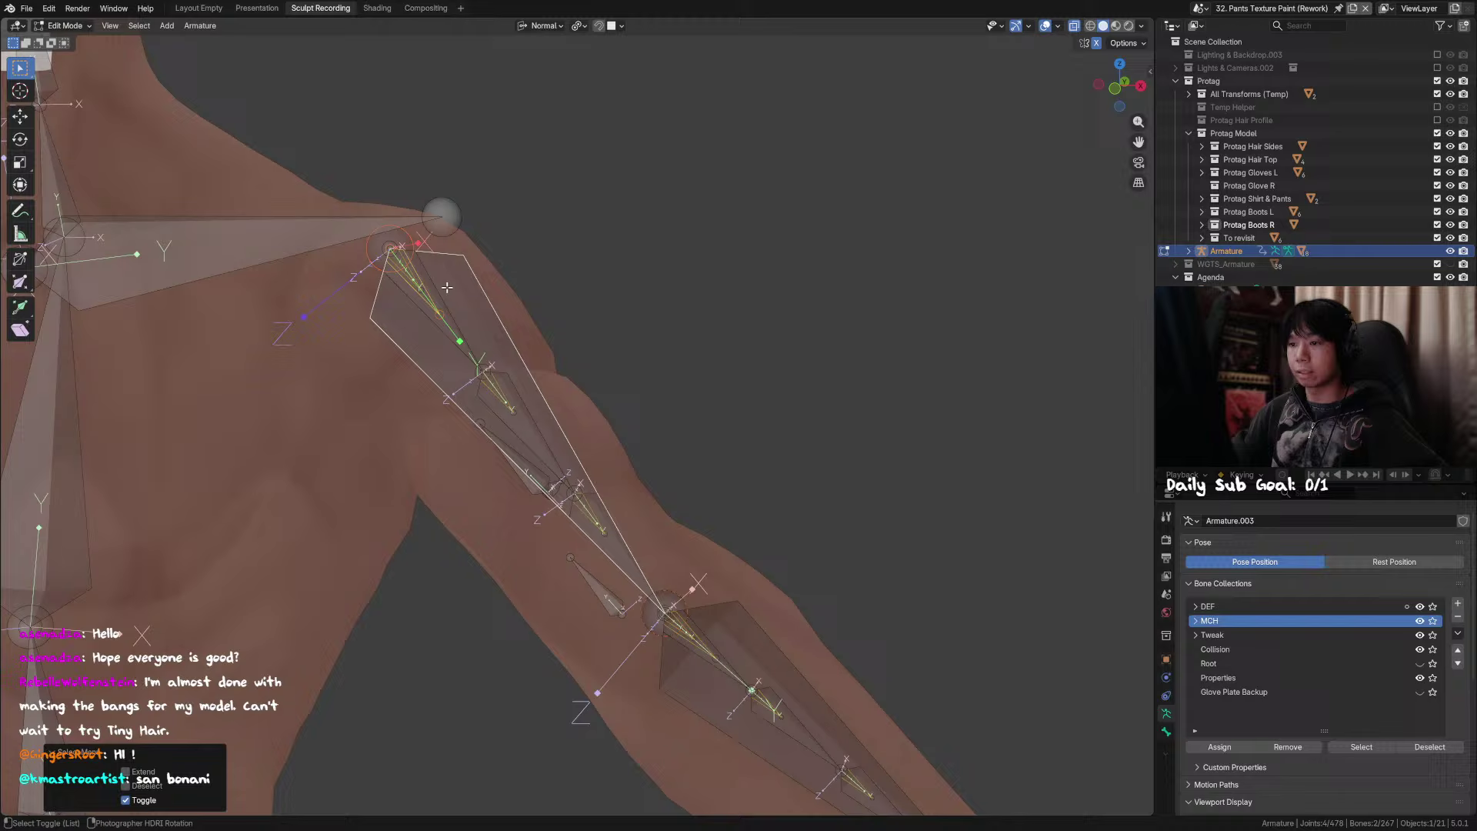
key(ctrl+p)
click(492, 298)
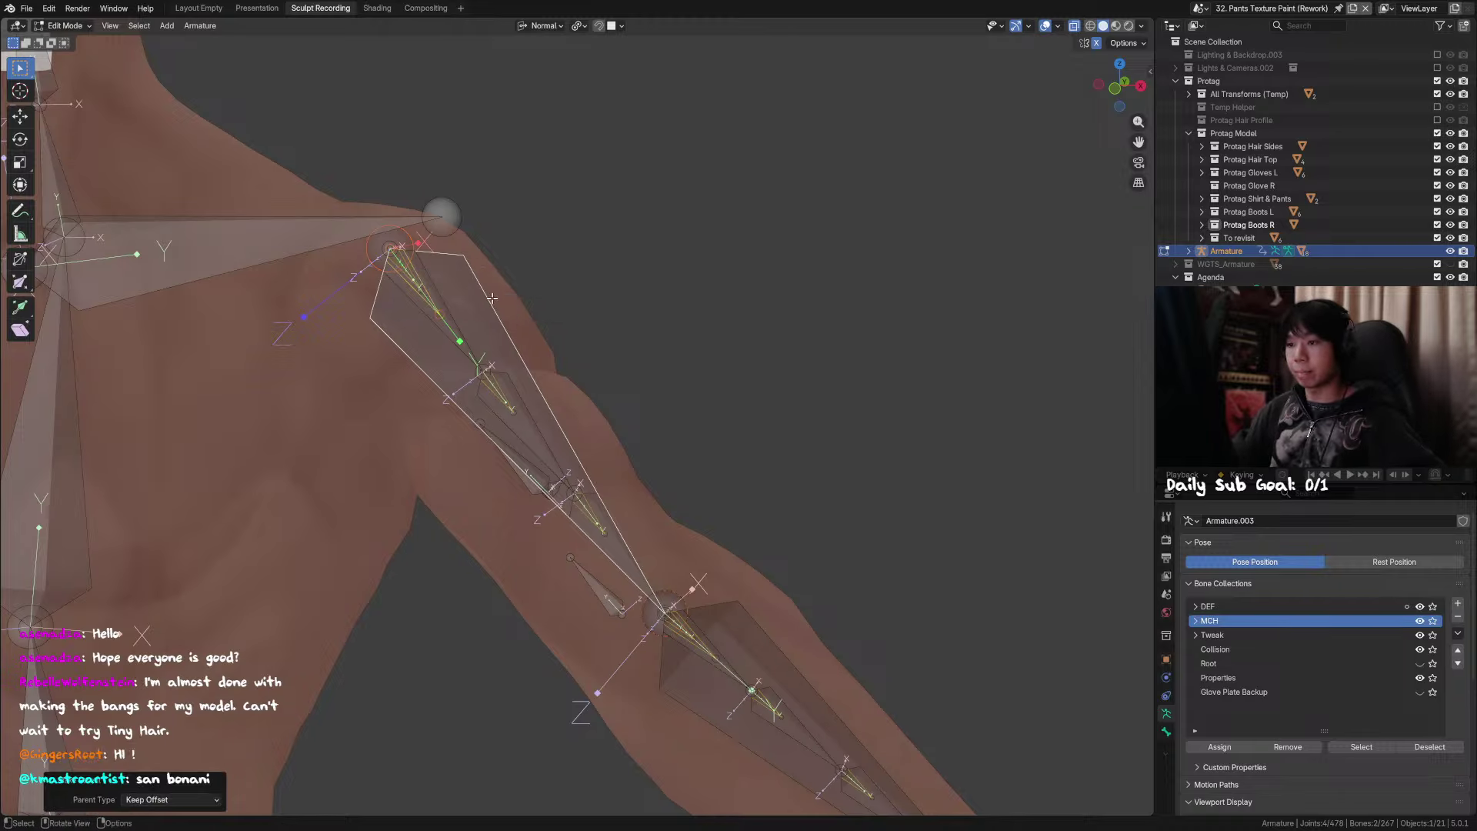
Step: Parent the left elbow's tweak bone to MCH_Switch_Forearm.L with Keep Offset, picking the switch bone from the overlapping bones
shift+middle_drag(744, 596, 561, 382)
click(502, 414)
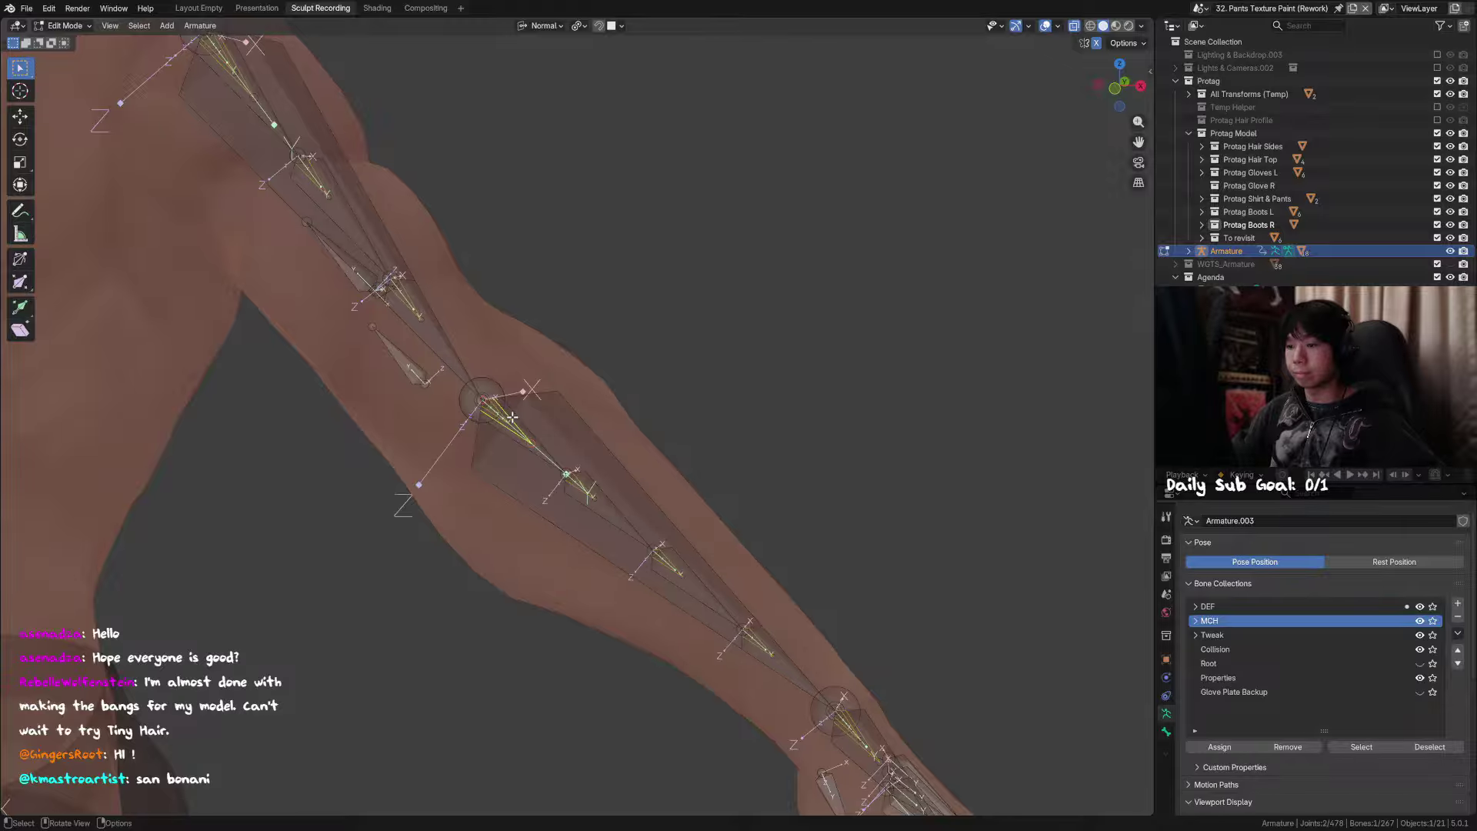
key(F2)
key(Escape)
alt+shift+click(556, 417)
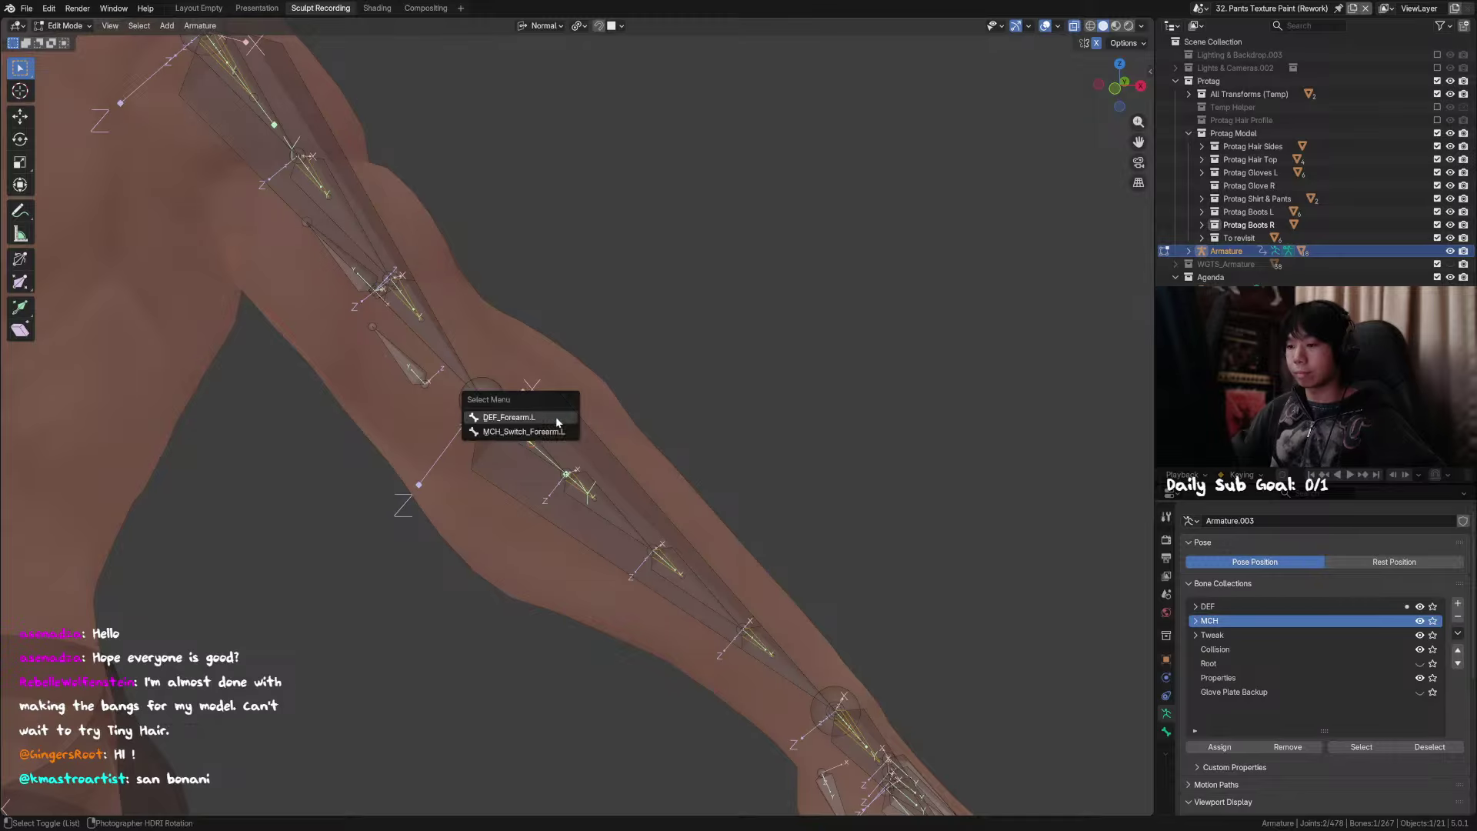
click(554, 433)
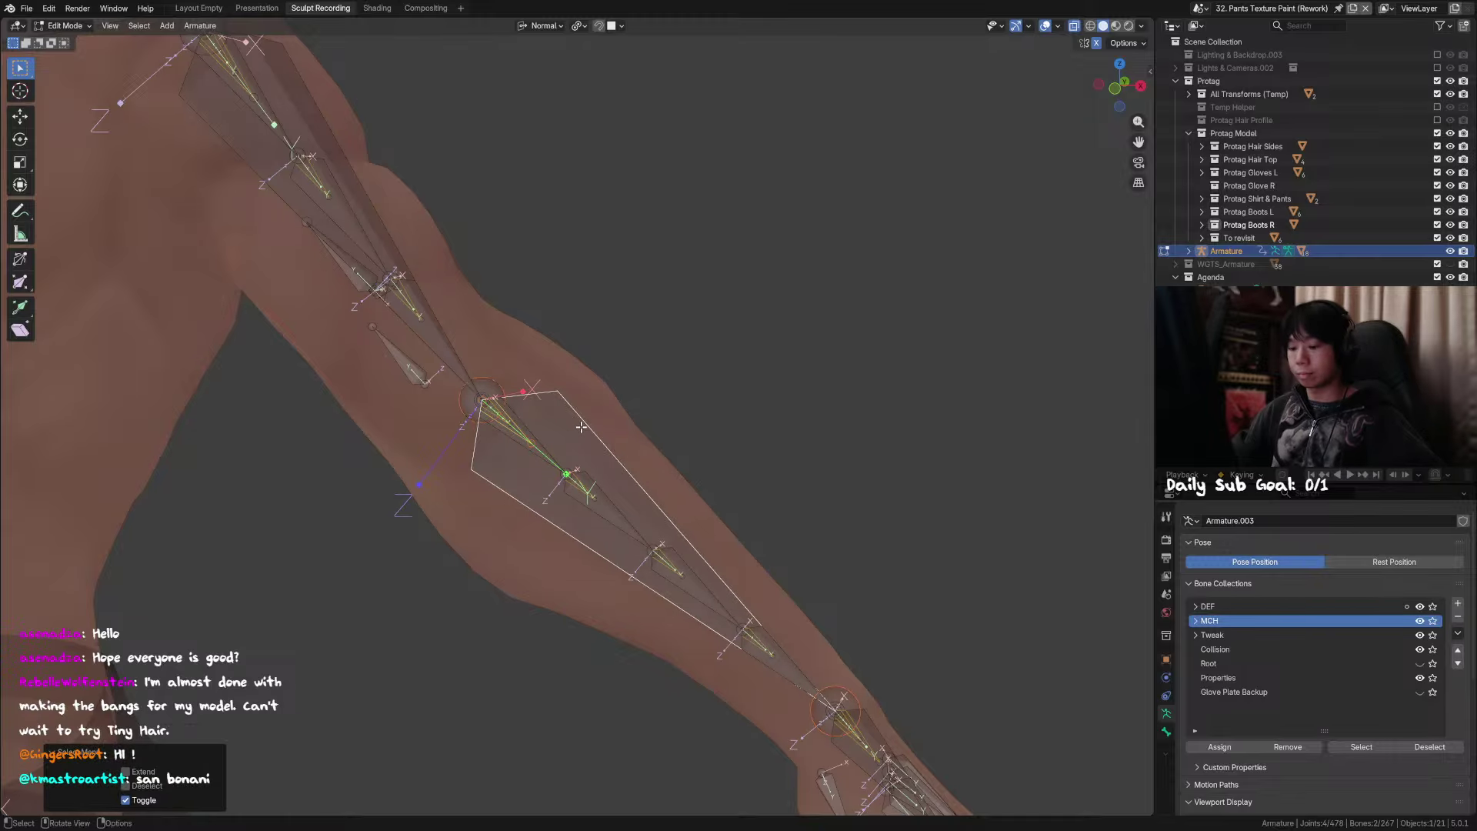
key(ctrl+p)
click(581, 431)
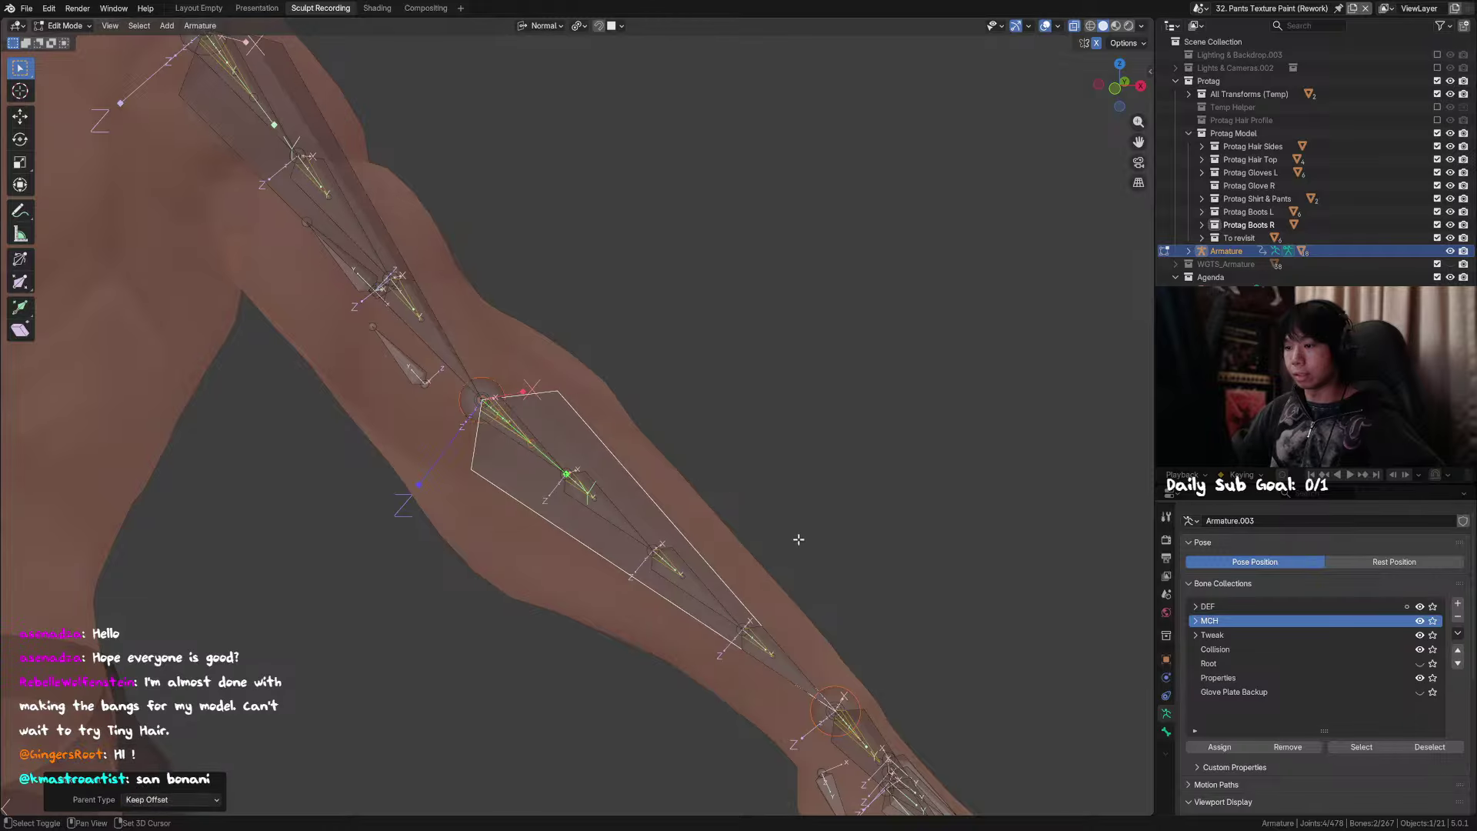
Step: Parent the left wrist's tweak bone to MCH_Switch_Hand.L with Keep Offset, picking the switch bone from the overlapping bones
shift+middle_drag(870, 693, 633, 465)
click(621, 444)
alt+click(620, 446)
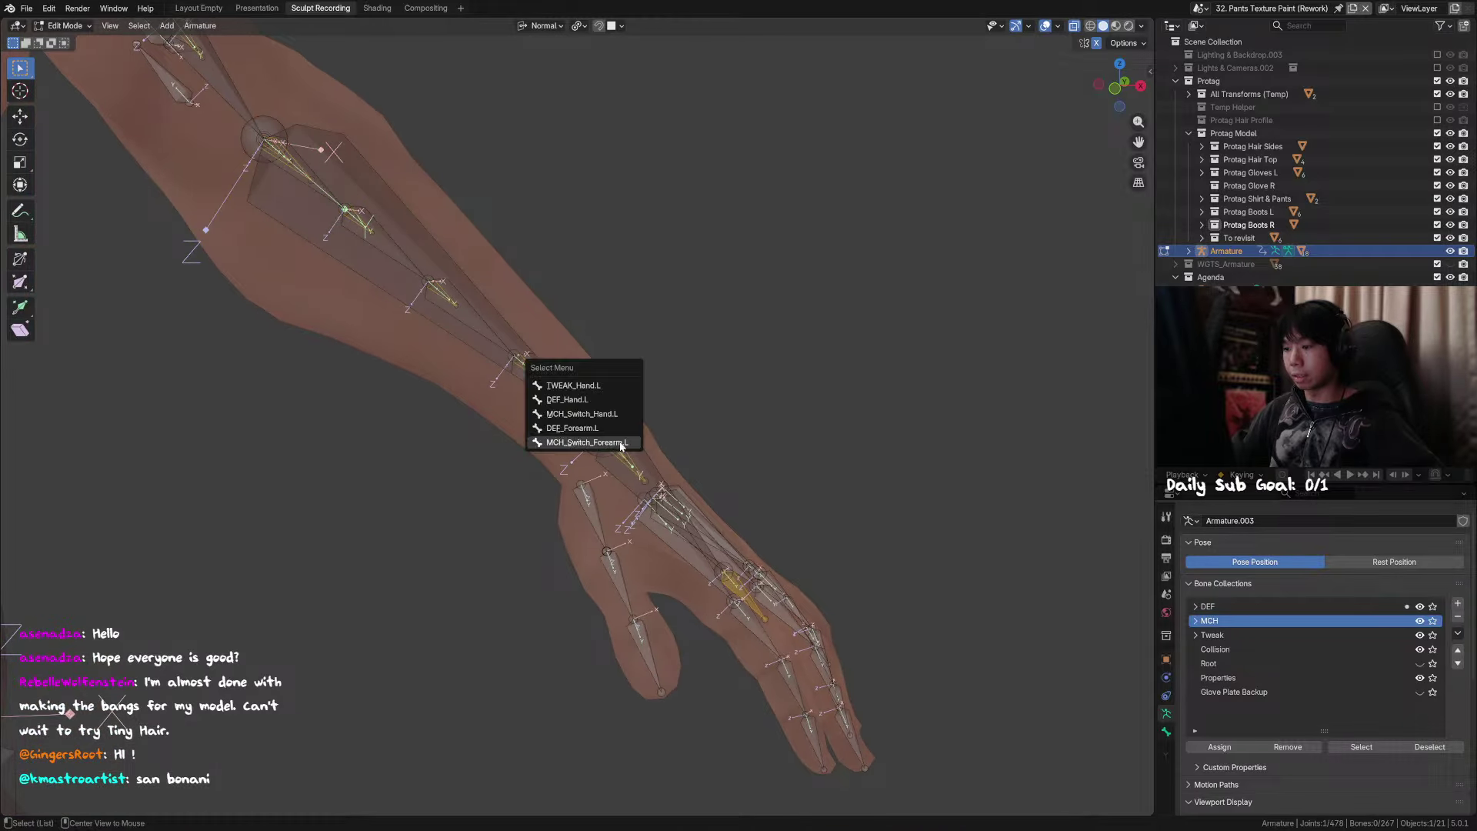
key(Escape)
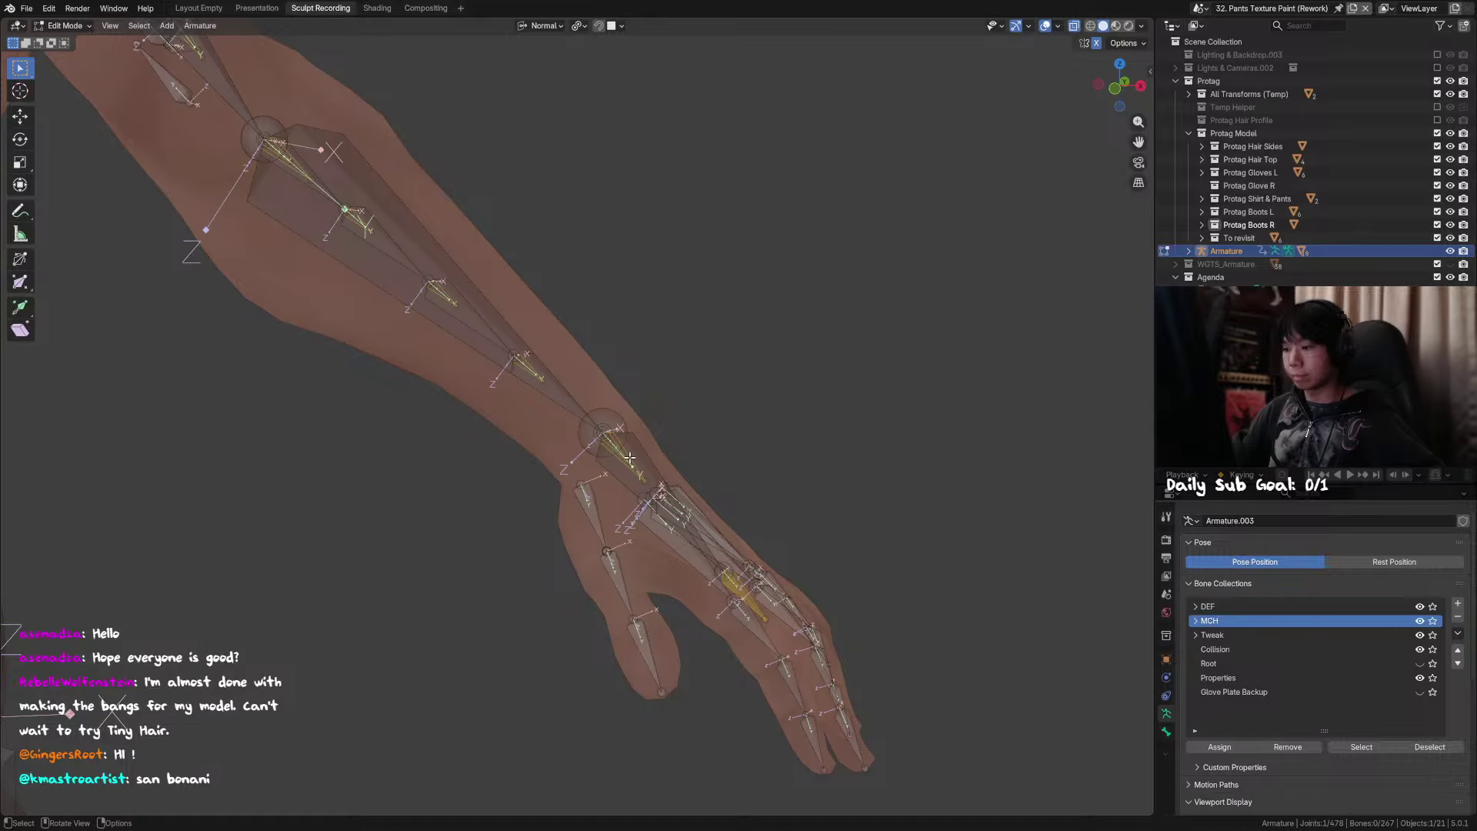
key(g)
right_click(650, 407)
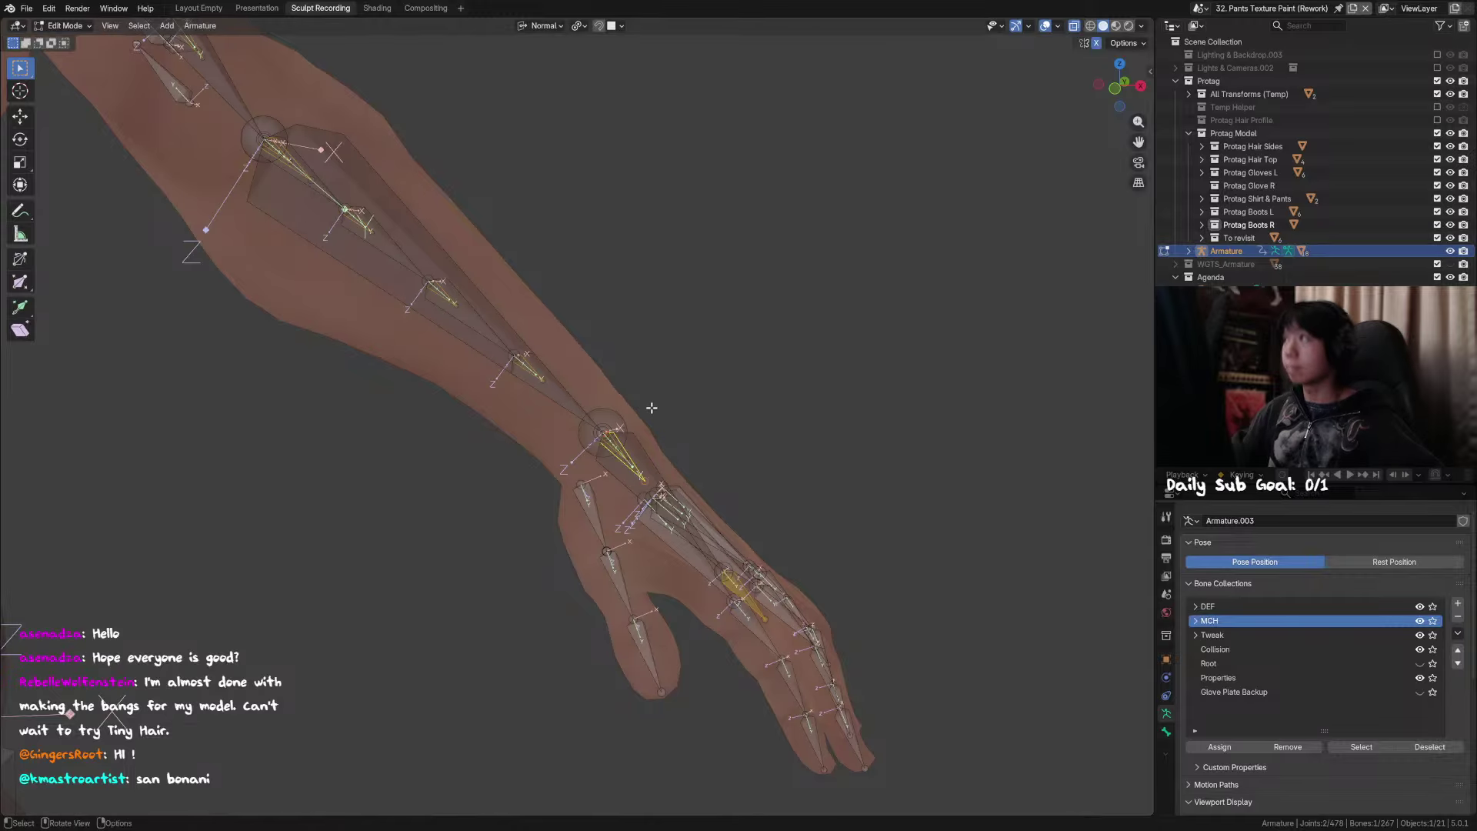
middle_drag(644, 446, 654, 428)
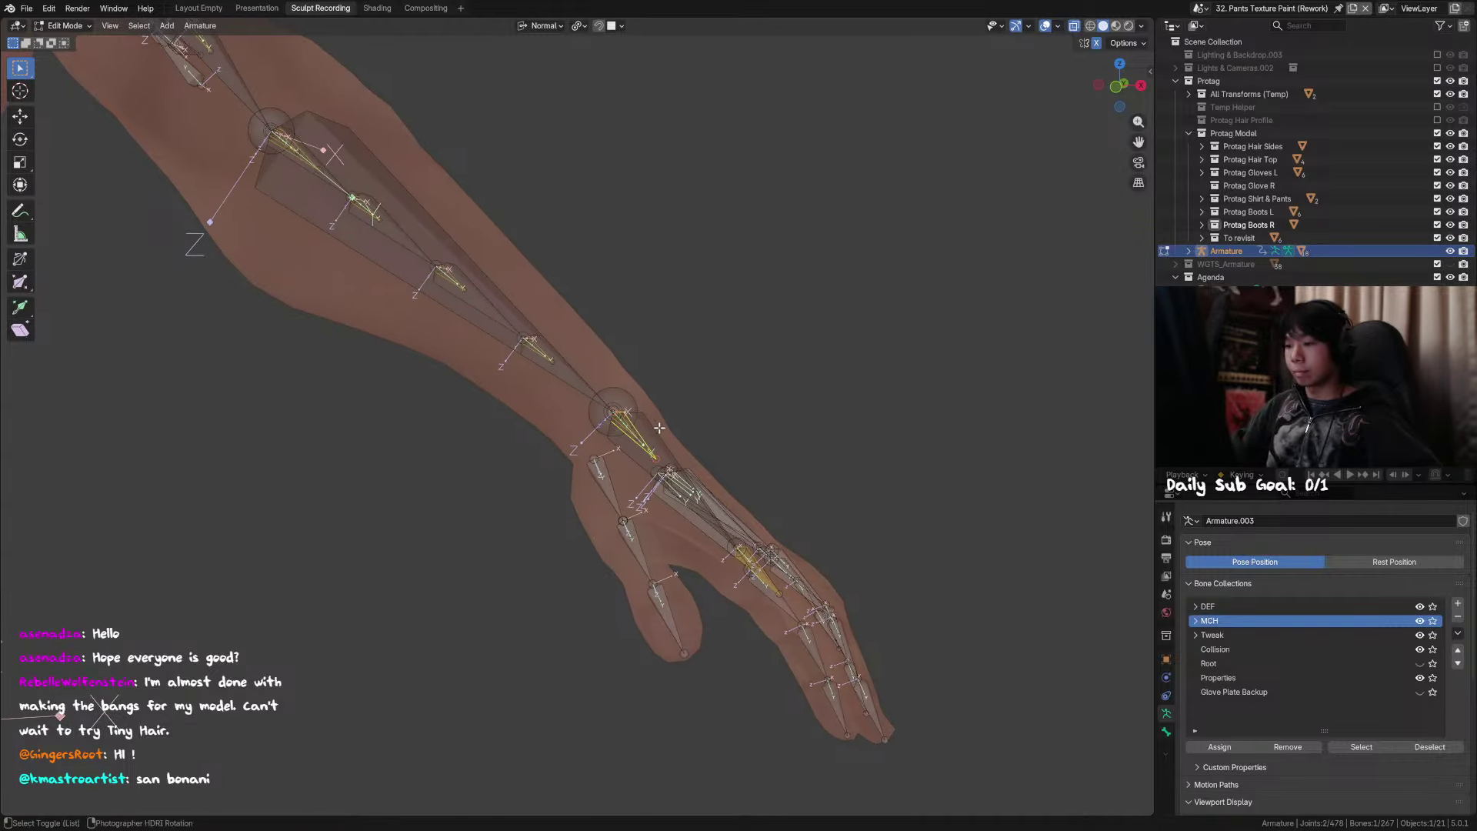
alt+click(654, 433)
click(647, 448)
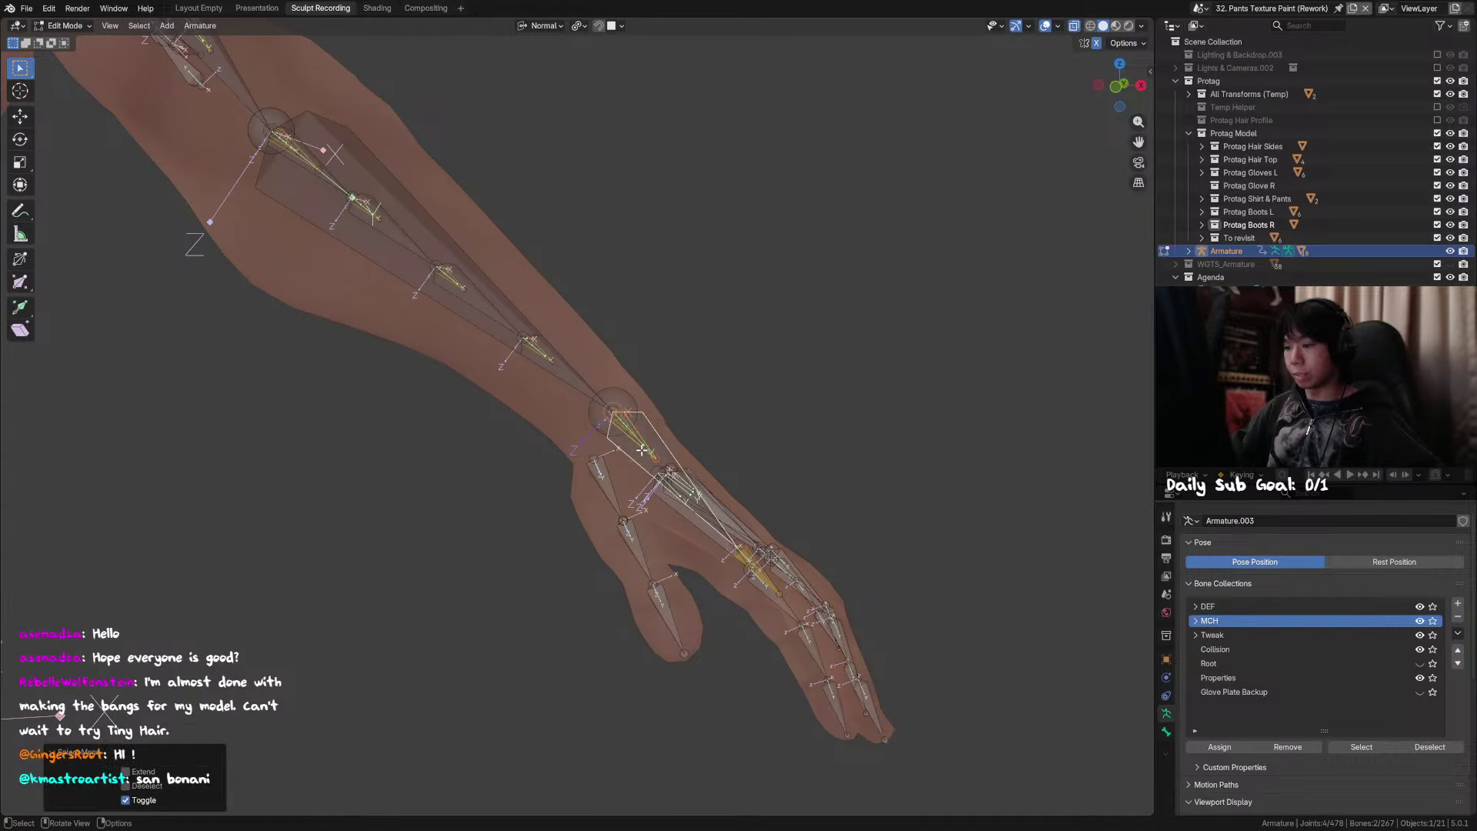
key(ctrl+p)
click(643, 452)
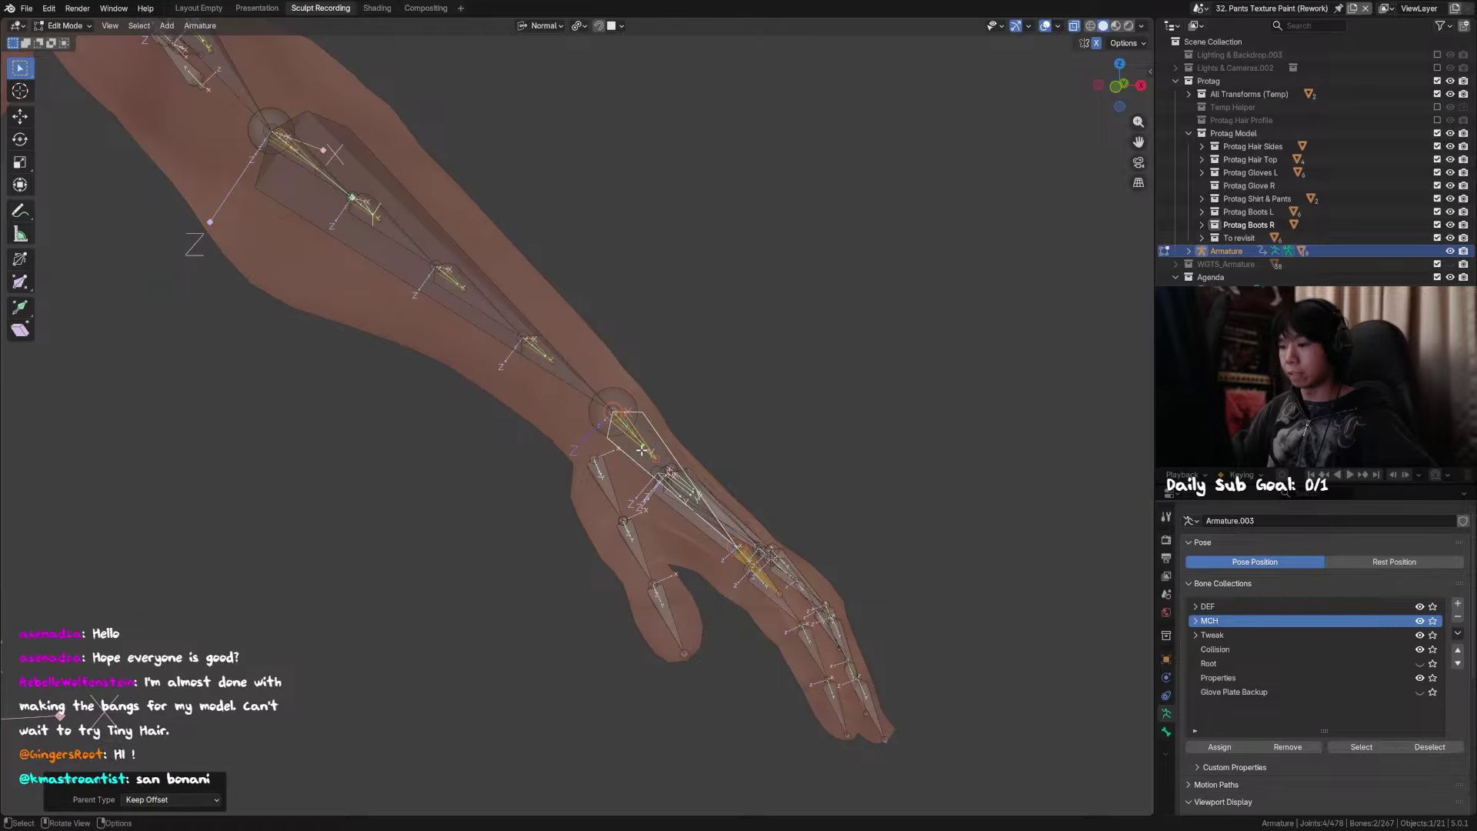
Step: Switch the armature to Pose Mode and test the left wrist's tweak bone by moving it temporarily
scroll(709, 363, down, 2)
key(ctrl+Tab)
click(647, 538)
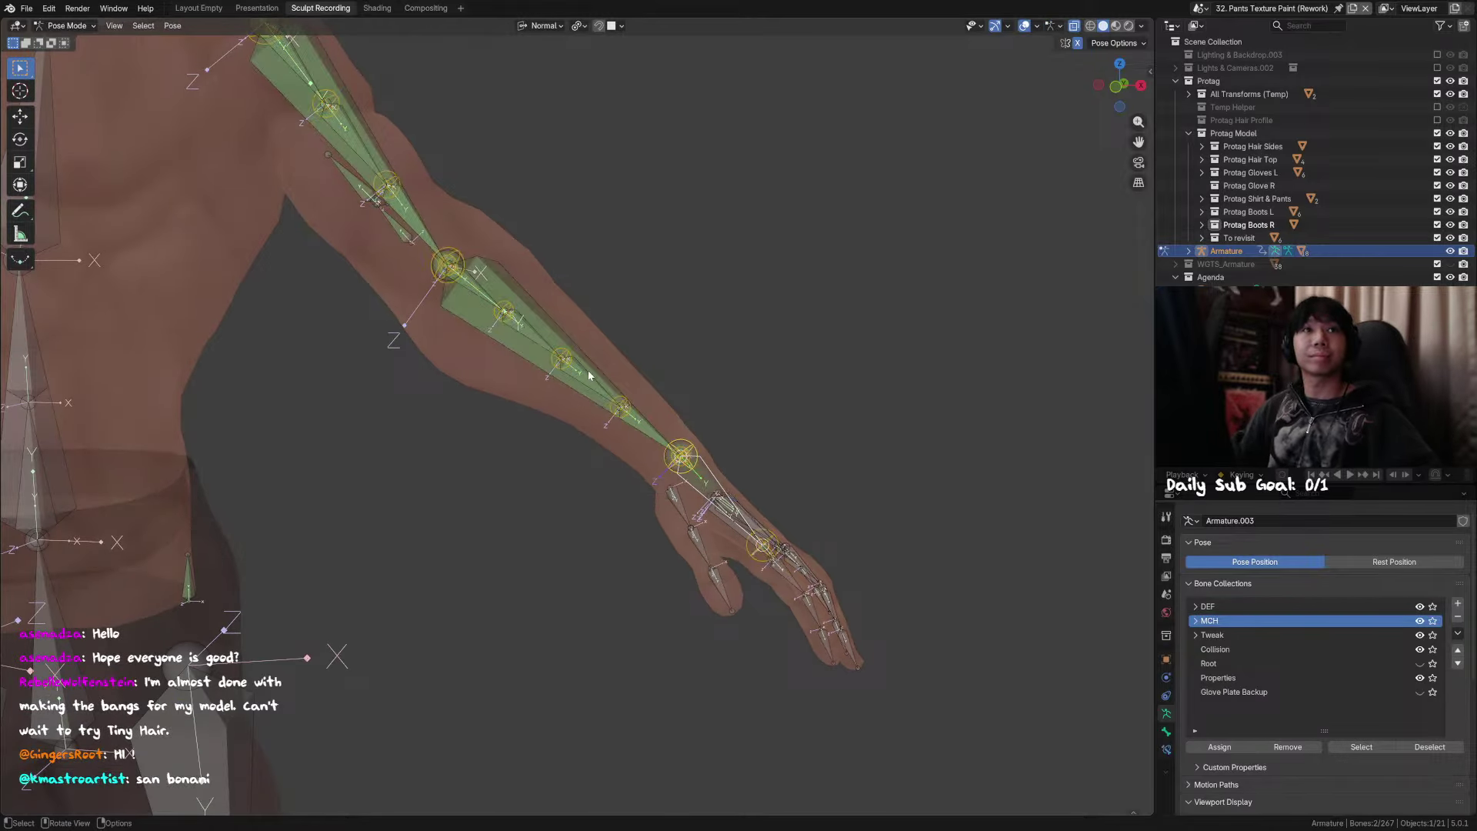
shift+middle_drag(551, 381, 628, 390)
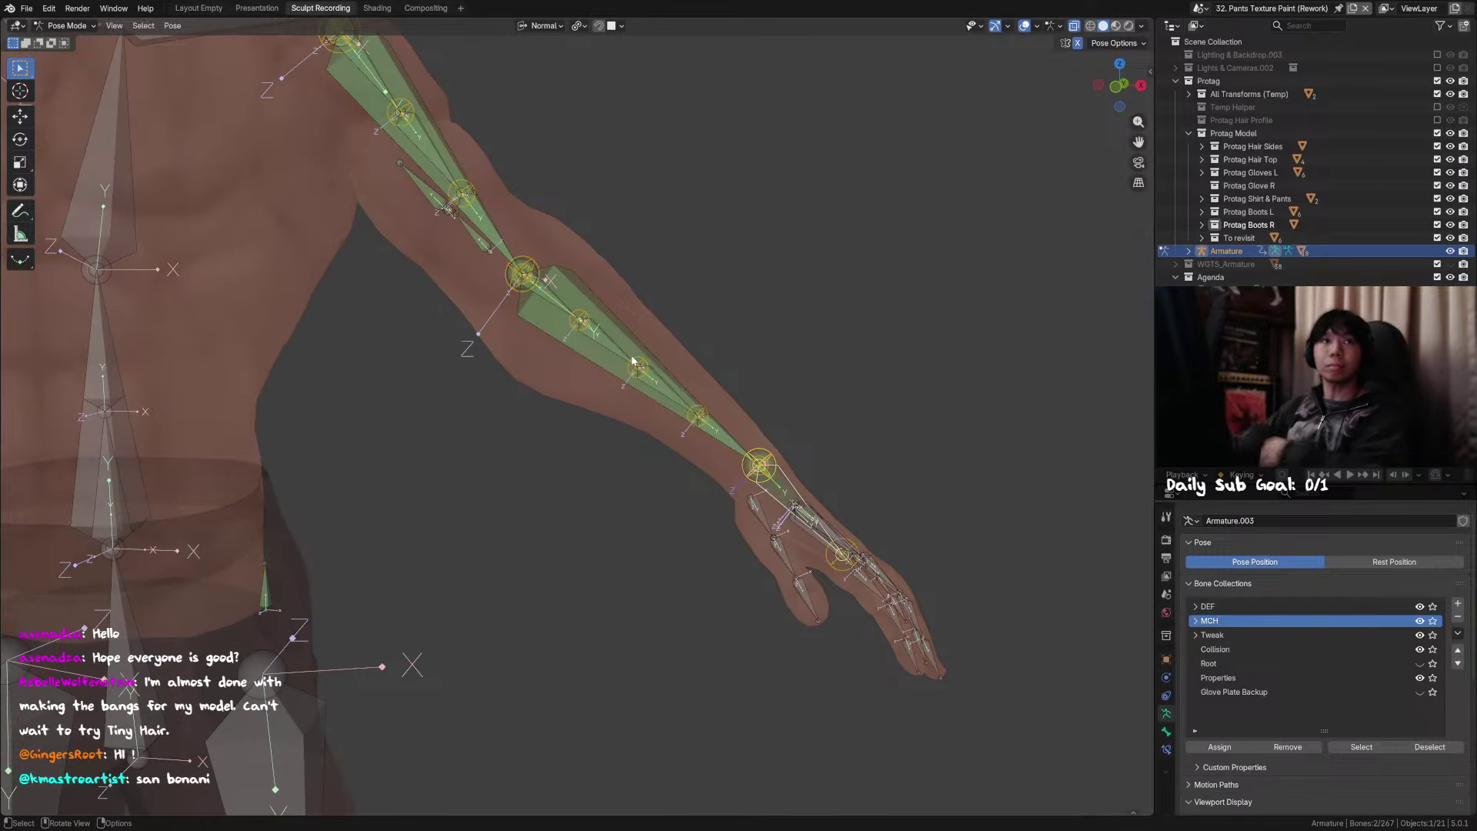
scroll(622, 377, down, 1)
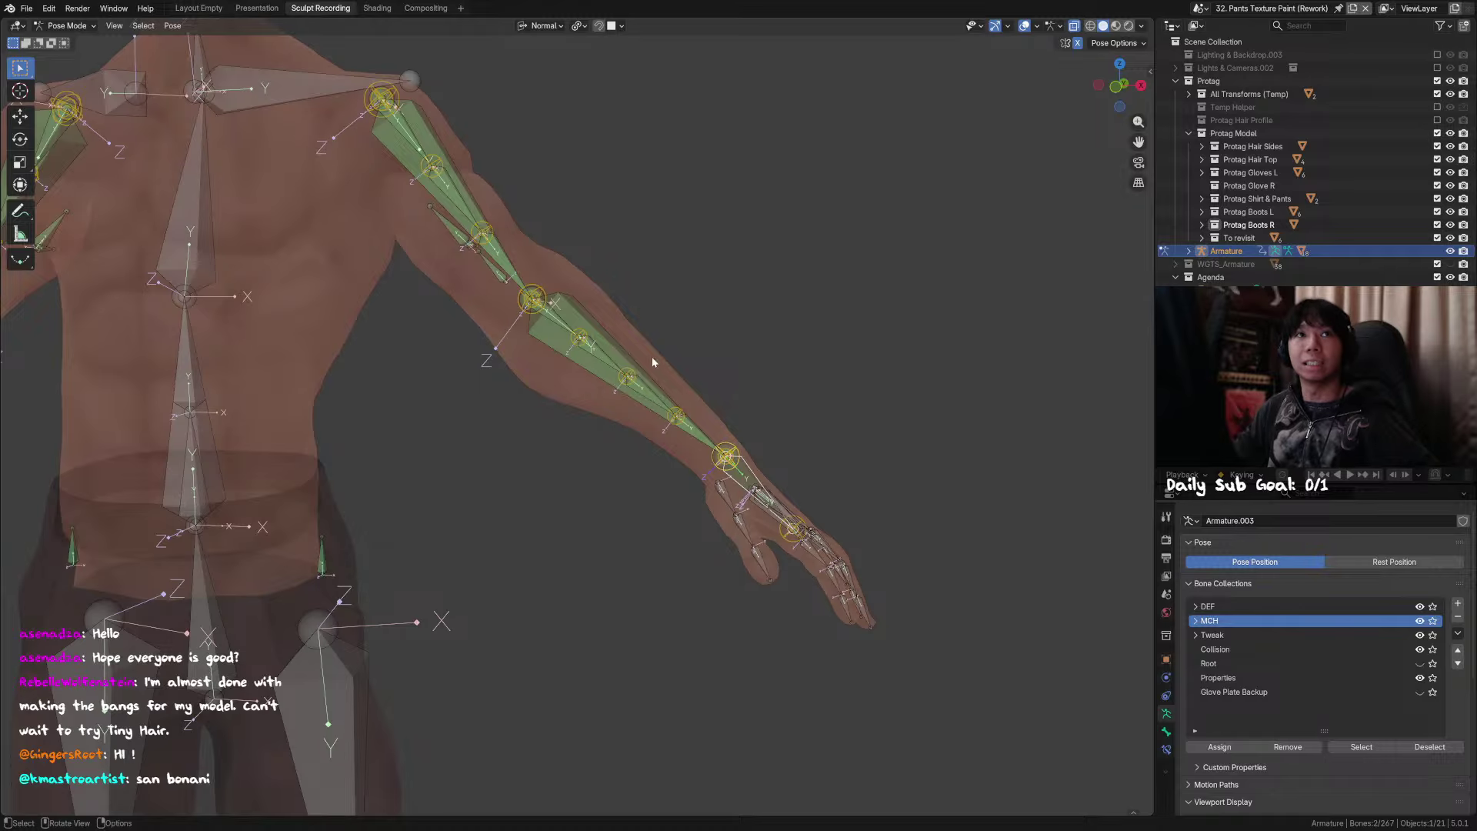
middle_drag(653, 357, 695, 403)
click(743, 448)
scroll(724, 437, down, 3)
key(g)
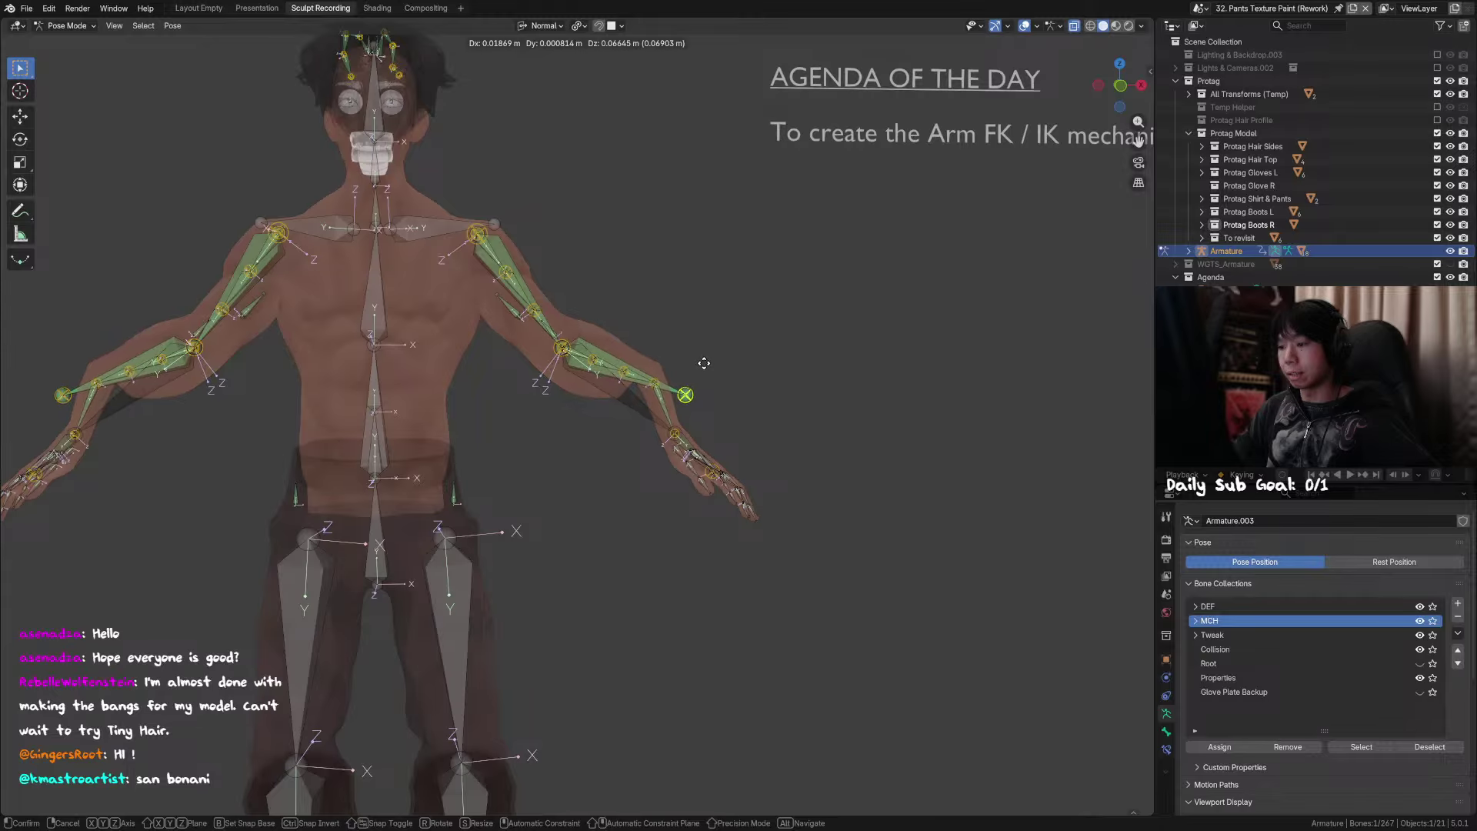
click(704, 400)
Step: Test the left hand's switch bone with a temporary move and check the overlapping bones at the wrist
scroll(723, 411, up, 3)
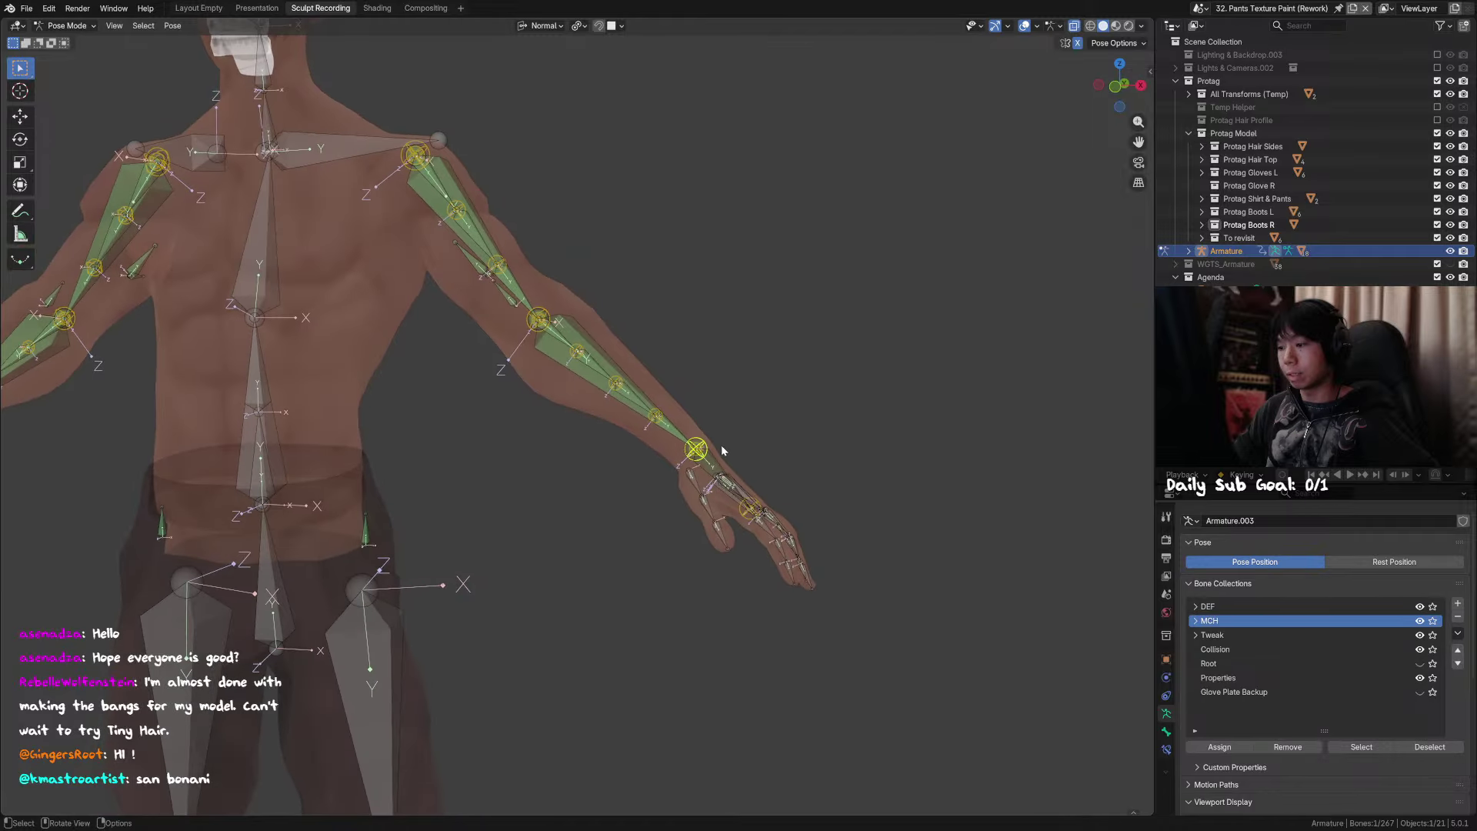
key(g)
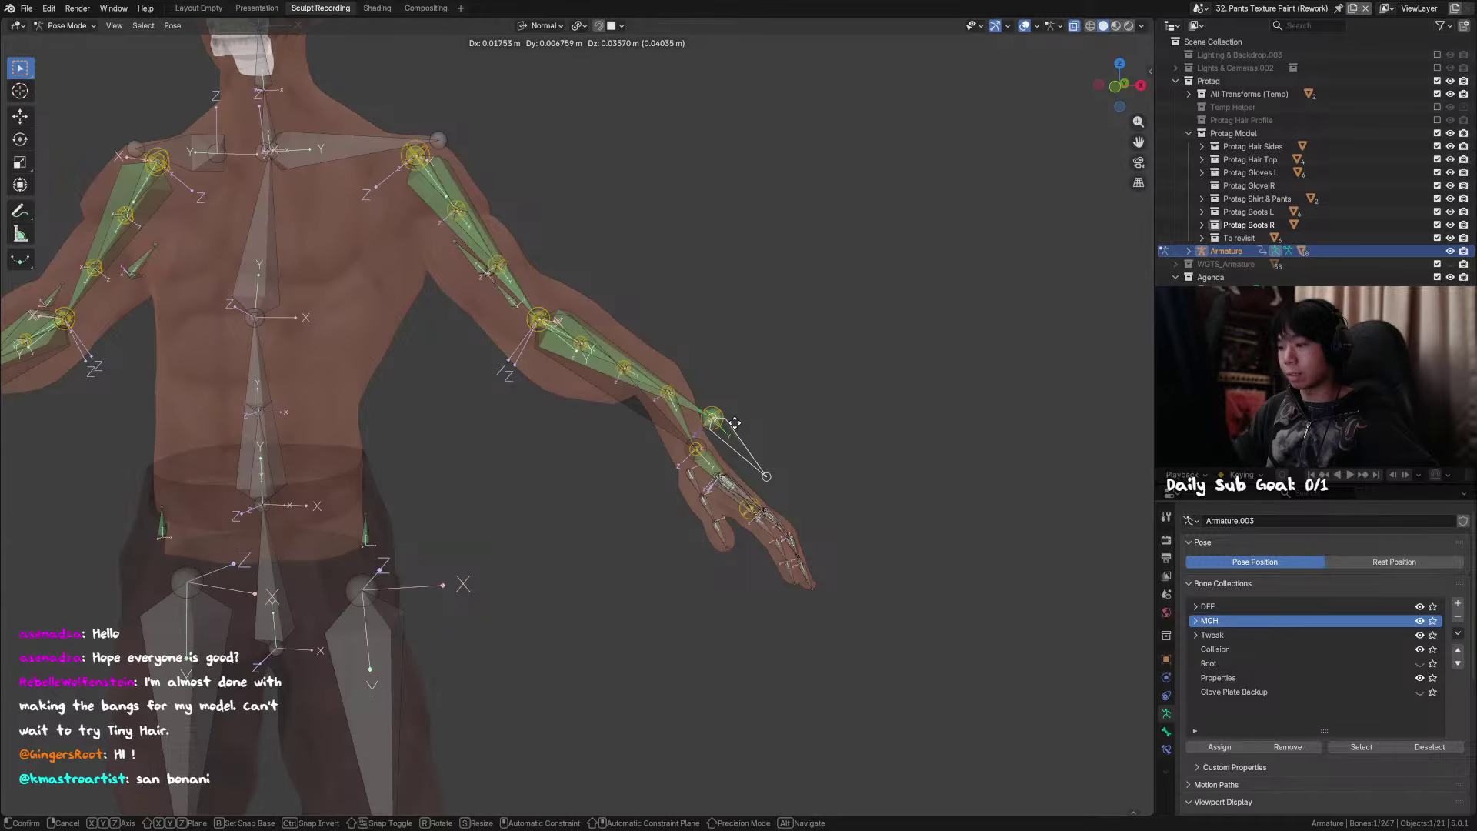
click(735, 423)
scroll(675, 420, up, 8)
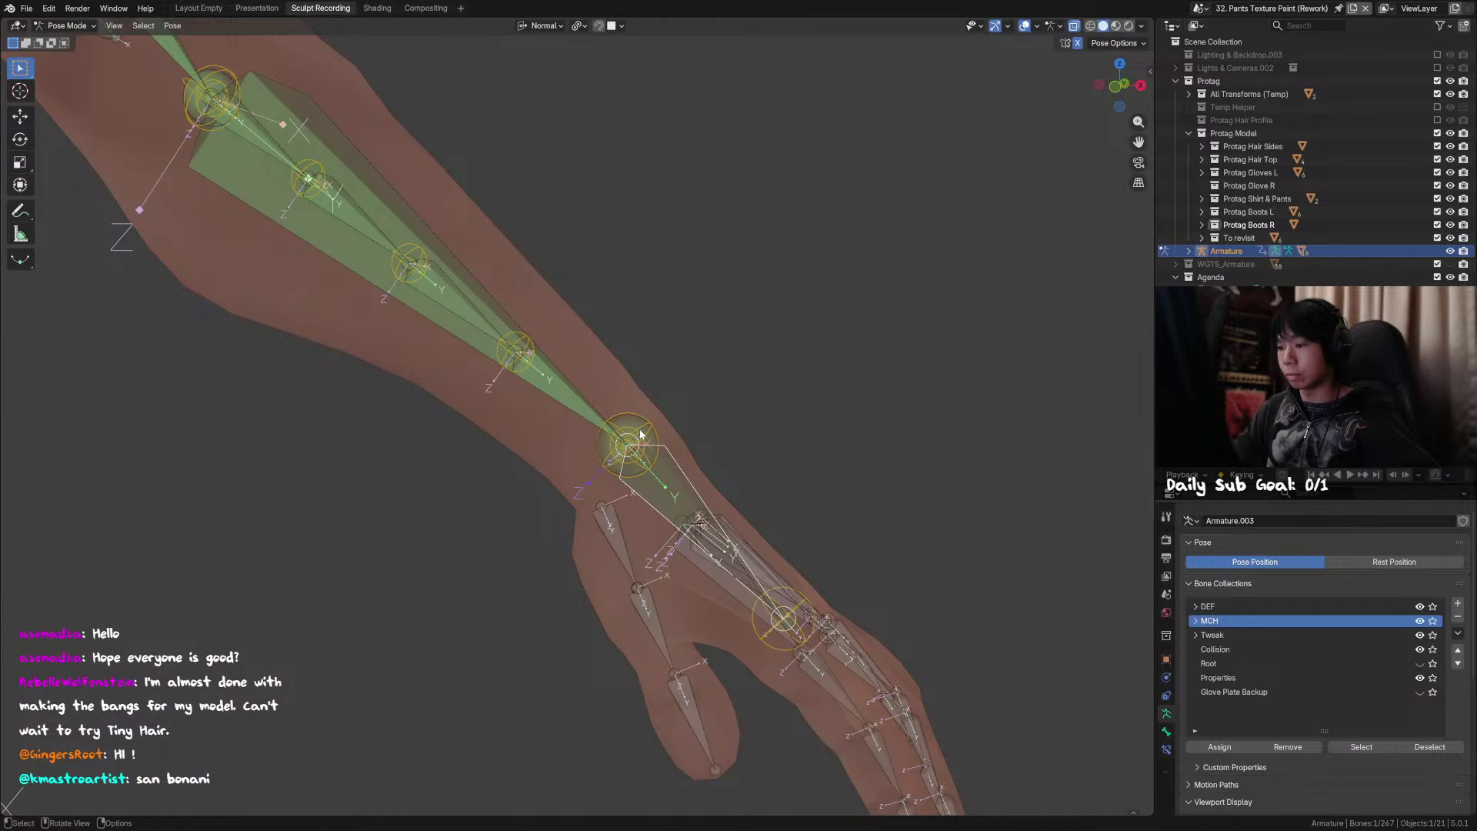
click(640, 434)
click(640, 436)
middle_drag(640, 437, 655, 446)
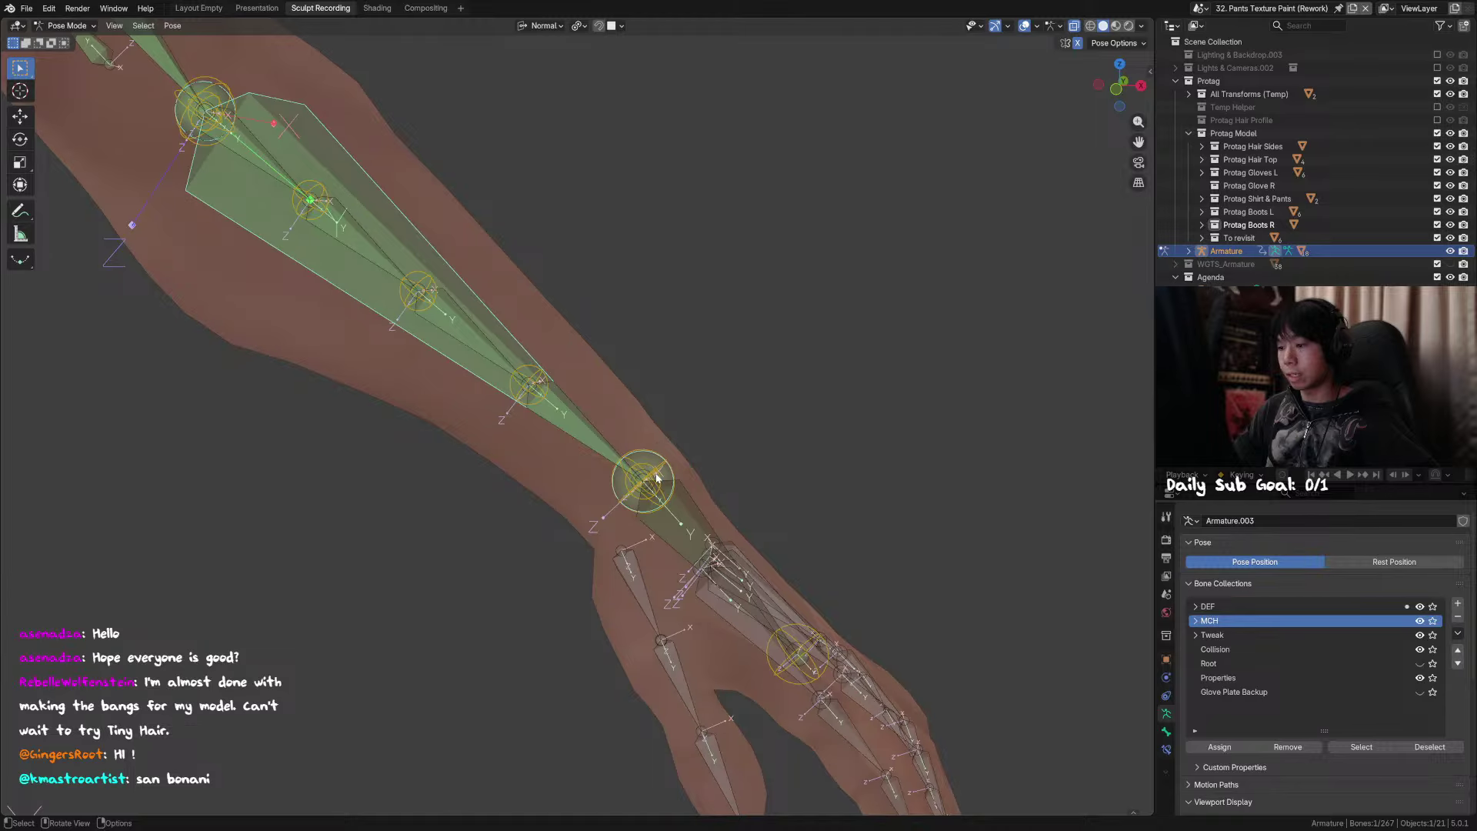
click(656, 478)
scroll(655, 477, down, 3)
key(g)
right_click(669, 446)
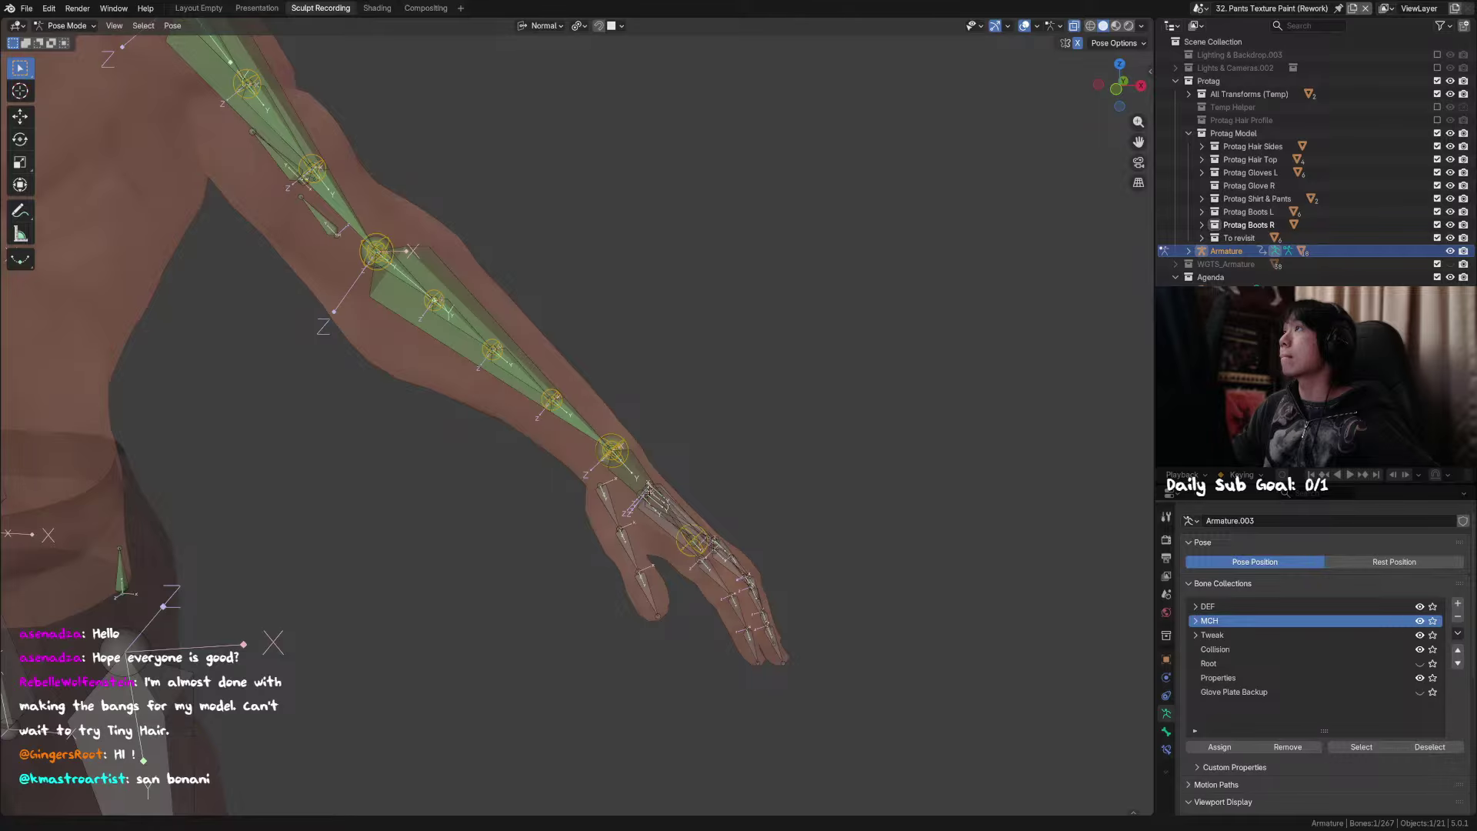
Step: Test how the tweak bones follow temporary moves of MCH_Switch_Arm.L and the left forearm's switch bone
middle_drag(513, 298, 538, 339)
shift+middle_drag(521, 264, 611, 323)
key(ctrl+Tab)
key(ctrl+Tab)
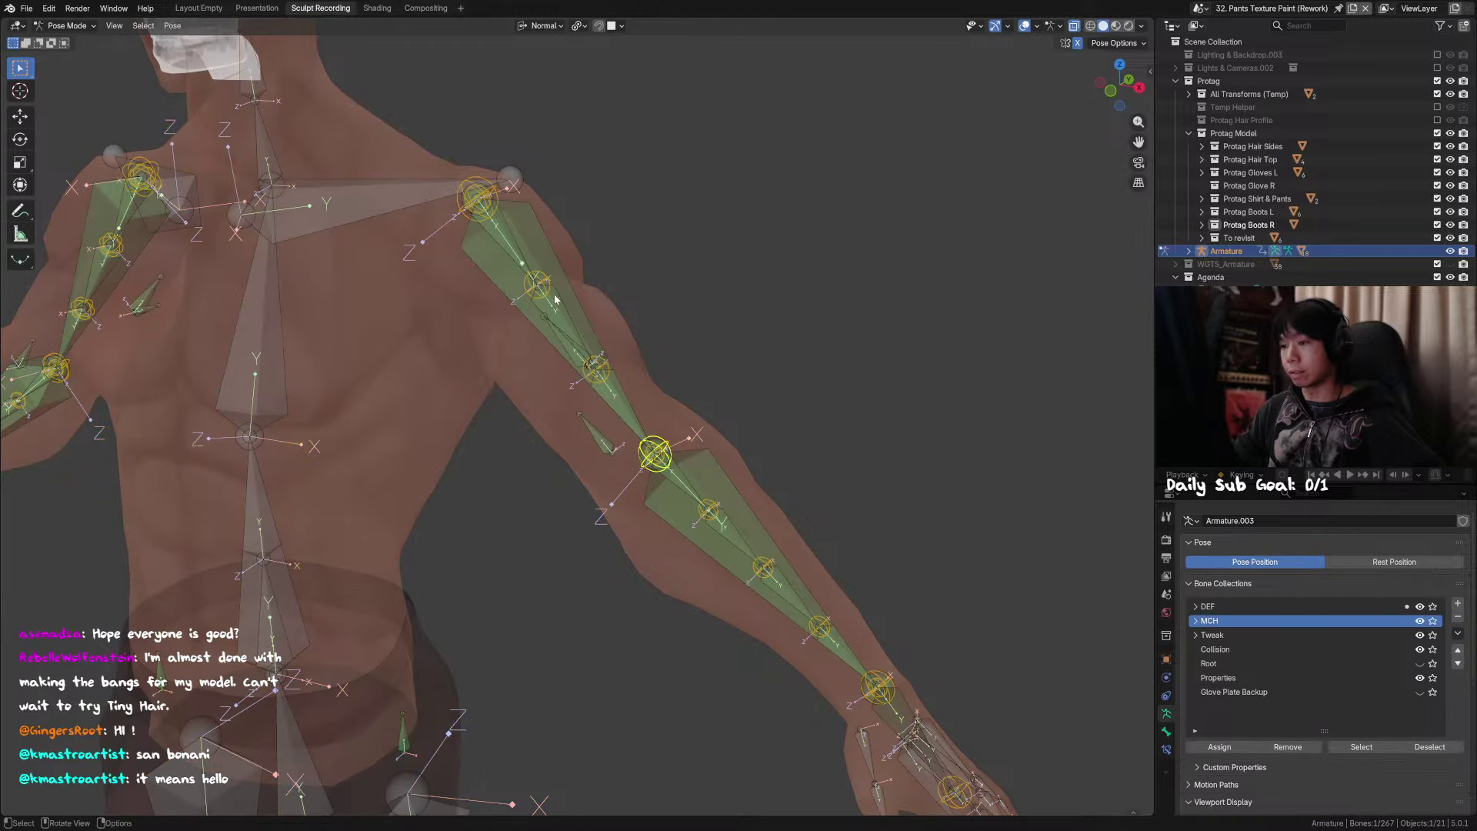
key(F2)
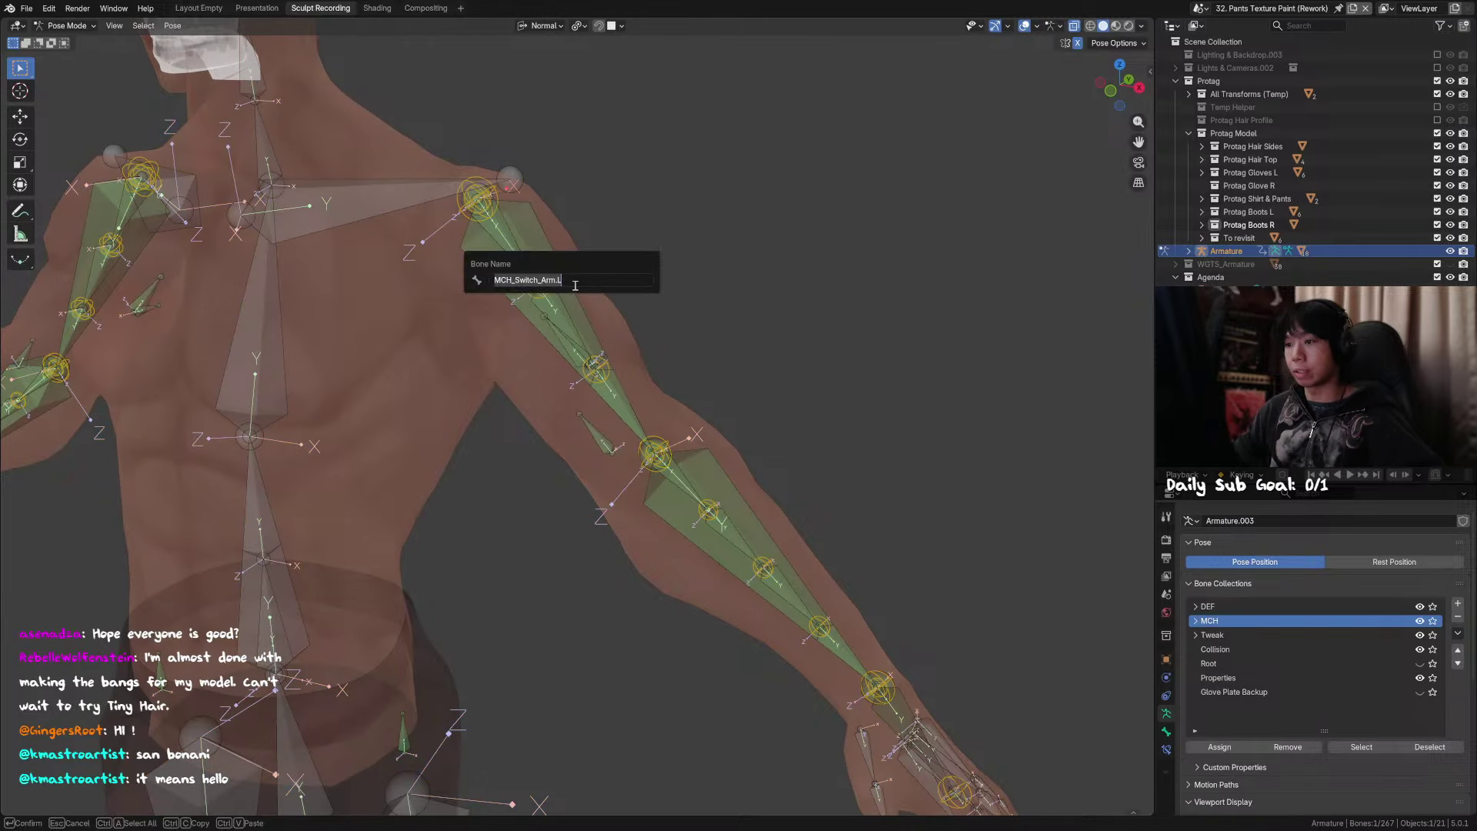
key(Escape)
key(g)
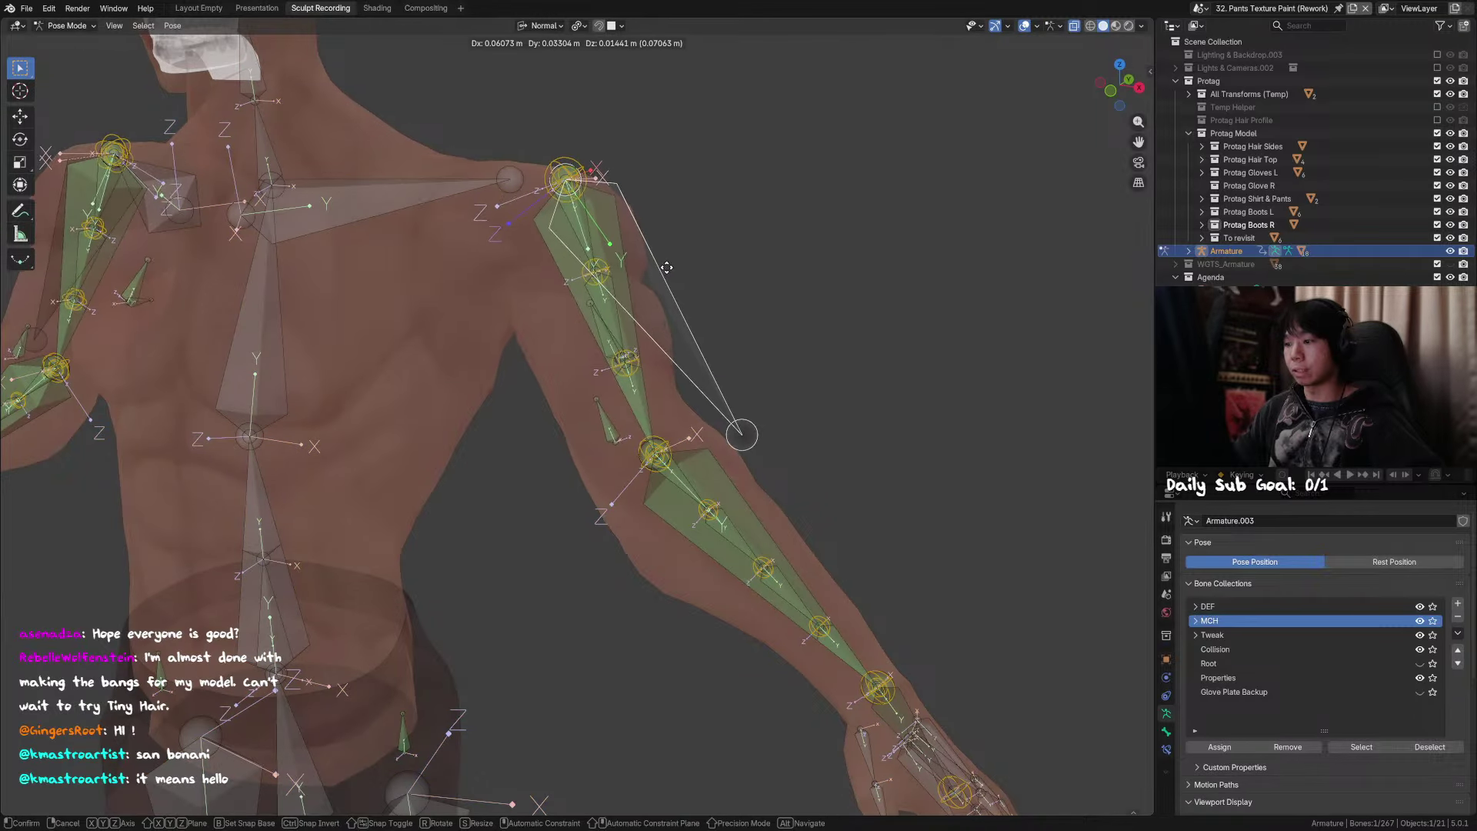
right_click(660, 298)
click(709, 475)
key(g)
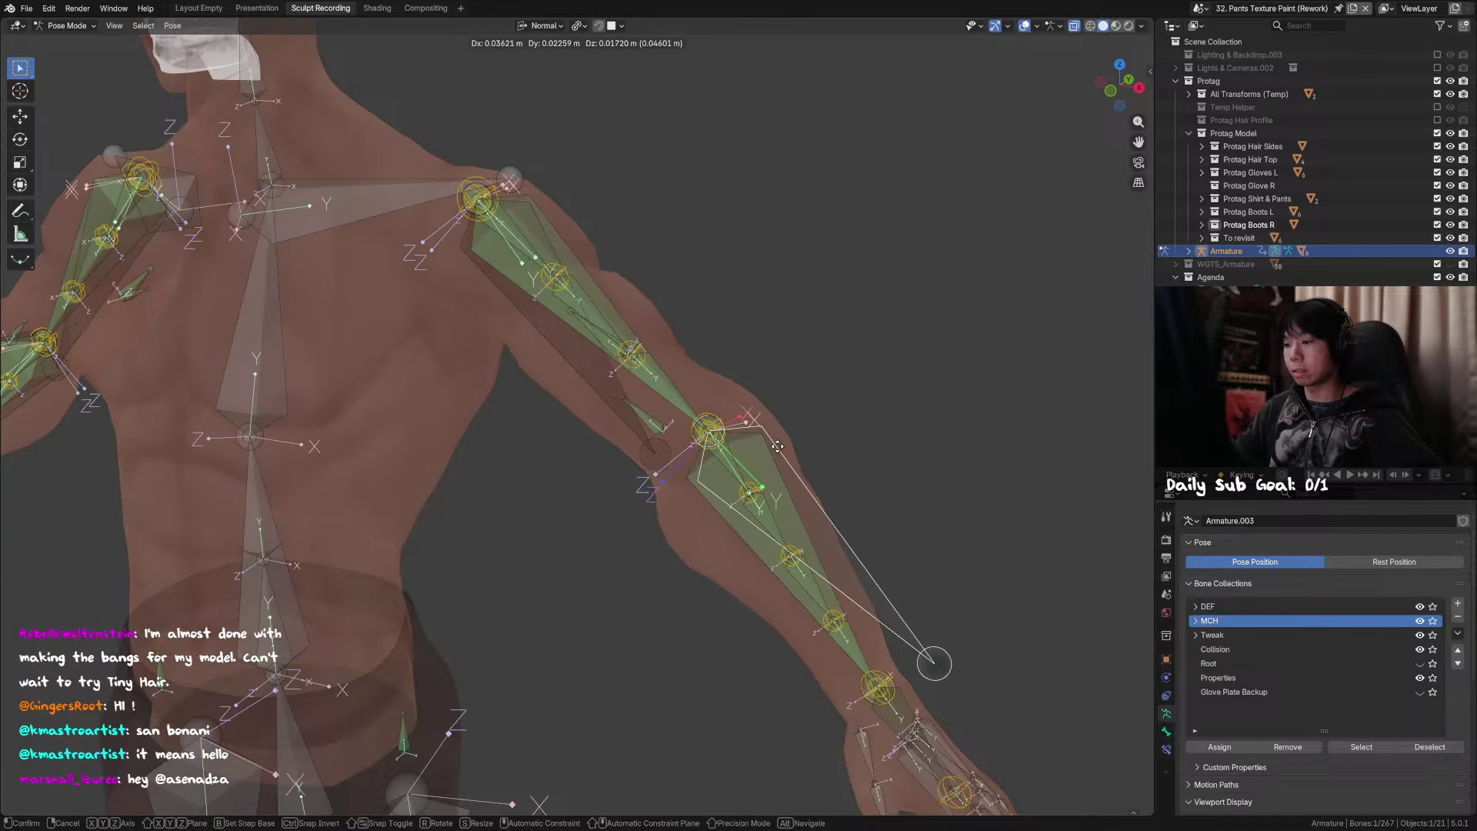
right_click(757, 430)
Step: Check the left forearm, upper-arm and hand switch bones from the side by moving each one temporarily
middle_drag(770, 431, 666, 444)
key(g)
middle_drag(668, 393, 697, 351)
scroll(697, 362, down, 1)
key(g)
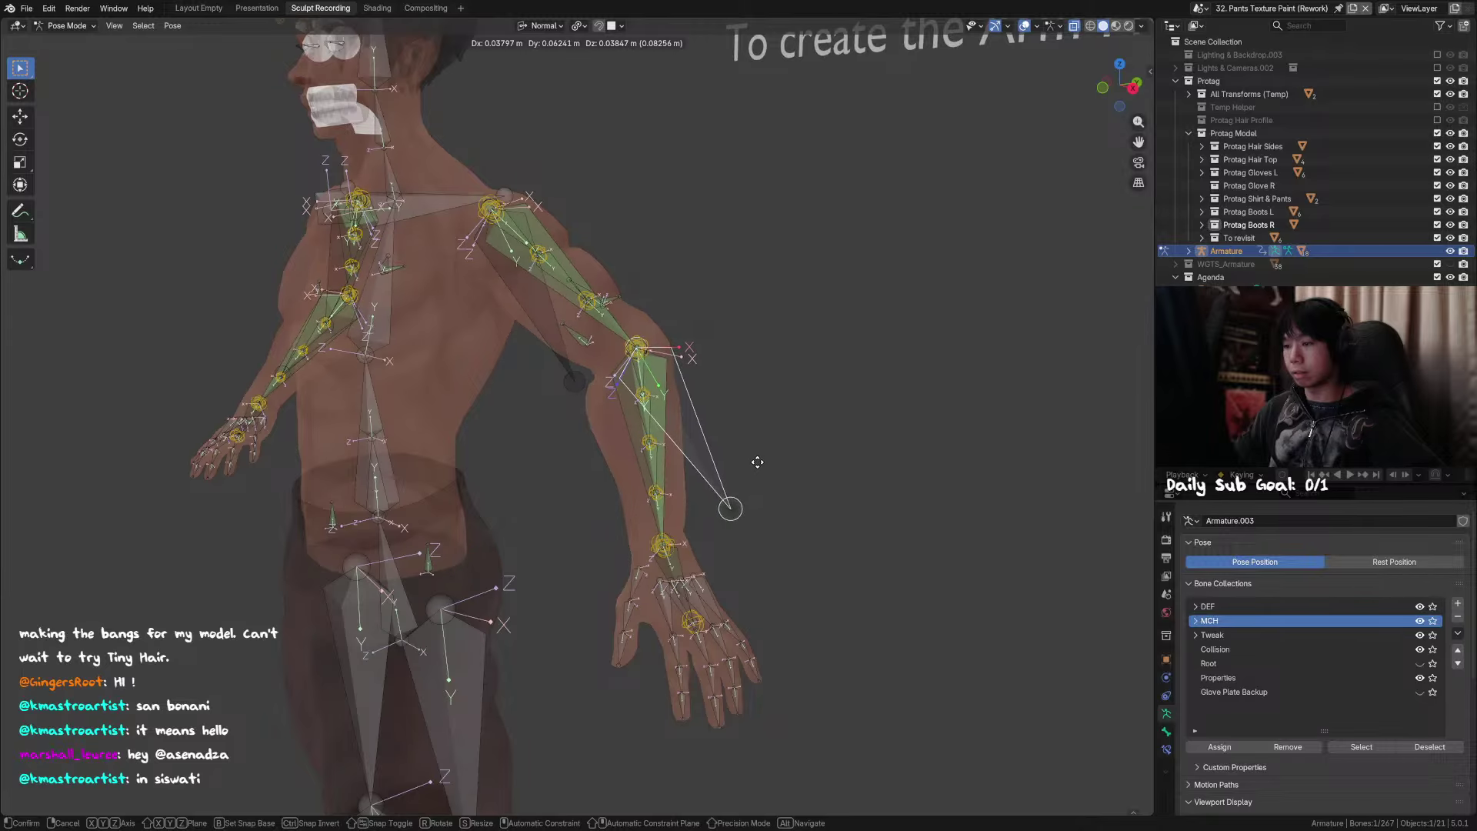
click(669, 411)
middle_drag(670, 412, 543, 368)
key(g)
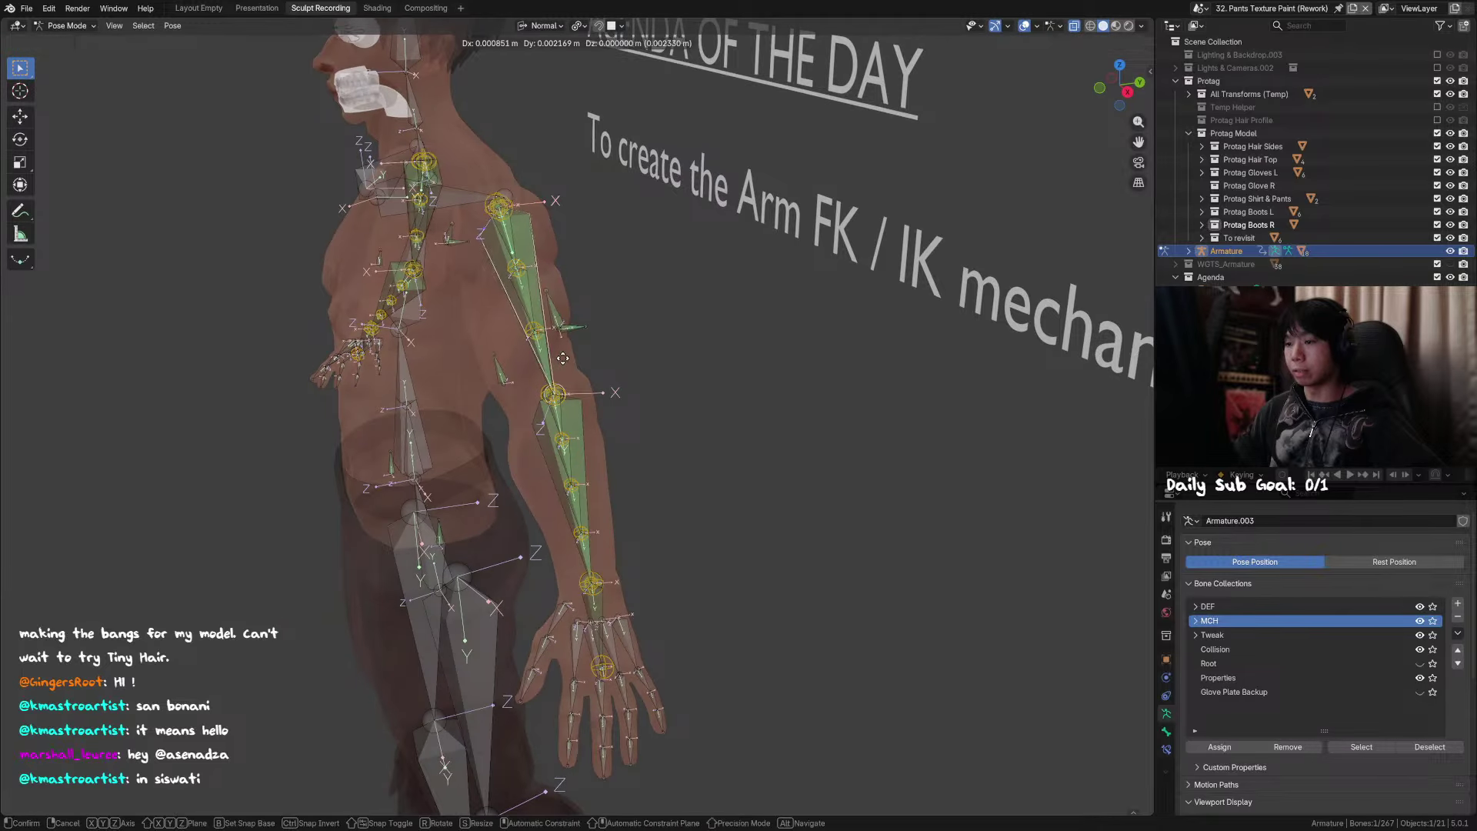
right_click(604, 377)
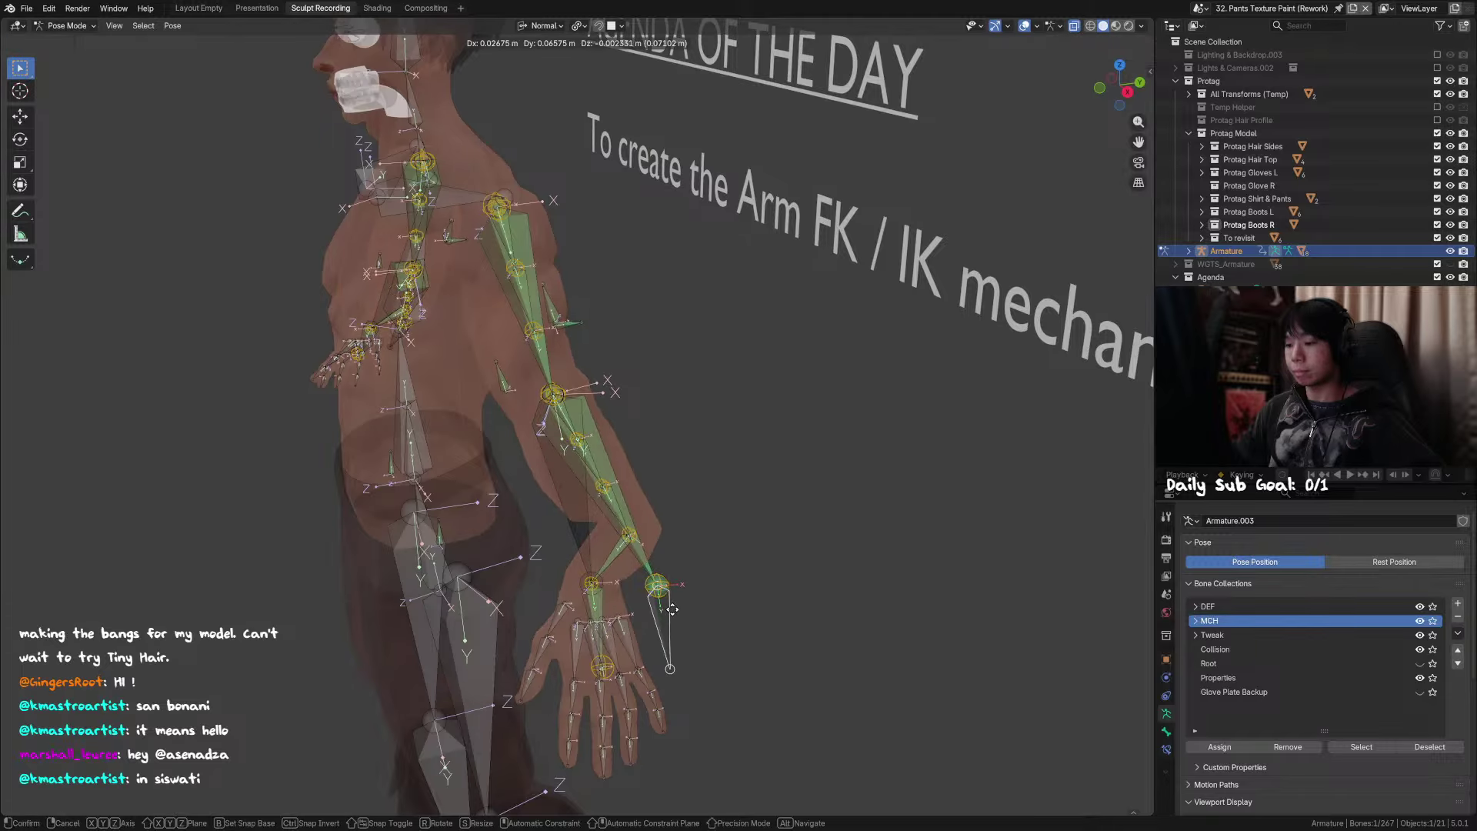
middle_drag(649, 546, 1063, 611)
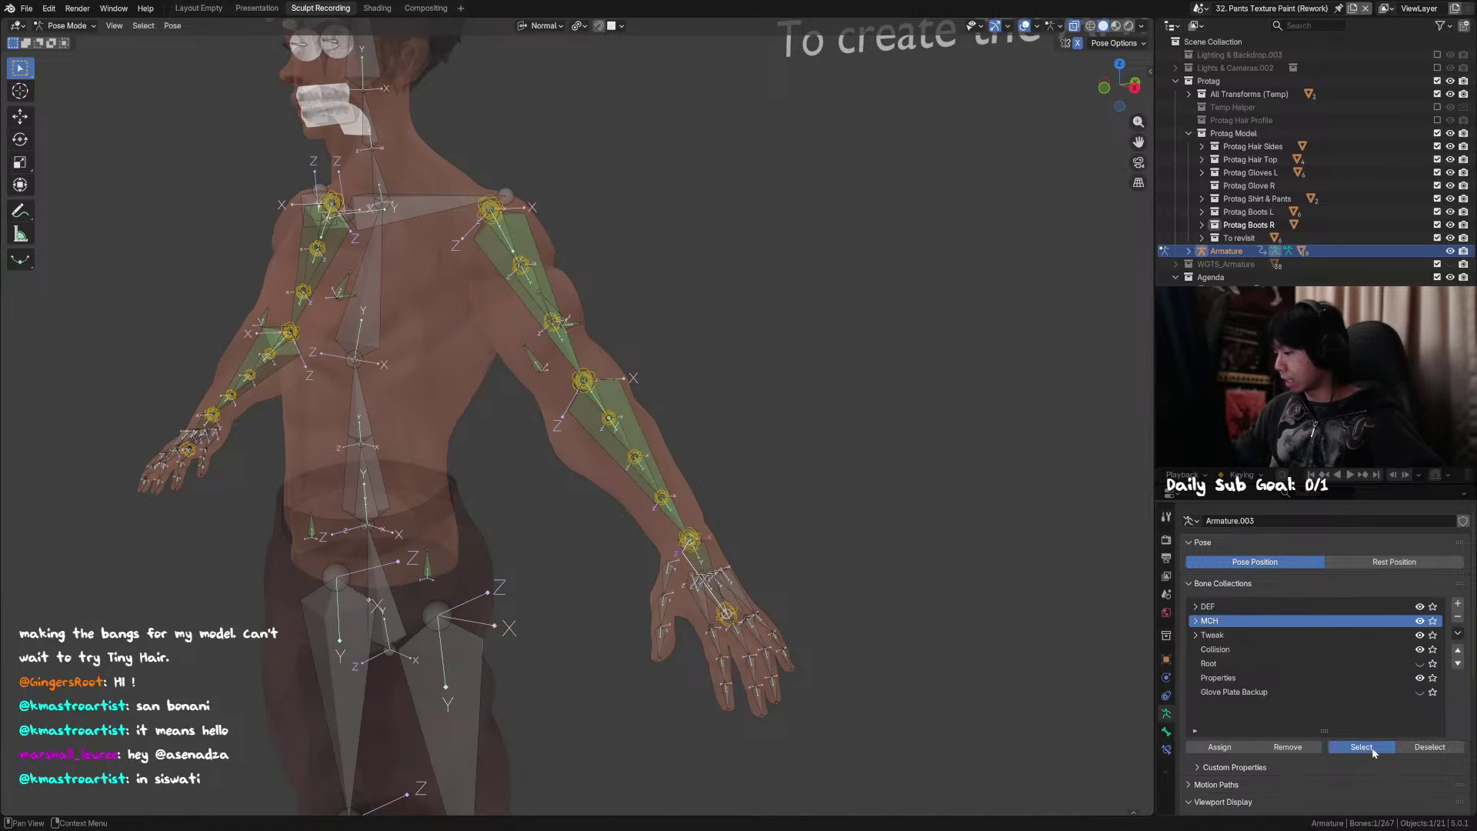
Step: Select the bones of the Arm (MCH) collection nested under MCH and hide all unselected bones in Pose Mode
key(shift+h)
key(ctrl+z)
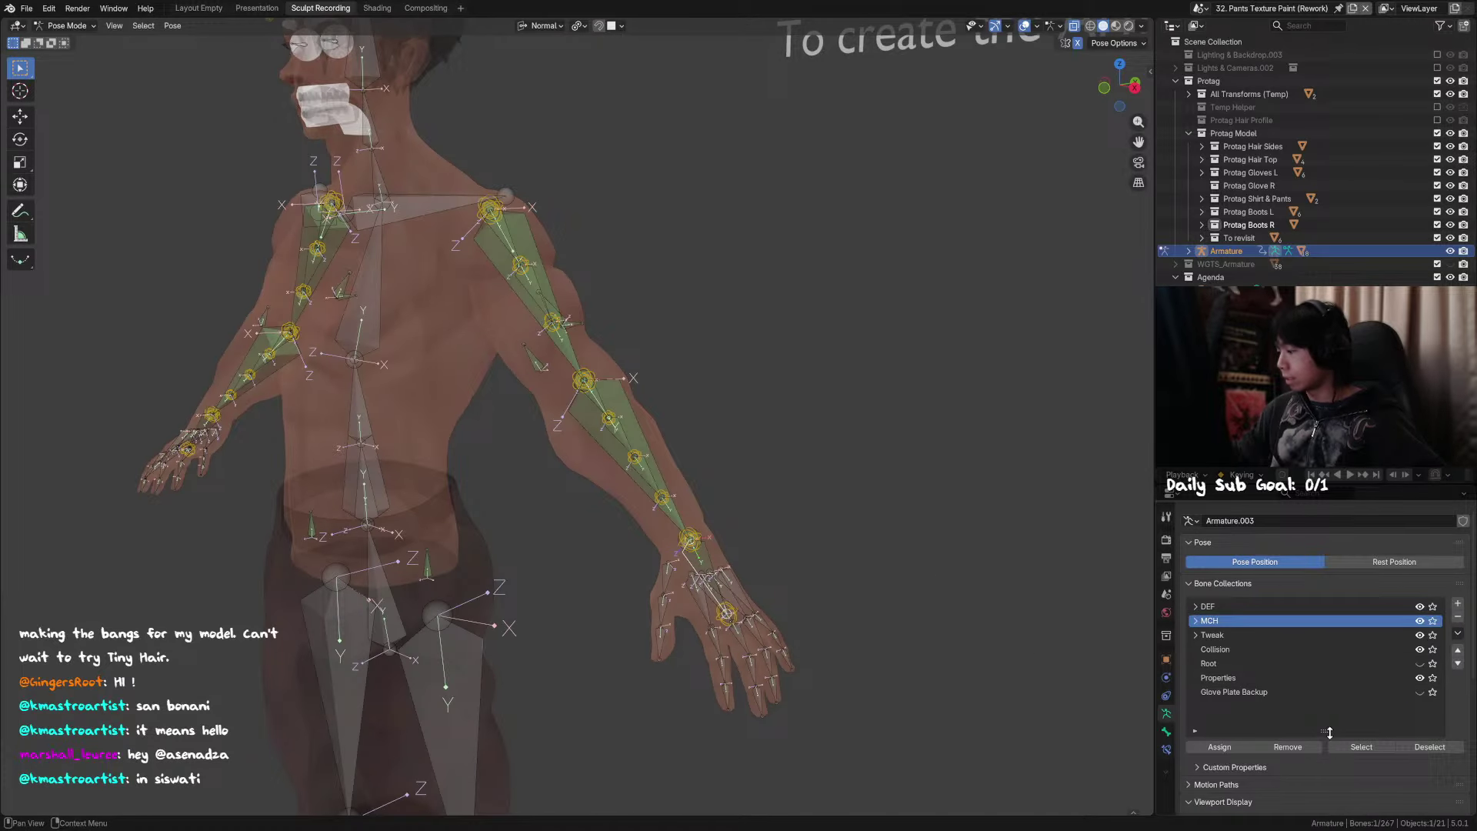
click(1196, 621)
click(1237, 636)
click(1361, 751)
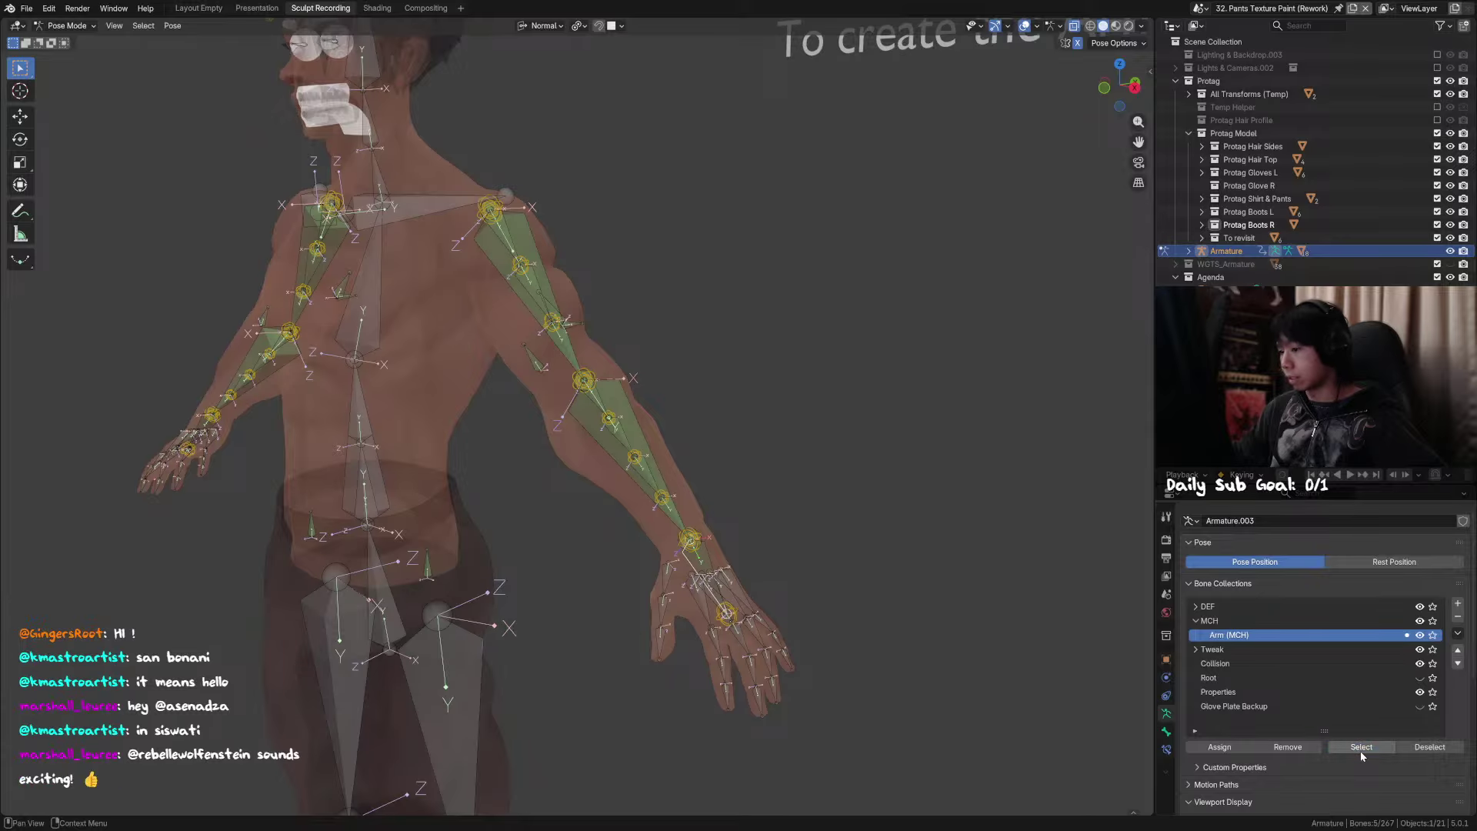
middle_drag(684, 502, 801, 561)
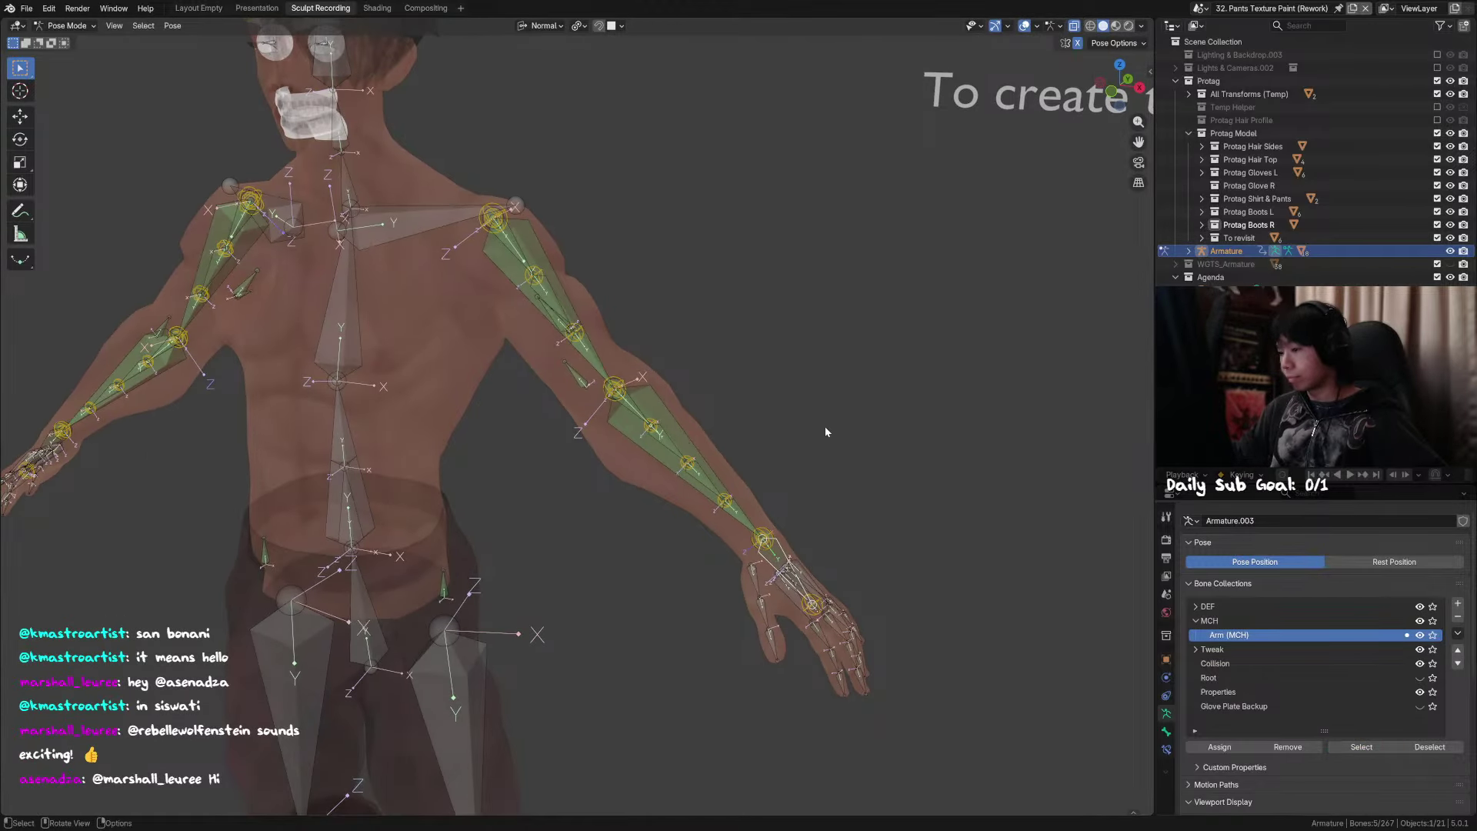
middle_drag(825, 427, 708, 368)
key(shift+h)
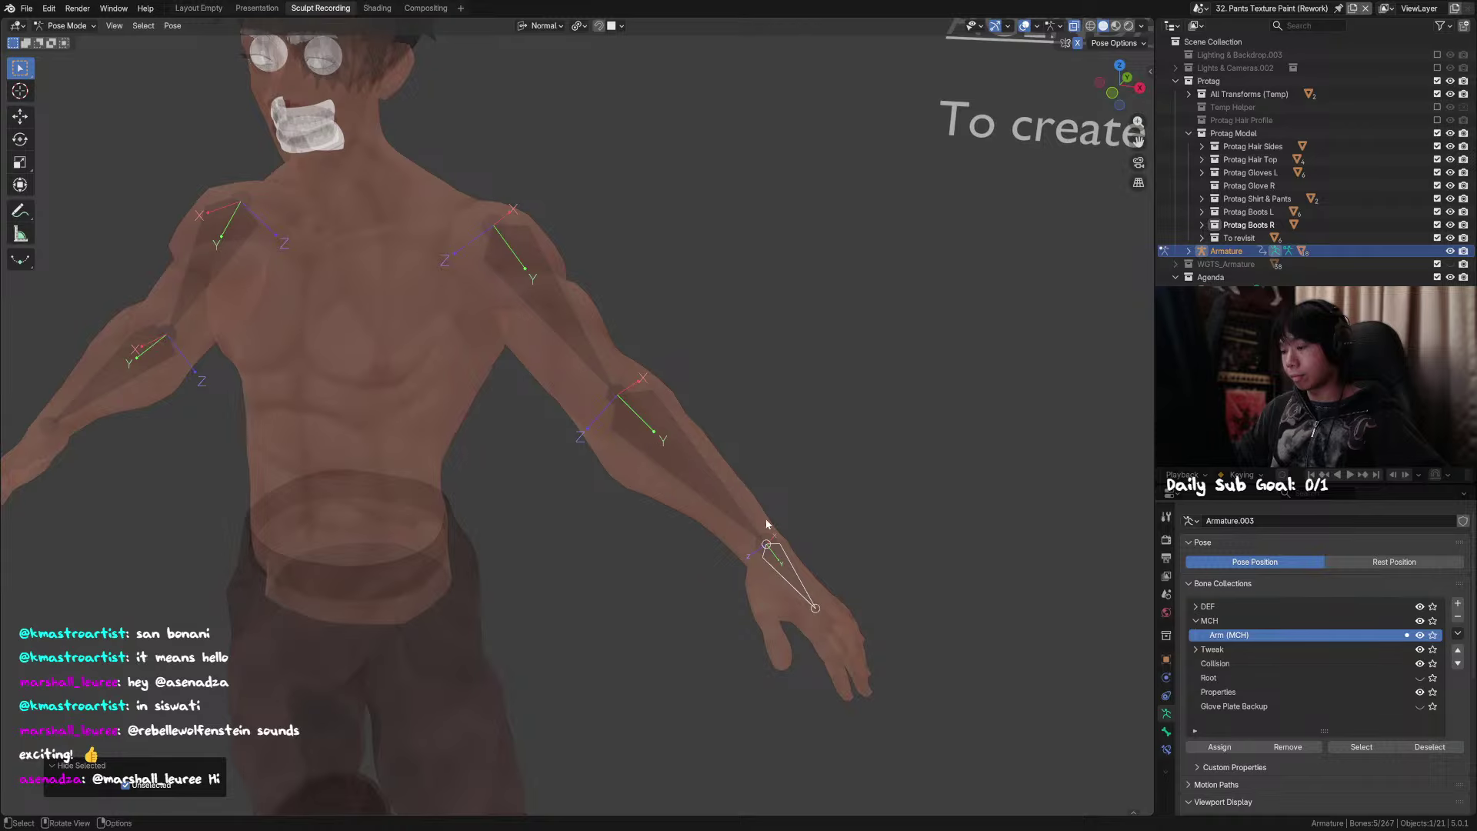
click(784, 552)
shift+click(727, 486)
shift+middle_drag(746, 468, 672, 390)
key(ctrl+p)
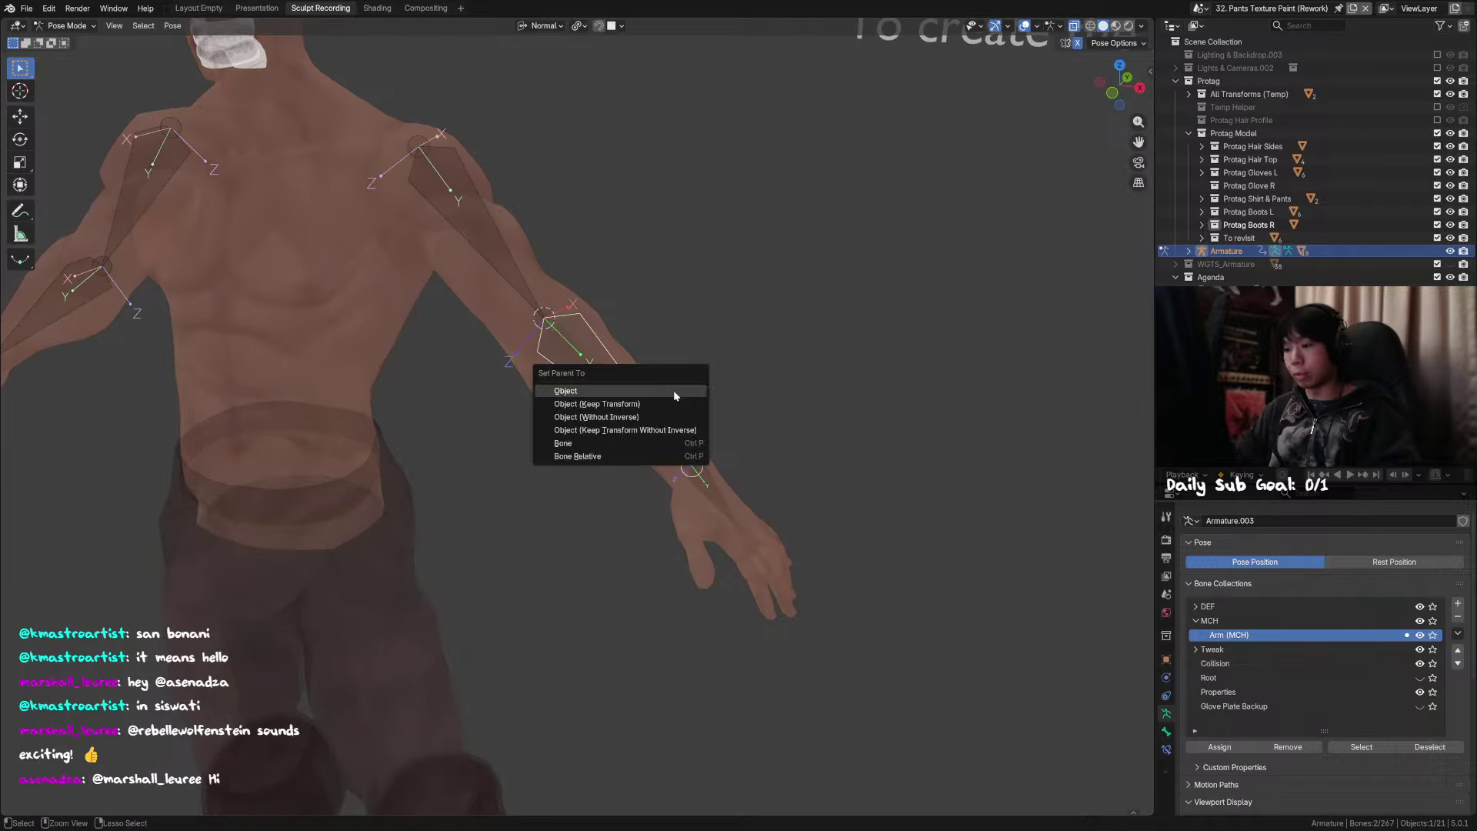
key(Escape)
Step: Switch the armature to Edit Mode, select the Arm (MCH) collection's bones and hide all unselected bones
key(Tab)
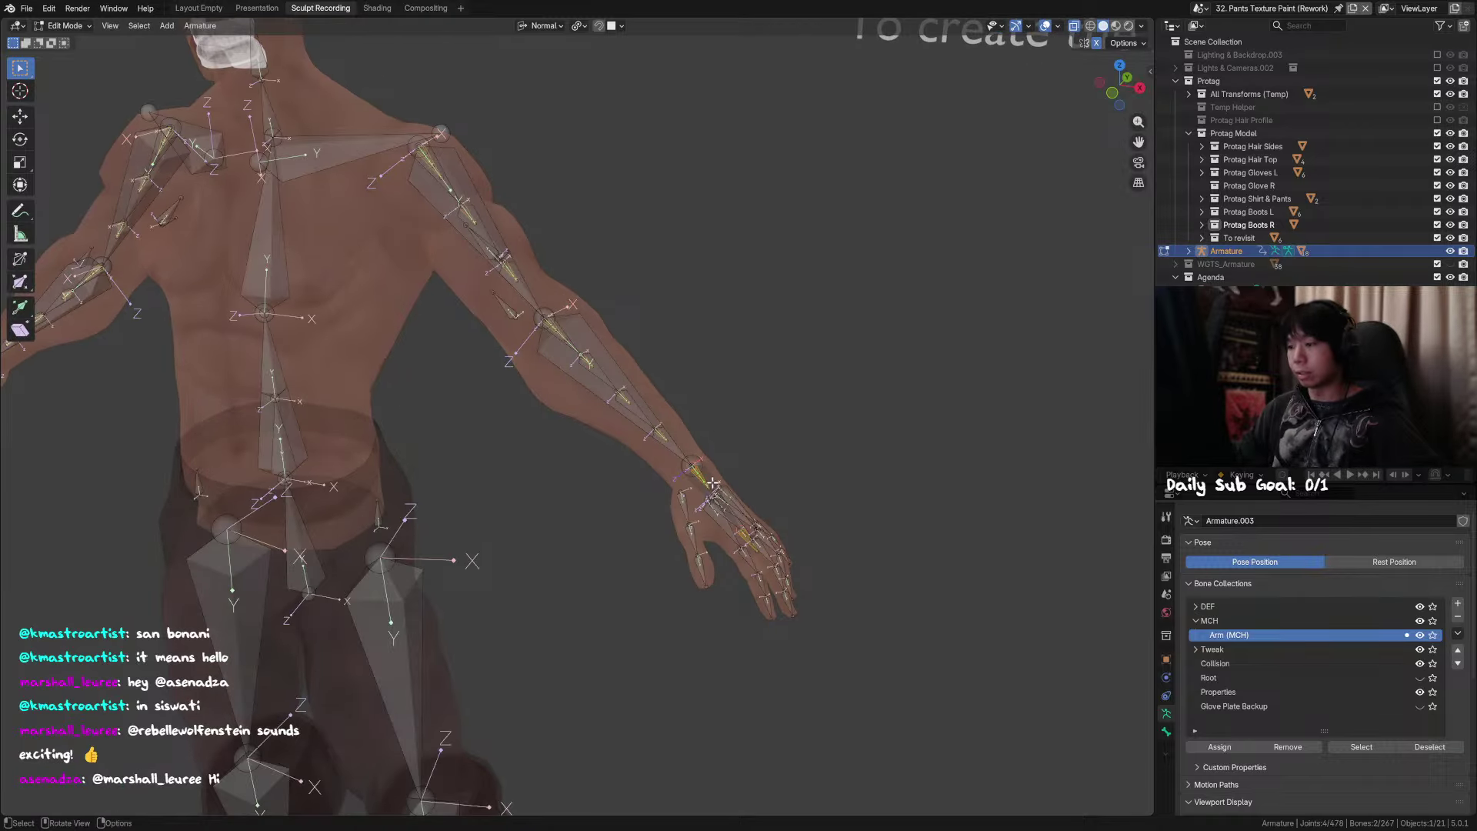
click(923, 541)
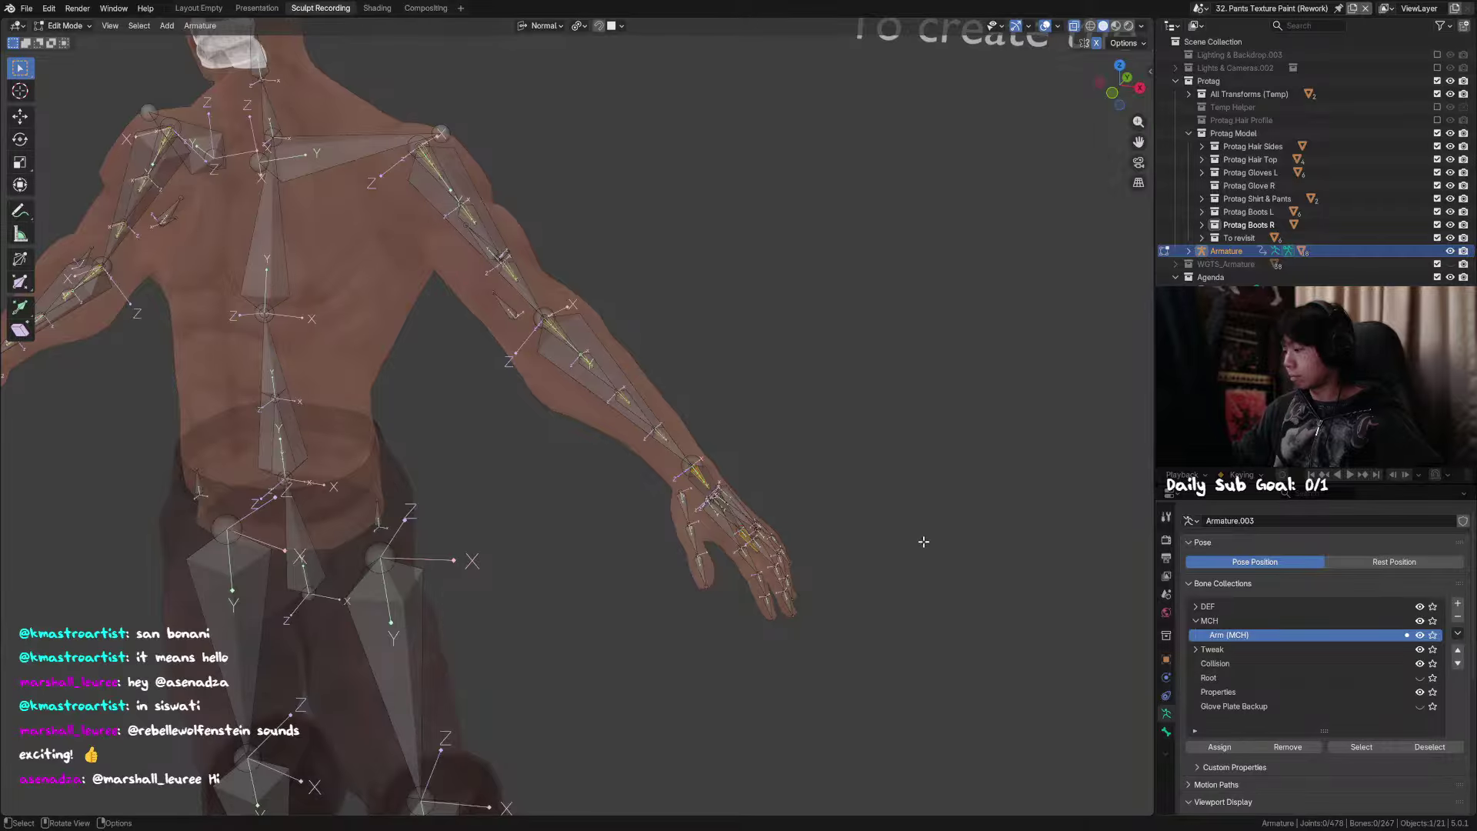
click(1356, 748)
key(shift+h)
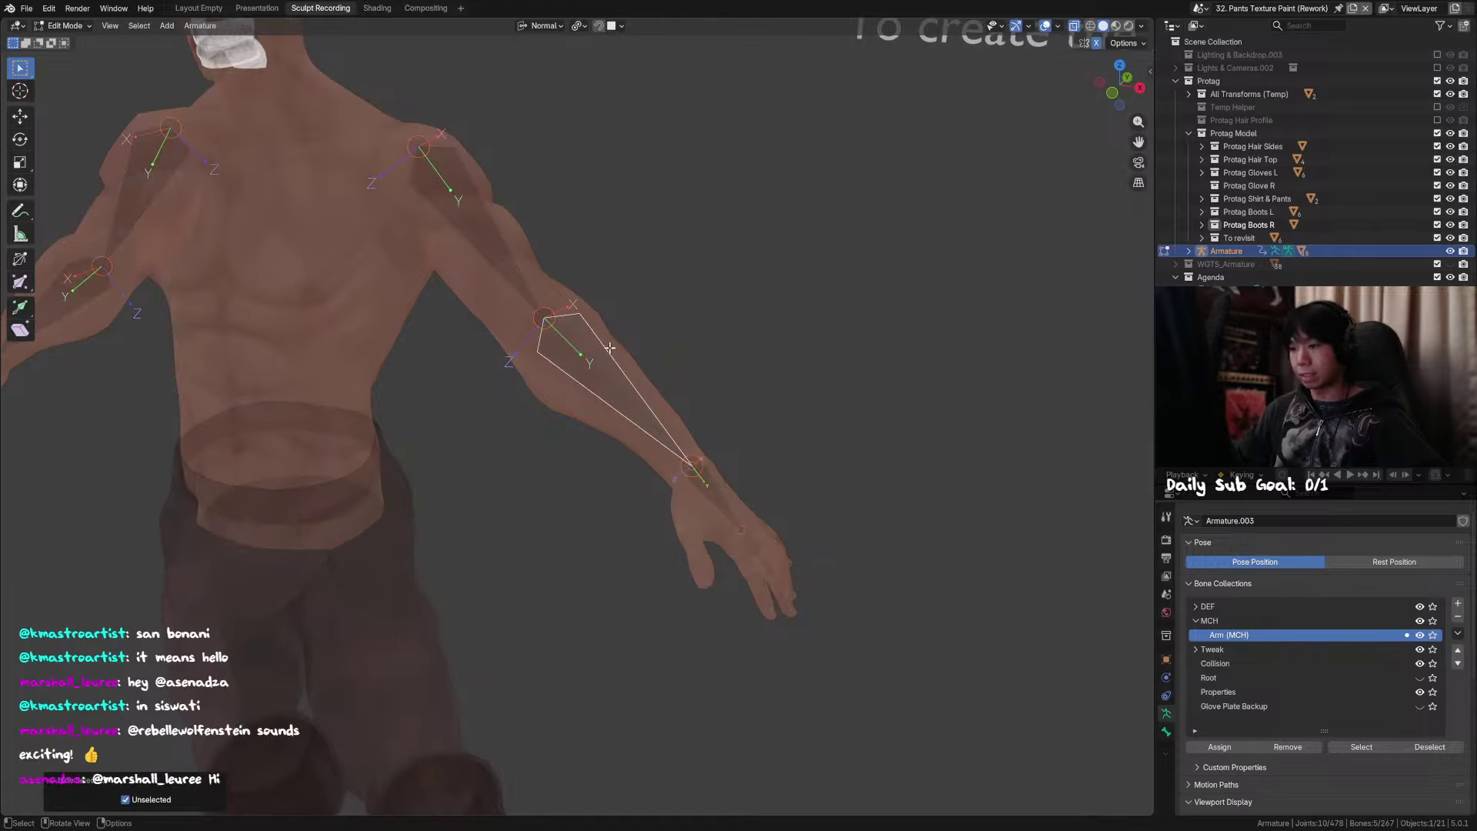
Step: Parent the left hand's switch bone to the left forearm's switch bone with Keep Offset
click(701, 481)
shift+click(614, 392)
key(ctrl+p)
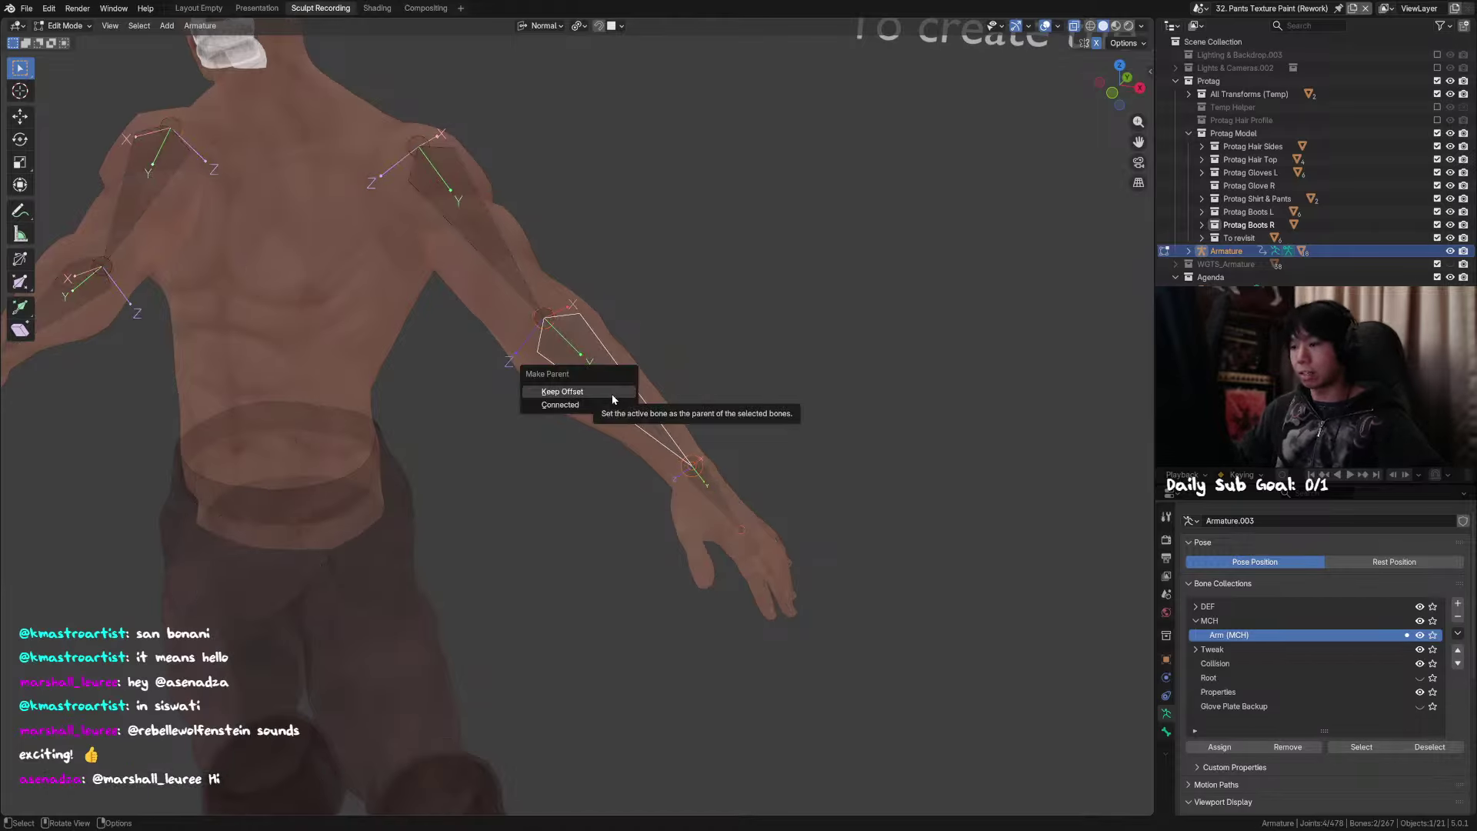
click(612, 394)
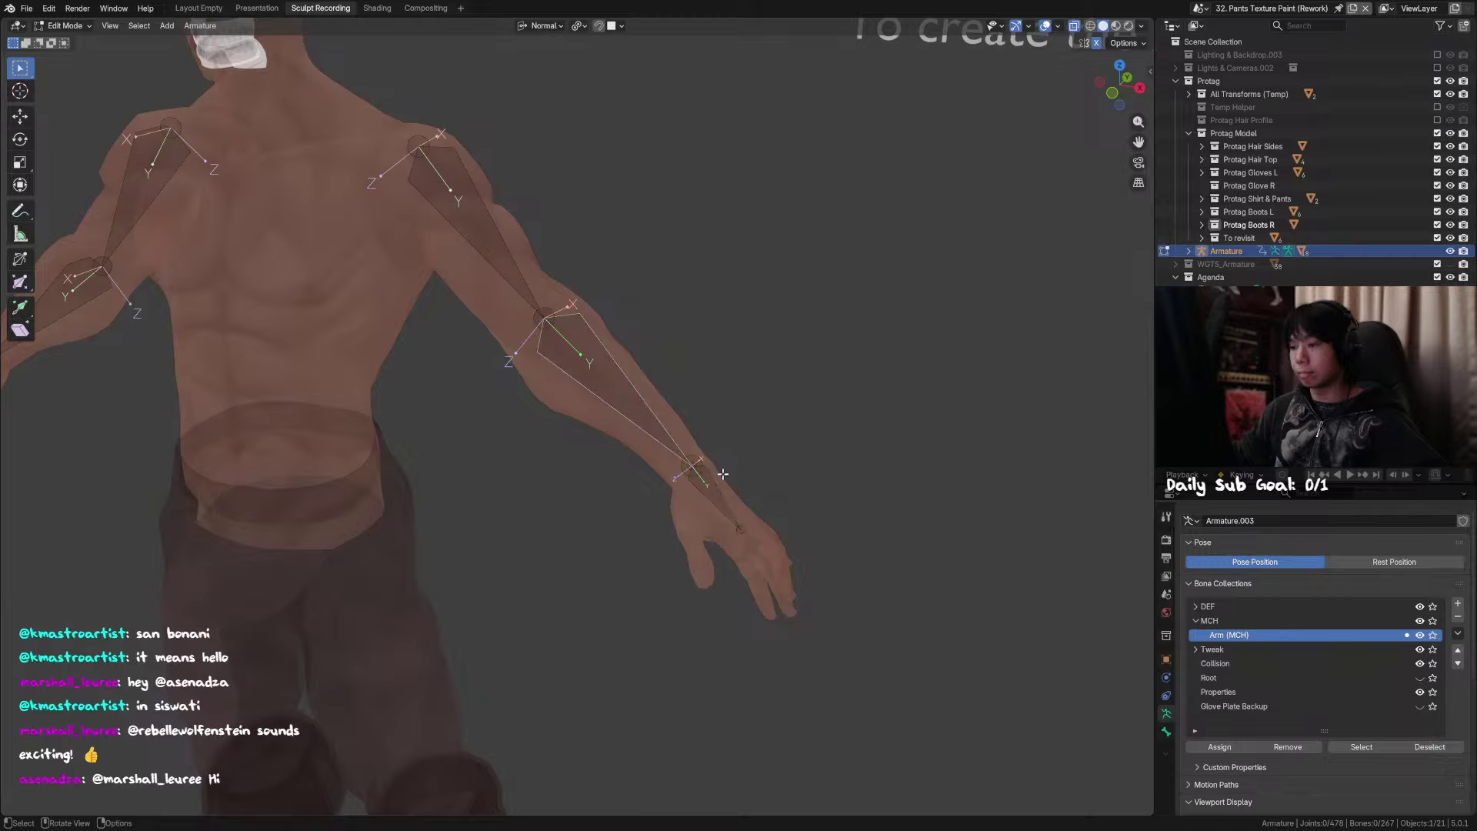
key(ctrl+p)
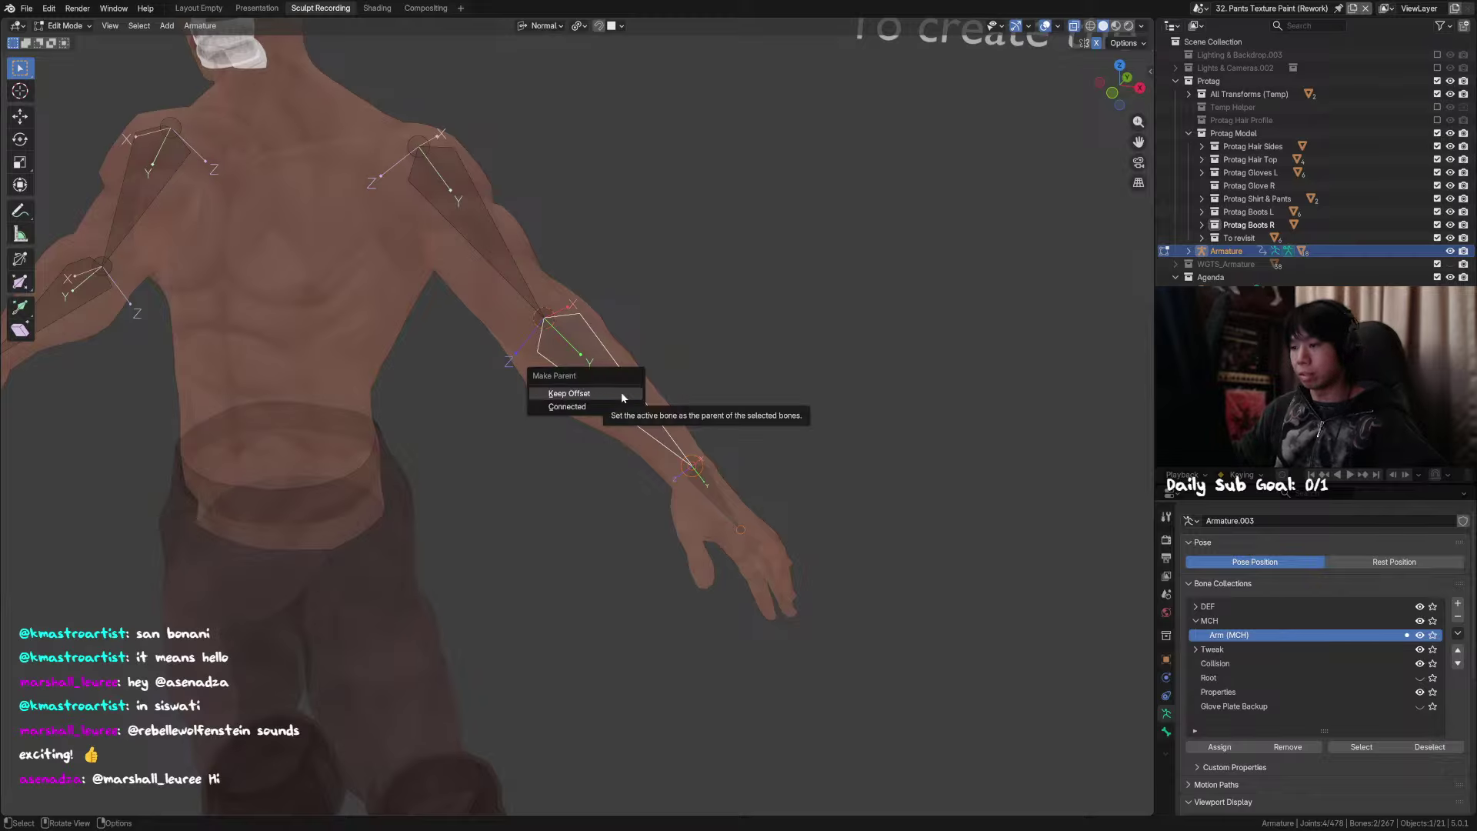
click(612, 394)
Step: Parent the left forearm's switch bone to the left upper arm's switch bone with Keep Offset
click(489, 231)
key(ctrl+p)
click(489, 231)
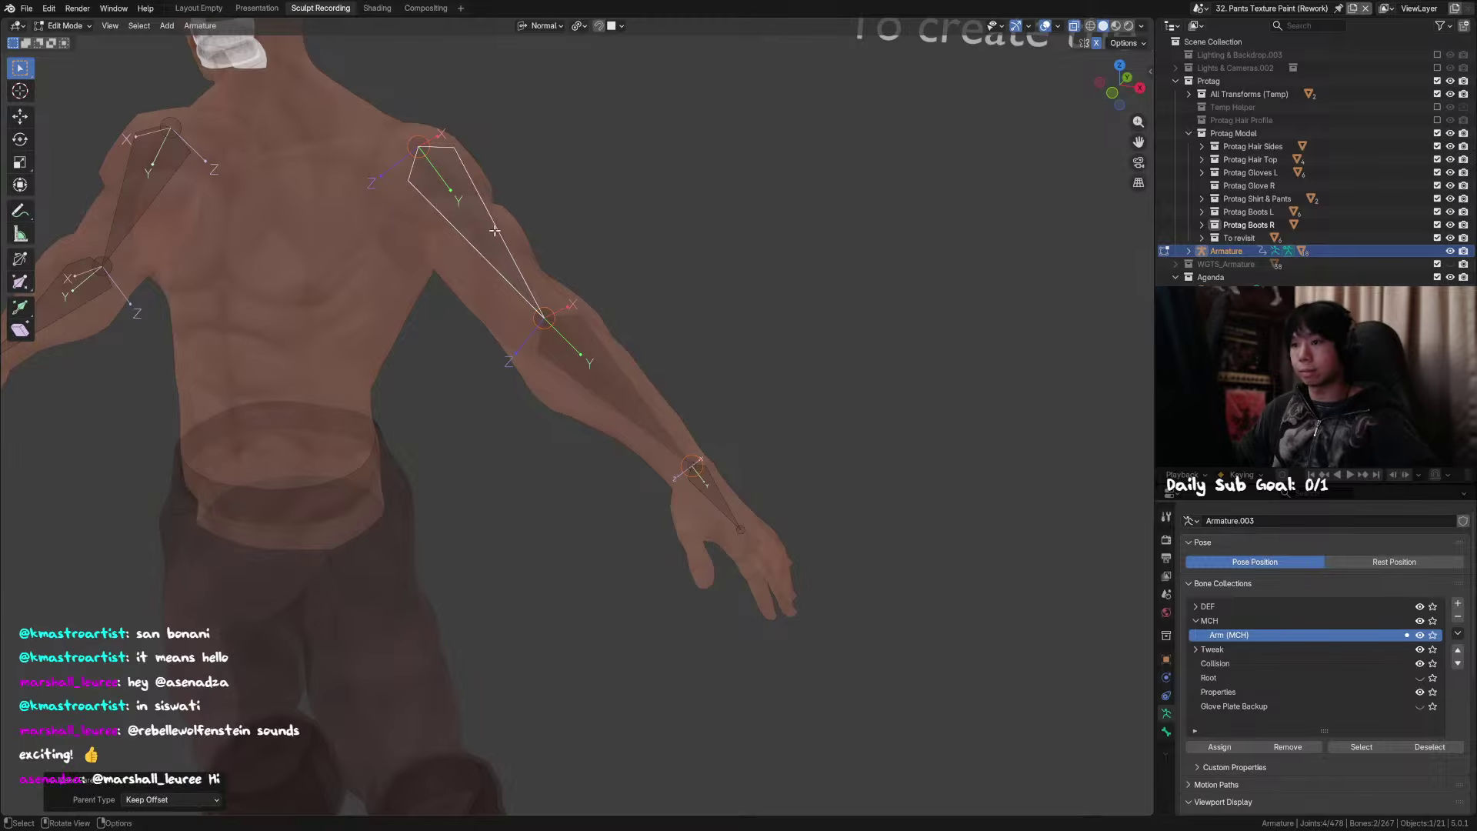
Step: Test the new arm hierarchy in Pose Mode by temporarily rotating the left upper-arm and hand switch bones
key(ctrl+Tab)
click(586, 362)
key(r)
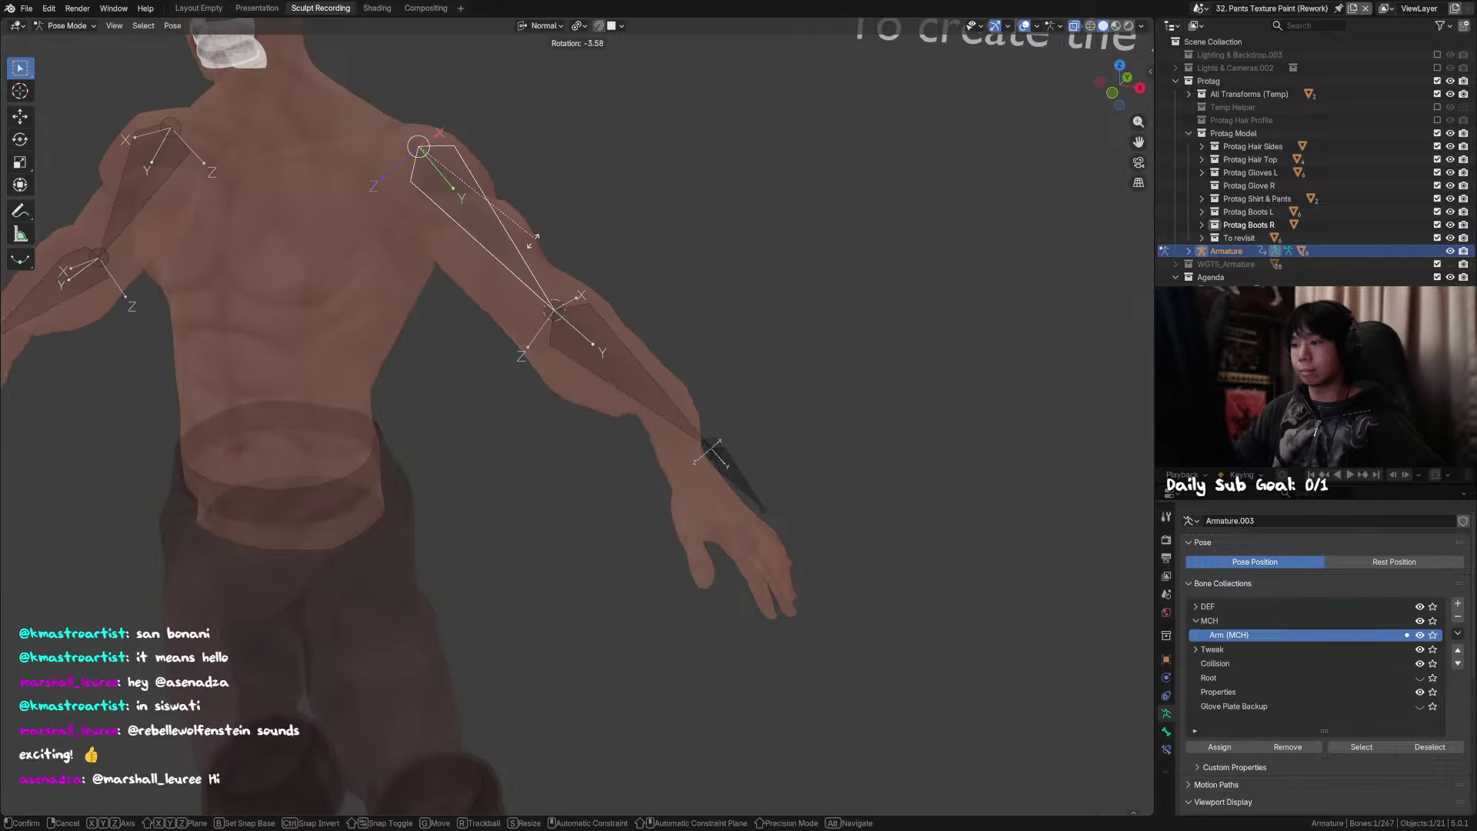
right_click(740, 443)
click(713, 499)
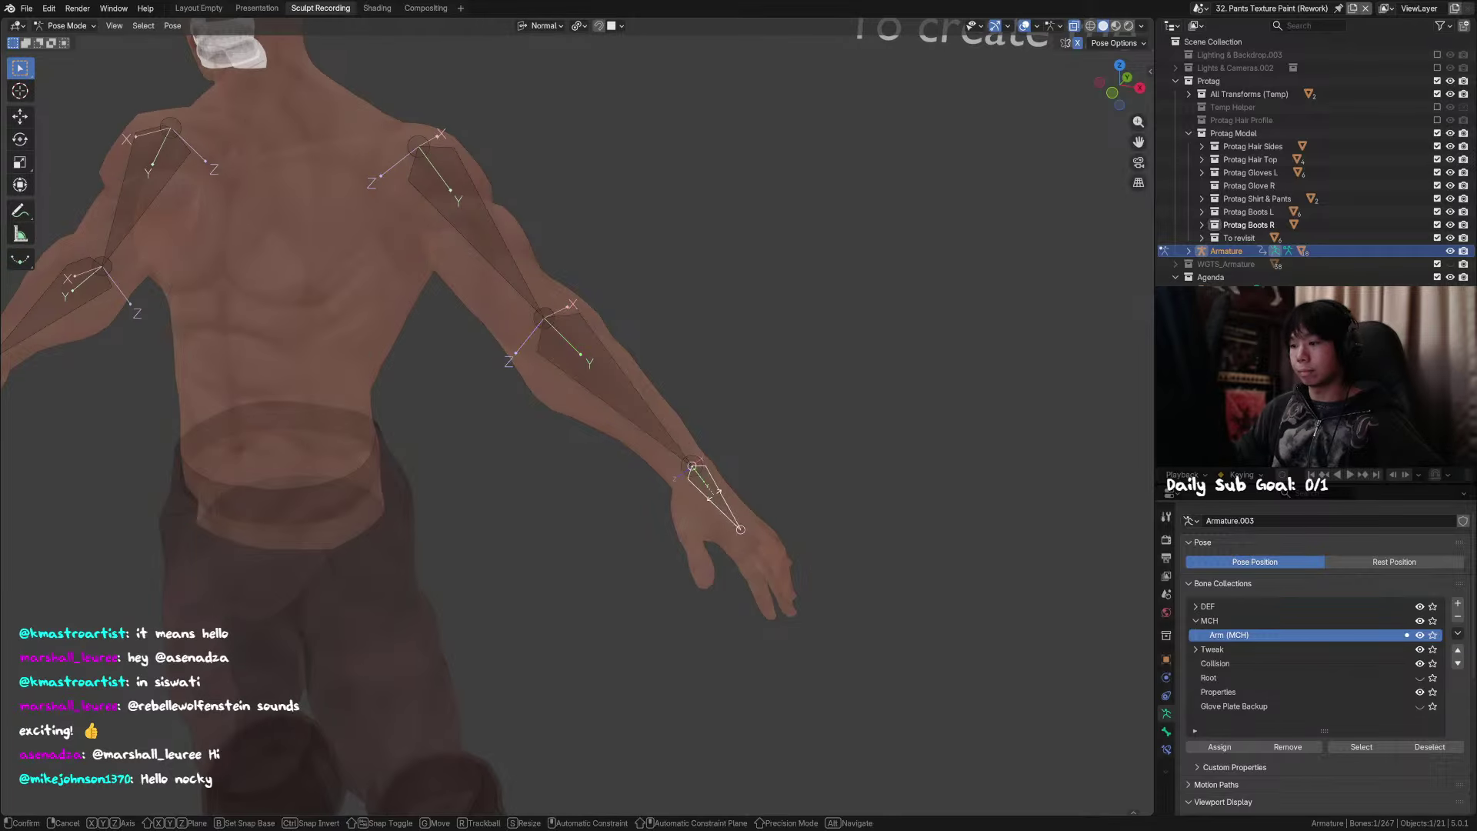
key(r)
right_click(714, 502)
Step: Turn off X-ray display and reveal all hidden bones of the armature in Edit Mode
key(ctrl+Tab)
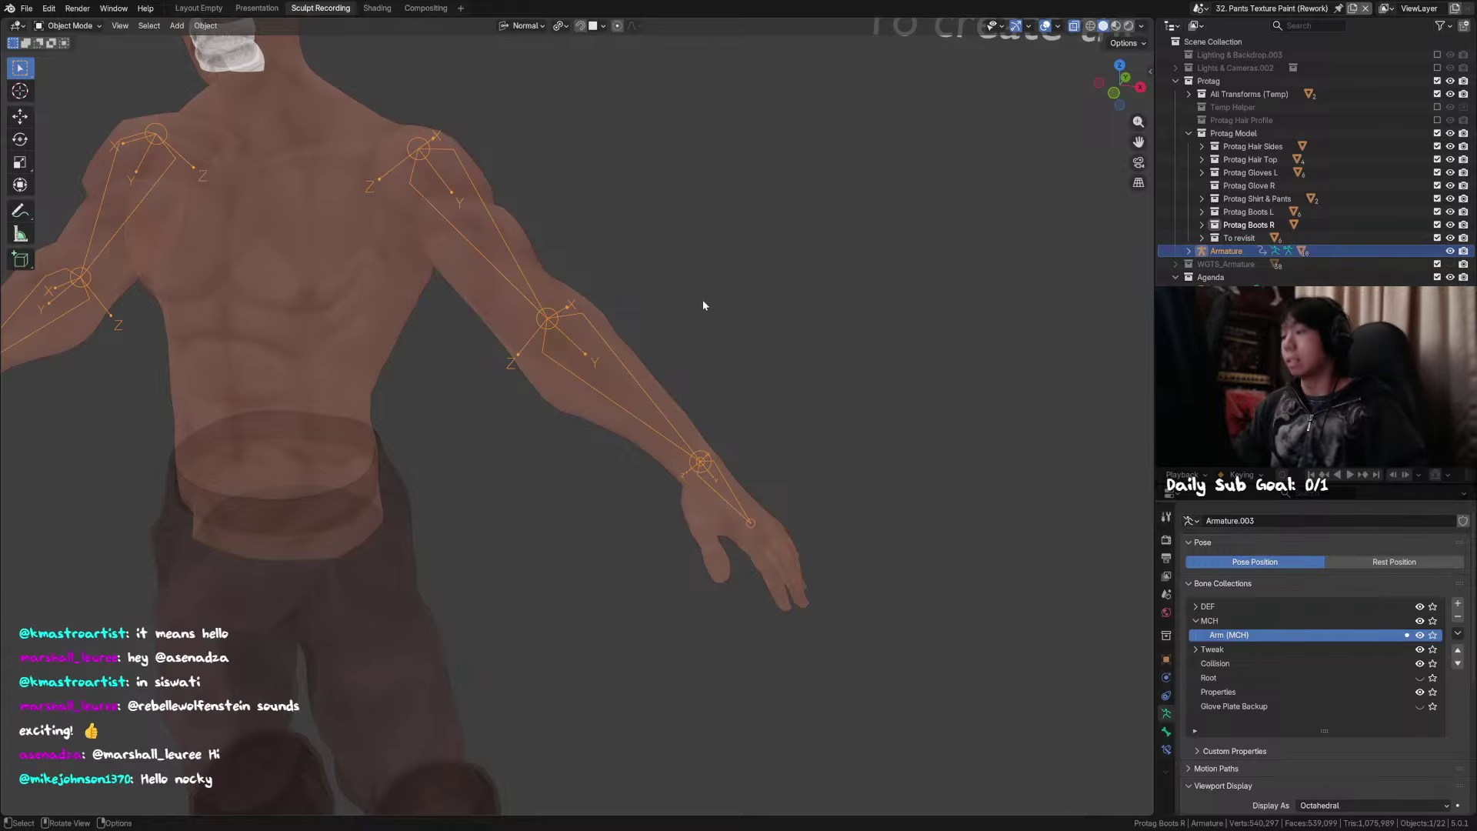
click(748, 348)
mouse_move(748, 351)
middle_down()
mouse_move(716, 316)
mouse_move(699, 349)
middle_up()
click(694, 323)
key(alt+z)
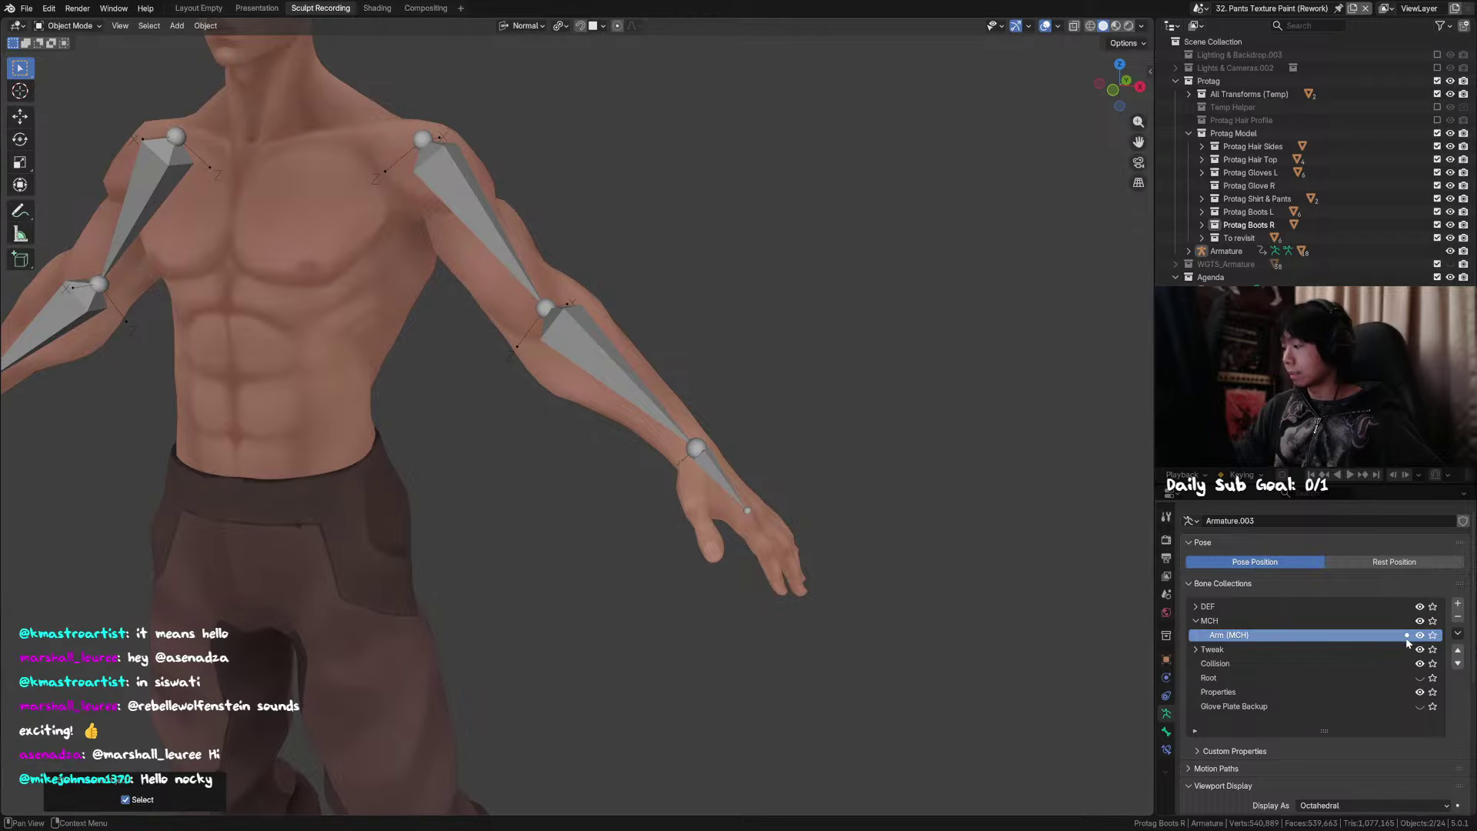
key(Tab)
key(alt+h)
click(713, 343)
middle_drag(754, 385, 763, 396)
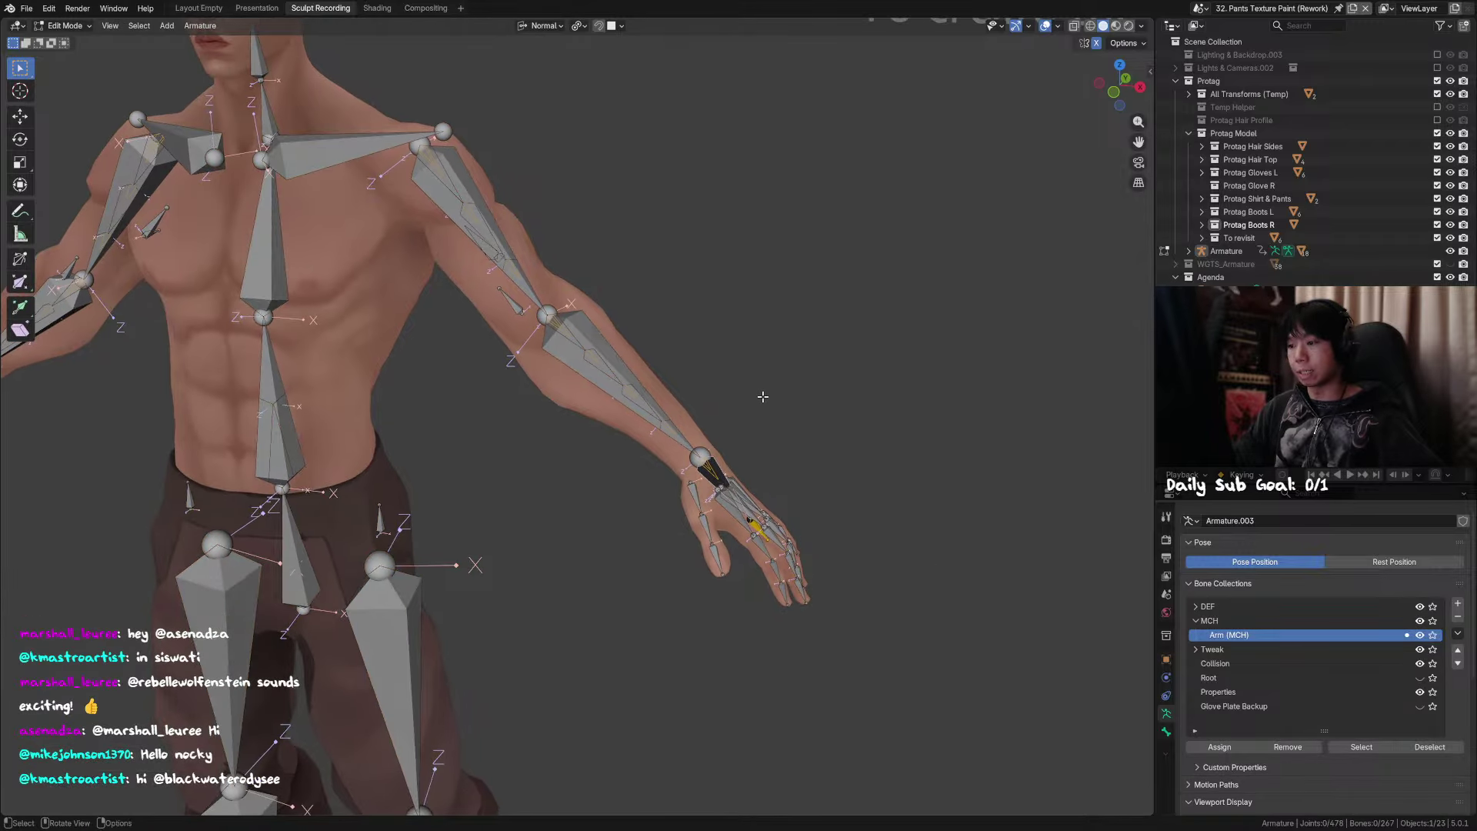
Step: Return to Pose Mode and test the left hand's switch bone with a temporary move
key(Tab)
click(716, 467)
key(ctrl+Tab)
click(721, 474)
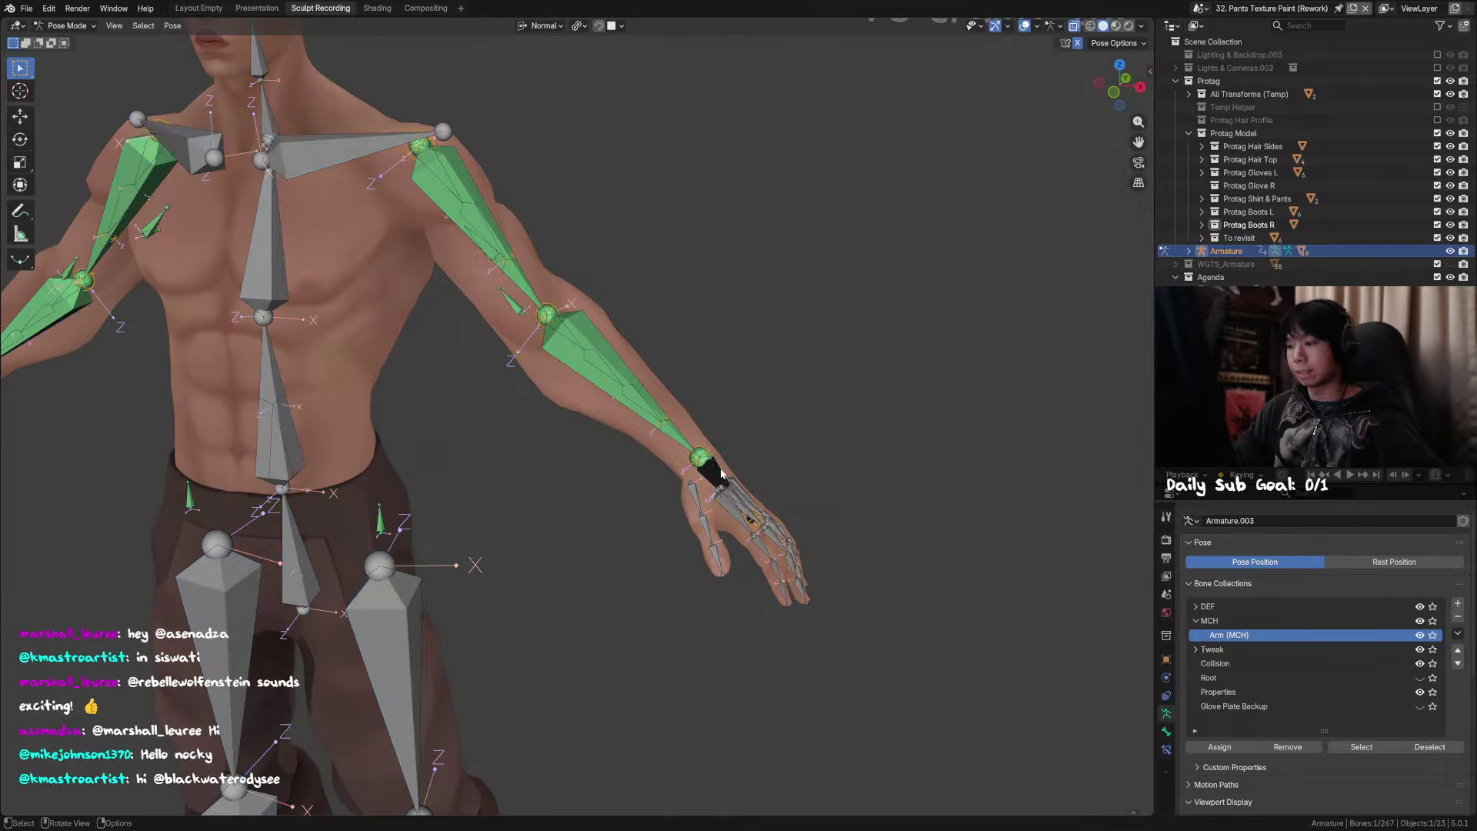
click(721, 473)
key(g)
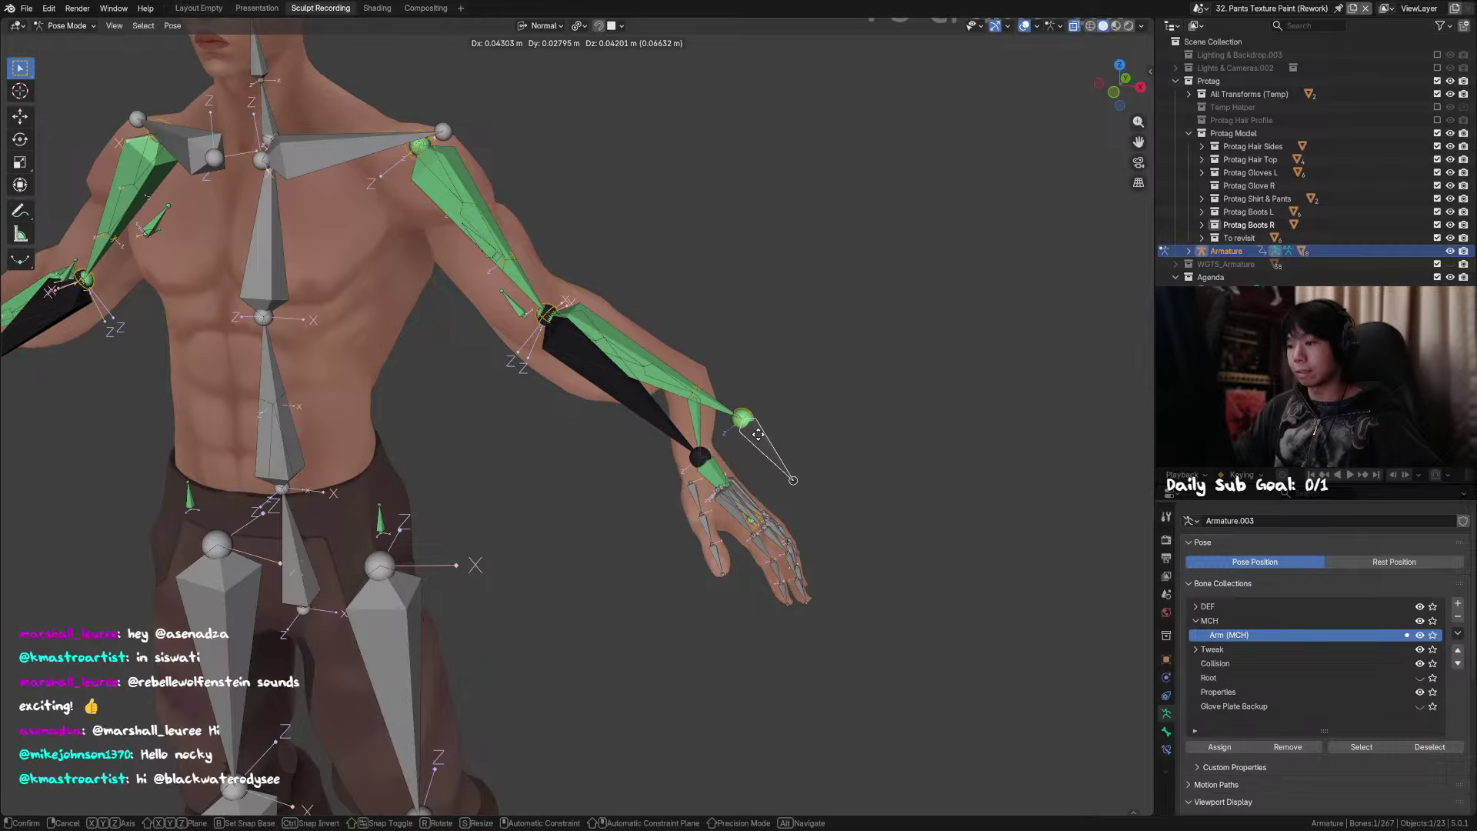
key(Escape)
Step: Check how the left arm and hand follow temporary moves of the forearm's switch bone from different angles
click(647, 420)
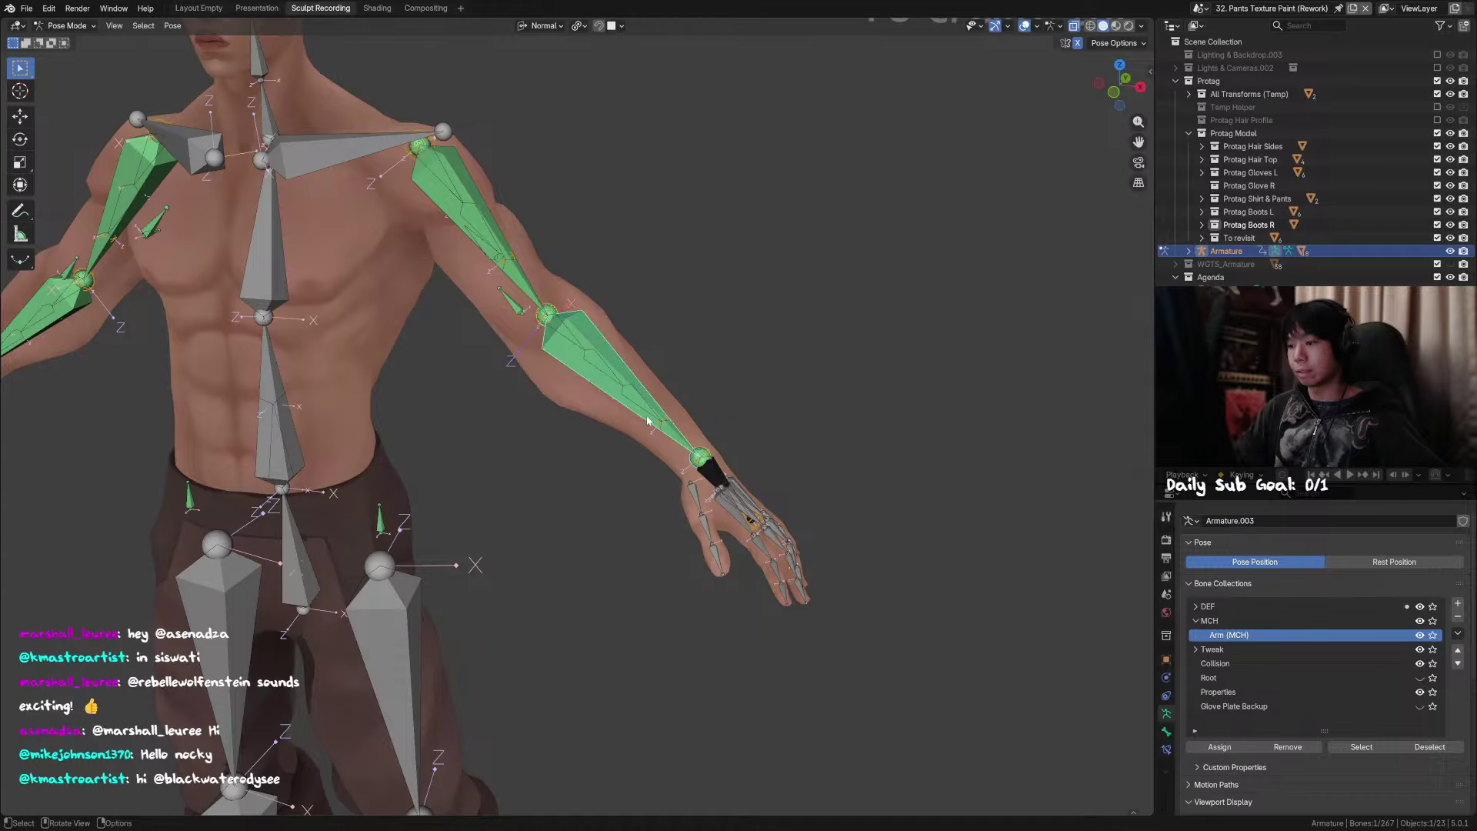
key(g)
right_click(645, 413)
click(645, 413)
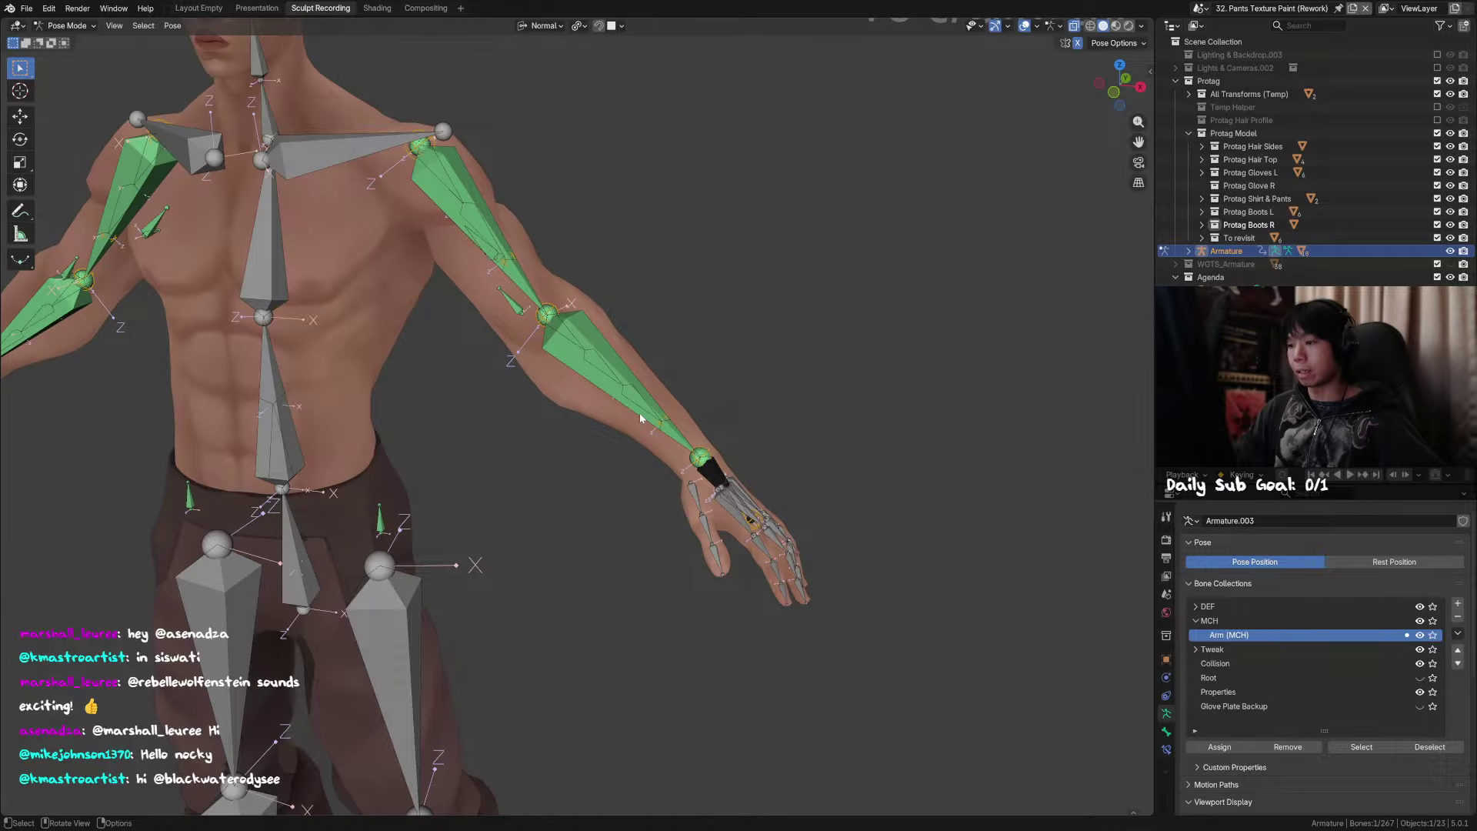
key(g)
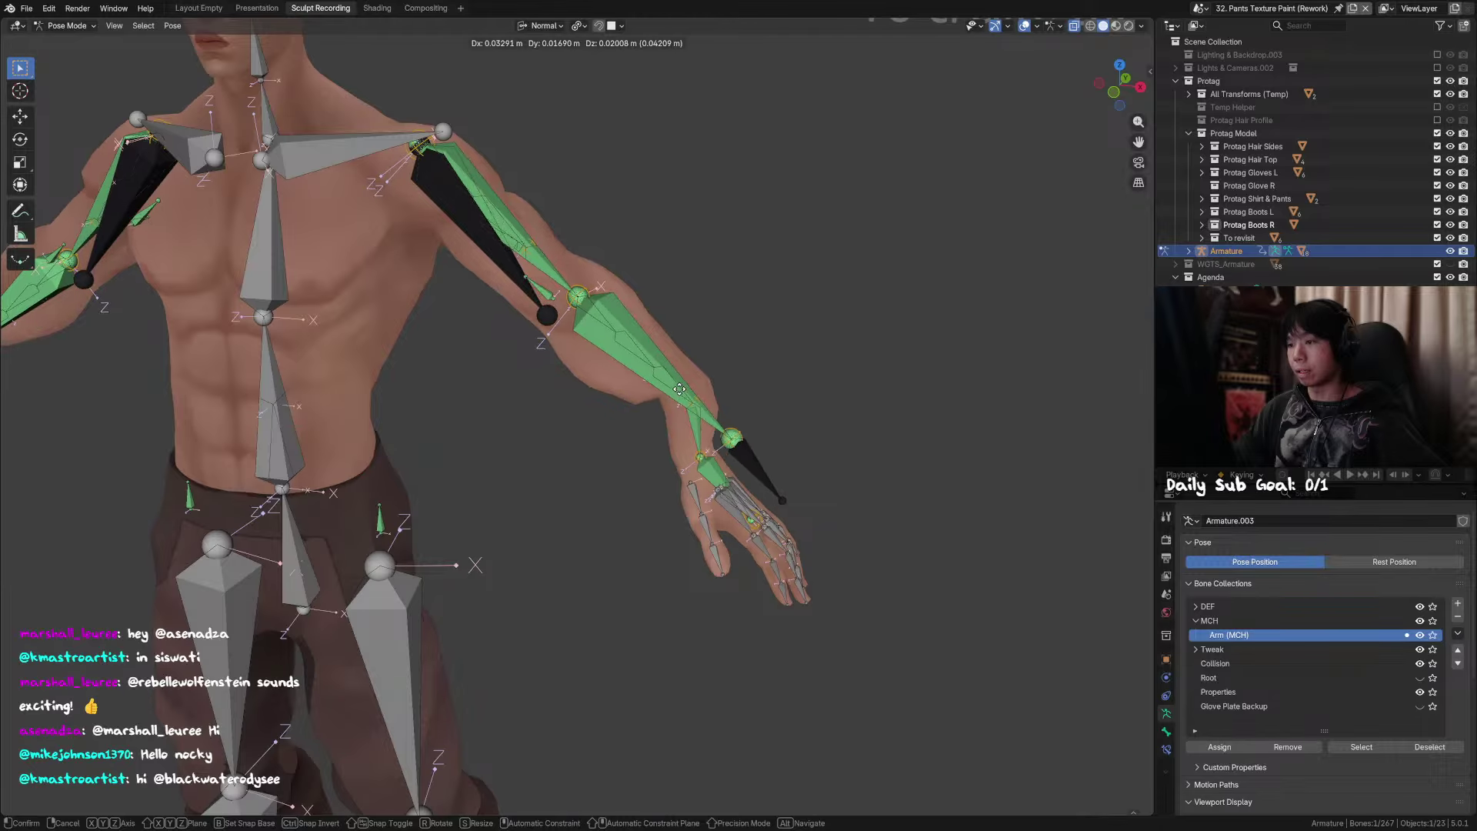
right_click(616, 354)
middle_drag(574, 336, 531, 343)
key(g)
right_click(577, 347)
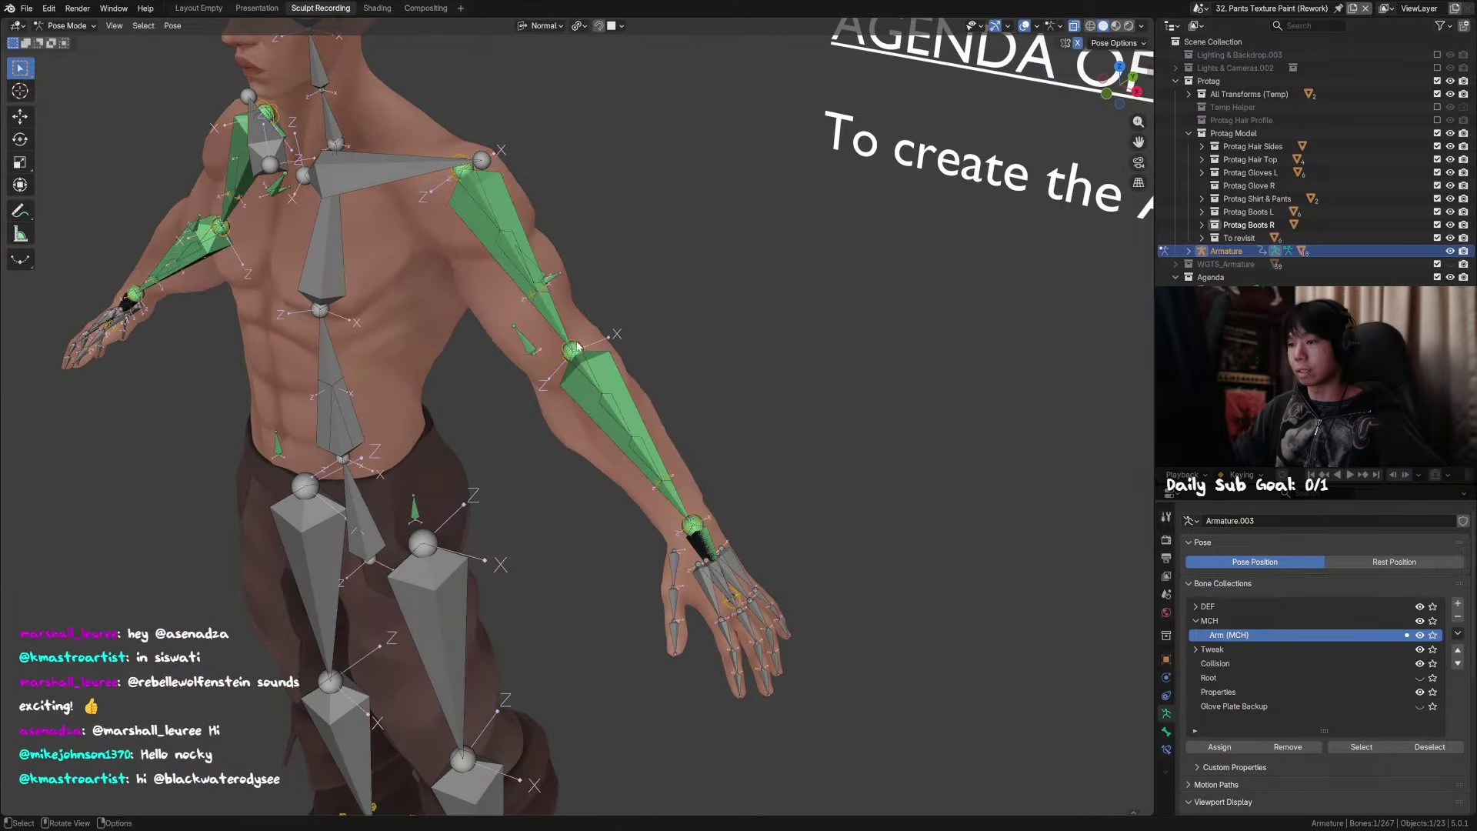
key(g)
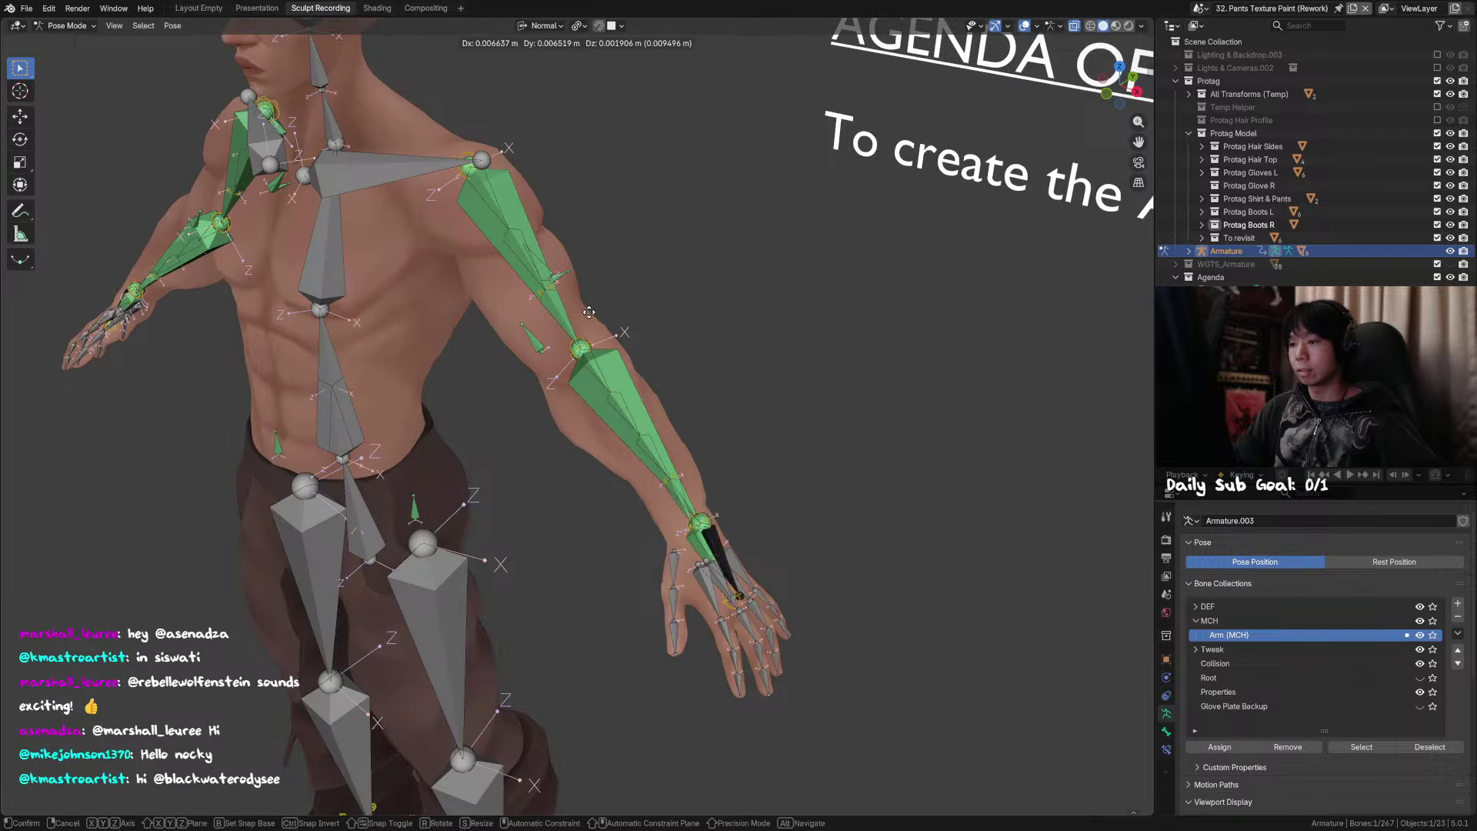
key(Escape)
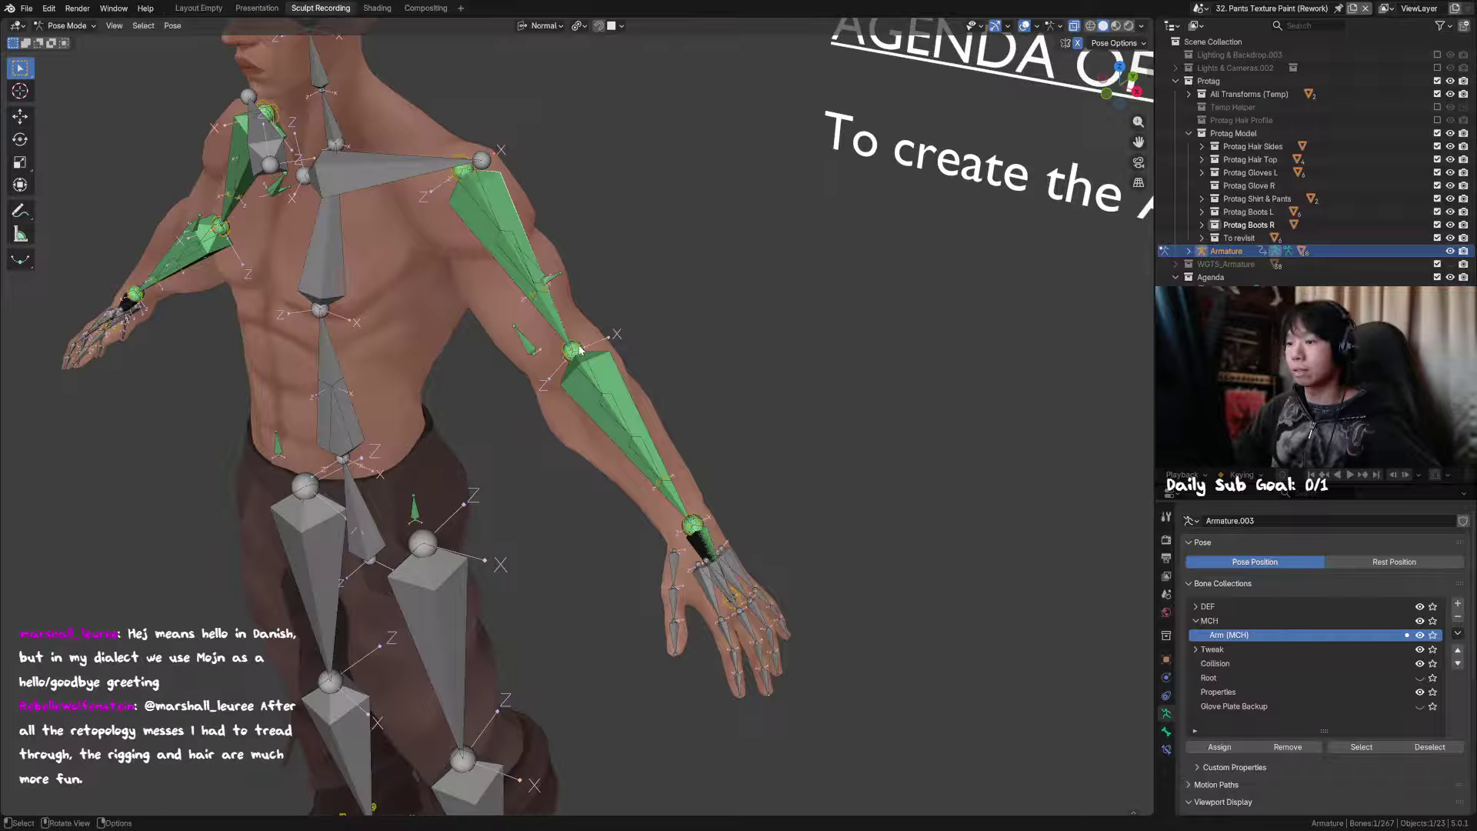
Step: Test the left arm's deformation by temporarily moving the elbow bone and rotating the upper-arm switch bone
key(ctrl+Tab)
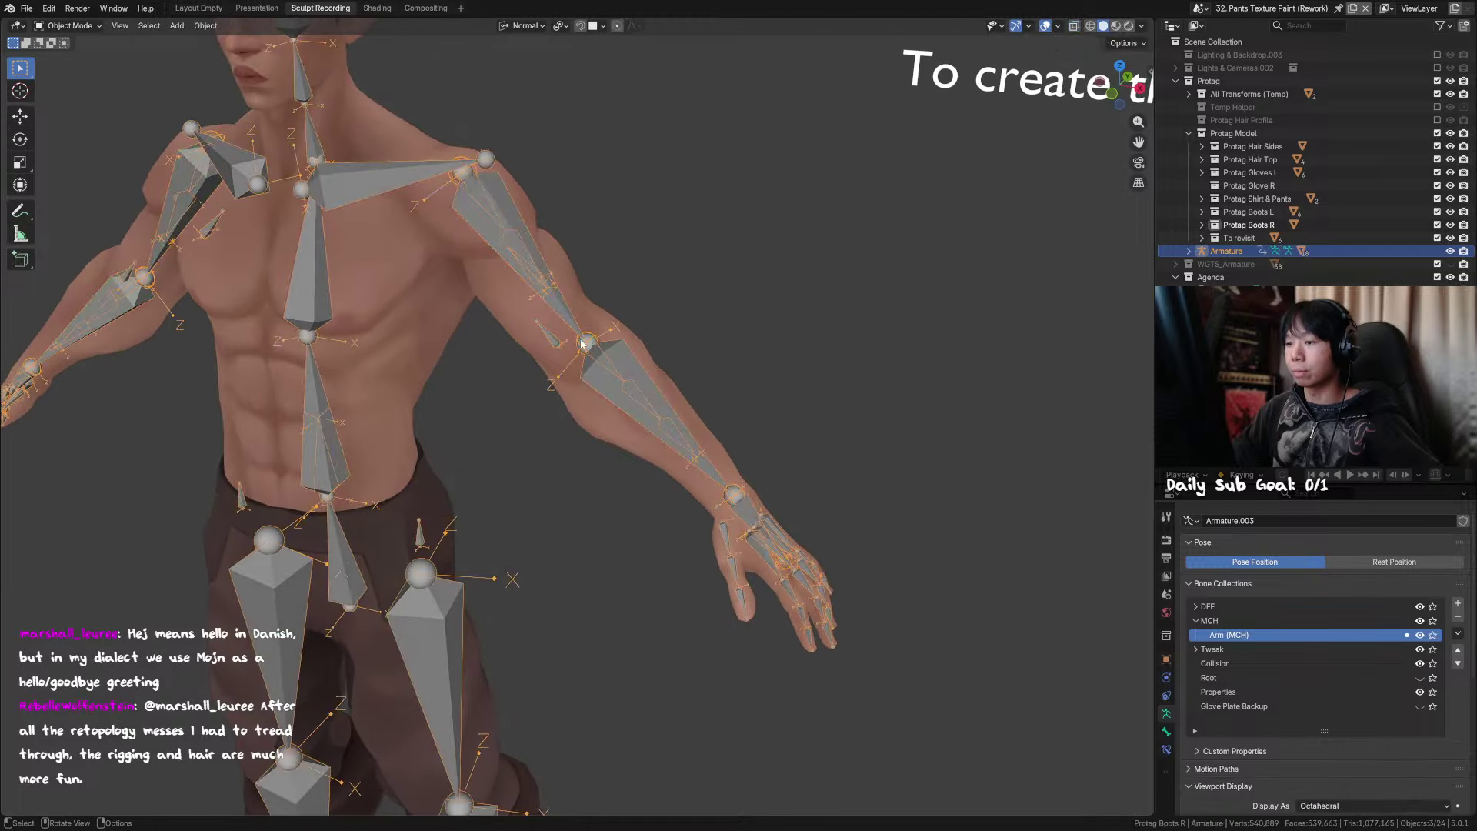
key(ctrl+Tab)
click(592, 339)
key(g)
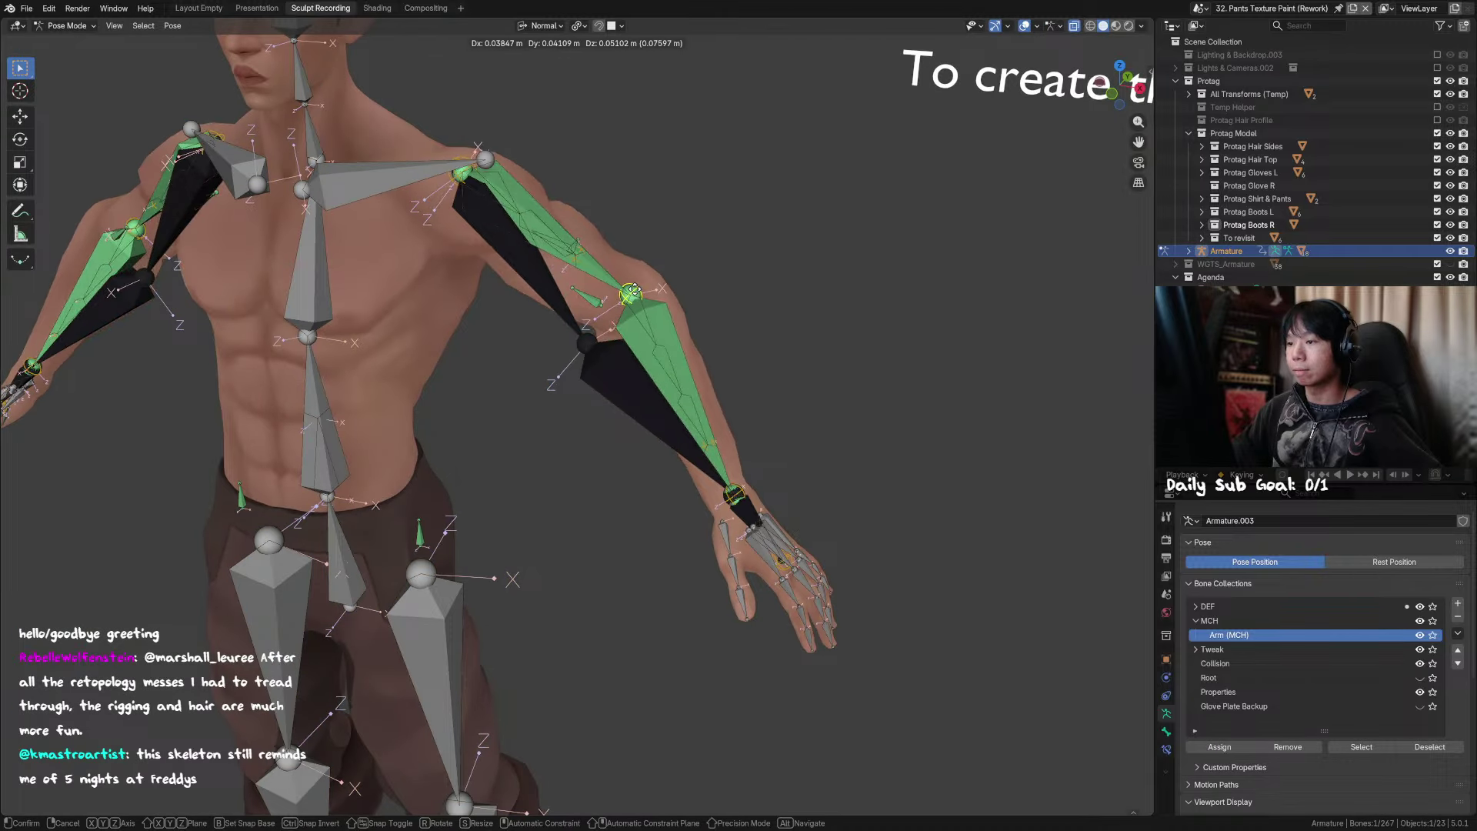
right_click(616, 350)
middle_drag(616, 350, 566, 374)
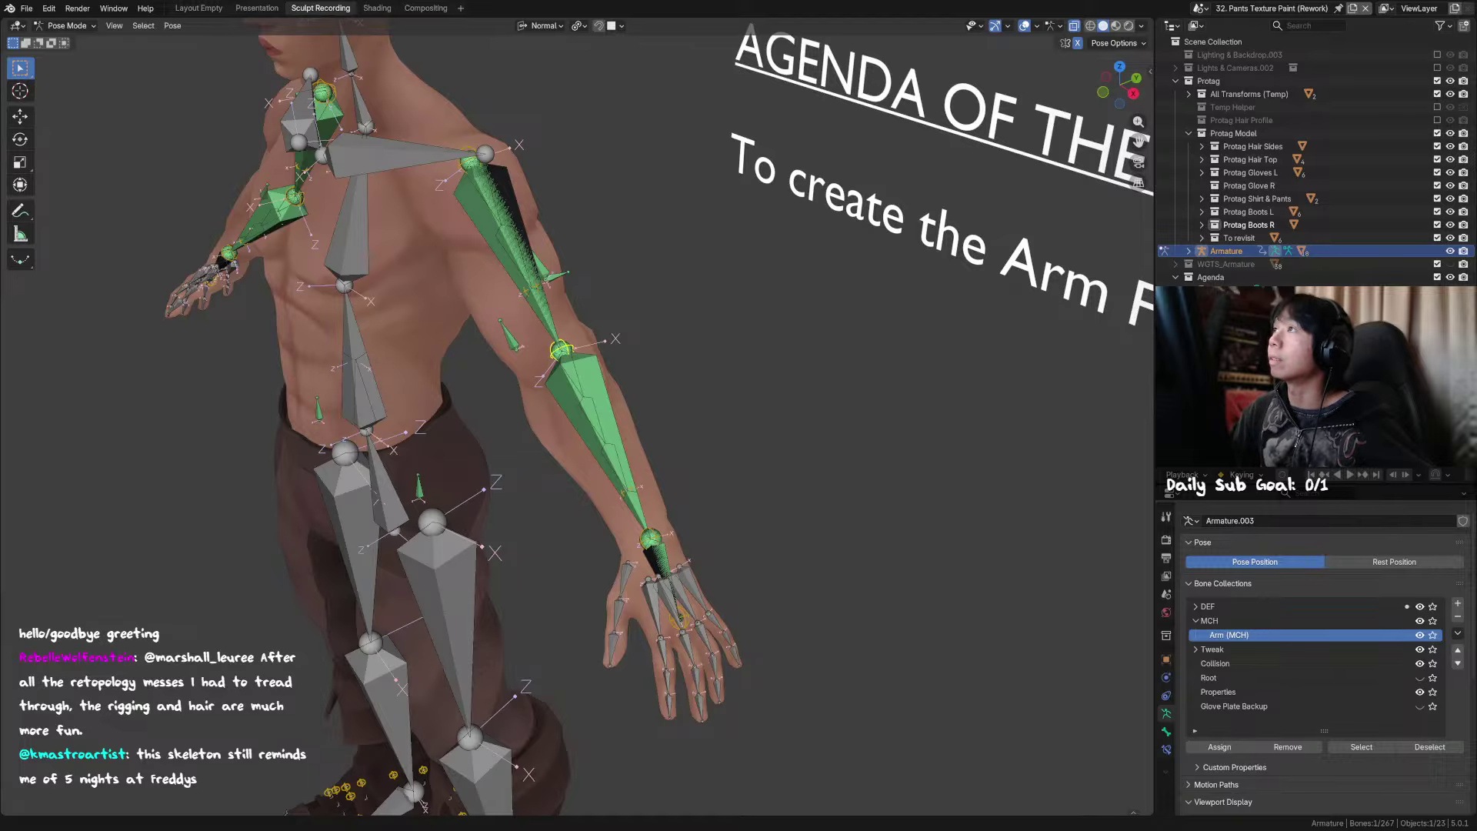
click(526, 234)
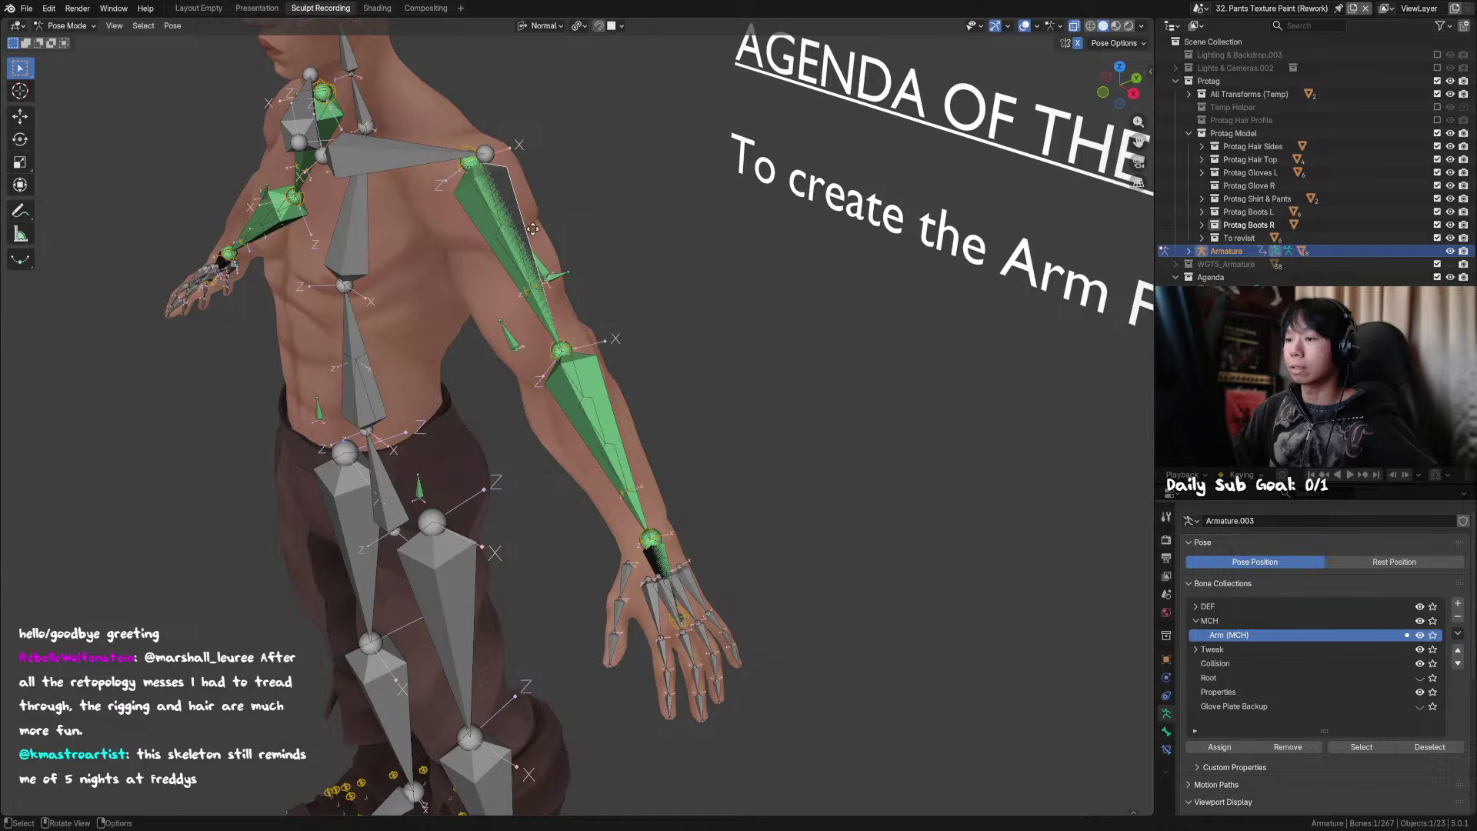
key(r)
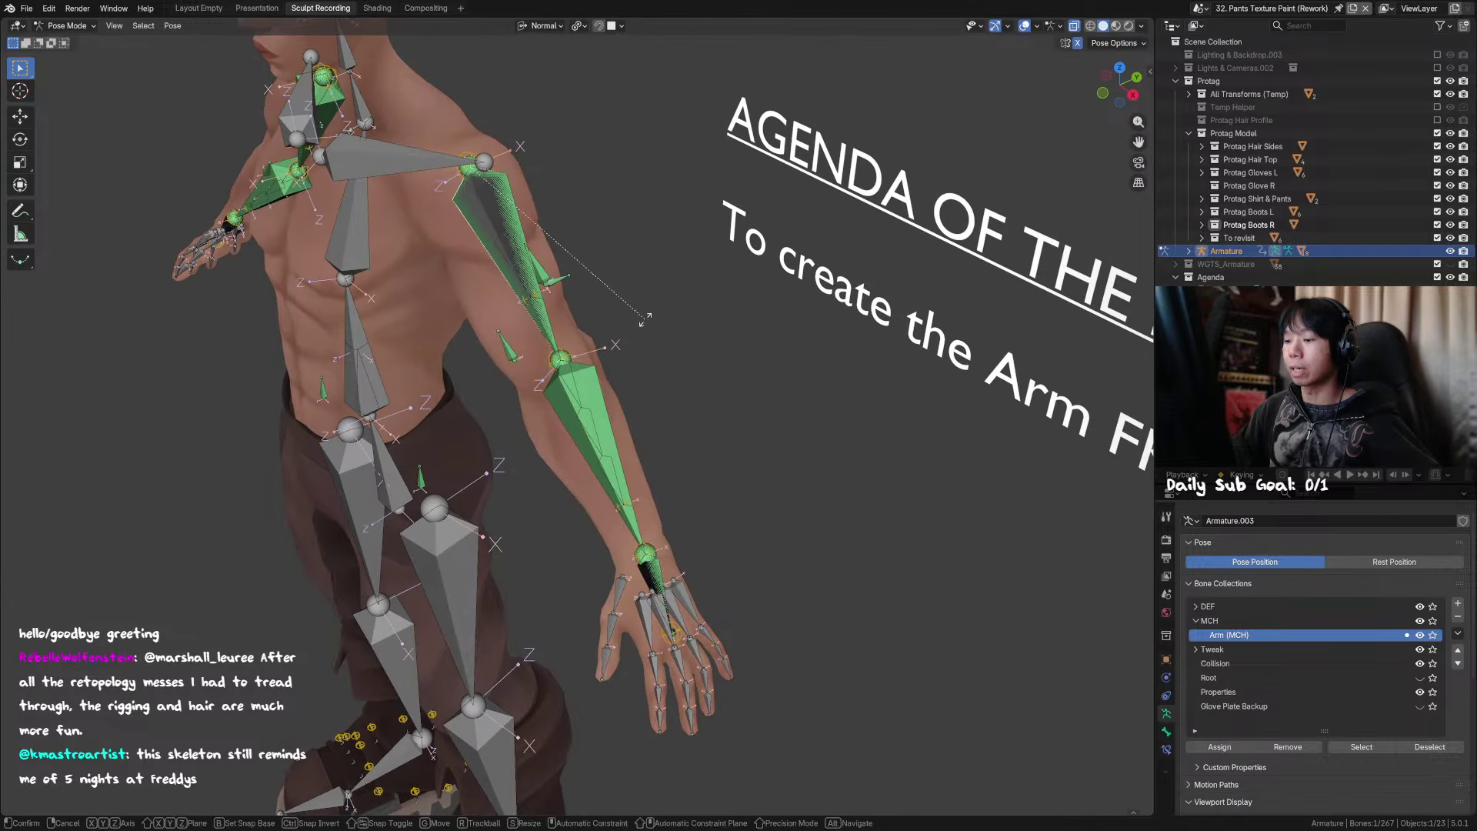
right_click(680, 298)
Step: Inspect the small bone in the left palm in Edit Mode and check its name without renaming it
middle_drag(680, 298, 675, 250)
click(662, 517)
shift+middle_drag(659, 536, 652, 357)
scroll(649, 493, up, 2)
click(670, 502)
key(ctrl+Tab)
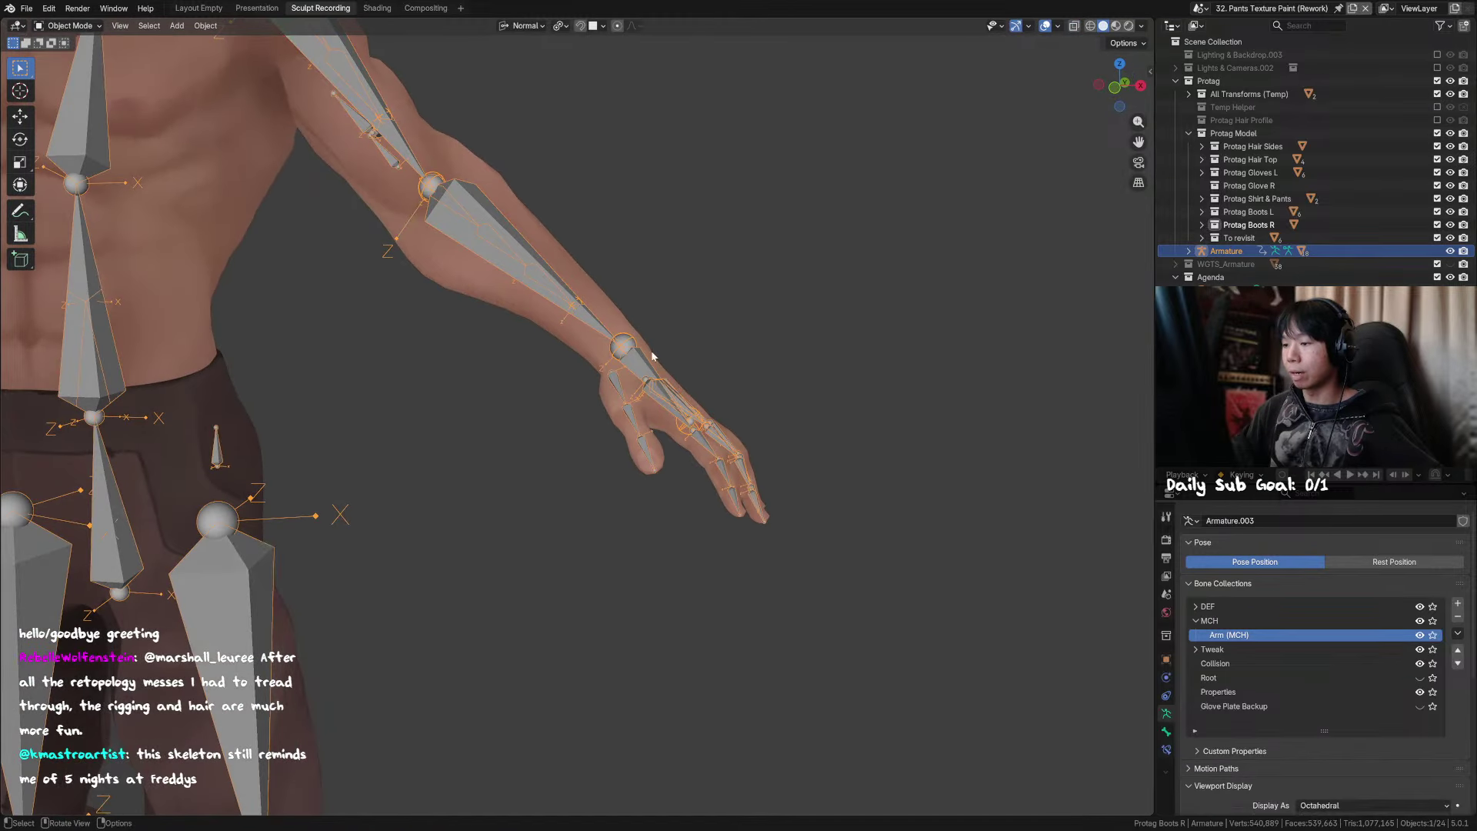
key(Tab)
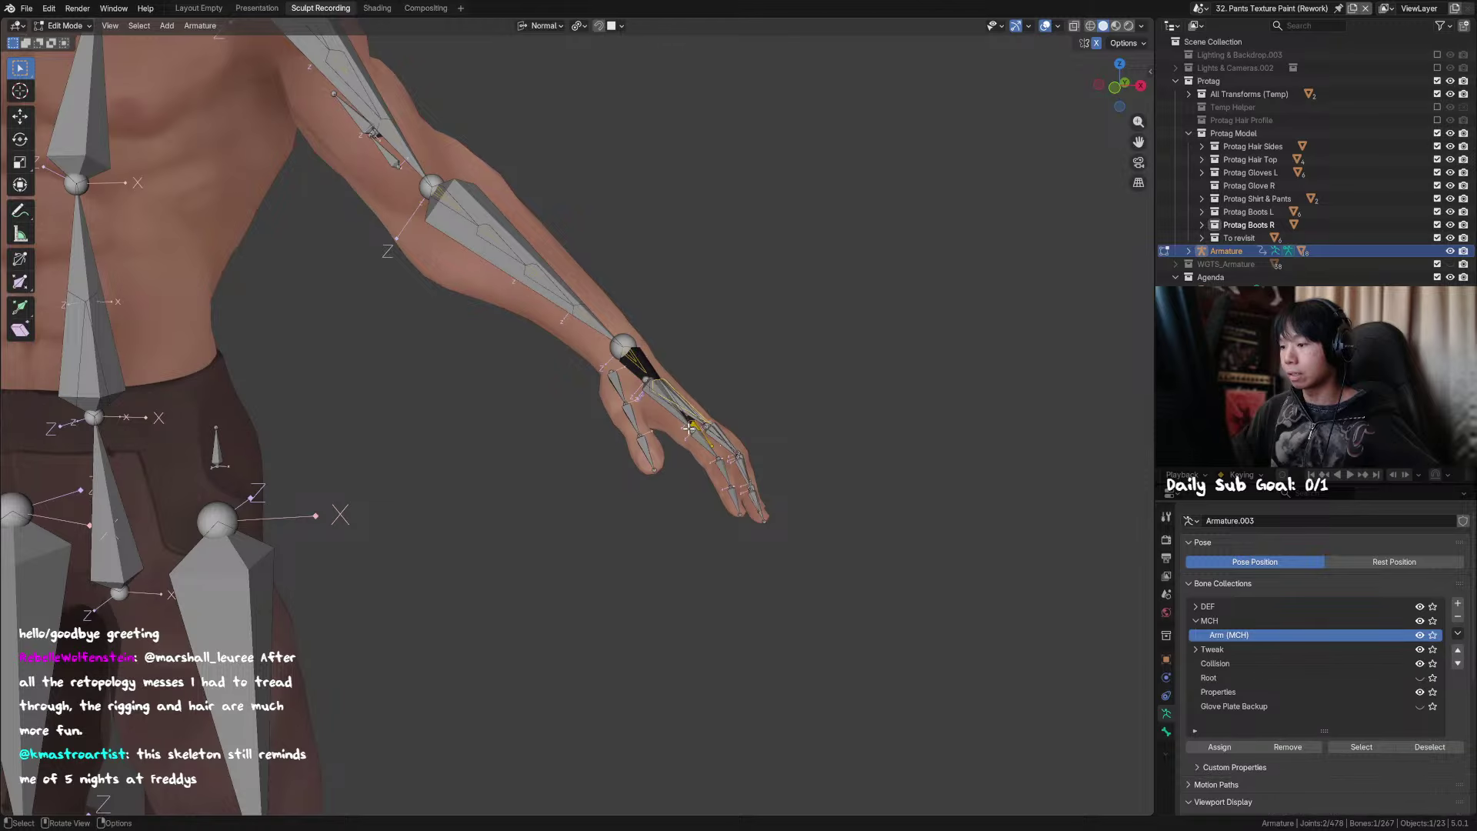
click(689, 428)
middle_drag(688, 428, 672, 481)
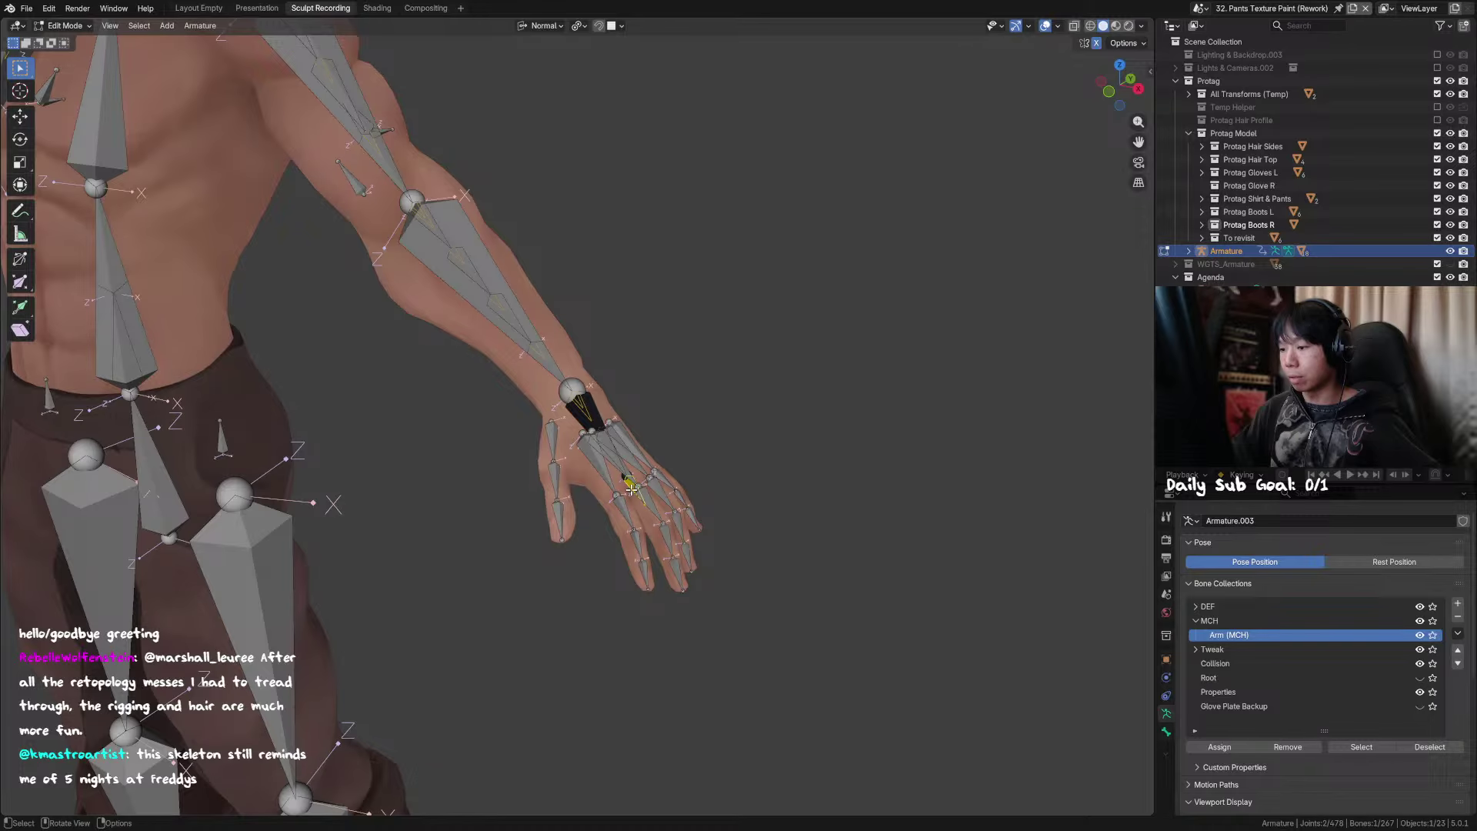
key(F2)
key(Escape)
middle_drag(638, 466, 608, 508)
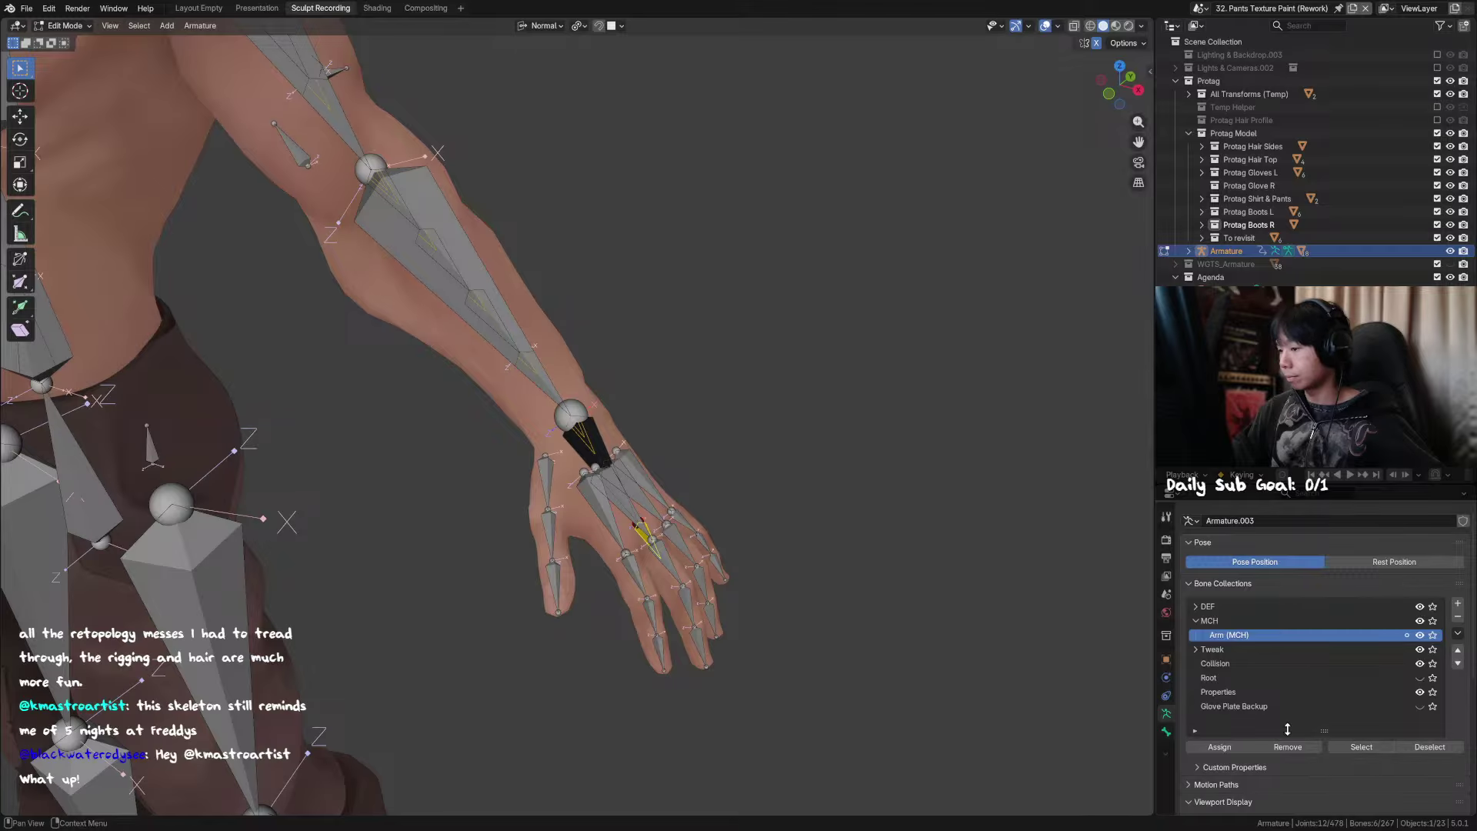
Step: Isolate the selected arm bones and parent the small left palm bone to the left hand's switch bone
key(shift+h)
click(645, 536)
shift+click(613, 472)
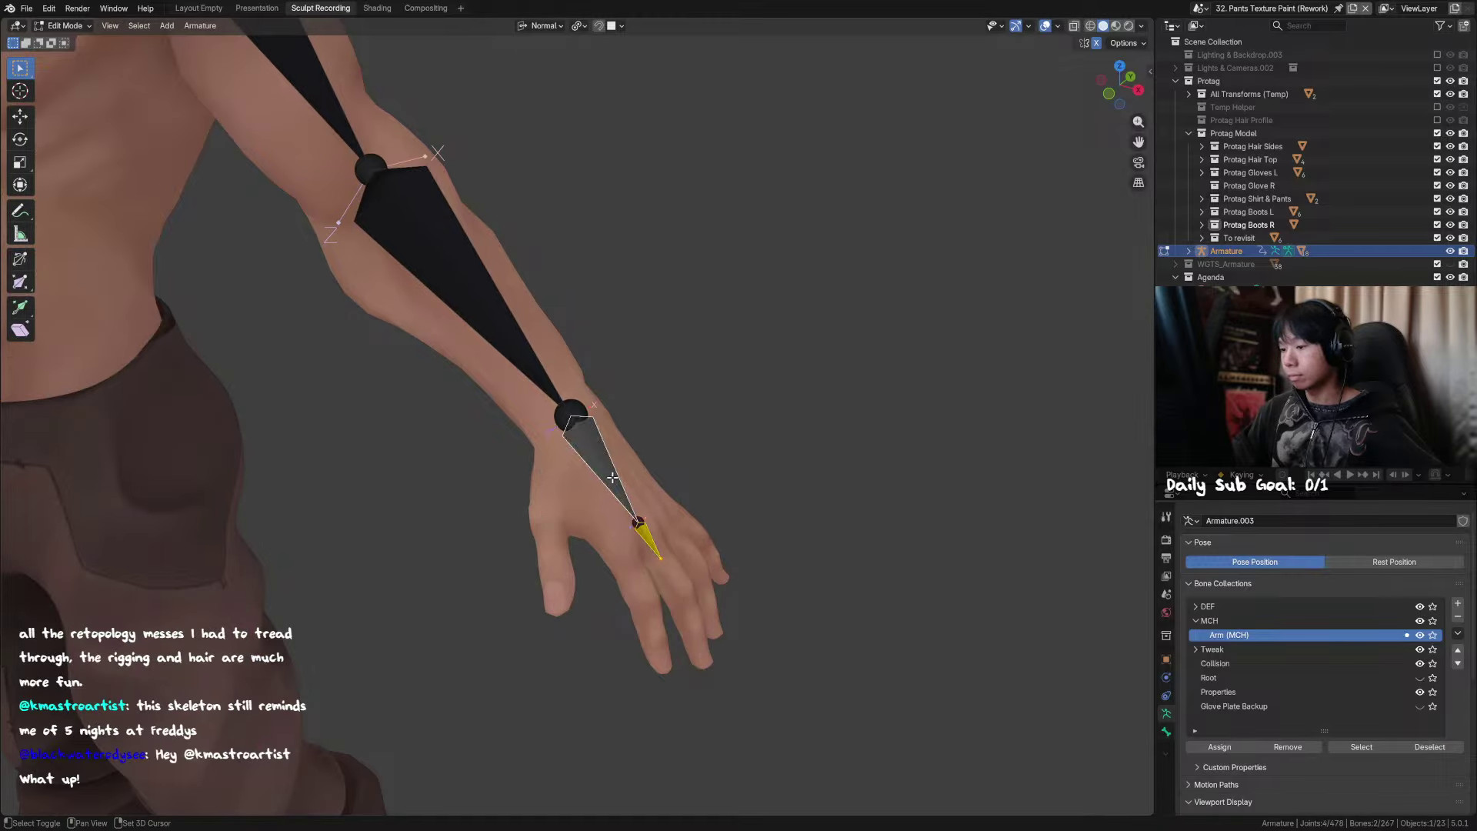
key(ctrl+p)
click(613, 471)
key(Tab)
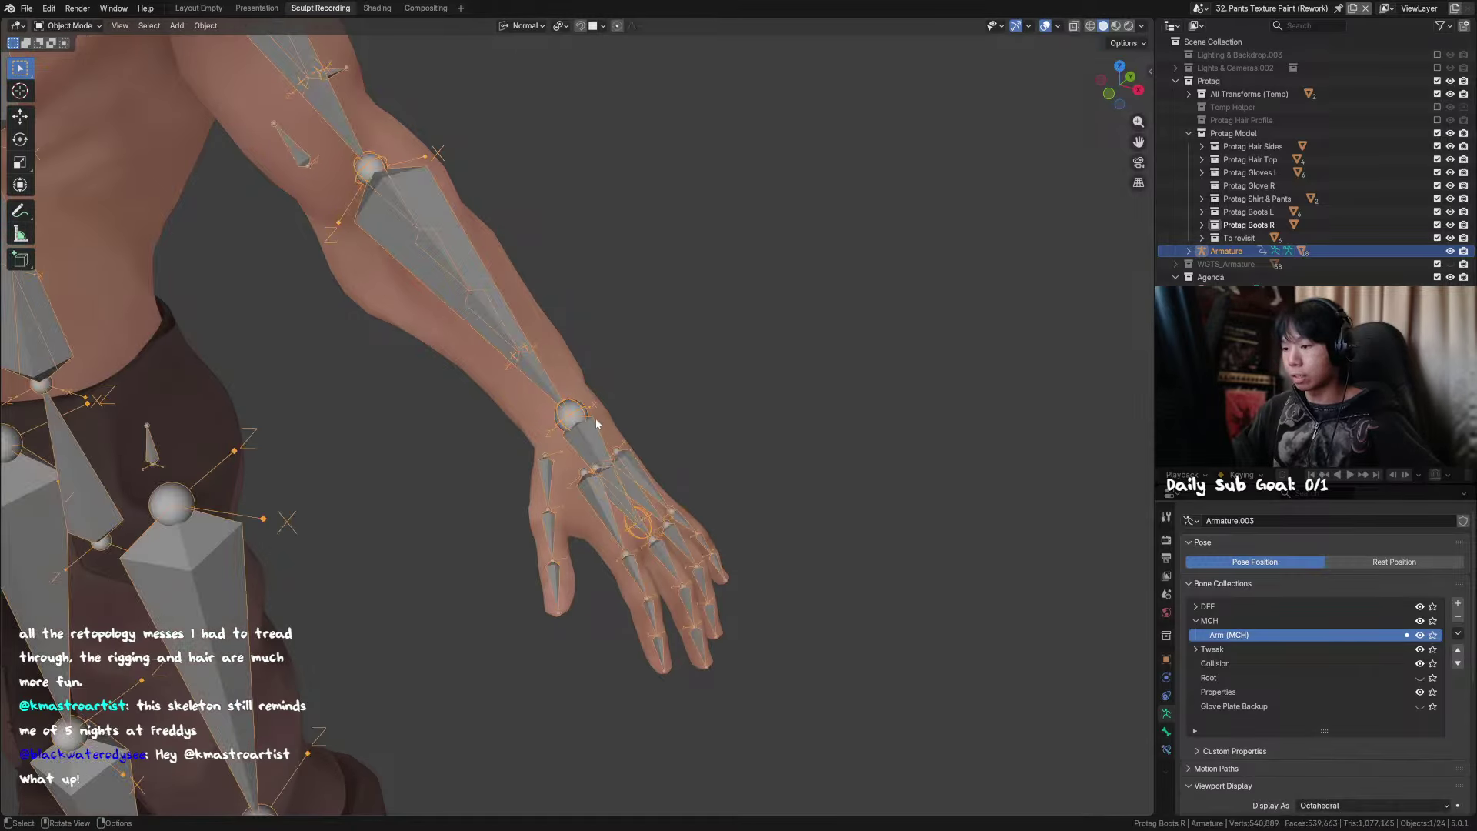
Step: Test in Pose Mode how the left hand follows a temporary move of the forearm's switch bone
key(ctrl+Tab)
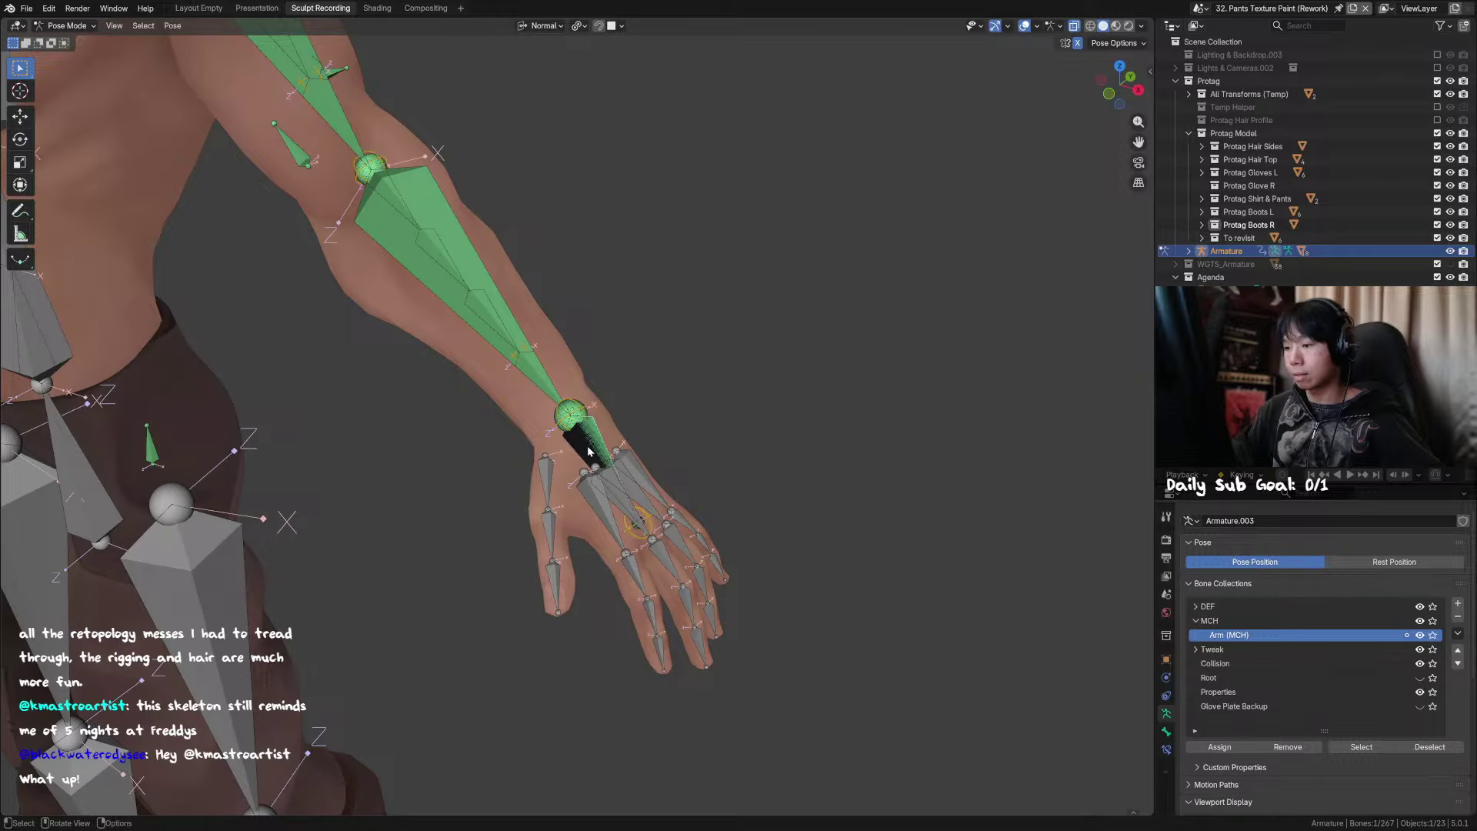
click(530, 373)
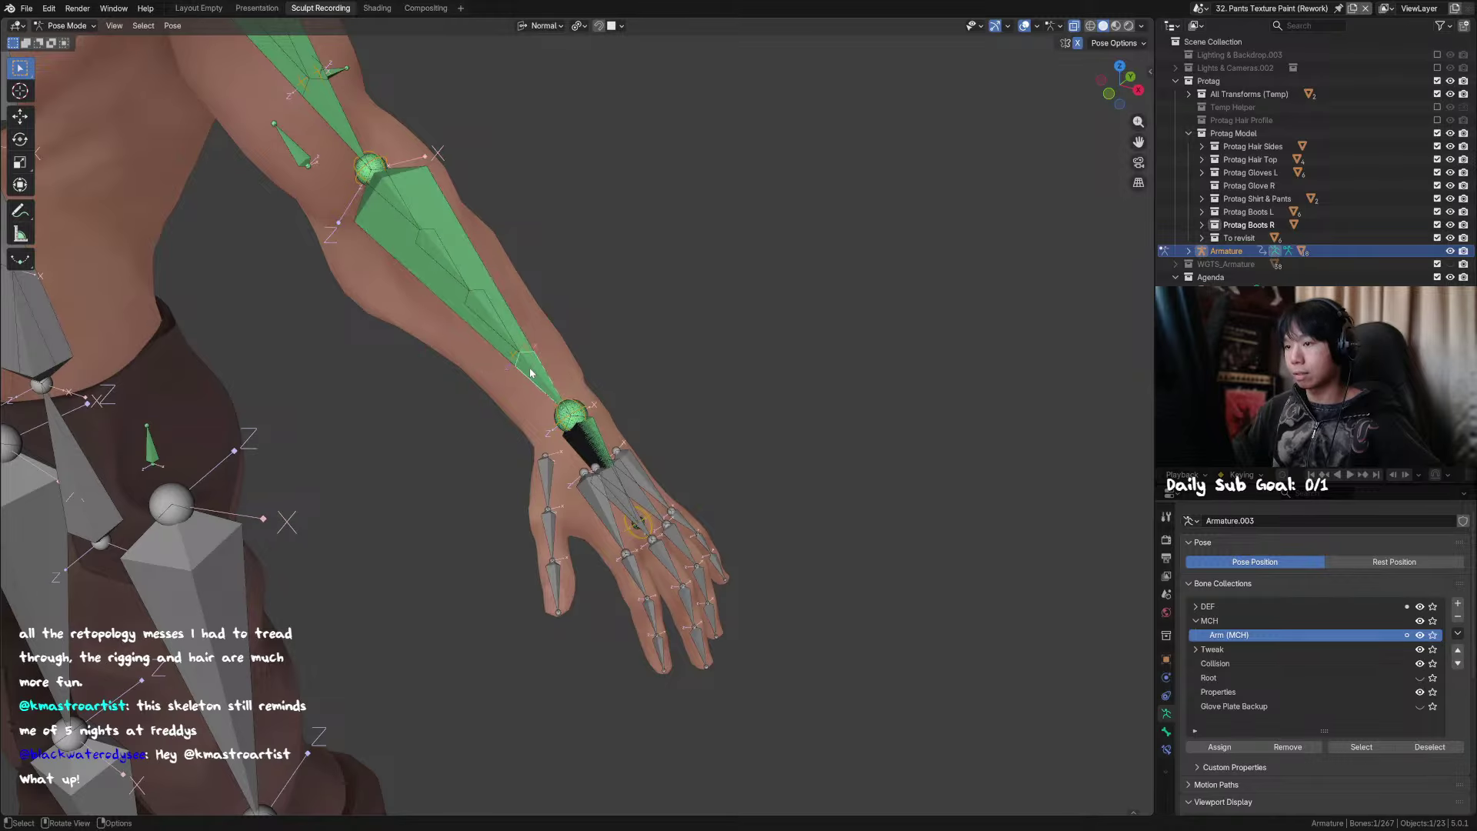
click(493, 292)
key(g)
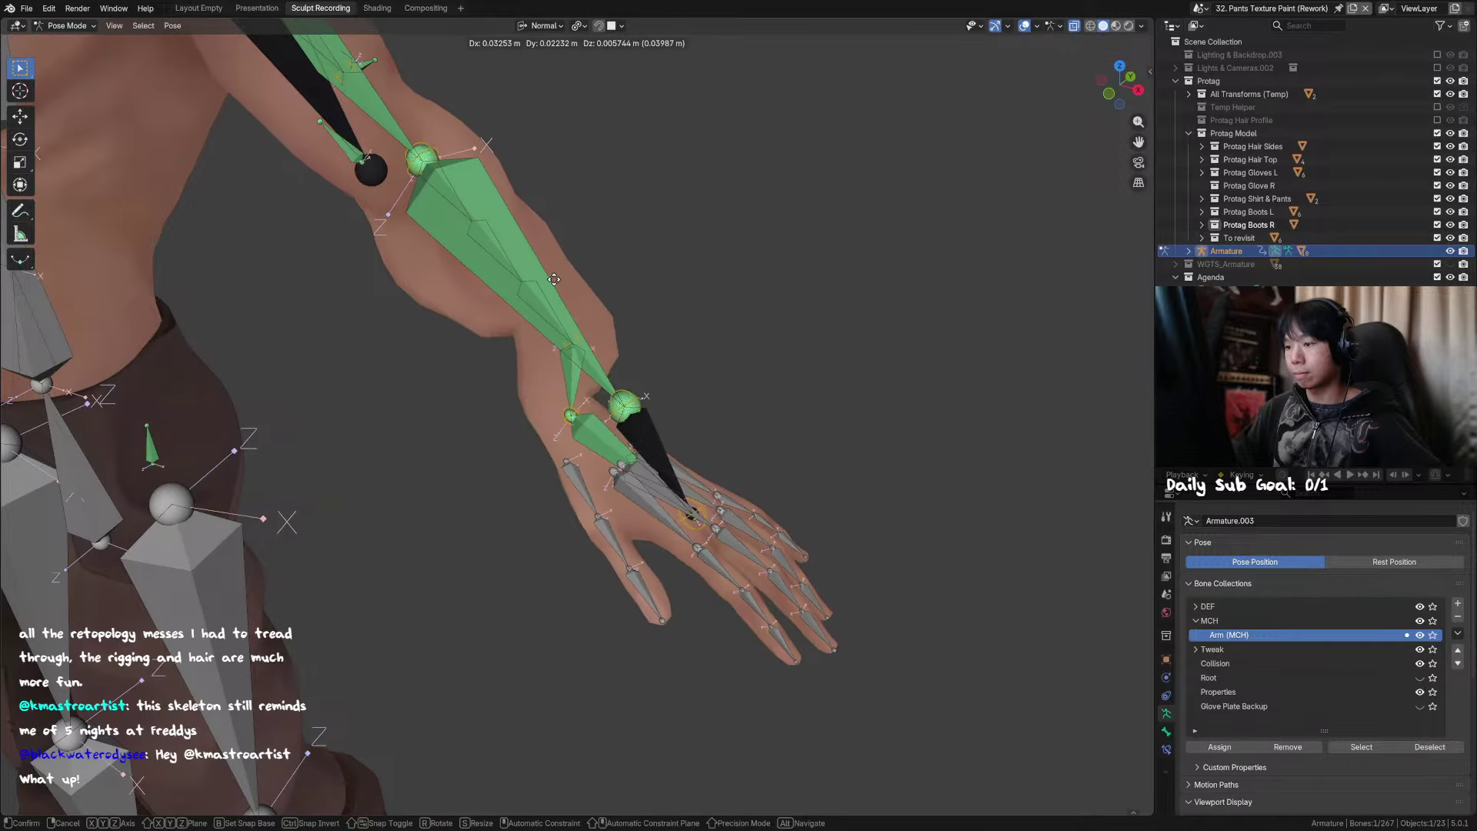
right_click(560, 279)
Step: Test the left forearm's switch bone by rotating it temporarily, both freely and about its normal Z axis
scroll(560, 349, down, 2)
middle_drag(560, 350, 604, 361)
key(r)
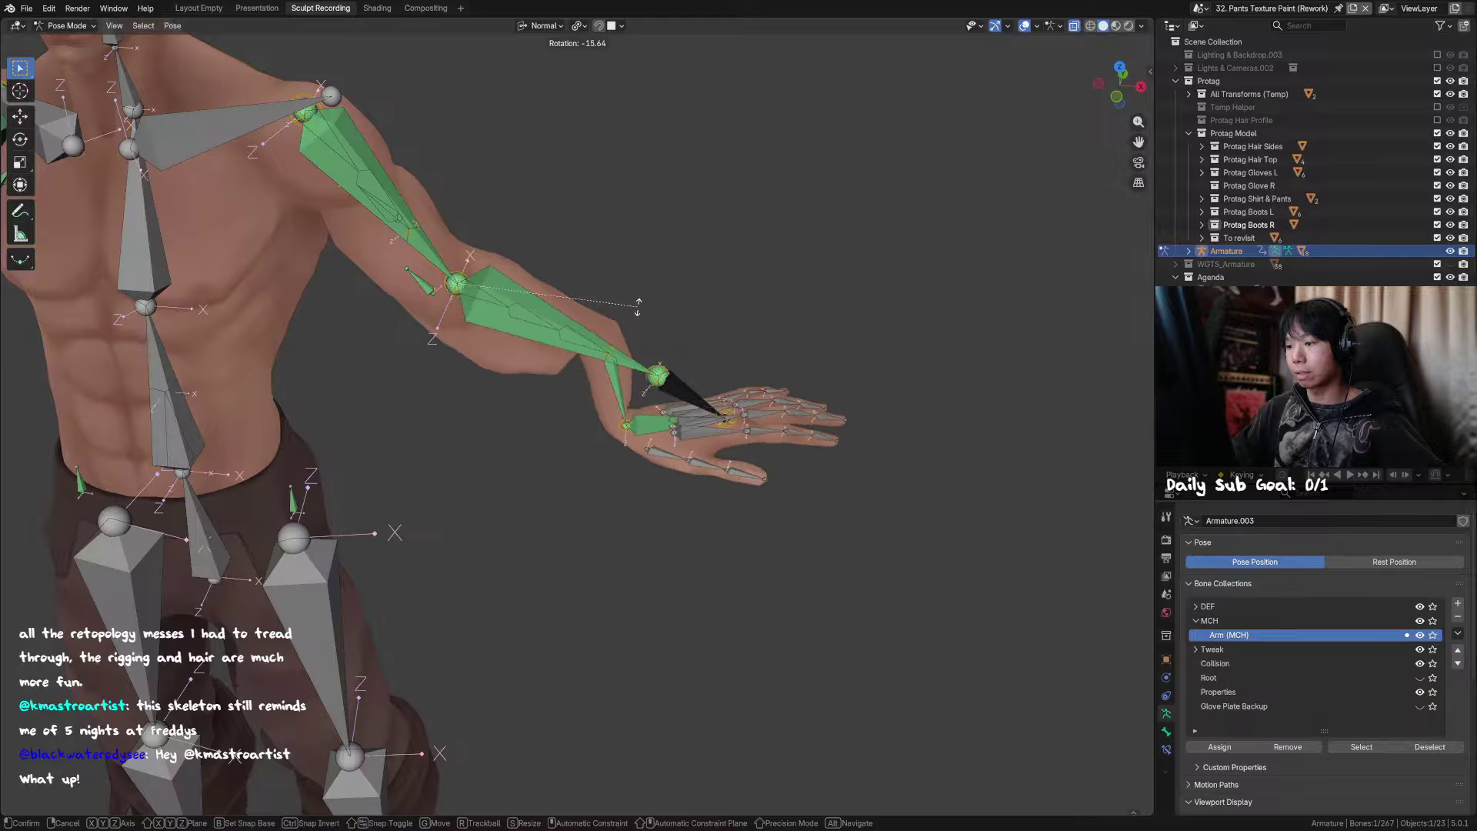
scroll(657, 397, up, 2)
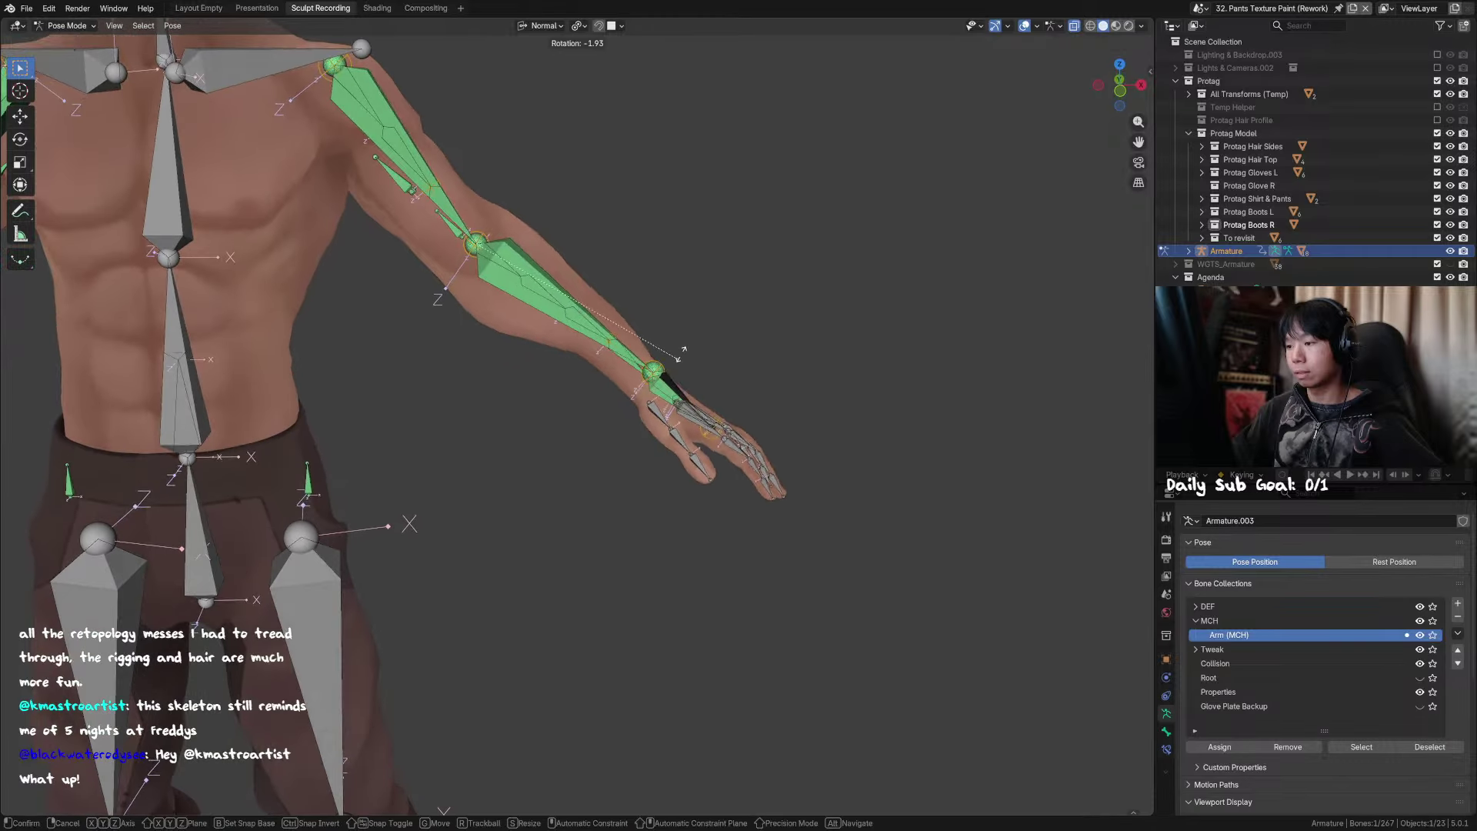
right_click(694, 286)
middle_drag(529, 297, 430, 338)
key(r)
key(z)
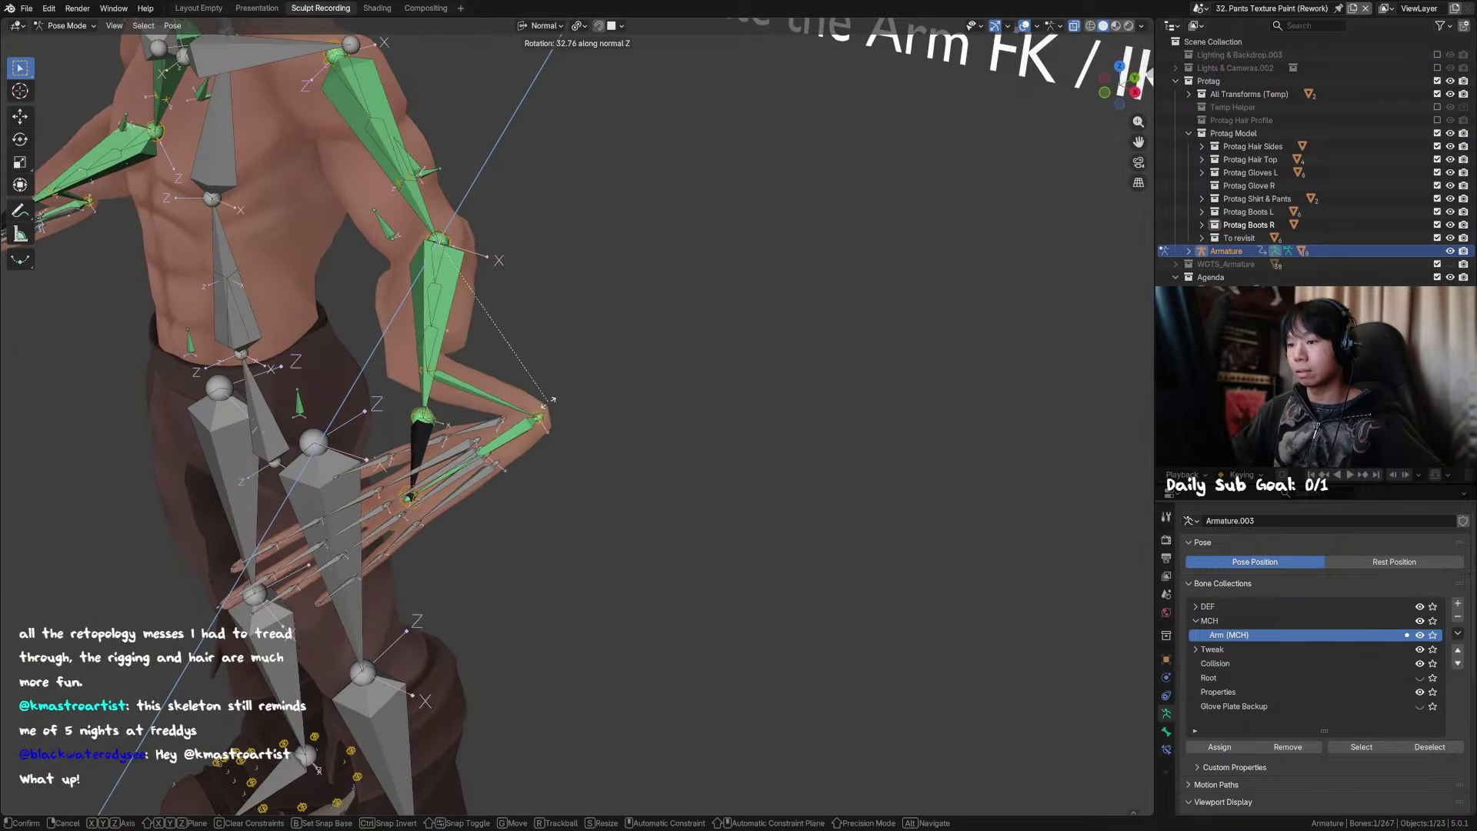
right_click(548, 415)
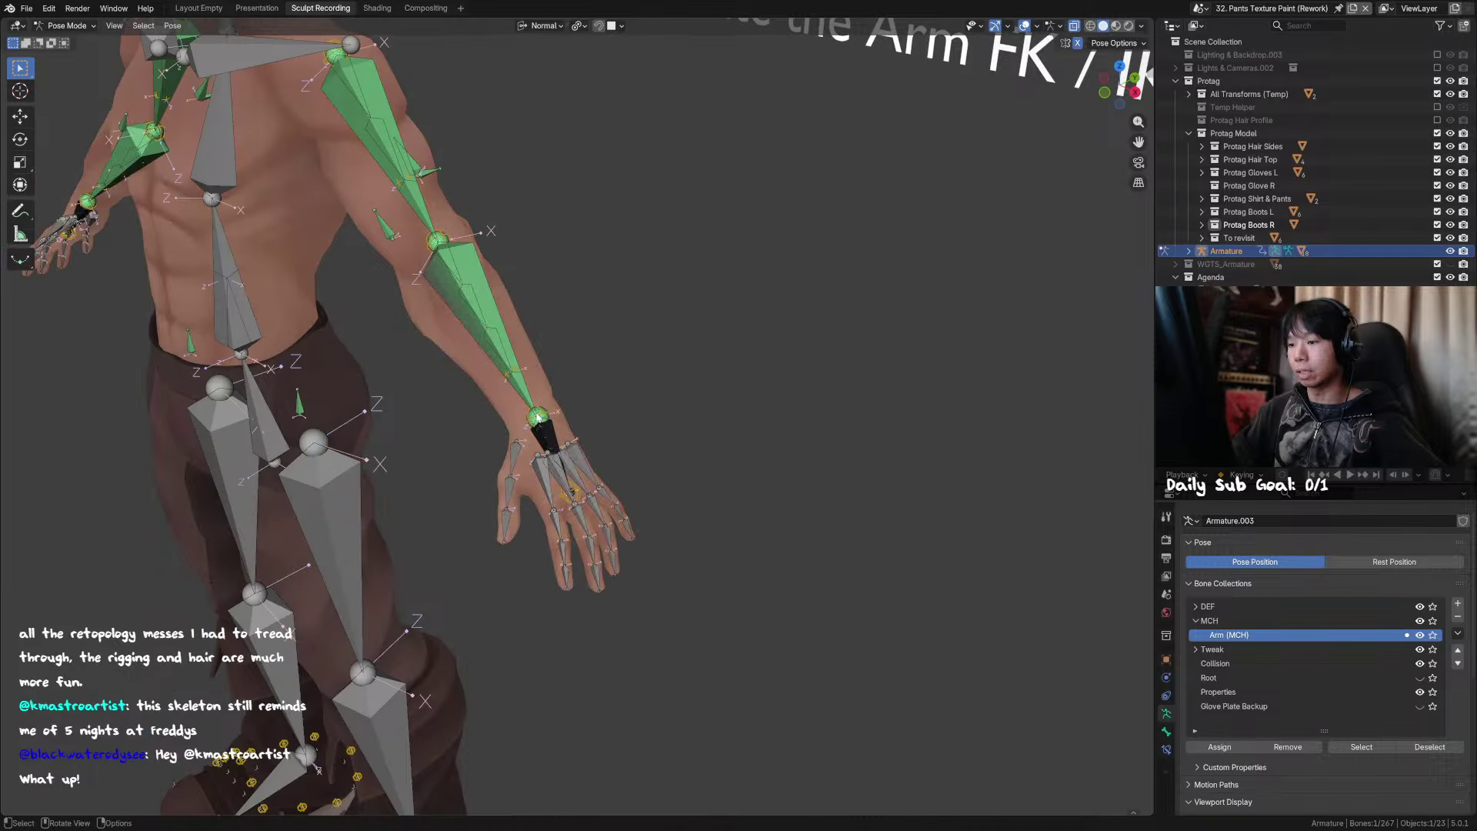
Step: Reveal all hidden bones in Edit Mode, turn on X-ray display and clear the bone selection
scroll(544, 418, up, 2)
middle_drag(545, 418, 579, 415)
scroll(575, 413, up, 2)
key(Tab)
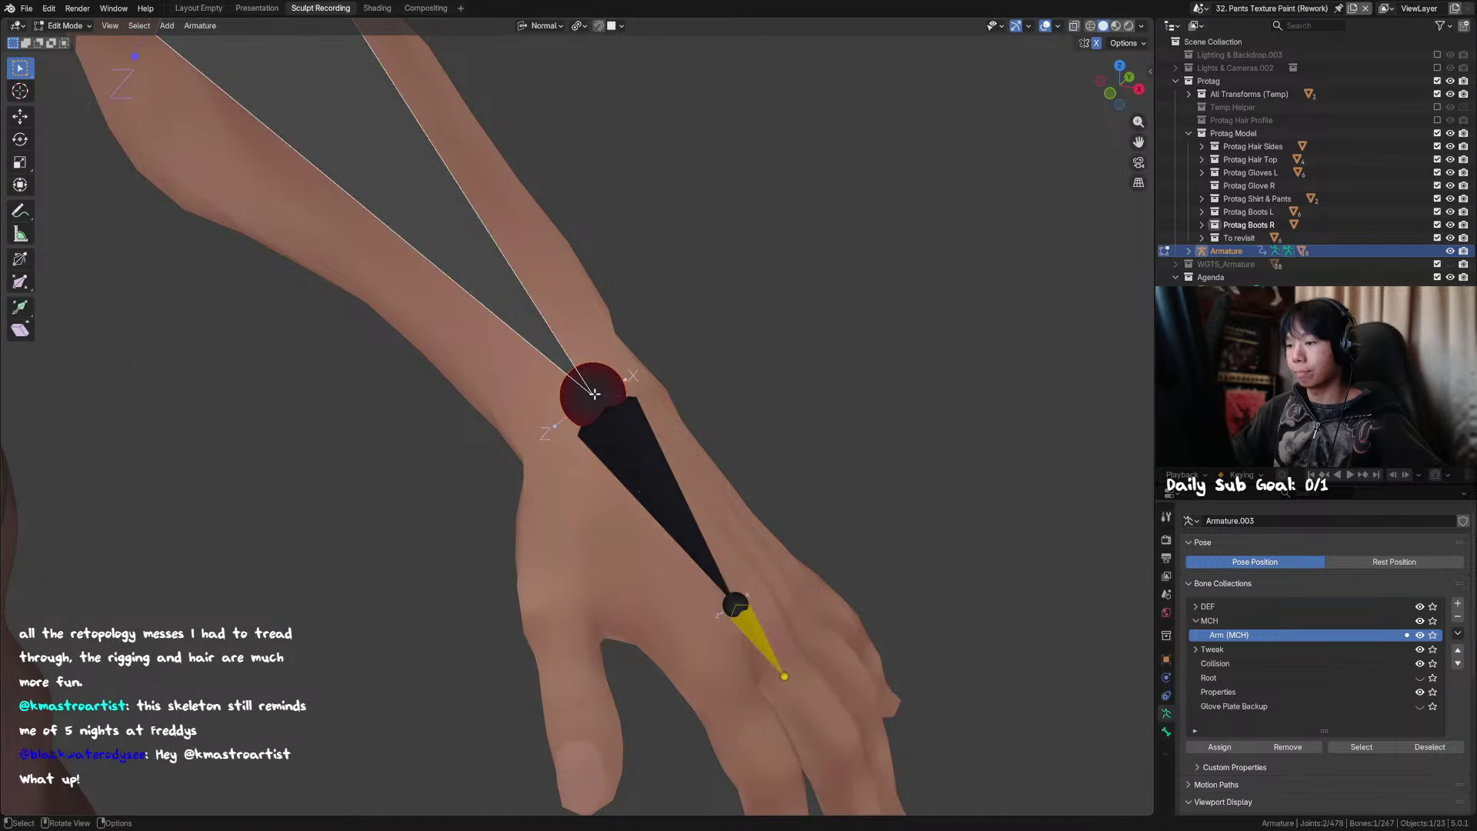
scroll(597, 394, up, 3)
key(alt+h)
key(alt+z)
key(alt+a)
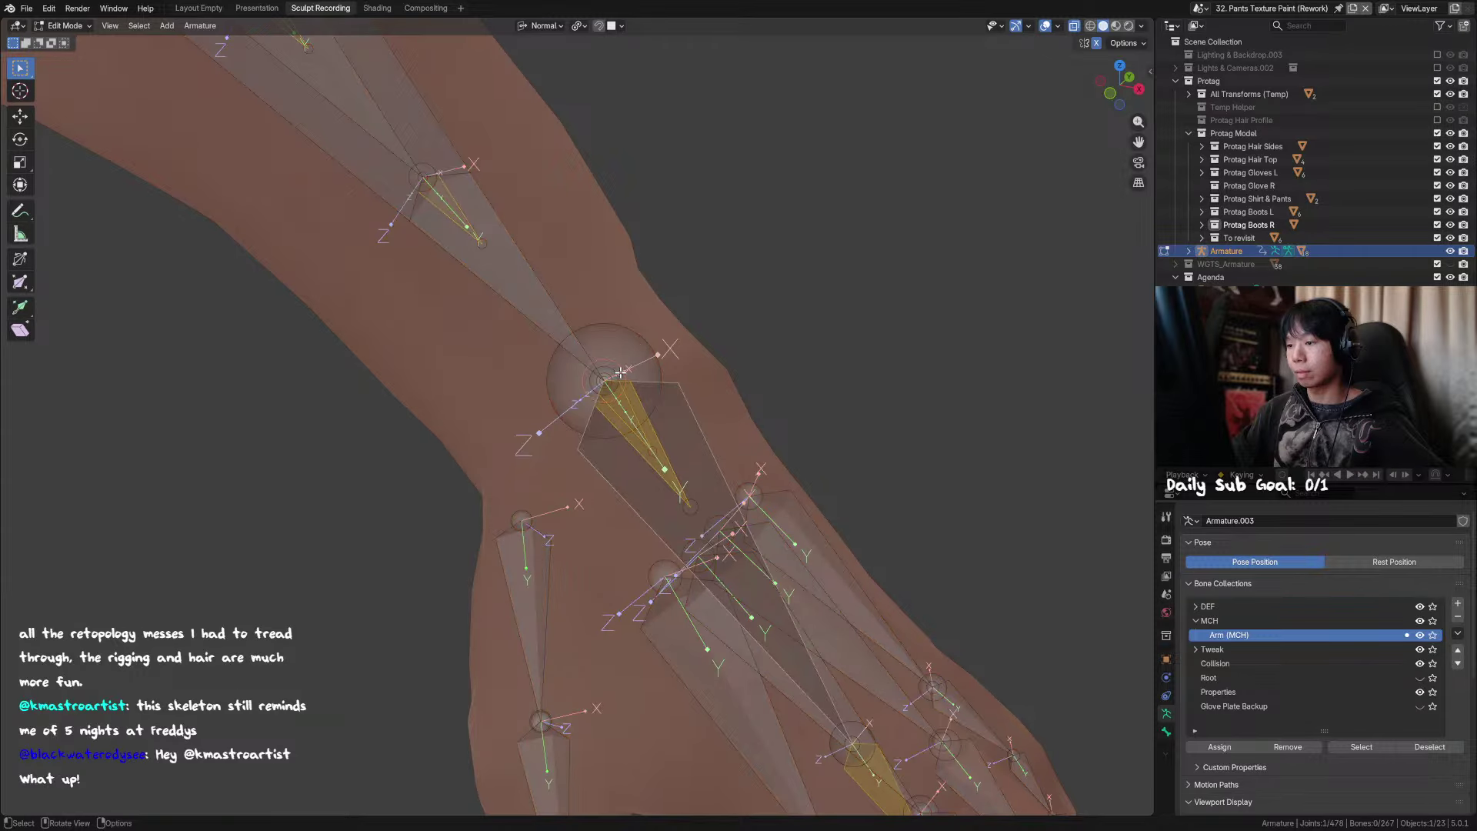
Step: Select the small tweak bone at the left wrist in Pose Mode and check its parent and bone collections
key(Tab)
click(621, 371)
click(601, 356)
key(ctrl+Tab)
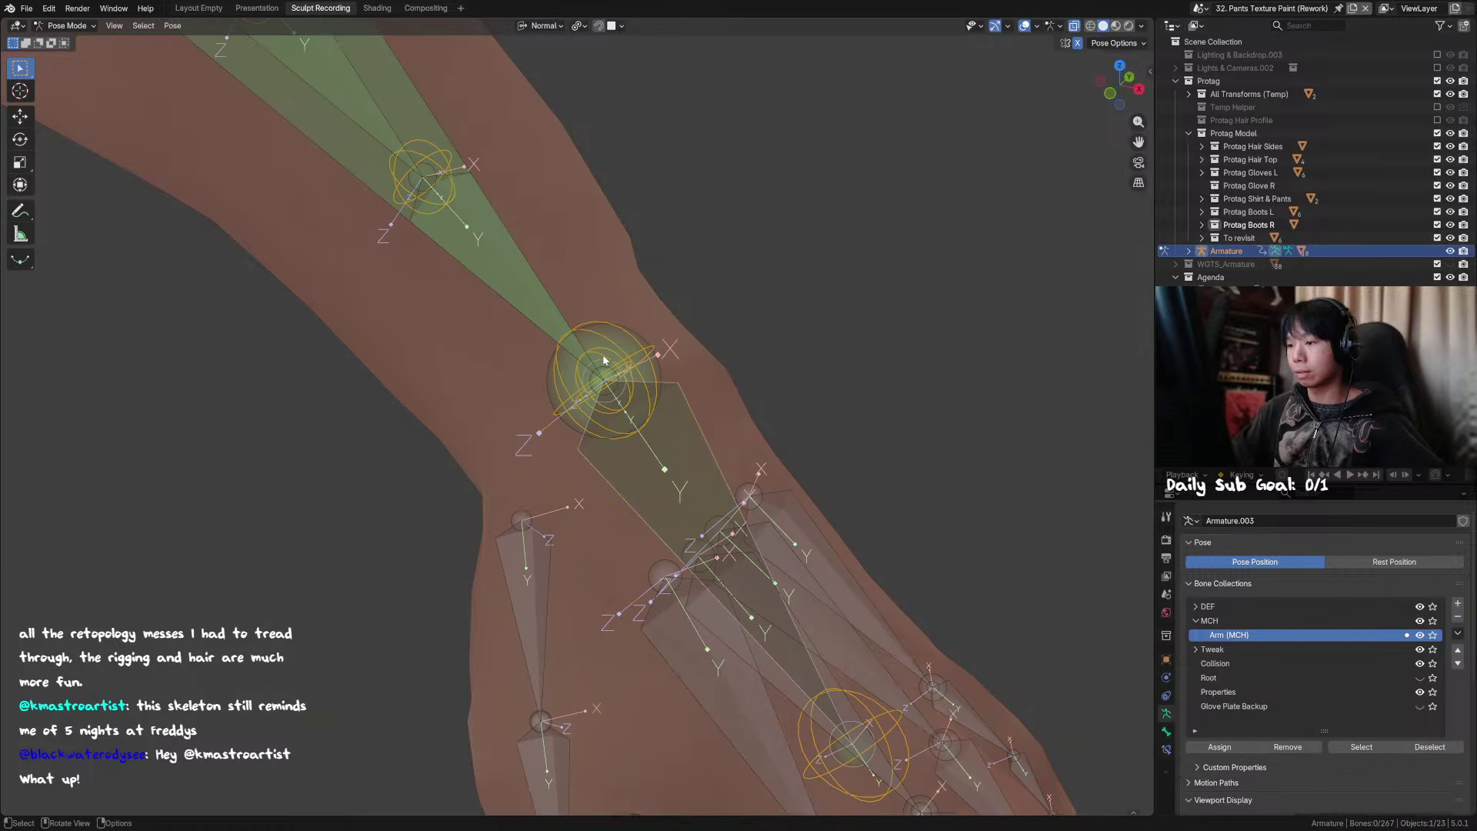
click(1166, 733)
scroll(1243, 625, down, 6)
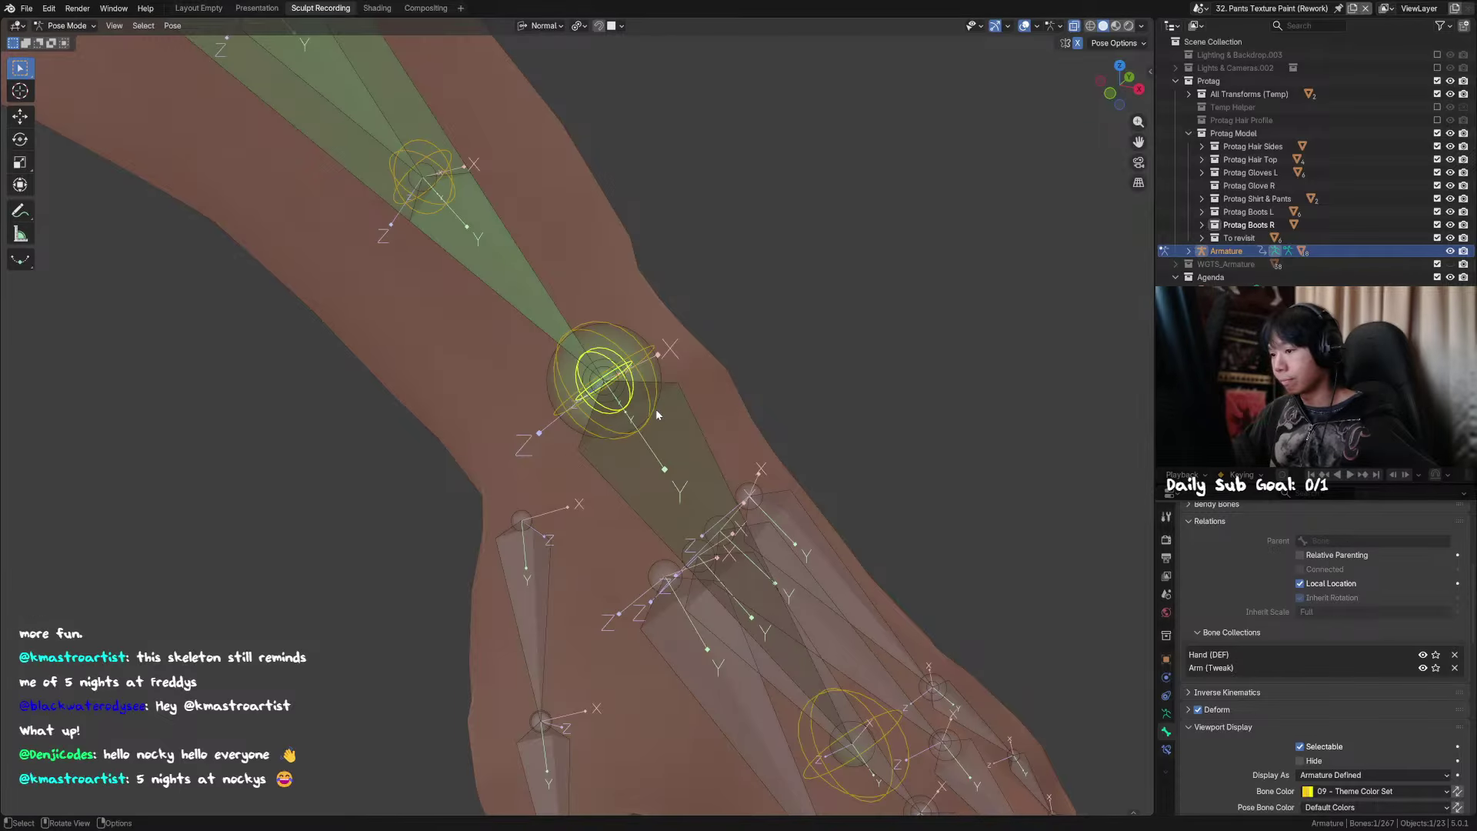
Step: Test temporary moves of the small tweak bone at the left wrist and of the left forearm's deform bone
scroll(655, 409, down, 4)
middle_drag(631, 466, 645, 418)
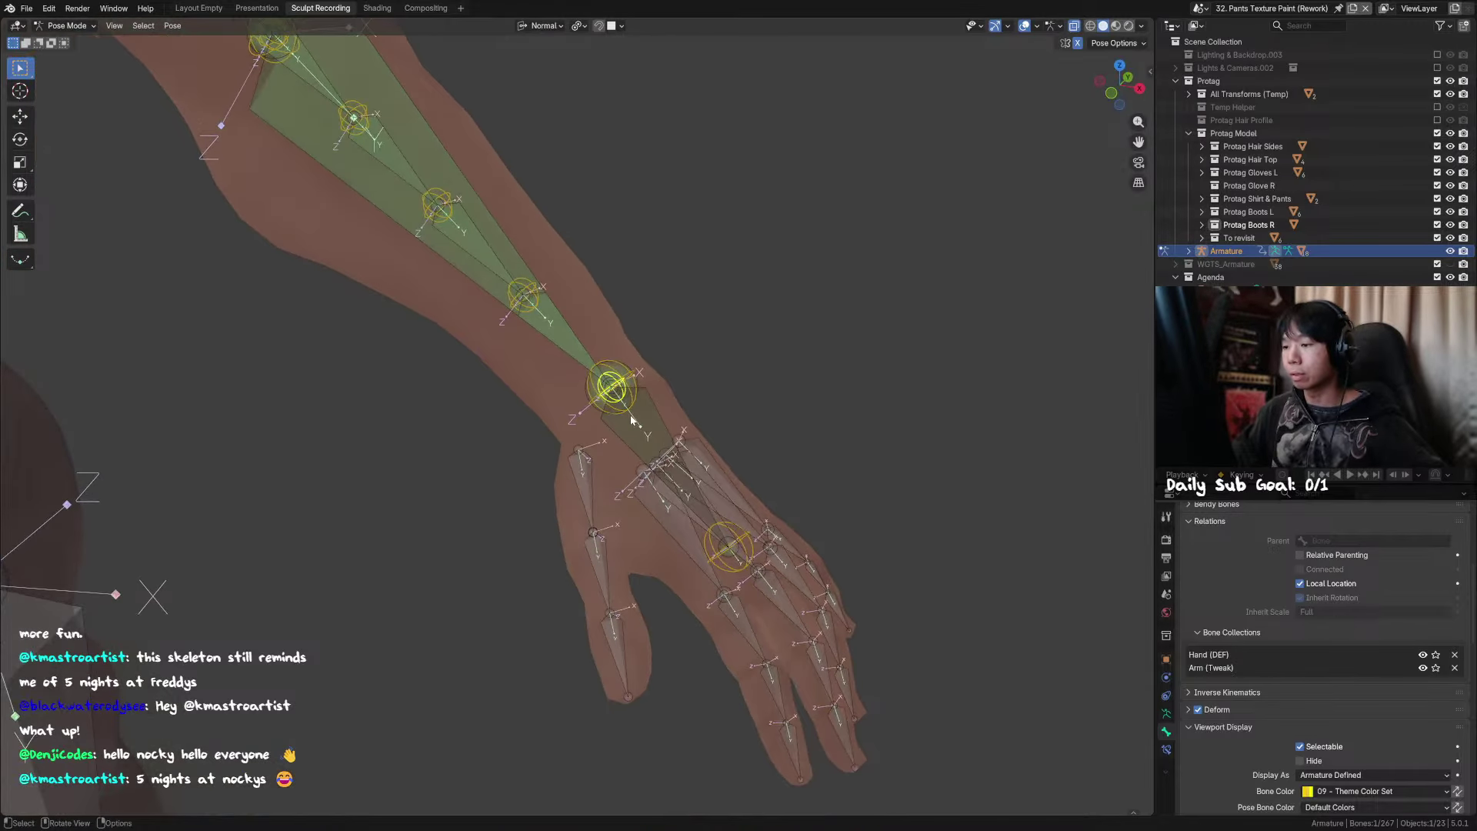
scroll(649, 412, up, 1)
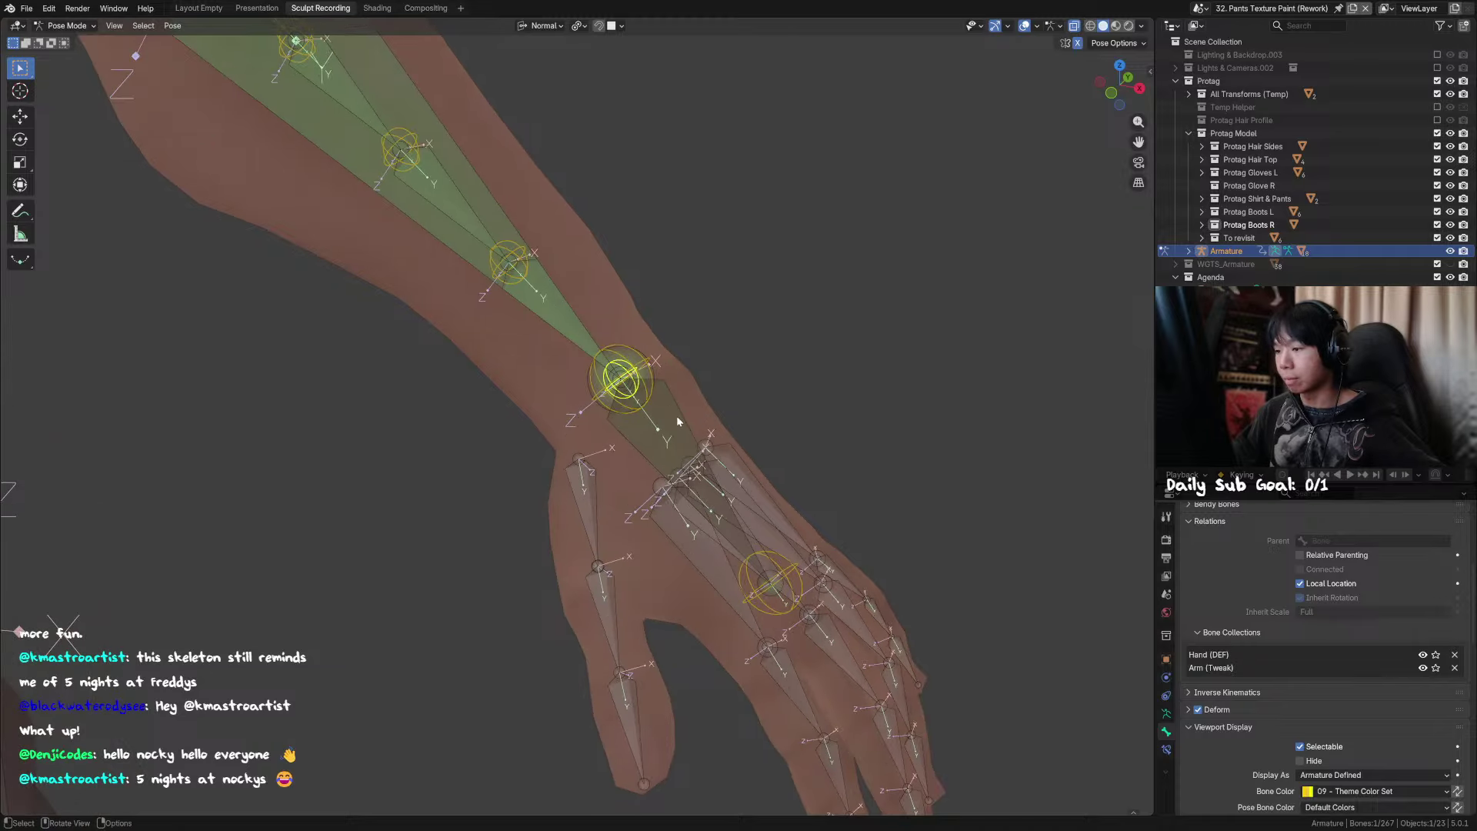
key(g)
right_click(638, 404)
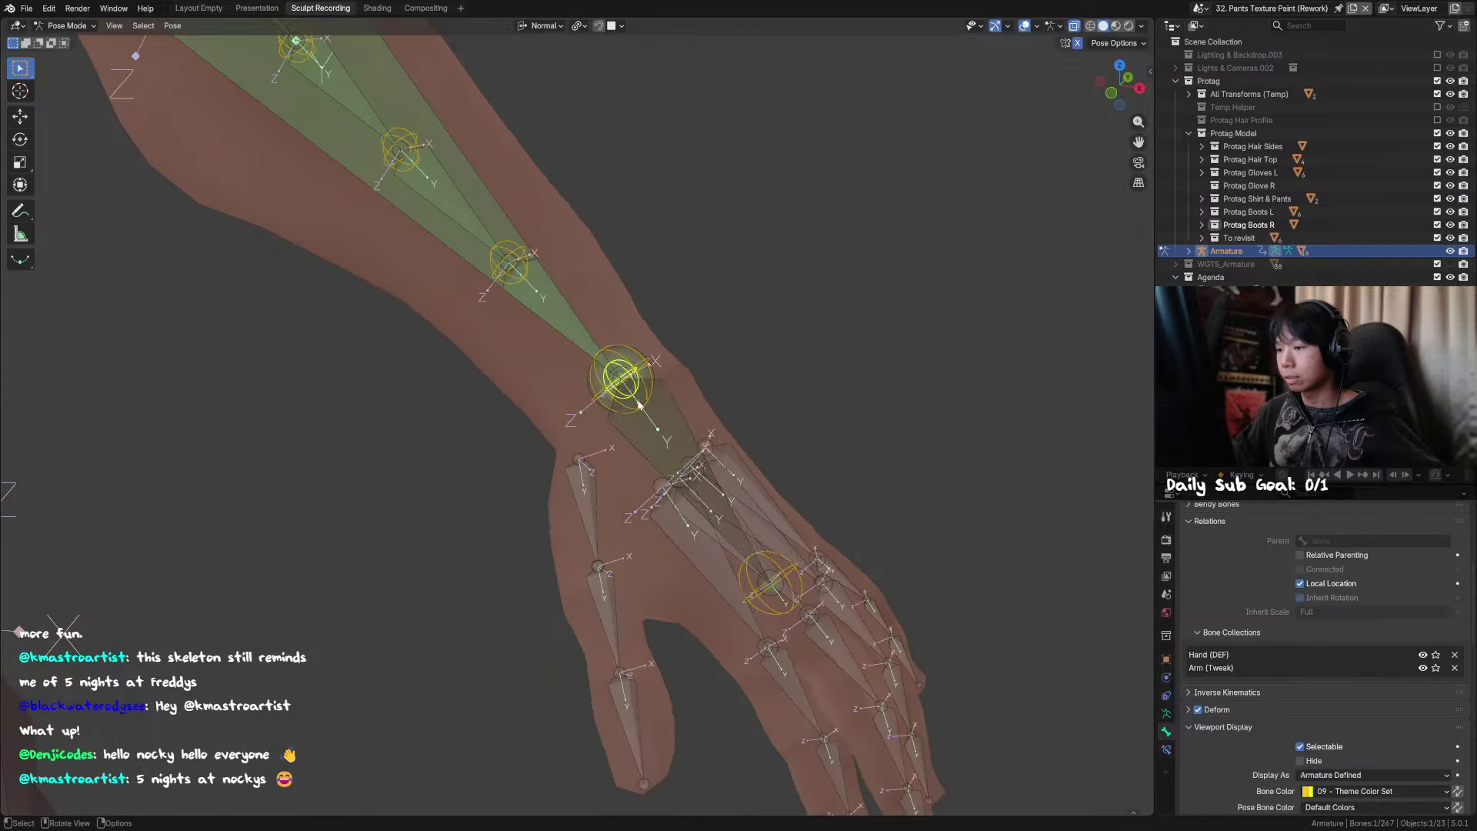
click(642, 365)
click(647, 360)
key(g)
right_click(643, 363)
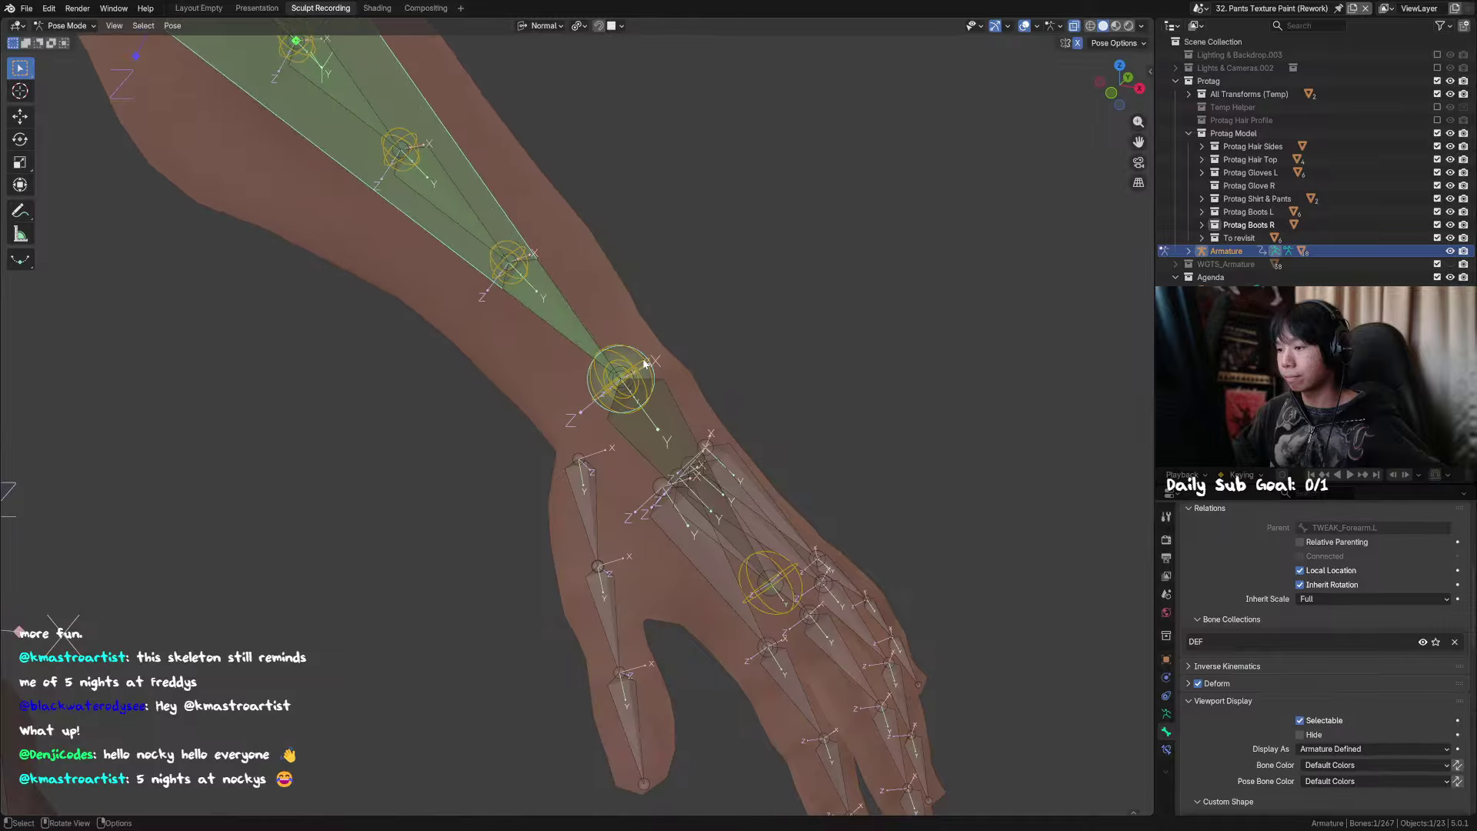
Step: Pick the larger tweak bone from the overlapping left wrist bones and test temporary moves from two viewing angles
click(643, 363)
click(644, 364)
click(645, 363)
click(645, 363)
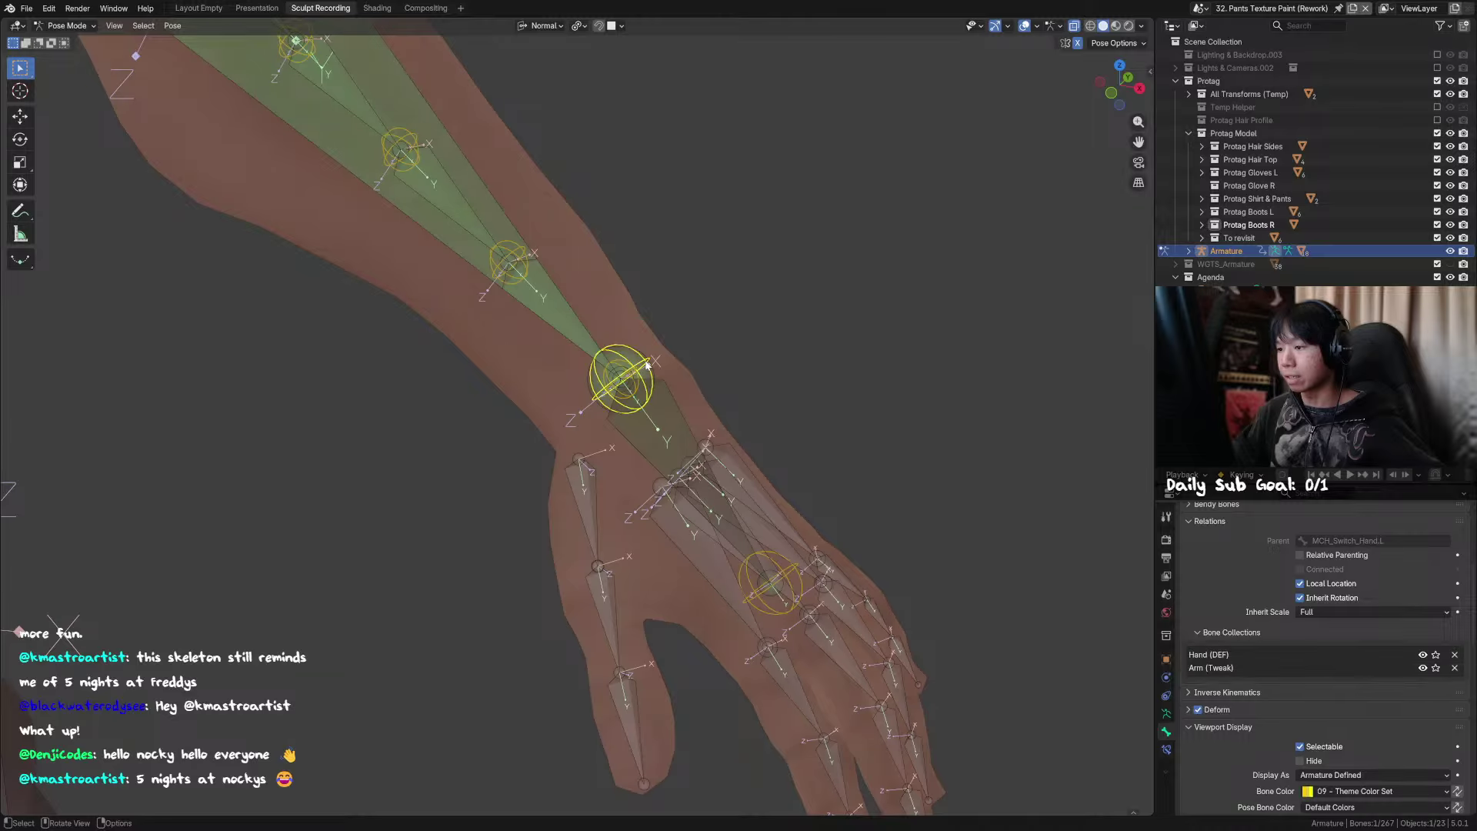
key(g)
right_click(723, 358)
middle_drag(685, 404, 638, 408)
key(g)
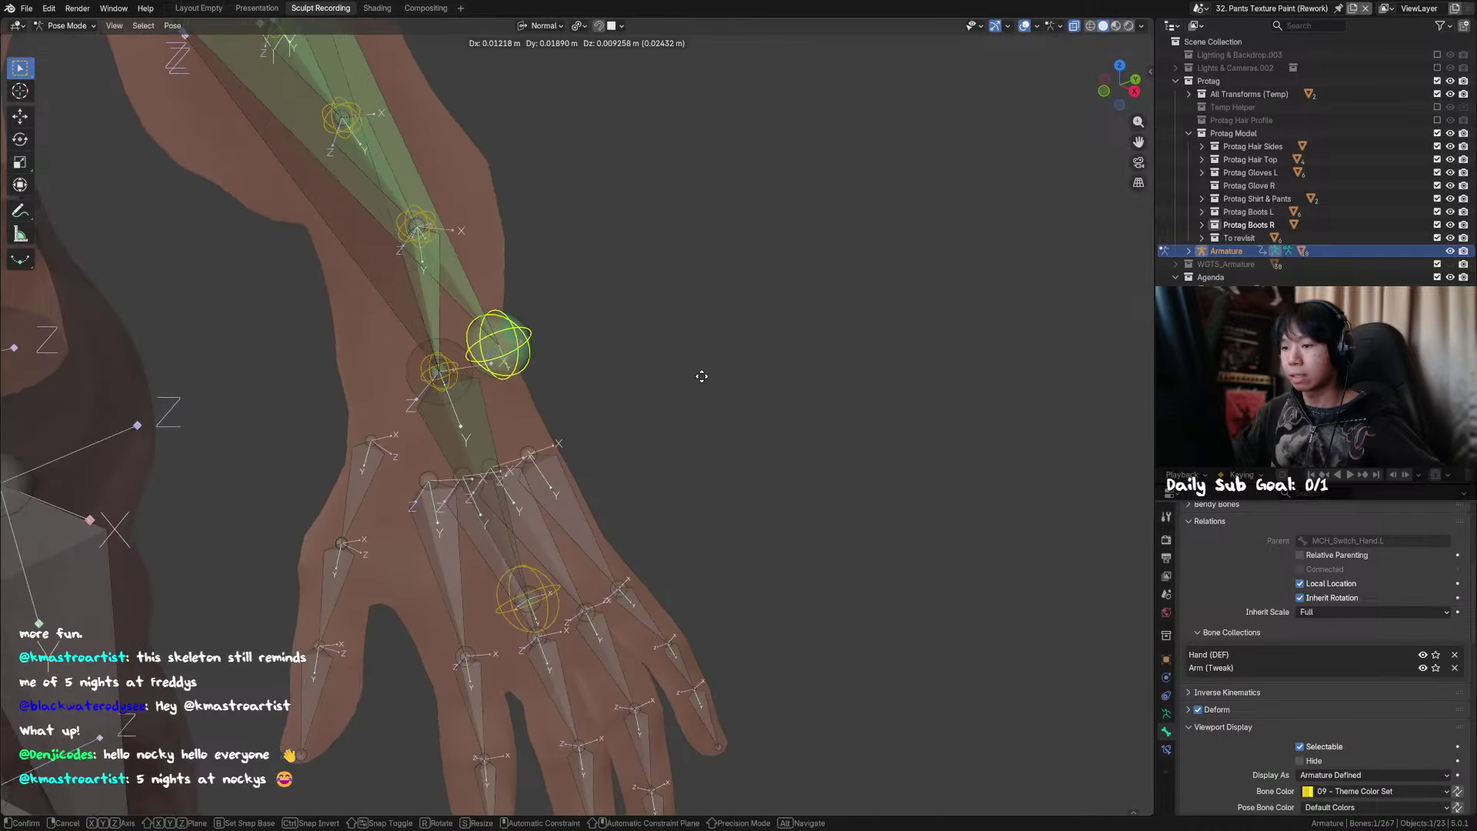
key(Escape)
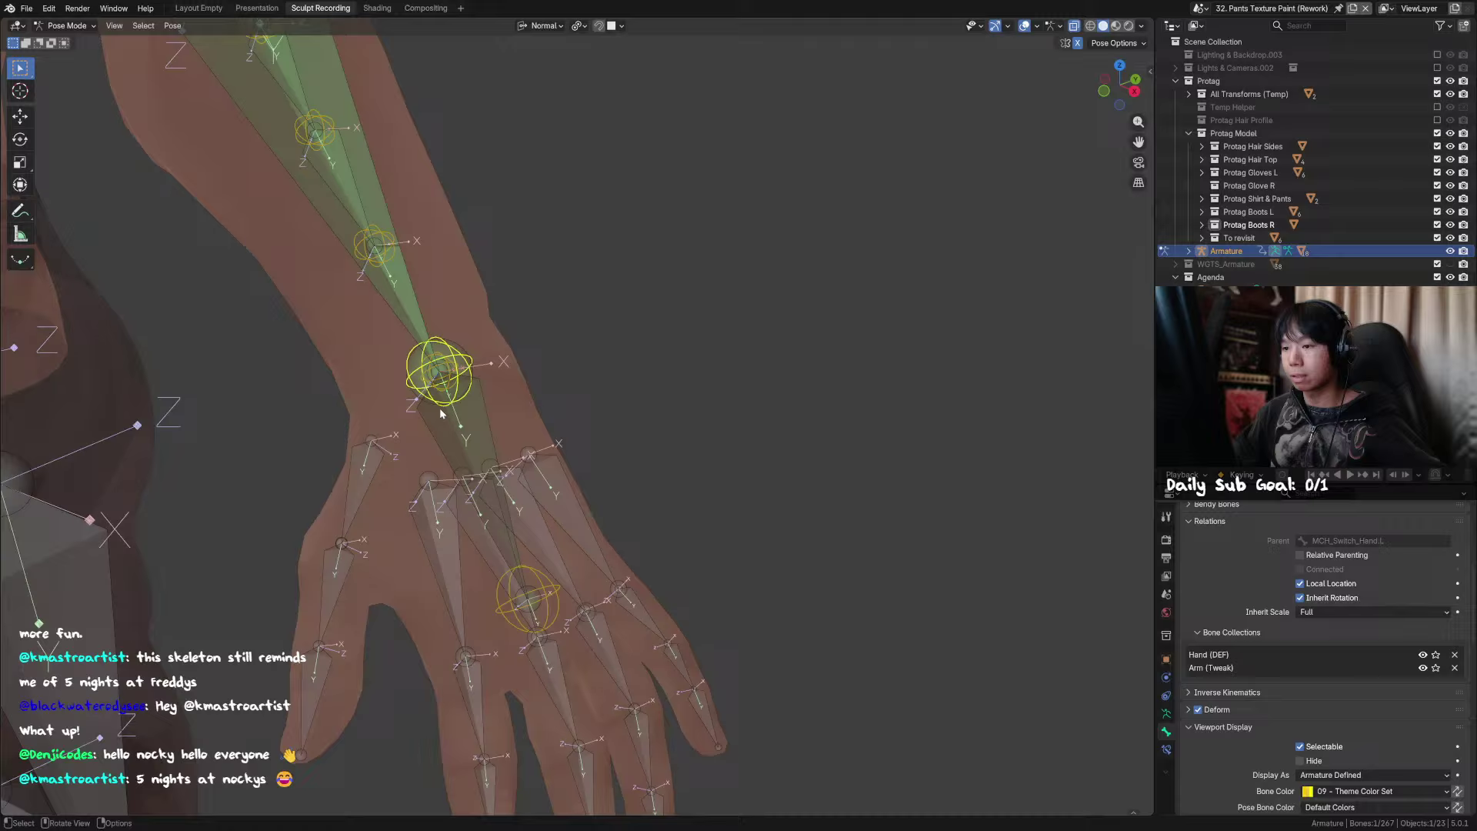
Step: Select the smaller secondary tweak bone at the left wrist and test how temporary moves affect the hand
click(450, 361)
click(450, 362)
key(g)
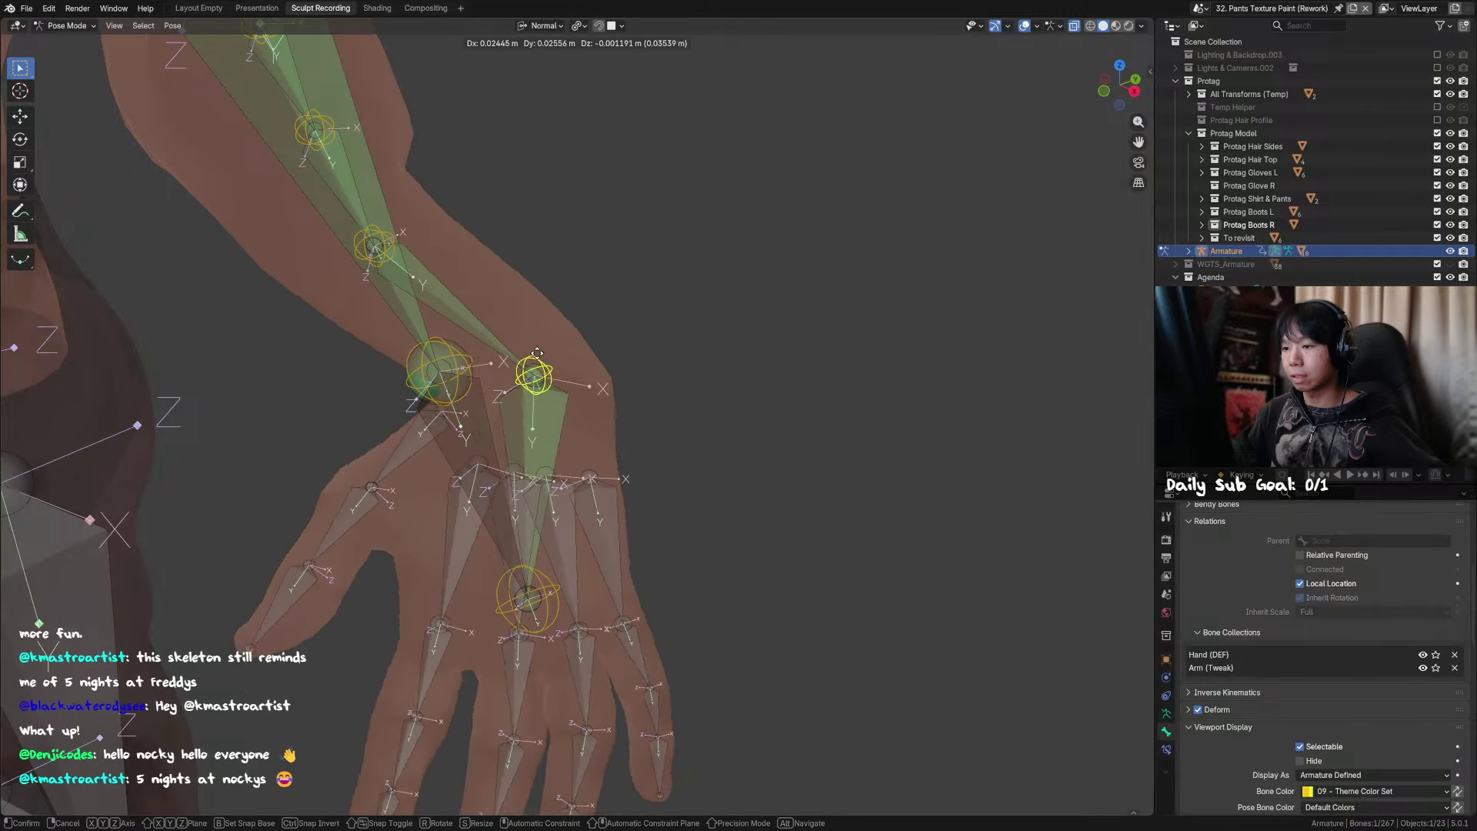
right_click(511, 339)
middle_drag(500, 378, 567, 358)
key(g)
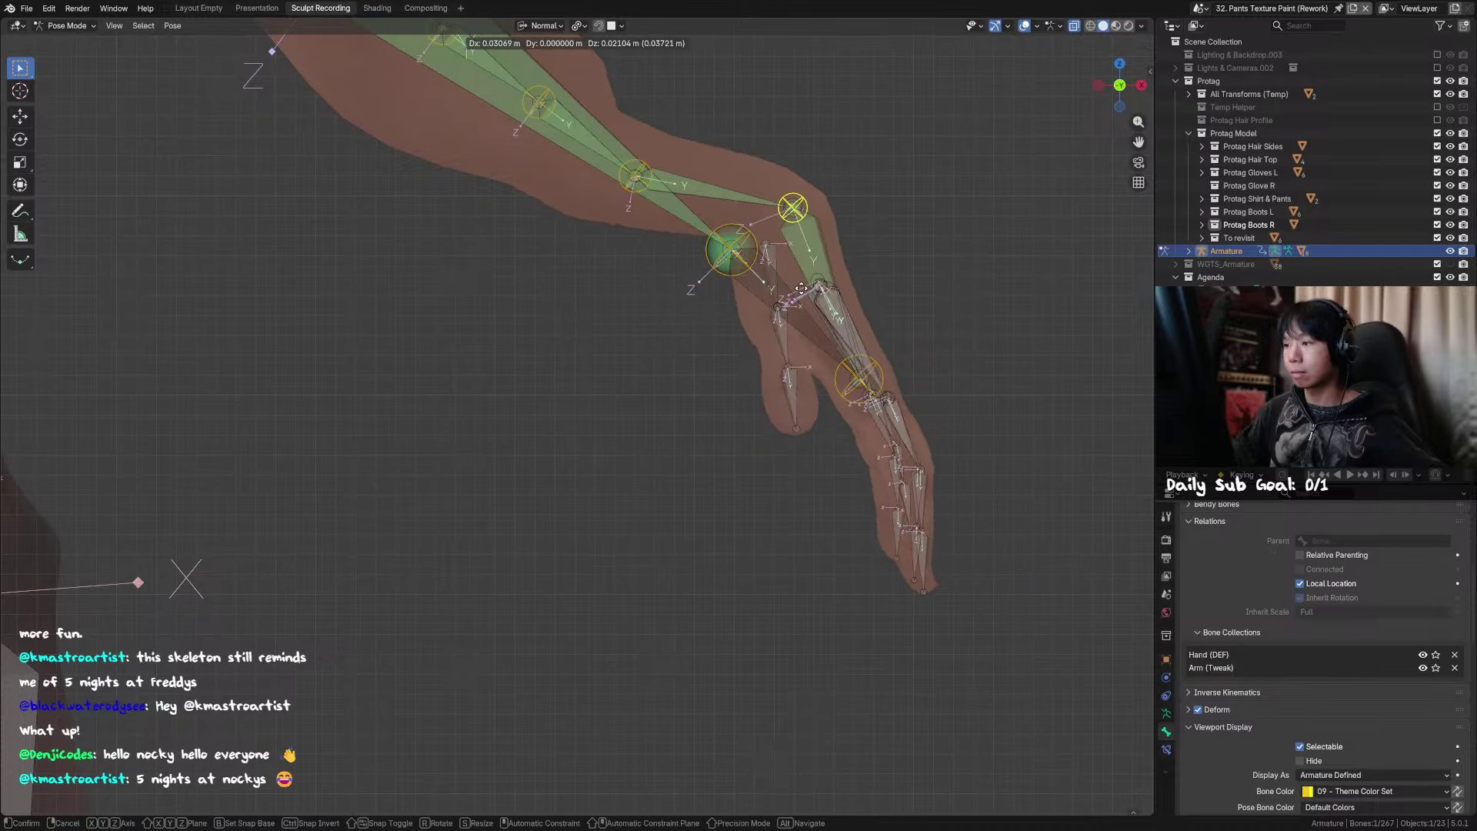
right_click(812, 269)
Step: Check the names of the overlapping left hand bones in Edit Mode without renaming them, and hide the deform hand bone
middle_drag(814, 270, 734, 329)
key(Tab)
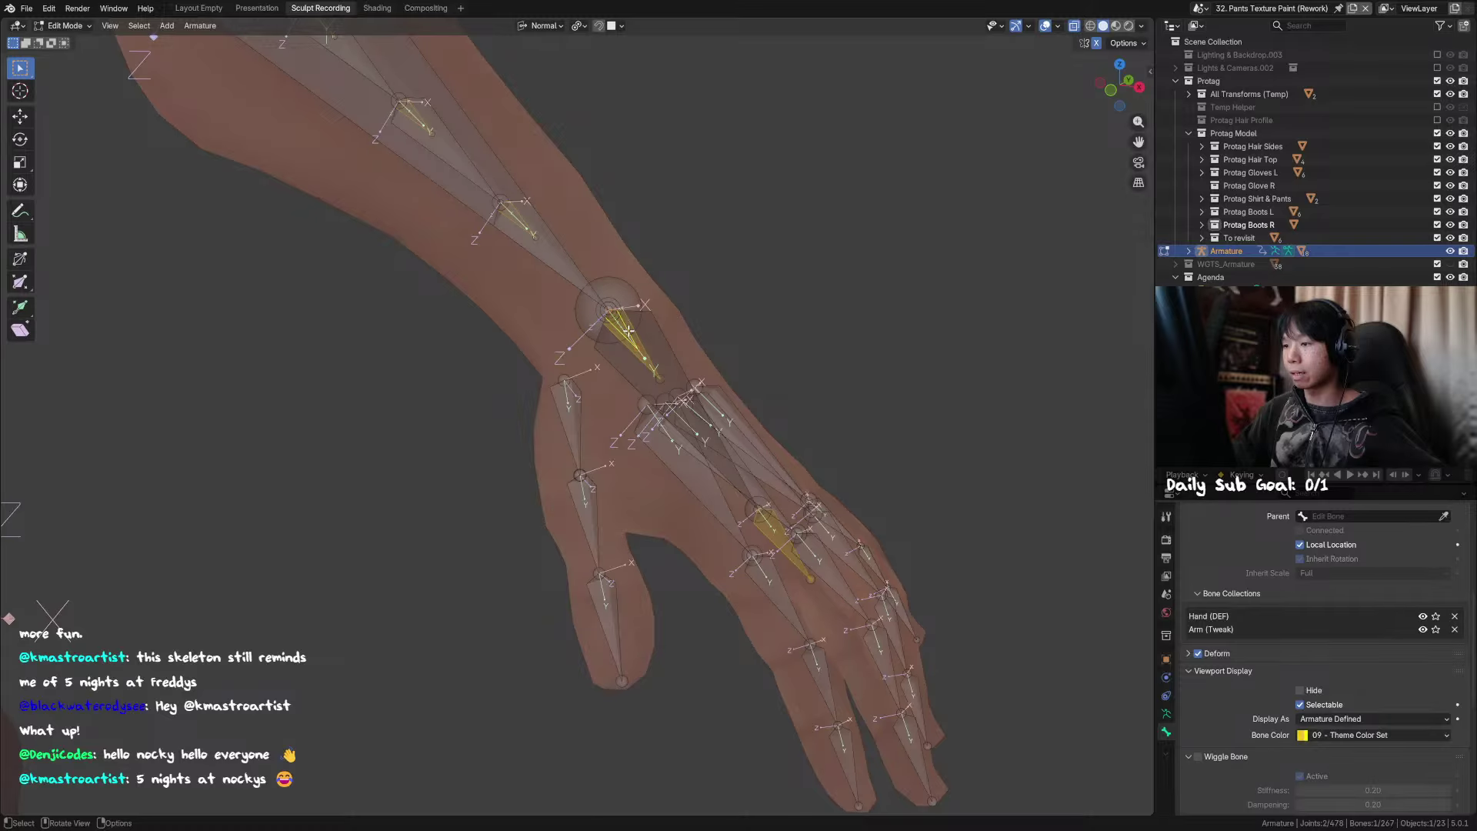
shift+click(664, 348)
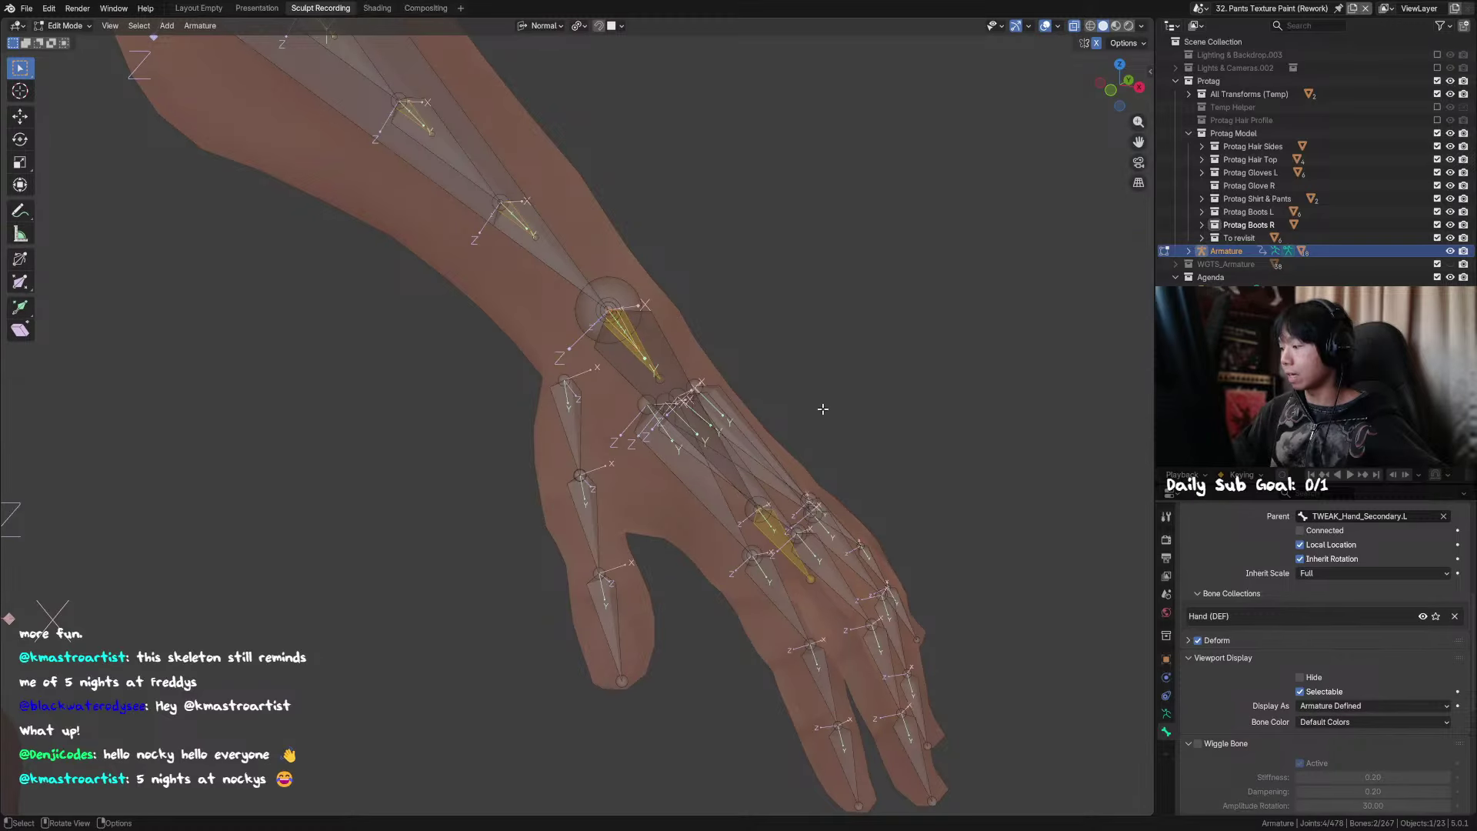
key(F2)
key(Escape)
click(667, 349)
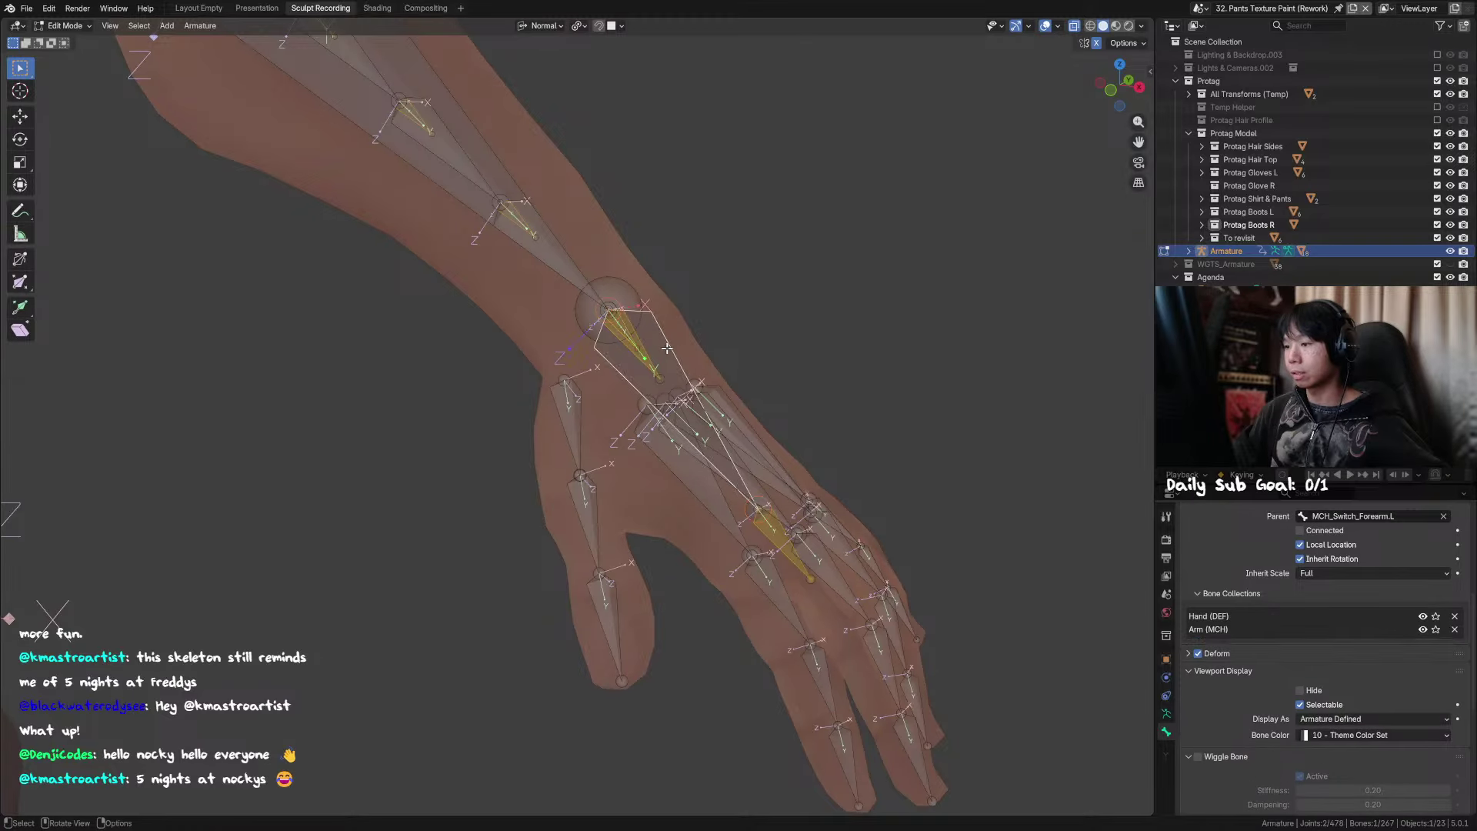
key(F2)
key(Escape)
click(665, 350)
key(h)
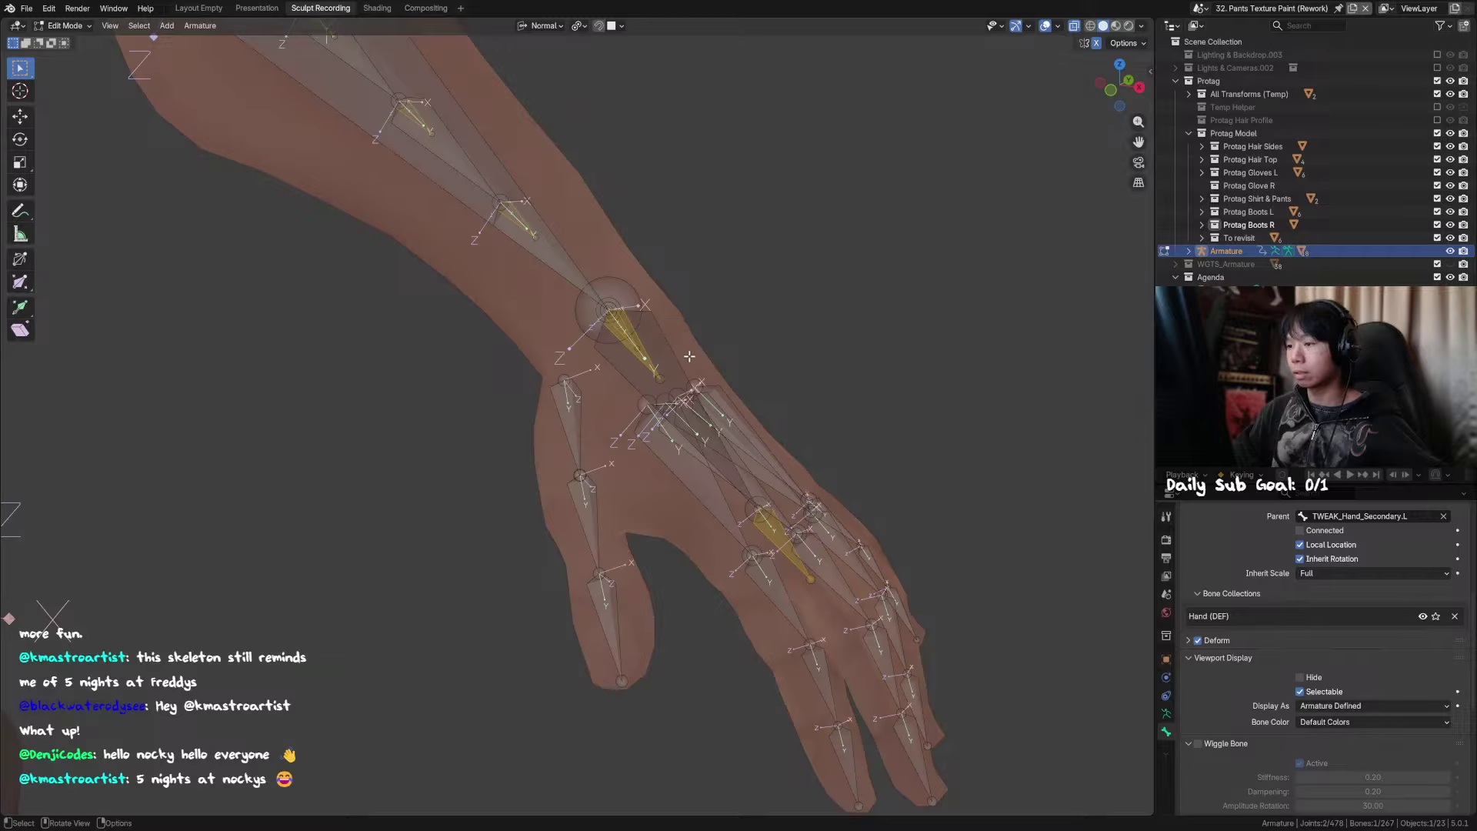
Step: Parent the secondary tweak bone at the left wrist to the left hand's switch bone with Keep Offset
click(628, 328)
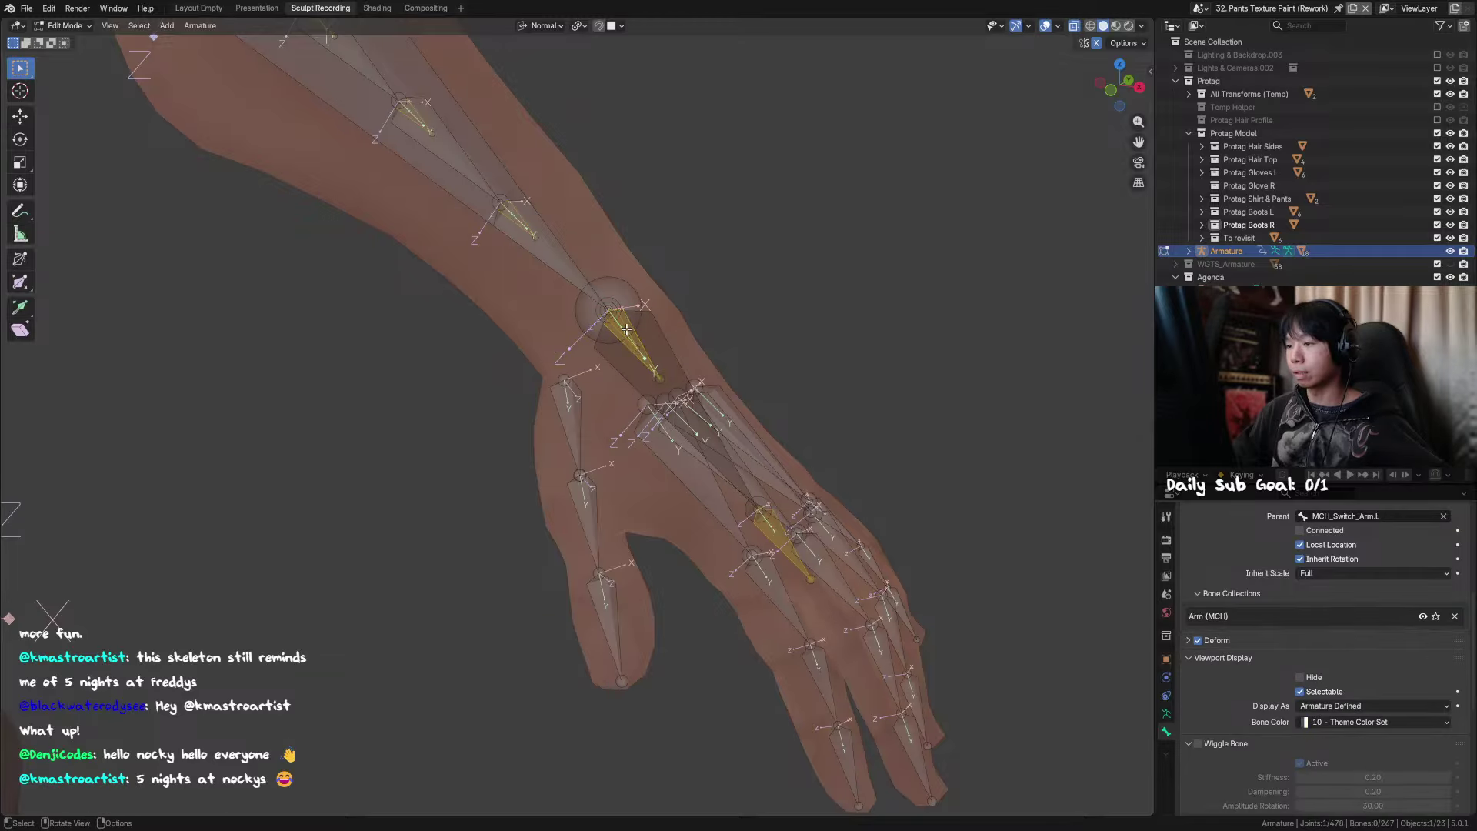
shift+click(672, 348)
key(ctrl+p)
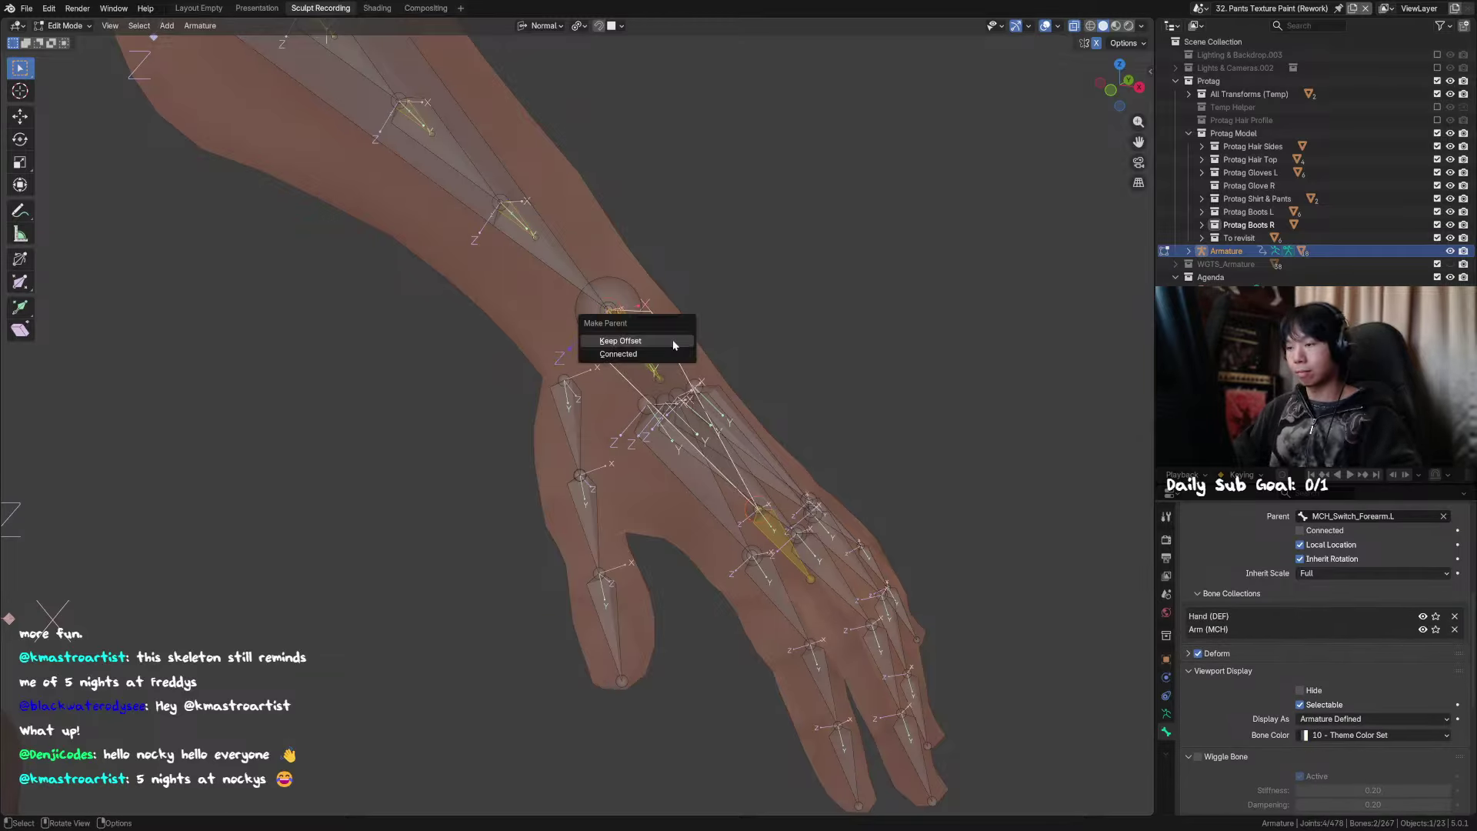
click(674, 343)
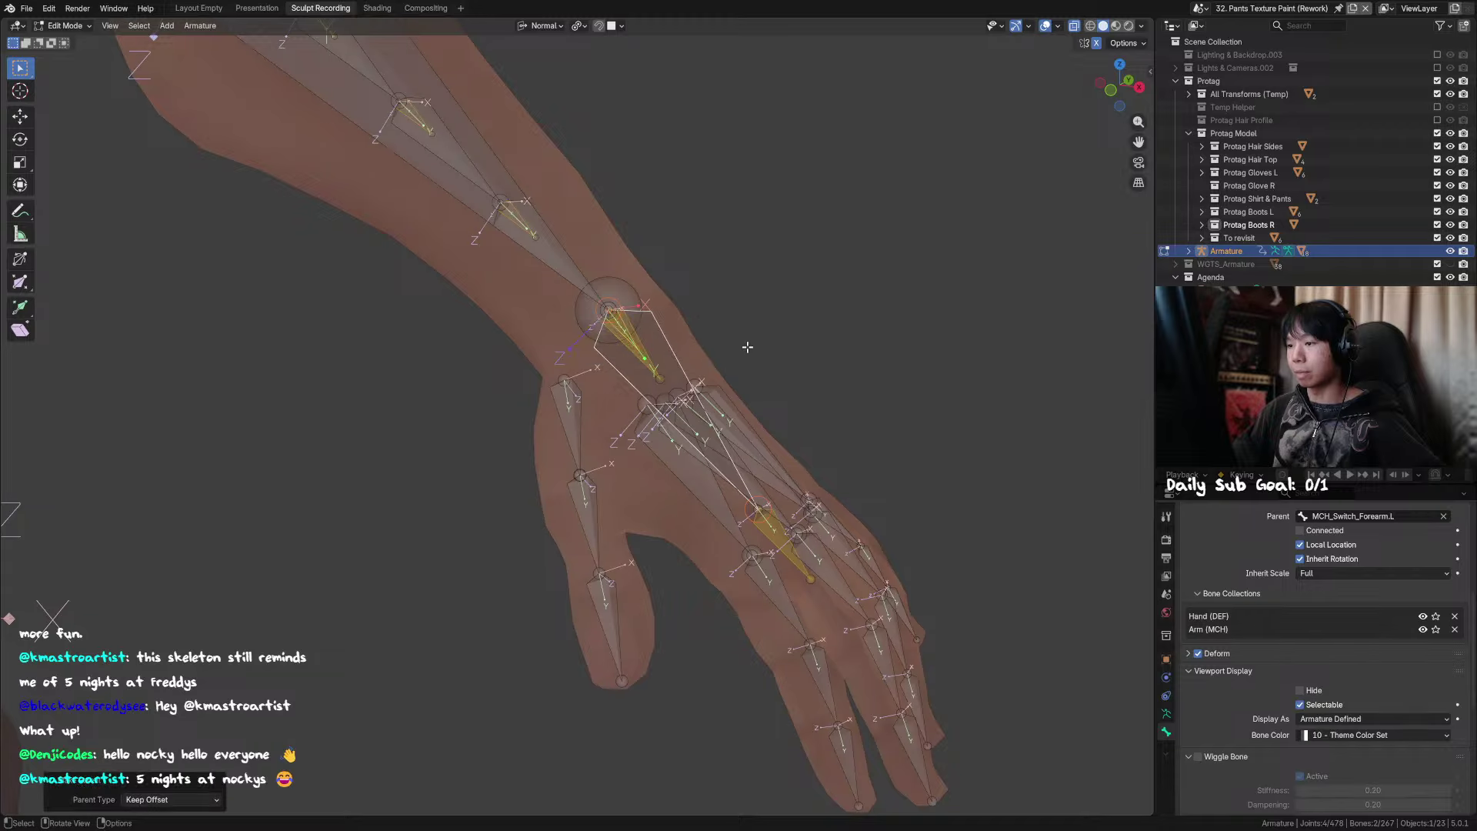
Step: Return to Pose Mode and test a temporary rotation of the left forearm's large deform bone
key(ctrl+Tab)
click(704, 343)
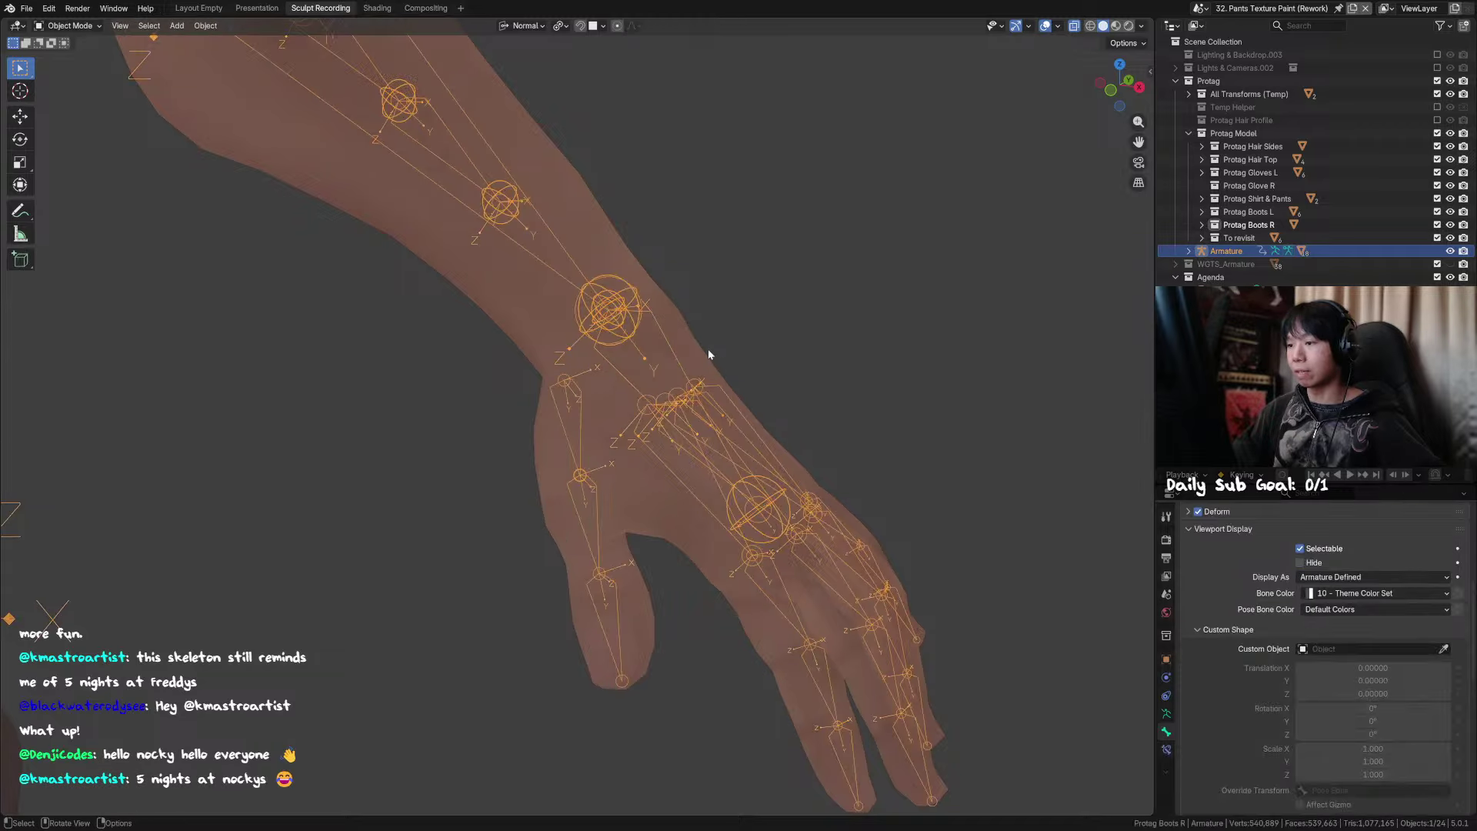
key(ctrl+Tab)
middle_drag(666, 379, 533, 338)
click(694, 306)
click(573, 347)
click(573, 349)
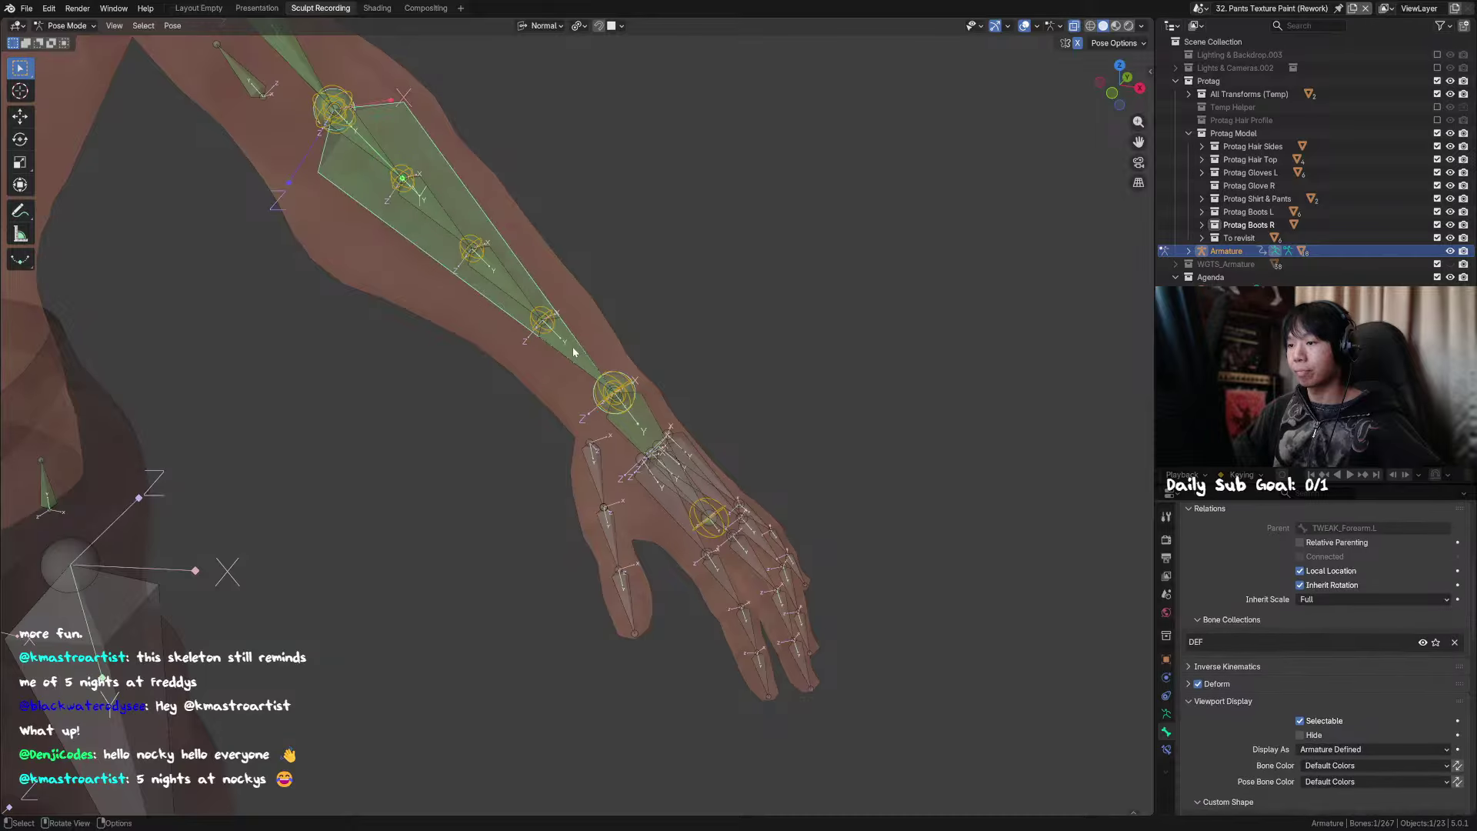
key(r)
right_click(580, 346)
click(579, 345)
click(579, 344)
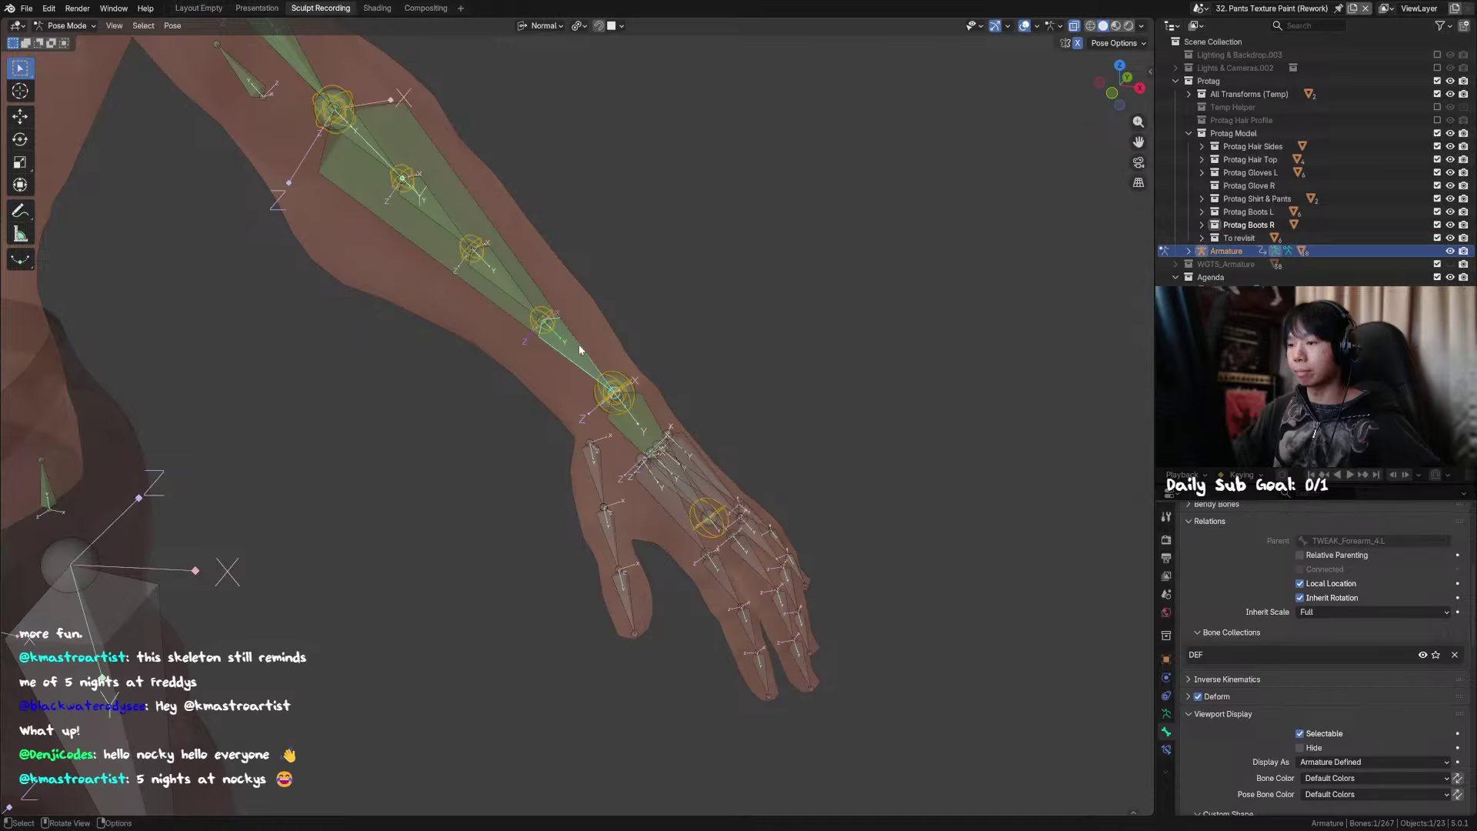
Step: Select the left forearm's switch bone among the overlapping bones and test a temporary Z-axis rotation of it
middle_drag(578, 344, 486, 268)
click(443, 243)
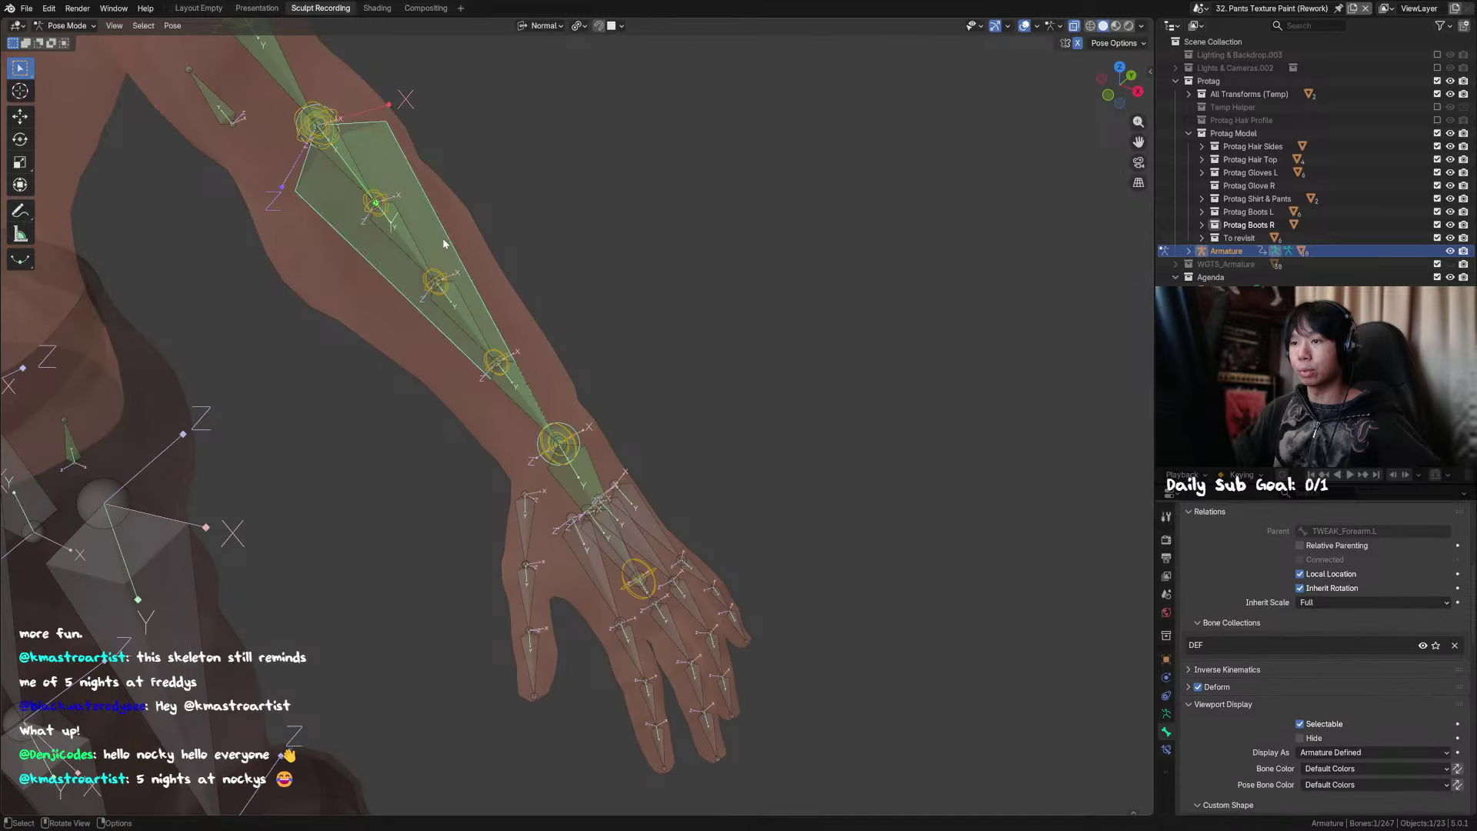
right_click(441, 238)
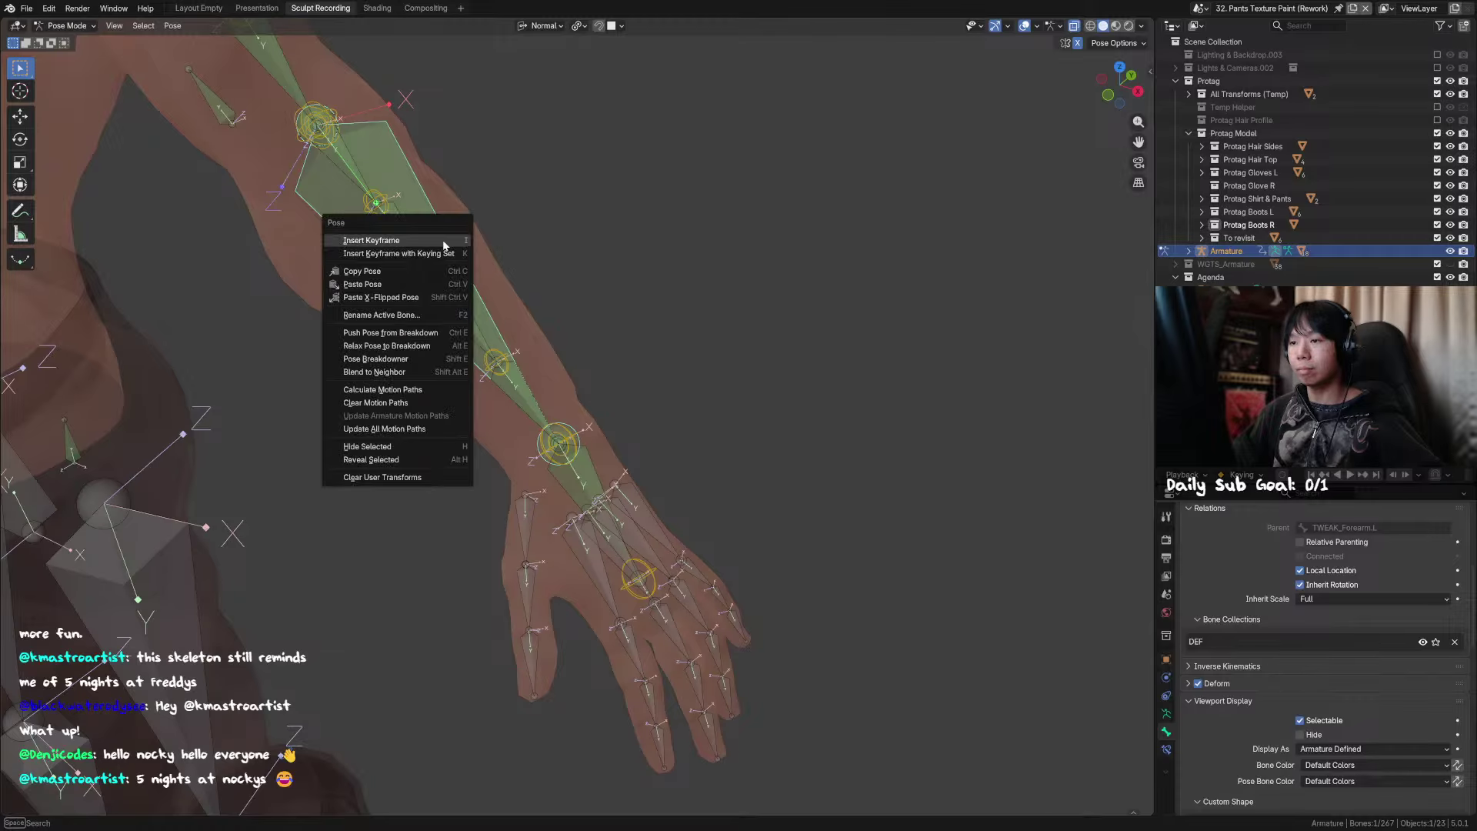
key(Escape)
alt+click(441, 242)
click(409, 240)
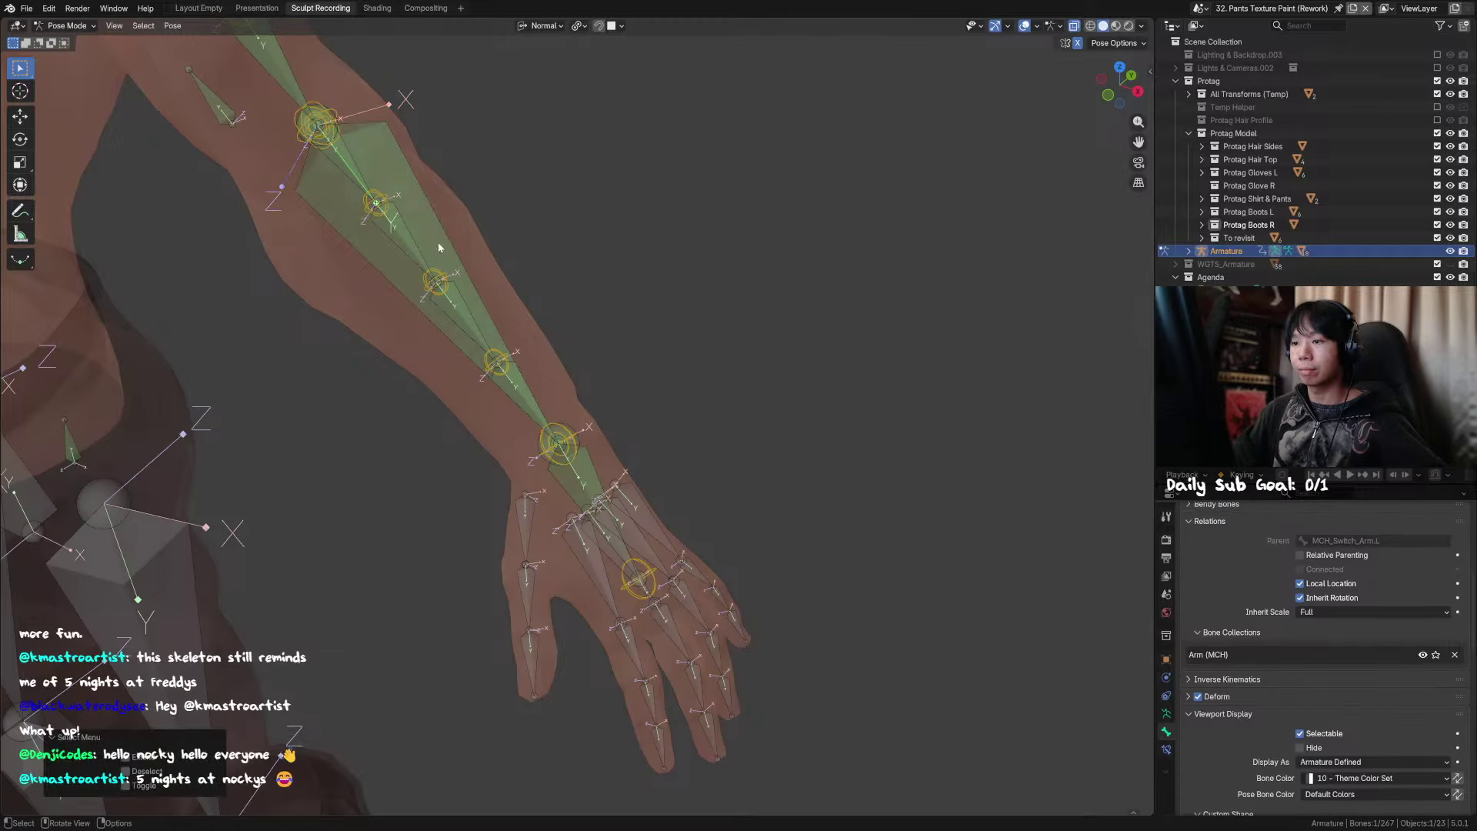
scroll(520, 317, down, 6)
shift+middle_drag(522, 322, 691, 343)
middle_drag(723, 335, 679, 335)
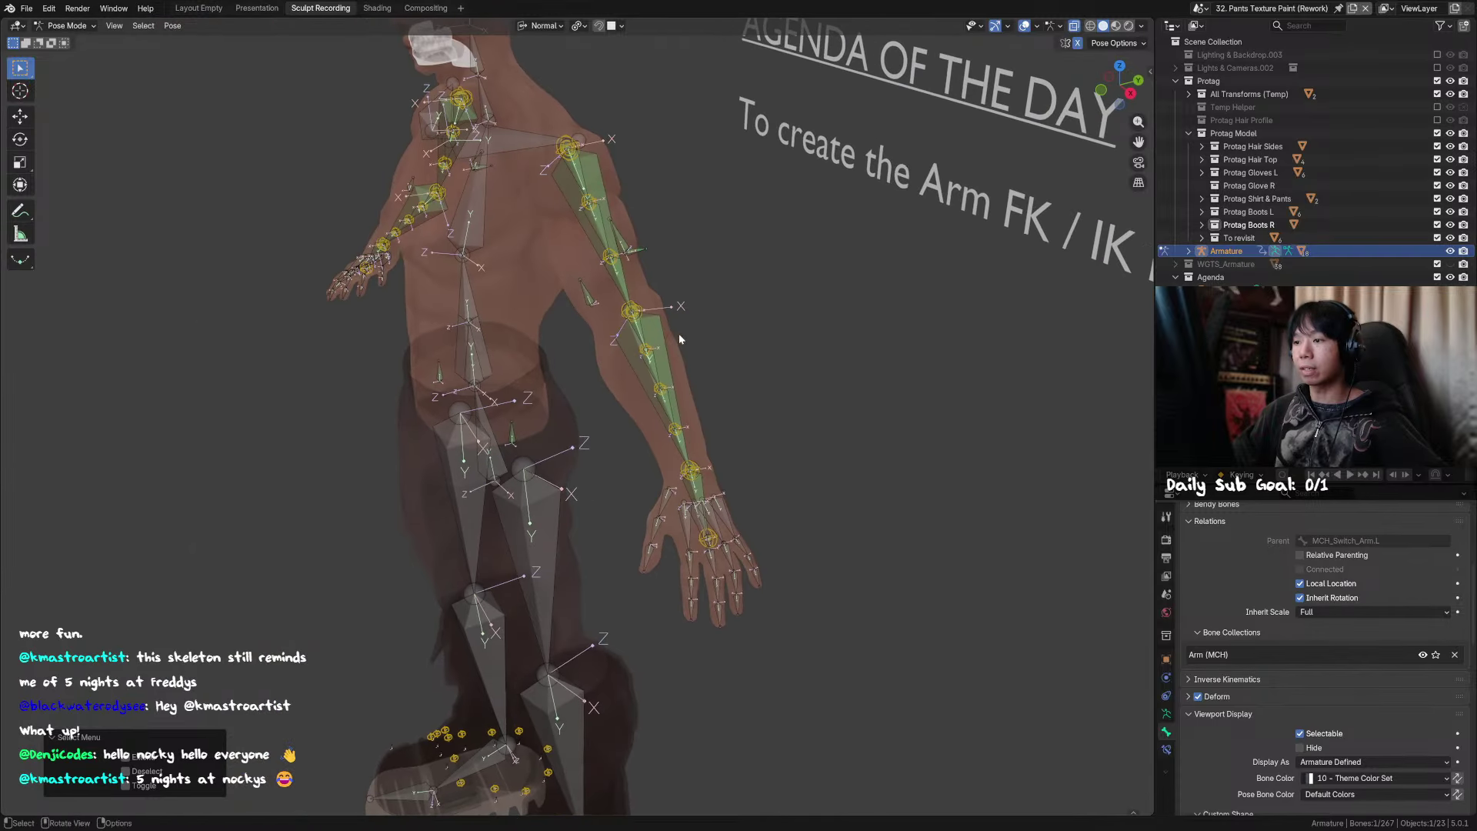
key(r)
key(z)
right_click(972, 51)
Step: Turn off X-ray display and keep the armature in Pose Mode
middle_drag(809, 225, 934, 183)
middle_drag(820, 254, 897, 245)
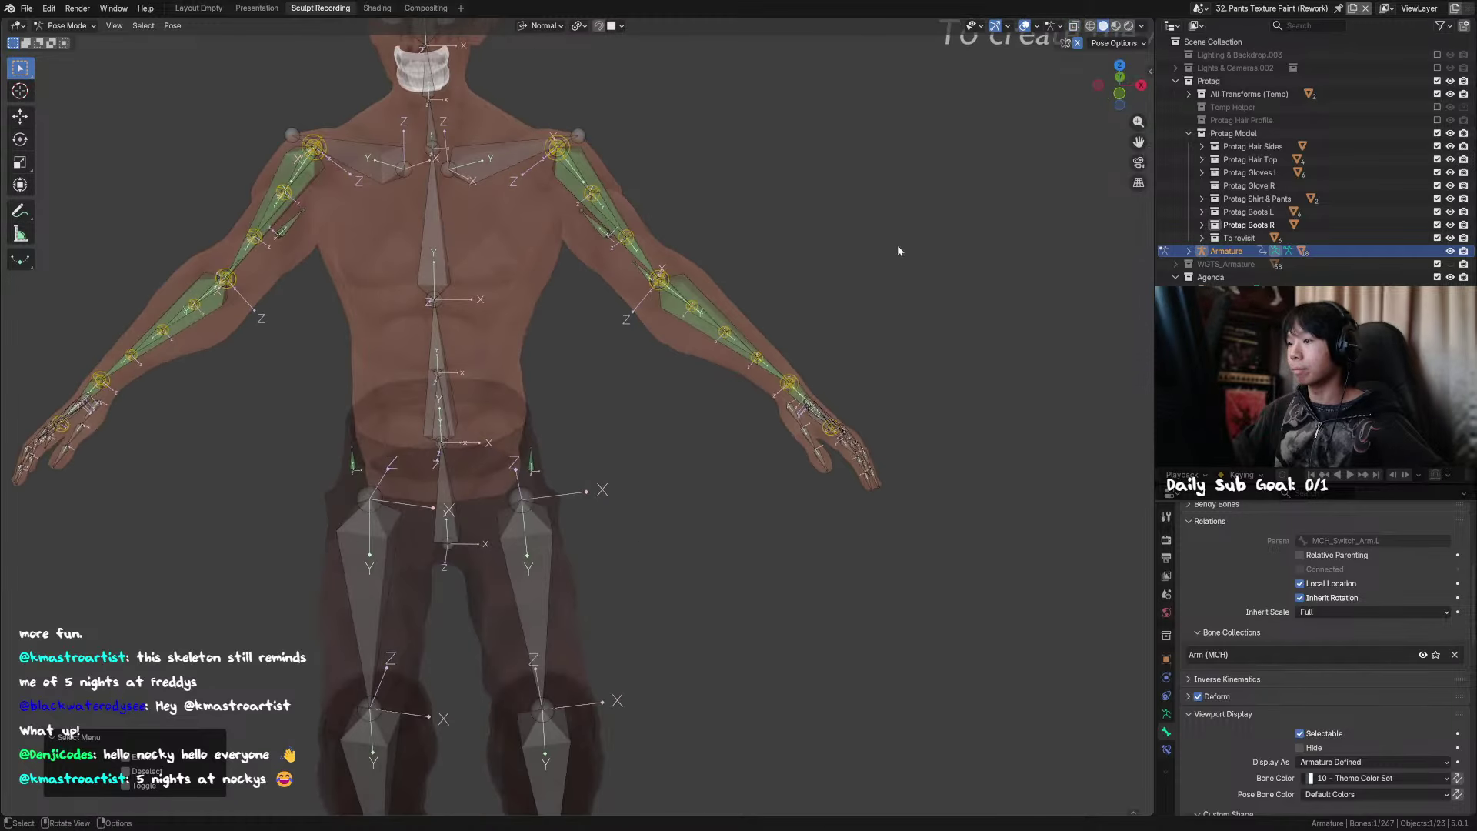
key(ctrl+Tab)
key(alt+z)
key(ctrl+Tab)
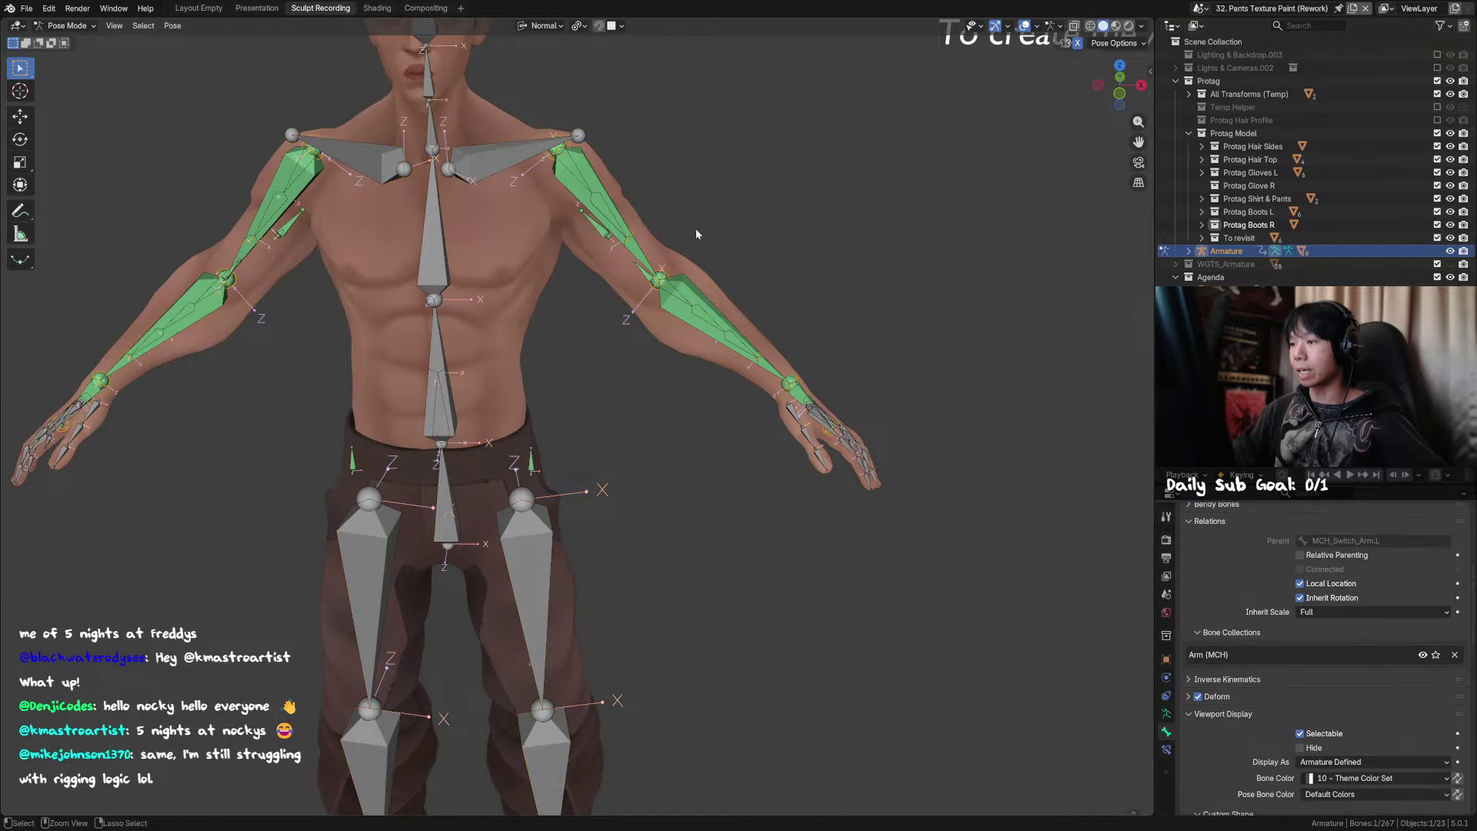
middle_drag(695, 228, 605, 252)
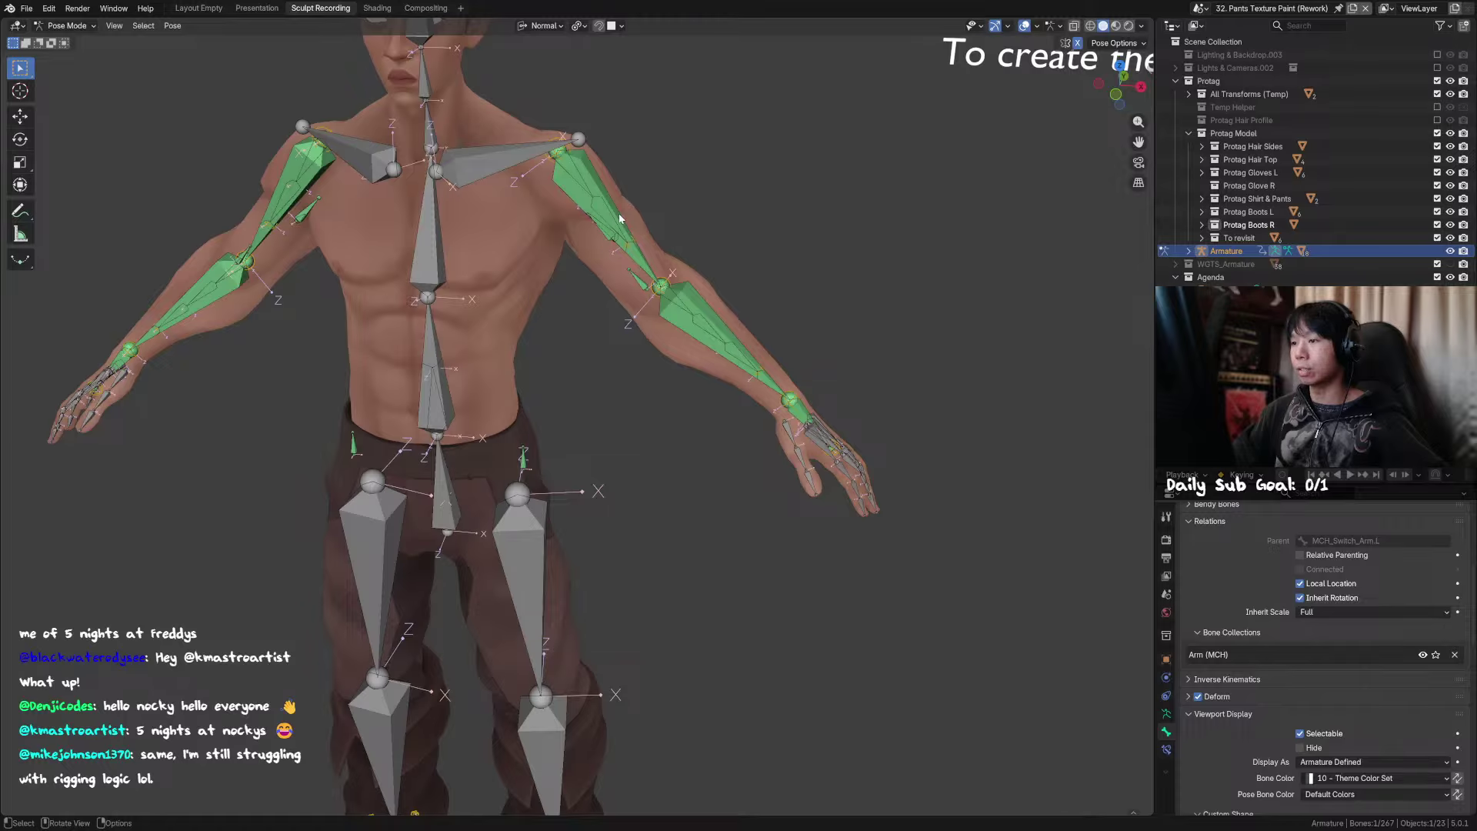
click(620, 219)
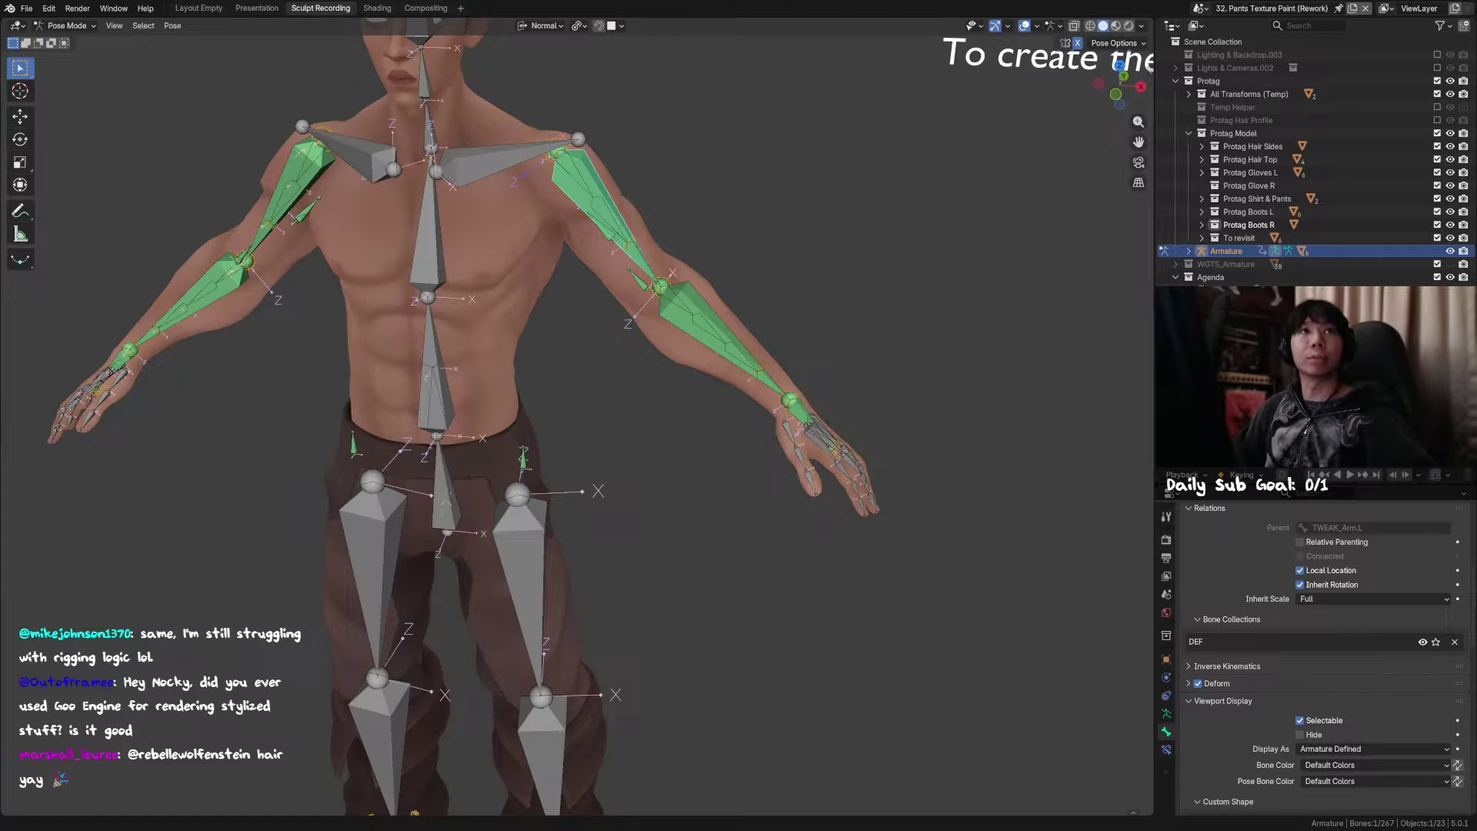
middle_drag(770, 254, 663, 251)
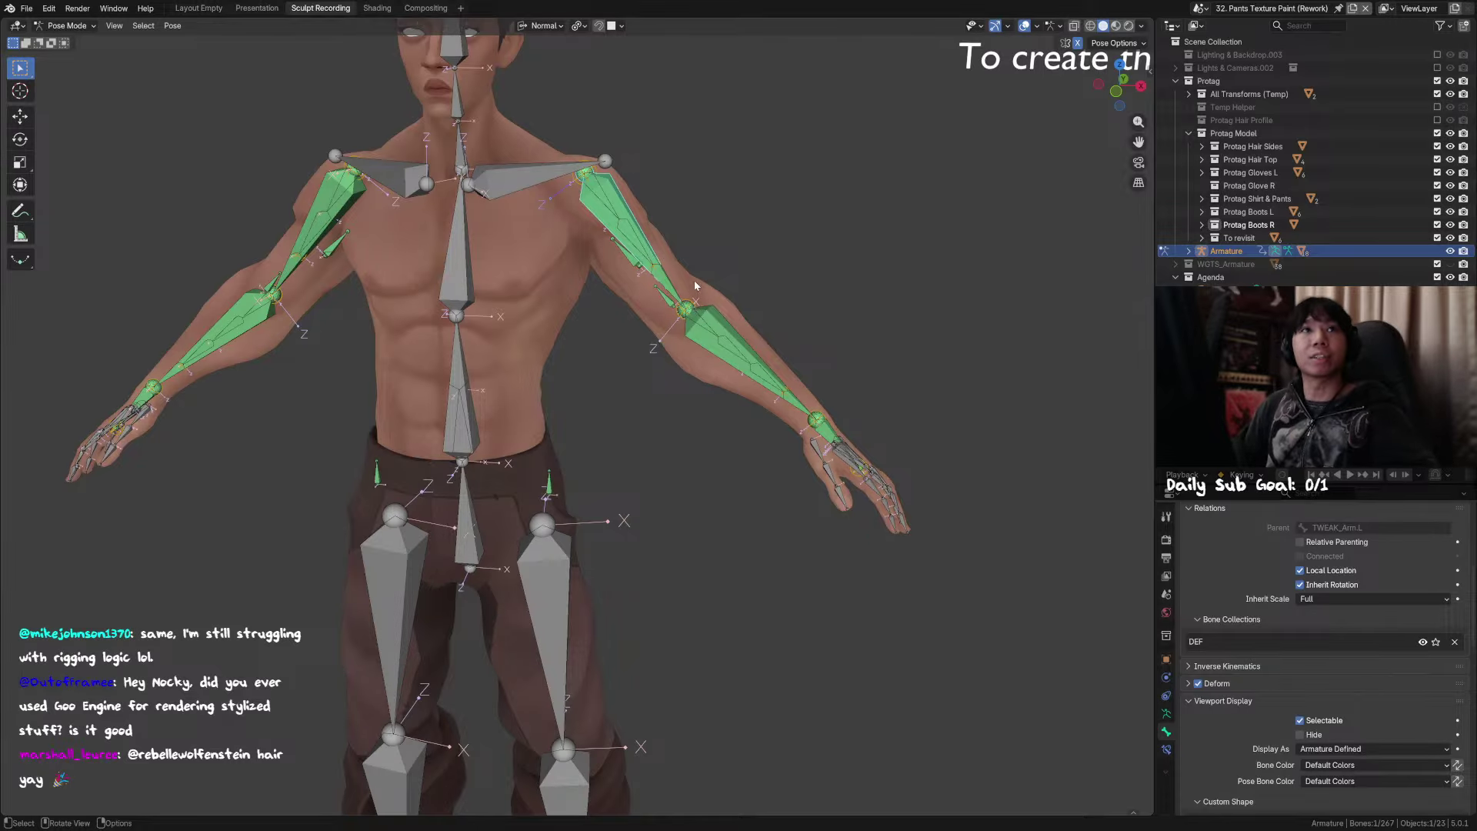
middle_drag(685, 270, 729, 292)
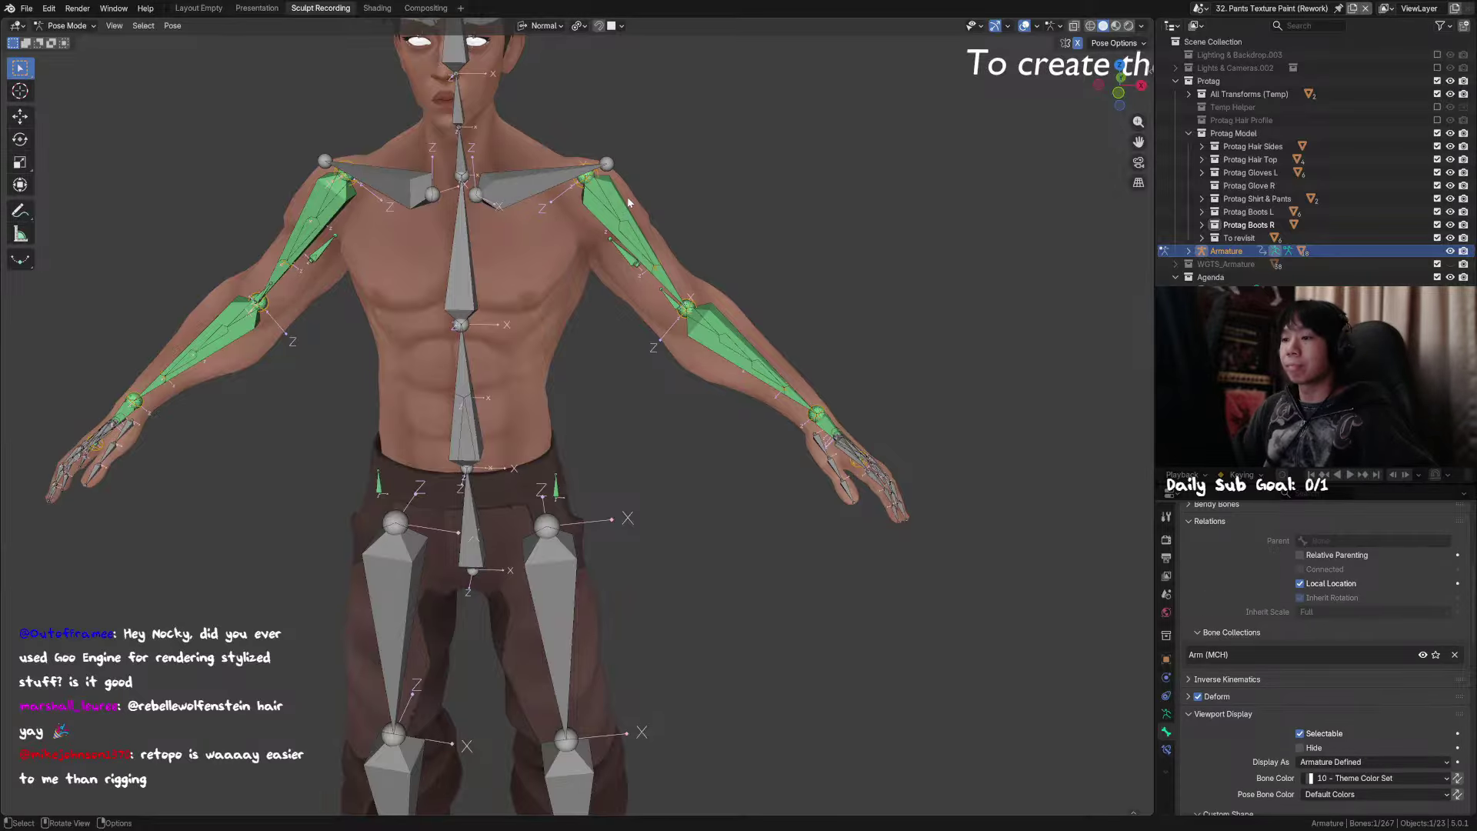
middle_drag(717, 224, 709, 269)
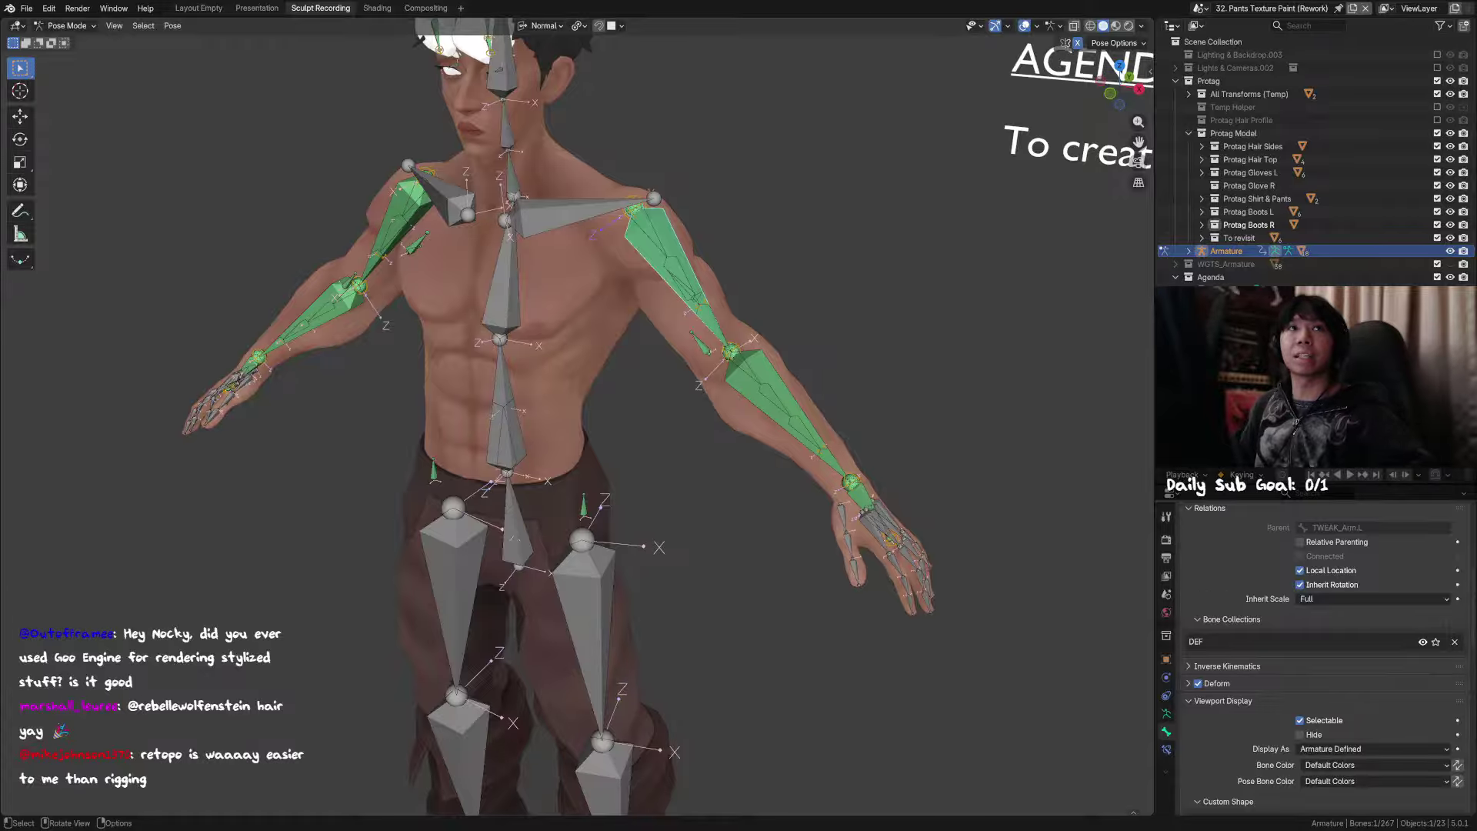
middle_drag(782, 274, 816, 287)
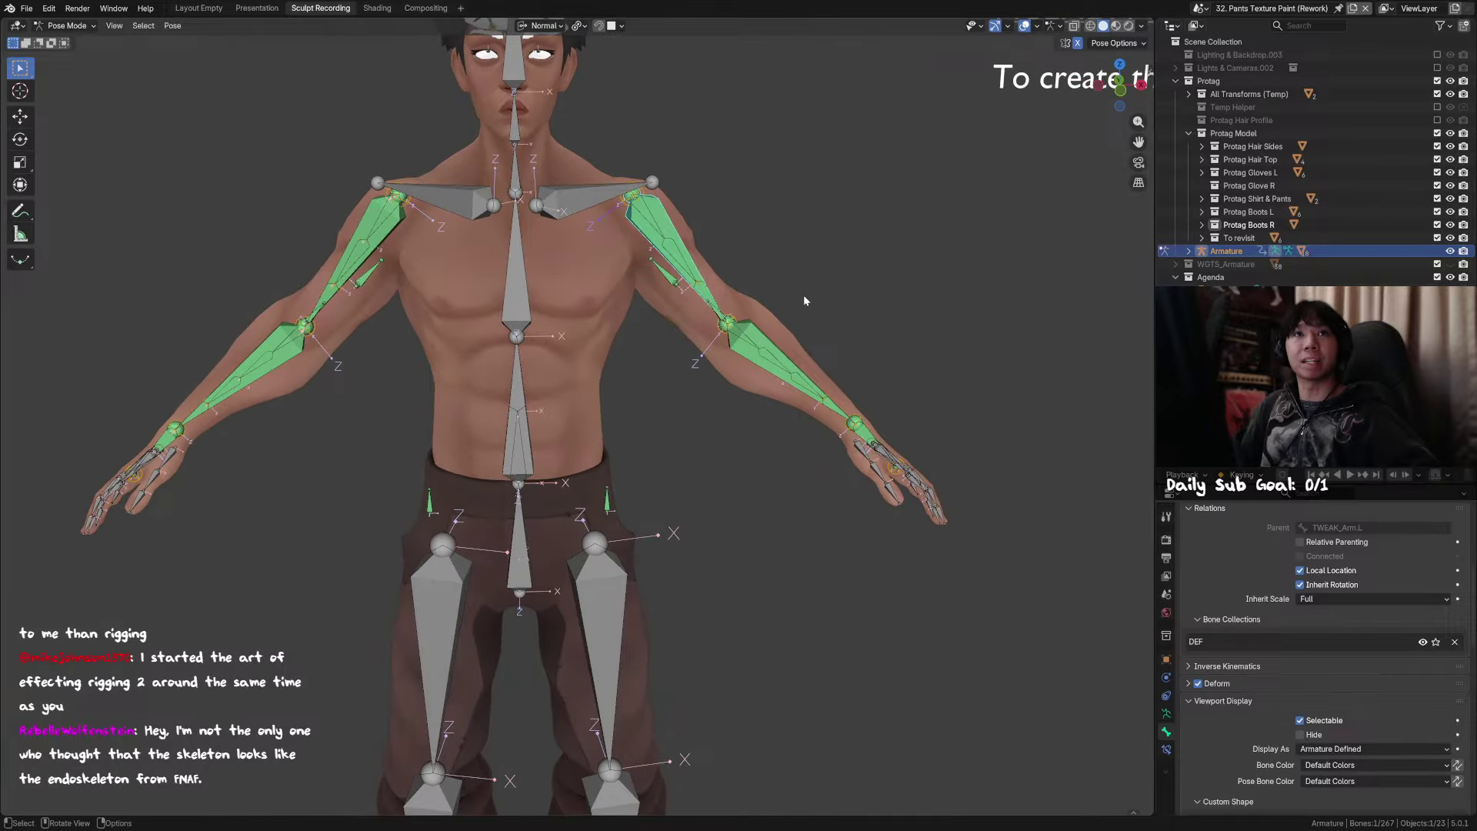
Step: Test a temporary Z-axis rotation of the left upper arm's deform bone
middle_drag(828, 307, 819, 336)
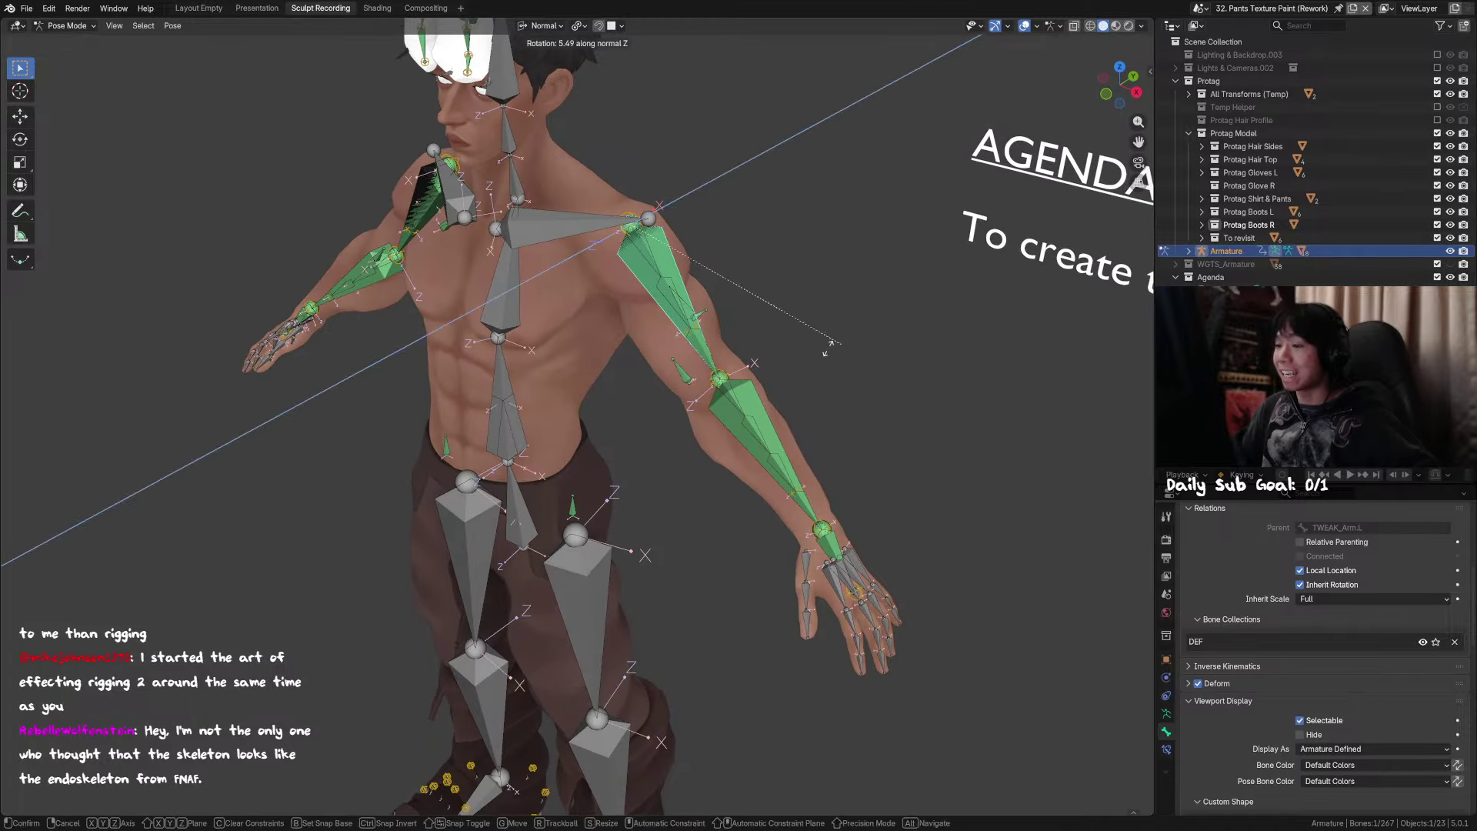
key(r)
key(y)
right_click(820, 322)
Step: Select the left upper arm's switch bone and test rotating it around its local Z and Y axes
click(676, 286)
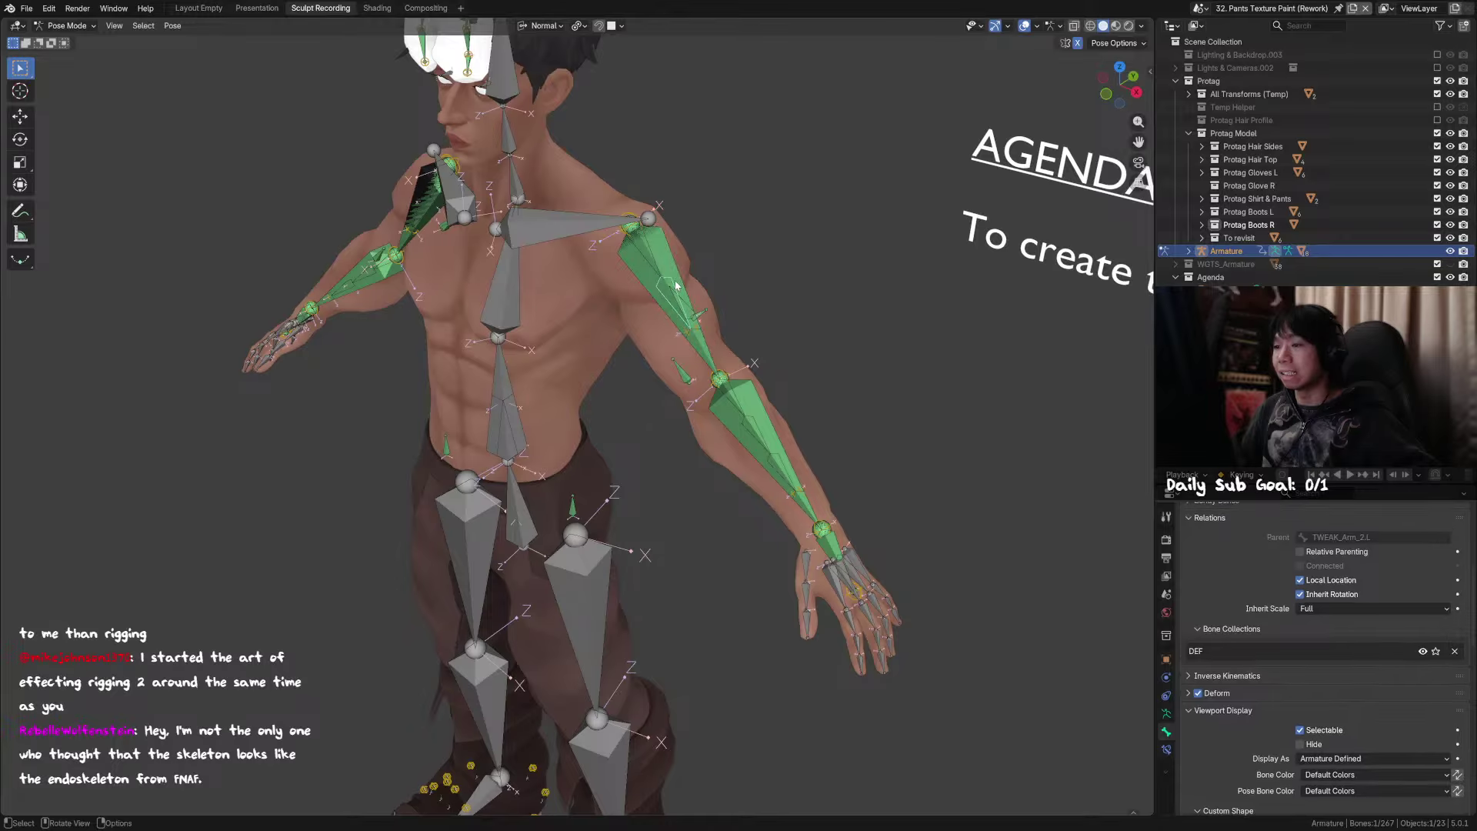
key(r)
key(z)
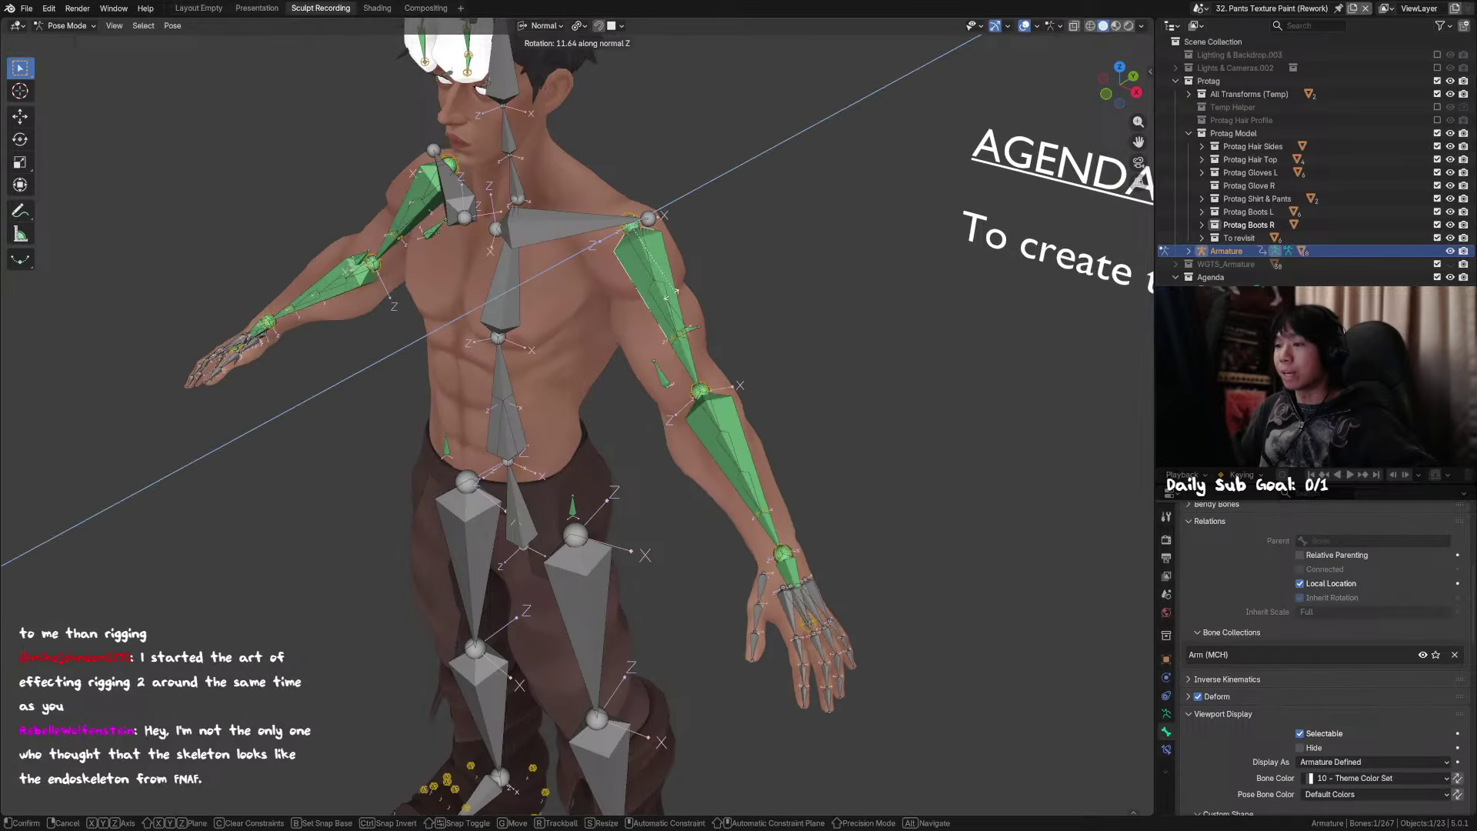
middle_drag(622, 316, 769, 300)
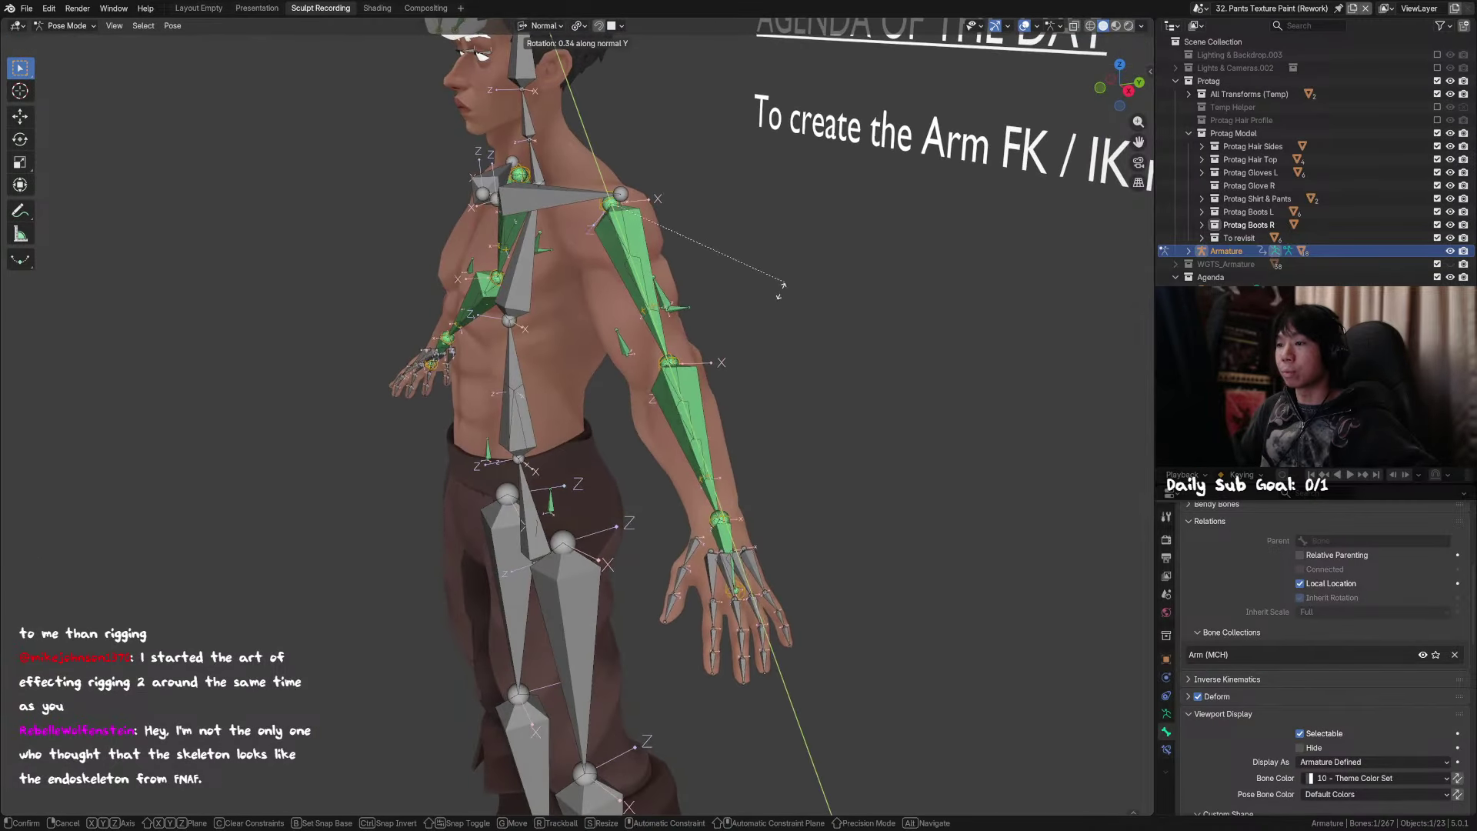
key(Escape)
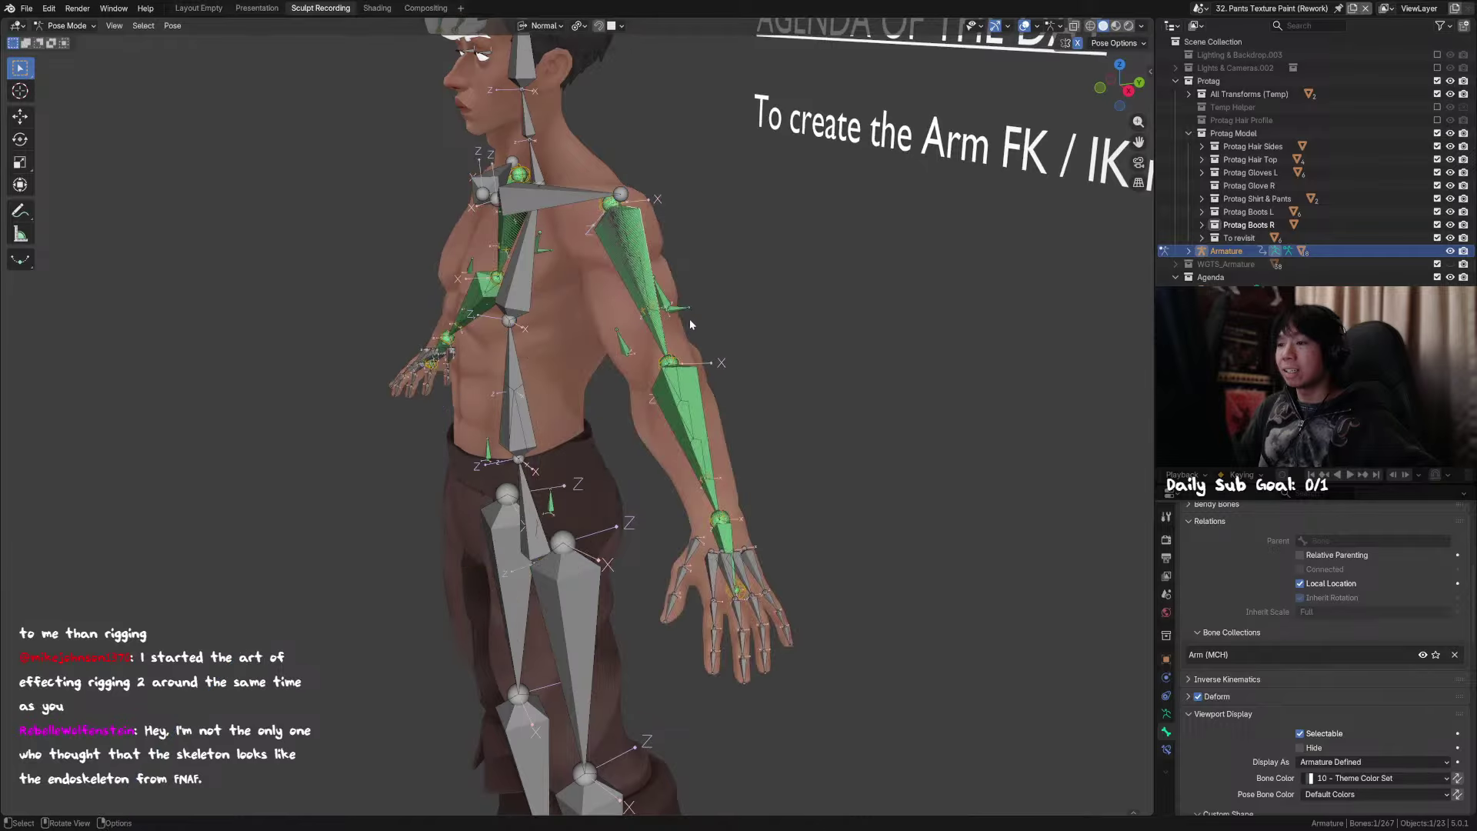
key(KP_1)
key(r)
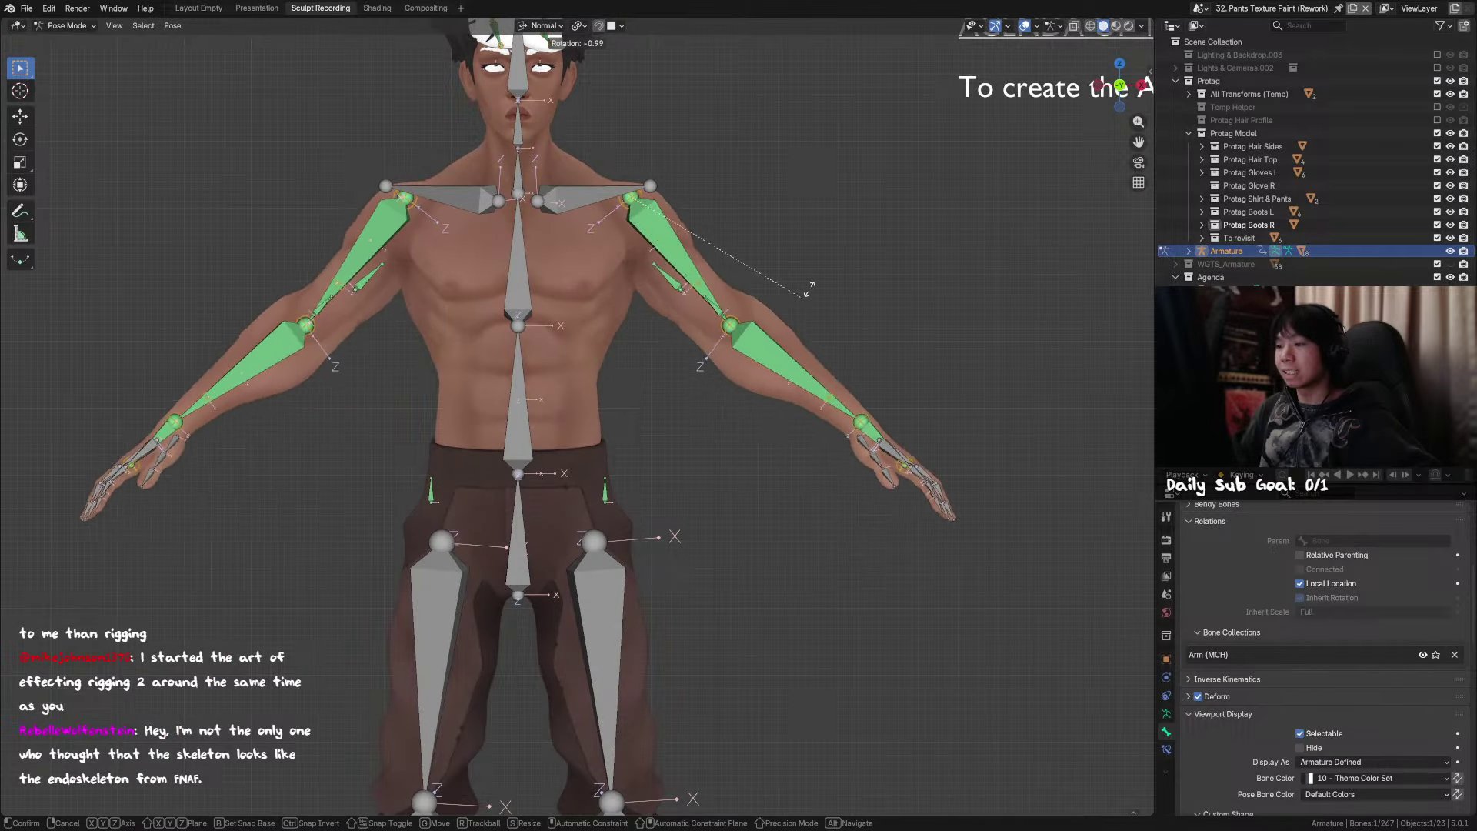
click(760, 341)
Step: Select the left forearm's switch bone and rotate it around its local Z axis to bend the elbow
click(708, 376)
key(r)
key(z)
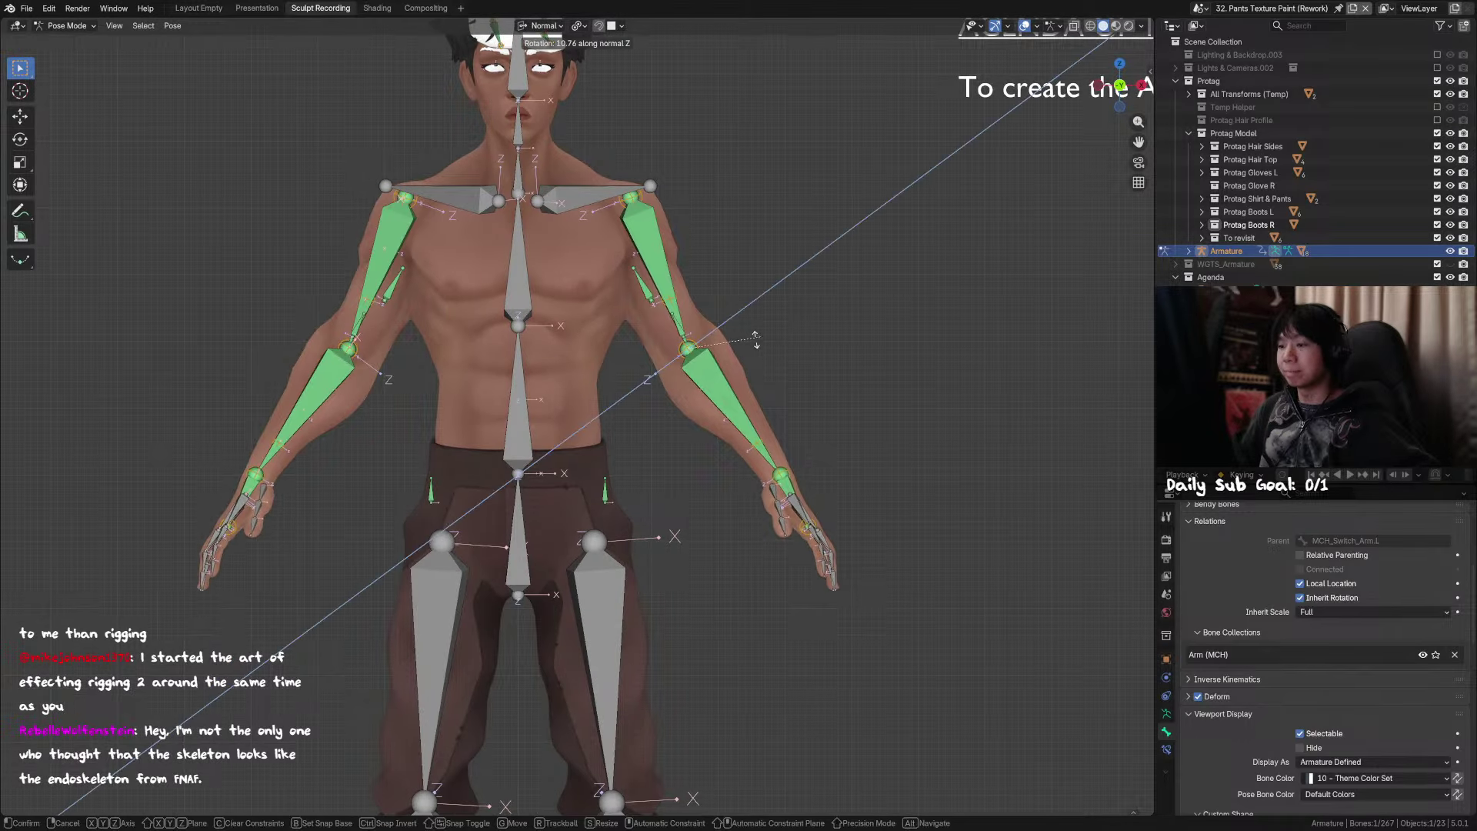
click(731, 345)
key(r)
middle_drag(908, 231, 777, 294)
key(z)
click(841, 398)
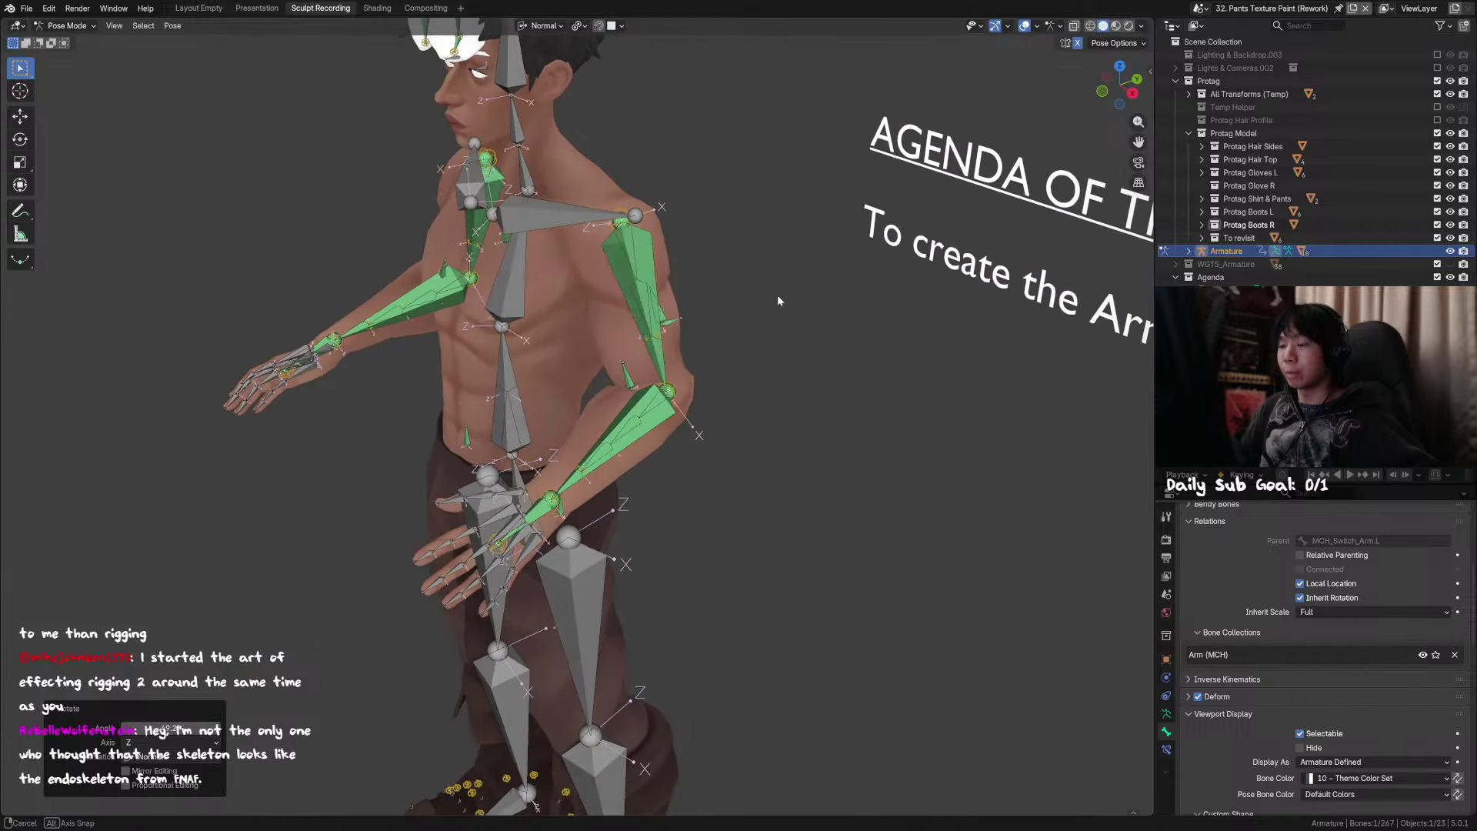
Step: Try further Z-axis rotations of the left forearm's switch bone and undo the test rotations of the arm
key(r)
key(z)
right_click(785, 272)
key(ctrl+z)
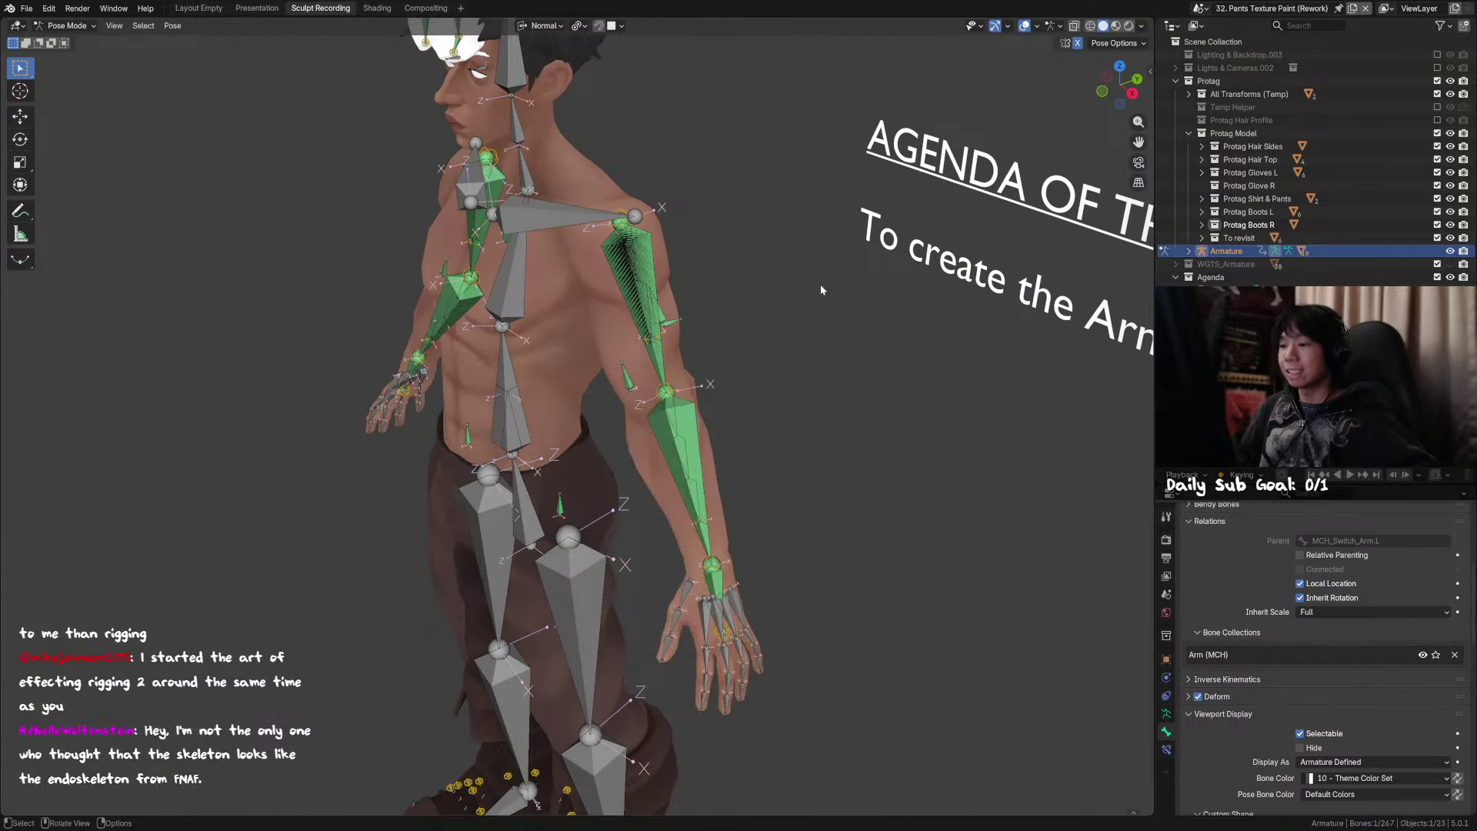
key(r)
key(z)
right_click(818, 363)
middle_drag(818, 363, 870, 373)
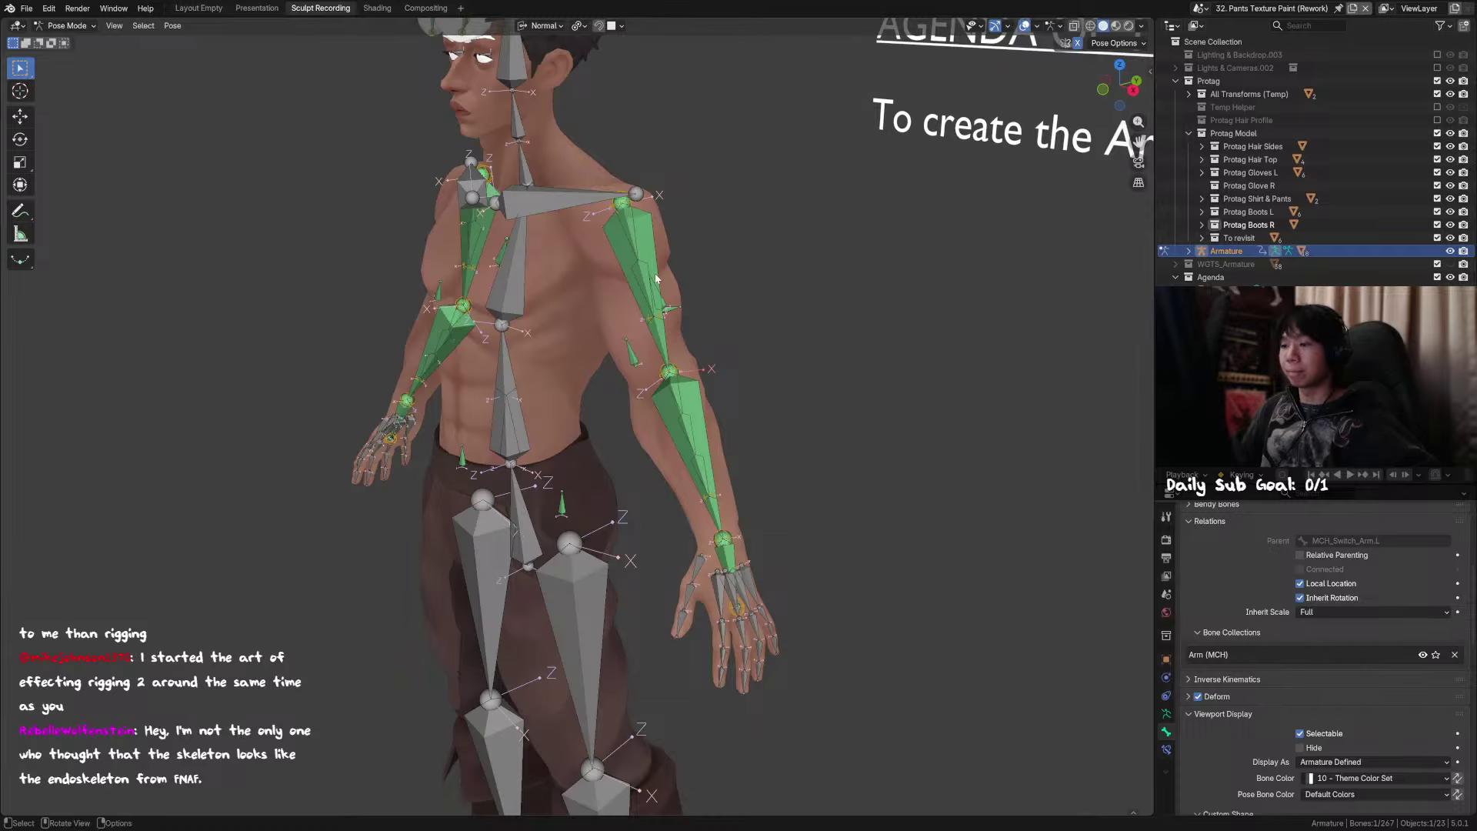
key(ctrl+z)
key(ctrl+z)
Step: Select the left upper arm's switch bone and test a temporary Y-axis rotation of it
middle_drag(704, 308, 774, 340)
shift+middle_drag(894, 413, 839, 436)
shift+middle_drag(766, 366, 644, 386)
scroll(640, 385, up, 1)
scroll(627, 380, up, 2)
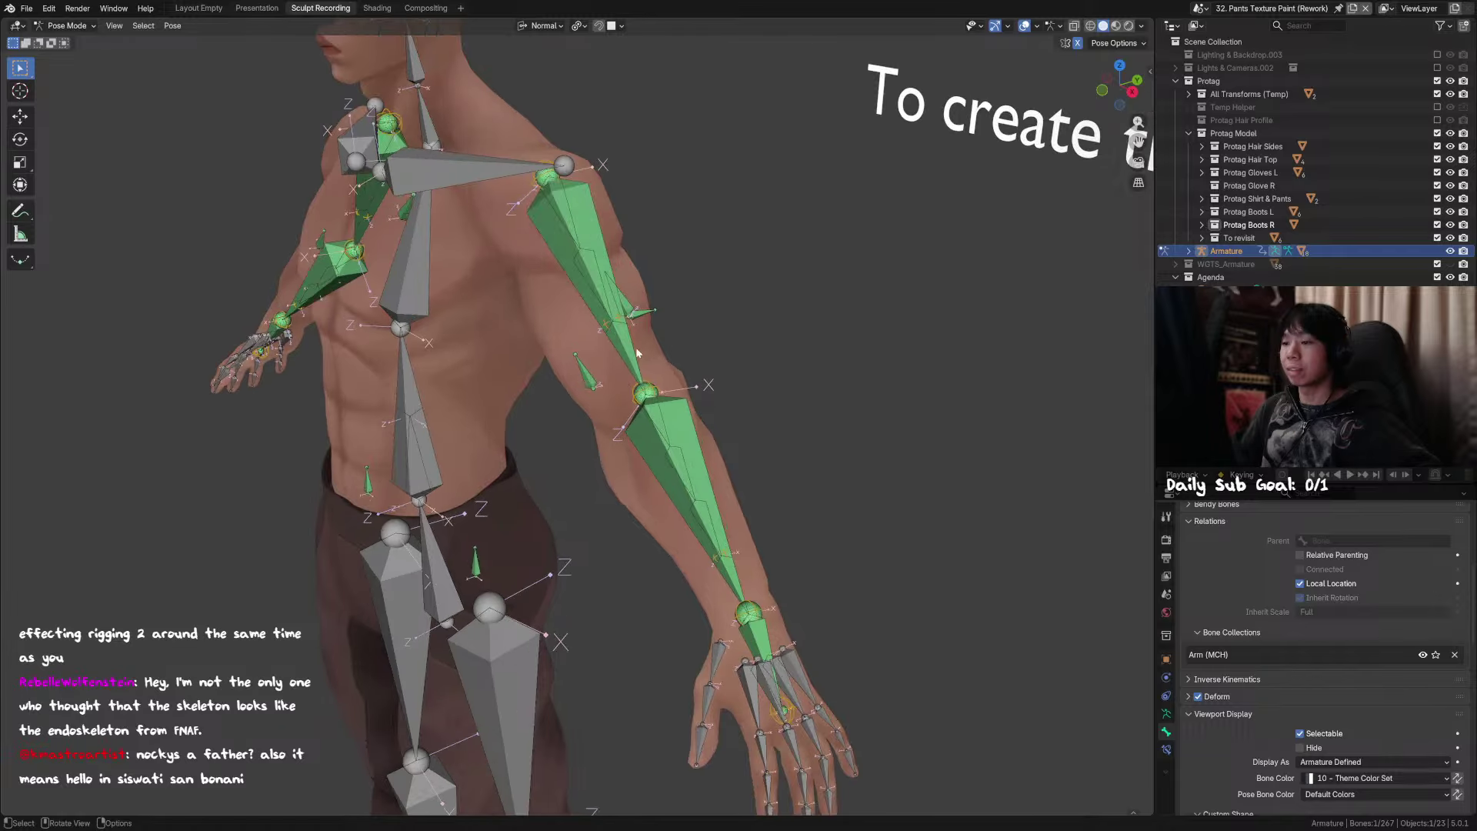
key(r)
key(y)
click(734, 306)
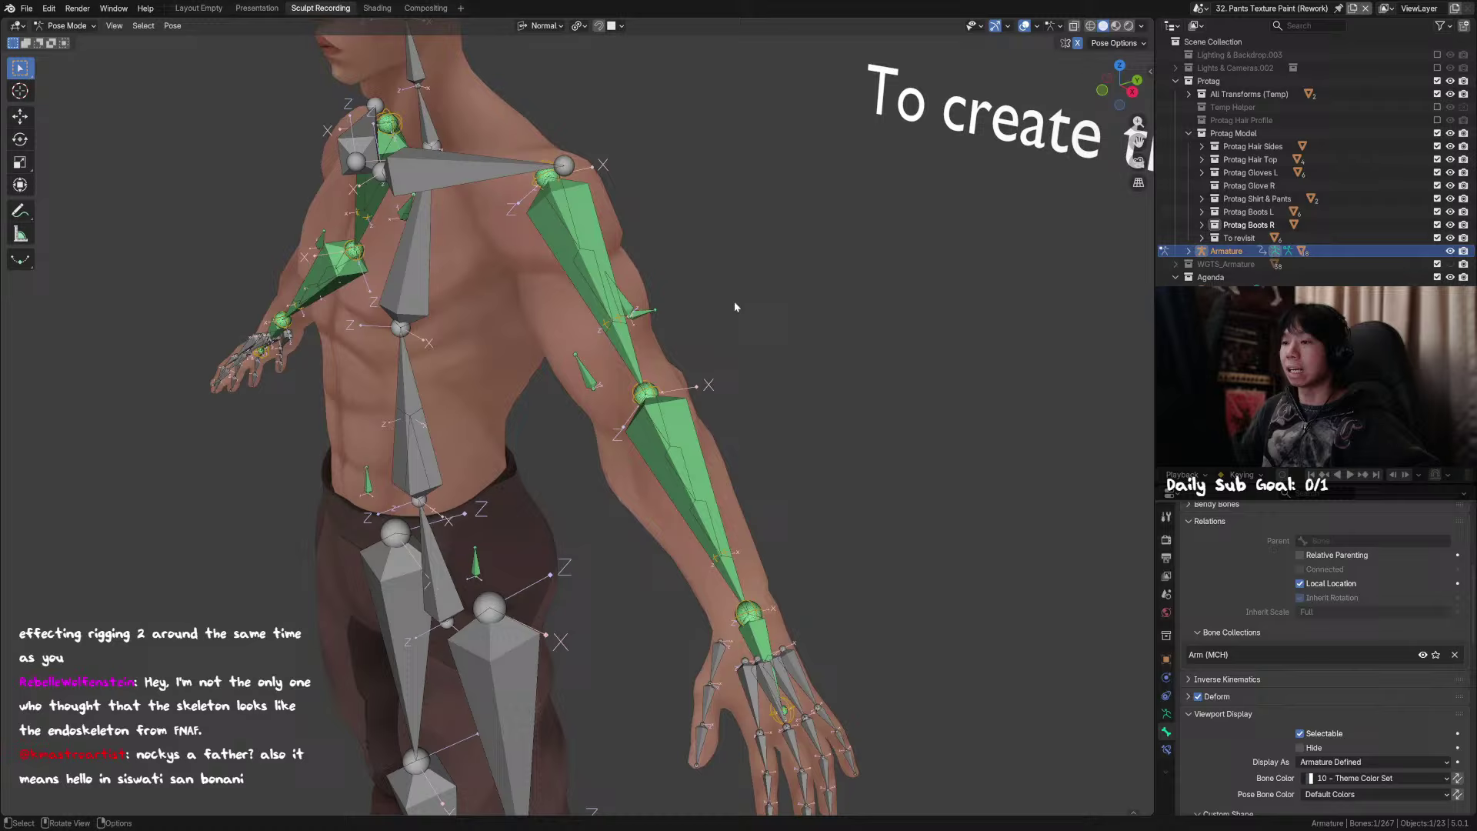
click(593, 232)
key(r)
key(y)
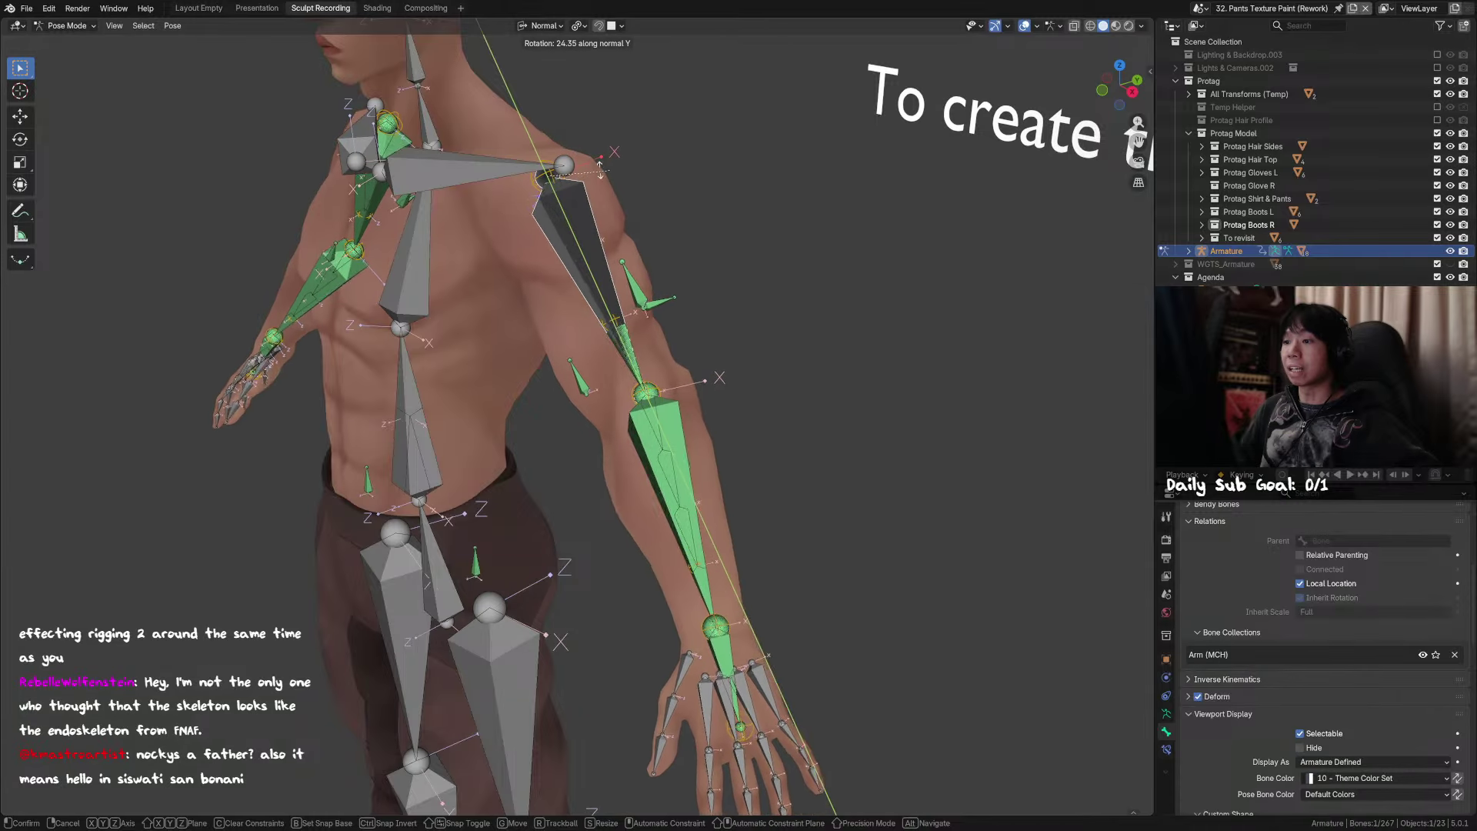
right_click(669, 217)
Step: Repeat the Y-axis twist of the left upper arm's switch bone to check how the rest of the arm follows
middle_drag(669, 217, 649, 243)
key(r)
key(y)
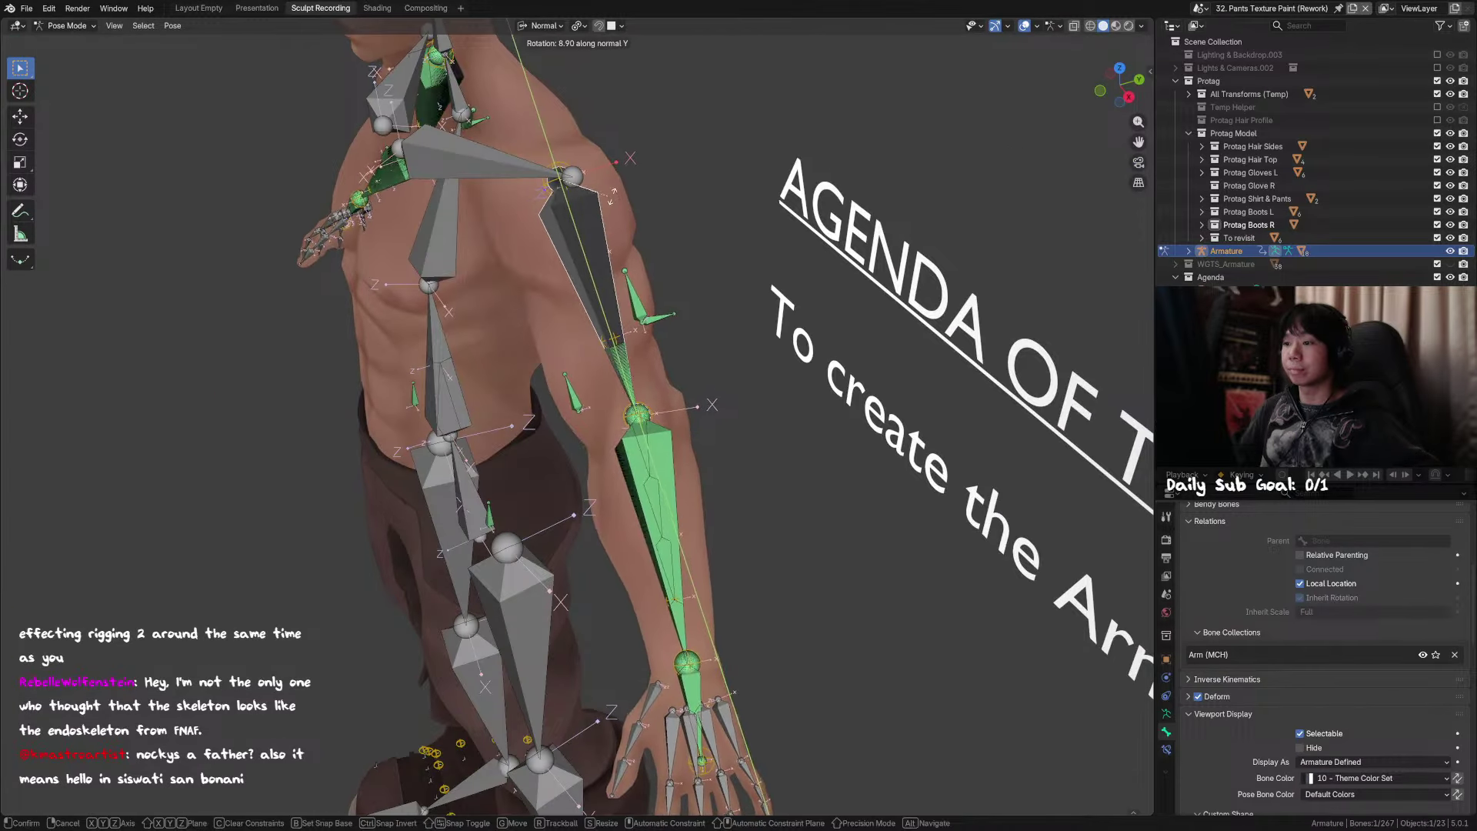
right_click(704, 283)
middle_drag(704, 283, 798, 211)
key(r)
key(y)
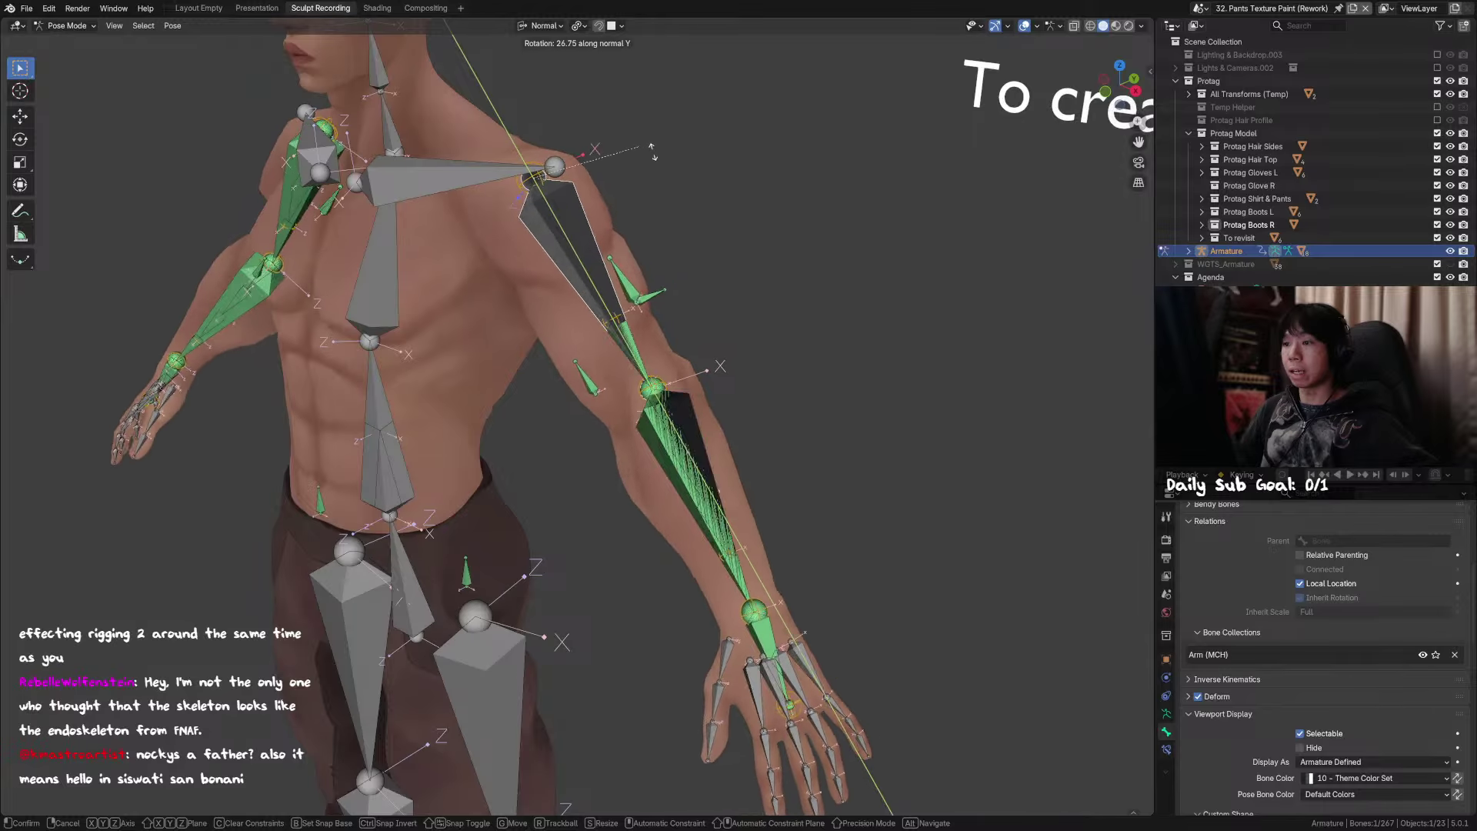
alt+middle_drag(725, 289, 711, 246)
click(708, 240)
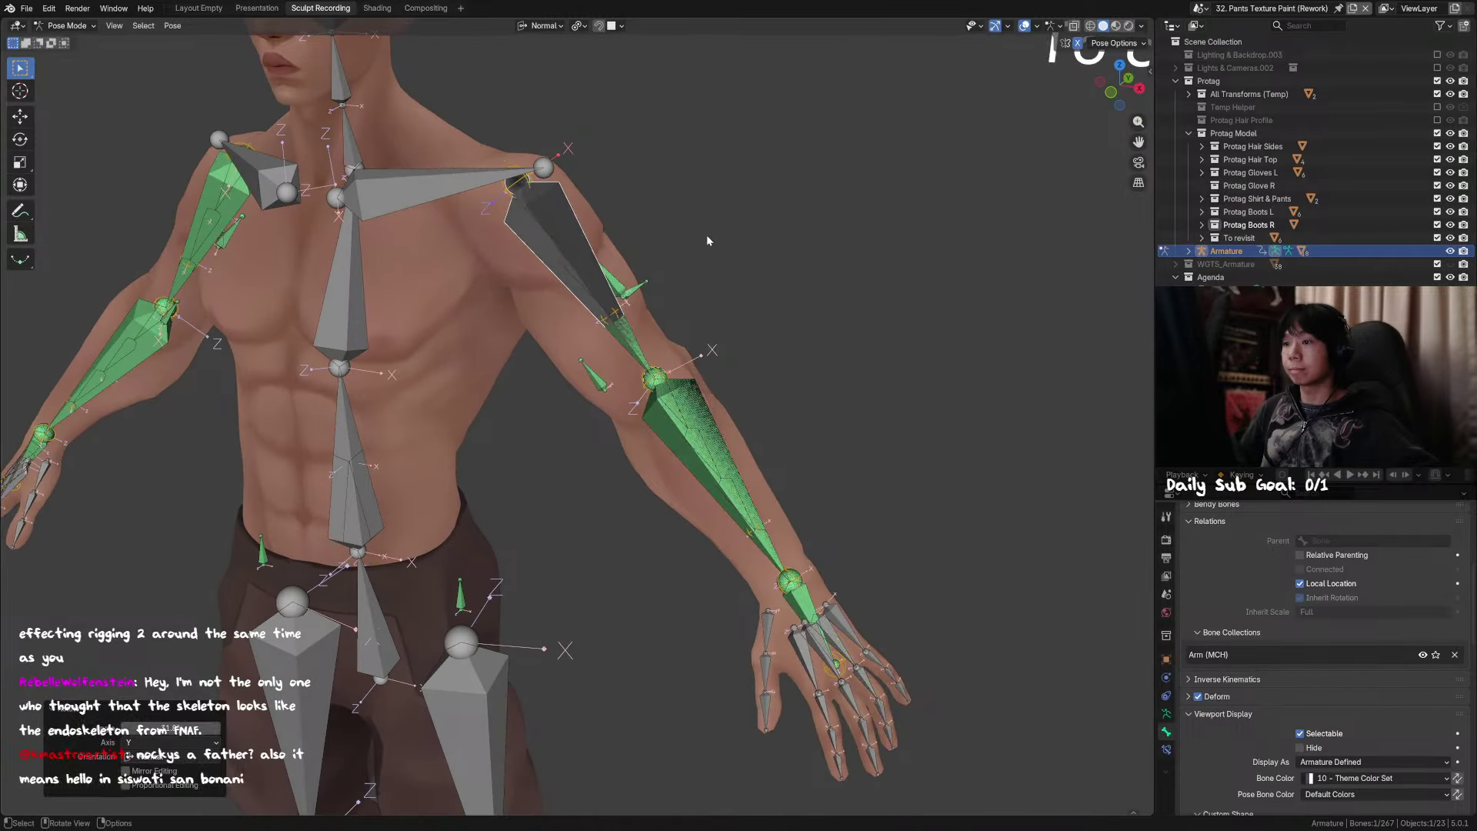
Step: Twist the left upper arm's switch bone further around its Y axis and examine the deformation of the arm
middle_drag(877, 248, 553, 246)
key(r)
key(y)
click(720, 253)
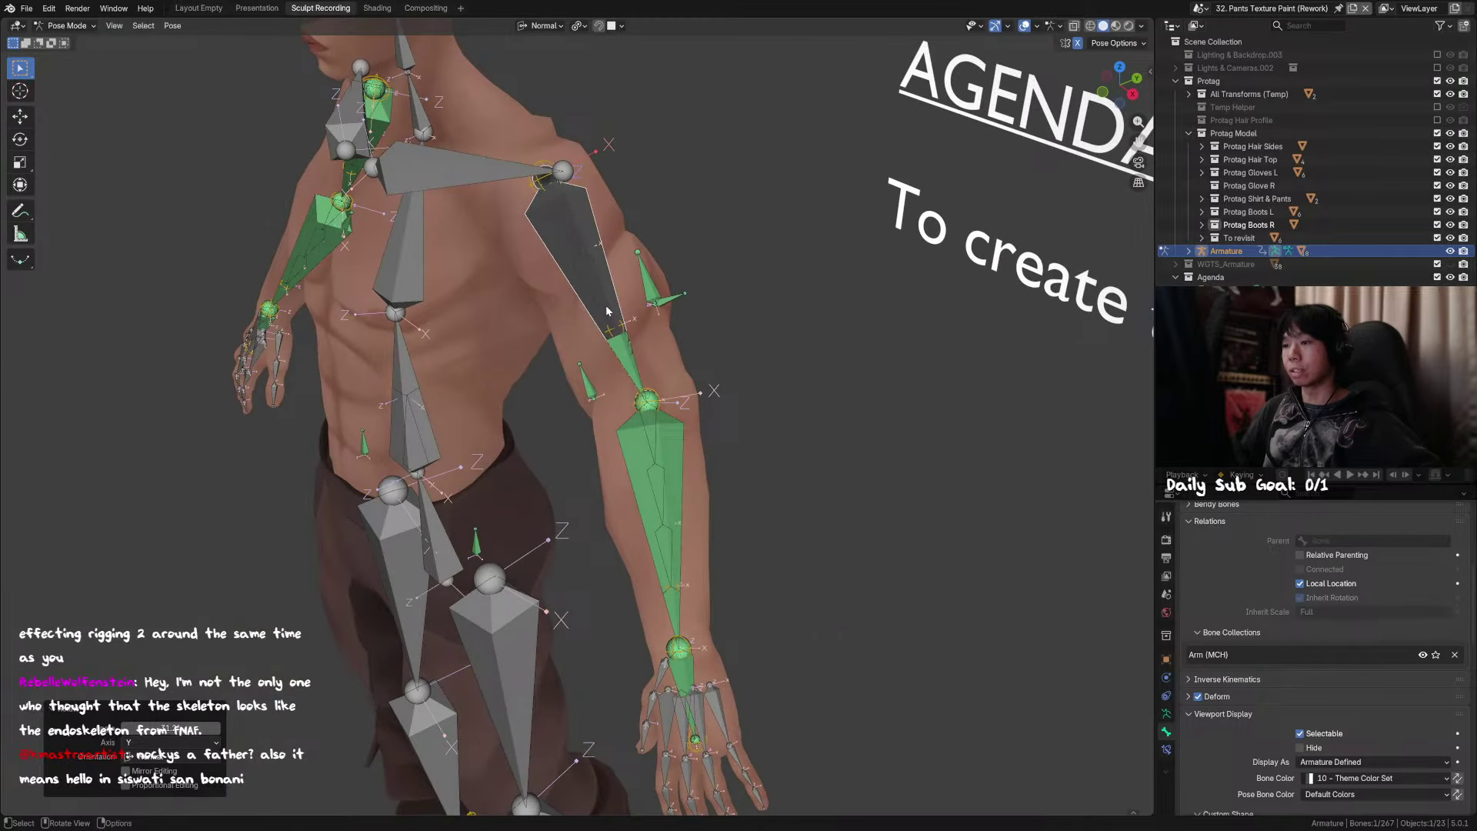
middle_drag(591, 235, 801, 277)
key(r)
key(y)
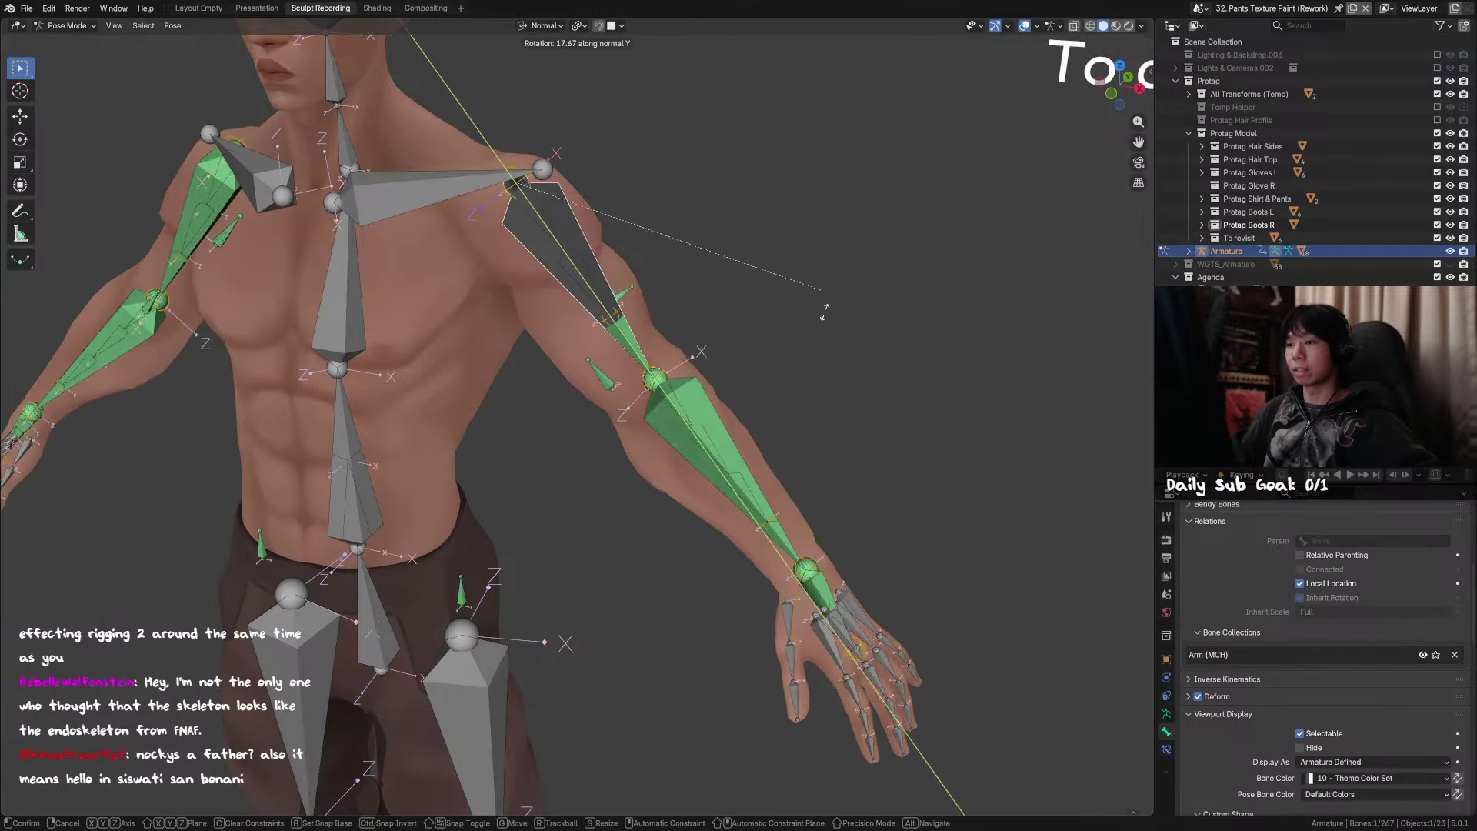
click(546, 149)
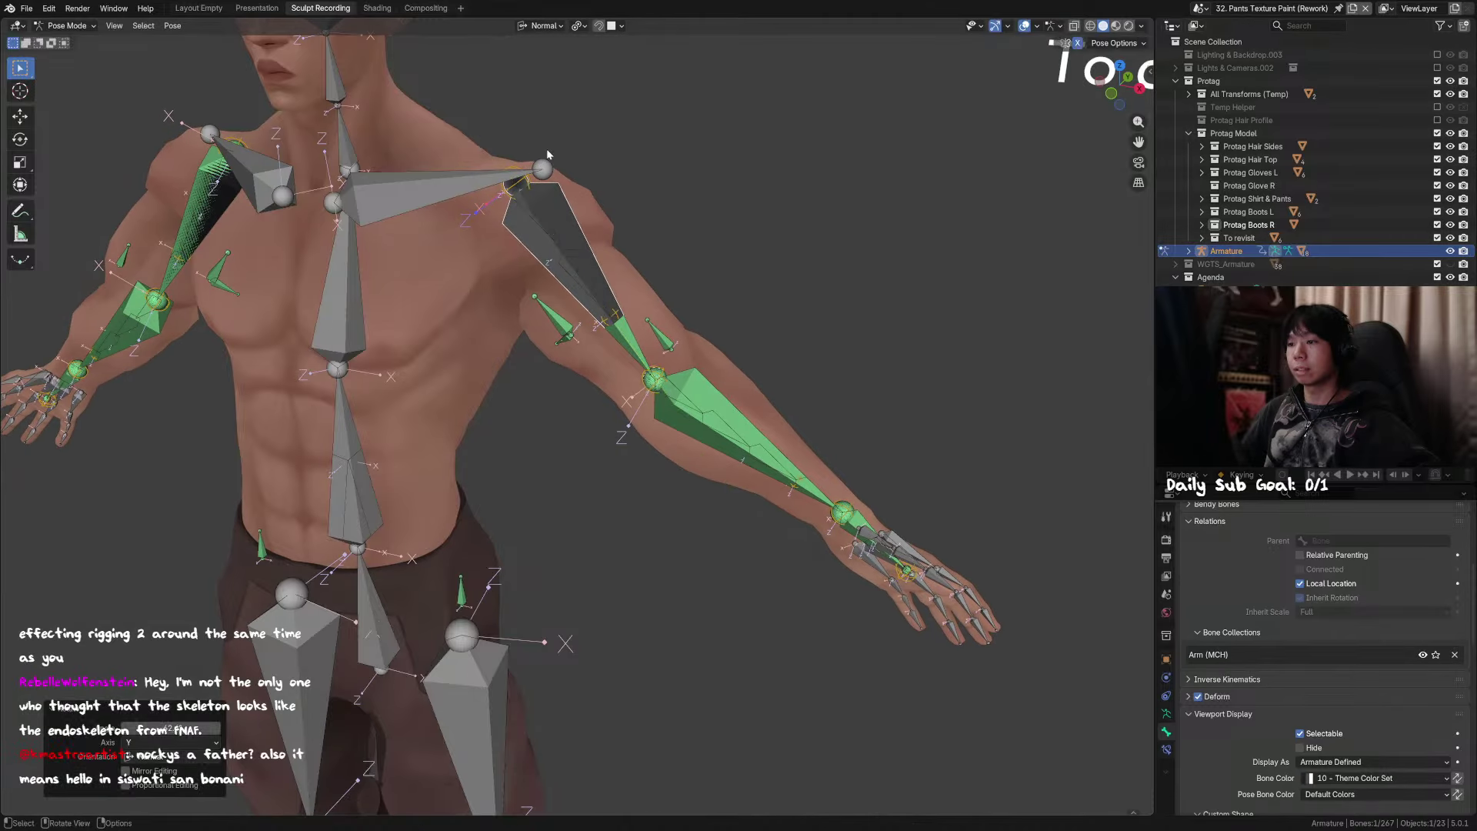
middle_drag(546, 149, 612, 266)
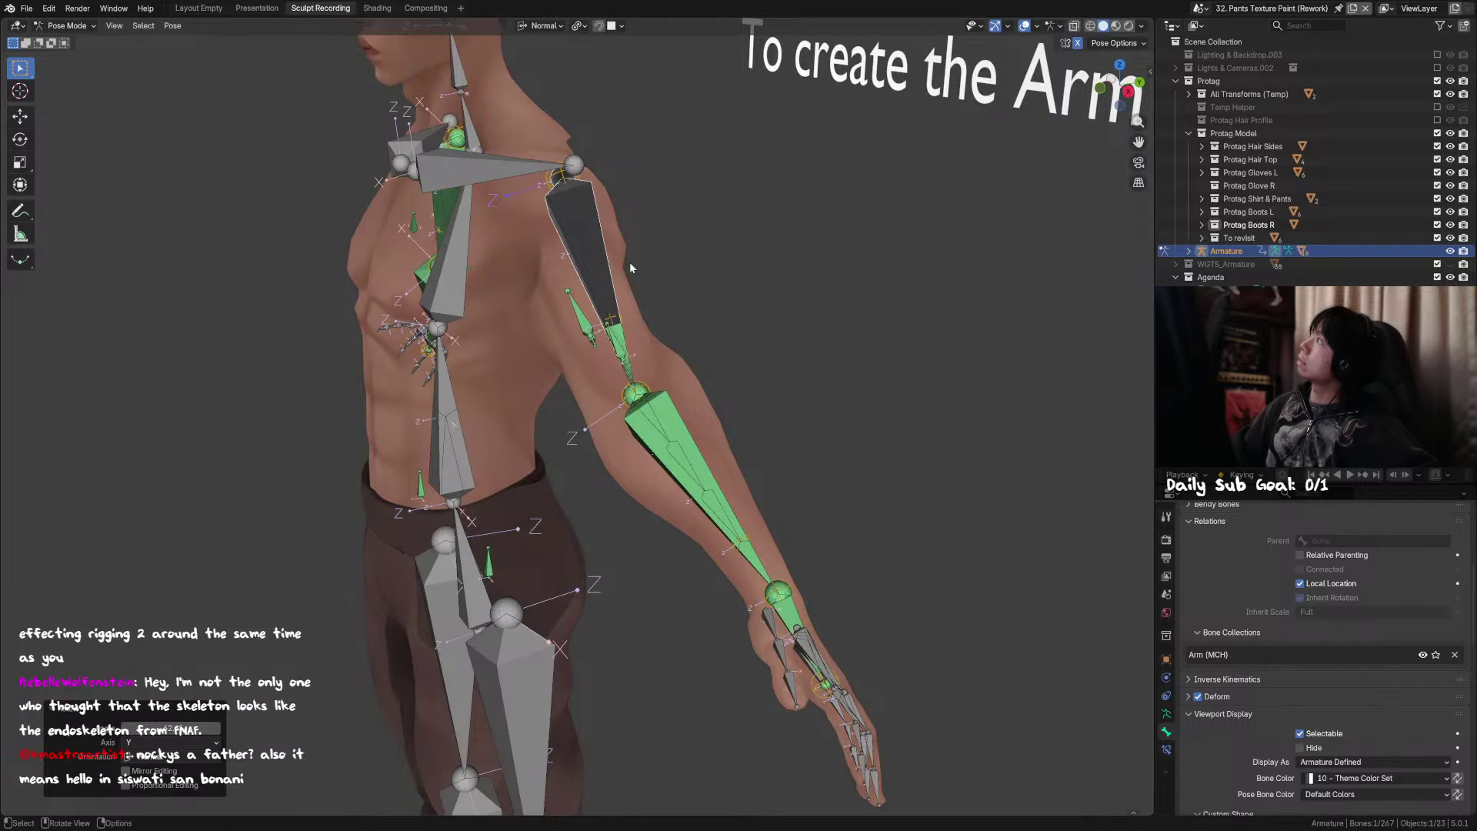
middle_drag(629, 267, 623, 339)
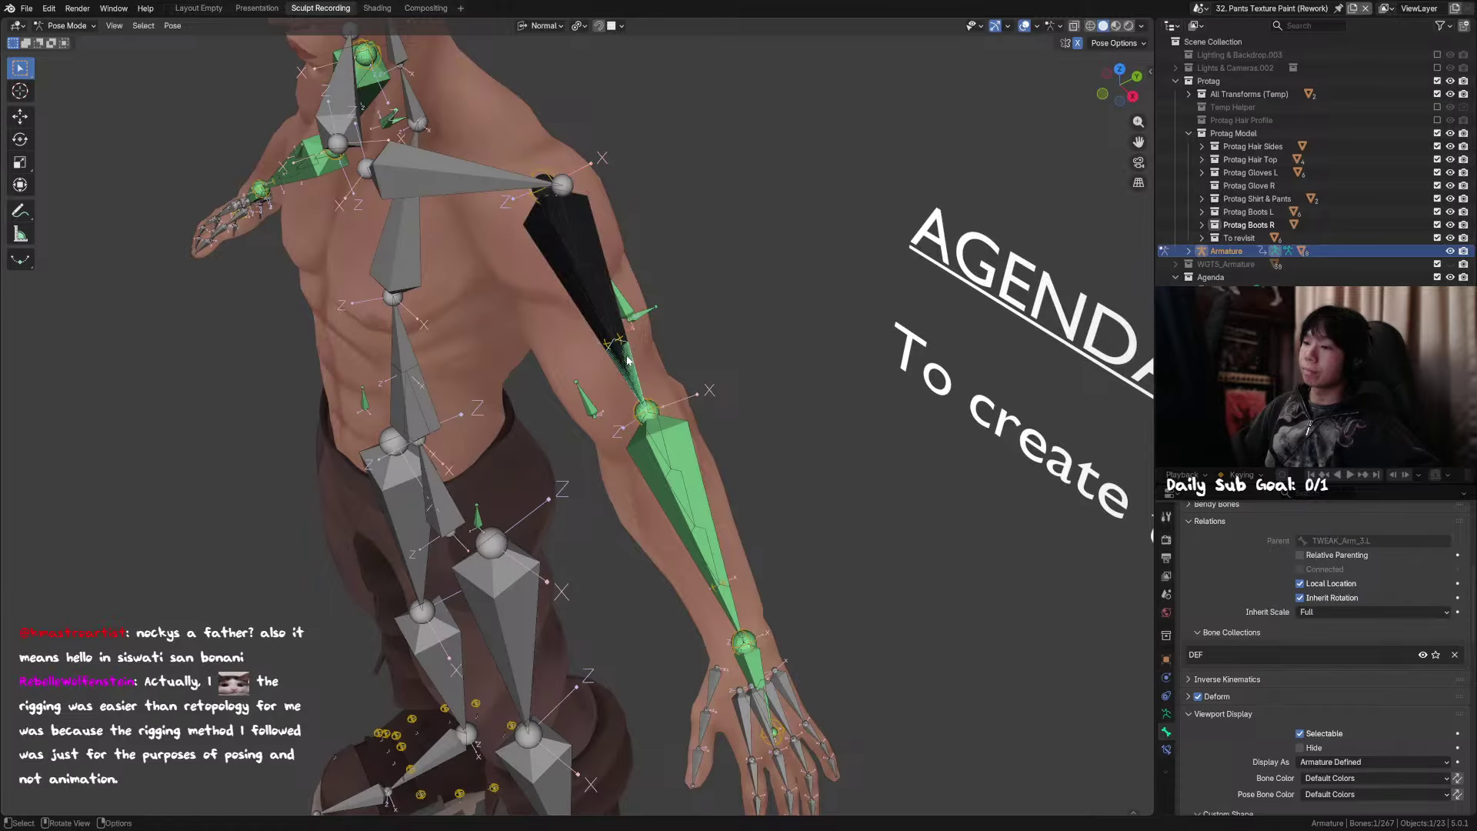
Step: Hide the left upper arm's large deform bone and the switch bone overlapping it to expose the tweak bones
click(620, 339)
click(605, 274)
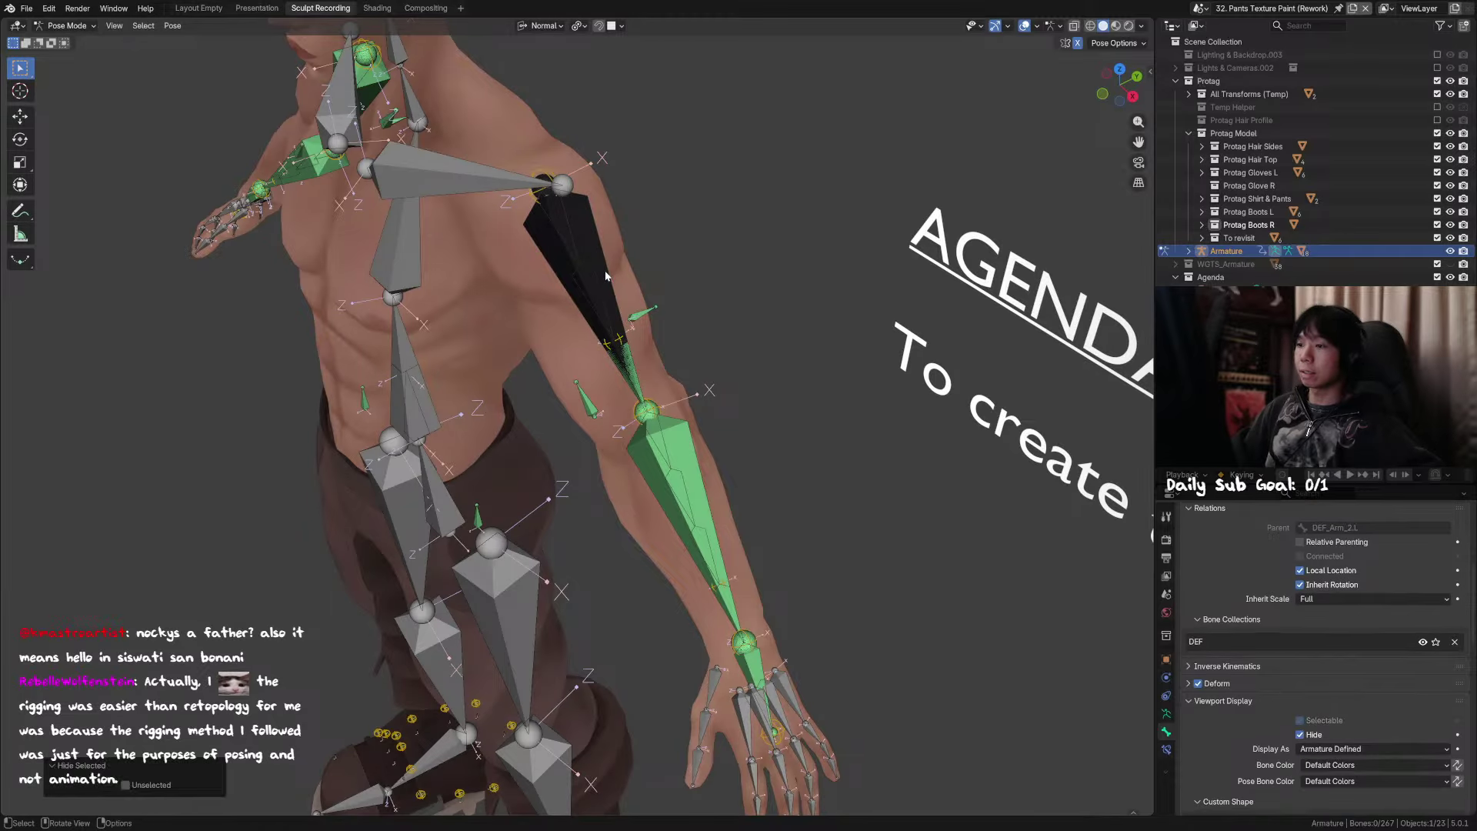
key(h)
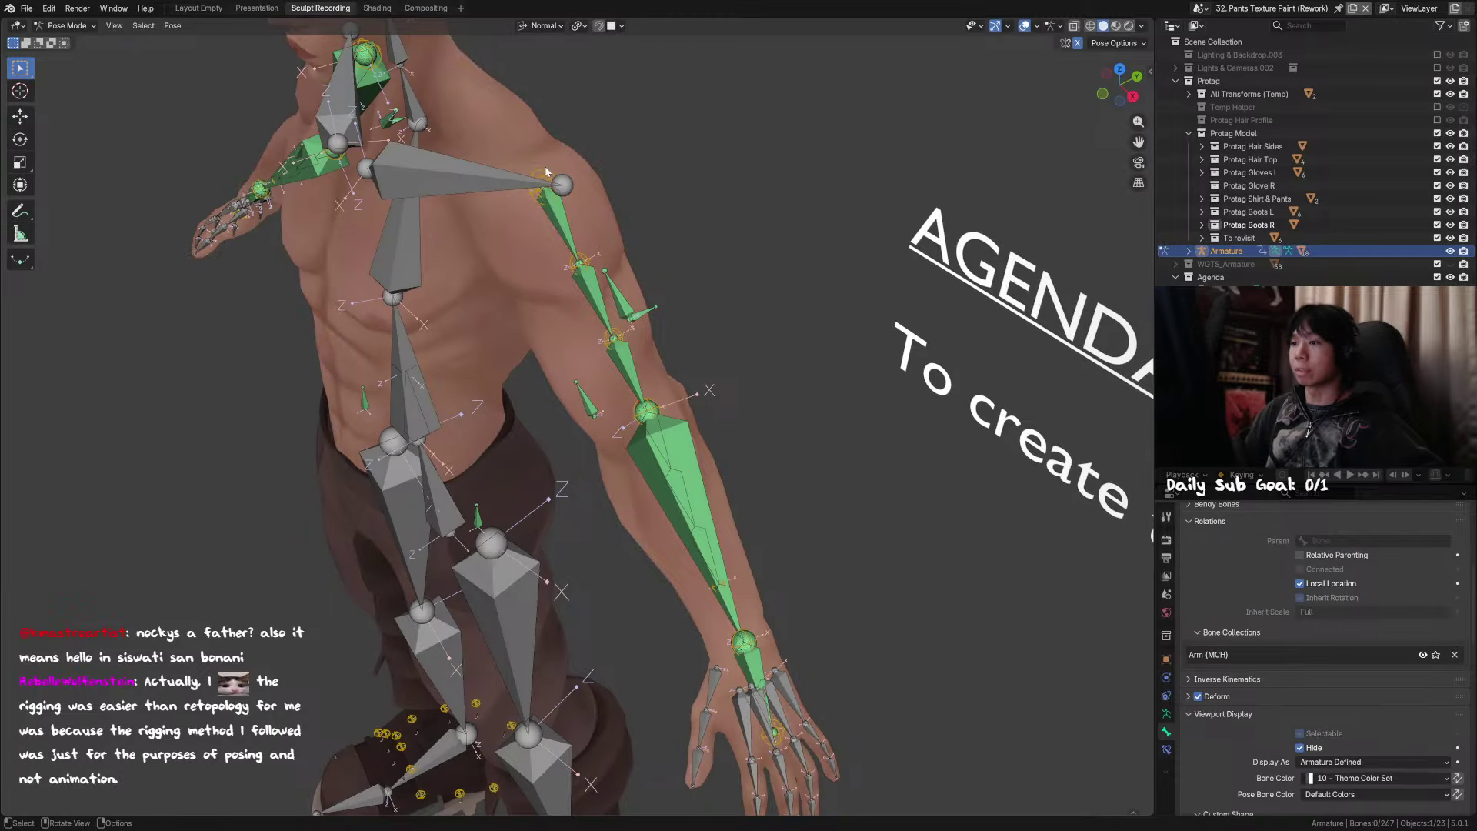
Step: Select the tweak bone at the left shoulder and test a temporary move of it
click(546, 172)
middle_drag(546, 171, 580, 194)
key(g)
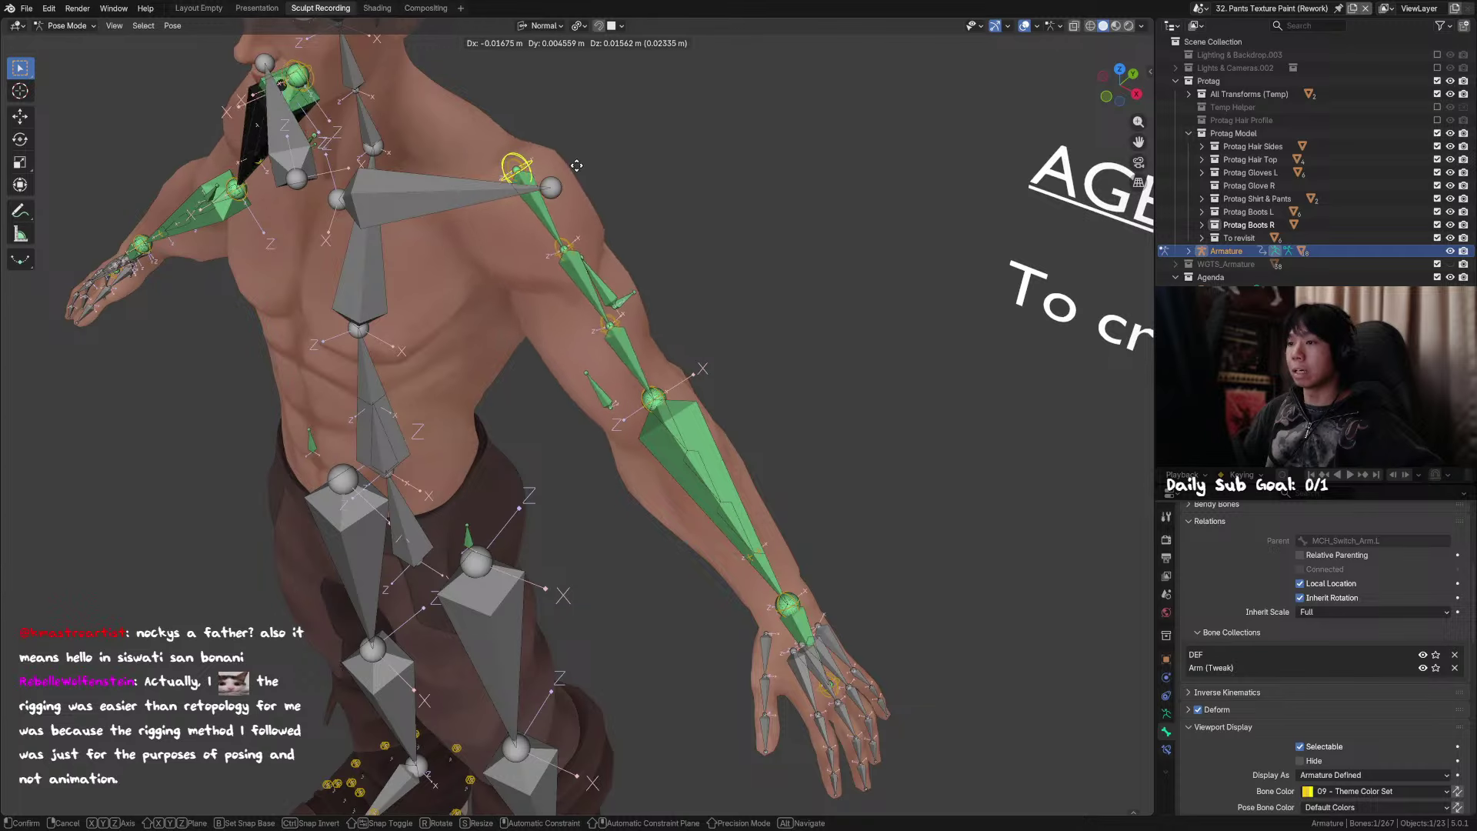
right_click(593, 254)
Step: Select the next tweak bone down the left upper arm, test moving it, and check its parent in the bone relations
scroll(572, 268, up, 1)
click(573, 222)
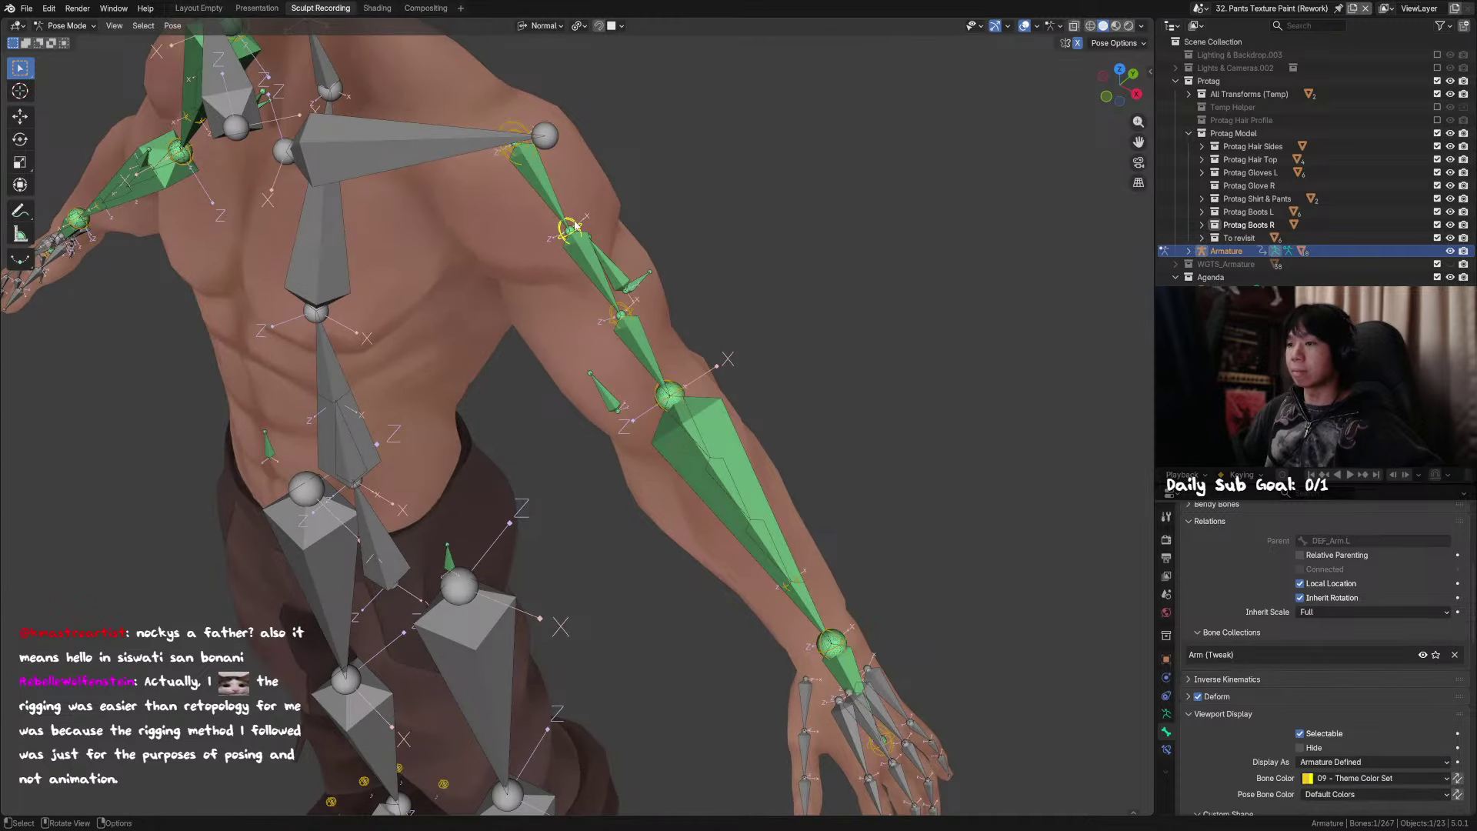
key(g)
right_click(579, 226)
click(1166, 713)
scroll(1205, 769, up, 3)
click(1167, 732)
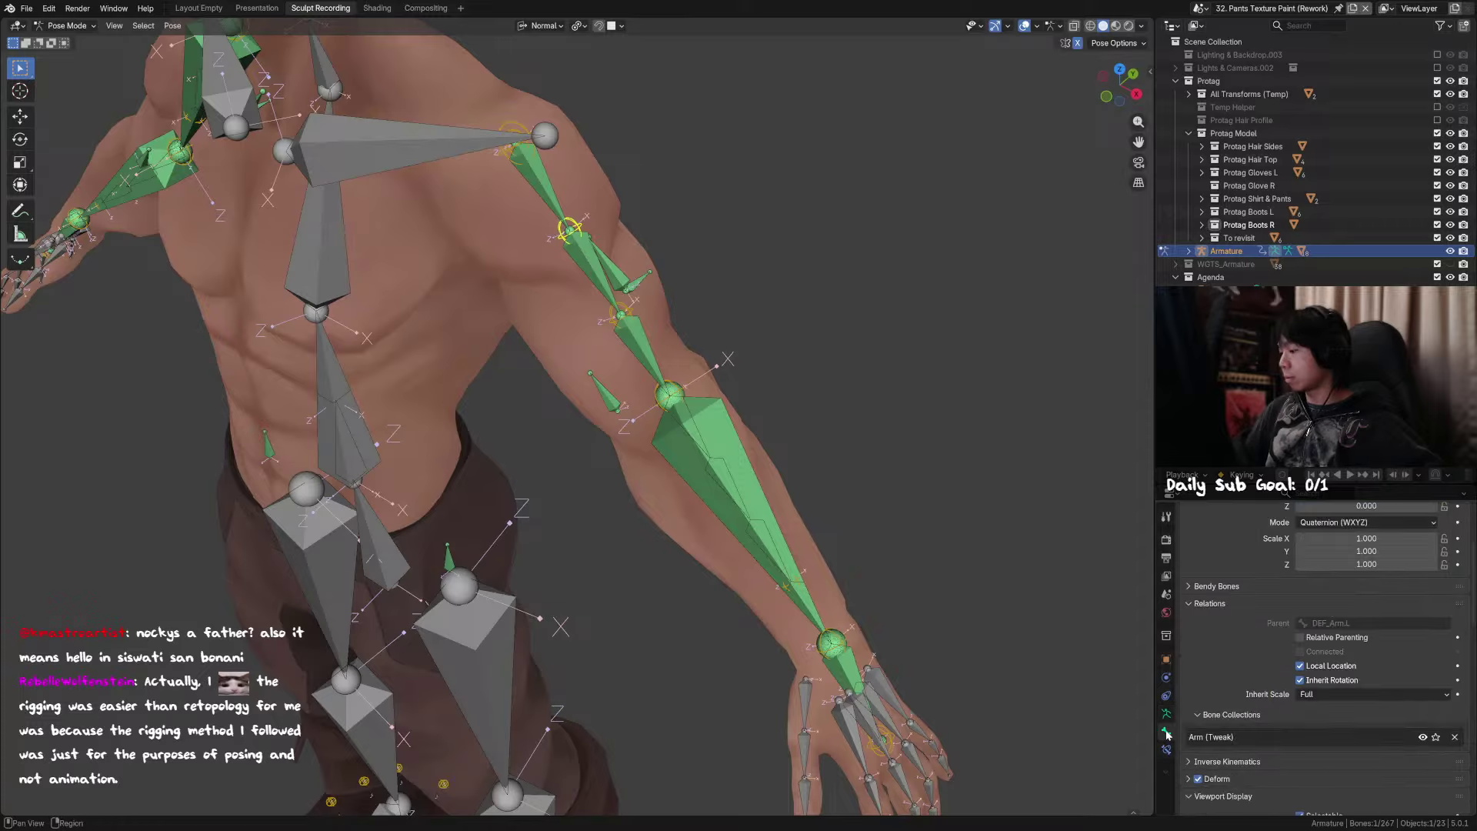
middle_drag(1244, 645, 1249, 641)
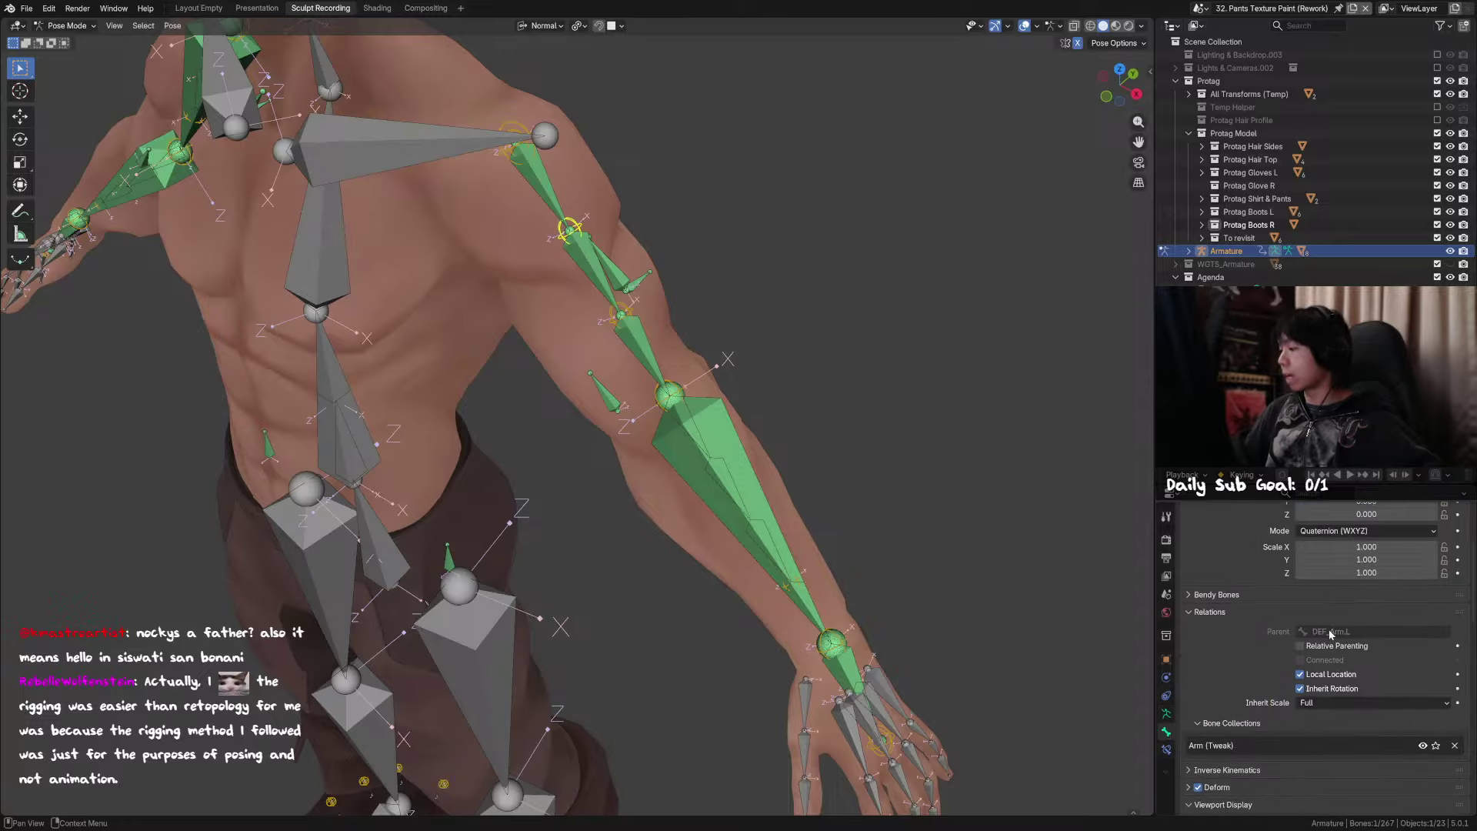
Step: Reveal the hidden arm bones and try moving the left shoulder's tweak bone with the deform bones shown
click(607, 245)
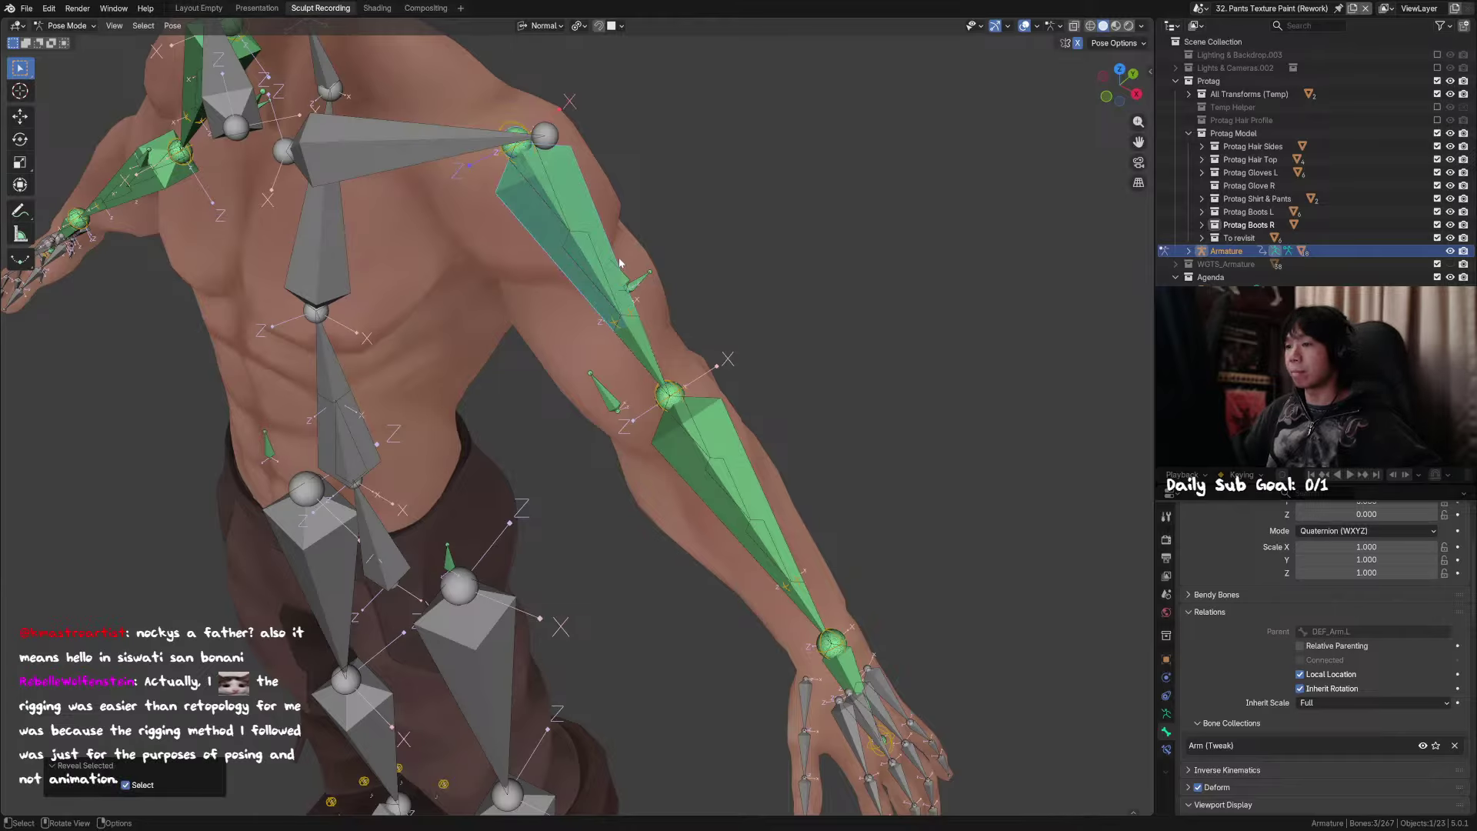
click(593, 231)
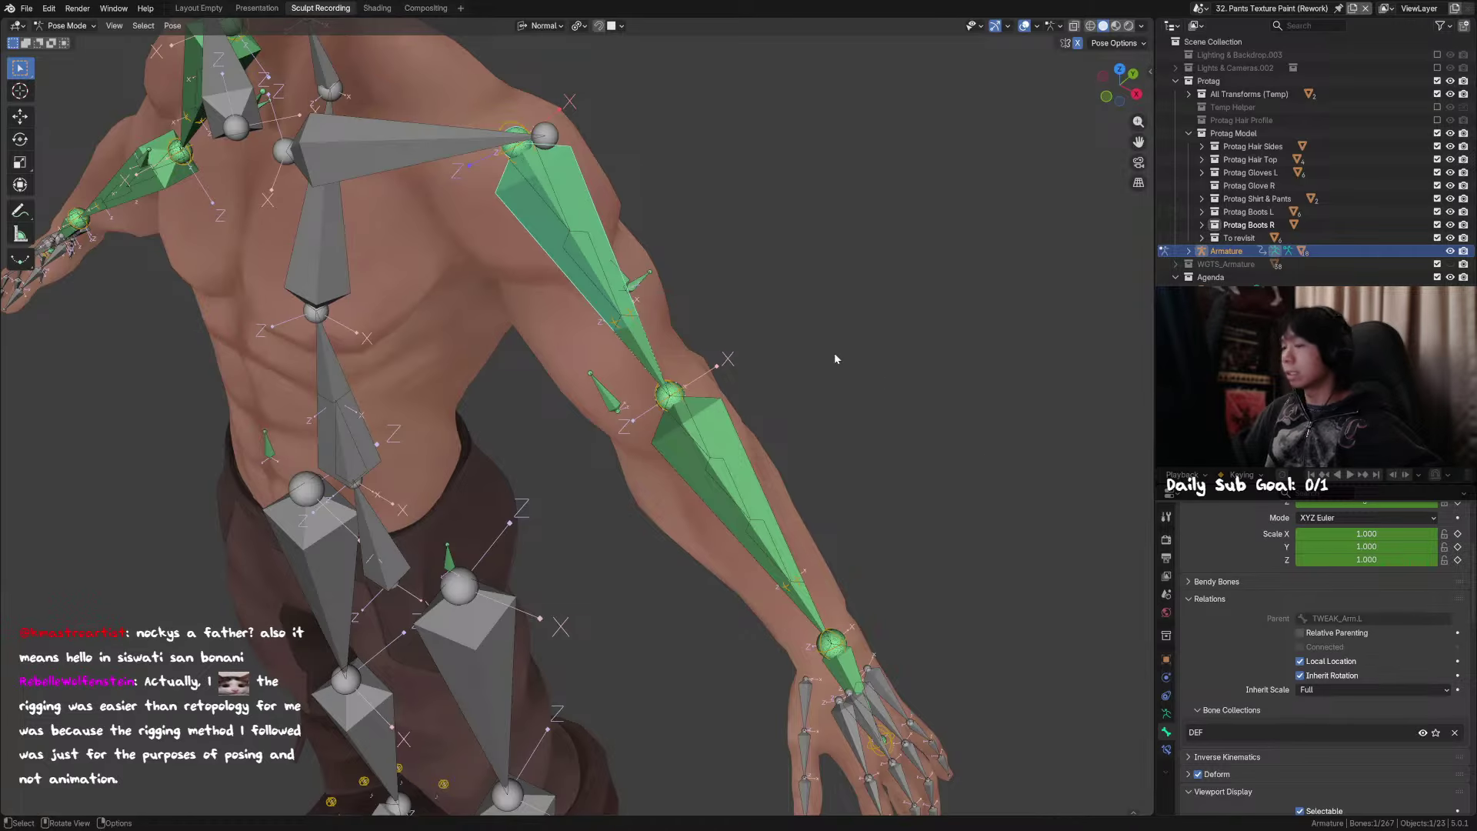
click(508, 124)
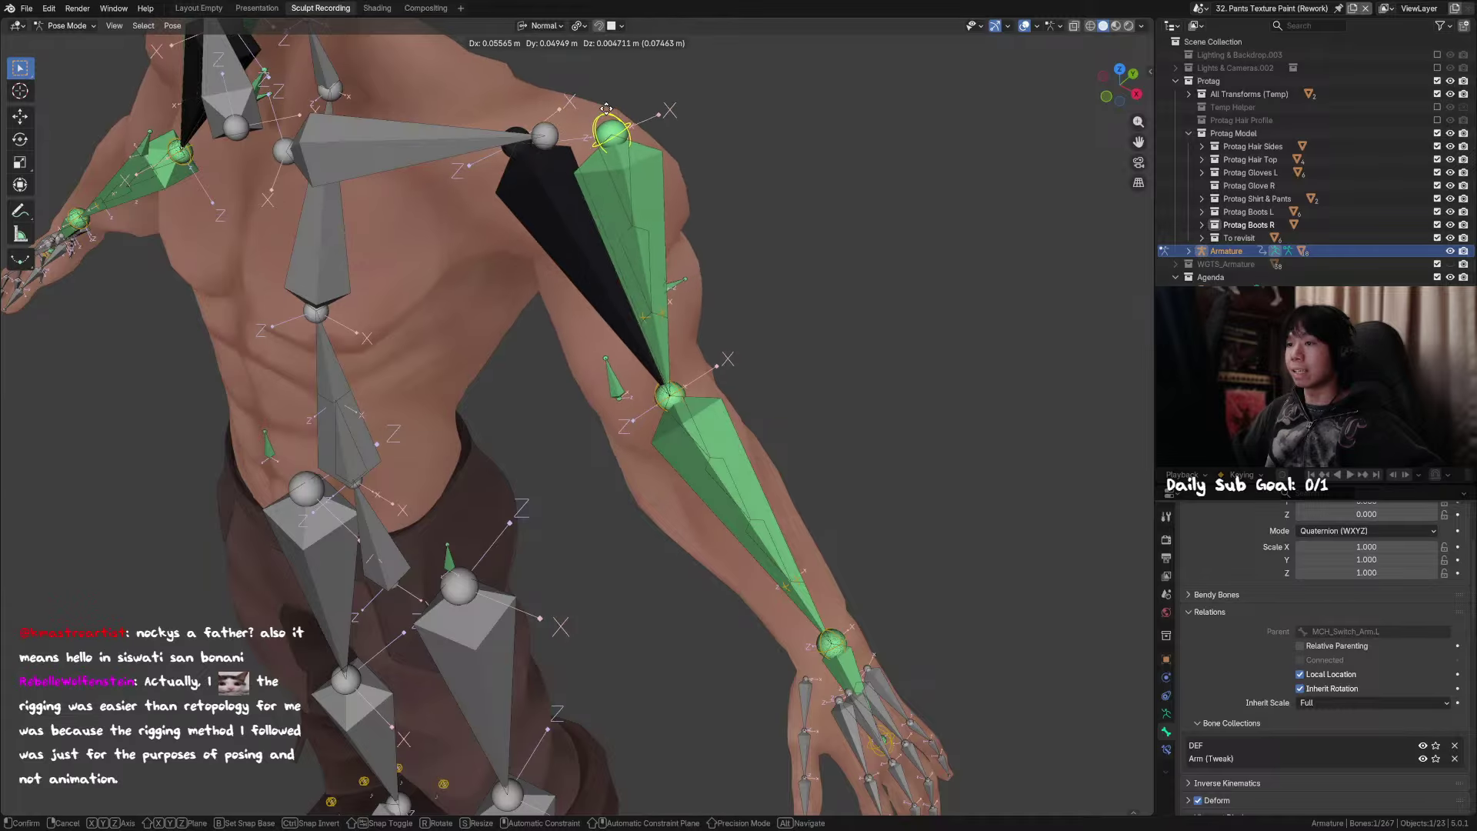
click(567, 163)
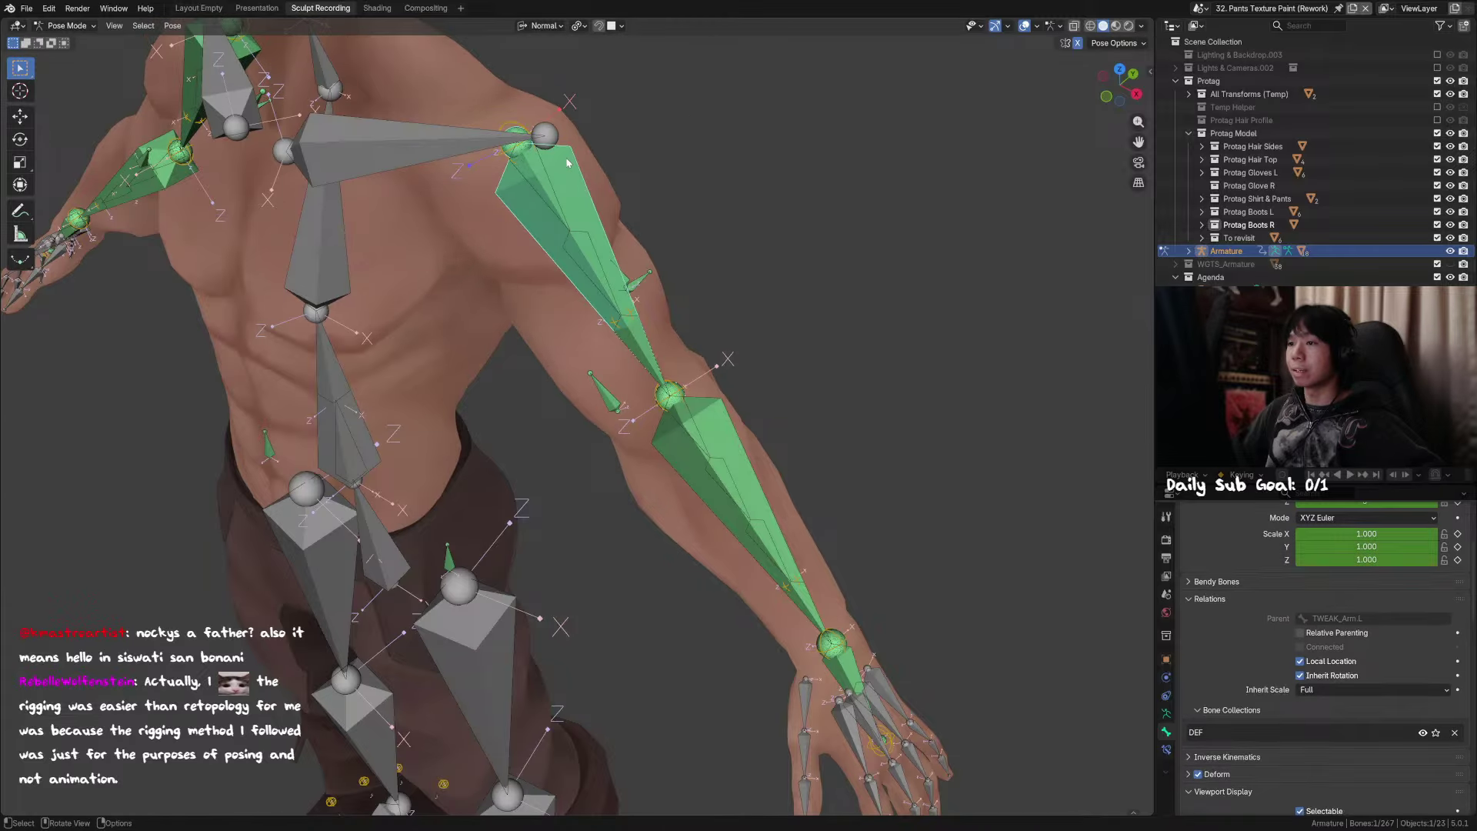
Step: Select the left upper arm's switch bone and try to move it
click(561, 164)
key(g)
right_click(600, 150)
Step: Clear the bone selection and save the file
middle_drag(686, 283, 726, 265)
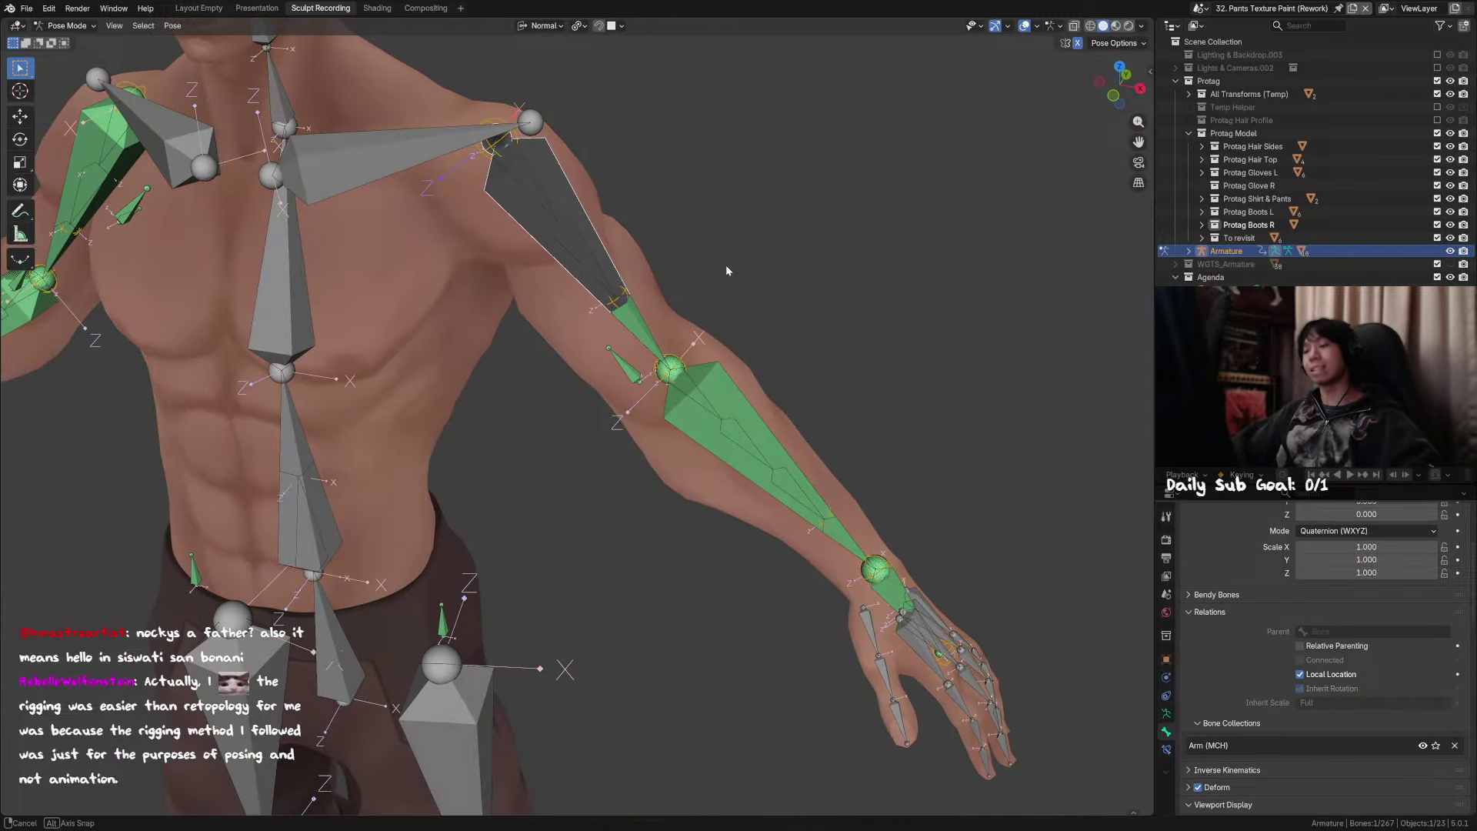
scroll(709, 328, down, 2)
key(alt+h)
mouse_move(692, 337)
middle_down()
mouse_move(703, 354)
mouse_move(710, 315)
middle_up()
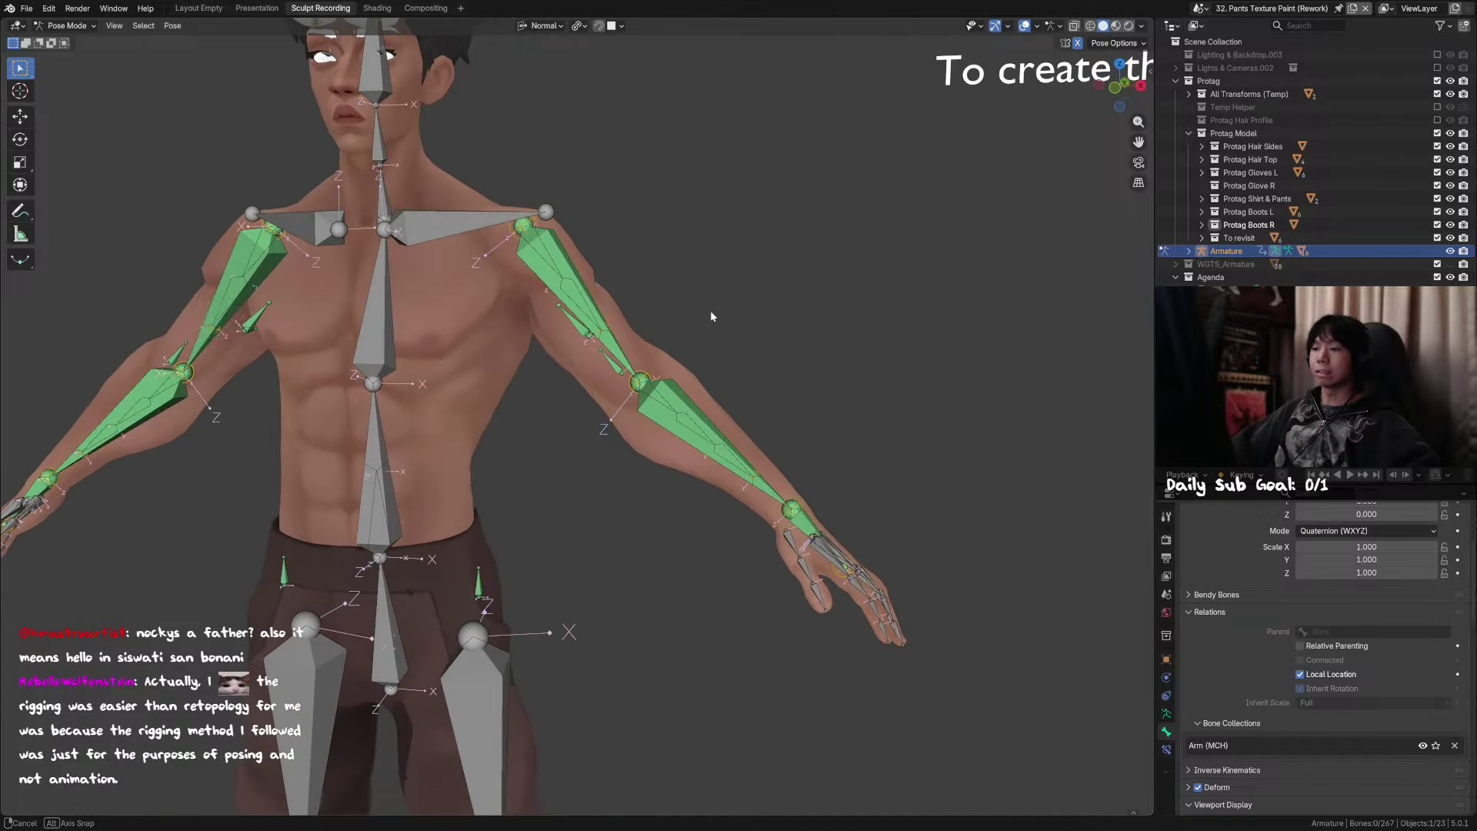
shift+middle_drag(620, 297, 705, 330)
key(ctrl+z)
shift+middle_drag(635, 270, 712, 423)
middle_drag(620, 340, 675, 357)
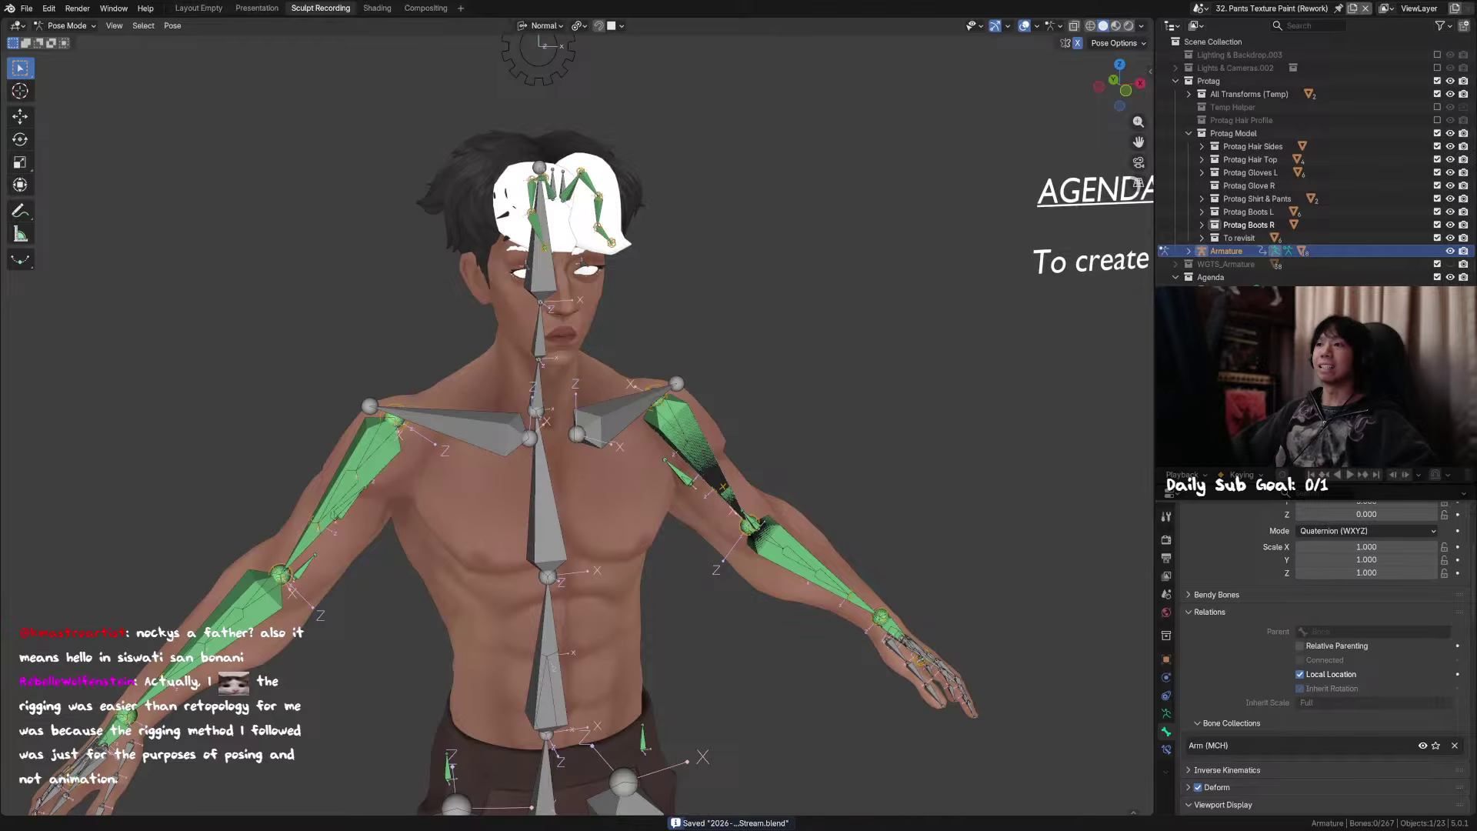
Step: Switch the armature to Object Mode, select the white mesh over the forehead and frame it in the view
middle_drag(523, 193, 615, 224)
key(ctrl+Tab)
click(607, 266)
key(KP_Decimal)
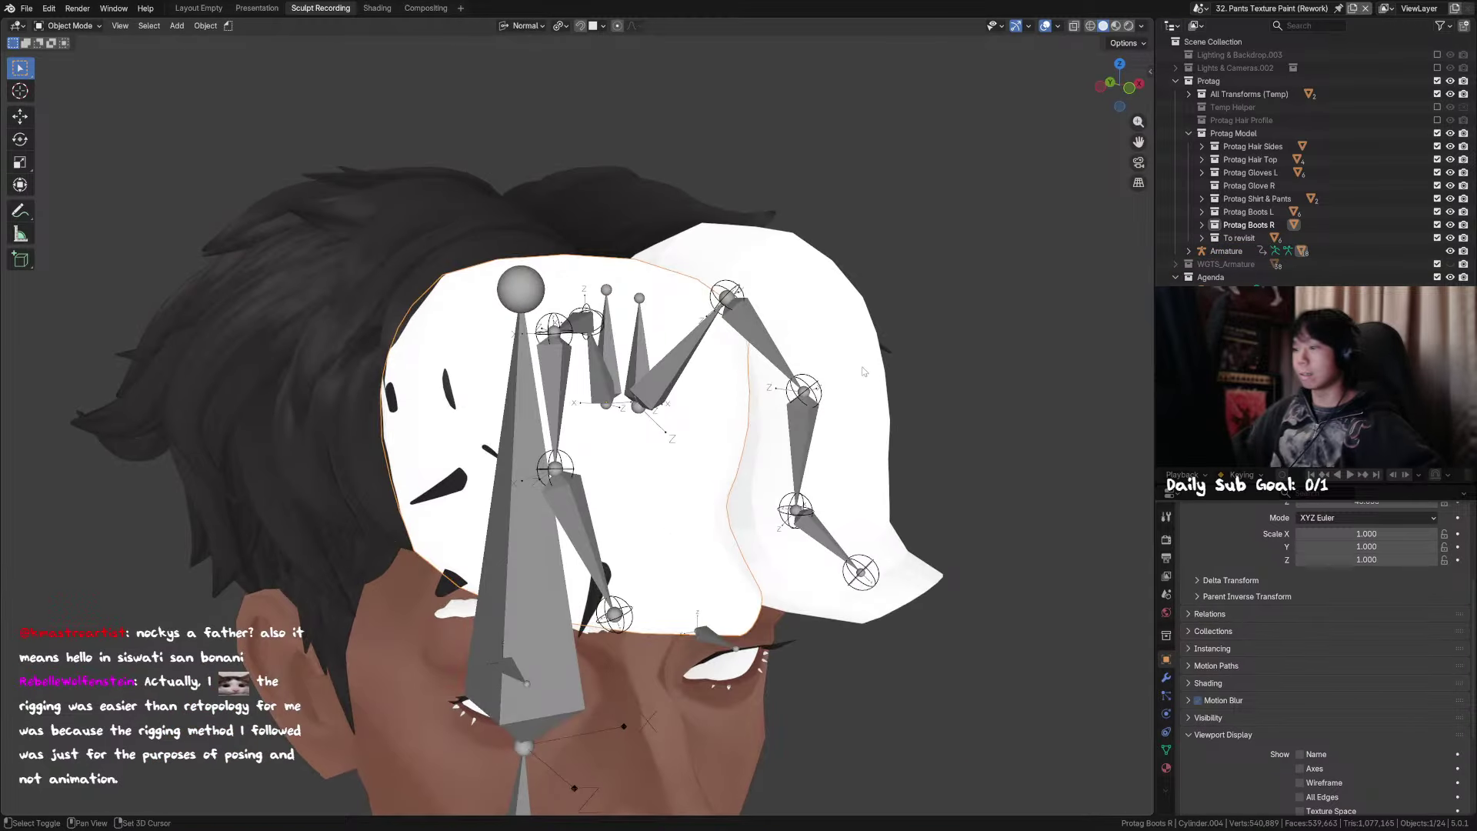
Step: Add the second forehead cage mesh to the selection and move both into a new collection named Weight Transfer Cages inside Protag
shift+click(845, 393)
middle_drag(845, 393, 809, 391)
key(ctrl+s)
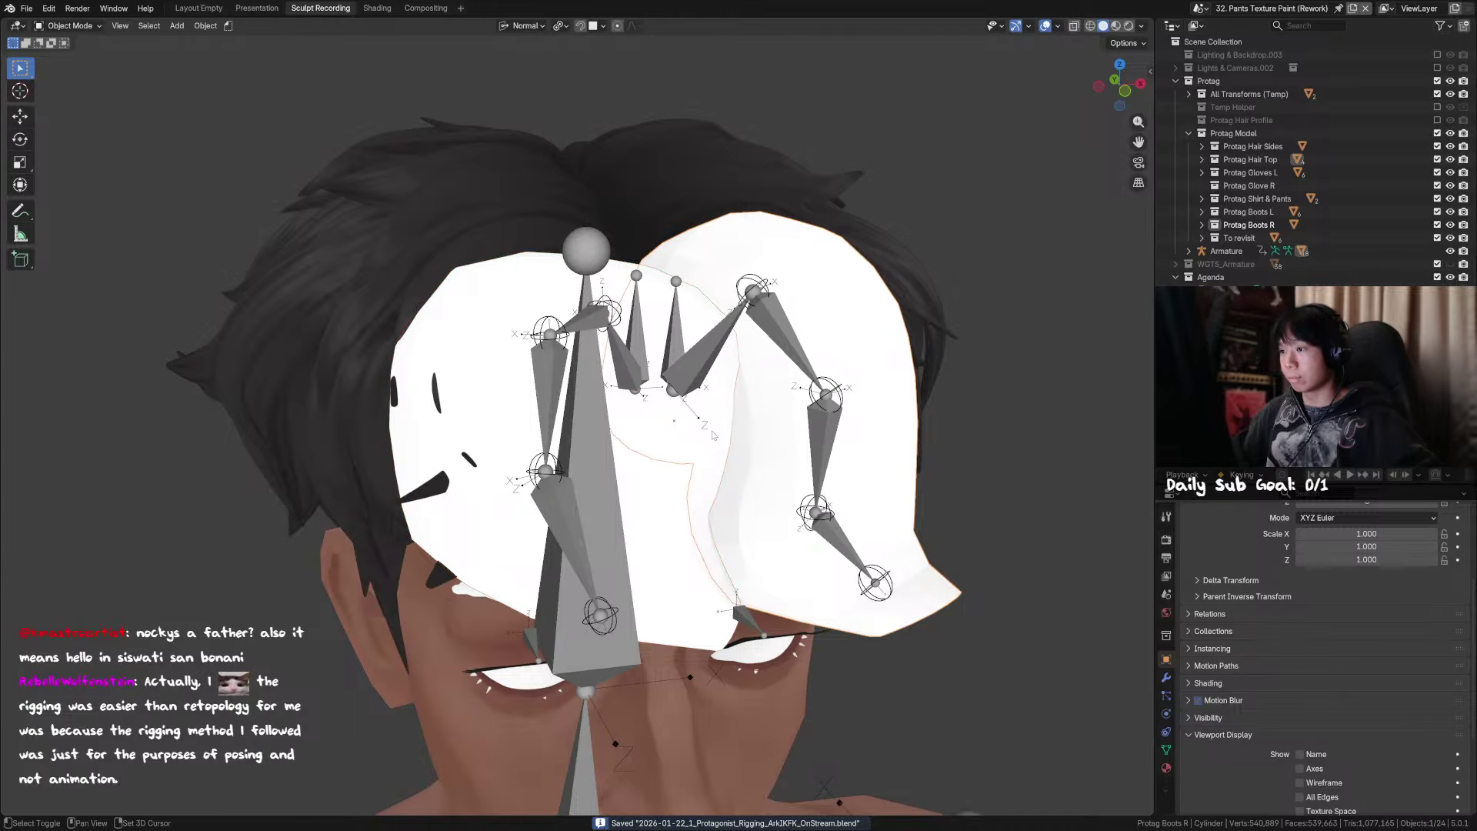
key(m)
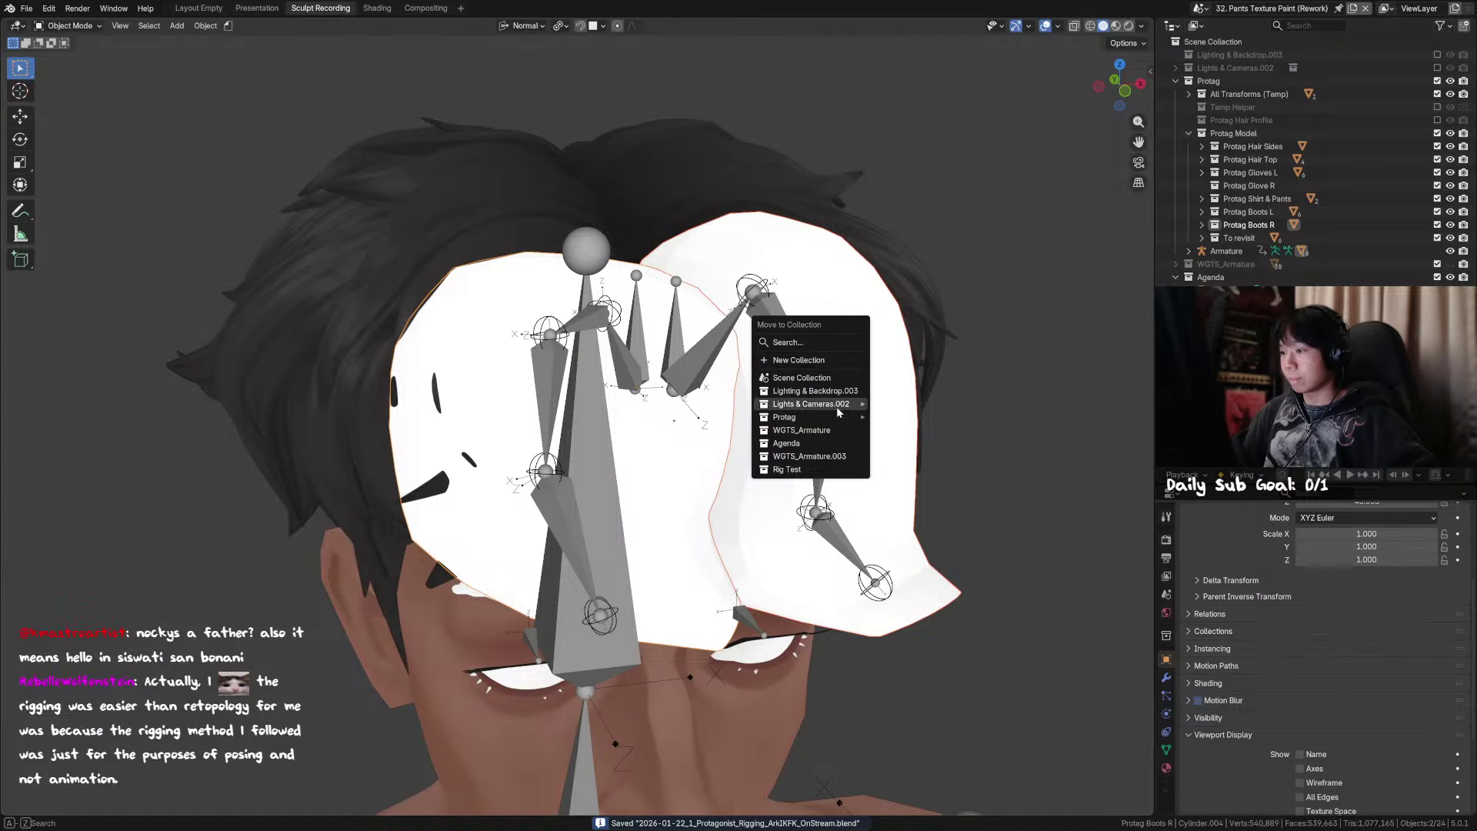
mouse_move(832, 419)
mouse_move(949, 488)
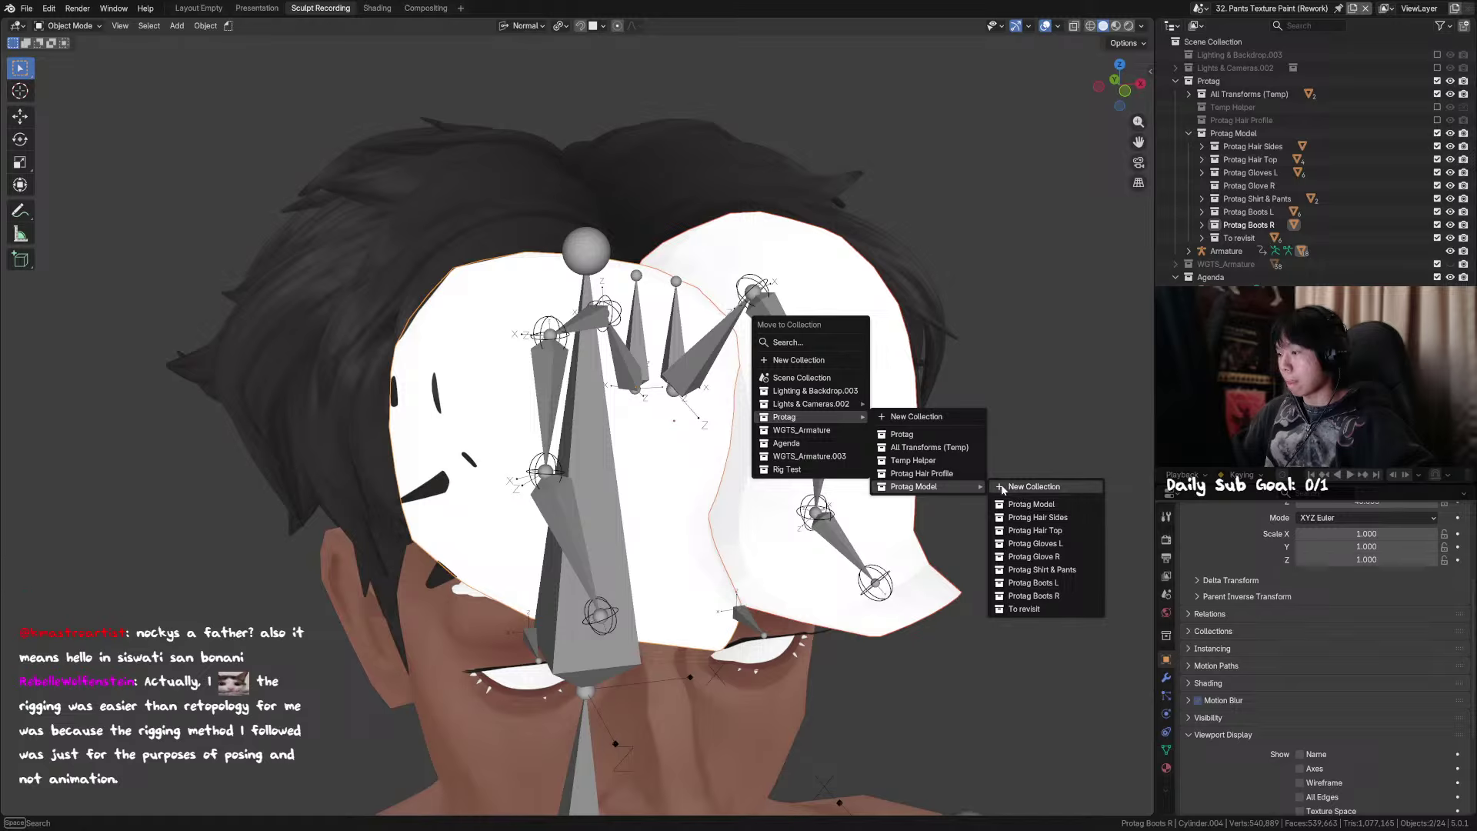
click(954, 422)
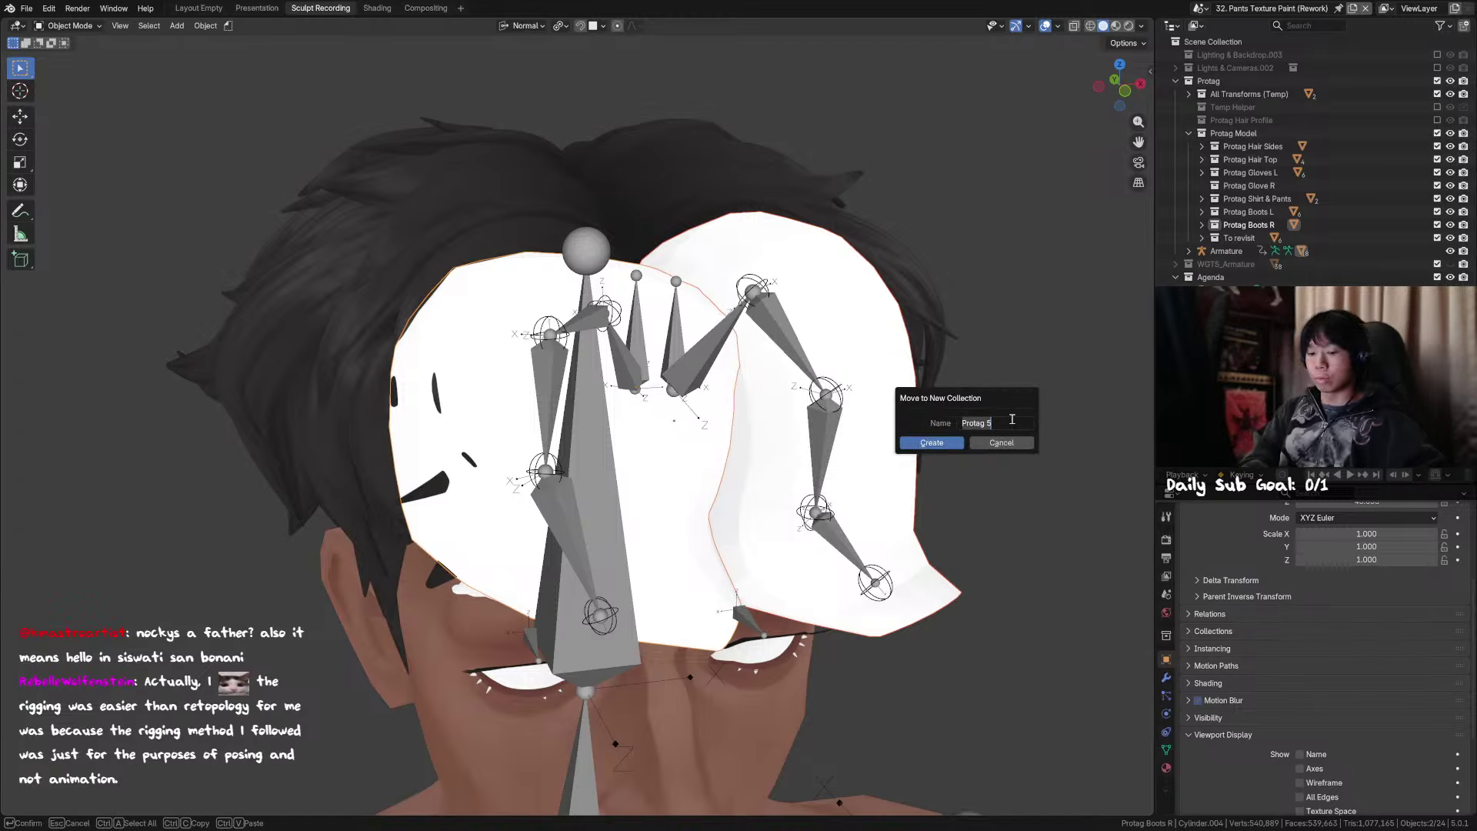
text(Weight Transf)
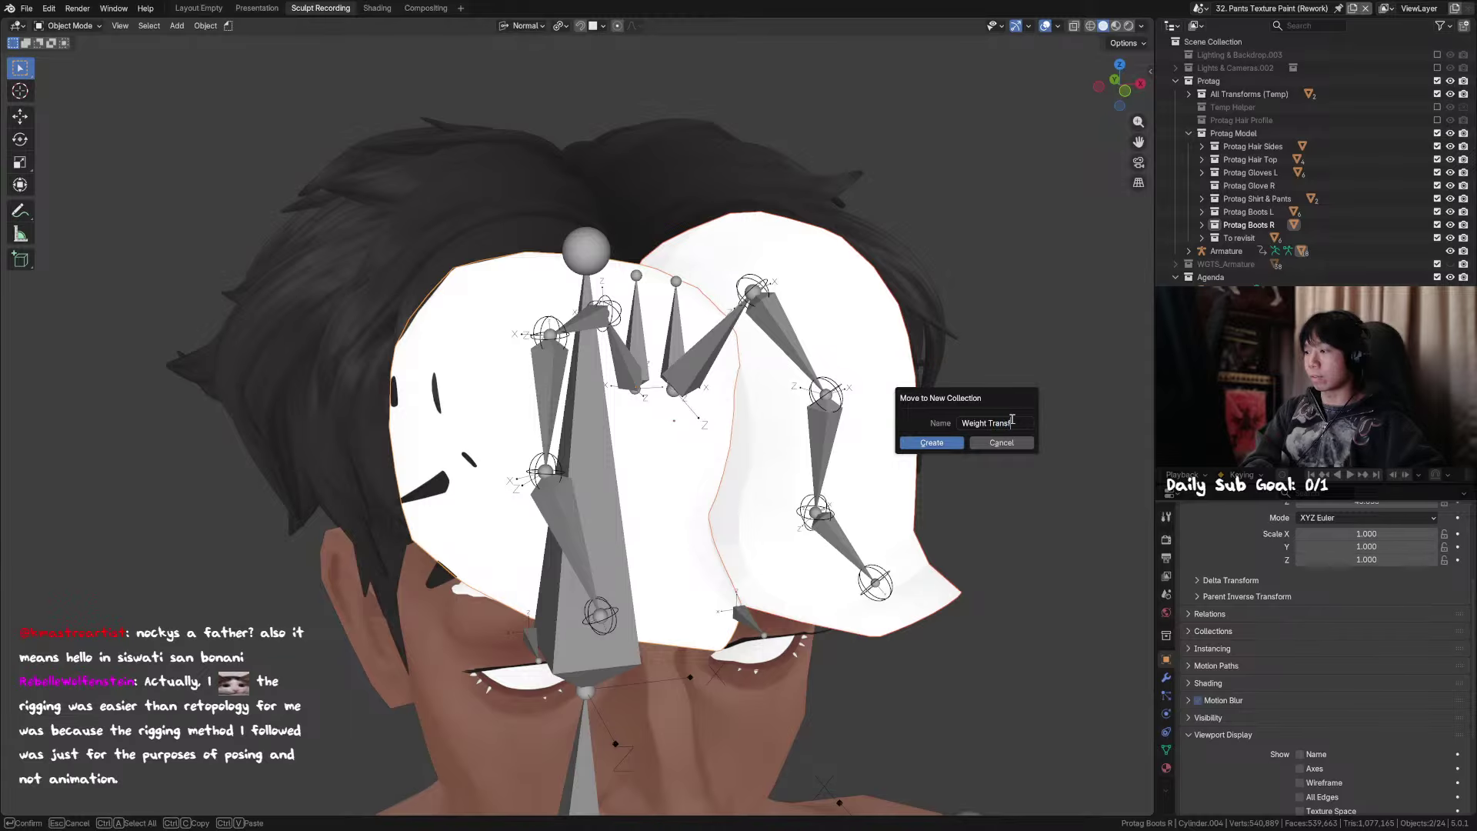
text(er Cages)
key(Return)
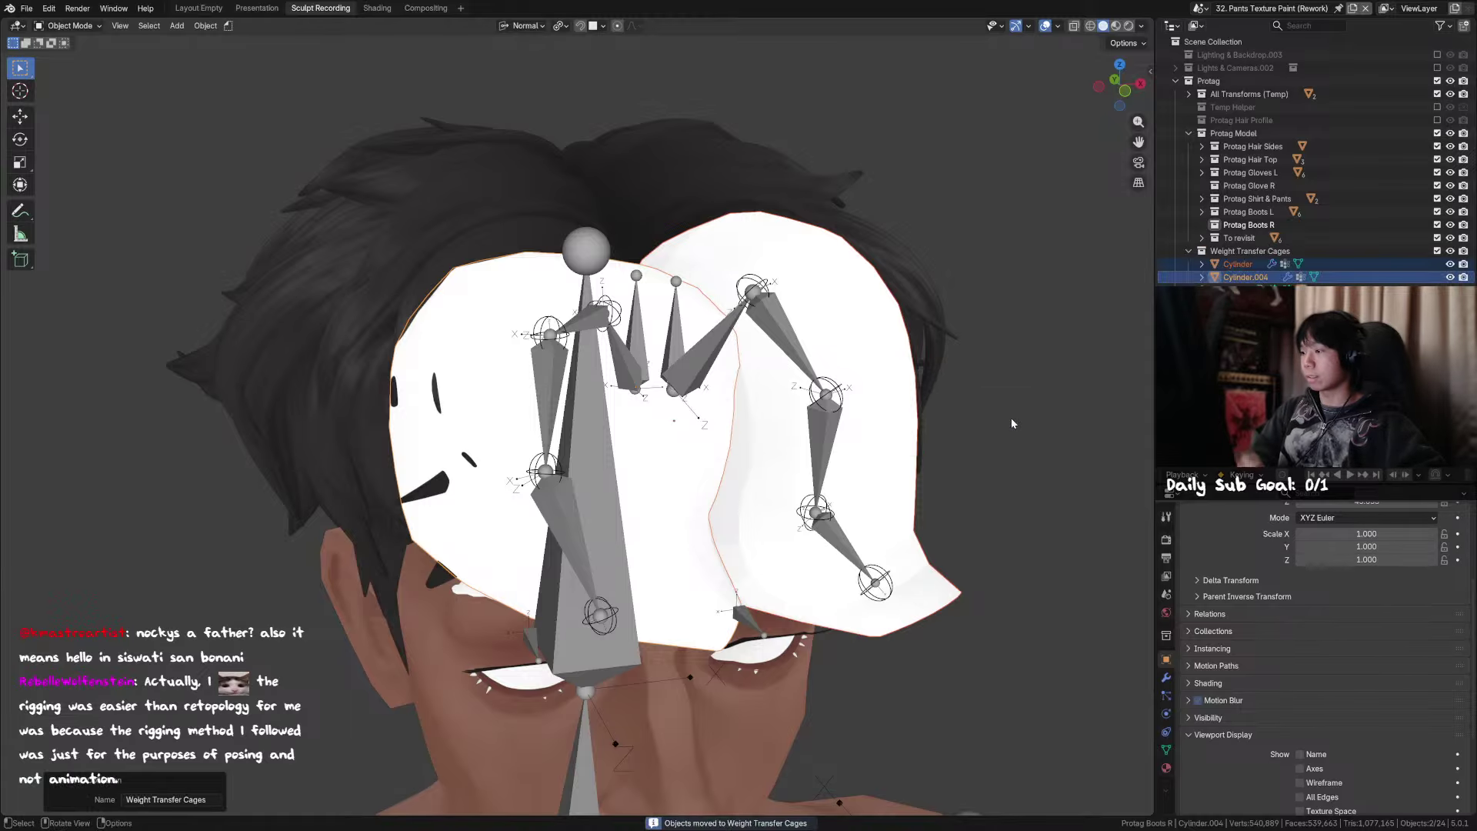
Step: Collapse the Weight Transfer Cages collection and exclude it from the view layer, then save the file
click(1188, 251)
click(1437, 251)
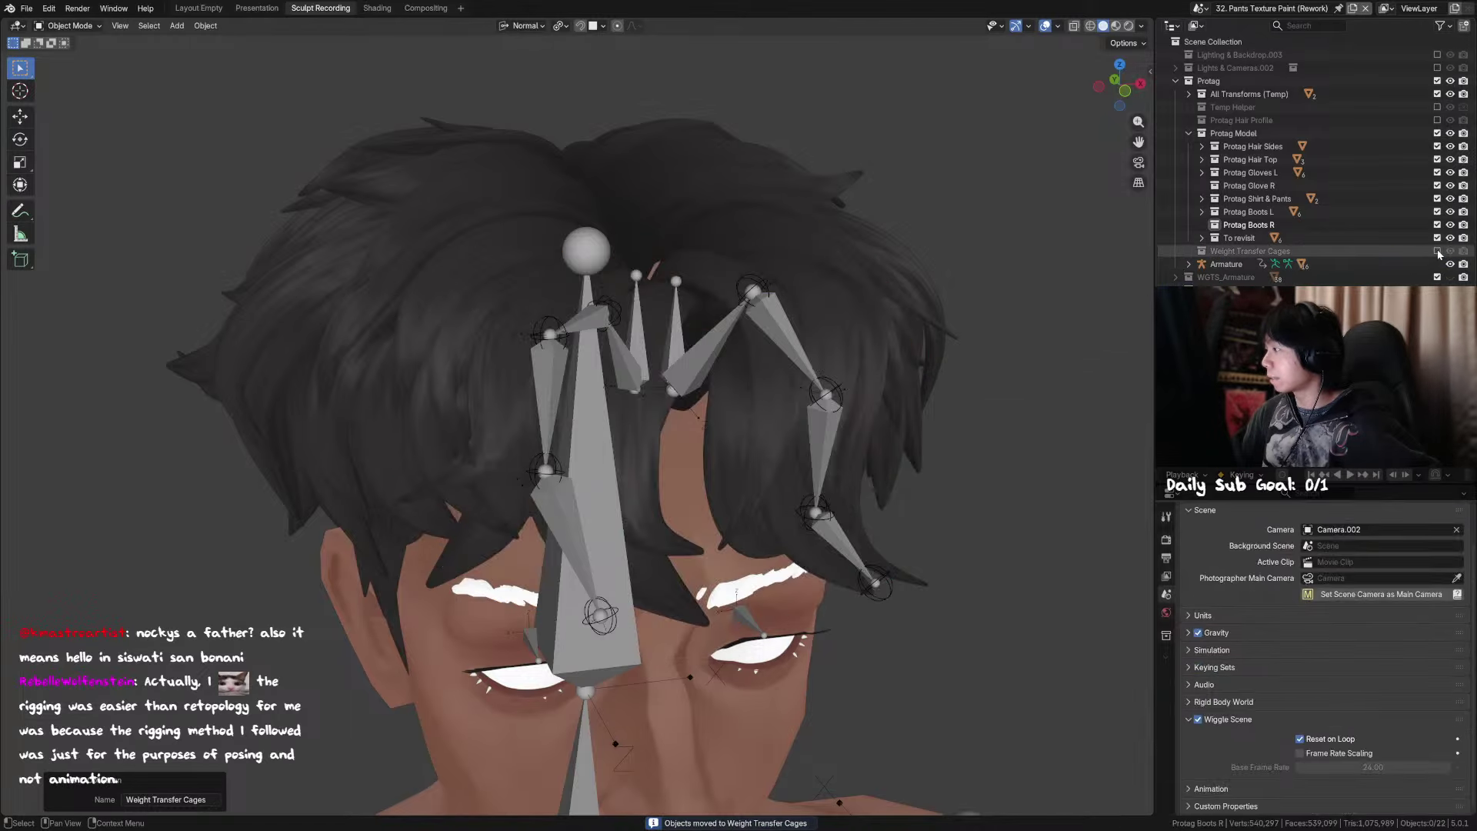
scroll(825, 358, down, 3)
middle_drag(824, 357, 731, 384)
key(ctrl+s)
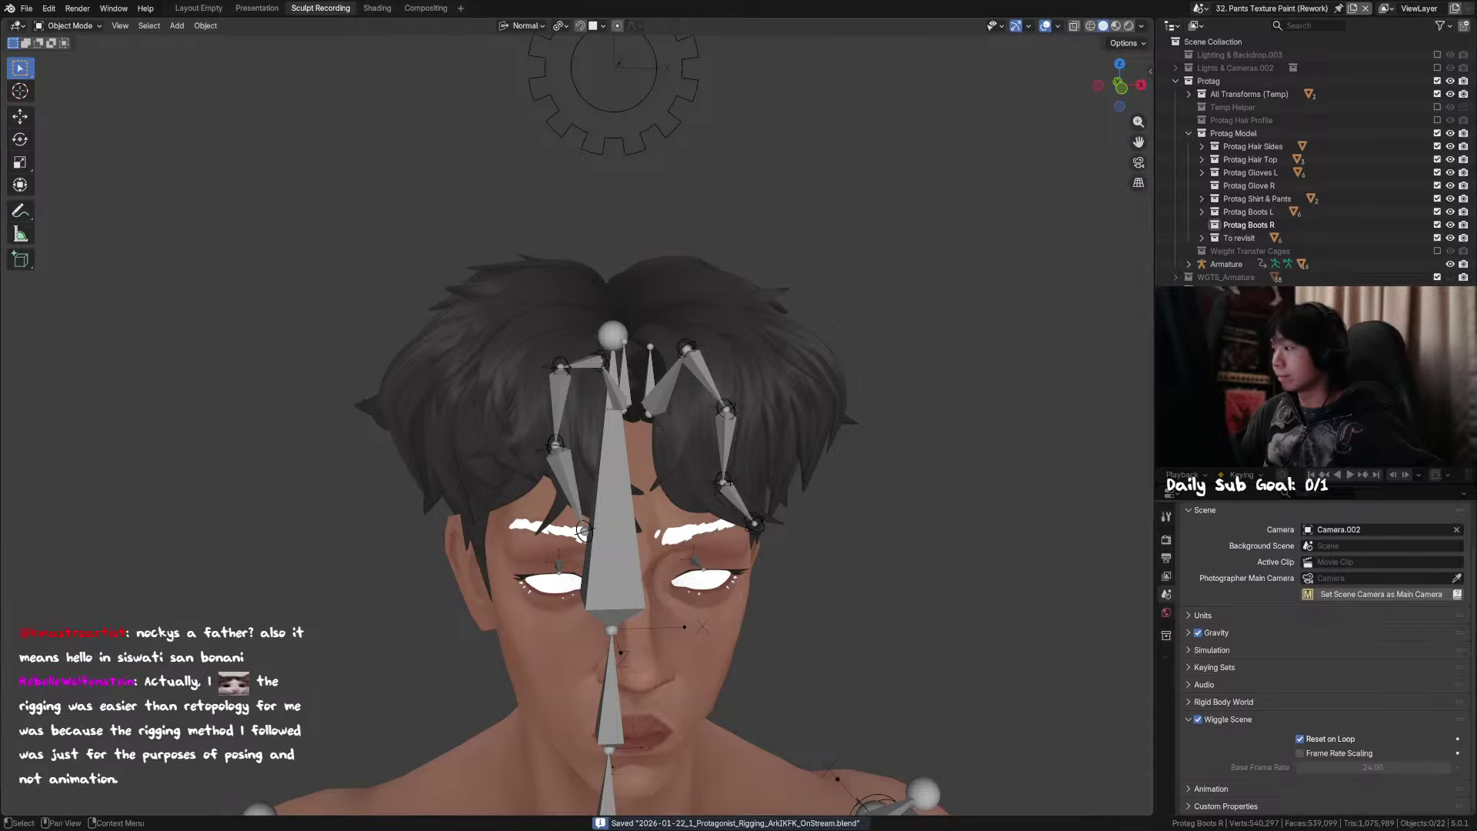
Step: Include the Weight Transfer Cages collection again and test rotating the head bone in Pose Mode
click(1437, 250)
scroll(665, 328, up, 2)
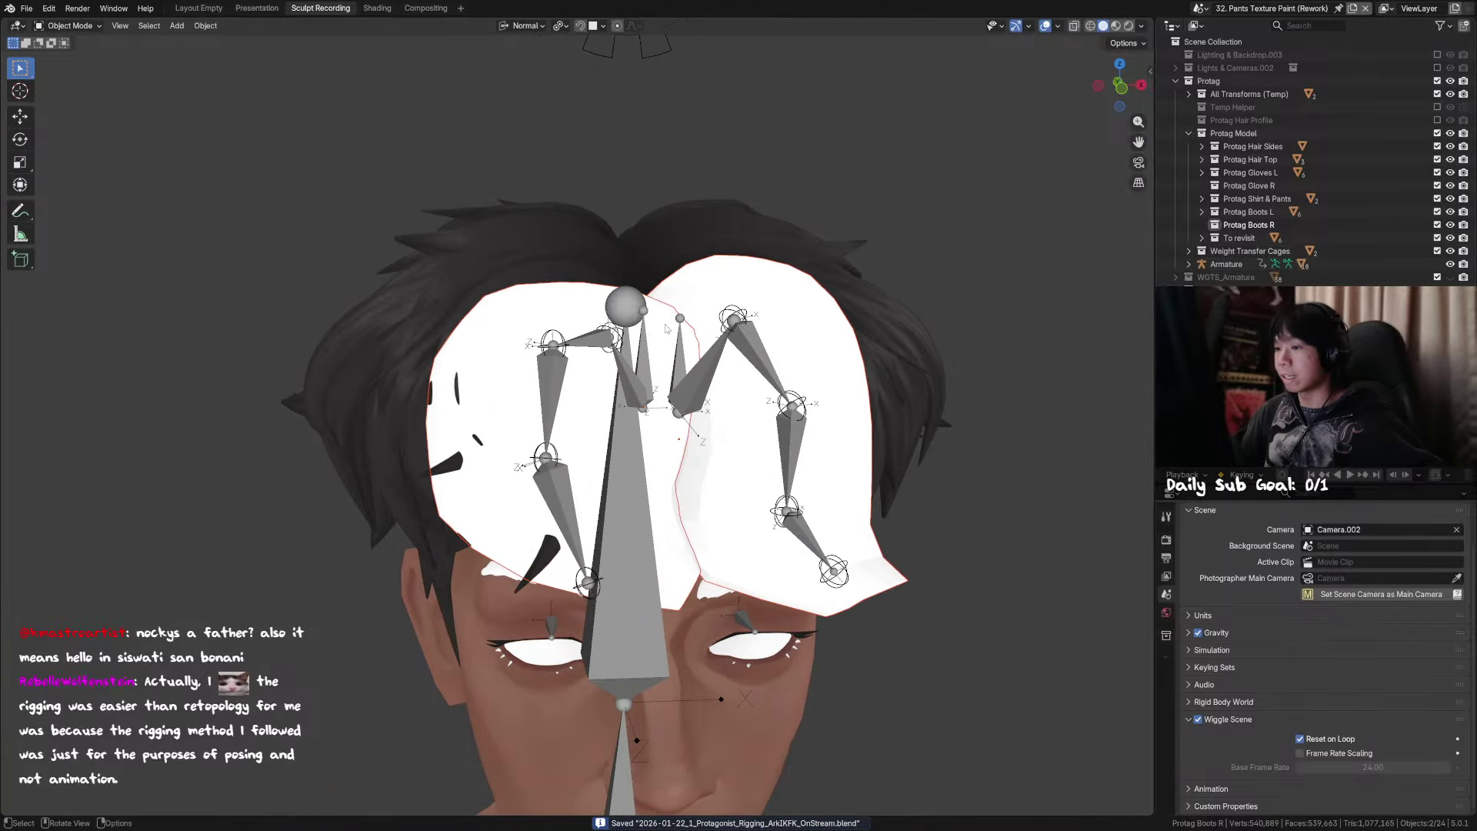
click(631, 317)
key(ctrl+Tab)
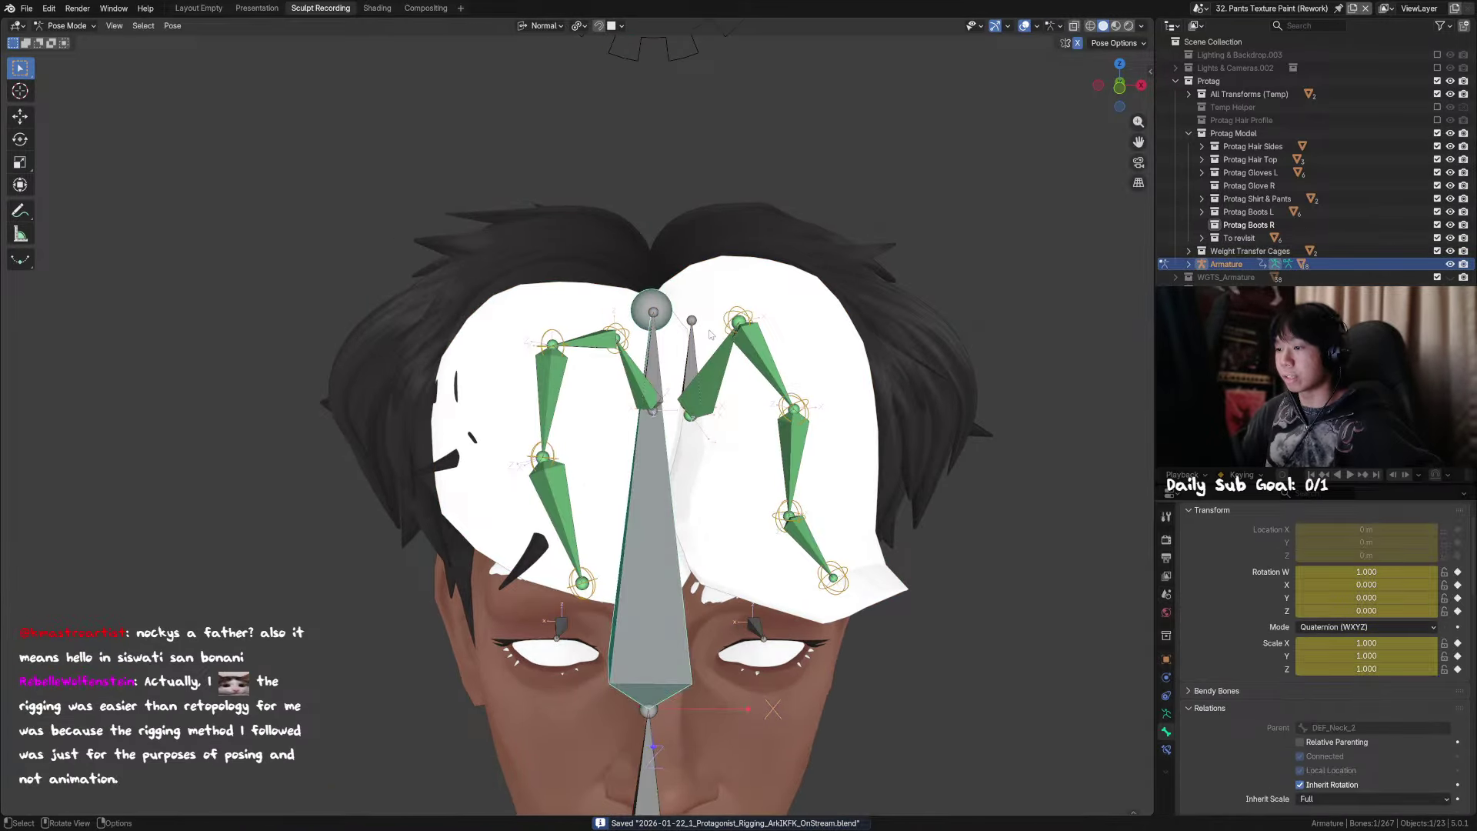
key(r)
key(r)
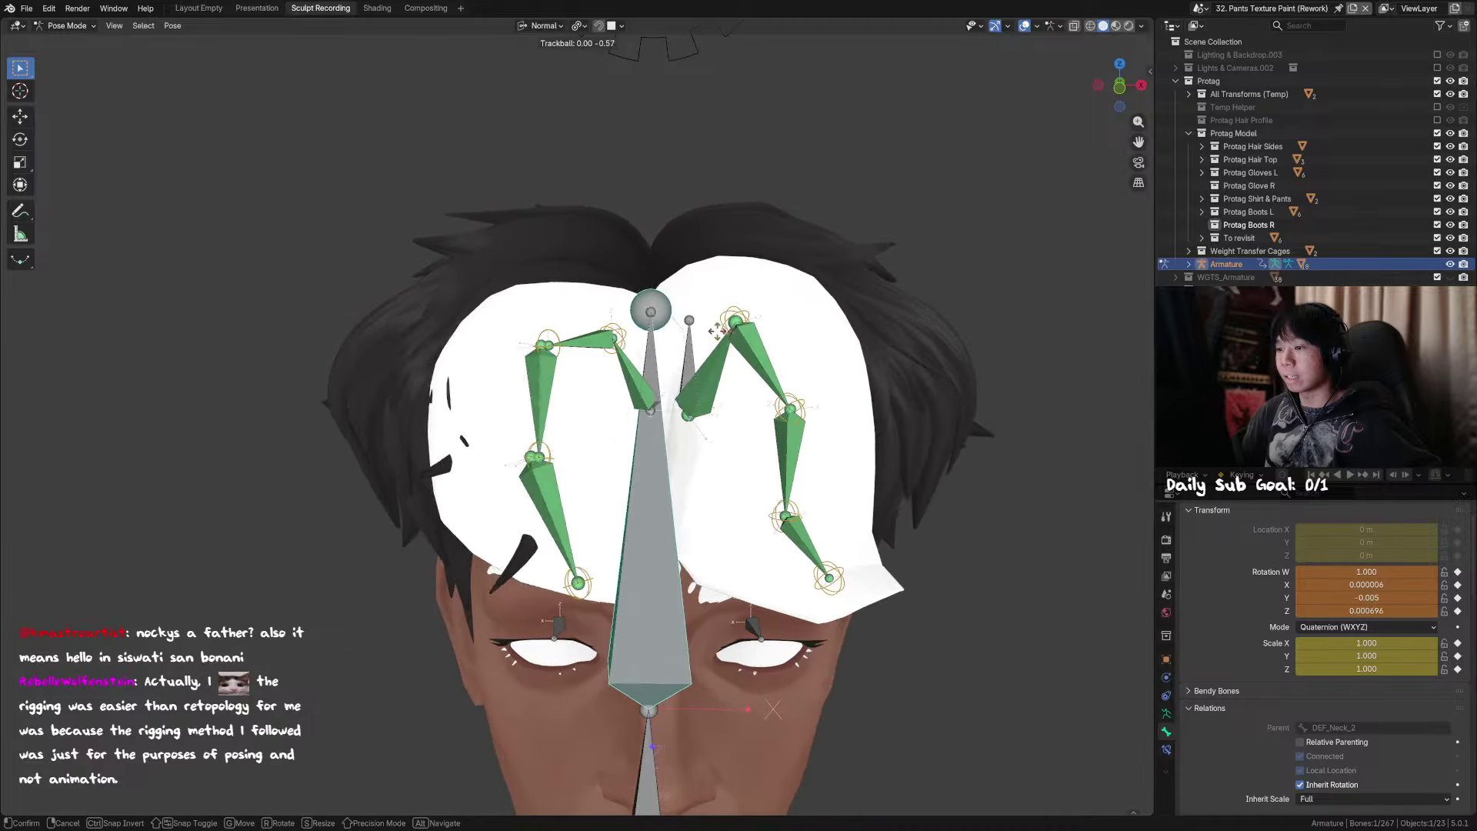
right_click(718, 334)
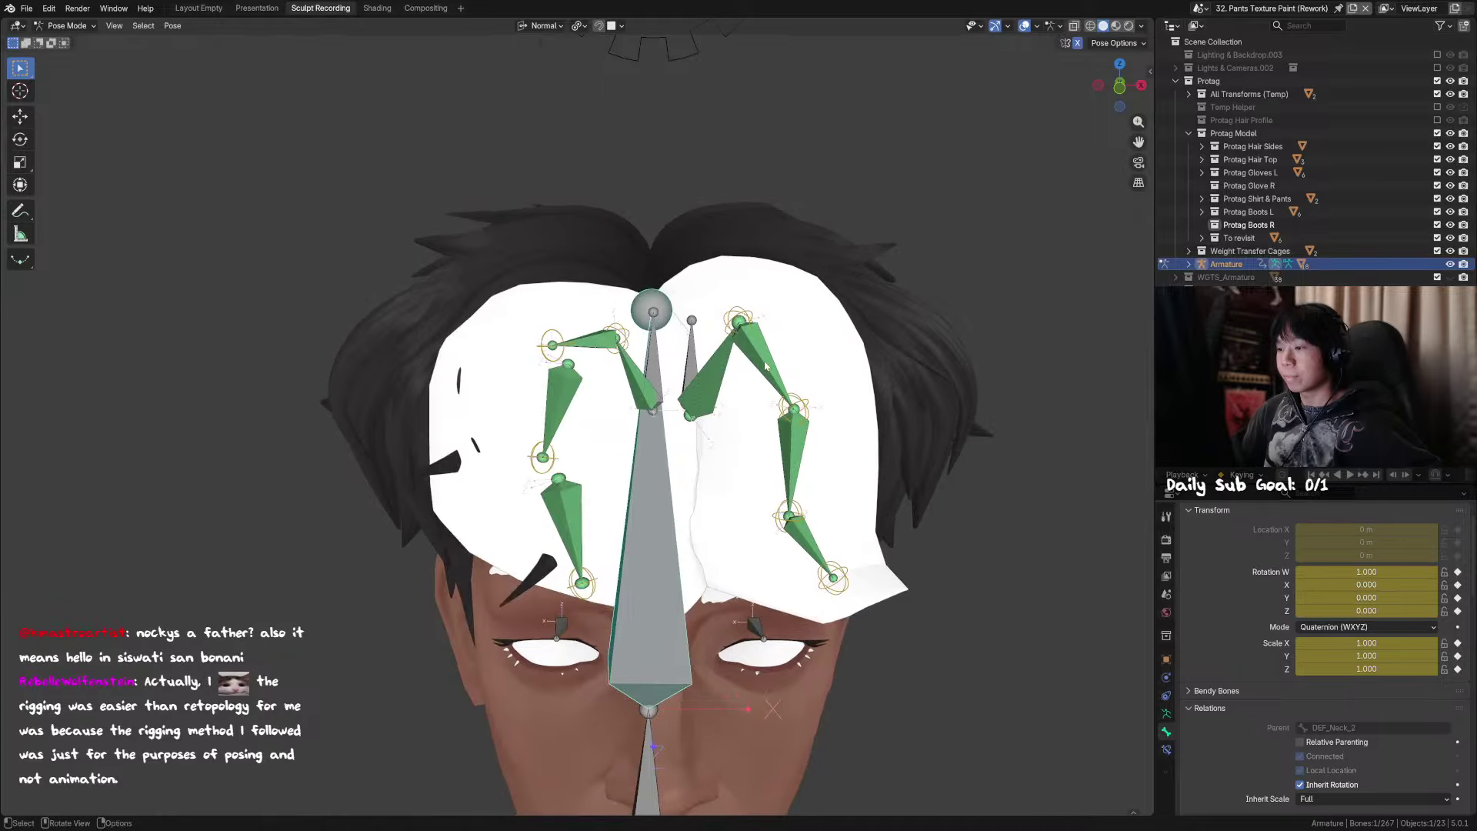
middle_drag(671, 370, 768, 379)
key(ctrl+Tab)
click(652, 423)
shift+middle_drag(639, 433, 652, 431)
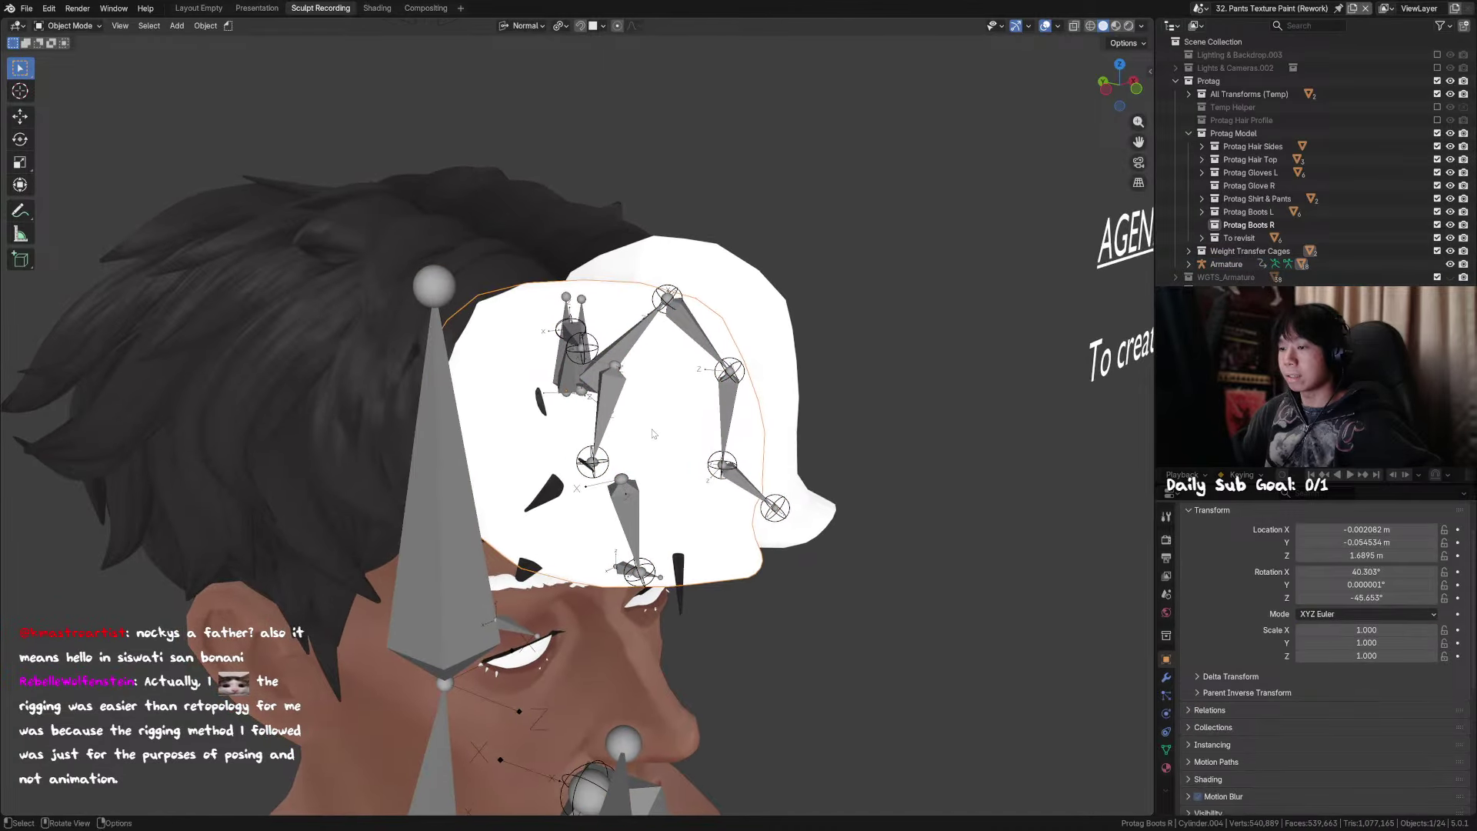
shift+click(634, 499)
key(ctrl+z)
key(ctrl+z)
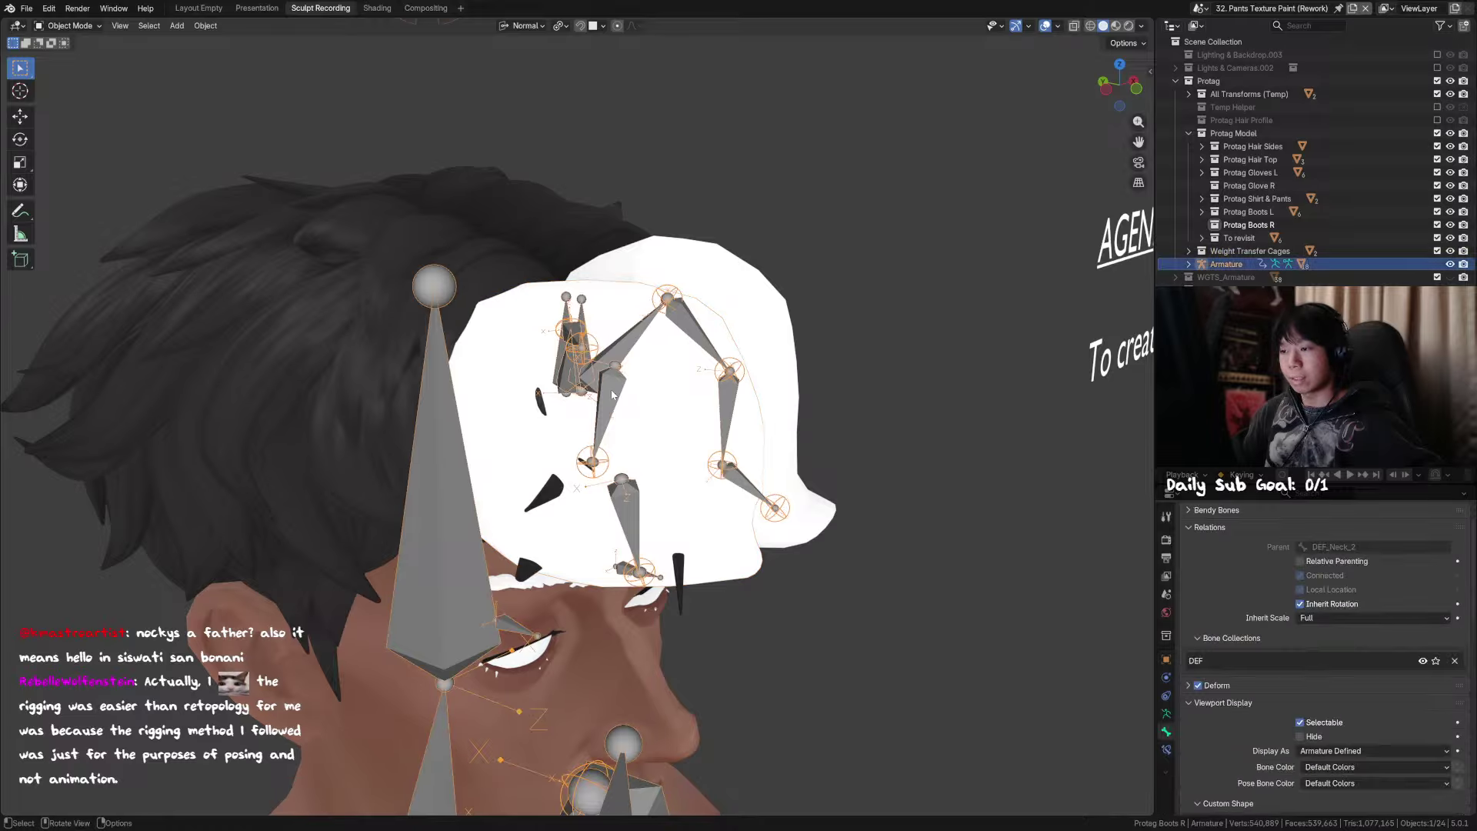
key(ctrl+z)
key(ctrl+shift+z)
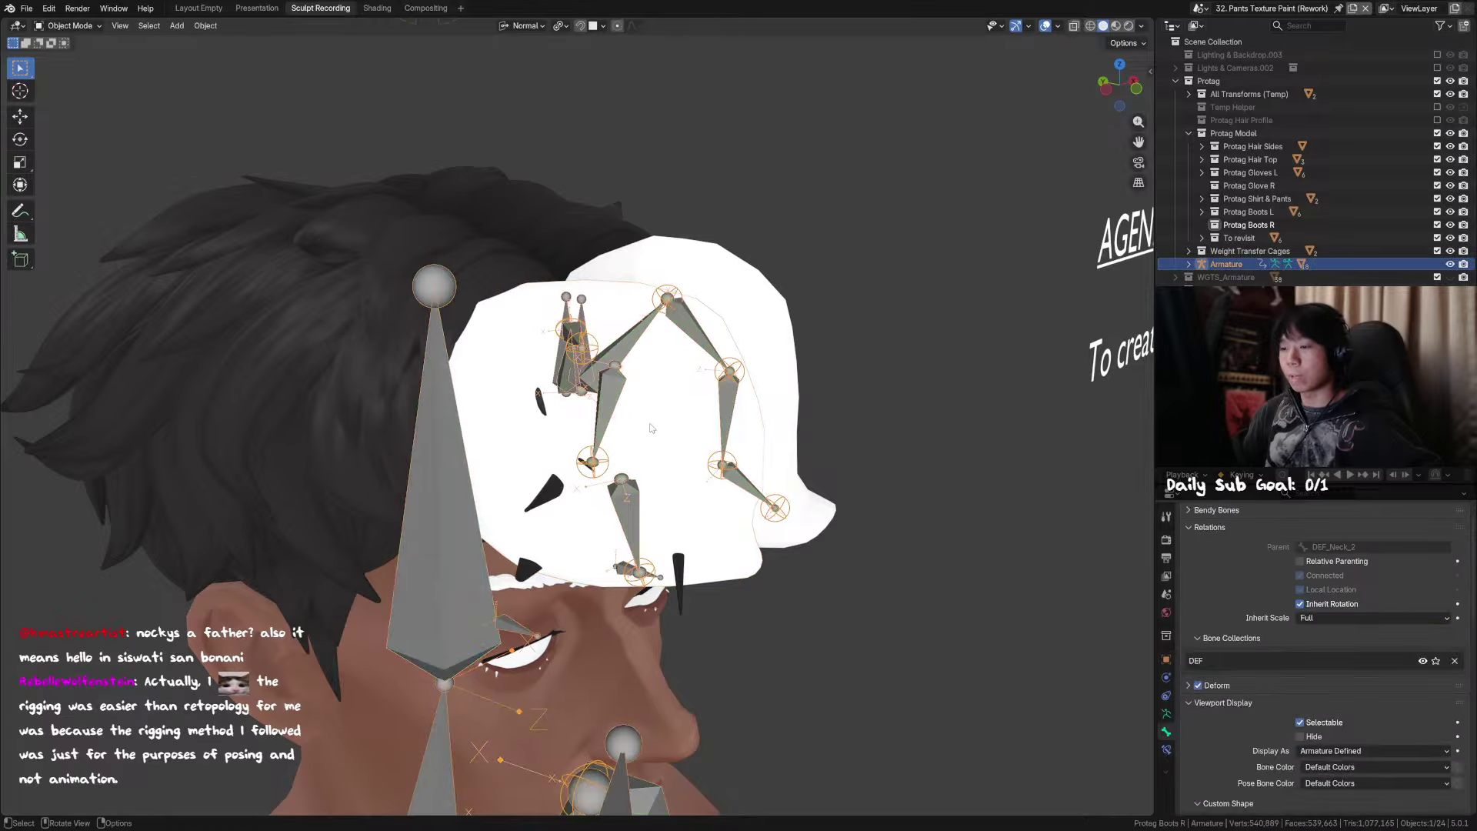
Step: Hide the nearer white cage mesh and select a deform bone of the front hair clump in the armature's Pose Mode
click(592, 436)
key(h)
middle_drag(592, 436, 554, 406)
click(594, 454)
key(ctrl+Tab)
click(554, 443)
click(554, 443)
key(ctrl+Tab)
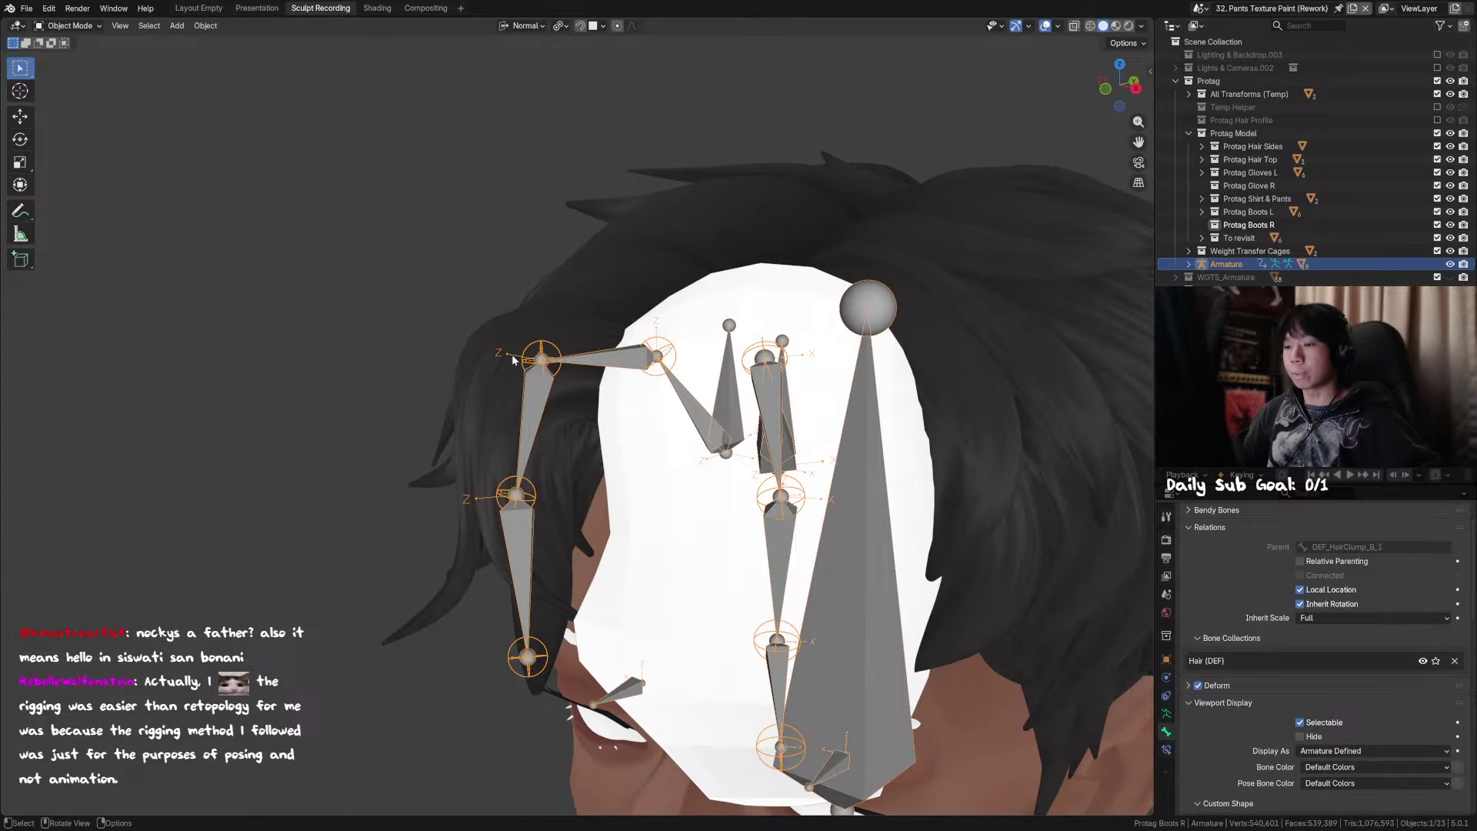
Step: Isolate the front hair clump together with the armature by hiding all other objects
click(475, 381)
shift+click(542, 379)
key(shift+h)
key(ctrl+Tab)
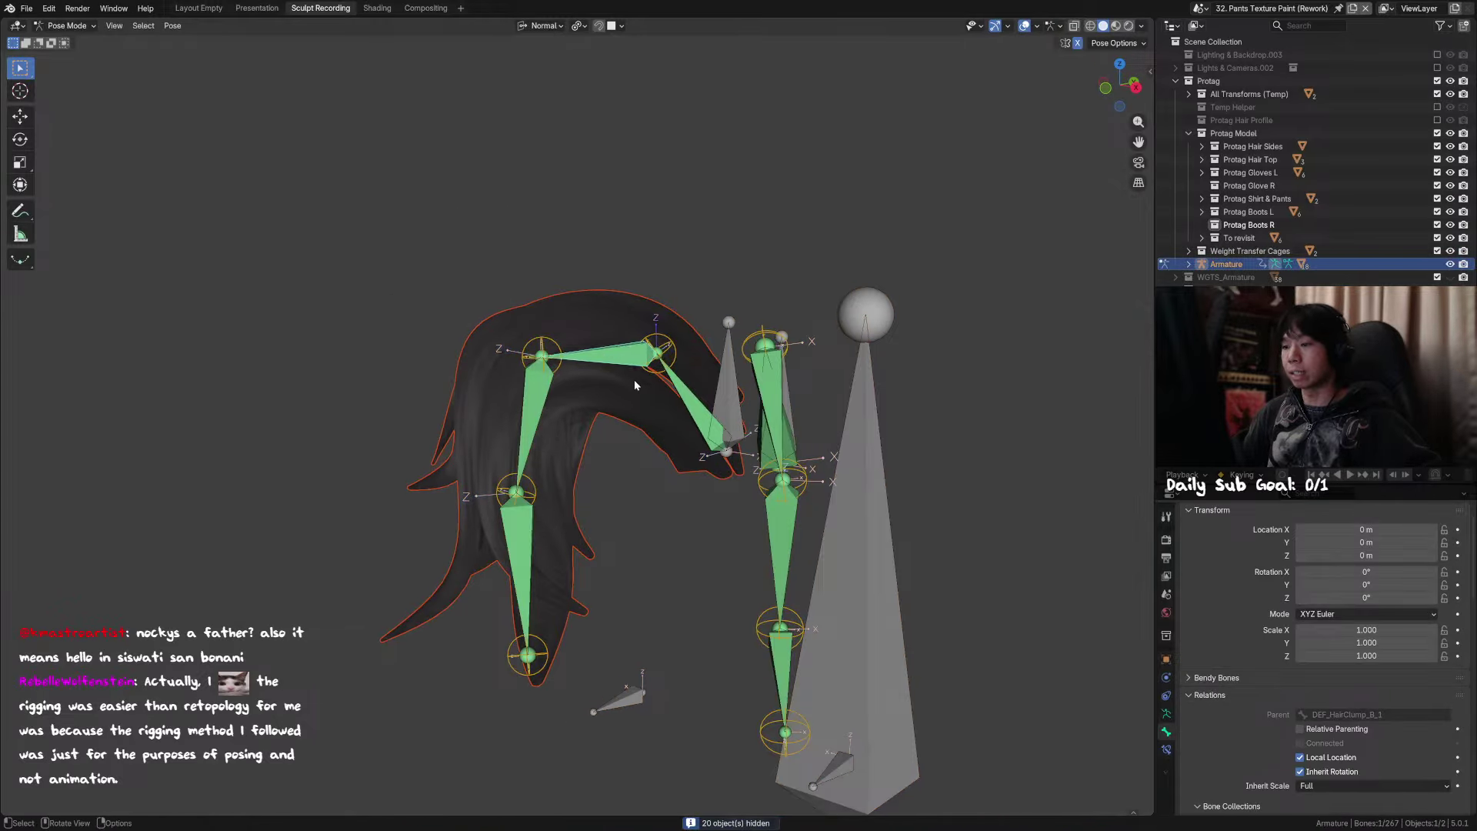
Step: Switch the front hair clump to Weight Paint mode with the armature selected and examine its bone weights from the other side
middle_drag(635, 385, 635, 397)
click(602, 324)
click(622, 350)
key(ctrl+Tab)
shift+click(613, 325)
key(ctrl+Tab)
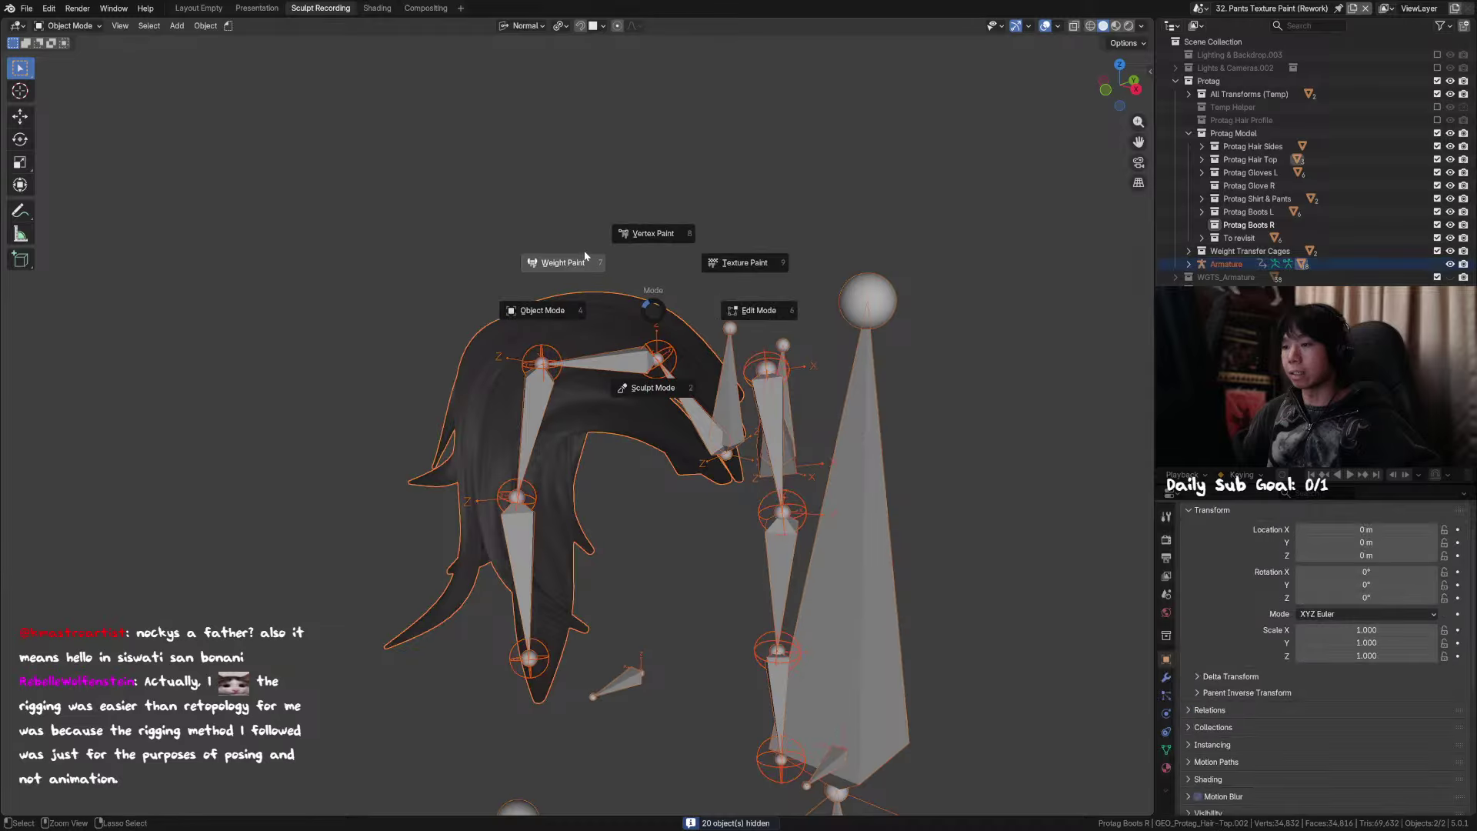
click(585, 256)
mouse_move(584, 262)
middle_down()
mouse_move(652, 390)
mouse_move(568, 445)
mouse_move(722, 443)
middle_up()
middle_drag(611, 493, 574, 525)
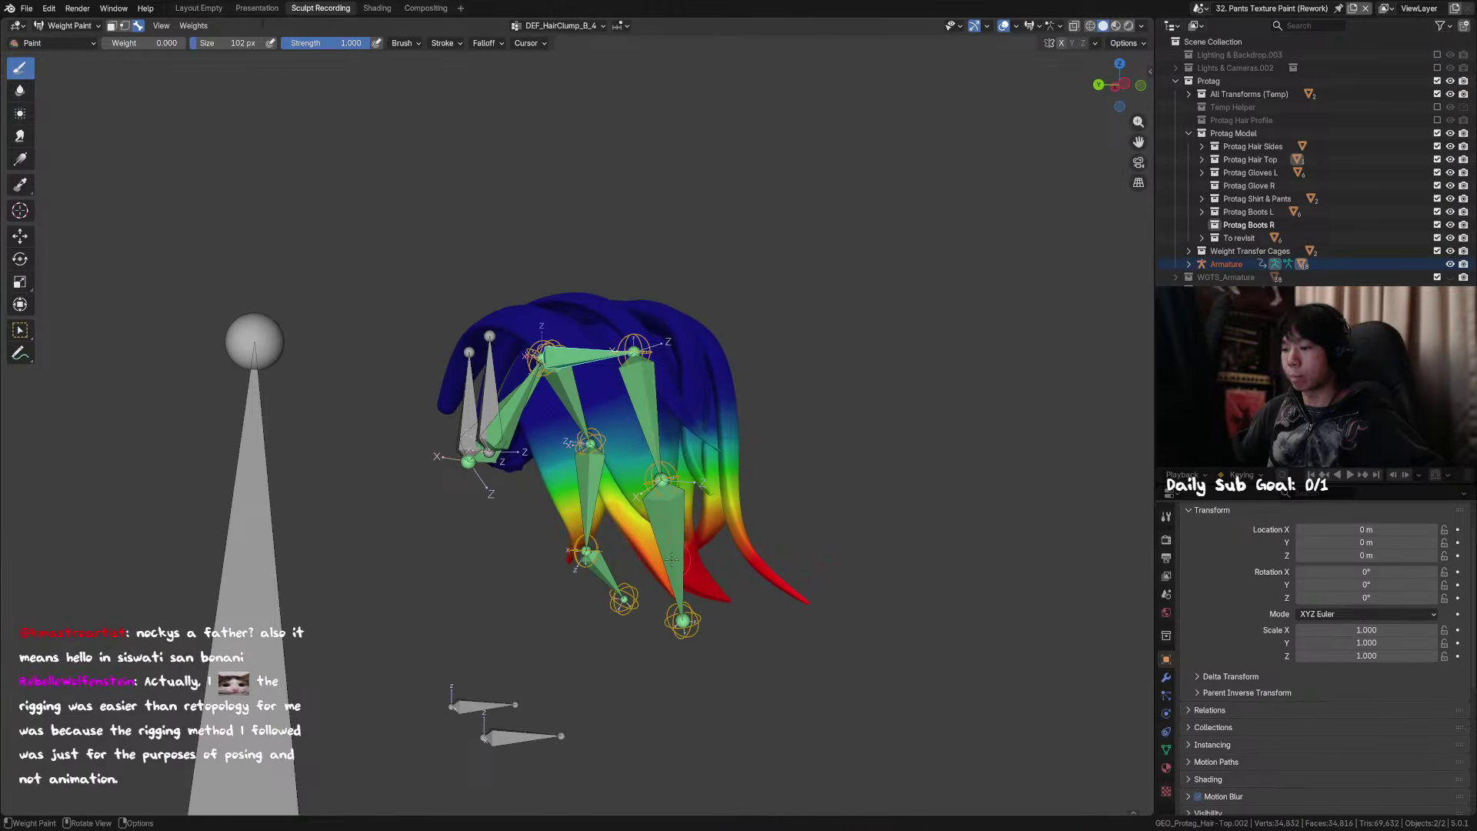
middle_drag(672, 560, 691, 540)
Step: Return to Object Mode, reveal all objects and isolate the white cage mesh together with the armature
key(ctrl+Tab)
key(alt+h)
mouse_move(669, 435)
middle_down()
mouse_move(701, 410)
mouse_move(616, 407)
mouse_move(756, 451)
middle_up()
click(628, 413)
shift+click(603, 440)
key(shift+h)
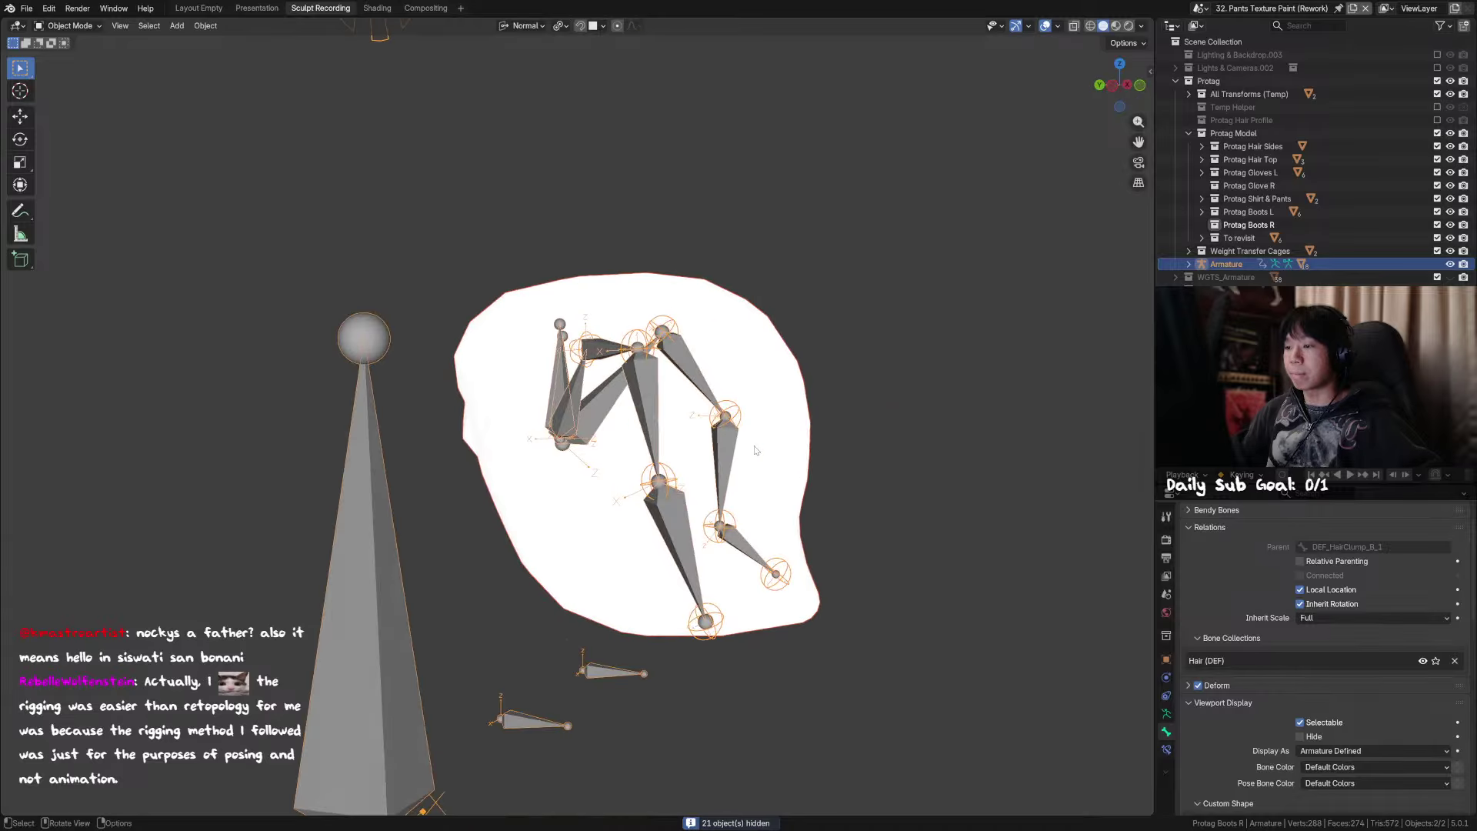
Step: Switch the cage mesh to Weight Paint mode with the armature selected and examine the weights of its hair bones
click(756, 451)
shift+click(648, 391)
shift+click(740, 367)
key(ctrl+Tab)
click(661, 330)
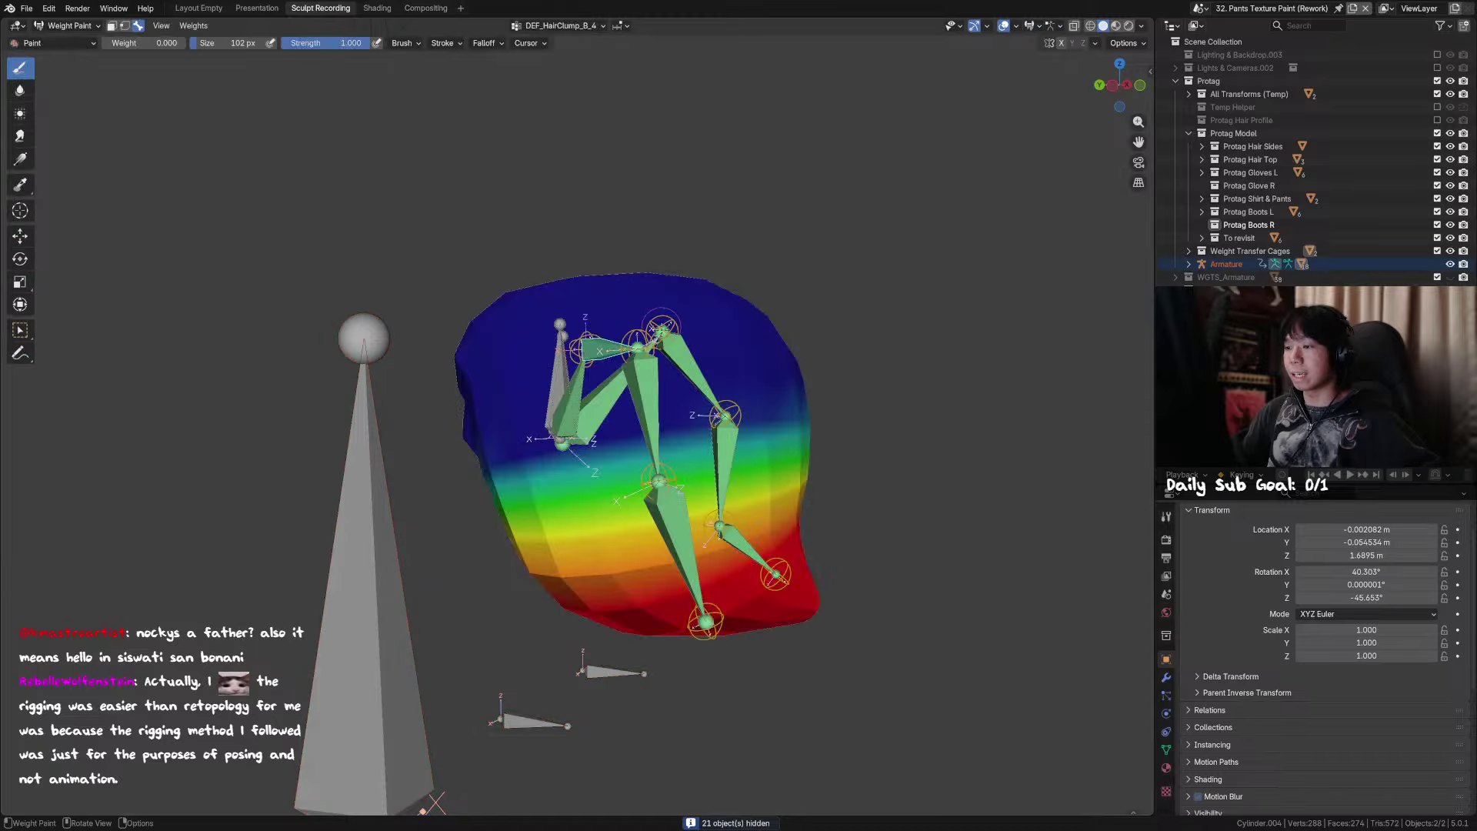
alt+click(677, 538)
alt+click(648, 416)
Step: Return to Object Mode with all hidden objects revealed and exclude the Weight Transfer Cages collection from the view layer
key(ctrl+Tab)
key(alt+h)
middle_drag(771, 419, 720, 447)
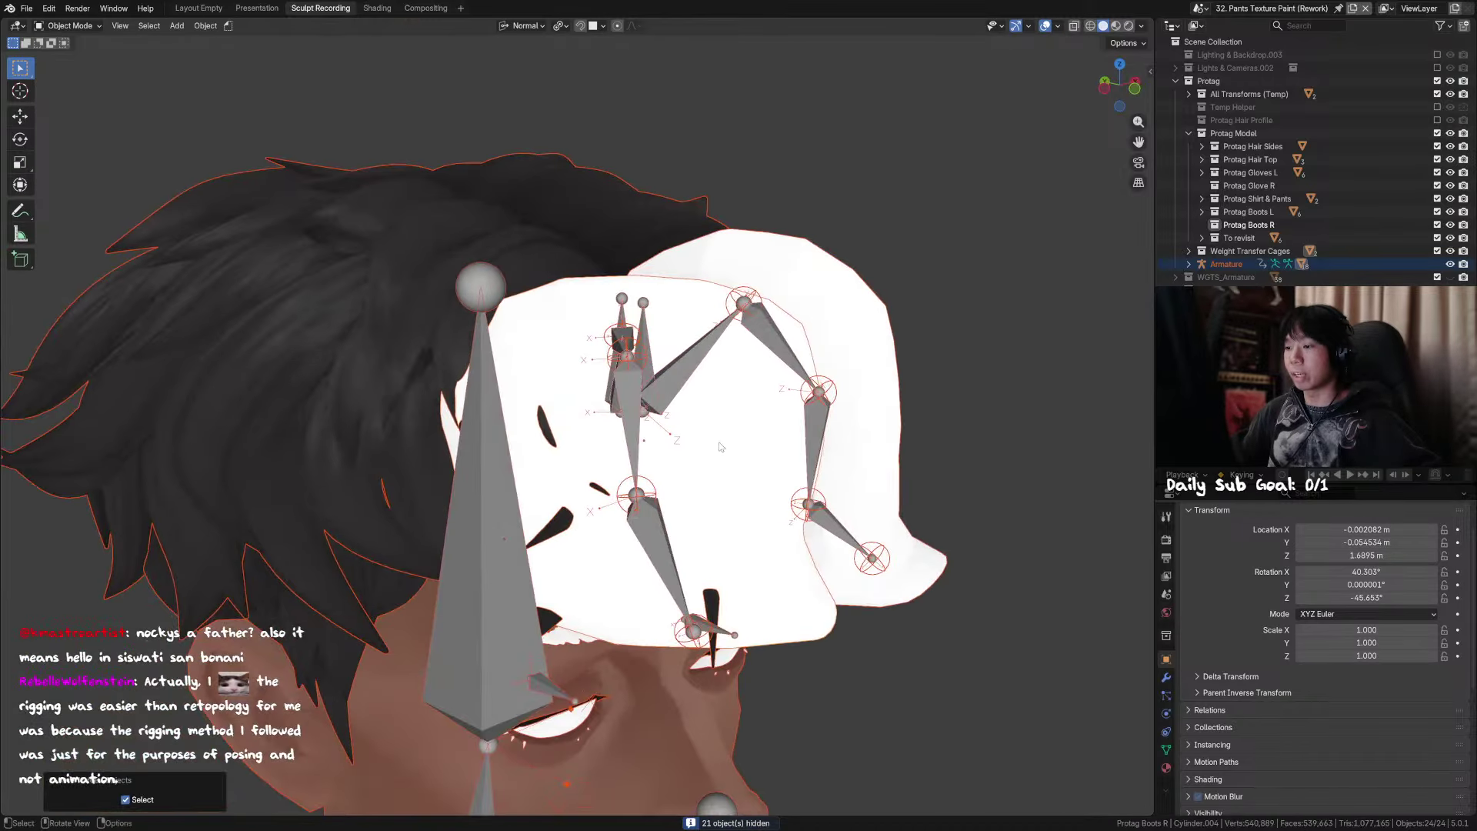
click(666, 436)
click(549, 433)
scroll(548, 433, down, 3)
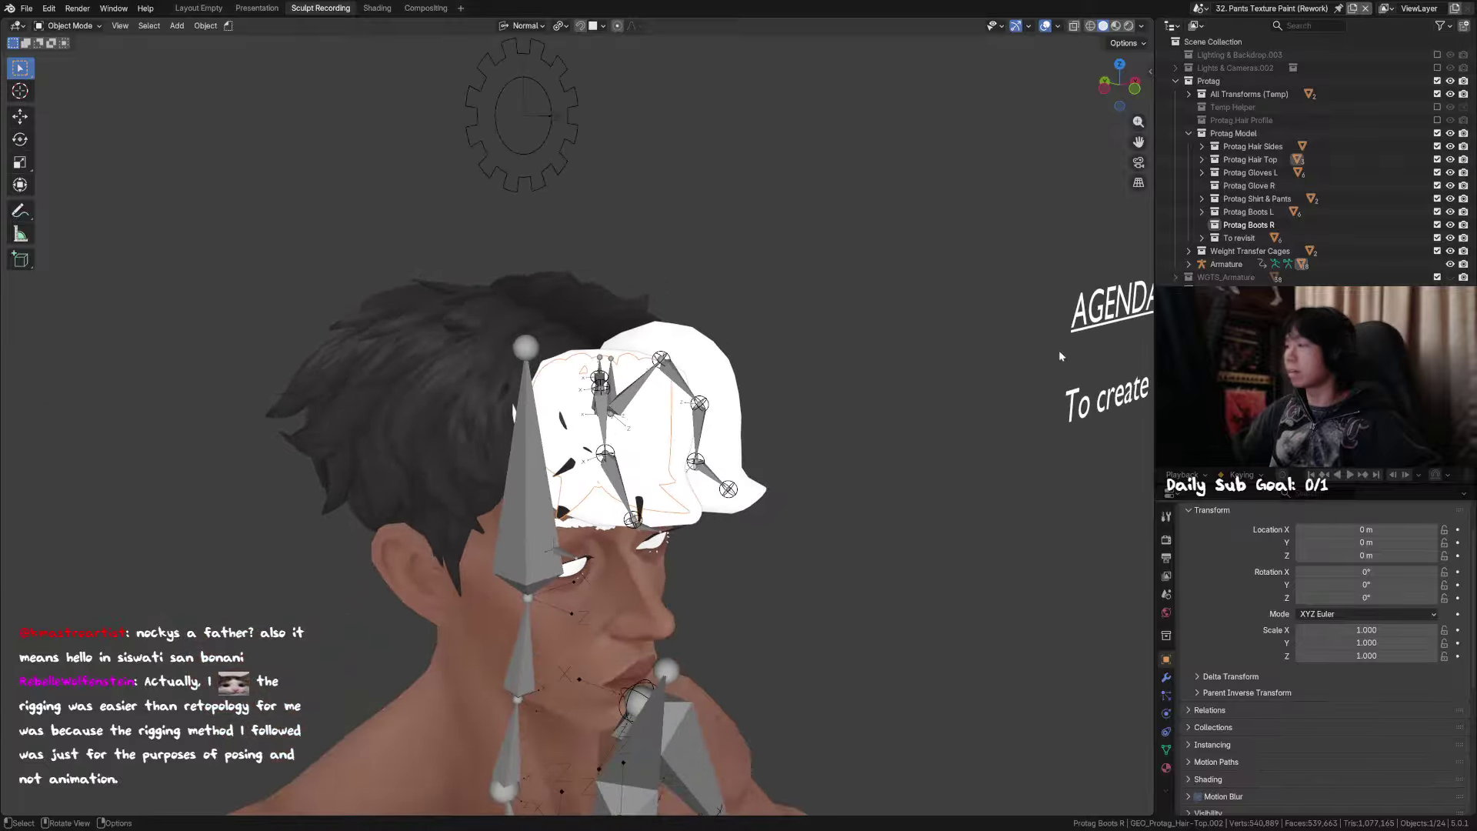
click(1436, 251)
middle_drag(822, 476, 843, 420)
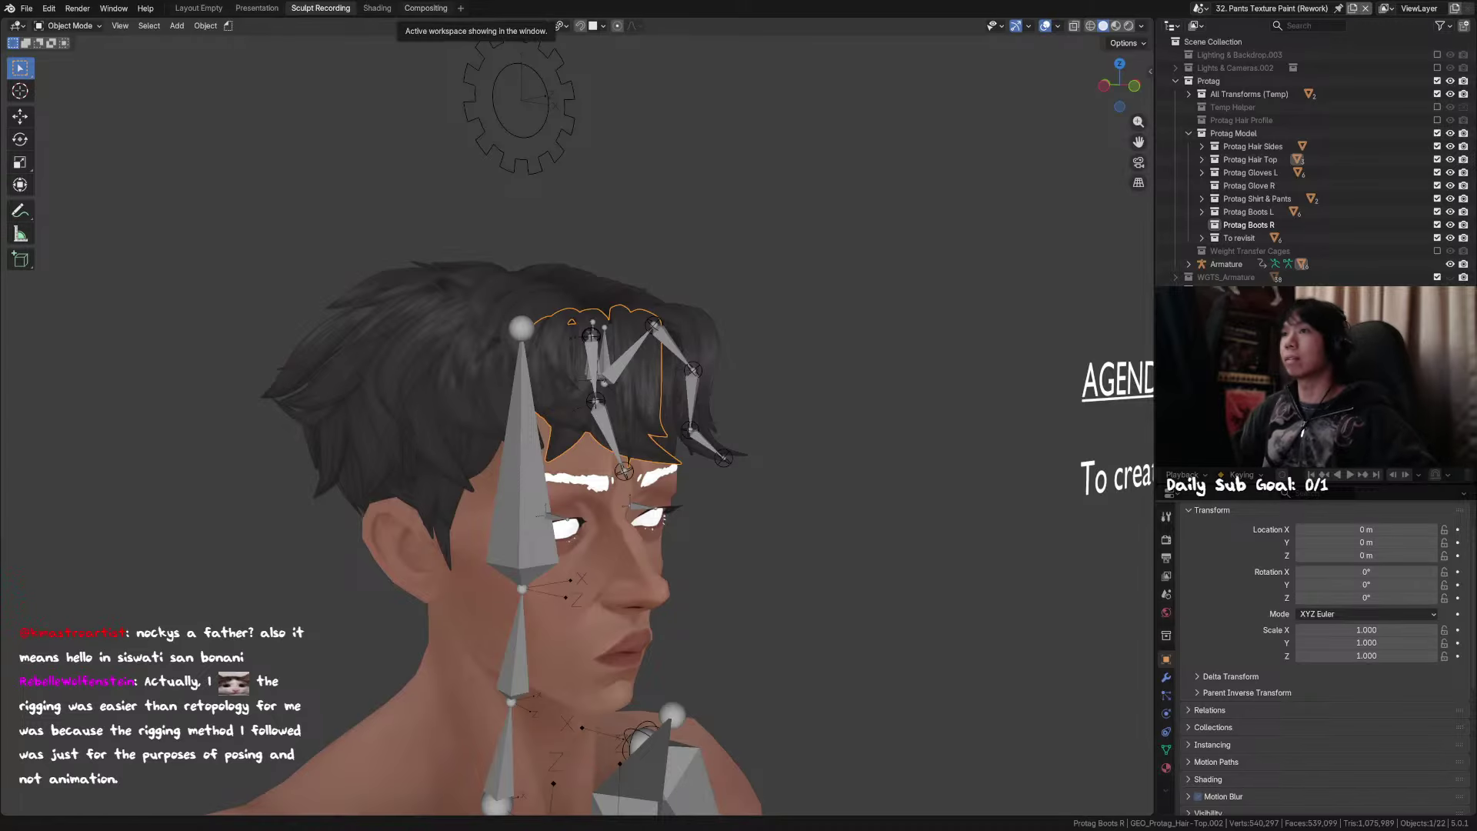
Step: Exclude the Agenda collection from the view layer to hide the agenda text
middle_drag(685, 483, 621, 501)
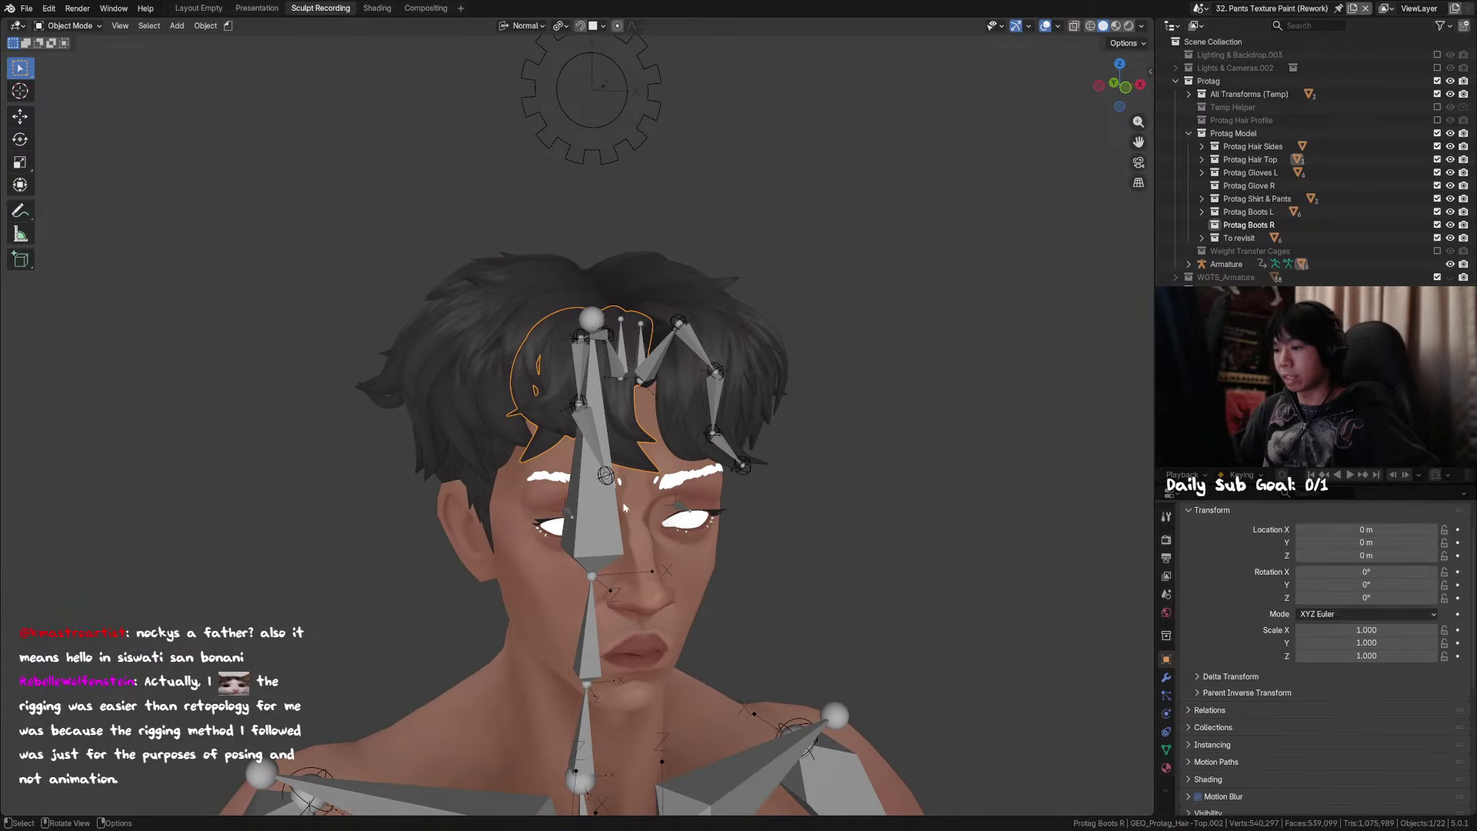
scroll(644, 541, down, 5)
scroll(639, 447, down, 2)
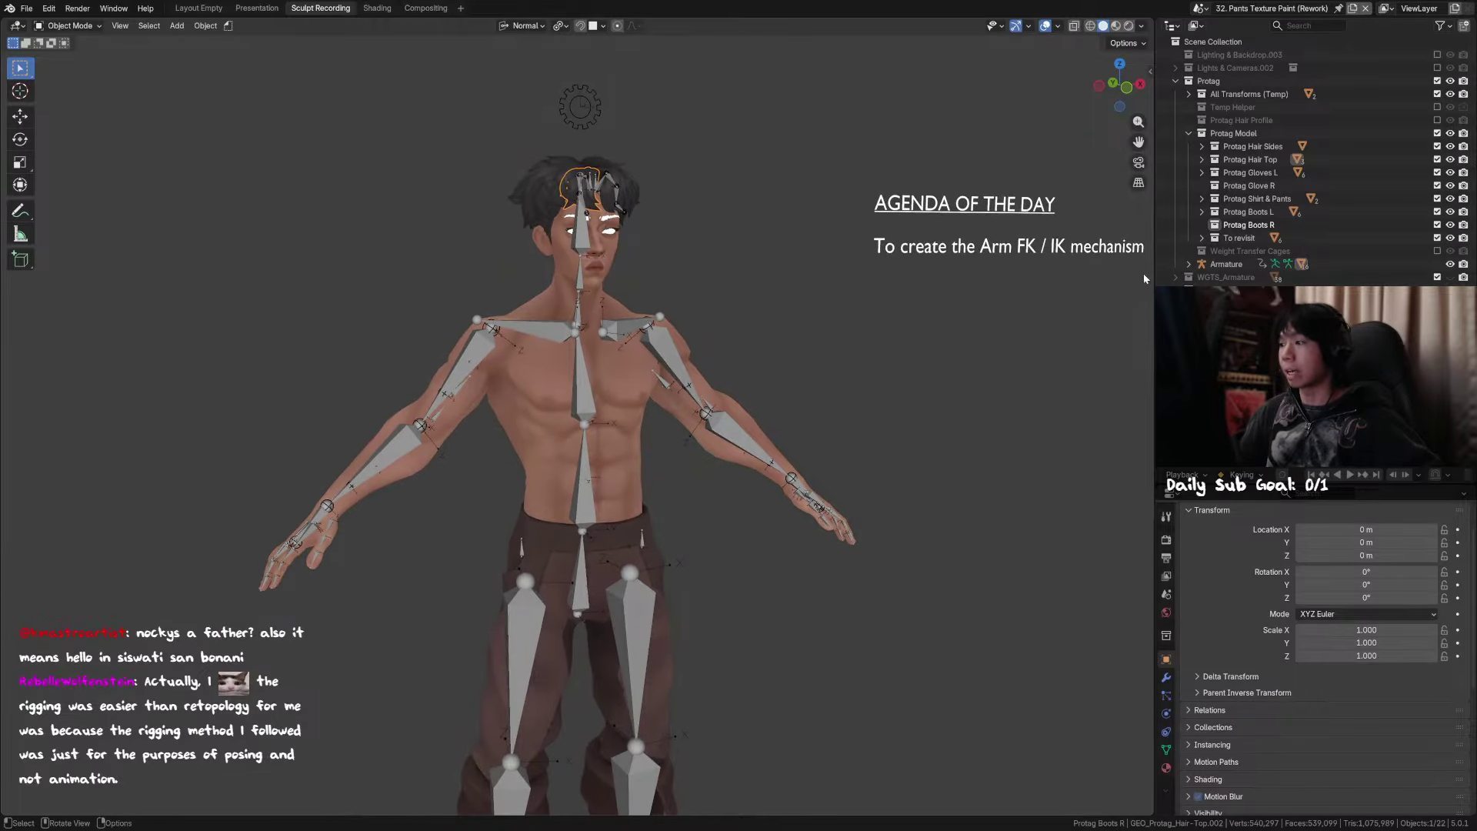
click(1437, 290)
mouse_move(745, 366)
middle_down()
mouse_move(704, 366)
mouse_move(752, 386)
middle_up()
Step: Select the armature, enter Edit Mode and select the joint at the head of the left upper arm bones
click(705, 369)
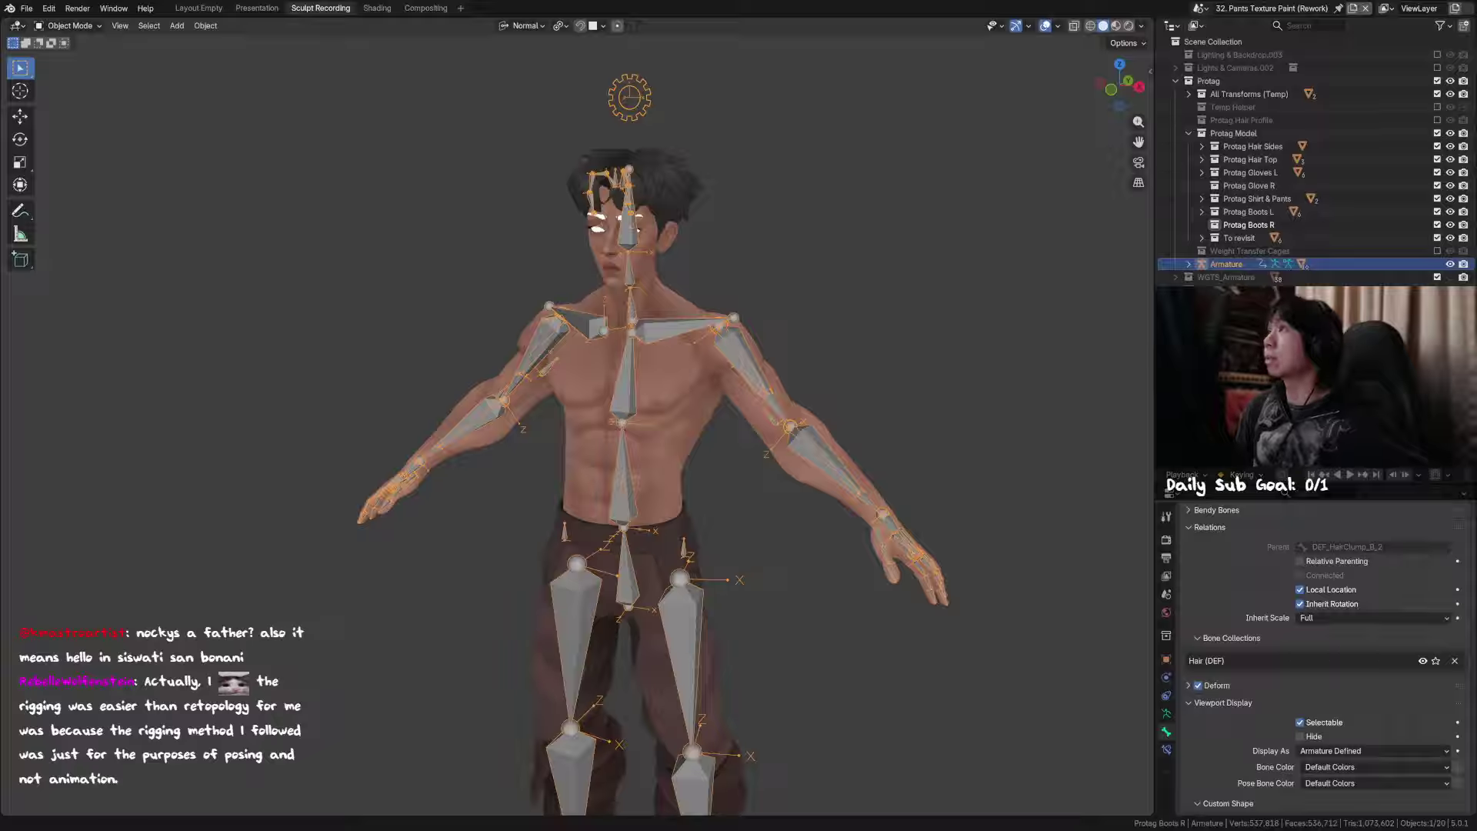
middle_drag(706, 115, 768, 191)
scroll(735, 306, up, 8)
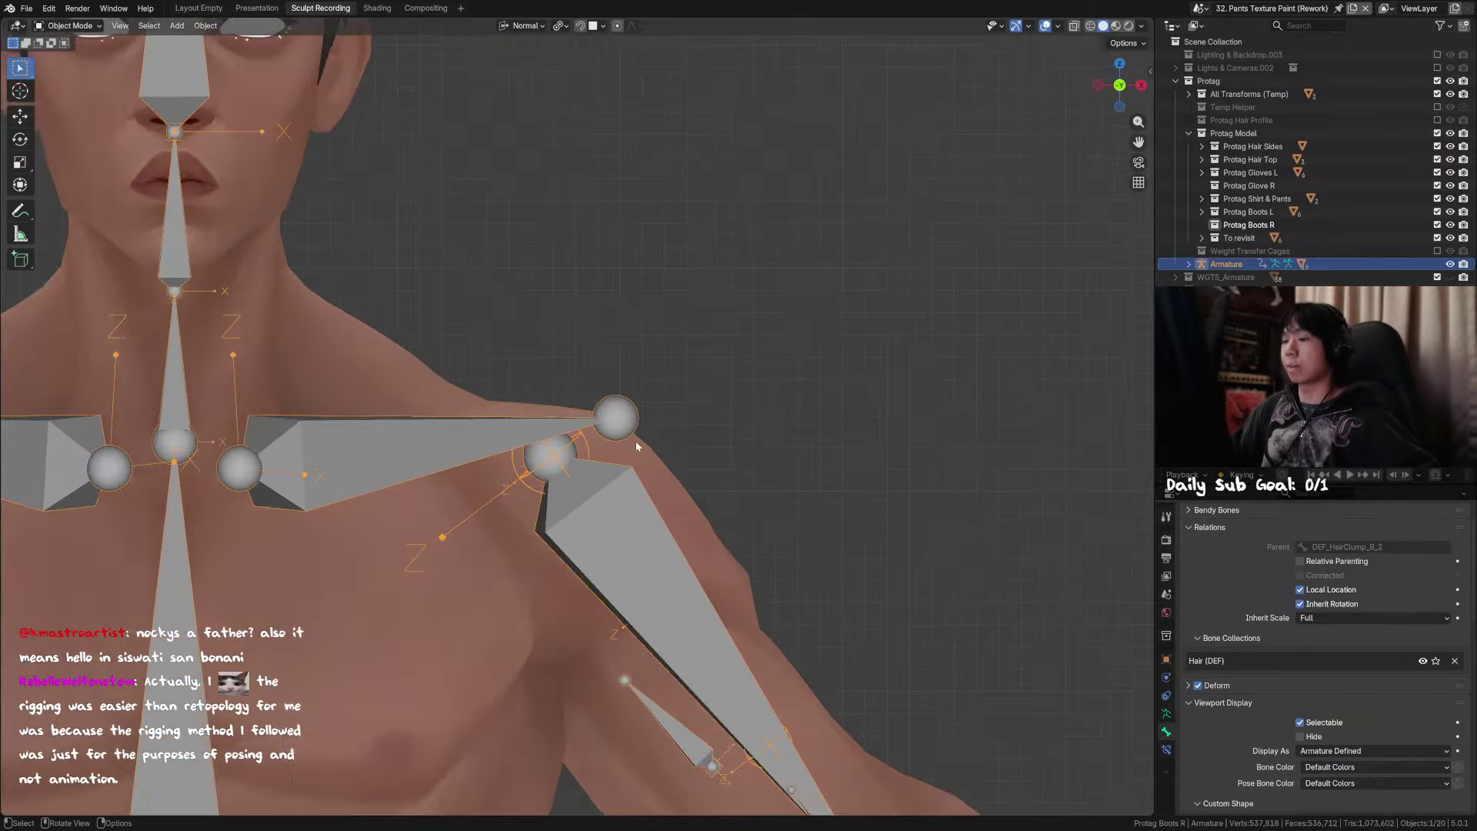
shift+middle_drag(581, 489, 706, 439)
key(Tab)
click(682, 397)
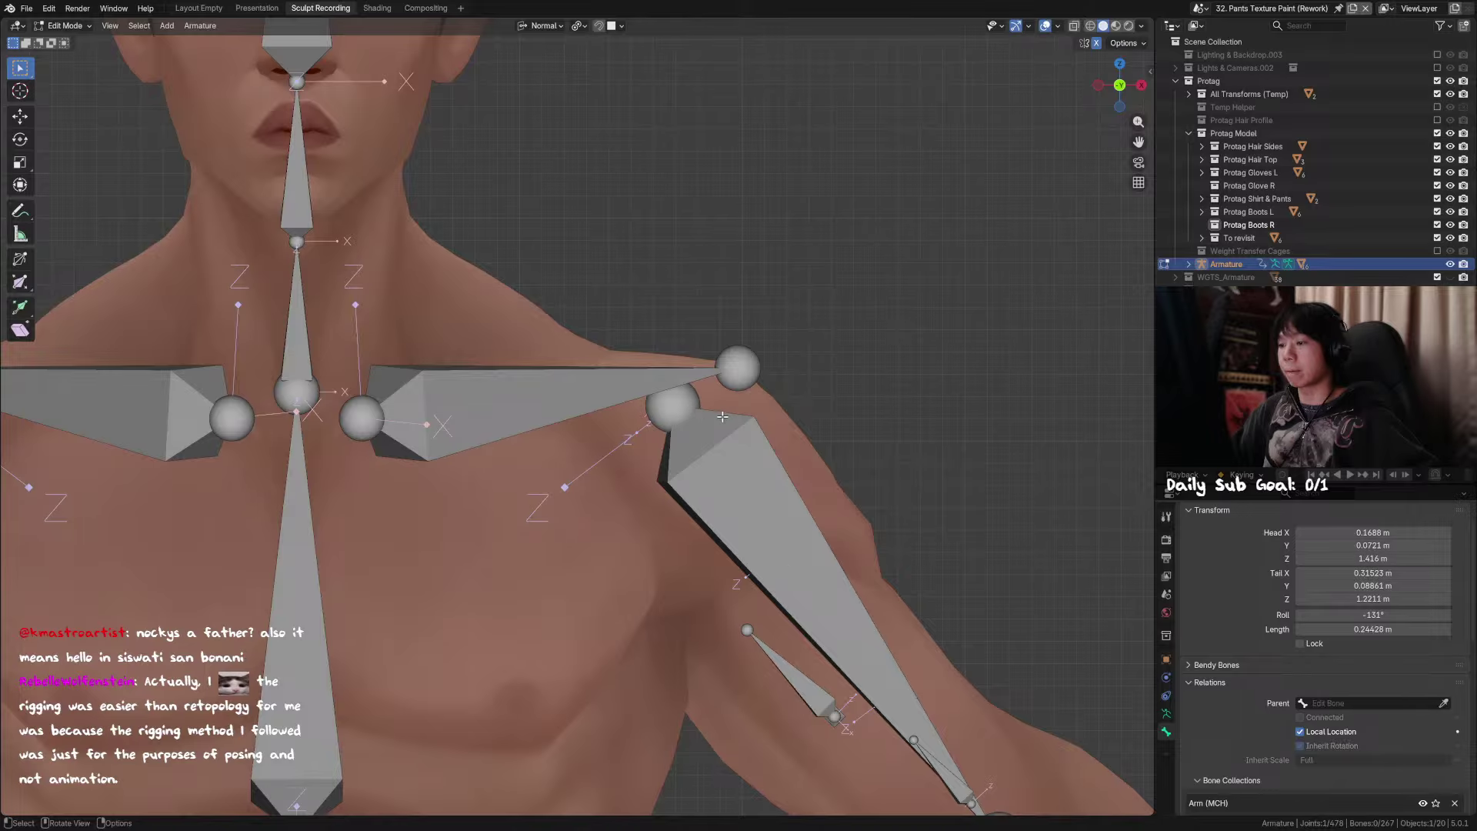
Step: Select the head joint of the left upper arm's deform bone and examine the shoulder bones from the front
middle_drag(819, 404, 650, 377)
scroll(752, 454, down, 3)
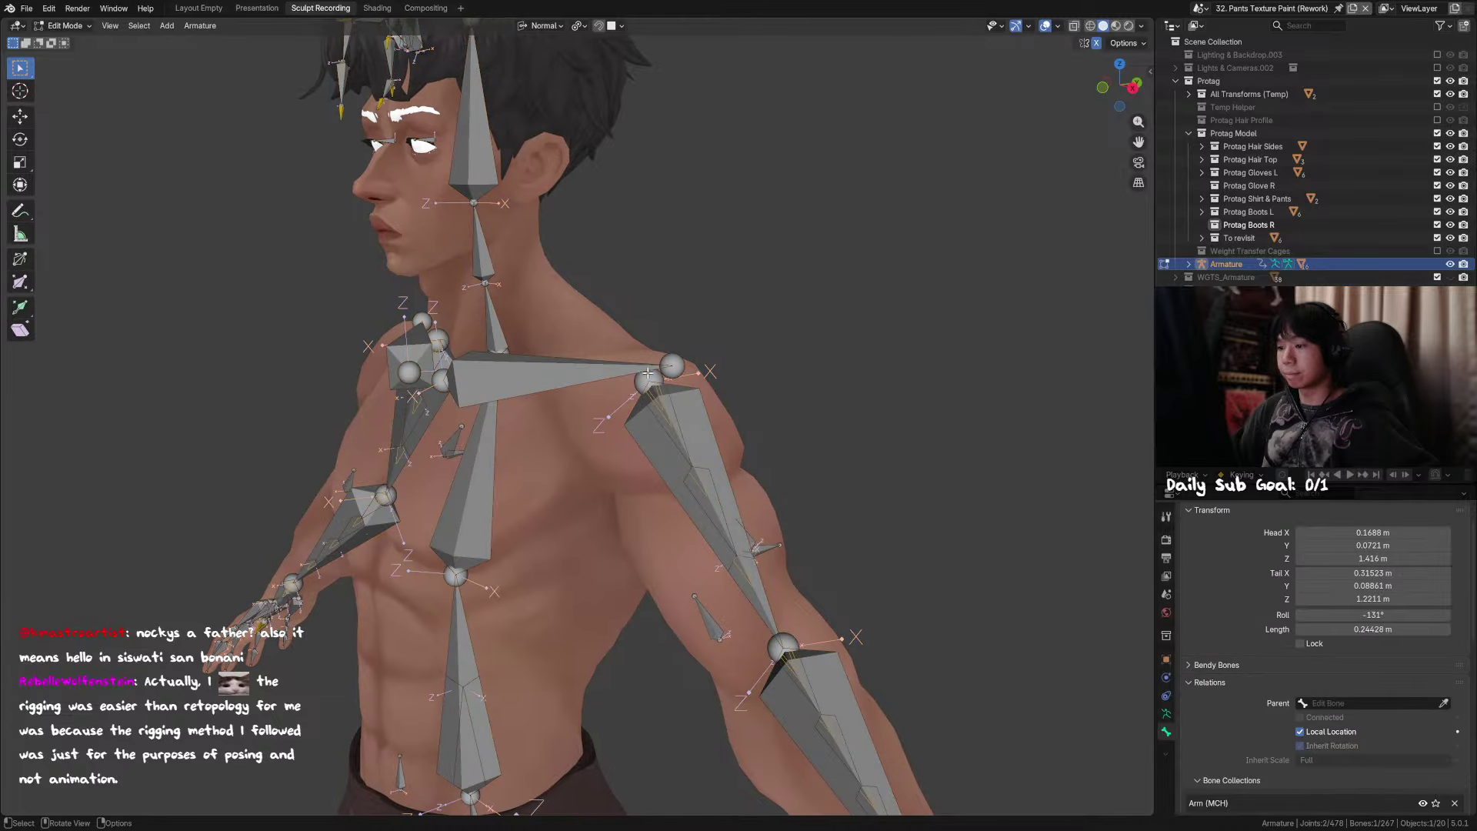
click(650, 378)
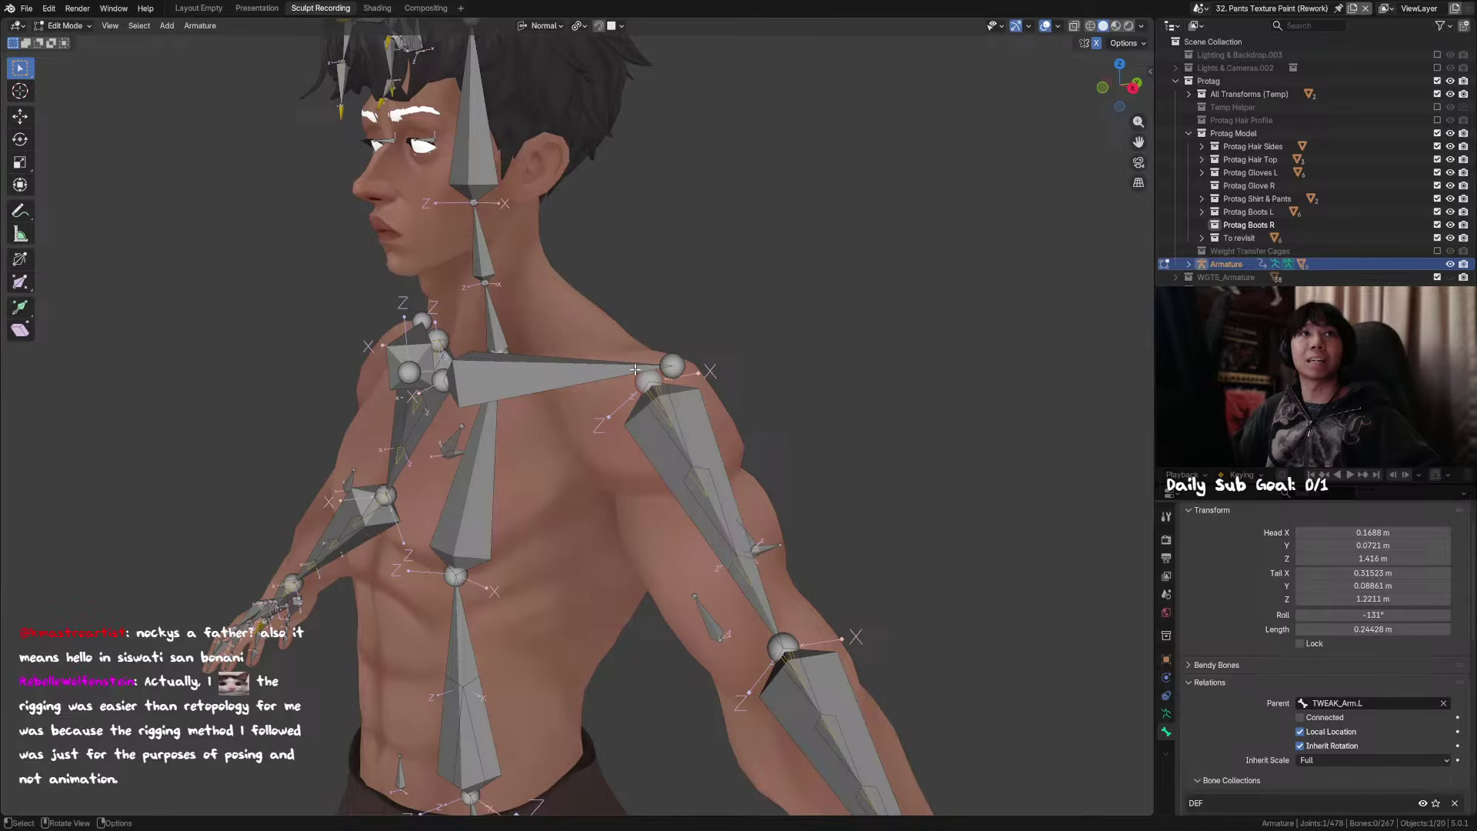
middle_drag(689, 375, 716, 350)
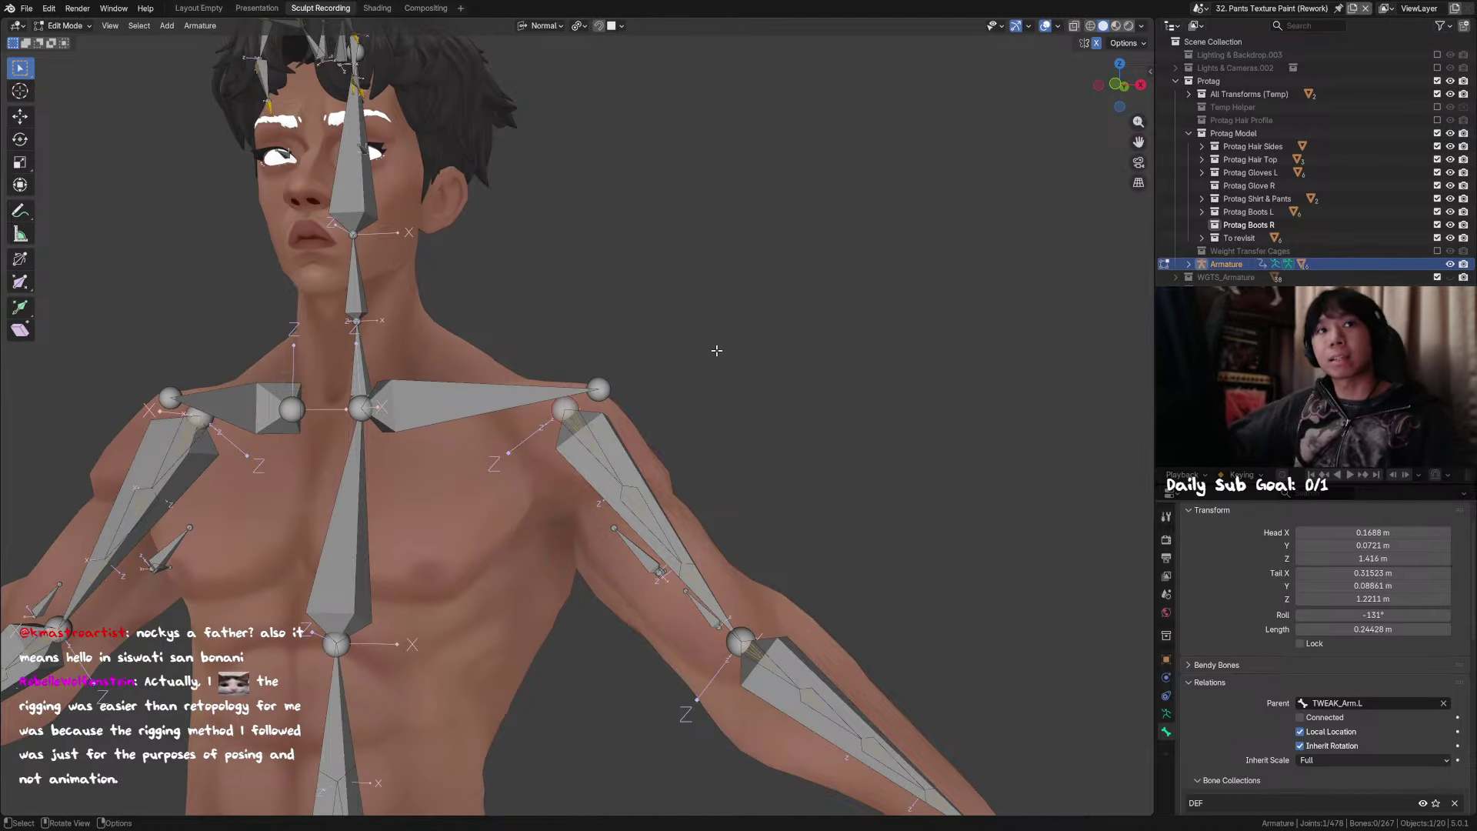
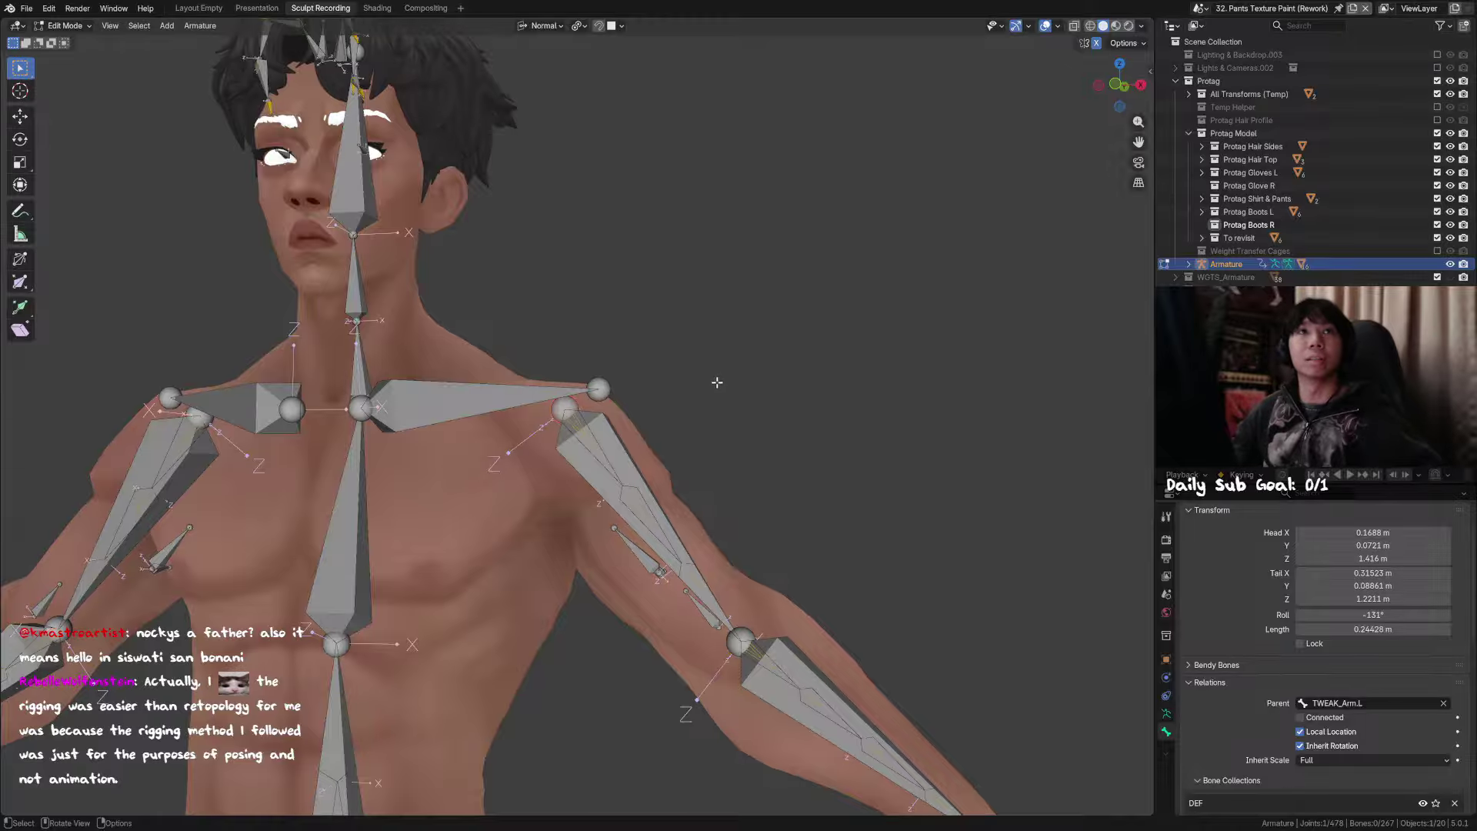
key(KP_1)
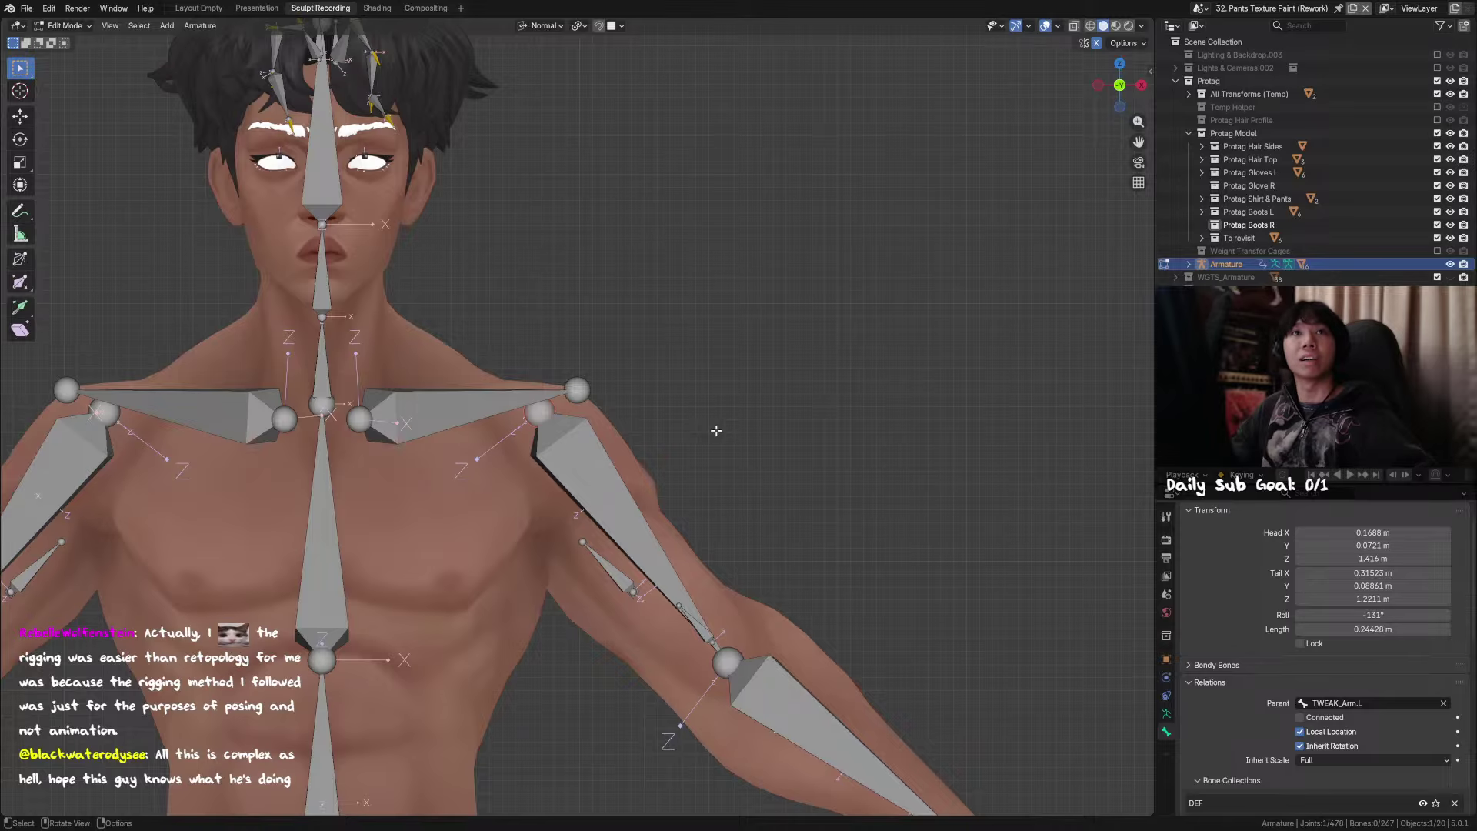
scroll(717, 434, up, 2)
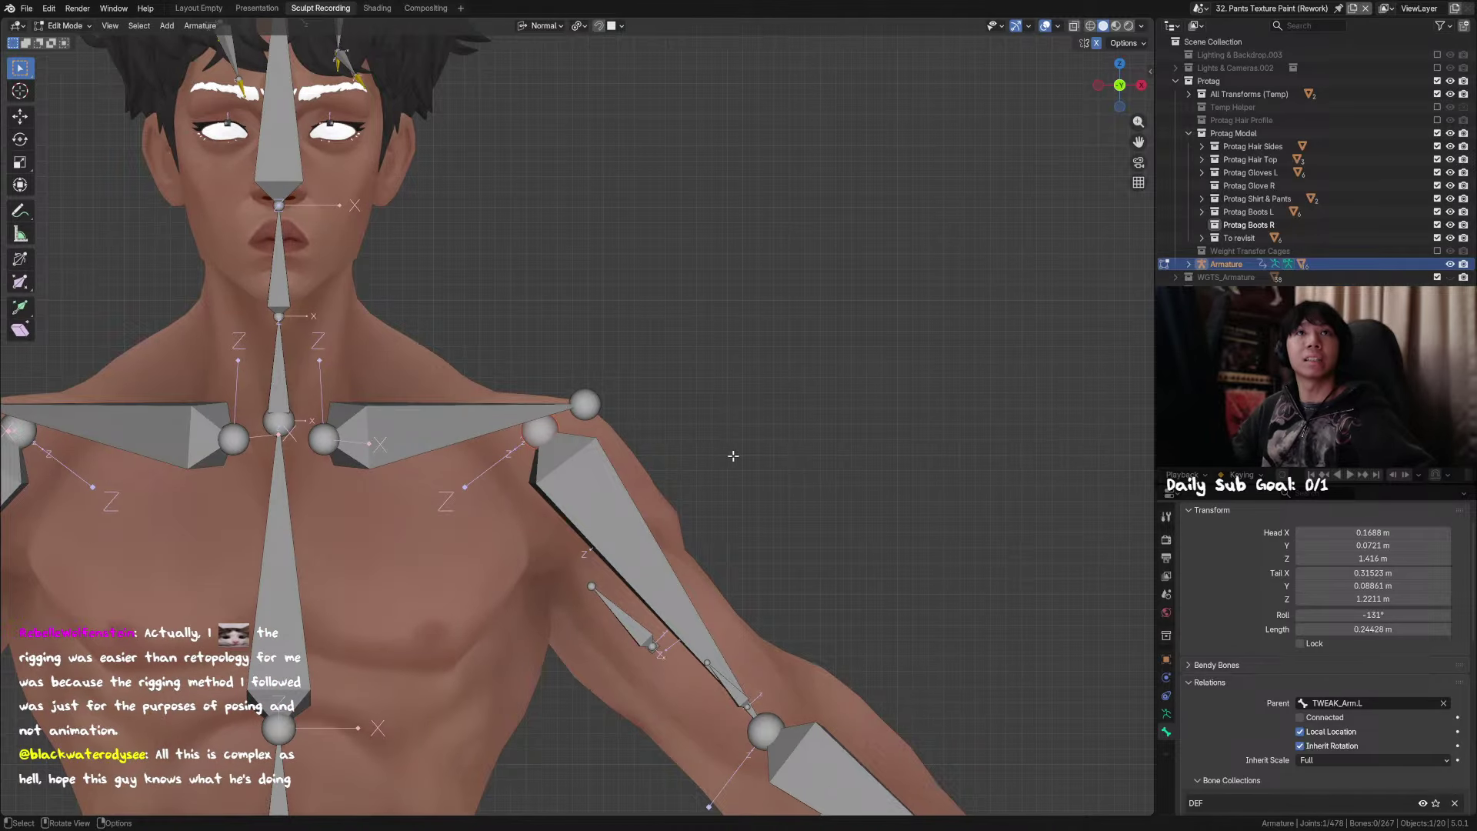
scroll(735, 463, down, 1)
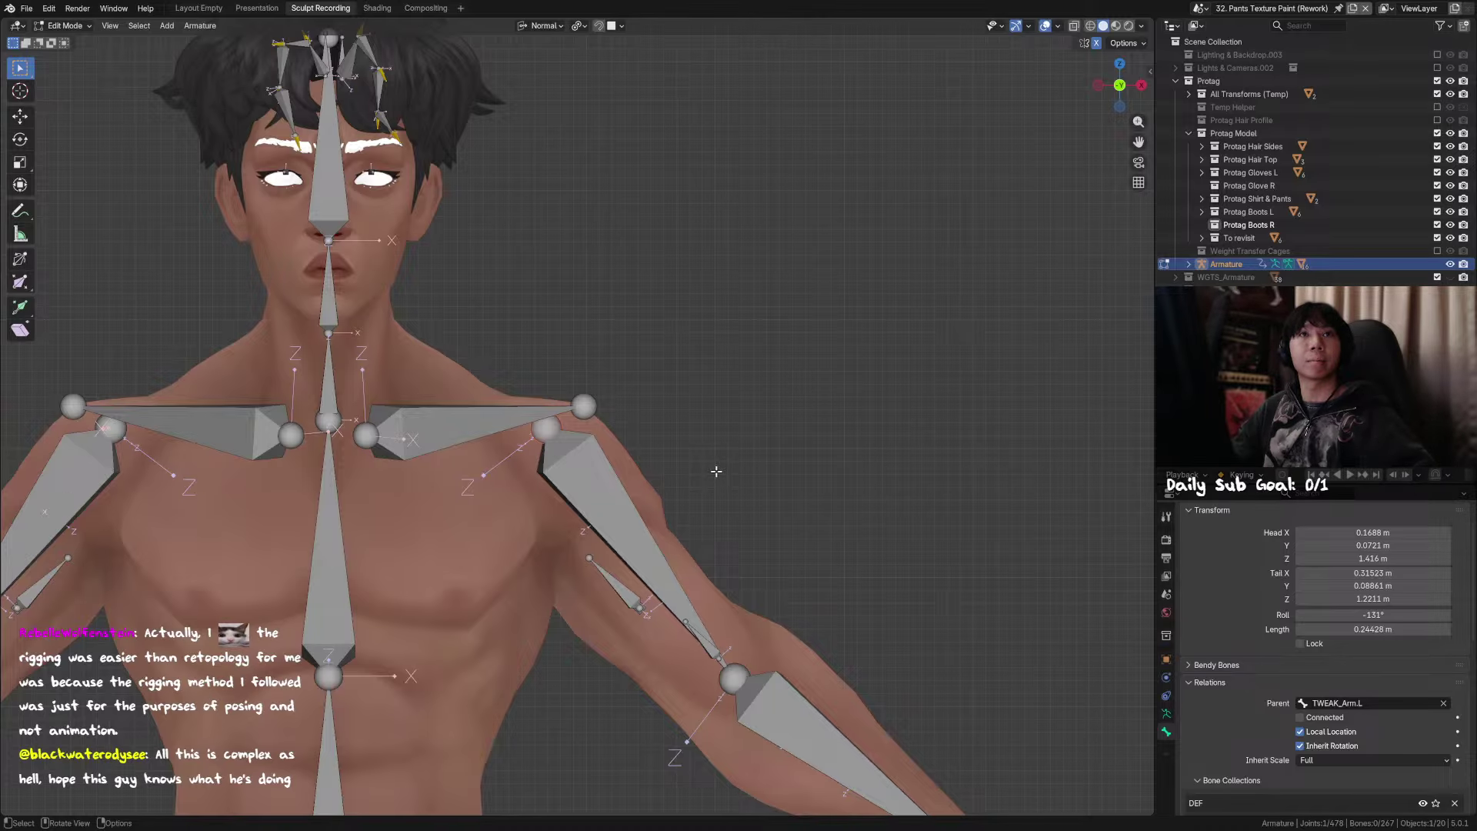
shift+middle_drag(717, 471, 769, 484)
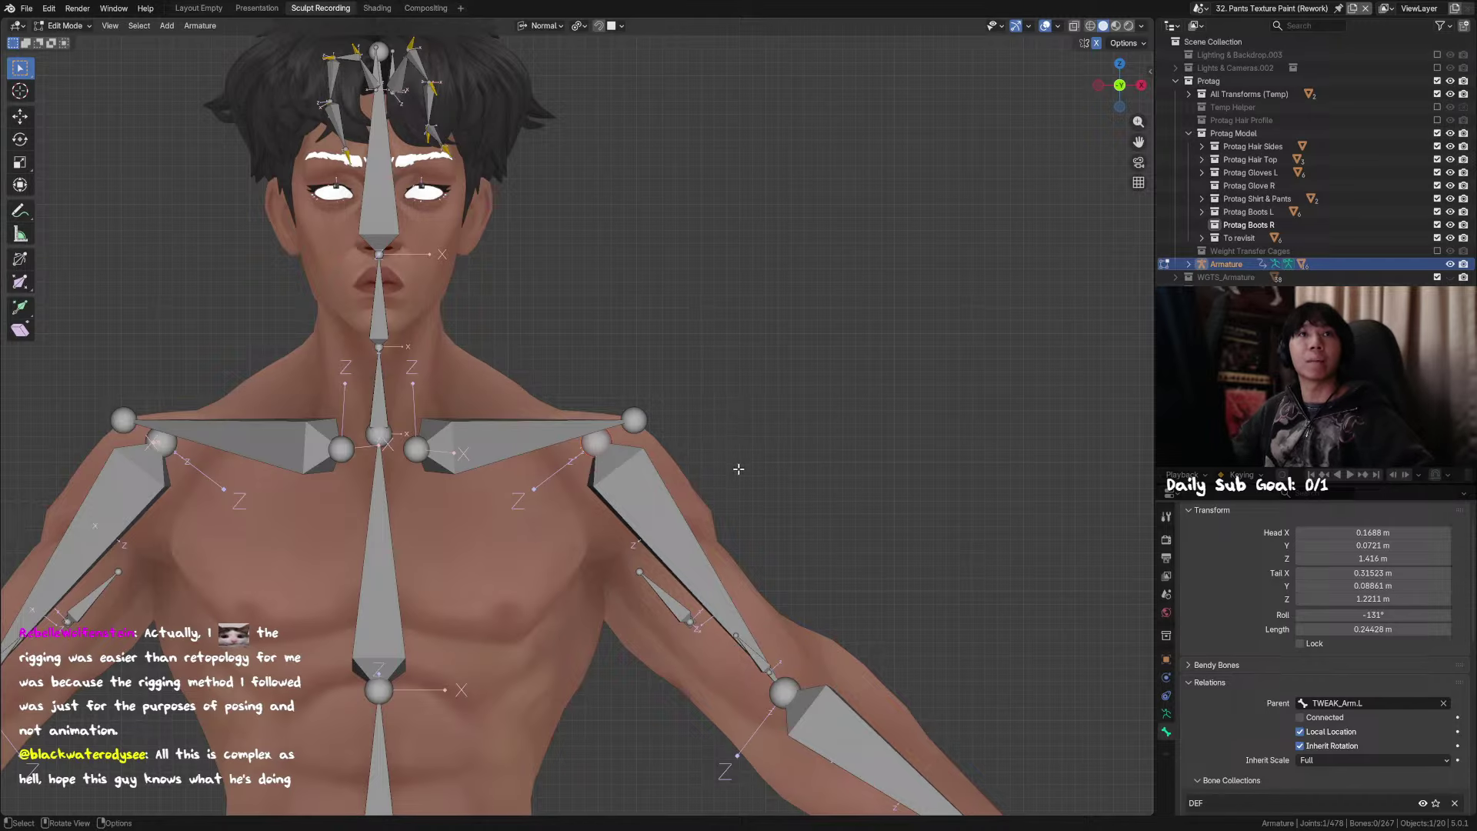
shift+middle_drag(732, 486, 708, 455)
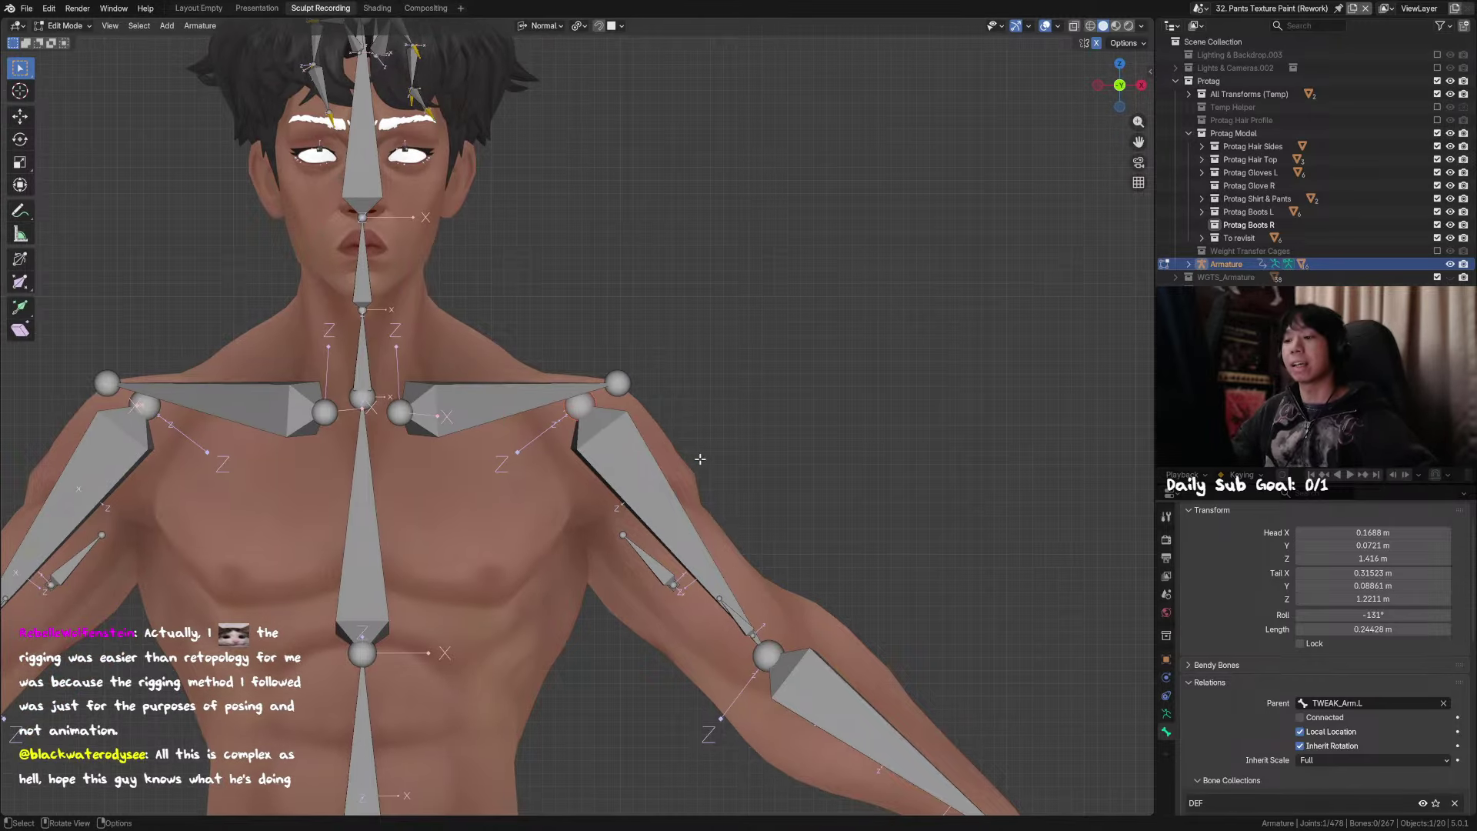
key(shift+e)
key(z)
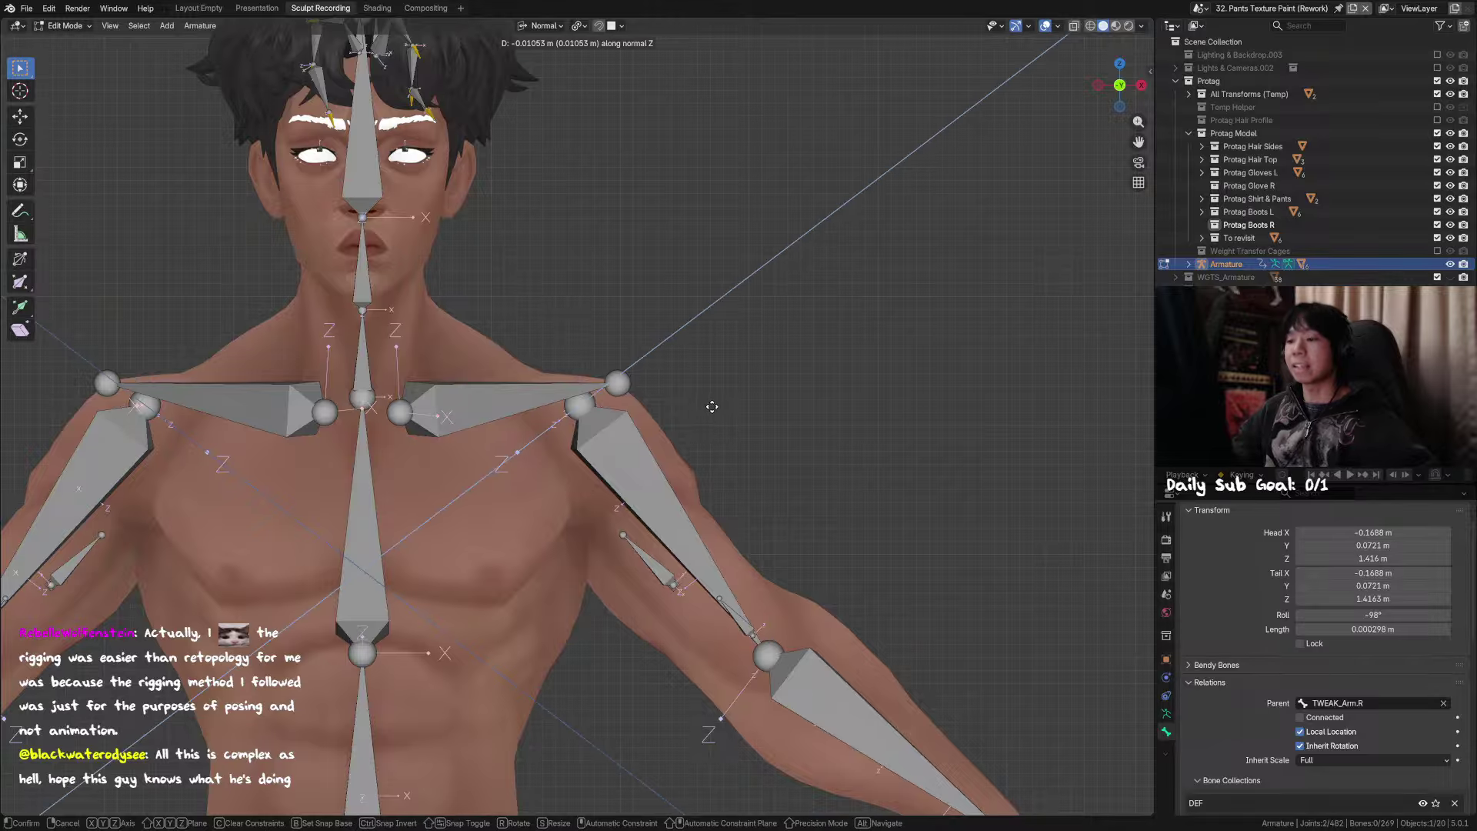
click(714, 414)
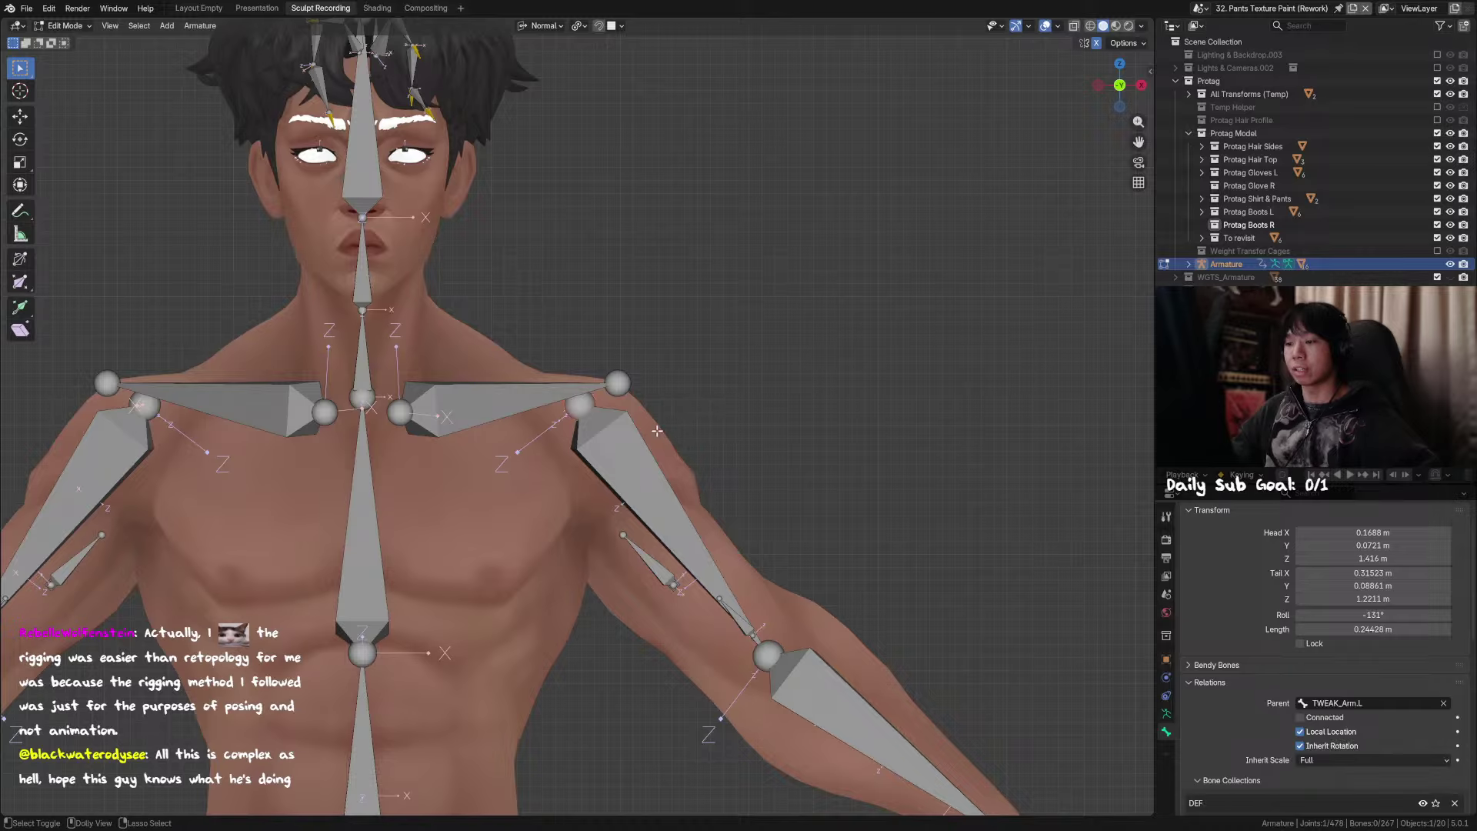
Step: Switch the transform orientation from Normal to Global
middle_drag(657, 431, 592, 445)
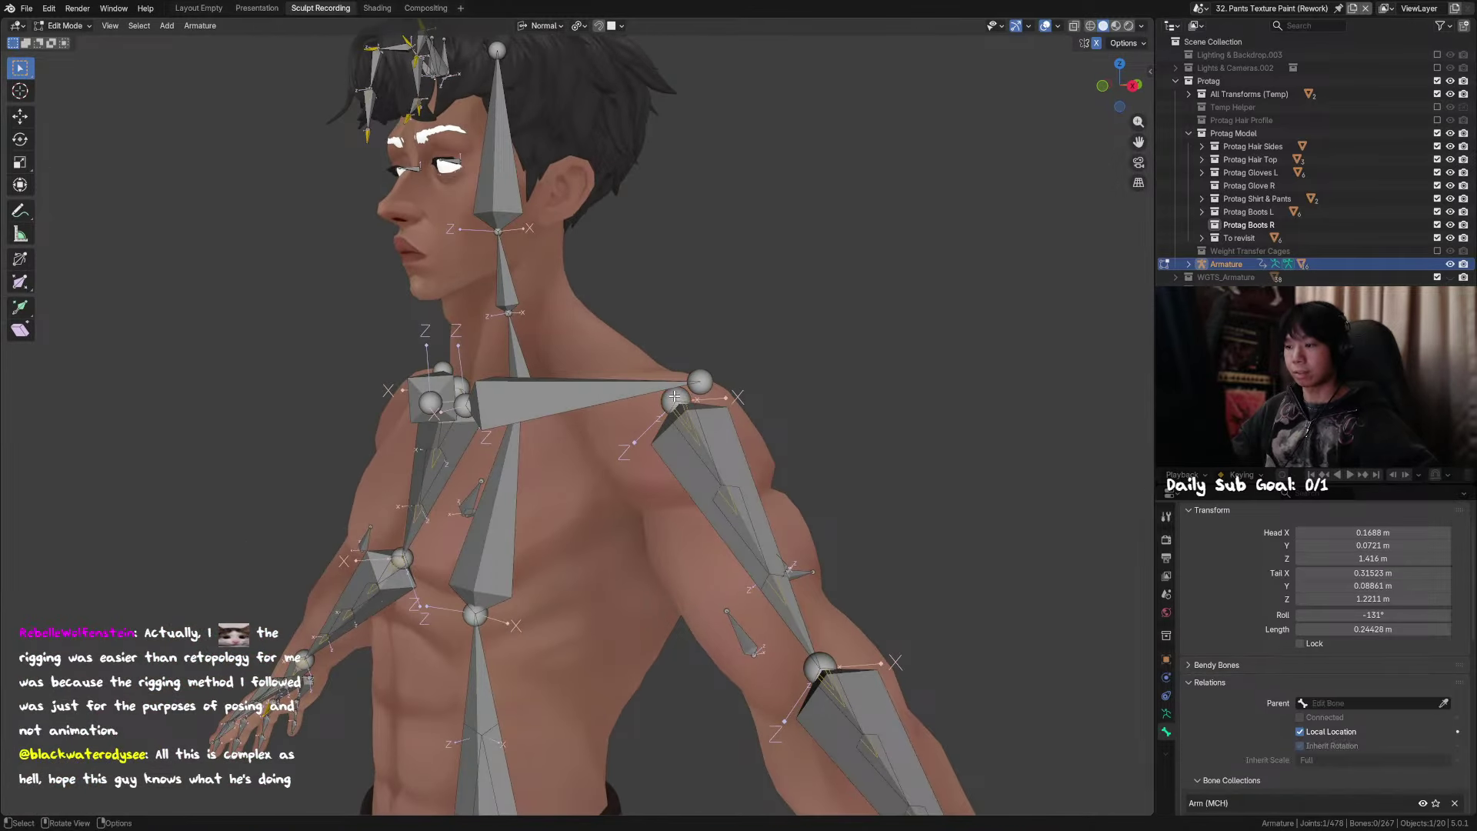
key(comma)
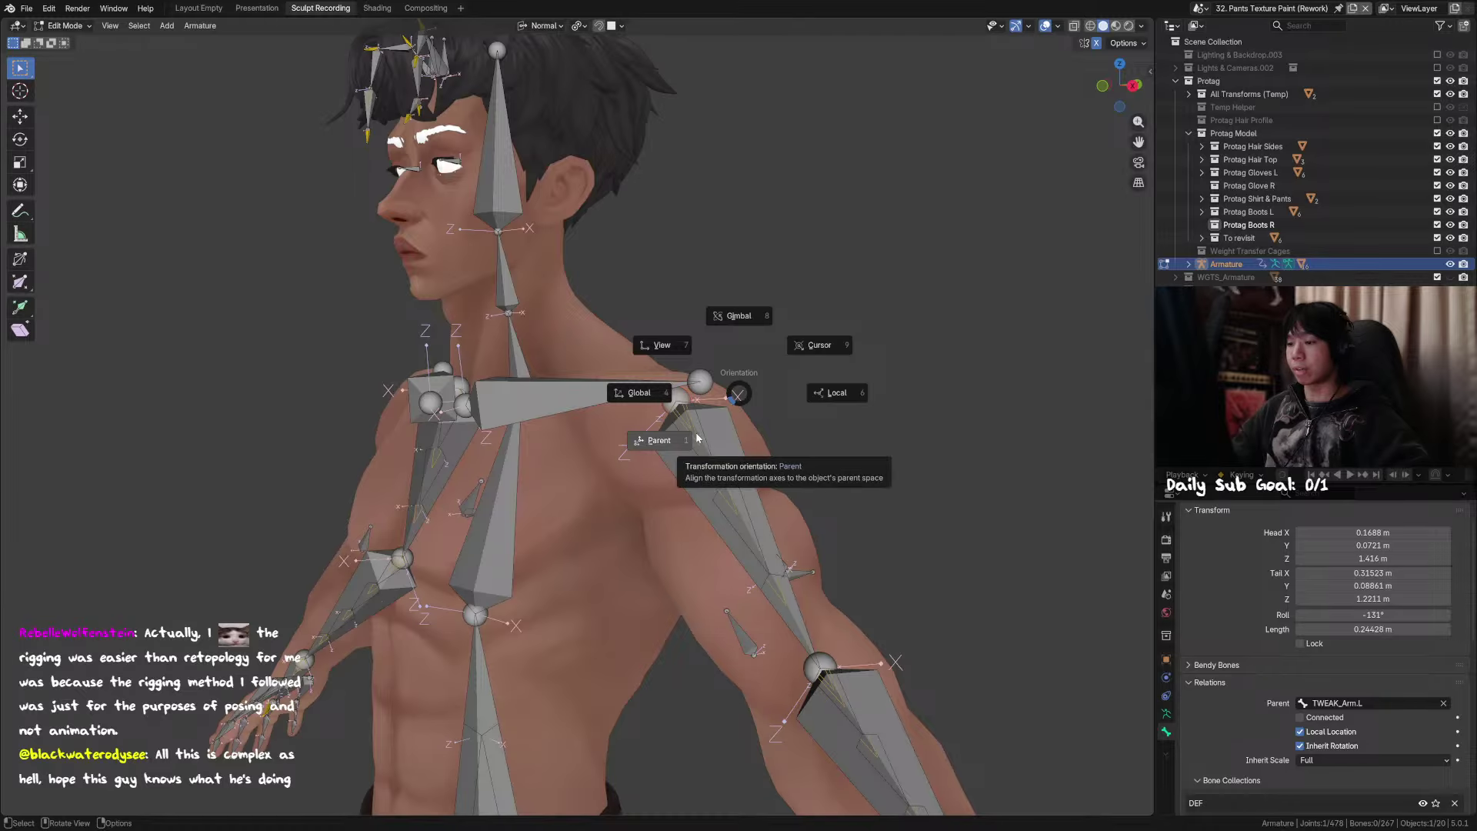
click(671, 393)
click(502, 486)
middle_drag(502, 486, 523, 486)
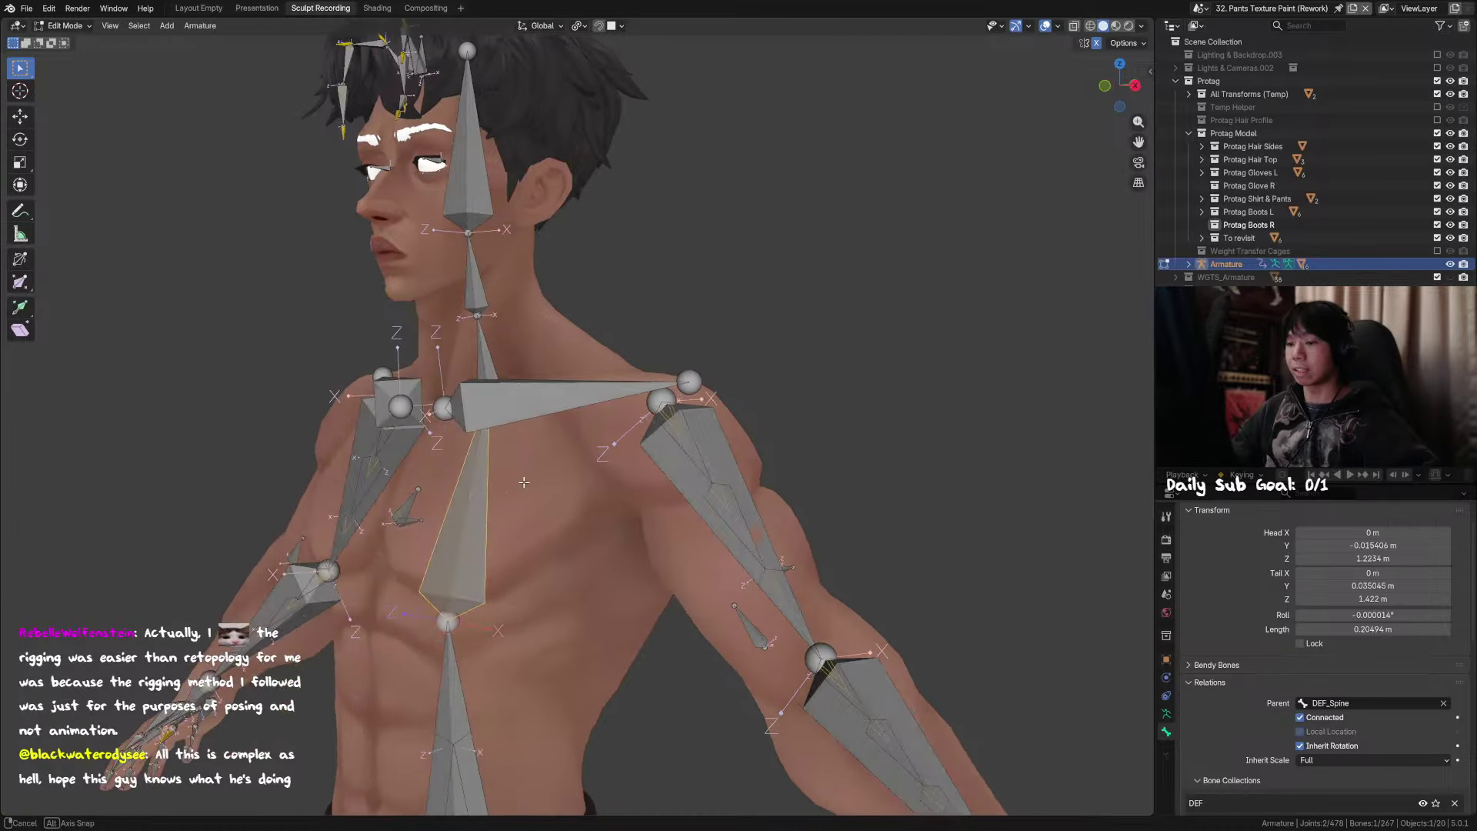
scroll(523, 486, down, 4)
click(612, 407)
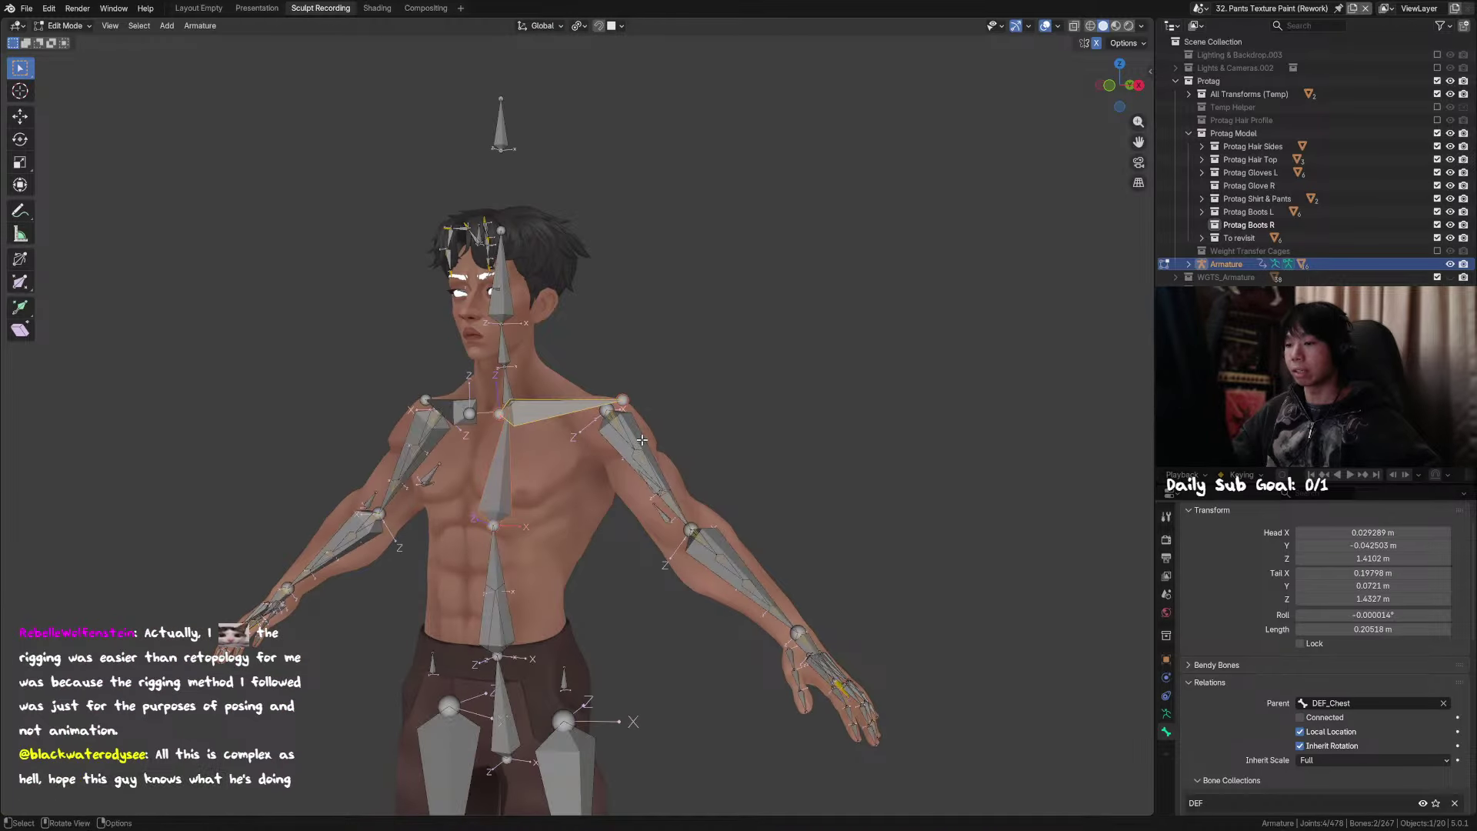
Step: Extrude a mirrored bone about 0.05 m straight up along global Z from the head joint of the left upper arm's deform bone
scroll(620, 467, up, 2)
middle_drag(620, 467, 692, 462)
click(577, 417)
scroll(577, 417, up, 2)
key(shift+e)
key(z)
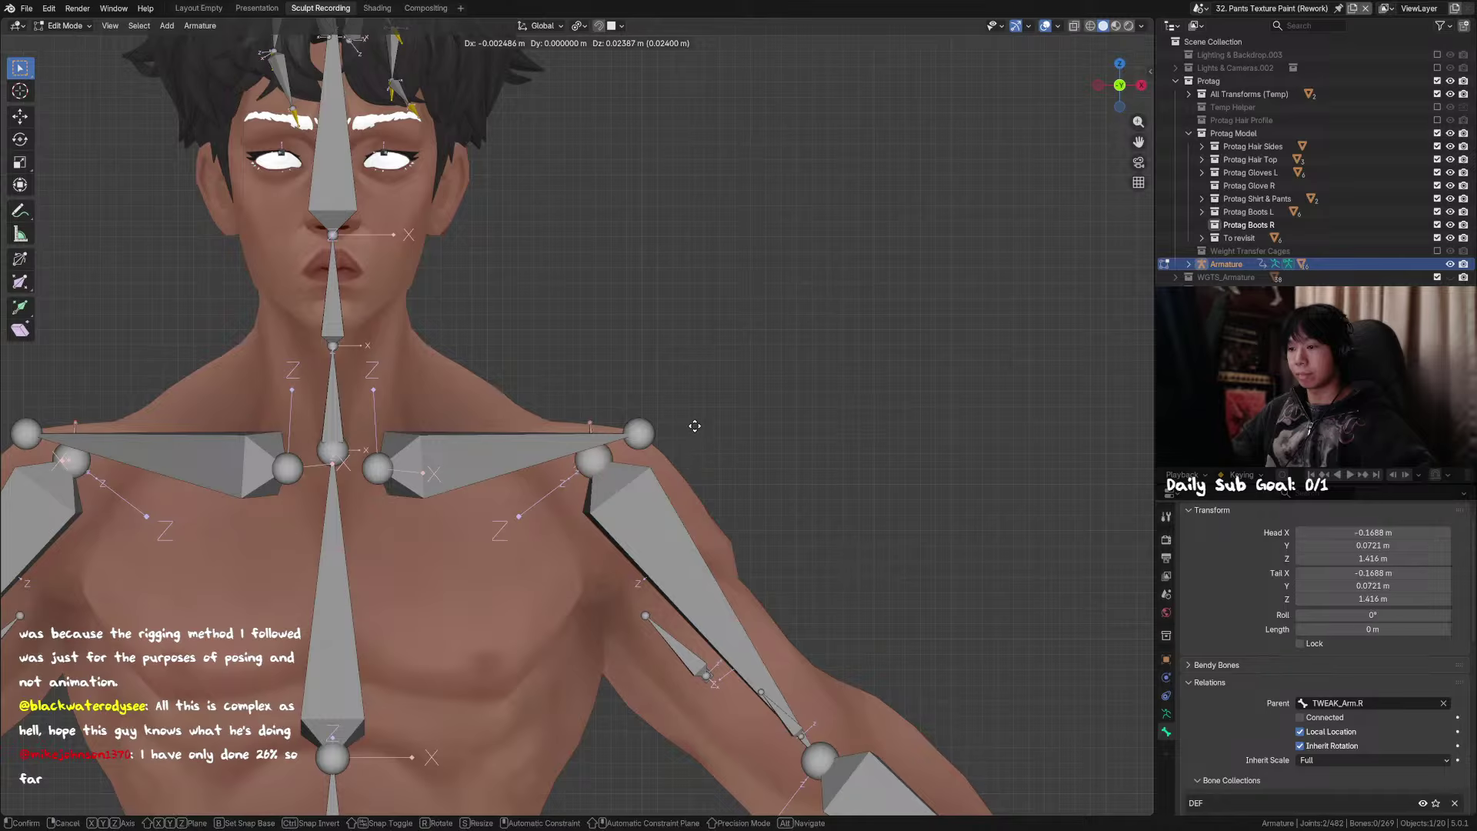
click(705, 387)
Step: Try to recalculate the roll of the new vertical bone at the left shoulder
click(601, 412)
middle_drag(616, 416, 516, 422)
scroll(863, 426, up, 2)
middle_drag(863, 425, 751, 472)
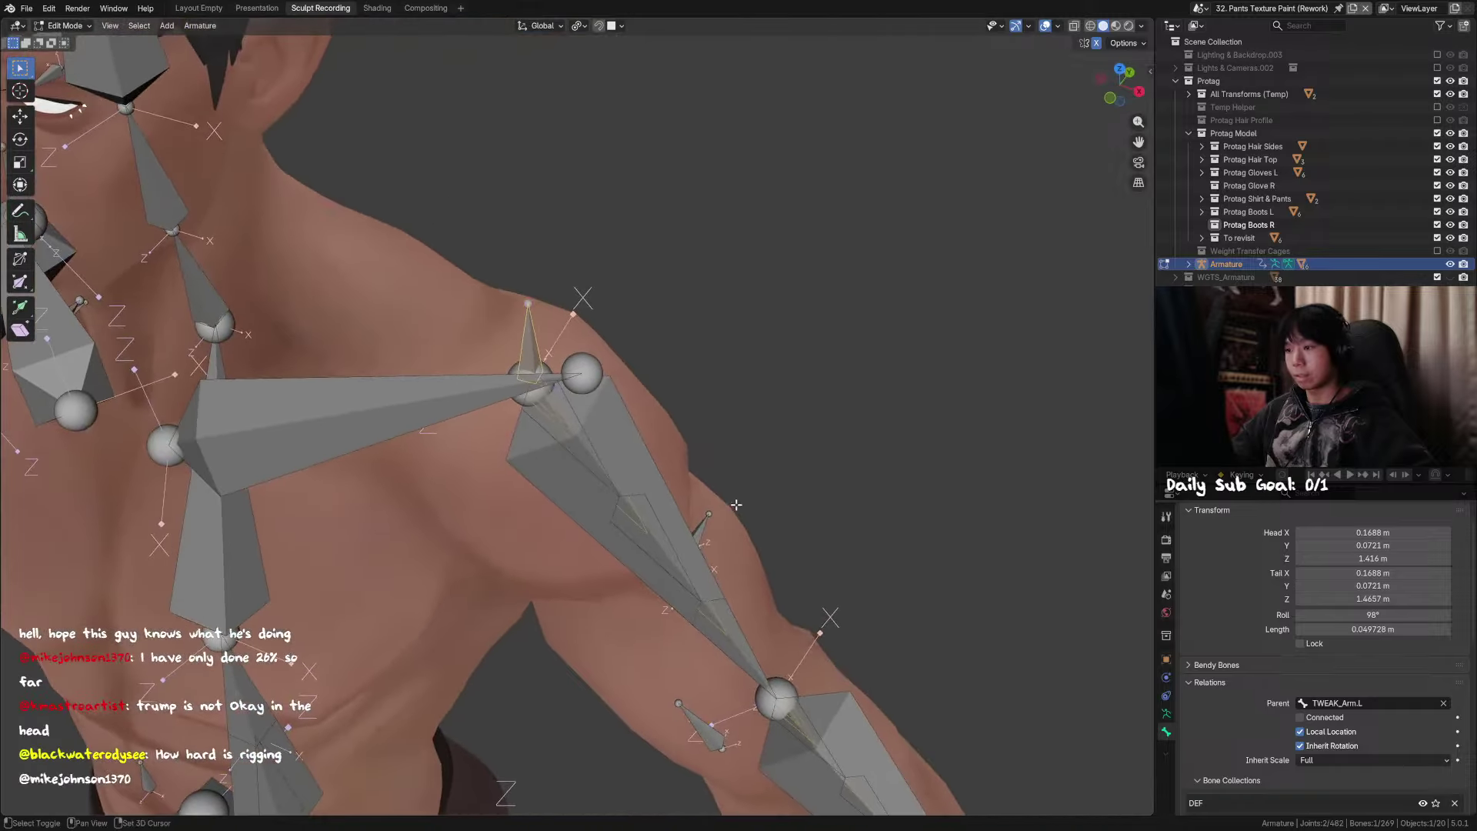
key(shift+n)
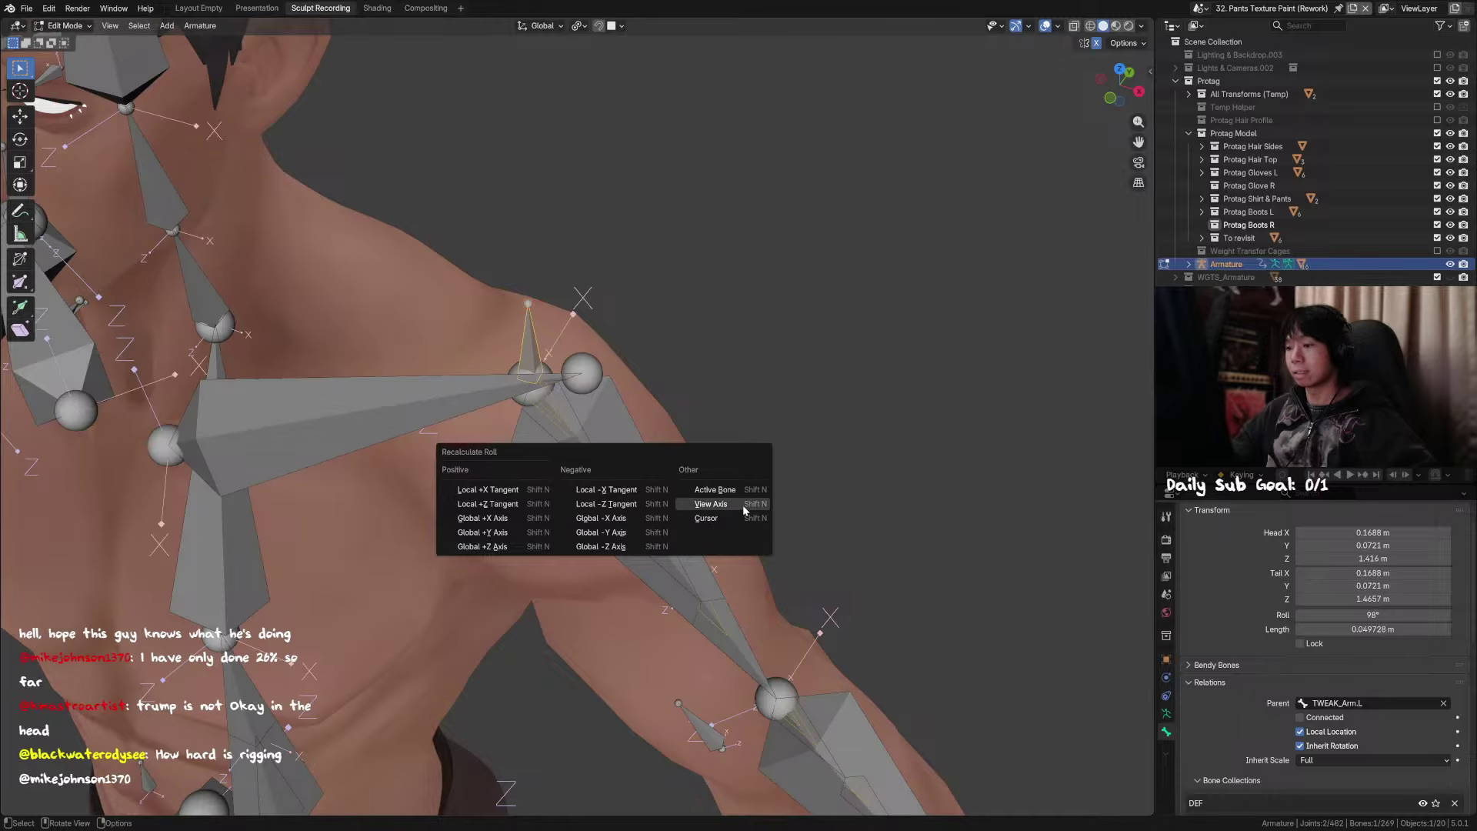
click(502, 490)
middle_drag(504, 487, 650, 447)
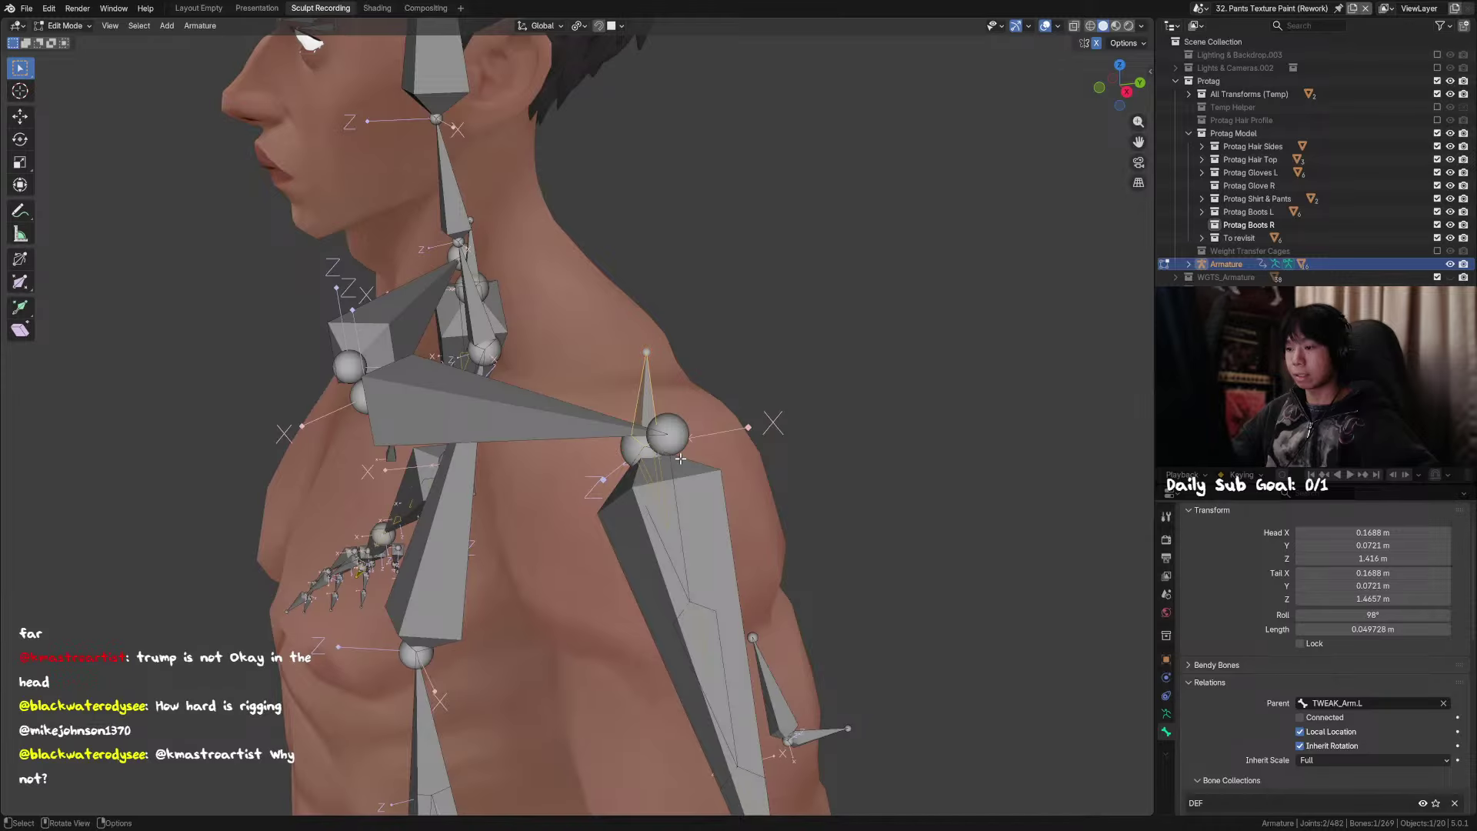
middle_drag(665, 441, 908, 456)
key(shift+n)
click(761, 449)
Step: Isolate the new shoulder bone and try its roll with Local +X Tangent and Local -X Tangent
key(shift+h)
key(shift+n)
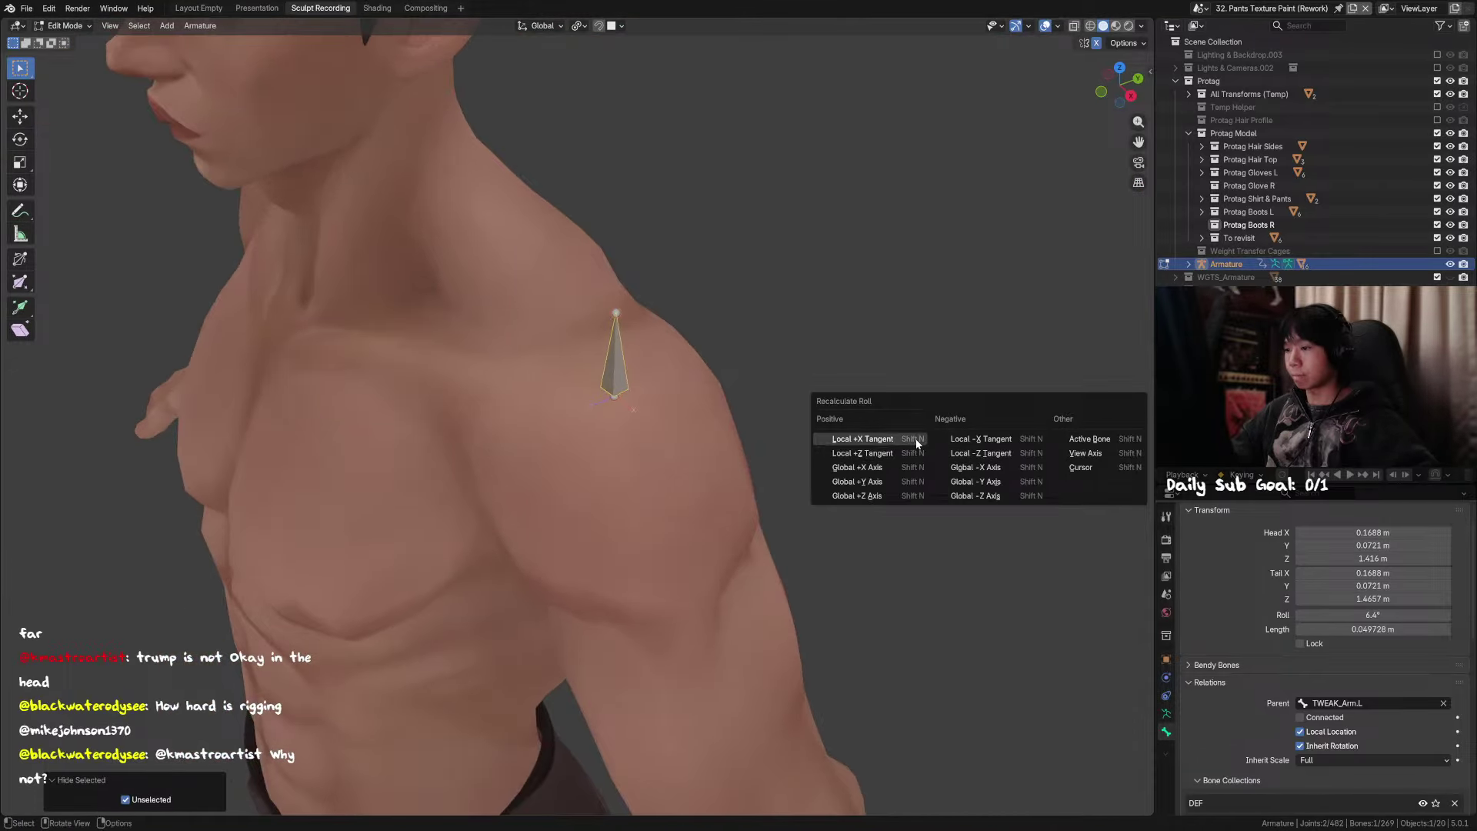
click(868, 437)
key(shift+n)
click(990, 383)
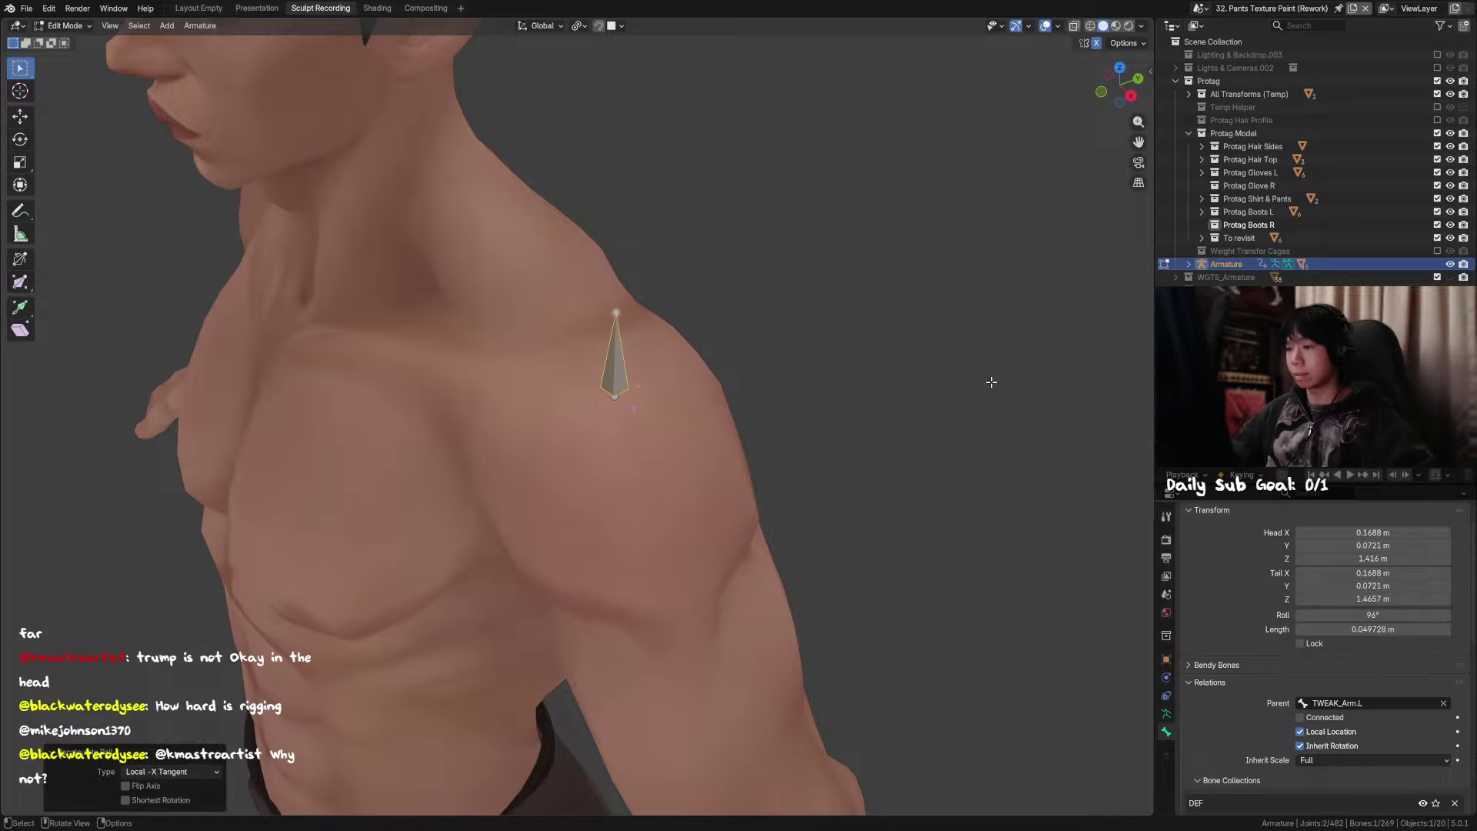
Step: Recalculate the new left shoulder bone's roll to the Global +X Axis
middle_drag(991, 383, 867, 333)
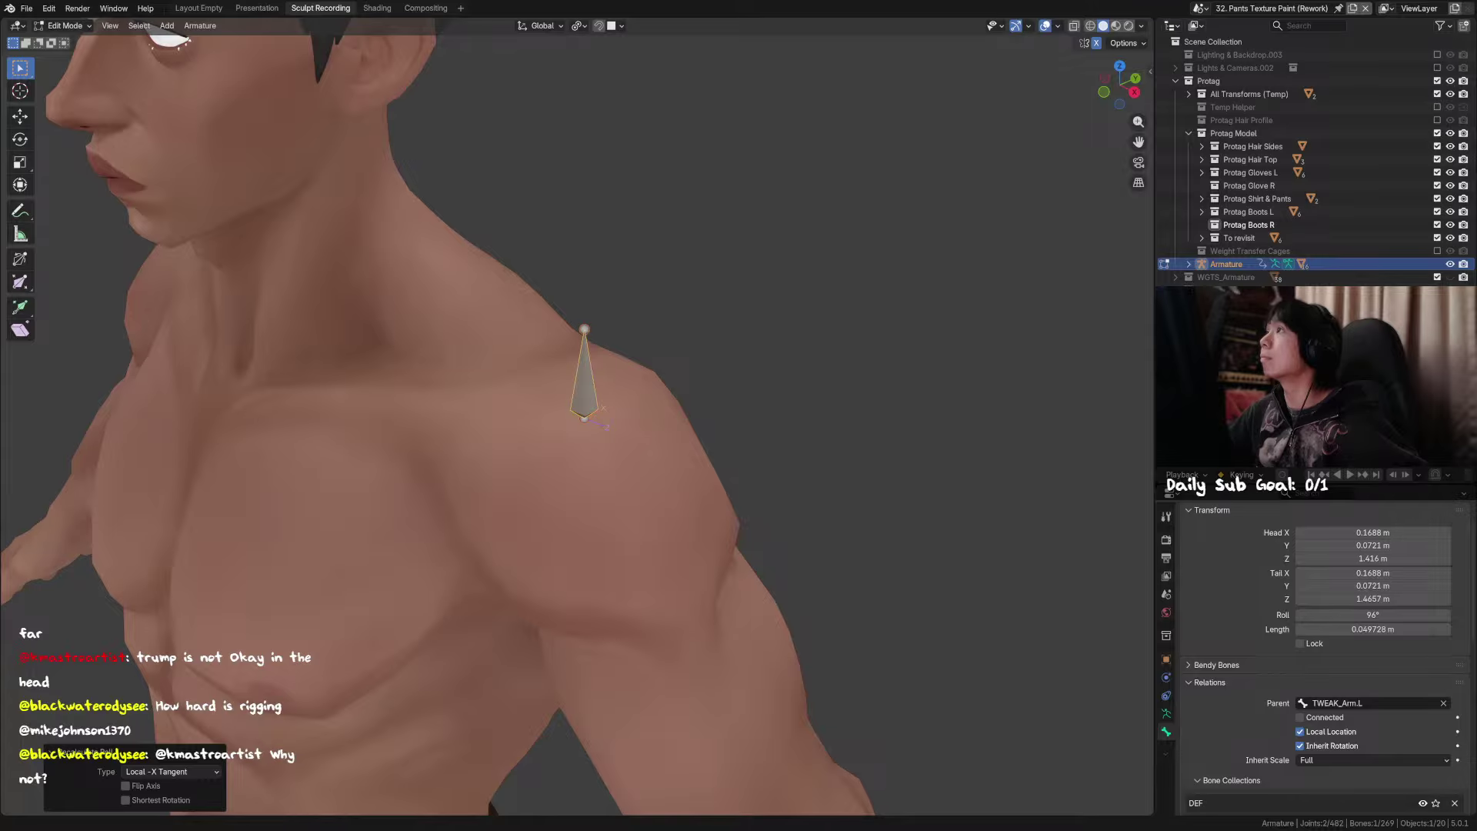
click(659, 433)
alt+middle_drag(660, 433, 538, 455)
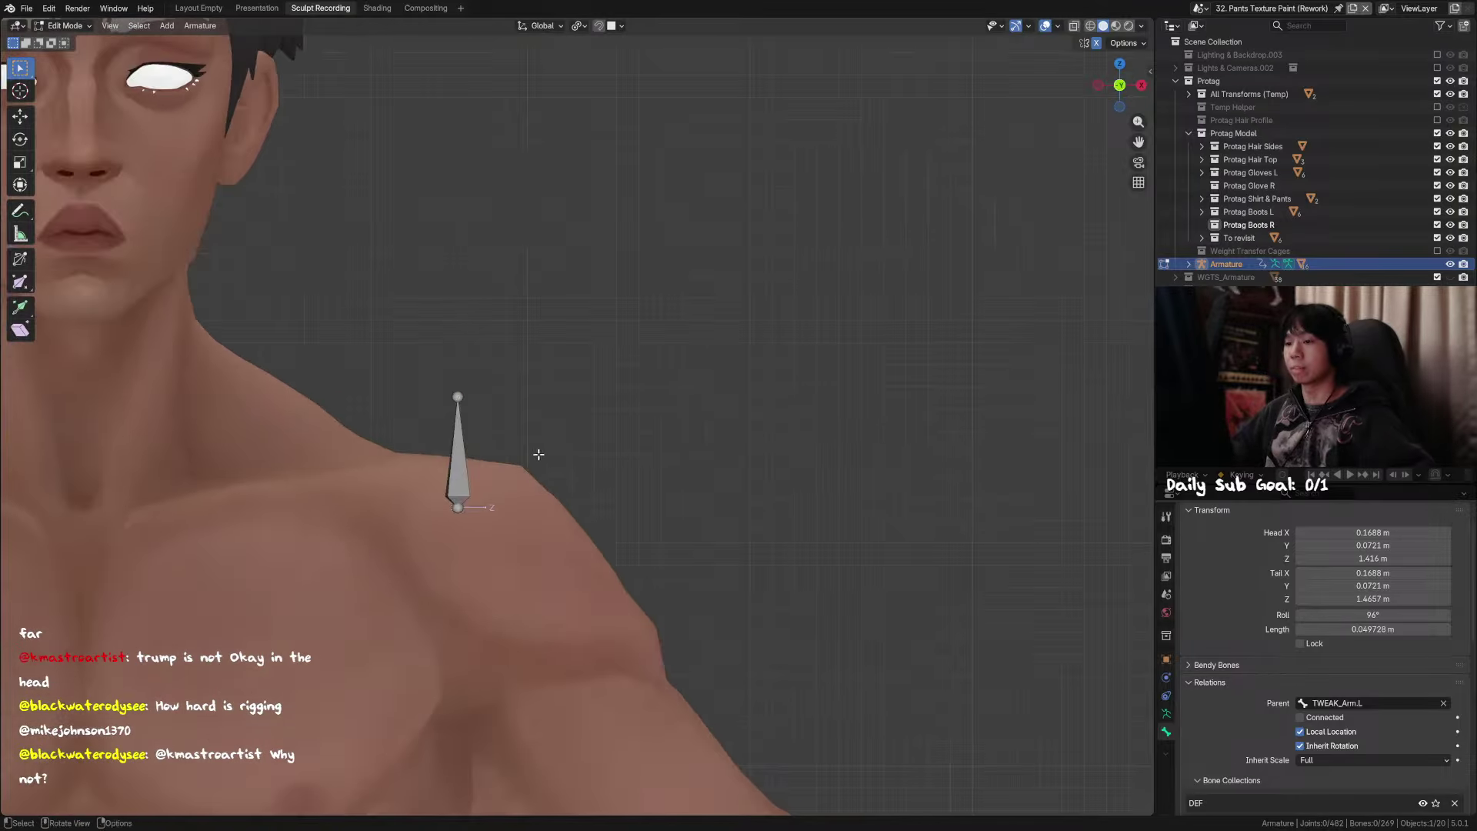
shift+middle_drag(441, 485, 480, 478)
click(494, 470)
scroll(544, 481, up, 2)
key(shift+n)
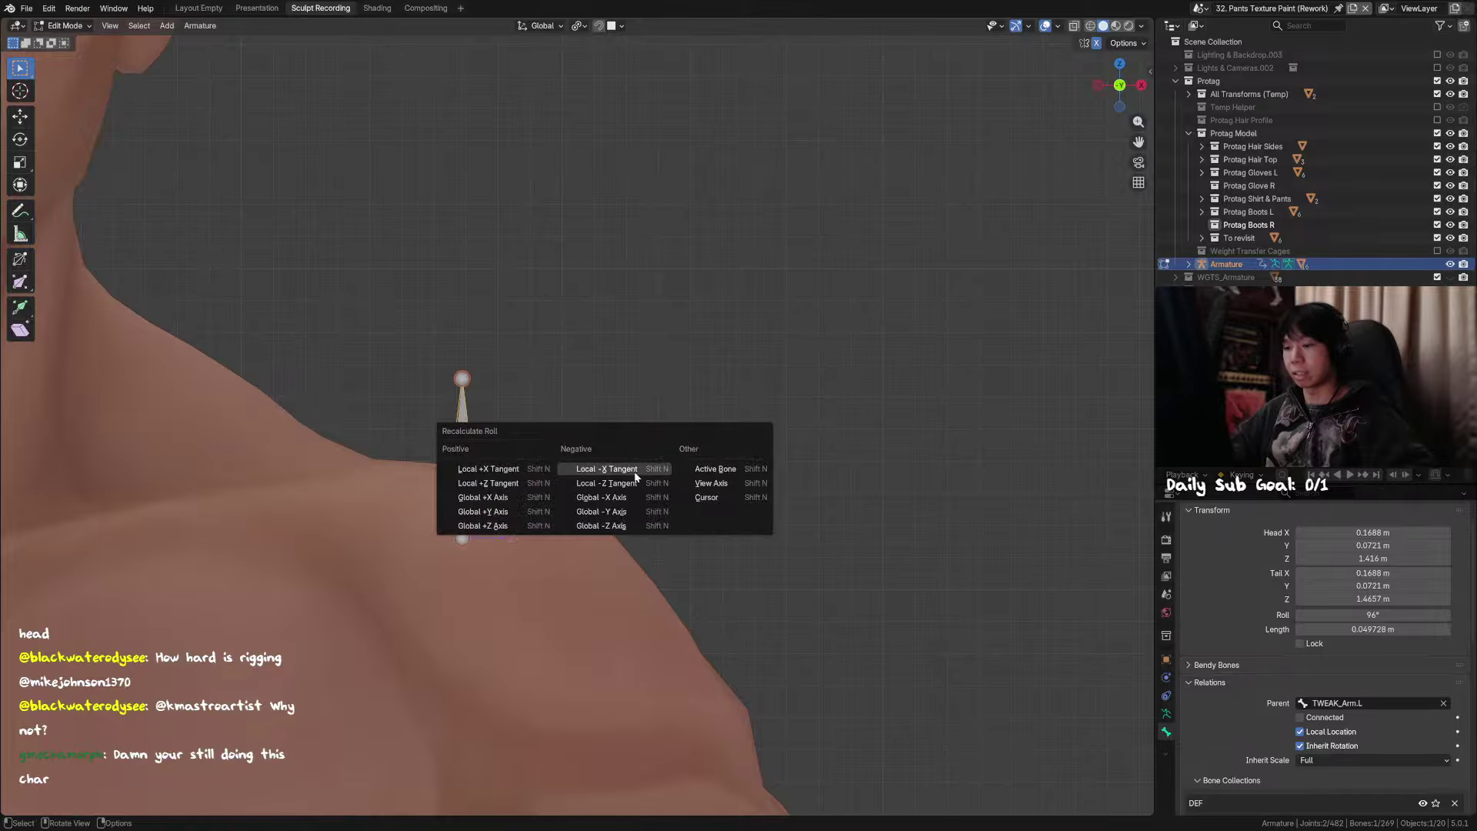
click(492, 497)
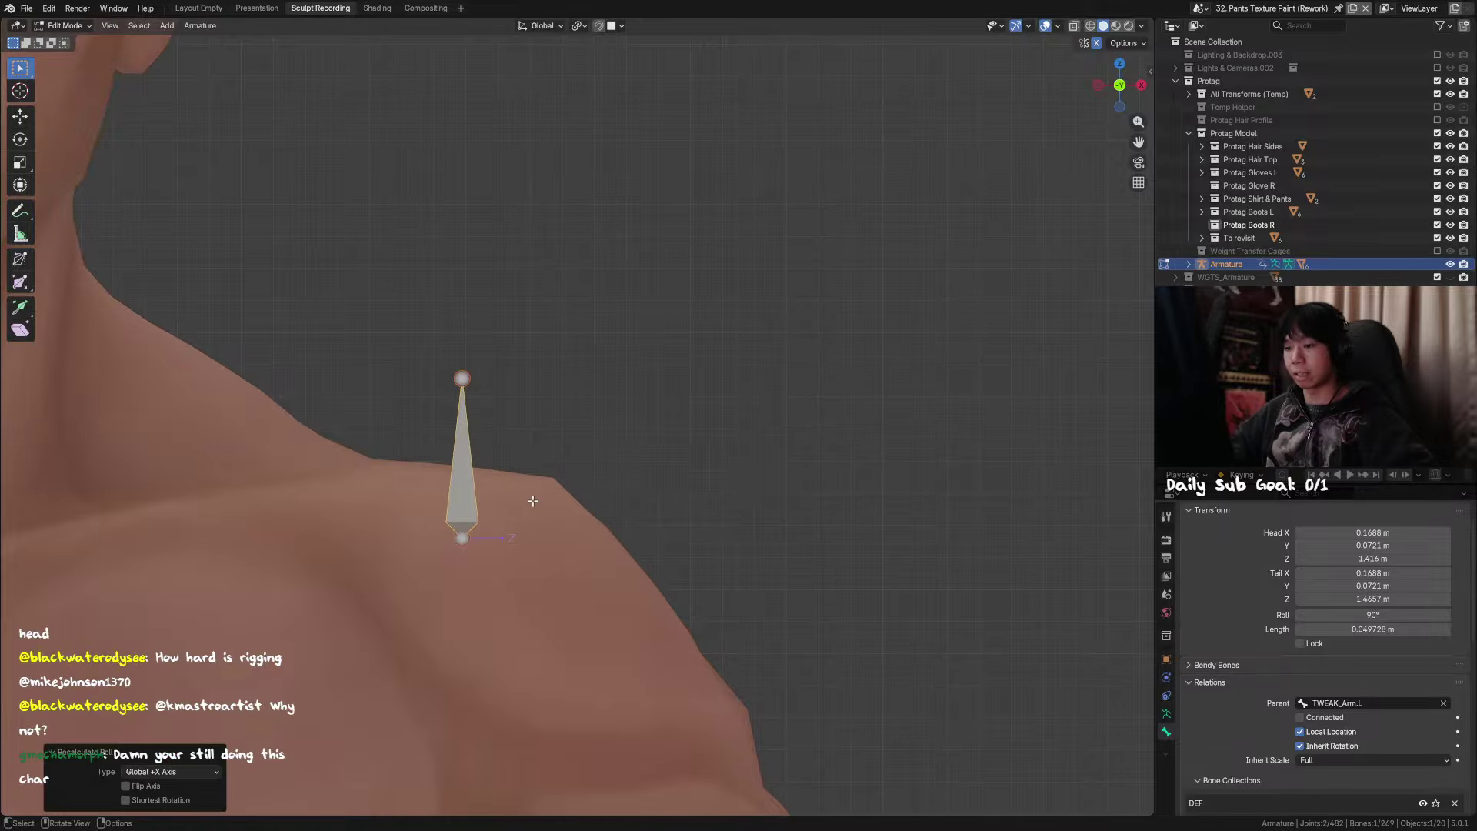
middle_drag(530, 500, 620, 485)
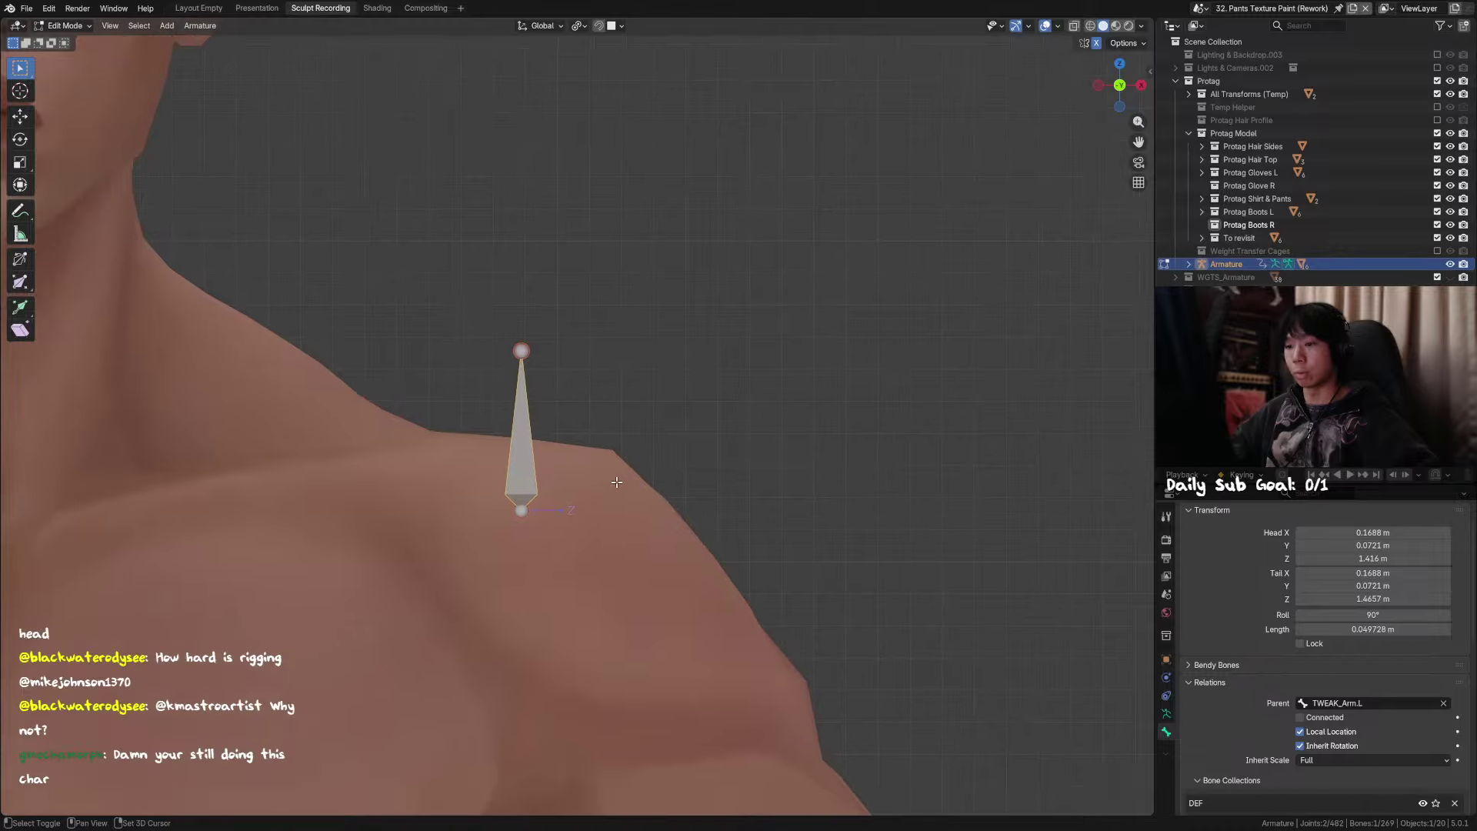
Step: Reveal all hidden bones and keep the new vertical bone at the left shoulder selected
key(alt+h)
click(695, 458)
scroll(670, 439, down, 2)
middle_drag(658, 429, 545, 454)
click(677, 402)
middle_drag(678, 403, 780, 423)
scroll(652, 427, down, 2)
scroll(790, 333, up, 3)
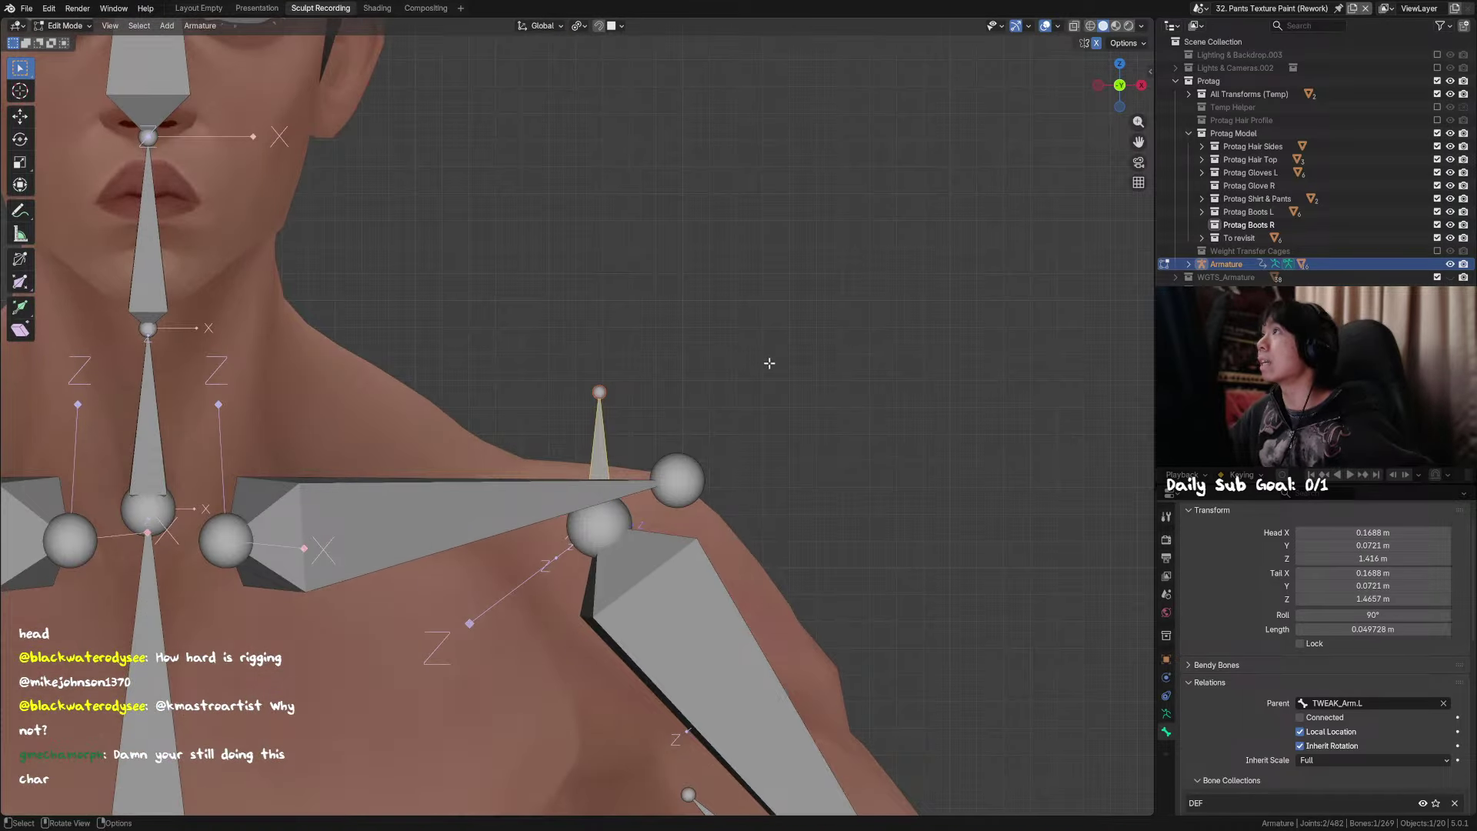
Step: Rename the new left shoulder bone with the placeholder name MCH_Arm_213123123
key(F2)
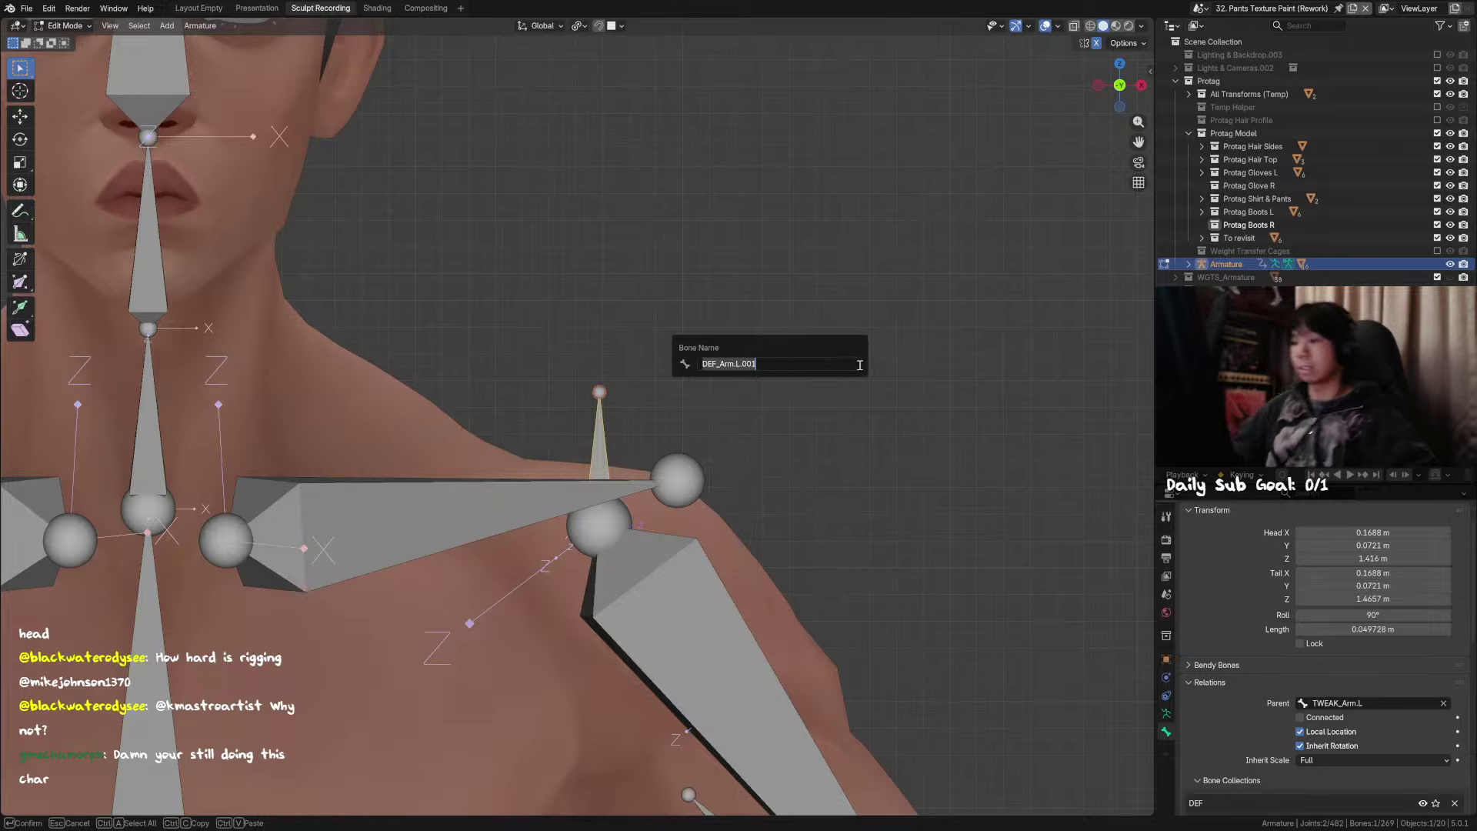
text(MCH)
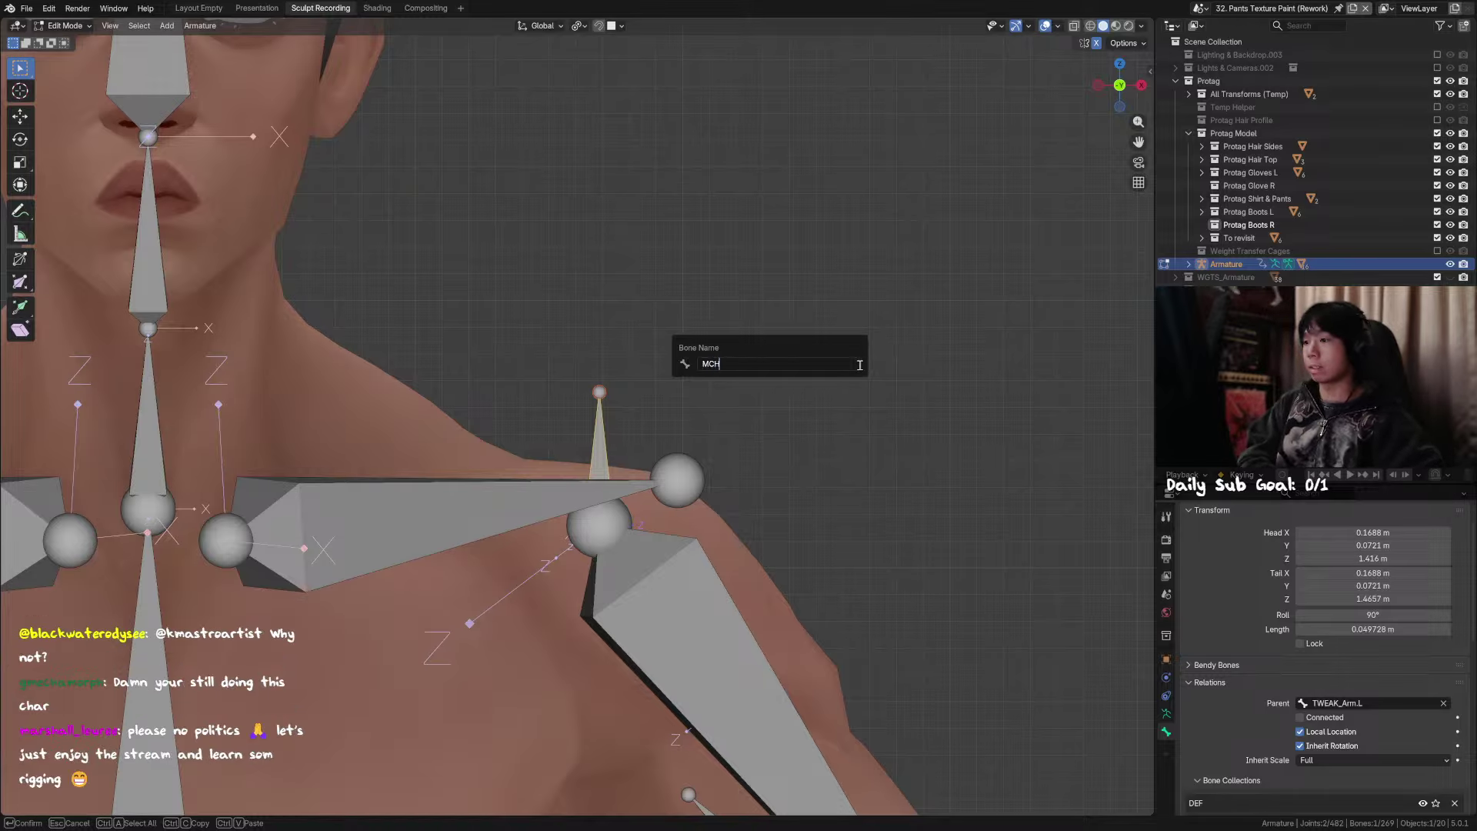
text(_AR)
key(BackSpace)
key(BackSpace)
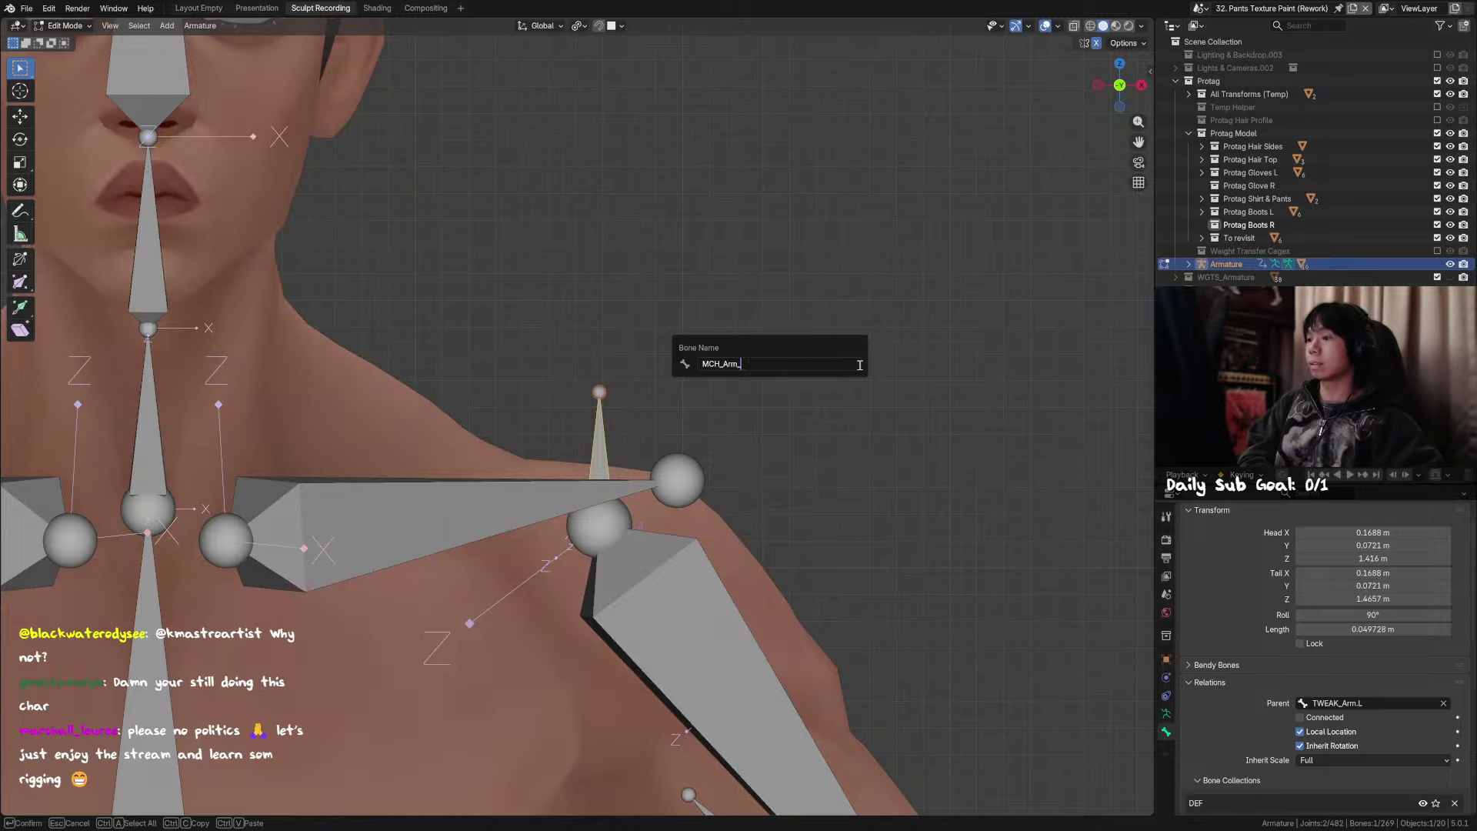
text(rm_)
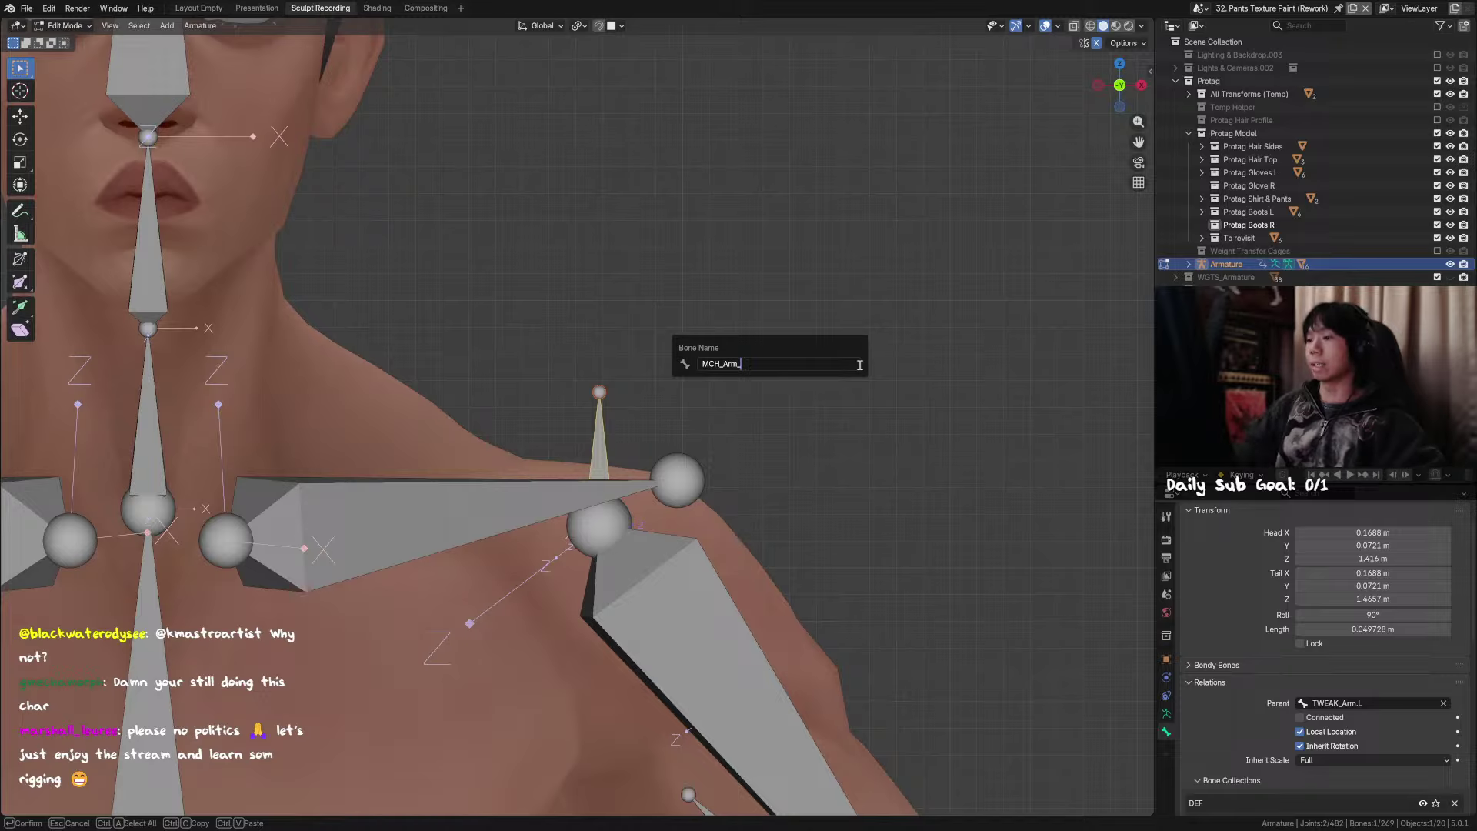
text(Rotation.L)
key(Return)
Step: Check the naming pattern of the left upper arm and forearm bones
click(686, 575)
key(F2)
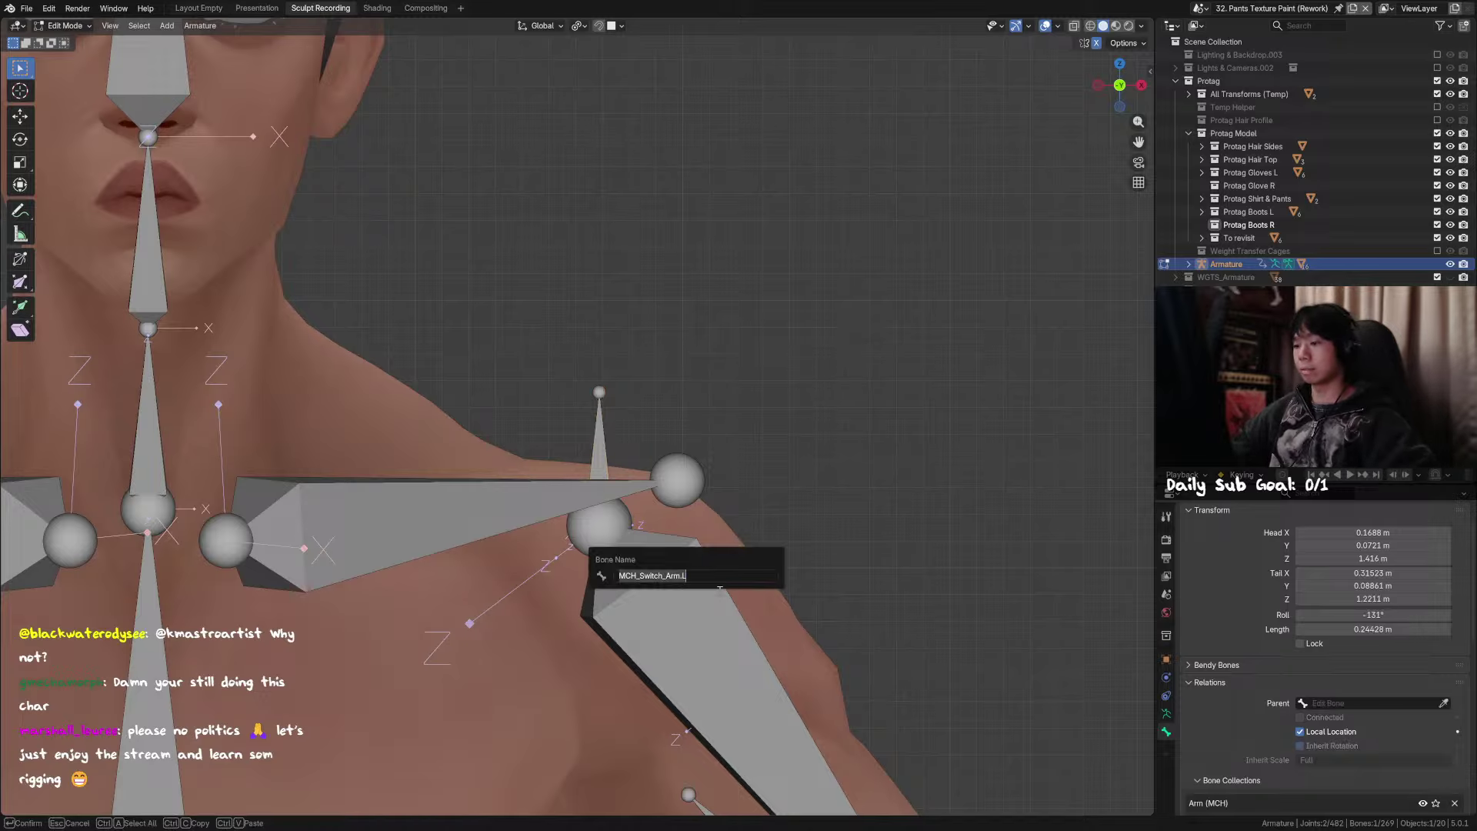
key(Escape)
click(706, 608)
key(F2)
key(Escape)
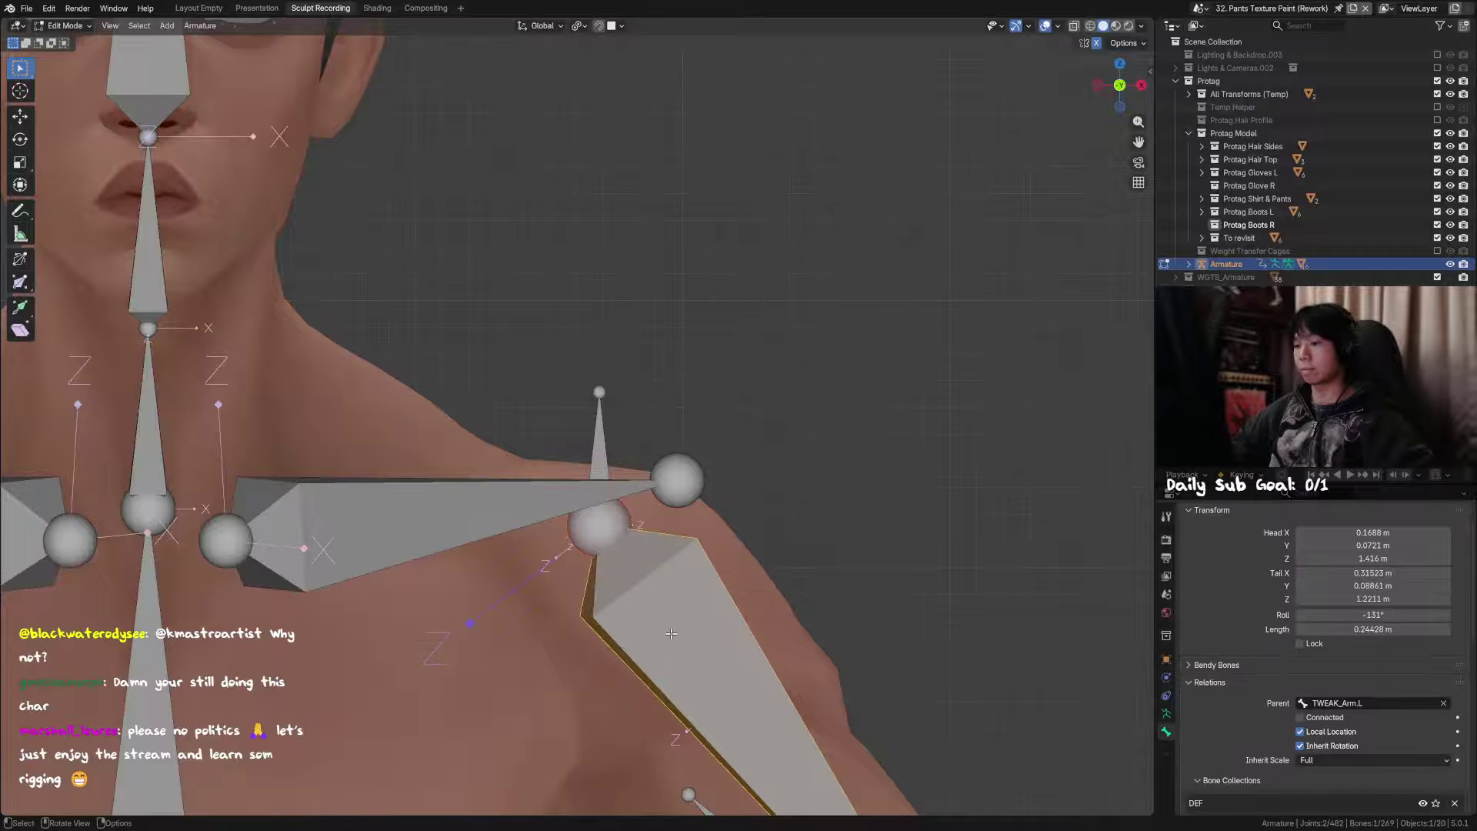
scroll(770, 654, down, 3)
click(844, 696)
key(F2)
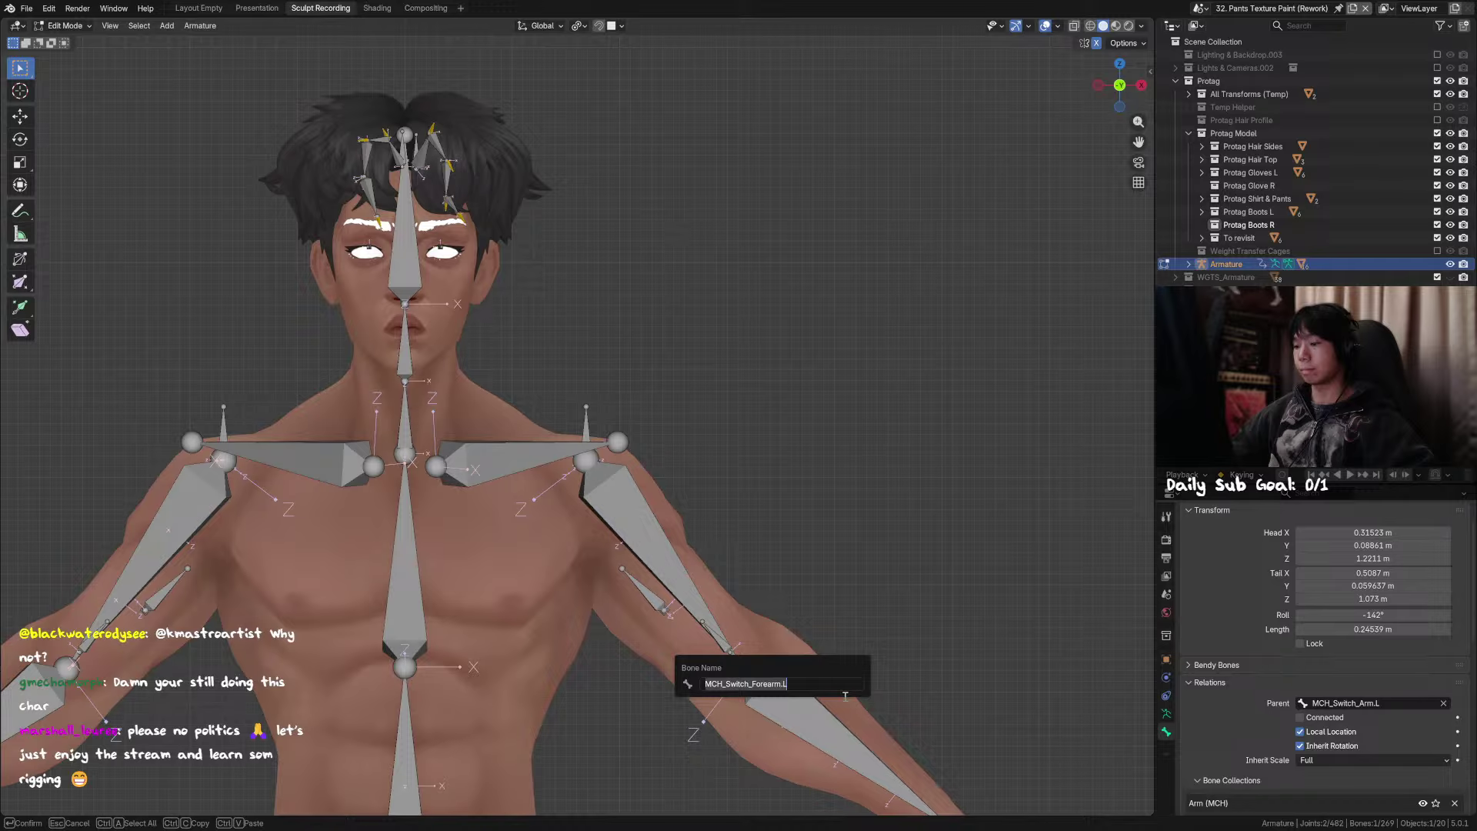
key(Escape)
click(666, 557)
key(F2)
key(Escape)
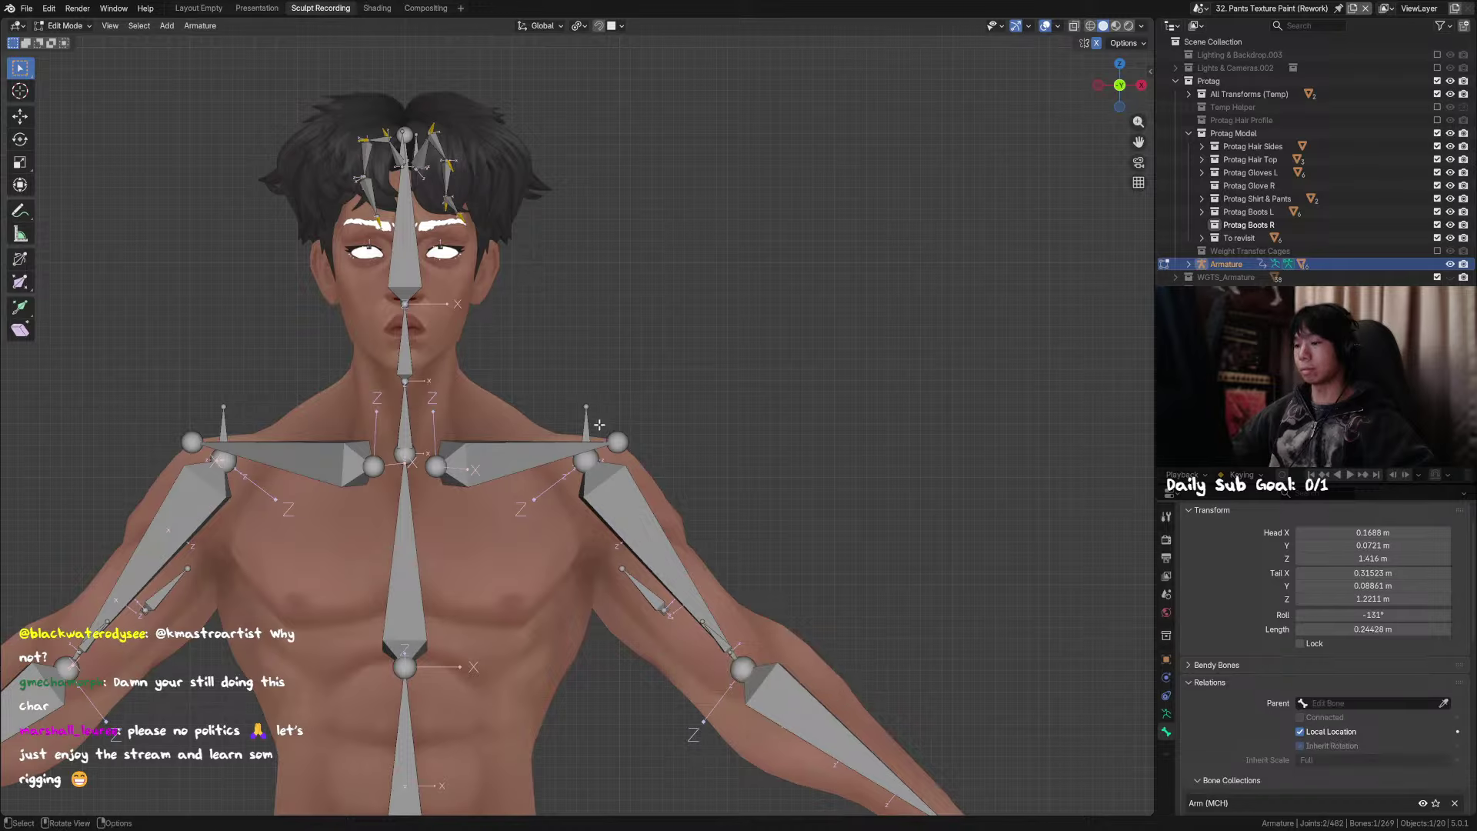
Step: Rename the new vertical bone at the left shoulder as MCH_Socket_Arm.L
click(584, 422)
key(F2)
drag(554, 423, 693, 428)
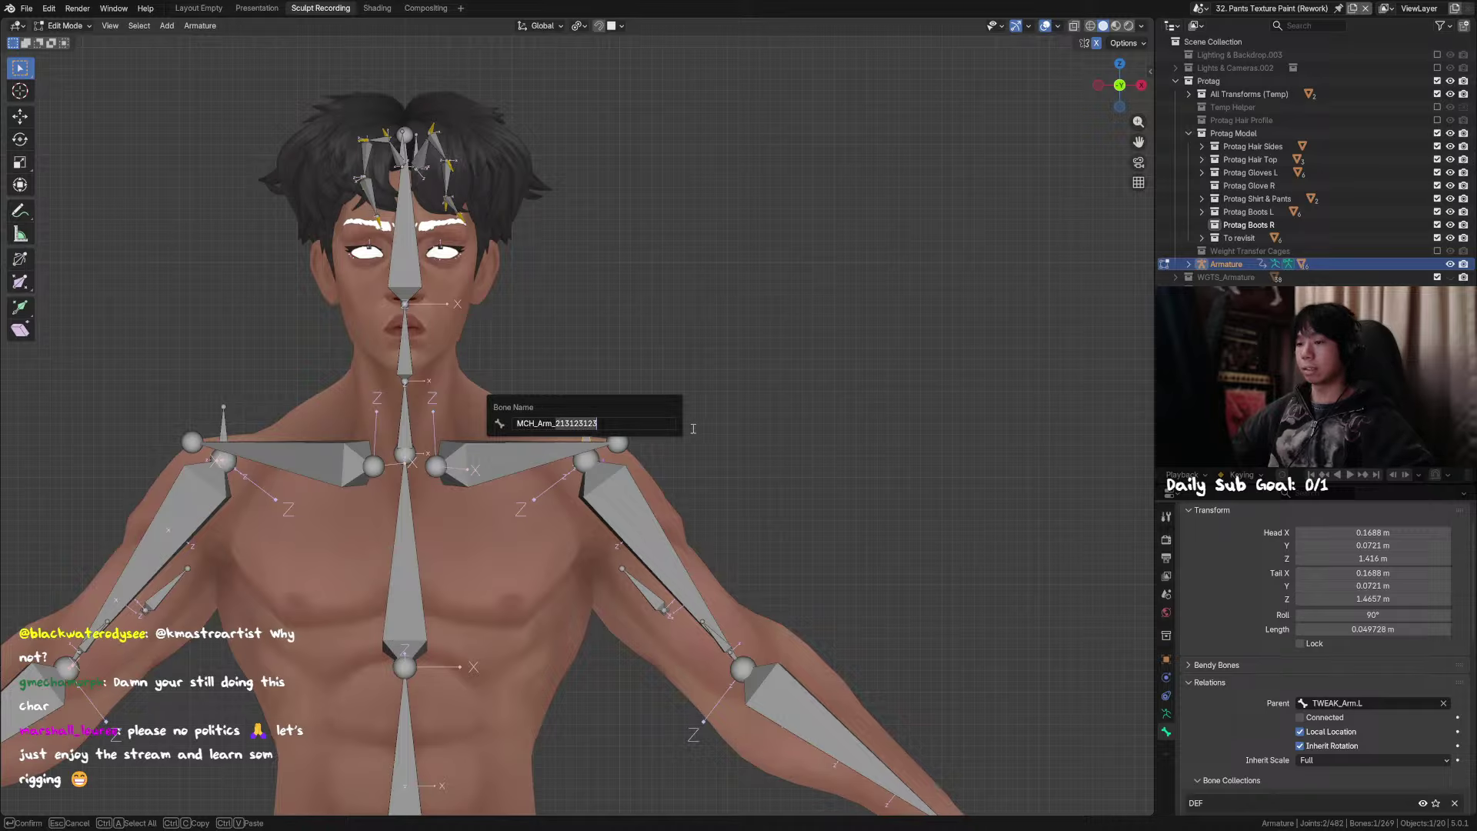
key(BackSpace)
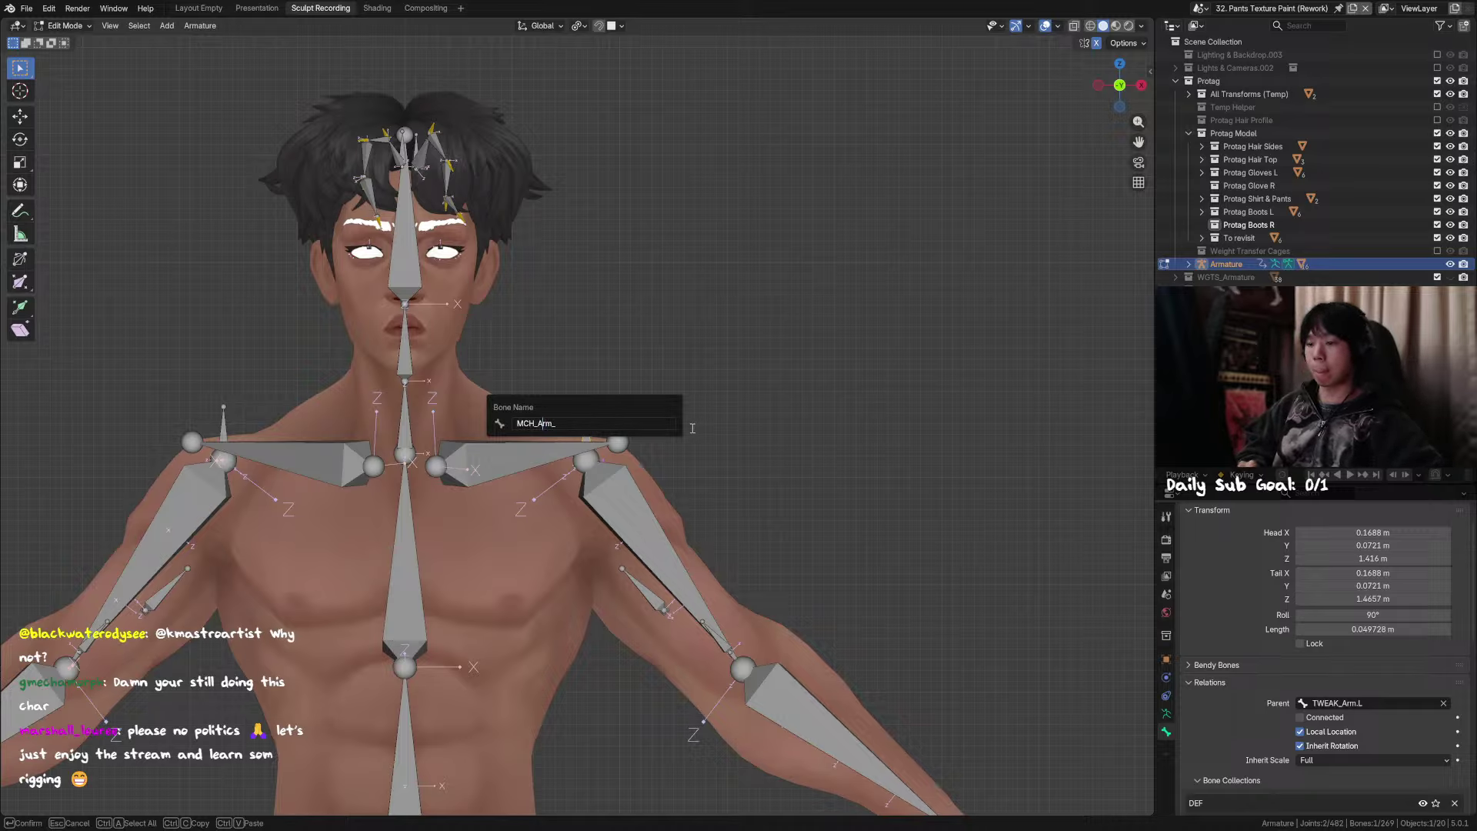
text(Socket)
key(Return)
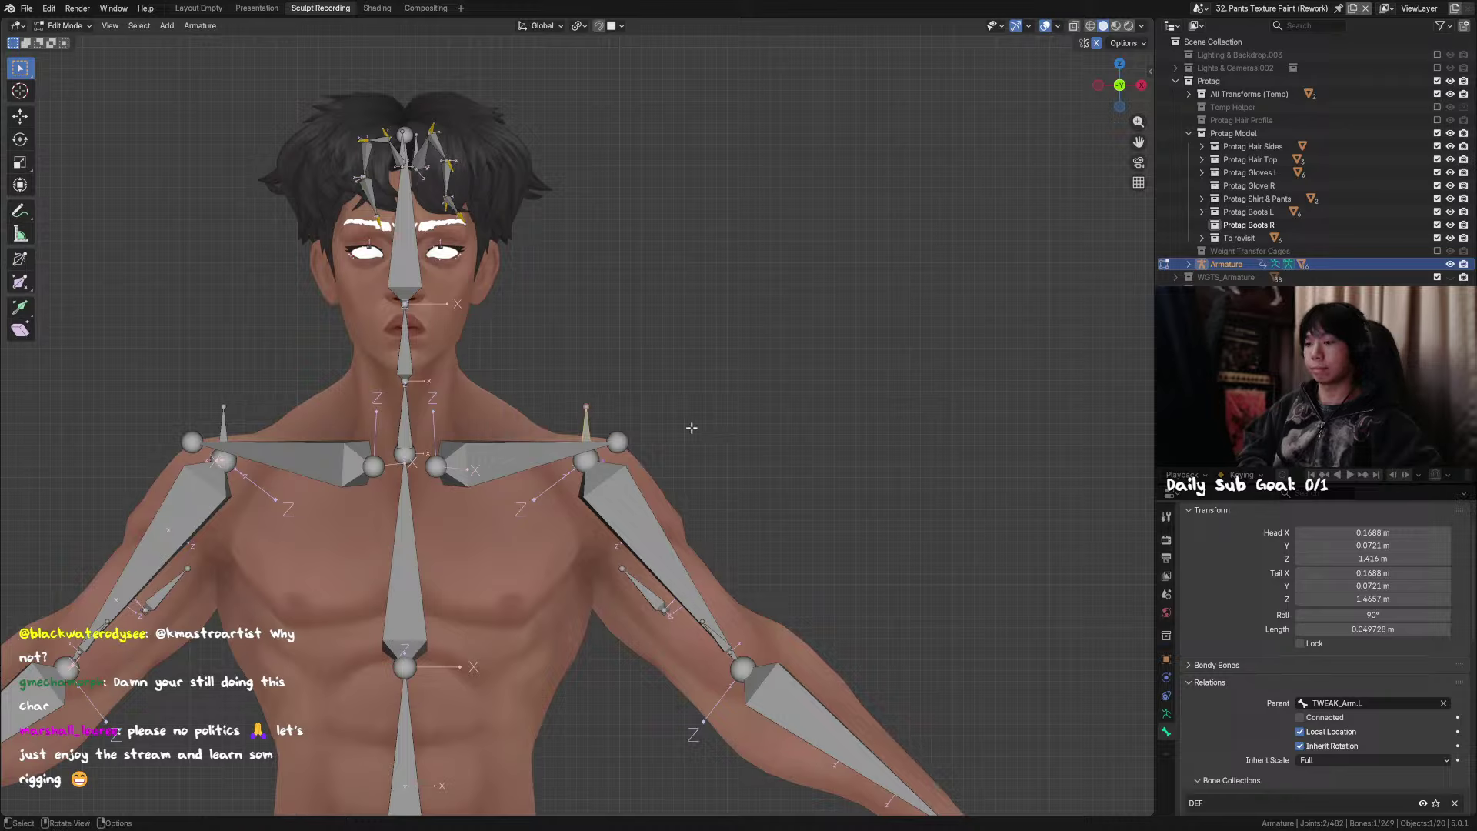
Step: Compare the name of the left upper arm's mechanism bone with that of the new socket bone
click(630, 494)
key(F2)
key(Escape)
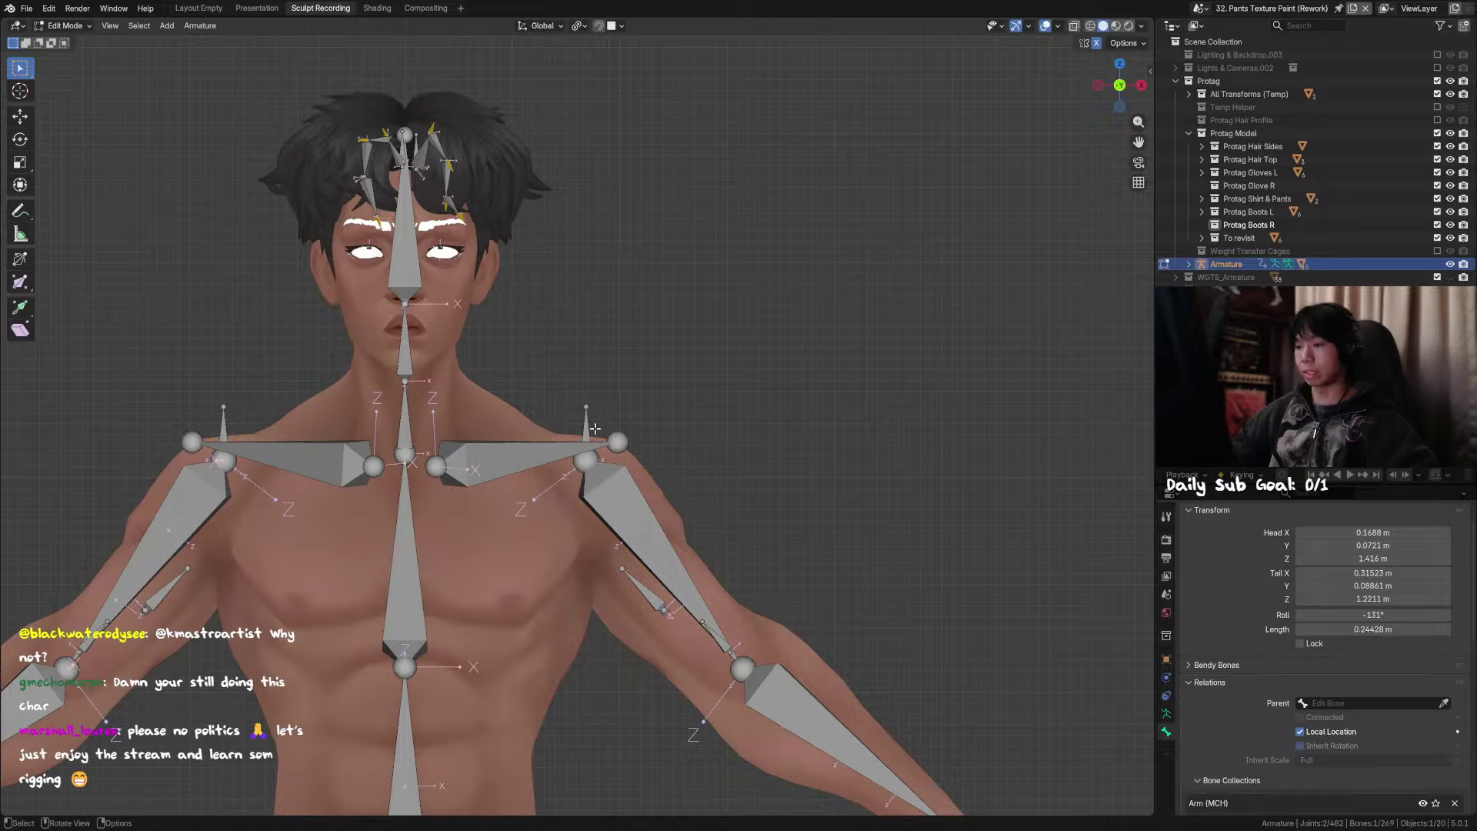
click(585, 425)
key(F2)
click(590, 428)
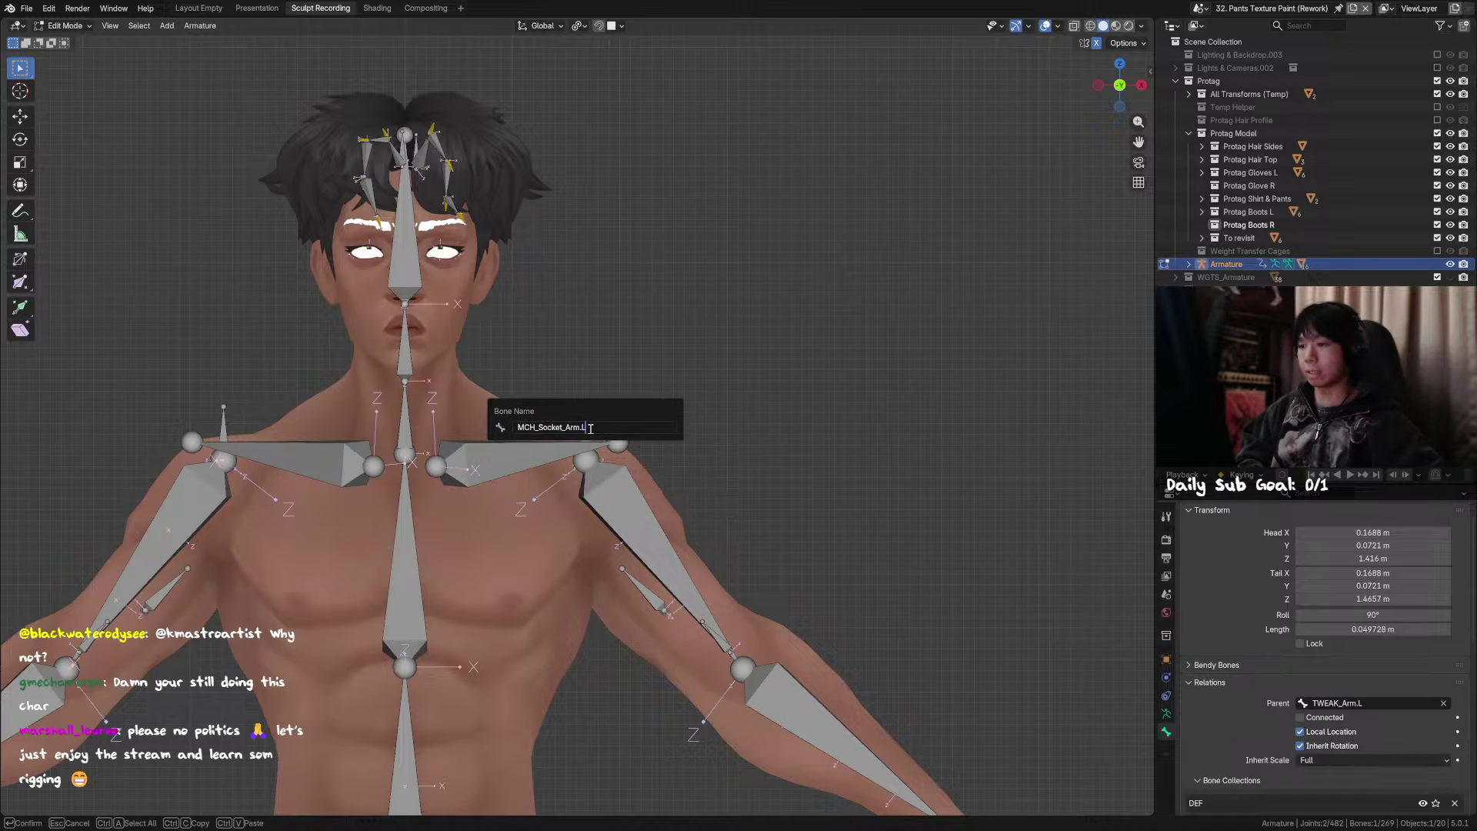
key(ctrl+a)
key(Escape)
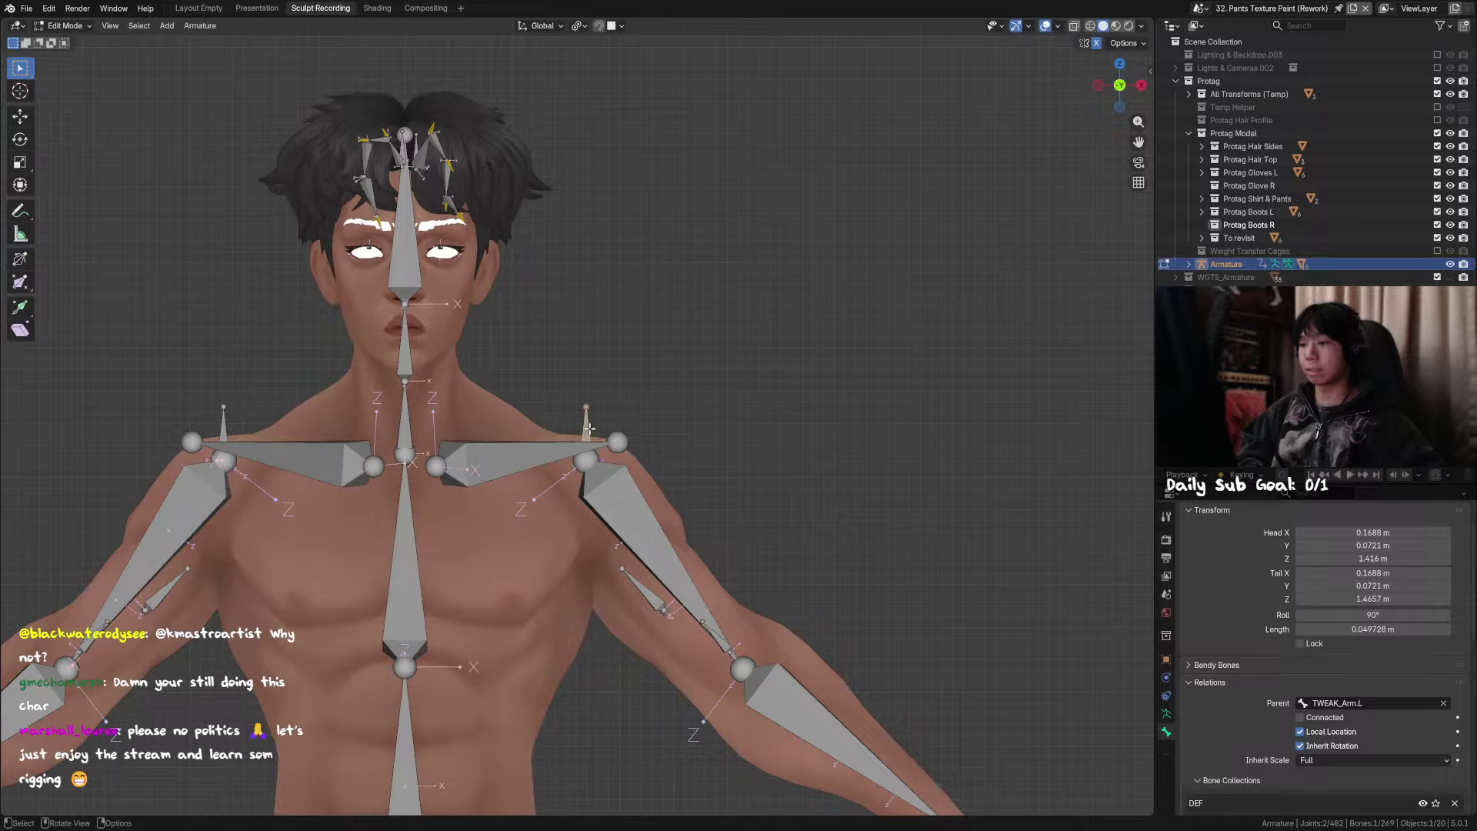
Step: Match the right shoulder socket bone's name to the MCH_Socket_Arm naming of its left counterpart
click(224, 423)
key(F2)
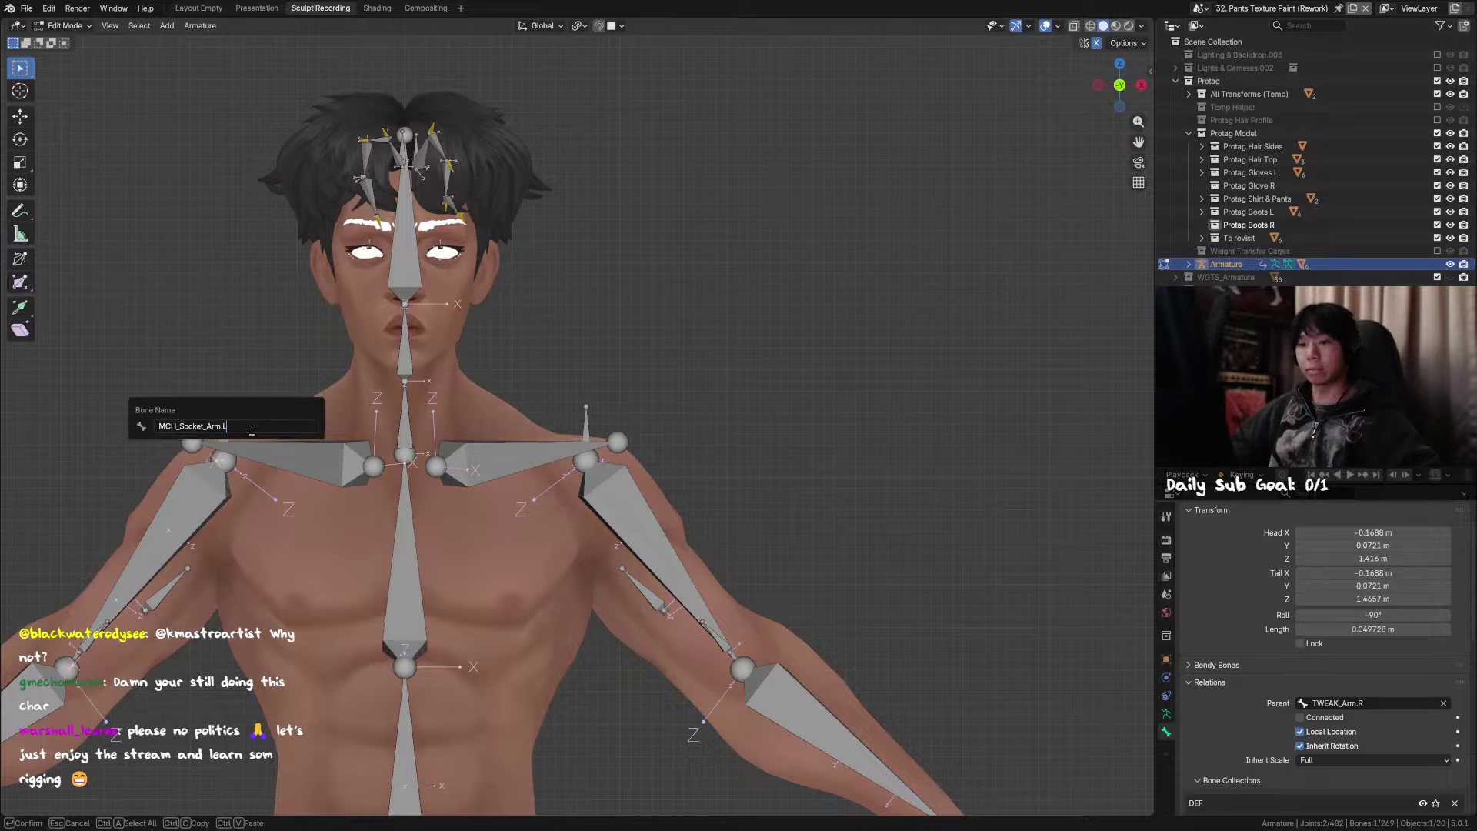
key(Escape)
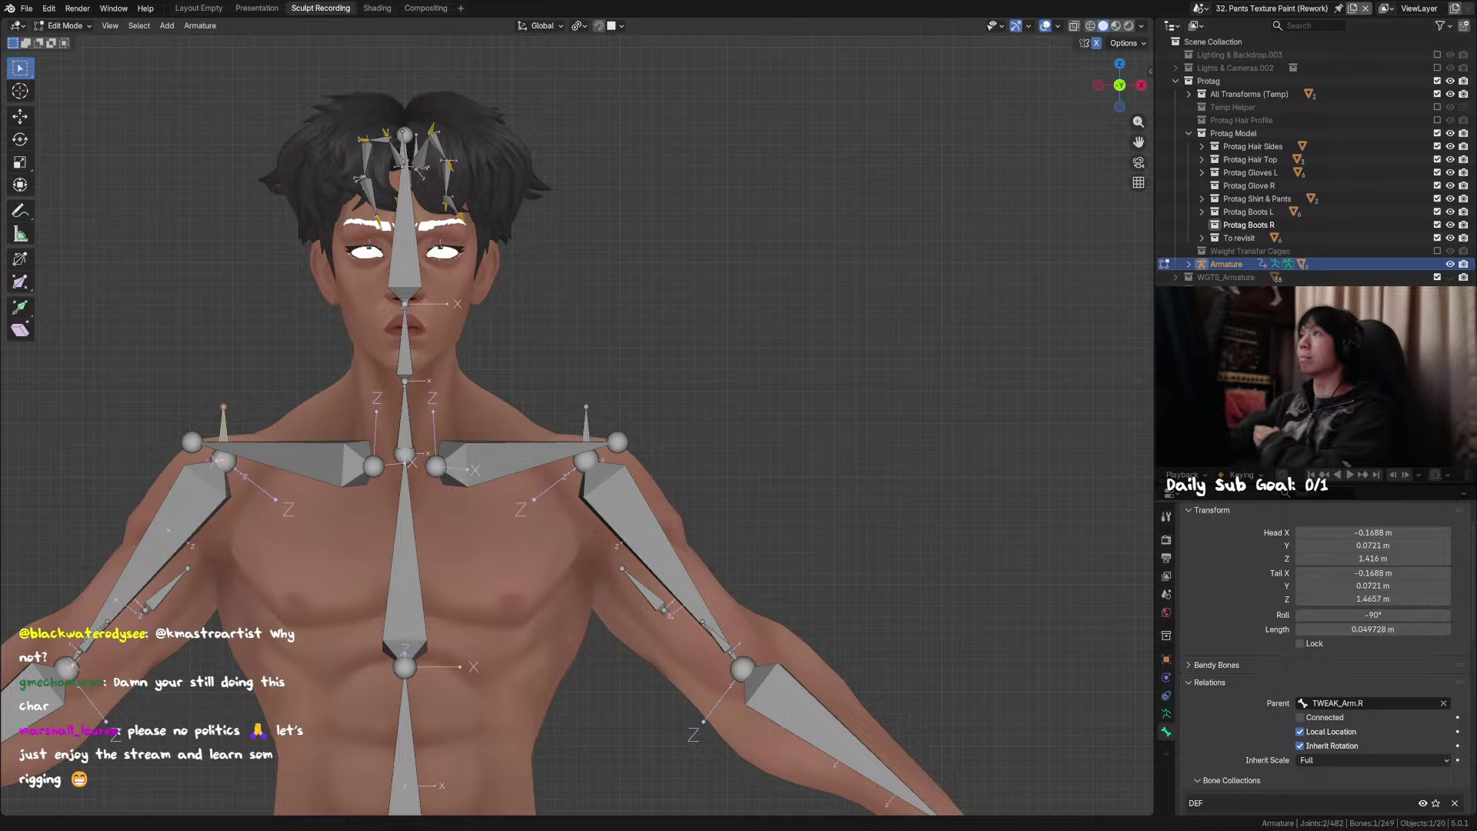
Step: Select the left shoulder's socket bone, save the file and turn on X-ray display
scroll(568, 431, up, 2)
shift+middle_drag(577, 428, 776, 368)
click(797, 360)
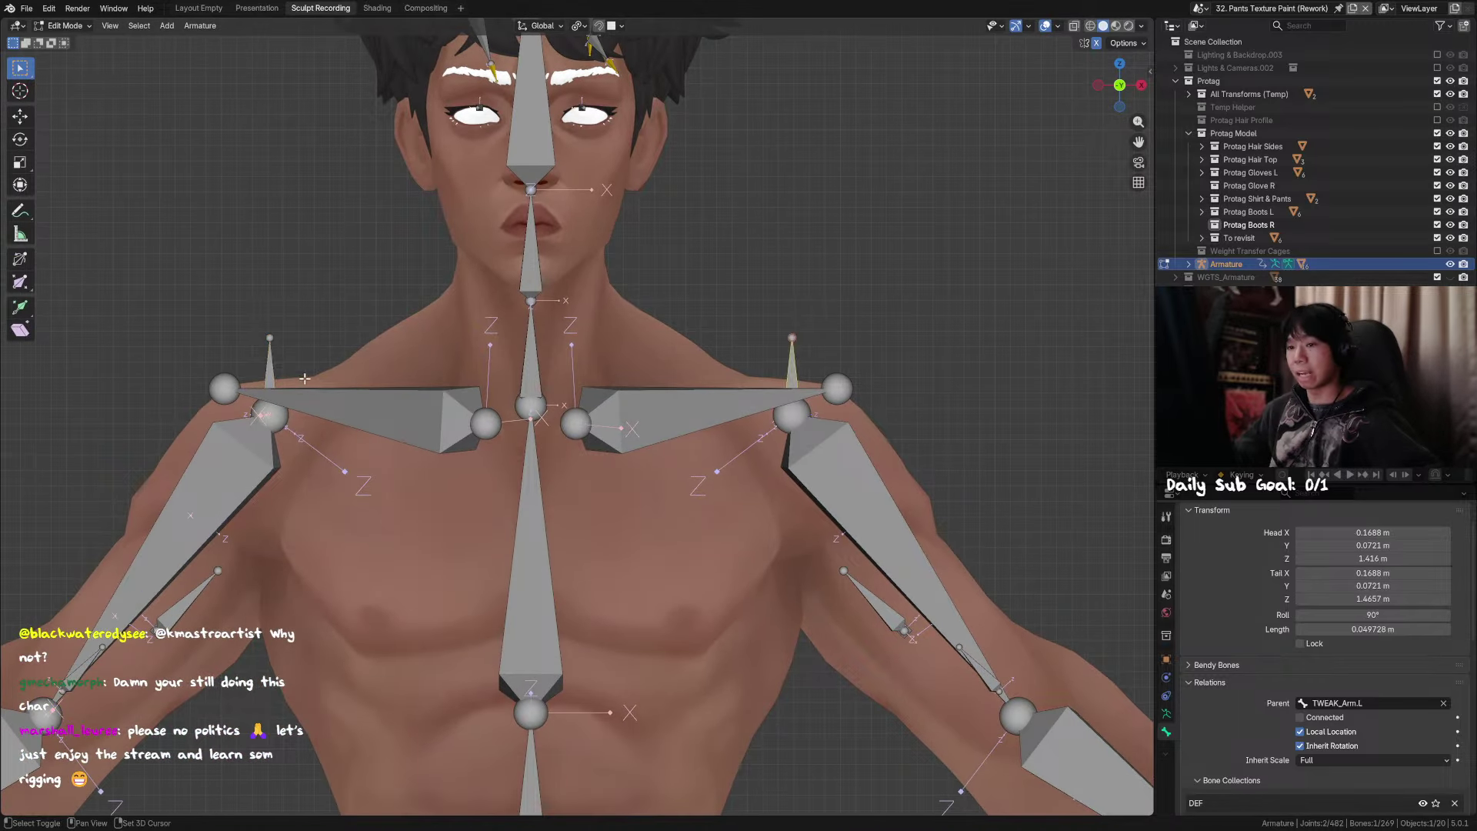
shift+click(268, 370)
shift+middle_drag(869, 332, 709, 408)
click(693, 401)
click(703, 403)
key(ctrl+s)
key(ctrl+s)
key(alt+z)
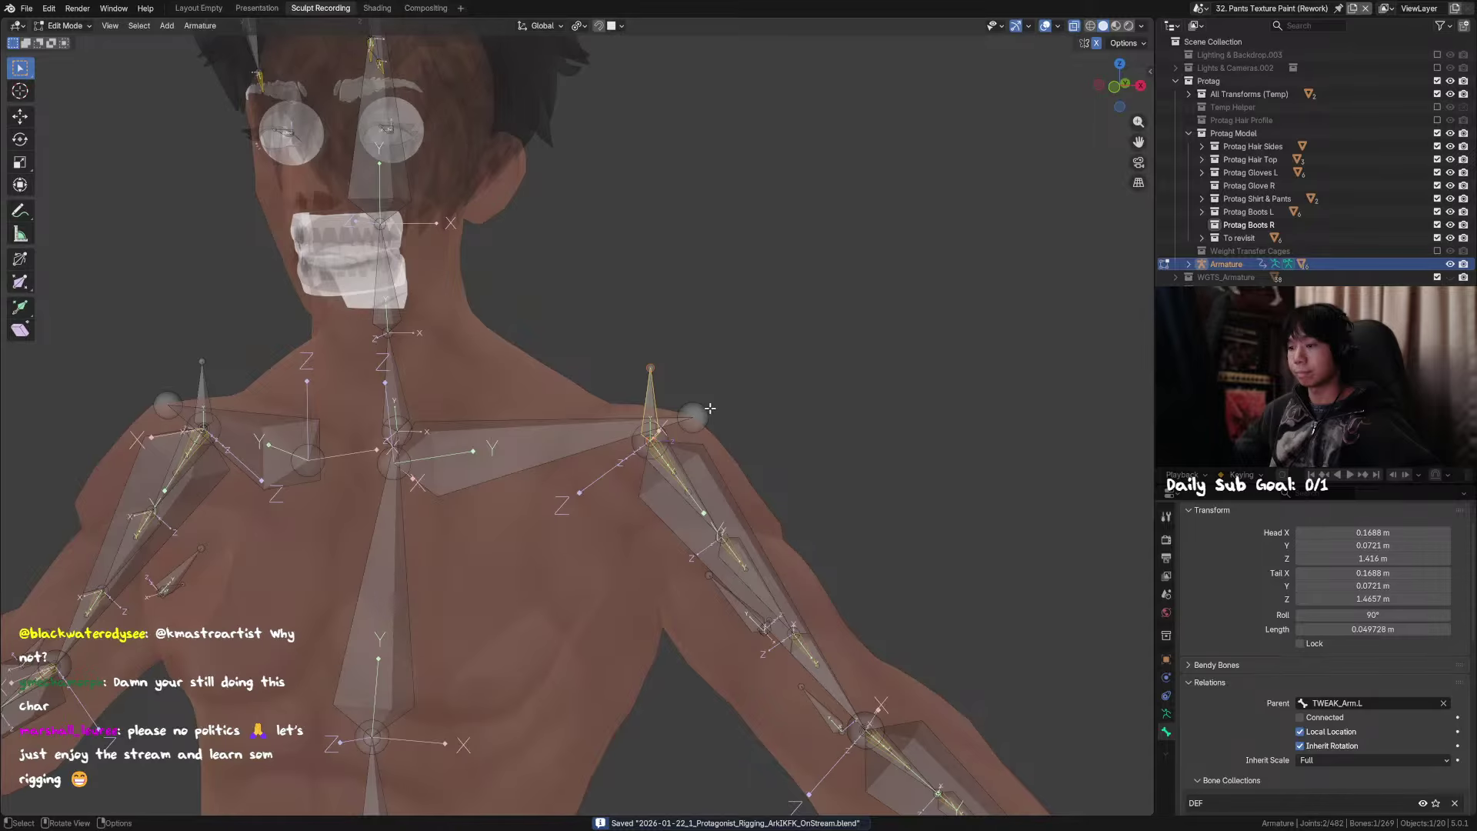
Step: Duplicate the shoulder socket bone in place with its mirrored counterpart and scale the copies to about 0.593
key(shift+d)
right_click(669, 390)
key(s)
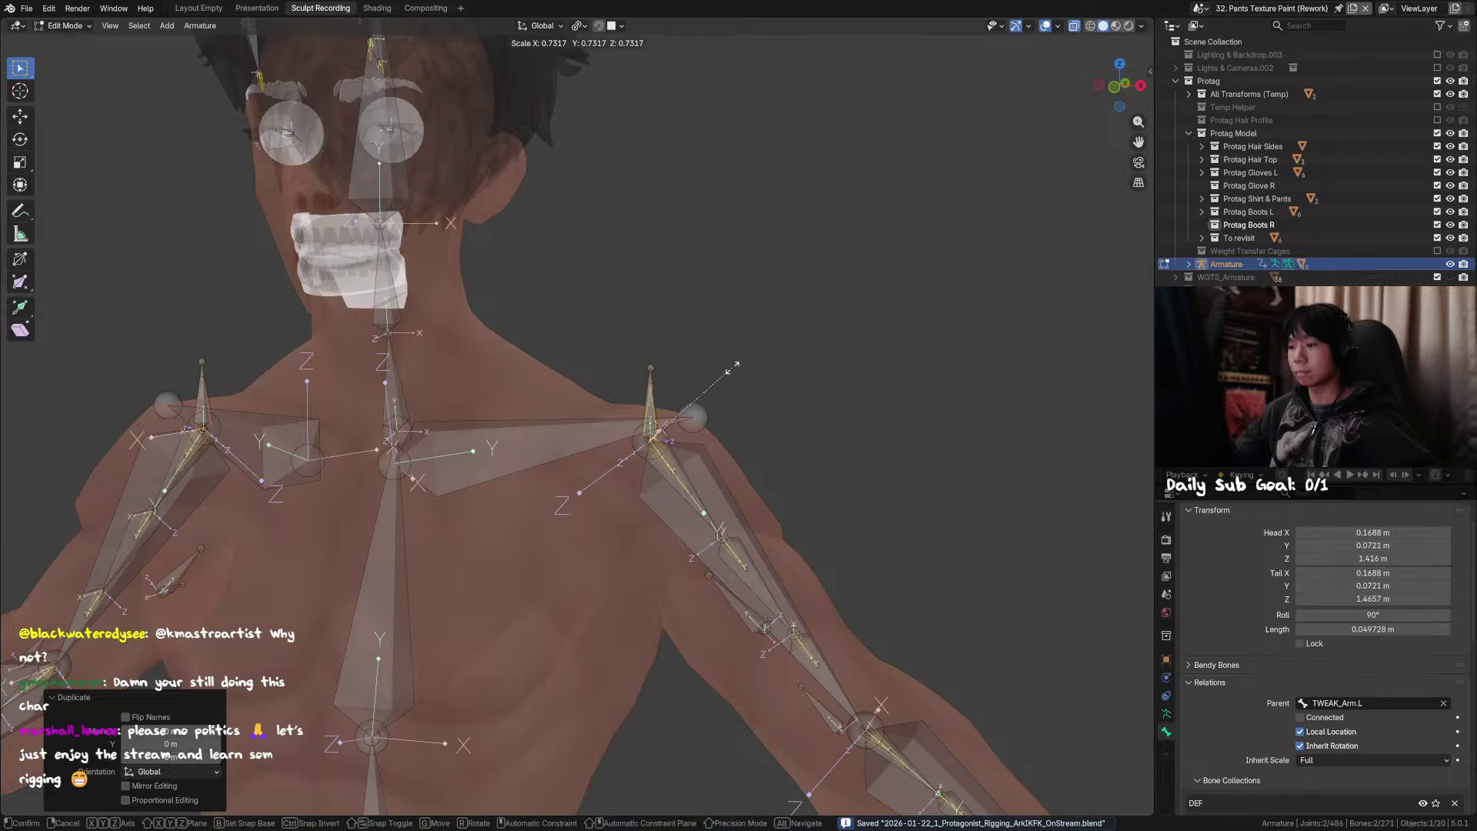
click(706, 391)
Step: Rename the shorter socket bone copy at the left shoulder as MCH_INT_Socket_Arm.L
key(F2)
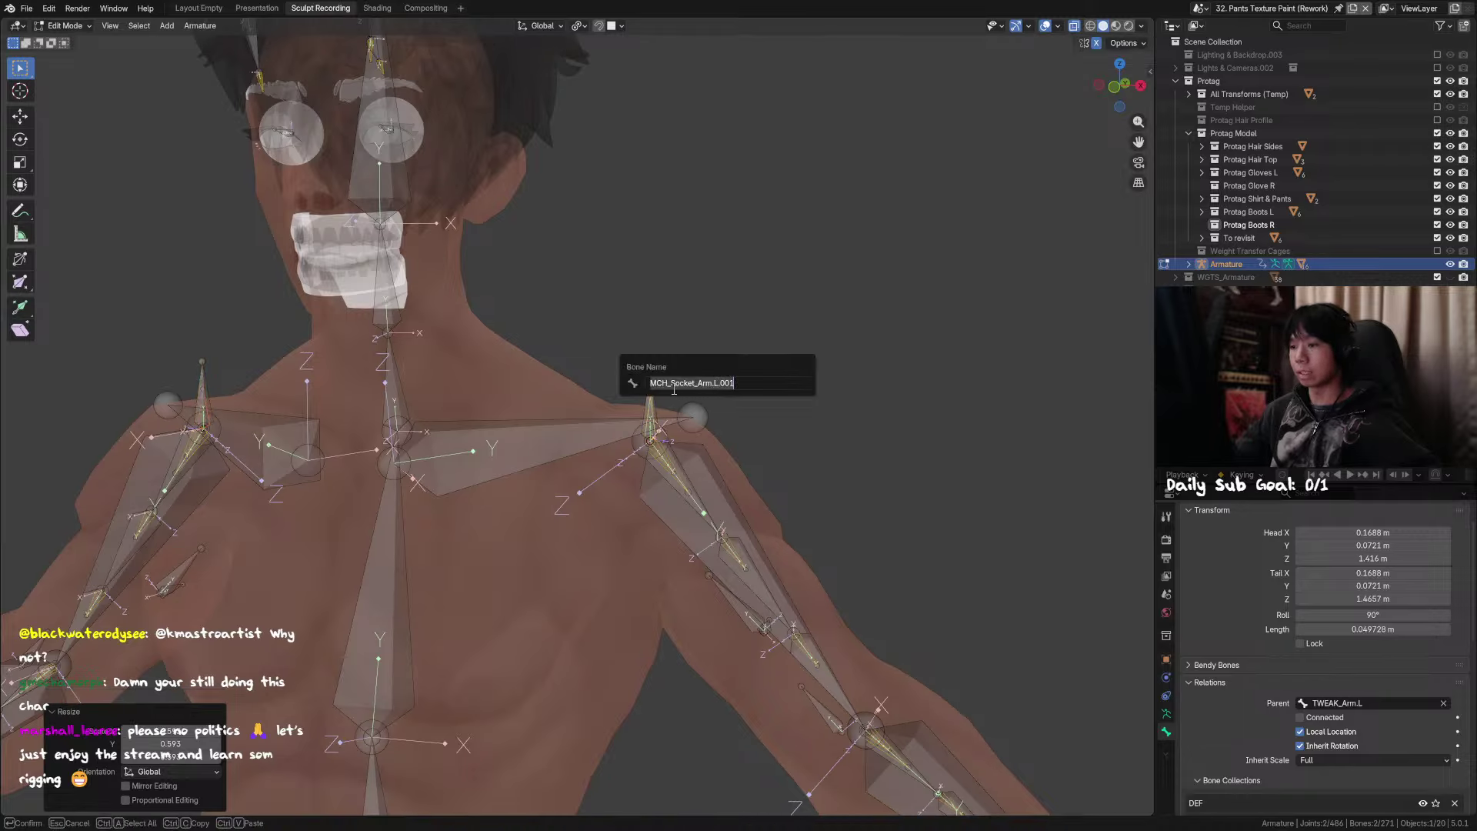
click(671, 382)
text(INT_)
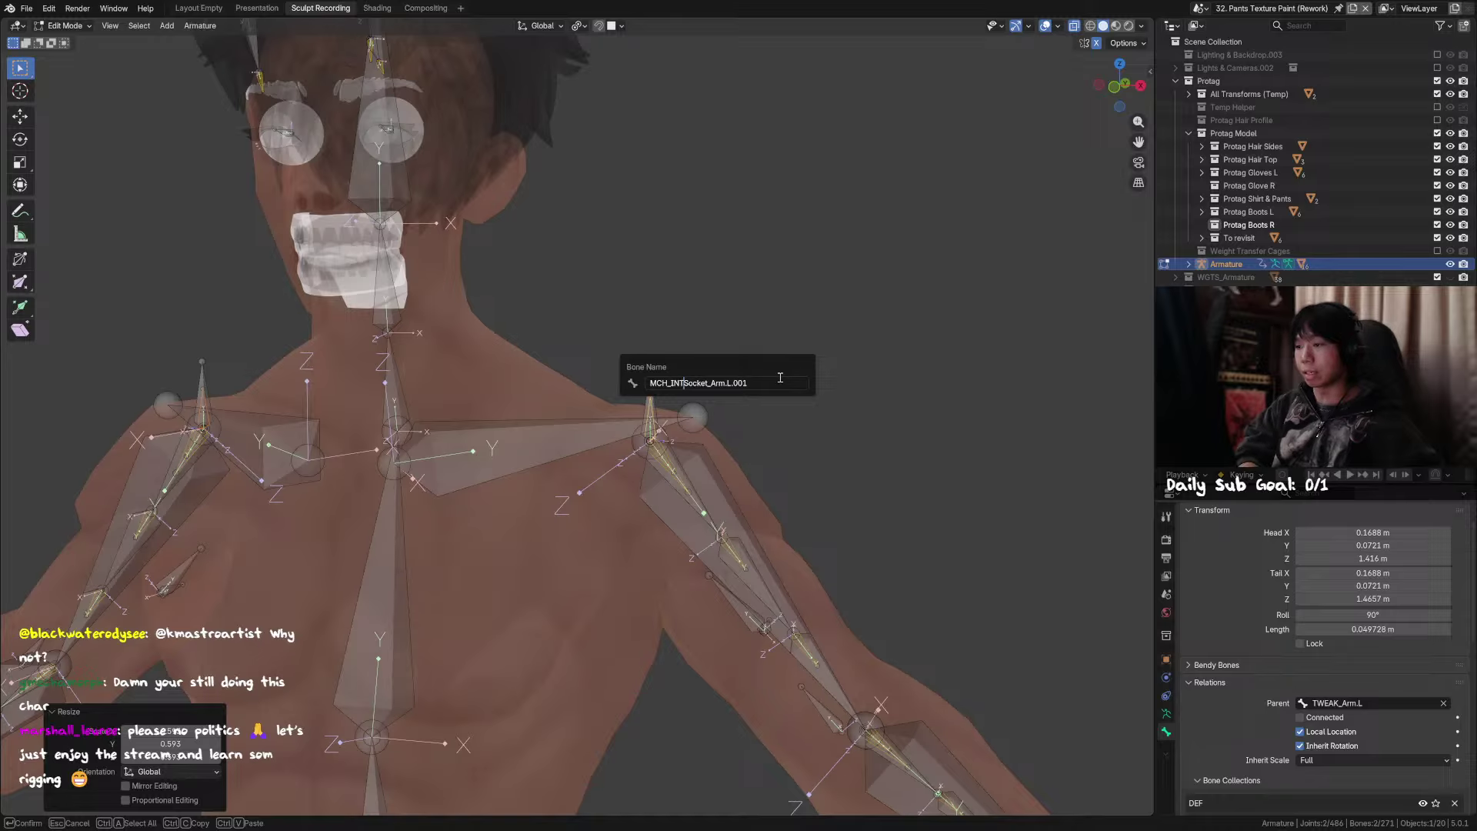
click(784, 382)
key(BackSpace)
key(BackSpace)
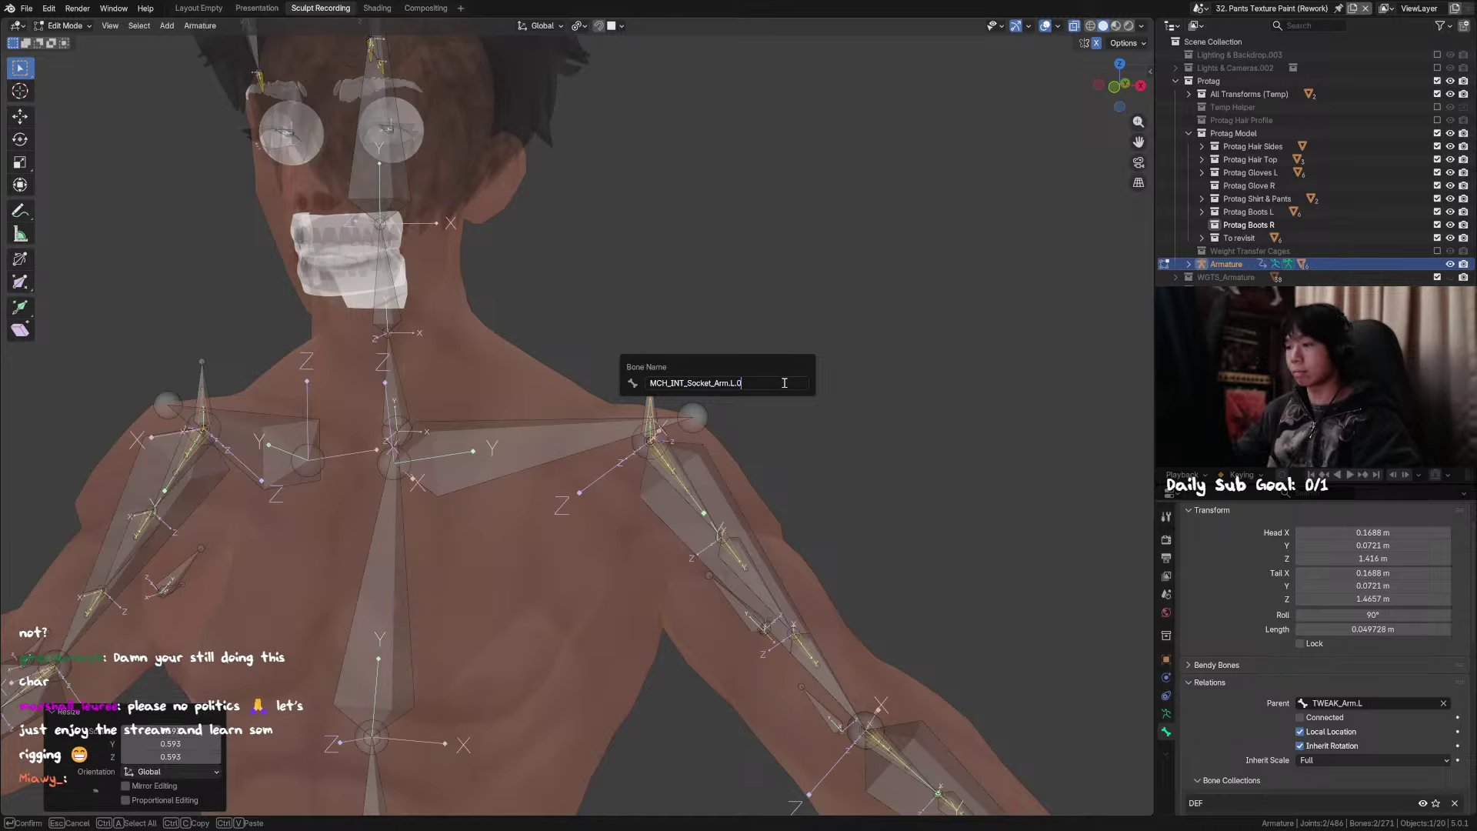
key(Return)
Step: Reuse the left copy's name for the short socket bone at the right shoulder, naming it MCH_INT_Socket_Arm.R
key(F2)
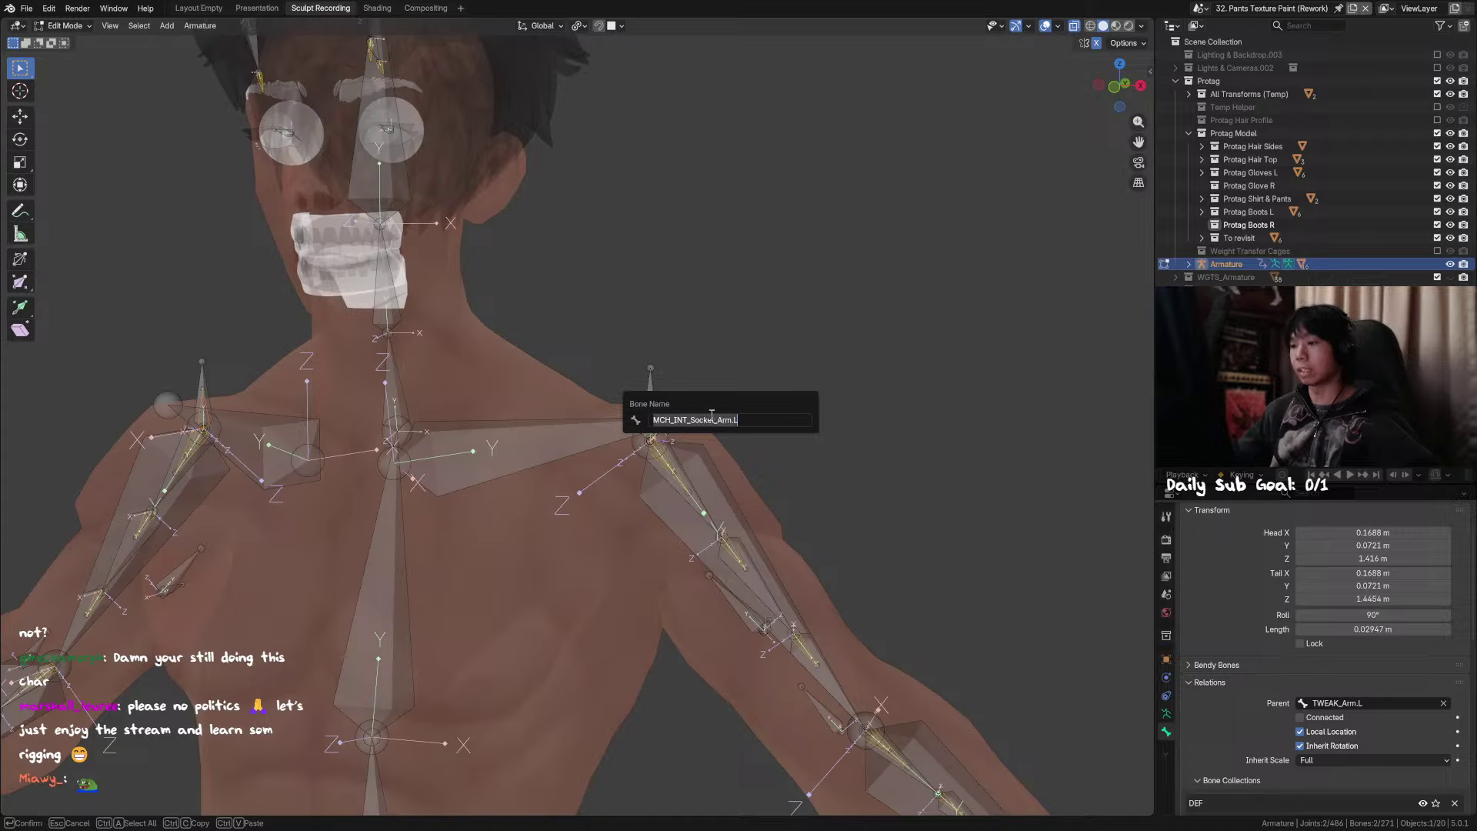
key(Return)
key(F2)
key(ctrl+c)
key(Return)
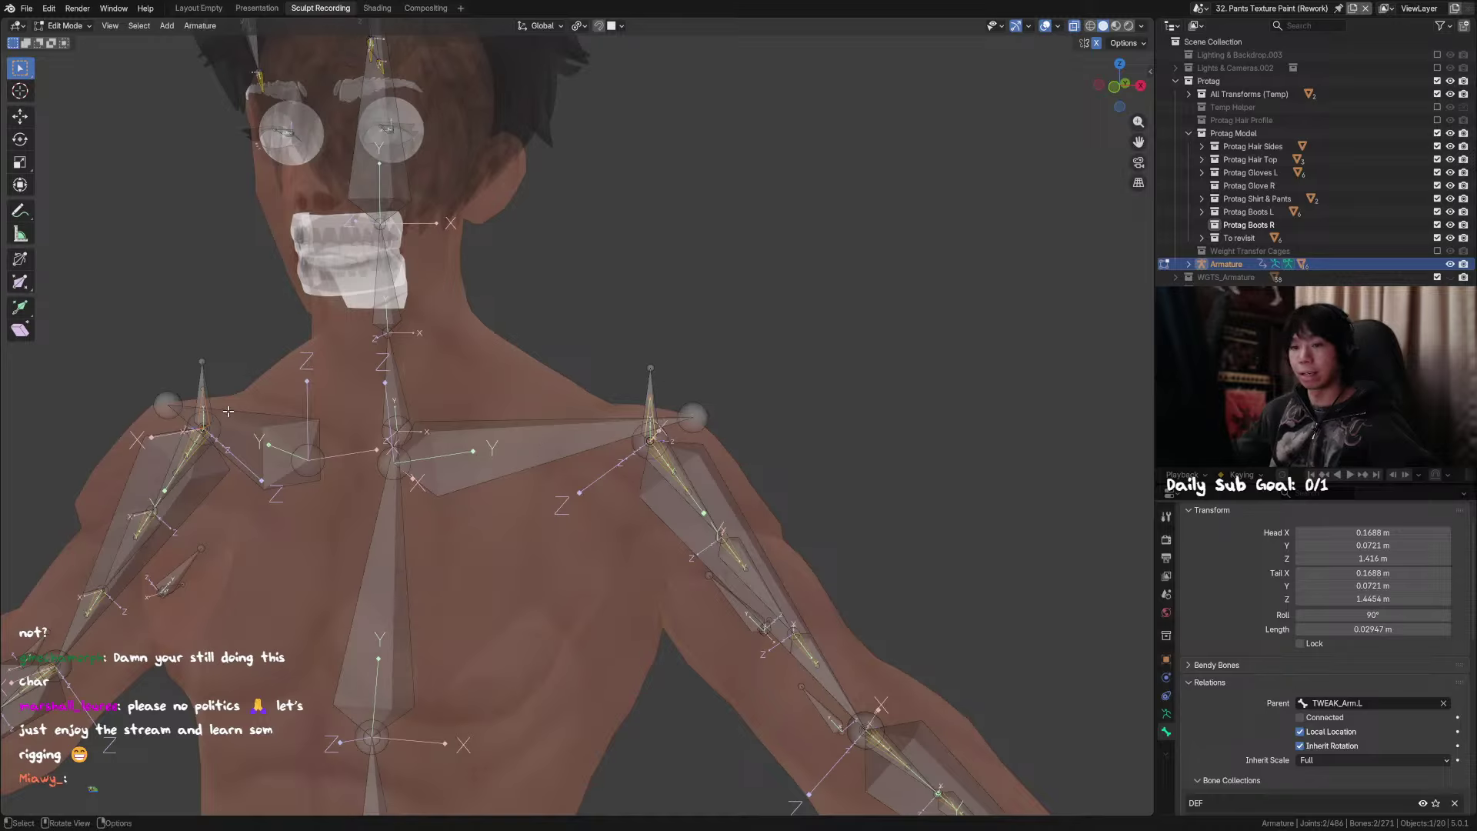
click(202, 397)
key(F2)
key(ctrl+v)
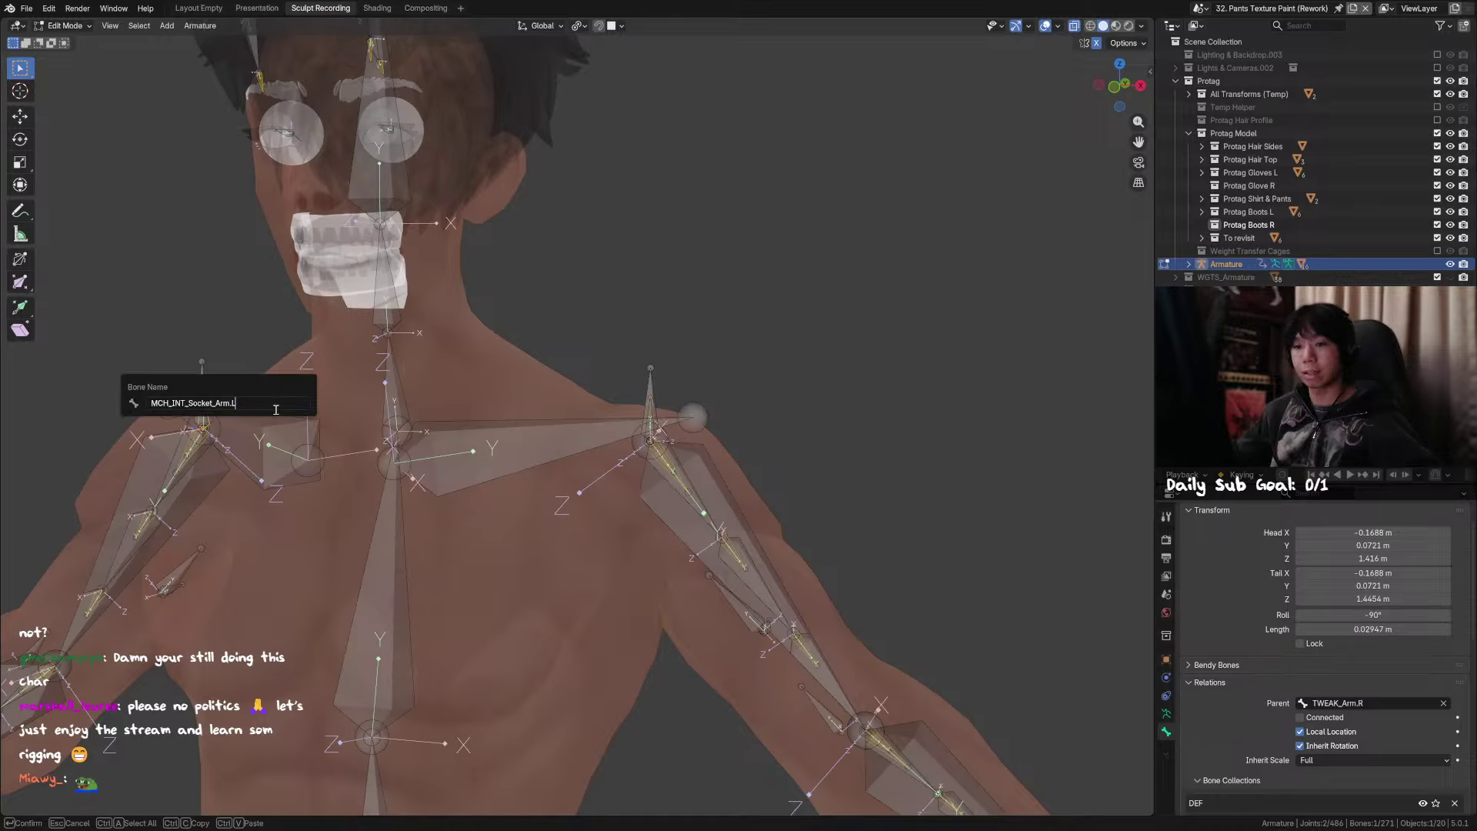
key(Return)
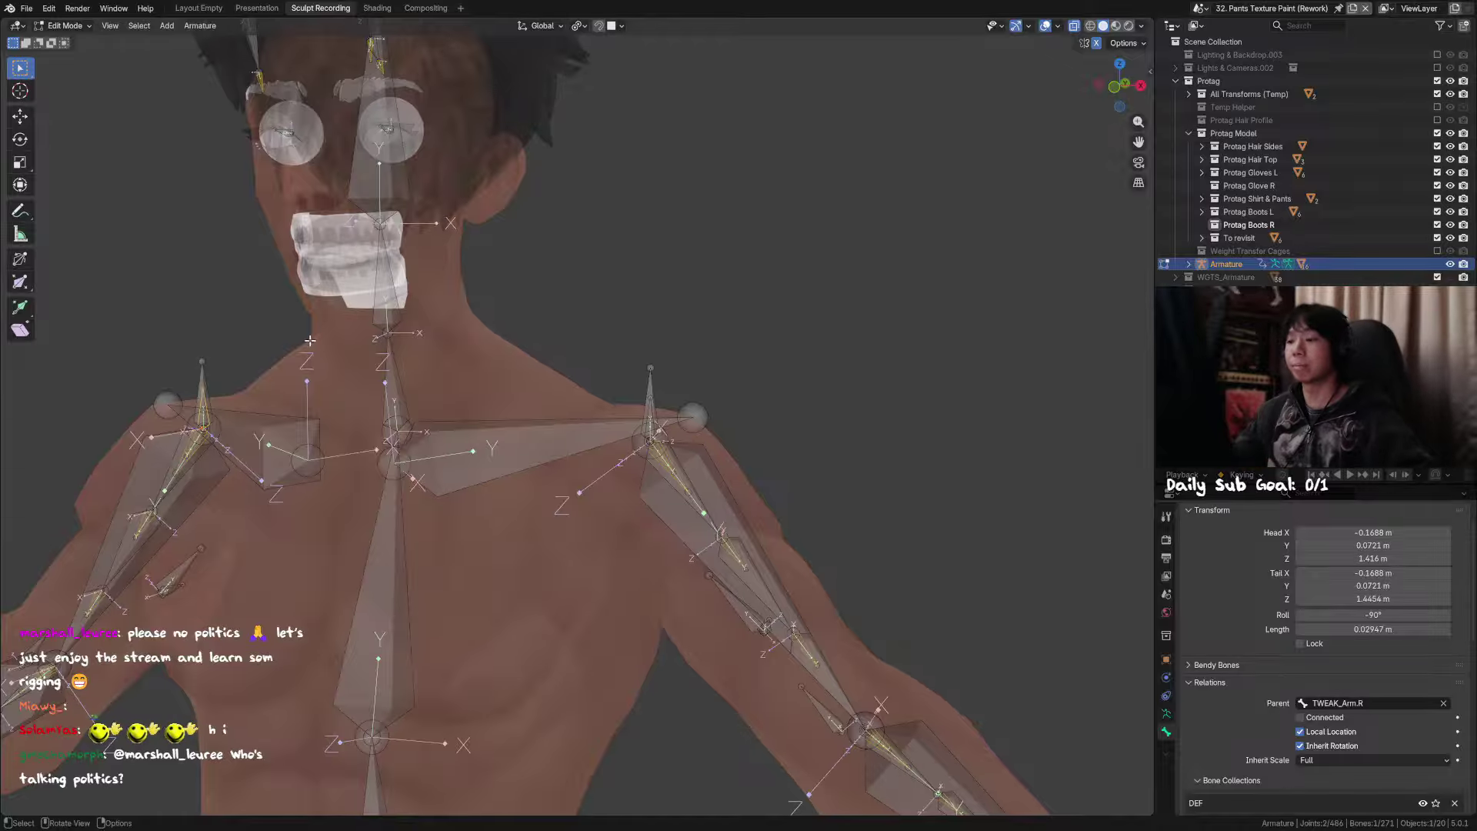
Step: Check the name of the short socket bone at the left shoulder
middle_drag(274, 408, 749, 421)
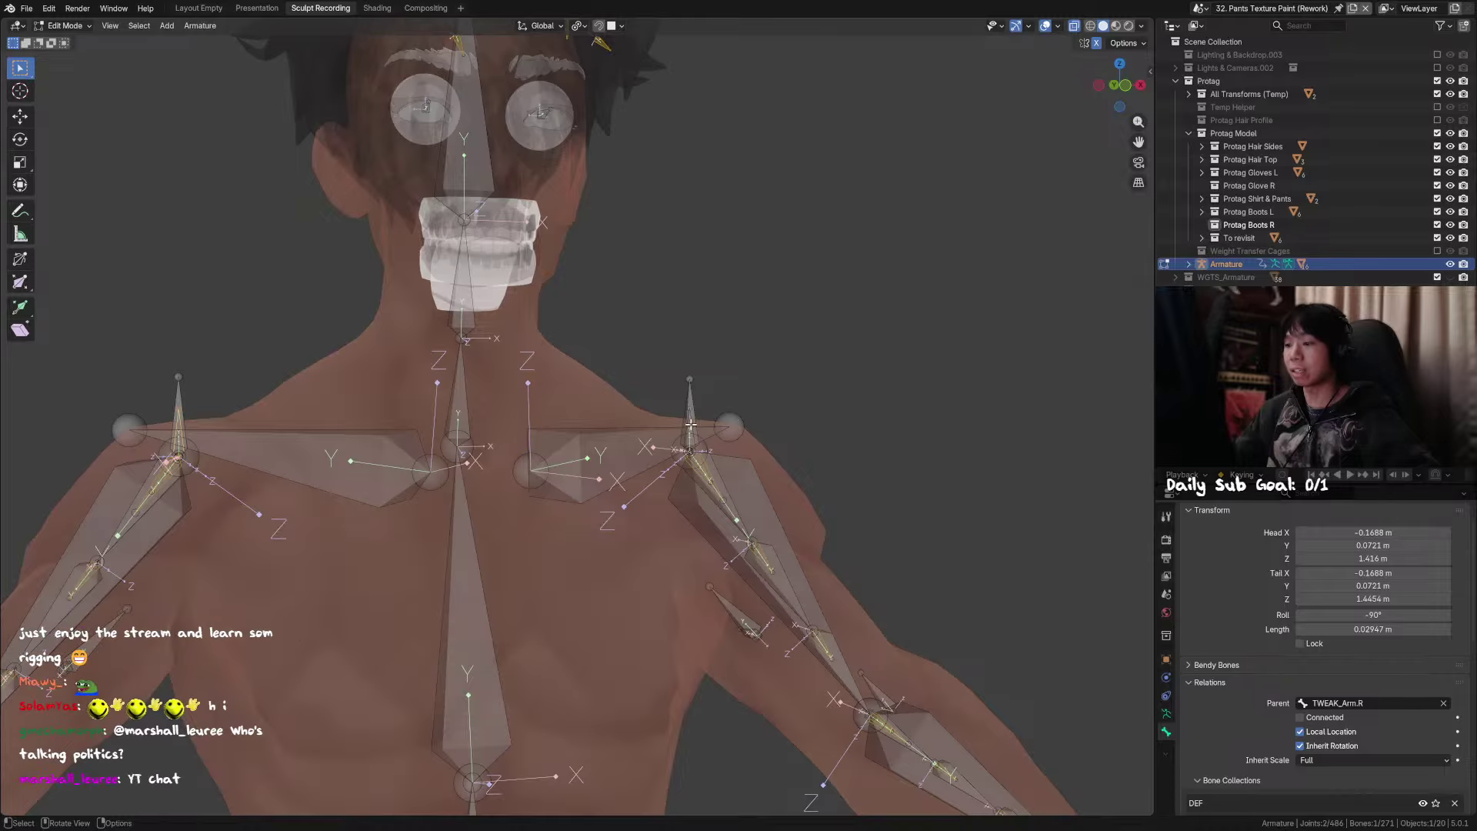
click(692, 424)
key(KP_1)
key(ctrl+z)
key(ctrl+shift+z)
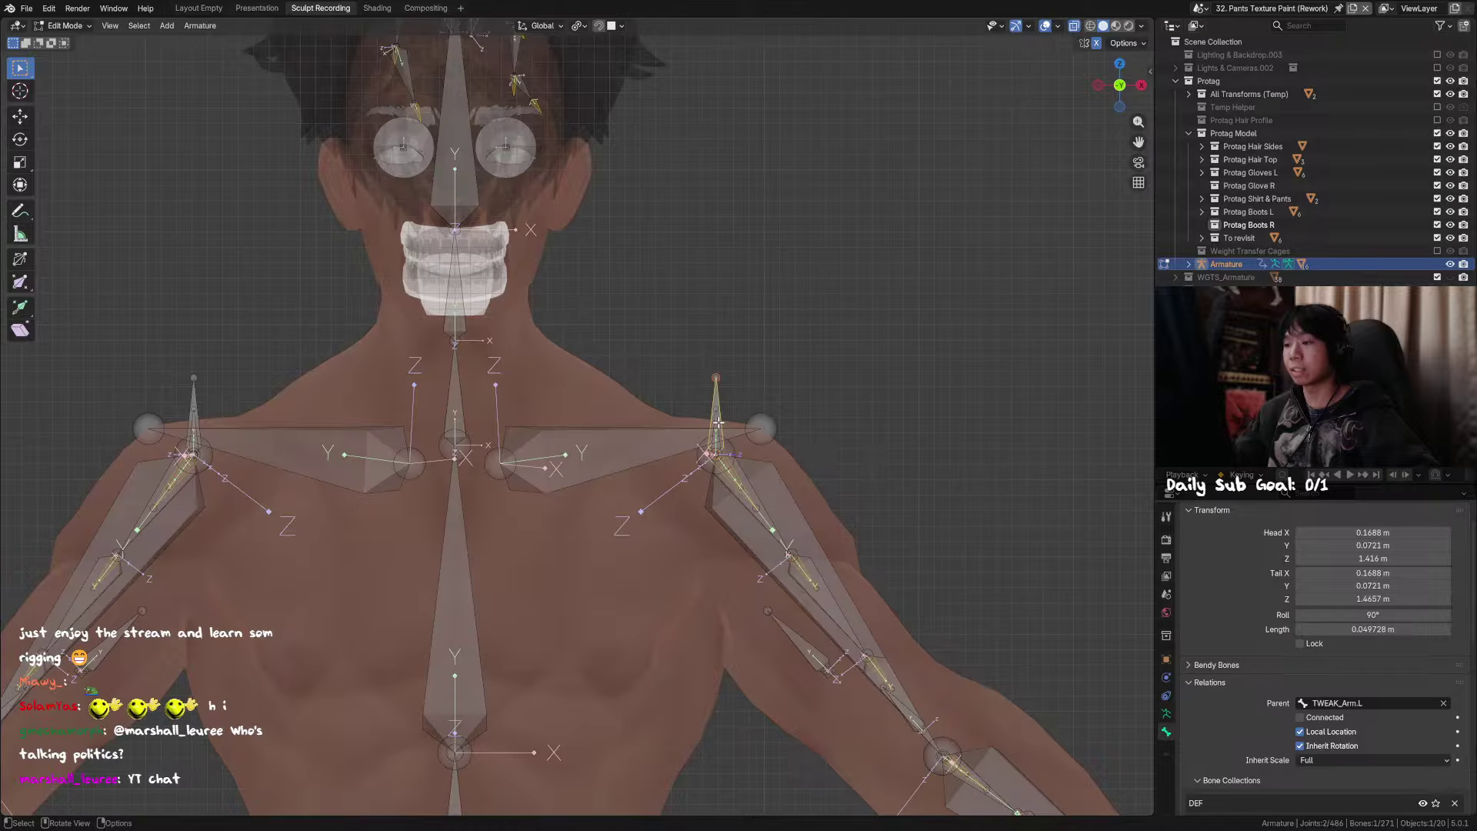
key(ctrl+z)
middle_drag(607, 415, 705, 401)
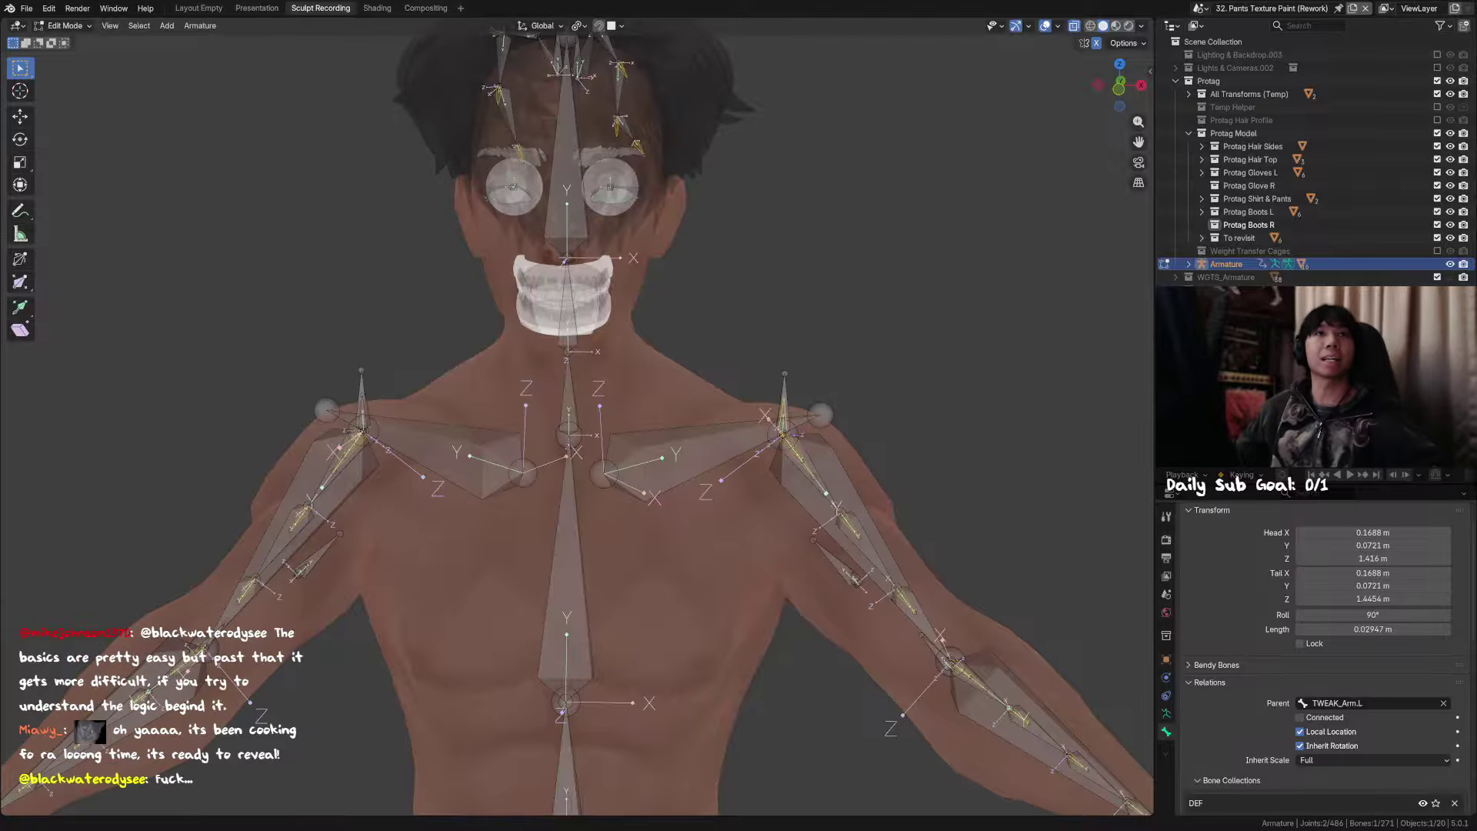
key(KP_Decimal)
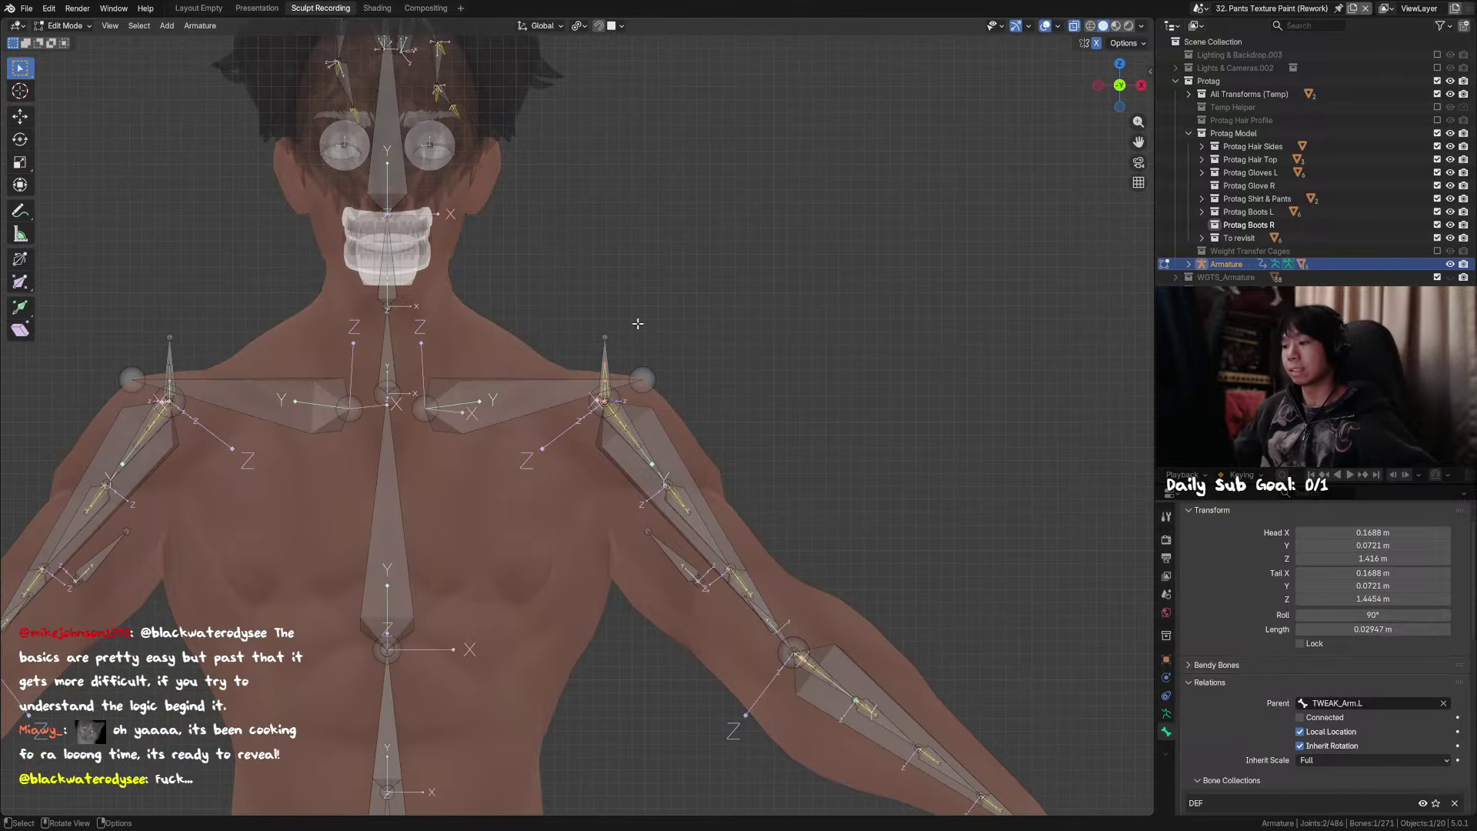
key(F2)
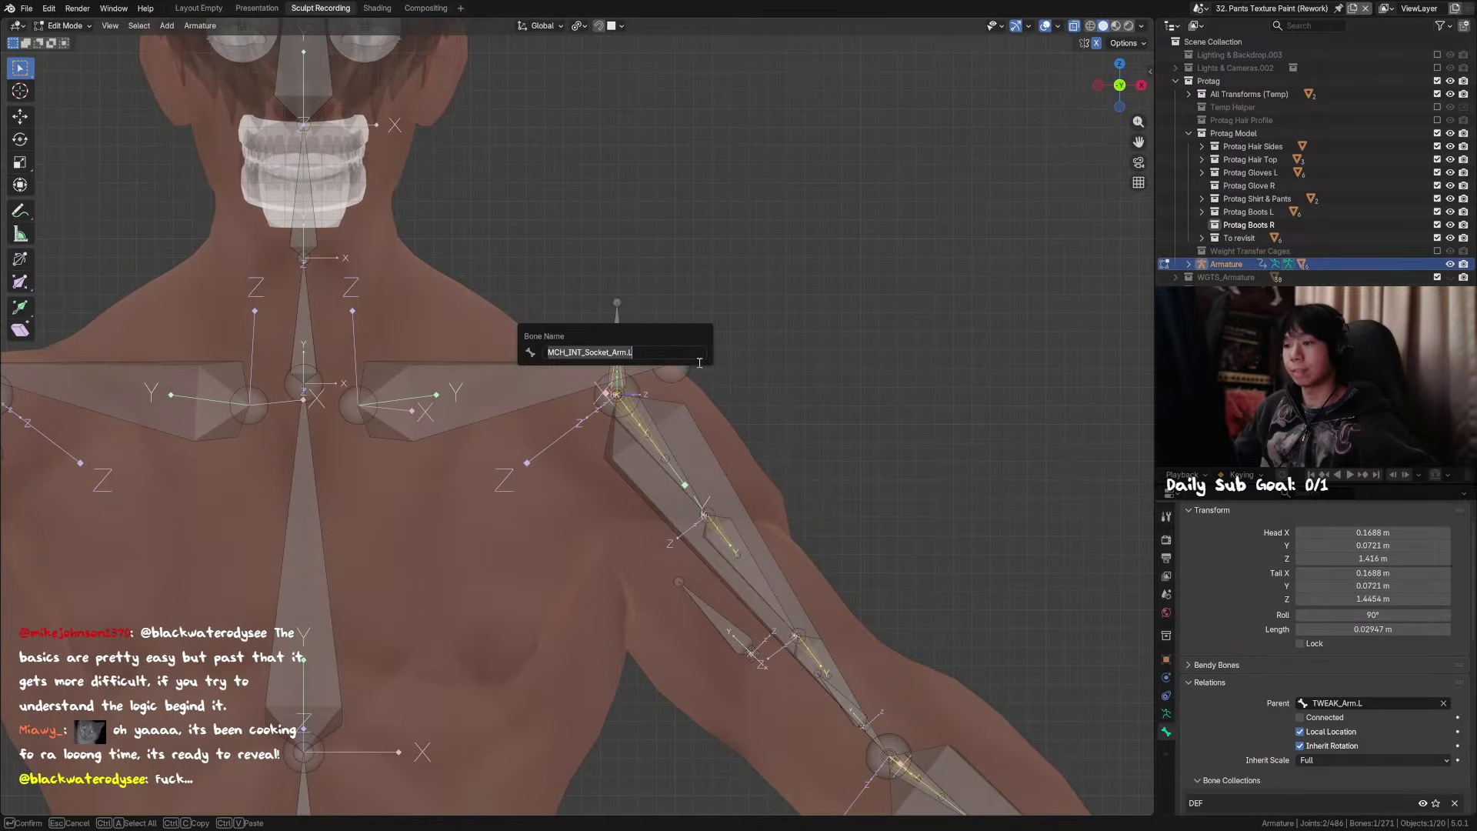
key(Escape)
middle_drag(697, 356, 611, 368)
scroll(611, 369, down, 3)
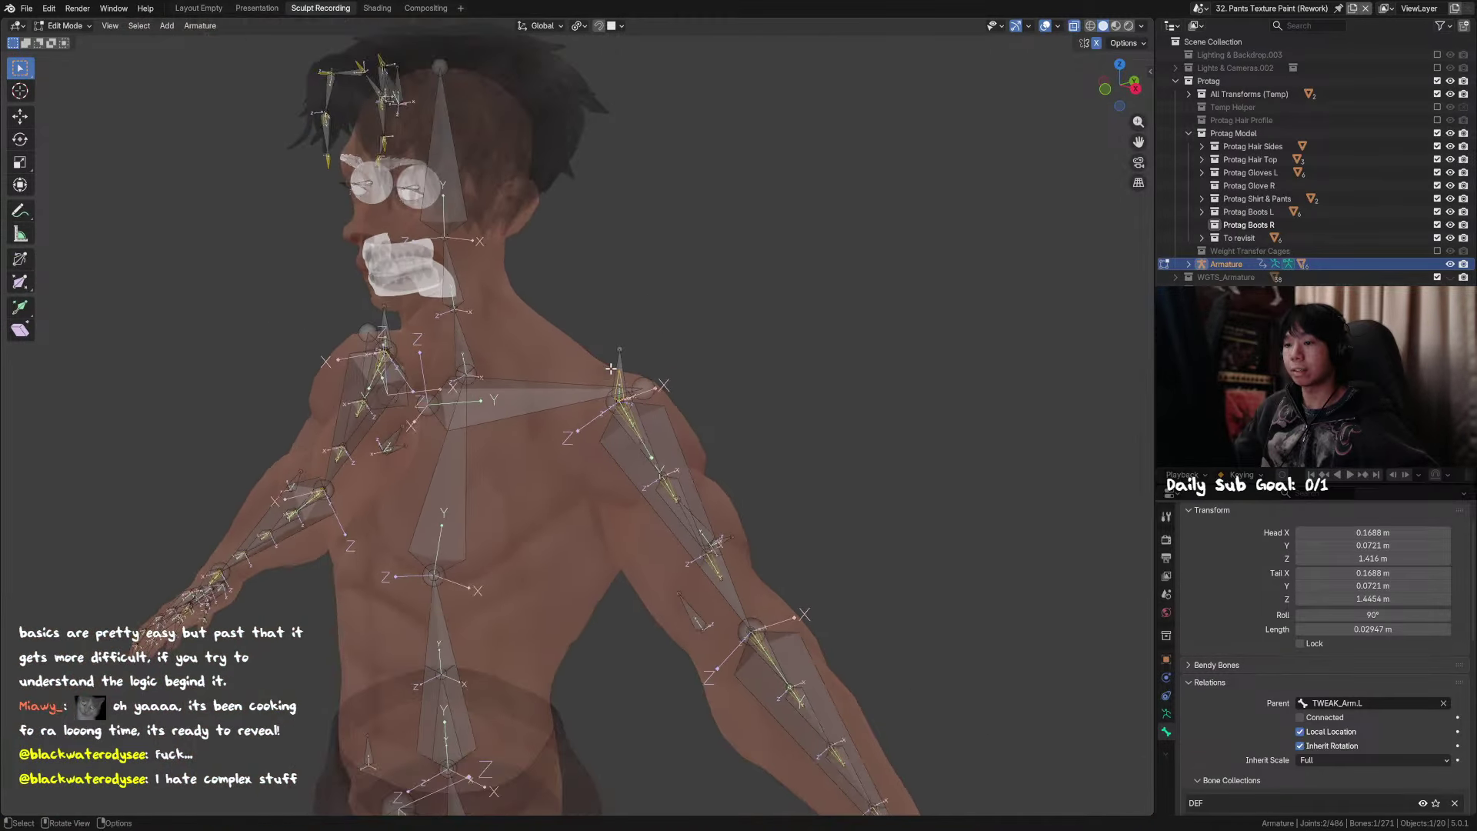
Step: Examine the chain of spine, chest and left clavicle bones that leads to the left arm socket bones
scroll(610, 369, down, 5)
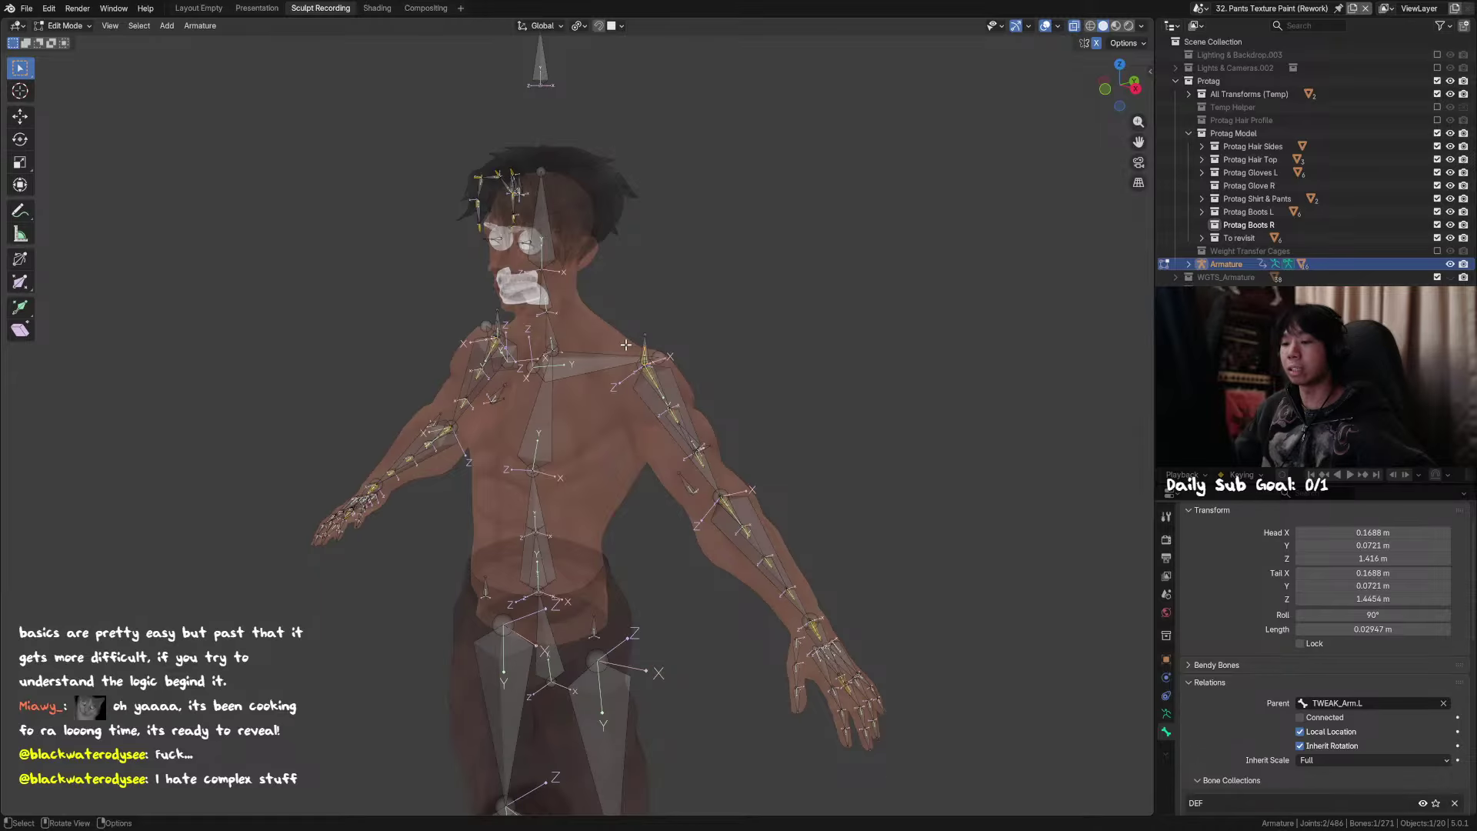
key(KP_1)
shift+click(519, 512)
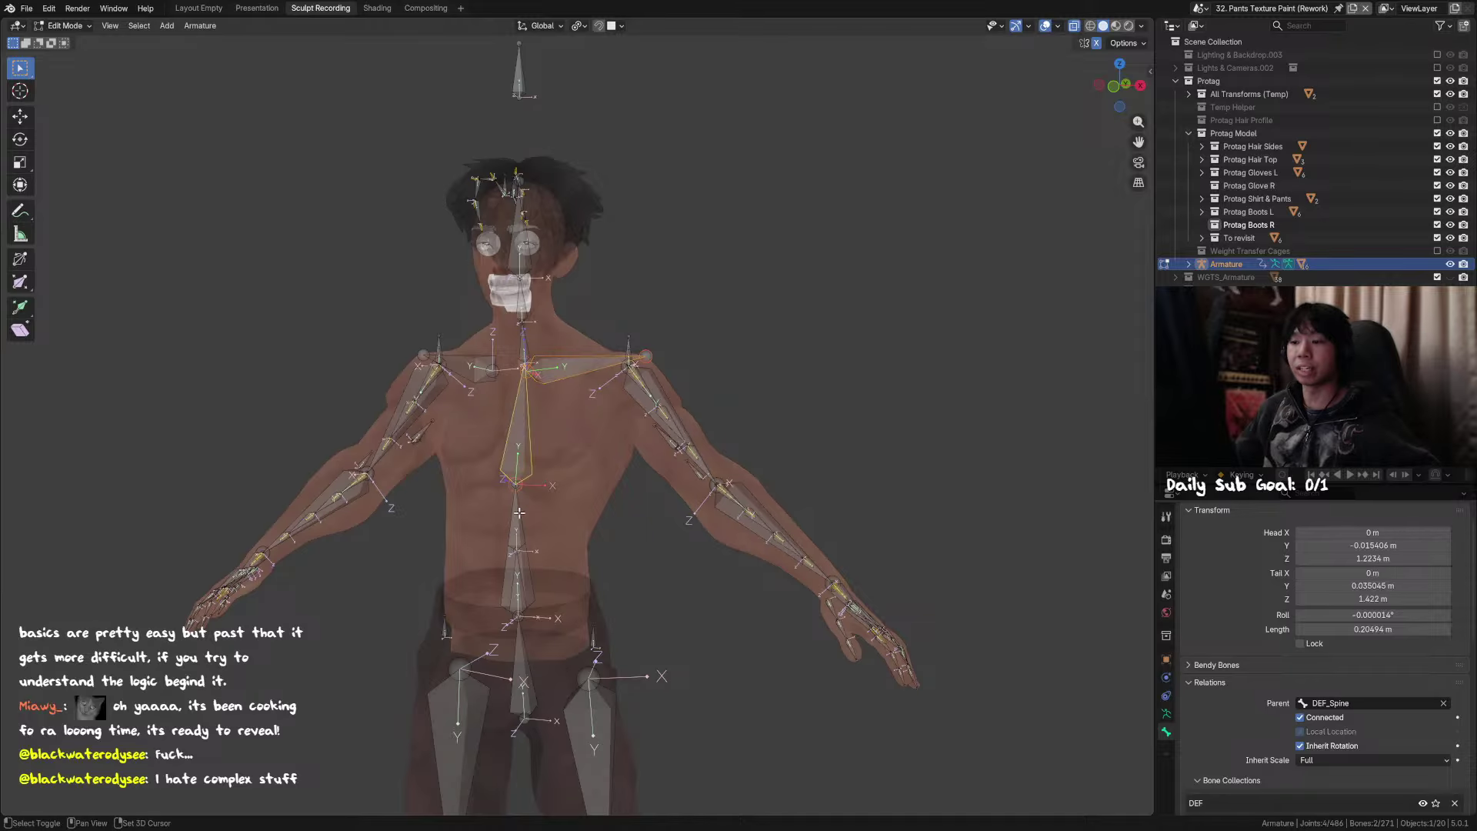
shift+click(519, 525)
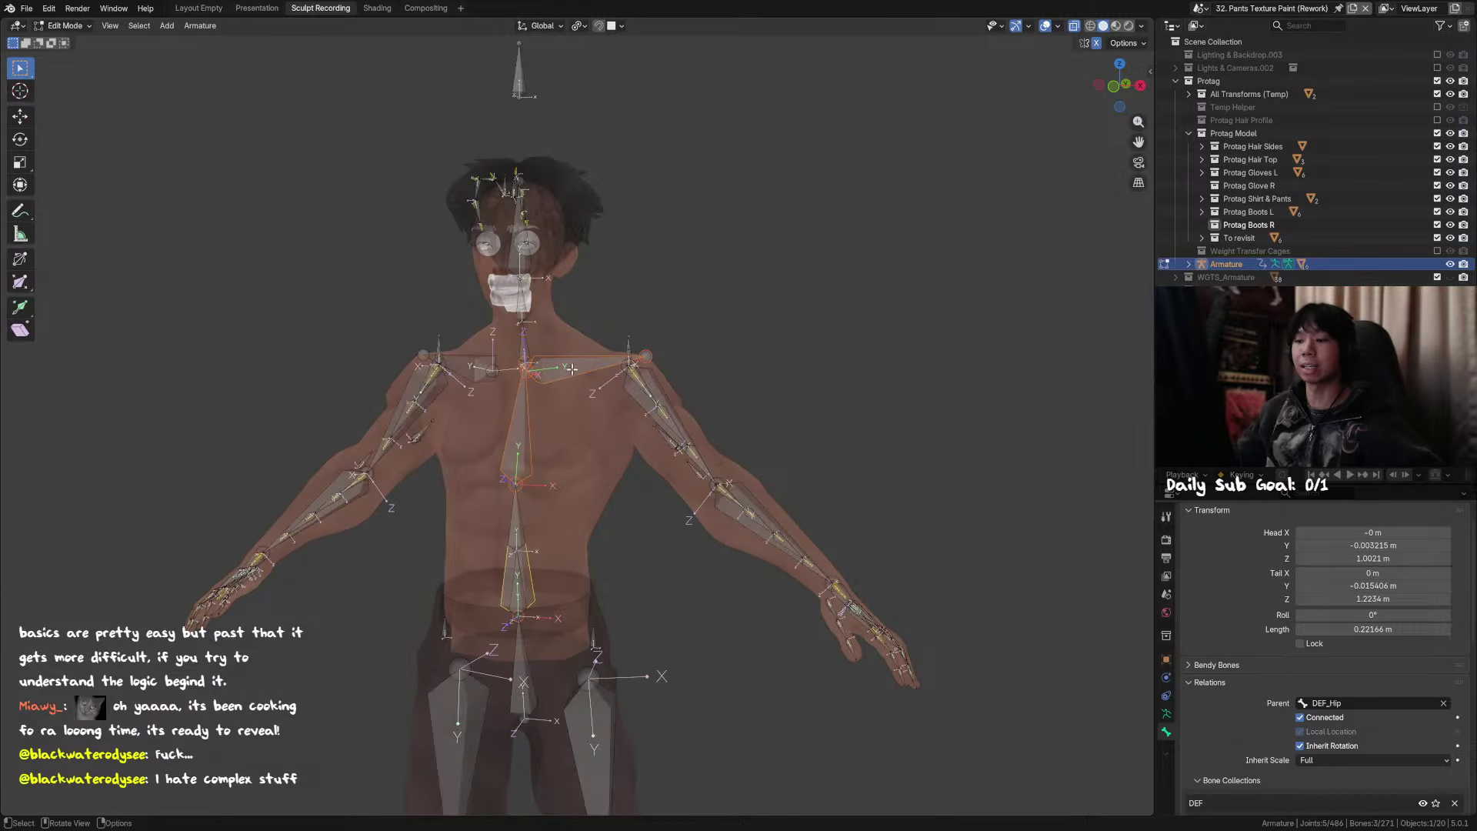
key(KP_5)
click(616, 352)
middle_drag(616, 351, 644, 351)
click(631, 351)
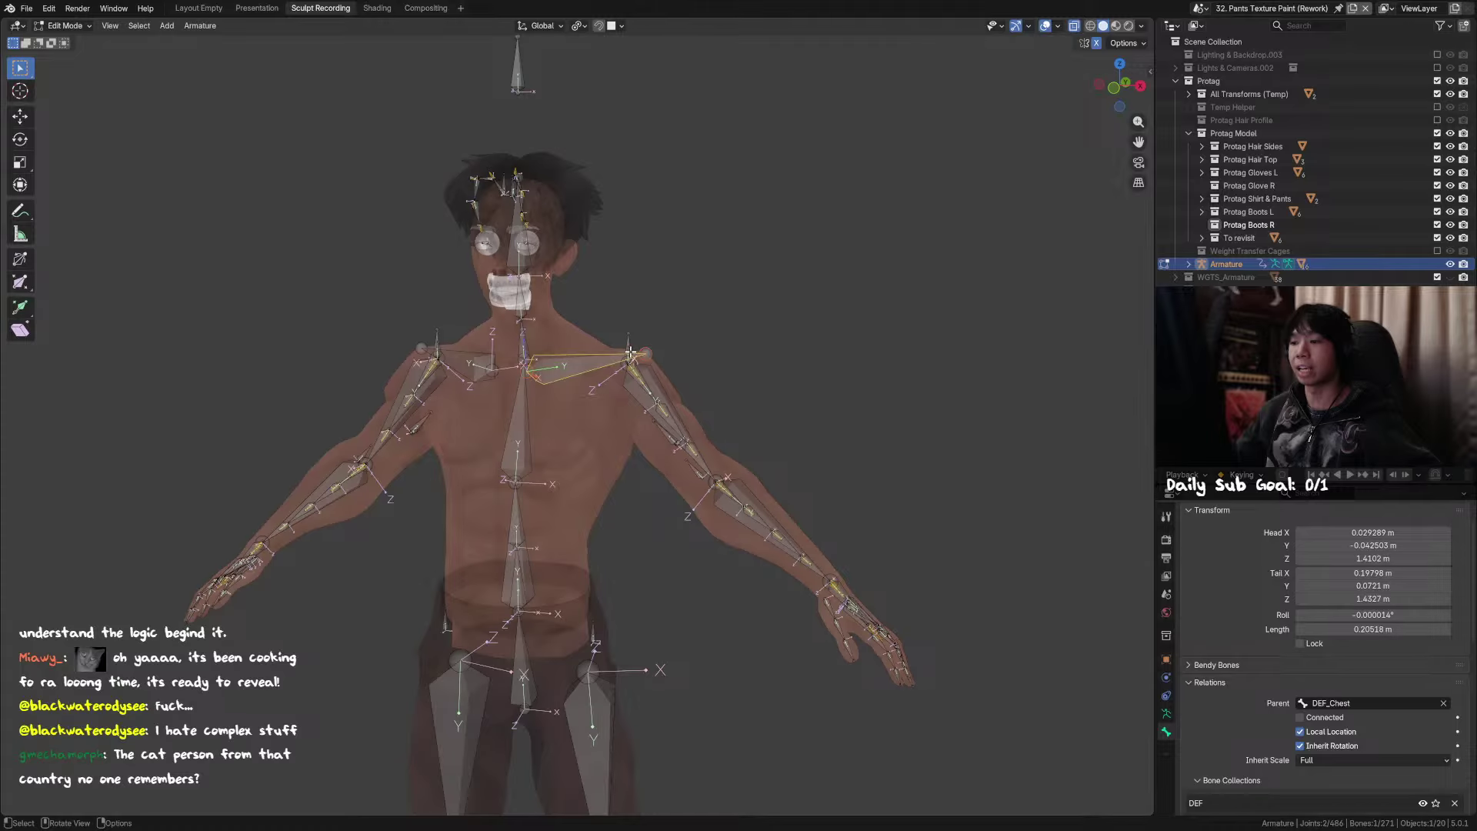
click(629, 351)
Step: Inspect the short and long socket bones at the left shoulder up close and save the file
key(KP_Decimal)
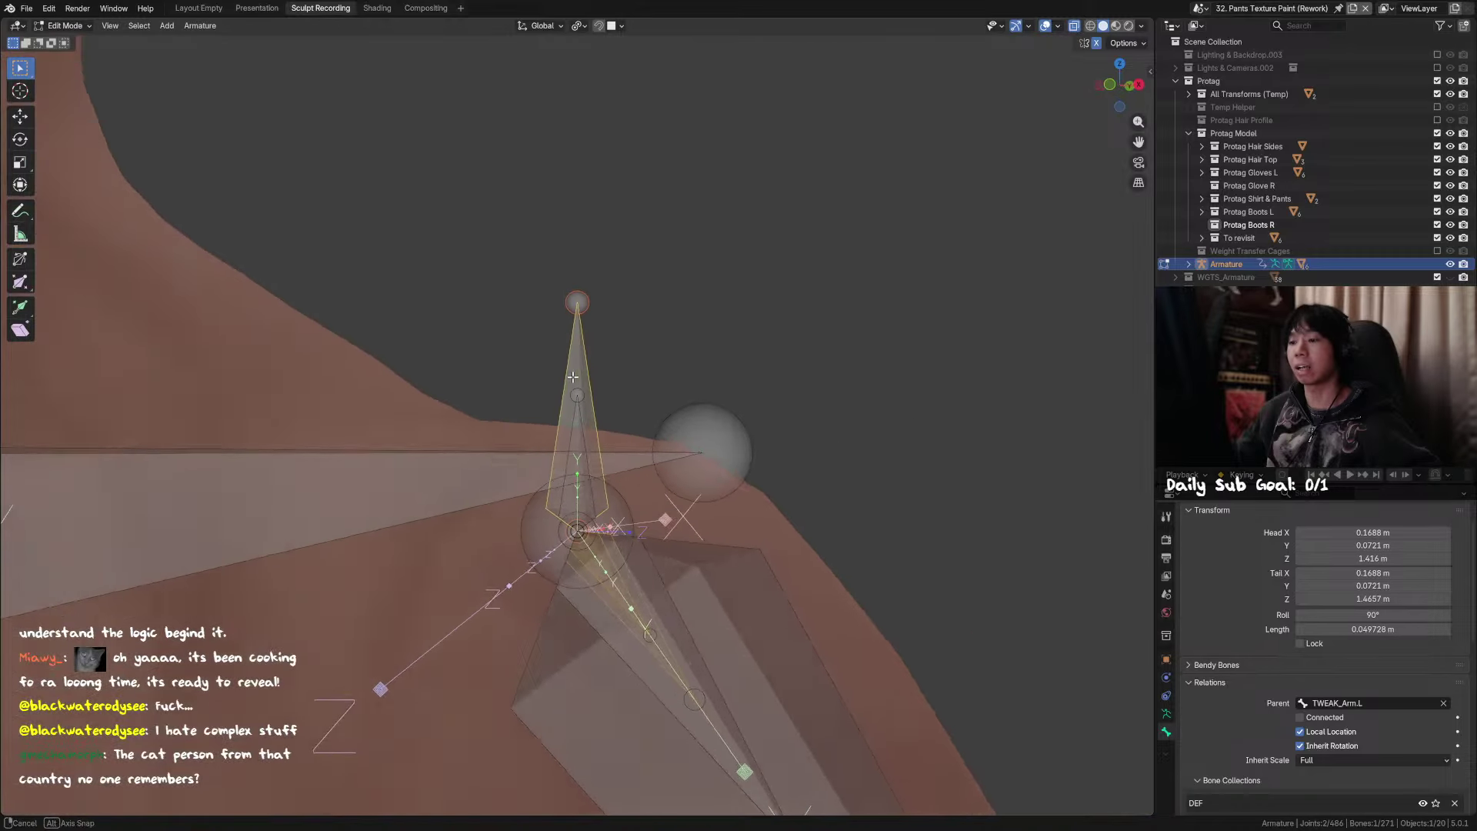
click(574, 433)
middle_drag(575, 427, 549, 412)
scroll(597, 380, down, 2)
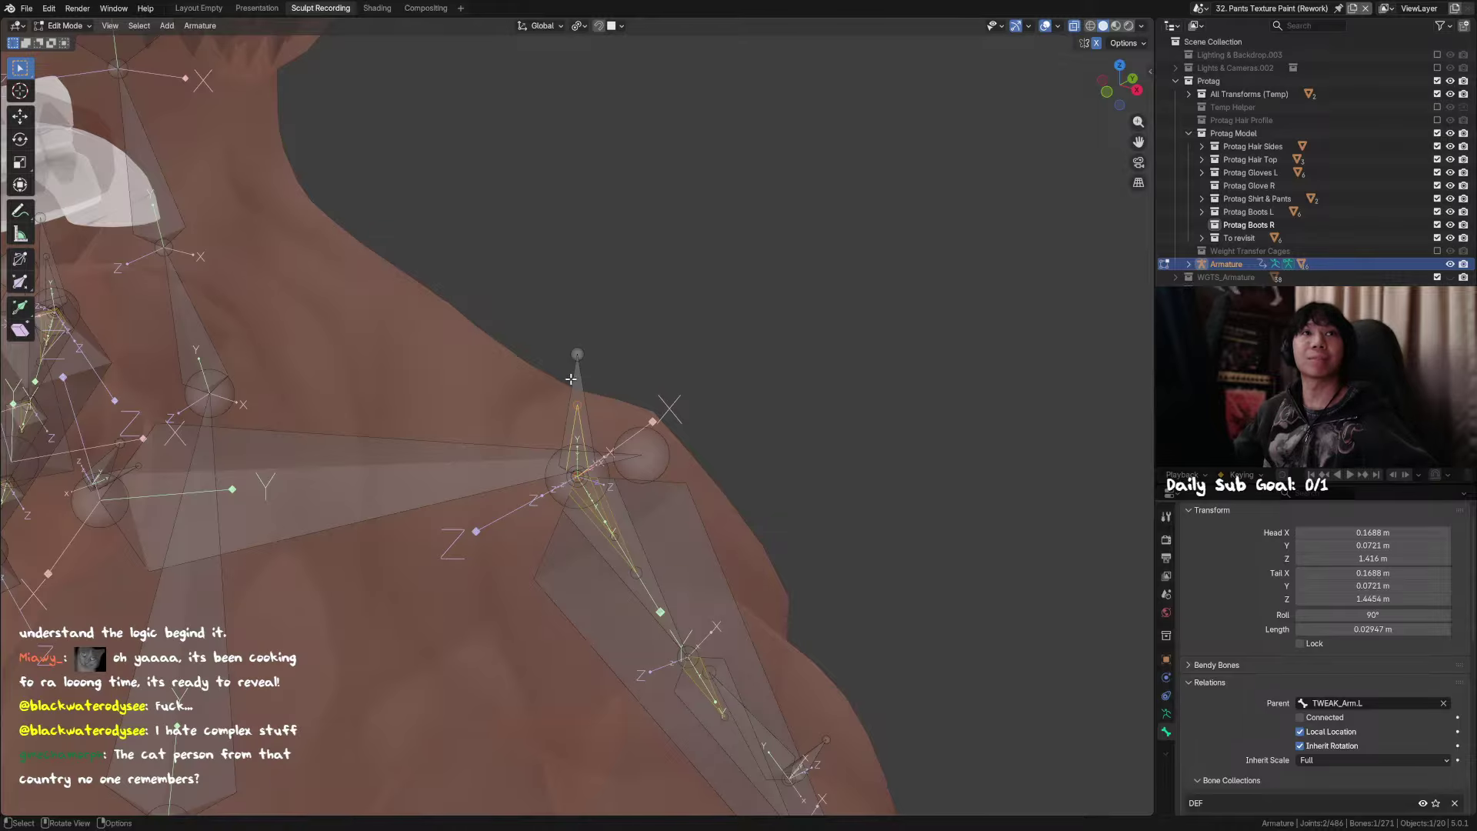
middle_drag(579, 383, 633, 377)
key(ctrl+s)
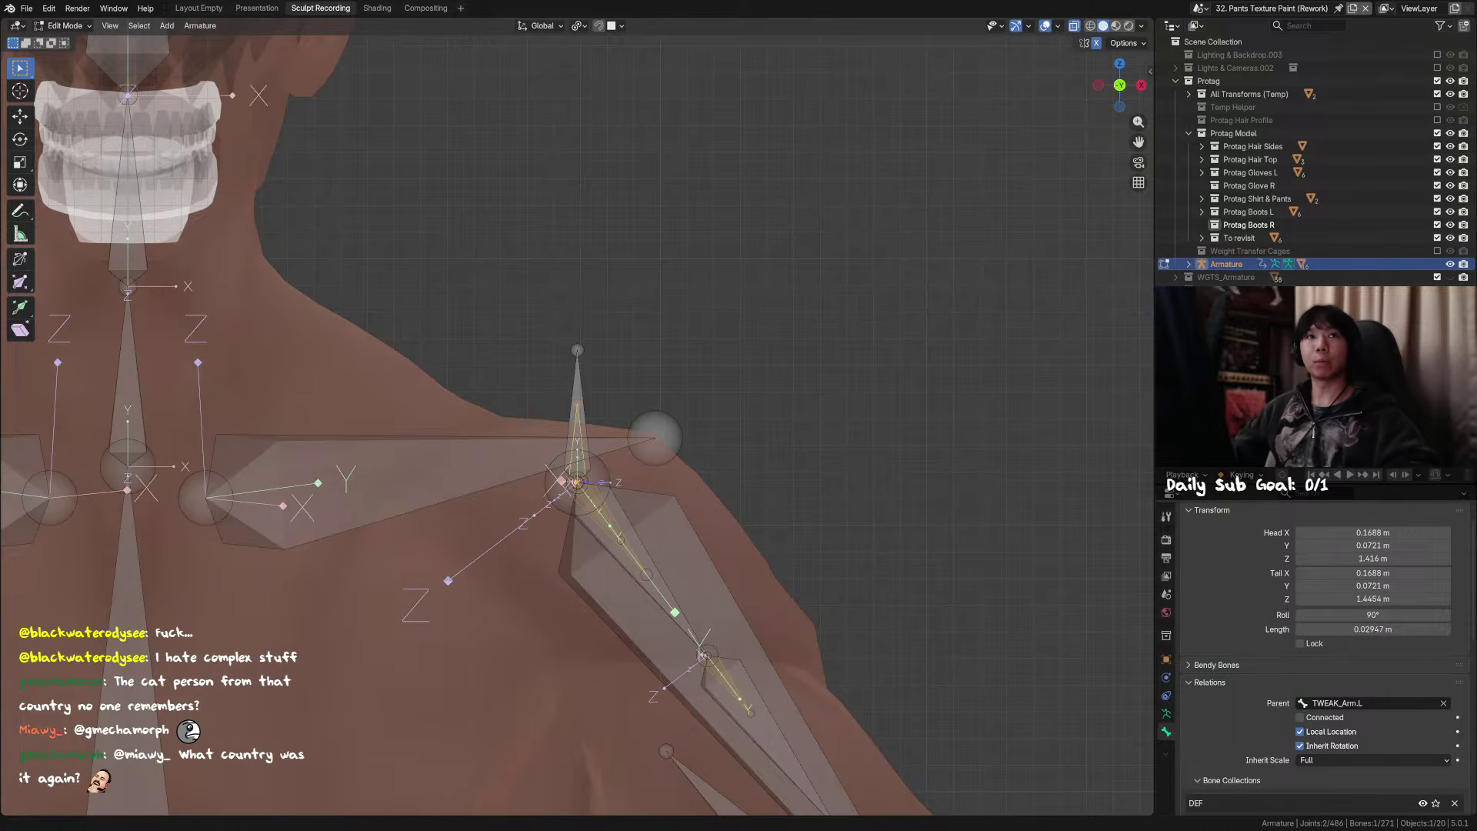
Step: Compare the long and short socket bones at the left shoulder from several angles
shift+middle_drag(637, 389, 661, 353)
click(598, 392)
click(599, 391)
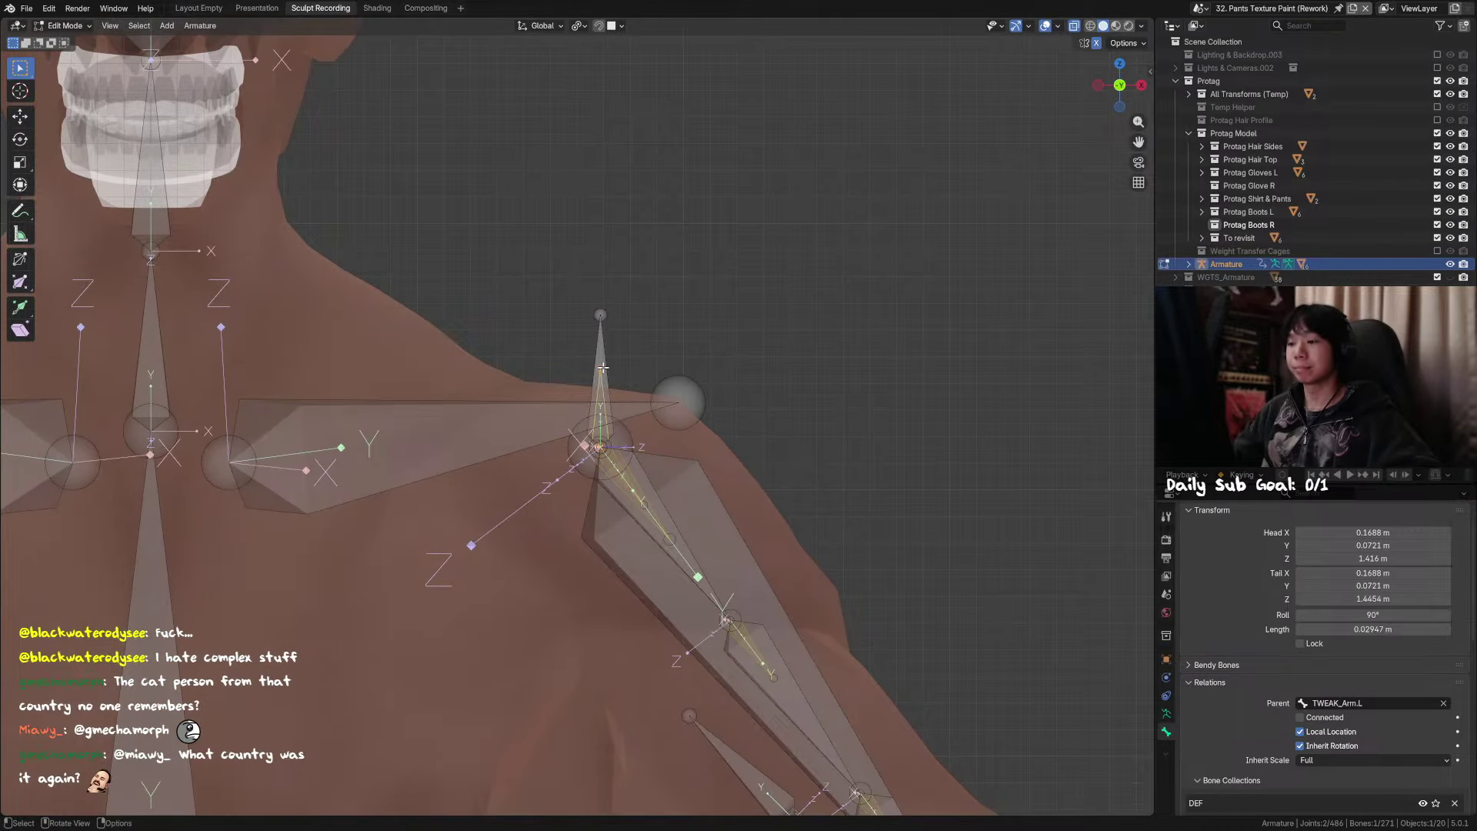
shift+click(602, 368)
middle_drag(721, 398, 678, 437)
click(609, 397)
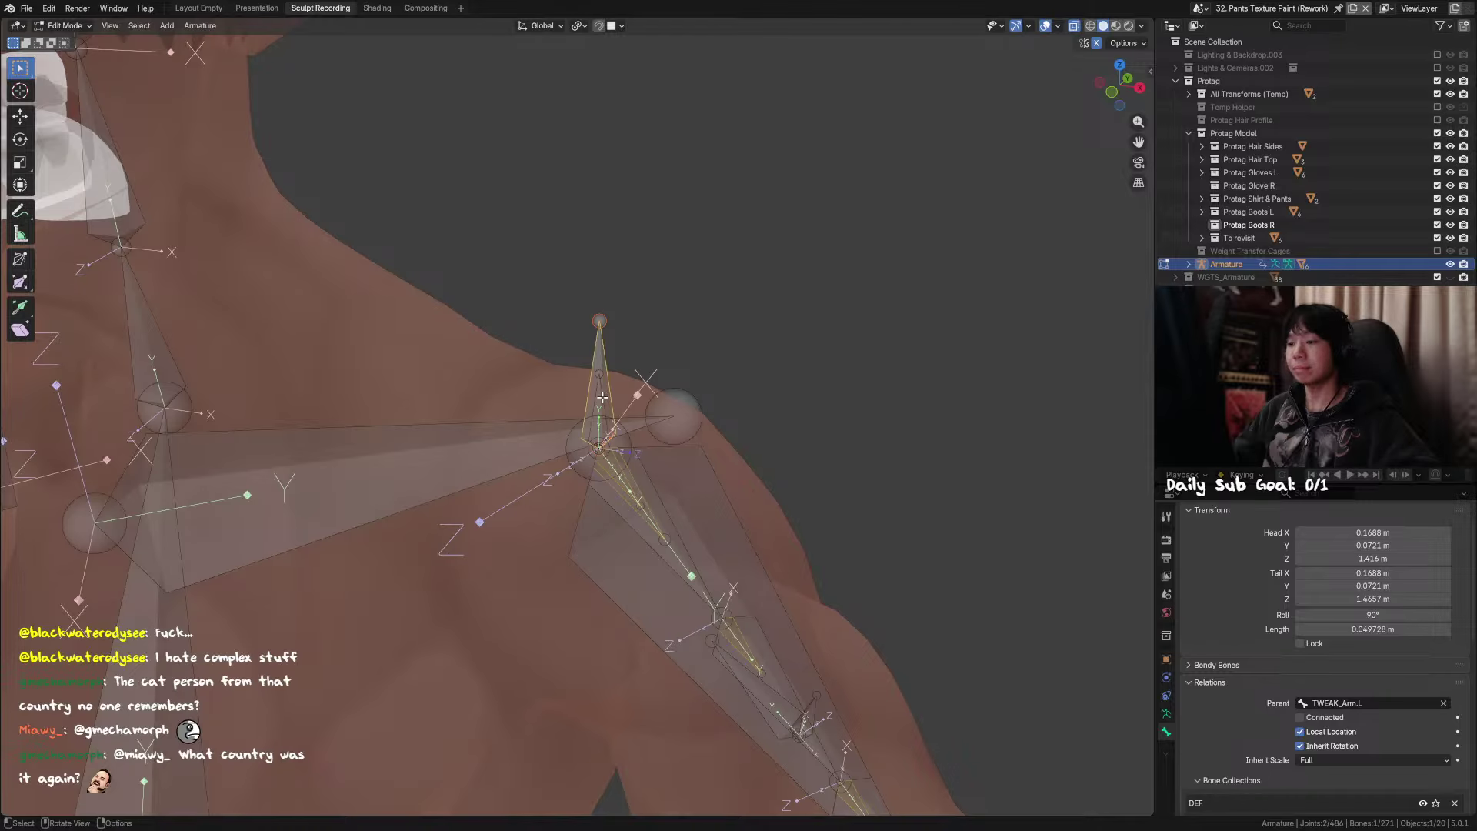
click(602, 397)
middle_drag(603, 397, 633, 393)
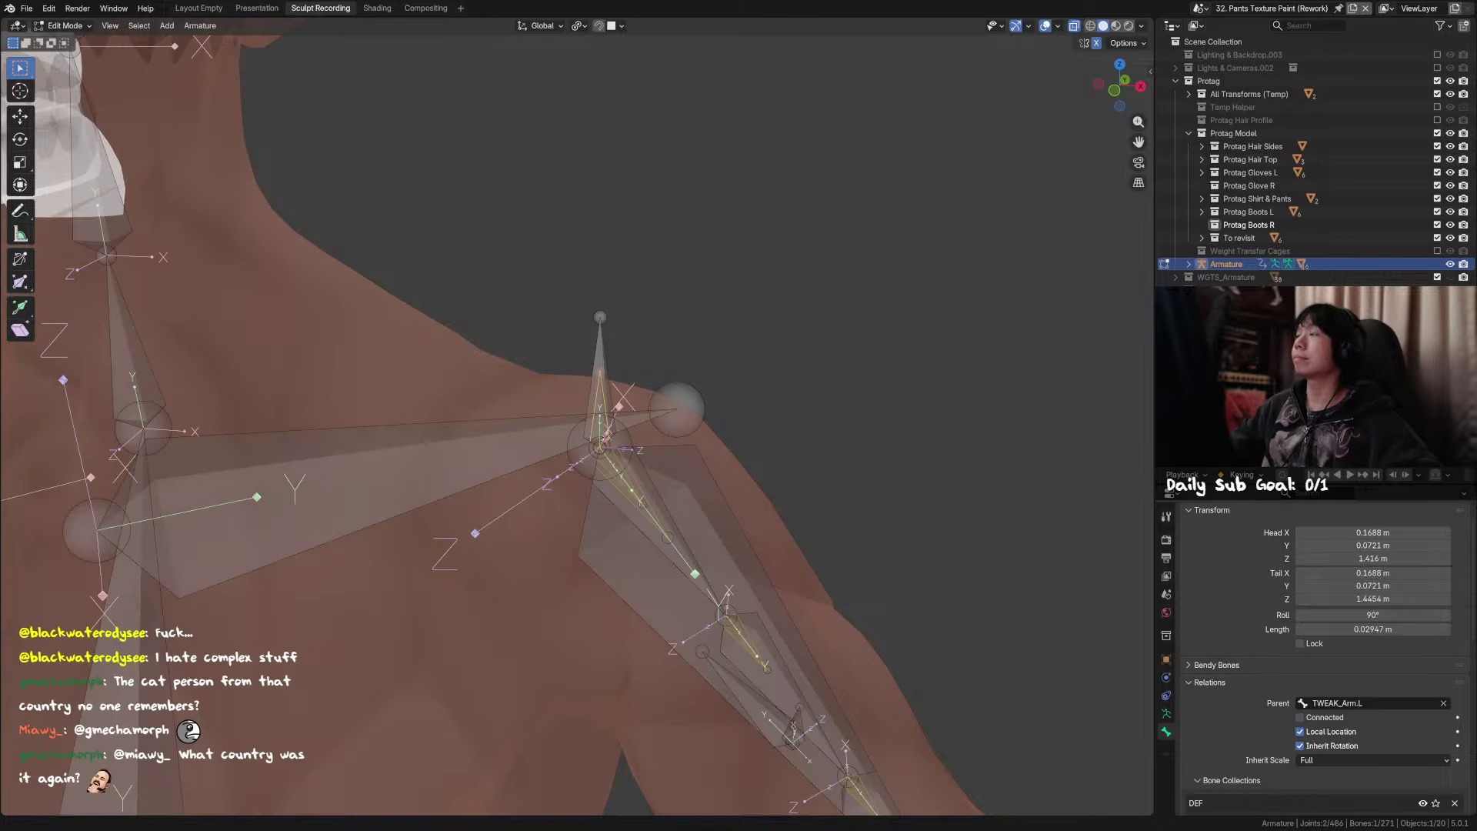
middle_drag(622, 358, 627, 355)
Step: Check the names of the long and the short socket bone at the left shoulder
click(600, 394)
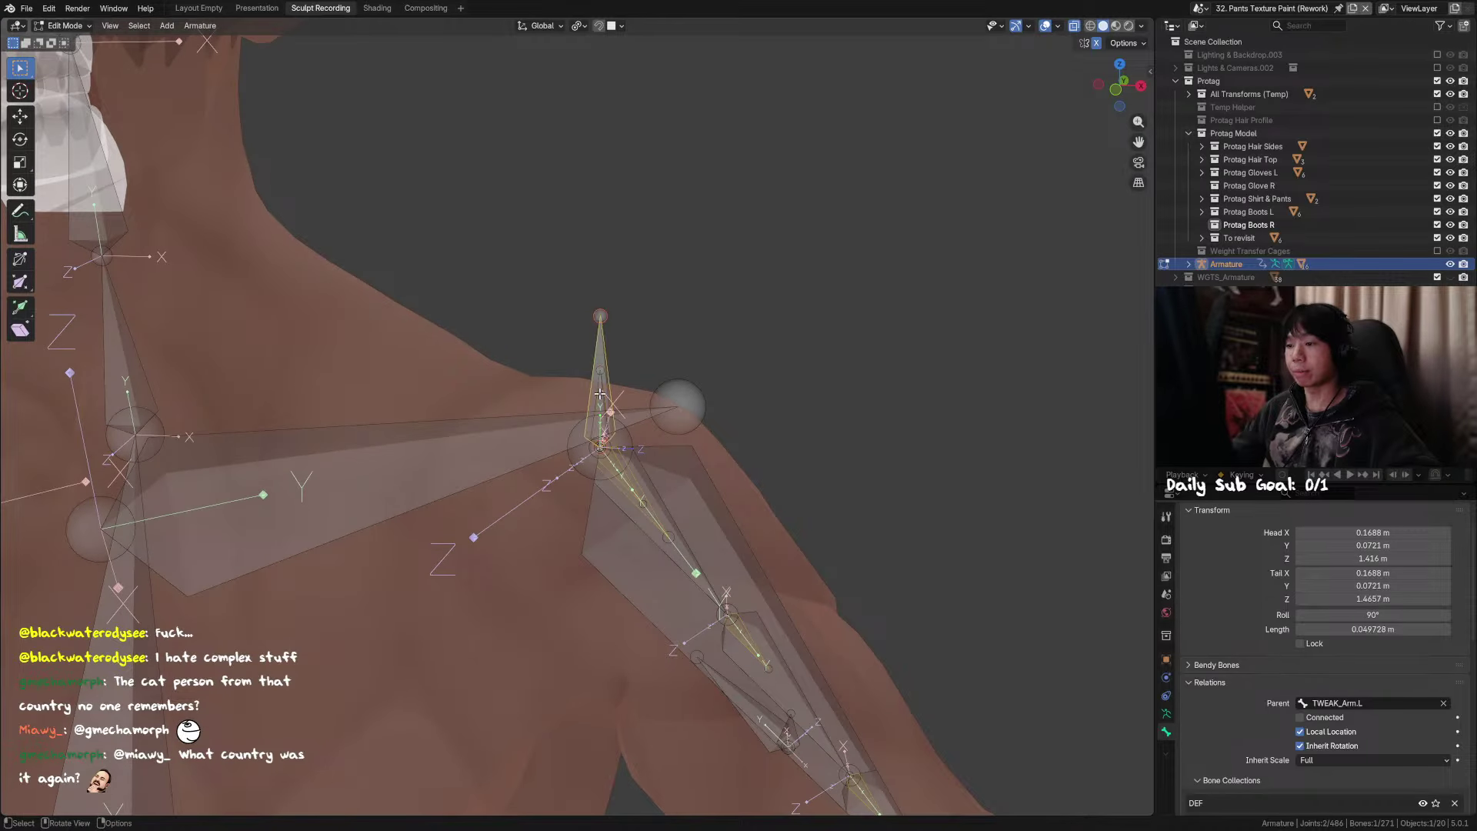
key(F2)
key(Escape)
click(604, 400)
key(F2)
key(Escape)
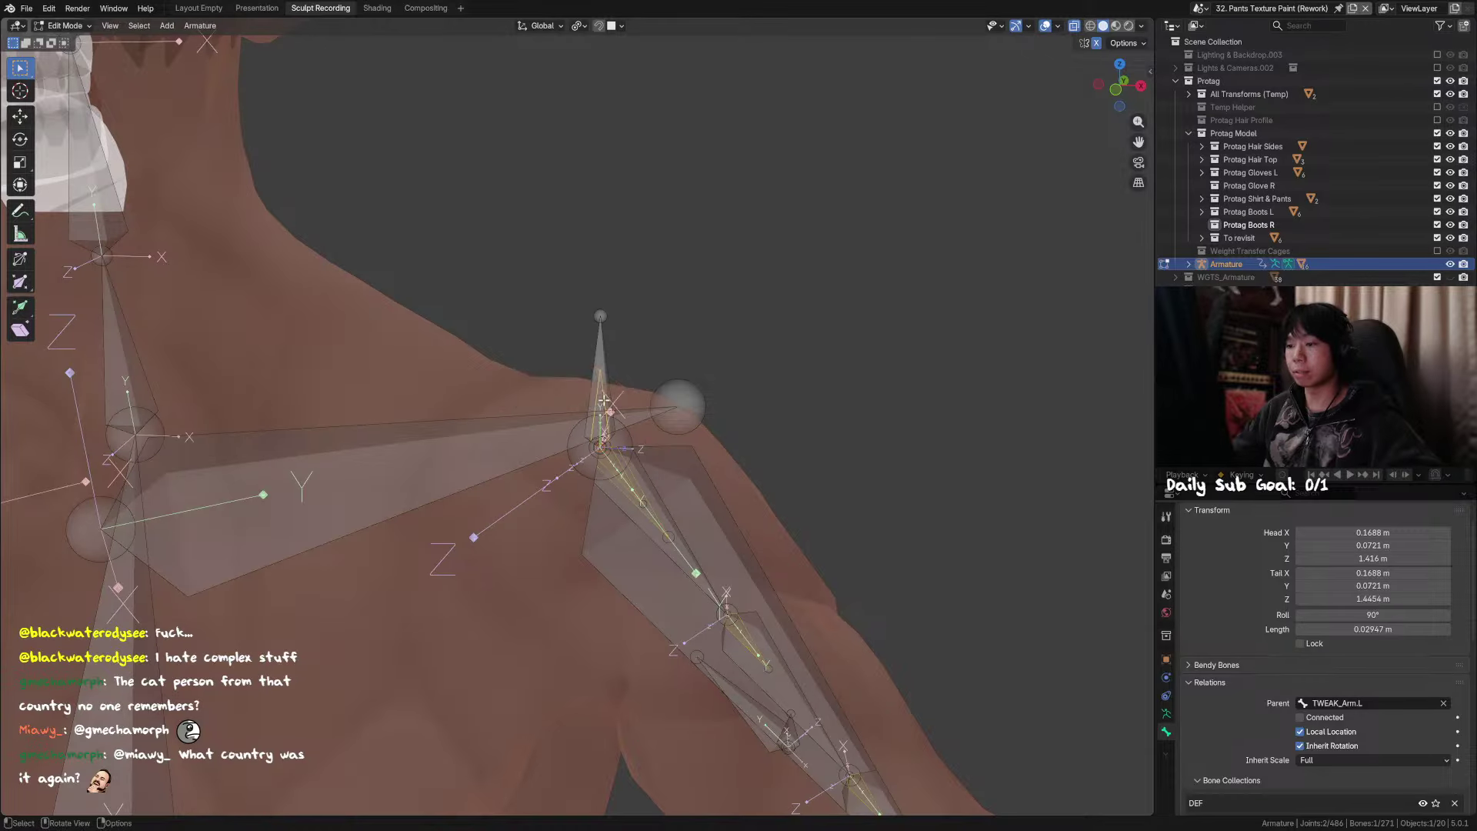
Step: Check the name of the short socket bone at the right shoulder and save the file
scroll(604, 400, down, 4)
shift+middle_drag(196, 417, 598, 400)
click(569, 368)
click(568, 371)
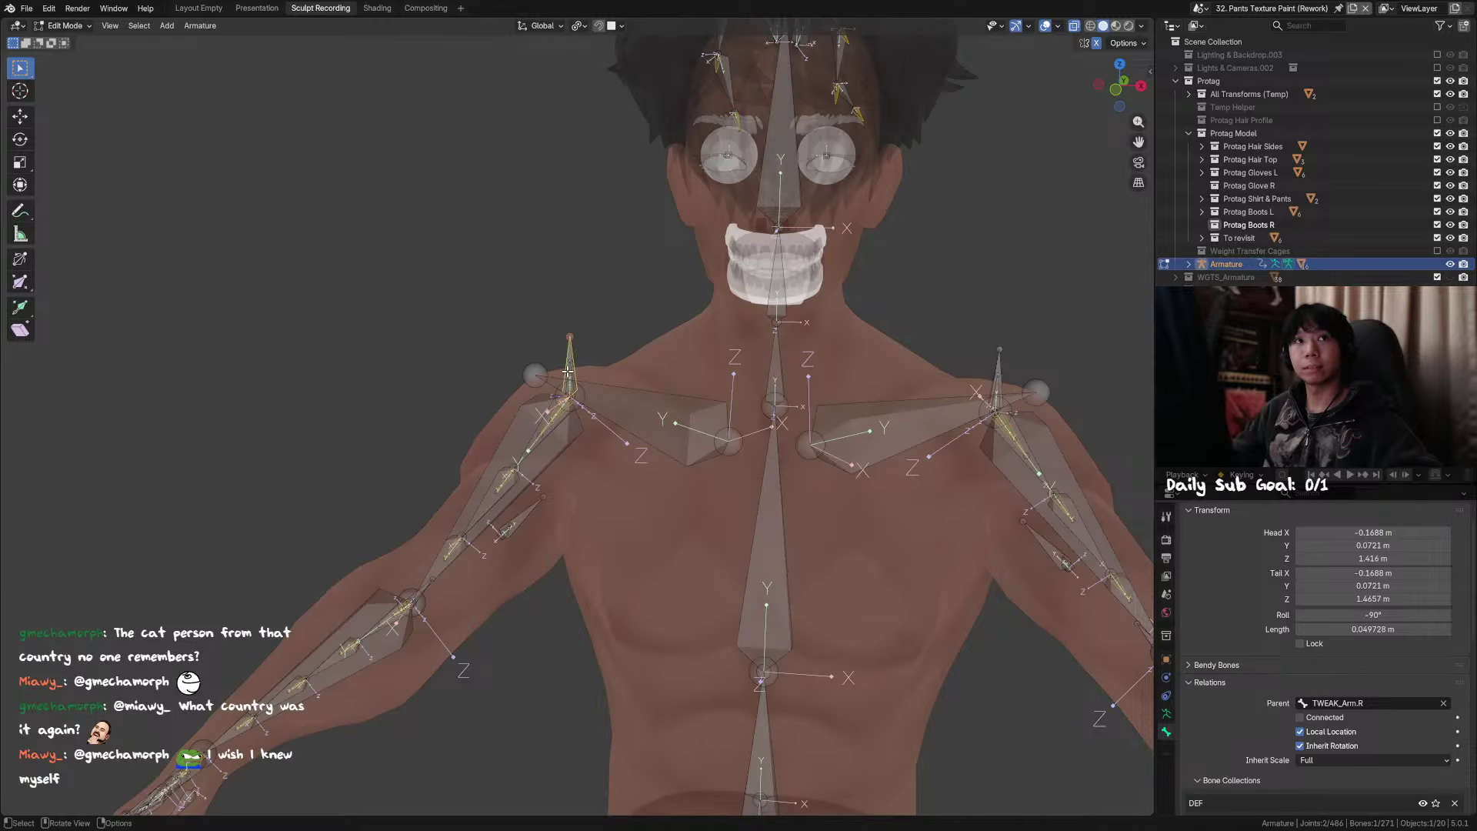
alt+click(582, 393)
click(583, 393)
key(F2)
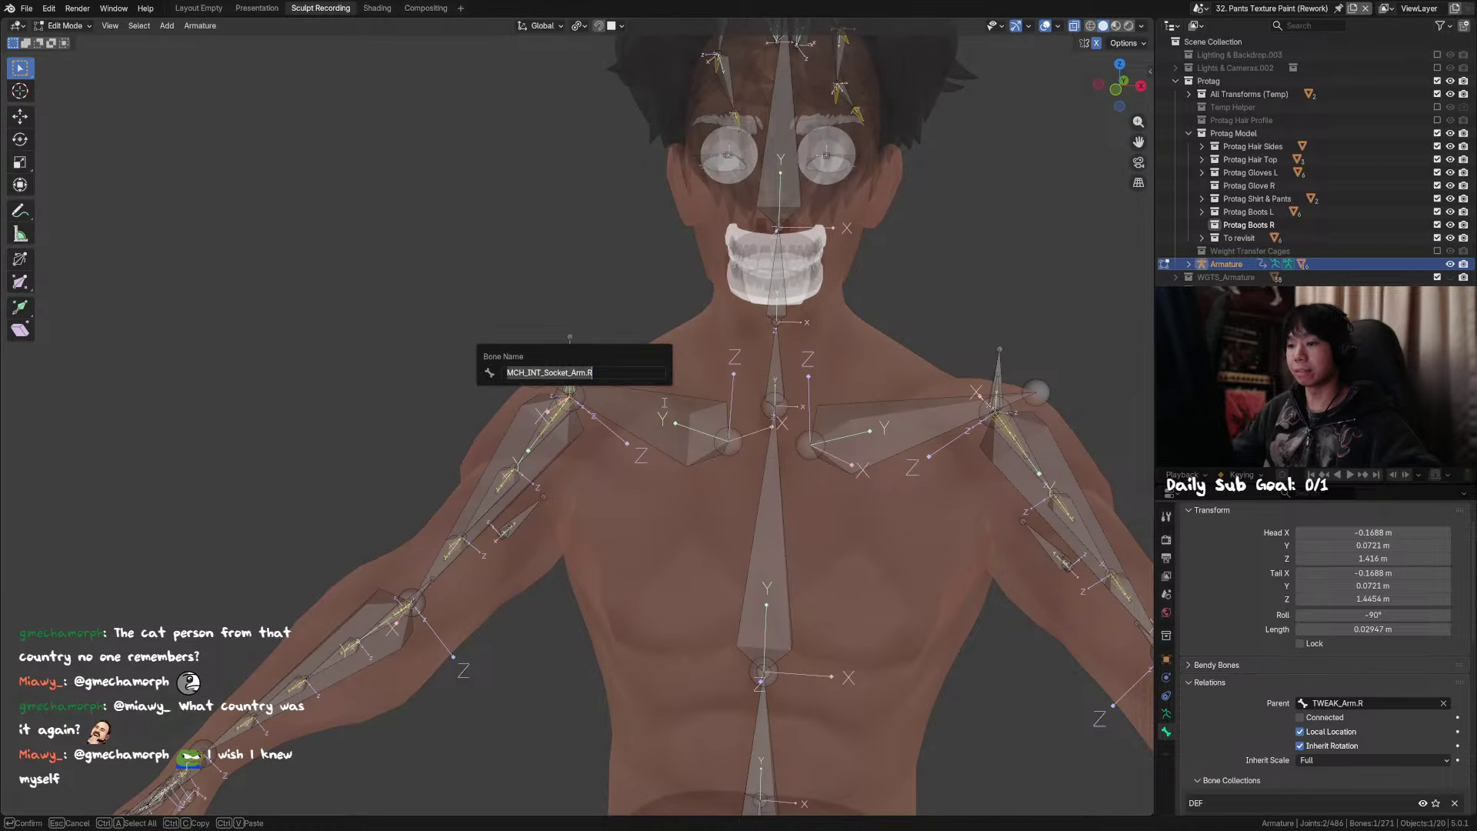
key(Escape)
shift+middle_drag(1040, 371, 637, 418)
key(ctrl+s)
Step: Move the short and long socket bones at both shoulders from the DEF collection into the Arm (MCH) bone collection
scroll(759, 446, up, 2)
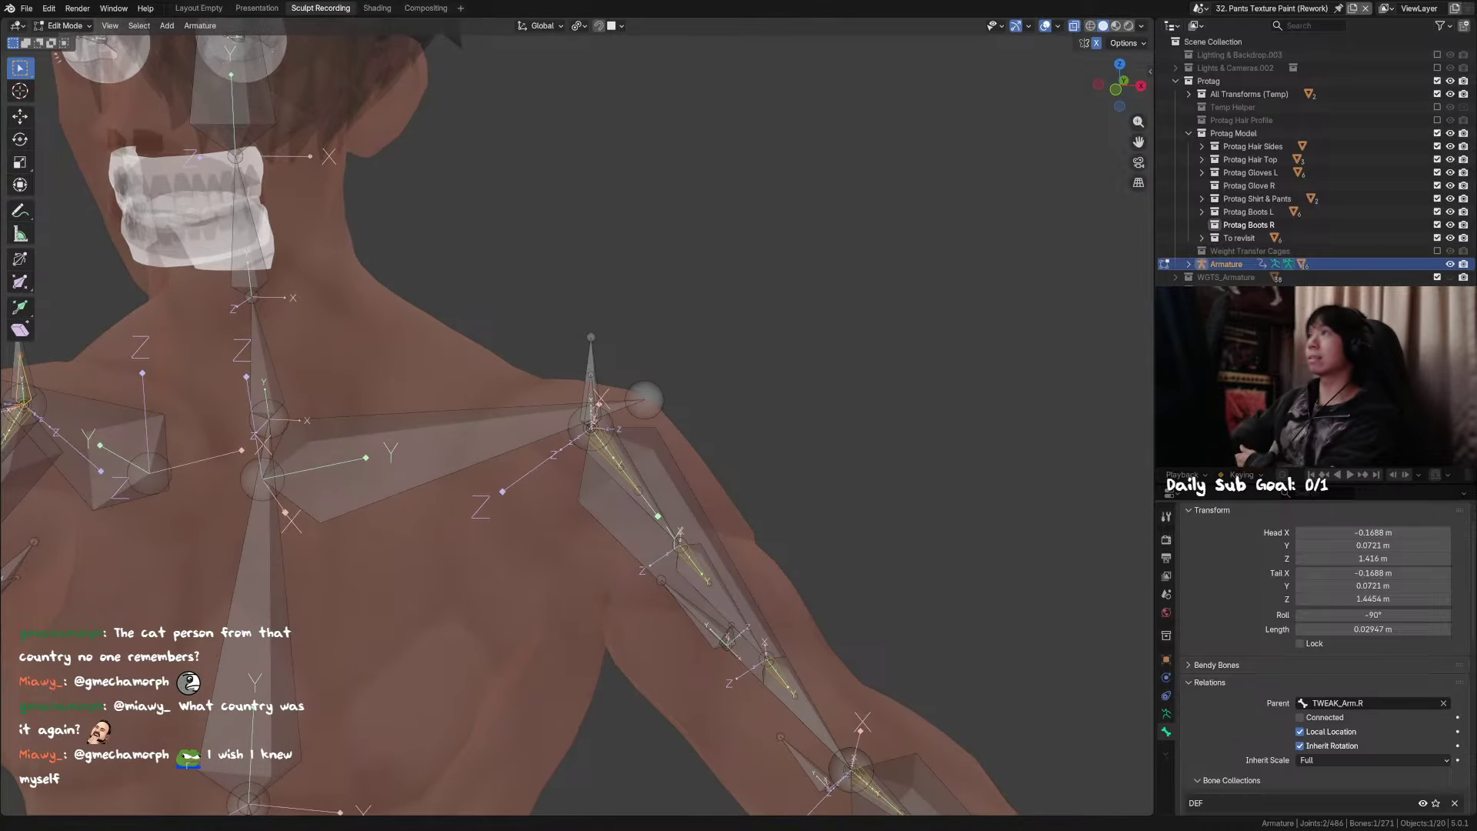
key(KP_1)
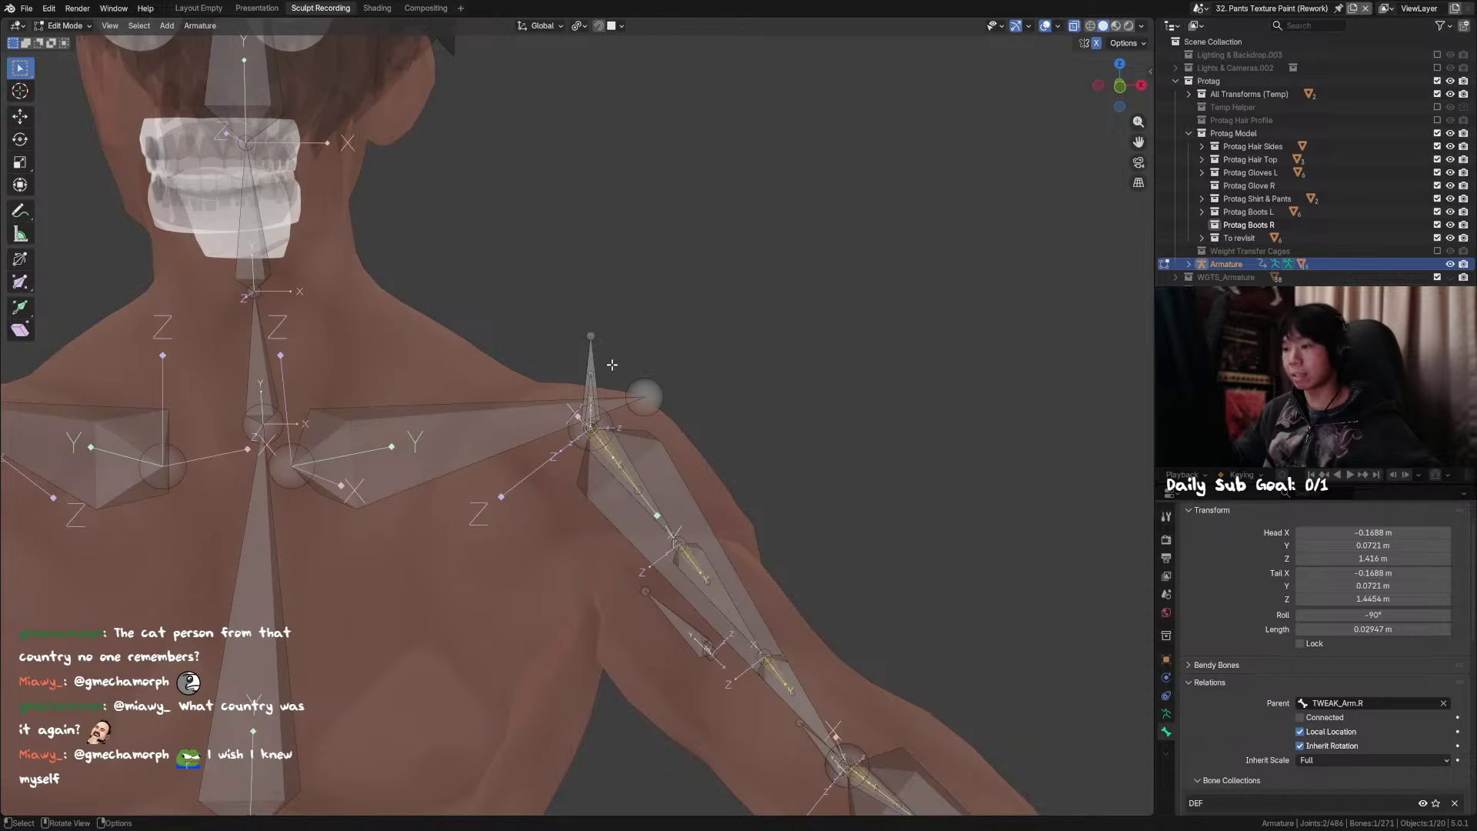
drag(612, 361, 576, 389)
shift+middle_drag(571, 392, 769, 361)
shift+click(675, 379)
key(KP_1)
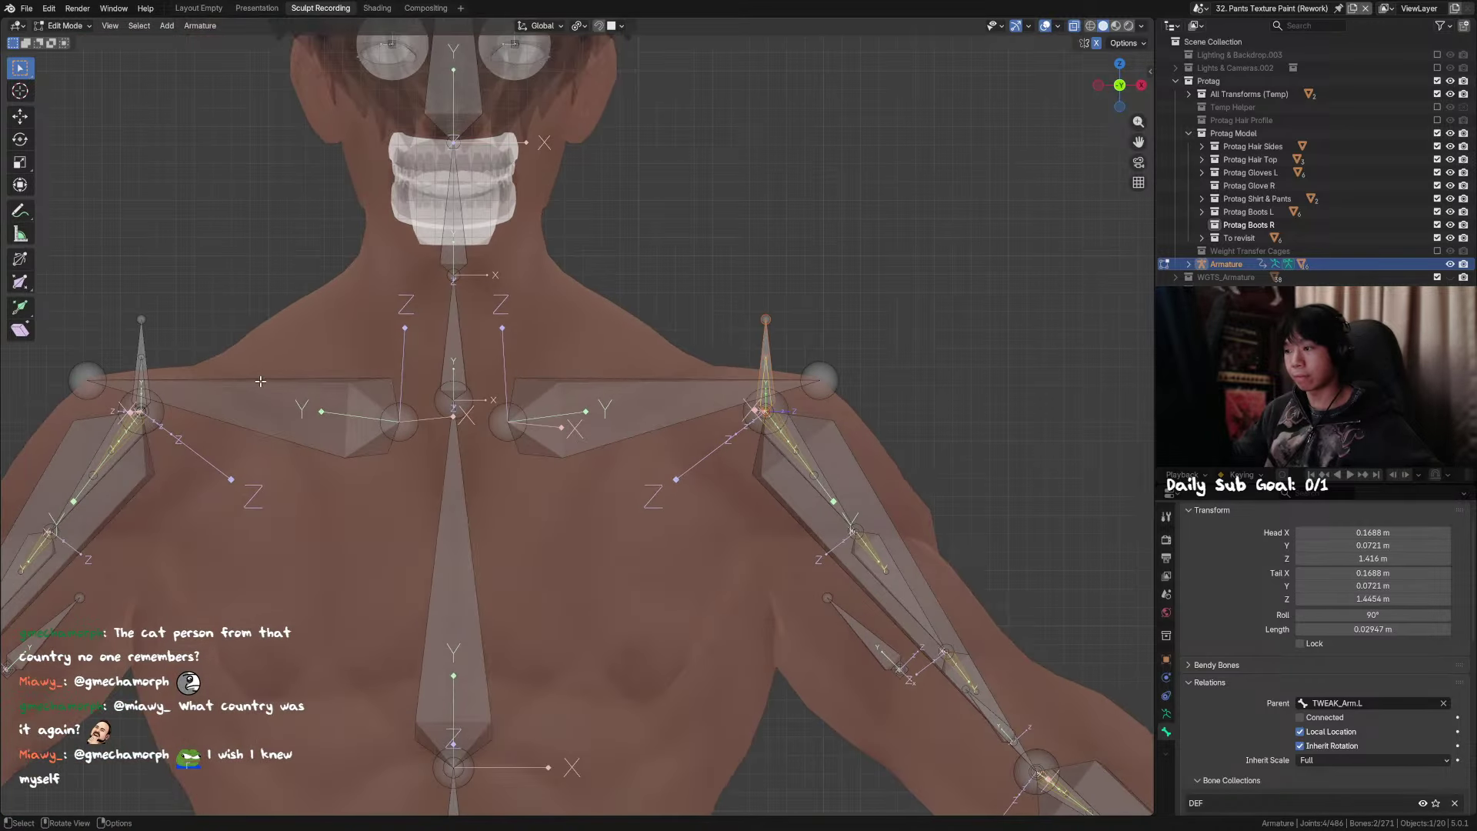
shift+drag(157, 362, 131, 316)
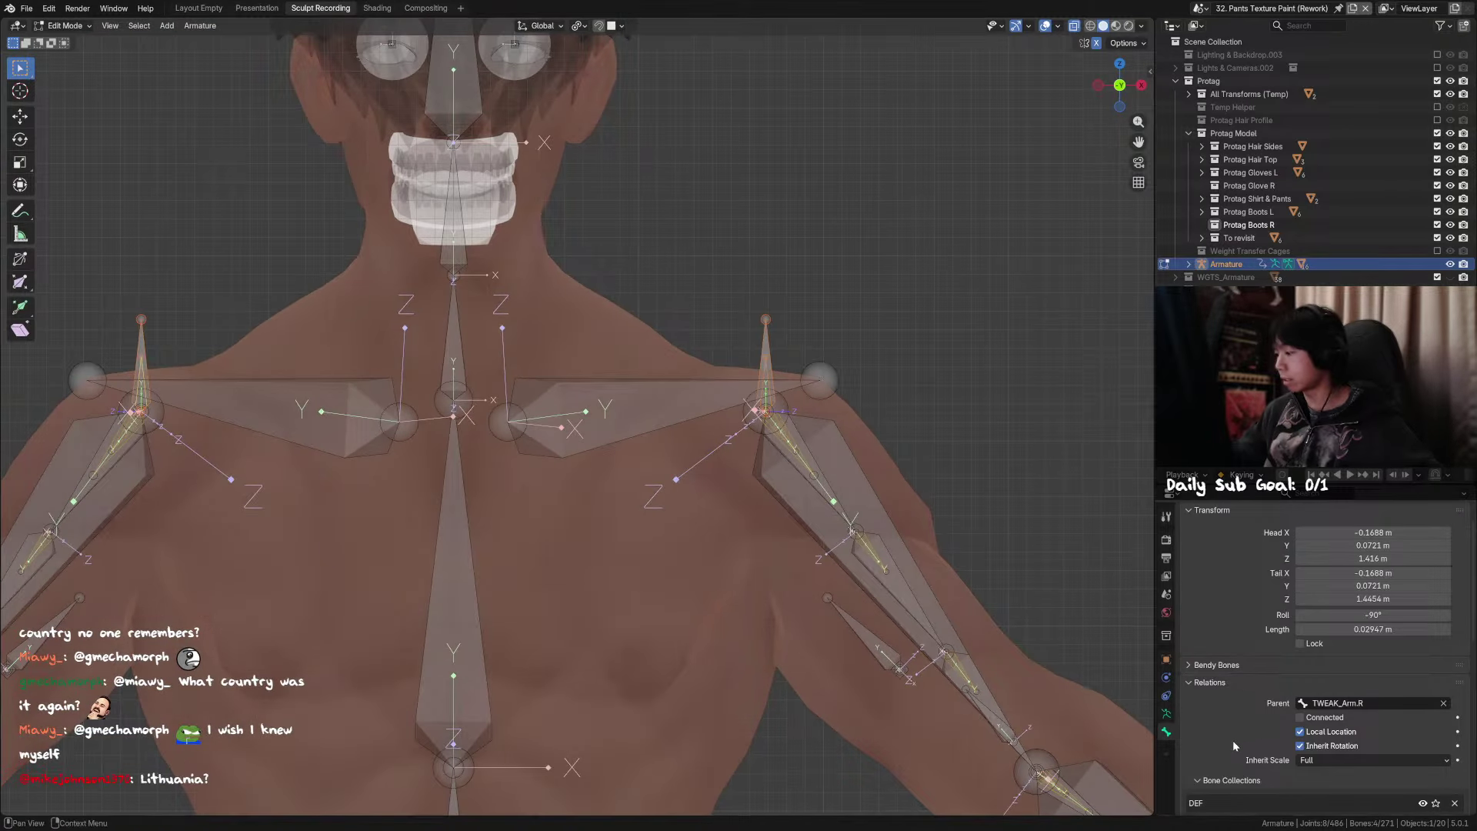
scroll(1259, 575, down, 5)
click(1167, 714)
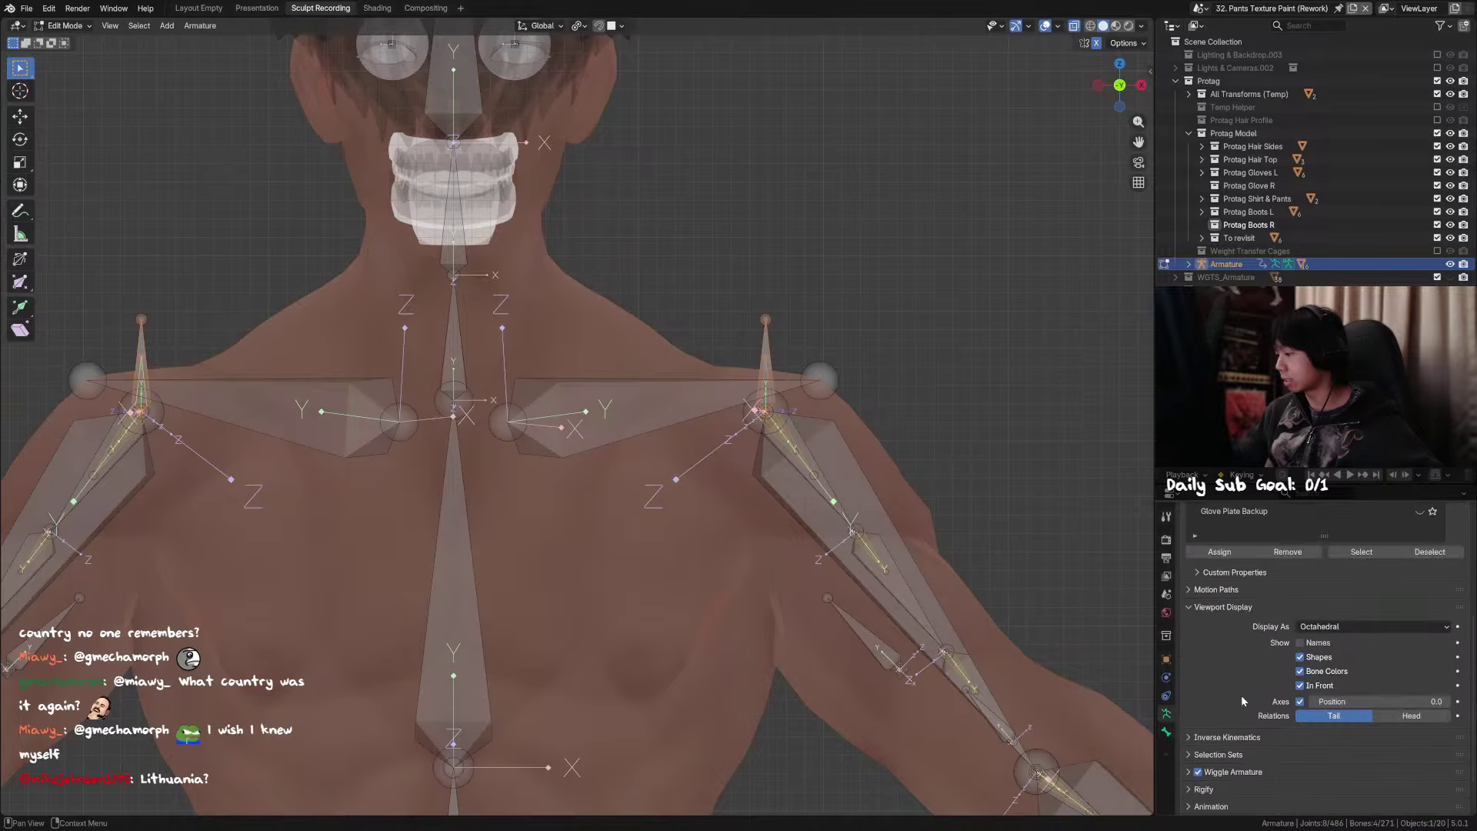
middle_drag(1240, 636, 1240, 732)
middle_drag(1260, 547, 1261, 561)
scroll(1259, 560, up, 1)
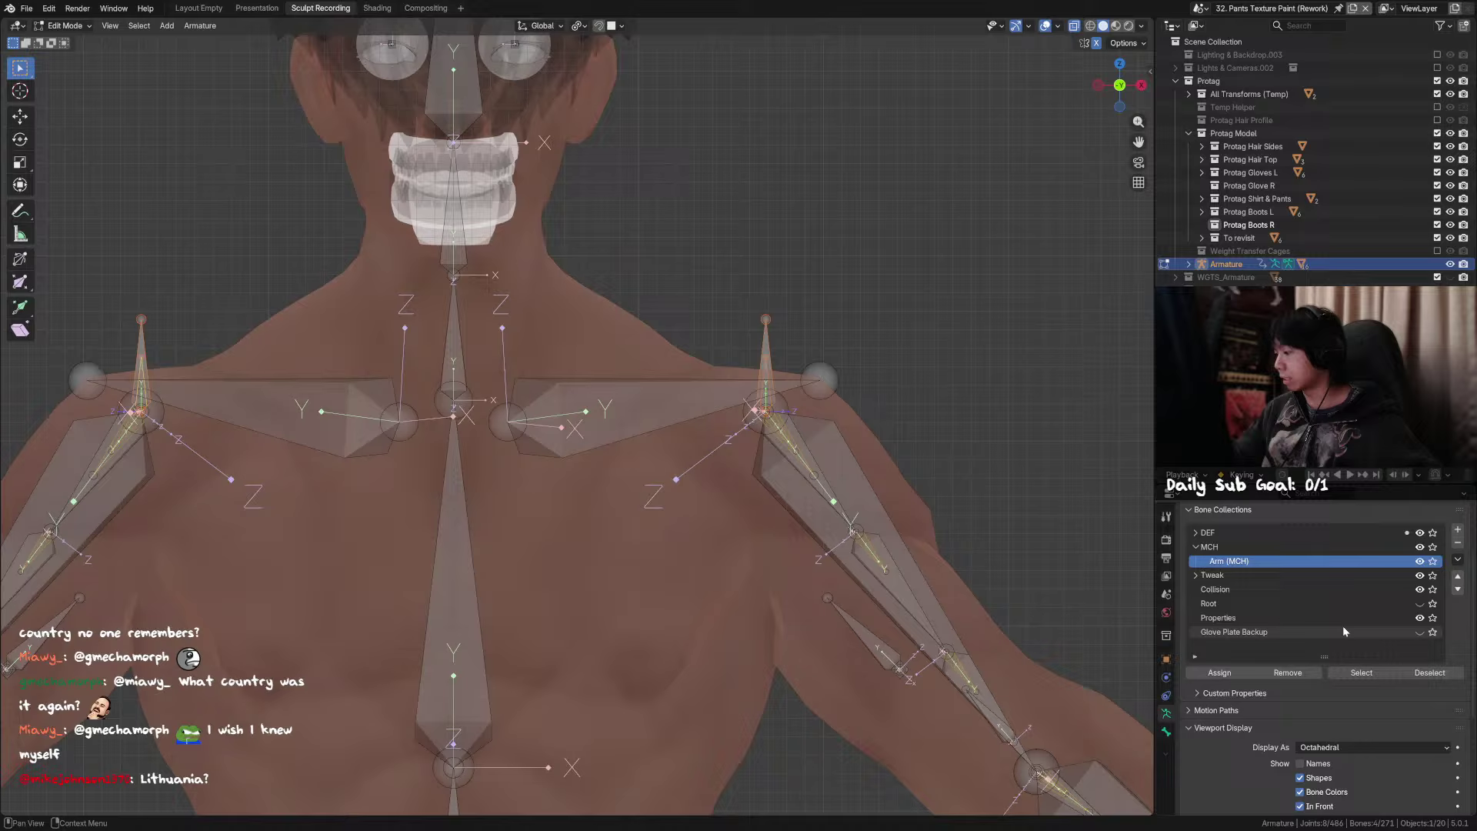
click(1220, 660)
click(1274, 533)
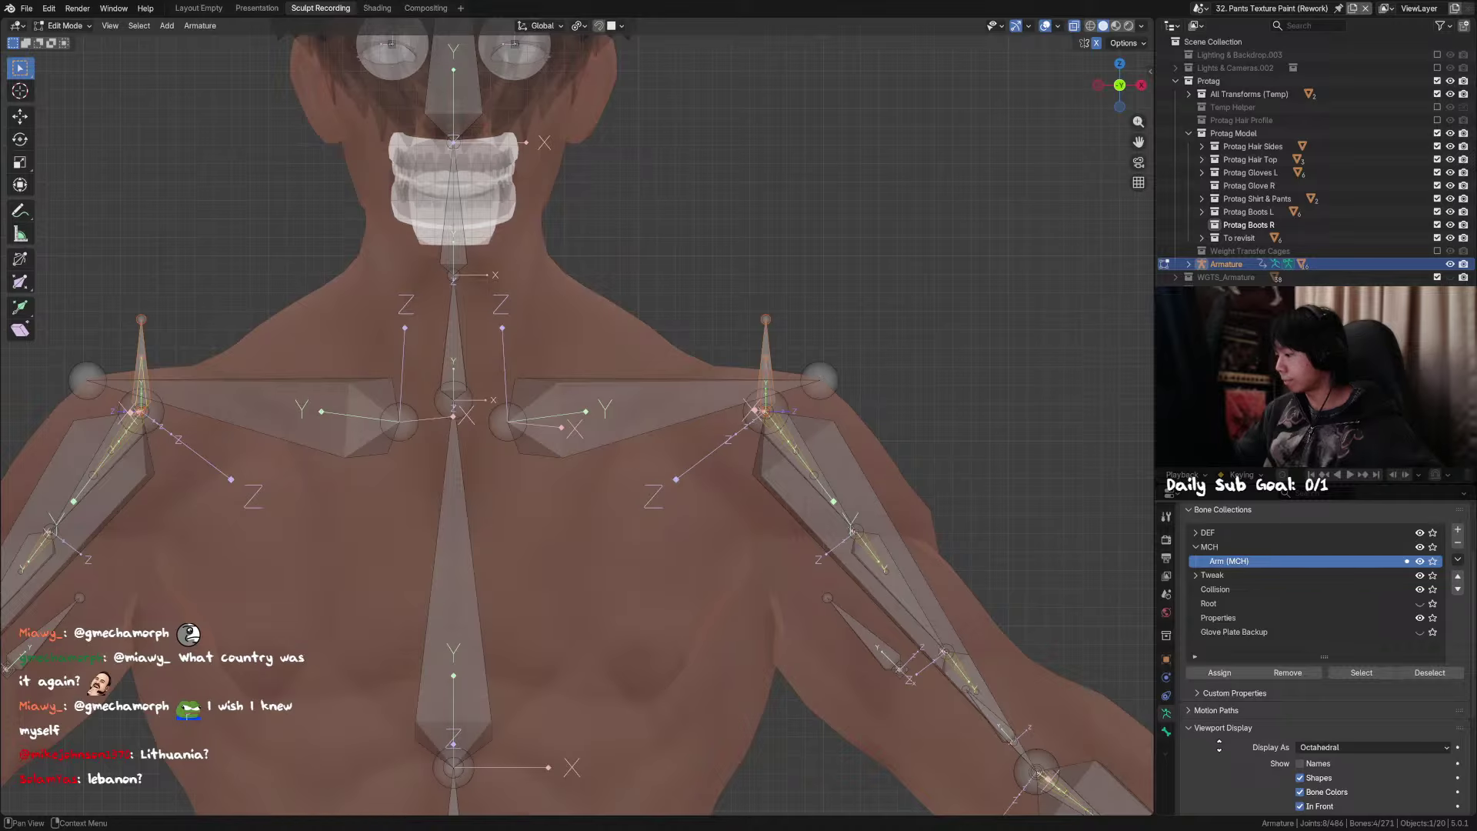
Step: Set the active socket bone's color to 10 - Theme Color Set
scroll(1165, 724, down, 5)
click(1166, 730)
scroll(1307, 654, down, 5)
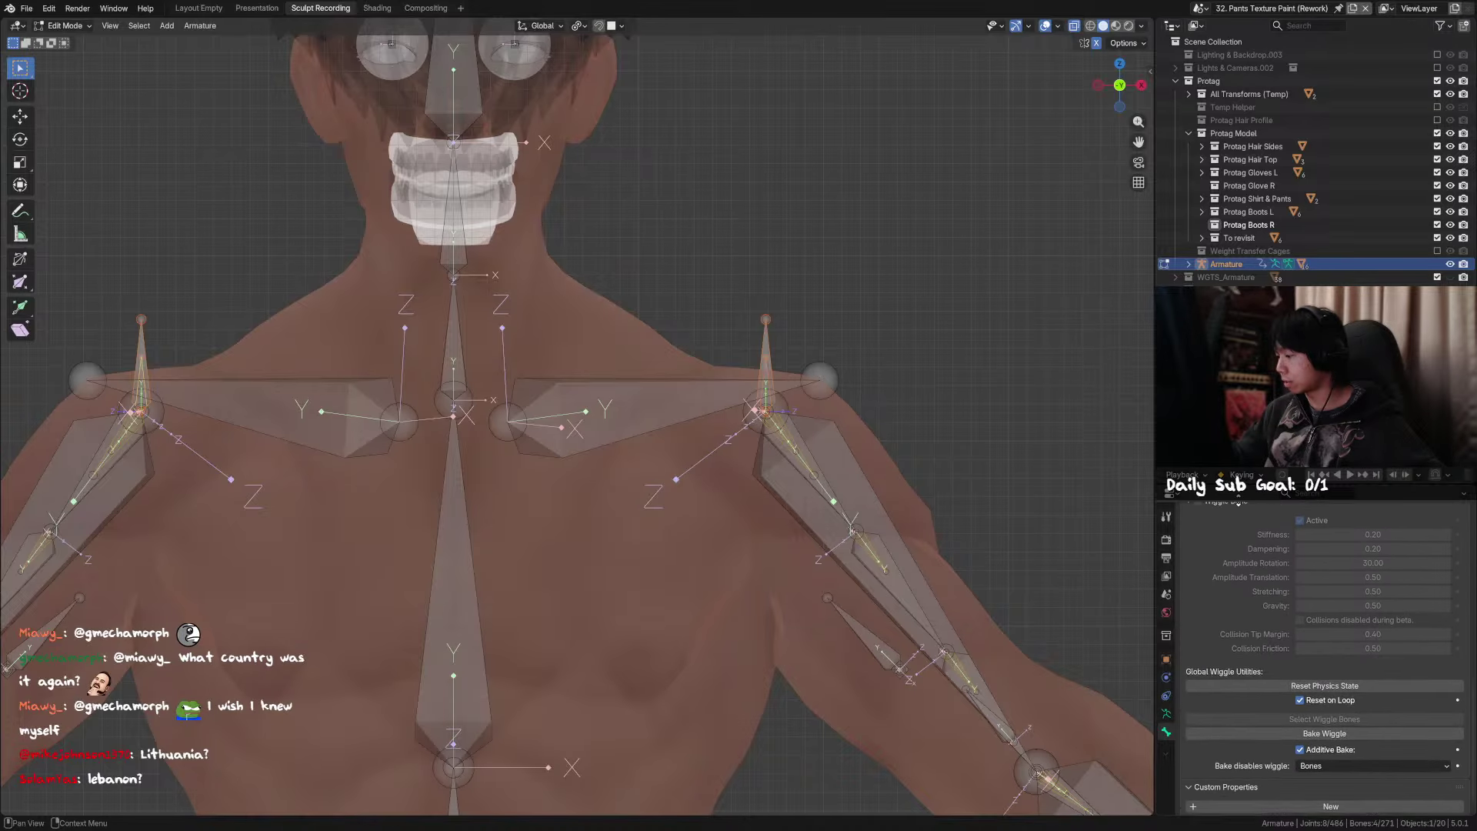
mouse_move(1230, 663)
middle_down()
mouse_move(1230, 830)
mouse_move(1231, 624)
mouse_move(1232, 642)
middle_up()
scroll(1325, 702, down, 2)
click(1325, 700)
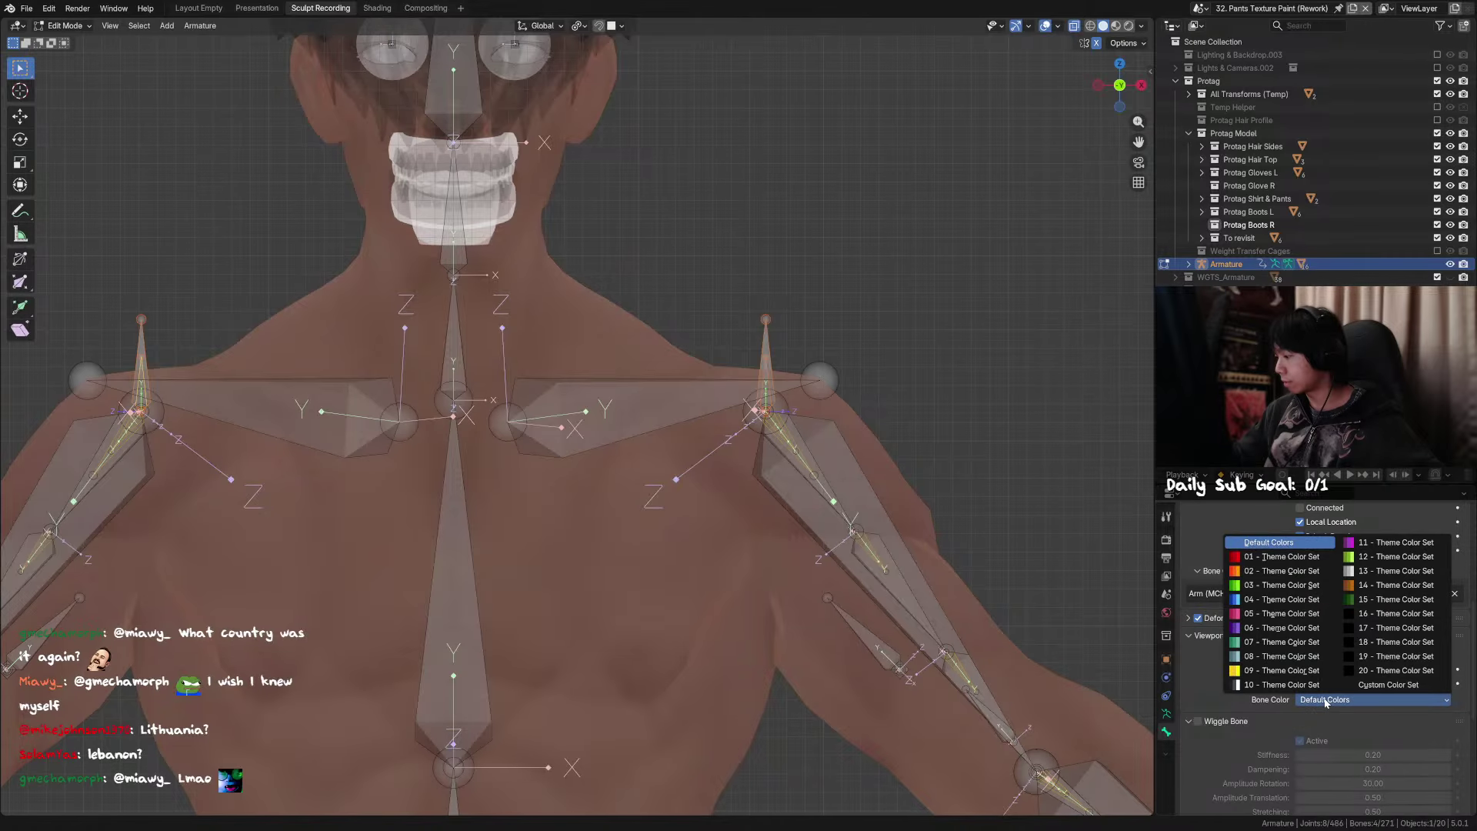
click(1281, 685)
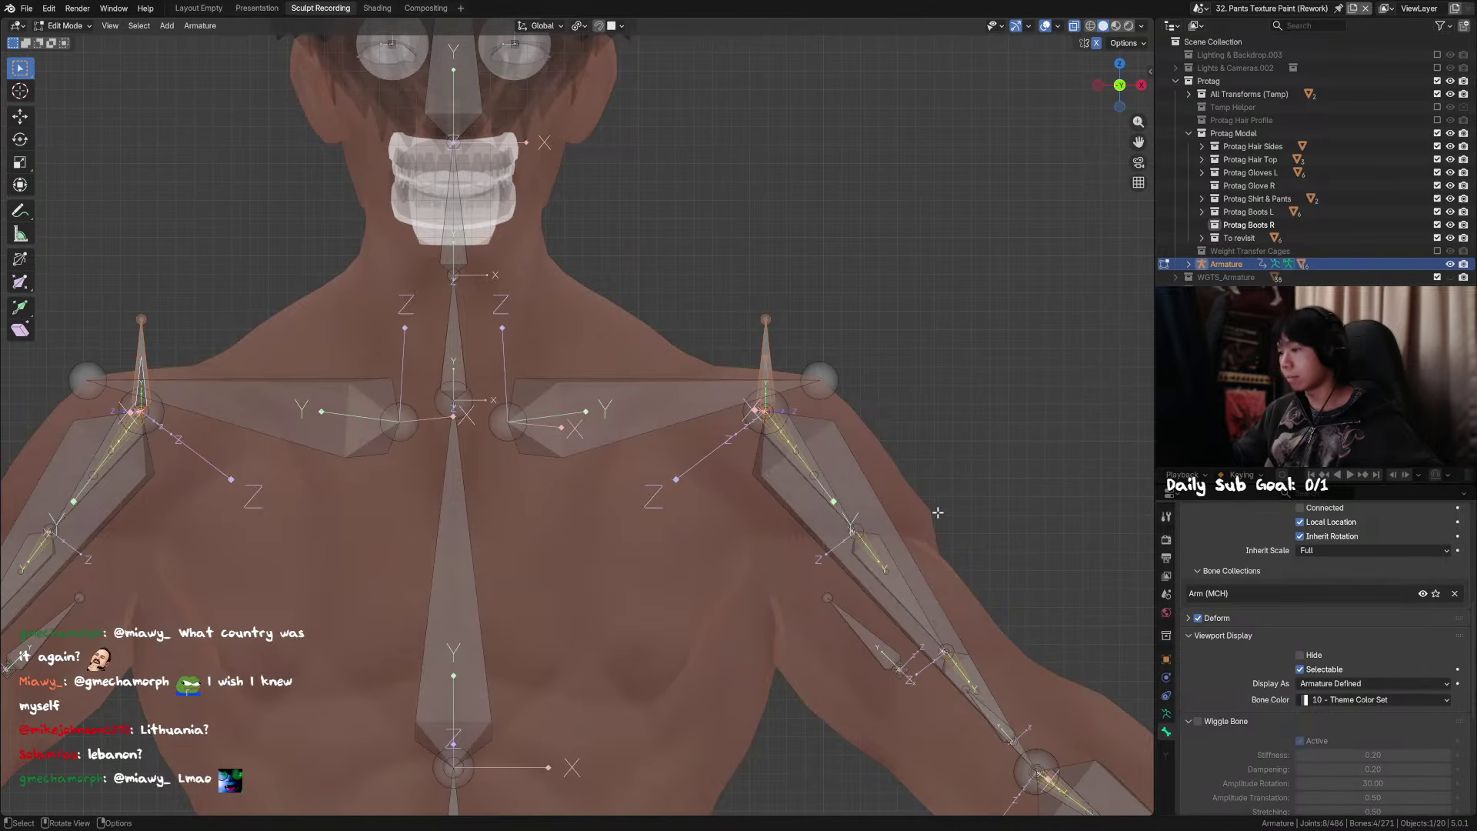
Step: Check the socket bones in Pose Mode and apply 10 - Theme Color Set to all four of them in Edit Mode
shift+middle_drag(892, 323, 859, 351)
key(ctrl+Tab)
click(885, 419)
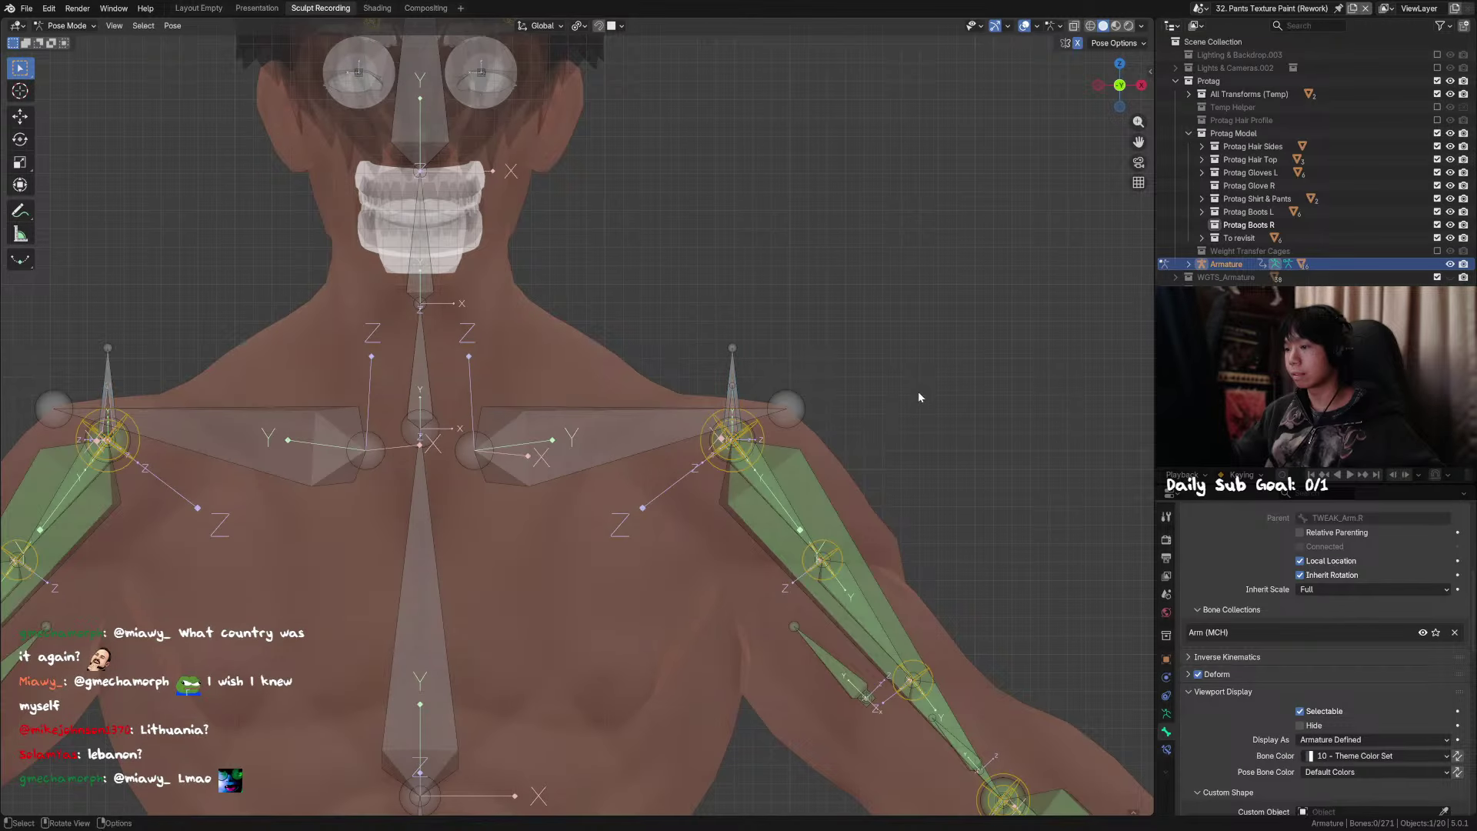
middle_drag(921, 395, 831, 404)
key(Tab)
key(KP_1)
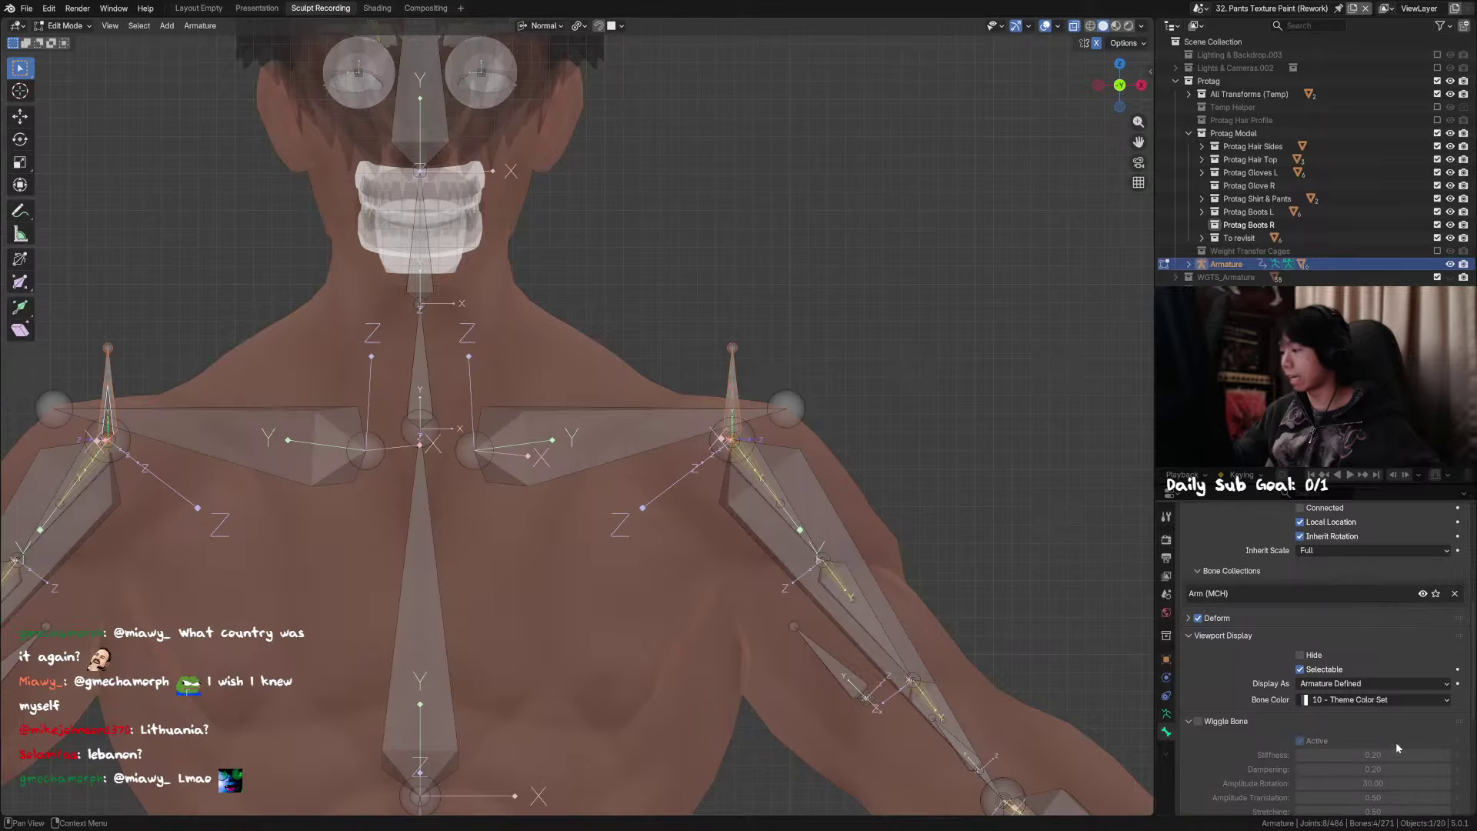
click(1365, 700)
click(1311, 687)
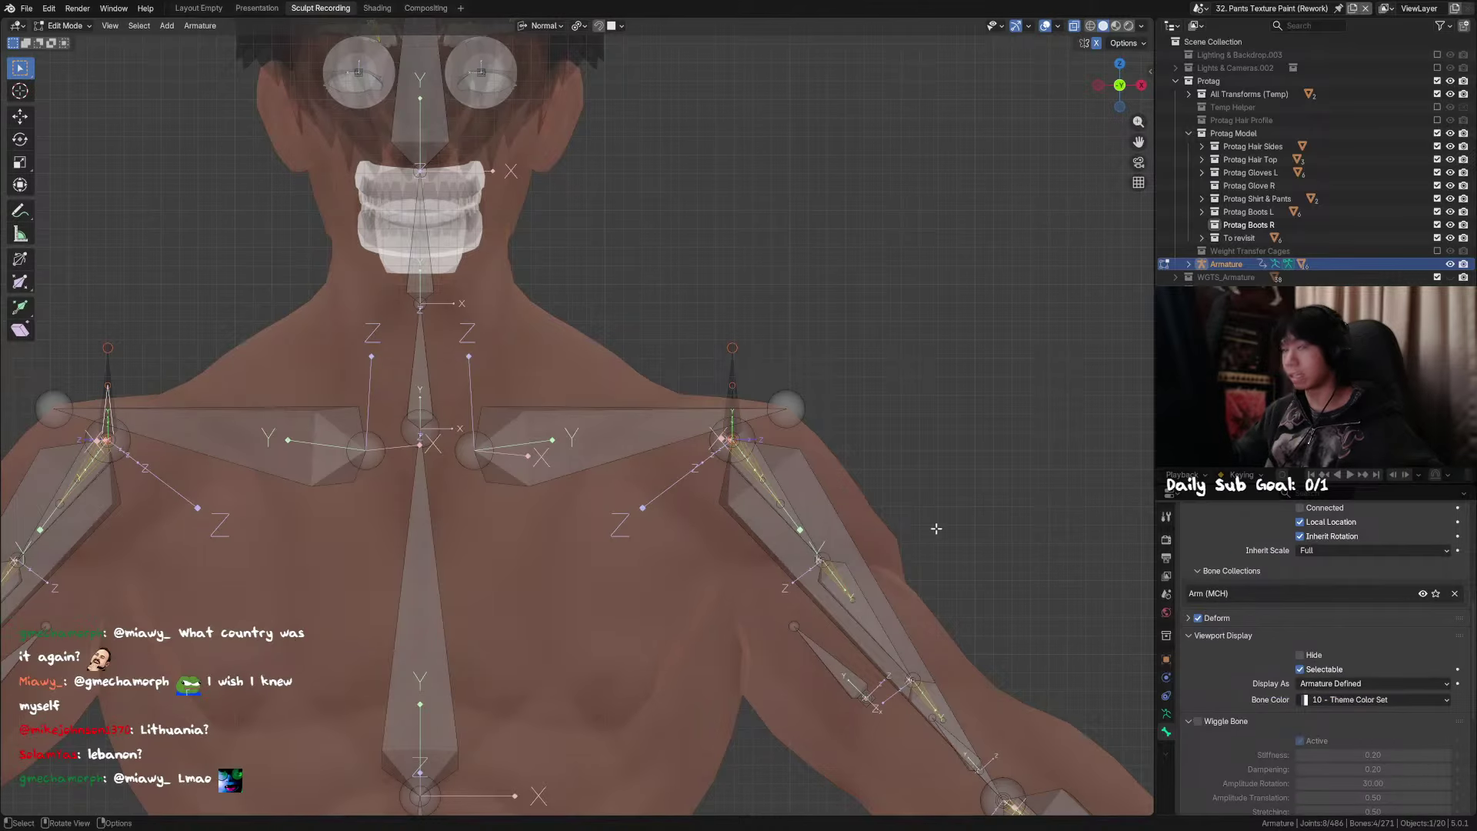
Step: Inspect the recolored socket bones at the left shoulder, switch to Pose Mode and save the file
shift+middle_drag(876, 372, 795, 326)
scroll(804, 386, up, 1)
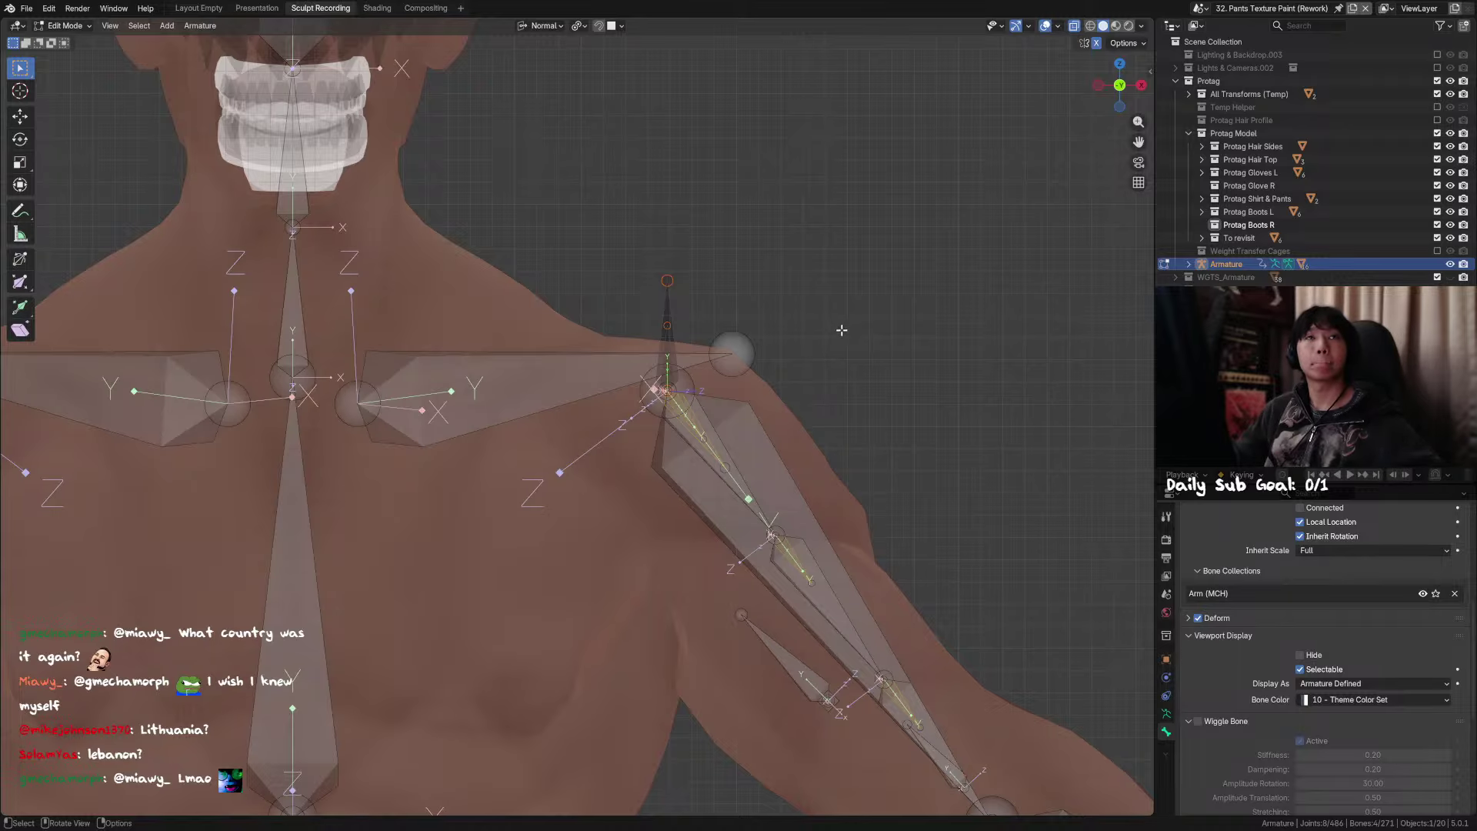
middle_drag(841, 331, 767, 374)
key(KP_1)
shift+middle_drag(698, 303, 702, 271)
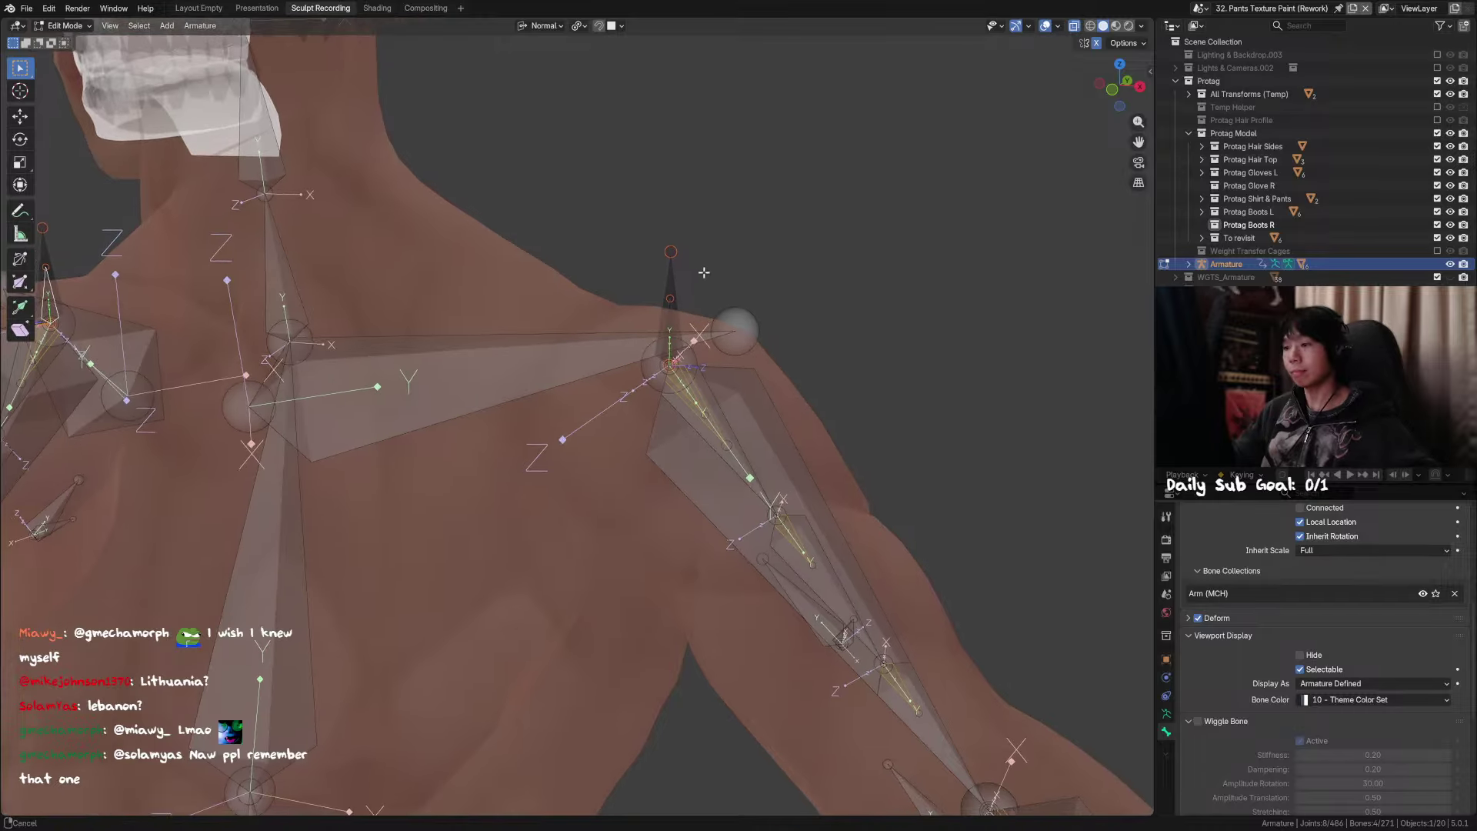
key(ctrl+Tab)
click(676, 251)
drag(782, 306, 824, 303)
click(672, 306)
key(ctrl+Tab)
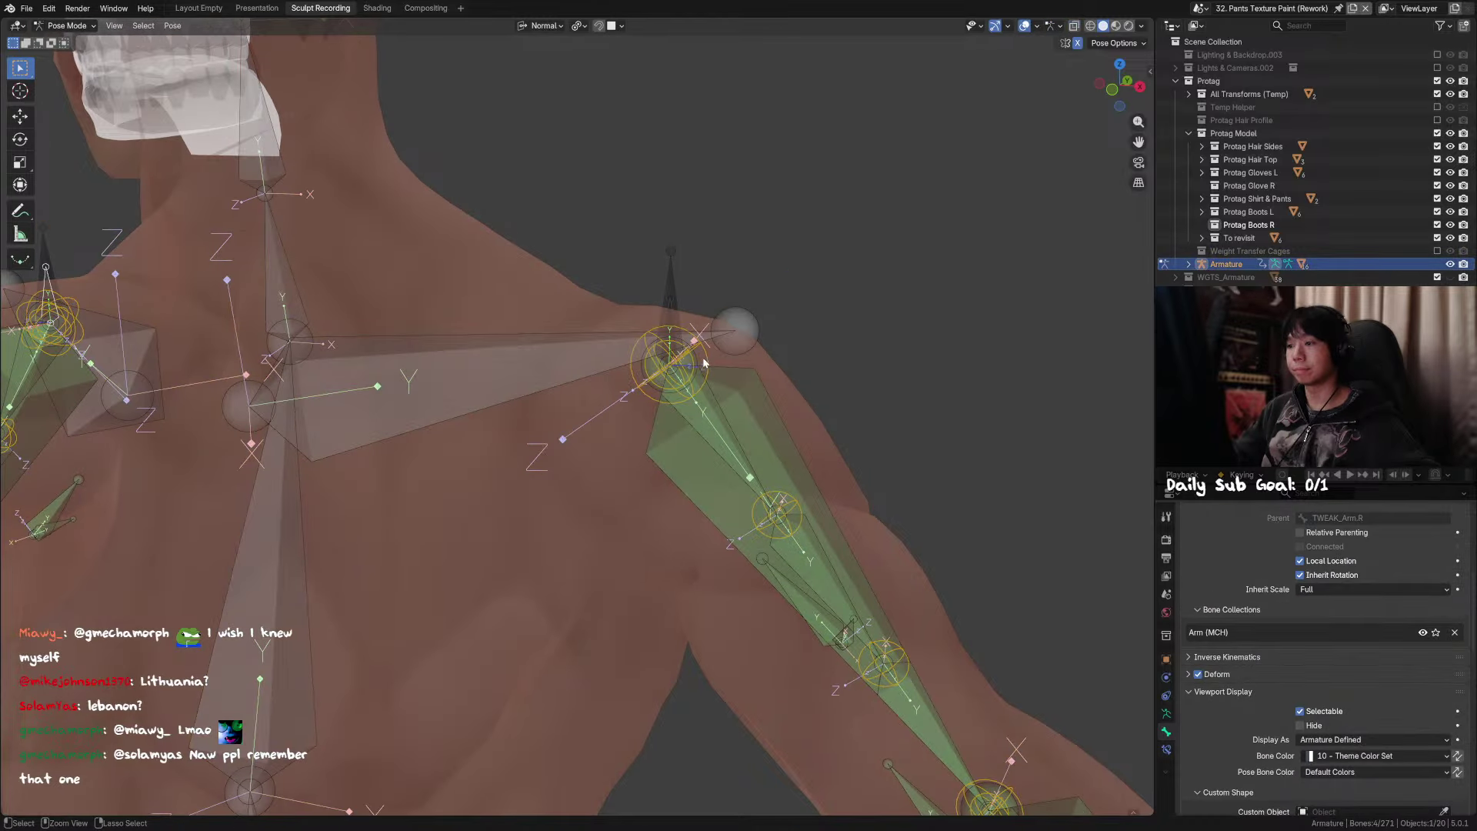
ctrl+middle_drag(671, 305, 682, 357)
key(ctrl+s)
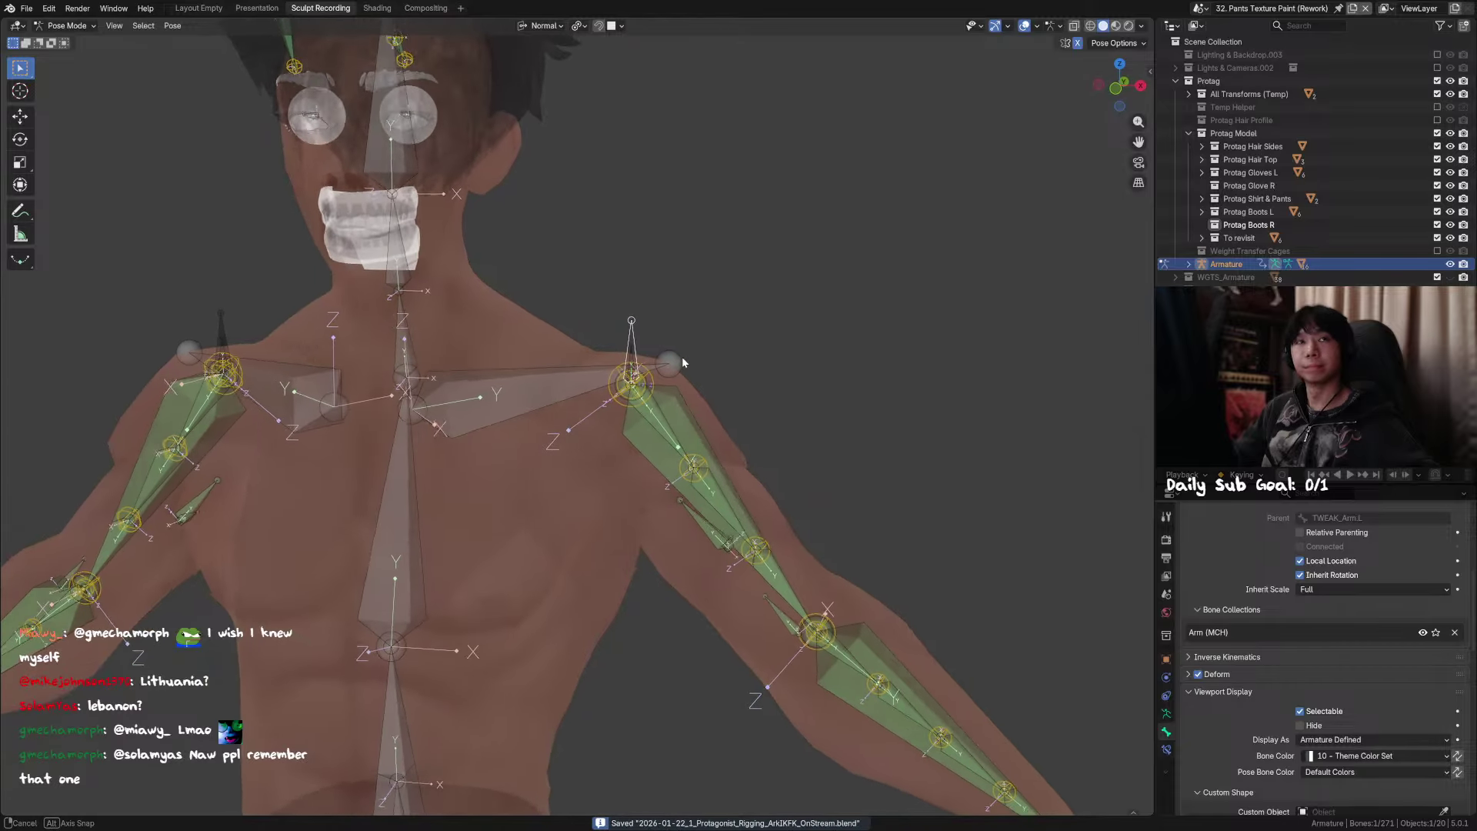
Step: Review the socket bones at both shoulders across the whole upper body and save the file
key(KP_1)
key(ctrl+z)
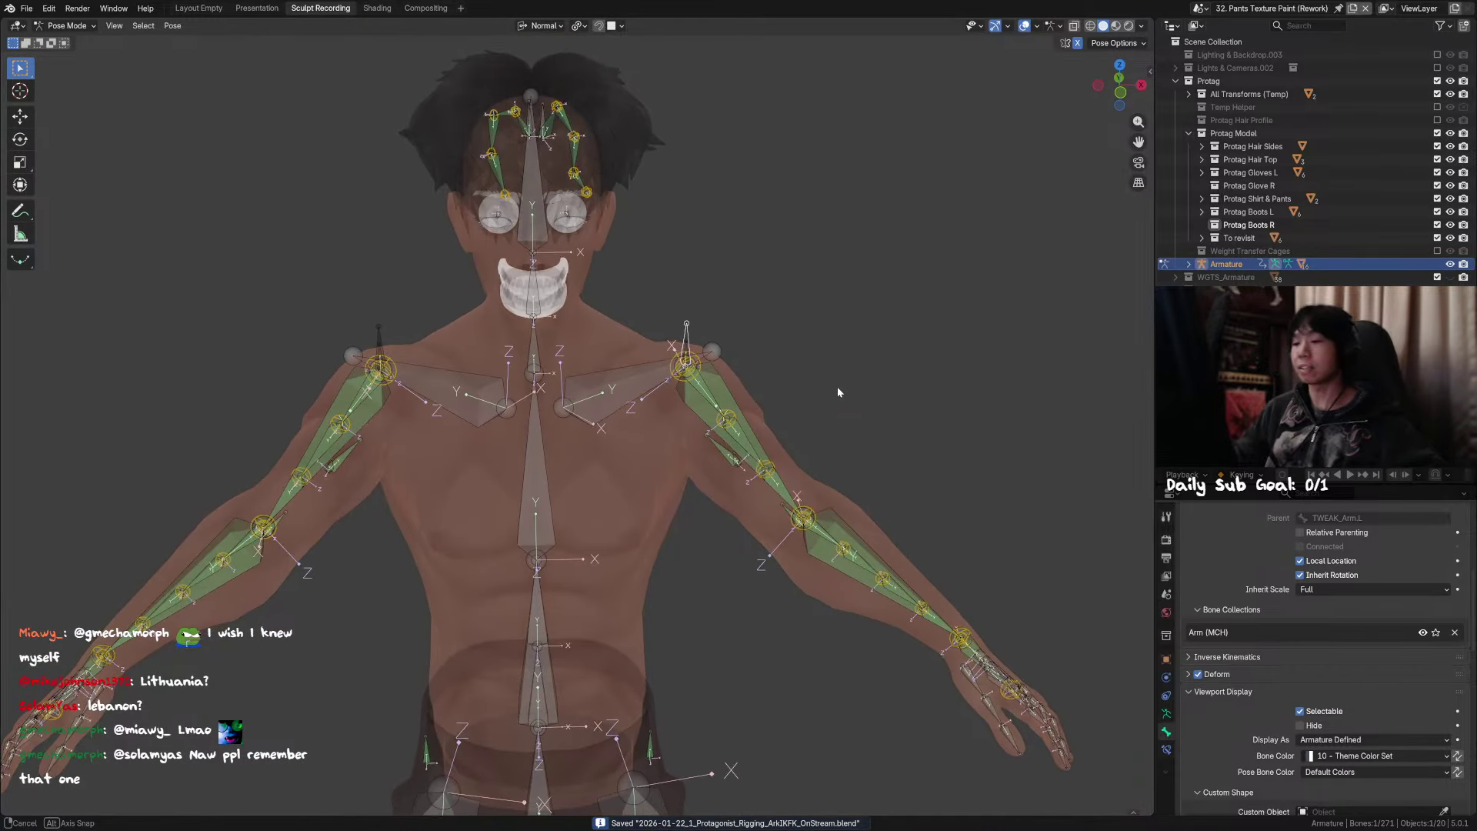
key(ctrl+shift+z)
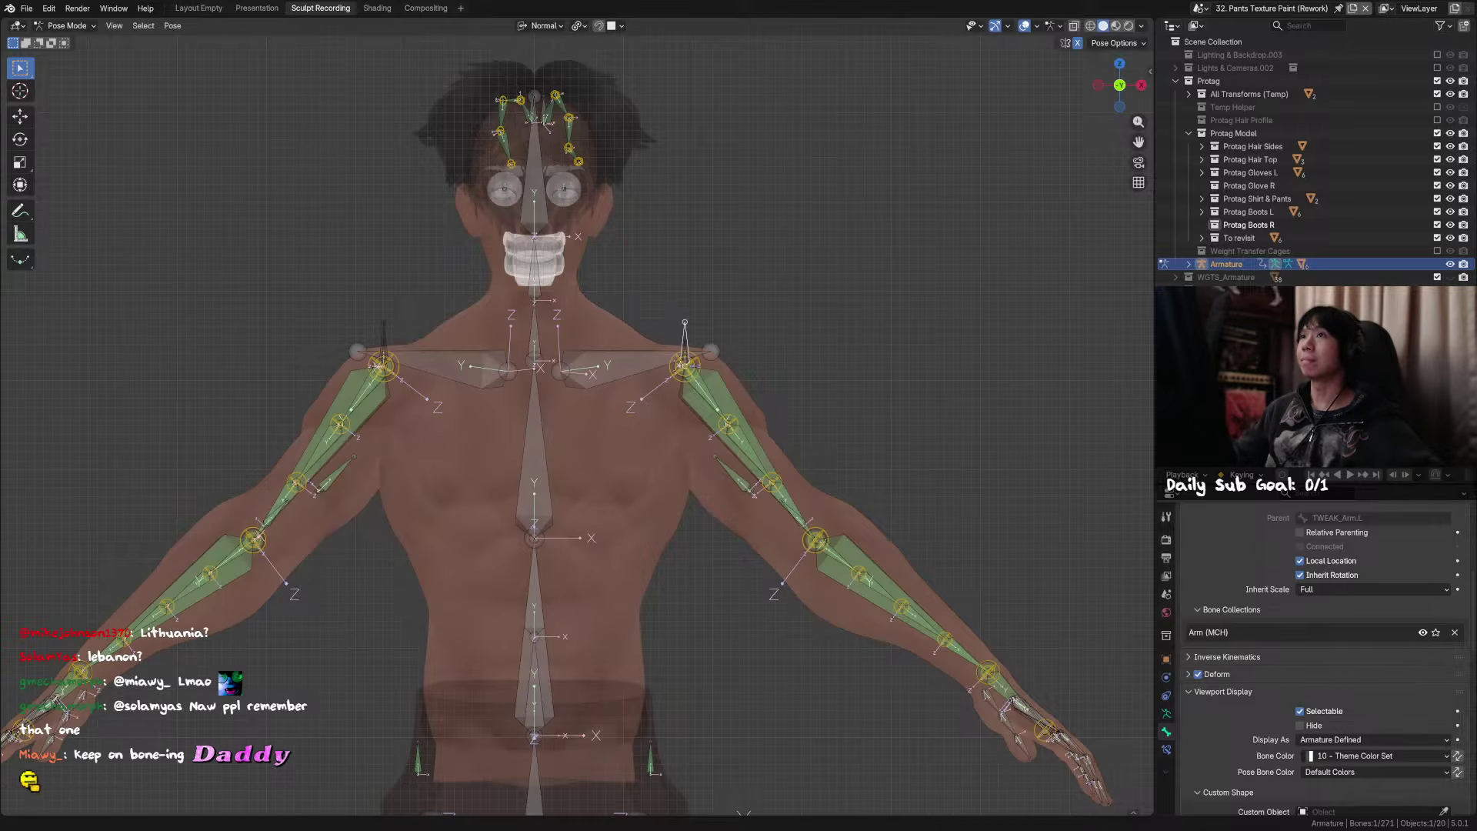
middle_drag(577, 415, 697, 352)
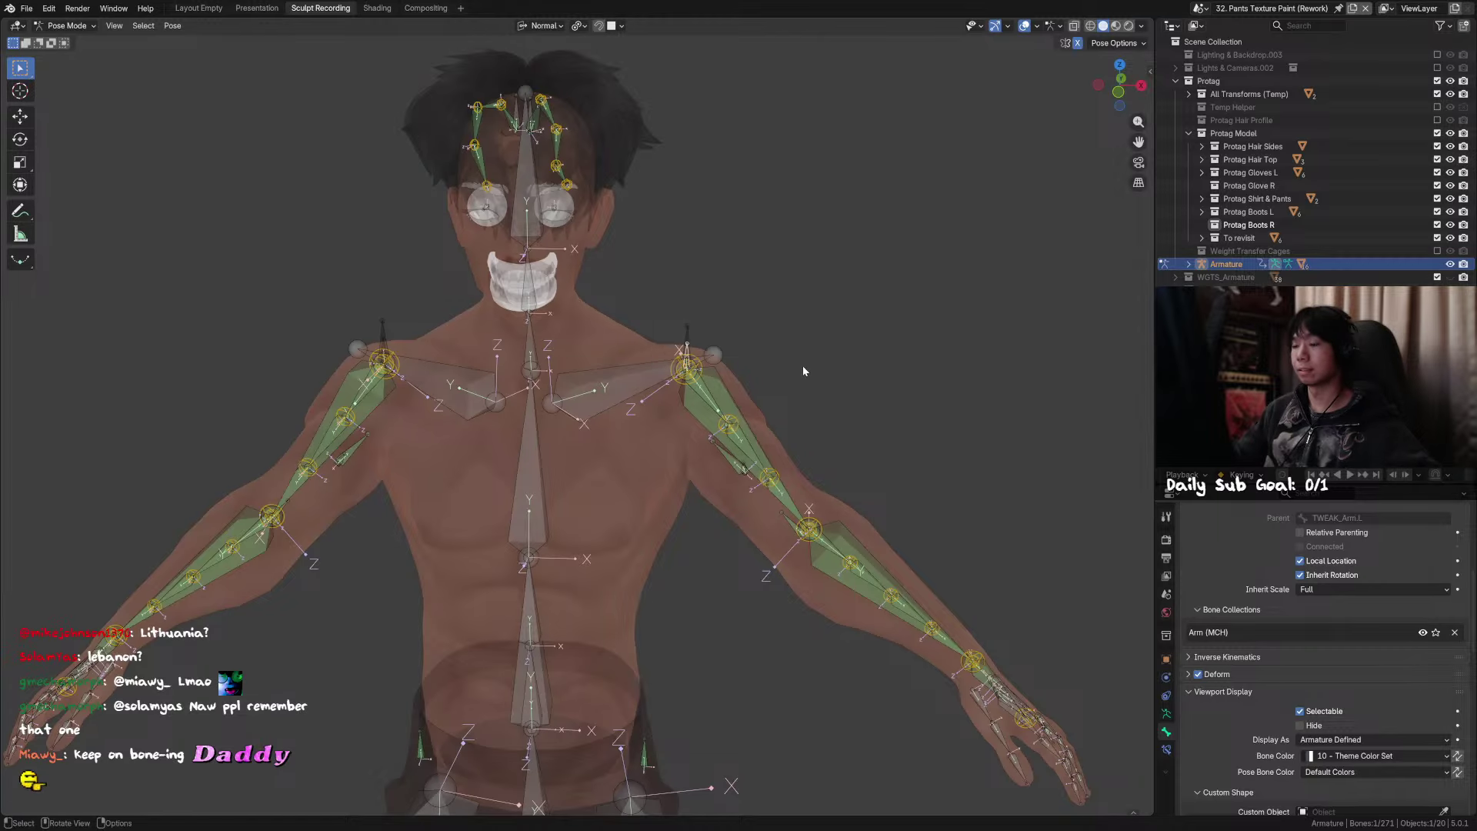
middle_drag(803, 371, 775, 366)
key(ctrl+s)
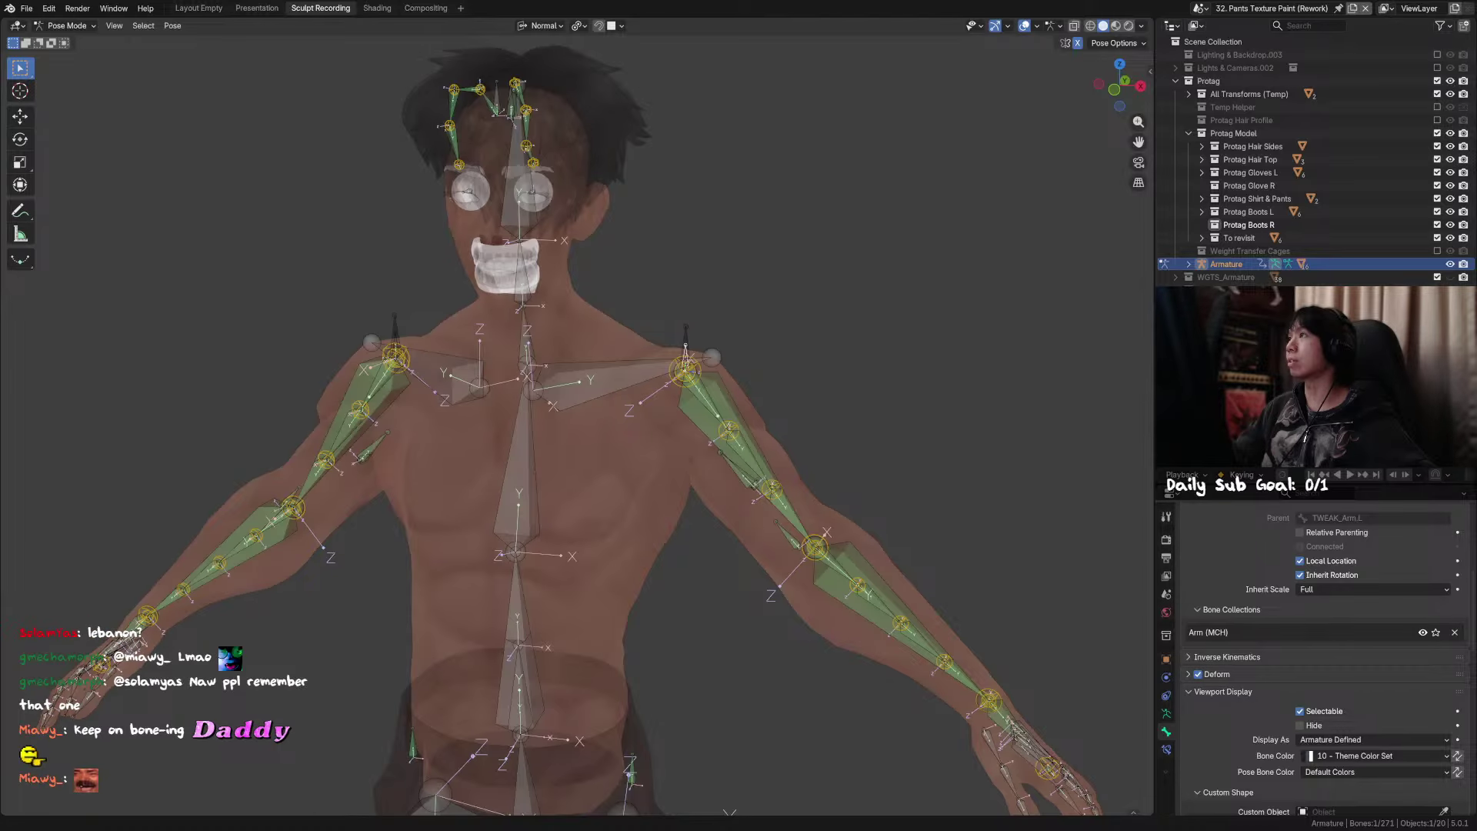
Step: Select the short and long socket bones at the left shoulder together in Pose Mode
key(alt+a)
scroll(847, 314, up, 4)
middle_drag(847, 314, 767, 327)
click(741, 329)
click(743, 316)
shift+click(747, 290)
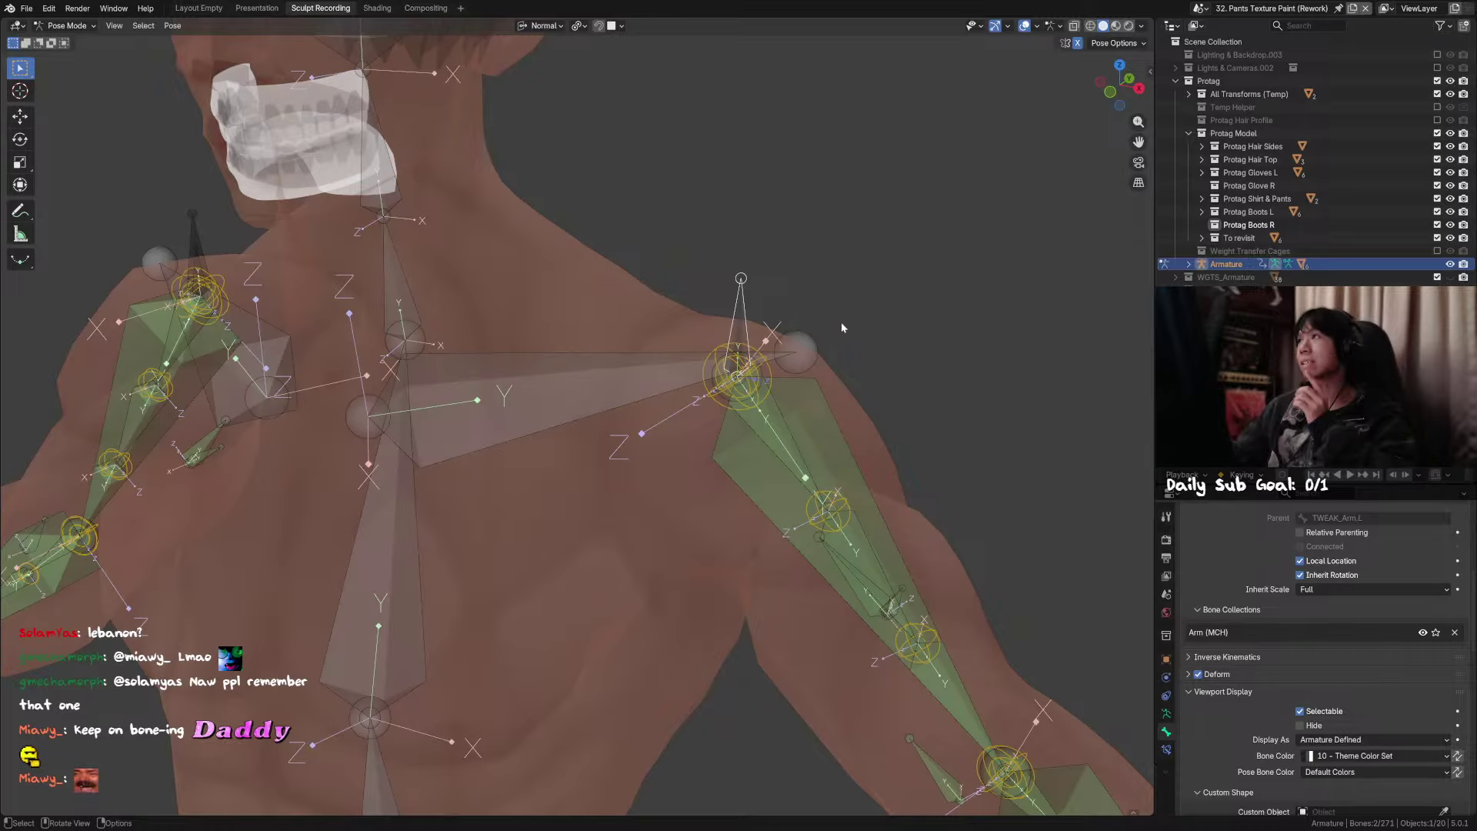
Step: Save the current rig file
middle_drag(841, 313, 758, 369)
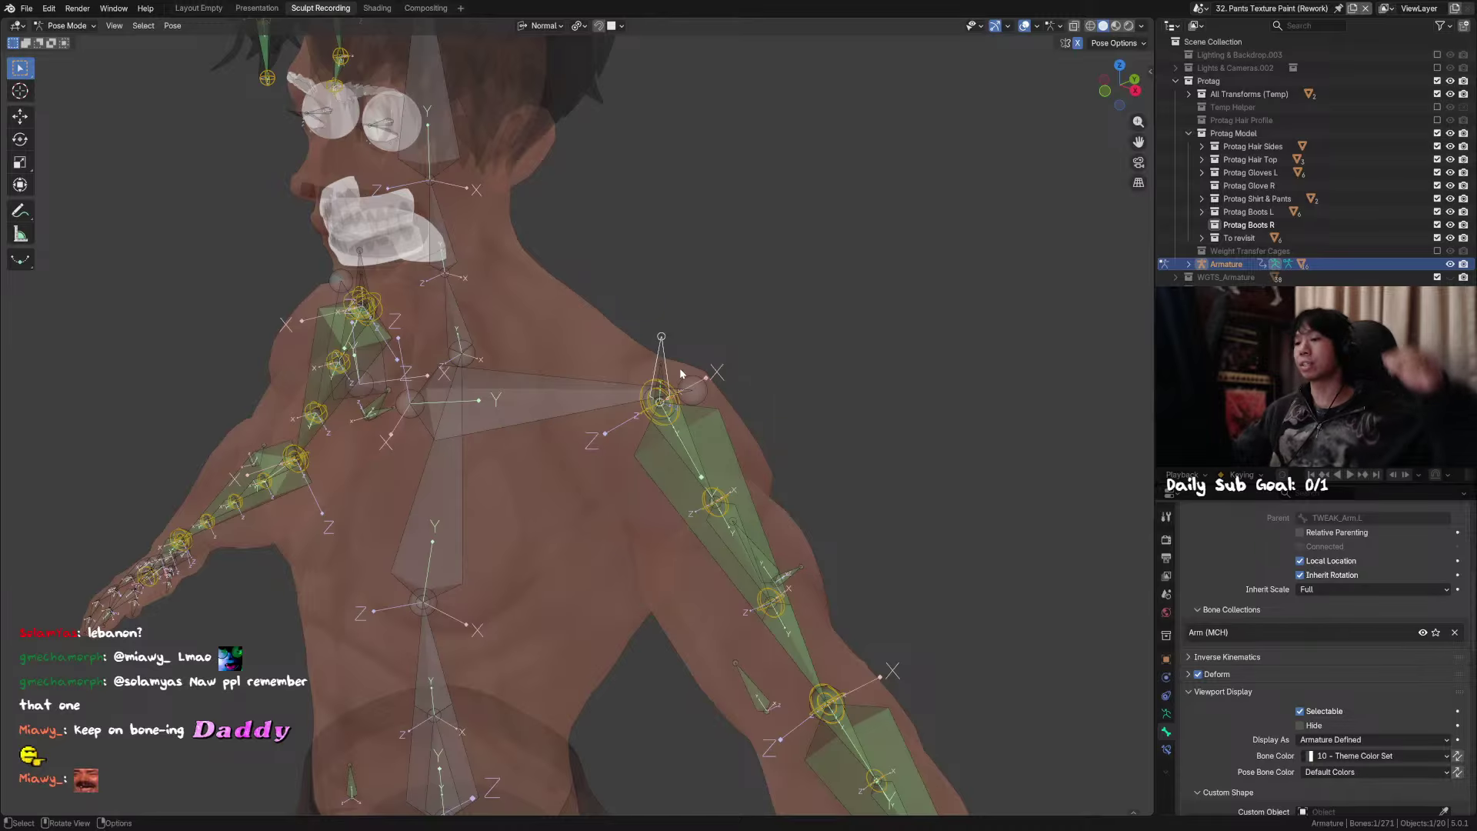
middle_drag(681, 368, 726, 348)
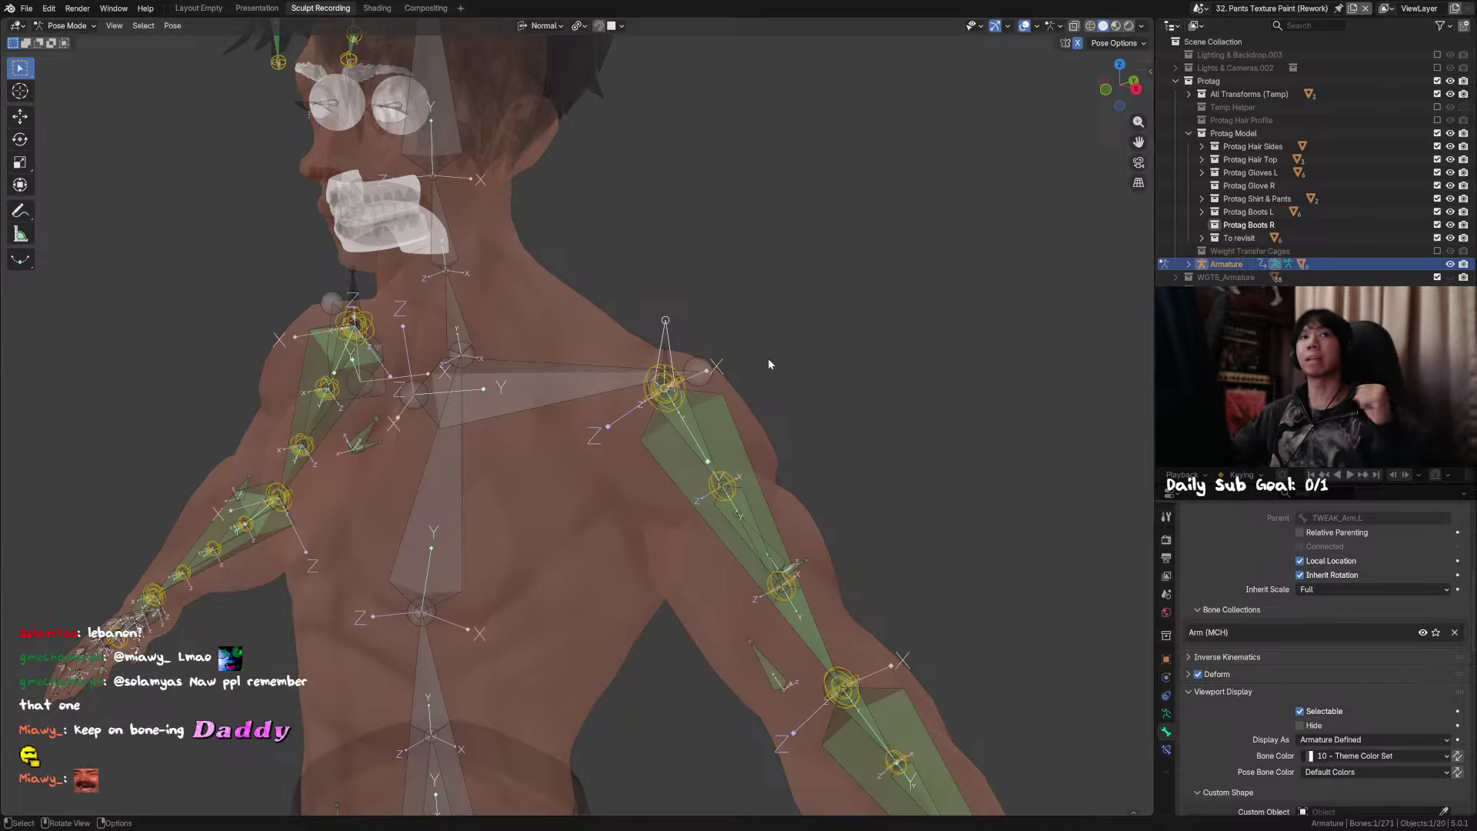
key(KP_1)
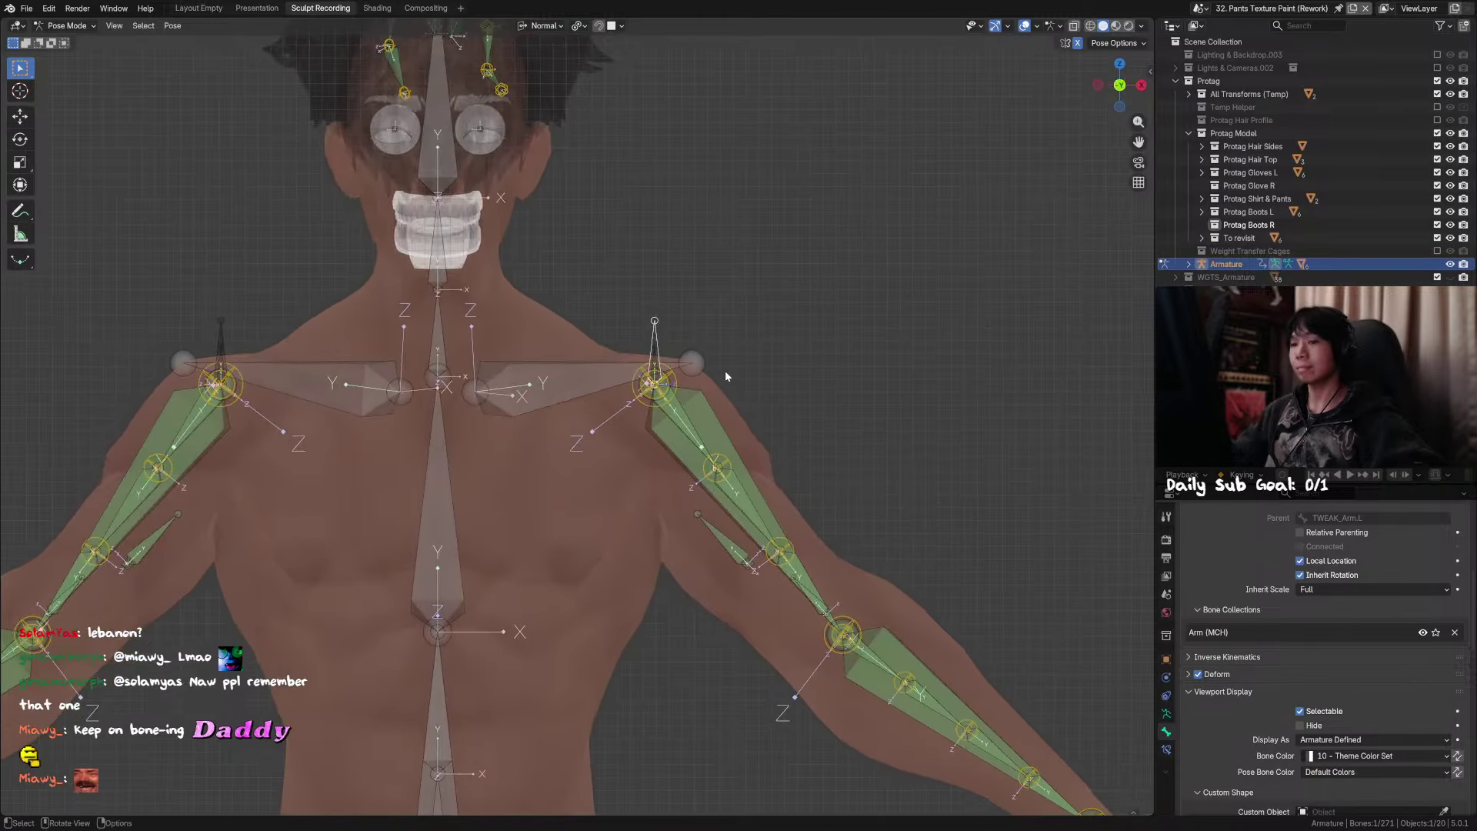
key(ctrl+s)
Step: Test-rotate the two overlapping socket bones at the character's left shoulder
scroll(724, 371, up, 4)
middle_drag(705, 321, 723, 321)
key(r)
right_click(737, 321)
key(KP_1)
click(681, 332)
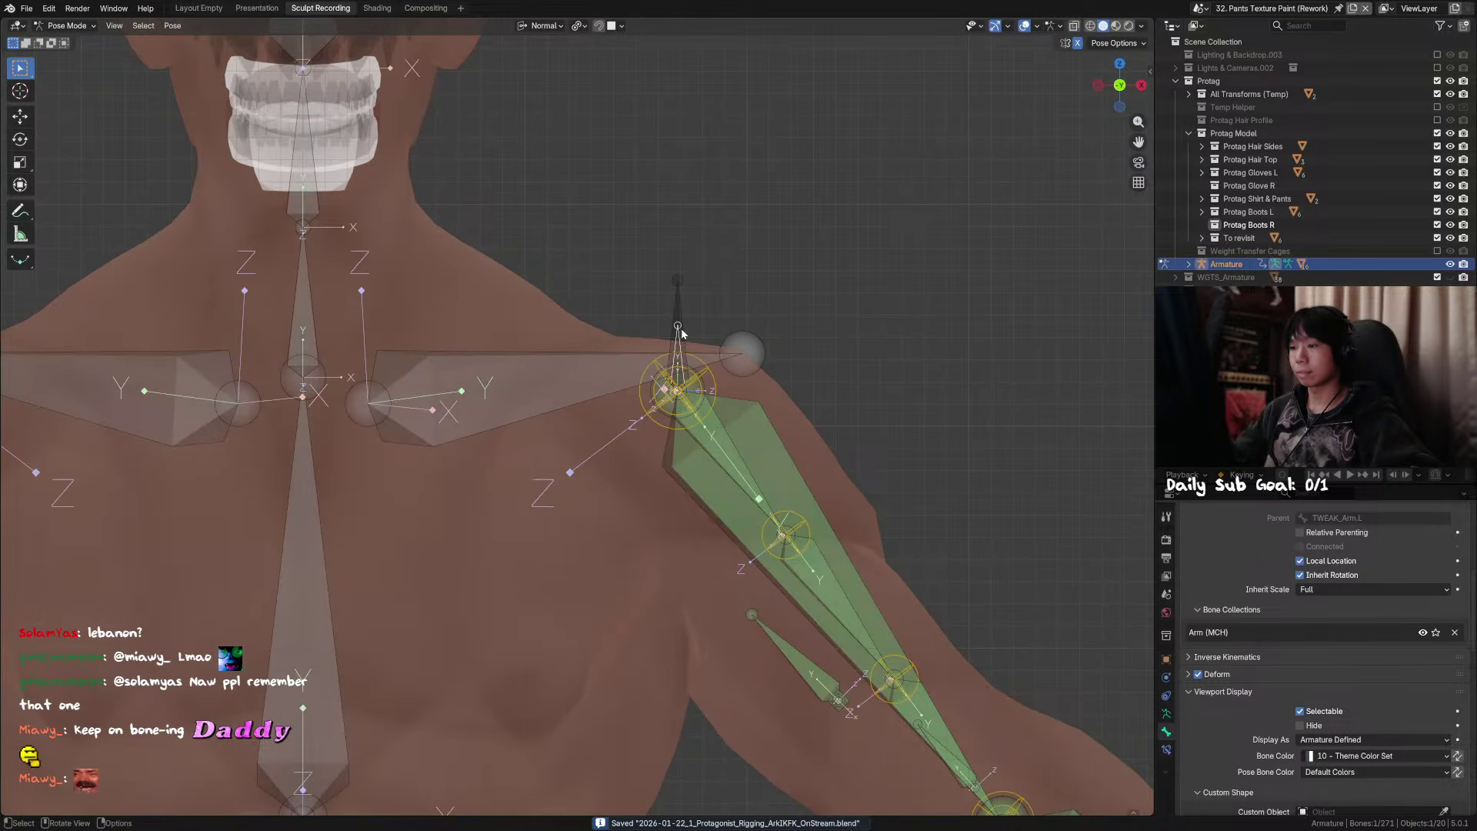
key(r)
right_click(689, 320)
click(680, 339)
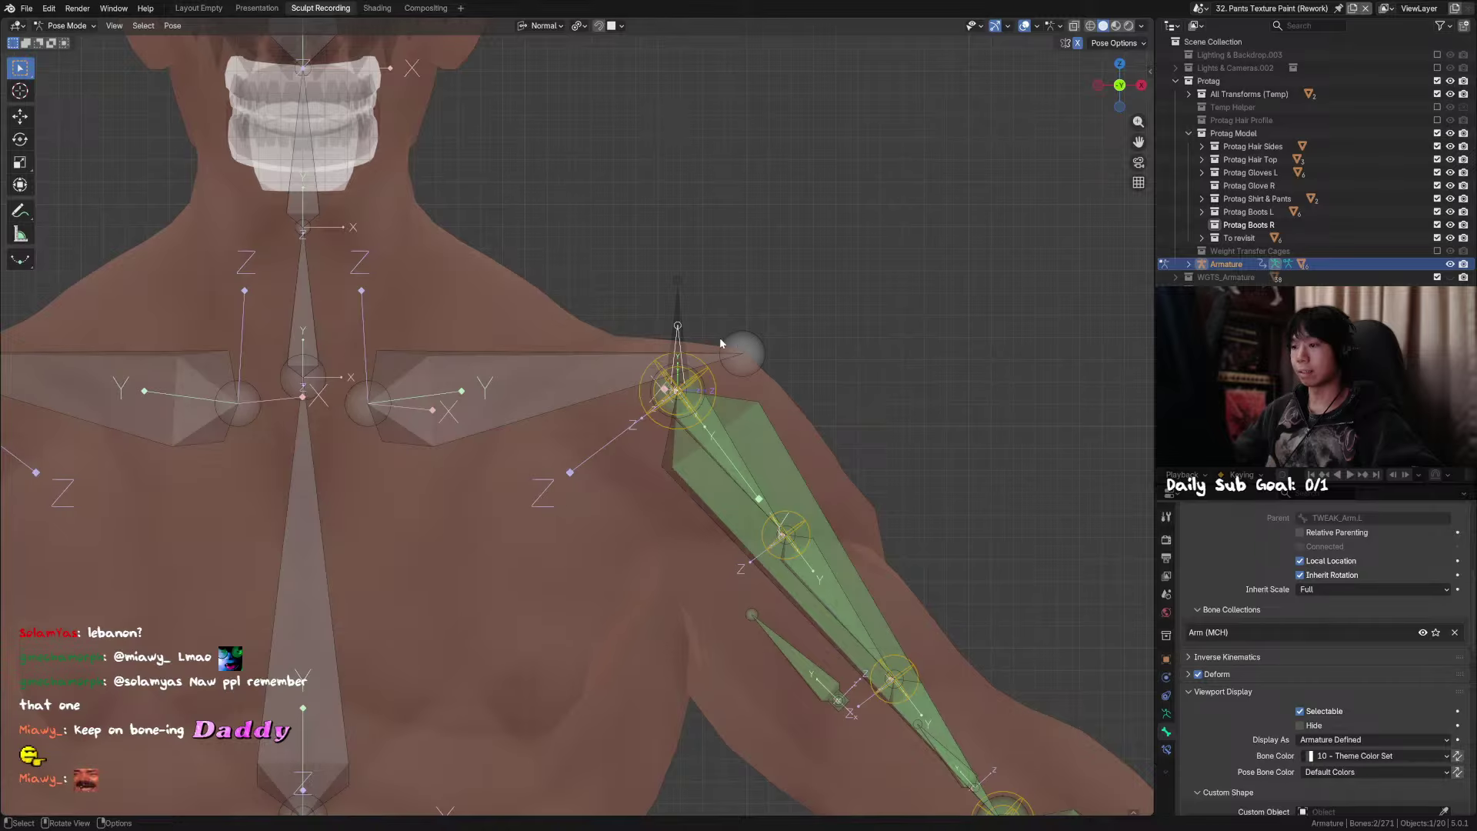
Step: Select both left shoulder socket bones in Pose Mode, with the shorter MCH_INT_Socket_Arm.L active
mouse_move(719, 337)
middle_down()
mouse_move(669, 338)
mouse_move(699, 321)
middle_up()
key(Tab)
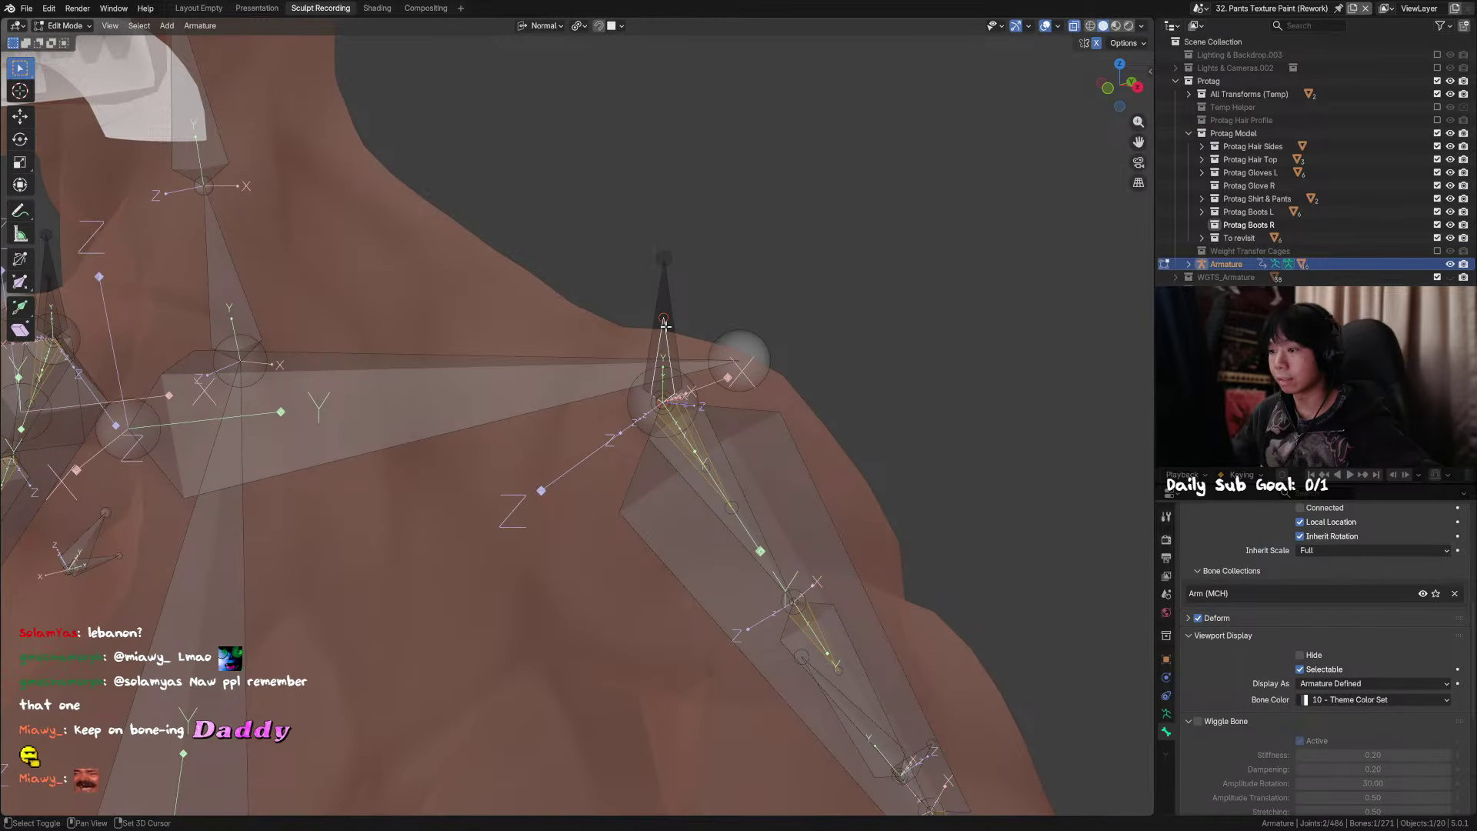
shift+click(666, 335)
key(Tab)
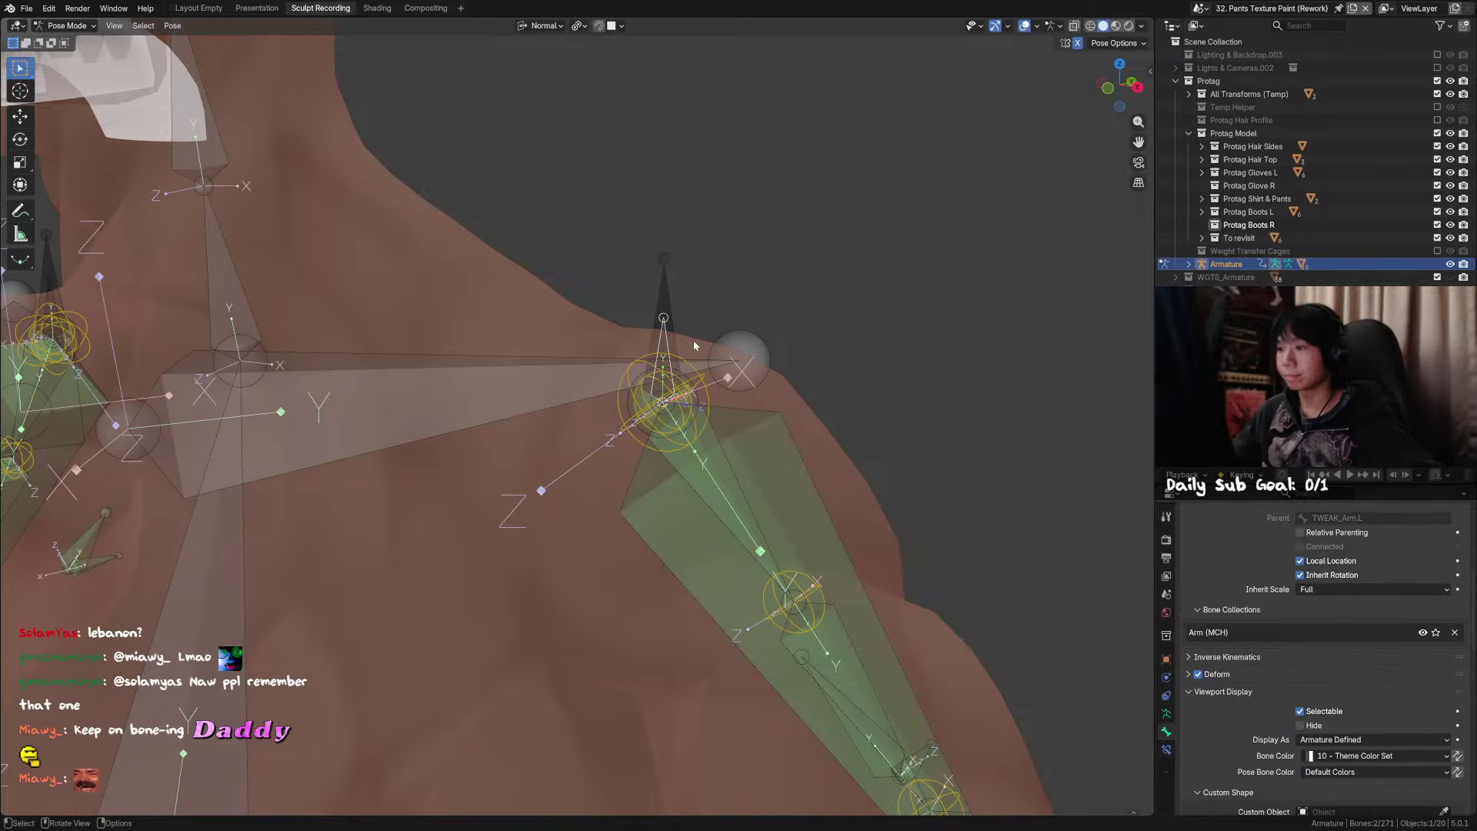
key(shift+ctrl+c)
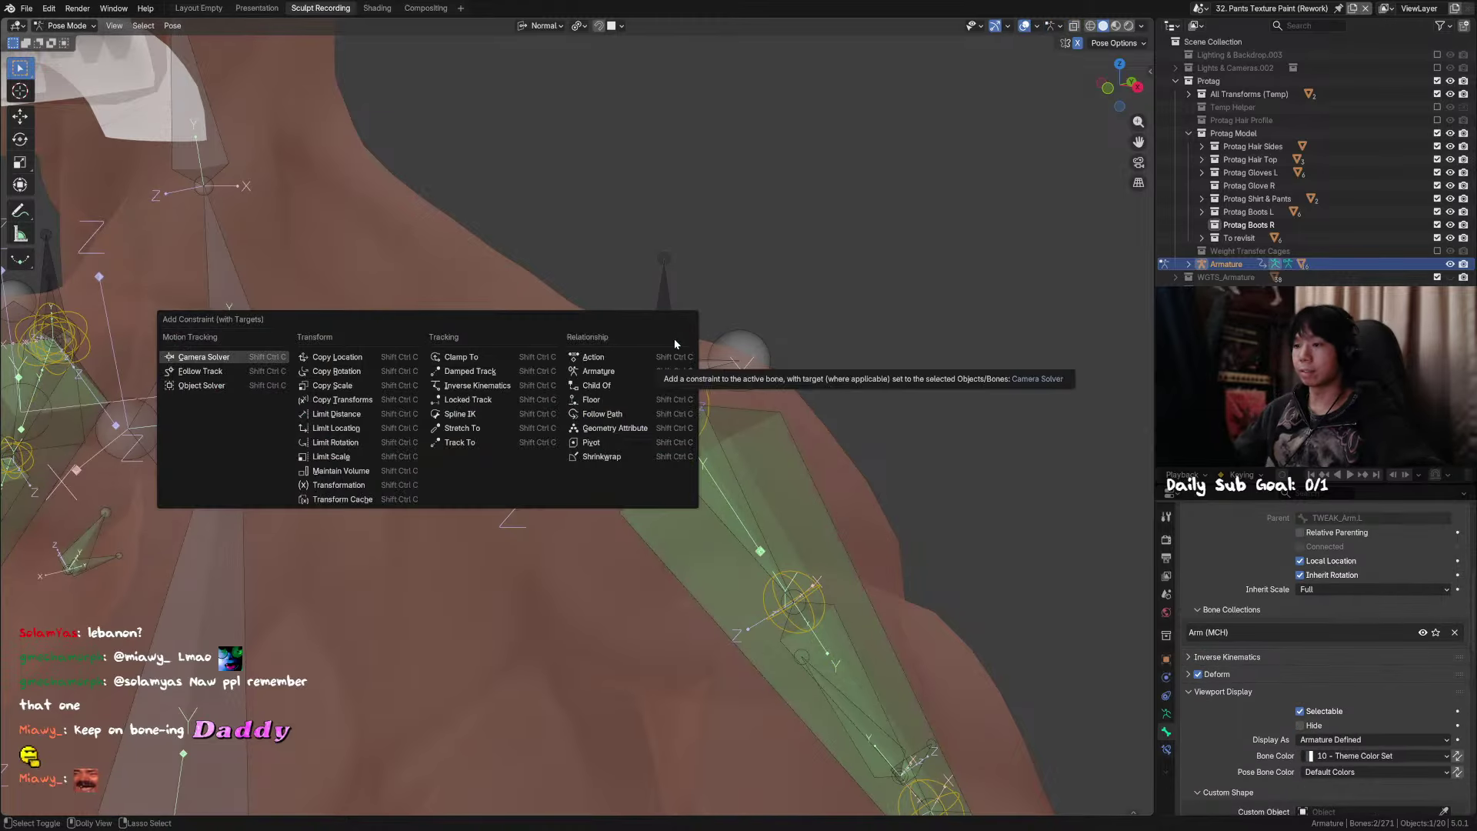
click(462, 400)
Step: Turn on the Screencast Keys display in the viewport
key(n)
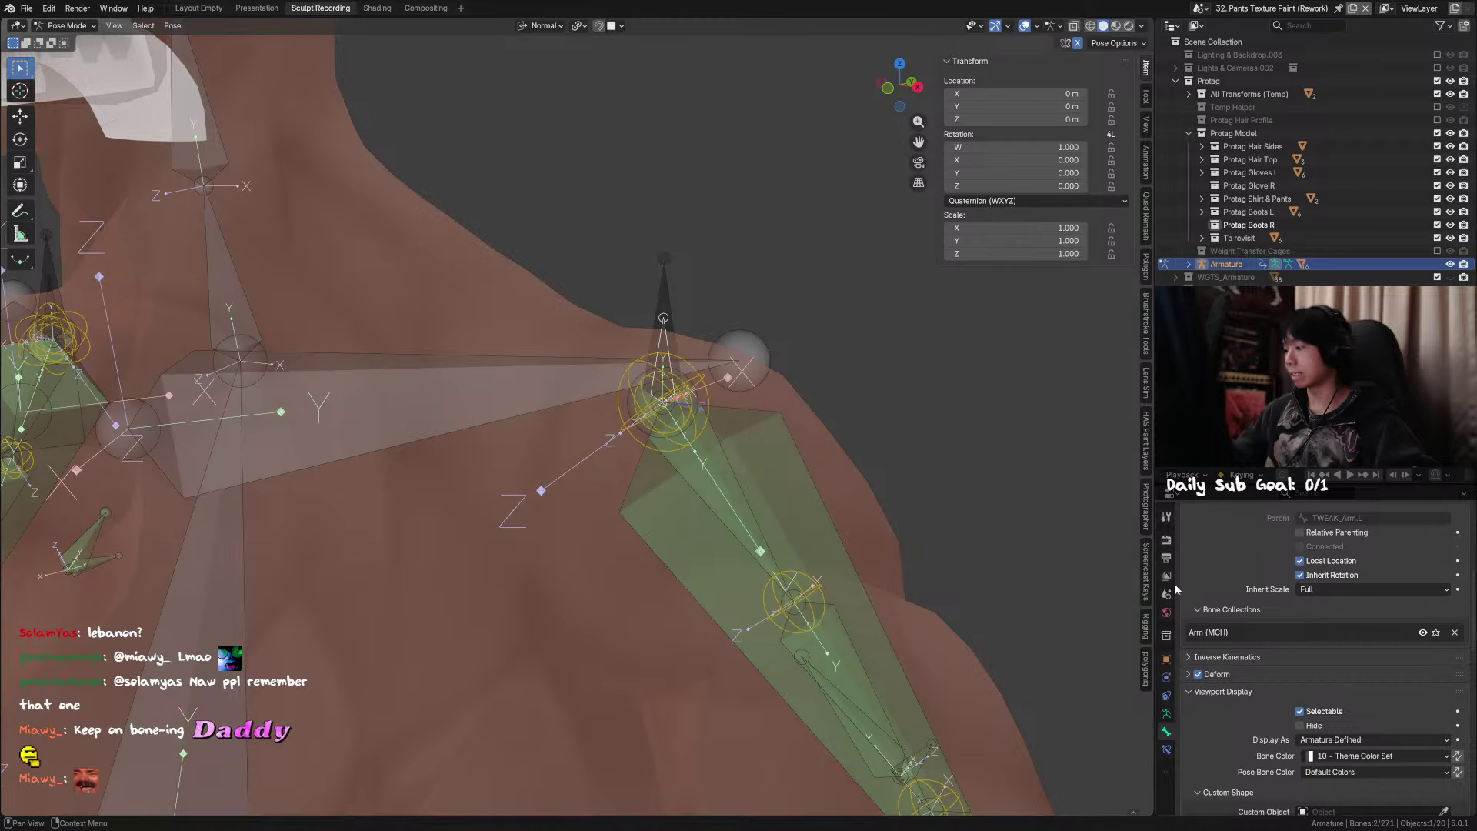
click(1146, 565)
key(n)
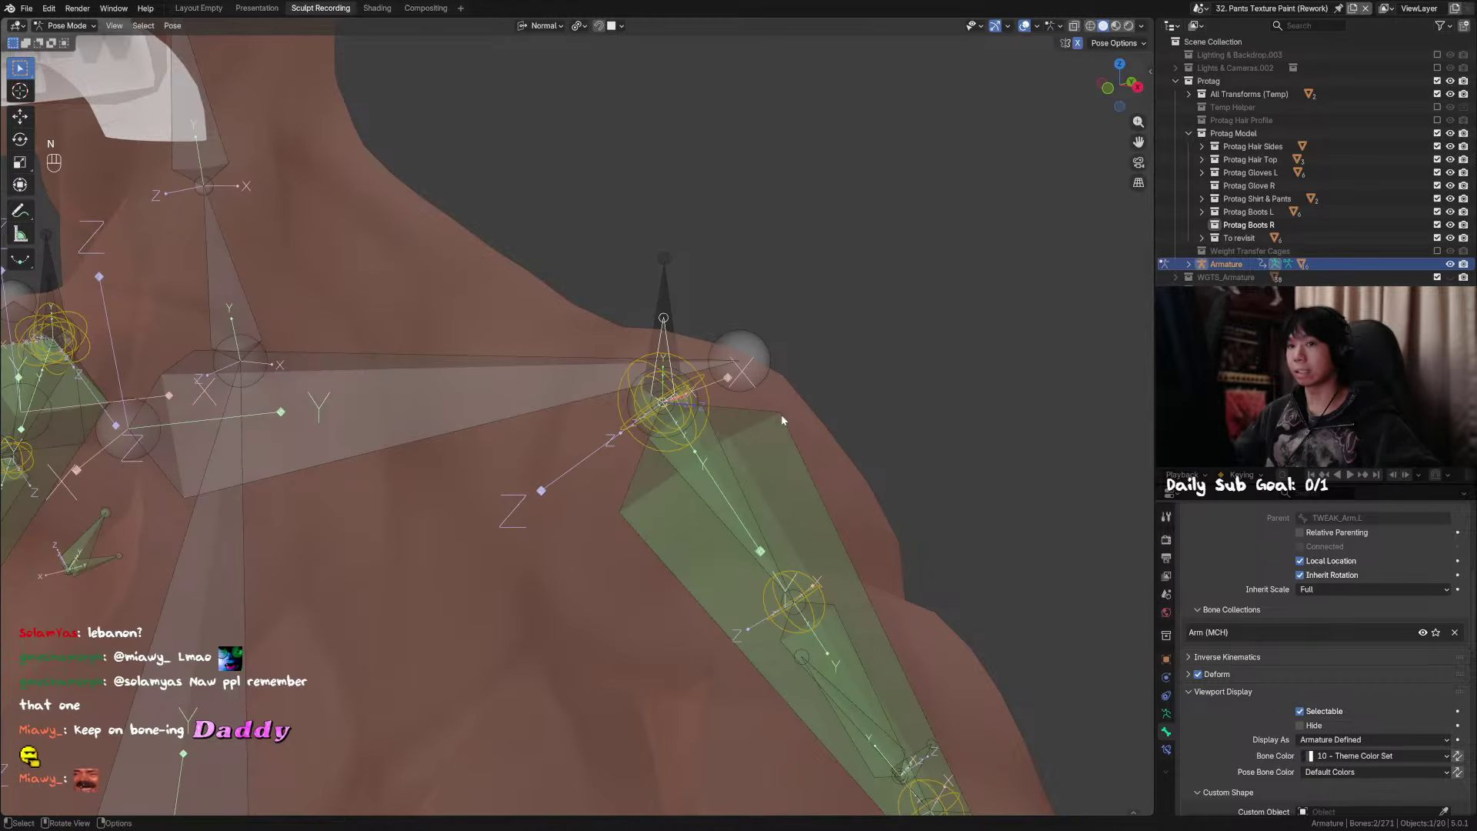
Step: Add Copy Location, Copy Scale and Copy Rotation constraints to MCH_INT_Socket_Arm.L, targeting MCH_Socket_Arm.L
key(ctrl+shift+c)
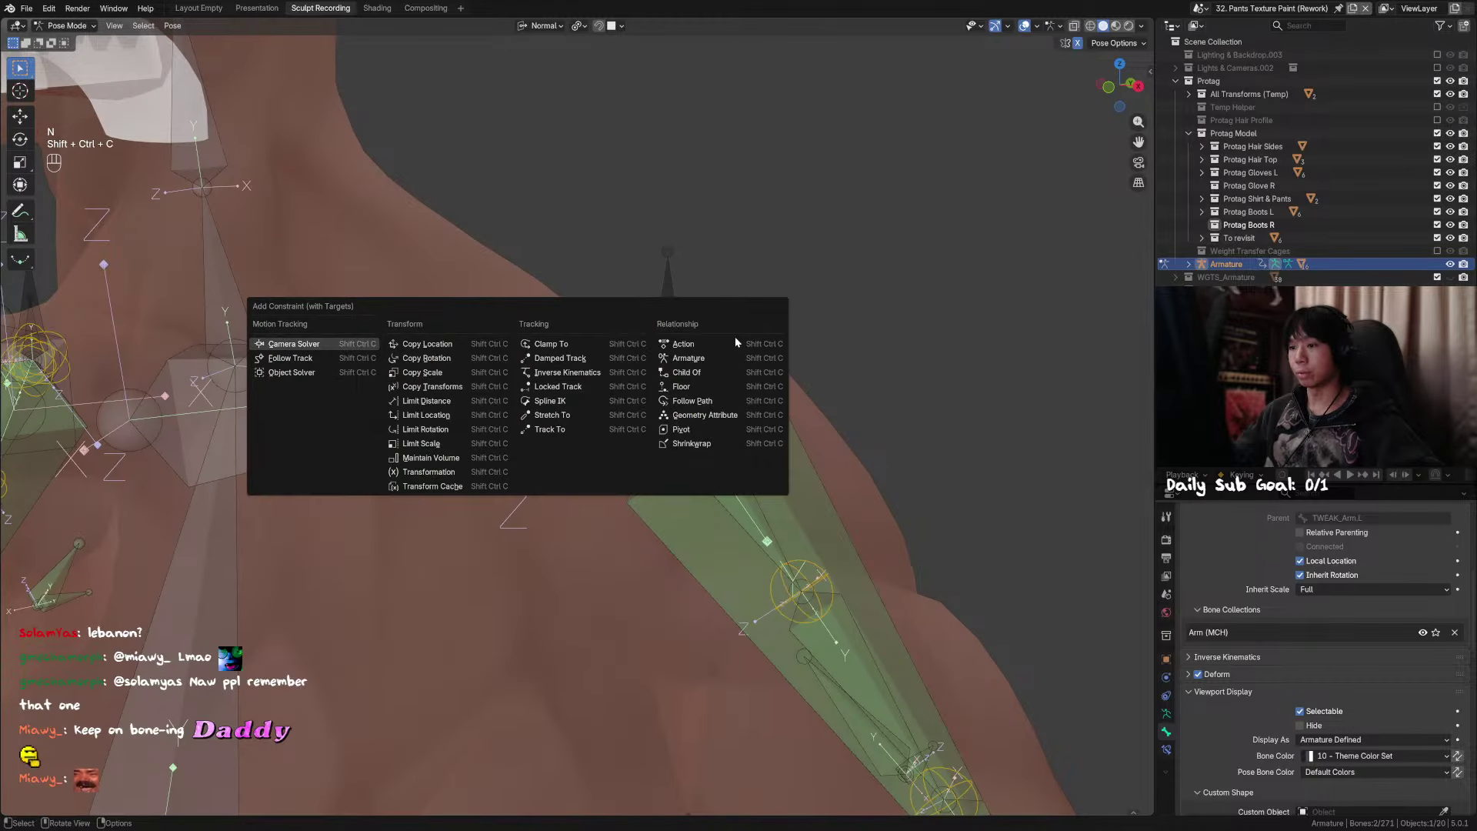
click(480, 344)
key(ctrl+shift+c)
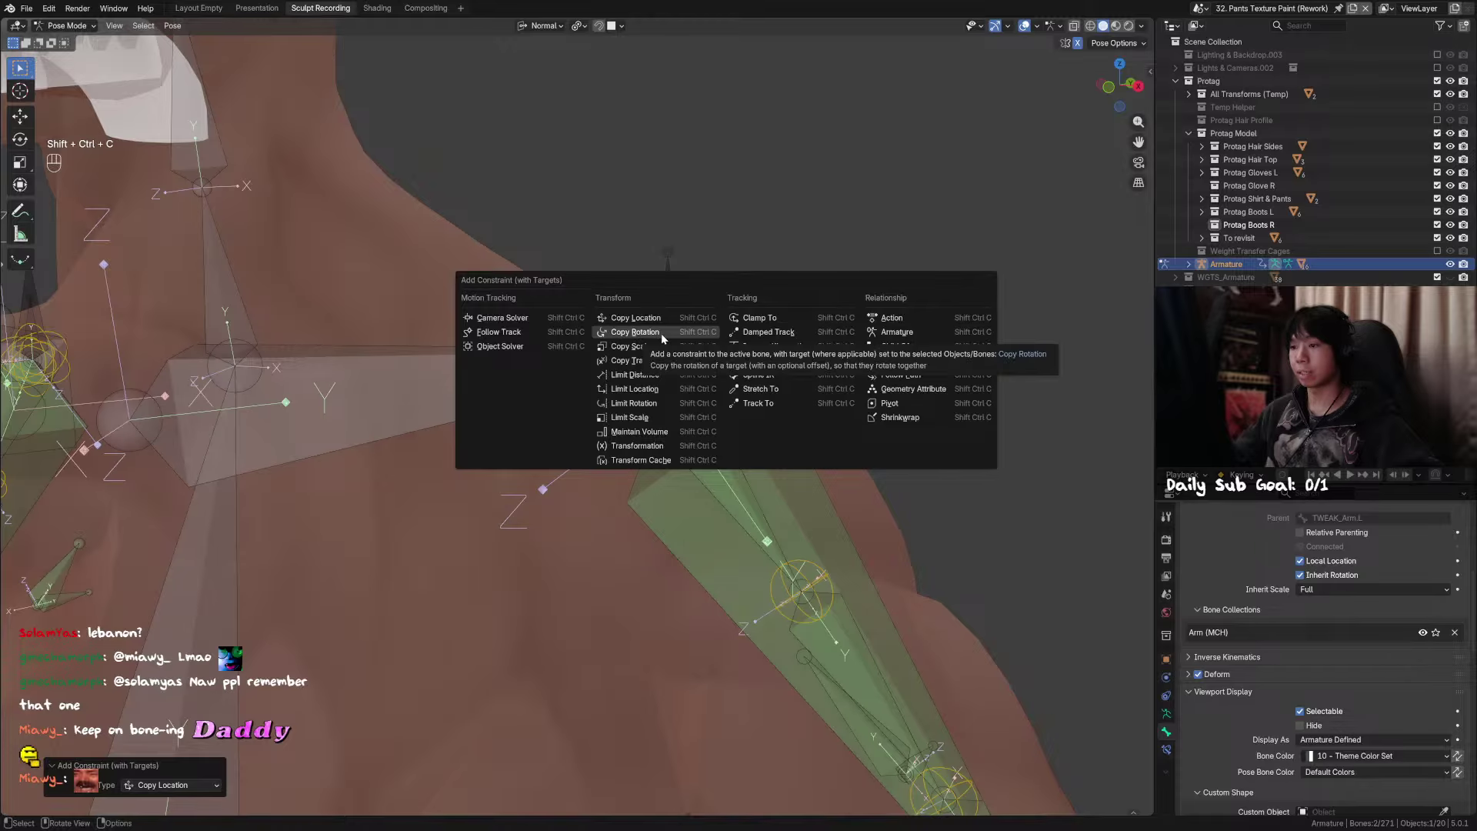
click(660, 346)
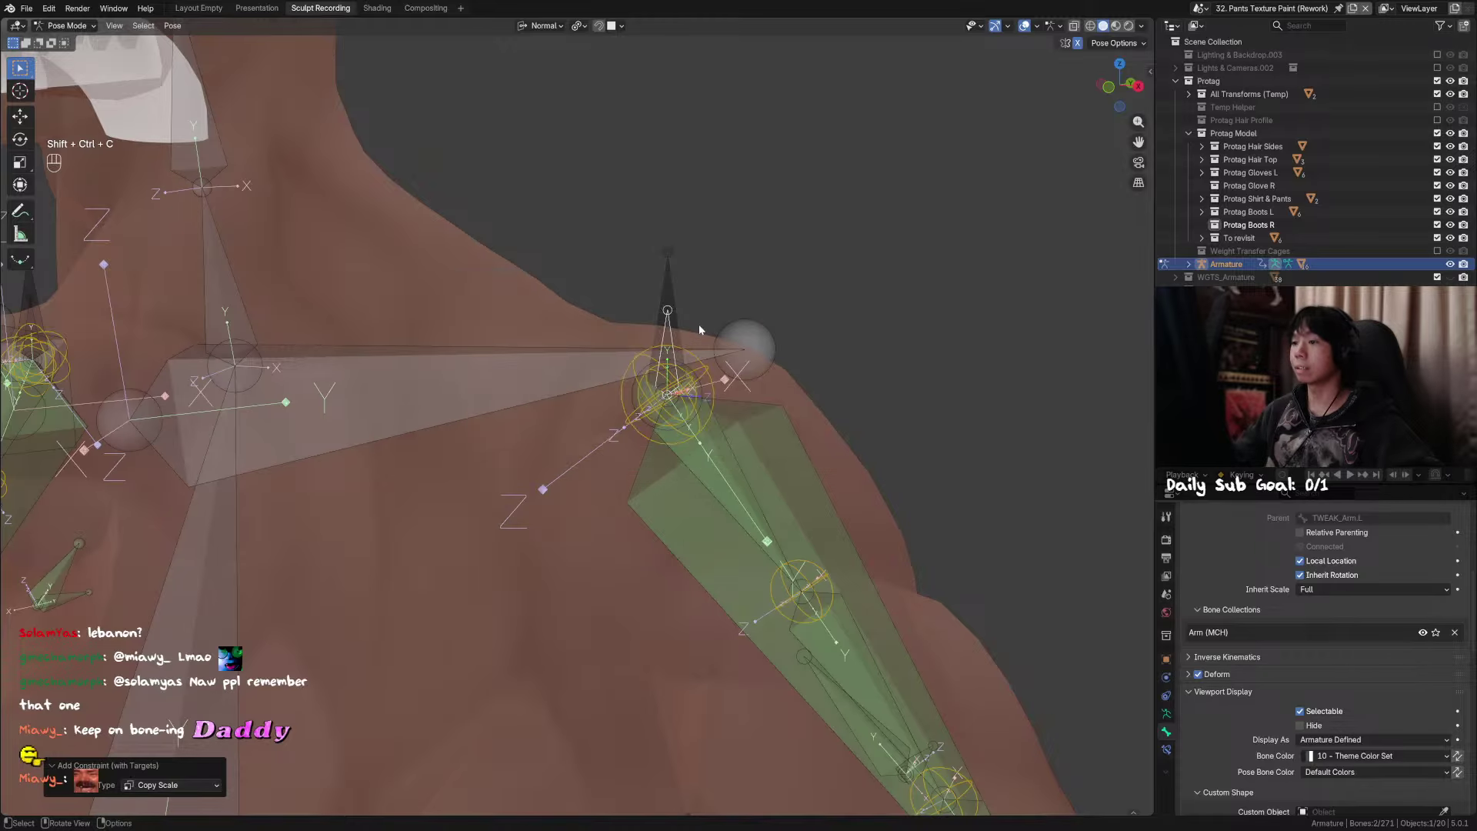
key(ctrl+shift+c)
click(704, 311)
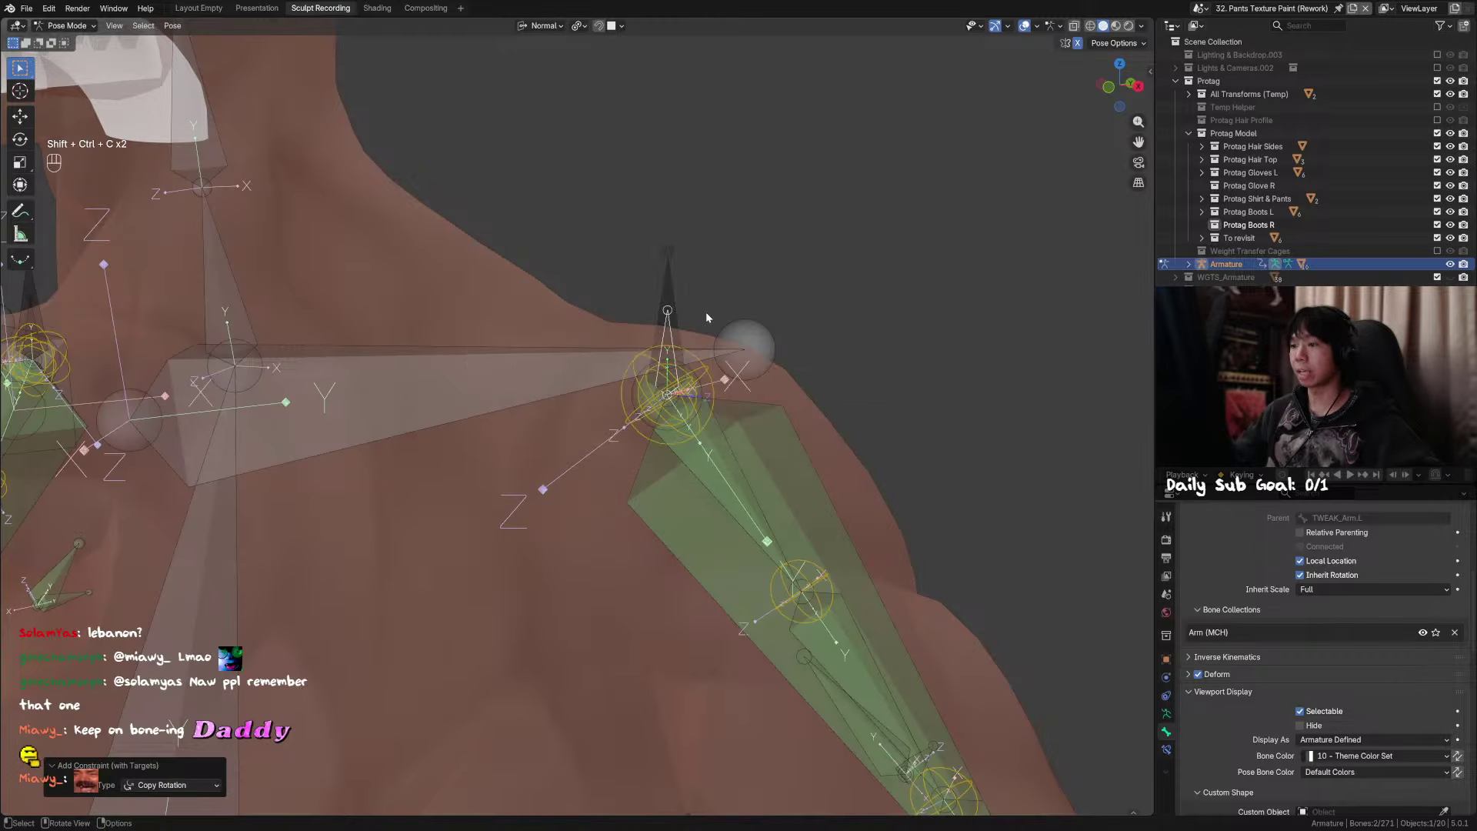
Step: Display the constraints of MCH_INT_Socket_Arm.L and collapse the Copy Location and Copy Scale entries
click(1166, 750)
scroll(1198, 731, up, 3)
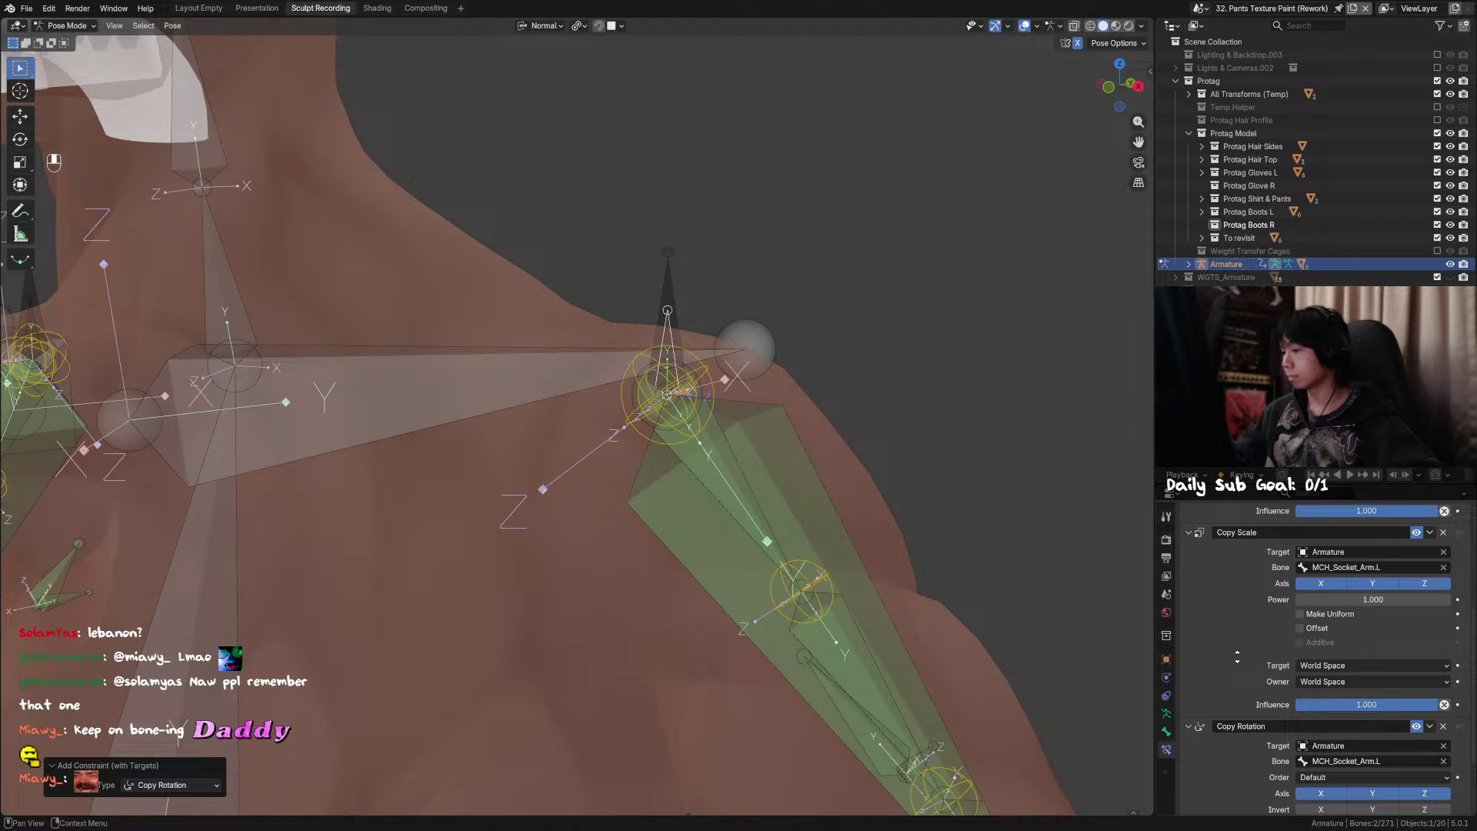
click(669, 329)
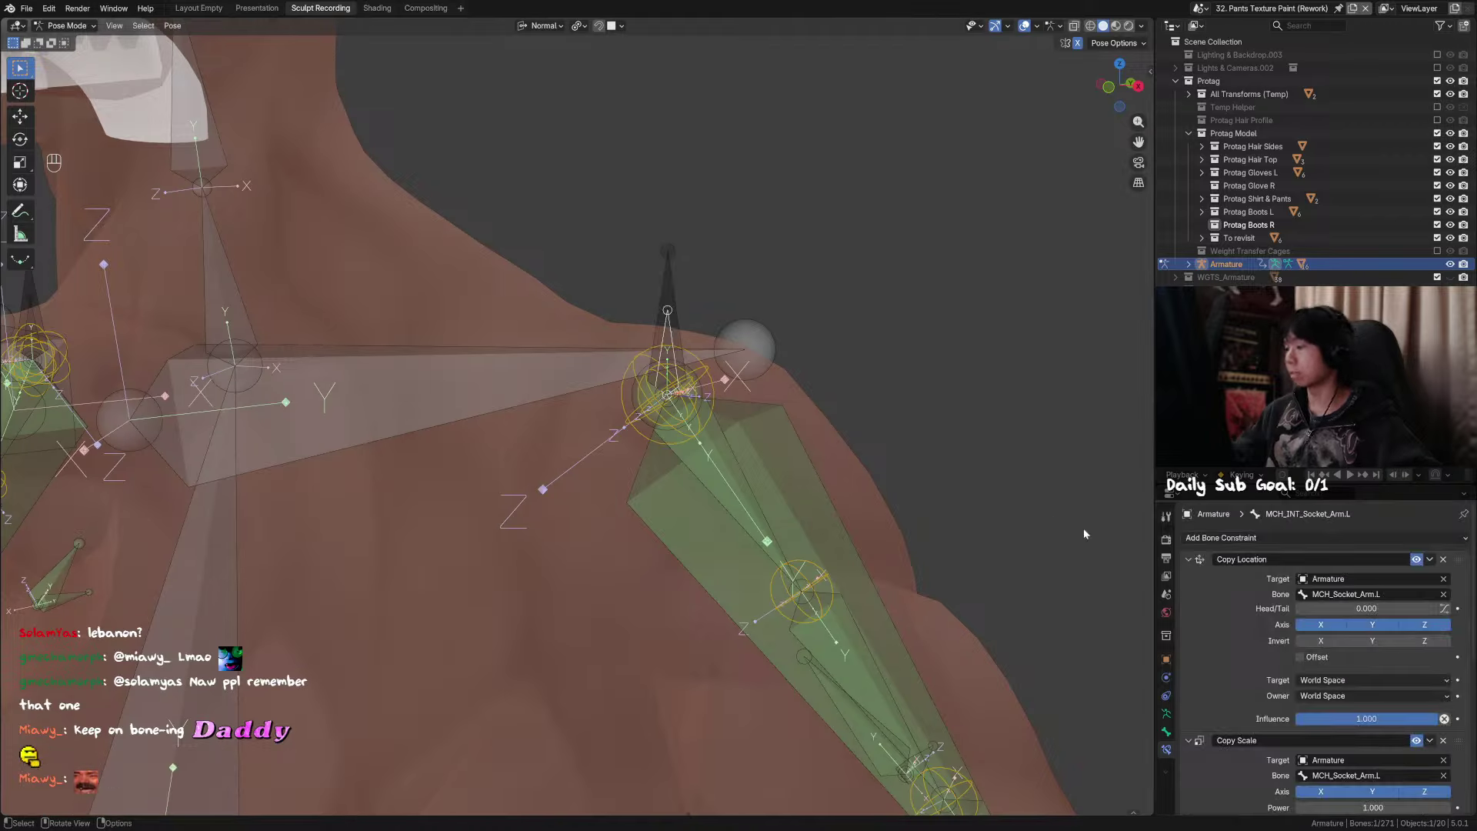
click(1188, 559)
click(1189, 577)
click(1189, 594)
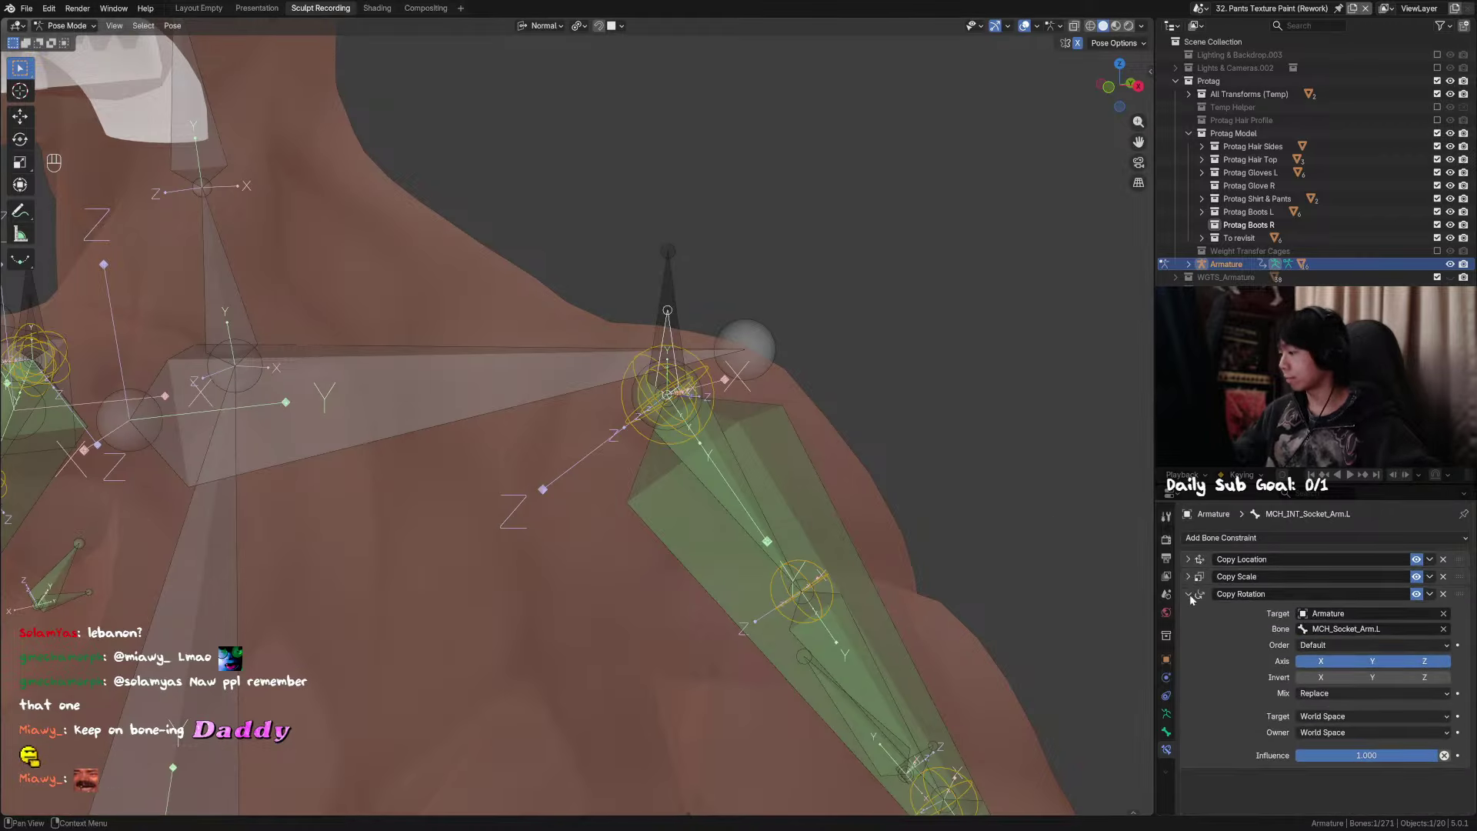
Step: Rename the Copy Rotation constraint on MCH_INT_Socket_Arm.L to "Rotation Follow"
click(1281, 594)
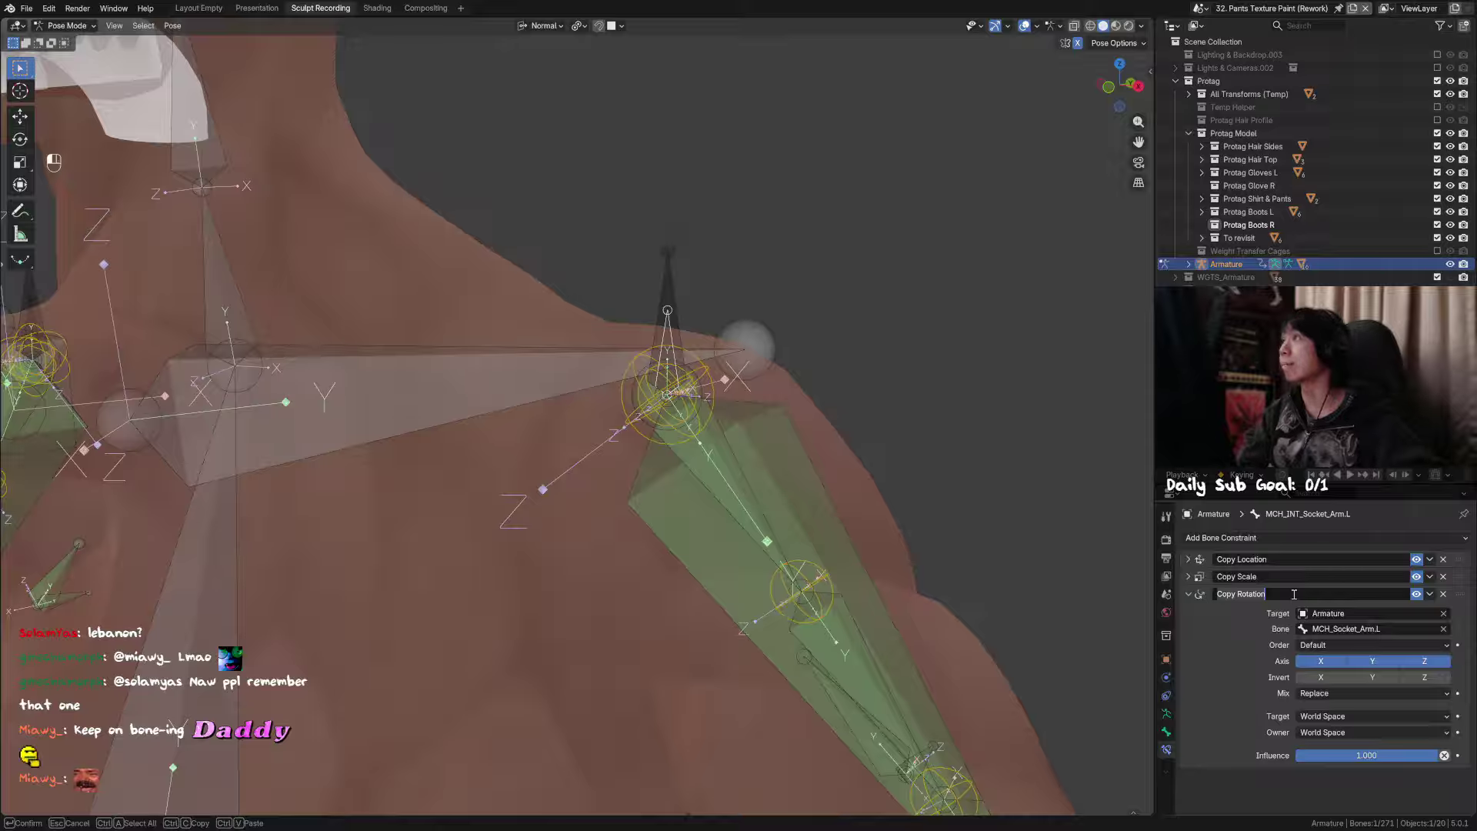
key(ctrl+a)
text(Rotation)
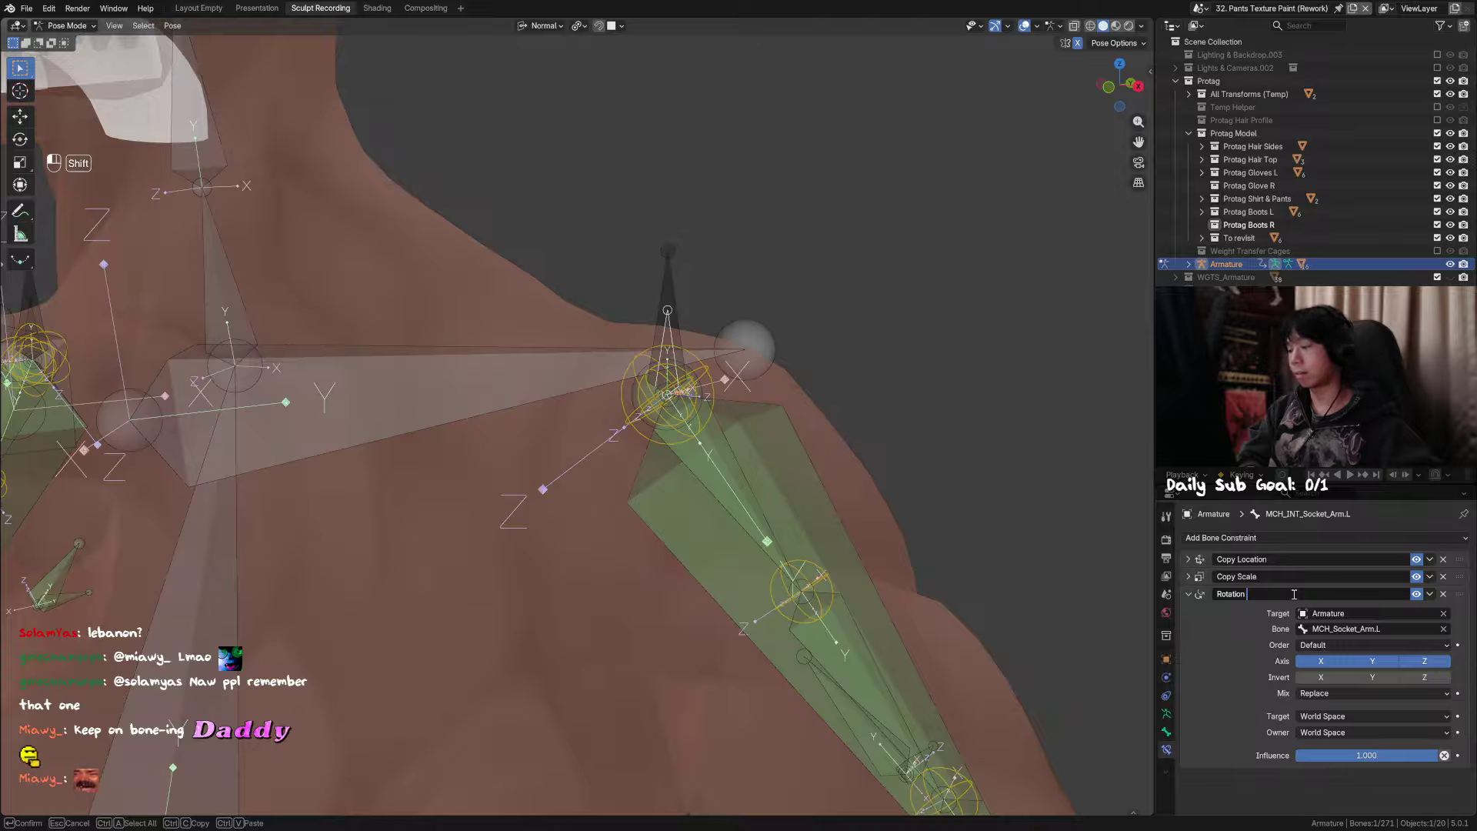
text( Follow)
key(Return)
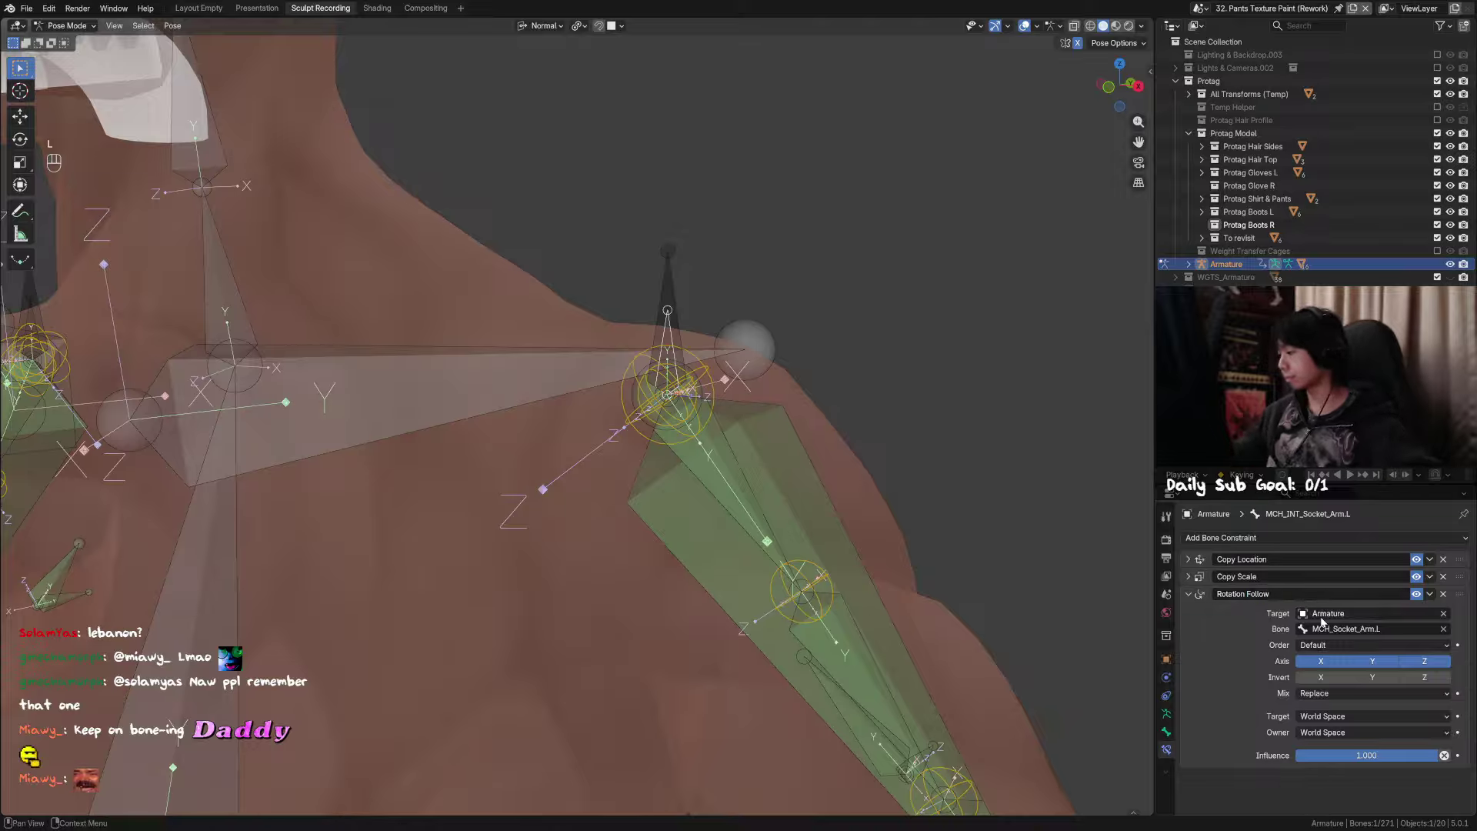
Step: Test how the intermediate bone follows by rotating MCH_Socket_Arm.L, including a free trackball rotation
click(669, 290)
key(r)
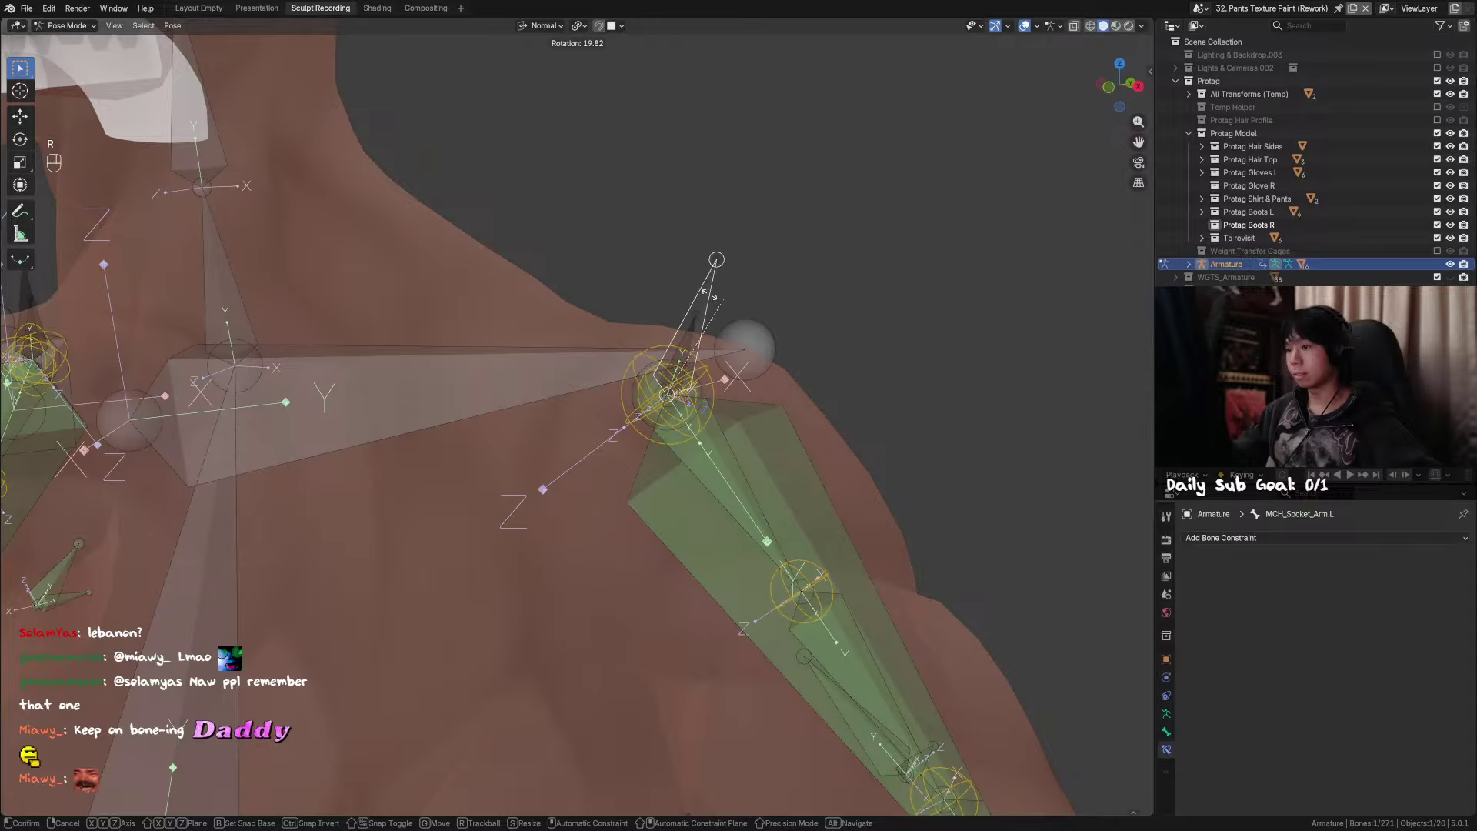
right_click(692, 300)
middle_drag(640, 314, 690, 332)
key(r)
right_click(726, 316)
key(r)
right_click(657, 279)
key(r)
key(r)
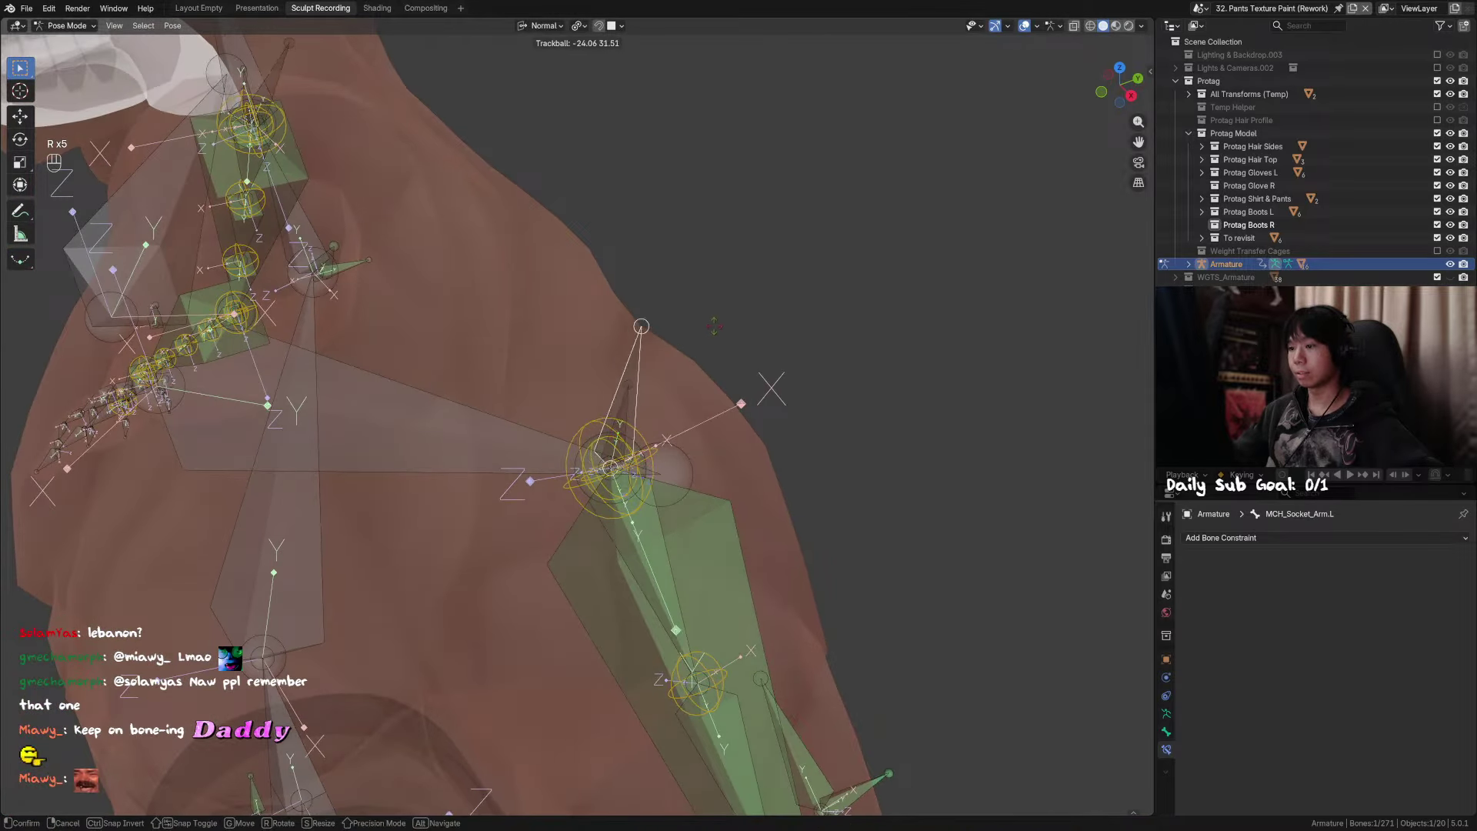
right_click(698, 343)
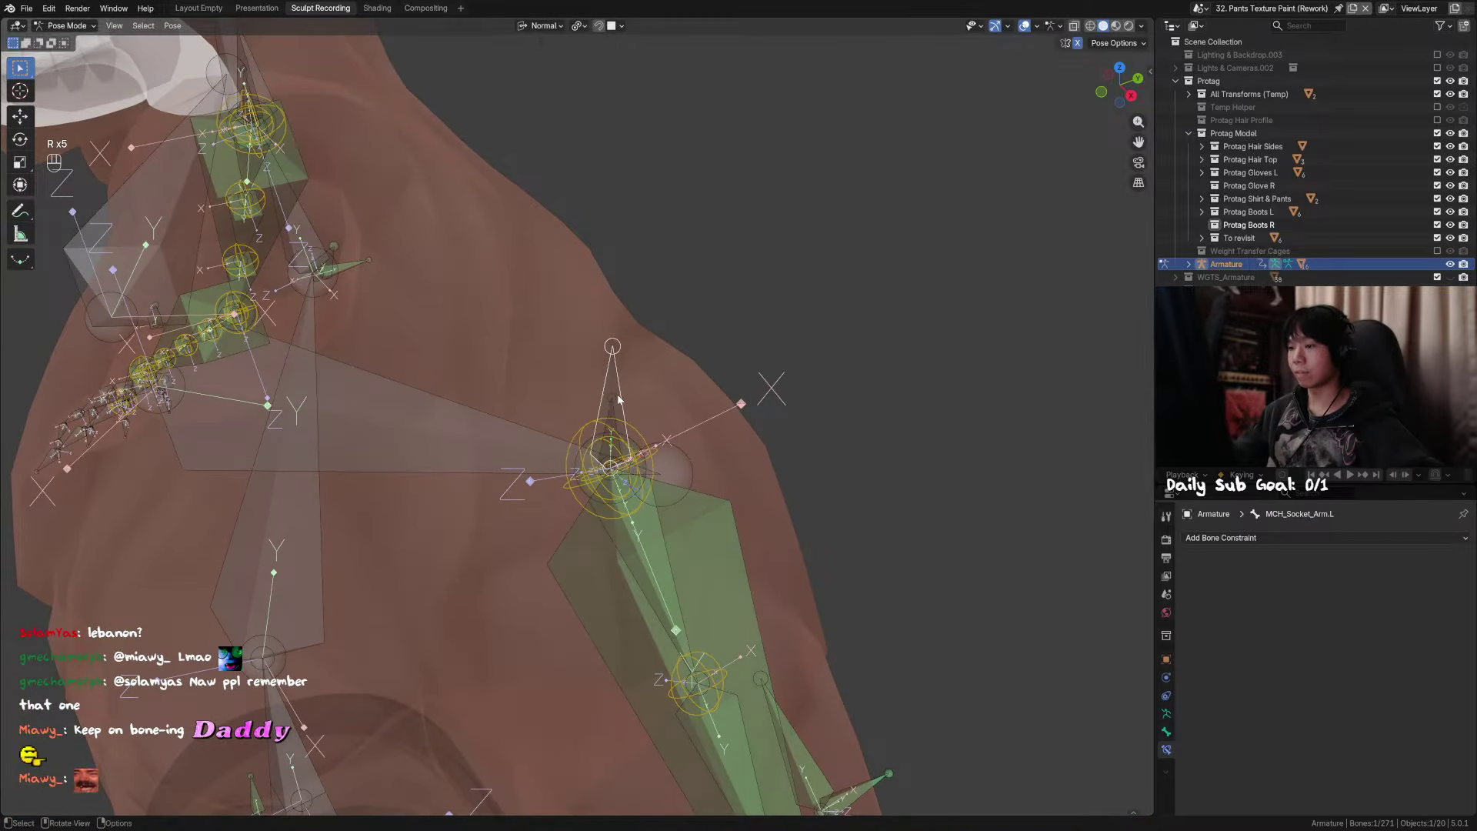
Step: Disable the Rotation Follow constraint on MCH_INT_Socket_Arm.L
click(614, 402)
click(617, 355)
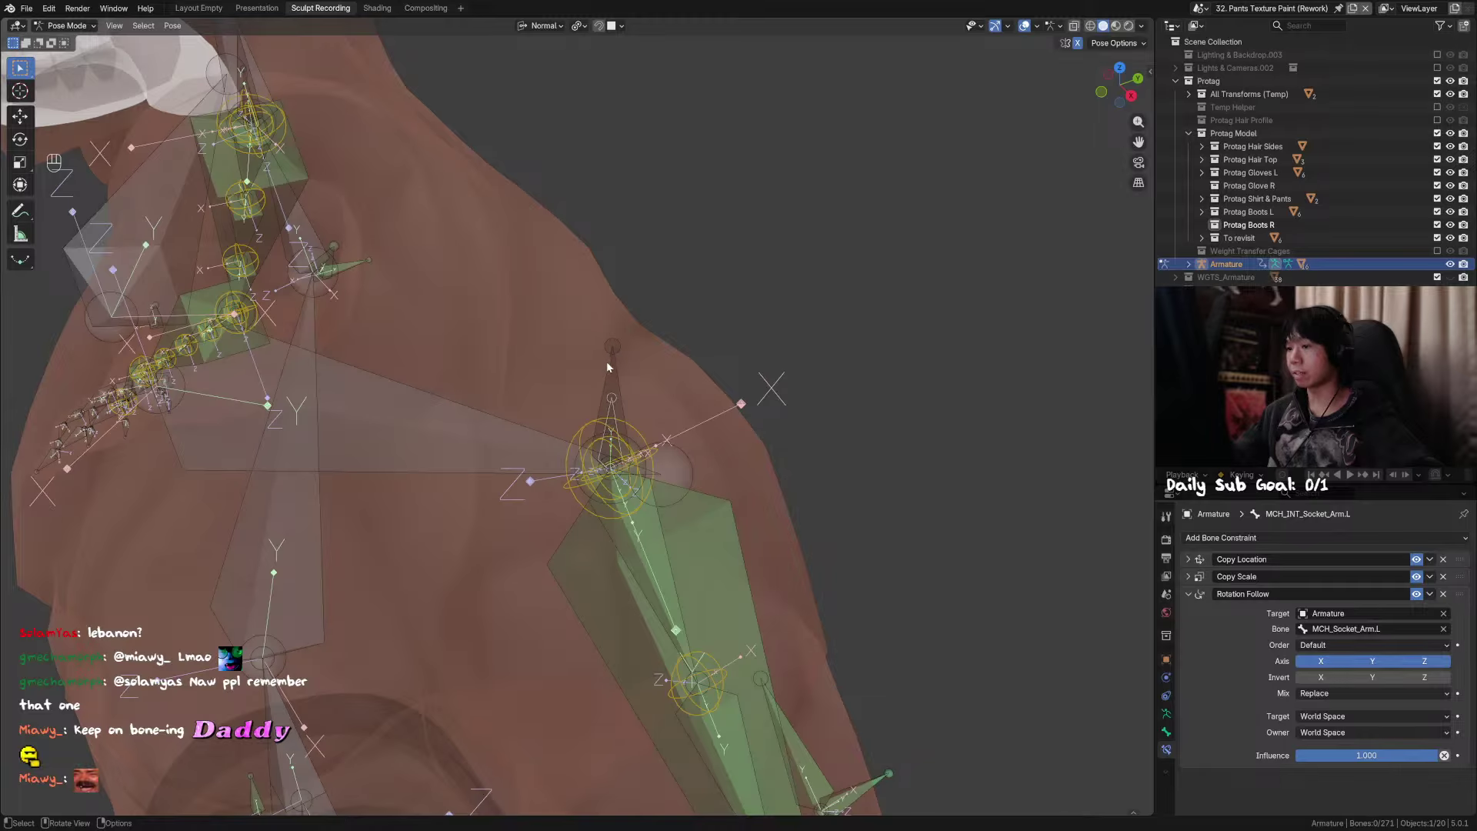
click(607, 362)
click(613, 403)
click(1415, 596)
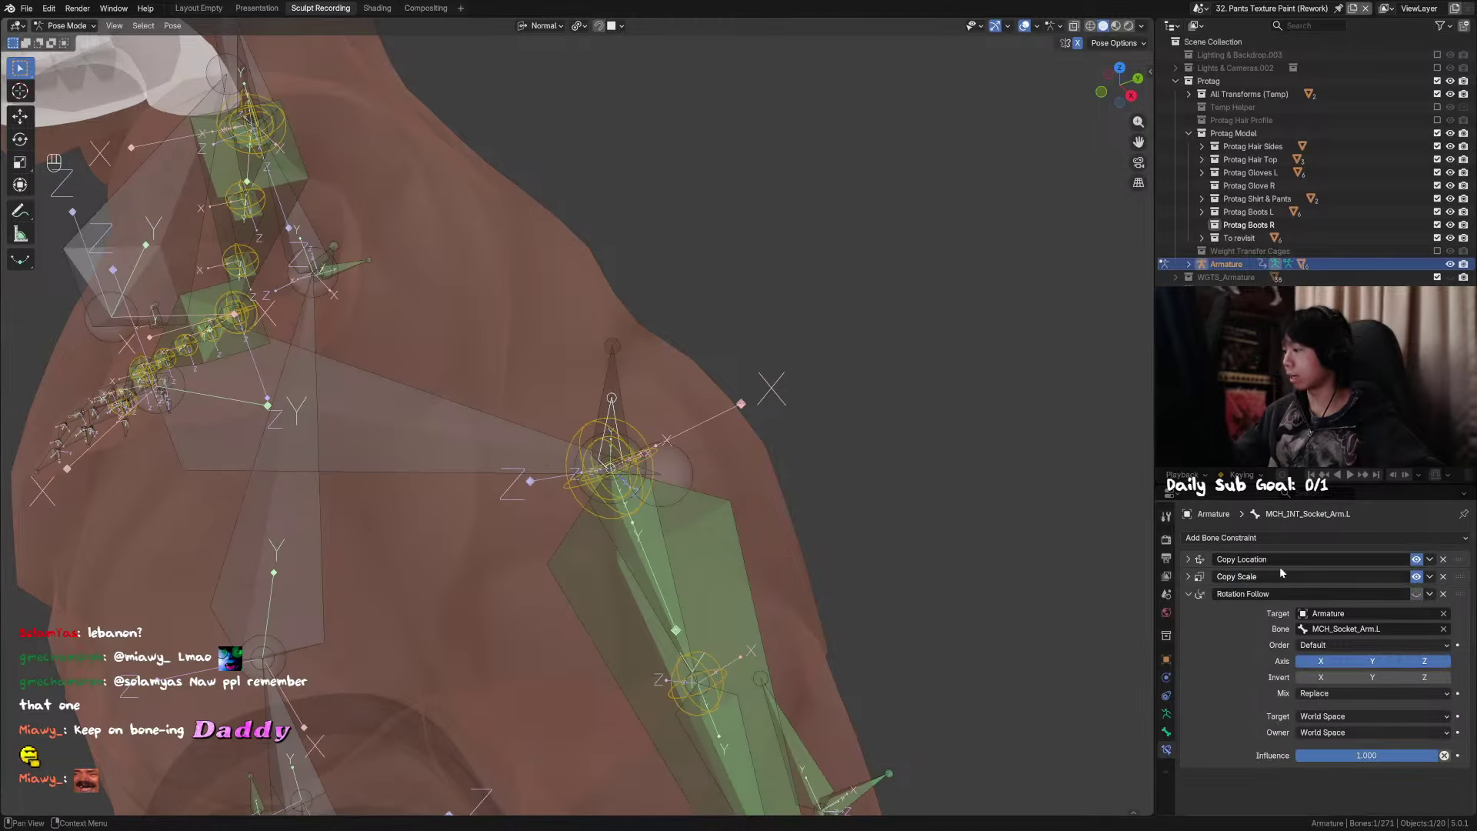
Step: Test rotating, moving and scaling MCH_Socket_Arm.L with Rotation Follow disabled on the intermediate bone
click(616, 377)
key(r)
key(r)
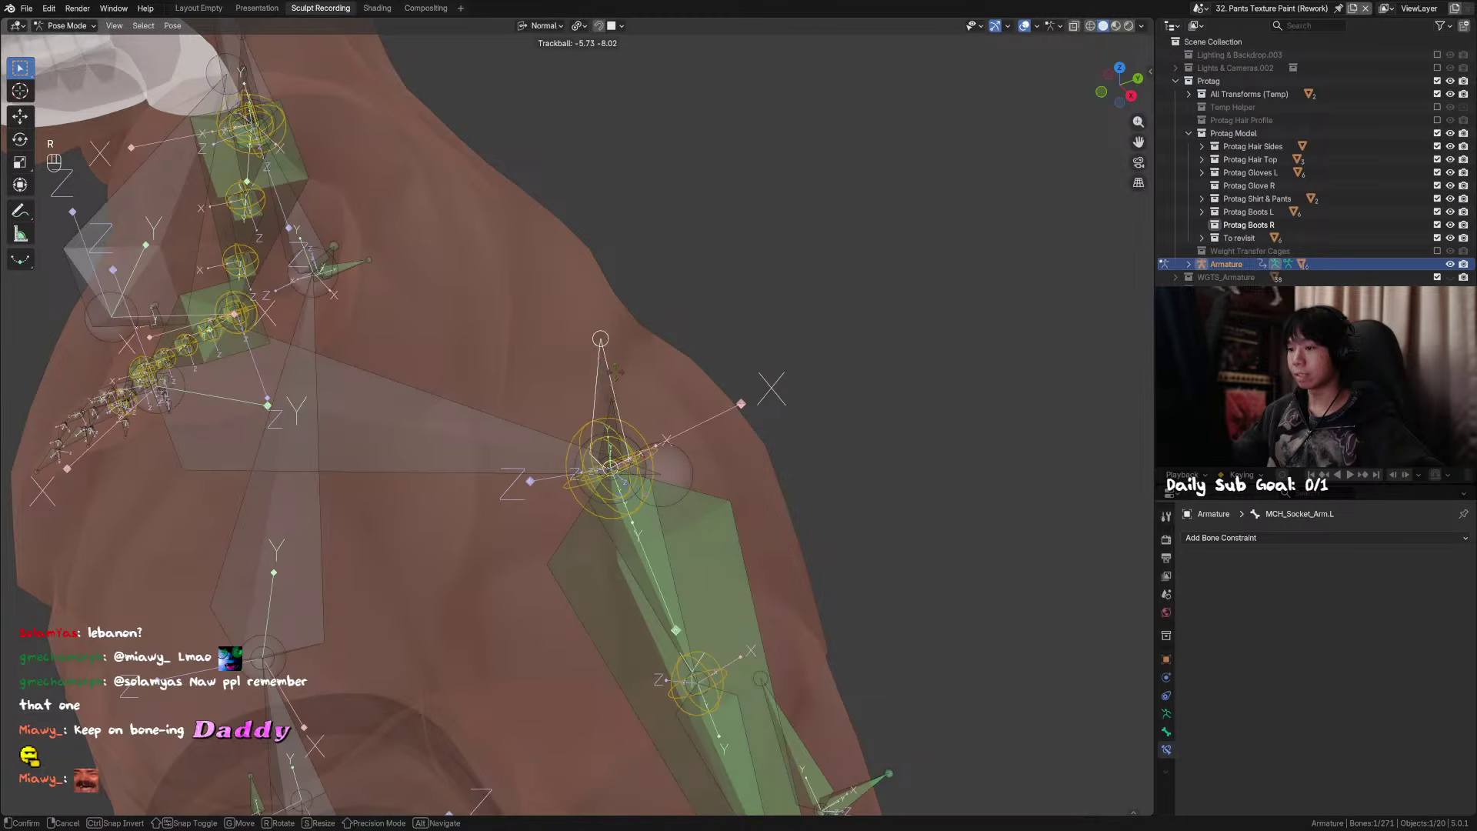
key(g)
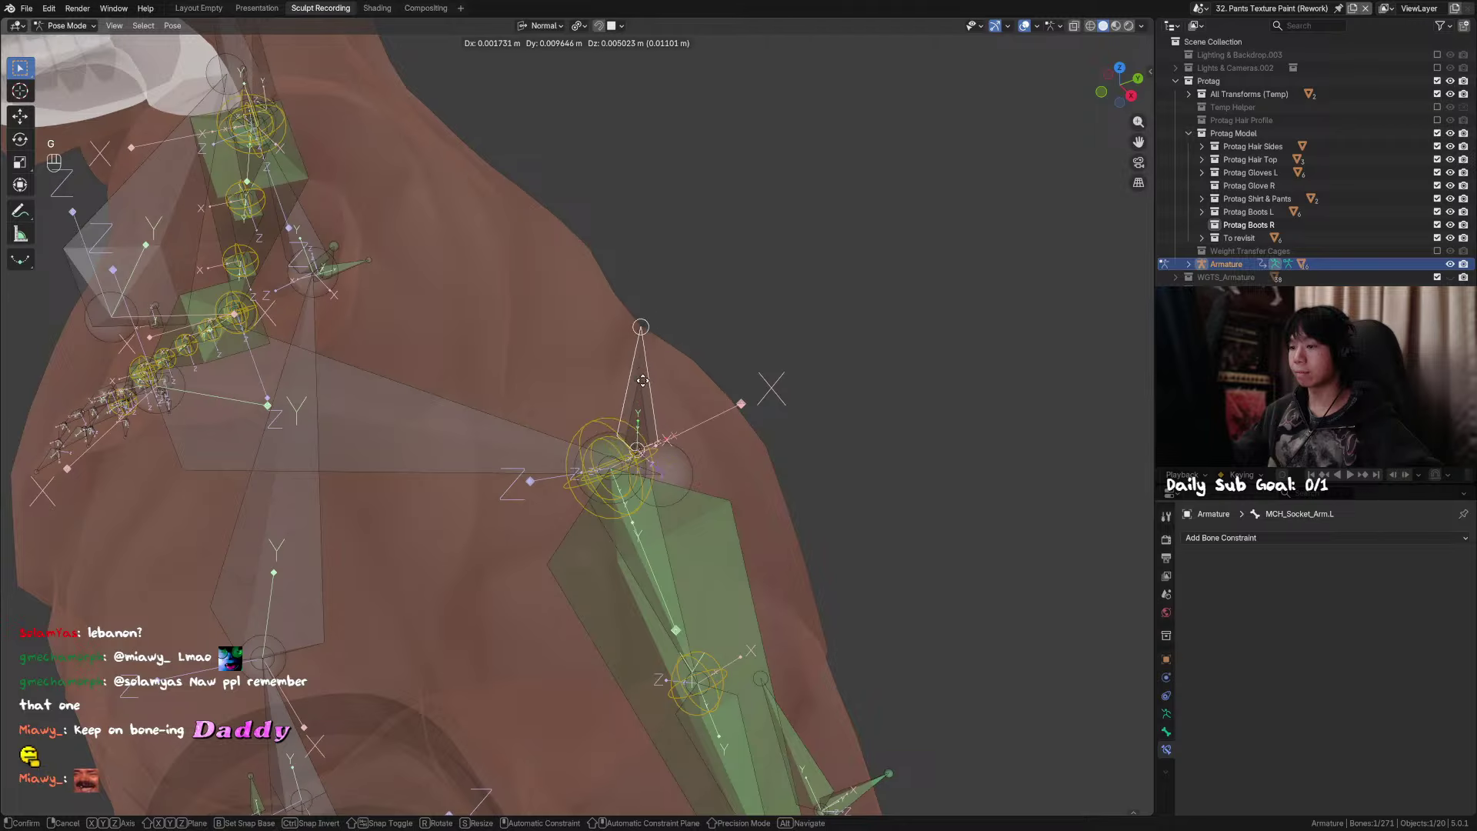
key(s)
right_click(774, 359)
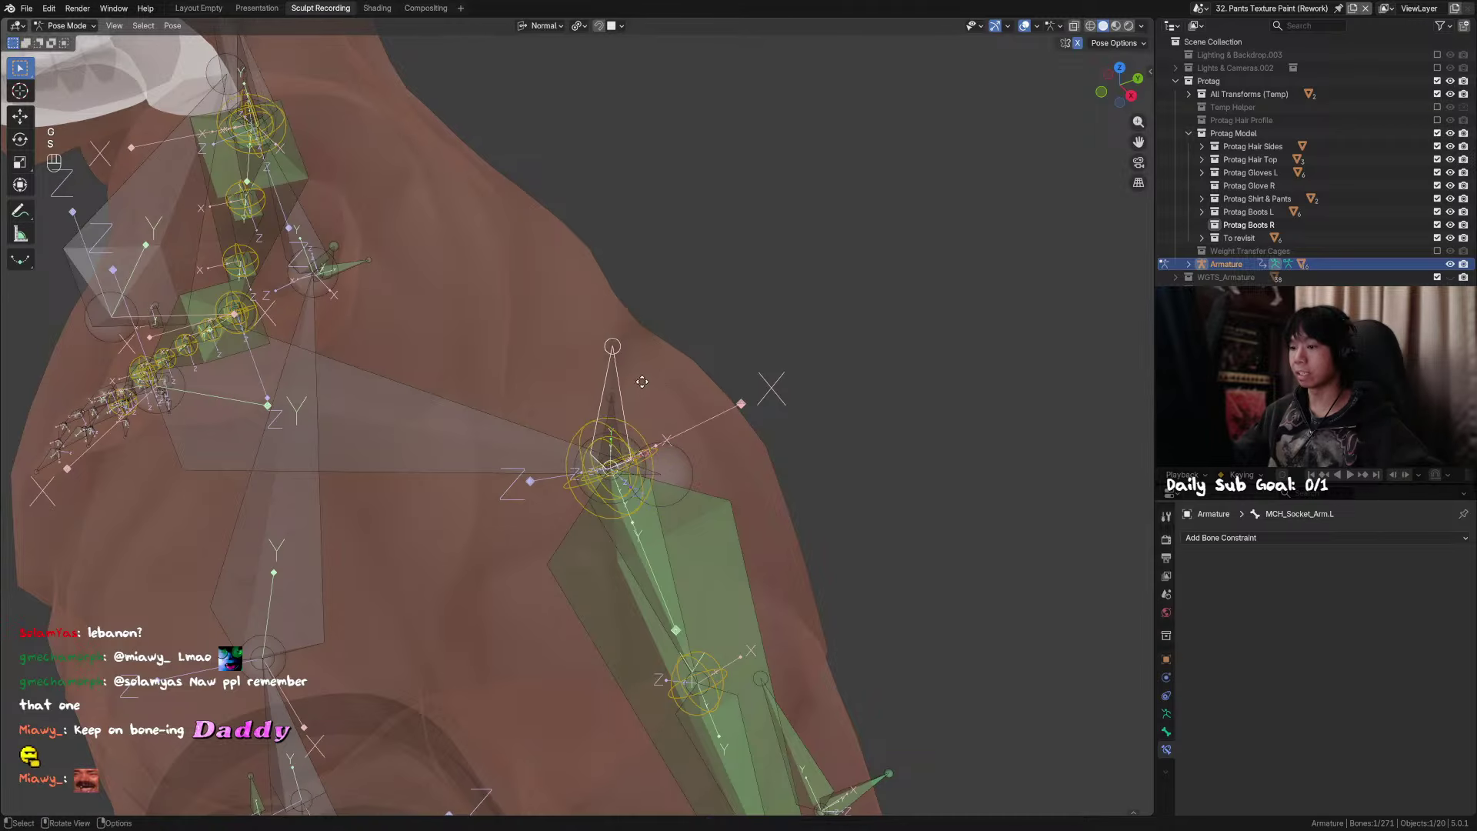
key(g)
right_click(677, 384)
middle_drag(607, 396, 625, 374)
key(g)
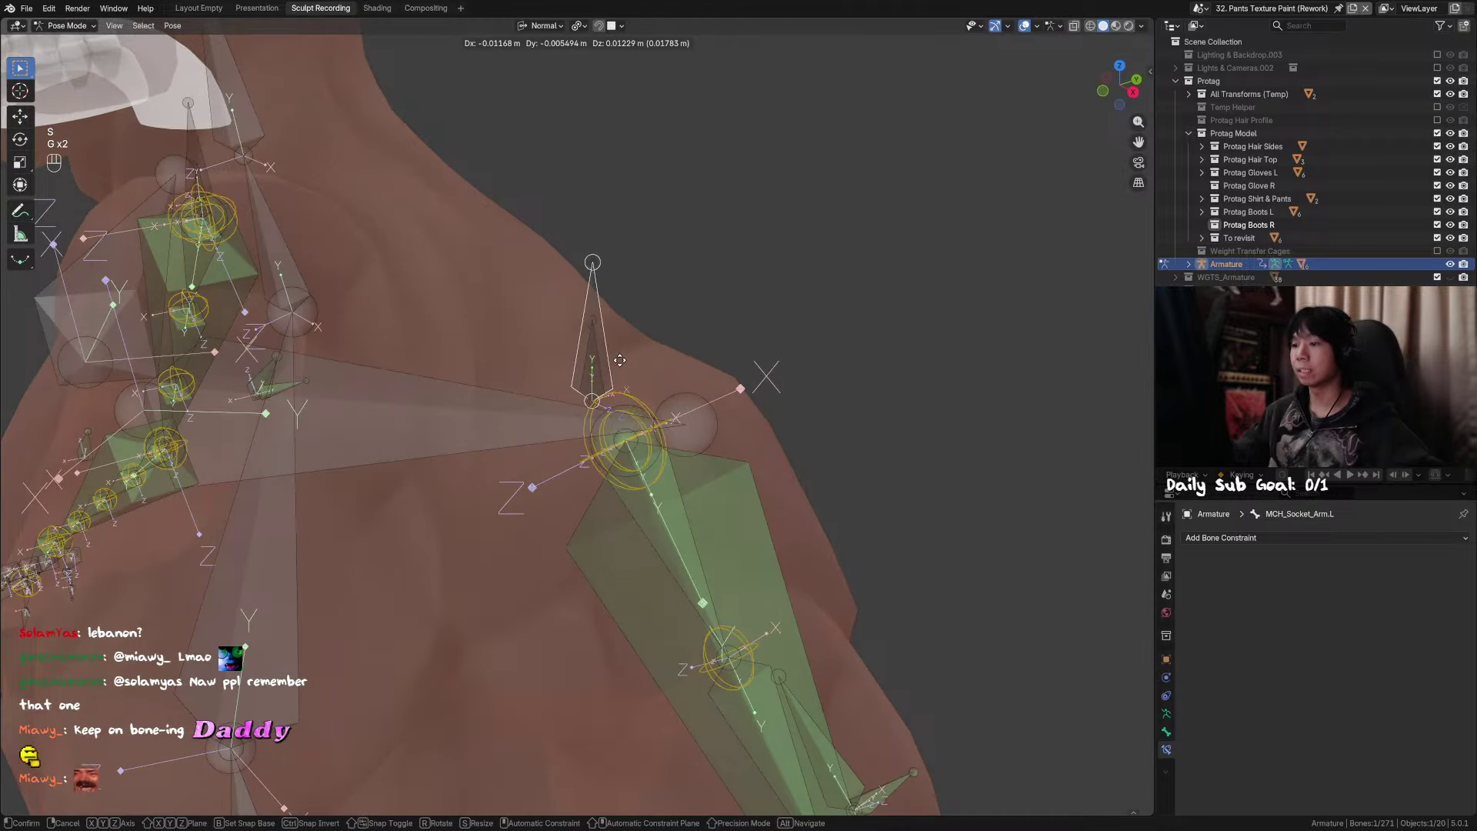
key(r)
key(r)
right_click(681, 381)
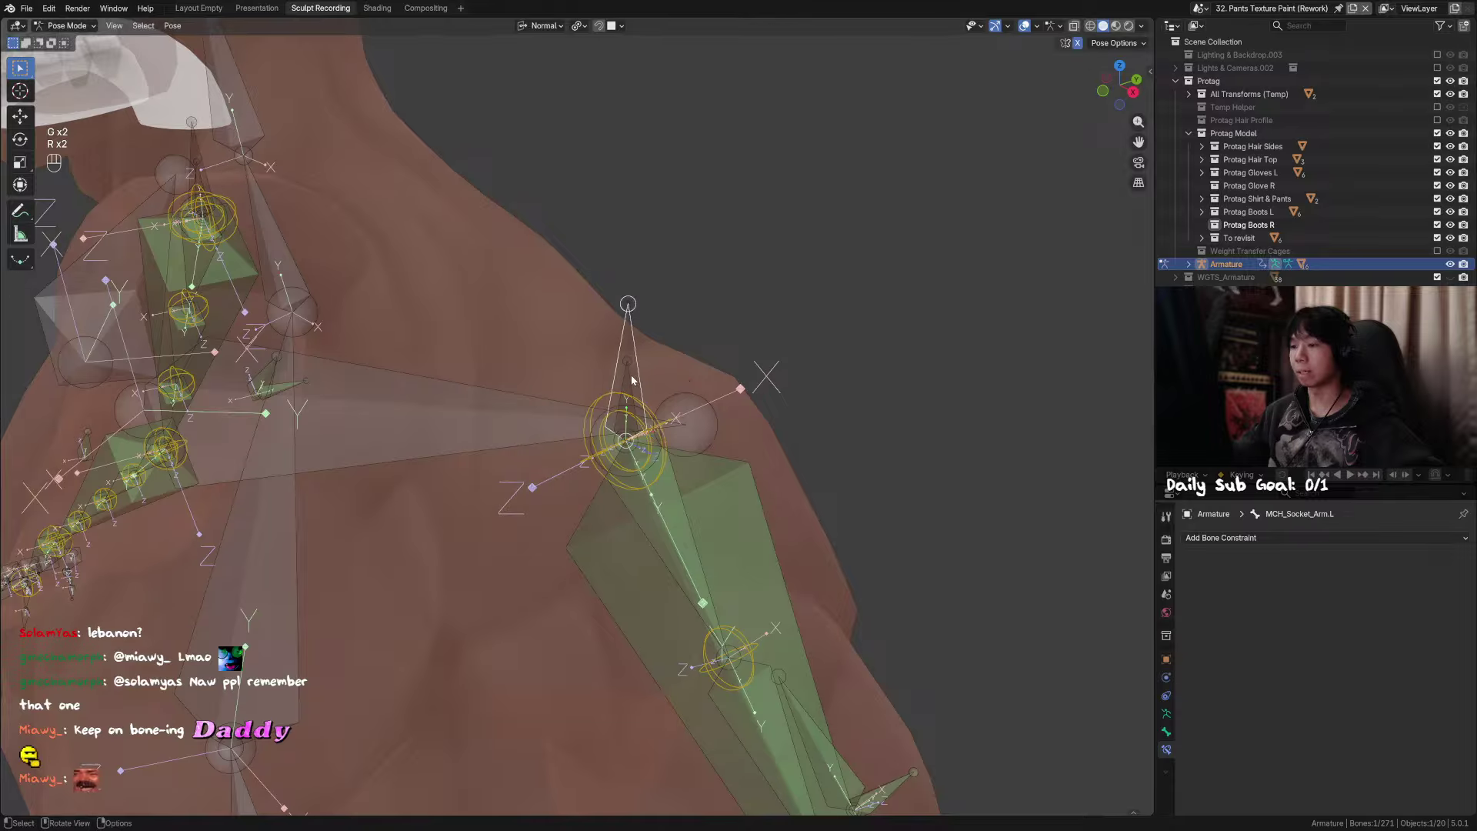
Step: Re-enable Rotation Follow on MCH_INT_Socket_Arm.L and test it by moving and rotating MCH_Socket_Arm.L
click(629, 373)
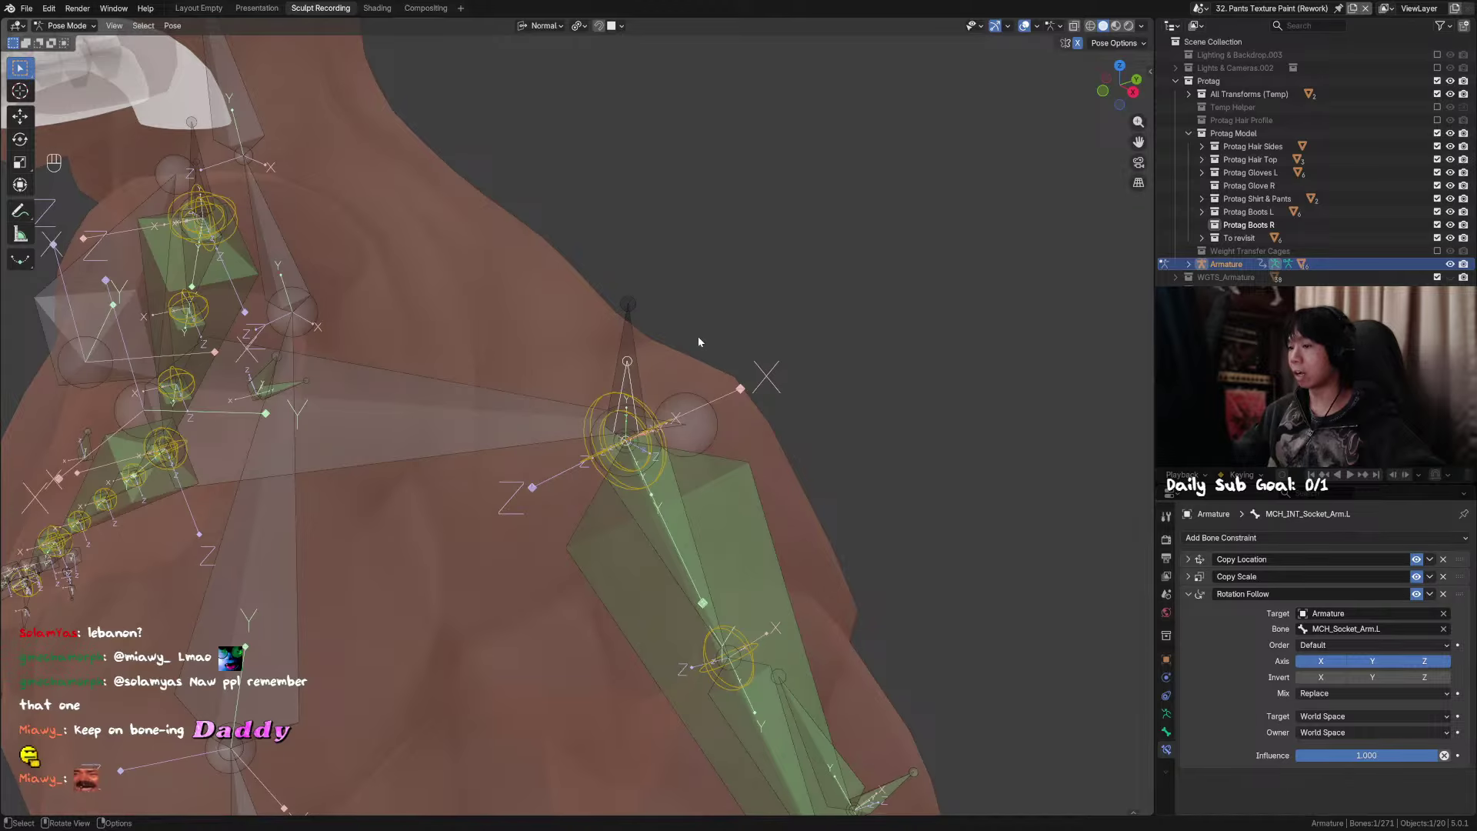
click(628, 389)
key(g)
key(g)
right_click(653, 328)
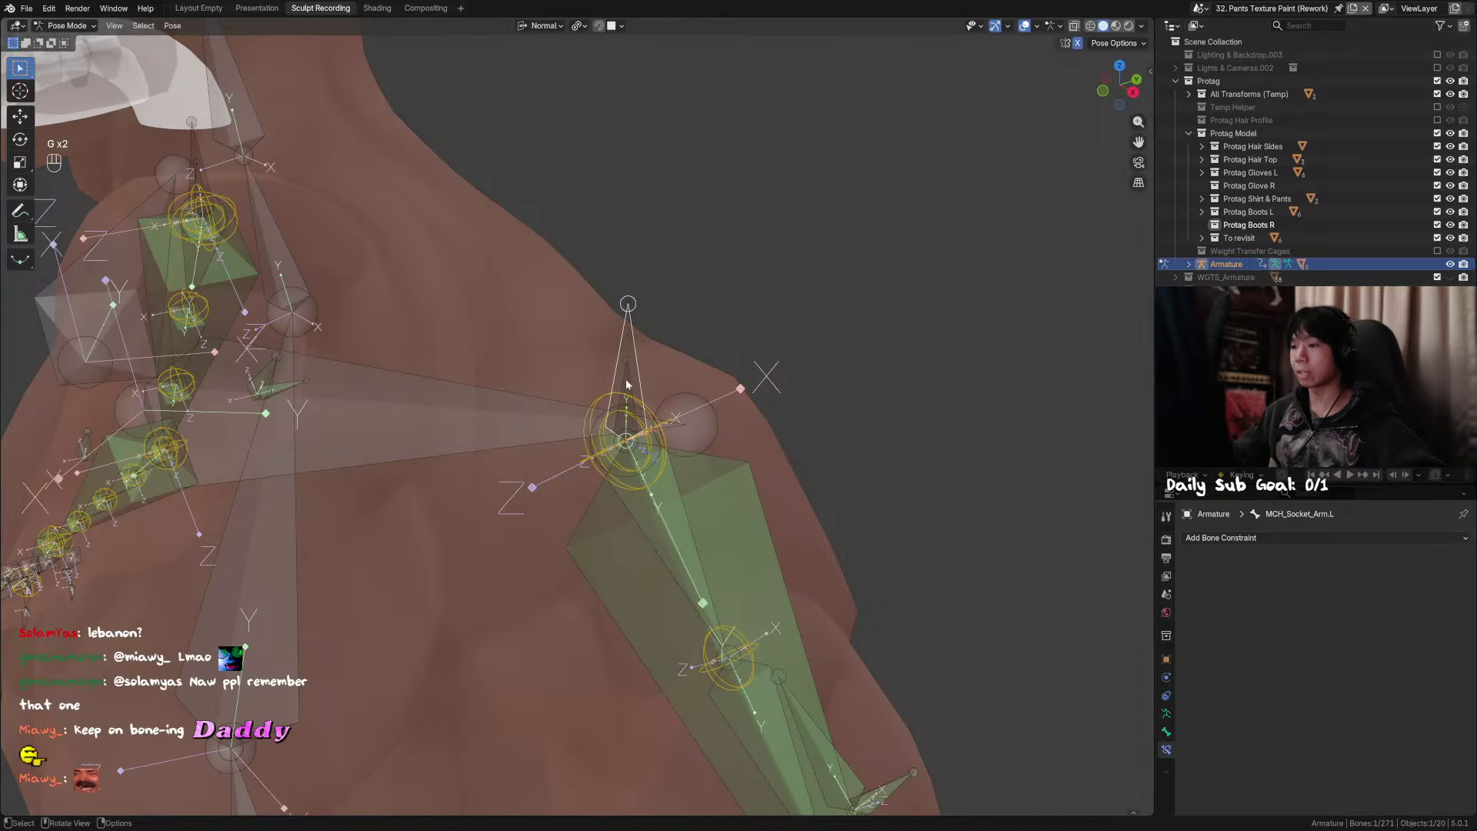
key(r)
key(r)
right_click(600, 358)
Step: Add a Copy Location constraint to MCH_INT_Socket_Arm.R with MCH_Socket_Arm.R as its target bone
scroll(346, 400, down, 4)
shift+middle_drag(346, 400, 308, 396)
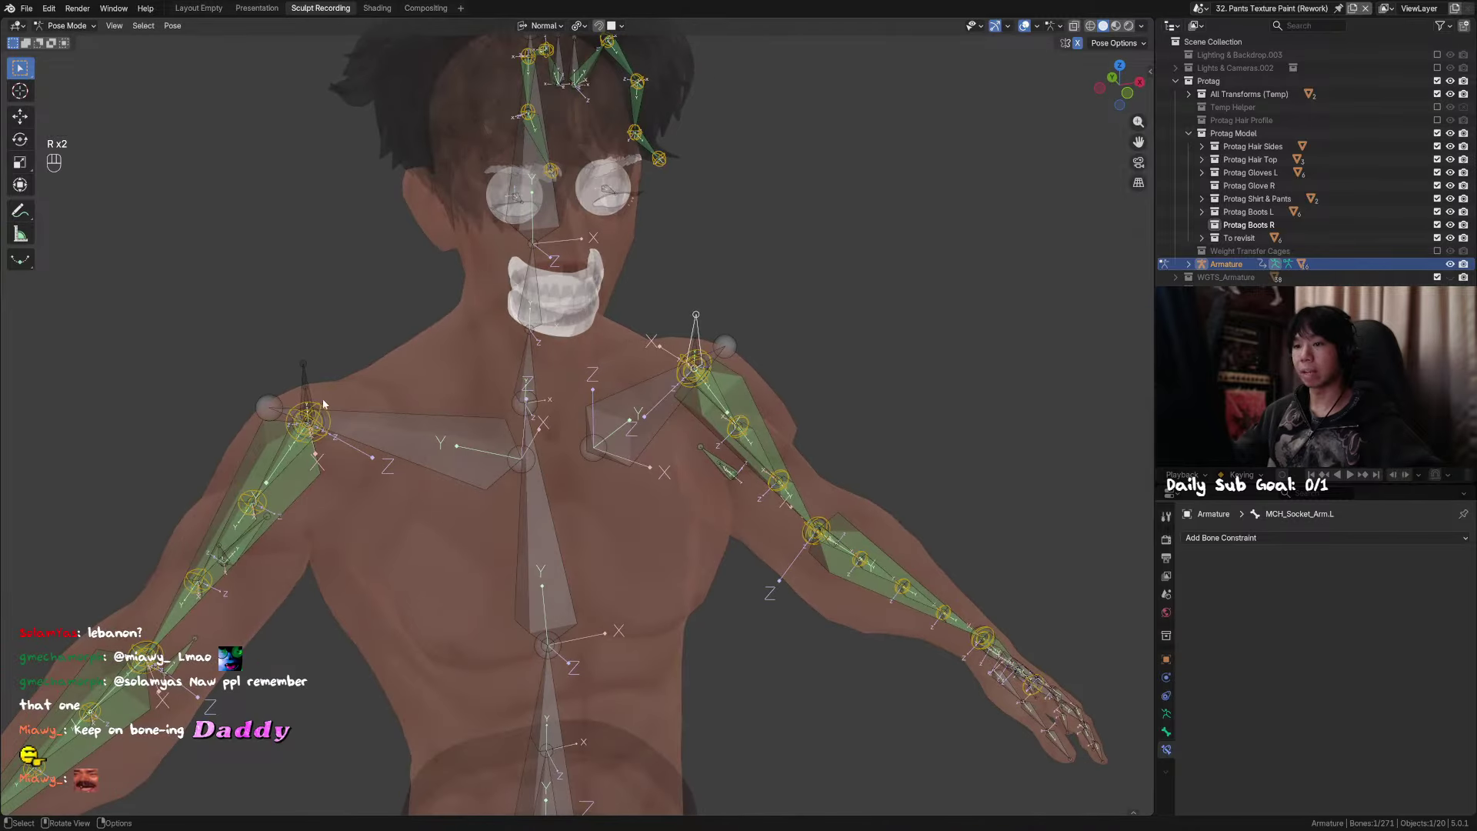
click(304, 394)
click(306, 397)
key(grave)
scroll(330, 394, down, 5)
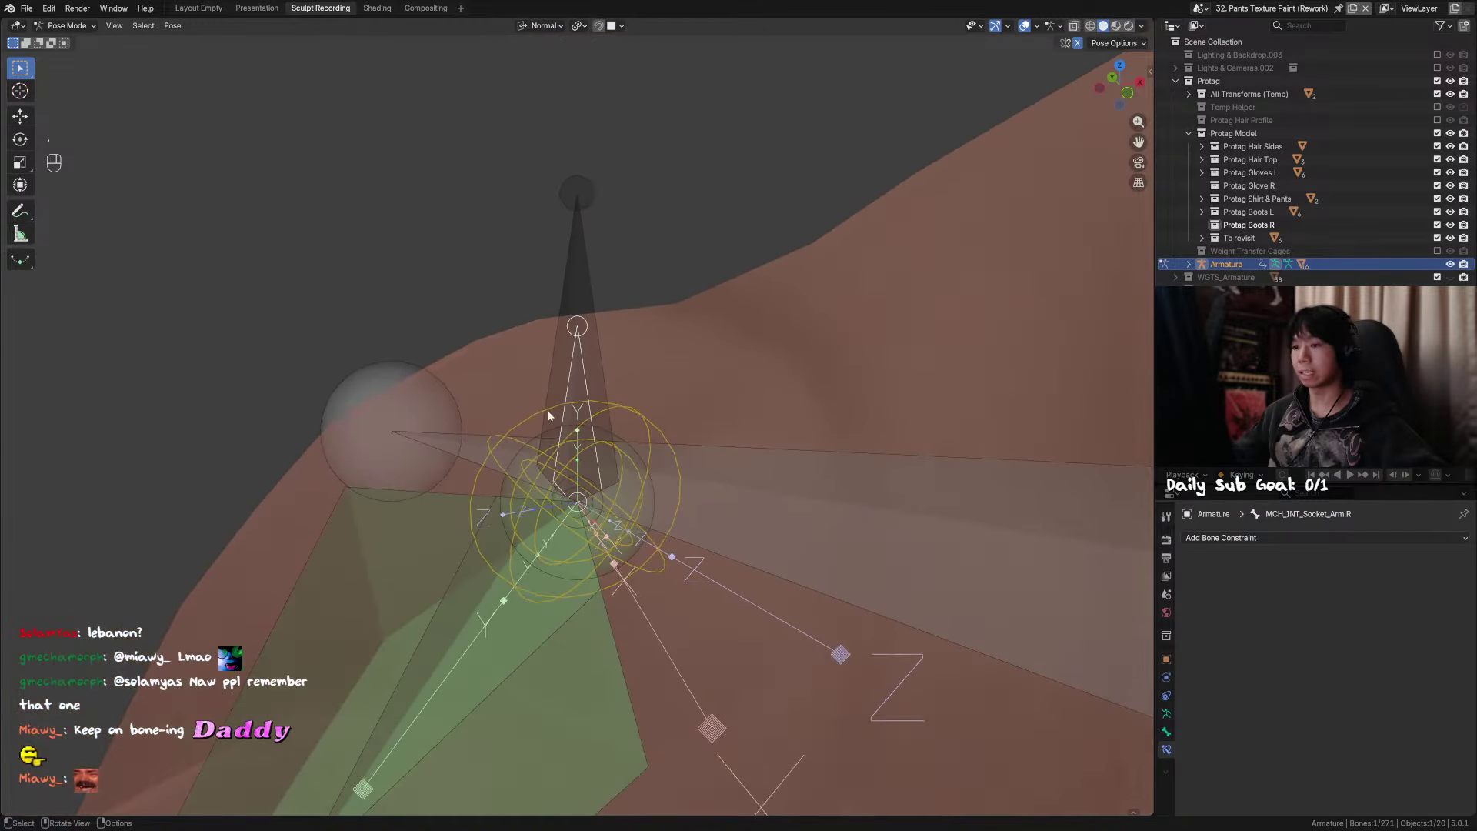
middle_drag(548, 410, 525, 410)
click(587, 300)
shift+click(579, 366)
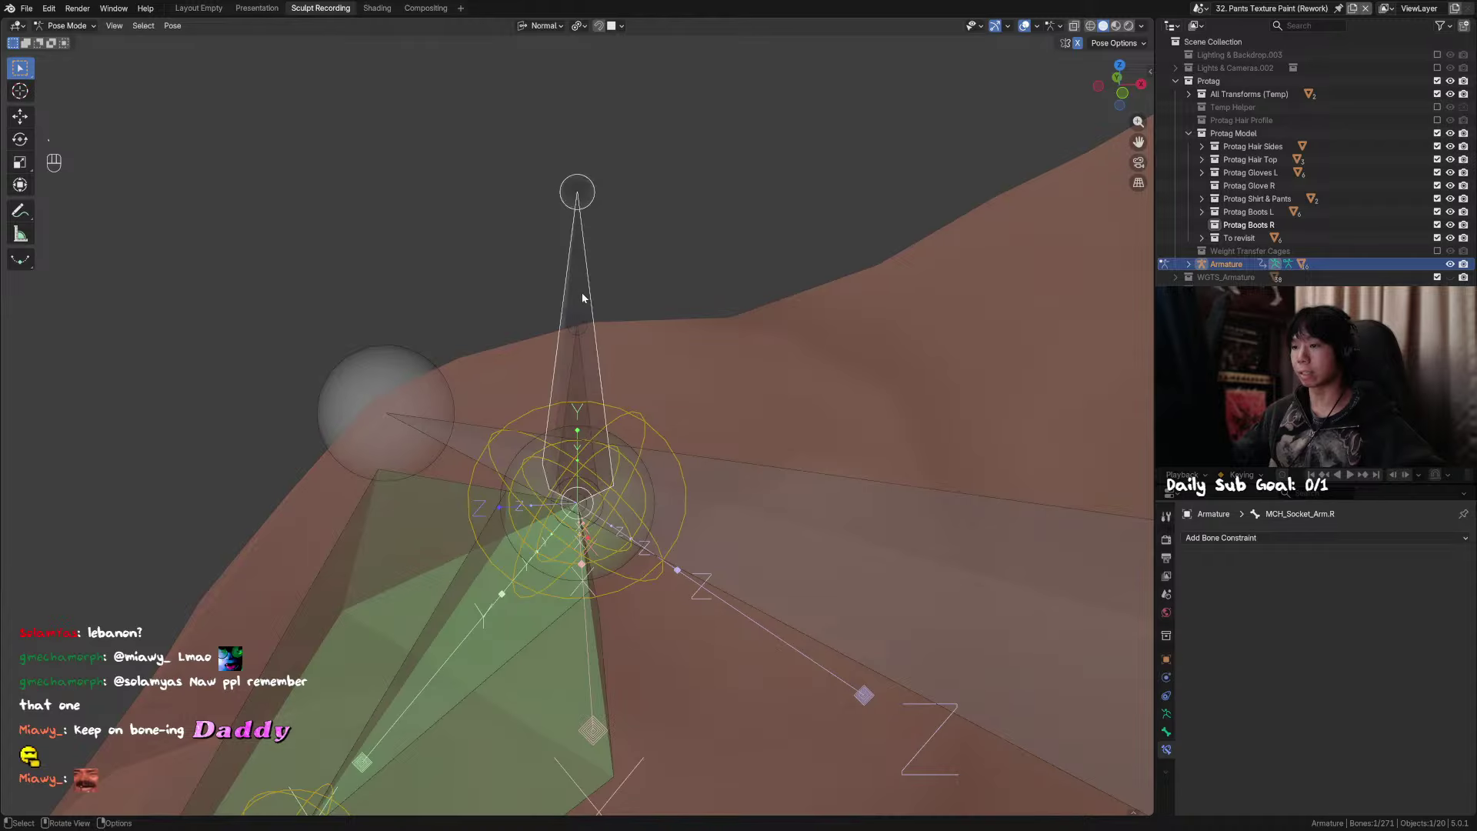
key(ctrl+shift+c)
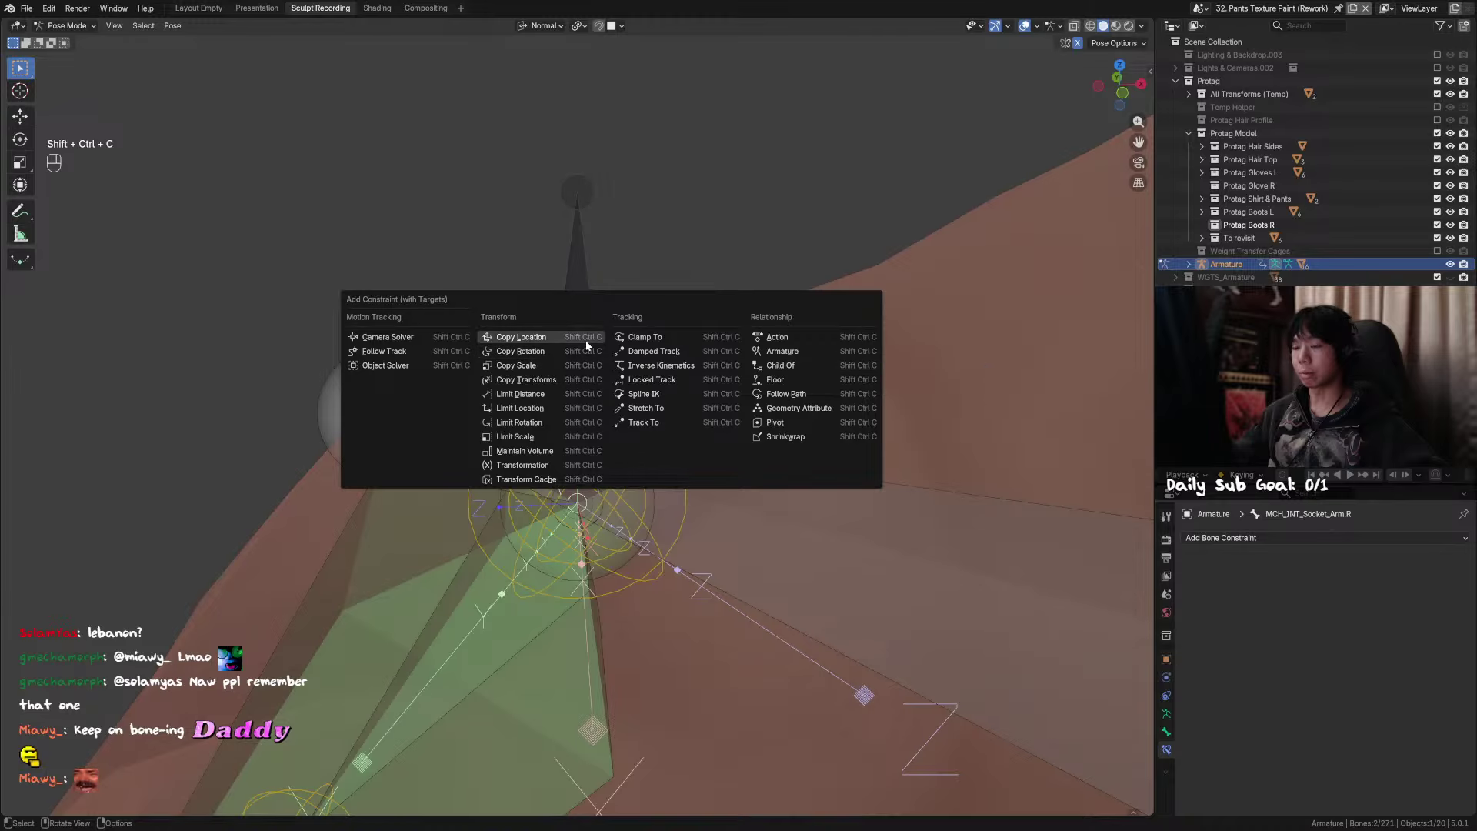
click(585, 340)
Step: Add Copy Scale and Copy Rotation constraints to MCH_INT_Socket_Arm.R, both targeting MCH_Socket_Arm.R
key(ctrl+shift+c)
click(571, 368)
key(ctrl+shift+c)
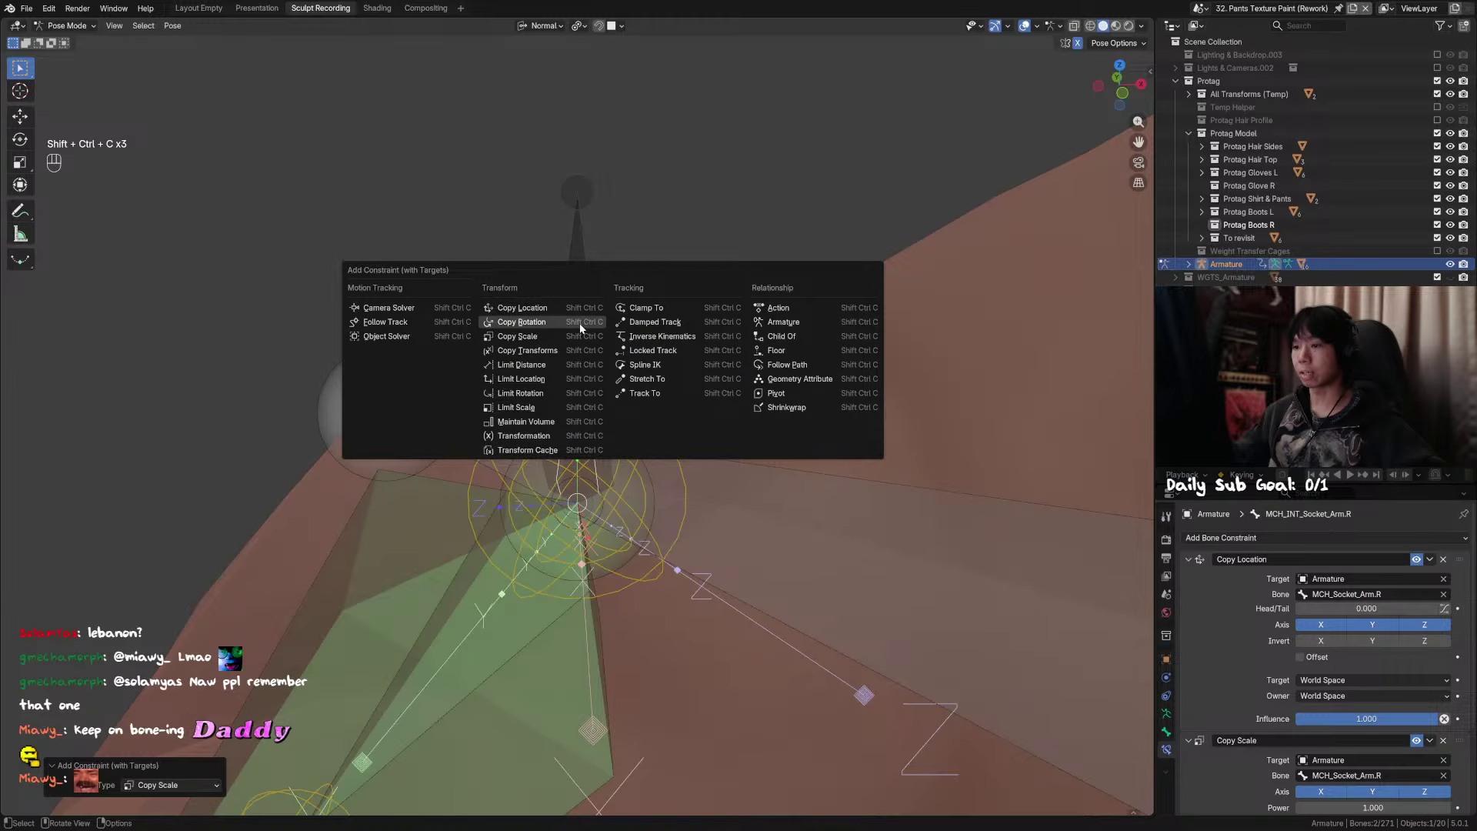
click(581, 321)
Step: Collapse the Copy Location and Copy Scale constraints and rename the Copy Rotation constraint to Rotation Follow
click(1189, 559)
click(1189, 578)
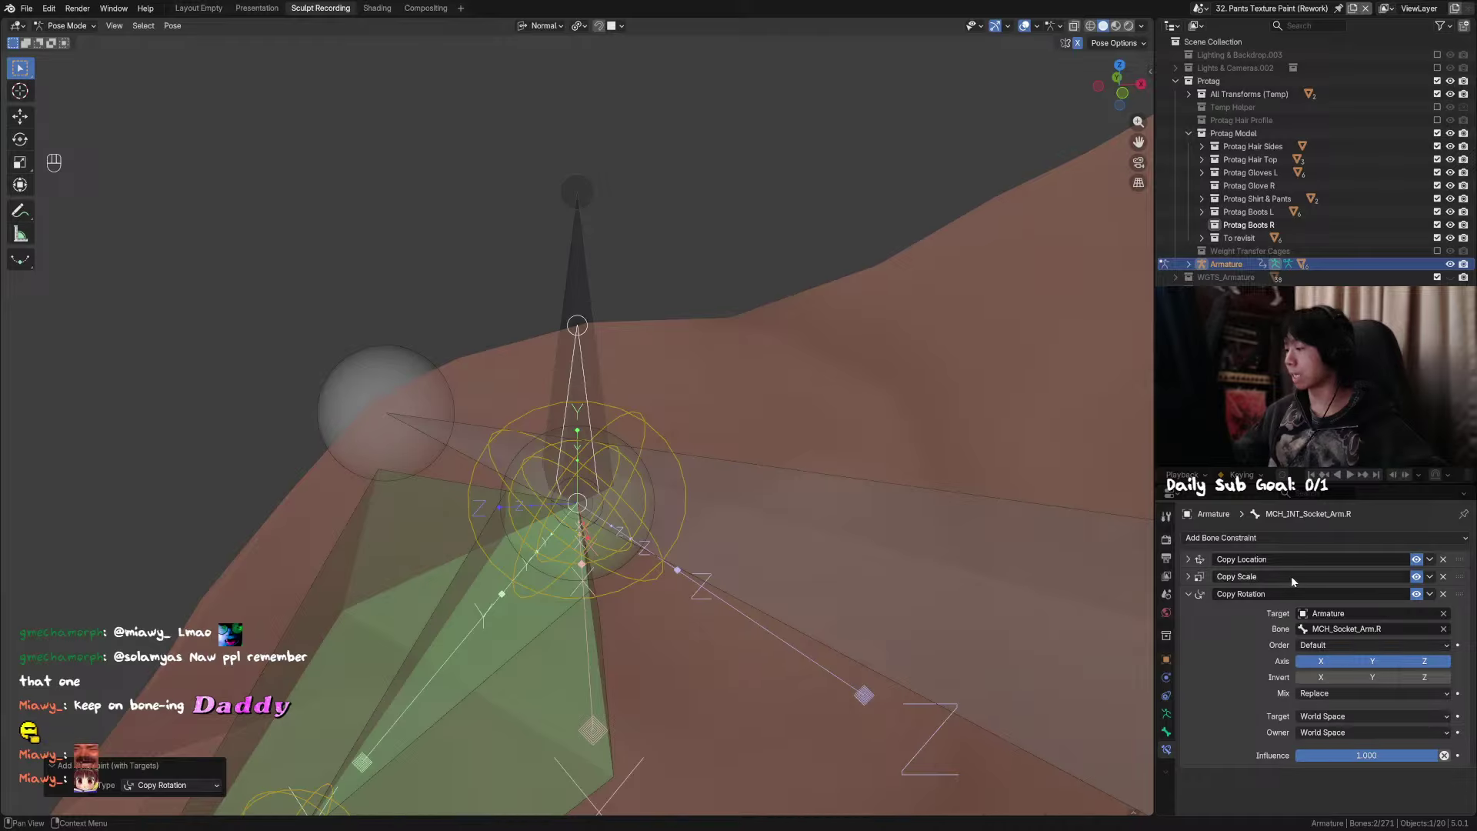
double_click(1291, 594)
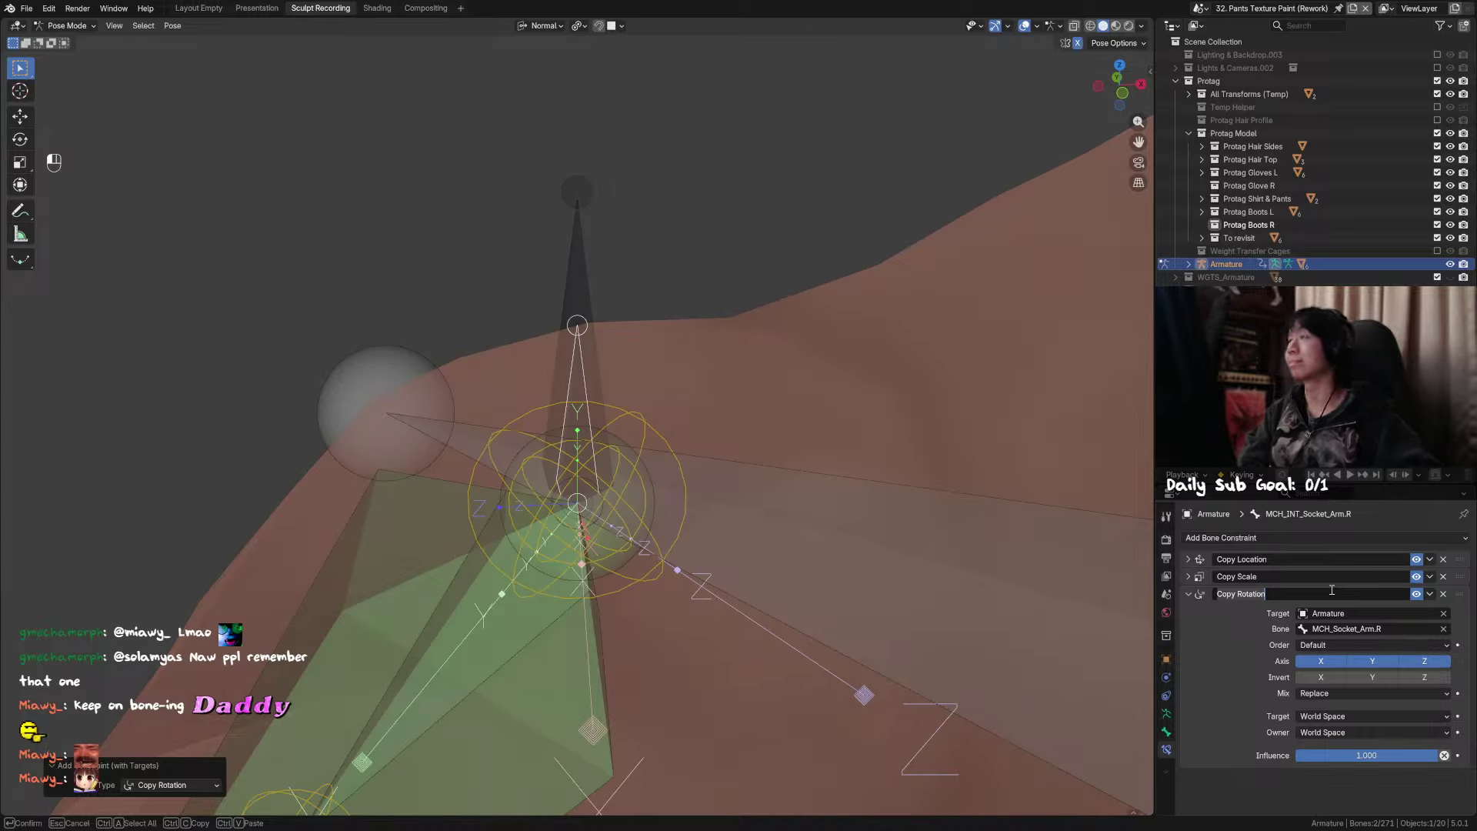
key(BackSpace)
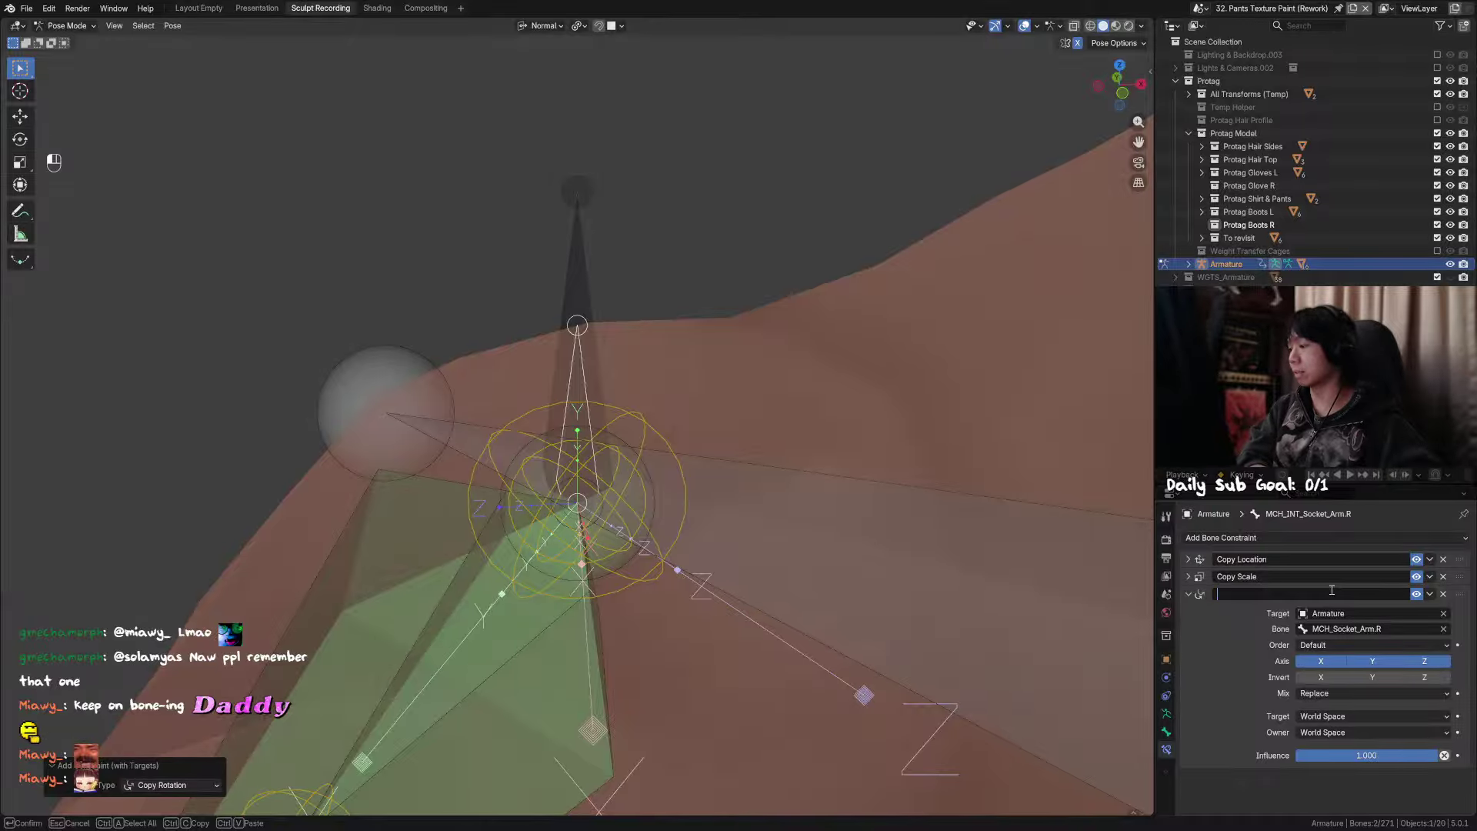
text(Rotation Foll)
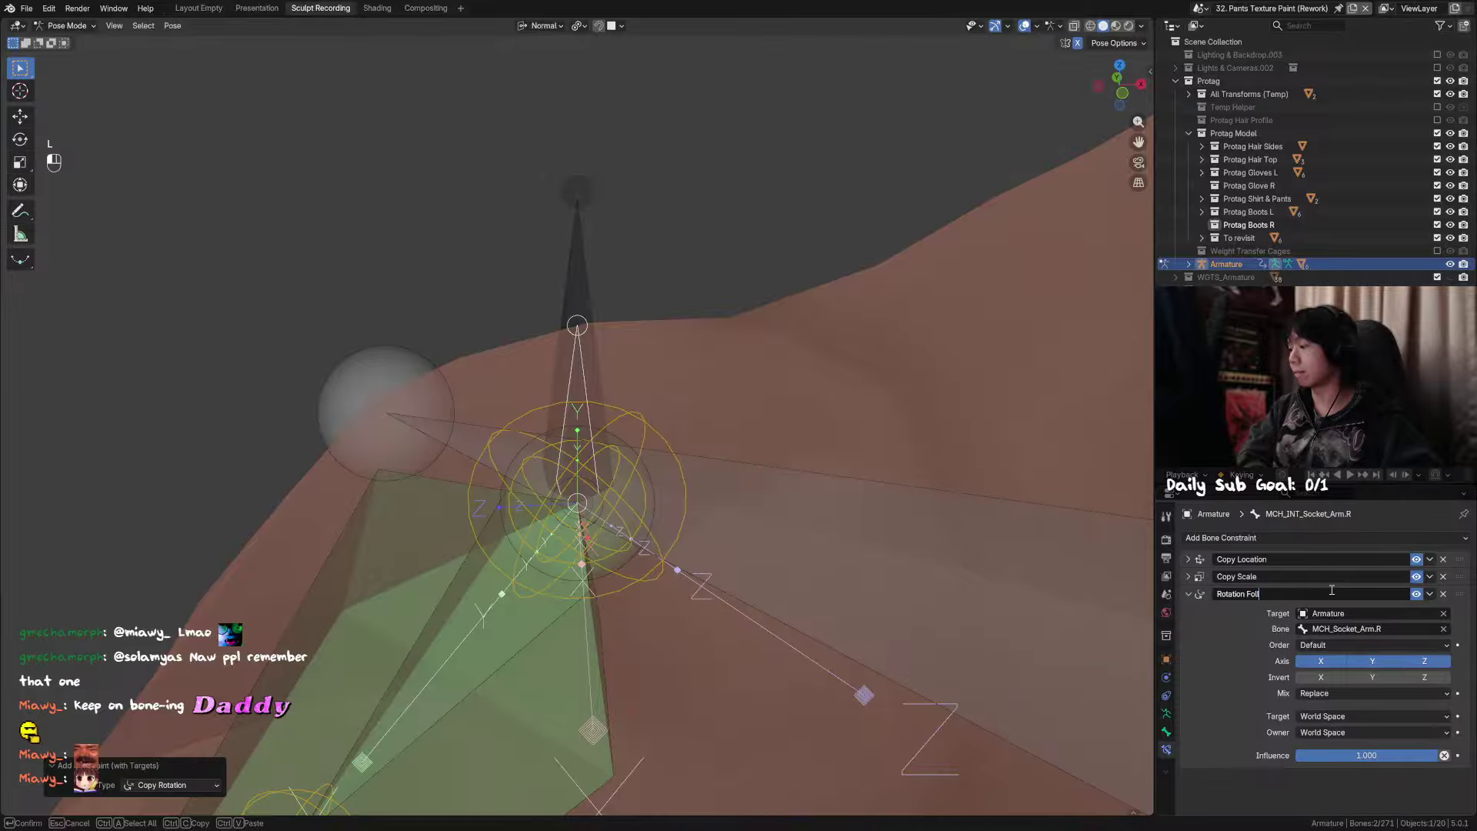
text(ow)
key(Return)
Step: Test the right shoulder constraints with a free trackball rotation of MCH_Socket_Arm.R, cancelling the rotation
scroll(710, 362, down, 6)
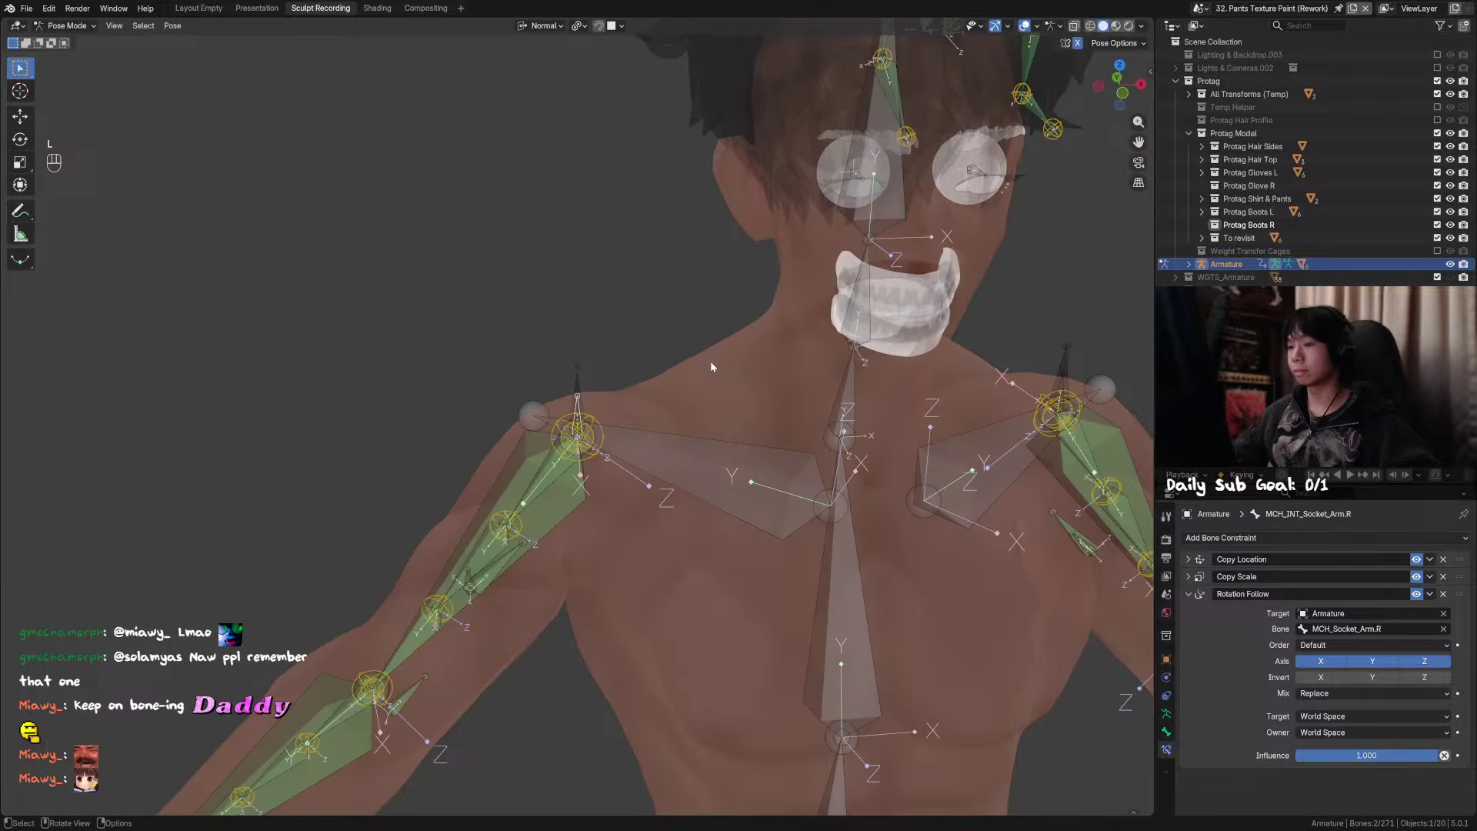
click(577, 387)
key(r)
key(r)
right_click(583, 376)
Step: Disable Rotation Follow on MCH_INT_Socket_Arm.R and test-rotate that bone freely
click(579, 400)
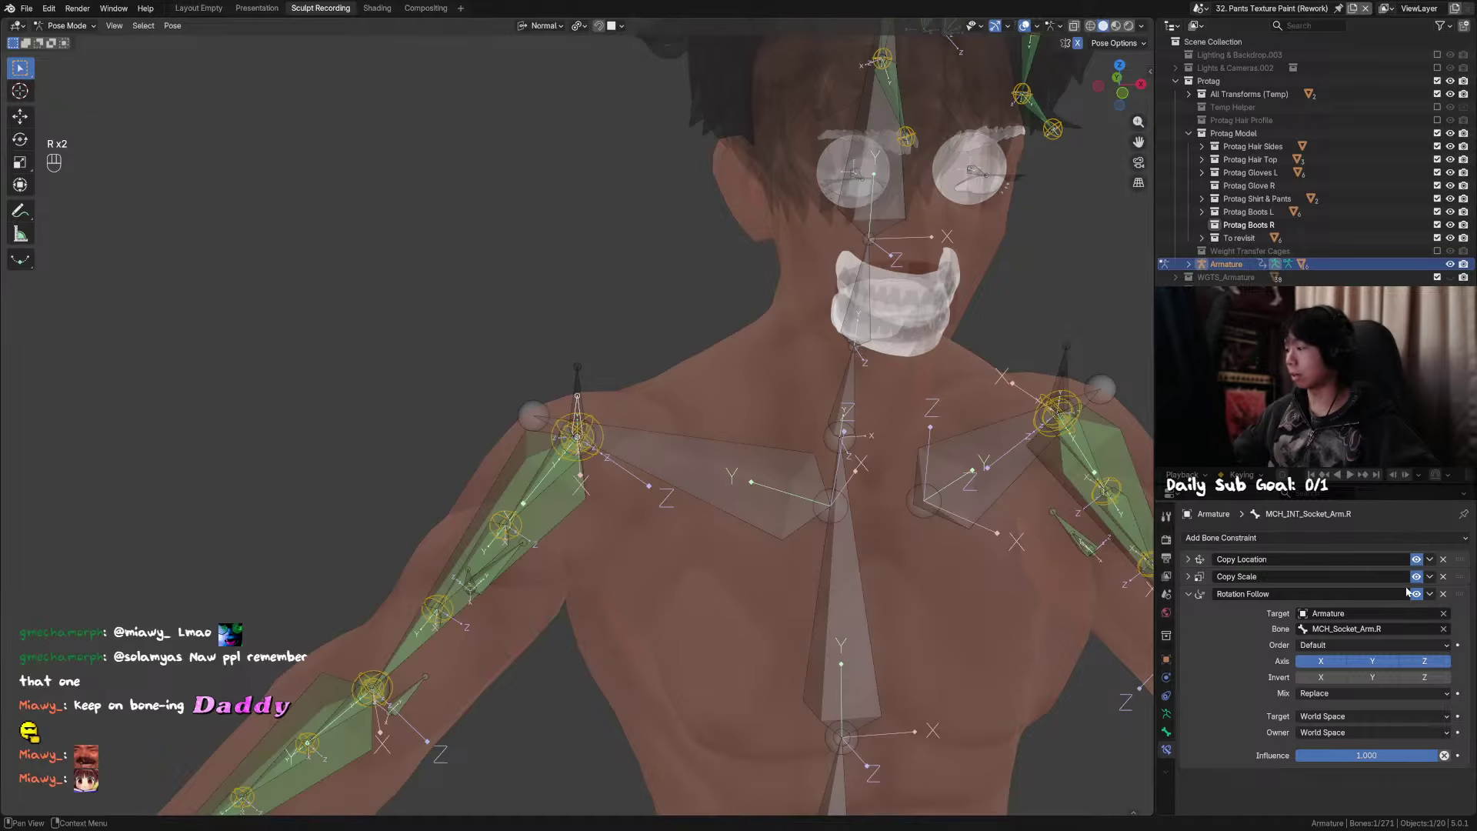
click(1417, 594)
key(r)
key(r)
right_click(857, 354)
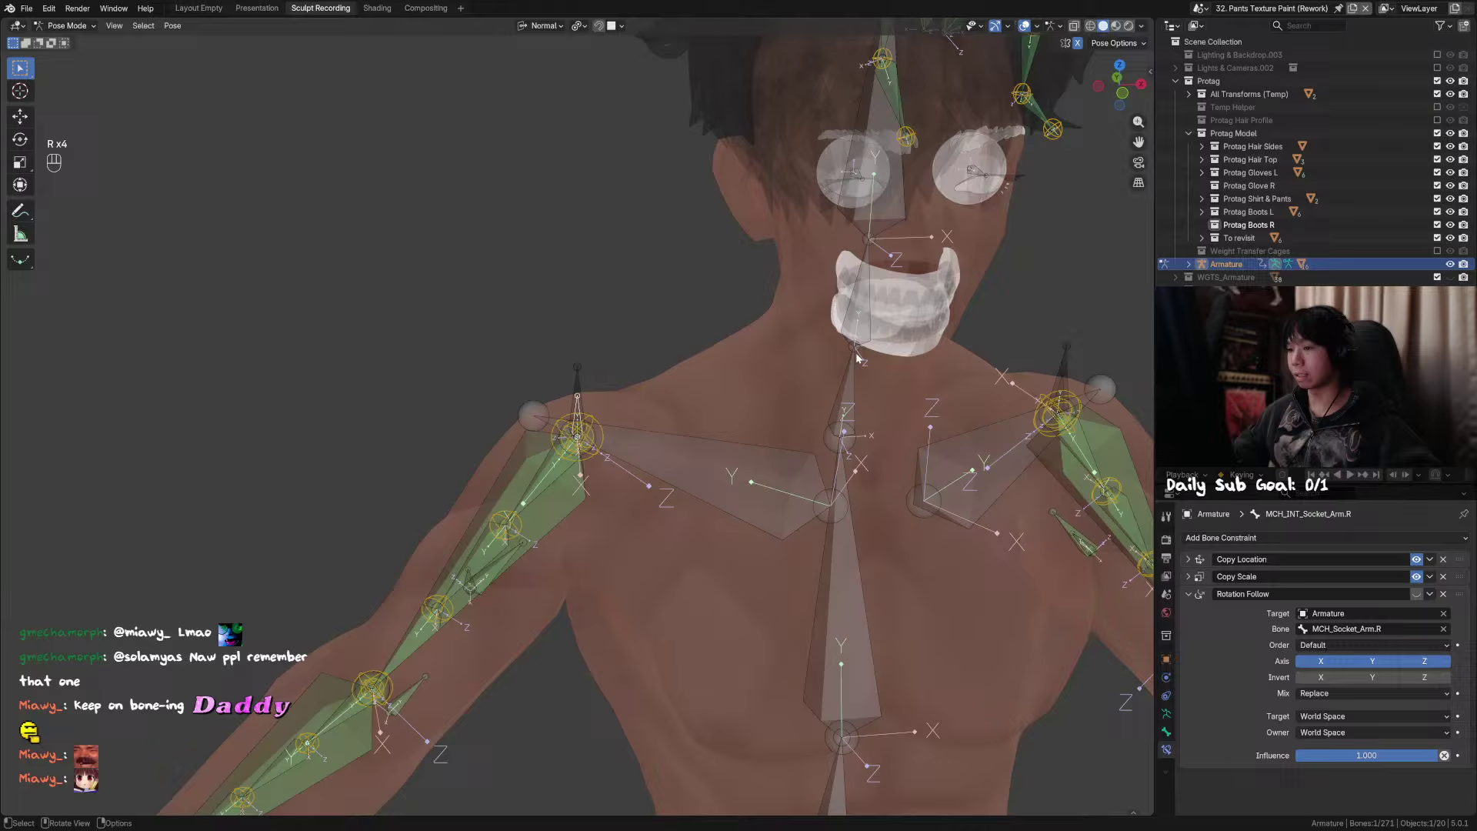
Step: Test-rotate MCH_Socket_Arm.R with Rotation Follow disabled on the intermediate bone, cancelling the rotation
click(583, 377)
key(r)
key(r)
right_click(576, 408)
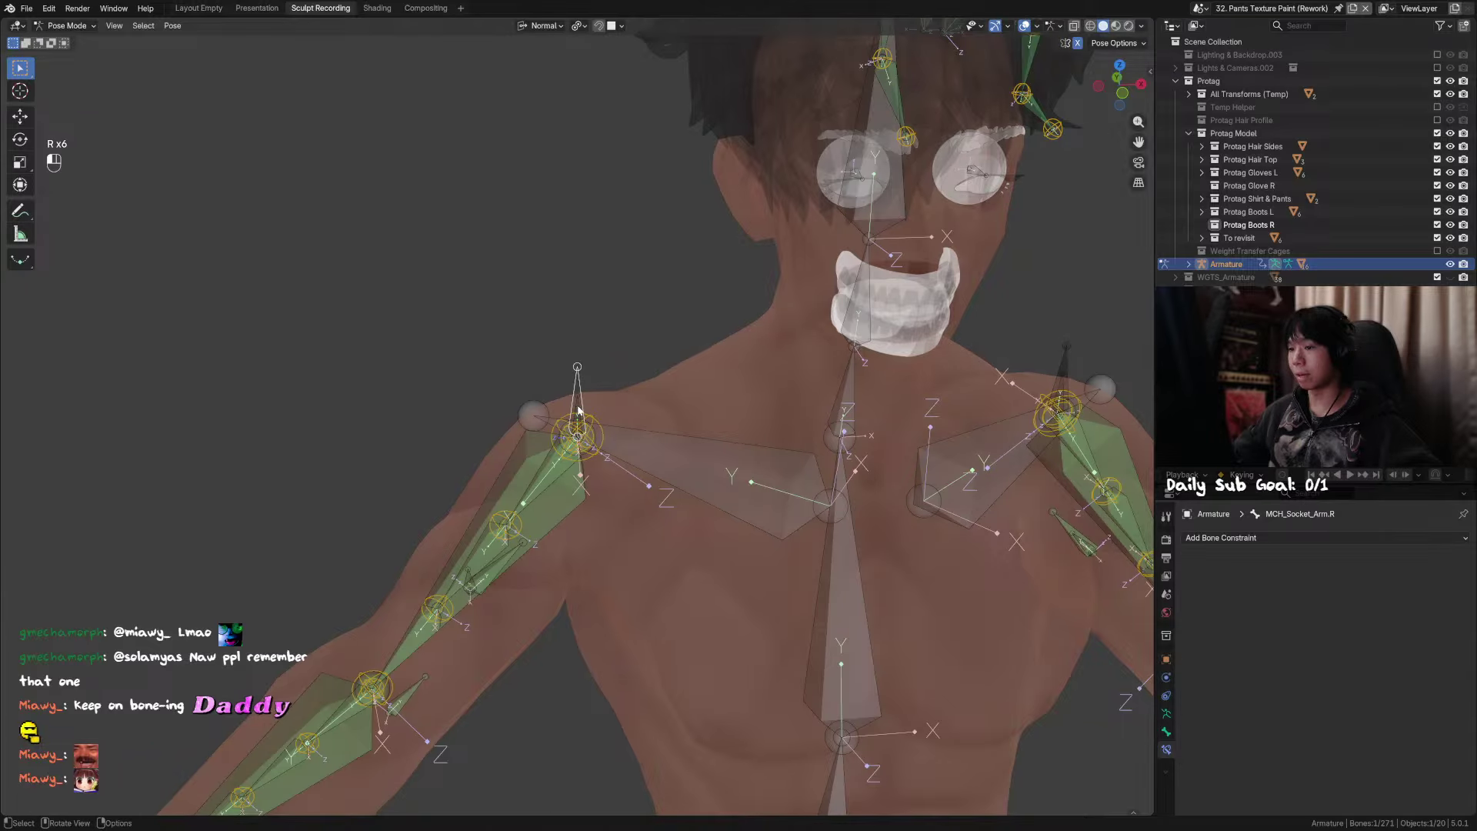
click(578, 410)
Step: Select and frame MCH_Socket_Arm.L on the left shoulder and save the file
click(1066, 363)
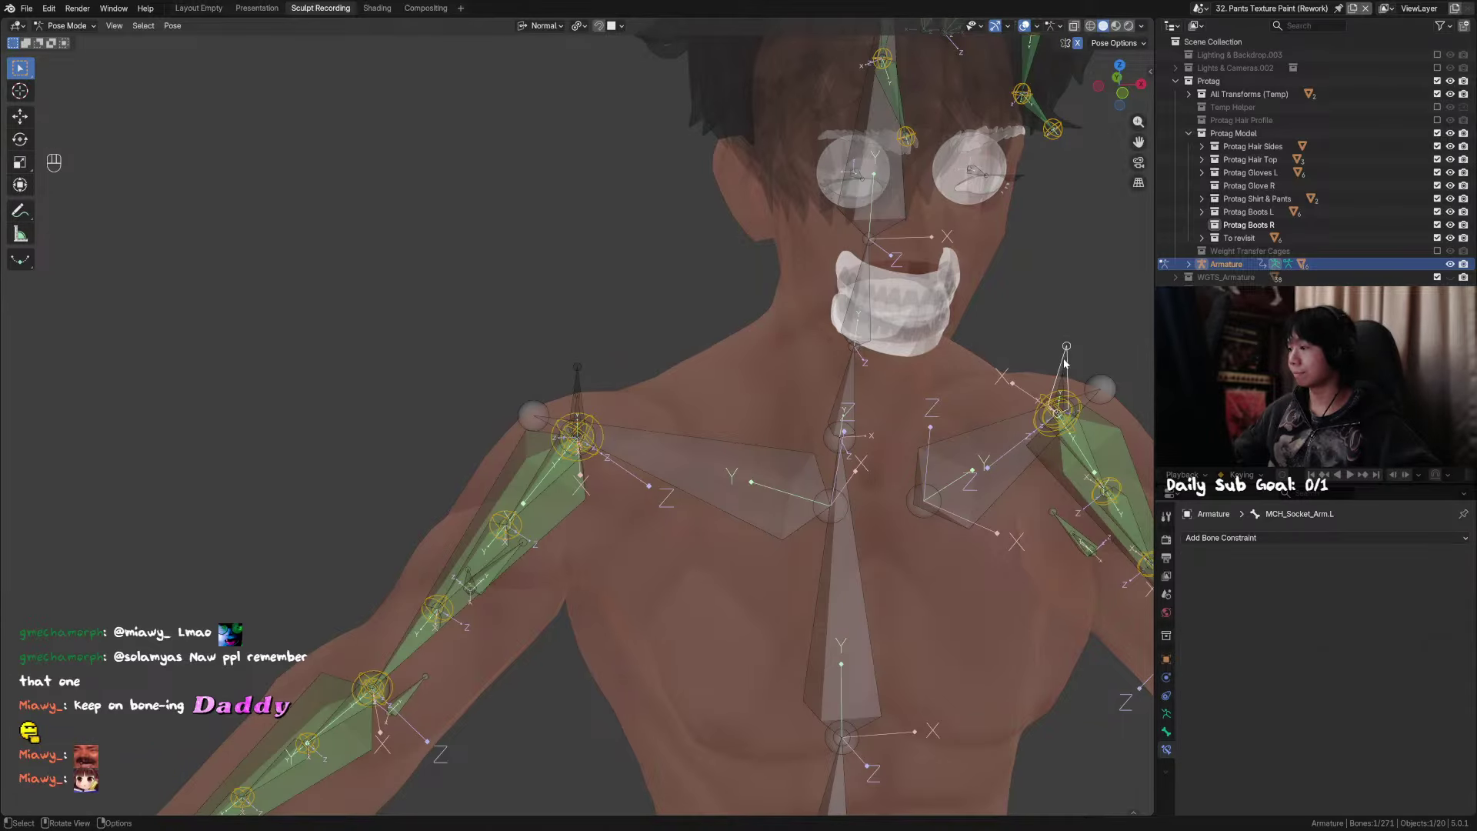
key(KP_Decimal)
key(ctrl+s)
scroll(686, 343, up, 3)
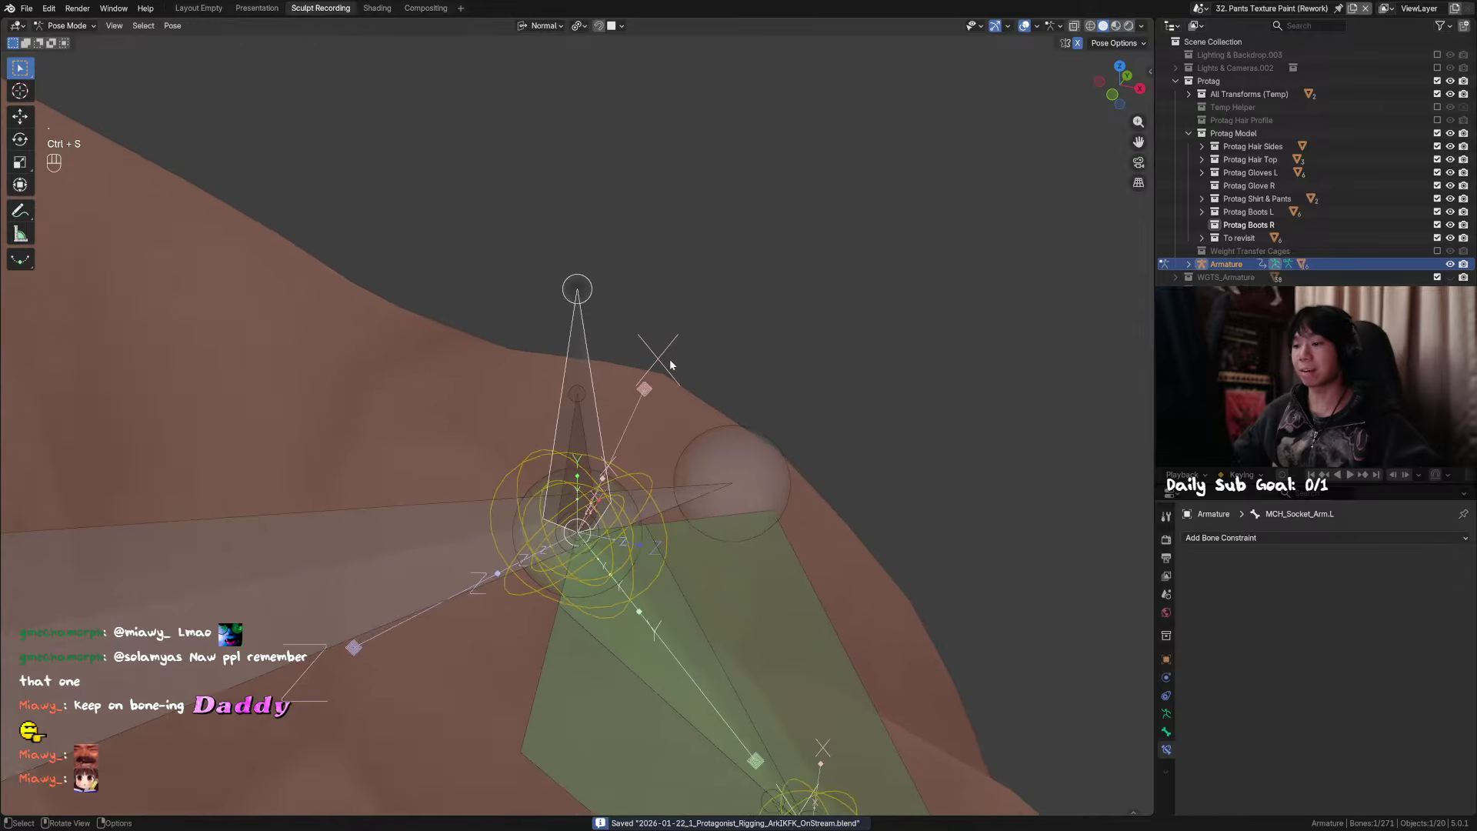
Step: Hide the bone overlapping MCH_Switch_Arm.L on the left upper arm, leave MCH_Switch_Arm.L selected and save the file
scroll(670, 364, down, 2)
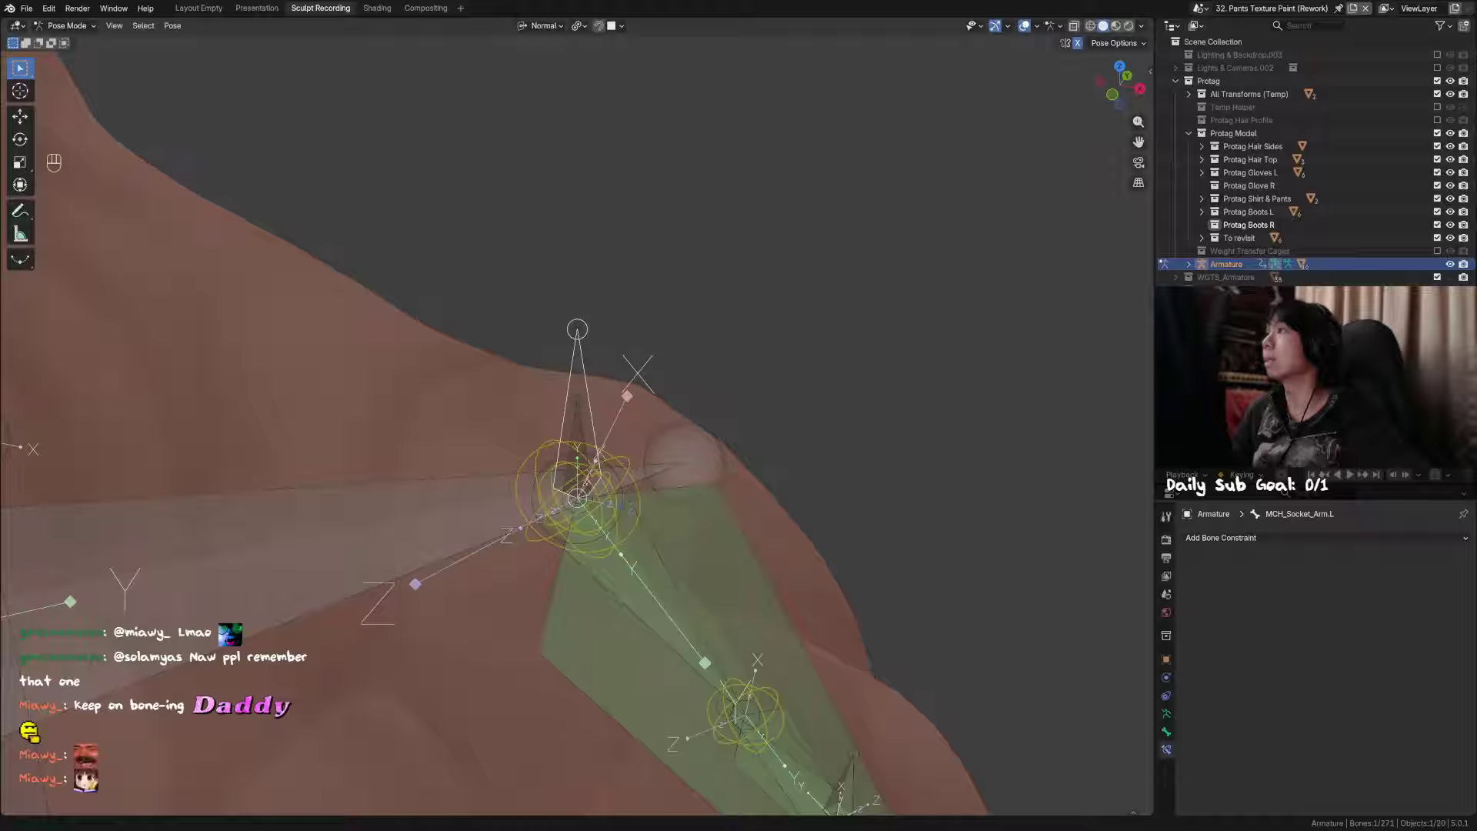
scroll(763, 402, down, 4)
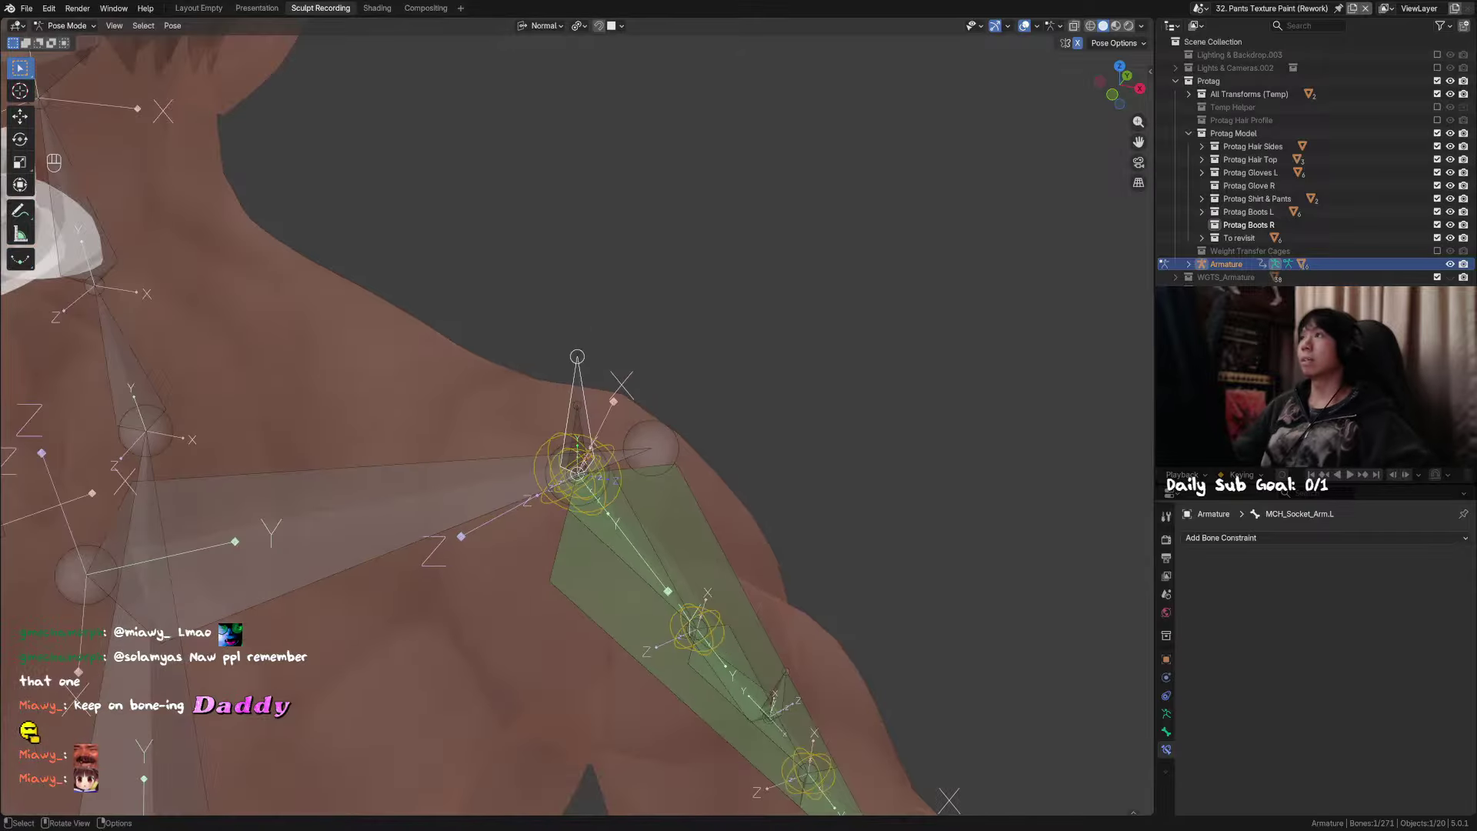
middle_drag(766, 388, 694, 382)
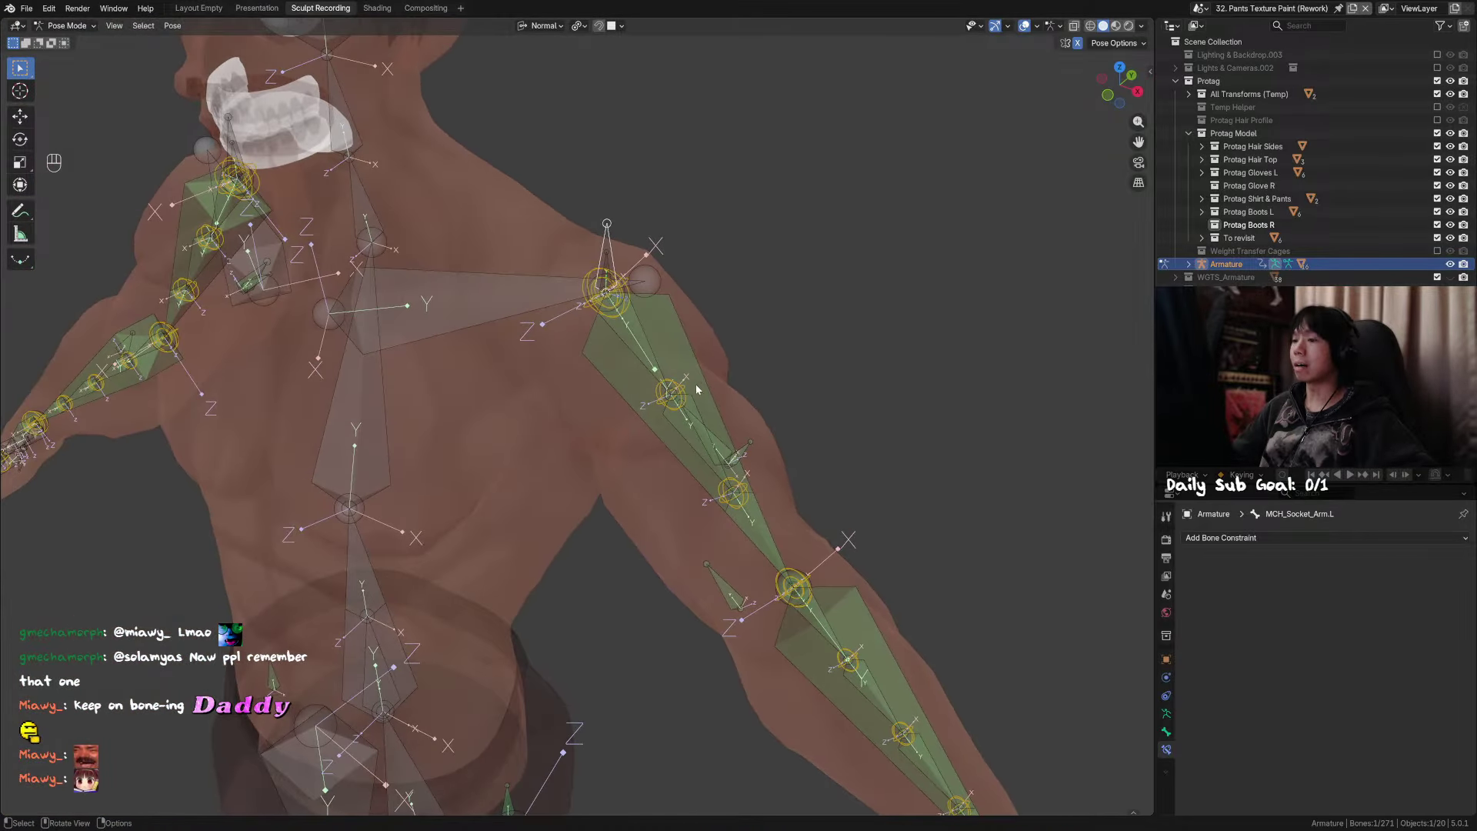
key(h)
key(ctrl+z)
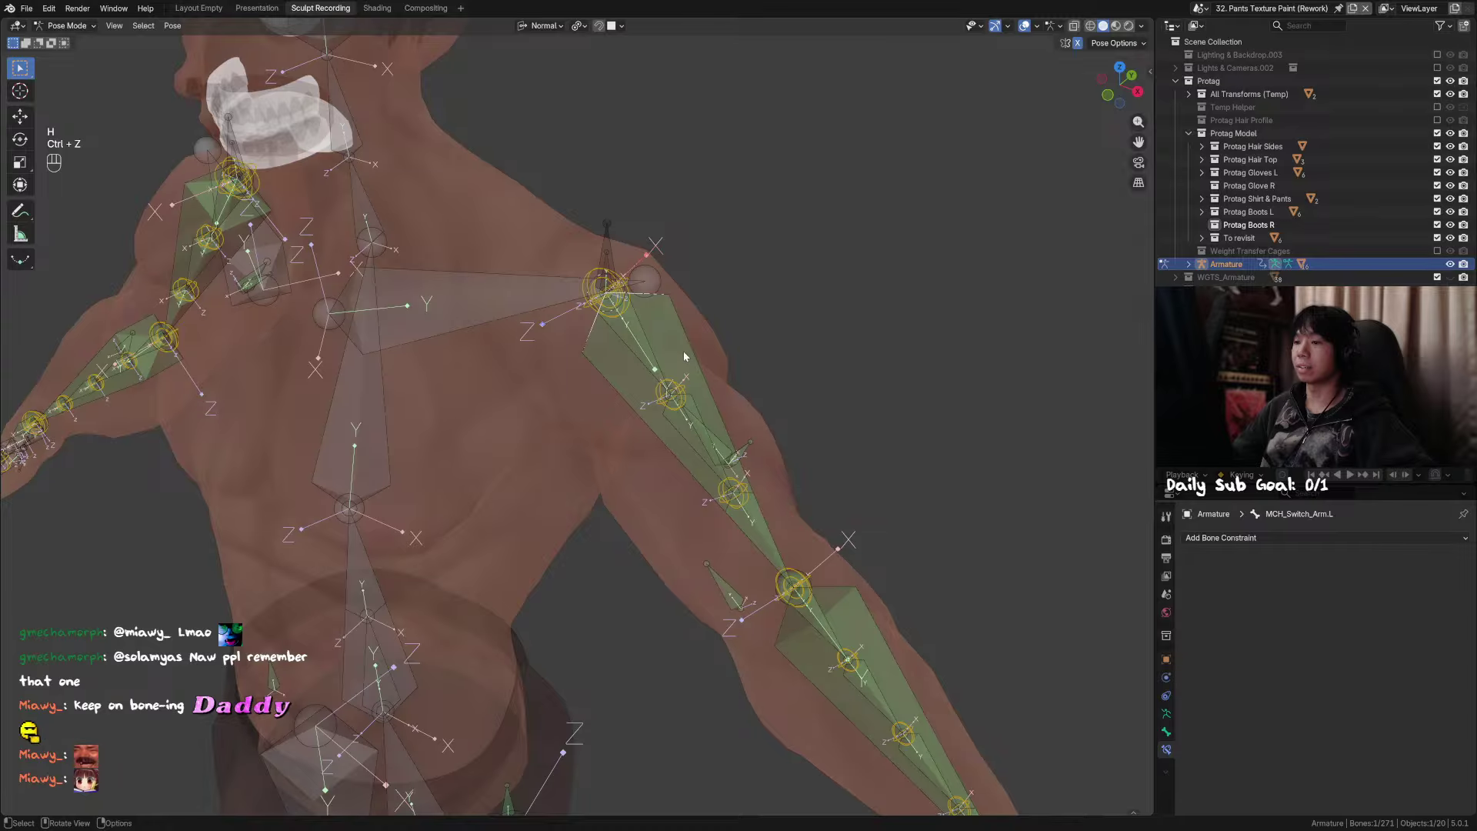
key(h)
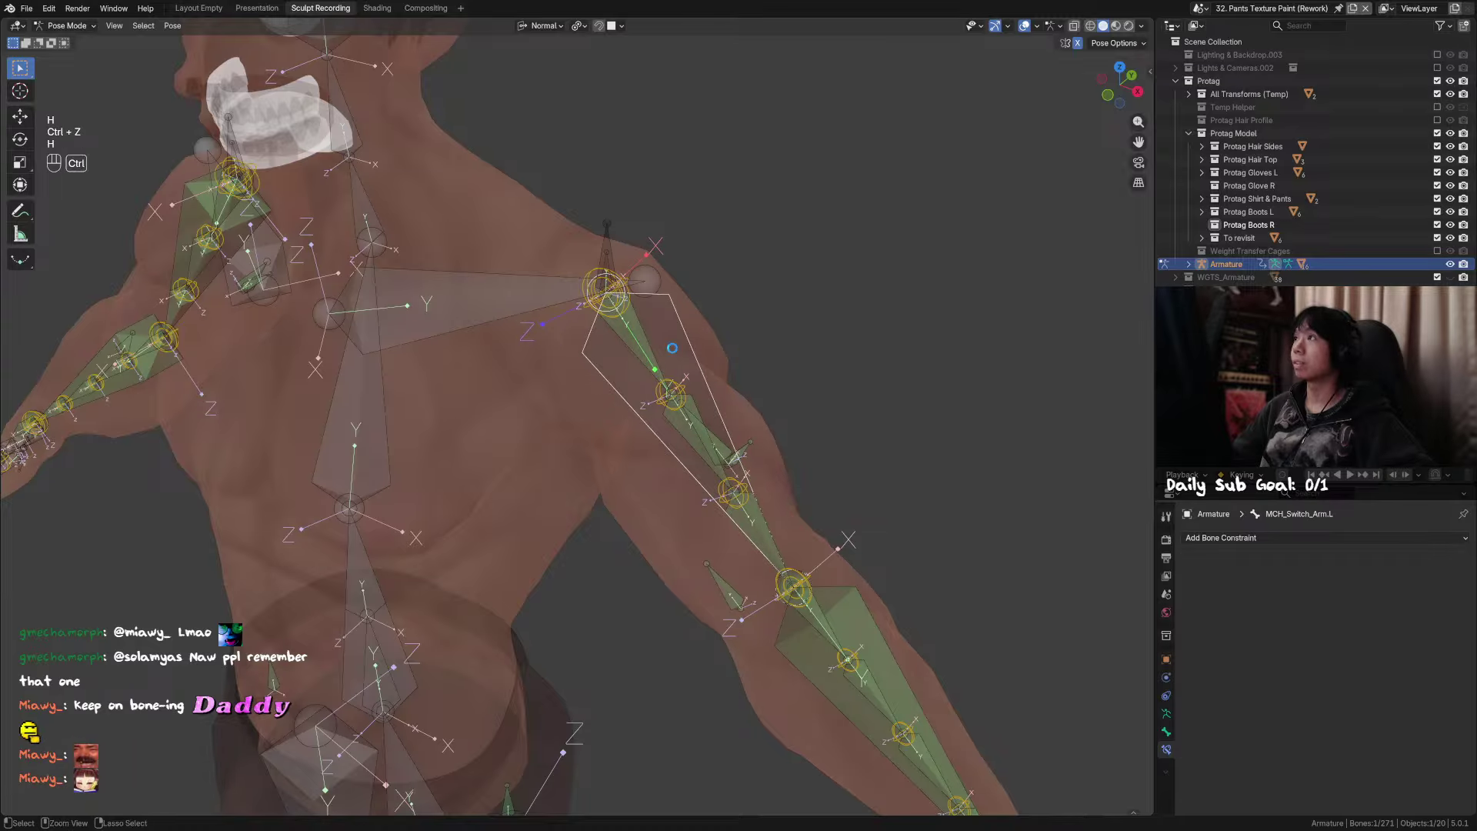
key(ctrl+s)
Step: Make the Root bone collection of the armature visible and save the file
middle_drag(672, 347, 663, 531)
scroll(707, 421, down, 6)
click(1167, 732)
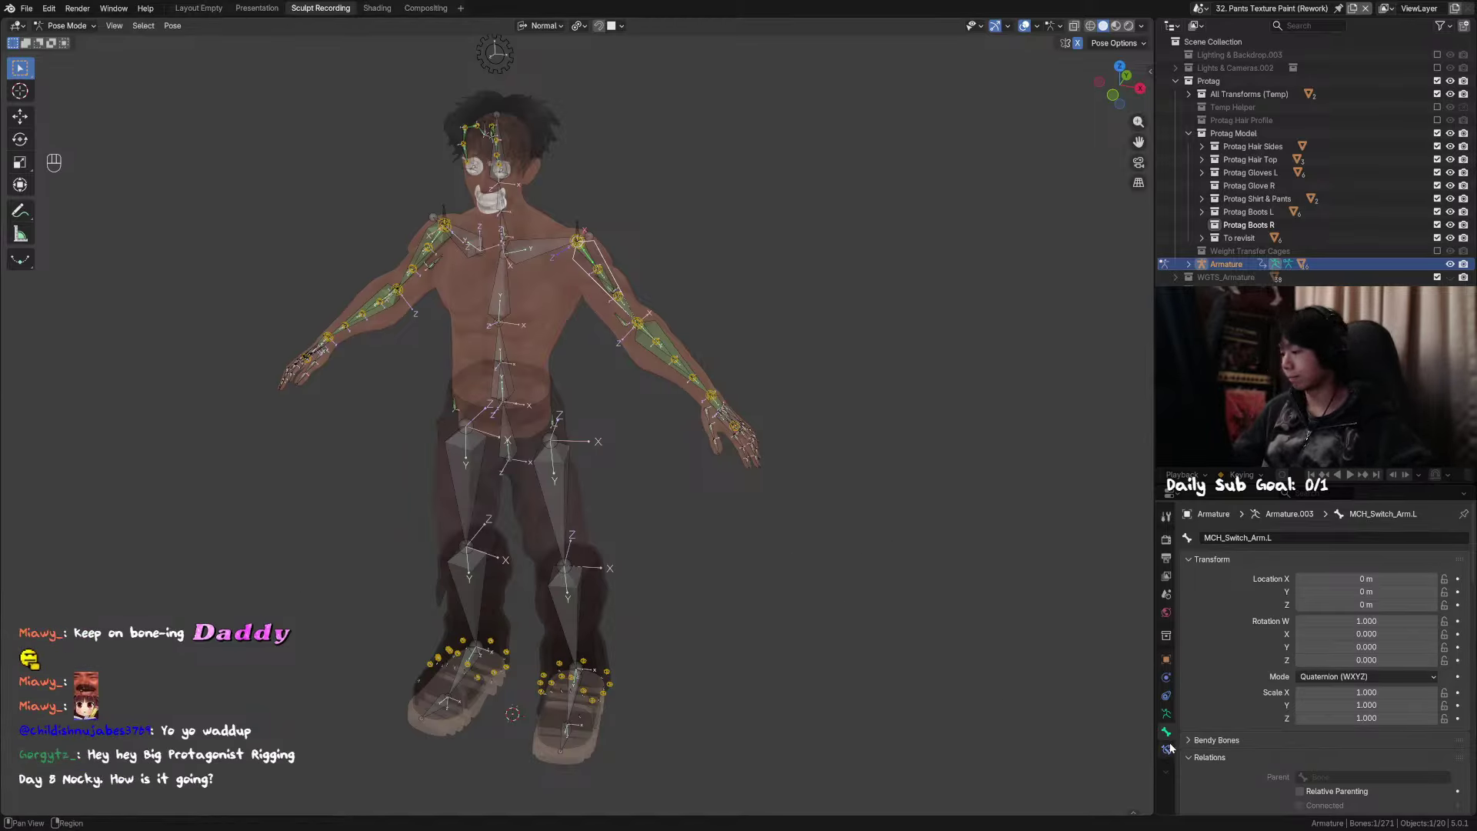
click(1167, 713)
click(1167, 731)
click(1166, 714)
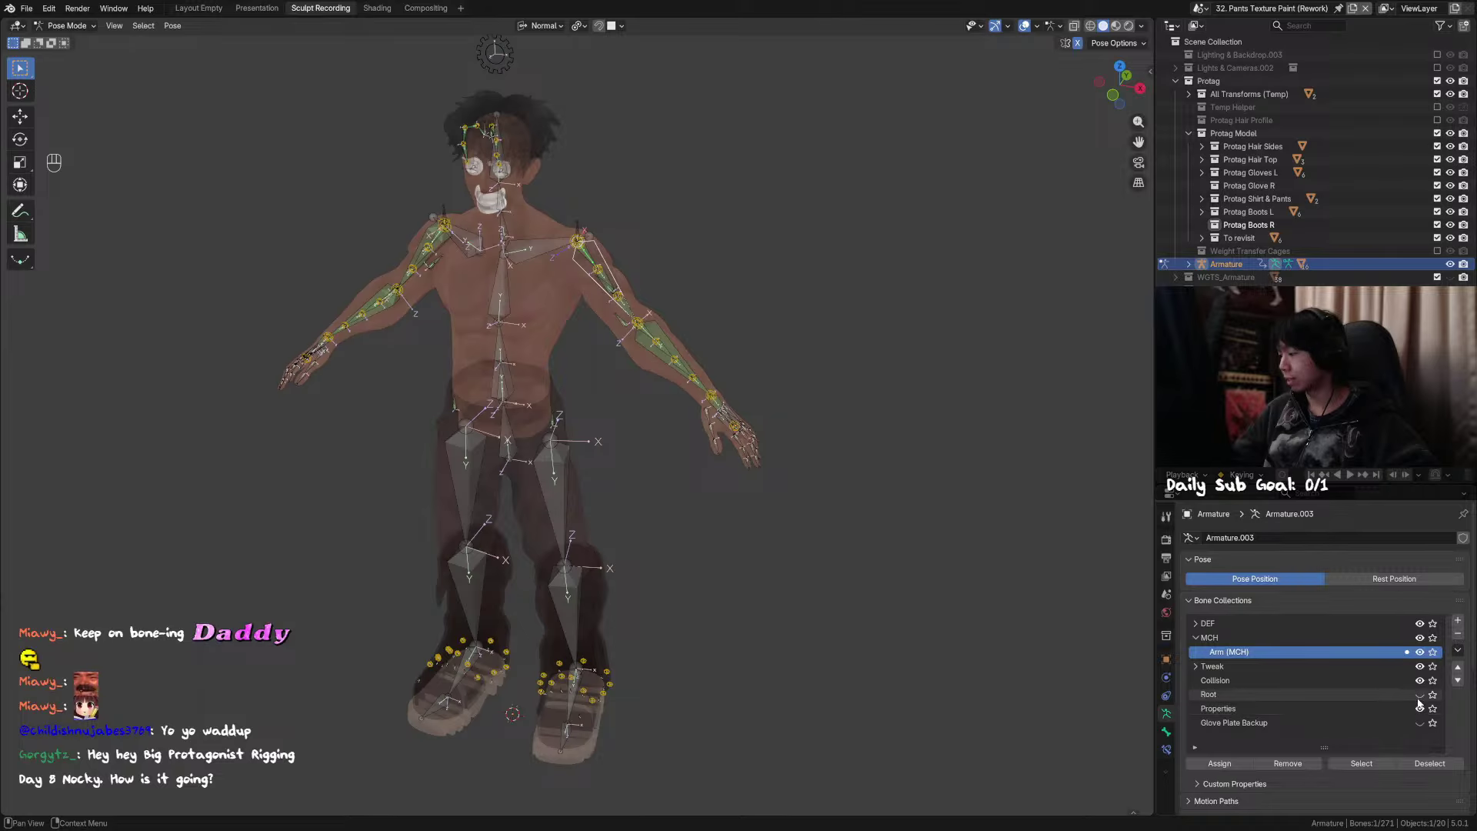
click(1420, 695)
middle_drag(742, 299, 690, 274)
scroll(695, 288, up, 5)
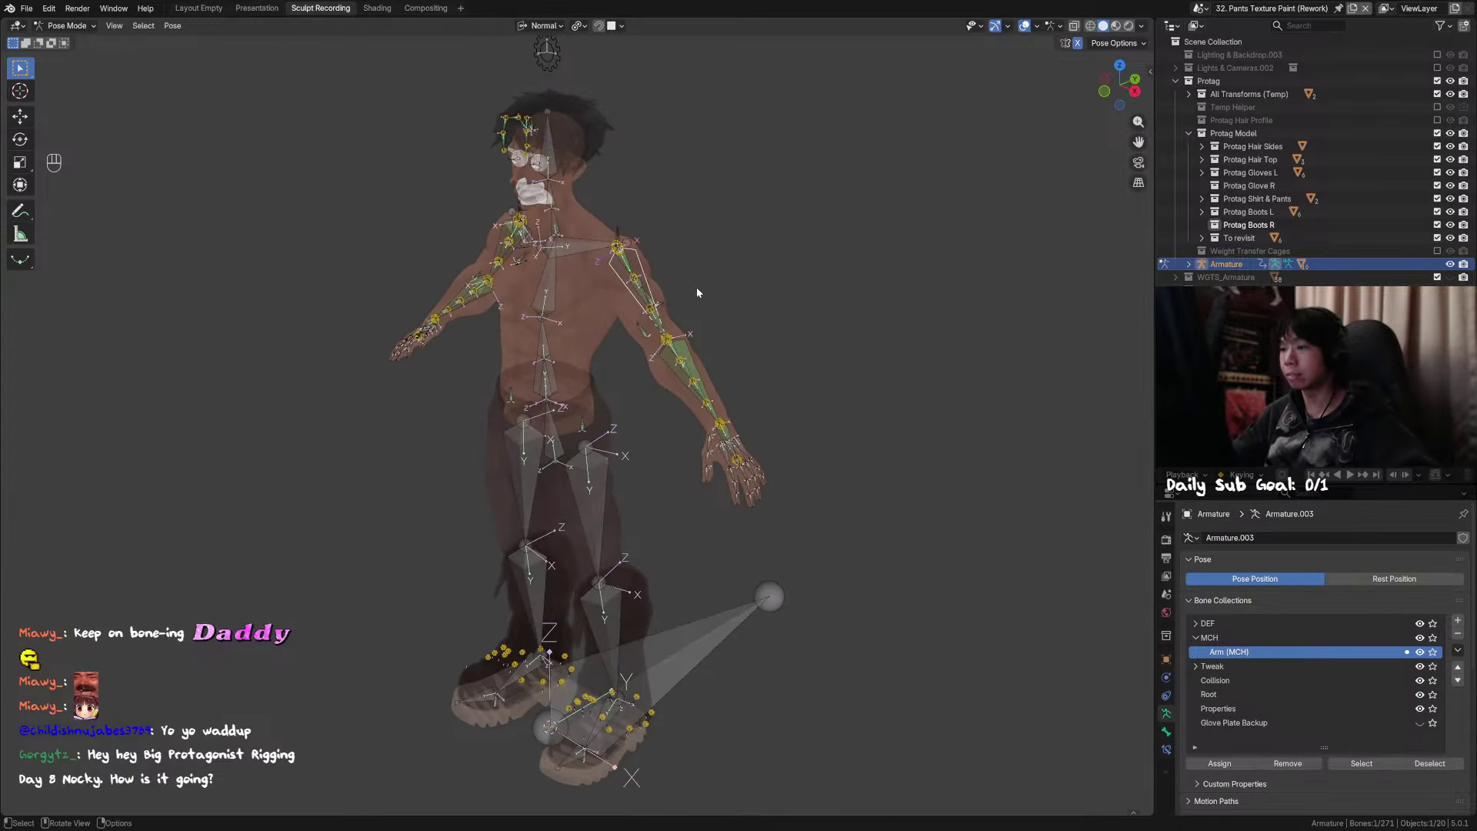
key(ctrl+s)
Step: Enter Edit Mode on the armature, hide DEF_Arm.L and select the overlapping MCH_Switch_Arm.L
click(1167, 731)
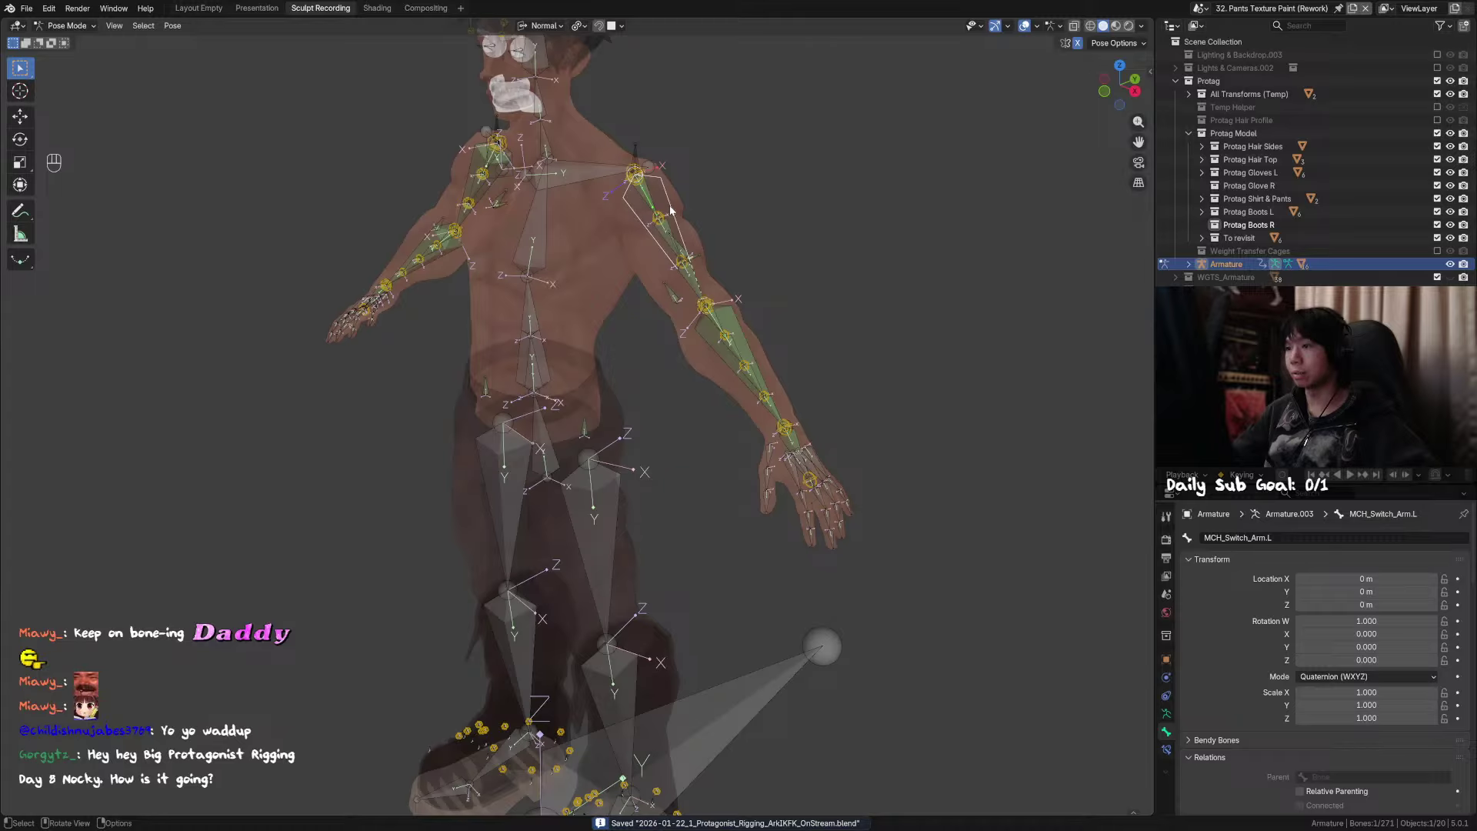
key(F2)
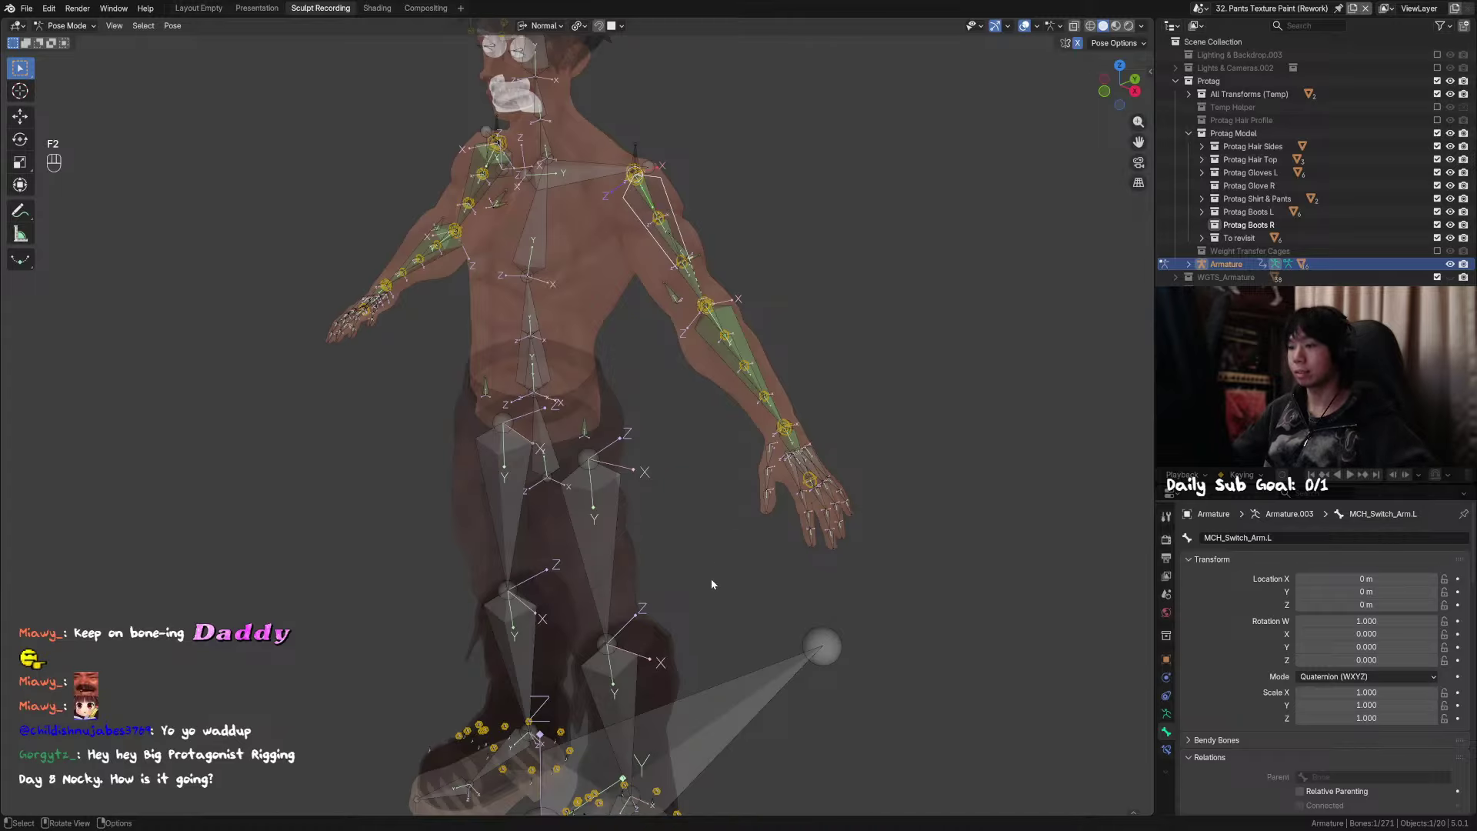
key(Tab)
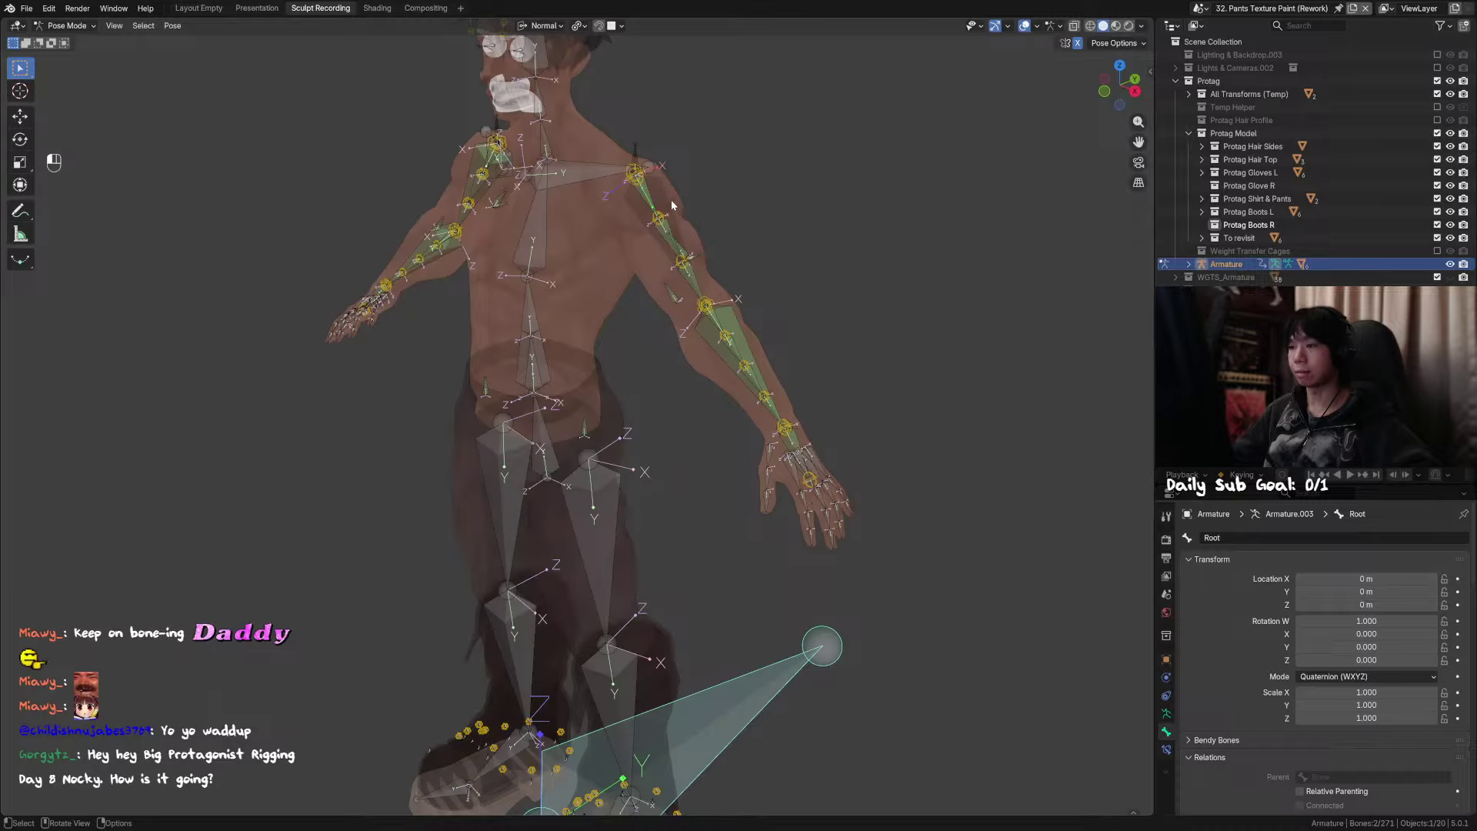
click(670, 208)
key(F2)
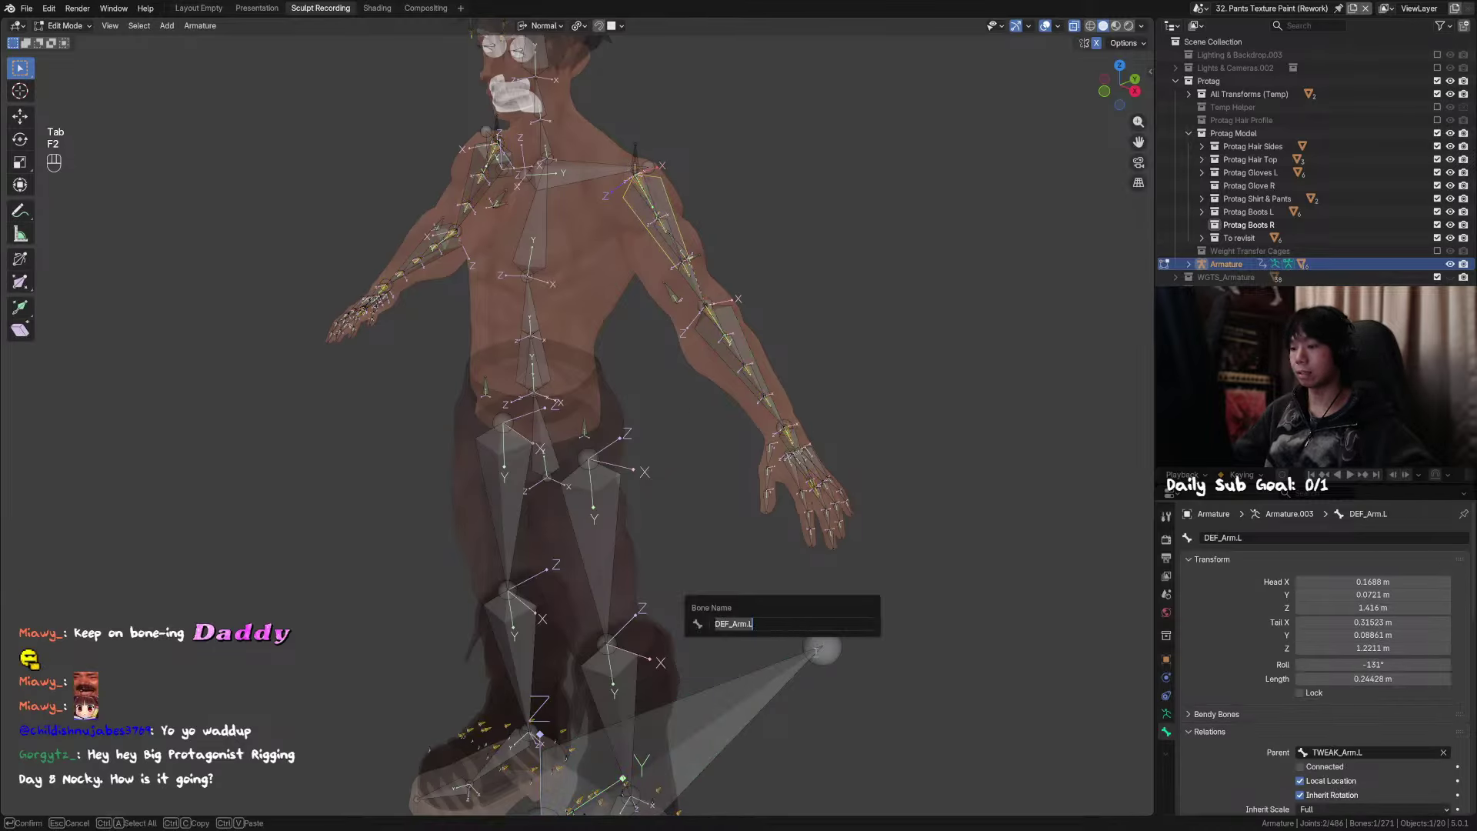
key(h)
click(666, 200)
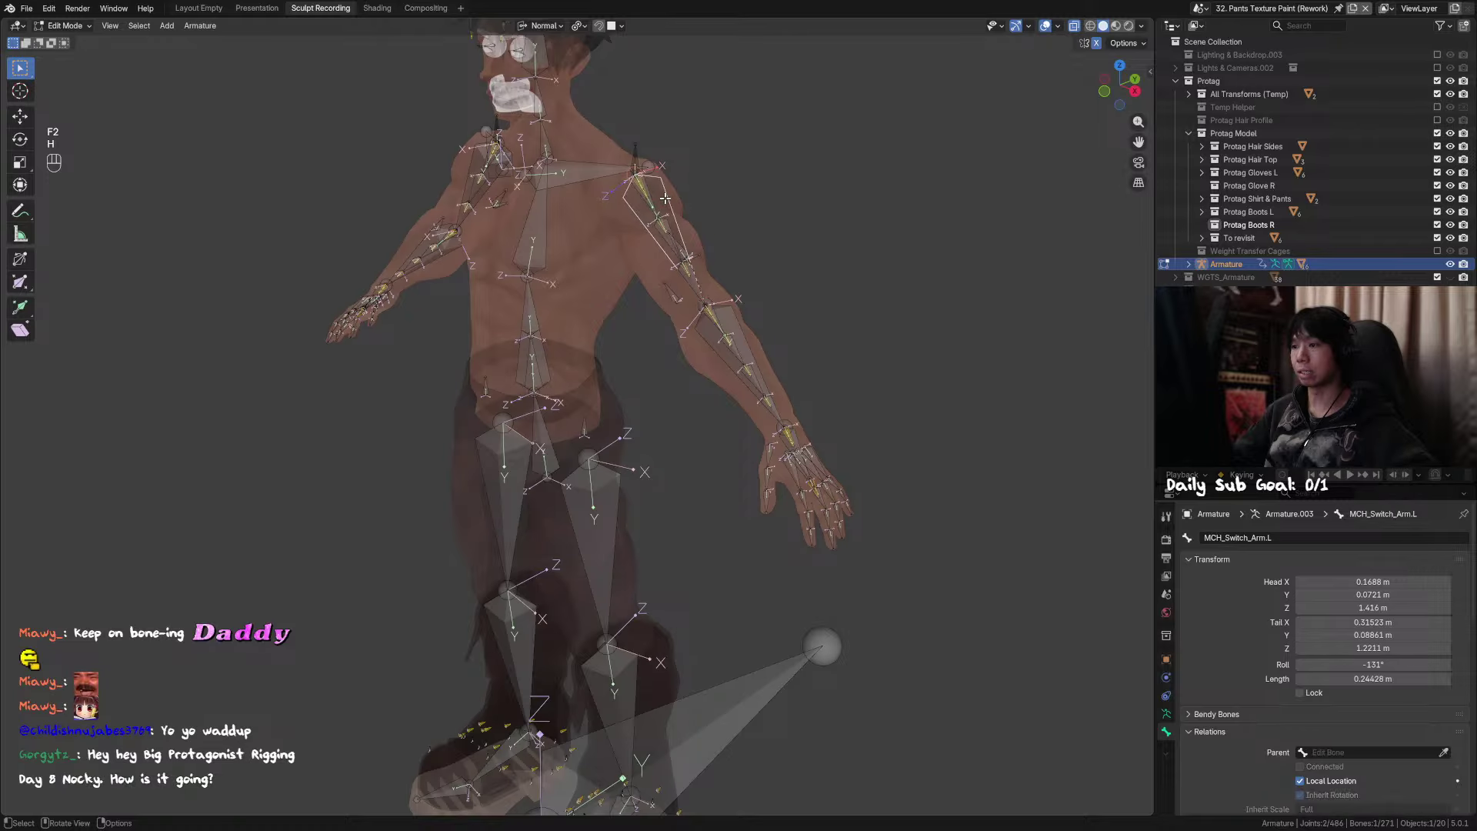
Step: Parent MCH_Switch_Arm.L to the Root bone without connecting it, with mirrored editing covering the right side
key(F2)
click(733, 696)
middle_drag(732, 696, 477, 315)
key(ctrl+p)
click(733, 668)
key(h)
click(420, 229)
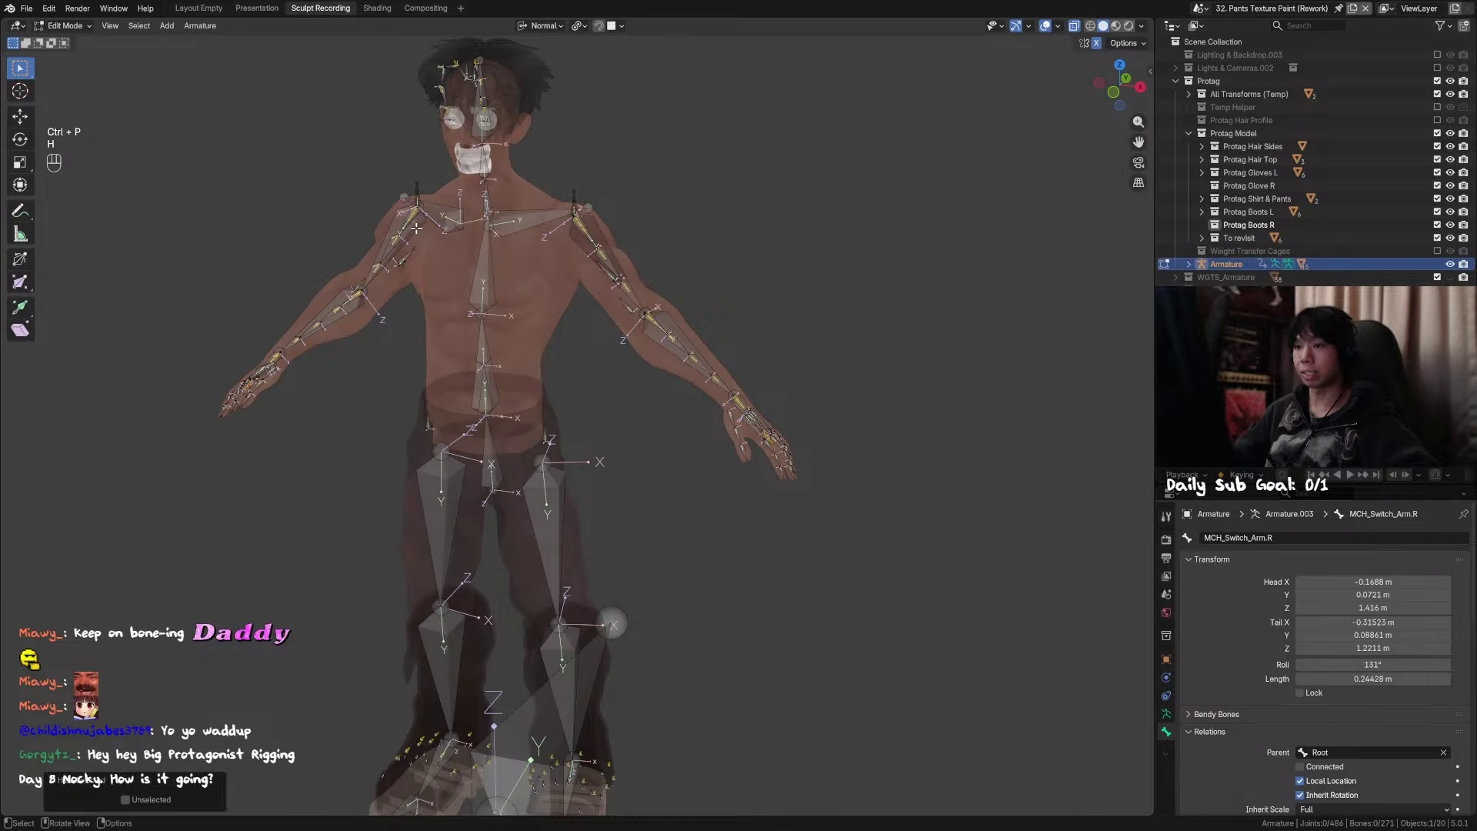
key(ctrl+z)
key(ctrl+z)
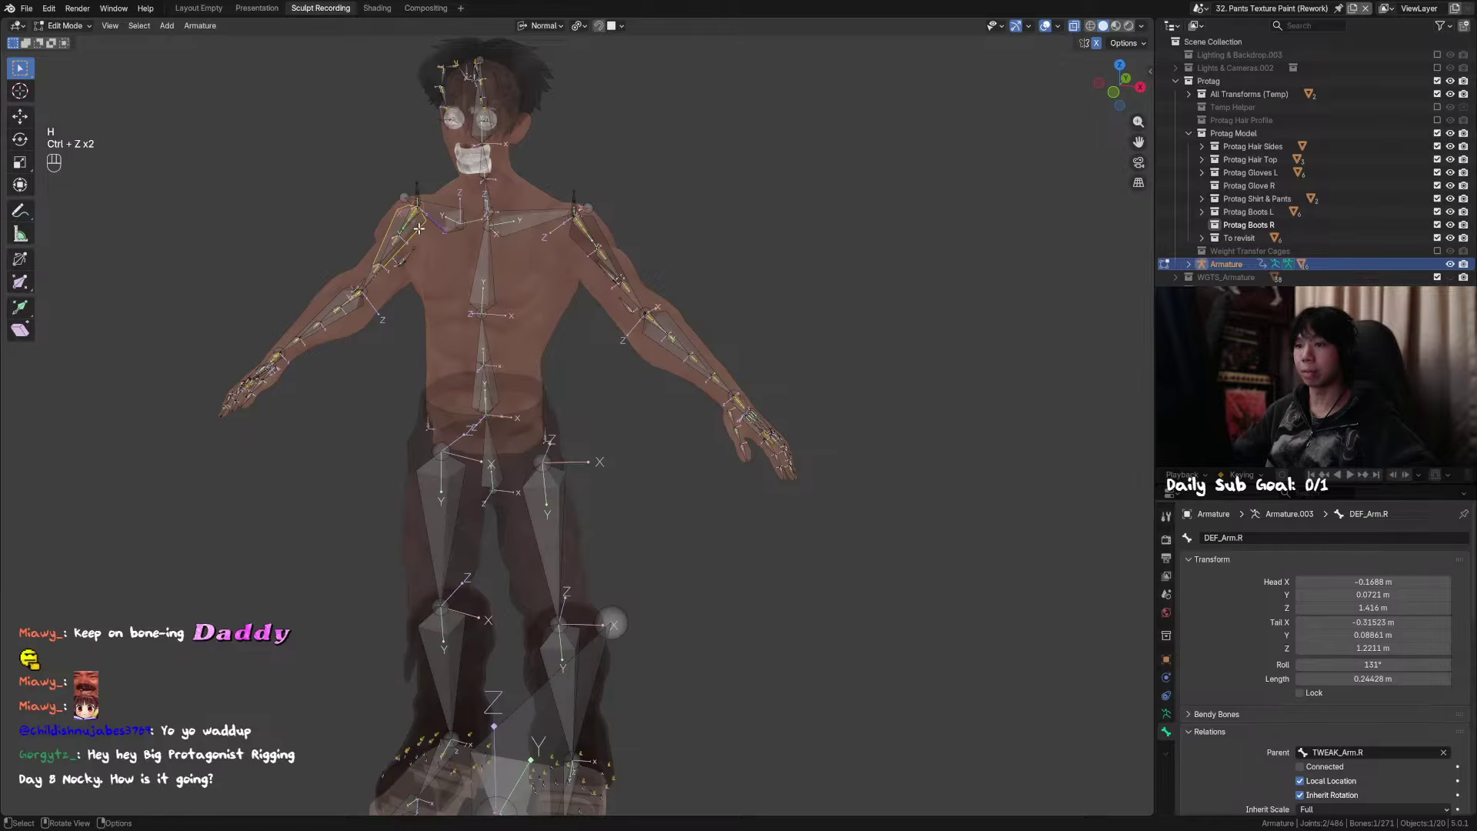
Step: Hide DEF_Arm.R and select MCH_Switch_Arm.R beneath it to check its name and parent
key(F2)
key(h)
click(419, 230)
key(F2)
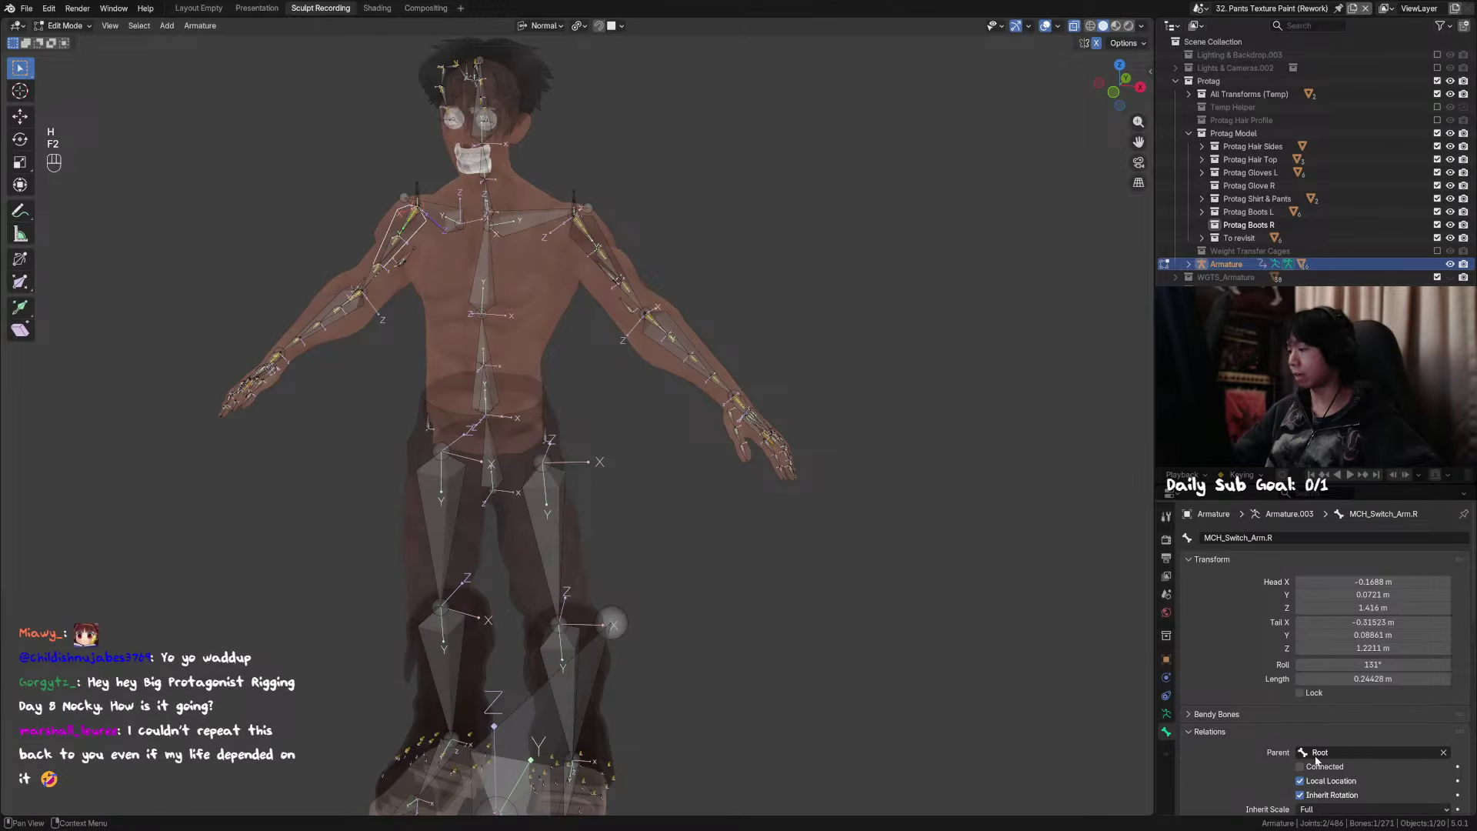
Step: Save the rigging file with the re-parented arm switch bones
middle_drag(724, 428, 702, 441)
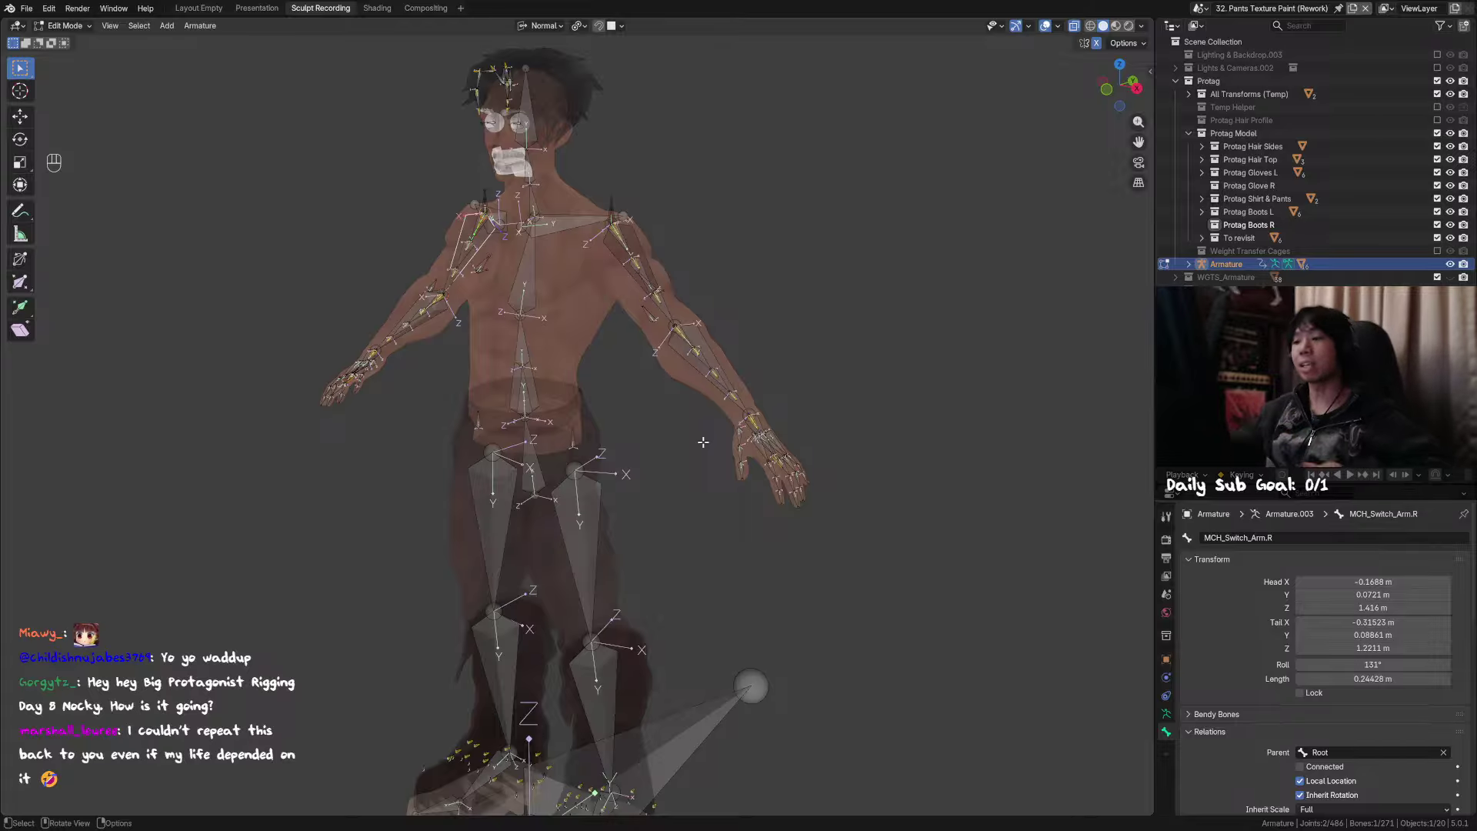
middle_drag(702, 438, 682, 331)
key(ctrl+s)
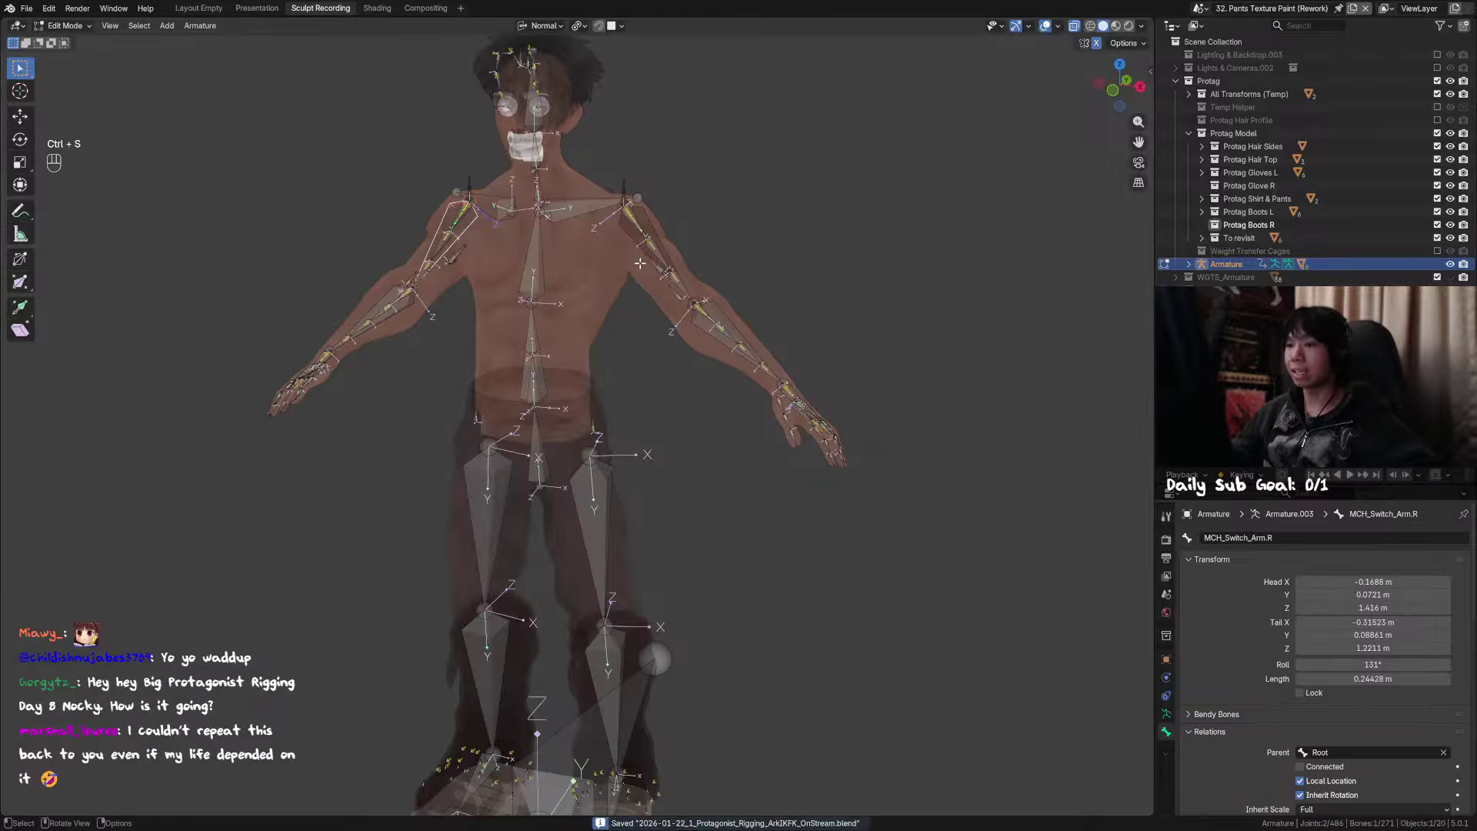
Step: Switch the armature to Pose Mode, reveal all hidden bones and clear the bone selection
middle_drag(636, 253, 583, 287)
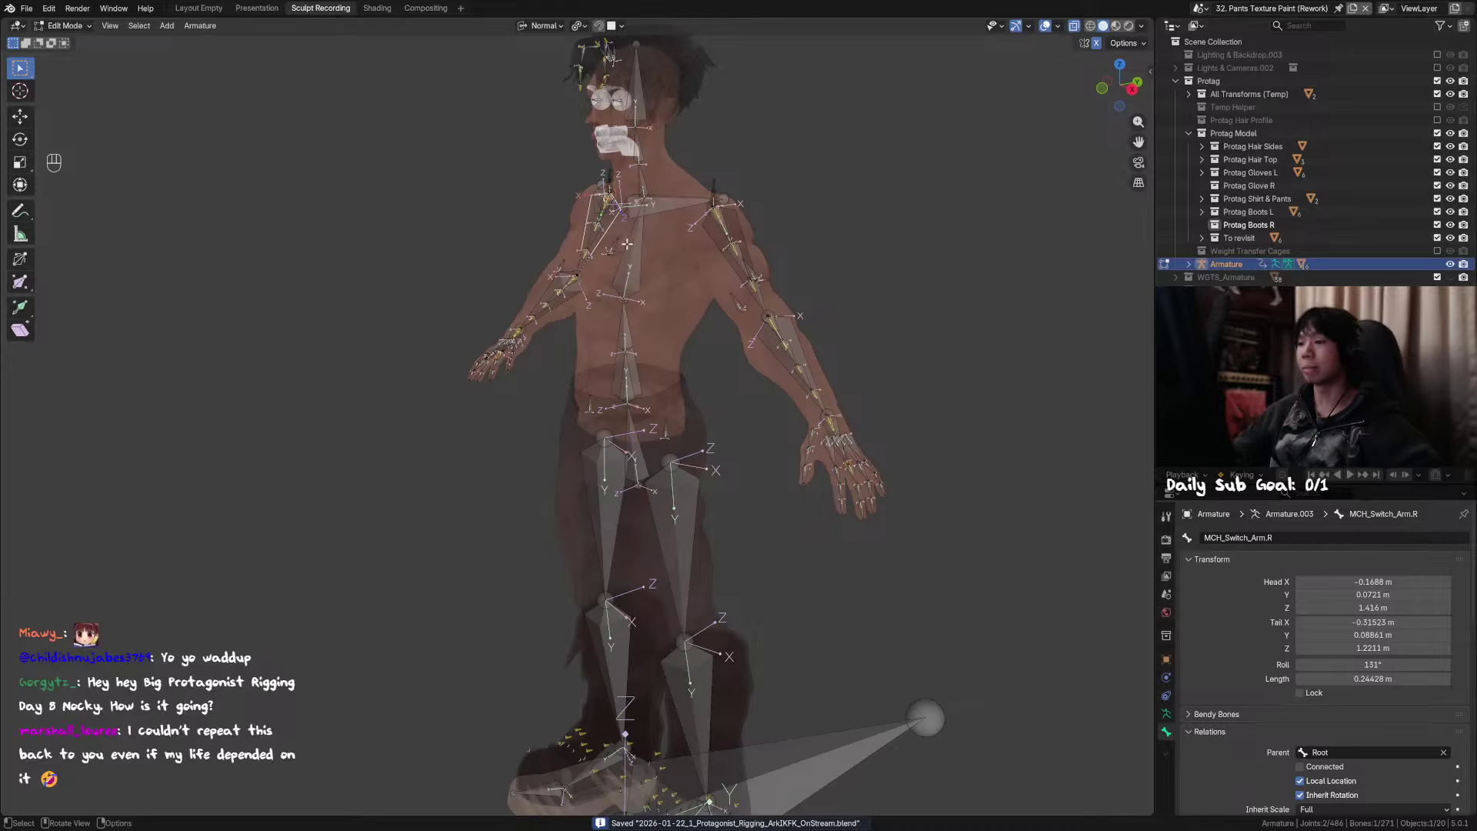
middle_drag(627, 243, 779, 208)
key(ctrl+Tab)
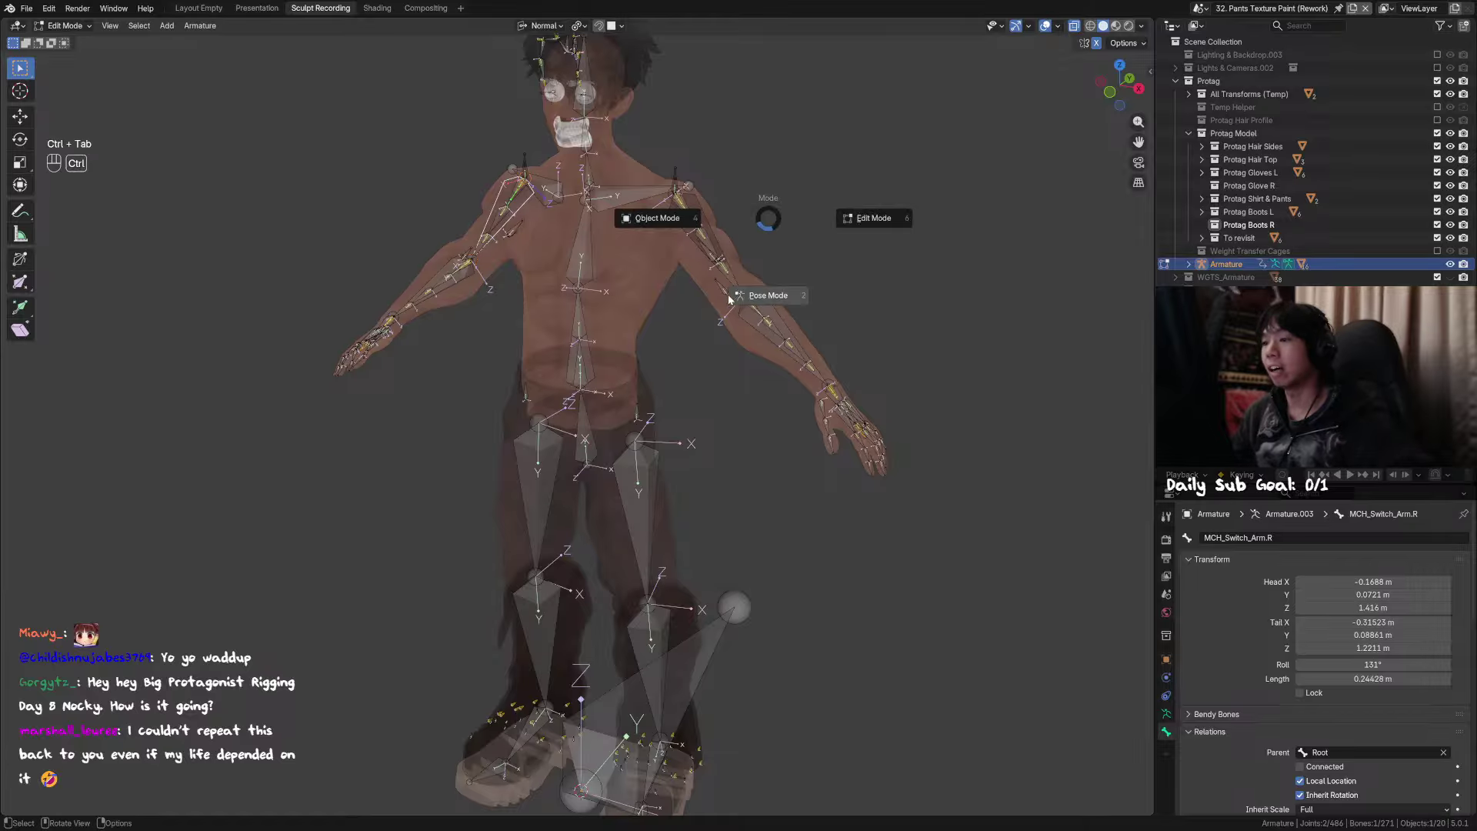
click(728, 299)
middle_drag(728, 299, 726, 252)
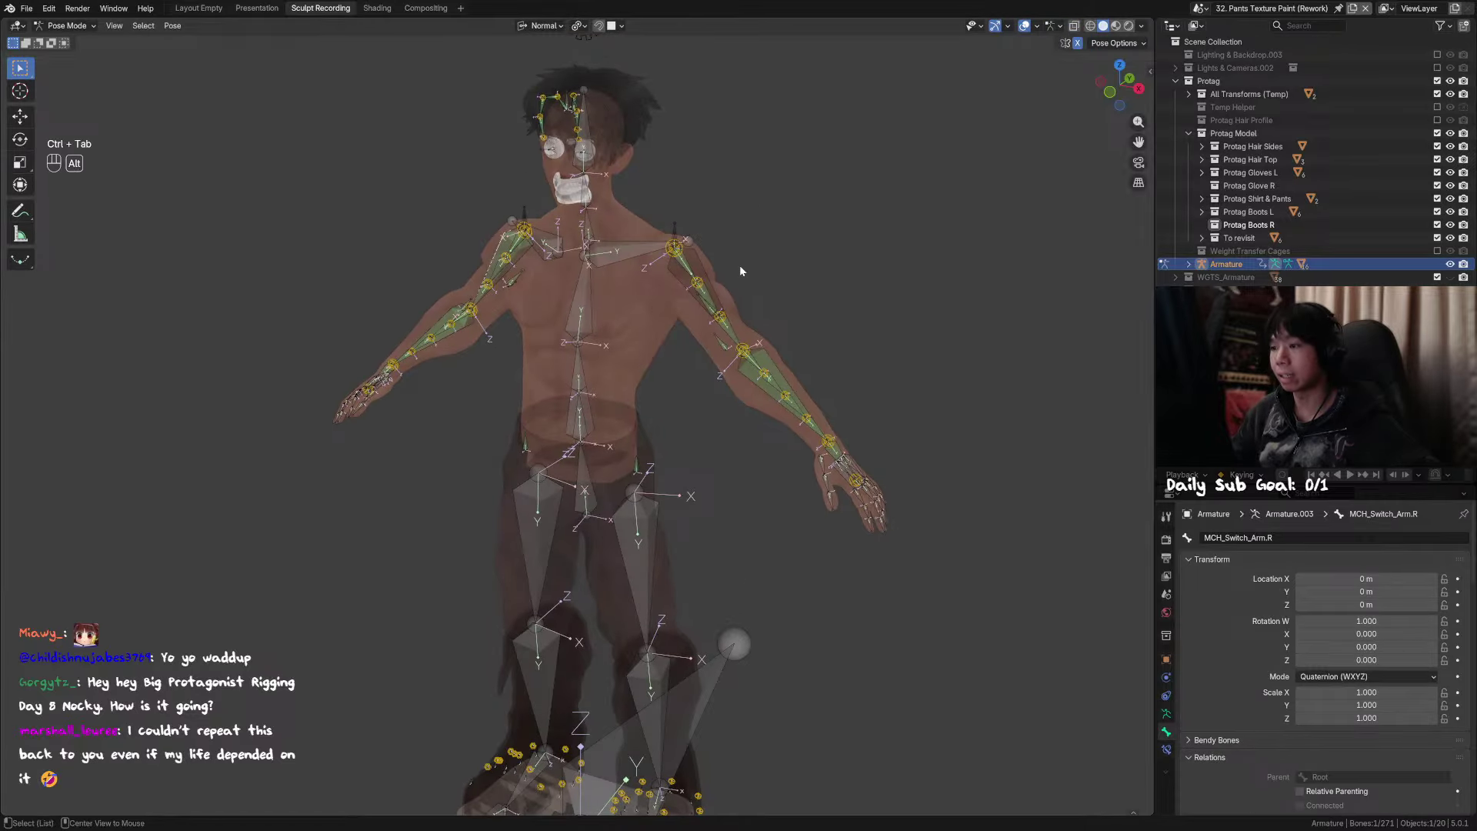
key(alt+h)
drag(751, 257, 785, 254)
shift+middle_drag(762, 269, 740, 365)
scroll(735, 292, up, 2)
scroll(731, 308, down, 5)
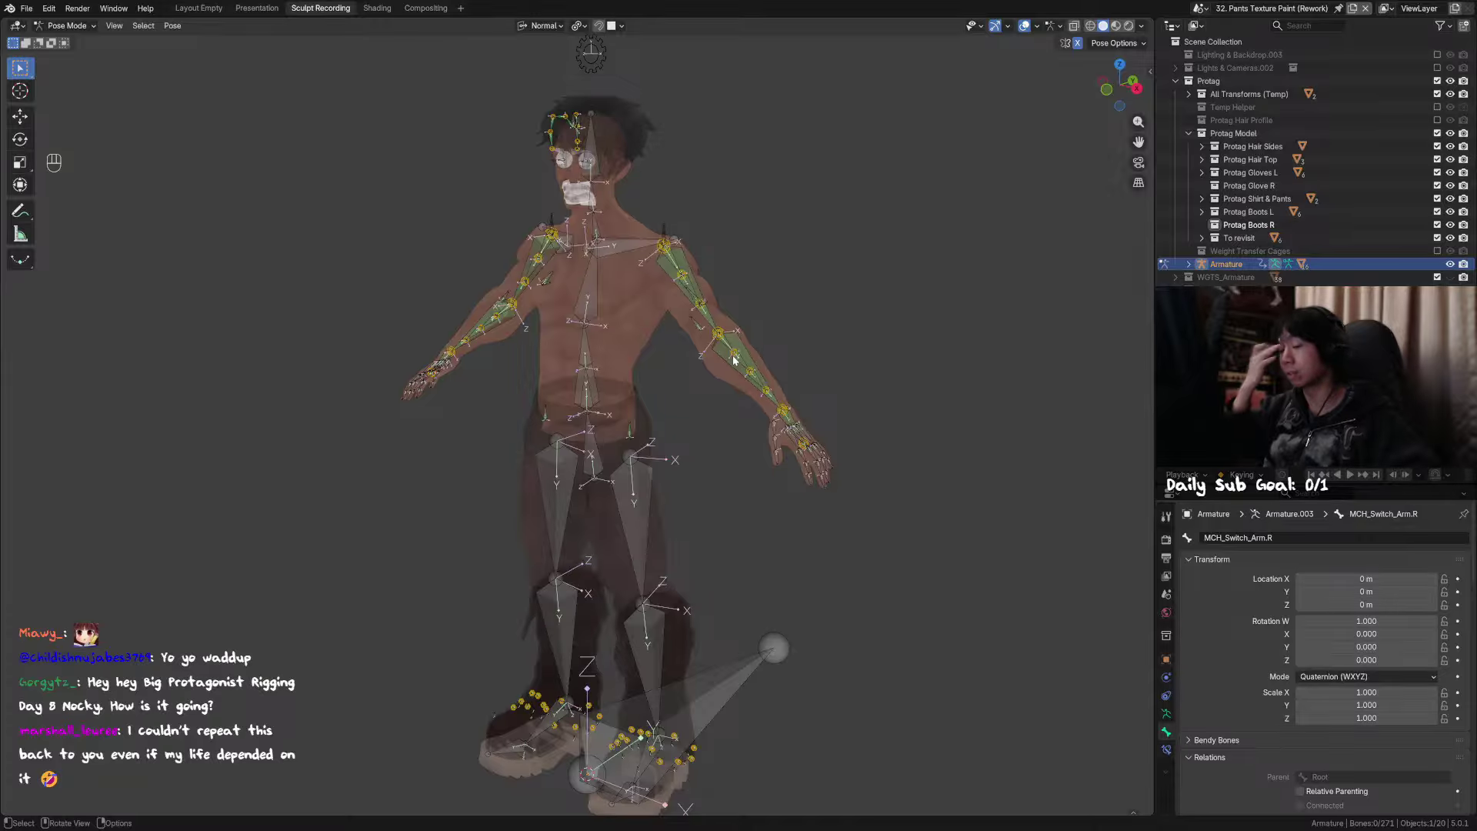
key(alt+z)
key(alt+z)
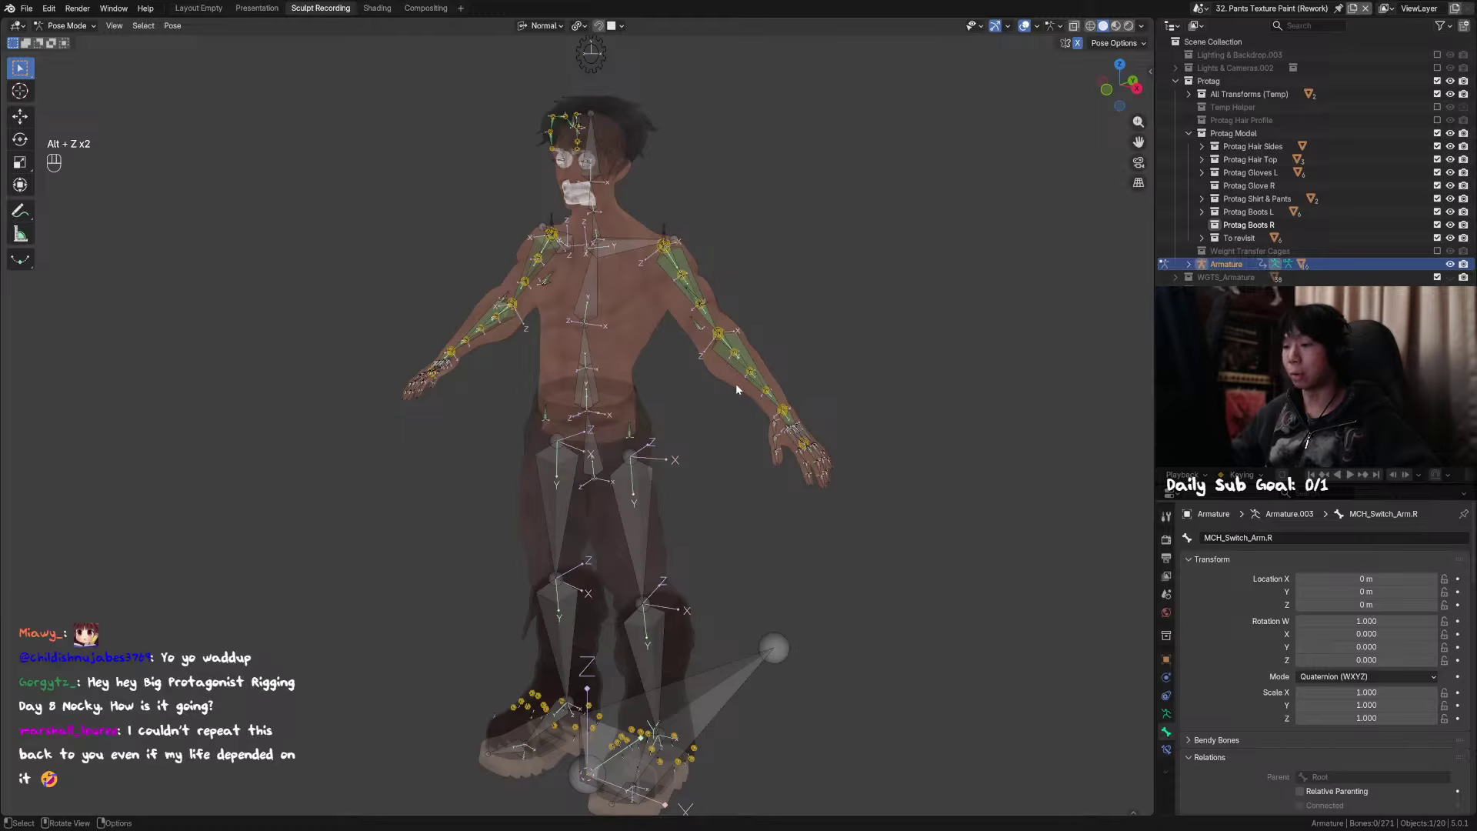
Step: Test-move the Root bone to check which bones follow it, cancelling each move
click(751, 685)
key(g)
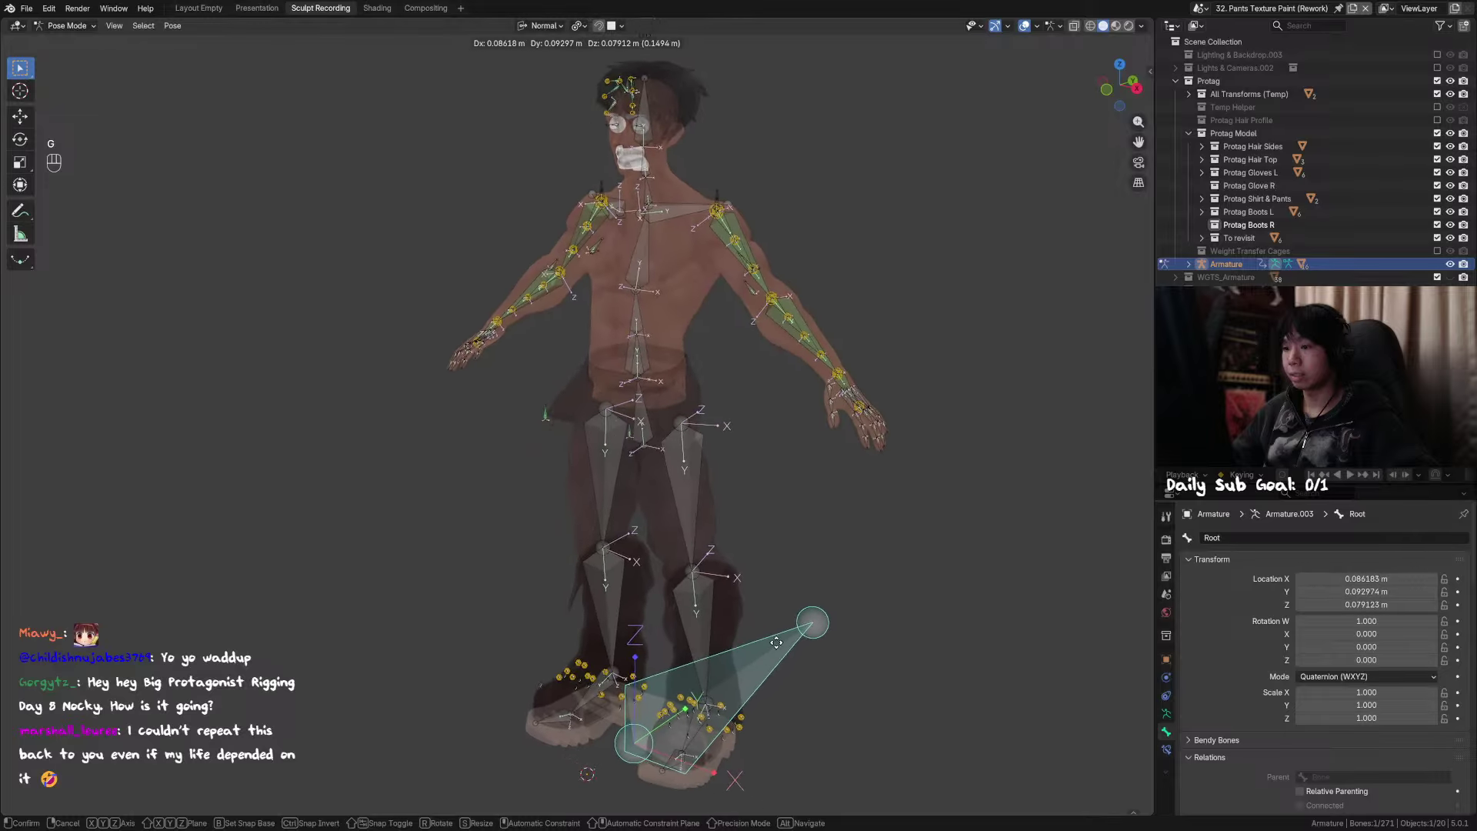
key(Escape)
key(g)
right_click(615, 499)
alt+middle_drag(616, 499, 632, 465)
key(g)
right_click(619, 478)
Step: In Edit Mode, parent COR_Hip.L and its right-side counterpart to DEF_Hip, and return to Pose Mode
key(Tab)
scroll(633, 464, up, 7)
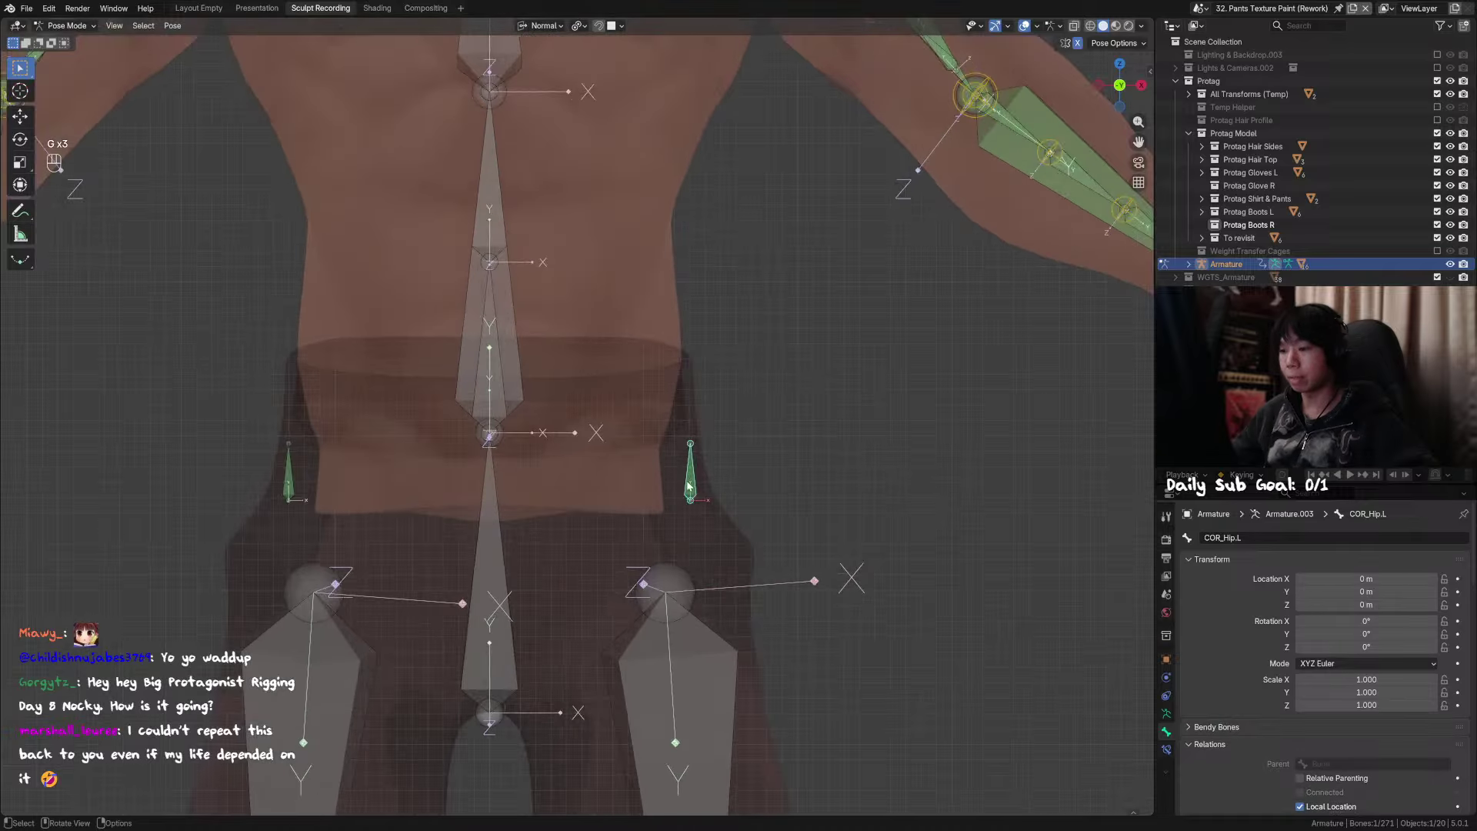
click(690, 473)
shift+click(288, 469)
shift+click(501, 534)
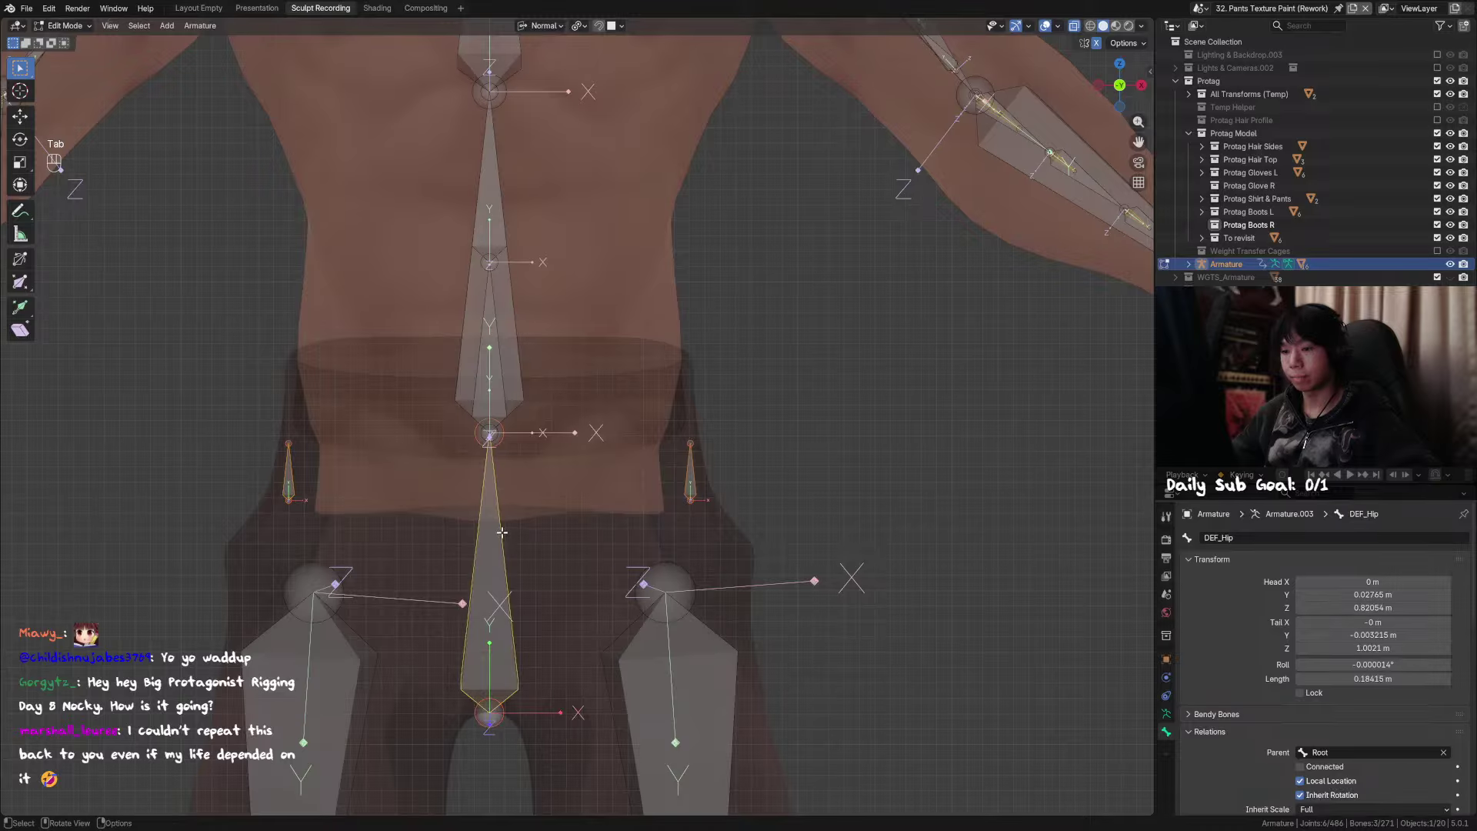
key(ctrl+p)
click(503, 536)
key(ctrl+Tab)
Step: Test-rotate DEF_Hip to check the hip corrective bones, cancel, and clear its location, rotation and scale
scroll(653, 580, down, 8)
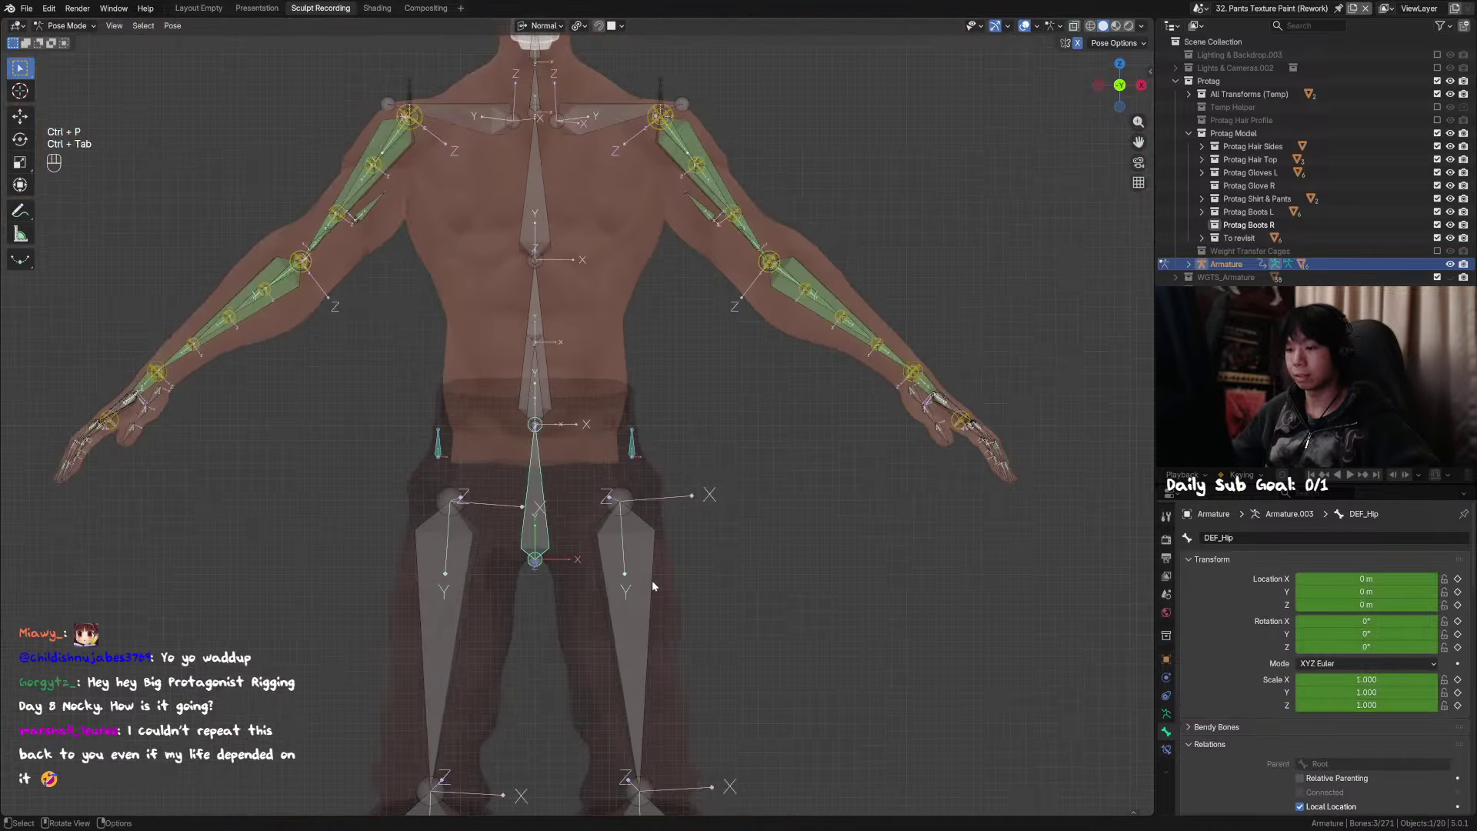
key(g)
key(r)
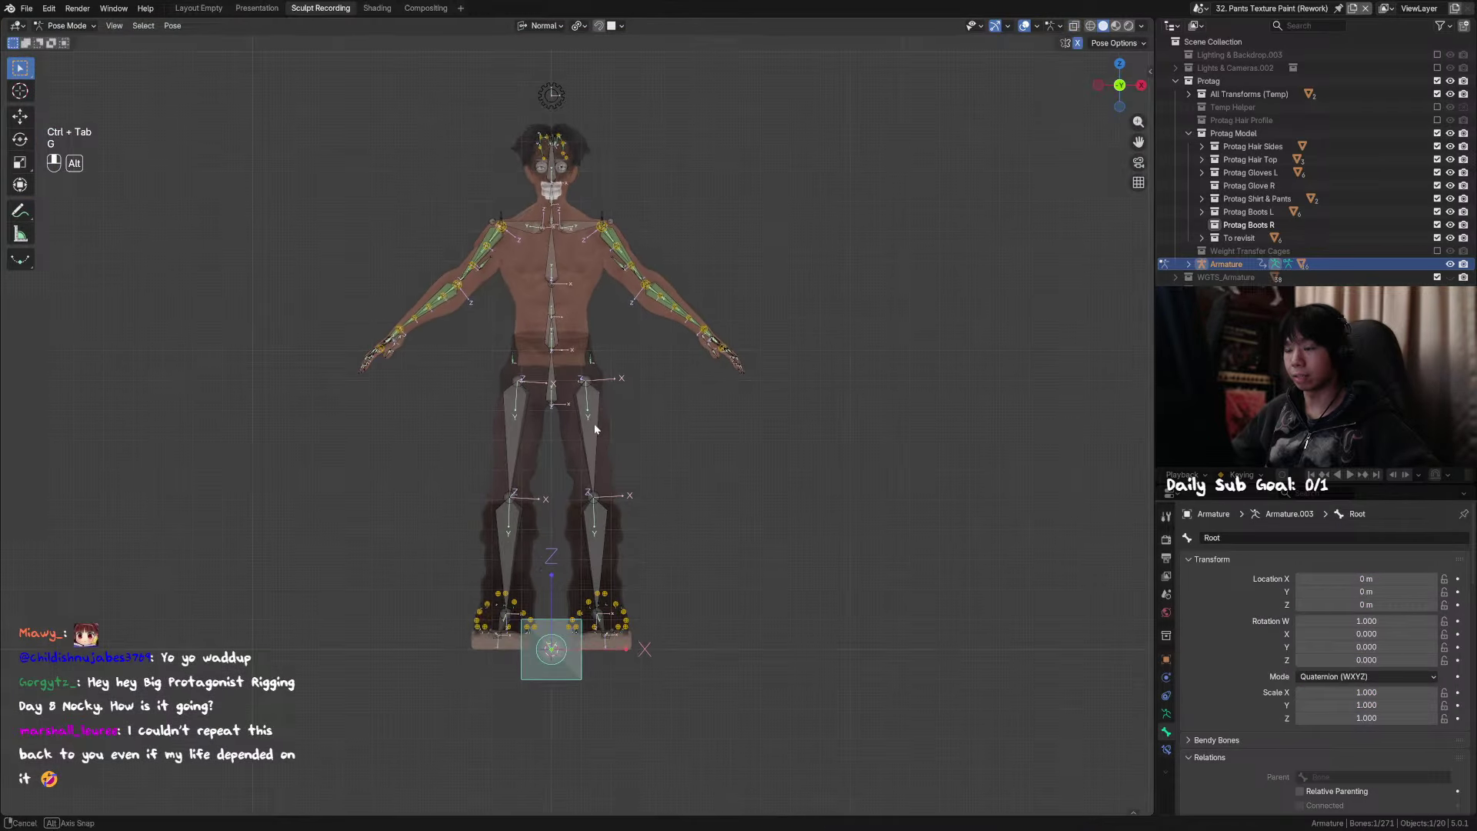
scroll(594, 423, up, 4)
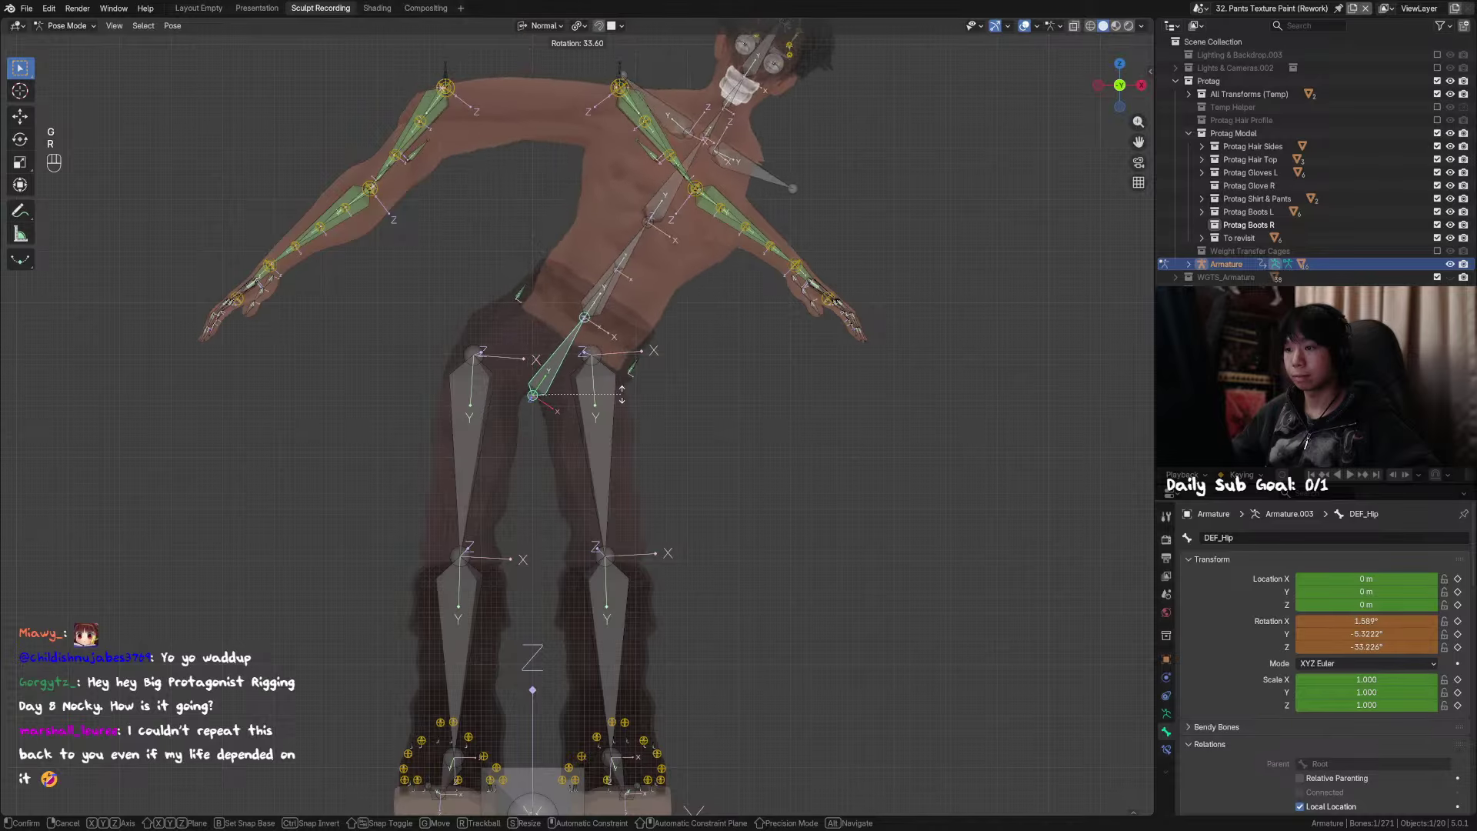
right_click(580, 319)
scroll(580, 319, down, 5)
middle_drag(791, 317, 519, 281)
key(alt+g)
key(alt+r)
key(alt+s)
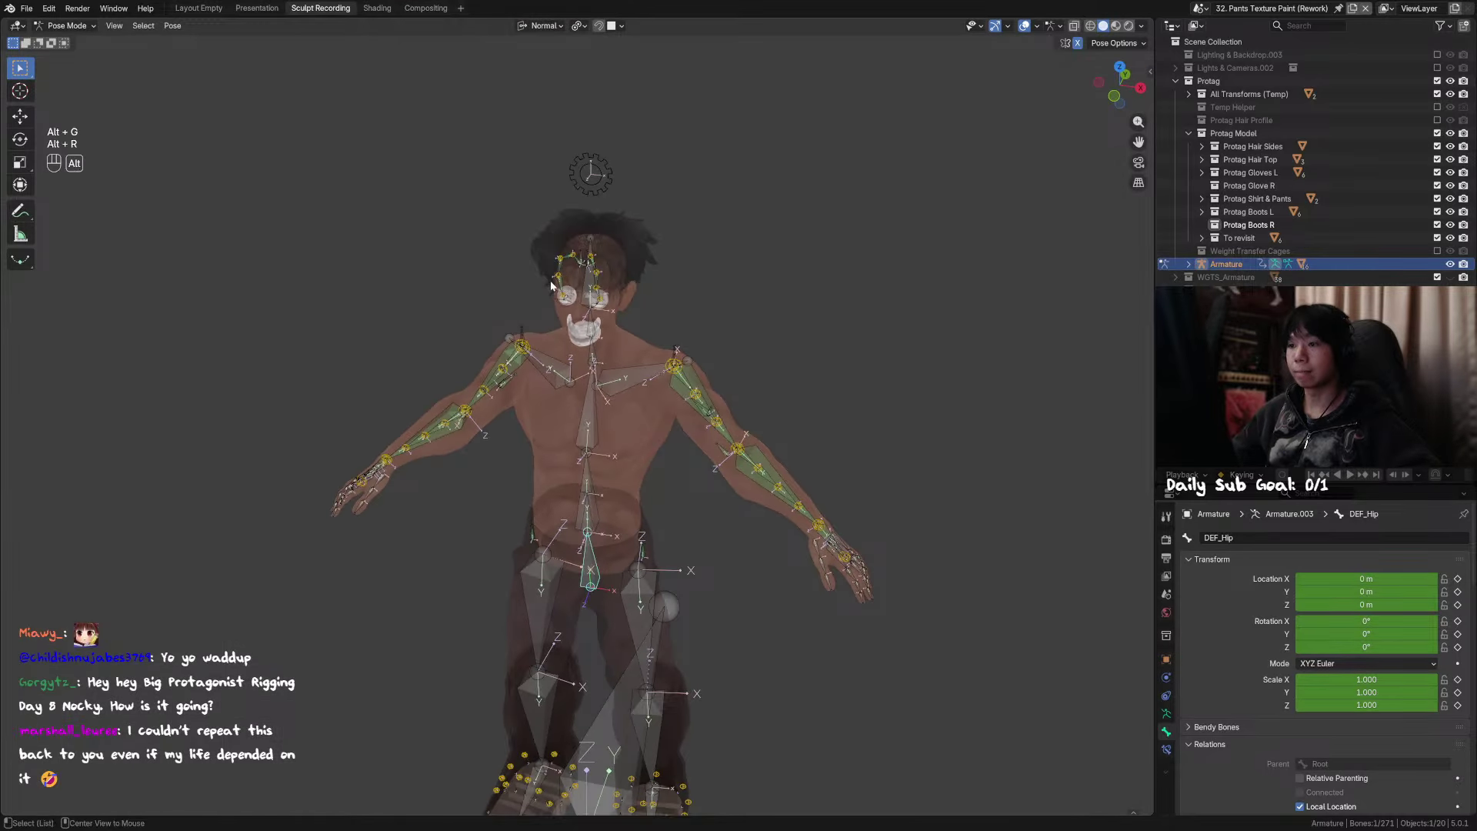
Step: Test-move the Root bone again, cancel, and clear its location and rotation
scroll(603, 277, up, 2)
click(612, 745)
key(g)
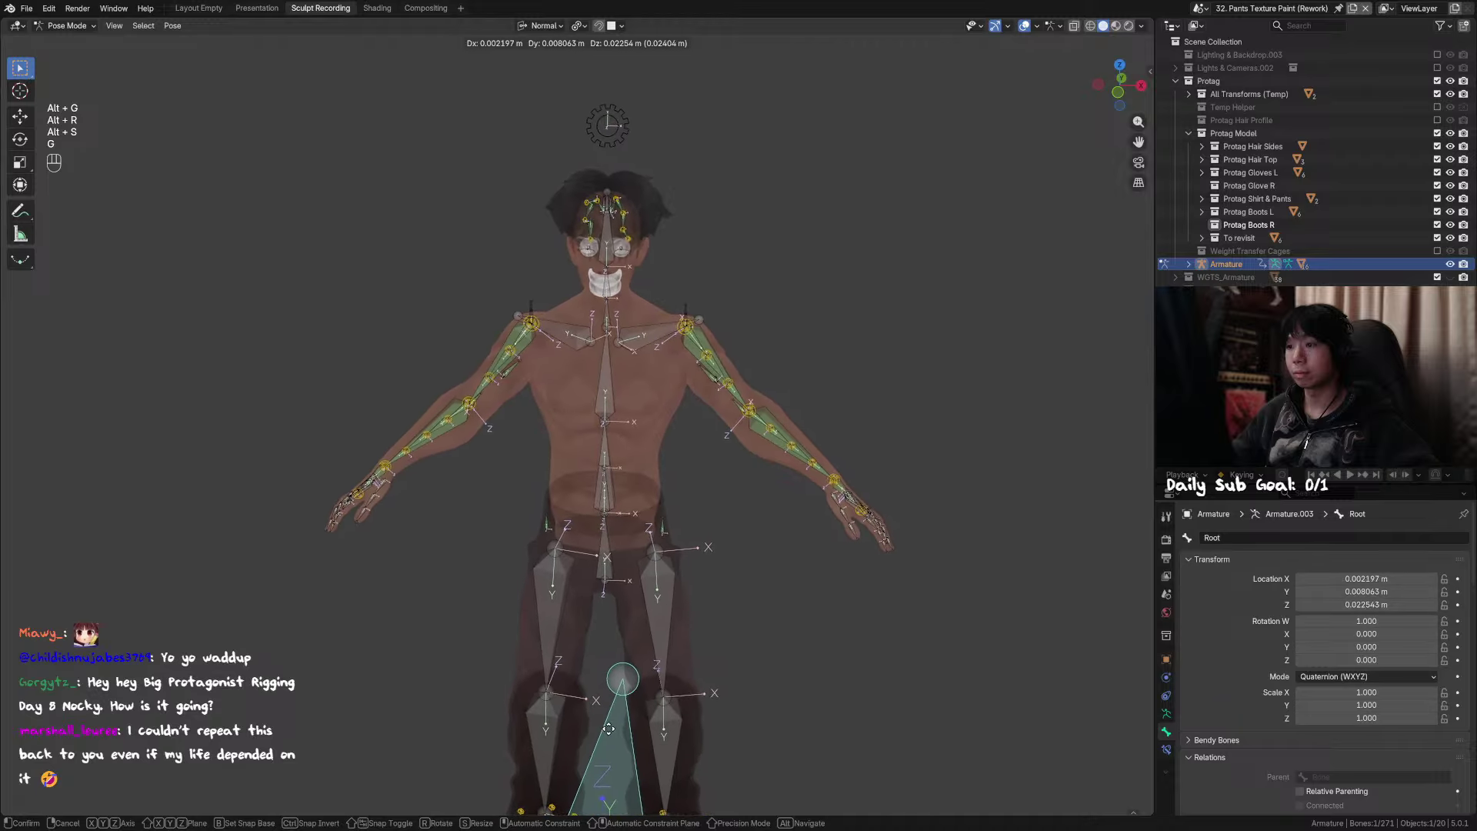
right_click(649, 398)
key(alt+g)
key(alt+r)
shift+middle_drag(644, 179, 600, 271)
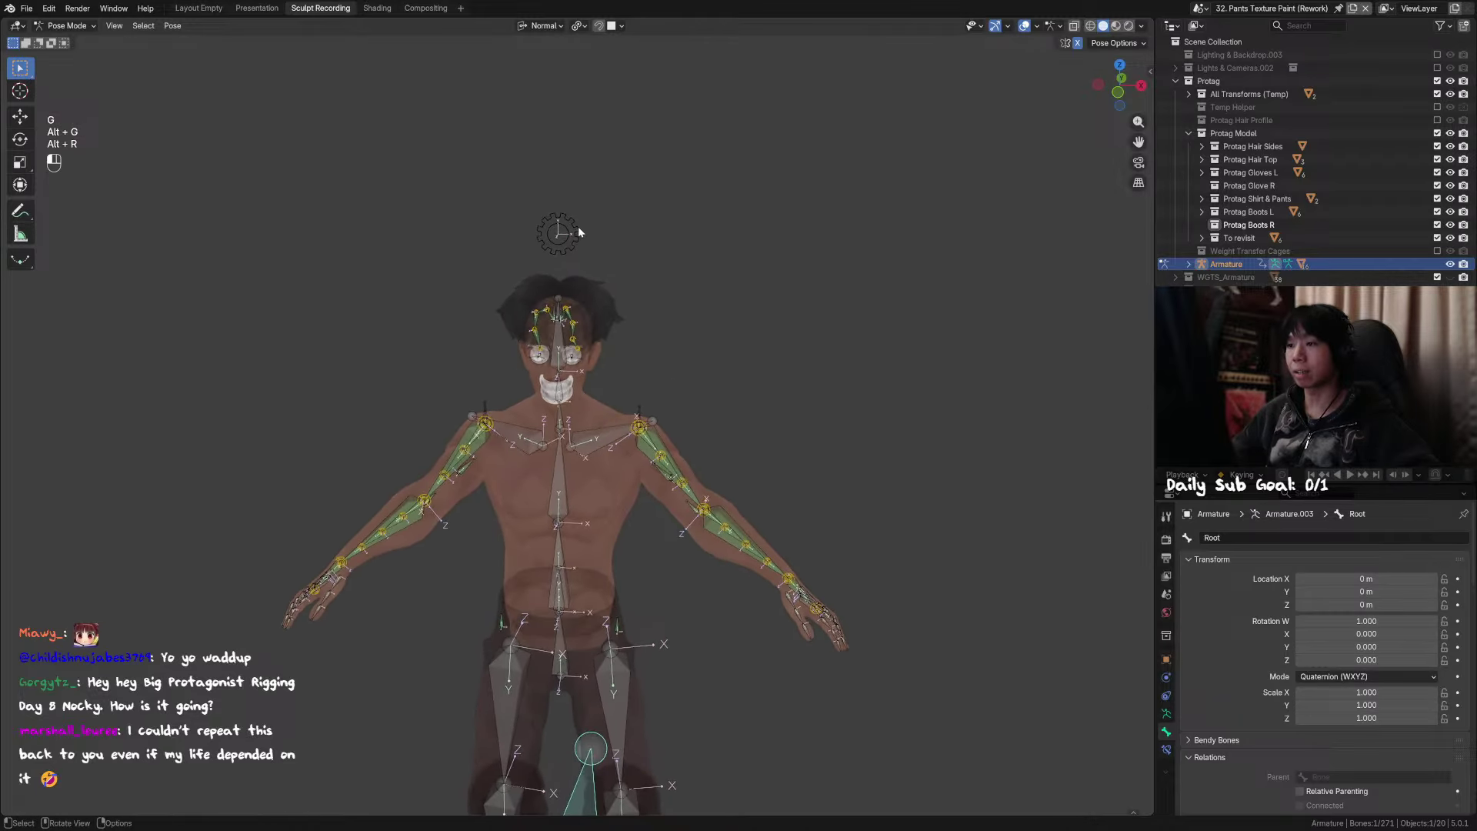
Step: Turn off Hair Damp Track on the gear-shaped Properties bone above the head and enable X-ray display
click(579, 229)
key(grave)
shift+middle_drag(565, 704, 575, 364)
key(n)
scroll(617, 366, down, 3)
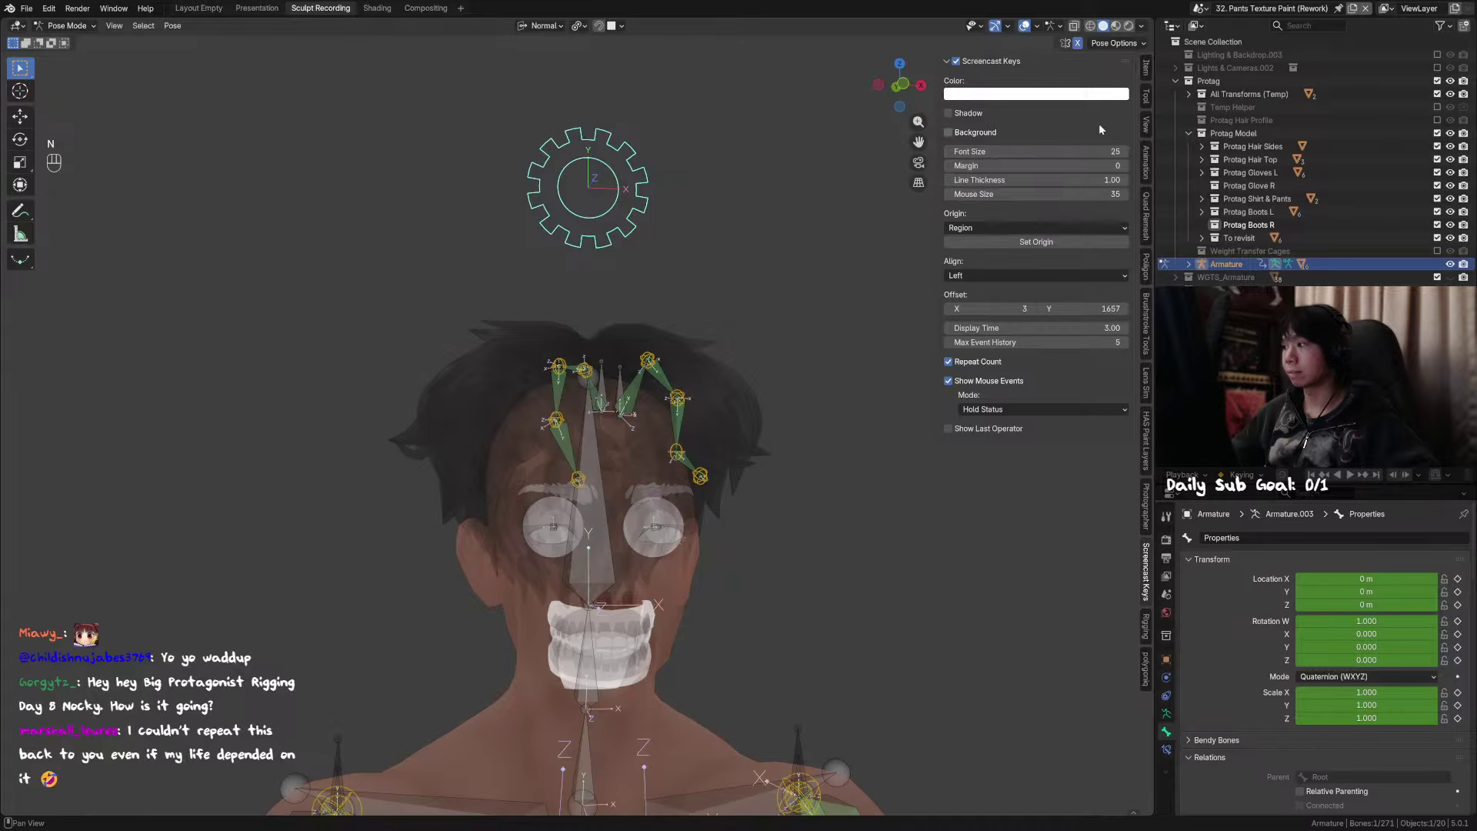
click(1146, 73)
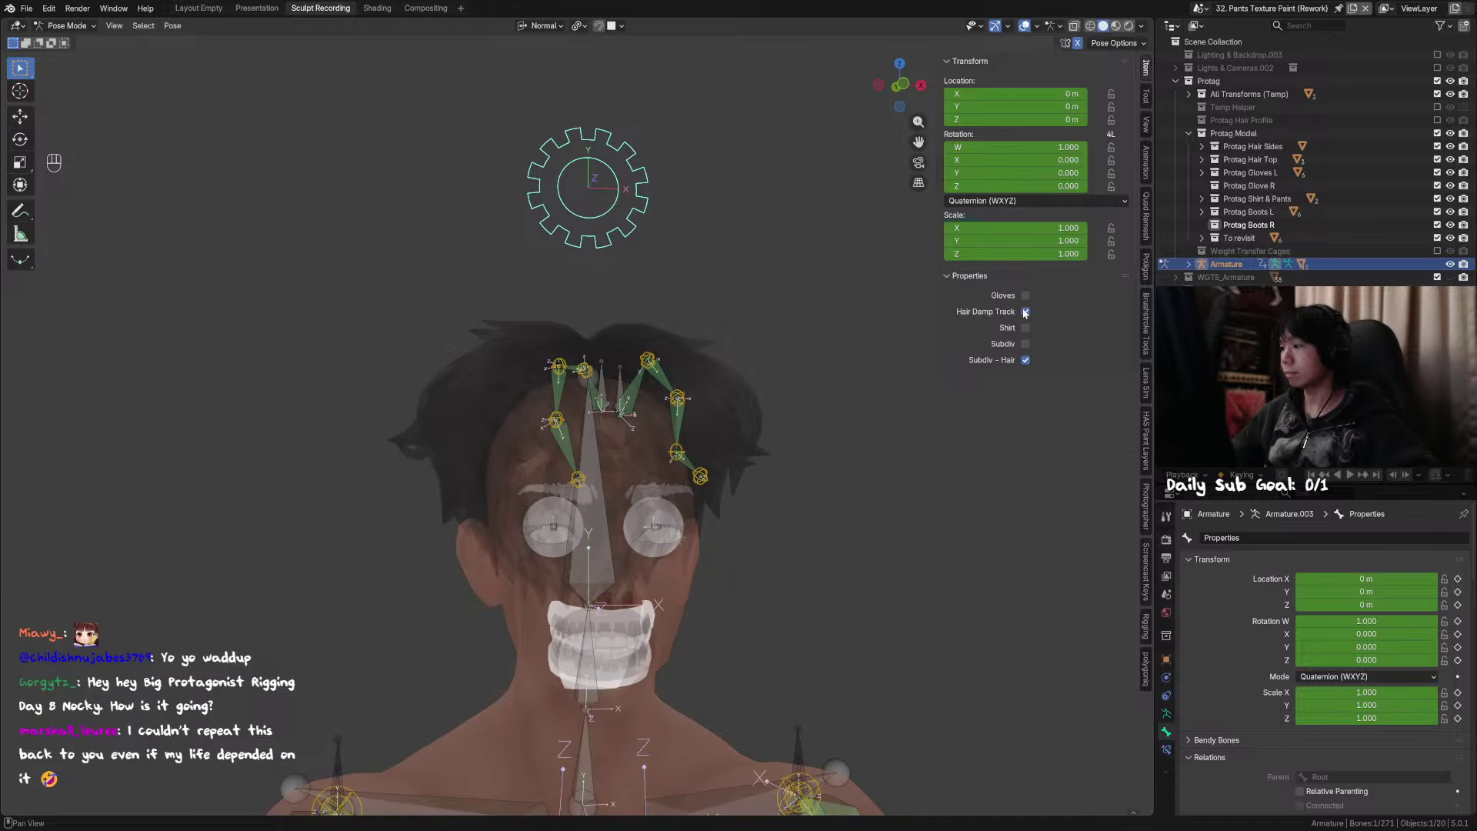
click(1024, 312)
scroll(756, 362, down, 4)
middle_drag(755, 362, 687, 450)
key(n)
key(alt+z)
shift+middle_drag(805, 467, 692, 284)
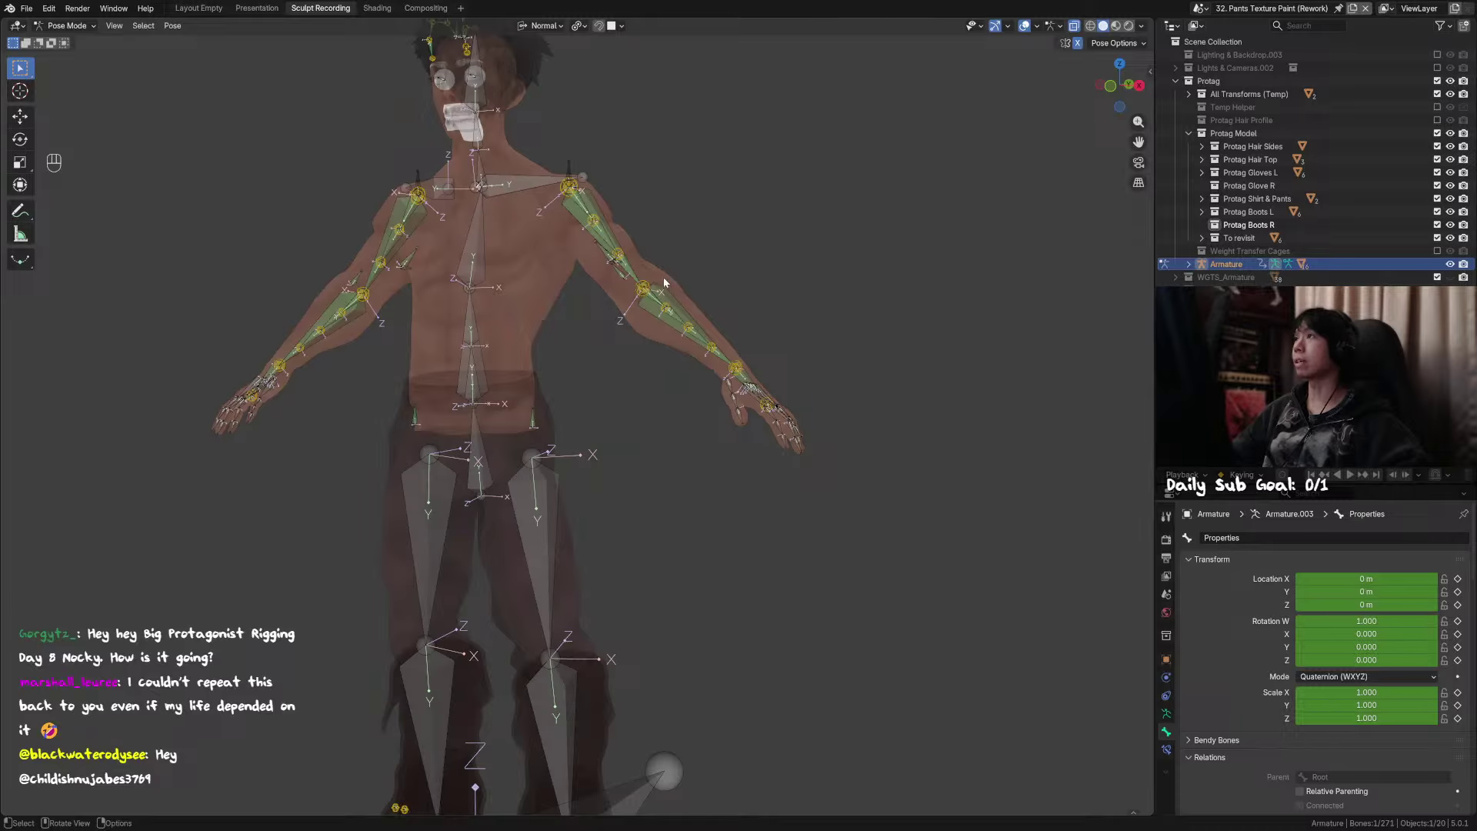
Step: Select MCH_INT_Socket_Arm.L and MCH_Socket_Arm.L at the left shoulder to check their names and parents
scroll(663, 277, down, 2)
middle_drag(663, 277, 589, 308)
scroll(589, 308, up, 4)
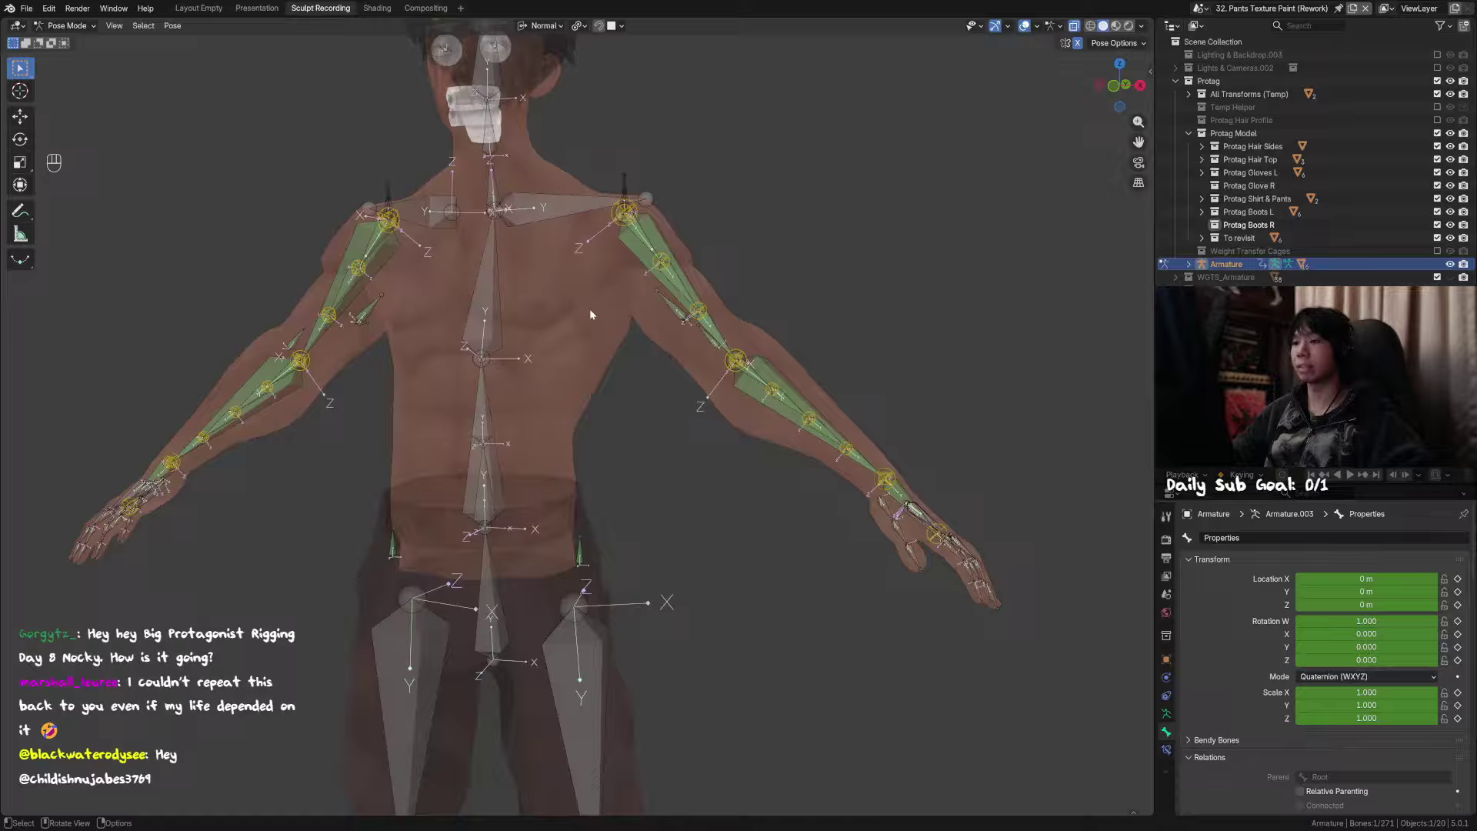
click(623, 203)
middle_drag(654, 223, 680, 243)
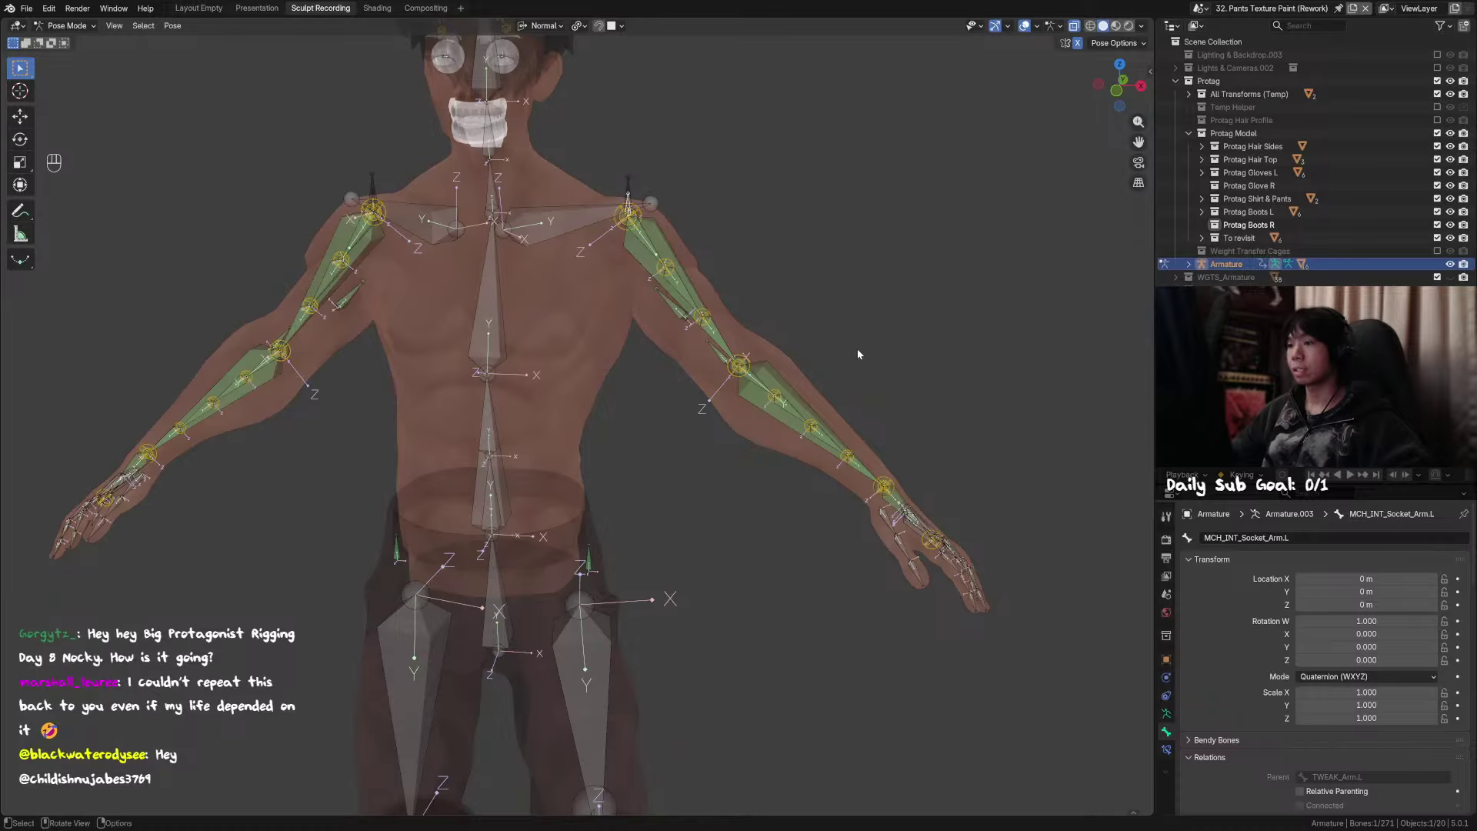
middle_drag(859, 354, 828, 369)
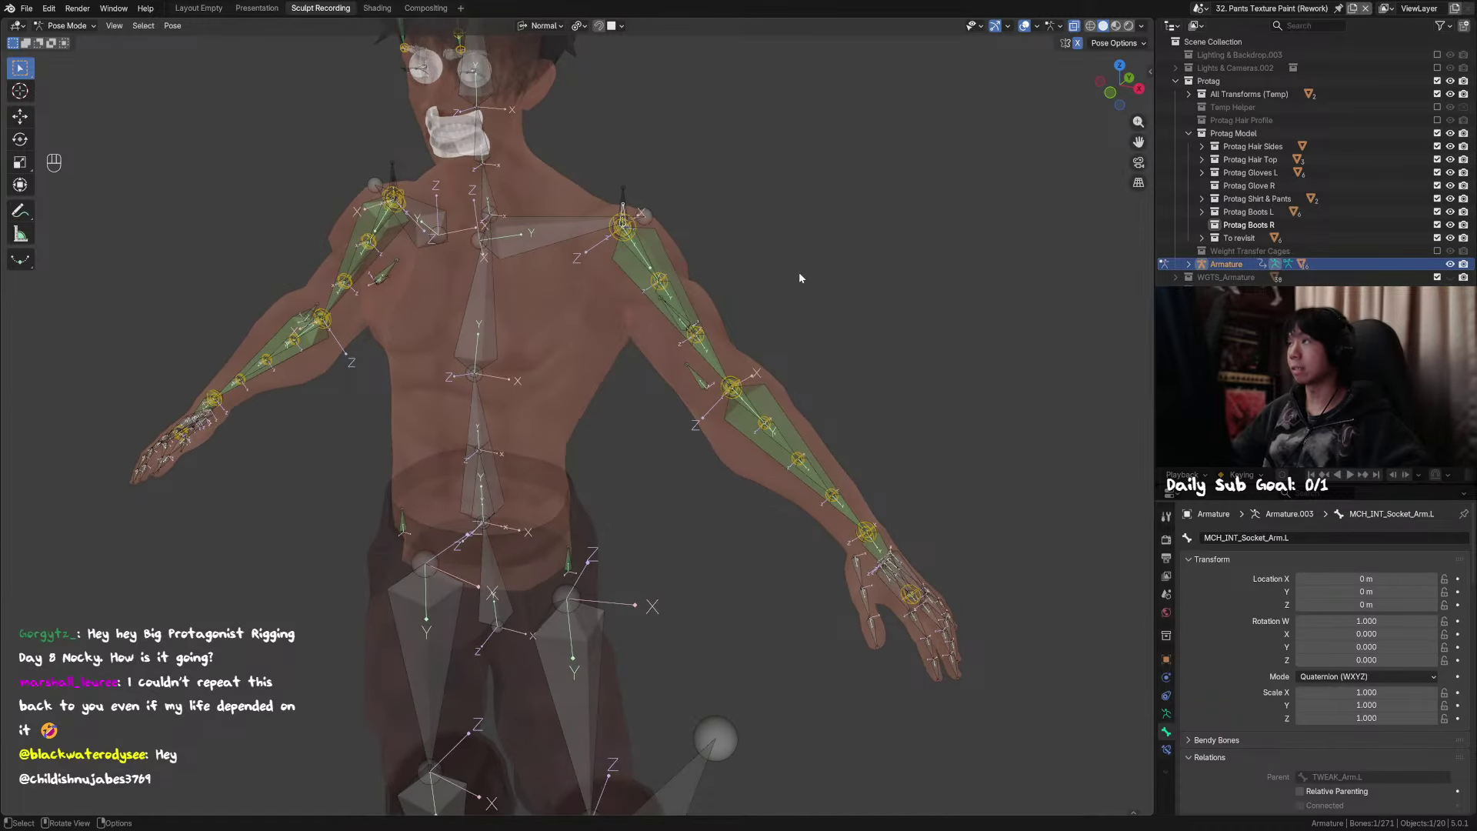
click(623, 203)
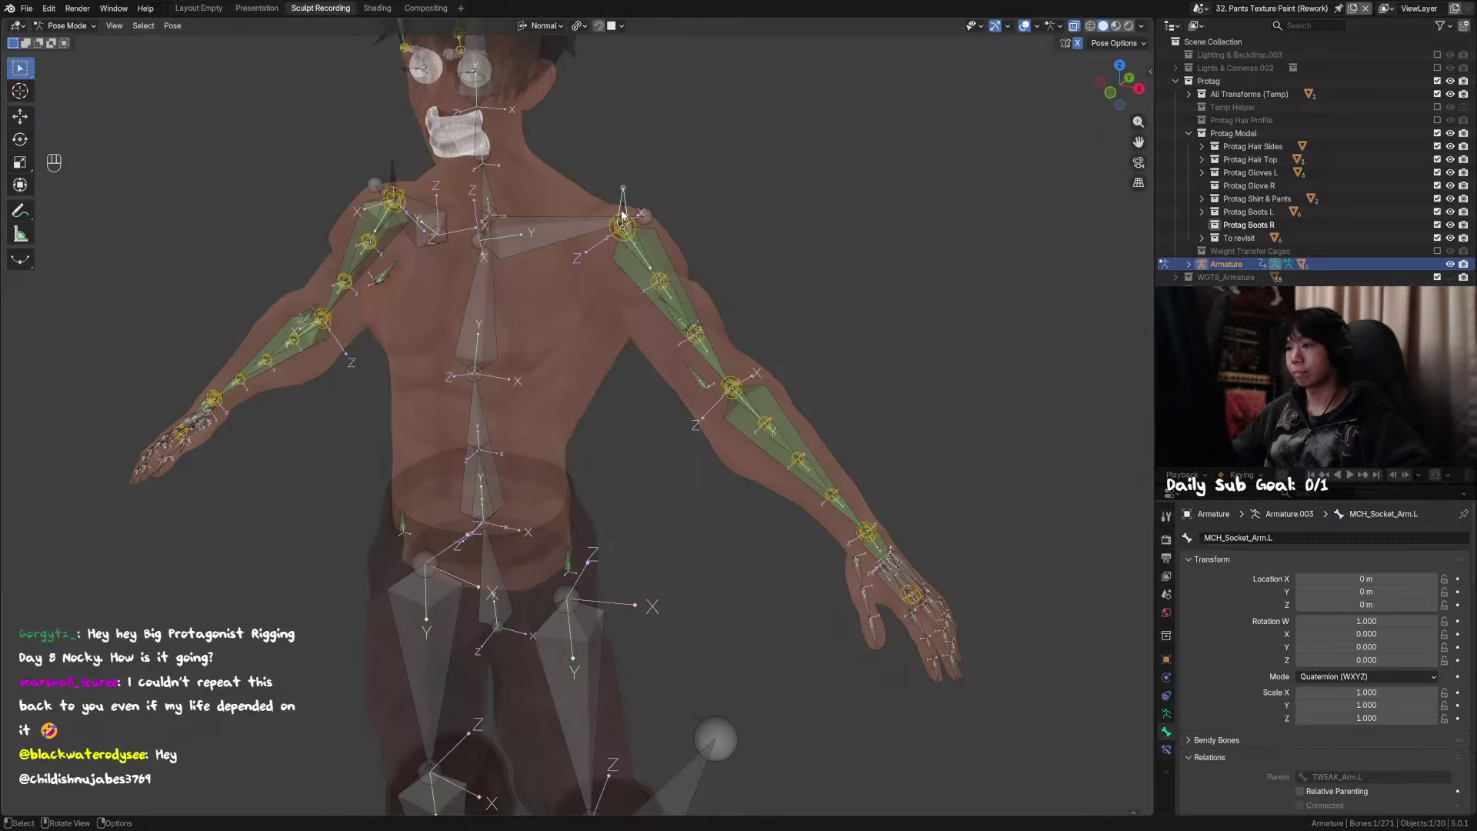
Step: Hide DEF_Arm.L and select MCH_Switch_Arm.L beneath it
key(h)
key(alt+h)
key(h)
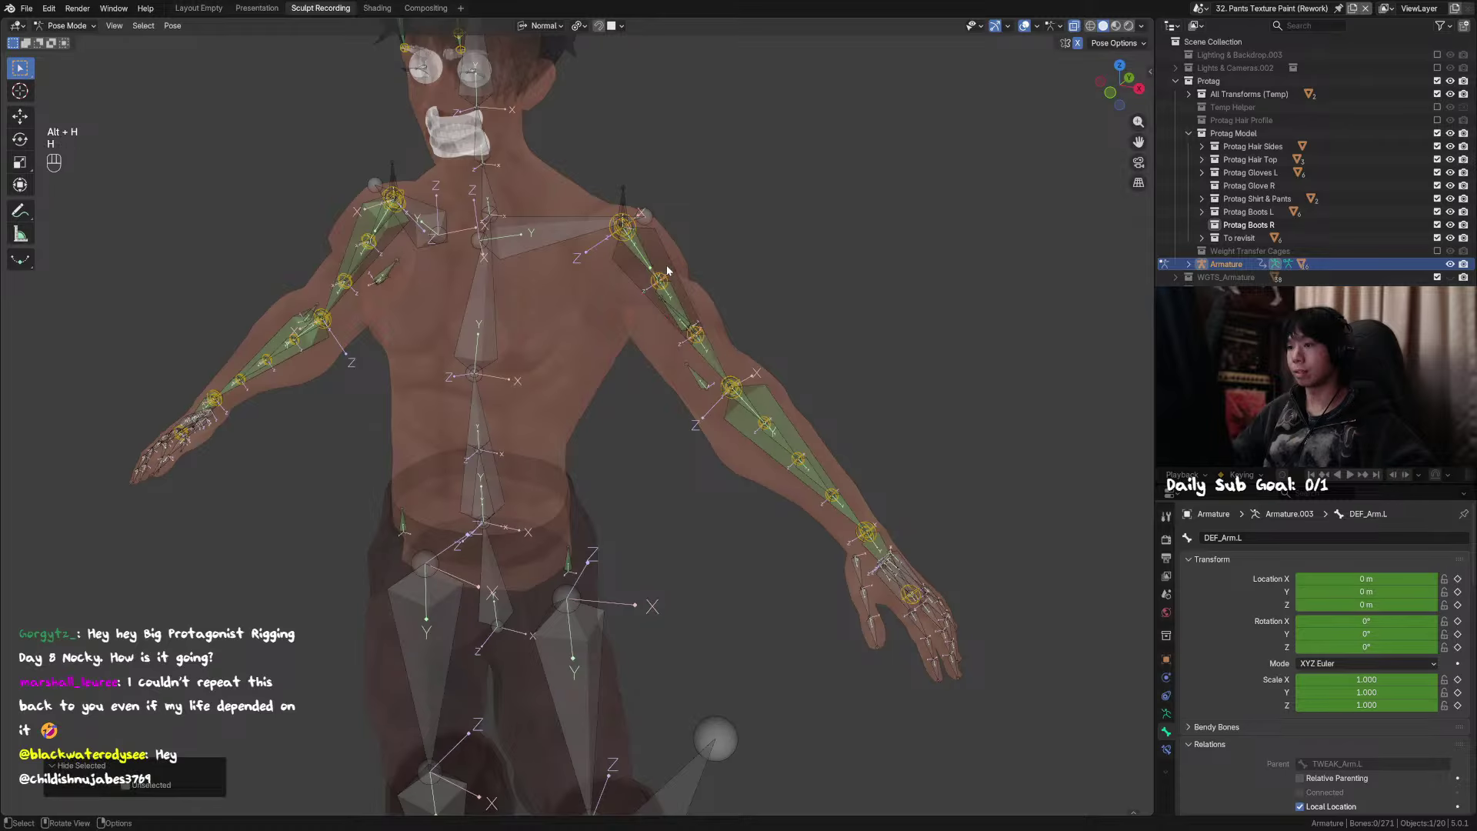
click(664, 264)
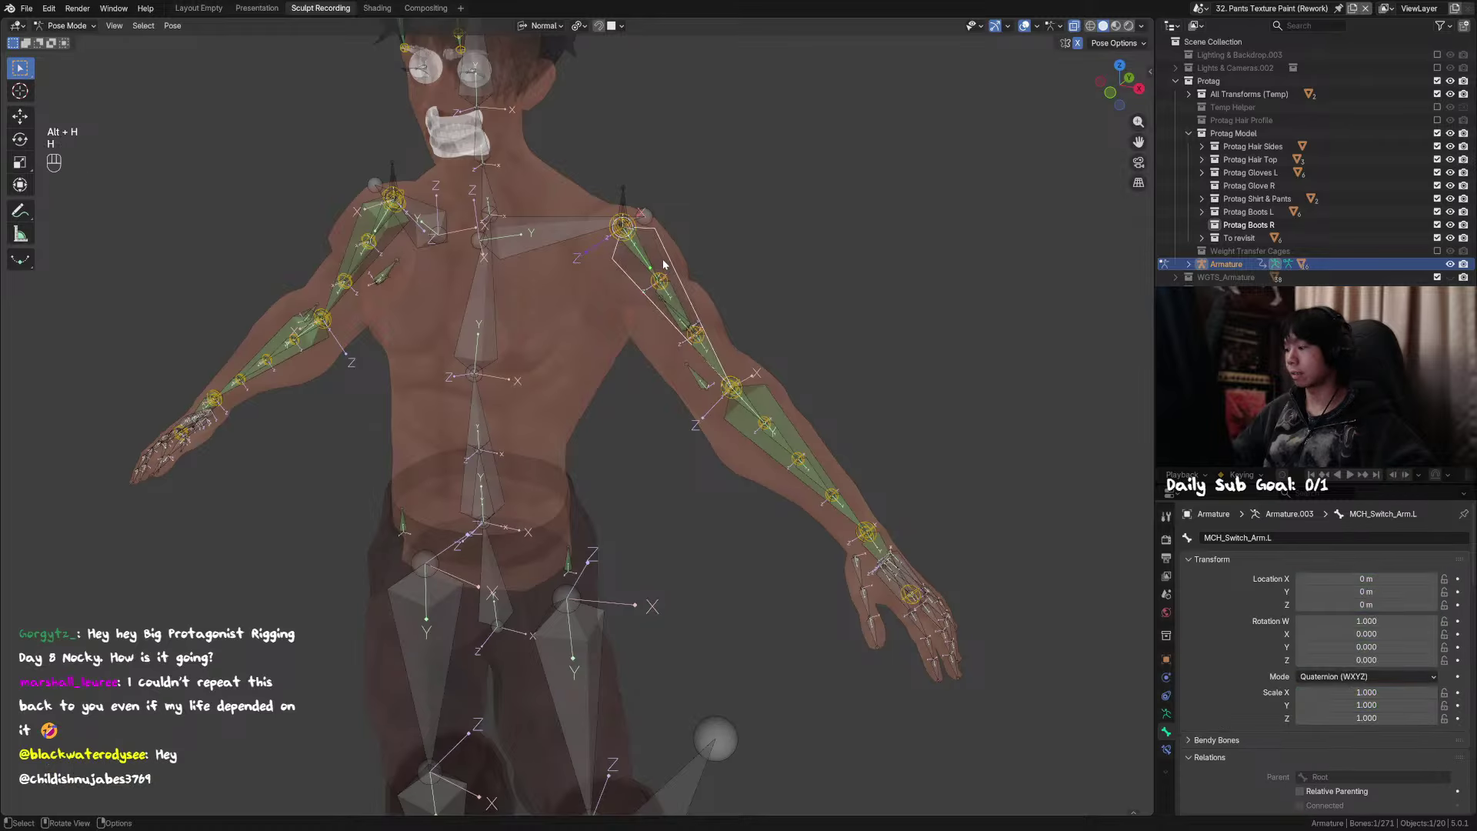
key(alt+p)
click(723, 265)
middle_drag(728, 260, 719, 257)
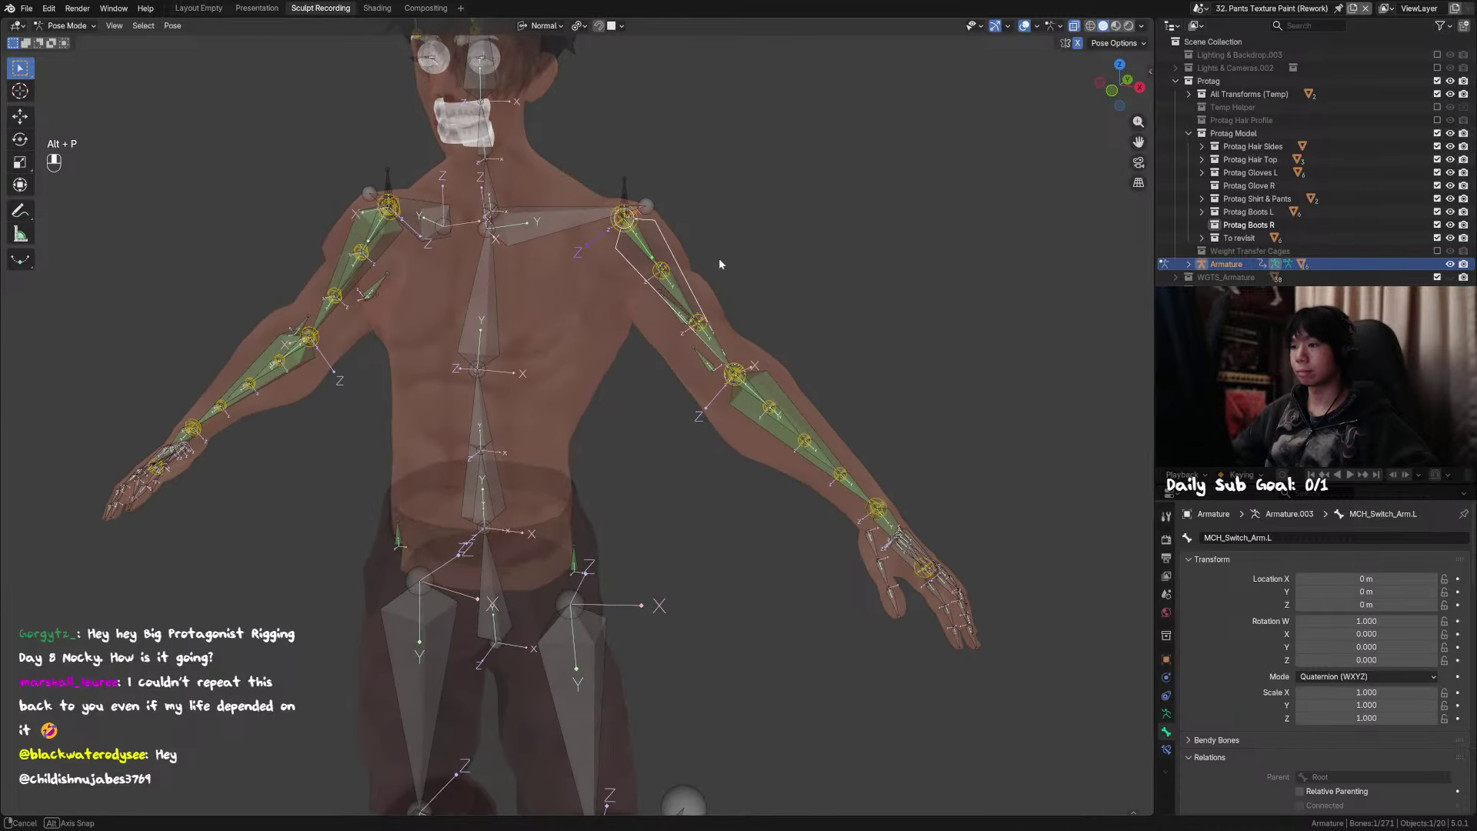
key(ctrl+z)
key(ctrl+shift+z)
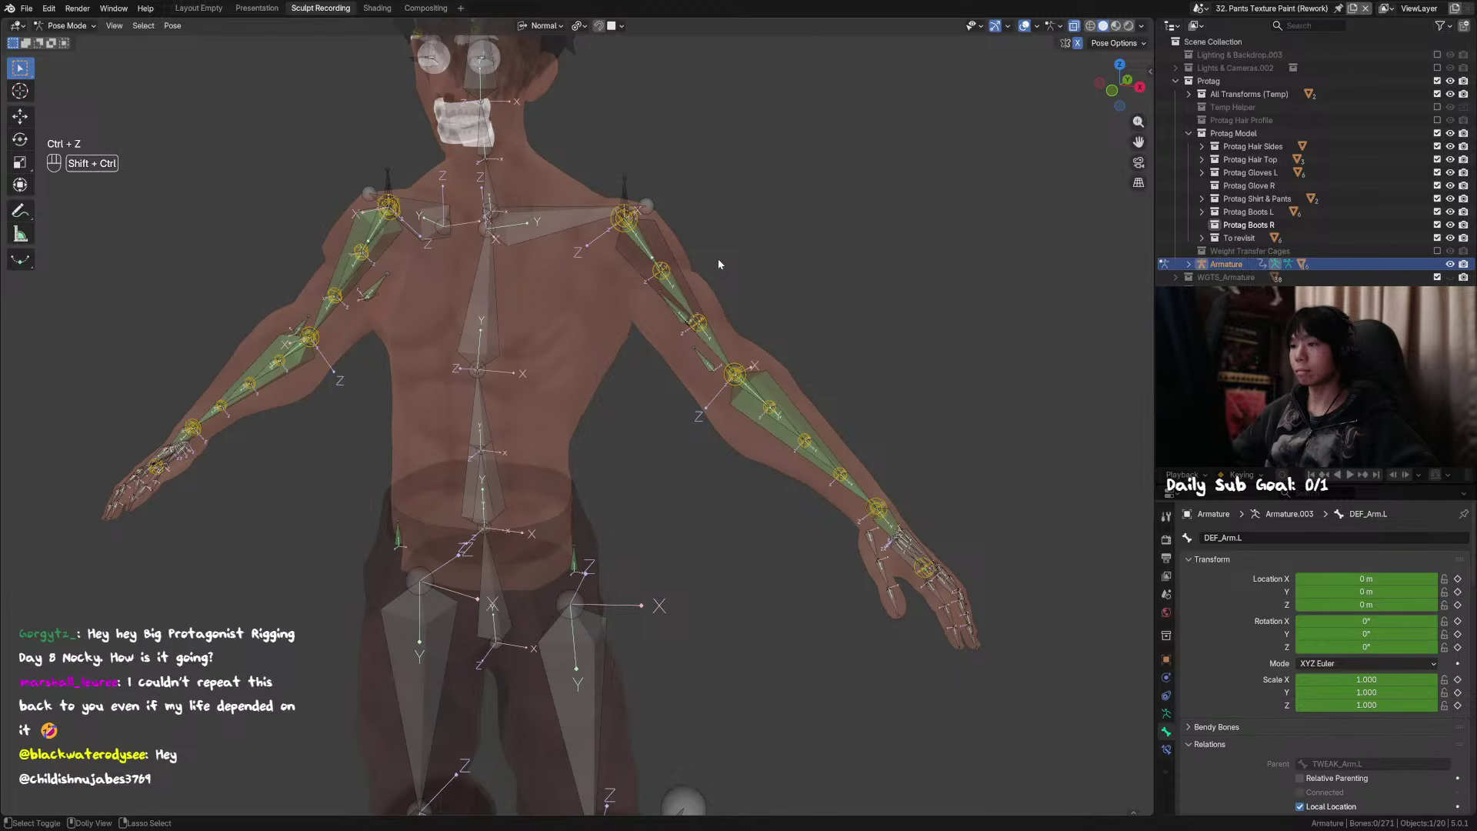
key(ctrl+z)
key(ctrl+shift+z)
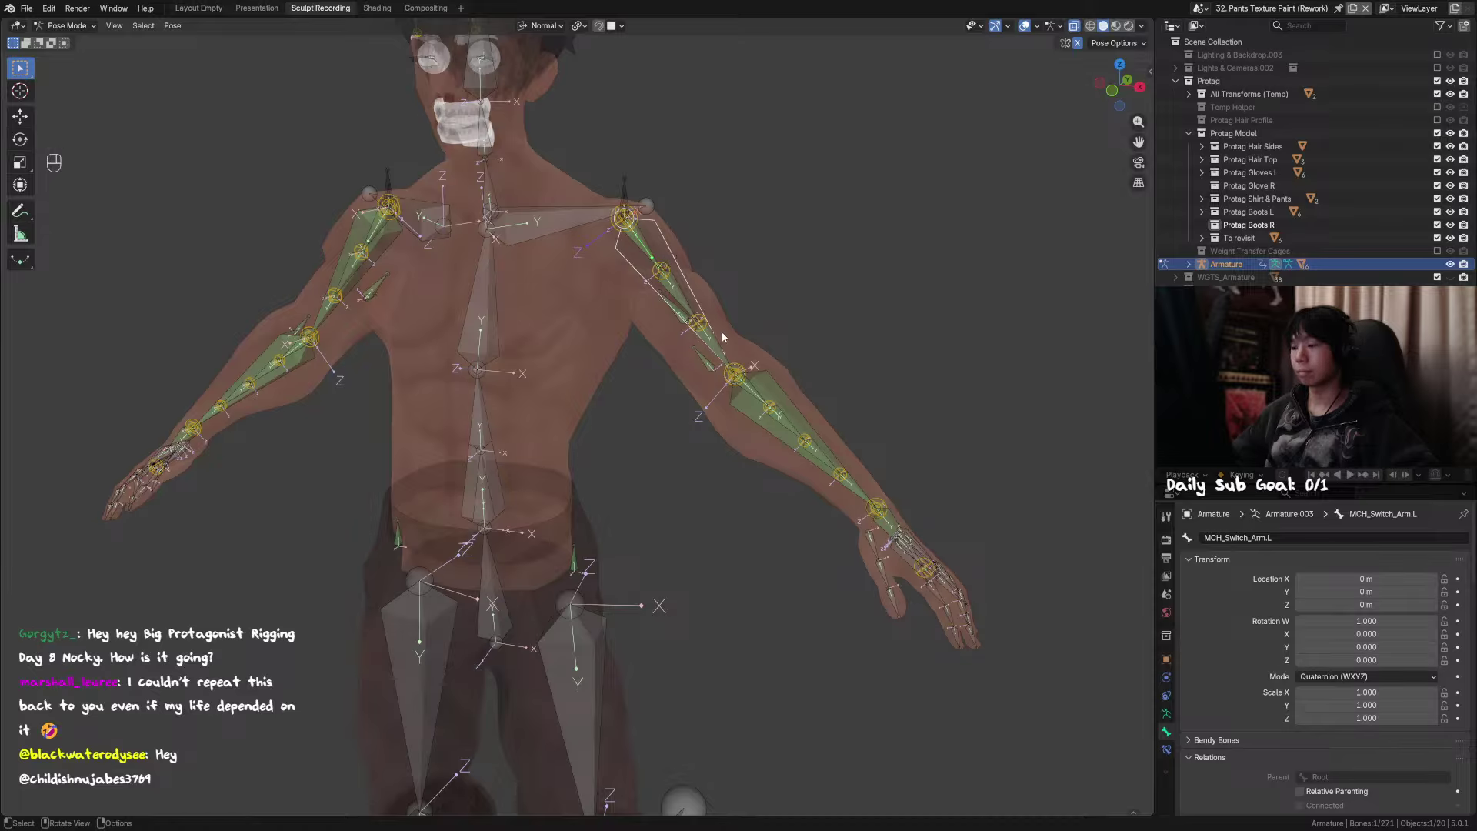
Step: Hide DEF_Forearm.L and select MCH_Switch_Forearm.L beneath it
click(773, 400)
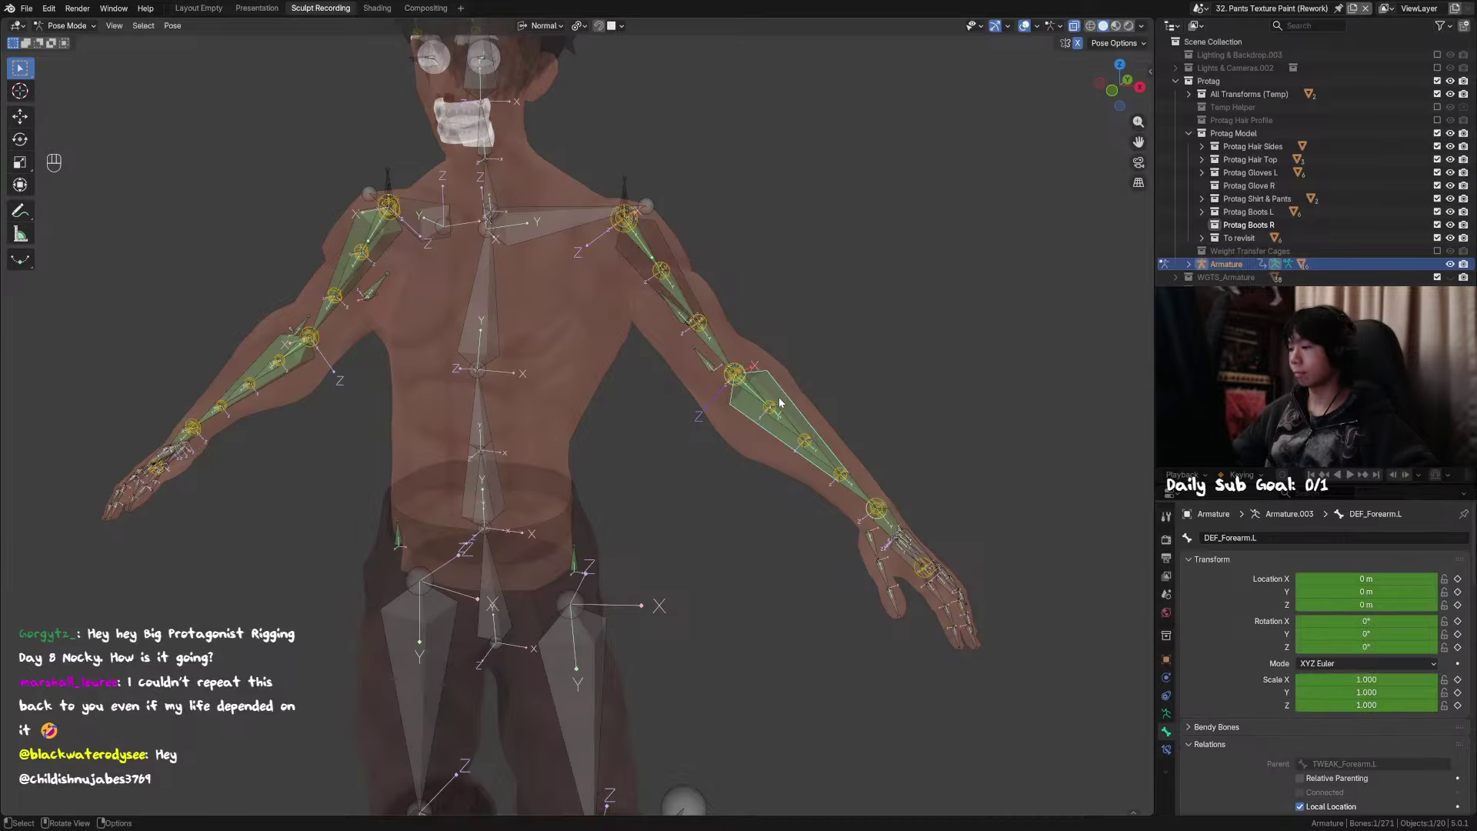
click(780, 401)
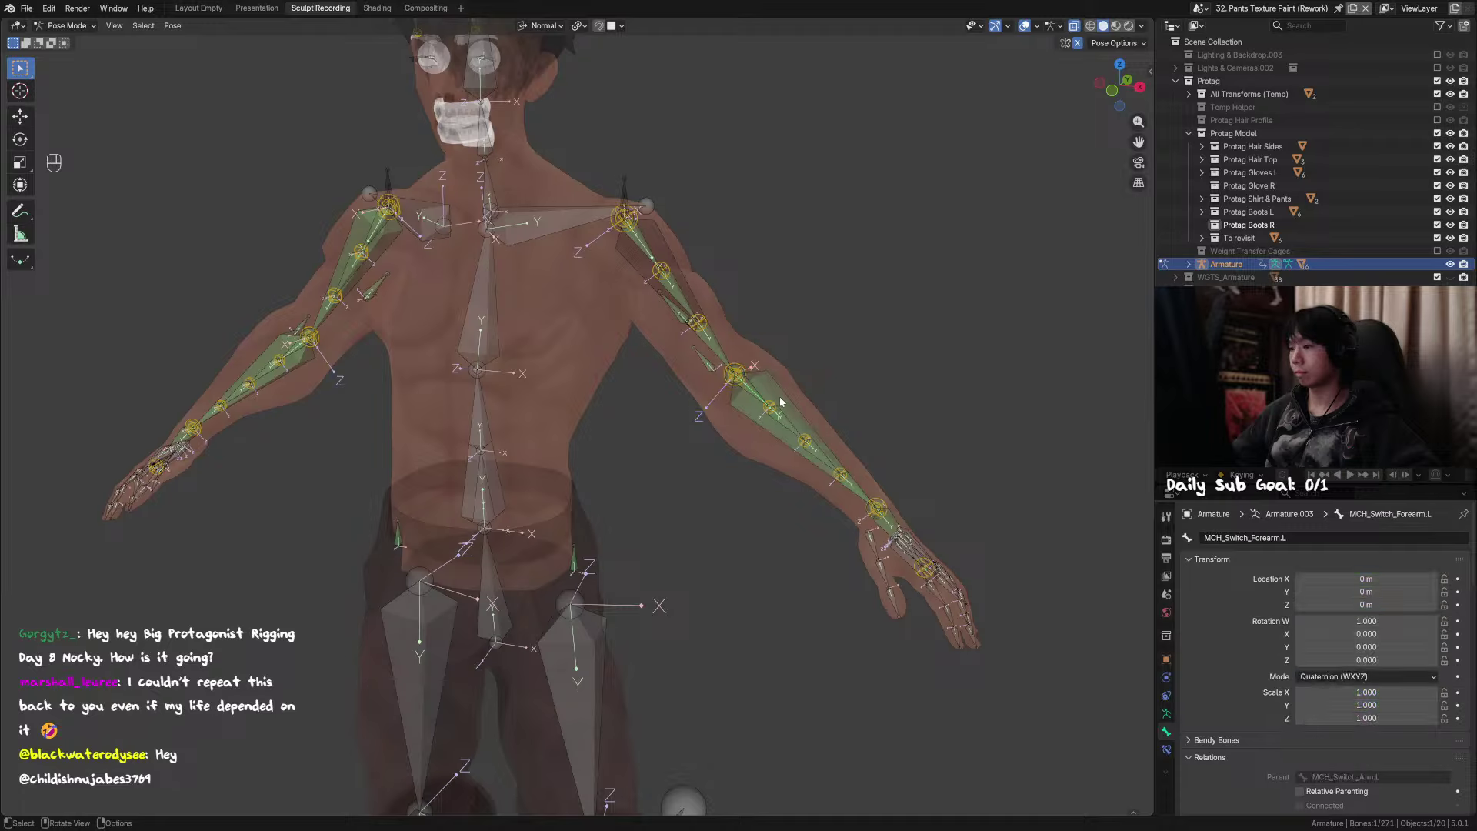
key(h)
key(ctrl+z)
key(h)
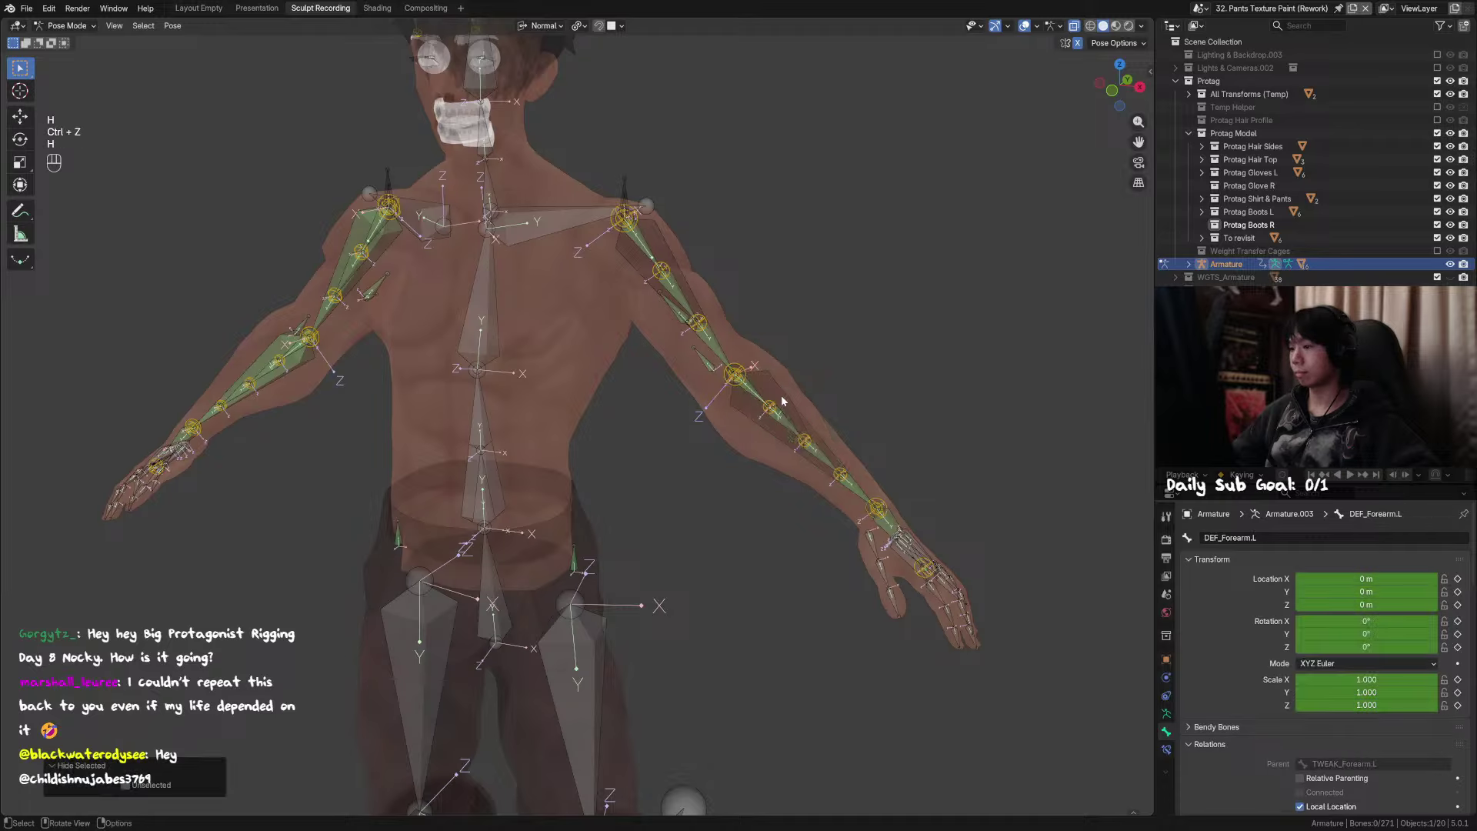
key(ctrl+z)
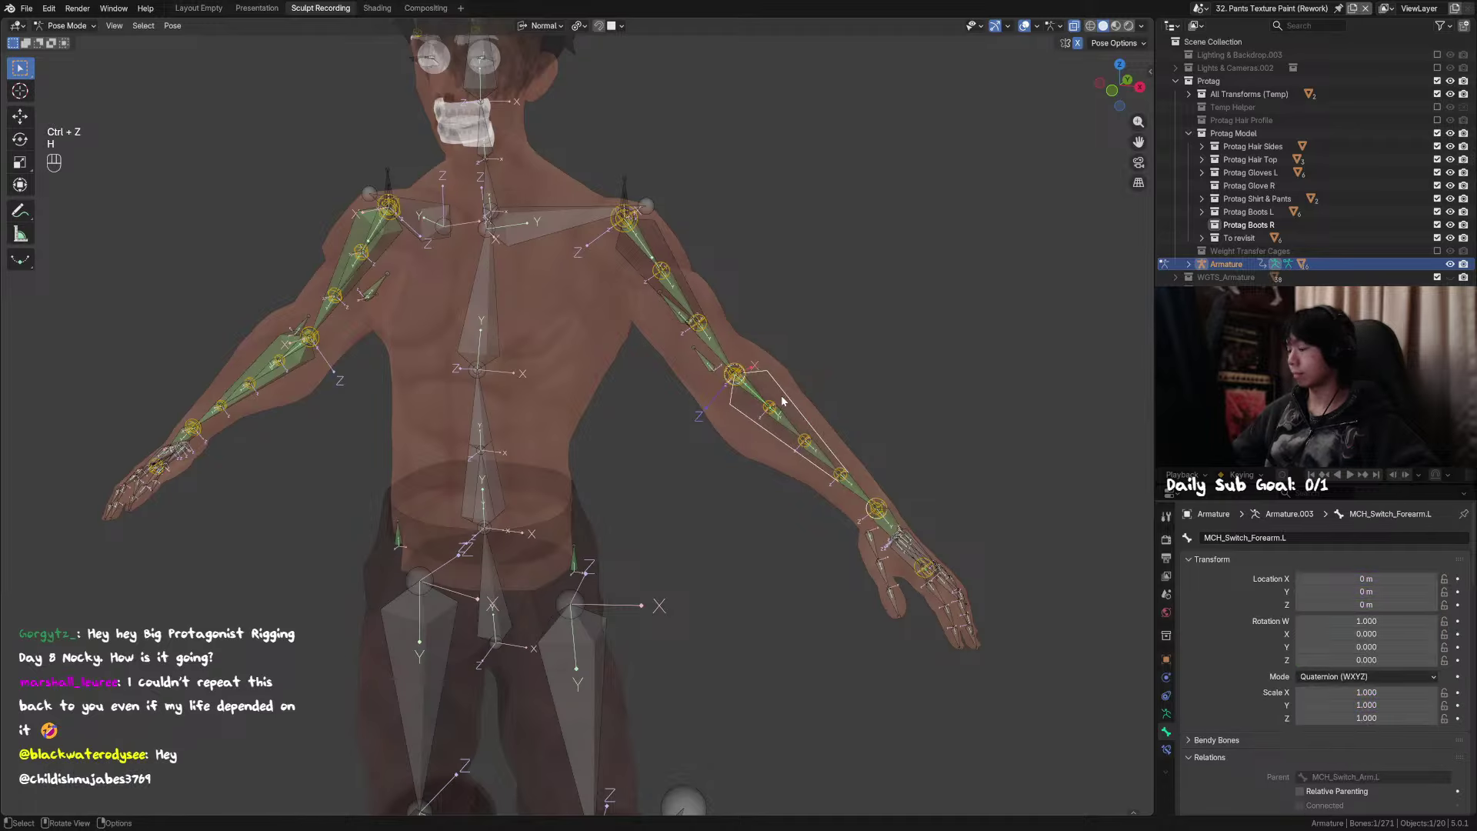
Step: Test-move MCH_Switch_Forearm.L, cancel, and select MCH_Switch_Arm.L to inspect its shoulder end
key(g)
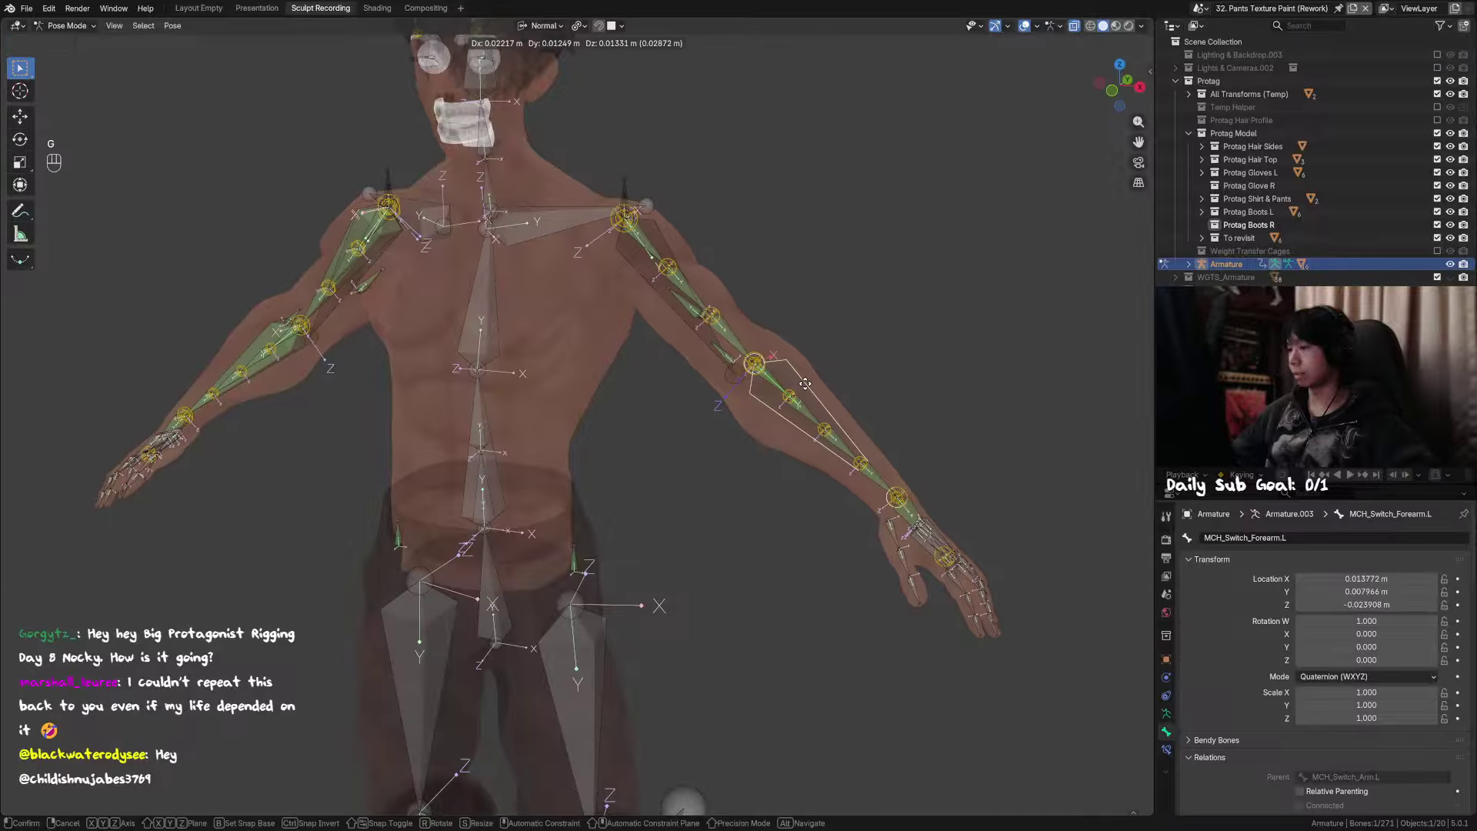
click(663, 240)
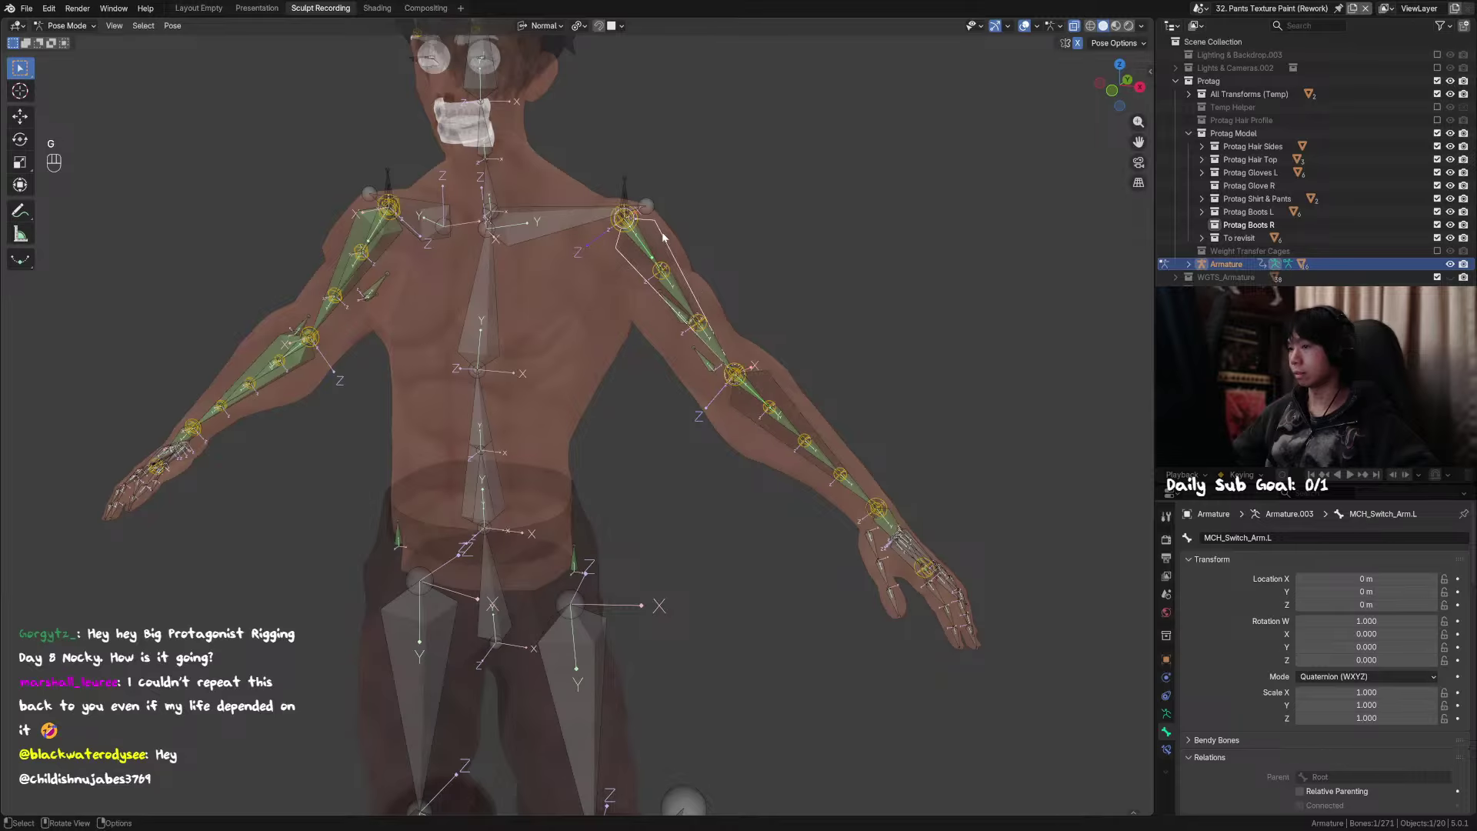
shift+middle_drag(675, 254, 631, 357)
scroll(641, 372, up, 3)
scroll(646, 354, up, 2)
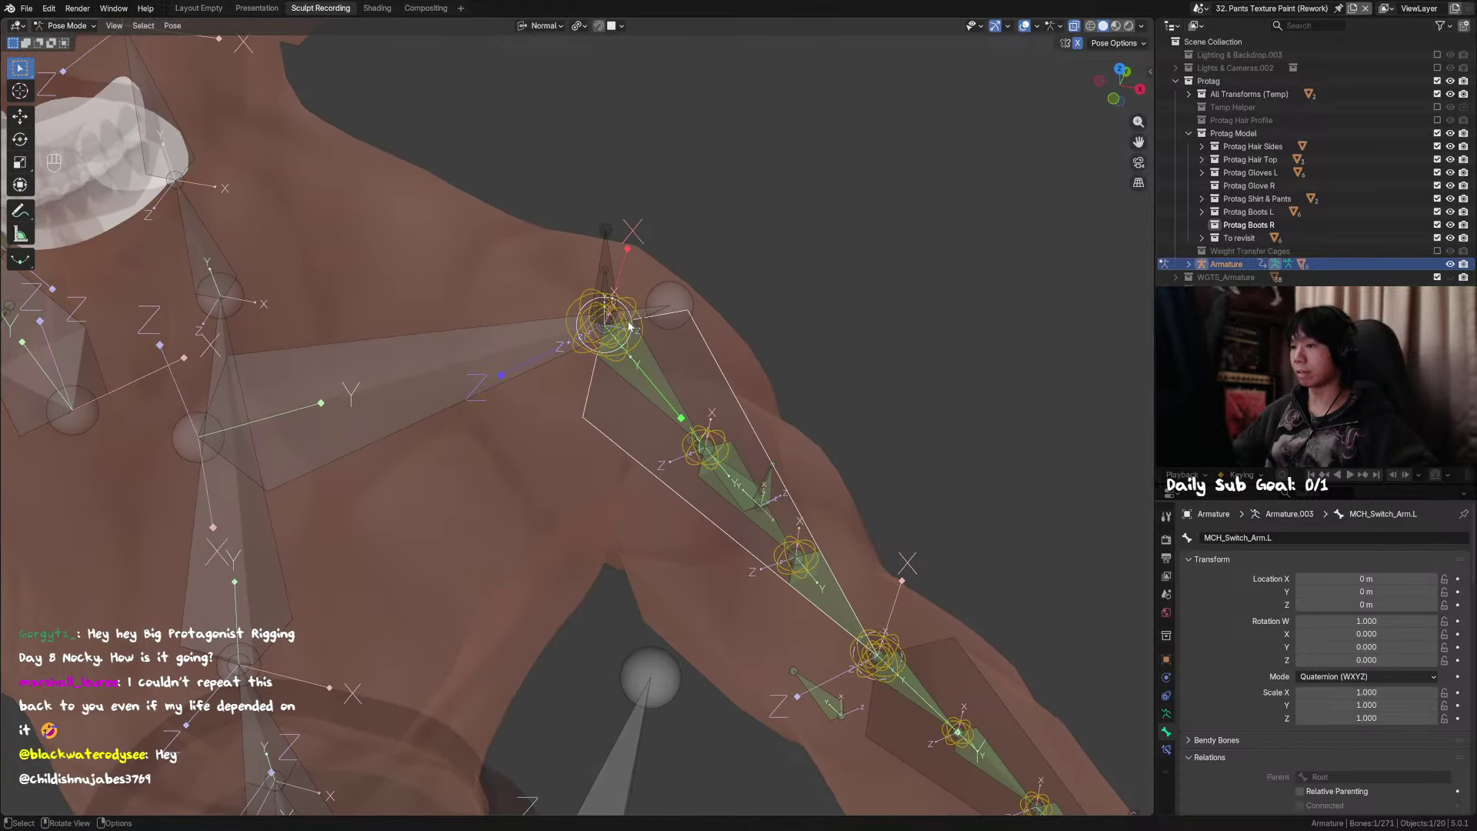
Step: Enter Edit Mode, check the socket bone at the left shoulder and select MCH_Switch_Arm.L
key(Tab)
alt+click(607, 292)
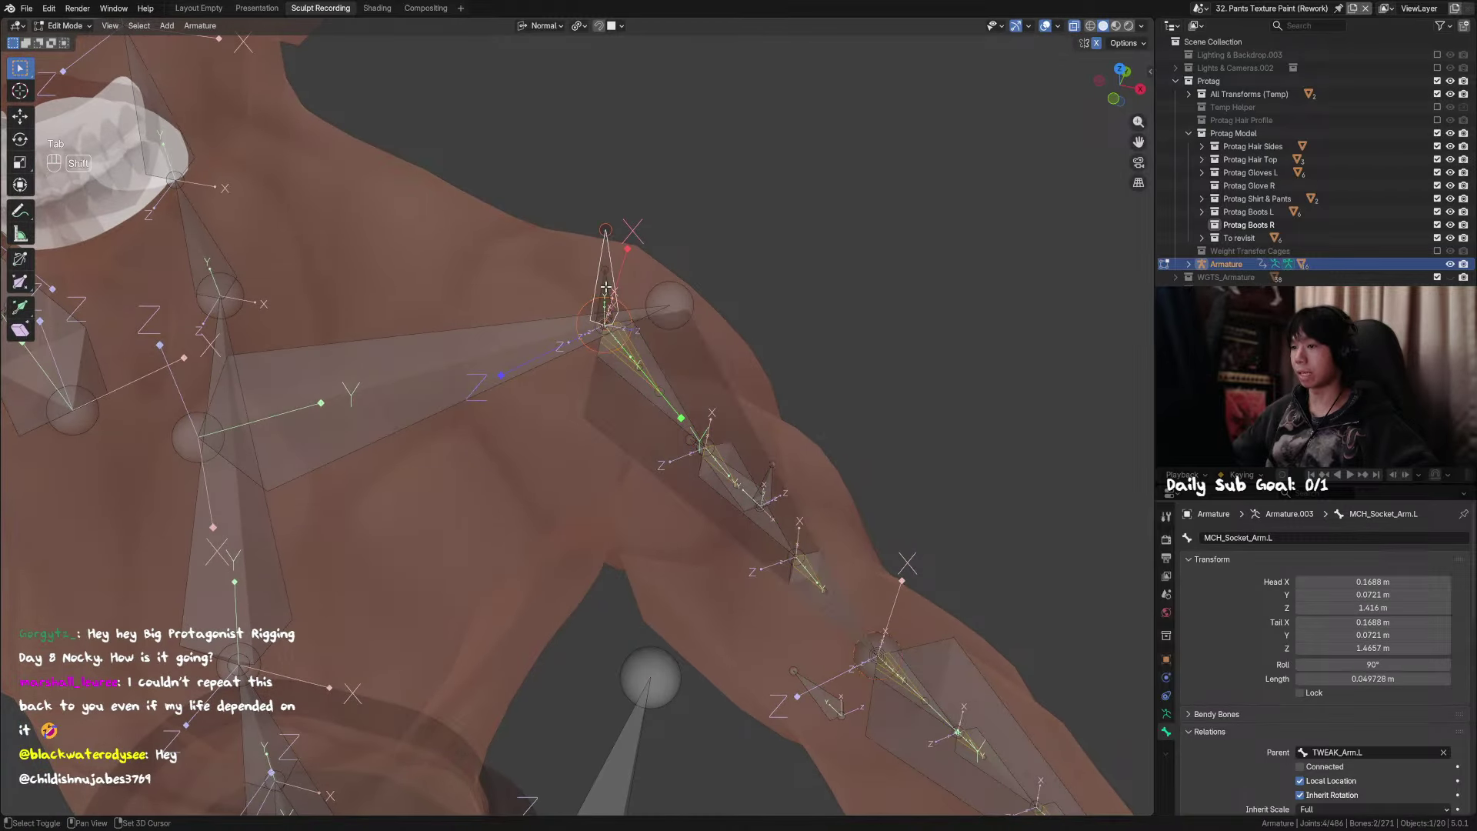
click(607, 291)
click(607, 294)
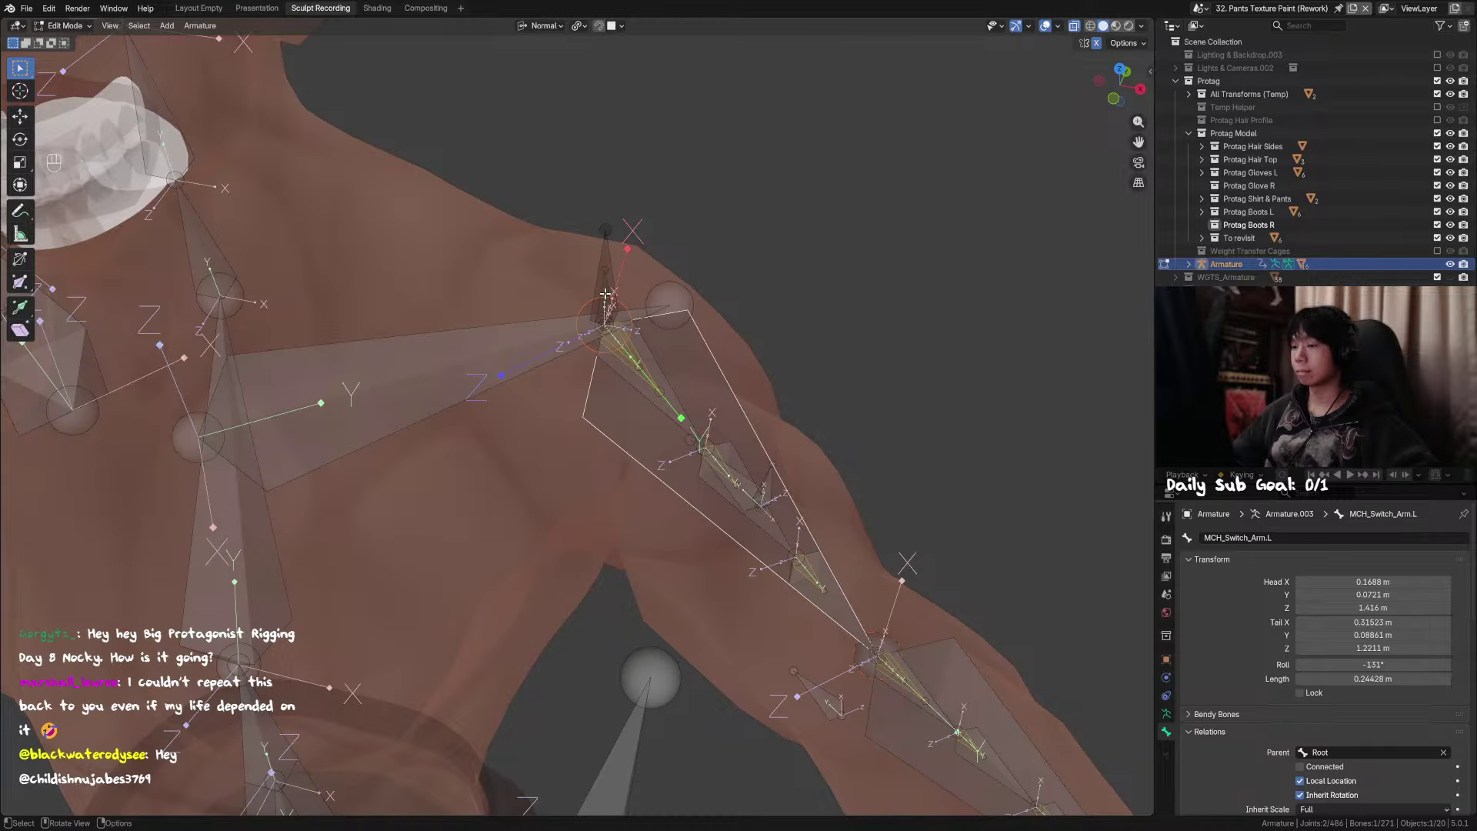
middle_drag(699, 370, 736, 359)
Step: Try to add the overlapping arm socket bone at the left shoulder to the MCH_Switch_Arm.L selection
shift+click(613, 192)
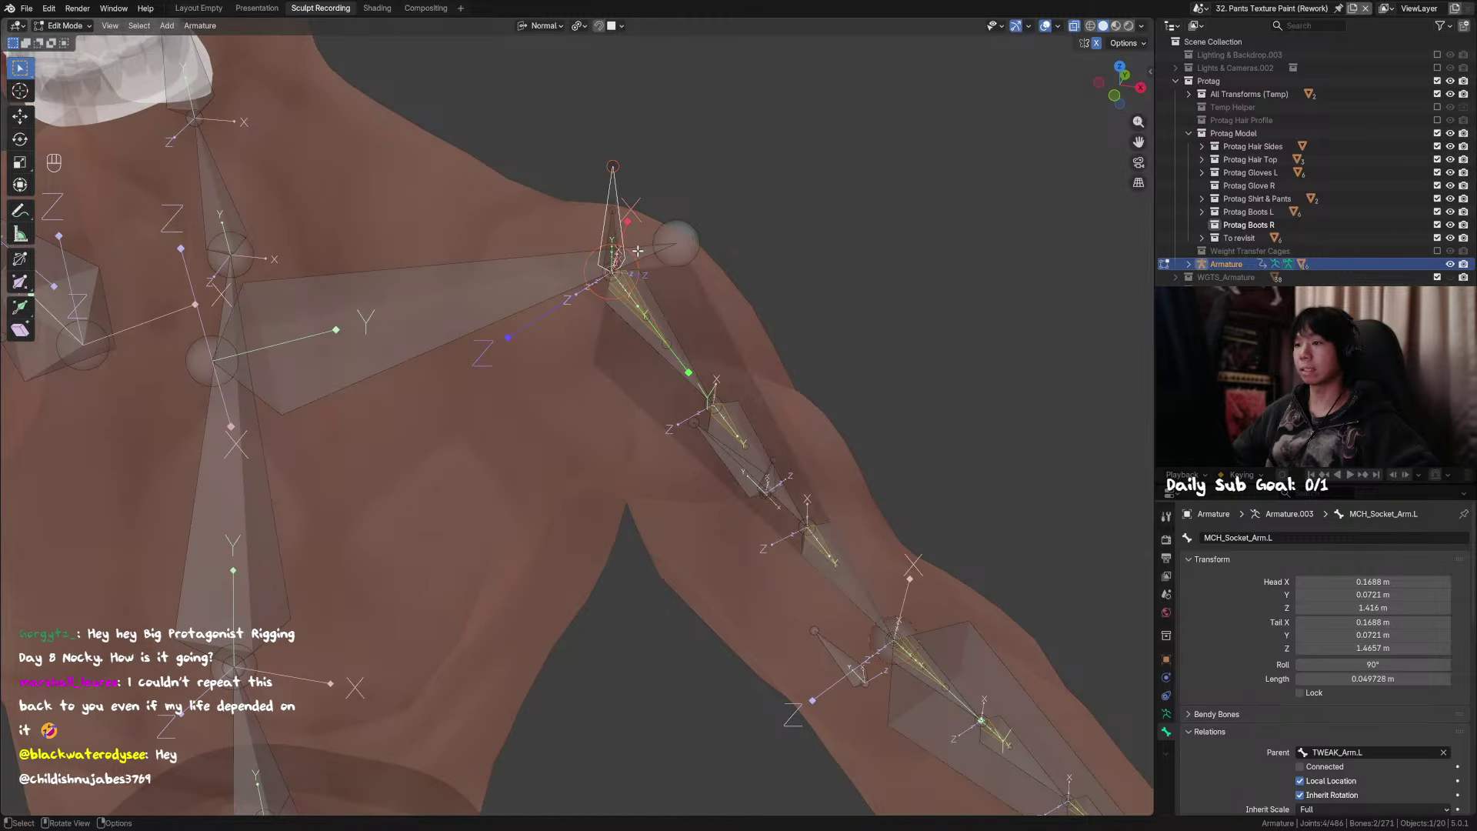
key(ctrl+z)
shift+click(612, 226)
key(ctrl+z)
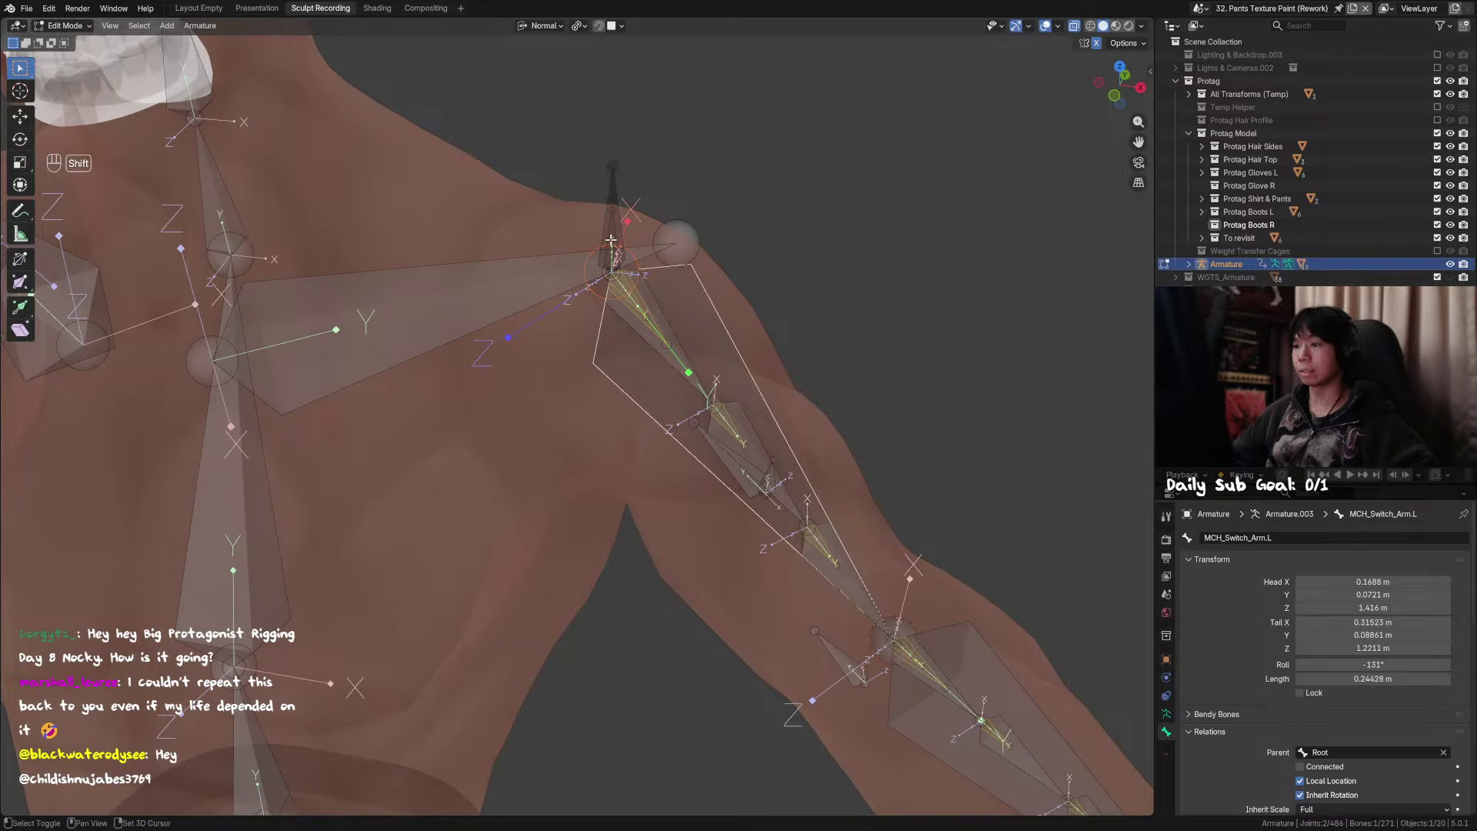
shift+click(612, 225)
shift+click(611, 226)
click(692, 342)
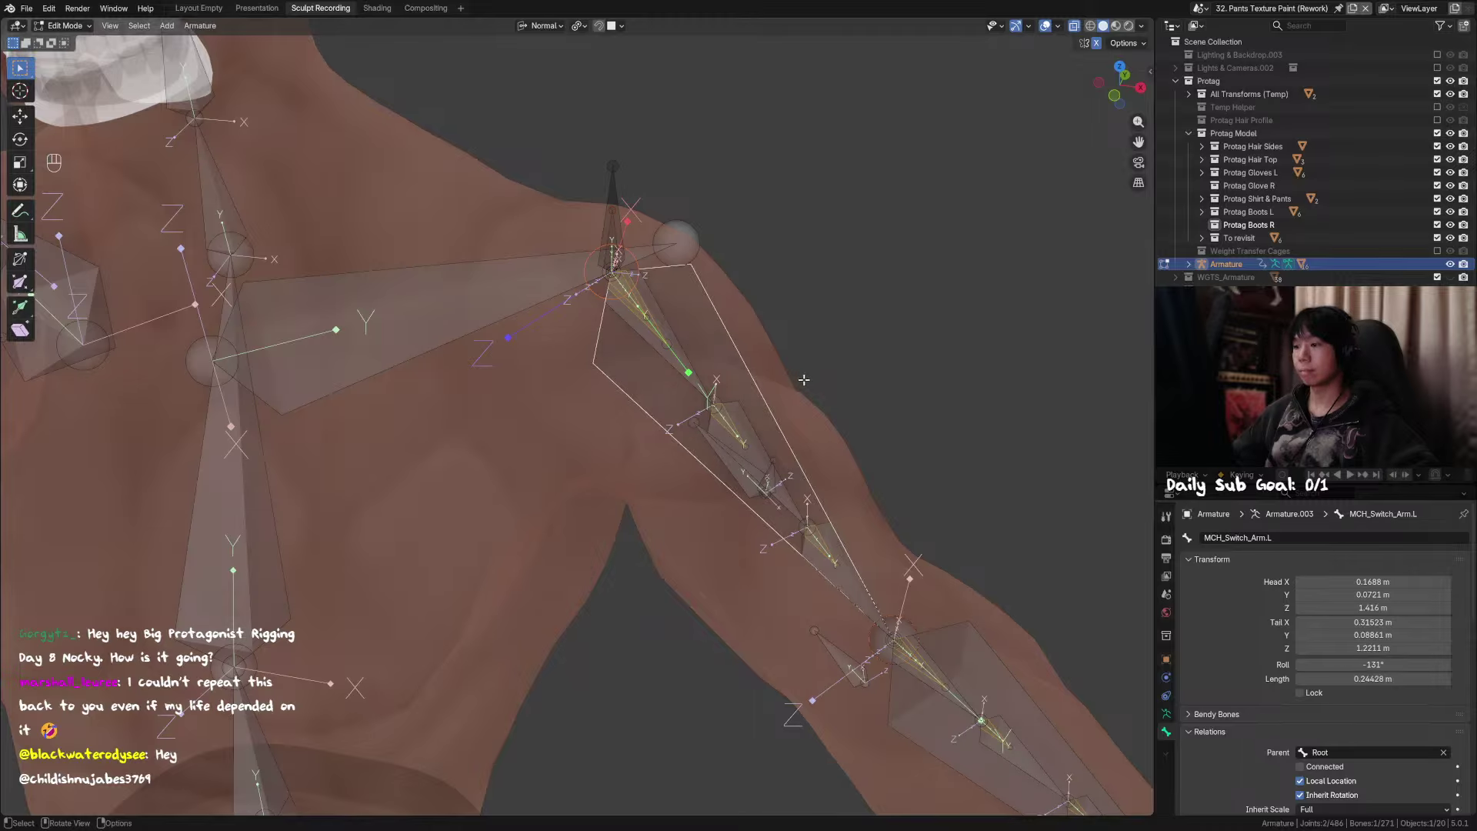
Step: Reveal the hidden bones, check and rehide DEF_Arm.L, and select MCH_Switch_Arm.L beneath it
key(alt+h)
click(712, 352)
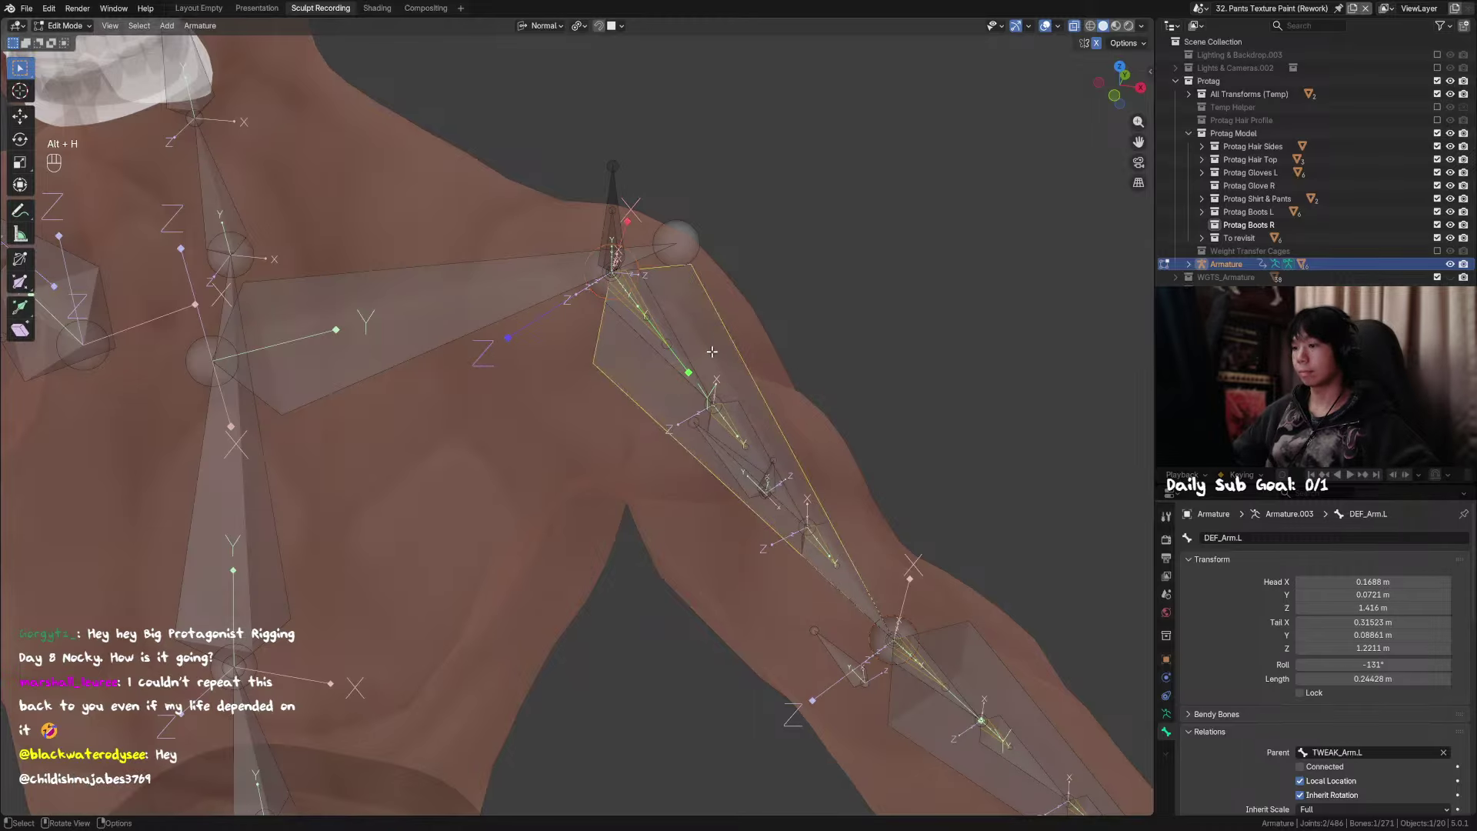
key(F2)
key(Escape)
key(h)
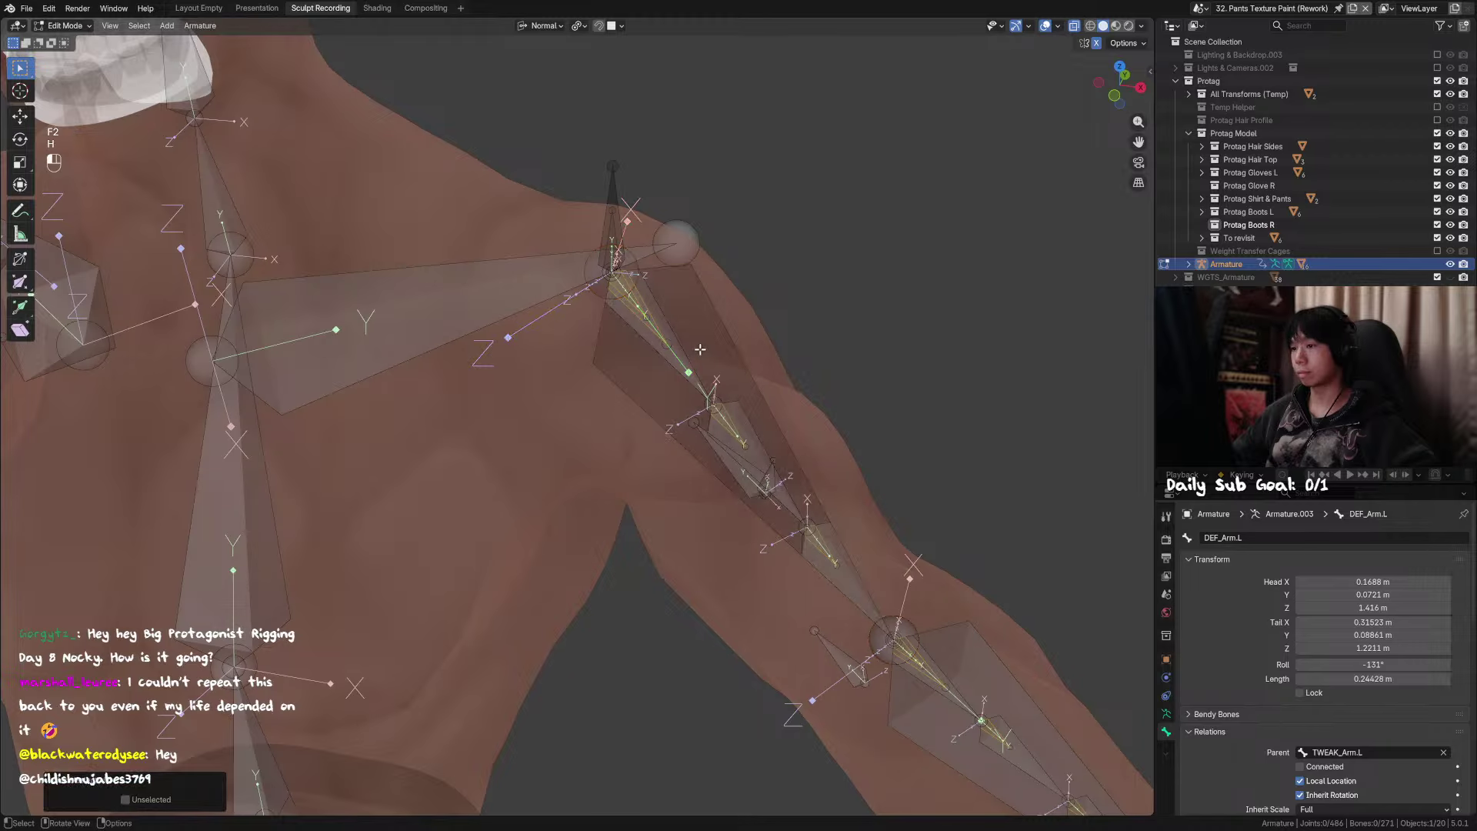
click(699, 351)
mouse_move(696, 351)
middle_down()
mouse_move(708, 332)
mouse_move(705, 347)
middle_up()
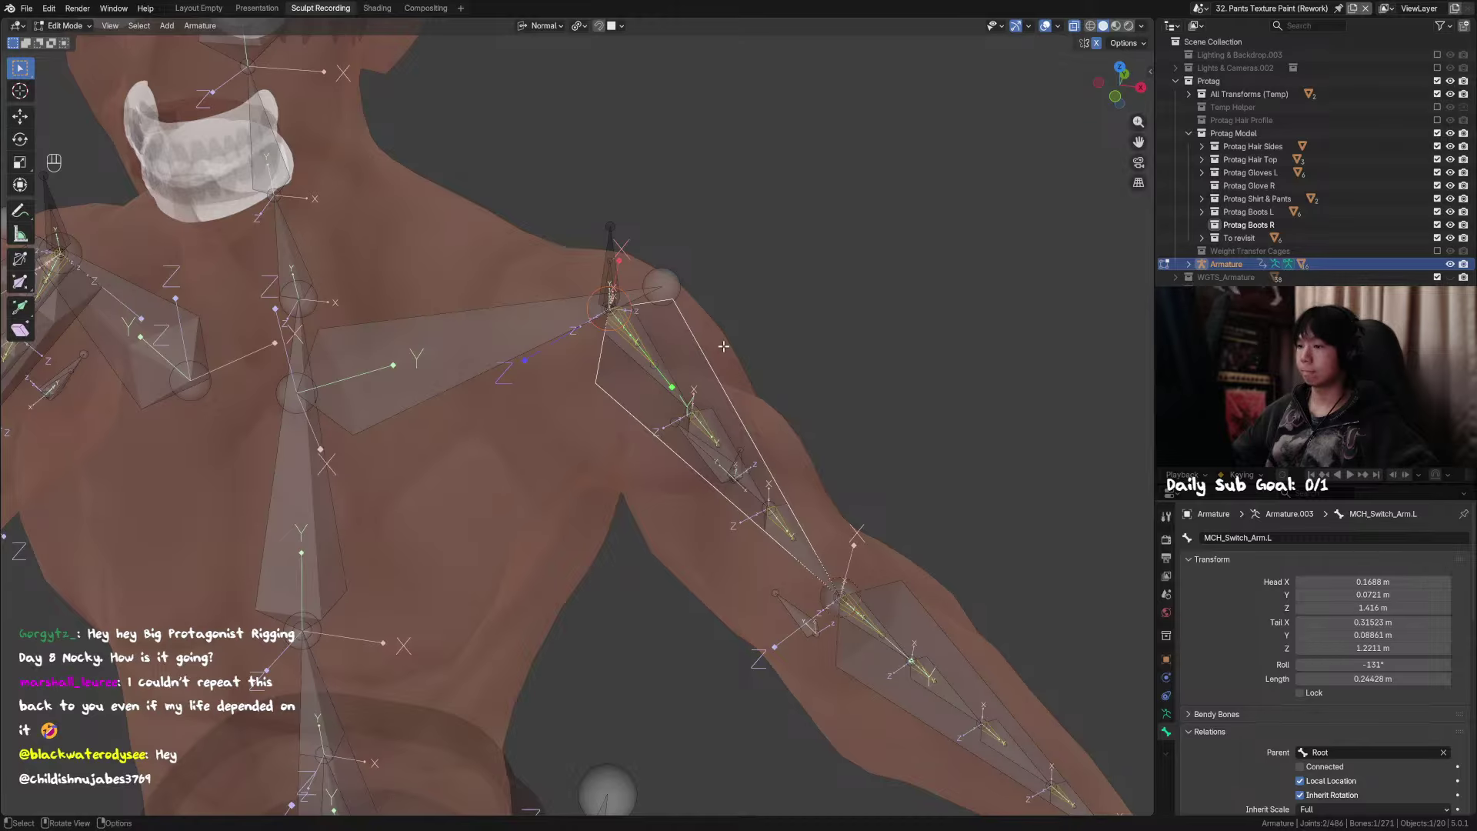
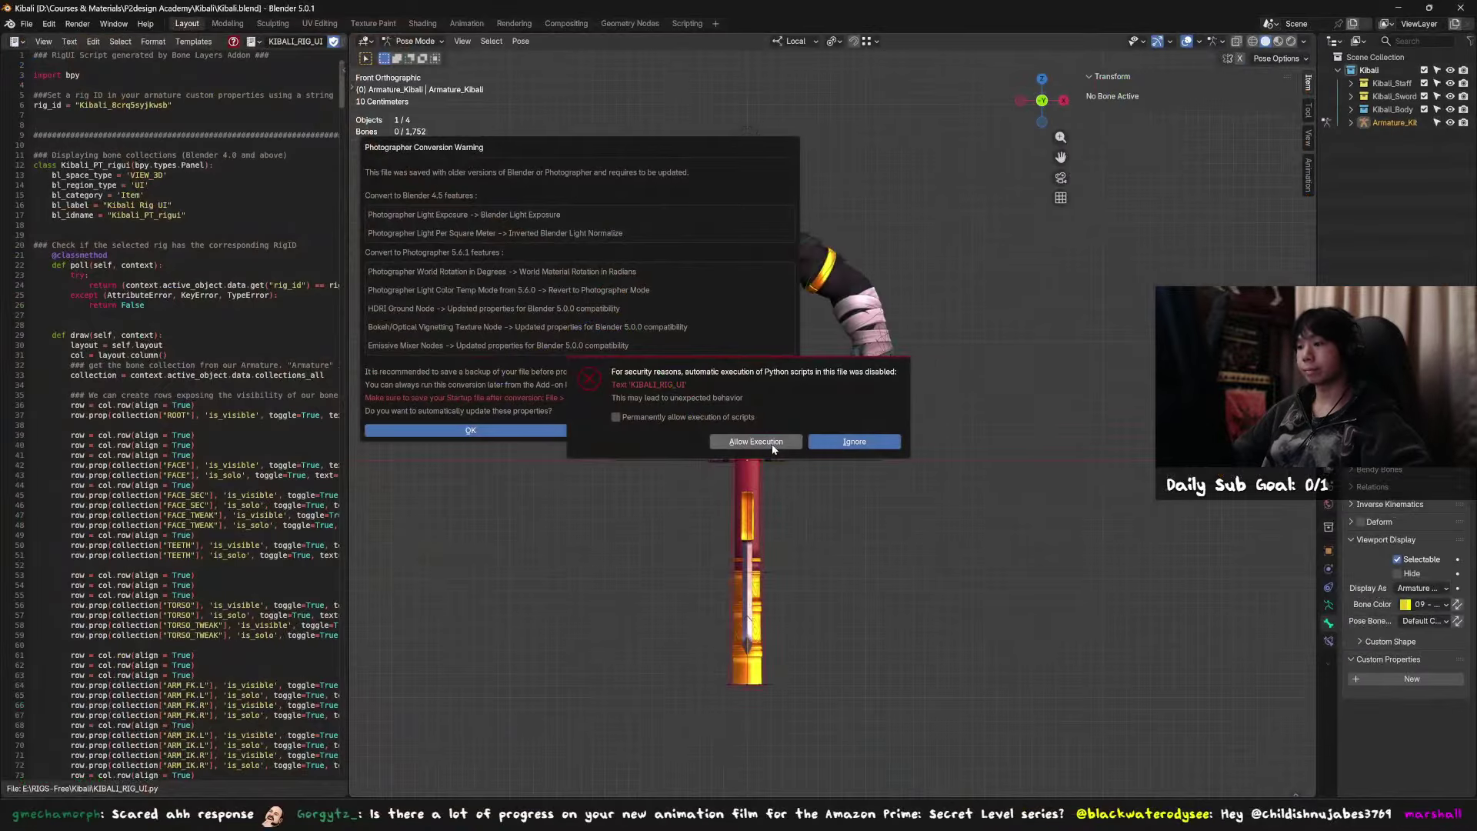
Step: In the Kibali reference file, allow script execution, accept the Photographer conversion and select the CHEST control
click(774, 442)
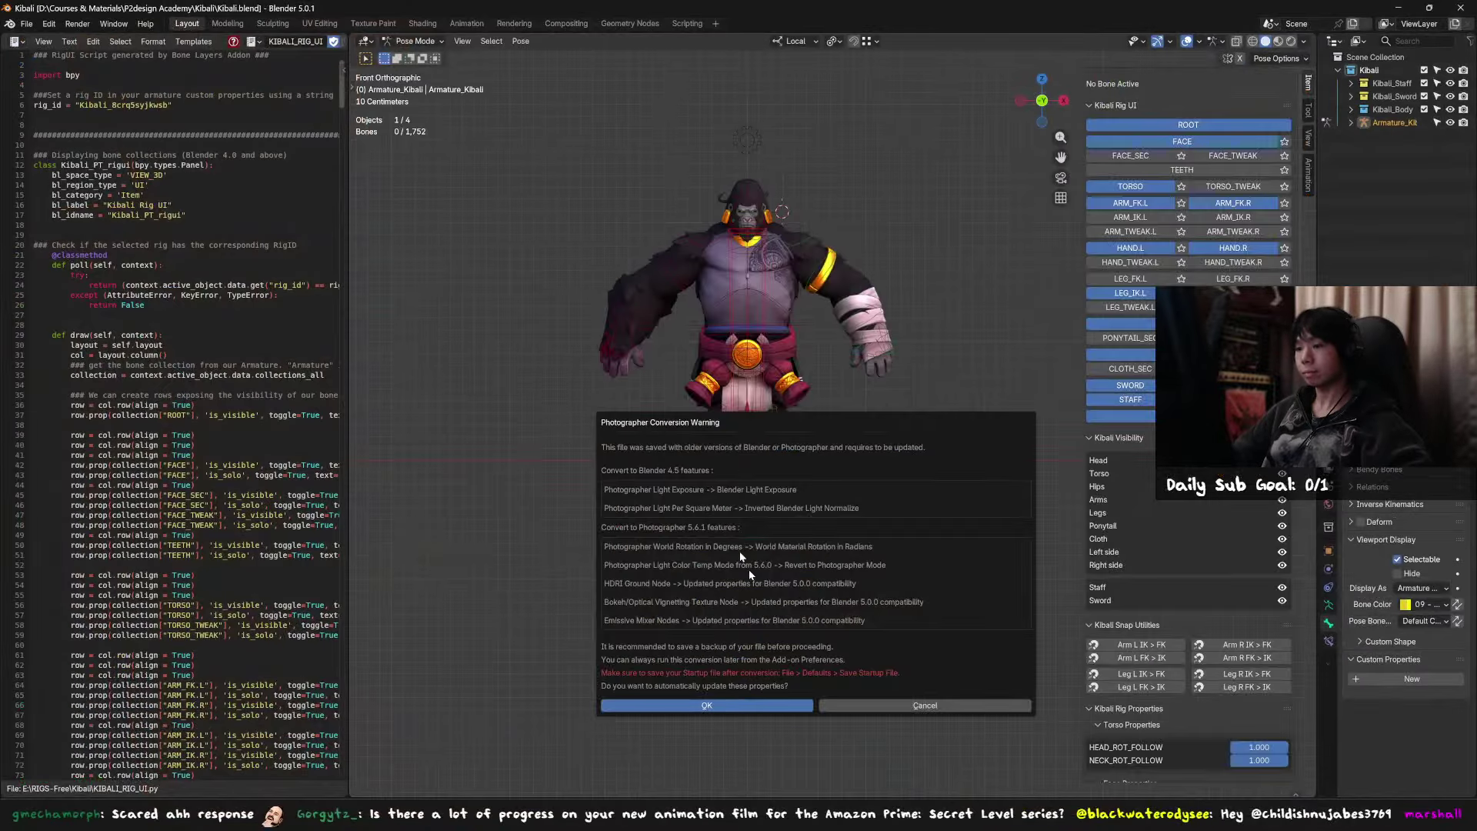
click(792, 711)
click(805, 302)
middle_drag(810, 299, 799, 312)
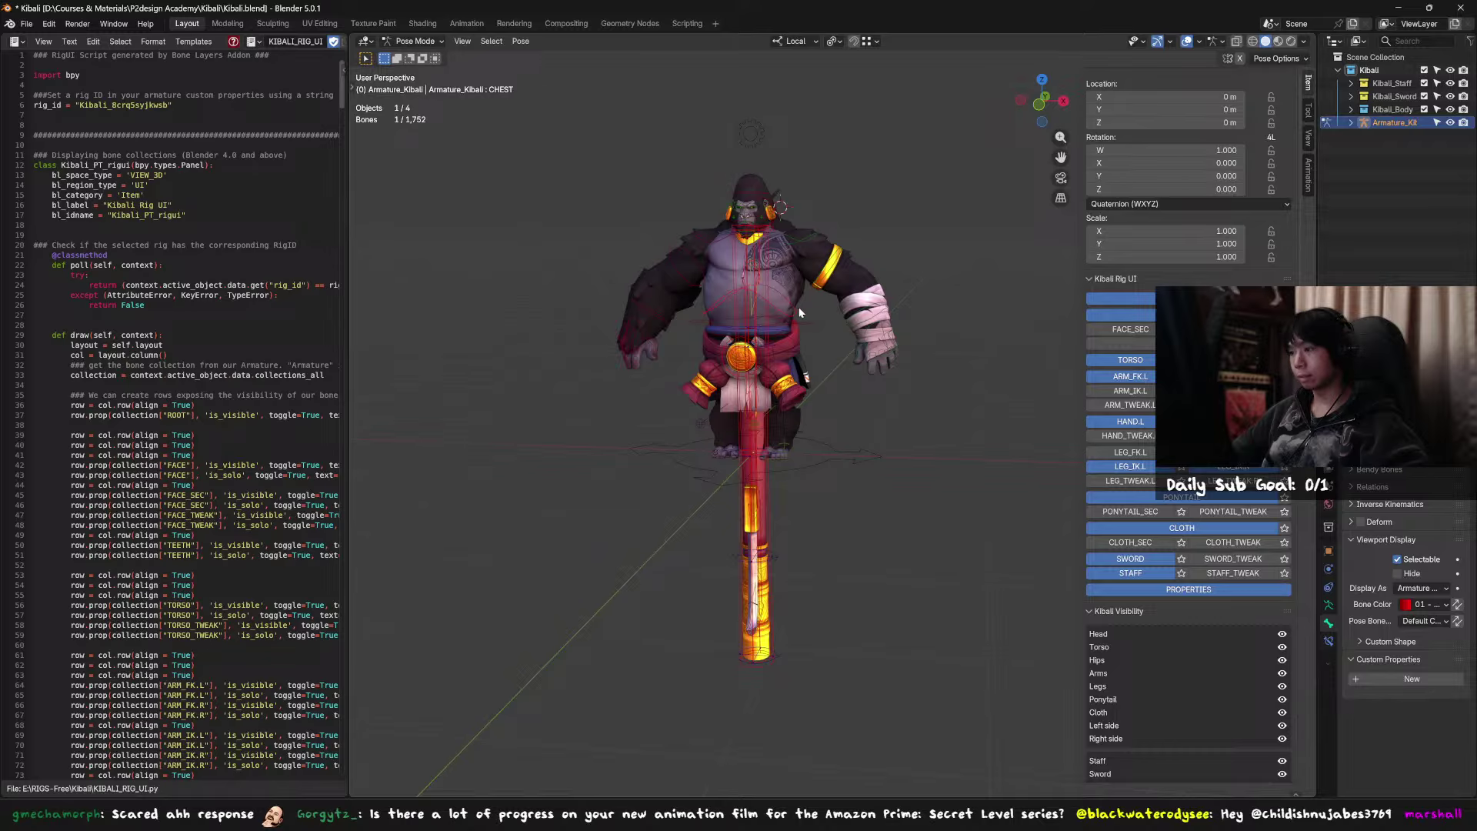
scroll(800, 313, up, 1)
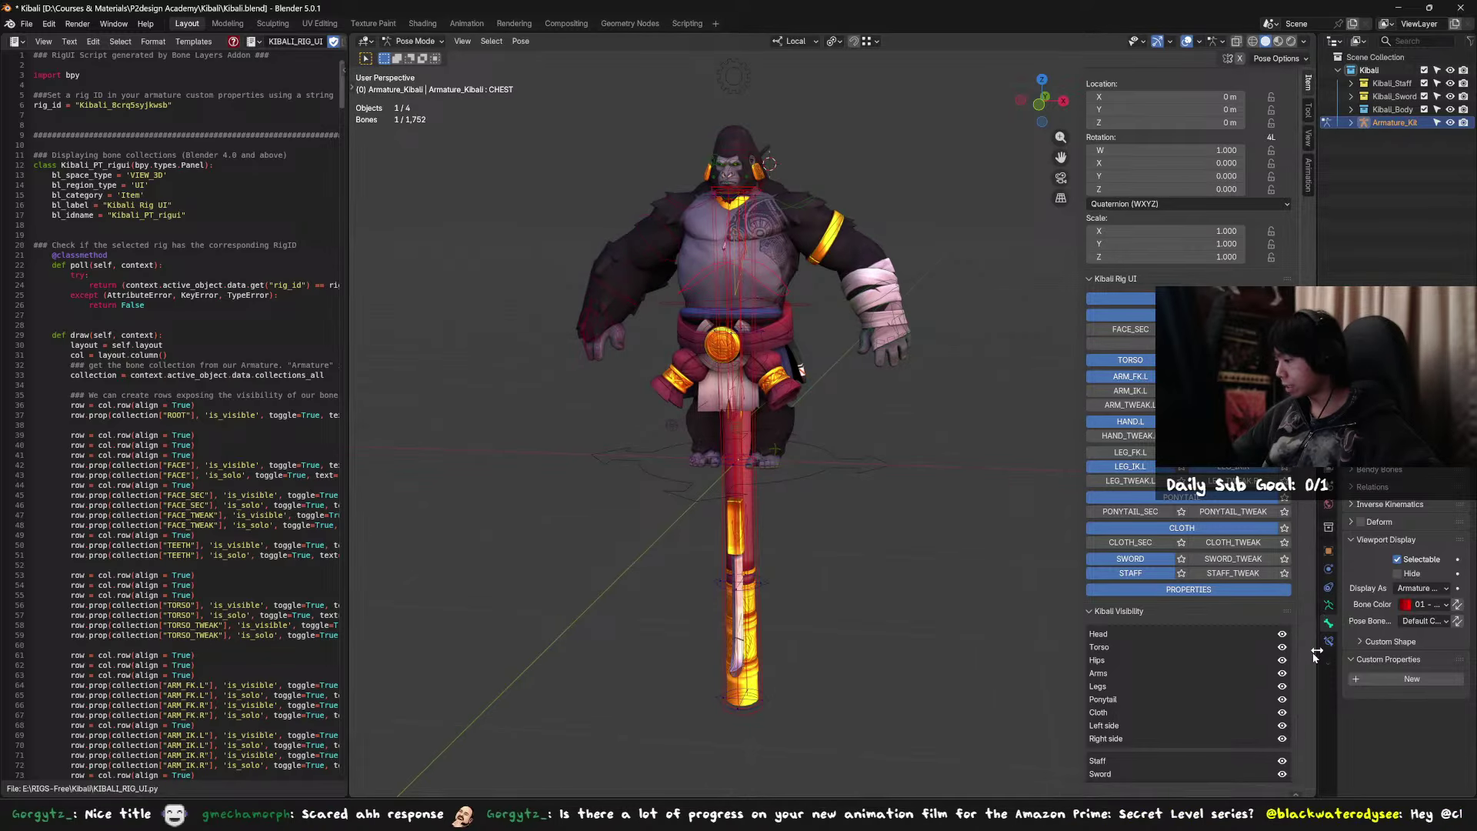
Step: Enlarge the Kibali armature's bone collection list and make the MCH collection visible
click(1329, 605)
drag(1316, 605, 1079, 604)
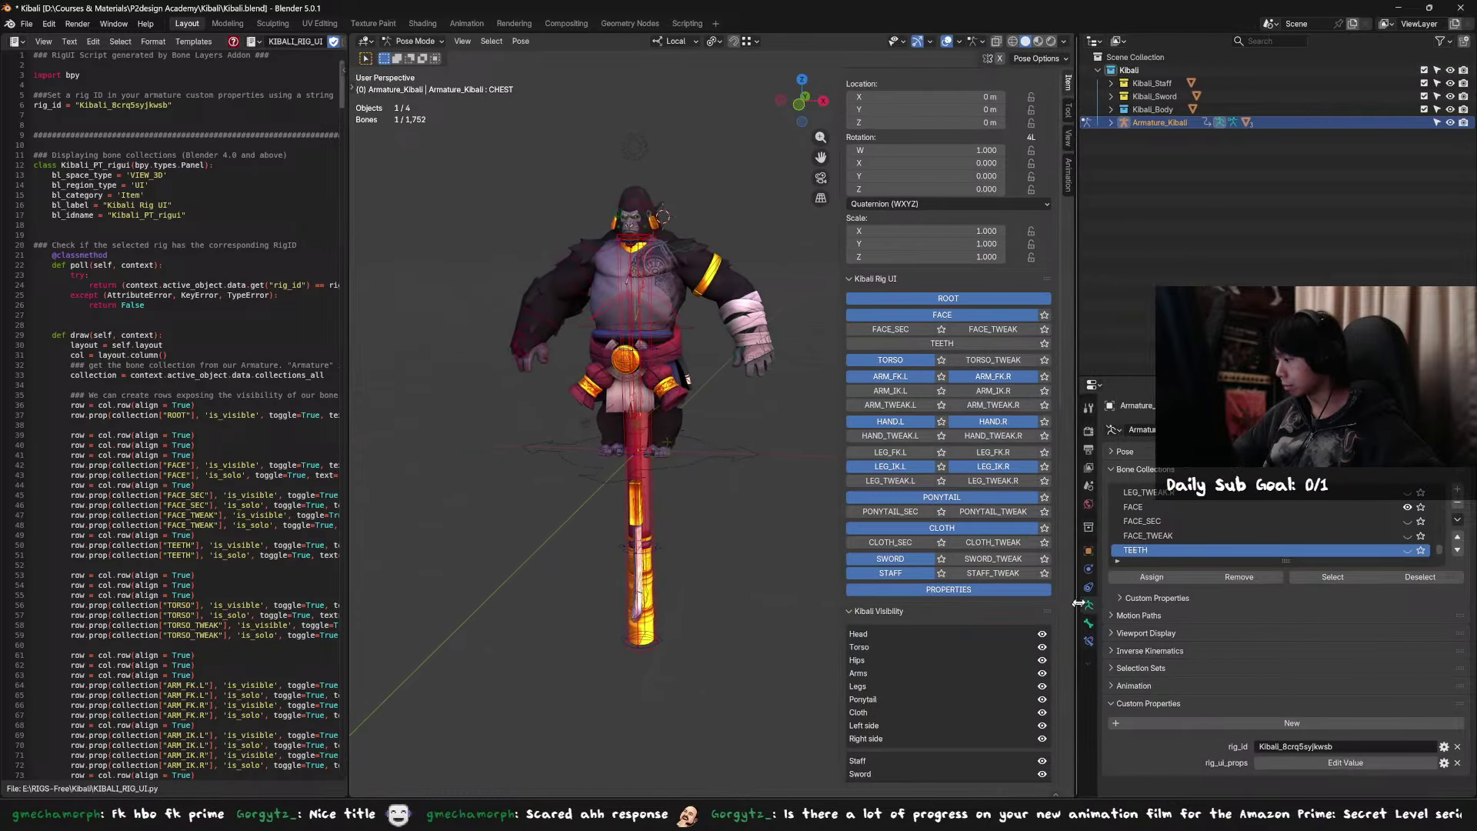
drag(1286, 561, 1285, 778)
scroll(1236, 625, up, 5)
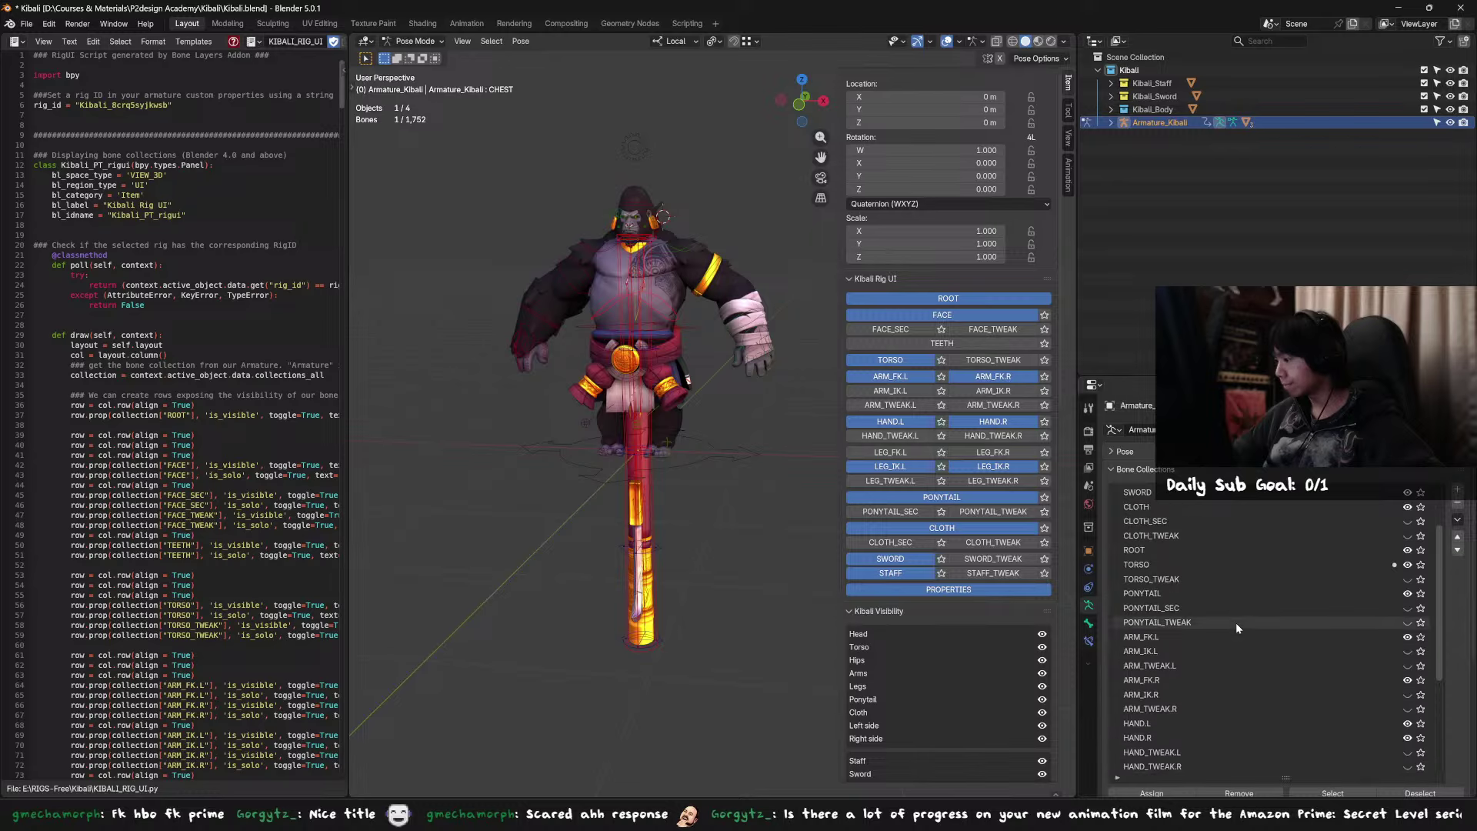
scroll(1235, 628, up, 5)
click(1407, 521)
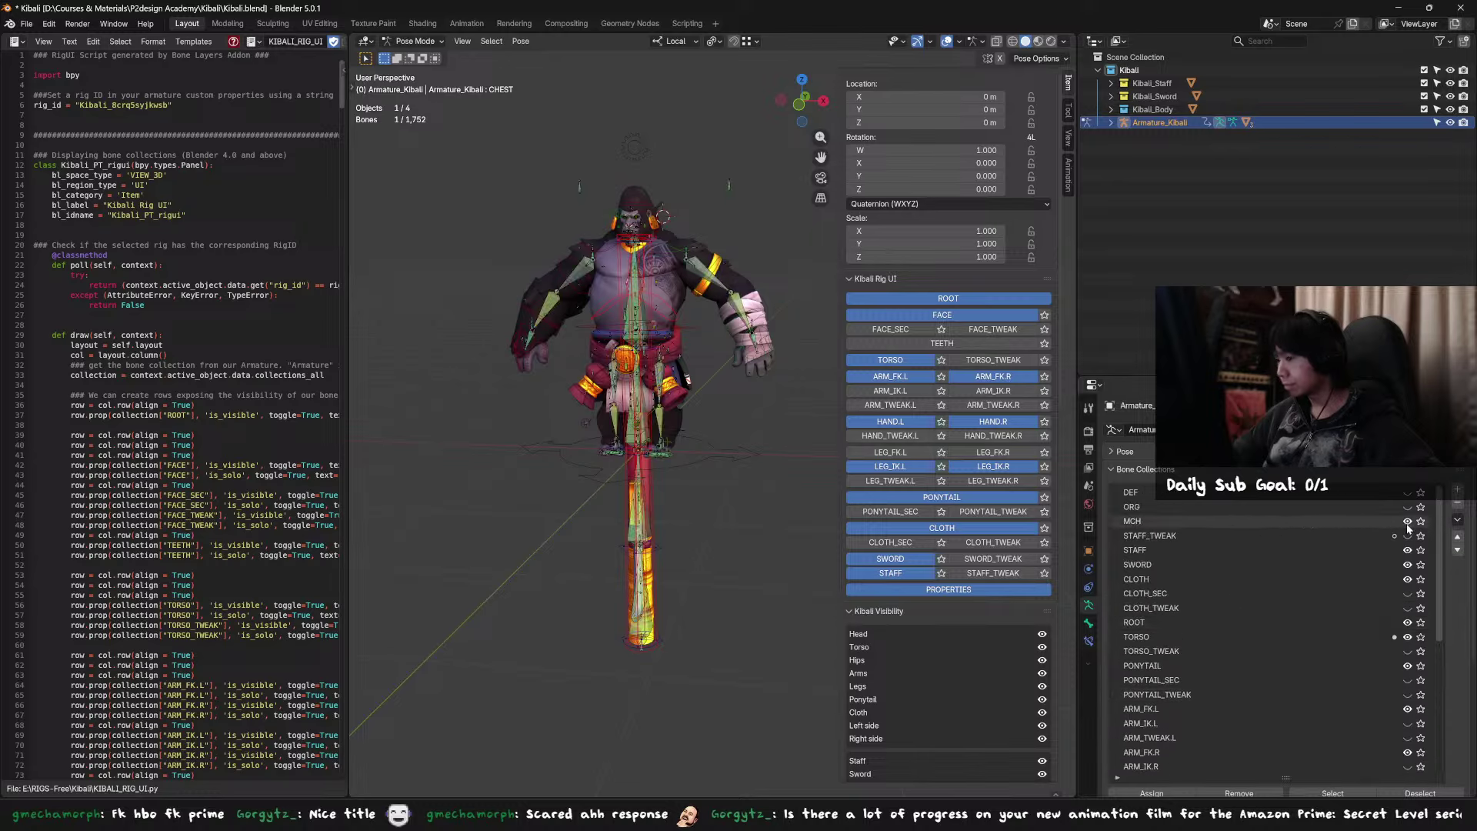
Step: Select all bones of Kibali's MCH collection and hide every other bone
middle_drag(693, 369, 637, 368)
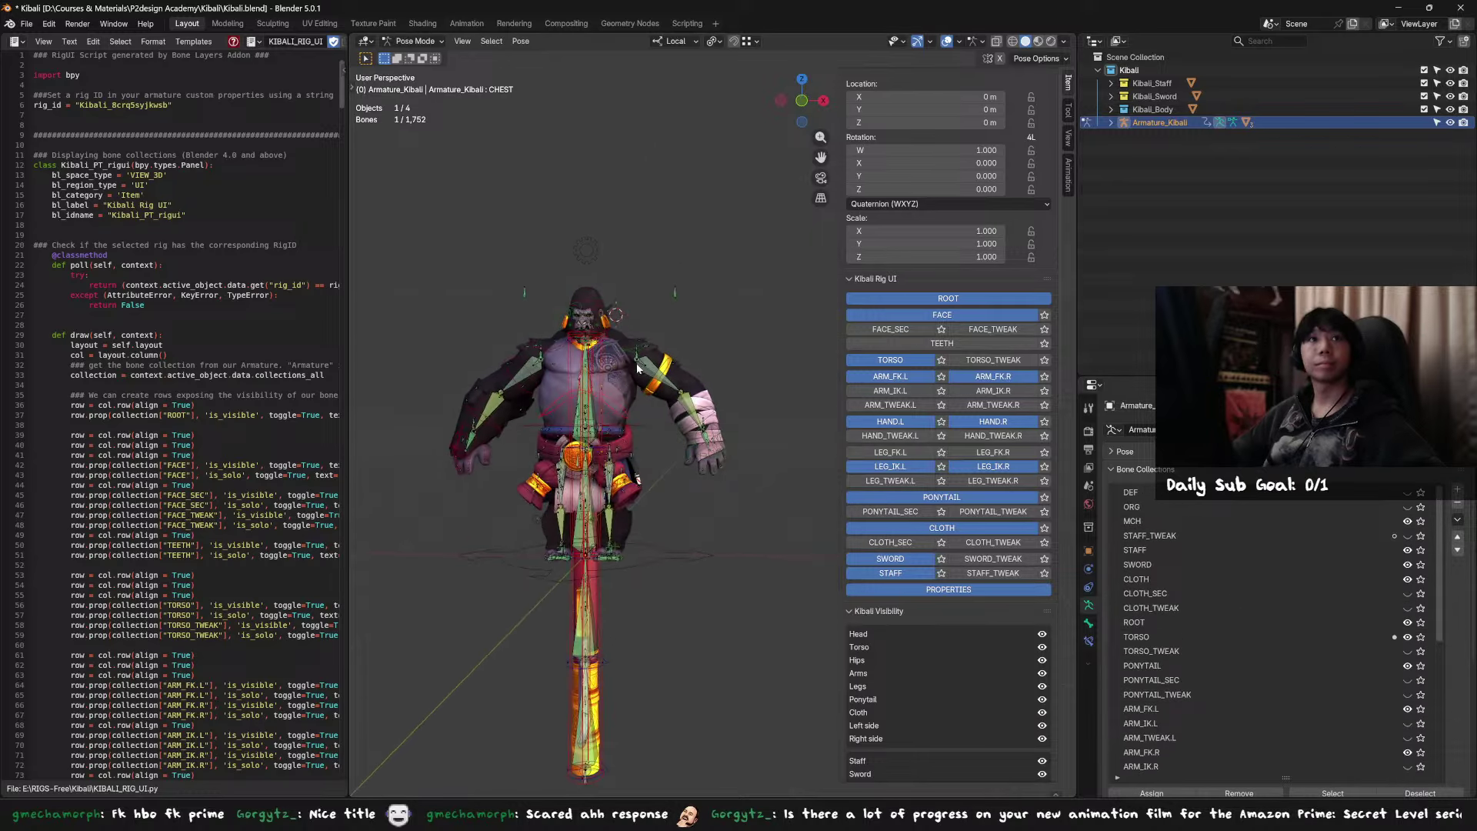
scroll(637, 367, up, 6)
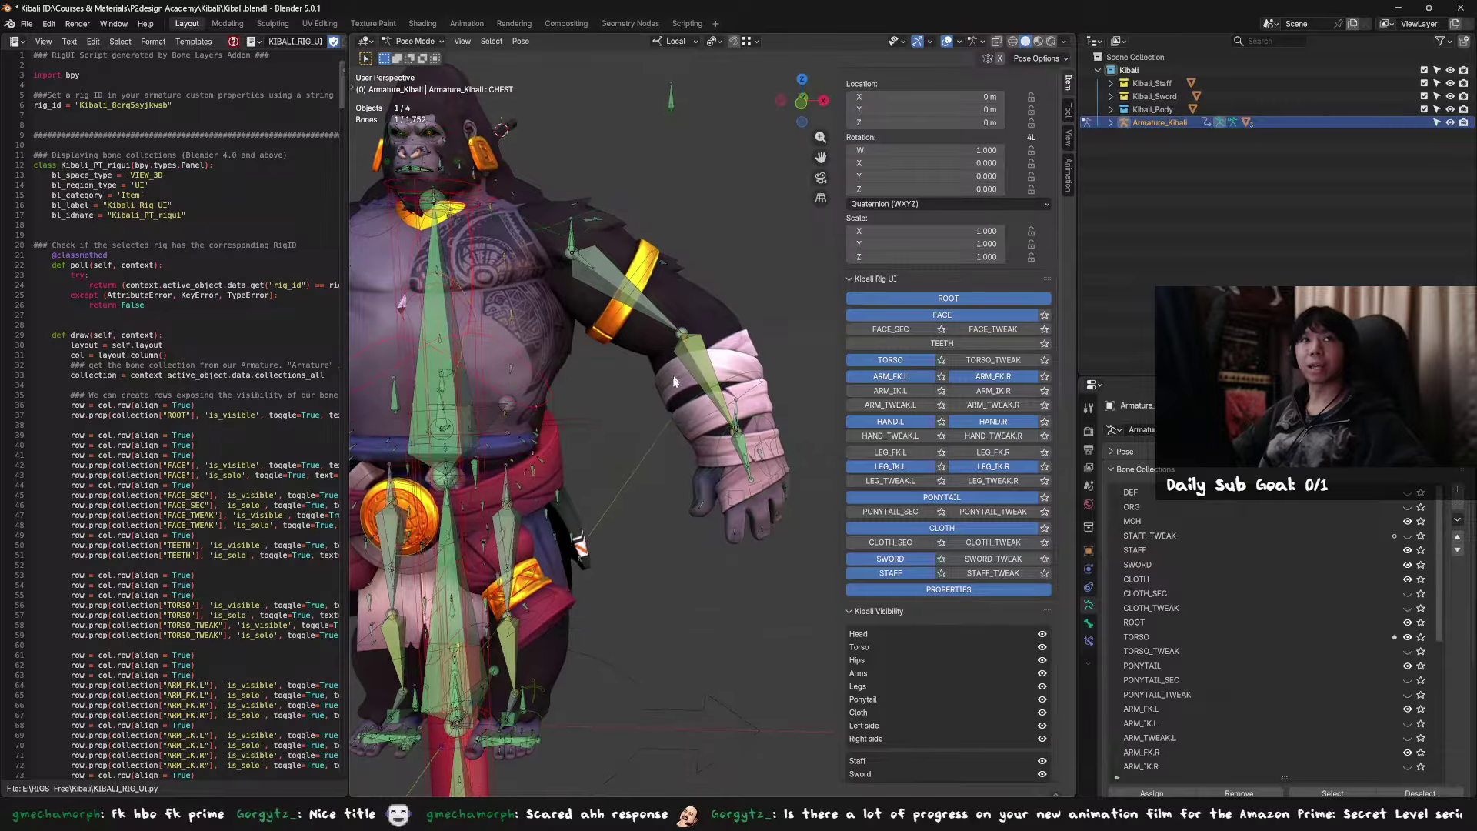
scroll(670, 372, up, 2)
middle_drag(669, 372, 731, 399)
key(n)
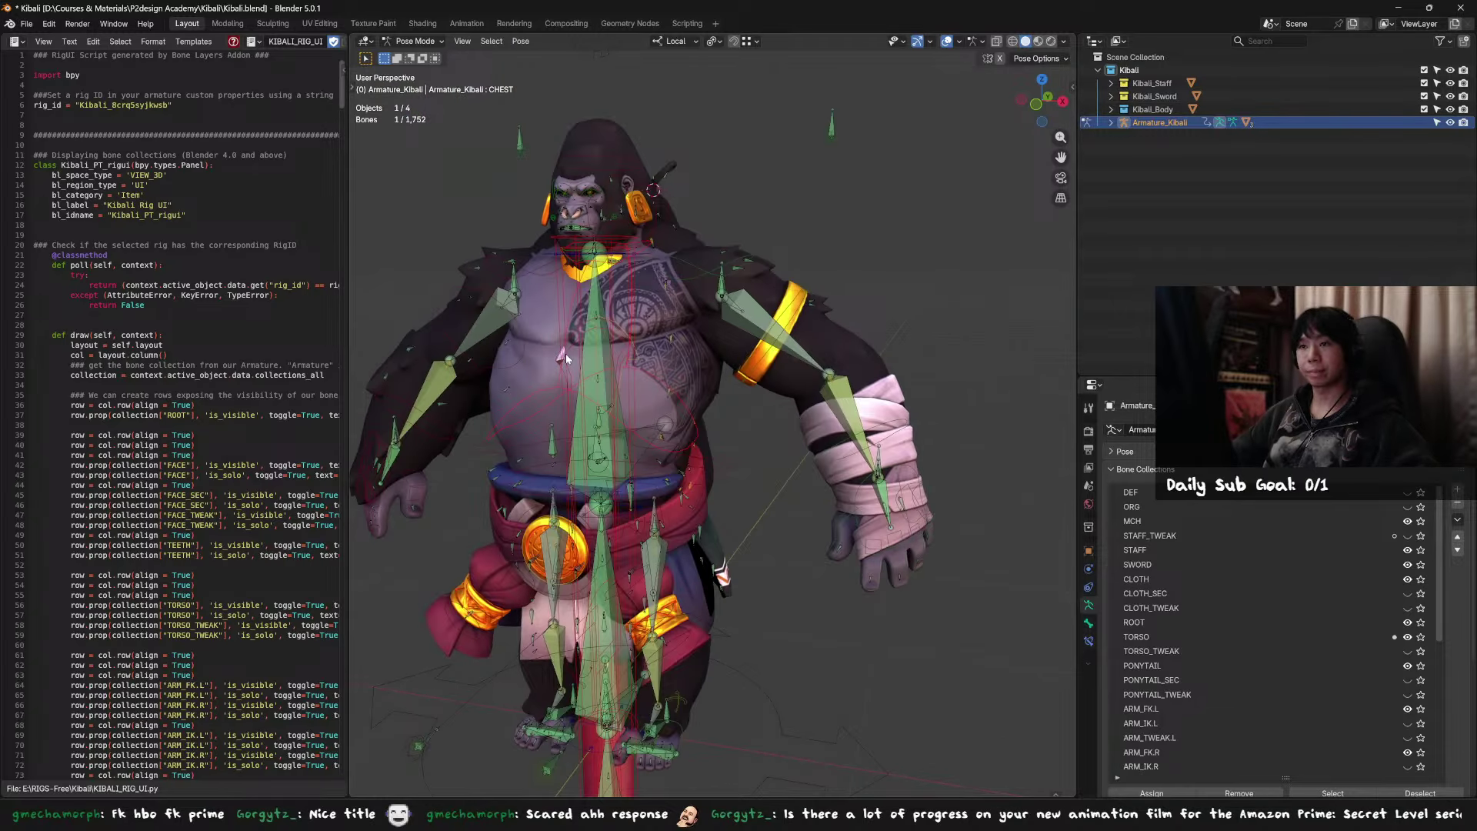
shift+middle_drag(565, 354, 581, 347)
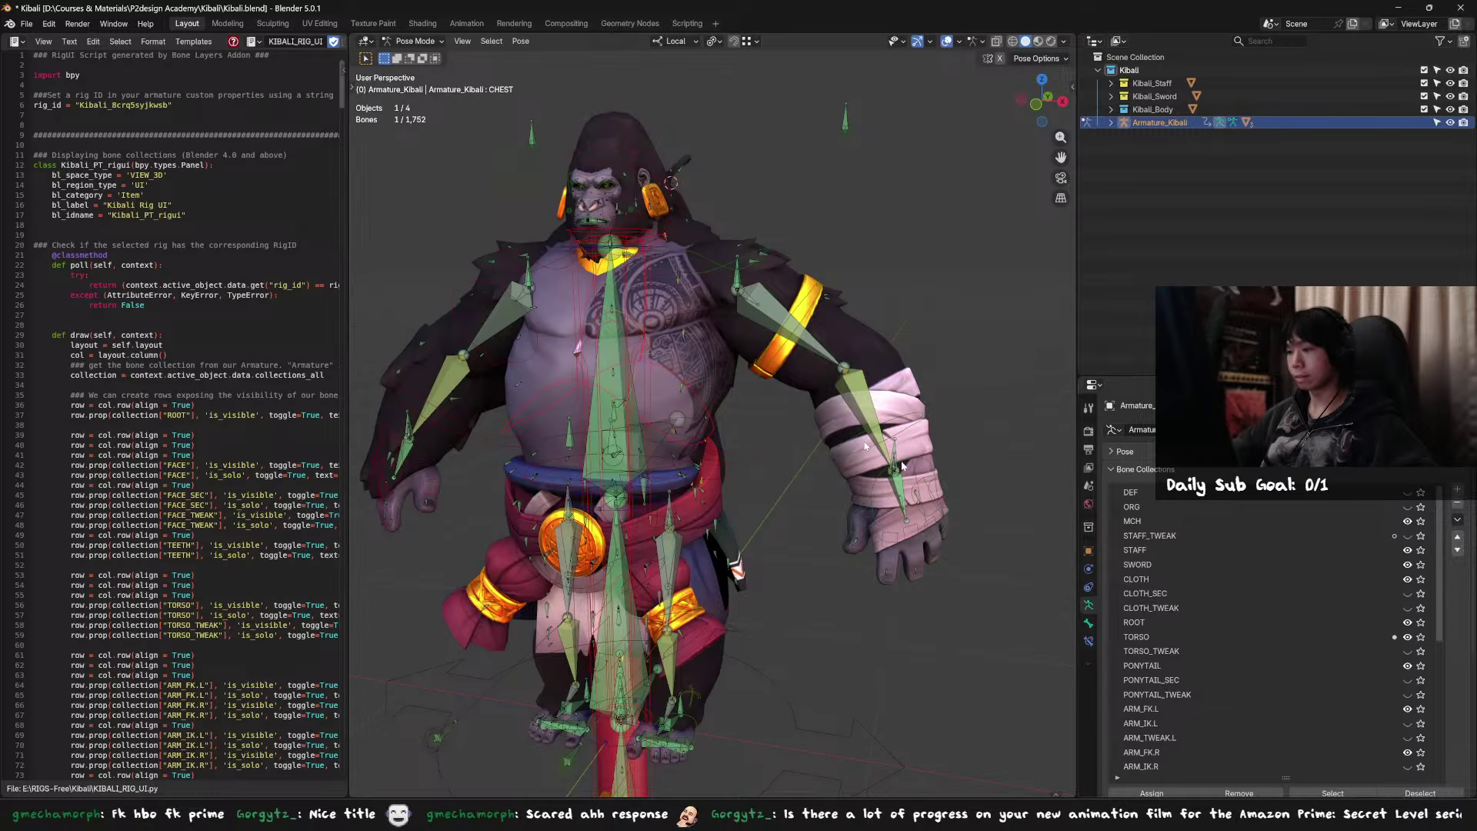
scroll(1338, 657, down, 4)
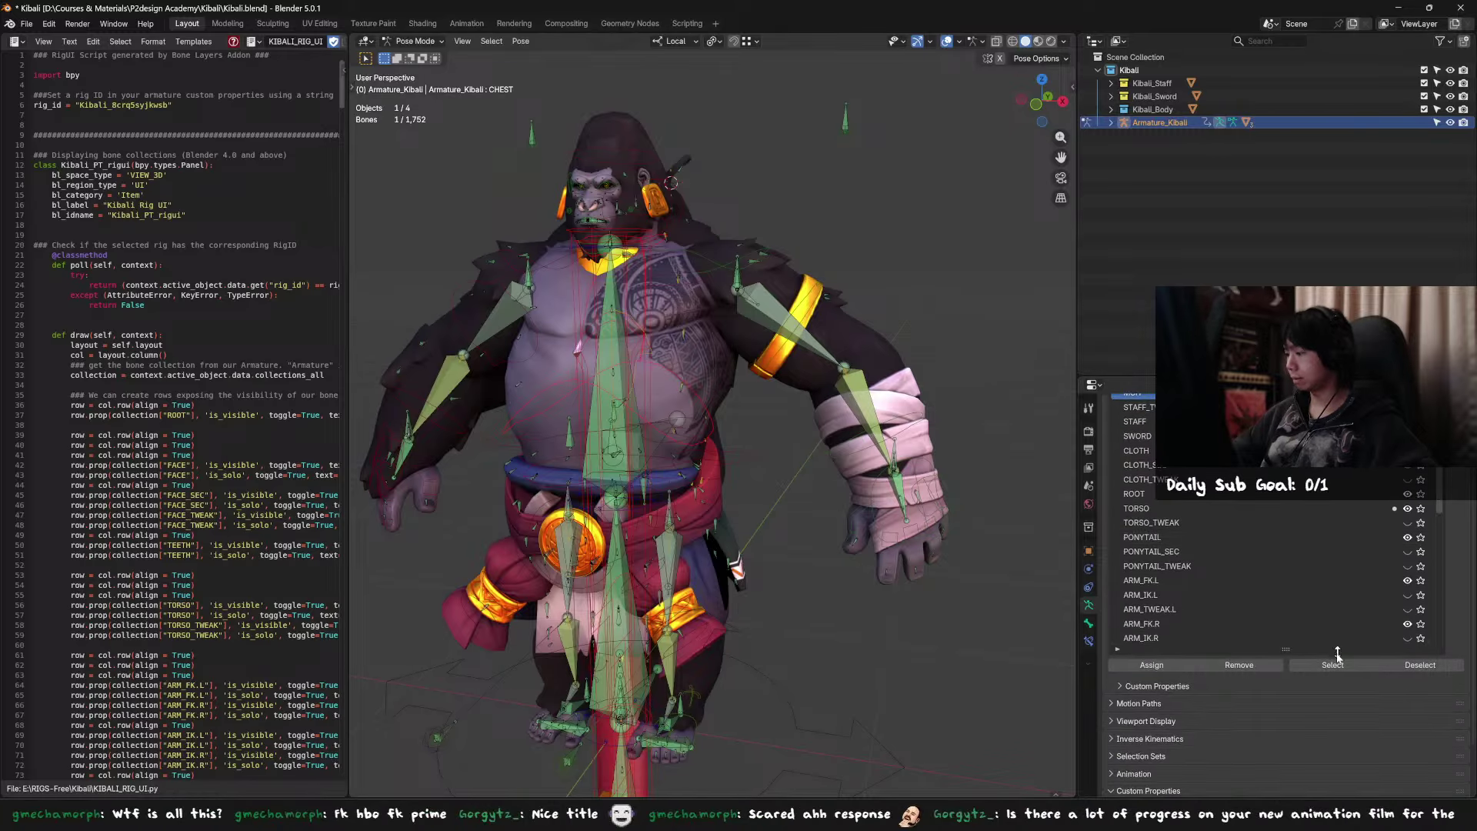
click(1332, 665)
key(shift+h)
Step: Select MCH_ARM_SOCKET.L at Kibali's left shoulder and frame it in the view
middle_drag(854, 346, 823, 334)
click(777, 324)
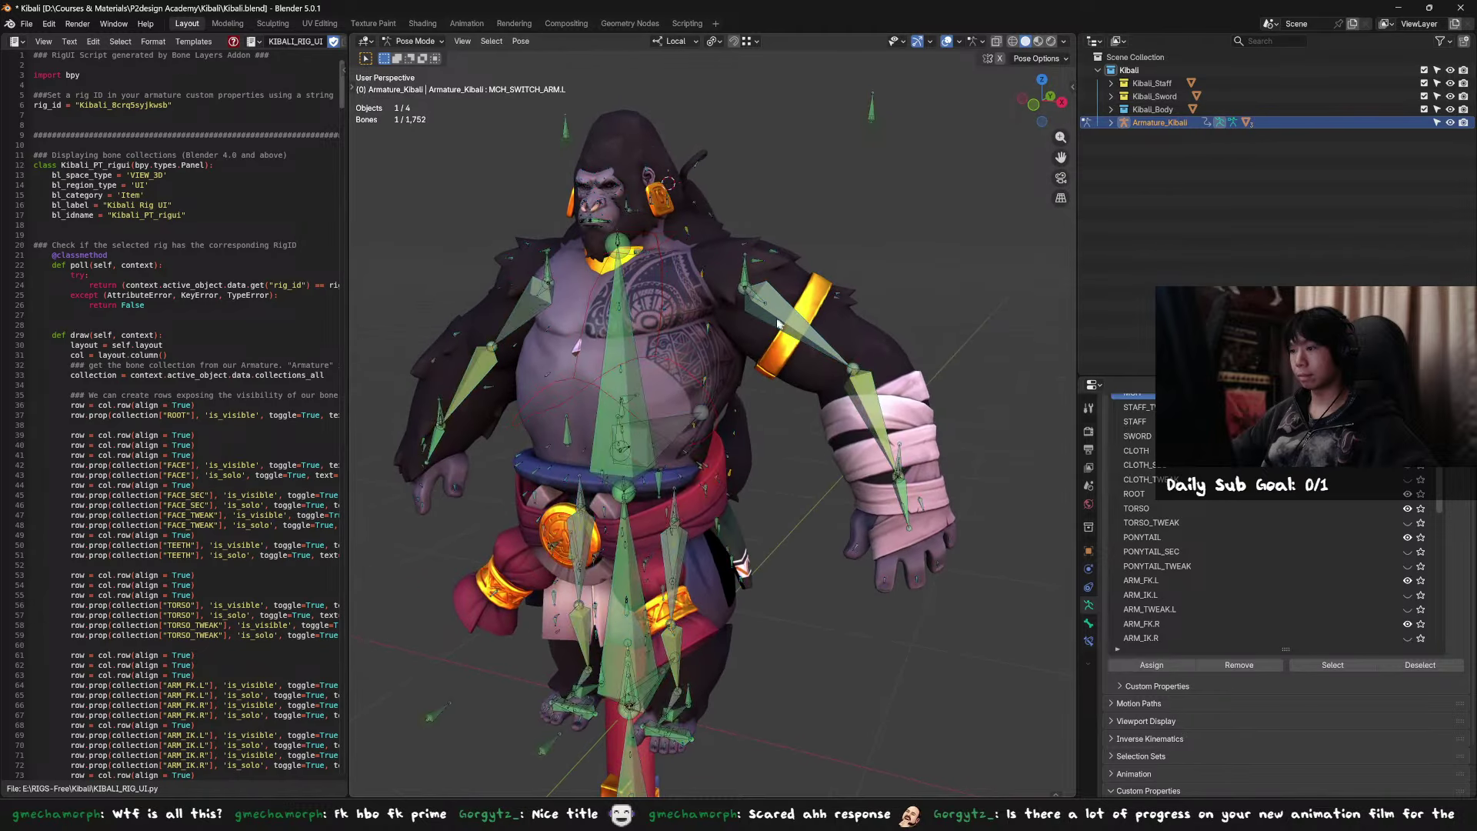
click(778, 323)
key(KP_Decimal)
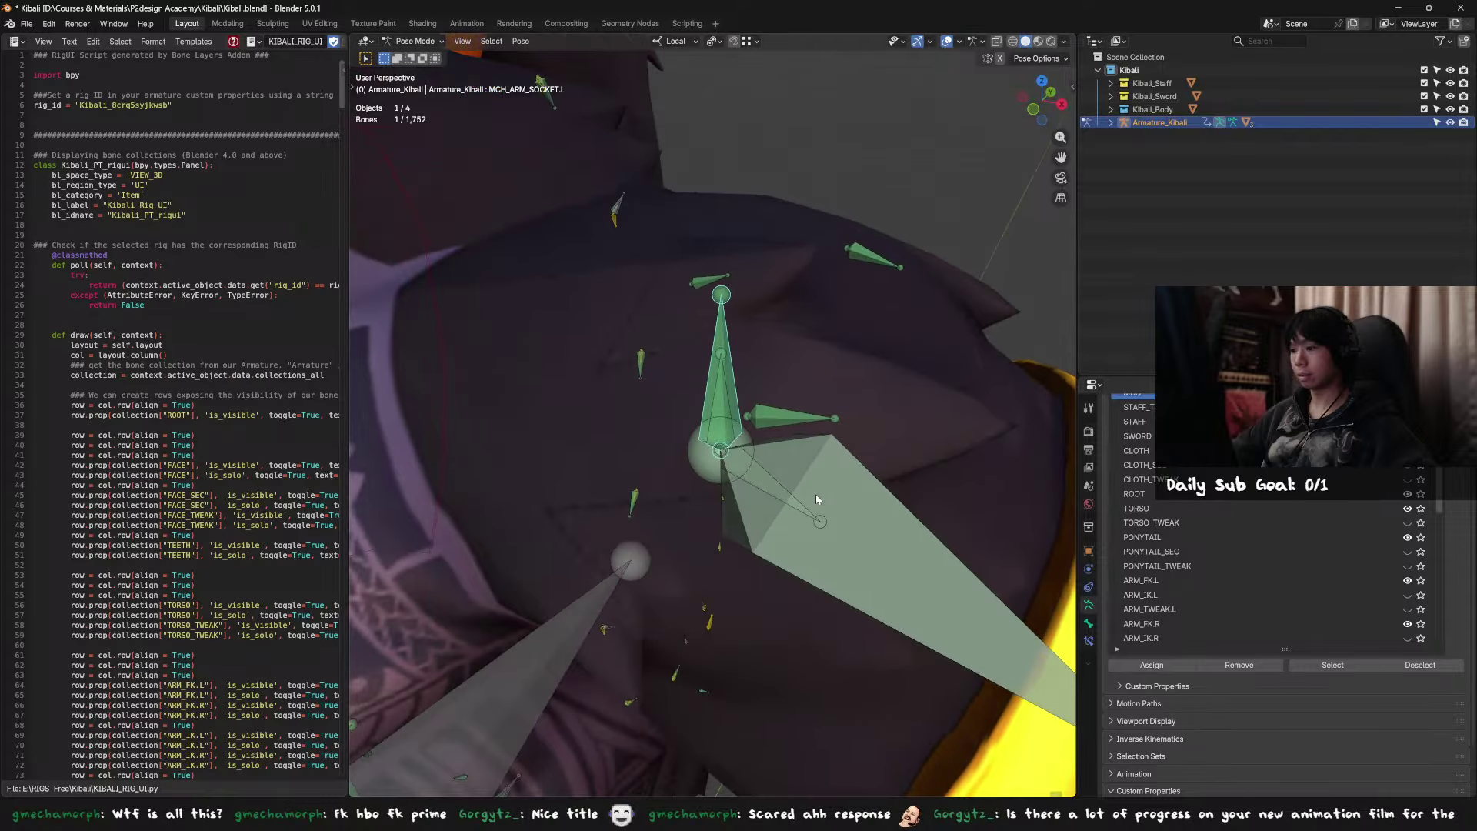
Step: Check the names of the overlapping MCH_IK_ARM.L and MCH_SWITCH_ARM.L bones without renaming them
click(816, 498)
key(F2)
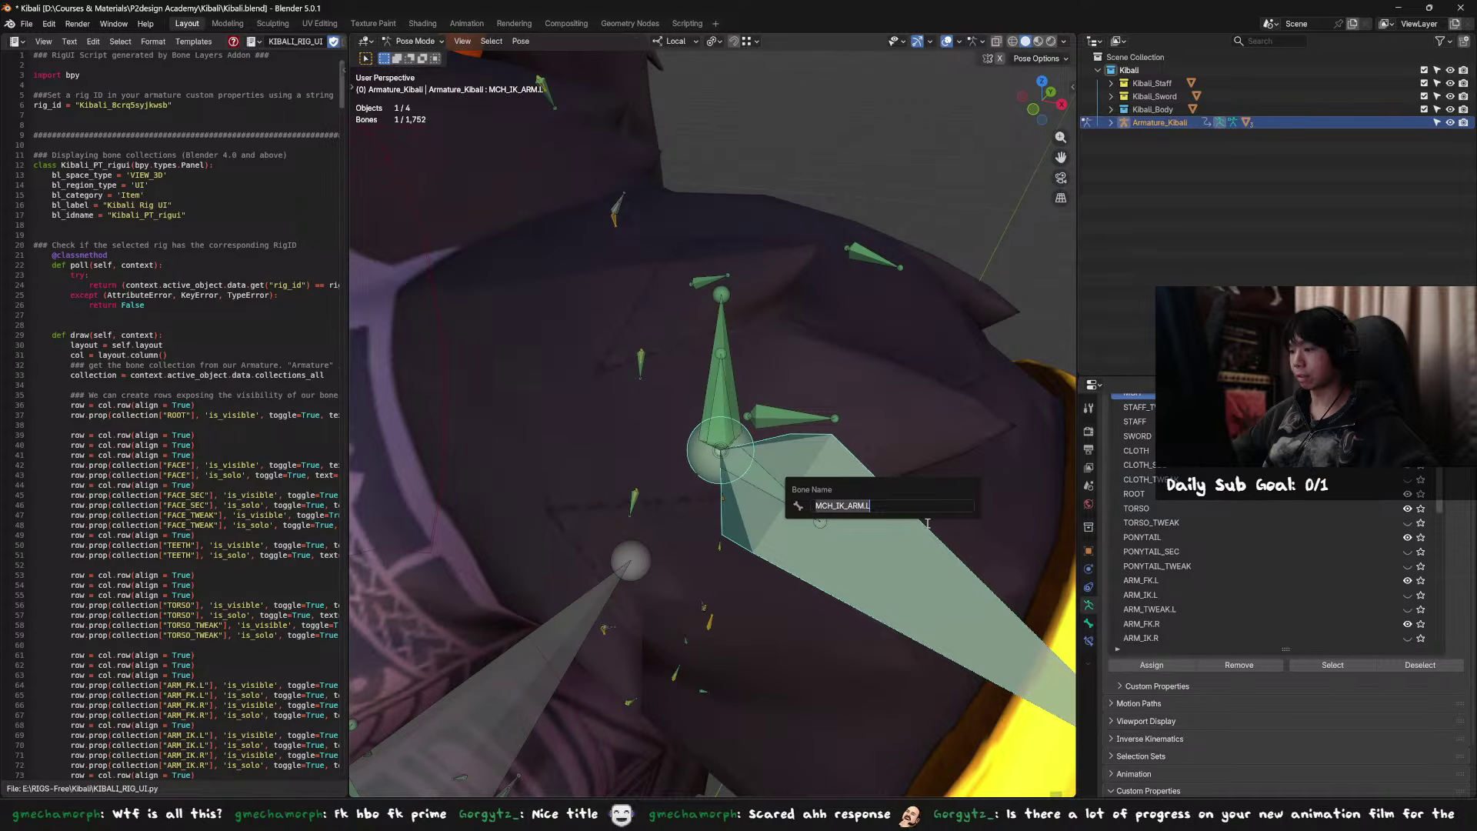
key(Escape)
click(822, 470)
key(F2)
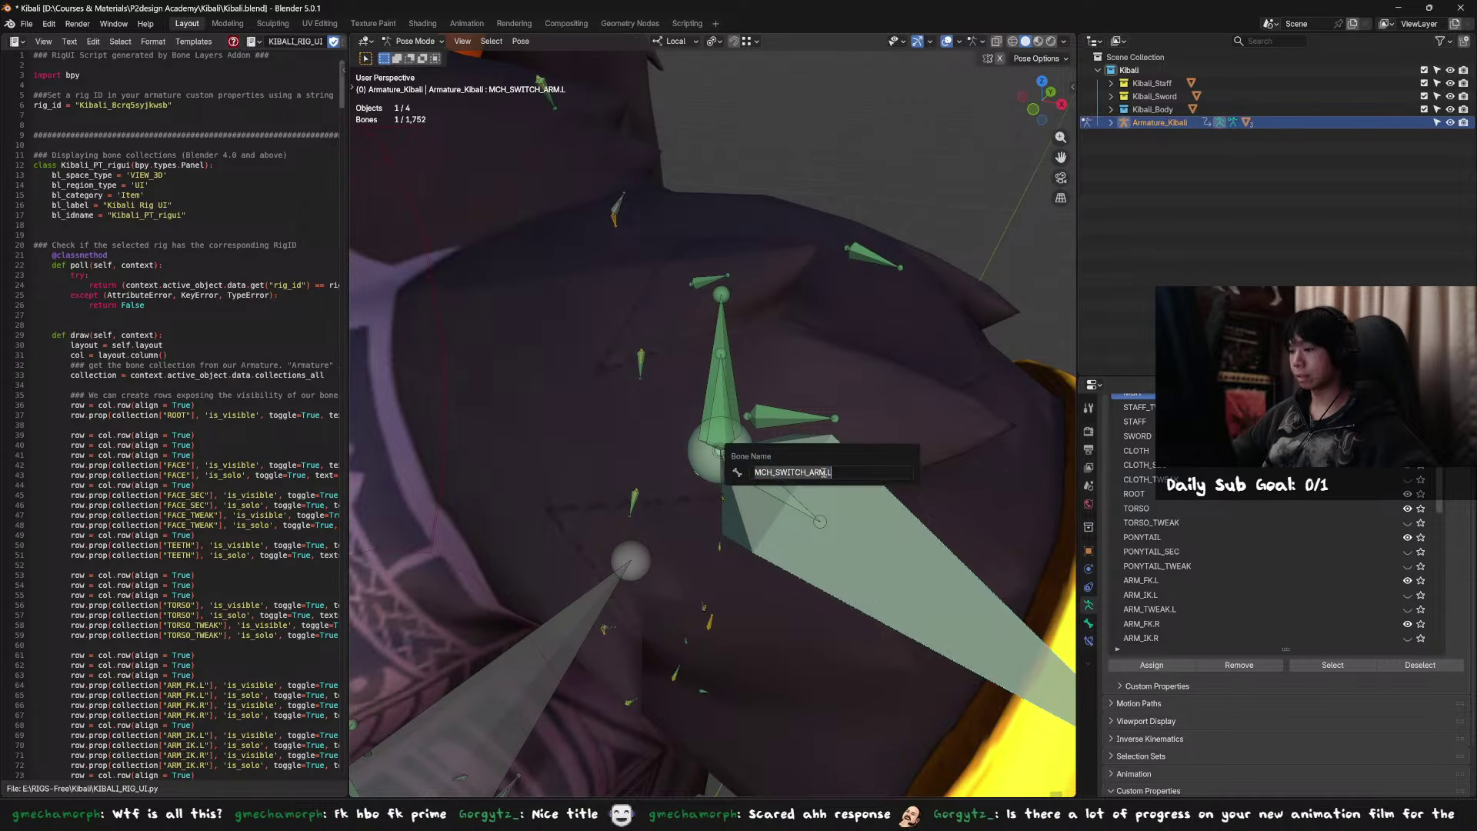
key(Escape)
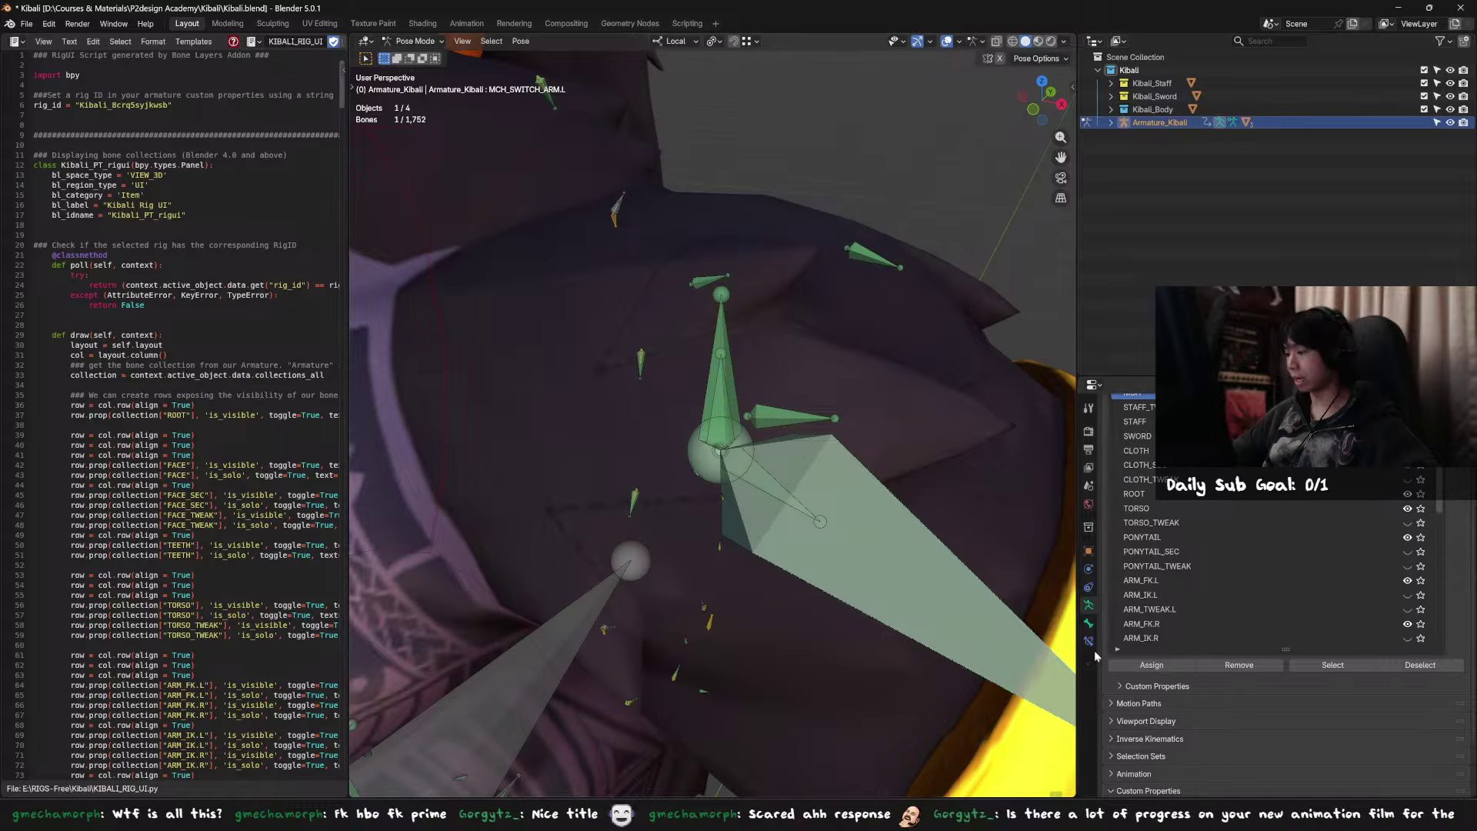
Step: Open the Relations settings of MCH_SWITCH_ARM.L to inspect its parent
click(1091, 624)
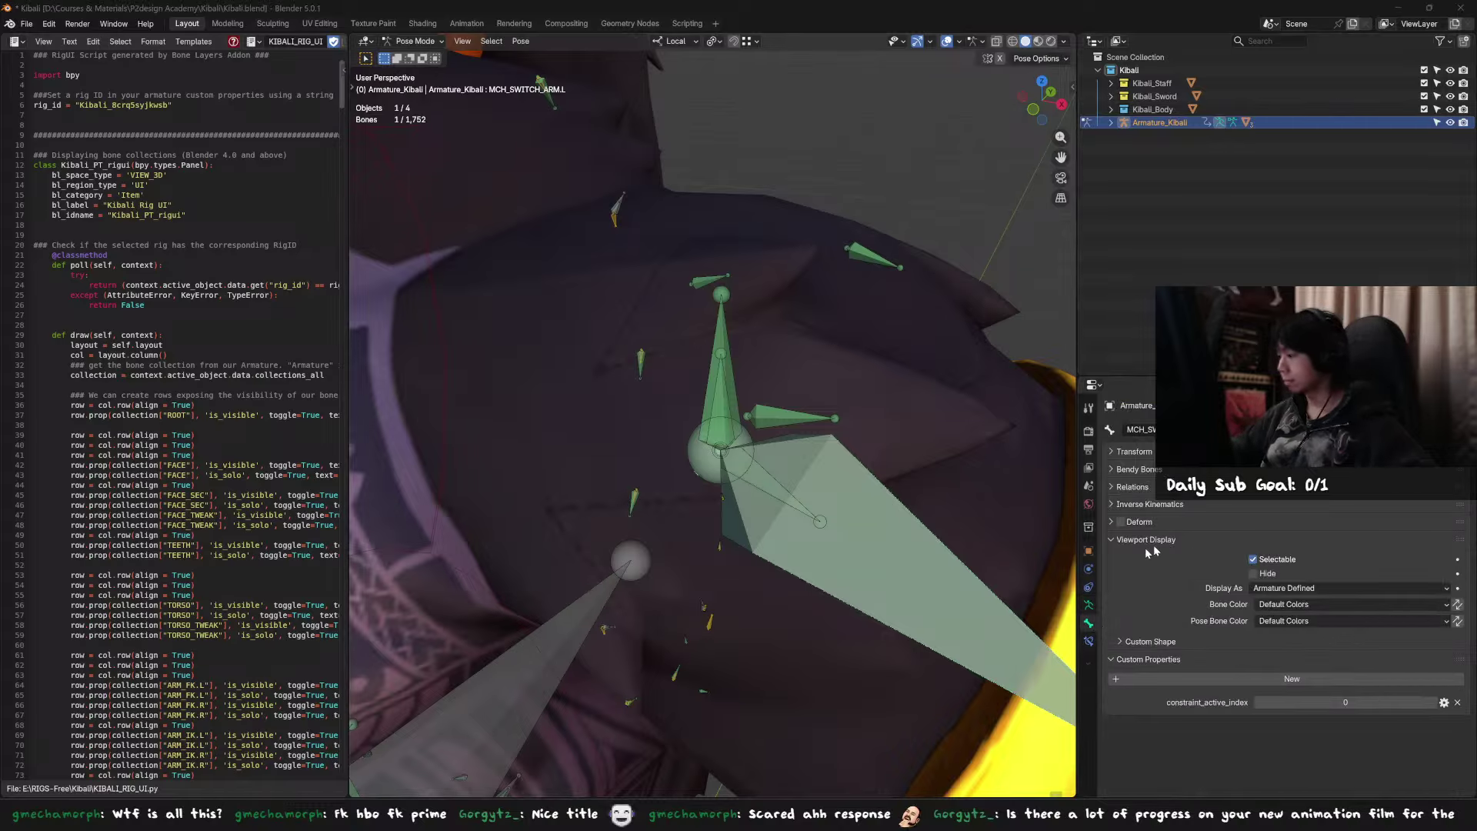
click(1089, 605)
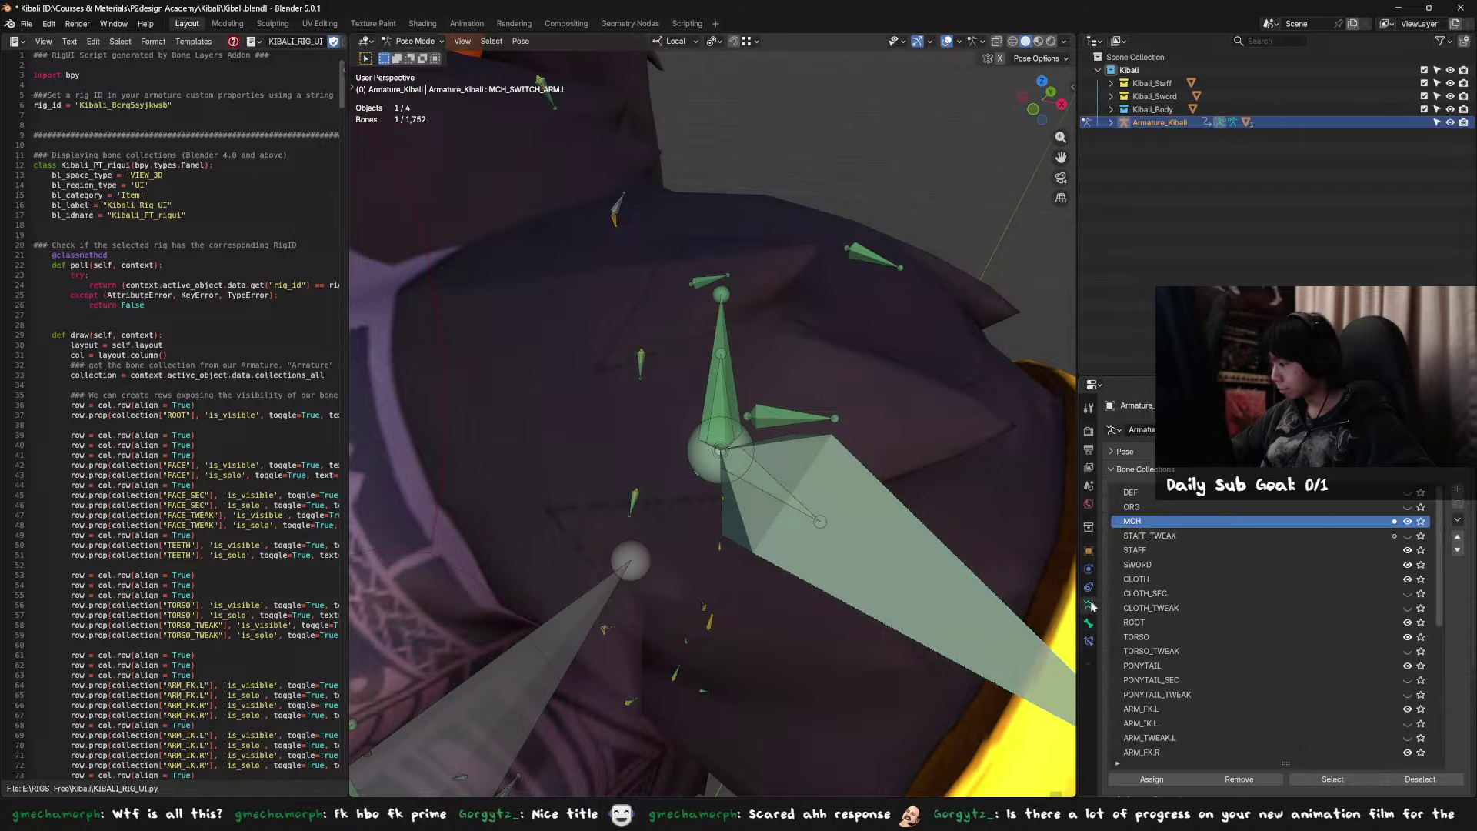
click(1088, 625)
click(1137, 487)
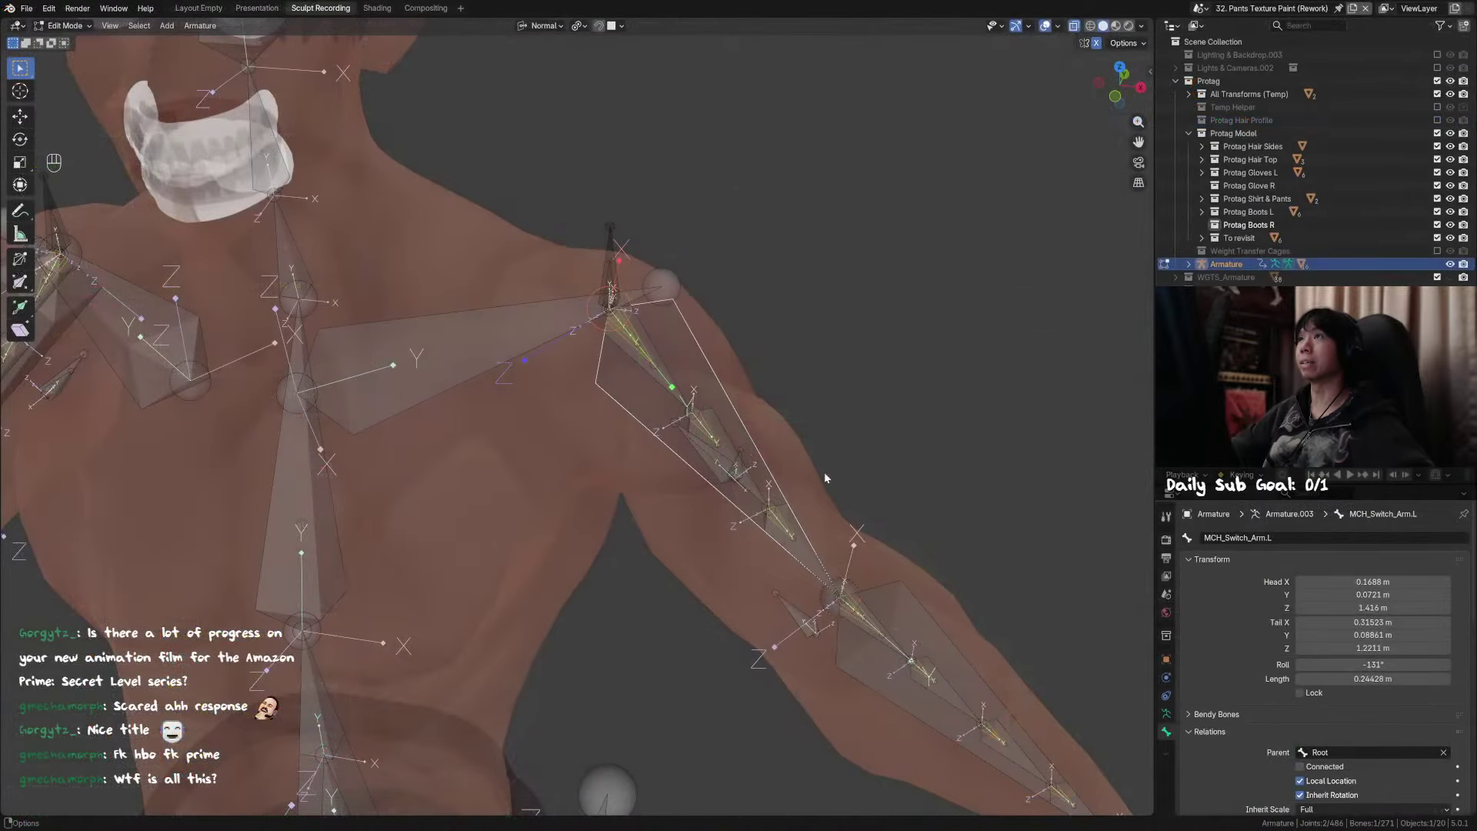
Step: Back in the protagonist file, try parenting MCH_Switch_Arm.L to MCH_INT_Socket_Arm.L with Keep Offset and undo it
middle_drag(679, 382, 659, 366)
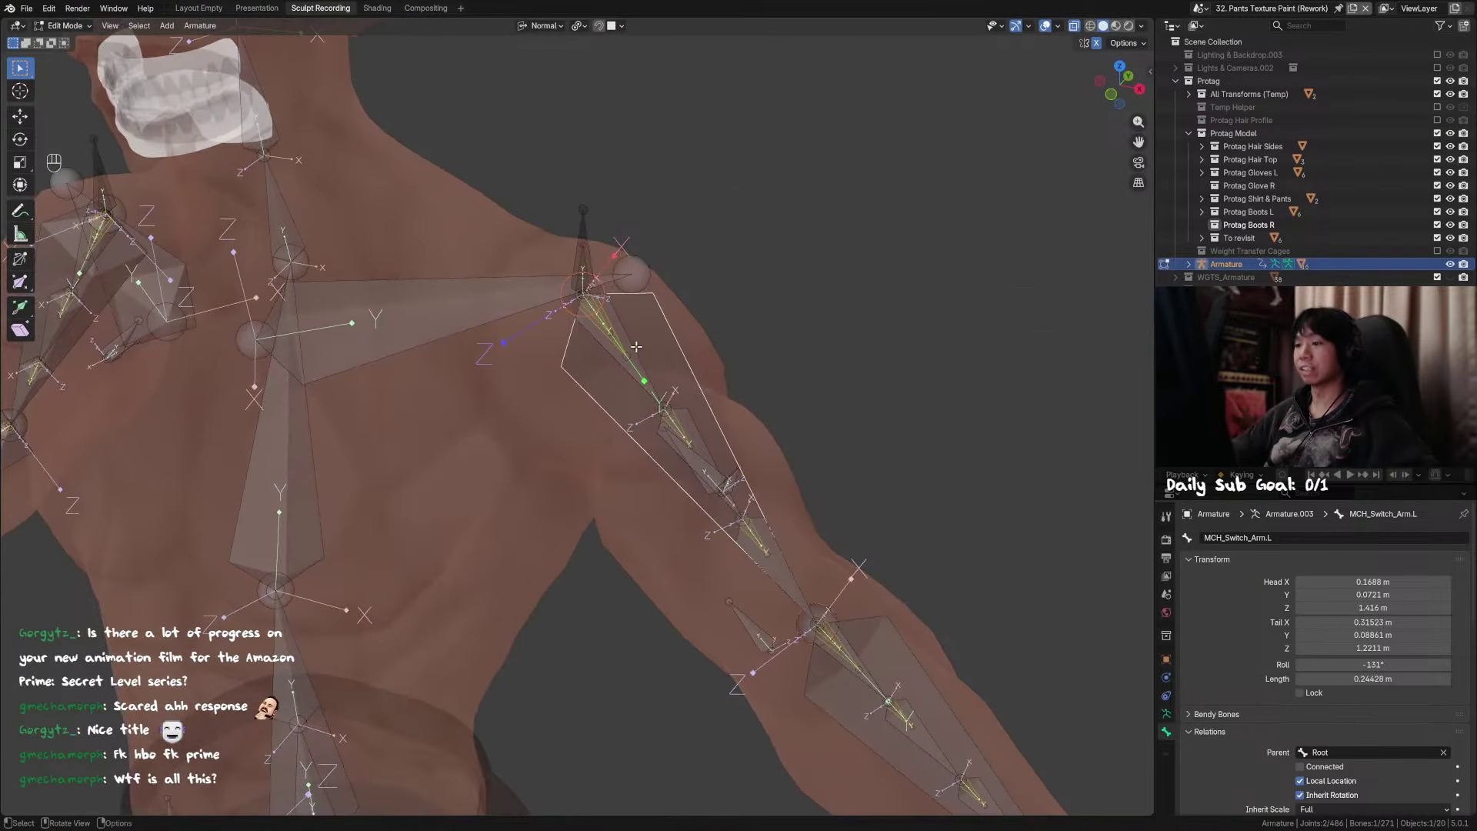
scroll(648, 298, up, 2)
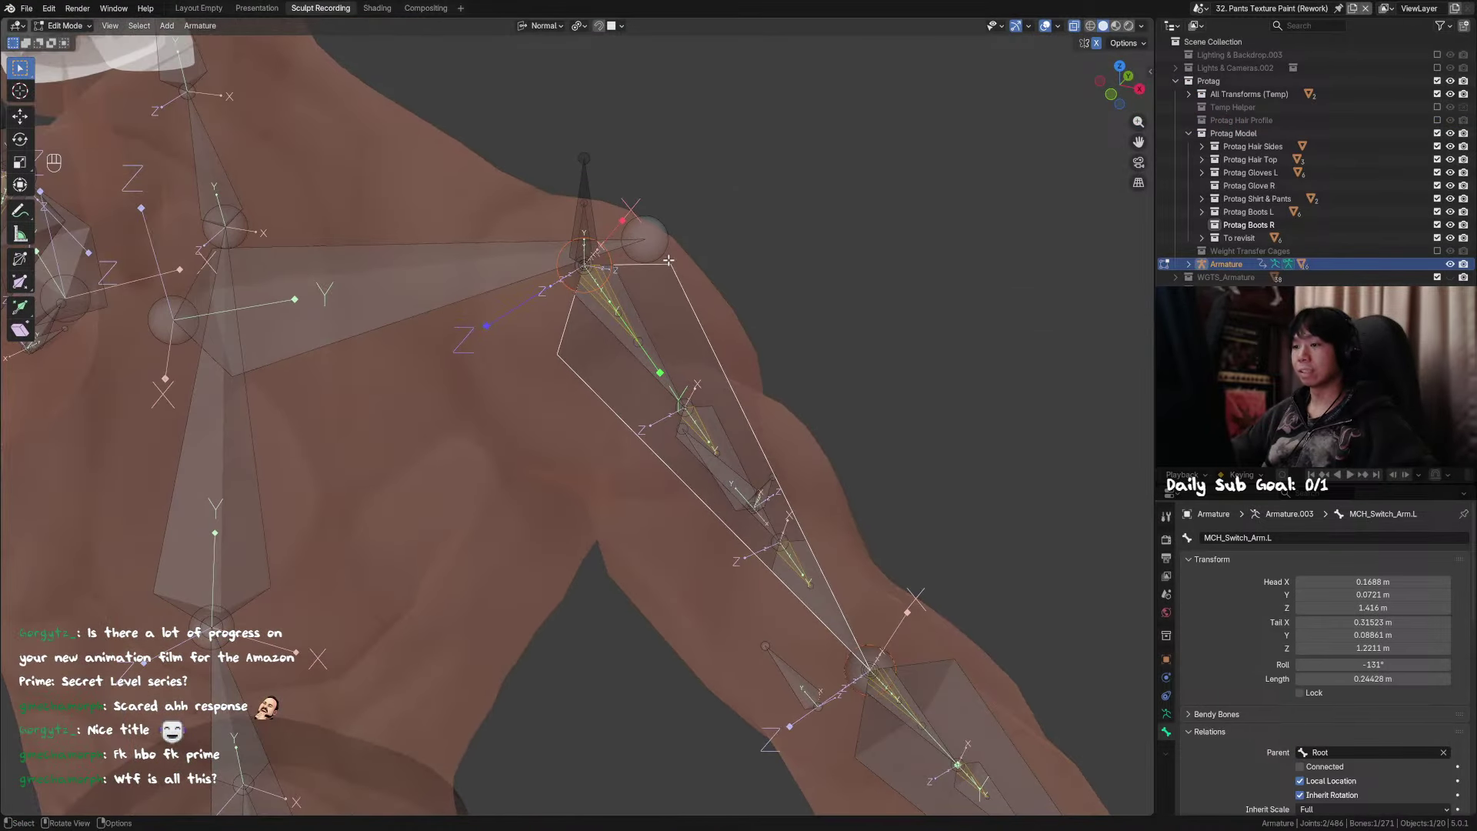
shift+click(584, 227)
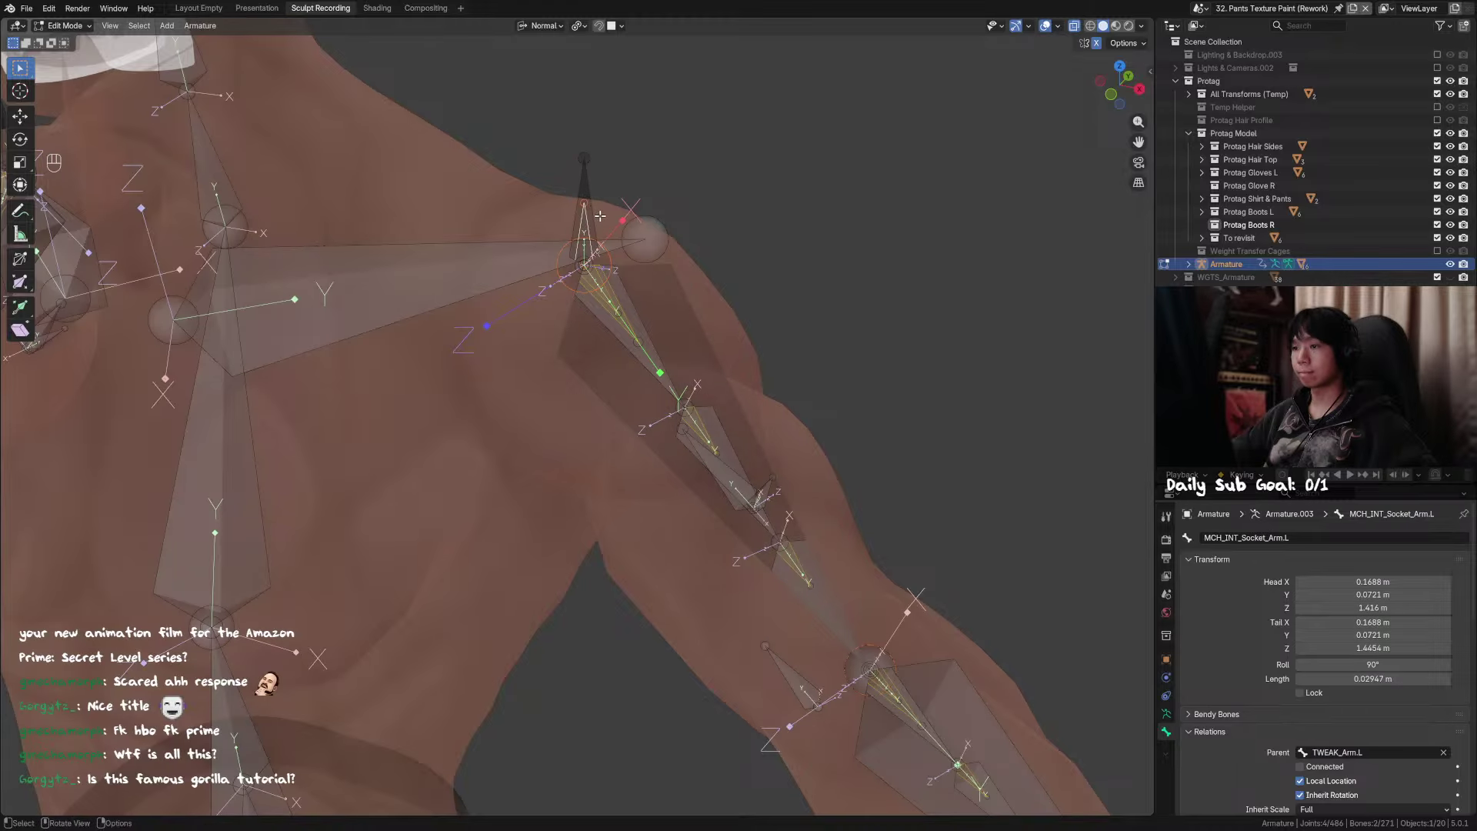
key(ctrl+p)
click(549, 215)
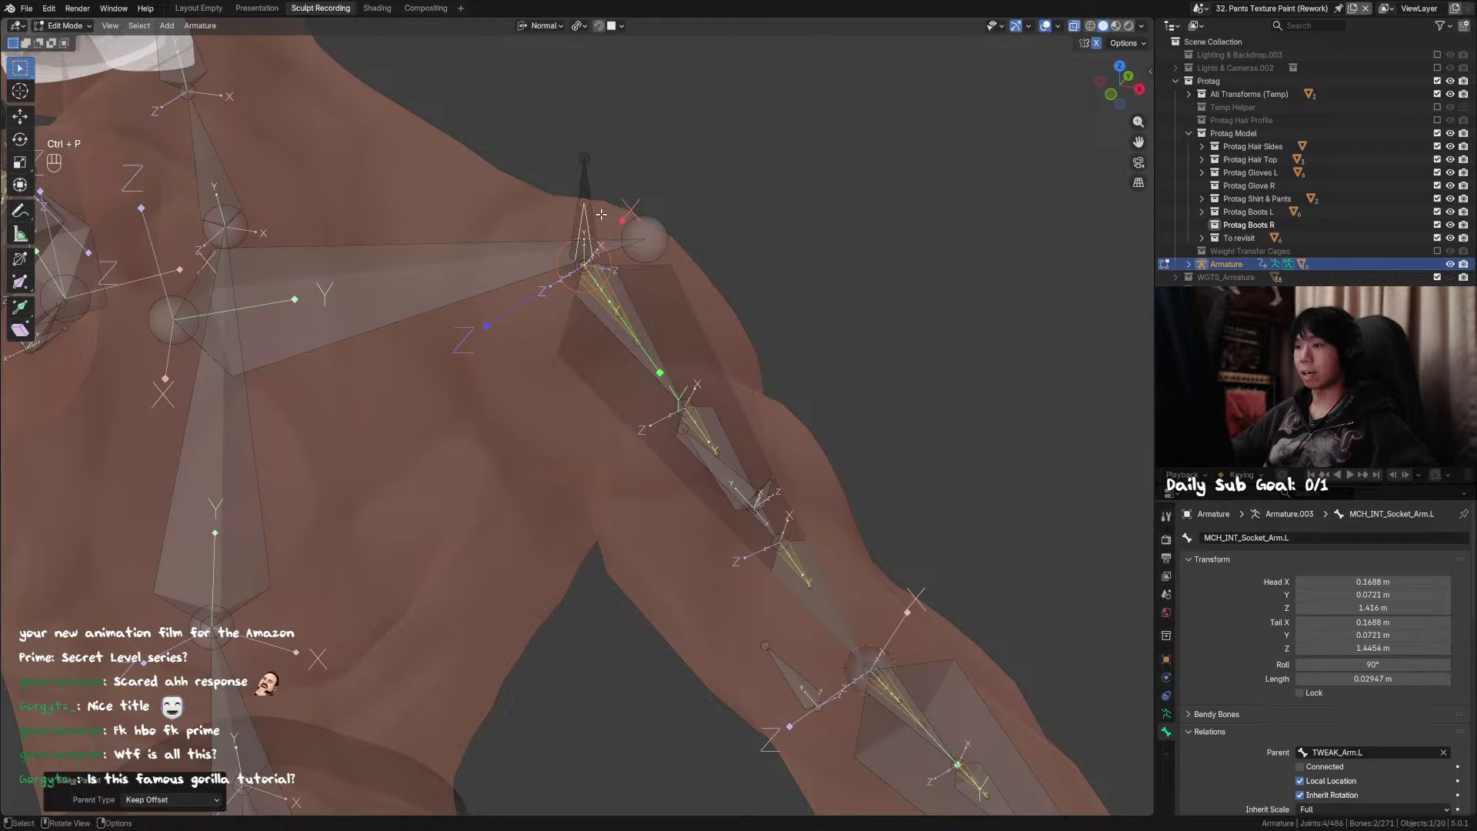
key(ctrl+z)
key(ctrl+z)
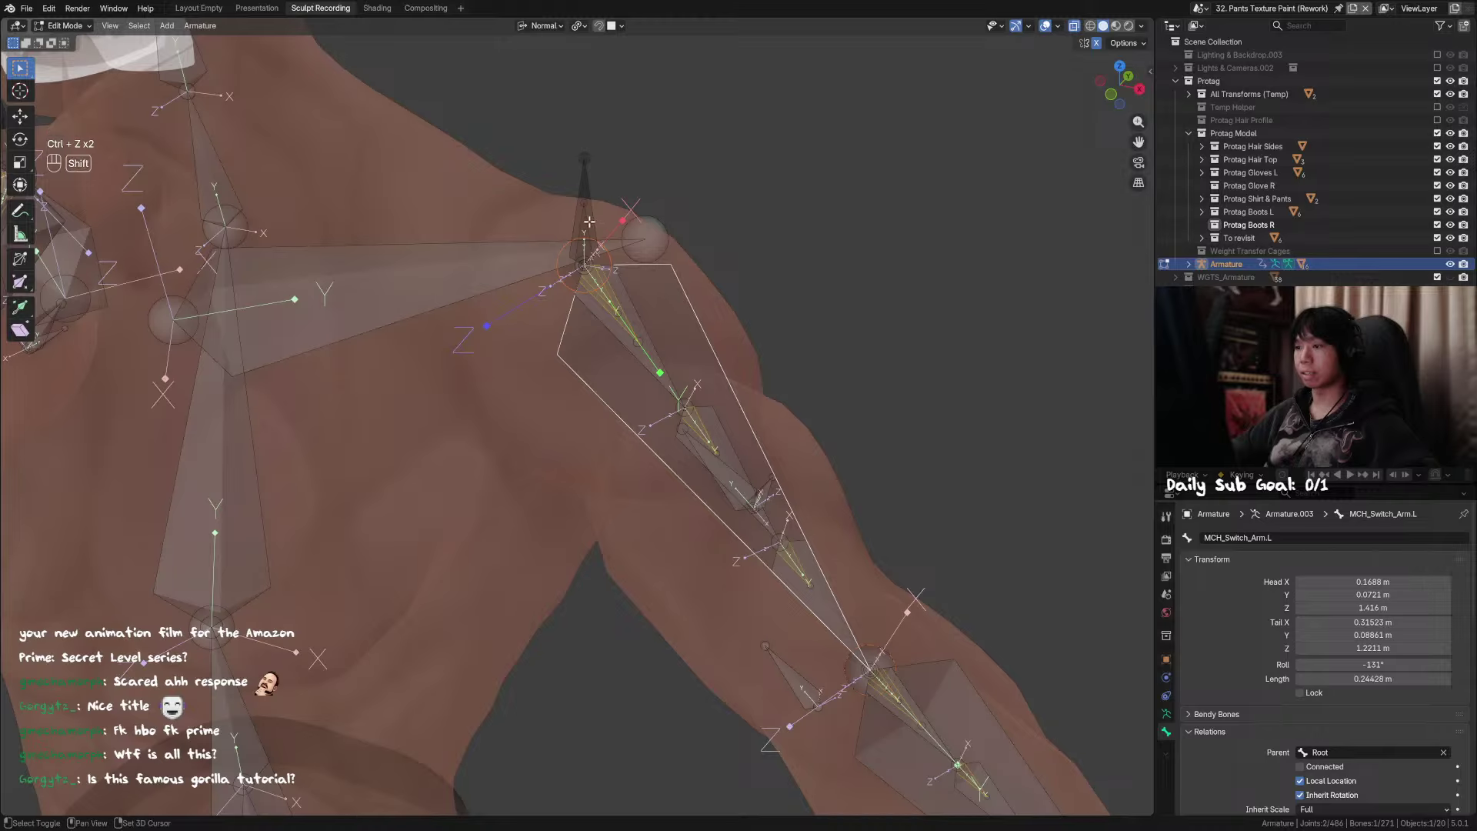
Step: Hide MCH_Socket_Arm.L and parent MCH_Switch_Arm.L to MCH_INT_Socket_Arm.L with Keep Offset
shift+click(583, 221)
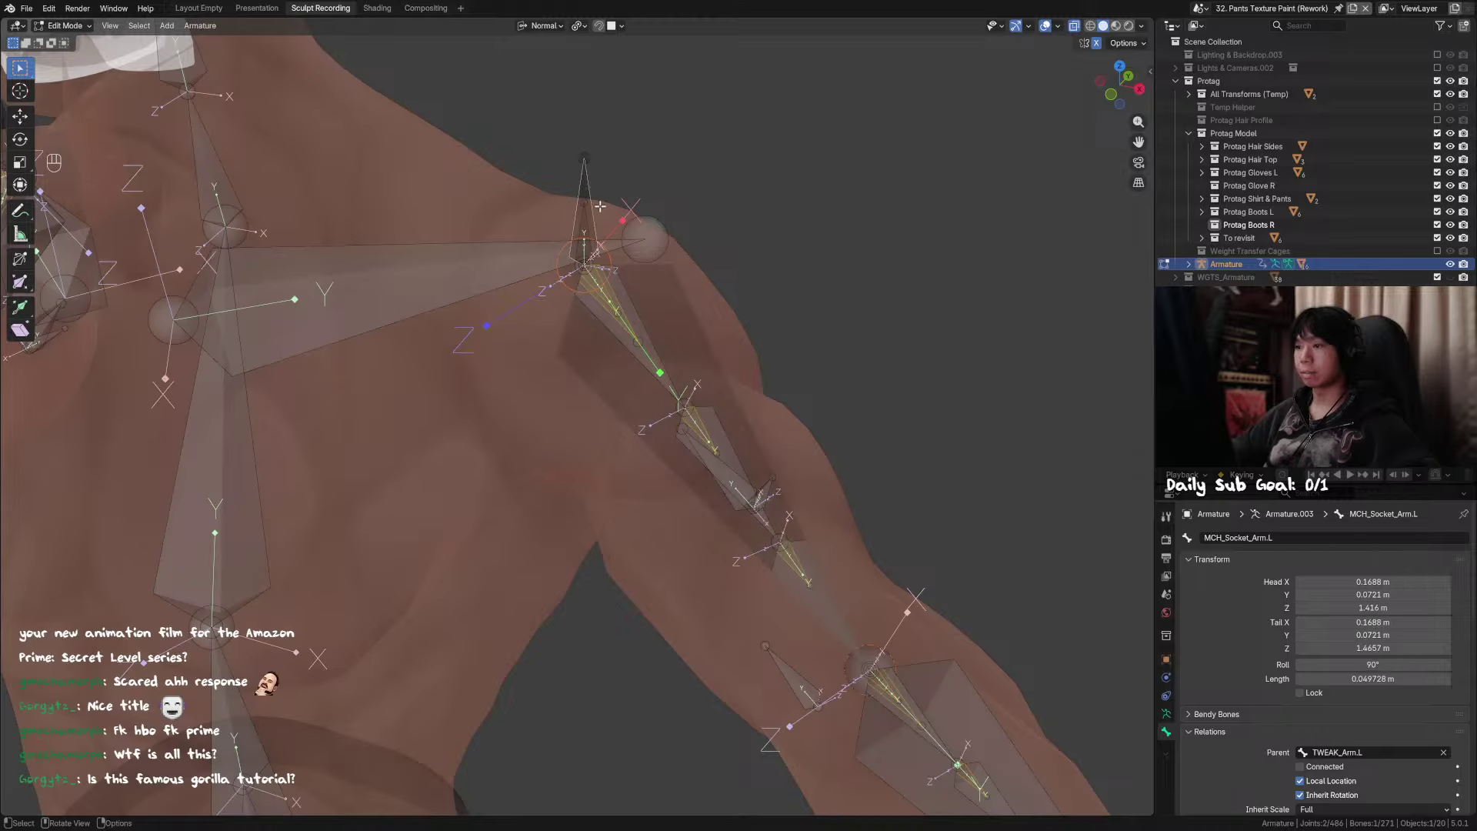
key(h)
click(670, 322)
shift+click(585, 221)
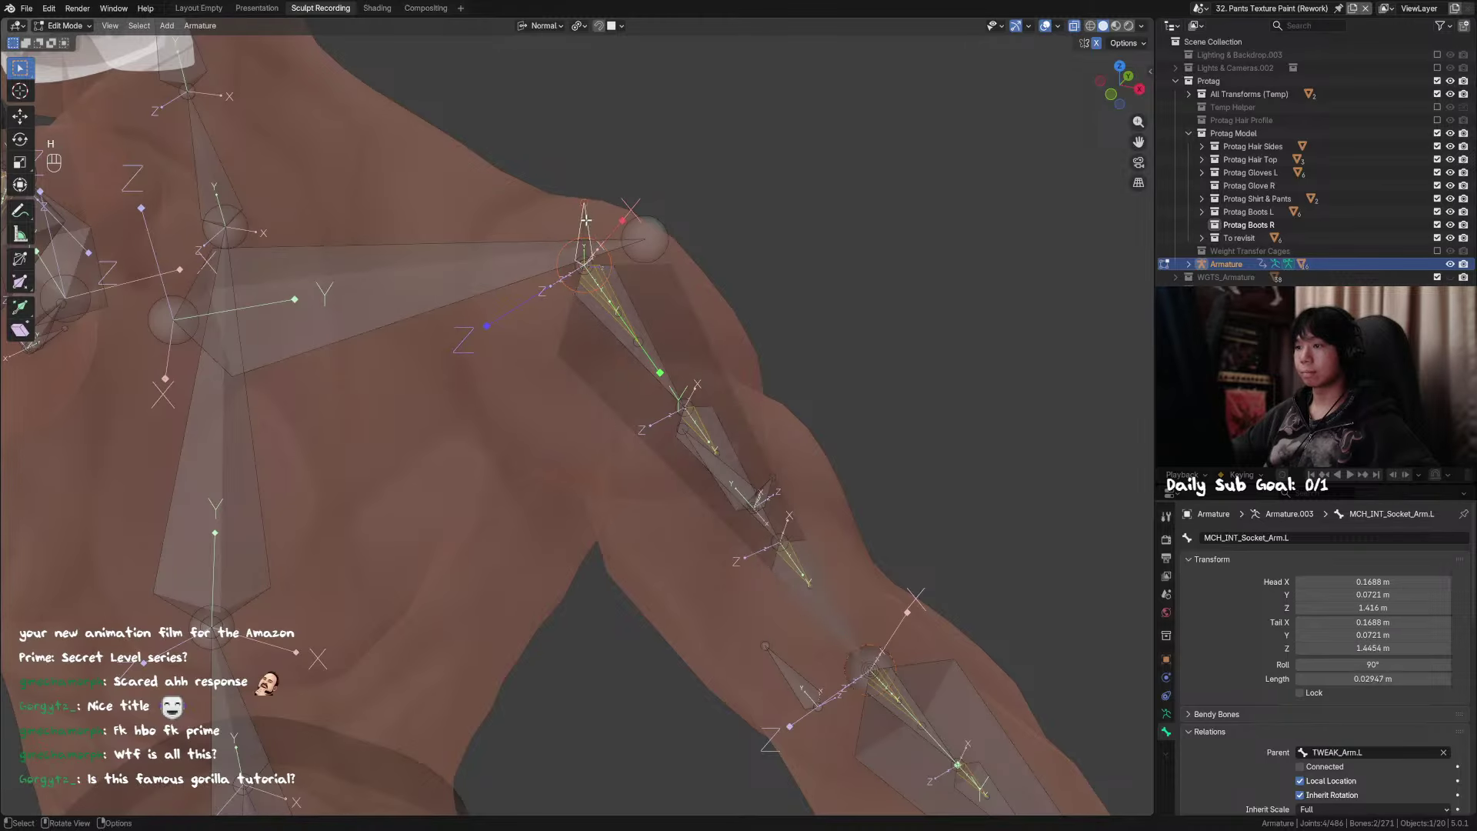
key(ctrl+p)
click(591, 222)
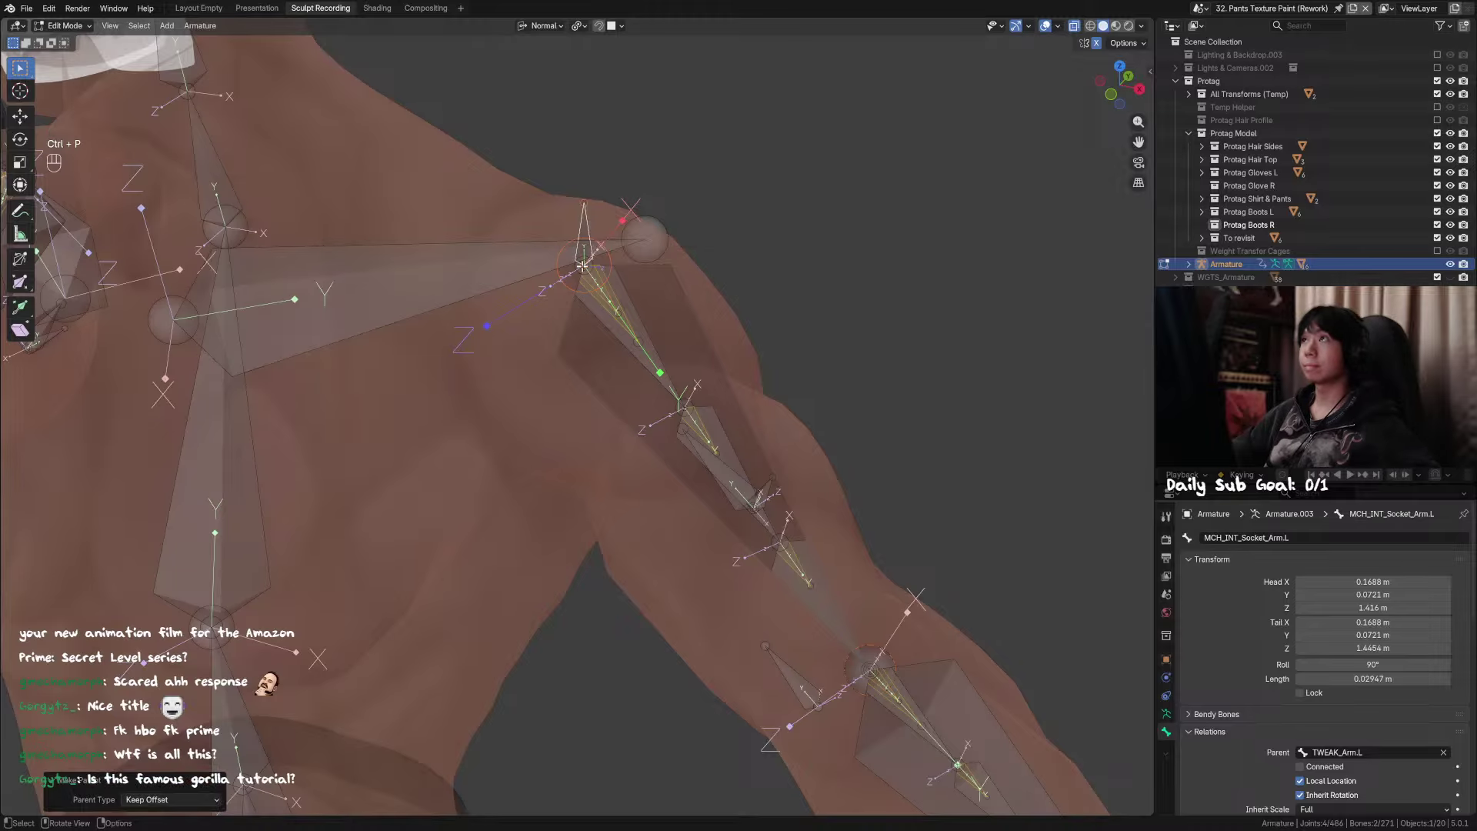
Step: Check the parent of the mirrored MCH_Switch_Arm.R bone in its Relations settings
scroll(392, 380, down, 5)
click(383, 411)
key(h)
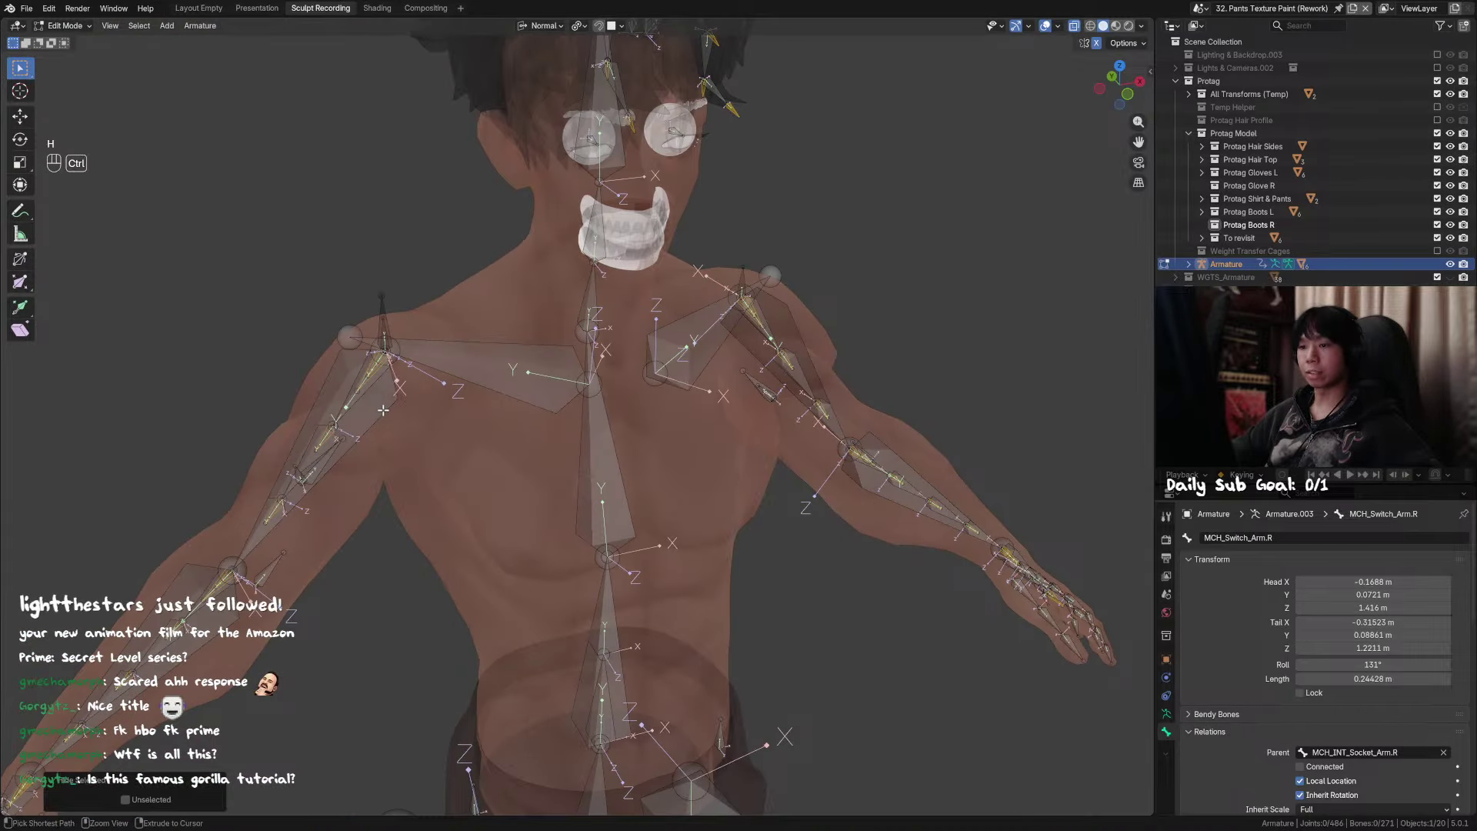
key(ctrl+z)
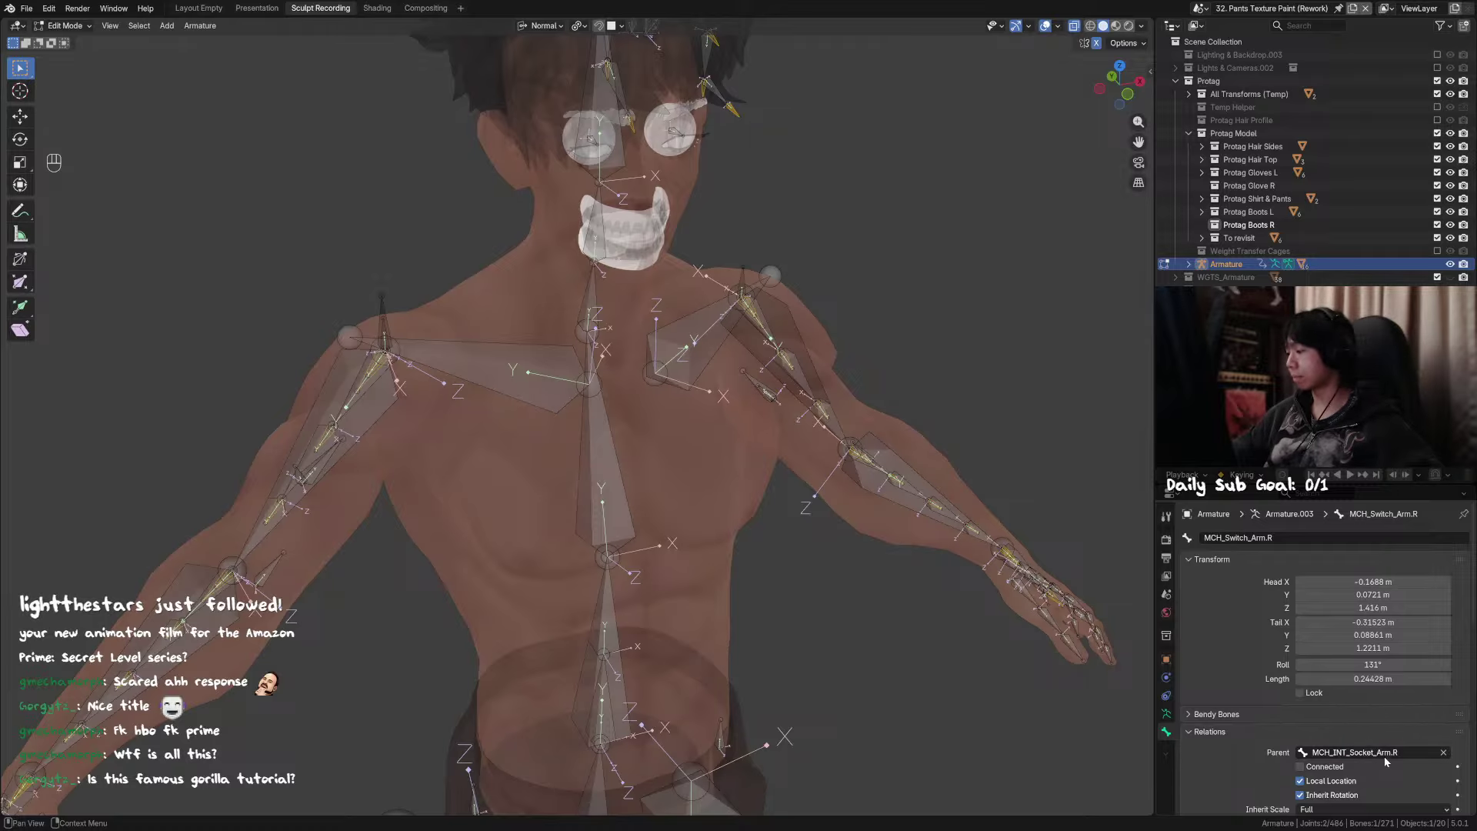
middle_drag(893, 531, 744, 417)
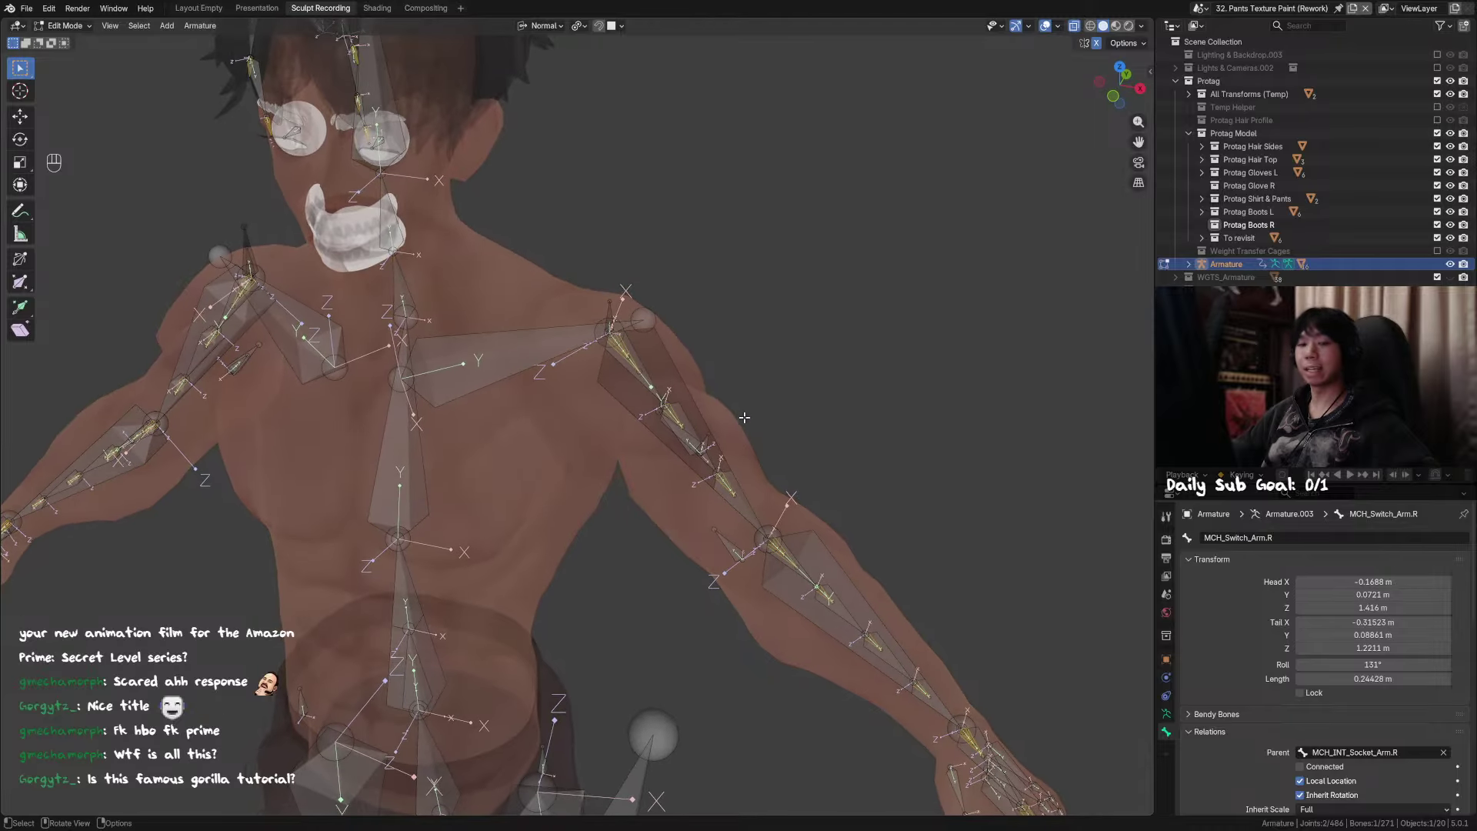
middle_drag(847, 418, 846, 411)
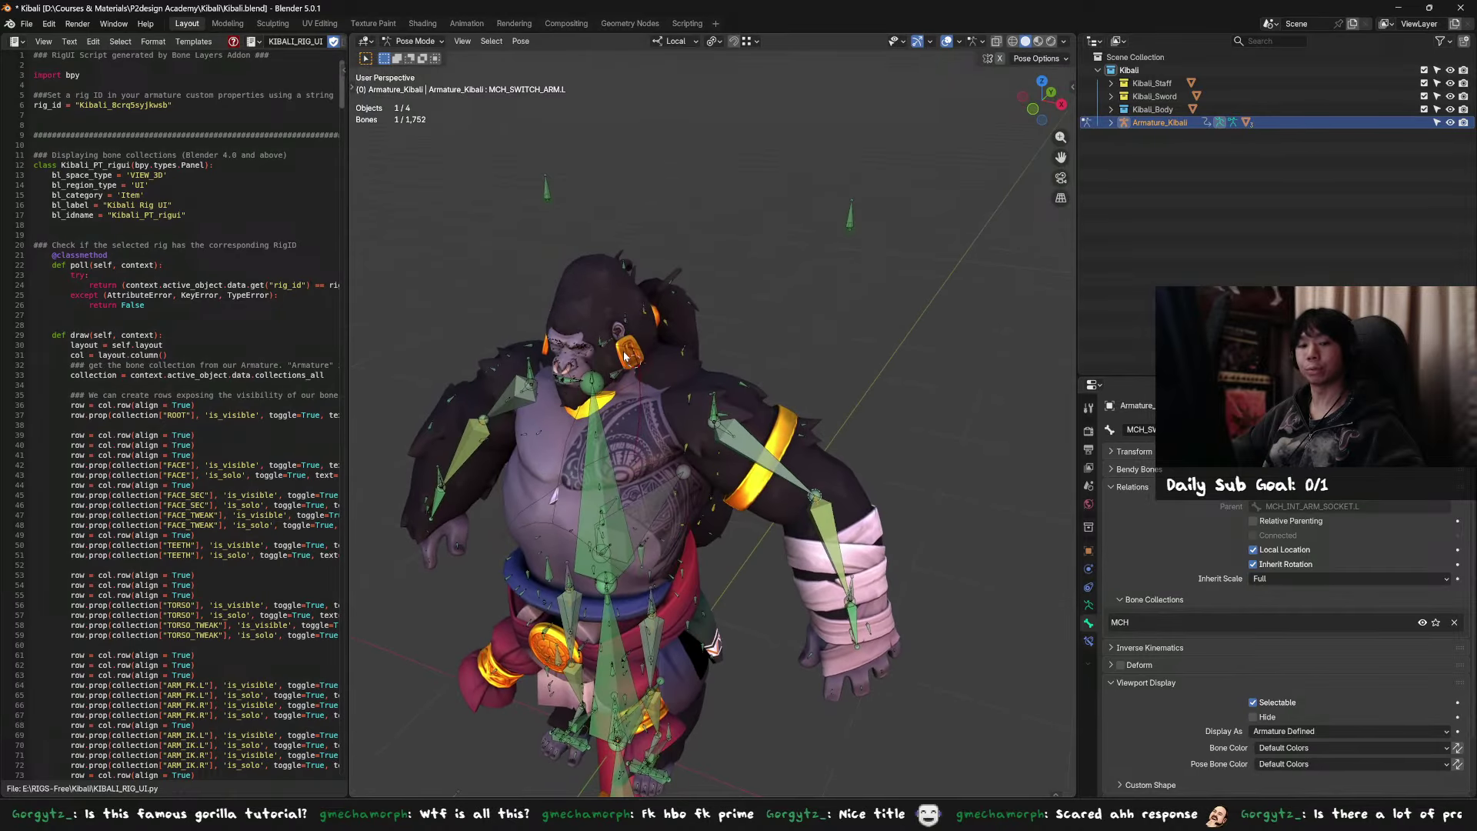
middle_drag(642, 355, 646, 350)
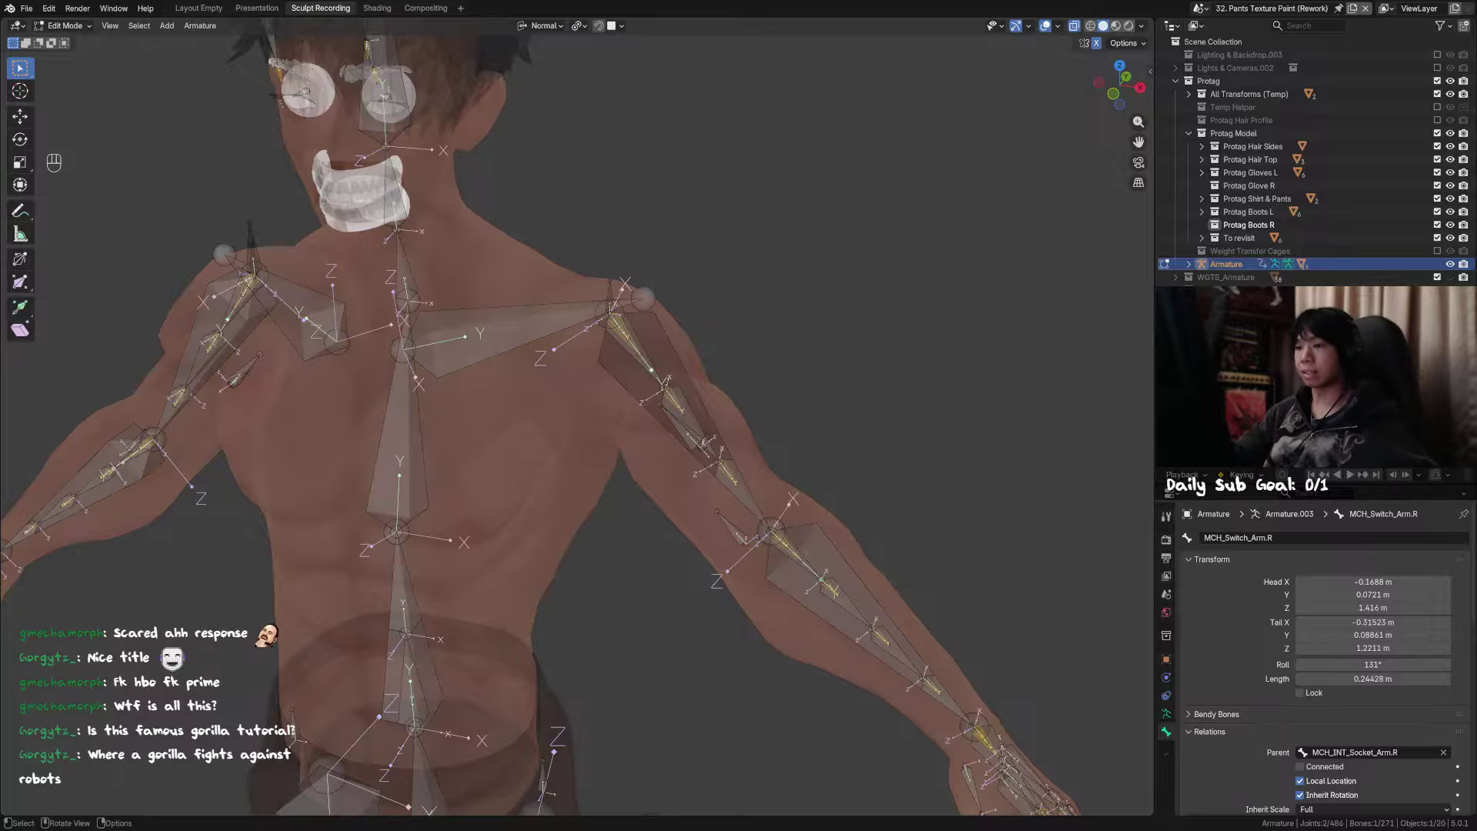
Step: Inspect the parents of the overlapping TWEAK_Arm.L and TWEAK_Arm_1.L bones at the left shoulder
mouse_move(663, 378)
middle_down()
mouse_move(728, 419)
mouse_move(640, 379)
middle_up()
scroll(745, 425, up, 2)
scroll(637, 372, up, 4)
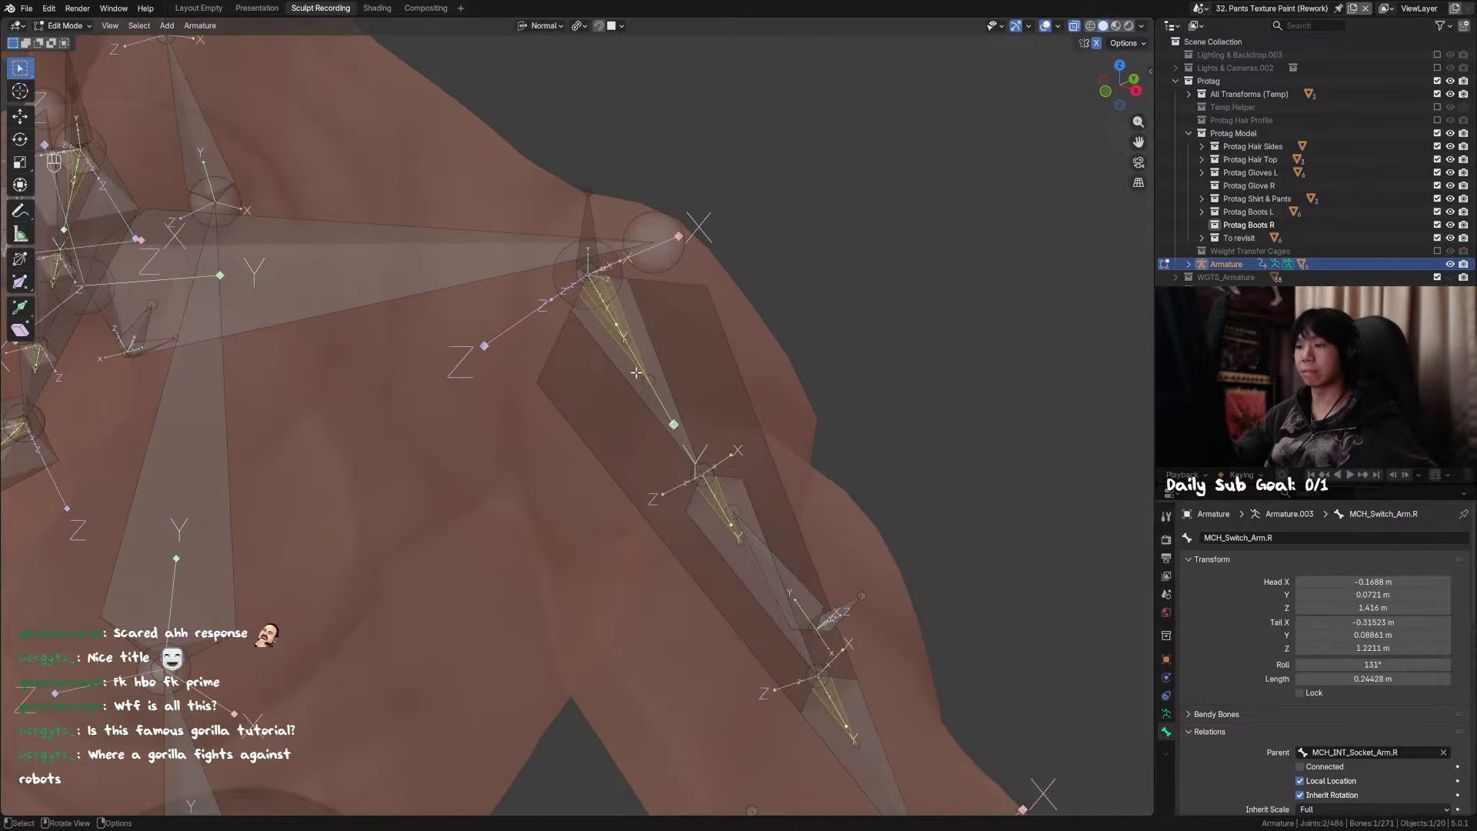
click(606, 295)
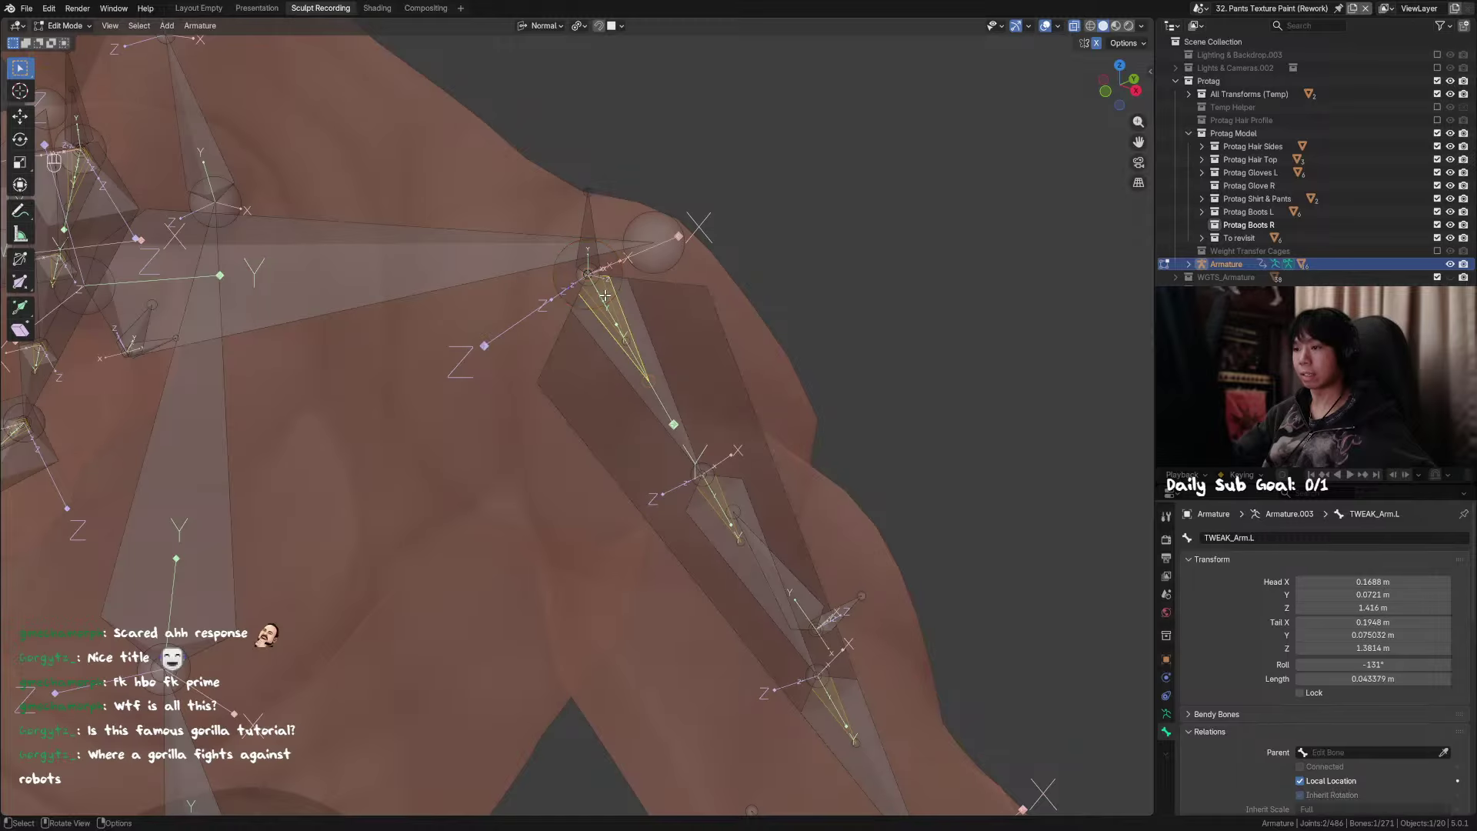
click(603, 305)
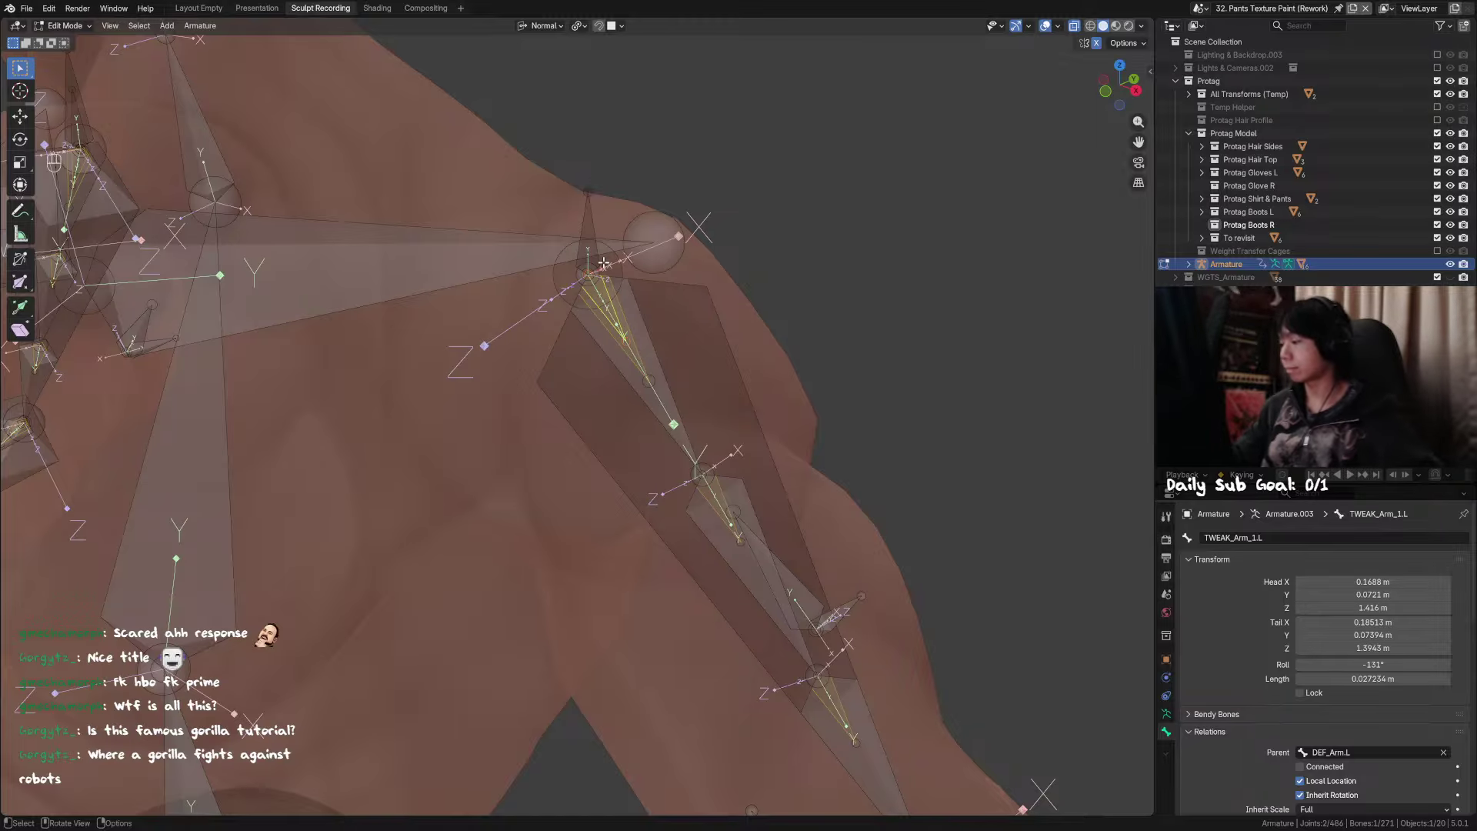
Step: Switch the armature to Pose Mode and test rotating MCH_Switch_Arm.L and moving MCH_INT_Socket_Arm.L, cancelling each transform
middle_drag(604, 264, 593, 240)
key(ctrl+Tab)
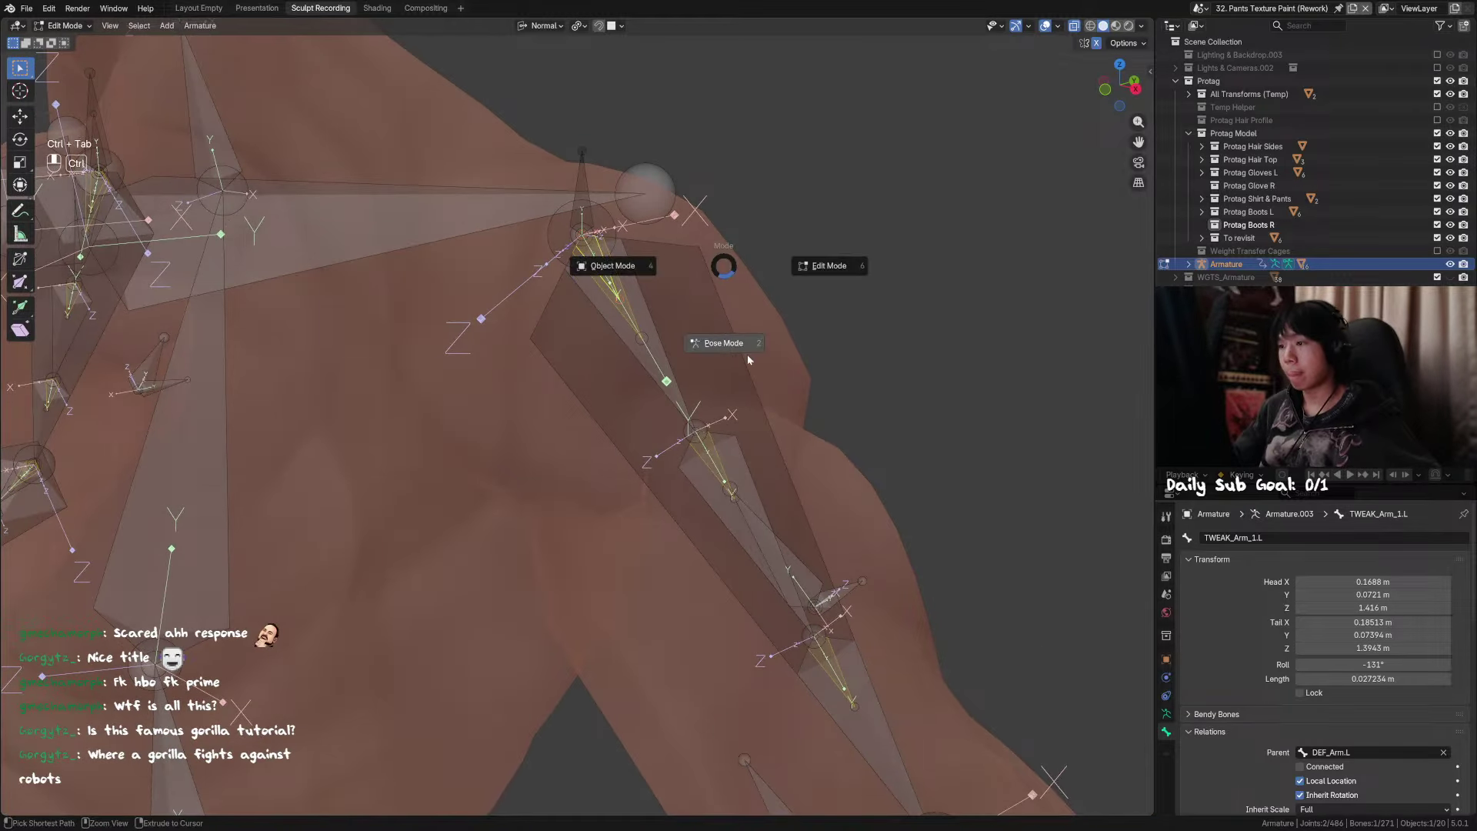
key(r)
right_click(709, 289)
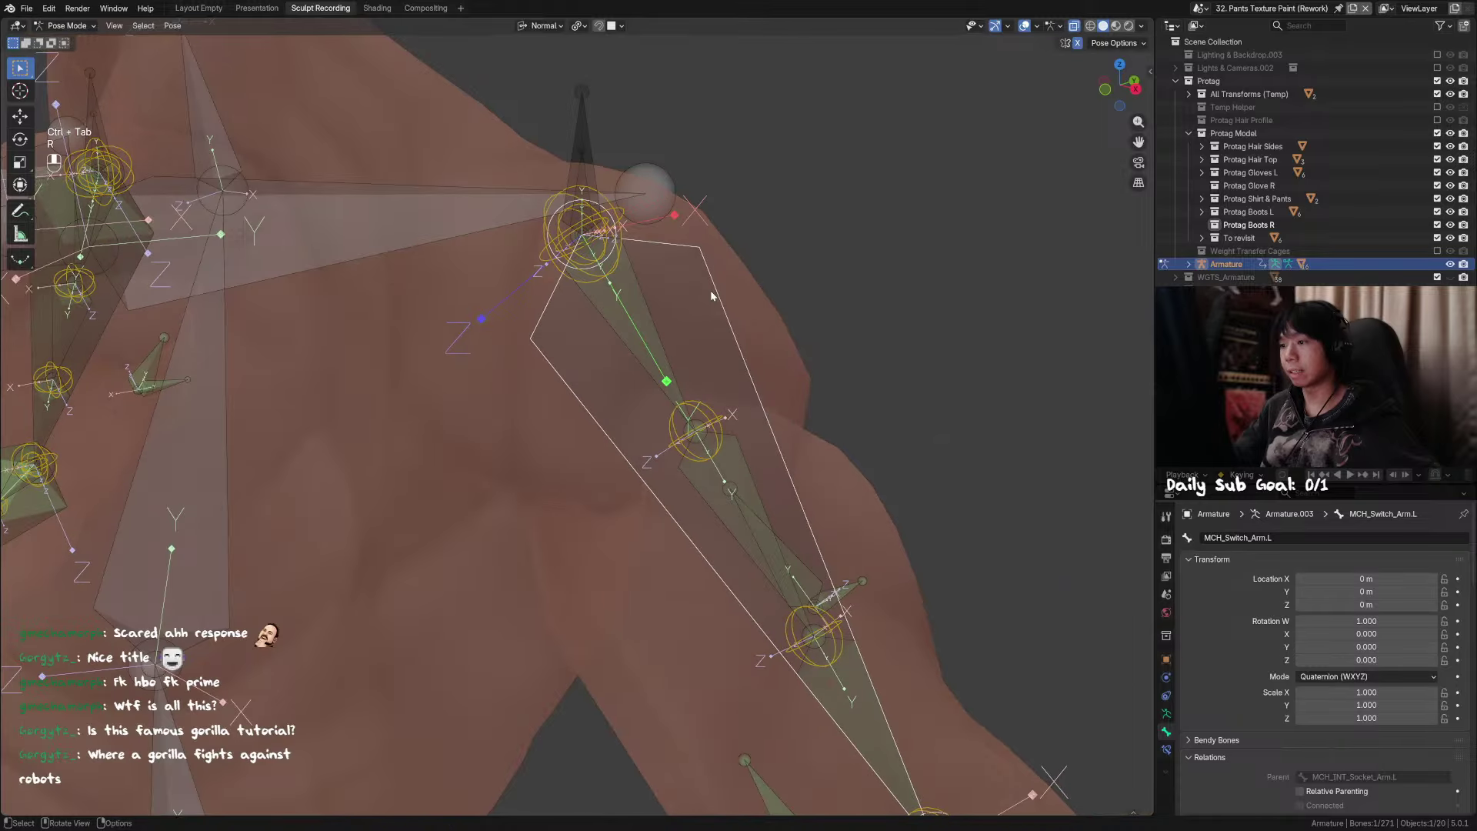
scroll(709, 290, down, 2)
middle_drag(709, 289, 745, 276)
click(645, 224)
key(g)
key(g)
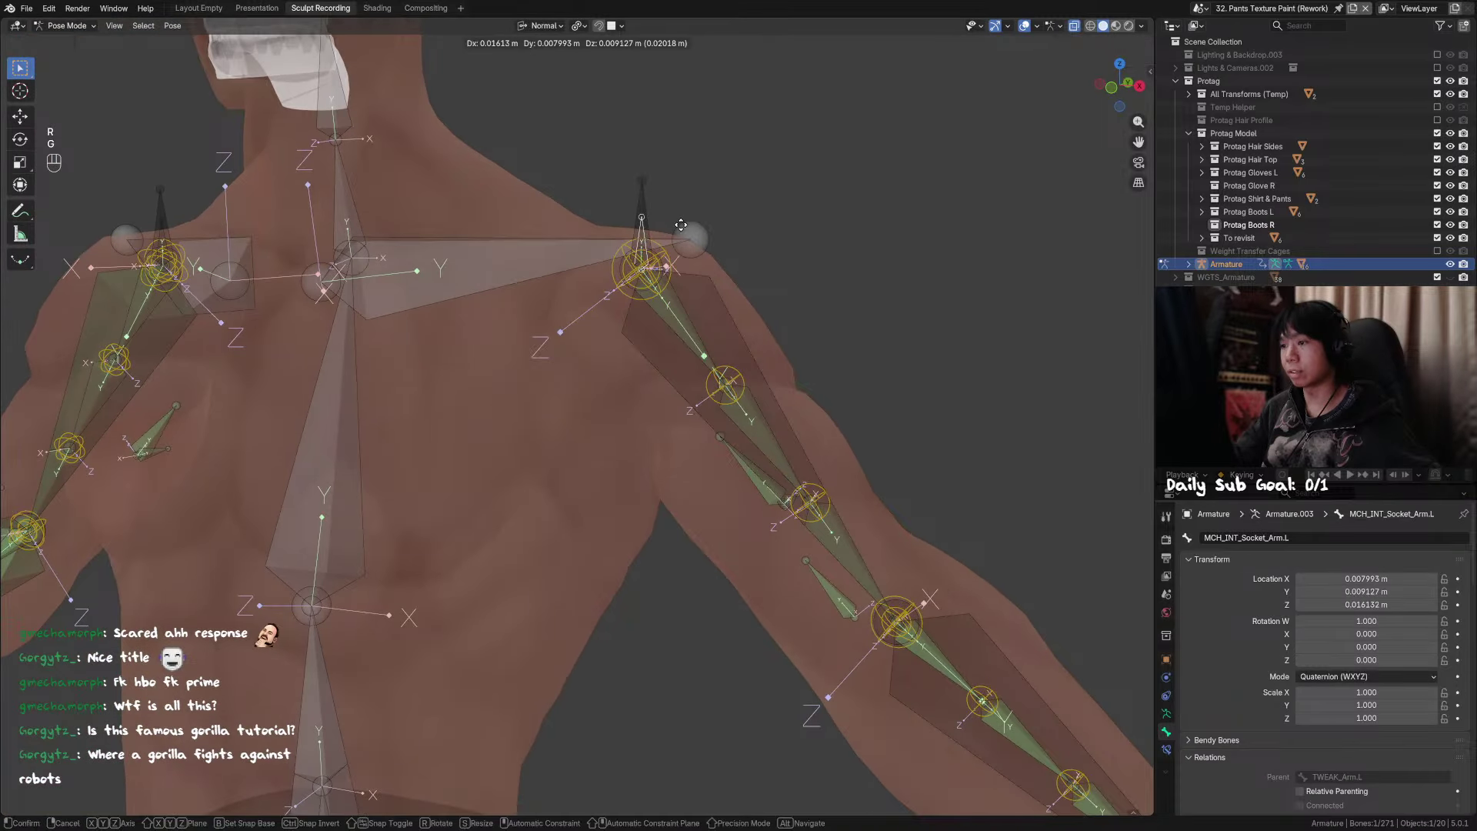
right_click(698, 182)
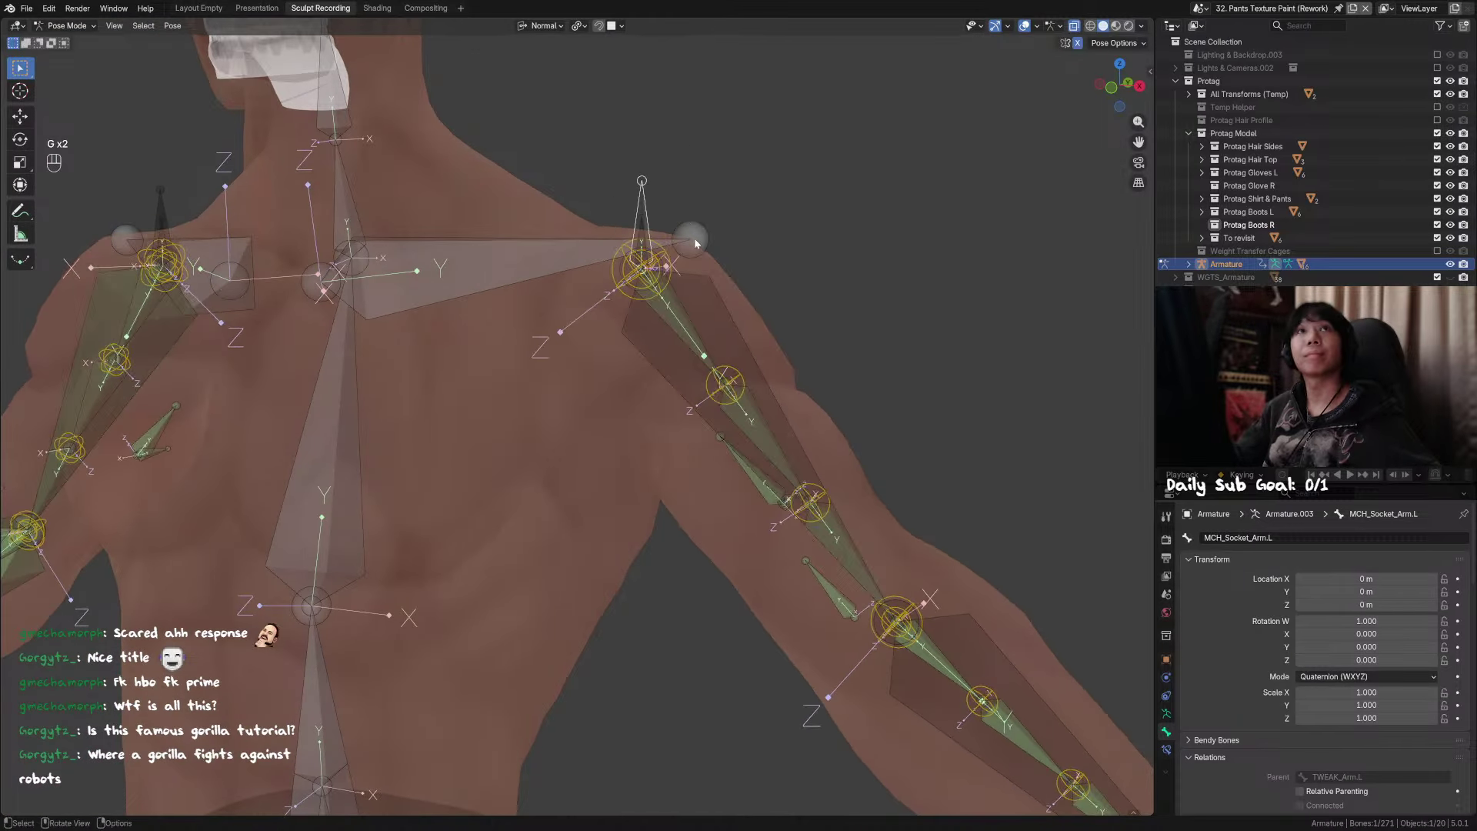
Step: Test-rotate MCH_Socket_Arm.L from the front to raise the left arm
middle_drag(699, 181, 742, 261)
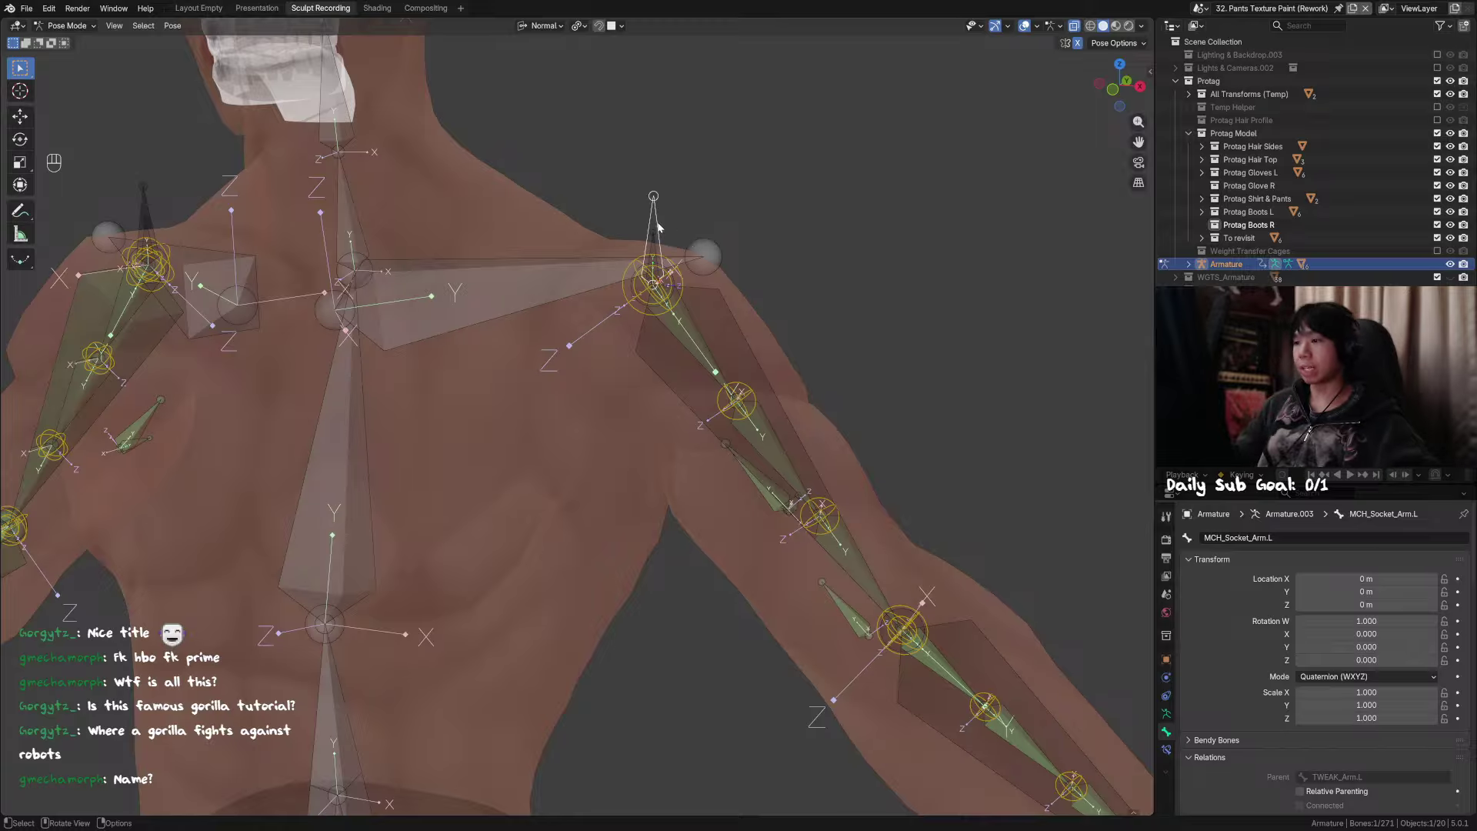
middle_drag(689, 236, 782, 282)
key(r)
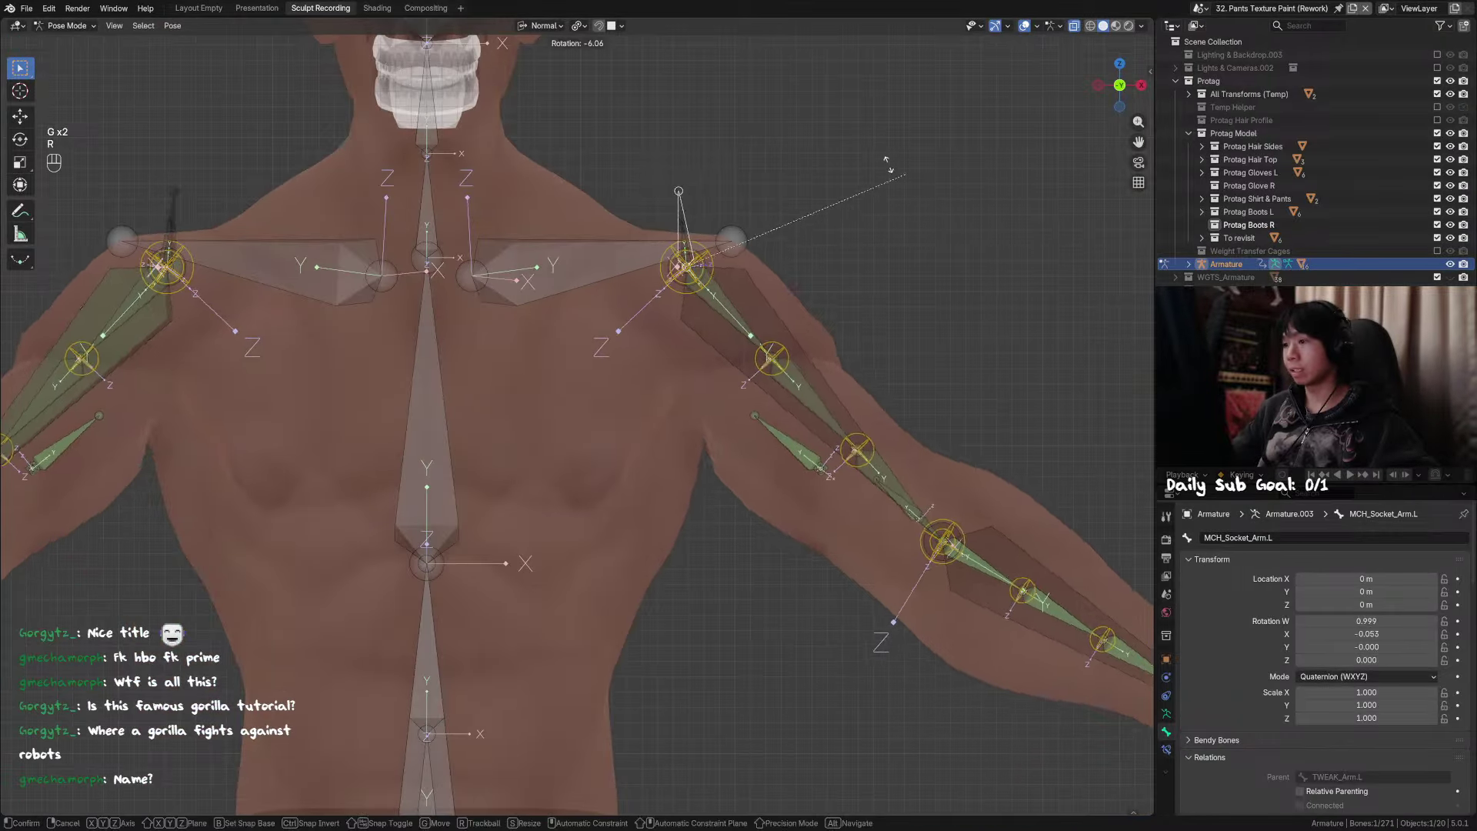
right_click(861, 160)
middle_drag(860, 160, 786, 264)
key(r)
key(r)
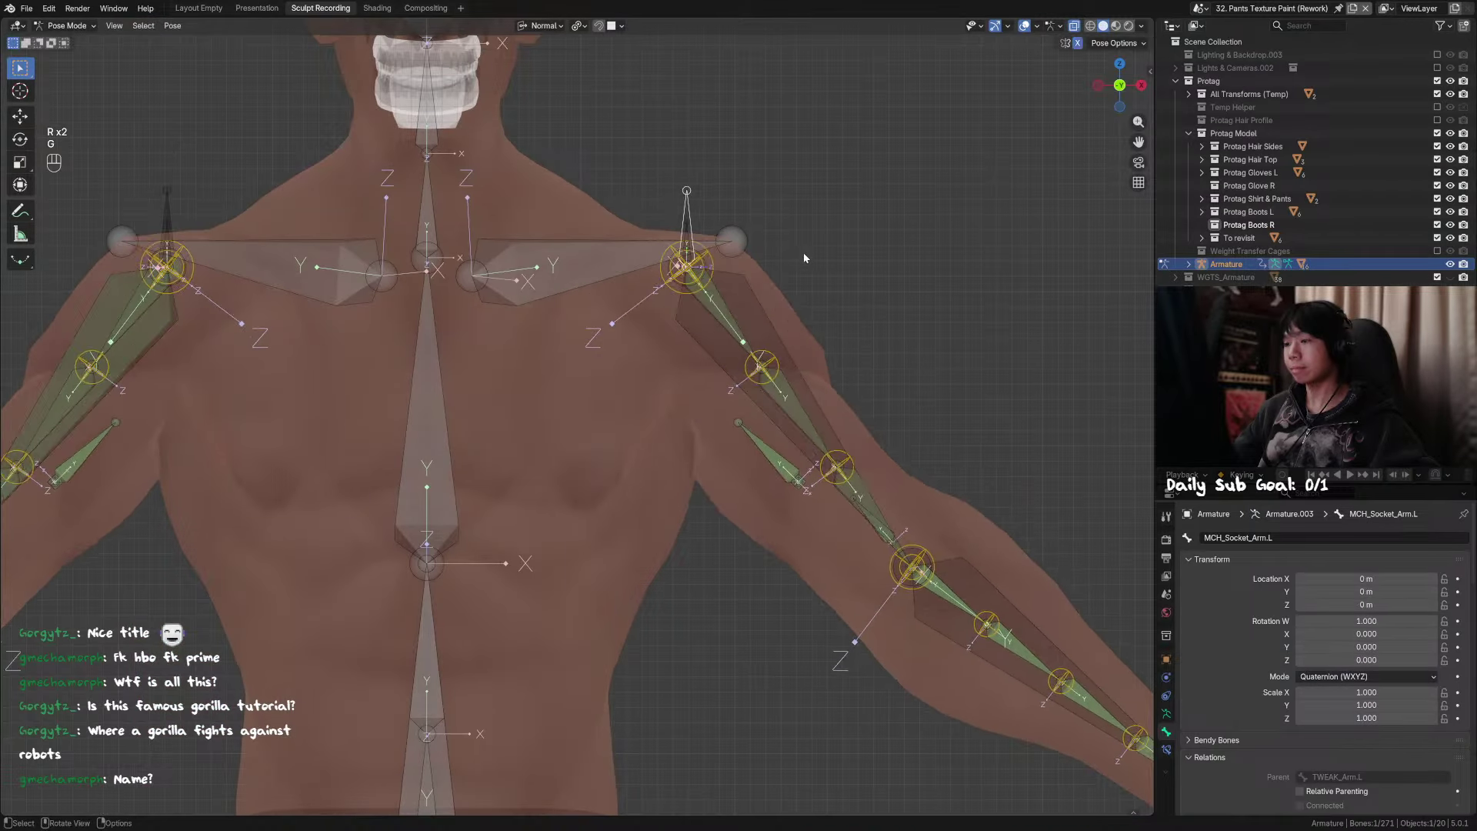
right_click(777, 185)
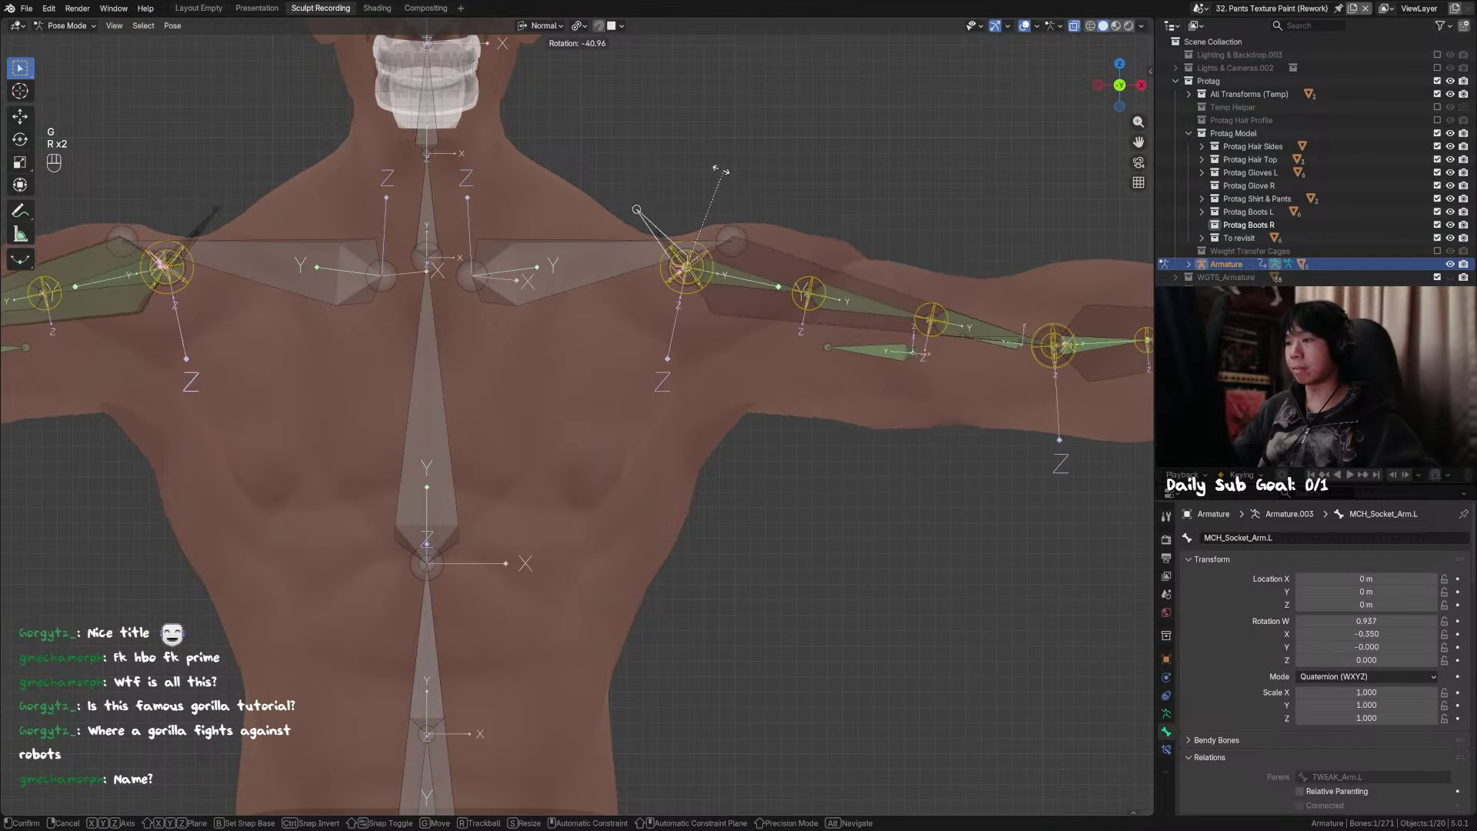
Step: Disable the Rotation Follow constraint on MCH_INT_Socket_Arm.L after toggling it to compare the arm's pose
click(666, 245)
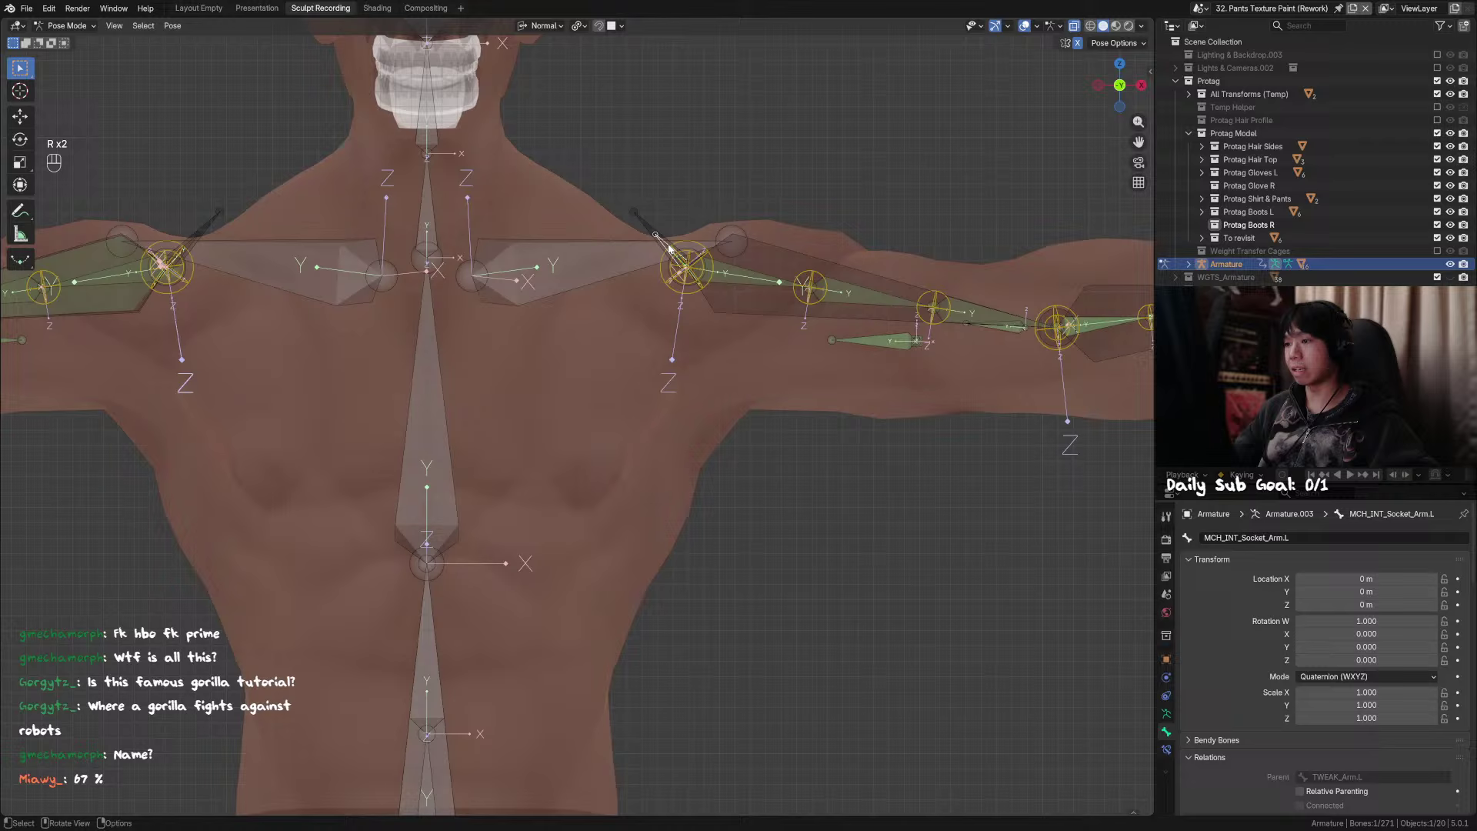
click(1166, 714)
click(1166, 748)
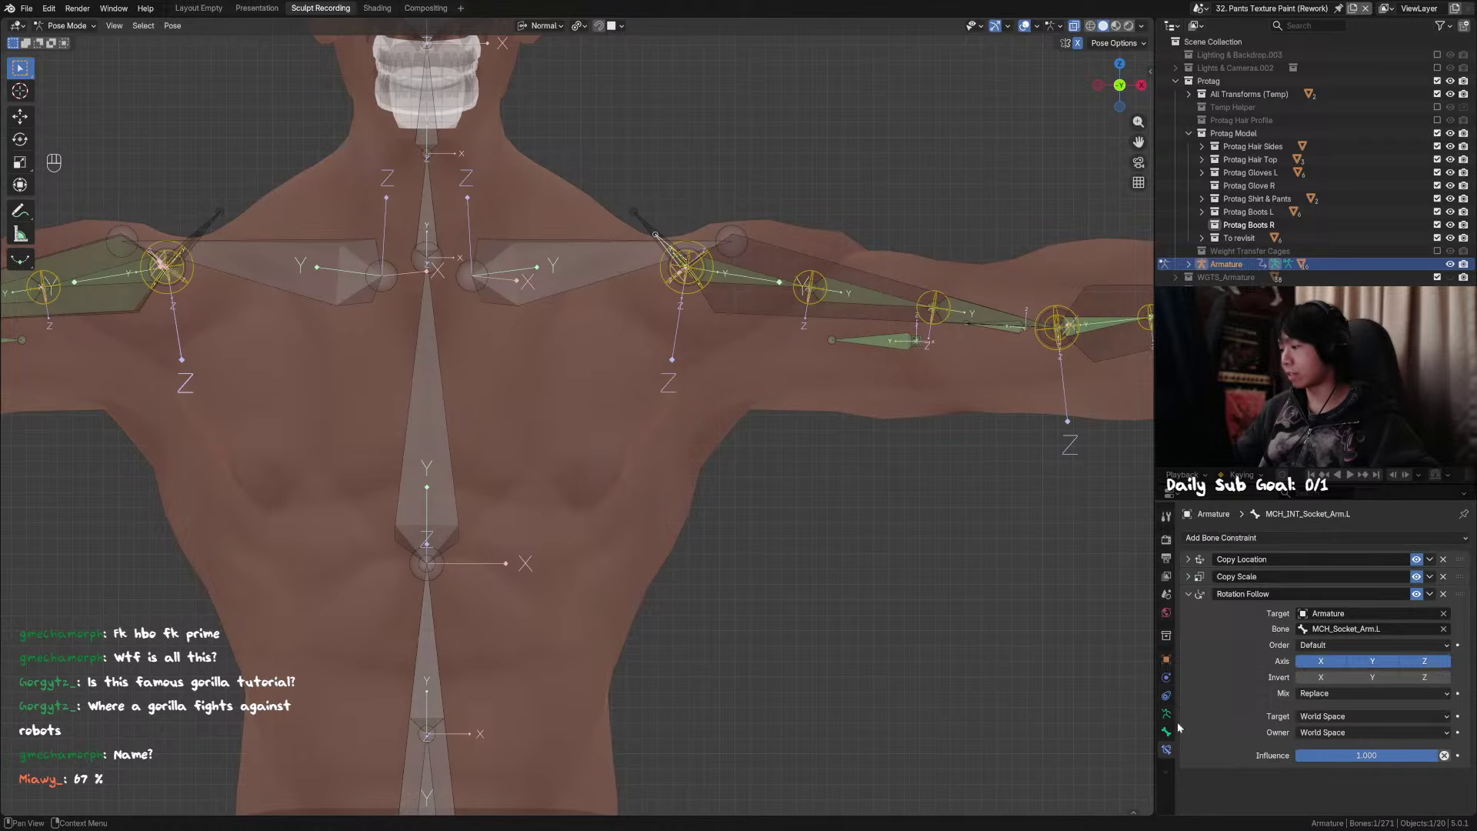
click(1418, 594)
click(1418, 594)
click(1418, 594)
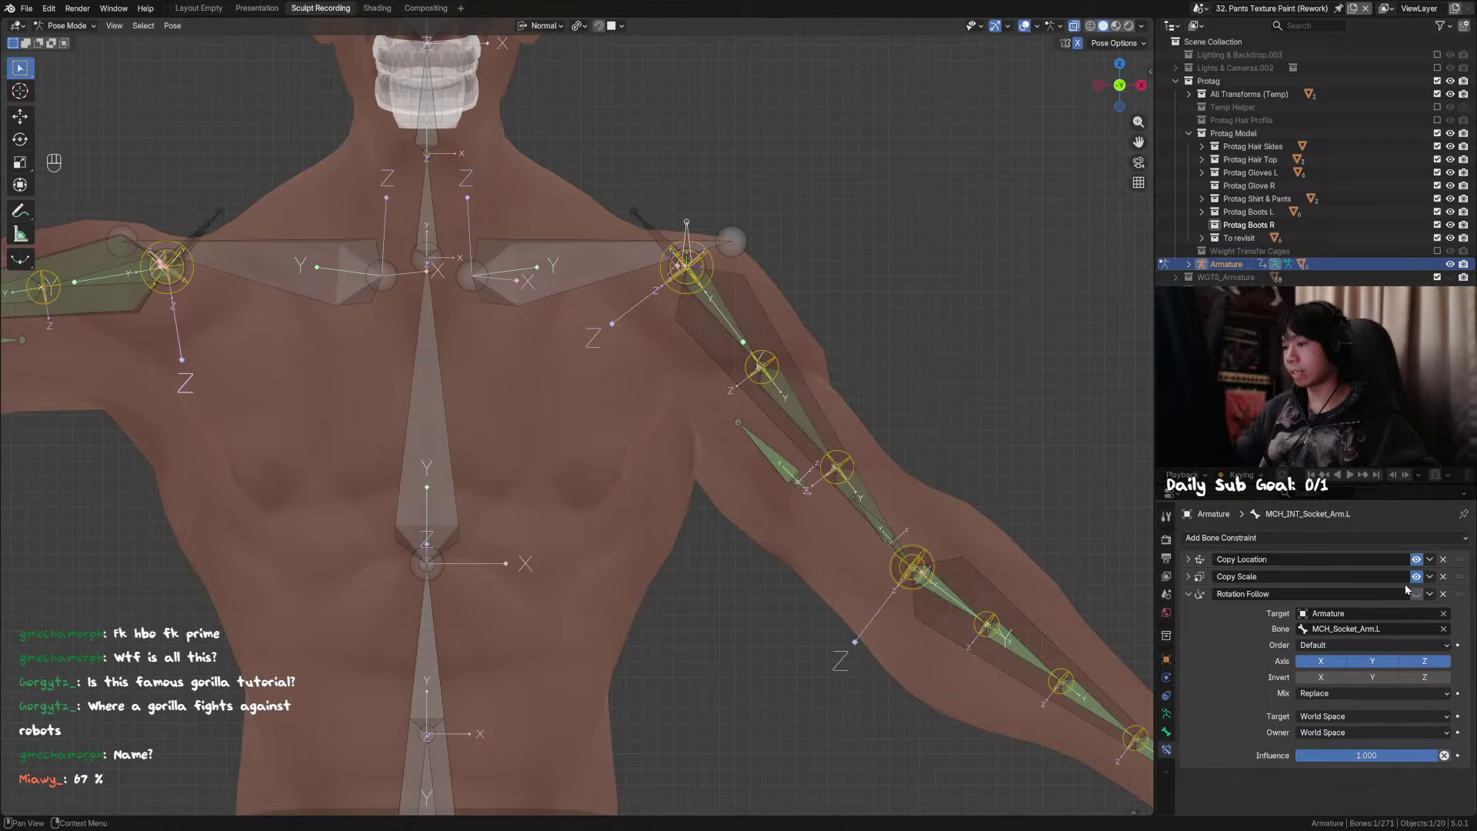
Step: With Rotation Follow disabled, try moving MCH_Socket_Arm.L and rotating DEF_Shoulder.L, cancelling the transforms
click(654, 237)
key(g)
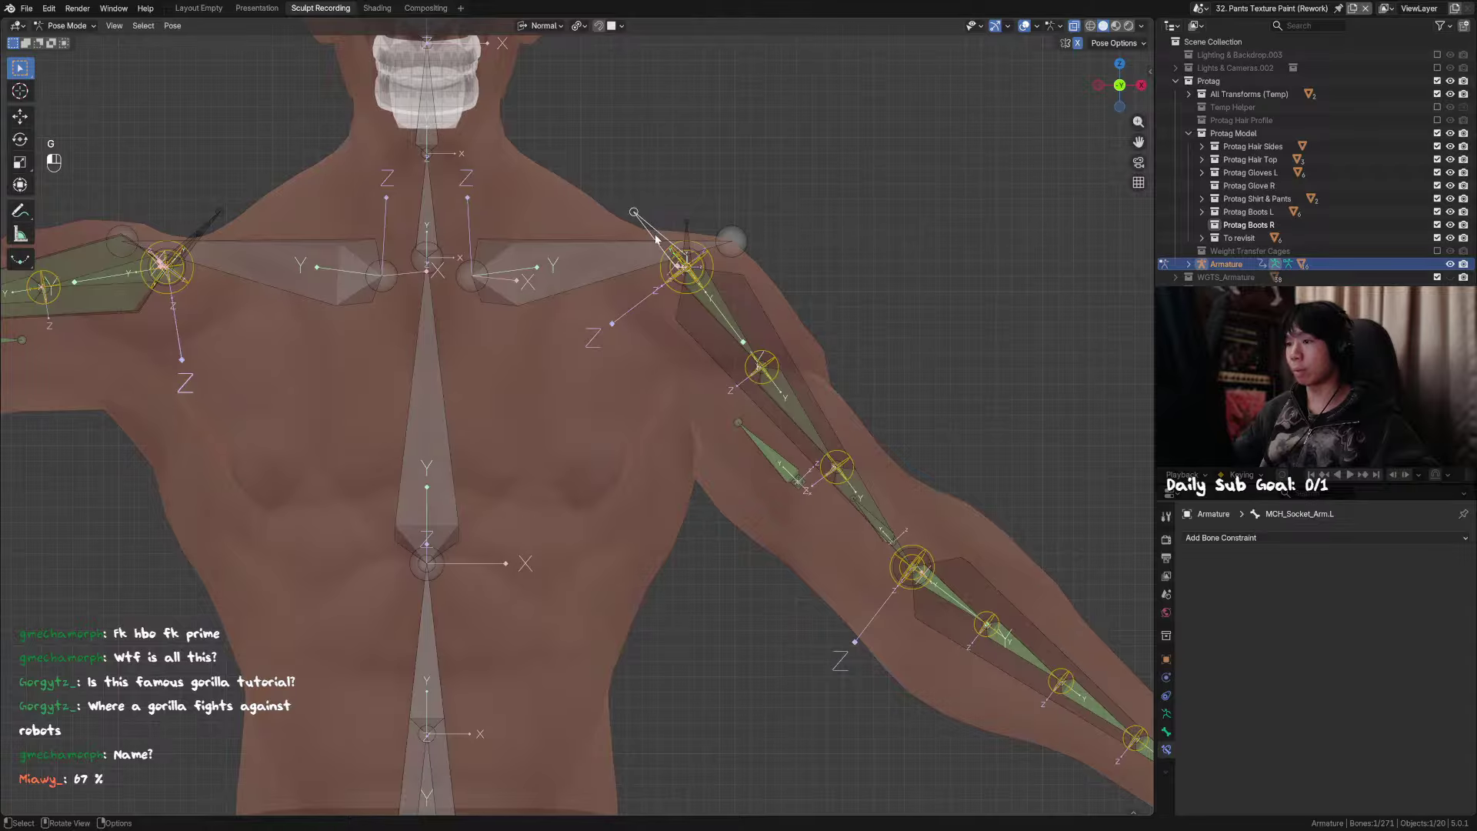
click(630, 246)
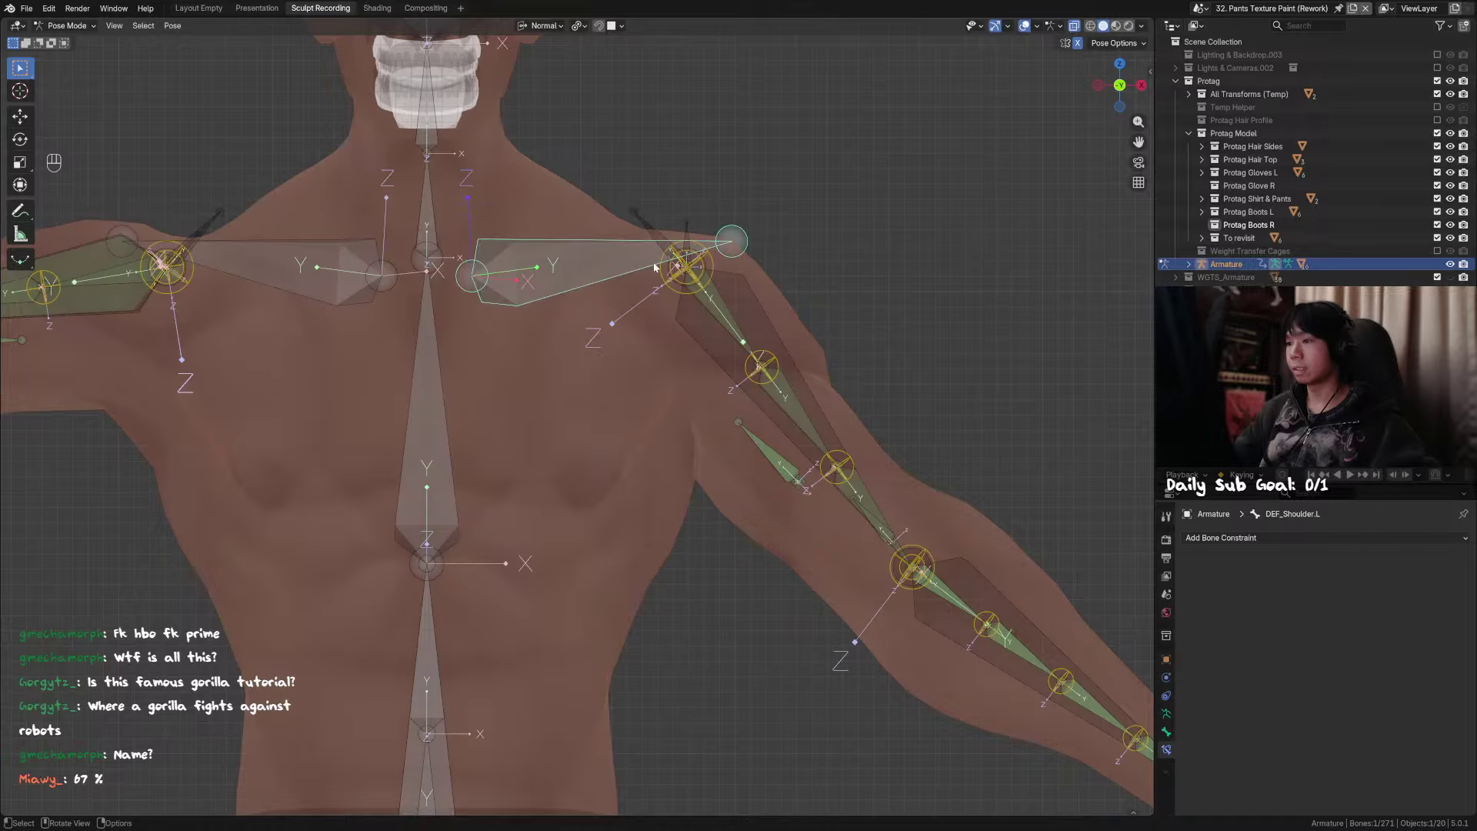
key(r)
right_click(657, 237)
Step: Clear the pose rotation of MCH_Socket_Arm.L
click(658, 238)
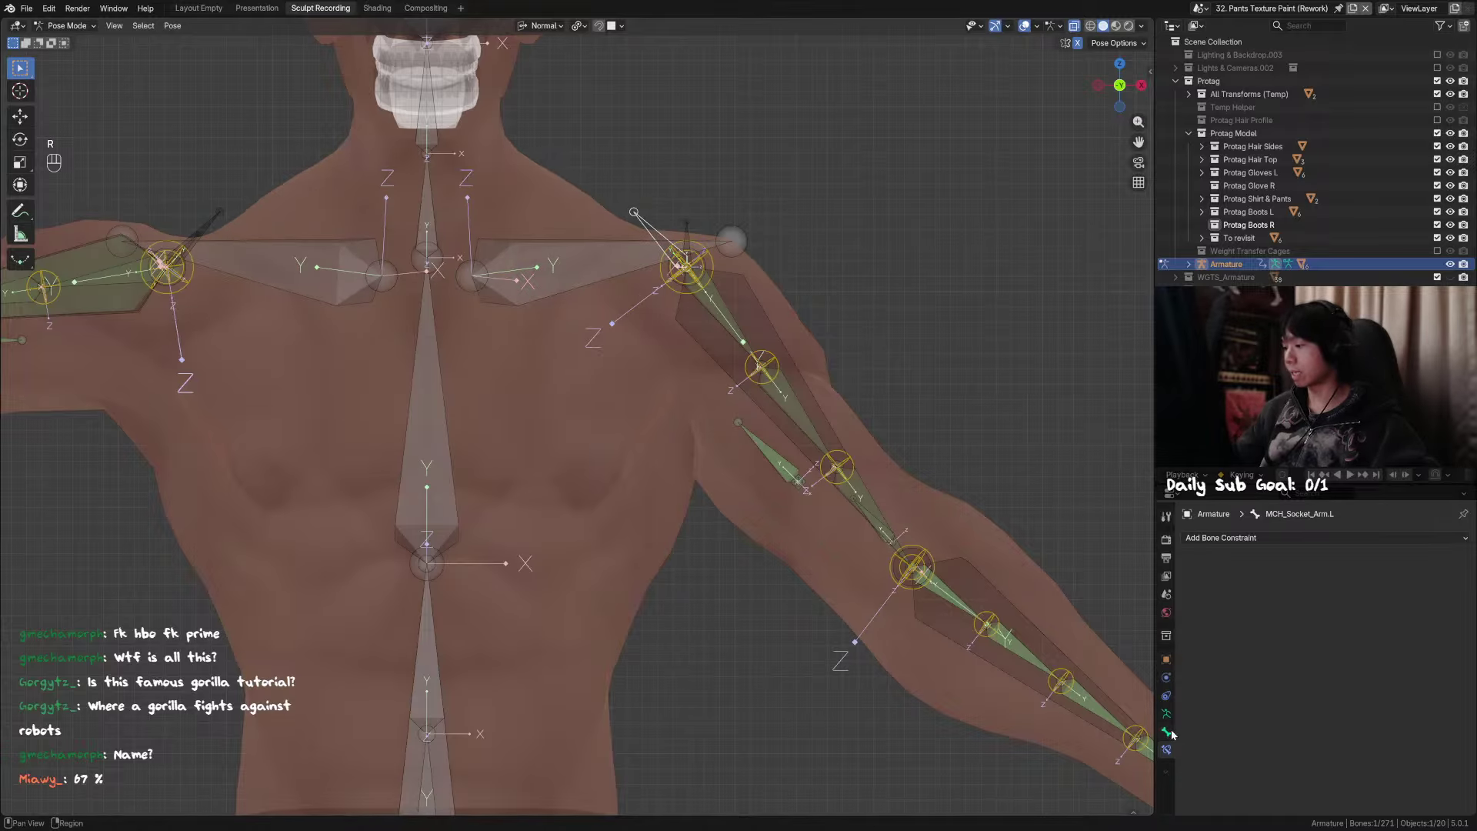
key(alt+r)
middle_drag(627, 324, 658, 321)
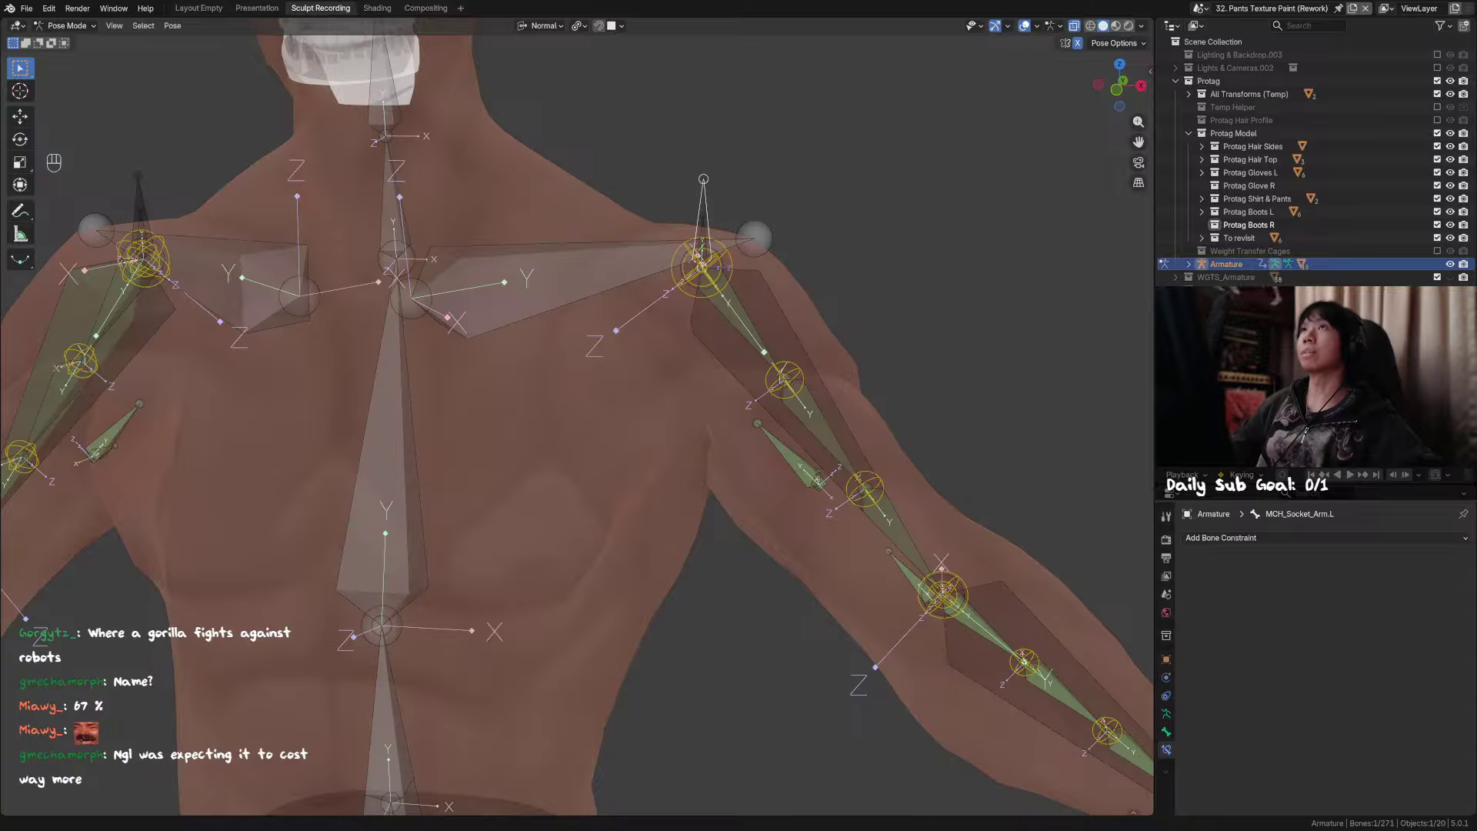
middle_drag(811, 250, 786, 296)
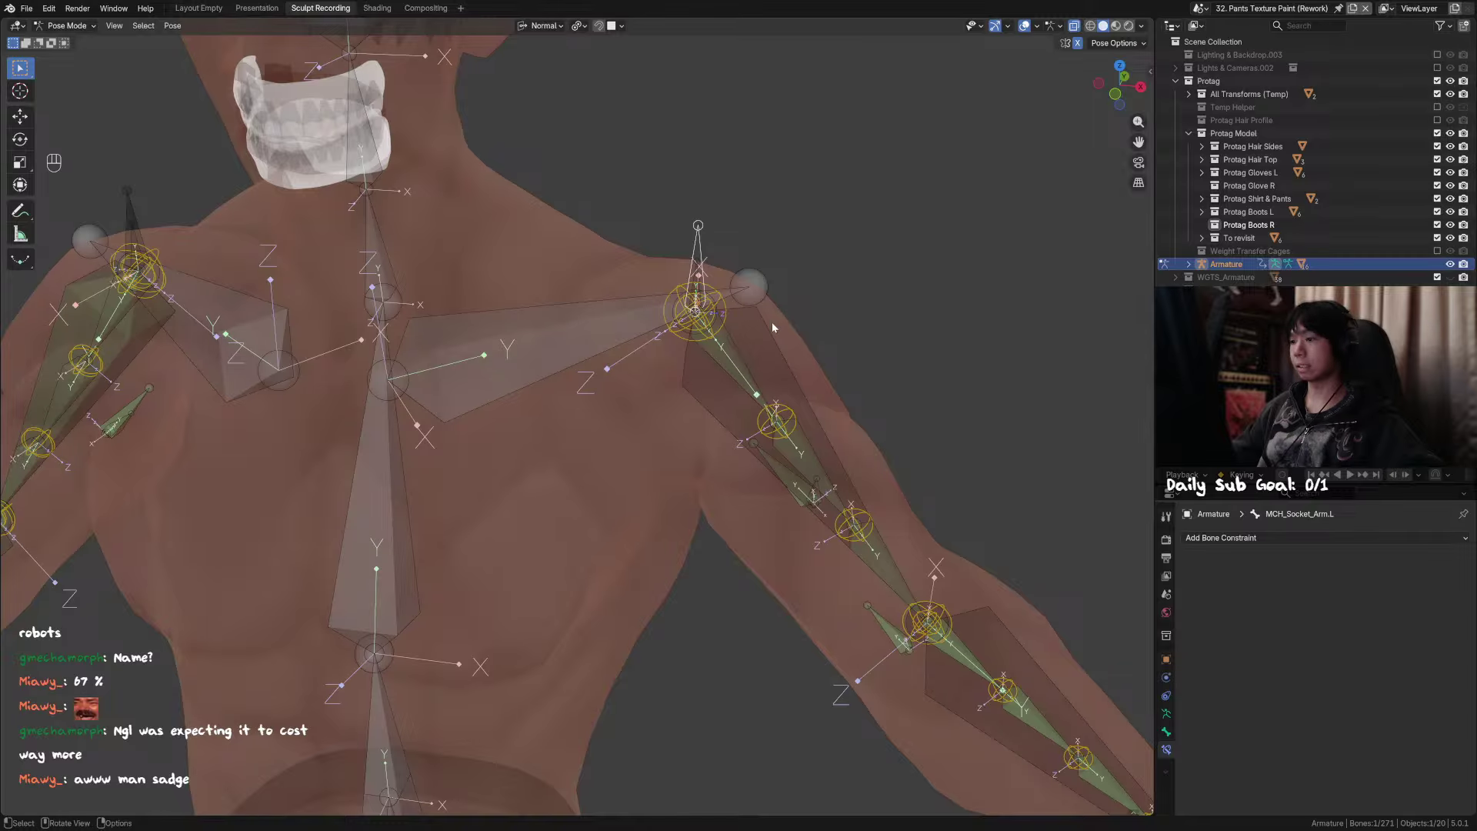
middle_drag(773, 327, 780, 278)
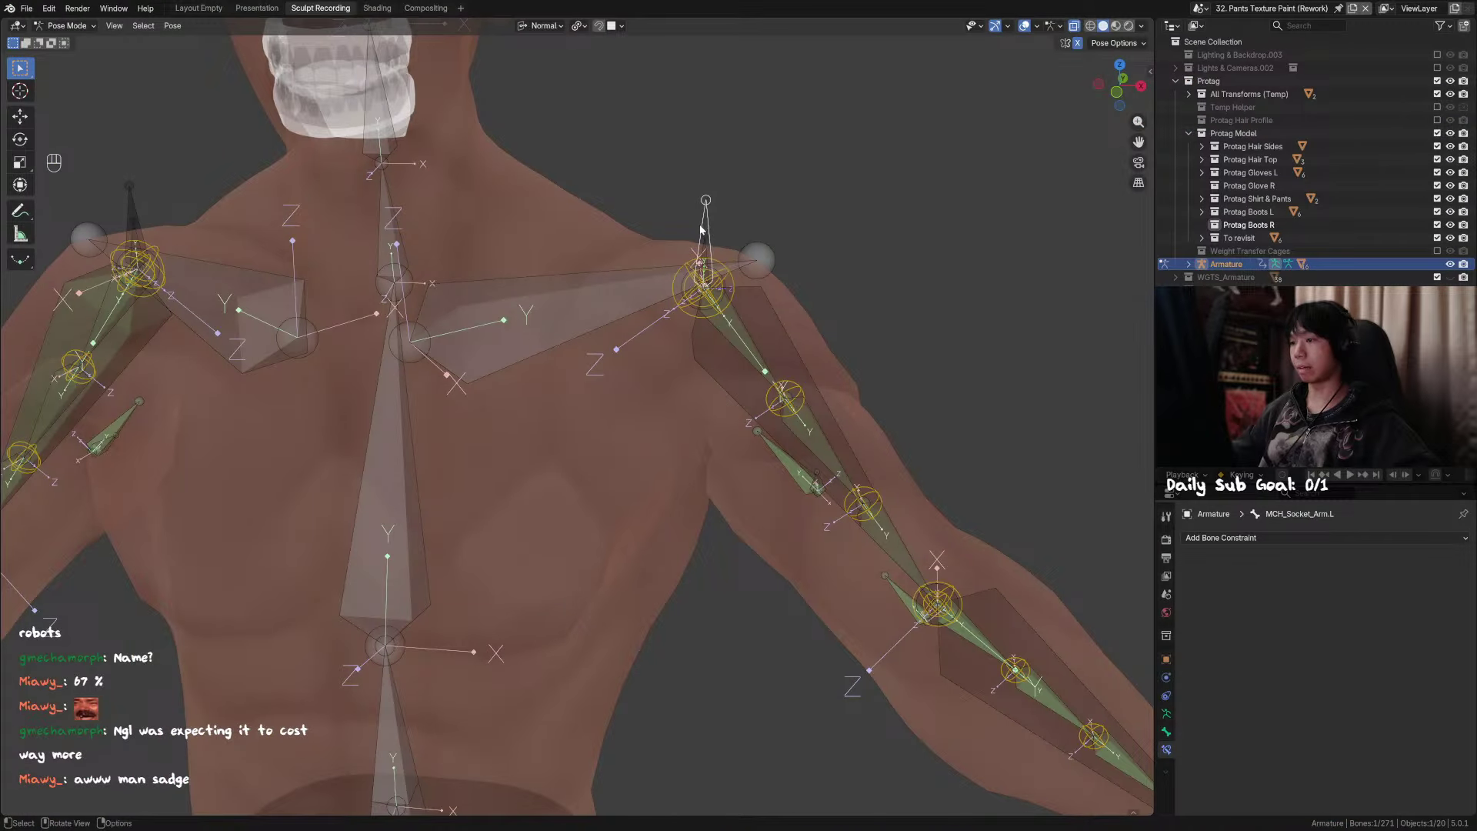
Step: Select DEF_Shoulder.L, return the armature to Edit Mode and reveal all hidden bones
click(641, 280)
key(Tab)
key(alt+h)
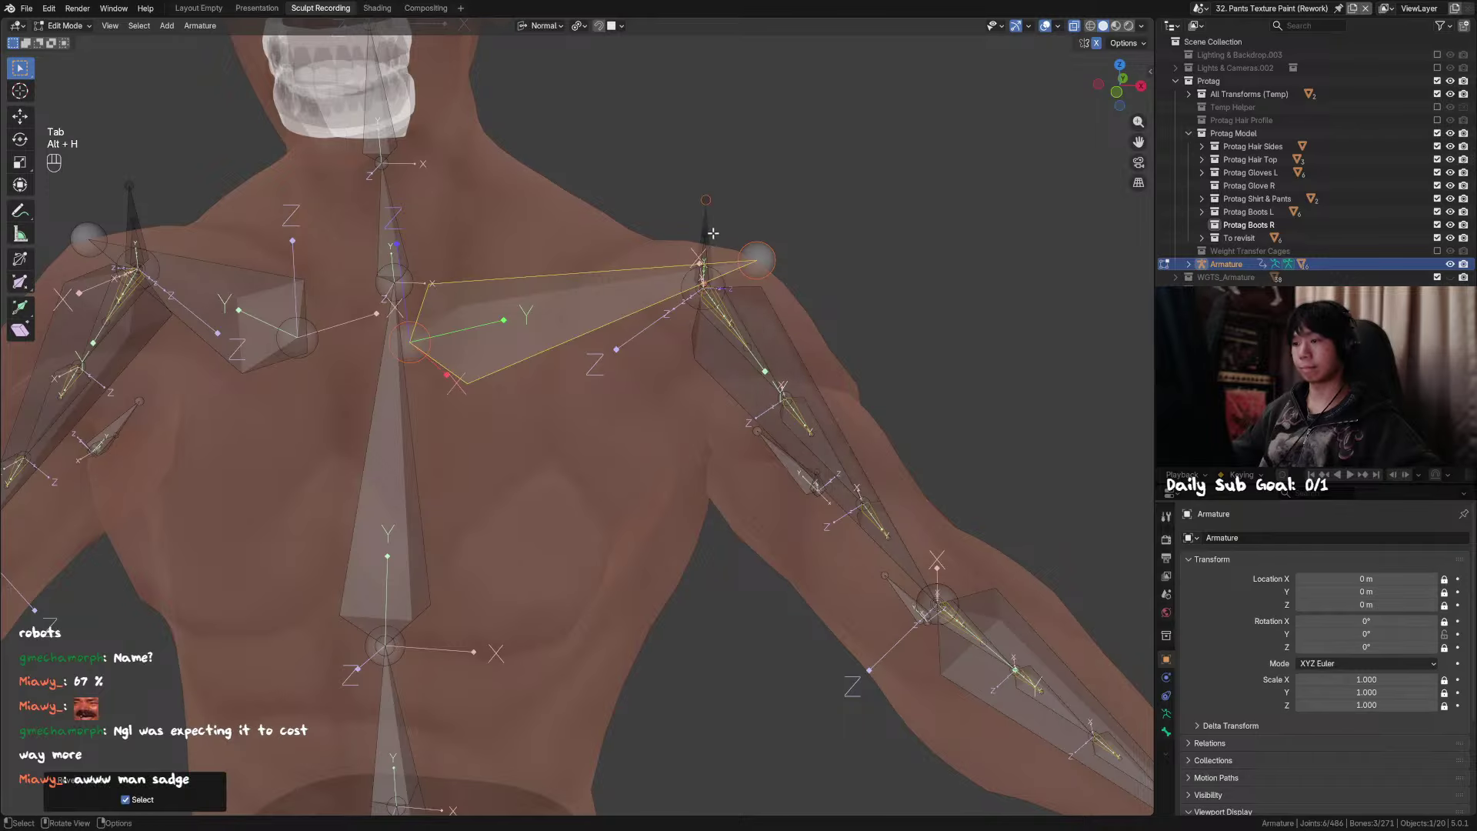
mouse_move(692, 236)
alt+middle_down()
mouse_move(642, 299)
mouse_move(698, 224)
mouse_move(770, 254)
mouse_move(742, 209)
mouse_move(712, 253)
alt+middle_up()
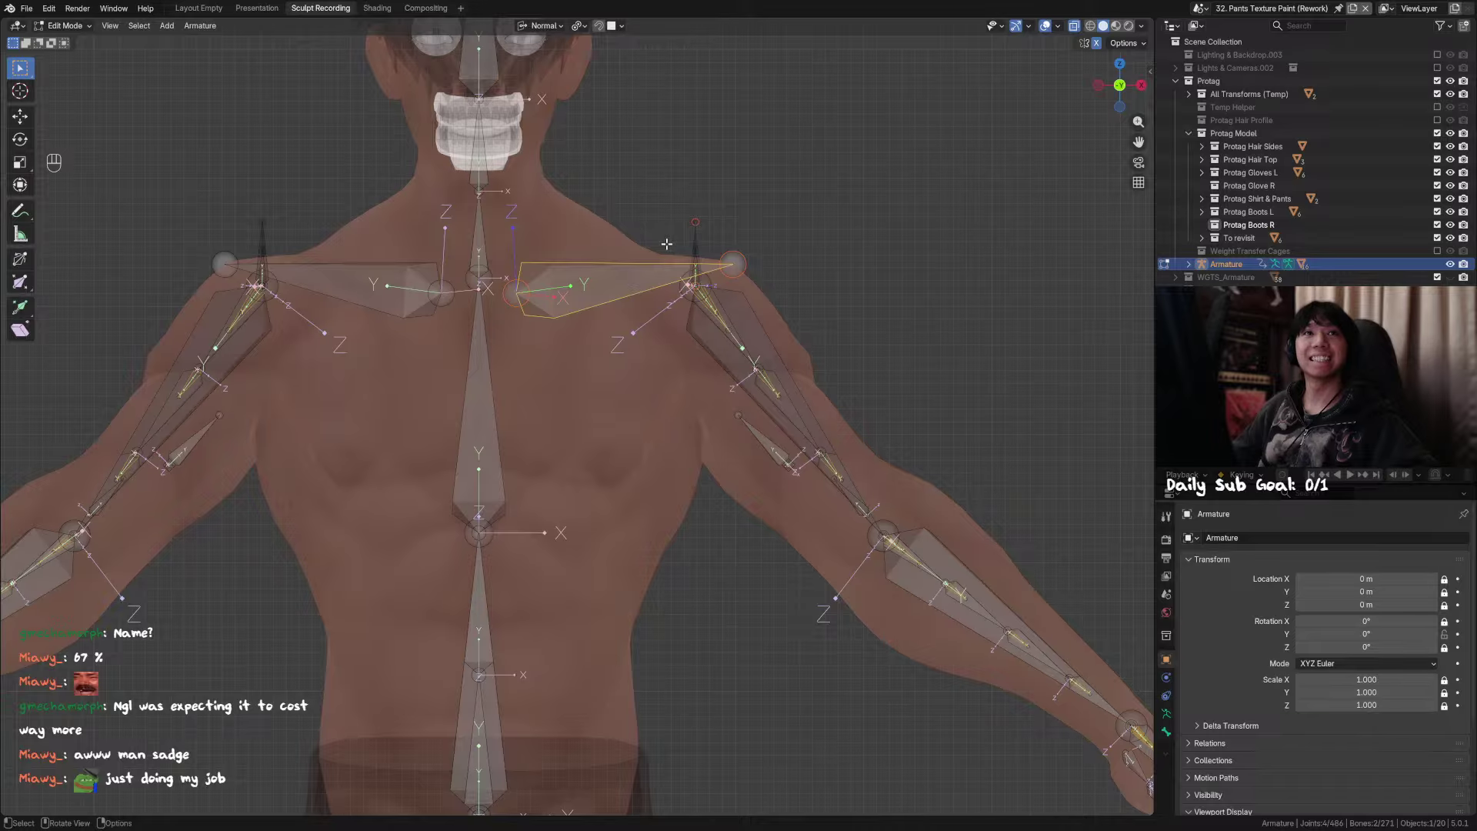
scroll(667, 244, up, 1)
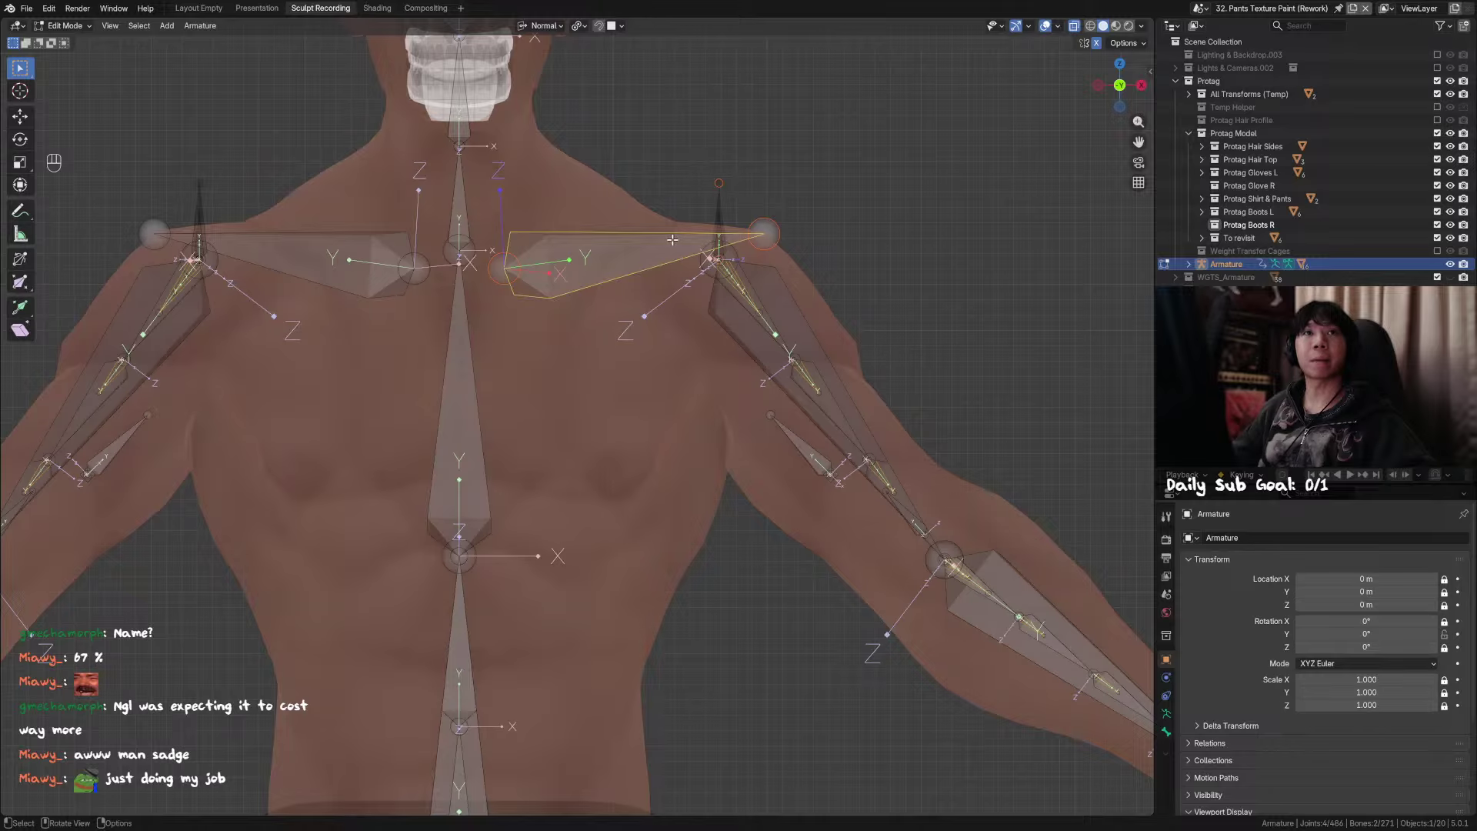
mouse_move(724, 234)
ctrl+middle_down()
mouse_move(690, 208)
mouse_move(700, 224)
ctrl+middle_up()
Step: Parent MCH_Socket_Arm.L to DEF_Shoulder.L with Keep Offset
key(alt+a)
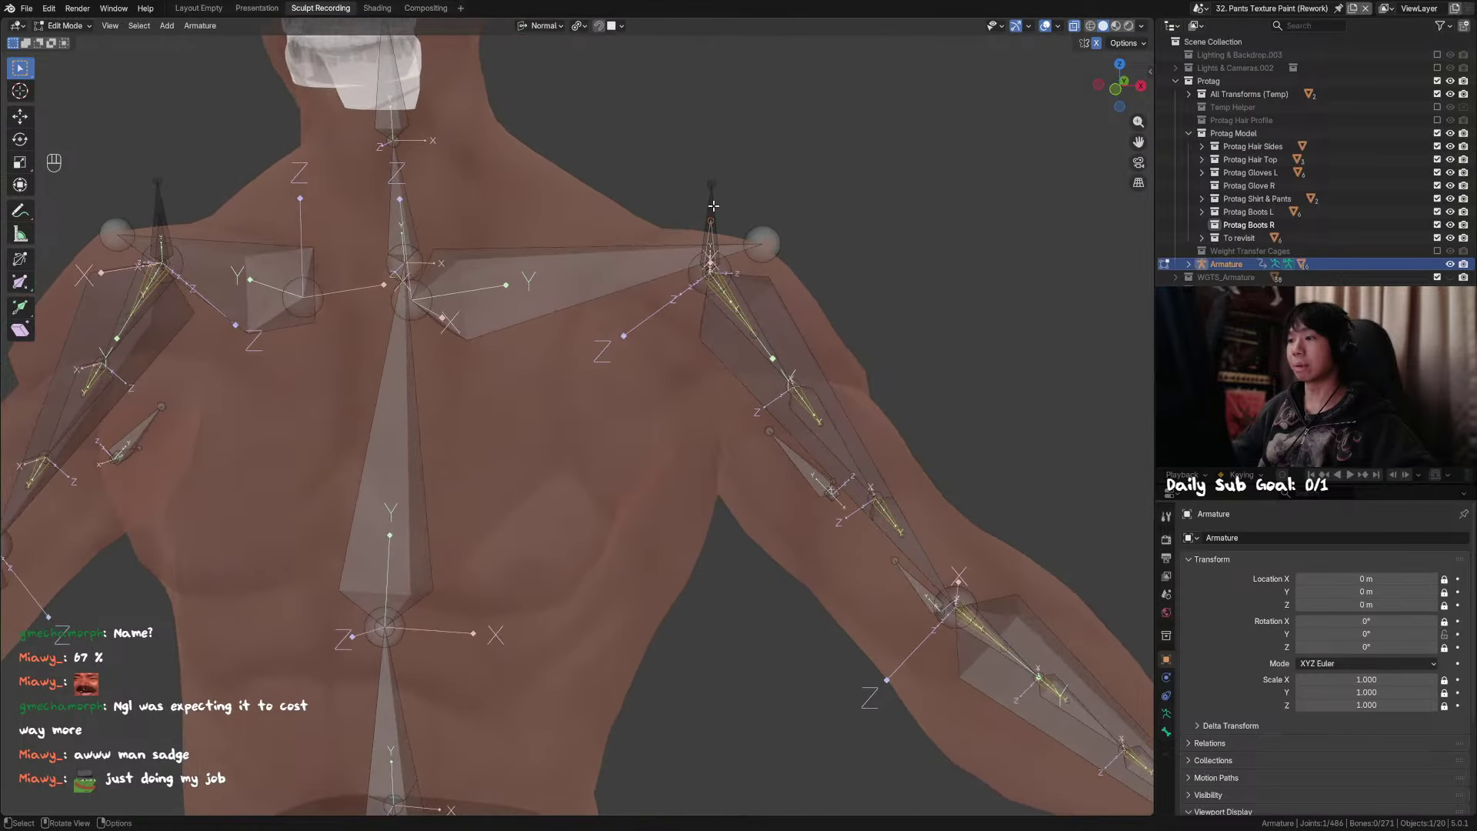
click(714, 206)
shift+click(632, 275)
key(ctrl+p)
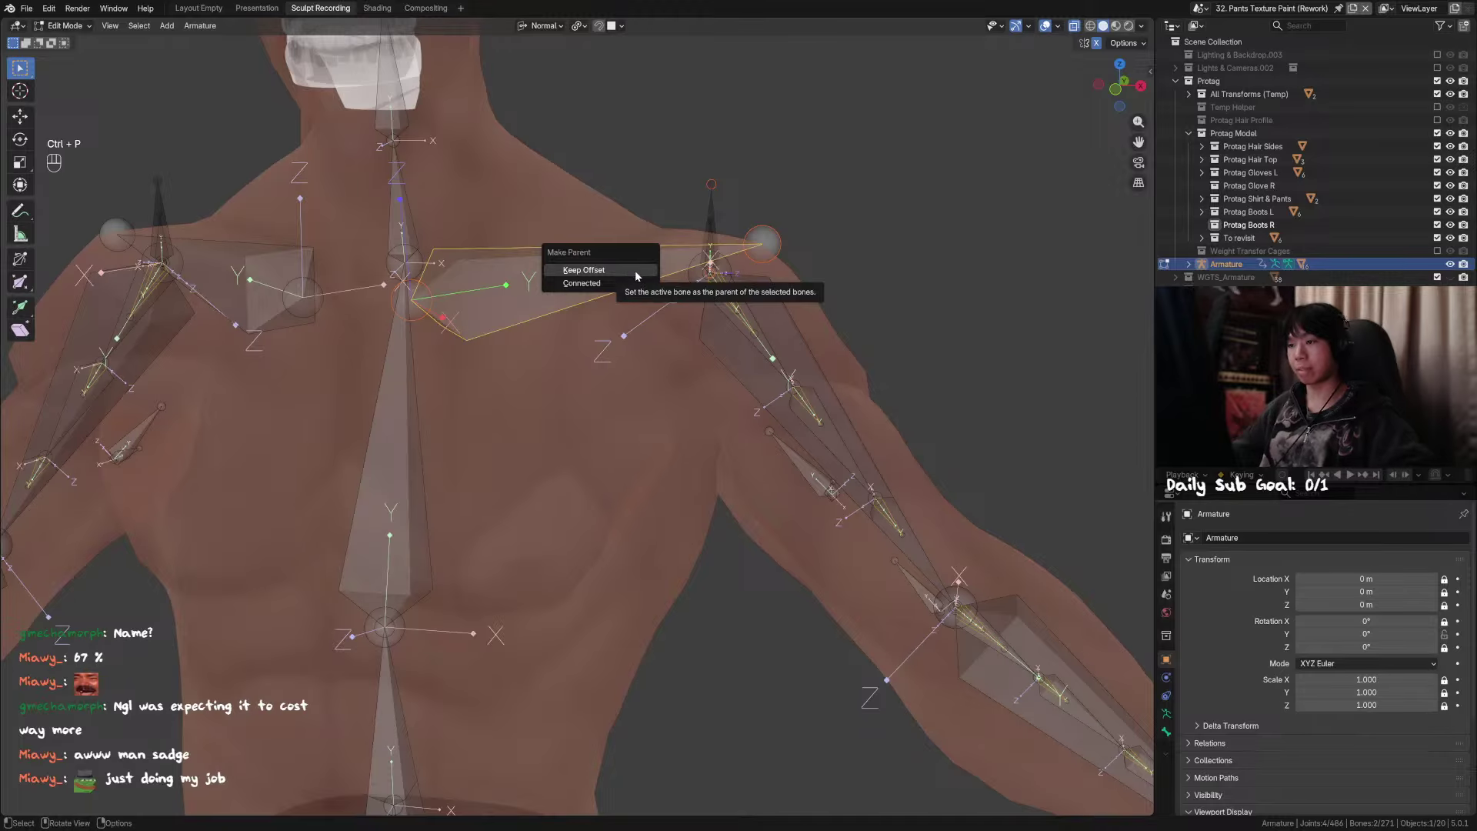
click(638, 270)
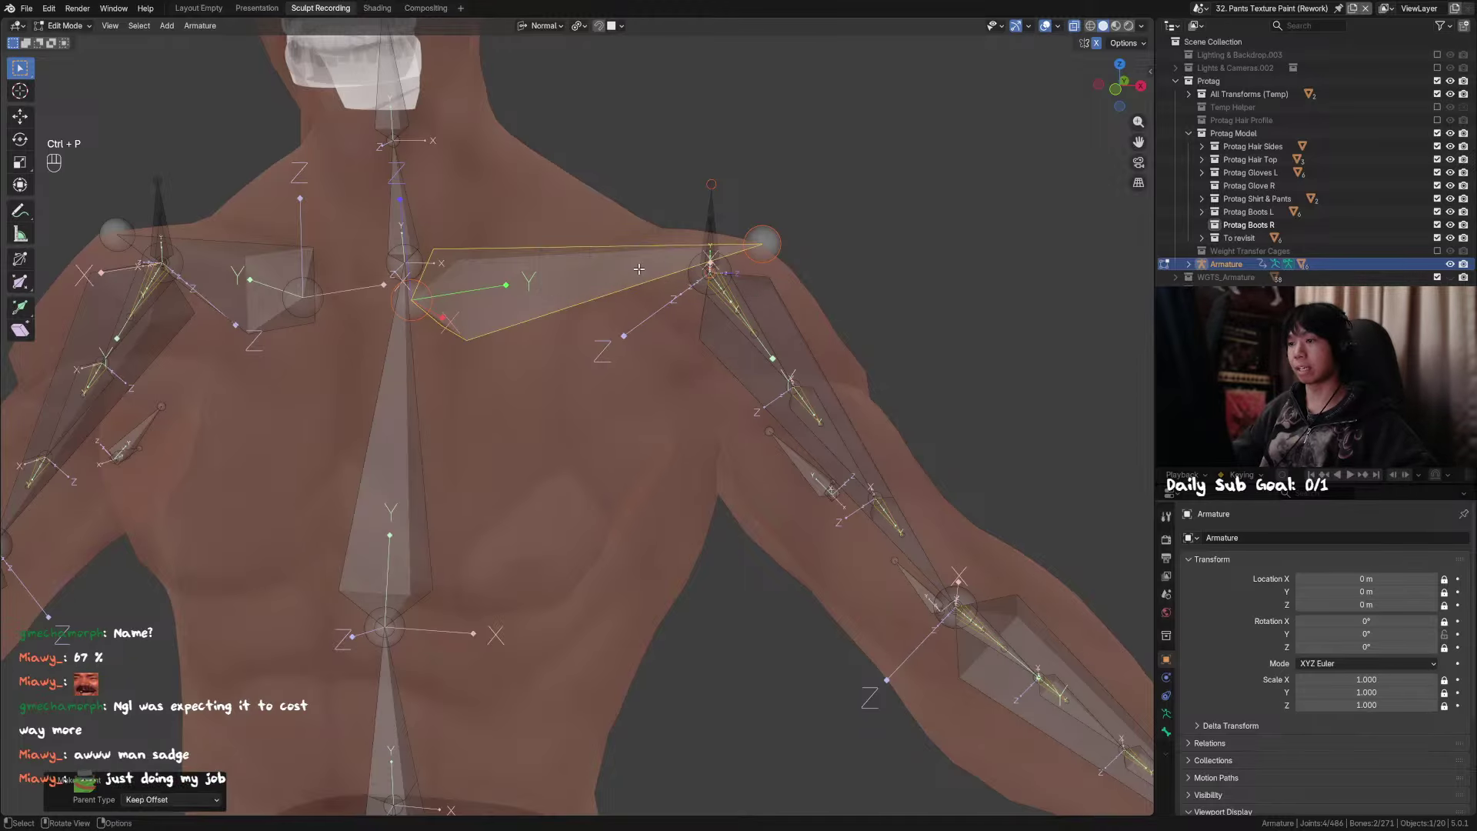
Step: Return the armature to Pose Mode and try rotating DEF_Shoulder.L, cancelling the rotation
alt+middle_drag(638, 270, 691, 268)
key(ctrl+Tab)
key(r)
key(r)
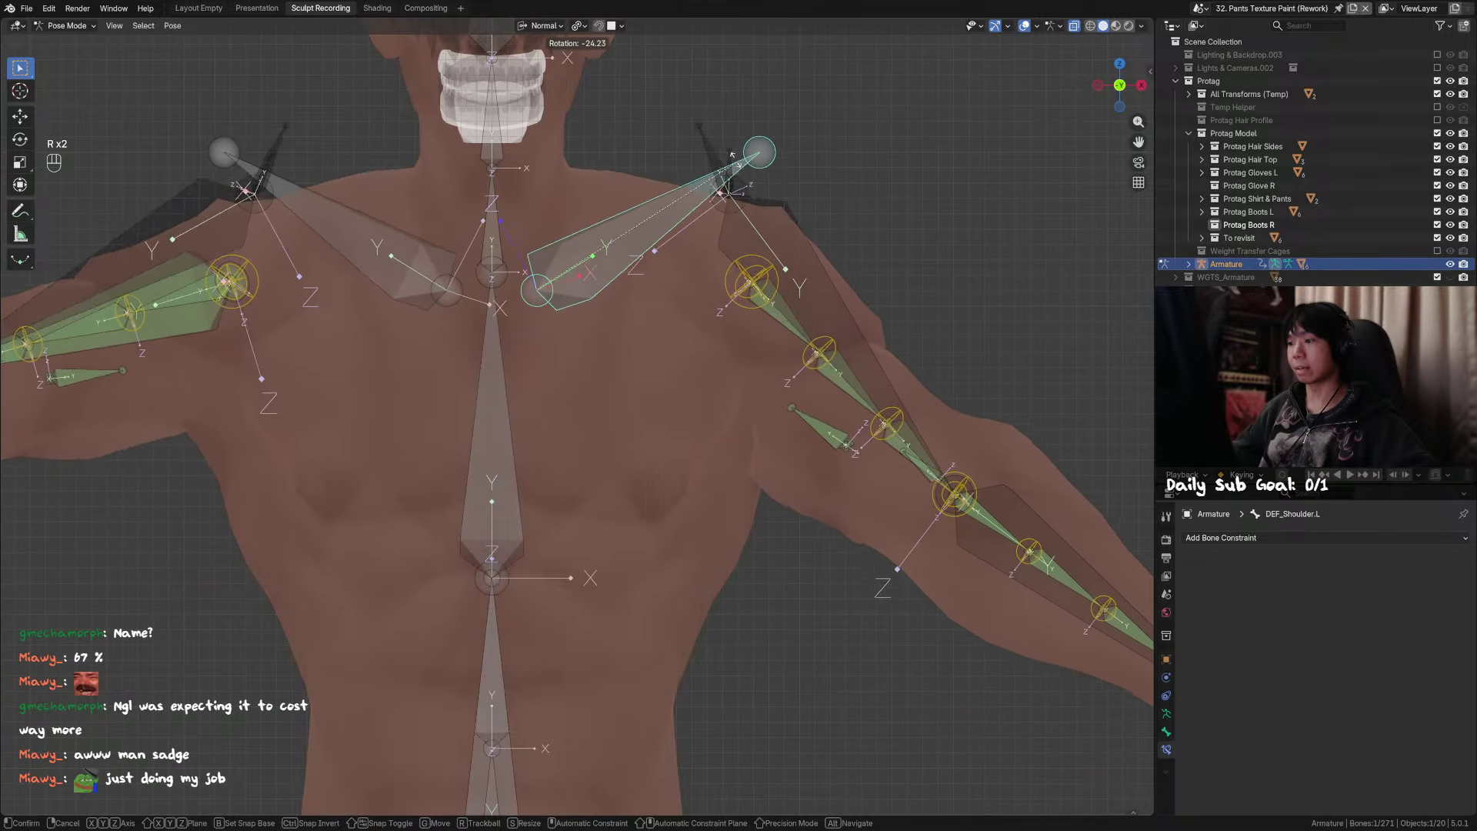
right_click(757, 151)
scroll(757, 150, down, 3)
Step: Turn off X-ray and keep DEF_Shoulder.L selected in Pose Mode
key(alt+z)
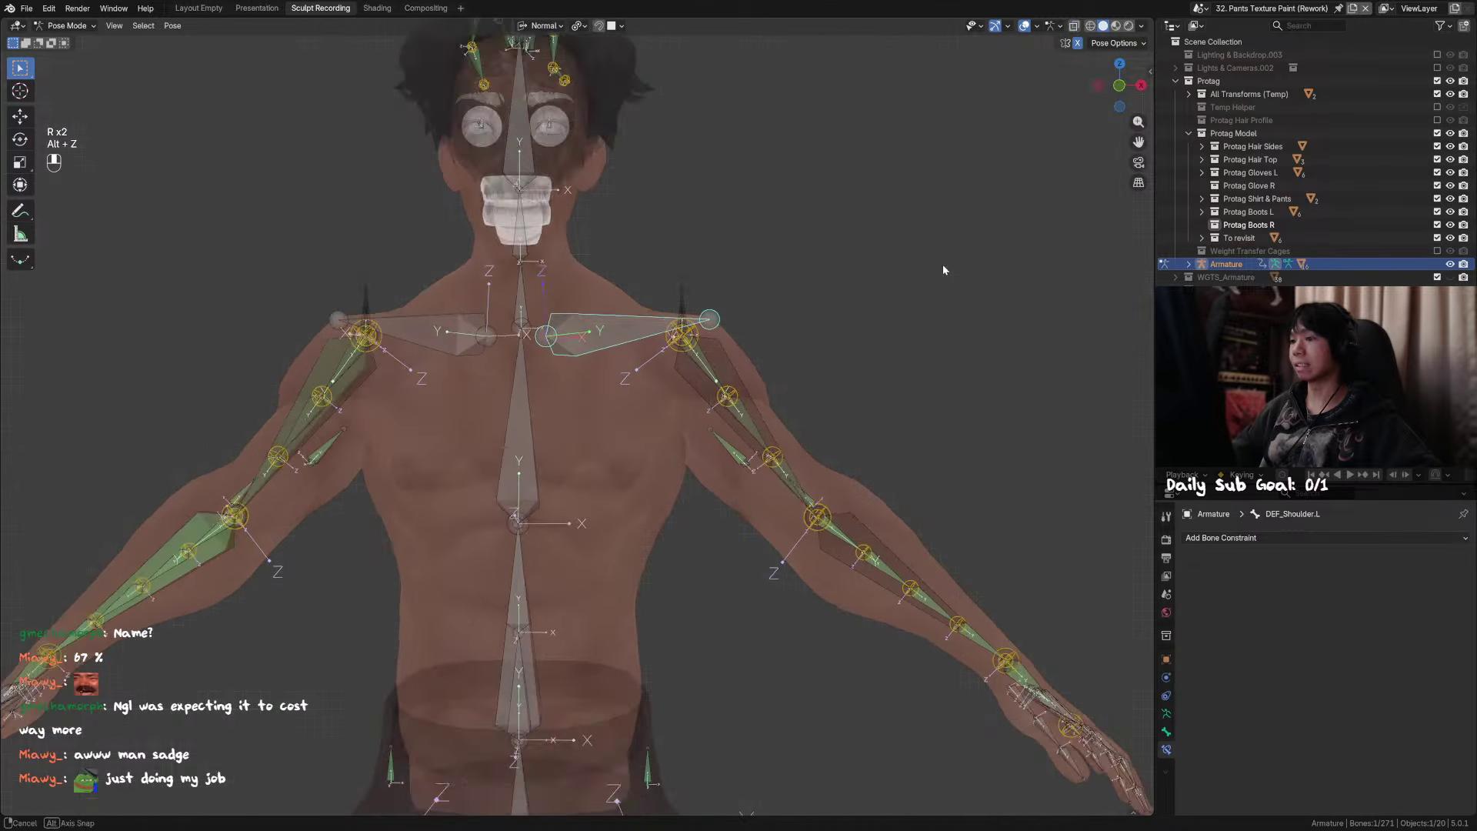
middle_drag(944, 265, 900, 282)
key(ctrl+Tab)
key(alt+z)
middle_drag(657, 331, 727, 263)
key(ctrl+Tab)
scroll(670, 317, up, 4)
click(733, 285)
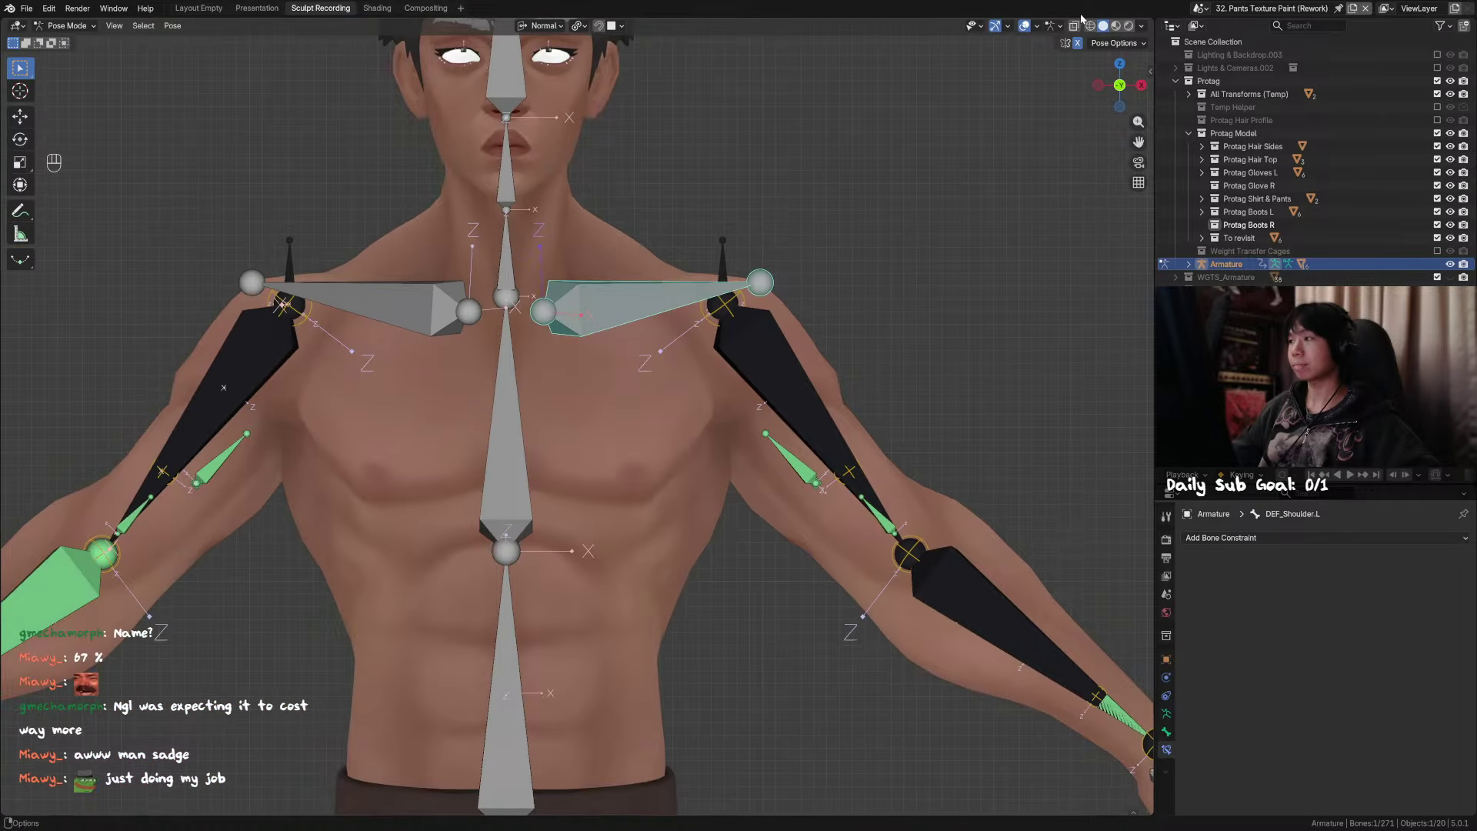
Step: Try rotating DEF_Shoulder.L with the overlays shown and hidden, cancelling each rotation and restoring the overlays
key(r)
right_click(885, 106)
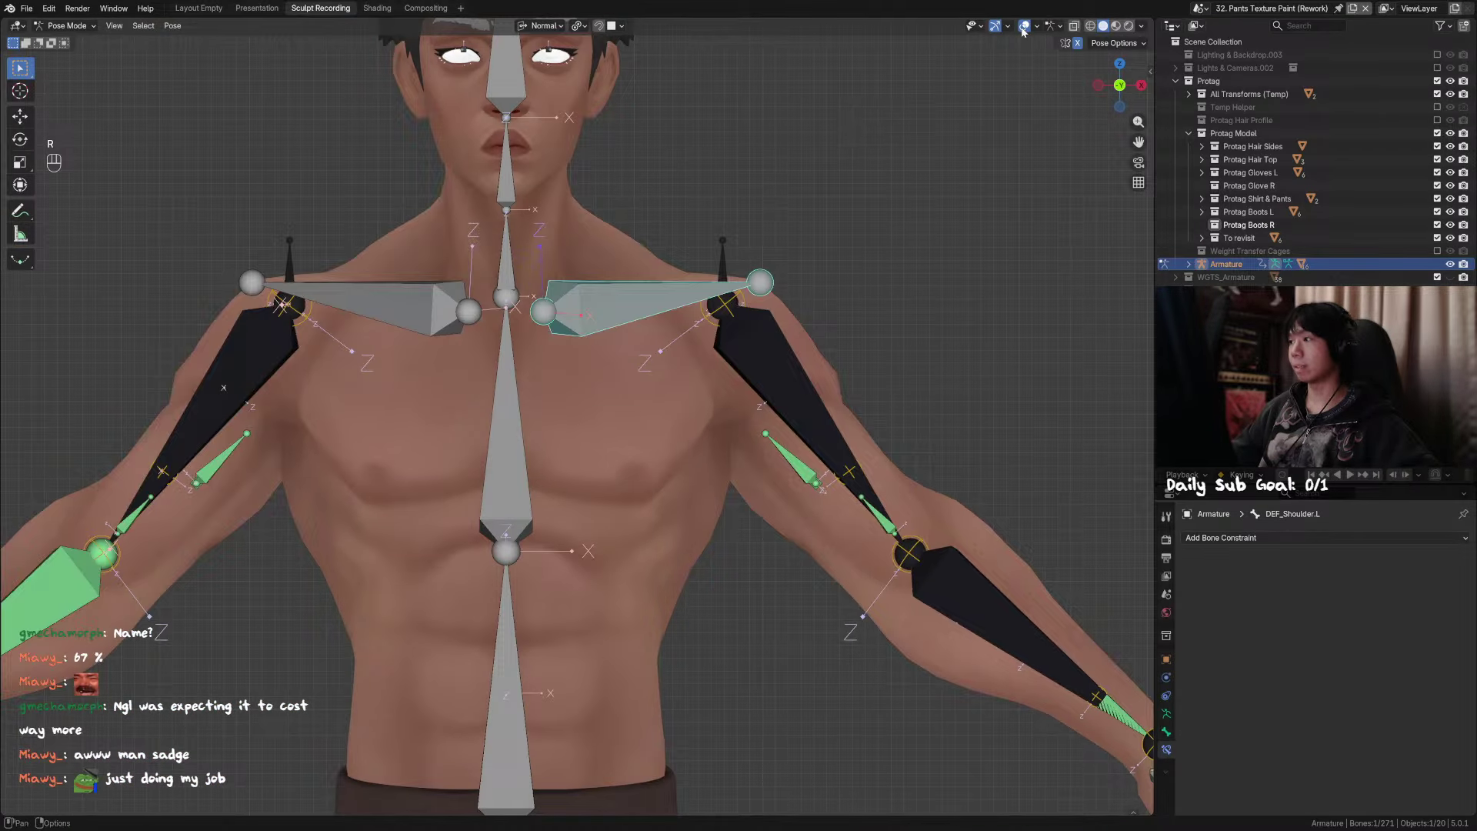
key(r)
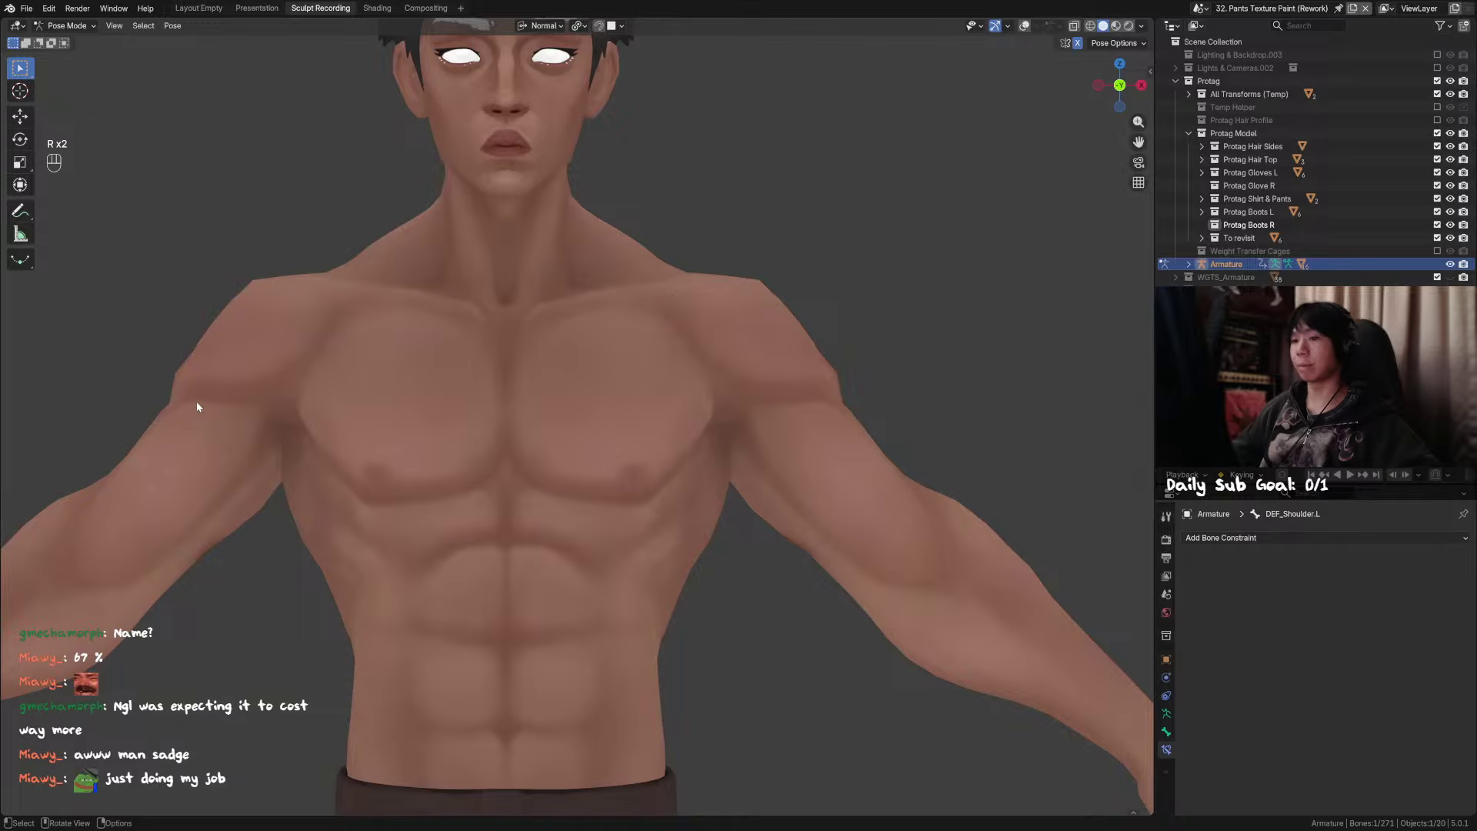
scroll(197, 403, down, 3)
scroll(662, 409, up, 2)
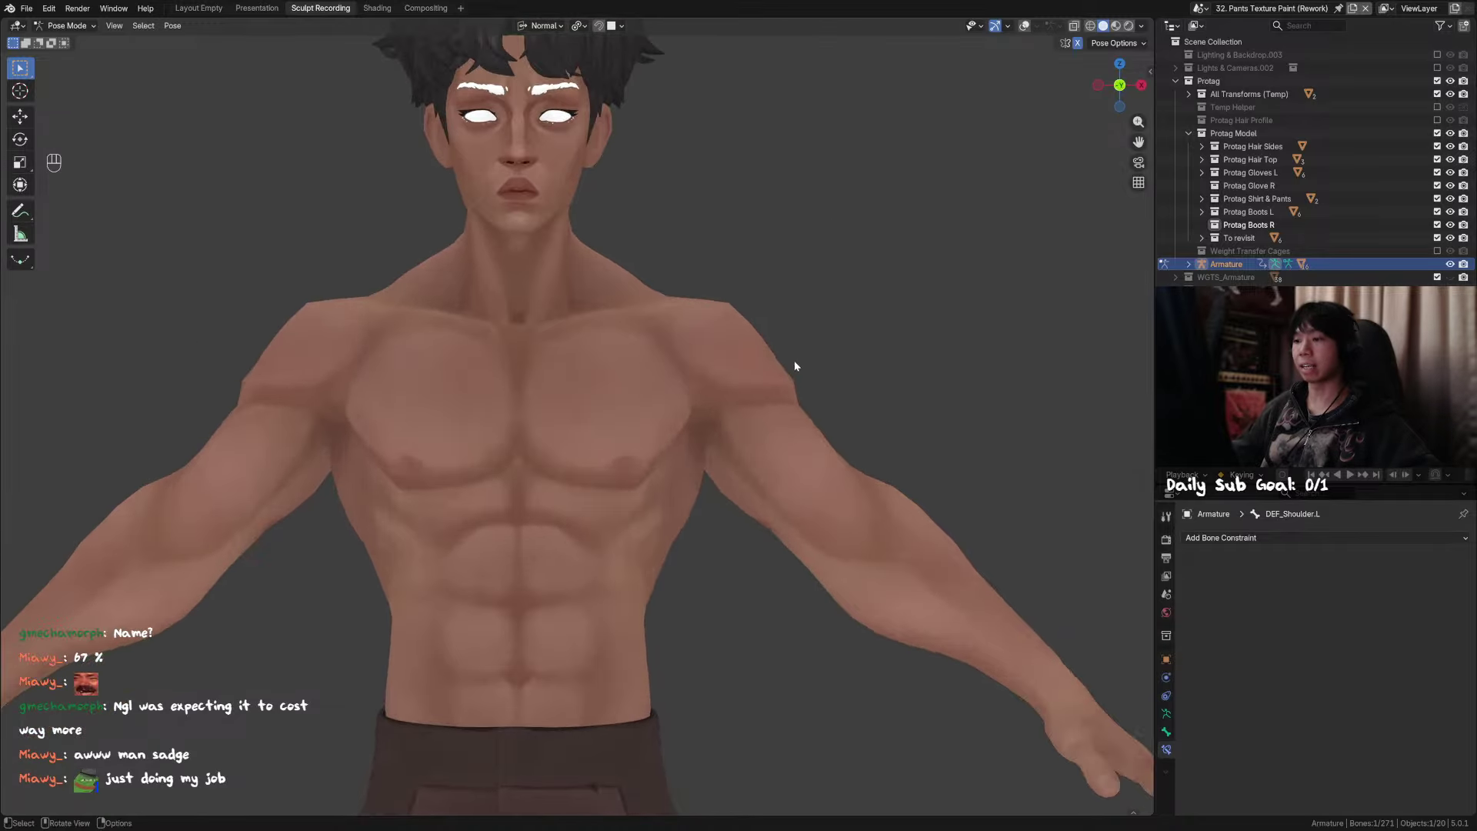
click(1024, 26)
Step: Hide the socket bone covering MCH_INT_Socket_Arm.R and disable Rotation Follow on MCH_INT_Socket_Arm.R
shift+middle_drag(494, 317, 561, 323)
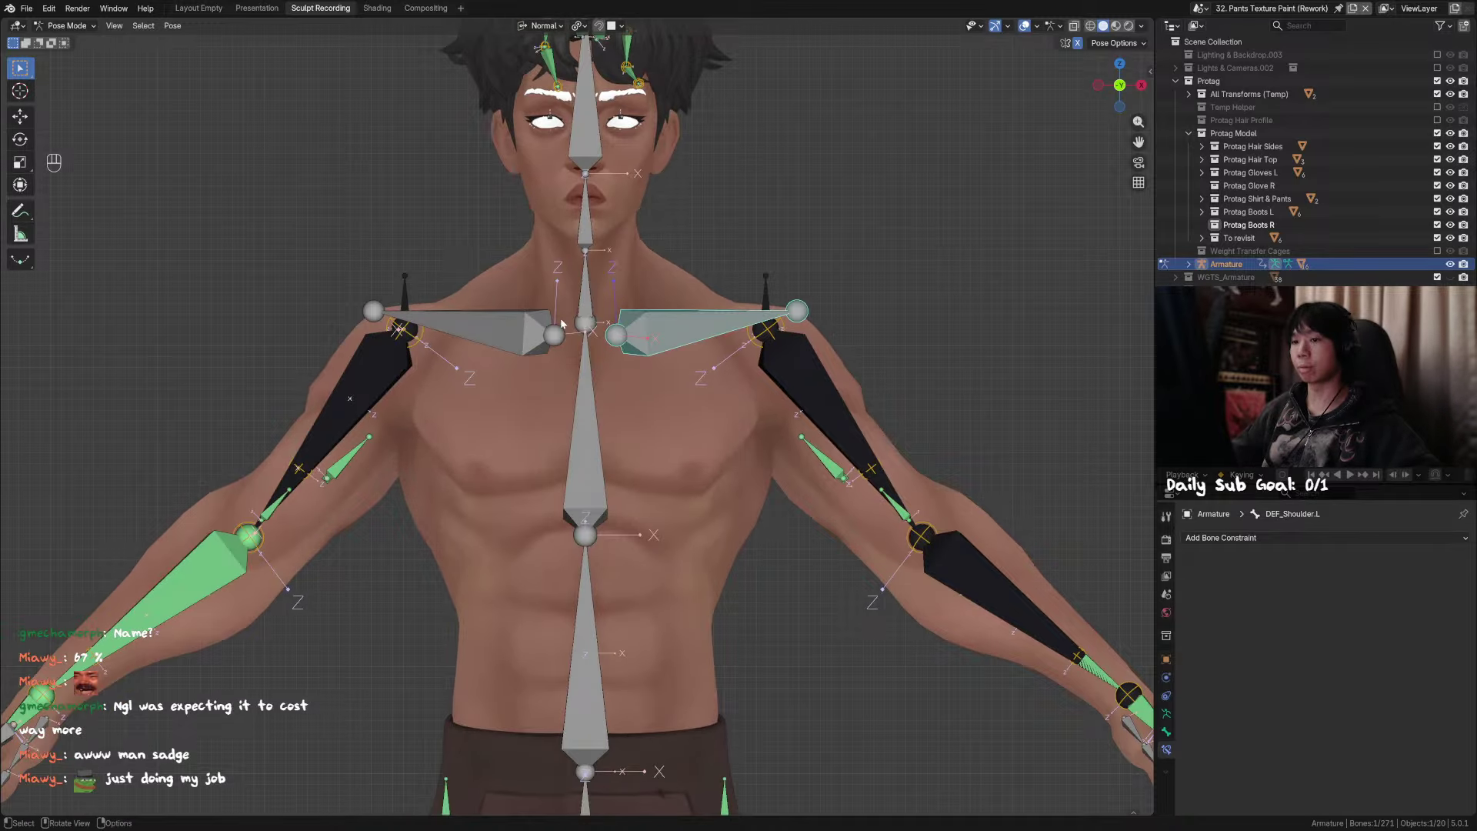
click(403, 304)
key(h)
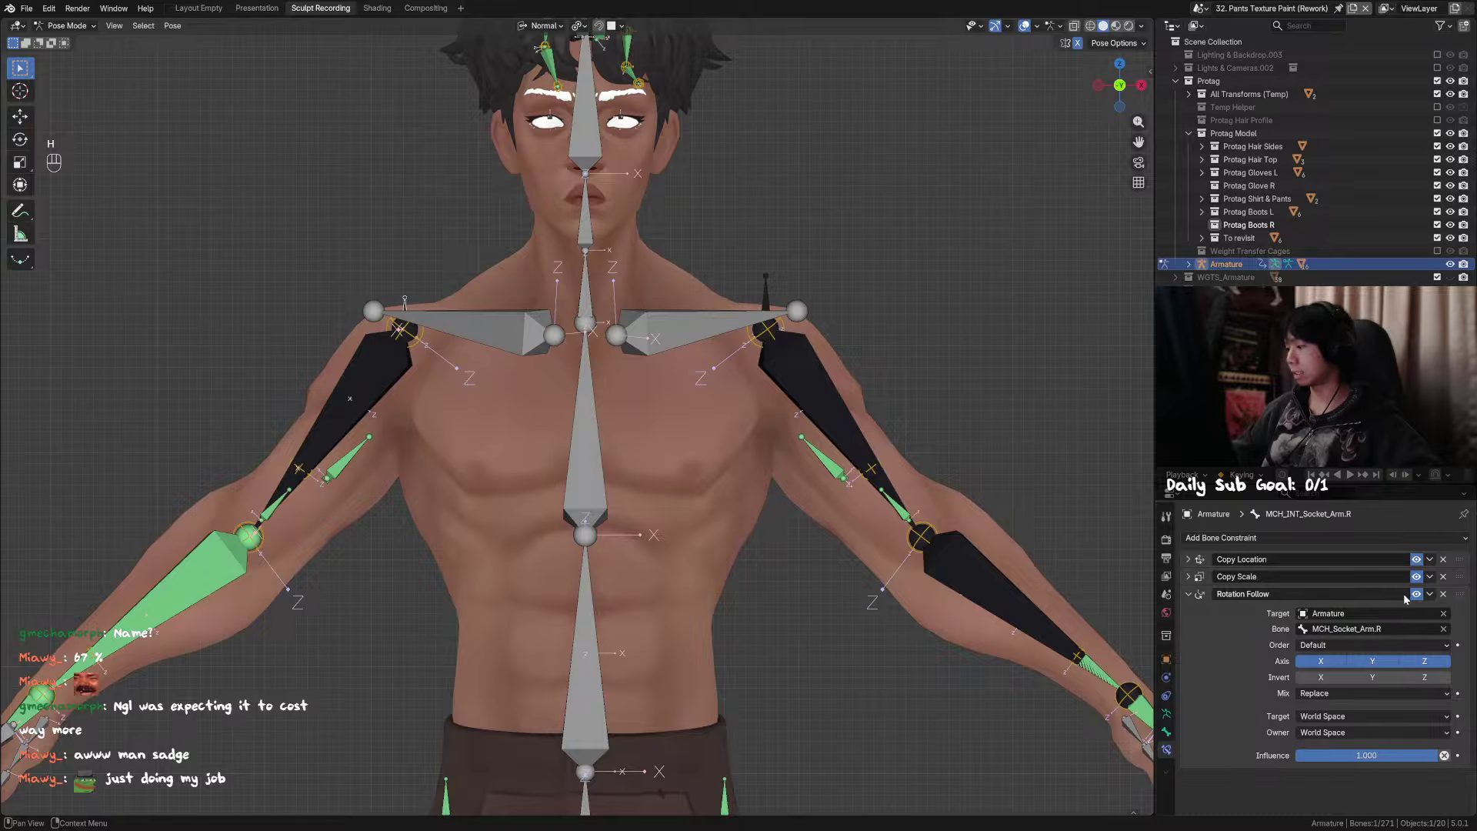
click(1416, 594)
Step: With the overlays hidden, rotate DEF_Shoulder.L about its normal X axis to raise the shoulders, and restore the overlays
middle_drag(865, 363, 839, 331)
click(709, 326)
click(1025, 26)
middle_drag(780, 410, 794, 423)
scroll(794, 423, down, 2)
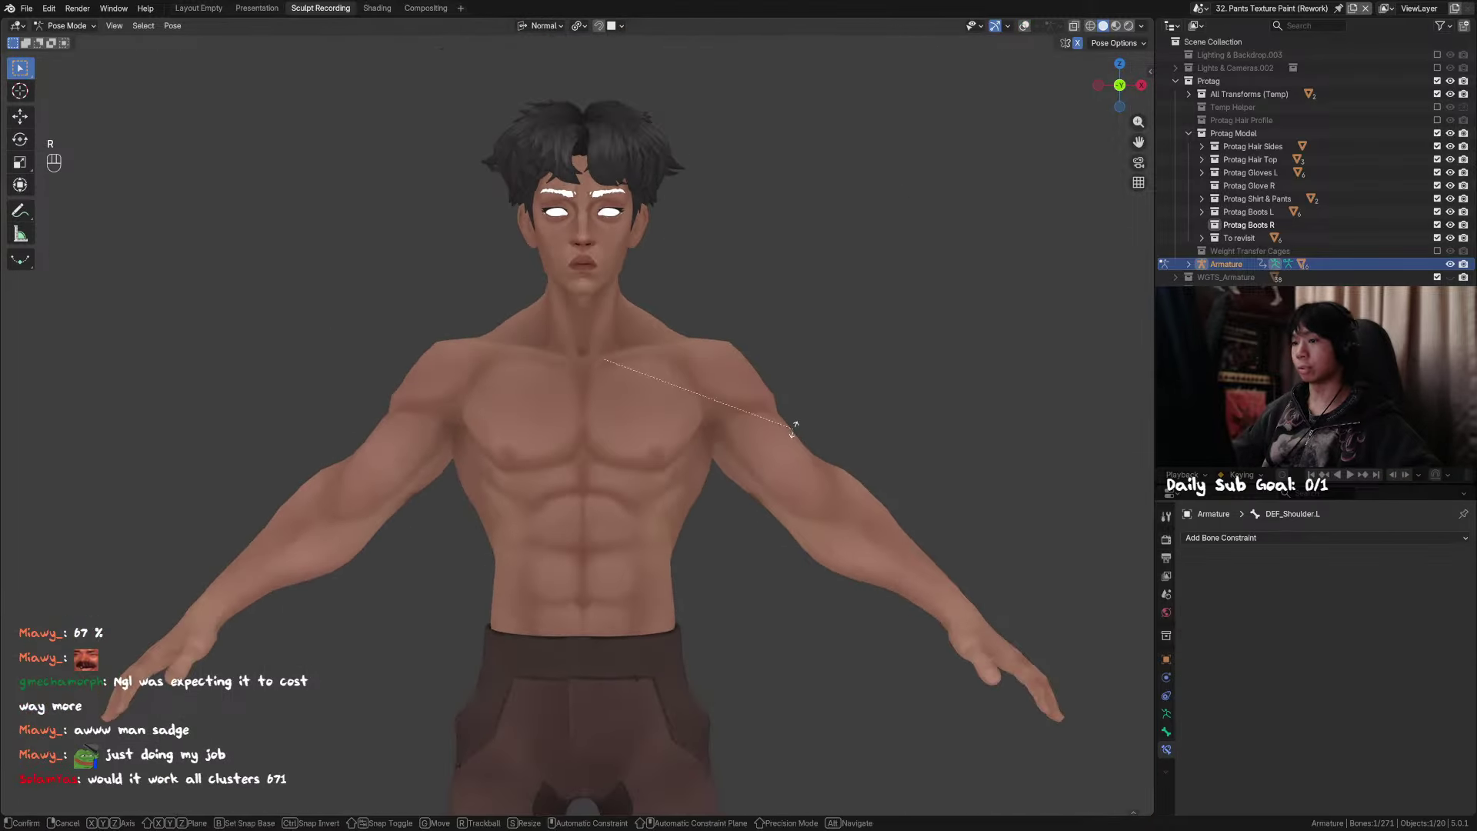
key(r)
key(x)
right_click(786, 410)
key(r)
key(x)
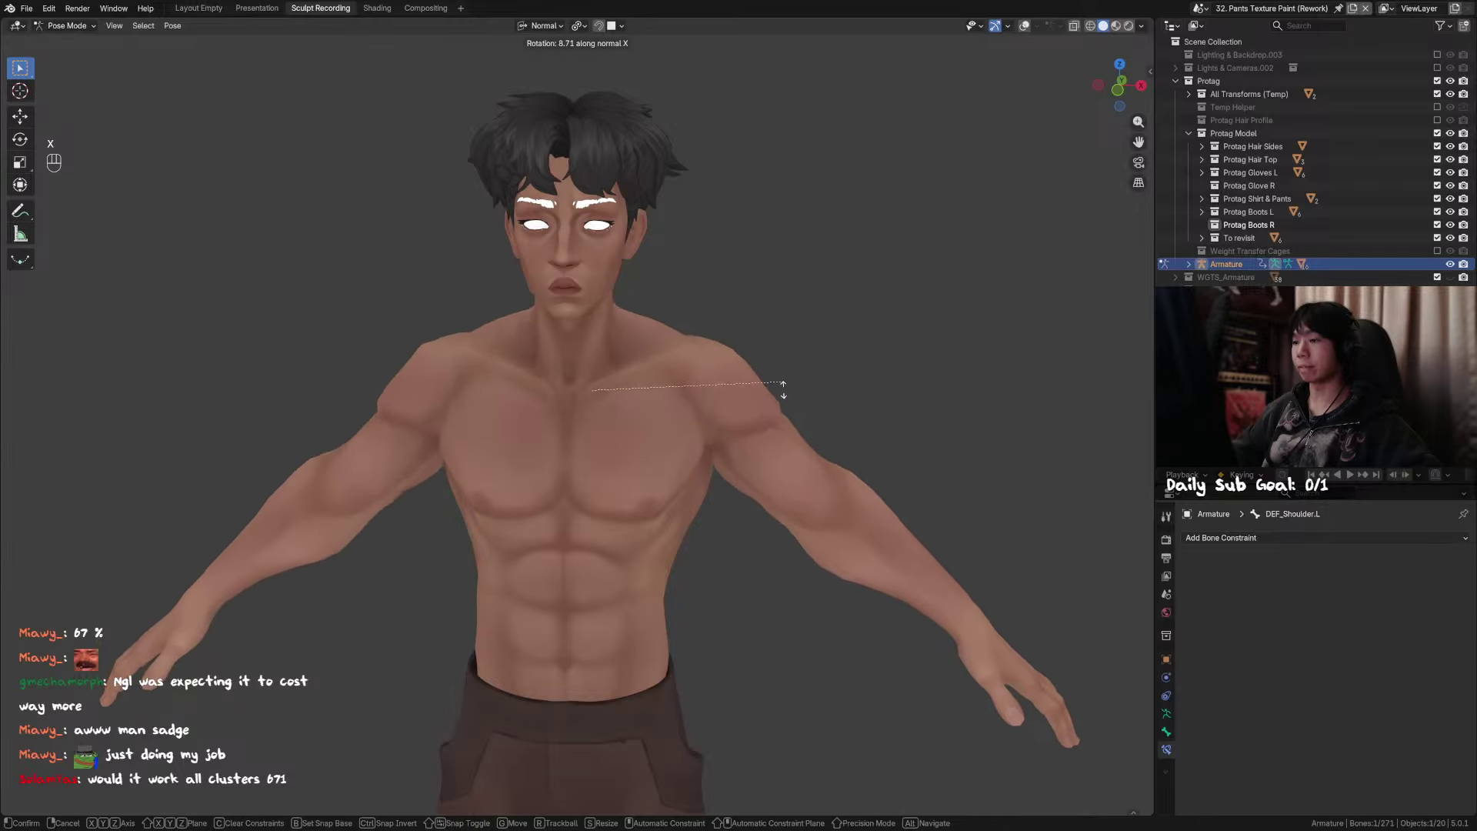
click(761, 348)
click(1024, 26)
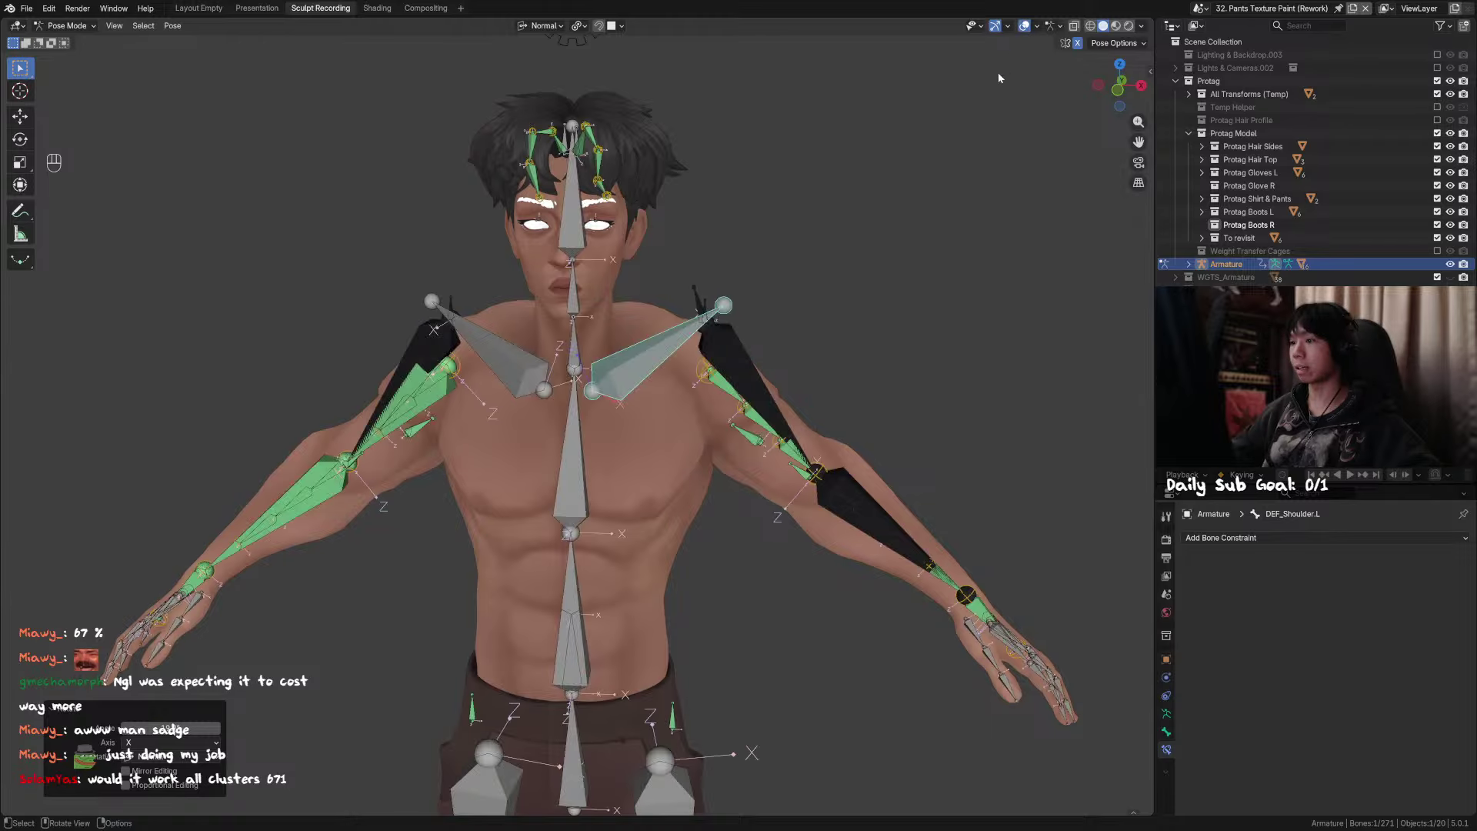
Step: Enable the Rotation Follow constraint on both MCH_INT_Socket_Arm.L and MCH_INT_Socket_Arm.R
click(706, 325)
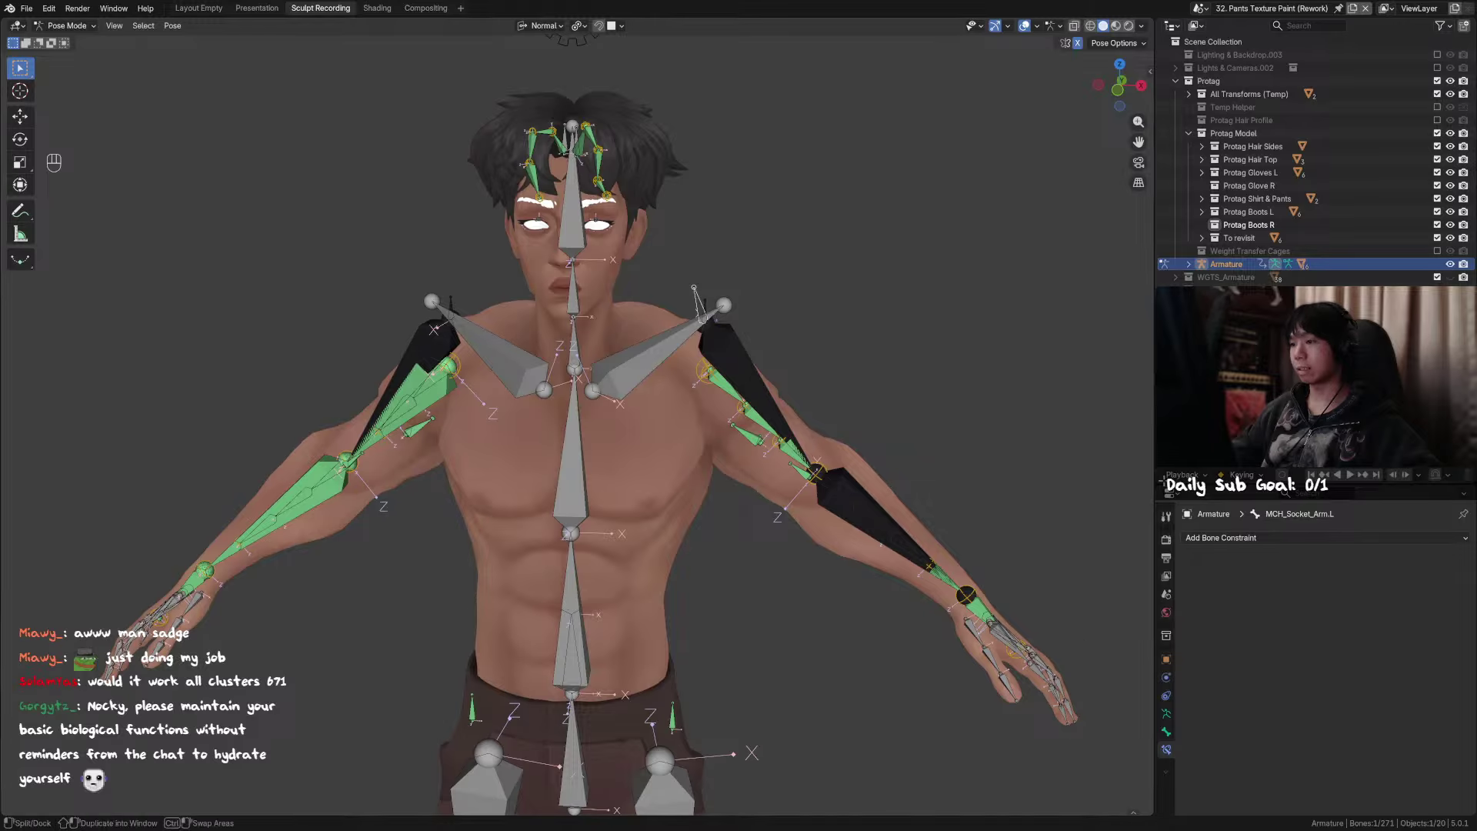
click(720, 322)
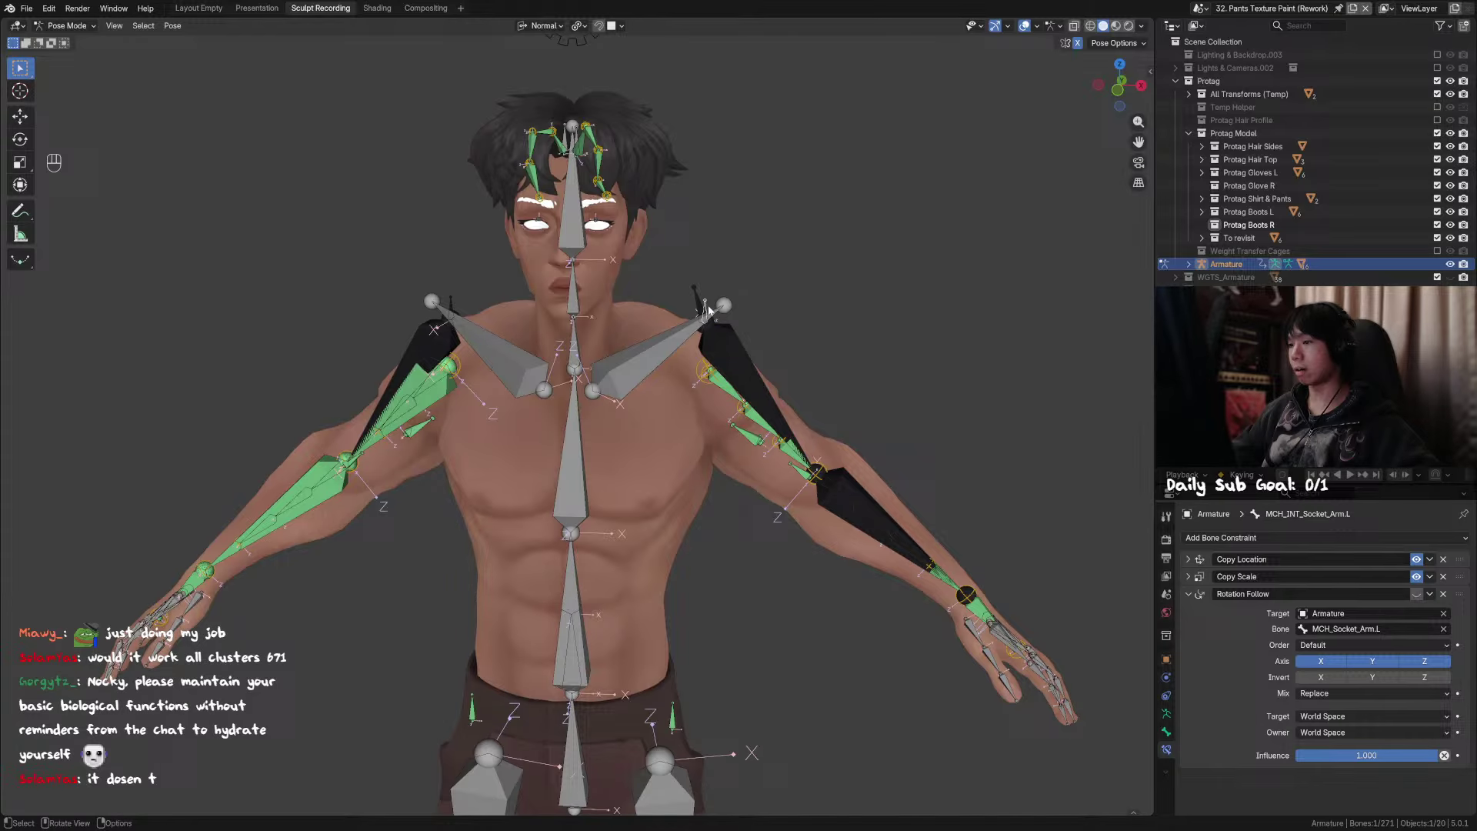
click(1418, 595)
click(450, 306)
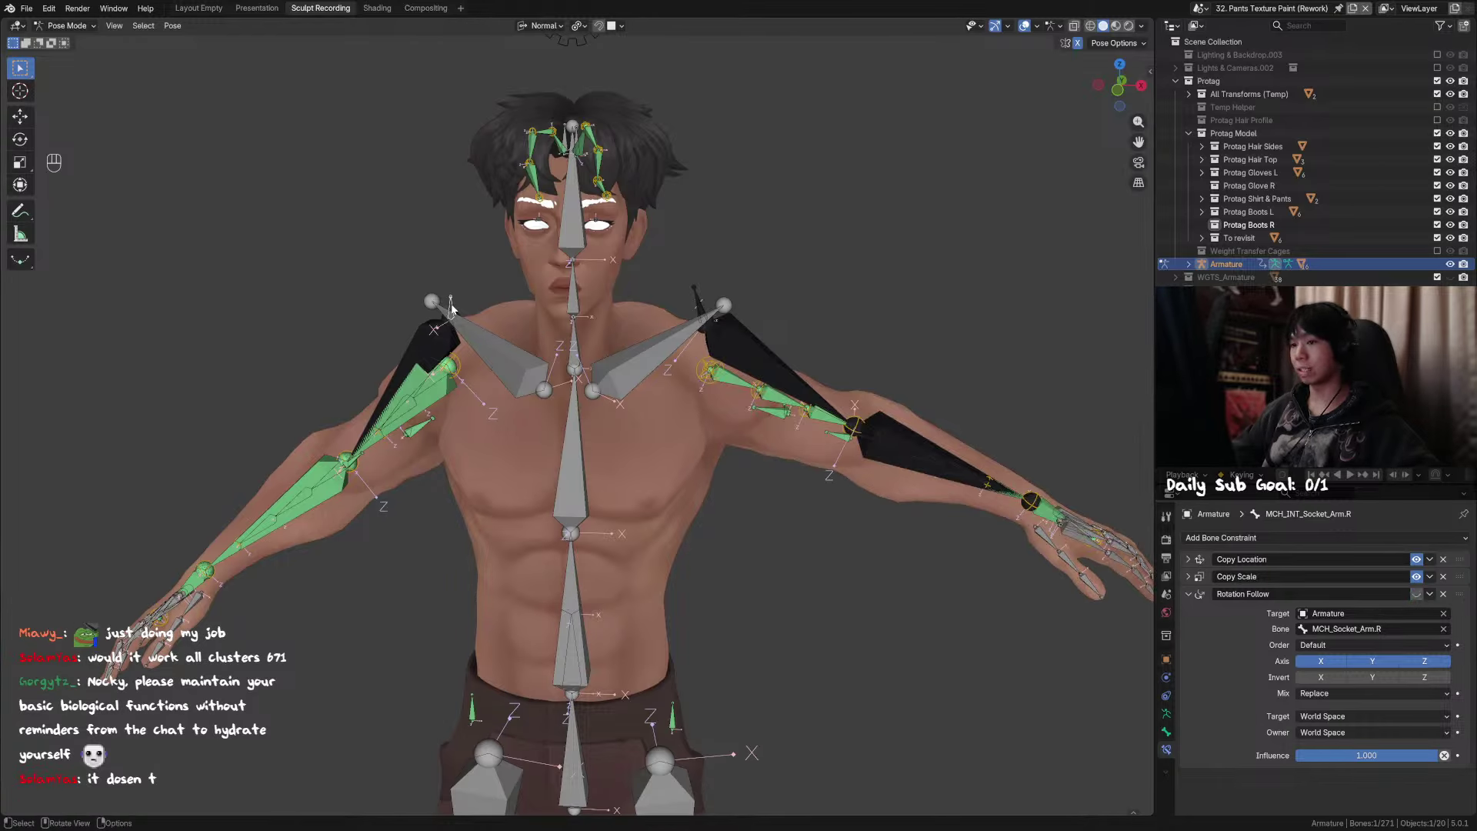
click(1417, 594)
Step: Clear the location, rotation and scale of every pose bone and deselect them
middle_drag(908, 441, 715, 258)
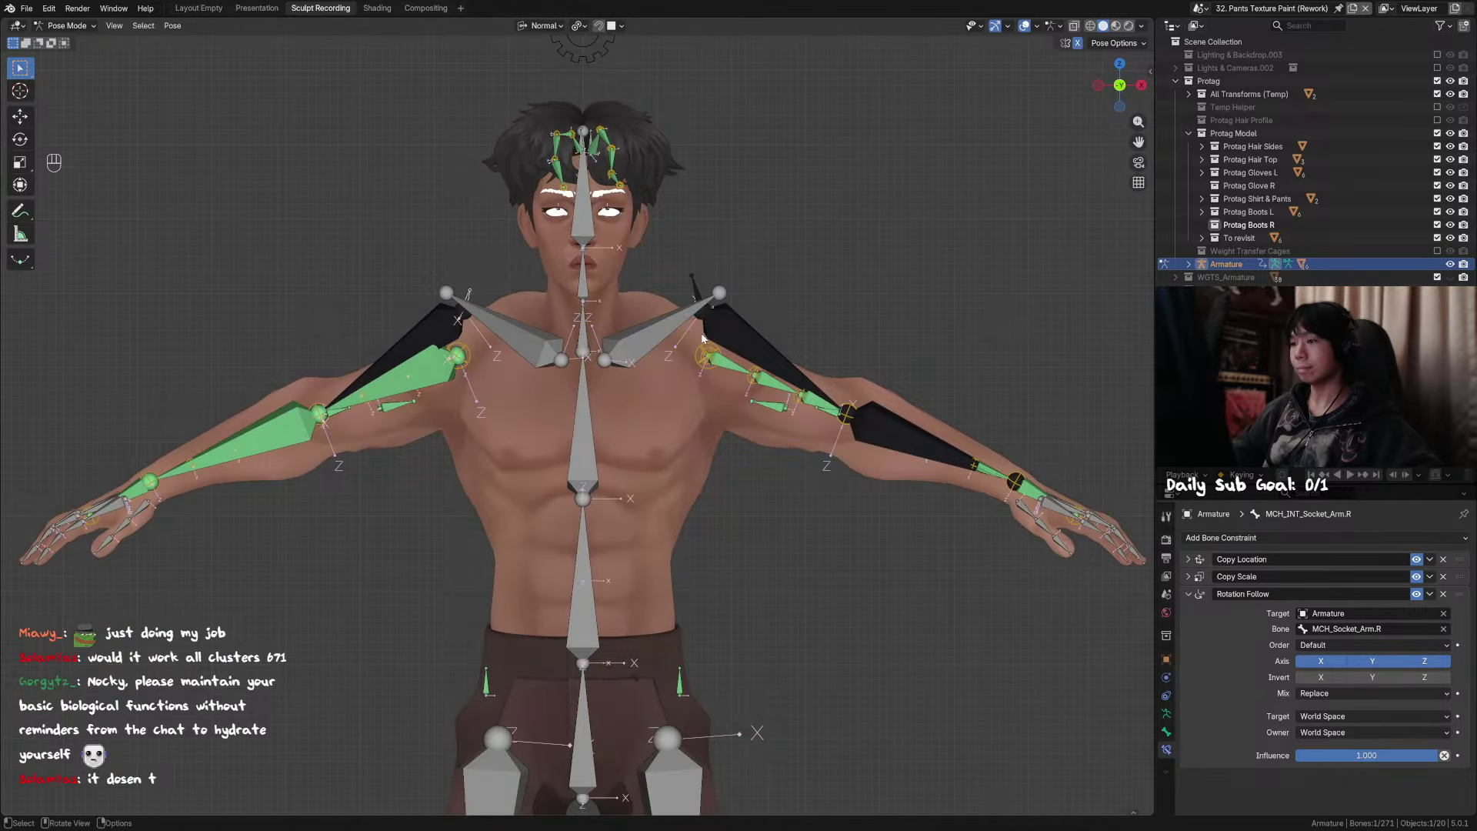
shift+middle_drag(747, 343, 678, 334)
key(a)
key(alt+g)
key(alt+r)
key(alt+s)
key(alt+r)
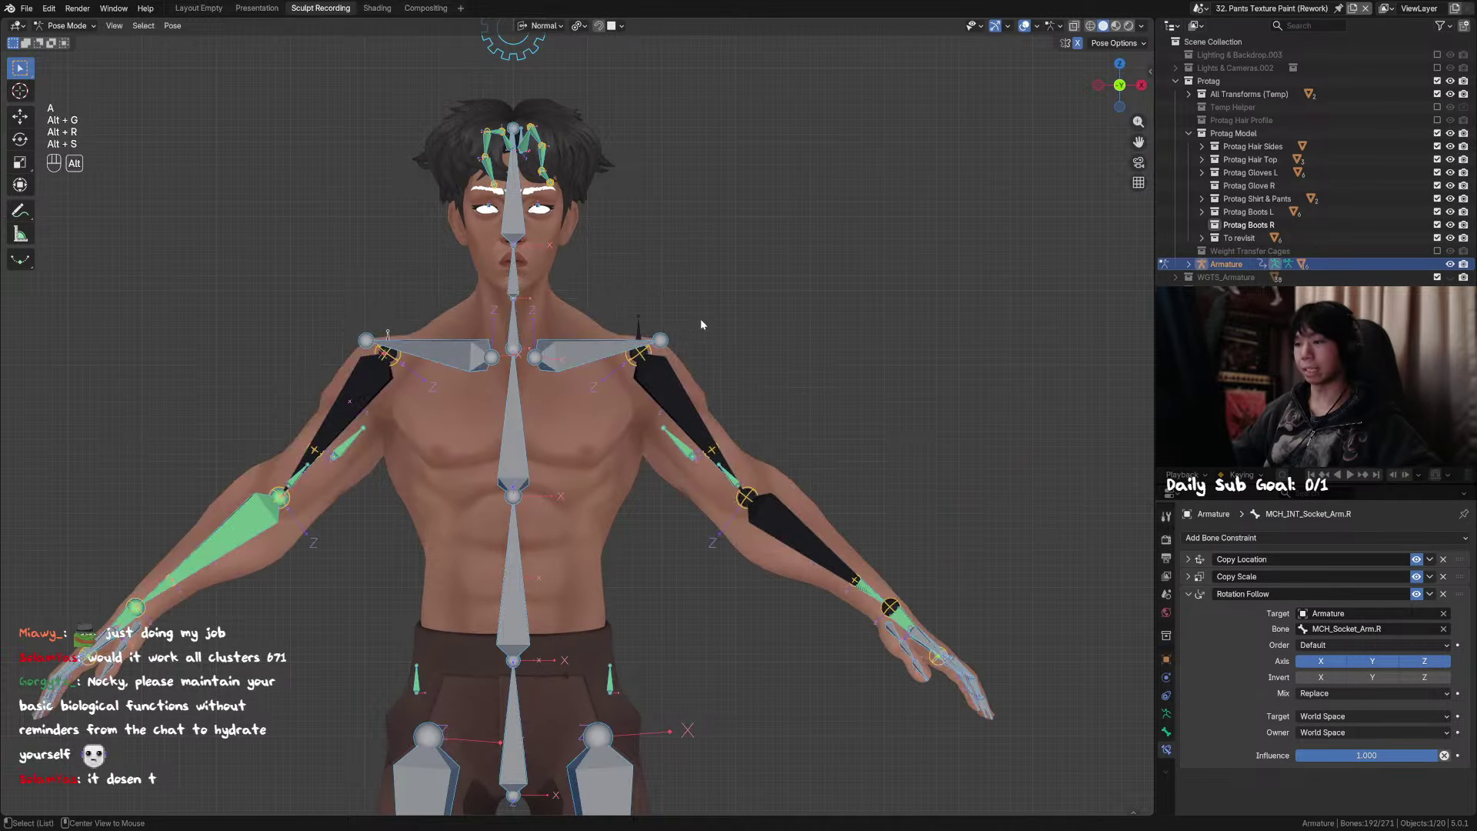
key(alt+g)
click(758, 353)
Step: Turn on X-ray to show the bones inside the left arm, staying in Pose Mode
shift+middle_drag(790, 380, 751, 343)
scroll(751, 343, up, 3)
middle_drag(699, 252, 676, 278)
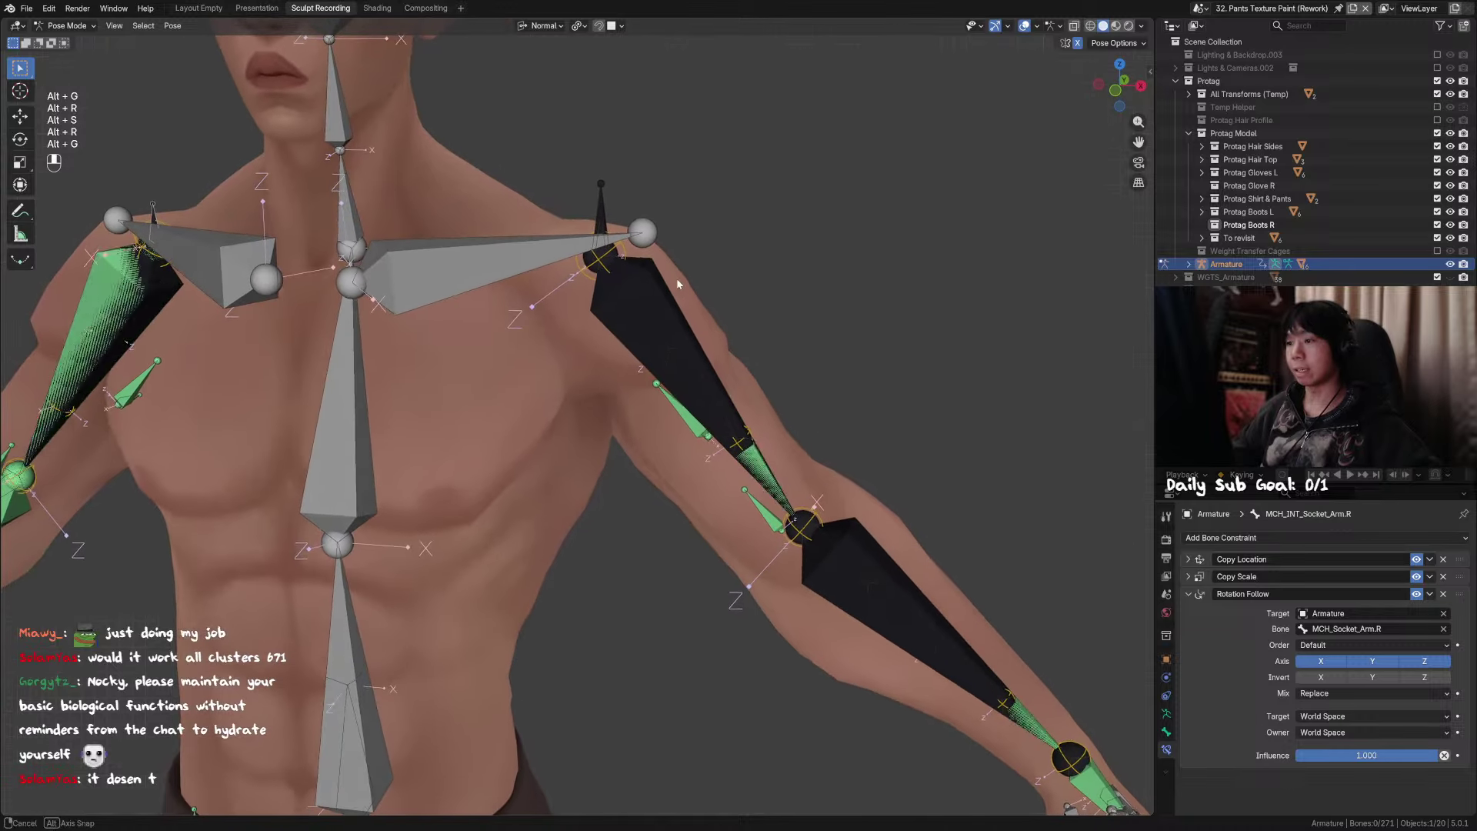
key(alt+z)
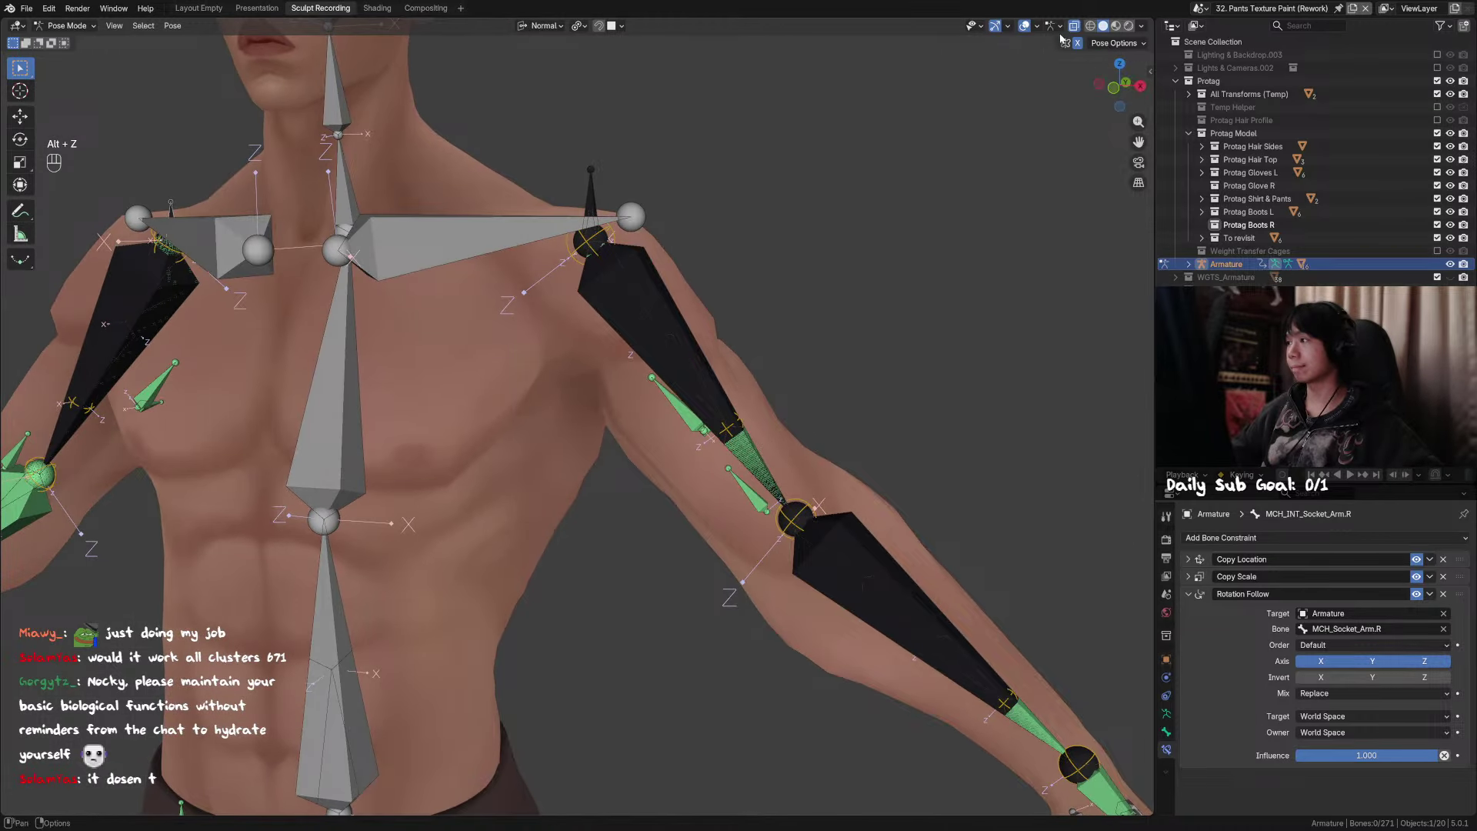
key(ctrl+Tab)
key(ctrl+Tab)
middle_drag(787, 275, 865, 270)
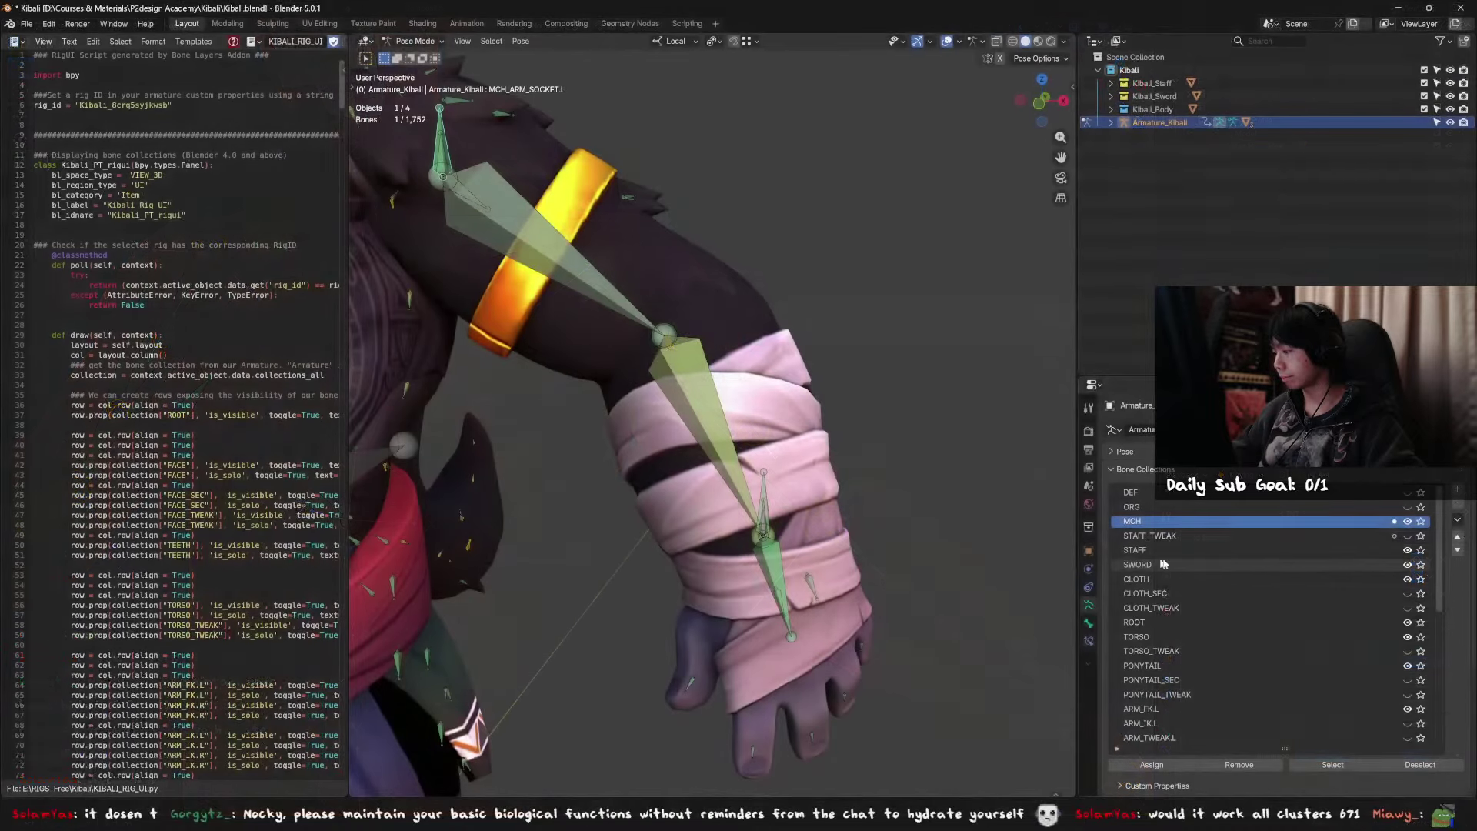
Step: In the Kibali reference file, show the ARM_TWEAK.L bone collection
scroll(1362, 608, down, 1)
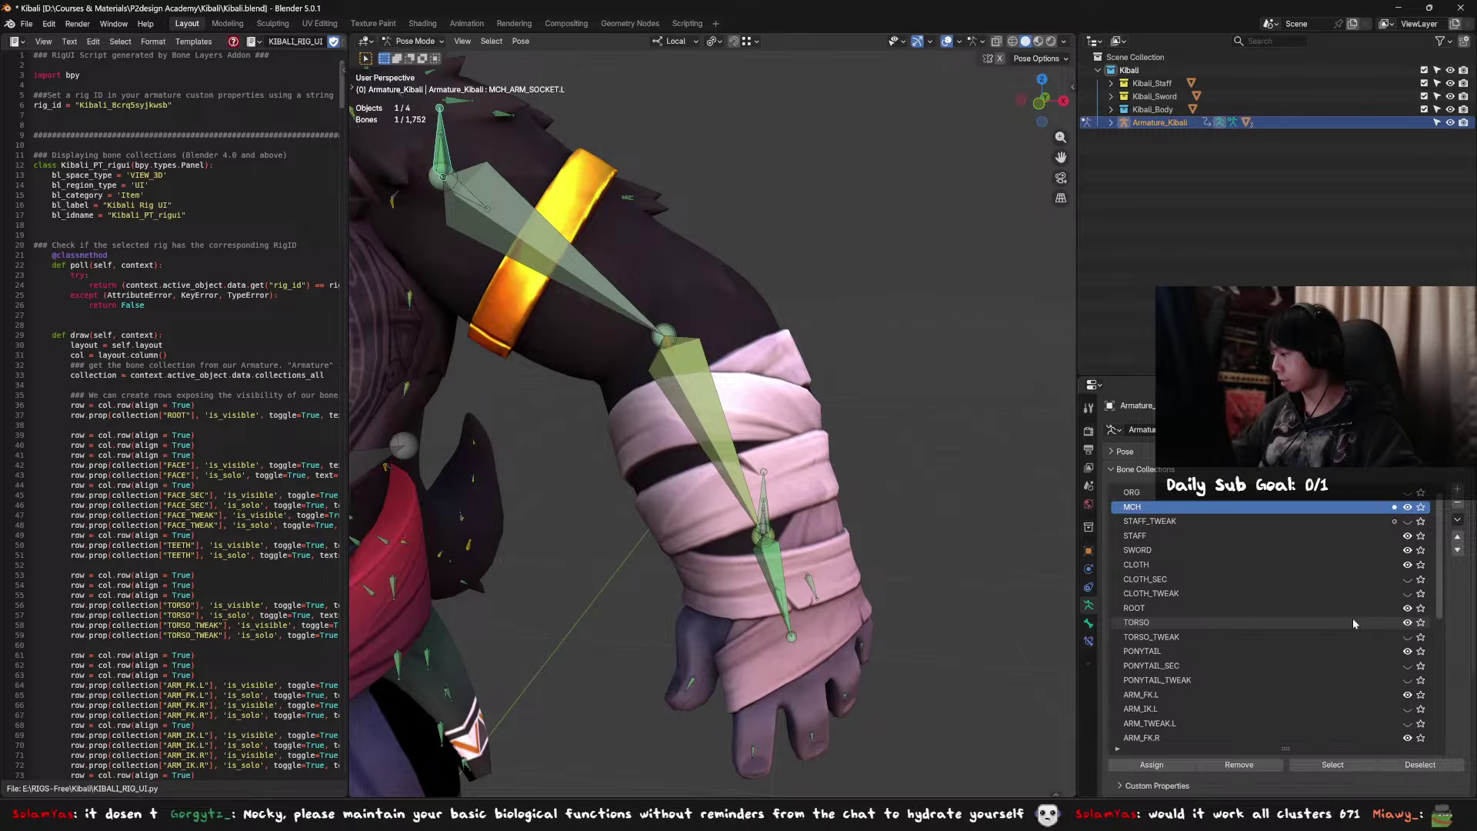
scroll(1352, 619, down, 4)
click(1407, 666)
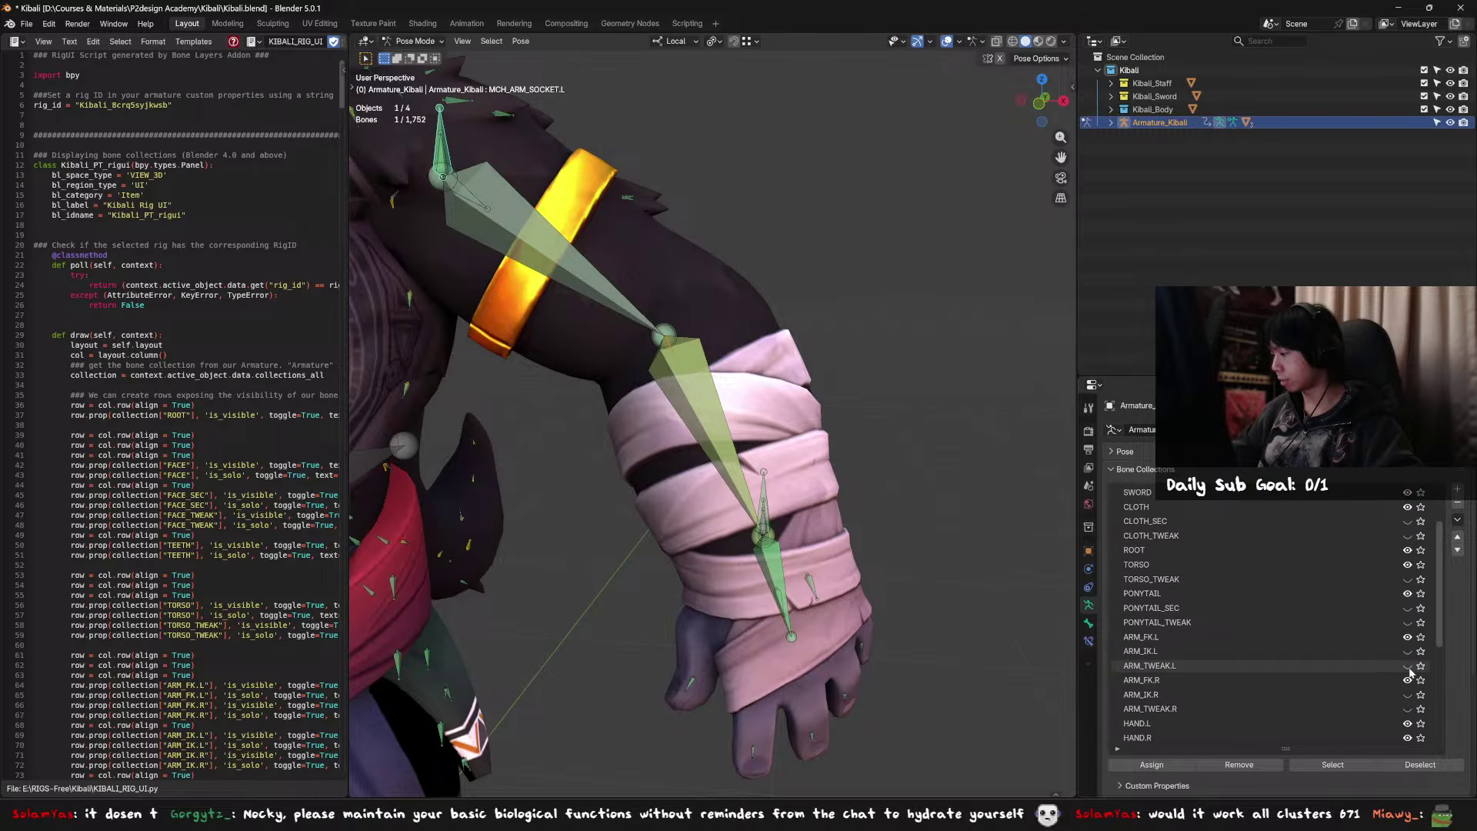
scroll(755, 475, up, 3)
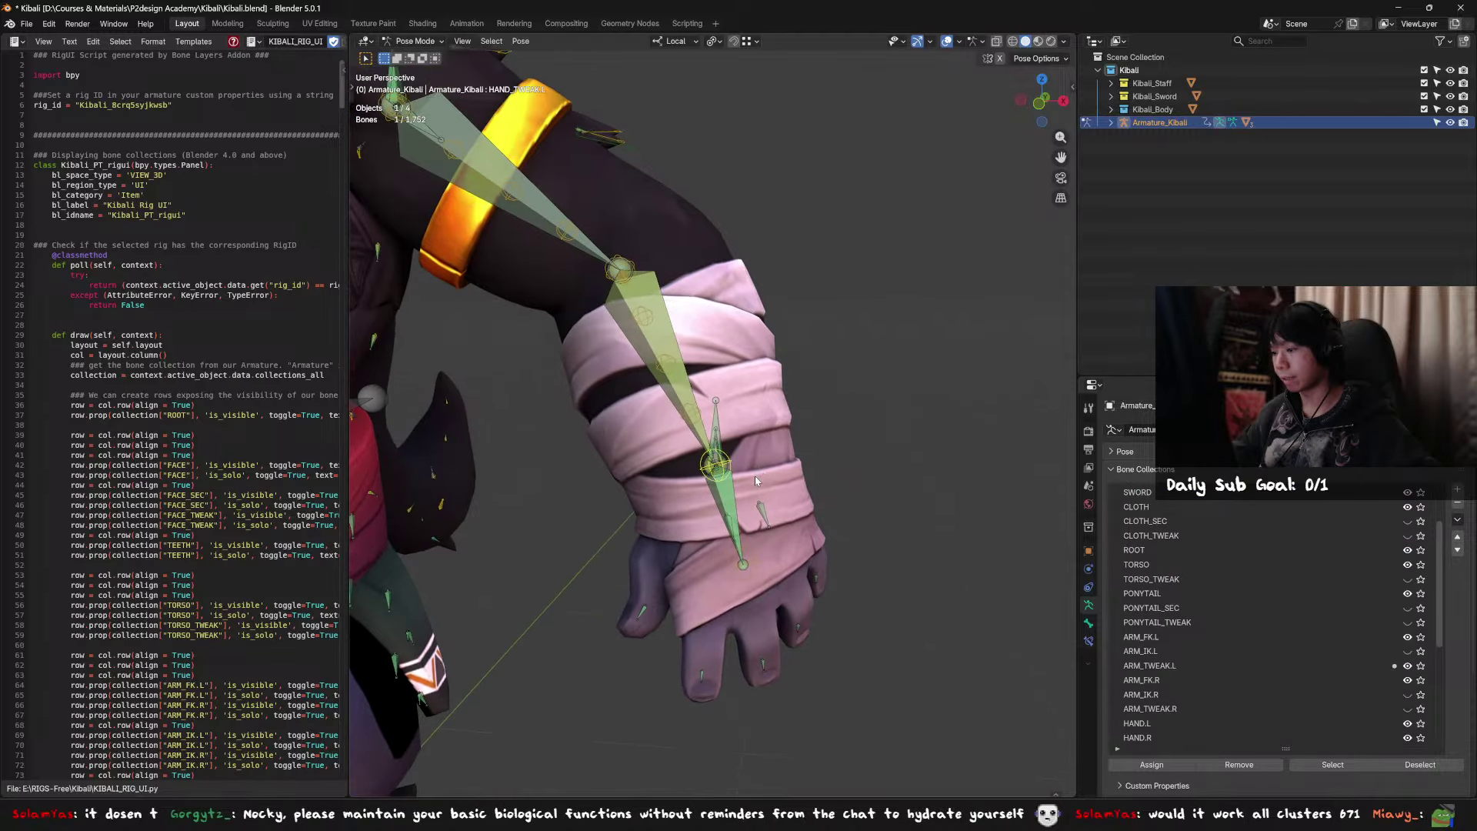
Step: Check the parents of HAND_TWEAK_SEC.L and HAND_TWEAK.L in the reference rig's bone relations
click(728, 484)
click(728, 484)
click(727, 484)
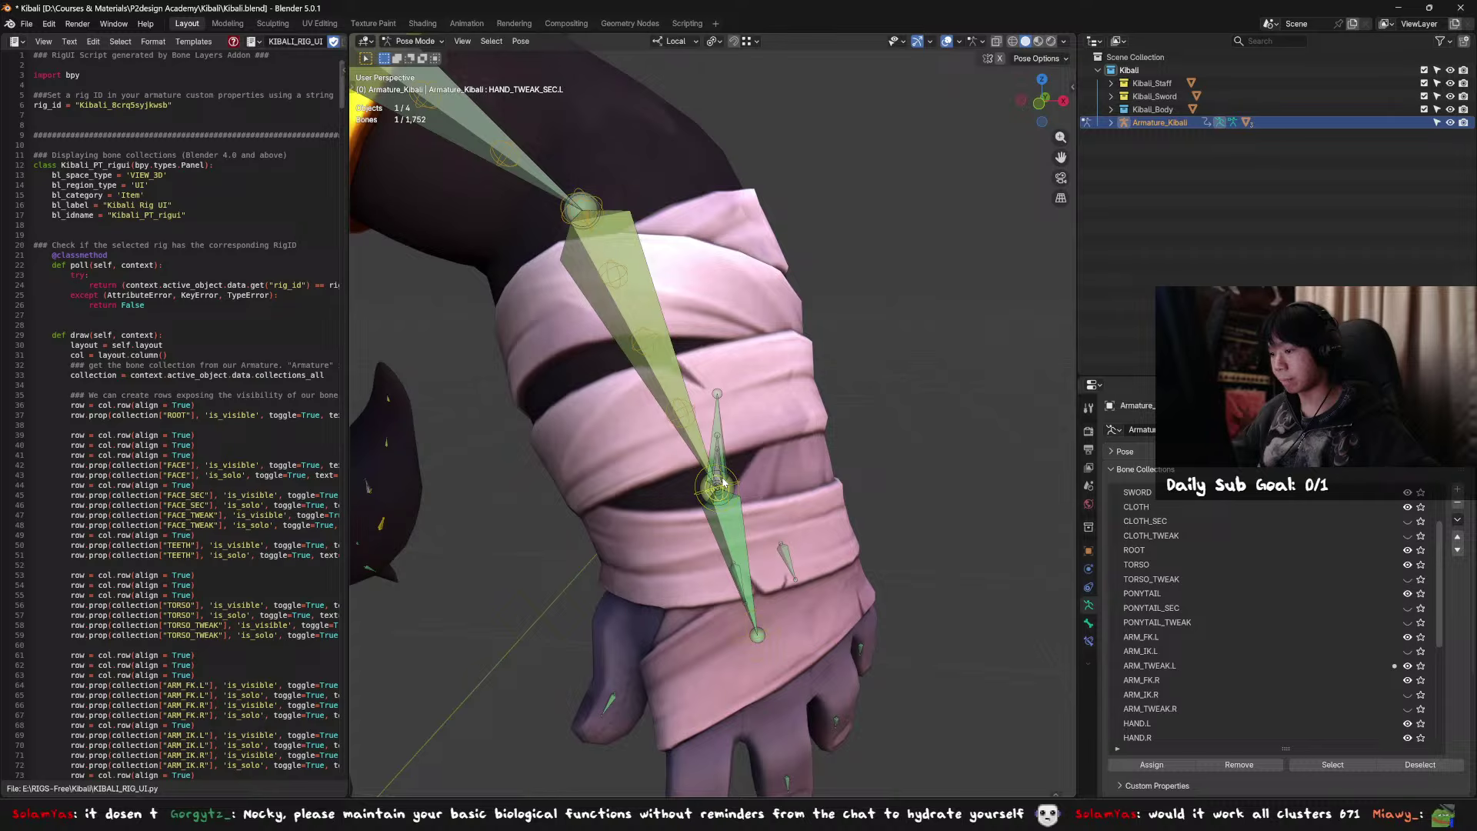
click(1088, 626)
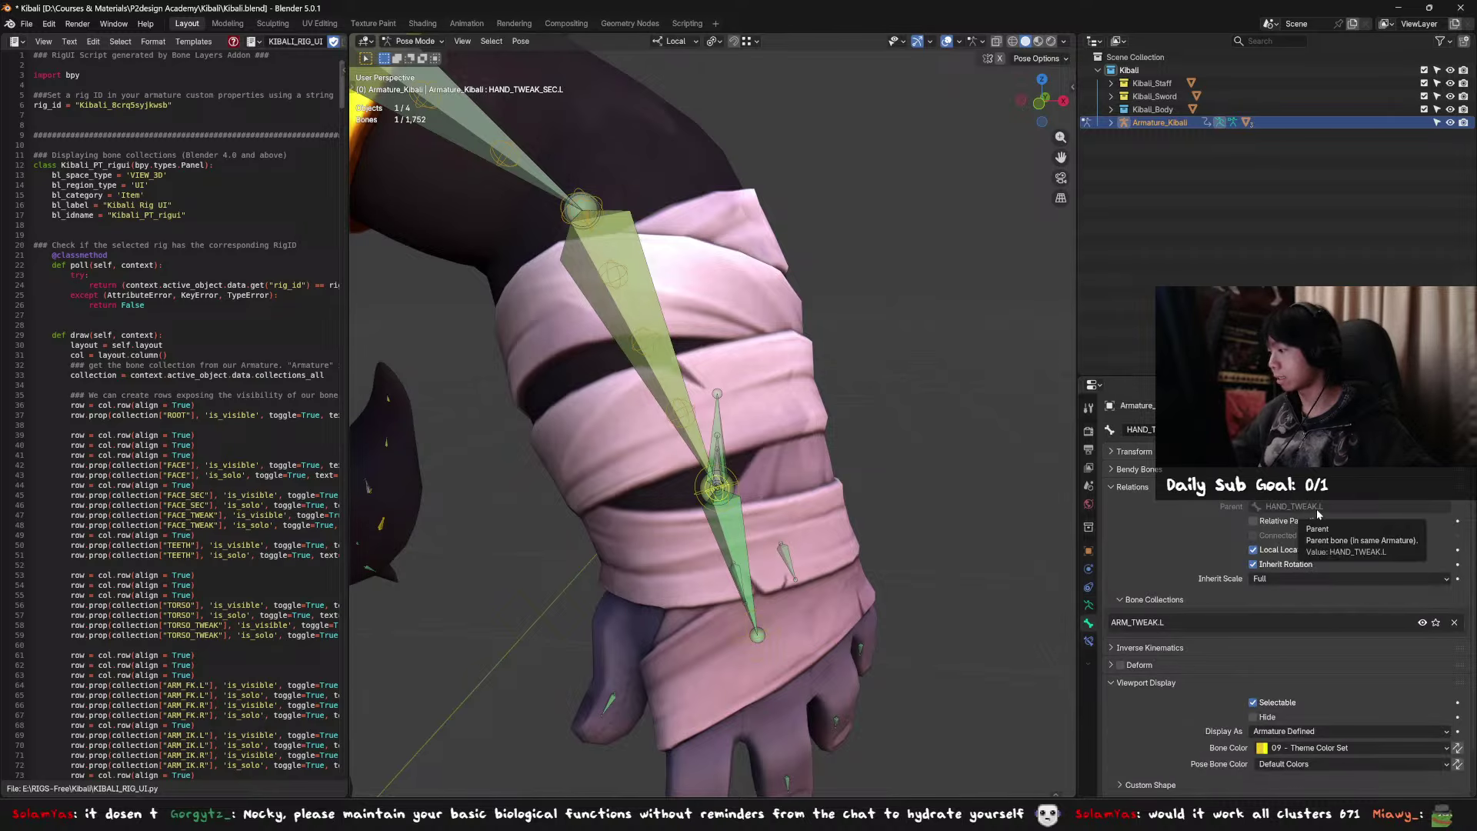
click(724, 472)
click(731, 471)
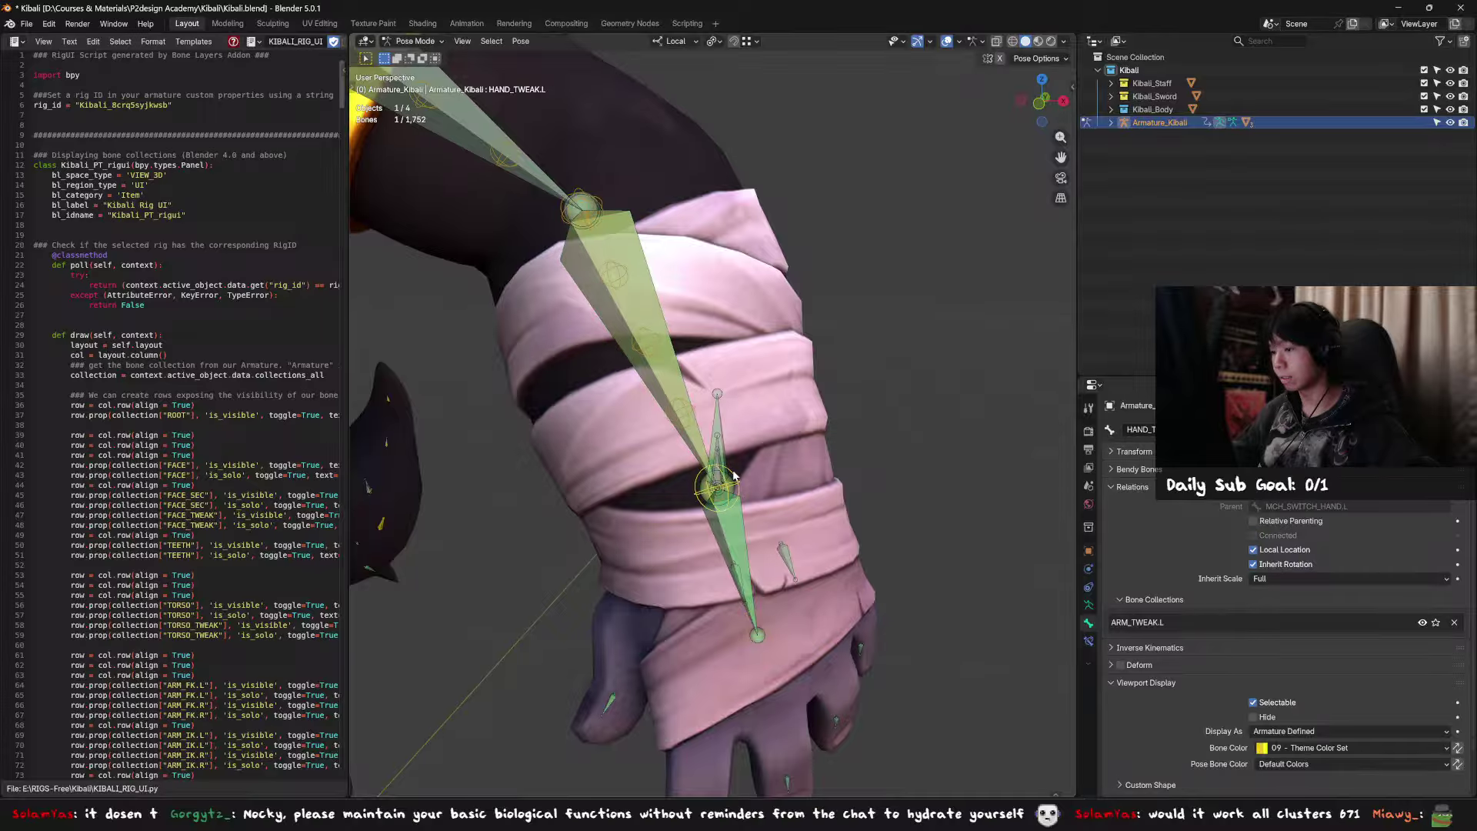
key(F2)
key(Escape)
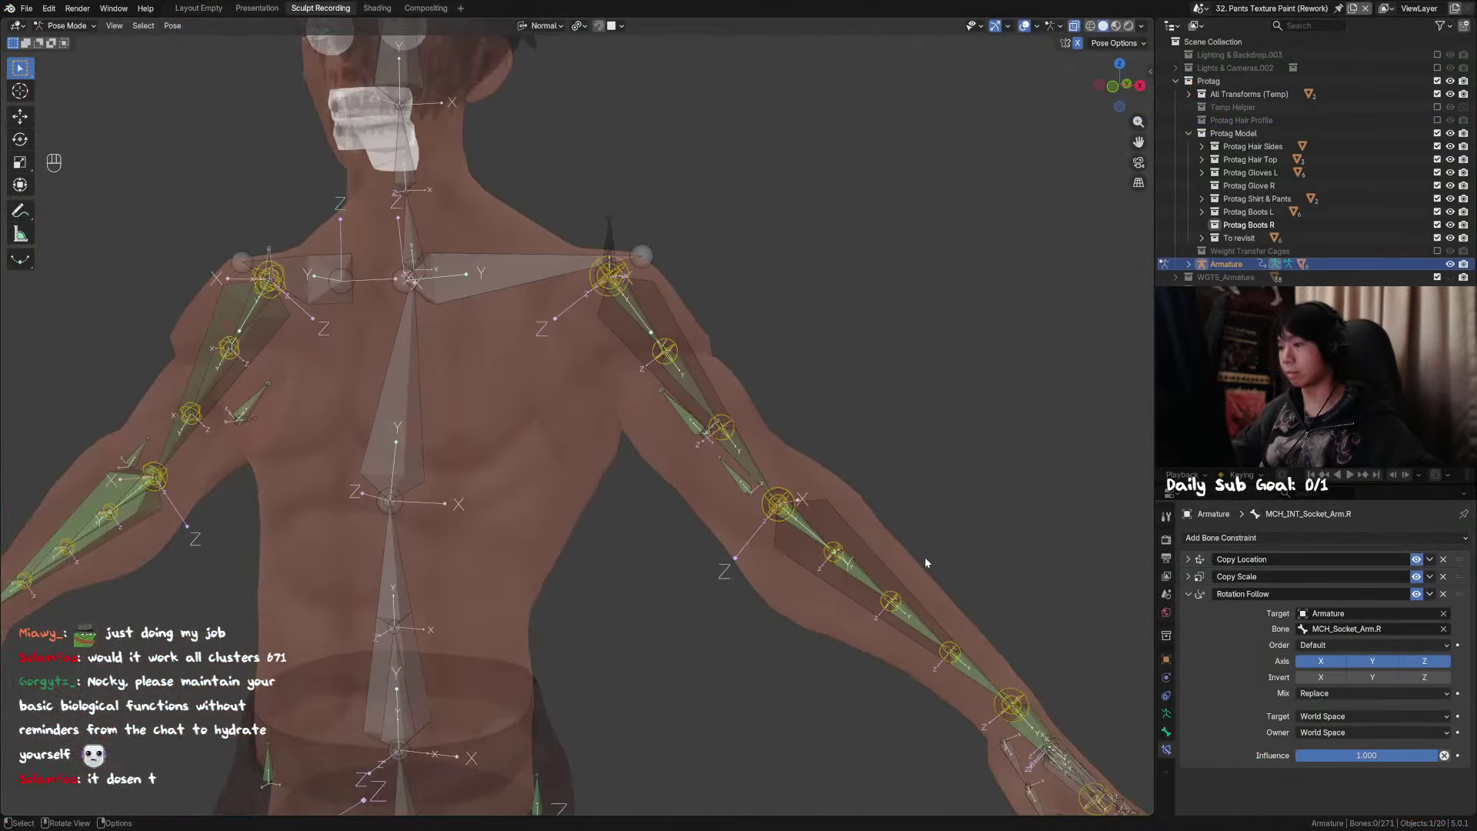
Step: In the Protag rig file, hide MCH_Switch_Forearm.L to clear access to the left wrist's tweak bones
shift+middle_drag(925, 558, 638, 388)
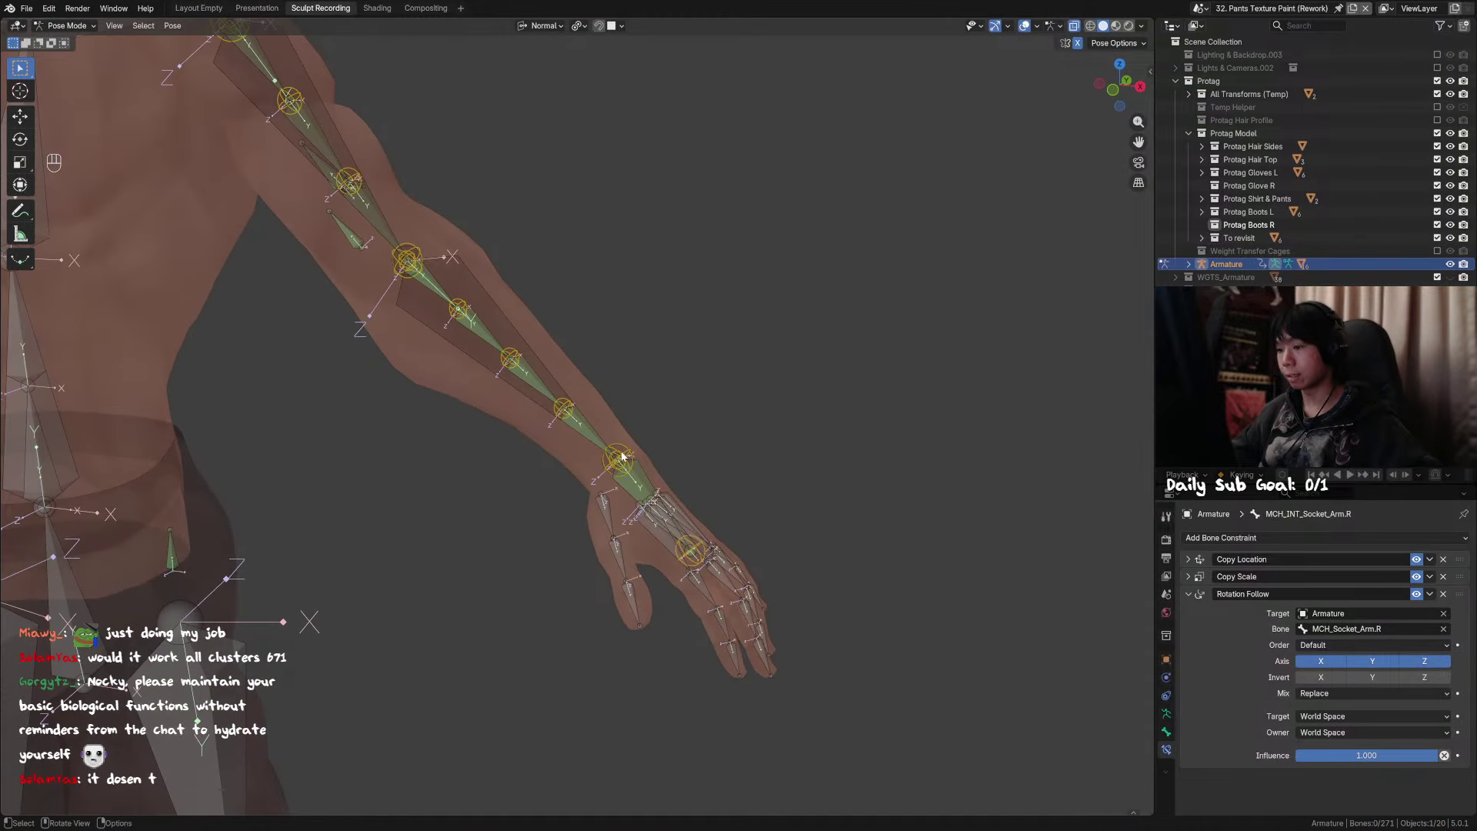
click(620, 460)
click(620, 460)
scroll(737, 487, up, 3)
shift+click(662, 483)
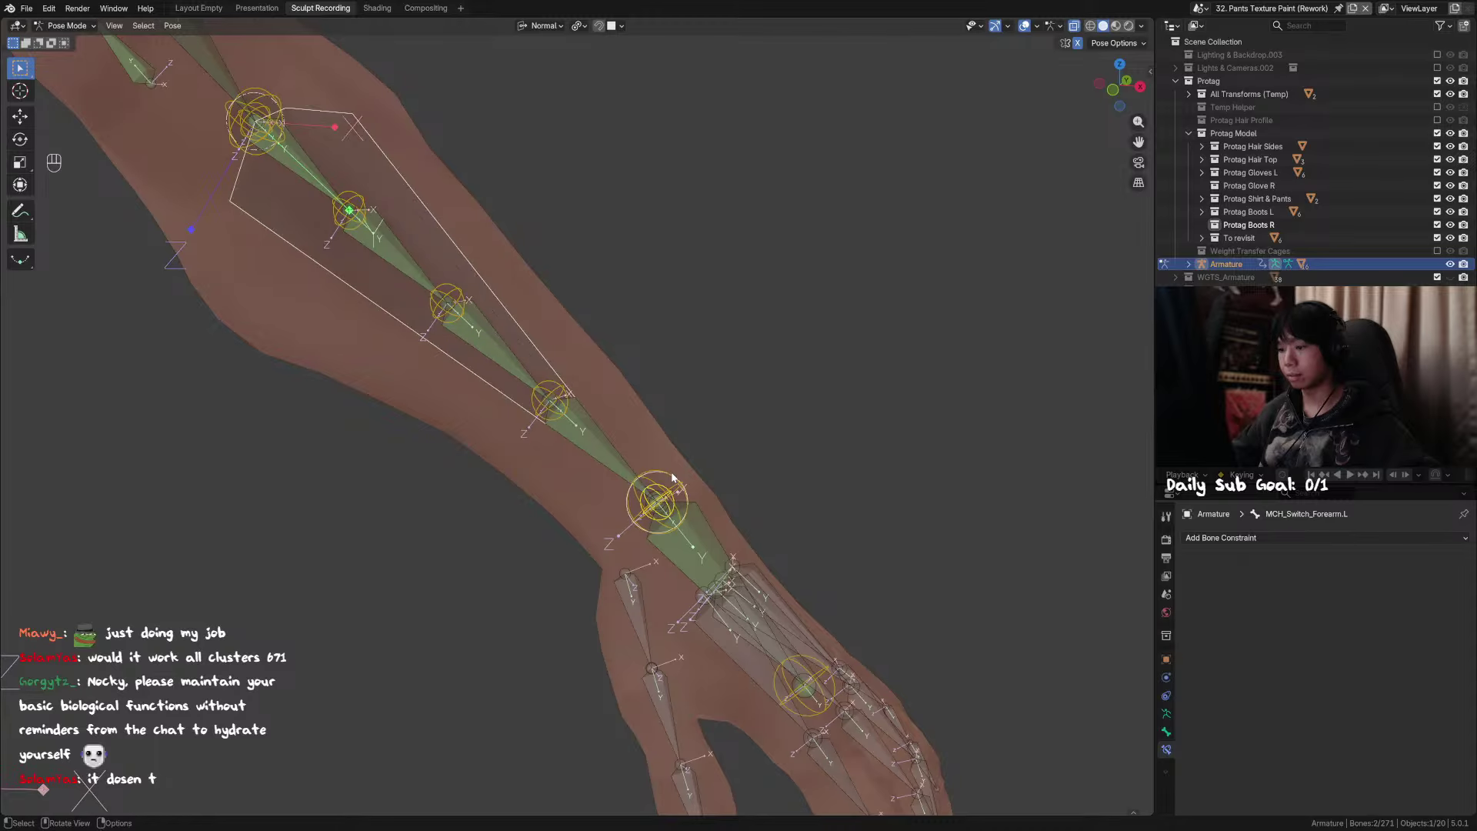
click(520, 409)
key(h)
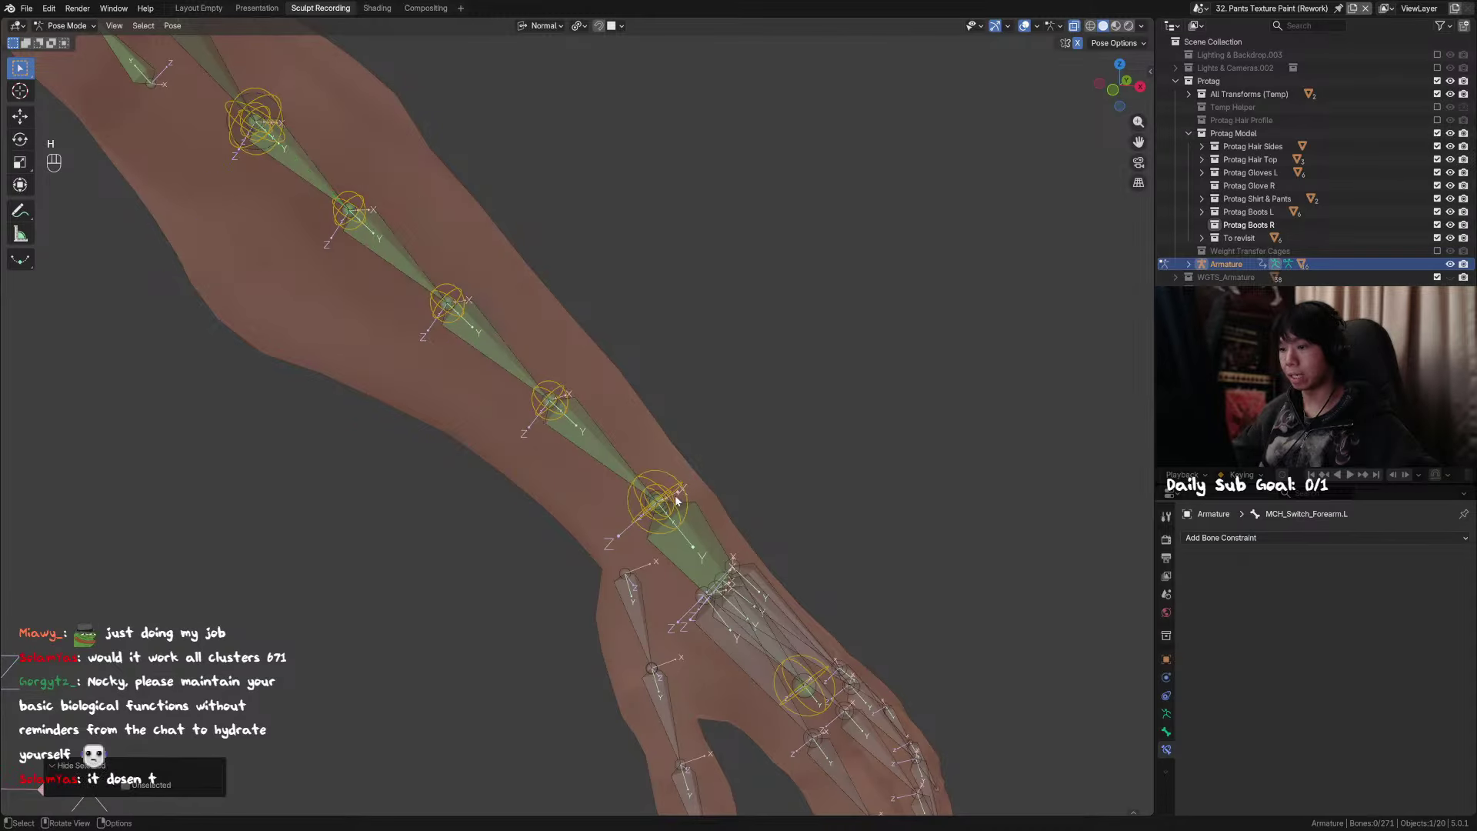
Step: Parent the secondary tweak bone at the left wrist to TWEAK_Hand.L with Keep Offset
click(658, 488)
shift+click(667, 473)
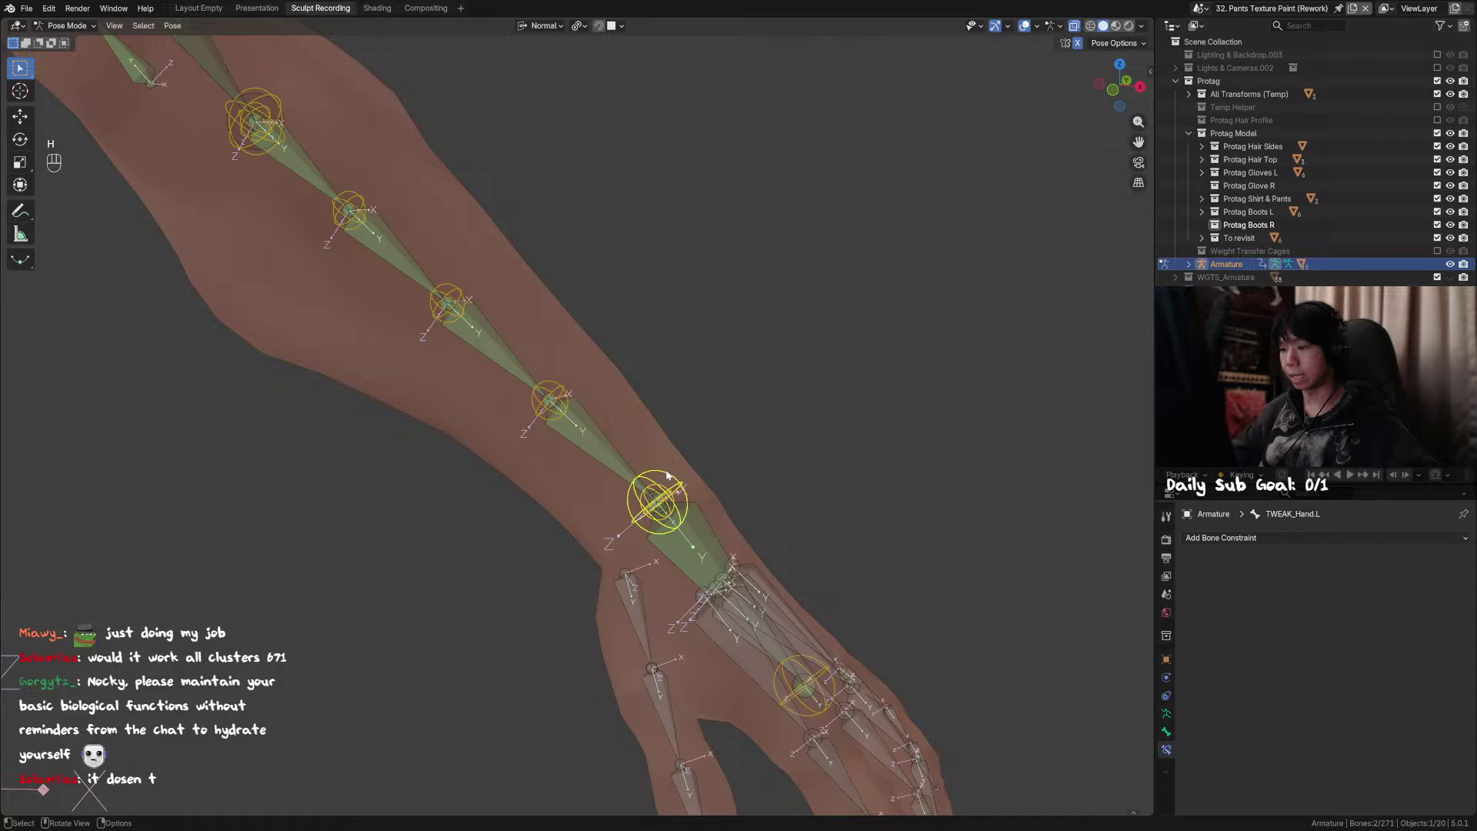
key(Tab)
key(ctrl+p)
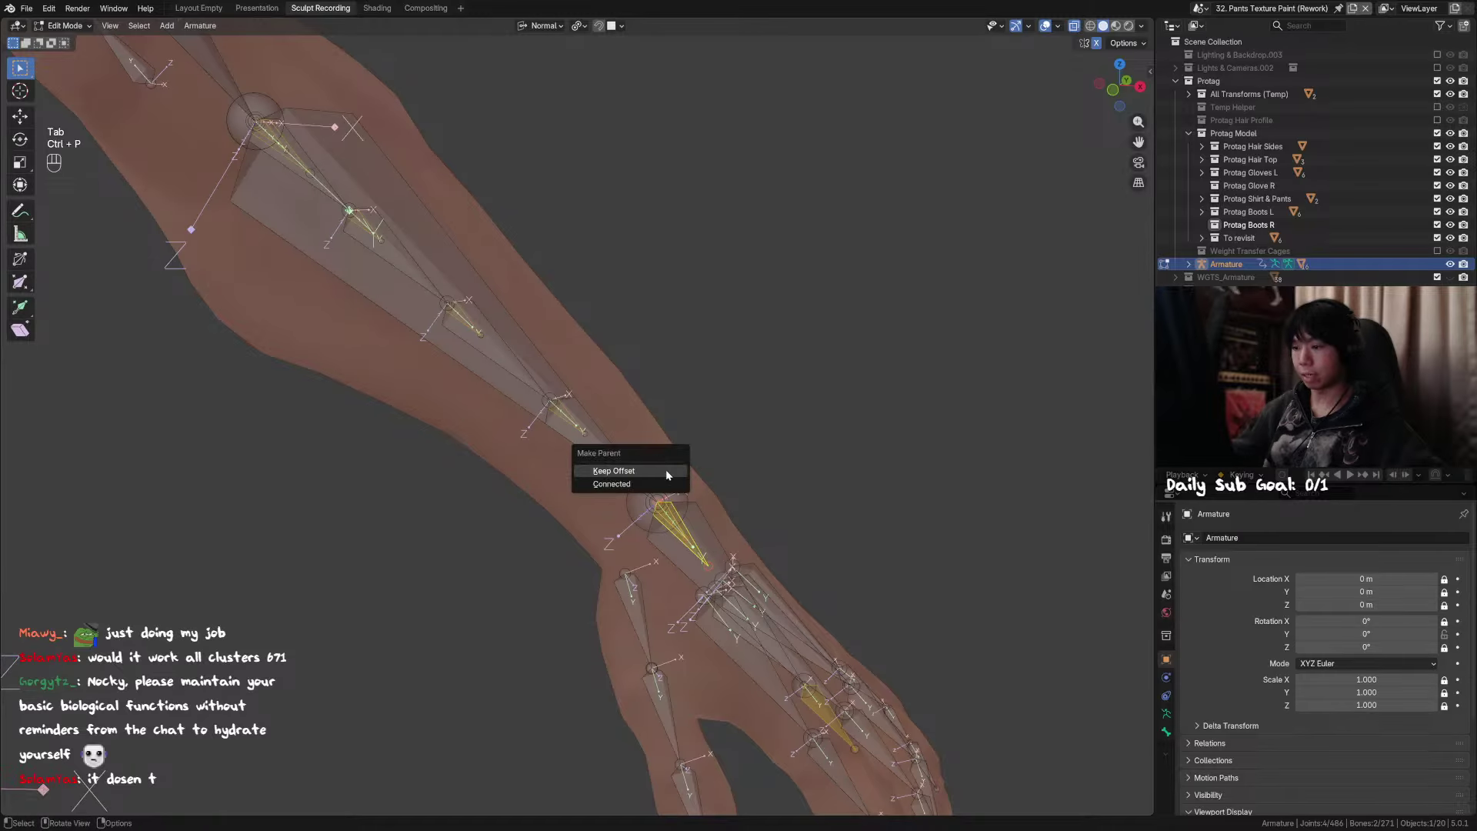
click(666, 471)
Step: Return the armature to Pose Mode and reveal all hidden bones
key(ctrl+Tab)
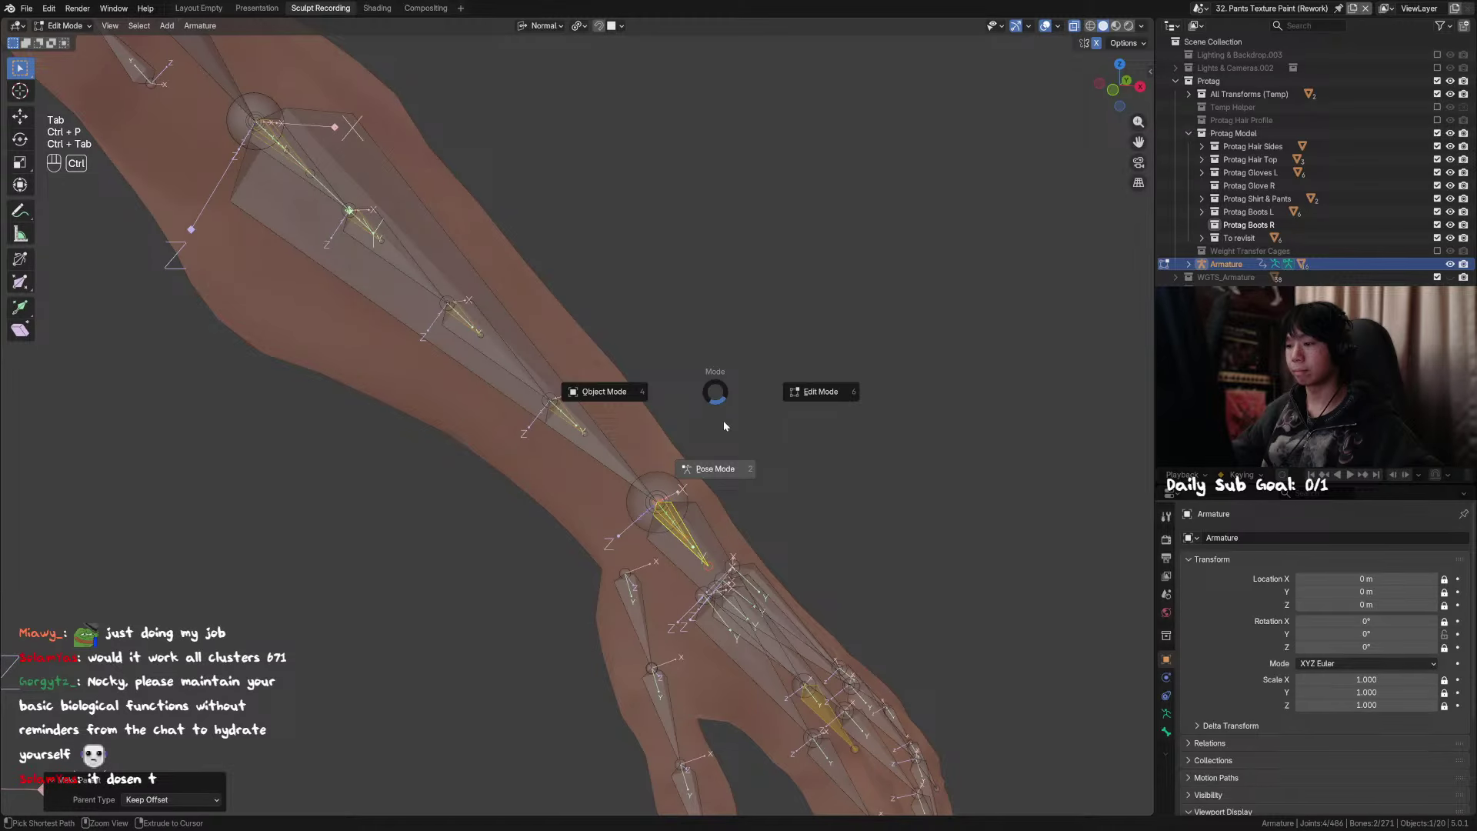
click(715, 469)
scroll(517, 338, down, 3)
key(alt+h)
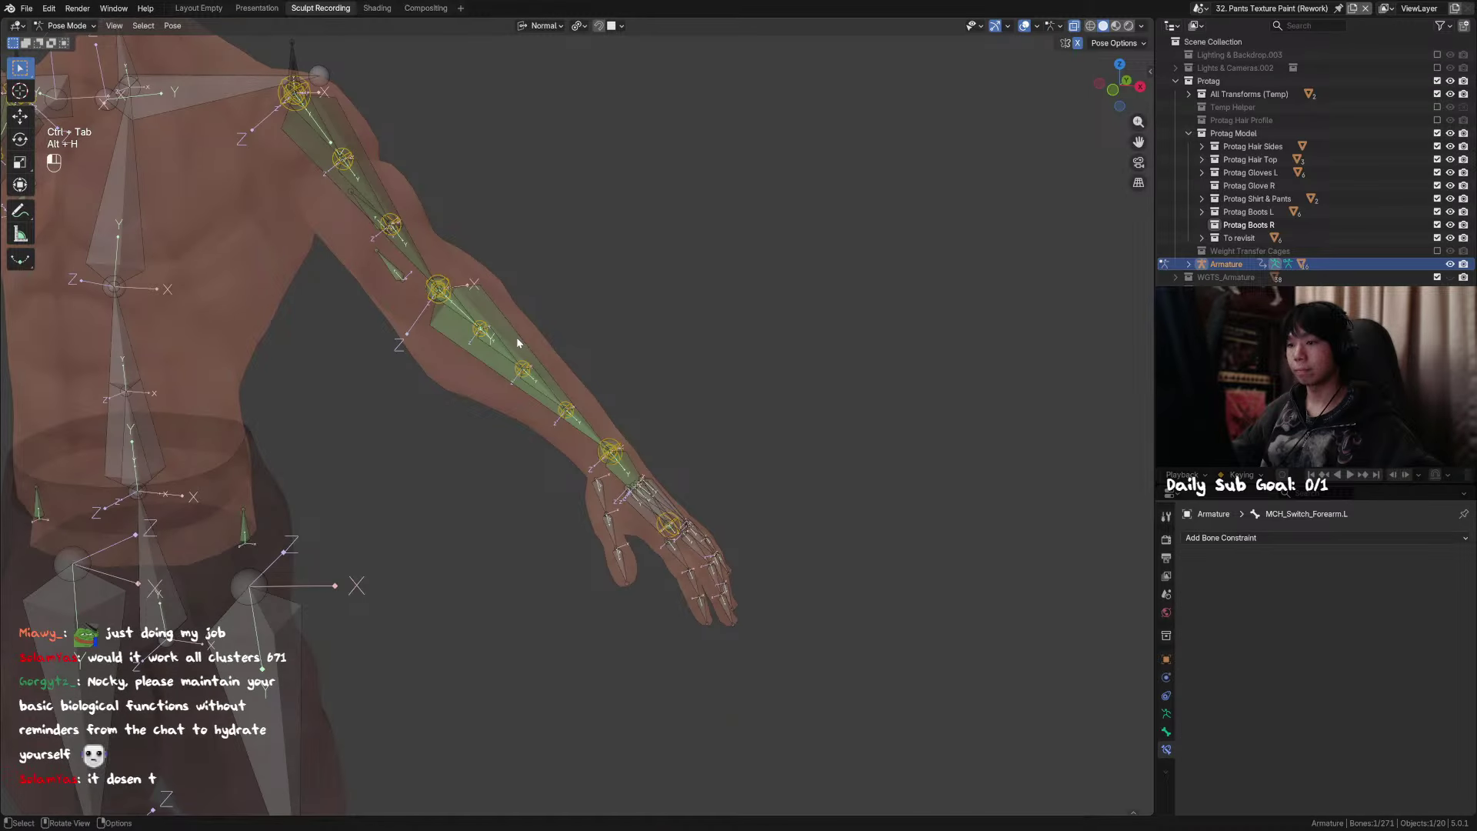
Step: Hide the bone covering the left forearm switch and try rotating MCH_Switch_Forearm.L freely and about Z, cancelling both rotations
click(517, 339)
key(h)
click(517, 338)
key(r)
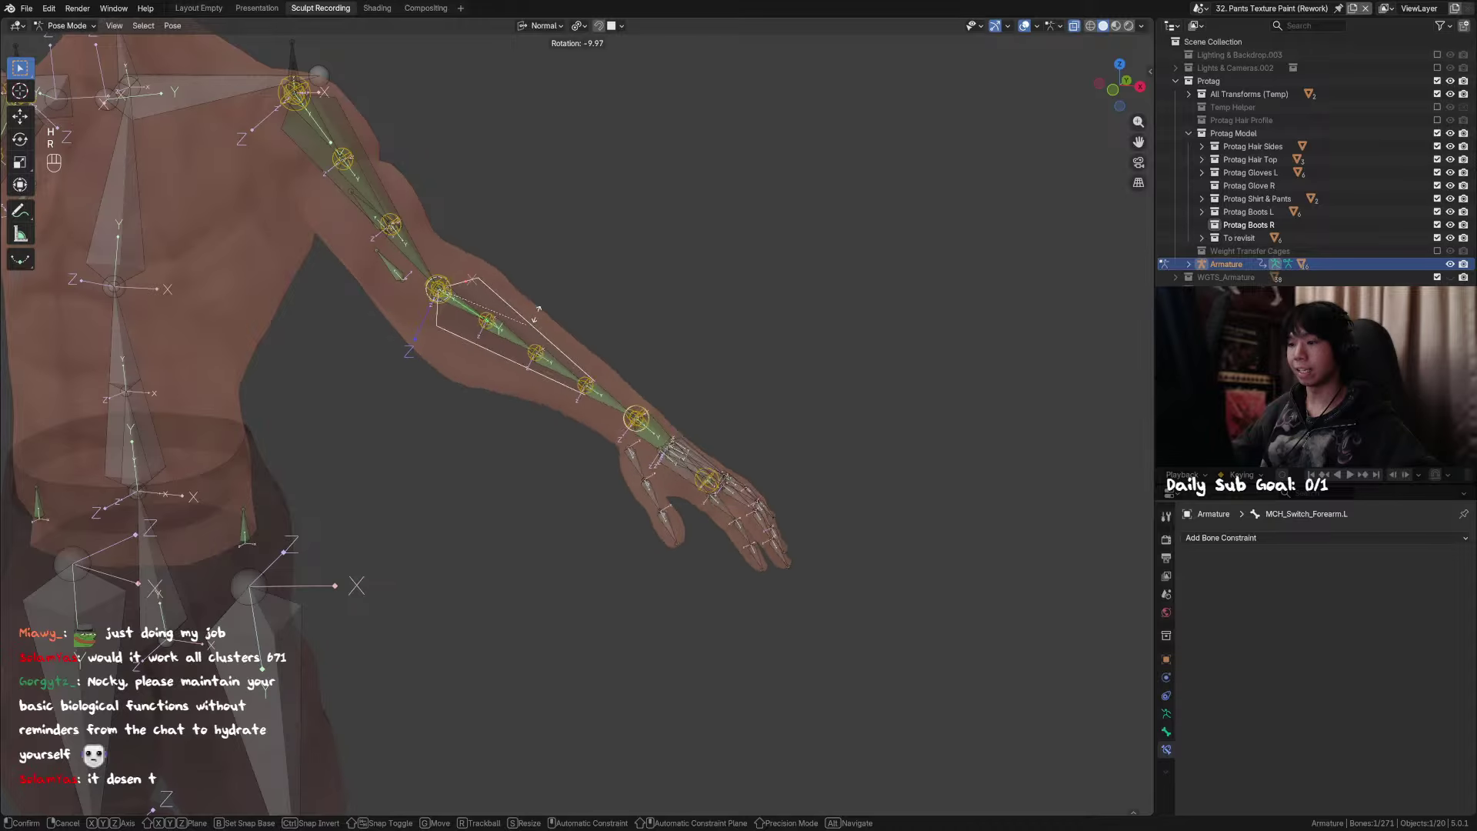
right_click(536, 314)
middle_drag(748, 303, 716, 331)
key(r)
key(z)
right_click(608, 468)
shift+middle_drag(555, 423, 725, 398)
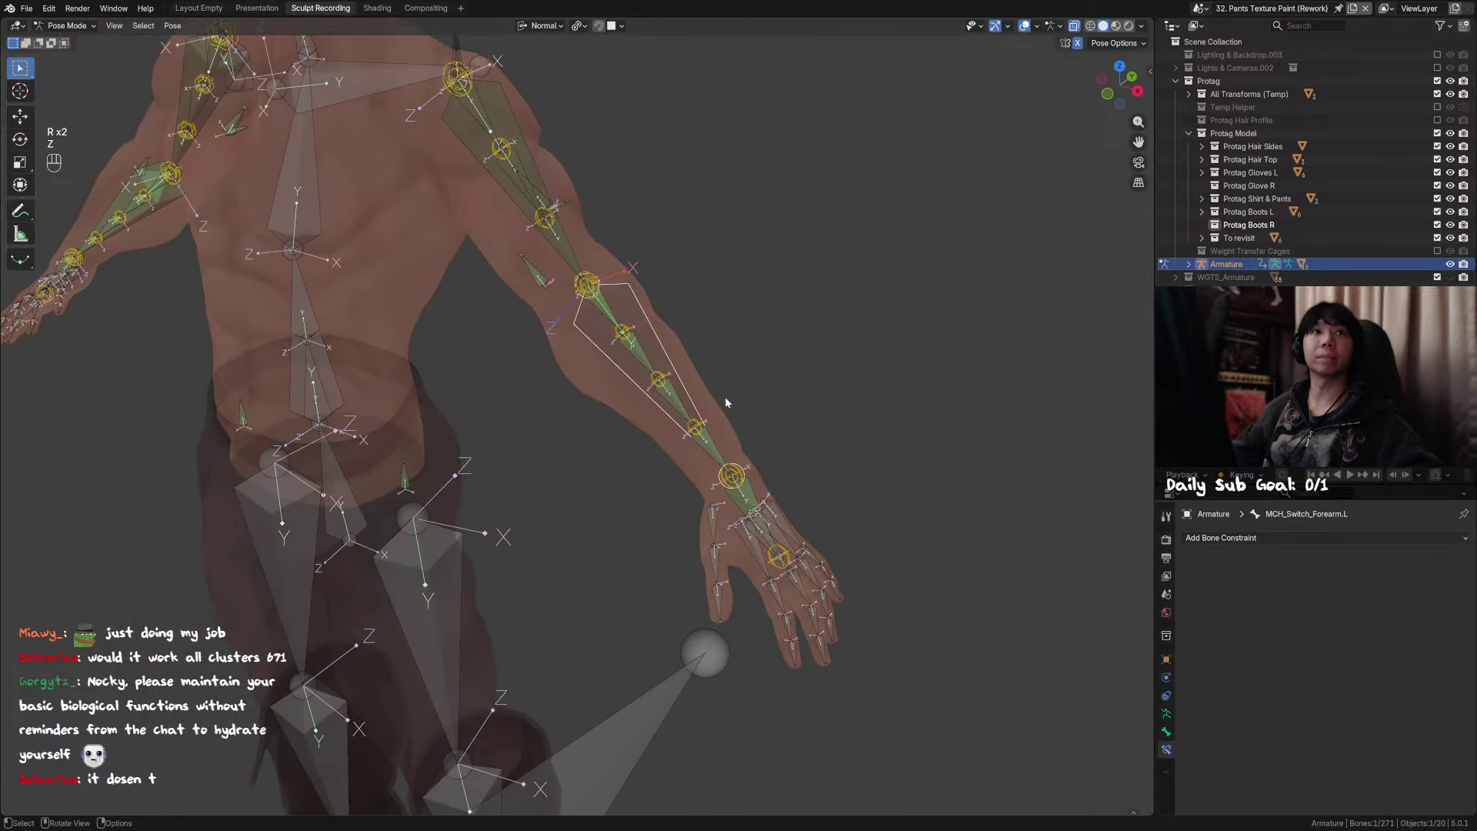
Step: Deselect all bones and save the Protag rig file
key(ctrl+s)
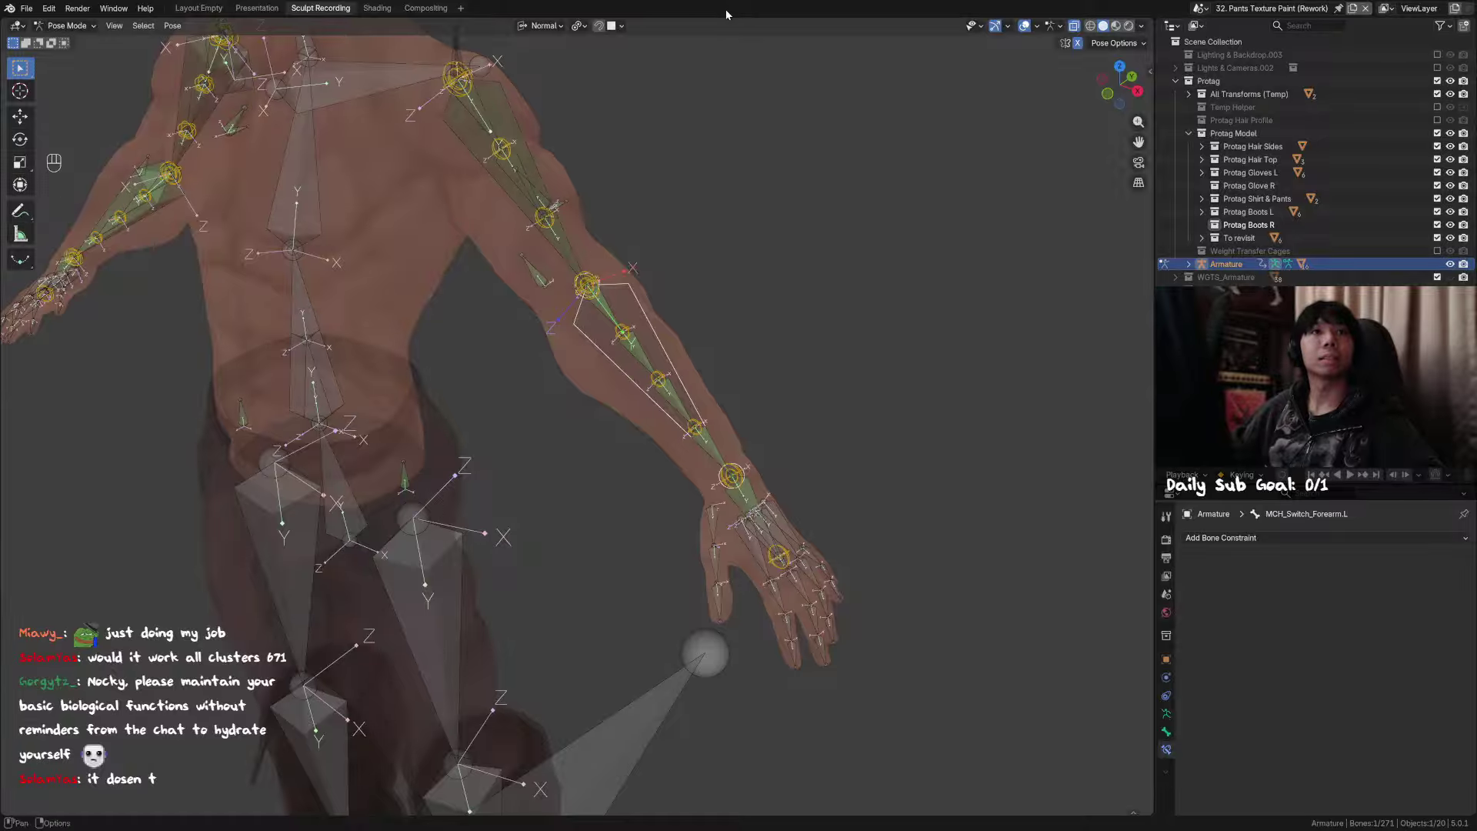
middle_drag(684, 297, 755, 296)
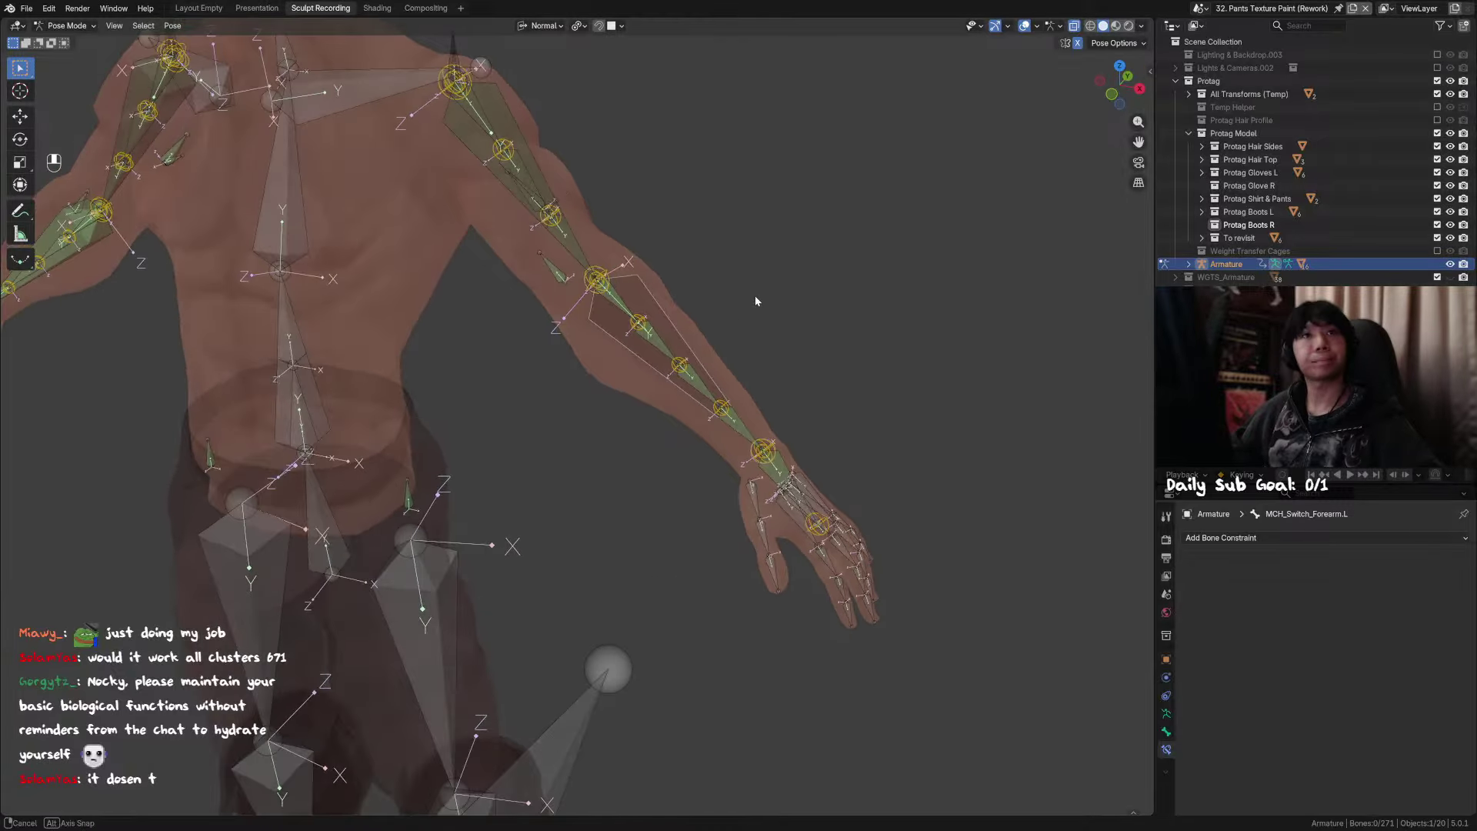
click(755, 295)
key(ctrl+s)
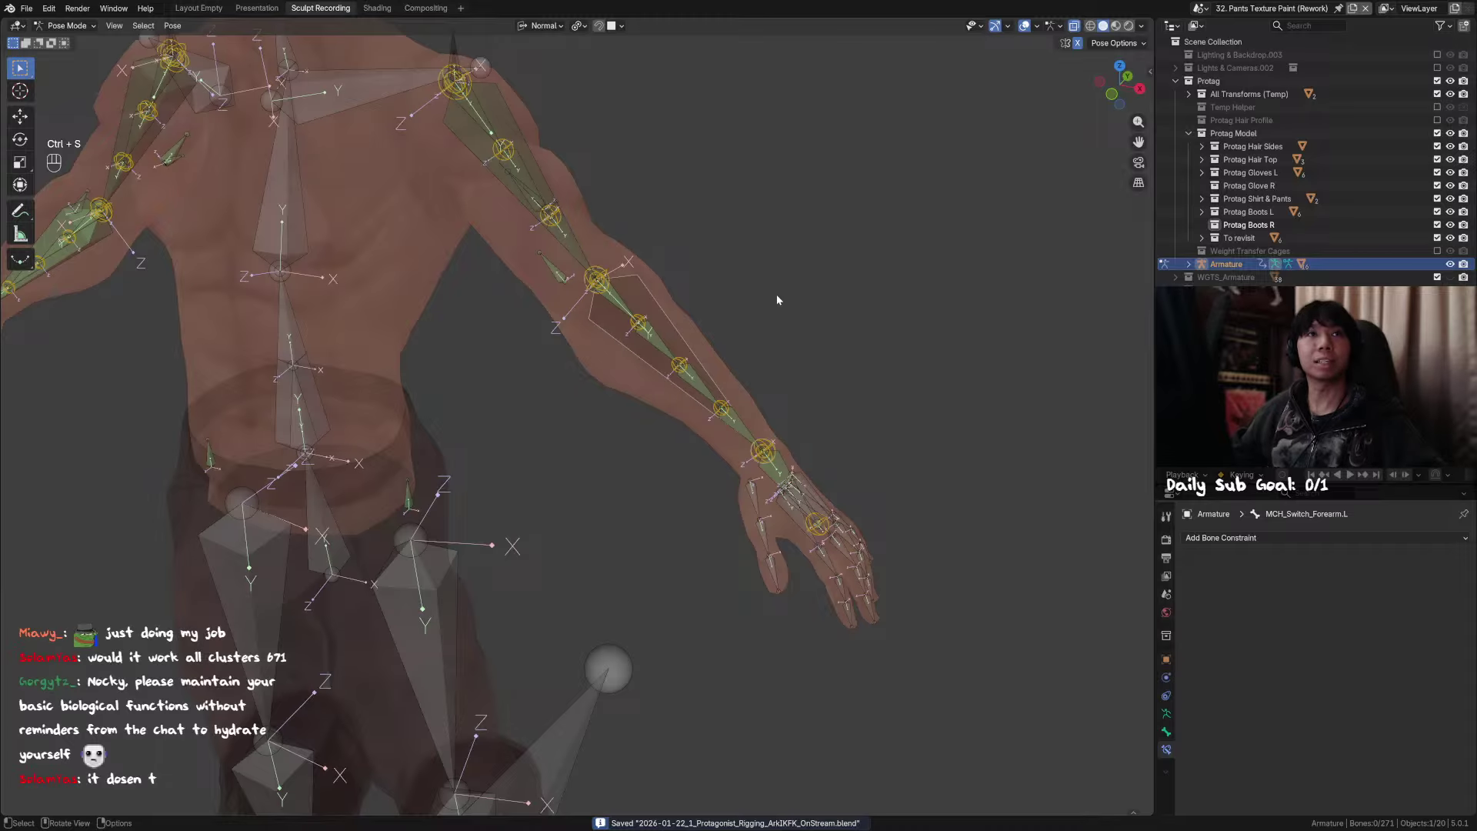
middle_drag(777, 294, 755, 312)
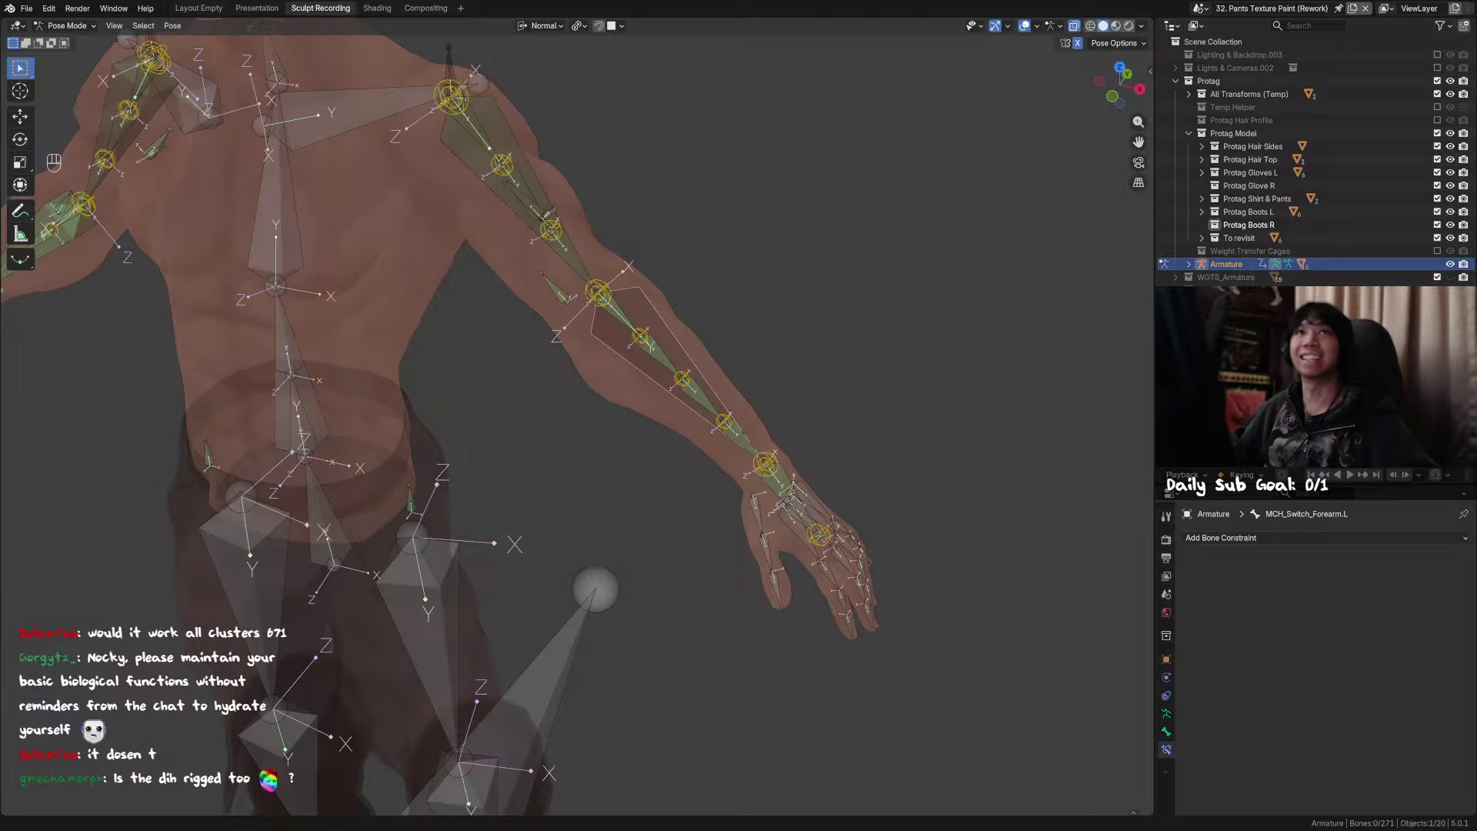
Step: Test-rotate MCH_Switch_Forearm.L about its Z axis to check the elbow bend, and cancel the rotation
middle_drag(669, 266, 747, 323)
click(649, 300)
key(r)
key(z)
right_click(774, 289)
key(r)
key(z)
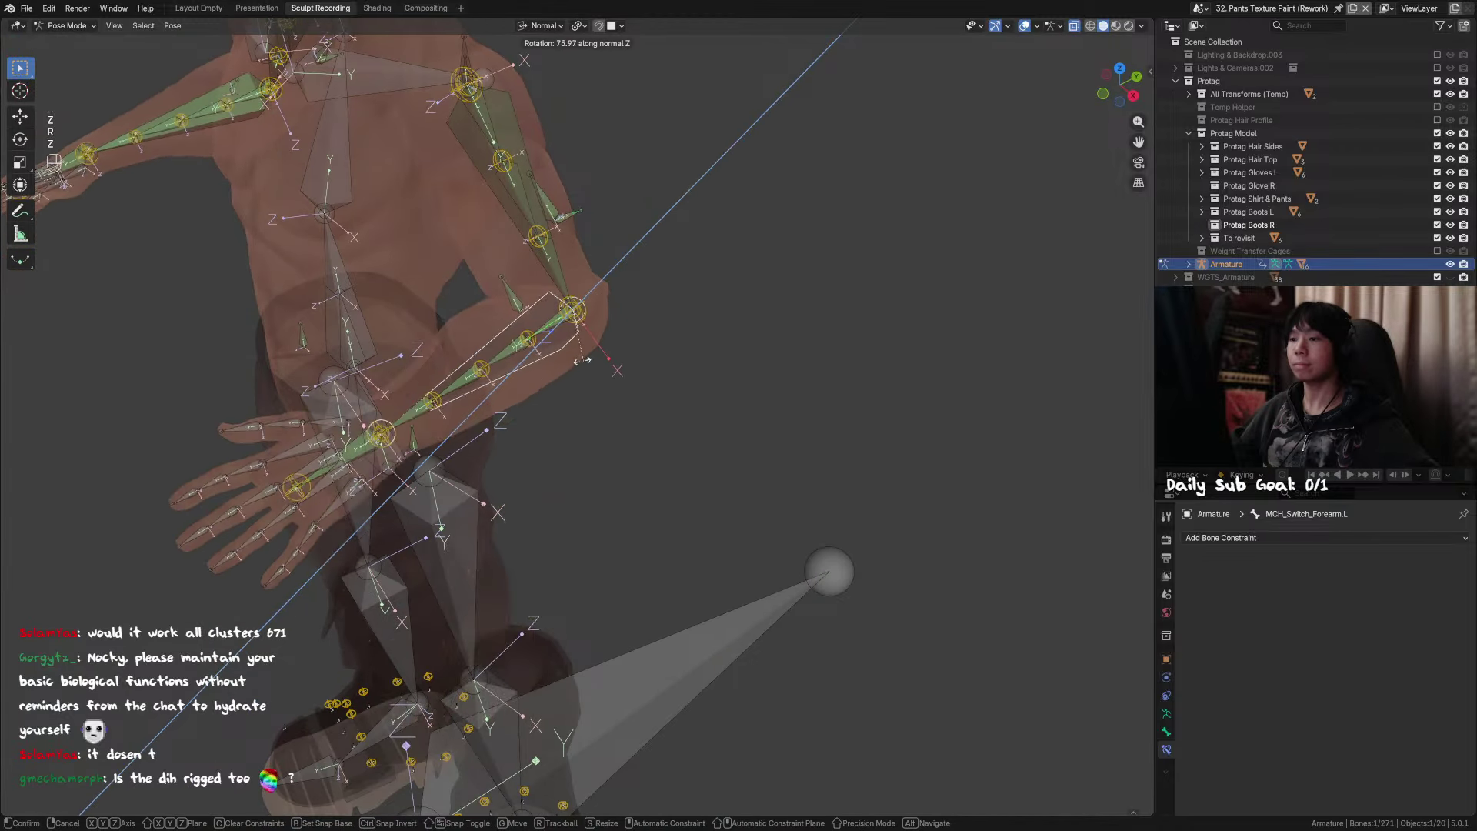
click(680, 385)
scroll(619, 332, up, 2)
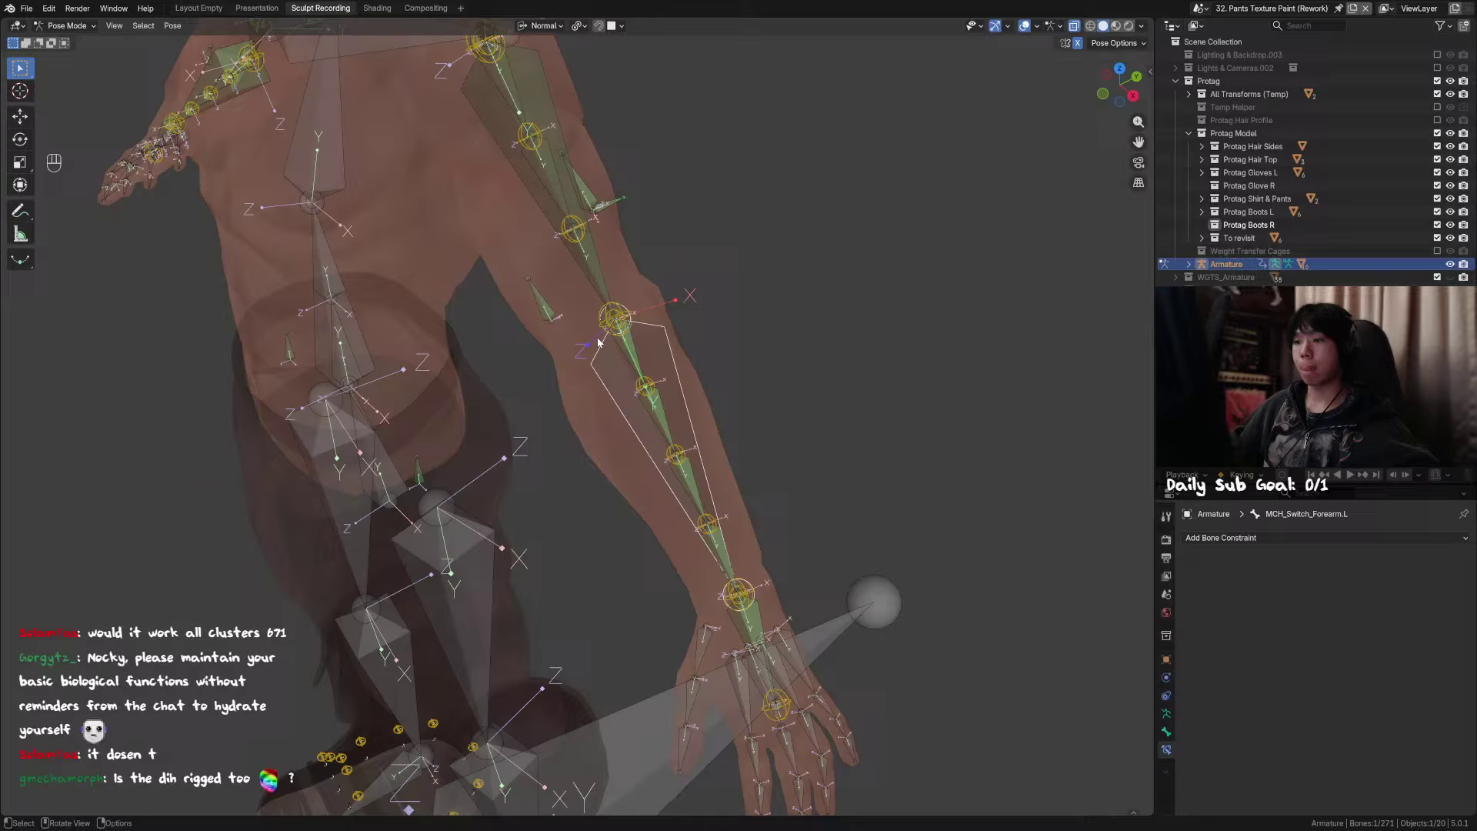
Step: Reveal the hidden bones over the left forearm in Pose Mode
click(545, 307)
middle_drag(545, 307, 709, 307)
click(708, 308)
middle_drag(800, 308, 726, 319)
key(alt+h)
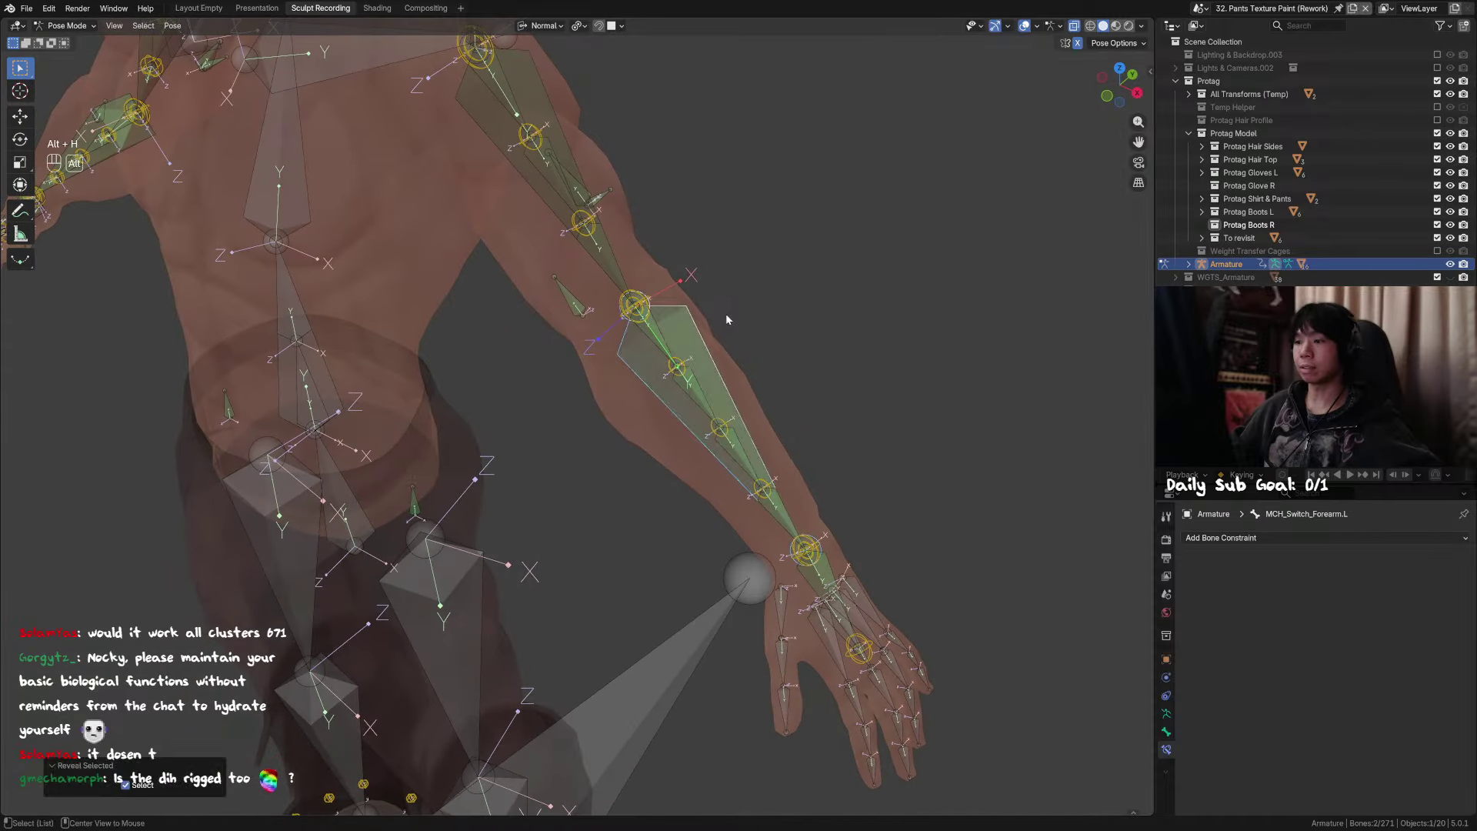
Step: Test-rotate DEF_Forearm.L and MCH_Switch_Forearm.L about Z, cancelling both, and check which bone COR_Bicep.L's Transformation constraint targets
click(726, 317)
click(726, 317)
click(726, 317)
key(r)
key(z)
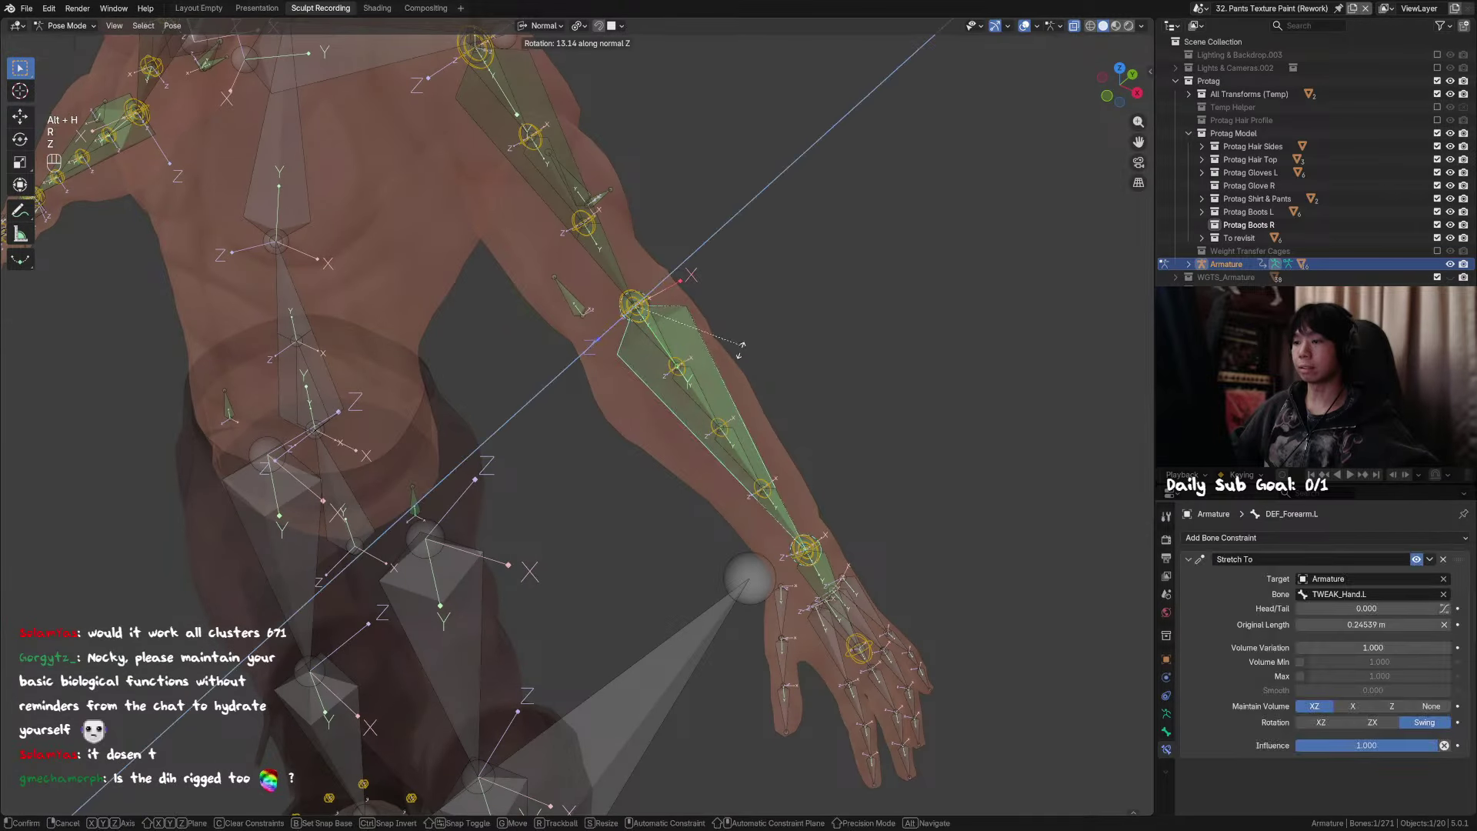
right_click(707, 360)
click(694, 348)
key(r)
key(z)
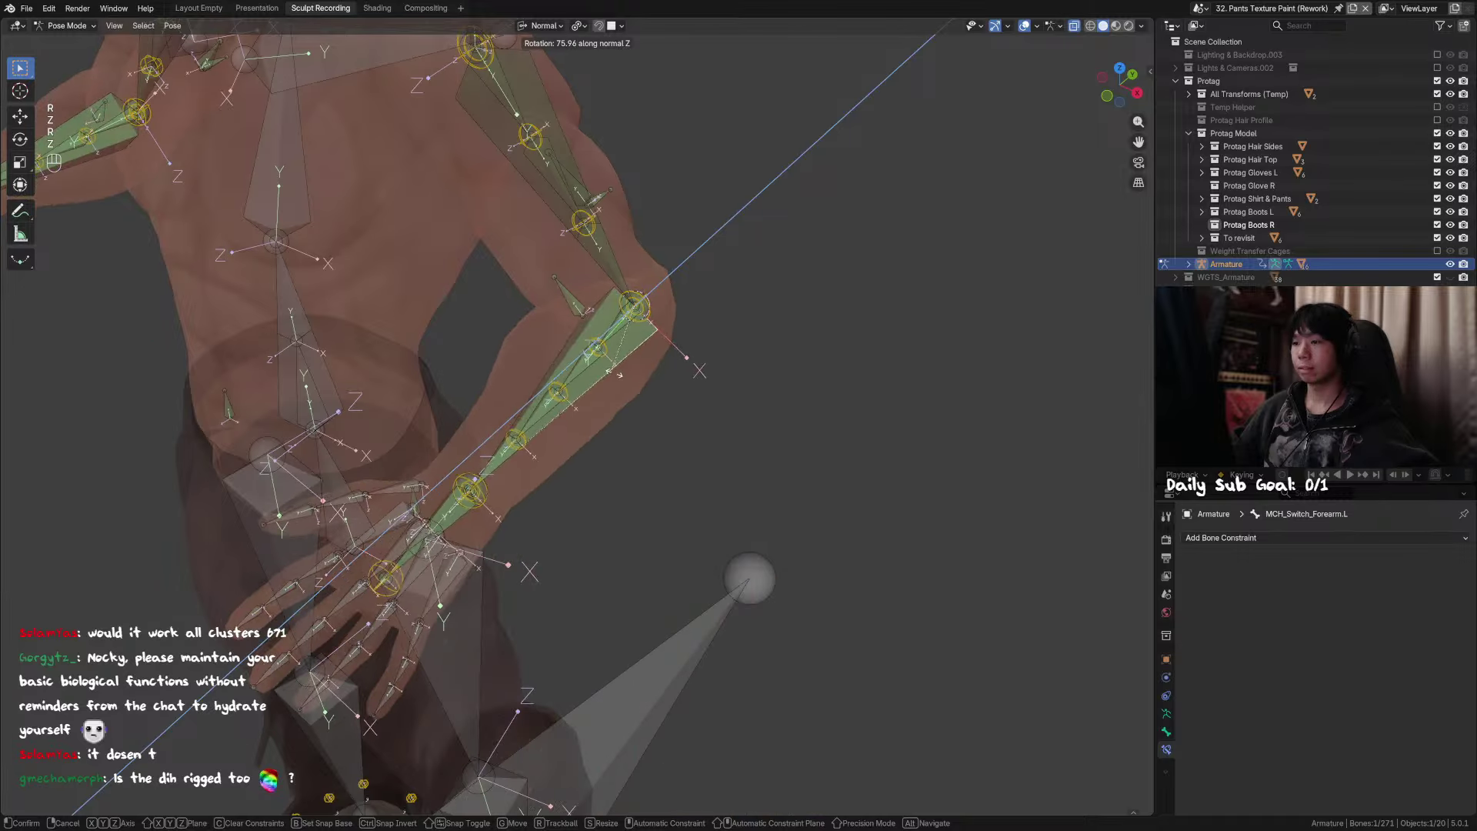
right_click(618, 375)
click(570, 309)
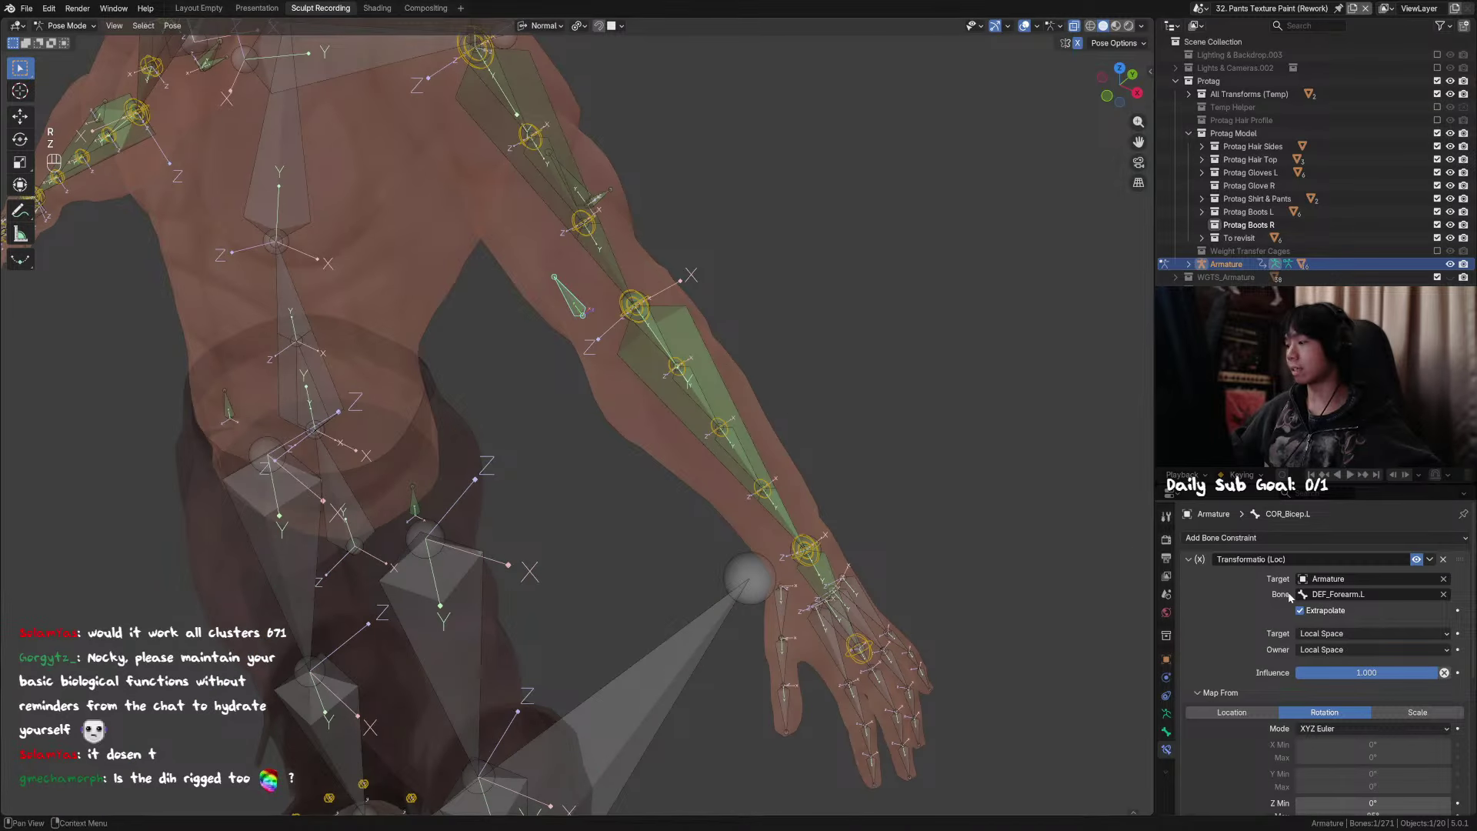
Step: Compare DEF_Forearm.L and MCH_Switch_Forearm.L once more by rotating each about Z, cancelling every rotation
click(681, 339)
click(703, 357)
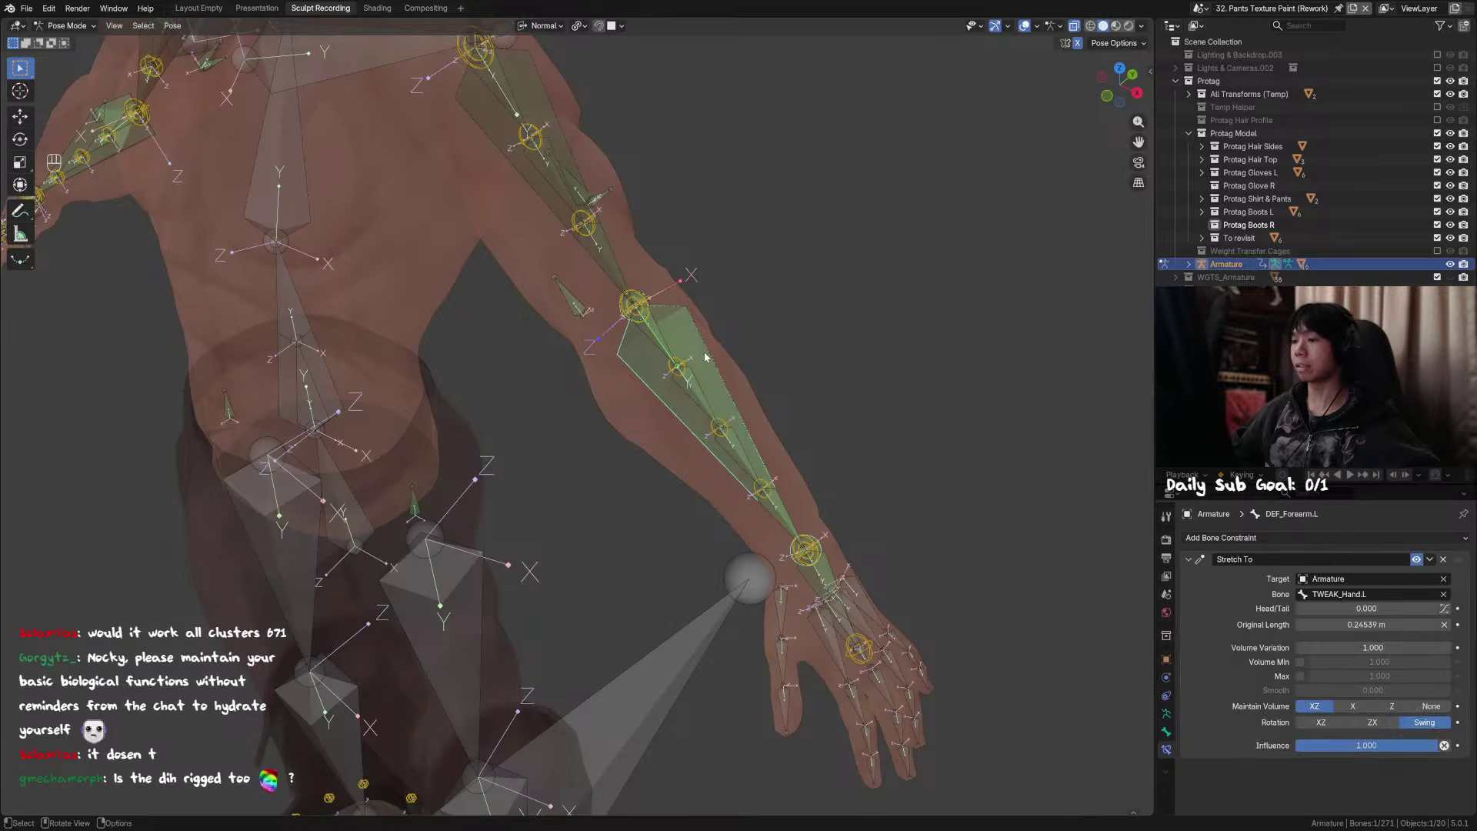
key(r)
key(z)
key(r)
key(z)
right_click(731, 402)
click(705, 369)
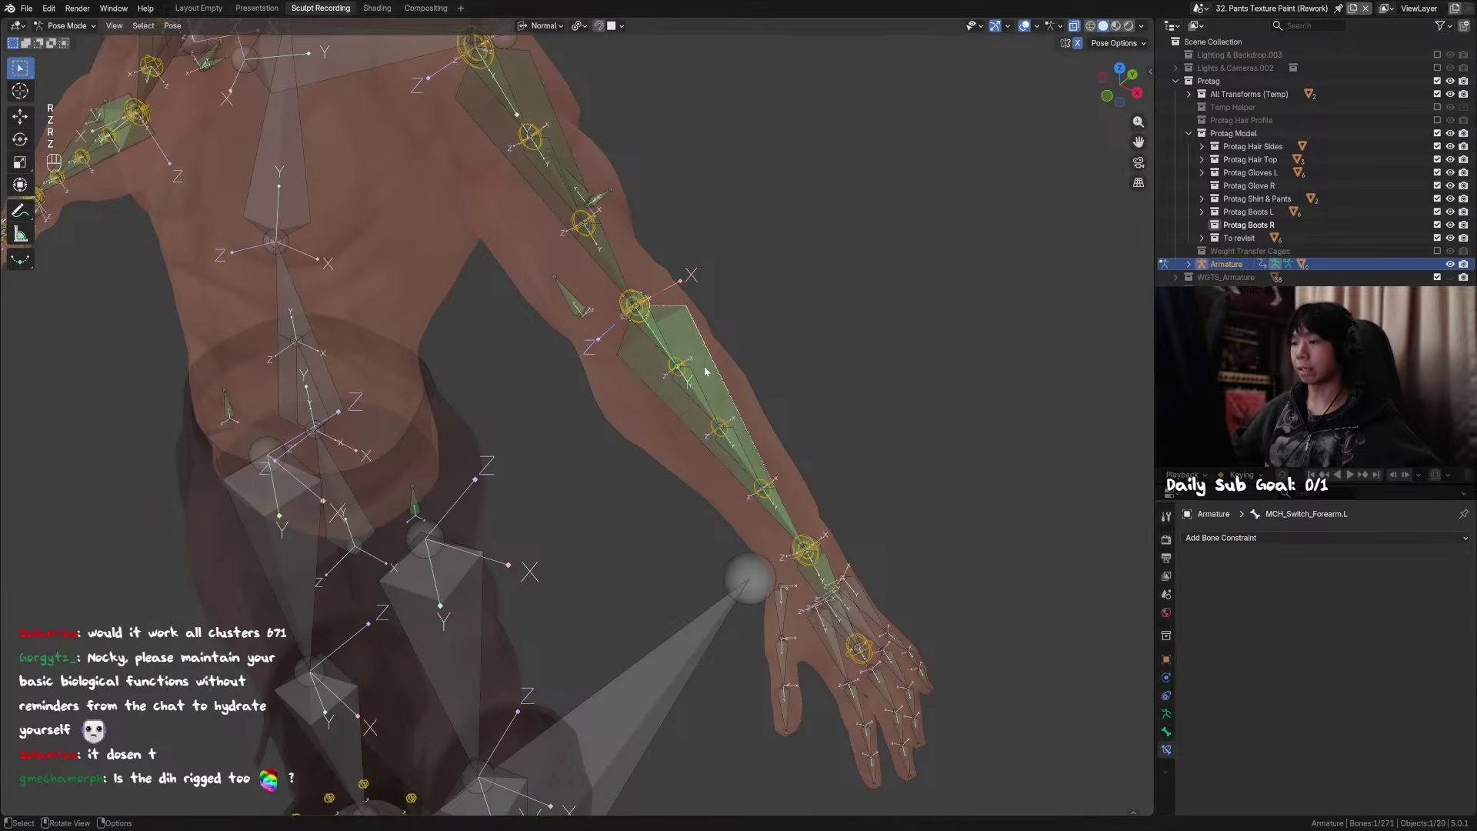
key(r)
key(z)
right_click(616, 422)
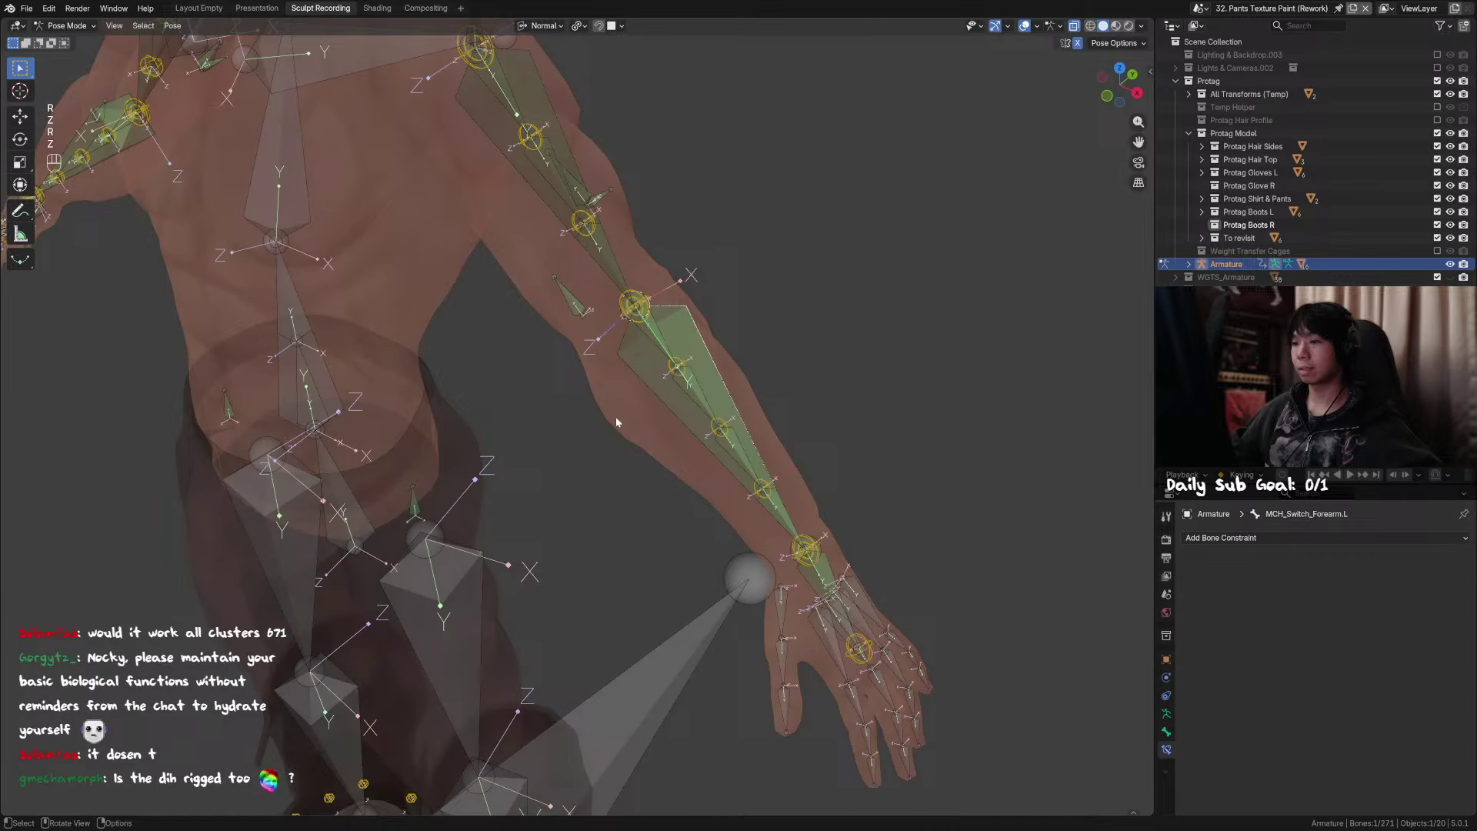
Step: Set the target bone of COR_Bicep.L's Transformation constraint to MCH_Switch_Forearm.L
click(577, 309)
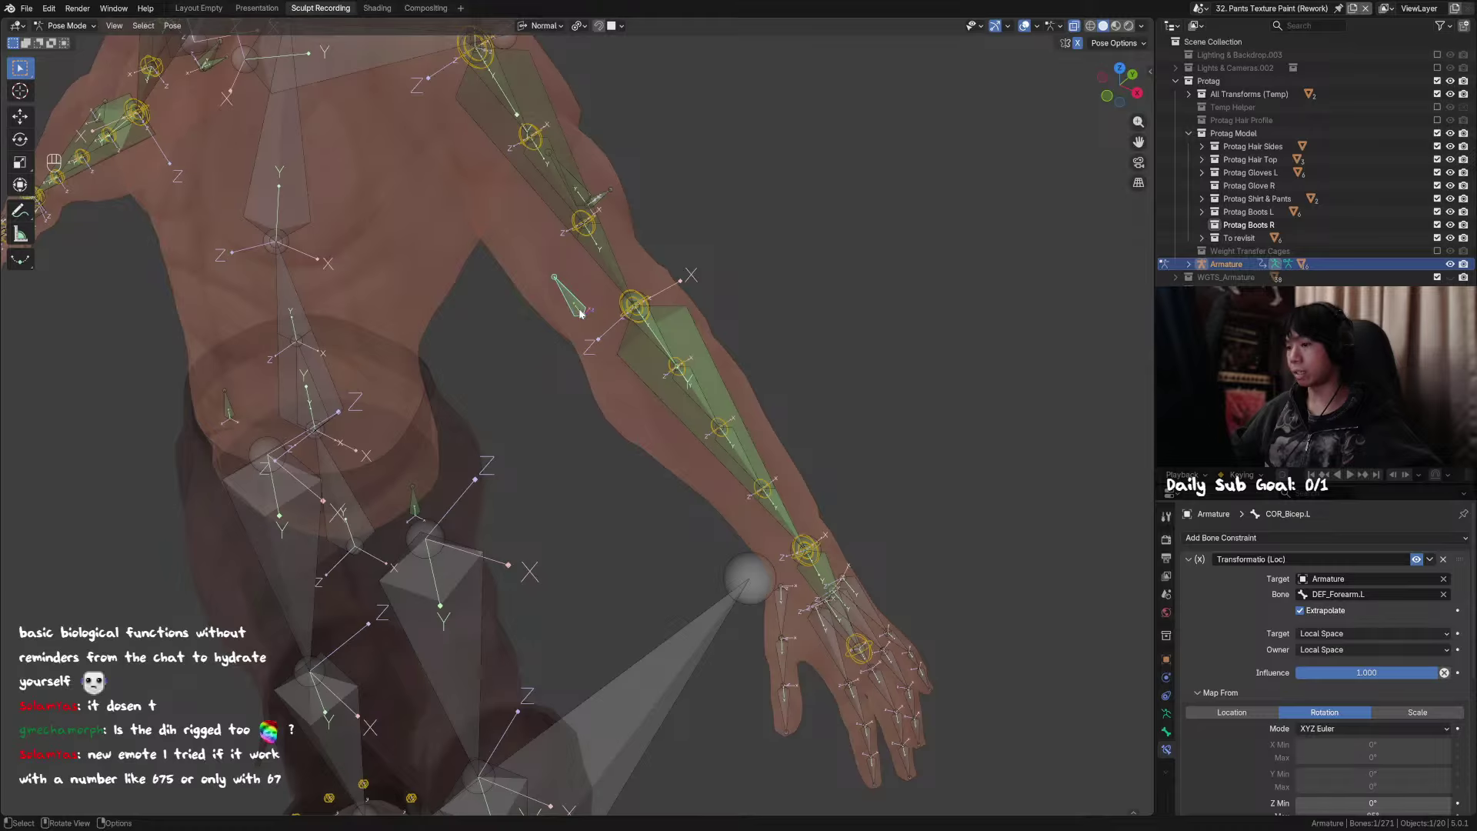
click(1322, 594)
drag(1329, 594, 1271, 593)
text(M)
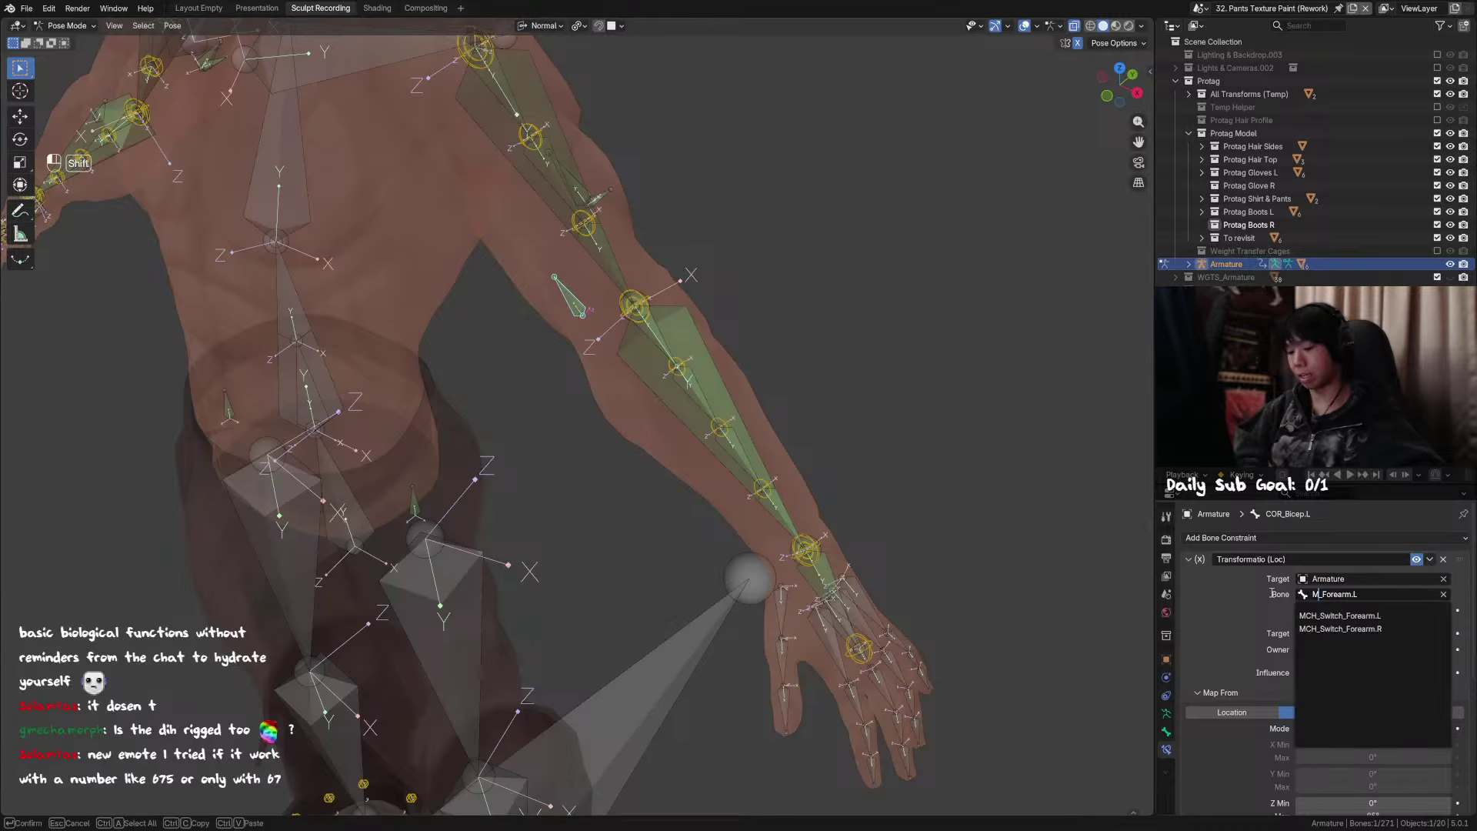
text(CH)
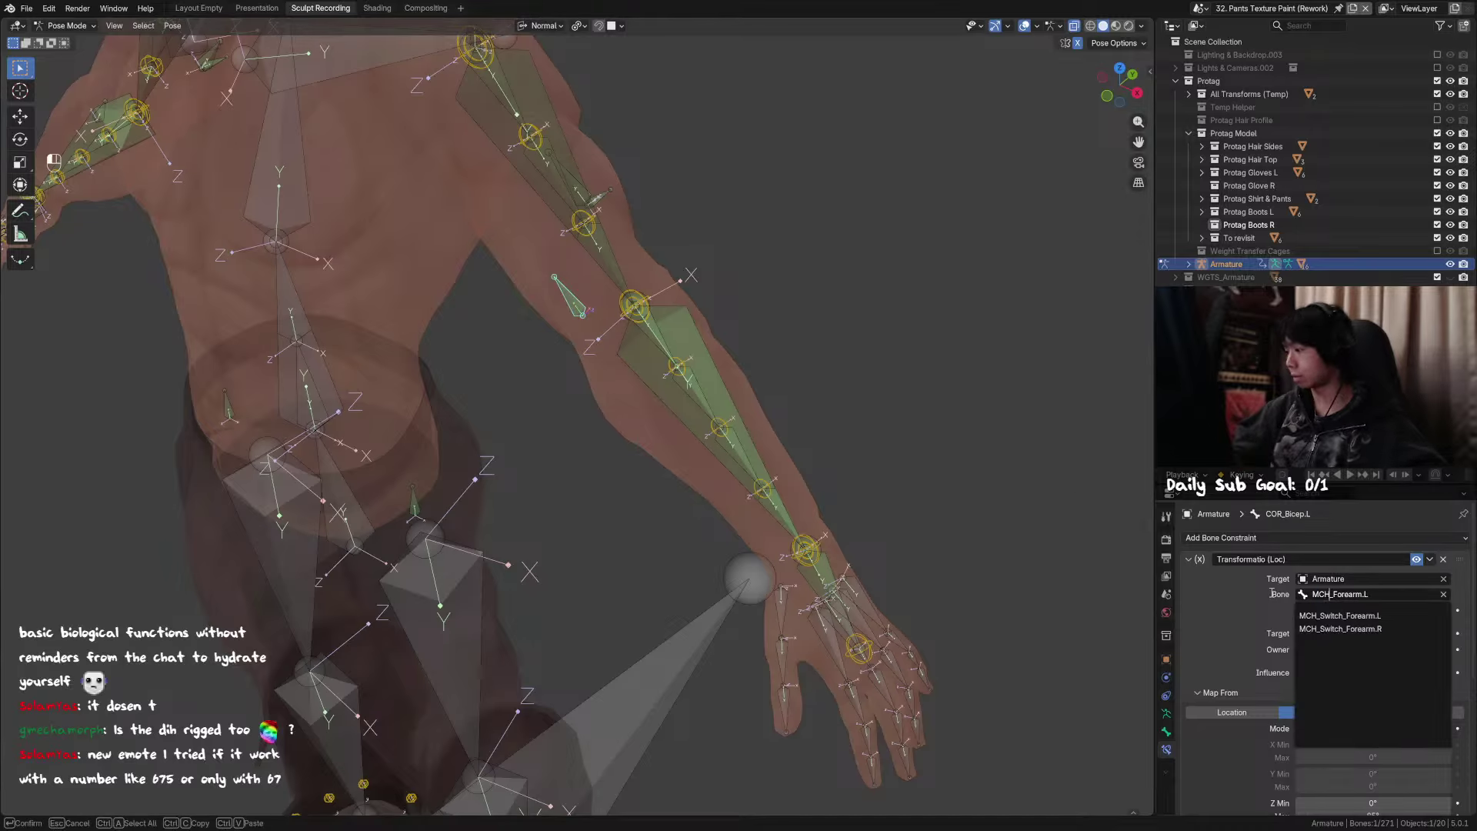
click(1366, 617)
Step: Test the left bicep corrective by rotating MCH_Switch_Forearm.L about Z, and cancel the rotation
click(714, 362)
key(r)
key(z)
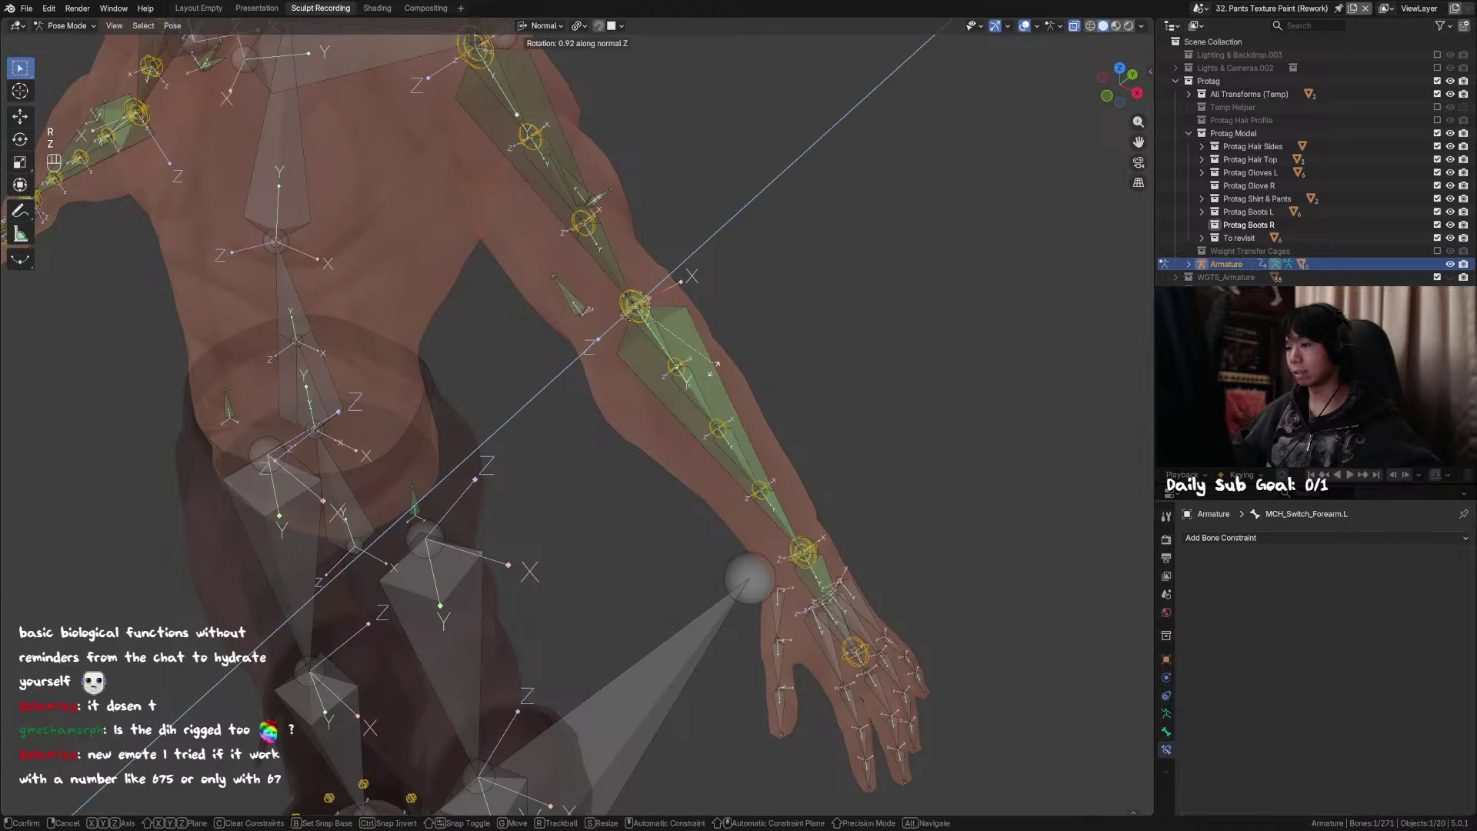
right_click(632, 418)
Step: Set the target bone of COR_Tricep_2.L's Transformation (X Inflate) constraint to MCH_Switch_Forearm.L
mouse_move(552, 312)
middle_down()
mouse_move(568, 344)
mouse_move(575, 316)
middle_up()
click(579, 305)
click(1188, 576)
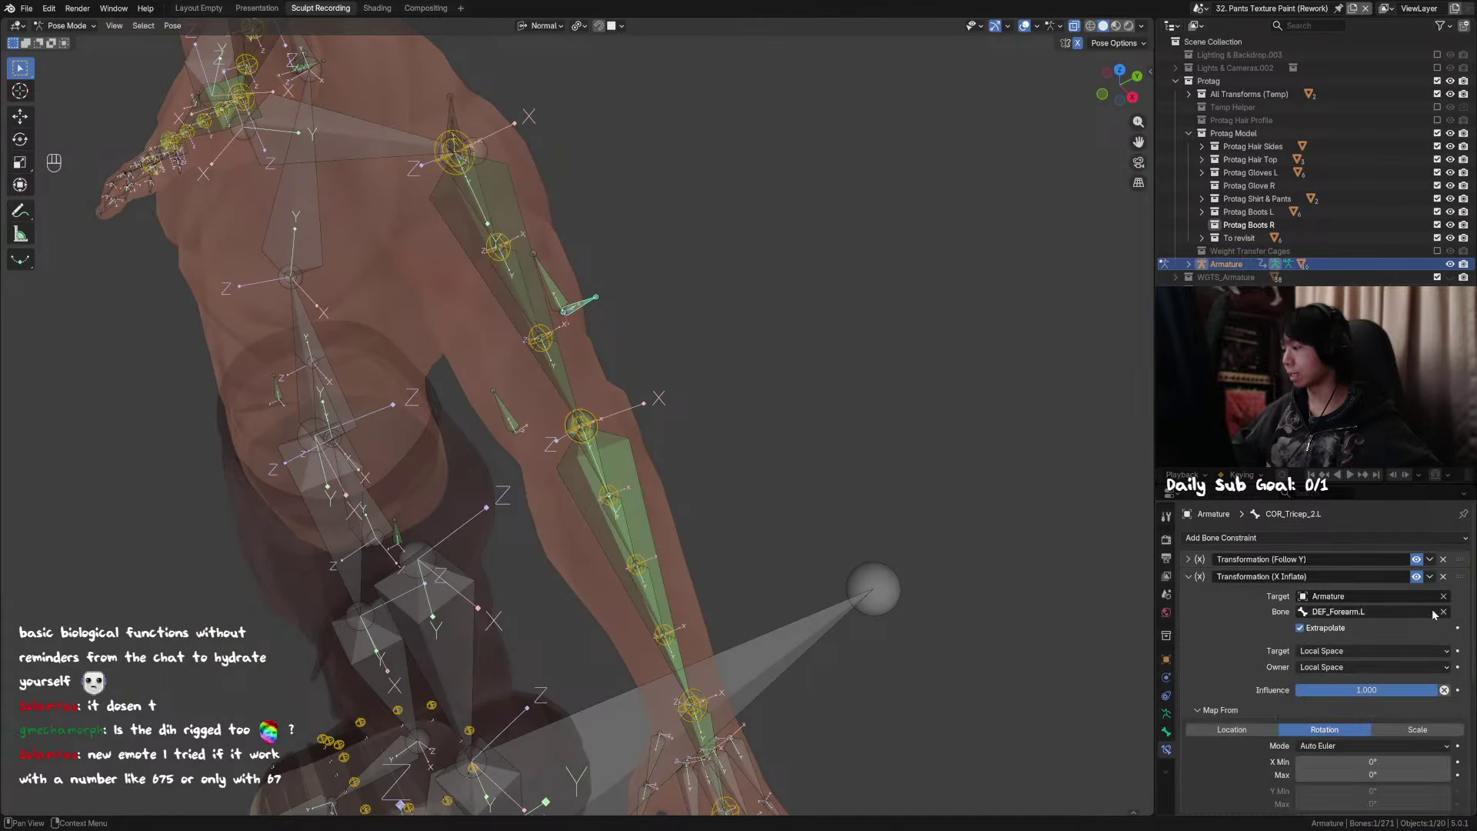
click(1332, 612)
drag(1330, 612, 1271, 613)
text(MCH)
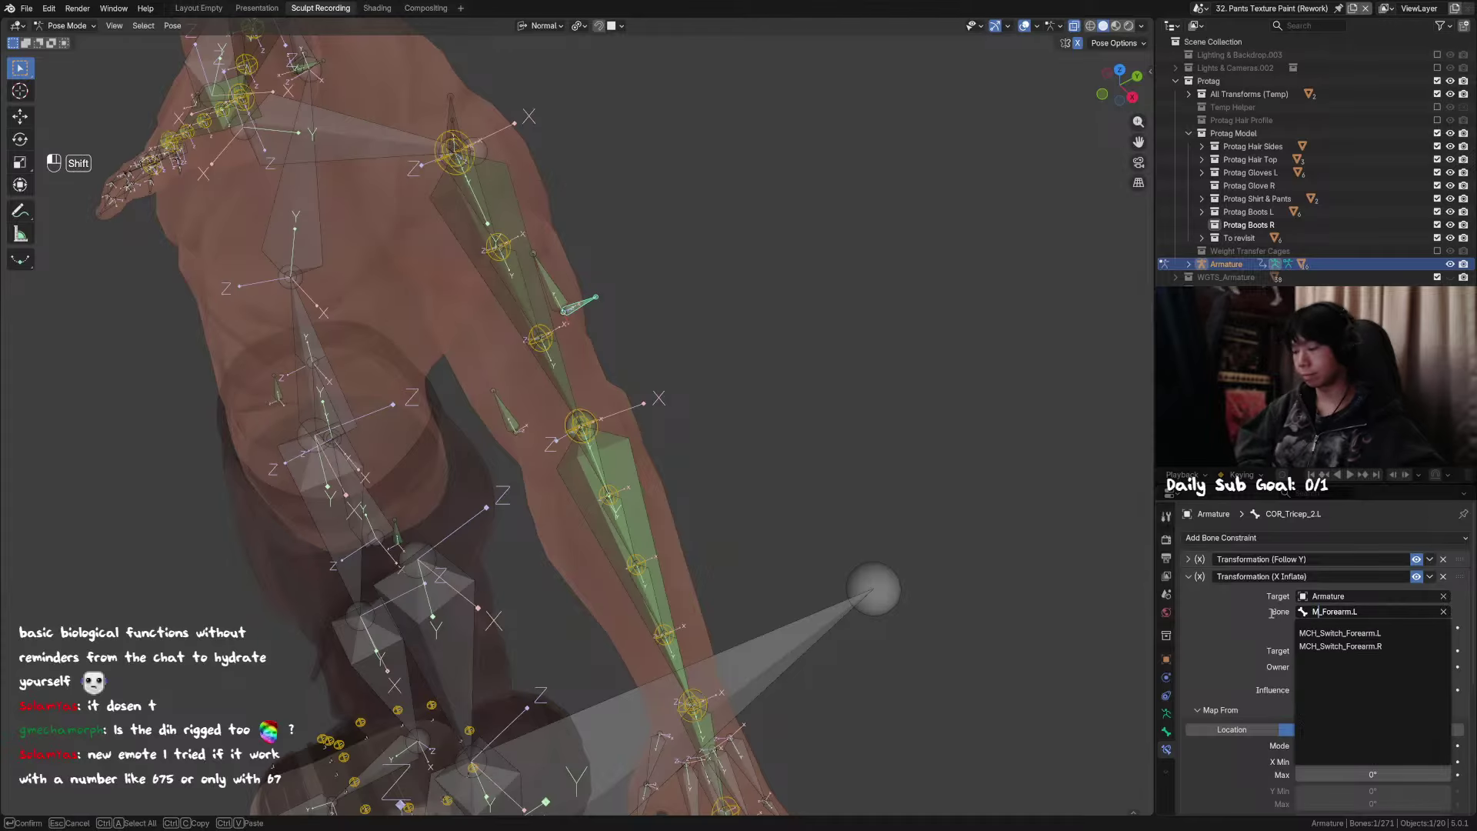
click(1310, 633)
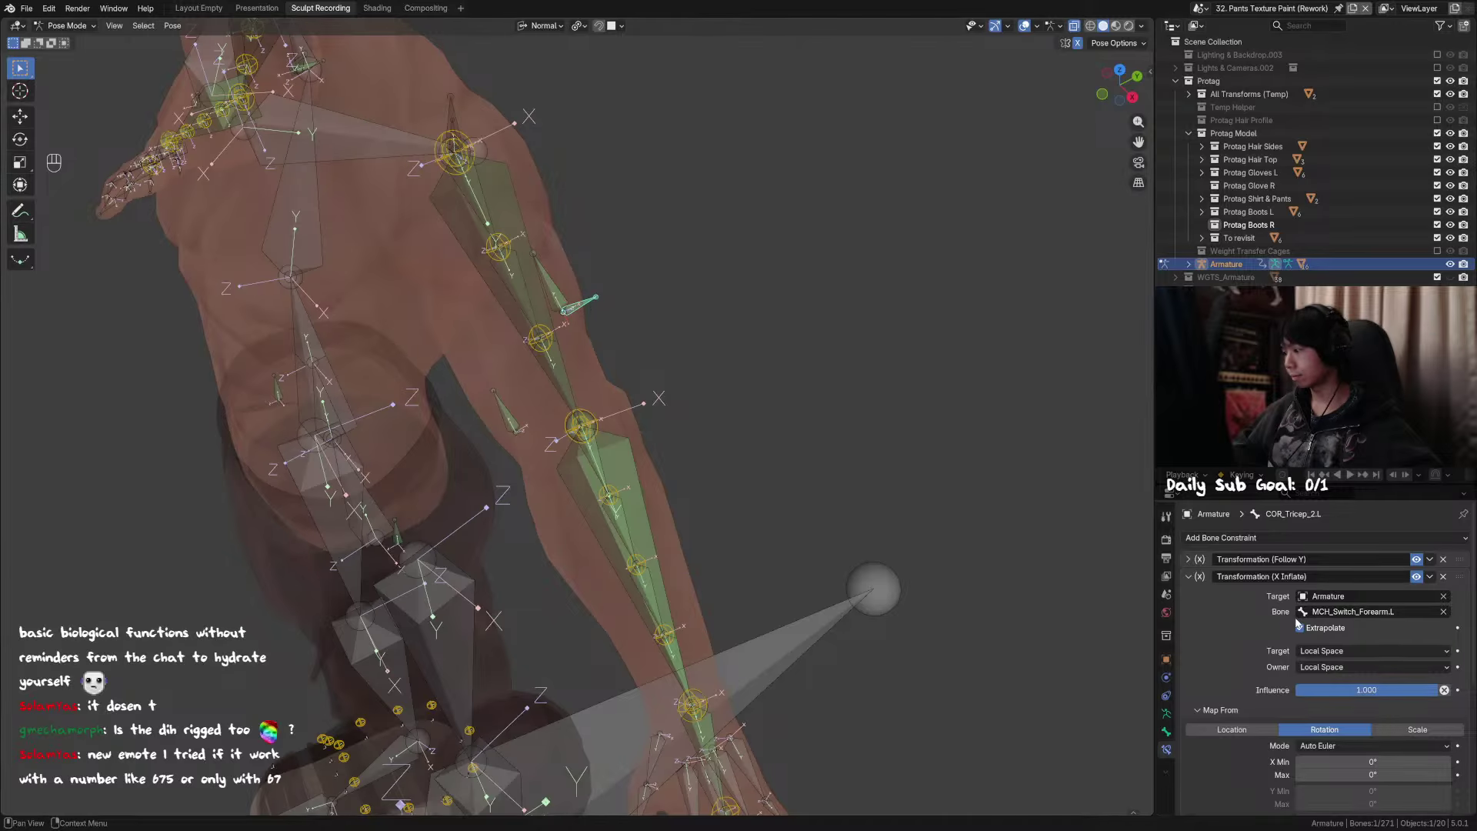
Step: Check the target bones of COR_Tricep_2.L's Follow Y and X Inflate Transformation constraints
click(1188, 577)
click(1188, 560)
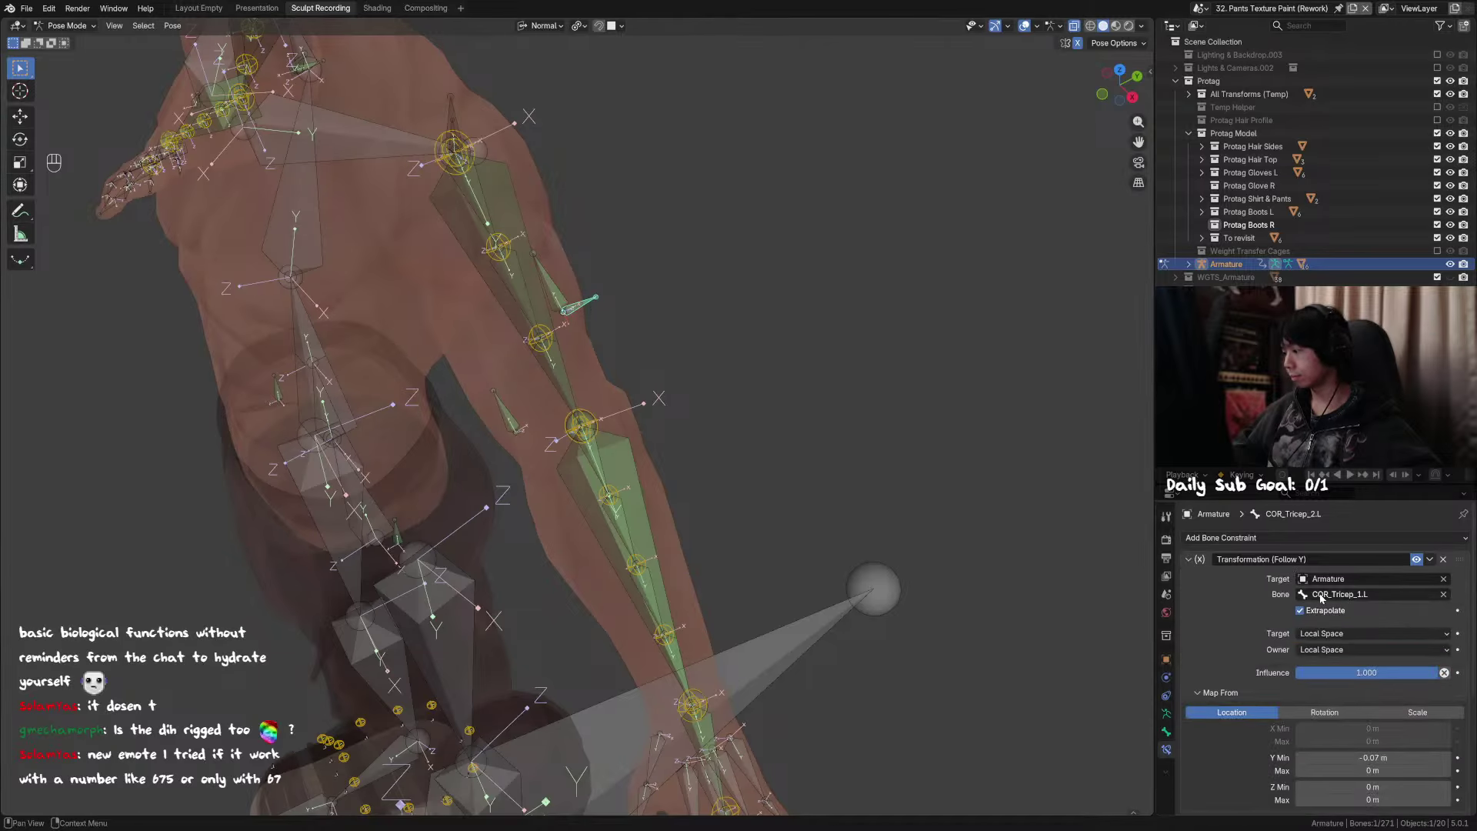
click(1188, 559)
click(1188, 577)
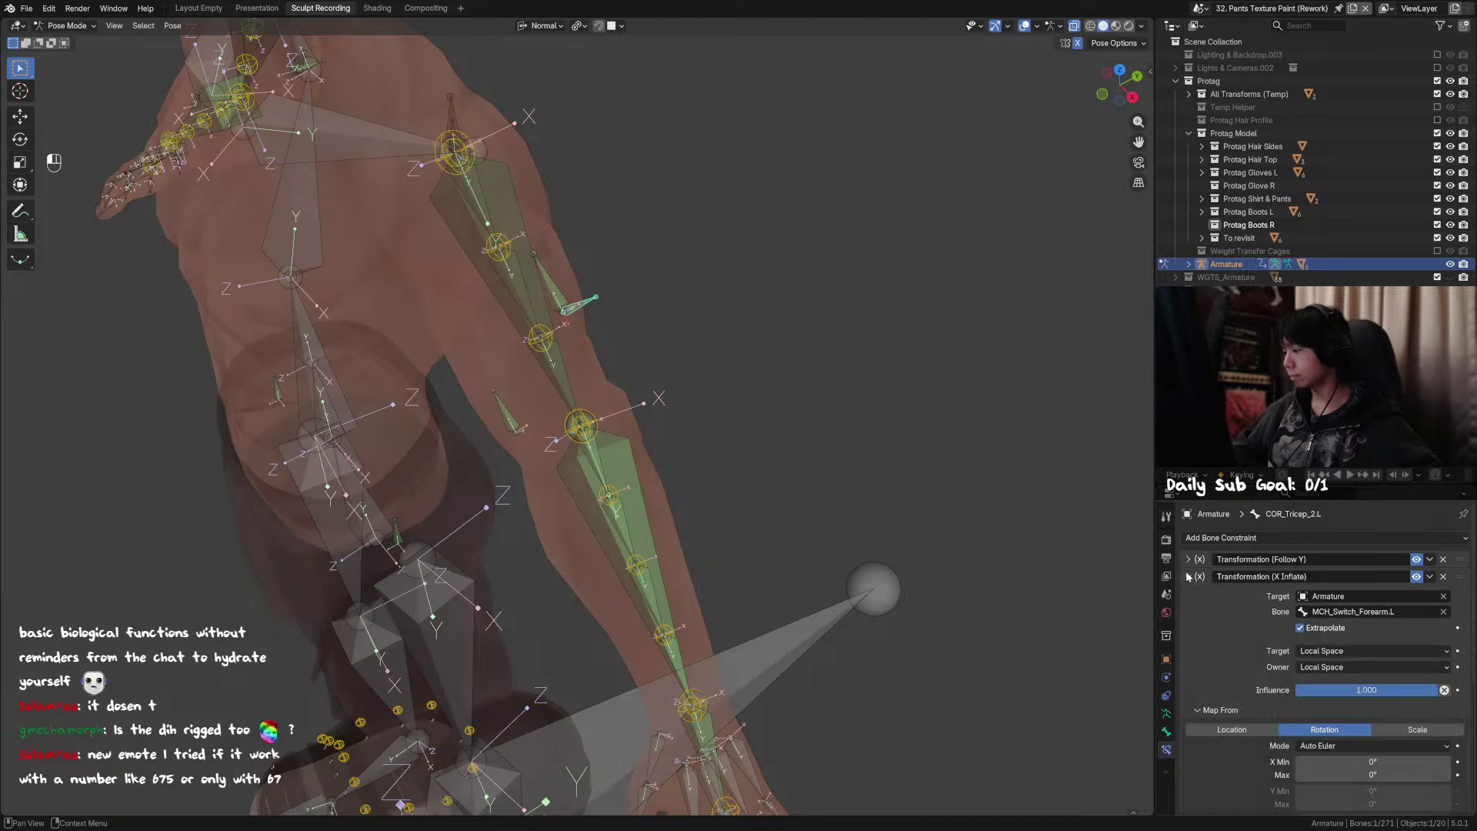
click(1352, 613)
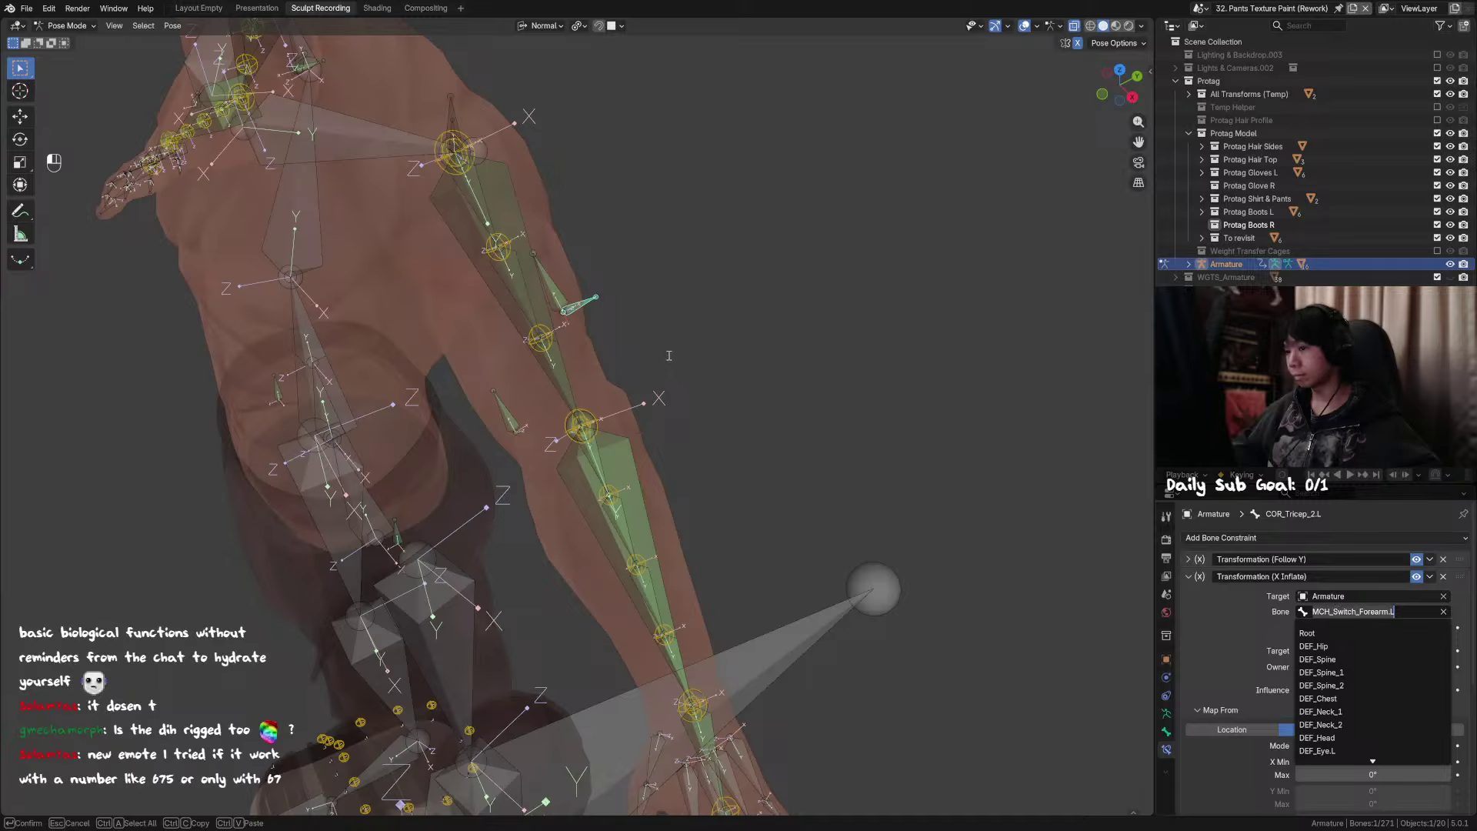
Step: Set the target bone of COR_Tricep_1.L's Transformation (Y) constraint to MCH_Switch_Forearm.L and collapse that constraint
click(577, 297)
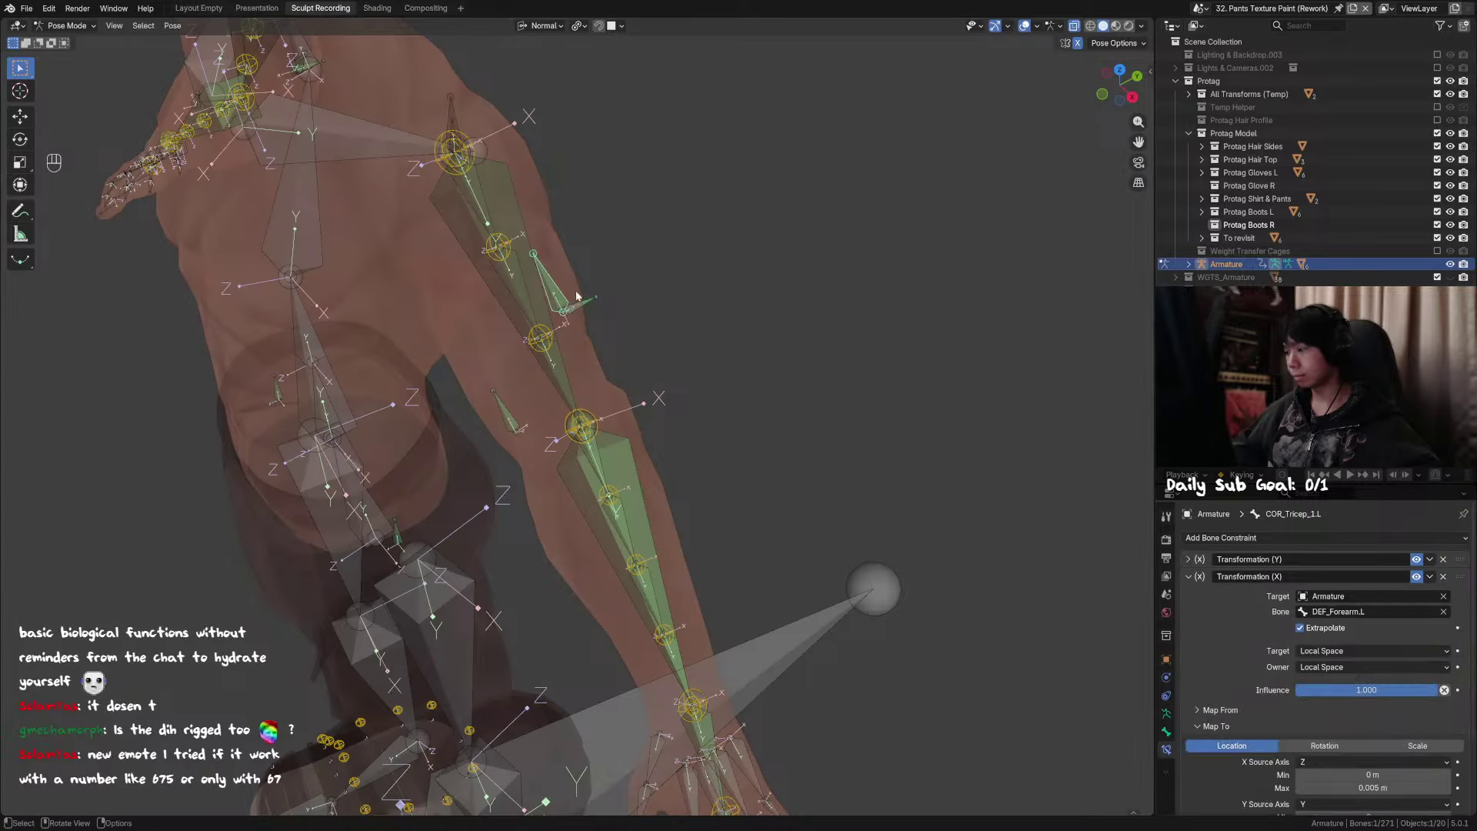
click(1189, 560)
click(1321, 598)
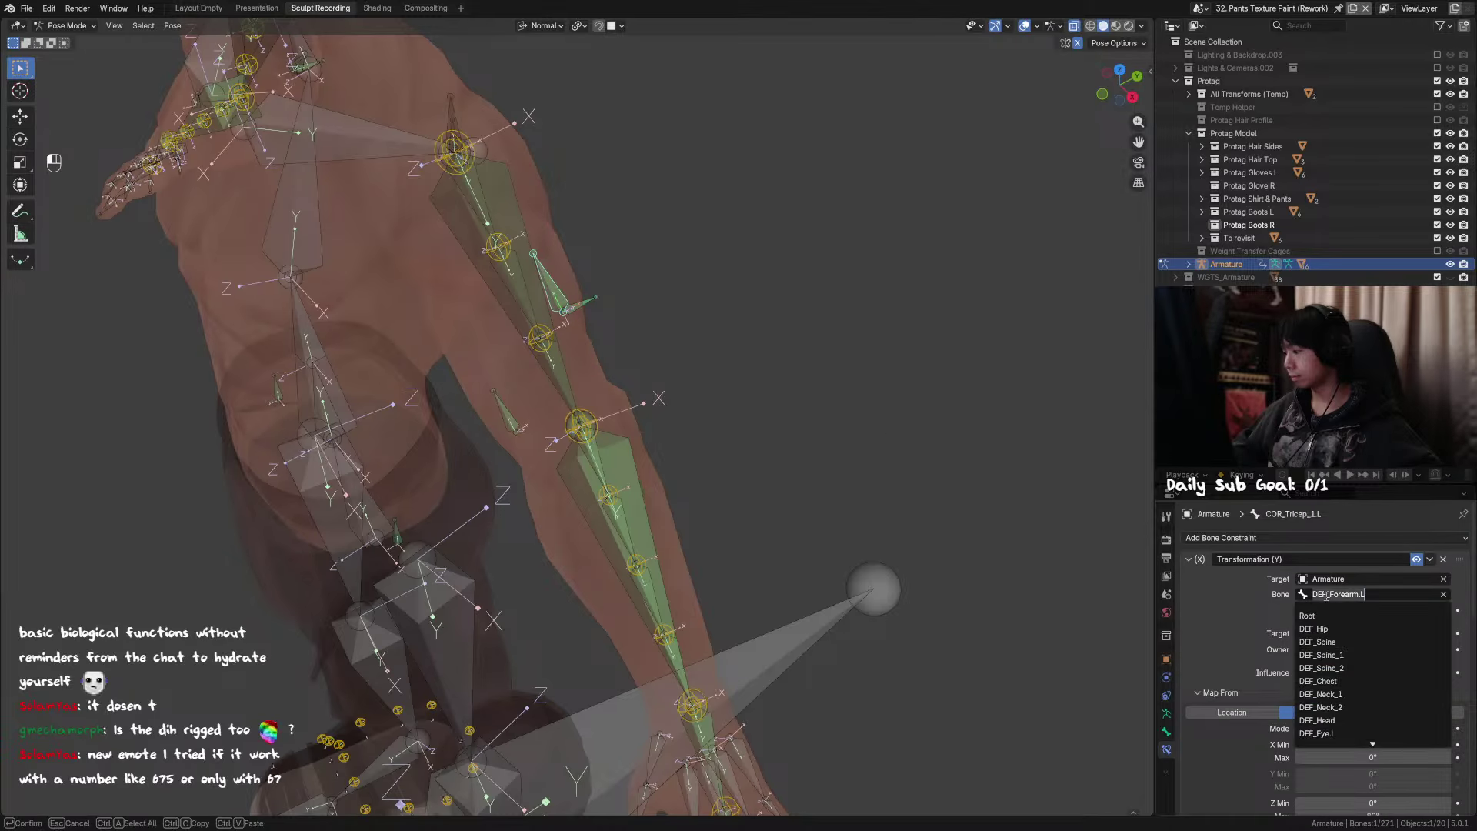
drag(1327, 595, 1275, 592)
text(MCH)
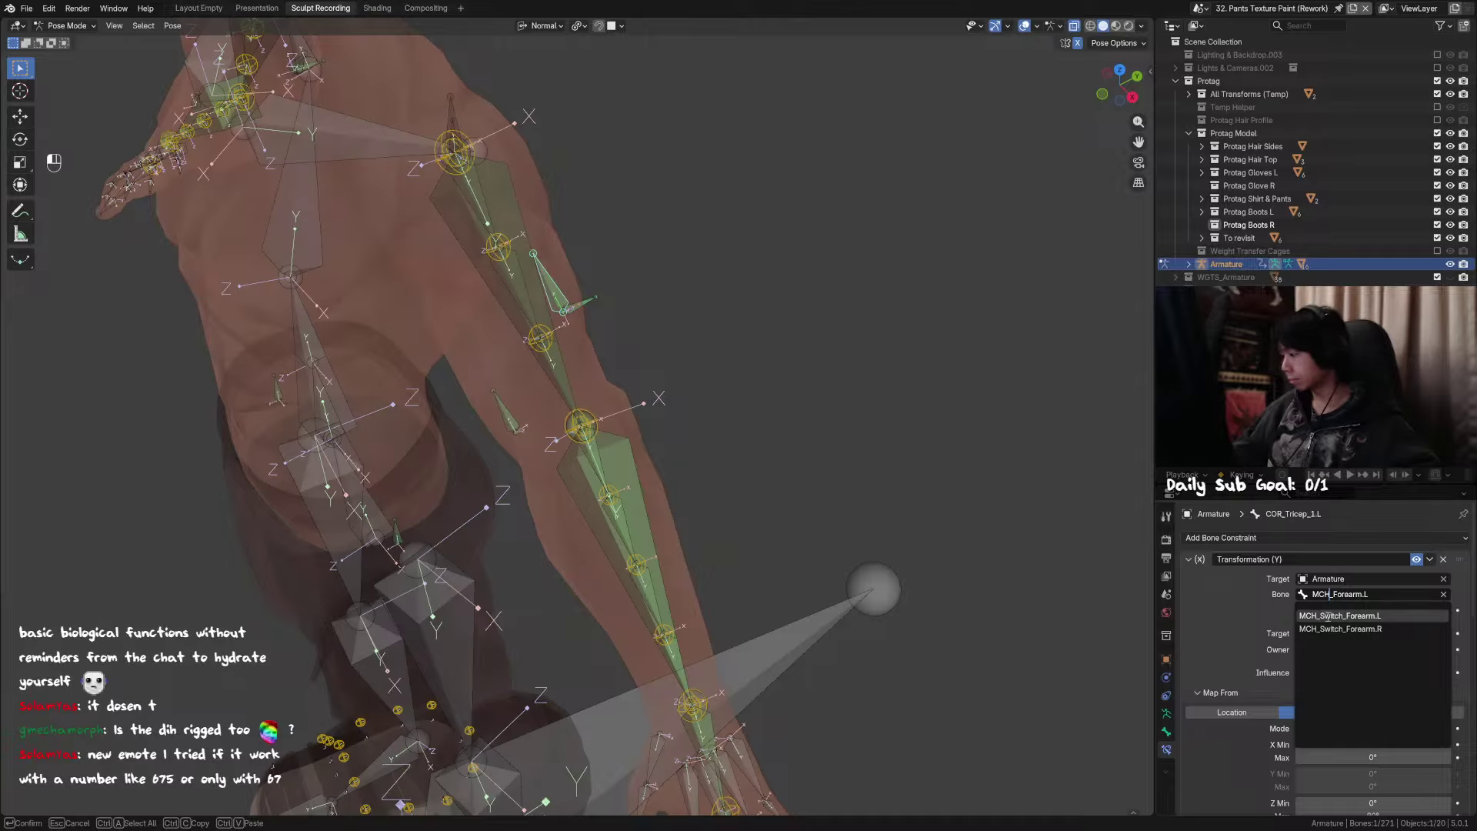
click(1365, 619)
click(1189, 560)
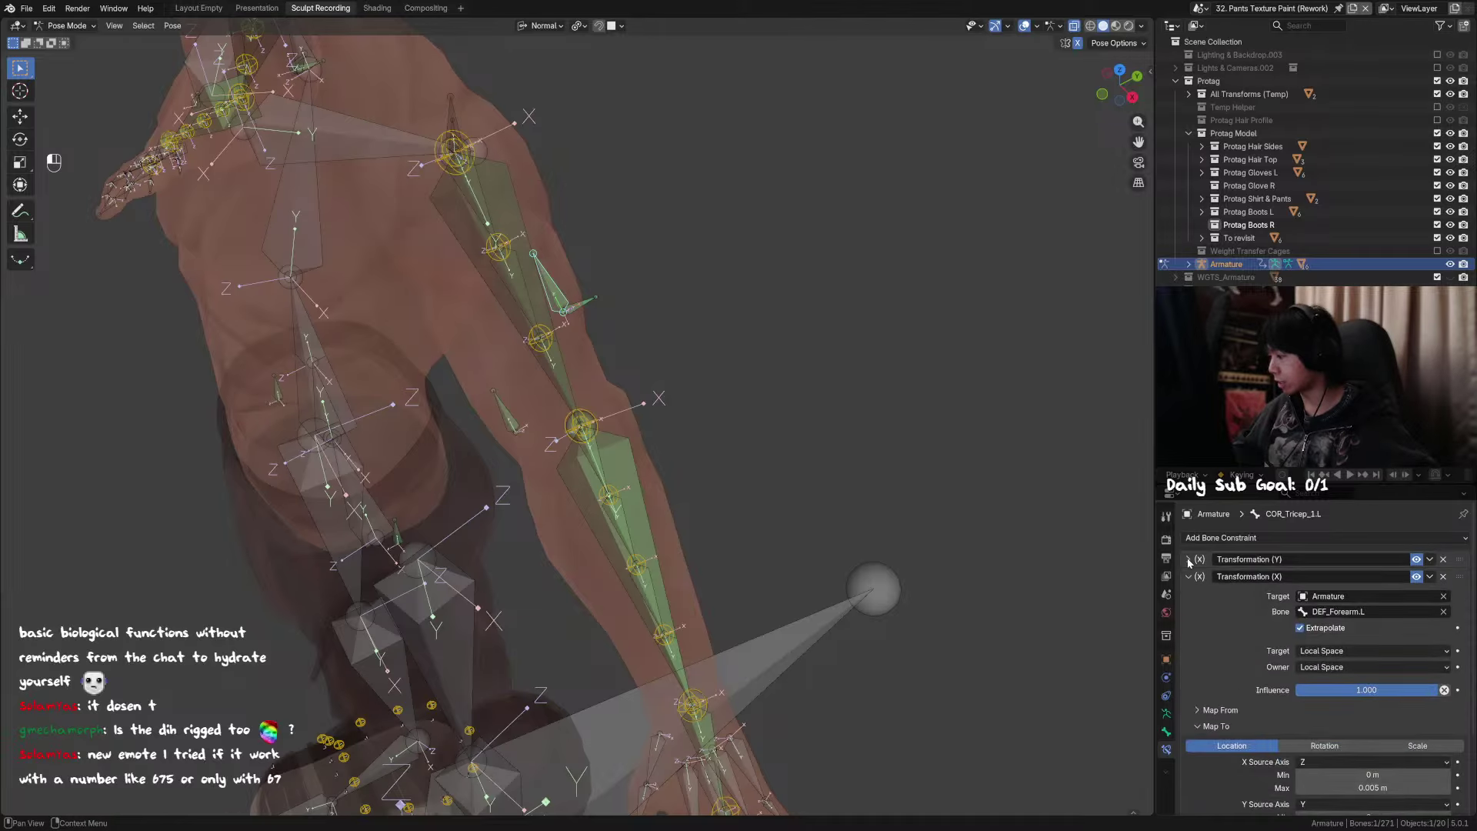
Step: Set the target bone of COR_Tricep_1.L's Transformation (X) constraint to MCH_Switch_Forearm.L and collapse that constraint
click(1315, 612)
text(MCH)
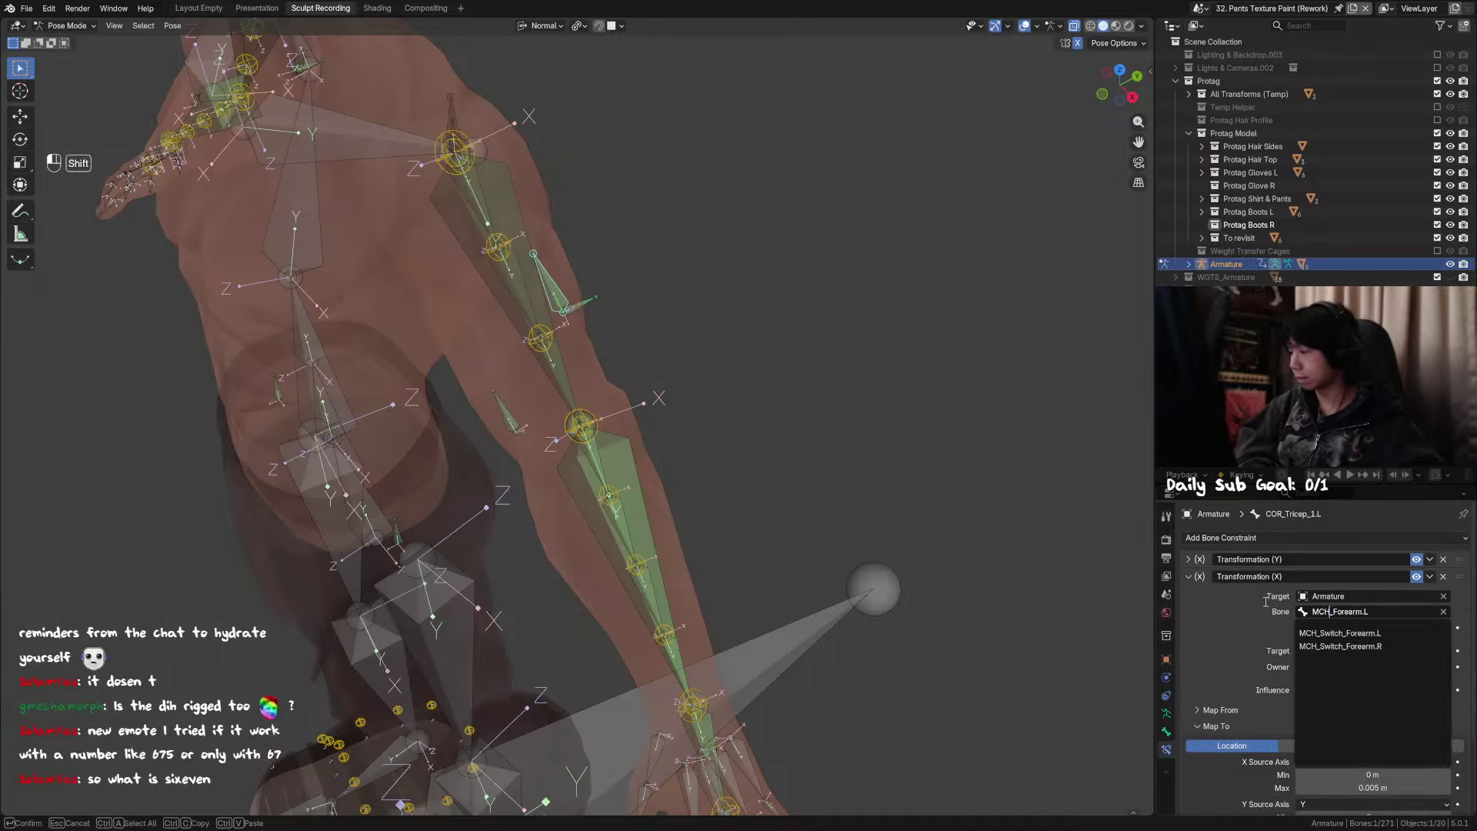
click(1331, 631)
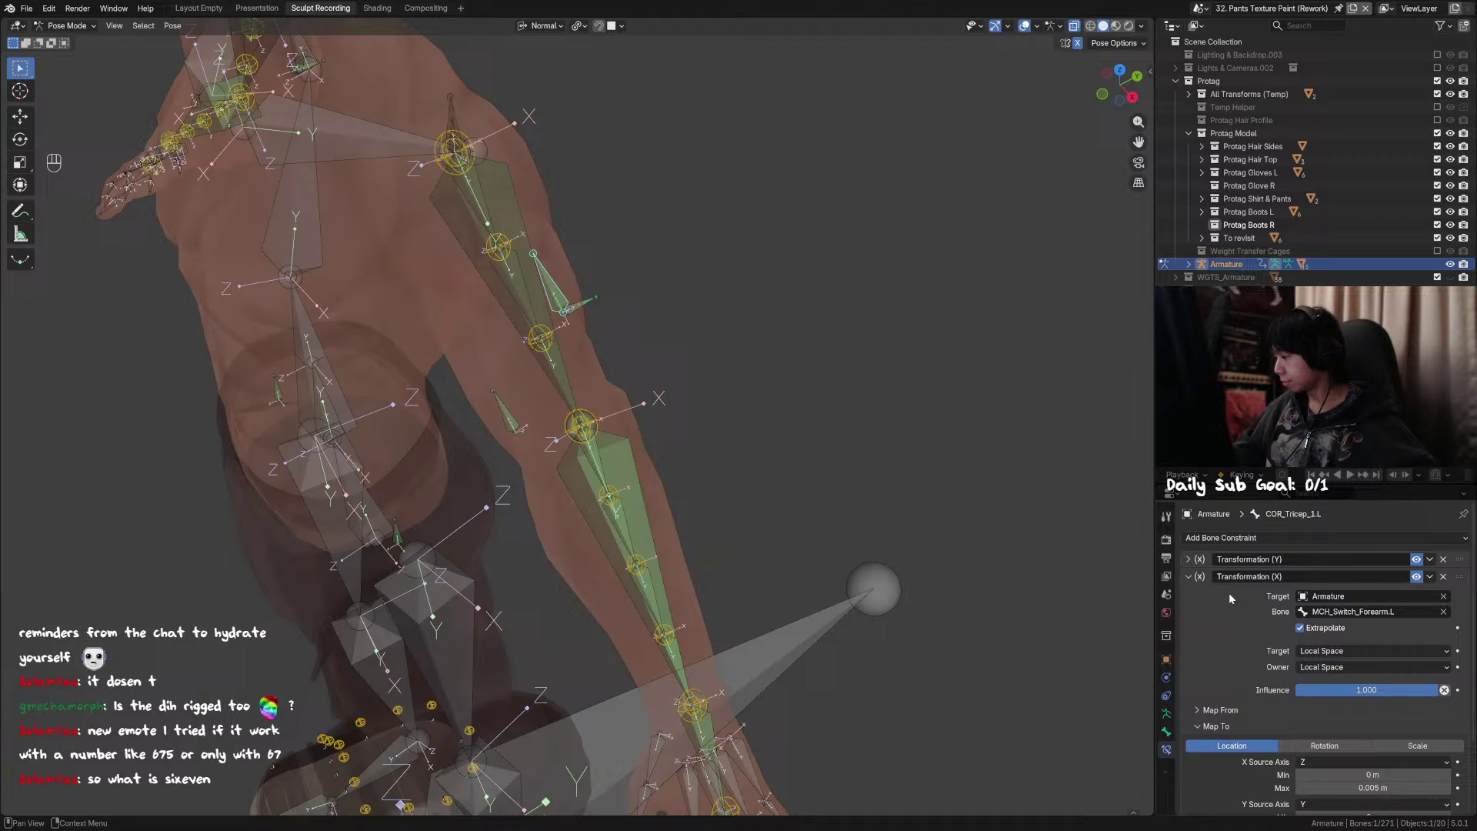
click(1188, 576)
Step: On the opposite arm, set the target bone of COR_Tricep_1.R's Transformation (Y) constraint to MCH_Switch_Forearm.R
scroll(523, 261, down, 4)
middle_drag(523, 260, 632, 266)
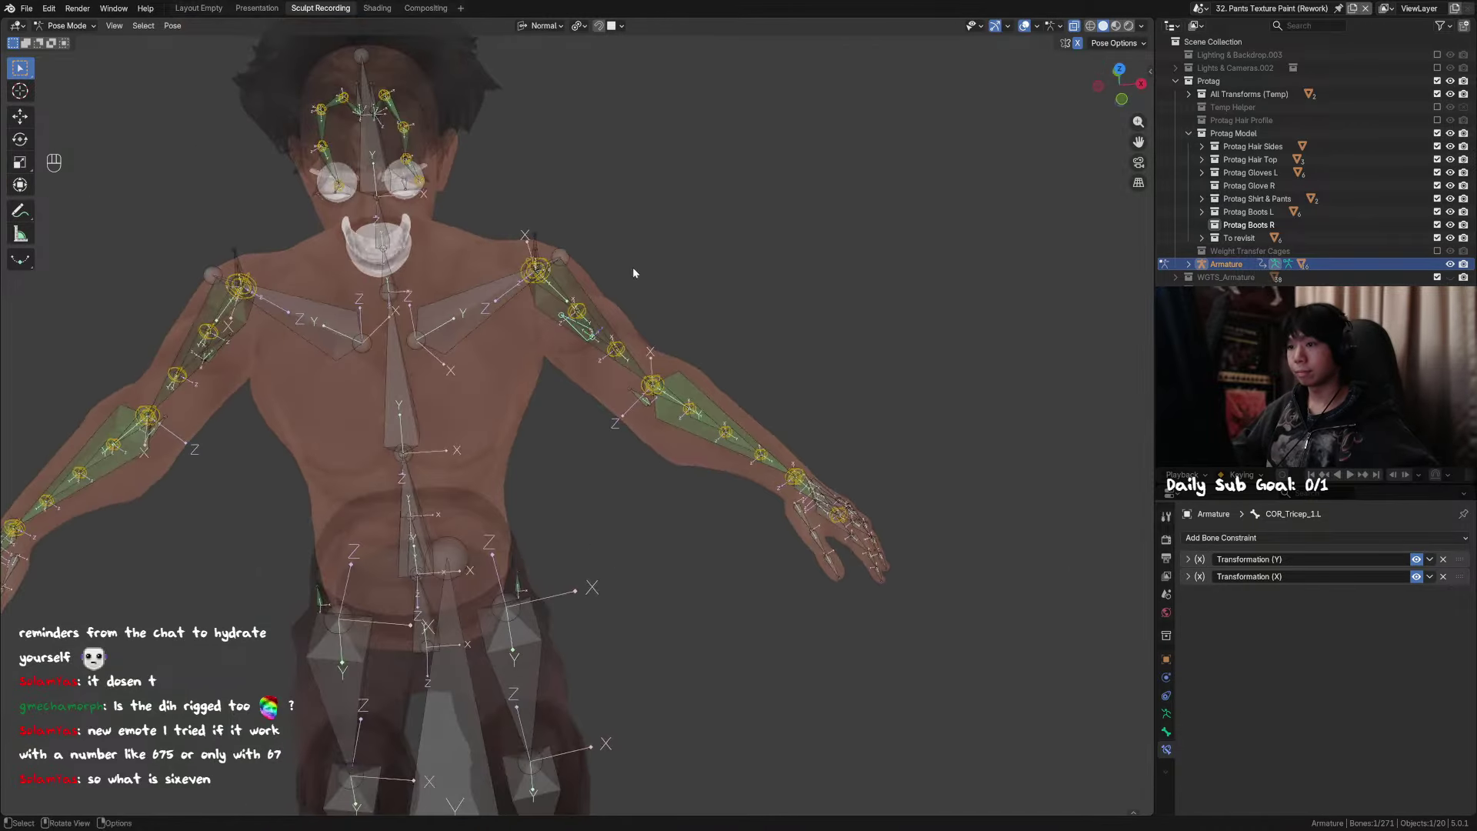
shift+middle_drag(324, 285, 597, 343)
scroll(597, 343, up, 1)
middle_drag(485, 308, 592, 437)
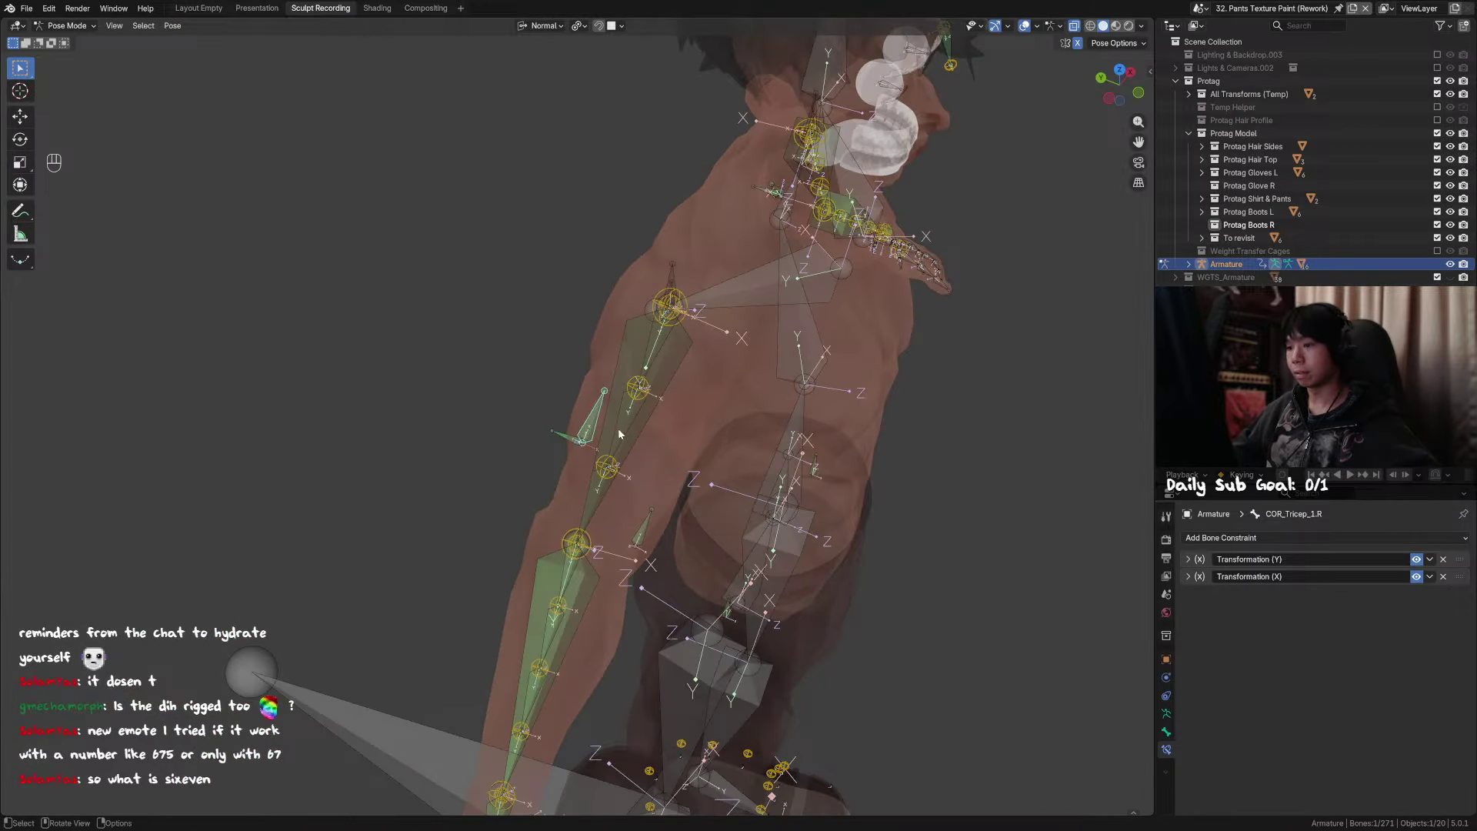
click(1190, 560)
click(1349, 594)
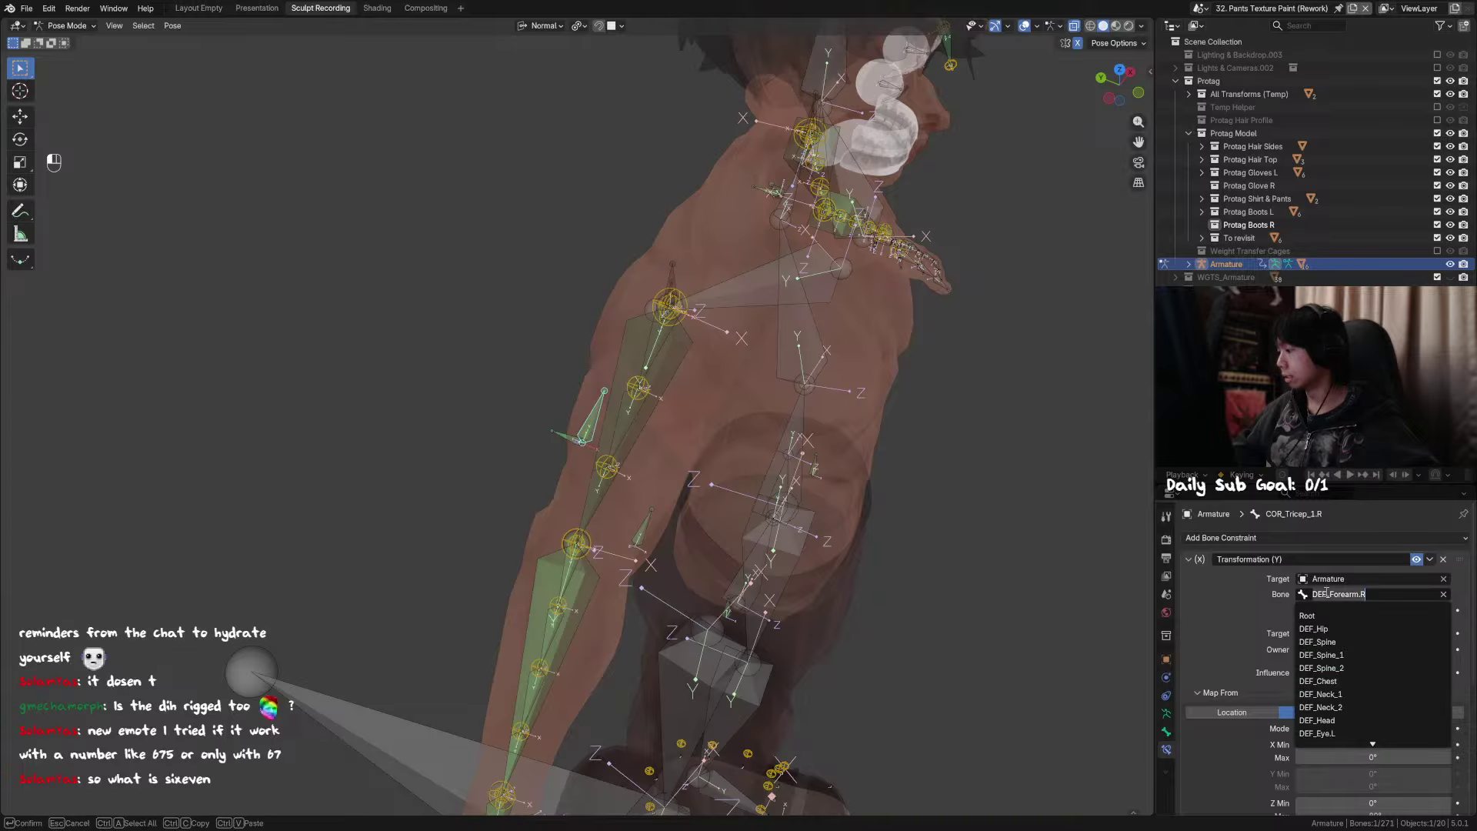
drag(1330, 594, 1244, 583)
text(MCH)
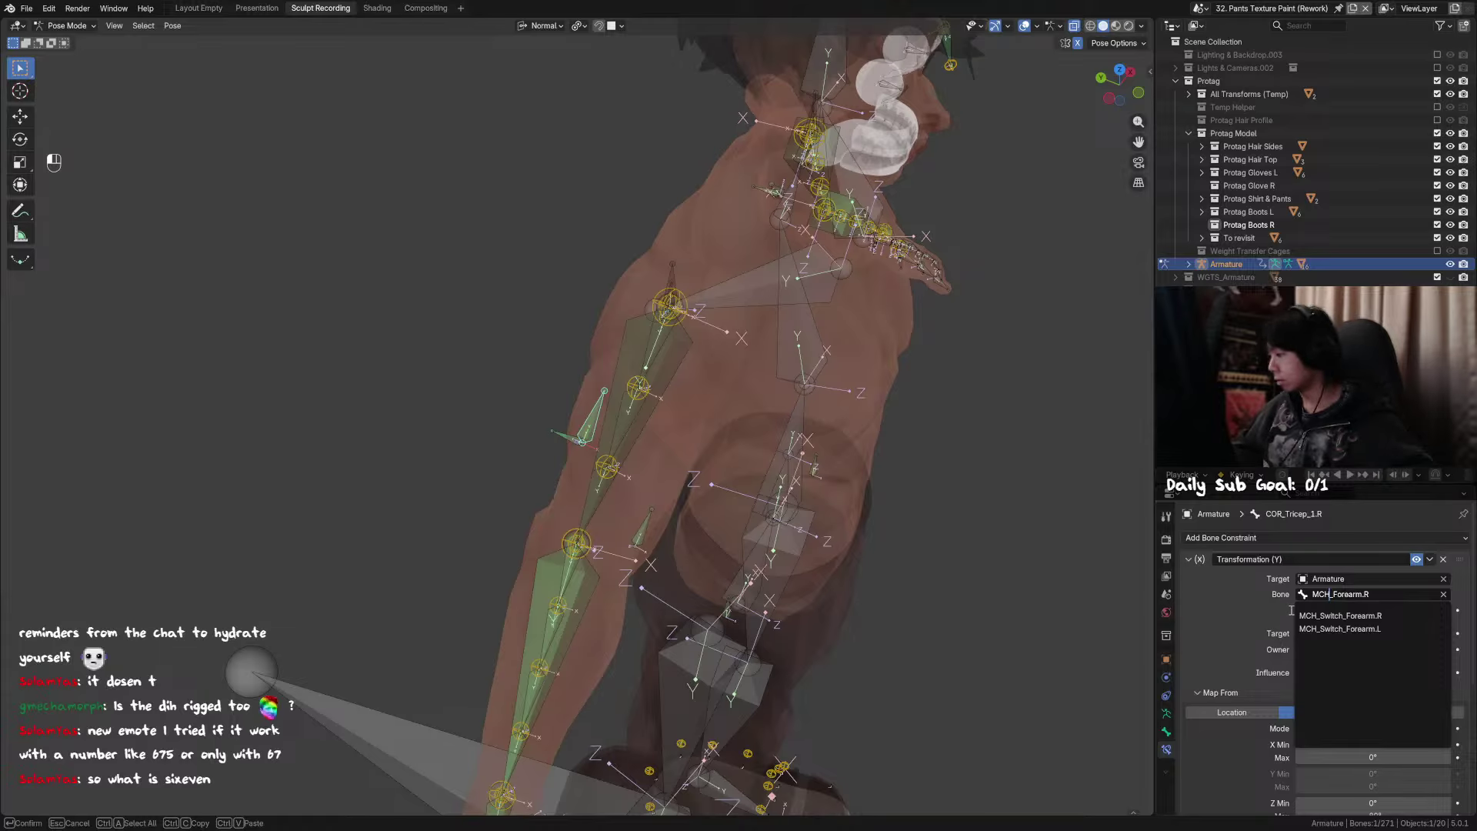
click(1371, 615)
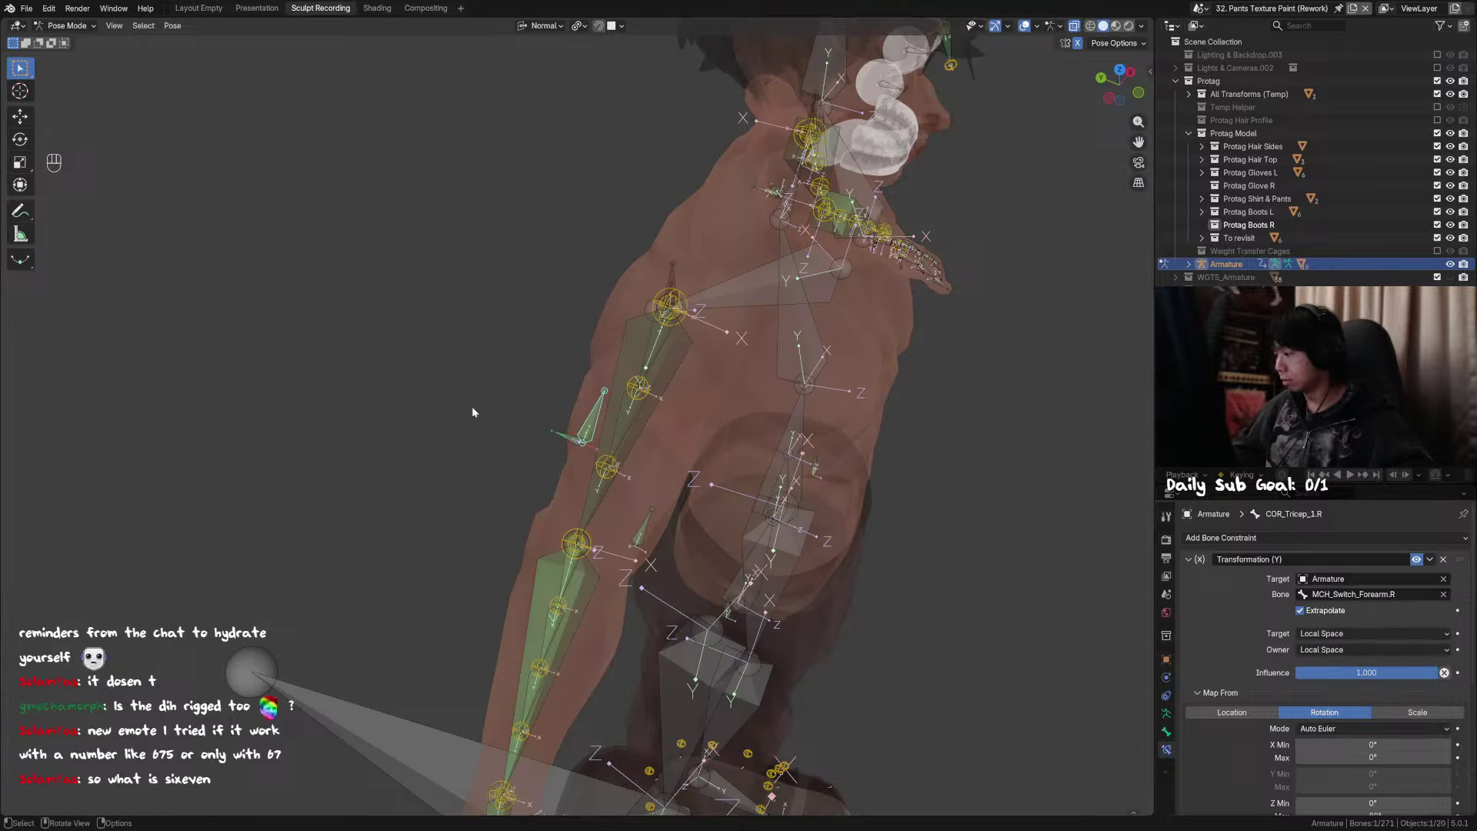
click(579, 440)
click(594, 417)
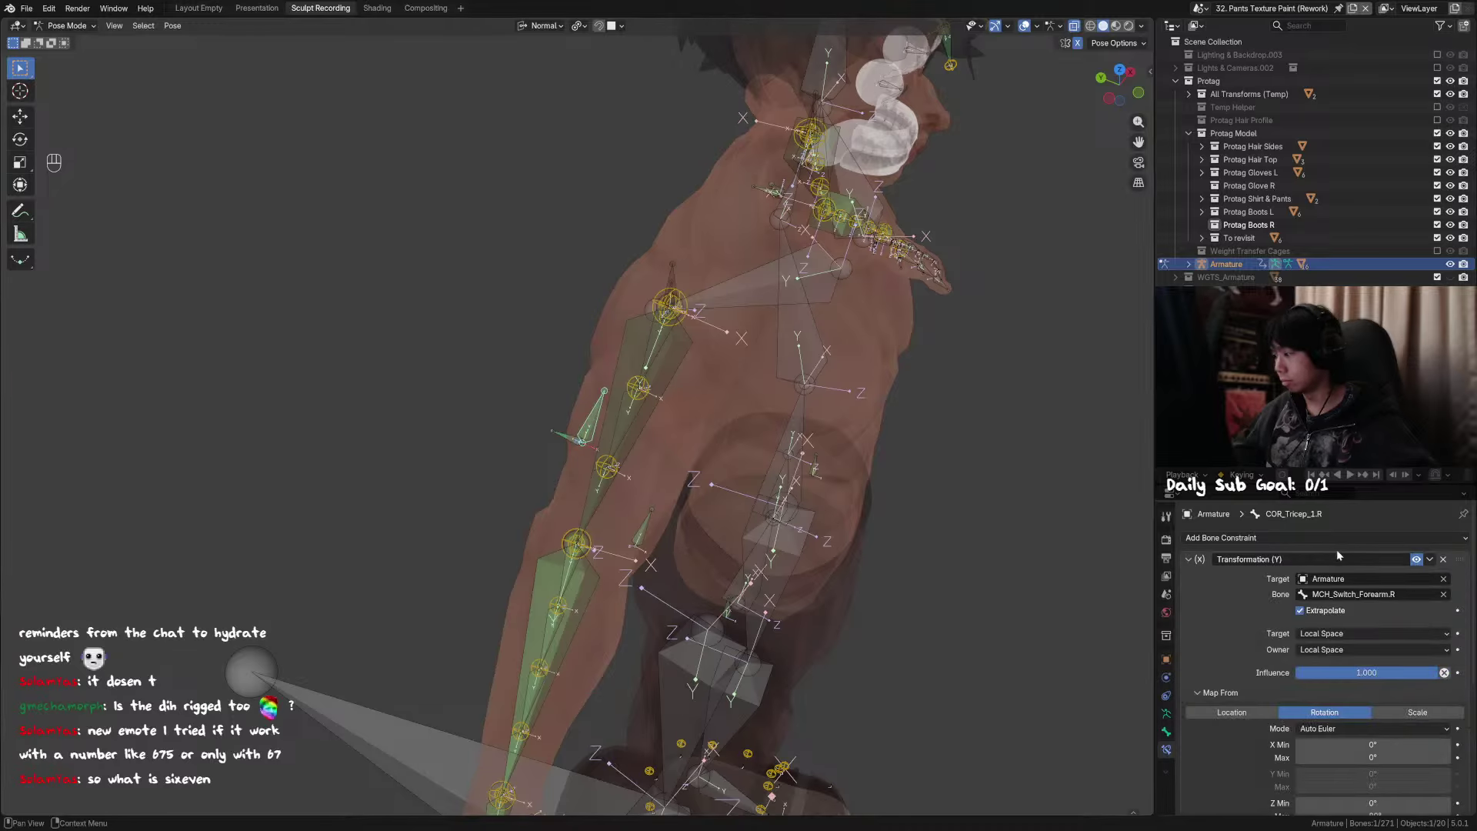
Step: Set the target bone of COR_Tricep_1.R's Transformation (X) constraint to MCH_Switch_Forearm.R and collapse both of its Transformation constraints
click(1189, 560)
click(1188, 576)
click(1354, 611)
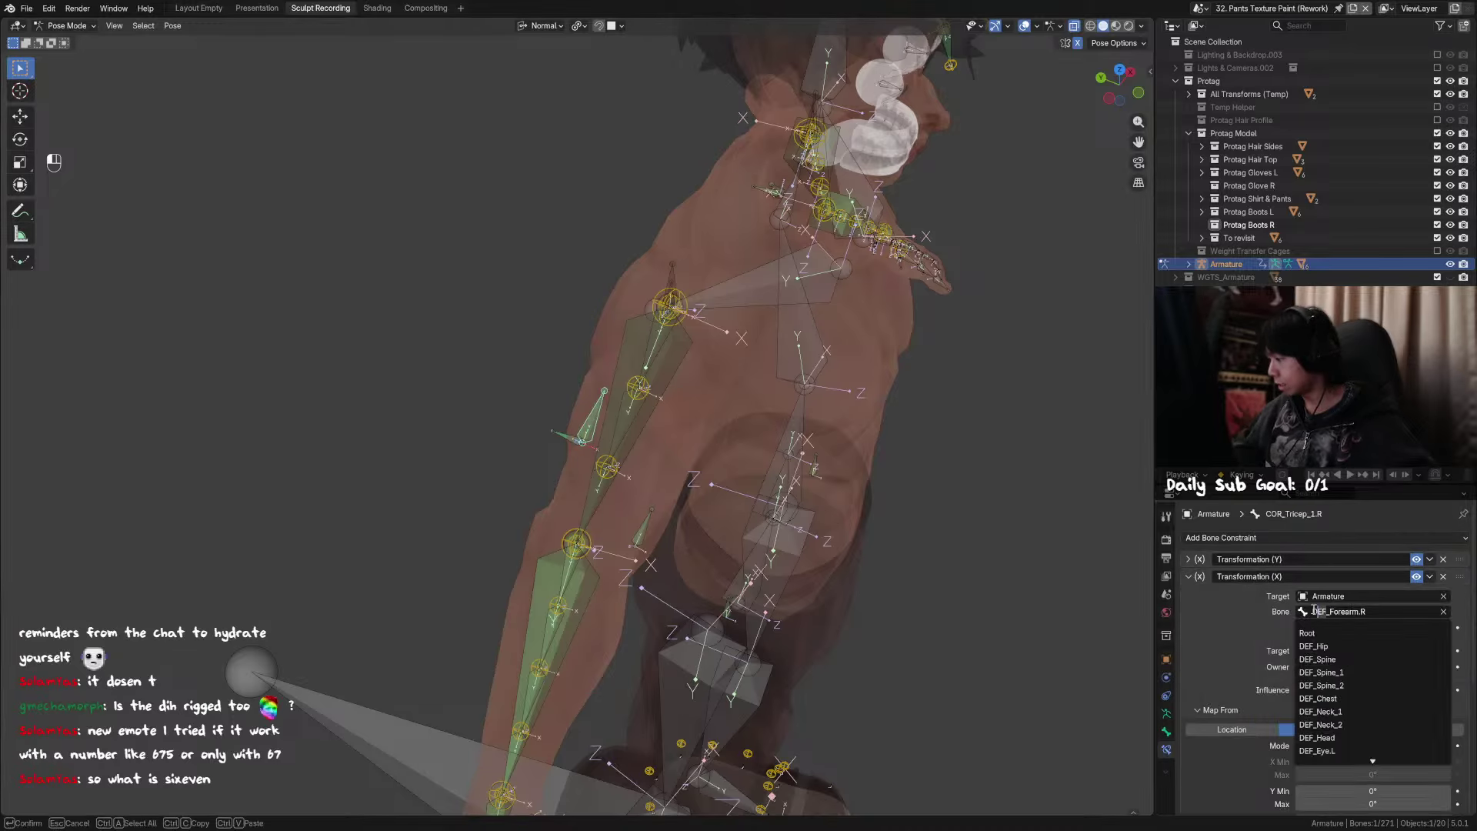
text(MCH)
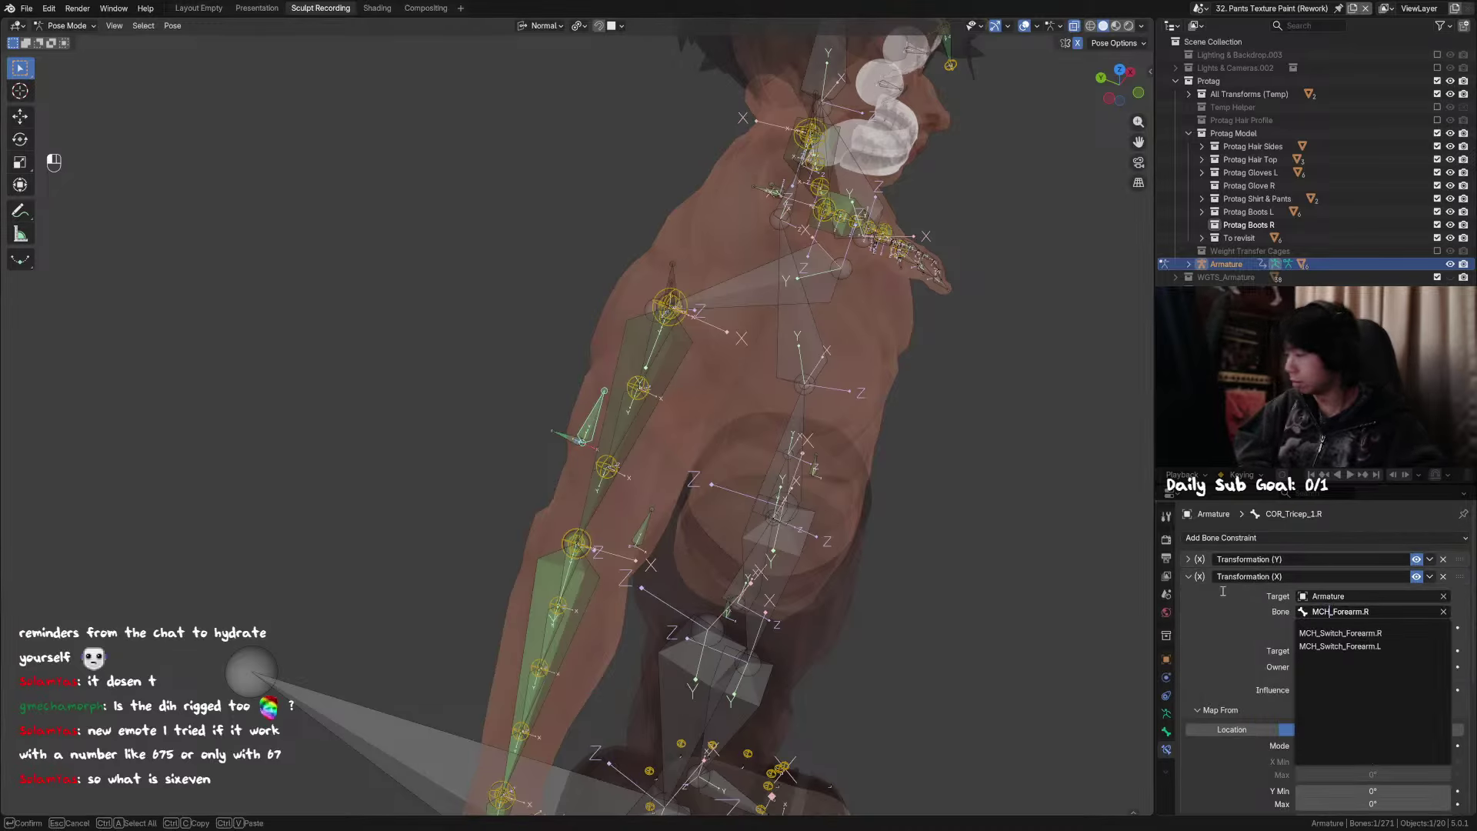
click(1329, 633)
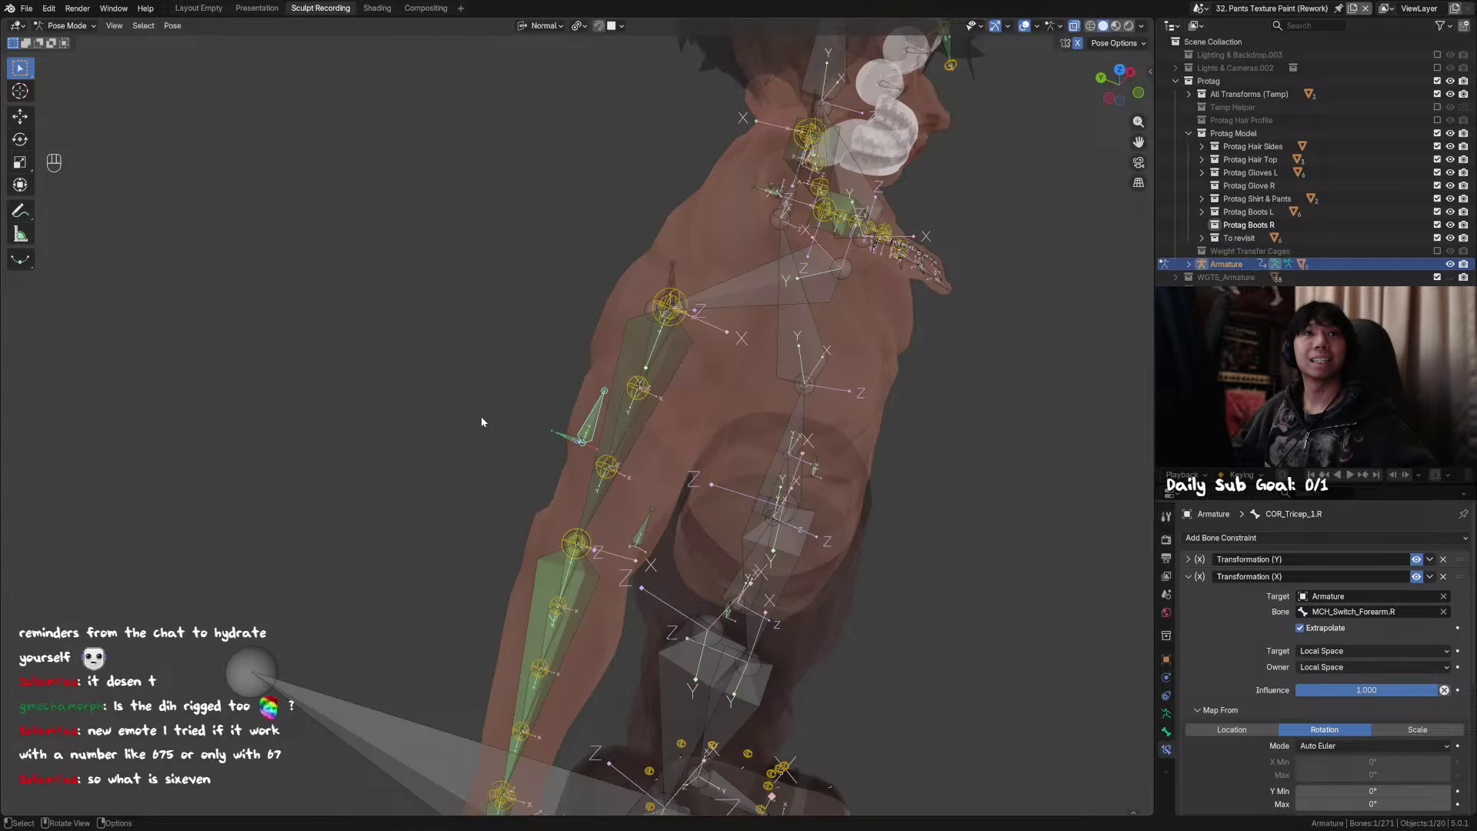
middle_drag(499, 436, 501, 427)
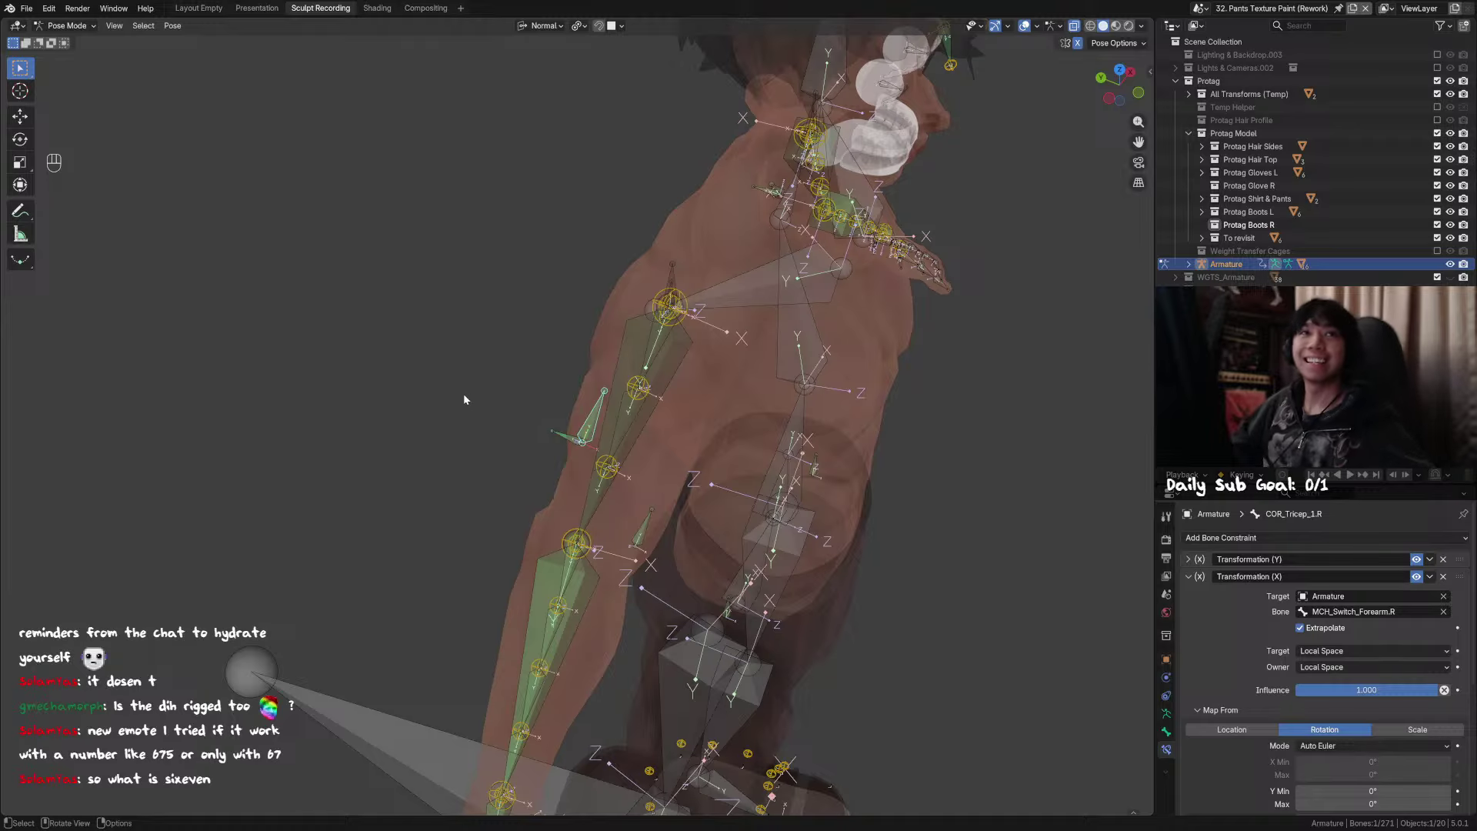
middle_drag(554, 363, 608, 385)
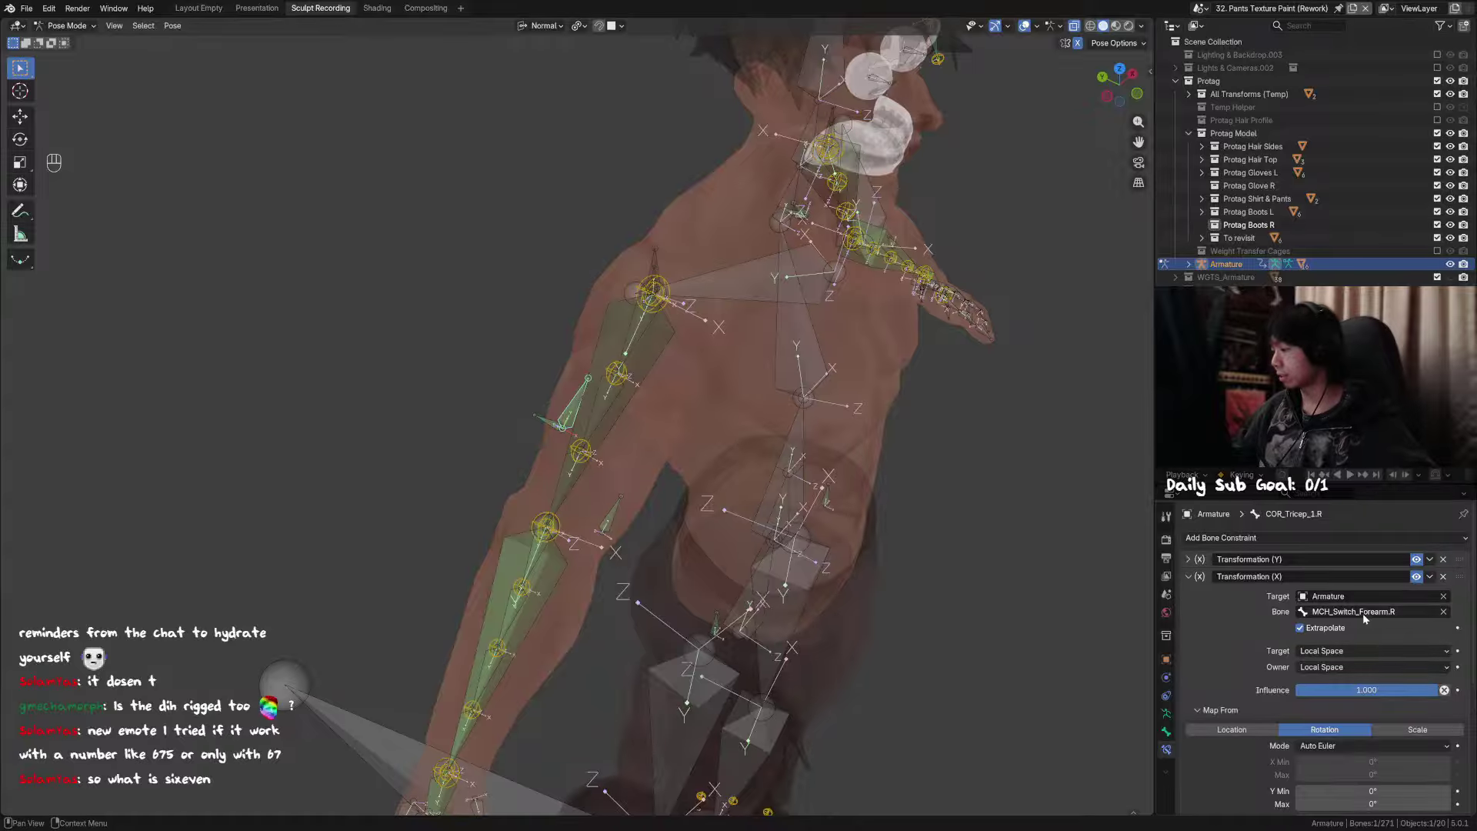
click(1189, 577)
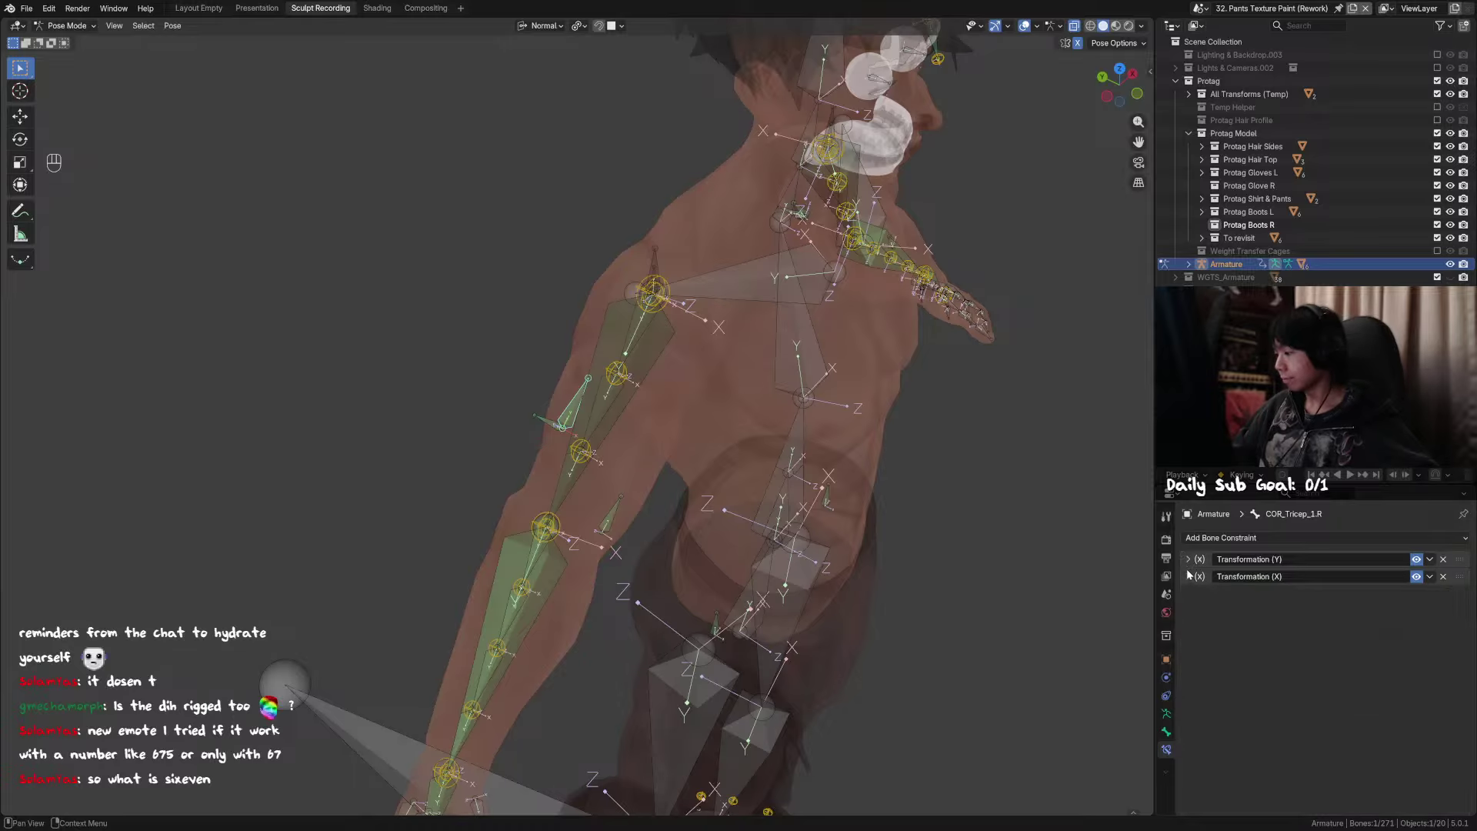
click(1187, 559)
click(1187, 560)
click(1188, 560)
click(1187, 560)
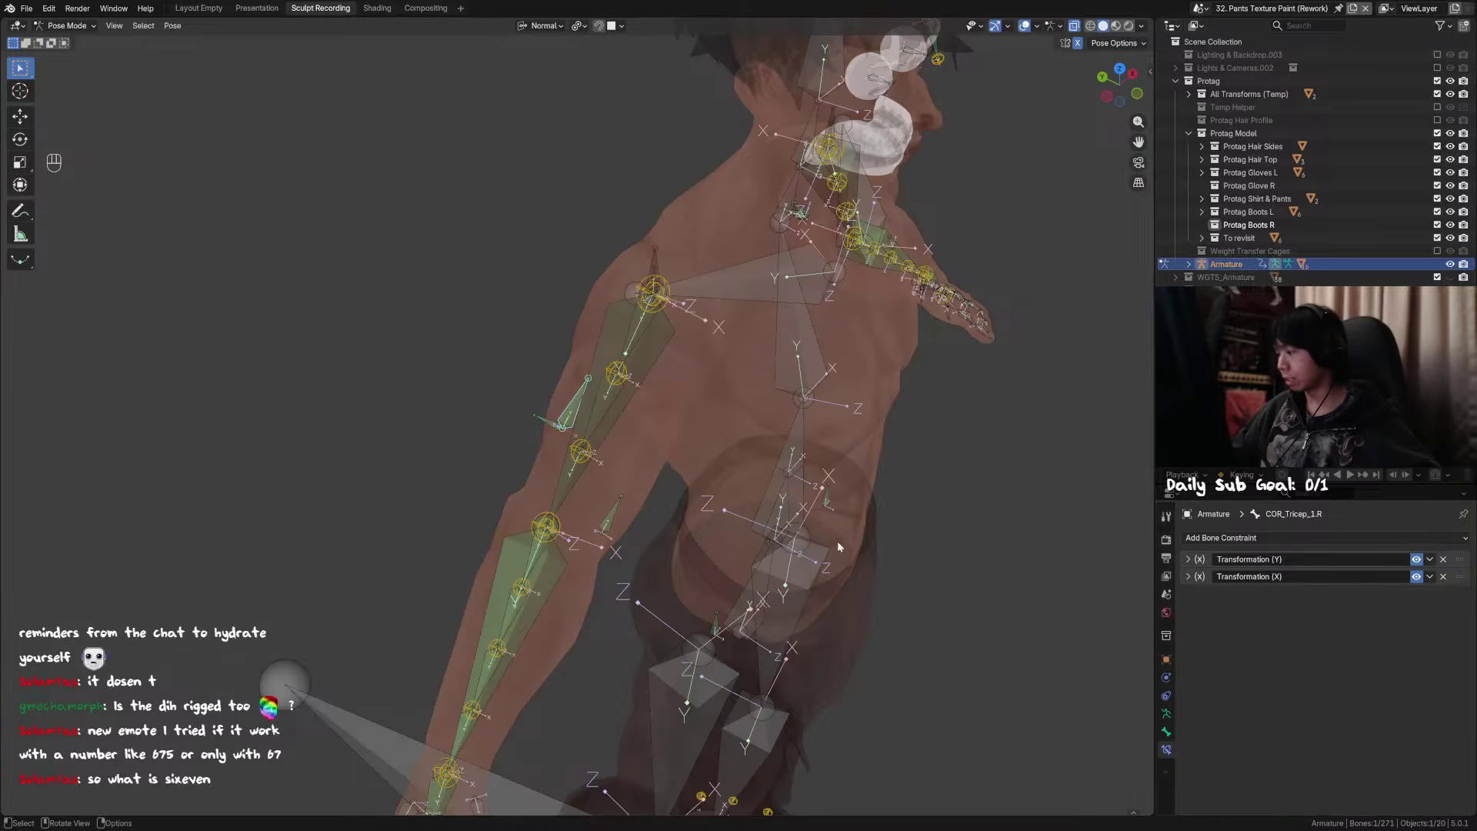
Step: Set the target bone of COR_Tricep_2.R's Transformation (X Inflate) constraint to MCH_Switch_Forearm.R and collapse that constraint
middle_drag(769, 507, 552, 411)
click(1188, 576)
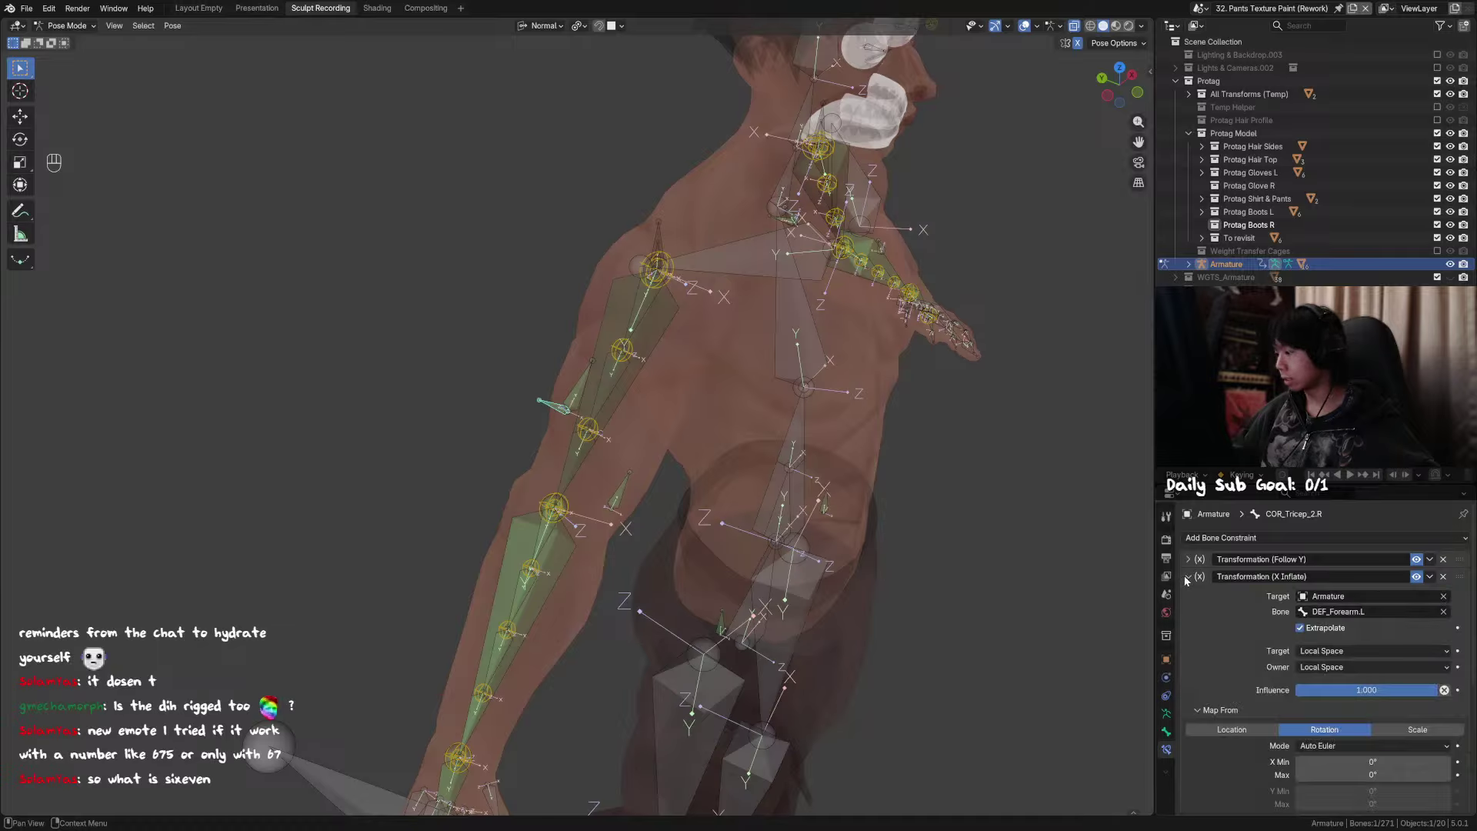
click(1324, 613)
drag(1328, 612, 1236, 602)
text(MCH)
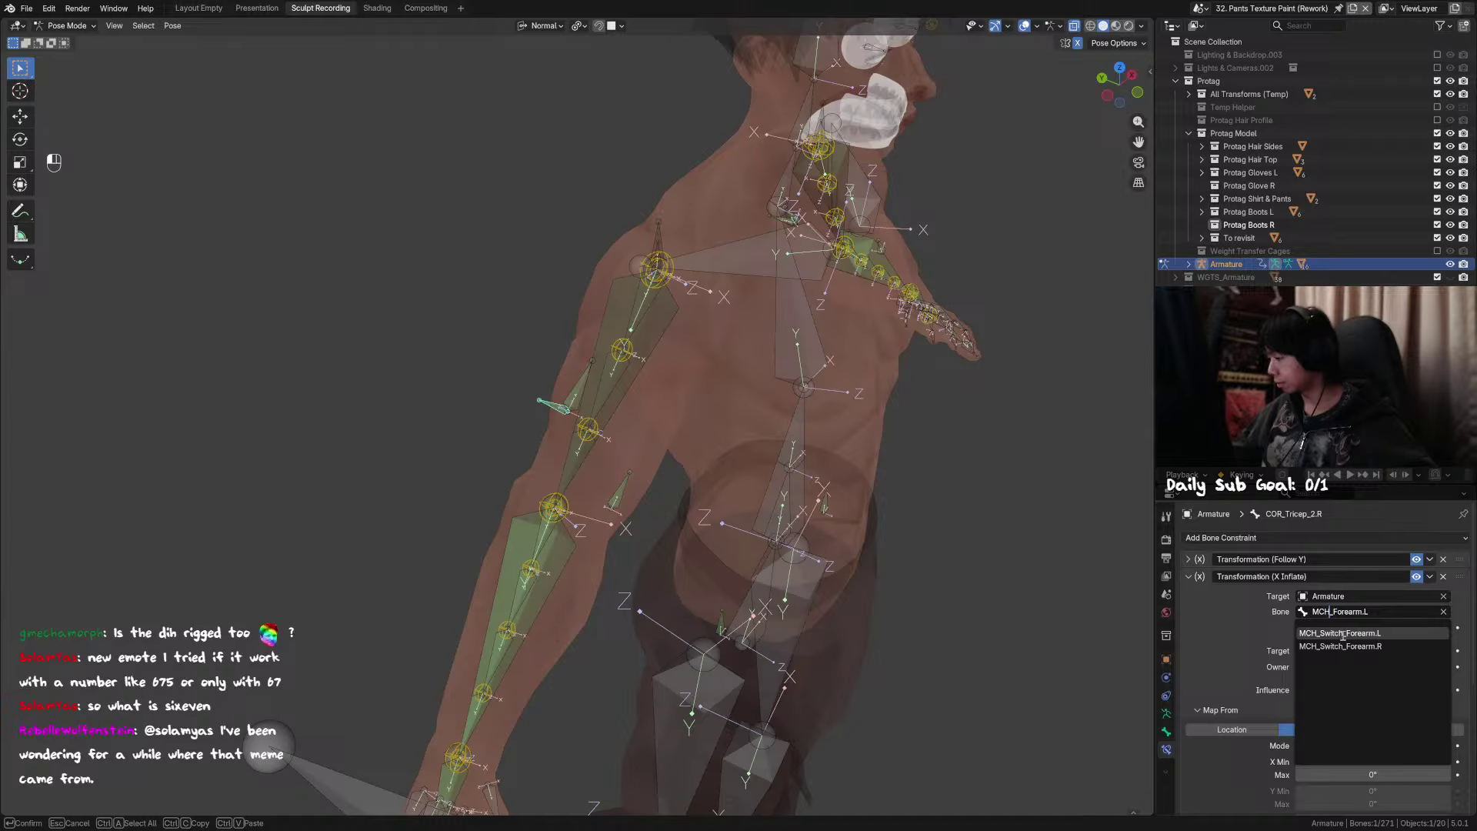
key(Return)
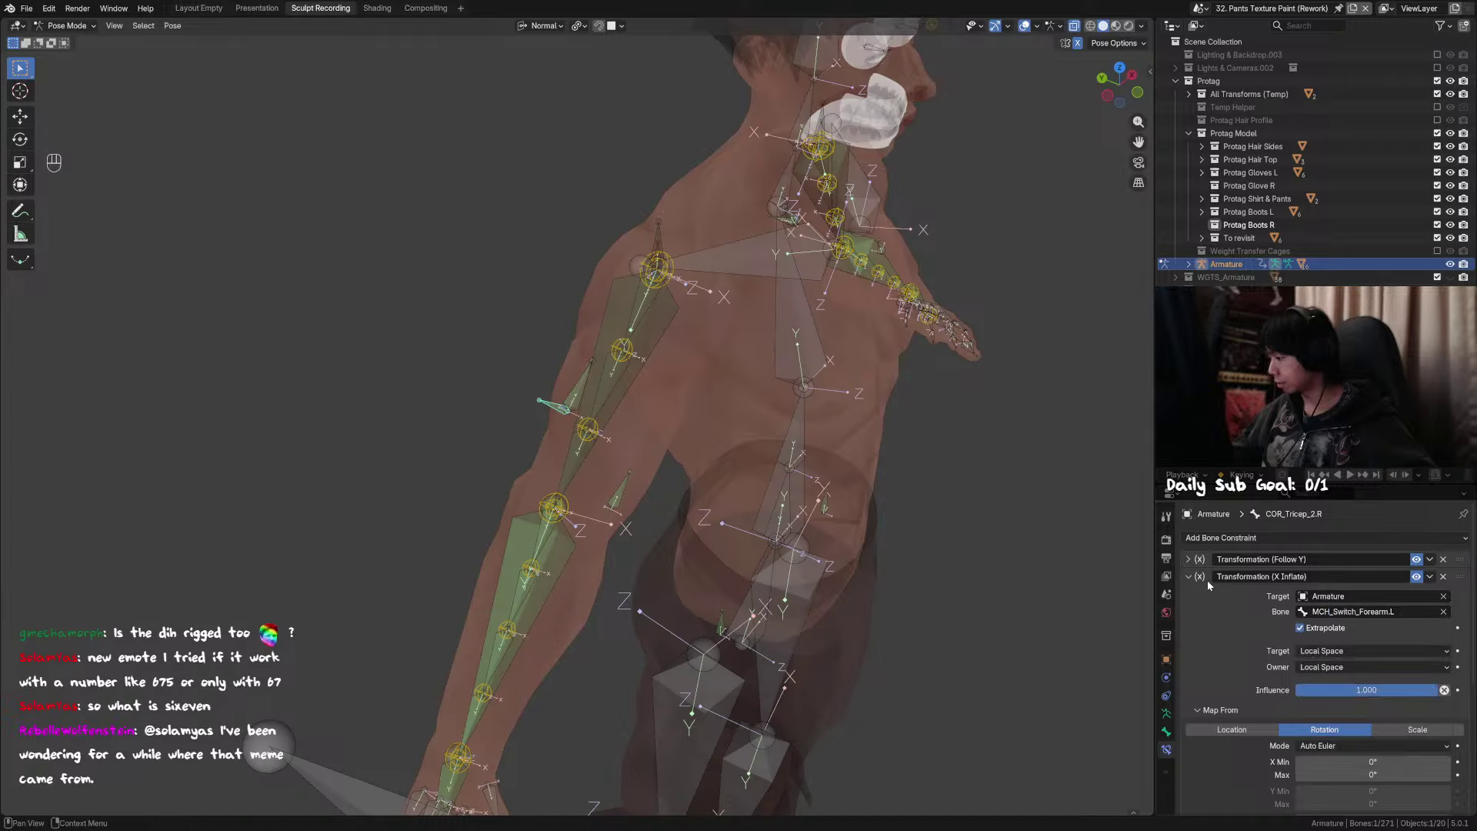
click(1385, 612)
key(BackSpace)
text(R)
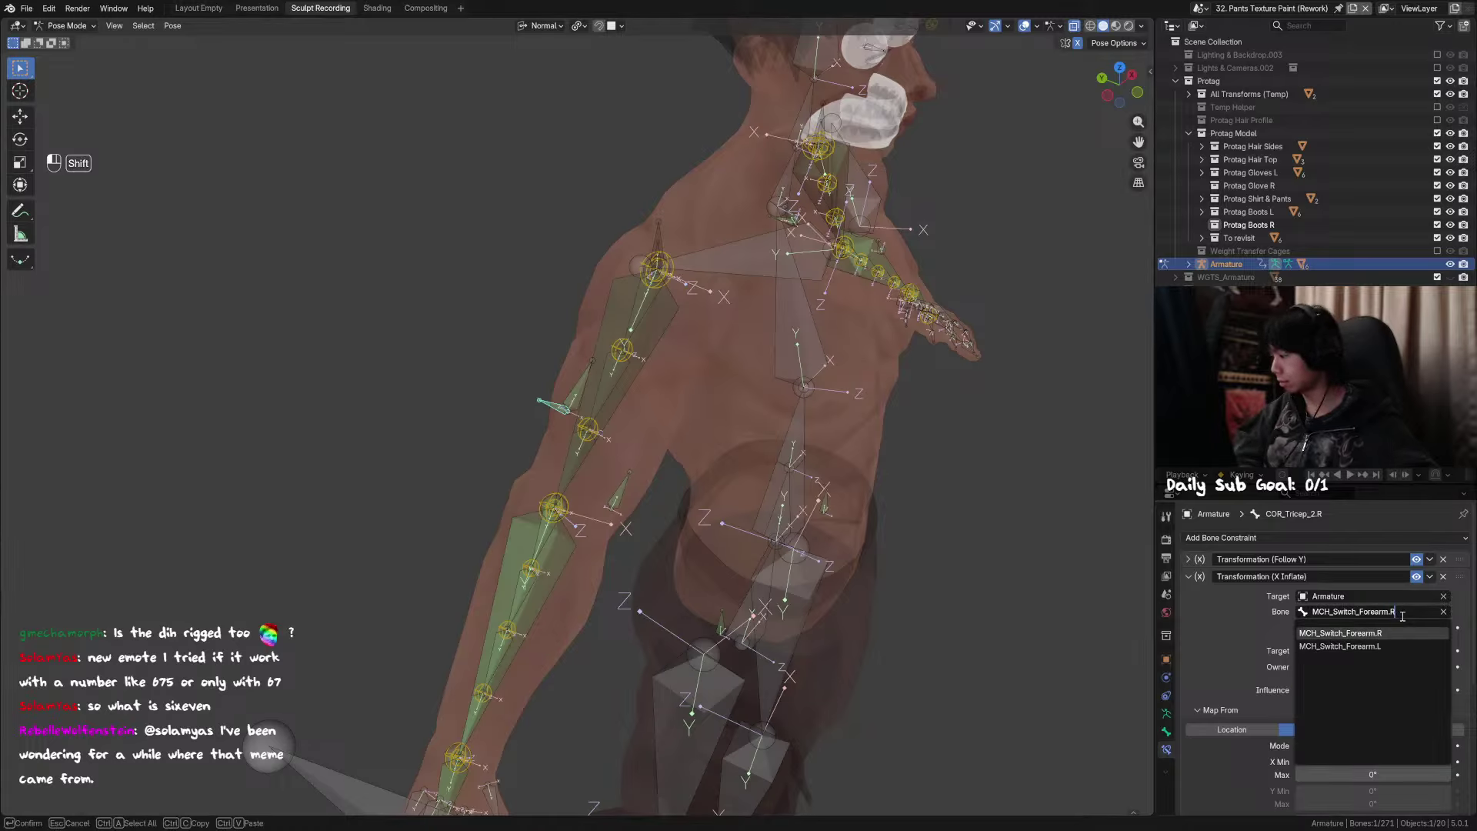
key(Return)
scroll(1262, 677, down, 5)
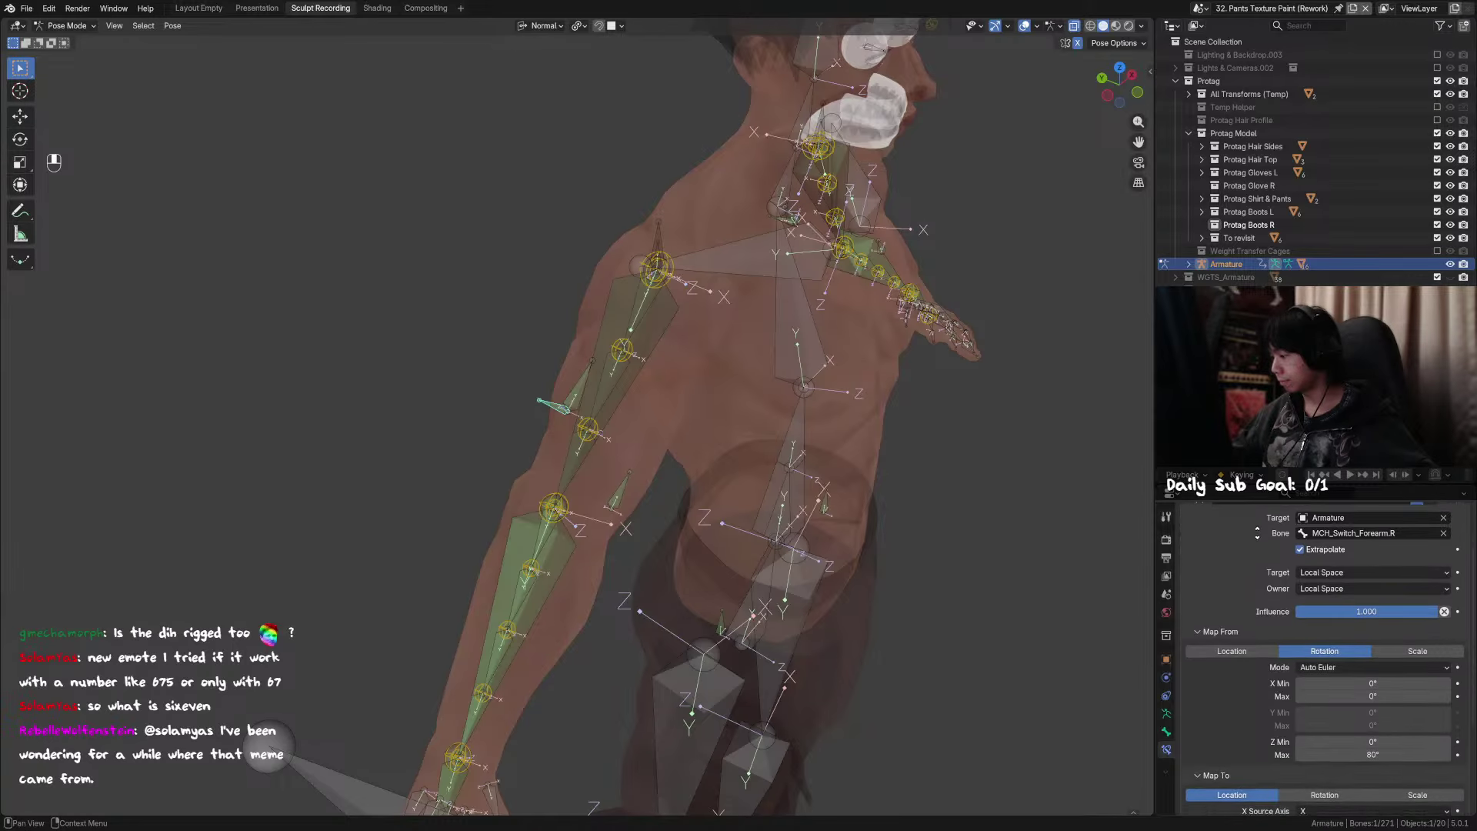
scroll(1282, 740, up, 5)
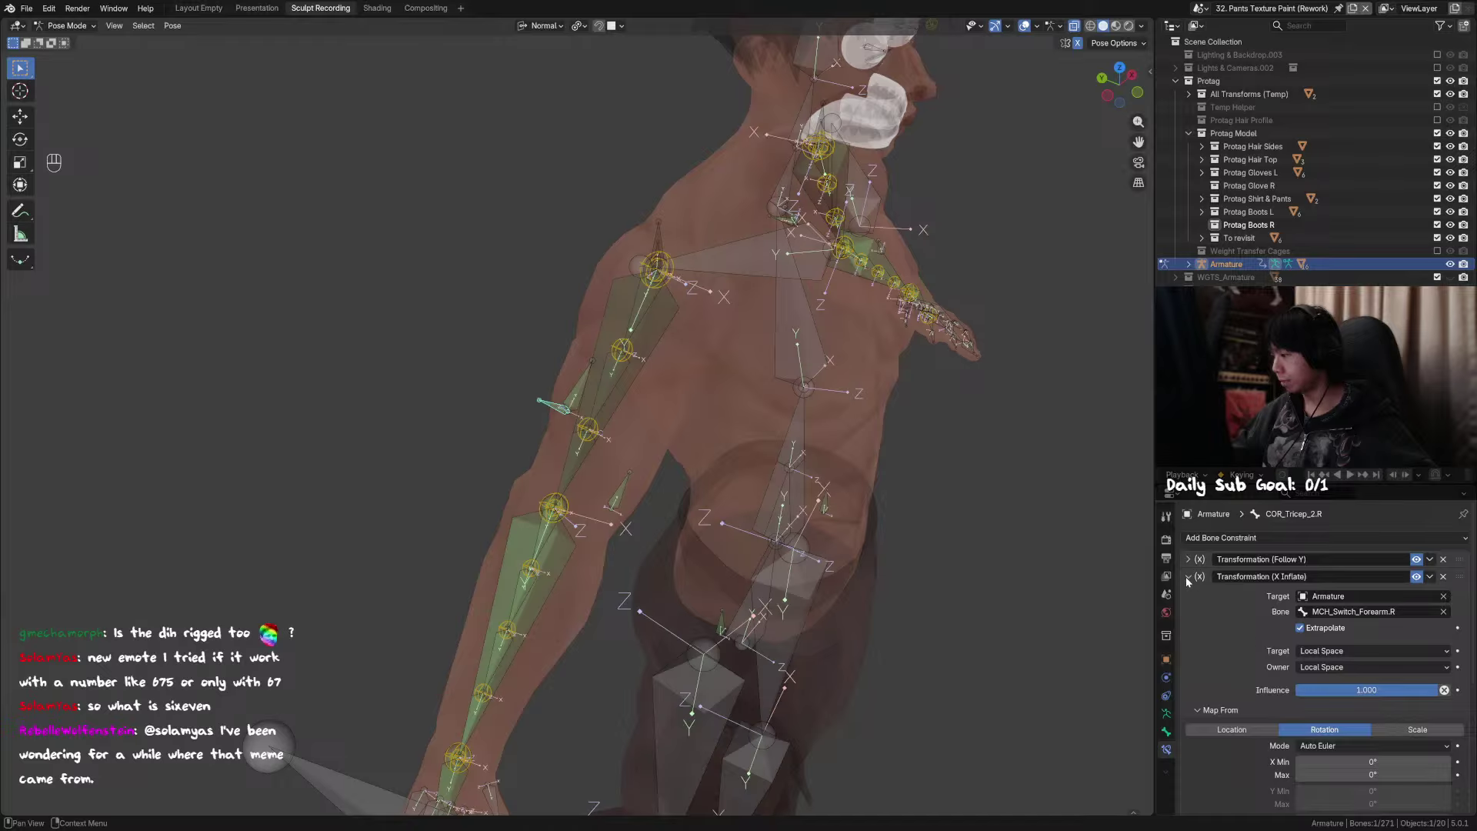
click(1190, 576)
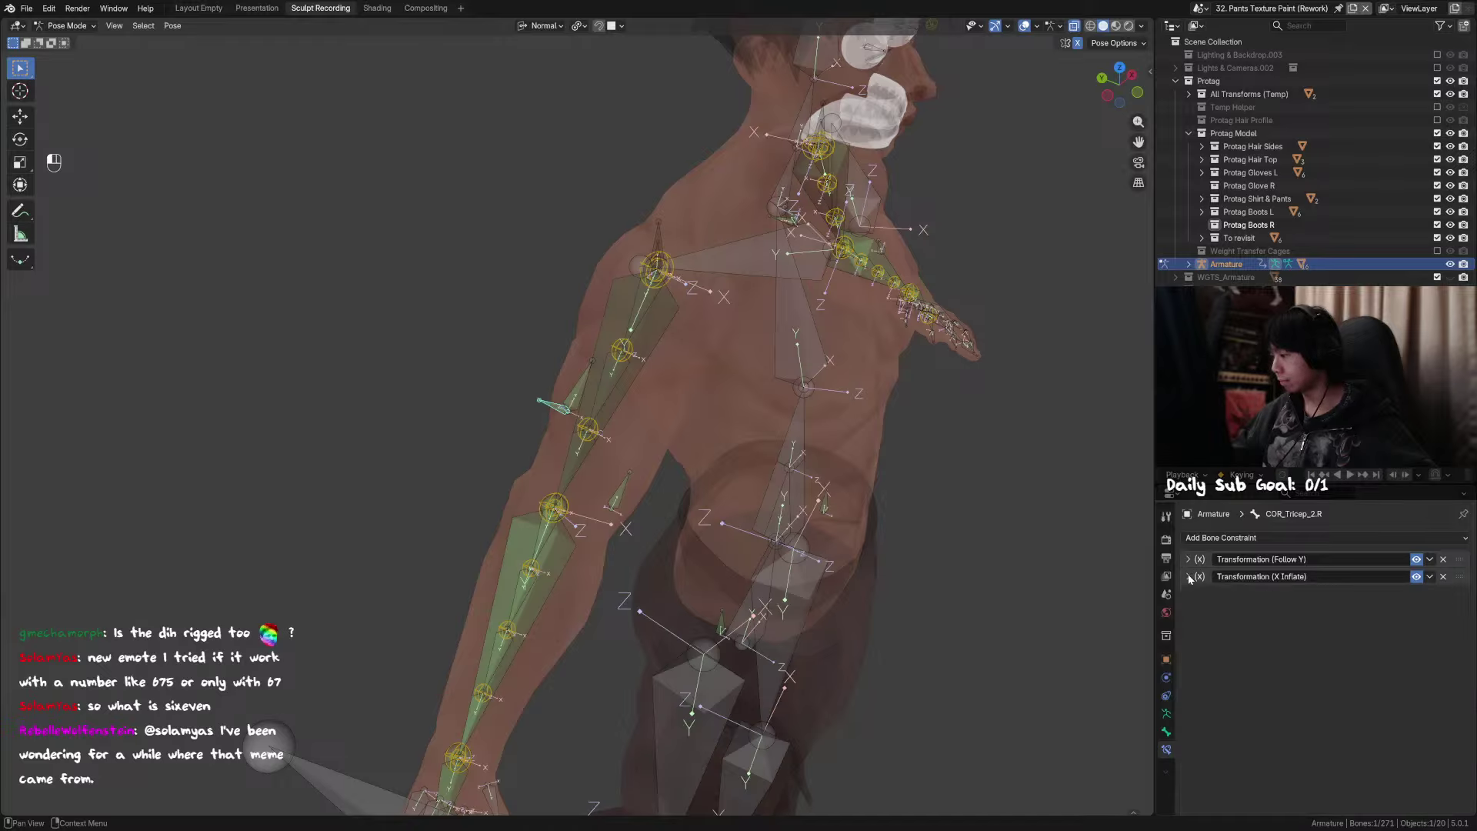
Step: Set the target bone of COR_Tricep_2.R's Transformation (Follow Y) constraint to COR_Tricep_1.R
click(1190, 559)
click(1356, 594)
click(1213, 580)
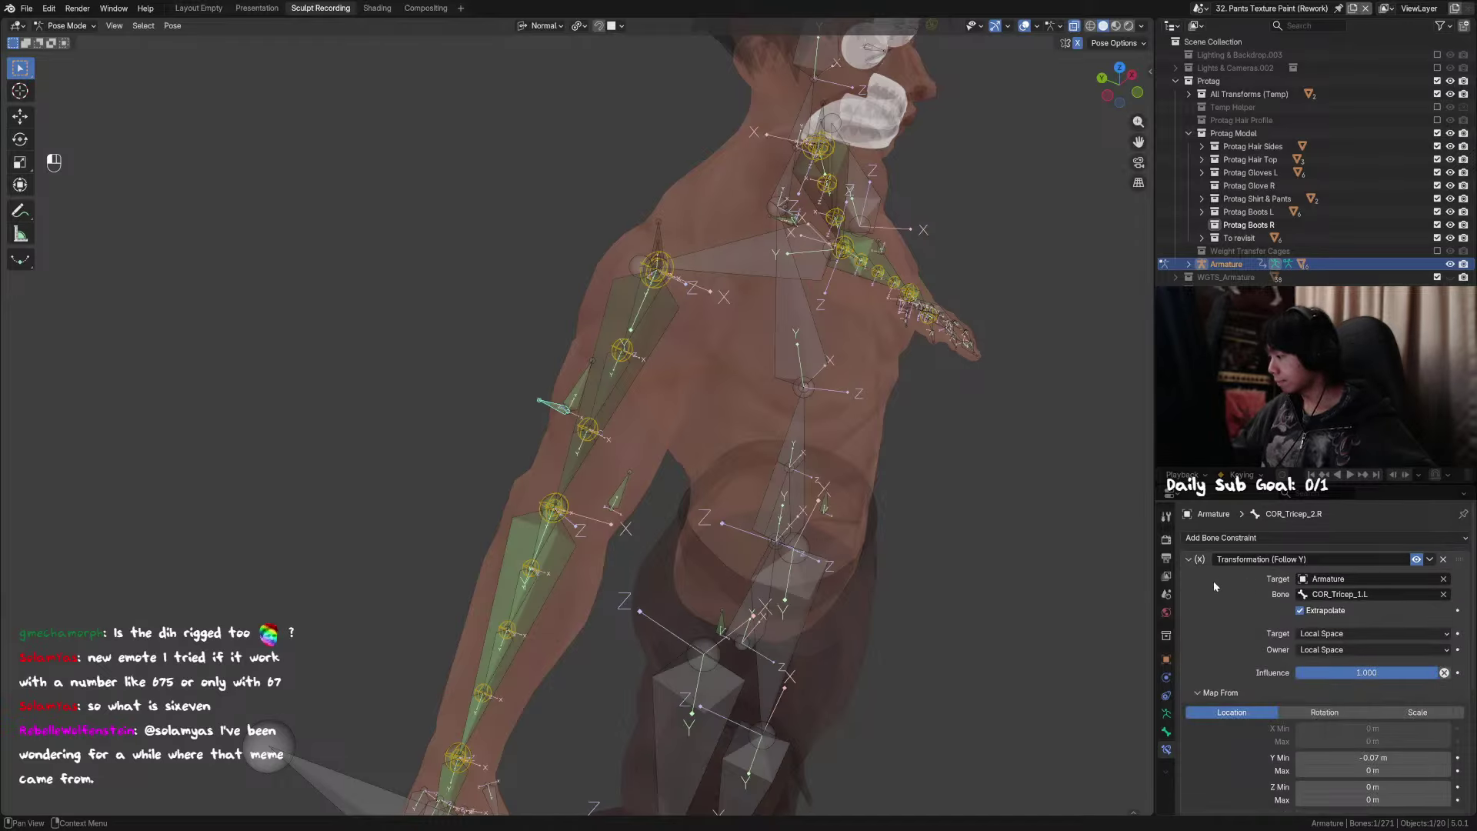
click(1189, 560)
click(1188, 560)
click(1392, 595)
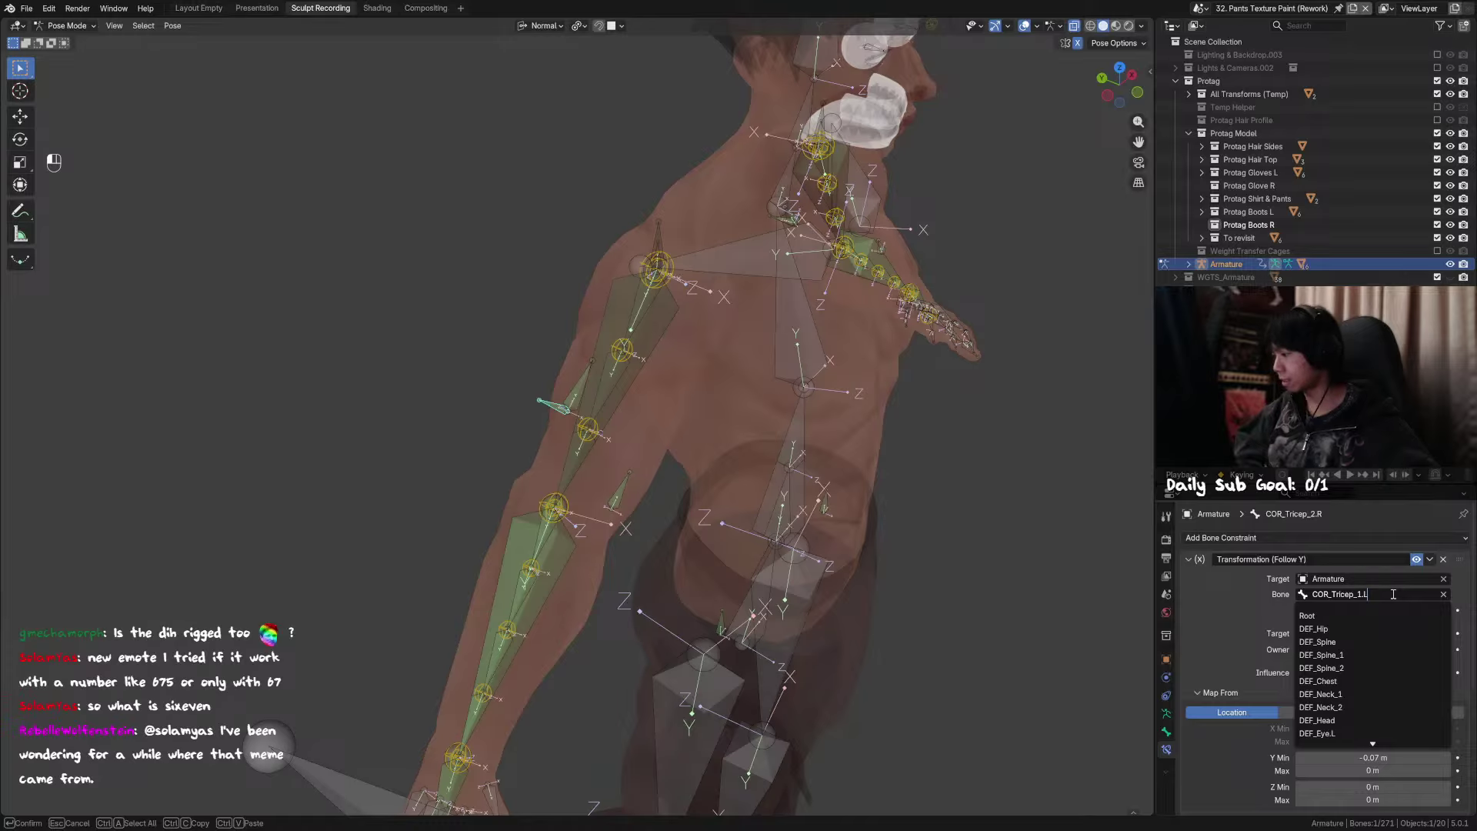
key(BackSpace)
text(R)
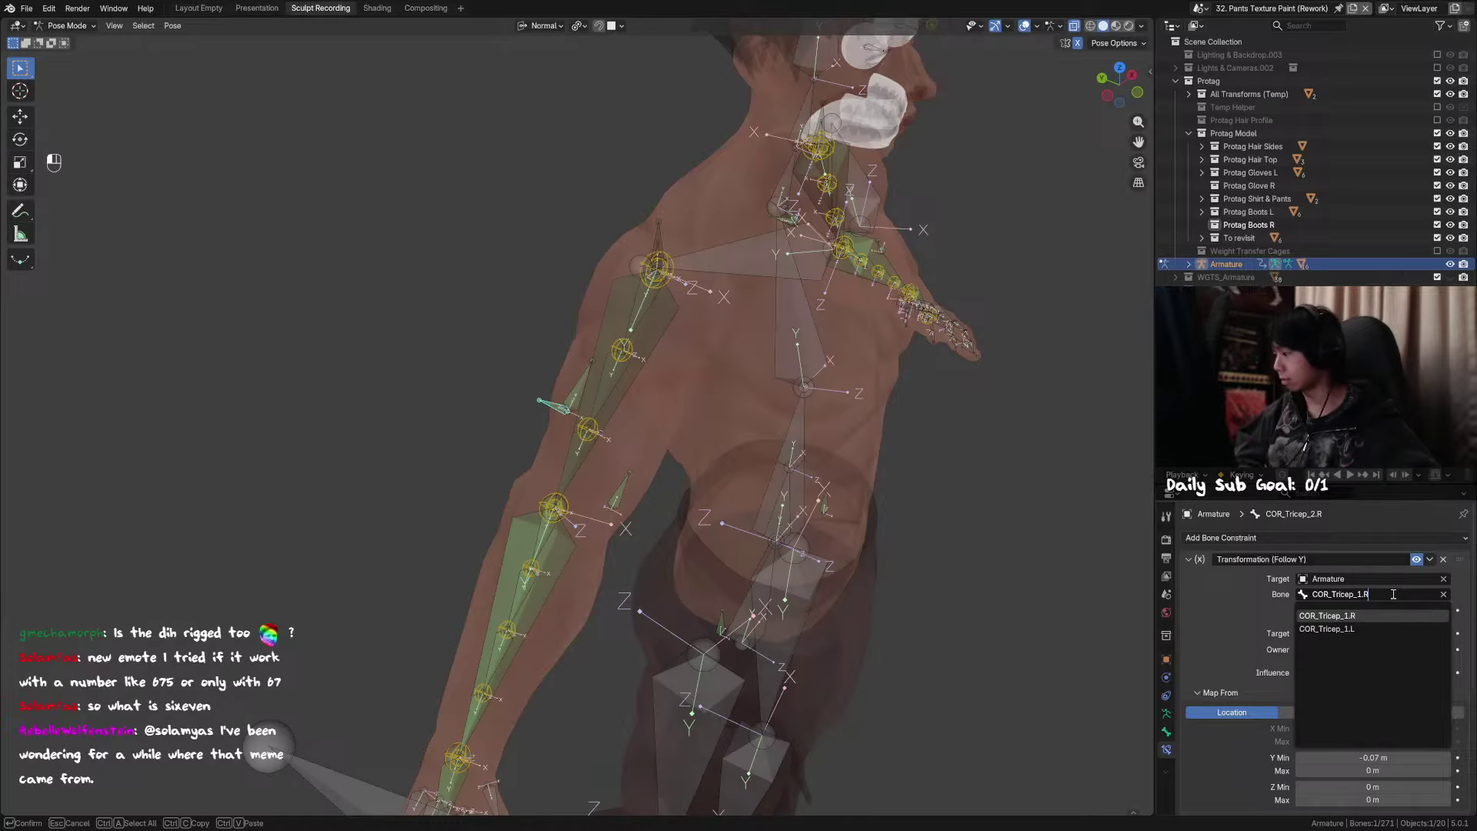
key(Return)
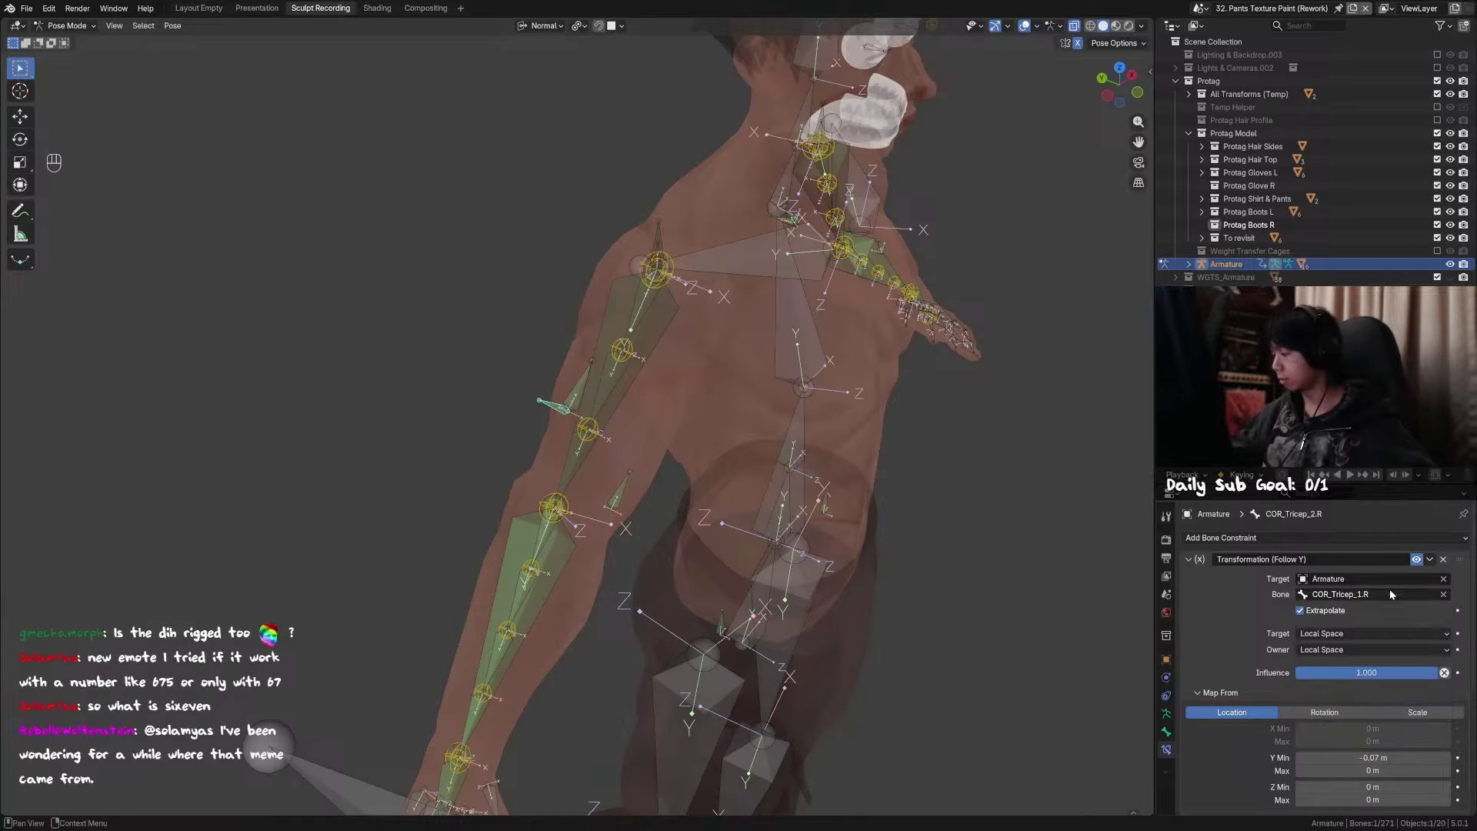
Step: Bend MCH_Switch_Forearm.R at the elbow by rotating it about its normal Z axis to test the tricep correctives
middle_drag(758, 565, 646, 585)
click(632, 580)
key(r)
key(z)
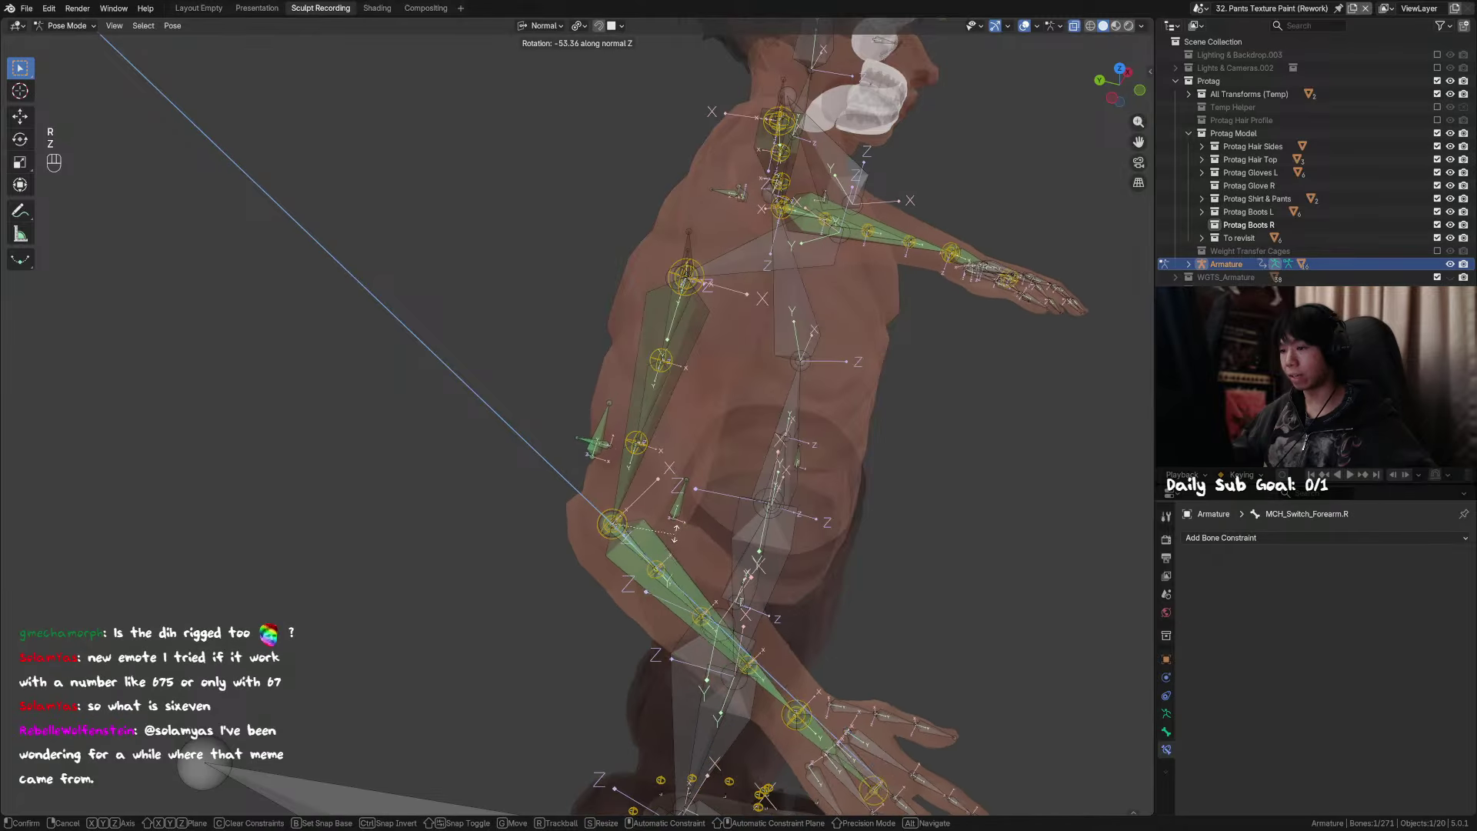
click(677, 494)
middle_drag(678, 493, 808, 539)
key(r)
key(z)
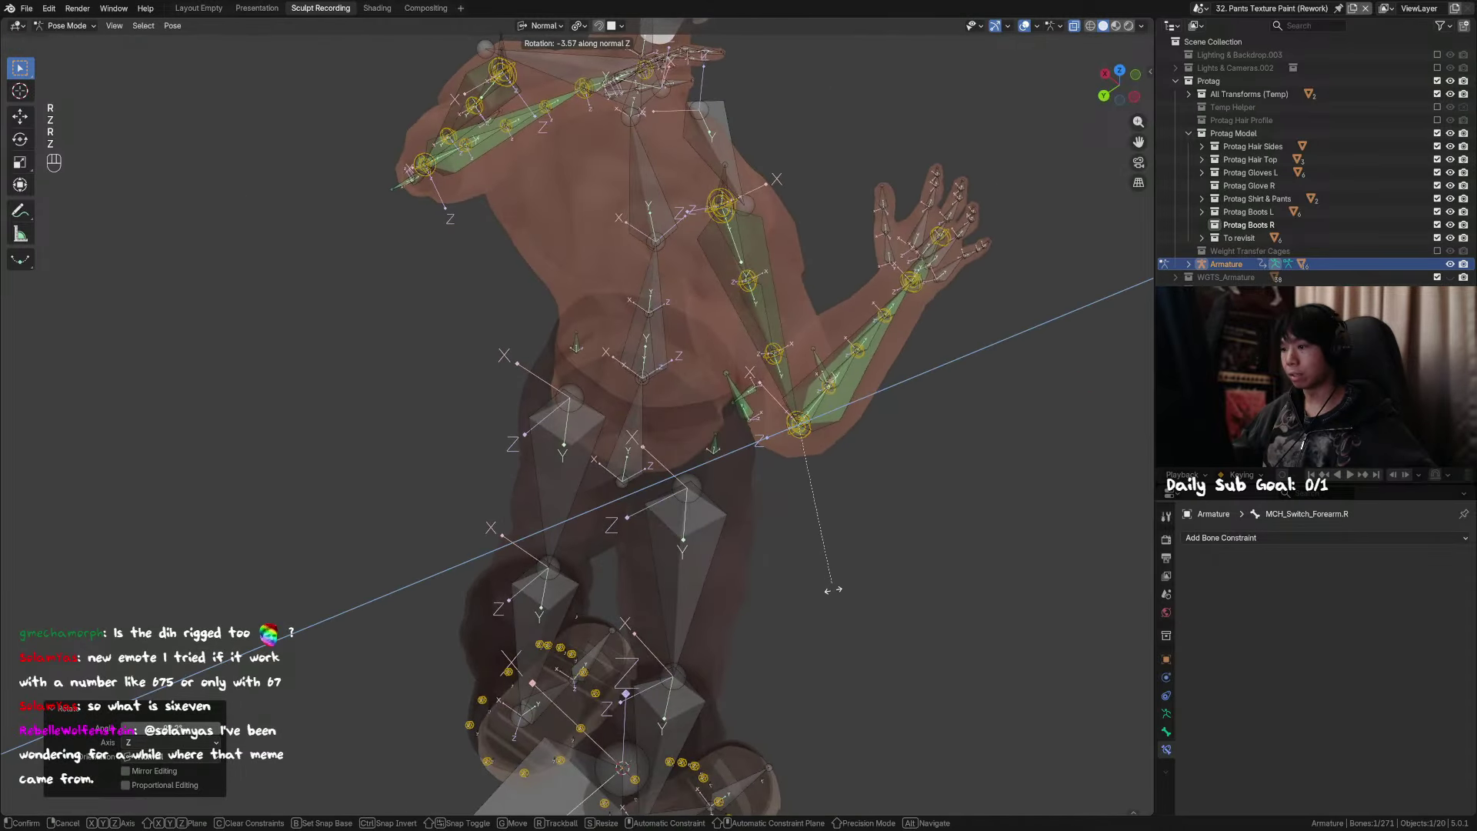
click(919, 312)
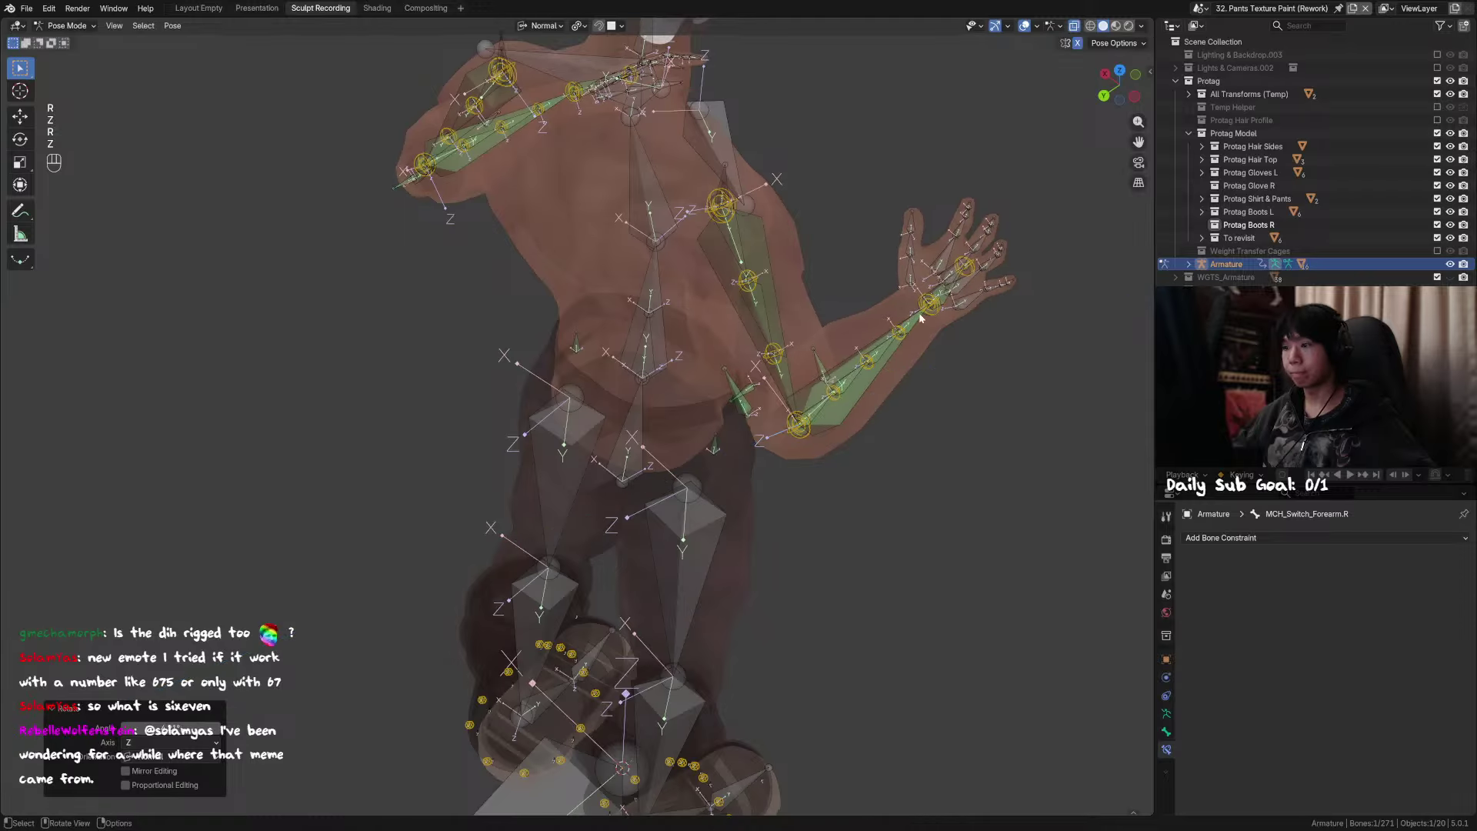
Step: Swing MCH_Switch_Forearm.R further about its normal Z axis and leave it raised beside the upper arm, comparing both arms' tricep bones
middle_drag(793, 383, 898, 348)
key(r)
key(z)
right_click(1003, 699)
shift+middle_drag(718, 194, 764, 294)
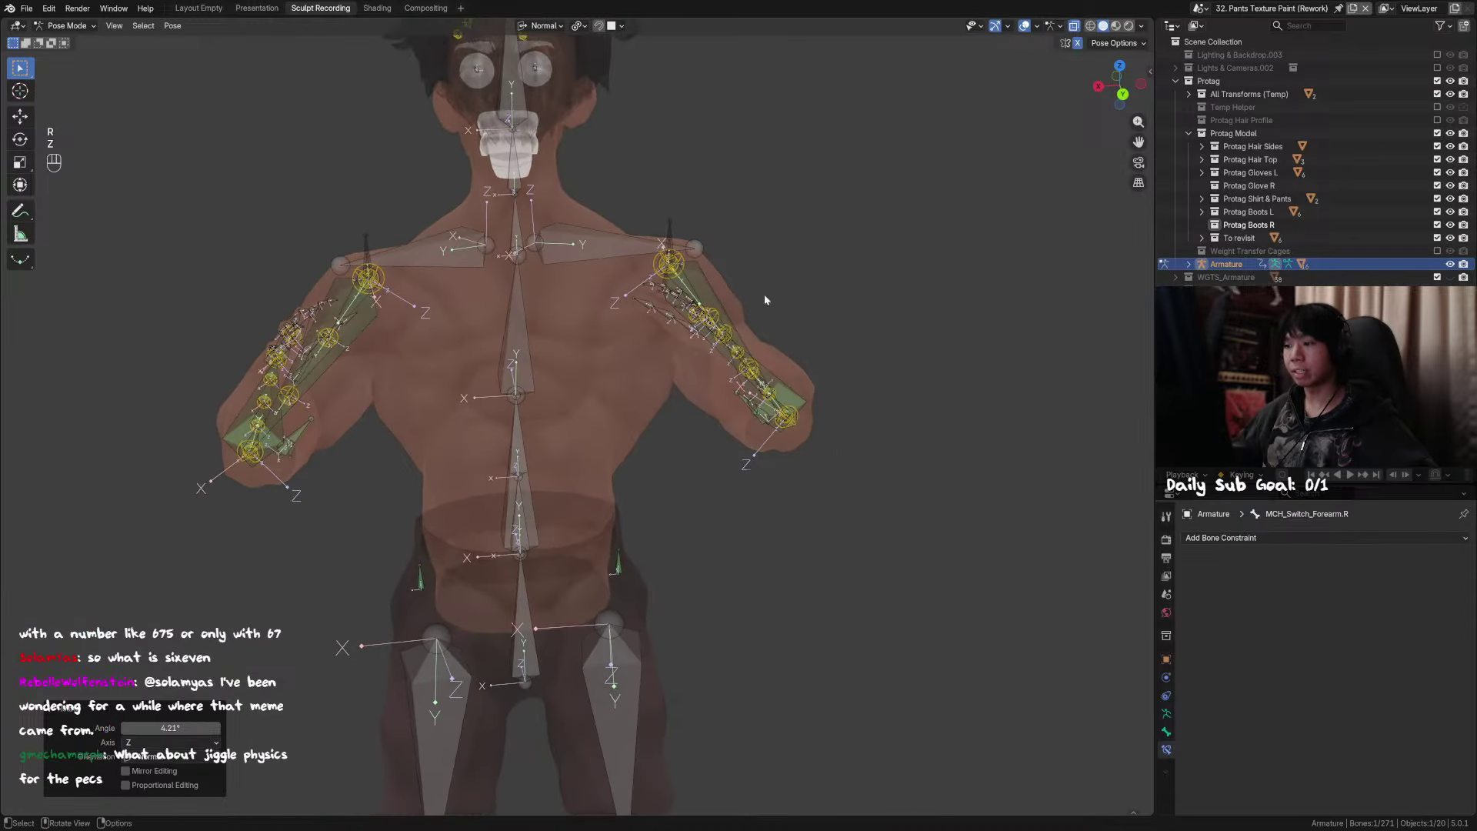
key(r)
key(z)
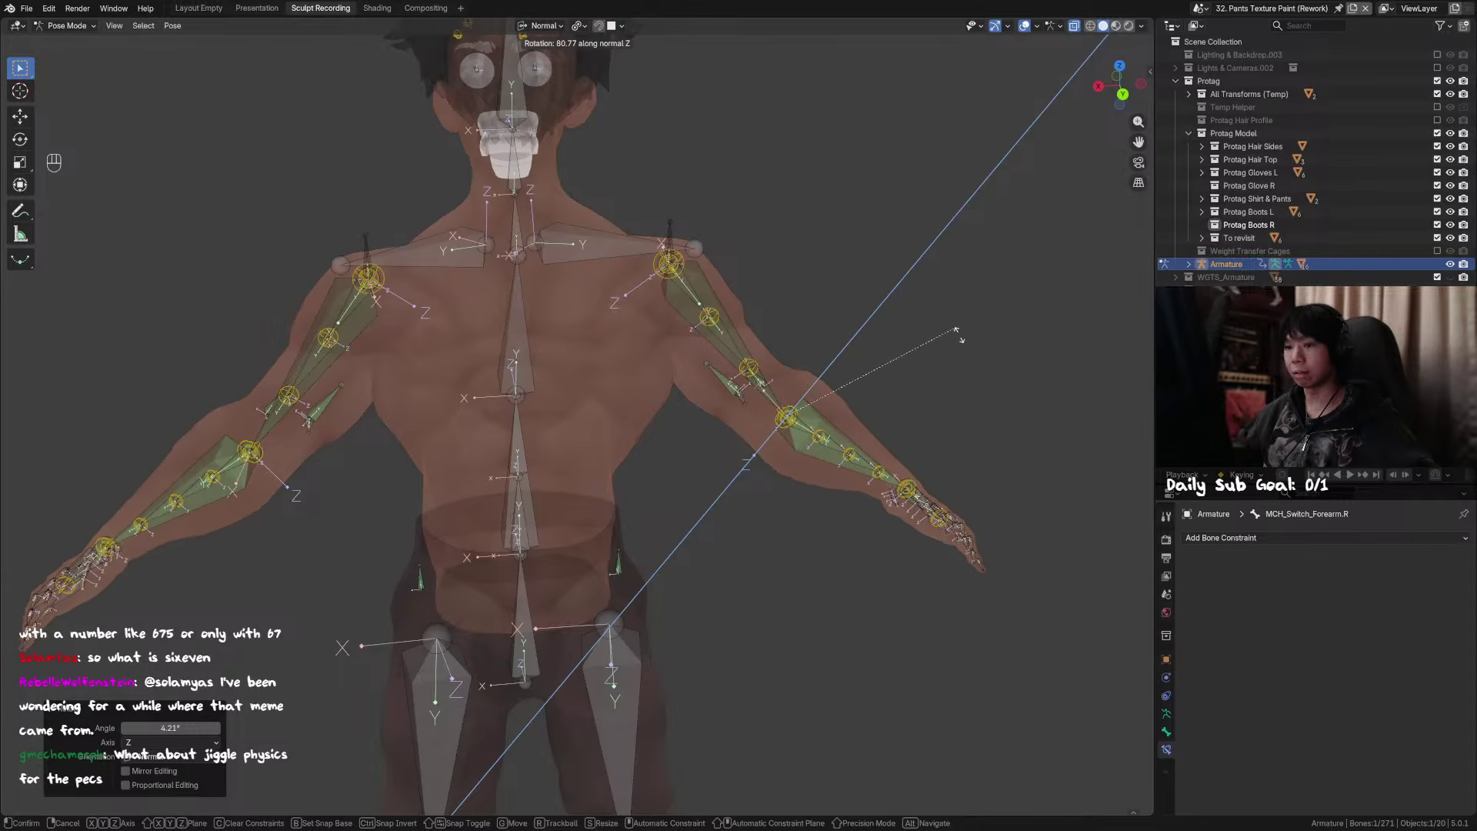
click(851, 224)
middle_drag(851, 223, 804, 373)
key(r)
key(z)
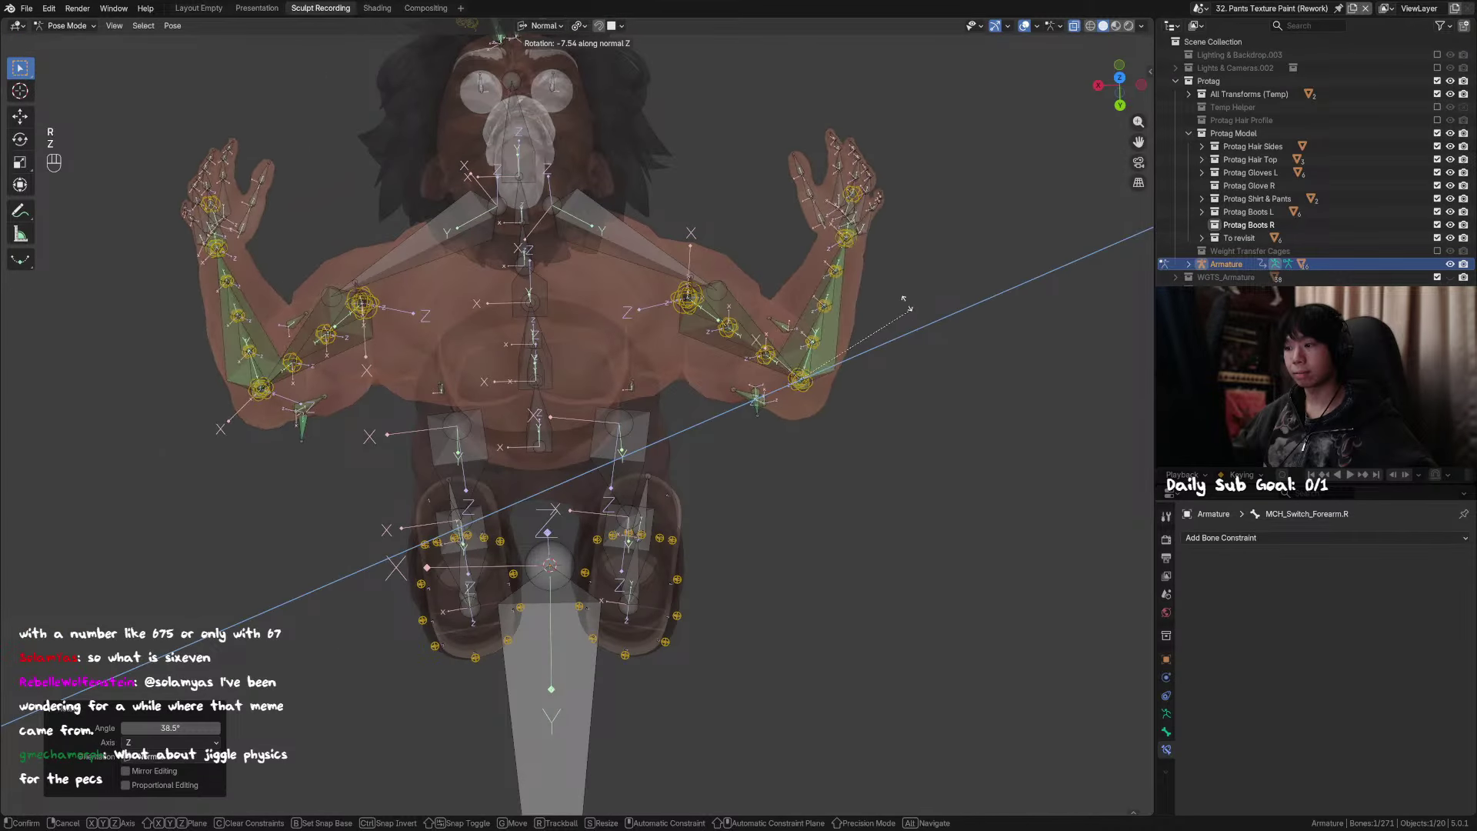
click(852, 332)
Step: Set the Map From location Y Min of COR_Tricep_2.R's Follow Y constraint to 0.07 m
click(759, 391)
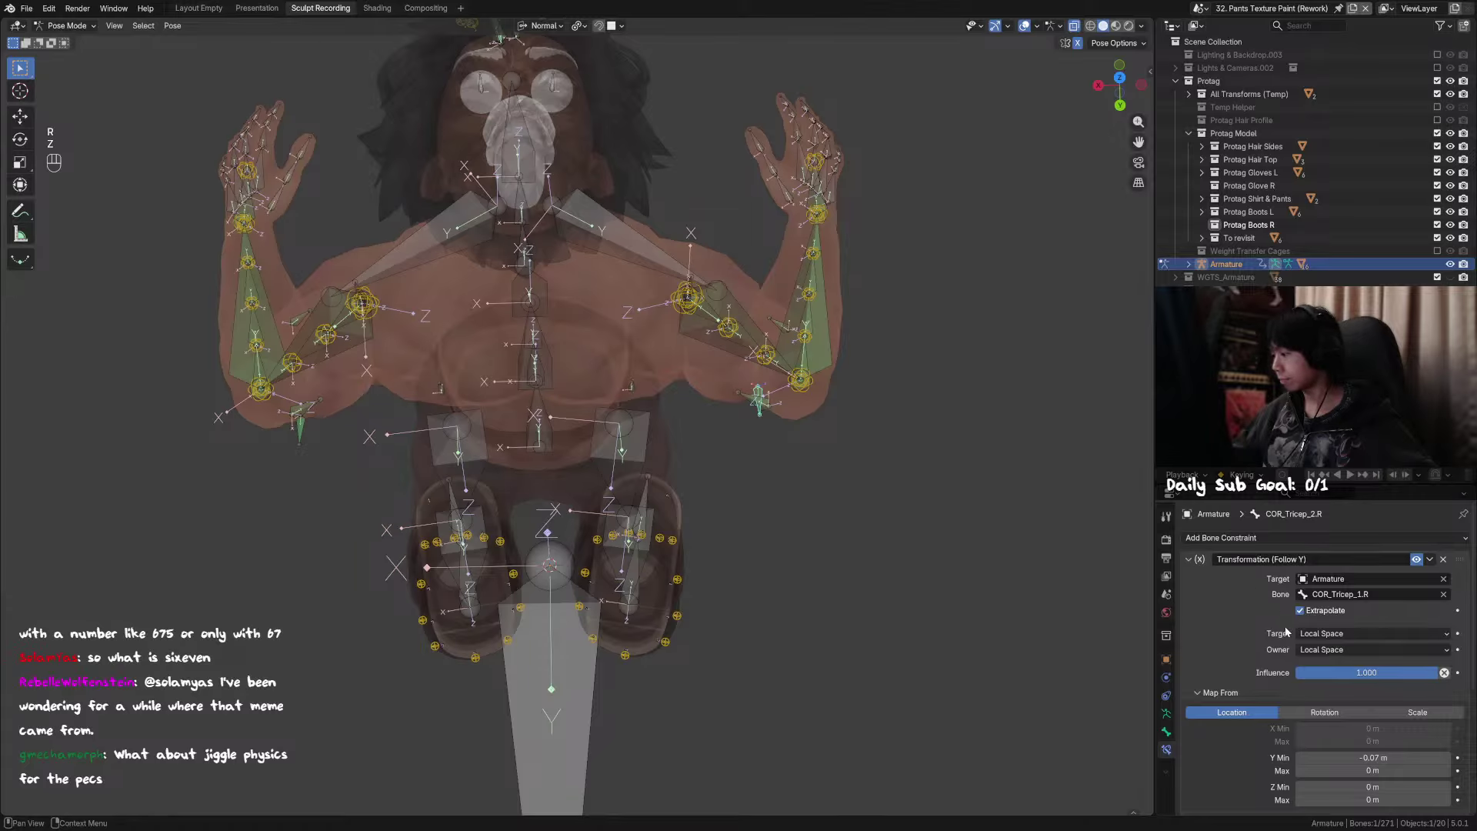
scroll(1286, 631, down, 1)
click(1384, 728)
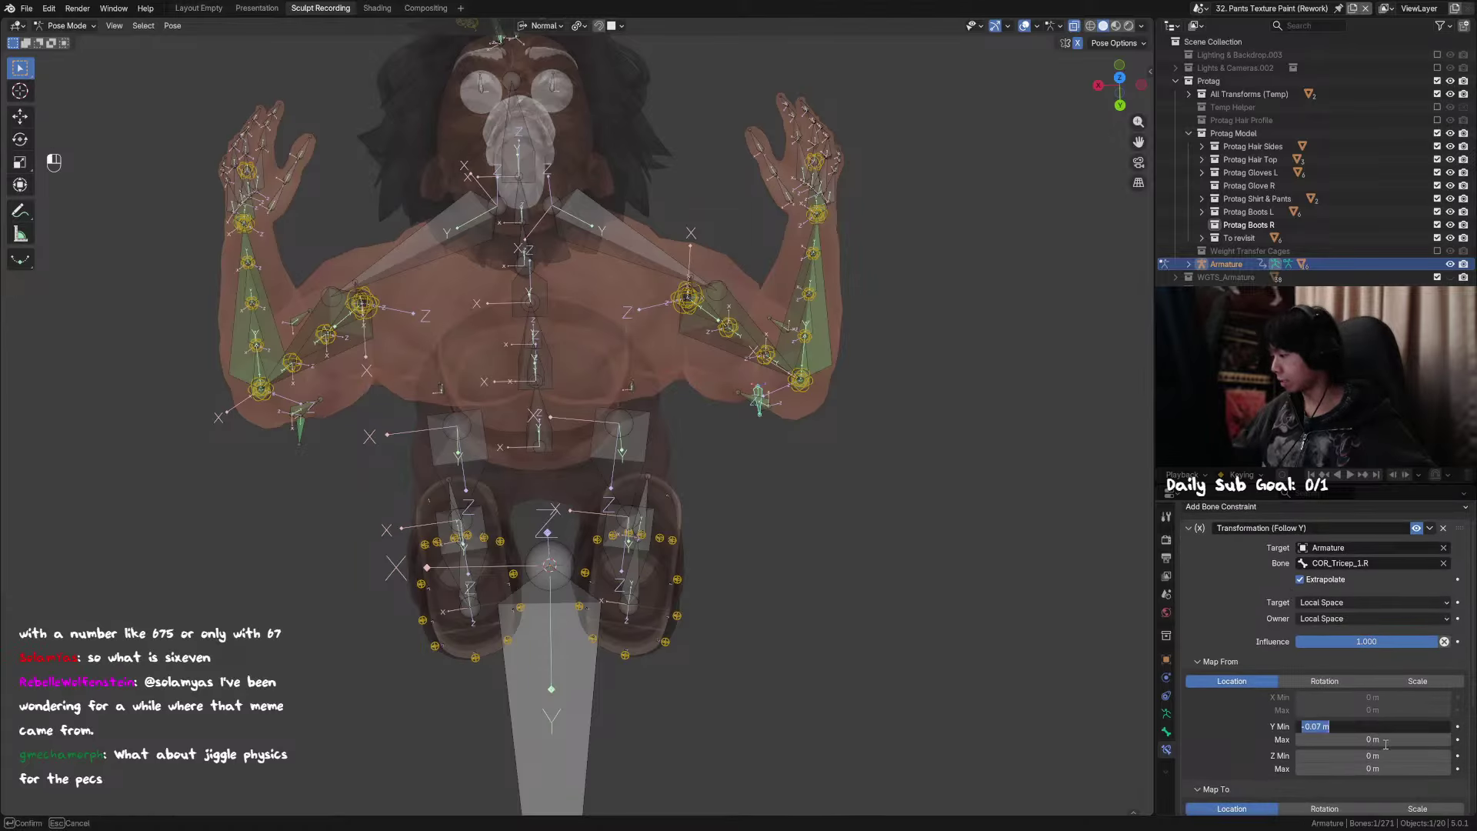
key(ctrl+x)
click(1287, 724)
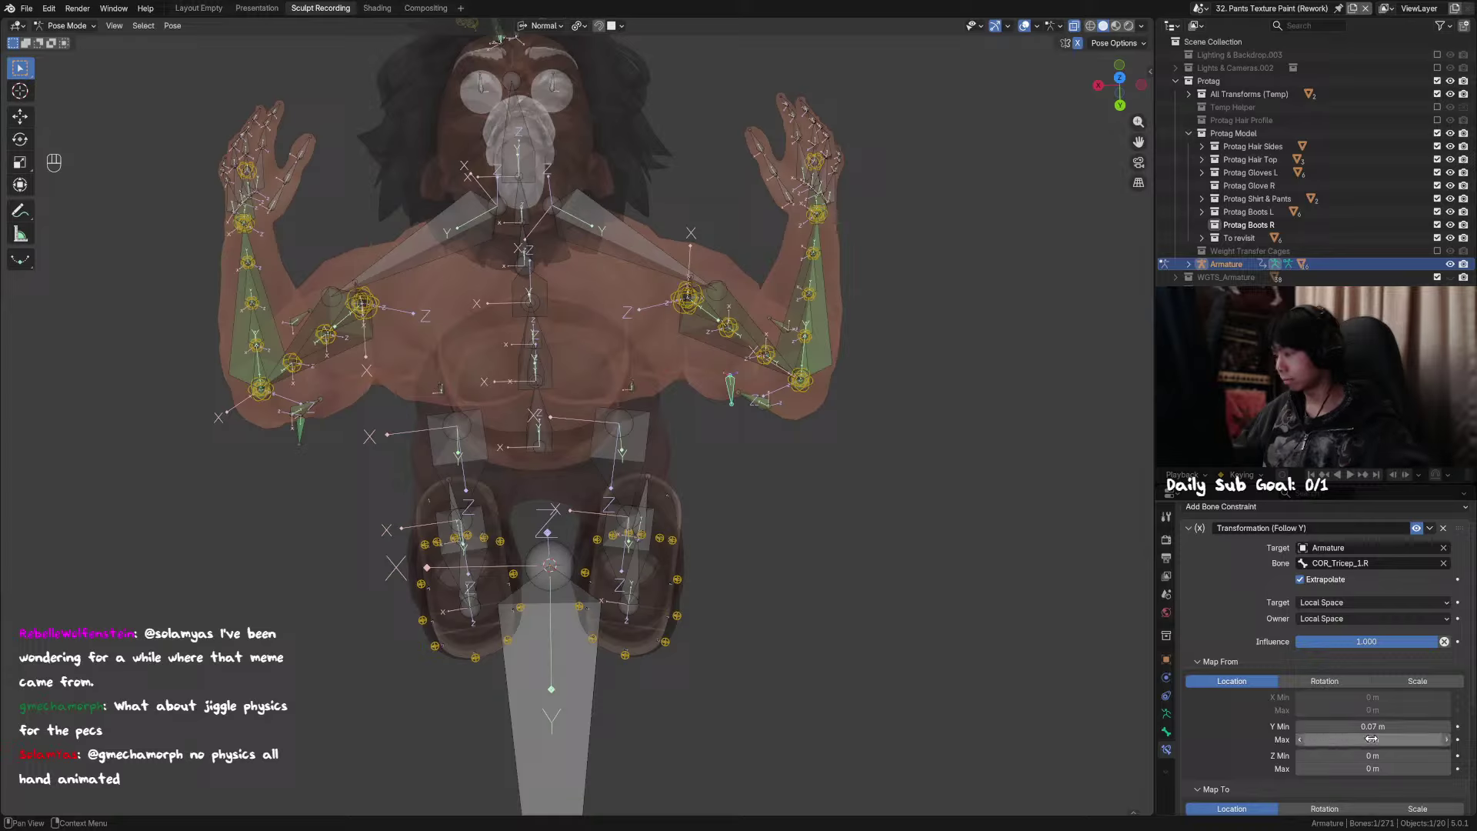
Step: Move the 0.07 m Map From value to Y Max in COR_Tricep_2.R's Follow Y constraint and set Y Min to 0 m
click(1393, 727)
key(ctrl+v)
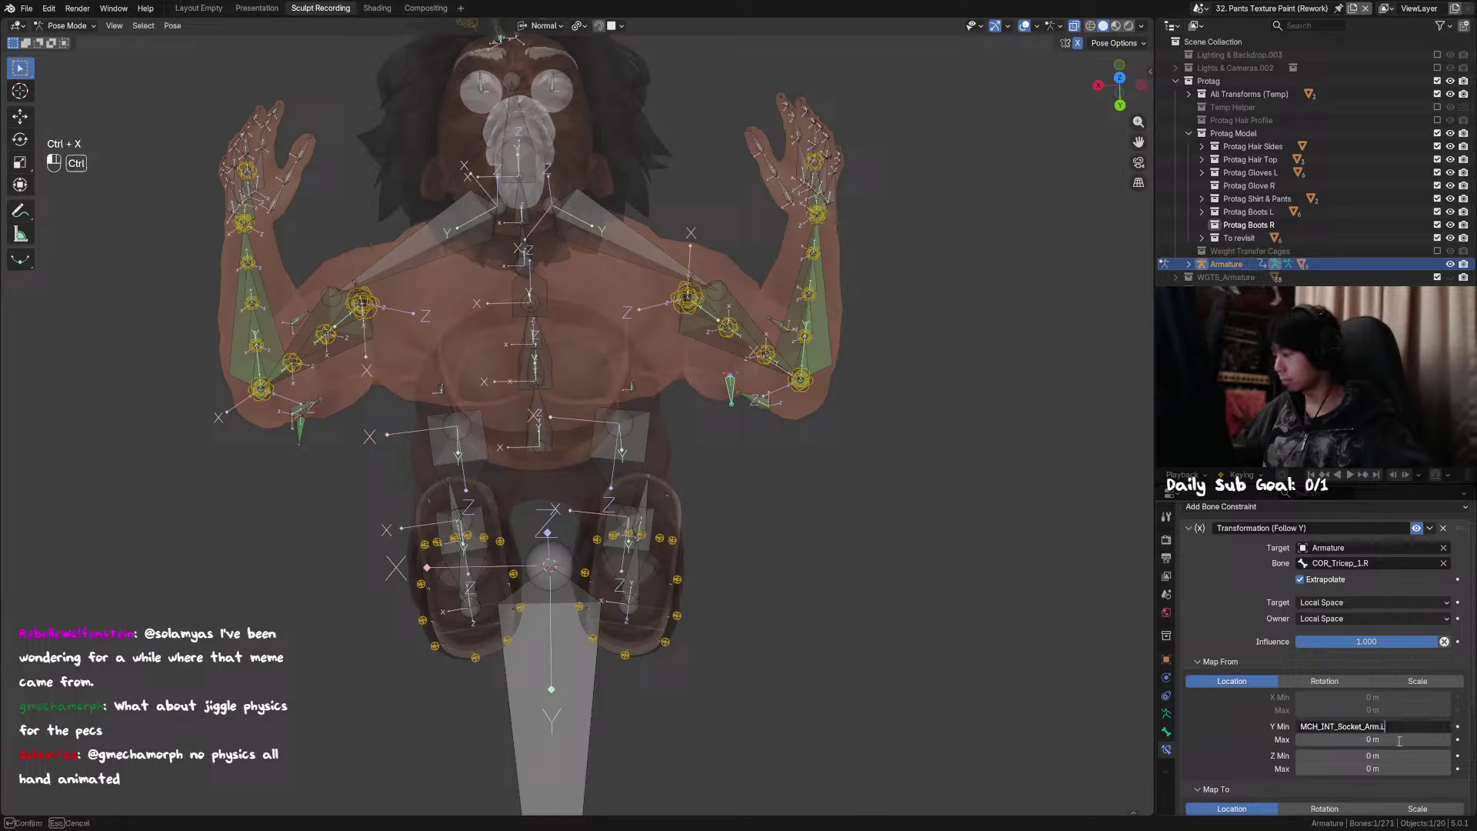
key(ctrl+a)
key(Escape)
click(1400, 726)
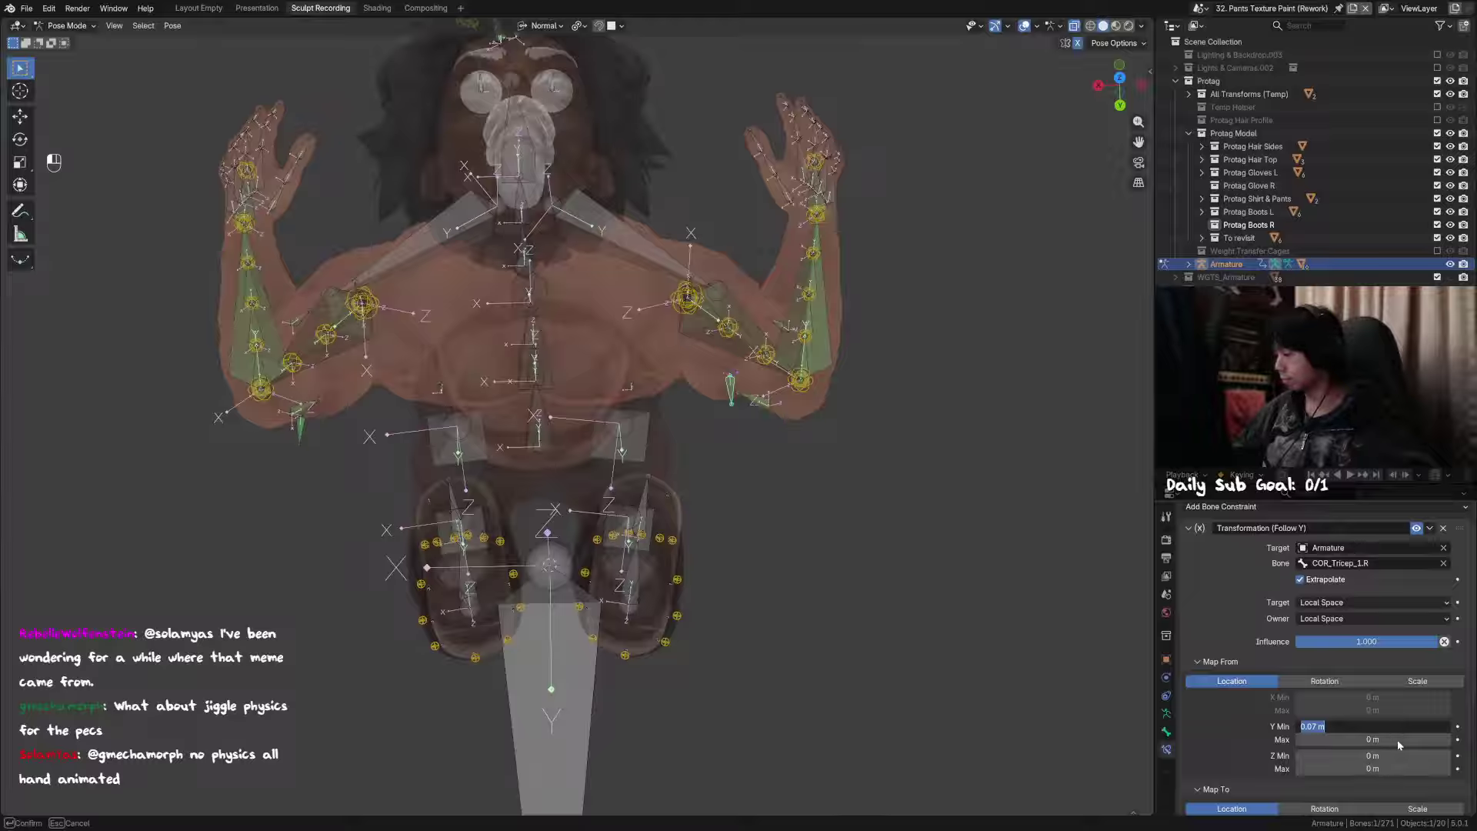
key(Return)
key(ctrl+v)
click(1403, 726)
text(0)
key(Return)
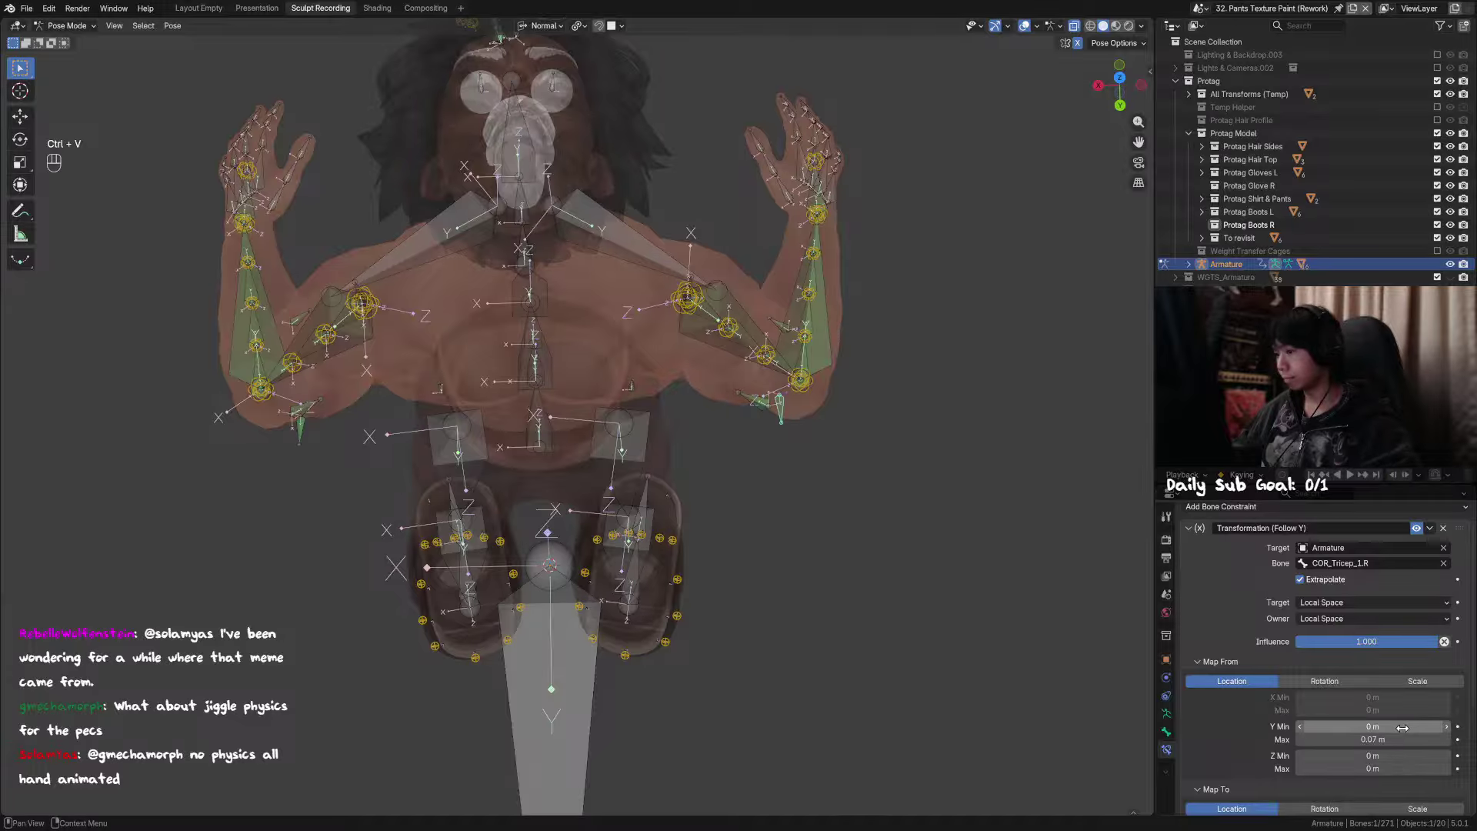
Step: Test COR_Tricep_2.R's response by rotating MCH_Switch_Forearm.R about its normal Z axis, and cancel the rotation
mouse_move(937, 583)
middle_down()
mouse_move(939, 561)
mouse_move(938, 588)
middle_up()
click(828, 309)
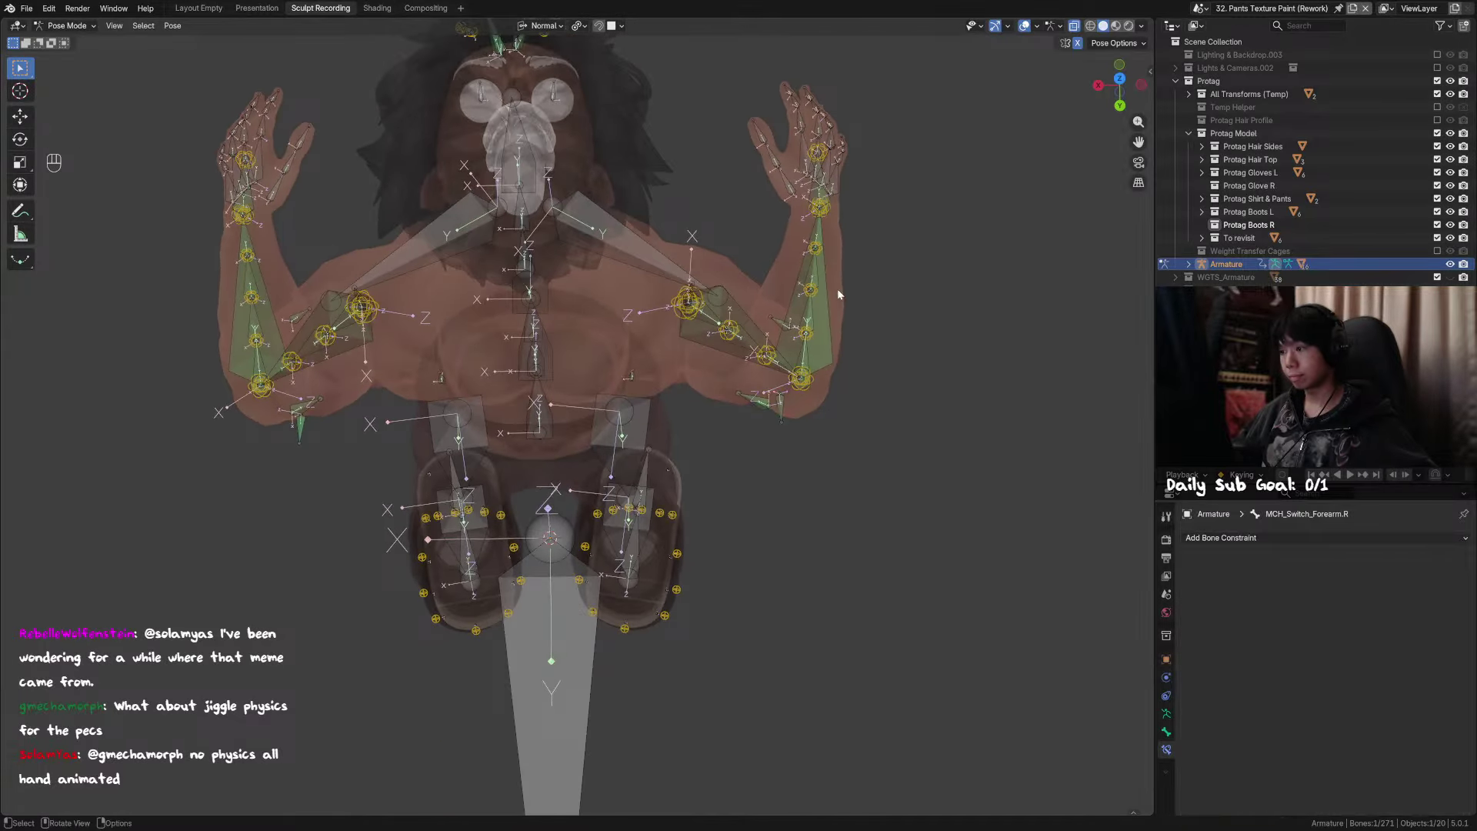
key(r)
key(z)
right_click(840, 279)
Step: Move the -0.04 m Map To X value from Min to Max in COR_Tricep_2.R's Follow Y constraint, leaving Min at 0 m
click(792, 404)
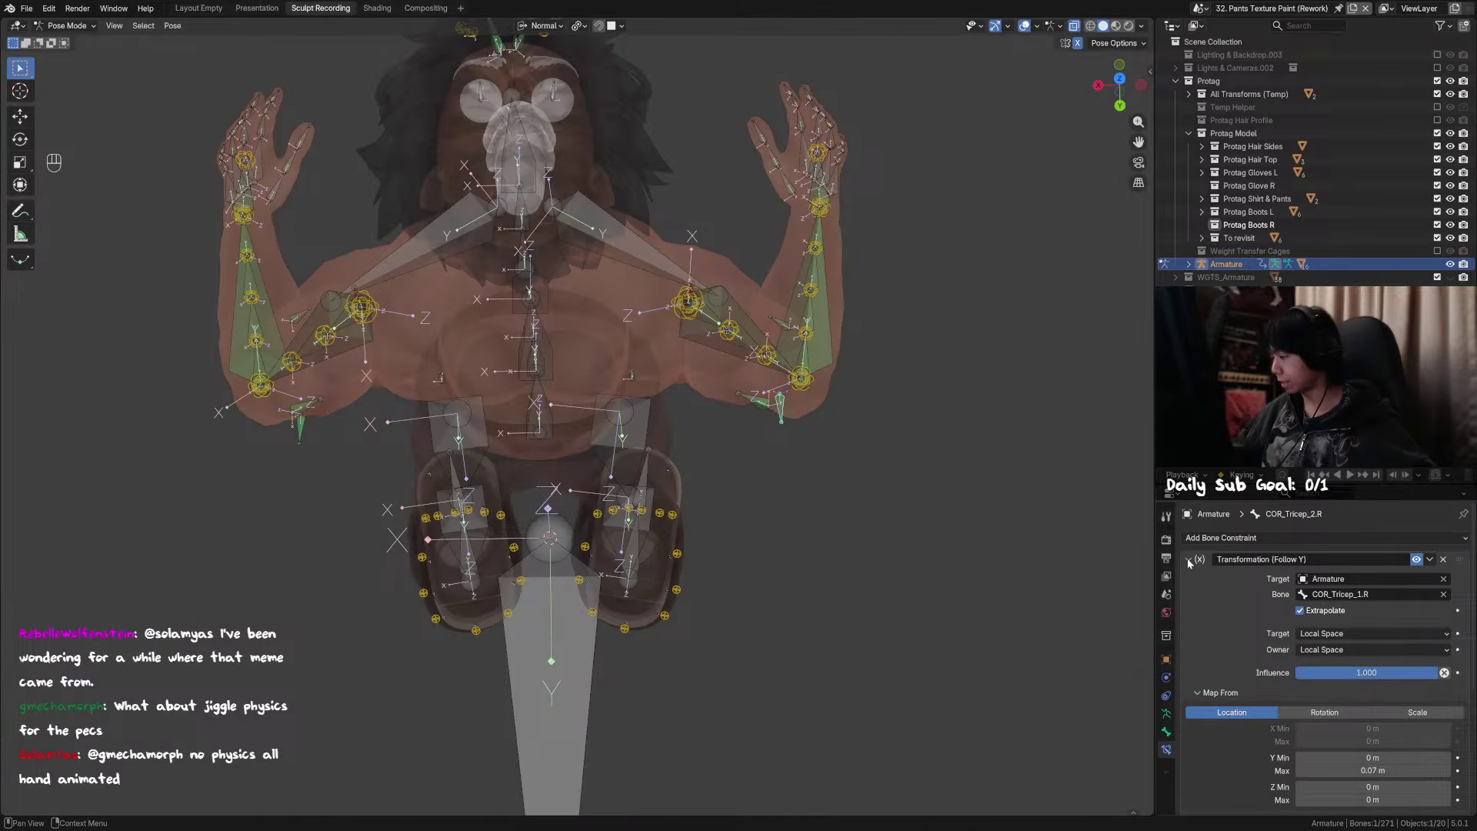
scroll(1231, 615, down, 6)
drag(1385, 674, 1399, 676)
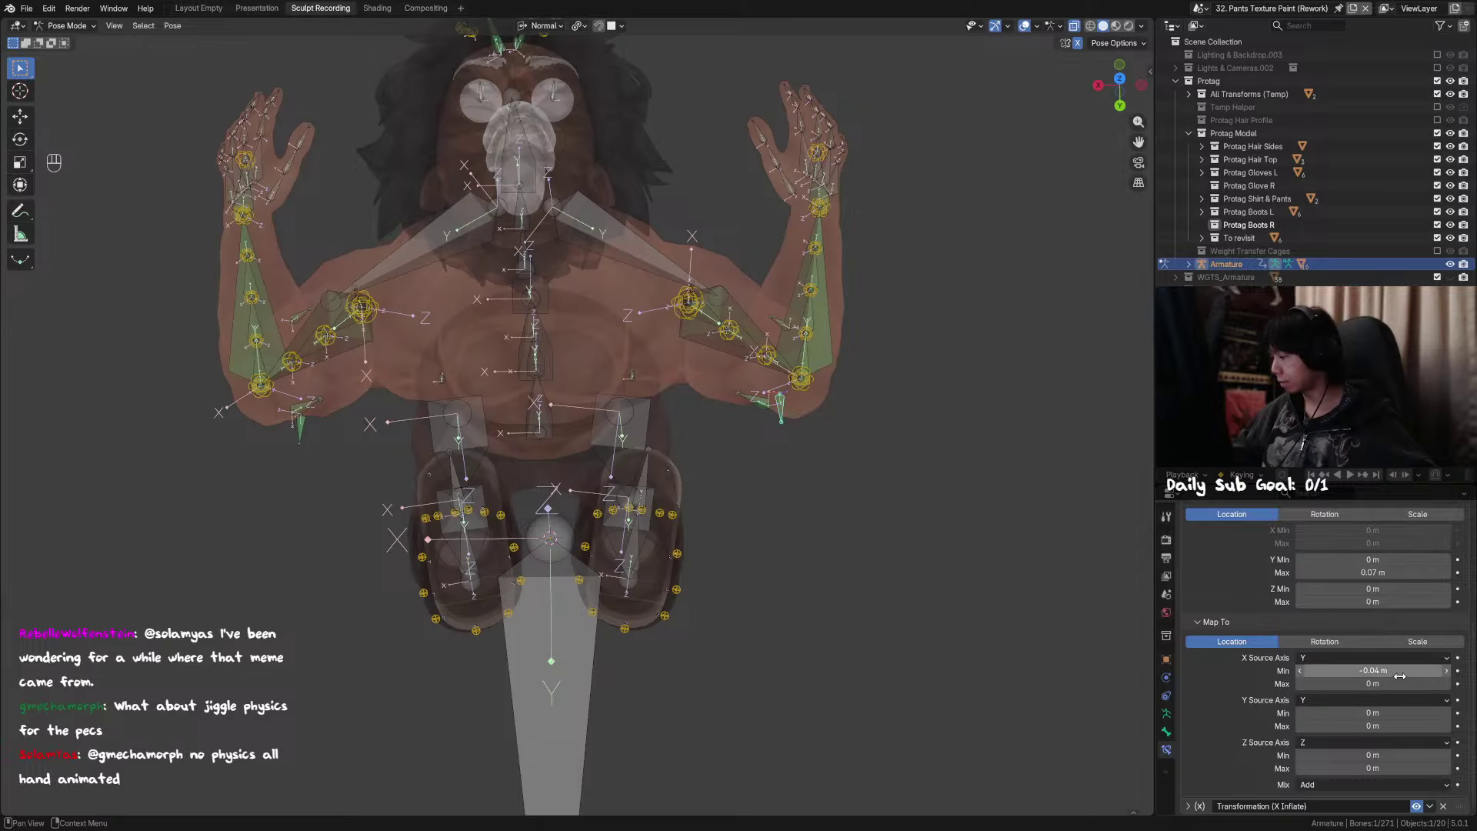
click(1399, 676)
key(ctrl+x)
click(1391, 683)
click(1391, 683)
key(ctrl+v)
click(1052, 631)
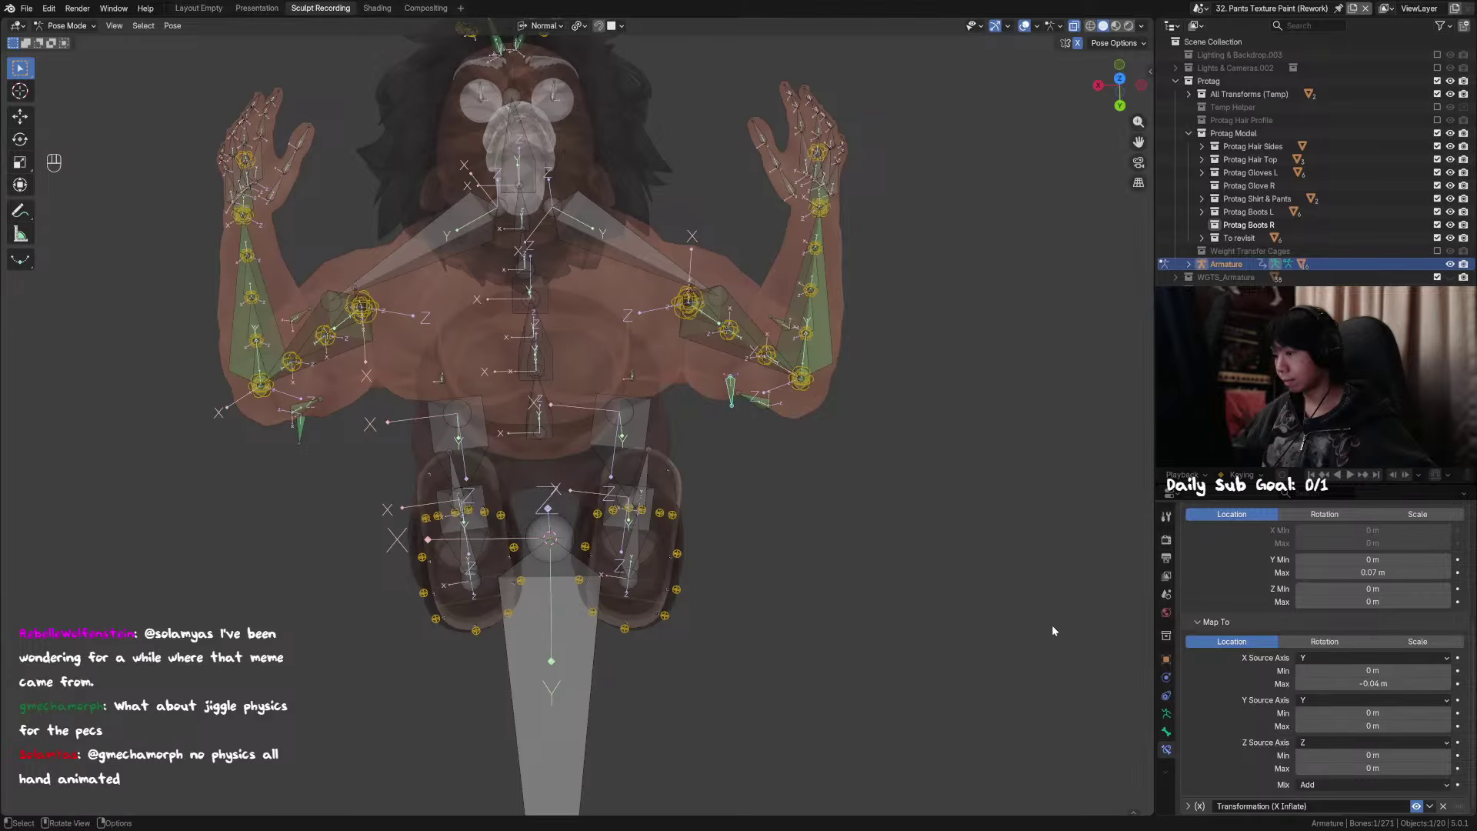
Step: Set the Map To X Max of COR_Tricep_2.R's Follow Y constraint to 0.04 m and select COR_Tricep_2.L for comparison
click(1300, 683)
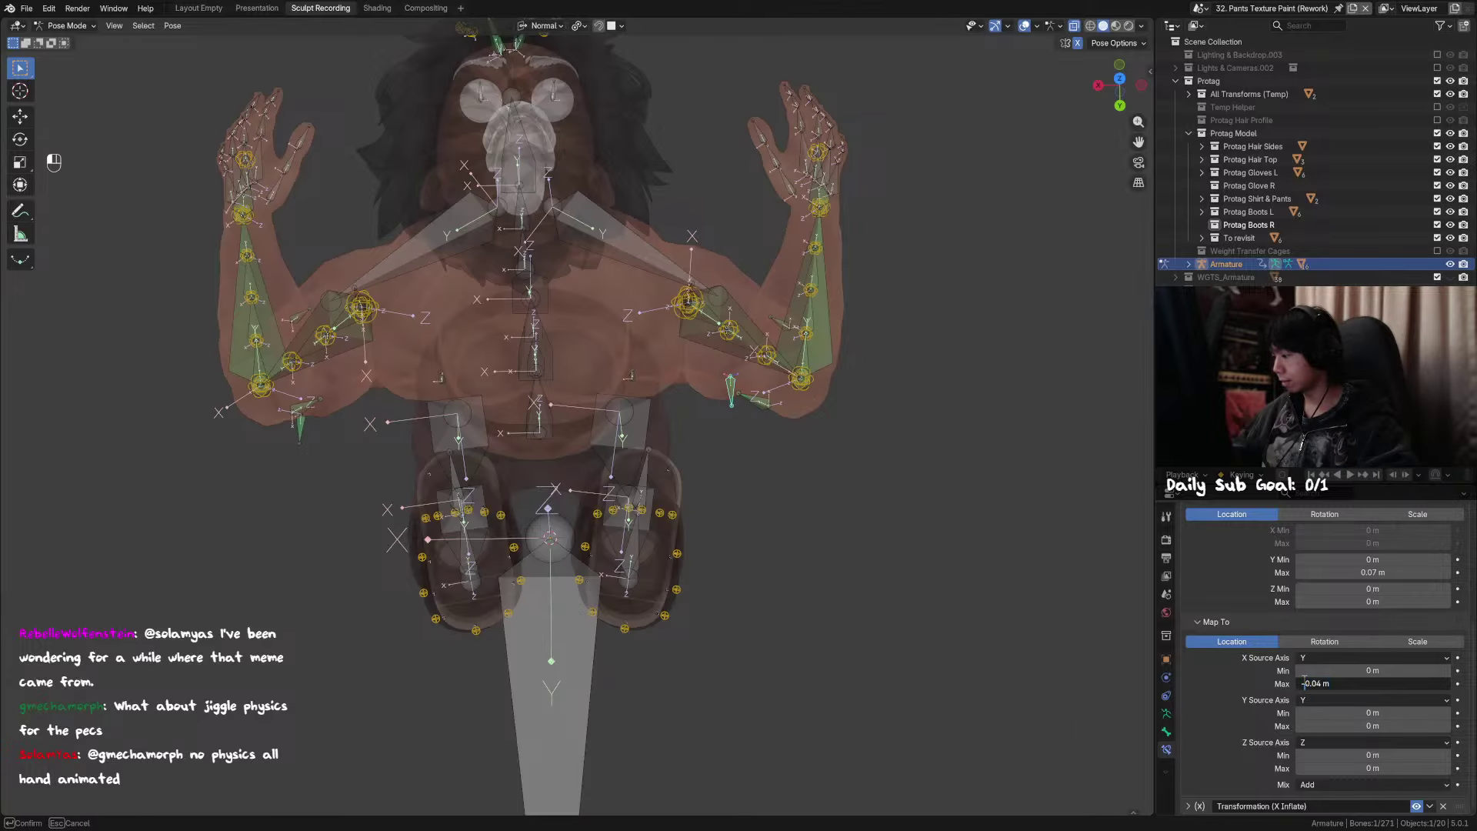
key(Return)
middle_drag(925, 465, 1014, 501)
scroll(1274, 783, up, 6)
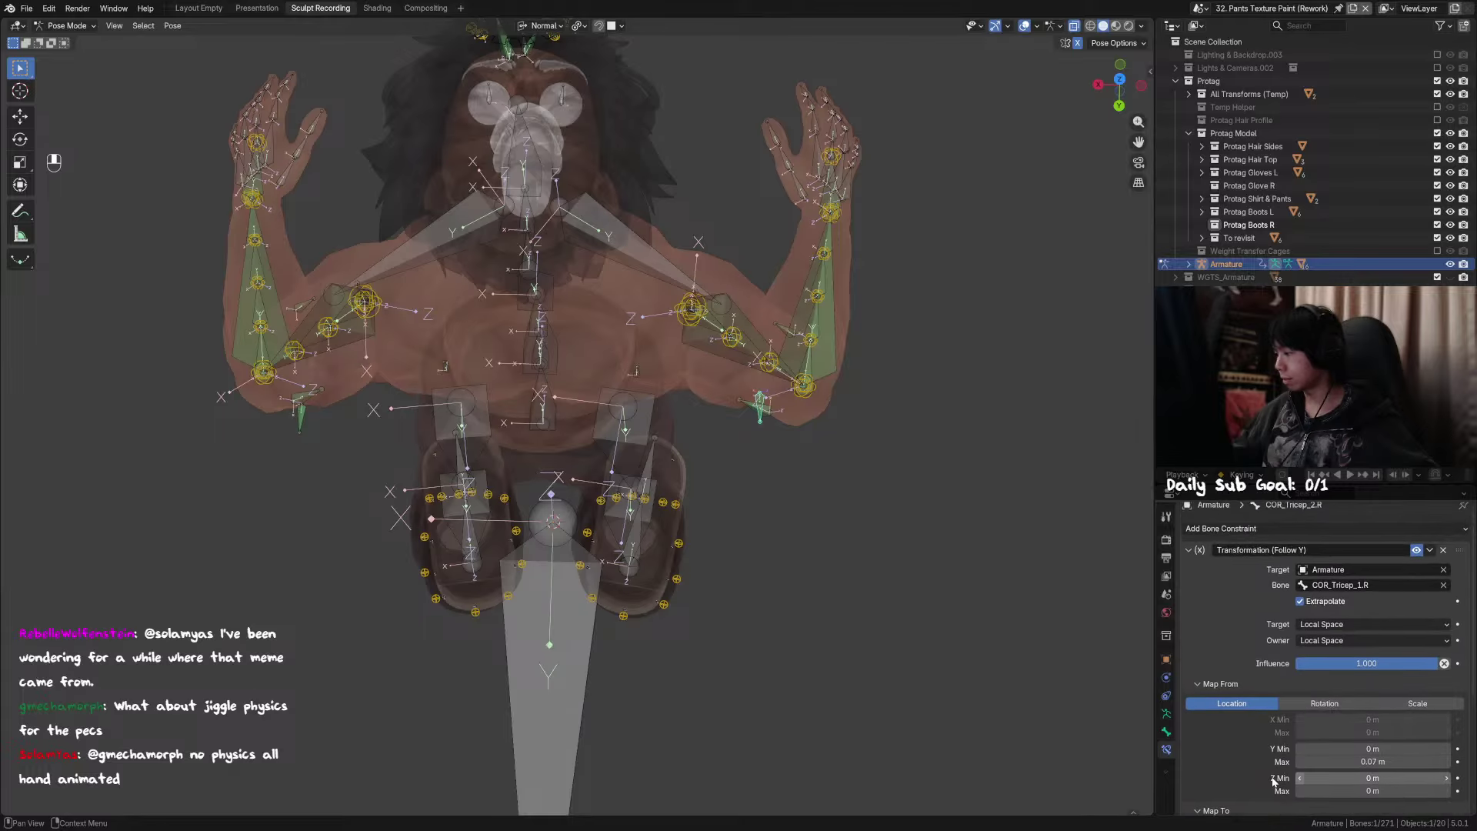
scroll(1274, 782, down, 2)
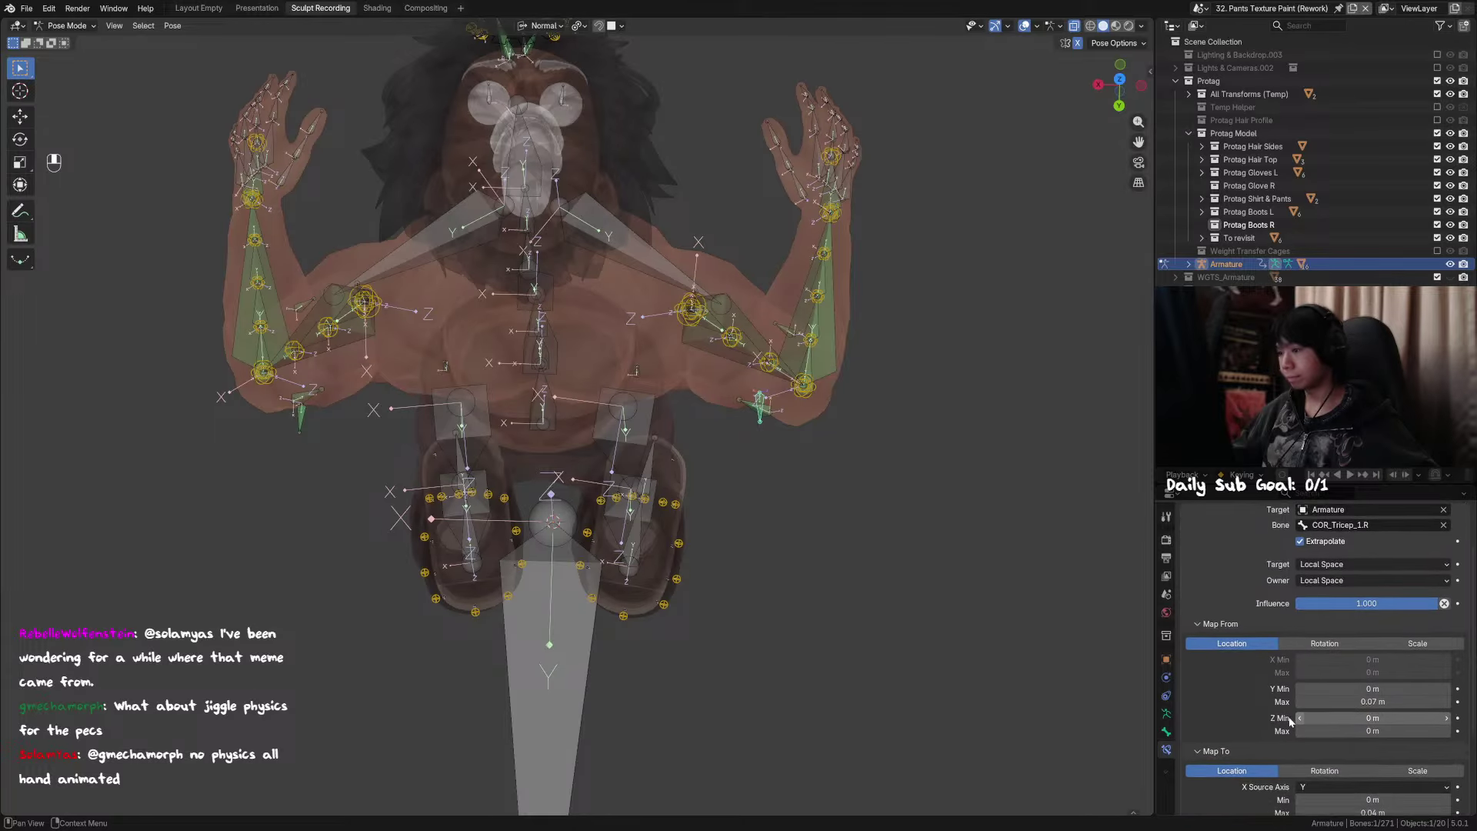
click(300, 420)
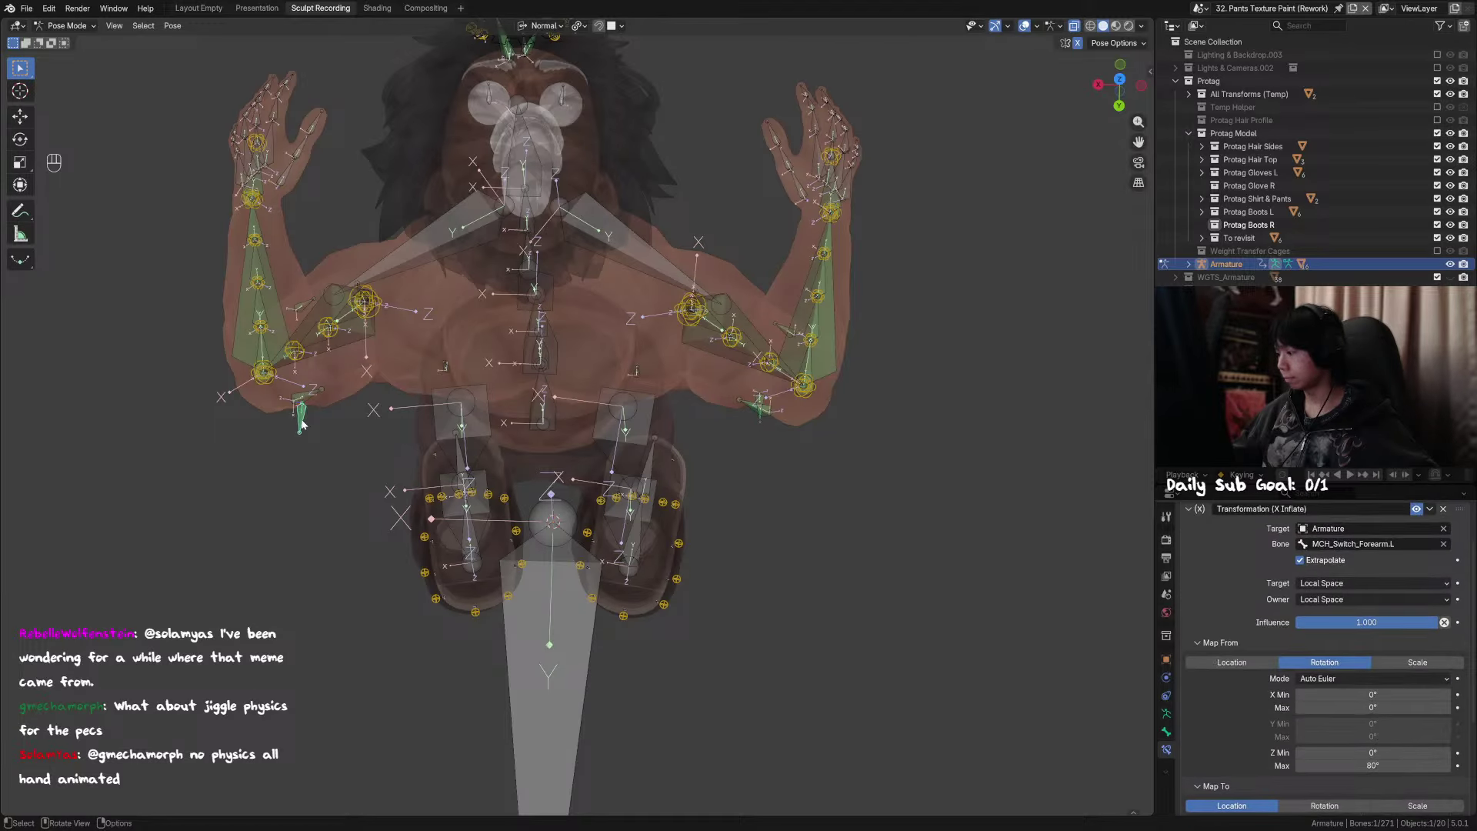
Step: Undo the recent constraint and pose edits back to the outstretched-arm pose
key(ctrl+z)
key(ctrl+z)
key(ctrl+z)
key(ctrl+z)
key(ctrl+z)
key(ctrl+z)
key(ctrl+z)
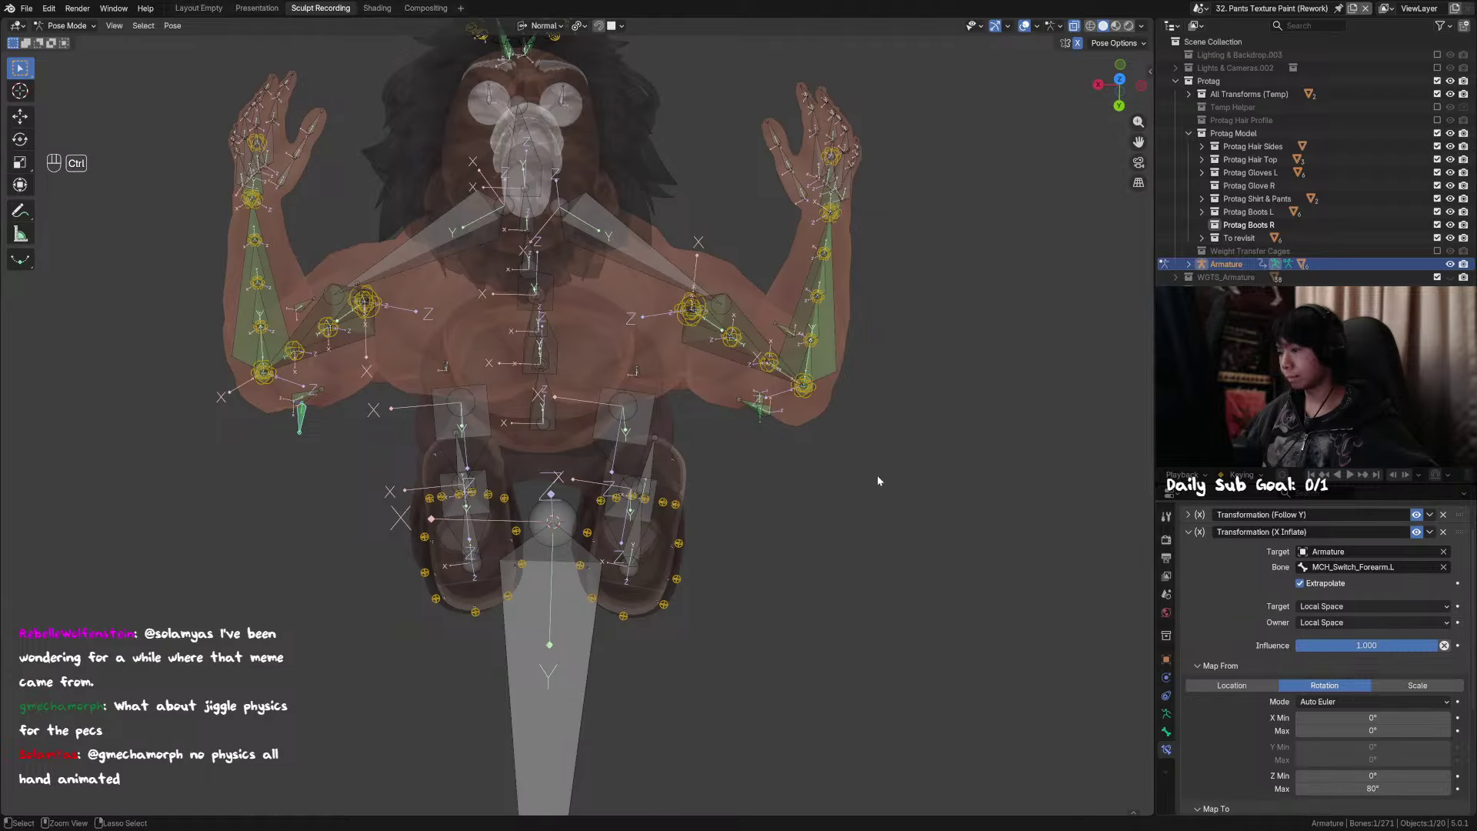
key(ctrl+z)
key(ctrl+z)
key(ctrl+z)
key(ctrl+z)
key(ctrl+z)
key(ctrl+z)
key(ctrl+z)
key(ctrl+z)
key(ctrl+z)
key(ctrl+z)
key(ctrl+z)
key(ctrl+z)
key(ctrl+z)
Step: Redo the undone edits up to the raised-forearm pose with COR_Tricep_2.L selected
key(ctrl+shift+z)
key(ctrl+shift+z)
key(ctrl+shift+z)
key(ctrl+shift+z)
key(ctrl+shift+z)
key(ctrl+shift+z)
key(ctrl+shift+z)
key(ctrl+shift+z)
key(ctrl+shift+z)
key(ctrl+shift+z)
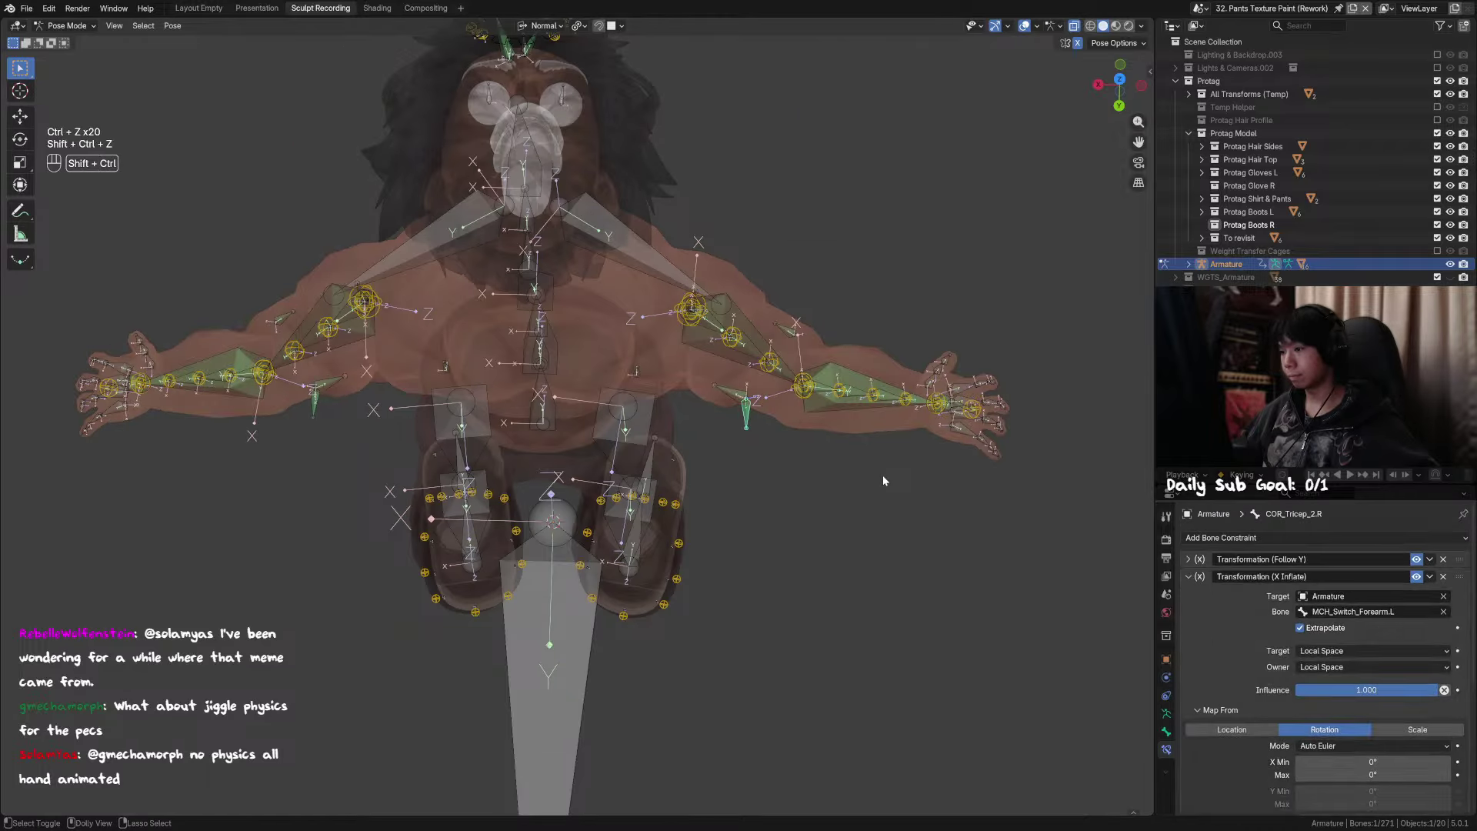
key(ctrl+shift+z)
key(ctrl+shift+z)
key(ctrl+shift+z)
key(ctrl+shift+z)
key(ctrl+shift+z)
key(ctrl+shift+z)
key(ctrl+shift+z)
key(ctrl+shift+z)
key(ctrl+shift+z)
key(ctrl+shift+z)
key(ctrl+shift+z)
key(ctrl+shift+z)
key(ctrl+shift+z)
key(ctrl+shift+z)
key(ctrl+shift+z)
key(ctrl+shift+z)
key(ctrl+shift+z)
key(ctrl+shift+z)
key(ctrl+shift+z)
key(ctrl+shift+z)
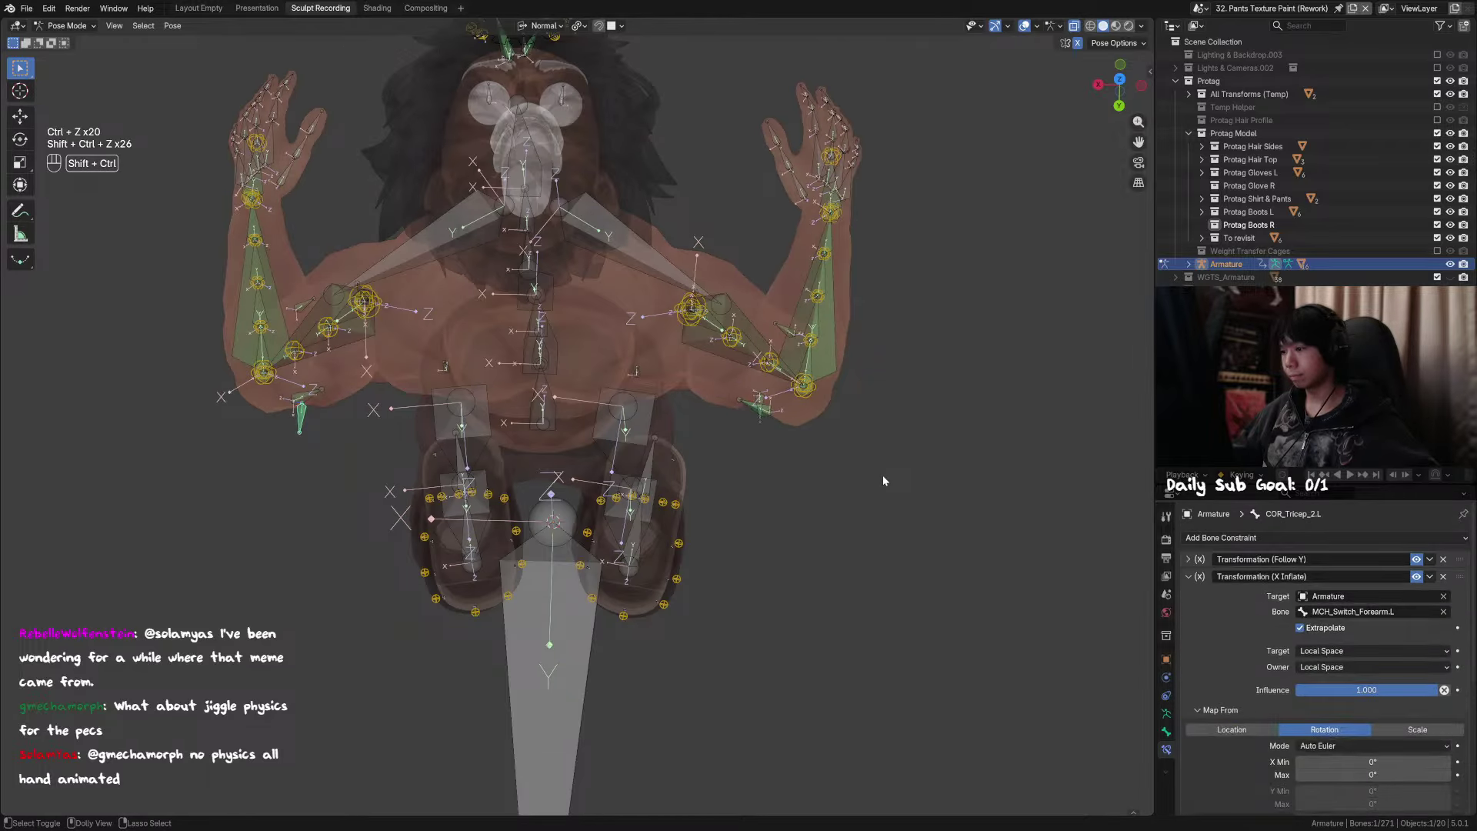
click(829, 355)
middle_drag(830, 356, 866, 383)
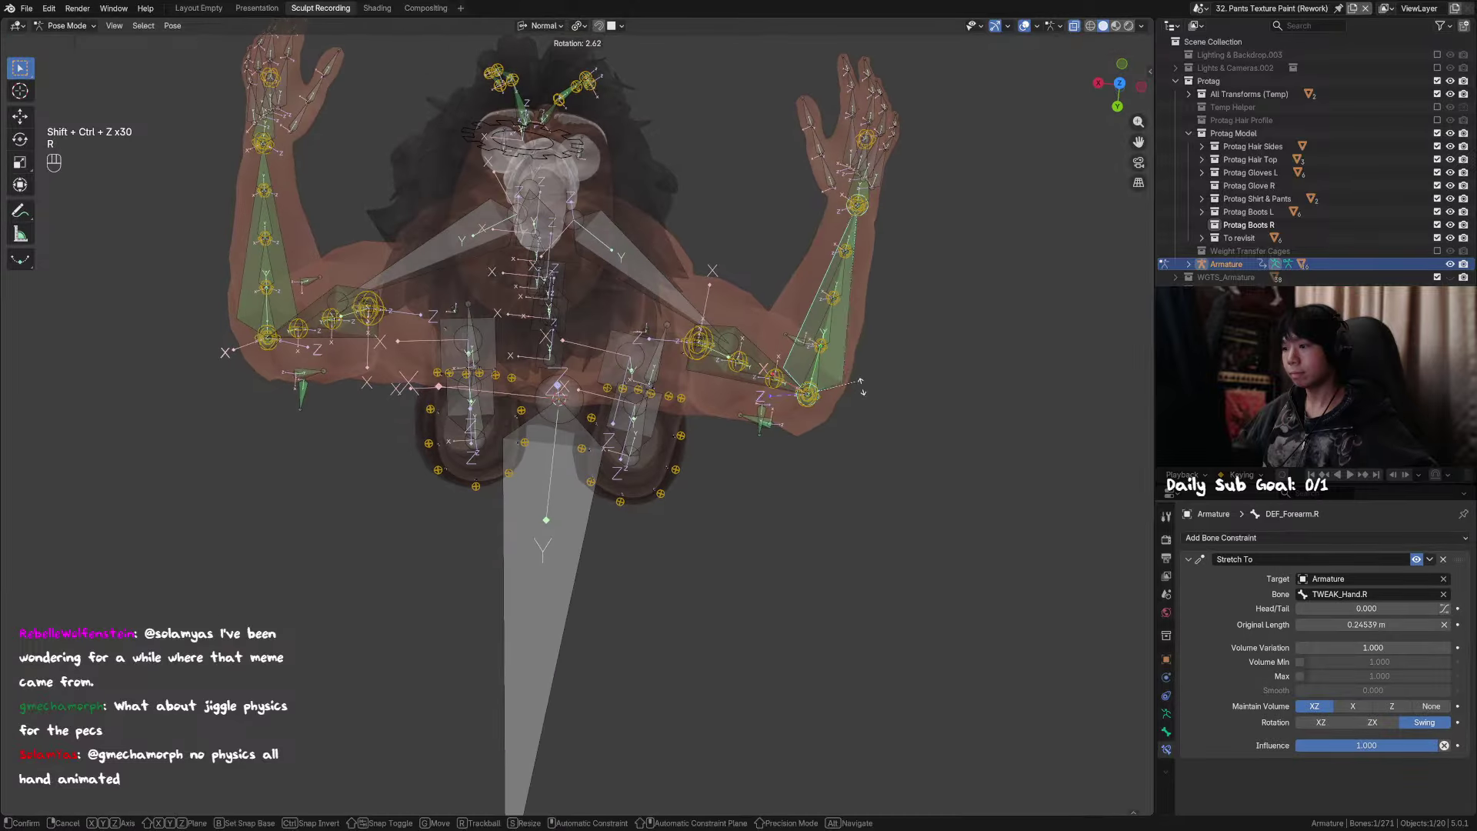
key(r)
key(z)
right_click(893, 383)
key(r)
key(y)
right_click(852, 328)
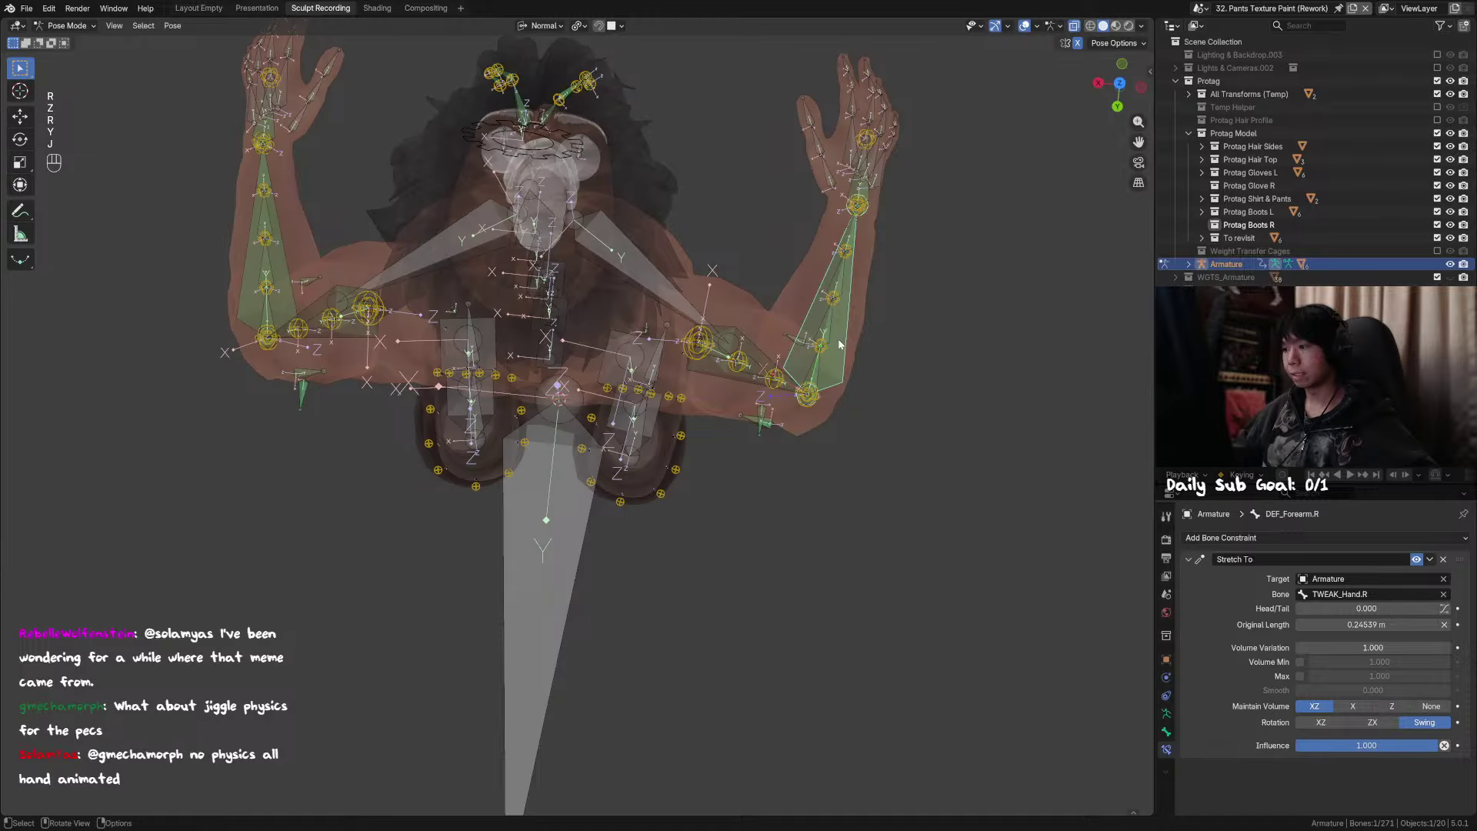
Step: Hide DEF_Forearm.R and test the tricep response by rotating MCH_Switch_Forearm.R about its normal Z axis, cancelling the rotations
click(840, 343)
click(841, 337)
key(h)
click(837, 334)
key(r)
key(z)
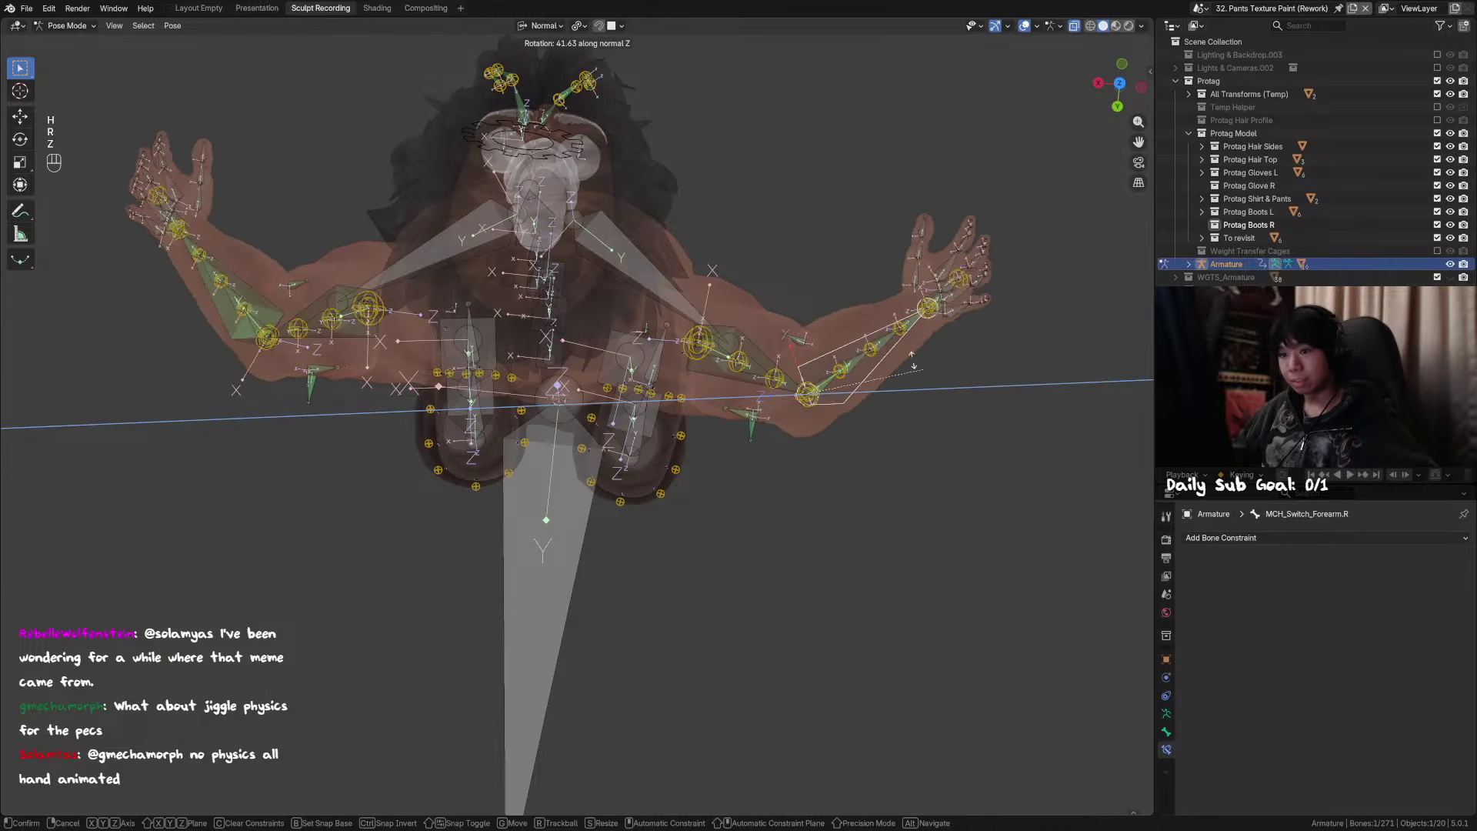
click(904, 416)
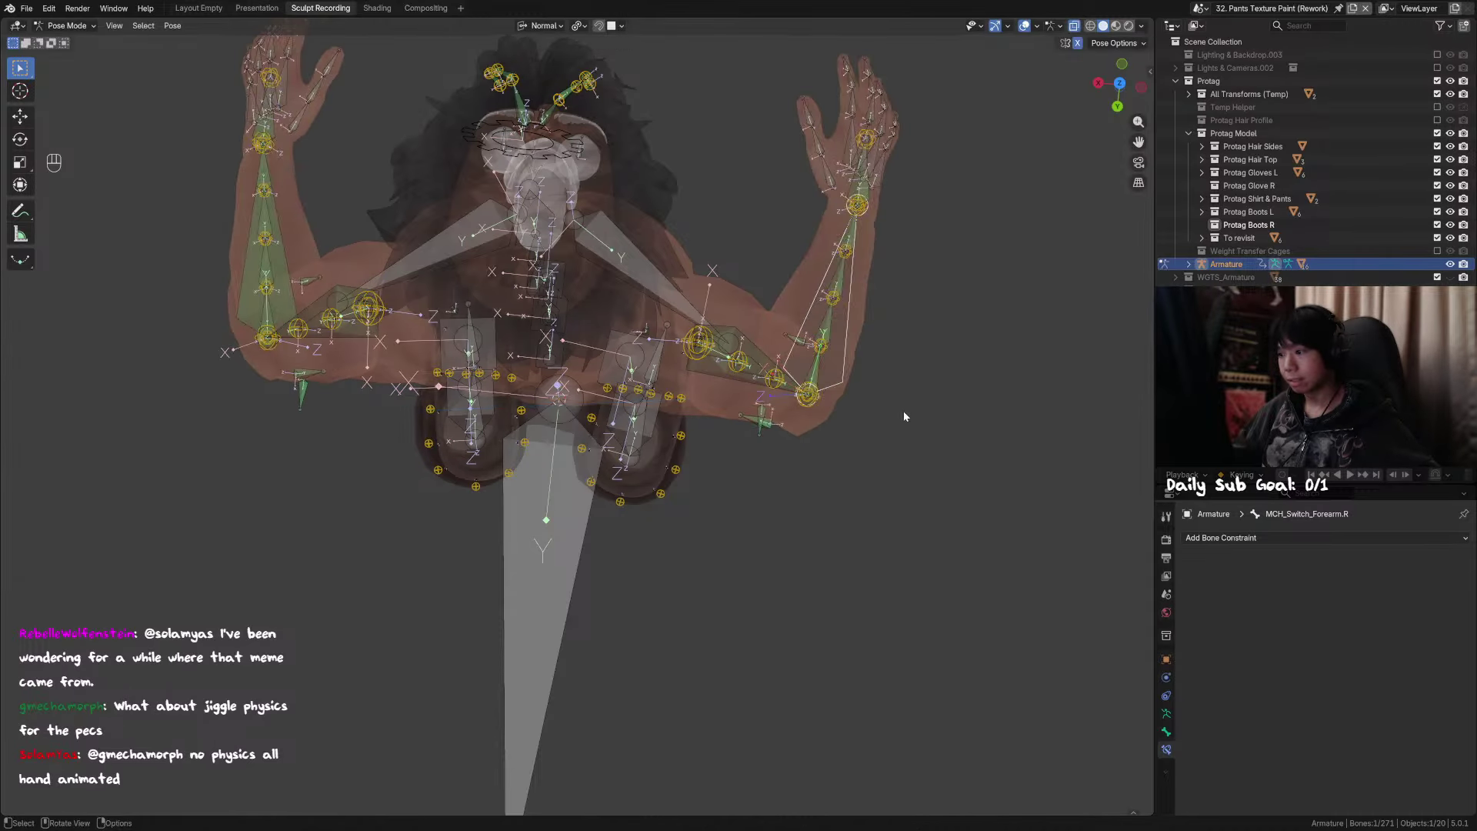
key(r)
key(z)
click(792, 400)
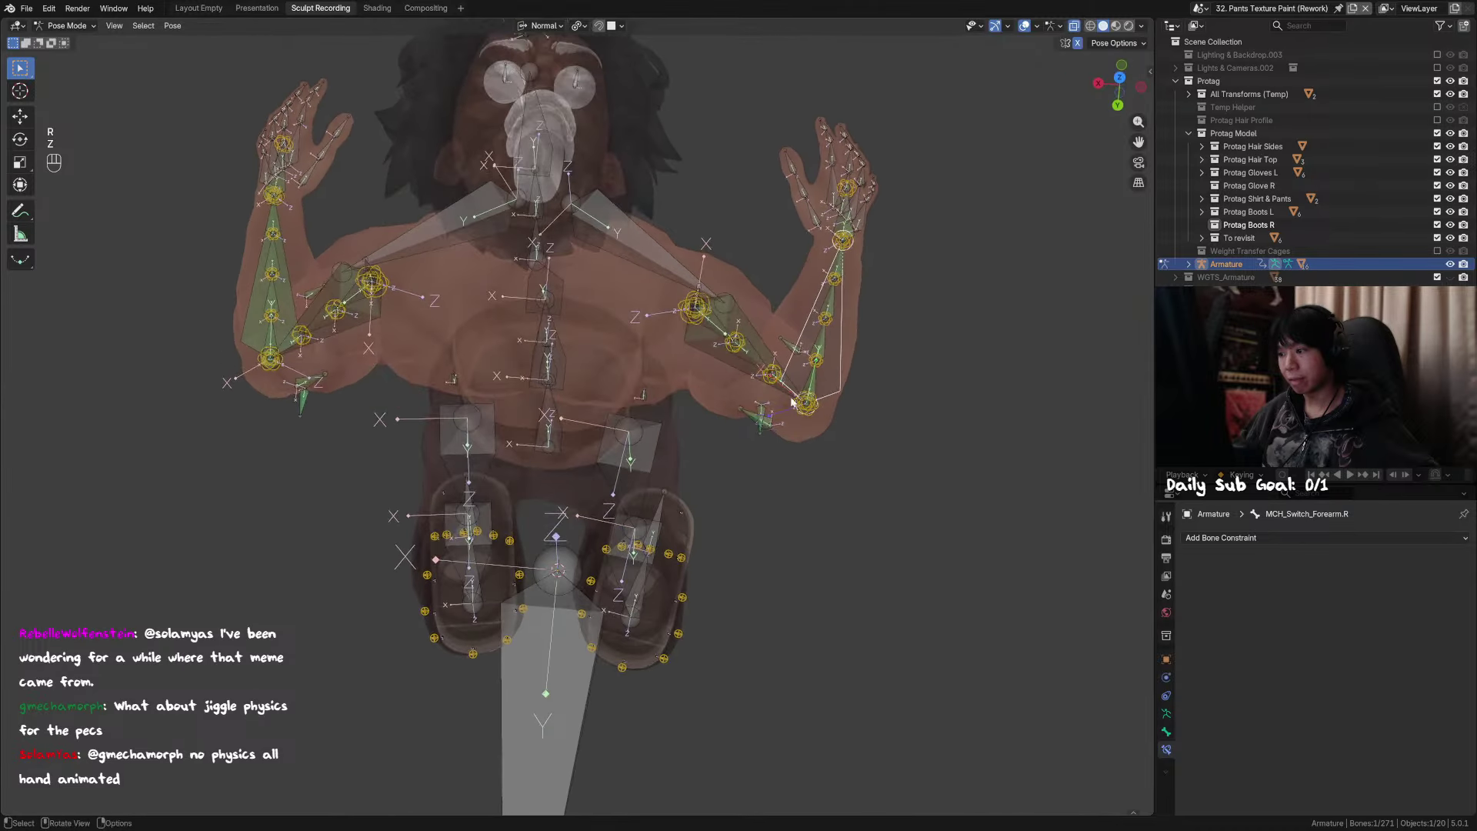
Step: Lower the forearms by rotating MCH_Switch_Forearm.R about 37° around its normal Z axis, and select COR_Tricep_2.R
key(r)
key(z)
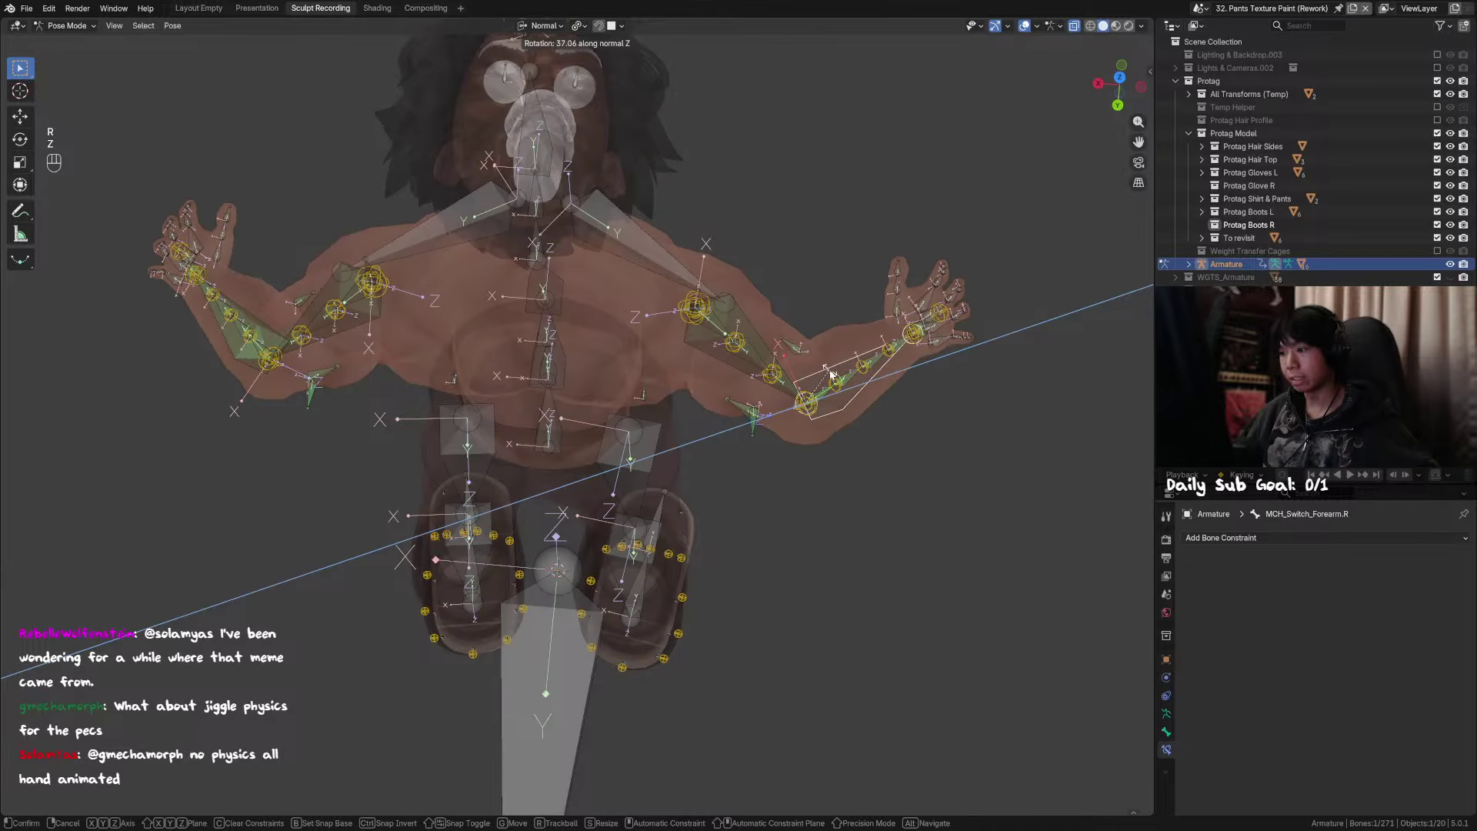
click(831, 375)
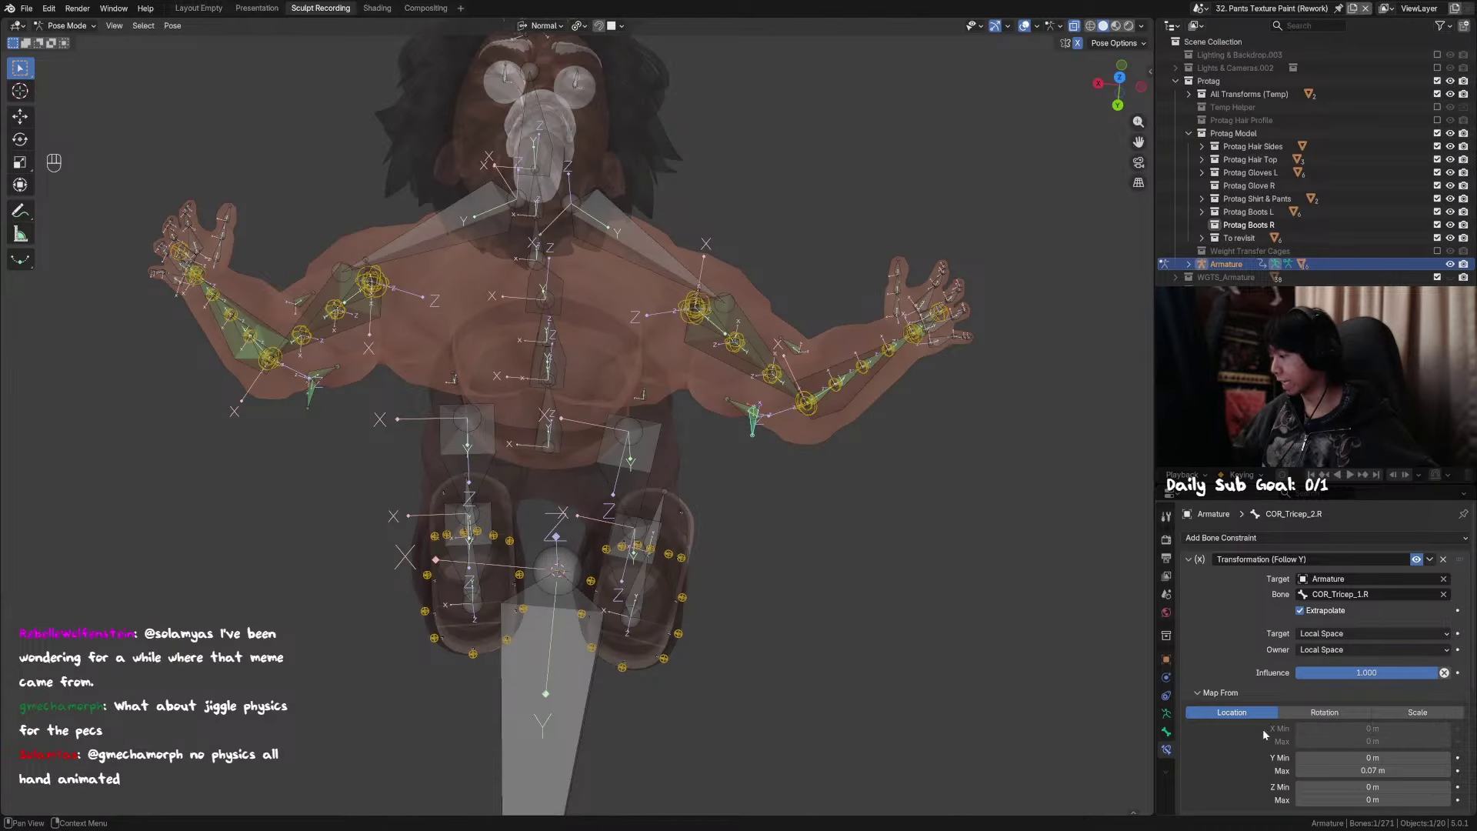
Step: Compare the X Inflate constraint's mapping settings on COR_Tricep_2.L with those on COR_Tricep_2.R
click(311, 401)
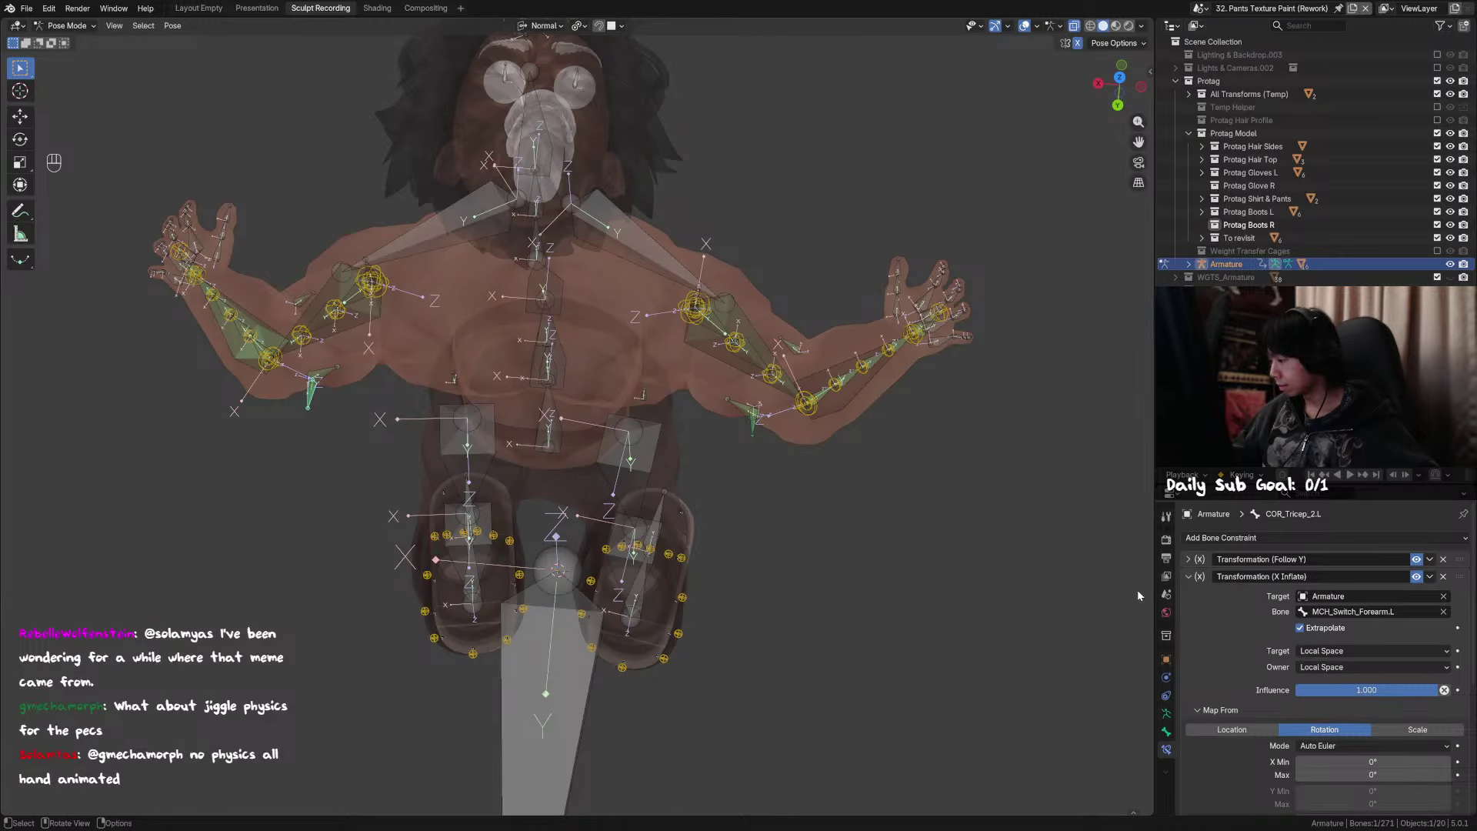
scroll(1243, 570, down, 7)
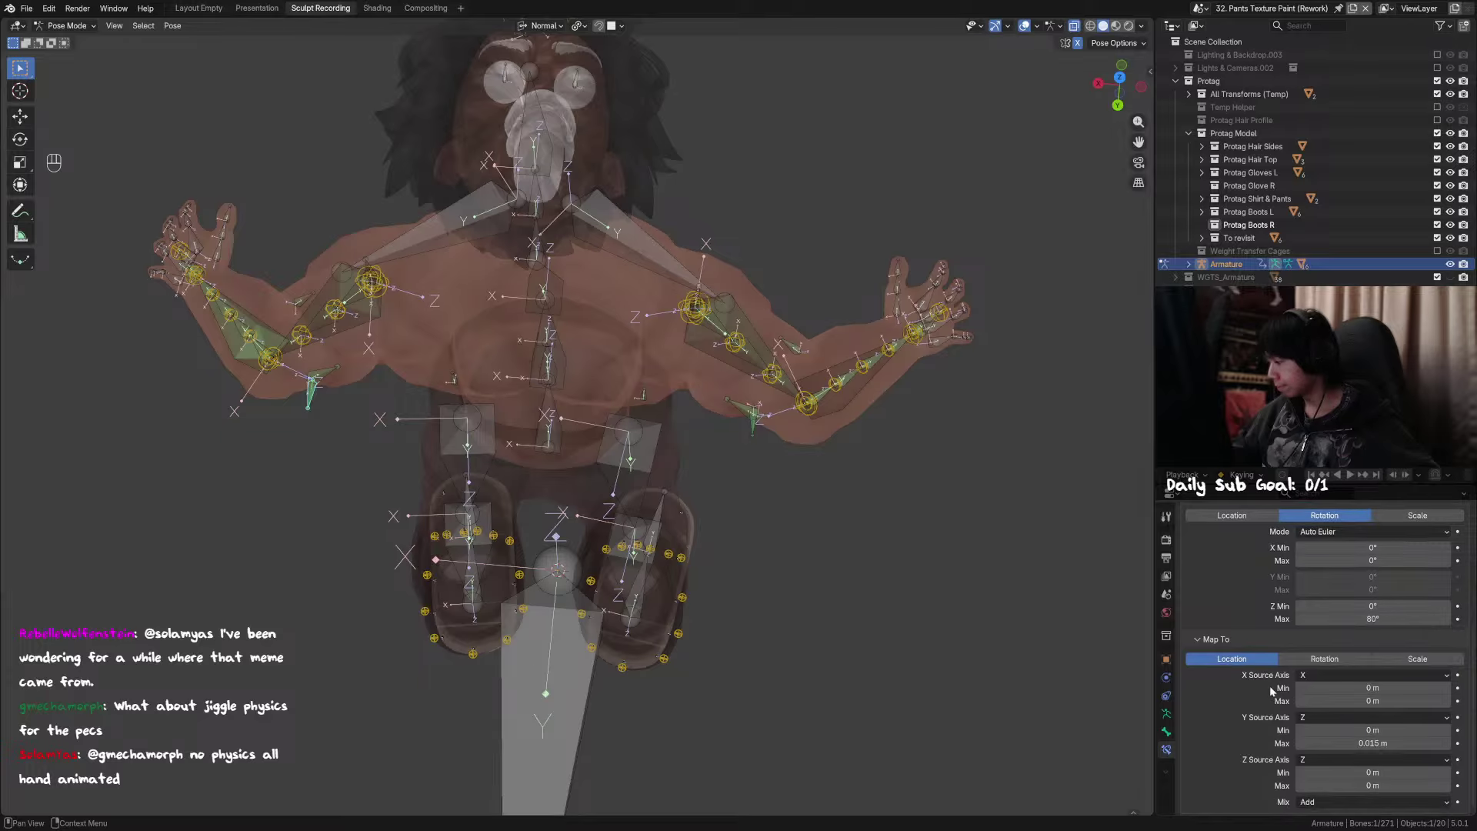
click(754, 429)
middle_drag(1264, 667, 1297, 658)
click(1193, 529)
click(1198, 578)
scroll(1296, 653, down, 7)
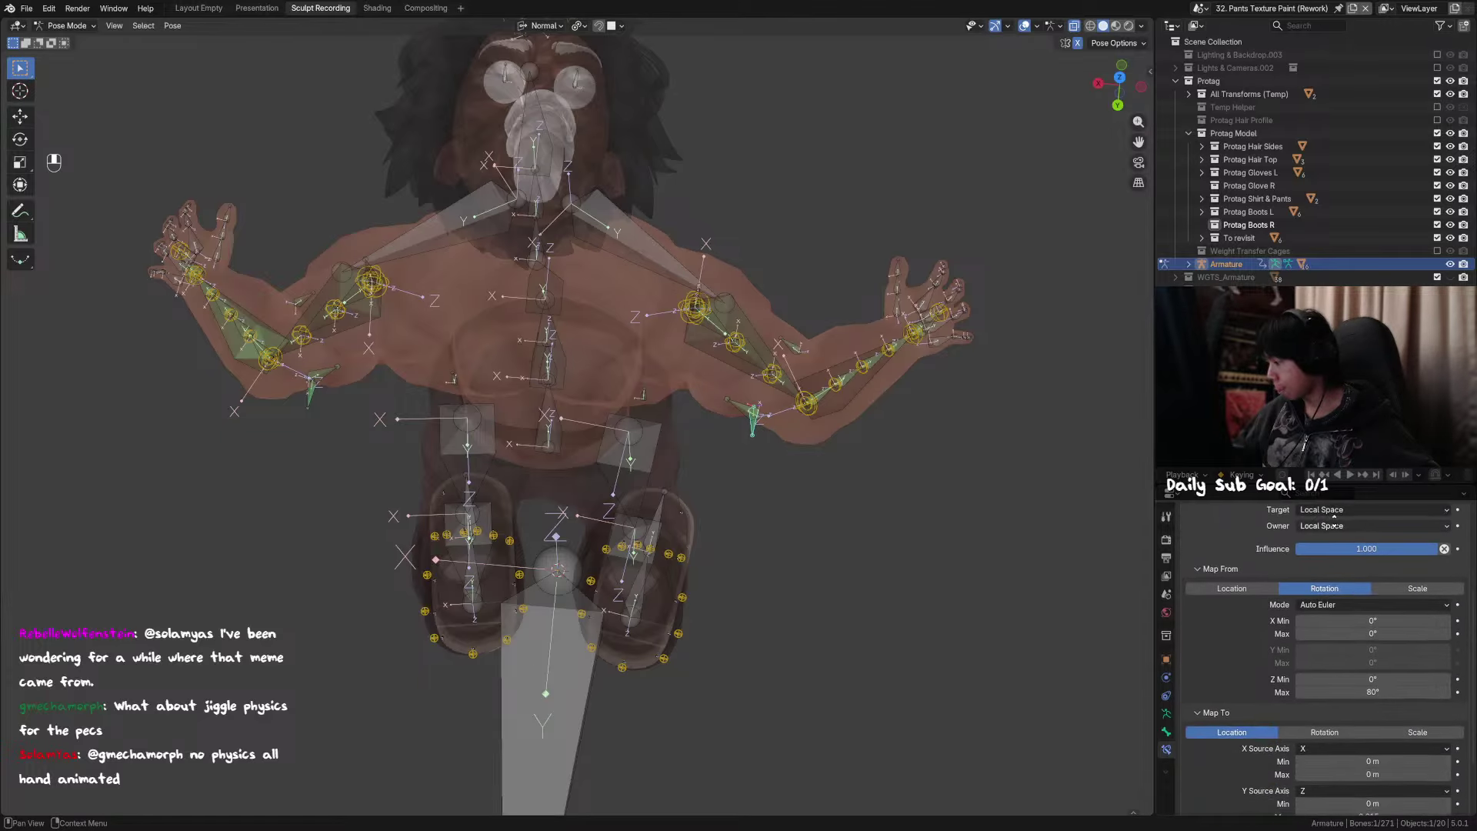
Step: Set Map To Y Max to 0 m and Y Min to -0.015 m in COR_Tricep_2.R's X Inflate constraint
drag(1377, 743, 1382, 743)
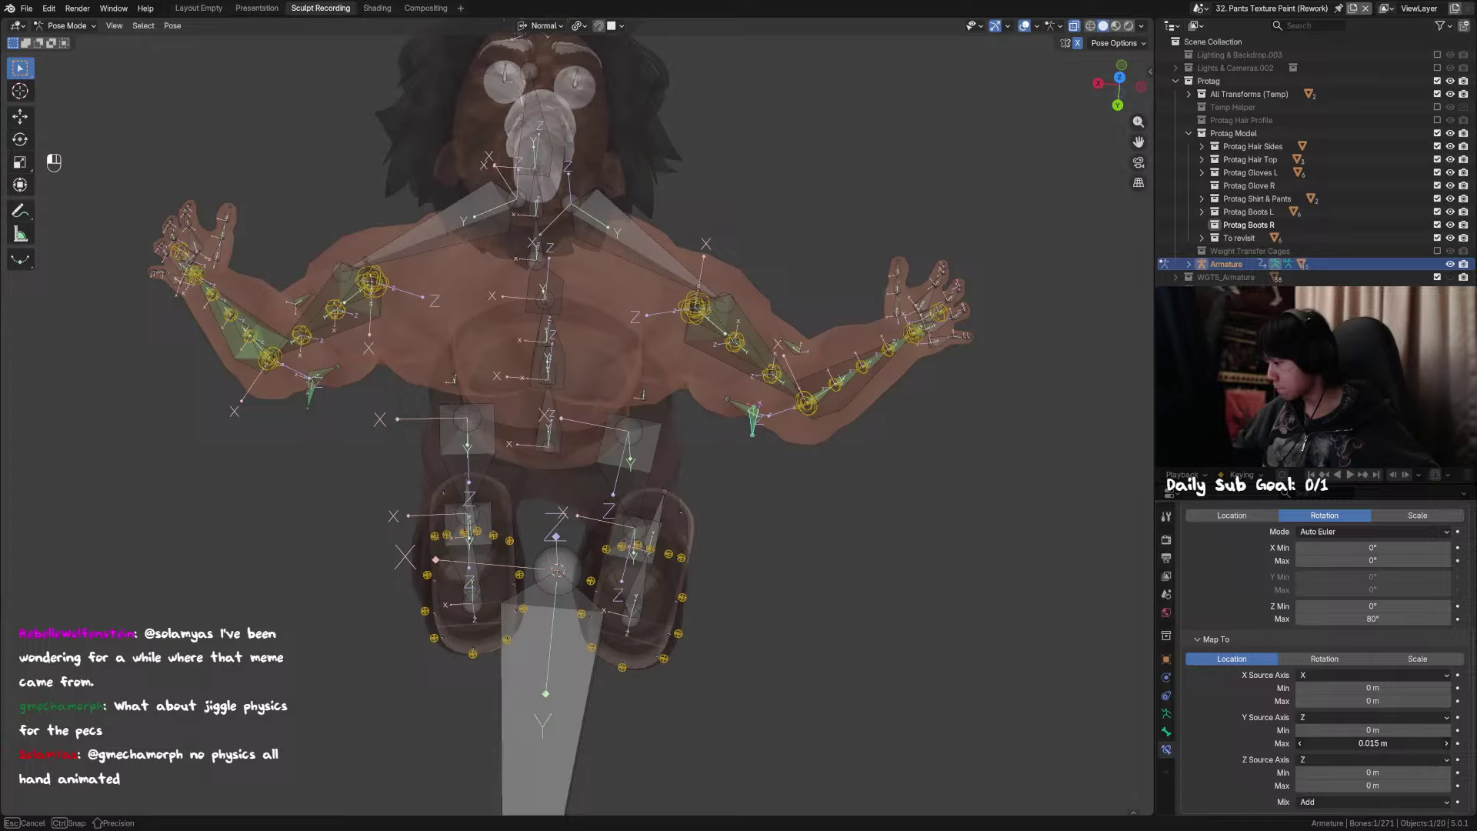
text(0)
key(Return)
click(1389, 730)
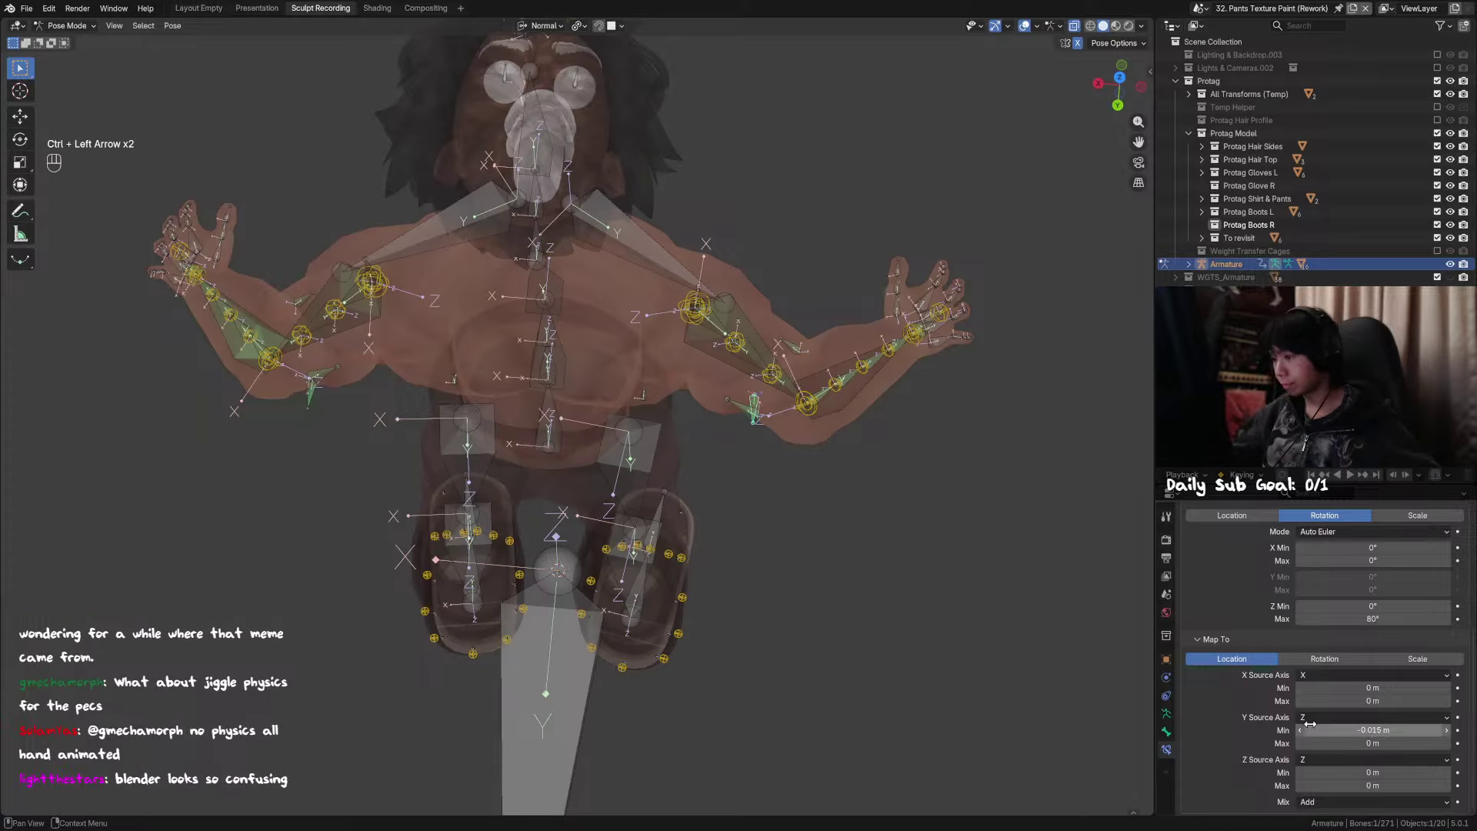
key(Return)
Step: Undo the recent forearm poses and constraint edits back to the outstretched arms with COR_Tricep_2.R's Follow Y Map From Y Min at -0.07 m
middle_drag(834, 555, 872, 599)
key(ctrl+z)
key(ctrl+z)
key(ctrl+z)
key(ctrl+z)
key(ctrl+z)
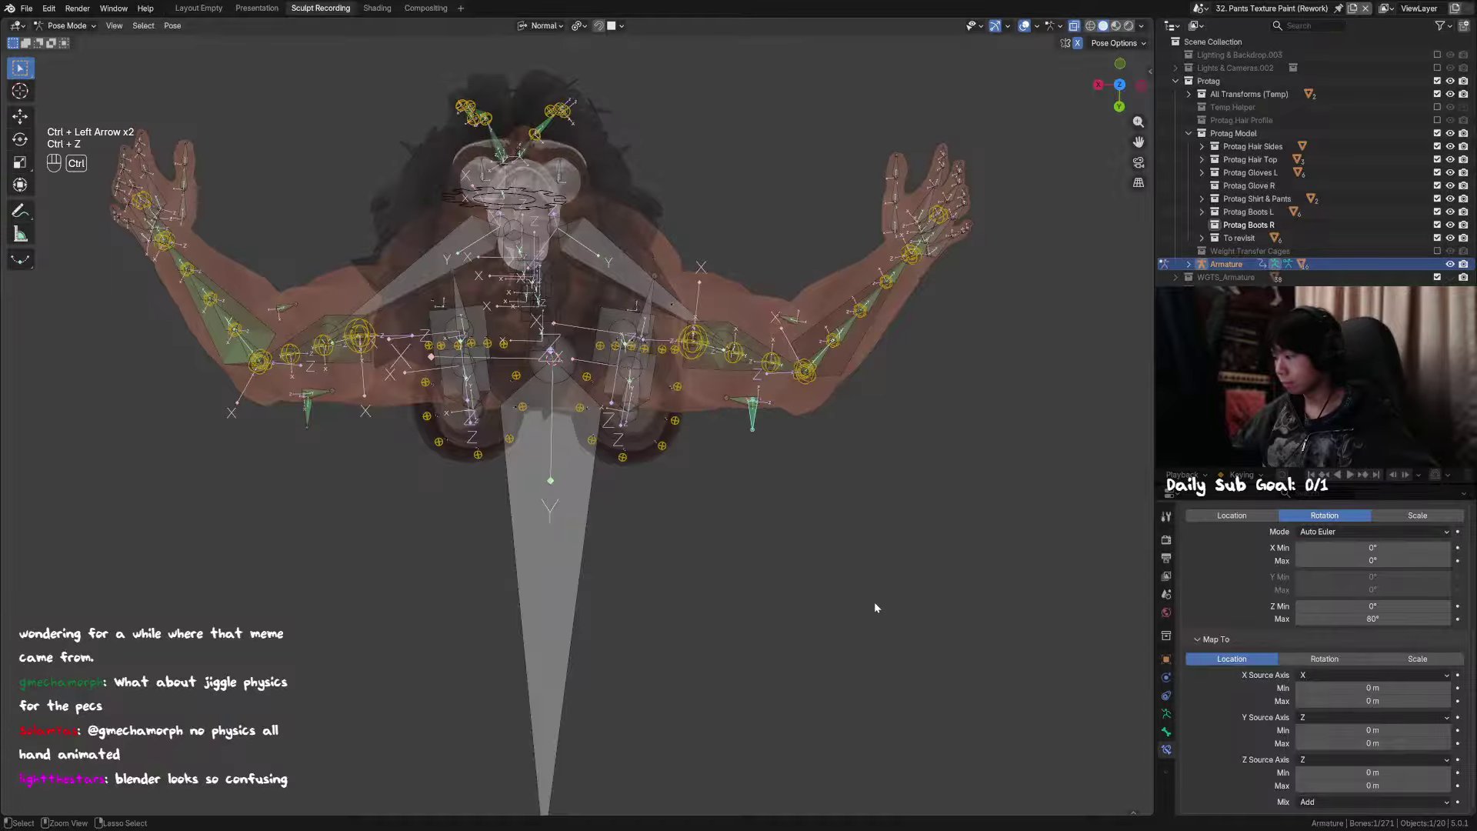
key(ctrl+z)
key(ctrl+z)
key(ctrl+z)
key(ctrl+z)
key(ctrl+z)
key(ctrl+z)
key(ctrl+z)
key(ctrl+z)
key(ctrl+z)
key(ctrl+z)
key(ctrl+z)
key(ctrl+z)
key(ctrl+z)
key(ctrl+z)
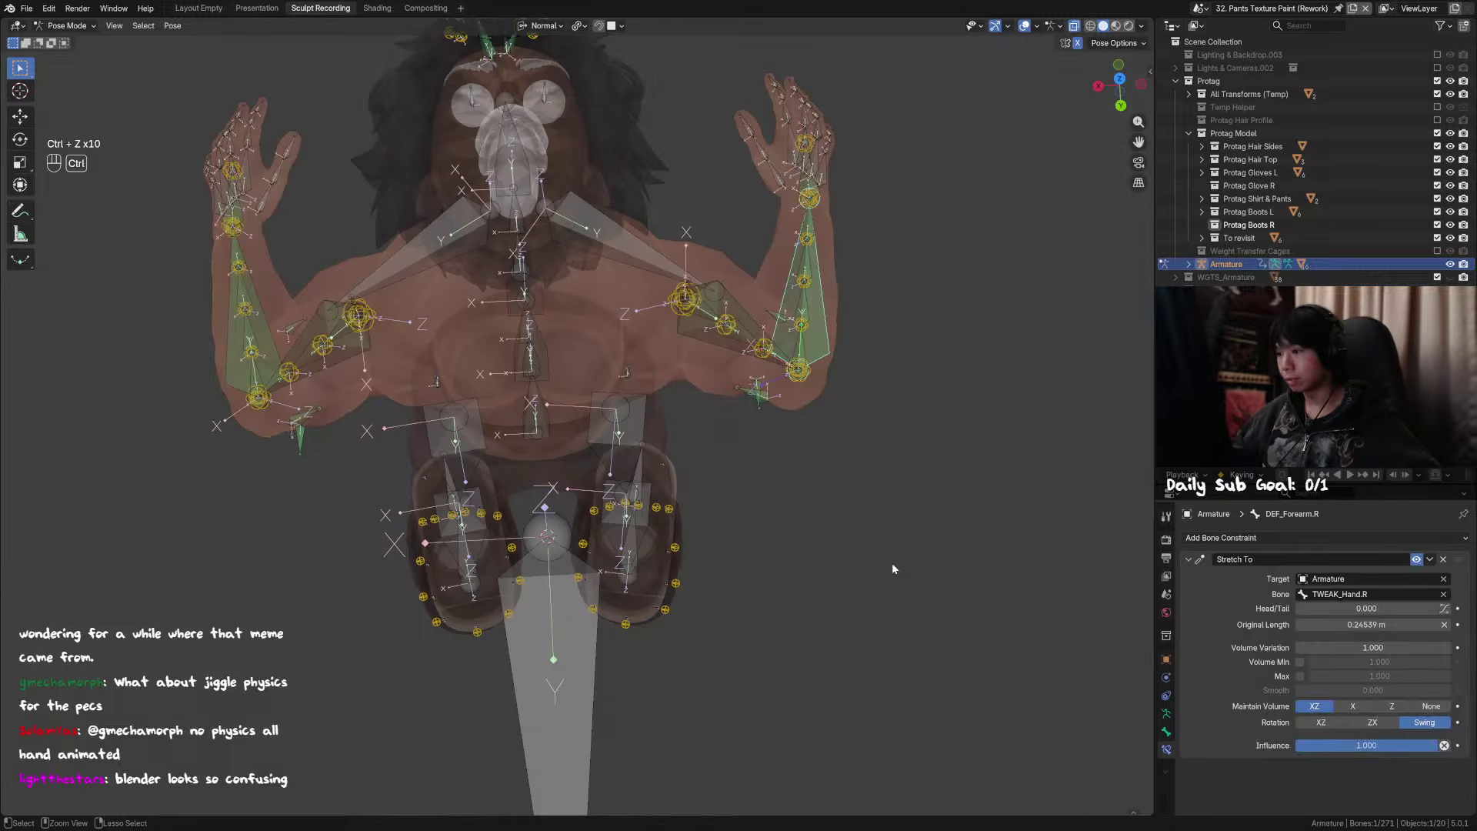
key(ctrl+z)
key(ctrl+z)
key(ctrl+z)
key(ctrl+z)
key(ctrl+z)
key(ctrl+z)
key(ctrl+z)
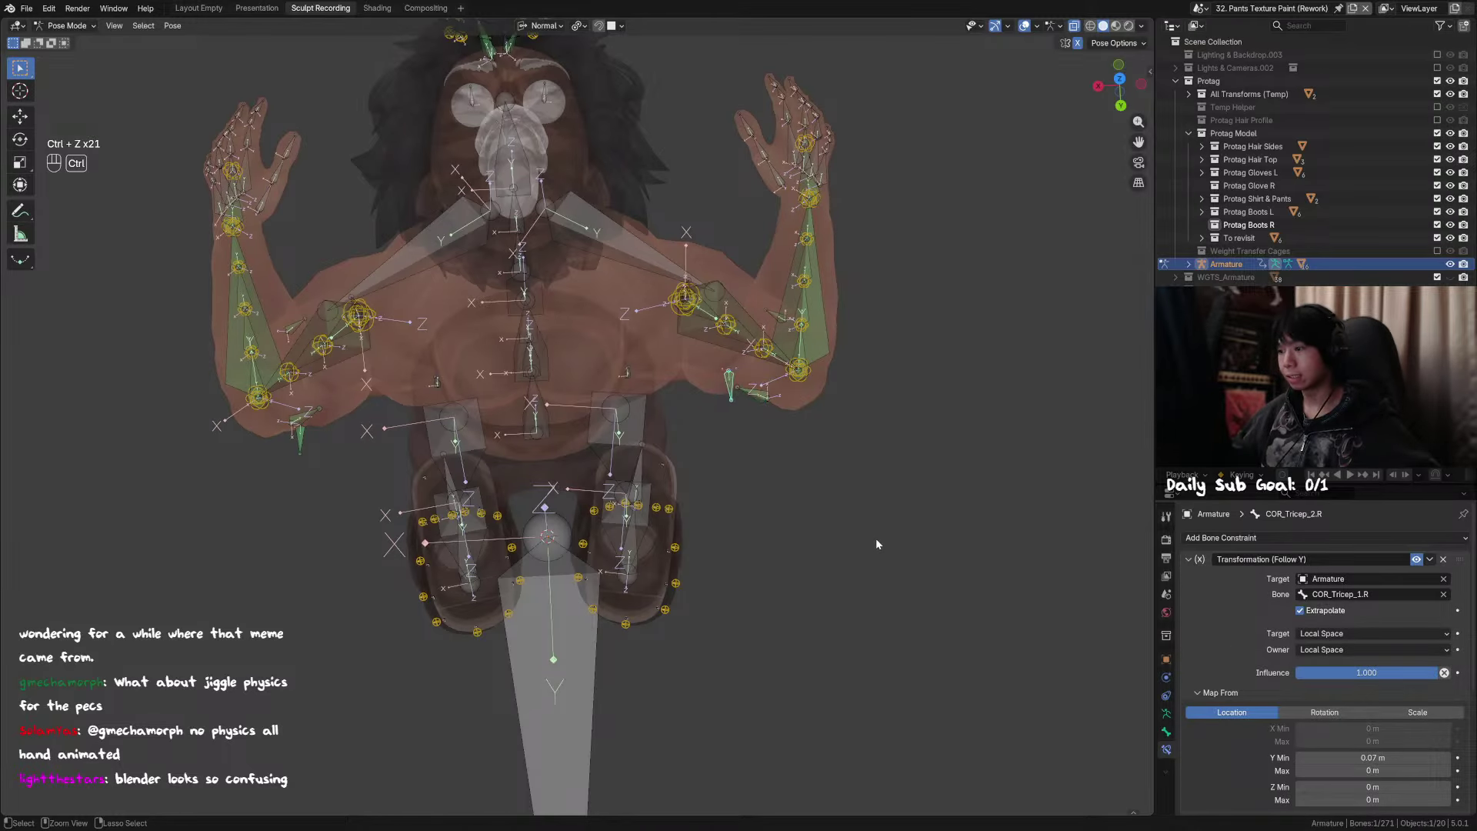
key(ctrl+z)
key(ctrl+z)
key(ctrl+z)
key(ctrl+z)
key(ctrl+z)
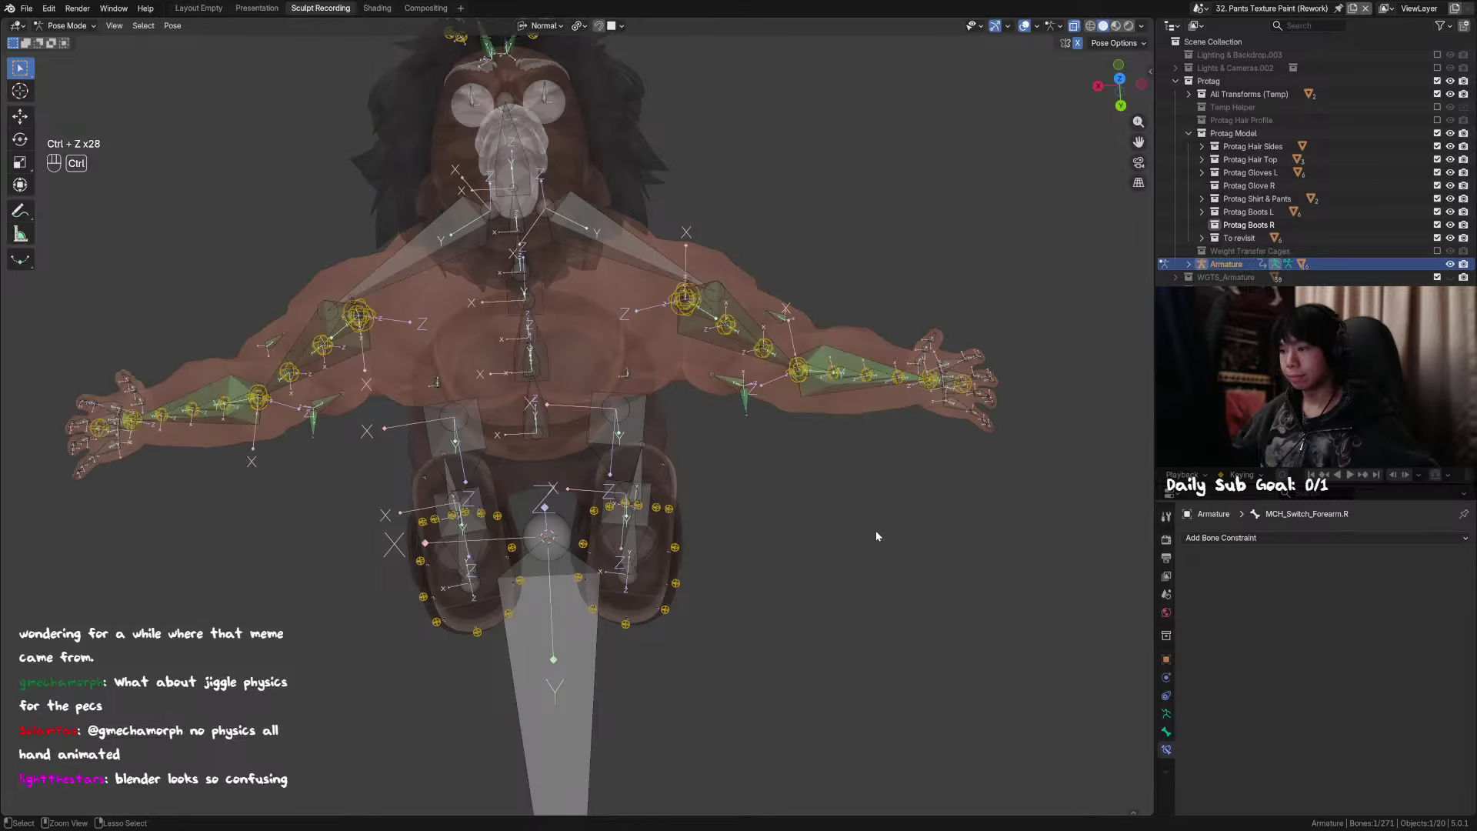
key(ctrl+shift+z)
key(ctrl+shift+z)
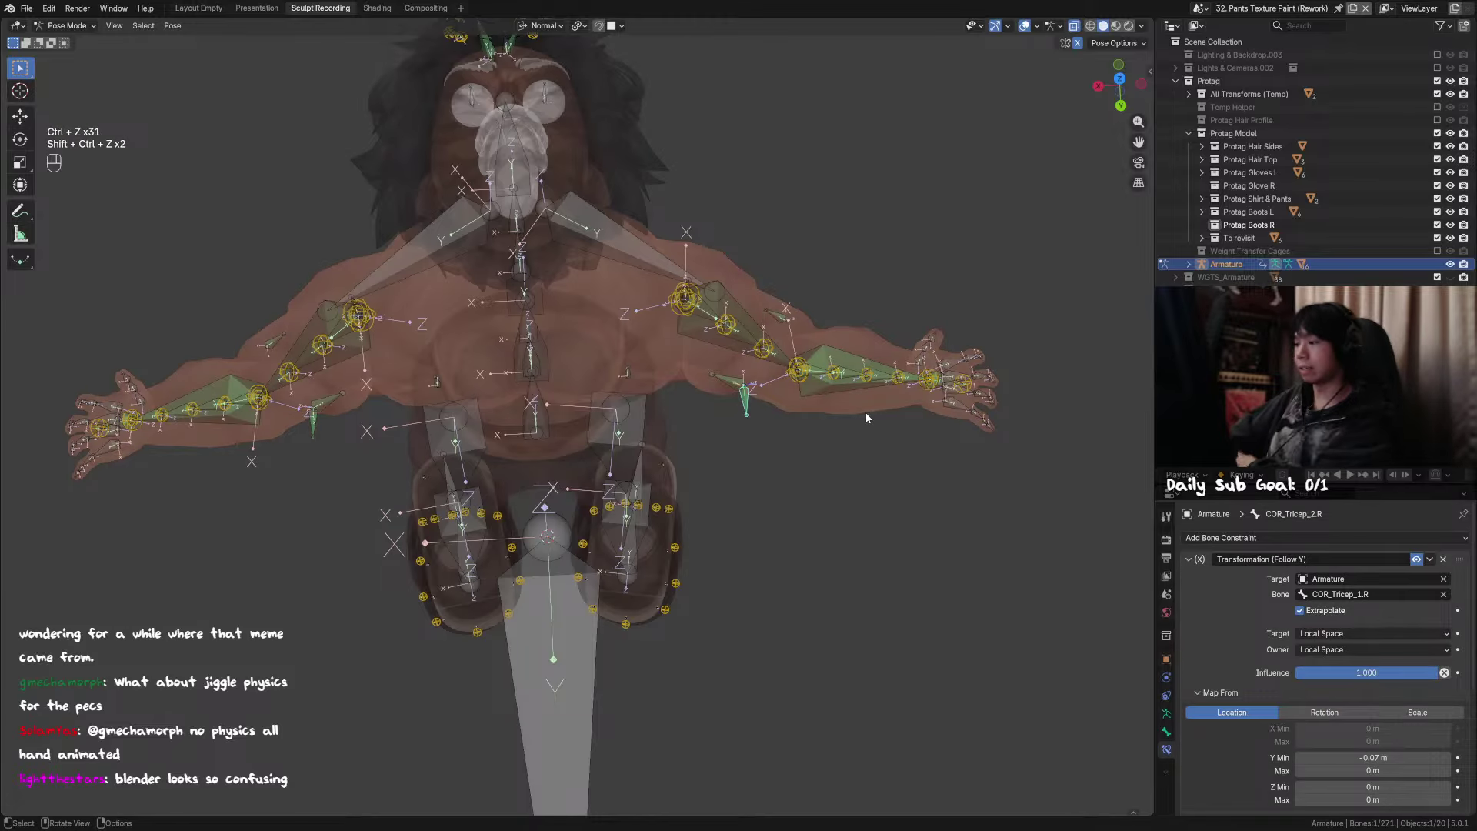
Step: Test moving COR_Tricep_2.R along its normal Y axis in a close side view, and cancel the move
middle_drag(866, 417, 798, 385)
key(grave)
scroll(656, 382, down, 4)
middle_drag(739, 429, 636, 381)
middle_drag(845, 352, 815, 368)
key(g)
key(y)
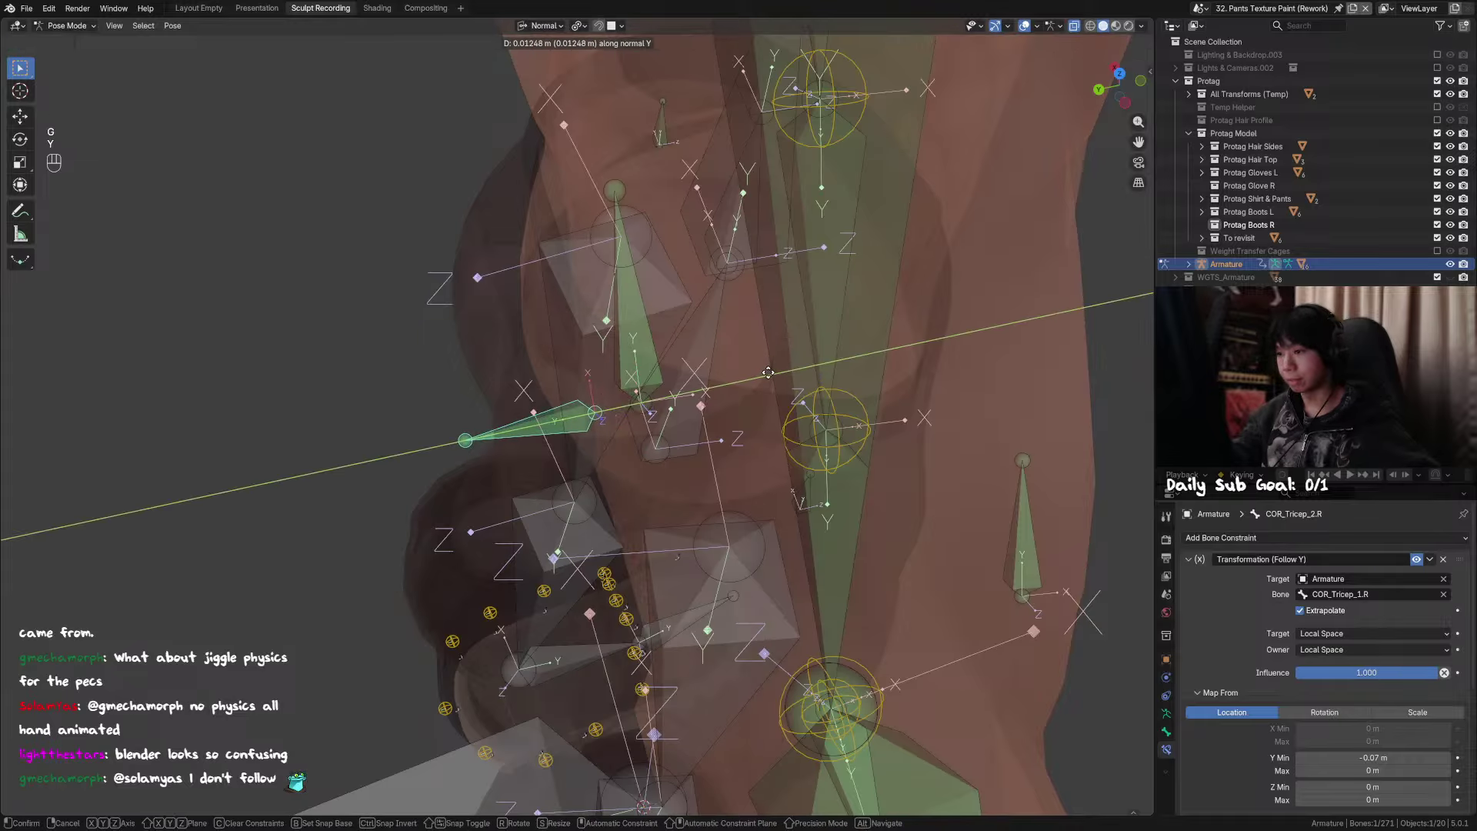
right_click(770, 377)
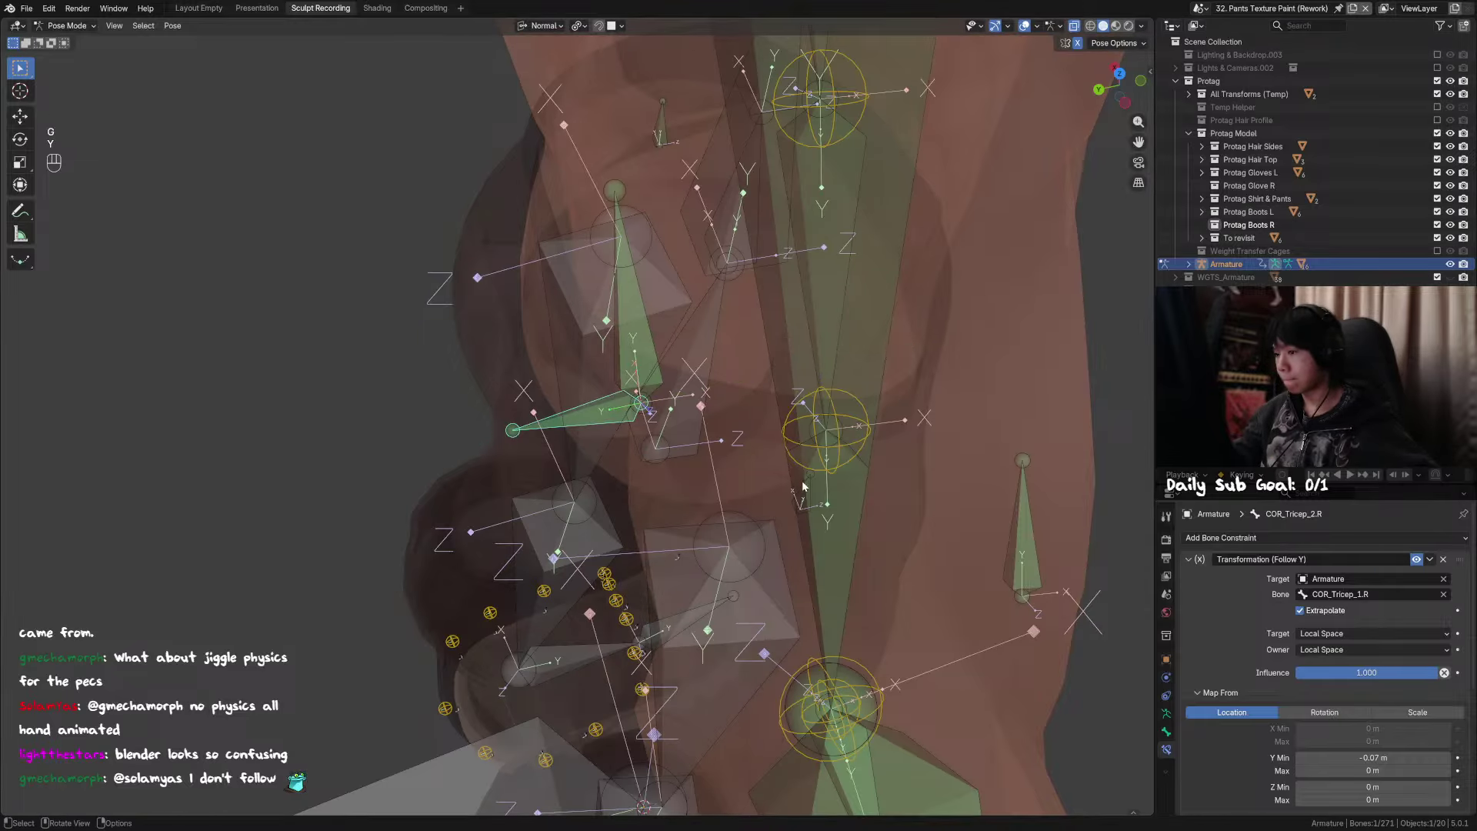
Step: Hide DEF_Forearm.R and test-rotate MCH_Switch_Forearm.R about its normal Z axis, cancelling the rotation
scroll(803, 482, down, 3)
click(850, 648)
key(h)
key(ctrl+z)
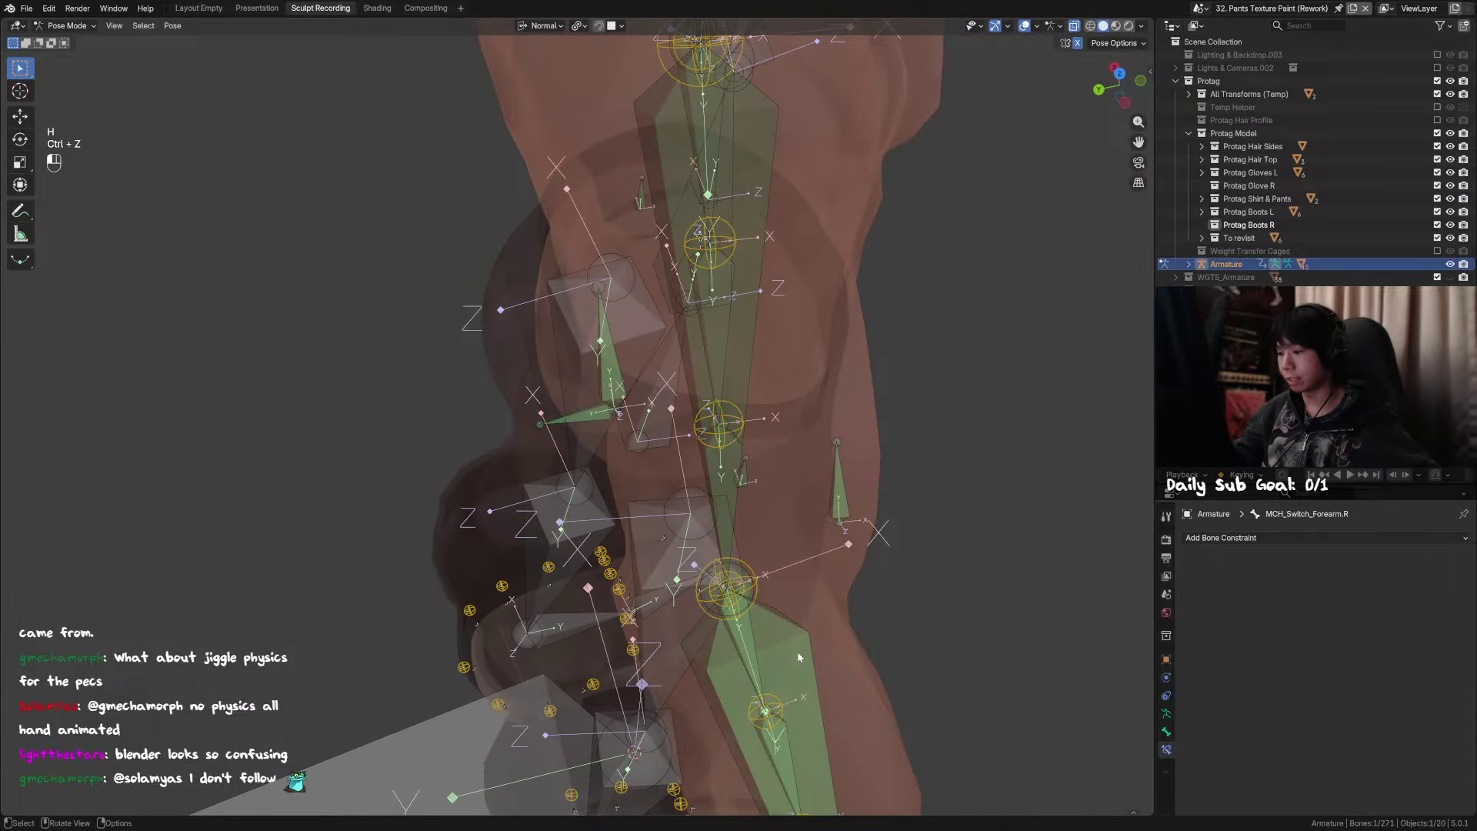
key(h)
key(r)
key(z)
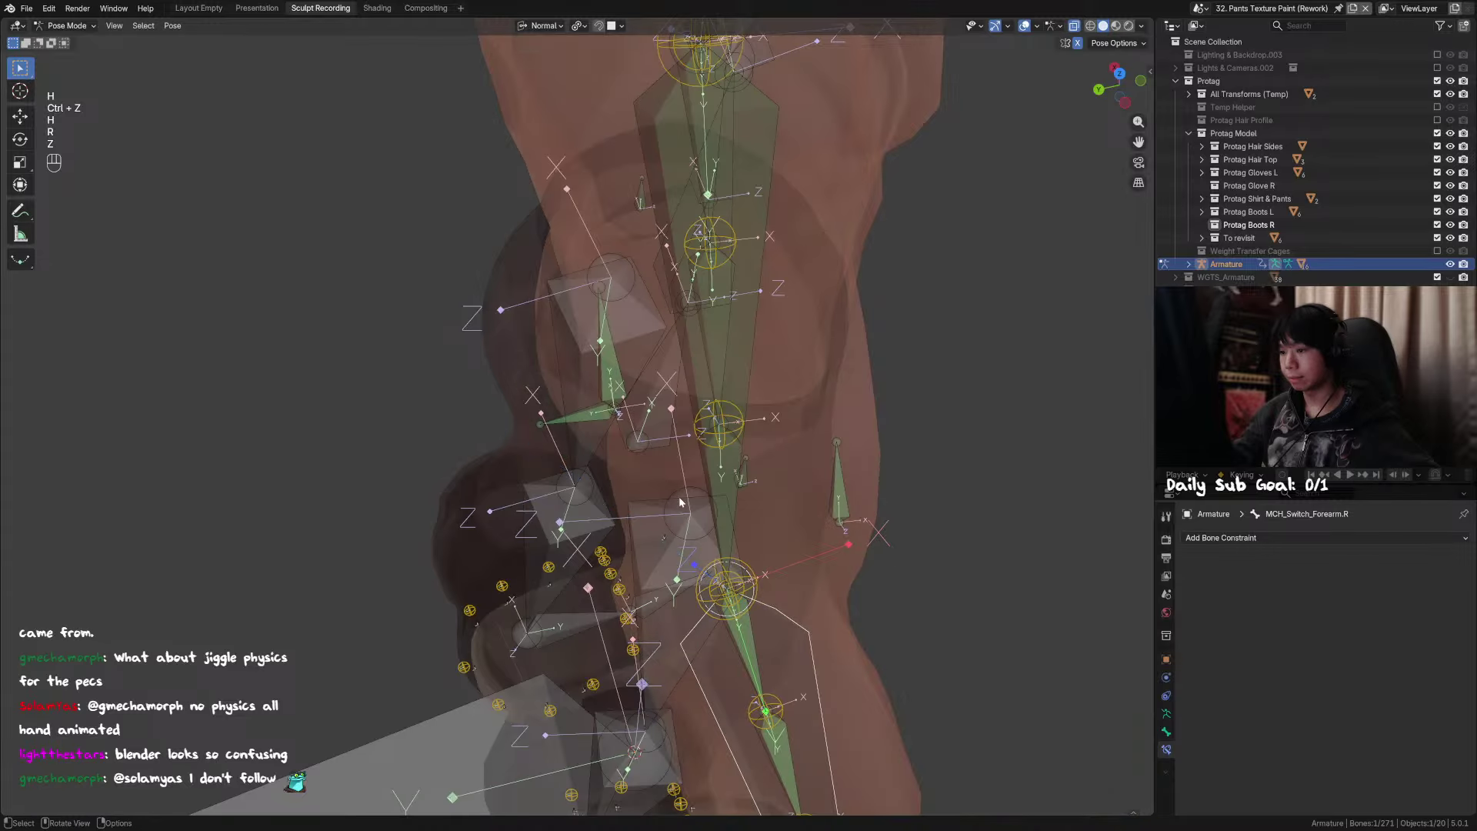
Step: Select COR_Tricep_2.R and turn the Outliner area into a Properties editor showing the bone's transform
click(590, 416)
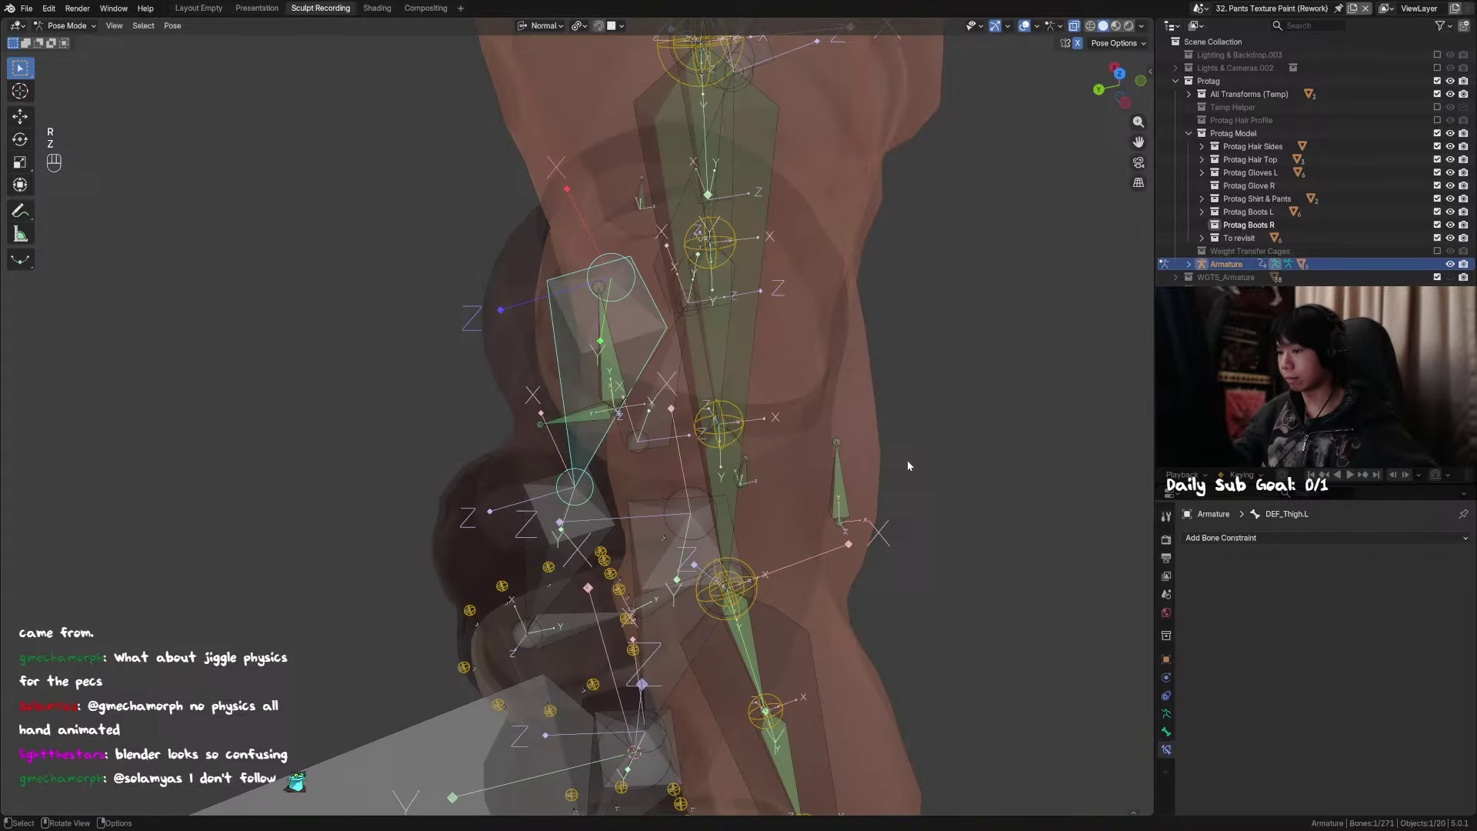
click(561, 426)
click(1171, 25)
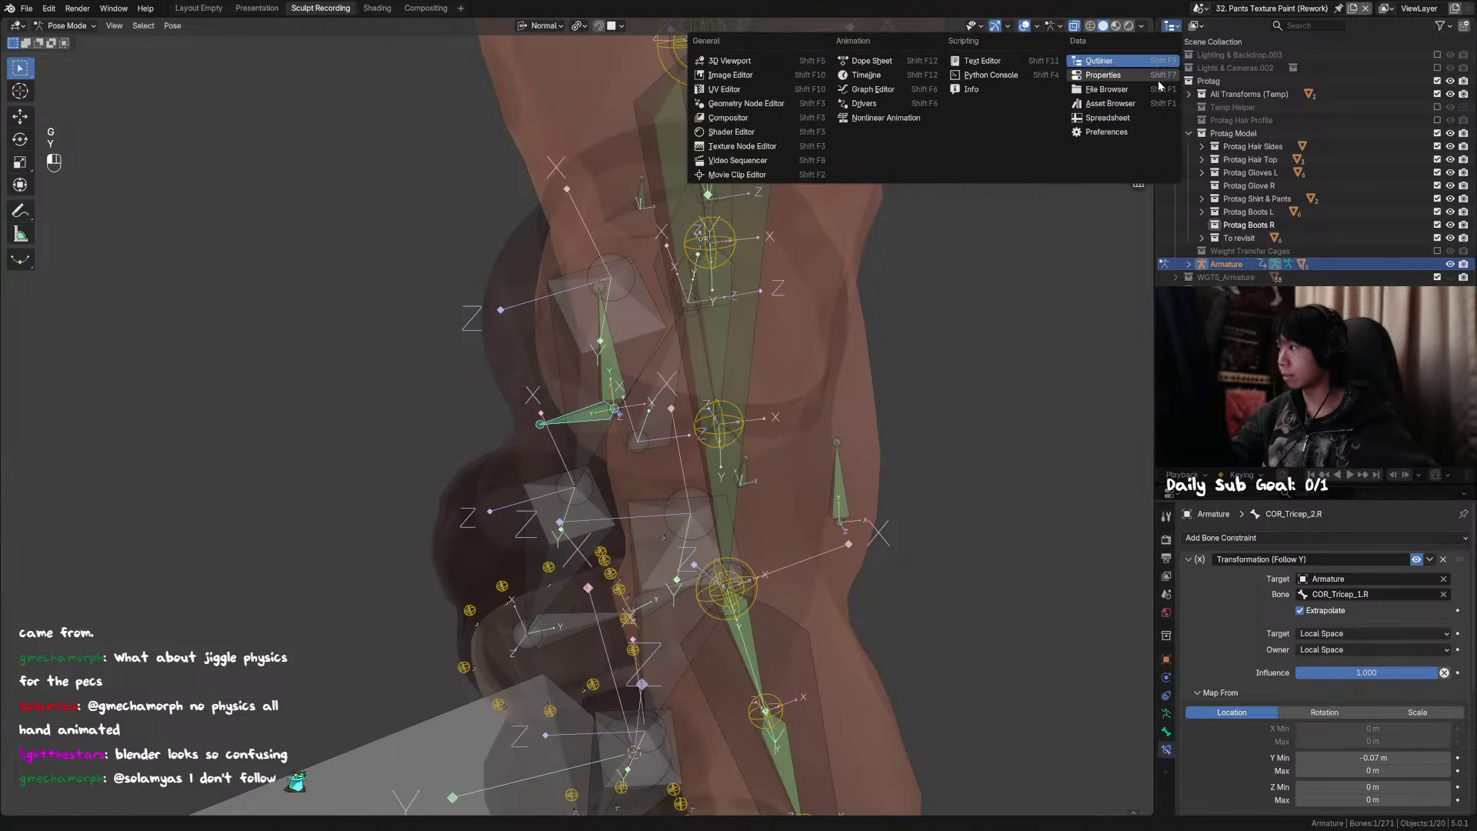
click(1159, 77)
click(1166, 245)
click(1164, 264)
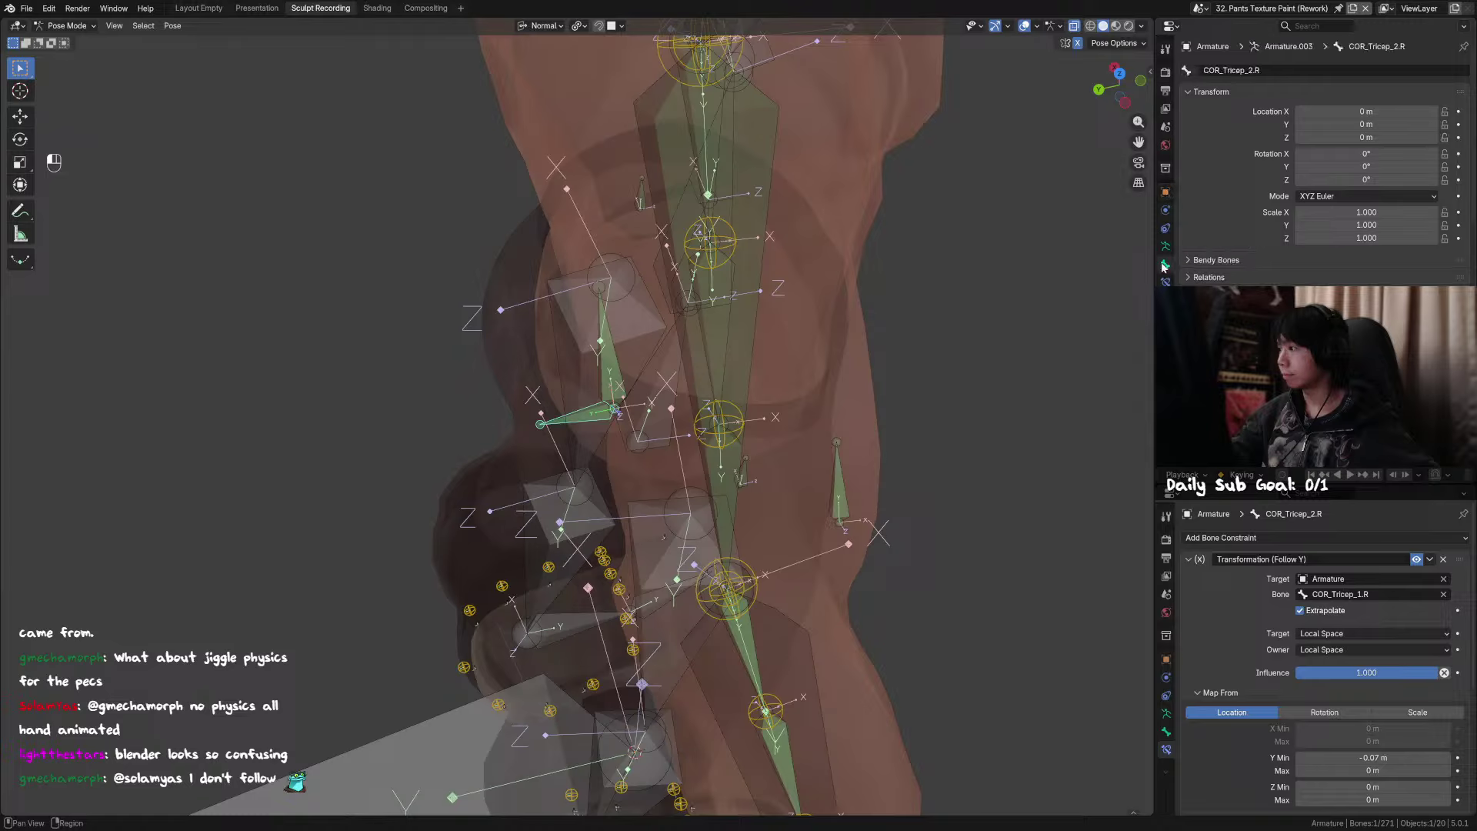
Step: Recheck the Follow Y constraint's Map From Y Min of -0.07 m on COR_Tricep_2.R with cancelled test moves along its normal Y axis
key(g)
key(y)
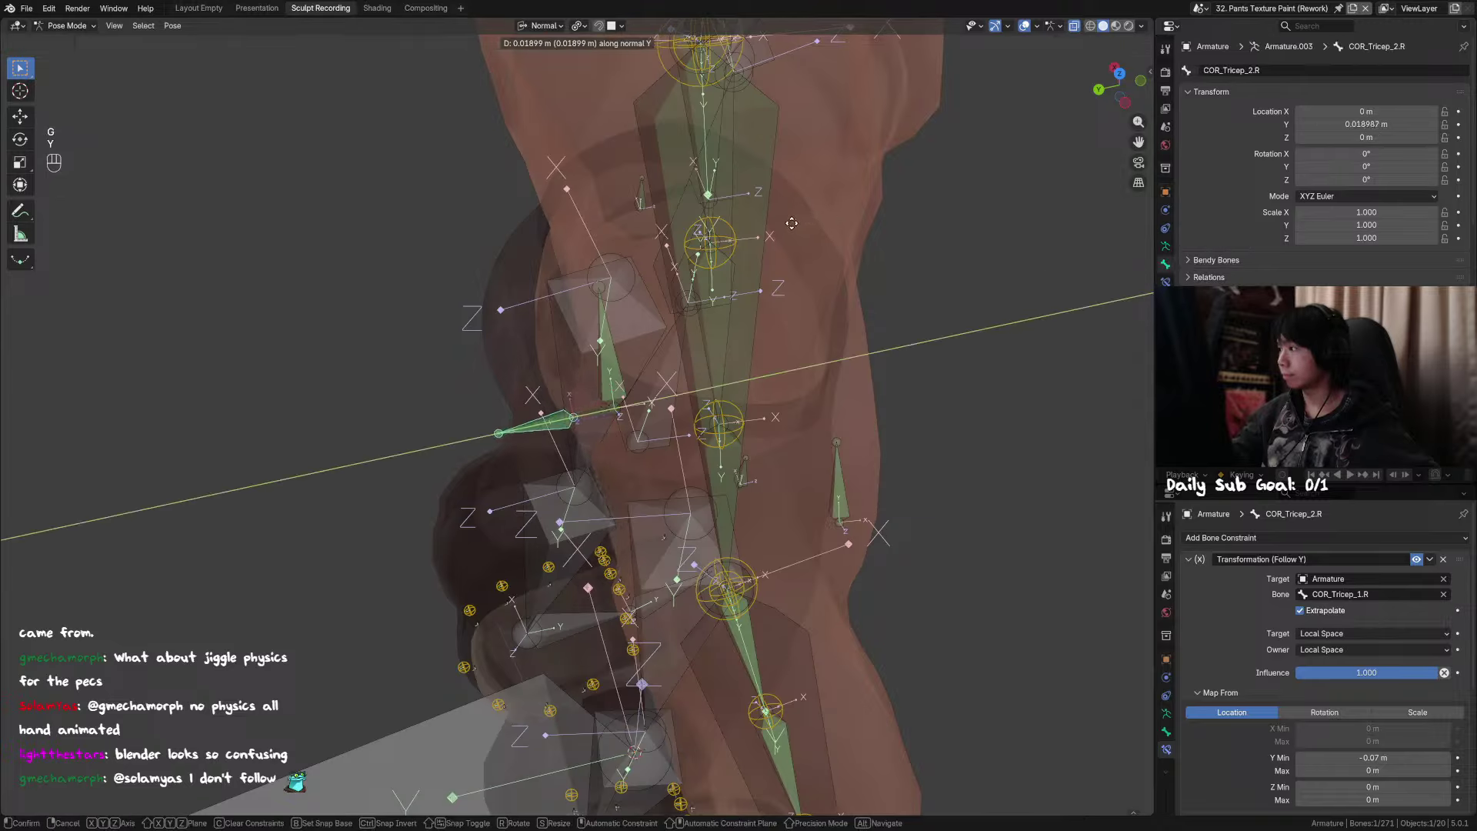
right_click(779, 228)
scroll(1284, 695, down, 3)
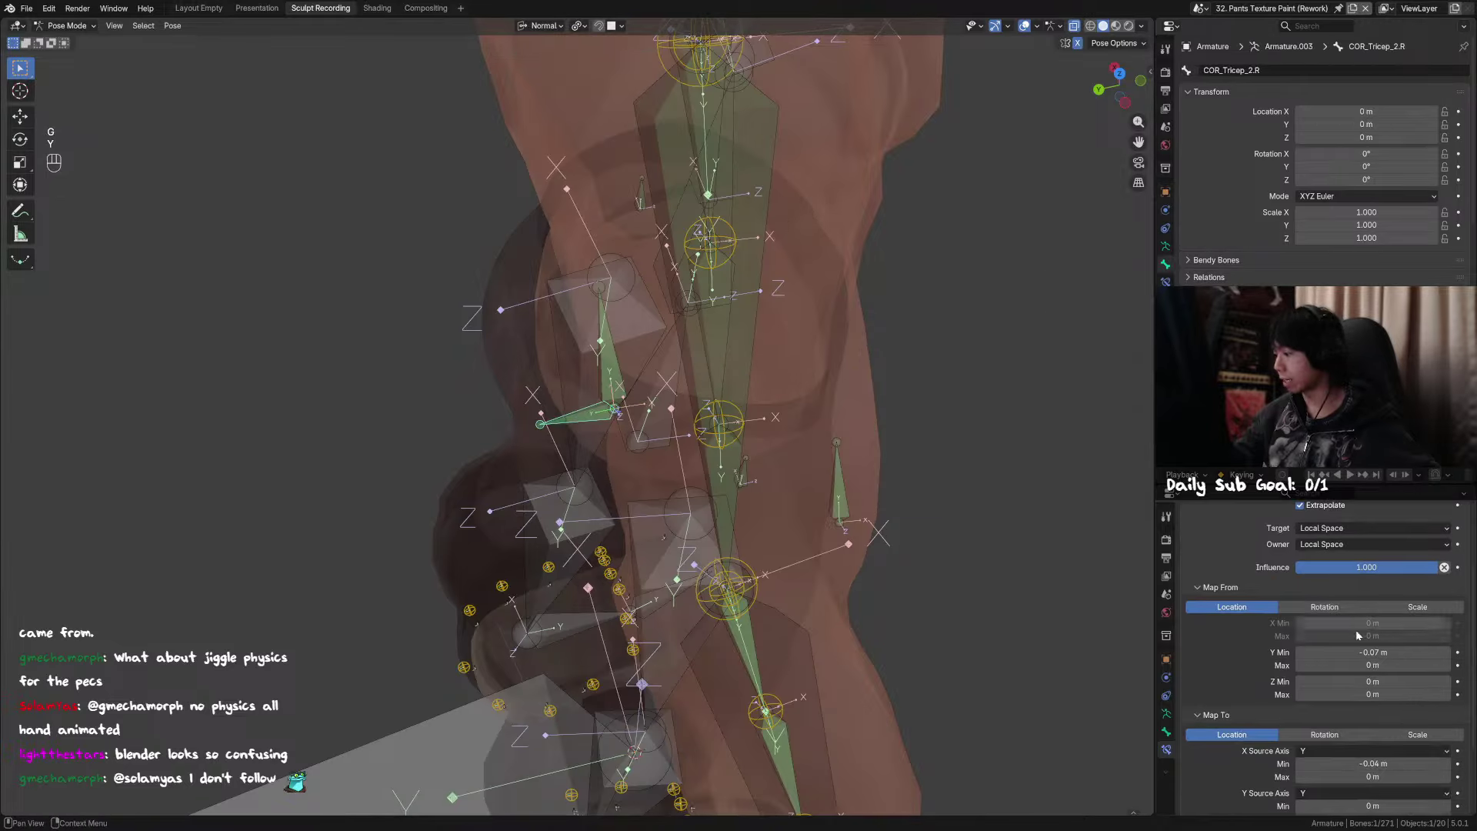
click(1358, 651)
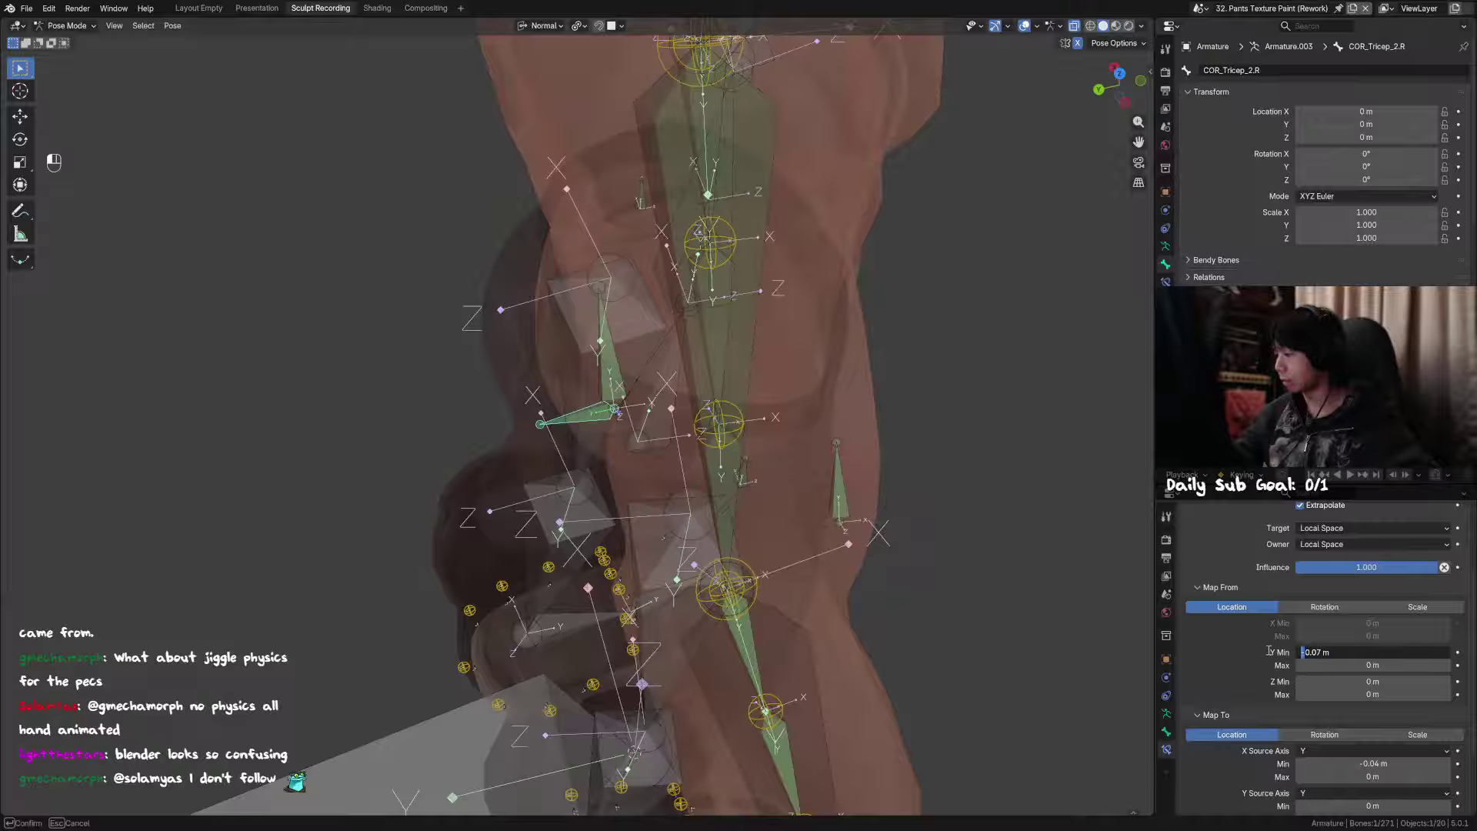
text(-)
key(Return)
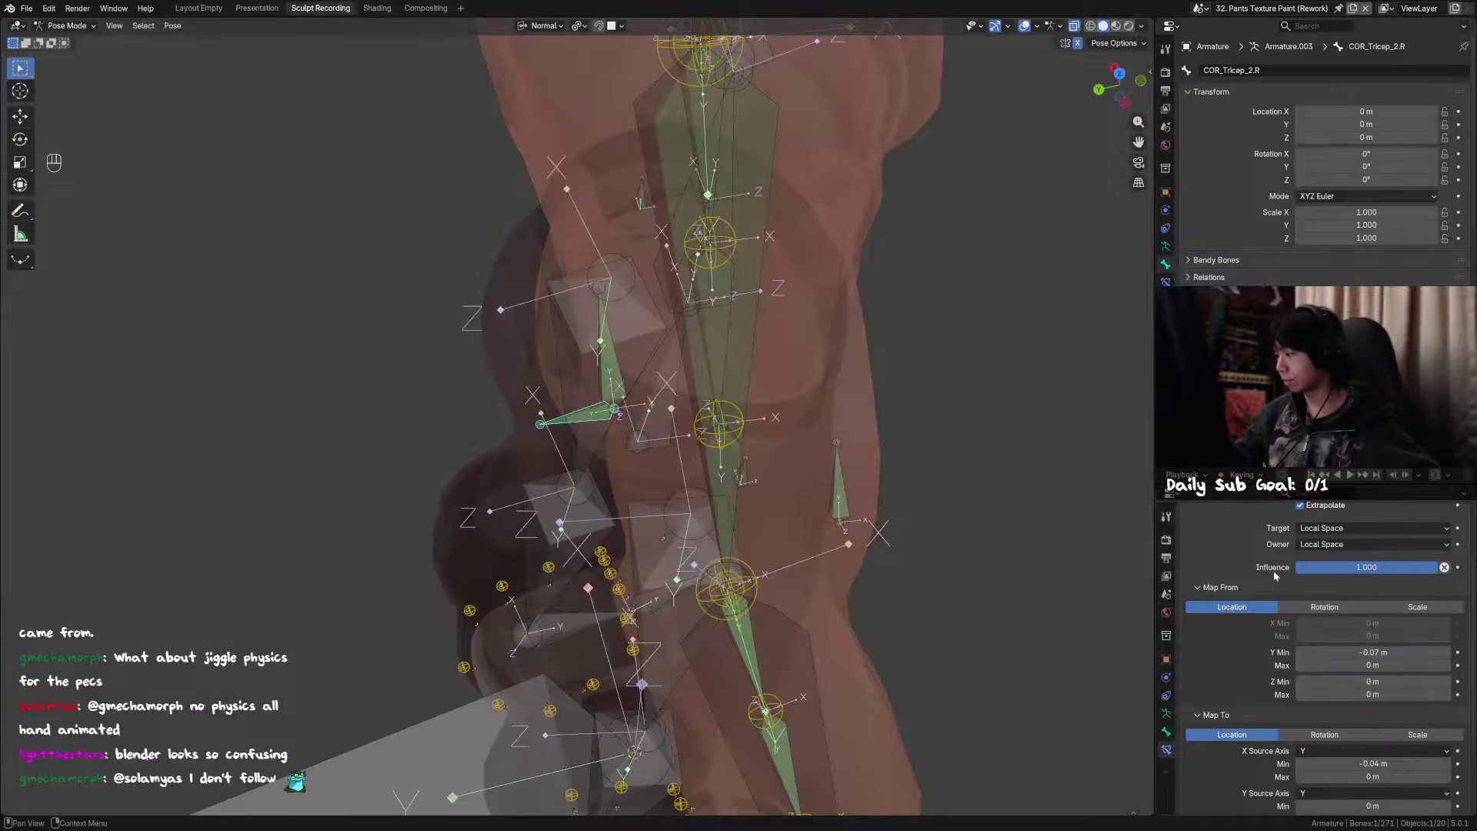
scroll(1401, 668, up, 3)
key(g)
key(y)
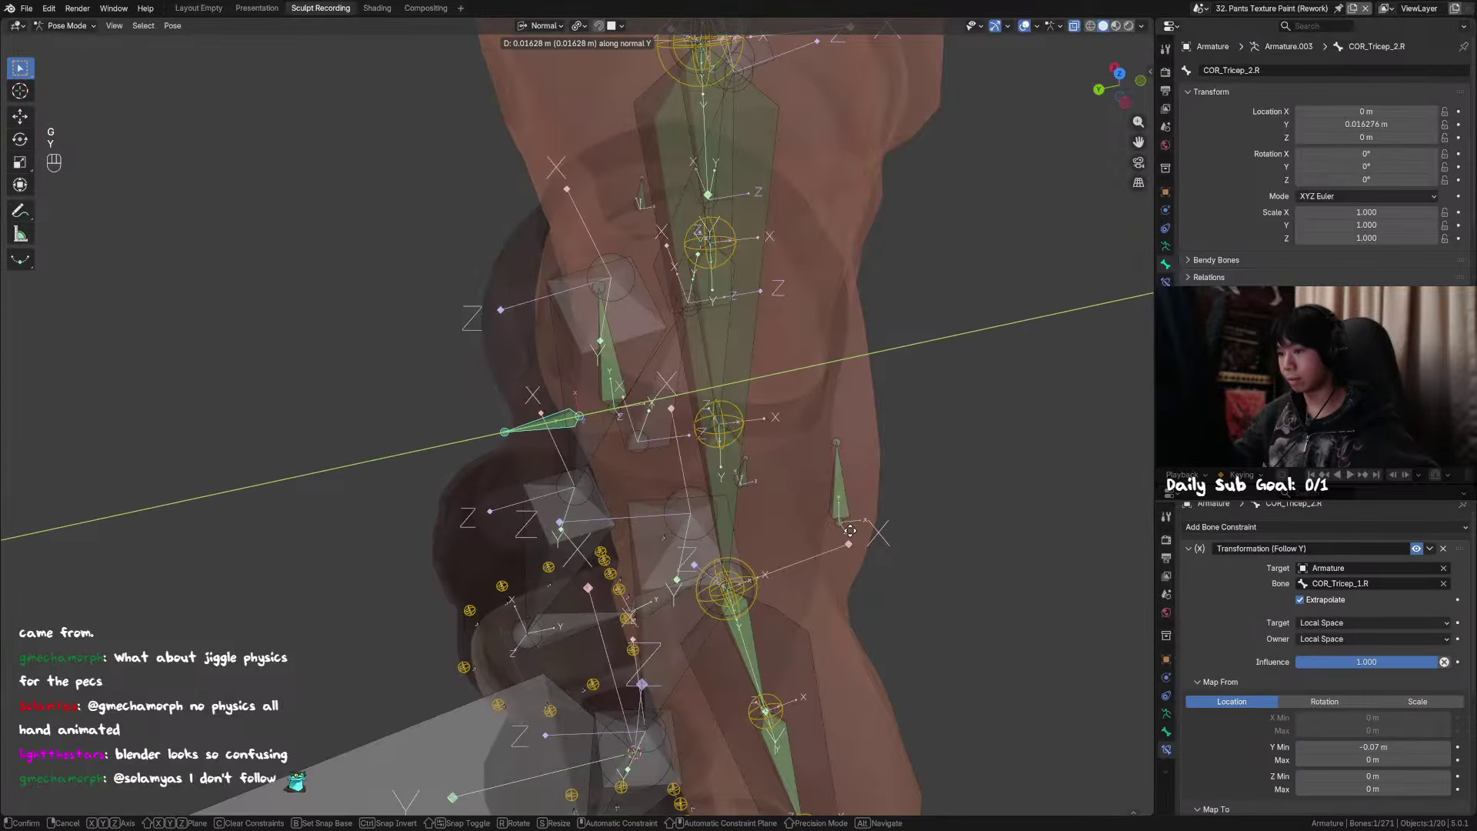
right_click(850, 530)
Step: Collapse Follow Y and expand the X Inflate constraint on COR_Tricep_2.R, and test-move the bone along its normal Y axis, cancelling
click(1191, 551)
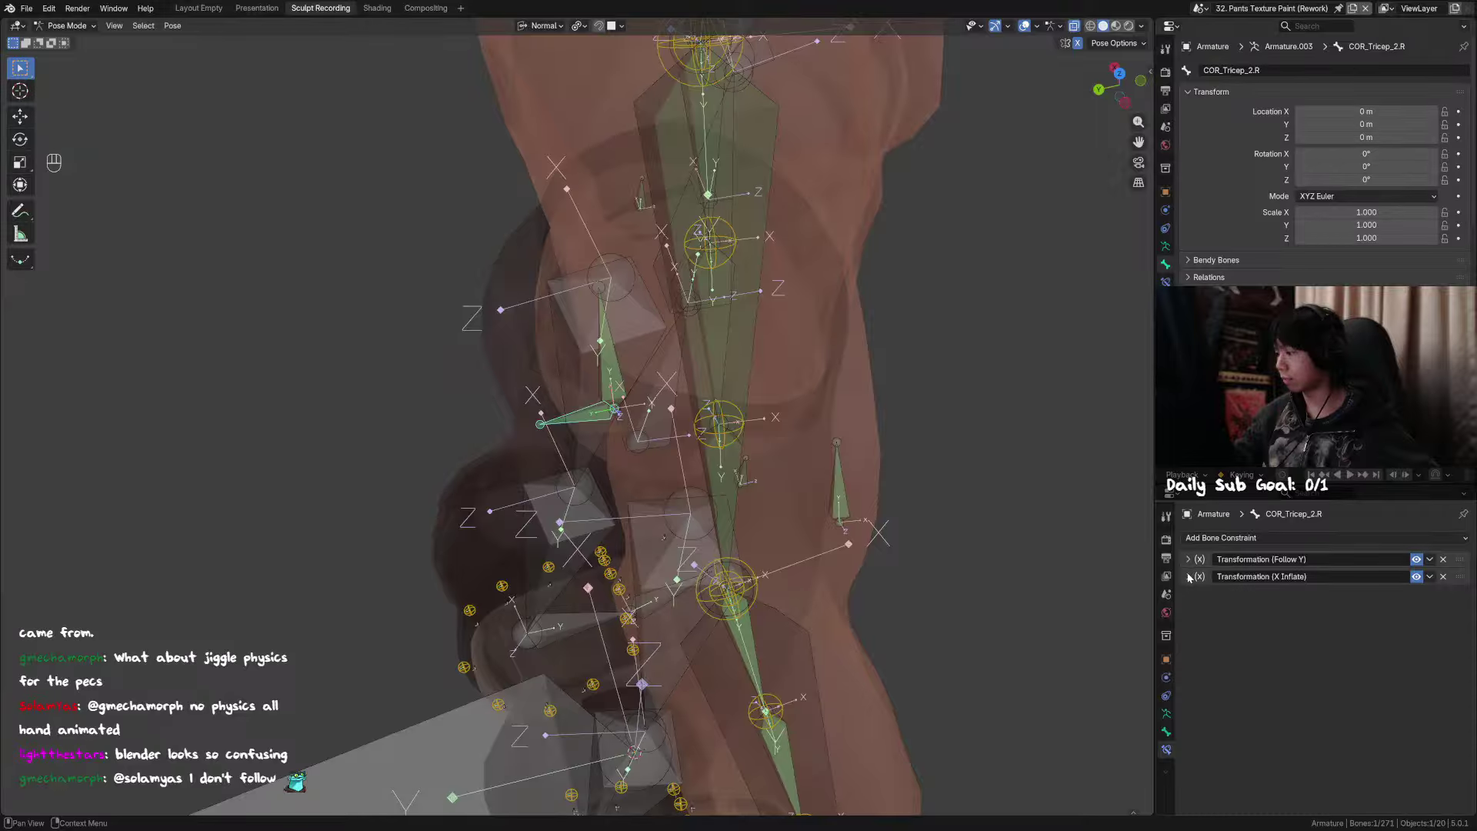
click(1190, 577)
middle_drag(892, 525, 893, 554)
key(g)
key(y)
right_click(880, 554)
Step: Compare the X Inflate mapping values of COR_Tricep_2.L and COR_Tricep_2.R, cancelling a test move of the right bone along normal Y
scroll(745, 551, down, 4)
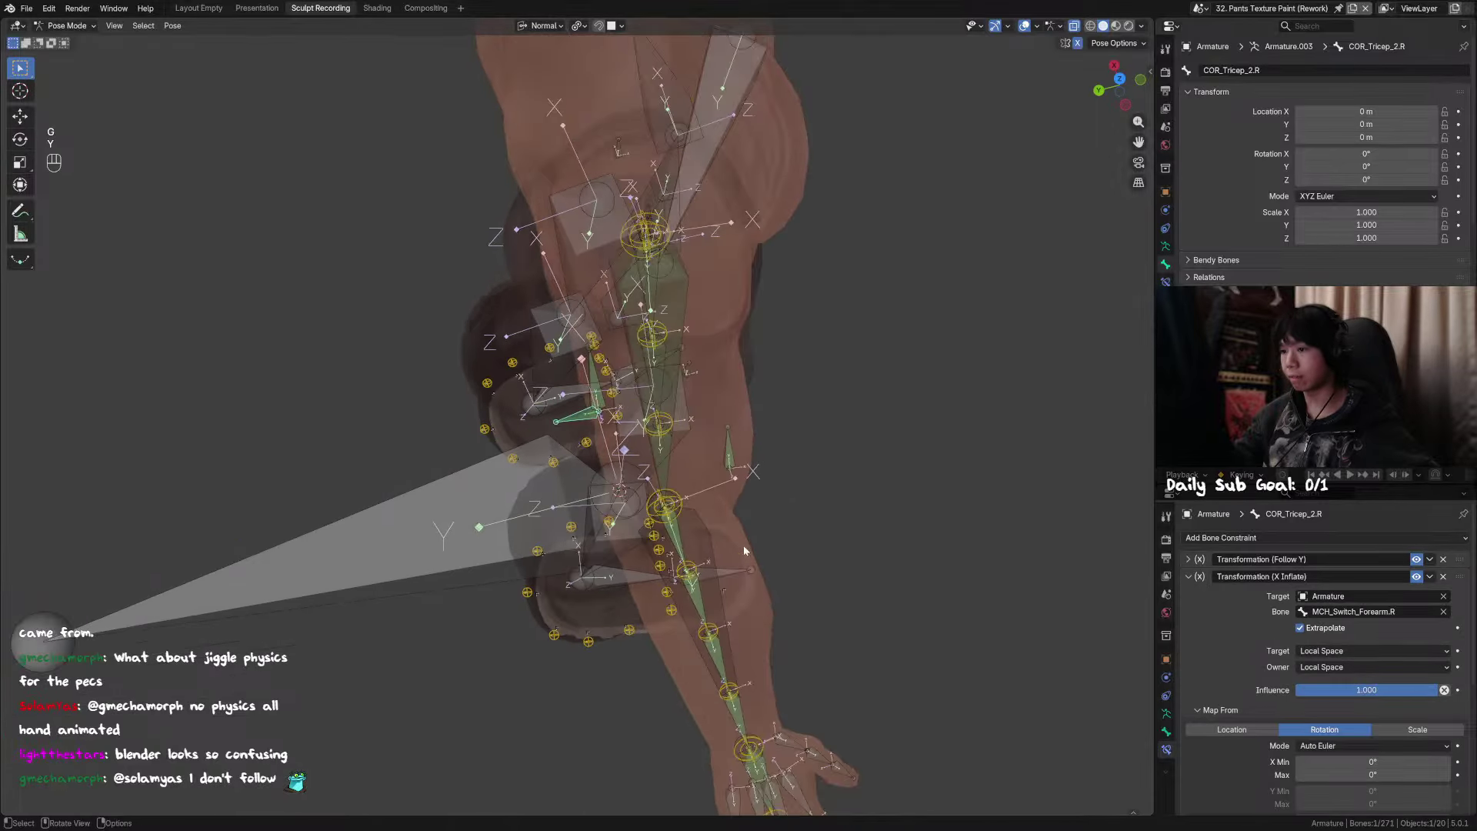
middle_drag(743, 551, 808, 500)
shift+middle_drag(547, 518, 782, 489)
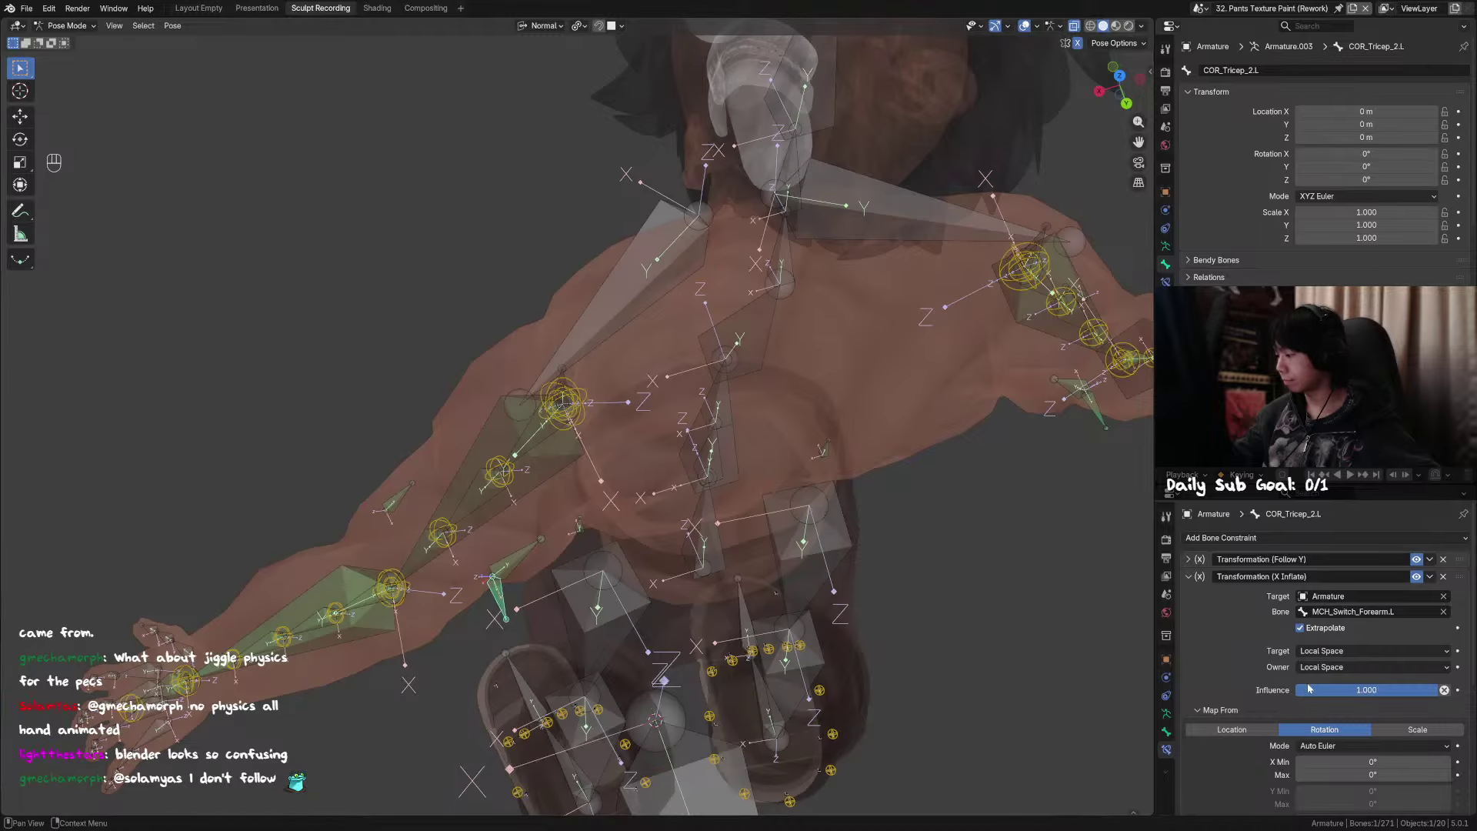
scroll(1309, 689, down, 6)
middle_drag(946, 602, 813, 417)
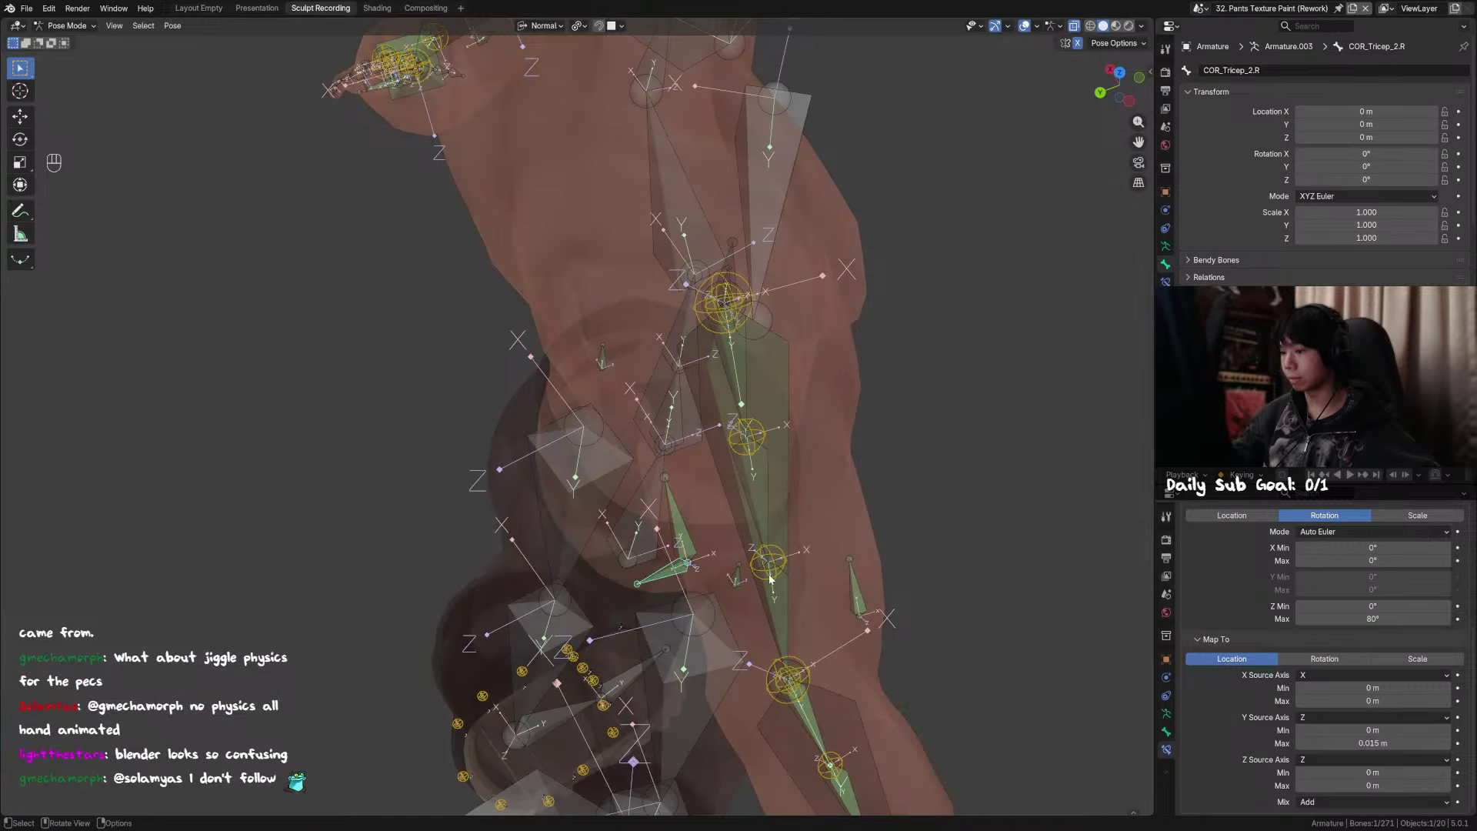
key(g)
key(y)
key(Escape)
Step: Examine the direction COR_Tricep_2.R travels along its normal Y axis in a view showing both arms, cancelling the moves
scroll(1305, 616, up, 2)
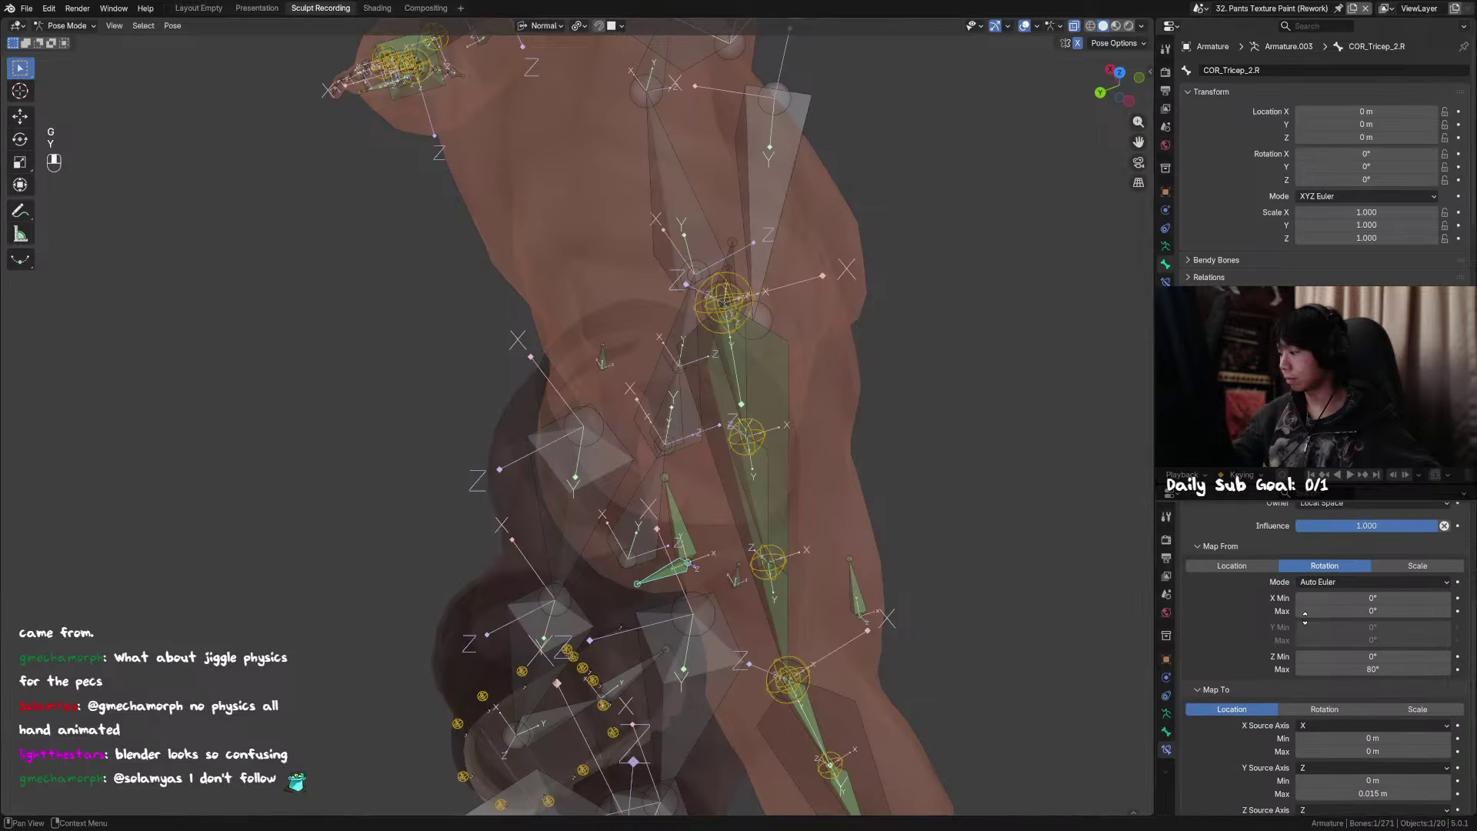
scroll(1305, 616, up, 4)
middle_drag(849, 618, 833, 585)
key(g)
key(y)
right_click(767, 567)
scroll(828, 576, down, 1)
key(g)
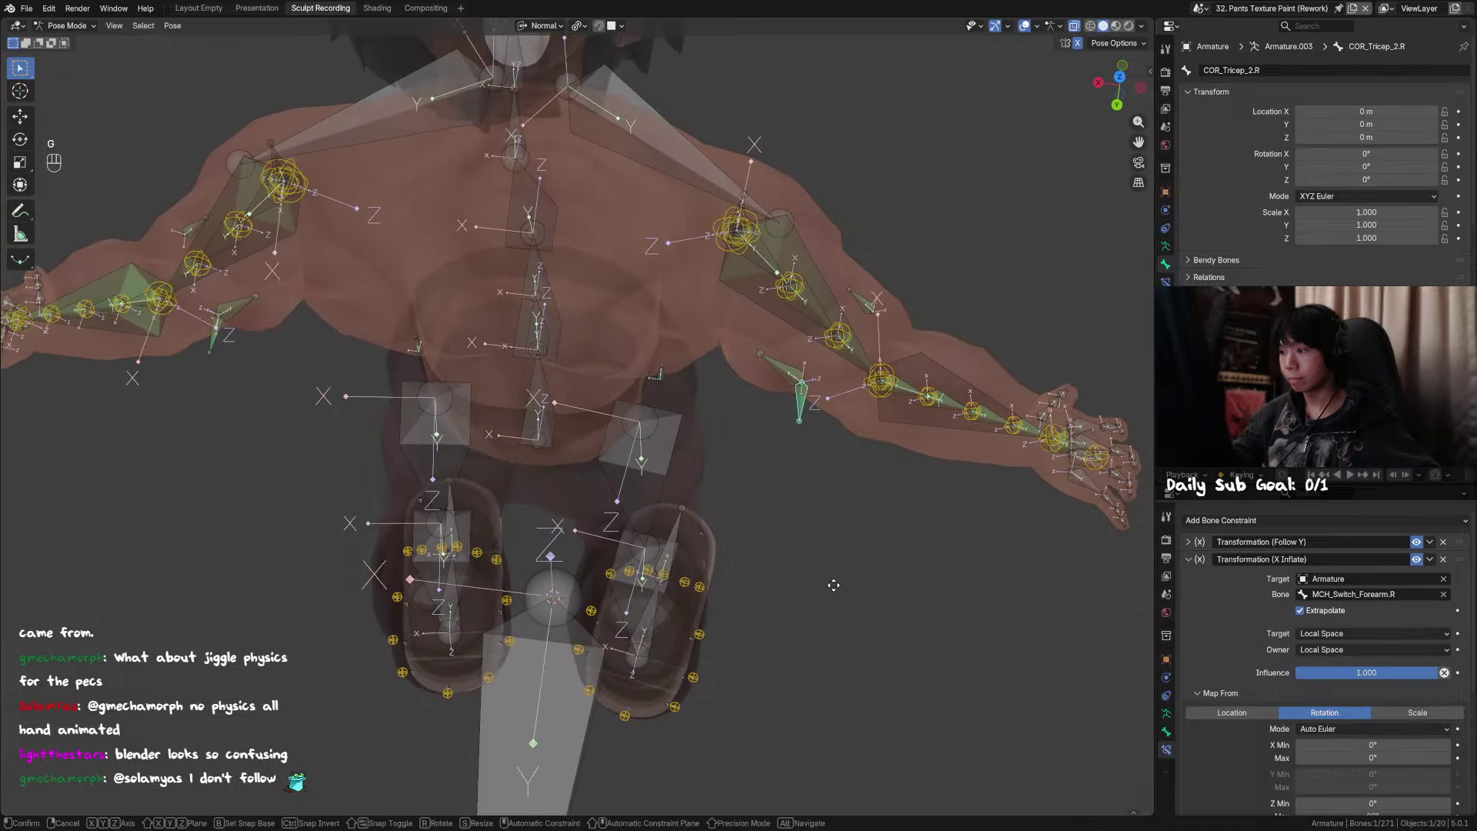
key(y)
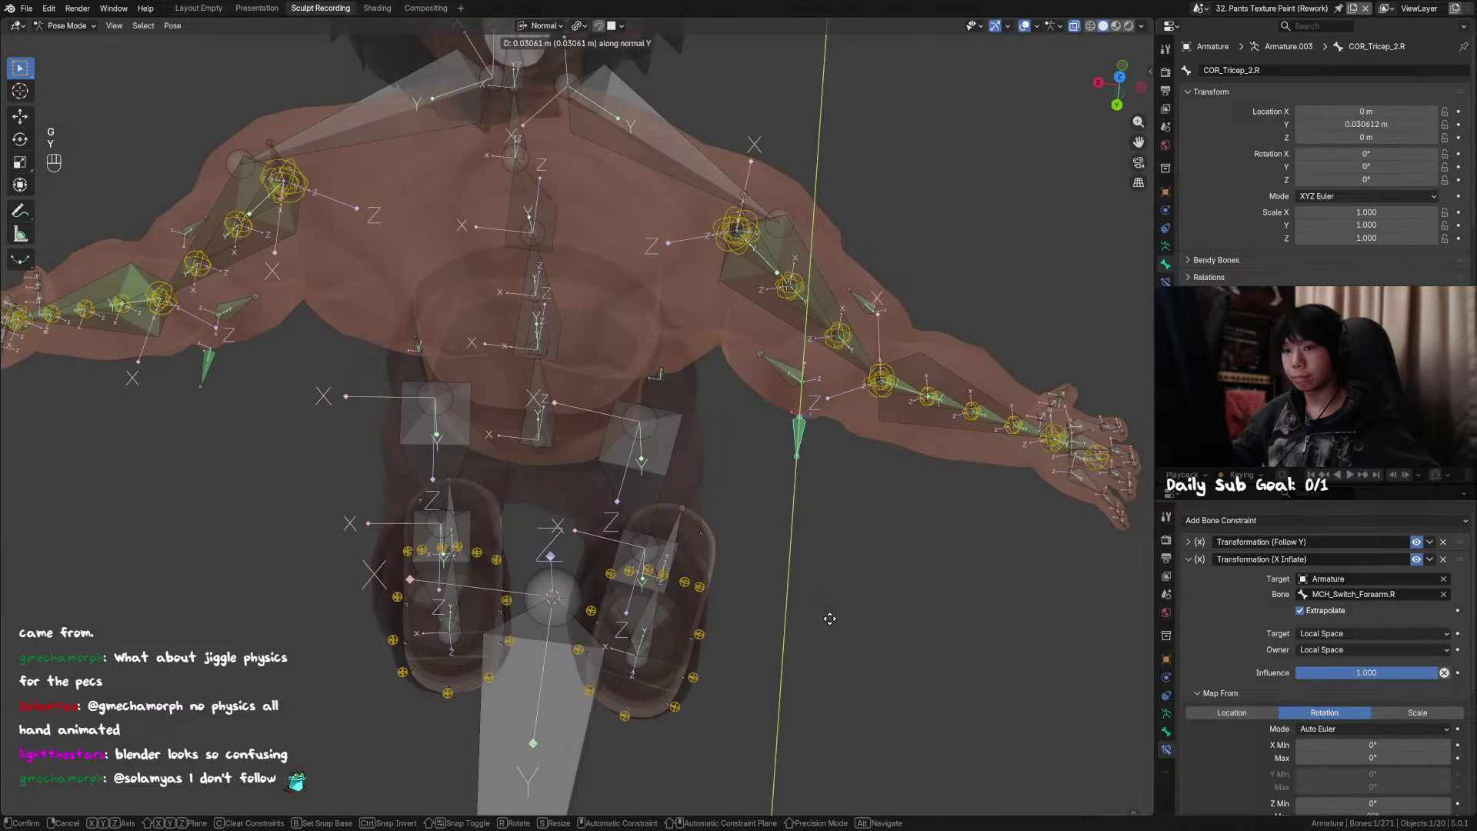
key(Escape)
Step: Rename the X Inflate constraint to "Transformation (Y Inflate)" on both COR_Tricep_2.R and COR_Tricep_2.L
click(1278, 559)
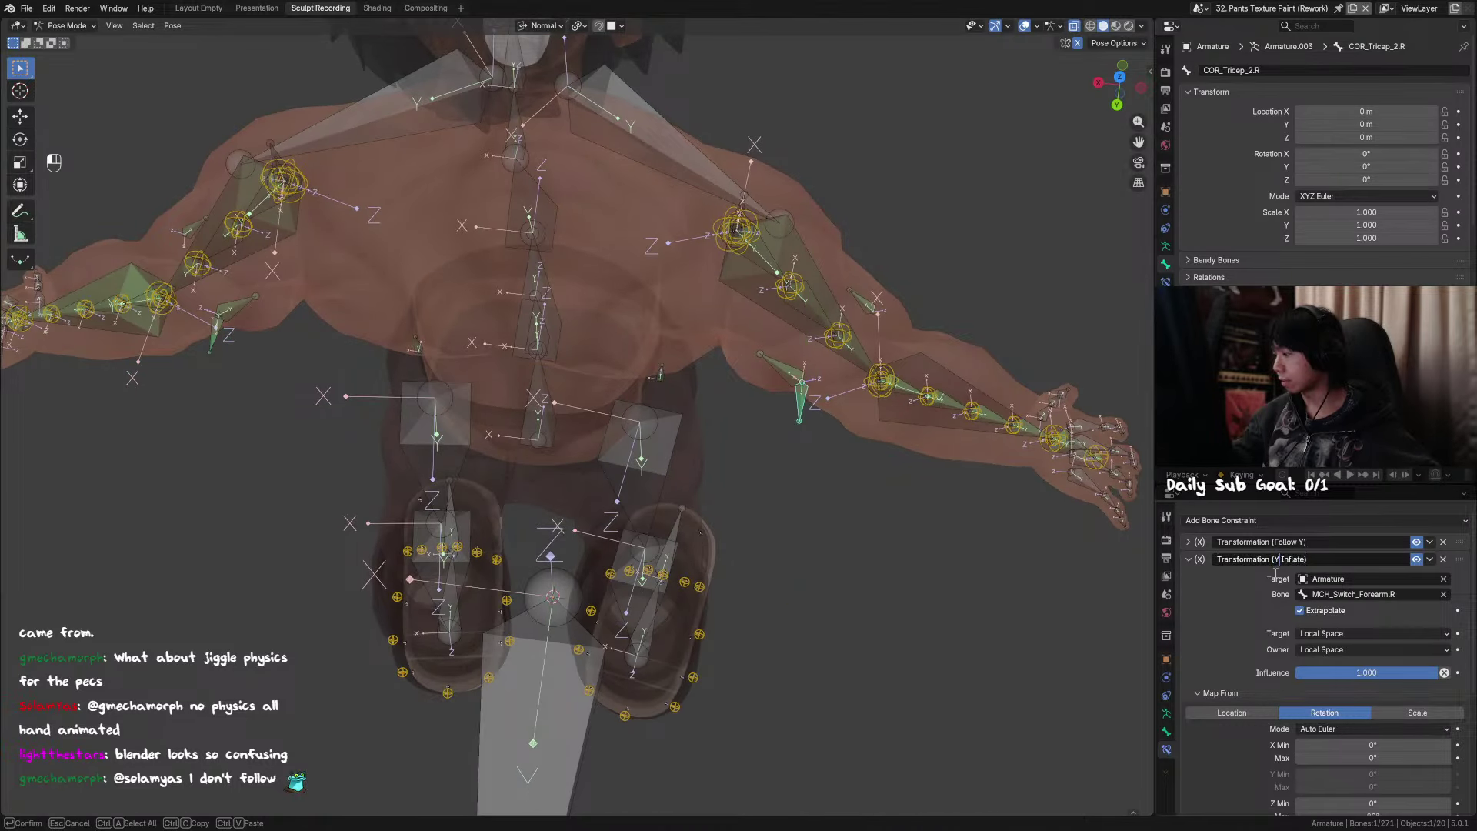
click(1341, 539)
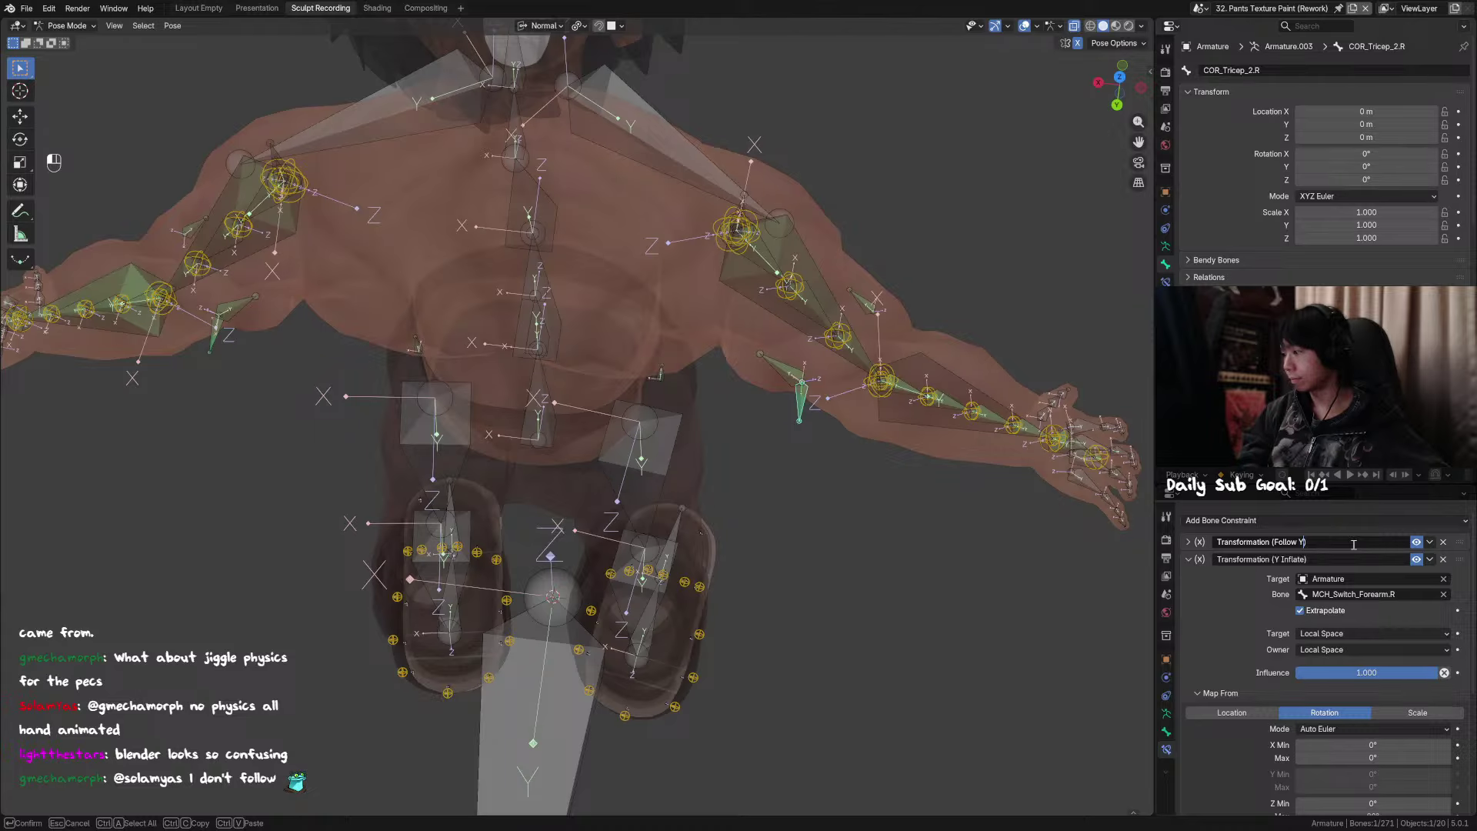
key(Return)
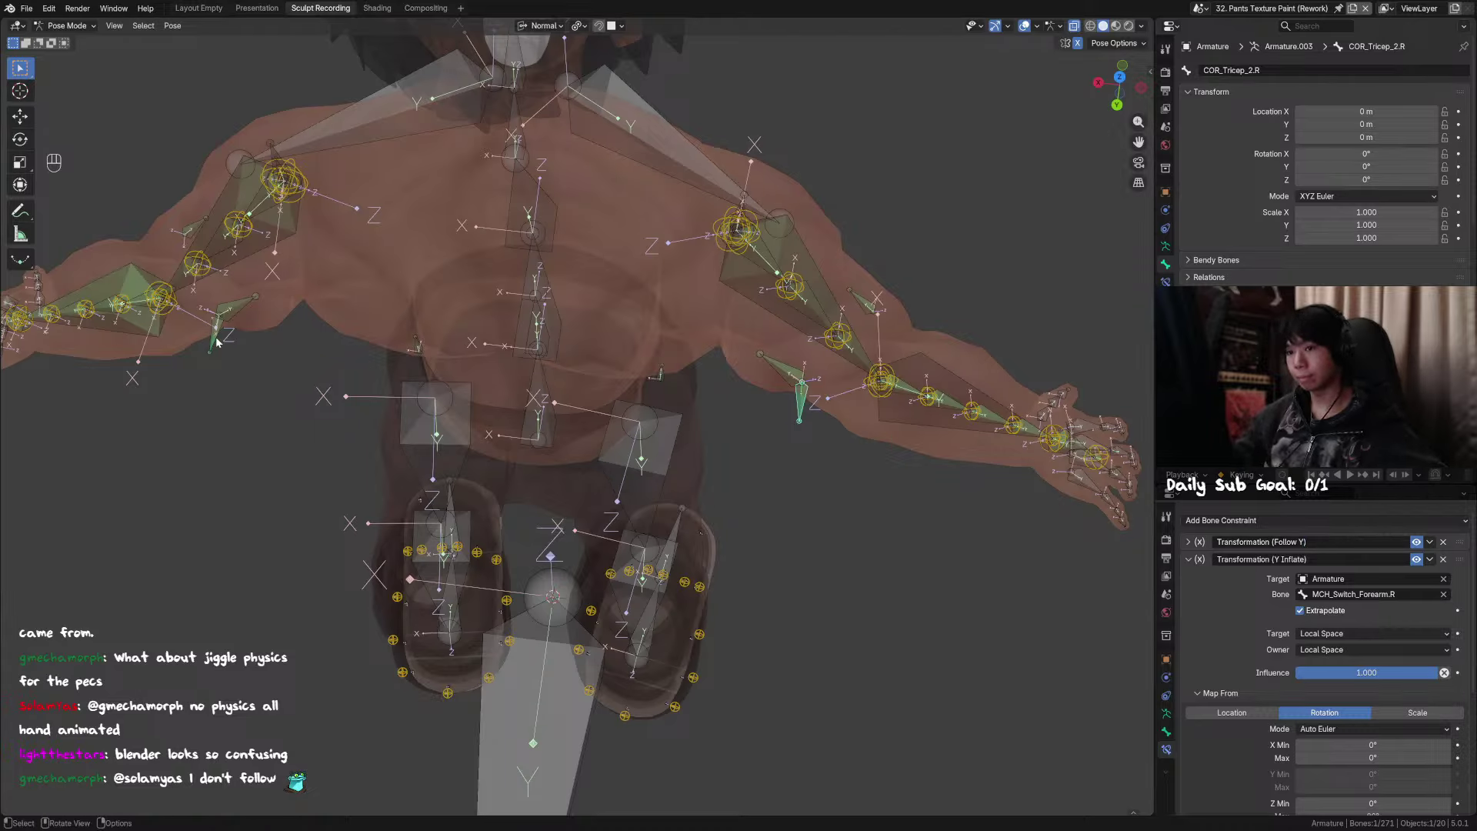
click(1275, 560)
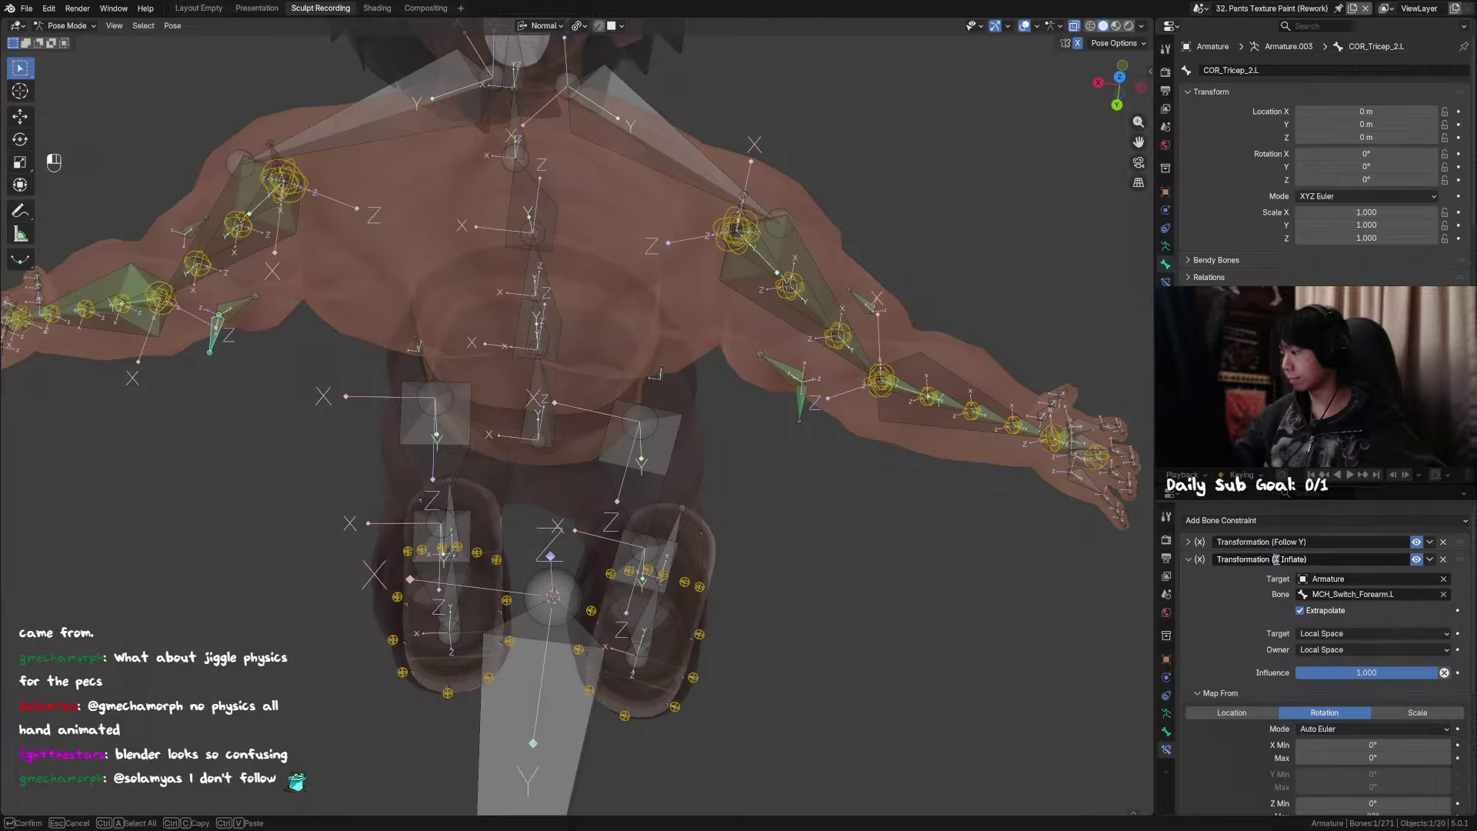
key(Return)
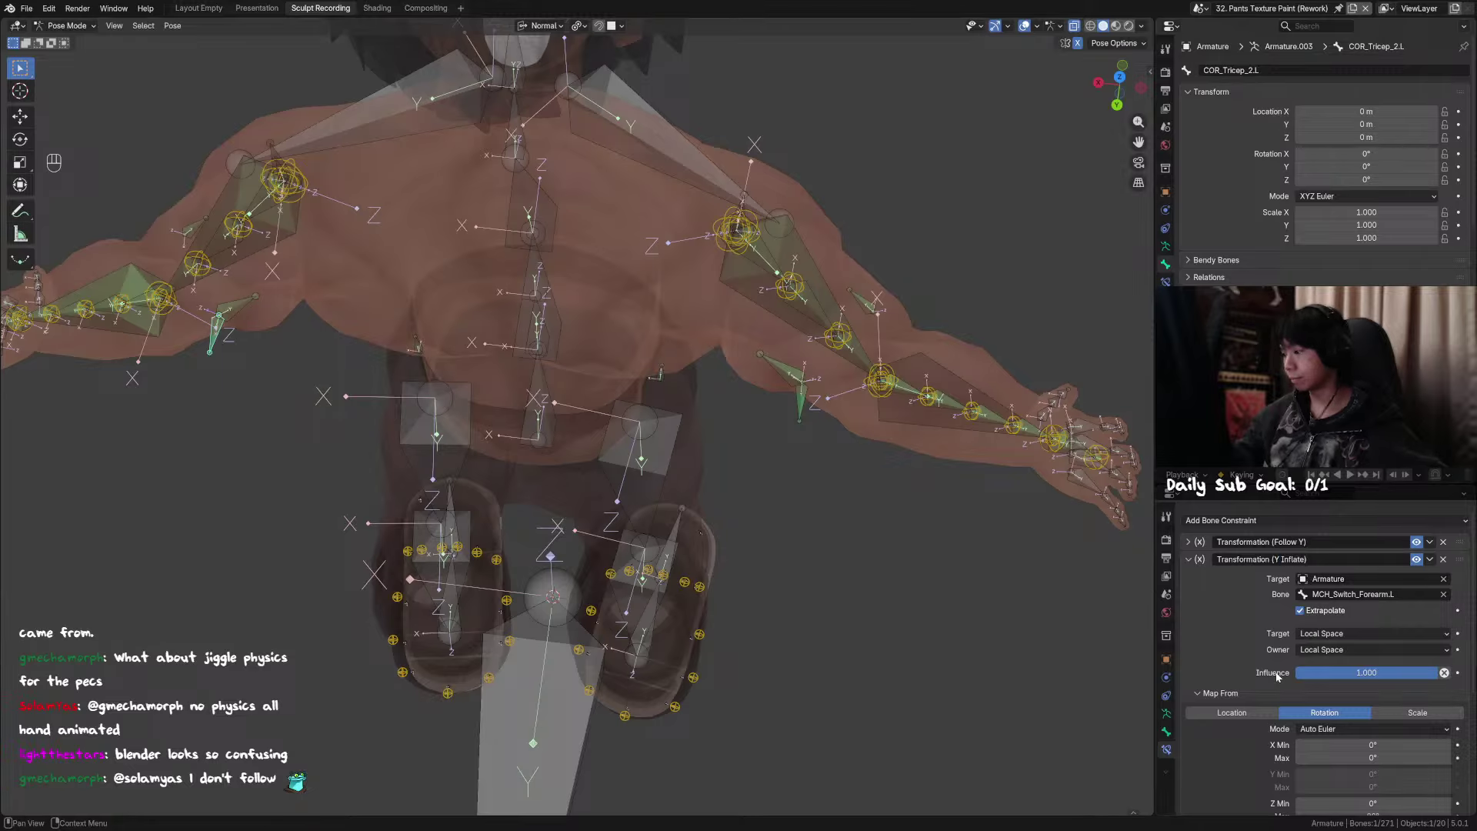
Step: Review COR_Tricep_2.L's Y Inflate mapping and test-rotate MCH_Switch_Forearm.R about its normal Z axis, cancelling the rotation
scroll(1277, 676, down, 2)
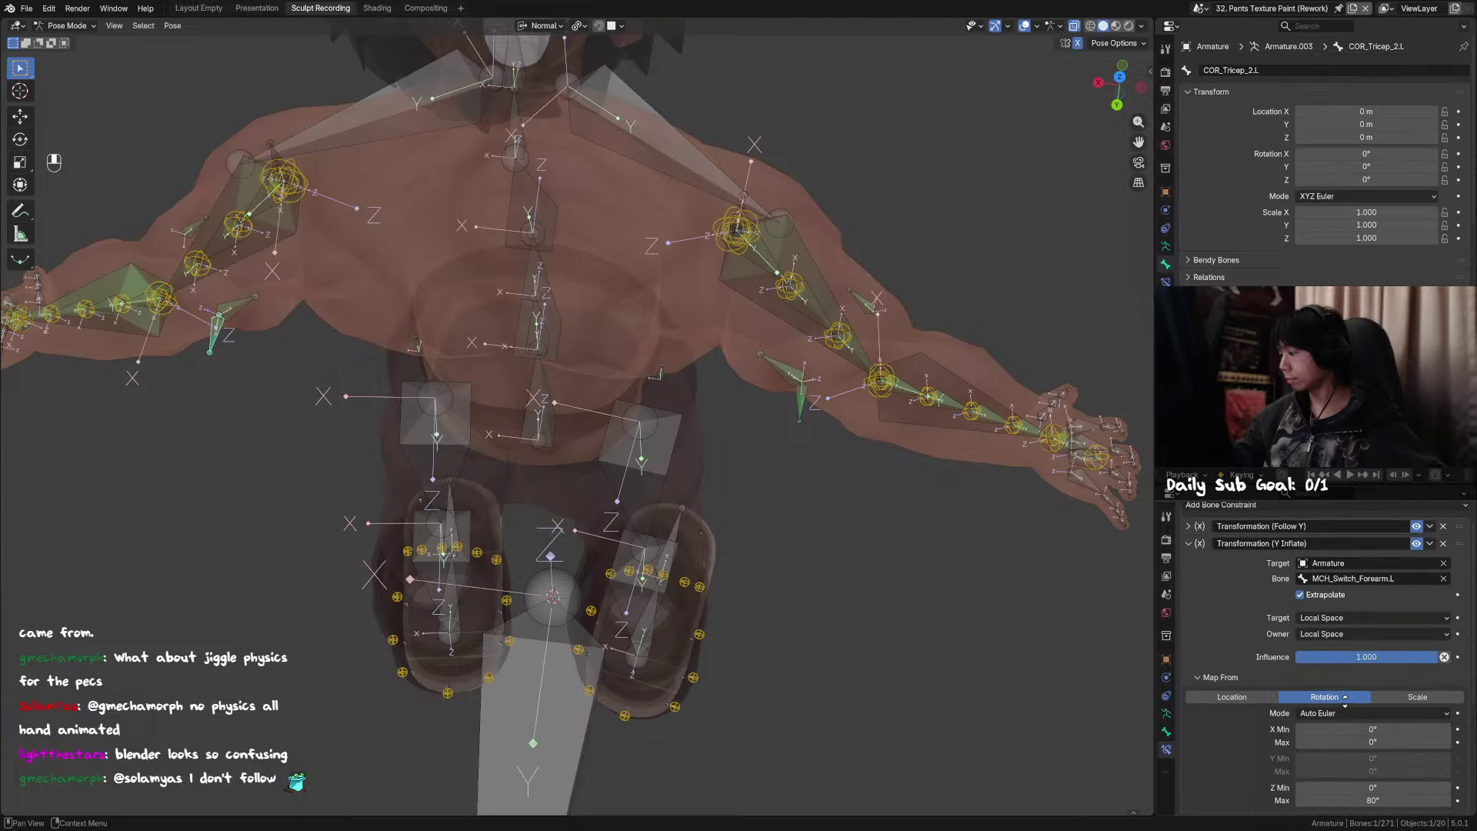
right_click(956, 492)
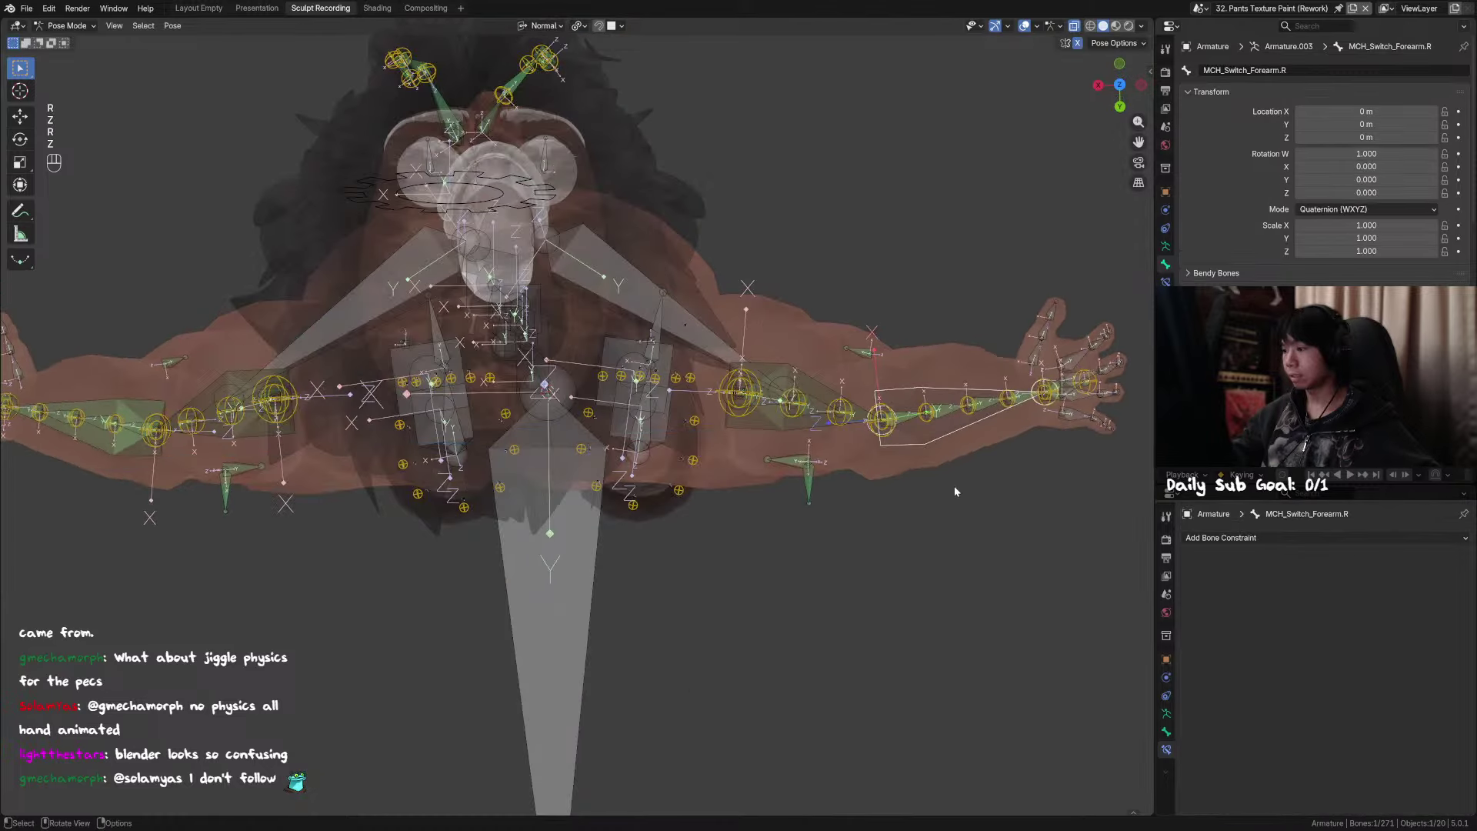
key(r)
key(z)
right_click(1009, 467)
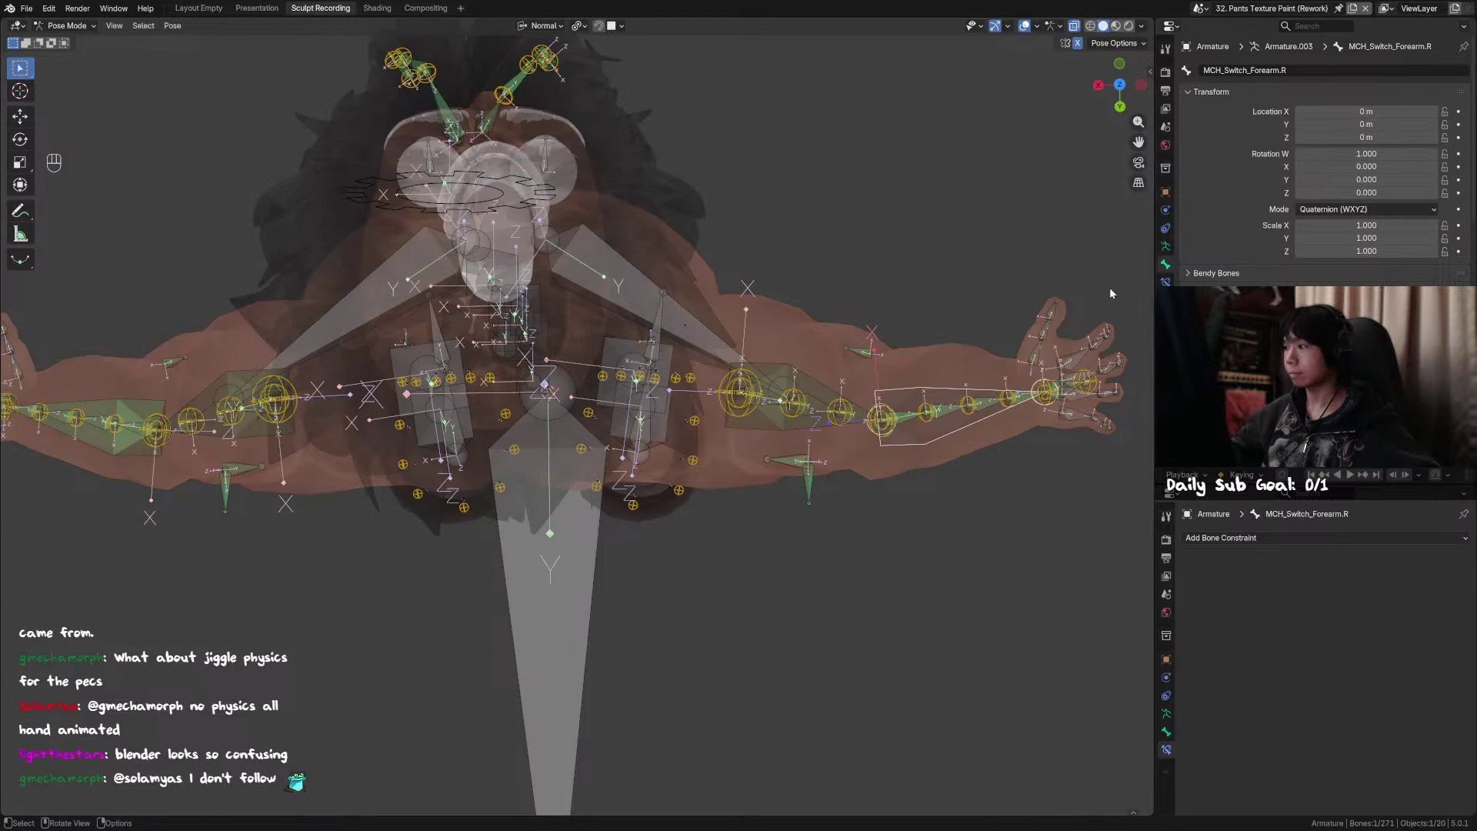
Step: Set MCH_Switch_Forearm.R's rotation mode to XYZ Euler and check its Z rotation with a cancelled test rotation
key(ctrl+r)
click(983, 401)
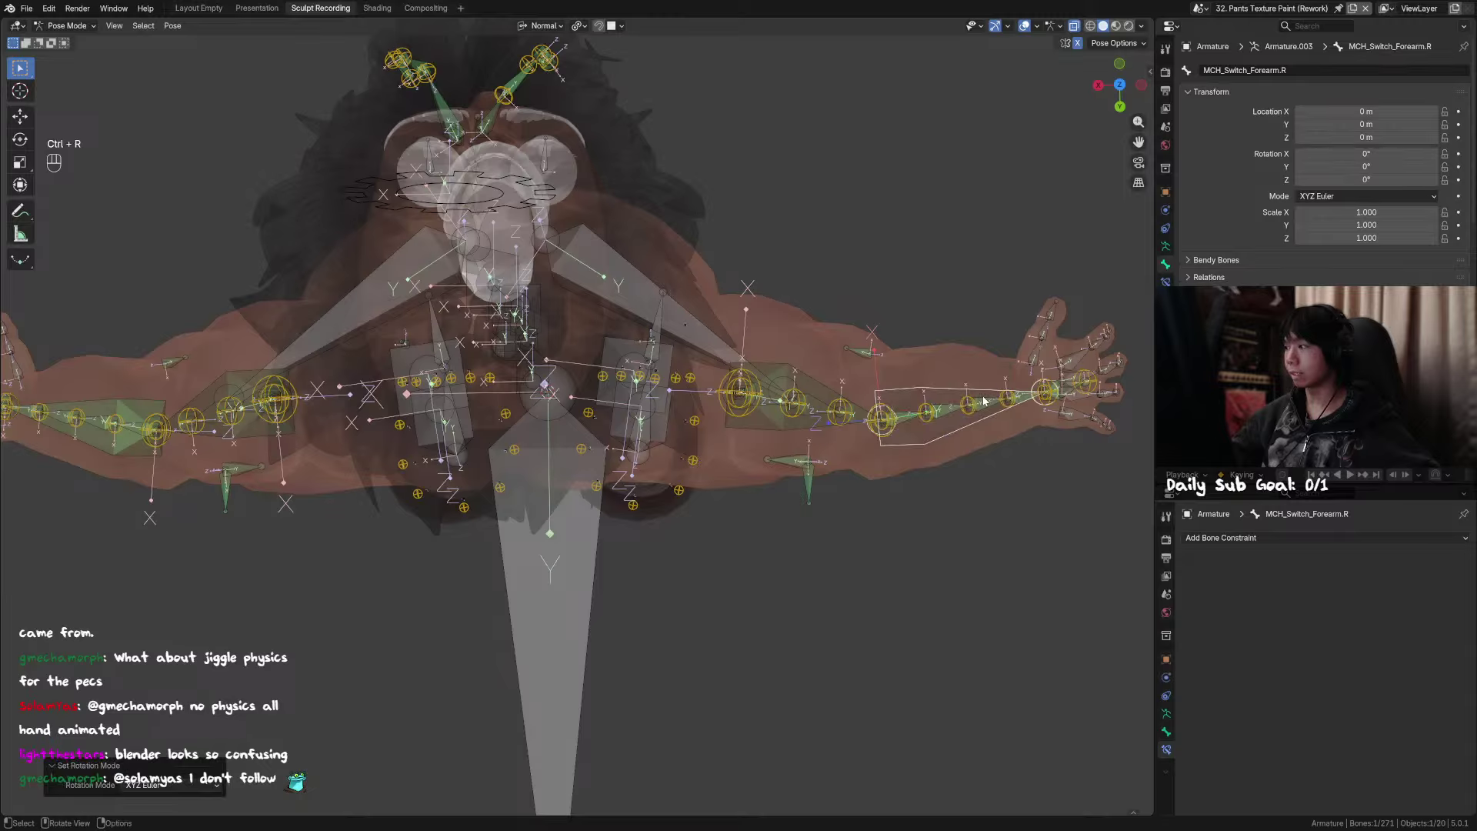
key(r)
key(z)
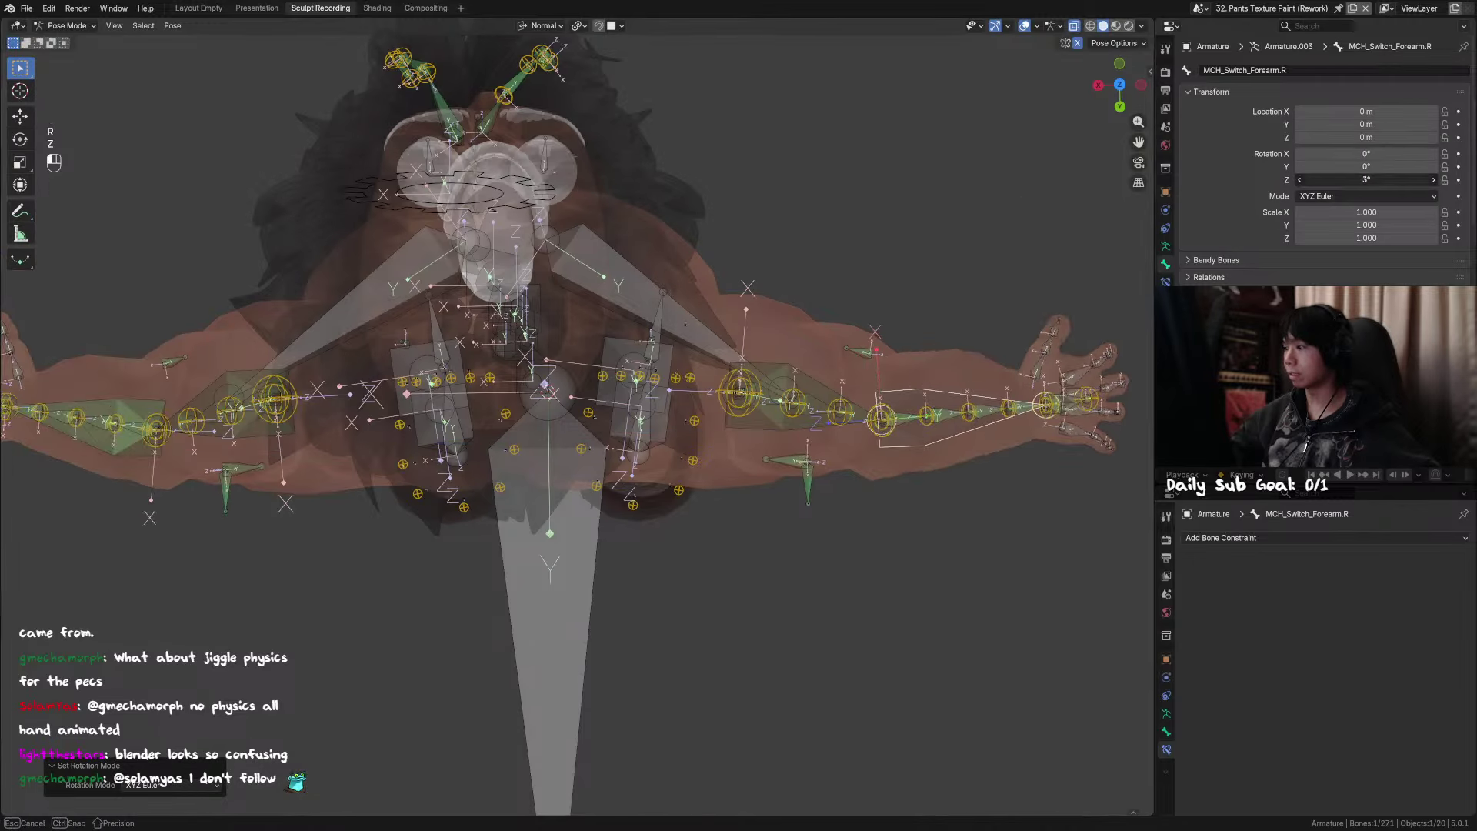
right_click(885, 528)
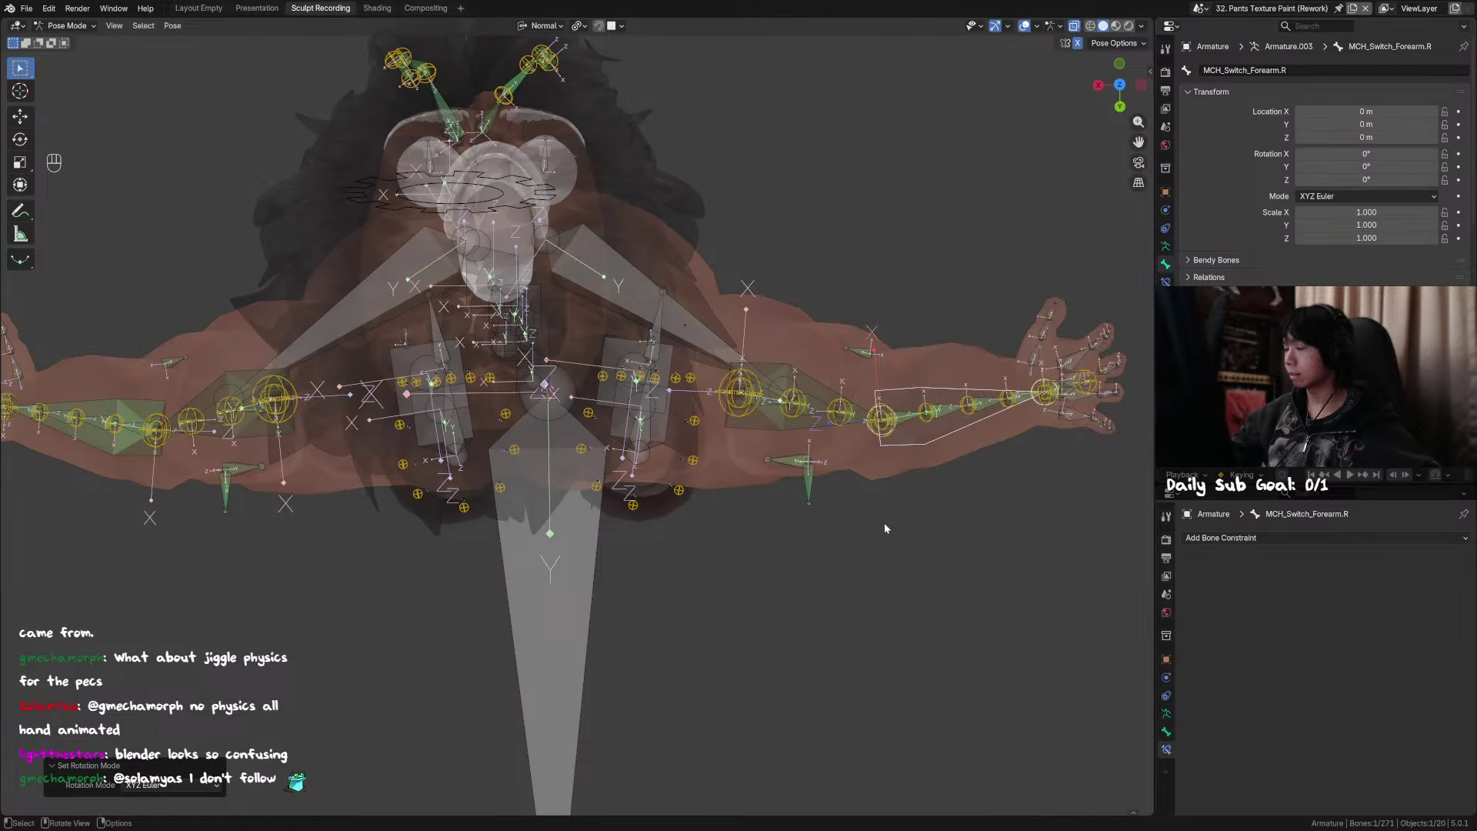
Step: Set COR_Tricep_2.R's Y Inflate Map From rotation to Z Min -80° and Z Max 0°
click(804, 488)
mouse_move(1246, 747)
middle_down()
mouse_move(1231, 654)
mouse_move(1219, 735)
middle_up()
scroll(1218, 737, down, 6)
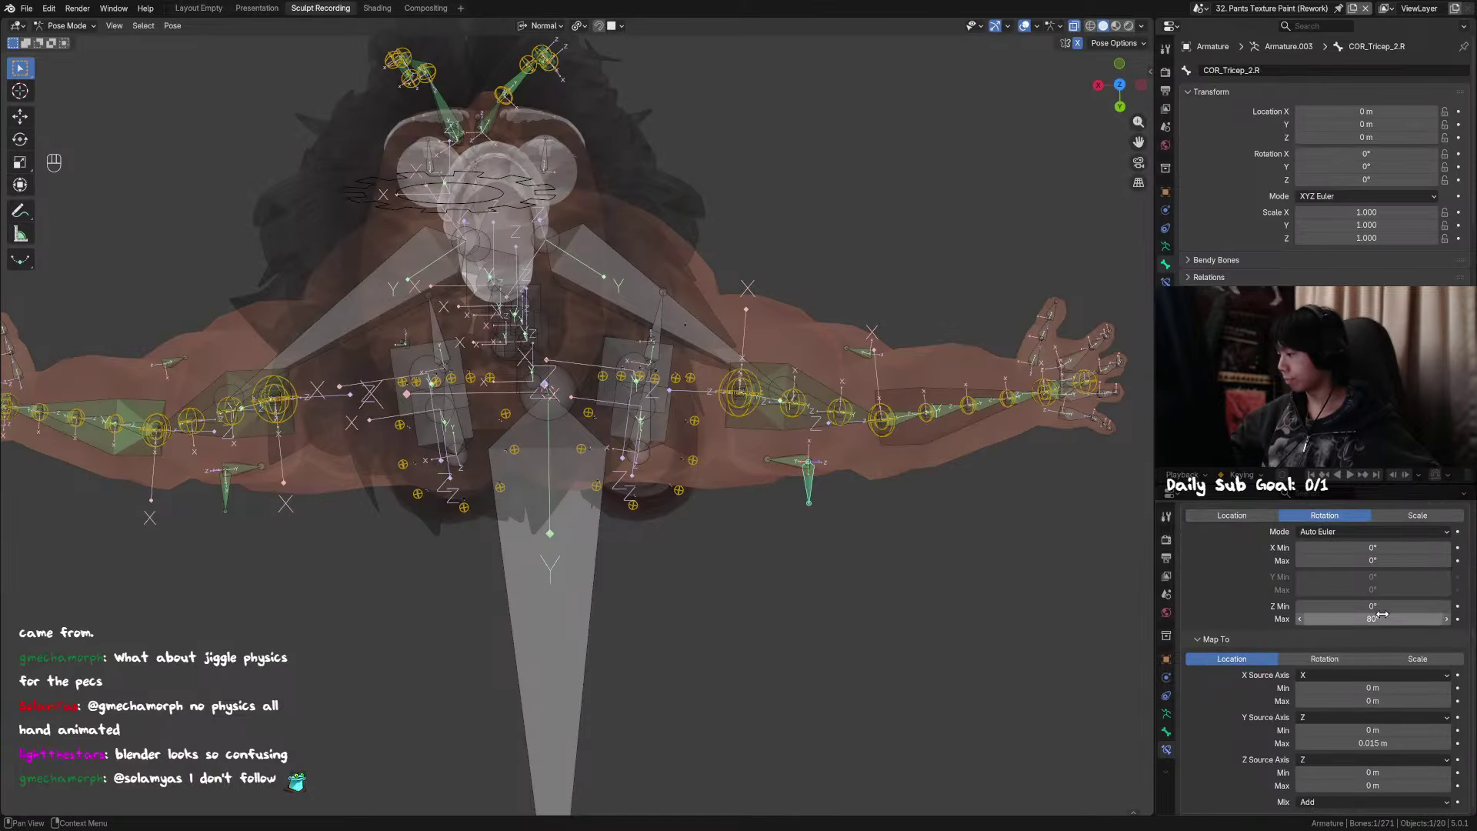
drag(1378, 619, 1377, 619)
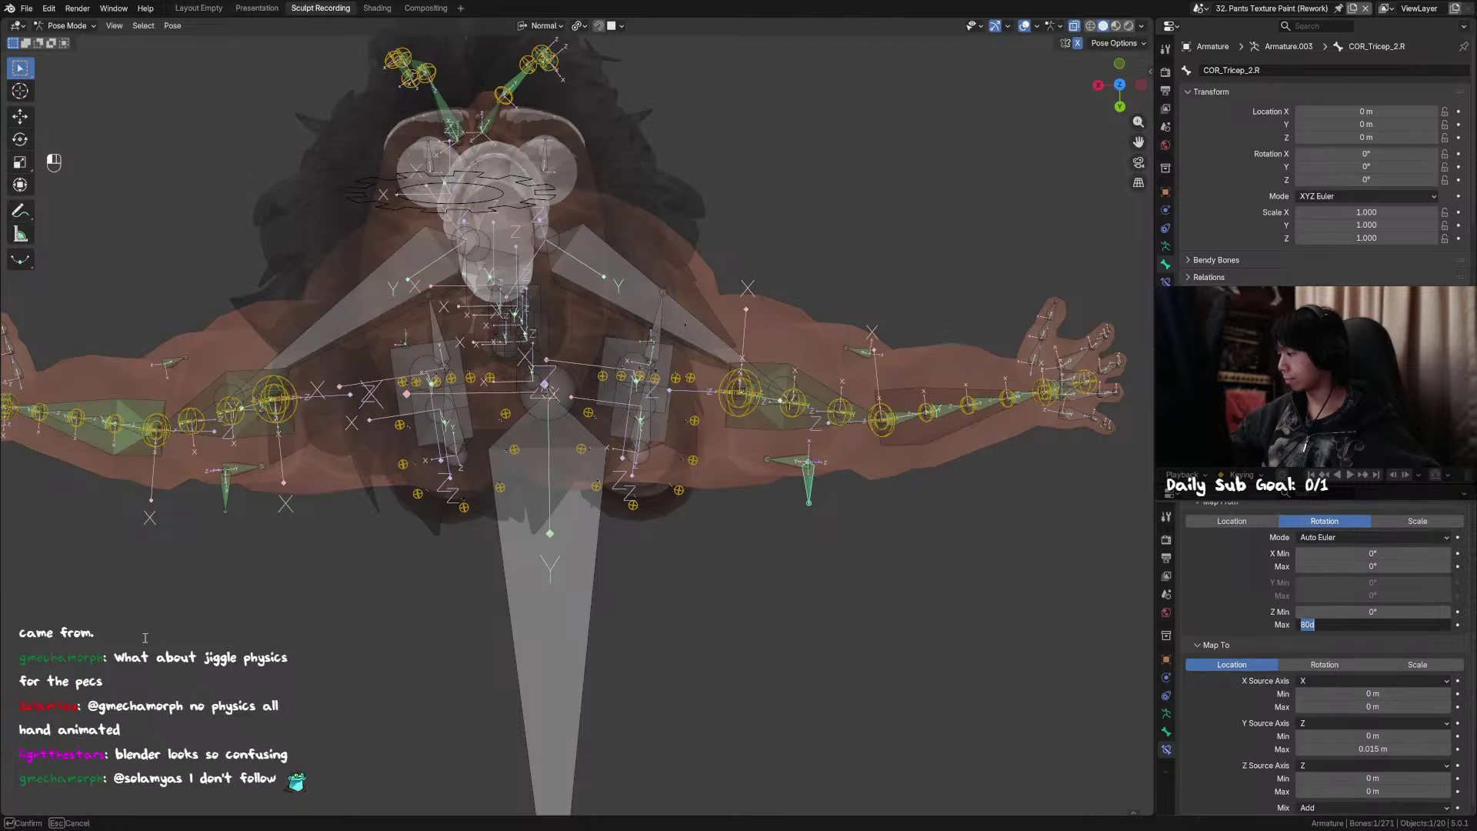
text(0)
key(Return)
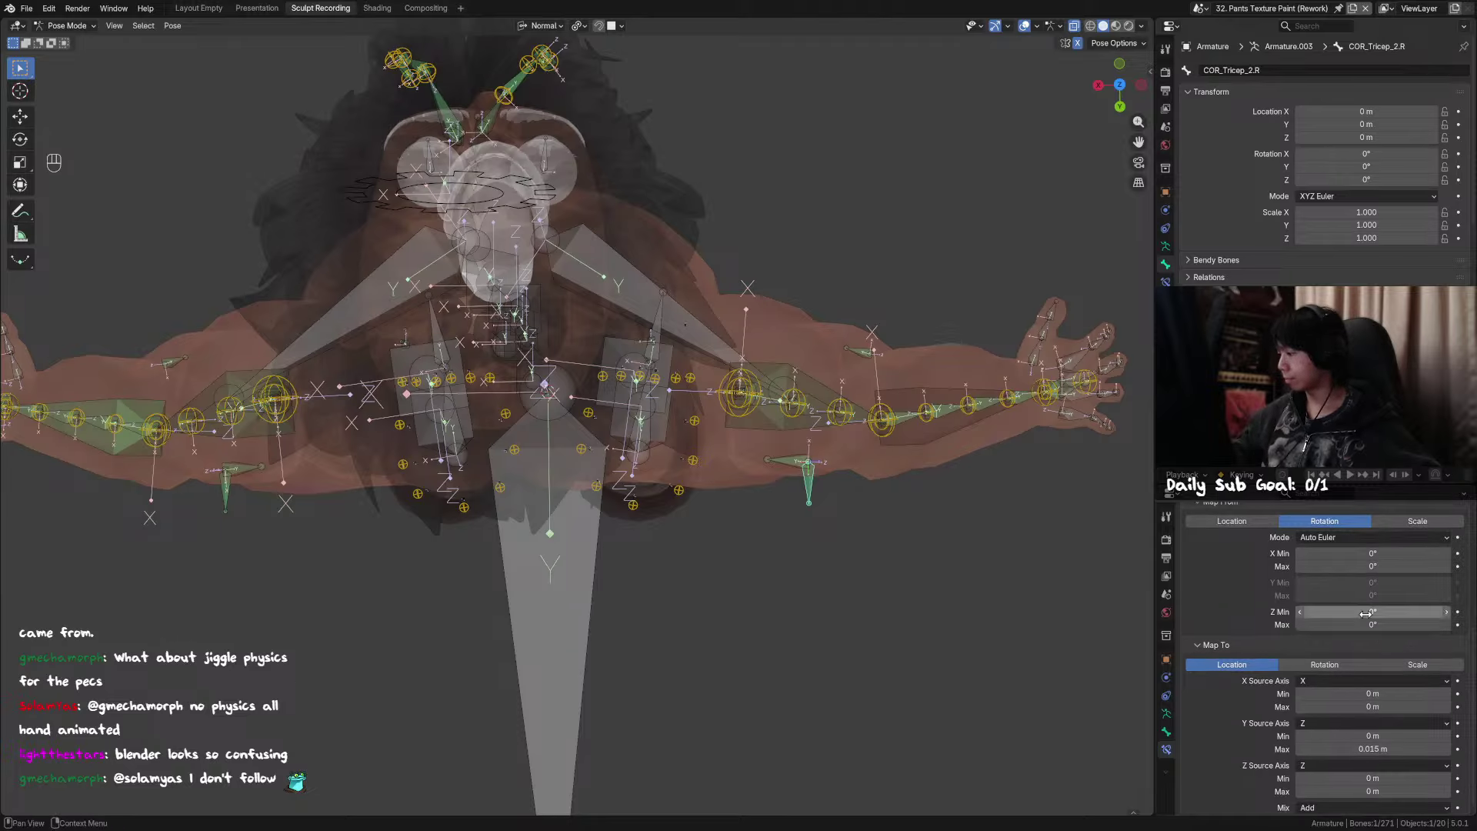
click(1372, 612)
key(Return)
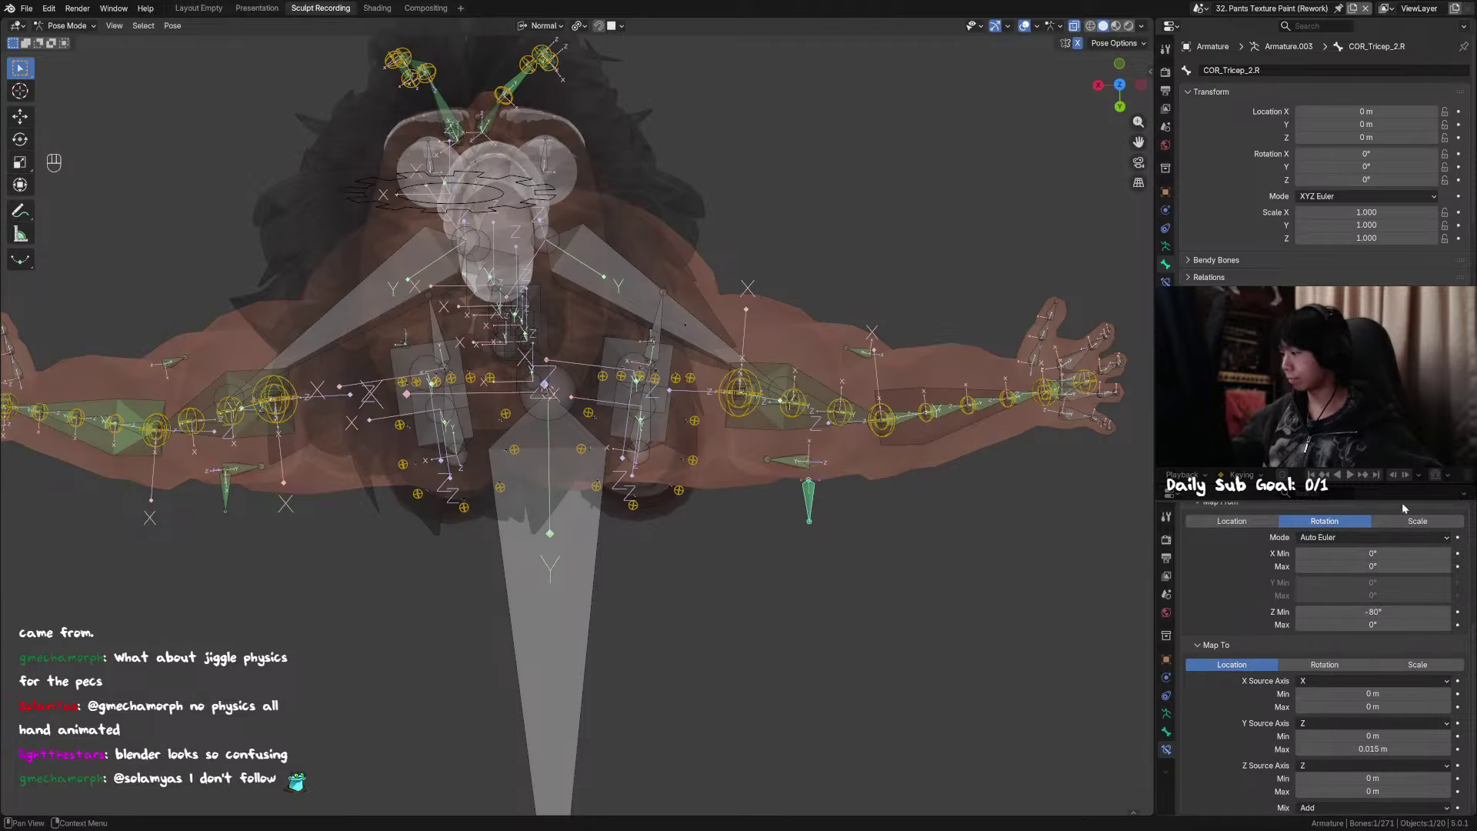
Step: Test-rotate MCH_Switch_Forearm.R about its normal Z axis to compare both triceps, and cancel the rotation
click(946, 409)
key(r)
key(z)
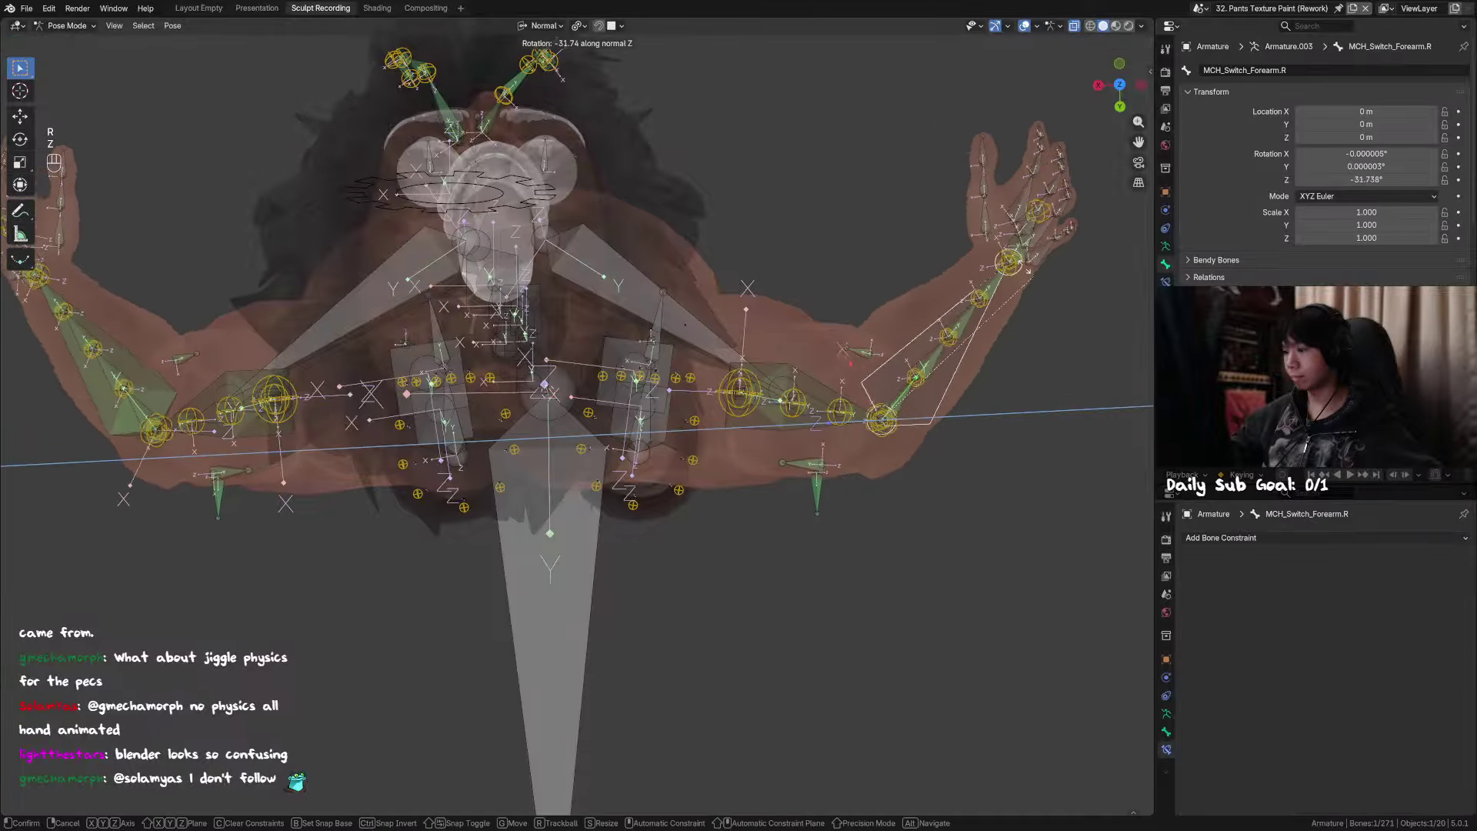
right_click(916, 218)
Step: Set COR_Tricep_2.R's Y Inflate Map From rotation to Z Min 0° and Z Max -80°
click(822, 502)
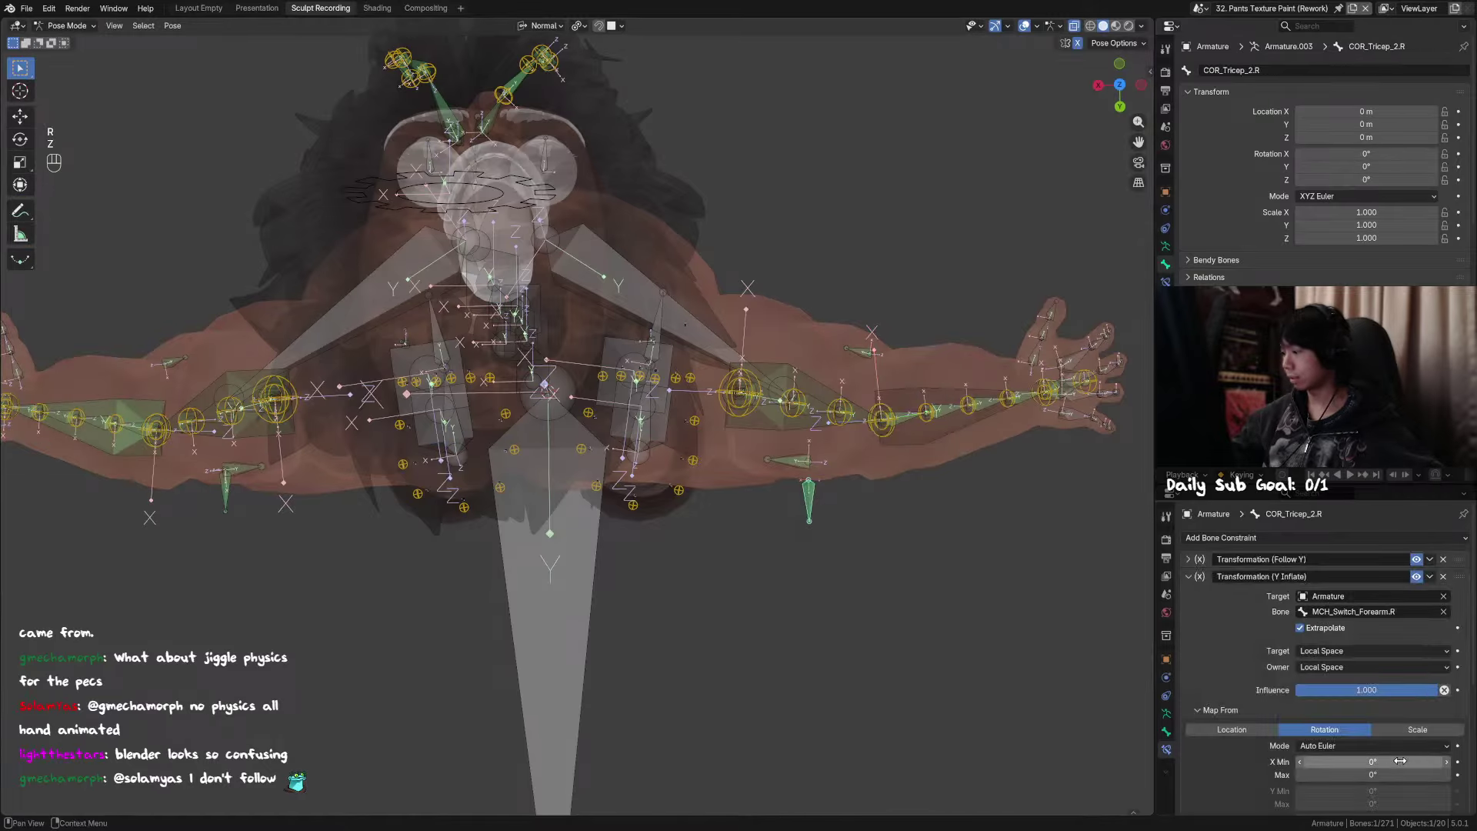
middle_drag(1390, 761, 1389, 582)
click(1380, 641)
text(0)
key(Return)
click(1380, 653)
text(-80)
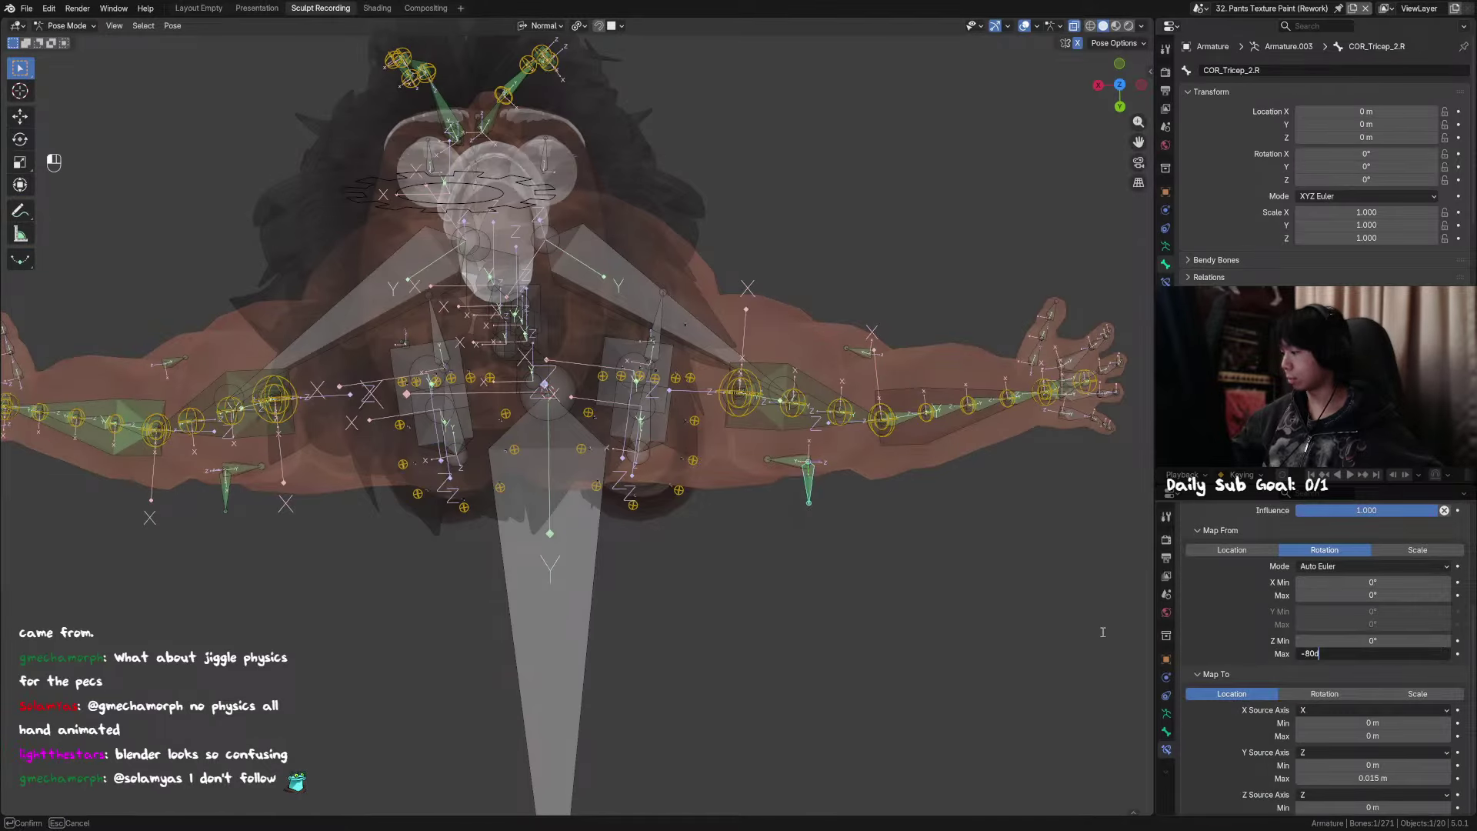
key(Return)
Step: Bend both forearms repeatedly by test-rotating MCH_Switch_Forearm.R about normal Z, cancel each rotation, and reselect COR_Tricep_2.R
click(961, 390)
key(r)
key(z)
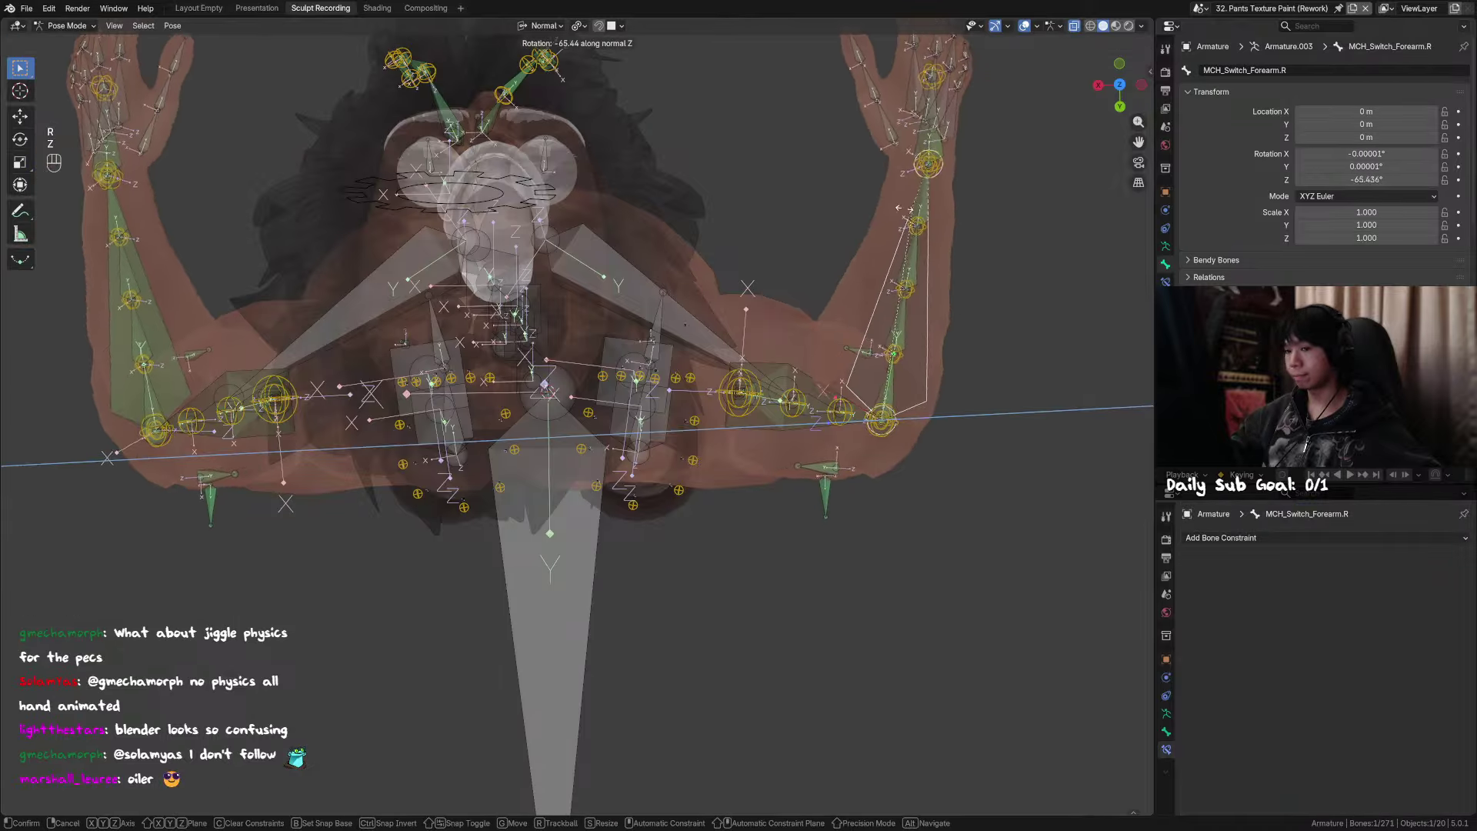
key(Escape)
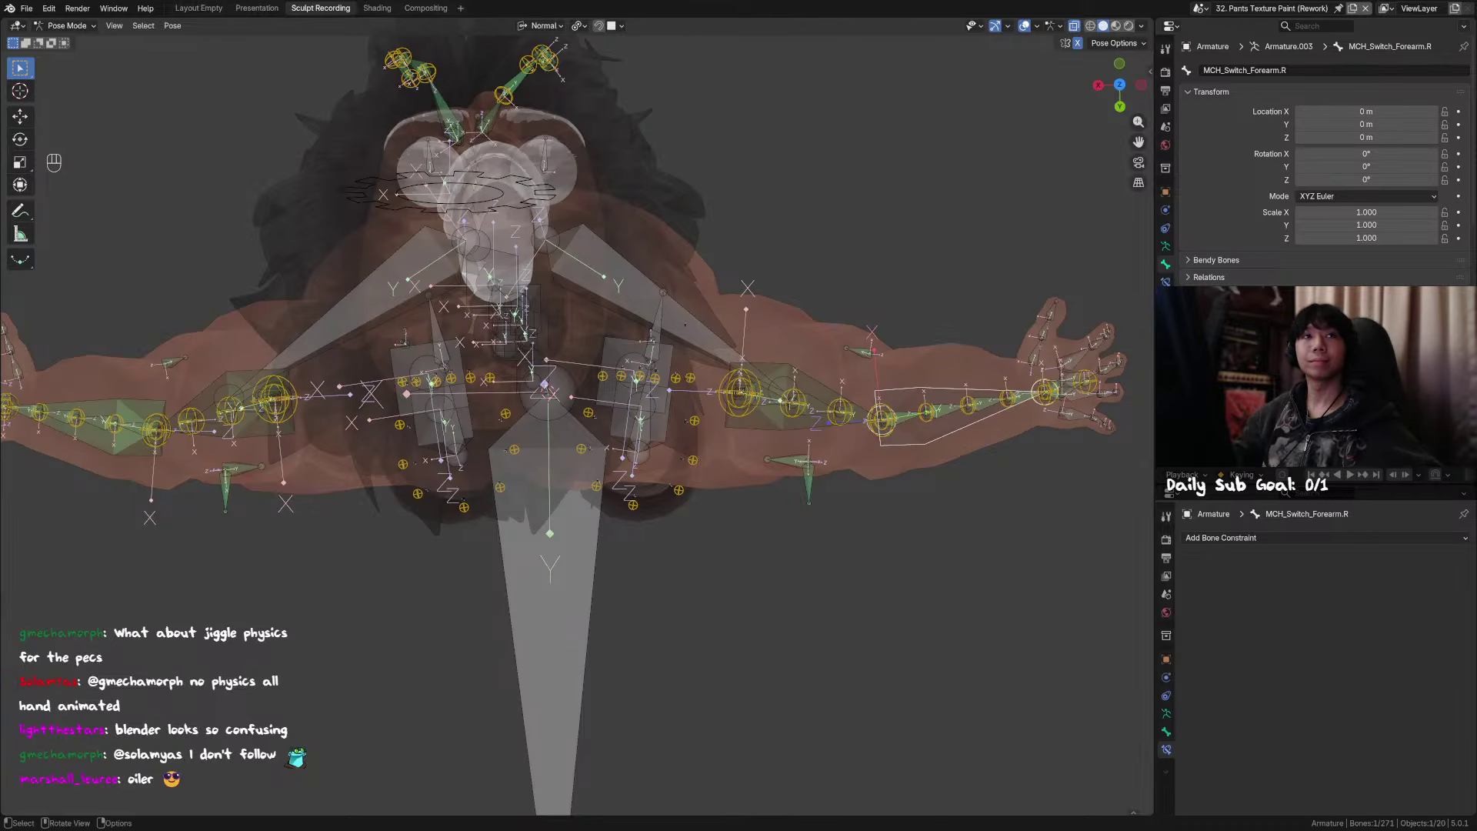
key(r)
key(z)
key(z)
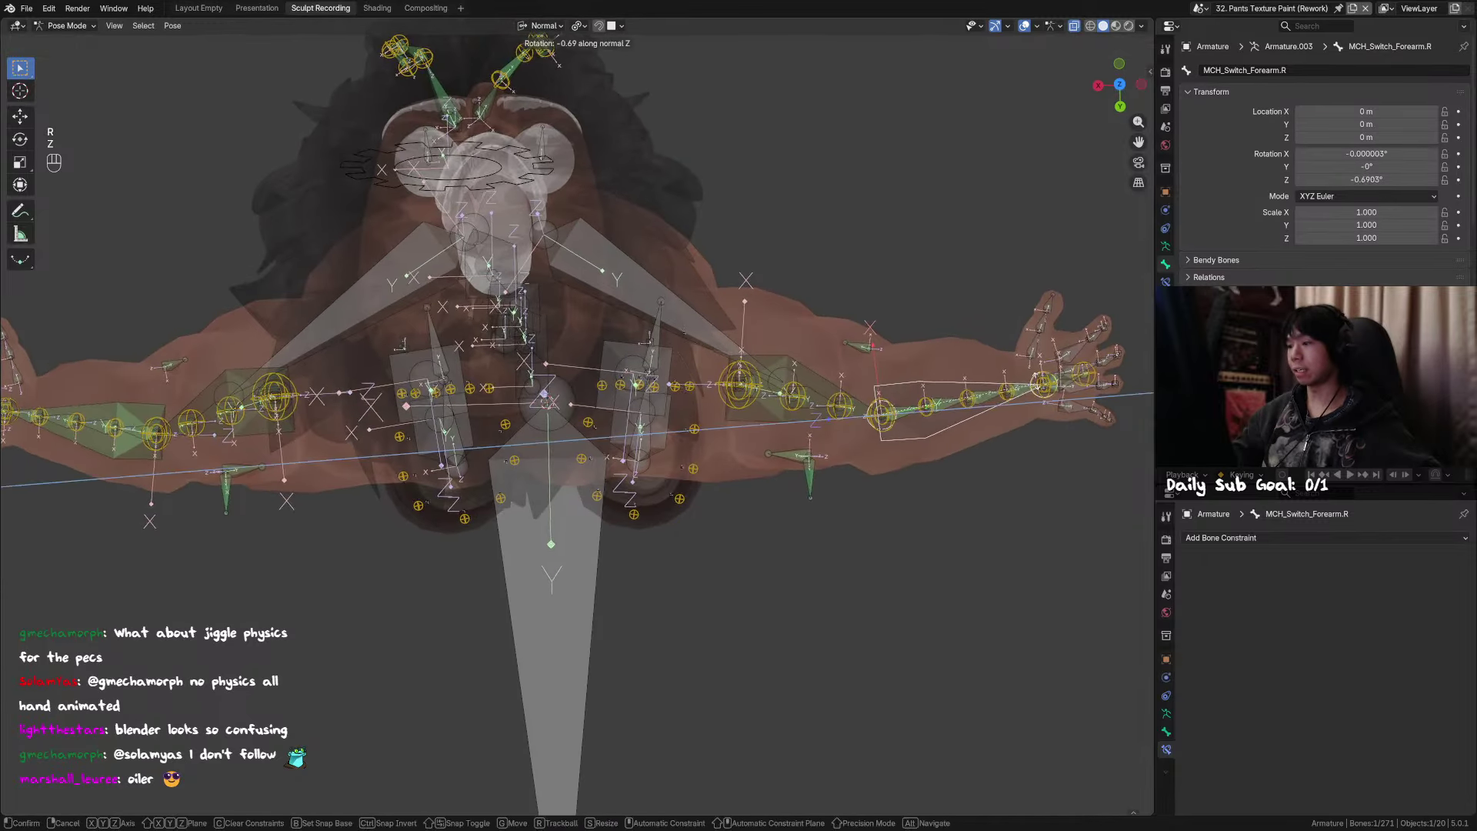
right_click(891, 458)
key(r)
key(z)
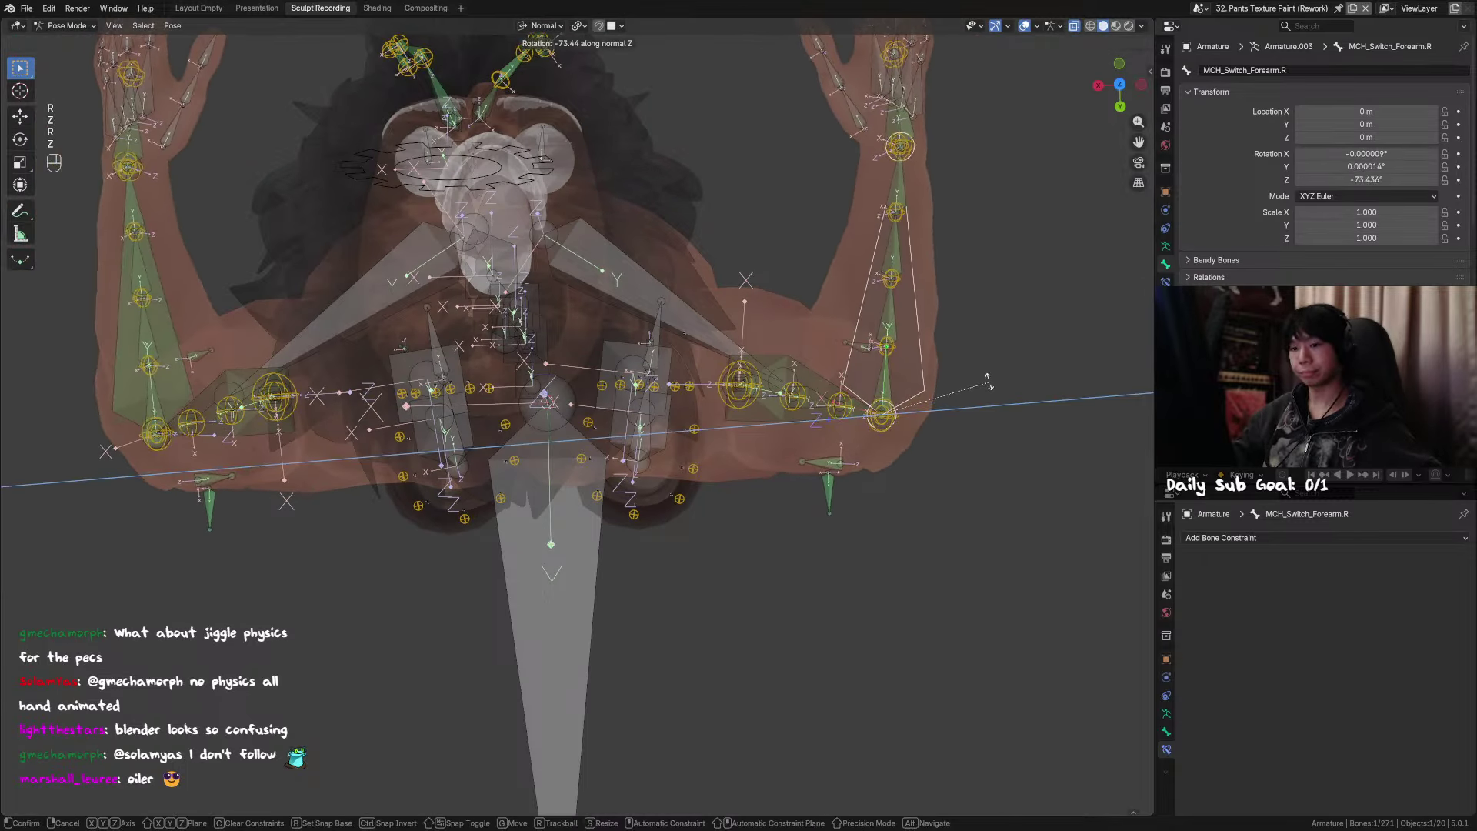
right_click(820, 496)
click(819, 490)
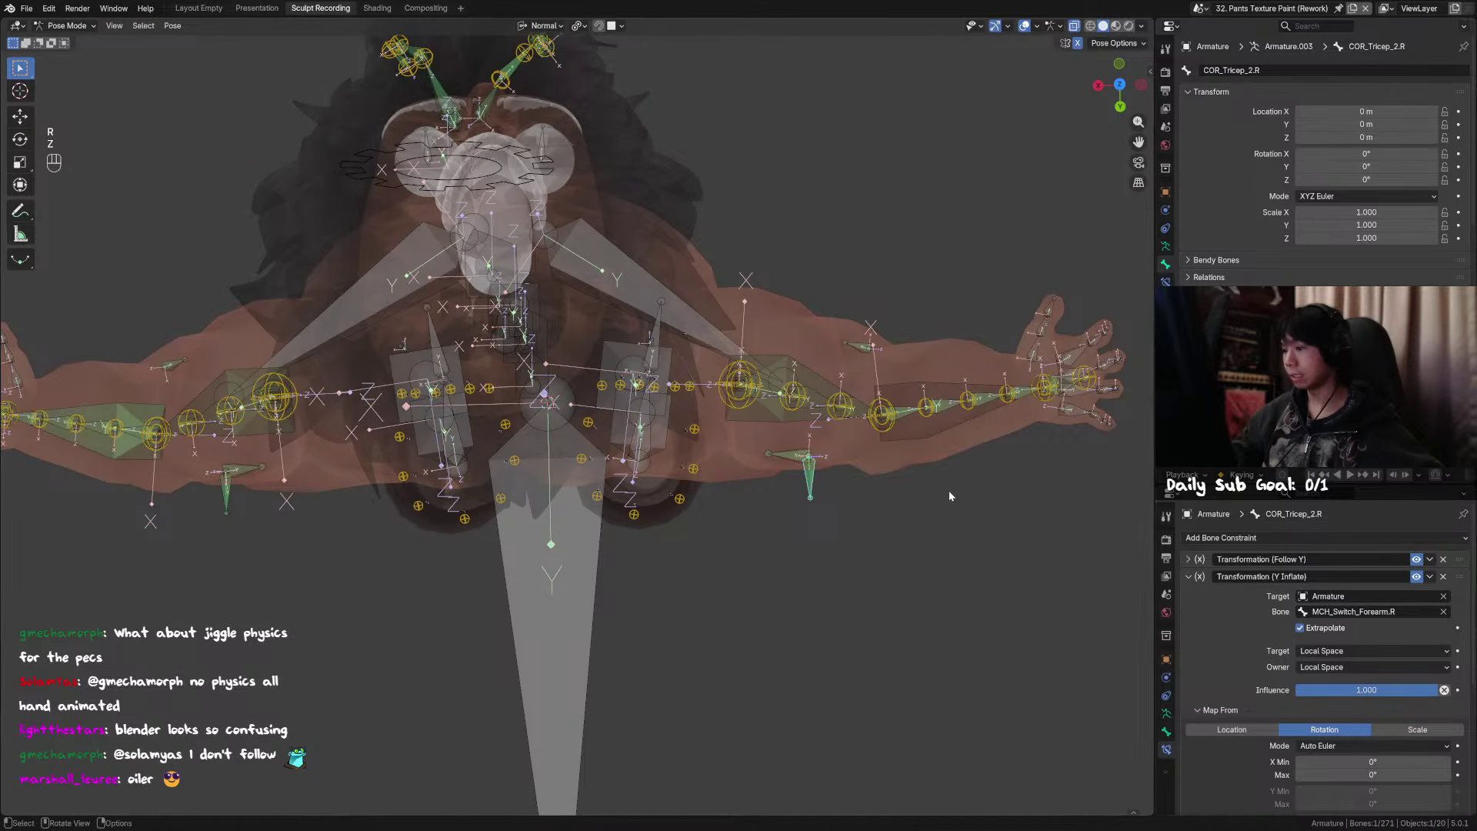
Step: Test-rotate MCH_Switch_Forearm.R about its normal Z axis to check the tricep deformation, and cancel the rotation
middle_drag(949, 496, 931, 349)
click(931, 349)
key(r)
key(z)
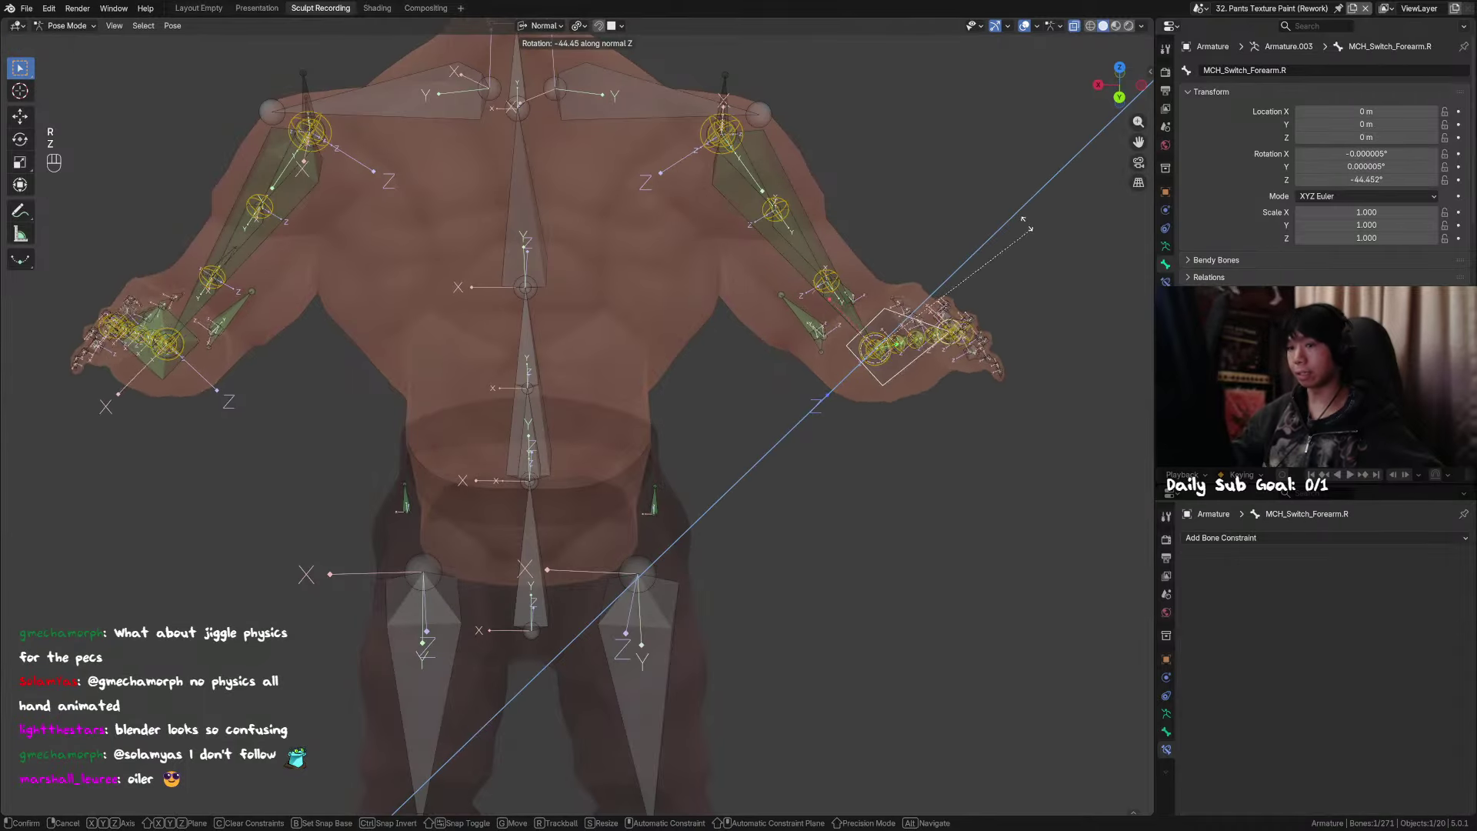
right_click(994, 301)
Step: Select COR_Tricep_2.R, collapse its Y Inflate constraint and expand Follow Y to inspect its settings
click(803, 317)
click(1188, 576)
click(1188, 577)
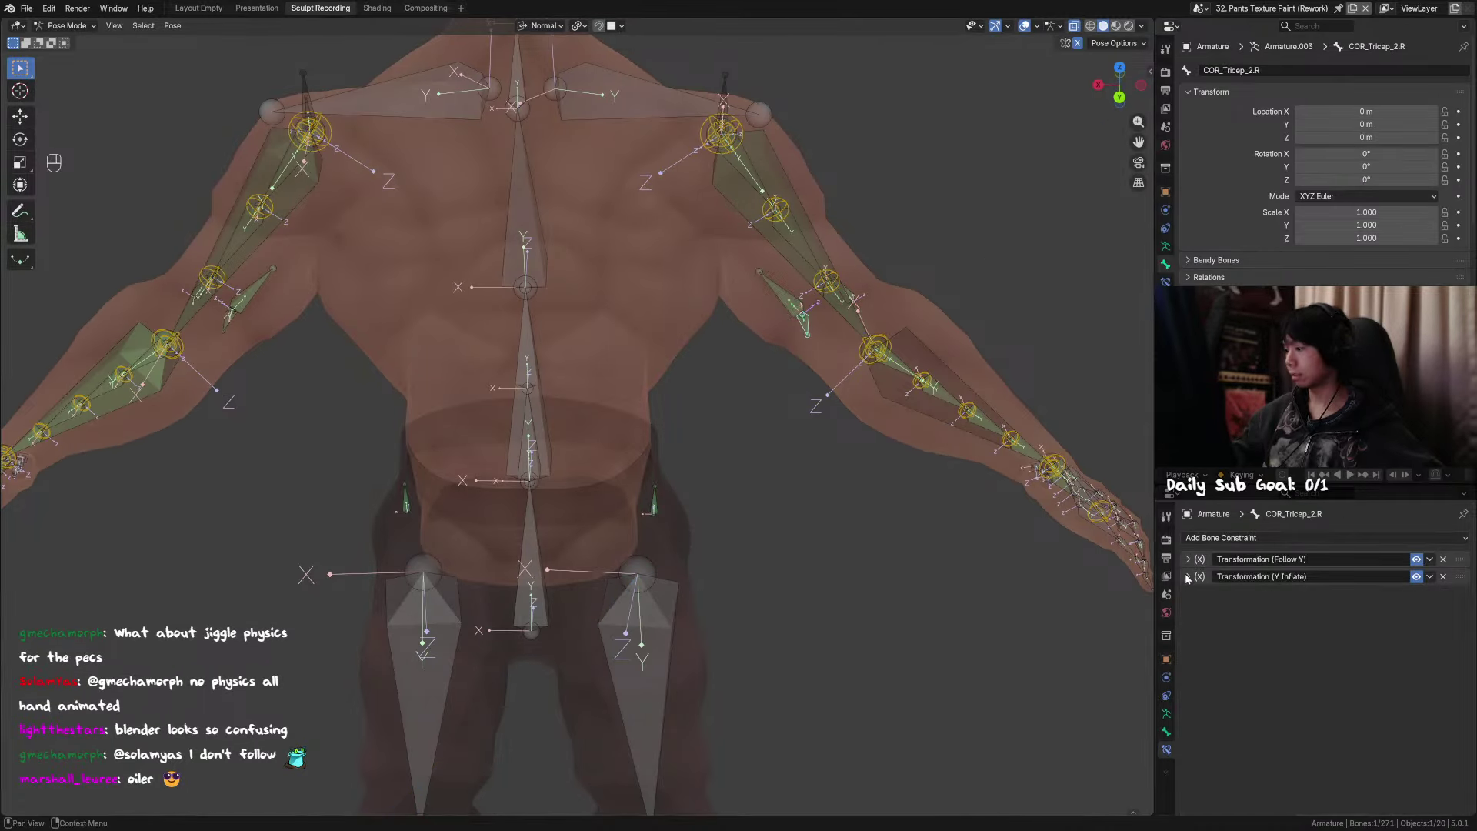
click(1187, 560)
middle_drag(896, 450, 849, 438)
middle_drag(1246, 597, 1243, 561)
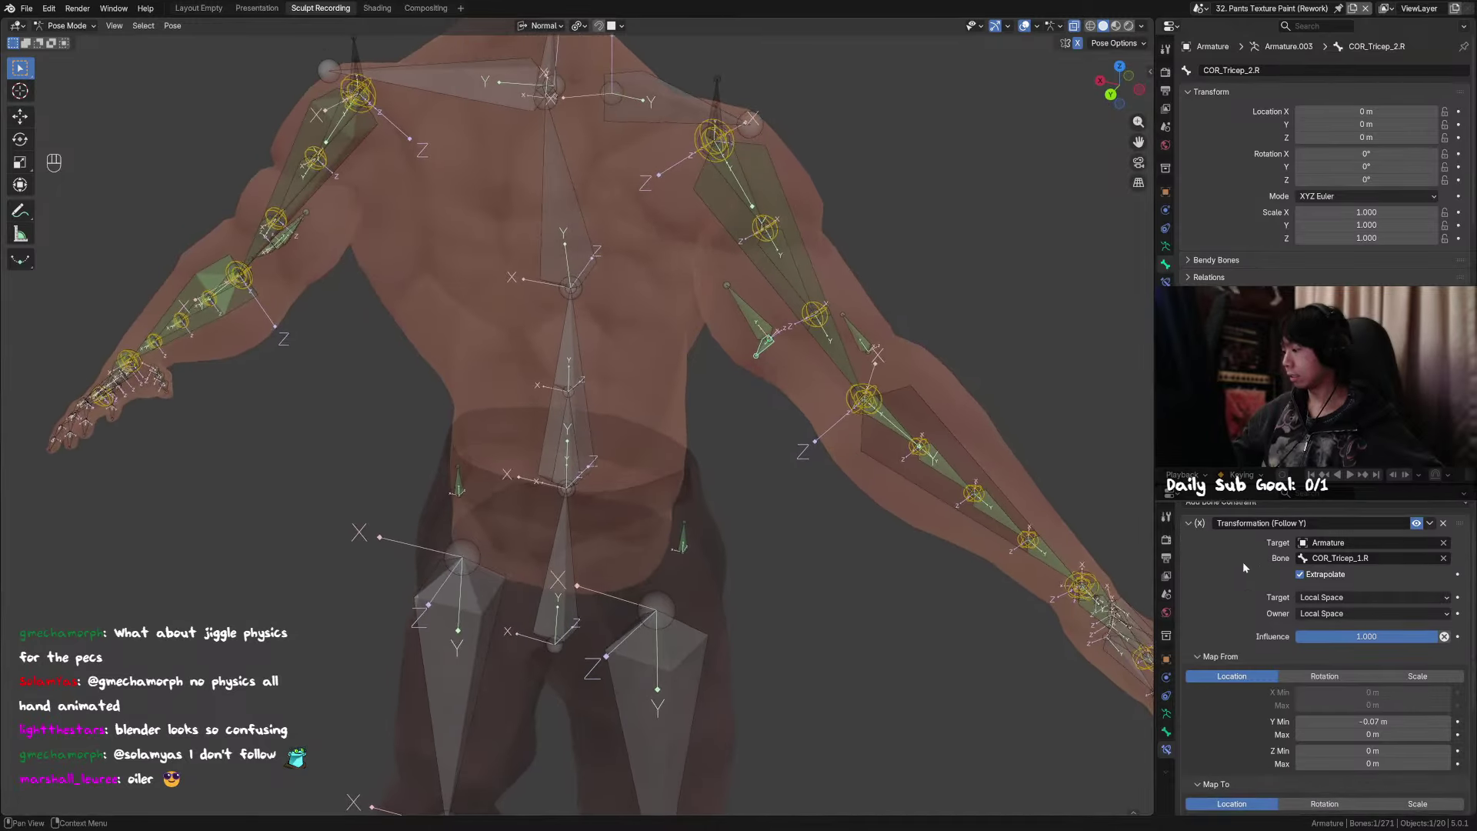
Step: Select COR_Tricep_2.L and expand its Follow Y constraint to compare the mapping with the right side
middle_drag(279, 237, 350, 234)
click(259, 297)
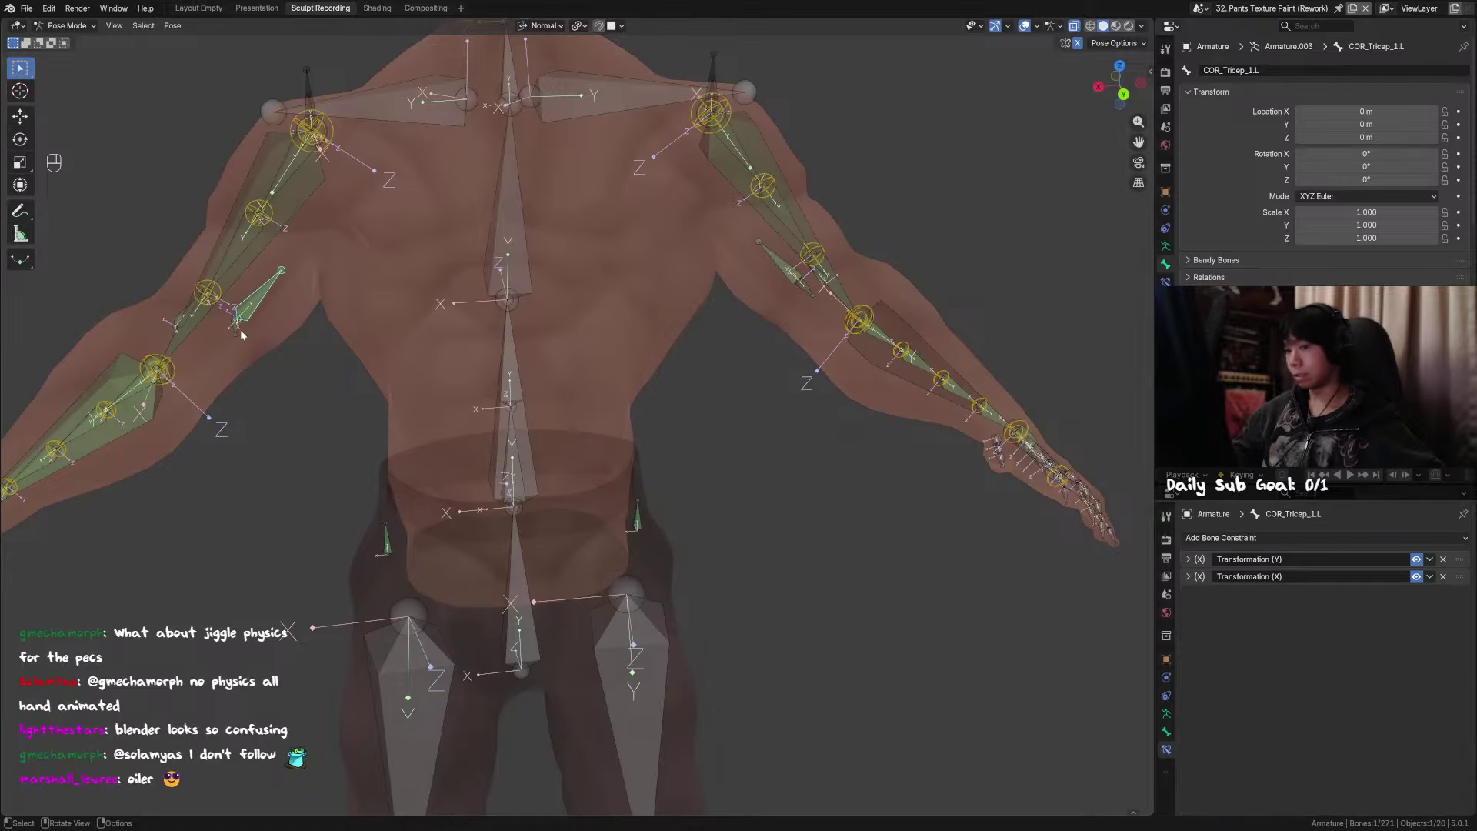
click(242, 330)
click(1189, 576)
click(1188, 559)
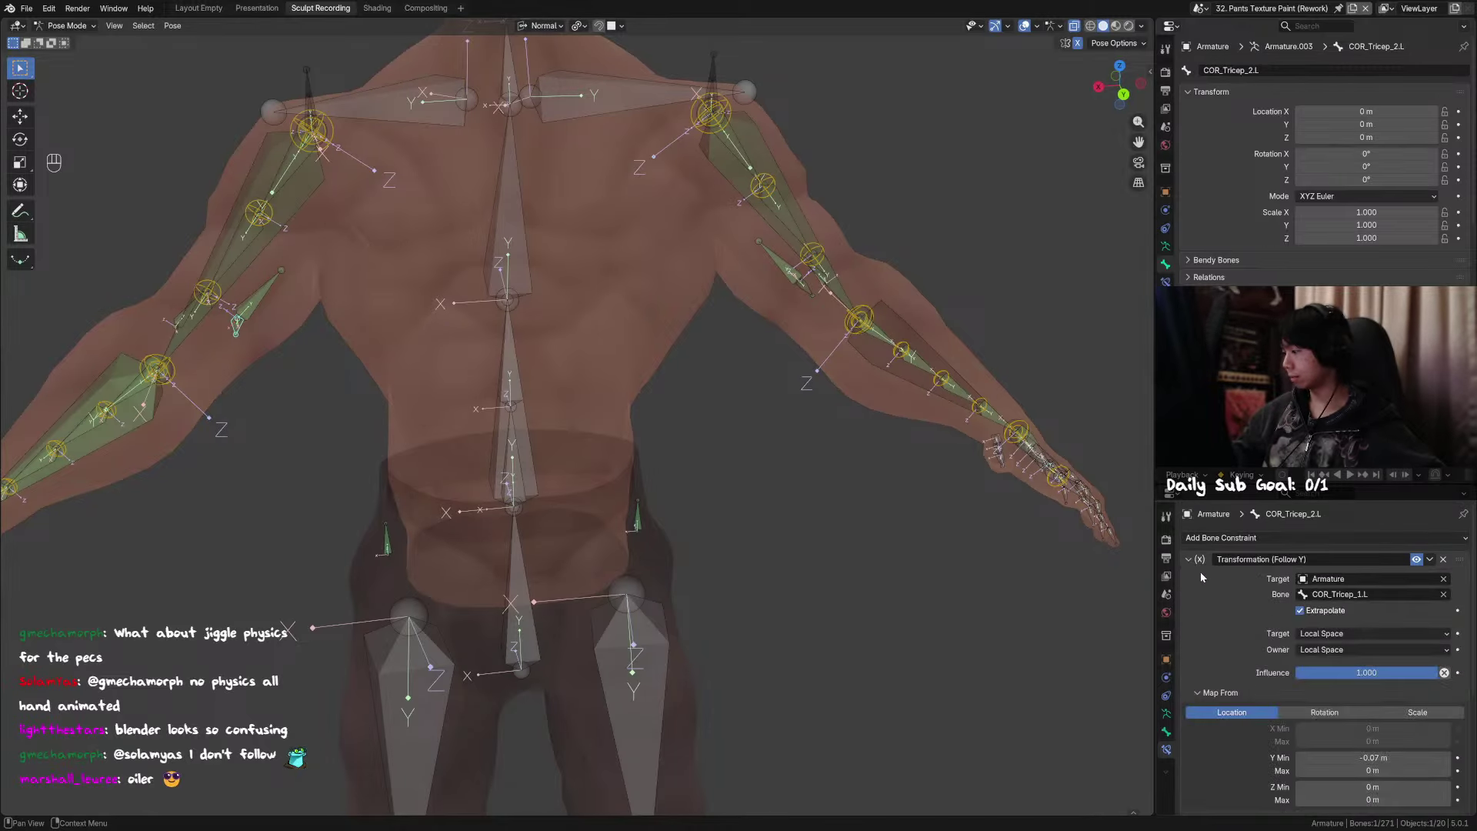
middle_drag(1299, 649, 1300, 647)
middle_drag(896, 388, 825, 395)
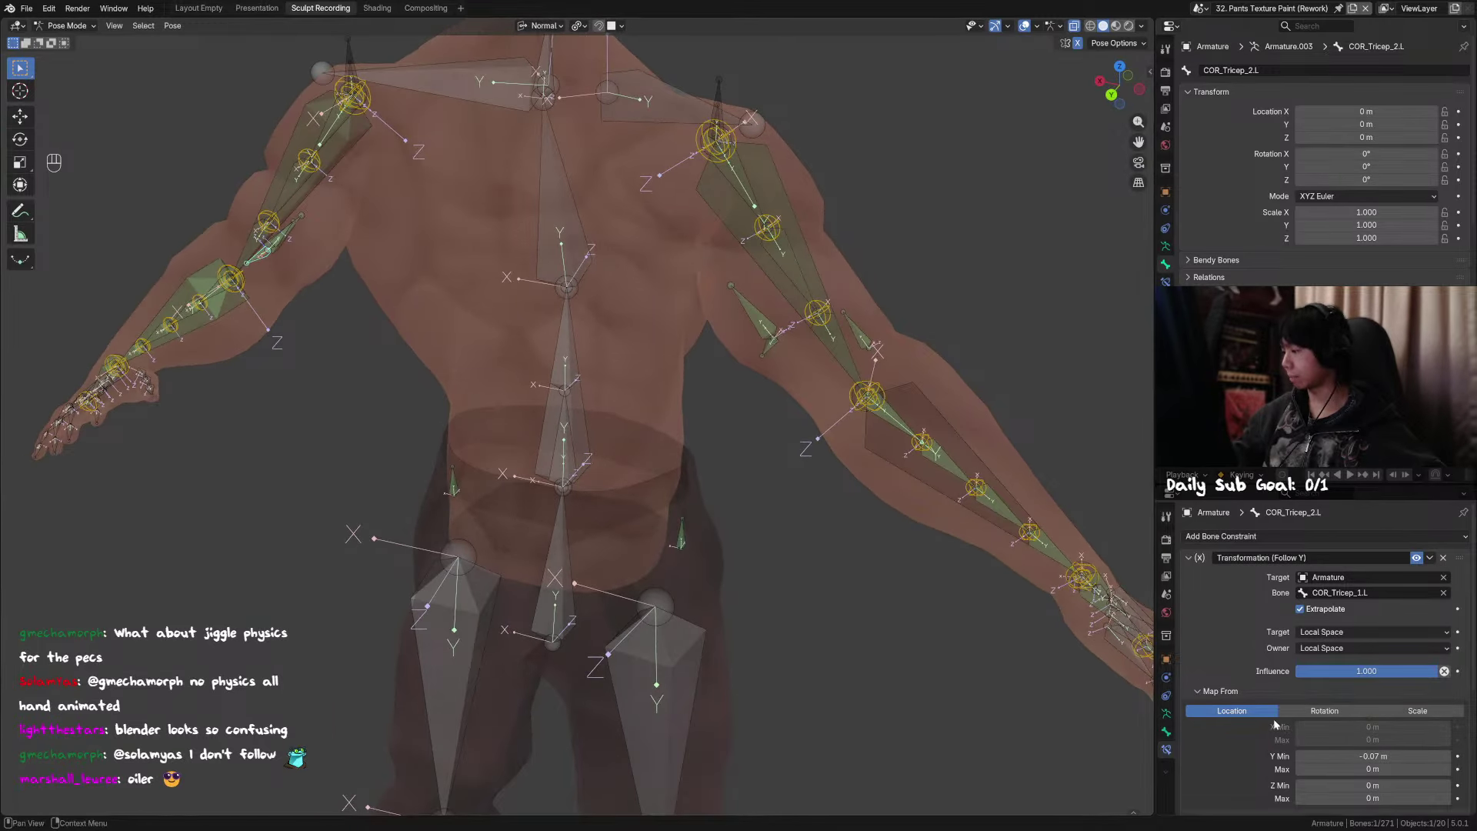
middle_drag(922, 522, 905, 537)
Step: Test-move COR_Tricep_2.R along its normal Y and Z axes, cancelling each move
click(753, 385)
key(g)
key(y)
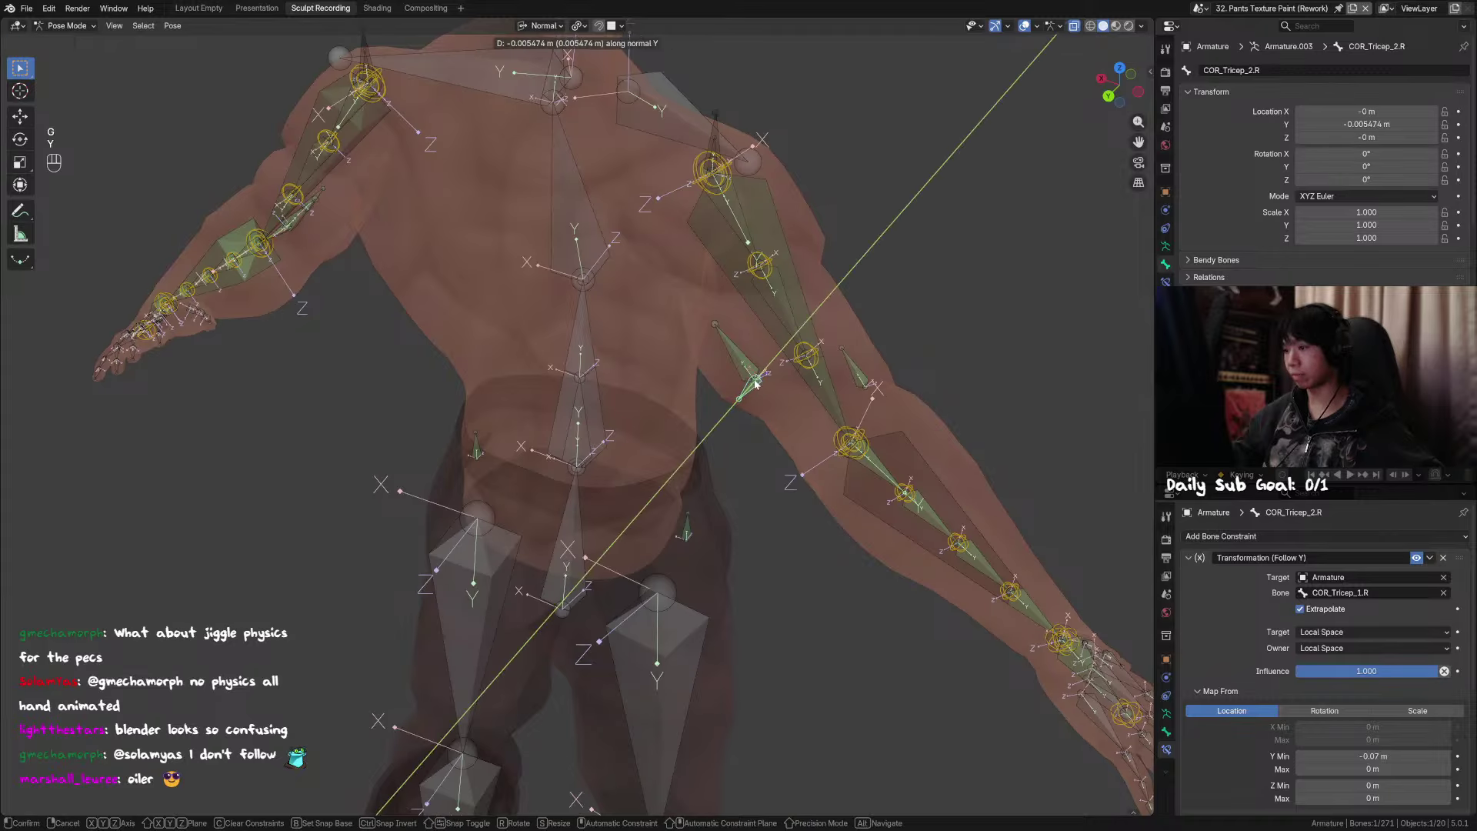
right_click(755, 384)
mouse_move(866, 470)
middle_down()
mouse_move(799, 460)
mouse_move(825, 478)
mouse_move(871, 469)
middle_up()
key(g)
key(y)
right_click(801, 458)
key(g)
key(z)
right_click(801, 457)
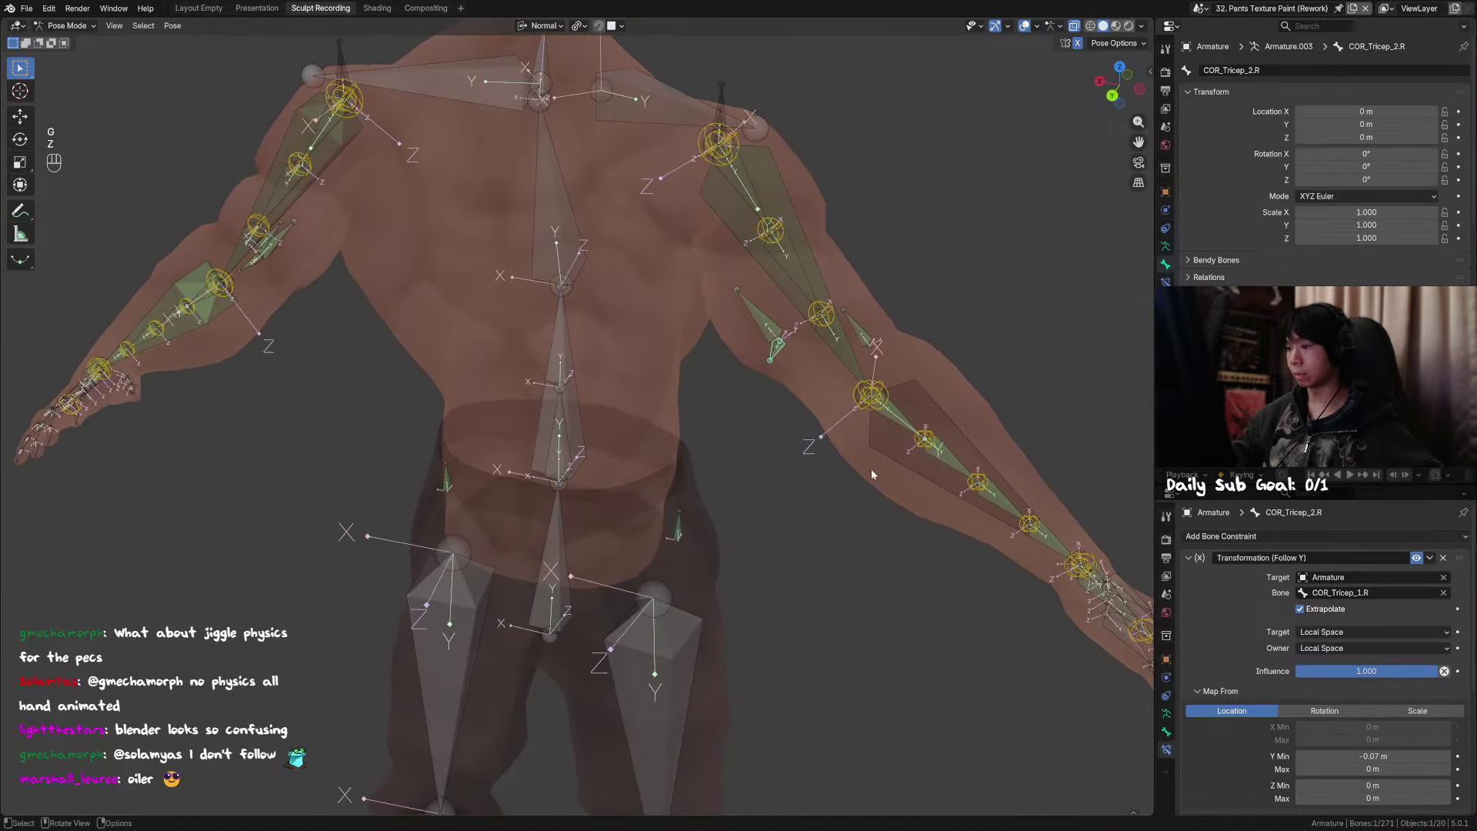
Step: Test-move COR_Tricep_1.R along its normal Y axis to check how COR_Tricep_2.R follows, and cancel the move
mouse_move(792, 346)
middle_down()
mouse_move(812, 384)
mouse_move(774, 327)
middle_up()
click(773, 327)
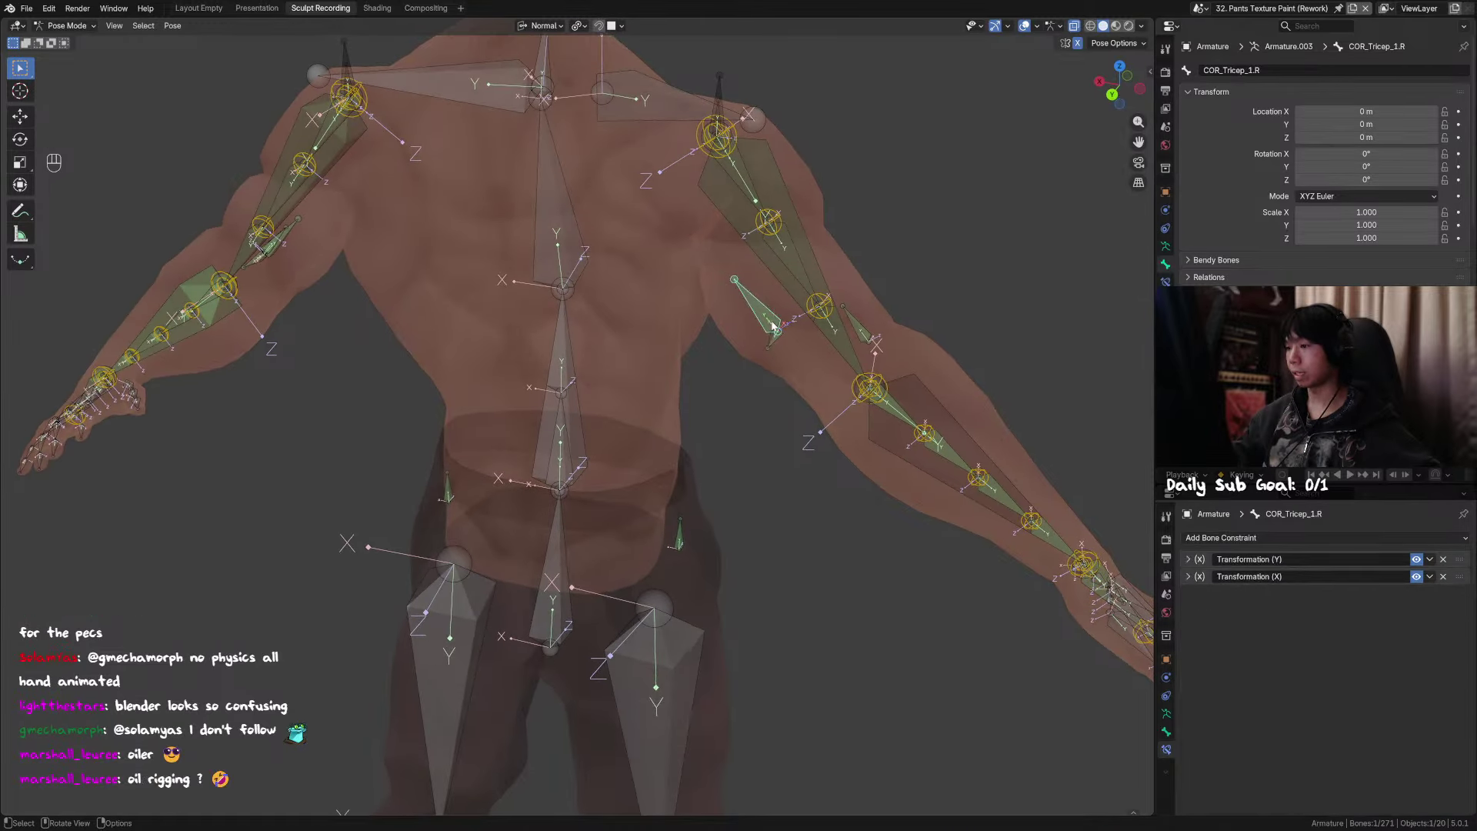
key(g)
key(y)
right_click(780, 350)
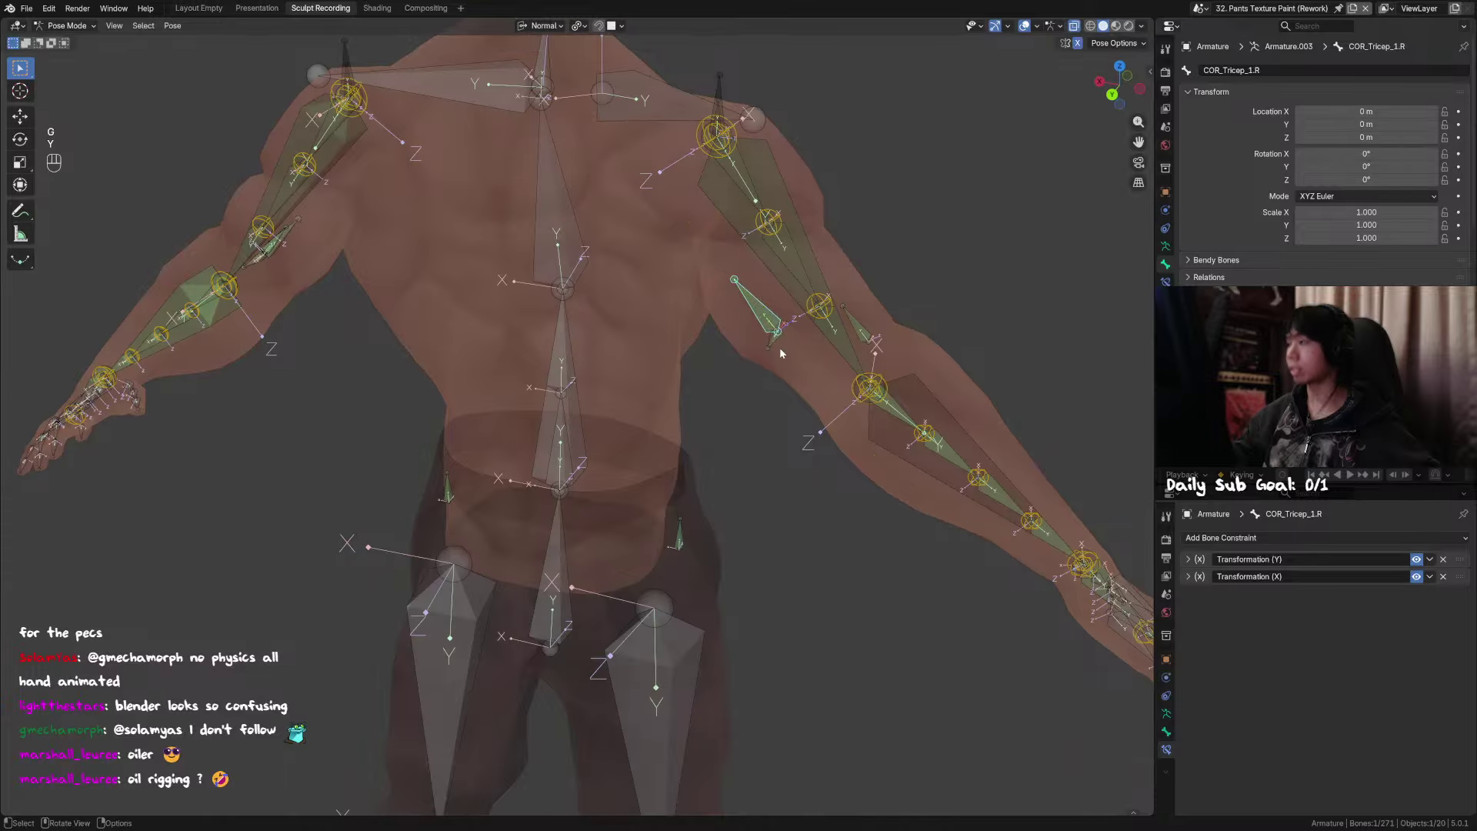
middle_drag(782, 351, 800, 389)
Step: Test-bend MCH_Switch_Forearm.R about normal Z while viewing both arms from another angle, and cancel the rotation
click(934, 430)
middle_drag(934, 431, 897, 454)
middle_drag(992, 461, 989, 500)
key(r)
key(z)
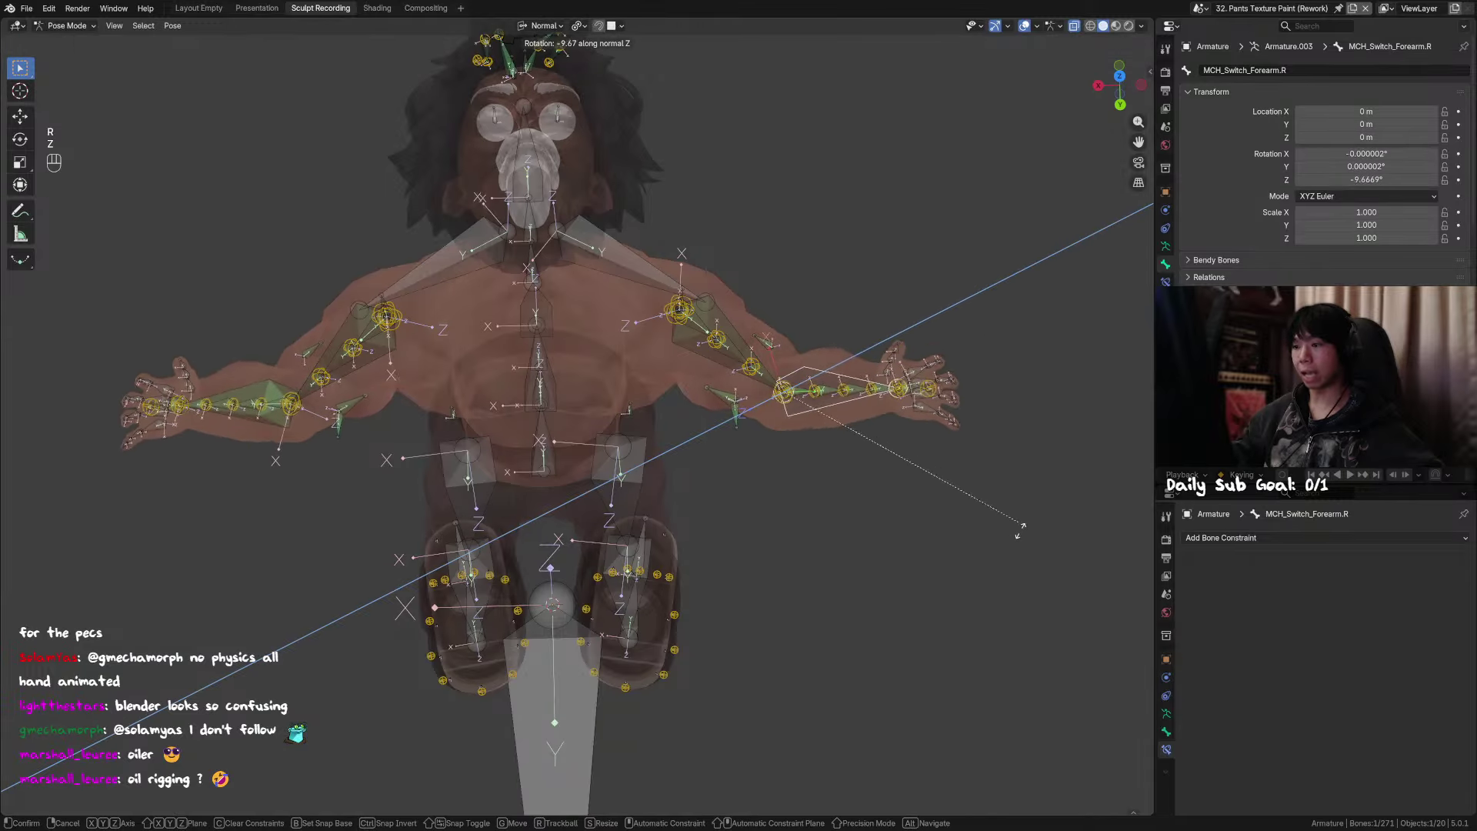
right_click(903, 359)
Step: Save the file and reveal all hidden bones in the armature
middle_drag(904, 359, 822, 384)
key(ctrl+s)
key(alt+h)
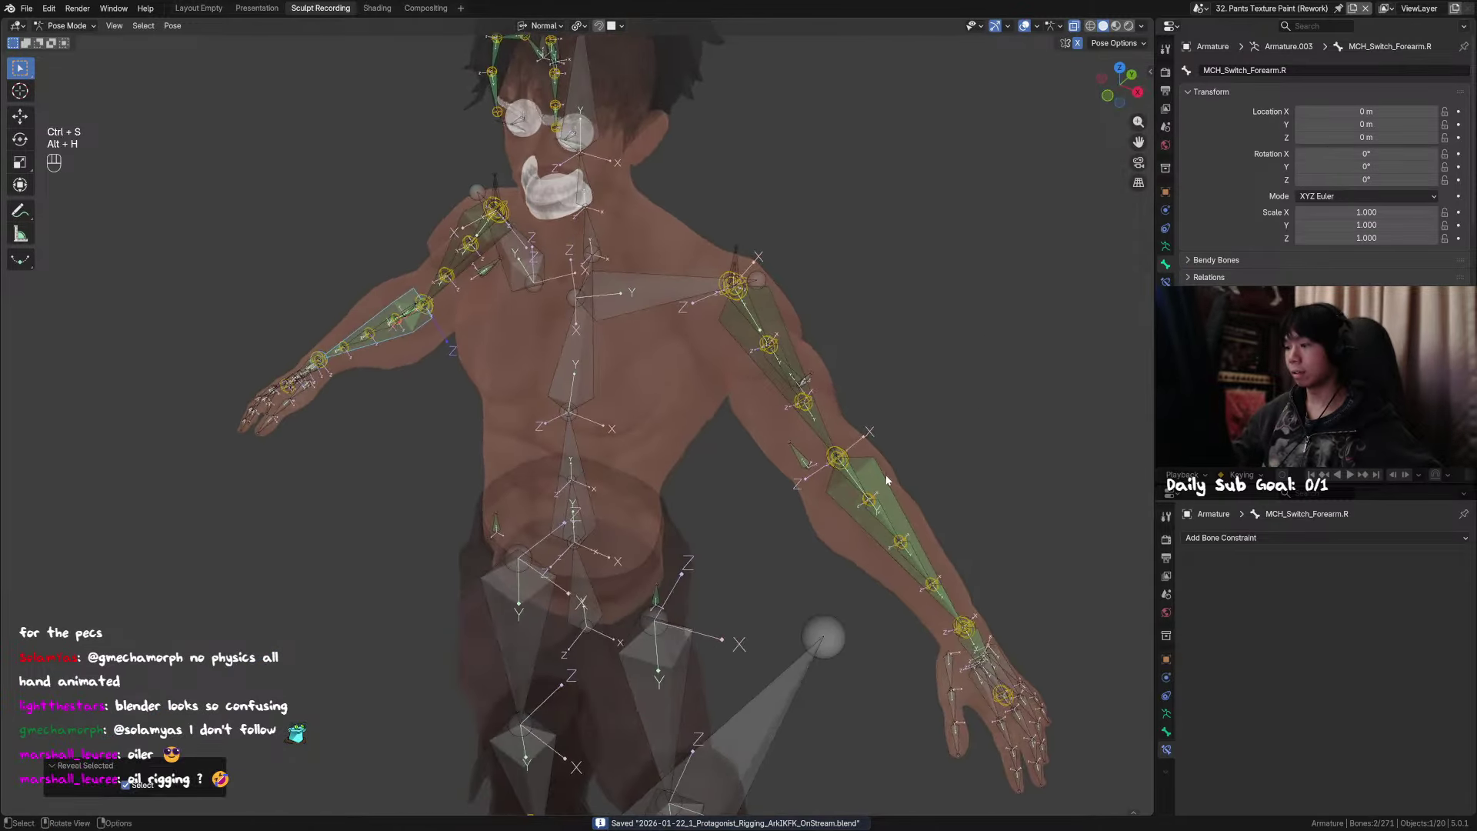
key(h)
key(ctrl+z)
key(alt+h)
middle_drag(869, 490, 879, 437)
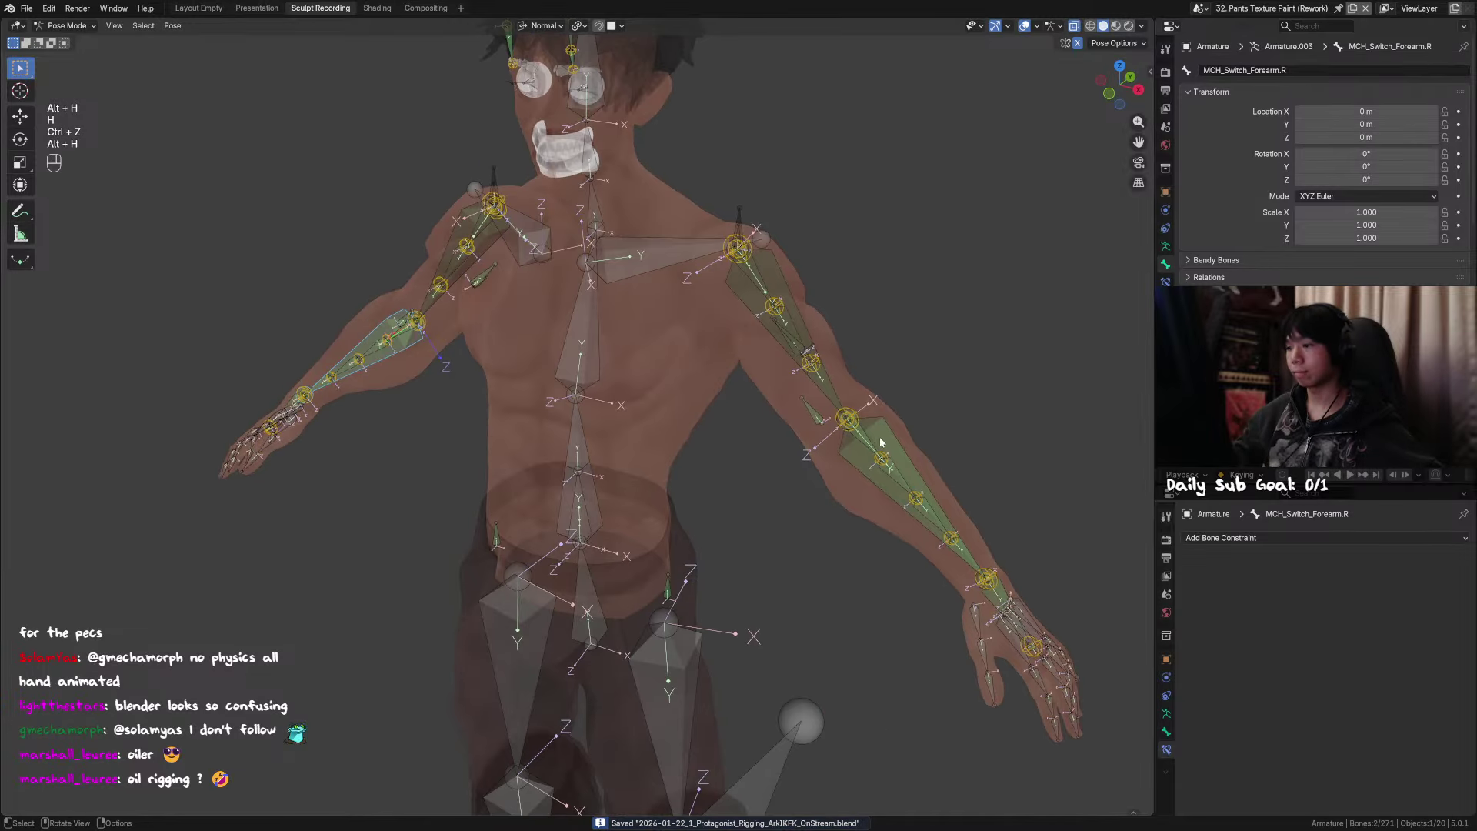
Step: Hide DEF_Forearm.L and DEF_Arm.L, and select the underlying MCH_Switch_Arm.L bone
click(892, 435)
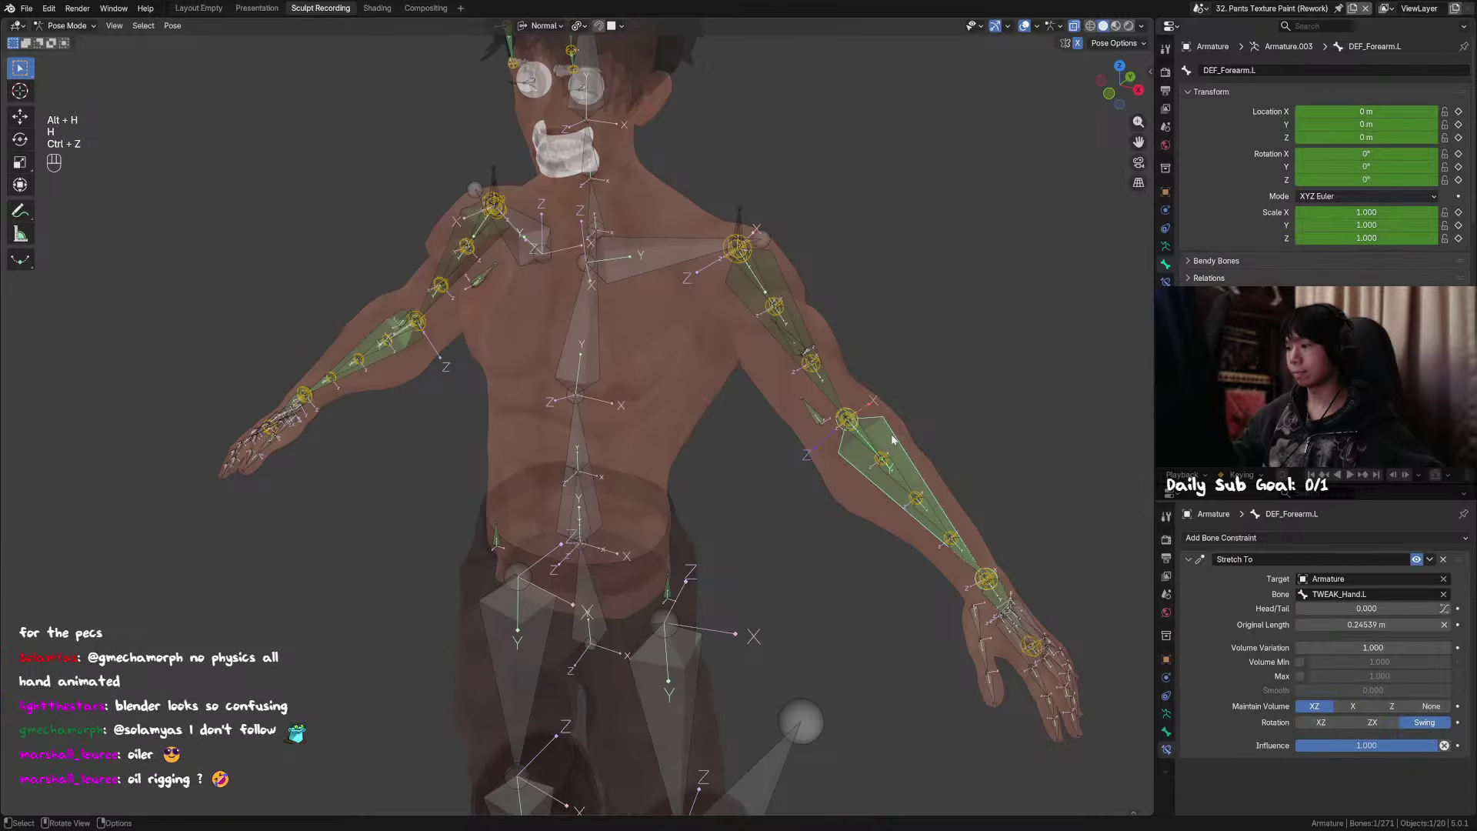
key(h)
click(812, 332)
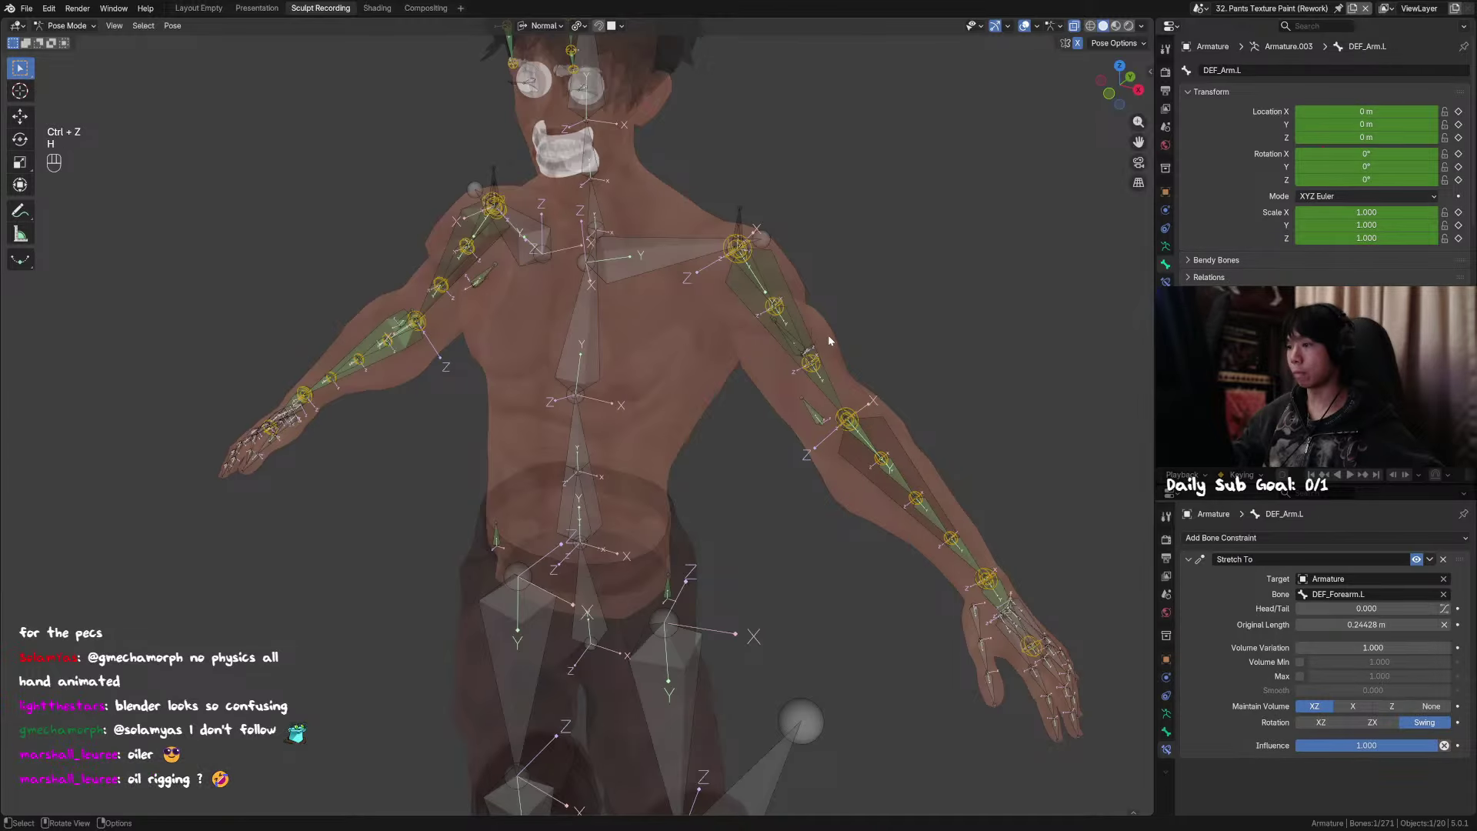
key(F2)
key(h)
click(811, 320)
key(F2)
key(Escape)
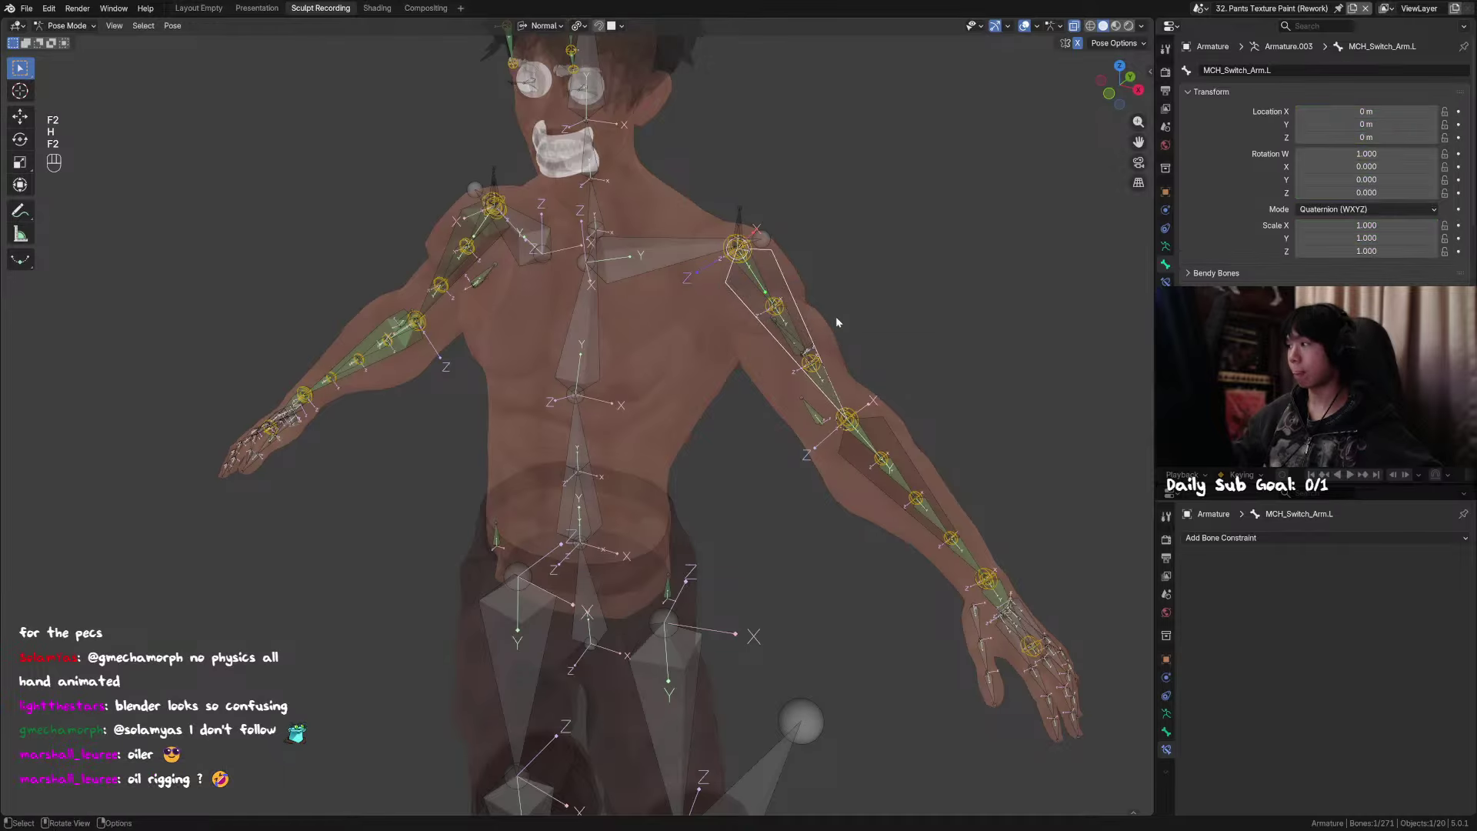
Step: Add MCH_Switch_Forearm.L to the selection and set both switch bones' rotation mode to XYZ Euler
shift+click(902, 447)
key(ctrl+r)
click(907, 353)
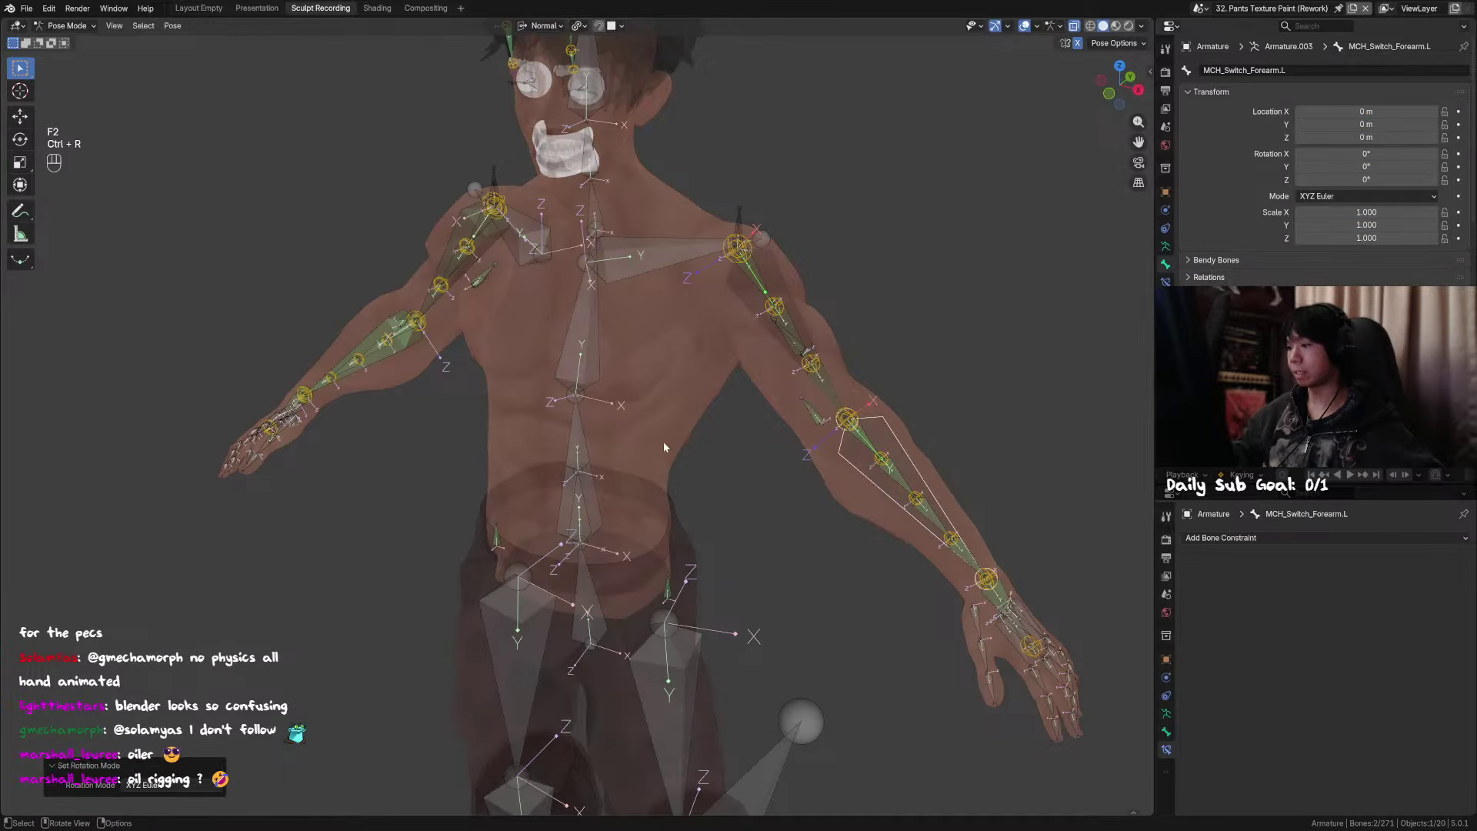
Step: Hide DEF_Arm.R and set the underlying MCH_Switch_Arm.R bone's rotation mode to XYZ Euler
middle_drag(663, 442, 497, 368)
click(493, 265)
key(F2)
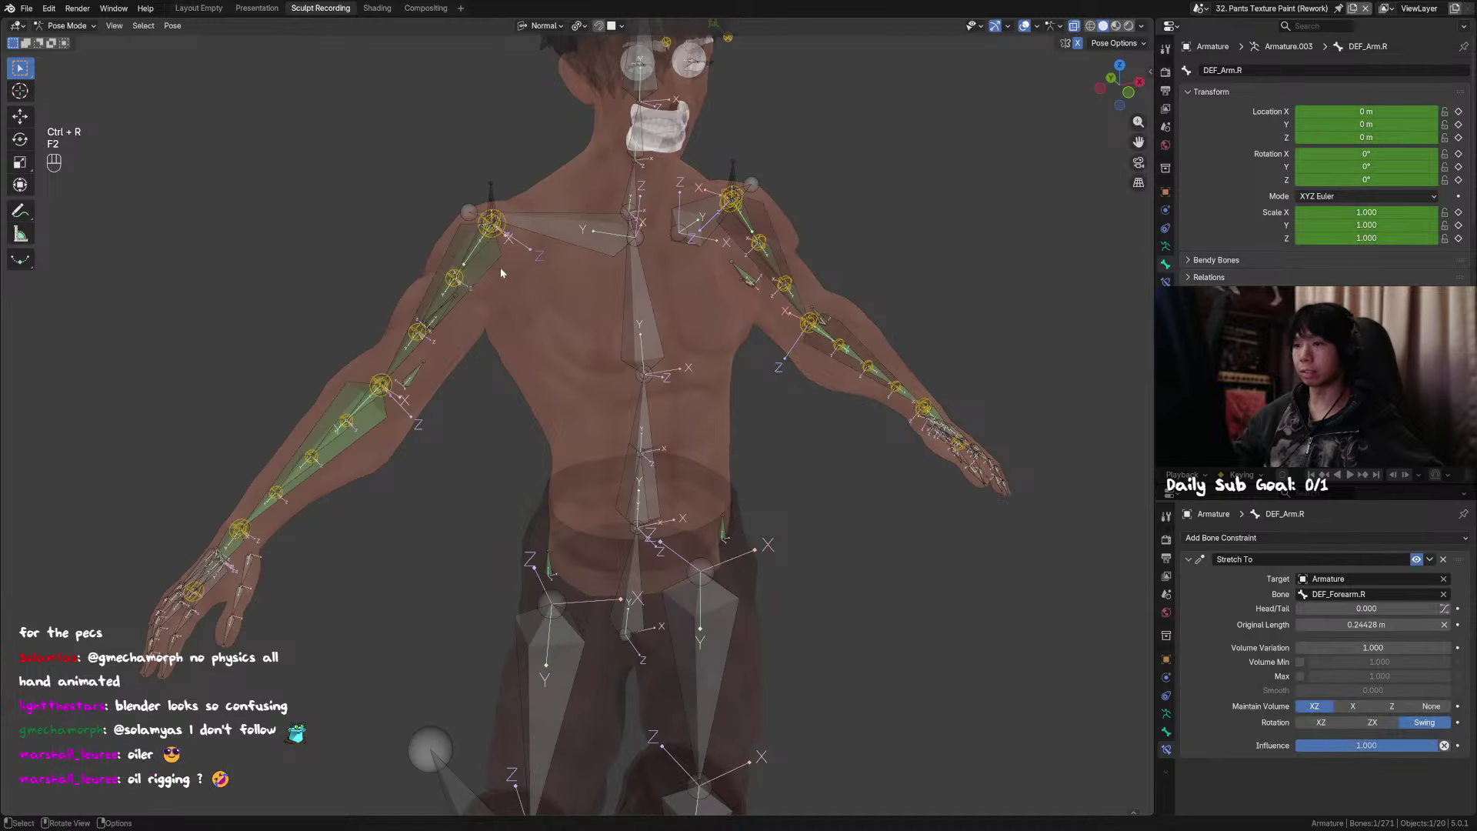
key(h)
click(486, 263)
key(ctrl+r)
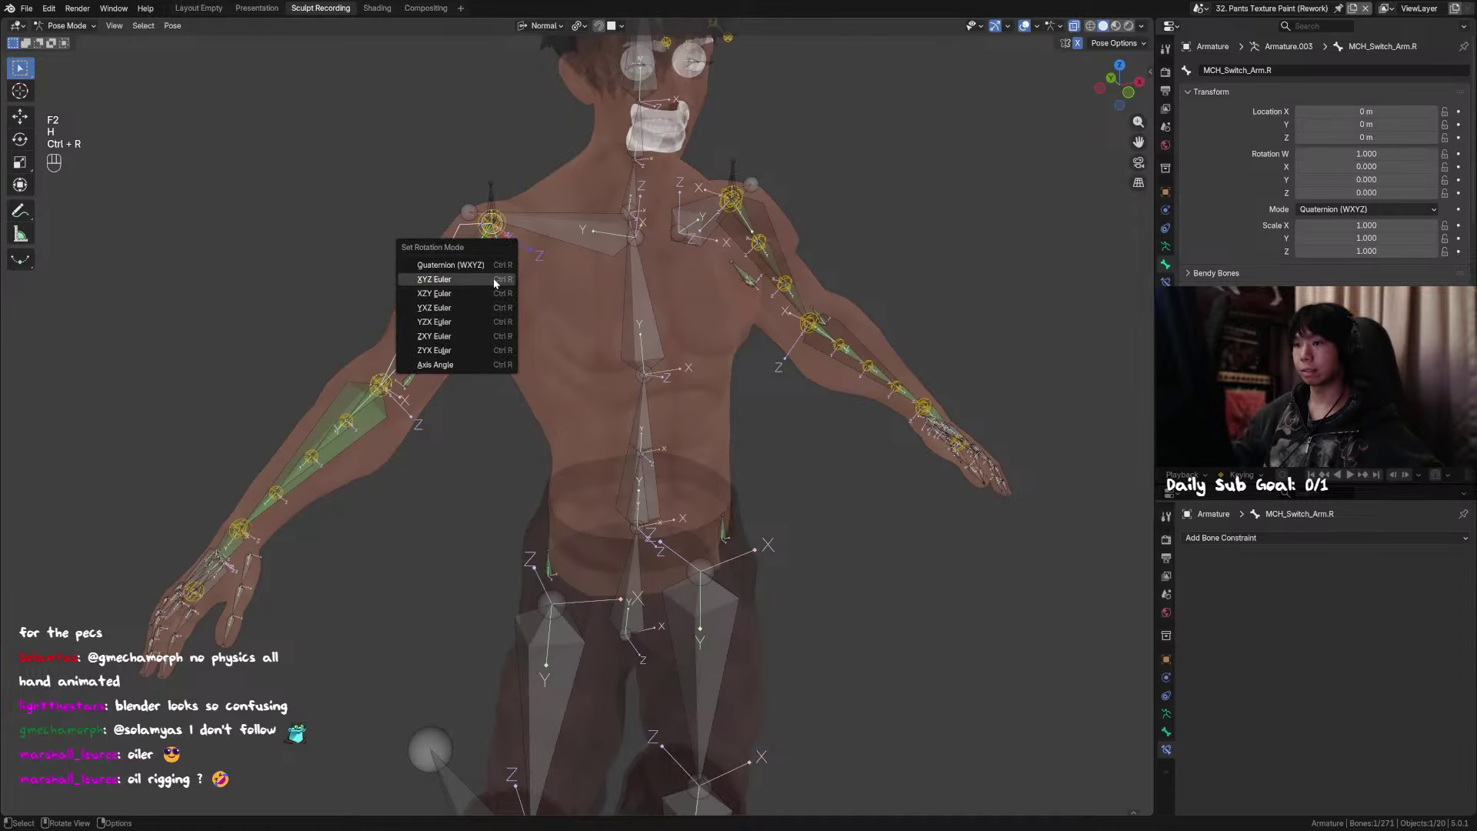
click(493, 278)
middle_drag(566, 296, 731, 342)
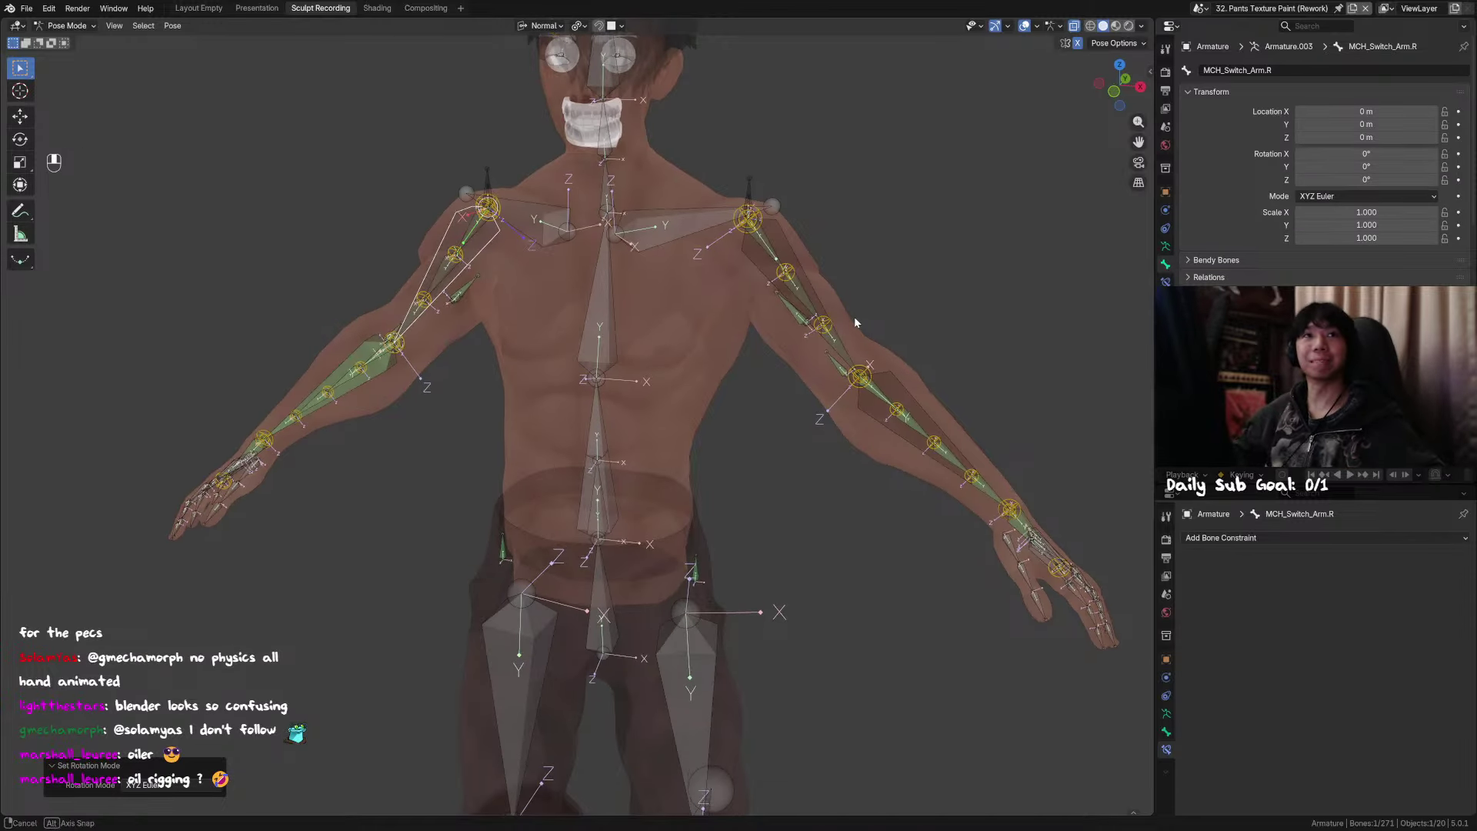
Step: Reveal all hidden bones again, clear the bone selection and save the file
scroll(834, 348, down, 2)
middle_drag(854, 316, 874, 391)
key(alt+h)
scroll(820, 369, up, 2)
click(939, 315)
shift+middle_drag(874, 392, 849, 374)
middle_drag(849, 374, 892, 393)
key(ctrl+s)
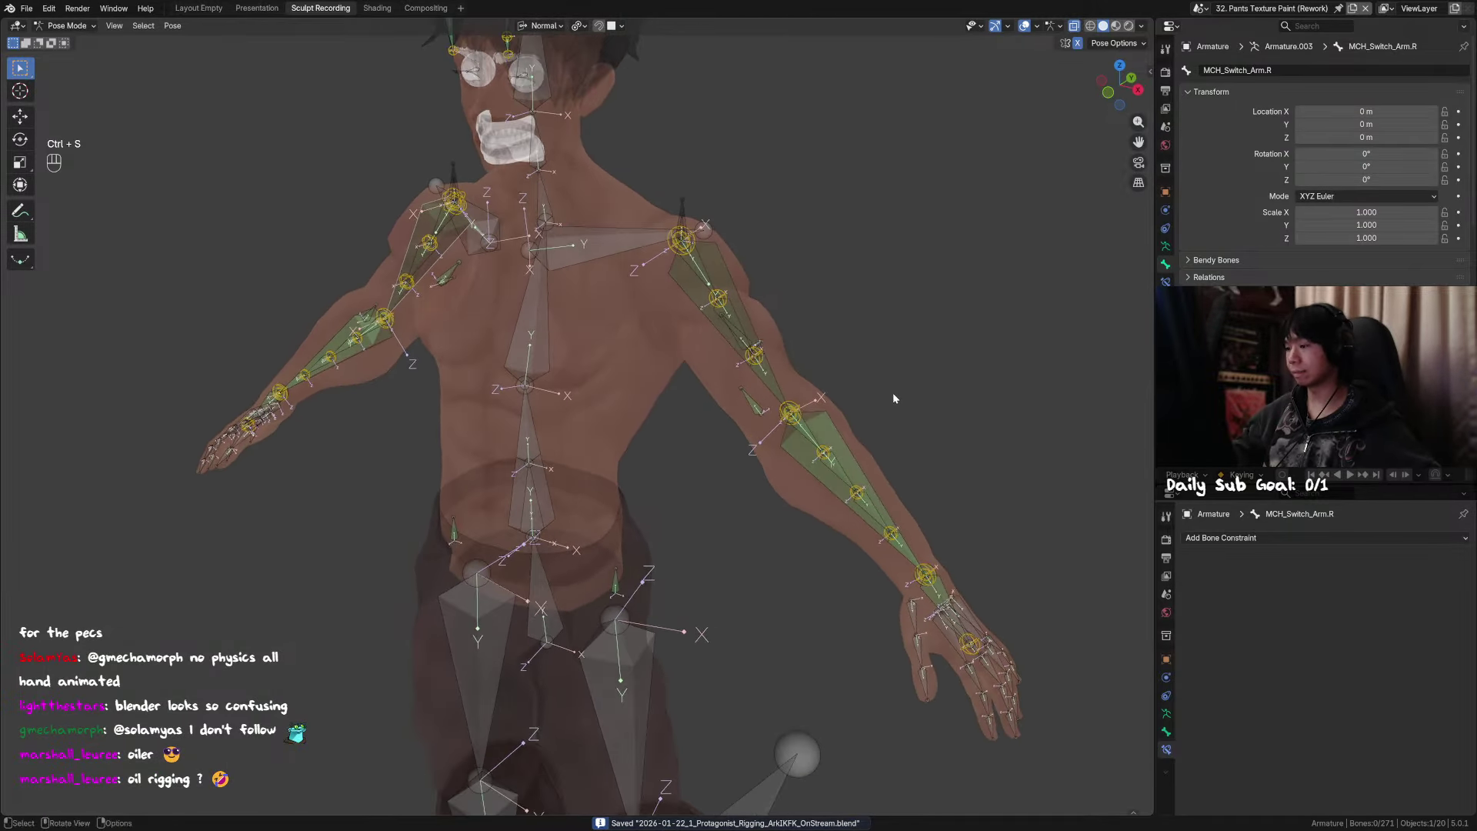
key(alt+h)
middle_drag(877, 480, 889, 474)
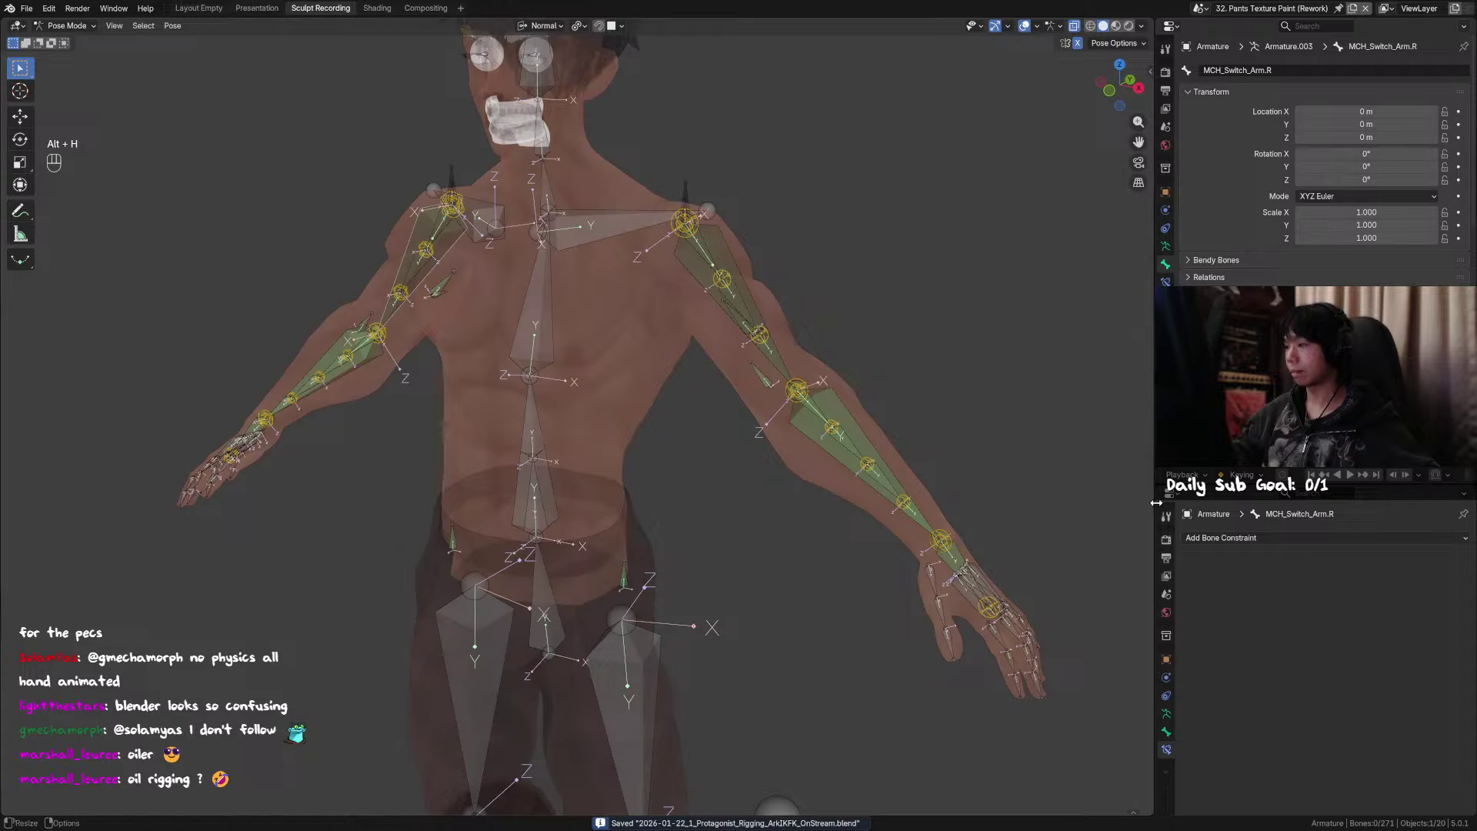
Step: Switch the upper properties editor to the Outliner to show the scene collections
click(1170, 25)
click(1128, 59)
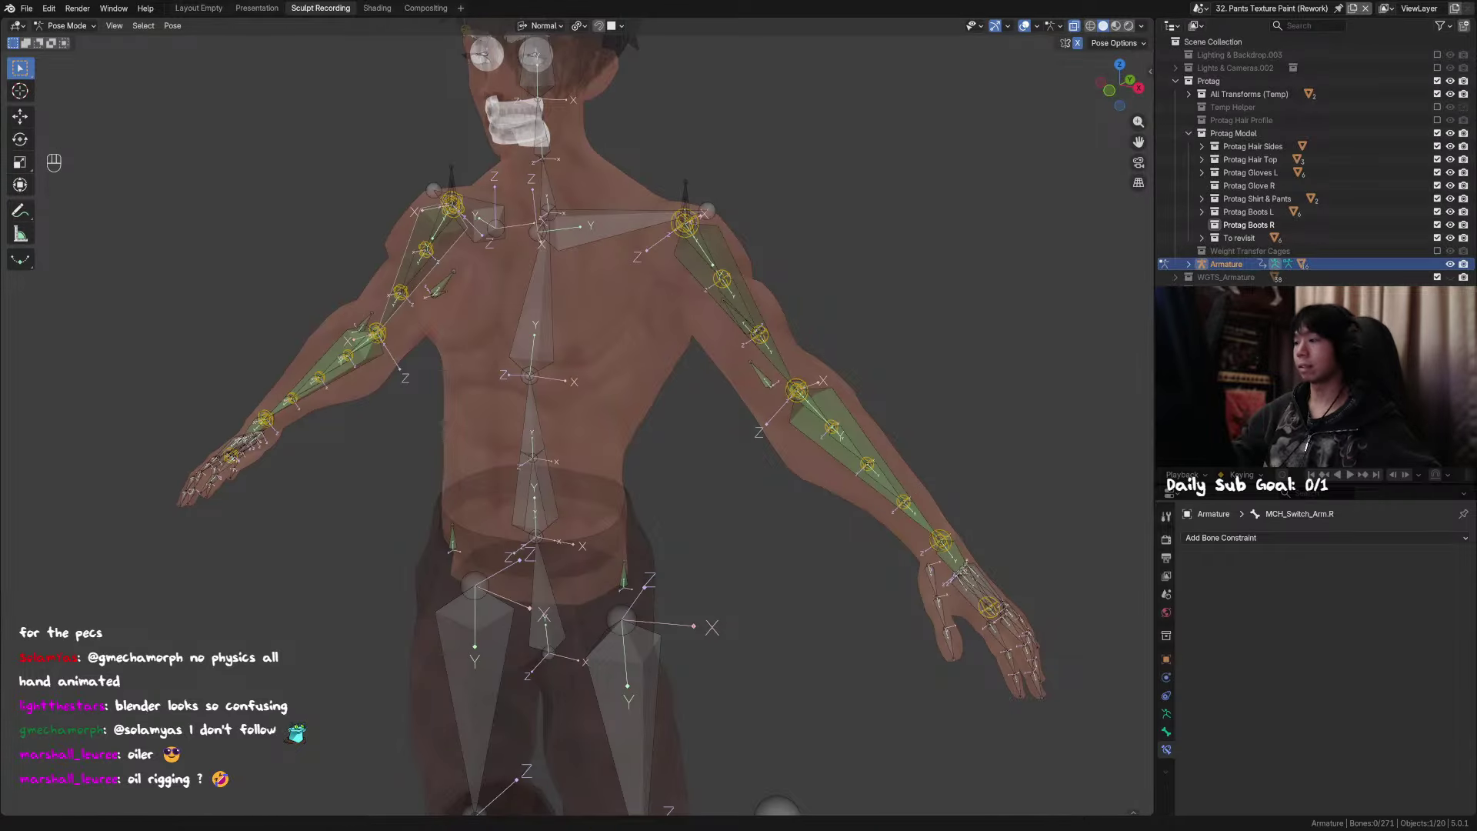
middle_drag(951, 381, 958, 383)
shift+middle_drag(959, 382, 898, 378)
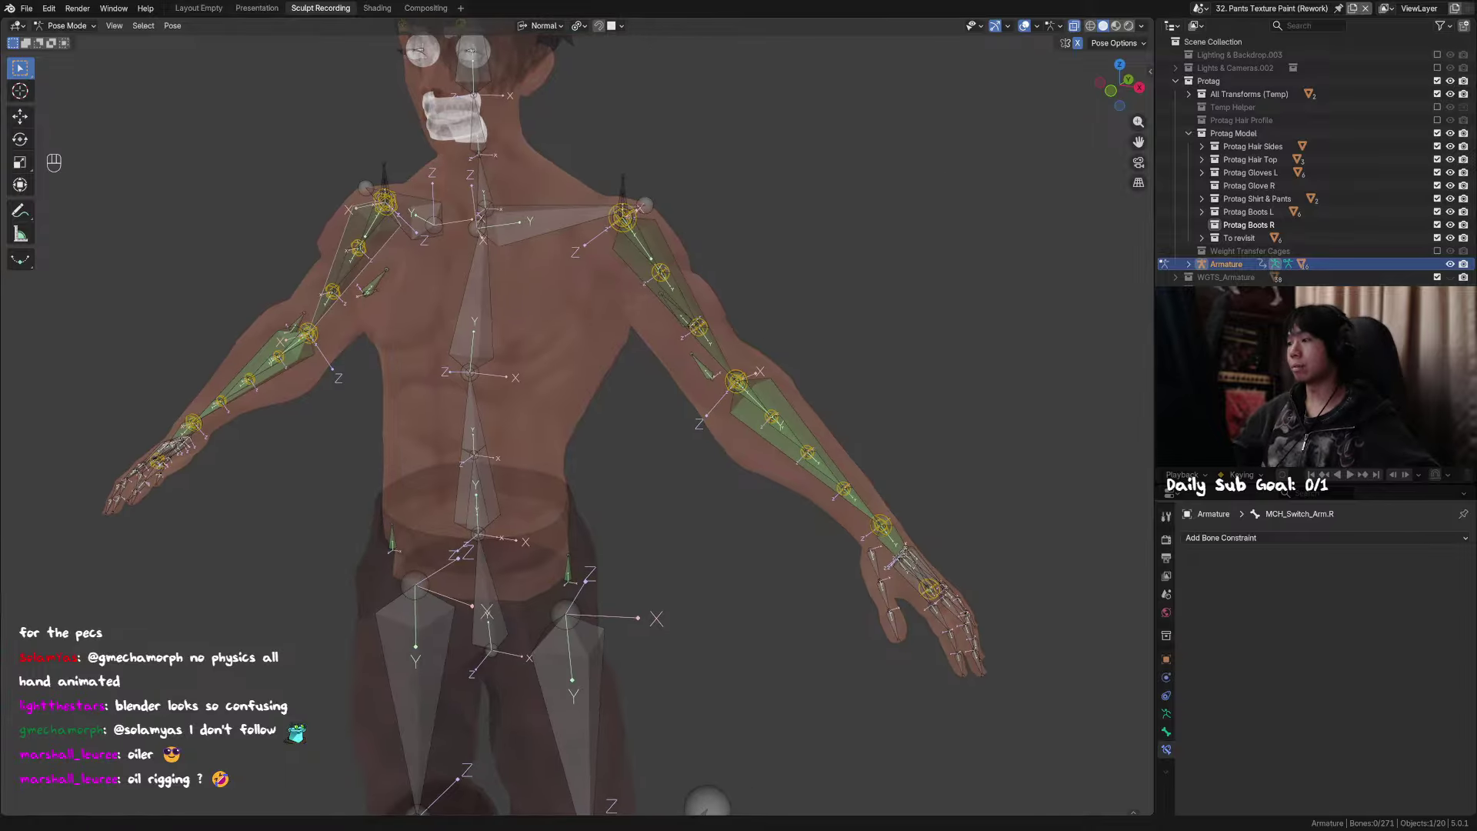
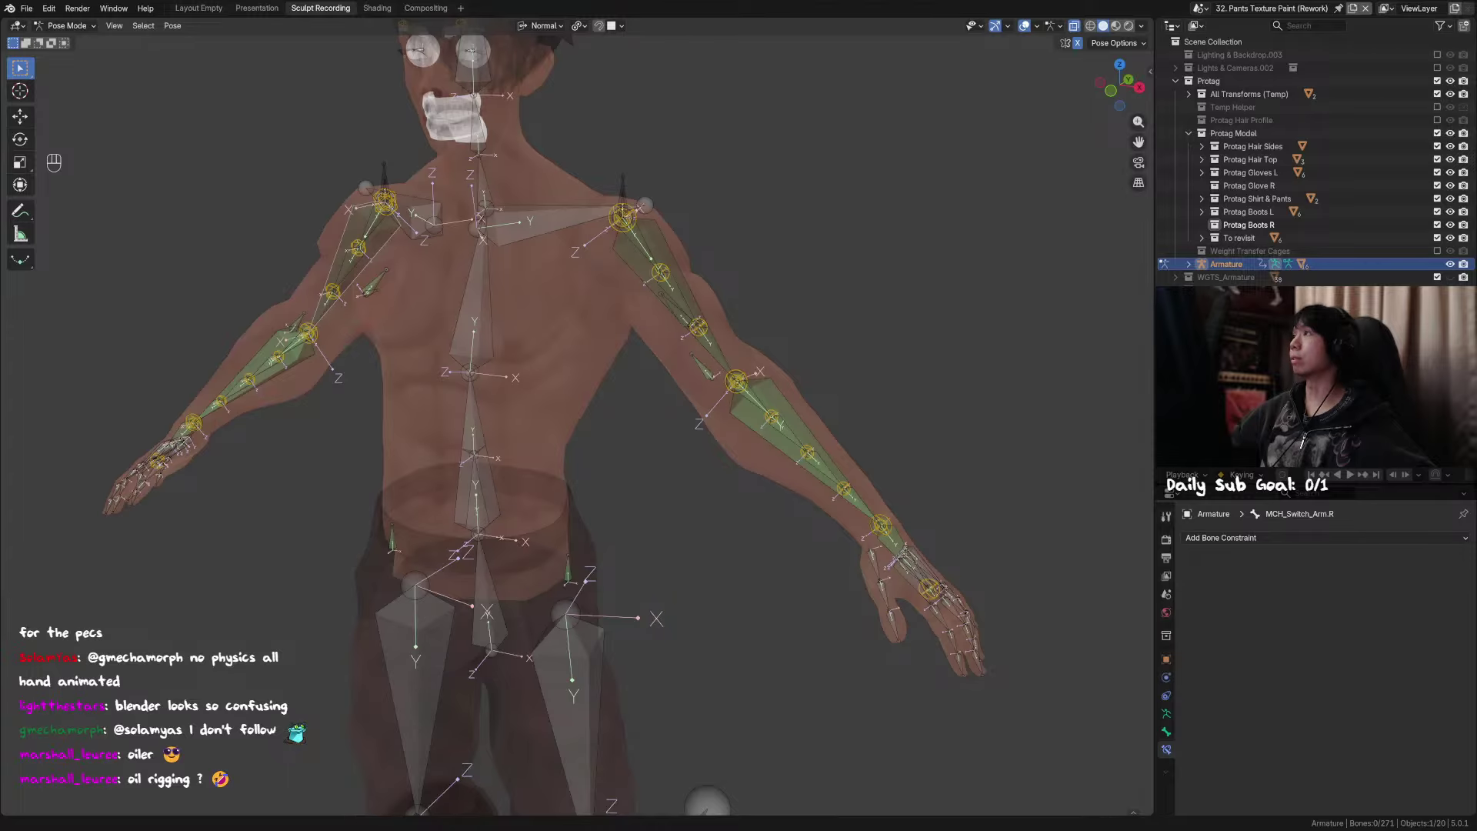
Step: Hide DEF_Arm.L and select the MCH_Switch_Arm.L bone beneath it
shift+middle_drag(904, 486, 852, 457)
key(alt+h)
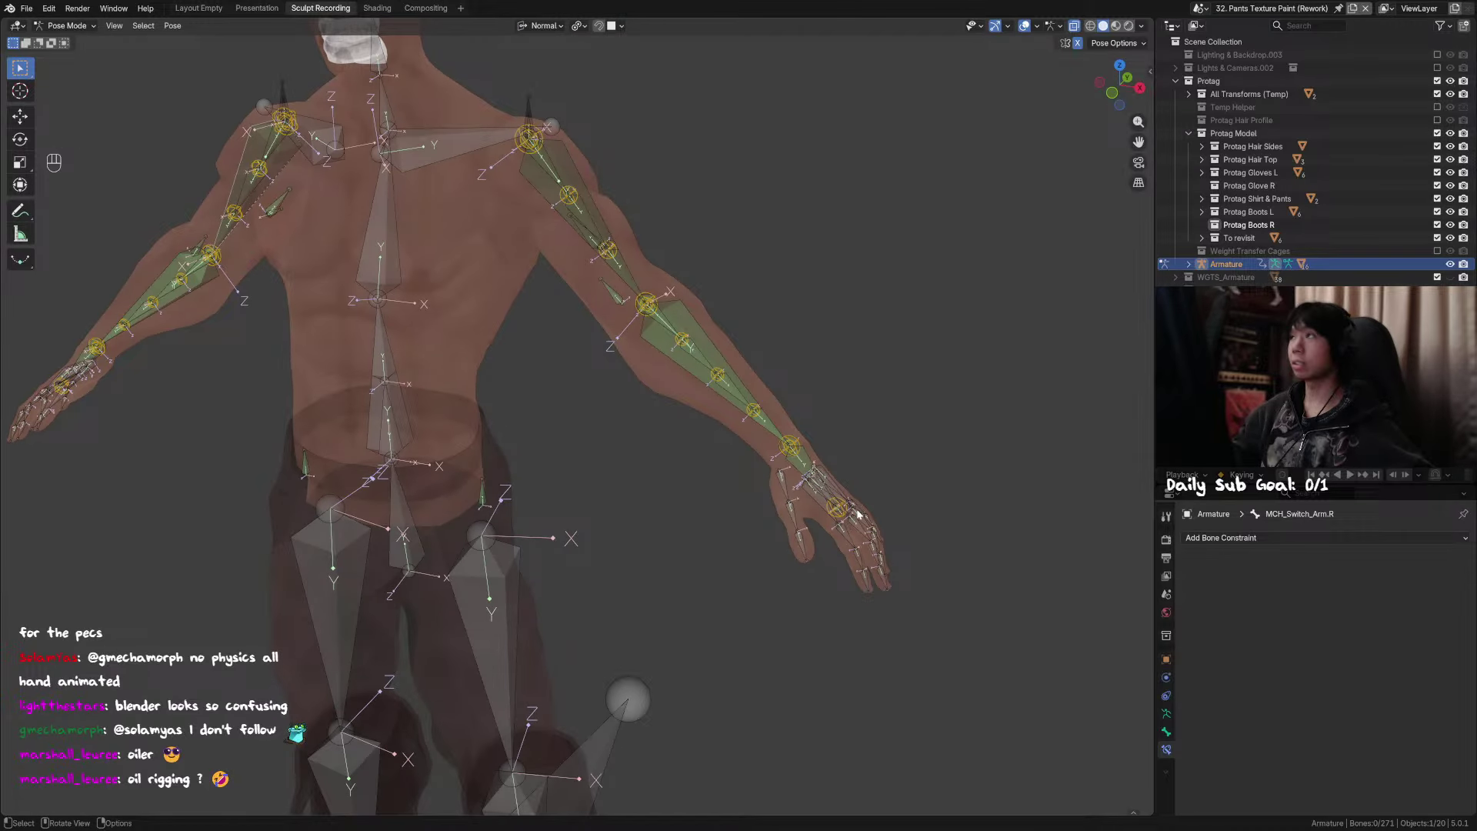
shift+middle_drag(869, 546, 799, 478)
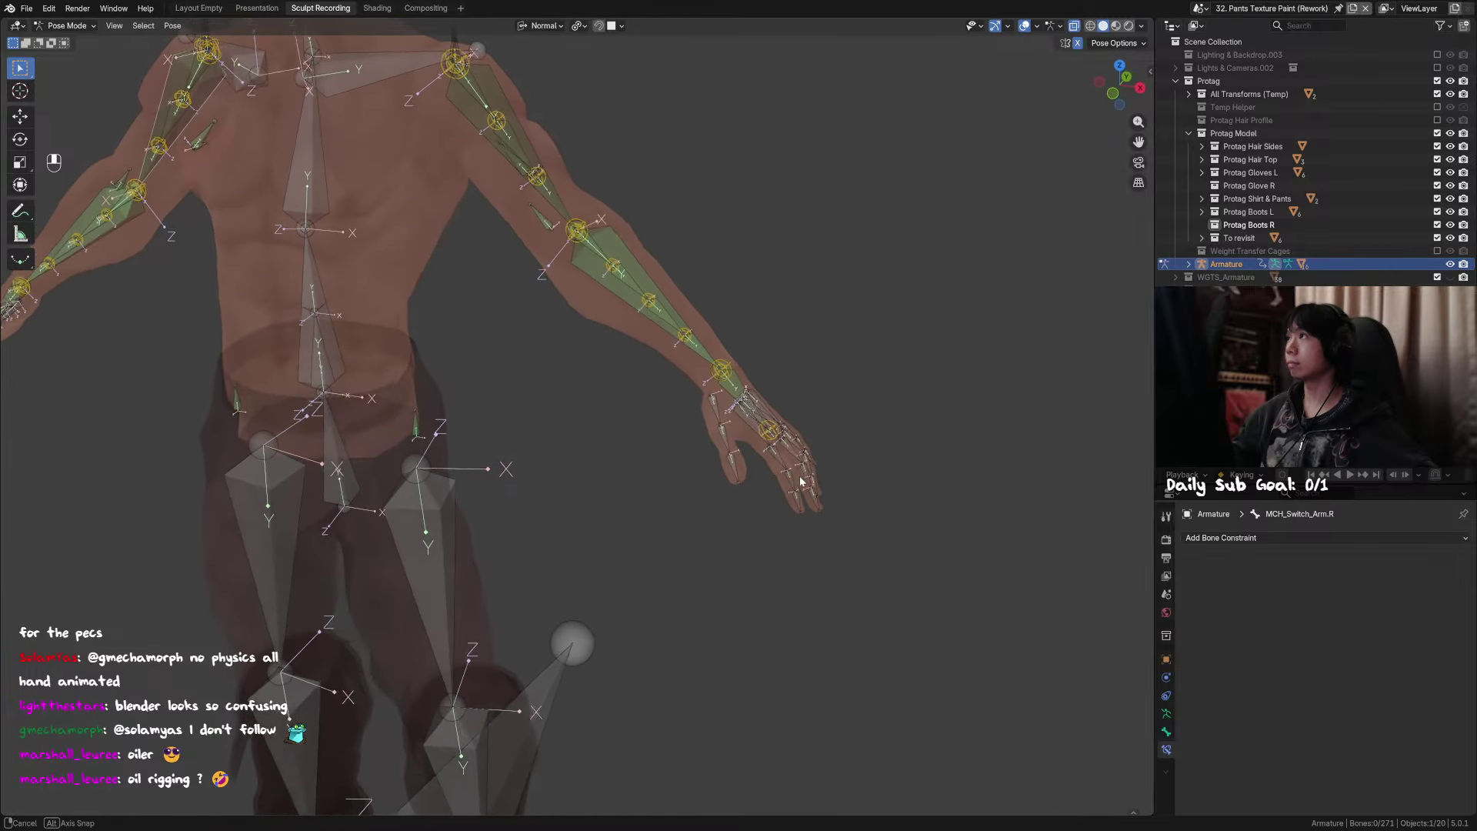
shift+middle_drag(574, 192, 825, 360)
click(717, 264)
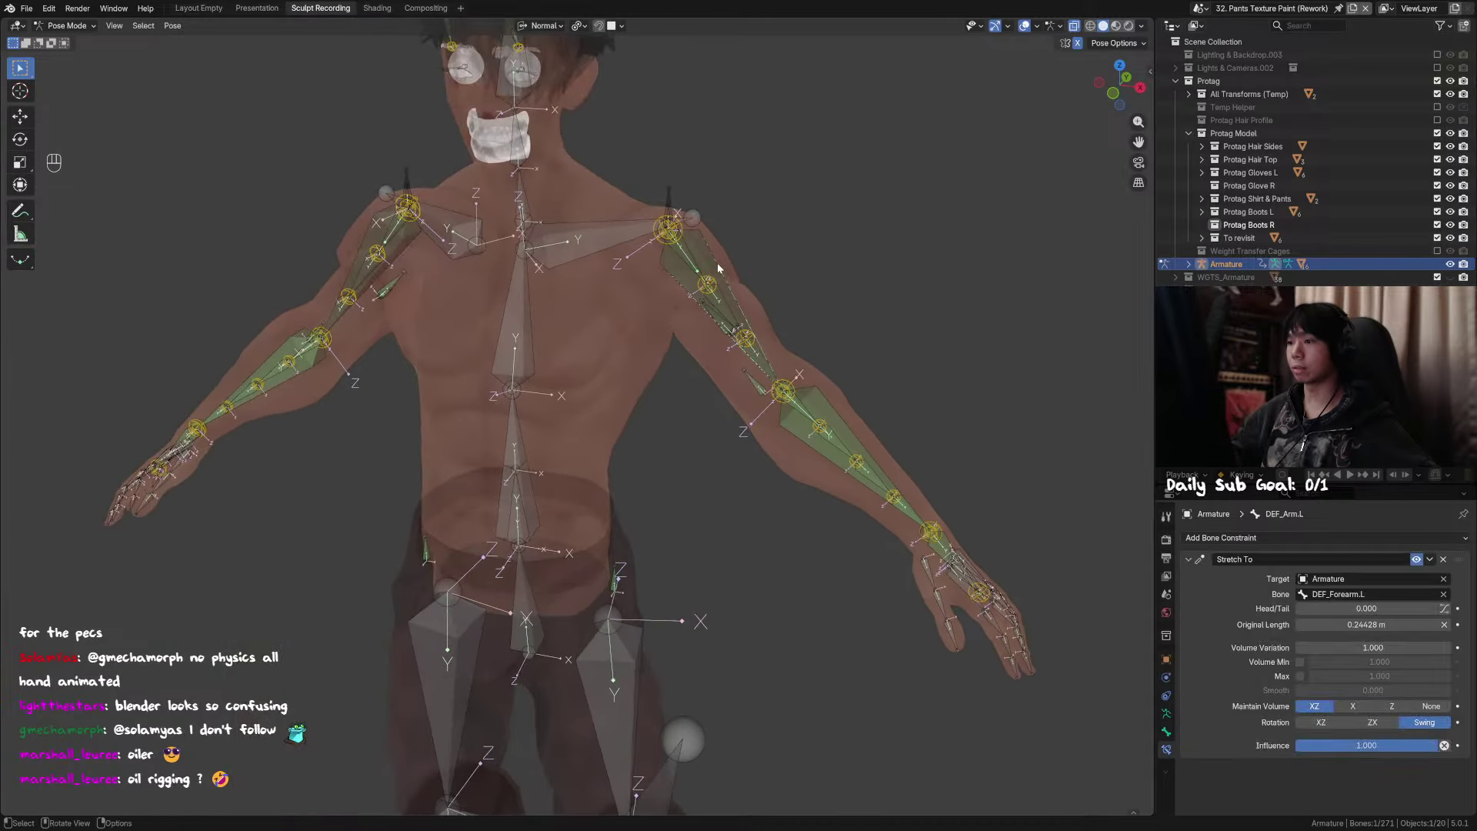
key(h)
click(718, 268)
middle_drag(718, 269, 717, 285)
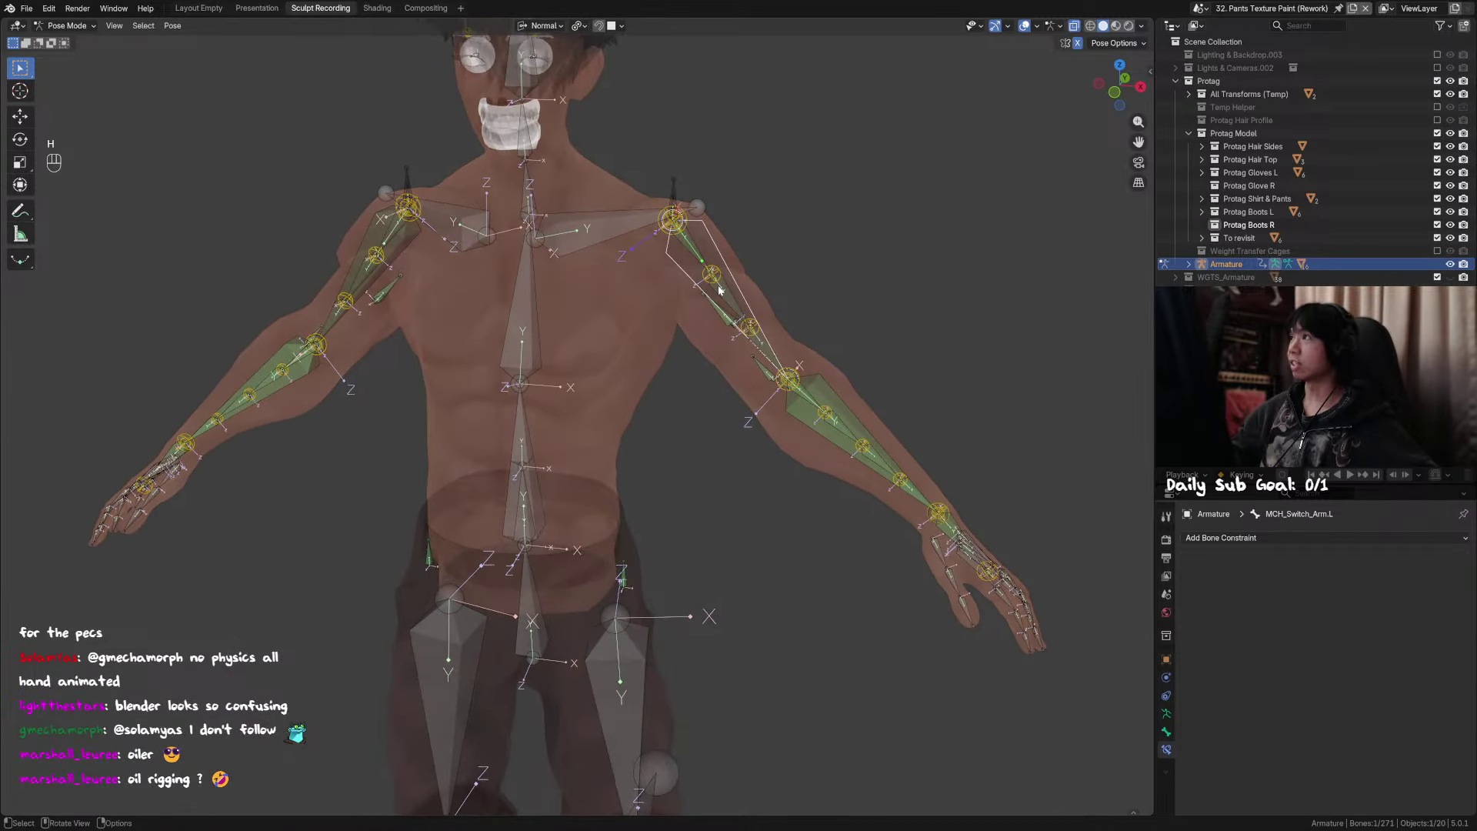
Step: Save the file and open the list of available bone constraints for MCH_Switch_Arm.L
scroll(719, 286, down, 1)
shift+middle_drag(708, 636, 686, 482)
shift+middle_drag(661, 336, 669, 494)
key(ctrl+s)
key(ctrl+s)
click(1229, 538)
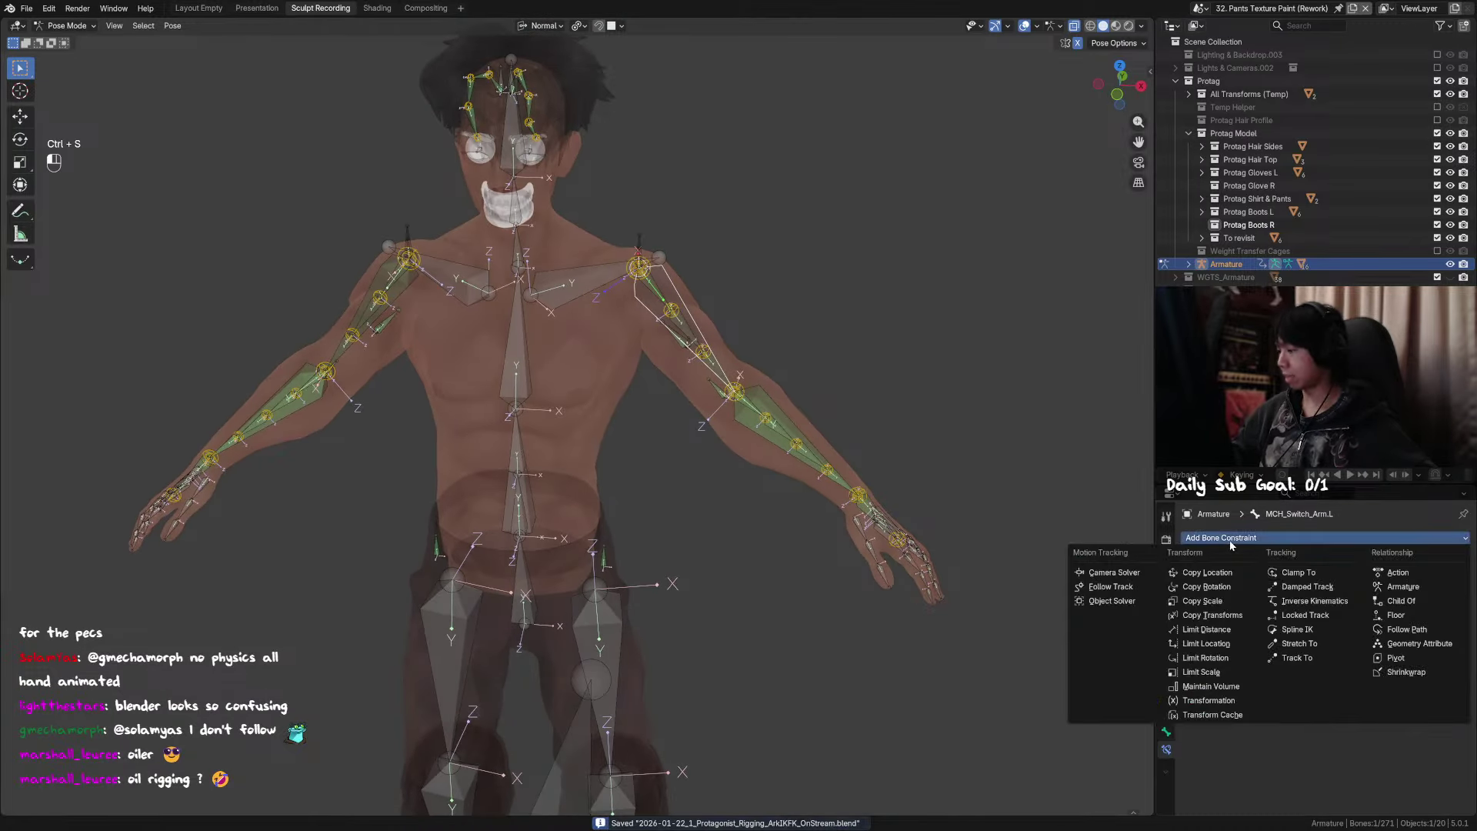
Step: Add a Copy Scale constraint to the left upper-arm bone MCH_Switch_Arm.L, targeting the armature's Root bone
scroll(731, 642, down, 3)
middle_drag(731, 642, 638, 651)
shift+click(643, 615)
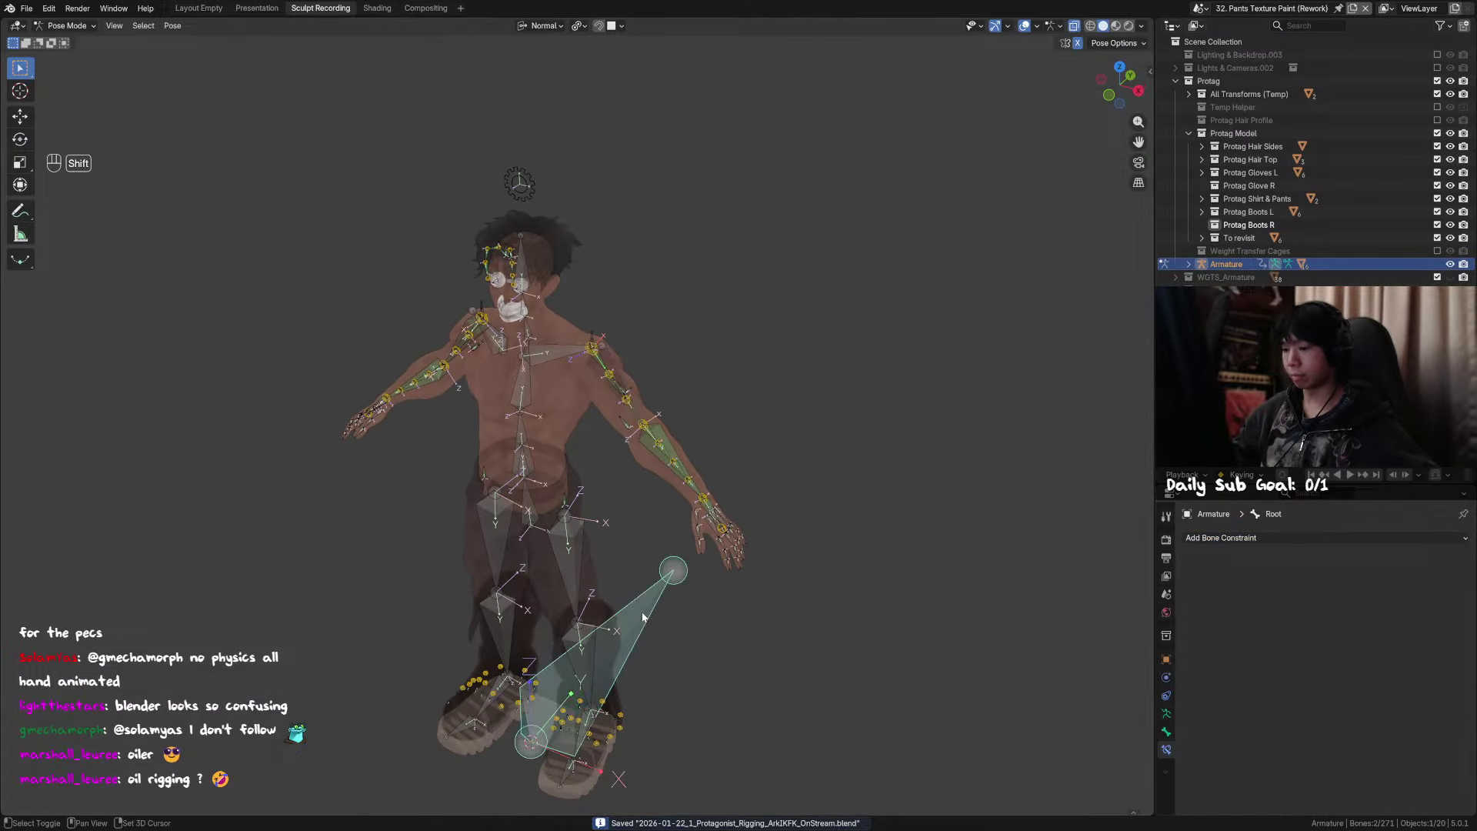
scroll(619, 394, up, 2)
click(631, 324)
key(F2)
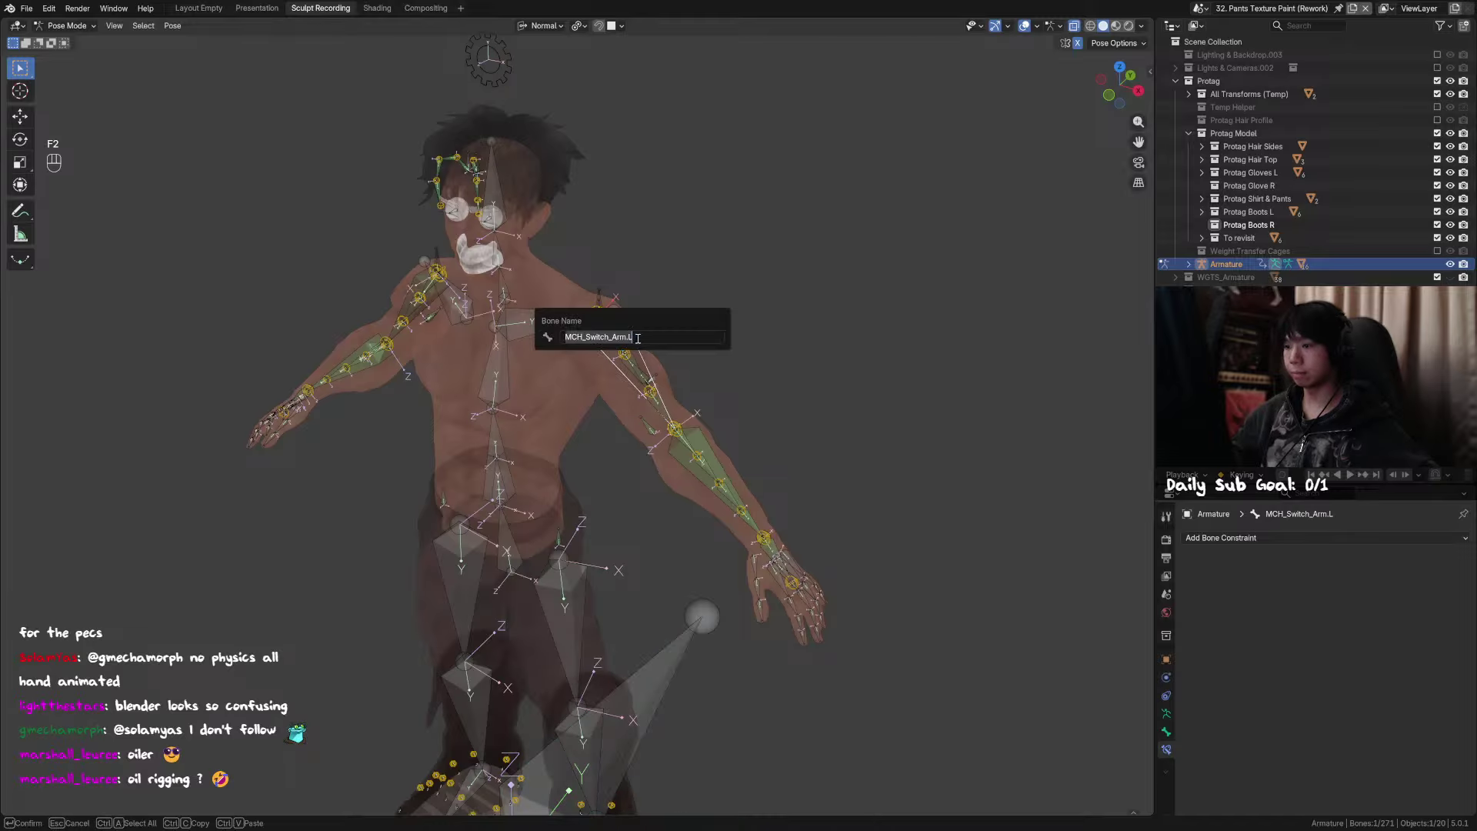
key(Escape)
shift+click(660, 658)
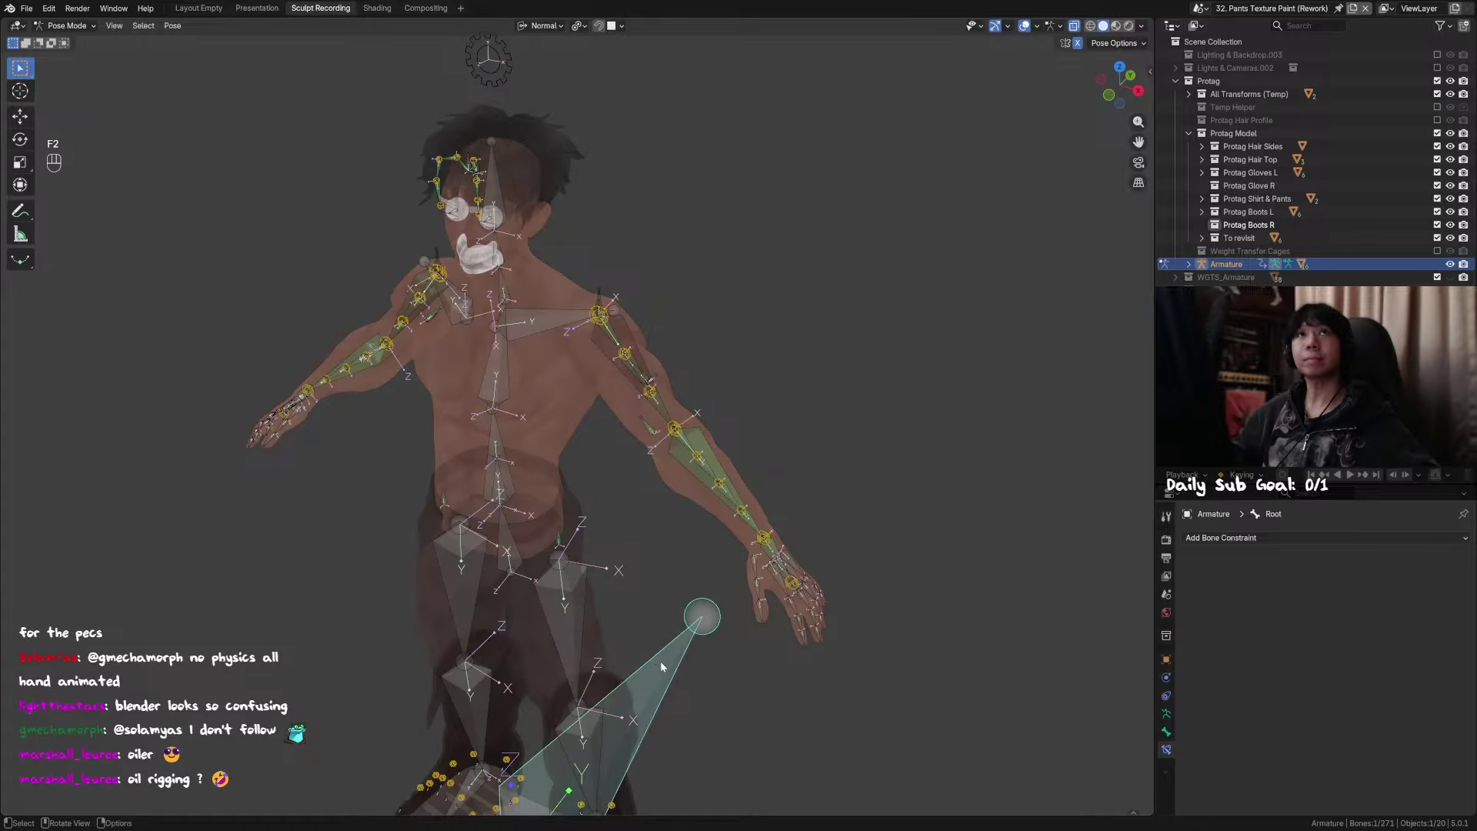
middle_drag(660, 661, 671, 641)
middle_drag(635, 315, 722, 373)
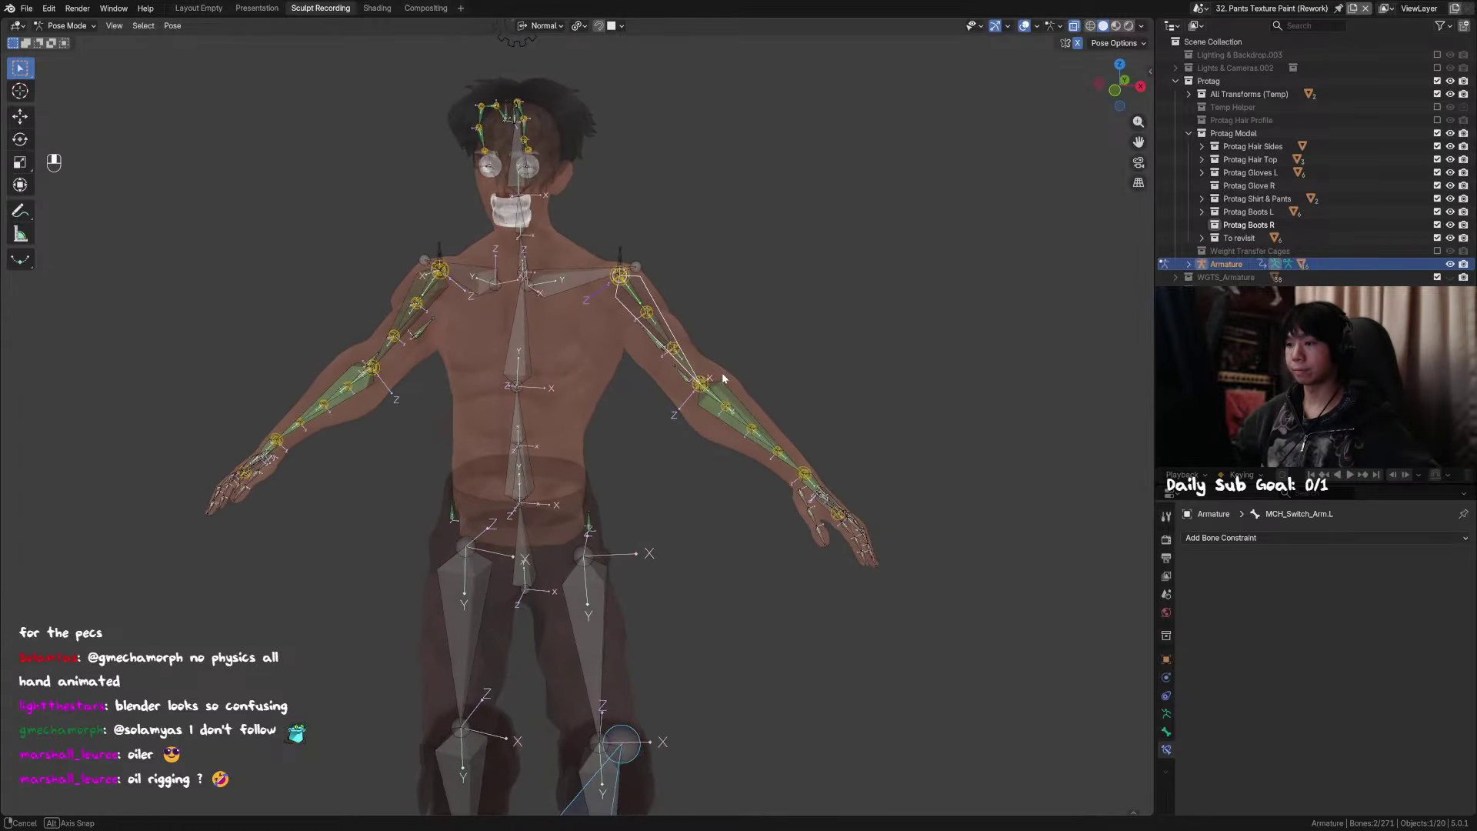
key(shift+ctrl+c)
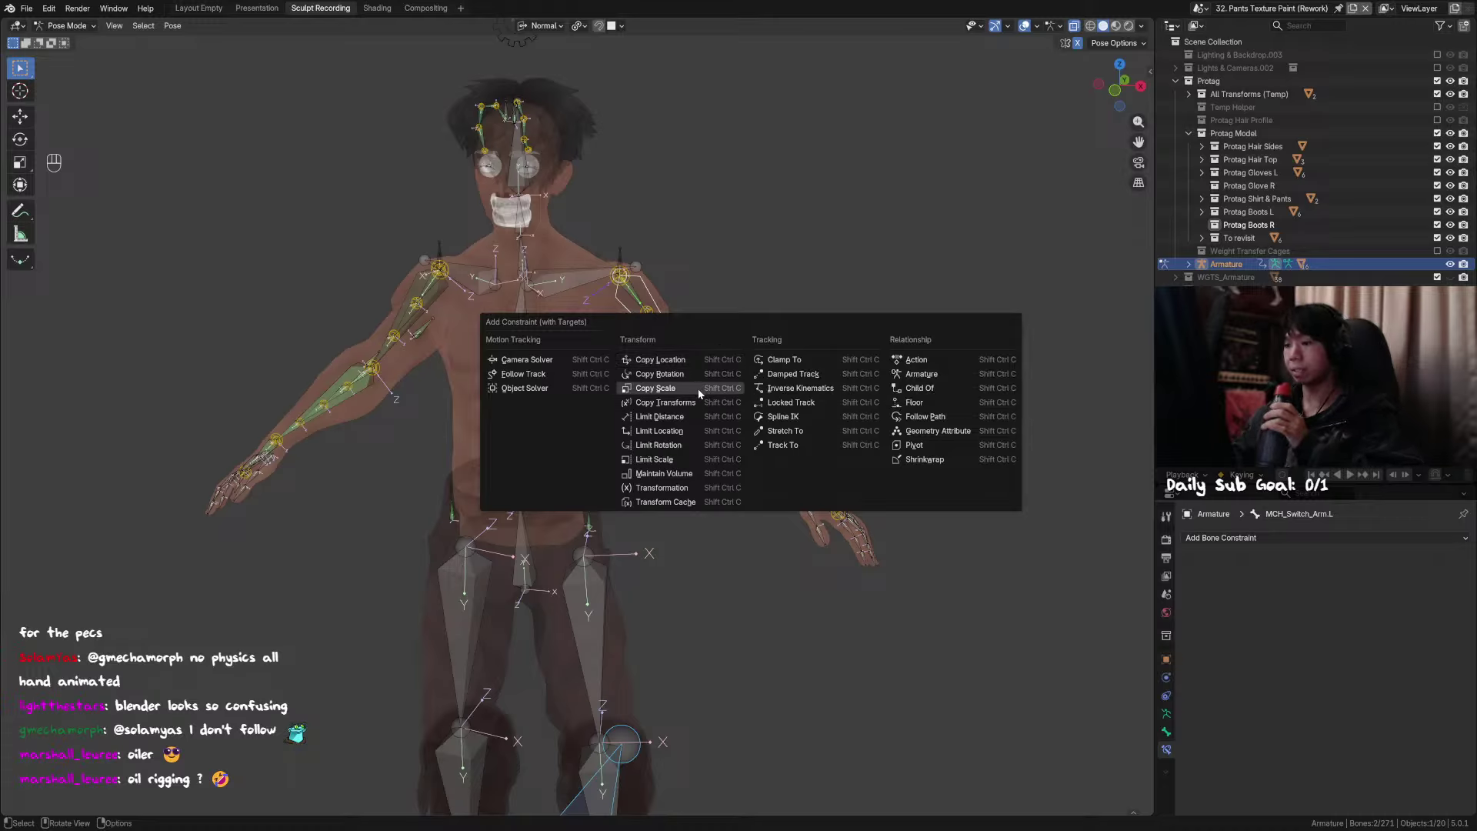
click(700, 389)
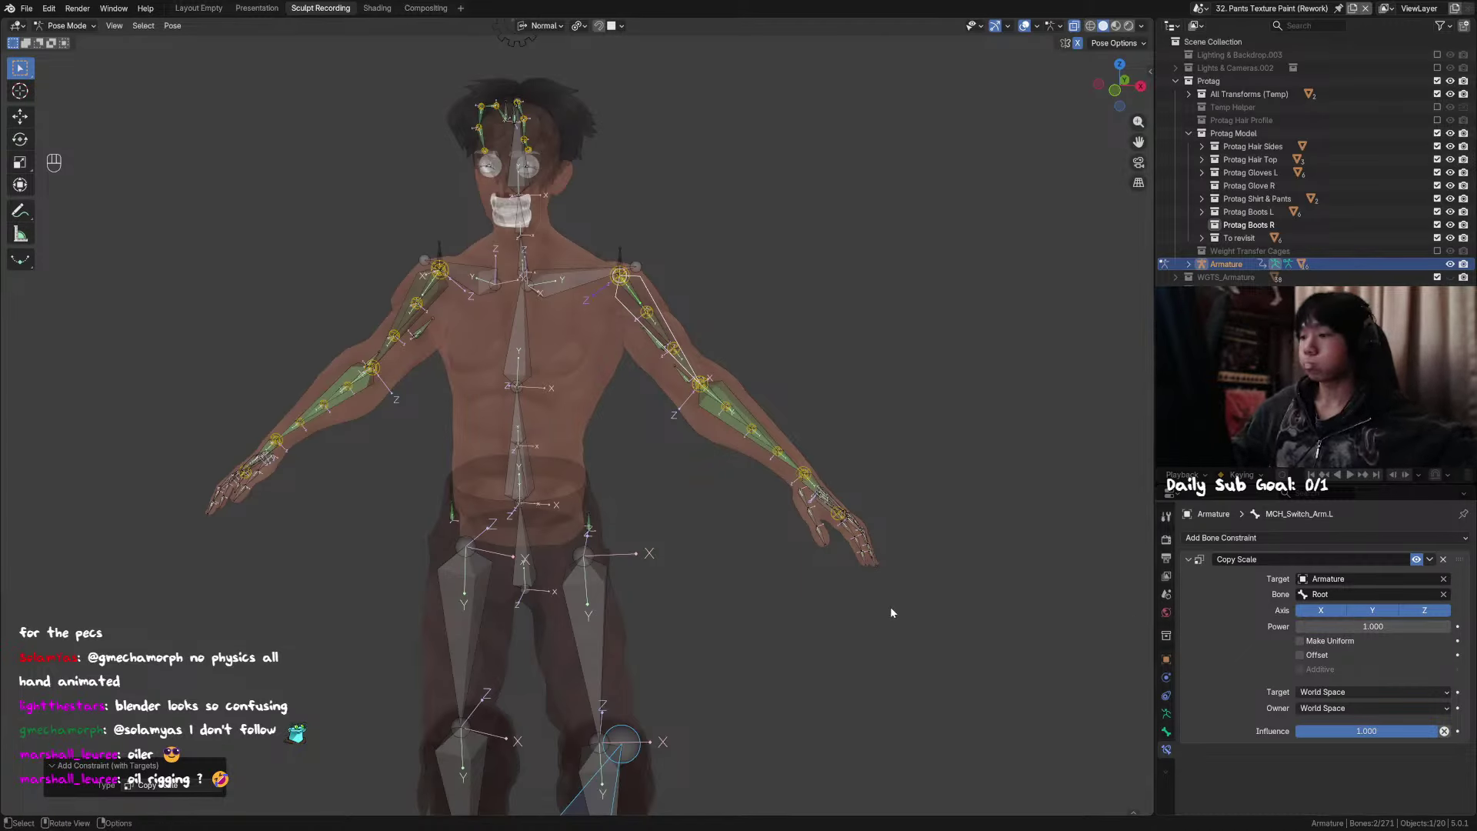
Step: Try scaling the Root bone up to about 1.13 to test how the arm bones follow, then cancel the scaling
middle_drag(735, 597, 647, 650)
click(654, 654)
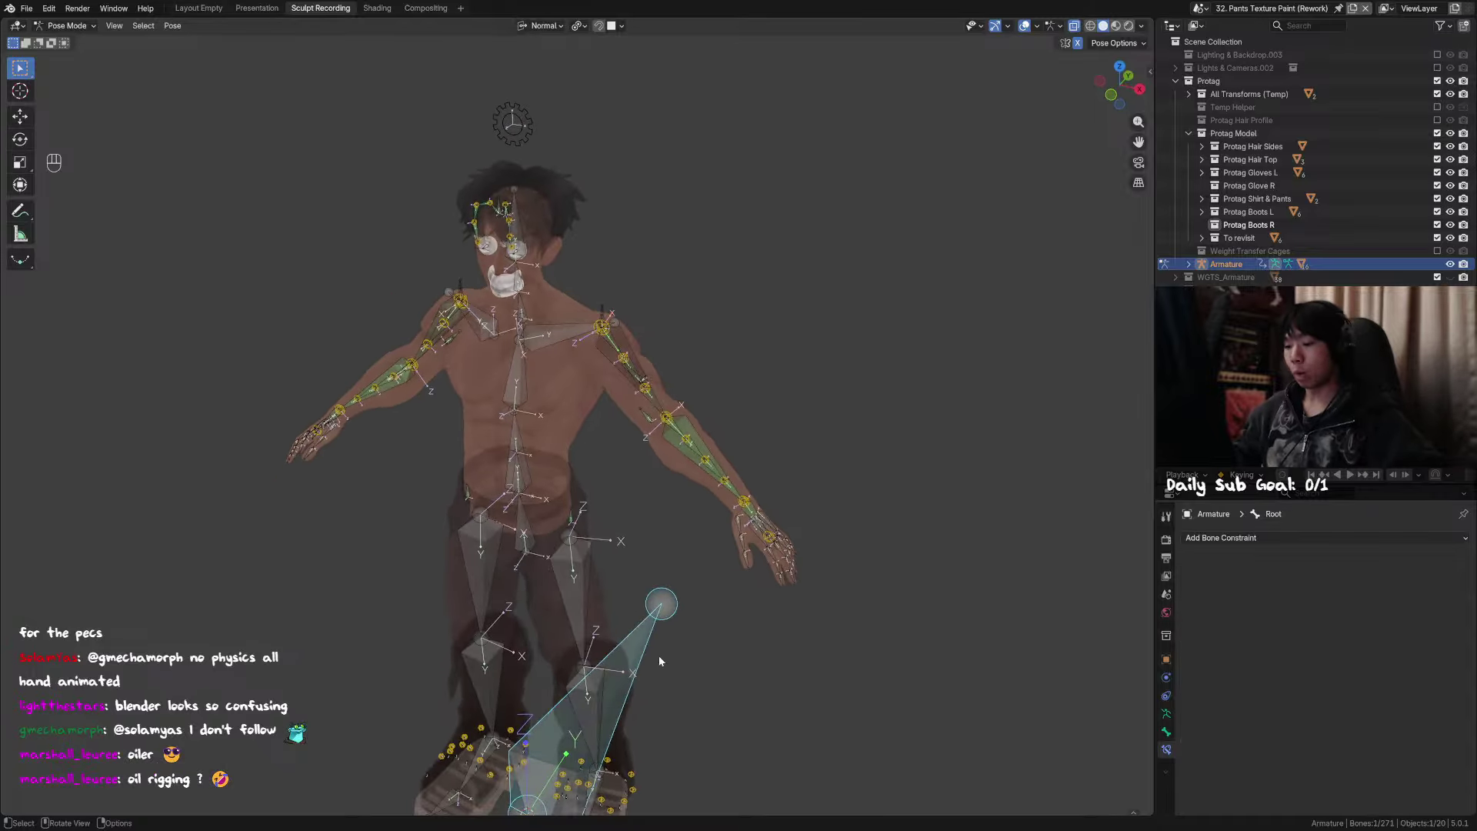
key(s)
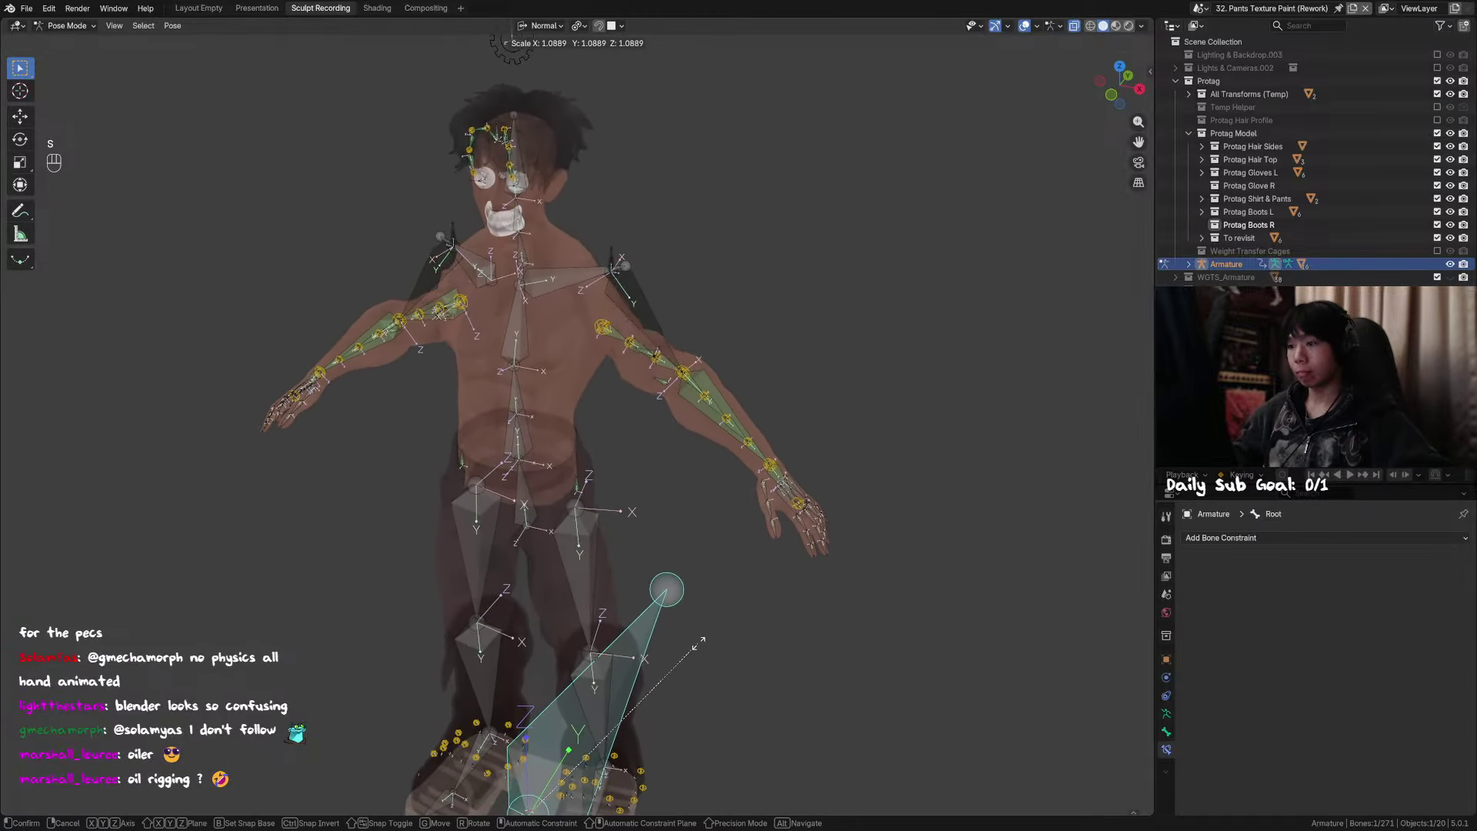
right_click(704, 633)
middle_drag(704, 632, 740, 621)
key(s)
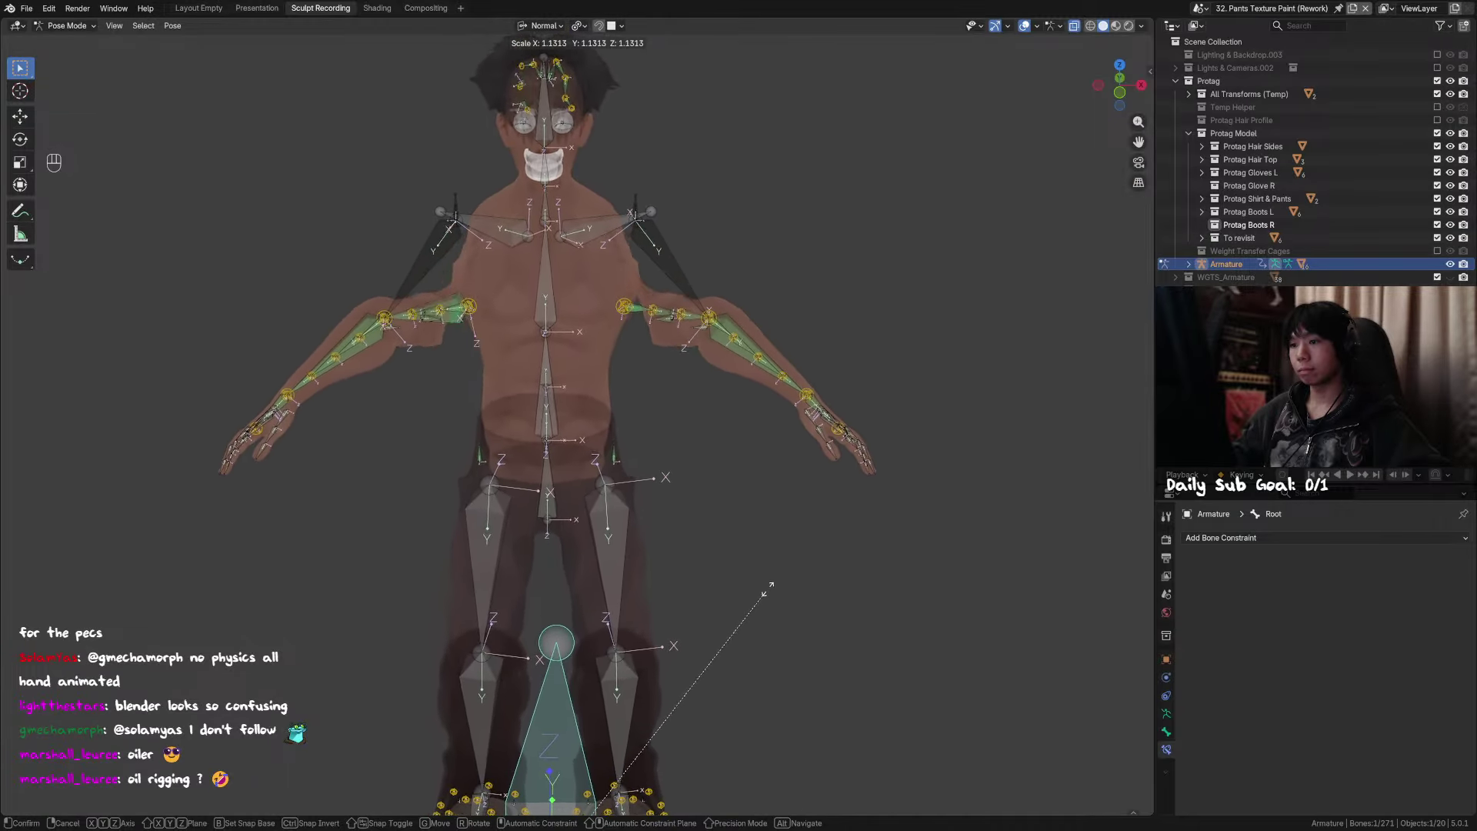
right_click(740, 608)
Step: Inspect the arms and full body, then test-scale the Root bone once more to about 1.12 and cancel it
middle_drag(732, 593, 681, 557)
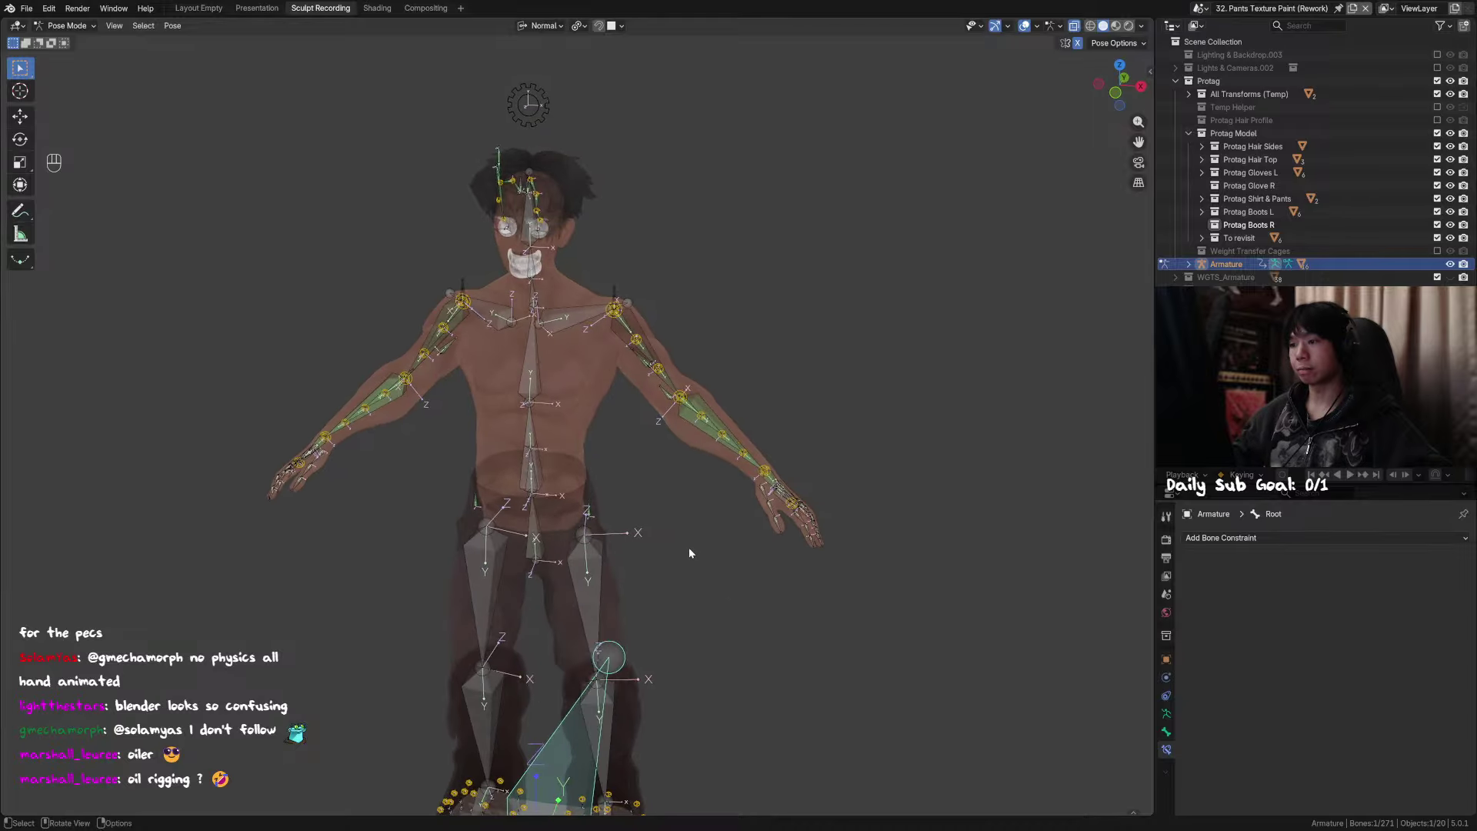
scroll(765, 311, up, 2)
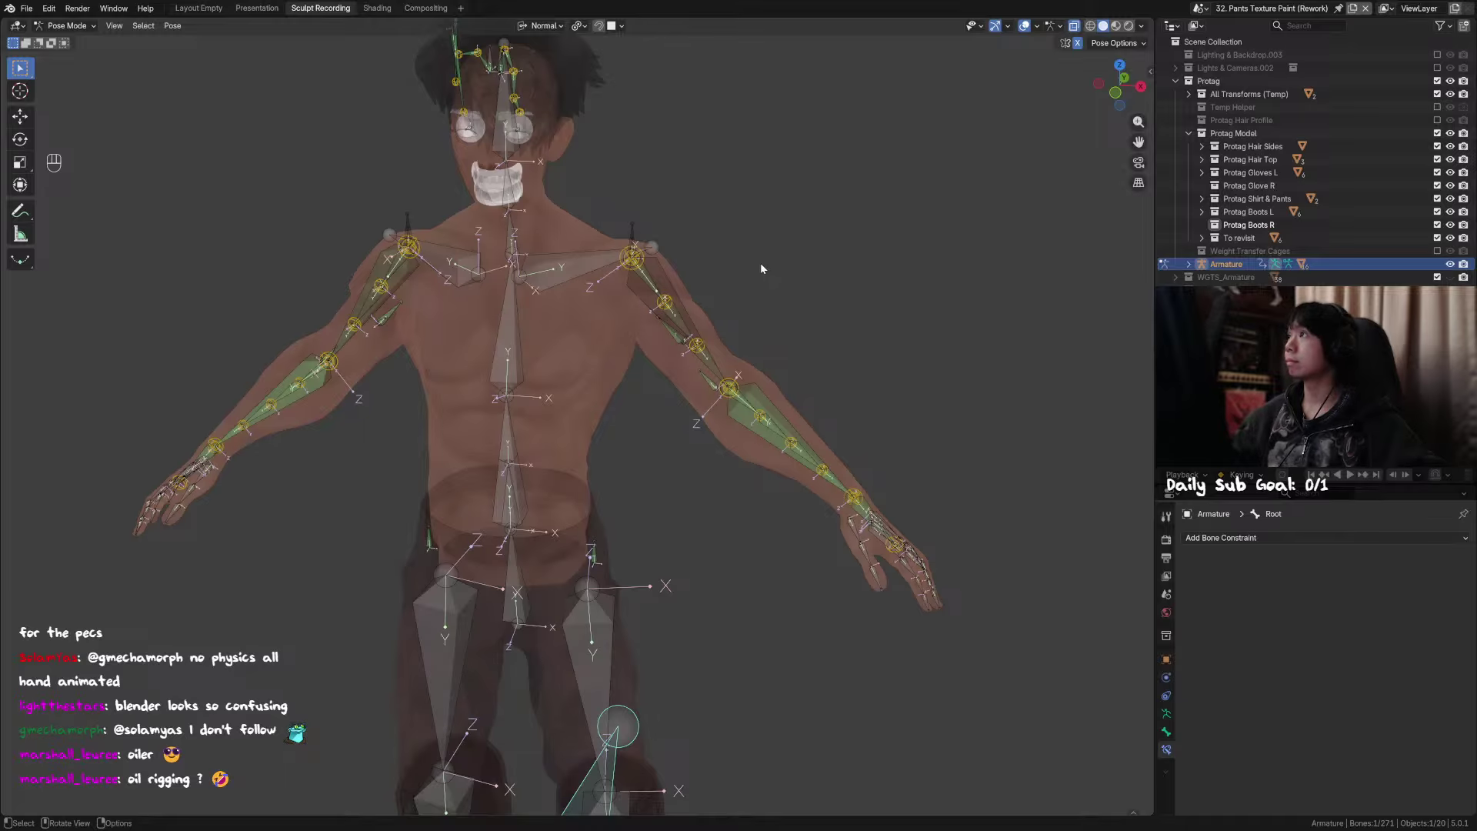
middle_drag(762, 268, 733, 297)
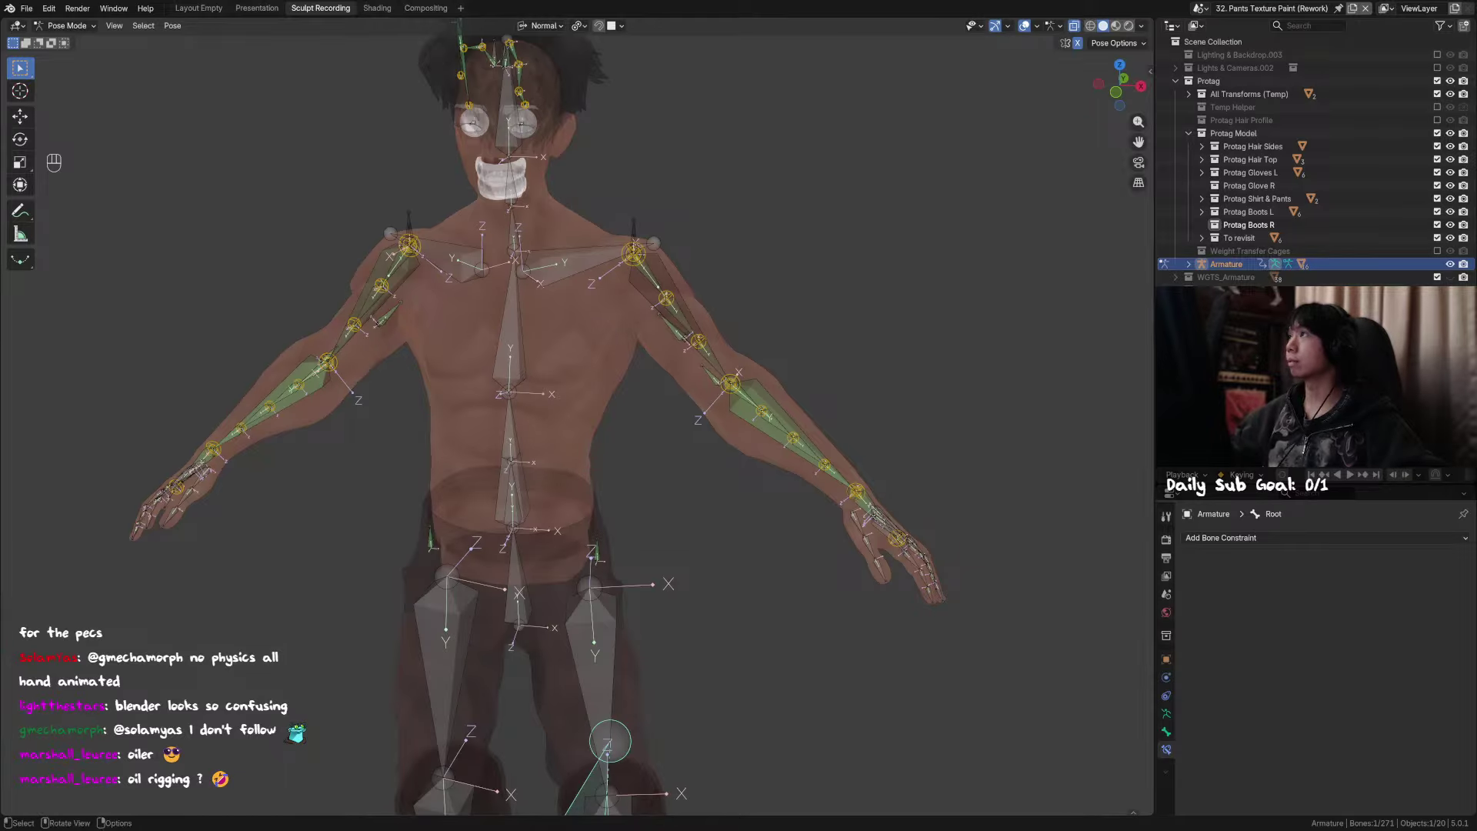
scroll(800, 353, down, 1)
shift+middle_drag(800, 352, 796, 306)
scroll(828, 361, down, 1)
shift+middle_drag(828, 362, 822, 281)
middle_drag(765, 415, 757, 427)
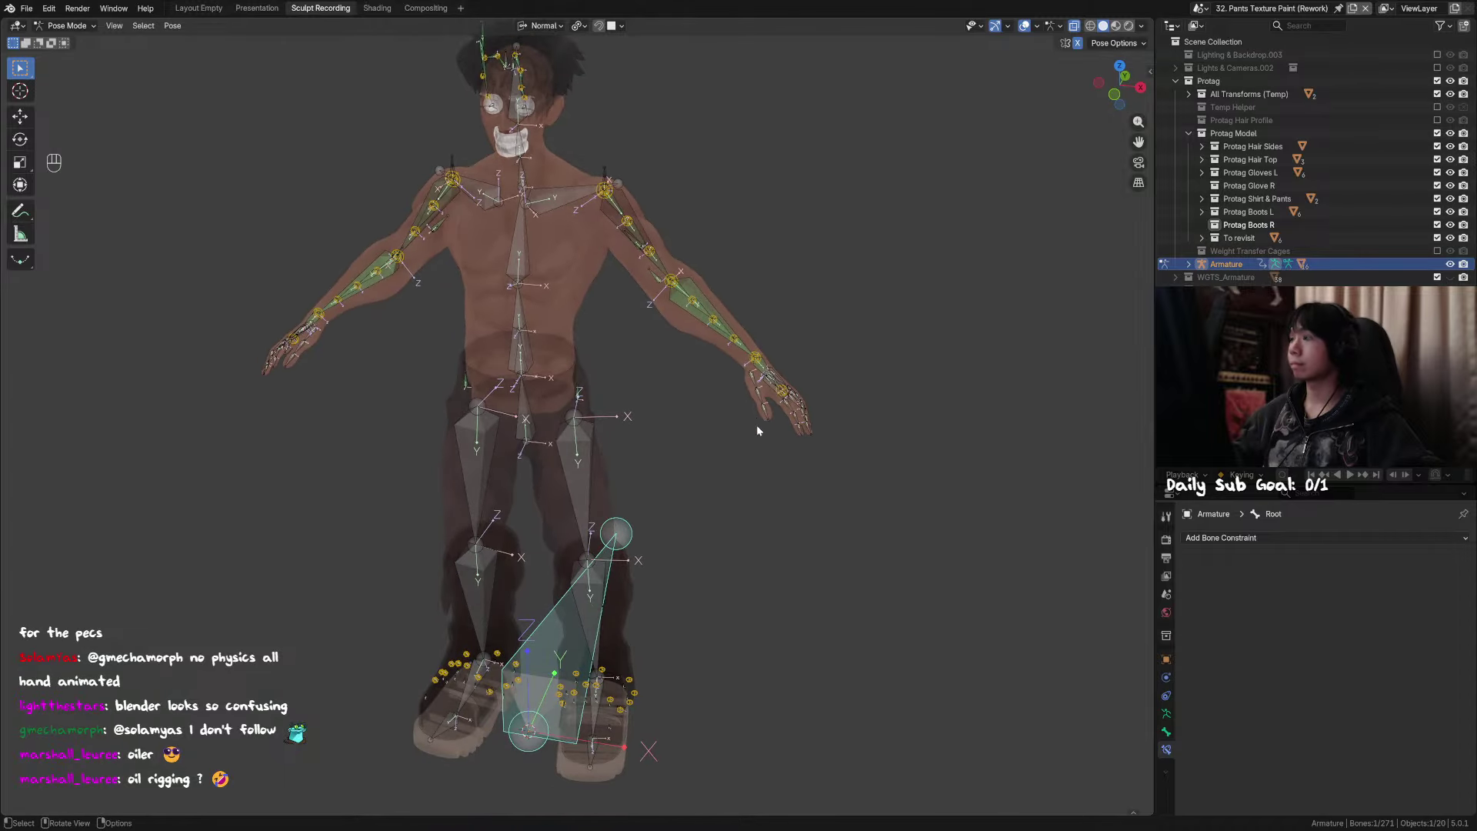
key(s)
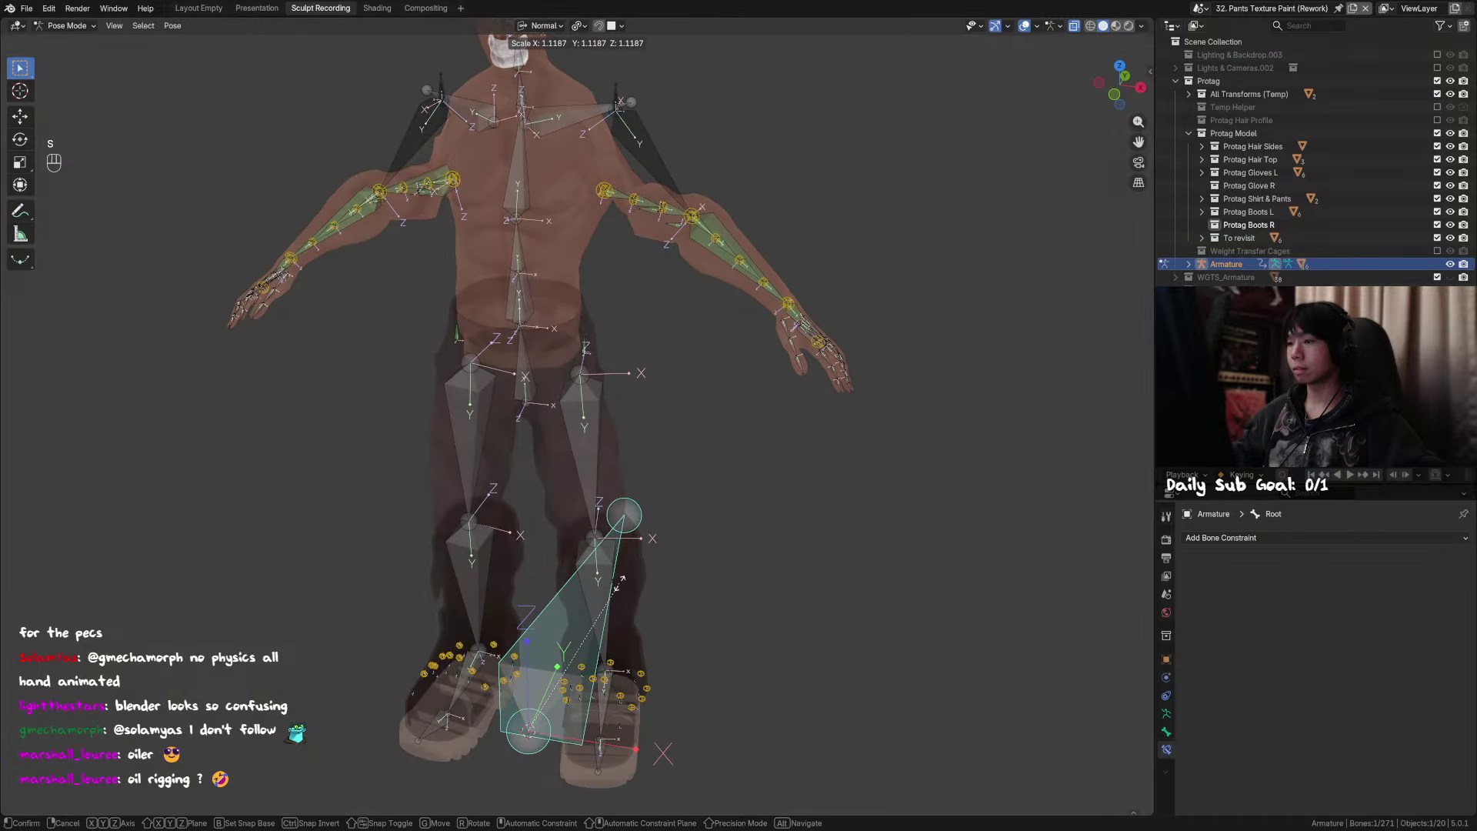
right_click(614, 599)
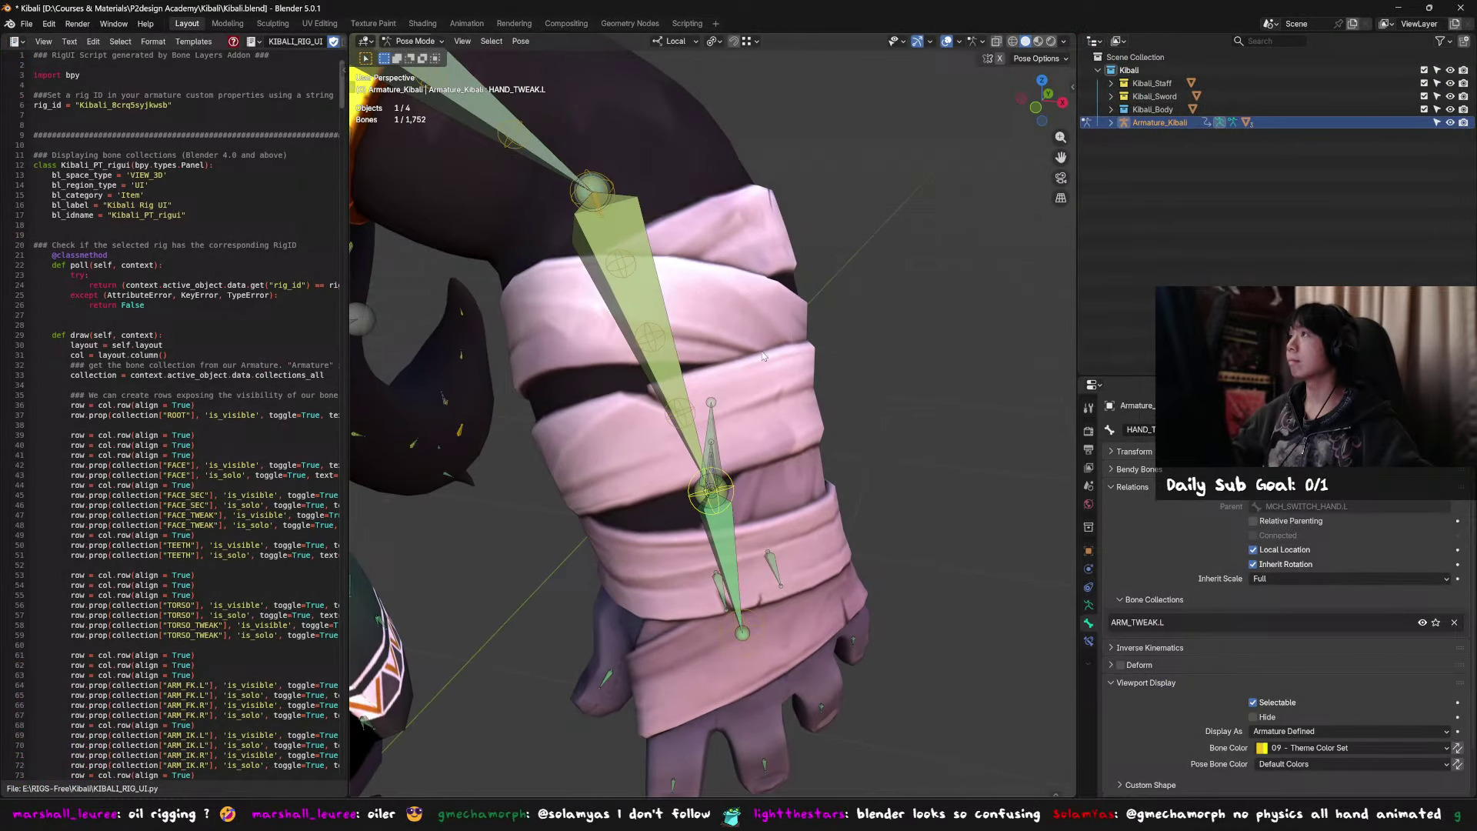
Step: In the Kibali reference rig, identify the left arm's mechanism bones and hide MCH_IK_ARM.L
scroll(758, 337, down, 1)
click(655, 318)
click(640, 261)
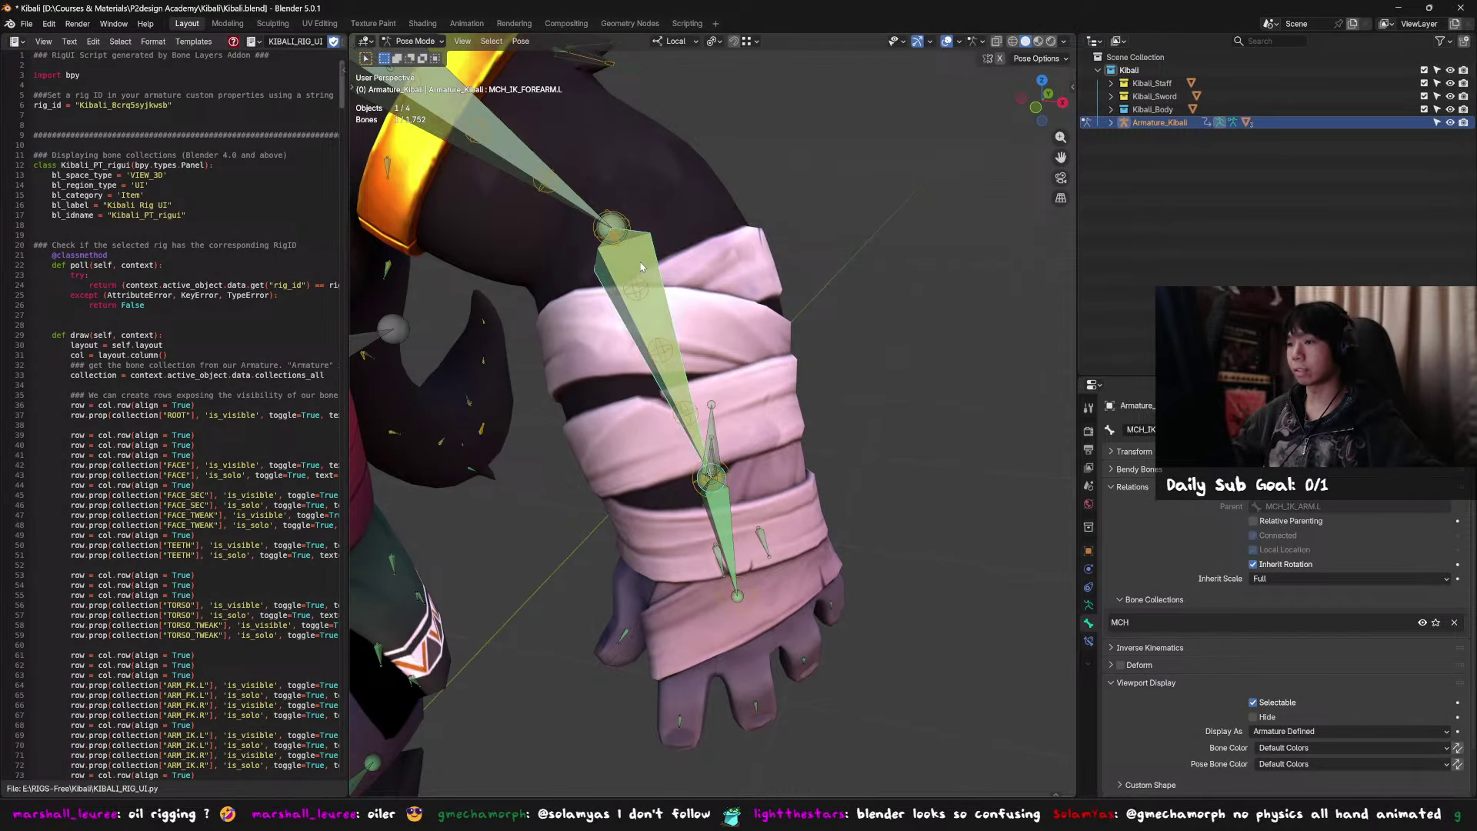
click(523, 152)
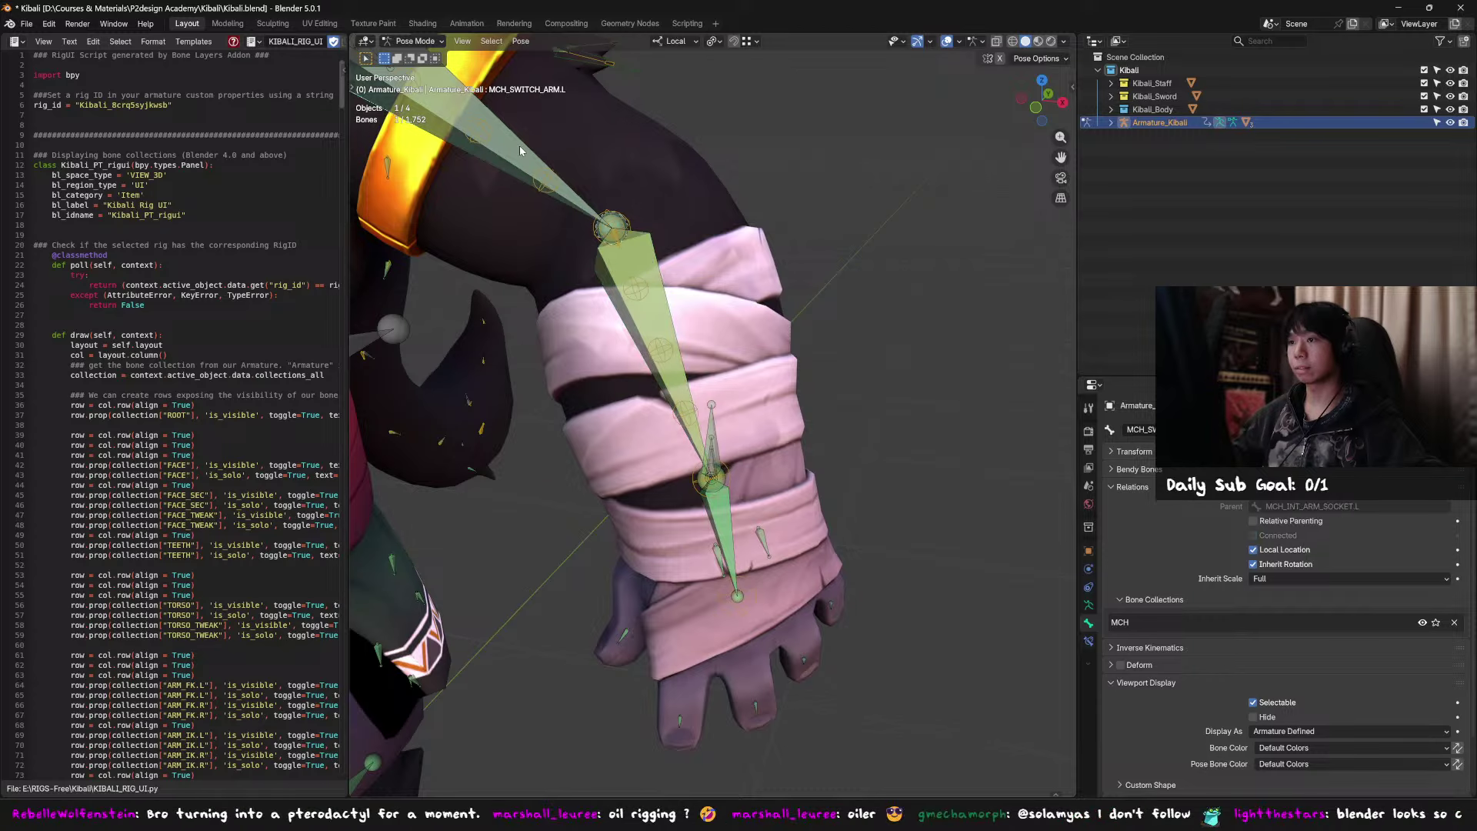
shift+middle_drag(521, 150, 746, 235)
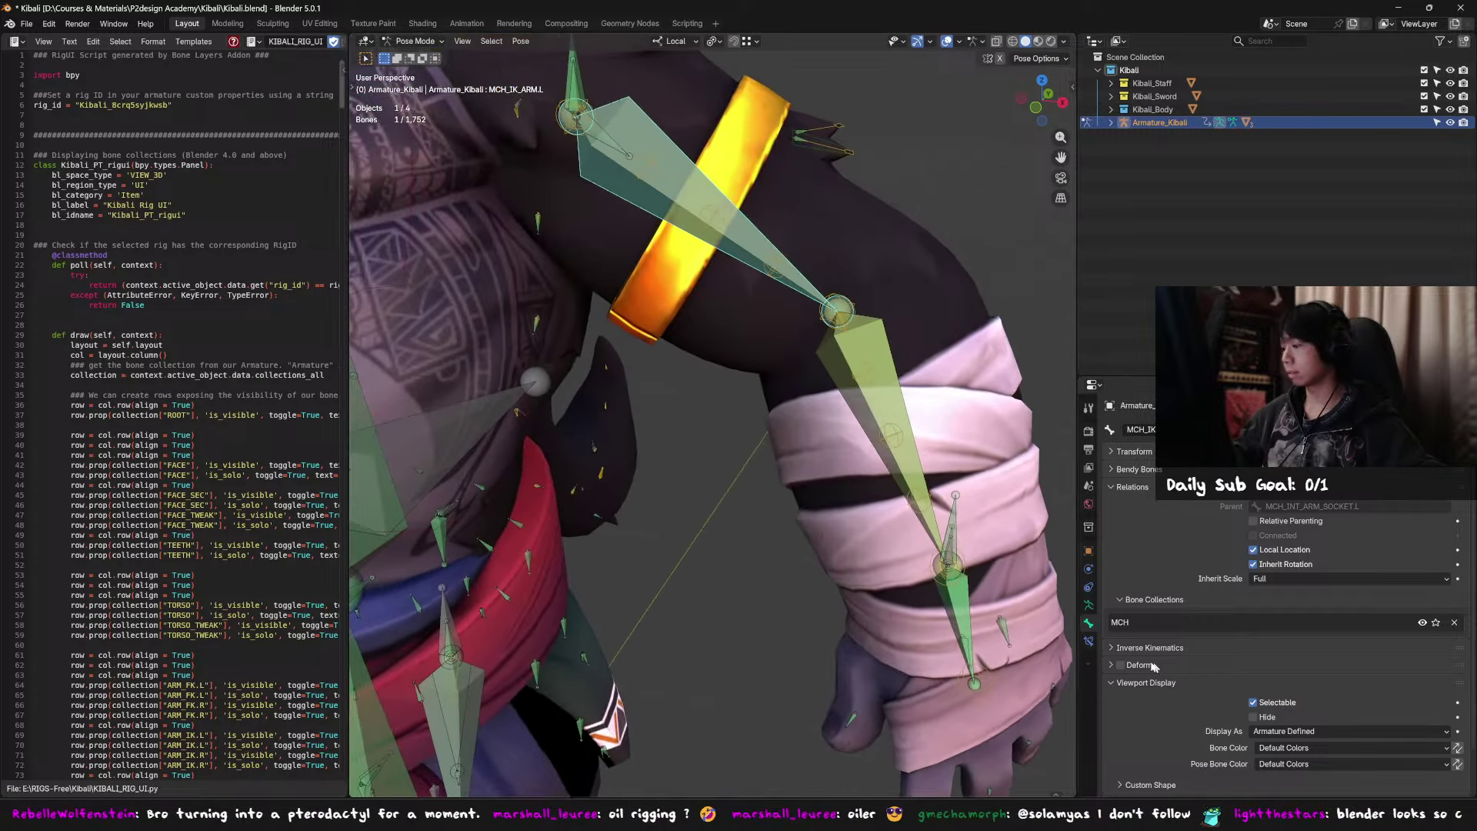
click(1089, 643)
shift+middle_drag(697, 186, 693, 301)
key(F2)
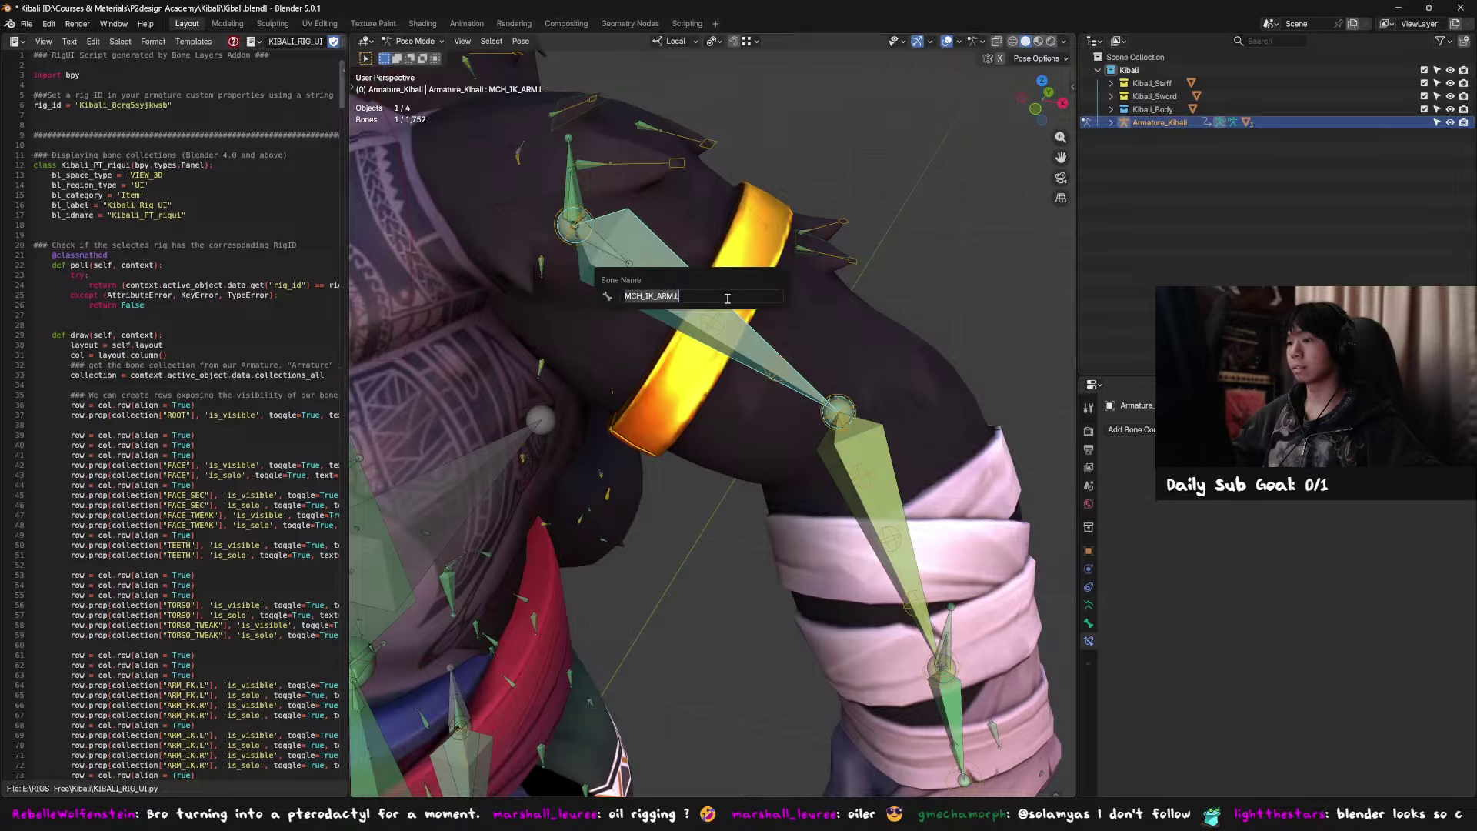
key(Escape)
key(h)
Step: Select MCH_SWITCH_ARM.L in the Kibali rig and examine its bone constraints
click(683, 288)
key(F2)
key(Escape)
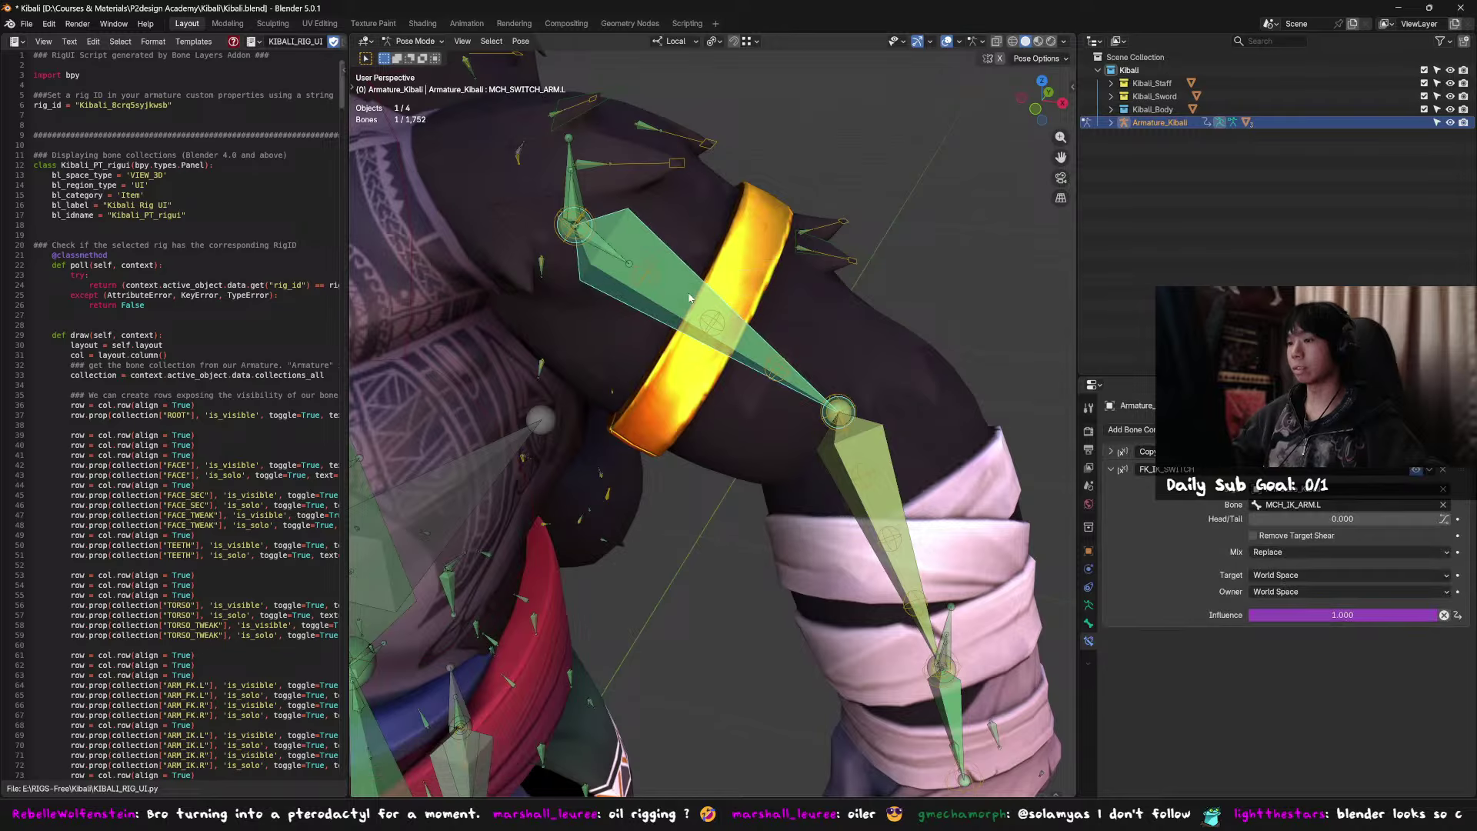
click(1110, 453)
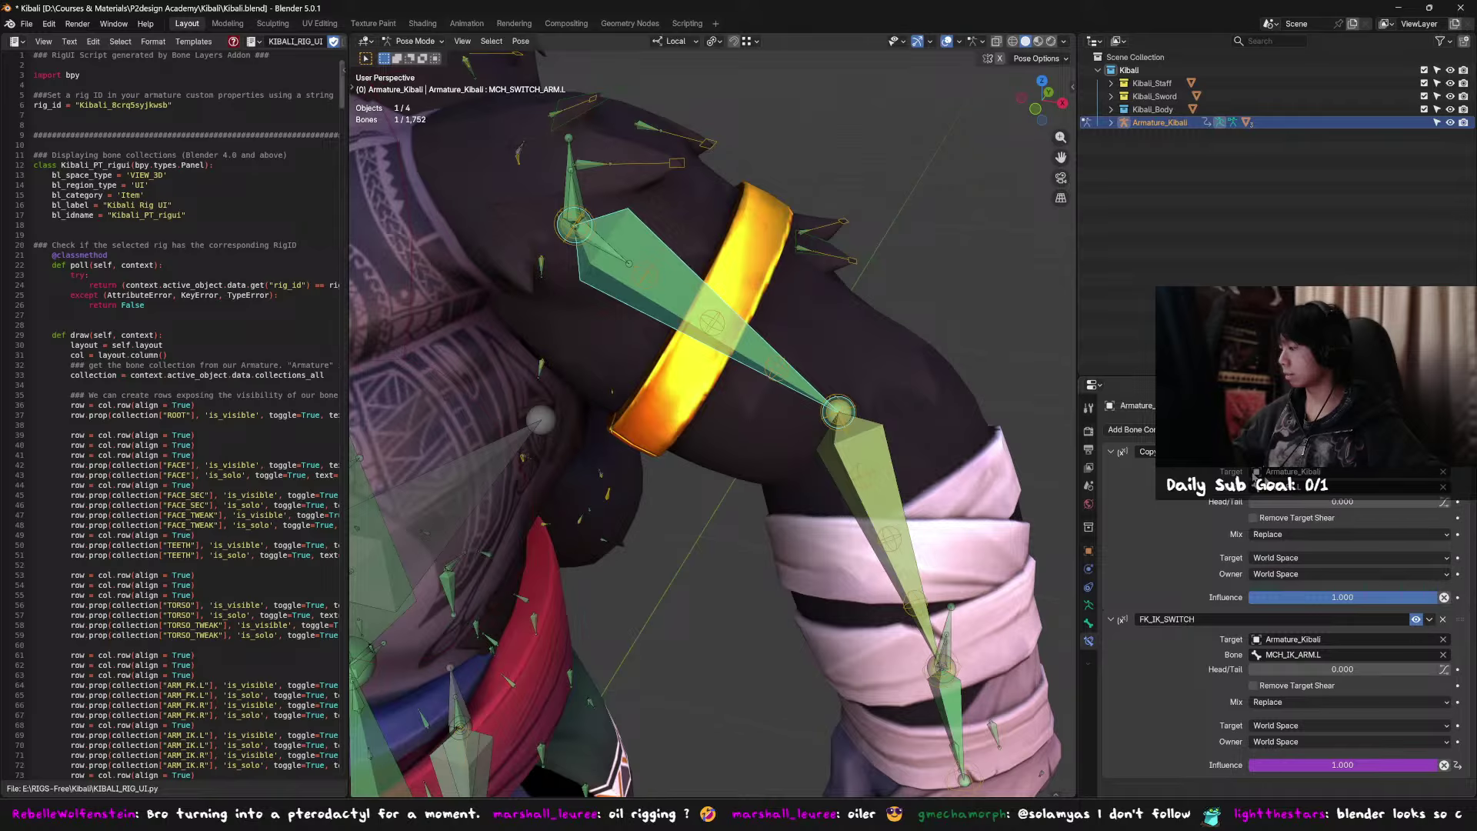
click(1110, 452)
click(1088, 606)
click(1089, 624)
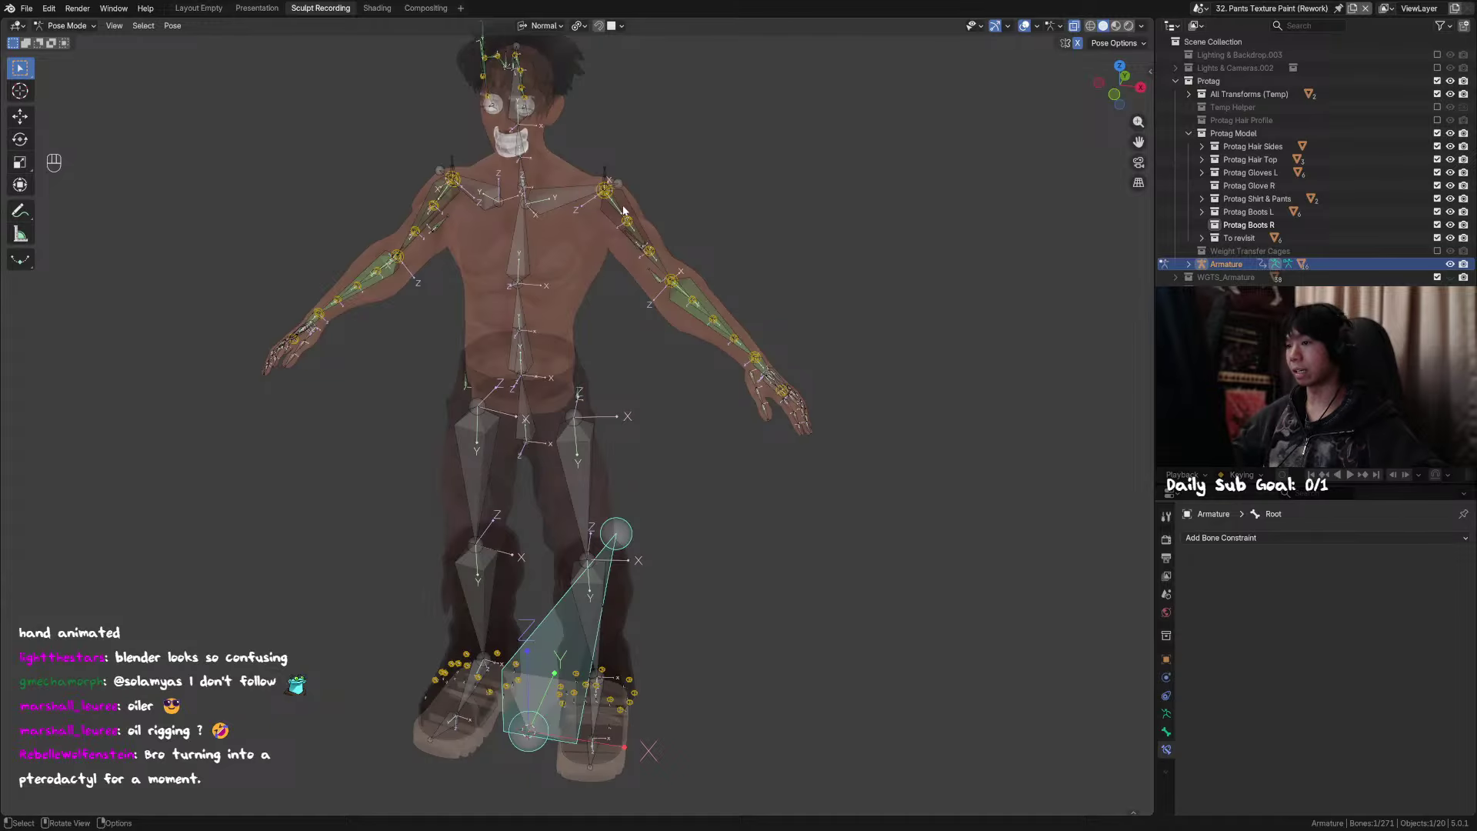
Step: Return to the protagonist rig and remove the Copy Scale constraint from MCH_Switch_Arm.L
click(625, 210)
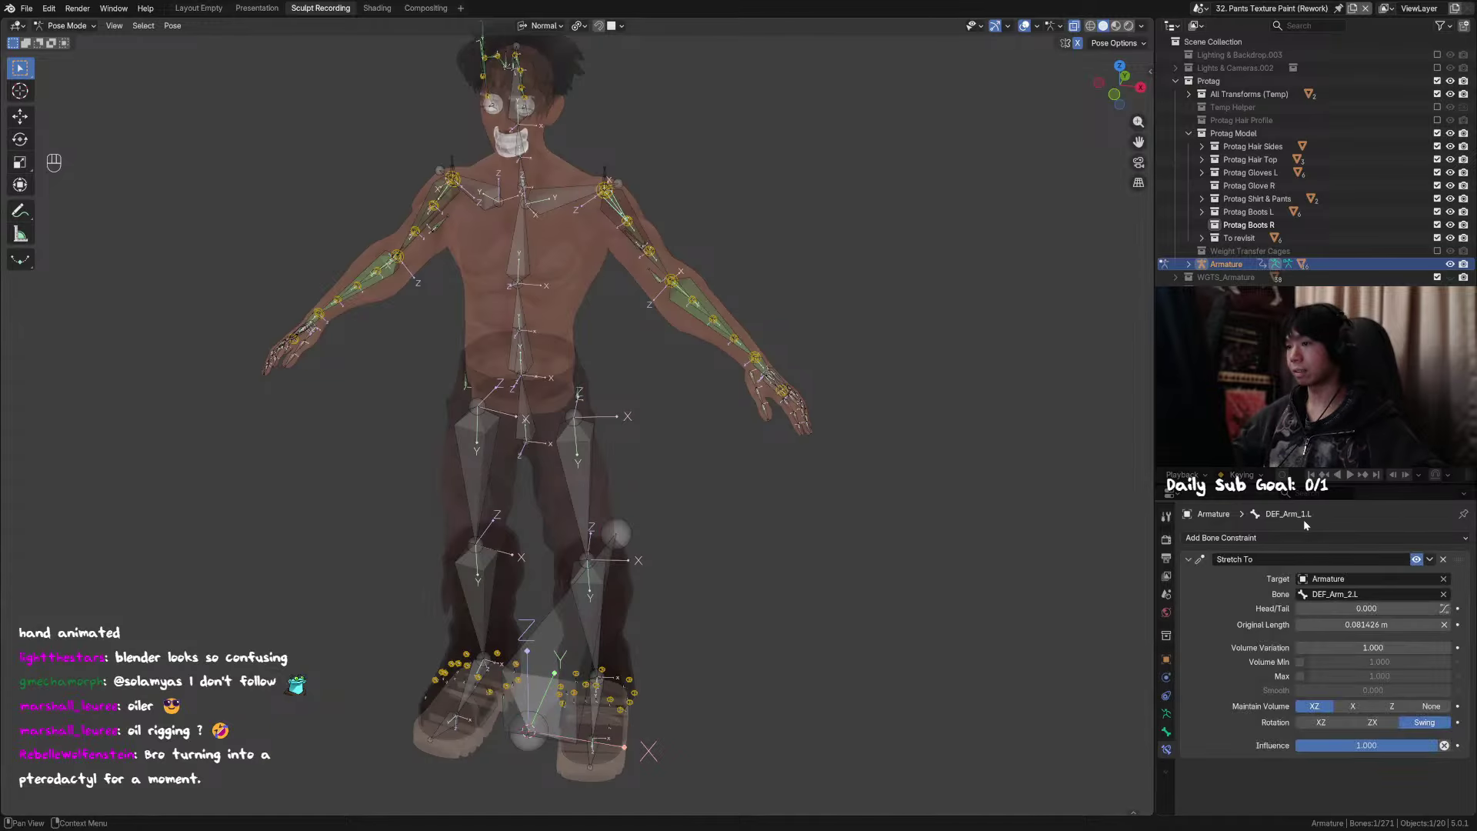
click(1443, 559)
scroll(658, 330, up, 5)
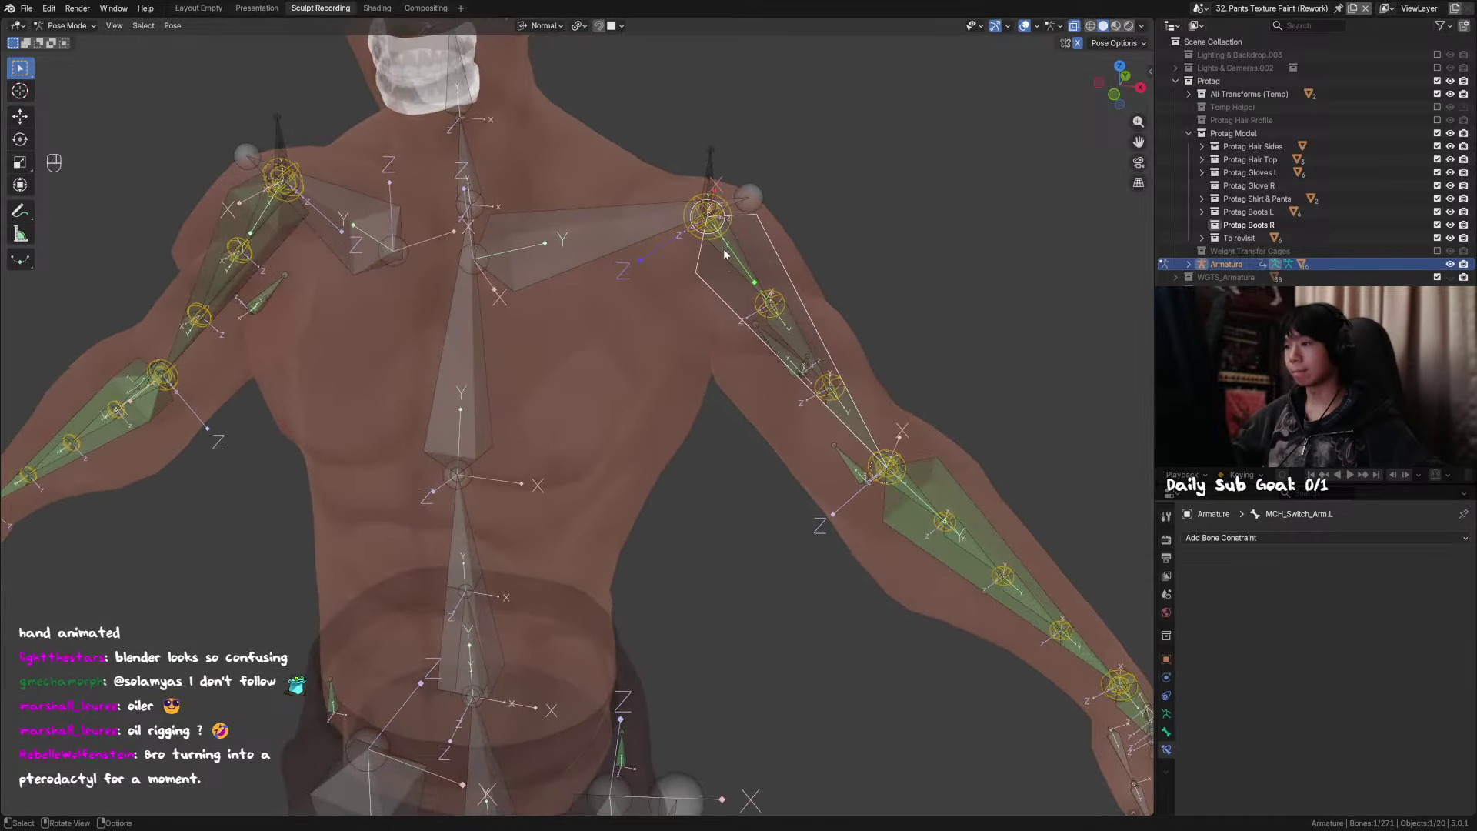
Step: Select TWEAK_Arm.L at the left shoulder and compare it with the overlapping shoulder tweak bones in the Kibali rig
click(731, 220)
alt+click(731, 220)
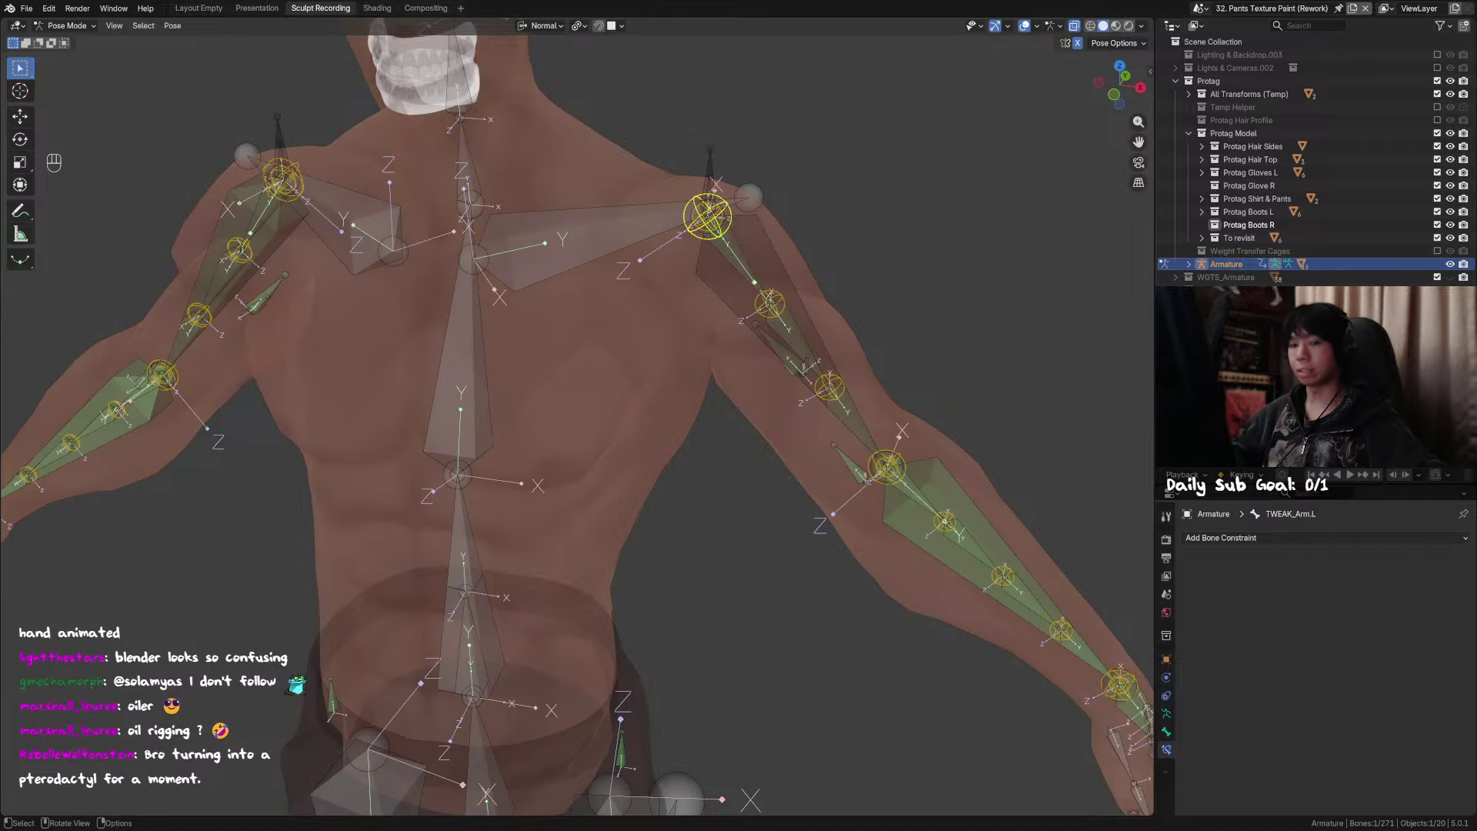
key(alt+Tab)
click(587, 224)
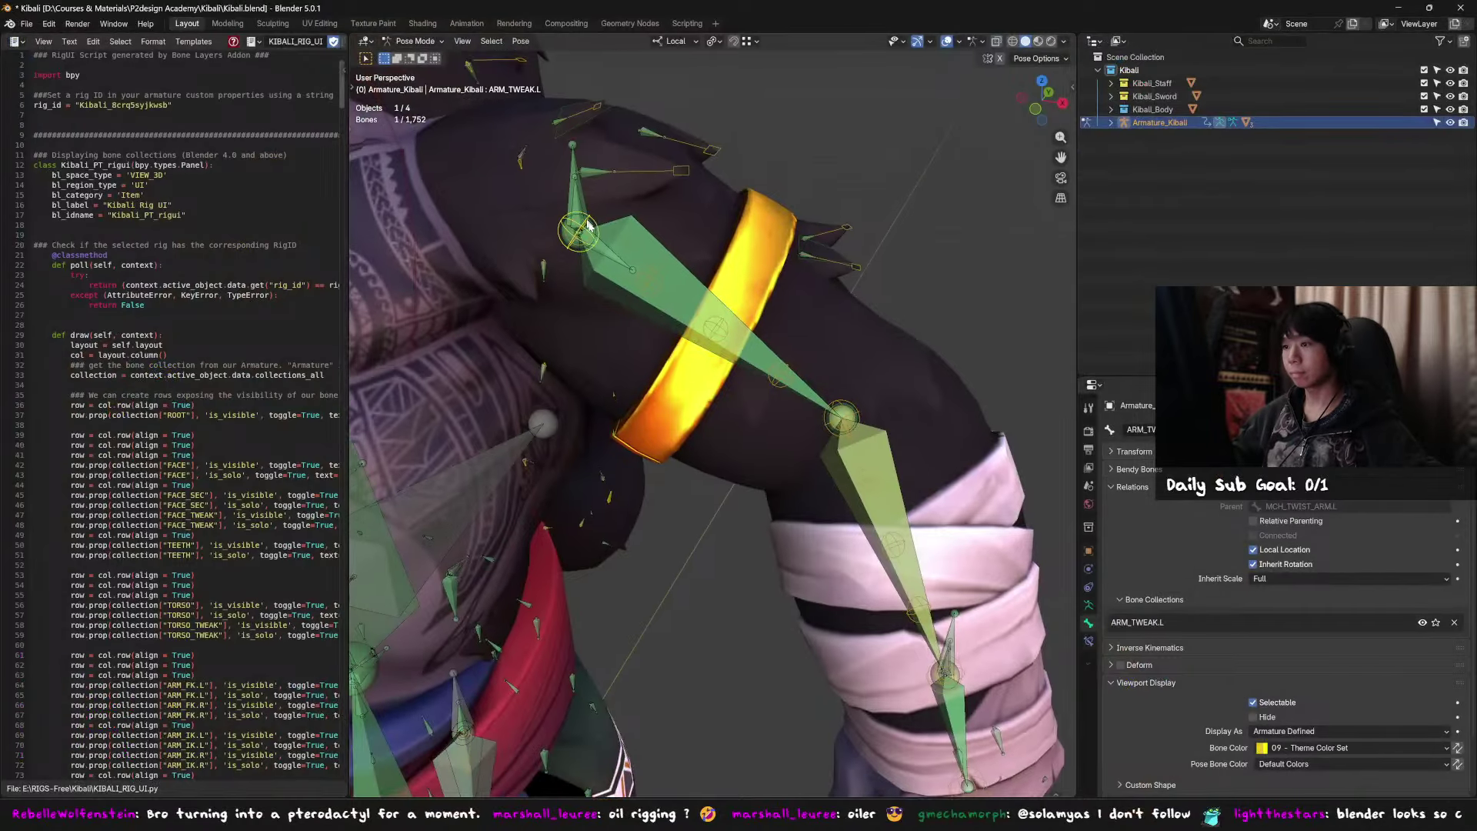
scroll(623, 265, up, 2)
click(572, 222)
click(577, 231)
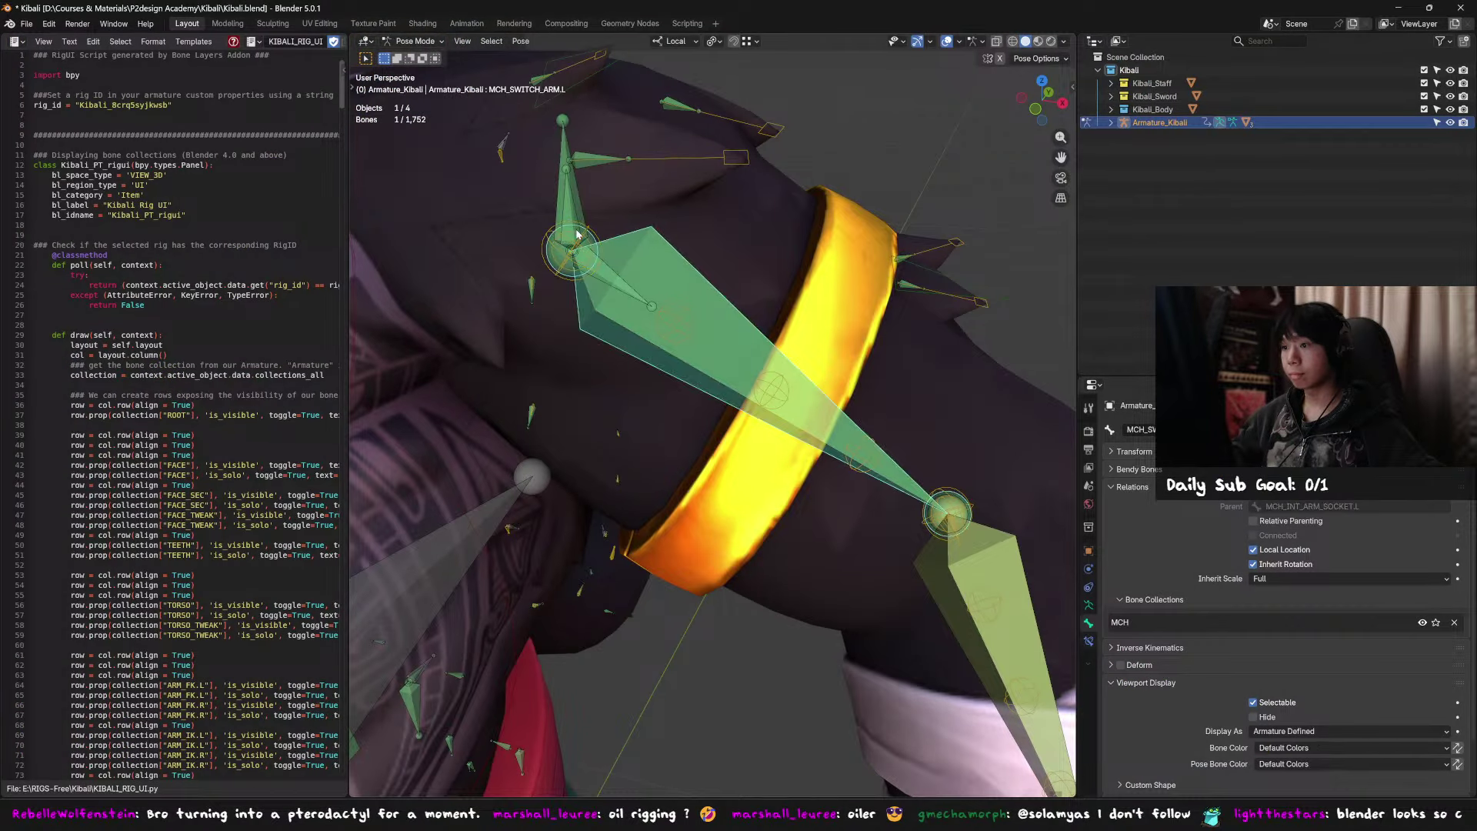
click(576, 231)
click(585, 234)
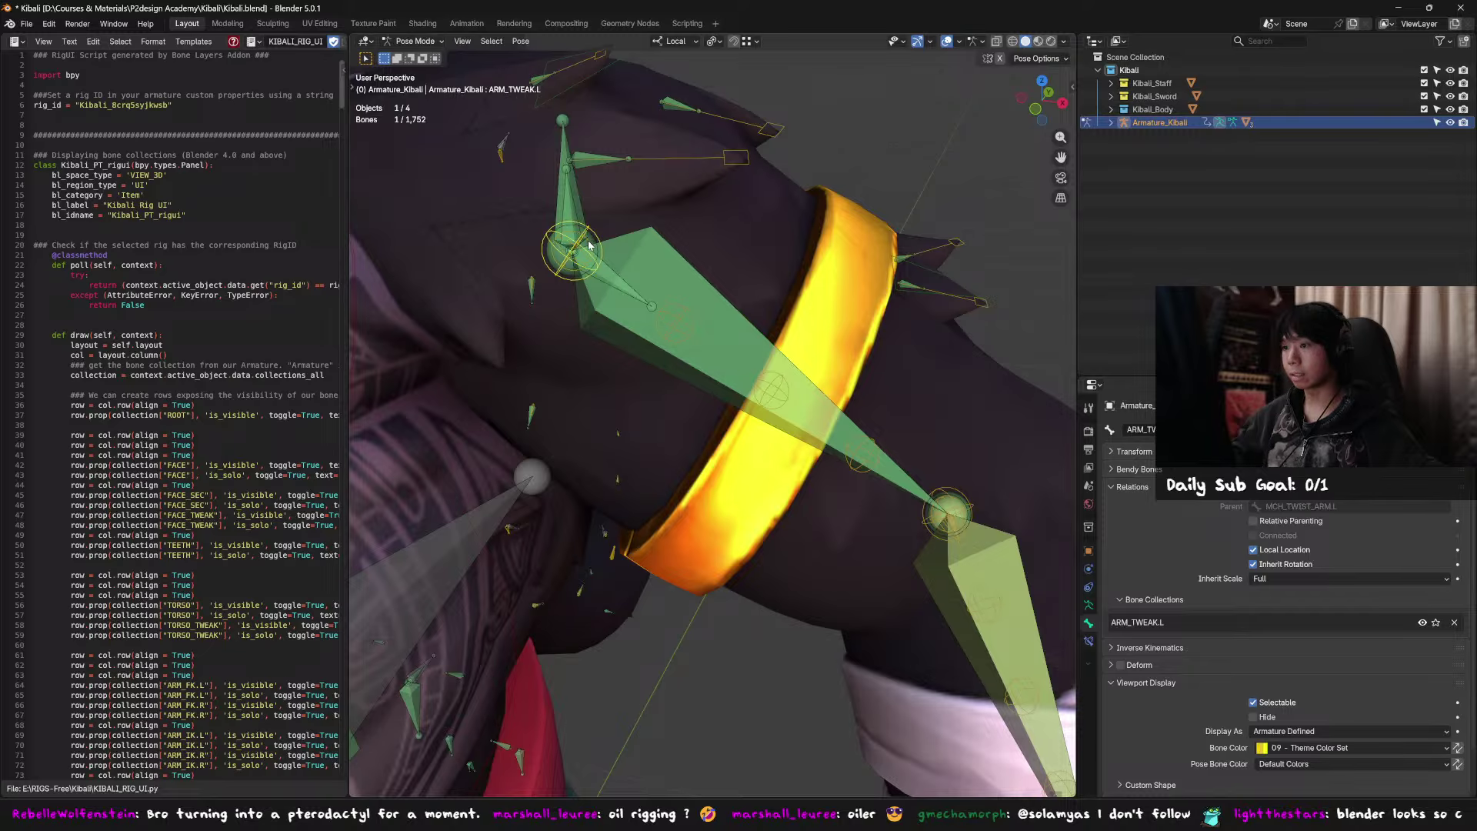
click(589, 244)
click(588, 244)
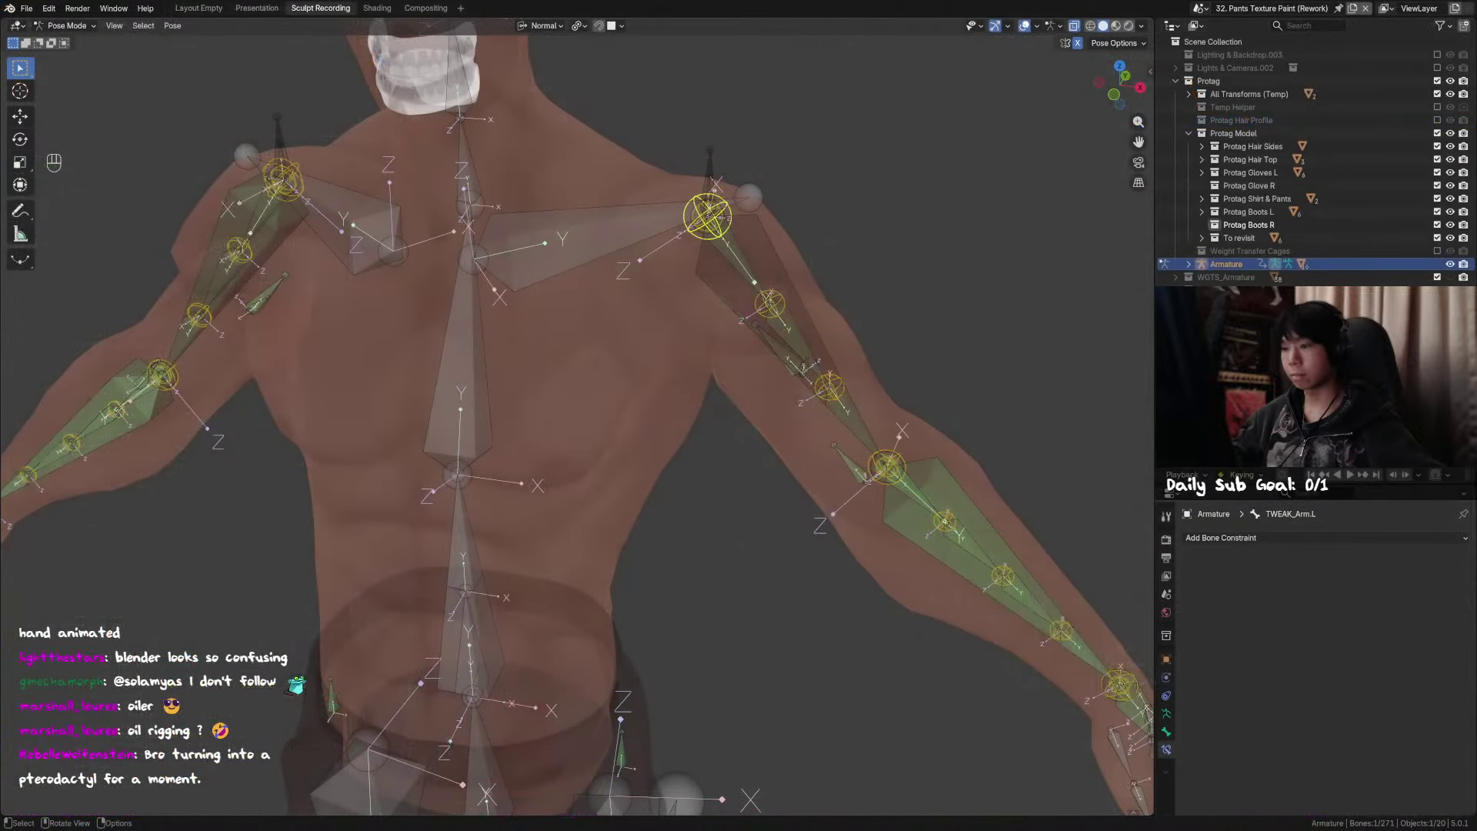
Step: Select TWEAK_Arm_1.L in the protagonist rig and examine its parent and other relations settings
click(722, 215)
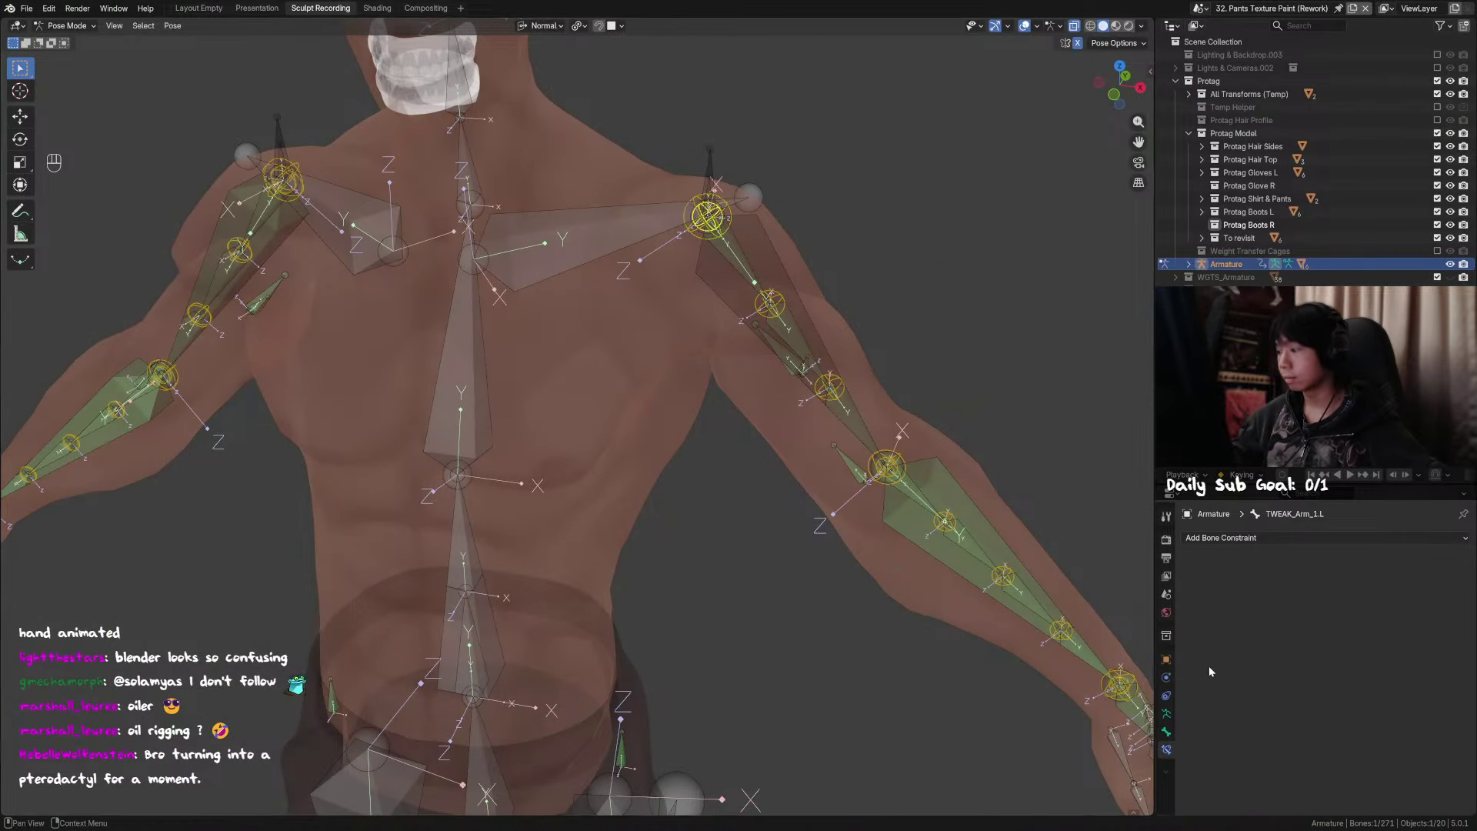
click(1166, 731)
click(1166, 713)
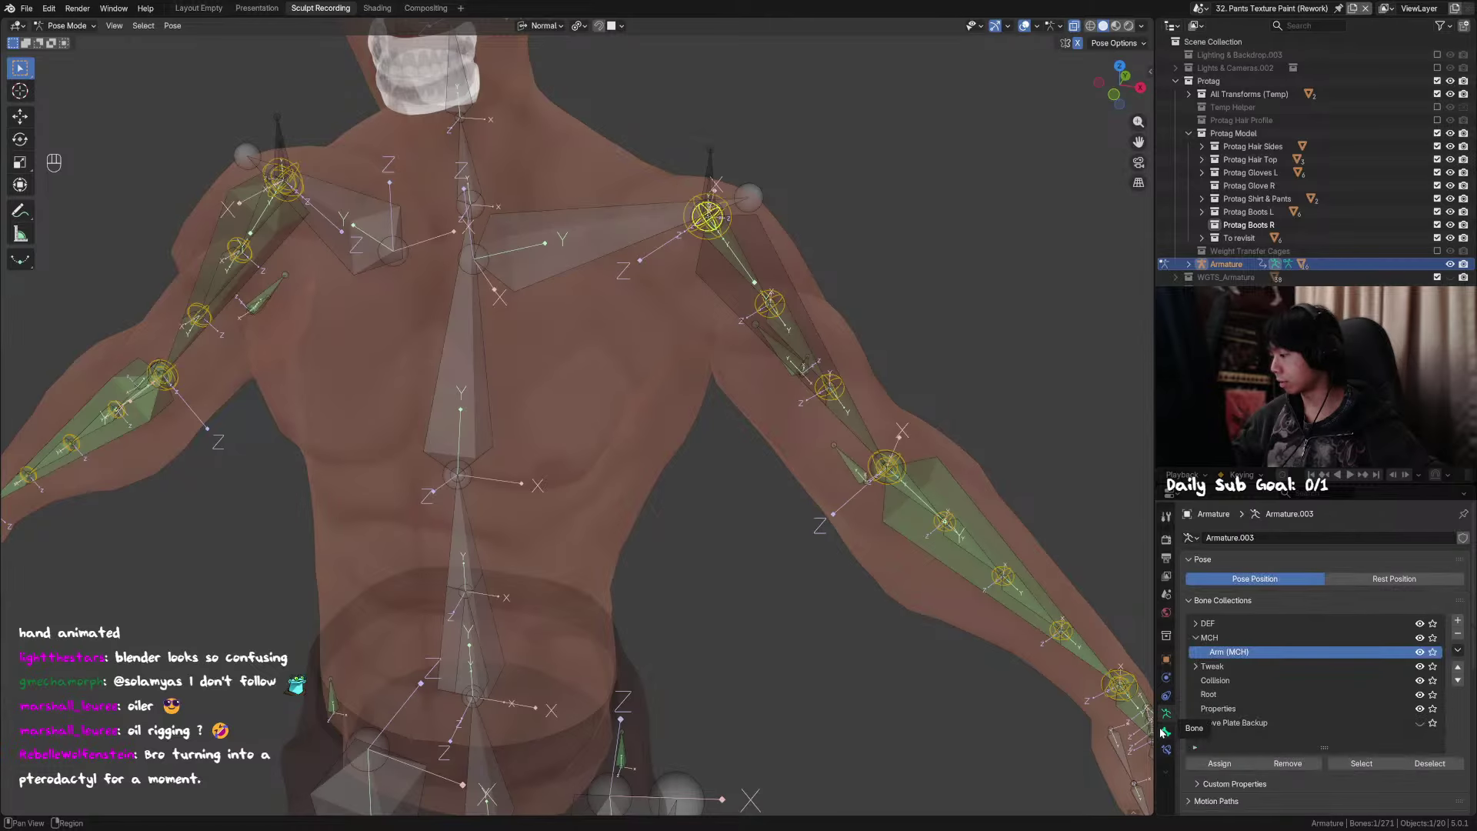
scroll(1245, 717, down, 1)
scroll(1244, 719, down, 3)
click(1167, 731)
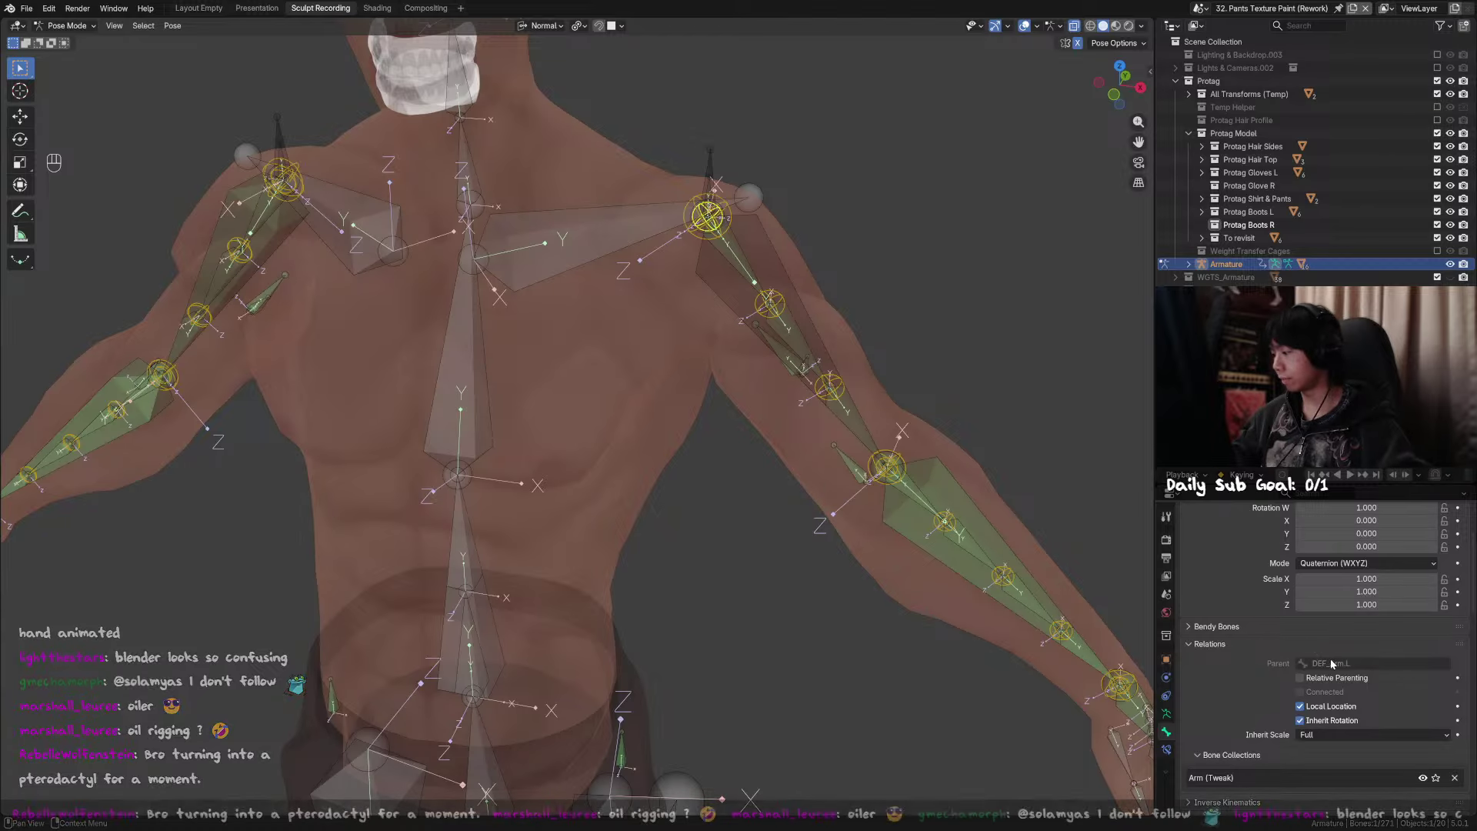
Step: Switch to the Kibali rig and examine the parents of ARM_TWEAK.L and MCH_TWIST_ARM.L
key(alt+Tab)
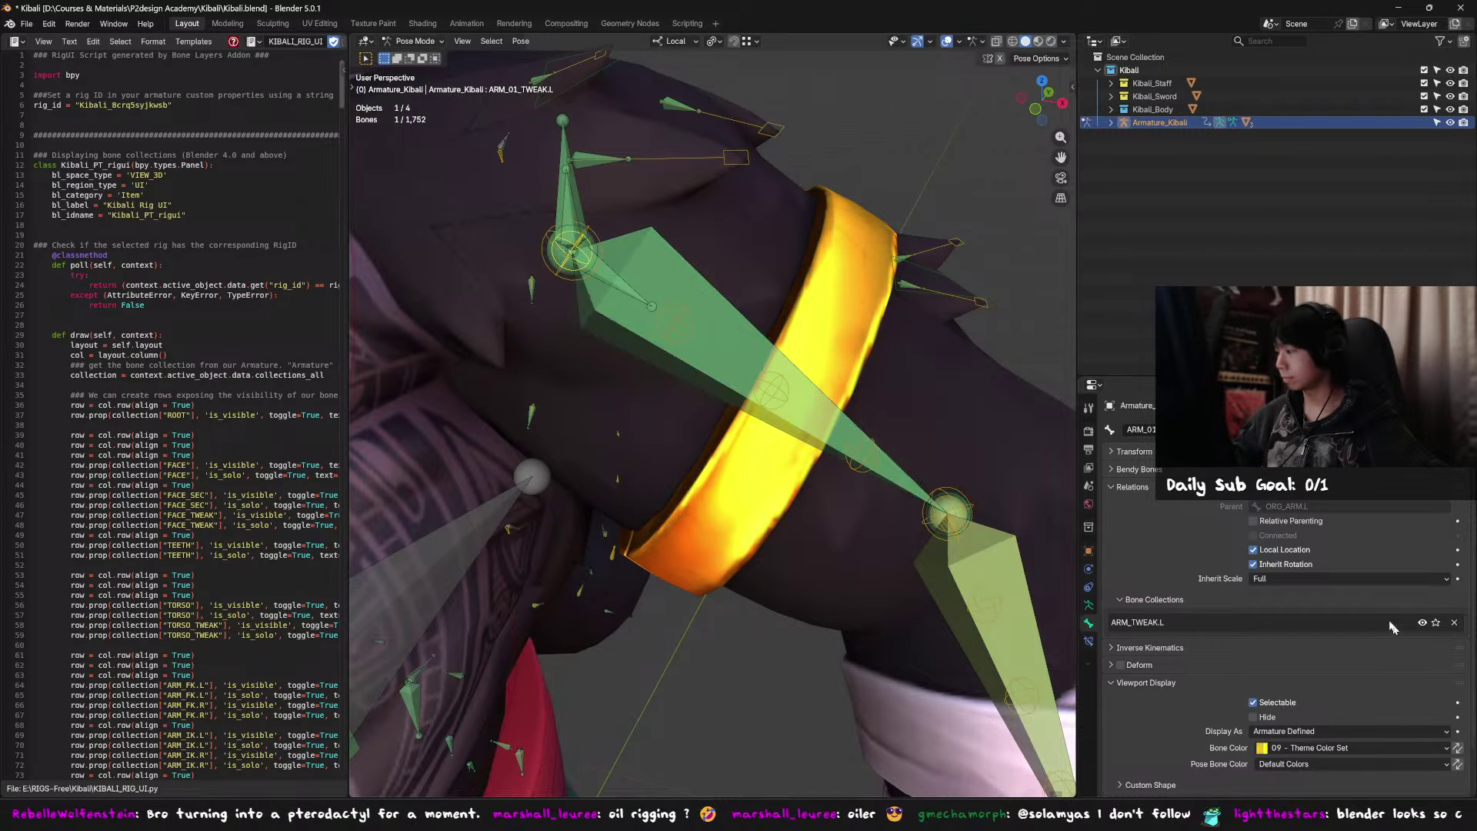
click(596, 242)
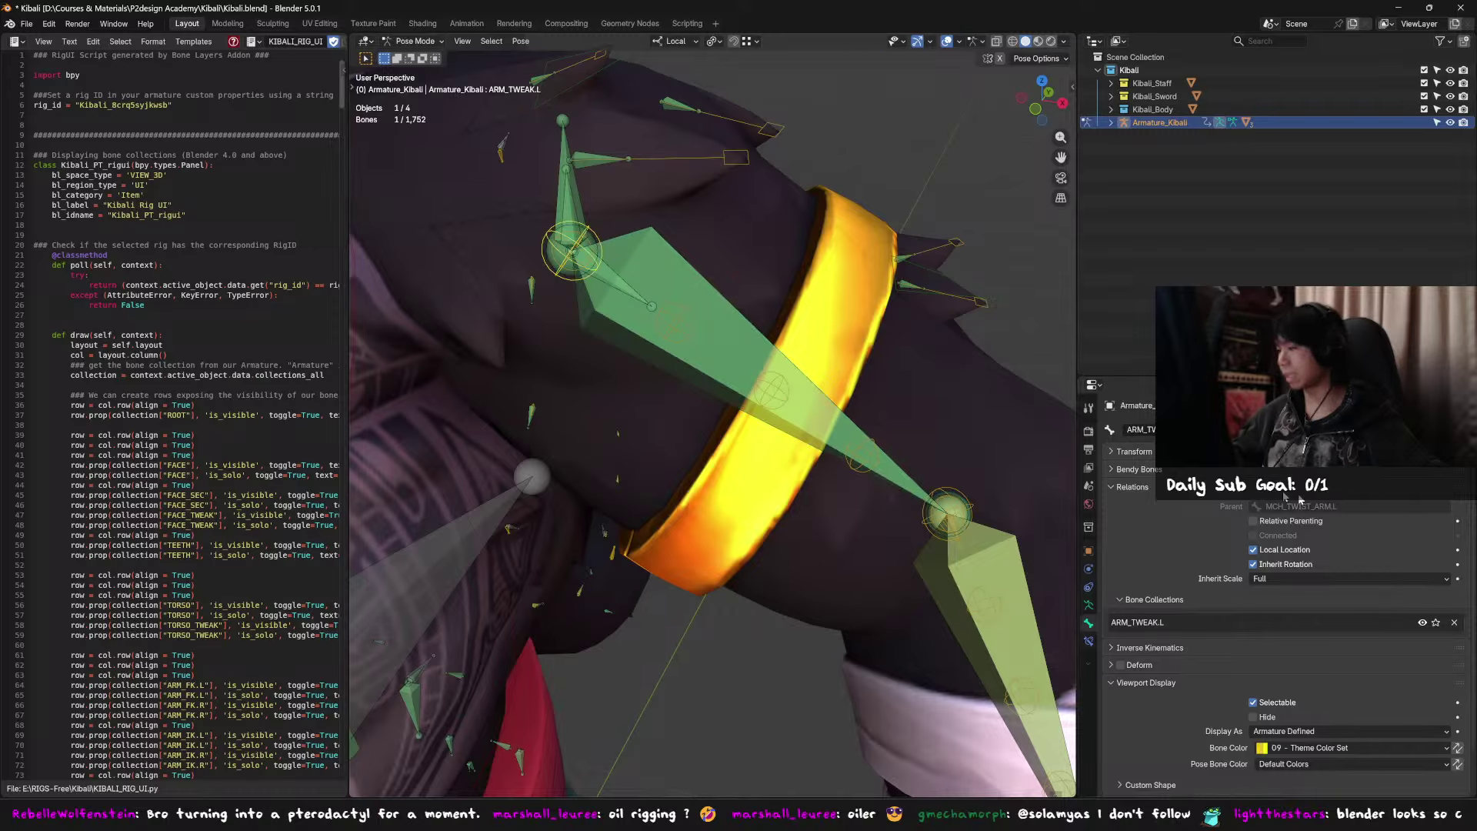
click(623, 286)
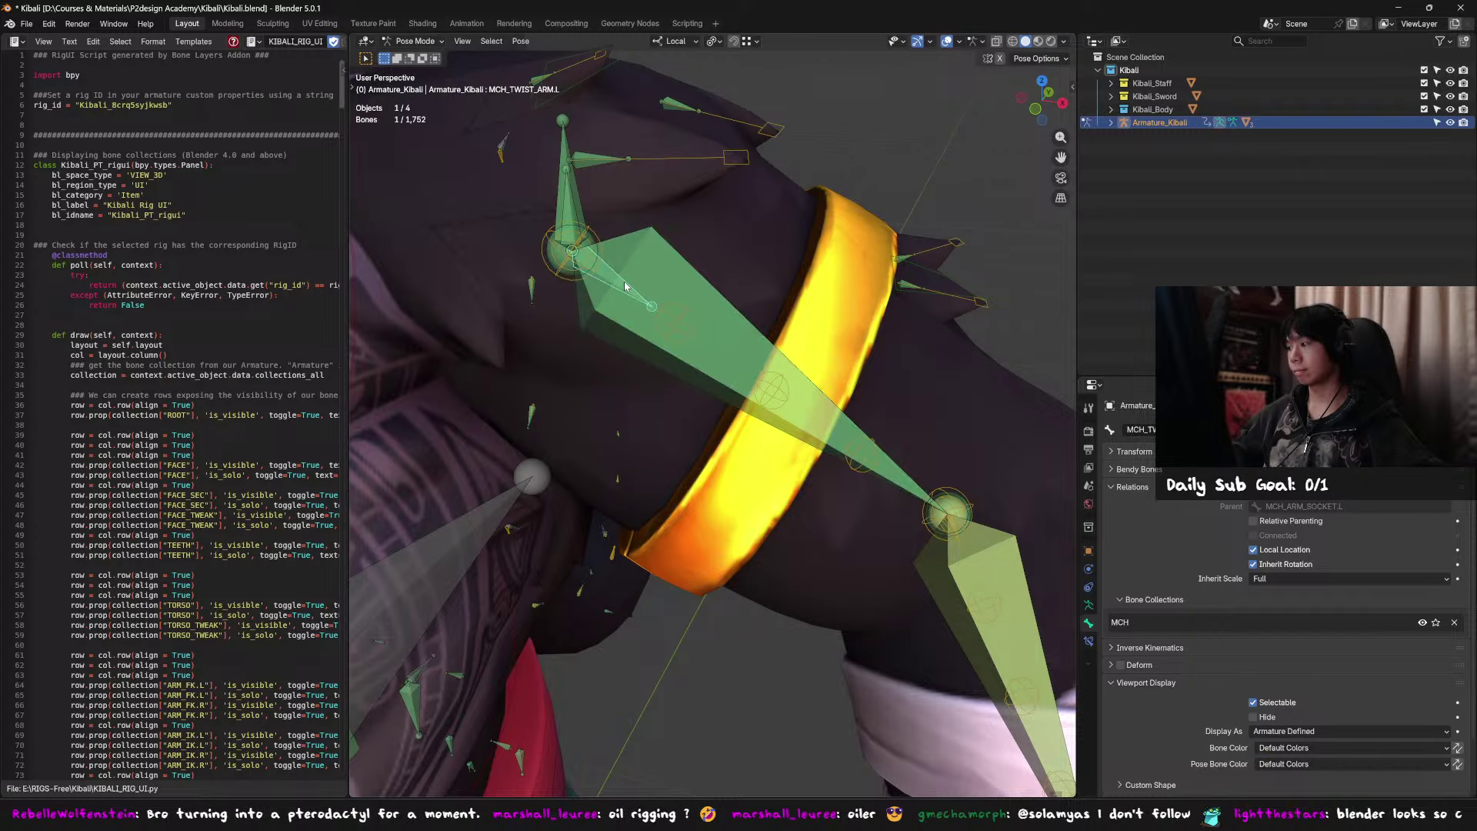
Step: Select the neighbouring bone in the Kibali rig, return to the protagonist rig and check the parent of TWEAK_Arm.L
click(588, 233)
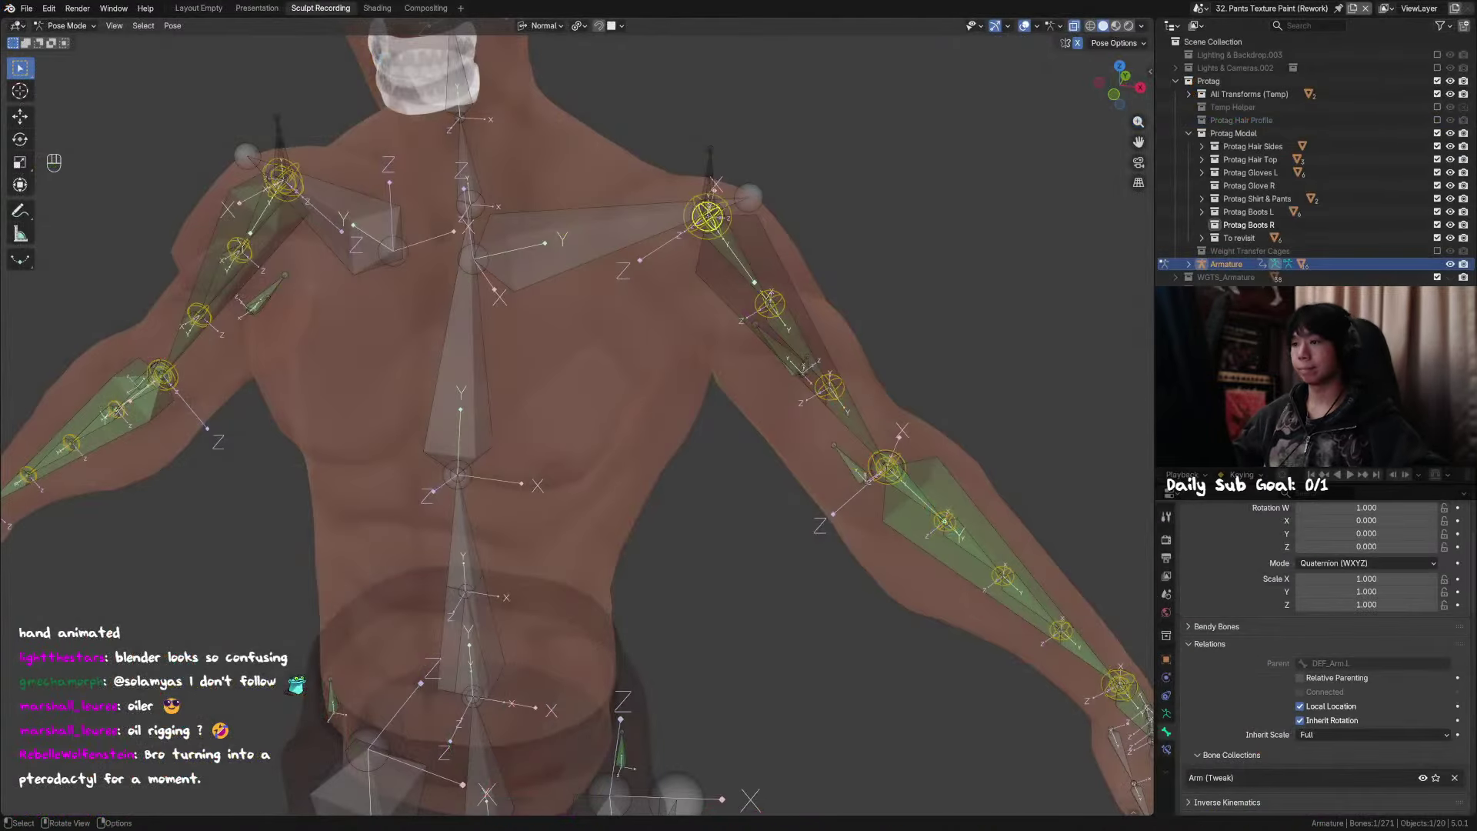
click(609, 241)
click(724, 204)
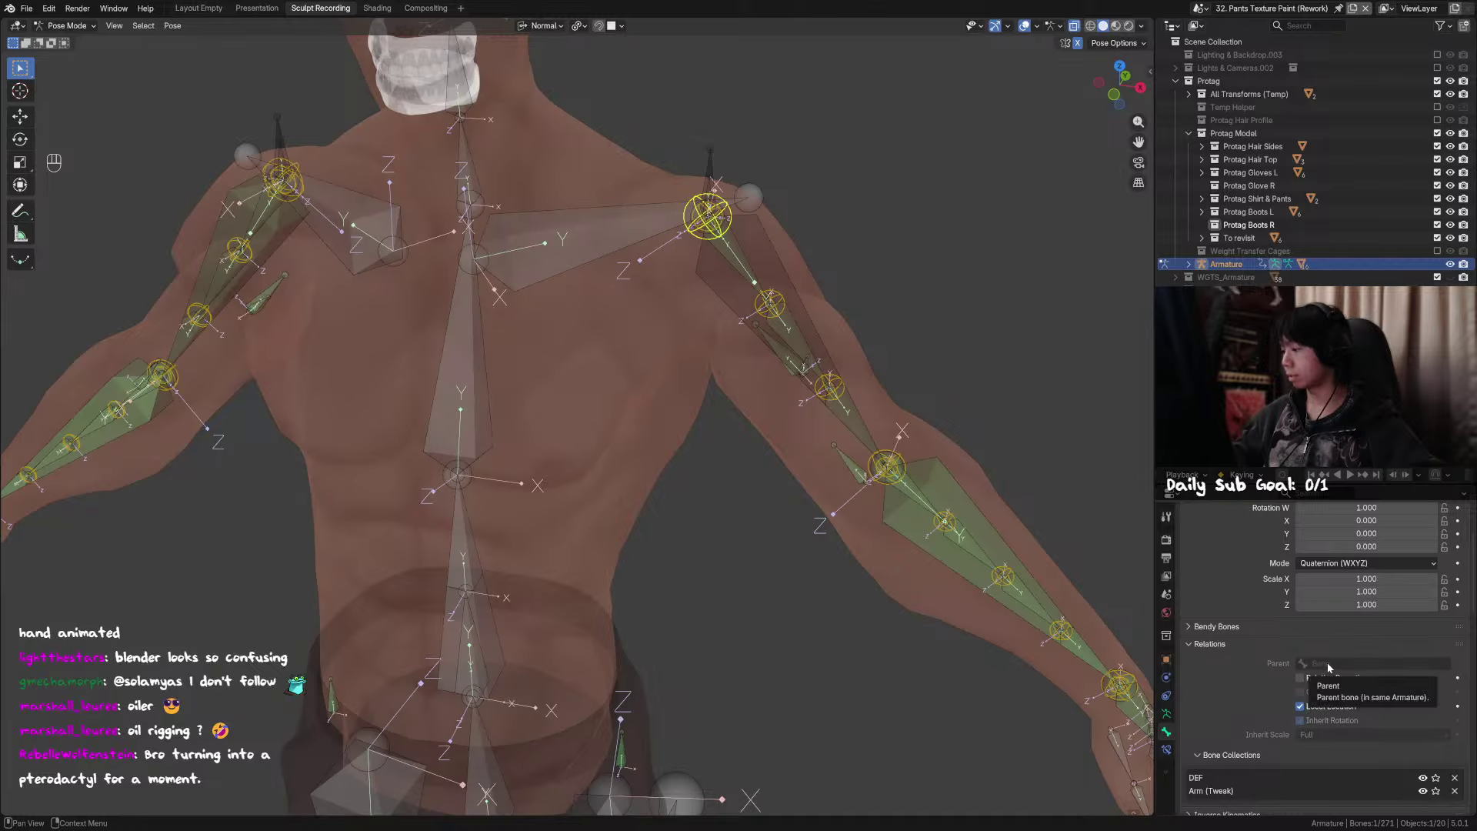
Step: Save the file and test-move TWEAK_Arm.L at the left shoulder from several angles, cancelling each move
shift+middle_drag(756, 272, 701, 284)
key(g)
right_click(746, 319)
key(ctrl+s)
scroll(715, 271, down, 1)
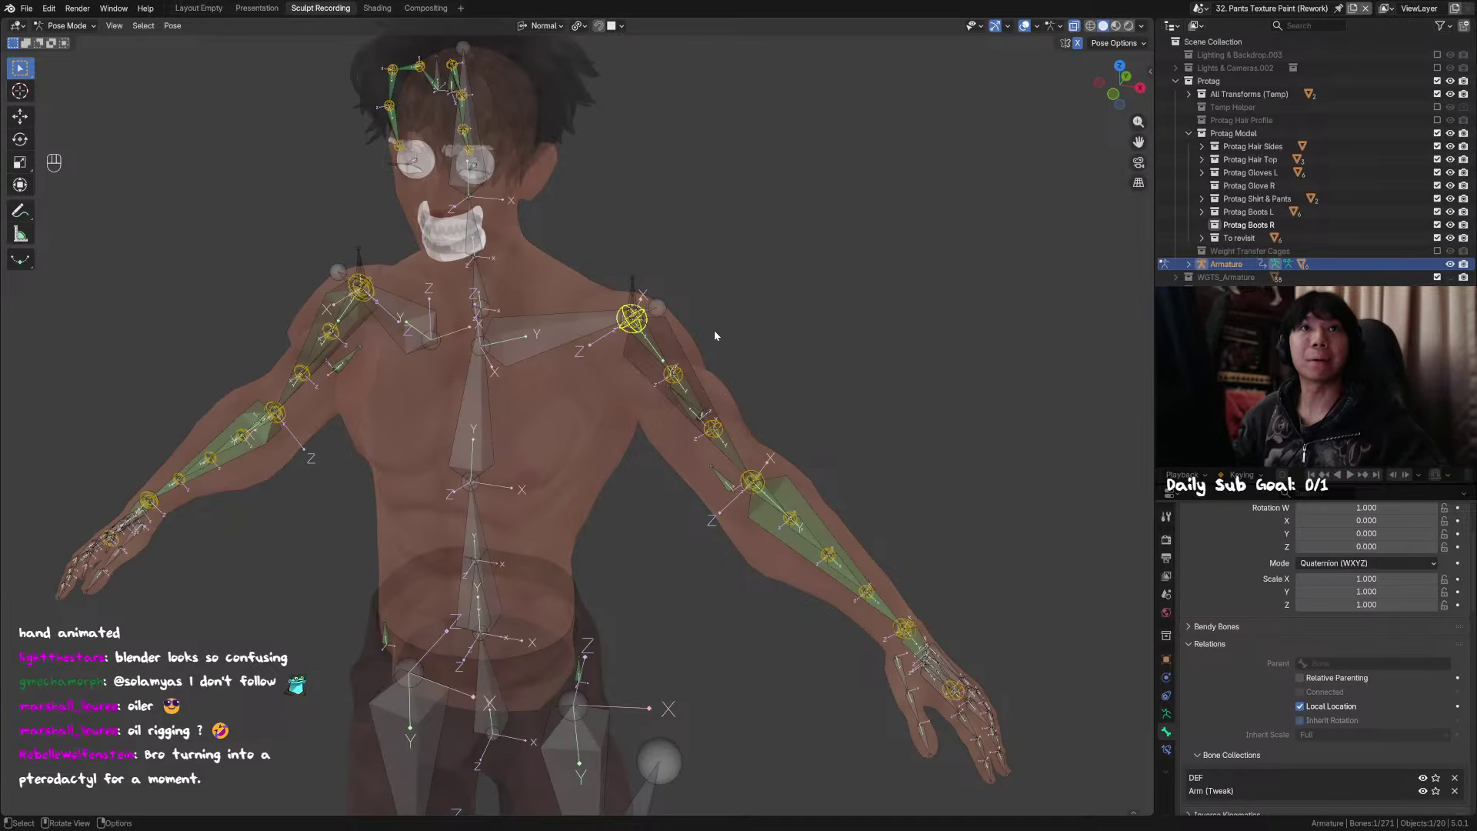
mouse_move(712, 335)
middle_down()
mouse_move(661, 403)
mouse_move(739, 350)
mouse_move(608, 300)
mouse_move(645, 358)
mouse_move(727, 348)
middle_up()
key(g)
right_click(596, 298)
key(g)
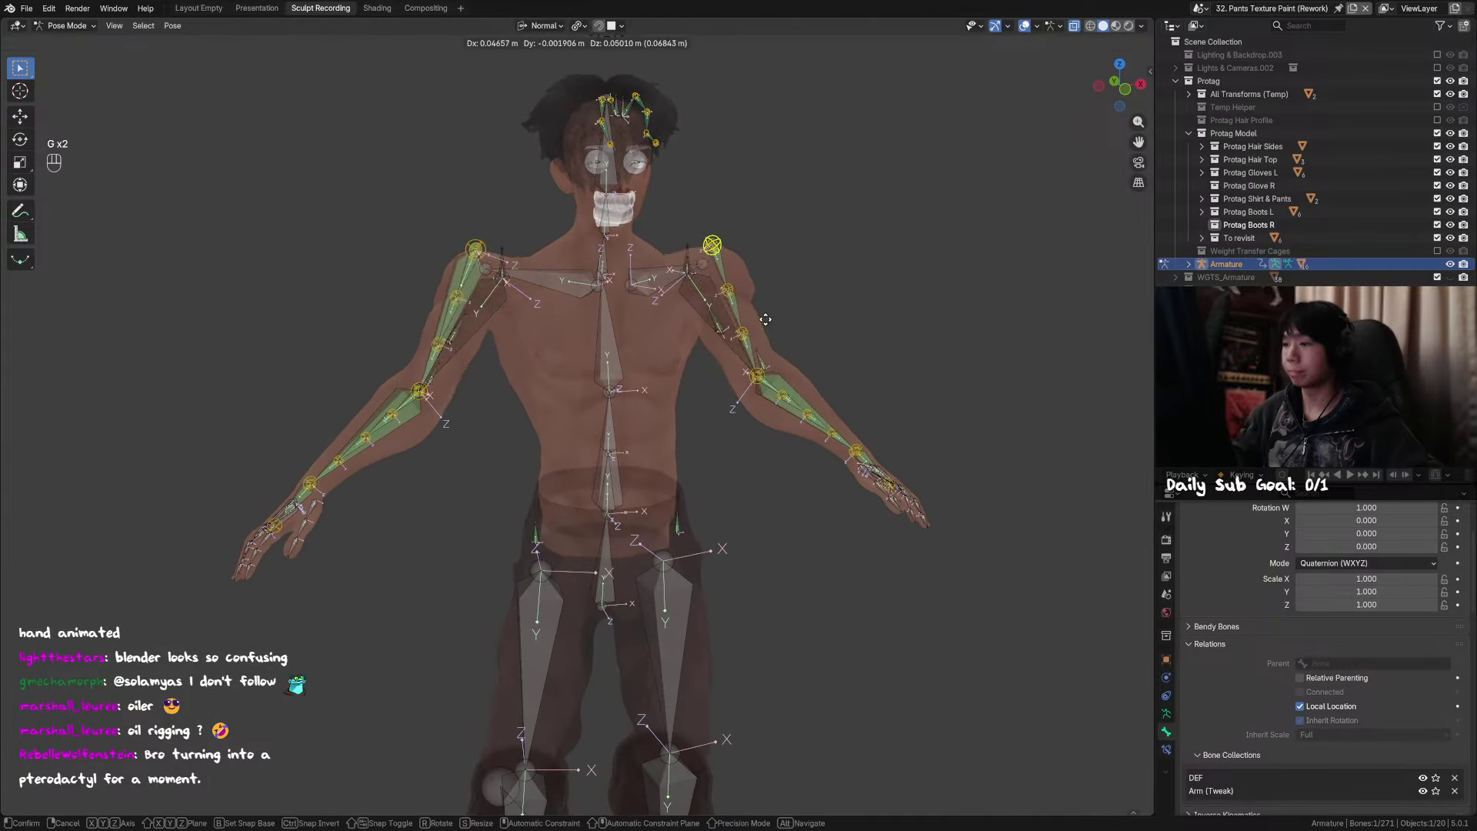
right_click(781, 299)
Step: Test-rotate DEF_Shoulder.L in the front view, cancel the rotation, reselect TWEAK_Arm.L and save the file
alt+middle_drag(781, 297, 700, 255)
click(634, 266)
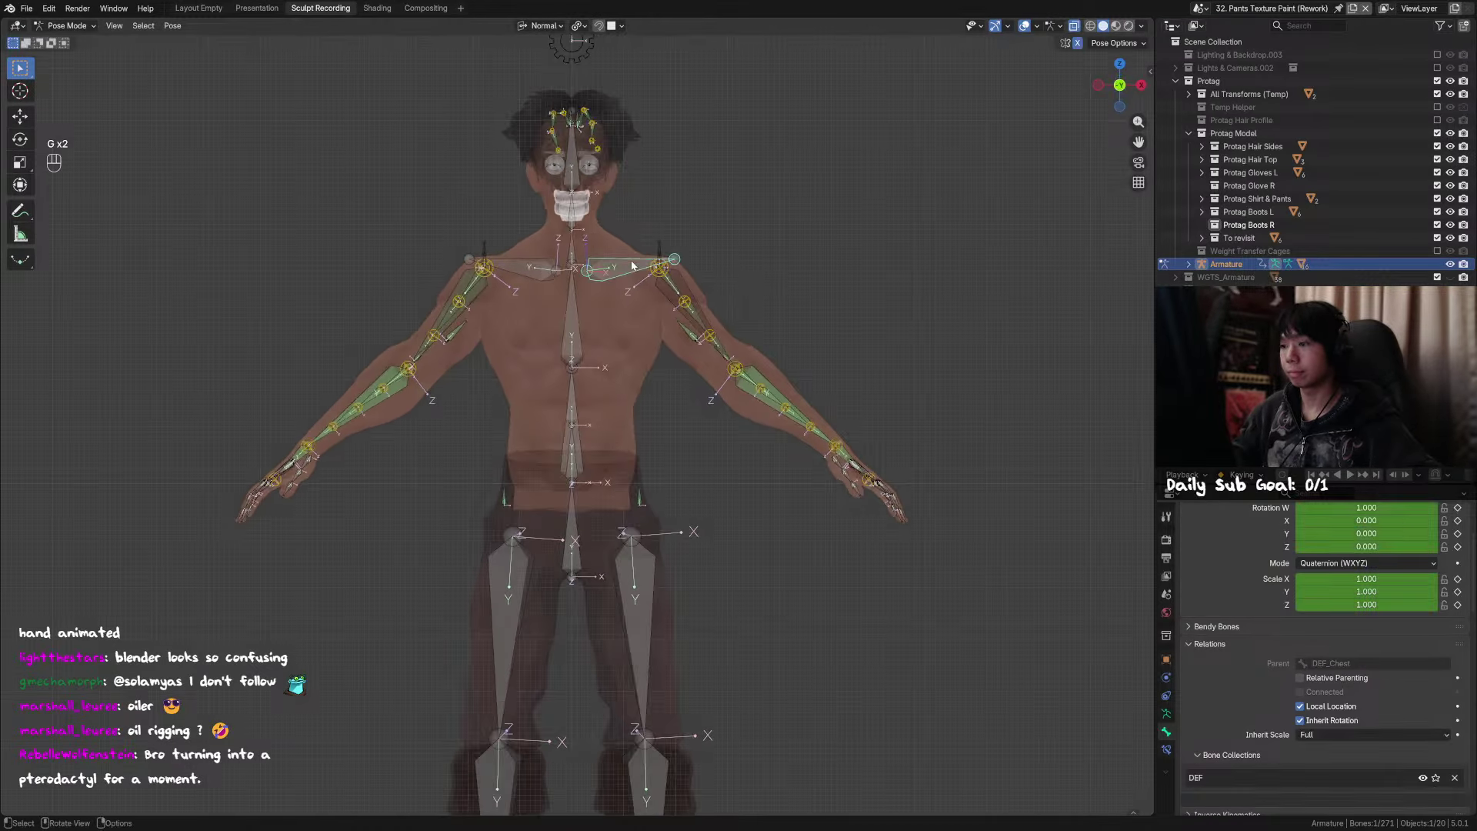
key(r)
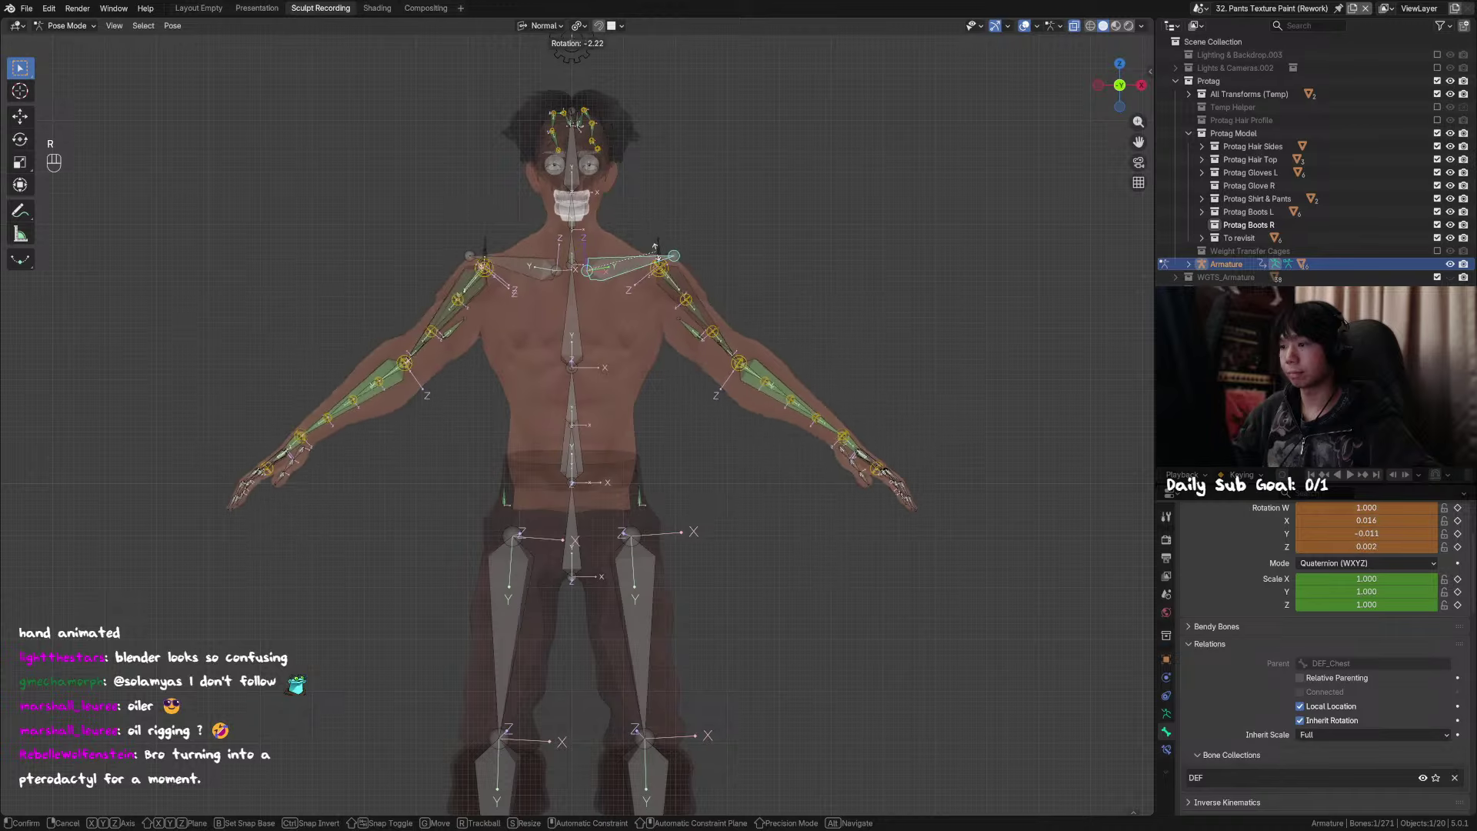
right_click(667, 270)
click(663, 269)
middle_drag(646, 267, 668, 316)
key(ctrl+s)
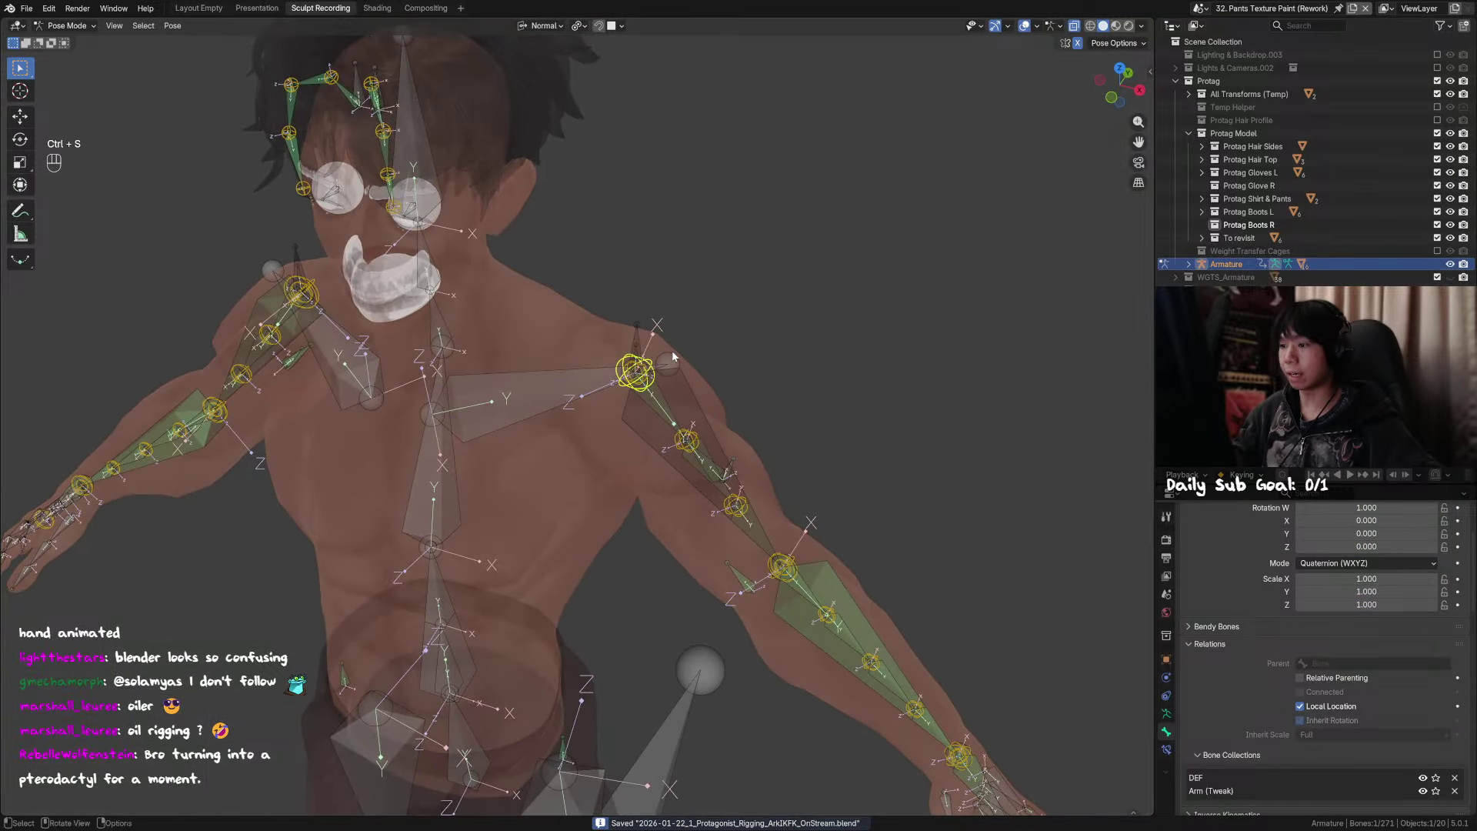
Step: Check the parents of the overlapping socket bones at the left shoulder and test-rotate MCH_Socket_Arm.L
scroll(678, 352, up, 3)
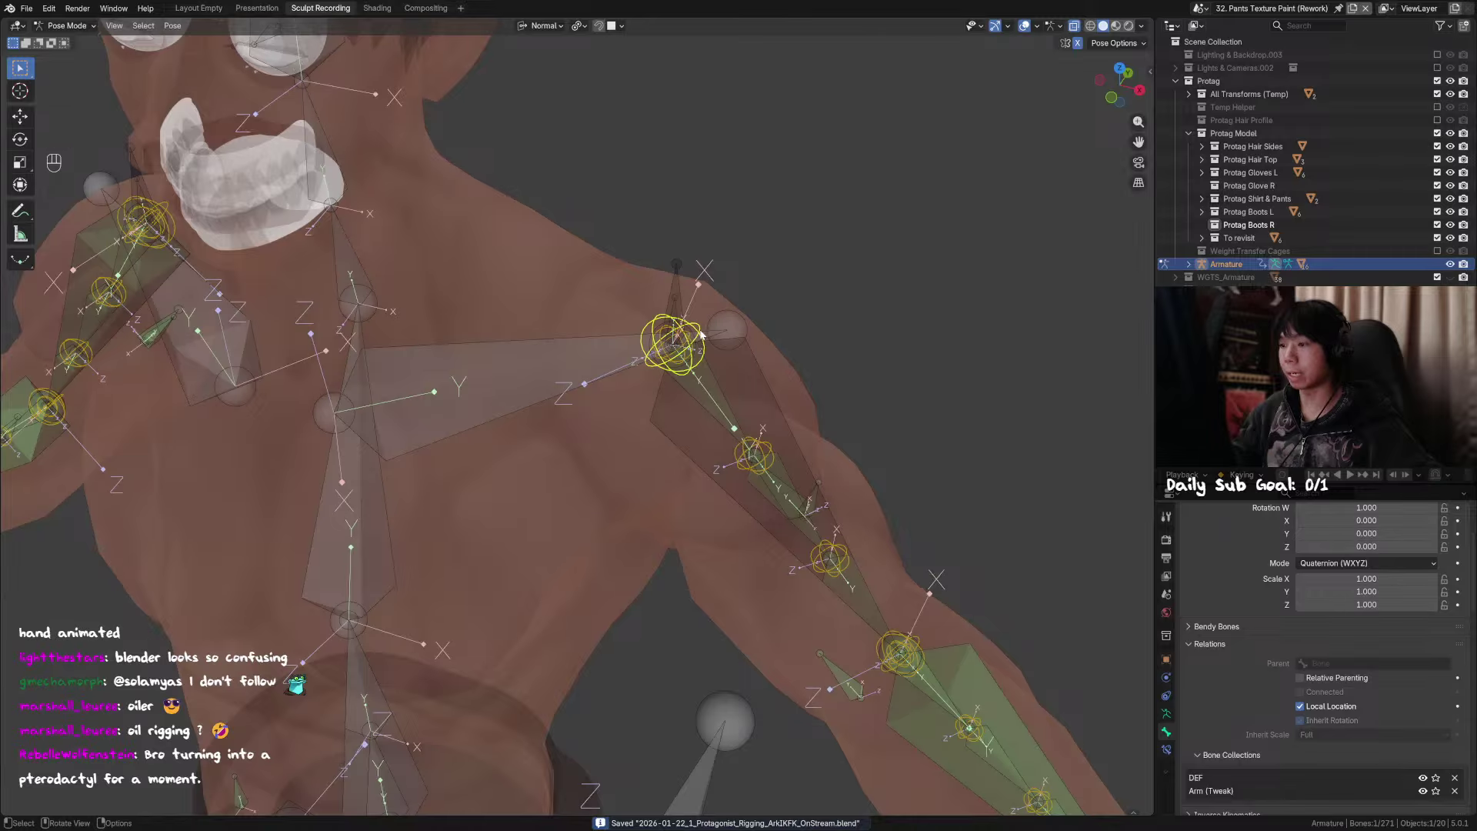
shift+click(678, 302)
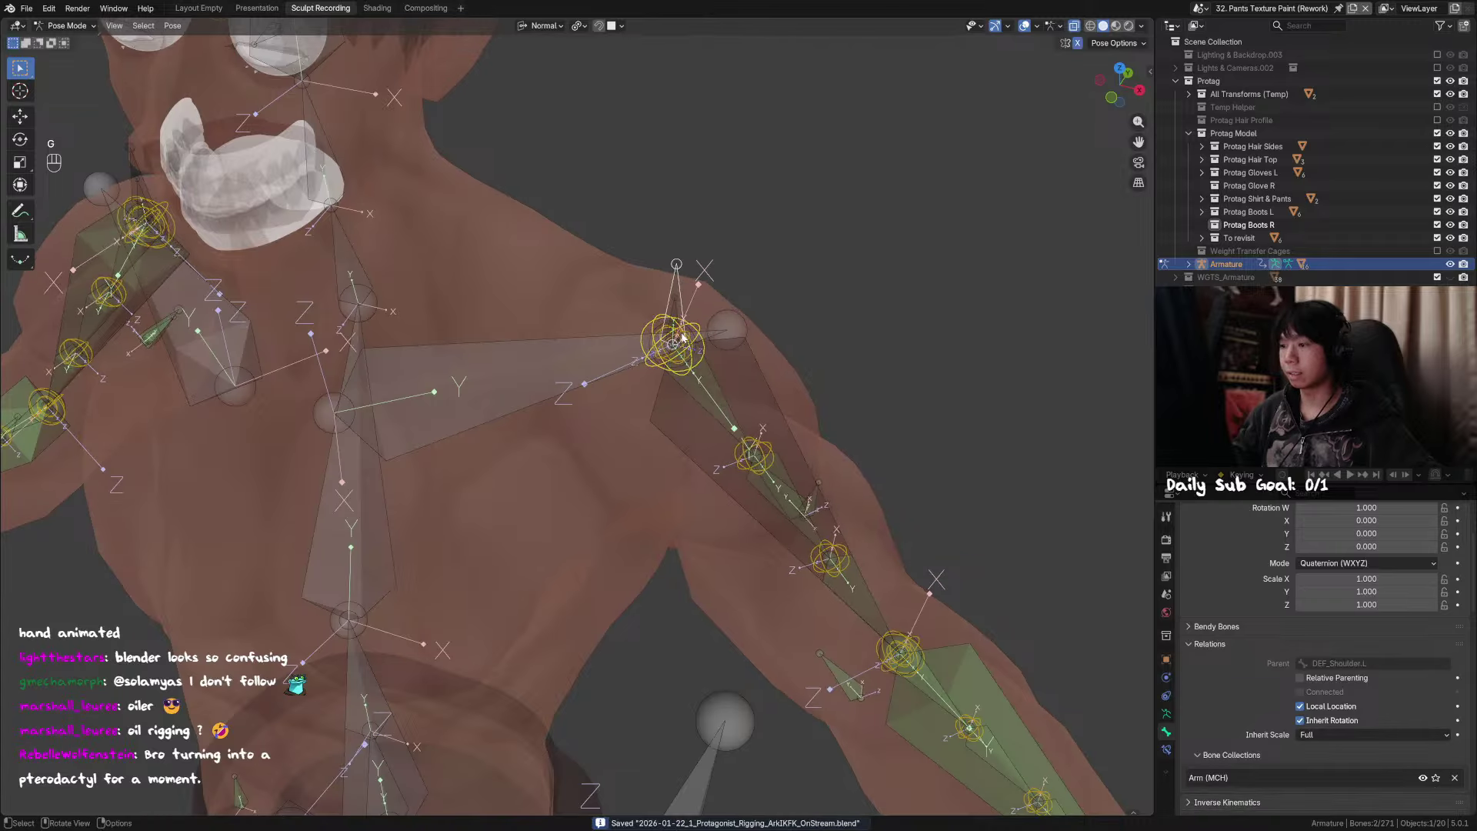
key(g)
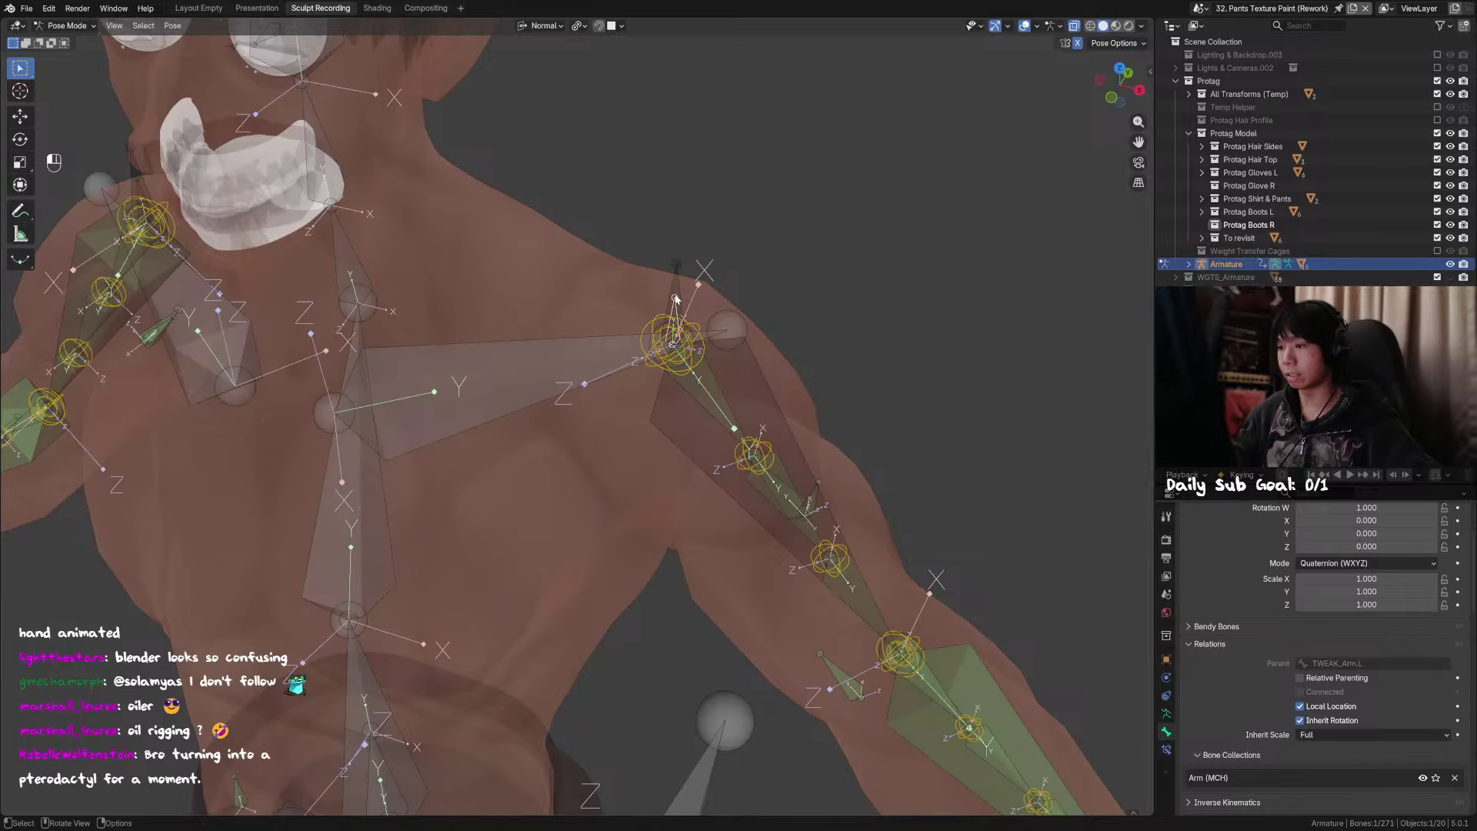
click(675, 298)
key(r)
right_click(655, 293)
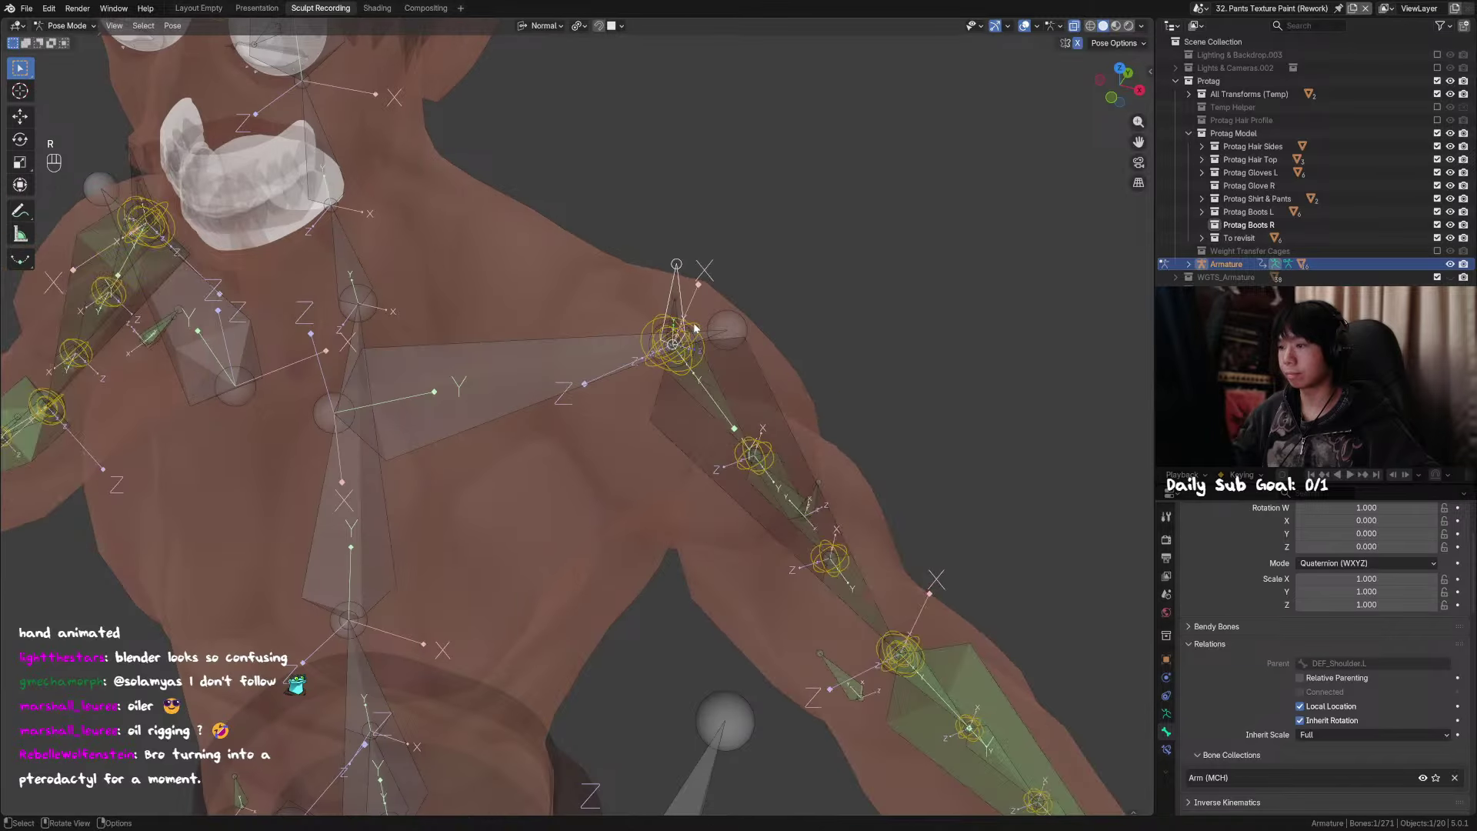
Step: Parent TWEAK_Arm.L to MCH_Socket_Arm.L in Edit Mode and return the armature to Pose Mode
shift+click(674, 293)
key(Tab)
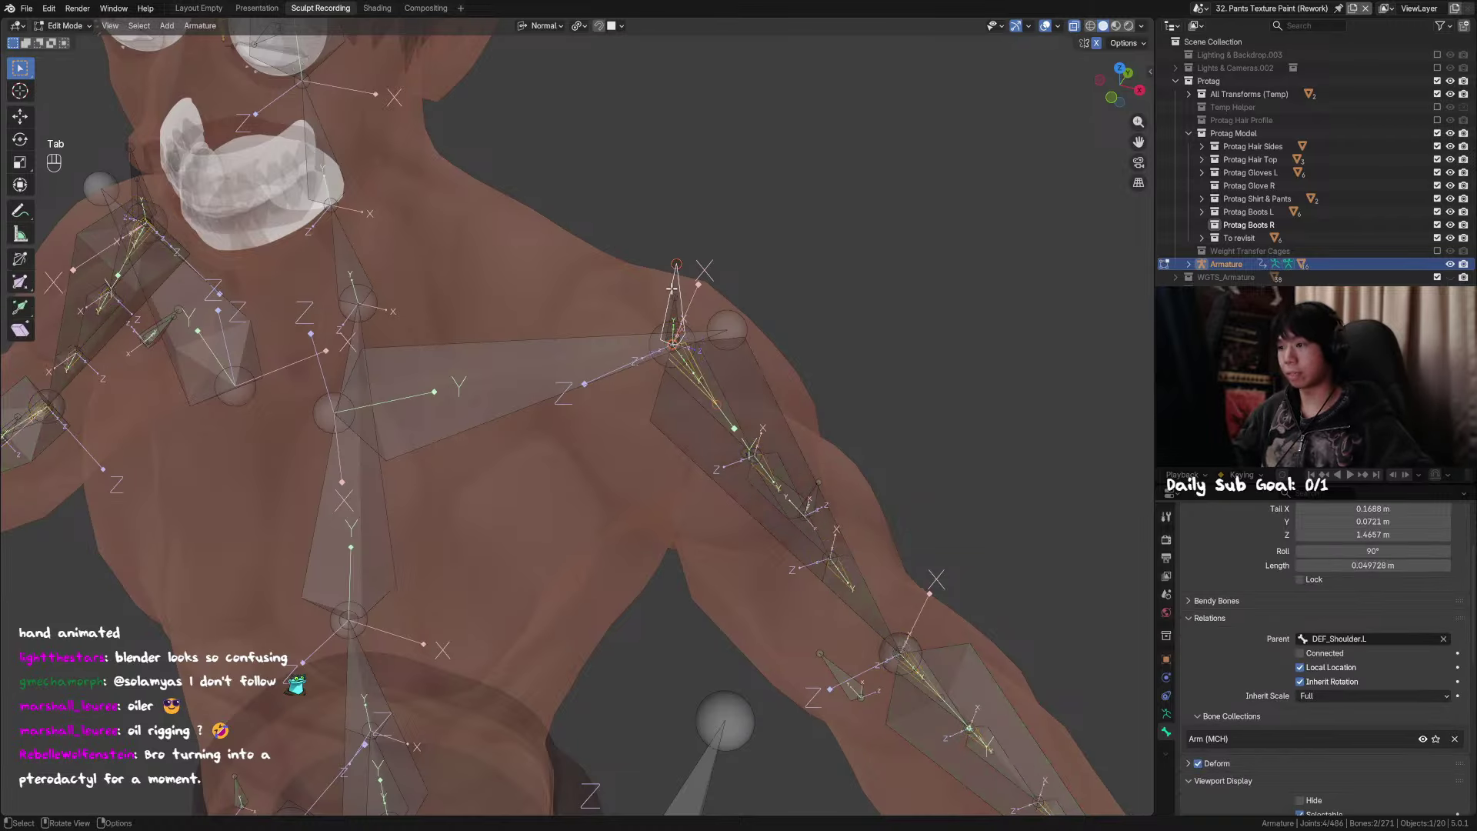
key(ctrl+p)
click(699, 290)
key(ctrl+Tab)
click(594, 280)
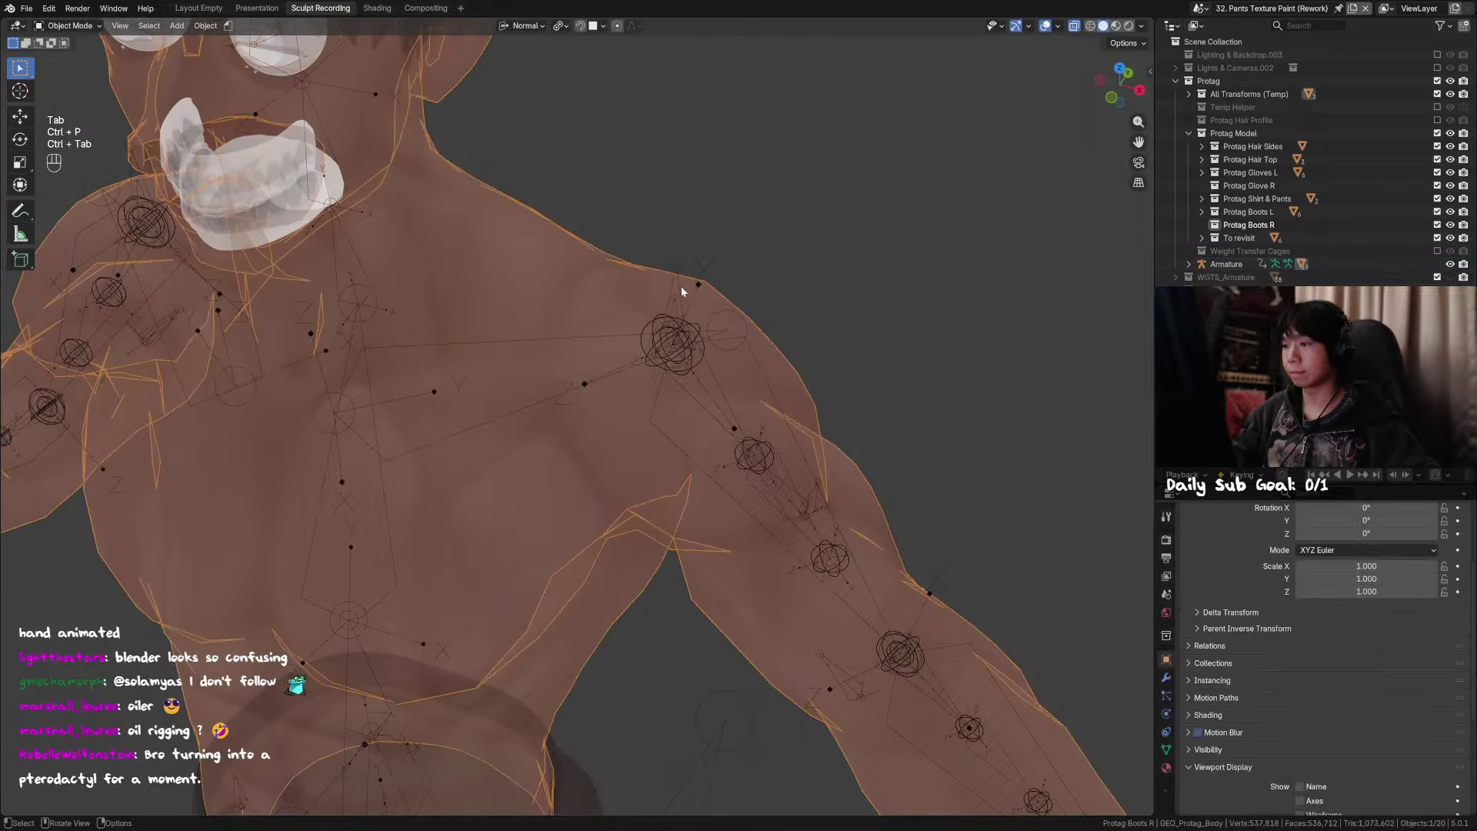
key(ctrl+Tab)
key(ctrl+Tab)
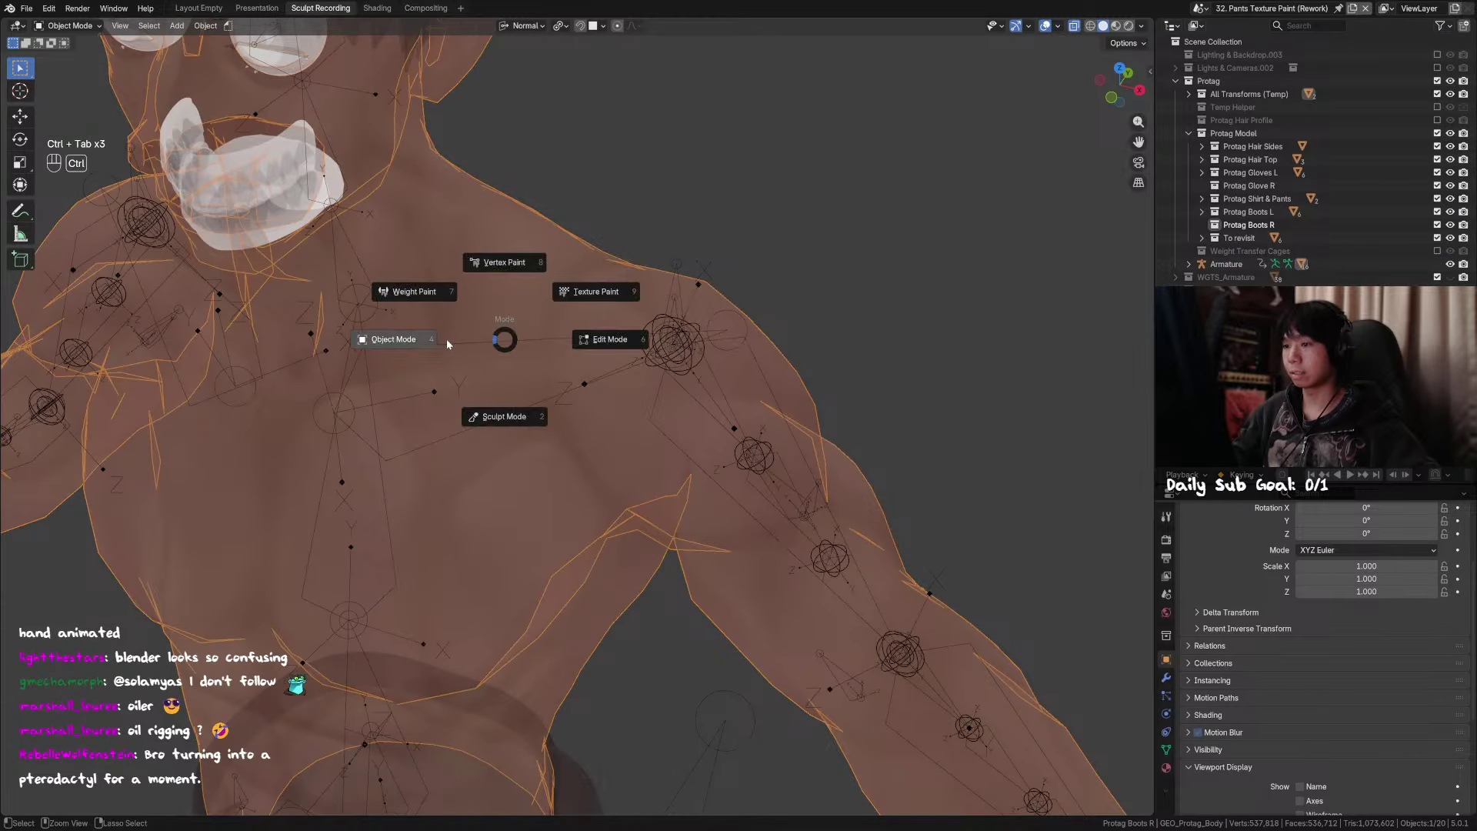
click(567, 336)
key(ctrl+Tab)
Step: Rotate DEF_Shoulder.L upward to test how the arm follows, and examine the constraints of MCH_INT_Socket_Arm.L
middle_drag(570, 337, 787, 317)
shift+middle_drag(973, 159, 971, 246)
key(r)
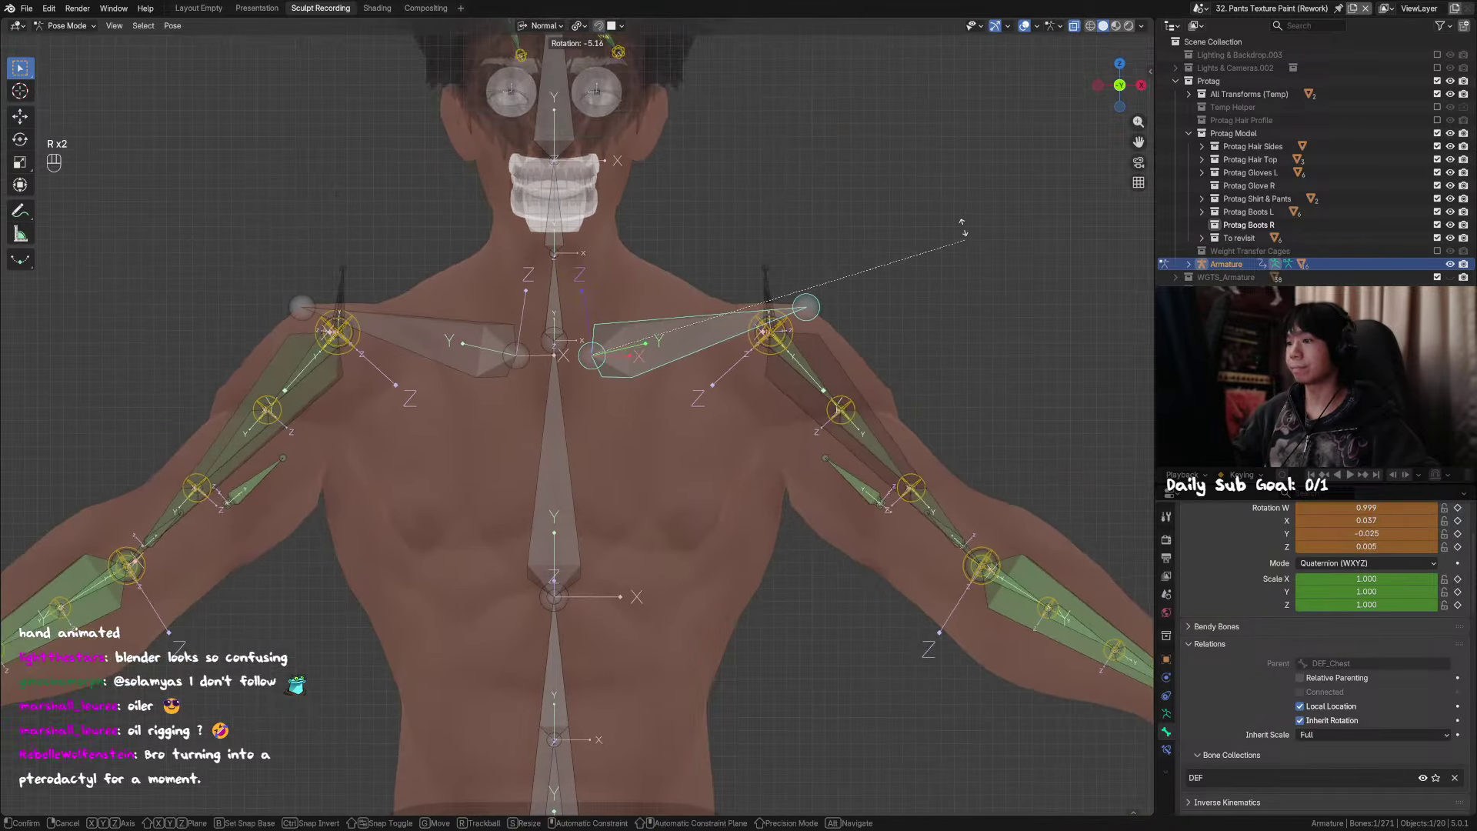
click(756, 270)
click(753, 270)
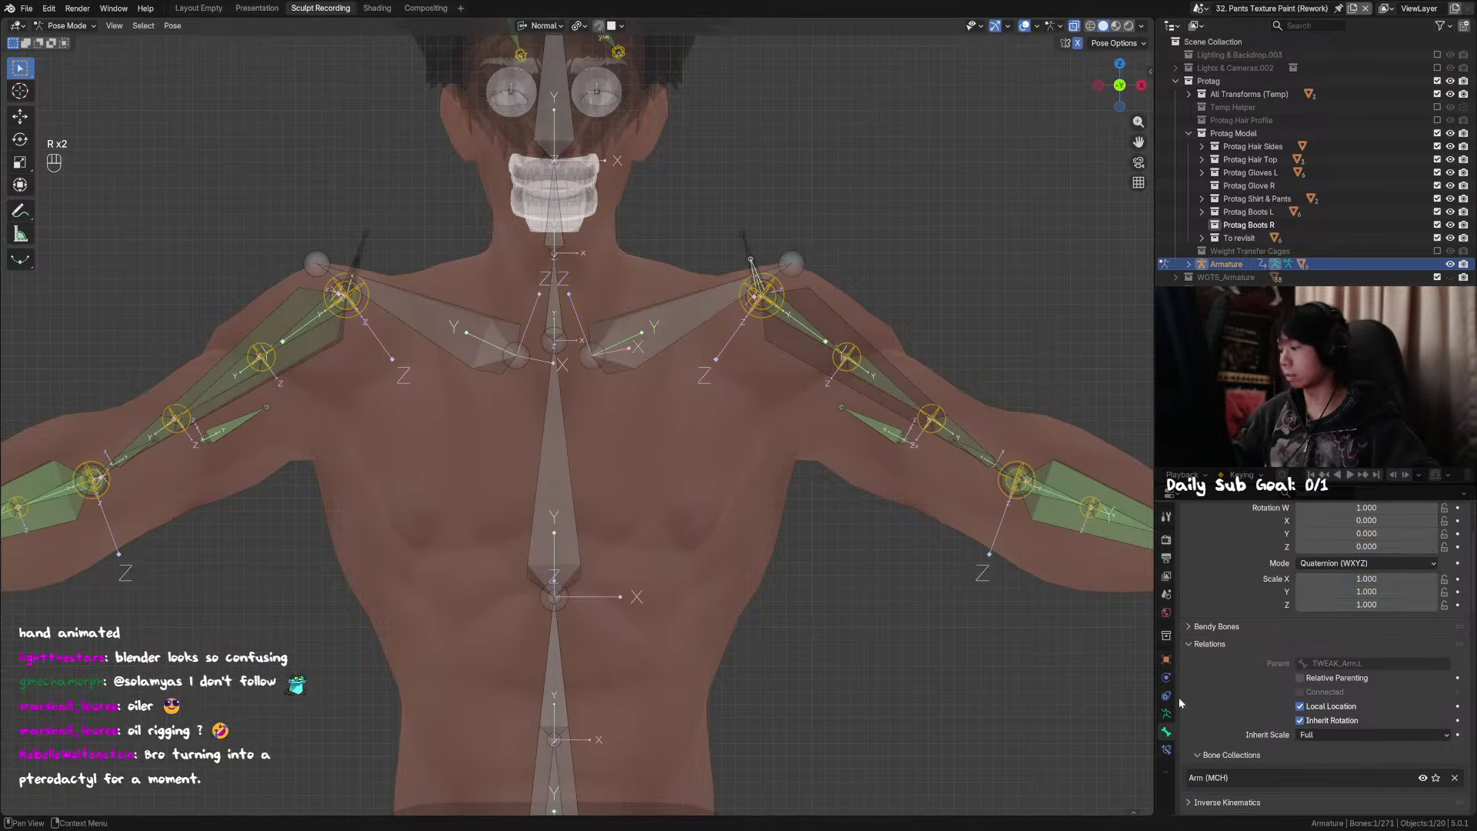
click(1167, 750)
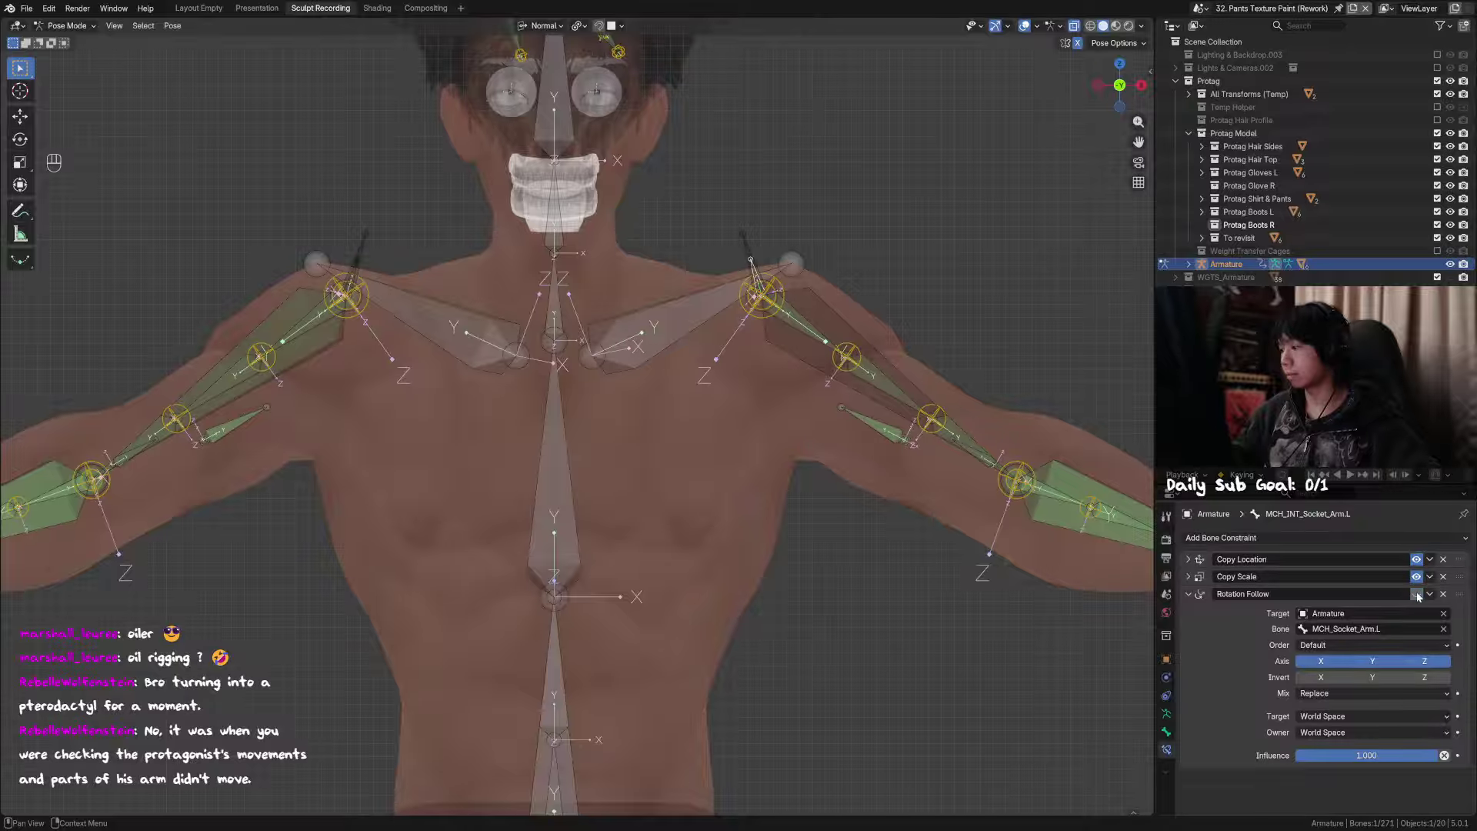
Step: Try clearing the selected left-shoulder bone's parent, test it by rotating DEF_Shoulder.L, and undo the change
shift+middle_drag(786, 304, 723, 325)
key(Tab)
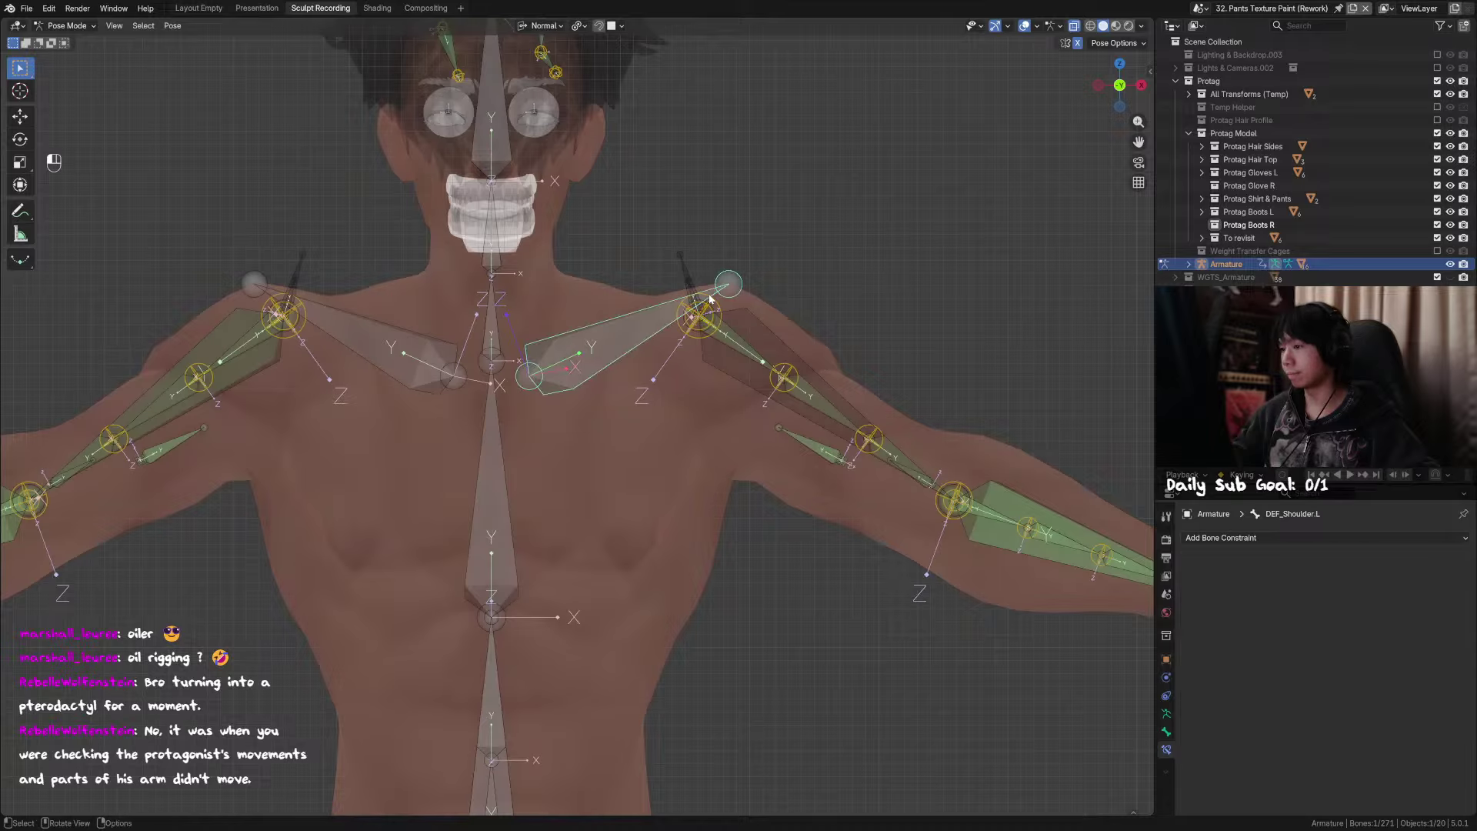
key(alt+p)
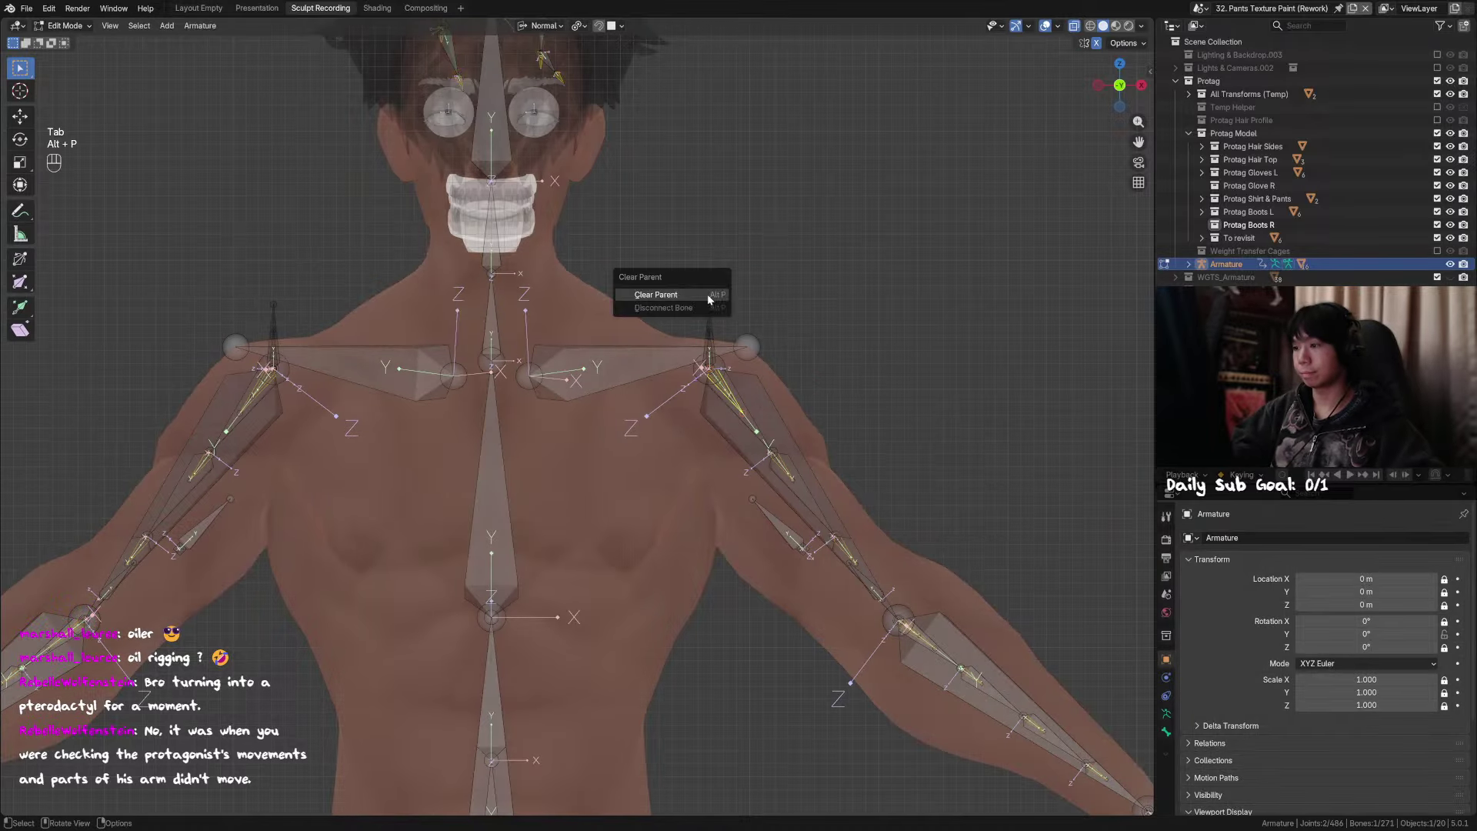
click(705, 295)
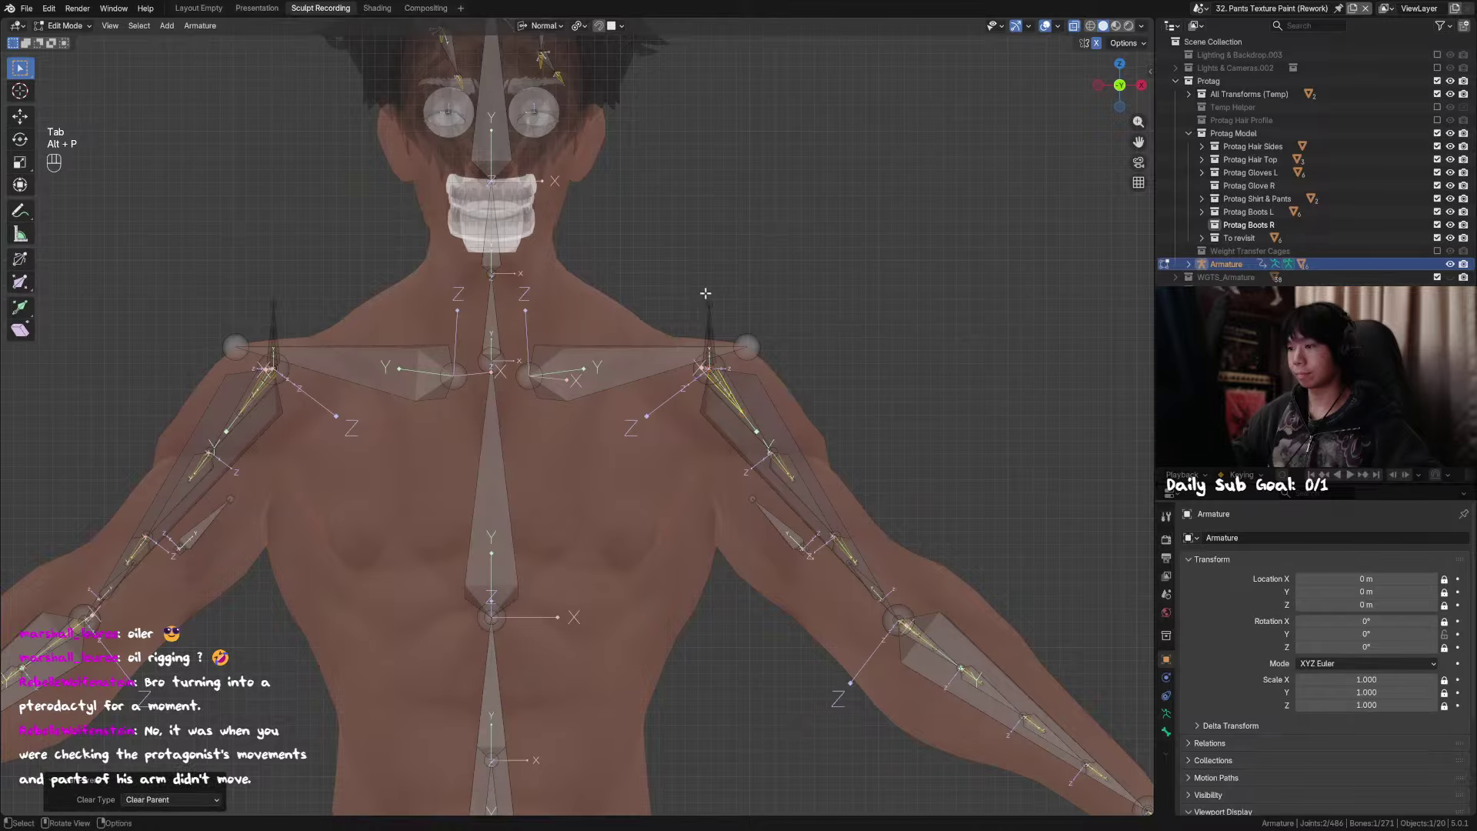
key(Tab)
click(639, 362)
key(r)
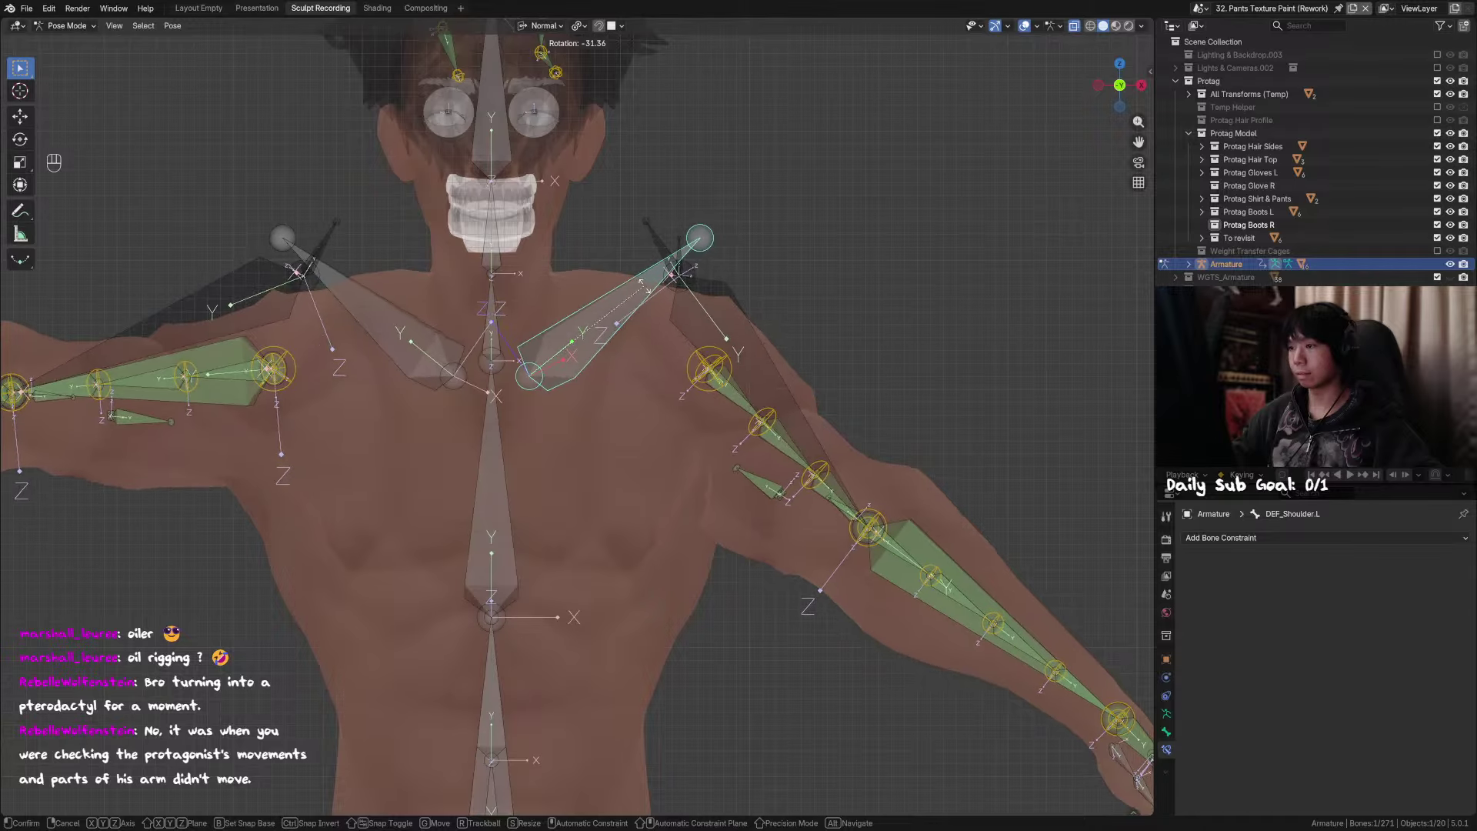
right_click(644, 285)
key(ctrl+z)
key(ctrl+z)
key(ctrl+z)
key(ctrl+z)
key(ctrl+z)
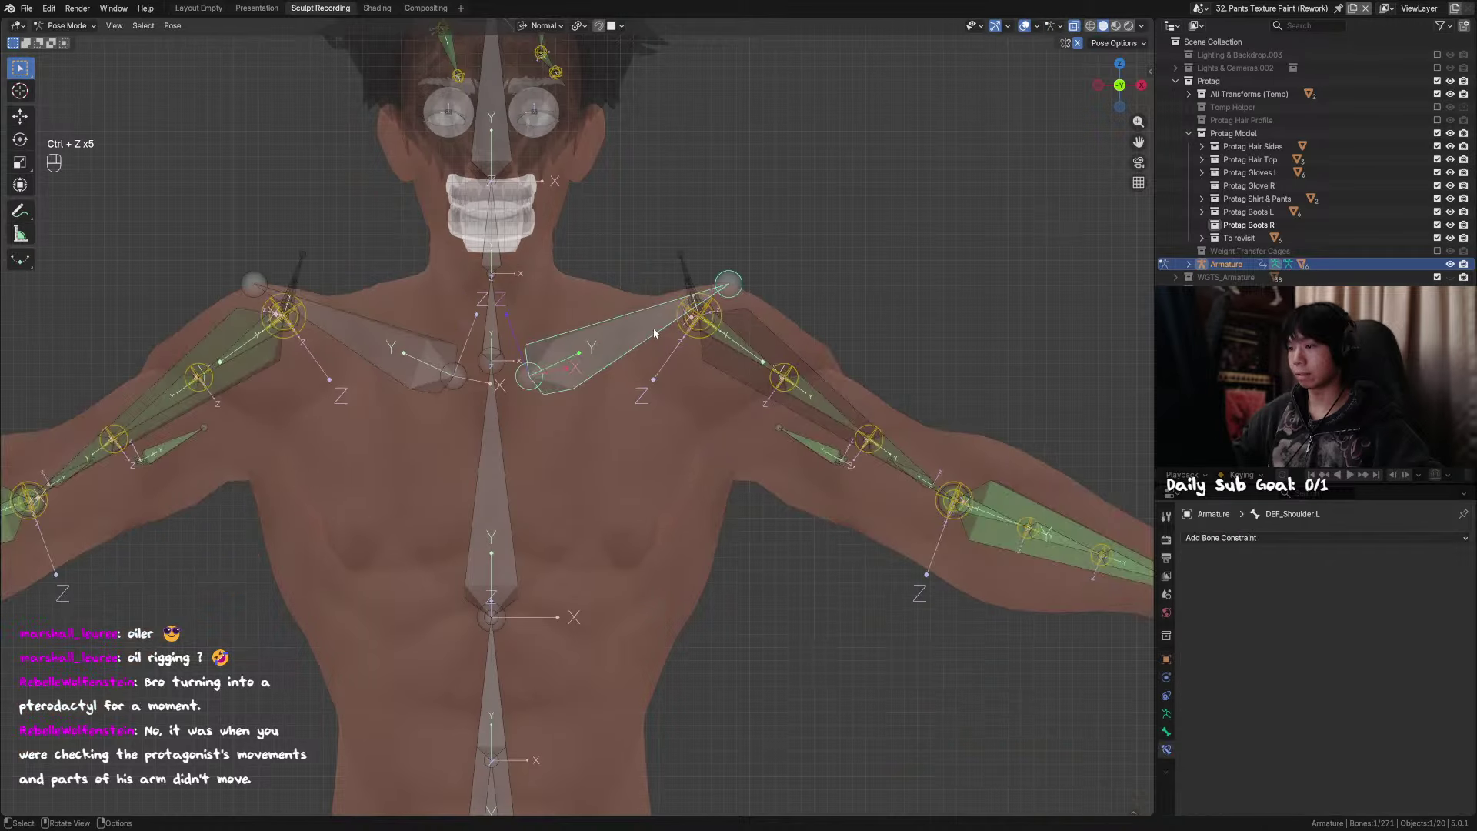
Step: Rotate DEF_Shoulder.L slightly further and compare the constraints of MCH_Socket_Arm.L and MCH_INT_Socket_Arm.L
key(r)
click(676, 303)
click(684, 276)
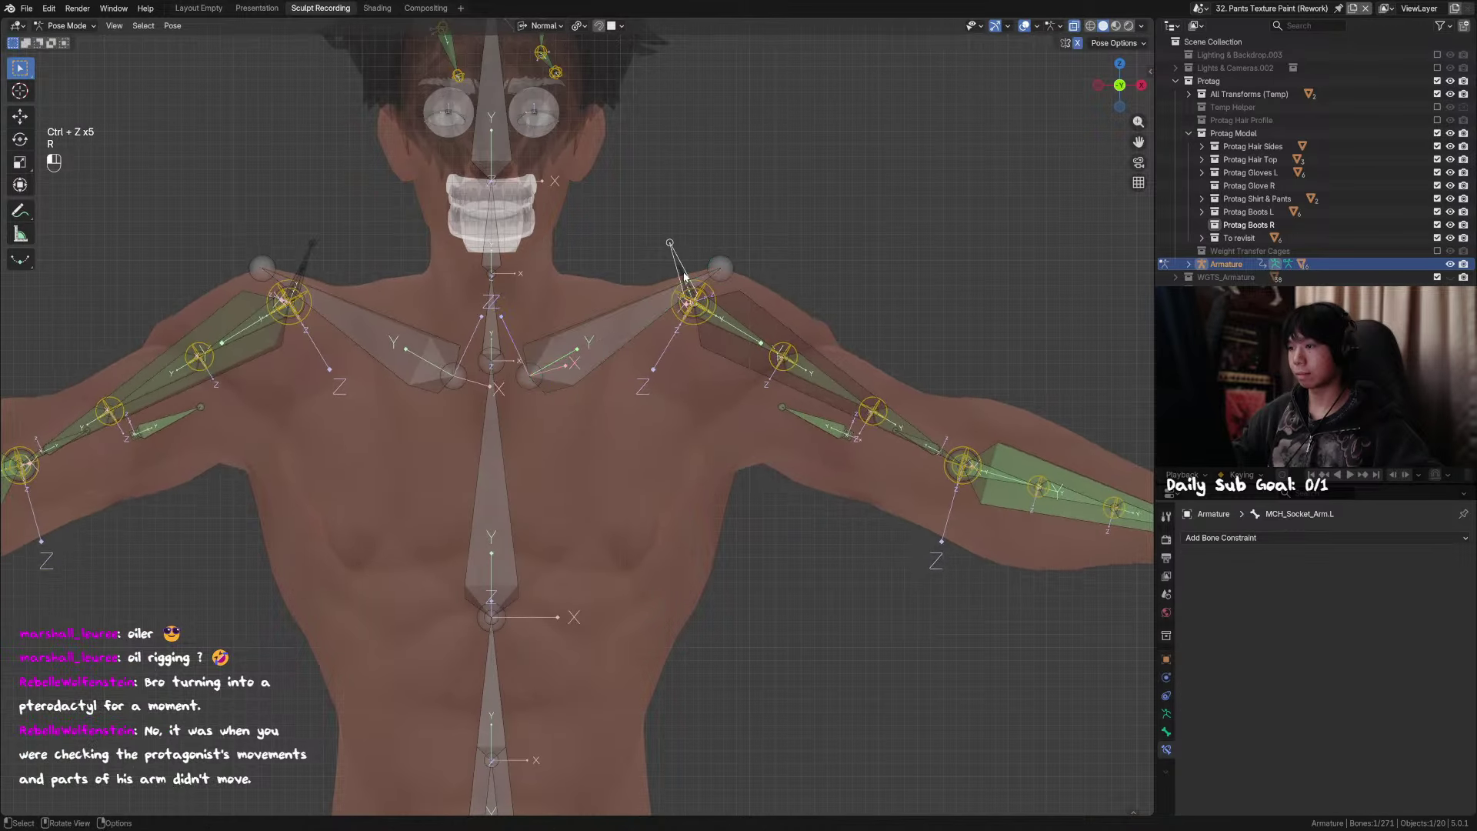
click(684, 276)
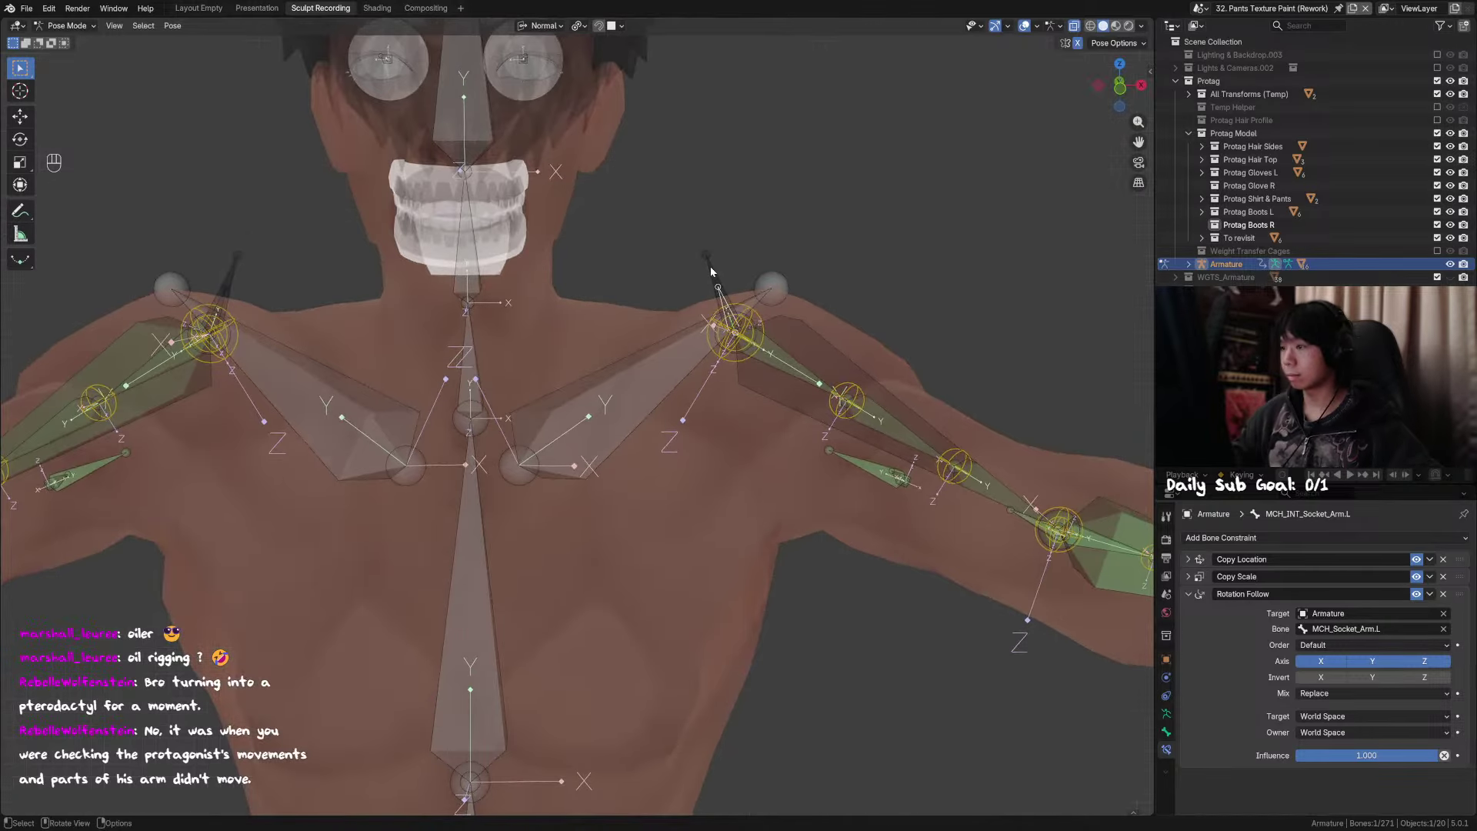
click(690, 282)
click(690, 281)
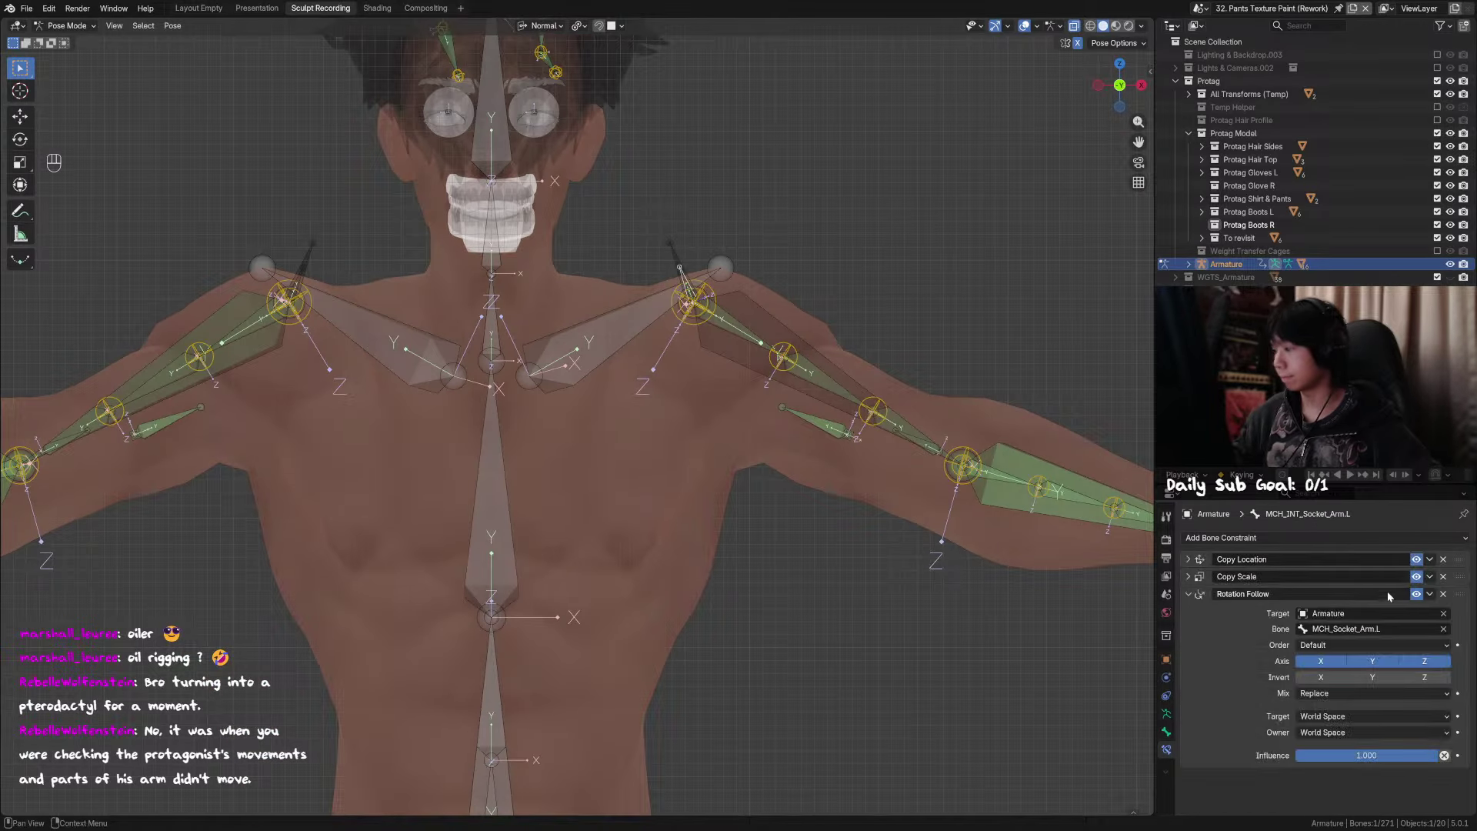
Step: Test-rotate MCH_Socket_Arm.L freely and clear the pose rotation of the socket and shoulder bones
click(677, 255)
key(r)
key(r)
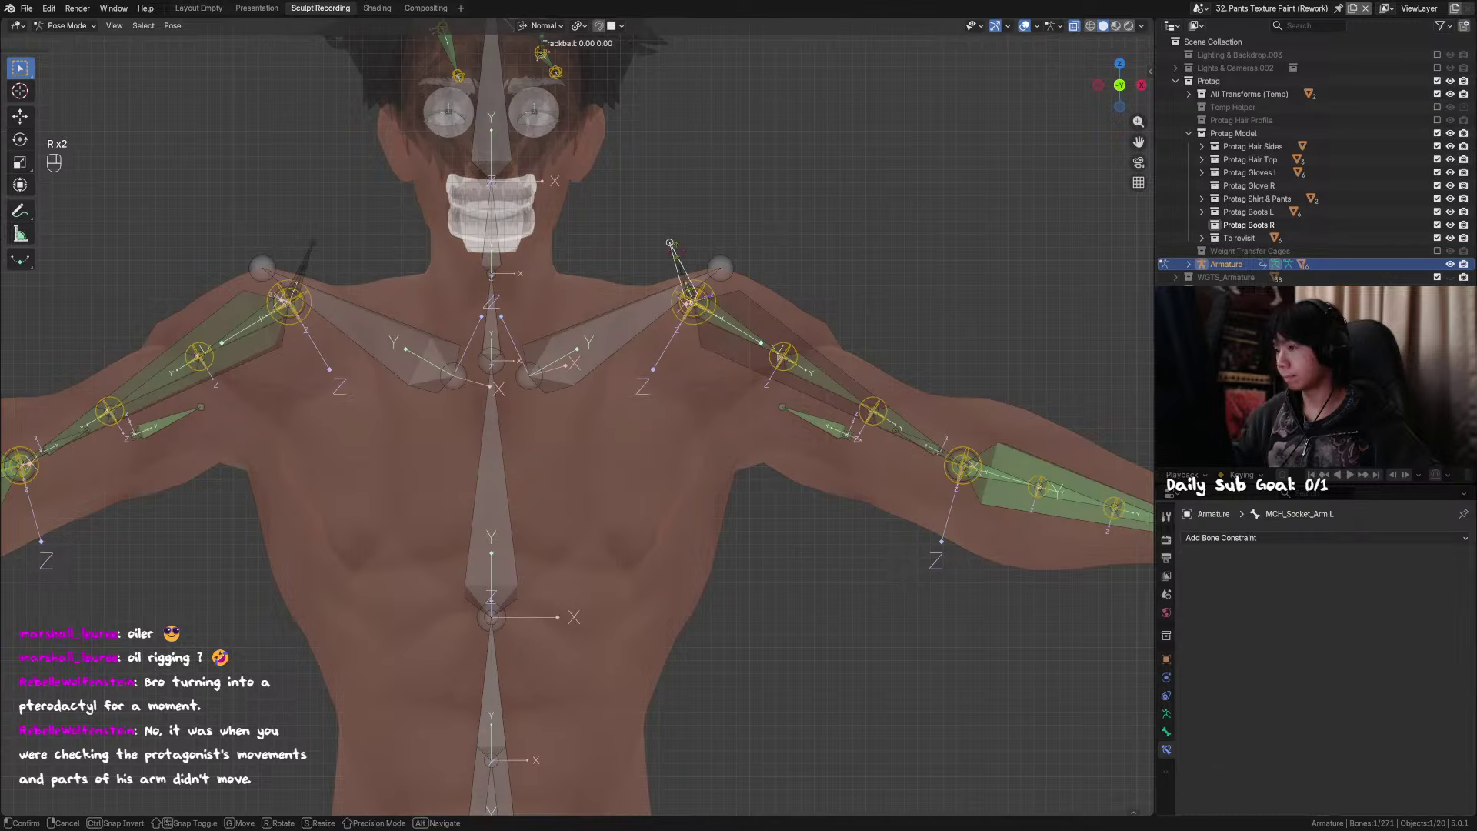
click(701, 275)
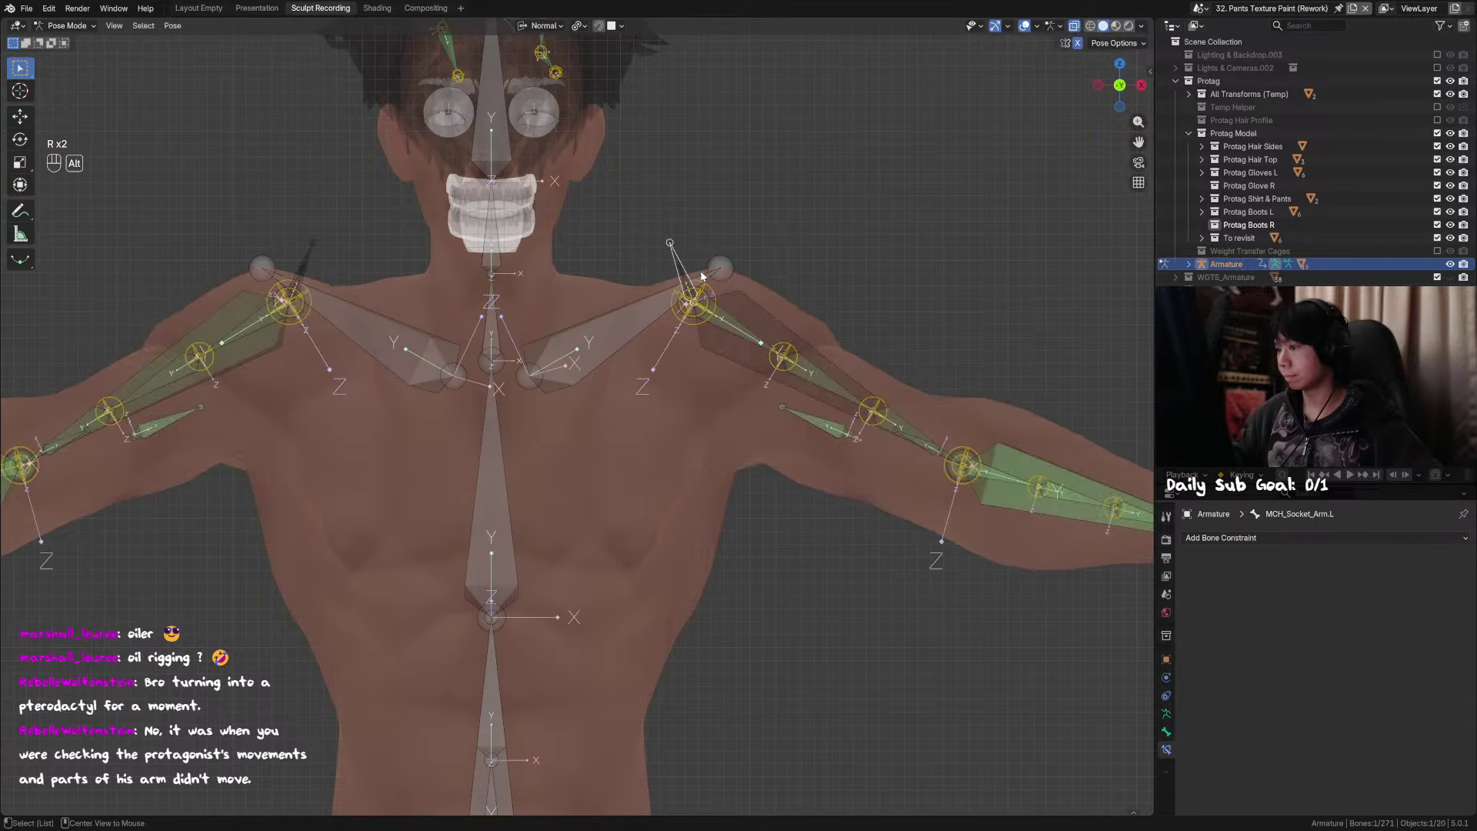
key(alt+r)
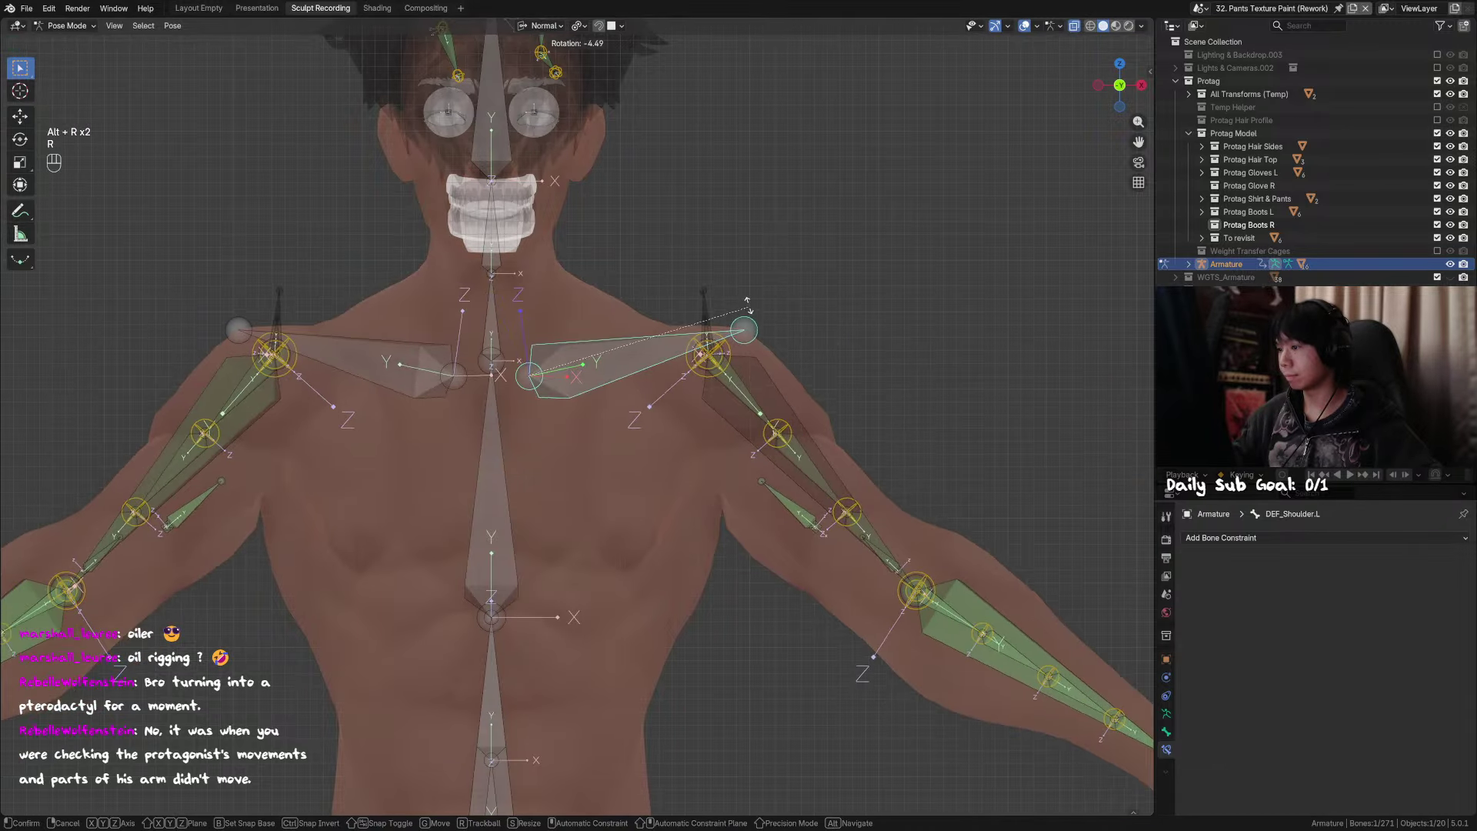
Step: Test-rotate DEF_Shoulder.L and MCH_Socket_Arm.L, and review the Rotation Follow constraint on MCH_INT_Socket_Arm.L
click(710, 315)
key(r)
key(r)
click(709, 313)
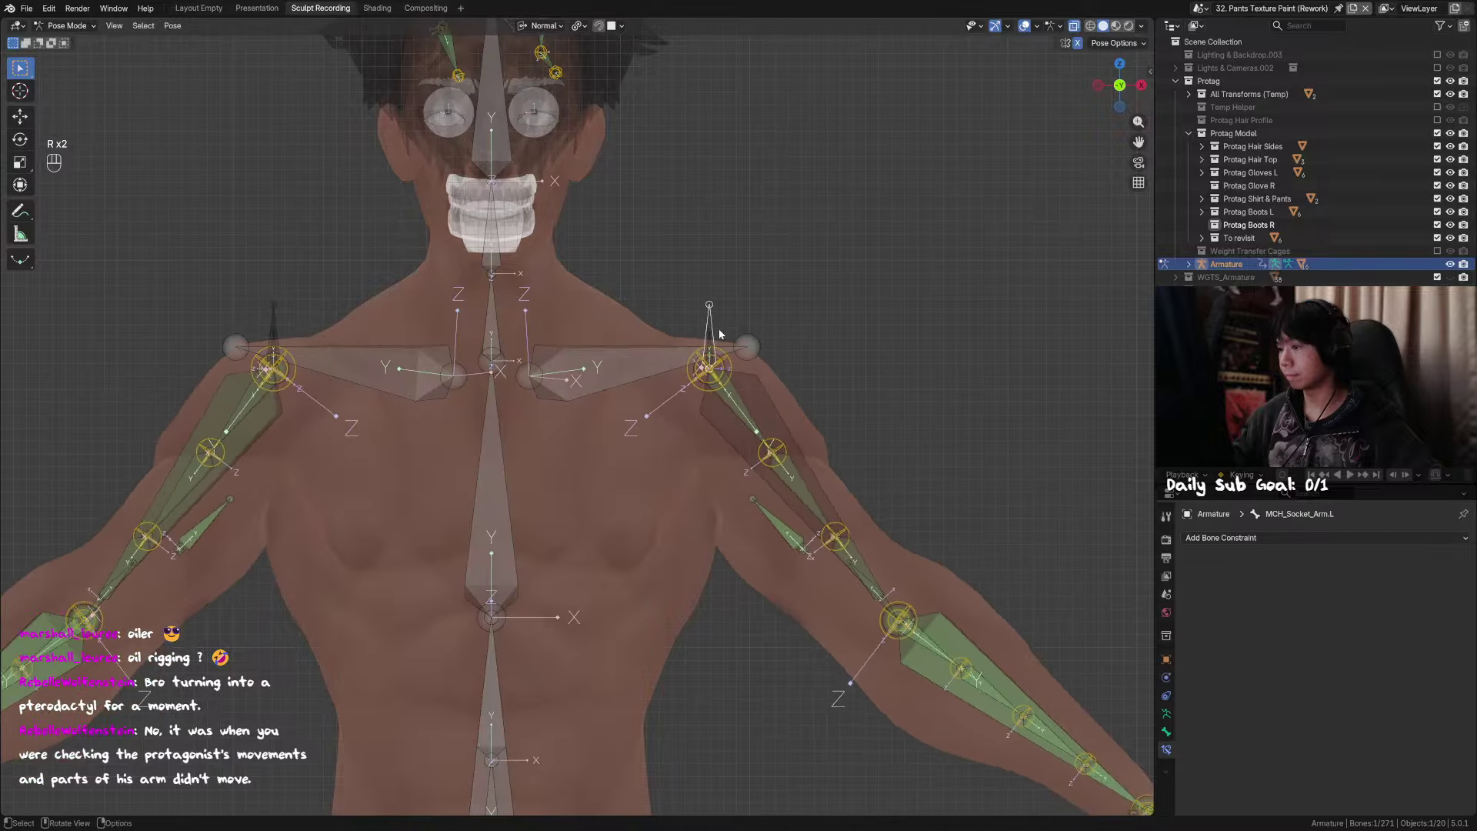
click(710, 337)
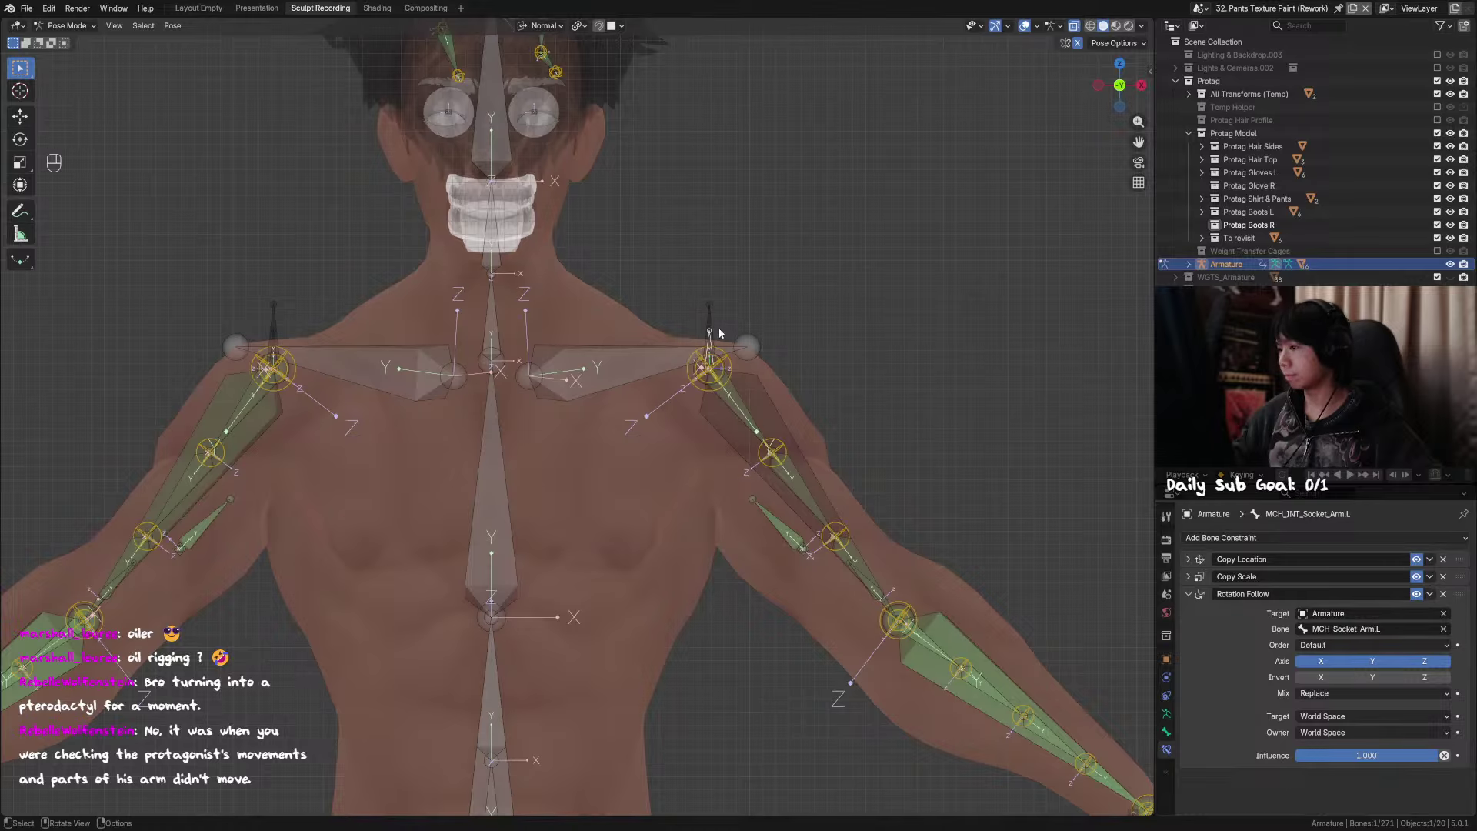
click(721, 312)
key(r)
right_click(750, 315)
Step: Test-rotate MCH_INT_Socket_Arm.L freely and MCH_Socket_Arm.L in the front view to compare how the left arm follows
click(710, 342)
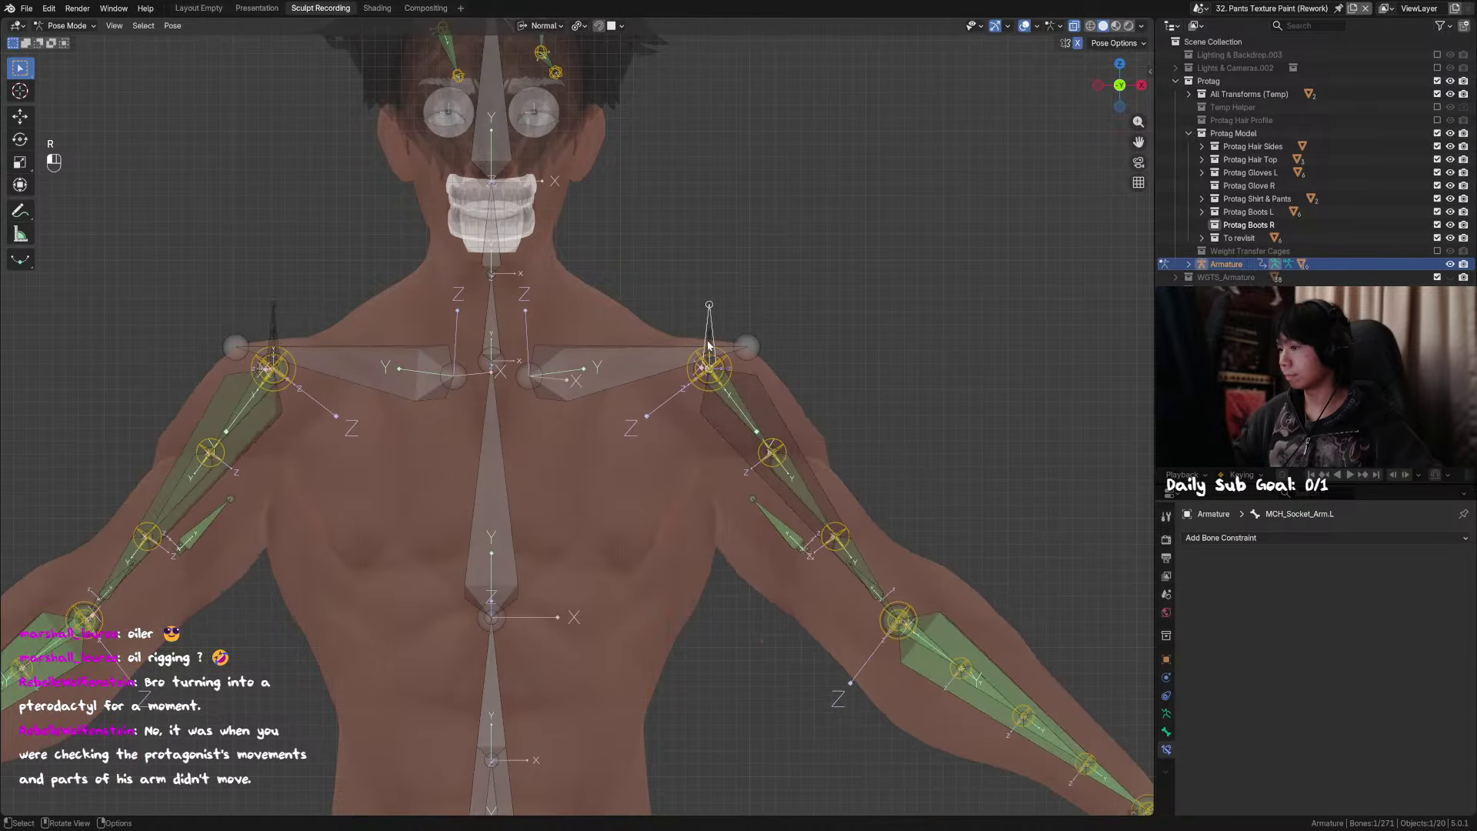
key(r)
key(r)
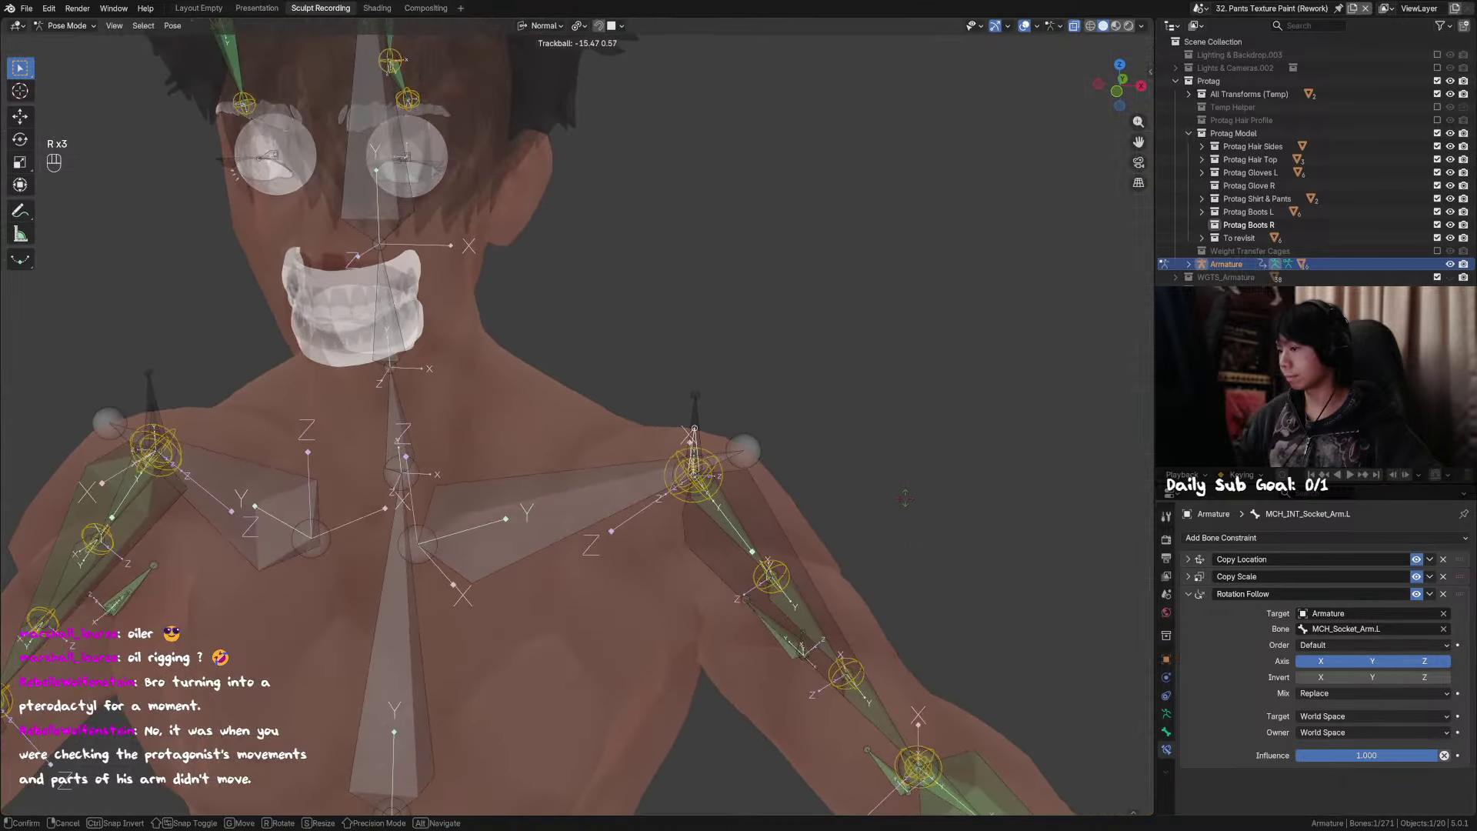
click(877, 531)
middle_drag(878, 531, 860, 505)
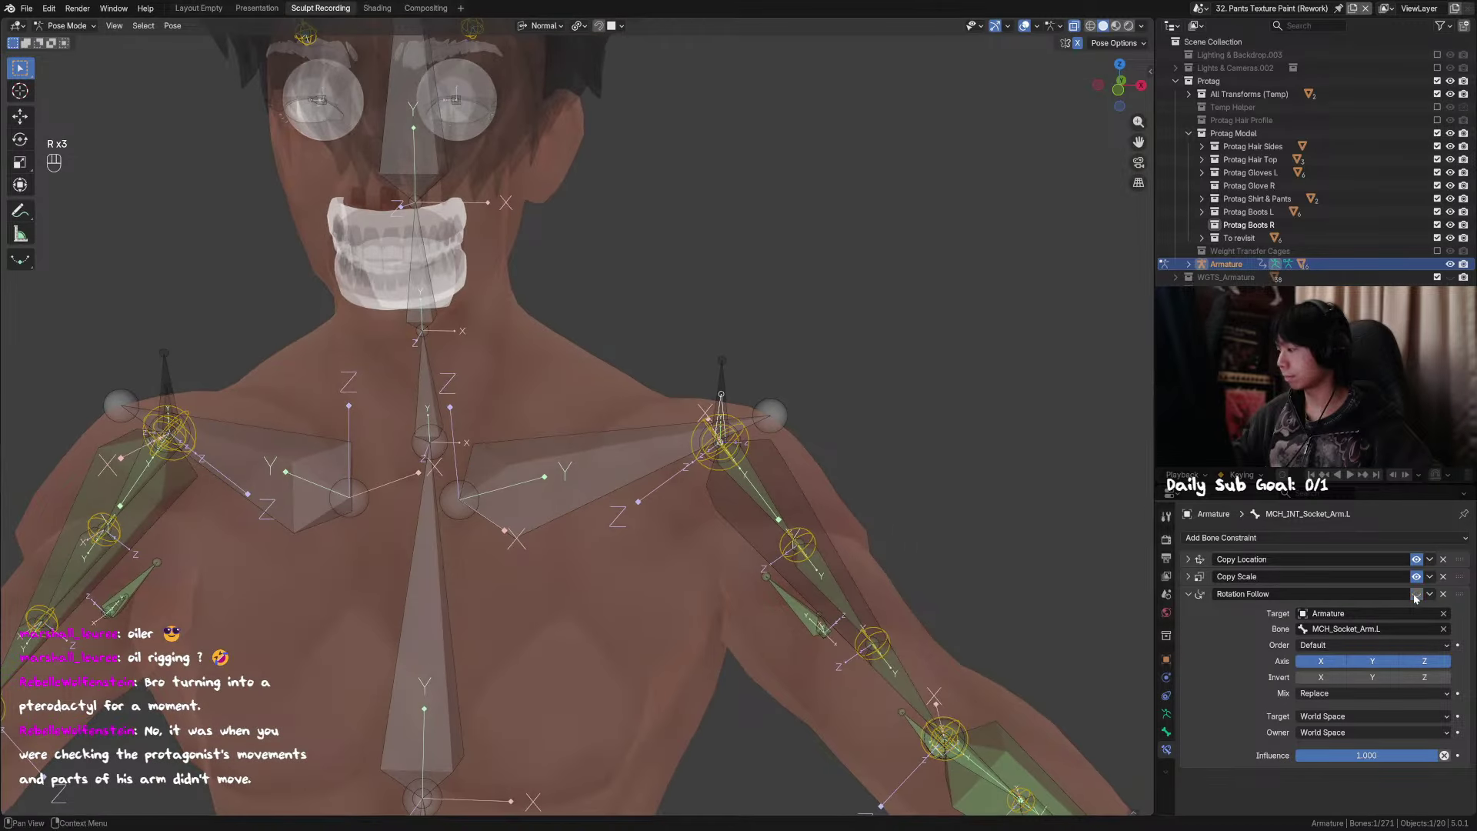
click(728, 376)
alt+middle_drag(731, 377, 757, 356)
key(r)
right_click(742, 344)
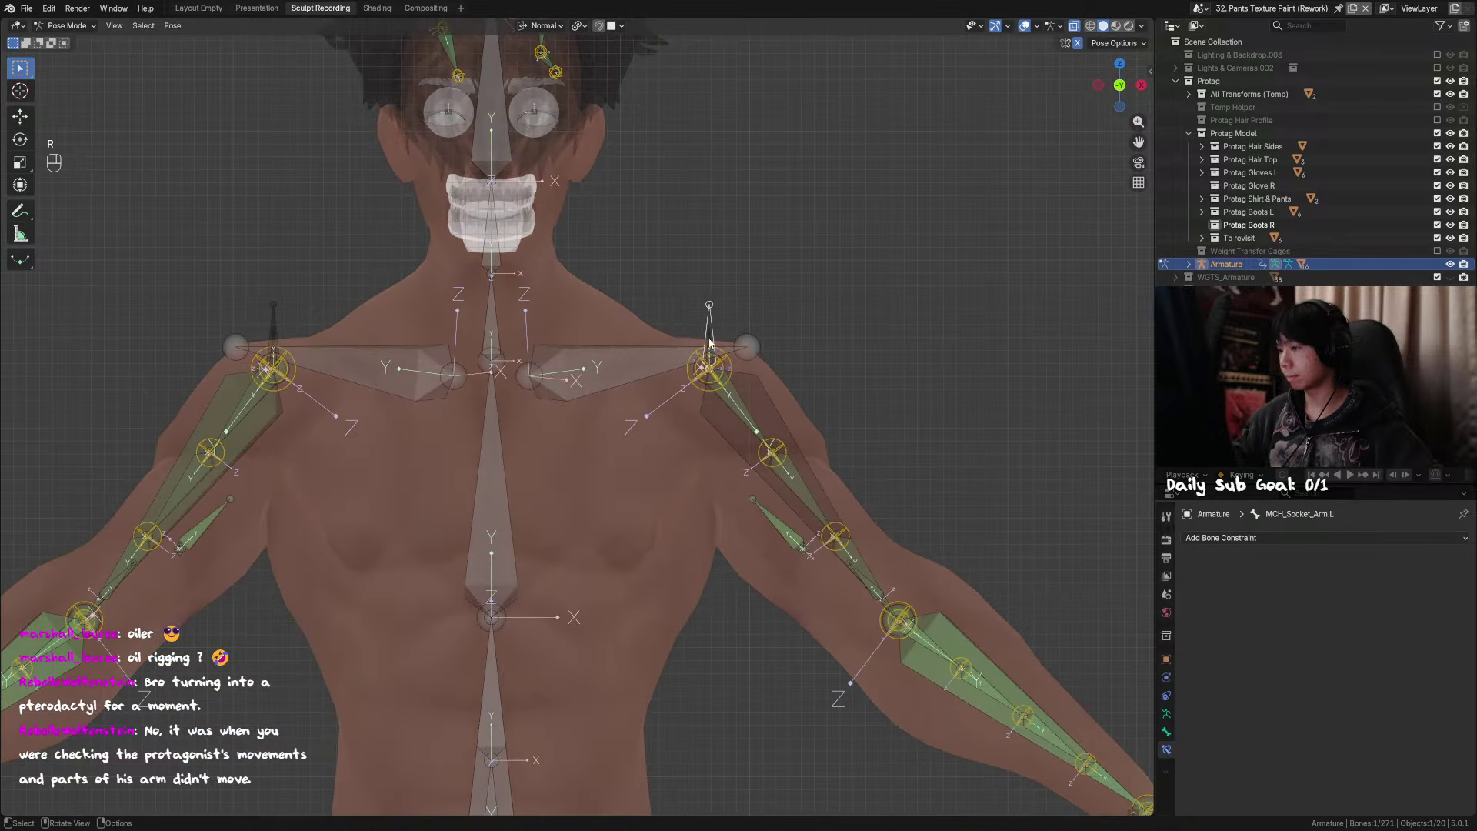
Step: Clear the parent of MCH_INT_Socket_Arm.L in the armature's rest structure and test-rotate MCH_Socket_Arm.L in pose mode
click(709, 338)
key(Tab)
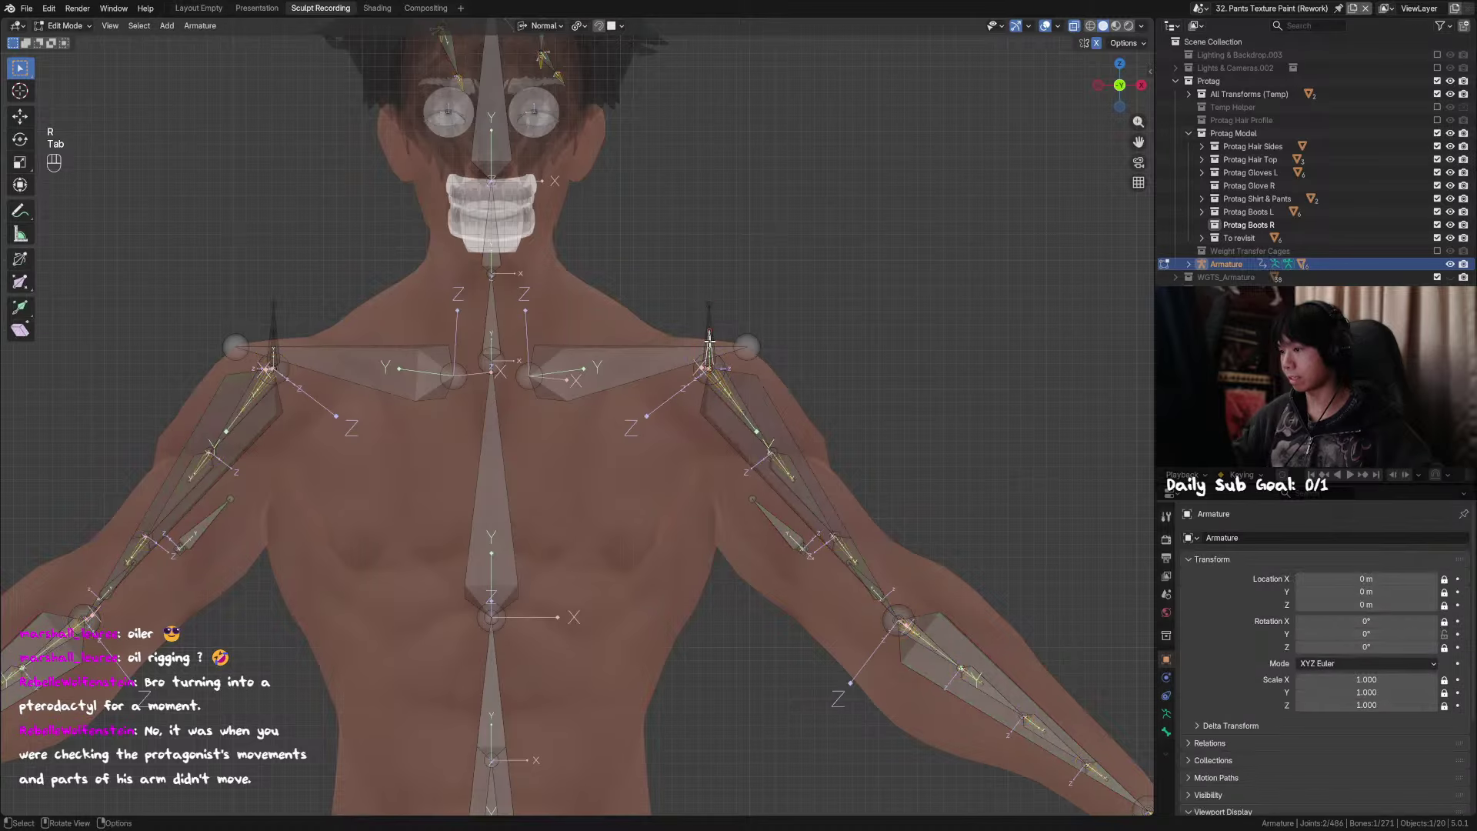
key(alt+p)
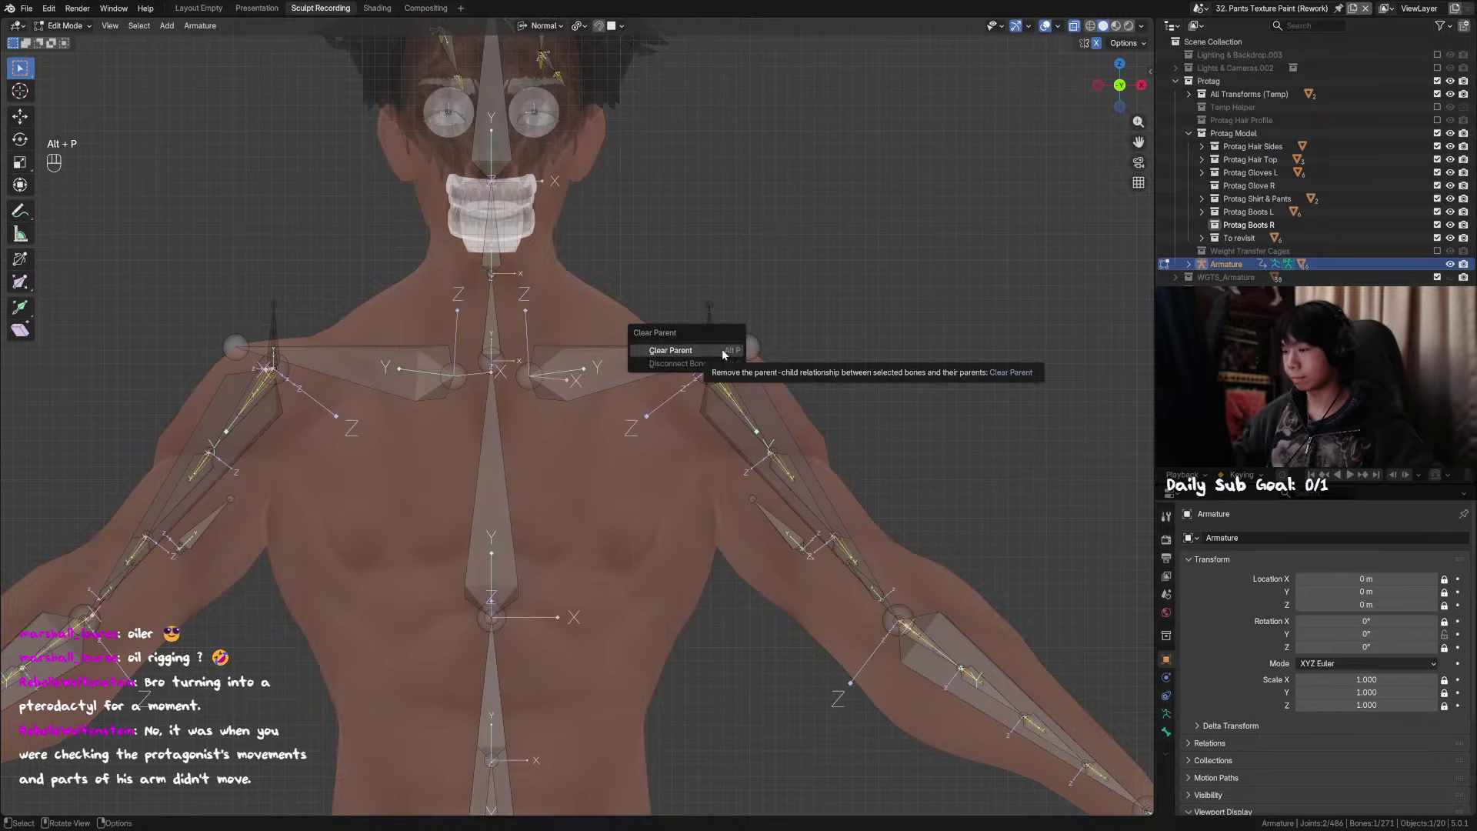
click(670, 350)
key(Tab)
key(r)
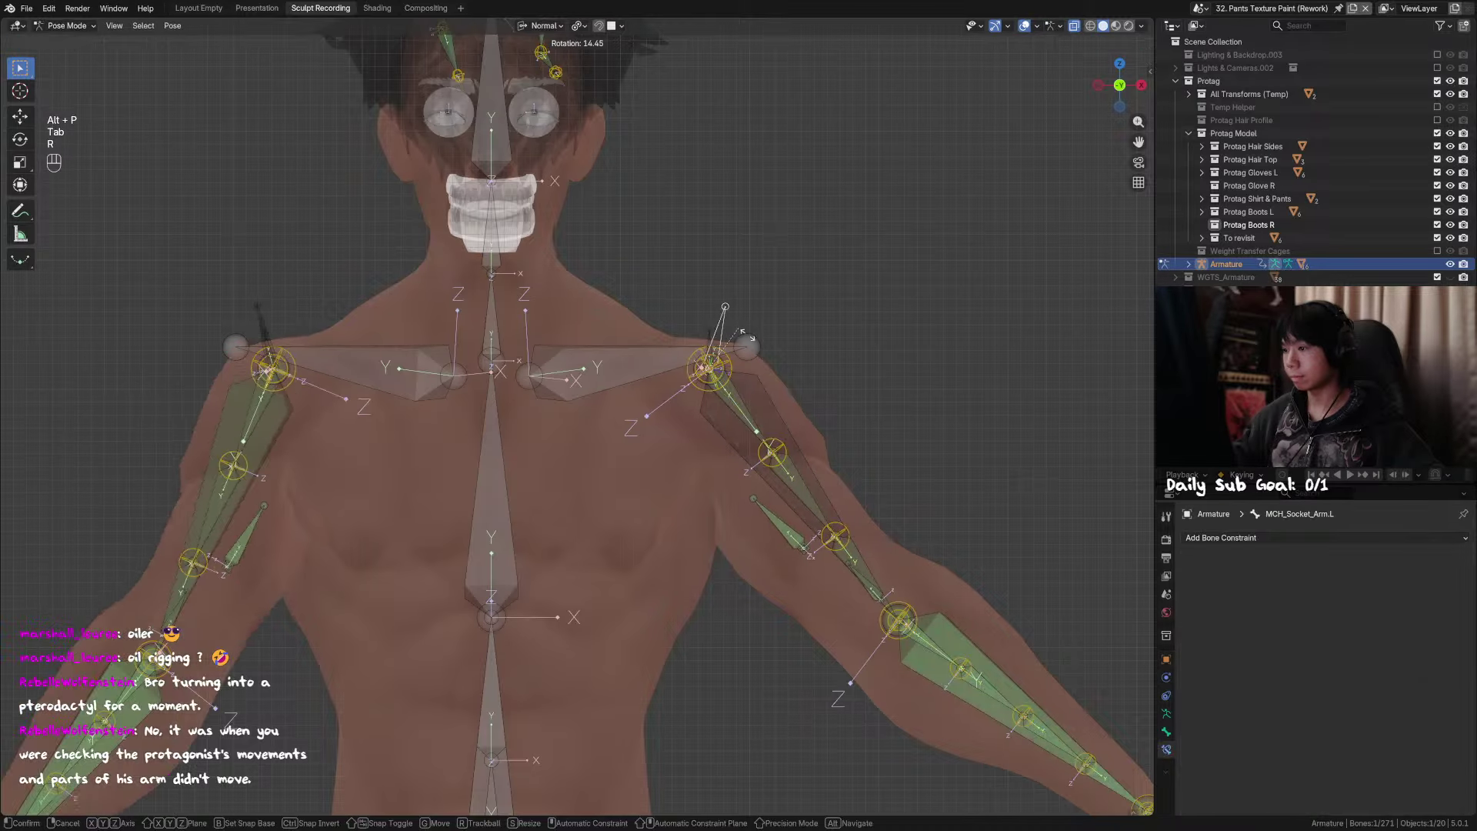
right_click(742, 333)
Step: Enable the Rotation Follow constraint on MCH_INT_Socket_Arm.L and test-rotate MCH_Socket_Arm.L again
click(710, 338)
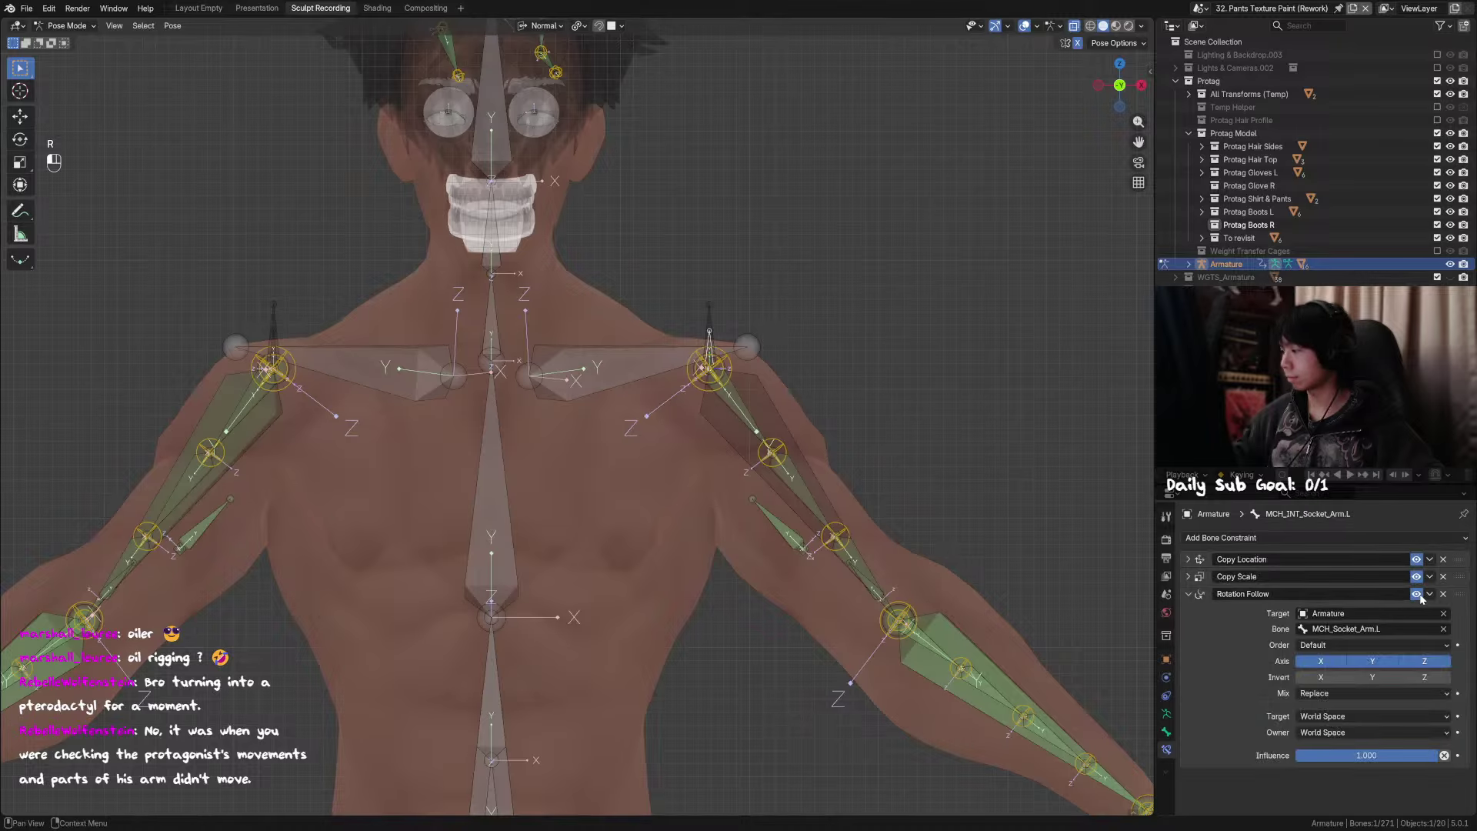
click(715, 324)
key(r)
right_click(723, 373)
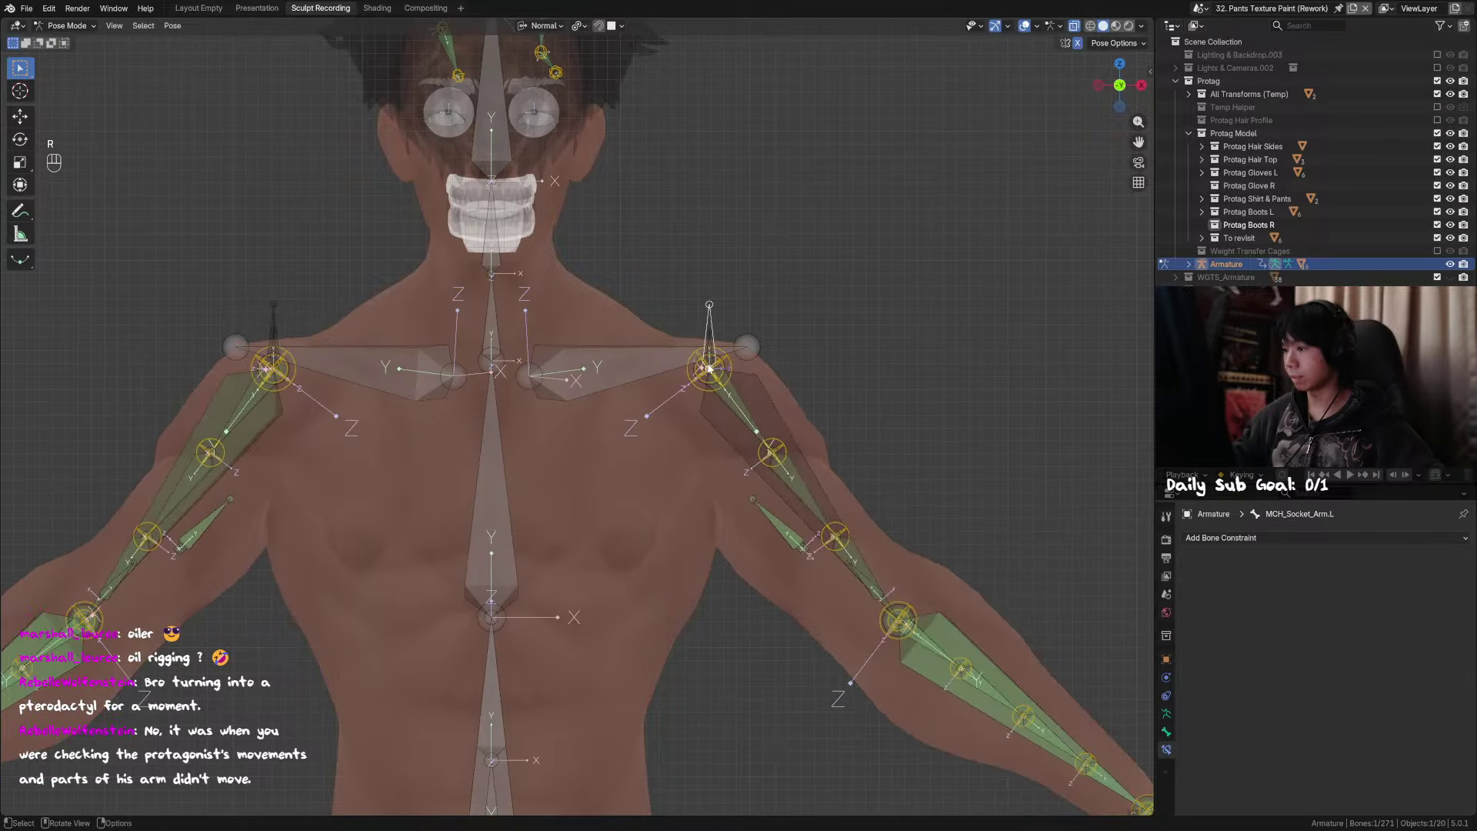
Step: Rotate DEF_Shoulder.L upward and test-rotate MCH_Socket_Arm.L in the raised pose
key(r)
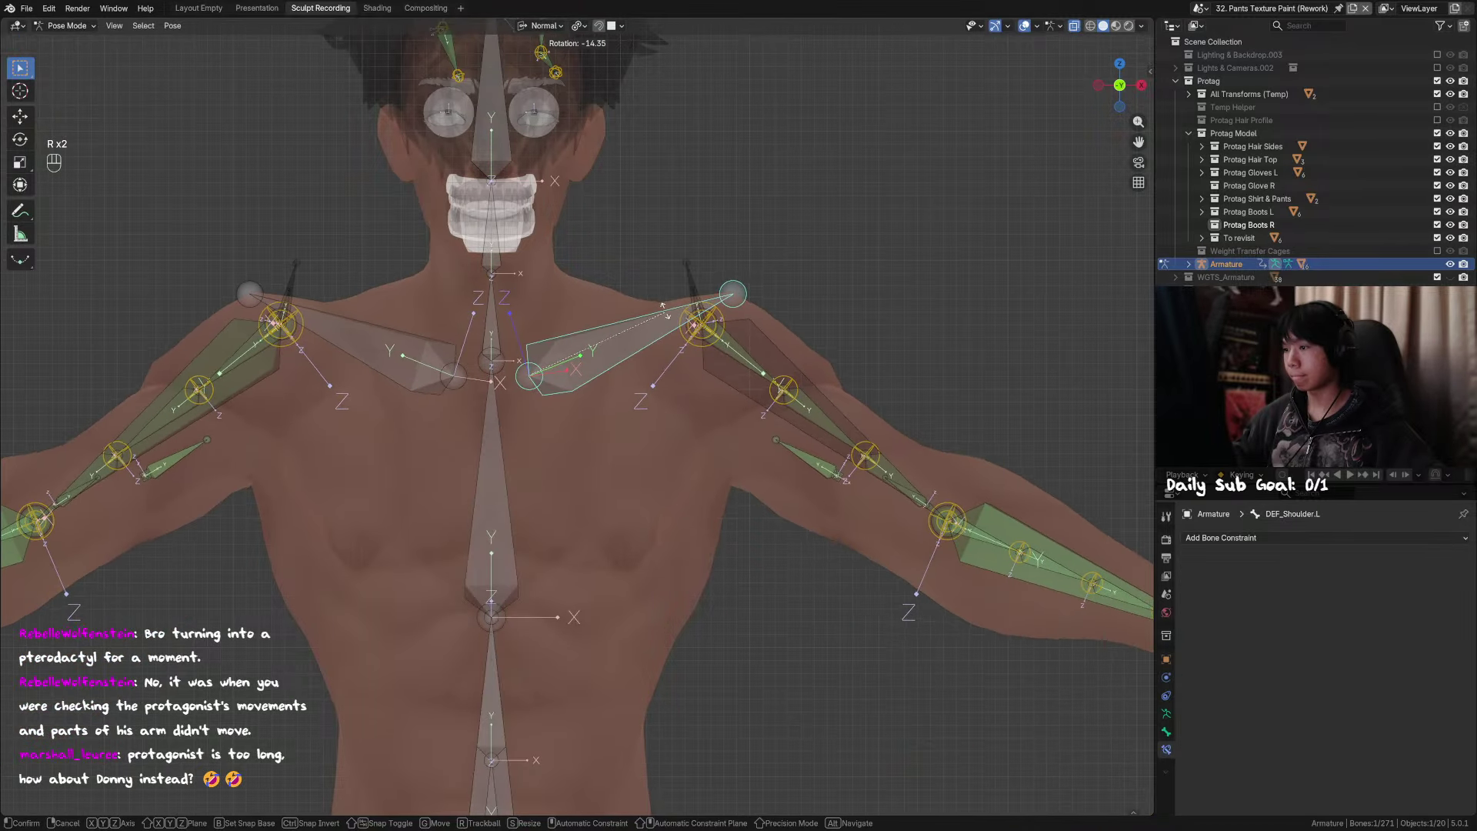
click(687, 265)
key(r)
right_click(700, 271)
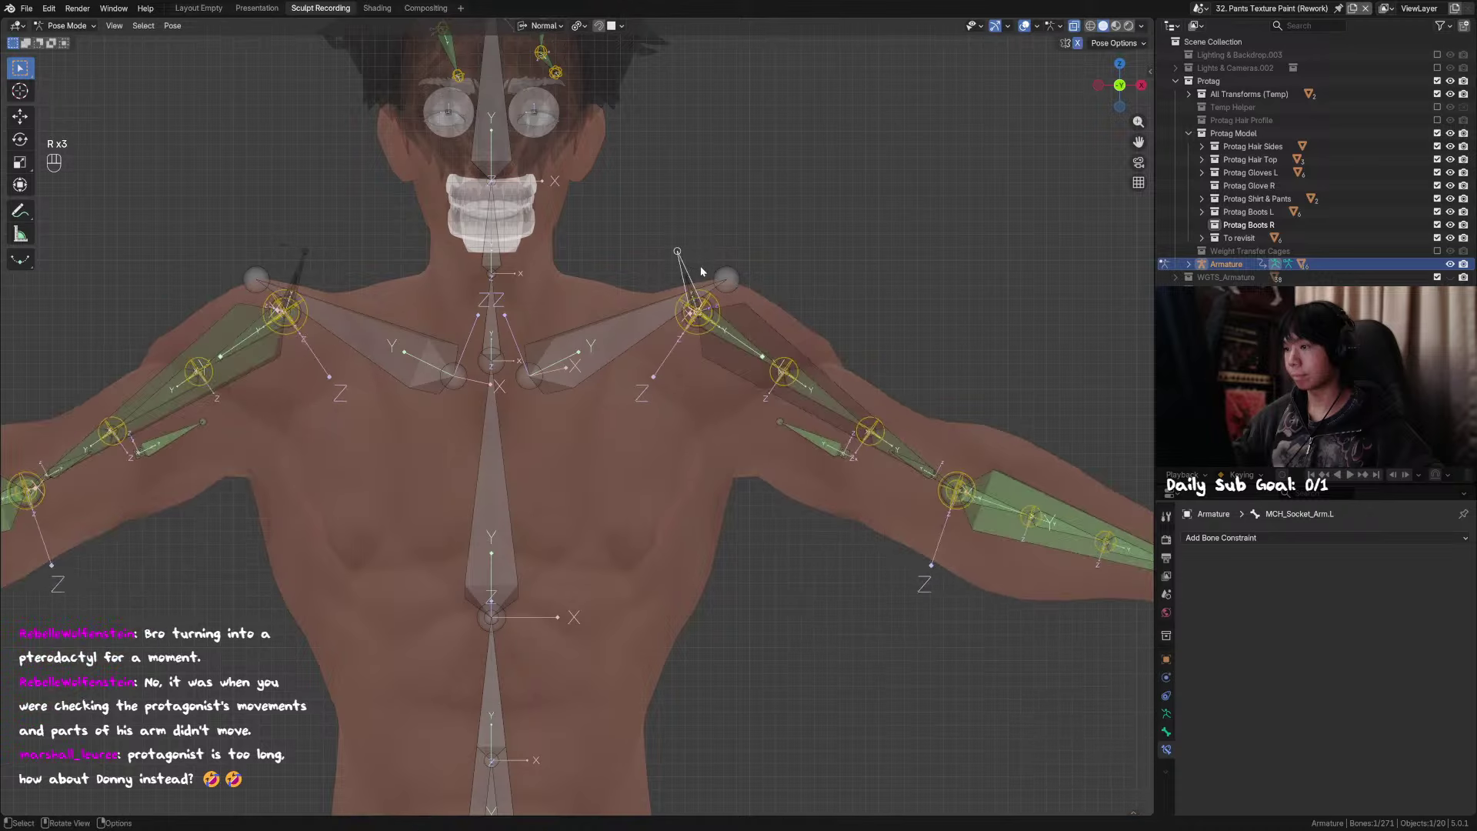
Step: Toggle Rotation Follow on MCH_INT_Socket_Arm.L for comparison, and disable it on both the left and right MCH_INT_Socket_Arm bones
click(692, 288)
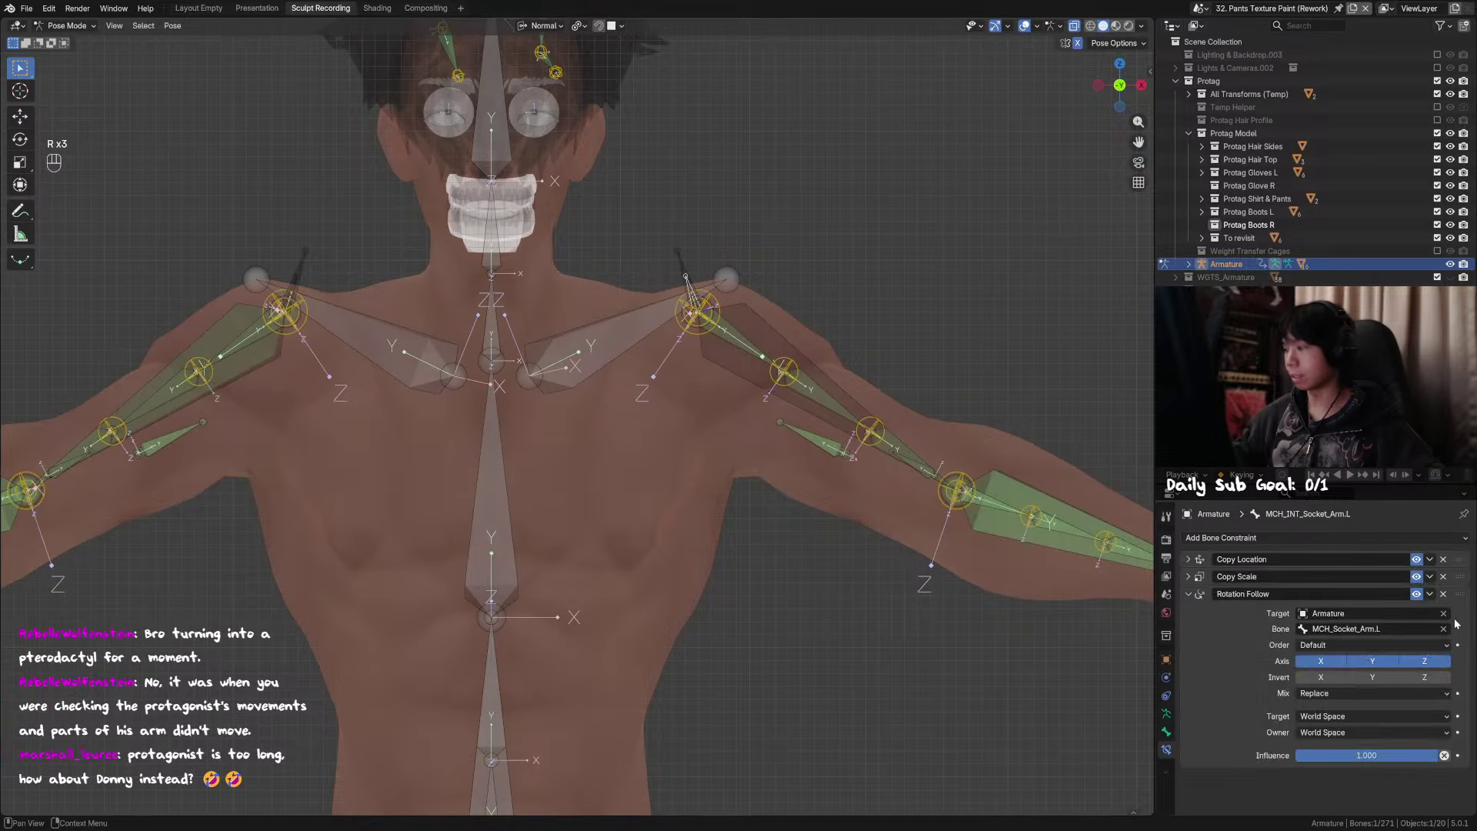
click(1418, 596)
click(1418, 596)
click(1418, 595)
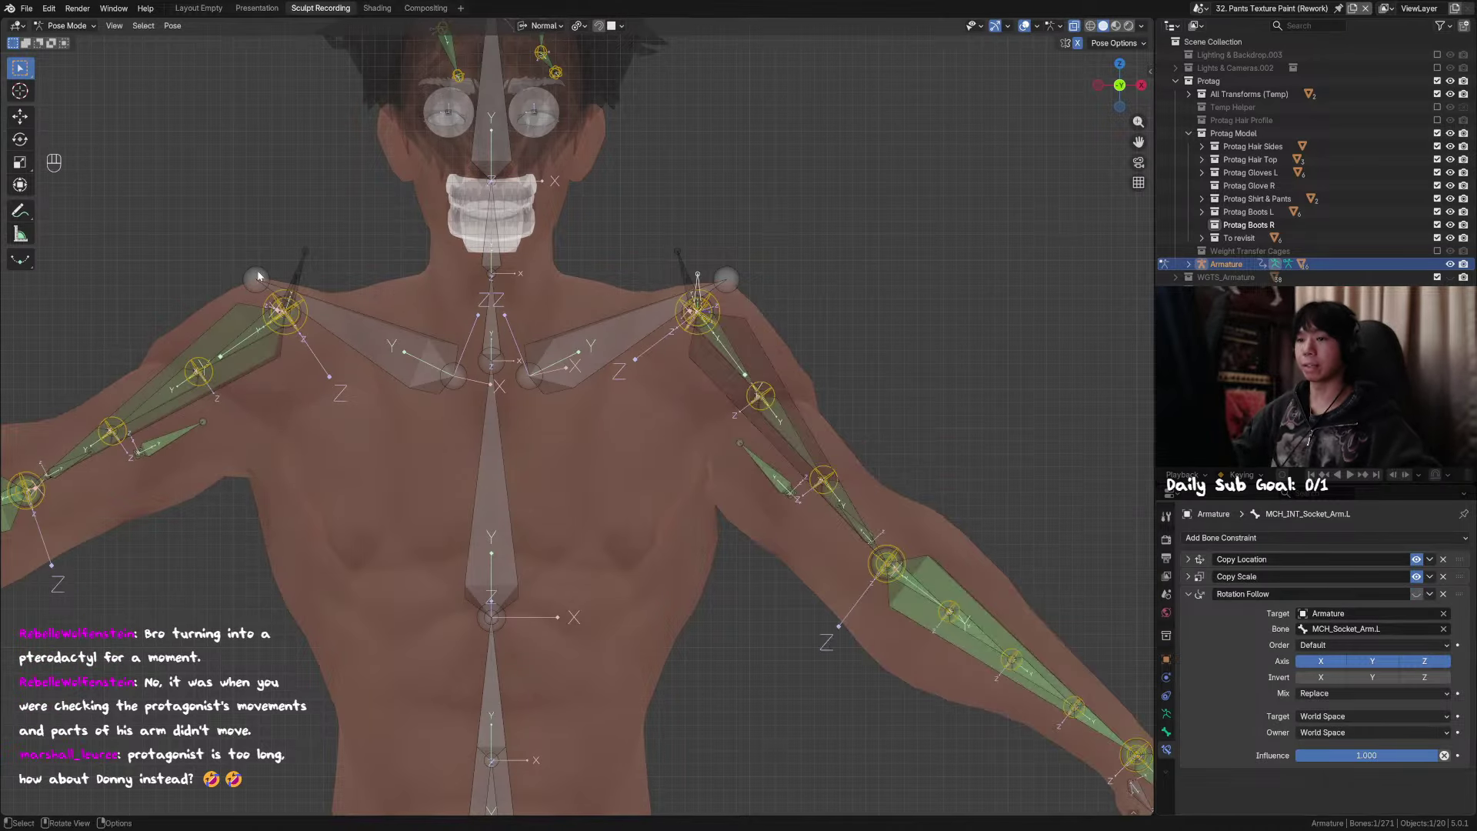
click(296, 281)
click(1418, 595)
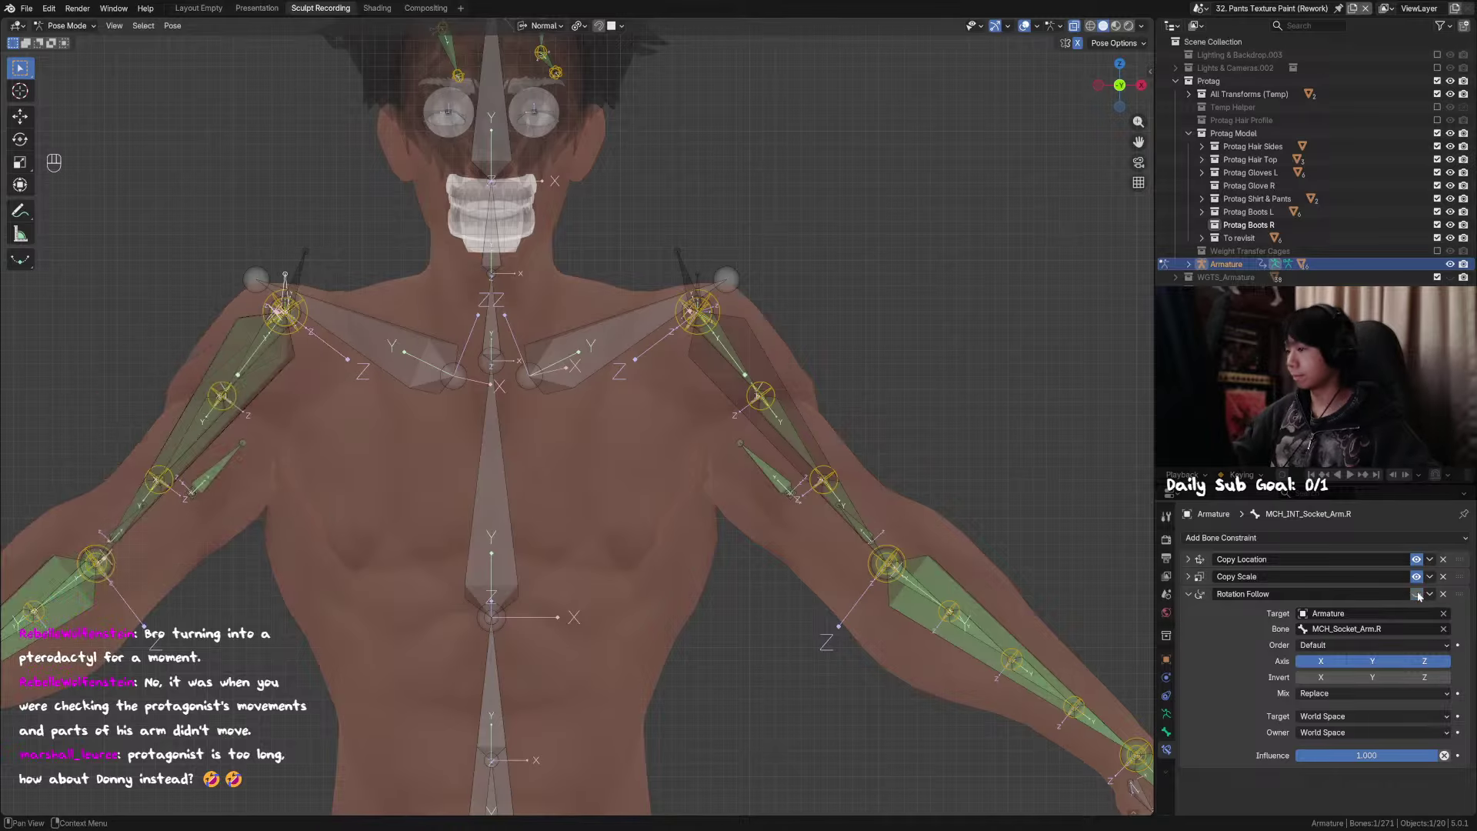
Step: Test-rotate MCH_Socket_Arm.L, clear the pose rotation of DEF_Shoulder.L, and test-rotate the shoulder from its rest pose
click(688, 273)
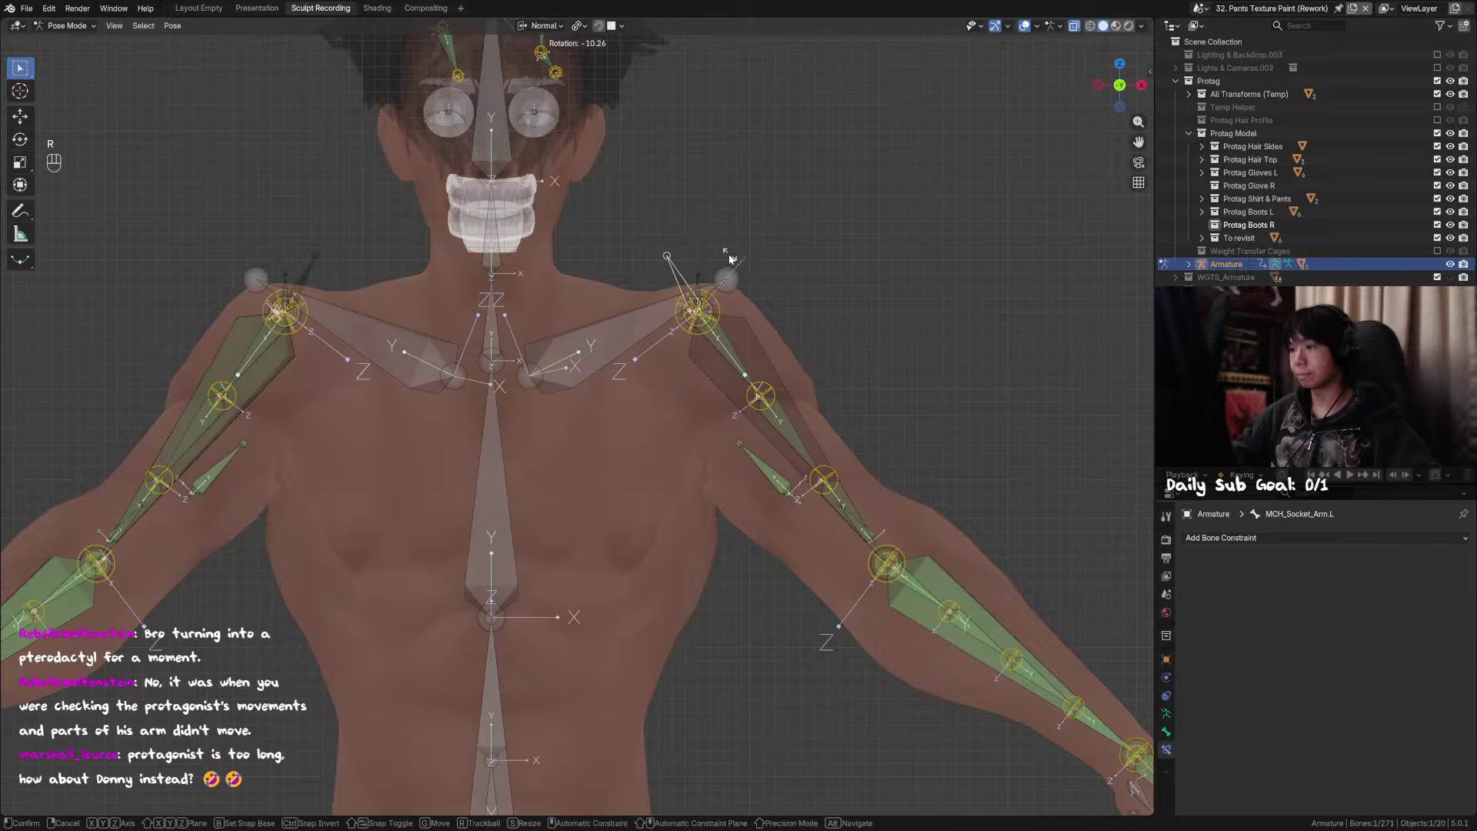
key(r)
key(r)
right_click(693, 362)
key(alt+r)
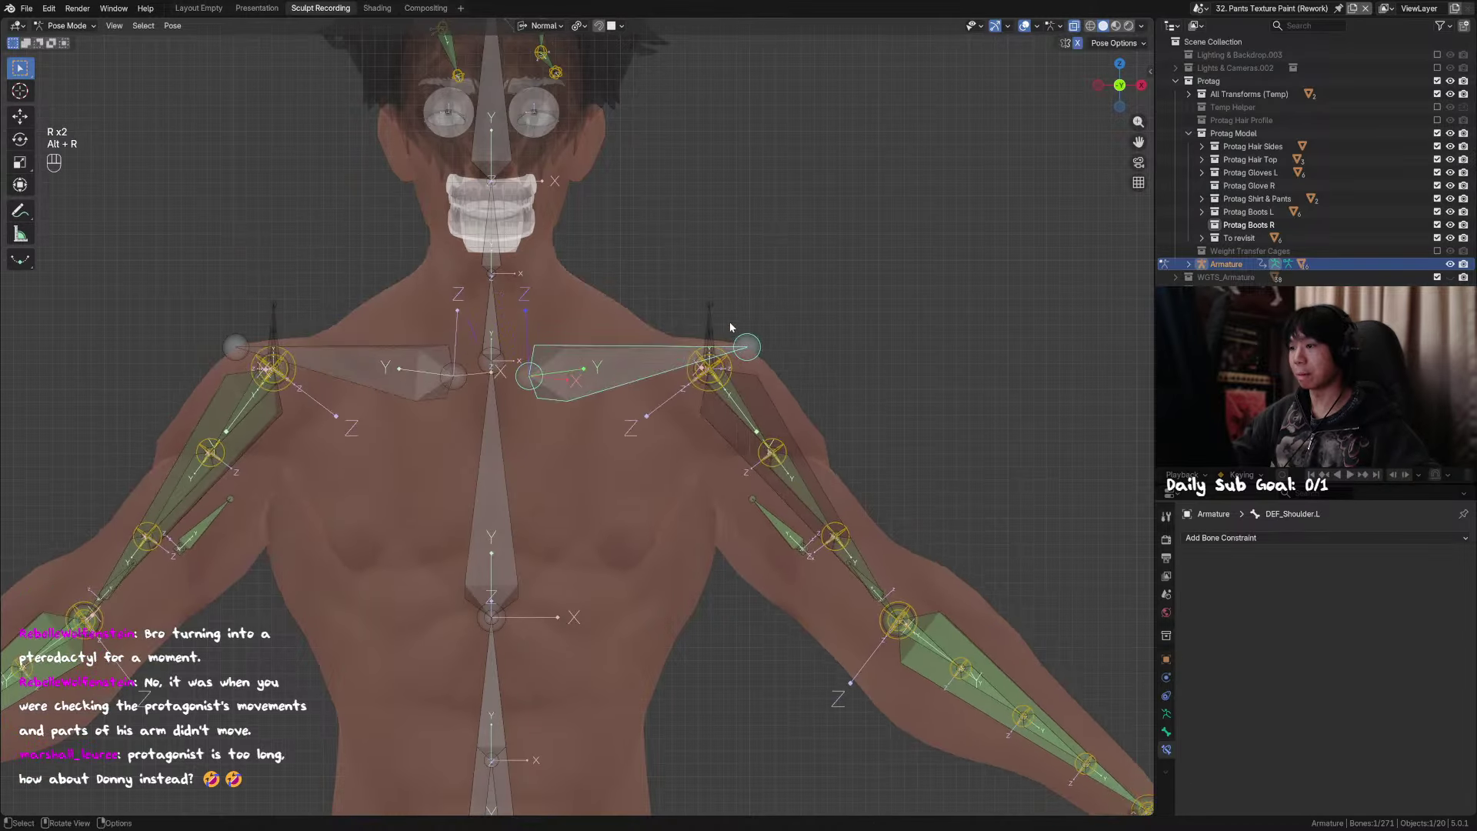
key(r)
right_click(694, 281)
Step: Turn off X-ray display and test-rotate DEF_Shoulder.L to check the solid-shaded arm deformation
click(1023, 26)
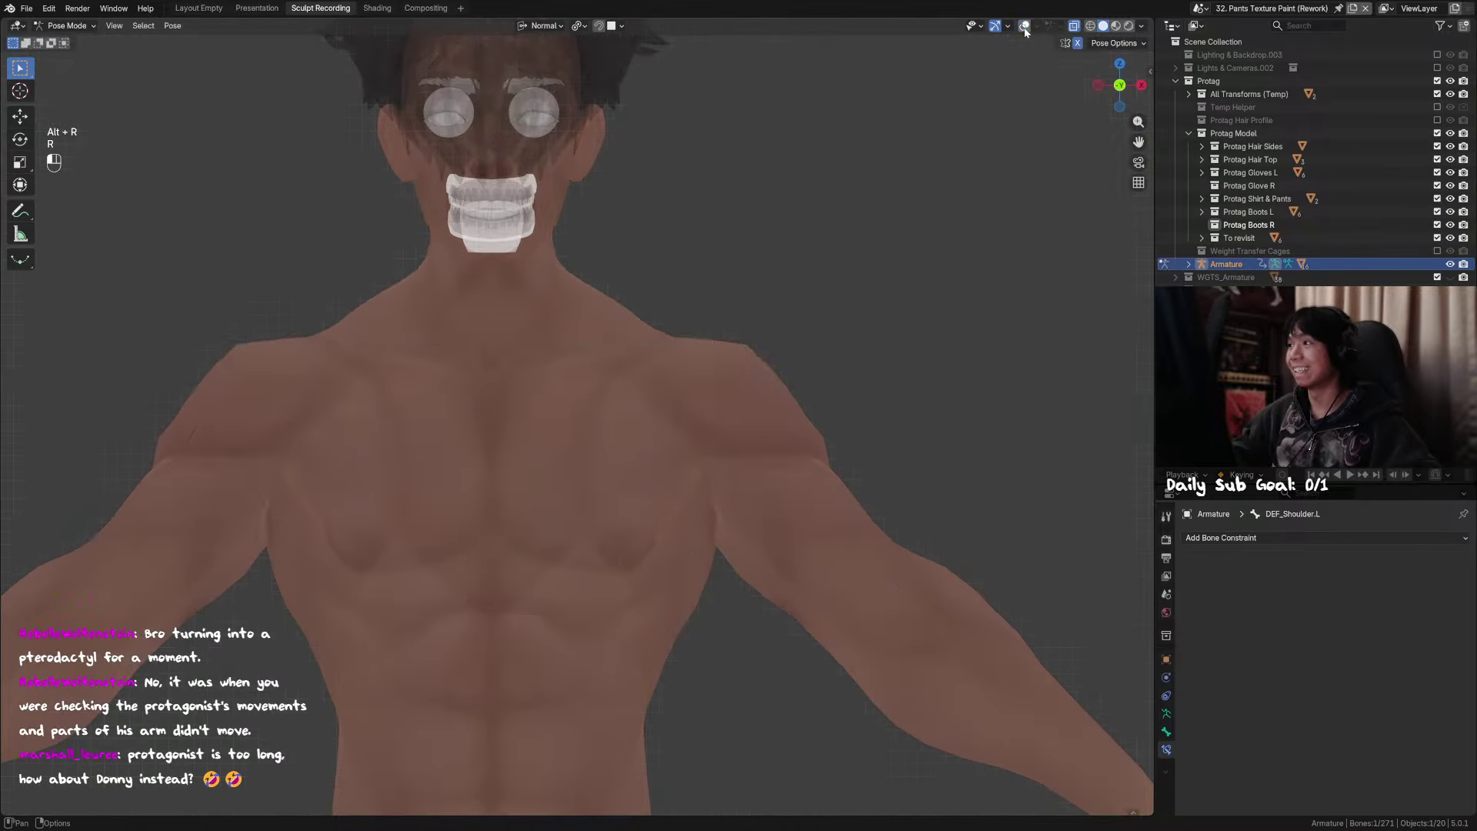
shift+middle_drag(938, 138, 1009, 144)
click(1027, 27)
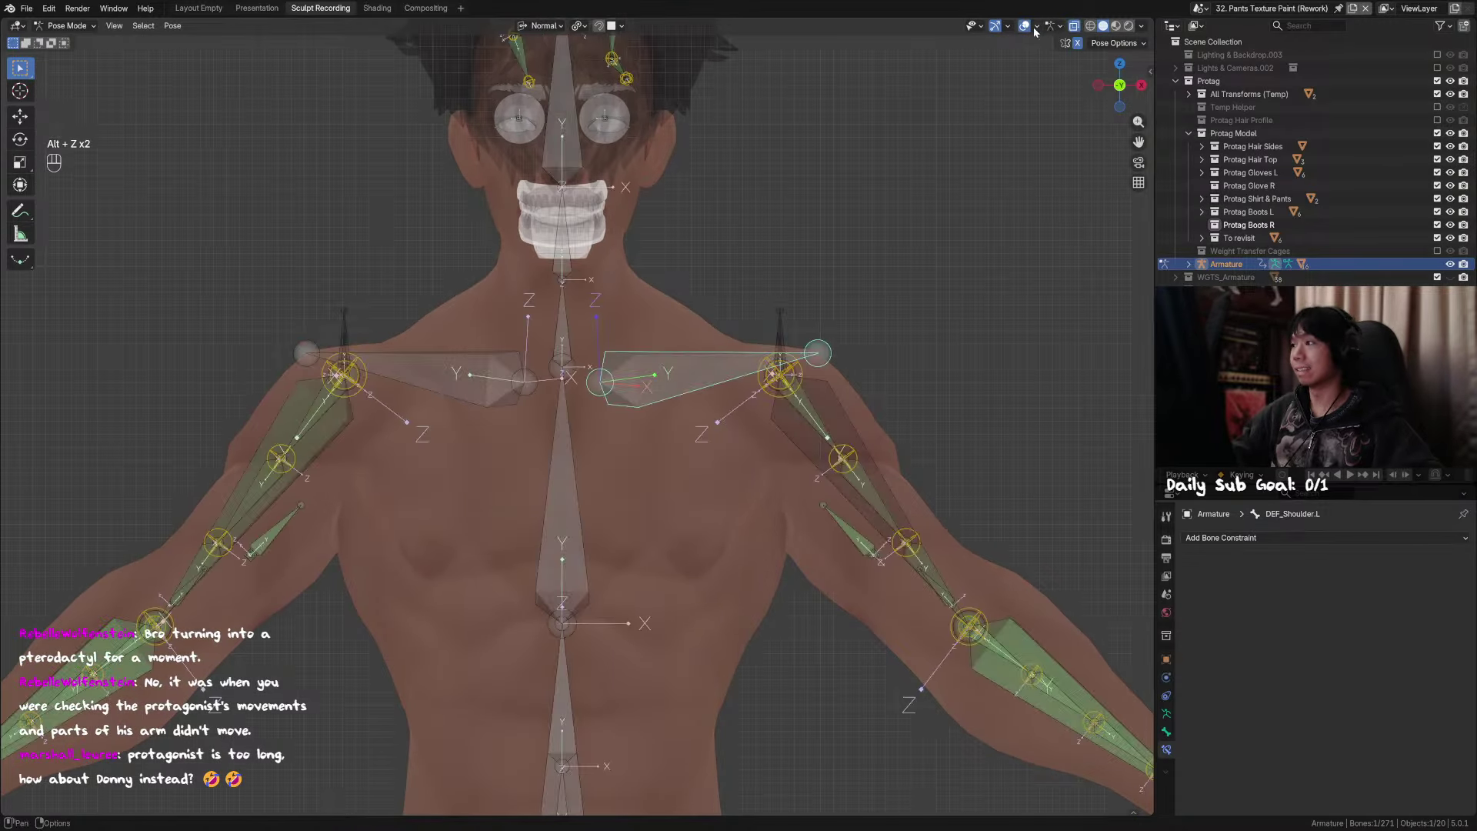
key(ctrl+Tab)
key(alt+z)
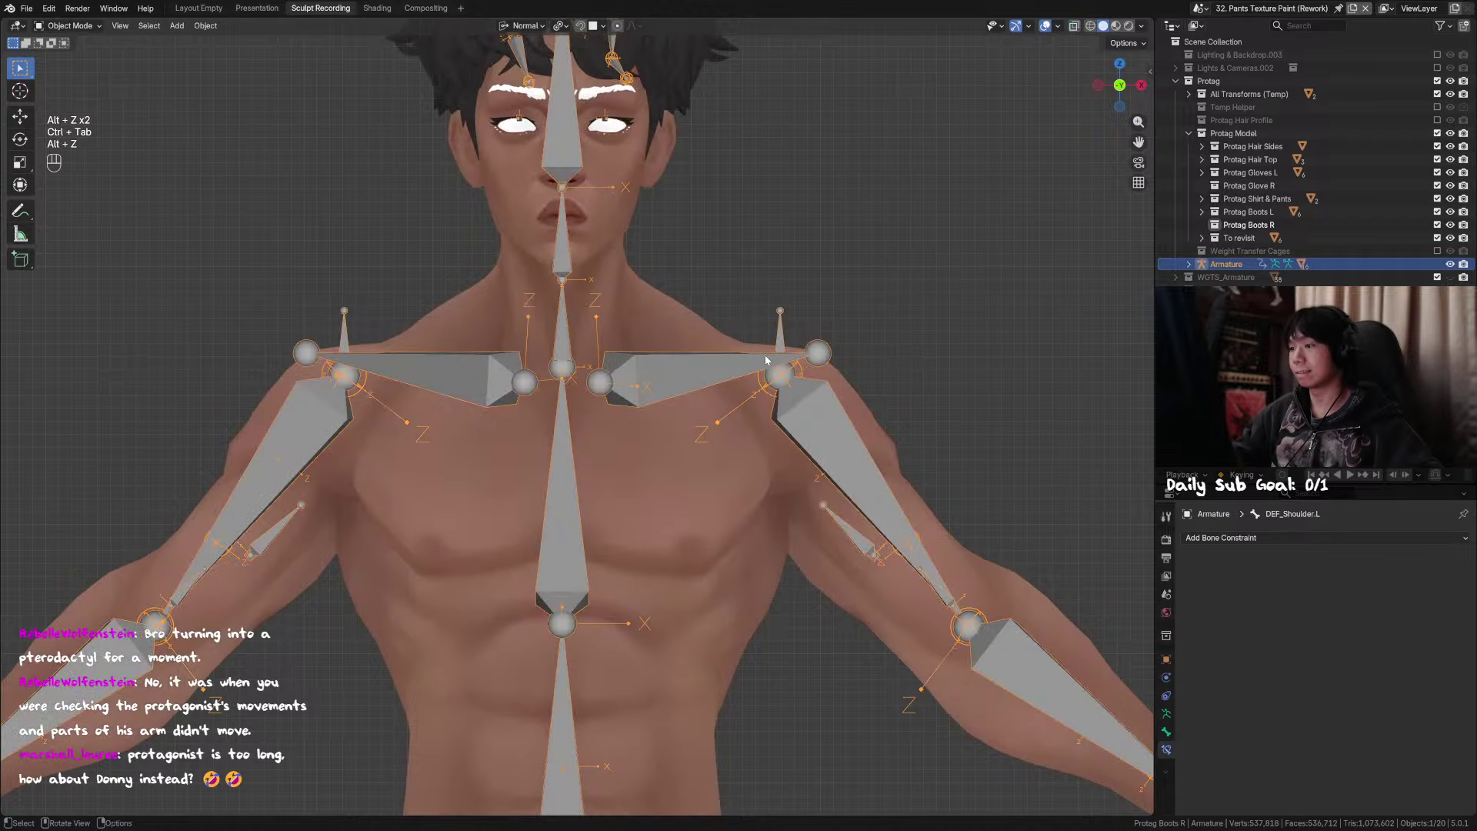
key(ctrl+Tab)
shift+middle_drag(979, 222, 1004, 234)
key(r)
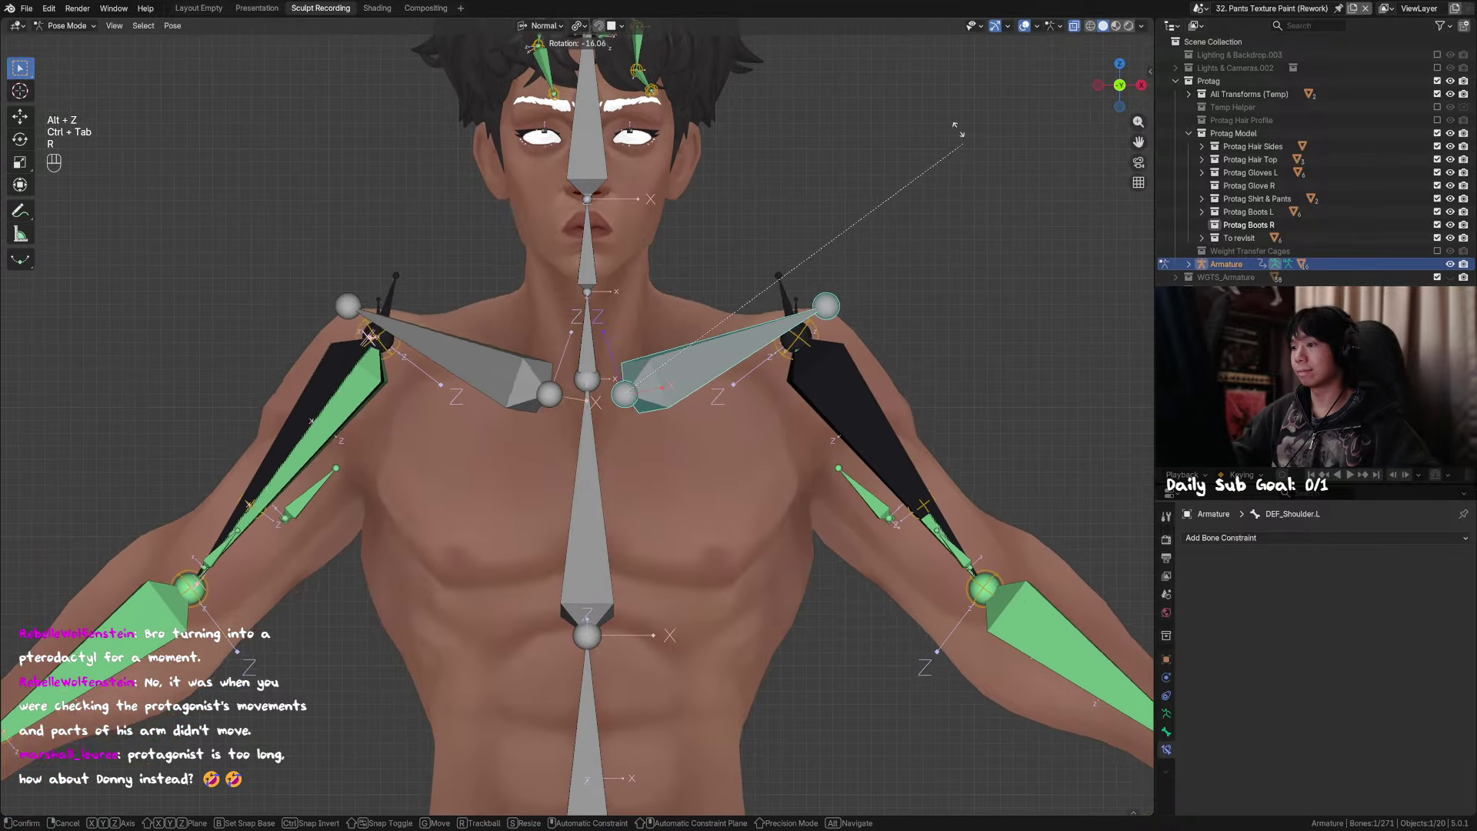
right_click(951, 108)
Step: Rotate DEF_Shoulder.L upward with the viewport overlays hidden to judge the deformation, and show the overlays again
click(1024, 26)
key(r)
key(r)
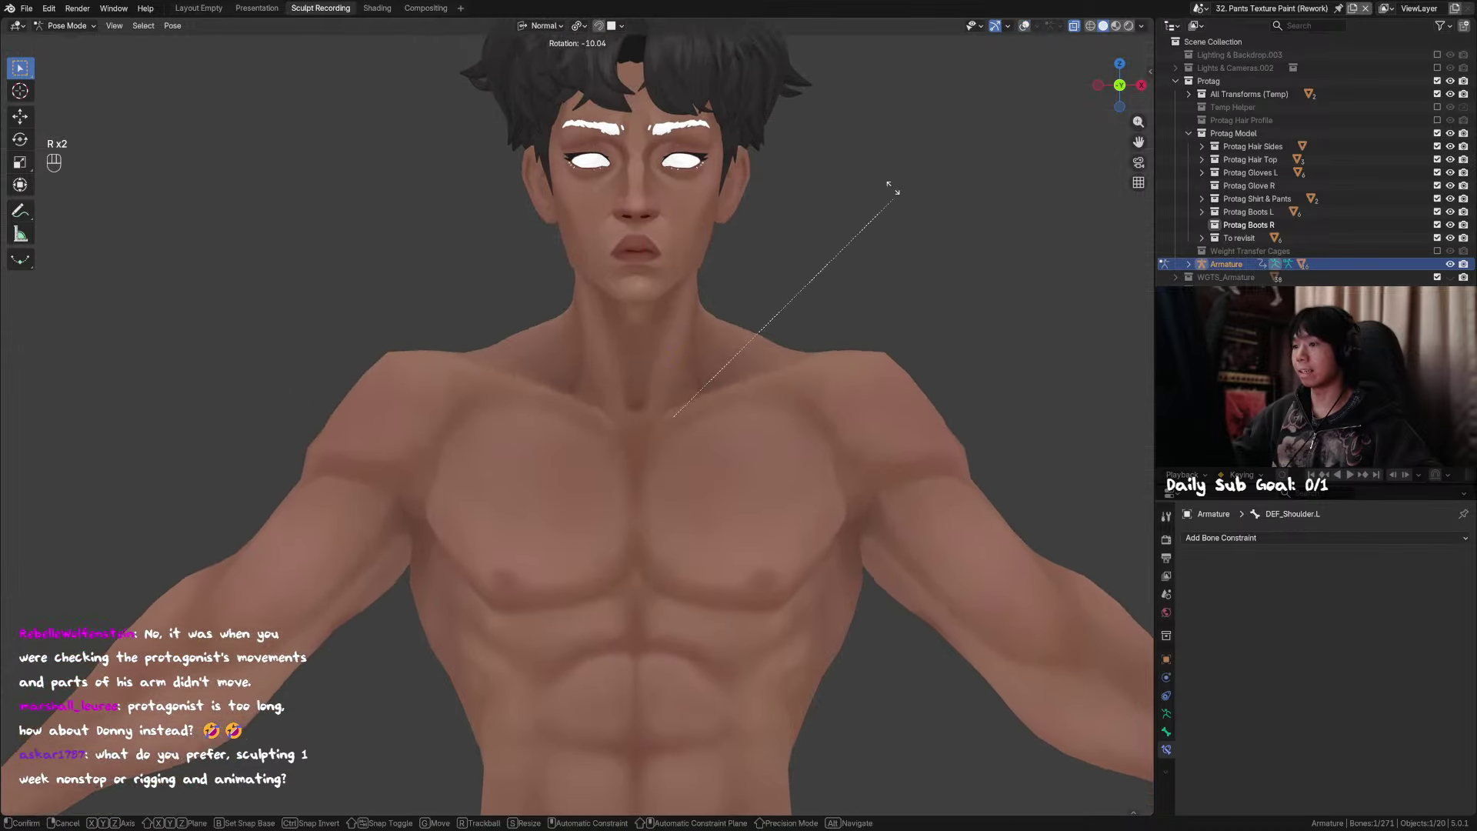
key(r)
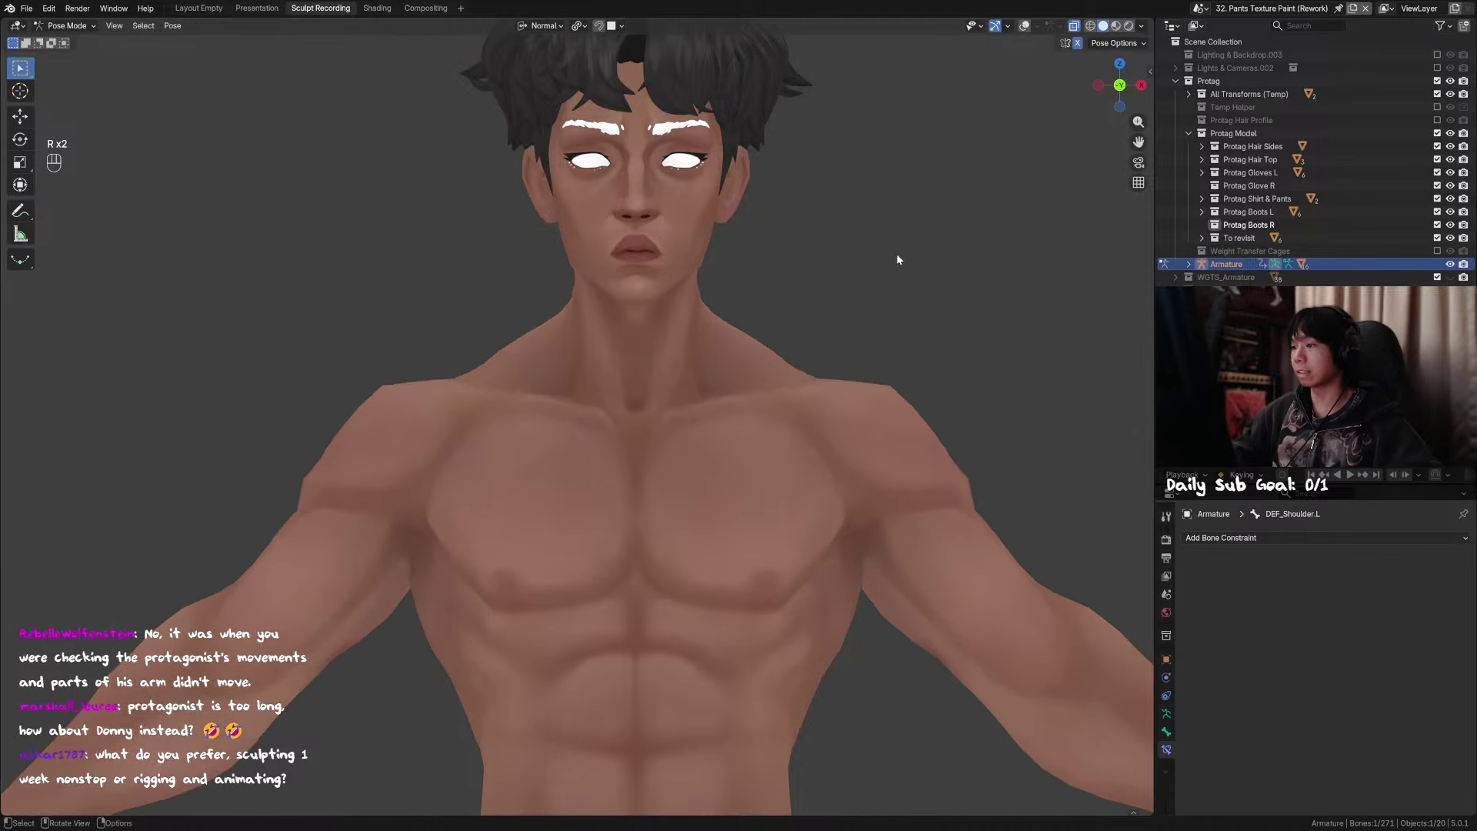
click(883, 165)
click(1024, 26)
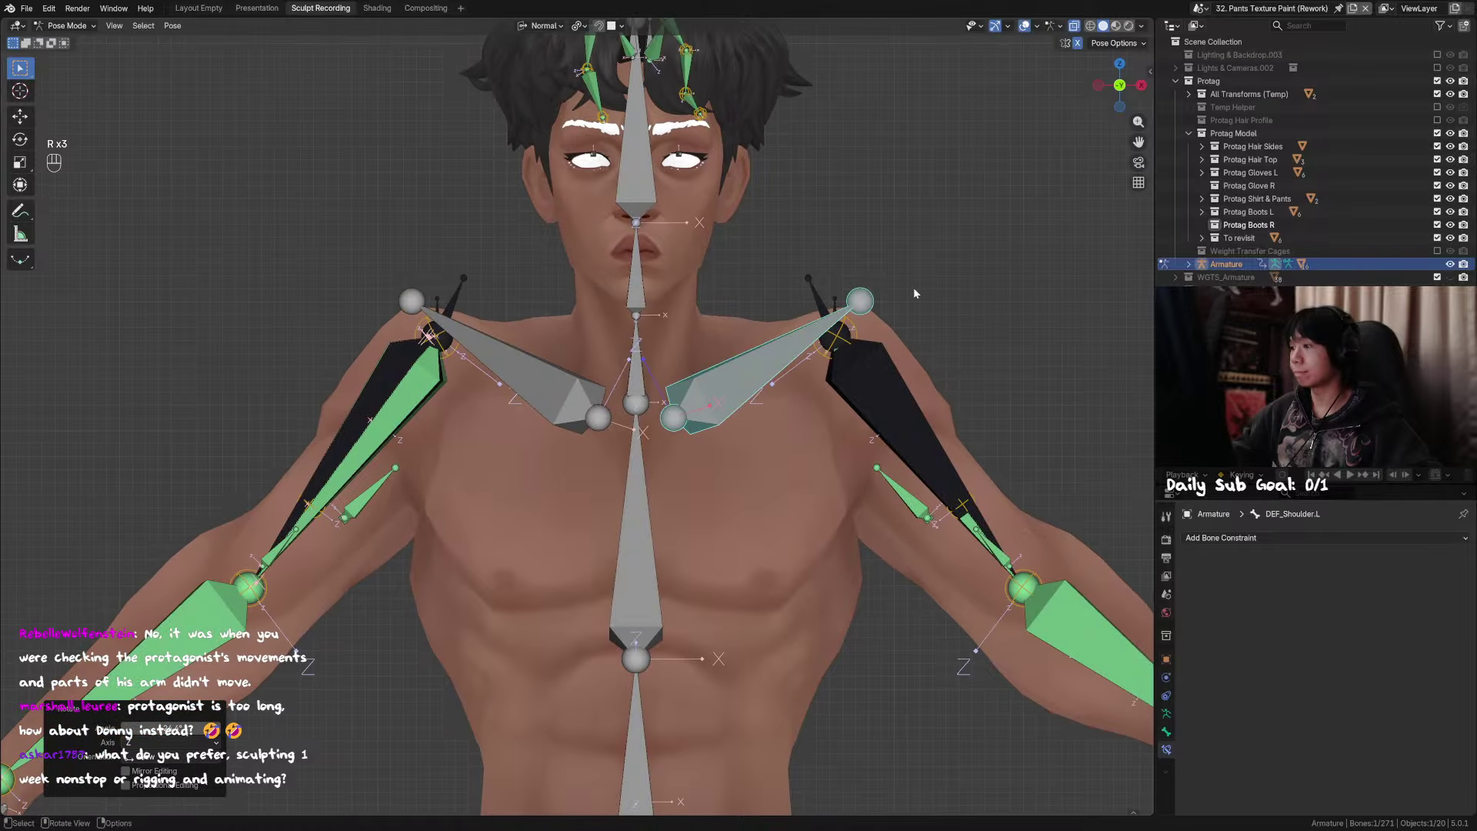
Step: Re-enable Rotation Follow on MCH_INT_Socket_Arm.L and MCH_INT_Socket_Arm.R
click(838, 313)
click(1417, 594)
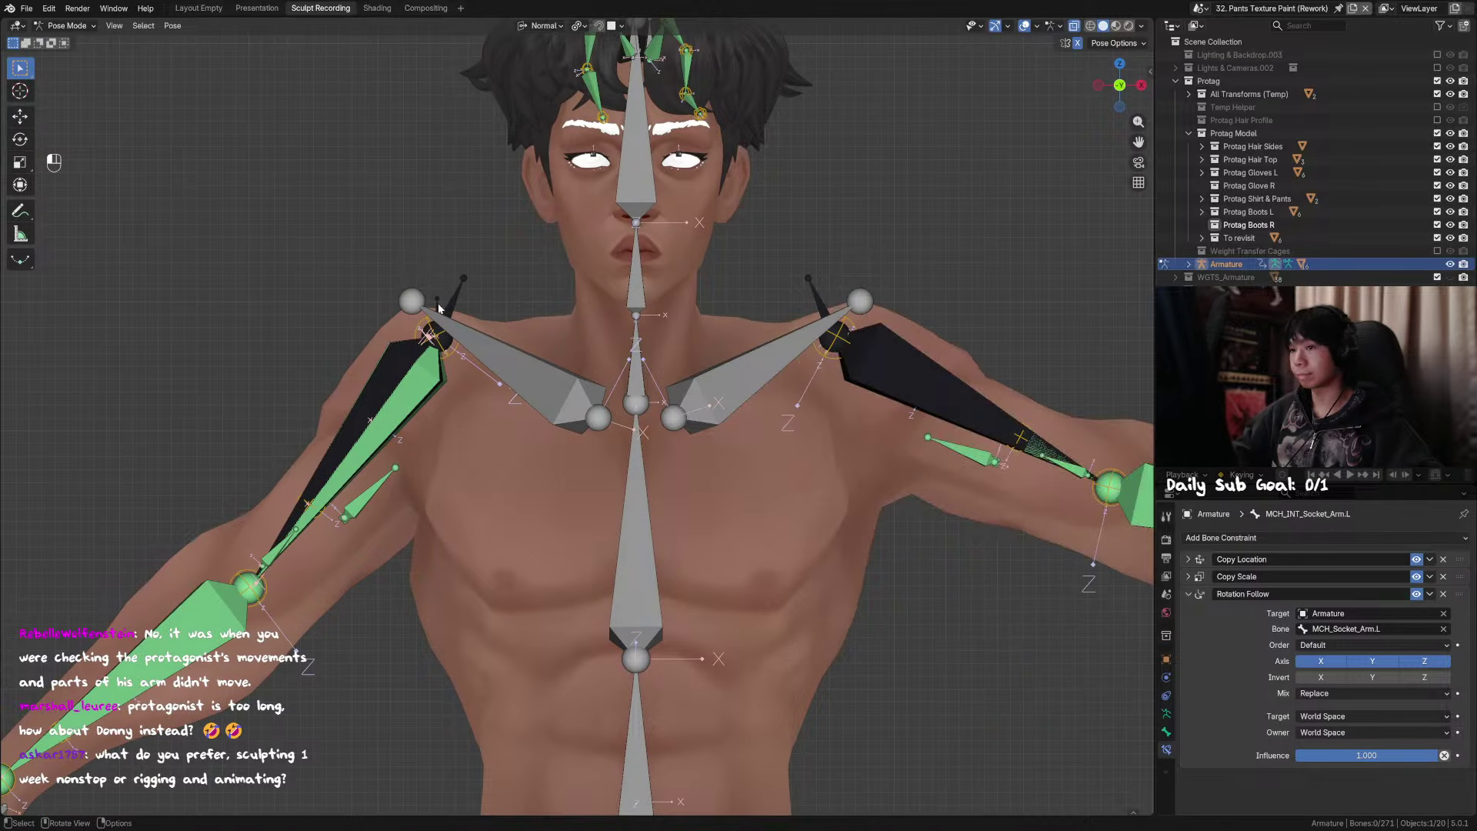
click(1416, 594)
scroll(756, 312, down, 2)
middle_drag(755, 312, 608, 384)
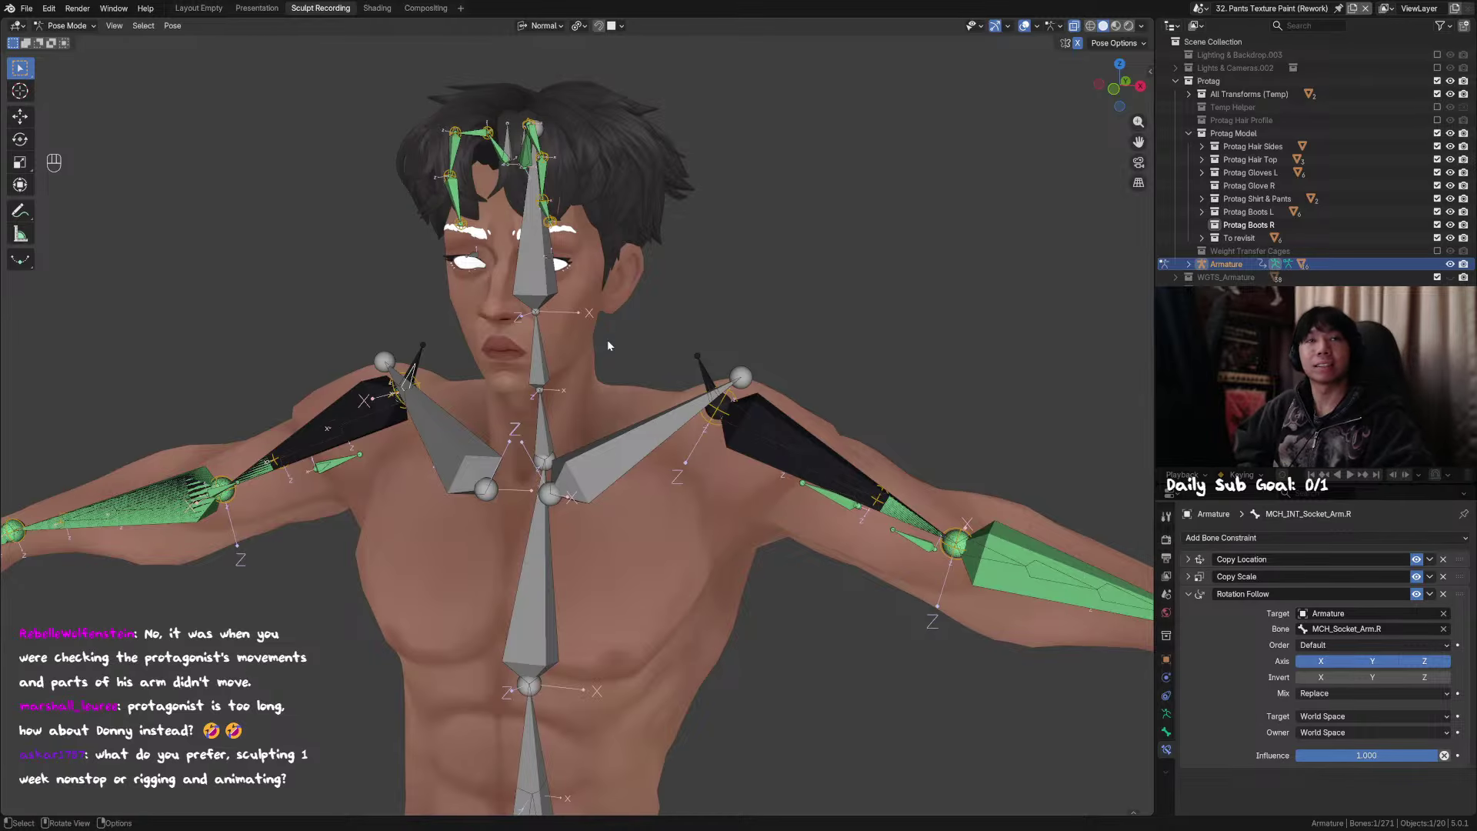
Step: Clear the pose rotation of DEF_Shoulder.L and test-rotate it freely in the front view
click(645, 435)
key(alt+r)
mouse_move(643, 434)
middle_down()
mouse_move(626, 469)
mouse_move(428, 496)
mouse_move(649, 430)
middle_up()
key(grave)
scroll(448, 465, down, 6)
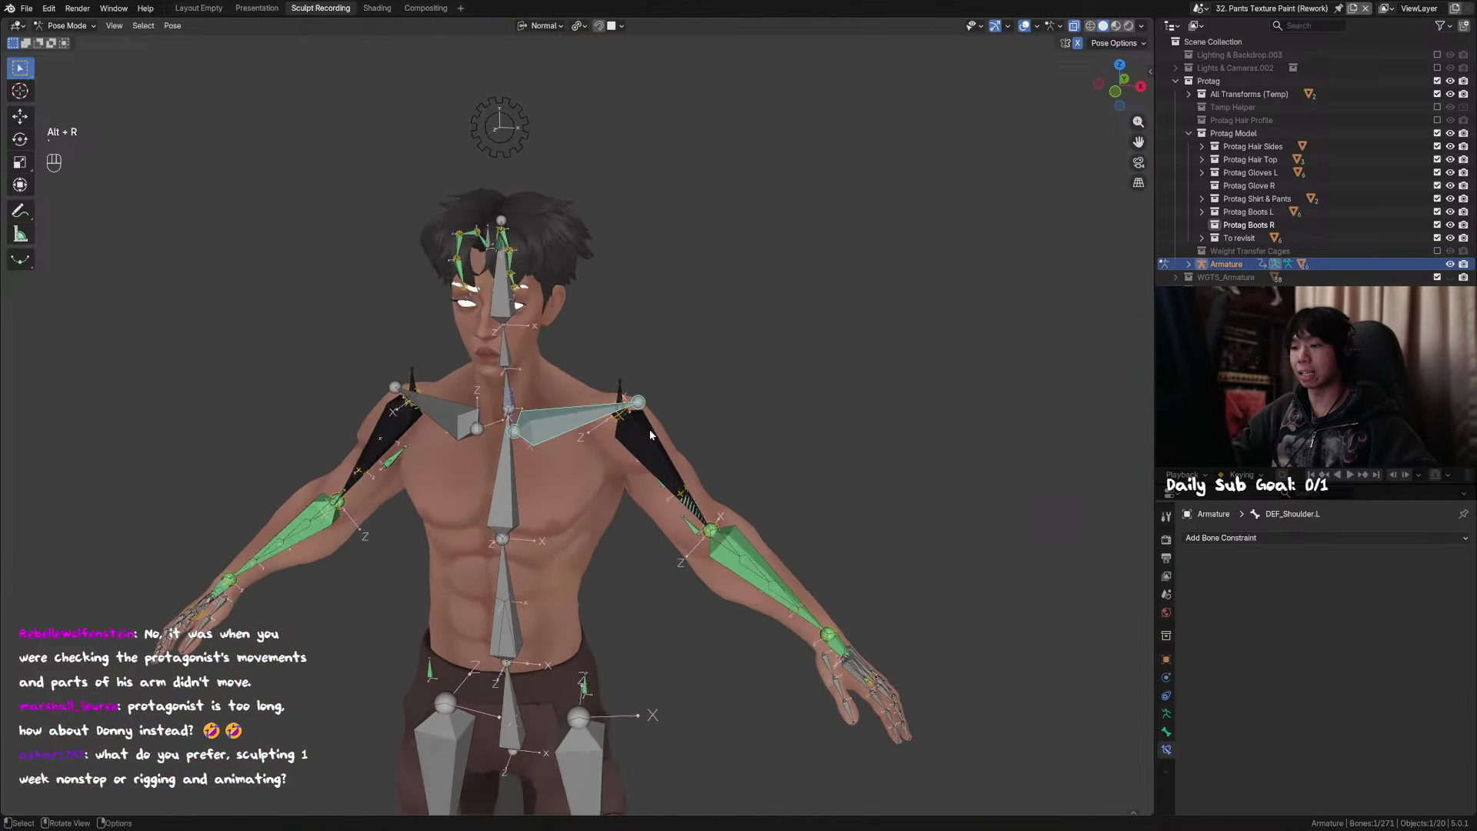
scroll(557, 455, up, 4)
middle_drag(557, 456, 658, 445)
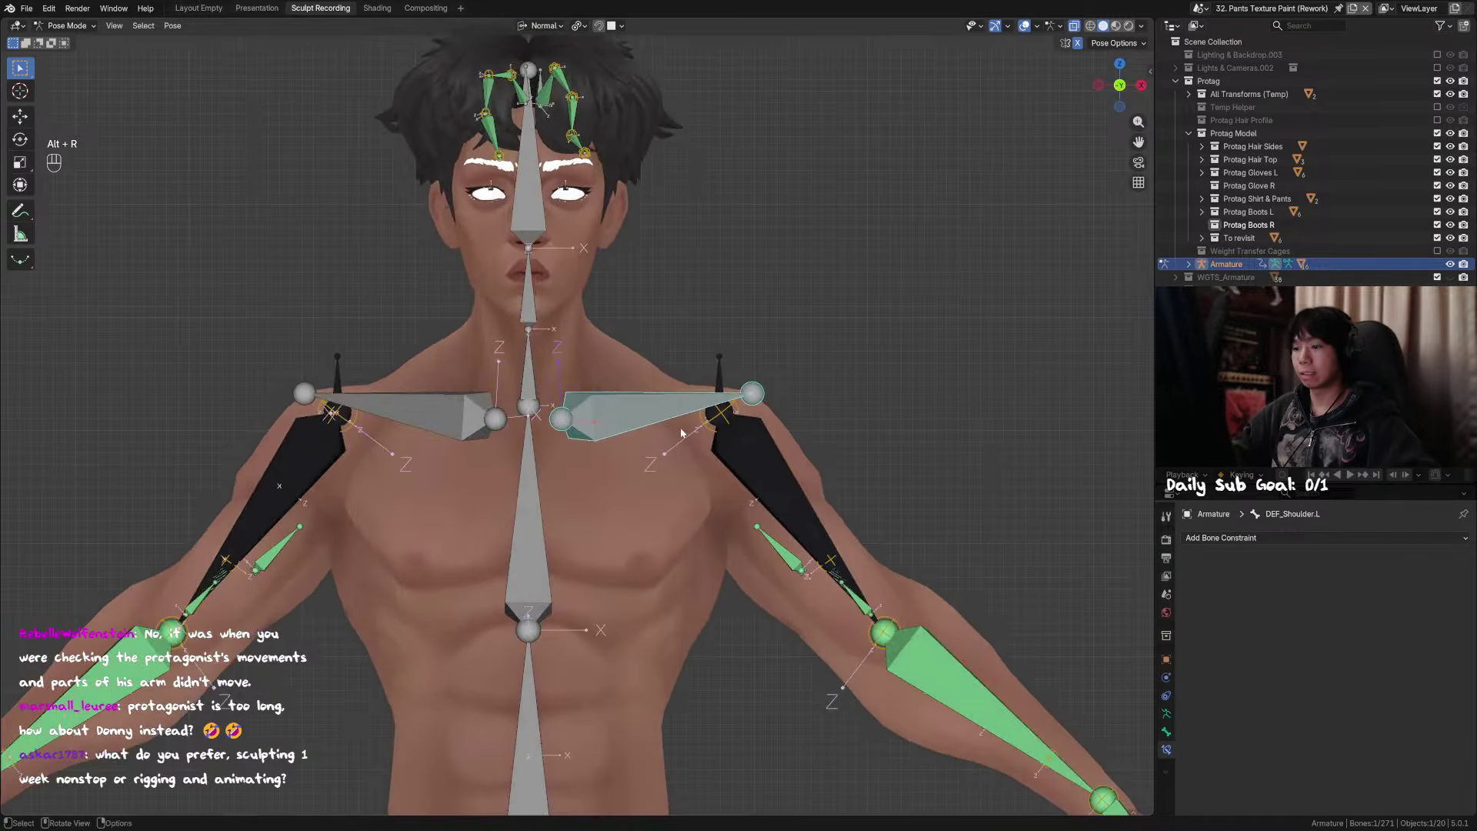
key(r)
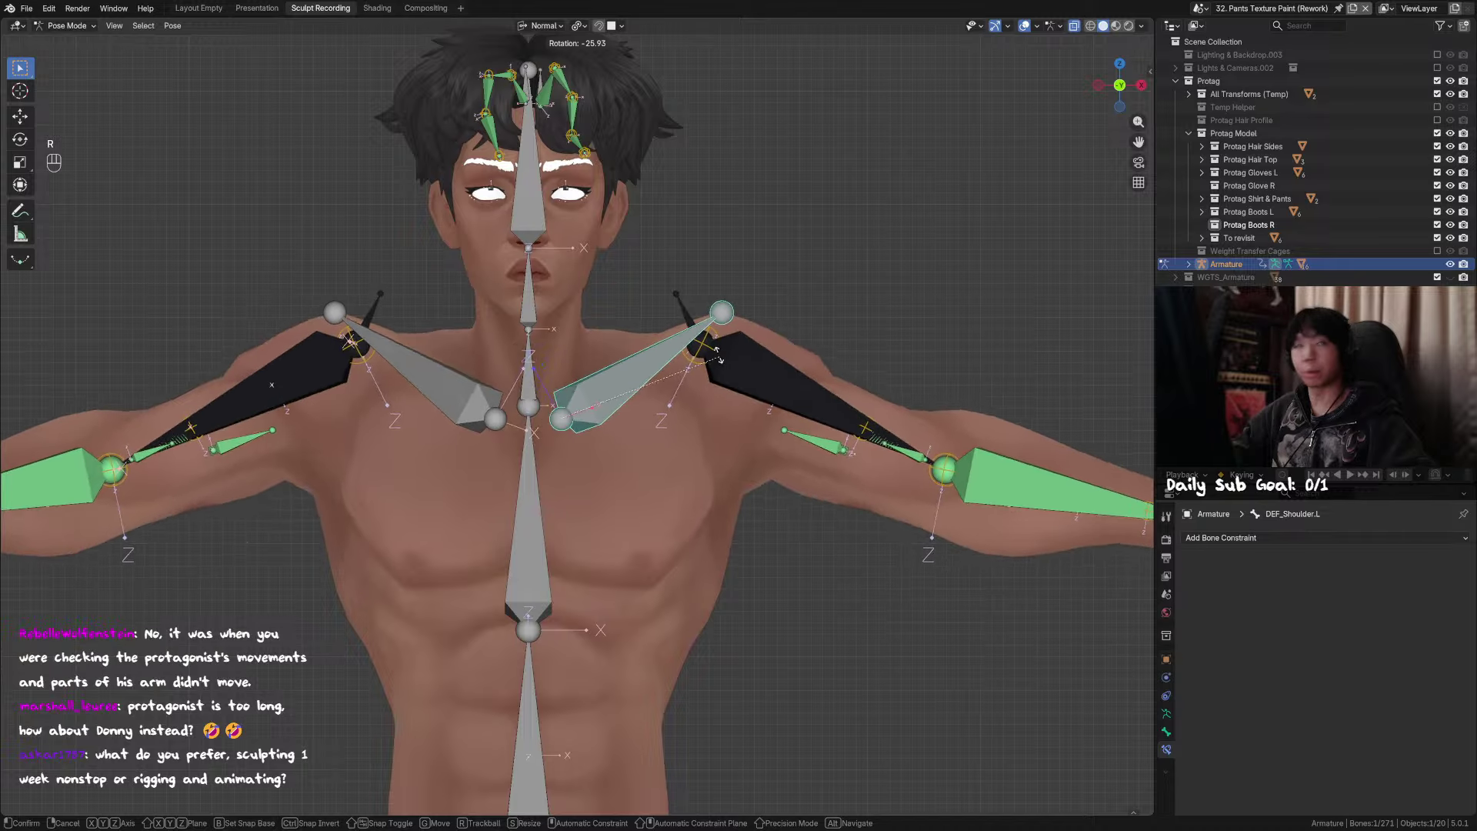
right_click(718, 358)
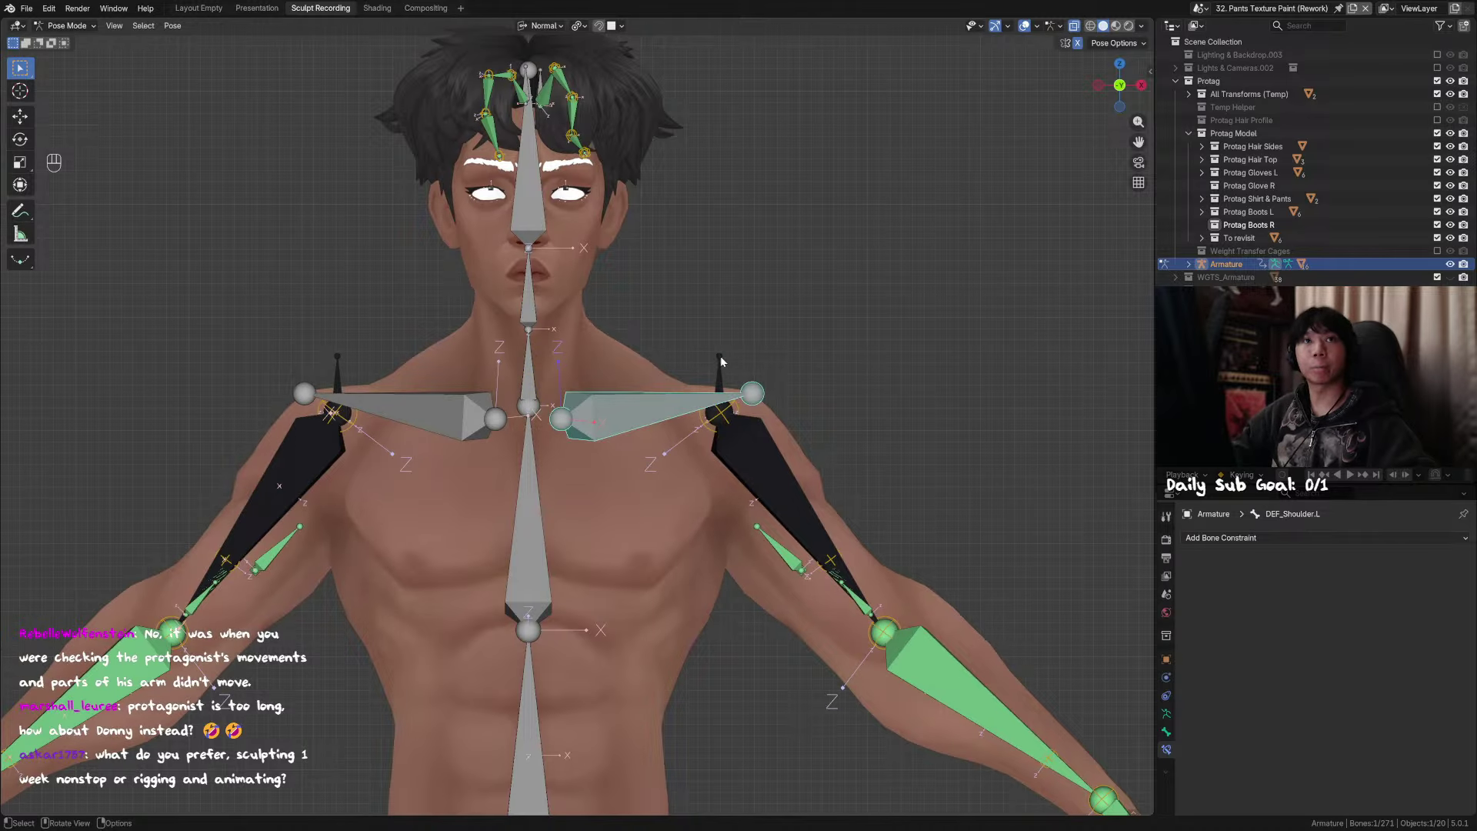
Step: Test-rotate DEF_Shoulder.L repeatedly about its normal X axis from several viewing angles to examine how the arms follow
shift+middle_drag(732, 379, 781, 373)
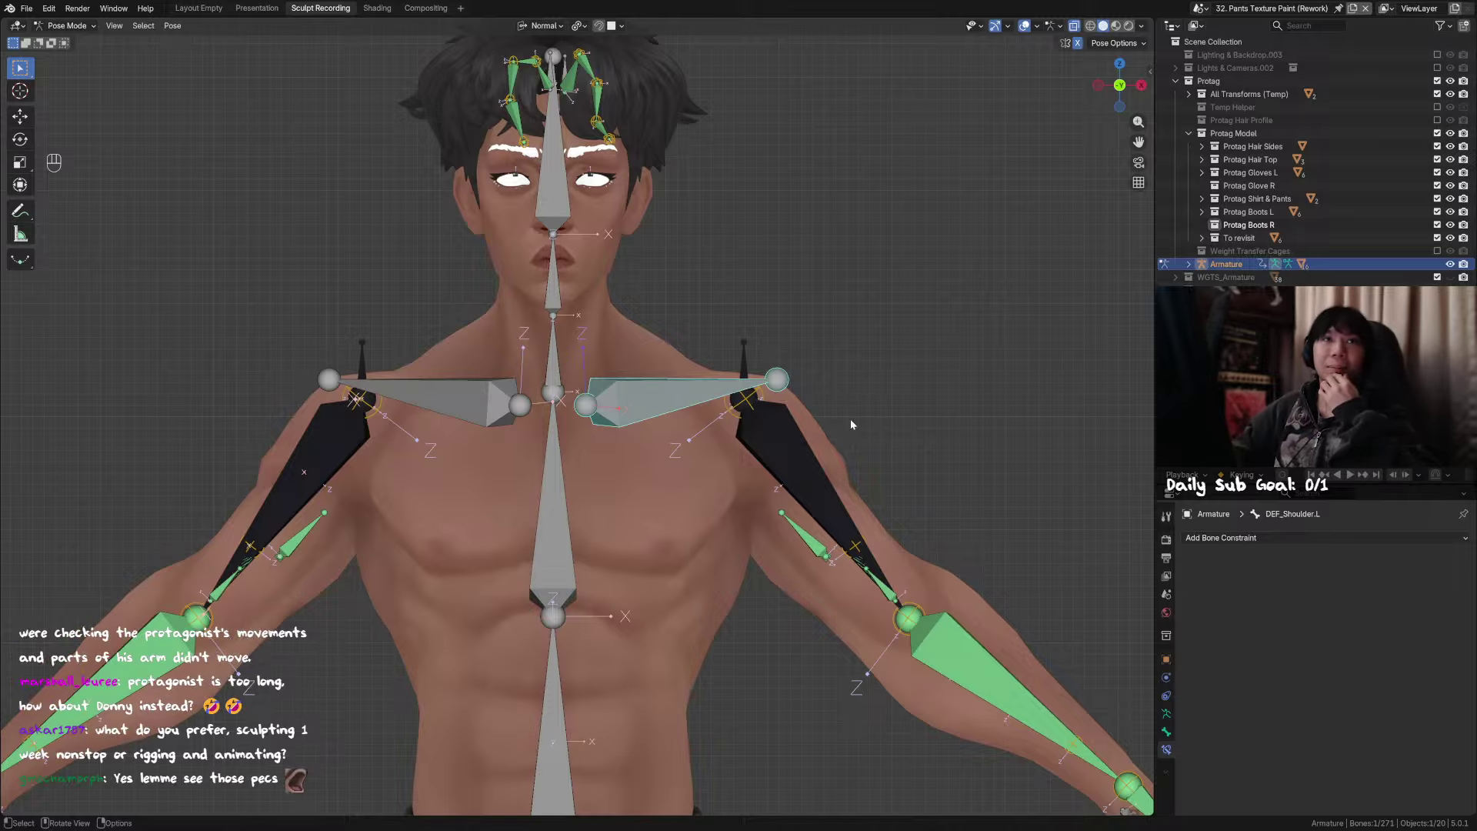
middle_drag(778, 423, 849, 440)
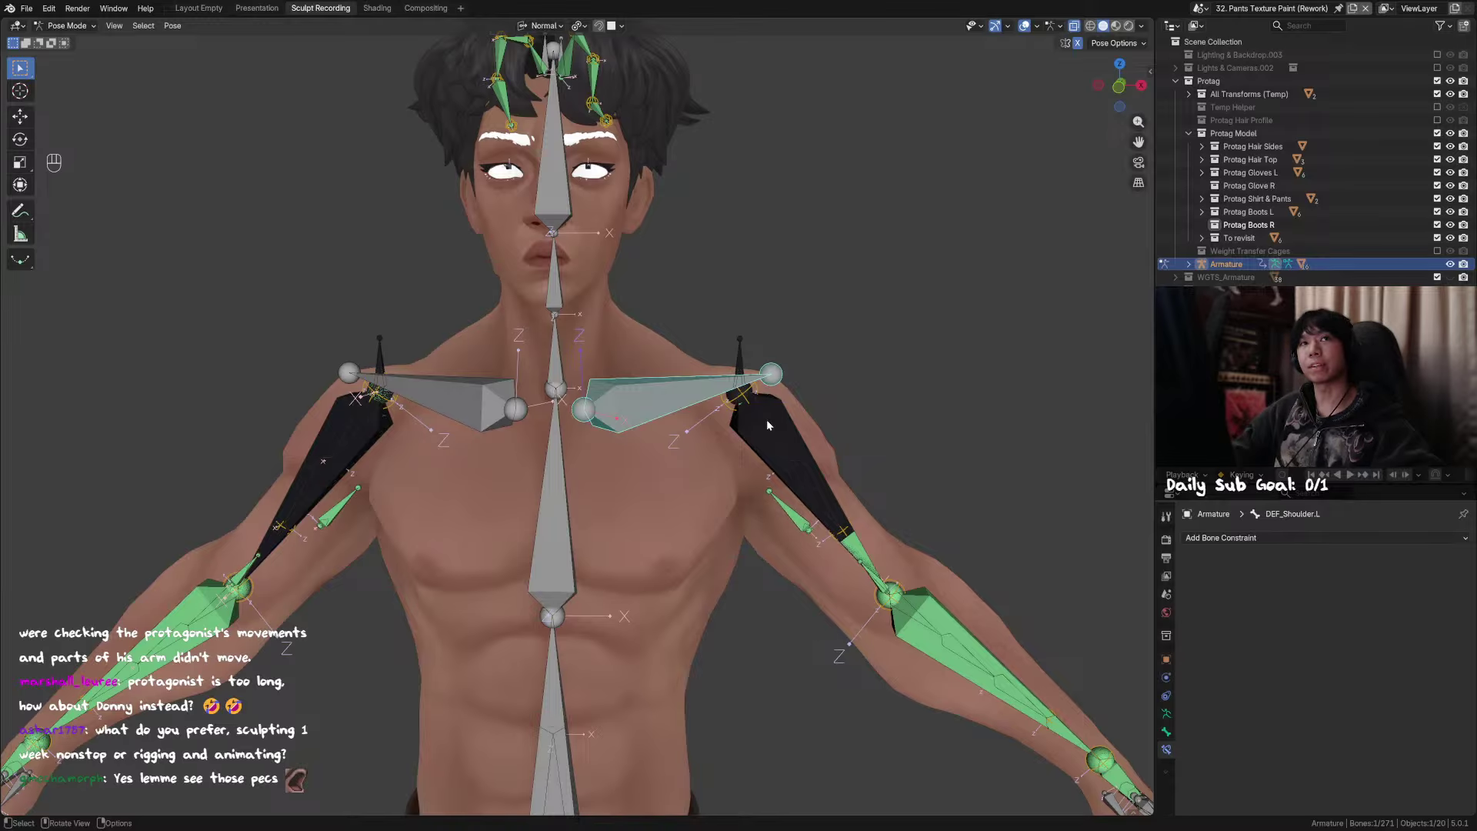
middle_drag(765, 410, 764, 474)
key(r)
key(x)
right_click(791, 441)
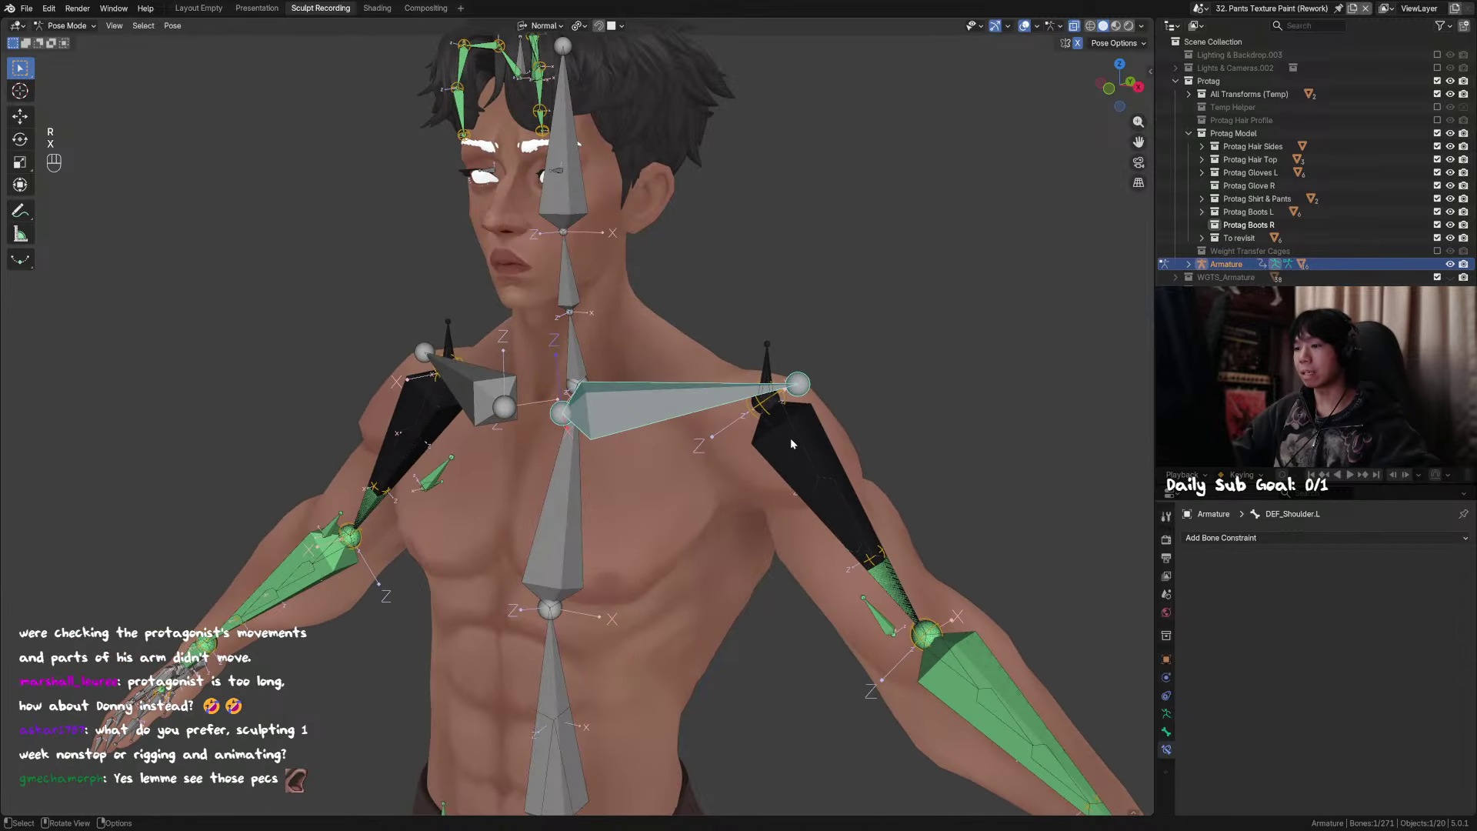
key(r)
key(x)
right_click(777, 384)
middle_drag(777, 394, 738, 401)
key(r)
key(x)
right_click(756, 437)
key(d)
key(r)
key(x)
right_click(742, 445)
key(r)
key(x)
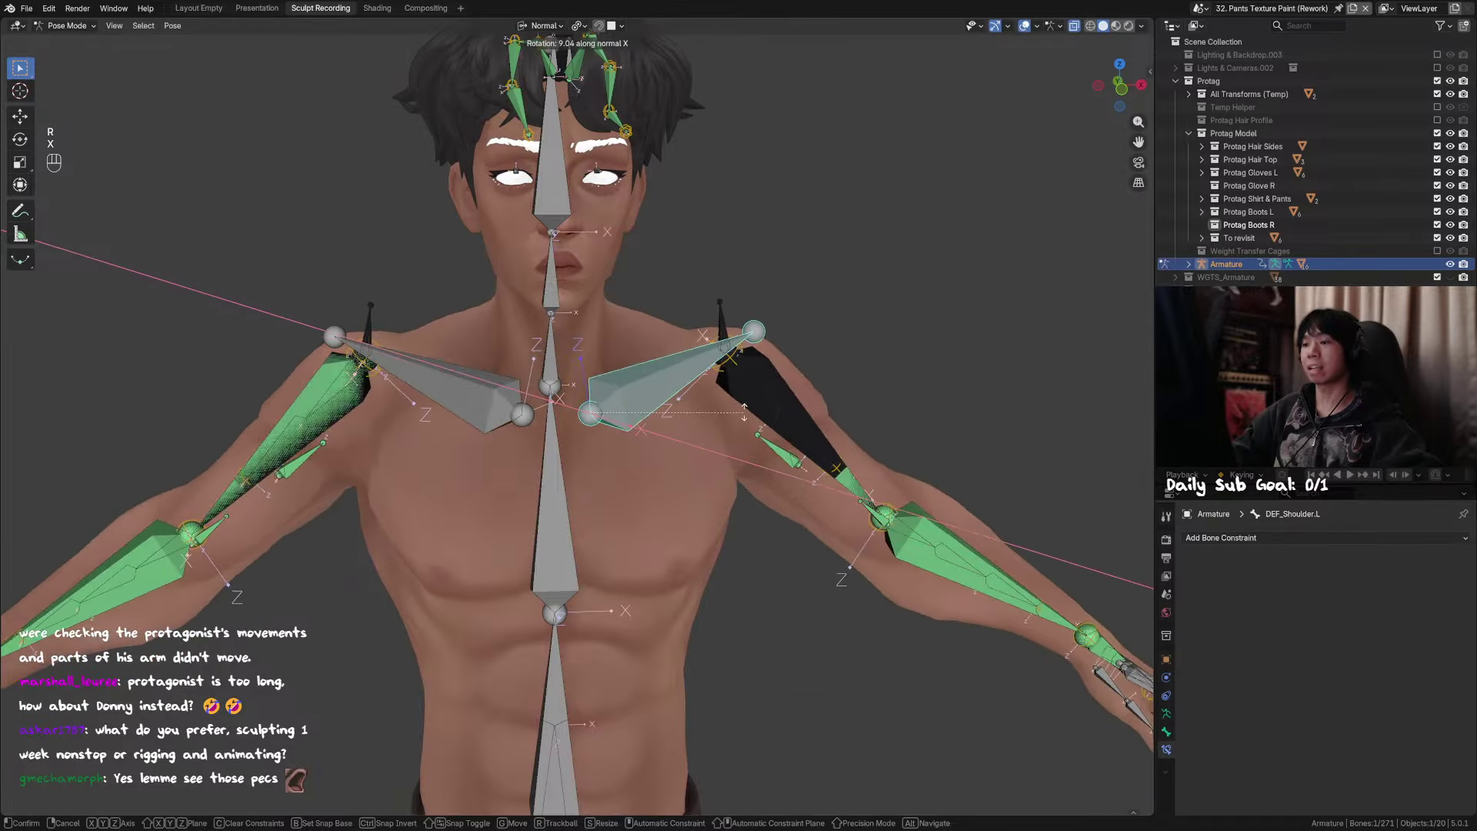
right_click(758, 404)
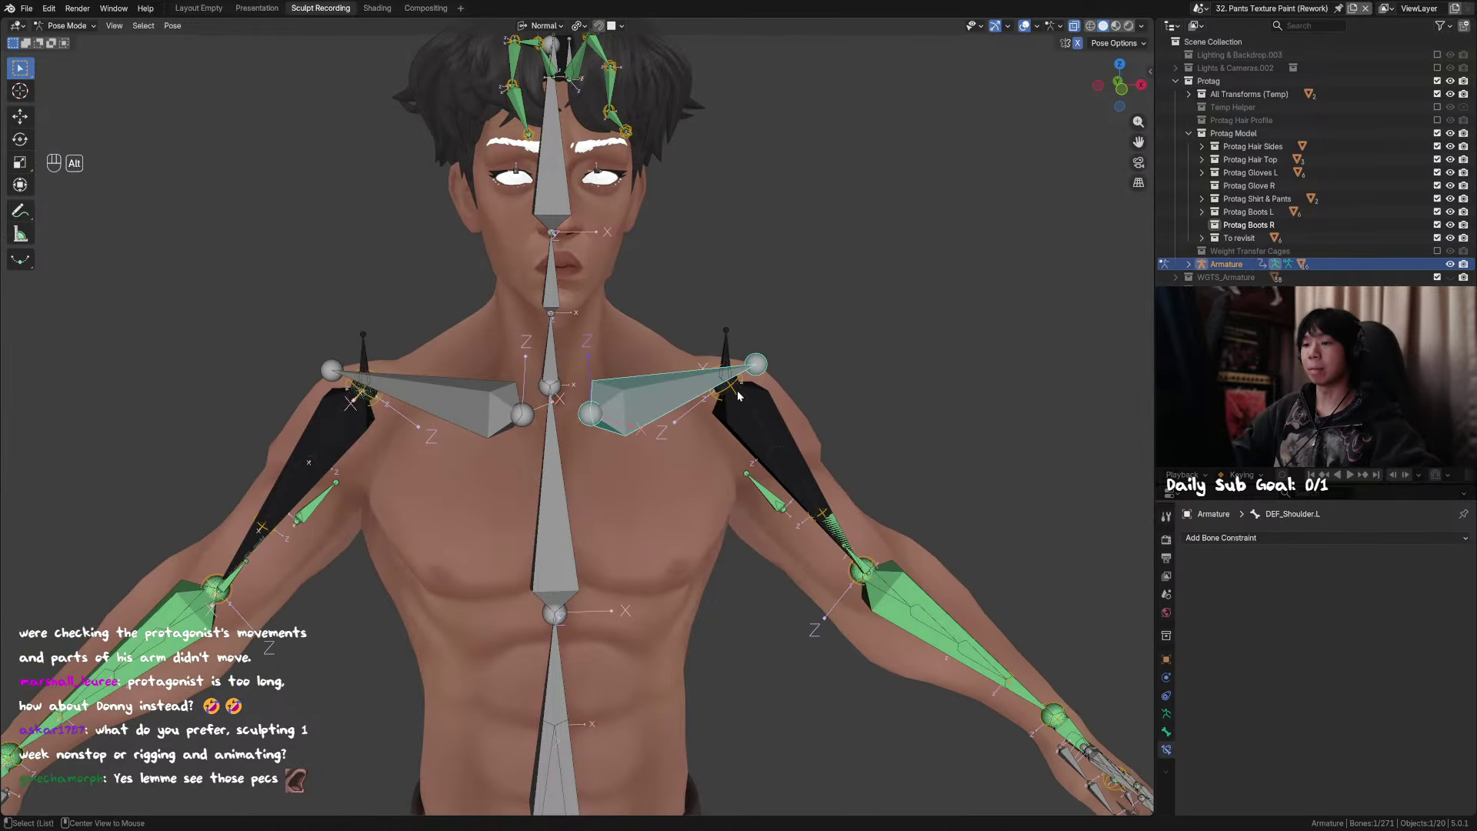
Step: Clear the pose rotation of DEF_Shoulder.L and test-rotate it once more about its normal X axis
key(alt+r)
middle_drag(774, 464, 734, 479)
key(r)
key(x)
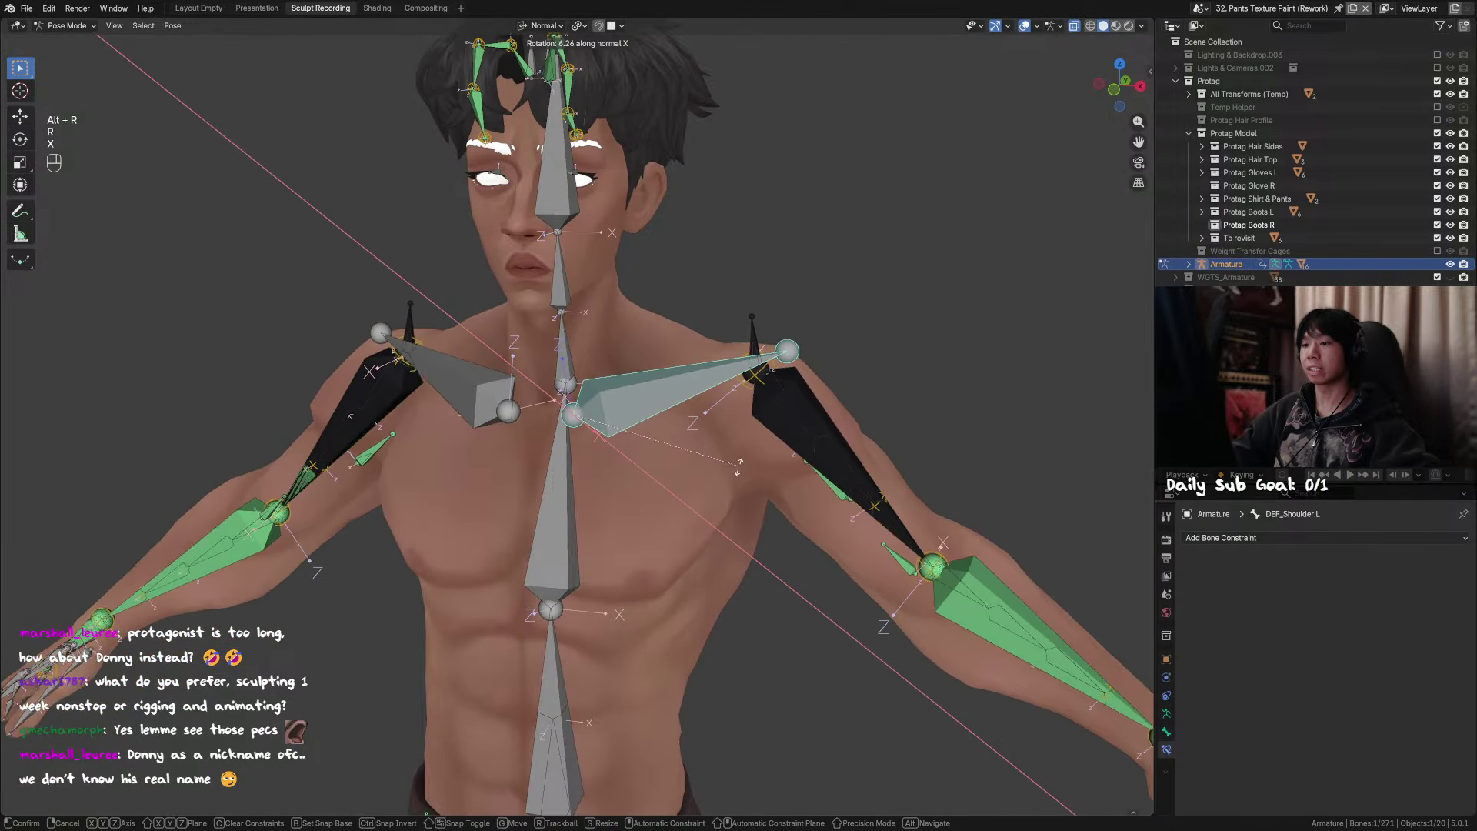
right_click(706, 408)
Step: Test-rotate DEF_Shoulder.L repeatedly about its Z axis to examine the forward and backward arm motion
middle_drag(706, 408, 877, 445)
key(r)
key(z)
right_click(770, 496)
key(r)
key(z)
right_click(746, 450)
key(r)
key(z)
right_click(776, 463)
key(r)
key(z)
right_click(662, 451)
key(r)
key(z)
right_click(816, 446)
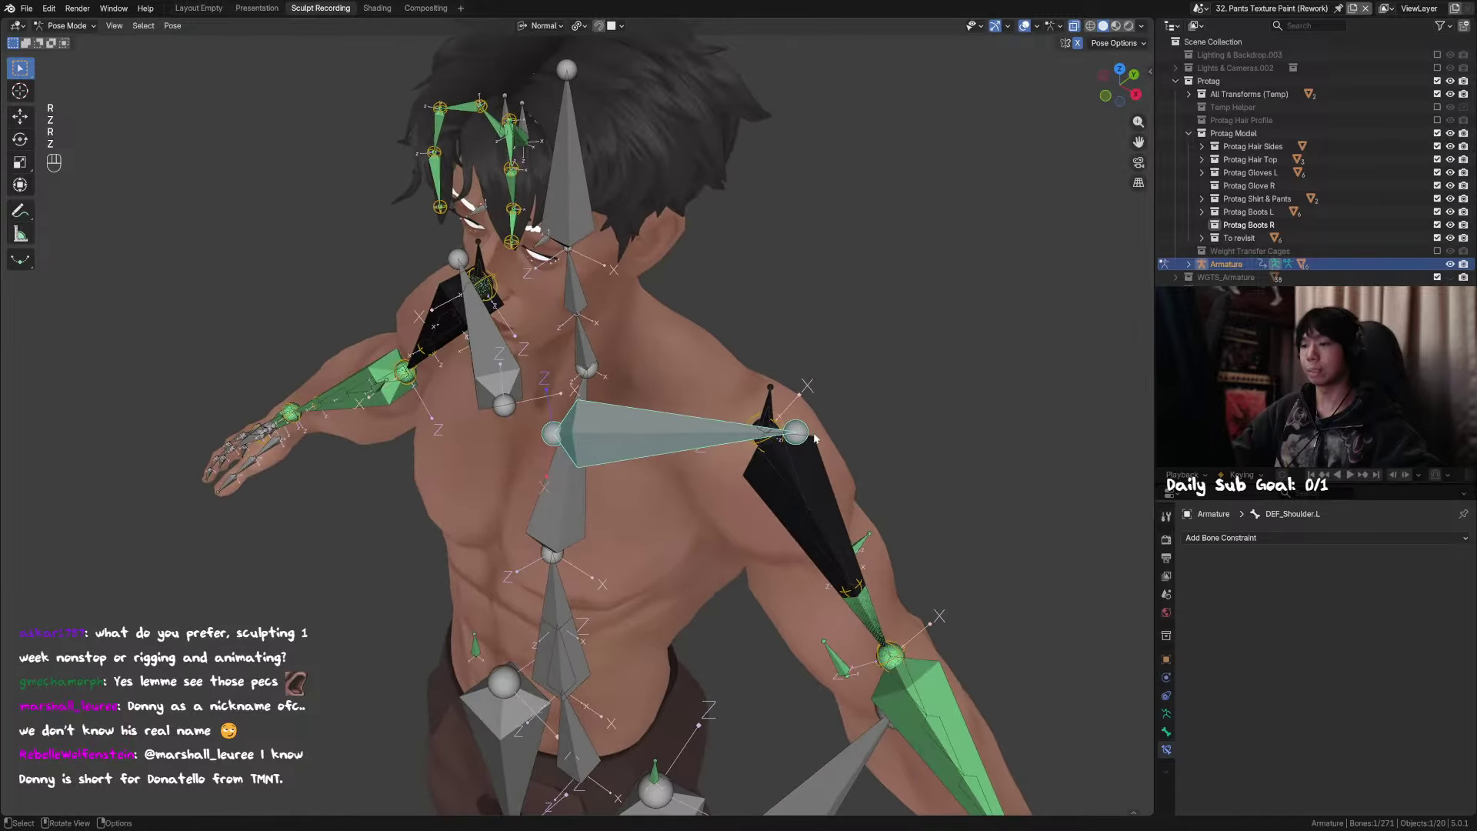
Step: Test-move DEF_Shoulder.L along its X and Y axes and freely to check that the arm chain follows
key(g)
key(x)
right_click(654, 442)
key(g)
middle_drag(654, 442, 735, 388)
key(y)
right_click(758, 406)
key(g)
right_click(824, 386)
Step: Move DEF_Shoulder.L far outward from the torso in the front view, in two successive moves, to stretch the shoulders
scroll(639, 422, down, 2)
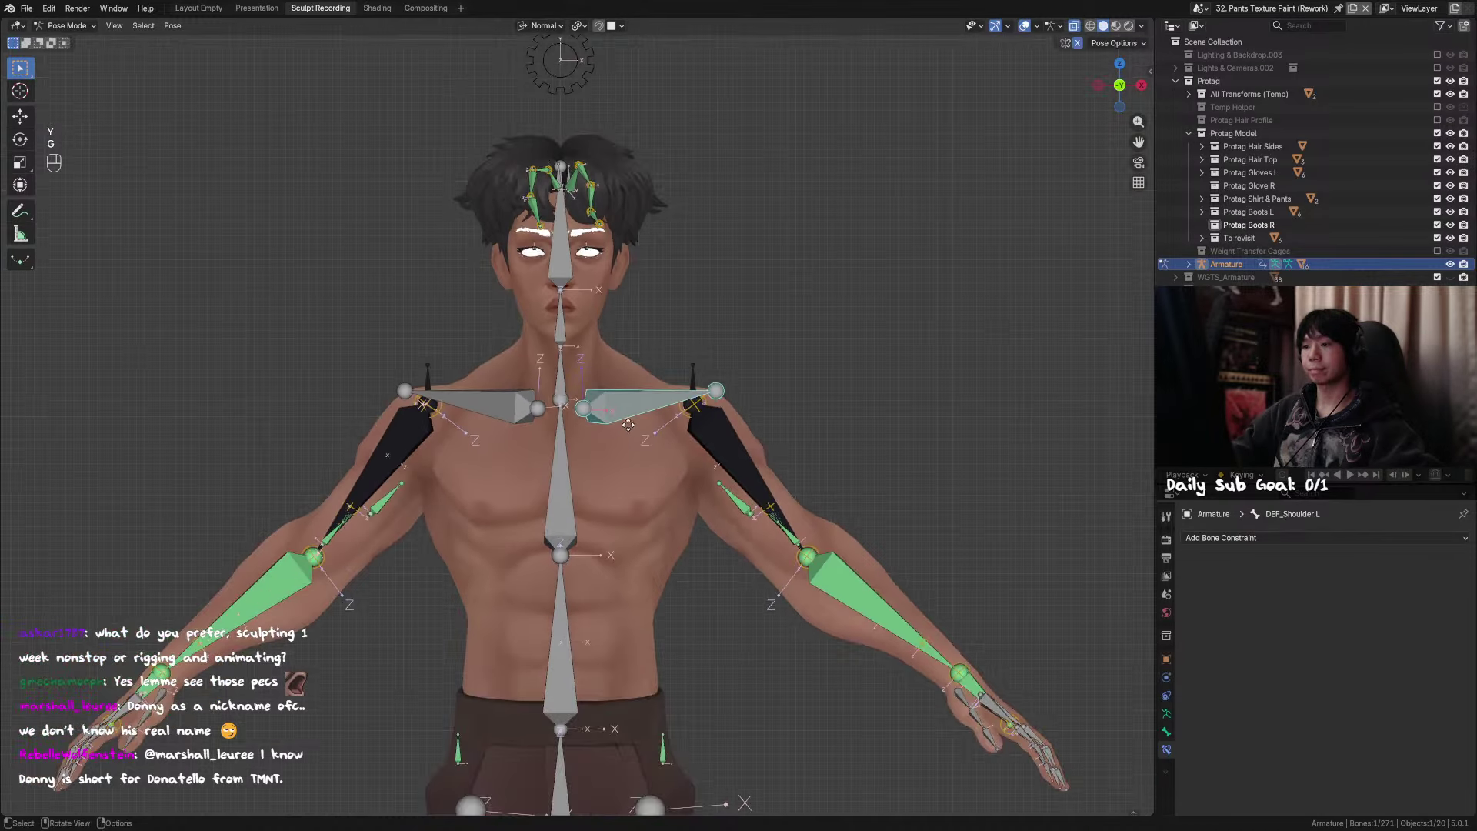
key(g)
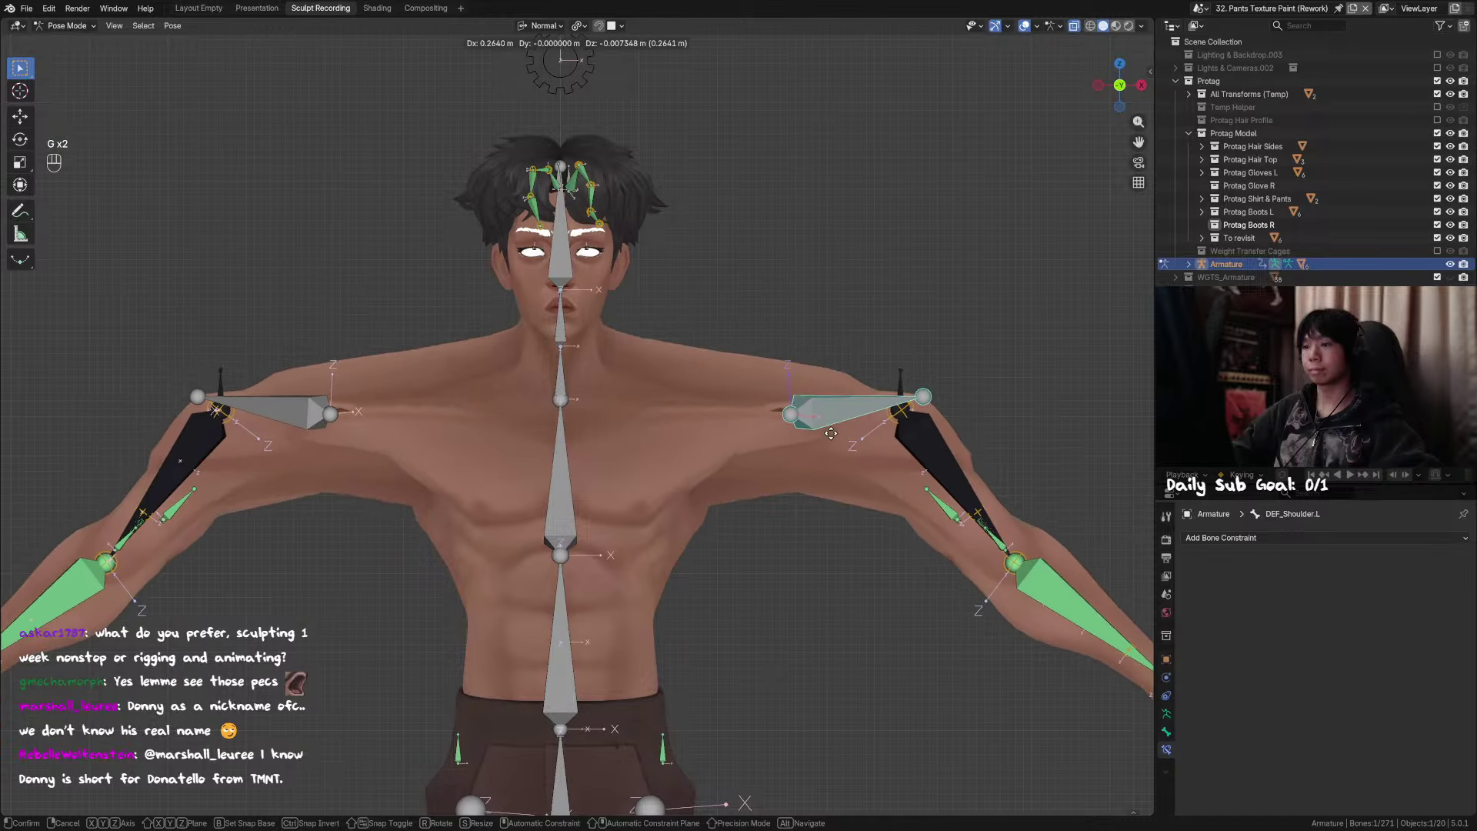
click(812, 387)
scroll(769, 415, down, 4)
key(g)
click(882, 415)
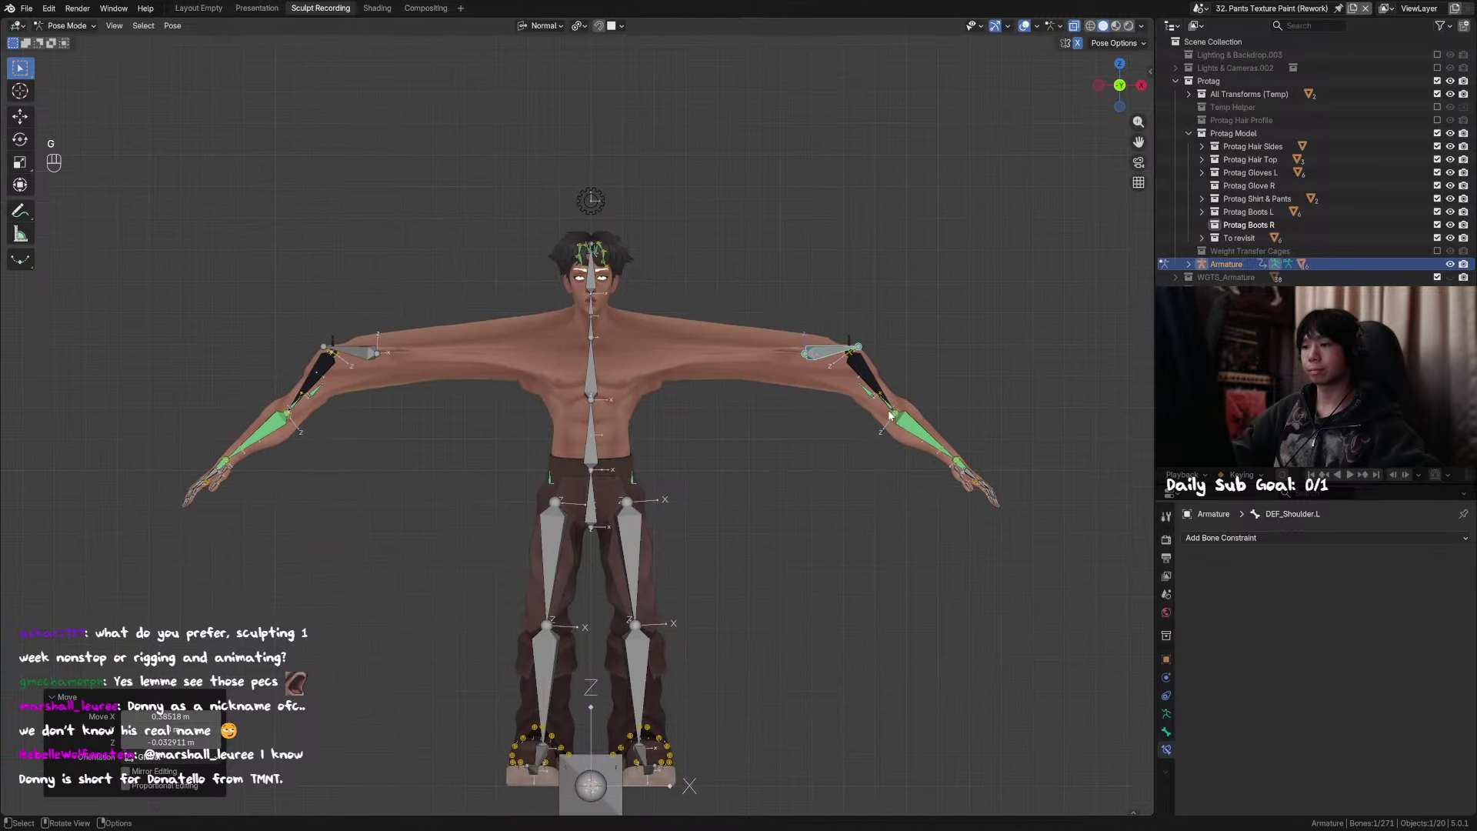
Step: Test-rotate the Root bone in the side view and try a free move to check that the whole rig follows
middle_drag(668, 428, 923, 416)
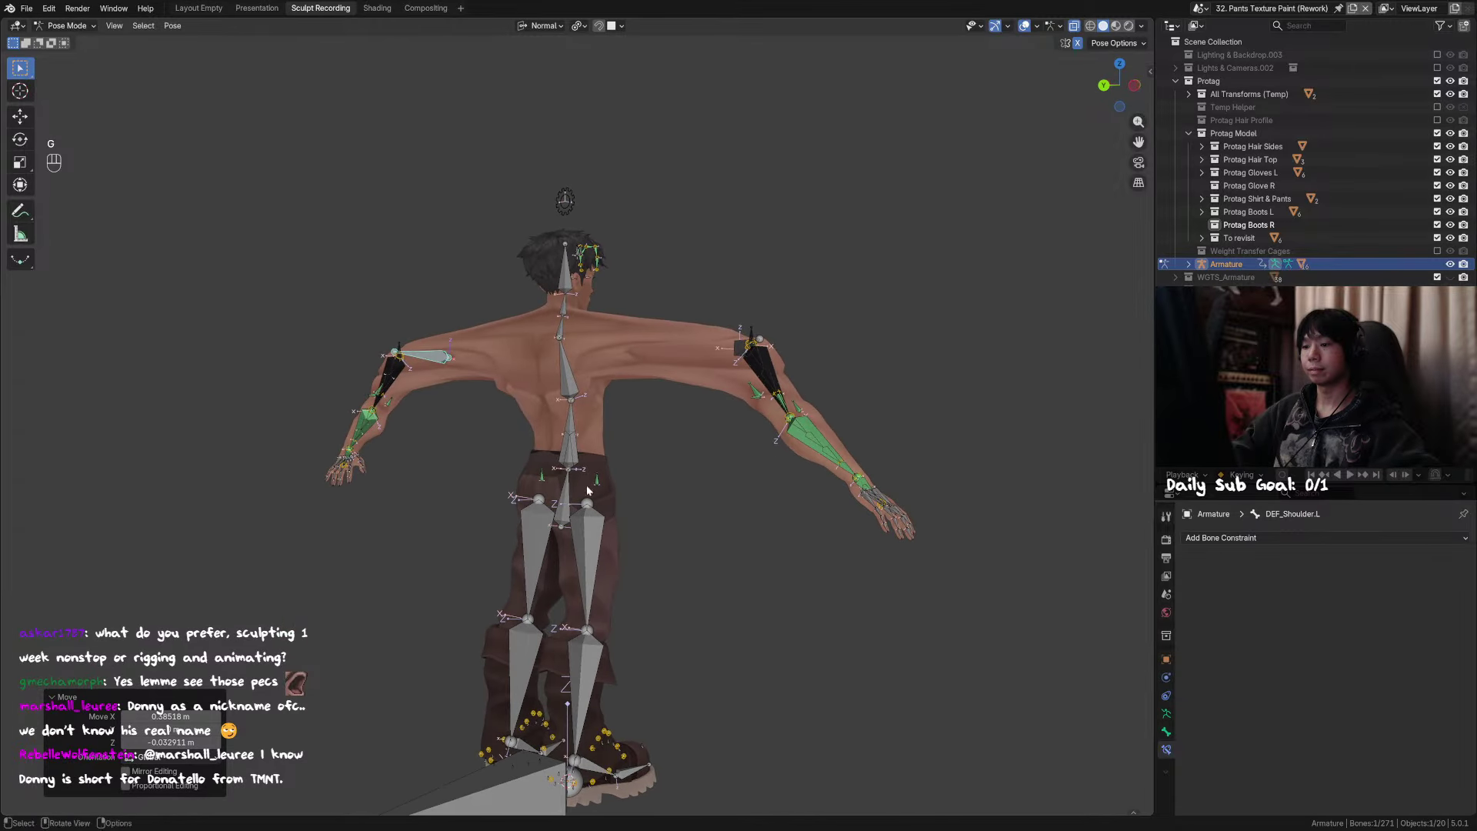
scroll(551, 673, down, 2)
click(508, 676)
middle_drag(492, 678, 368, 626)
key(r)
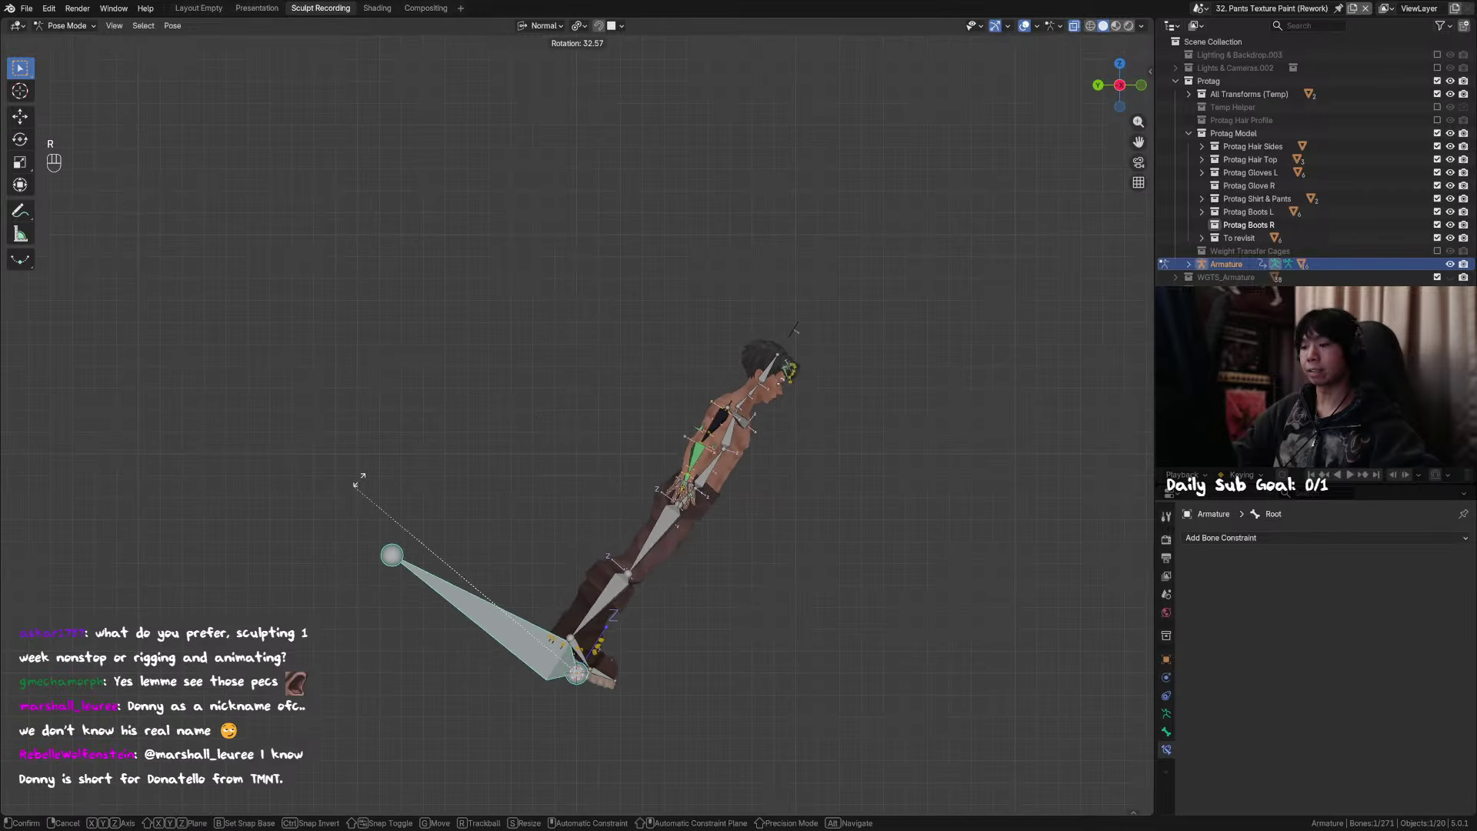
click(403, 453)
middle_drag(403, 454, 399, 537)
key(g)
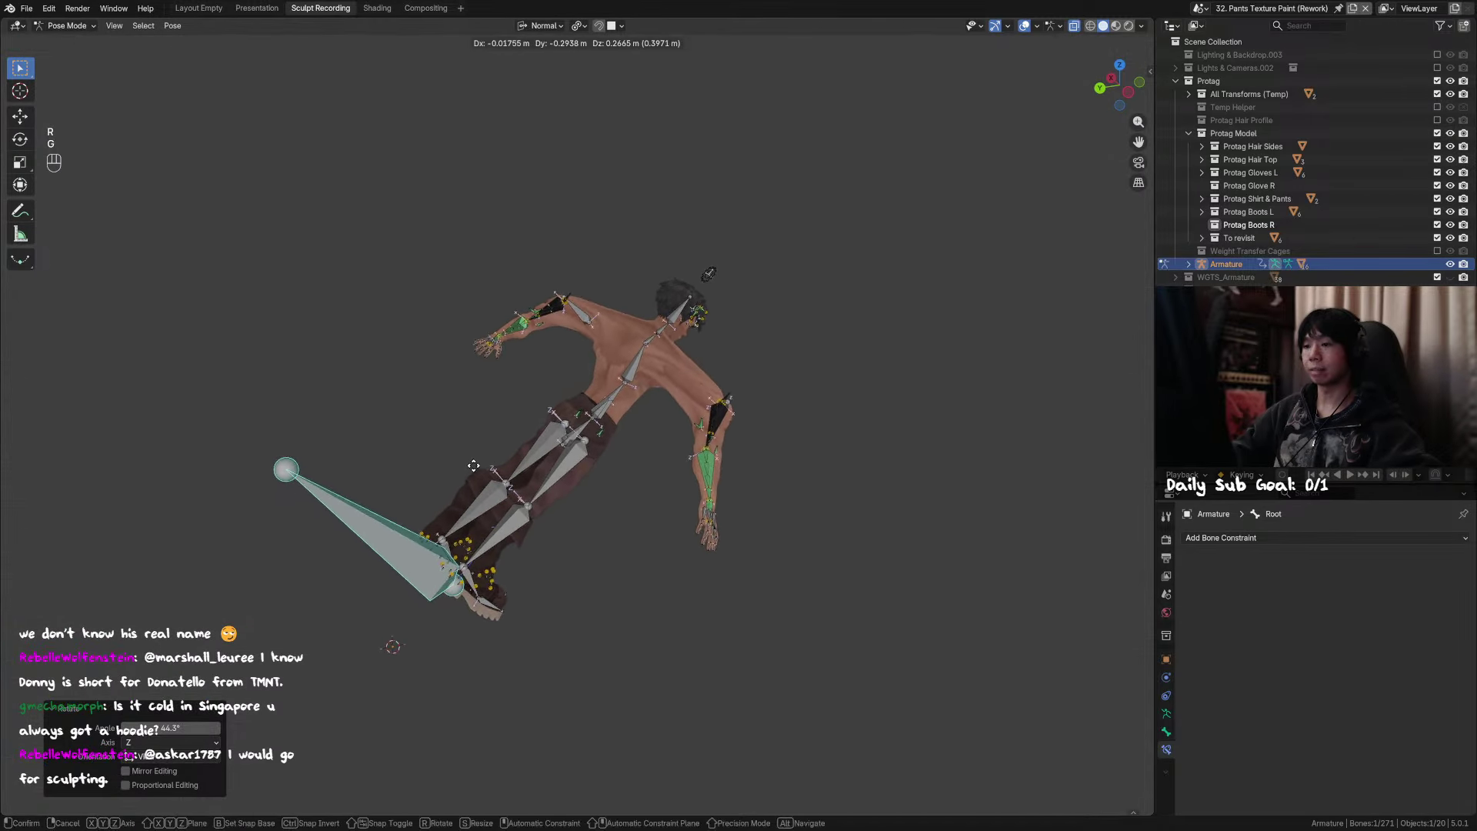
right_click(189, 542)
Step: Clear the pose location, rotation and scale of the Root bone and of all the armature's bones, leaving nothing selected
key(alt+g)
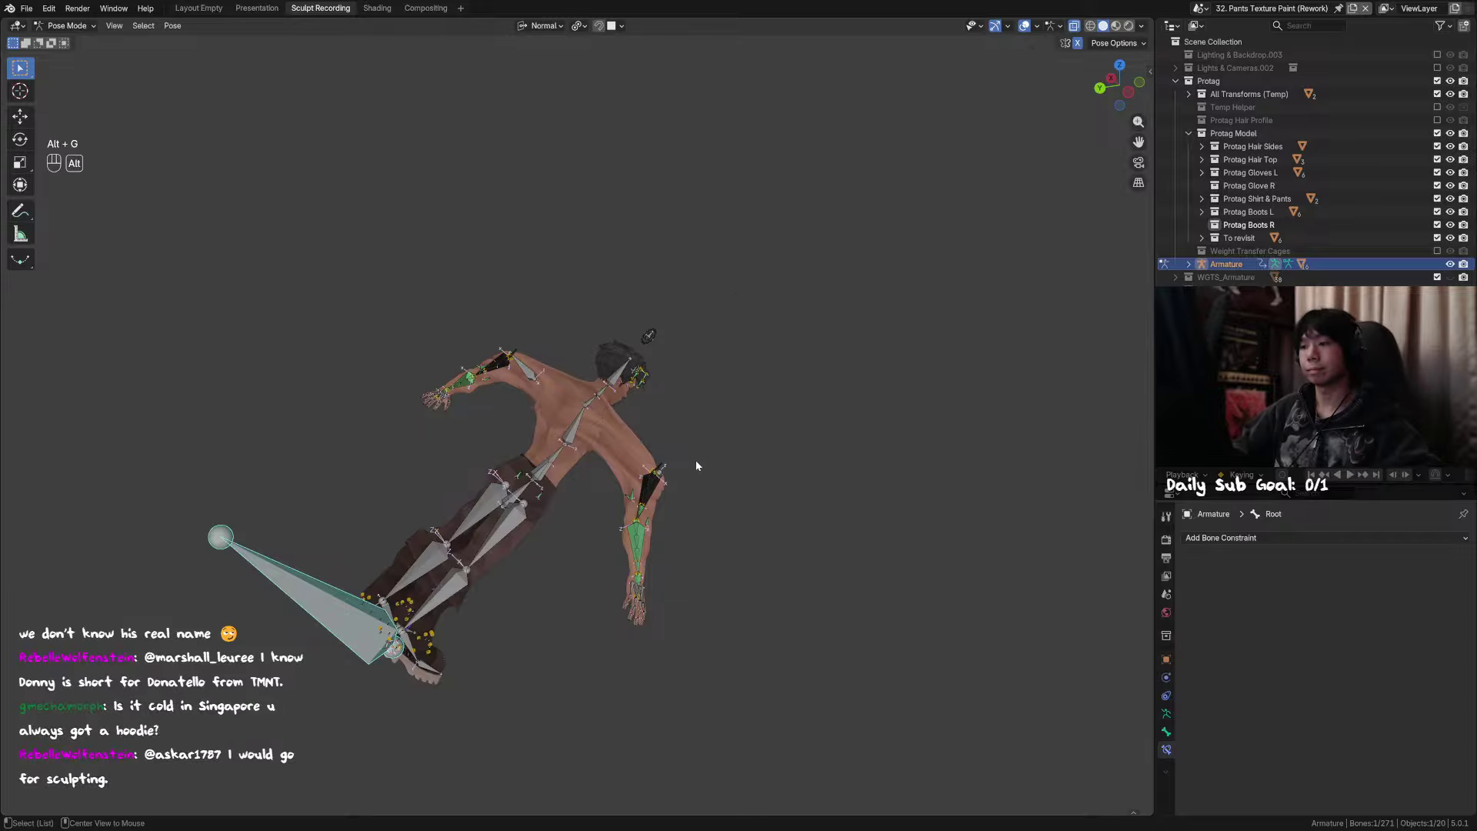
key(alt+r)
key(alt+s)
key(a)
key(alt+r)
key(alt+g)
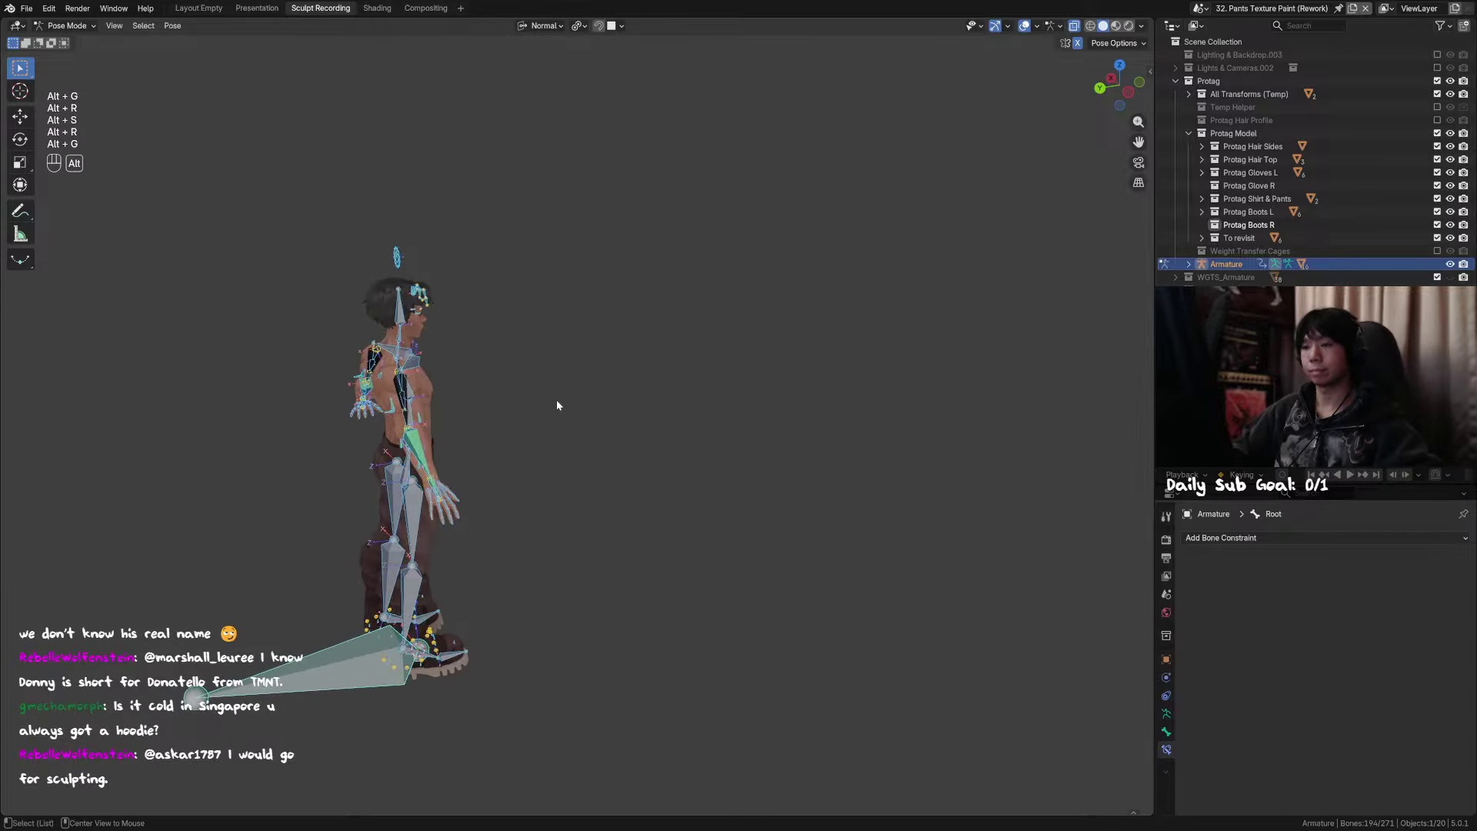
key(alt+s)
middle_drag(557, 405, 597, 376)
click(654, 362)
shift+middle_drag(846, 357, 816, 402)
click(748, 319)
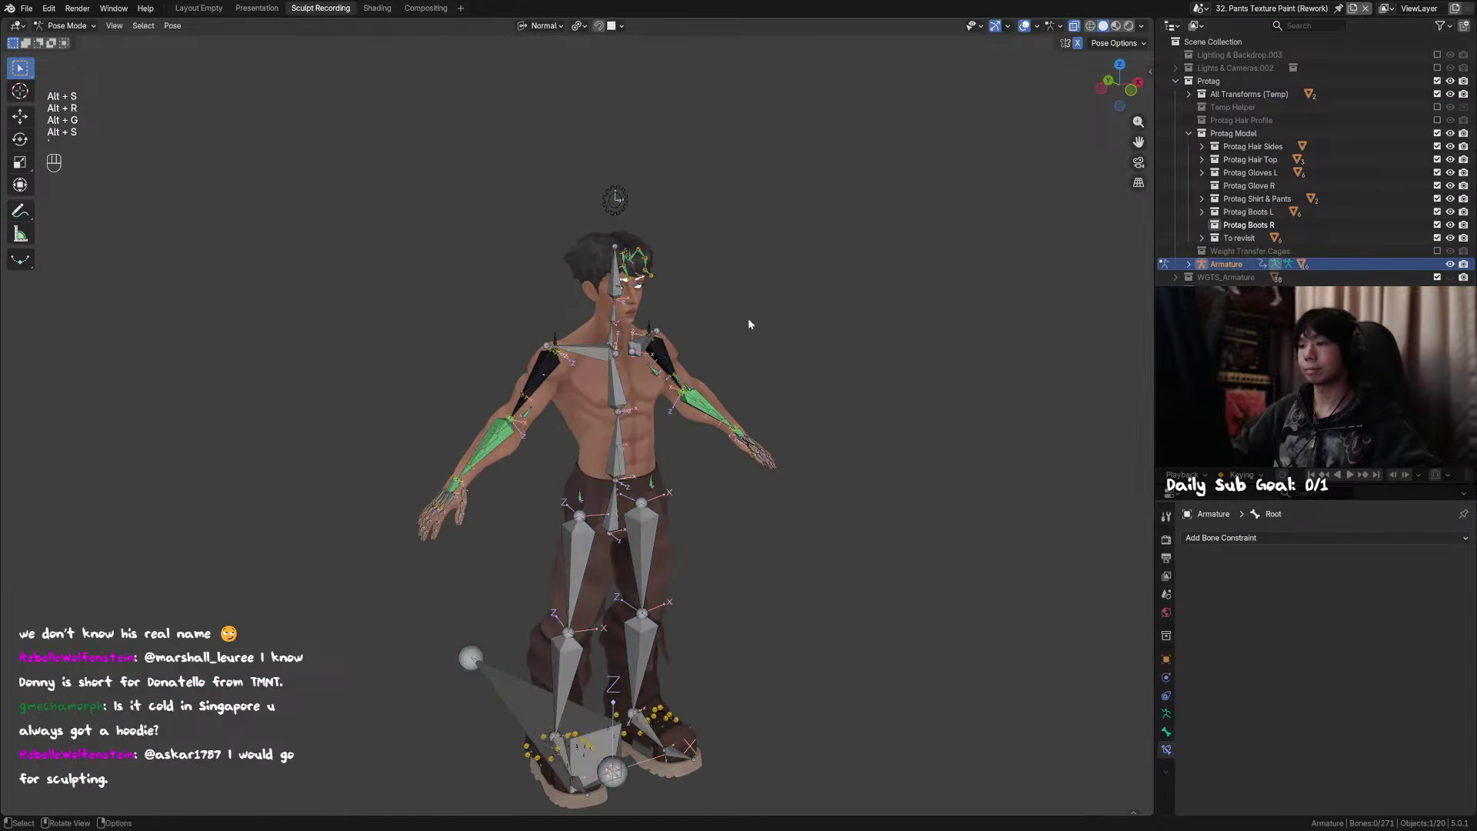
Step: Examine DEF_Shoulder.L and DEF_Arm_1.L up close around the left shoulder joint
click(634, 350)
key(grave)
click(684, 375)
middle_drag(743, 396, 828, 218)
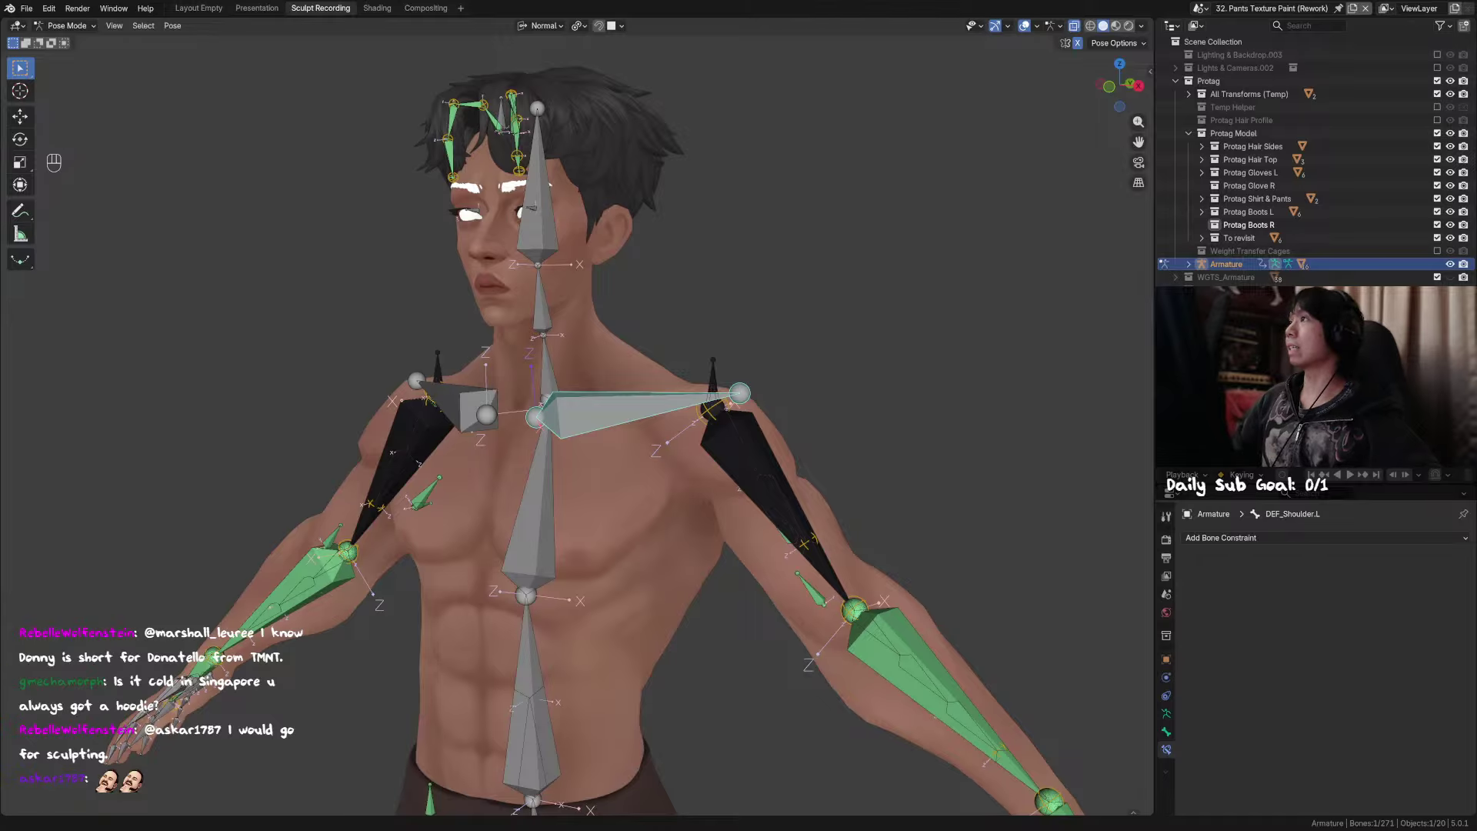
click(868, 359)
middle_drag(868, 359, 870, 373)
scroll(863, 343, down, 3)
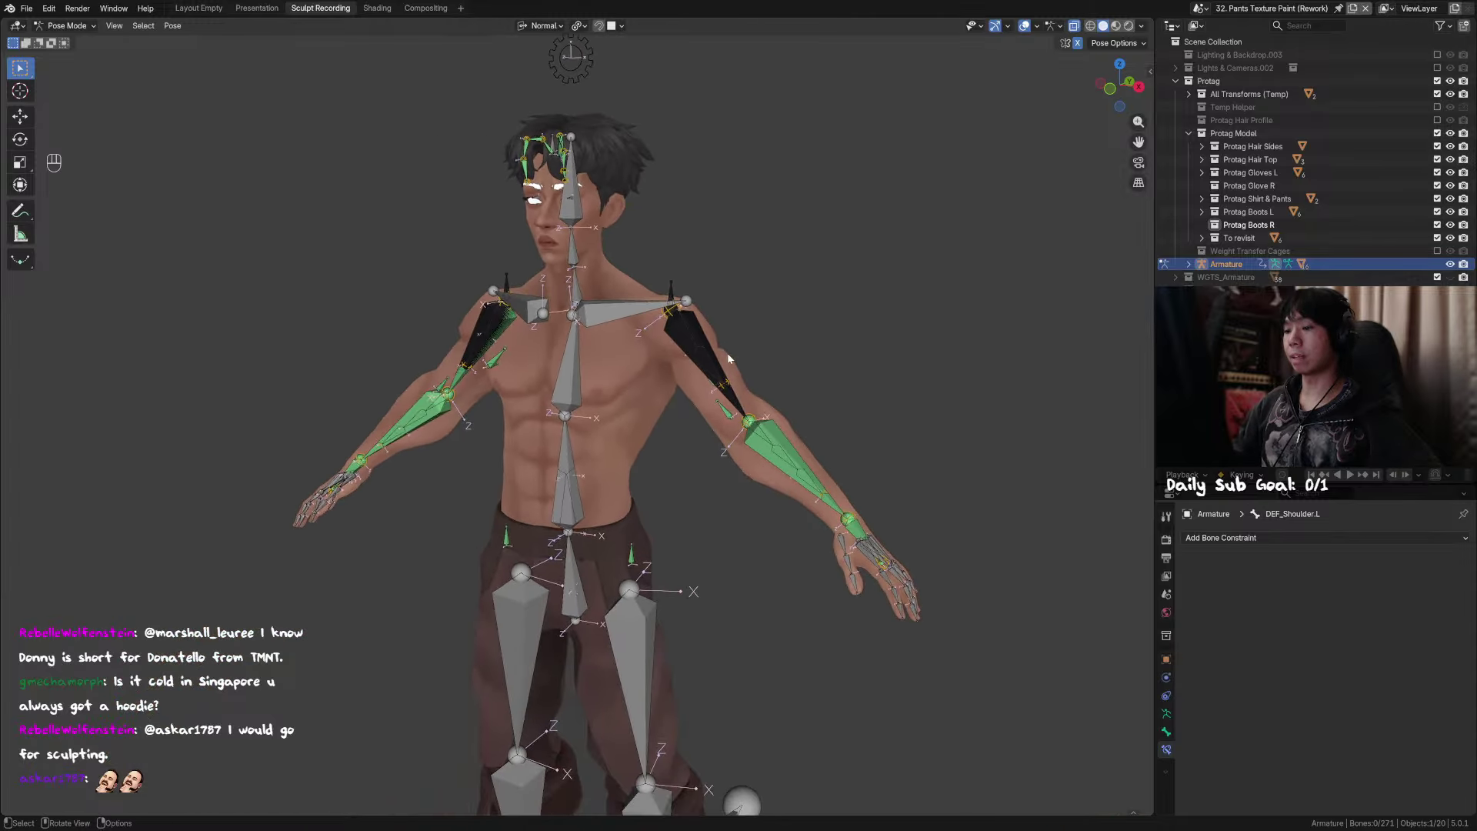
middle_drag(727, 353, 735, 369)
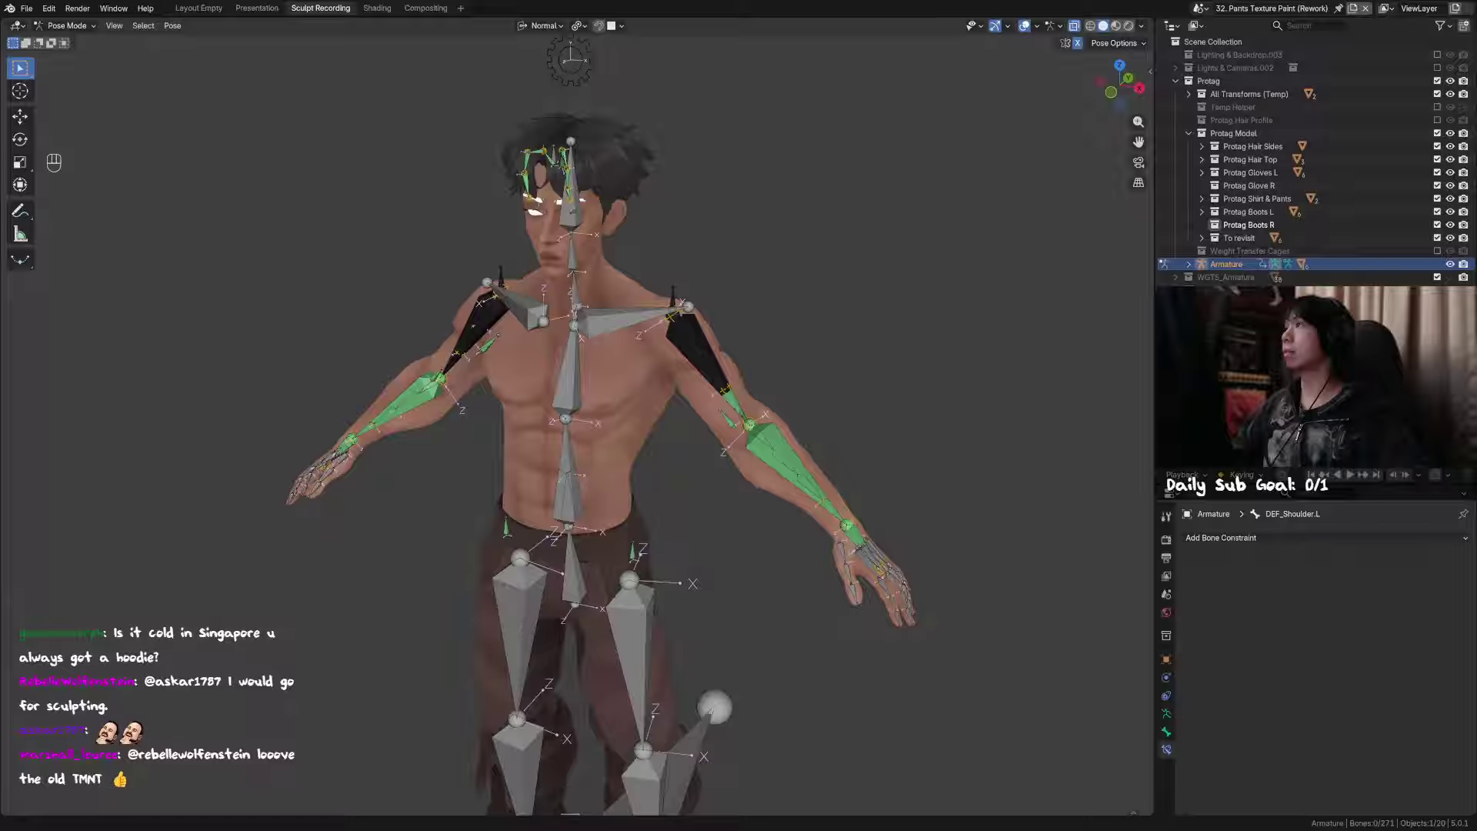
middle_drag(688, 205, 701, 265)
scroll(677, 269, up, 7)
click(715, 230)
key(ctrl+Tab)
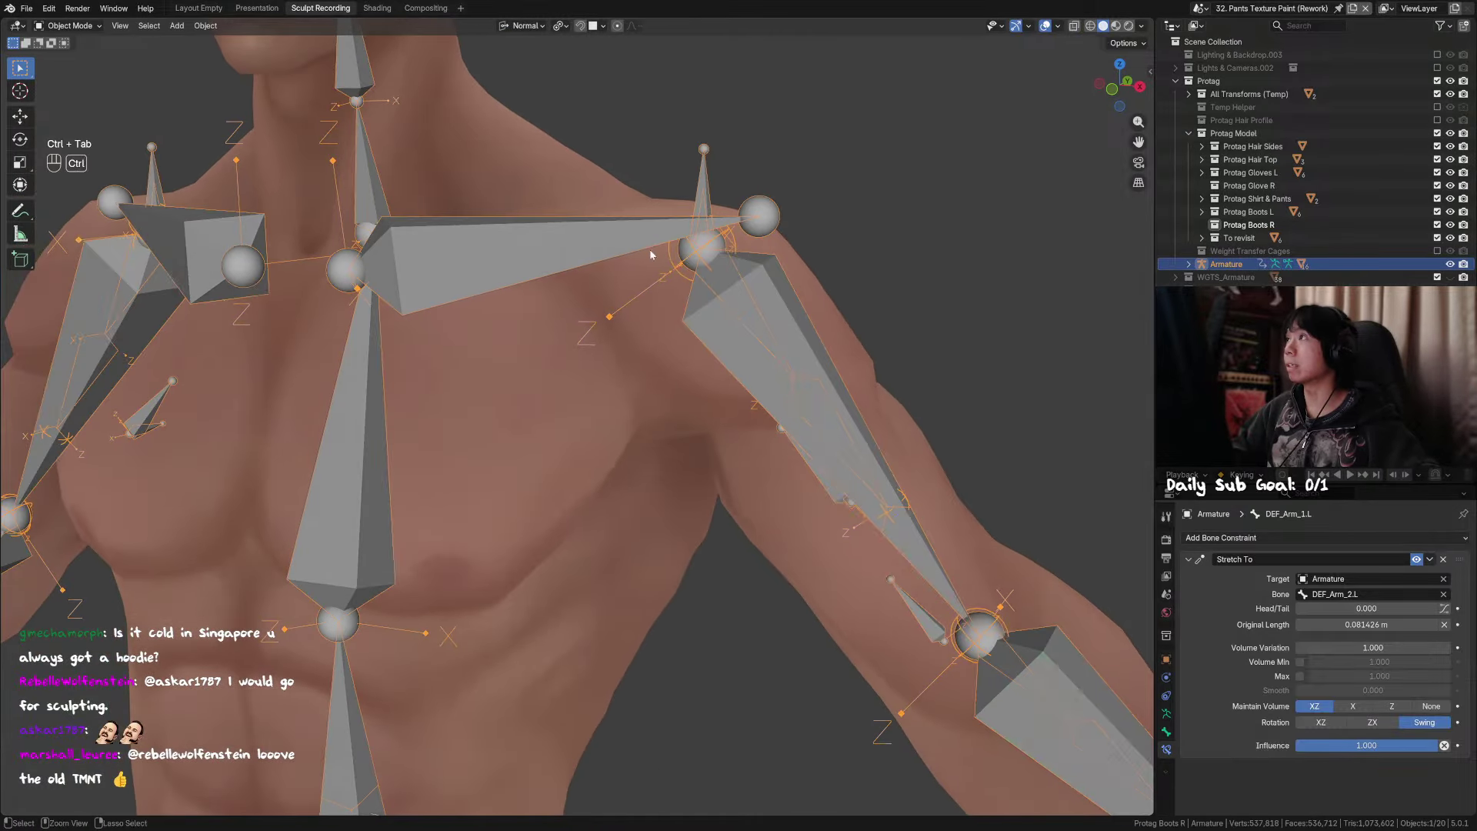
key(ctrl+Tab)
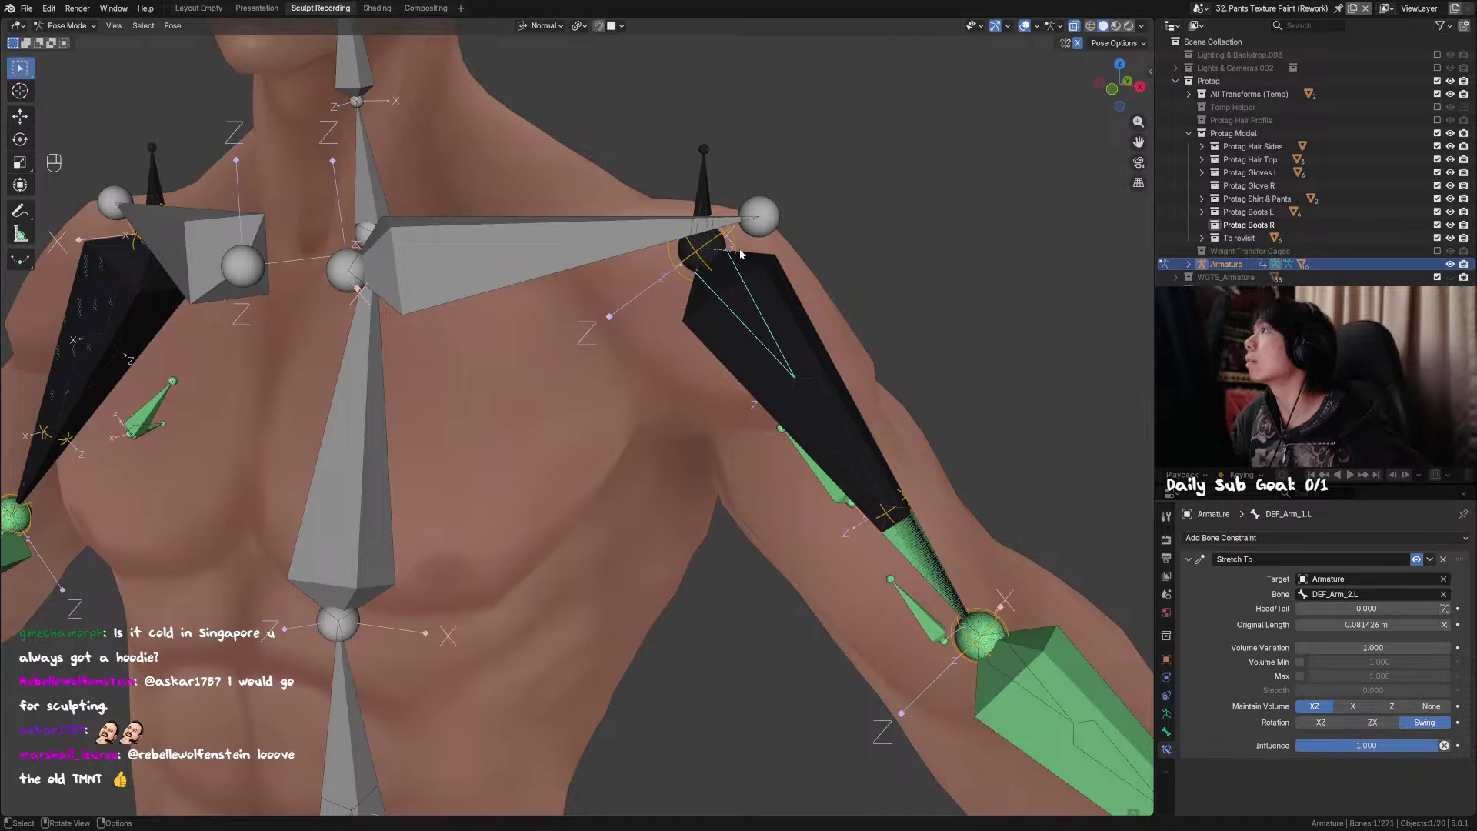
Step: Select MCH_Switch_Arm.L and TWEAK_Arm.L in turn to identify the overlapping bones of the left upper arm
click(797, 314)
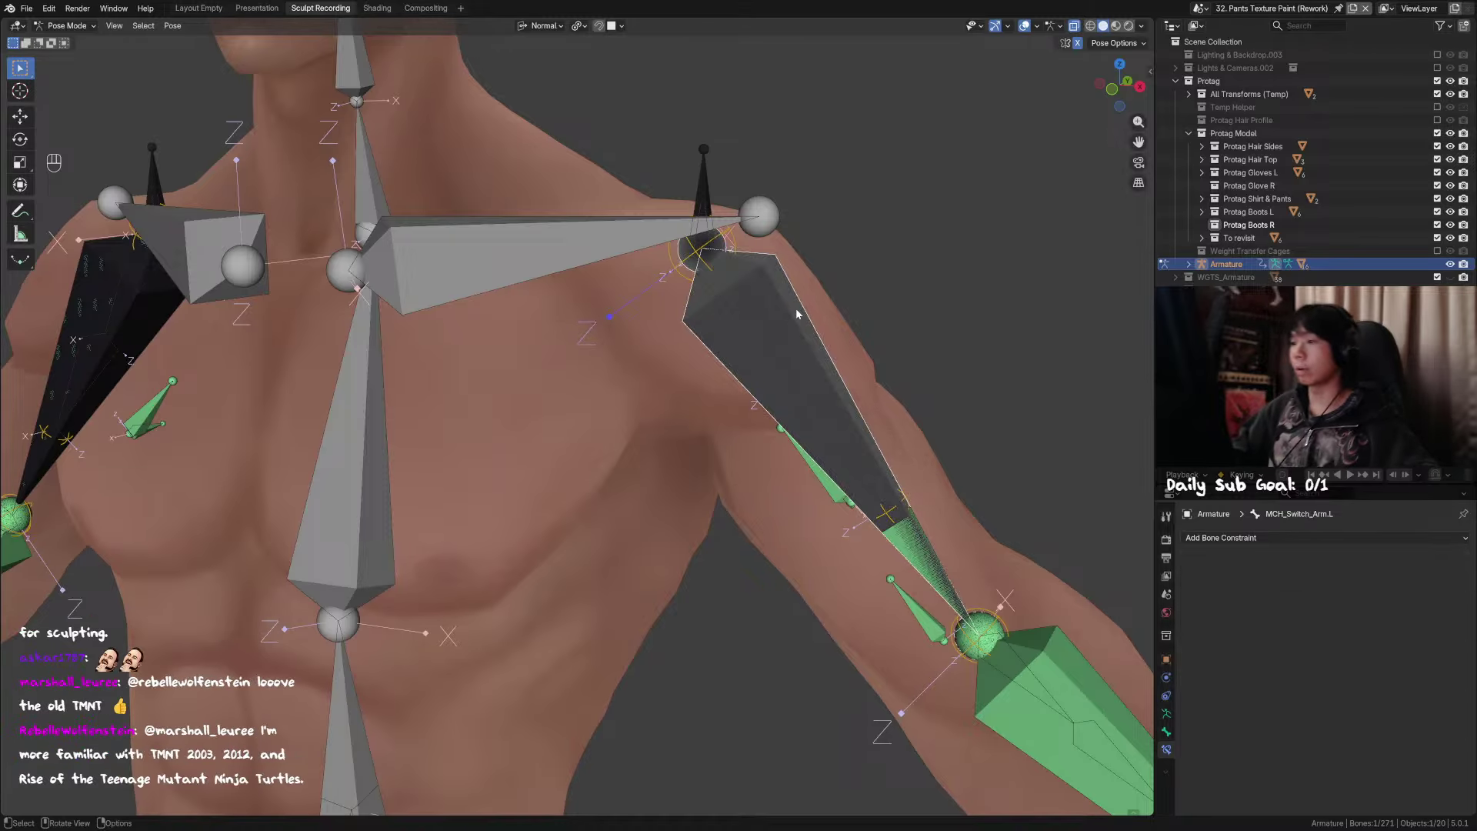
key(g)
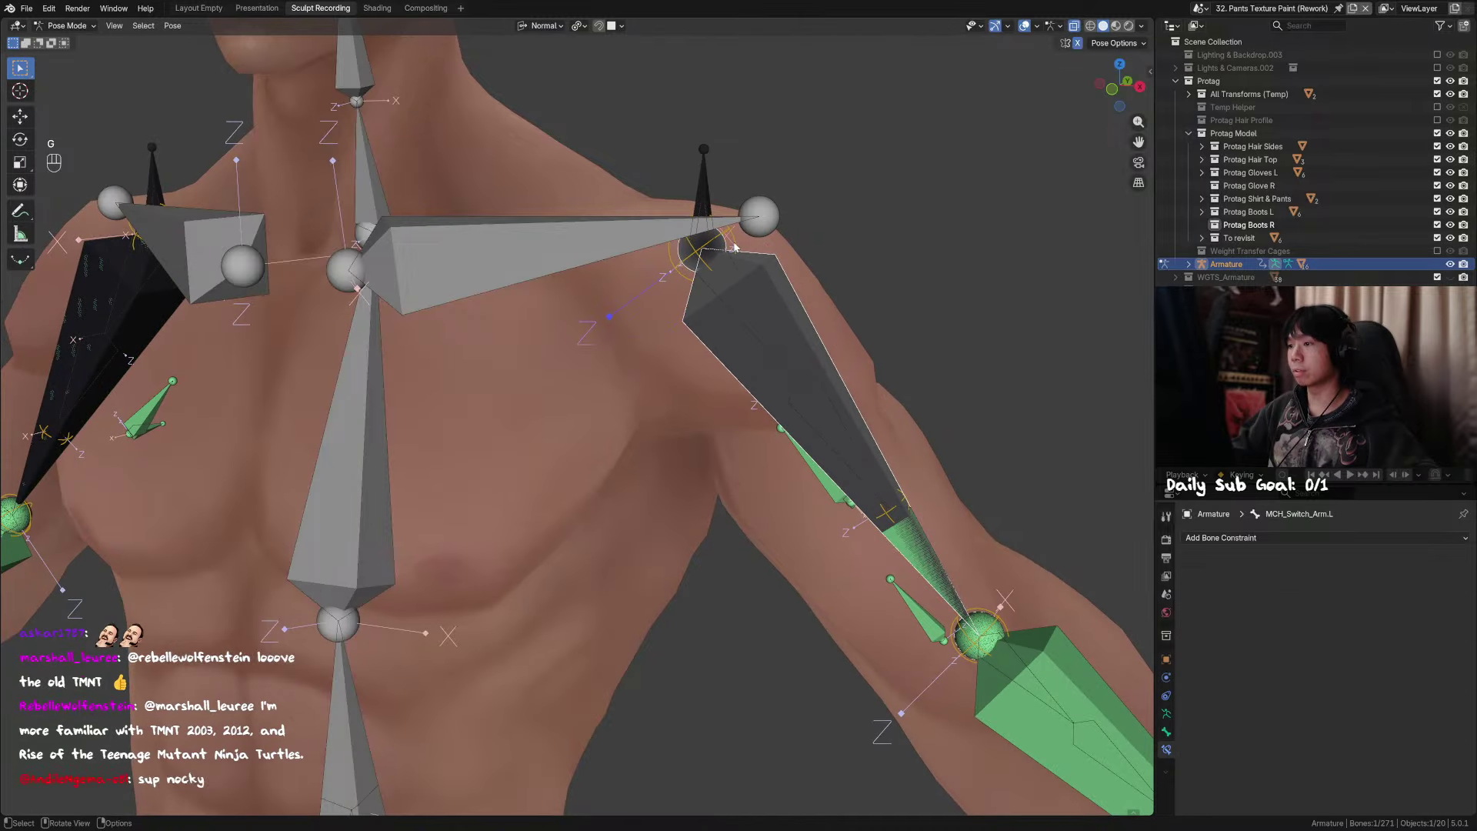
click(754, 260)
key(Tab)
key(Tab)
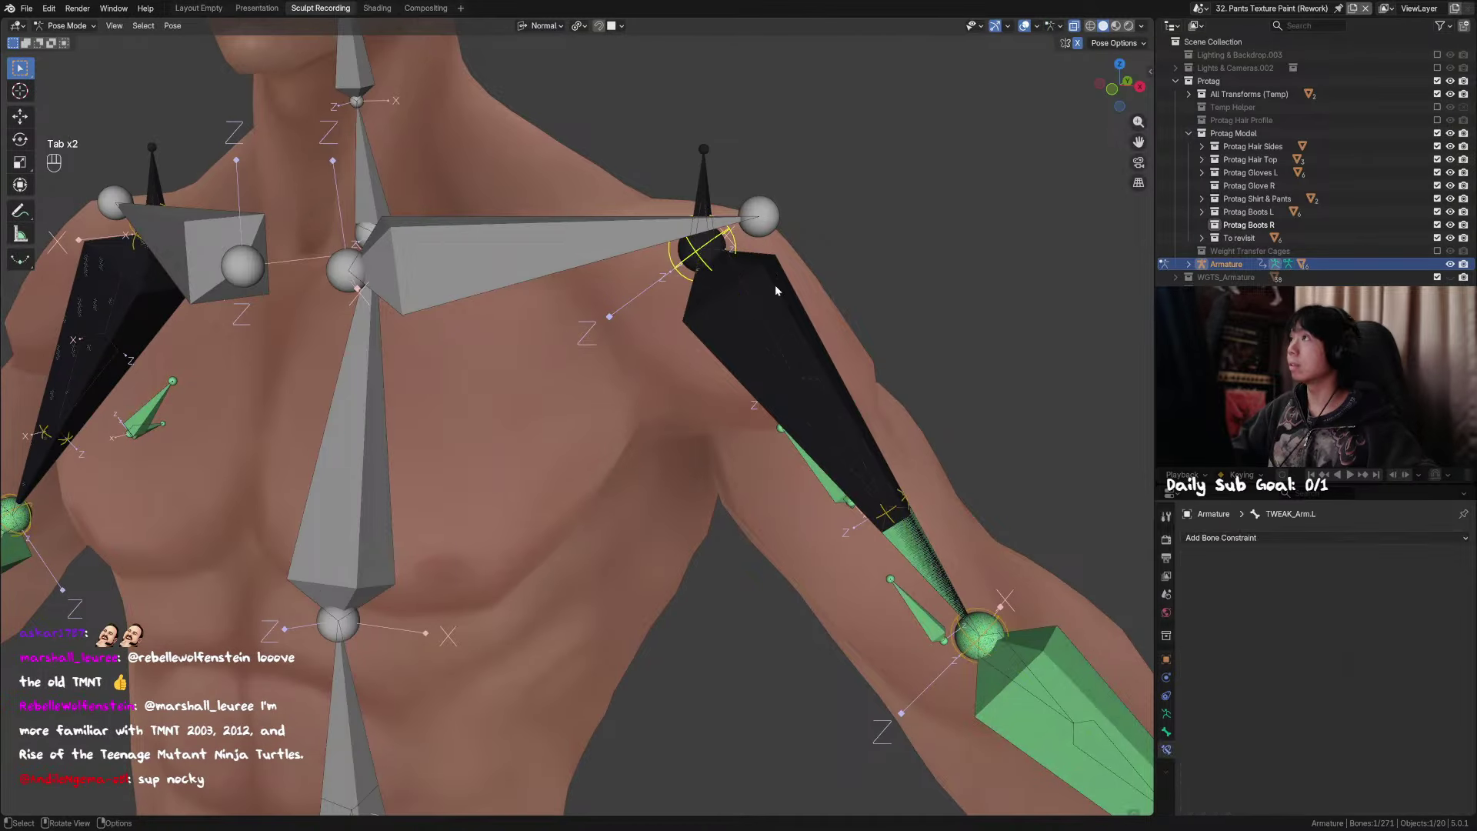
click(782, 289)
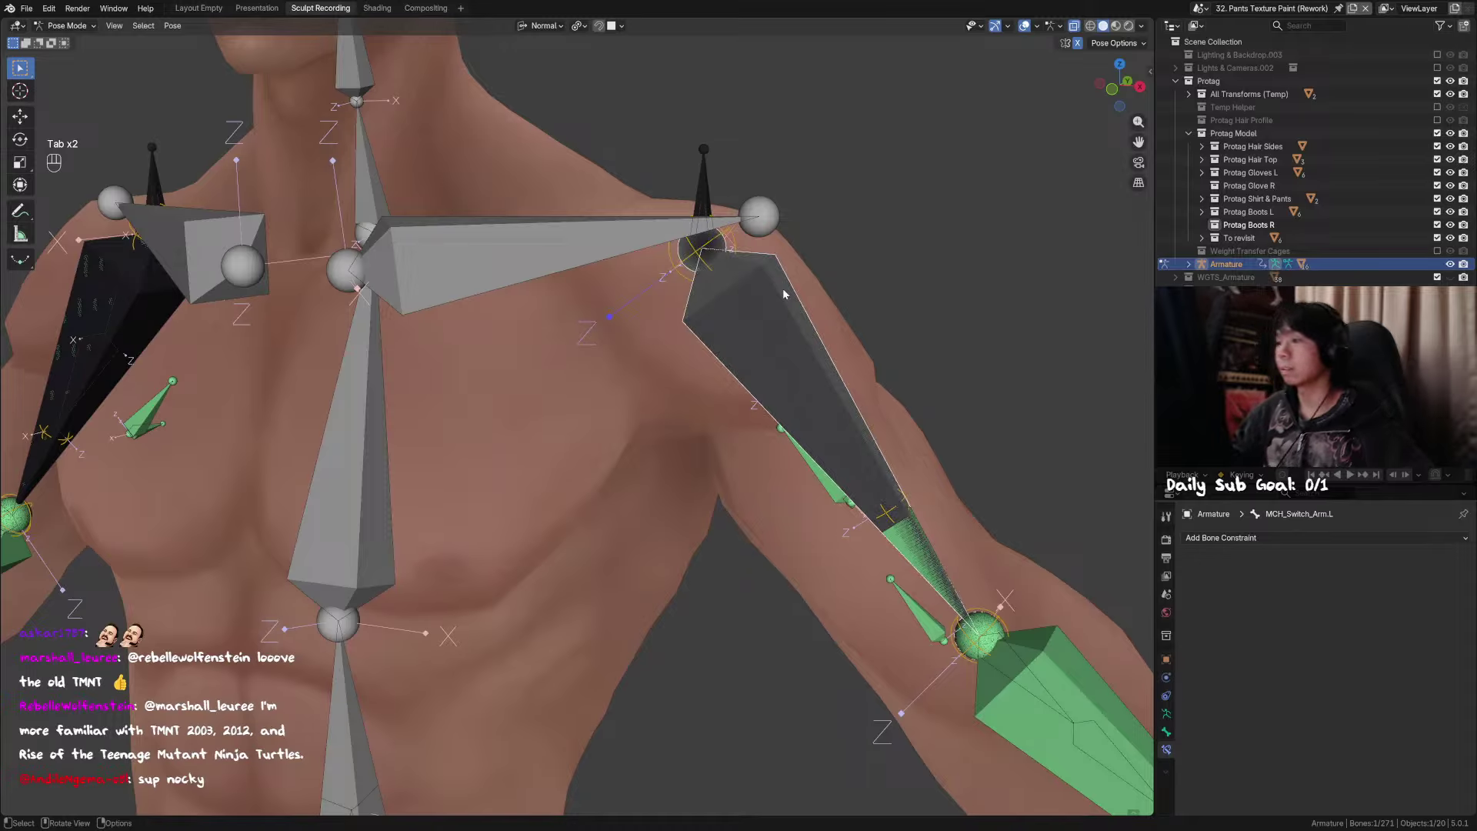
Step: Hide the bone covering the left upper arm in Edit Mode
key(F2)
key(Tab)
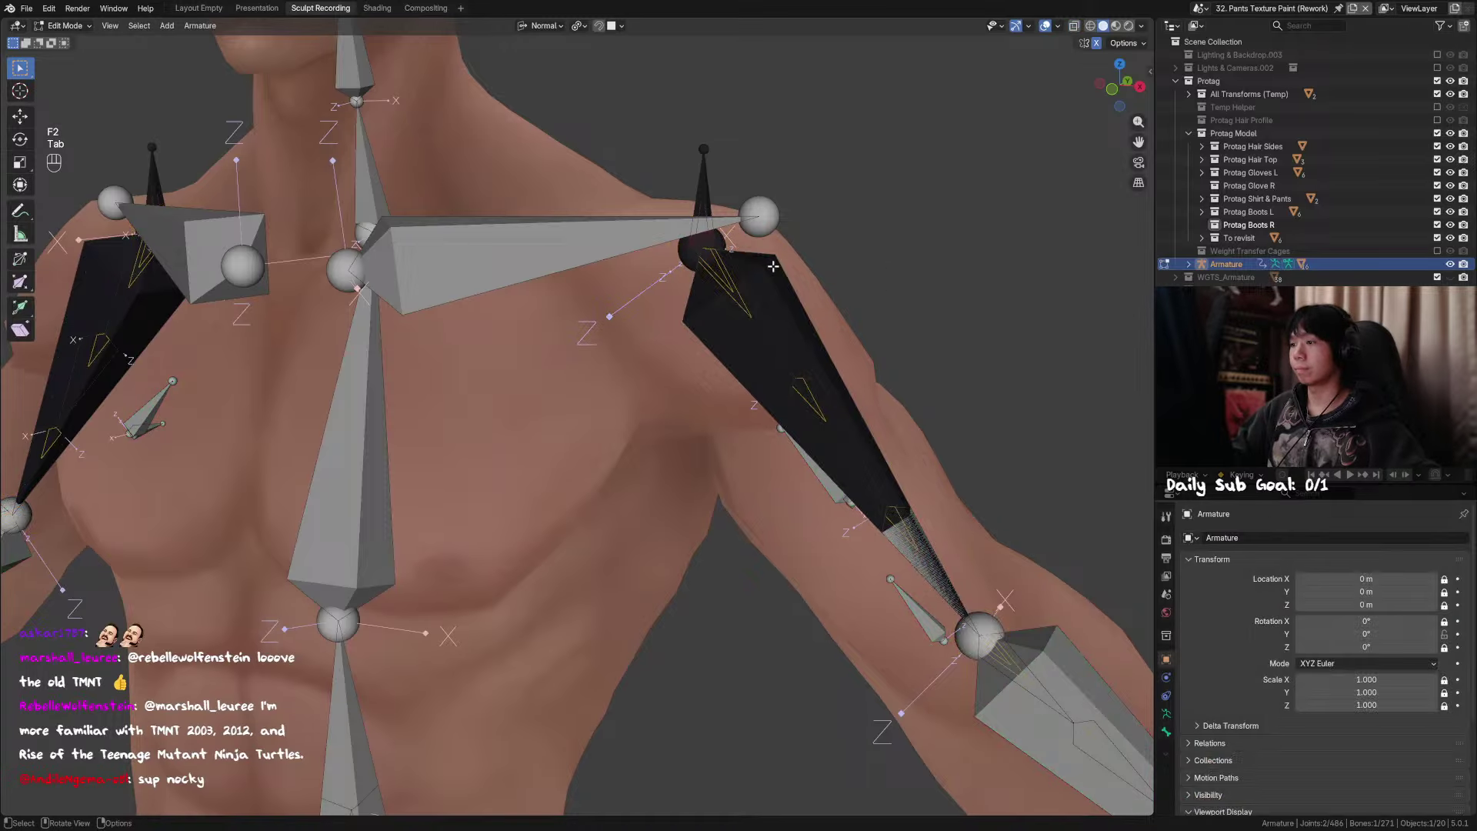
key(h)
key(ctrl+z)
key(F2)
key(Escape)
key(h)
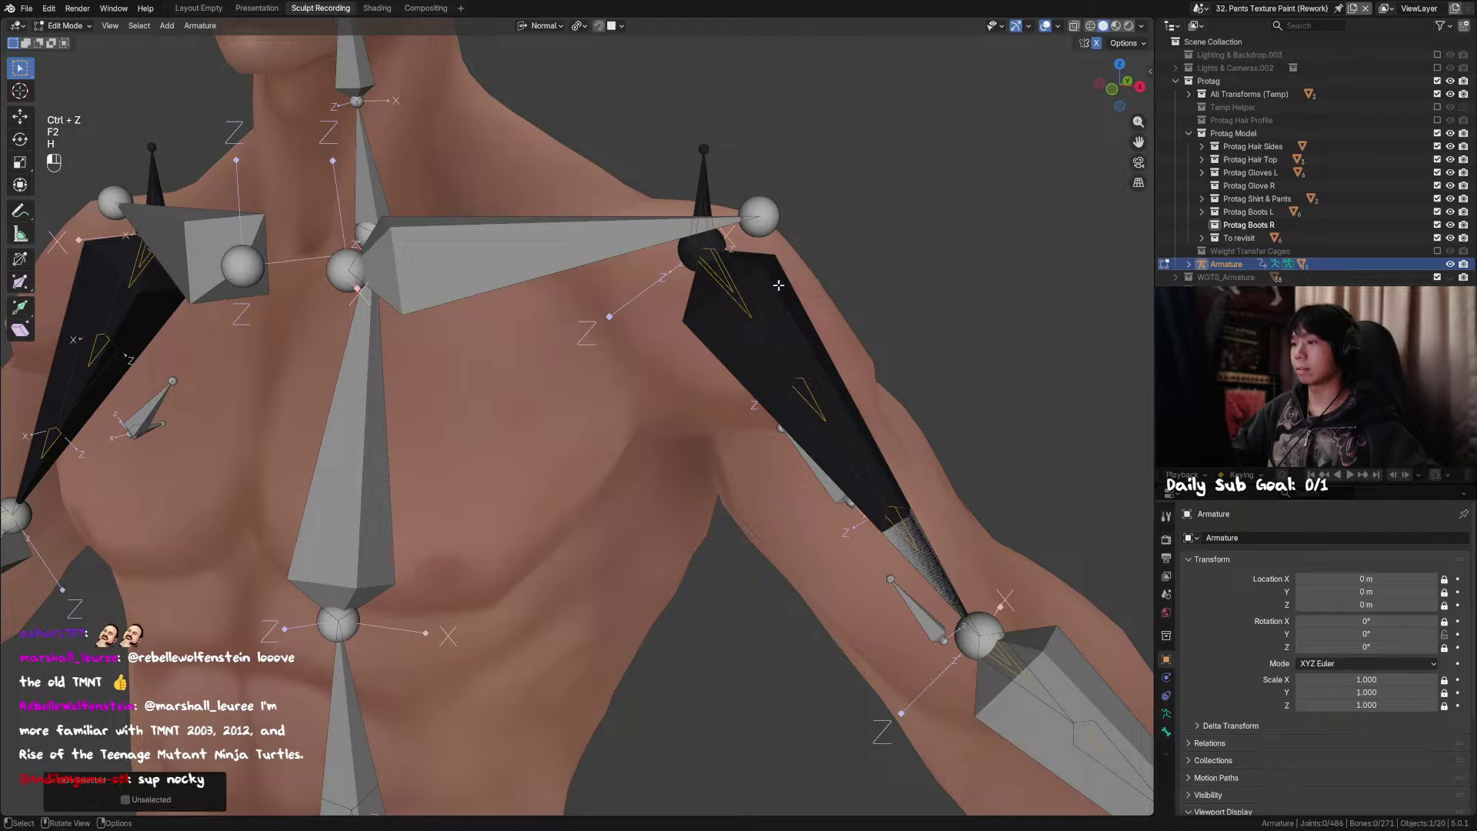
Step: Parent the exposed left upper-arm bone to the socket bone MCH_INT_Socket_Arm.L
click(780, 286)
key(g)
right_click(845, 298)
middle_drag(731, 254, 665, 276)
scroll(664, 275, up, 1)
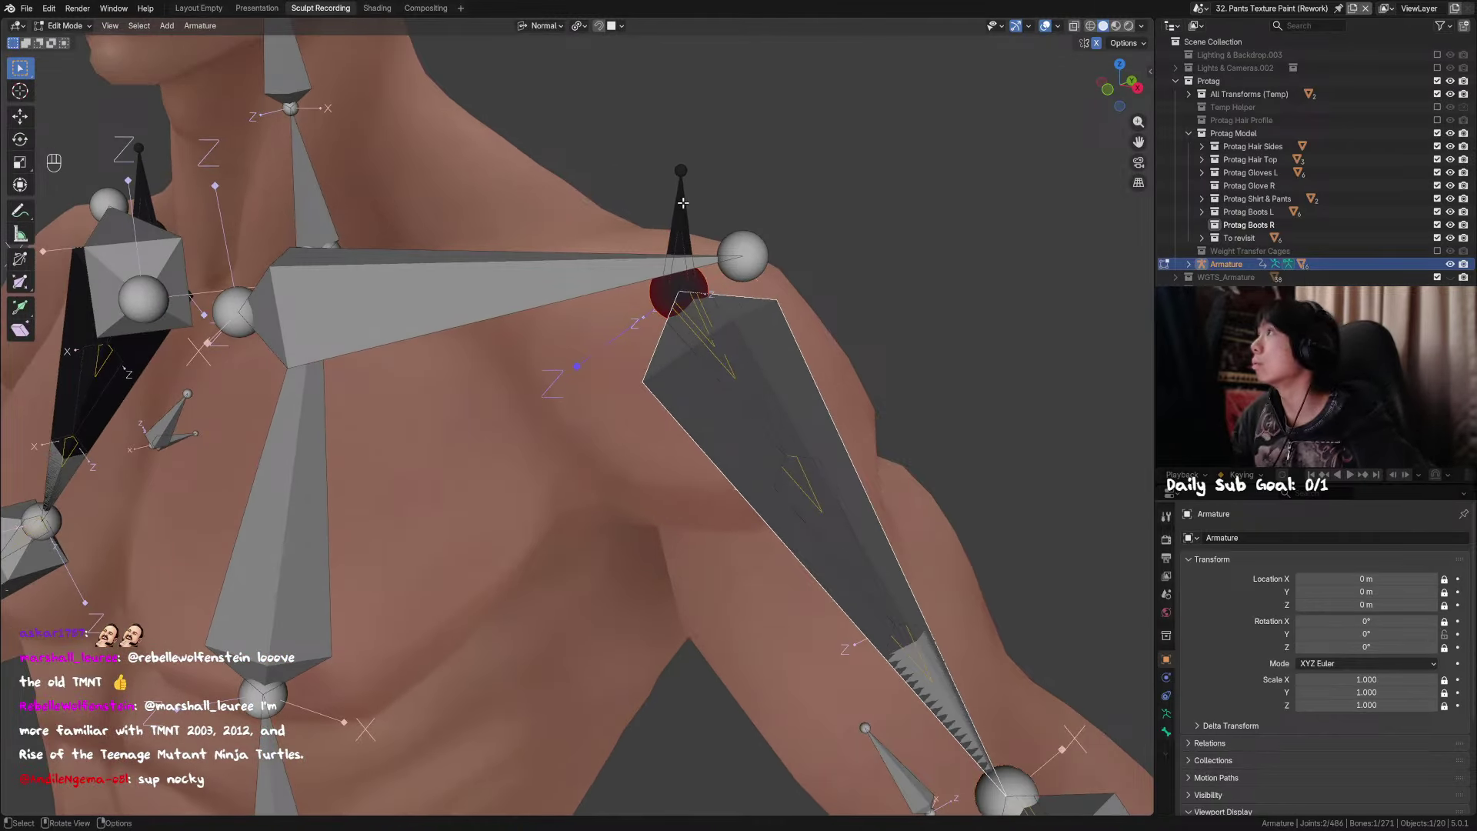
middle_drag(683, 203, 658, 262)
shift+click(659, 264)
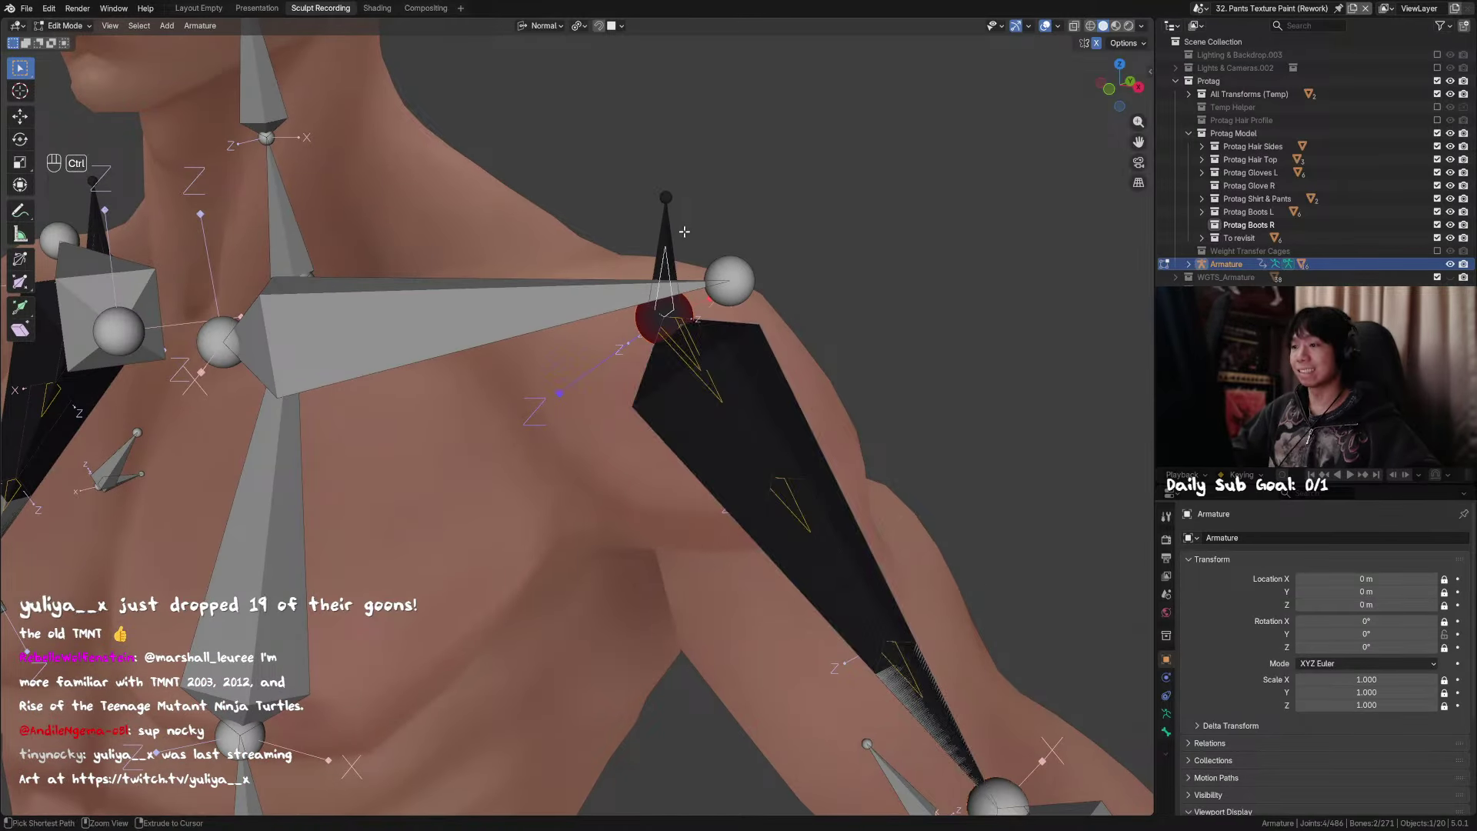
key(ctrl+p)
click(737, 296)
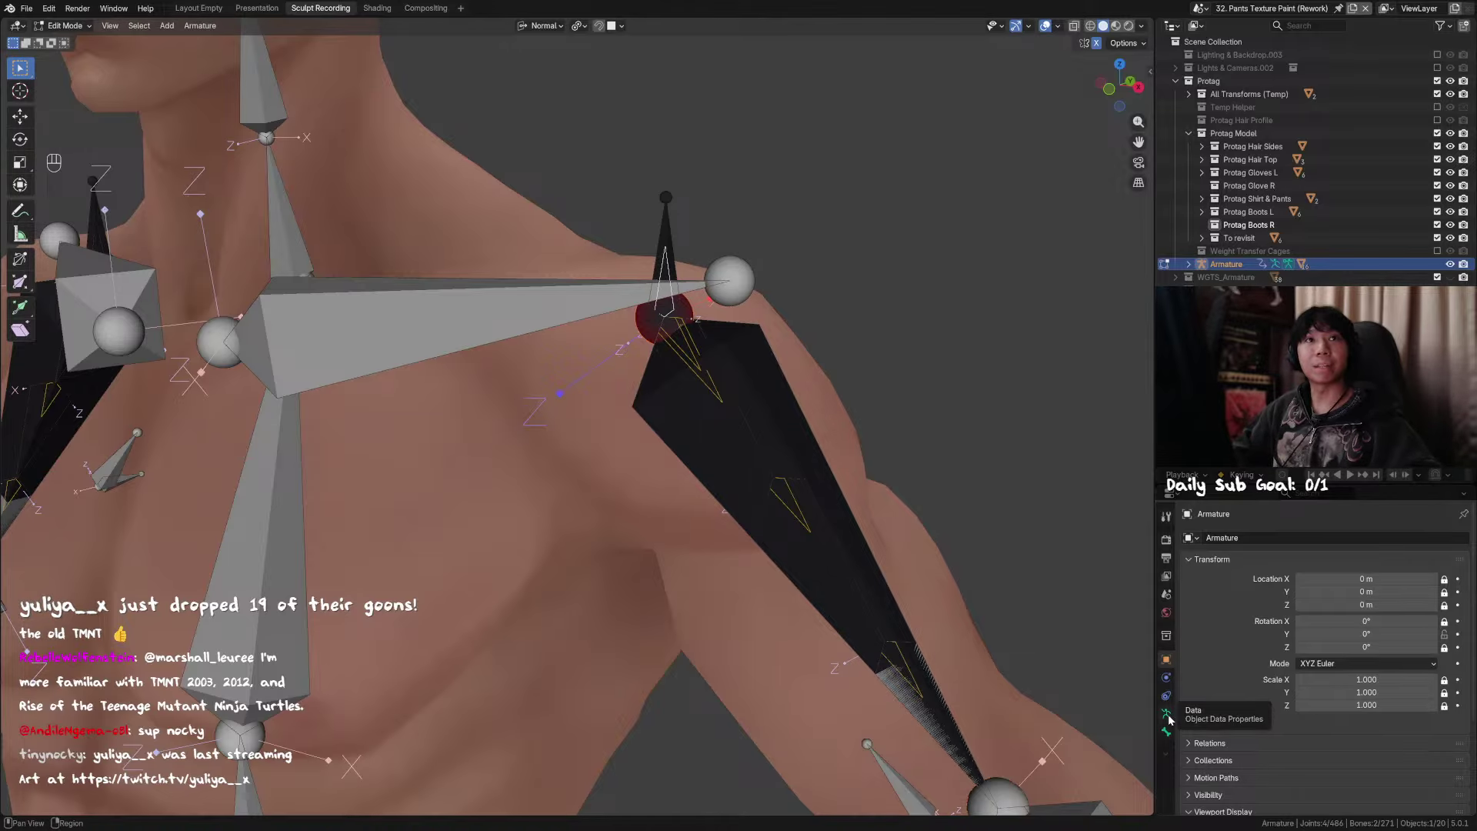
Step: Review the bone collections and check the parent relations of MCH_INT_Socket_Arm.L and the left upper-arm bone
mouse_move(588, 281)
middle_down()
mouse_move(608, 250)
mouse_move(587, 280)
middle_up()
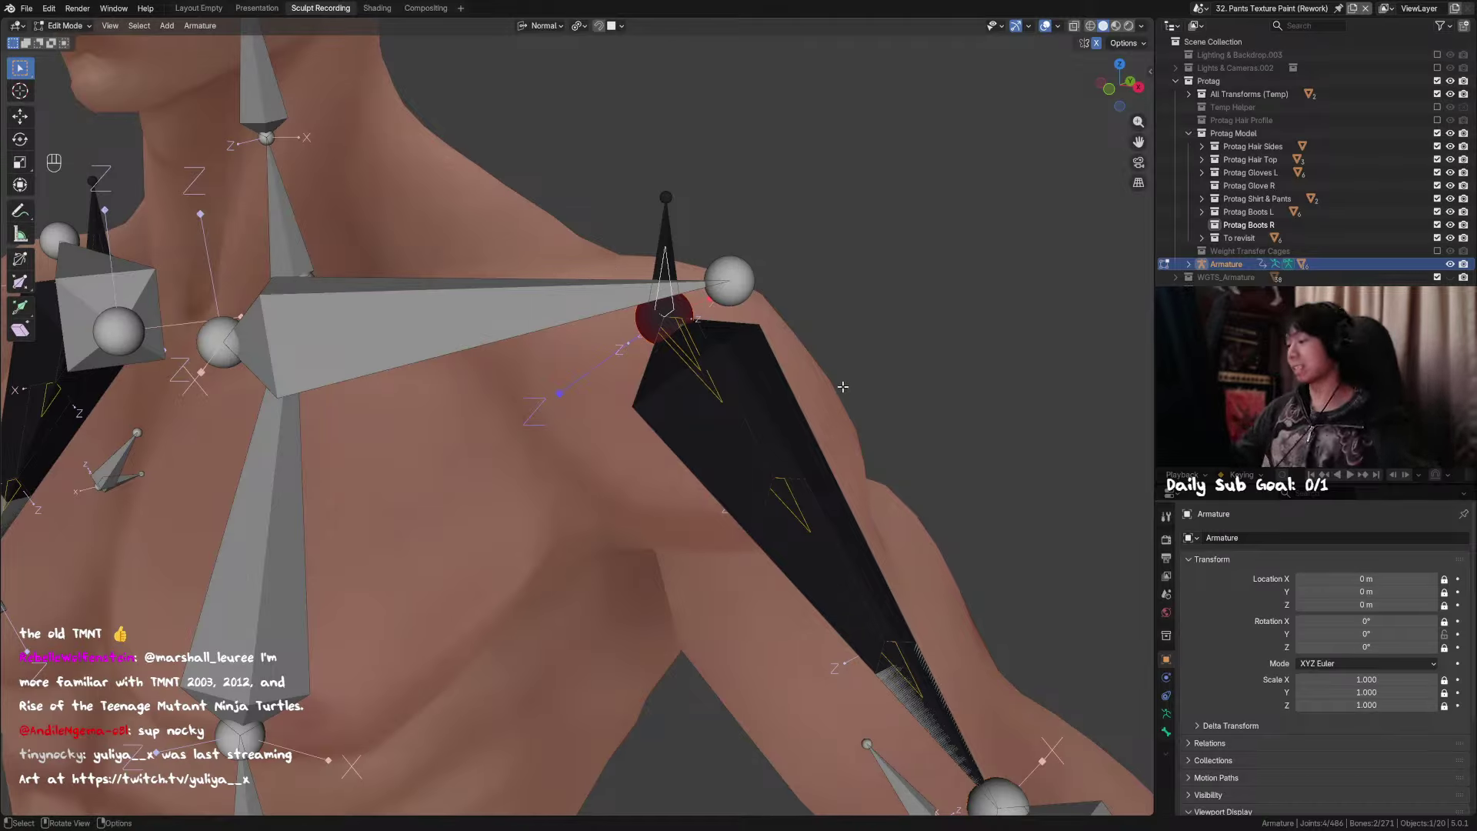
click(1166, 714)
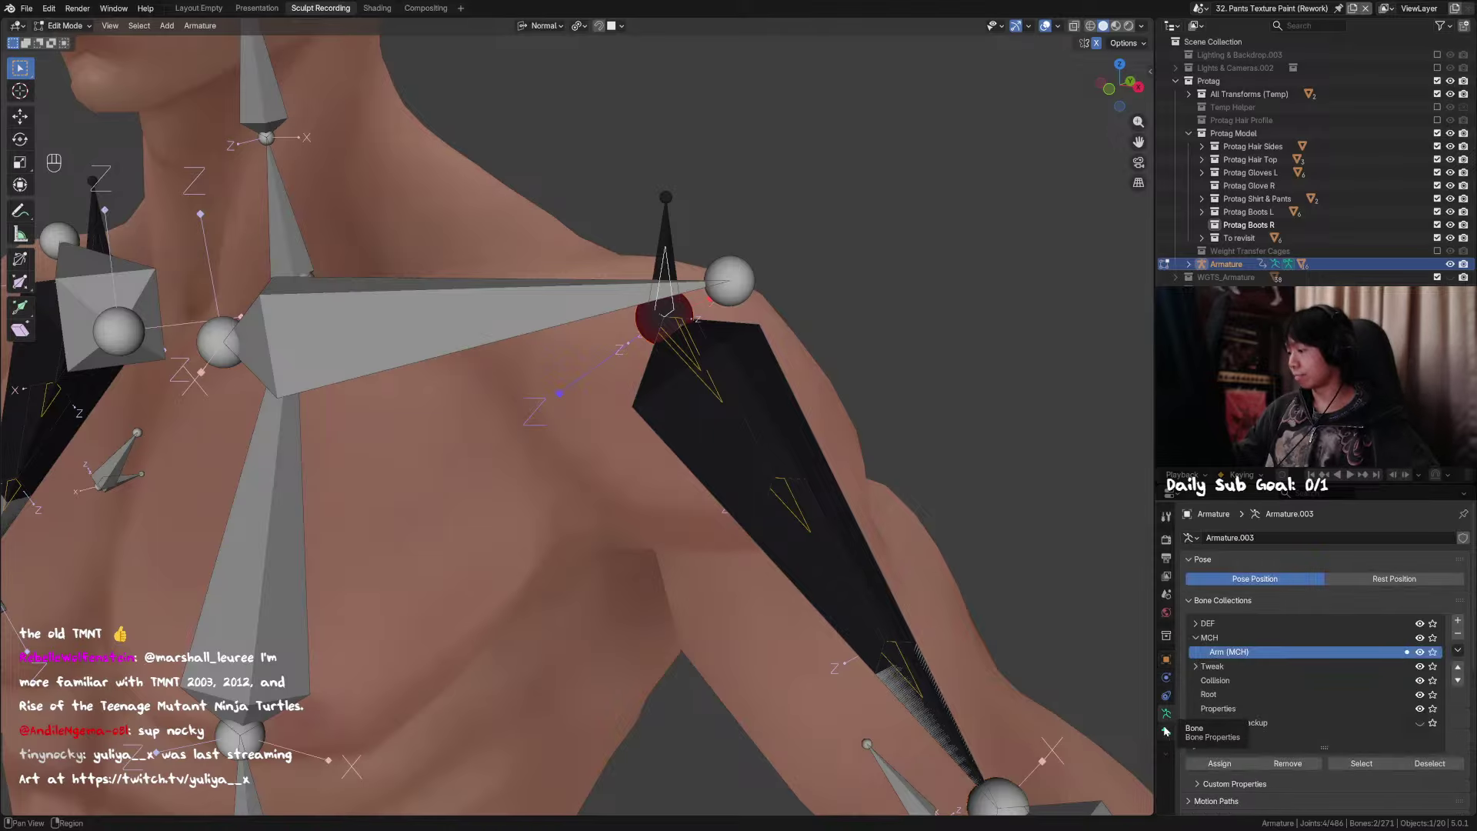
click(1166, 733)
click(1166, 713)
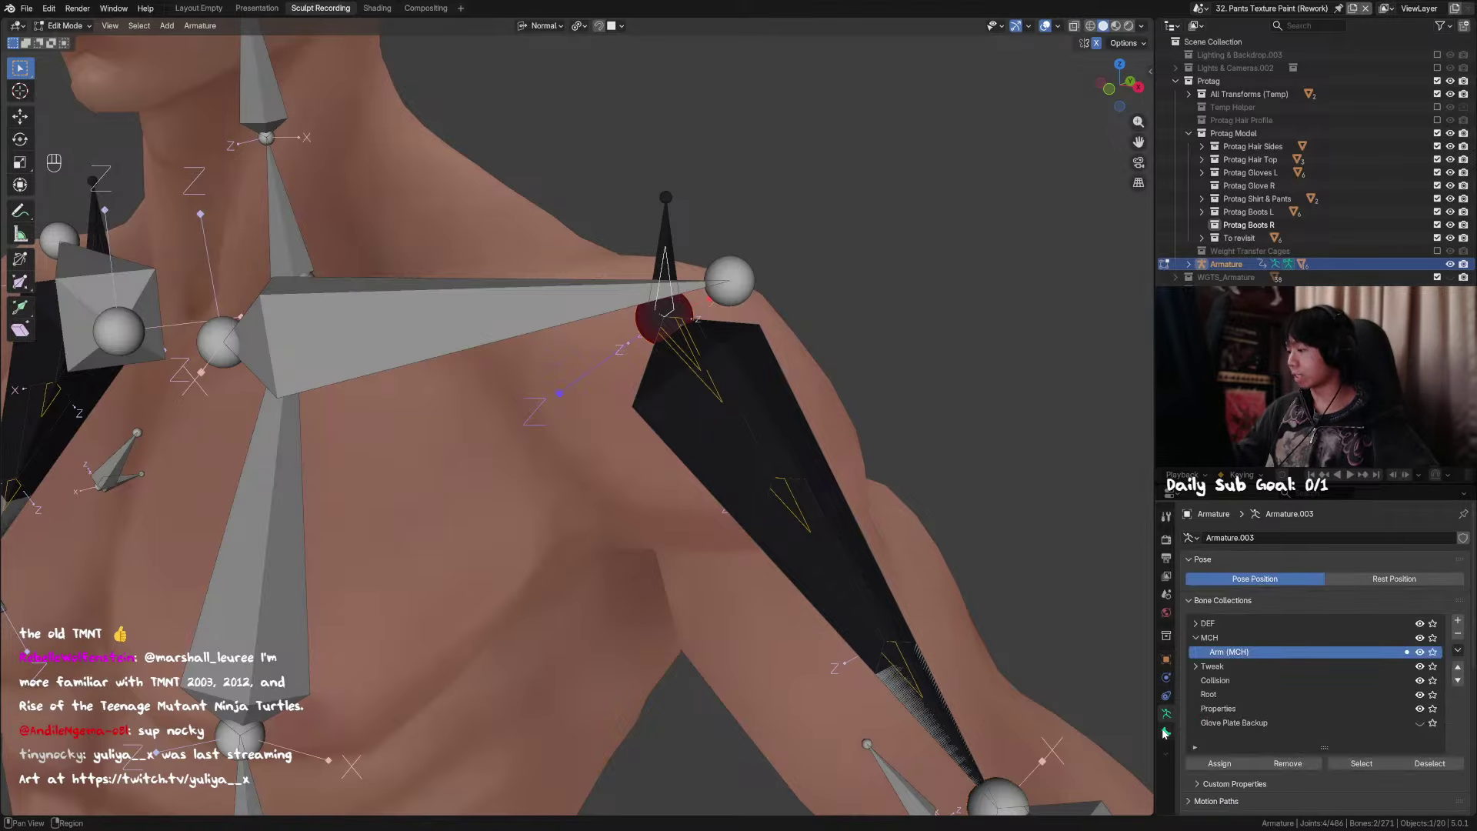
middle_drag(829, 551, 830, 547)
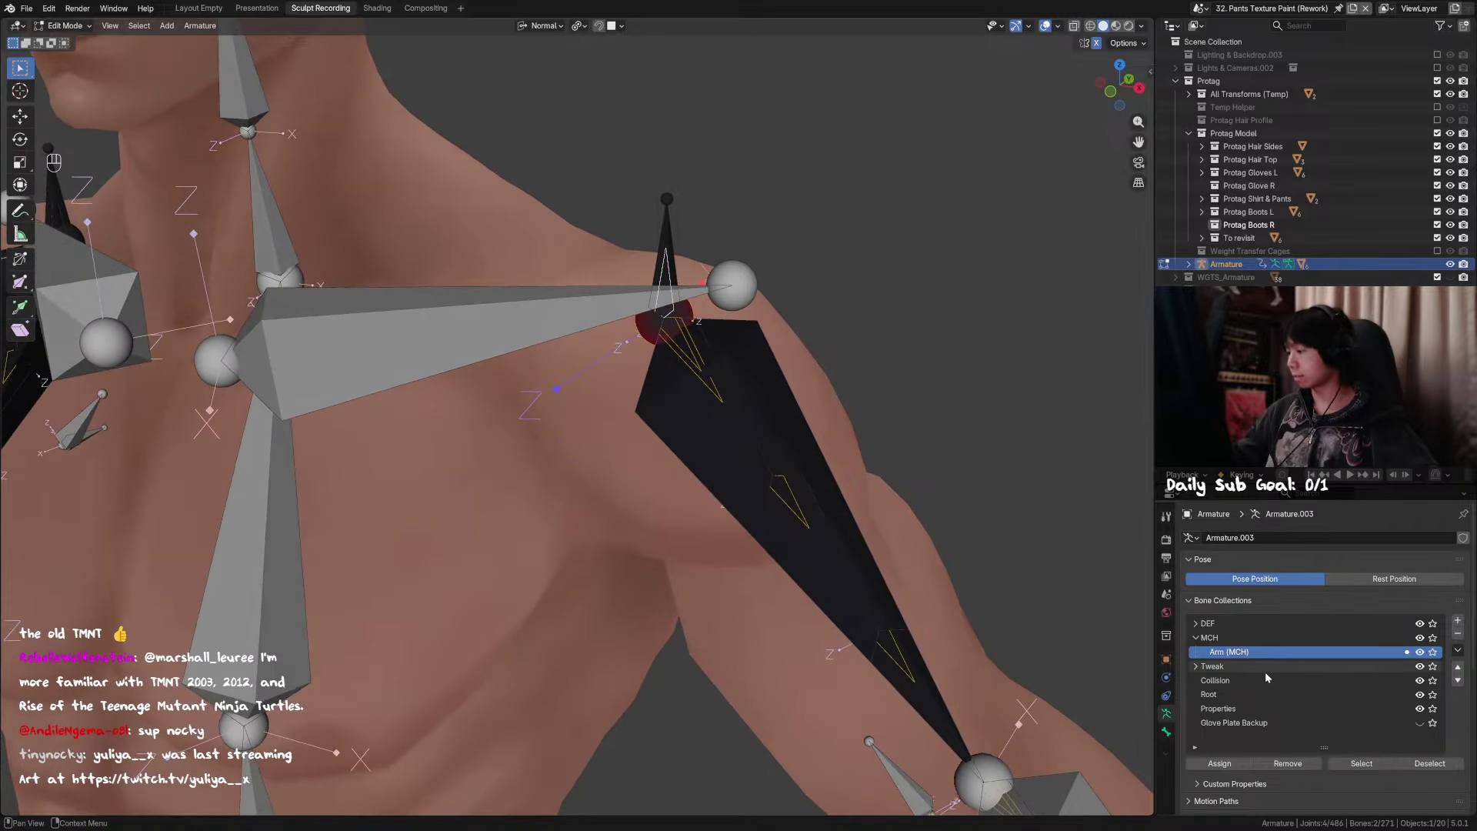
mouse_move(898, 447)
middle_down()
mouse_move(881, 431)
mouse_move(892, 441)
middle_up()
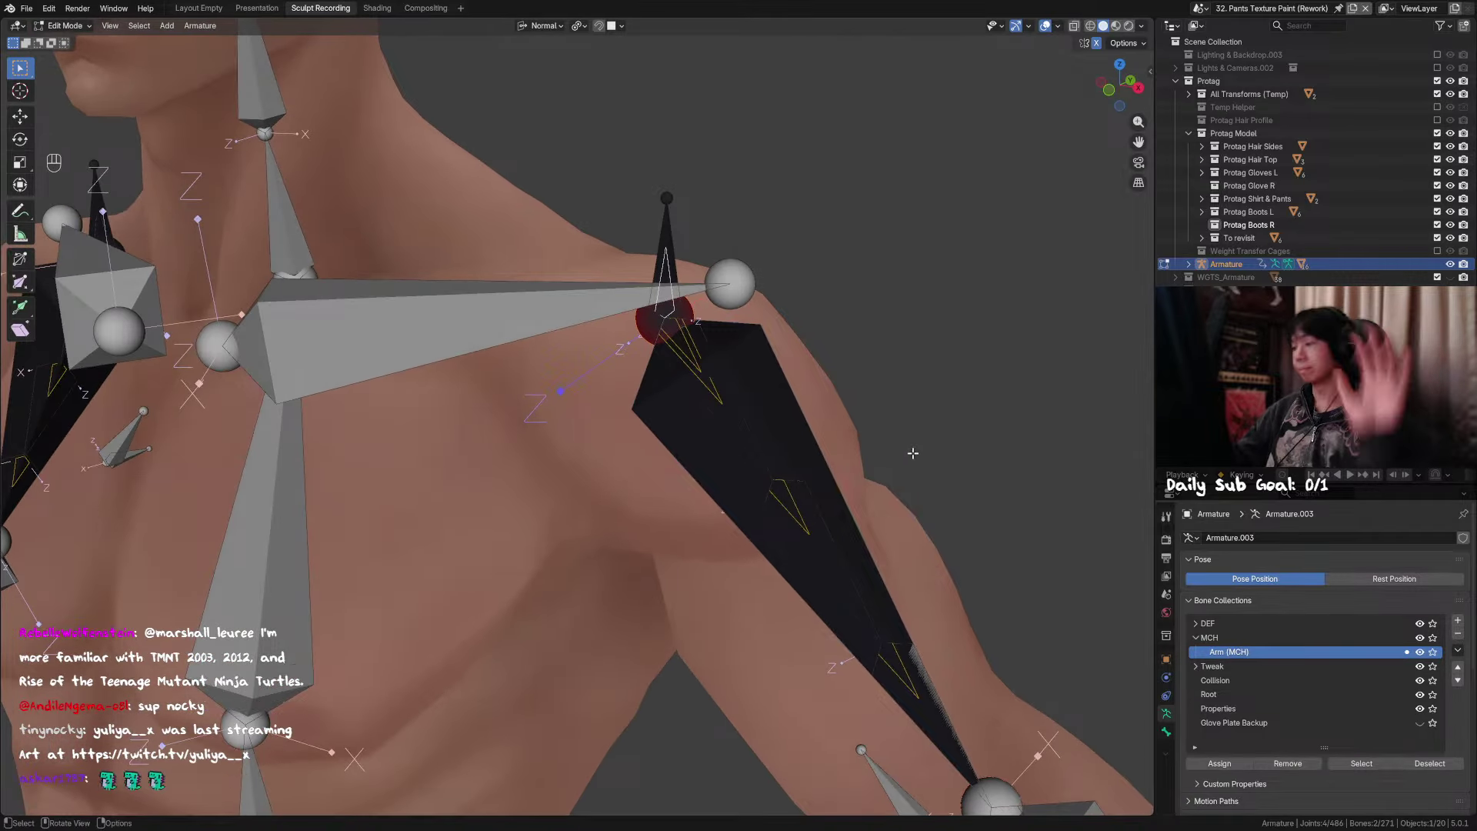
middle_drag(957, 527, 949, 531)
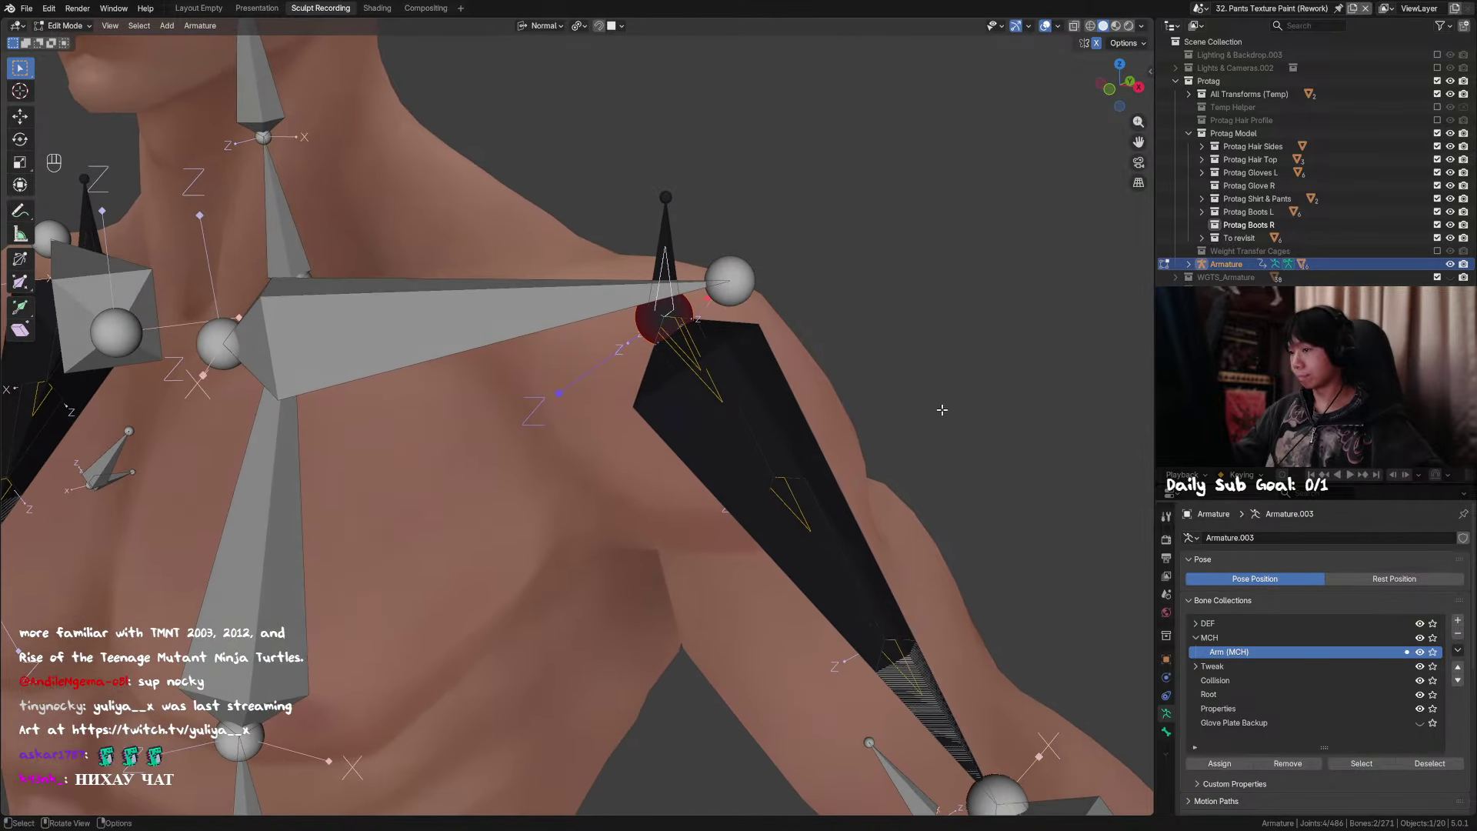
click(1166, 732)
scroll(1291, 649, down, 4)
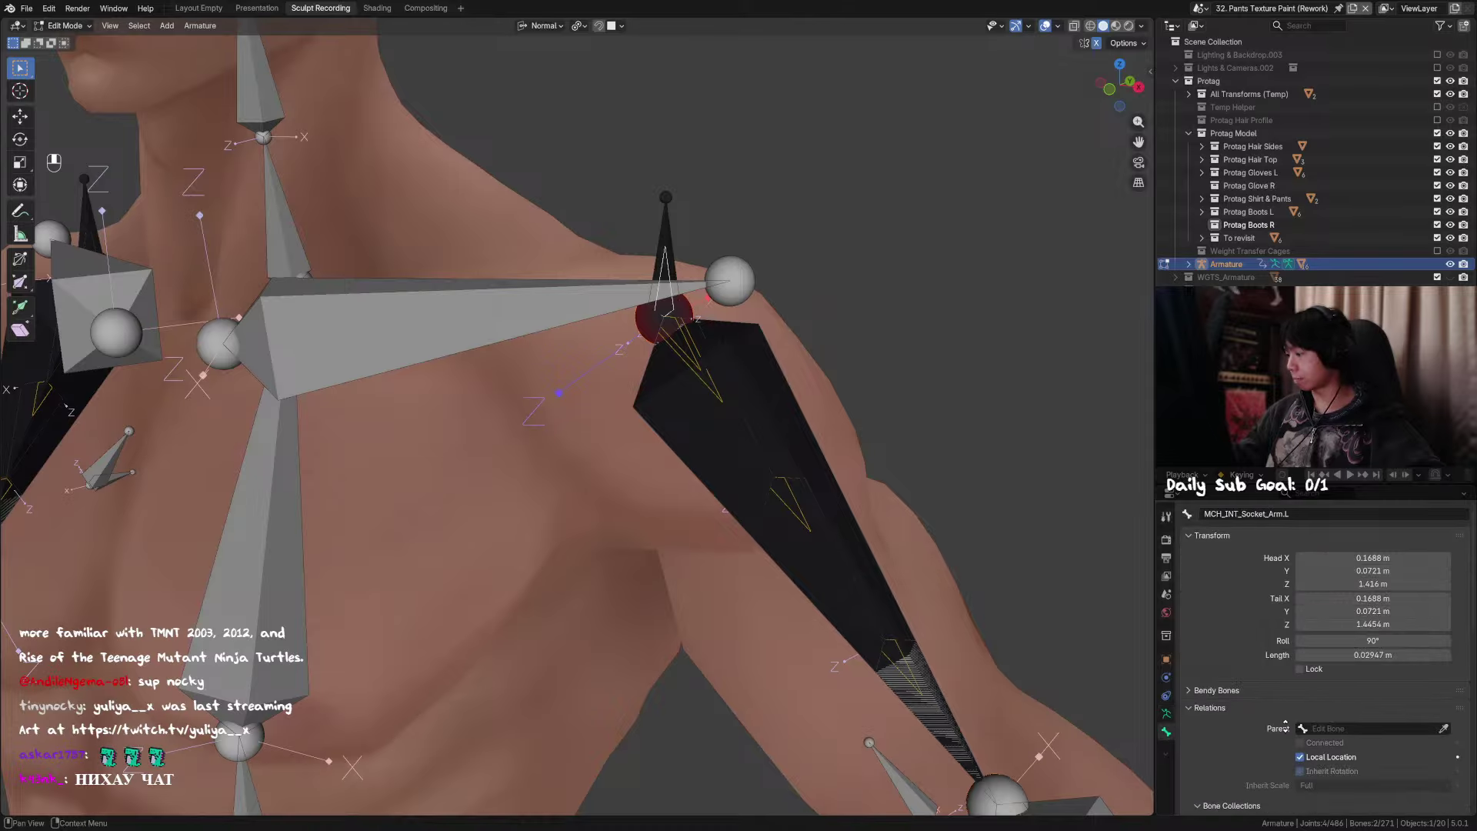
middle_drag(947, 418, 935, 430)
click(729, 344)
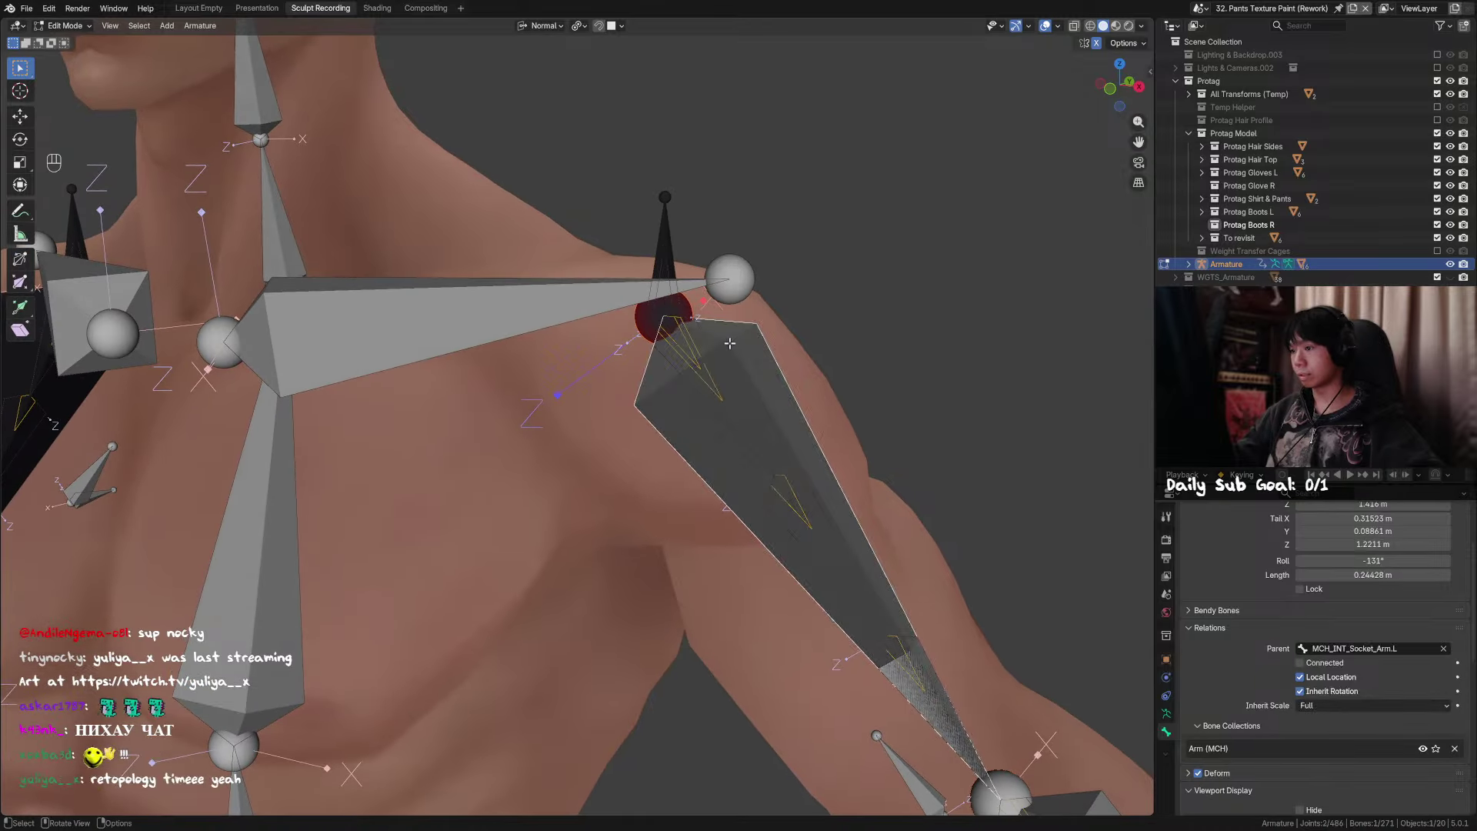
Step: Hide the longer outer socket bone and try to parent the upper-arm bone to the shorter one beneath it
click(674, 245)
key(h)
click(693, 346)
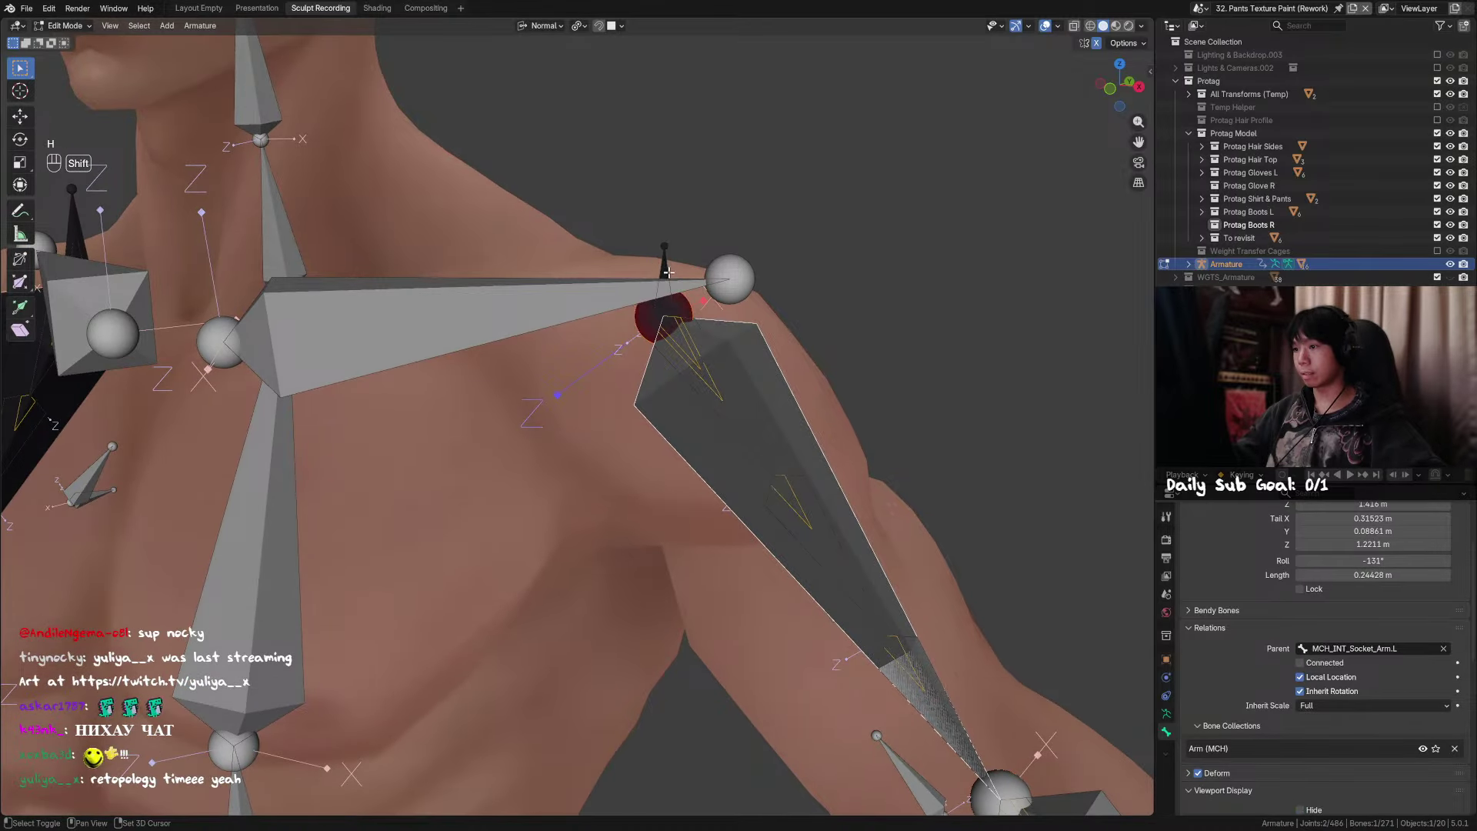
shift+click(671, 273)
key(ctrl+p)
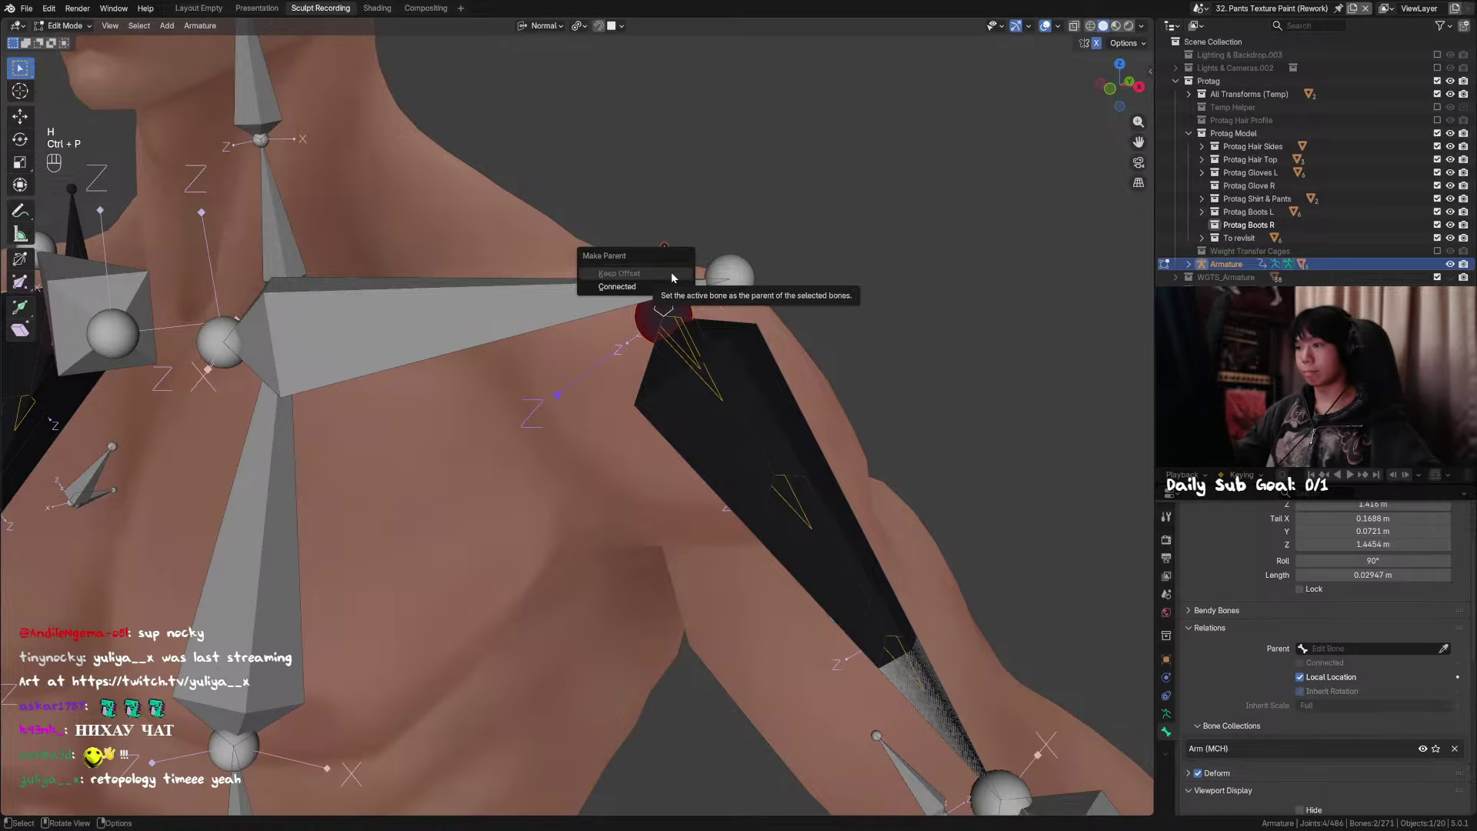
Step: Clear the upper-arm bone's parent and parent it again to MCH_INT_Socket_Arm.L with Keep Offset
click(743, 348)
key(alt+p)
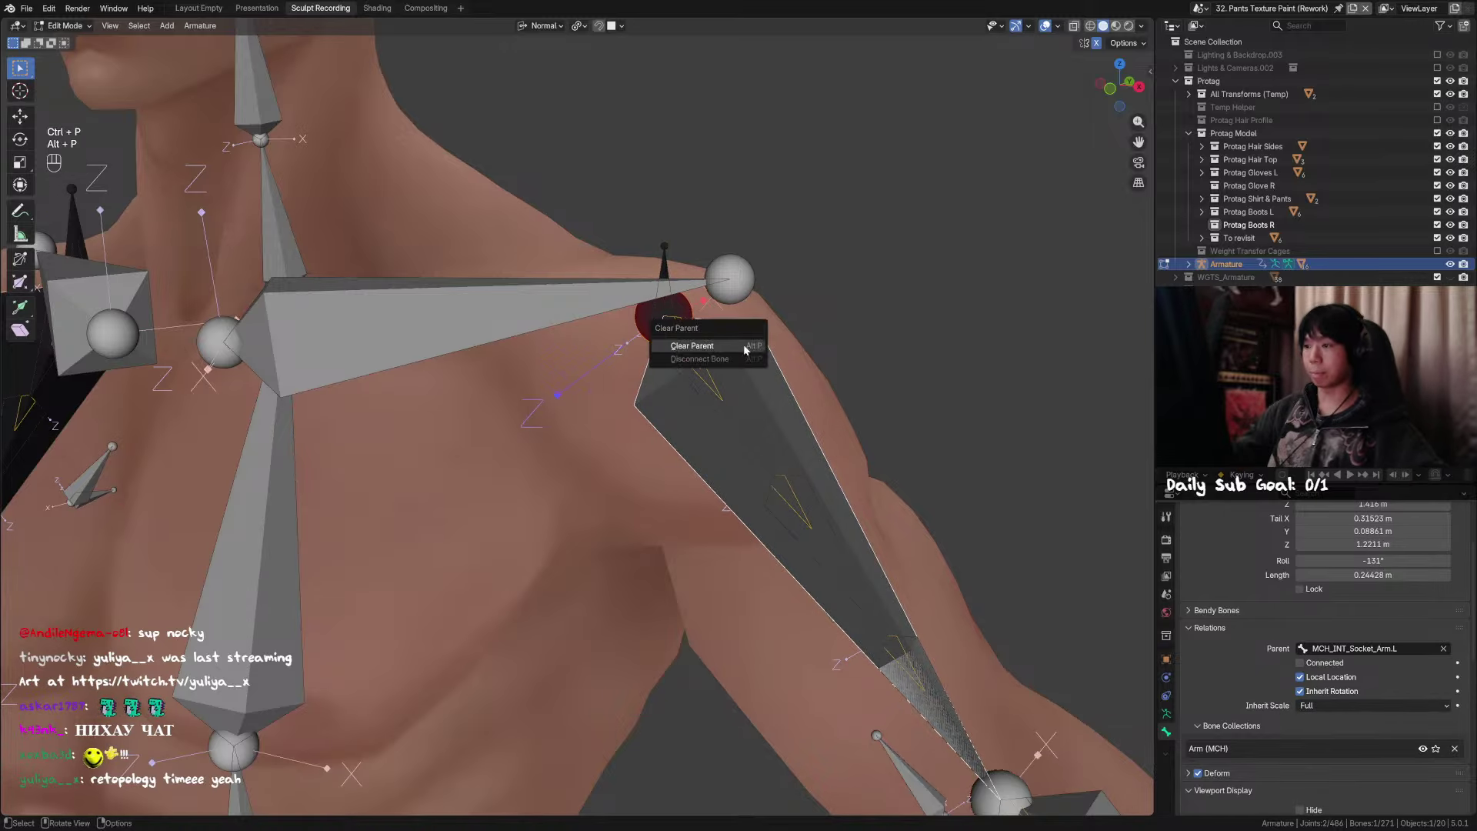
click(745, 348)
ctrl+click(668, 273)
key(ctrl+p)
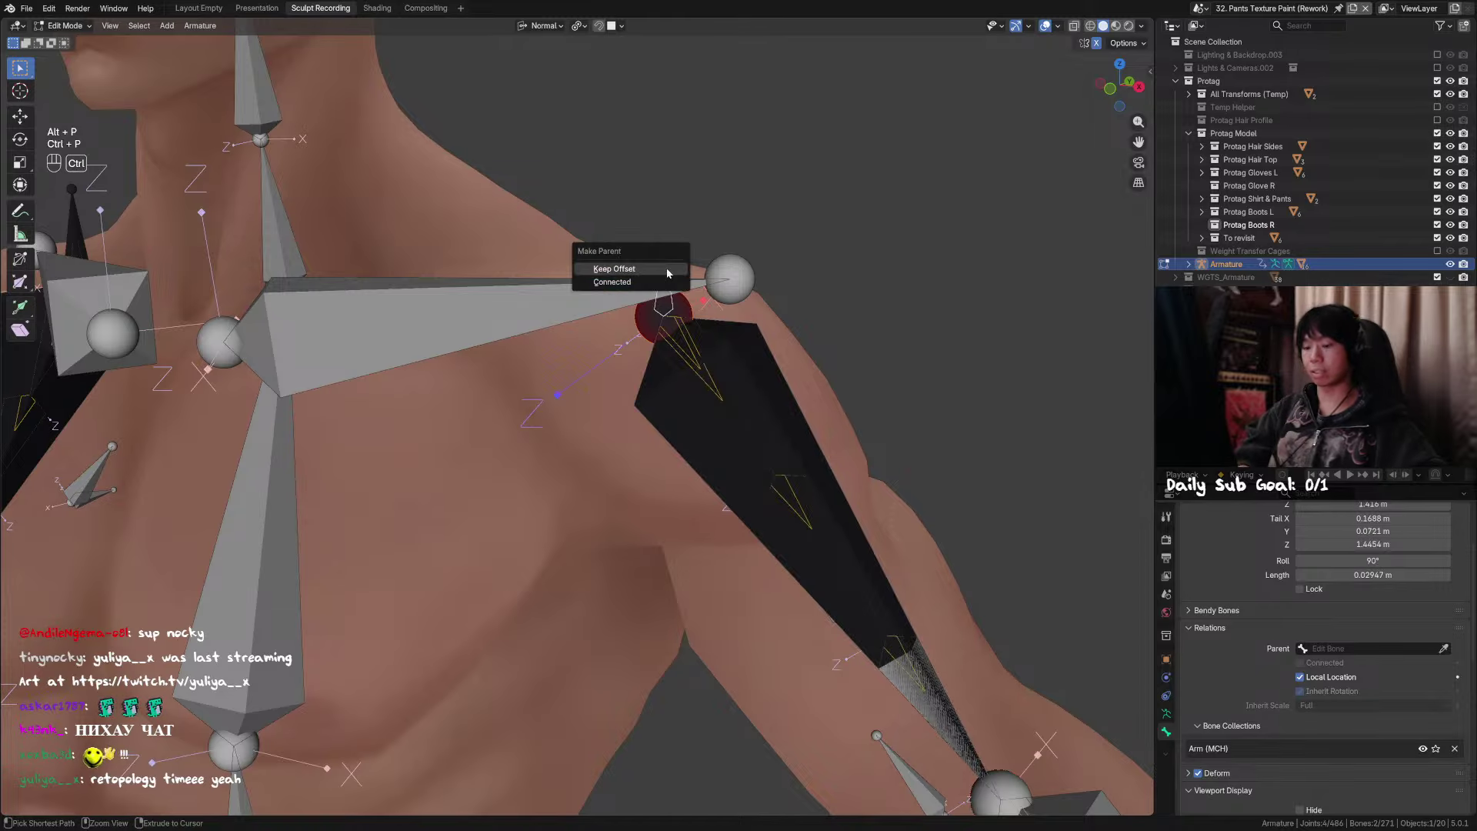
click(668, 270)
Step: Test-rotate DEF_Shoulder.L in Pose Mode to check how the reparented arm chain follows
key(ctrl+Tab)
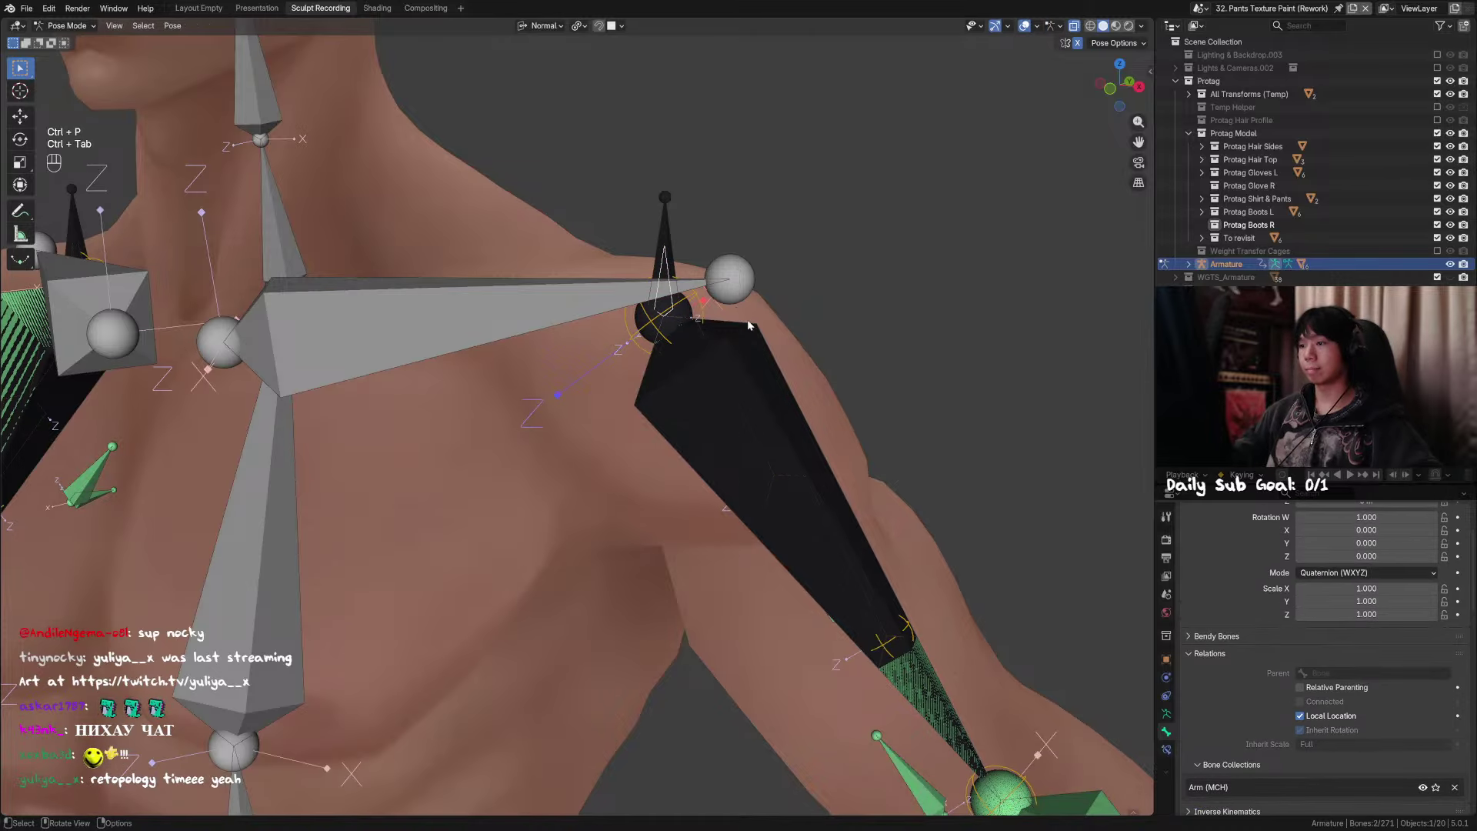
middle_drag(671, 275, 690, 269)
click(614, 286)
key(r)
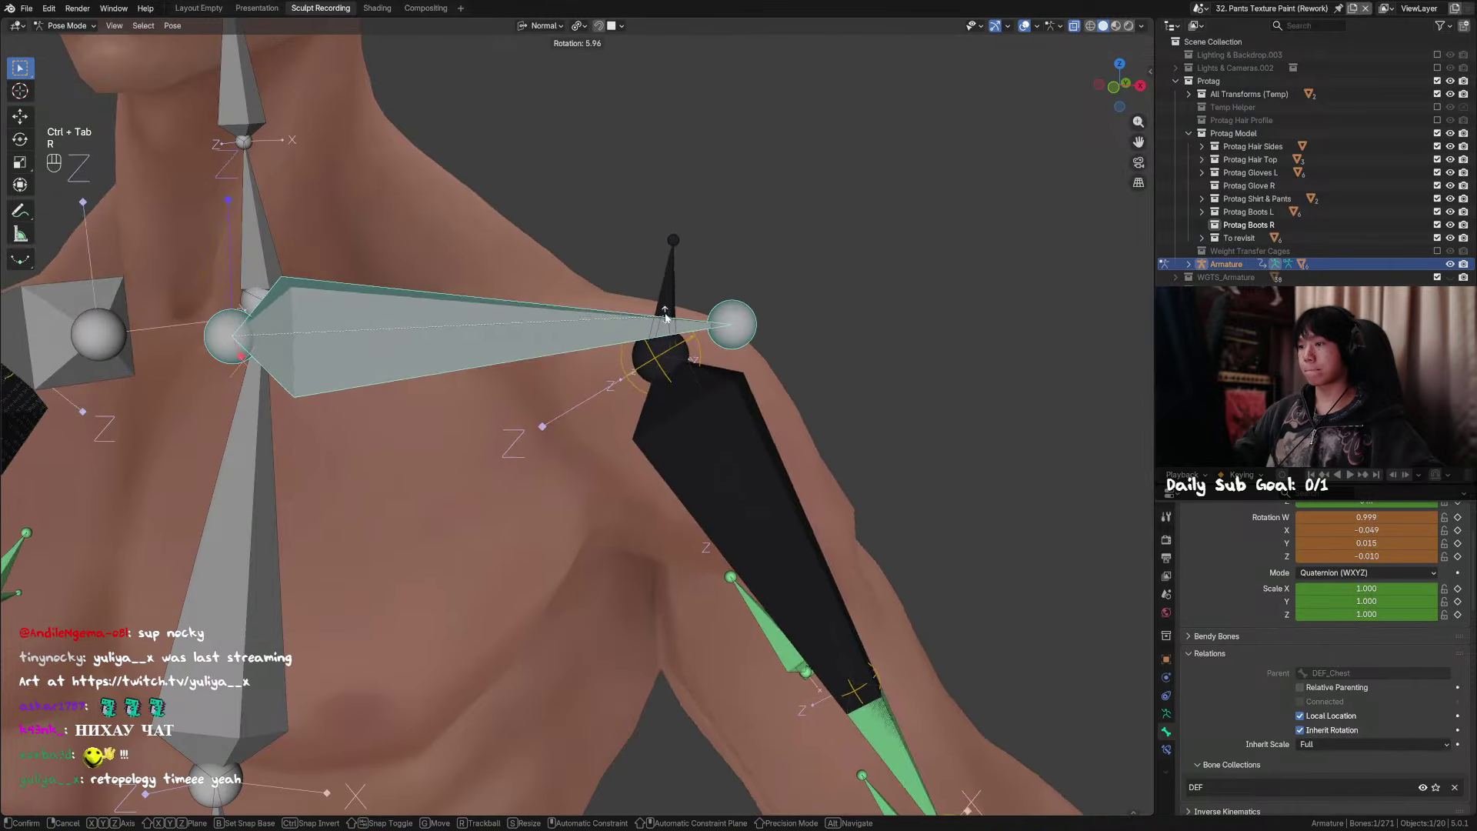
right_click(681, 324)
scroll(777, 384, down, 2)
key(r)
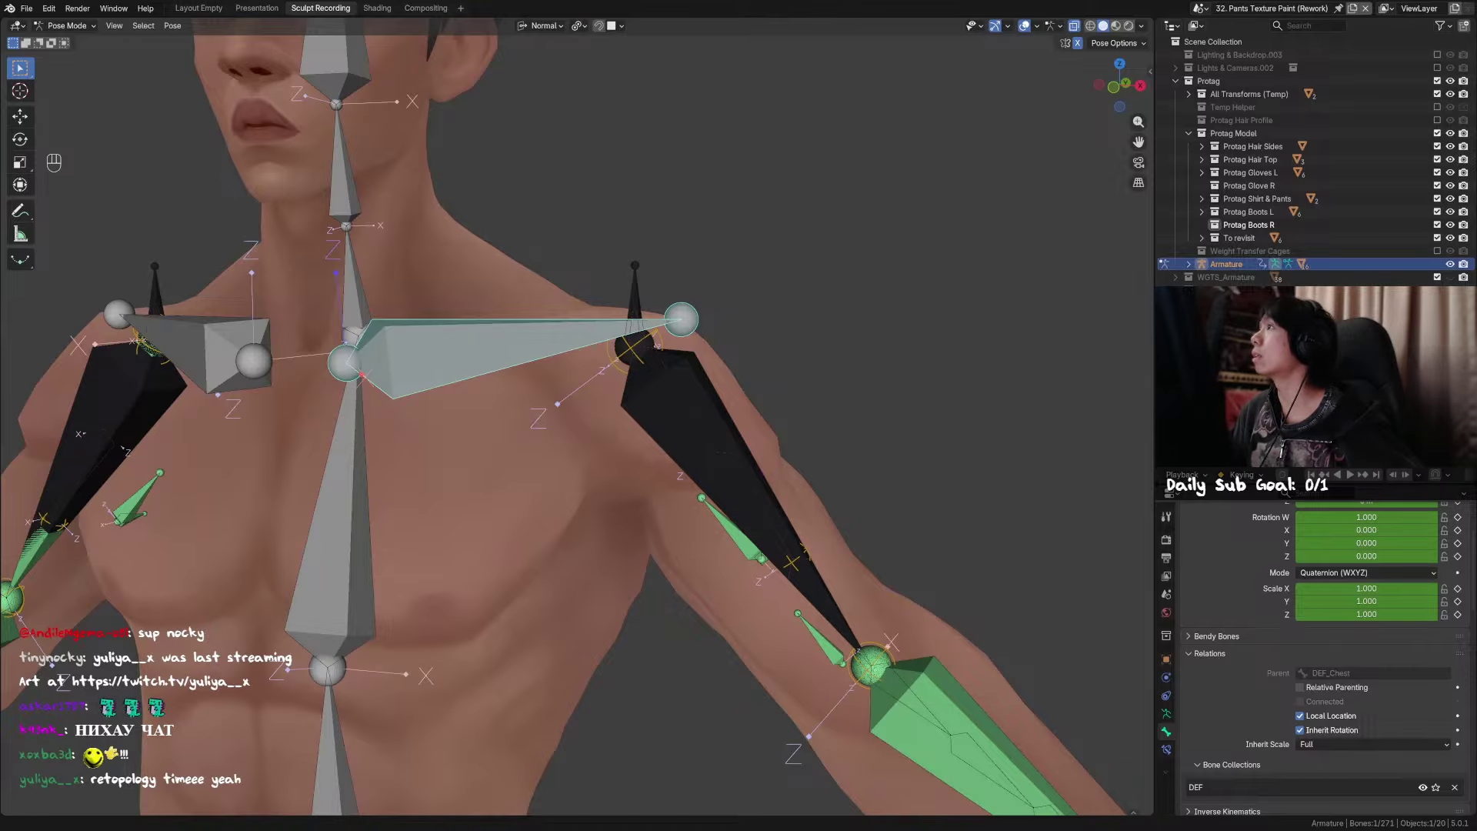
Step: Test-rotate DEF_Shoulder.L upward by about 15° around its normal X axis
key(Escape)
key(r)
key(x)
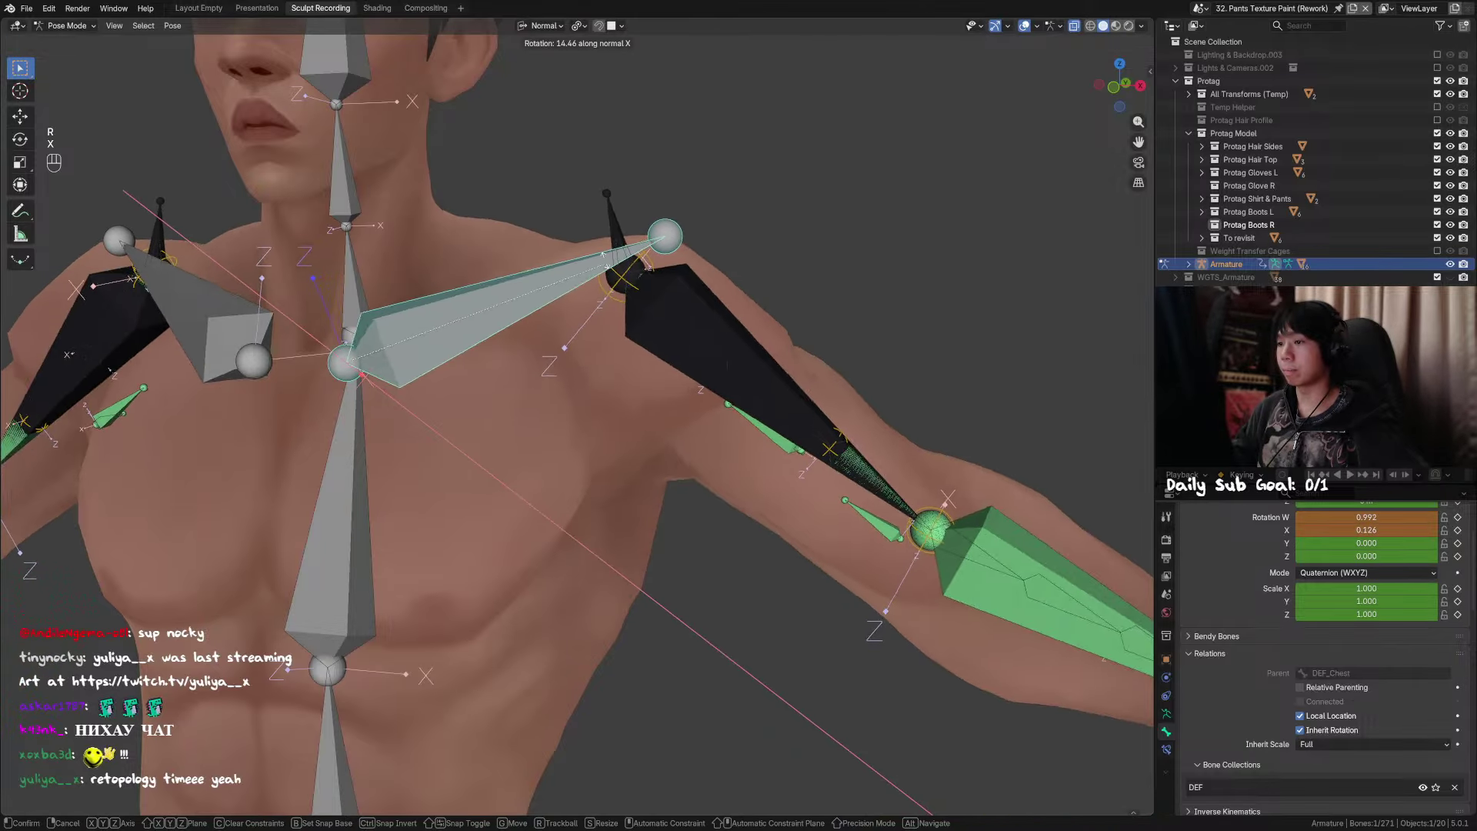
click(620, 262)
Step: Toggle the Rotation Follow constraint on MCH_INT_Socket_Arm.L off and on to compare how the left arm reacts
click(630, 230)
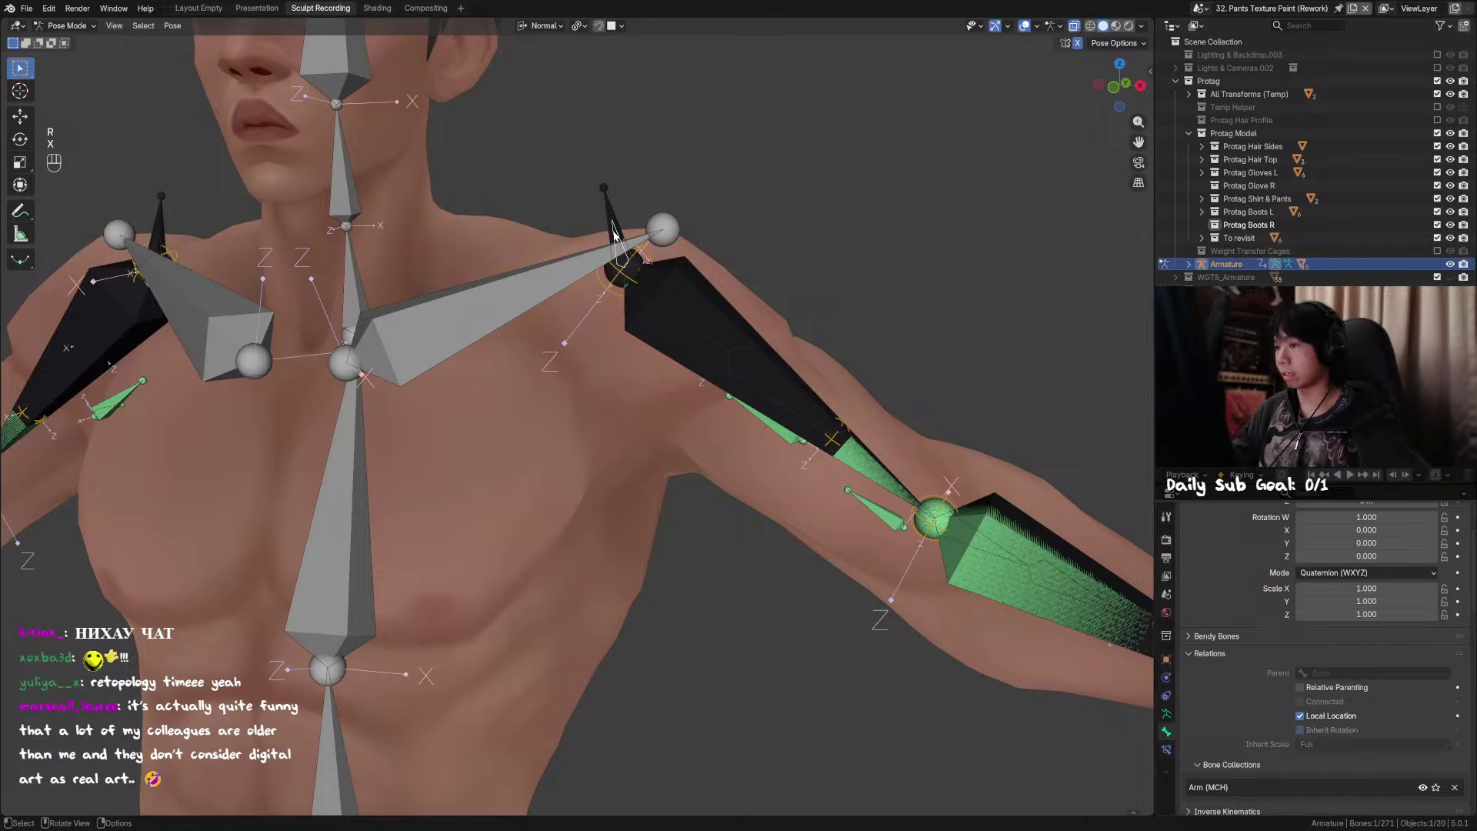
click(1167, 748)
click(1417, 595)
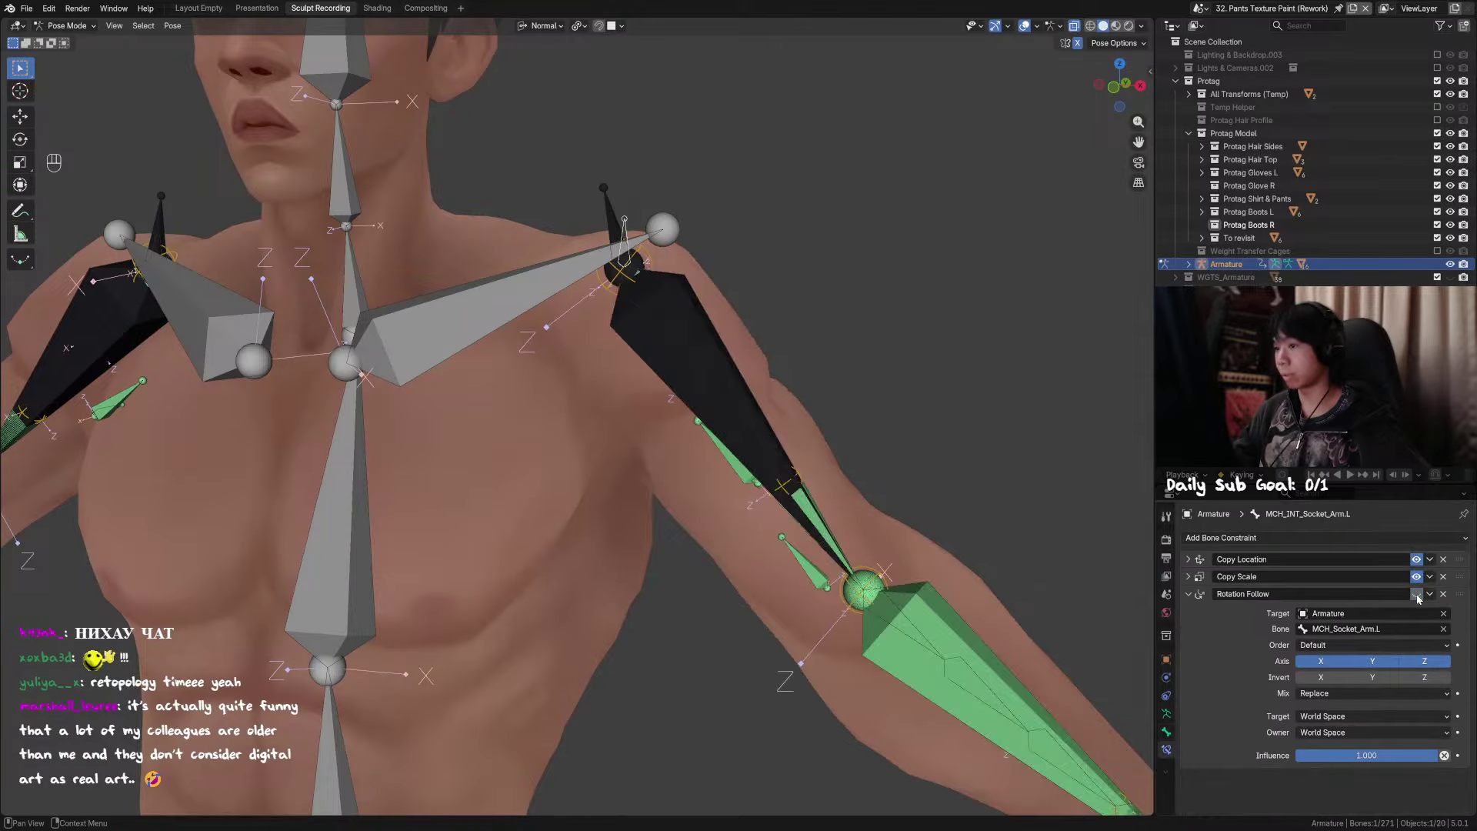
click(1417, 595)
click(1417, 595)
click(1417, 595)
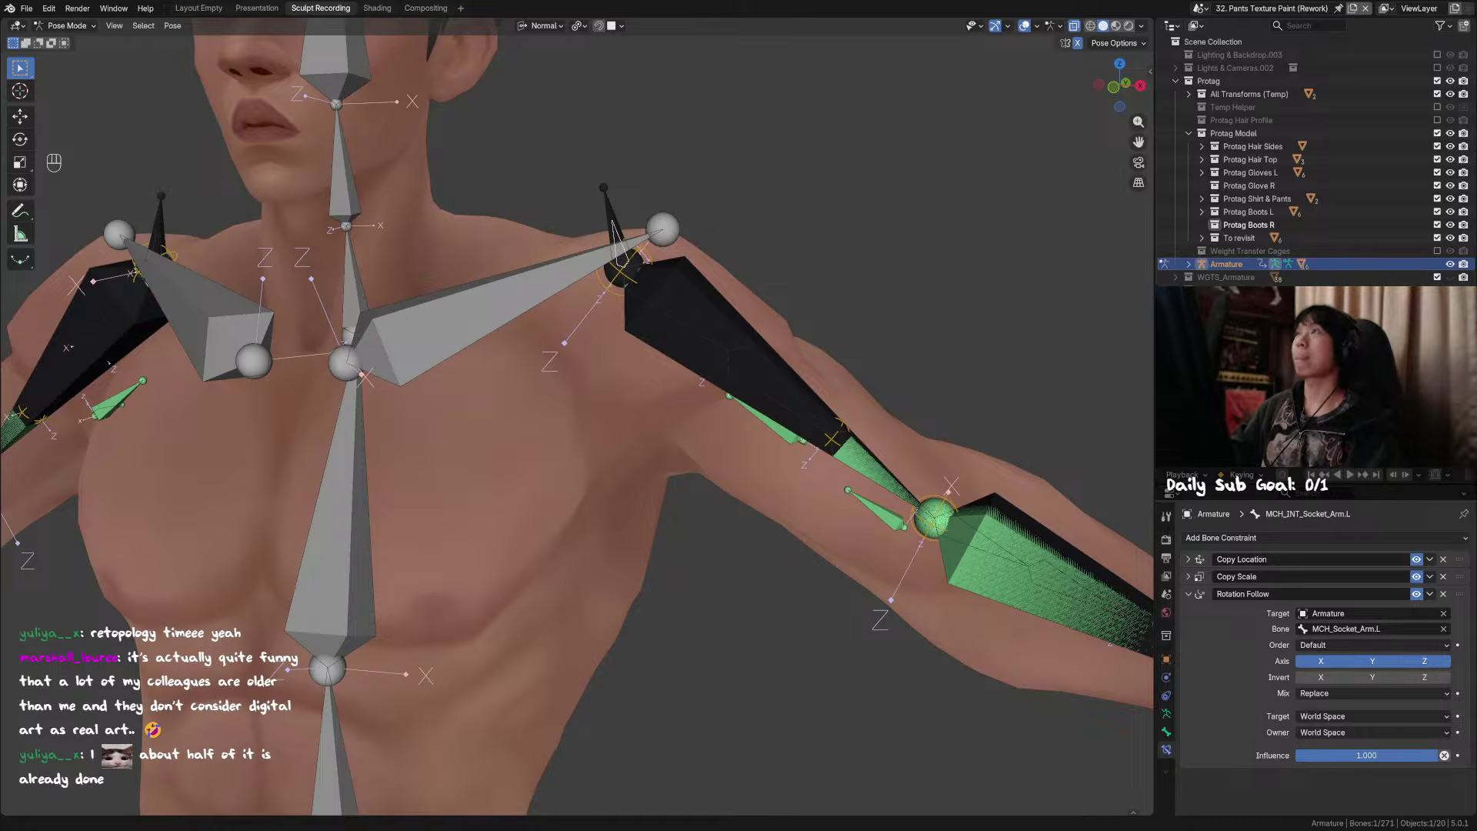
Step: Clear the pose location and rotation of DEF_Shoulder.L
alt+middle_drag(637, 281, 667, 270)
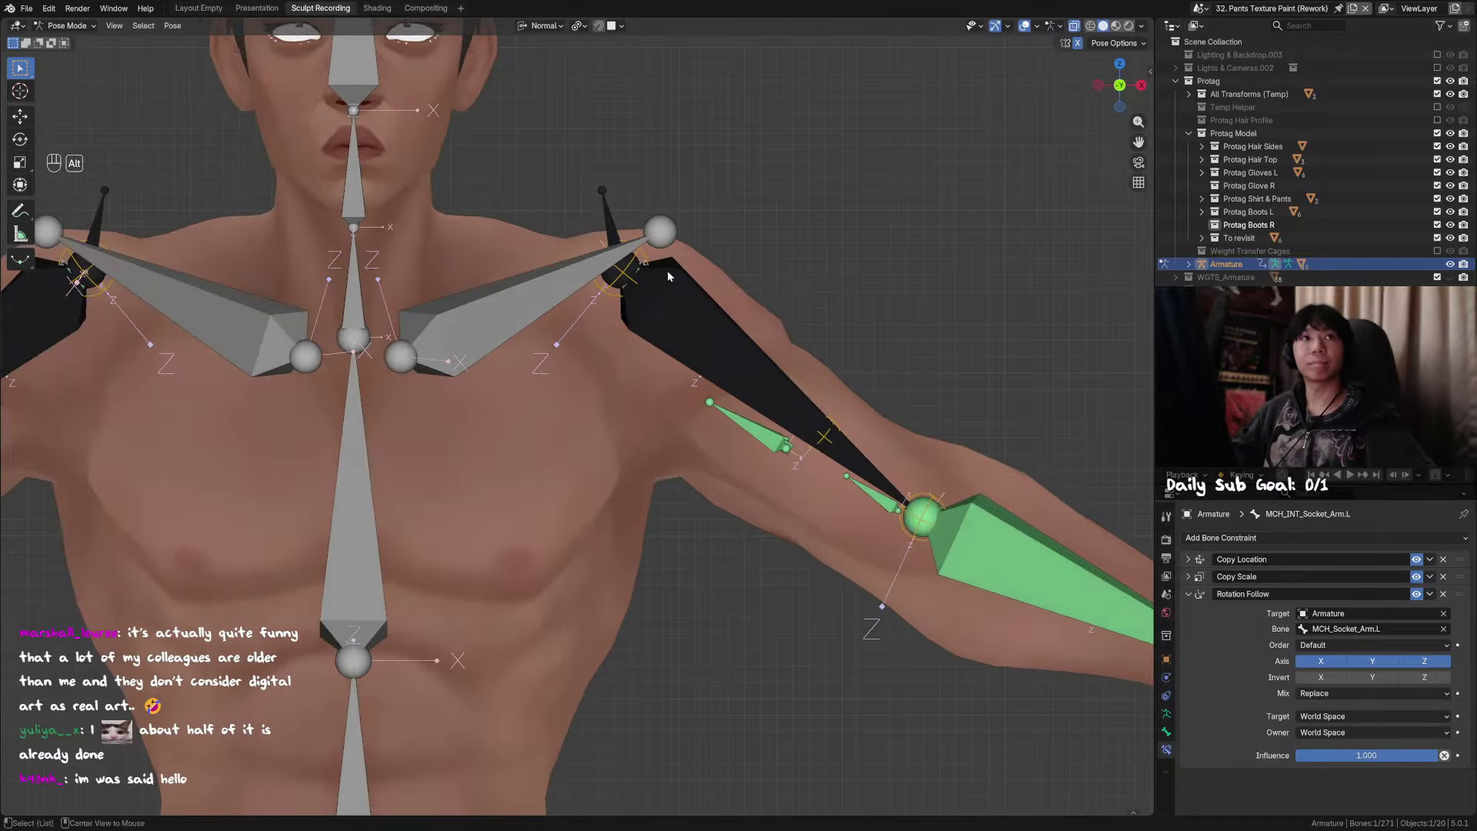
scroll(654, 304, down, 3)
middle_drag(643, 336, 604, 368)
scroll(631, 370, up, 2)
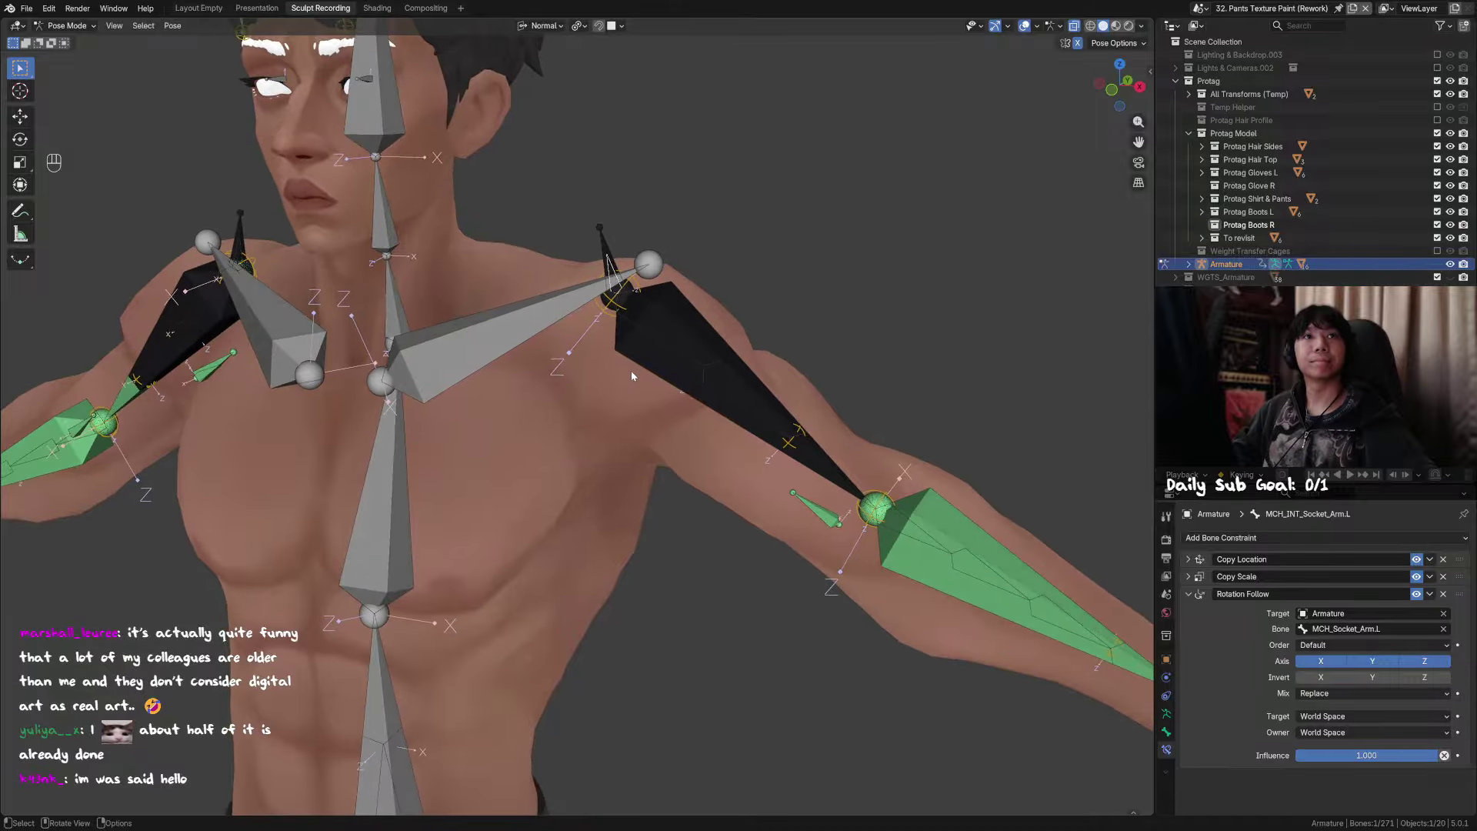
scroll(631, 371, up, 1)
middle_drag(723, 403, 678, 394)
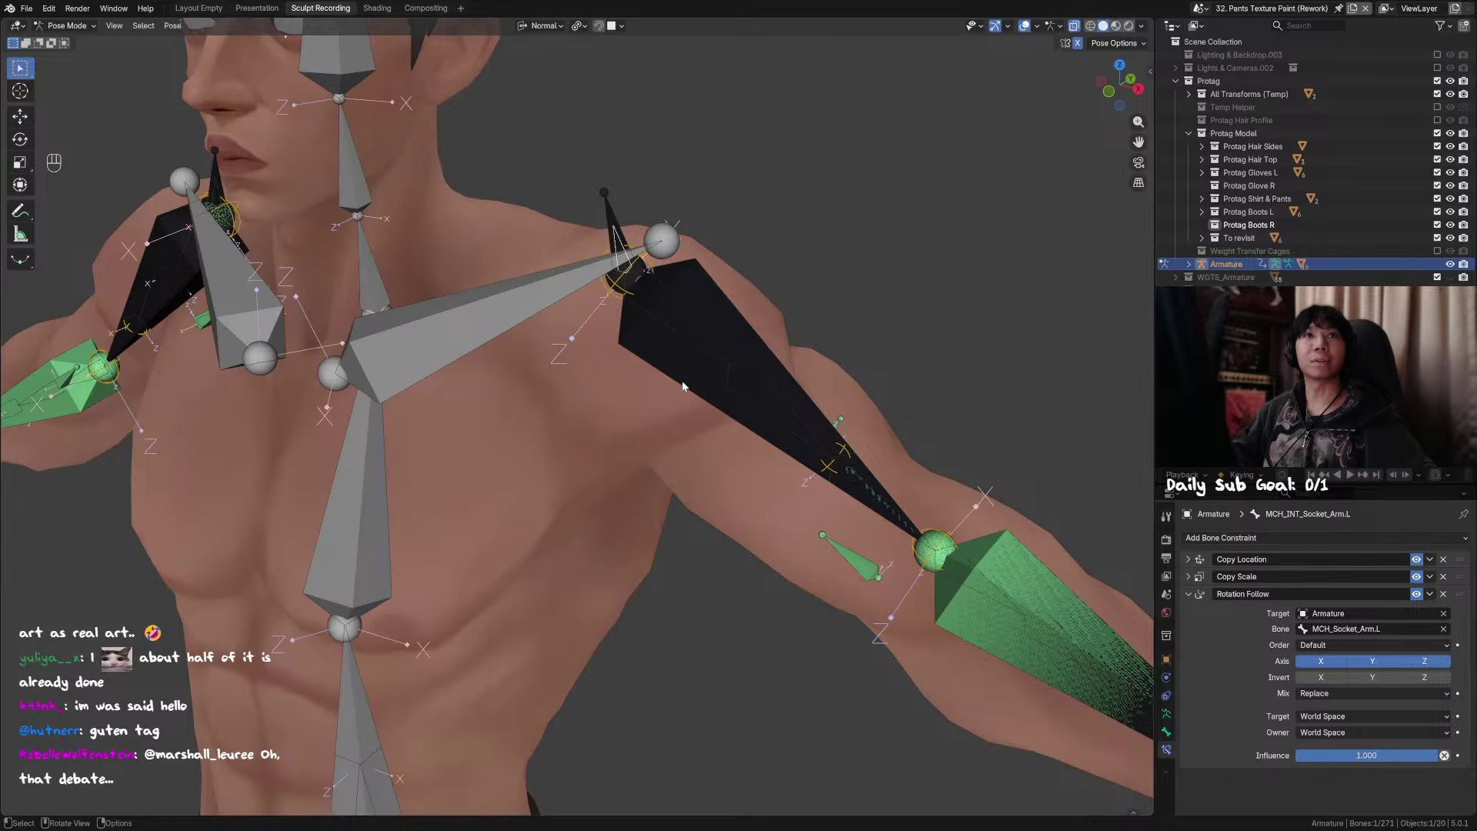
middle_drag(684, 385, 720, 426)
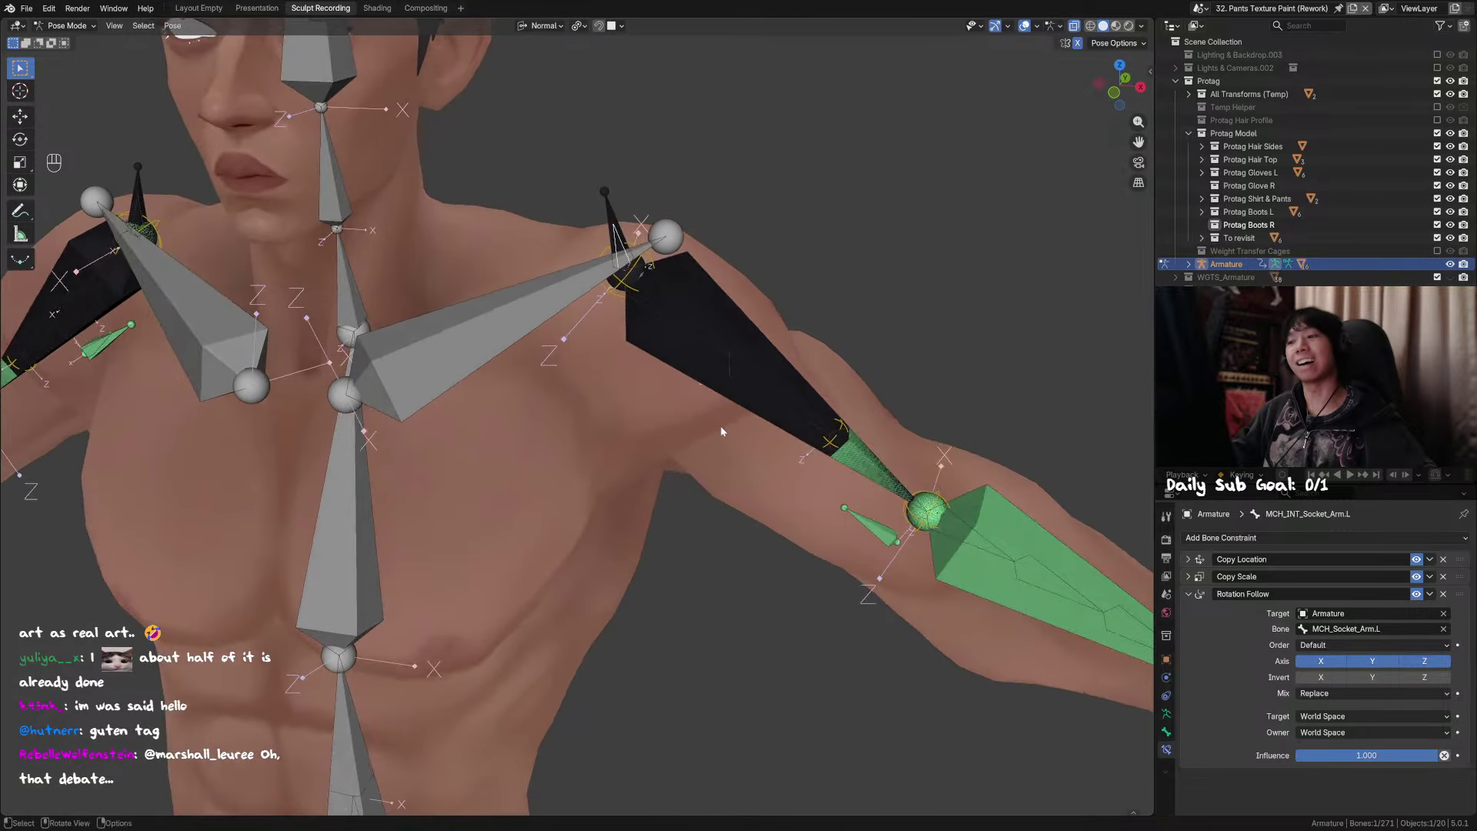
click(566, 291)
key(alt+g)
key(alt+r)
middle_drag(628, 389, 692, 389)
scroll(647, 385, down, 3)
Step: Examine the bone constraints of MCH_Socket_Arm.L and MCH_INT_Socket_Arm.L around the left shoulder
click(702, 335)
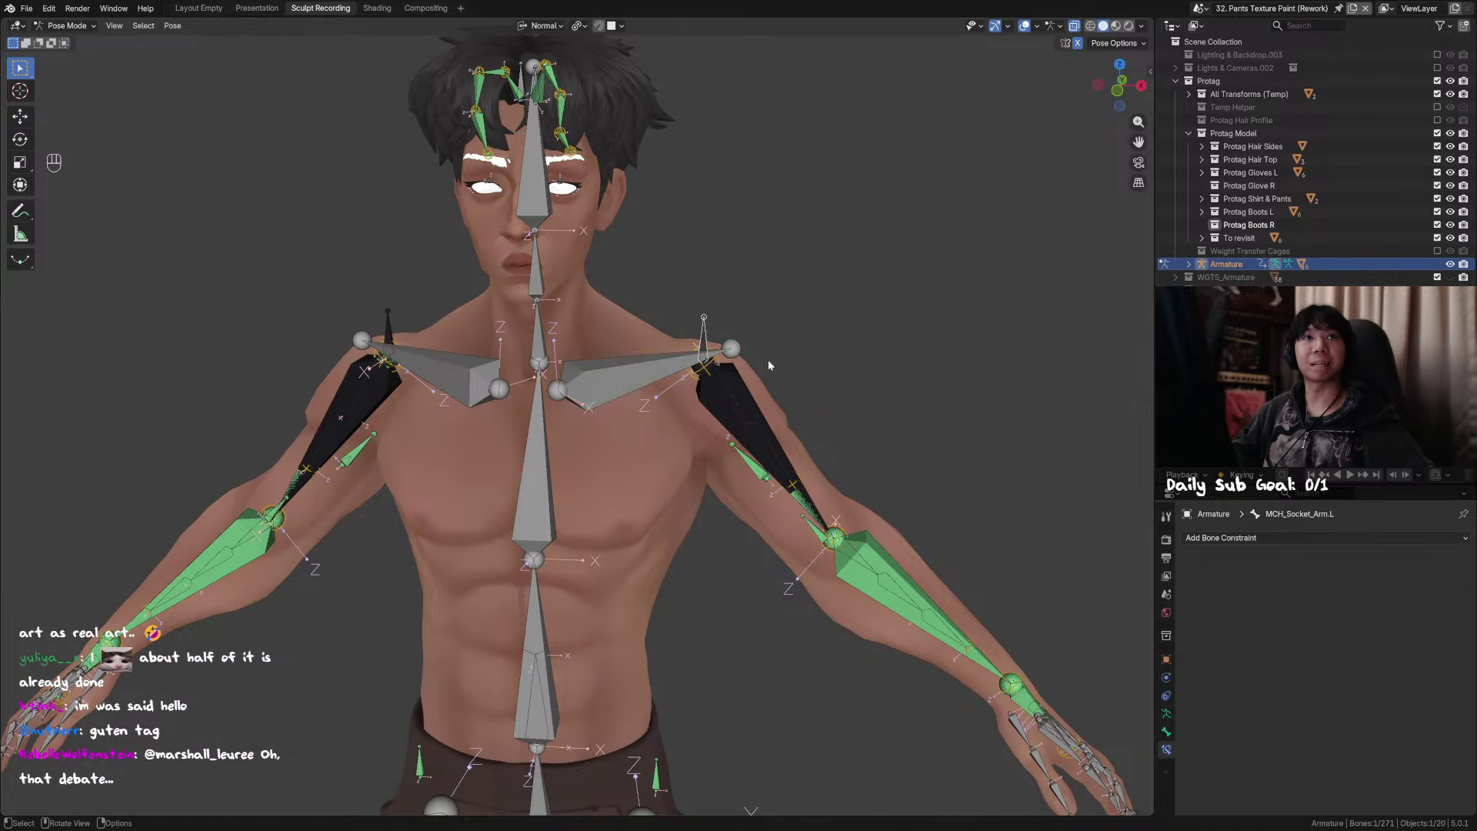
middle_drag(768, 358, 744, 363)
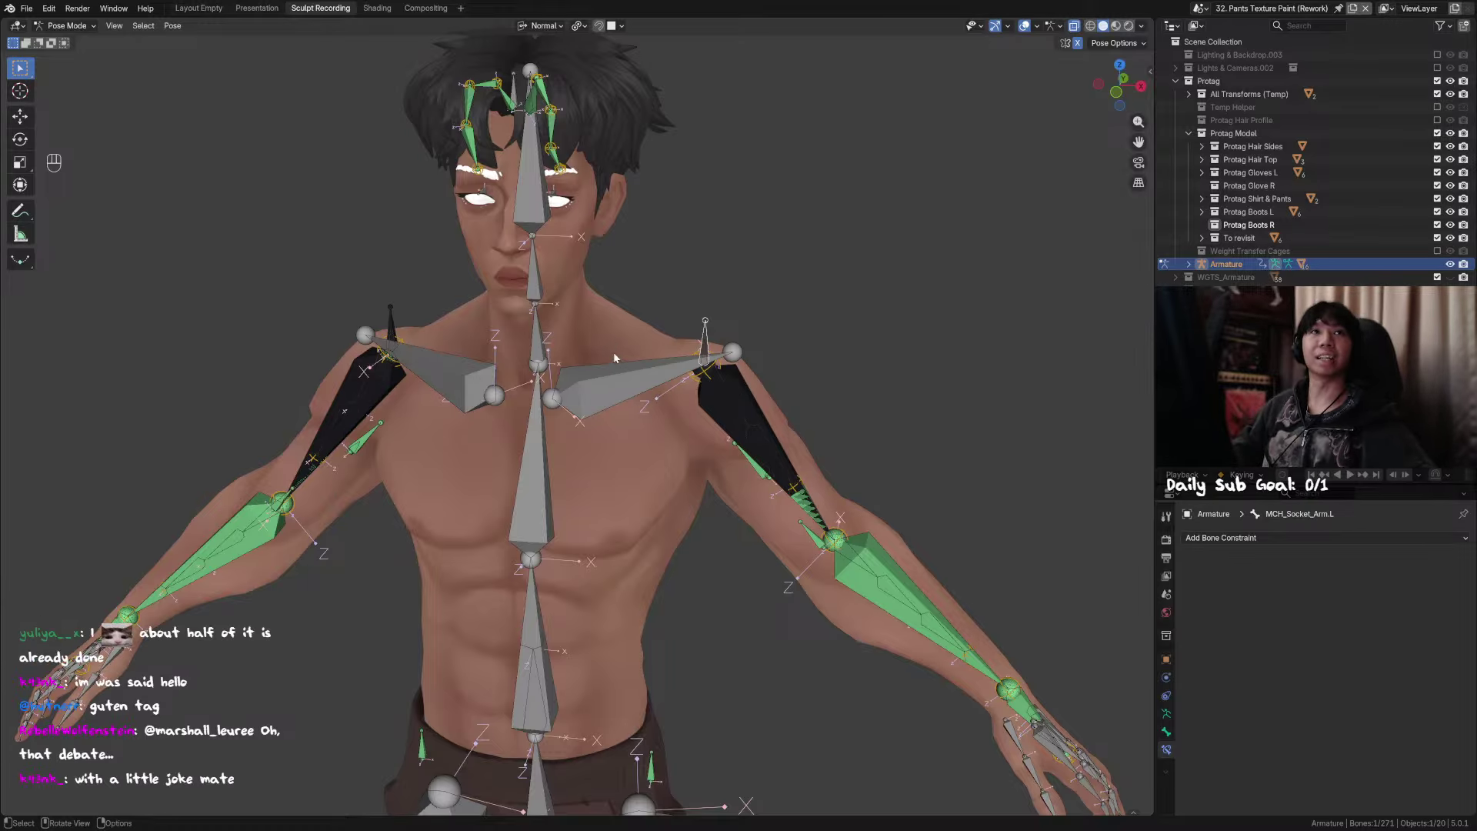
middle_drag(614, 357, 589, 325)
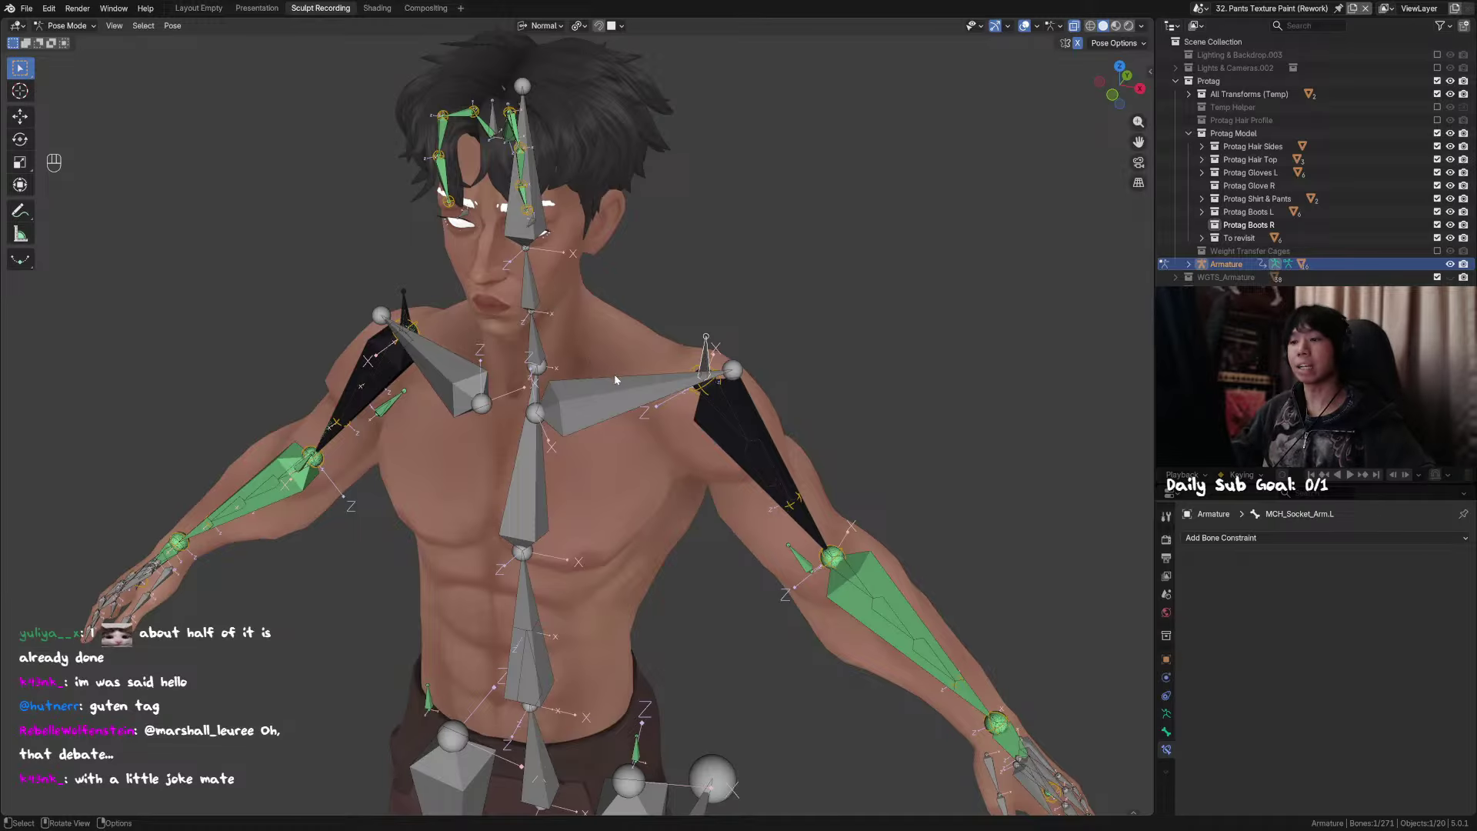
middle_drag(614, 374, 792, 350)
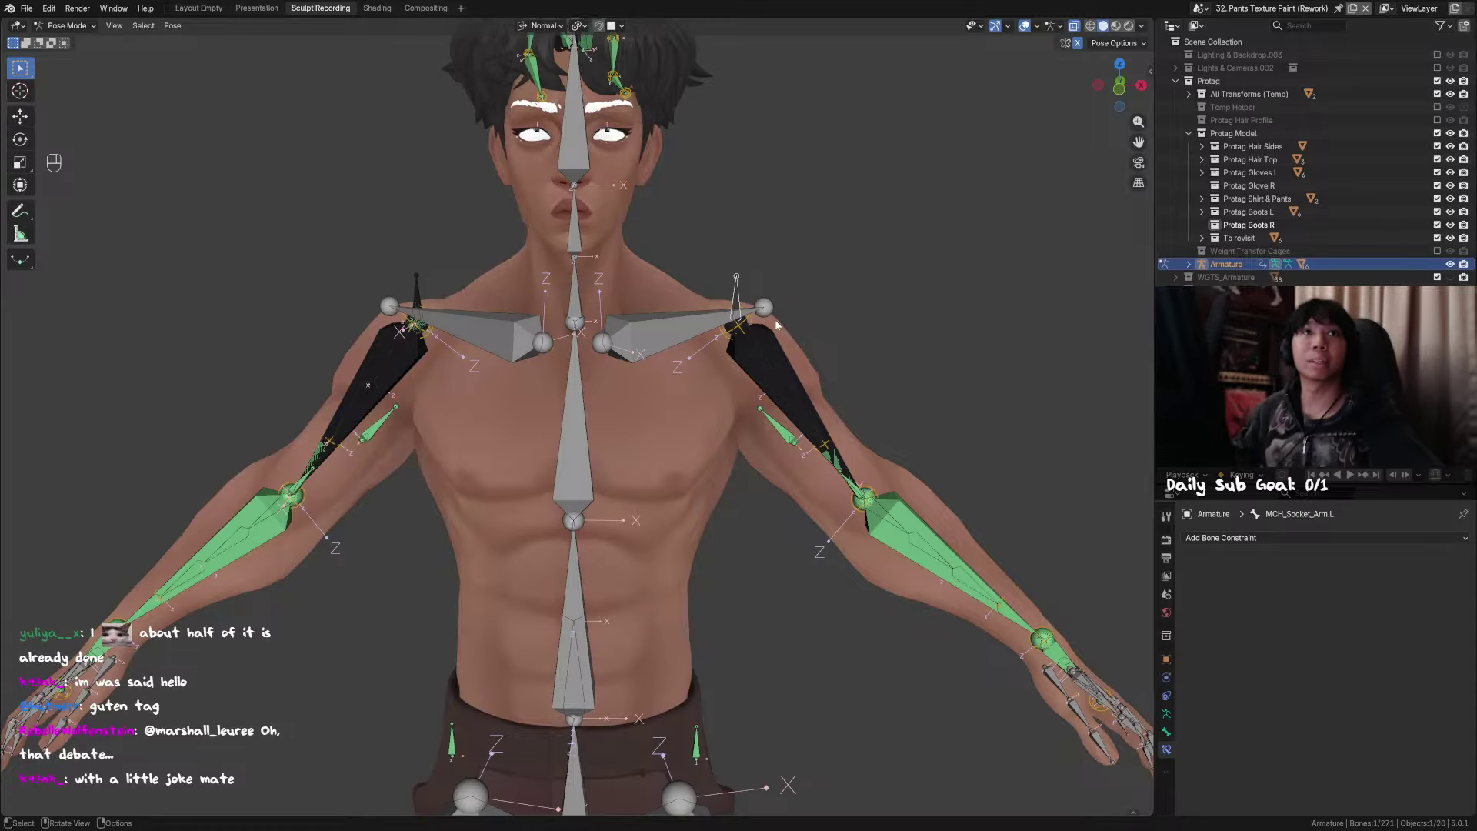
middle_drag(794, 339, 873, 371)
scroll(749, 398, up, 1)
alt+middle_drag(814, 356, 784, 300)
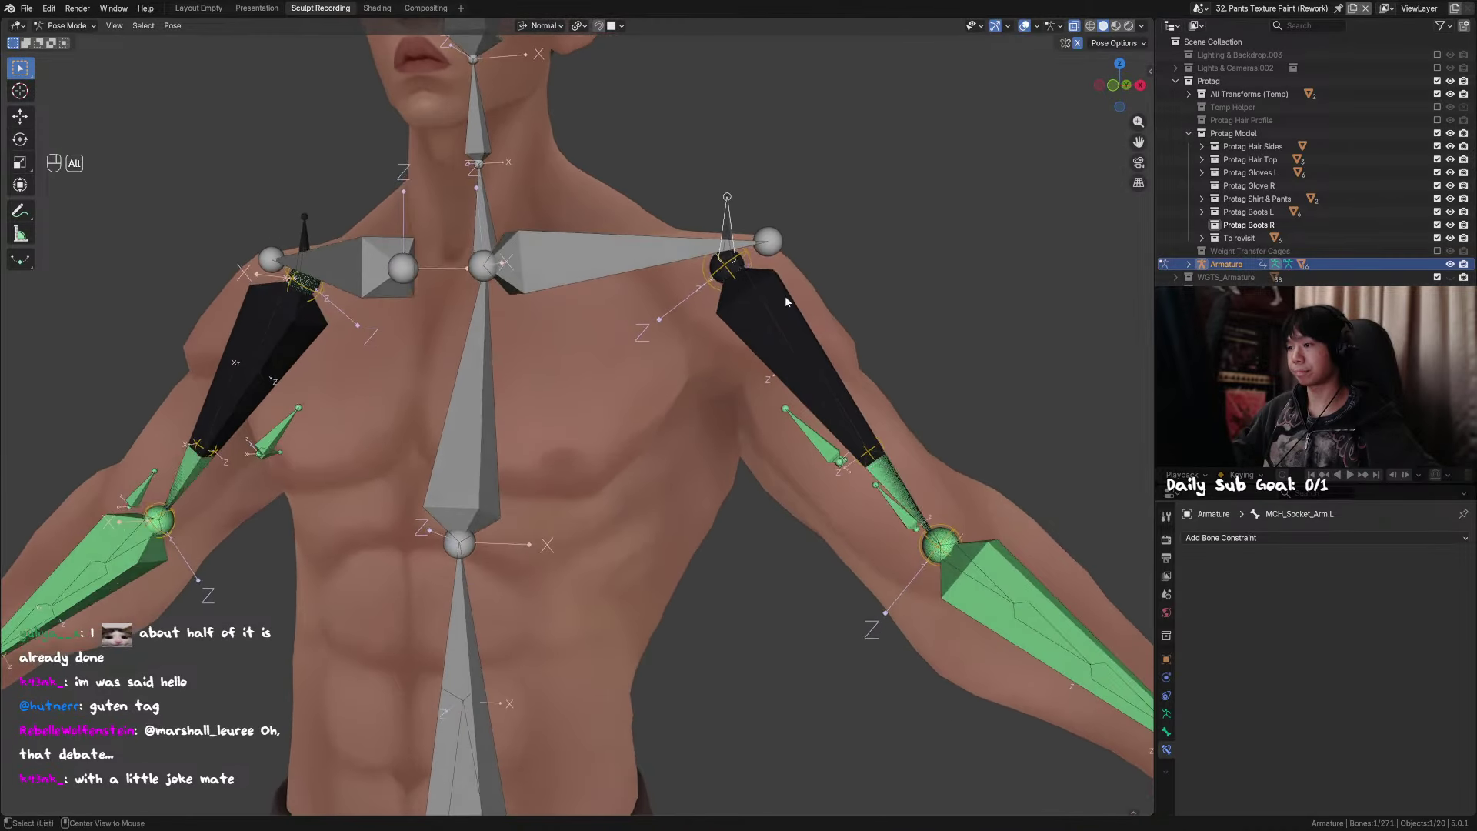
click(730, 237)
key(KP_1)
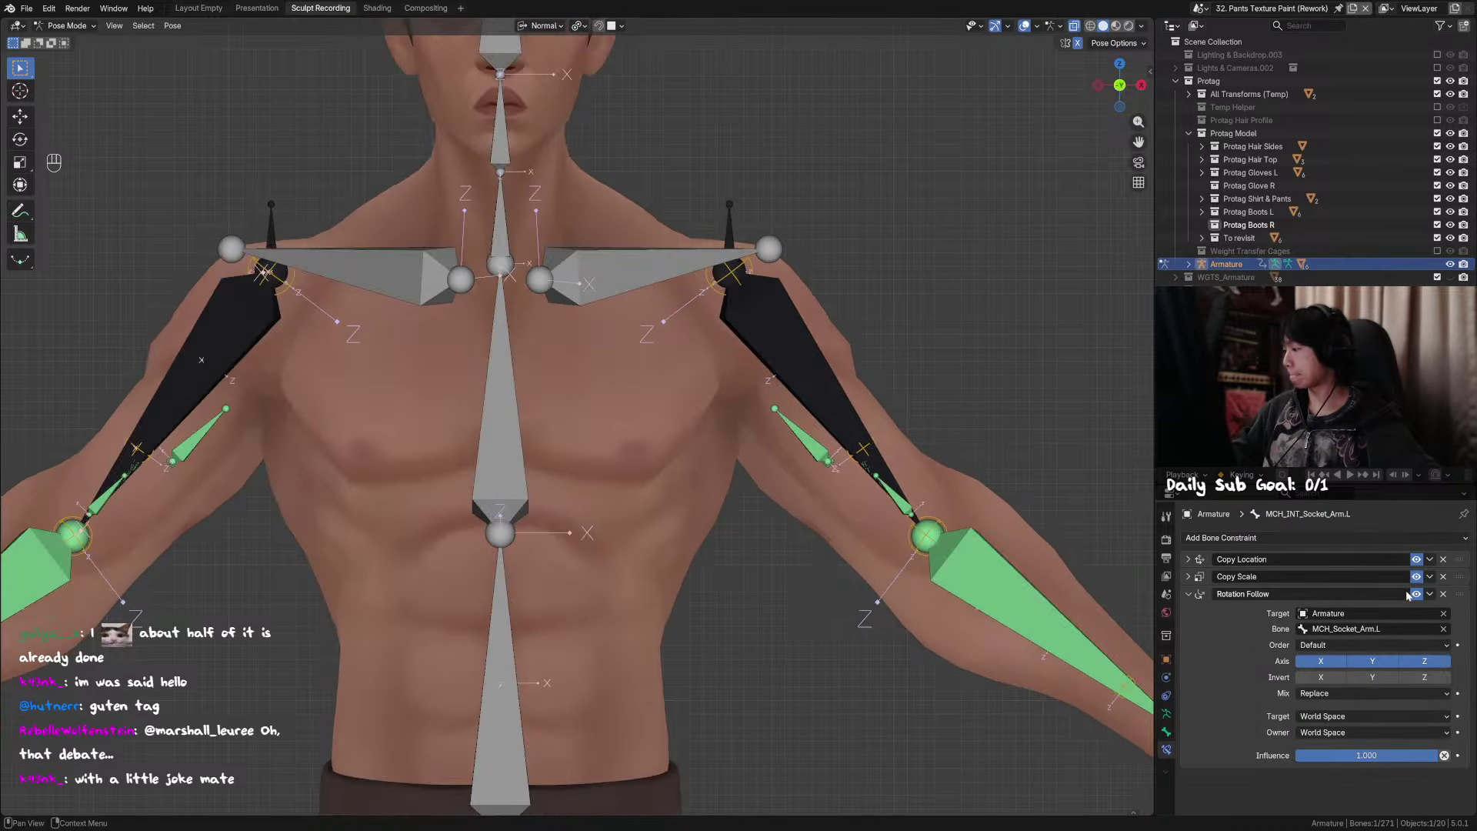
Step: Test-rotate DEF_Shoulder.L in the front view to check how the left arm chain follows
click(670, 260)
key(r)
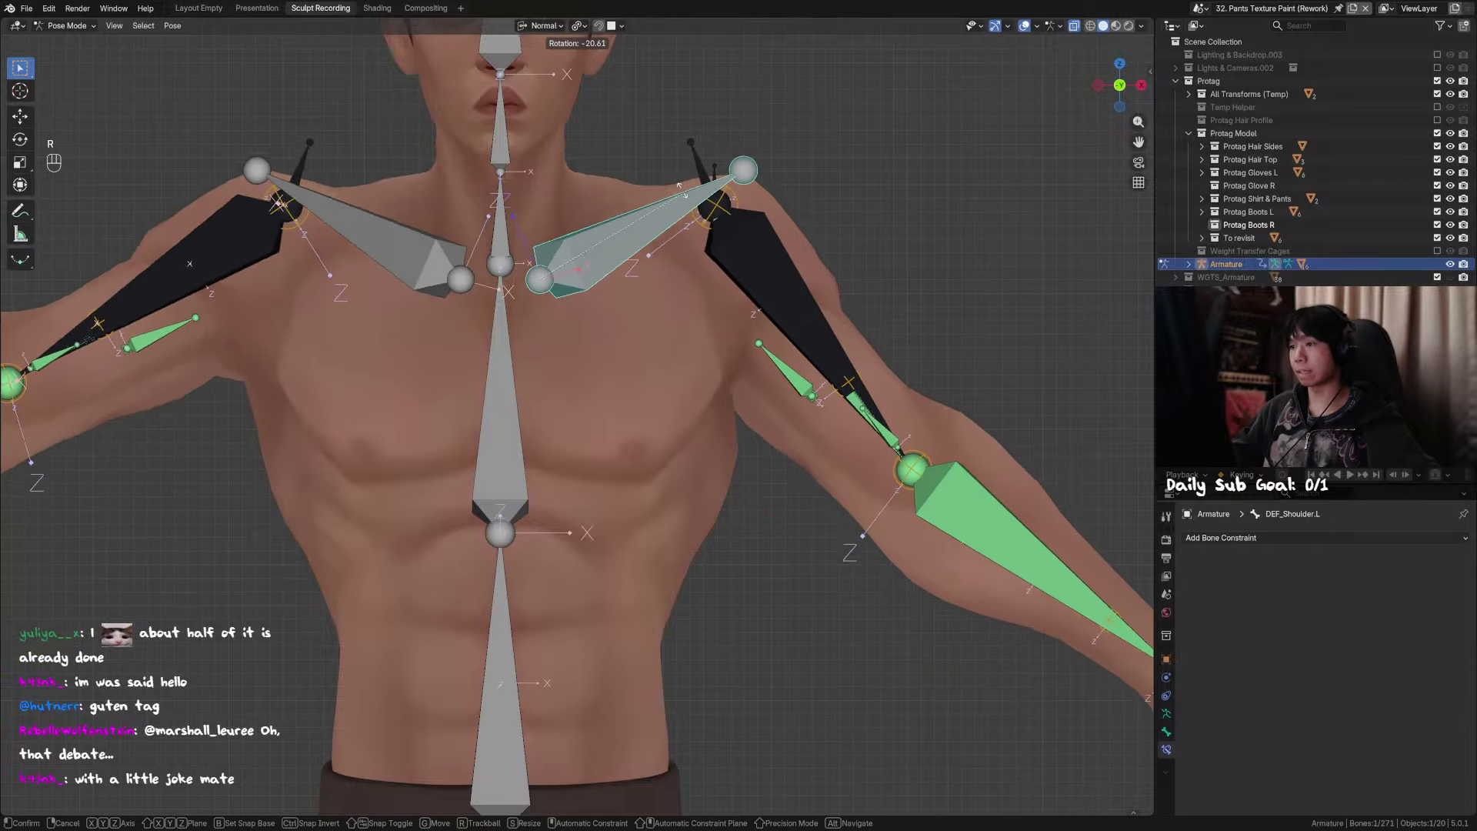
key(Escape)
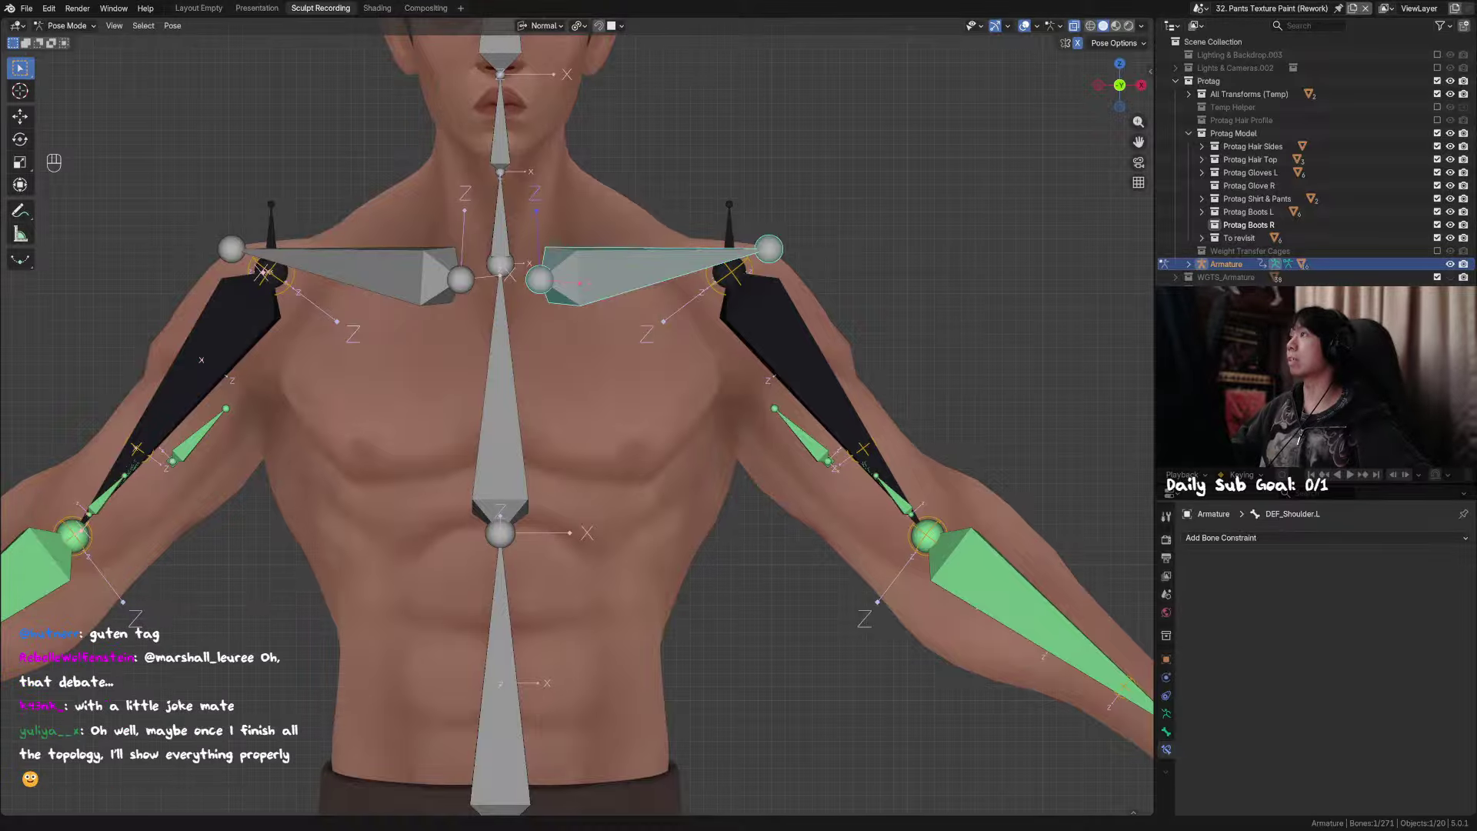
Step: Select the left upper-arm switch bone in Edit Mode and save the file
click(951, 187)
shift+middle_drag(904, 245, 720, 202)
click(593, 299)
key(Tab)
shift+middle_drag(600, 293, 731, 304)
key(g)
right_click(791, 304)
key(ctrl+s)
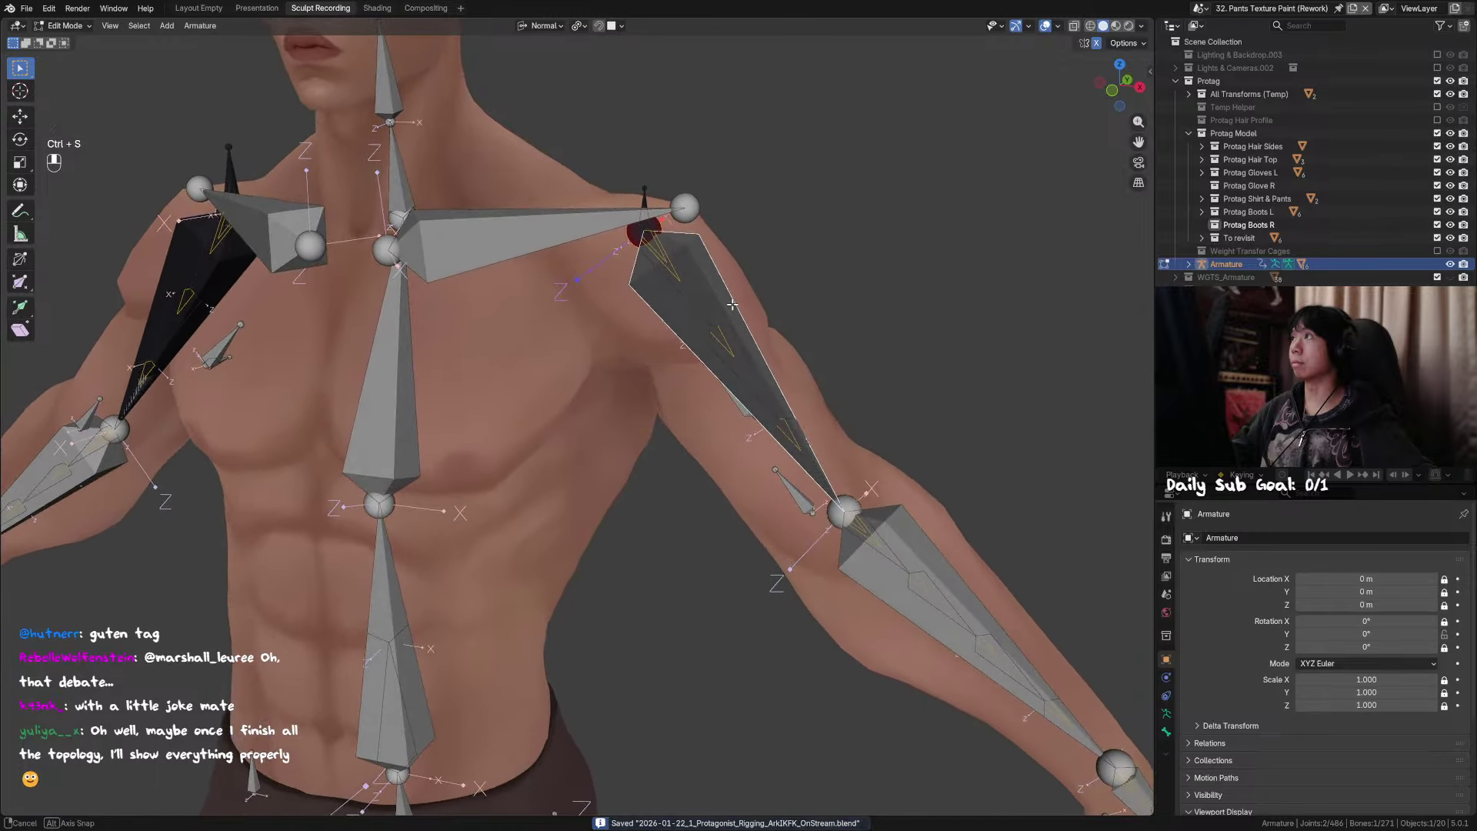
Step: Duplicate MCH_Switch_Arm.L in place, rename the copy MCH_Twist_Arm.L and copy that name
key(shift+d)
right_click(814, 238)
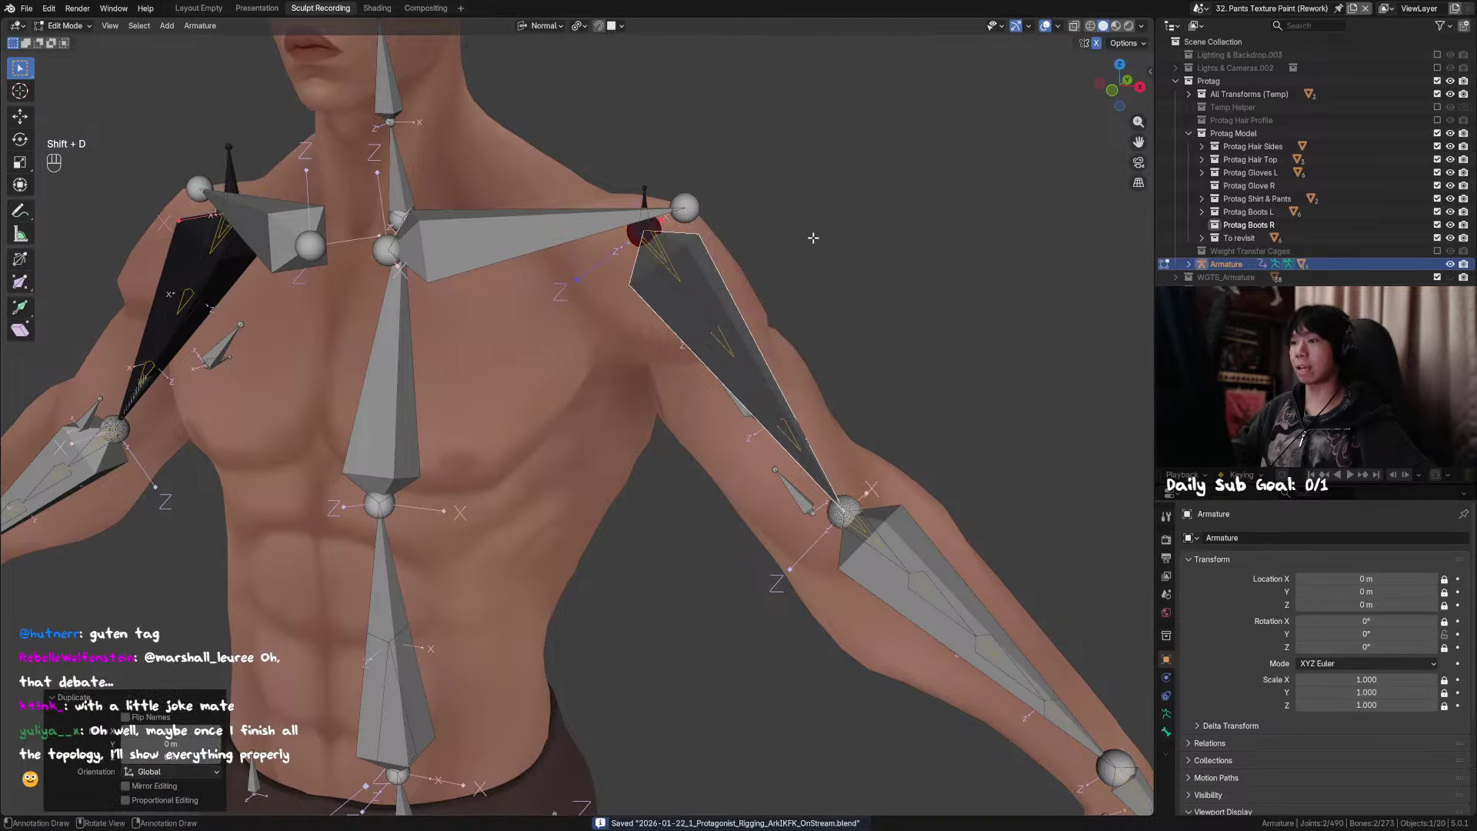
key(F2)
click(807, 239)
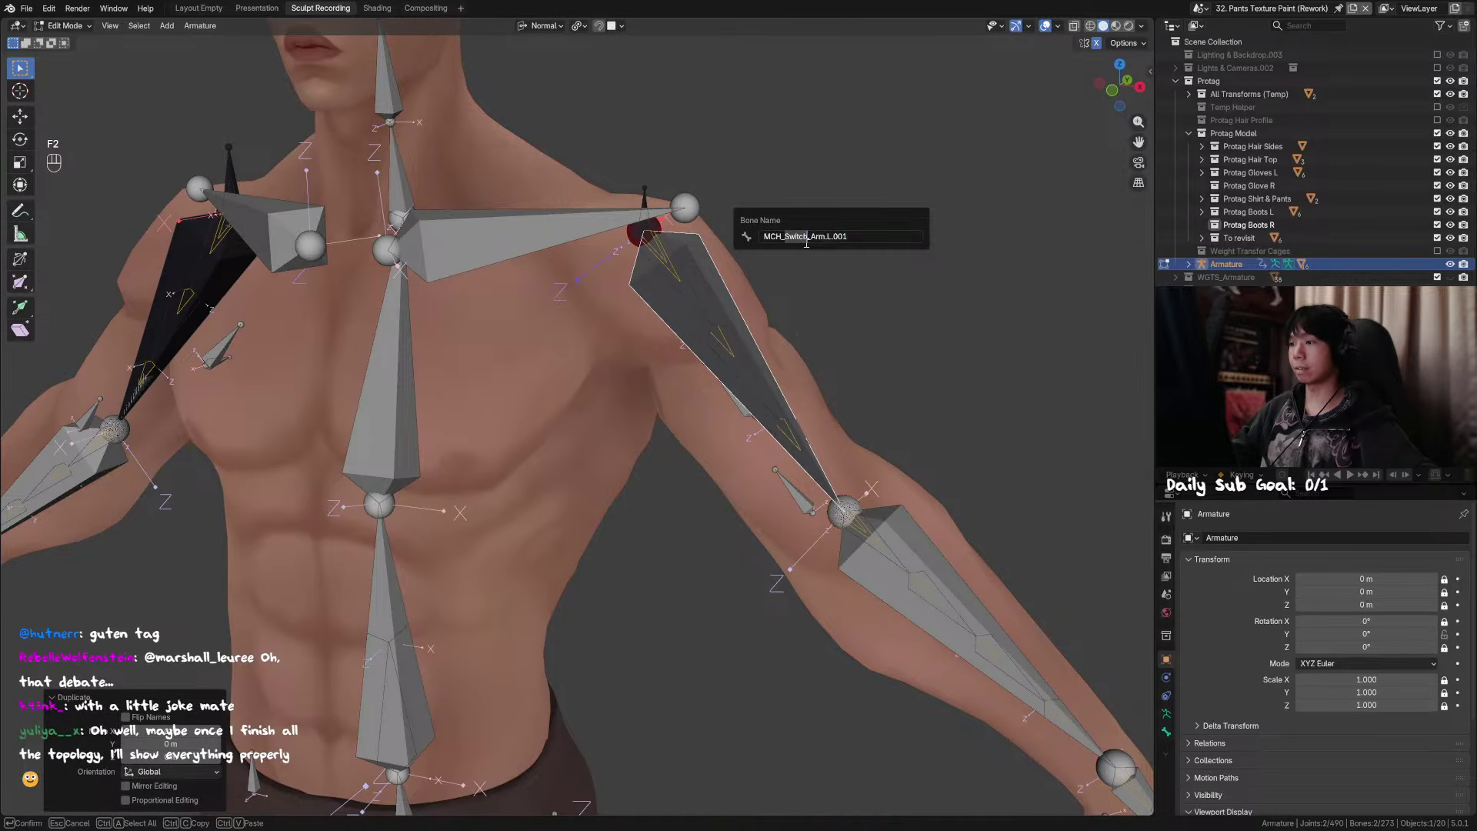
key(BackSpace)
key(BackSpace)
key(BackSpace)
key(BackSpace)
key(BackSpace)
key(BackSpace)
text(Twist)
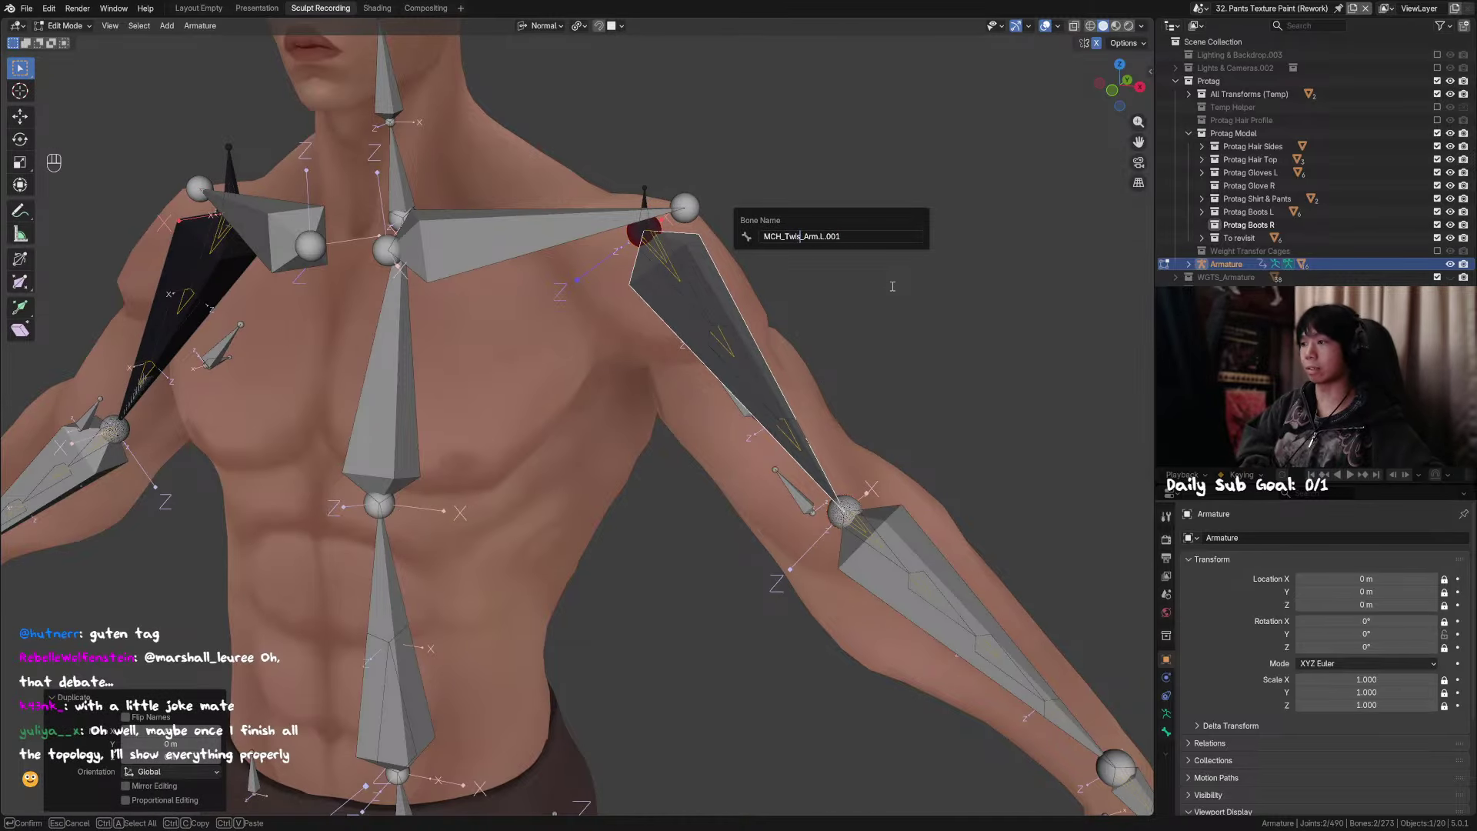
key(BackSpace)
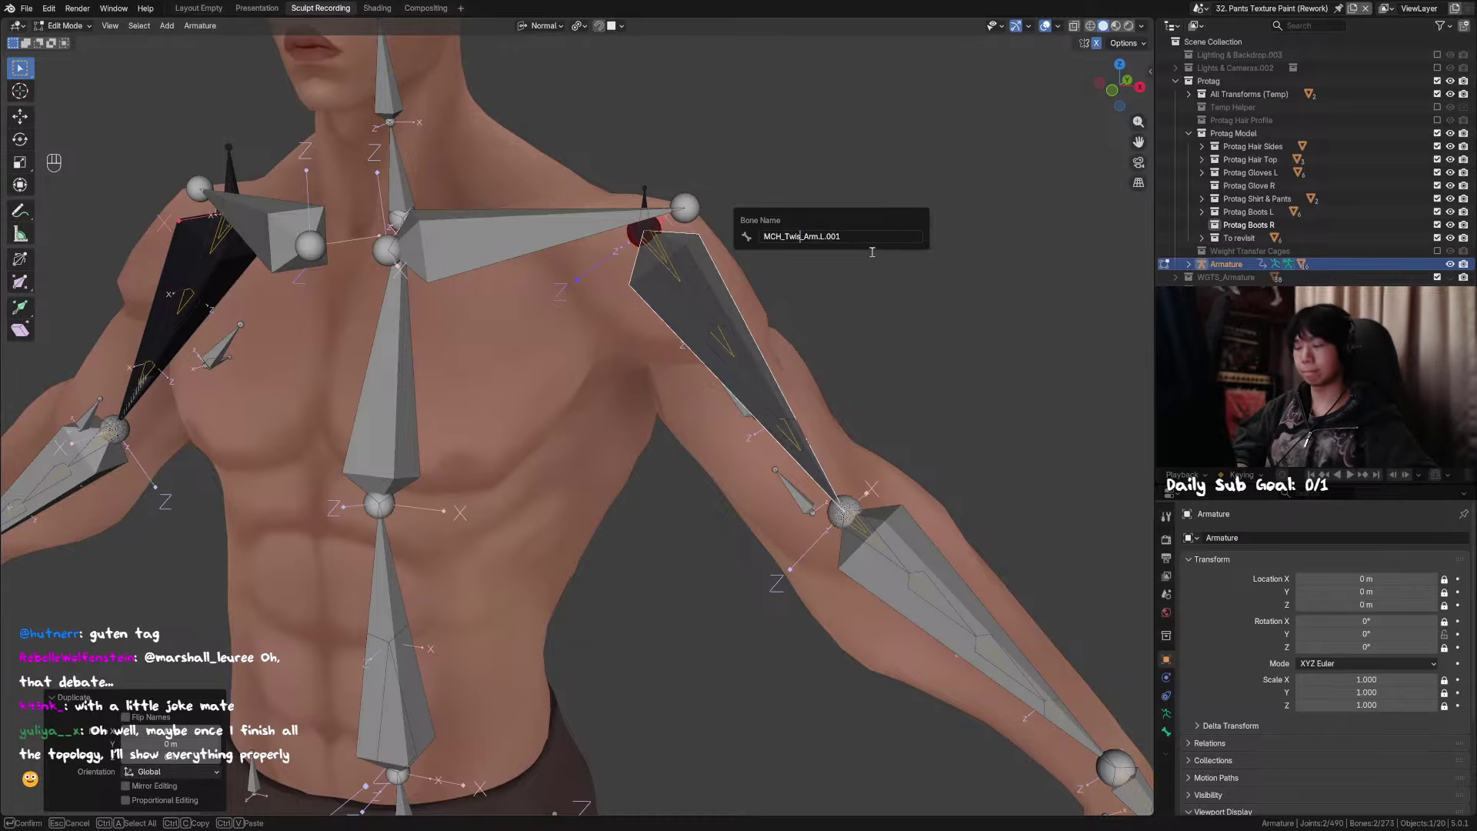
drag(826, 237, 924, 244)
key(BackSpace)
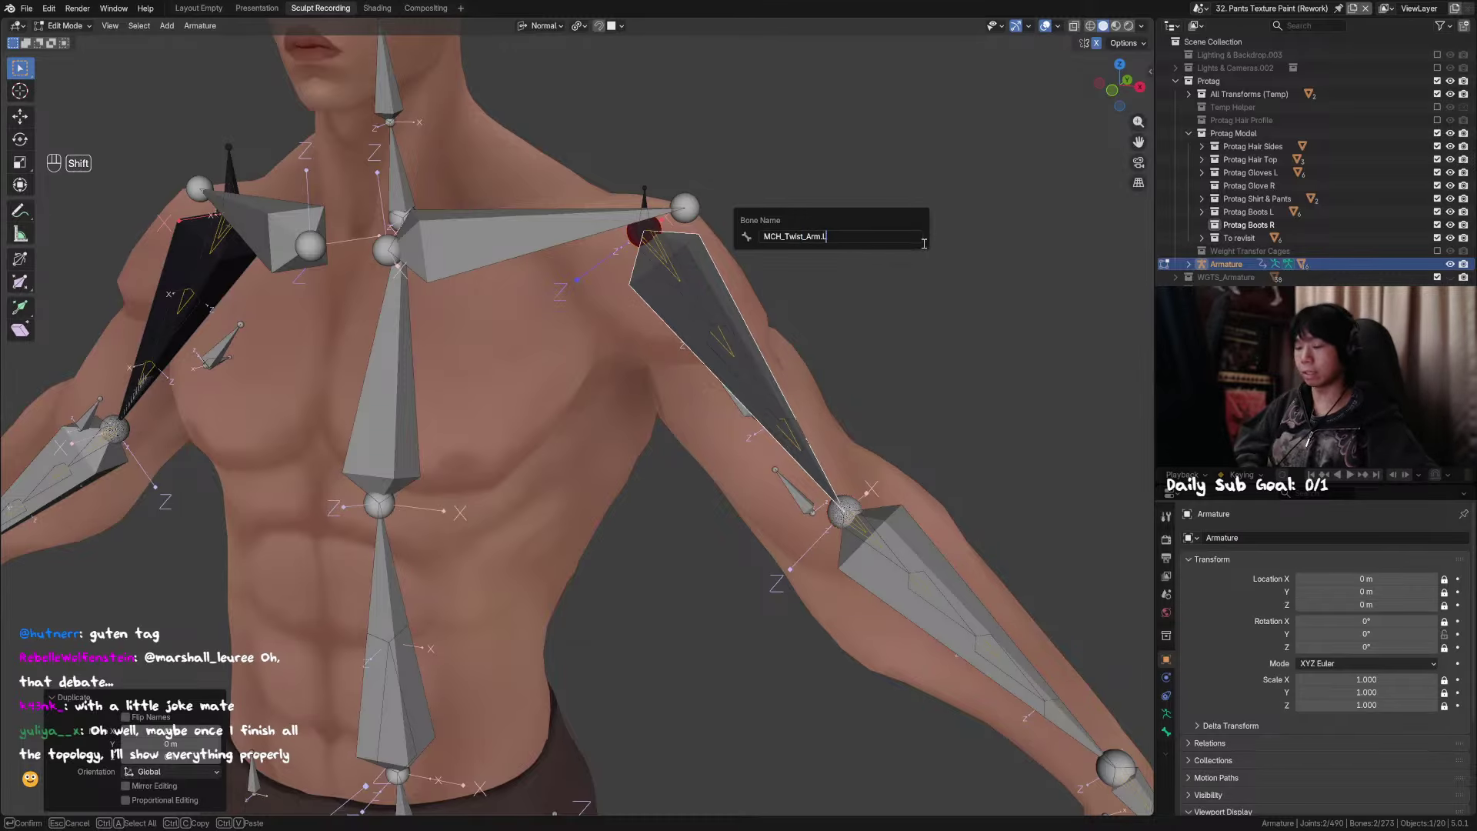
key(ctrl+a)
key(ctrl+c)
key(Return)
Step: Isolate the duplicated upper-arm bone pair and rename the right-side copy using the copied MCH_Twist_Arm name
shift+middle_drag(483, 329, 521, 331)
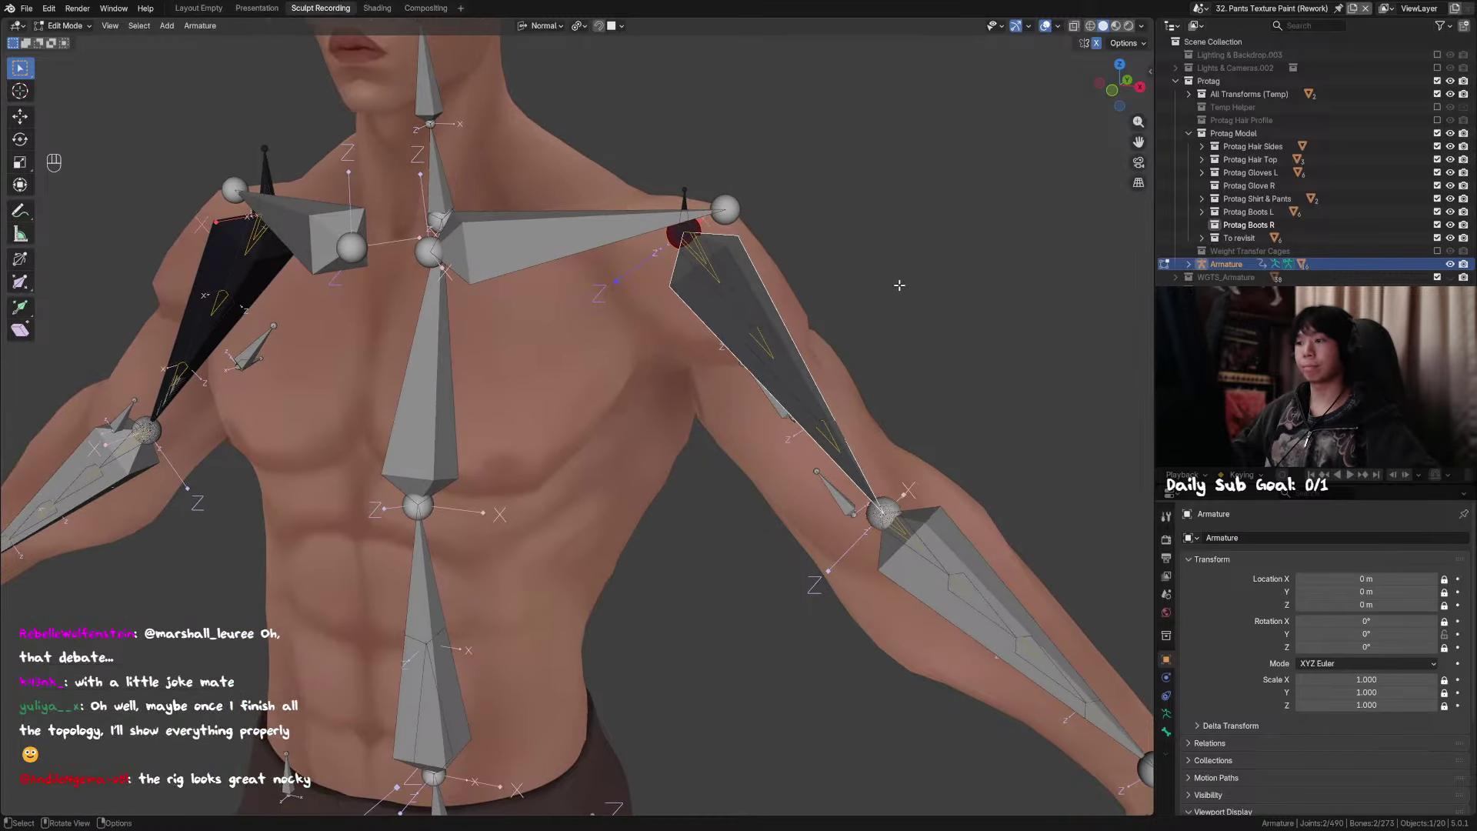
key(s)
right_click(825, 259)
middle_drag(695, 312, 718, 308)
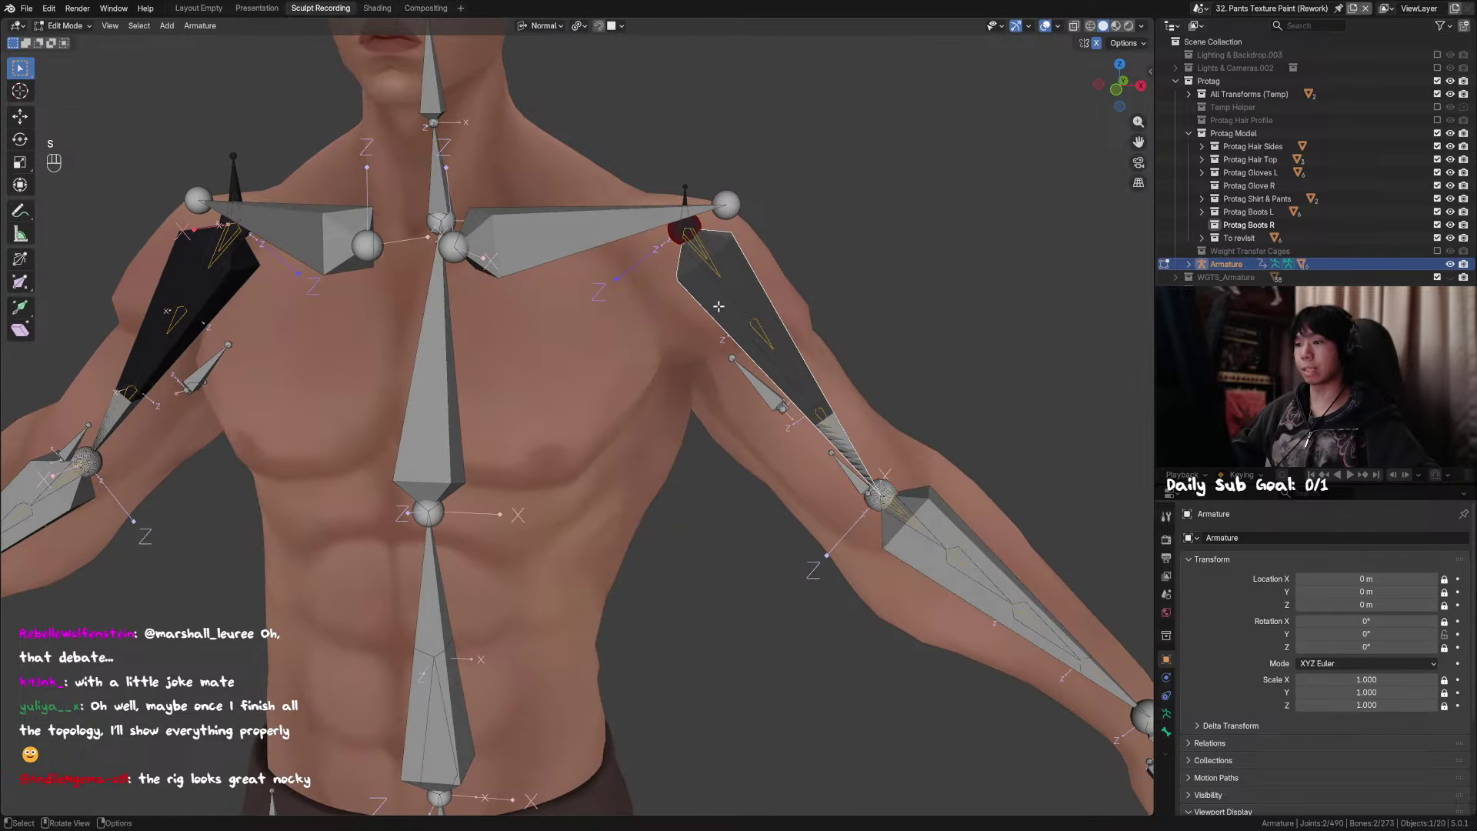
key(shift+h)
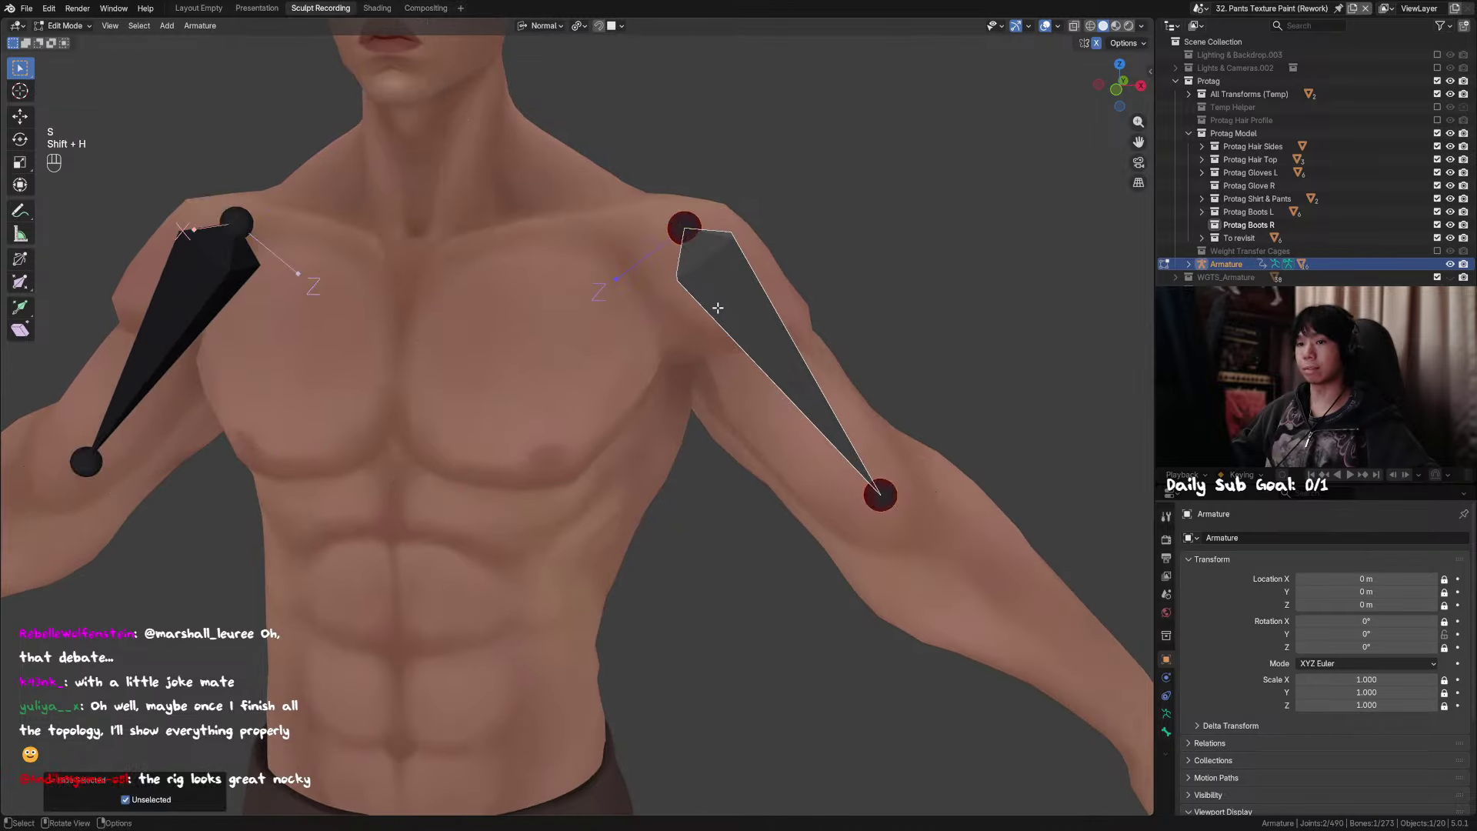
click(231, 273)
key(F2)
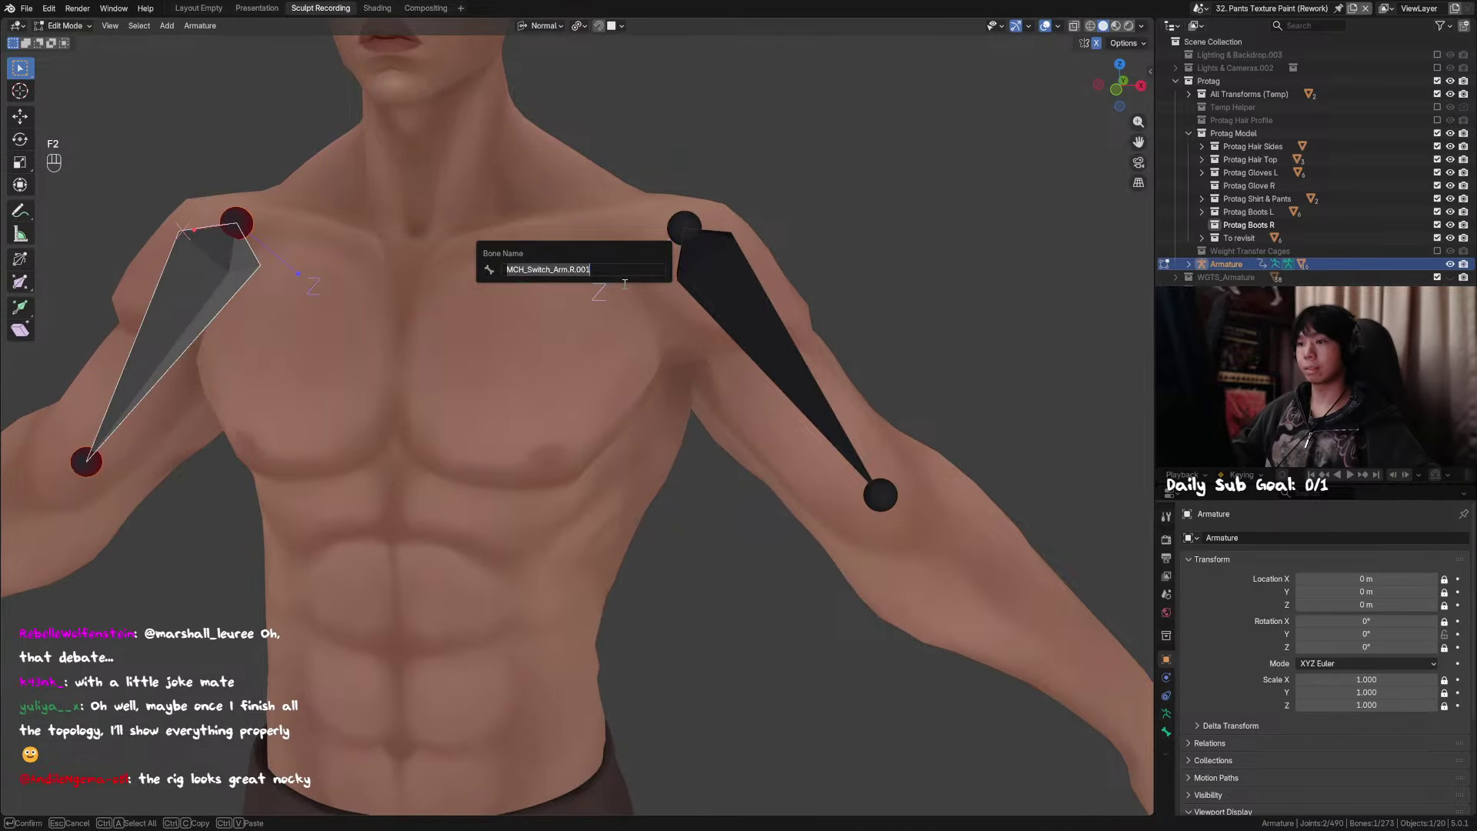
text(MCH_Twist_Arm.L)
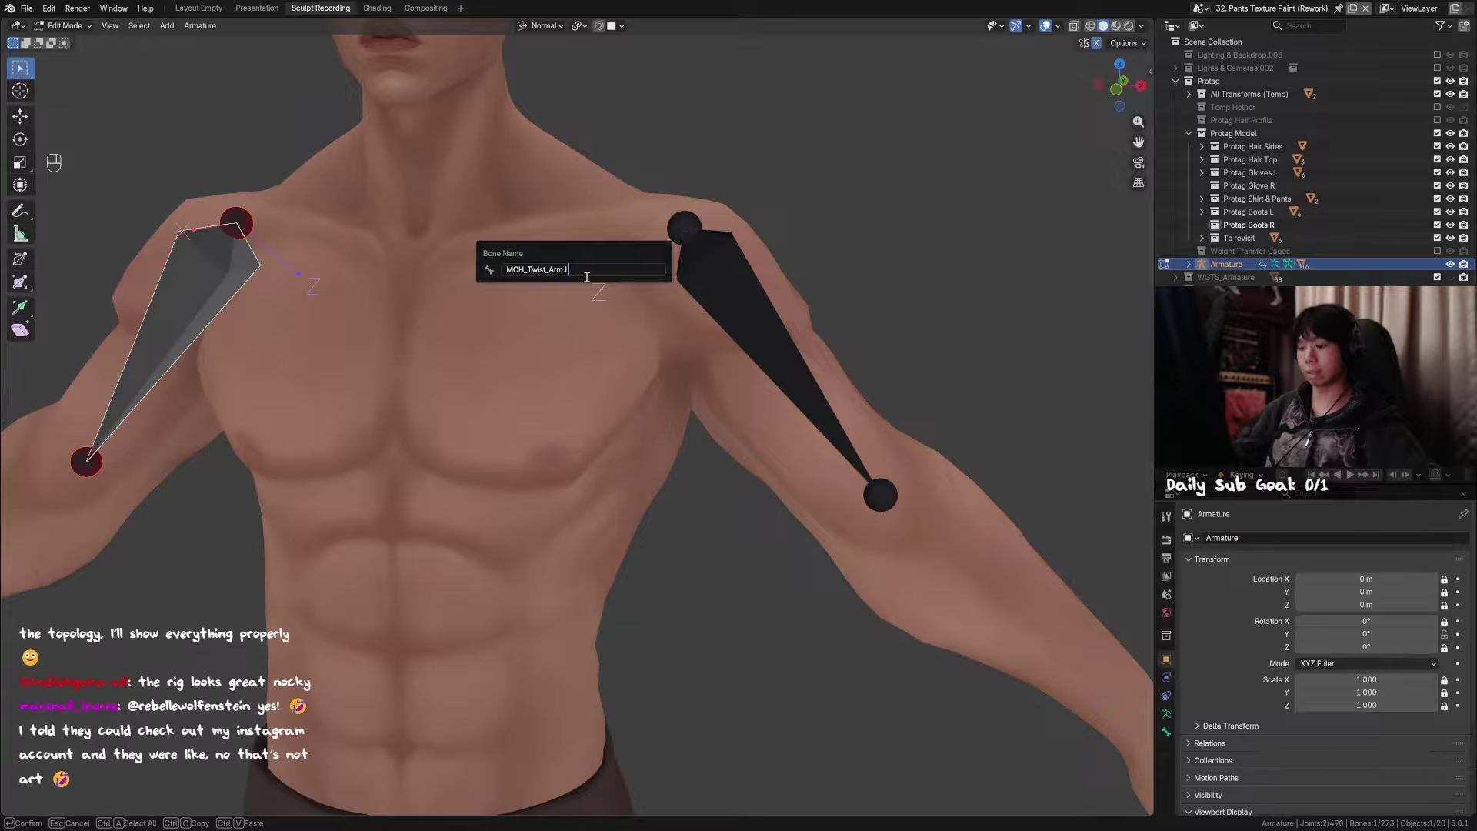
key(Return)
Step: Scale MCH_Twist_Arm.L down to about 0.46 of its size from the shoulder joint
click(744, 261)
key(s)
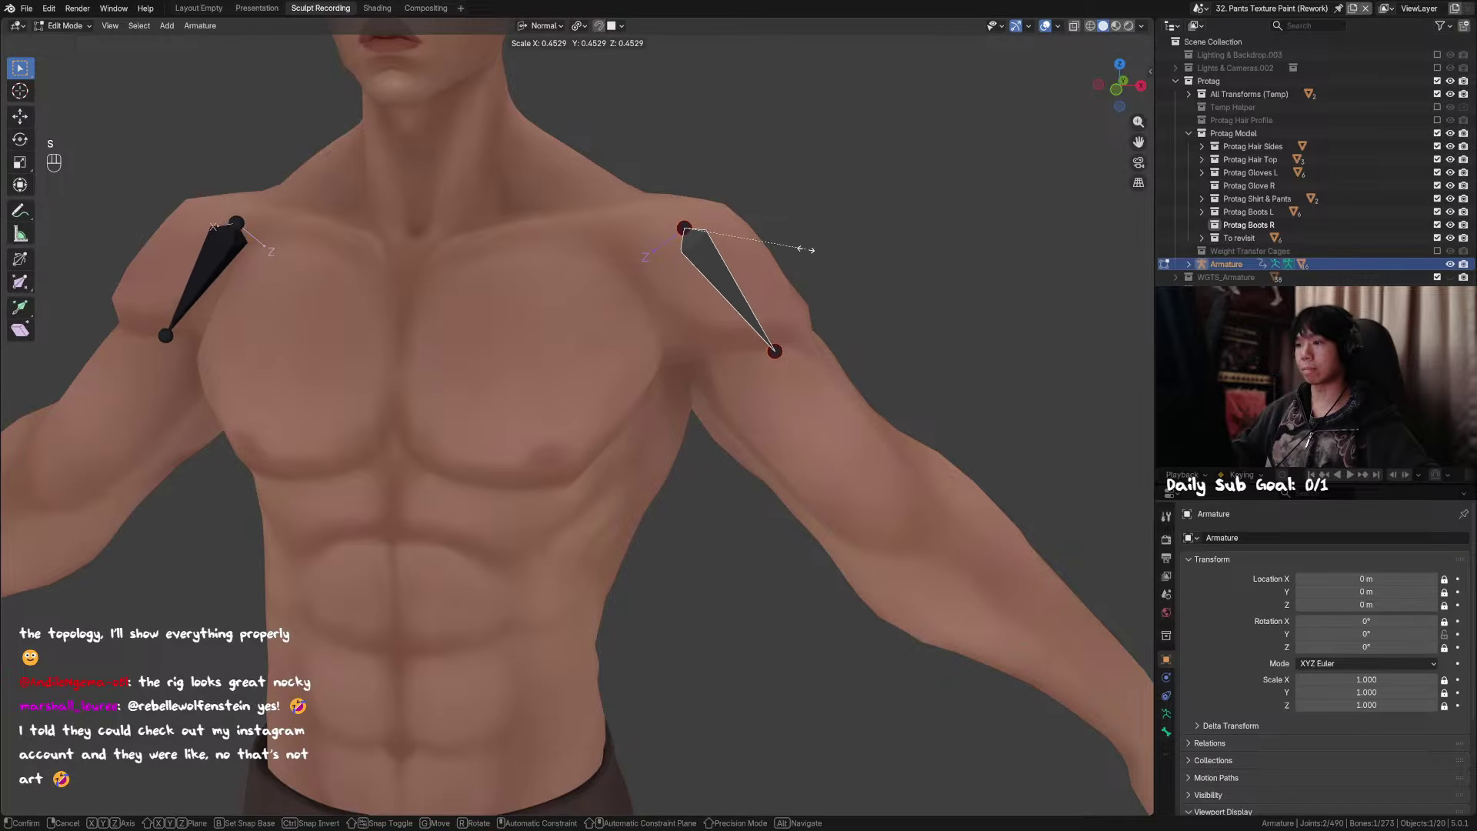
click(803, 248)
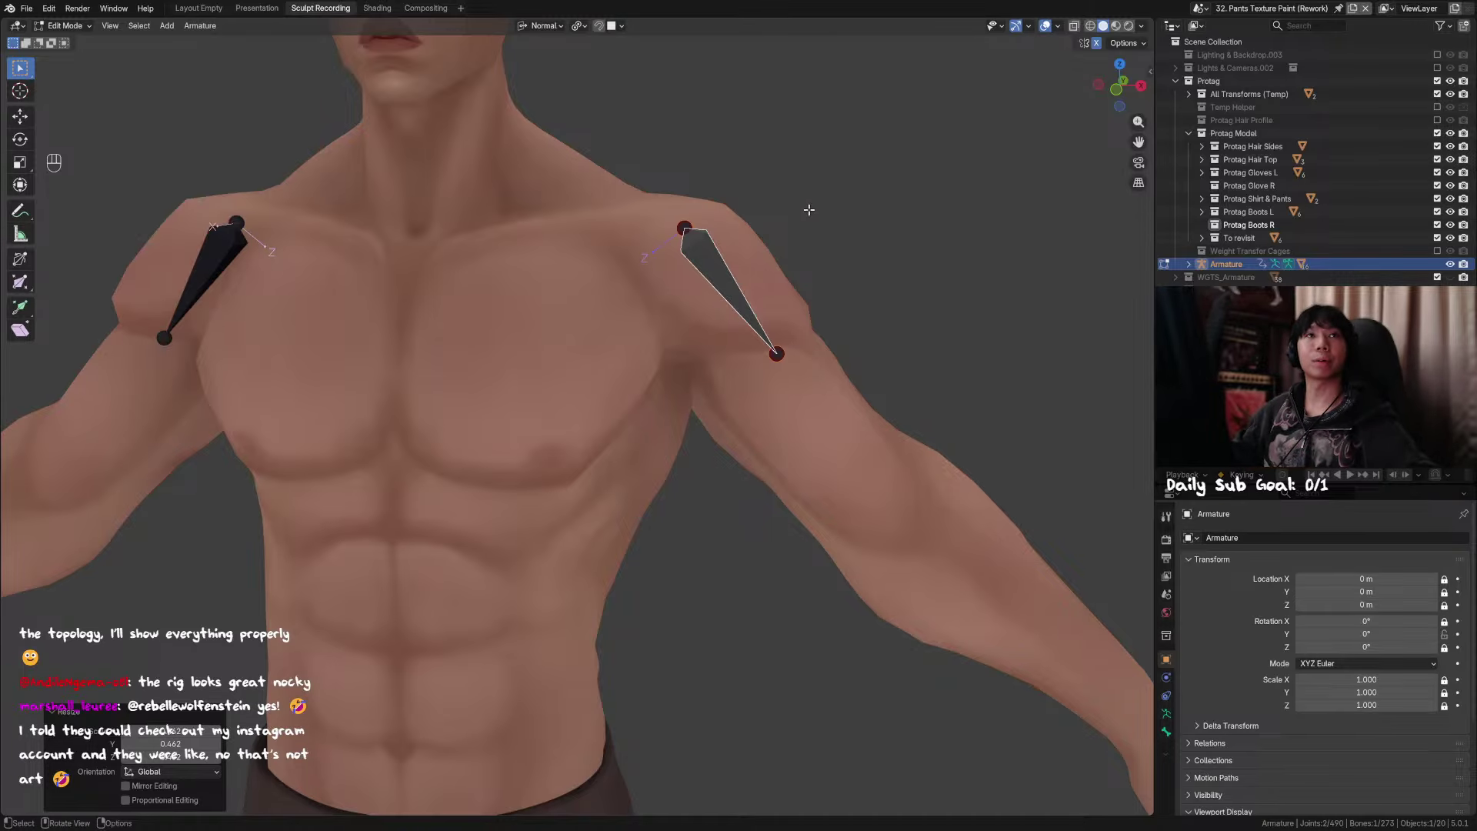
middle_drag(730, 274, 753, 273)
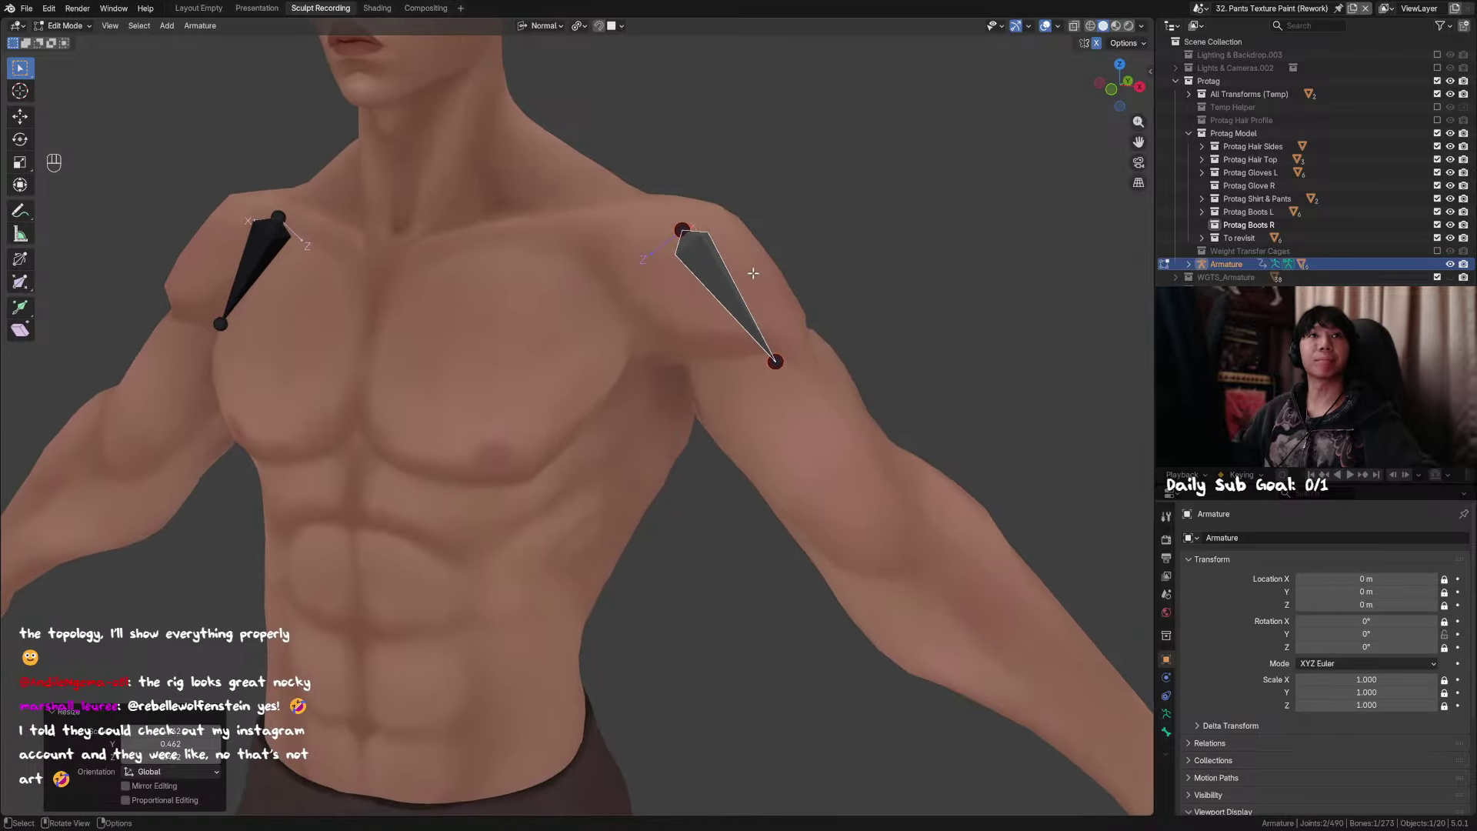
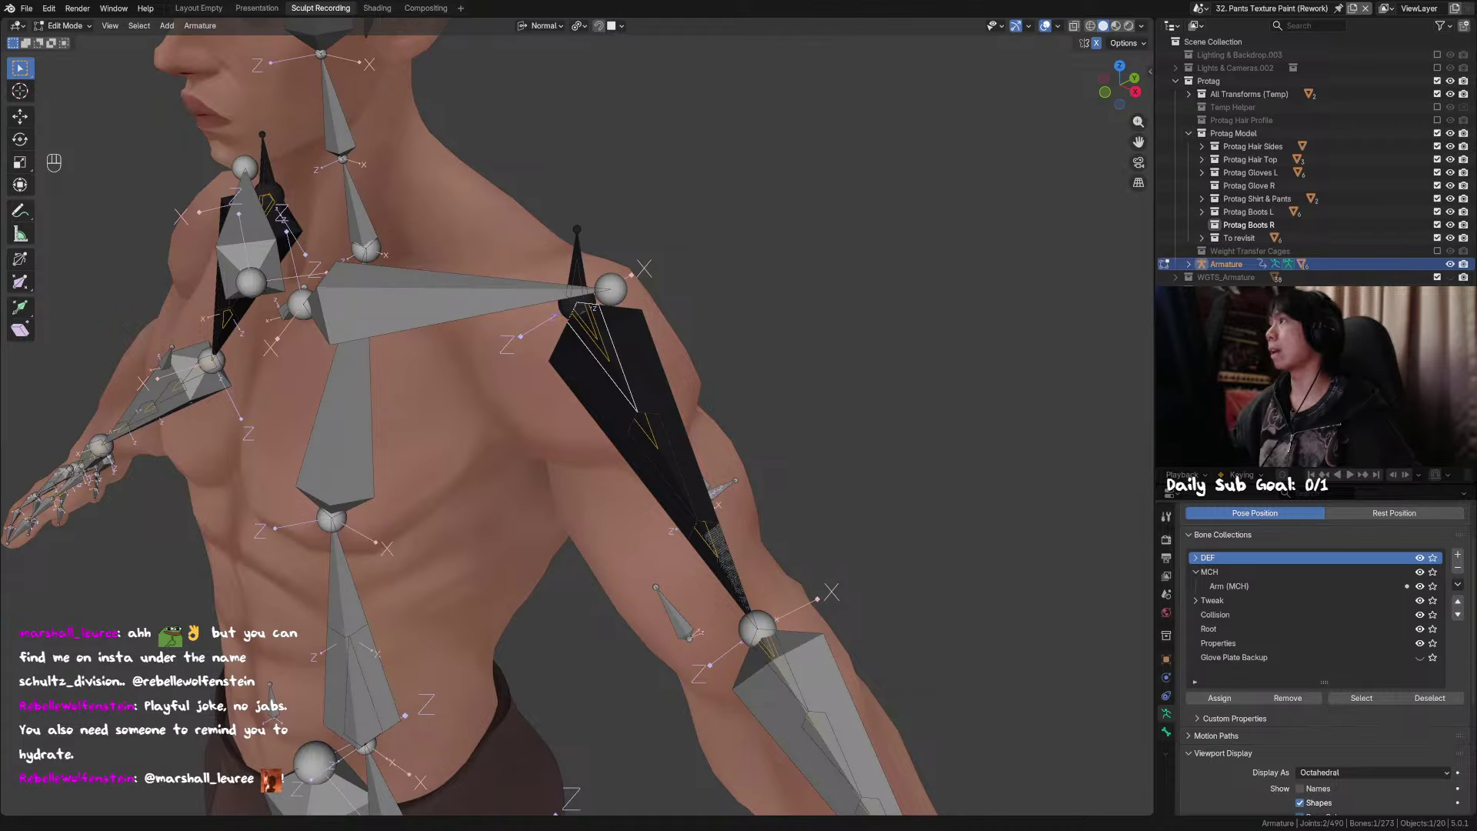
middle_drag(648, 366, 672, 313)
click(679, 301)
key(h)
key(ctrl+z)
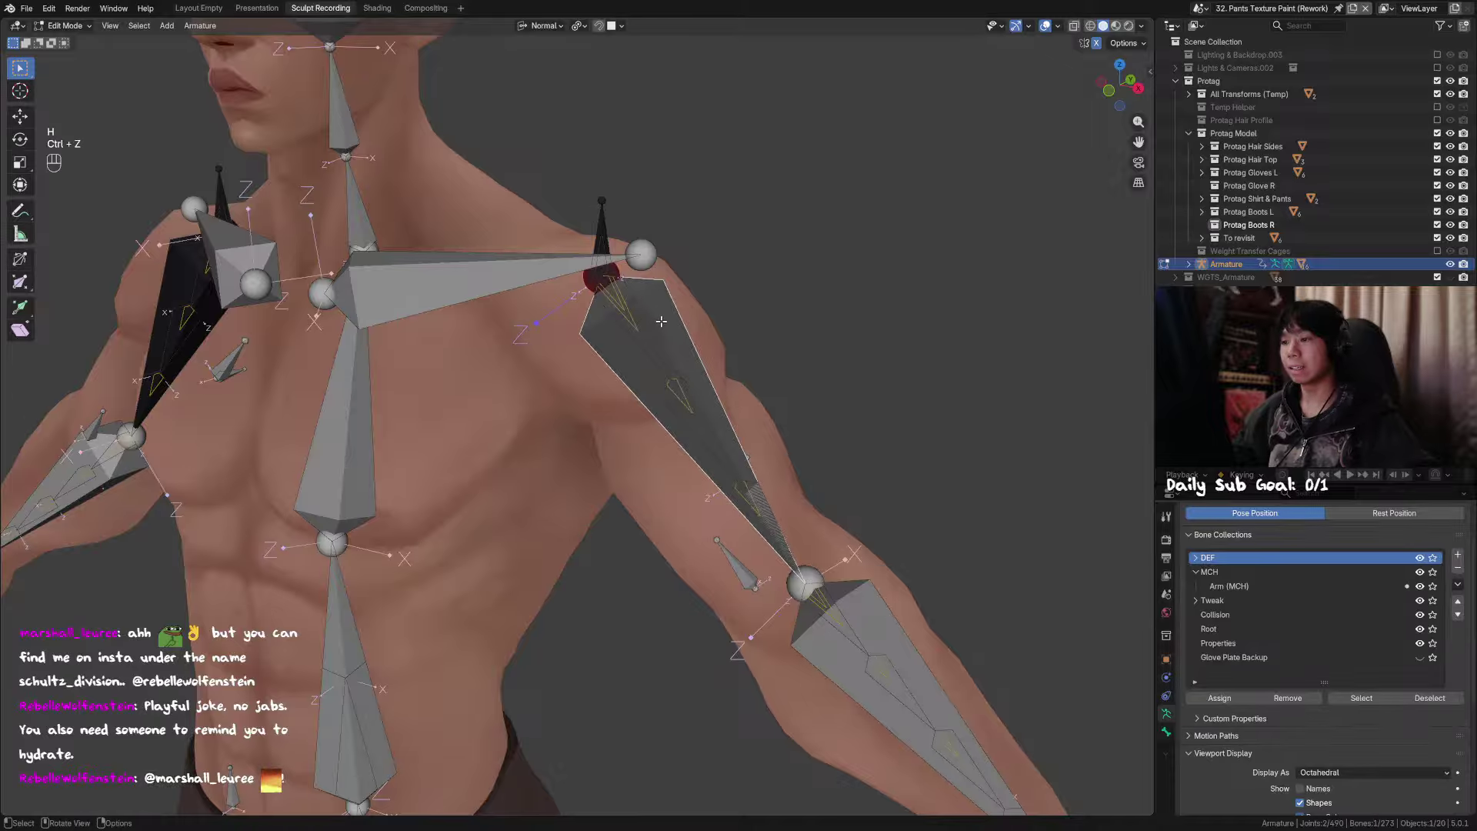
Step: Check the name of the short bone in the left upper arm and add the overlapping switch bone to the selection
click(631, 315)
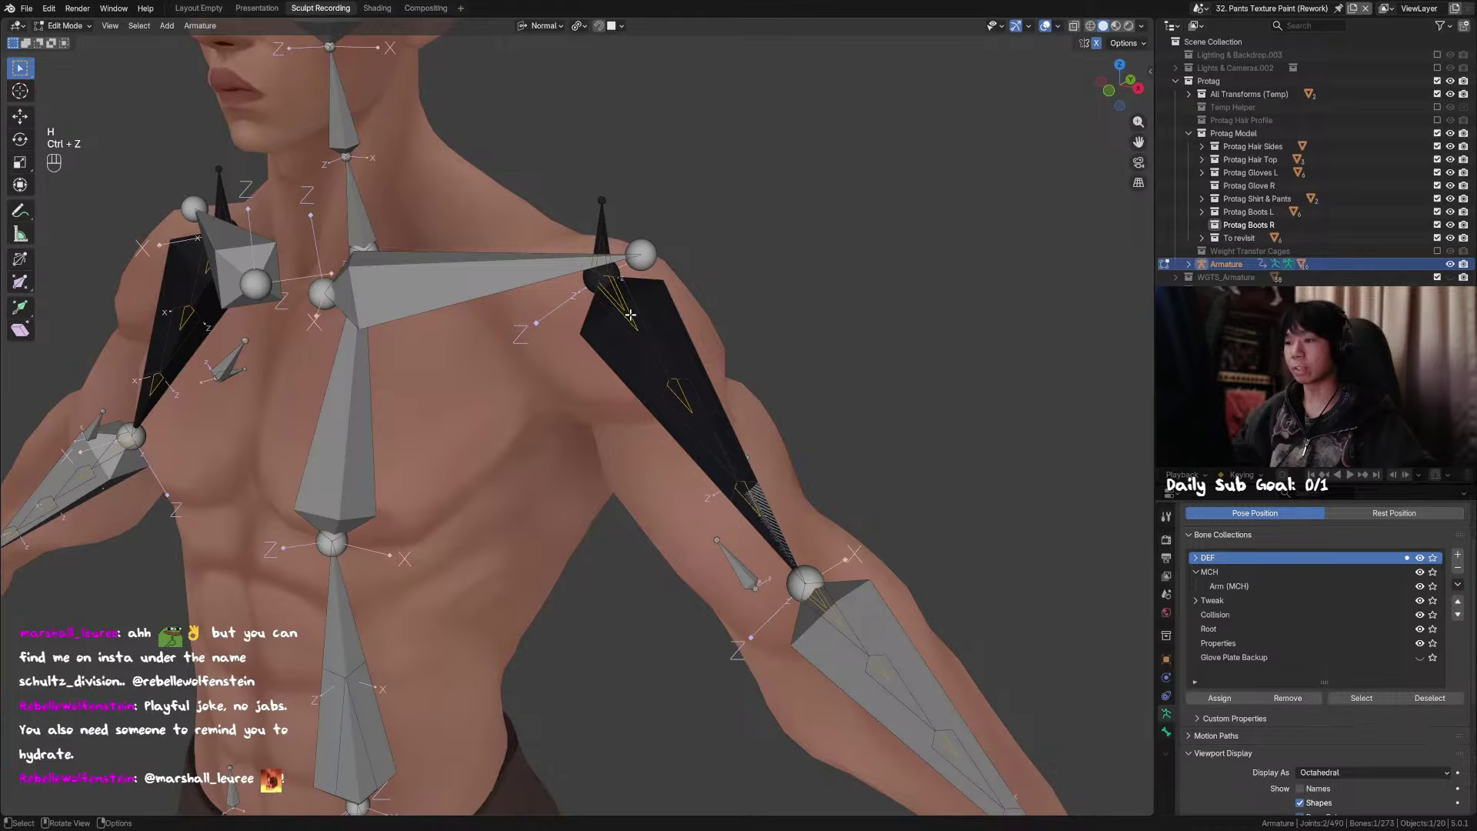
middle_drag(650, 333, 642, 310)
key(F2)
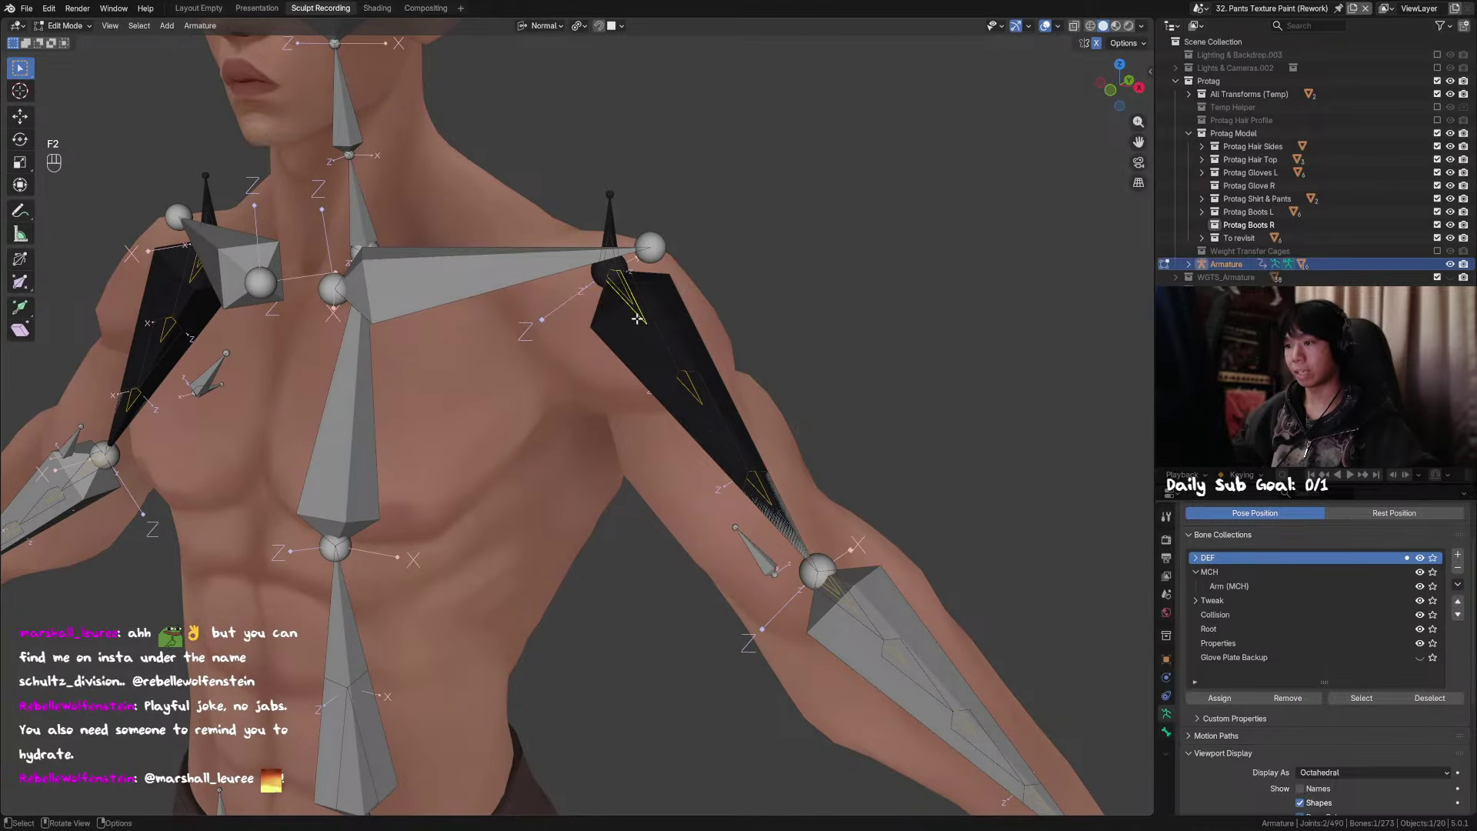
click(653, 319)
key(F2)
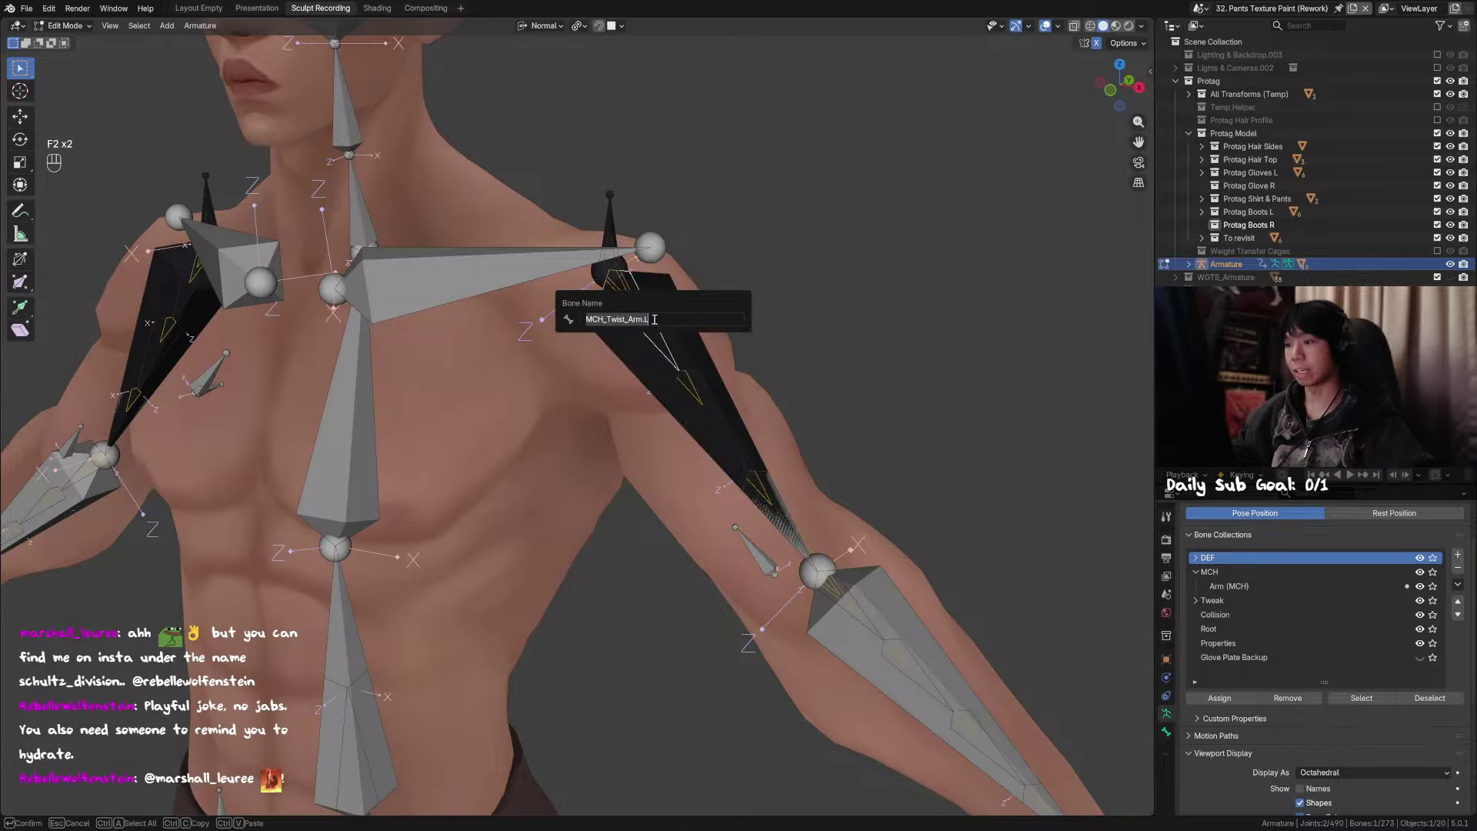
key(Escape)
shift+click(640, 308)
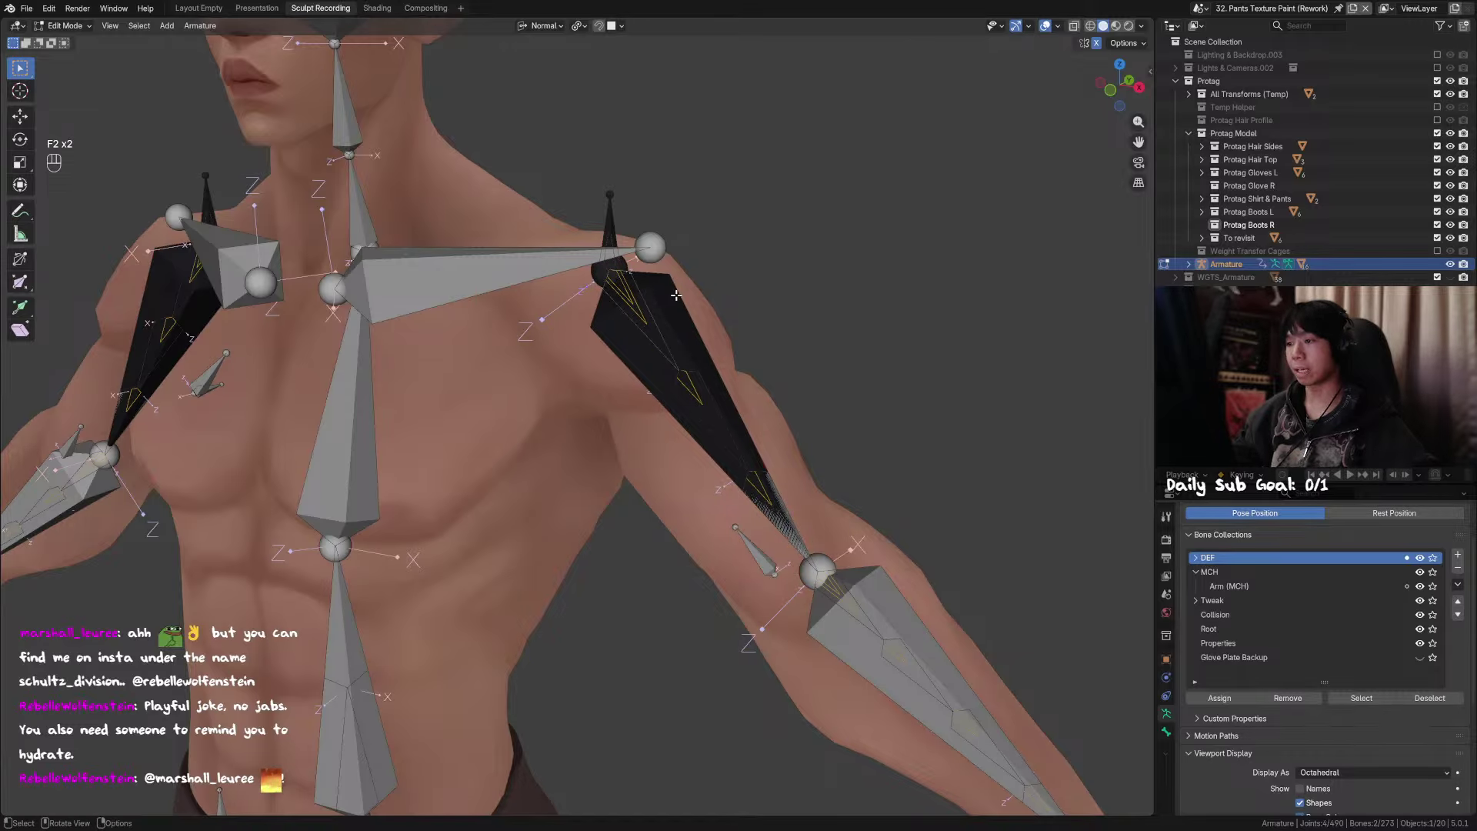
middle_drag(685, 311, 687, 307)
key(shift+h)
key(ctrl+z)
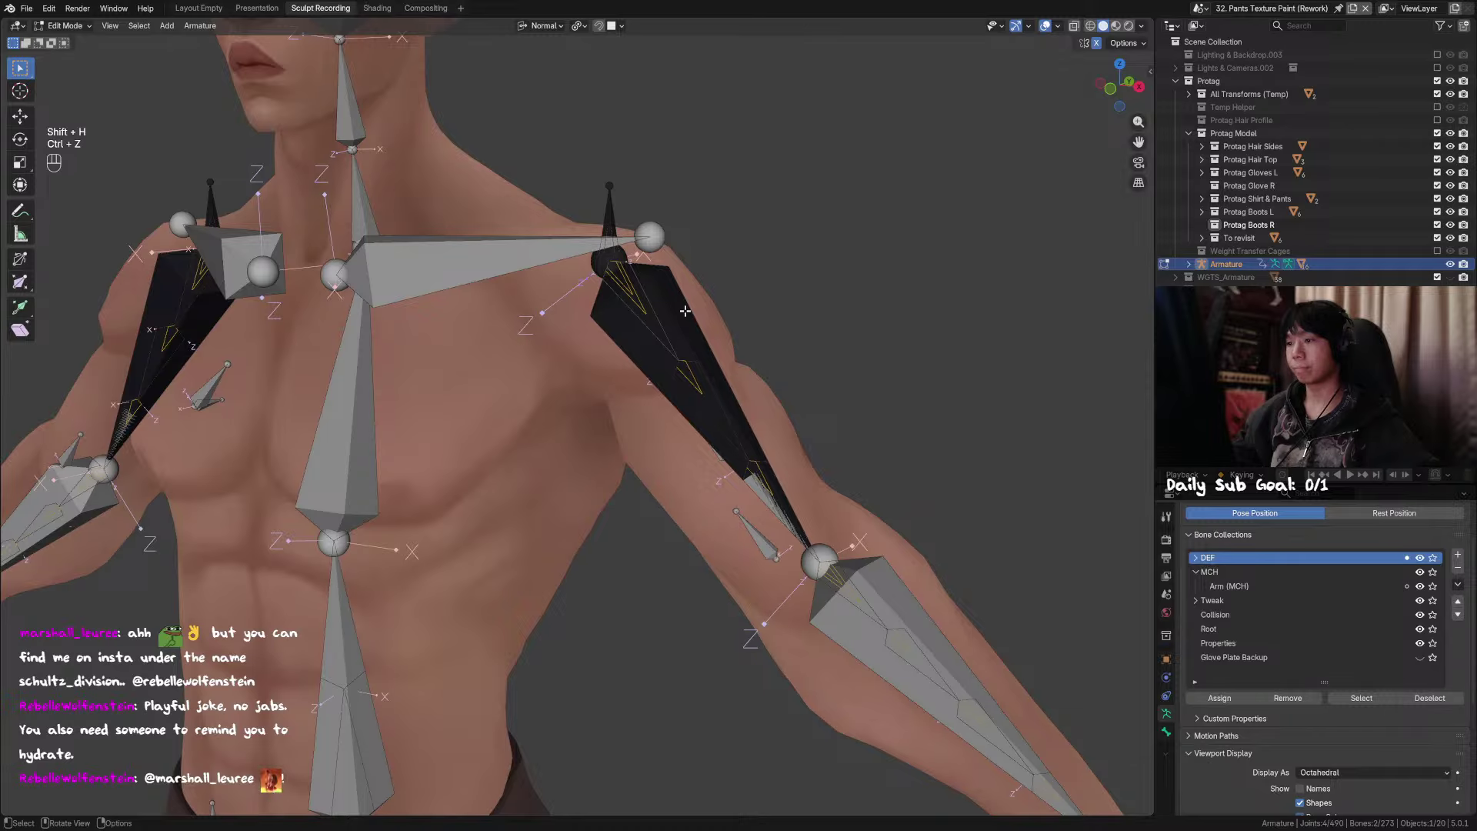
key(F3)
key(Escape)
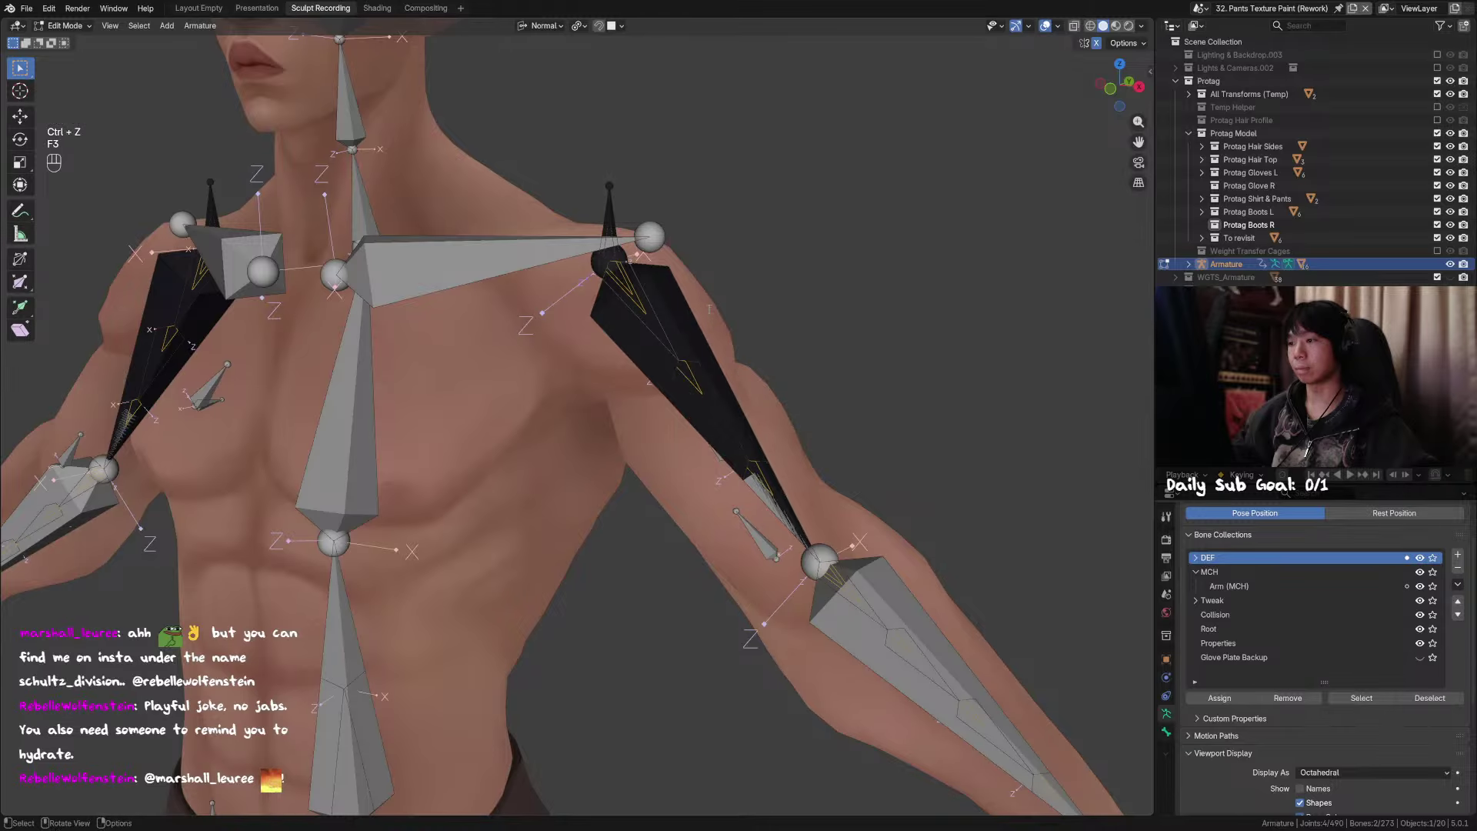
key(F2)
key(Escape)
middle_drag(687, 315, 692, 315)
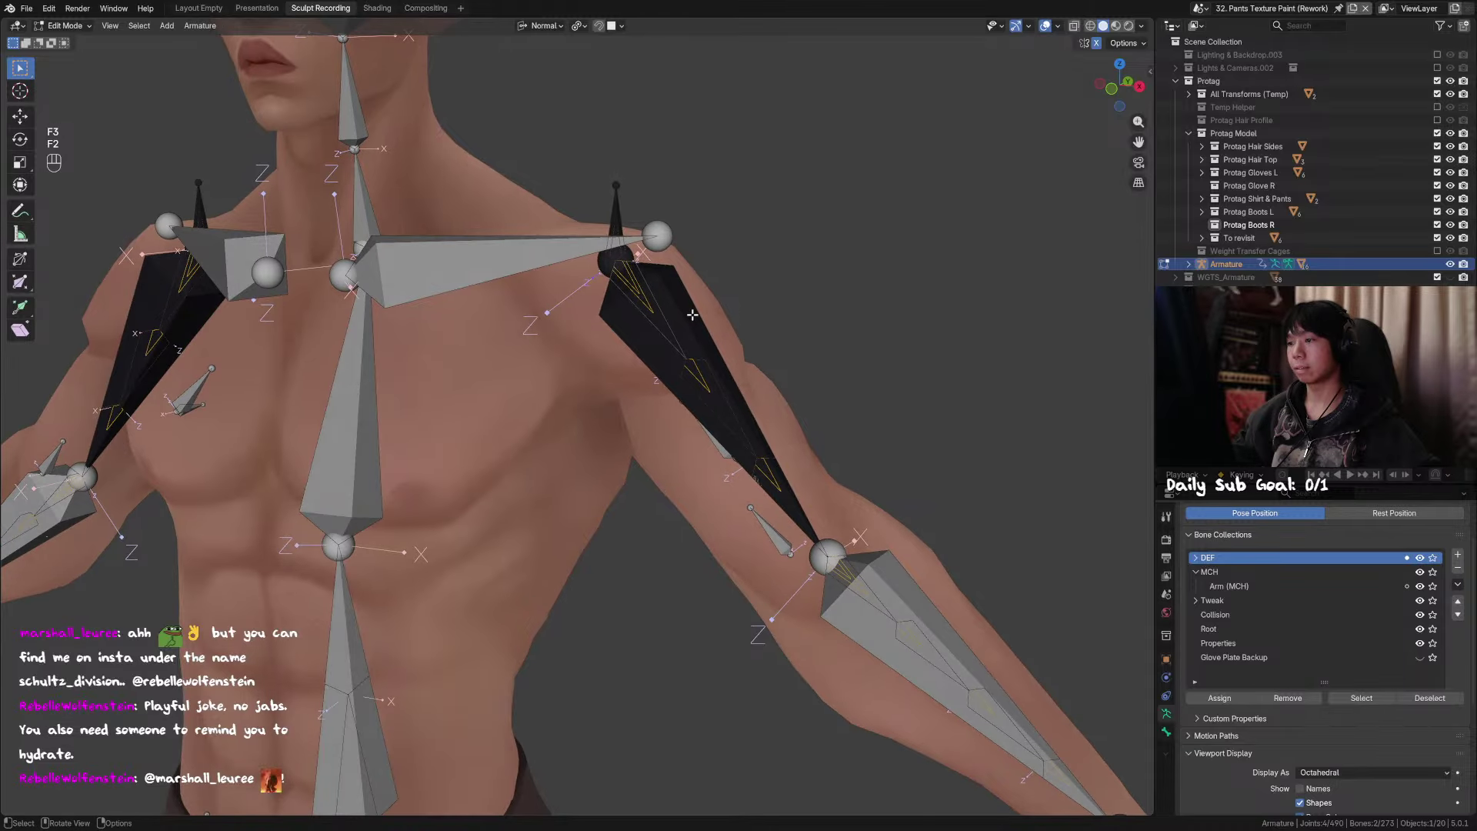
Step: Identify the overlapping left upper-arm bones by checking names and temporarily hiding or moving them
click(662, 314)
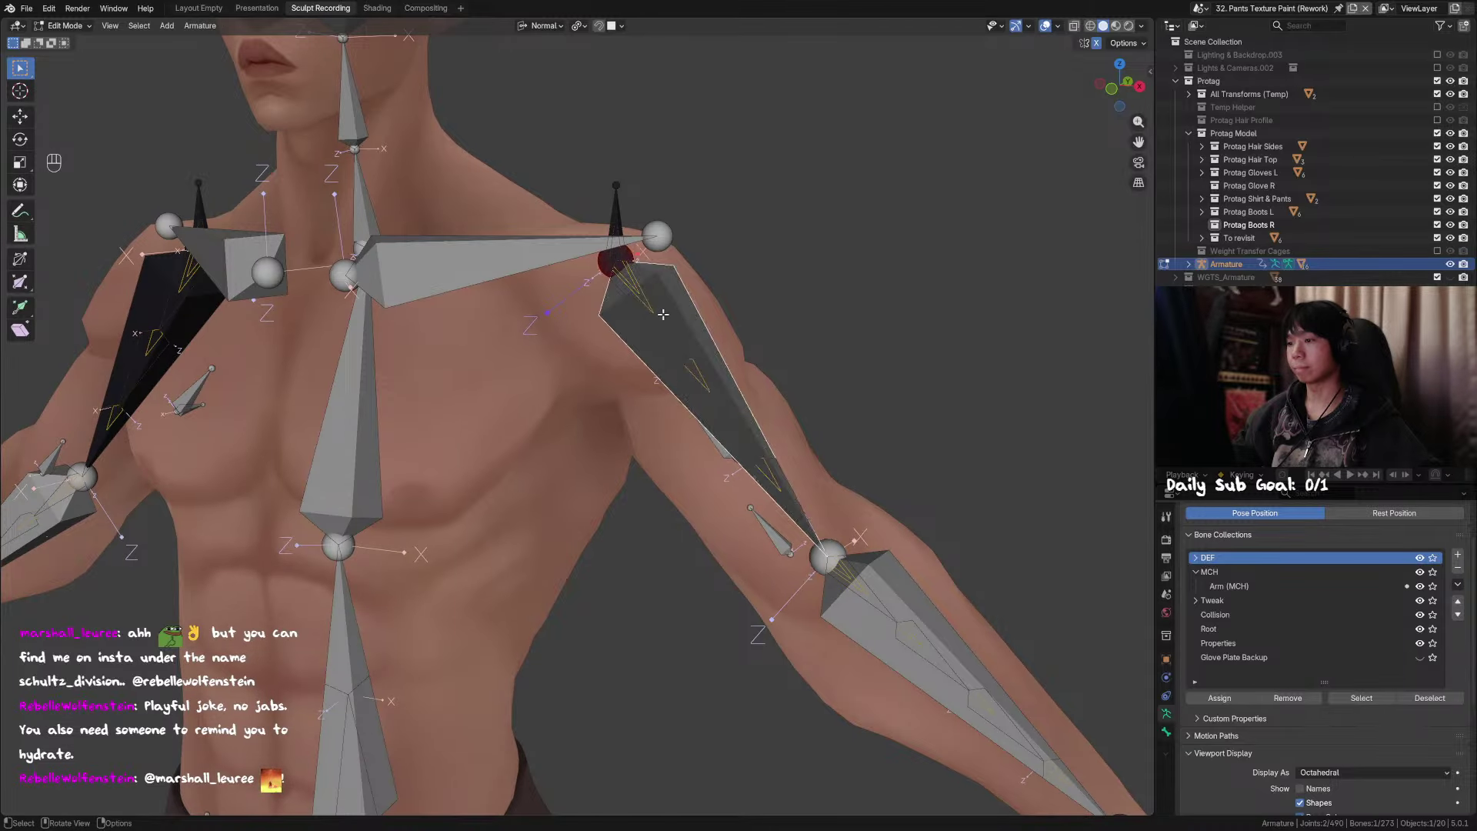
click(664, 311)
key(h)
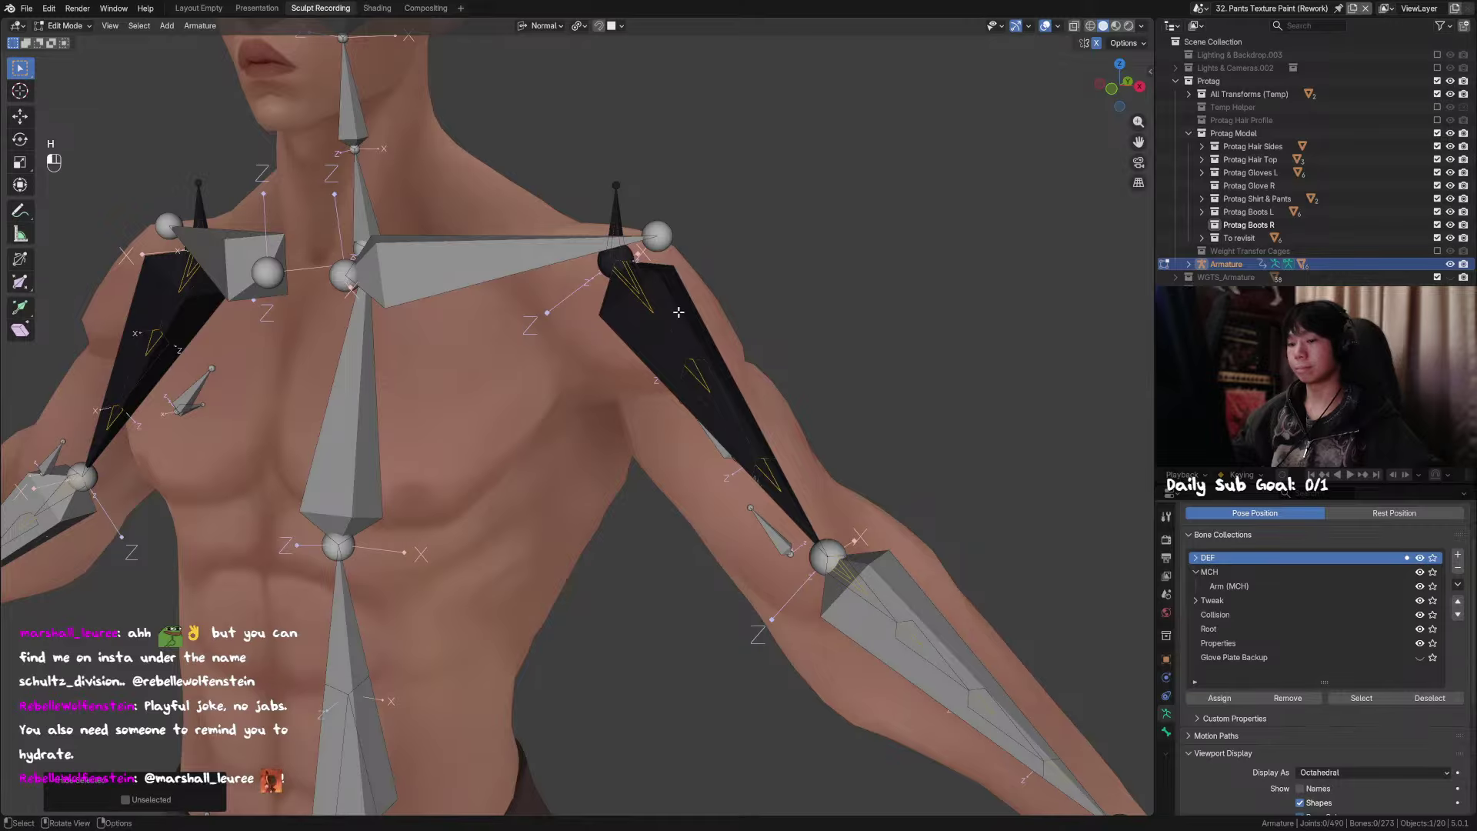
key(F2)
key(Escape)
key(g)
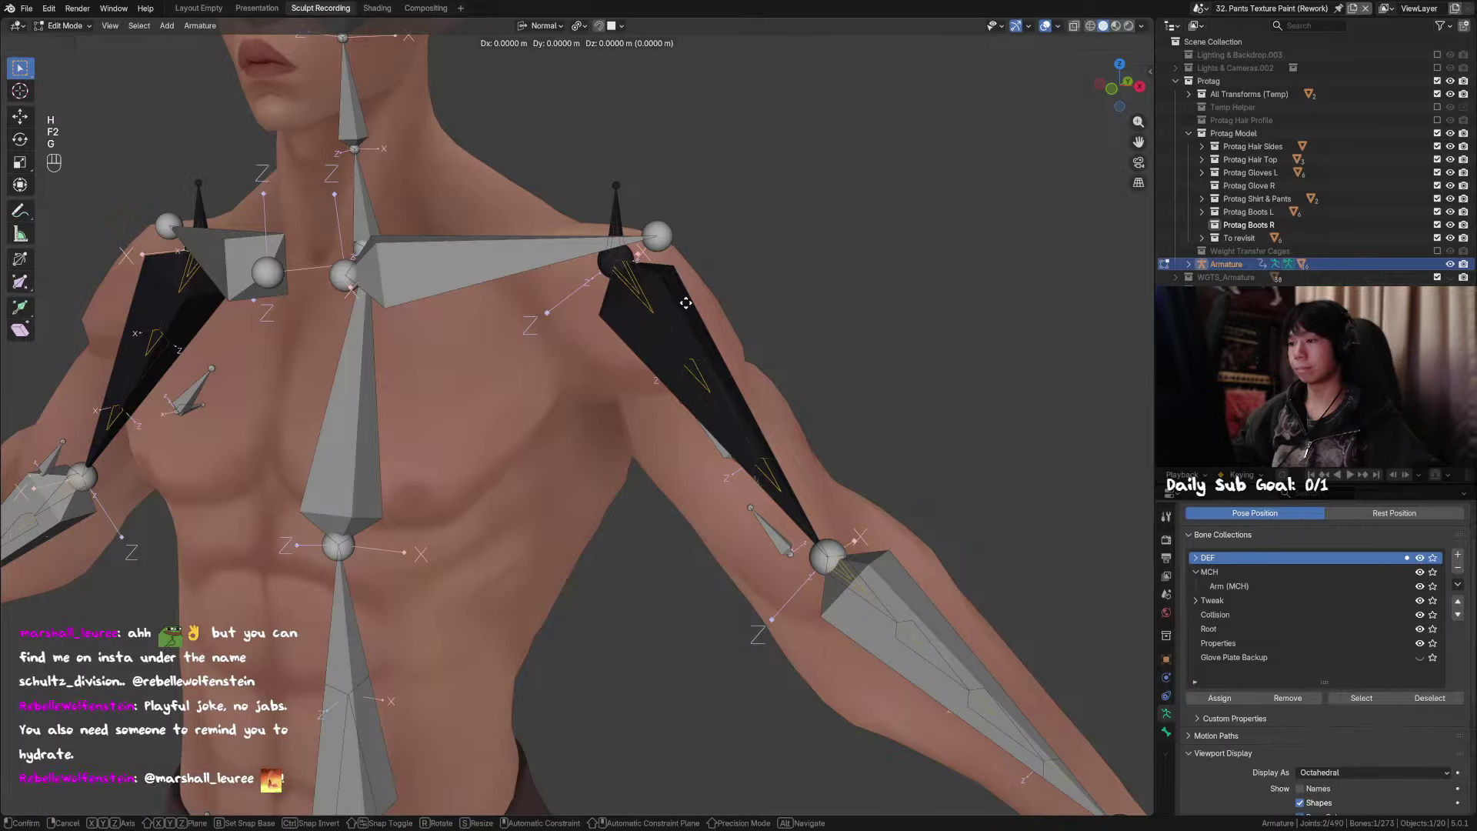
right_click(730, 292)
key(h)
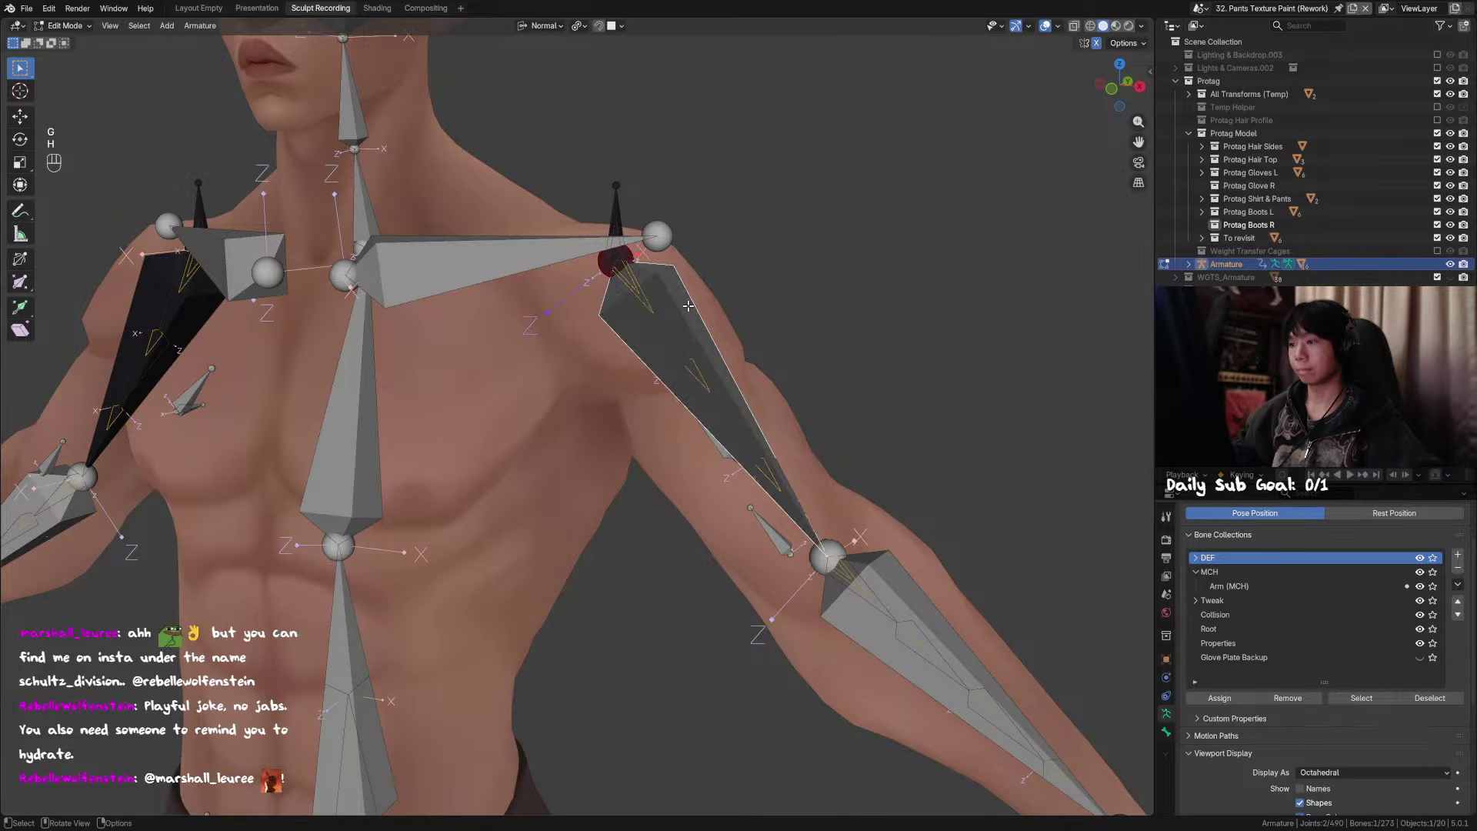
Step: Select the left upper-arm switch and twist bones with their mirrored counterparts, isolate them and compare the two left bones
click(660, 308)
shift+click(682, 303)
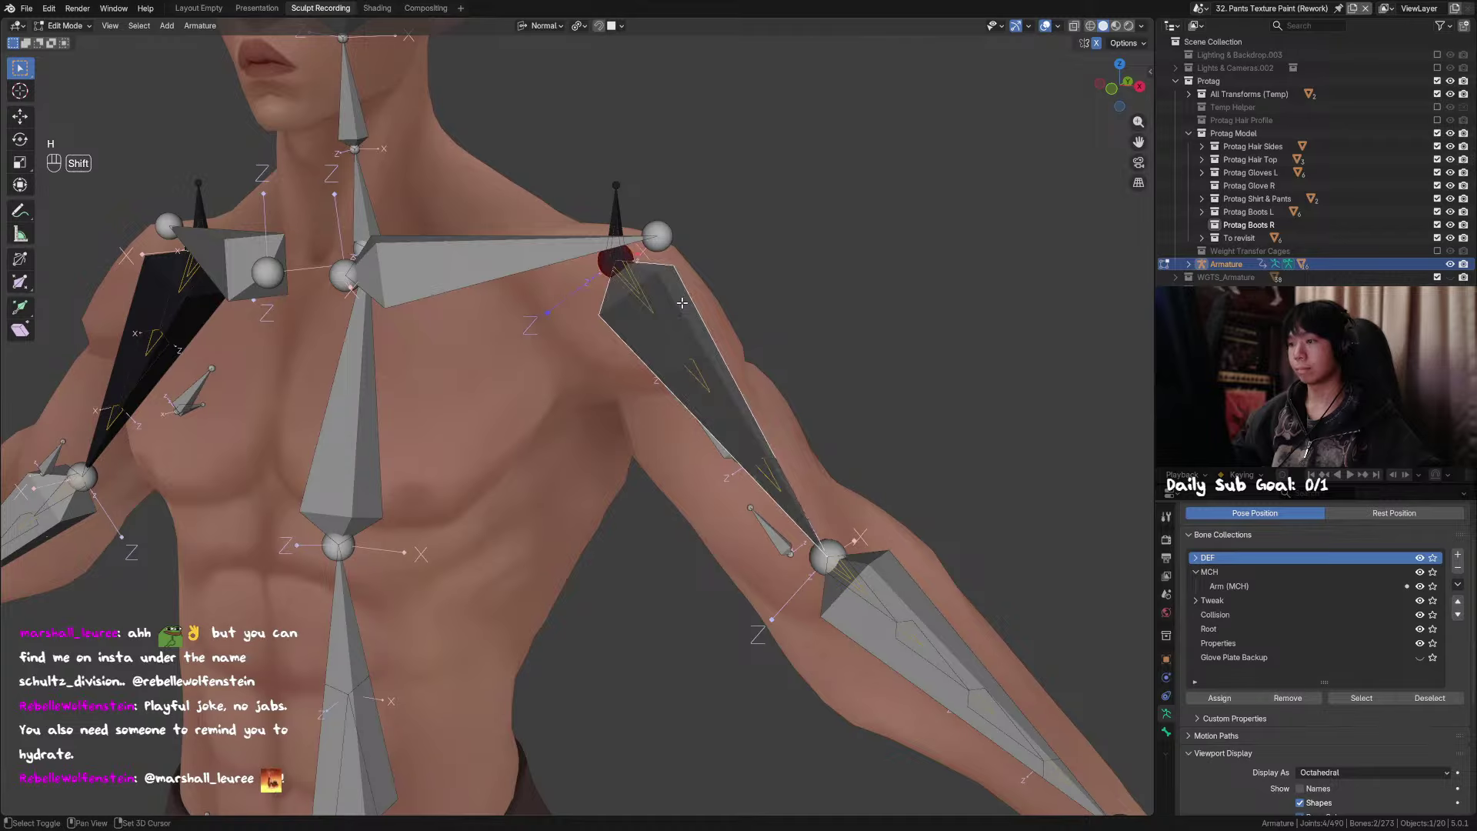
key(F3)
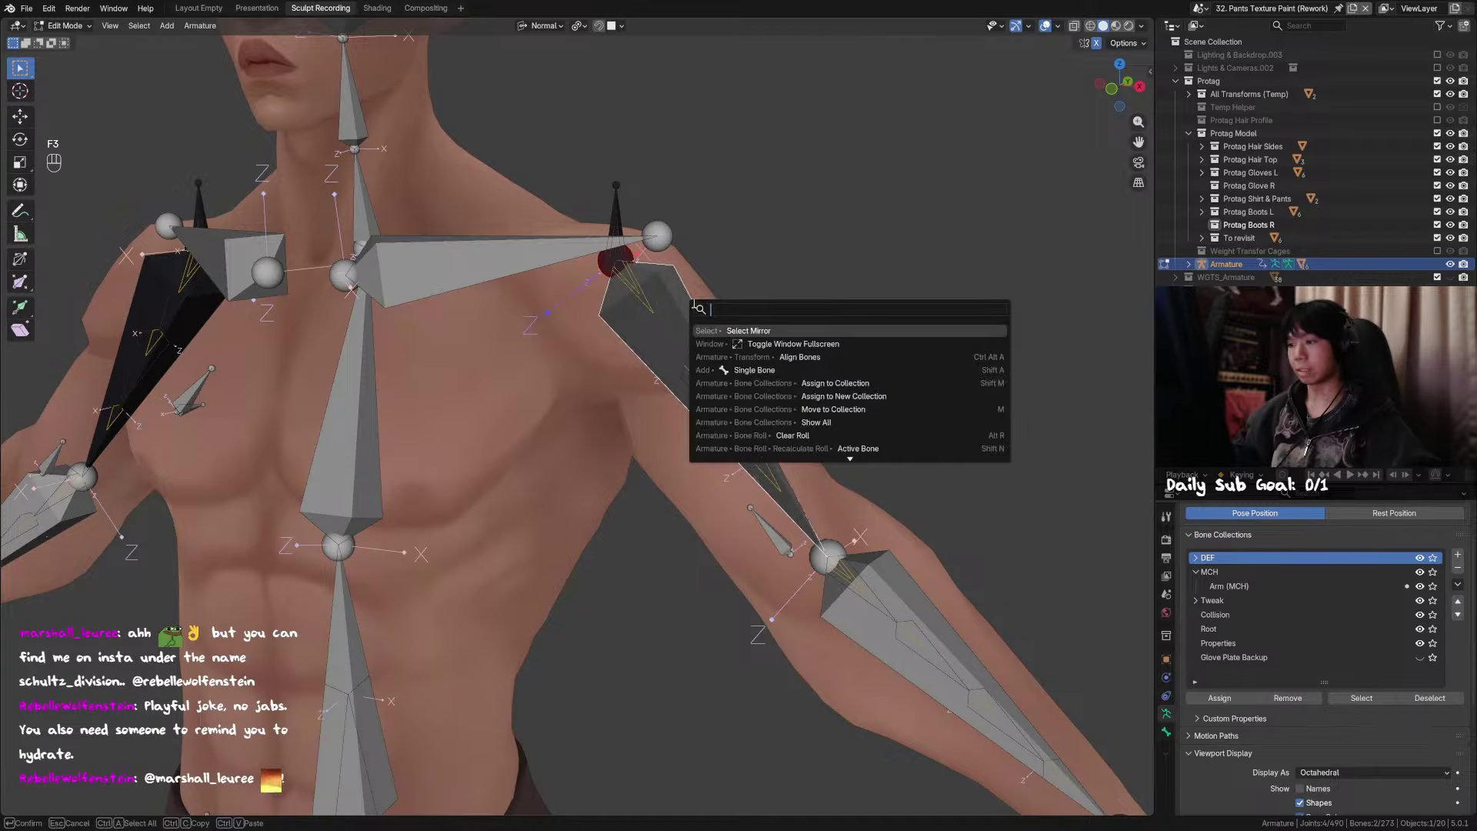
click(722, 328)
key(shift+h)
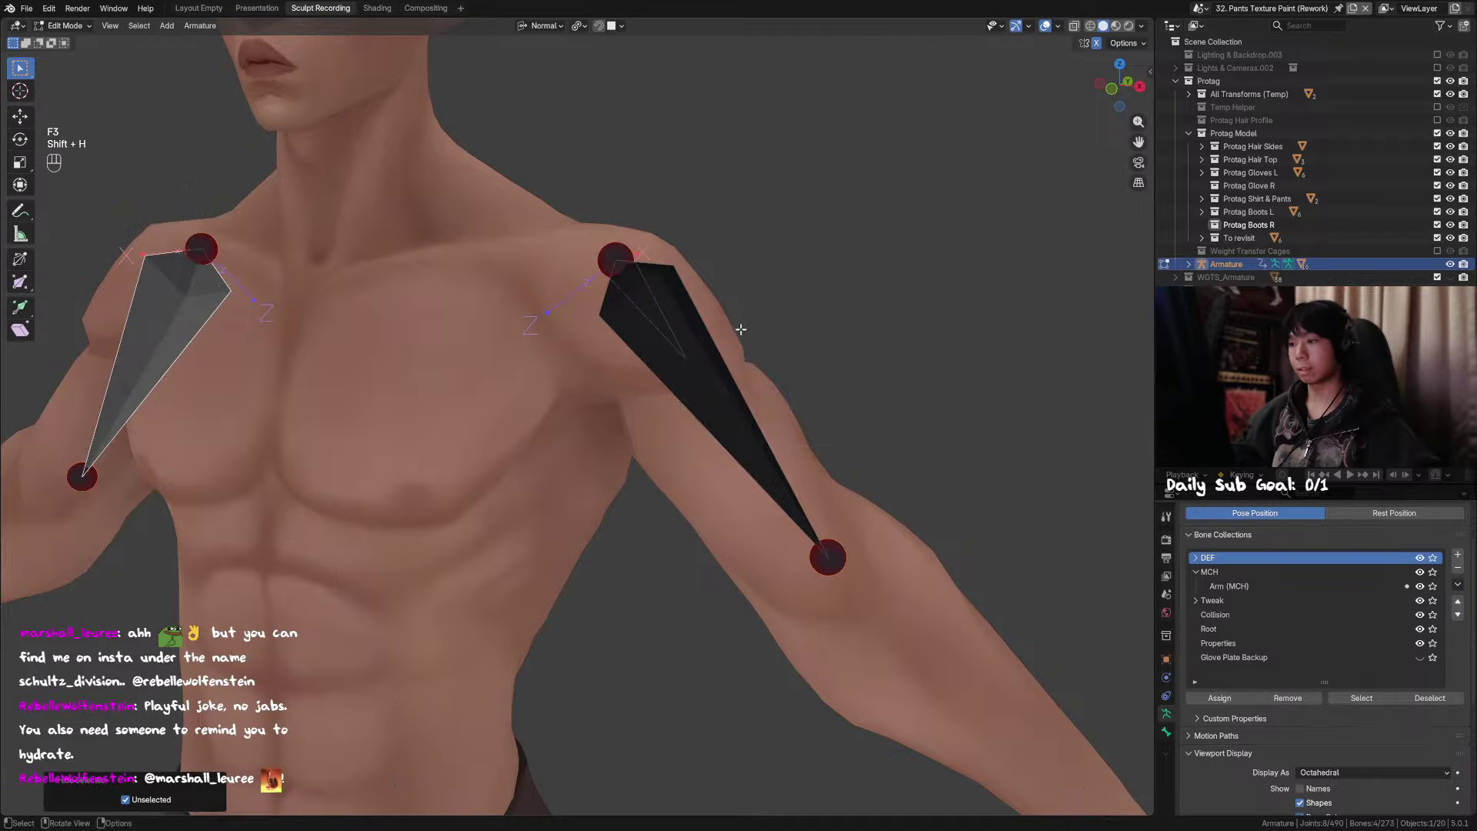
click(650, 293)
click(646, 294)
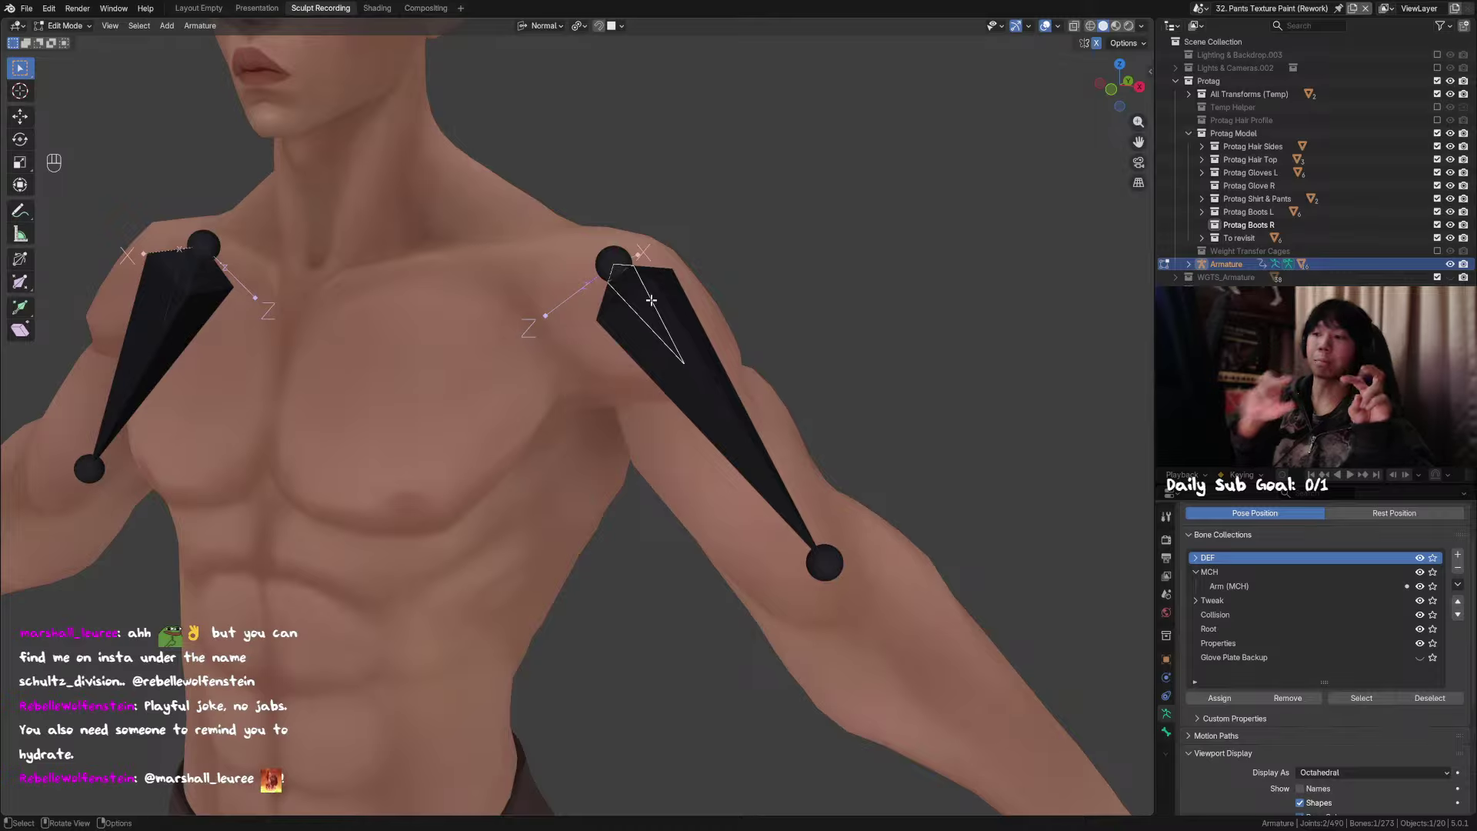
shift+click(672, 293)
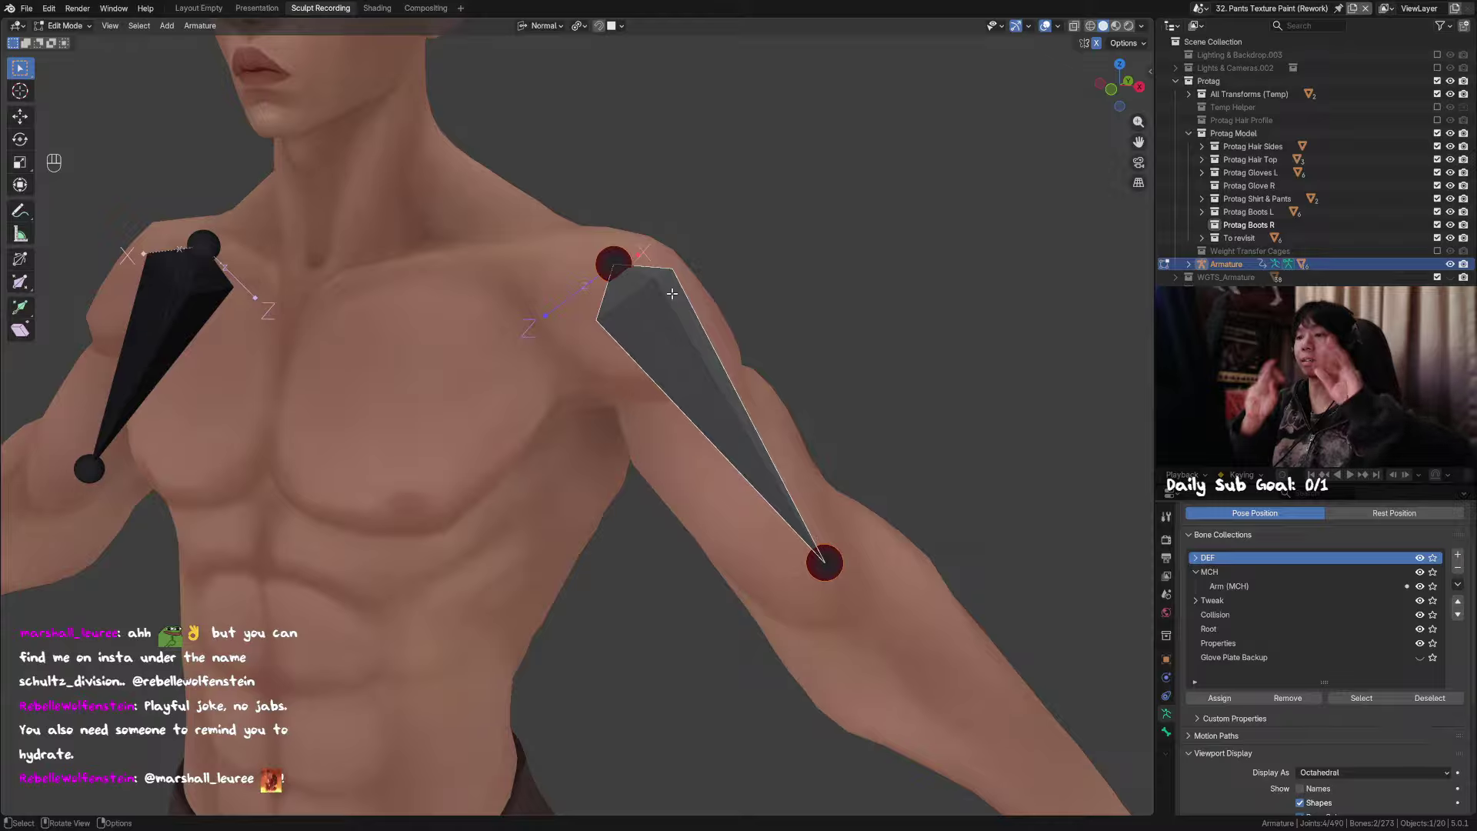
click(647, 292)
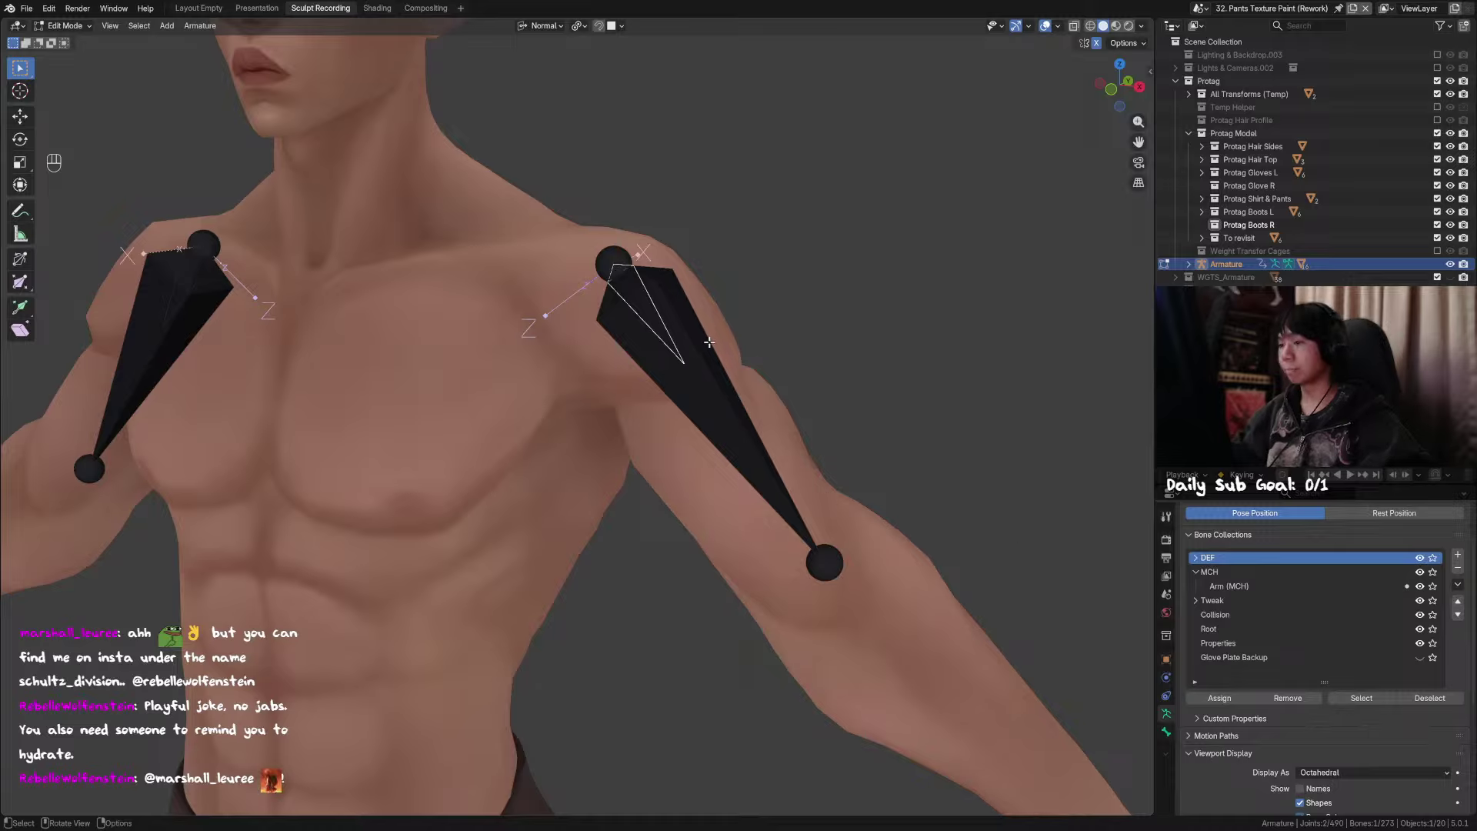
Step: Switch the armature to Pose Mode, reveal all hidden bones and hide the DEF bone collection
key(ctrl+Tab)
key(ctrl+Tab)
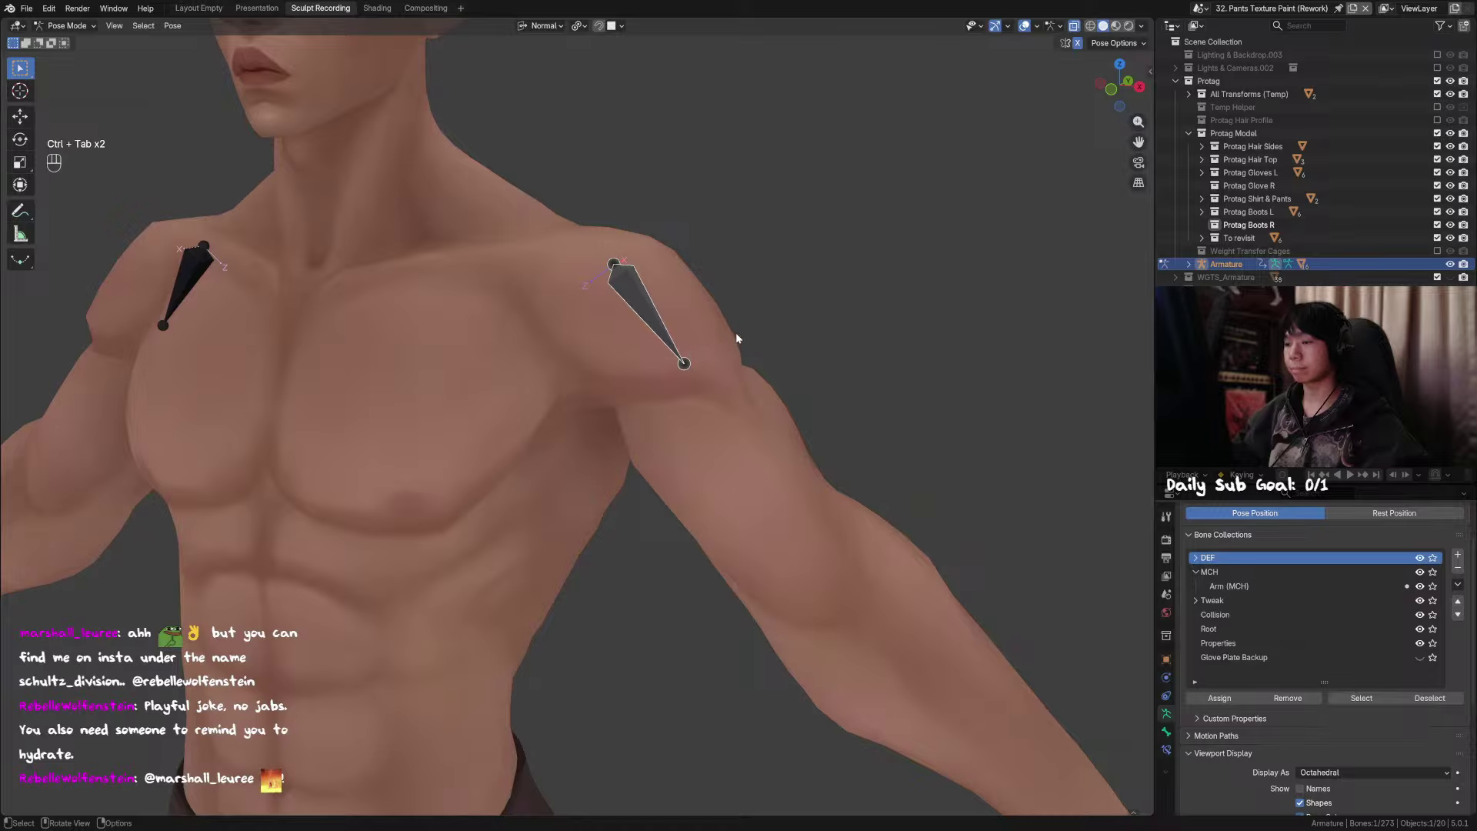
key(ctrl+Tab)
key(alt+h)
key(ctrl+Tab)
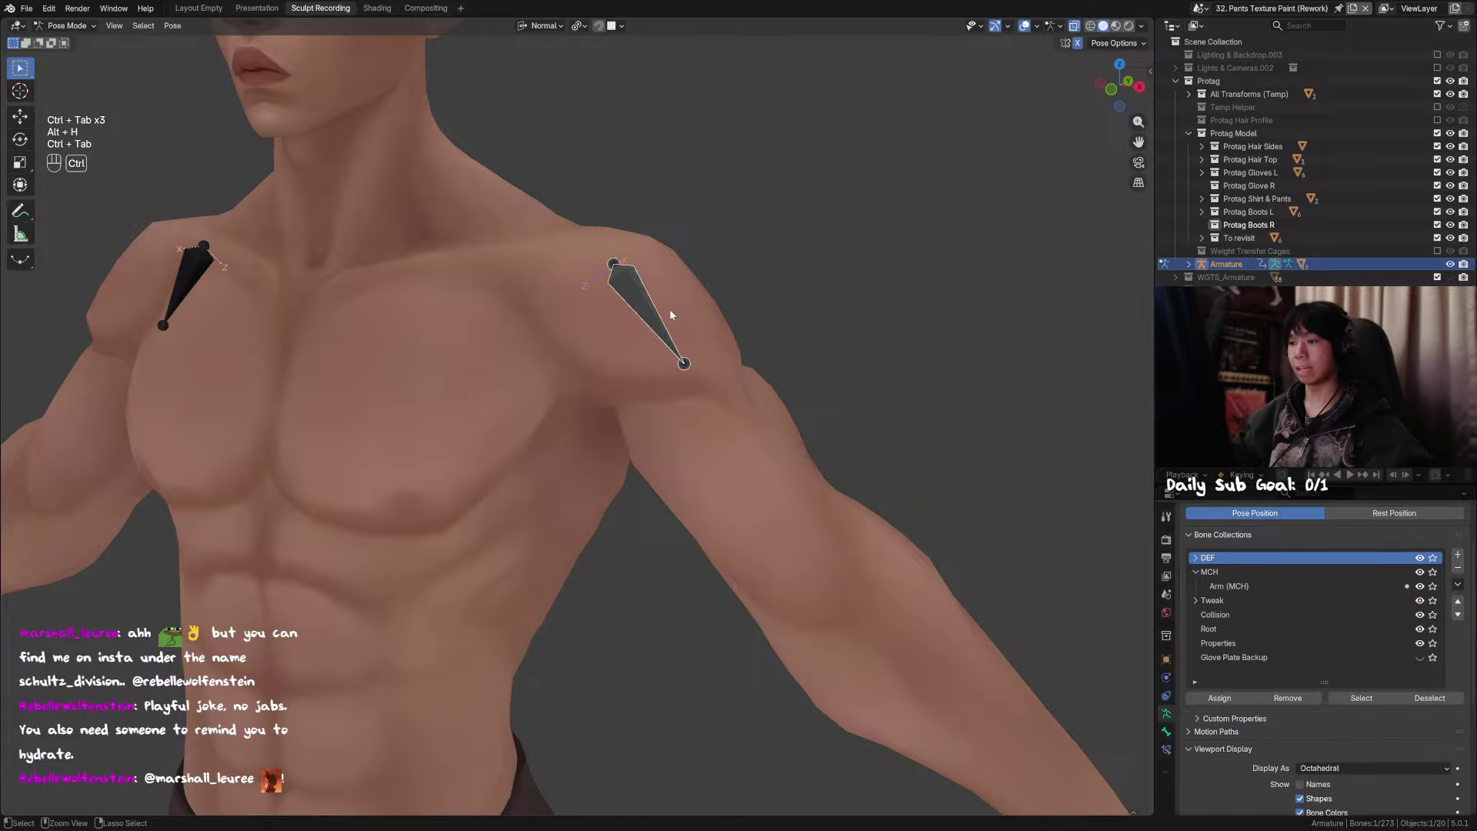
key(alt+h)
key(h)
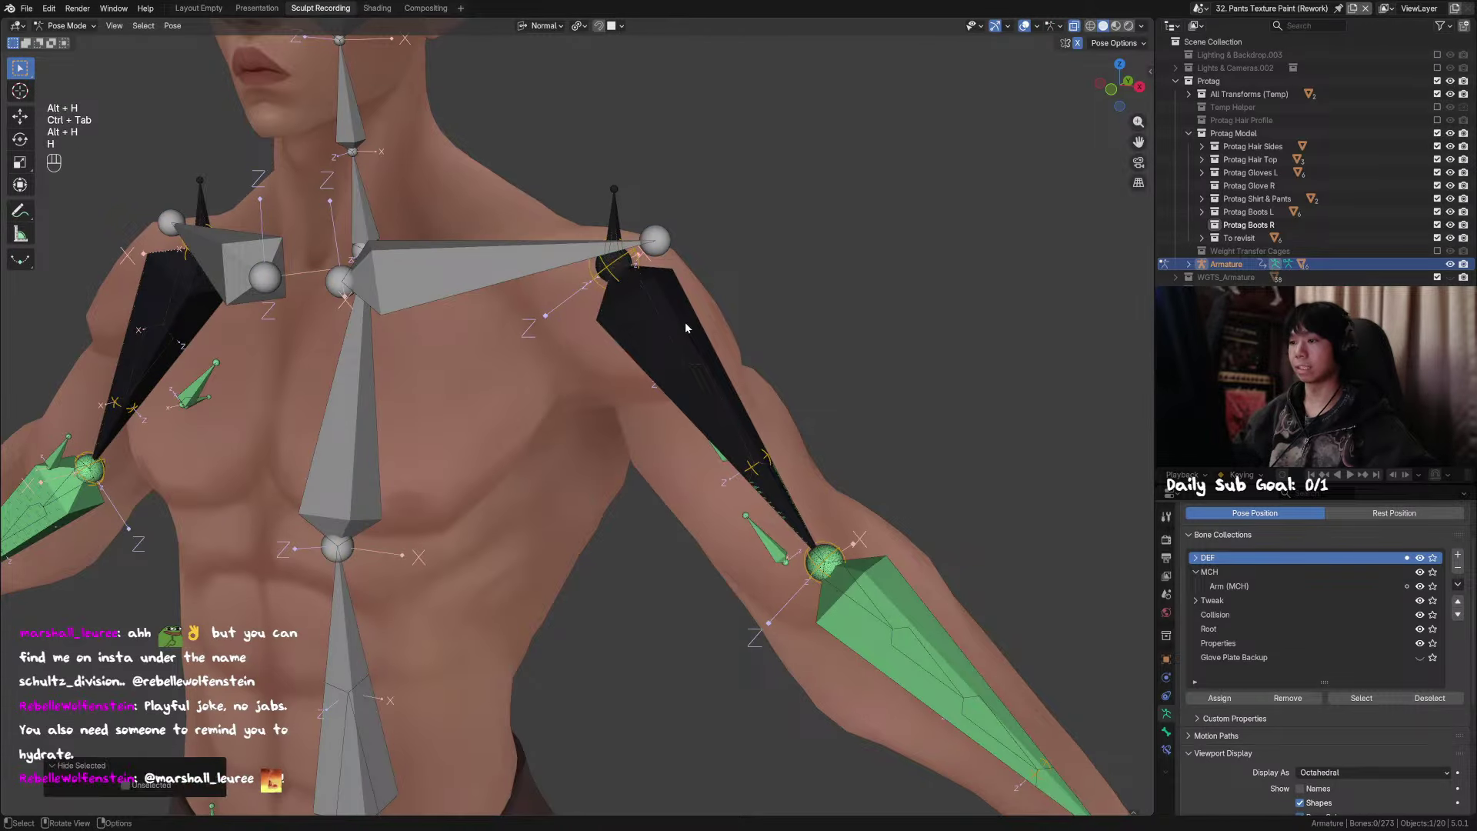
key(ctrl+z)
click(1419, 558)
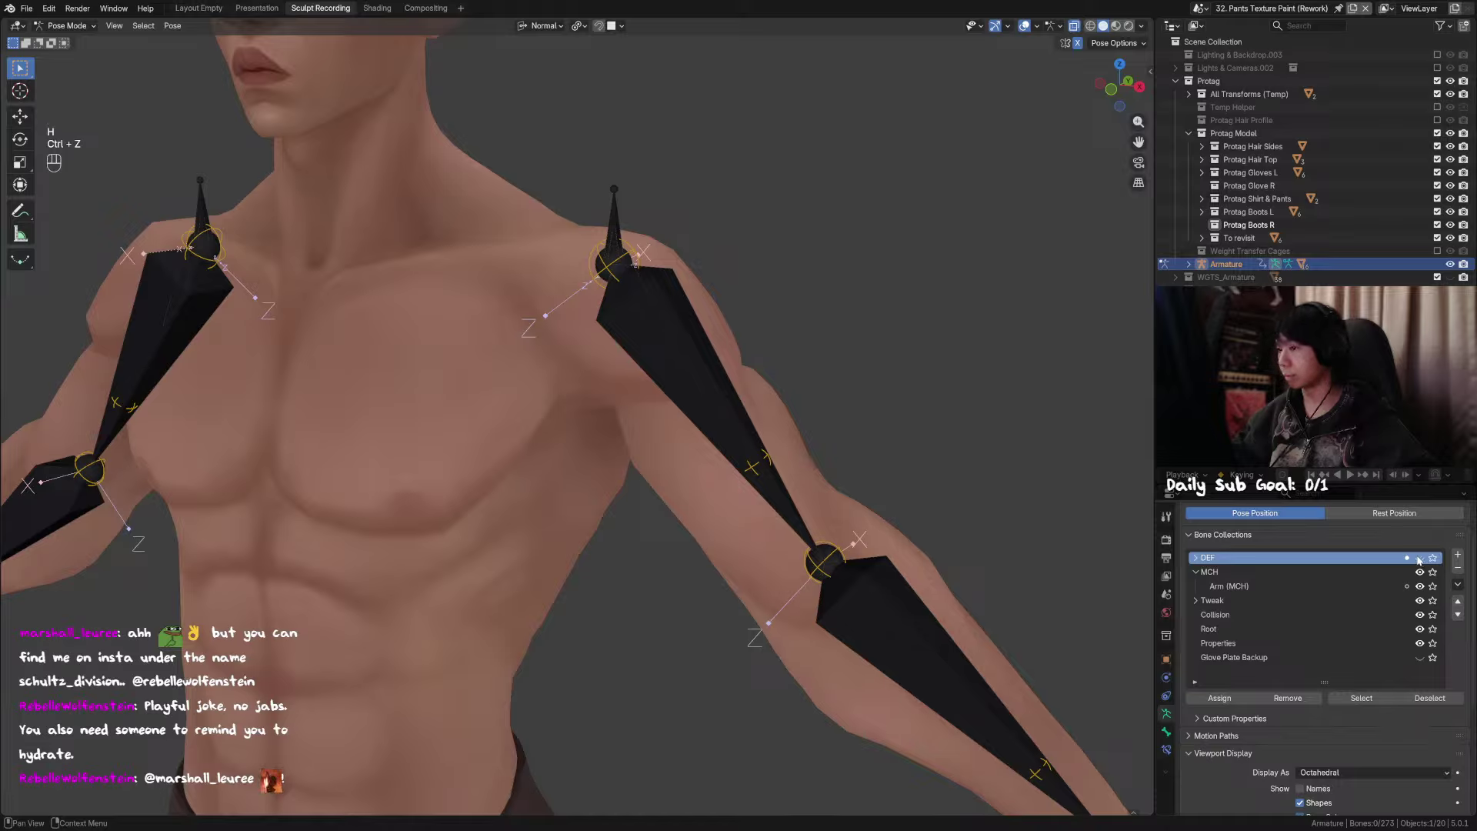
Step: Add a Copy Location constraint to MCH_Twist_Arm.L with MCH_Switch_Arm.L as its target
click(668, 329)
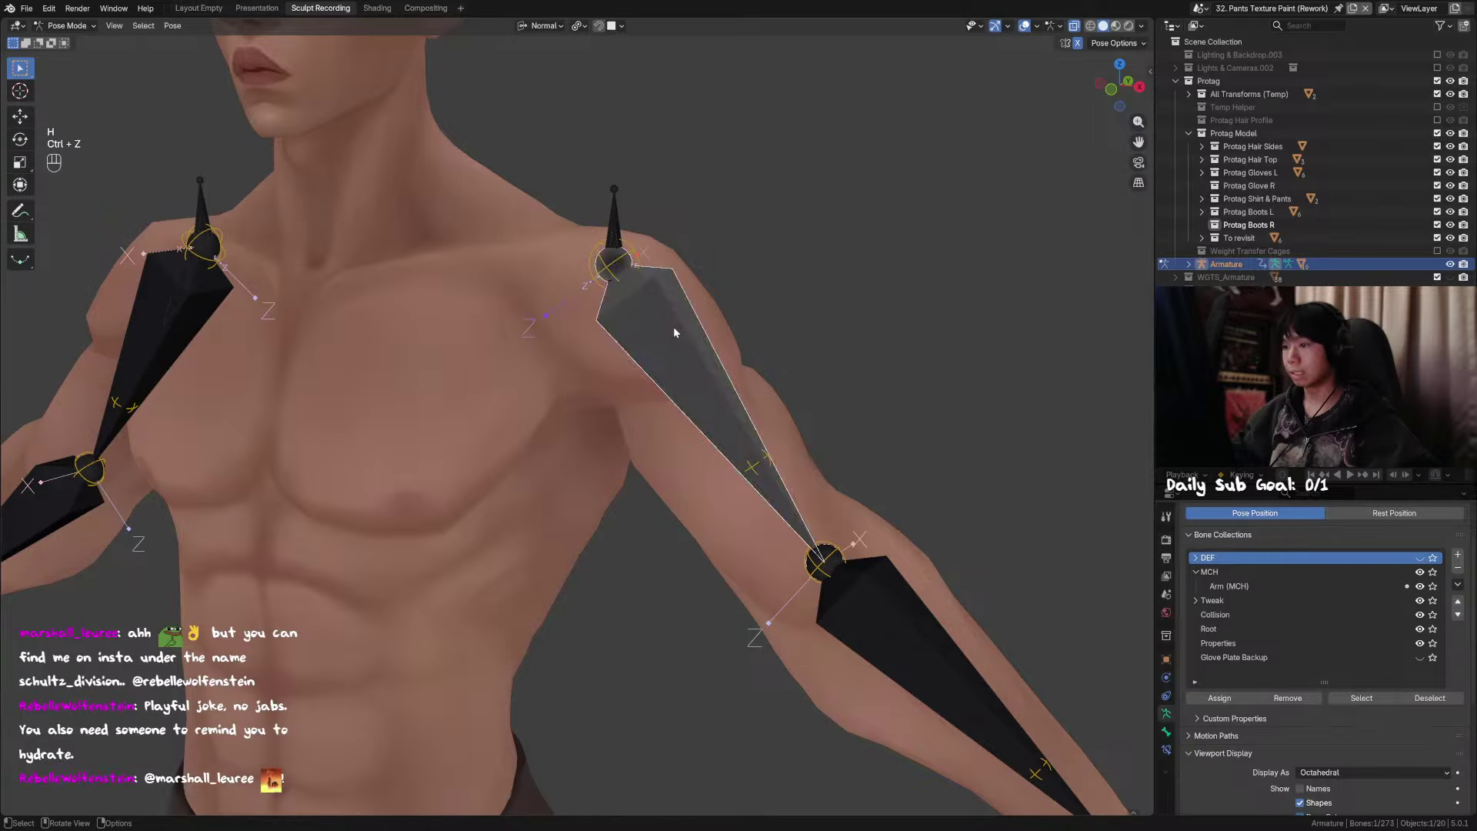
shift+click(656, 311)
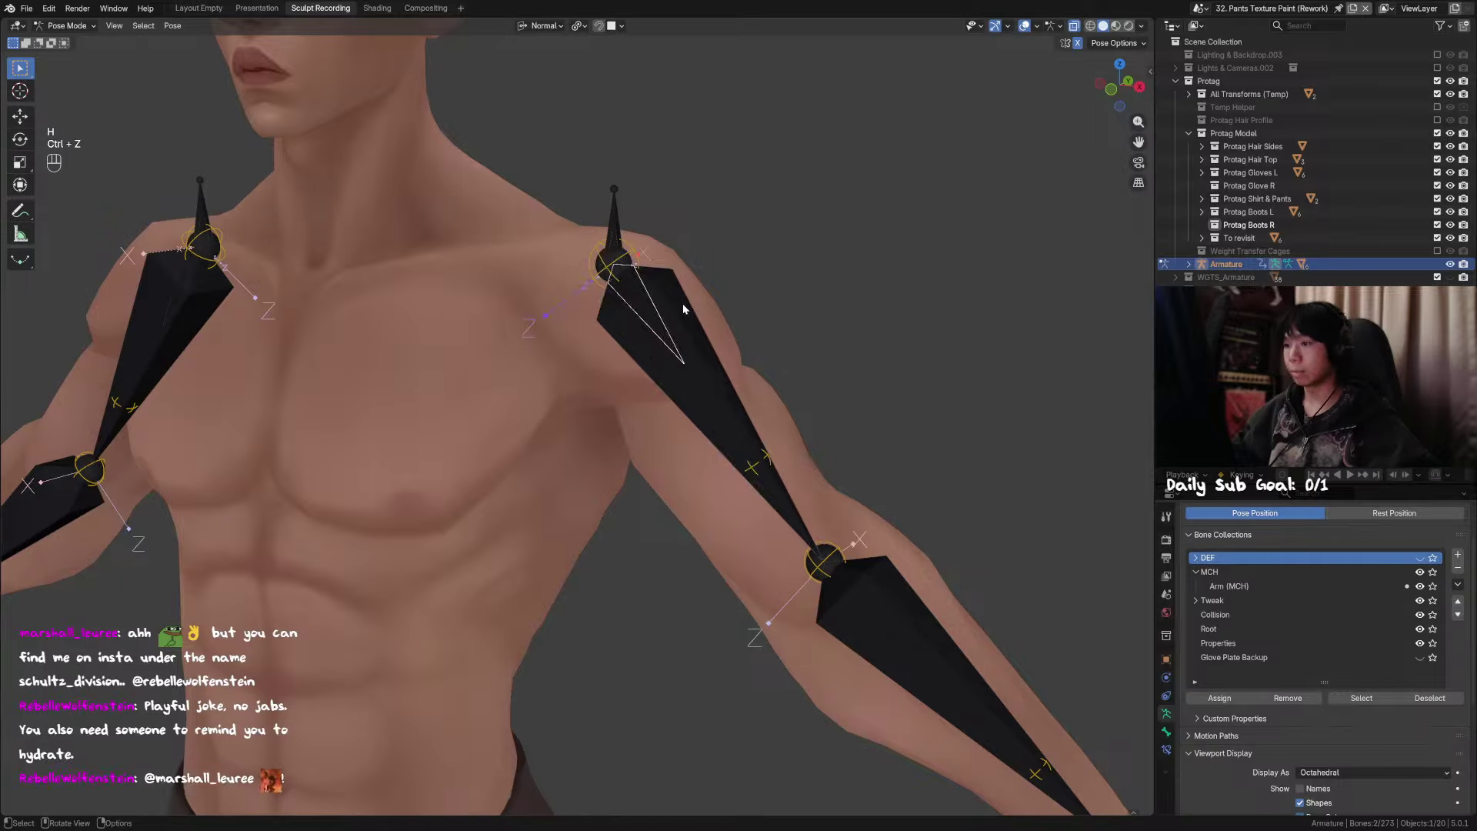
click(676, 298)
shift+click(650, 300)
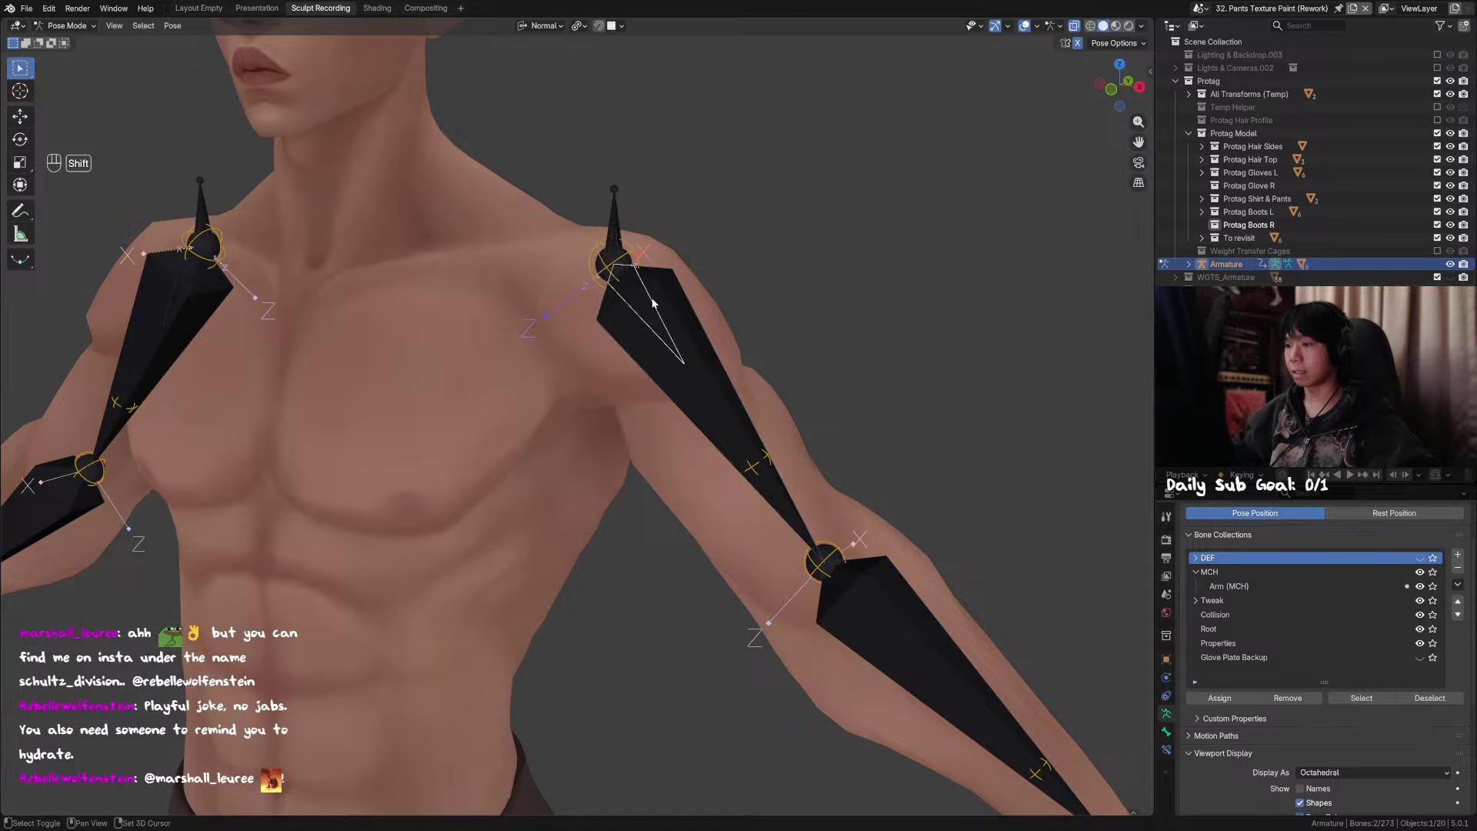
key(shift+ctrl+c)
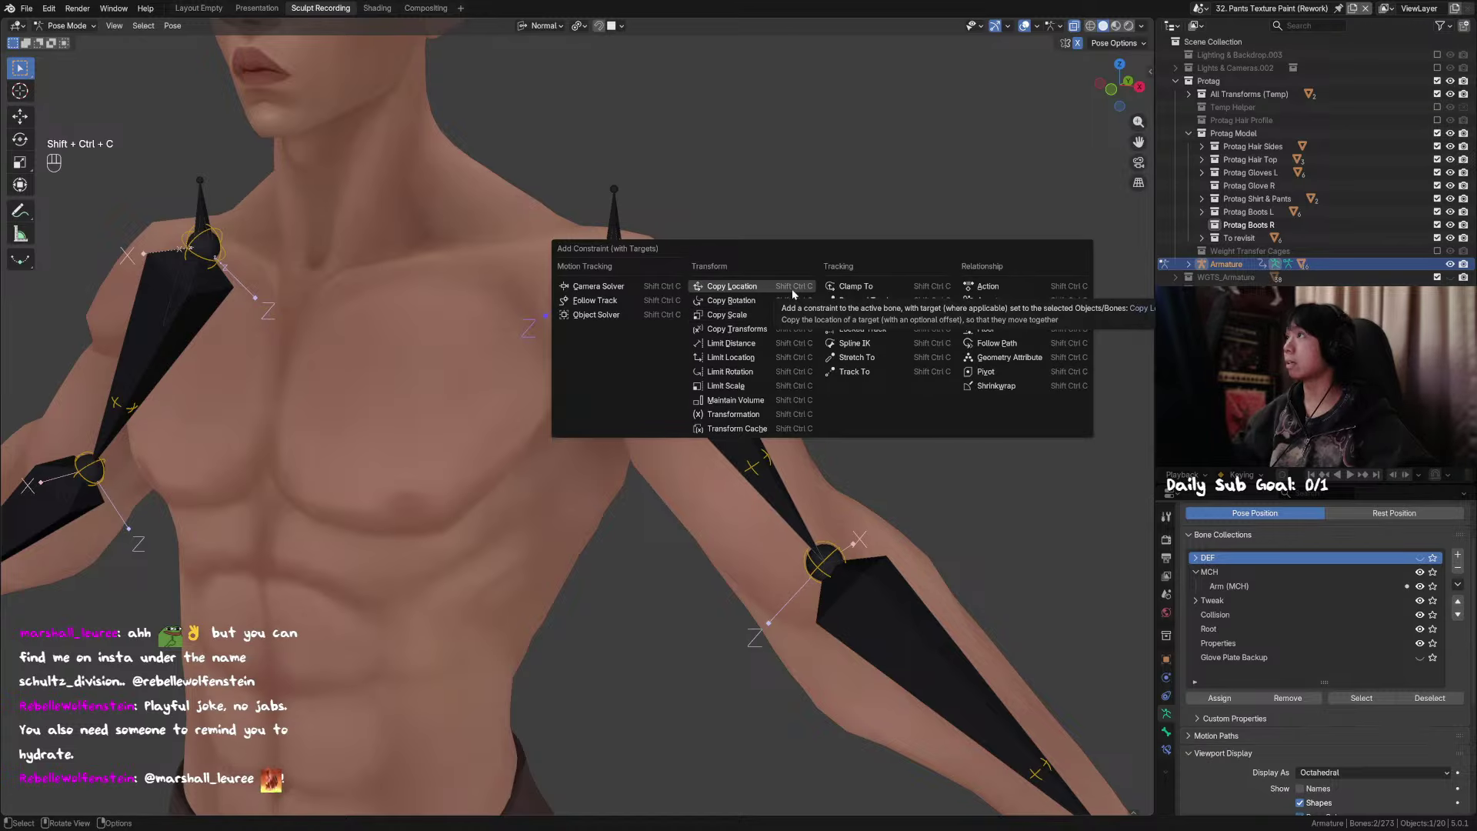
click(793, 293)
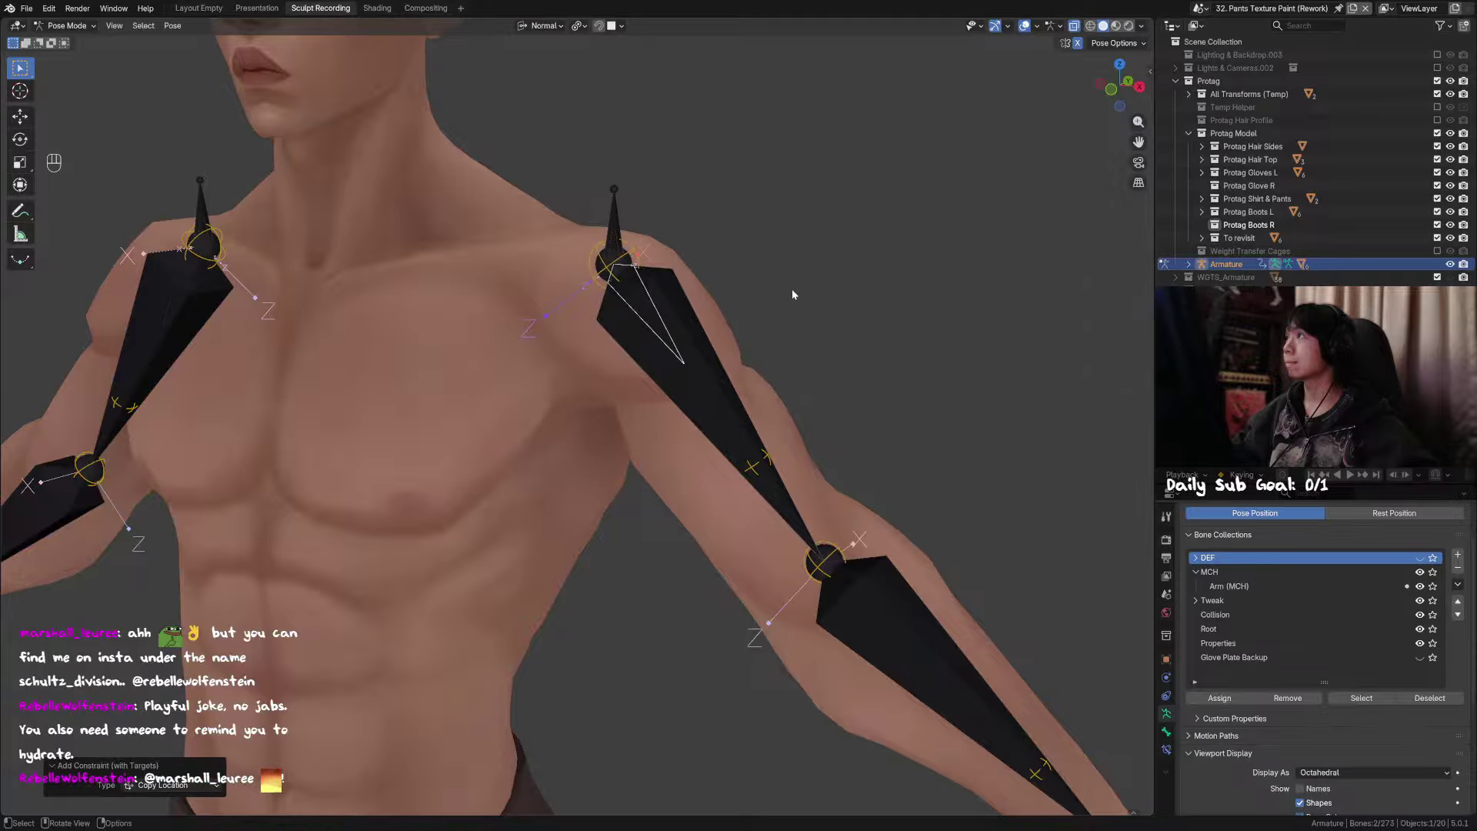
Step: Test the Copy Location constraint by trial moving, rotating and scaling the left arm switch bone, cancelling each transform
click(698, 338)
key(g)
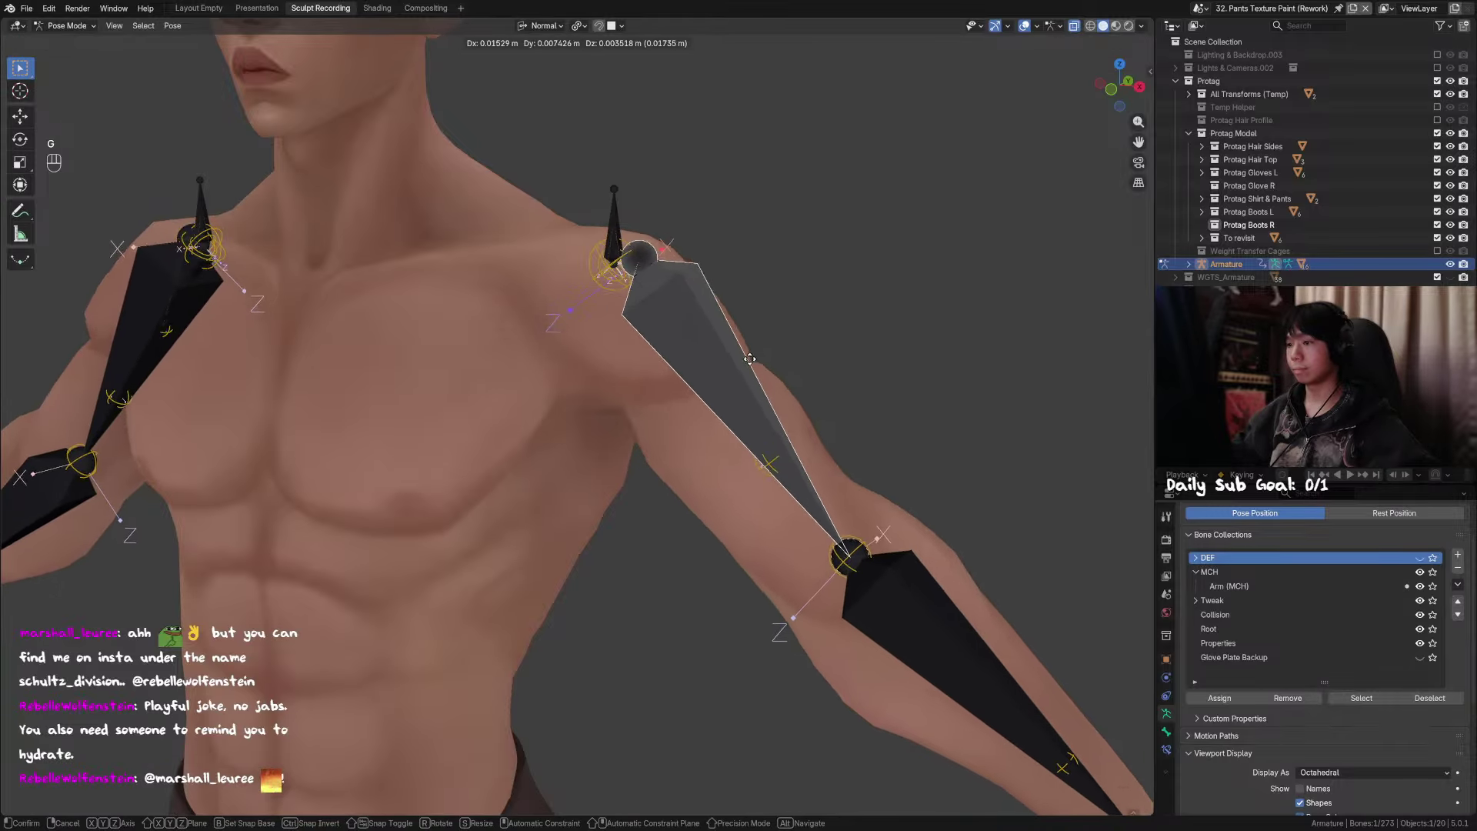
key(r)
key(r)
key(g)
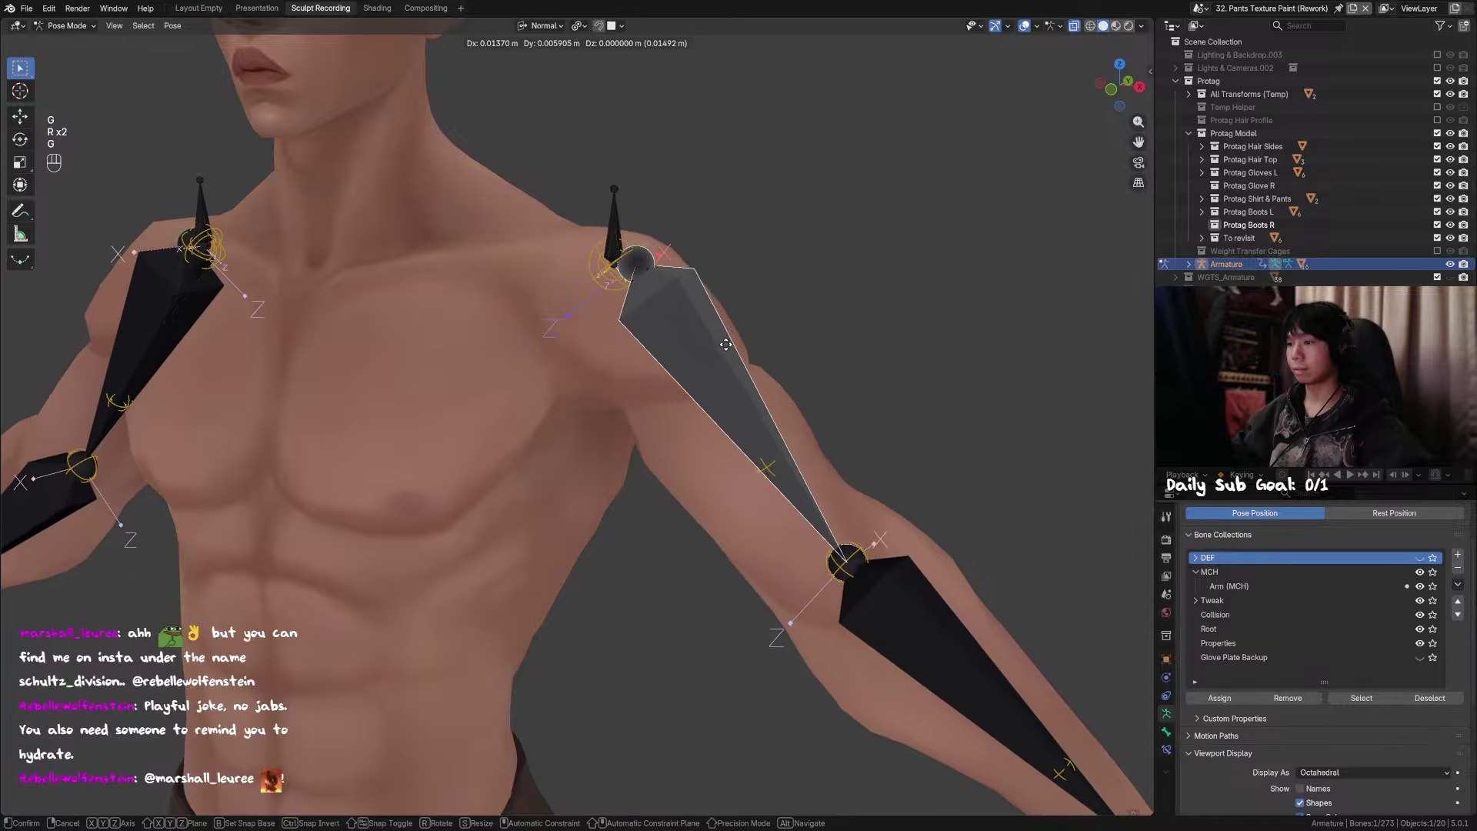
right_click(740, 323)
middle_drag(746, 316, 706, 323)
key(g)
right_click(712, 314)
key(s)
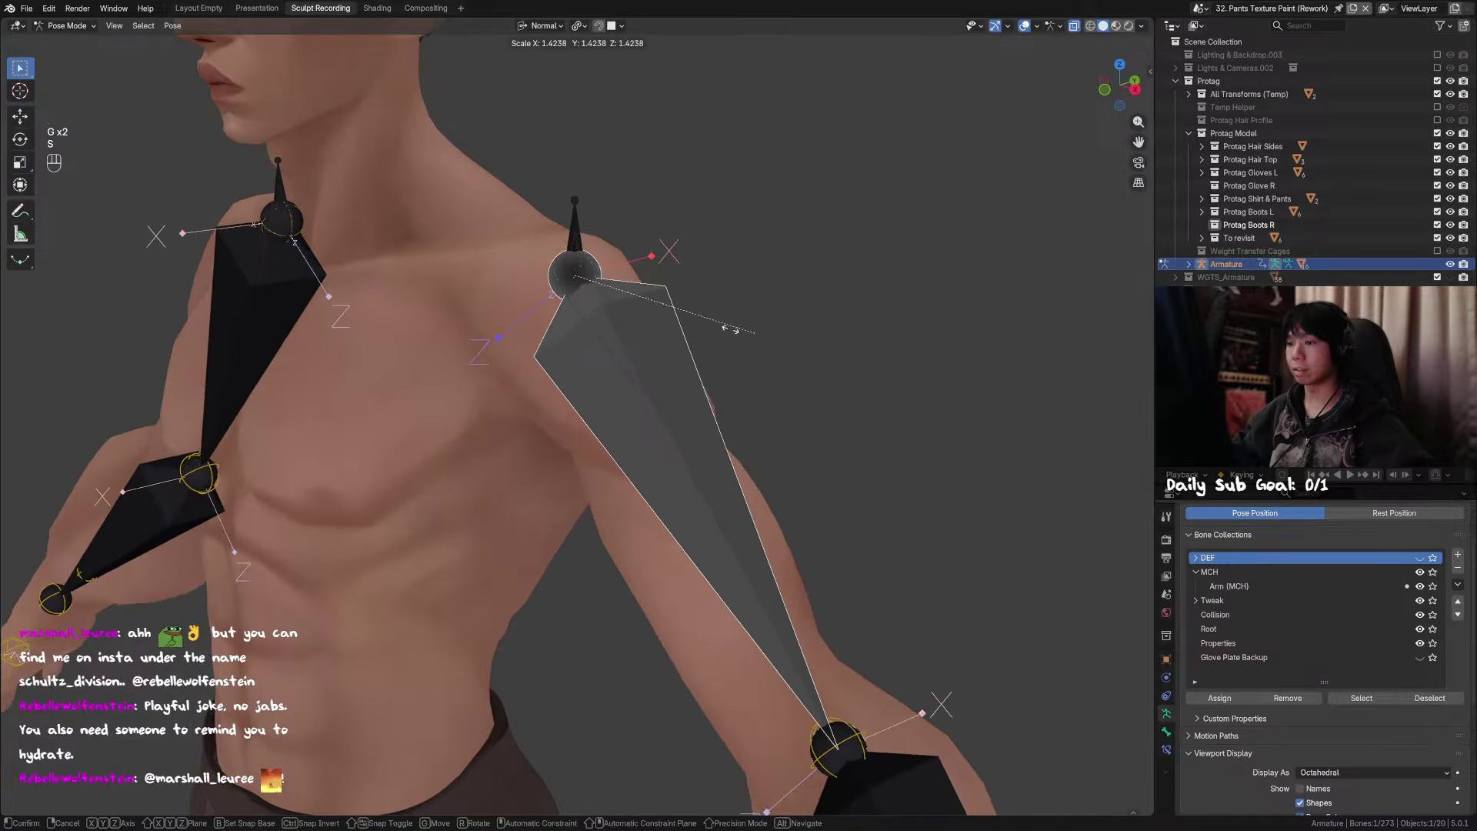
key(g)
click(691, 333)
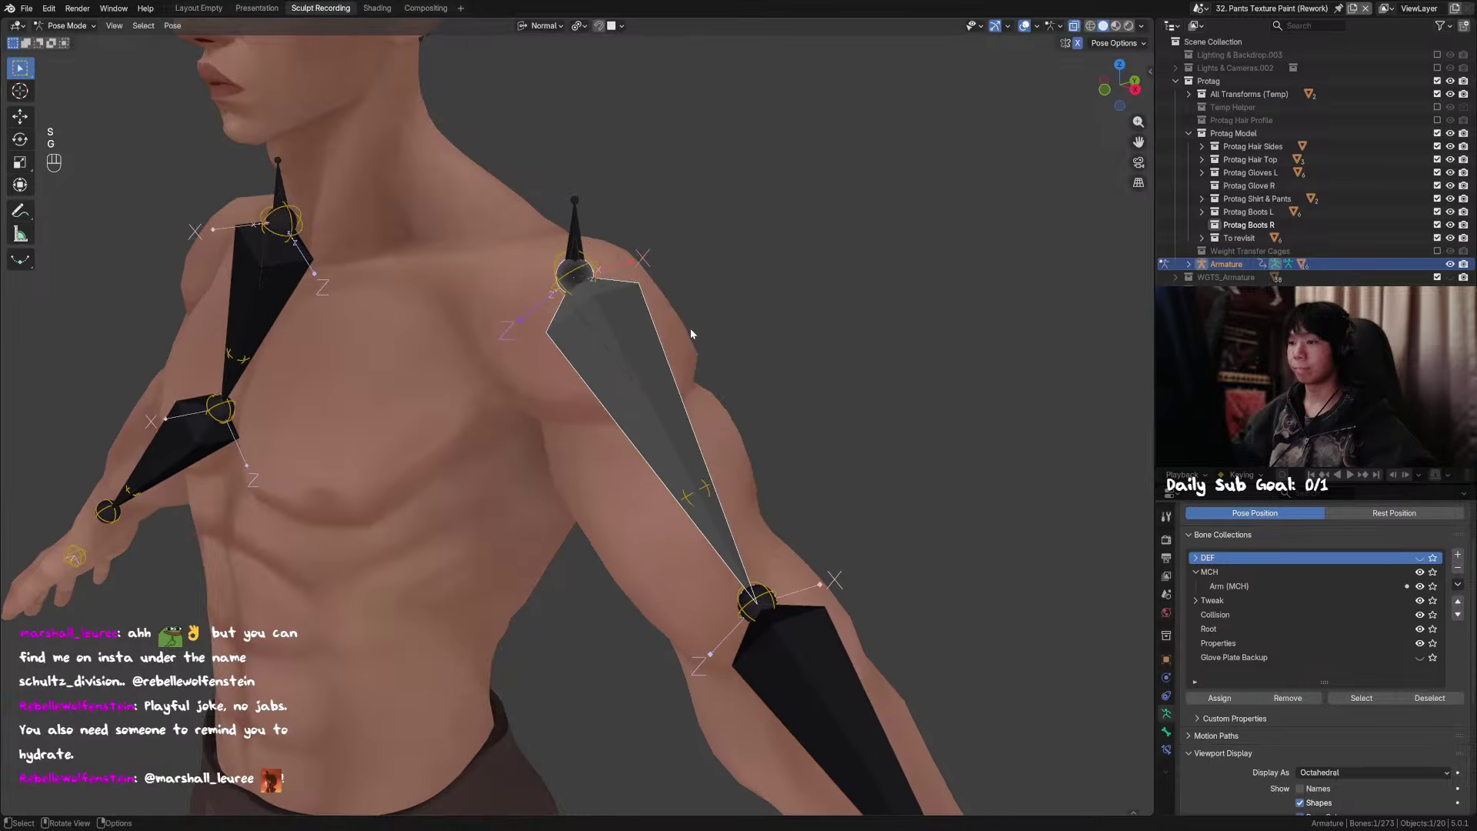
Step: Inspect the bone properties and parent relations of MCH_Twist_Arm.L
middle_drag(690, 328, 704, 308)
click(648, 317)
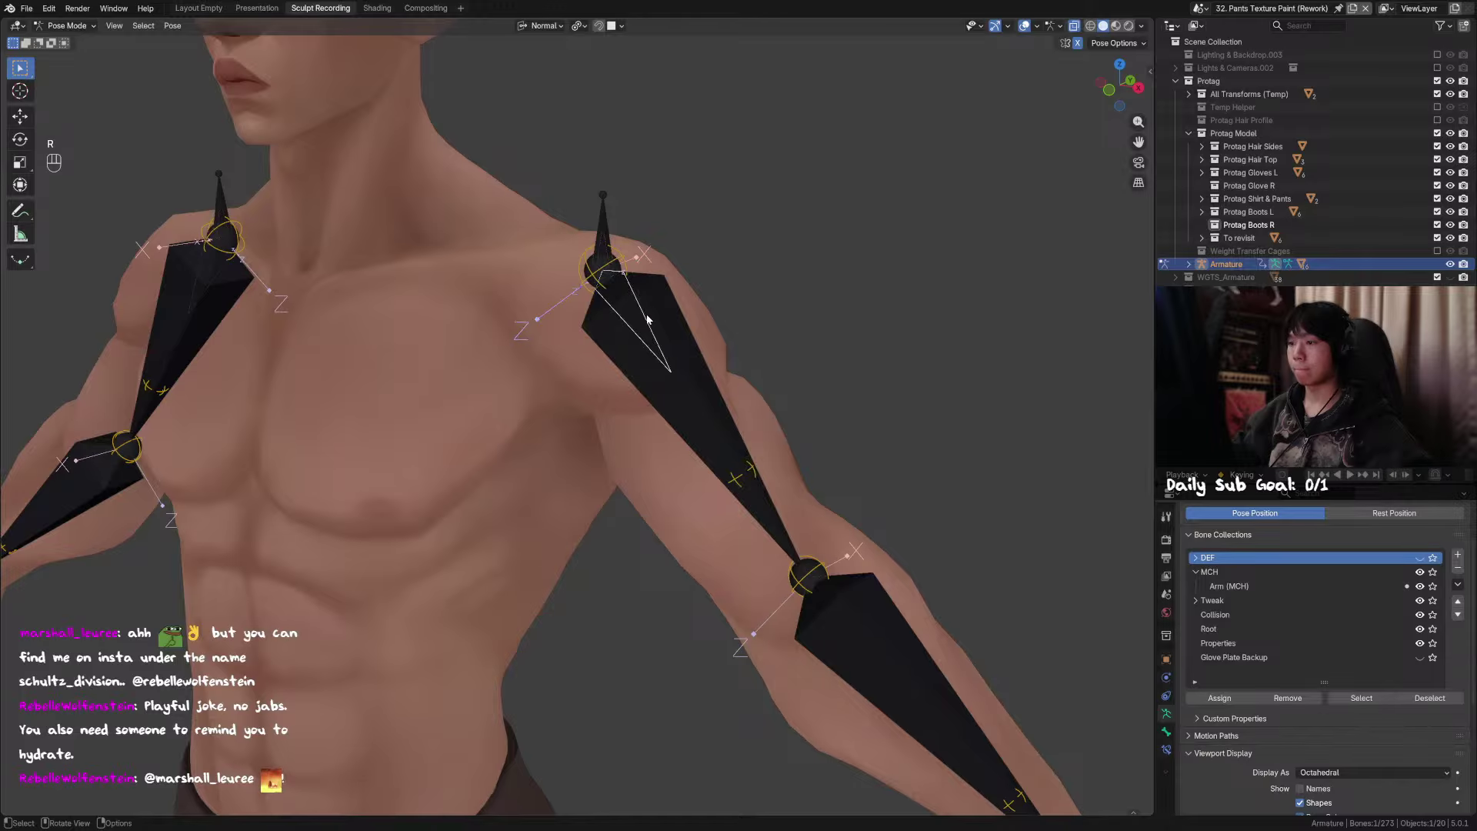
click(1166, 732)
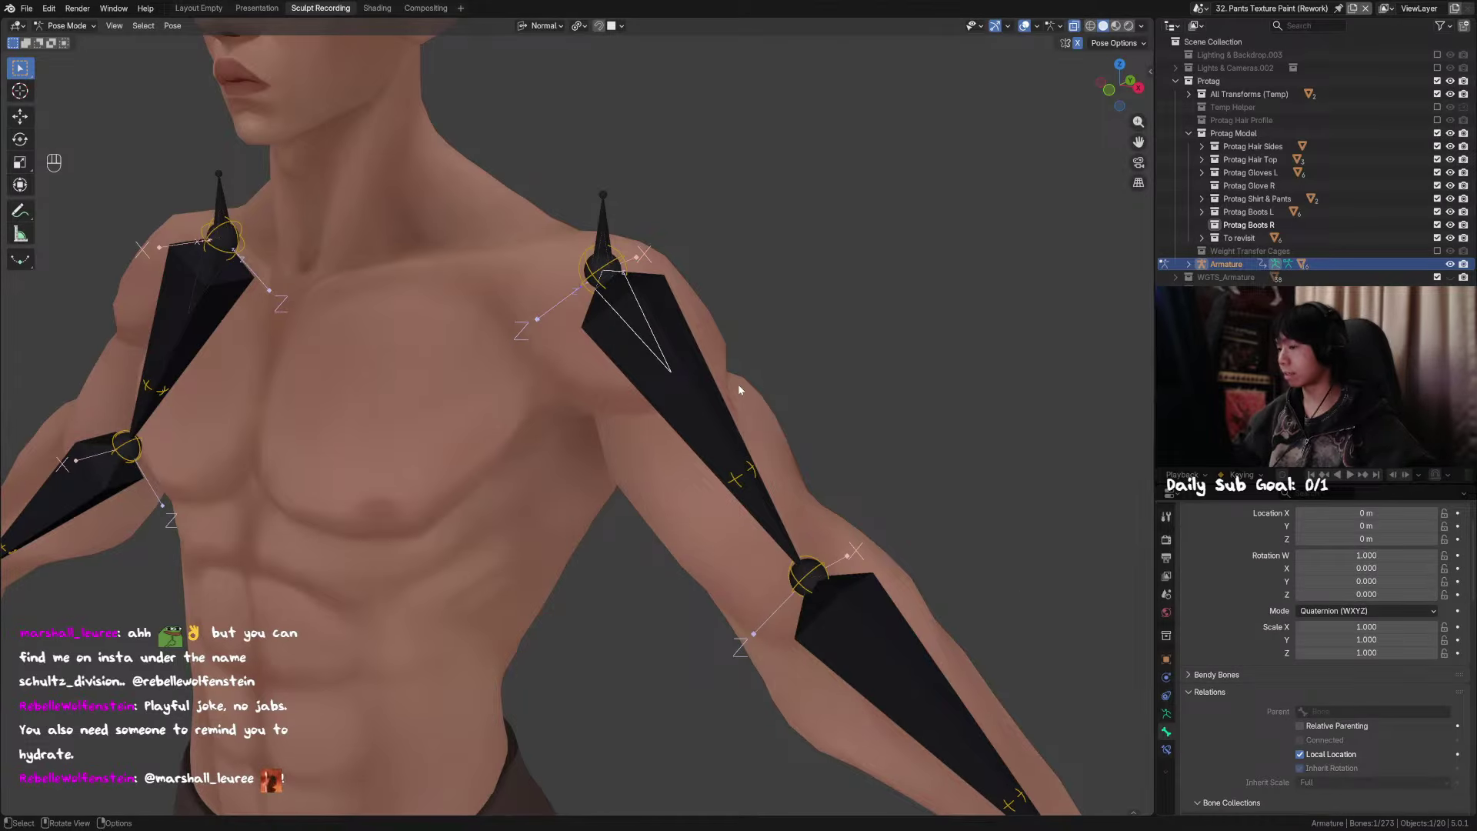
click(679, 332)
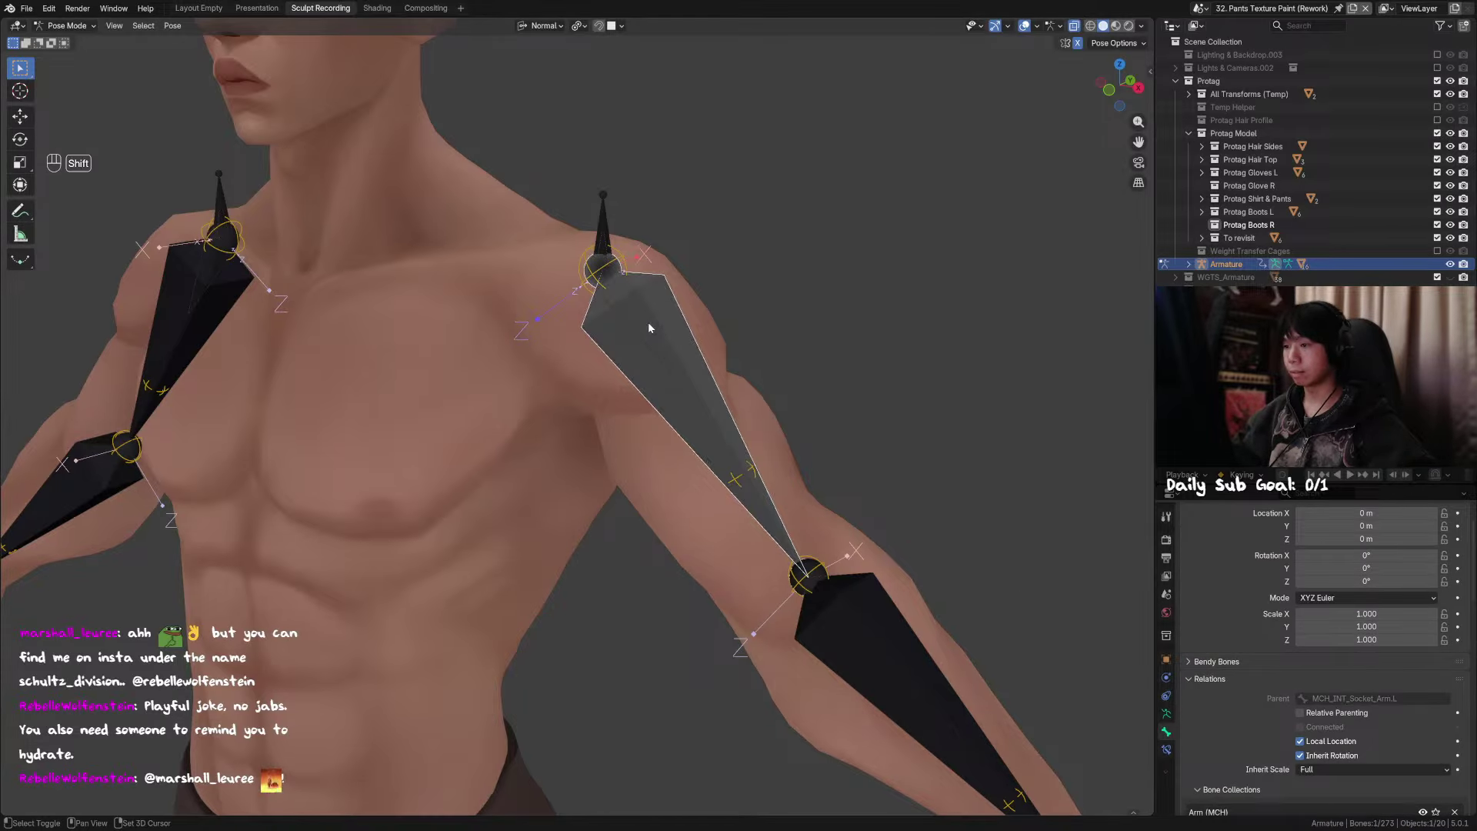
shift+click(648, 322)
click(667, 326)
scroll(667, 326, up, 3)
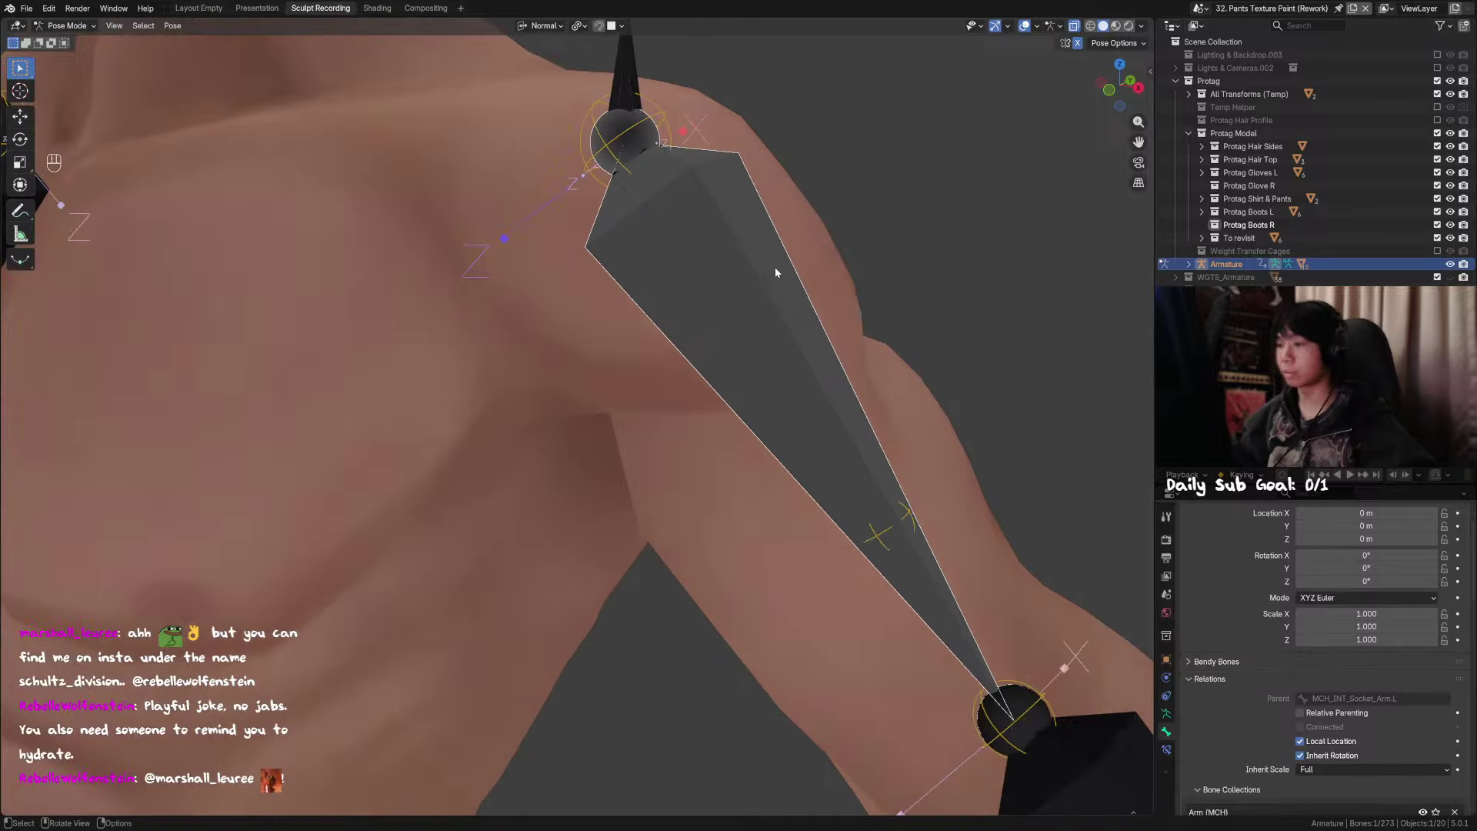
shift+click(735, 300)
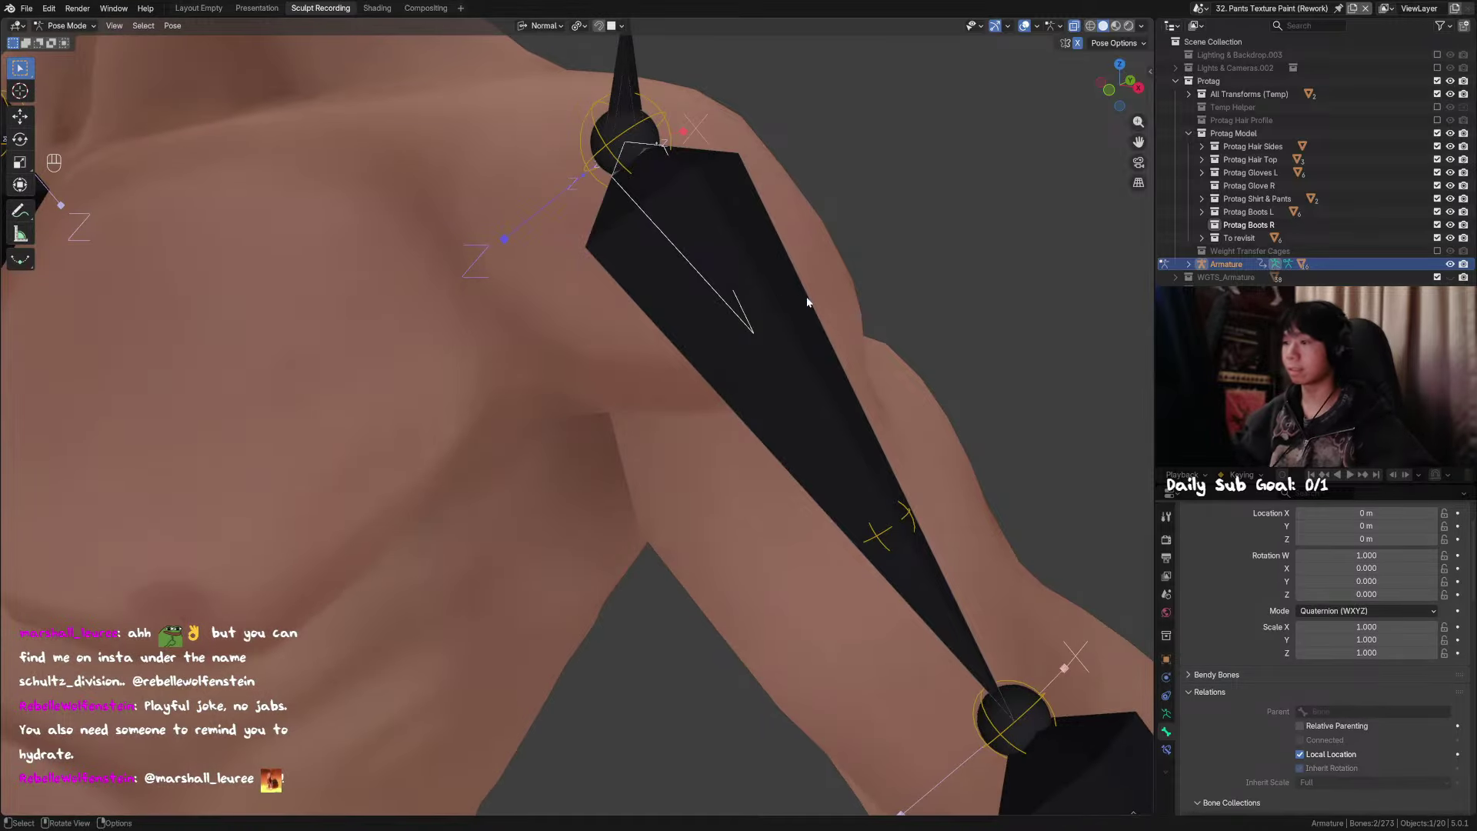
scroll(719, 319, down, 3)
key(ctrl+shift+c)
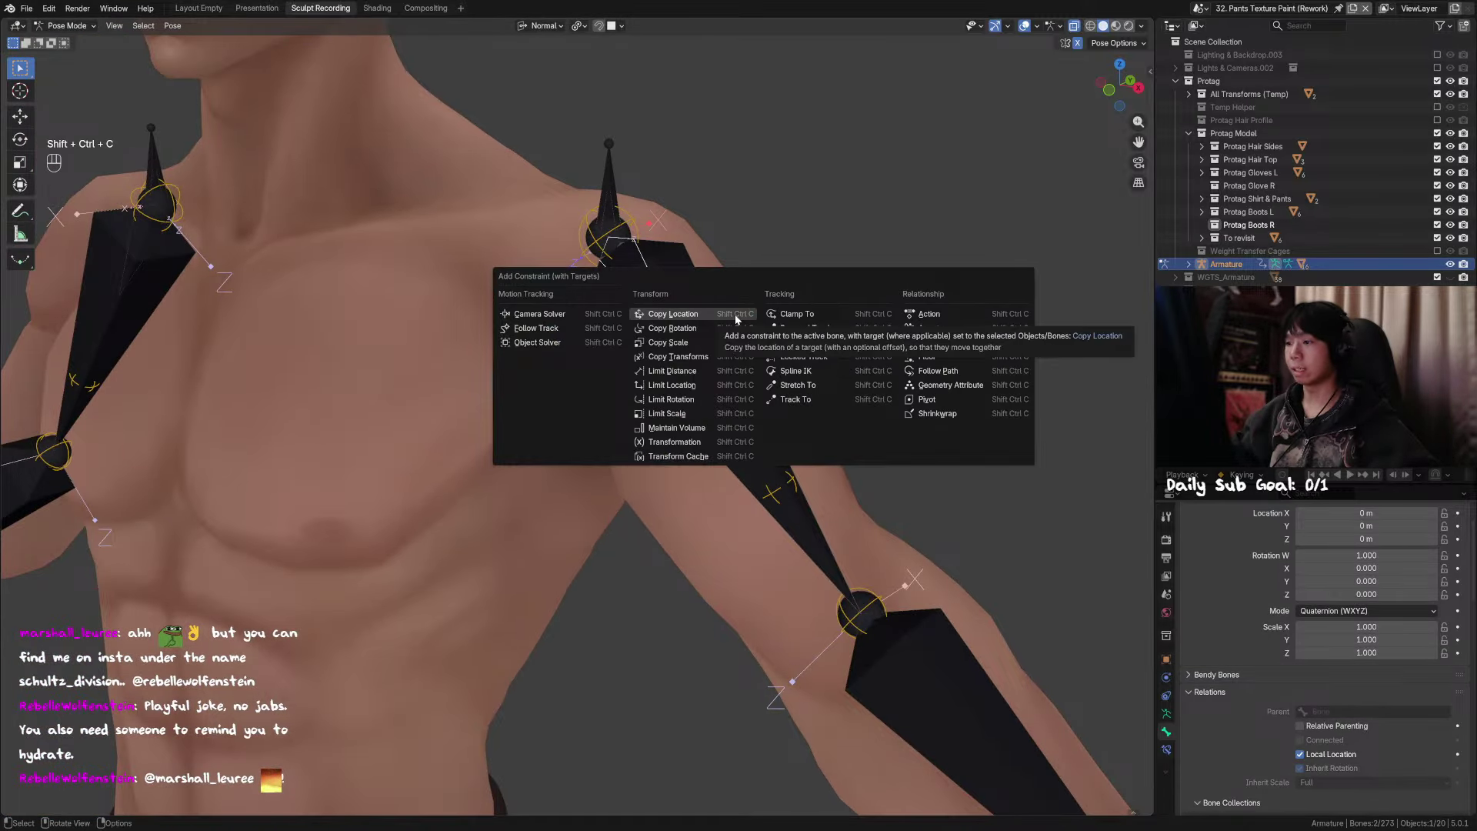
click(735, 315)
scroll(744, 327, up, 2)
shift+middle_drag(786, 310, 722, 344)
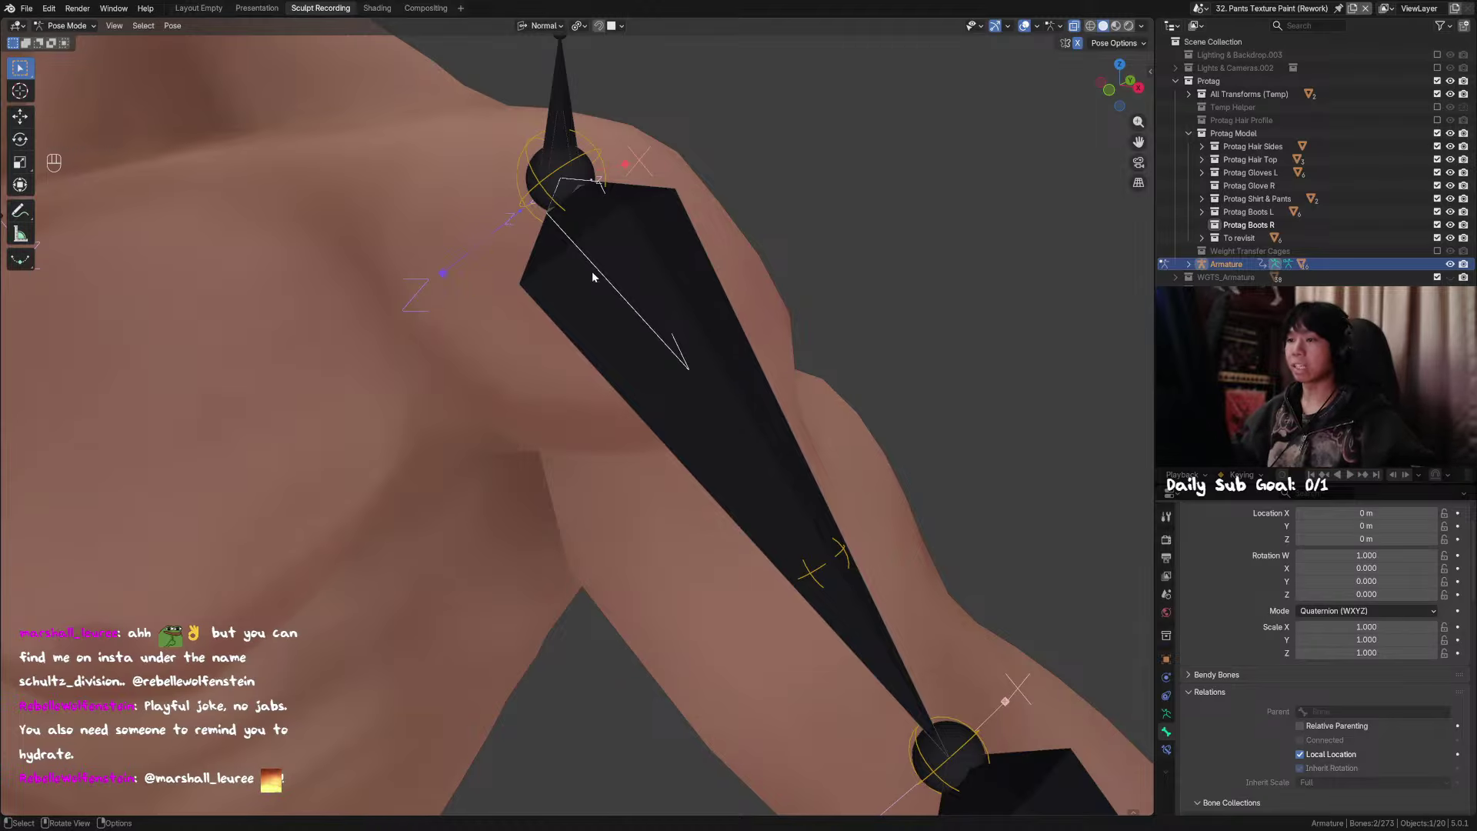
Step: Add a Damped Track constraint to MCH_Twist_Arm.L with MCH_Switch_Arm.L as its target
click(644, 323)
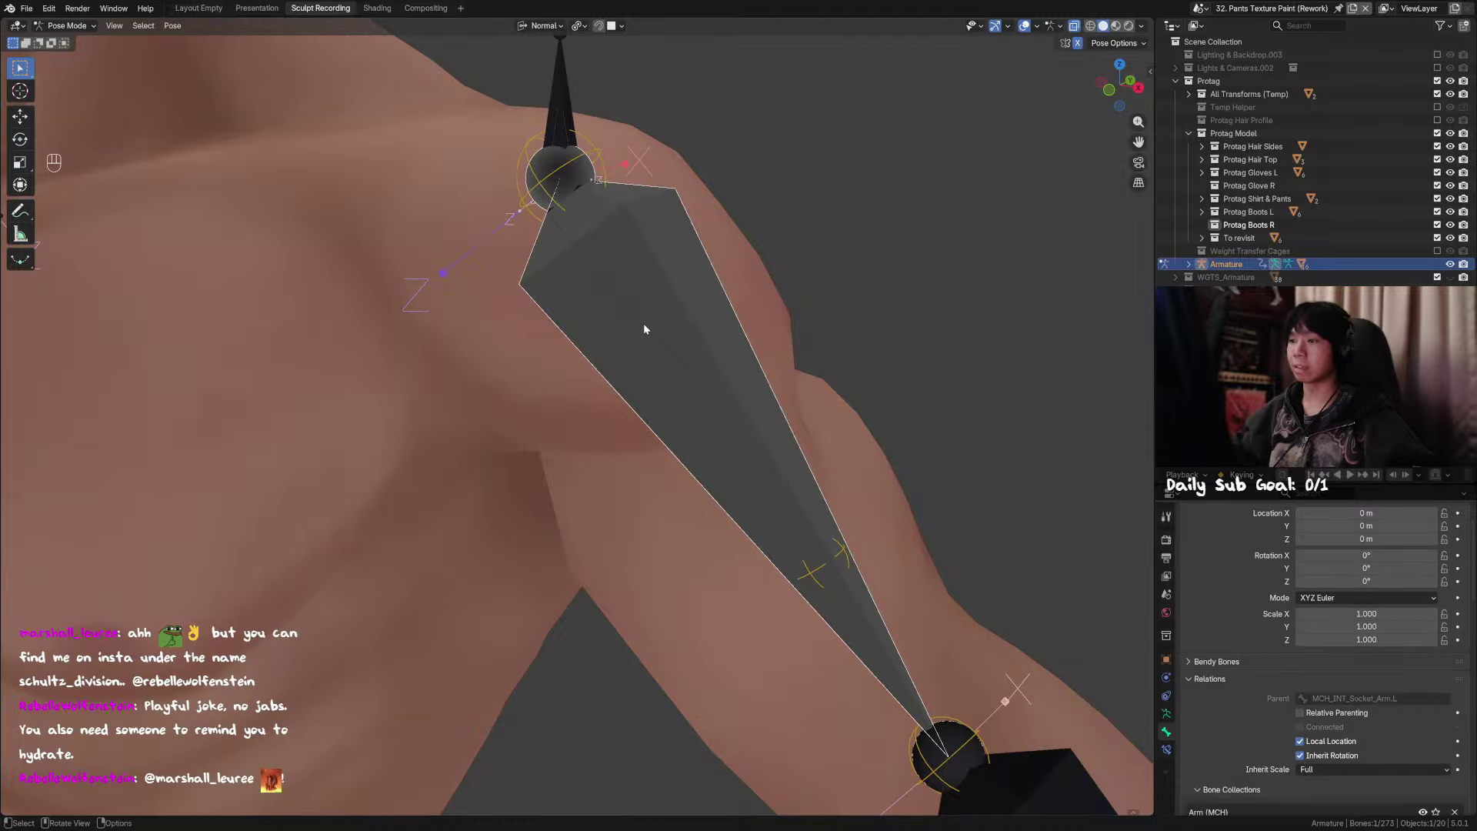
click(646, 329)
shift+click(746, 384)
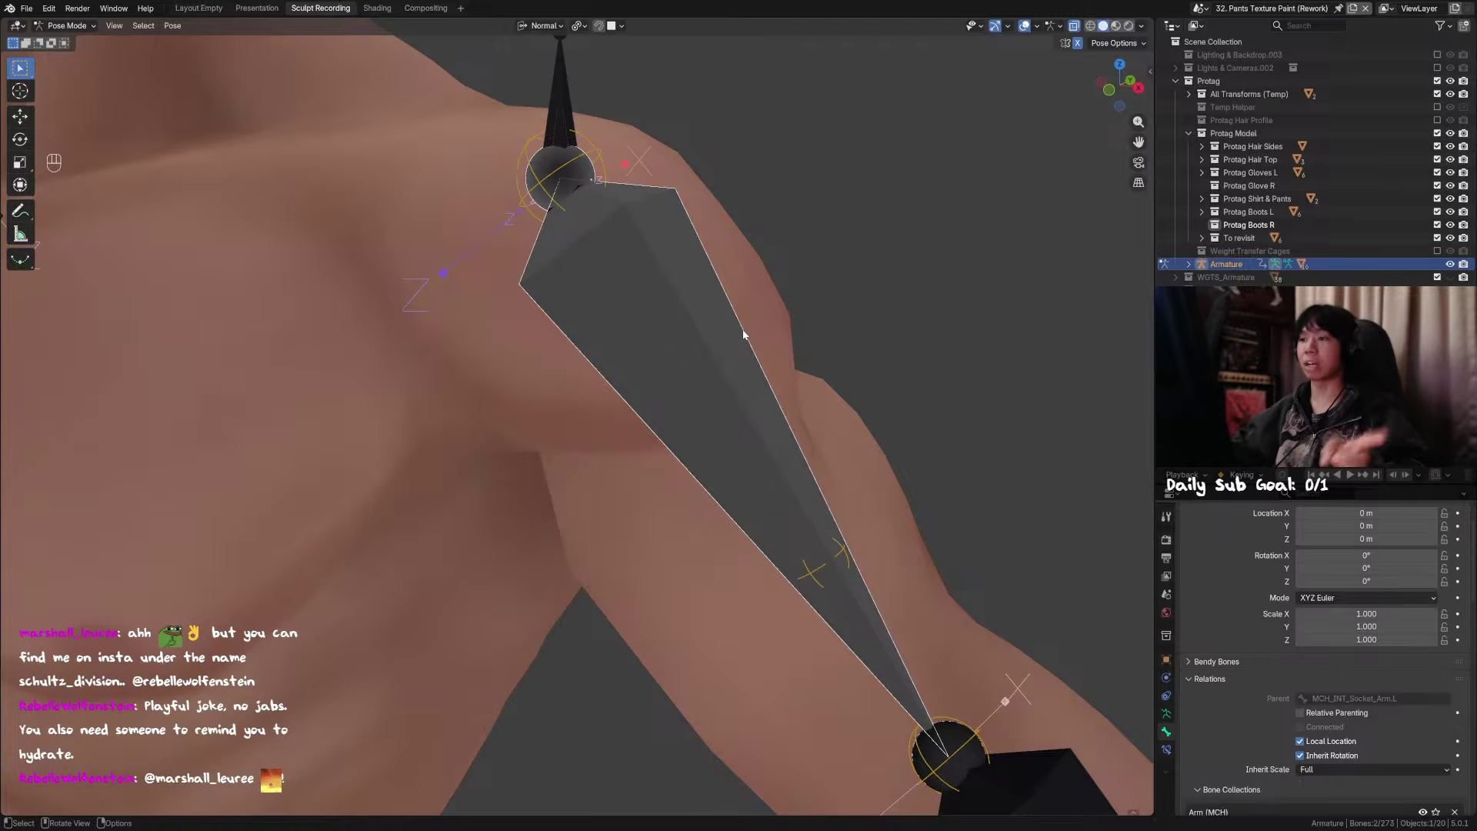
middle_drag(725, 356, 725, 363)
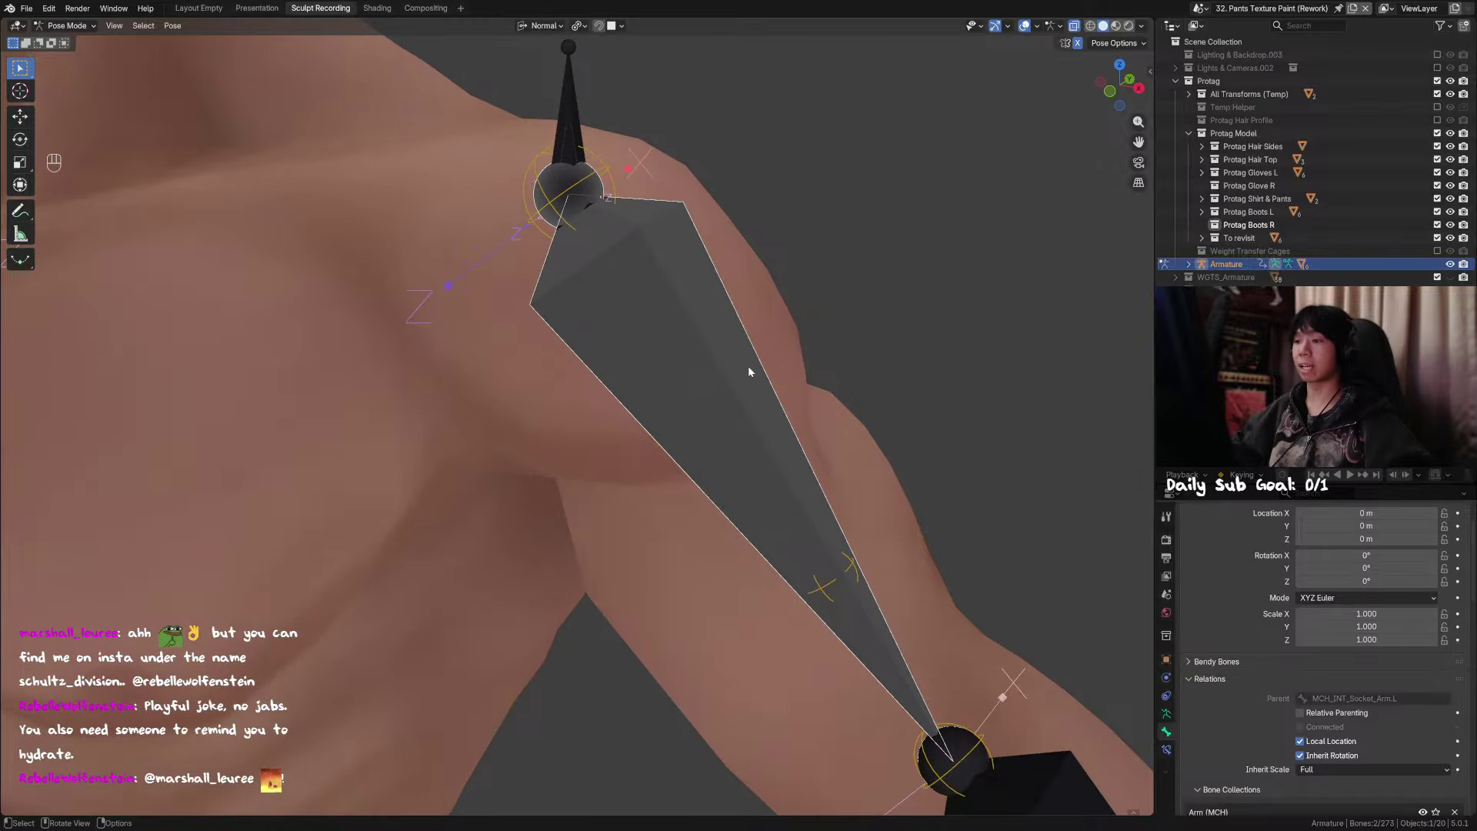
key(shift)
shift+click(614, 298)
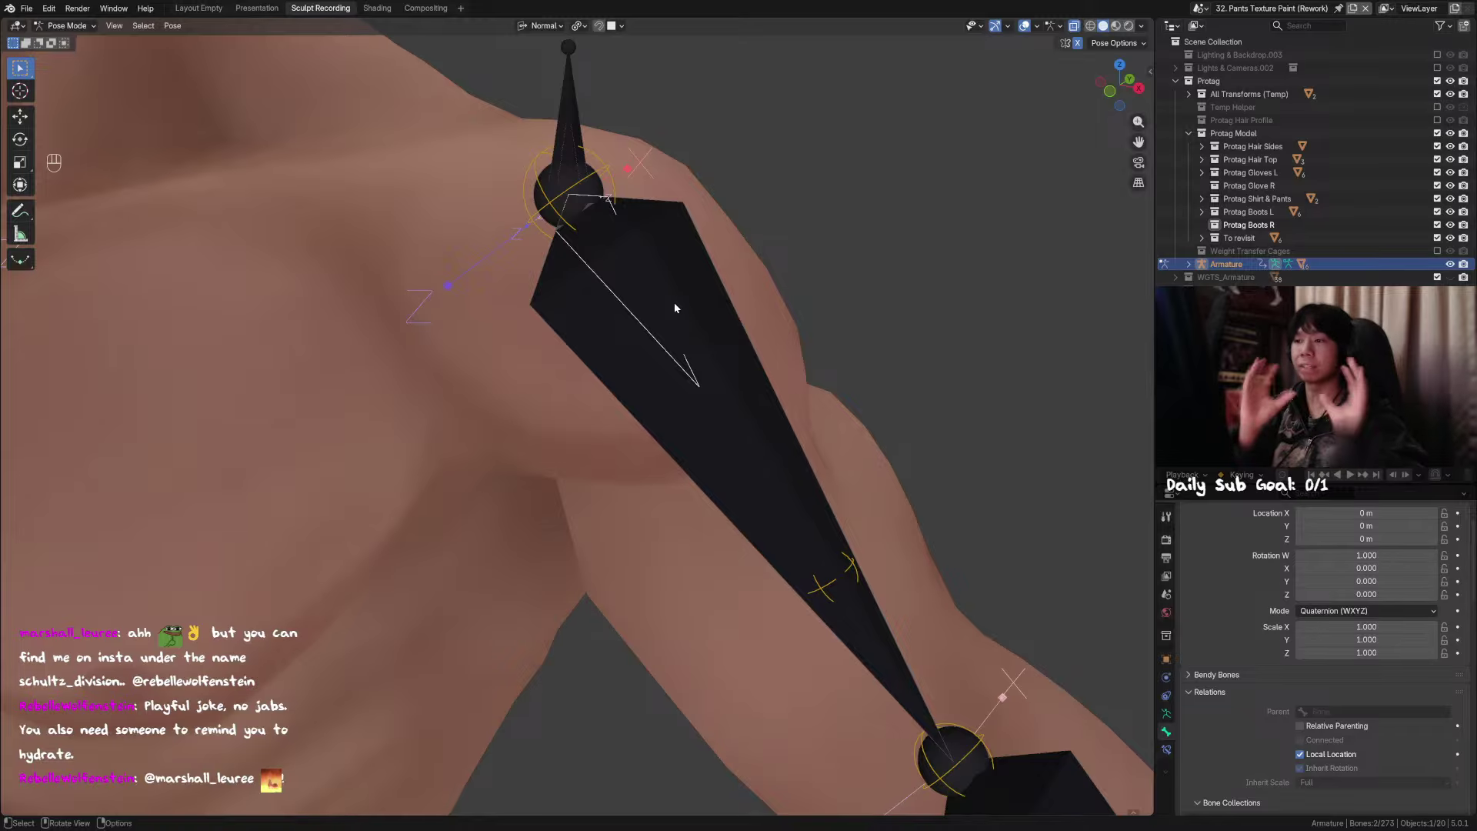
key(shift+ctrl+c)
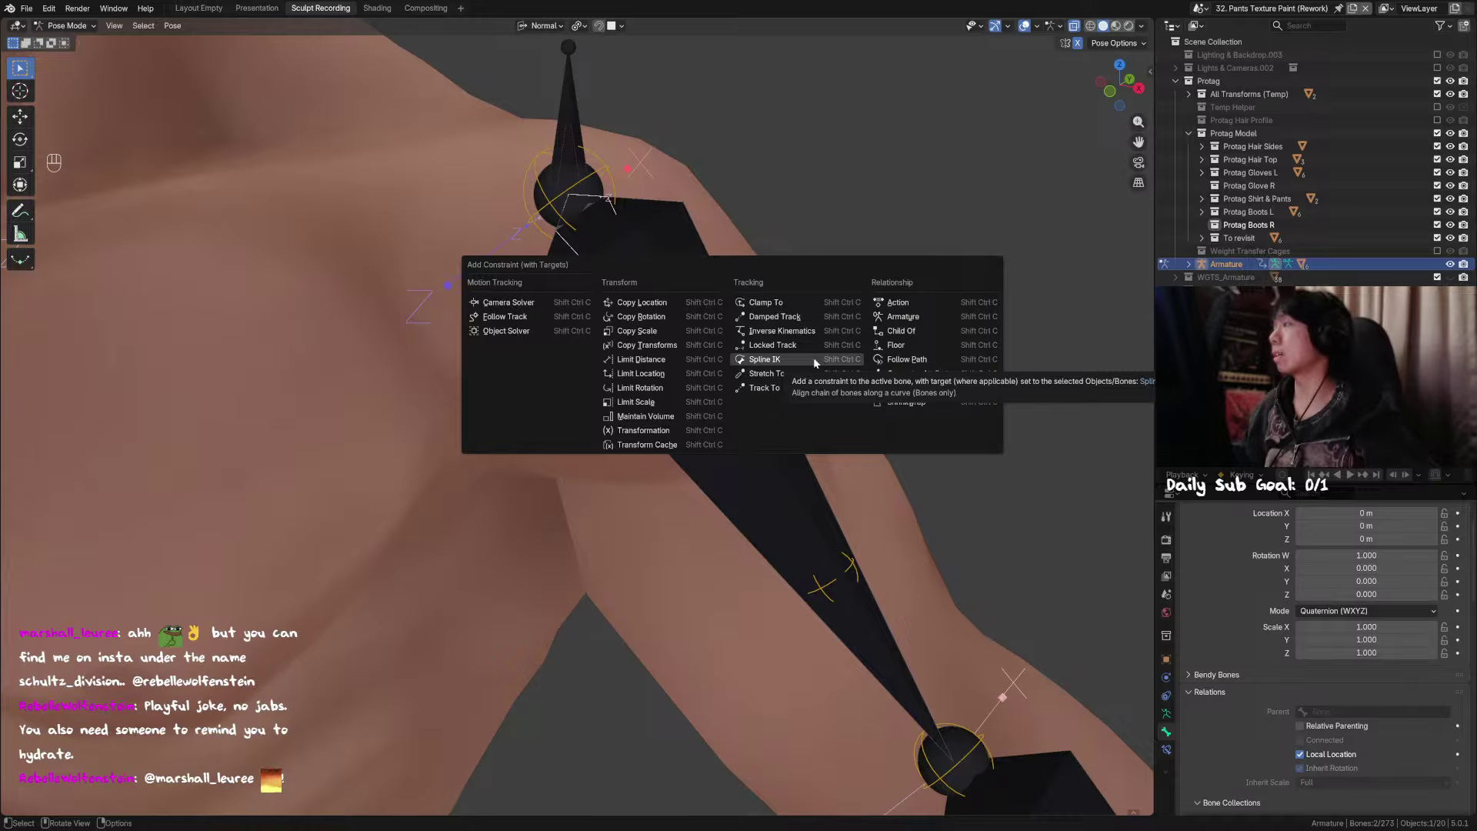
click(797, 320)
Step: Set the Head/Tail value of MCH_Twist_Arm.L's Damped Track constraint to 1.000
click(1166, 749)
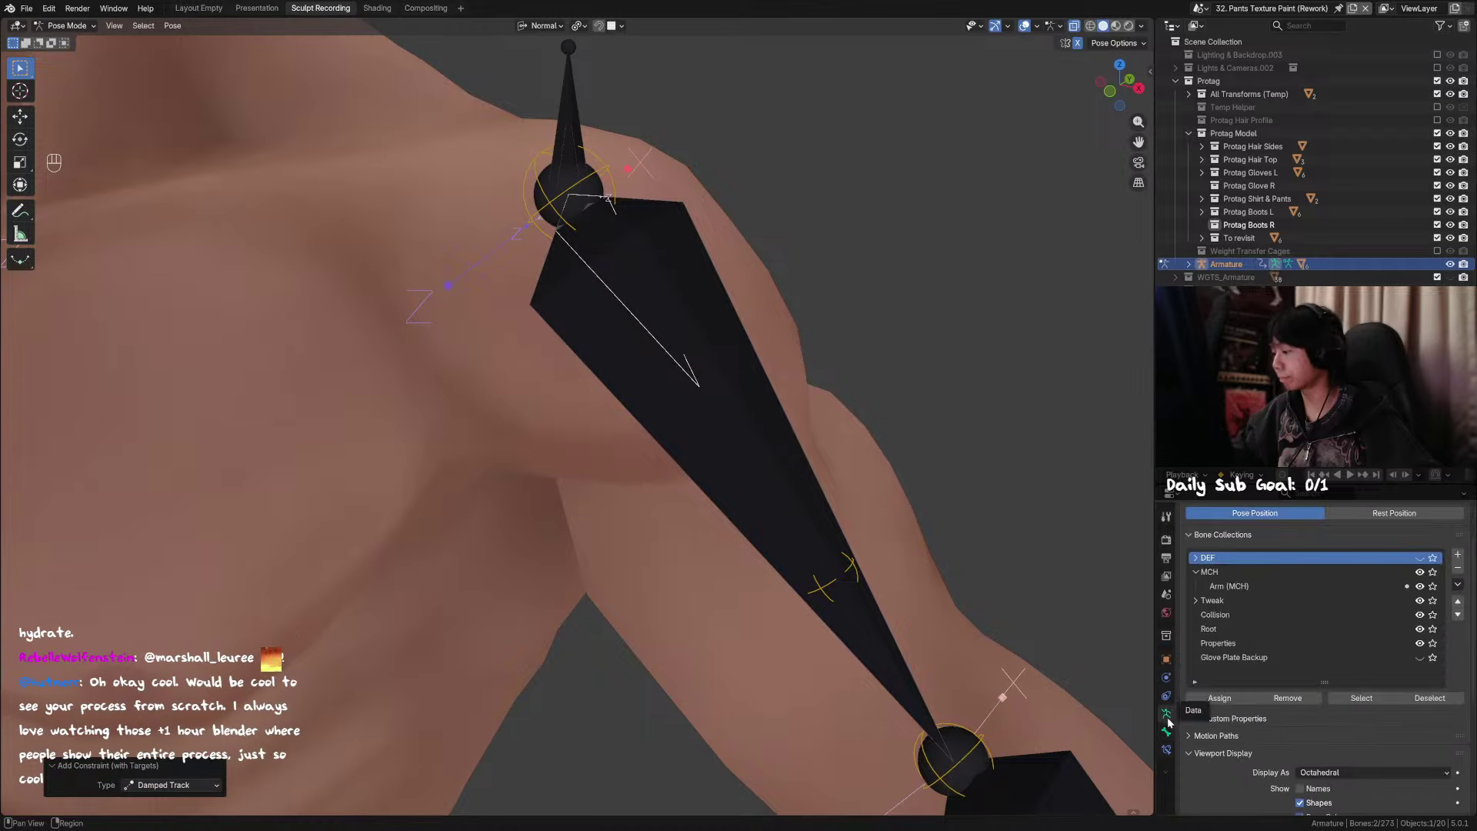
click(1167, 732)
click(1166, 749)
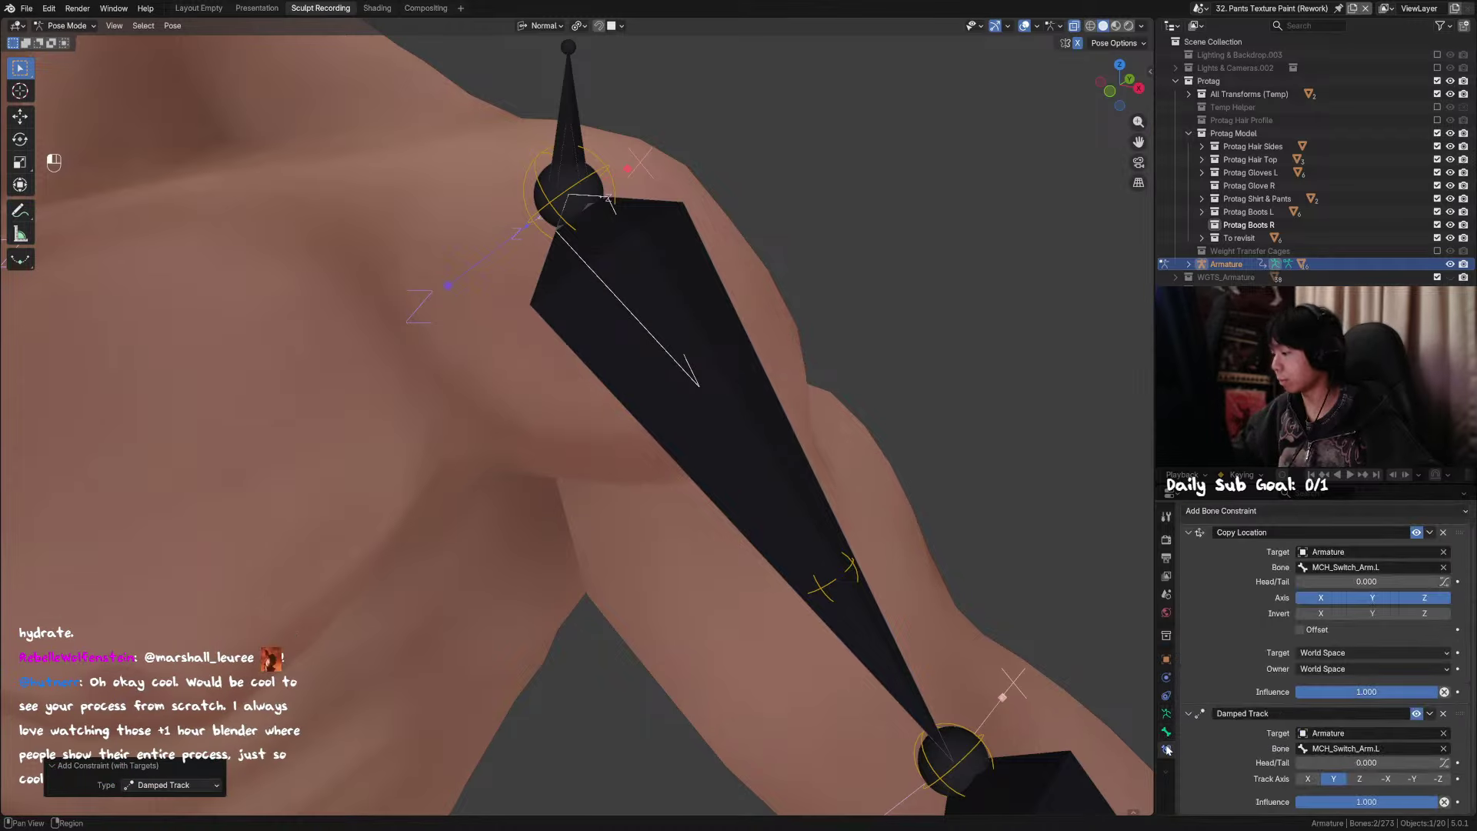
click(1188, 534)
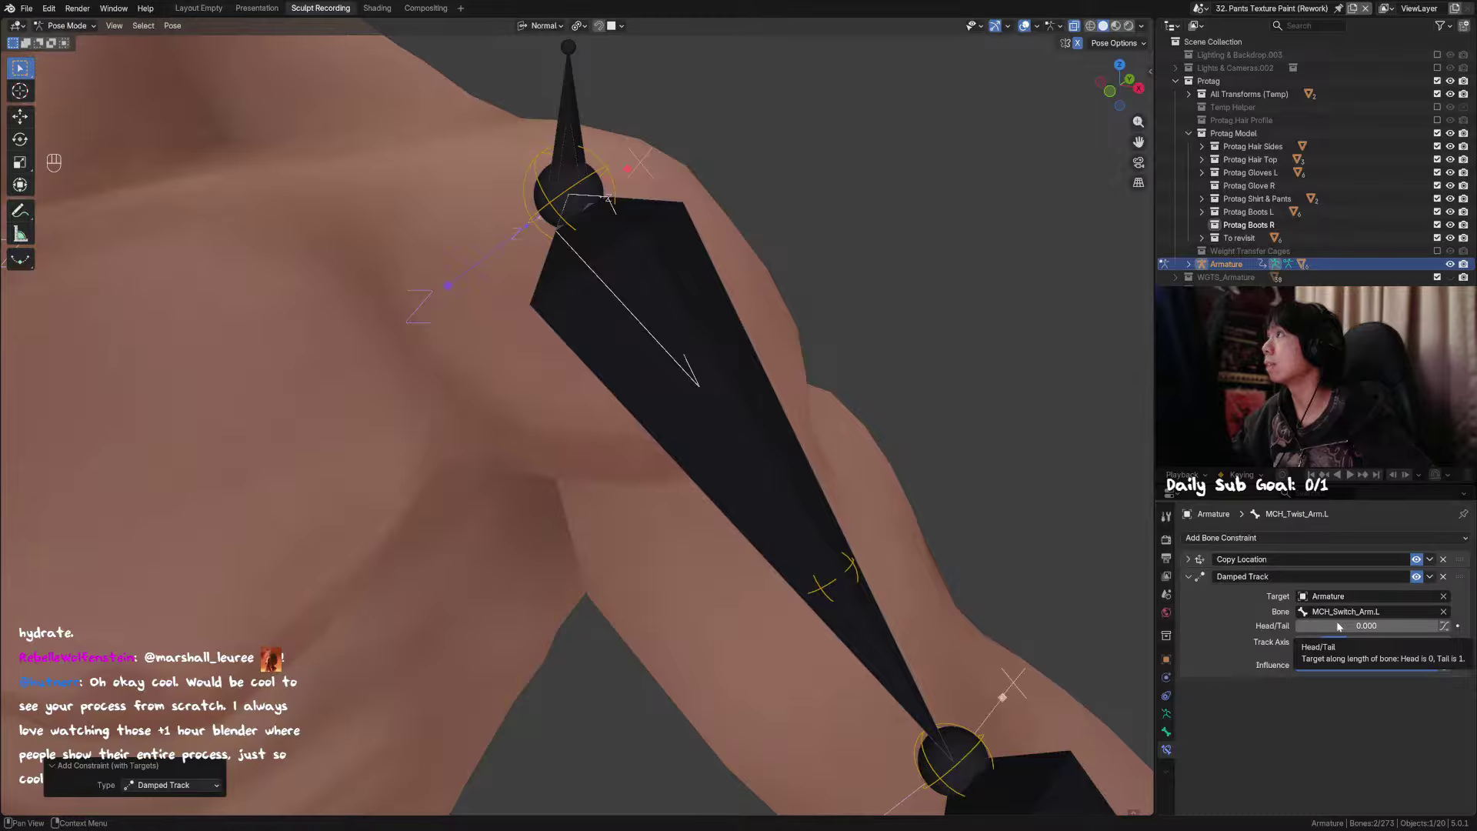
drag(1338, 627, 1435, 626)
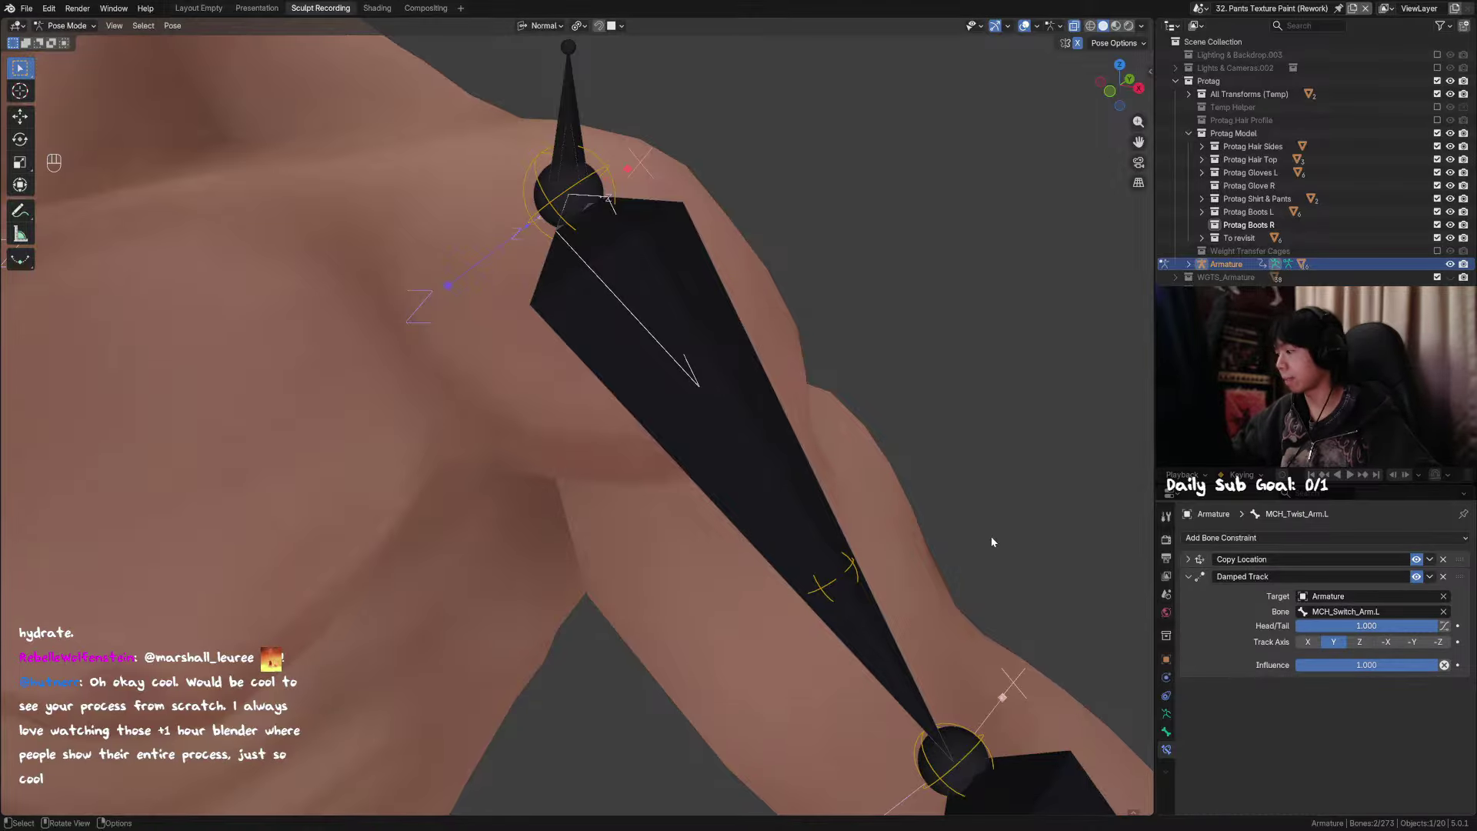
Step: Examine where the left upper-arm switch bone's head and tail sit by selecting bones at the shoulder and elbow joints
scroll(991, 537, down, 3)
middle_drag(831, 541, 839, 592)
click(837, 596)
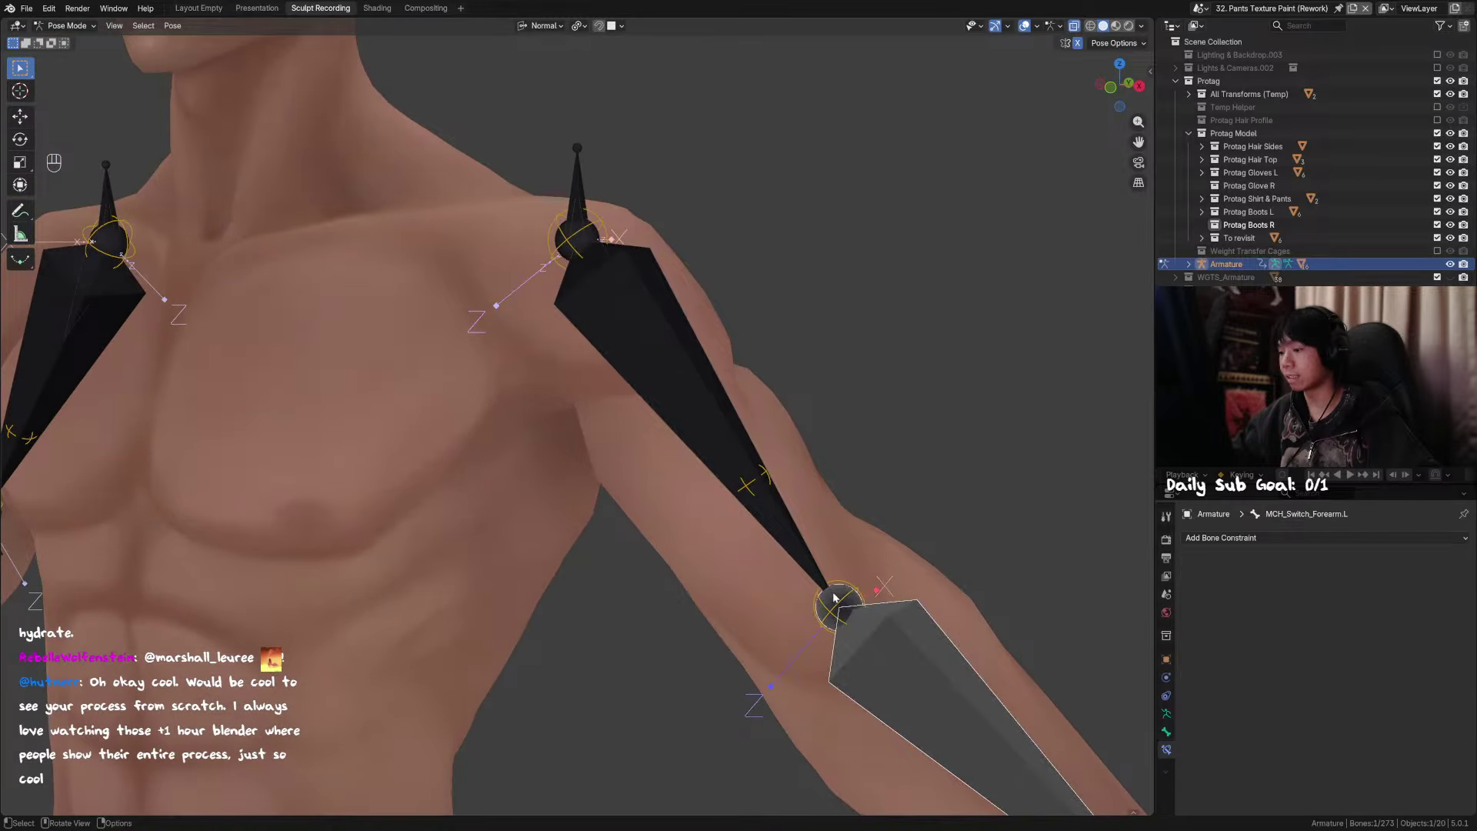
click(764, 525)
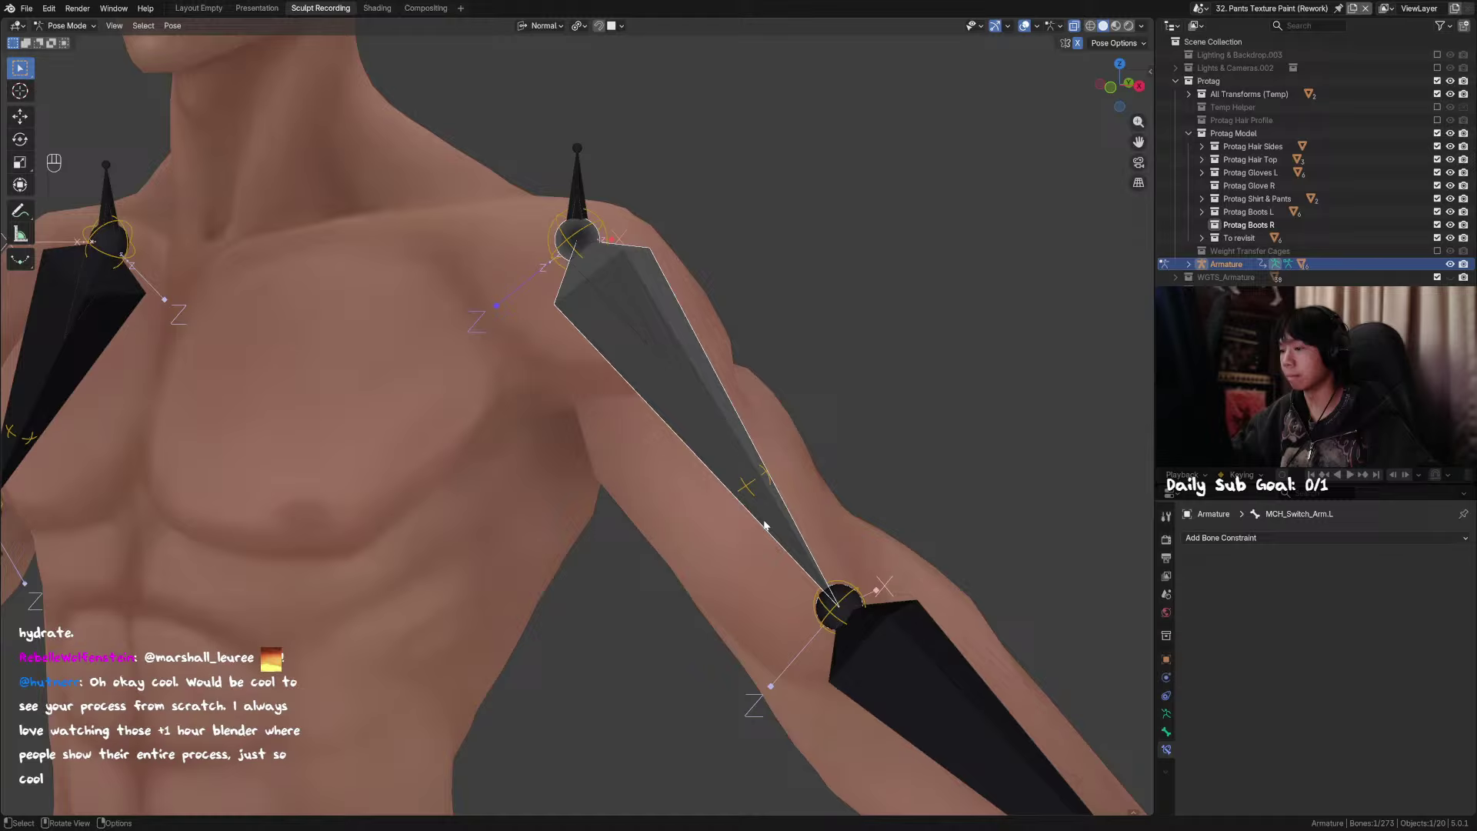
click(591, 247)
click(604, 241)
click(831, 570)
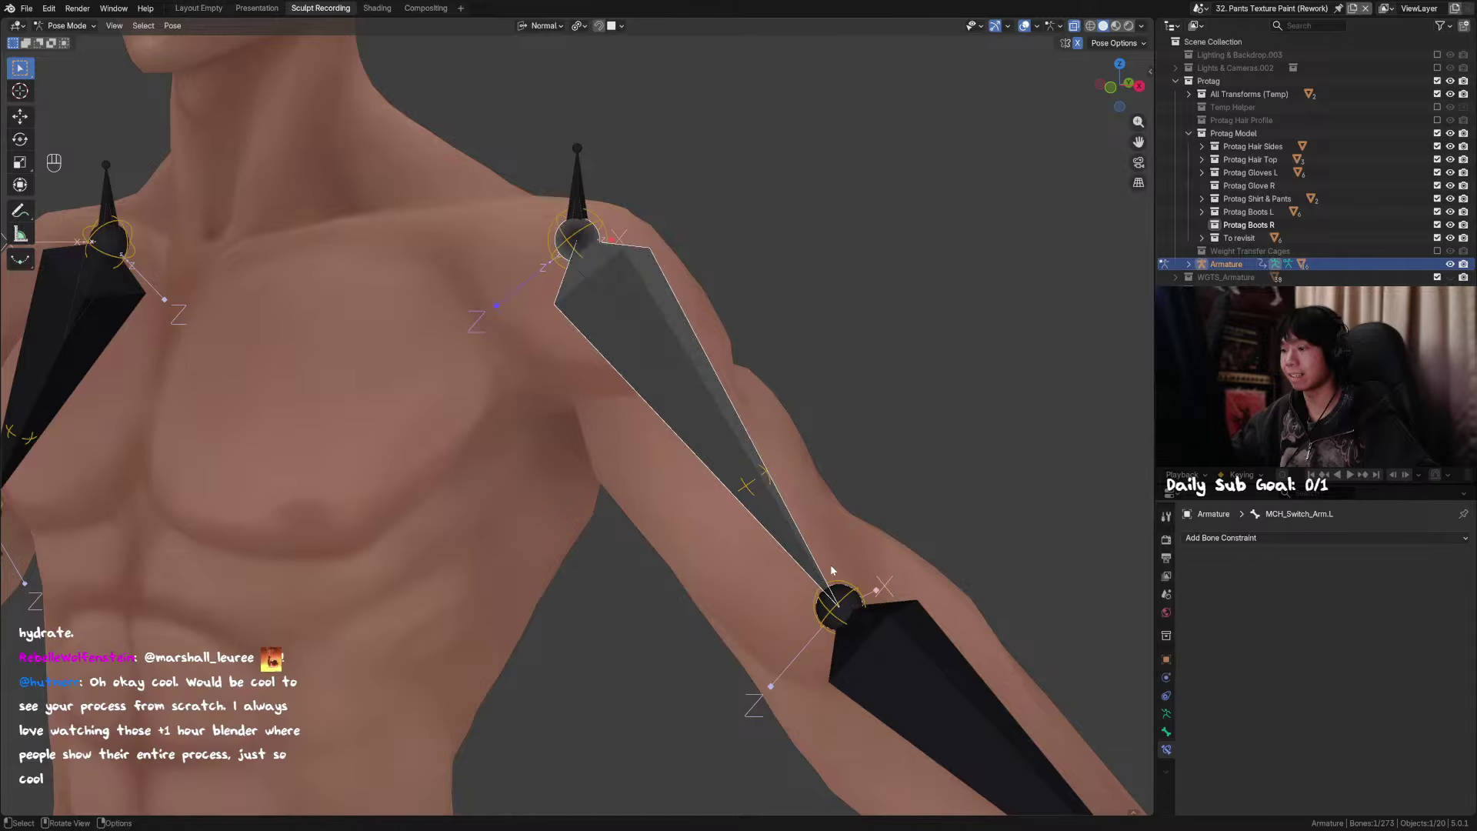
click(830, 605)
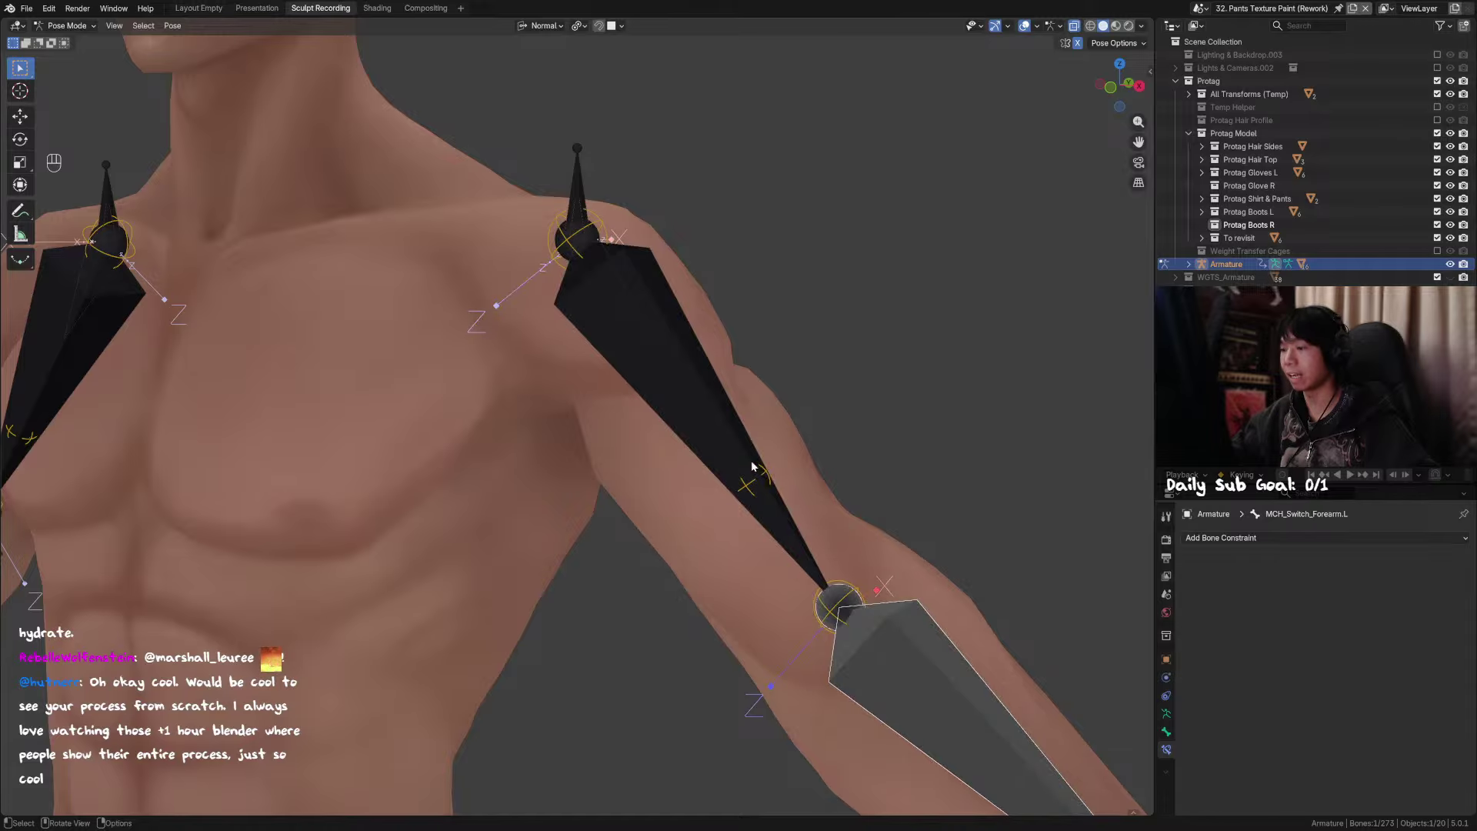
click(596, 241)
click(835, 608)
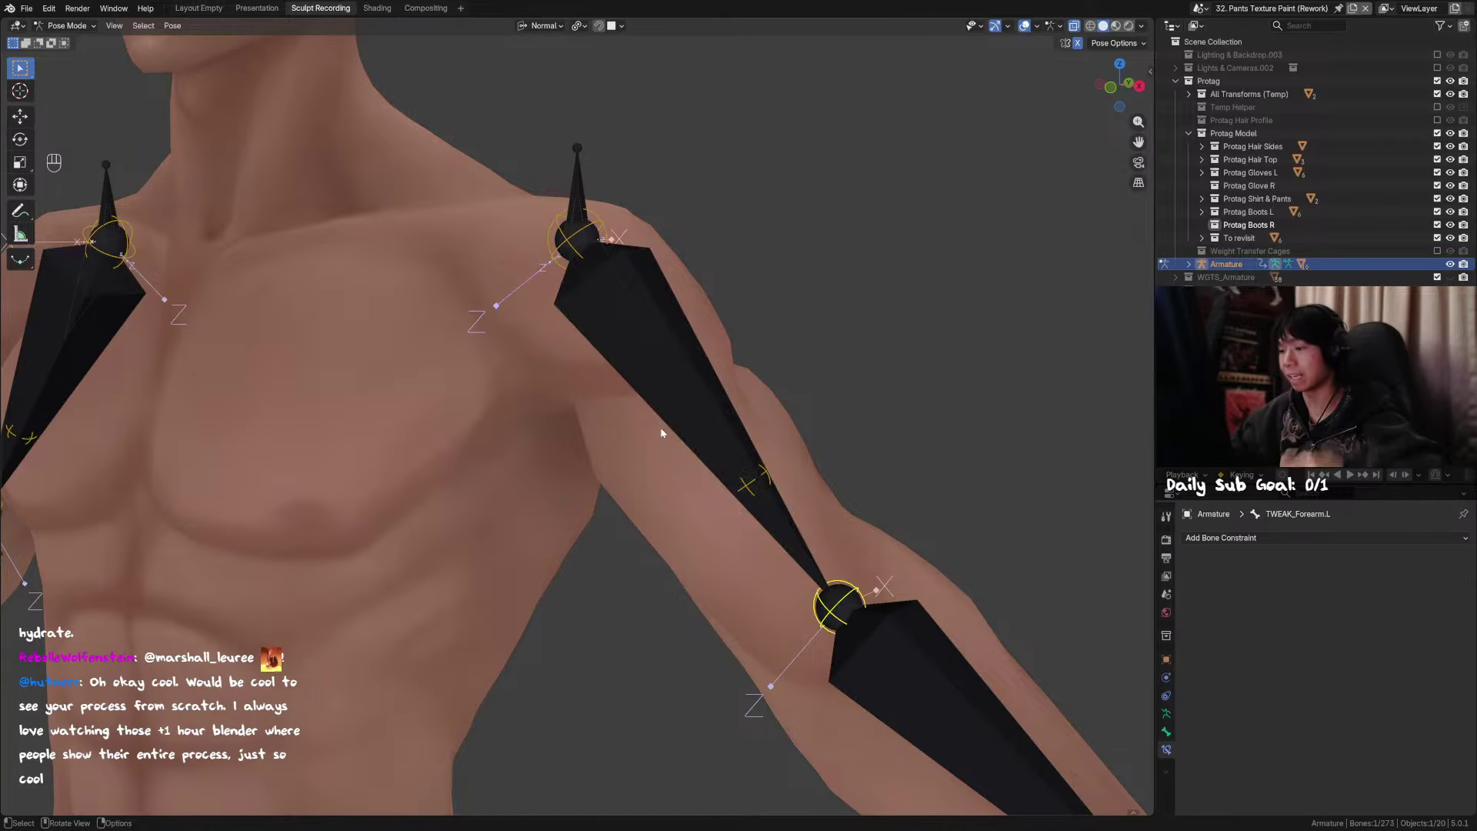
Step: Test the Damped Track constraint by trial trackball-rotating MCH_Switch_Arm.L, and check the constraints on MCH_Twist_Arm.L
middle_drag(661, 427, 636, 322)
click(677, 331)
key(r)
key(r)
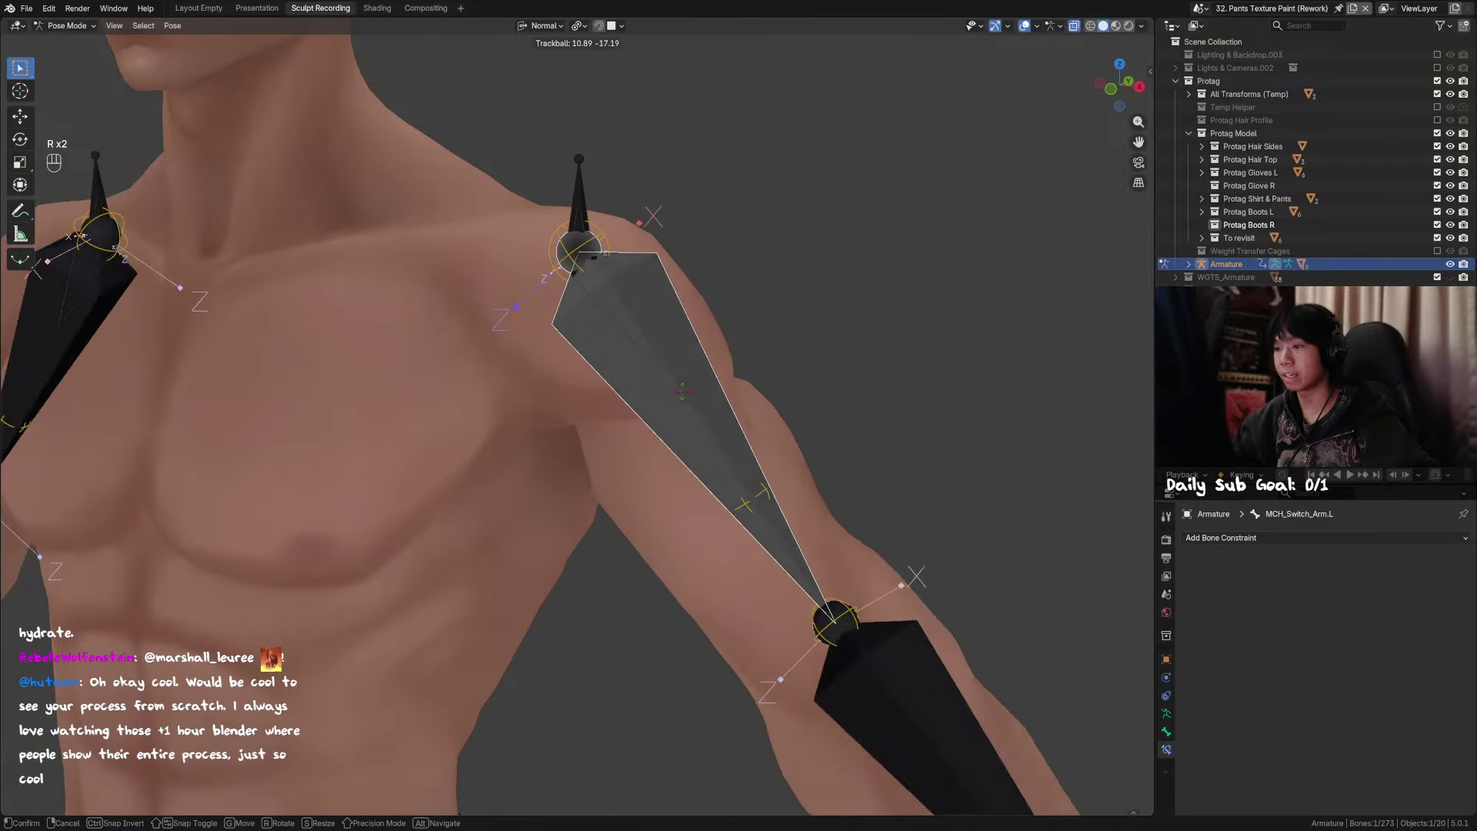
click(638, 332)
click(638, 332)
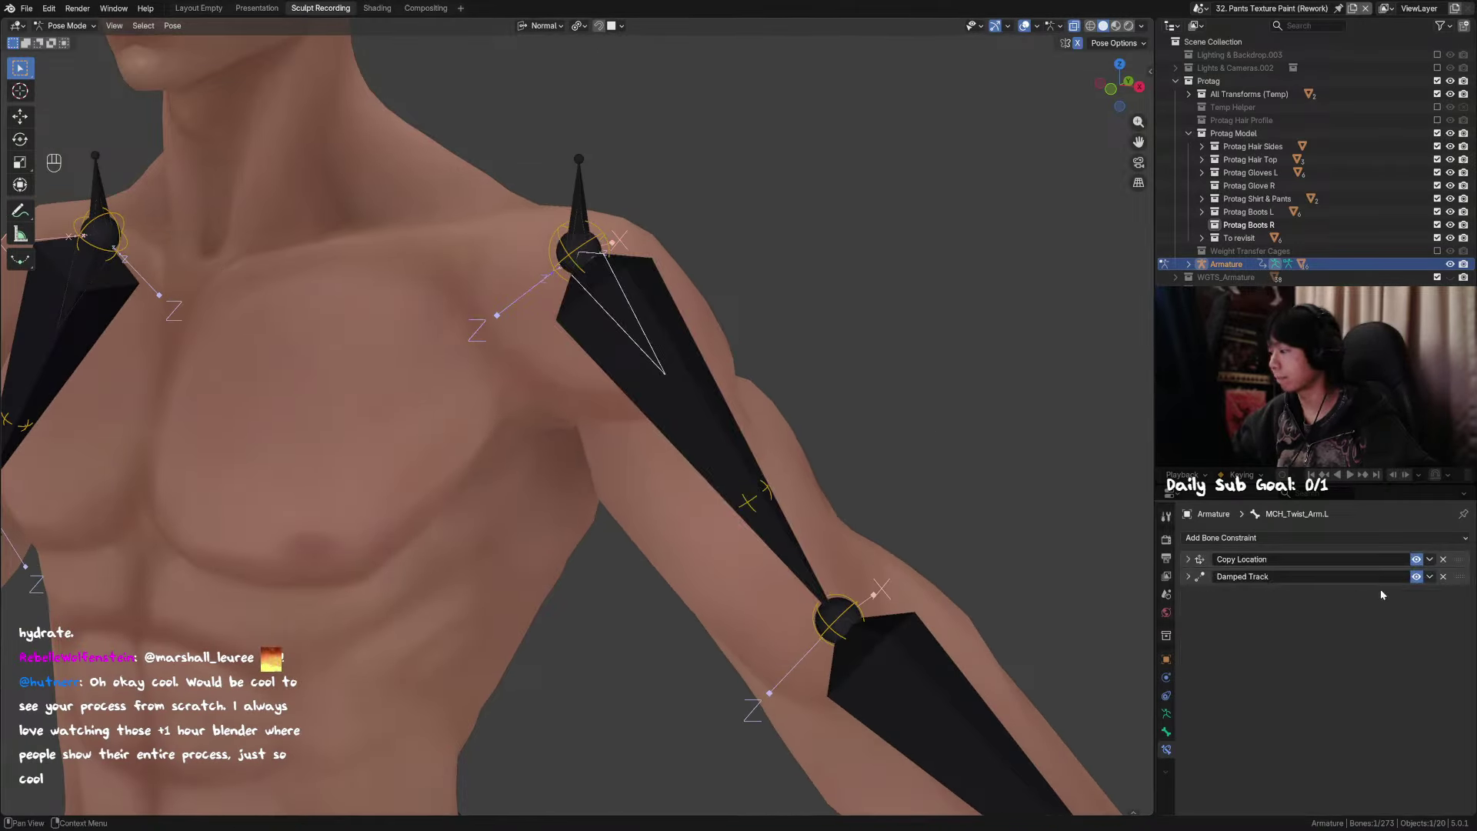
click(685, 359)
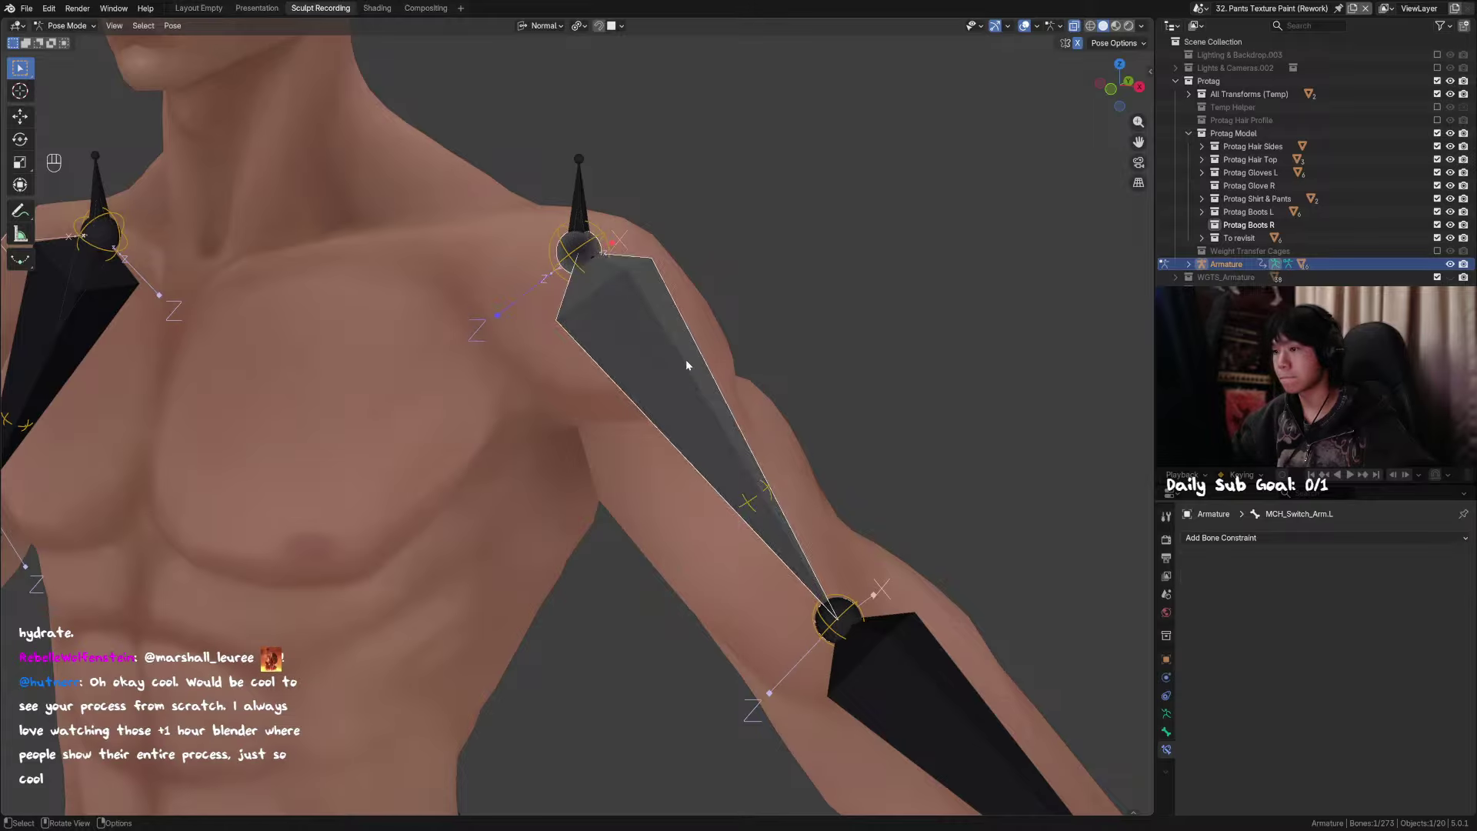
key(r)
key(r)
right_click(667, 348)
Step: Test how the twist bone reacts when MCH_Switch_Arm.L is rotated about its own Y axis
middle_drag(731, 372, 671, 362)
key(r)
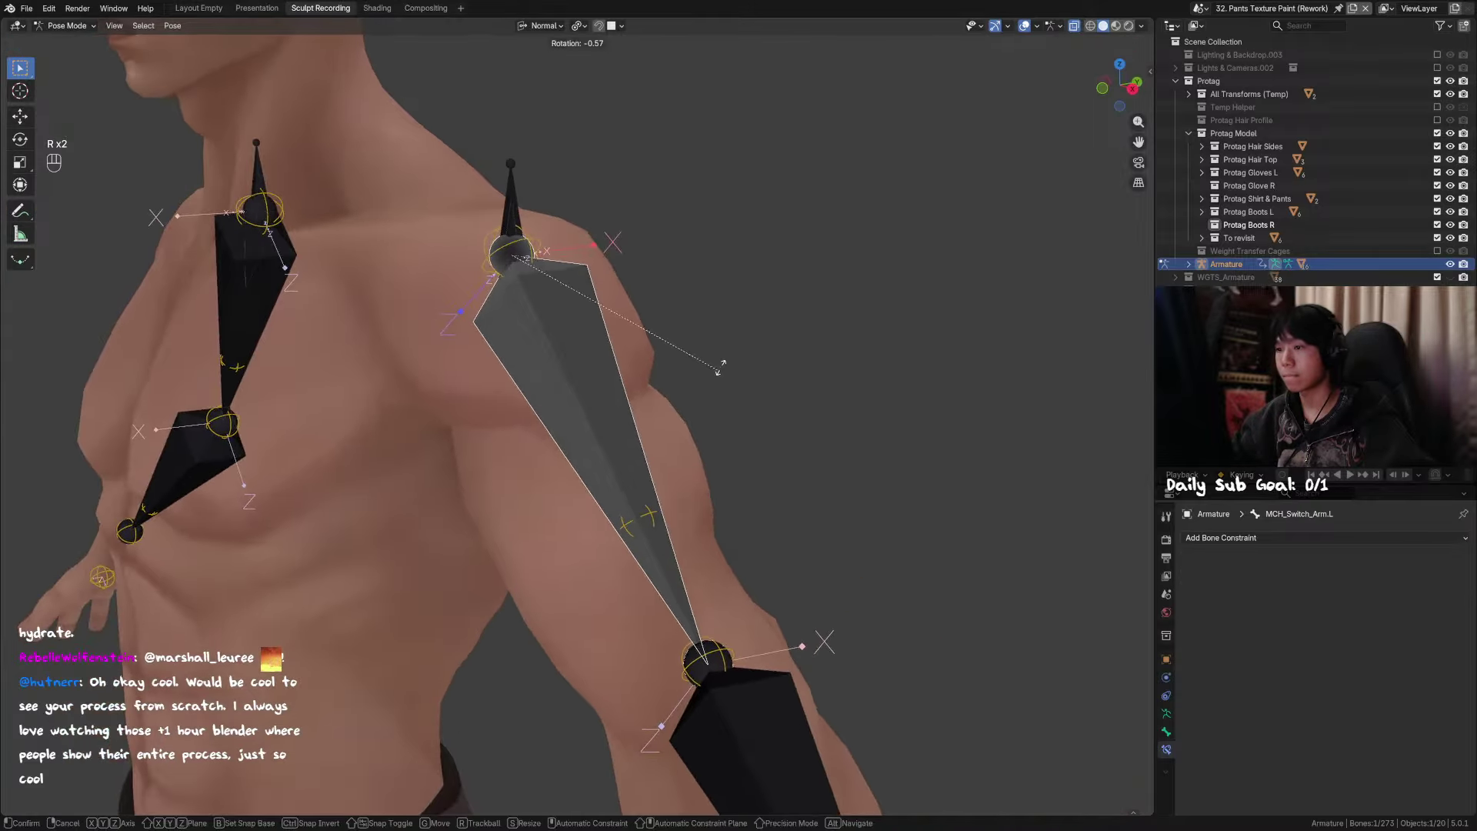
key(y)
key(y)
right_click(681, 338)
key(r)
key(y)
click(723, 307)
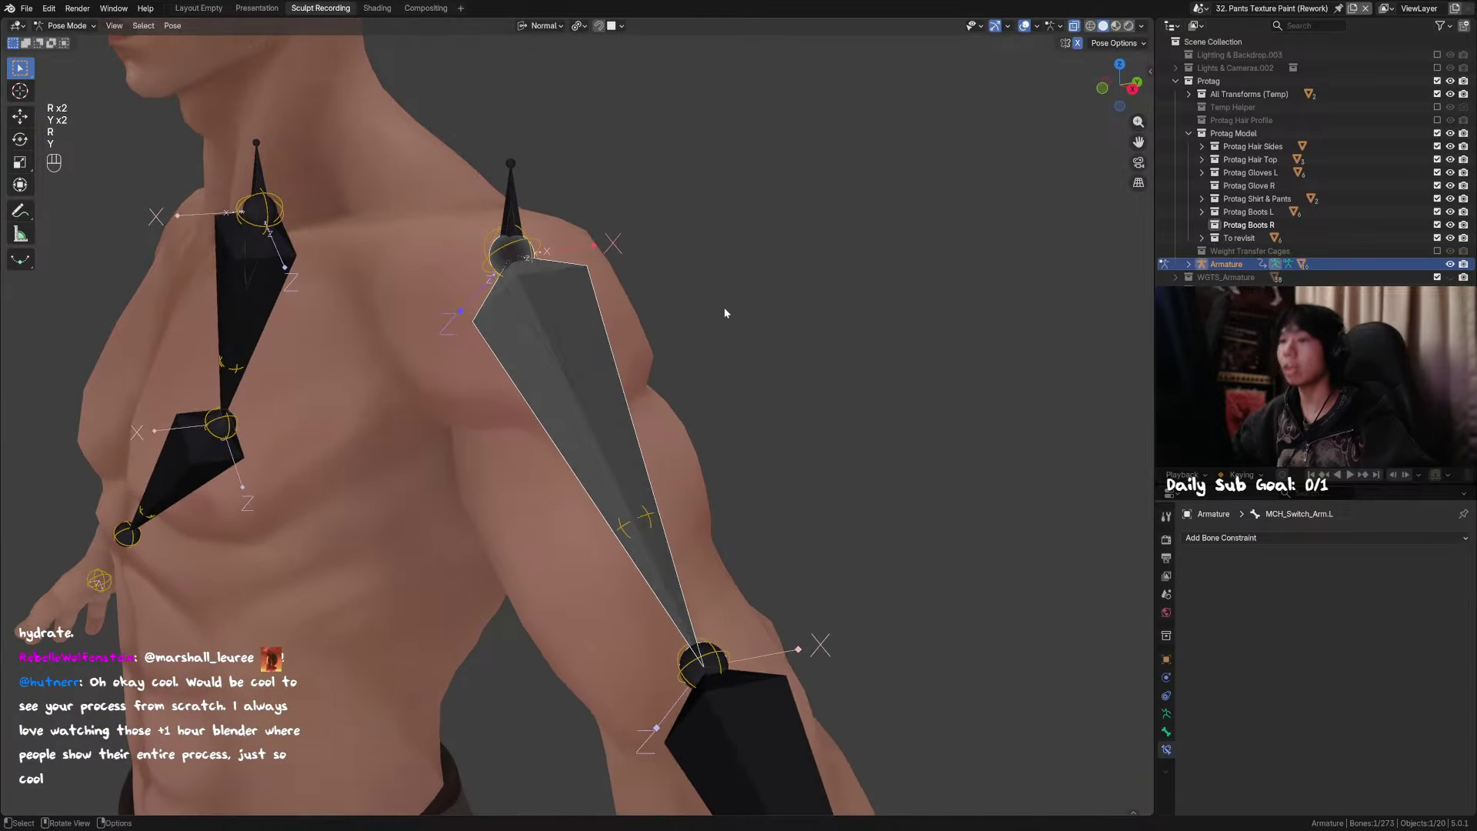
middle_drag(723, 307, 807, 293)
middle_drag(878, 377, 801, 370)
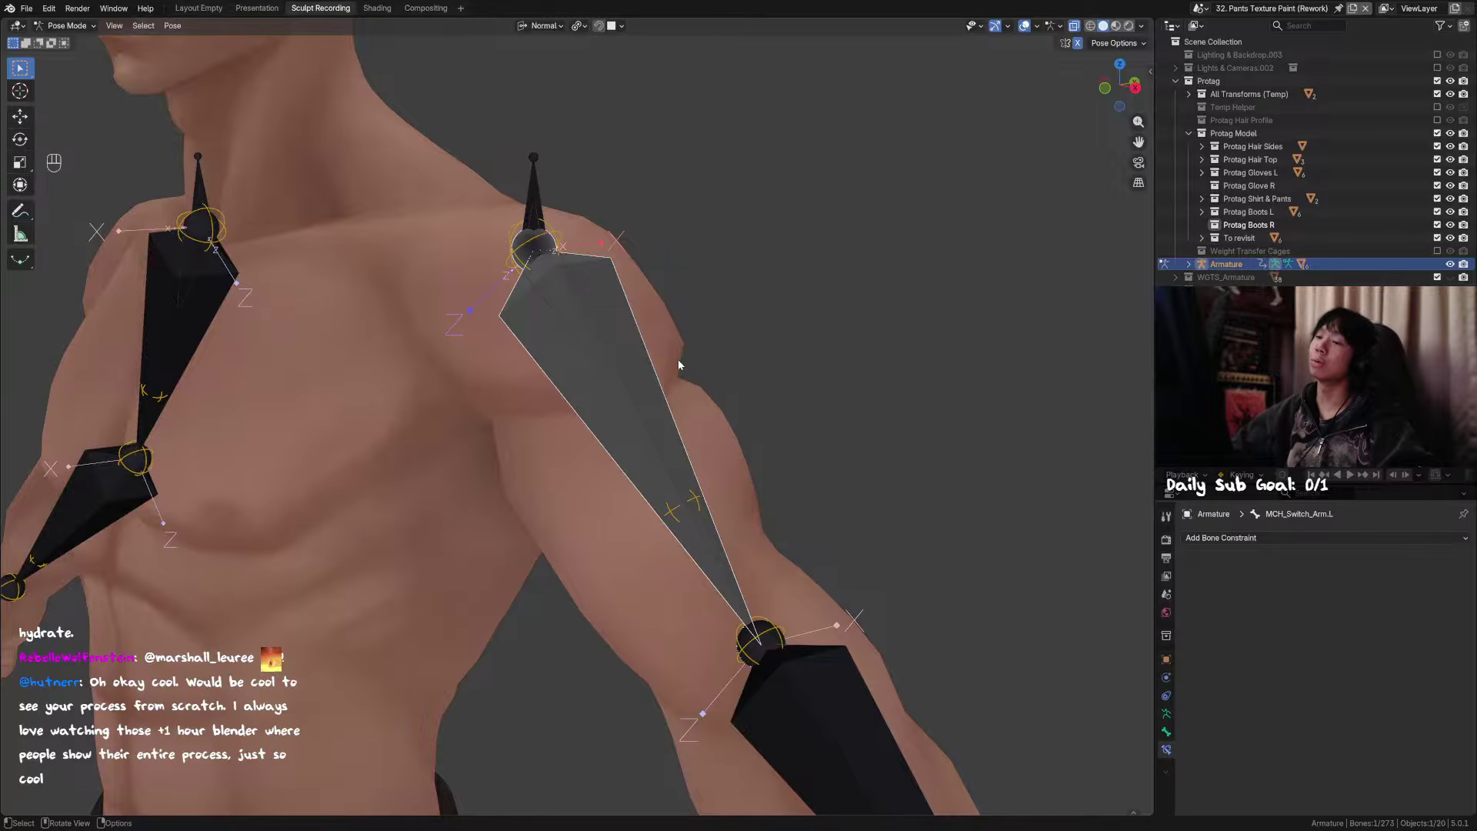
Step: Trial rotate MCH_Switch_Arm.L freely and scale it to check that the twist bone follows
middle_drag(646, 389, 704, 364)
key(r)
key(r)
right_click(713, 384)
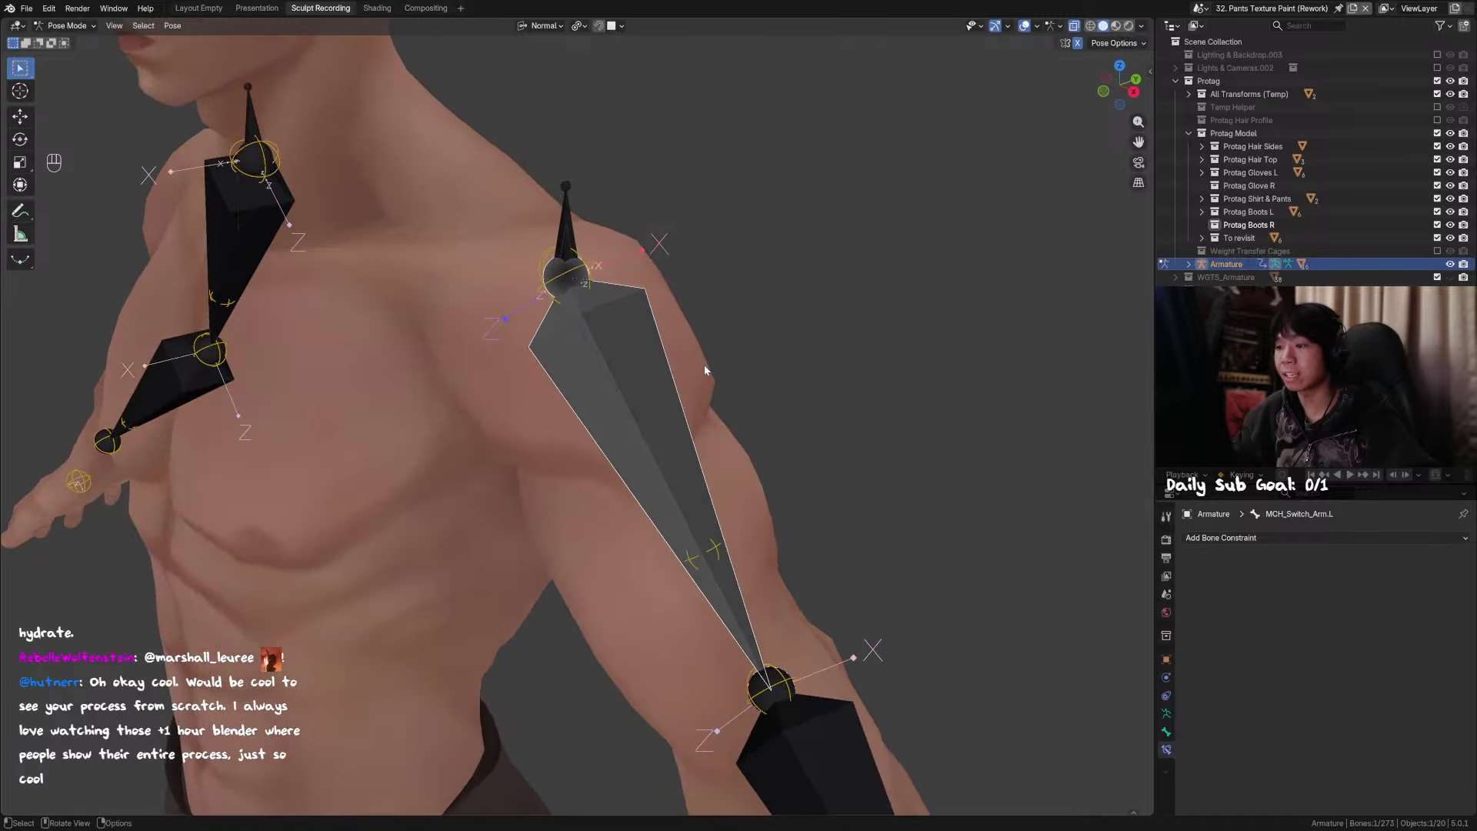
key(r)
key(r)
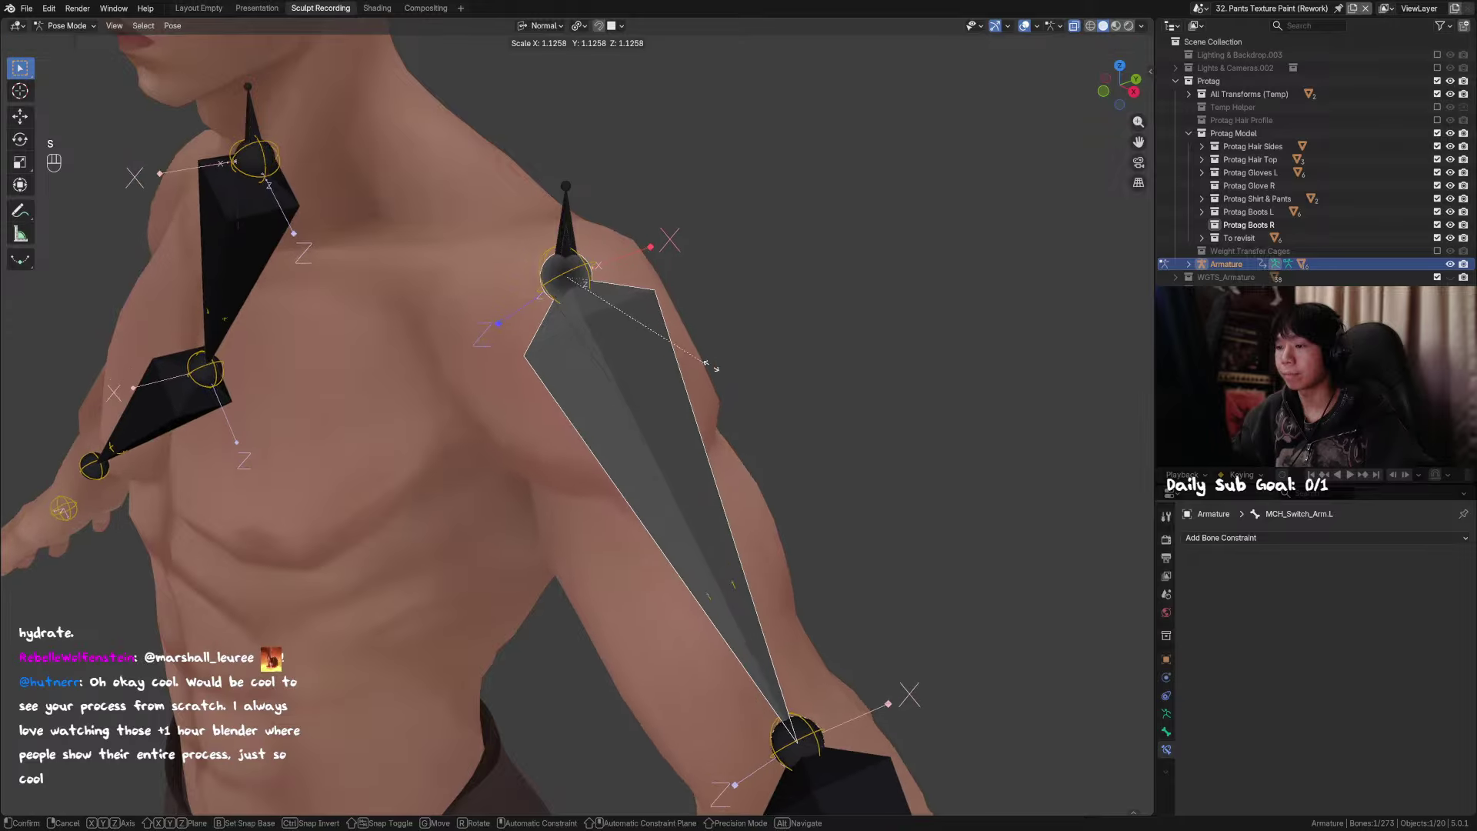
key(s)
click(651, 348)
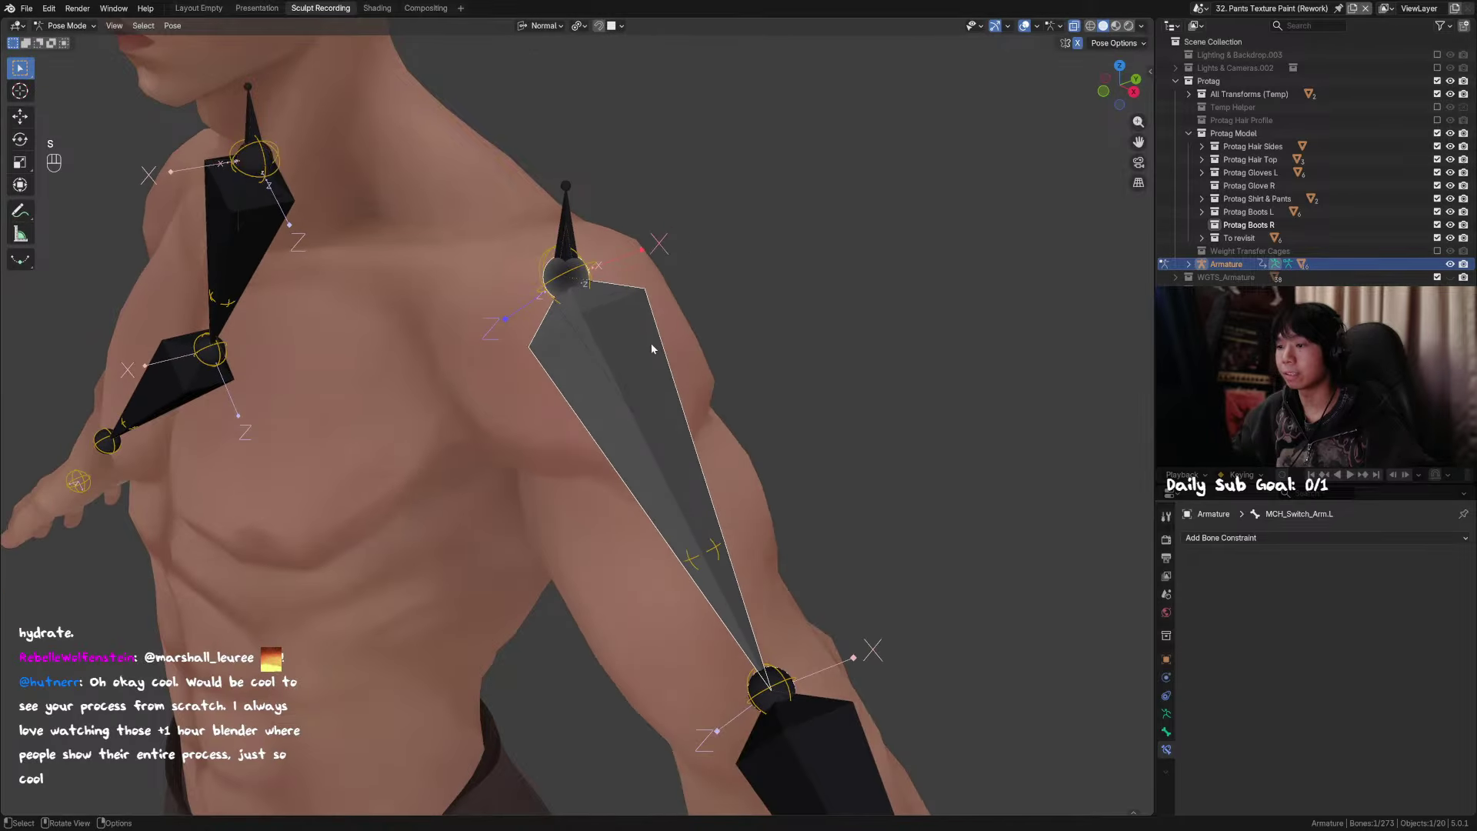
Step: Check the twist isolation from the side by trial rotating MCH_Switch_Arm.L around its local Y axis, cancelling each rotation
key(r)
key(r)
key(r)
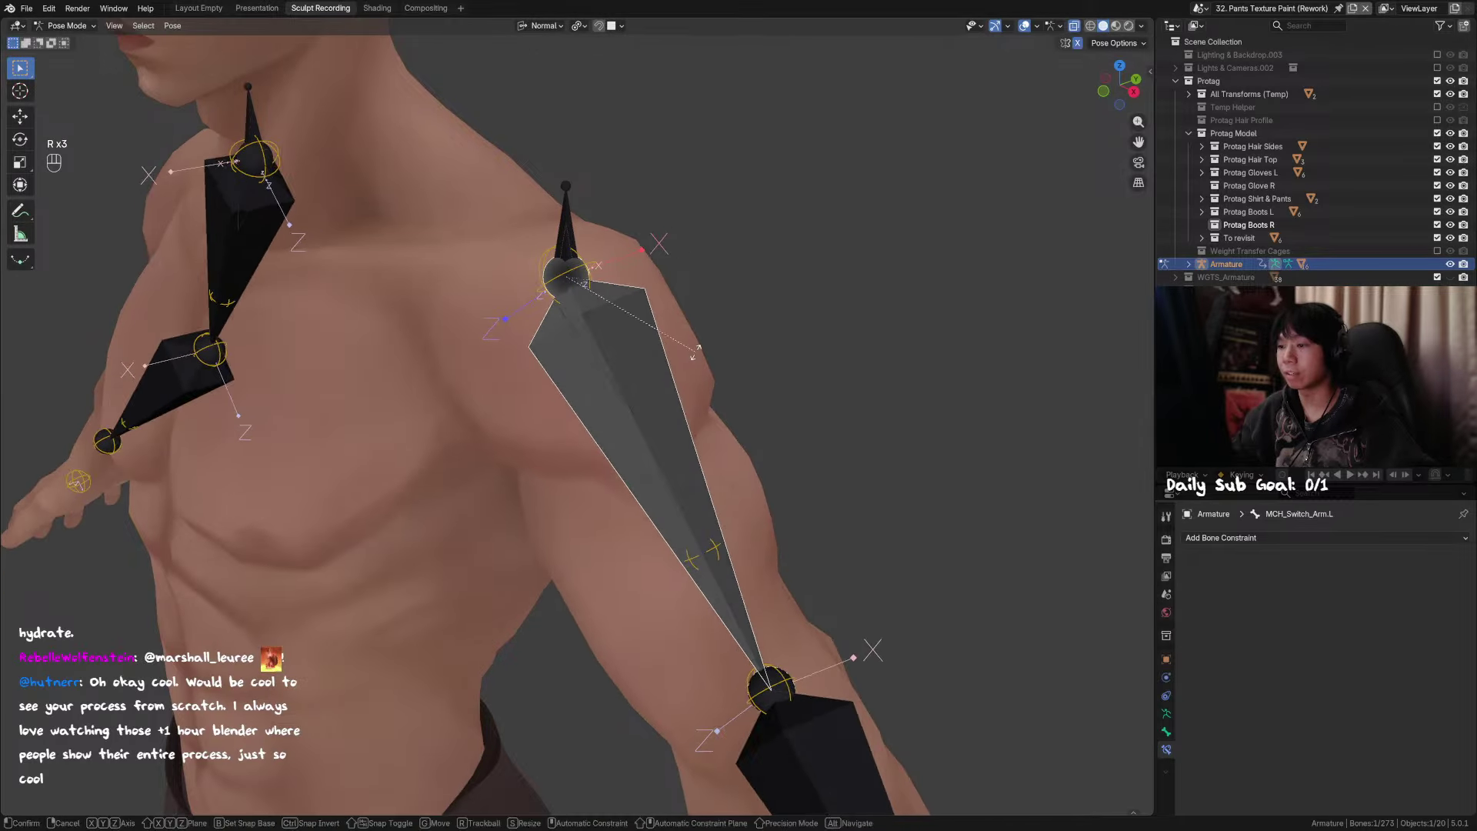
key(y)
right_click(702, 342)
middle_drag(702, 342, 659, 340)
key(r)
key(y)
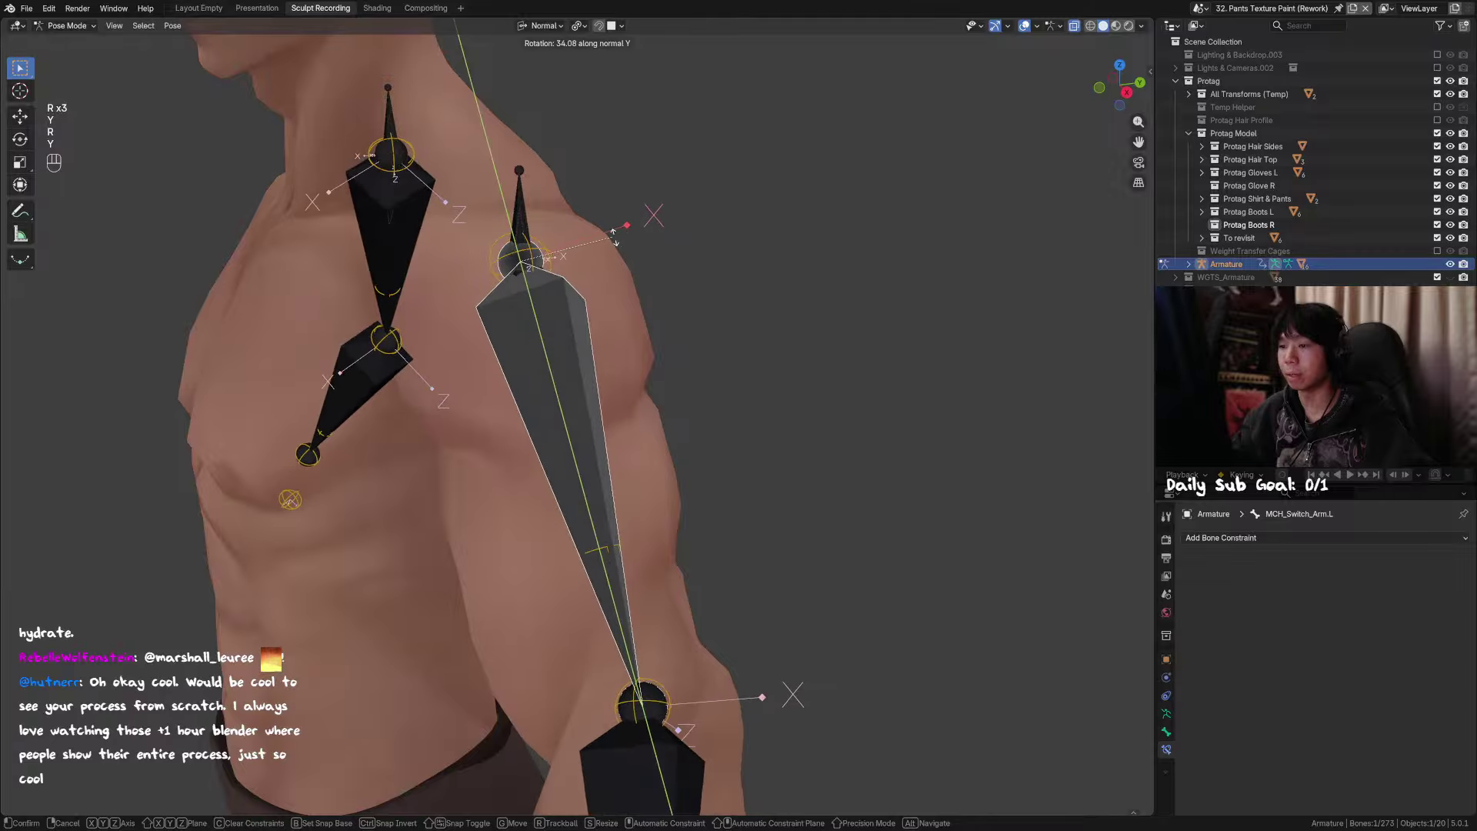
right_click(721, 282)
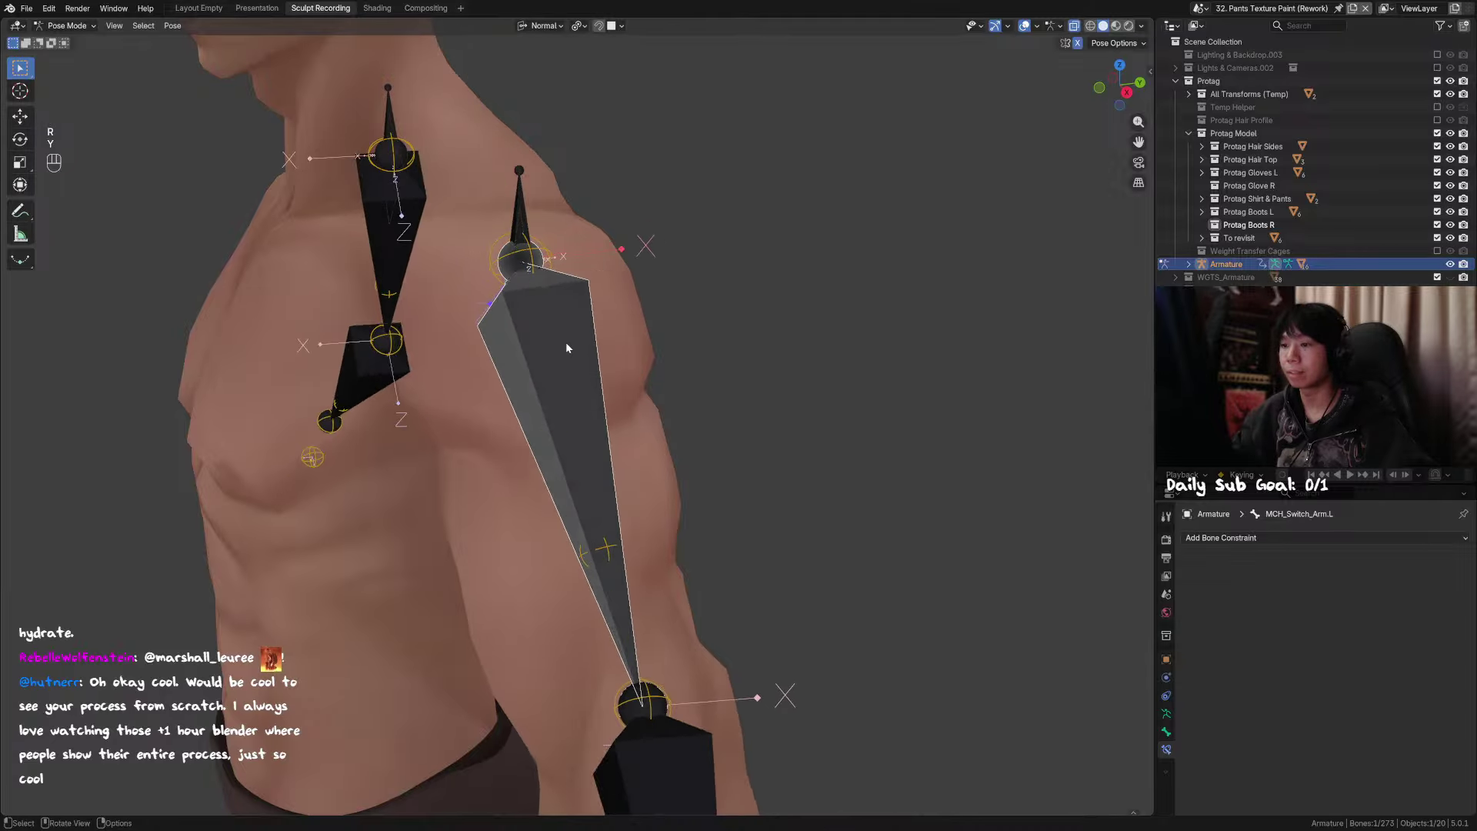
Step: Trial rotate and move MCH_Switch_Arm.L to check the twist bone's tracking, cancelling the transform
key(r)
key(r)
key(g)
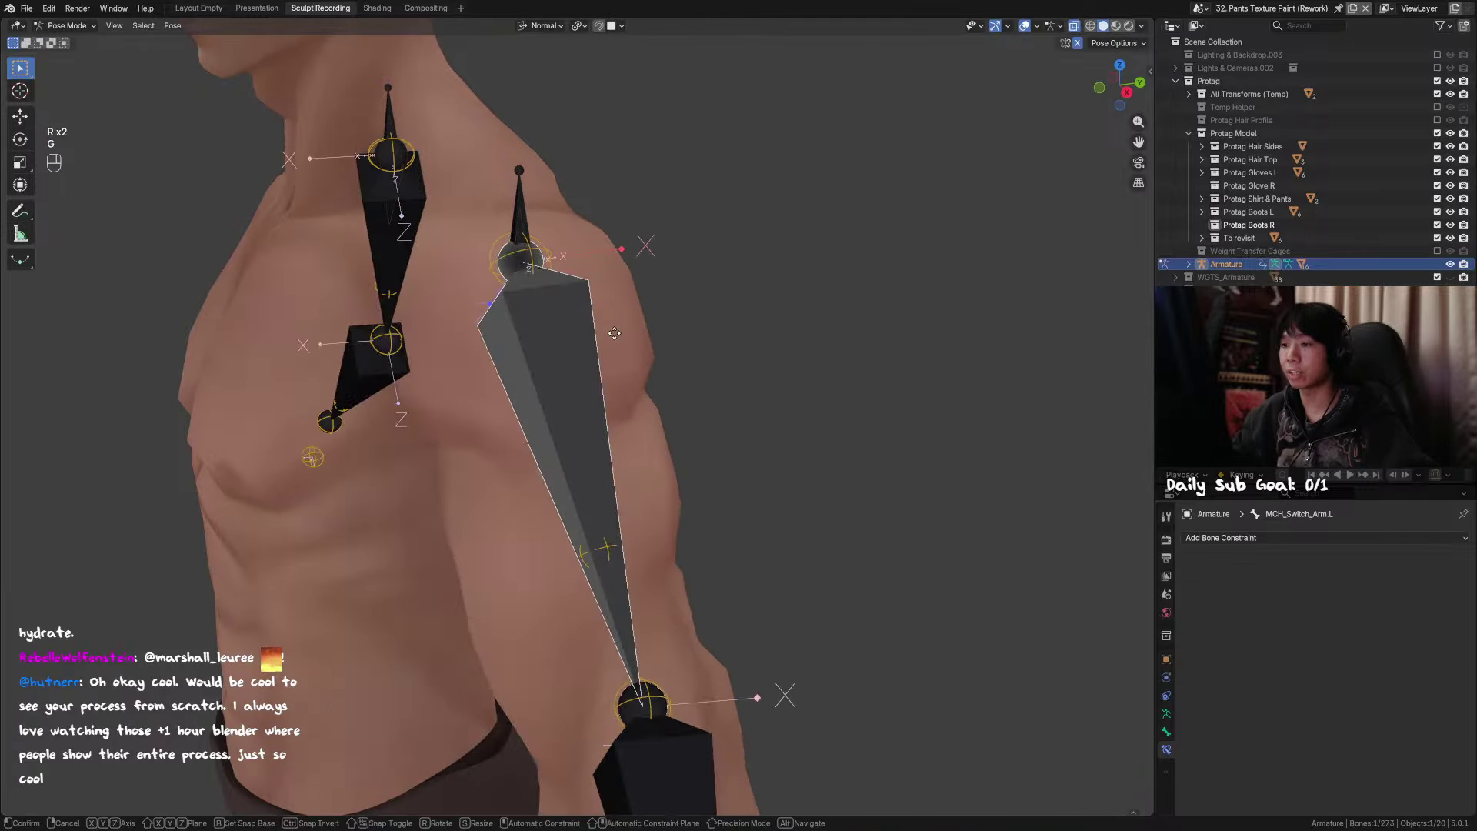
right_click(709, 306)
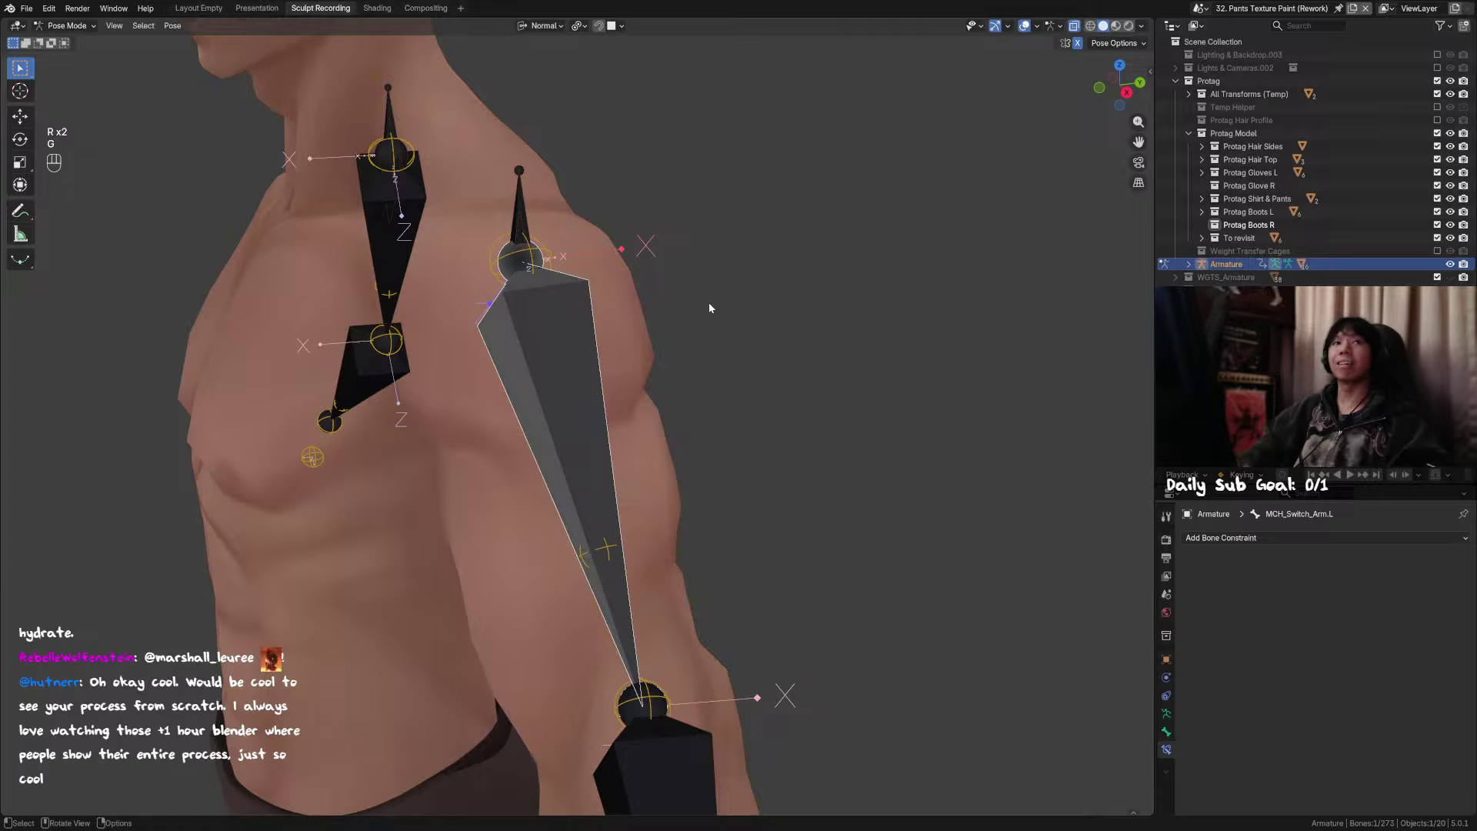
middle_drag(626, 242, 765, 234)
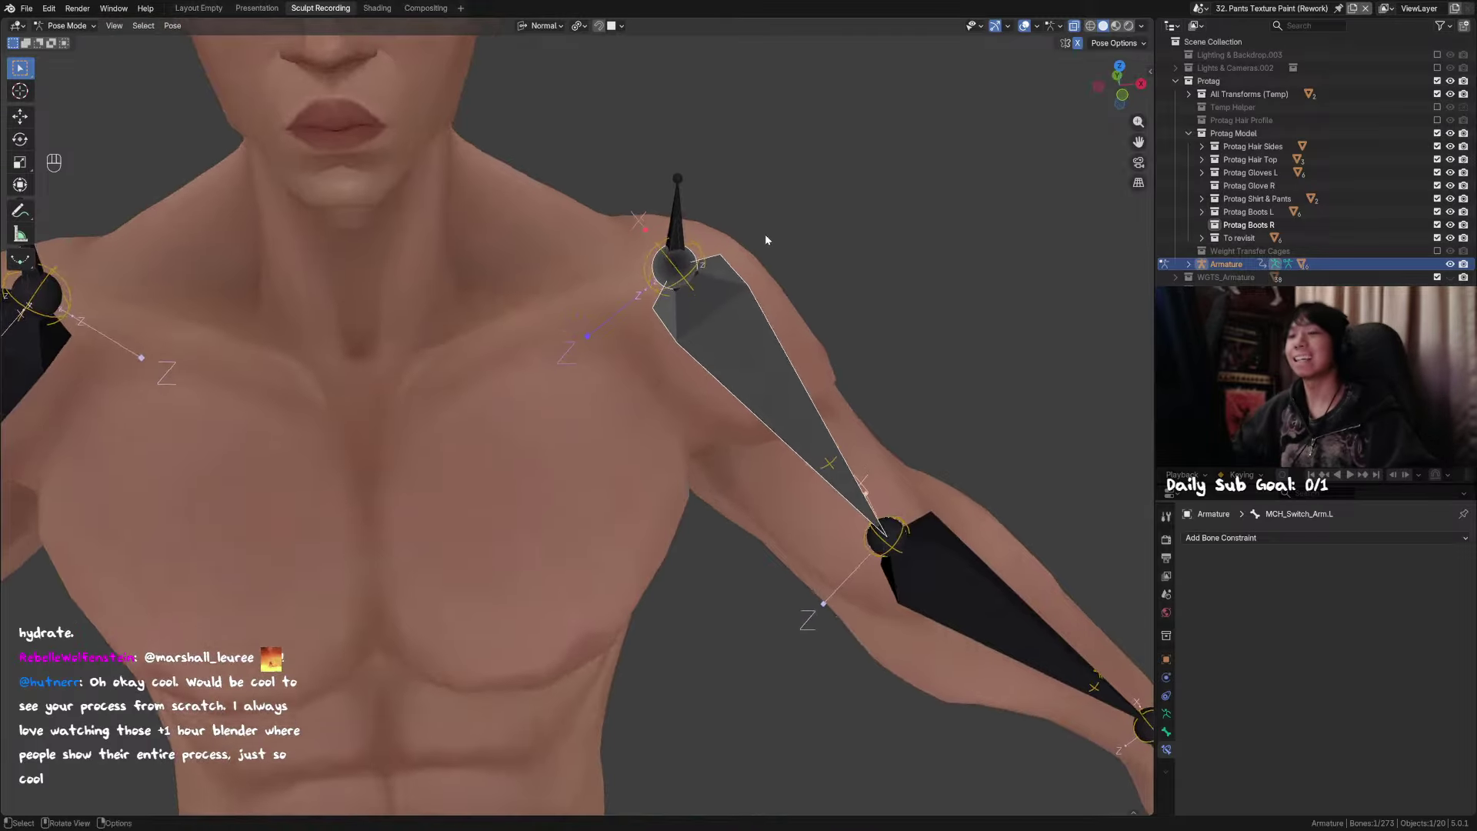
scroll(750, 234, down, 3)
shift+middle_drag(690, 170, 654, 308)
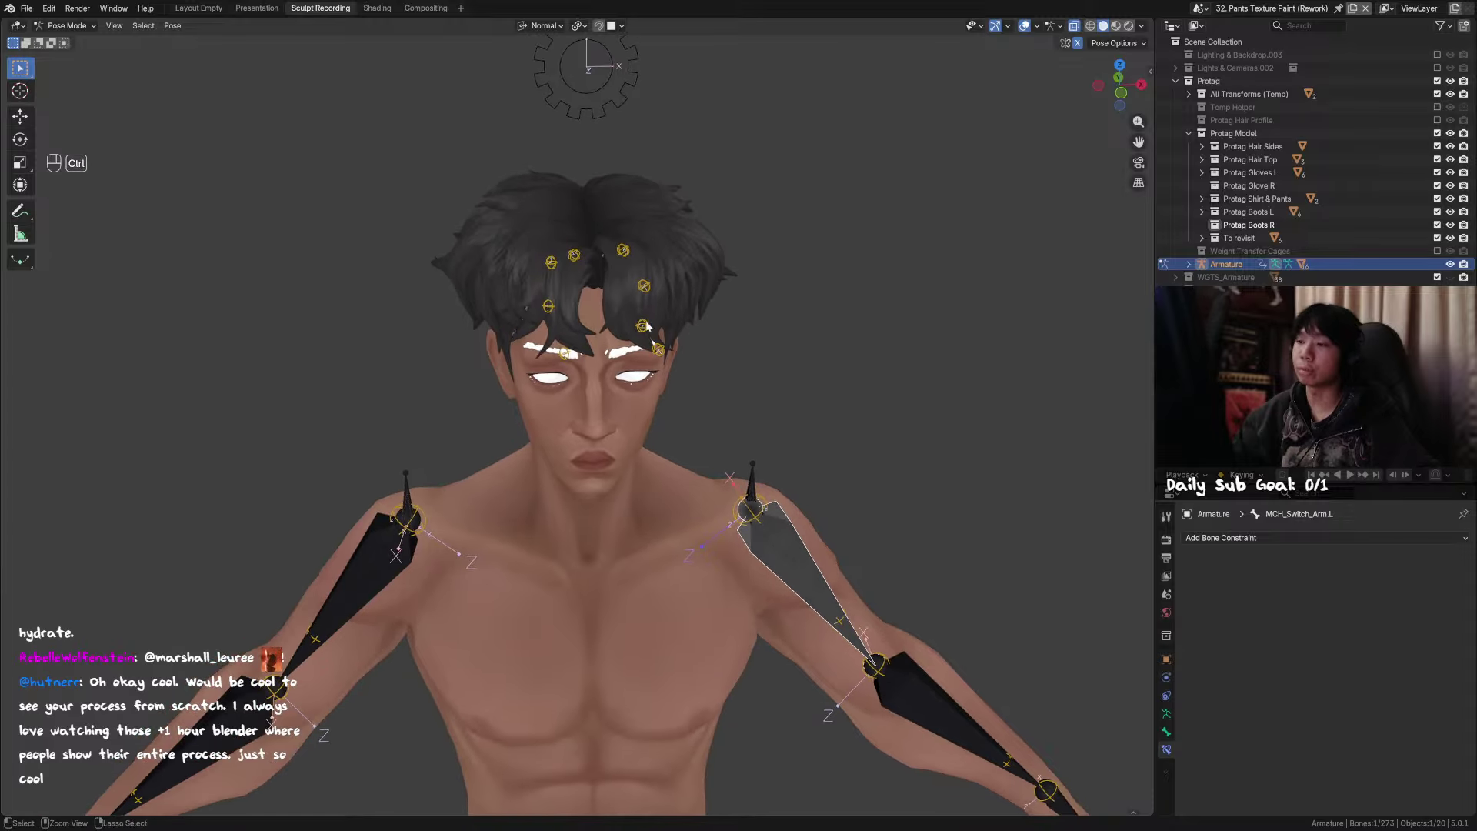
Step: Try to reveal hidden objects and bones in Object Mode and Pose Mode, undoing and redoing the change
key(ctrl+Tab)
key(alt+h)
key(ctrl+Tab)
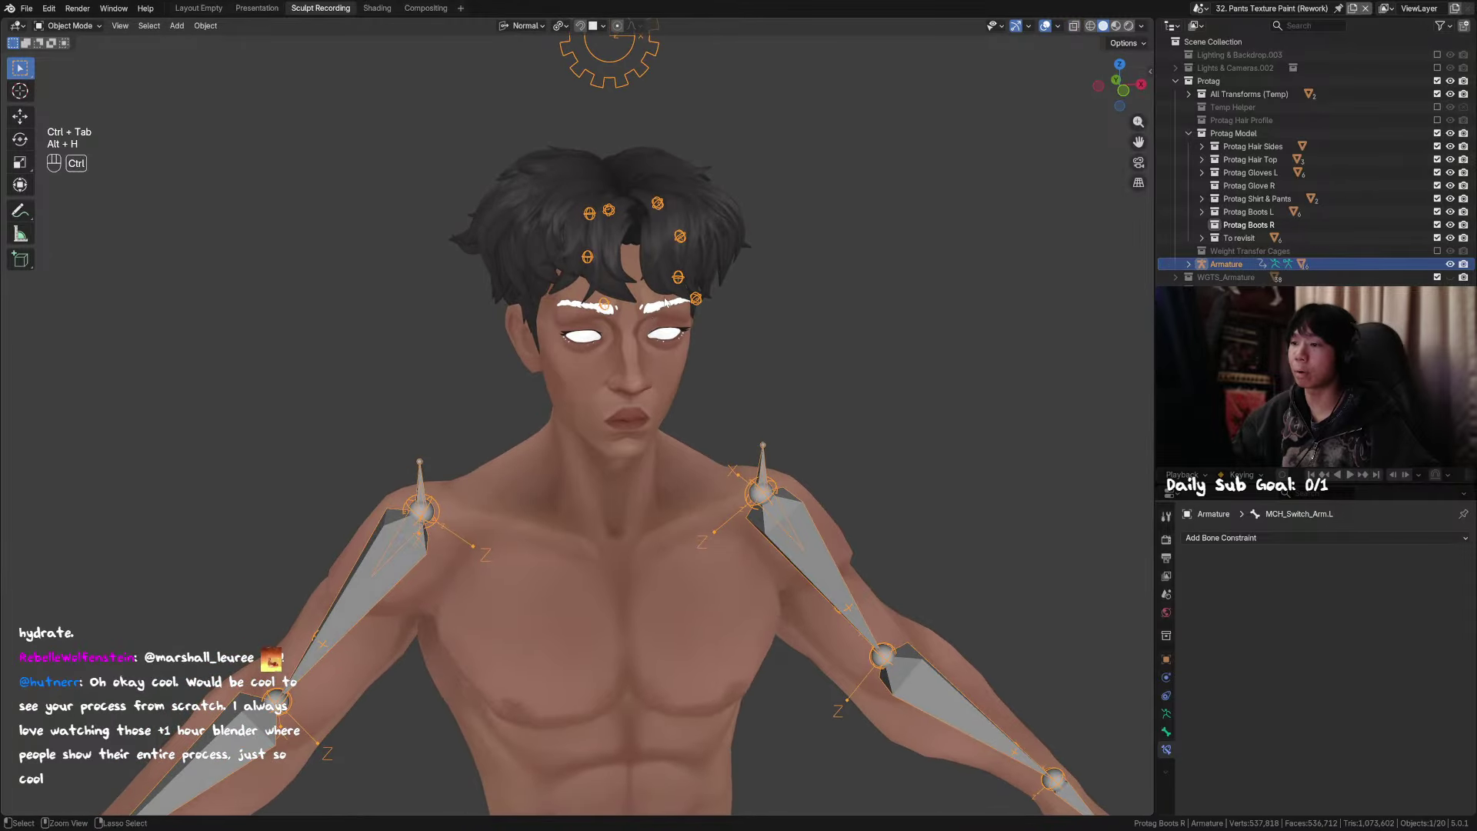
middle_drag(625, 252, 717, 376)
key(ctrl+z)
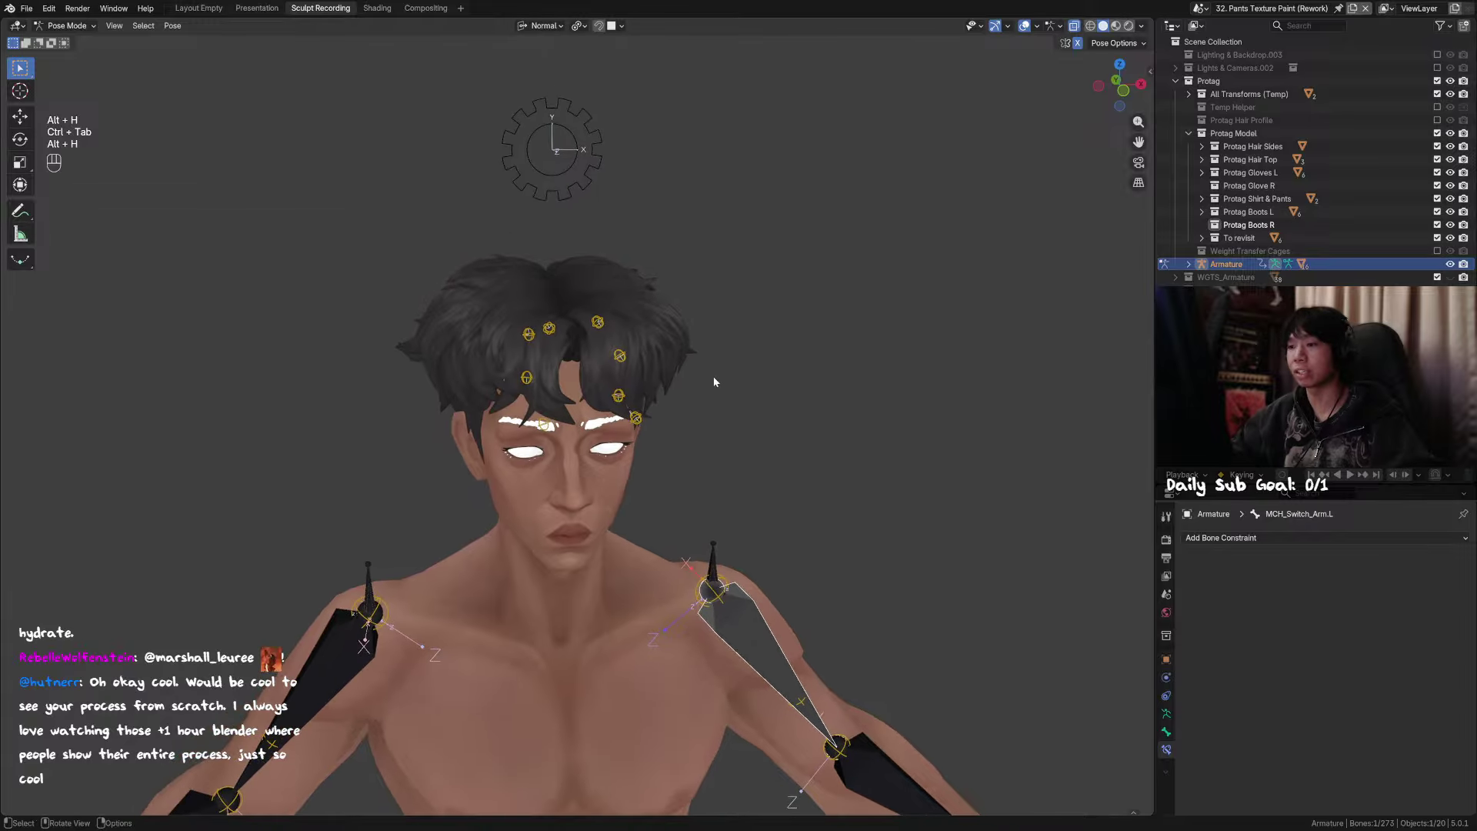
scroll(765, 363, up, 5)
key(ctrl+shift+z)
middle_drag(720, 301, 658, 312)
Step: Select the hair tweak bone TWEAK_HairClump_A_2 and make the DEF bone collection visible
click(674, 285)
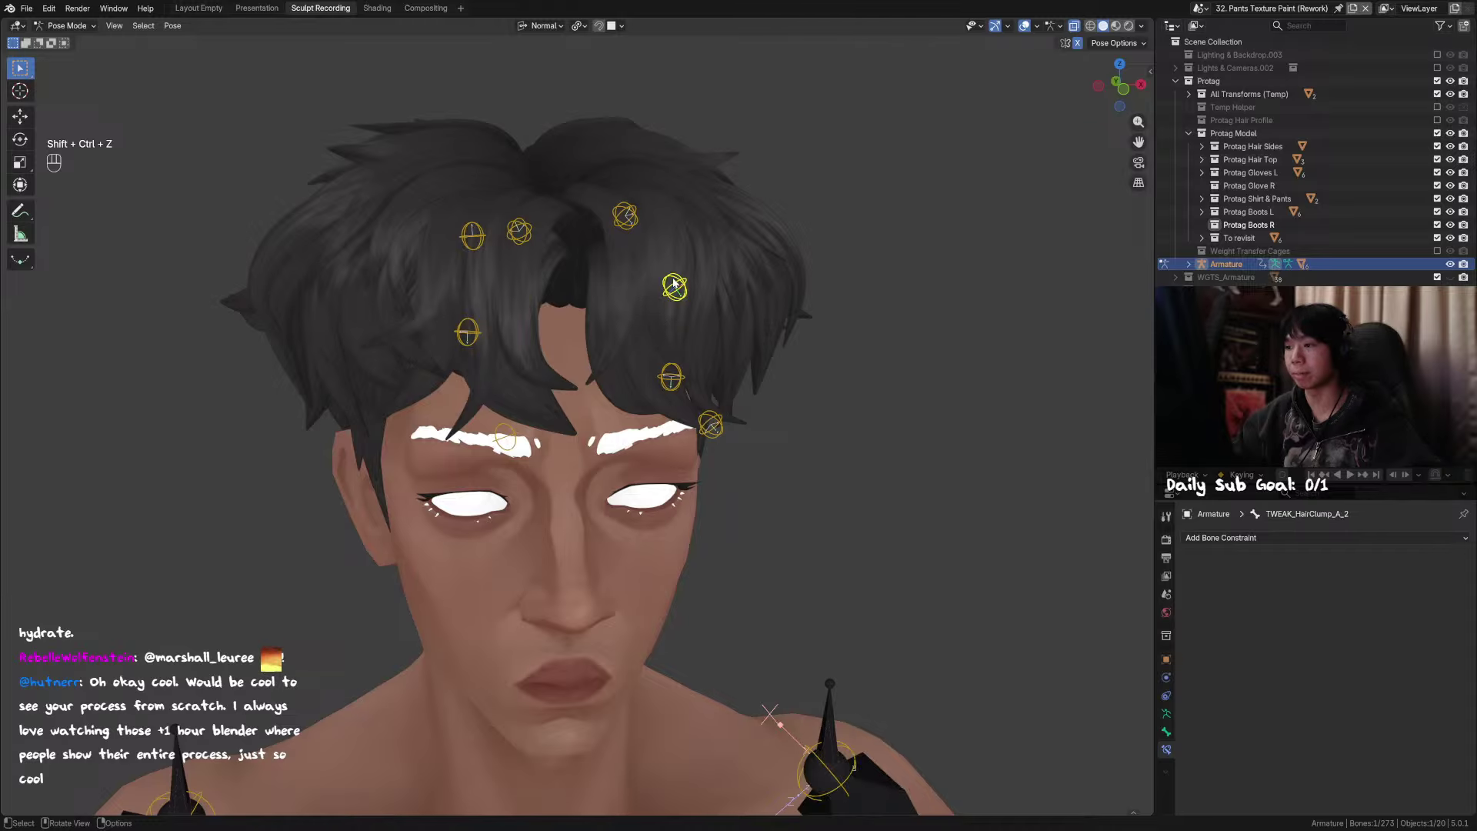
key(KP_Decimal)
scroll(665, 326, down, 3)
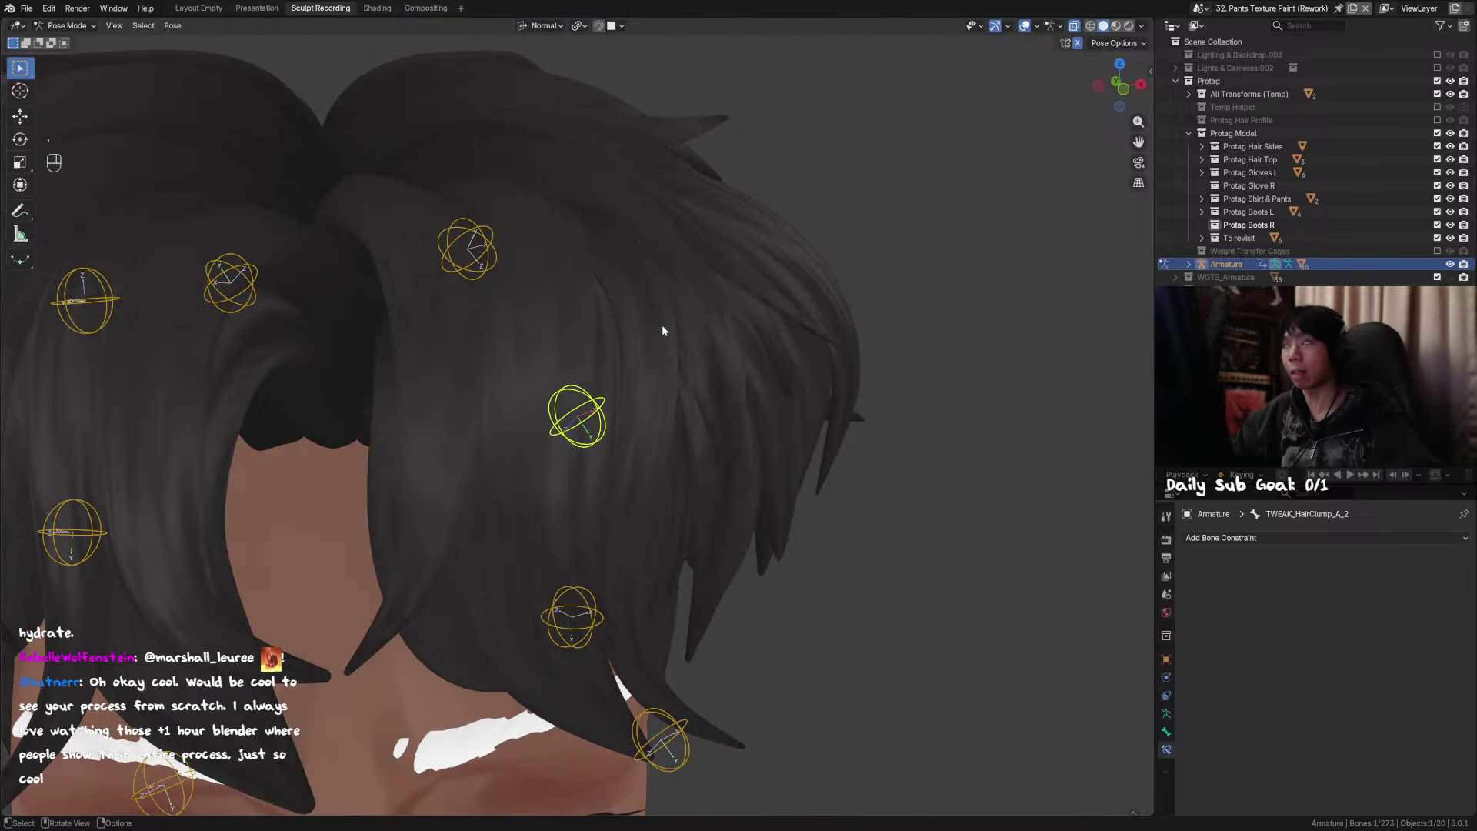
scroll(654, 342, down, 4)
middle_drag(657, 359, 661, 389)
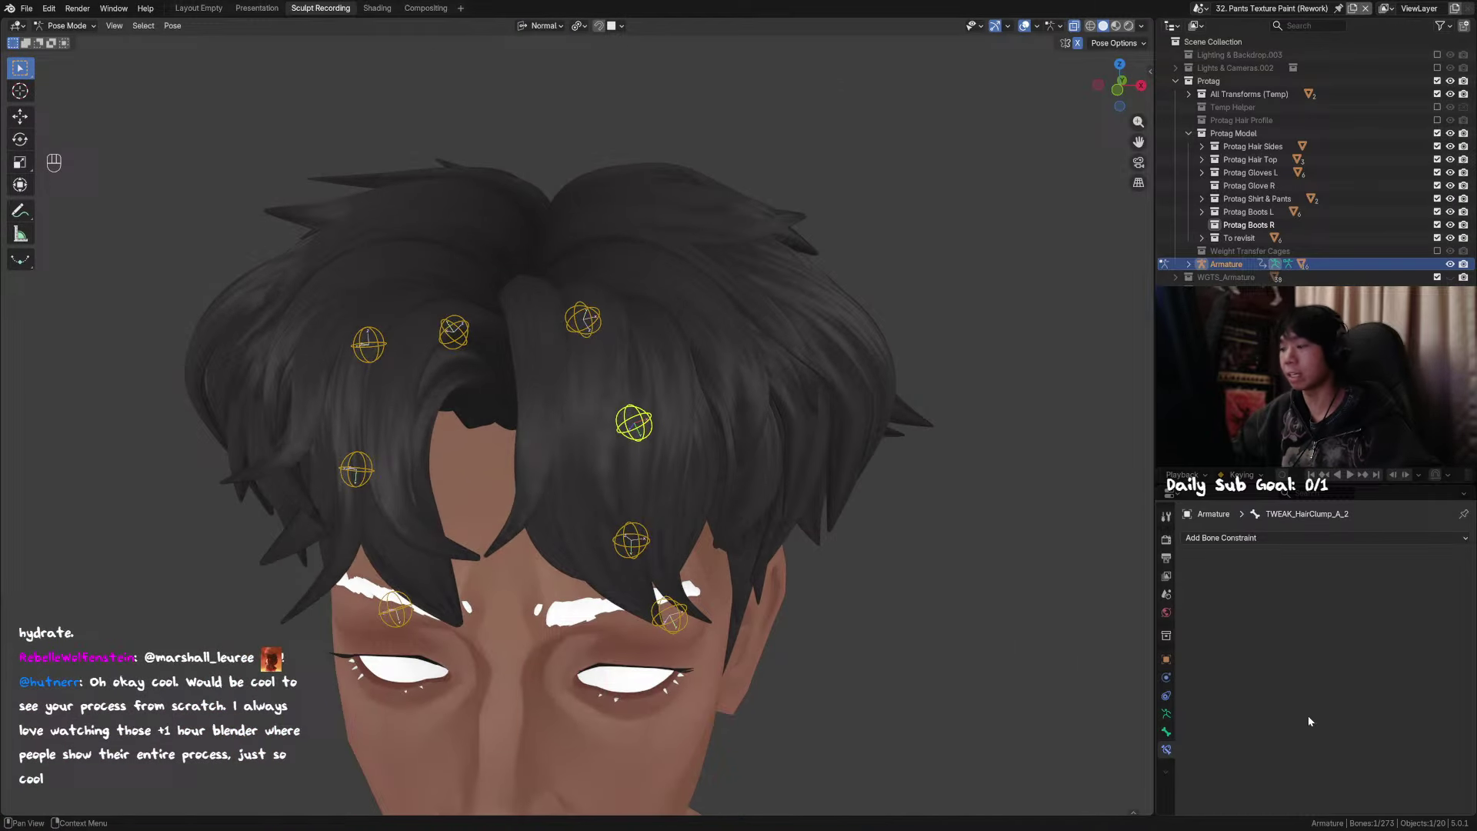
click(1166, 714)
click(1420, 624)
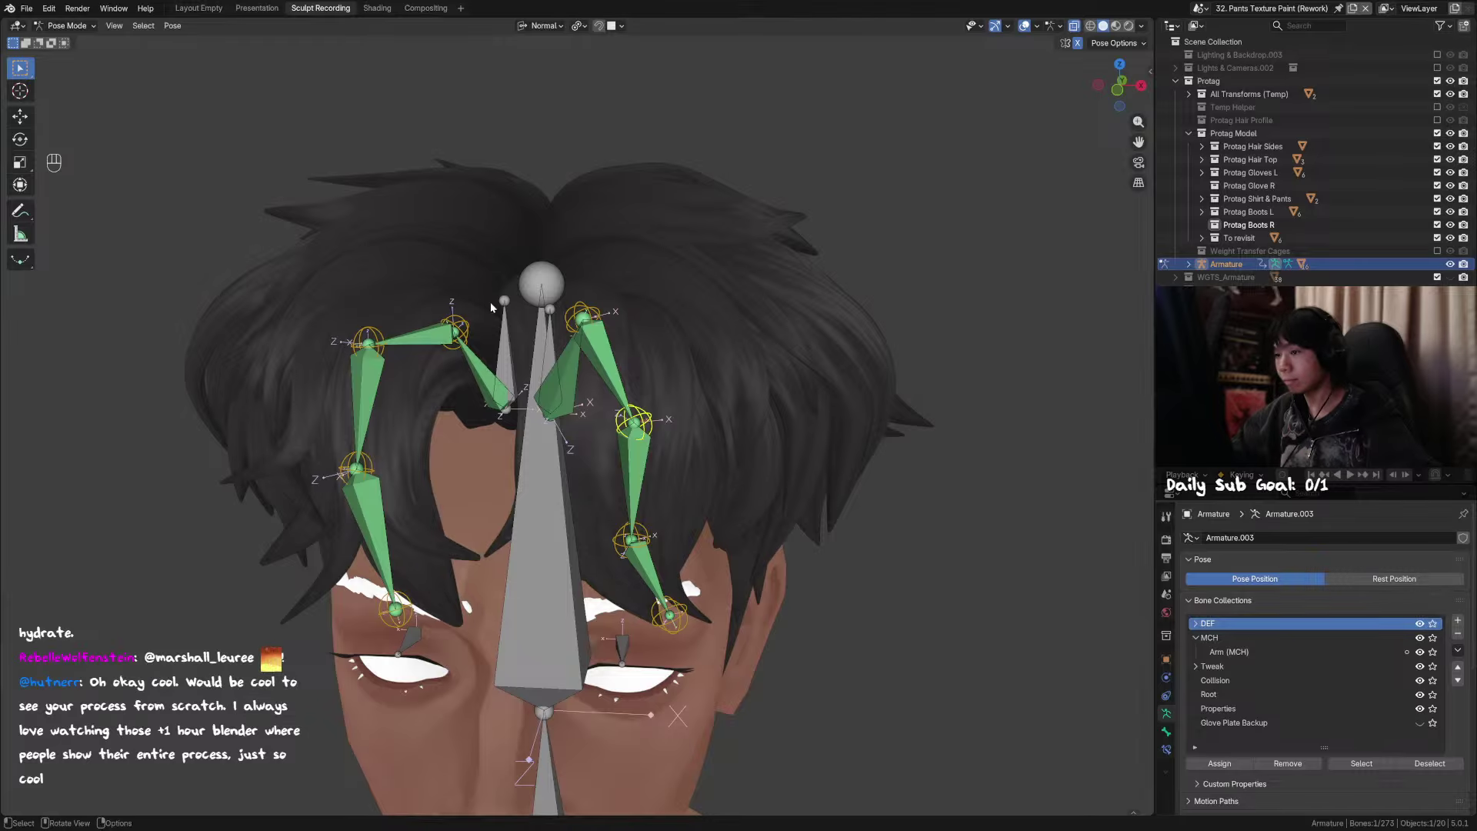
middle_drag(609, 364, 620, 377)
scroll(619, 377, up, 3)
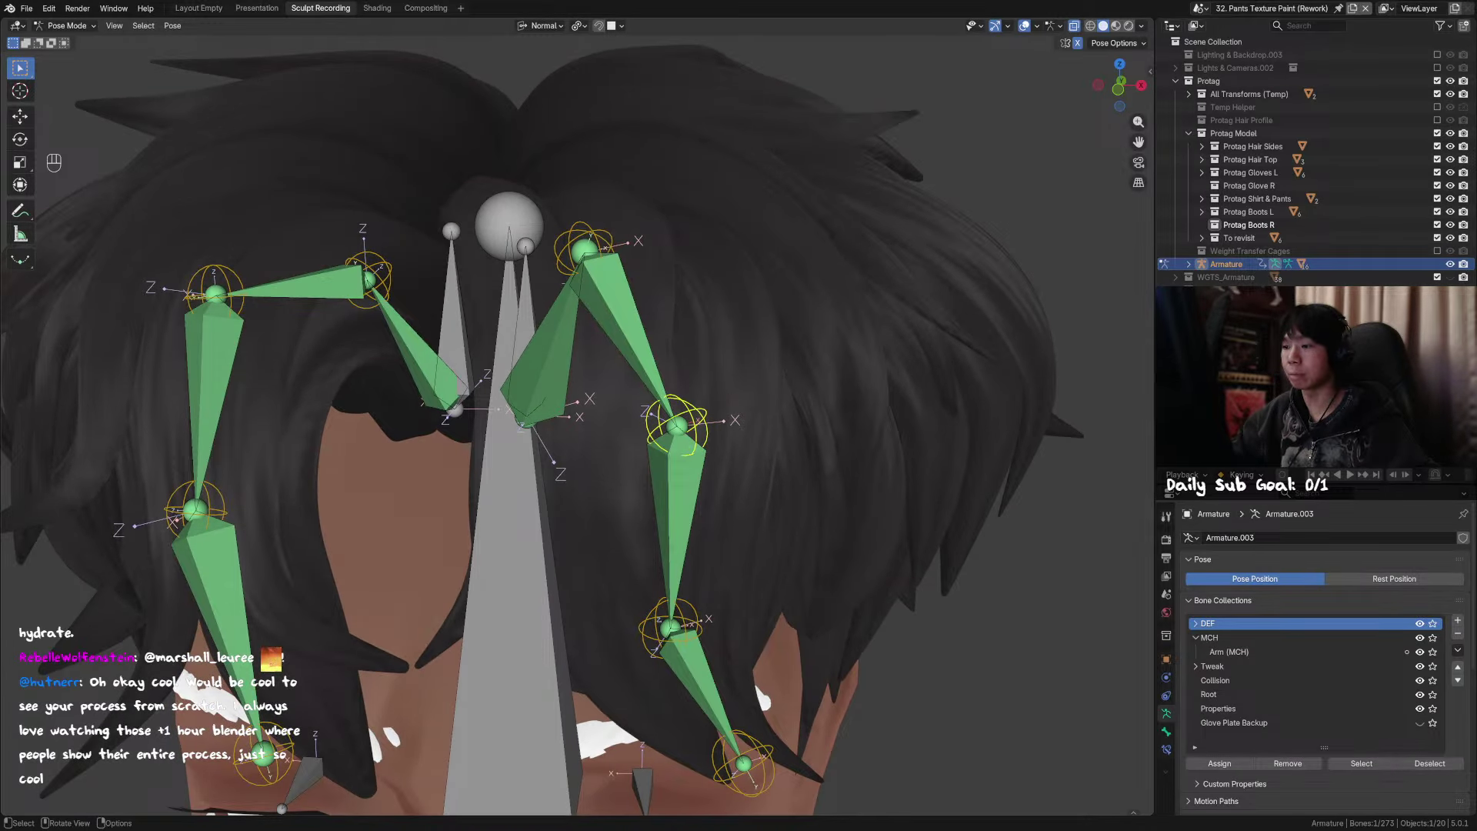
Step: Trial rotate TWEAK_HairClump_A_2 about Y and move hair clump A's three outer tweak bones away from the face
key(r)
key(y)
right_click(734, 428)
scroll(734, 428, down, 1)
scroll(734, 432, down, 4)
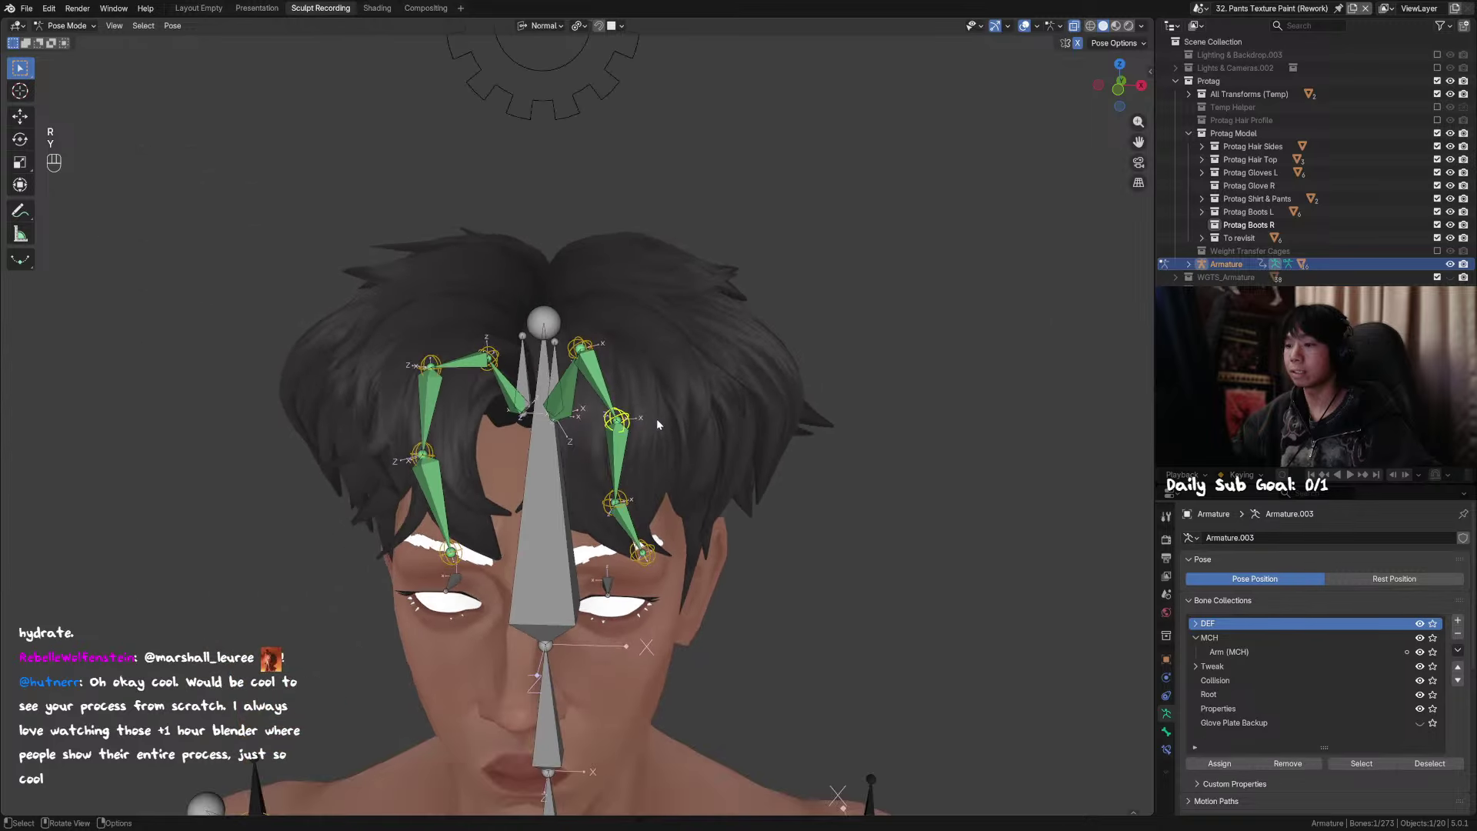
key(g)
click(738, 365)
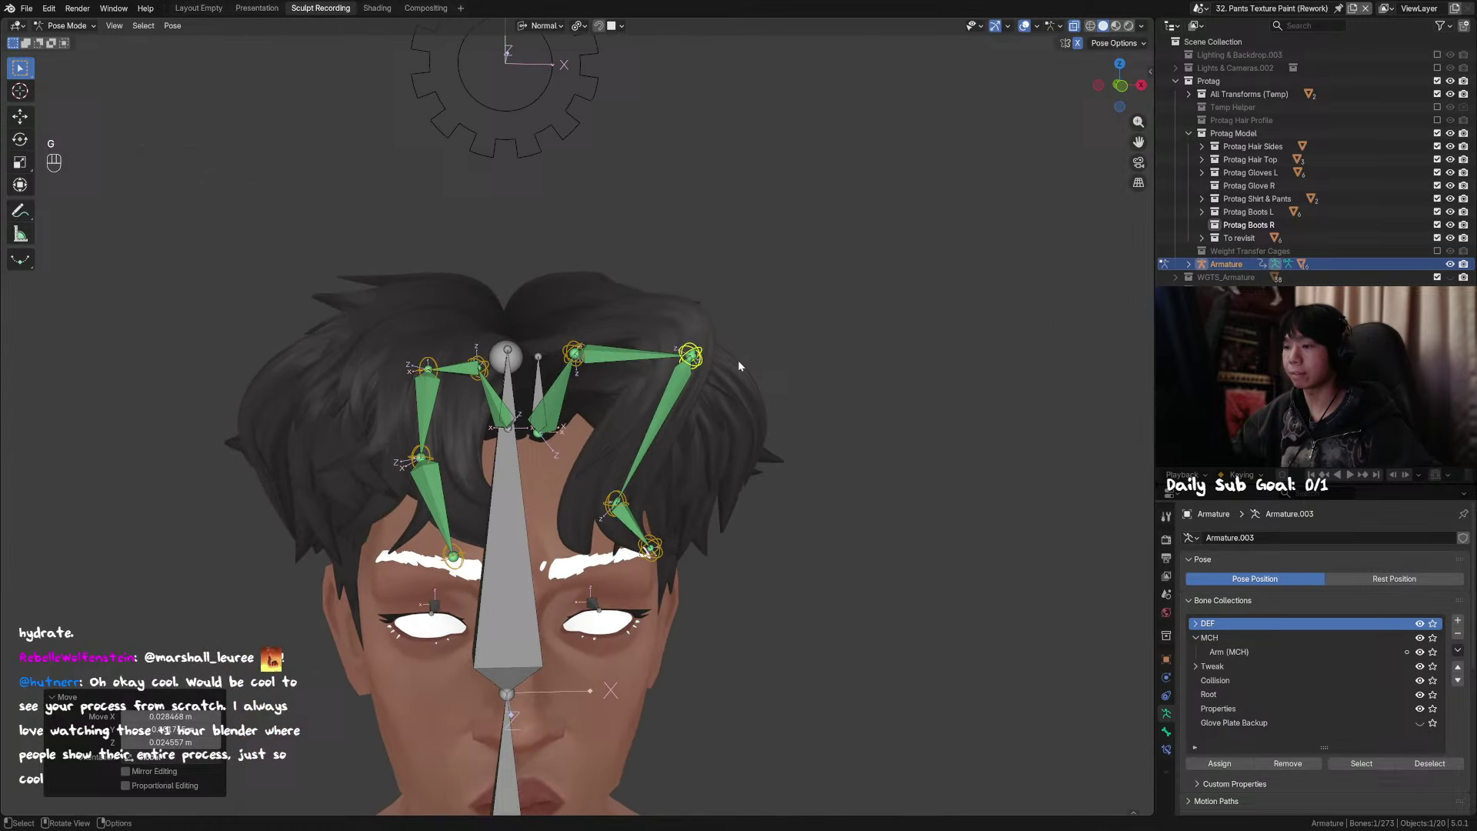
click(618, 497)
key(g)
click(758, 423)
click(645, 534)
key(g)
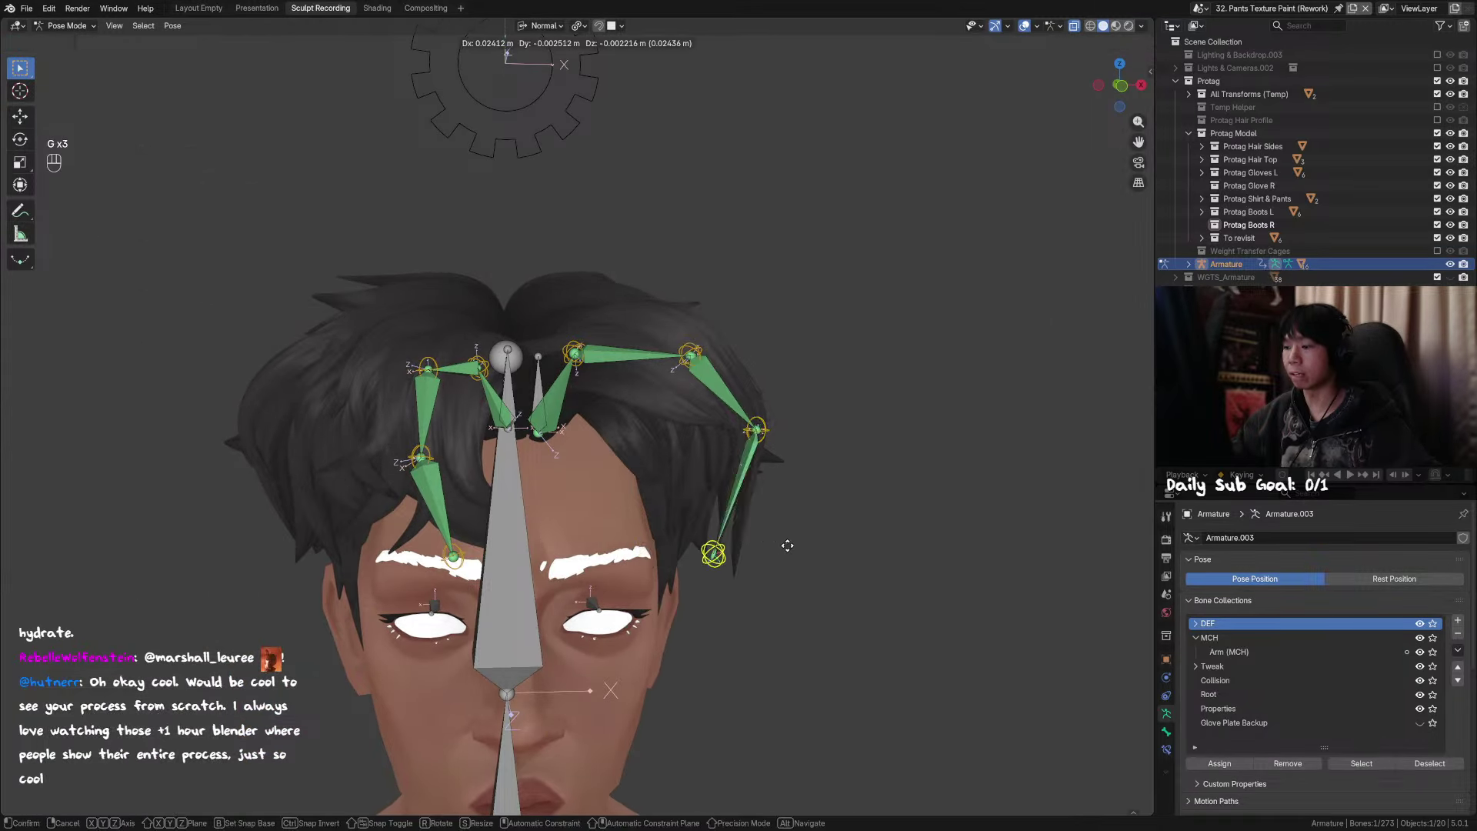
click(851, 518)
key(t)
key(u)
middle_drag(855, 430, 800, 533)
key(u)
key(Escape)
key(y)
key(u)
key(t)
Step: Twist the tip tweak bone of hair clump A and the tweak bone above it about their Y axes
key(r)
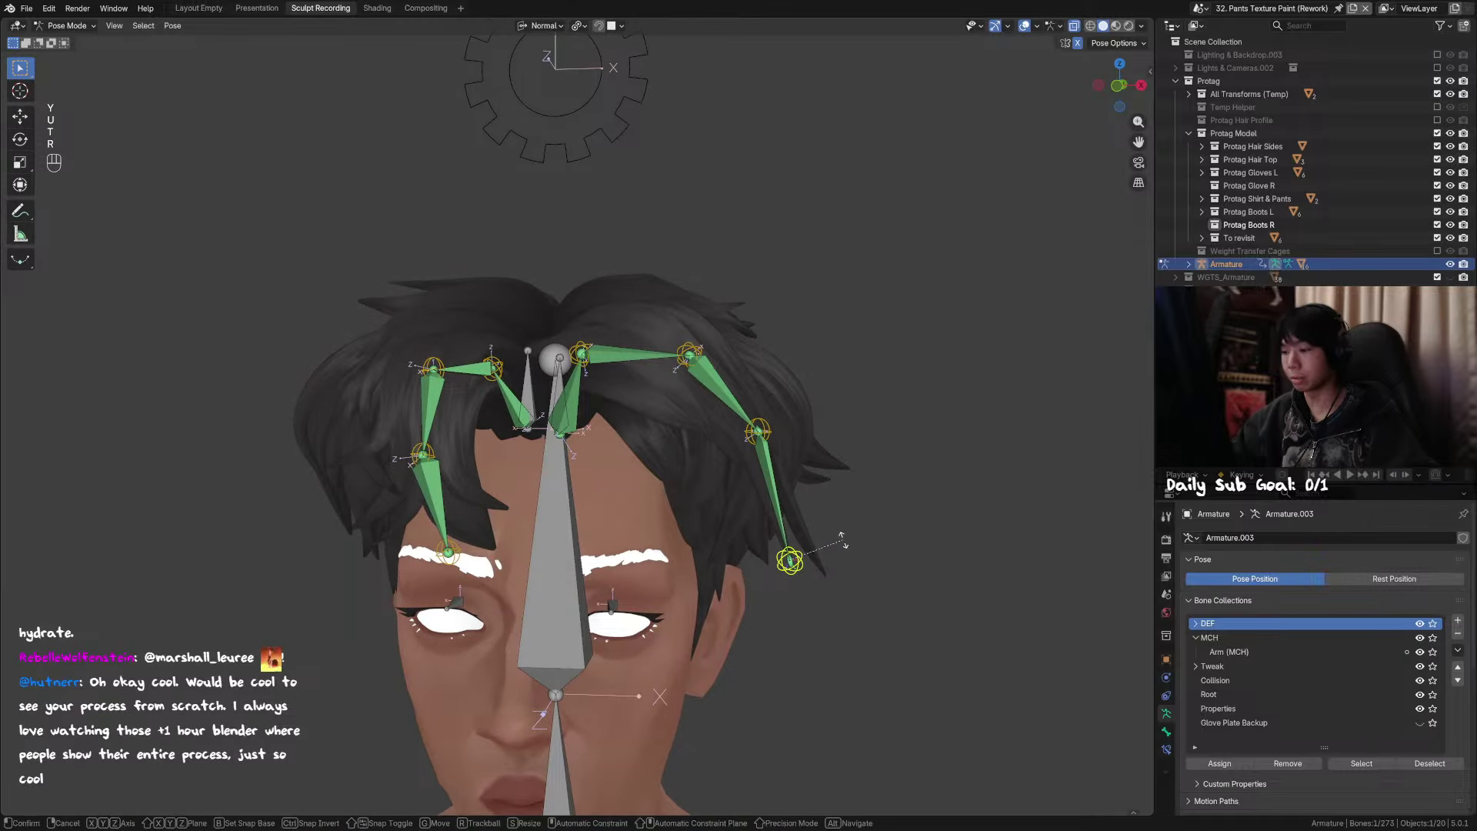
key(y)
click(754, 449)
click(761, 433)
key(r)
key(y)
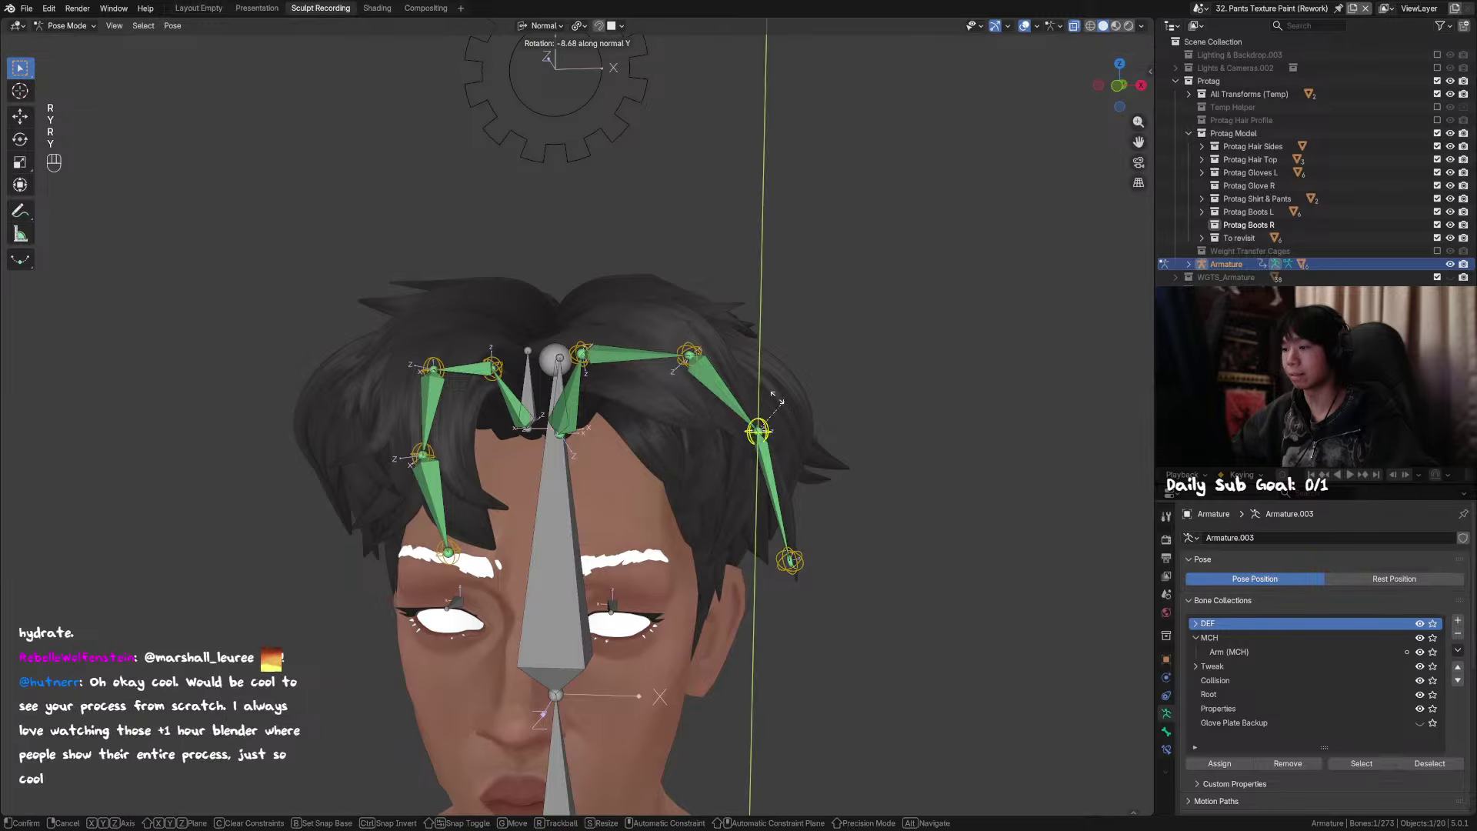
click(750, 354)
Step: Twist TWEAK_HairClump_A_2 about its Y axis, followed by the tweak bone directly below it
click(697, 350)
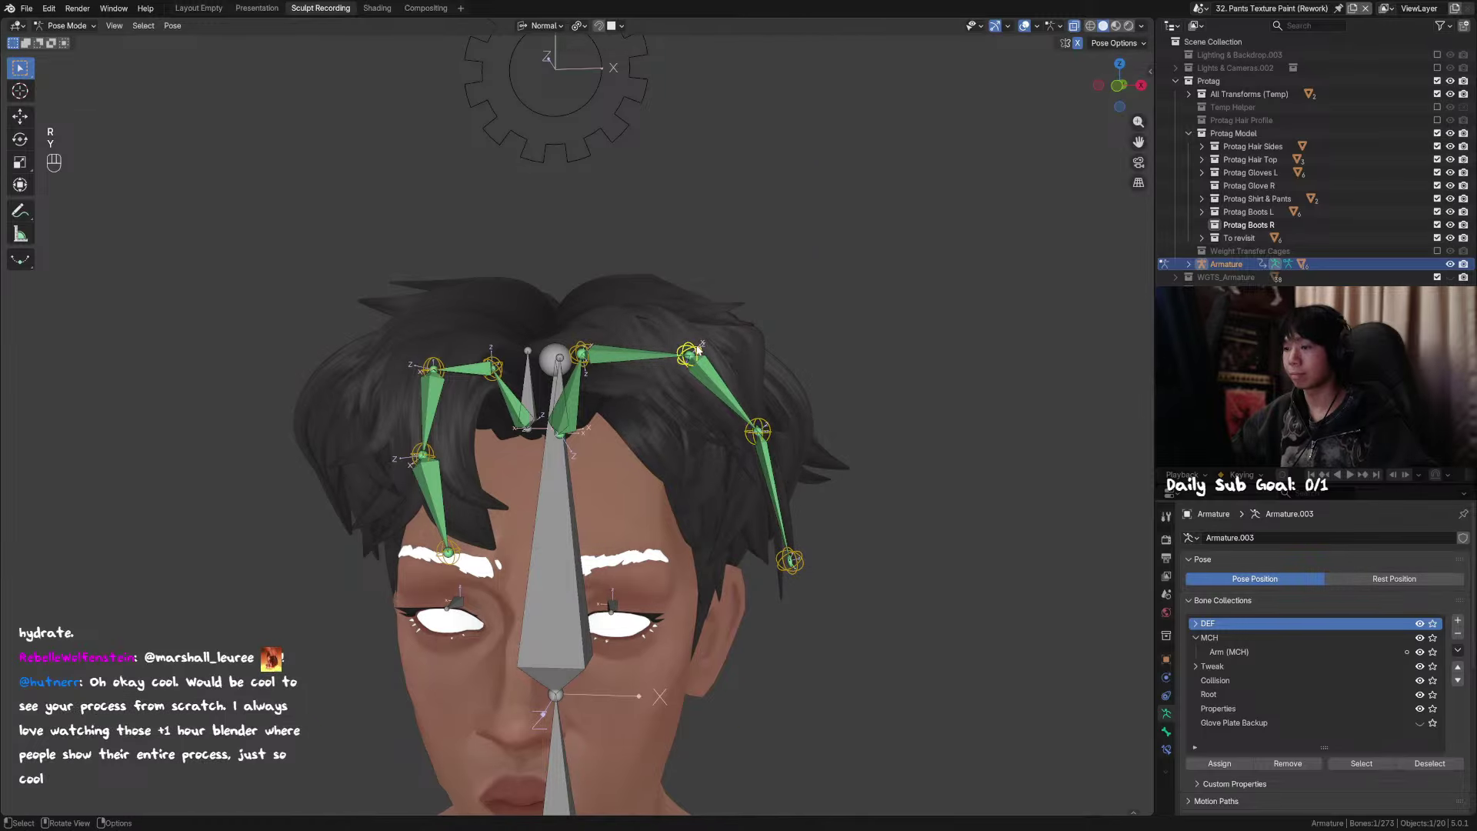
middle_drag(697, 350, 608, 354)
key(r)
key(y)
click(656, 301)
middle_drag(655, 302, 754, 370)
key(r)
key(y)
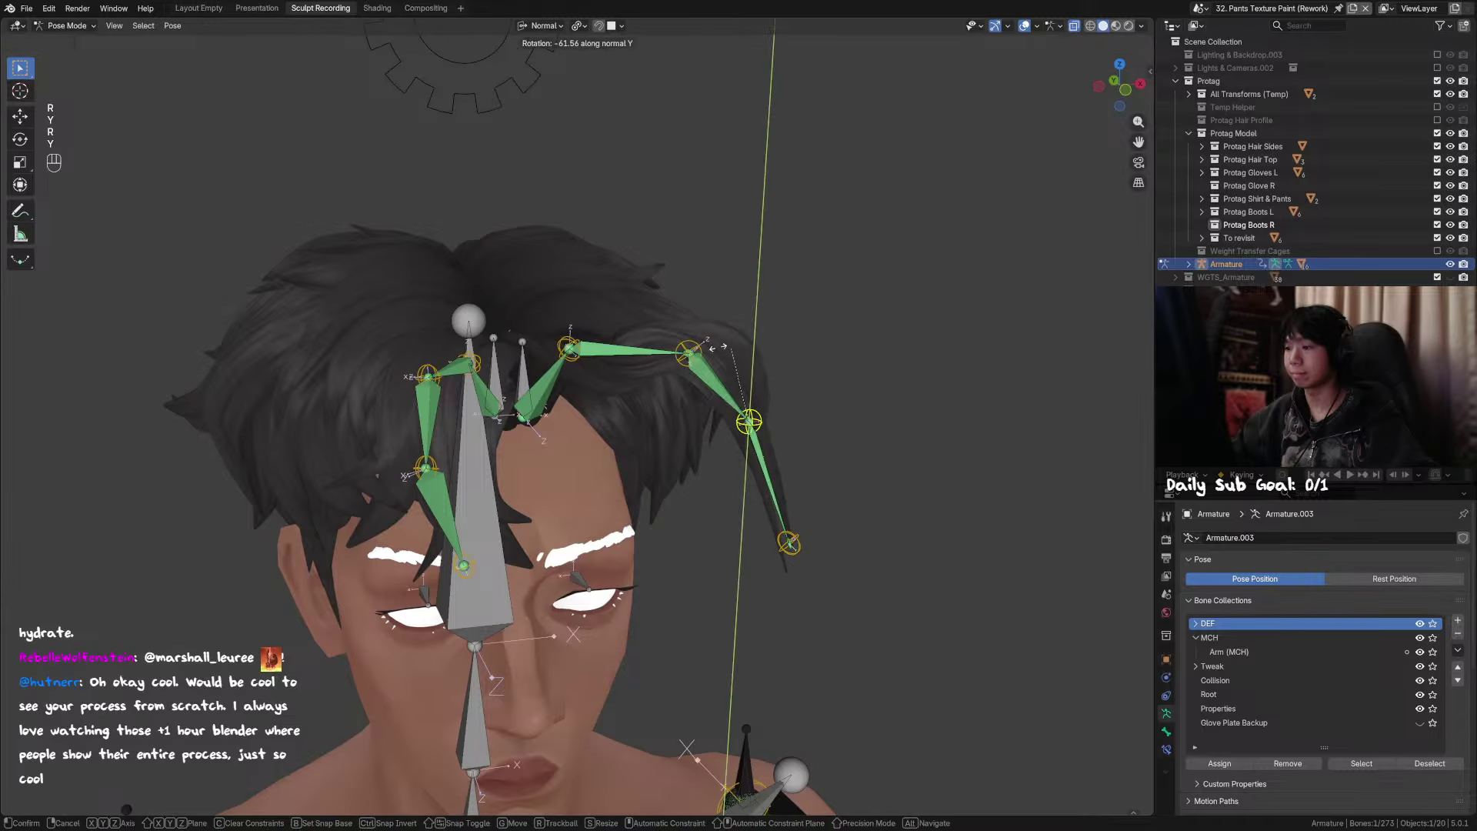
click(739, 400)
Step: Twist the tip tweak bone of hair clump A about Y and move it inward toward the face
click(788, 543)
key(r)
key(y)
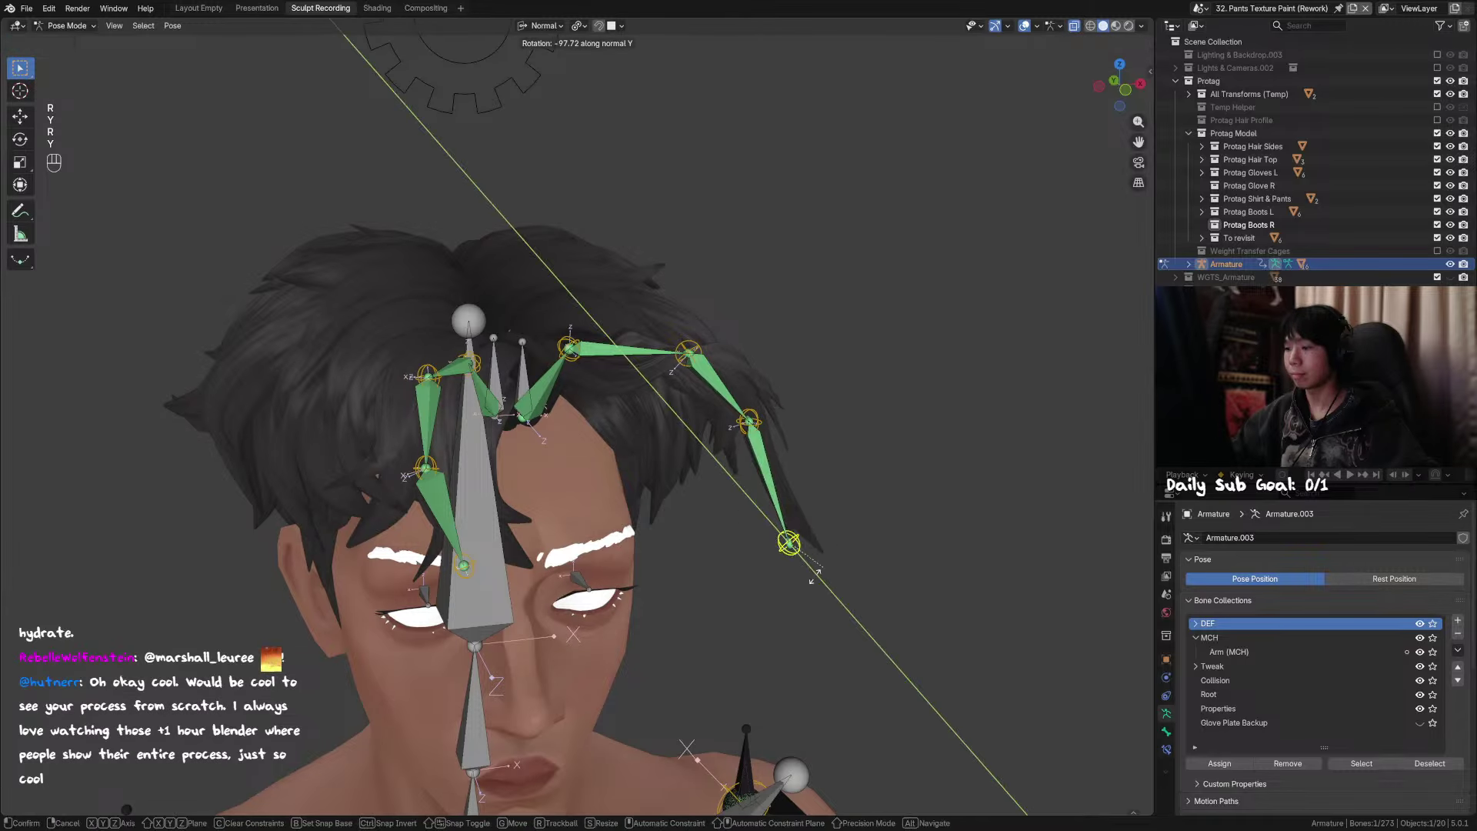
click(800, 531)
middle_drag(800, 531, 696, 422)
key(g)
click(647, 415)
Step: Trial rotate the head and neck bones freely to test how the hair bones react
shift+middle_drag(517, 515, 552, 437)
shift+click(552, 437)
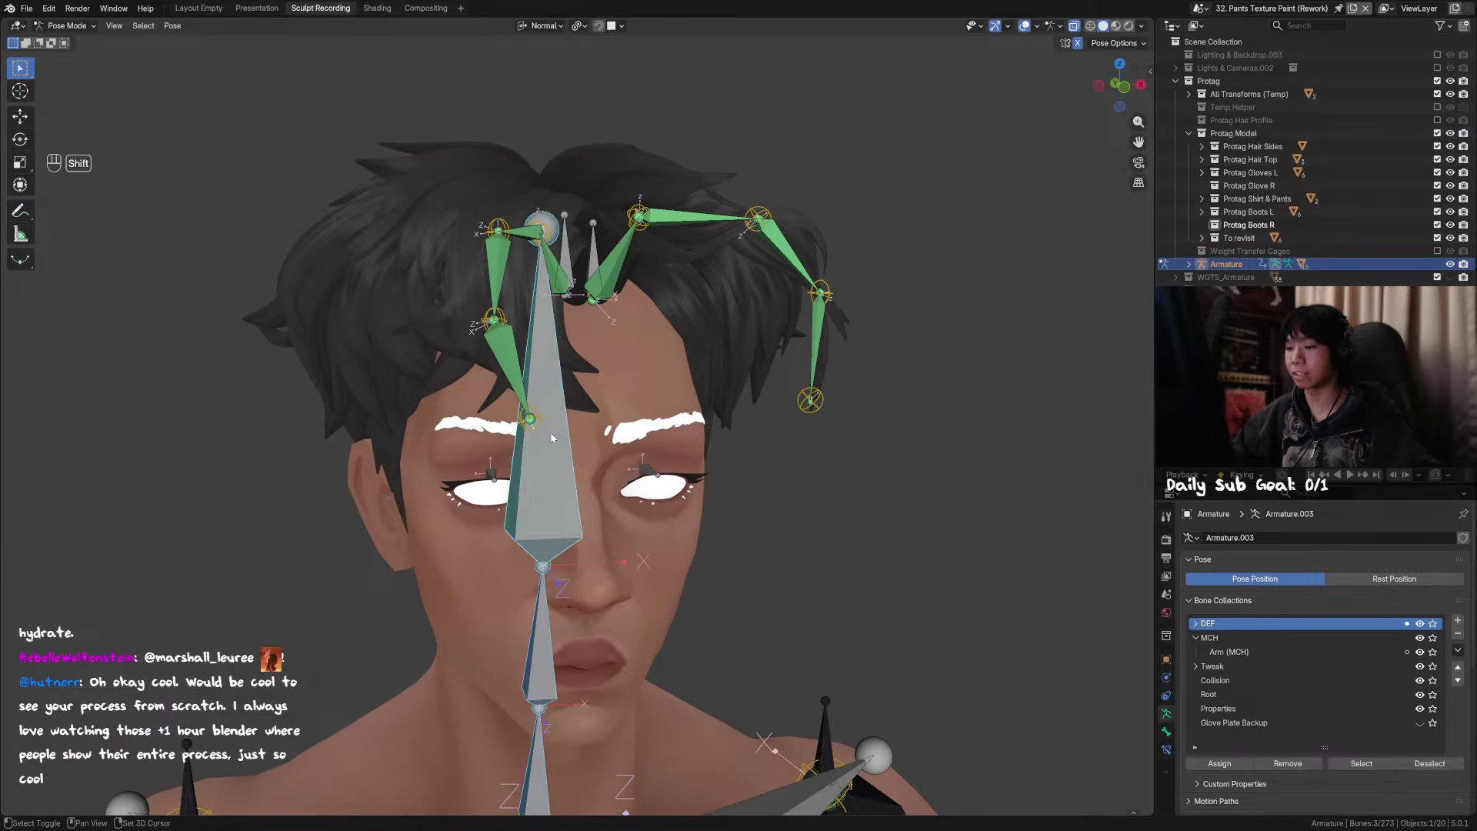
key(r)
key(r)
key(r)
key(r)
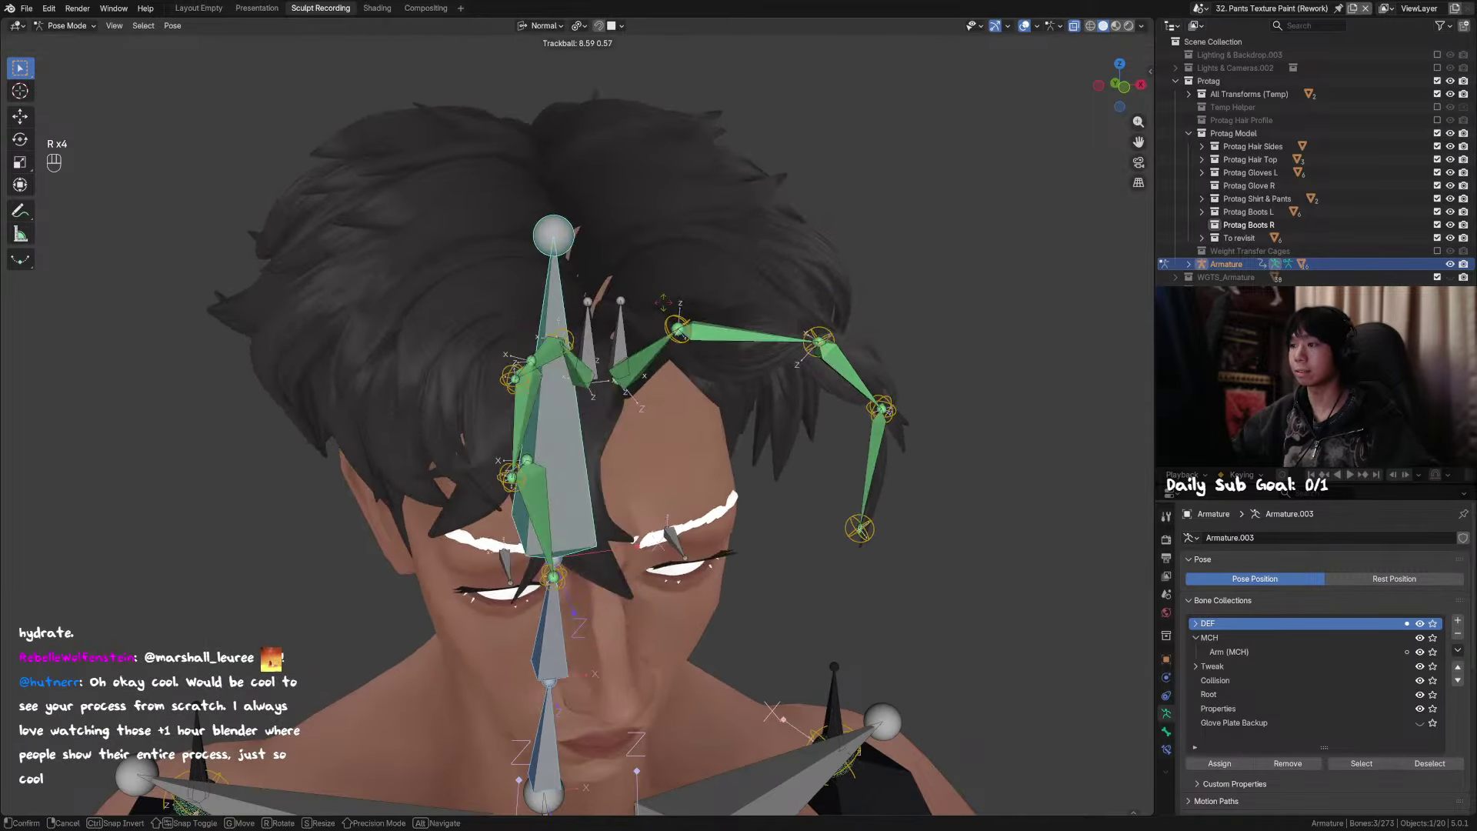
click(775, 242)
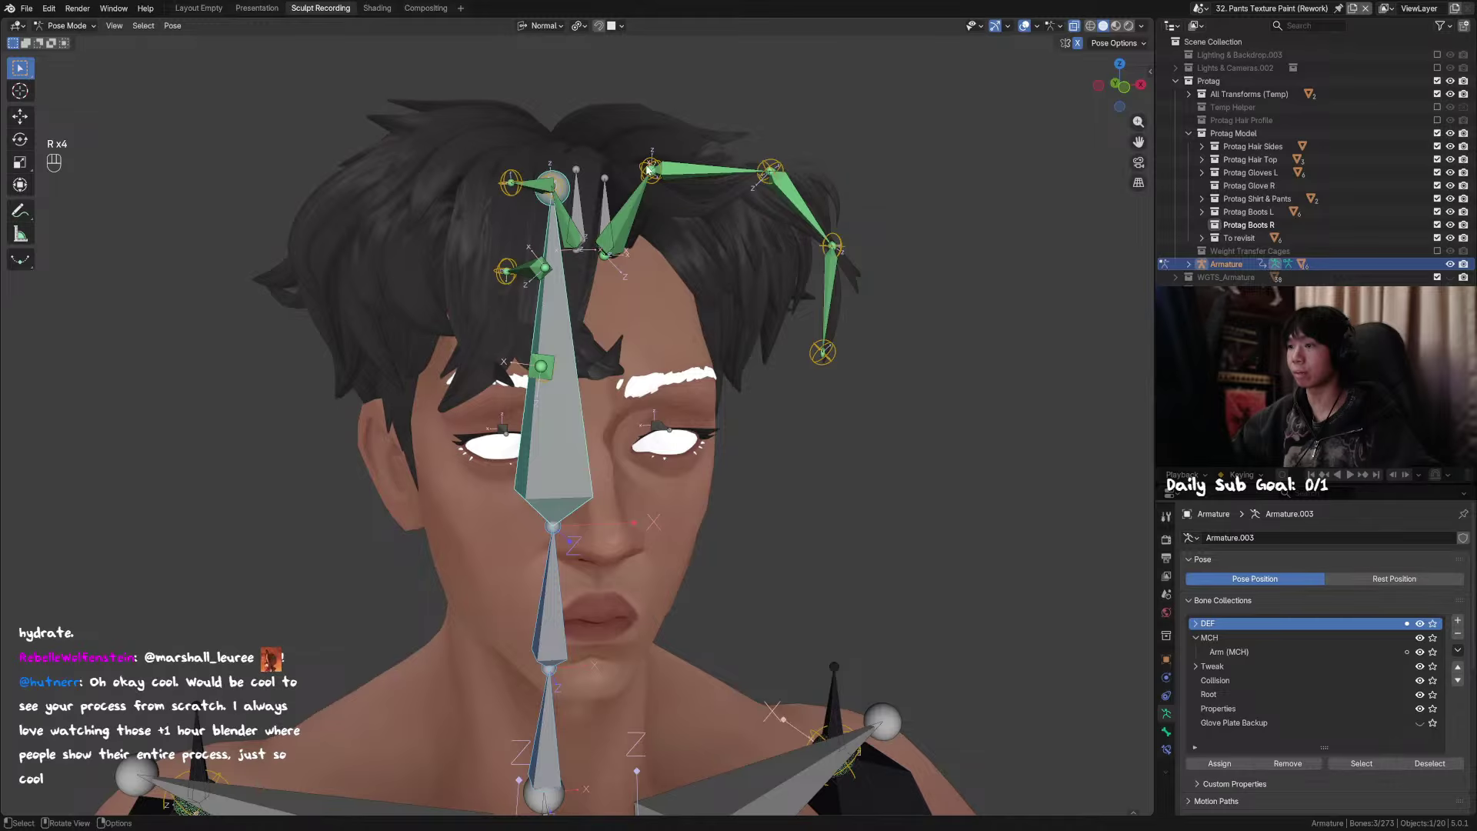
Step: Enable Hair Damp Track in the custom properties of the gear-shaped control bone above the head
scroll(648, 169, down, 2)
click(586, 99)
key(n)
click(1026, 311)
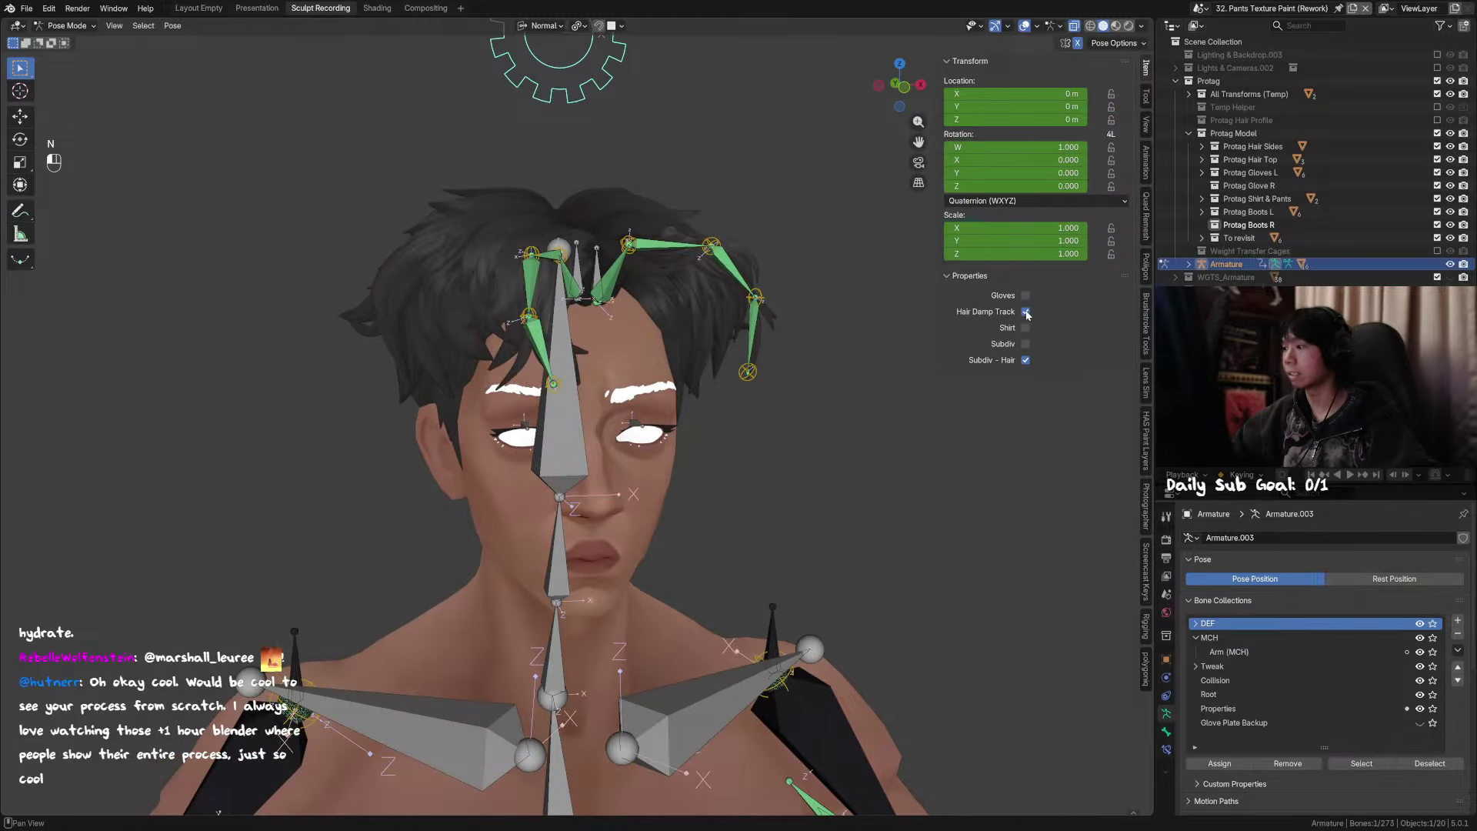
key(n)
Step: Reselect the head and neck bones and trial rotate them freely with damped hair tracking enabled, cancelling each rotation
click(573, 441)
shift+click(557, 550)
shift+click(554, 647)
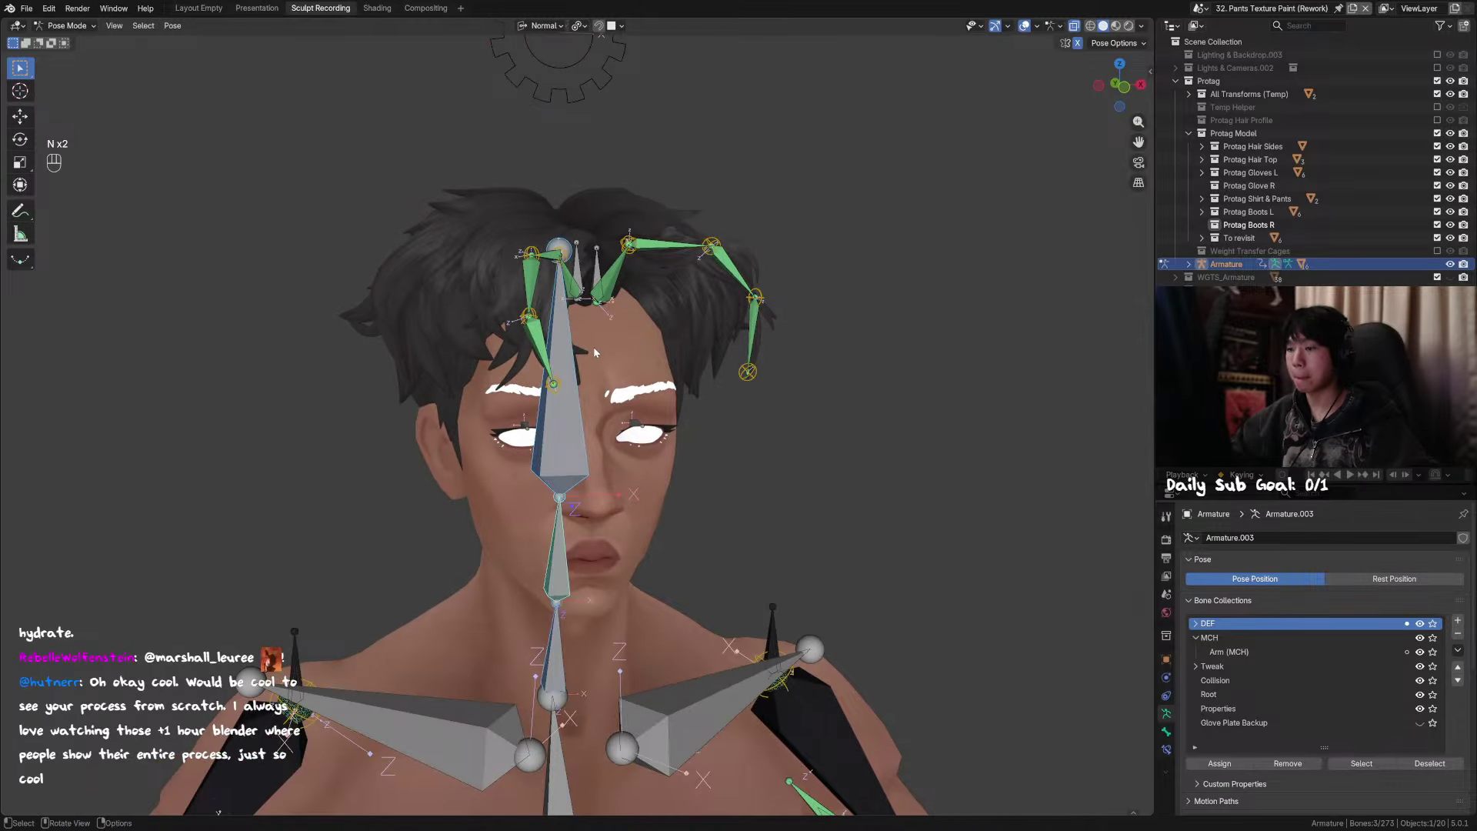
key(r)
key(r)
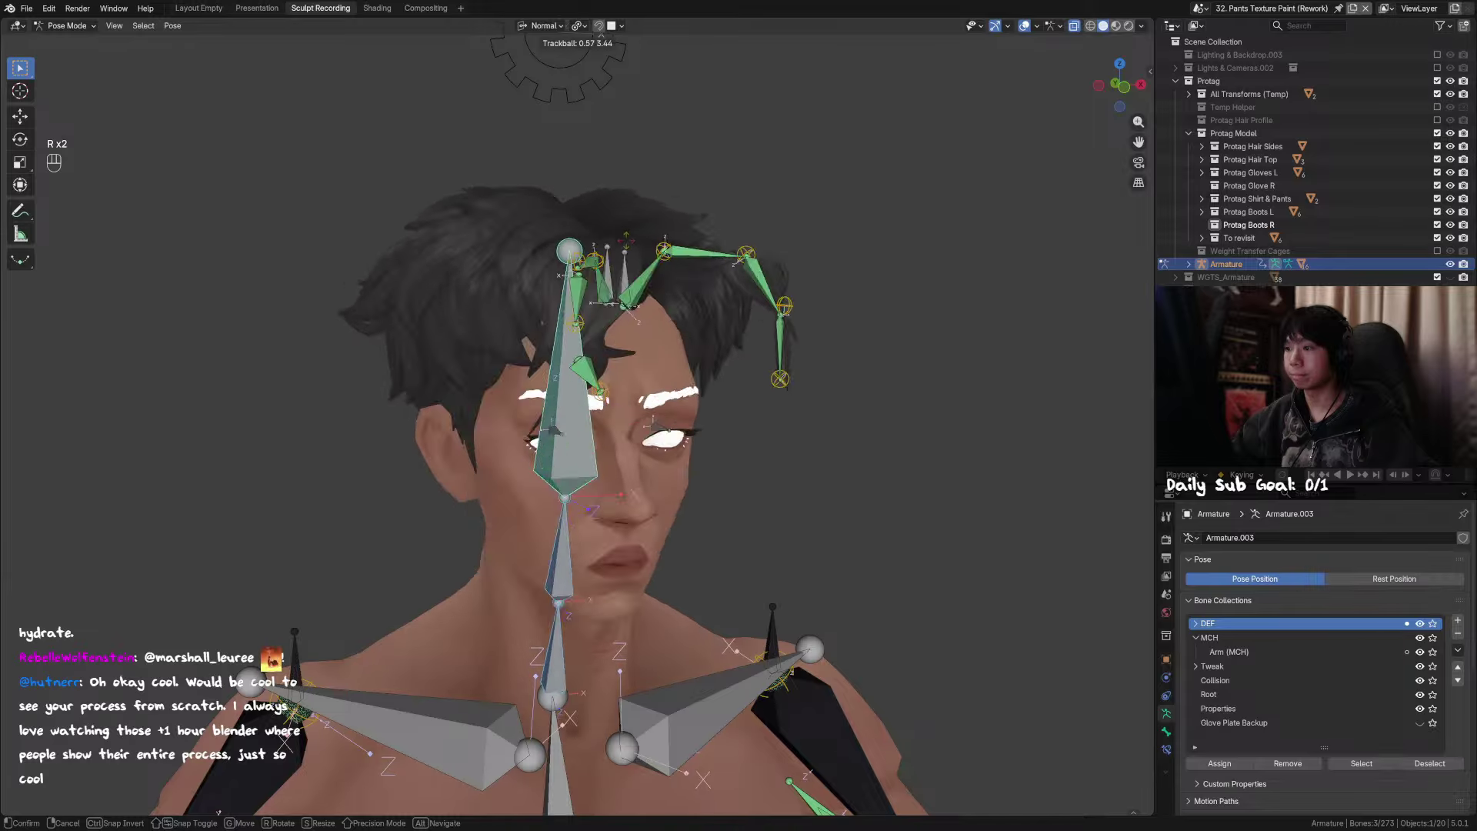
right_click(628, 241)
middle_drag(747, 229, 734, 330)
key(r)
key(r)
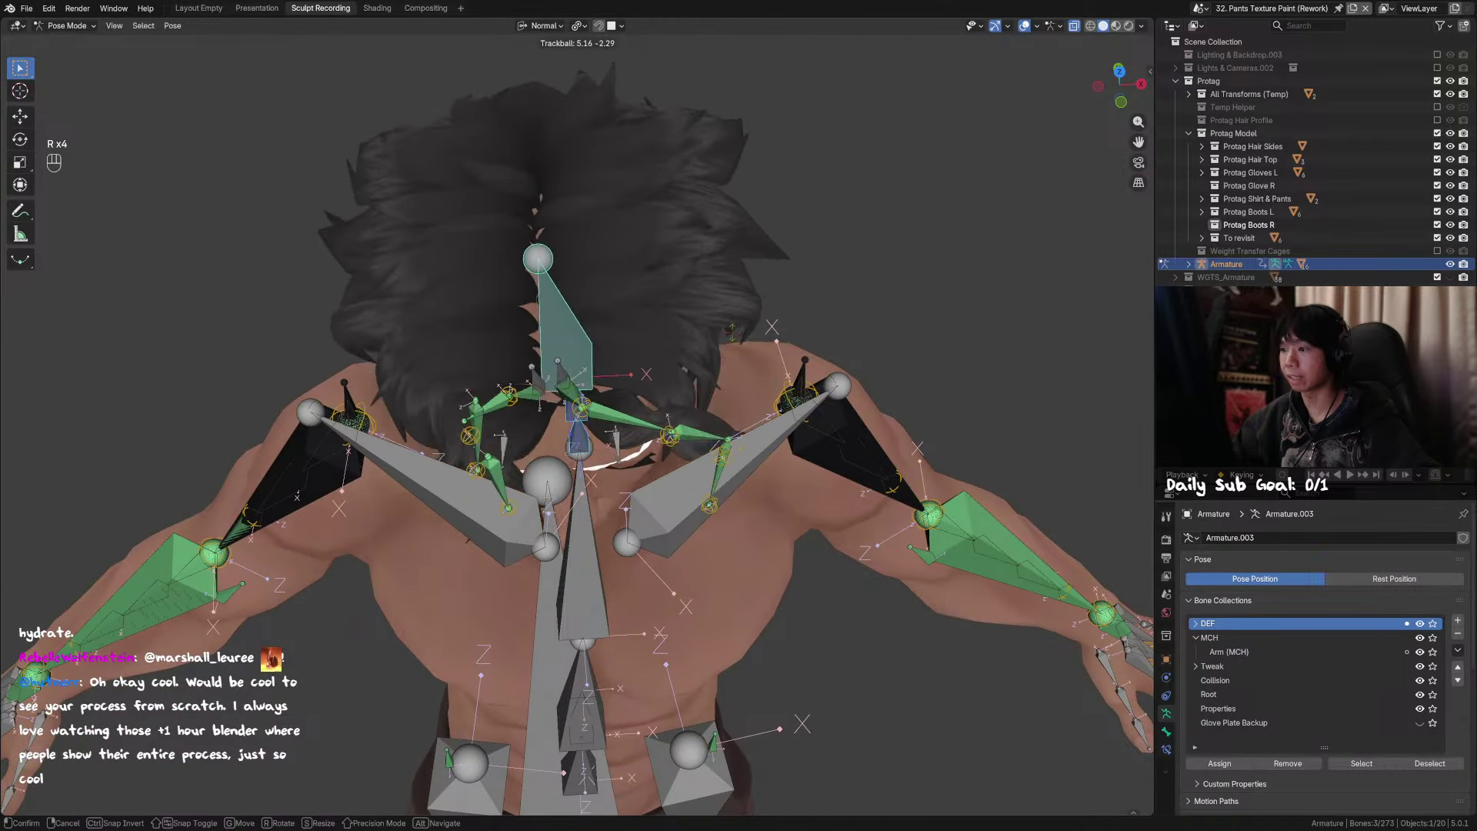
right_click(762, 230)
Step: Rotate the head and neck bones while viewing the hair chains from the side
scroll(647, 315, up, 2)
middle_drag(647, 314, 427, 295)
key(r)
key(r)
key(r)
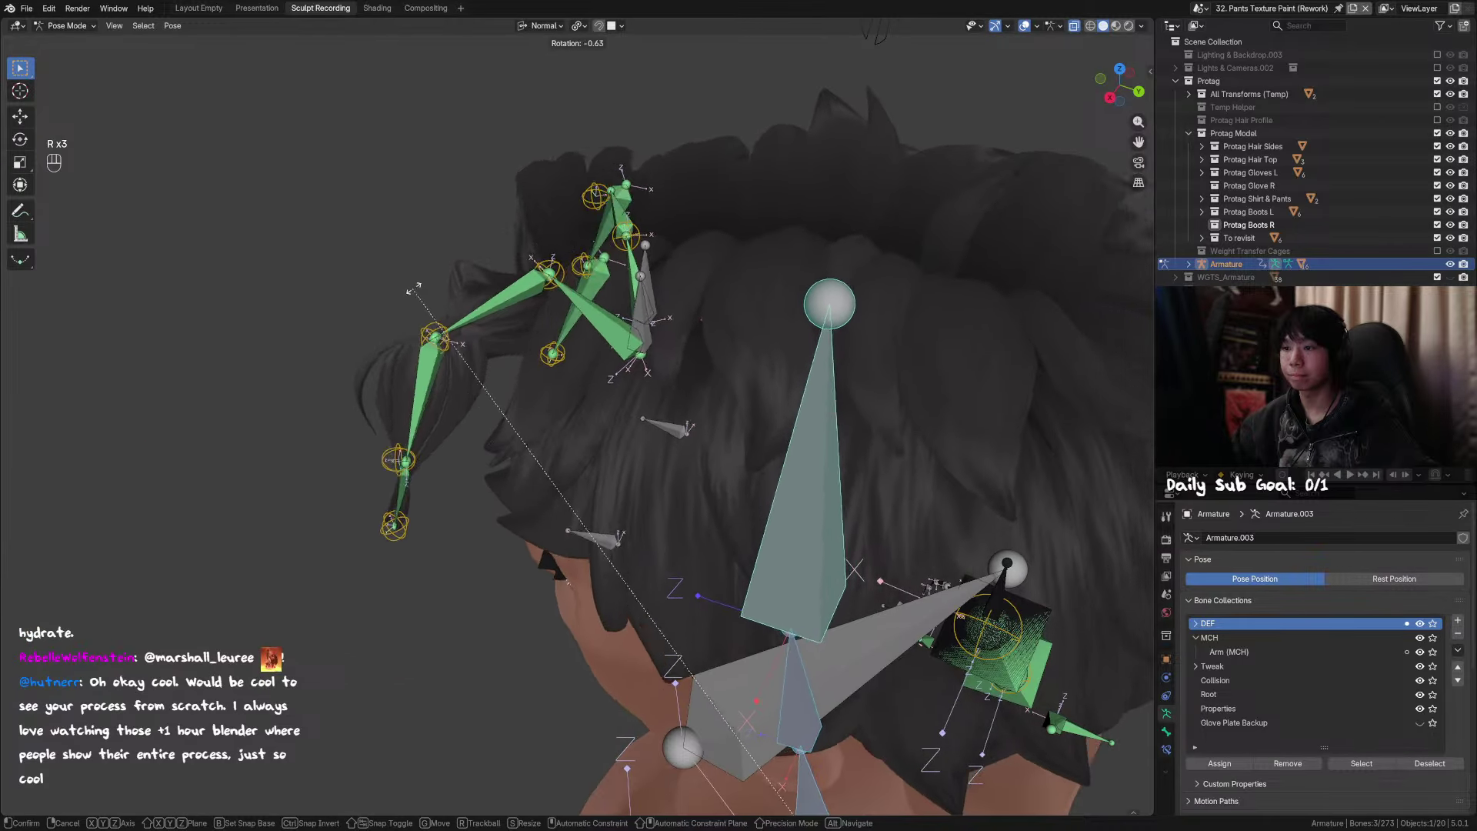
click(431, 293)
Step: Trial move the small mechanism bone at the root of hair clump A from side and front views, cancelling each move
click(659, 331)
key(g)
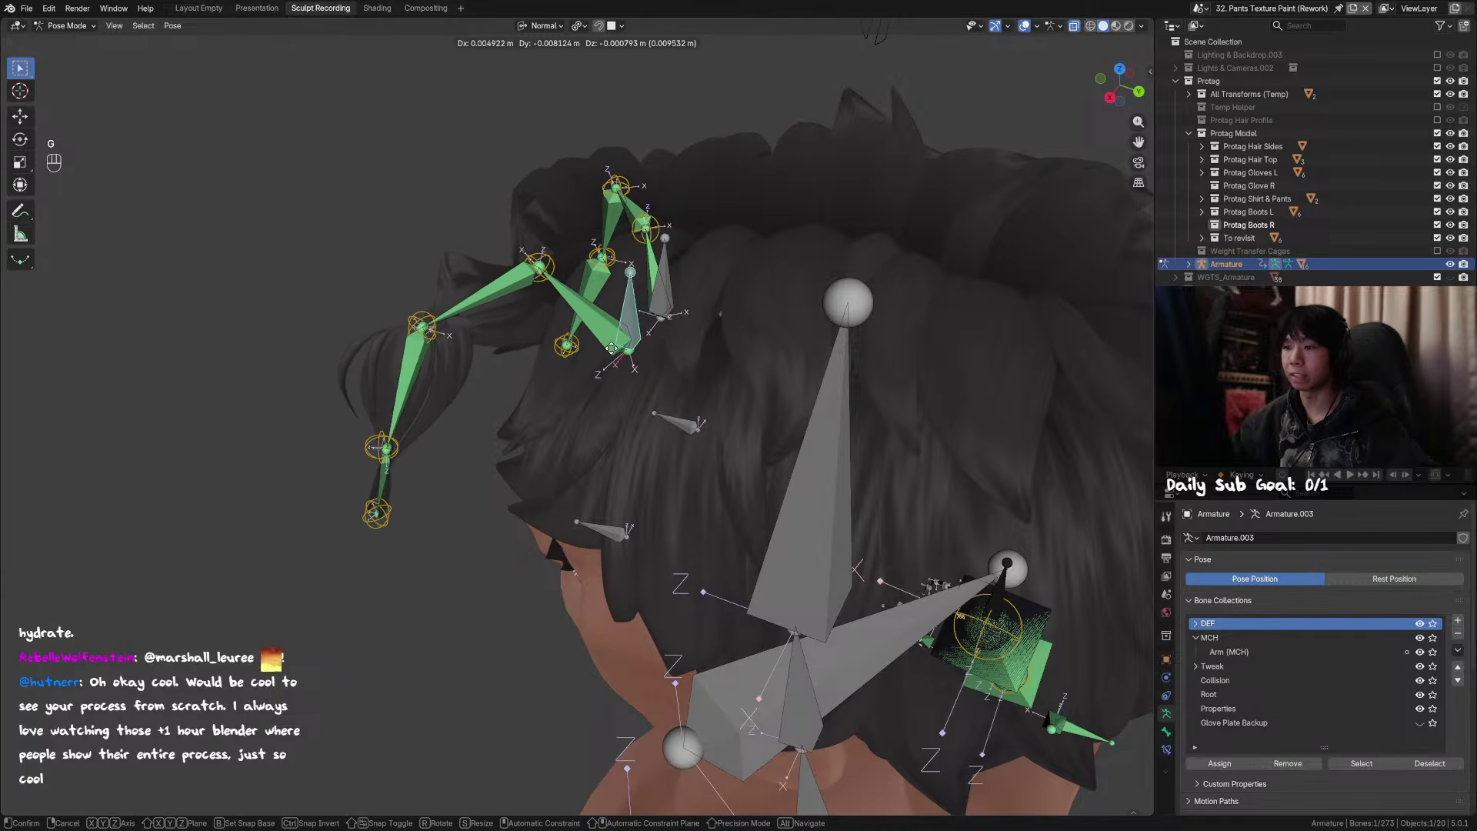
right_click(537, 299)
middle_drag(536, 299, 677, 339)
key(g)
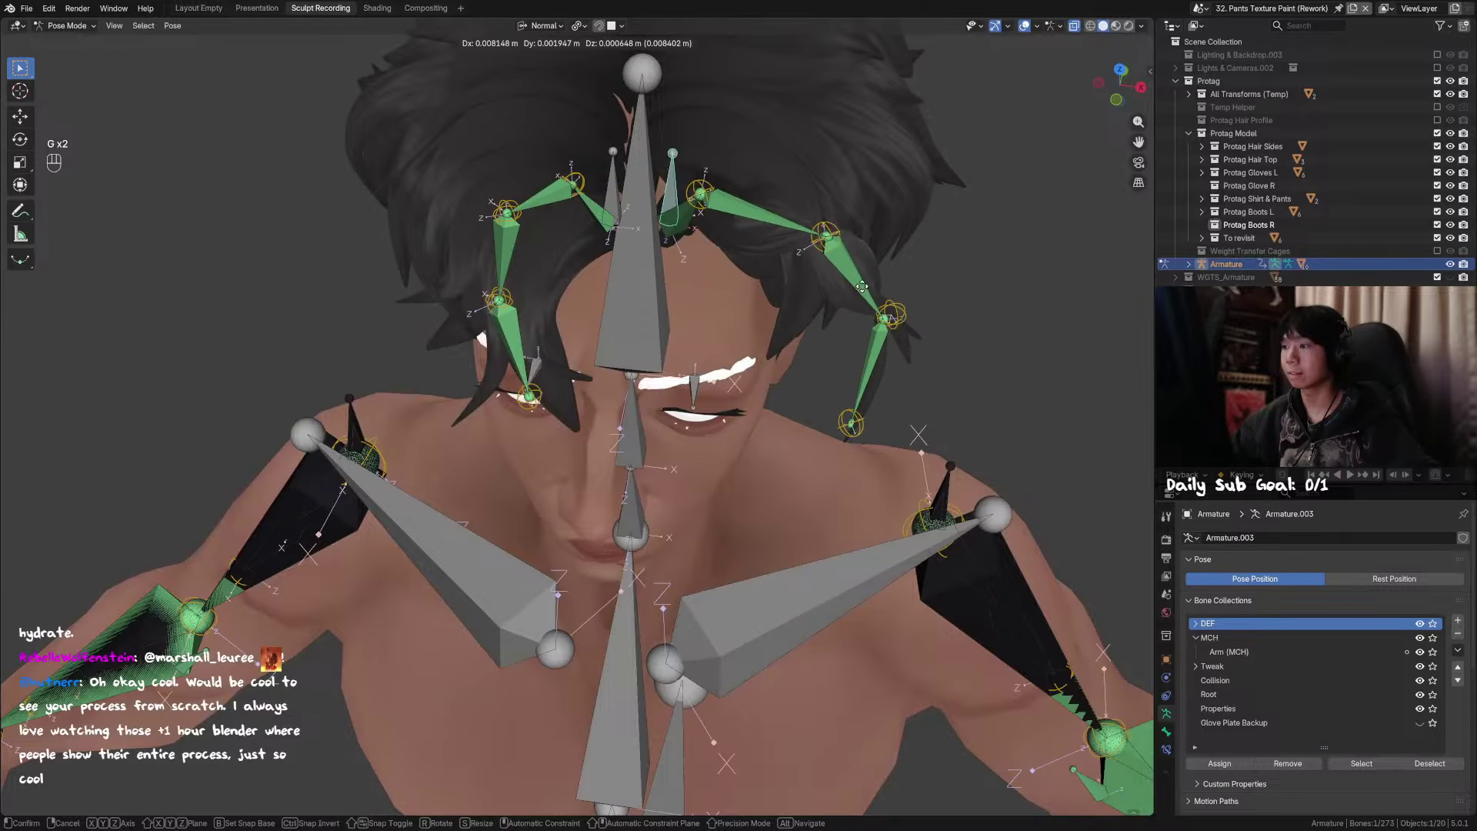
right_click(885, 296)
scroll(814, 292, down, 3)
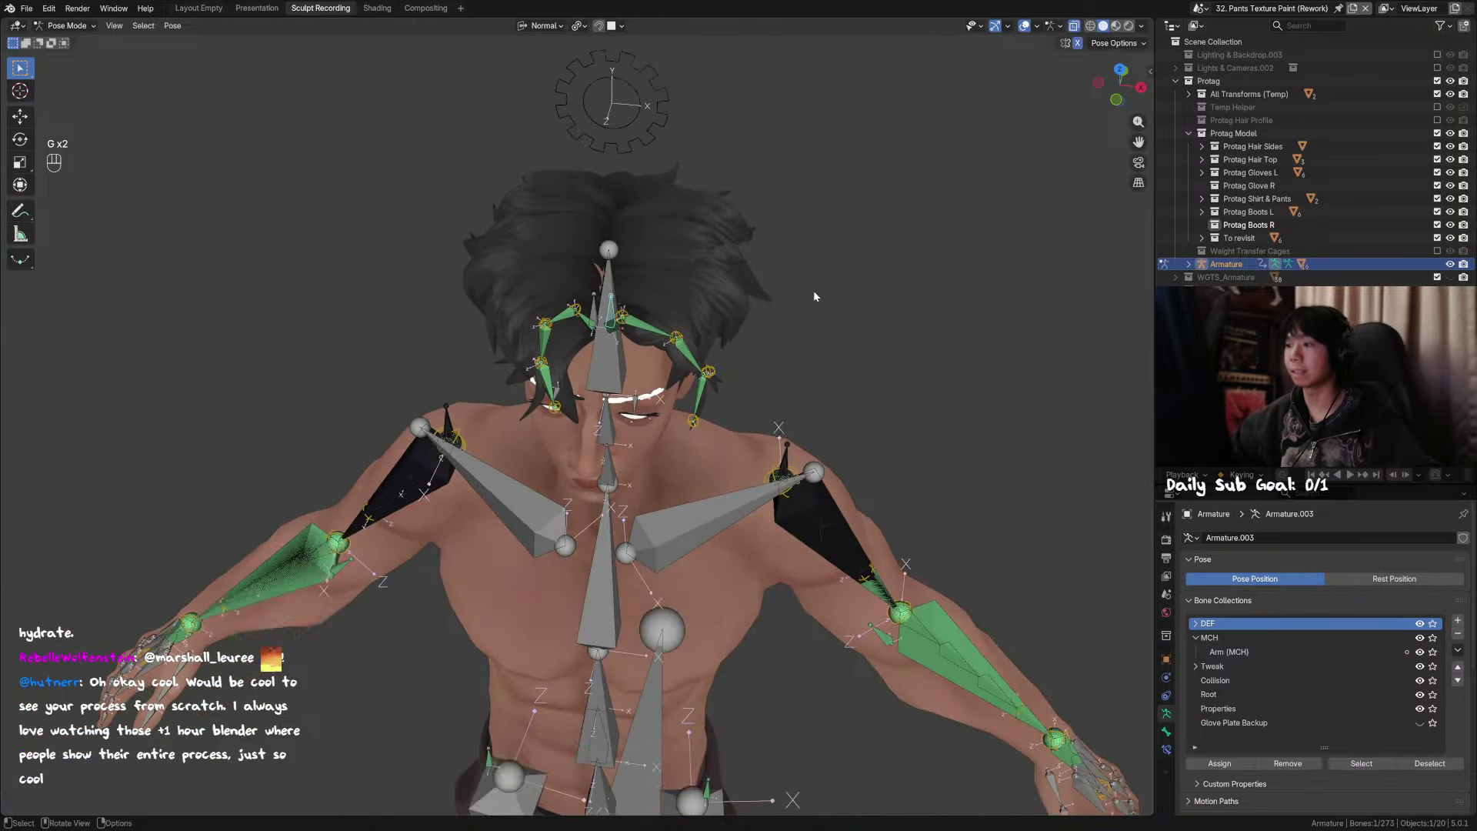
Step: Clear the rotation, location and scale of all visible pose bones
middle_drag(814, 292, 828, 254)
key(alt+r)
key(alt+g)
key(alt+s)
key(alt+r)
key(alt+g)
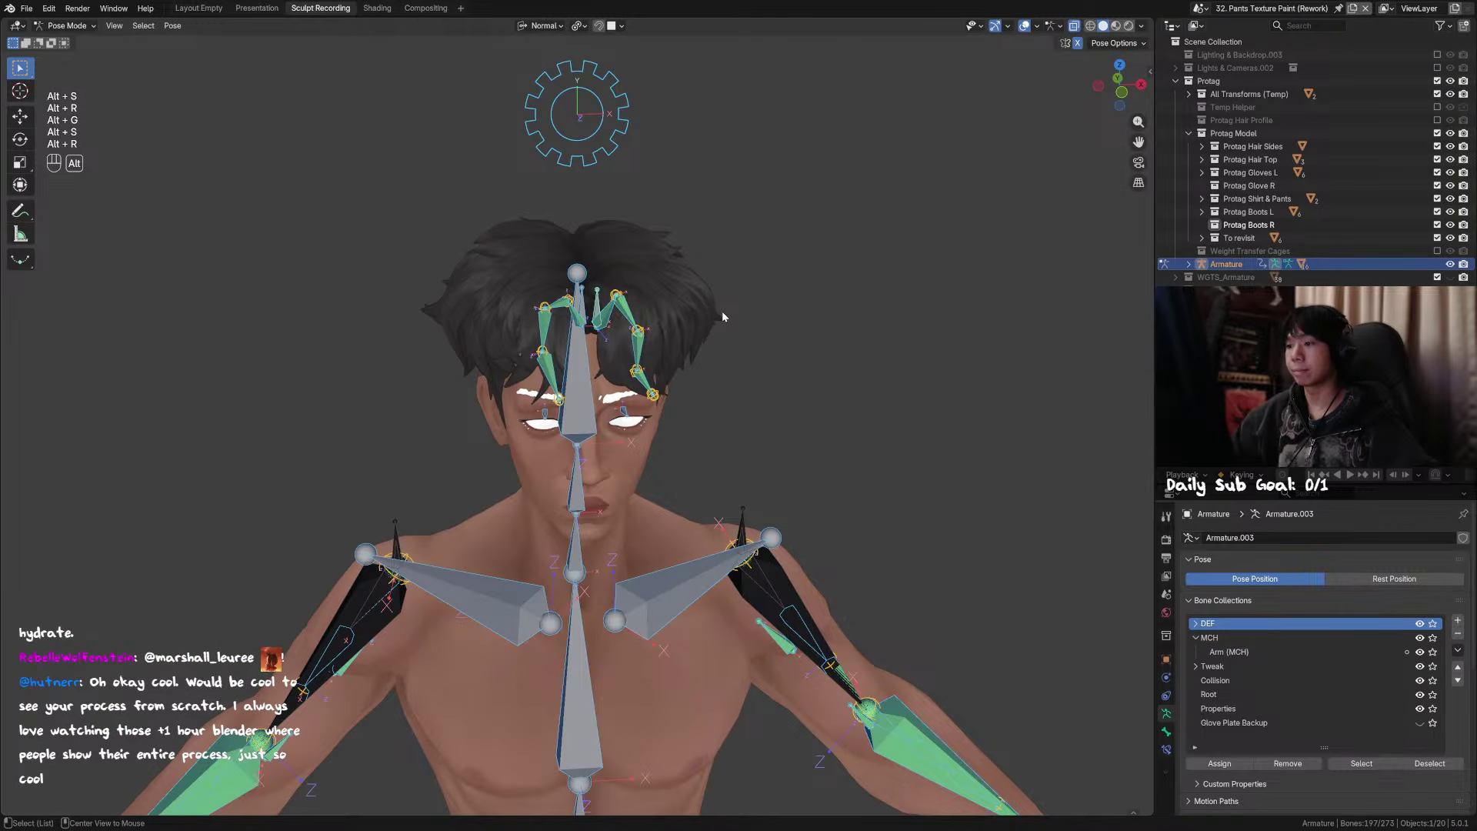
Step: Check the gear control's Hair Damp Track property and examine the deform bones around the left shoulder
key(n)
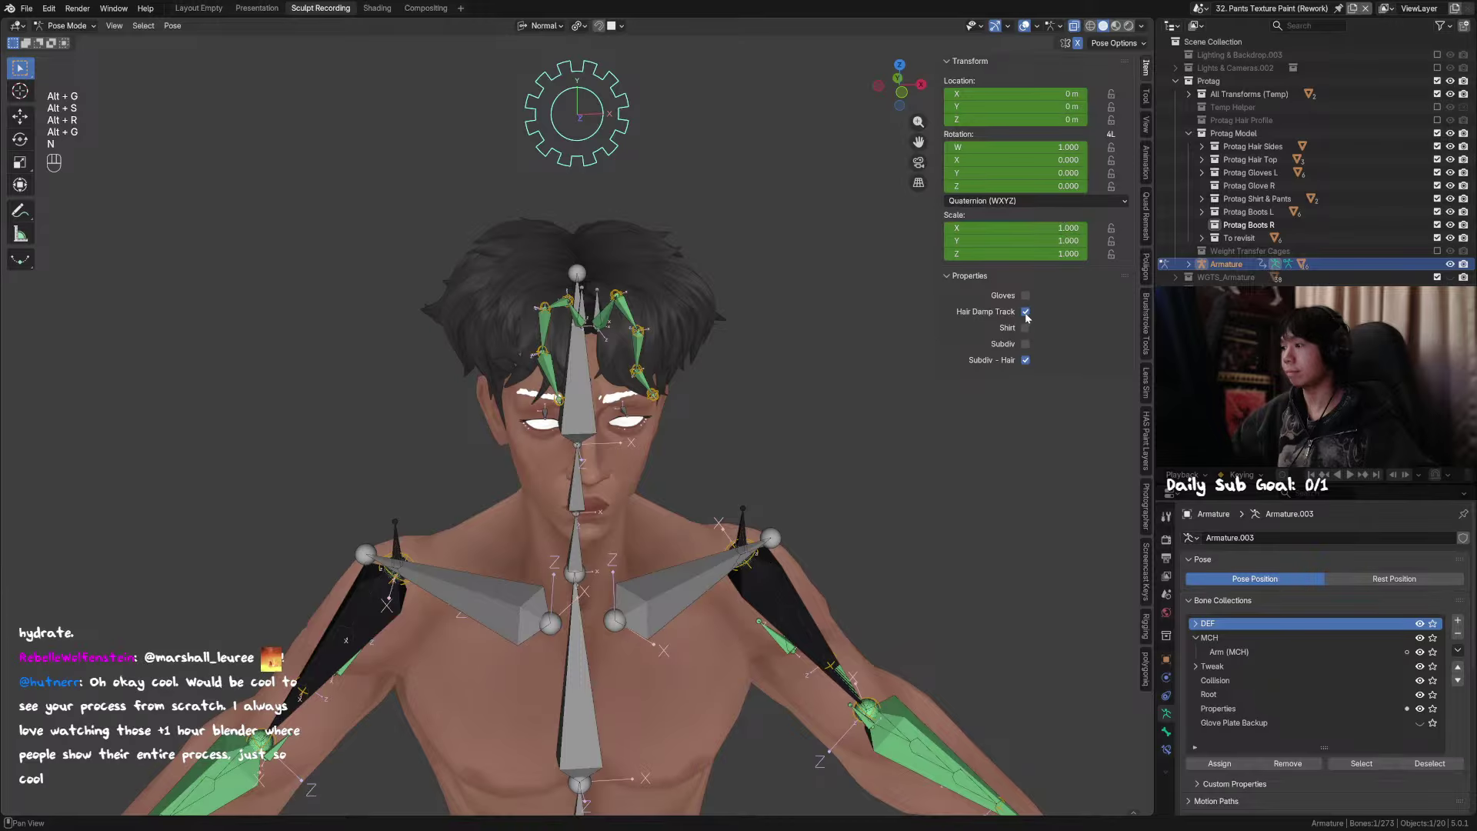
key(n)
scroll(1000, 323, down, 3)
shift+middle_drag(839, 548, 769, 414)
middle_drag(769, 414, 691, 417)
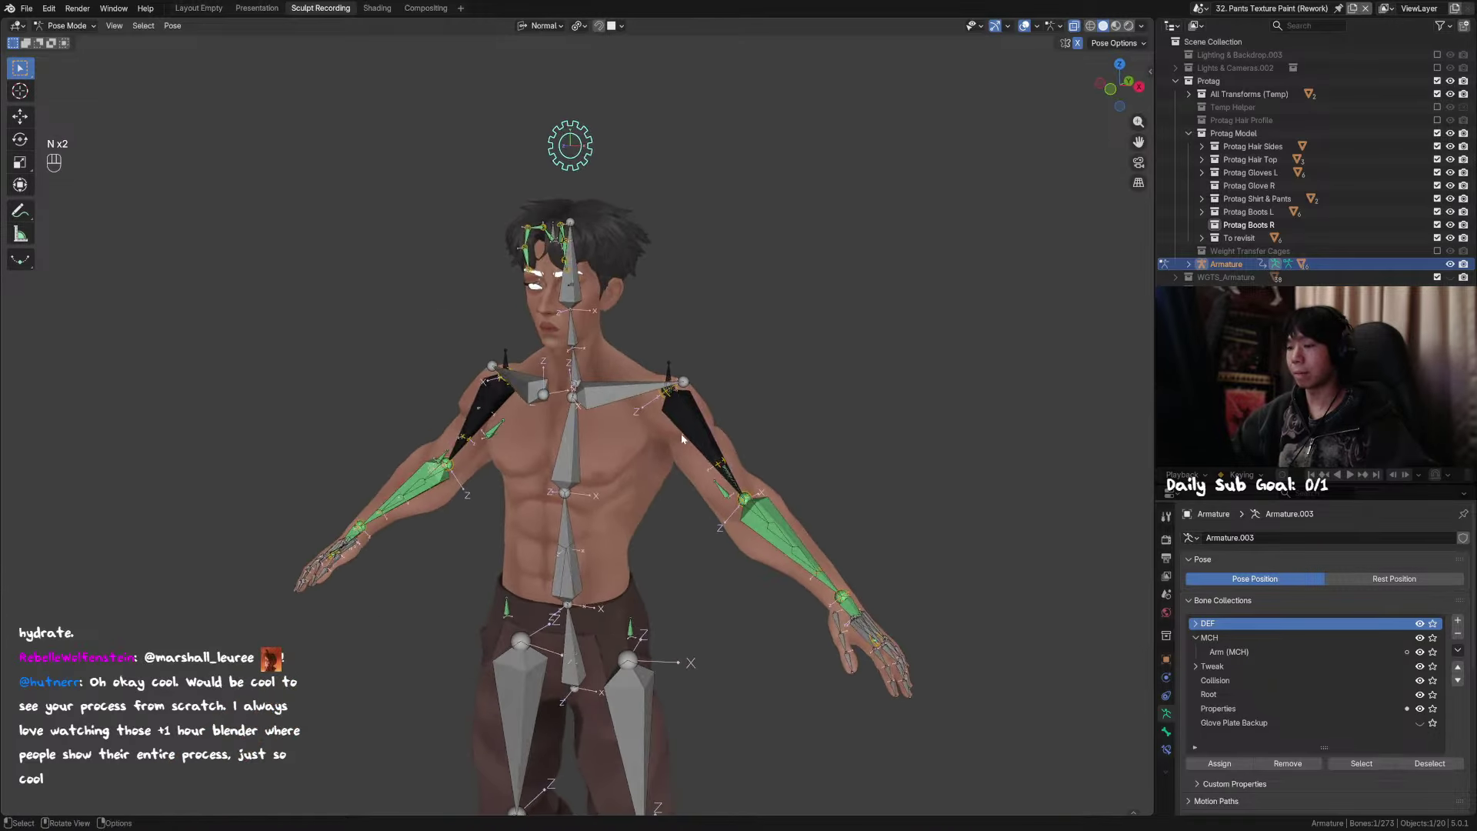
click(690, 415)
key(grave)
scroll(689, 417, down, 8)
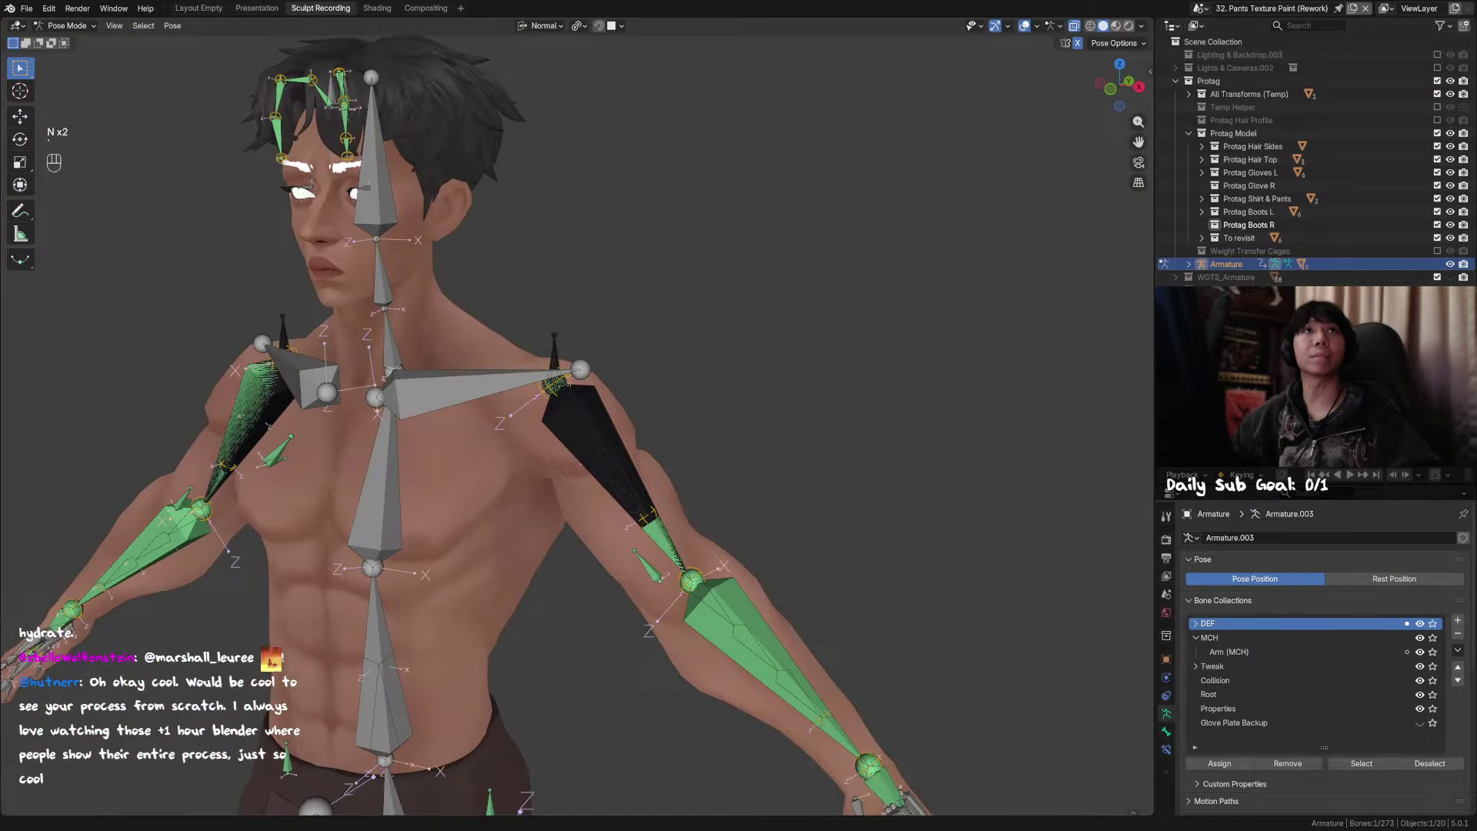
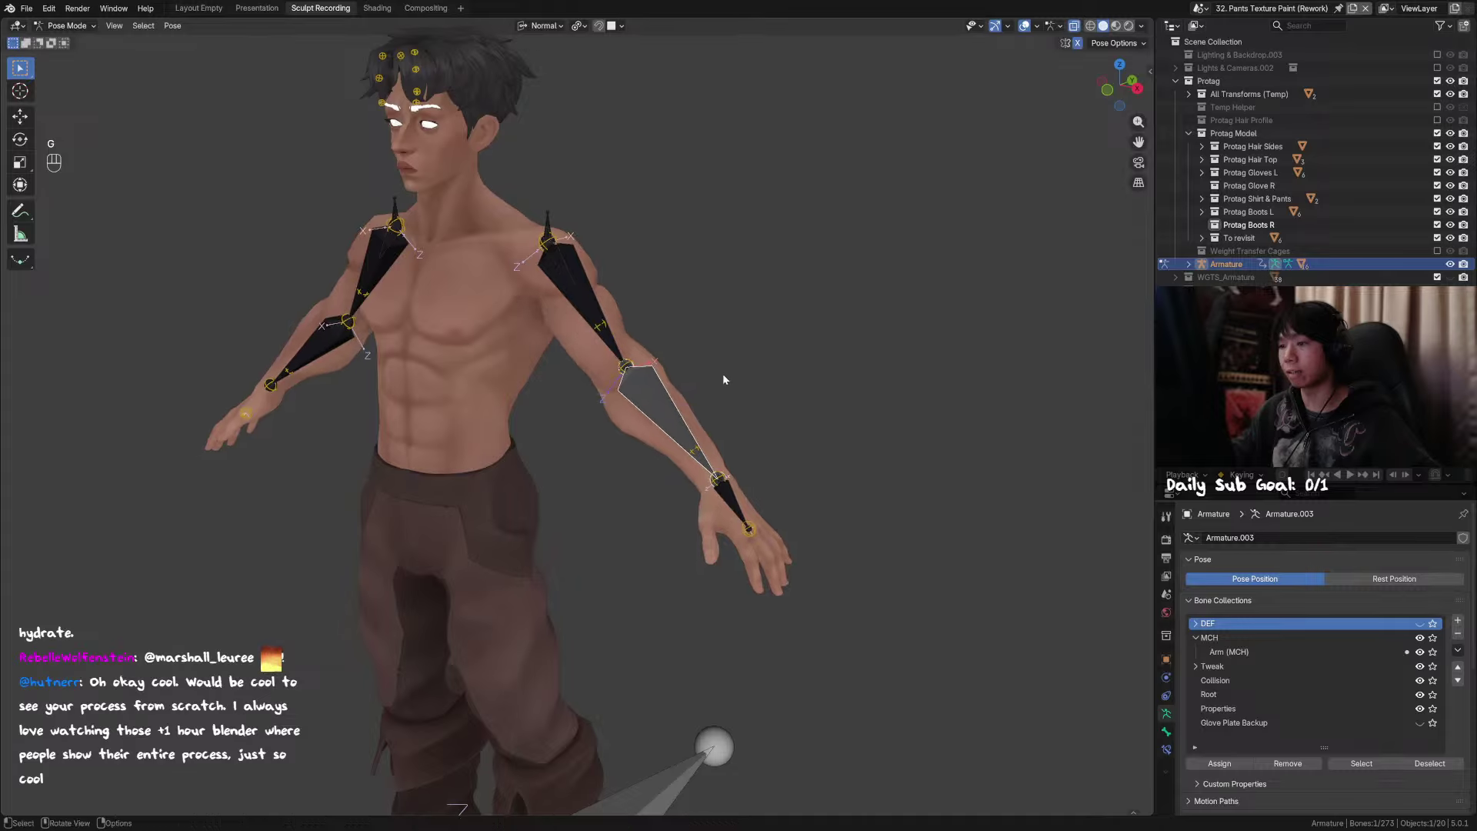
Step: Trial rotate the left forearm mechanism bone about its Z axis, keeping its original pose
key(z)
click(608, 336)
click(700, 212)
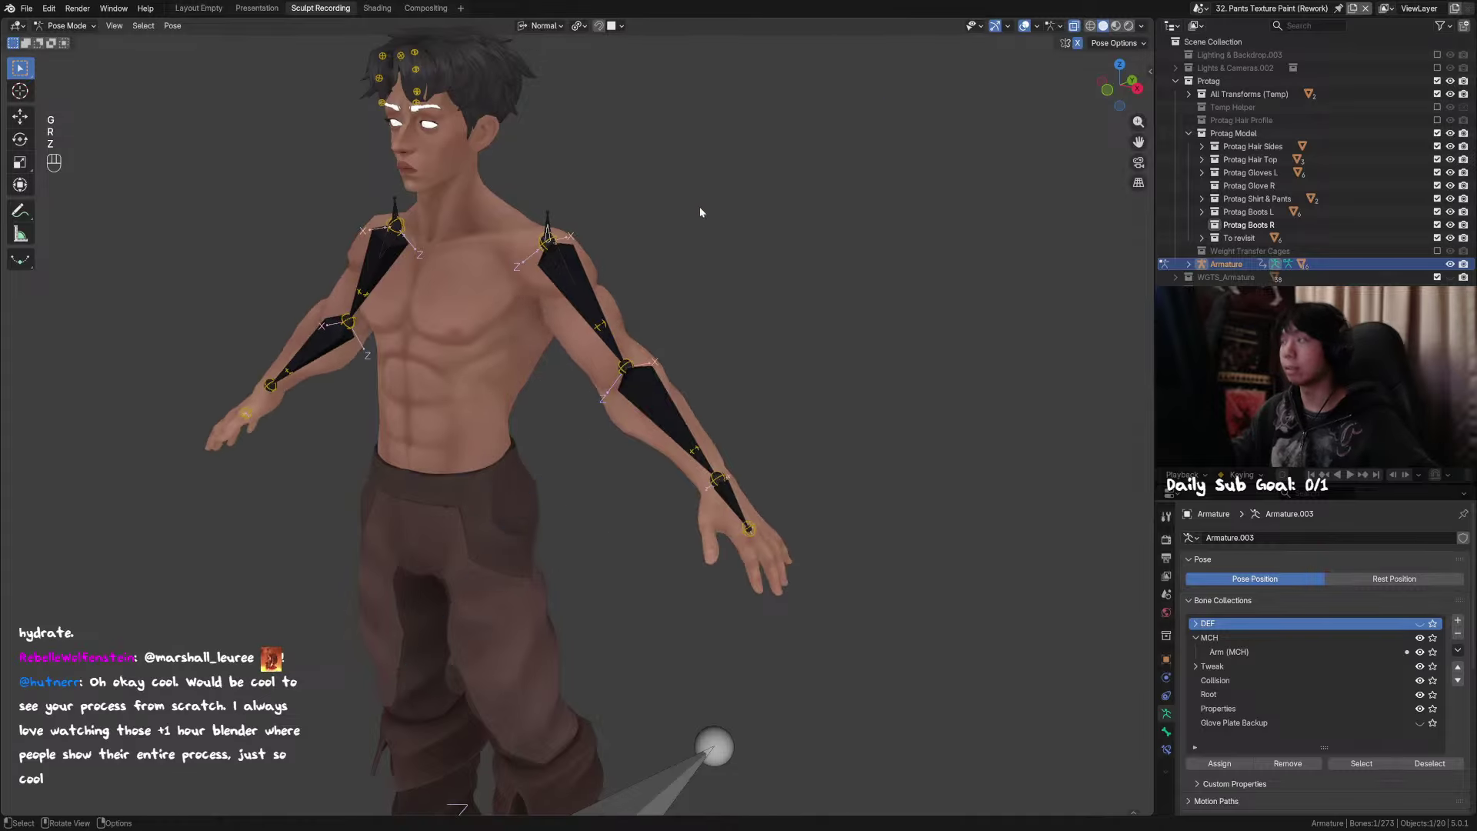
Step: Focus on the left shoulder's mechanism bones and trial rotate the bone along the upper arm freely
shift+middle_drag(561, 282, 598, 354)
key(KP_Decimal)
scroll(599, 350, down, 6)
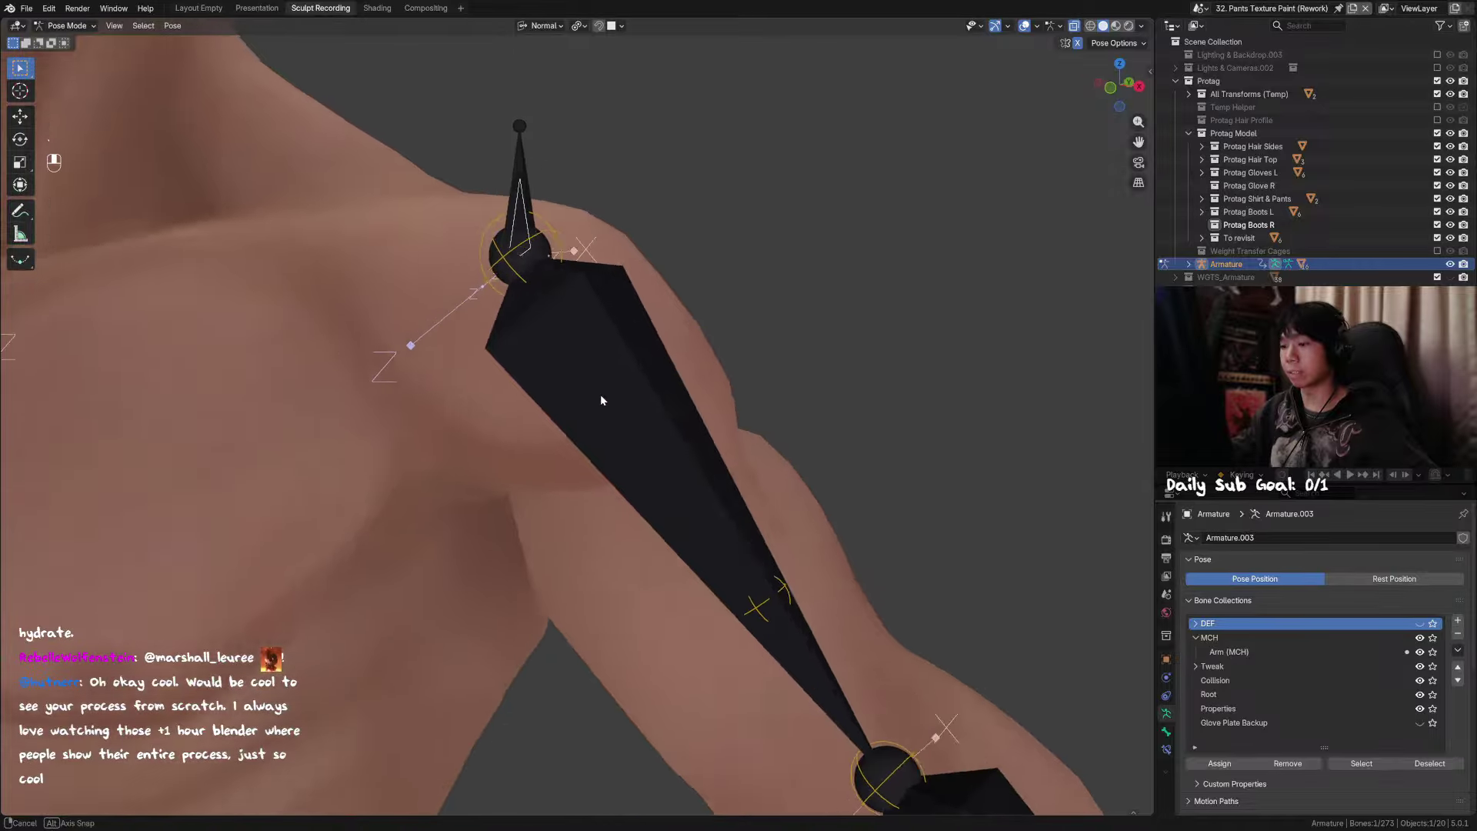
click(644, 418)
scroll(630, 404, down, 7)
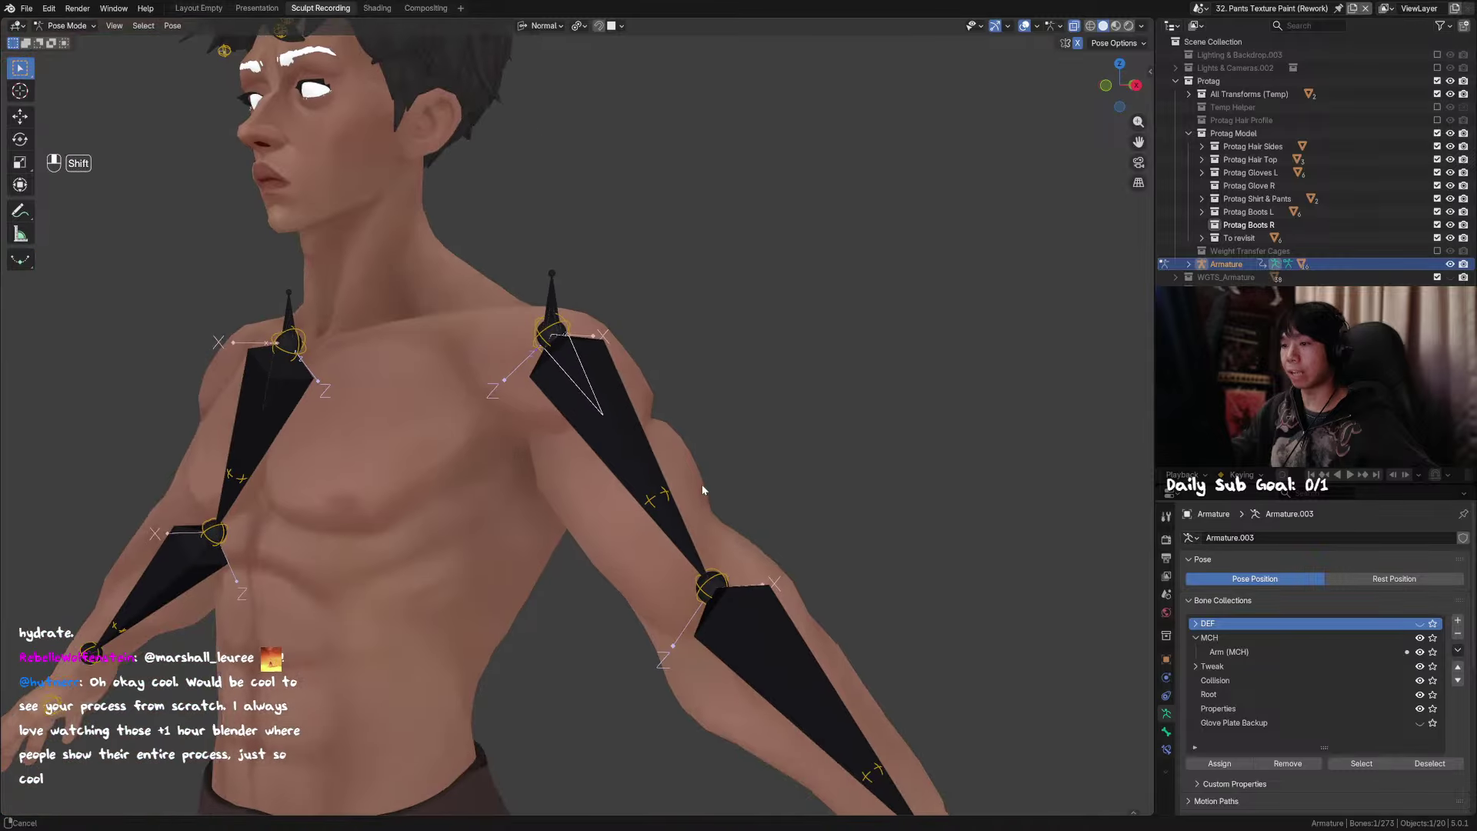
middle_drag(701, 483, 591, 412)
key(r)
key(r)
click(612, 437)
Step: Trial rotate the left upper-arm mechanism bone about its Y axis in both directions, keeping its original pose
key(F2)
key(Escape)
key(r)
key(y)
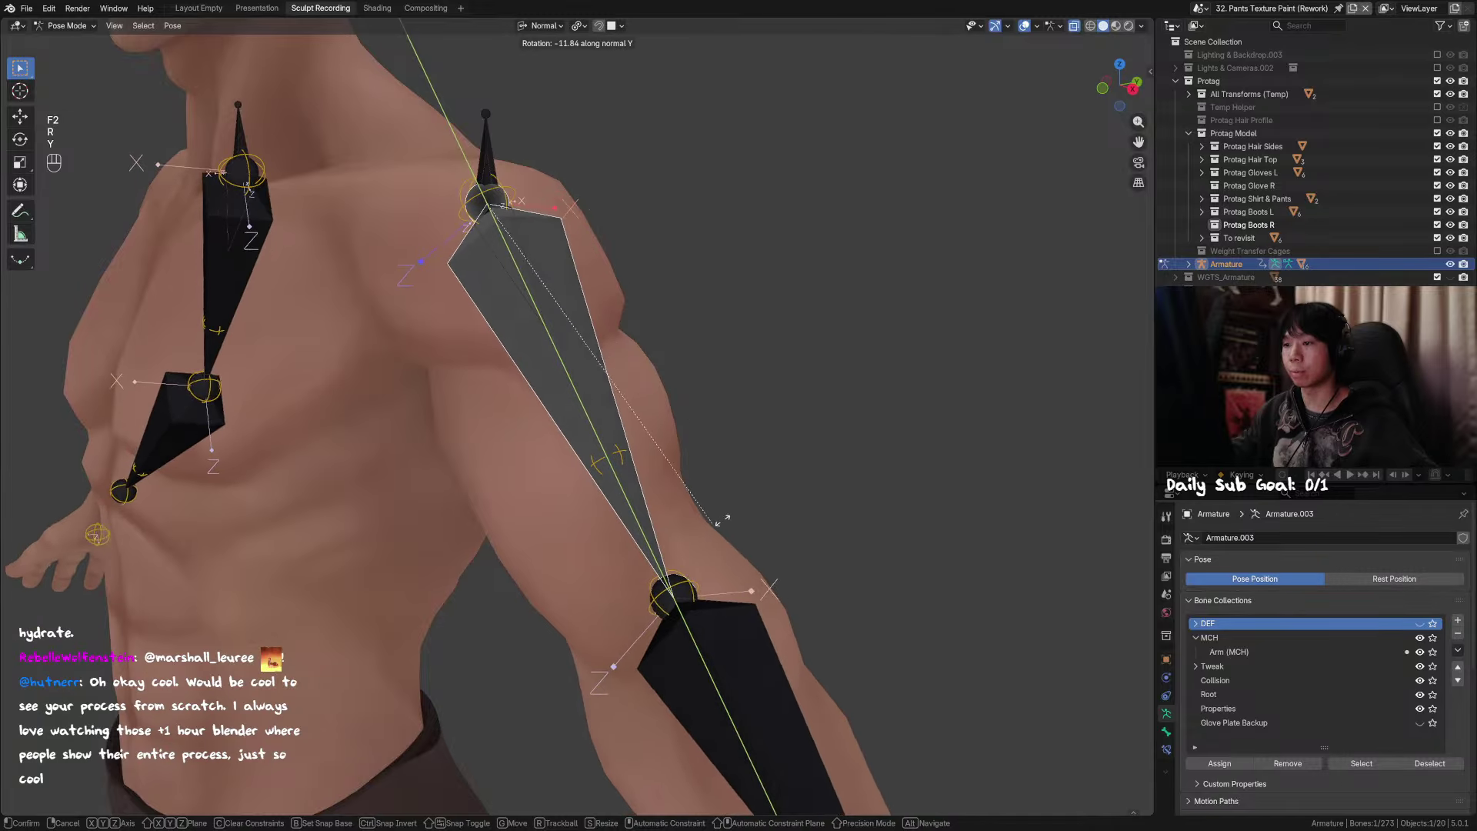
right_click(770, 288)
key(r)
key(y)
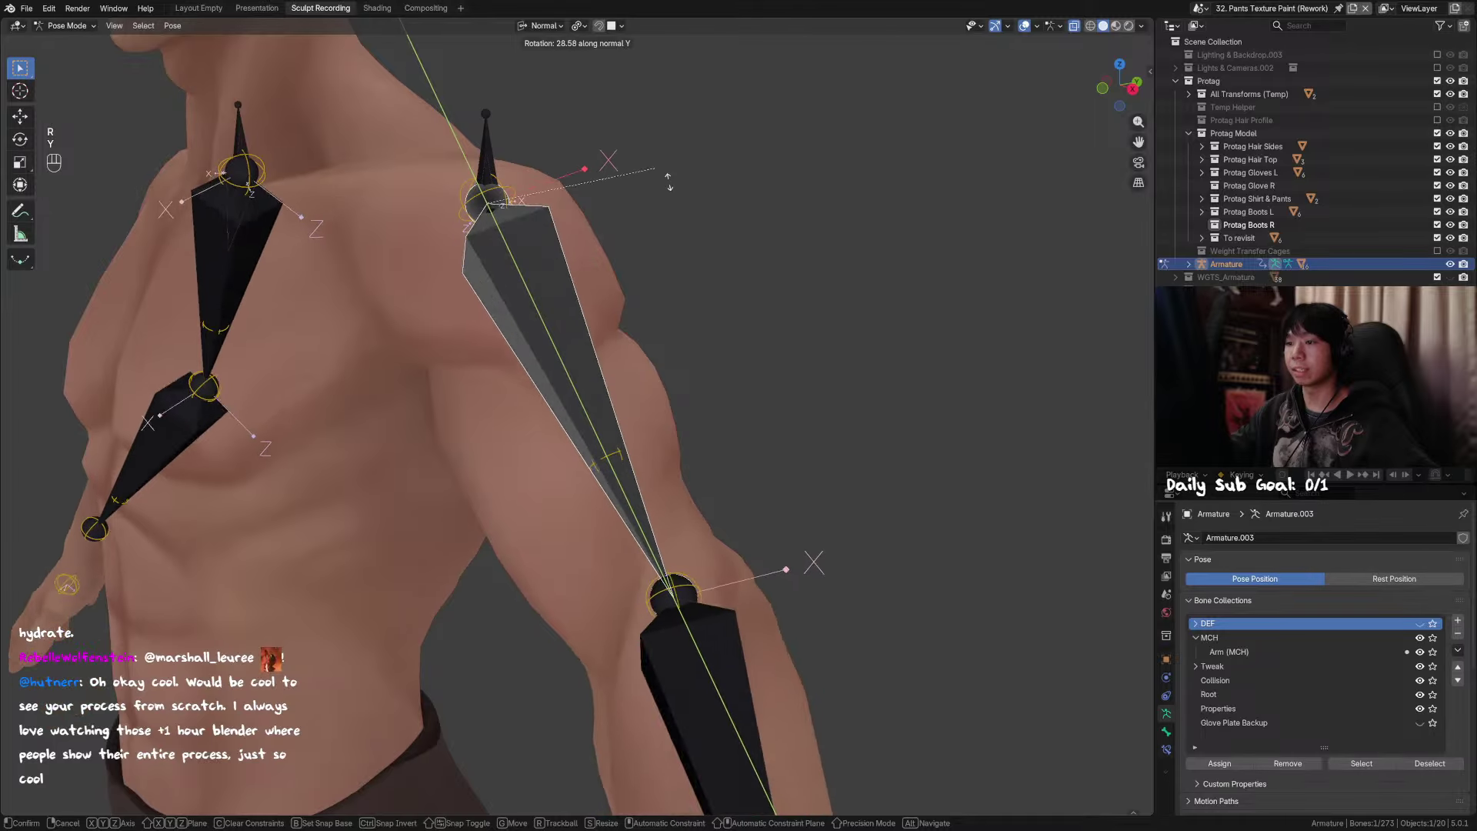
right_click(680, 220)
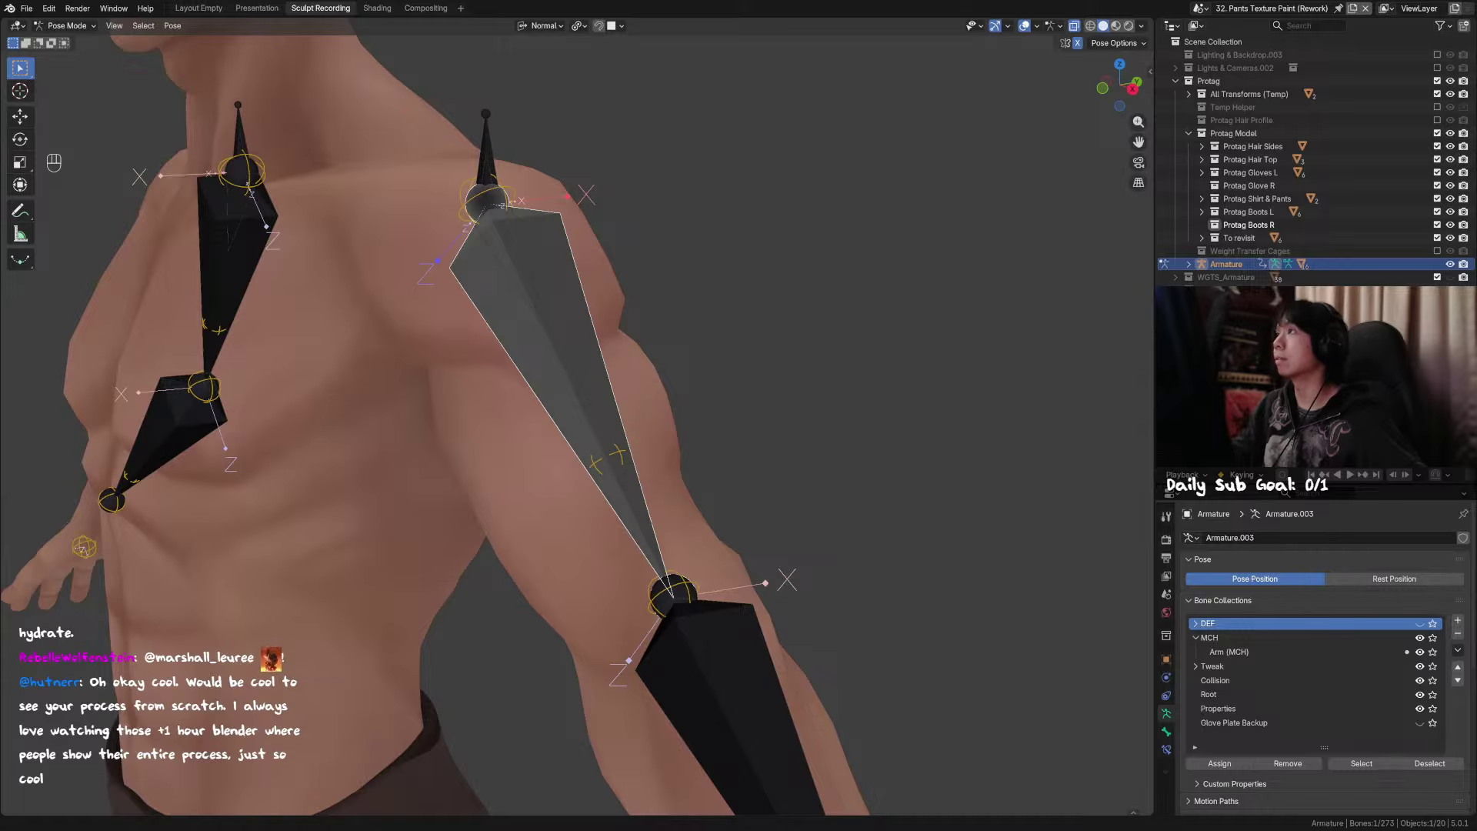
Step: Check the name of the upright bone at the left shoulder and hide the large upper-arm mechanism bone in Pose Mode
middle_drag(531, 131, 567, 126)
shift+middle_drag(568, 126, 565, 242)
click(479, 242)
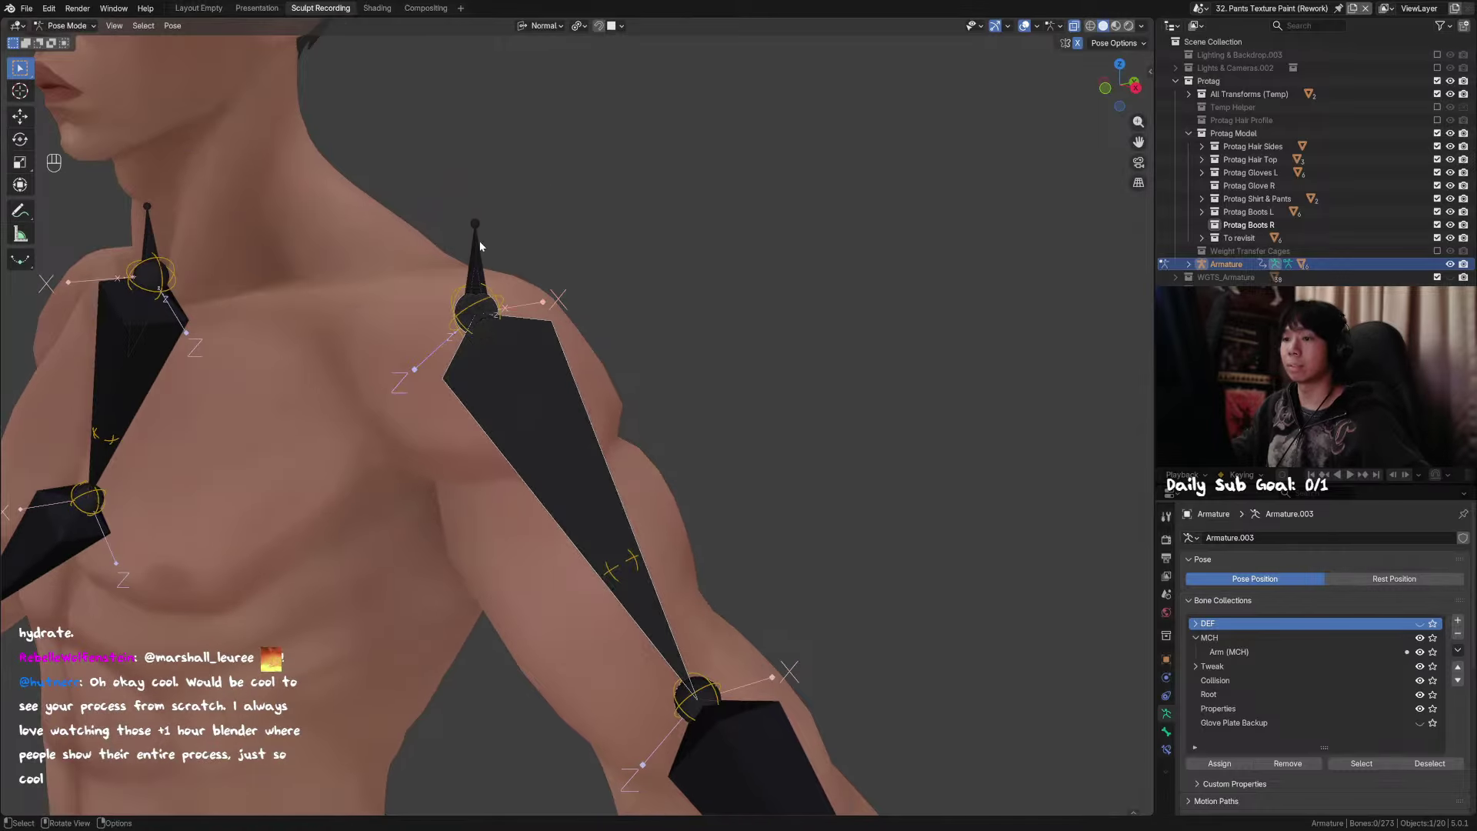
middle_drag(474, 242, 664, 272)
key(F2)
key(Escape)
scroll(632, 348, up, 1)
click(663, 344)
key(h)
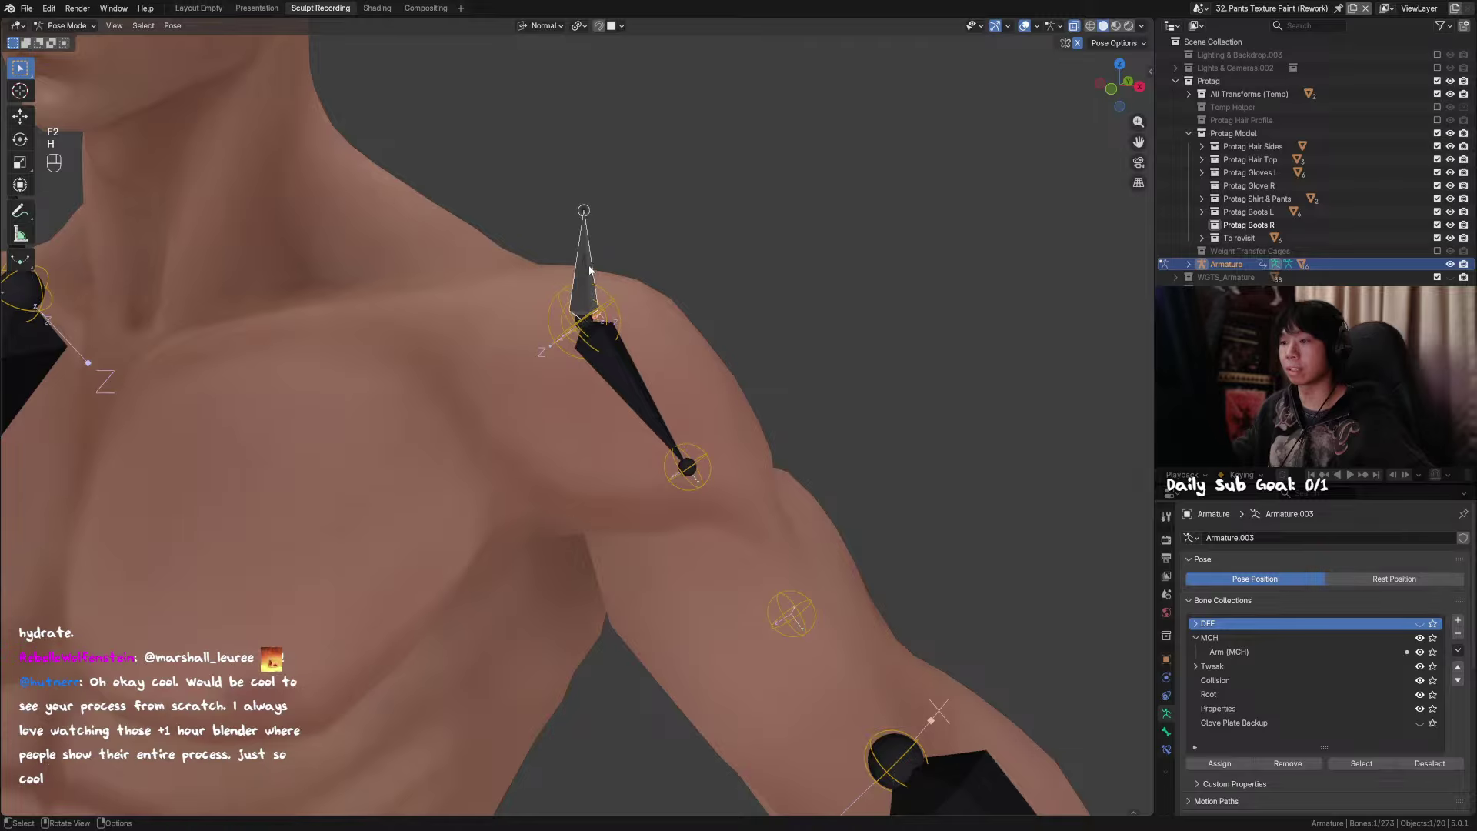
Step: In Edit Mode, hide the large left upper-arm bone and parent the upright shoulder bone to the short arm bone below it
key(Tab)
key(alt+h)
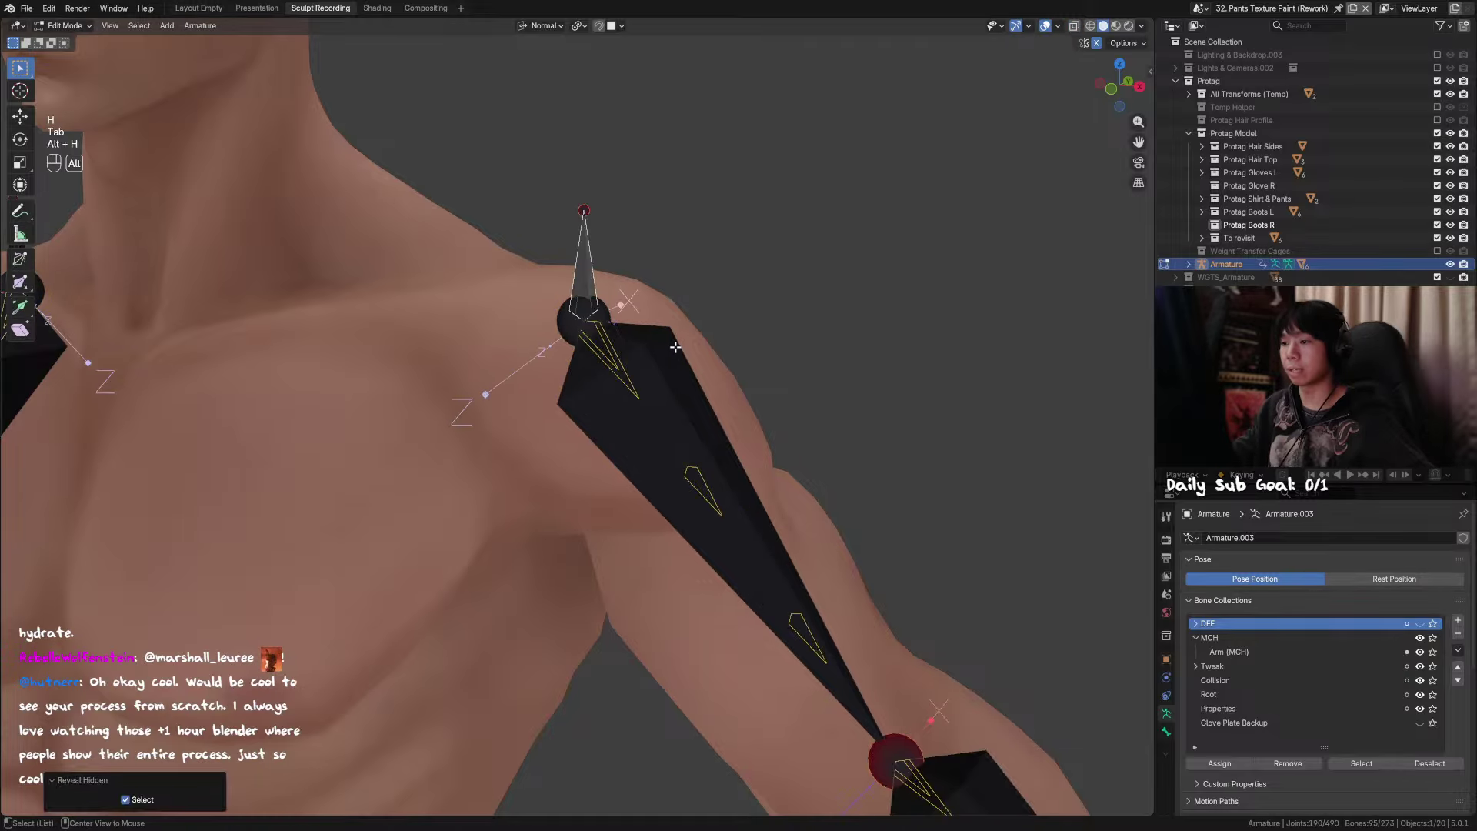
click(675, 348)
key(h)
click(585, 252)
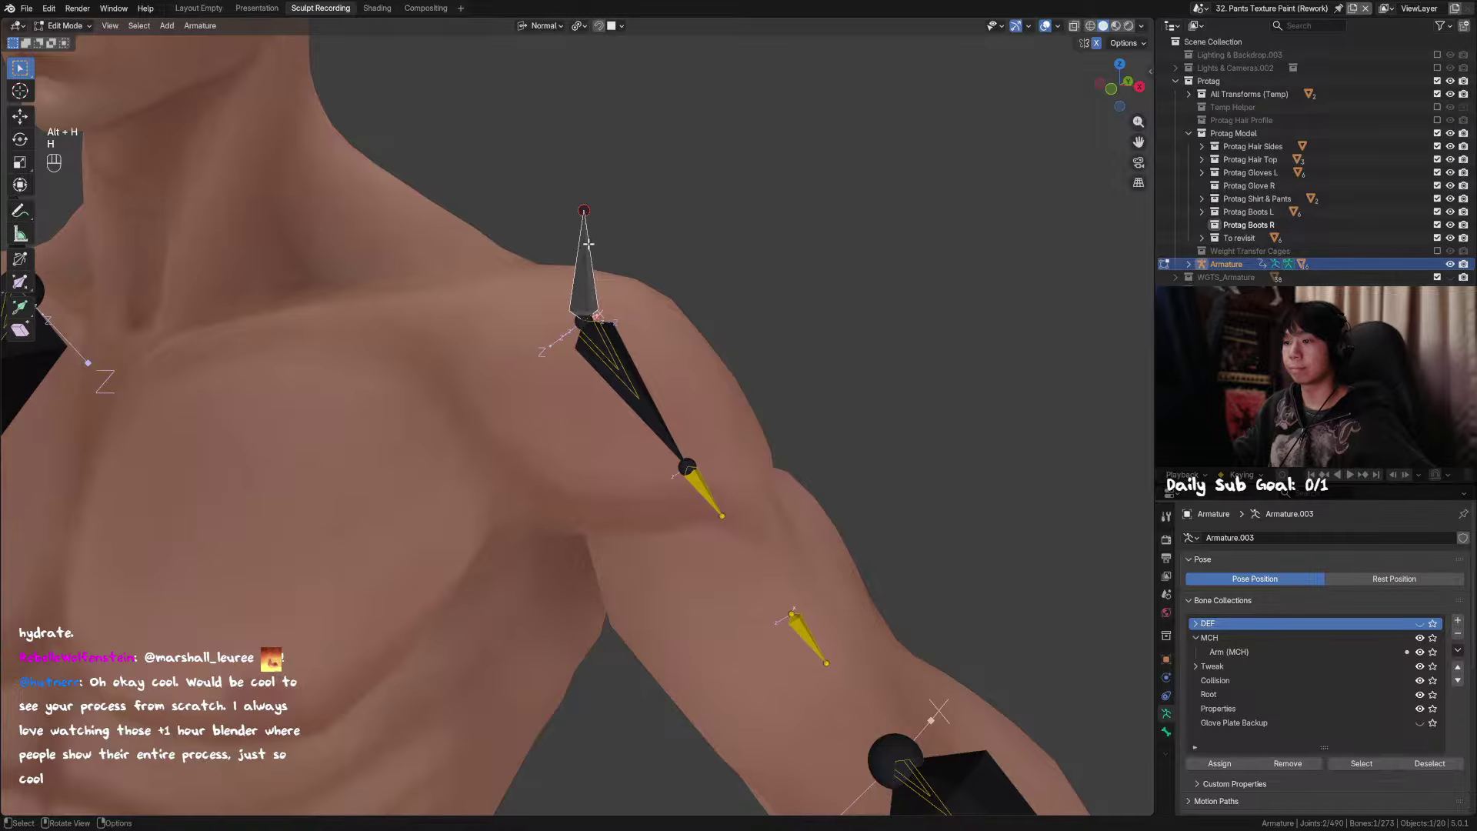
key(F2)
shift+click(657, 410)
middle_drag(656, 410, 743, 375)
key(ctrl+p)
click(701, 396)
key(ctrl+Tab)
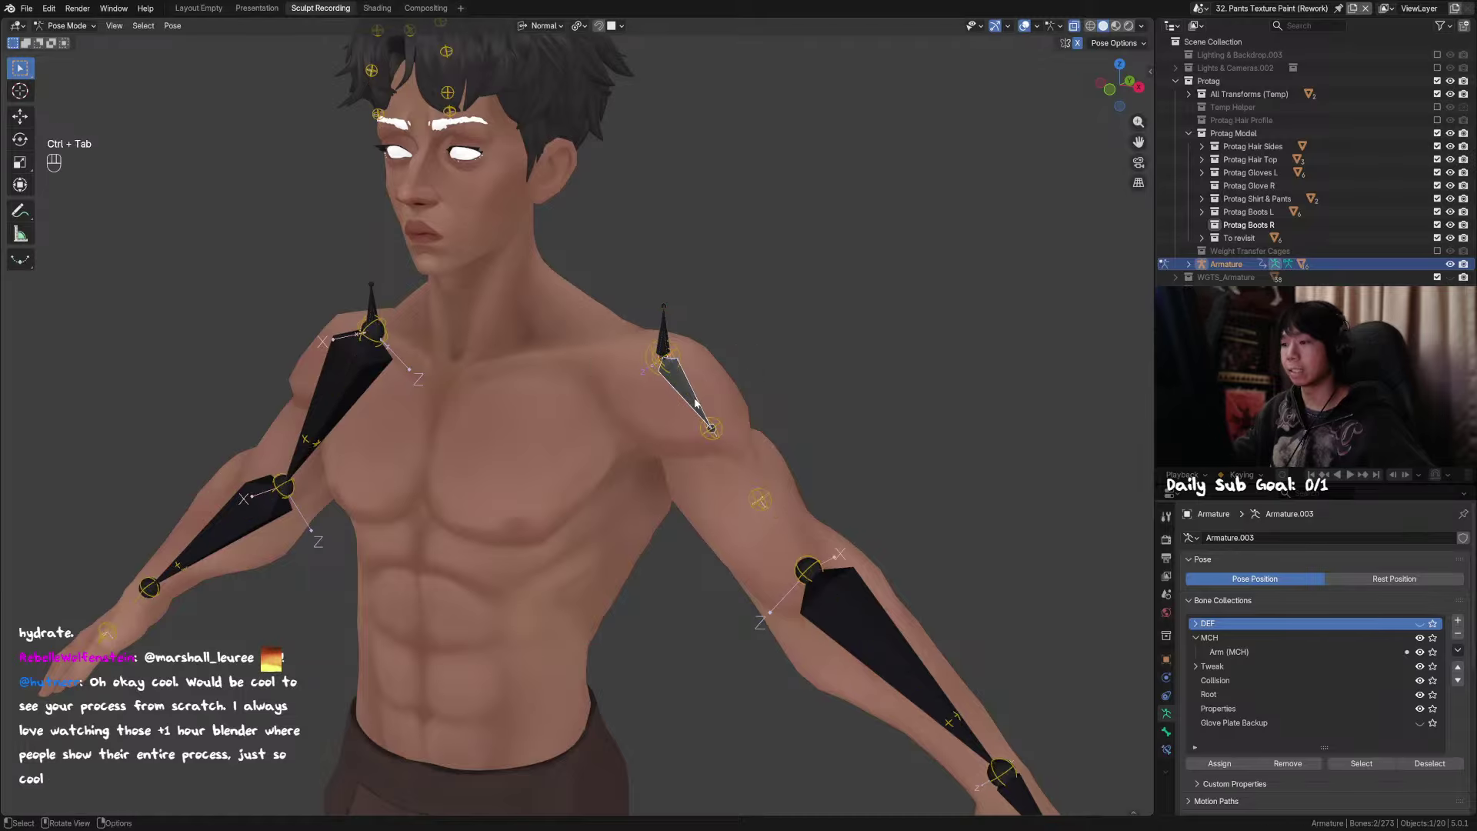
Step: Trial rotate the short left arm bone about its X and Y axes and freely, keeping its original pose
key(r)
key(x)
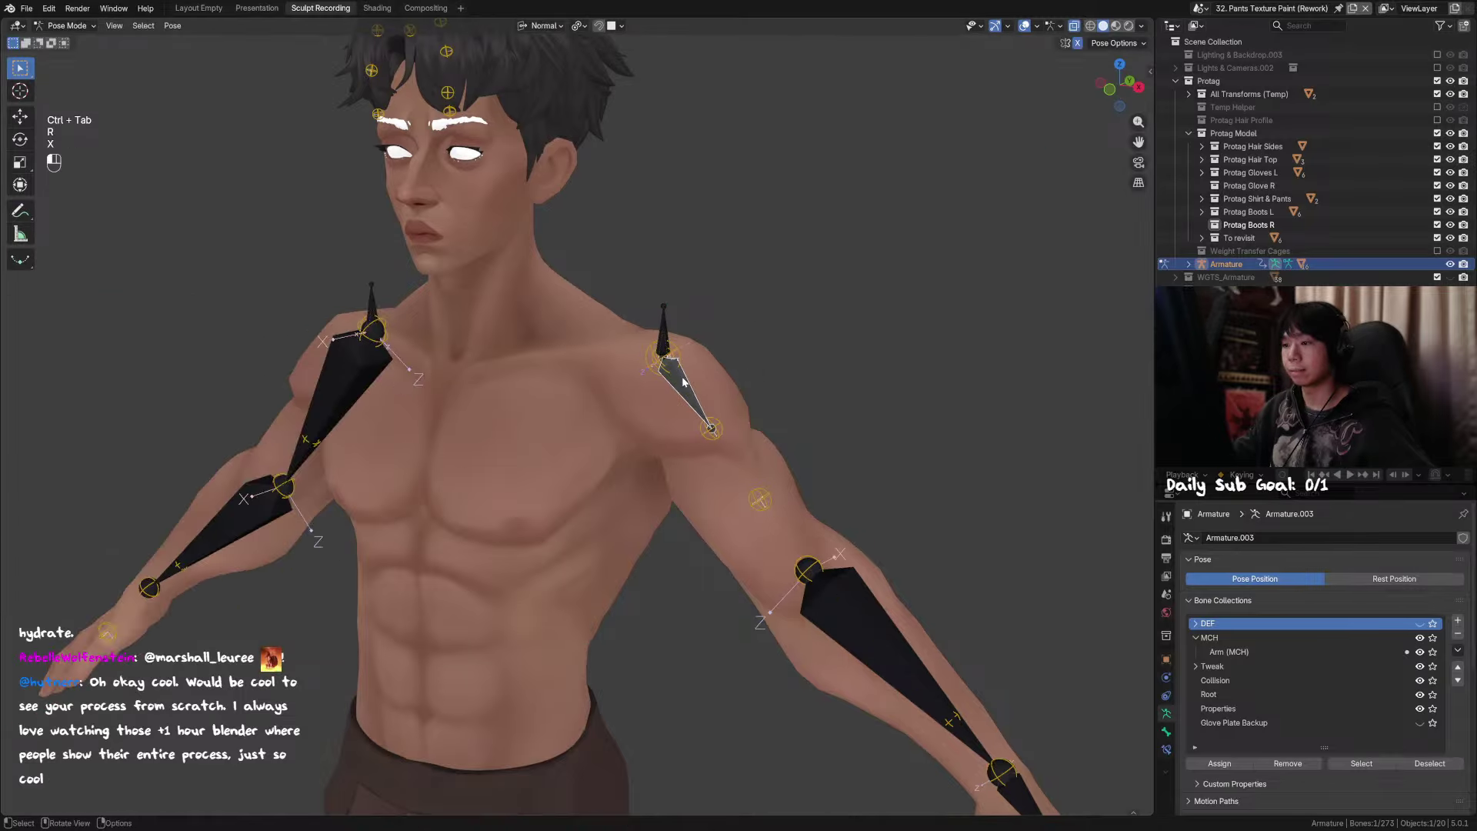
key(r)
key(y)
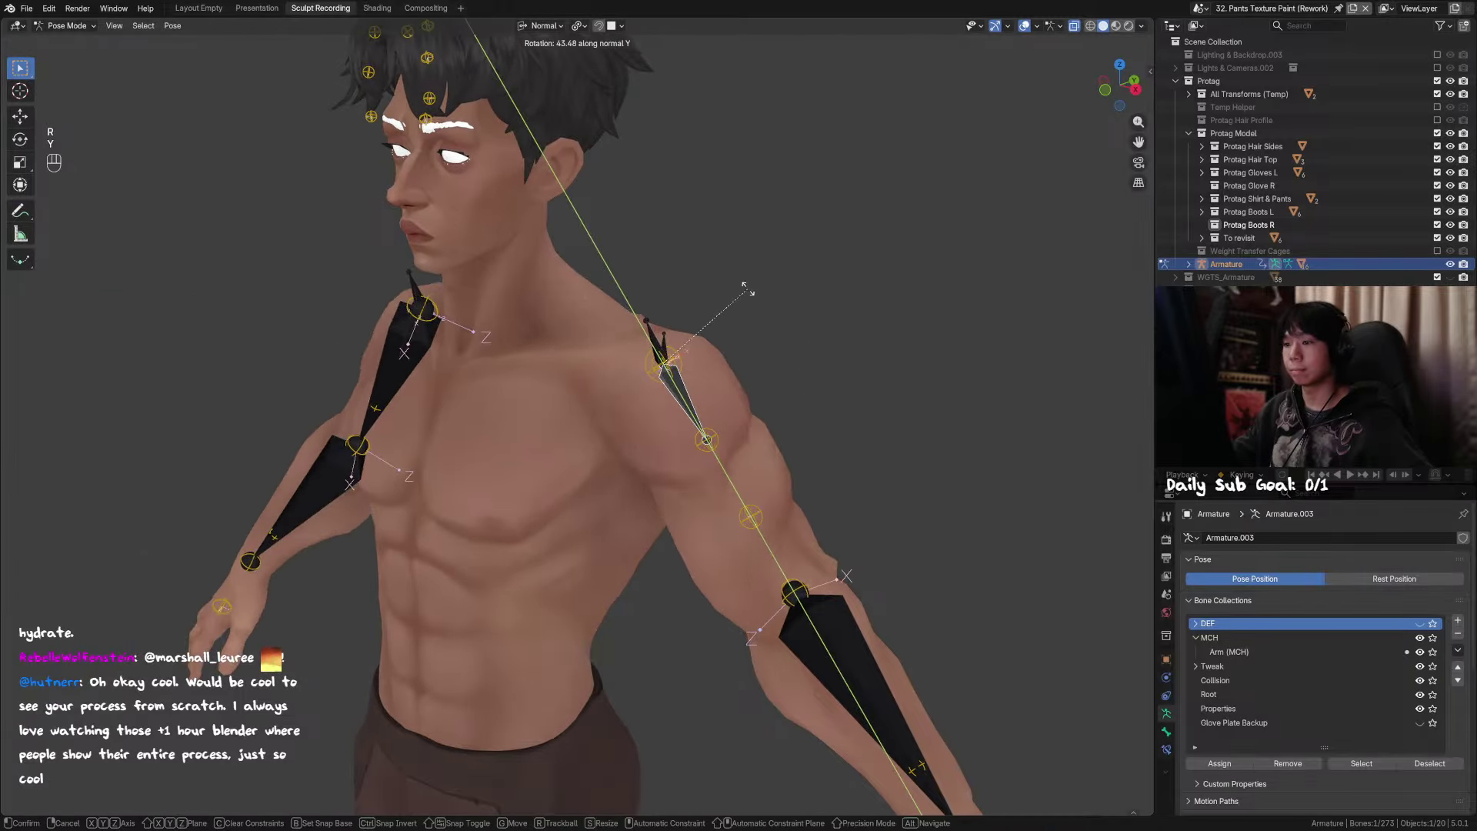
right_click(743, 338)
middle_drag(739, 359, 770, 352)
key(r)
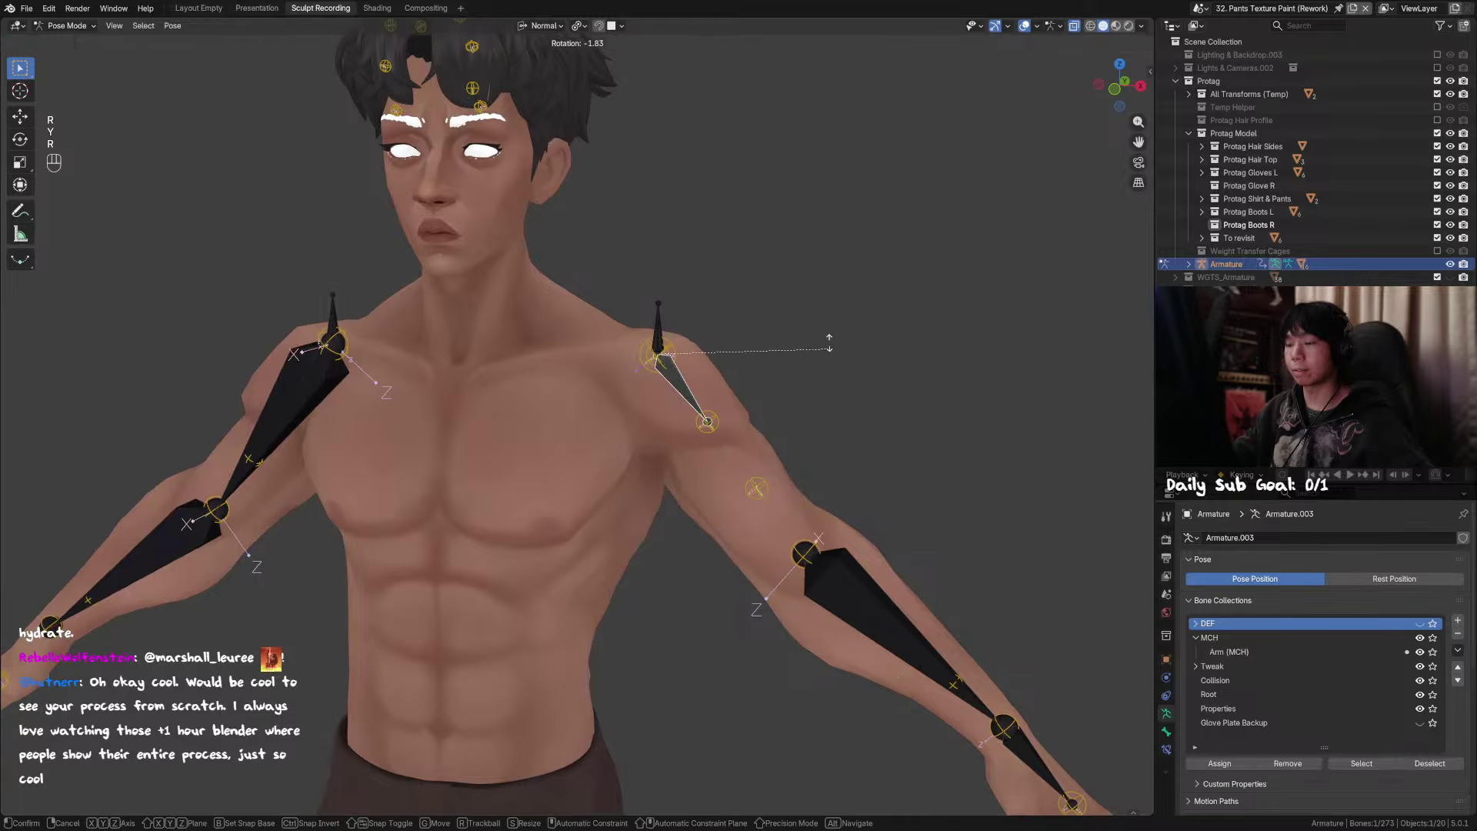
Step: Reveal the hidden pose bones and trial rotate the selected left shoulder bones freely, keeping their rest rotation
key(alt+h)
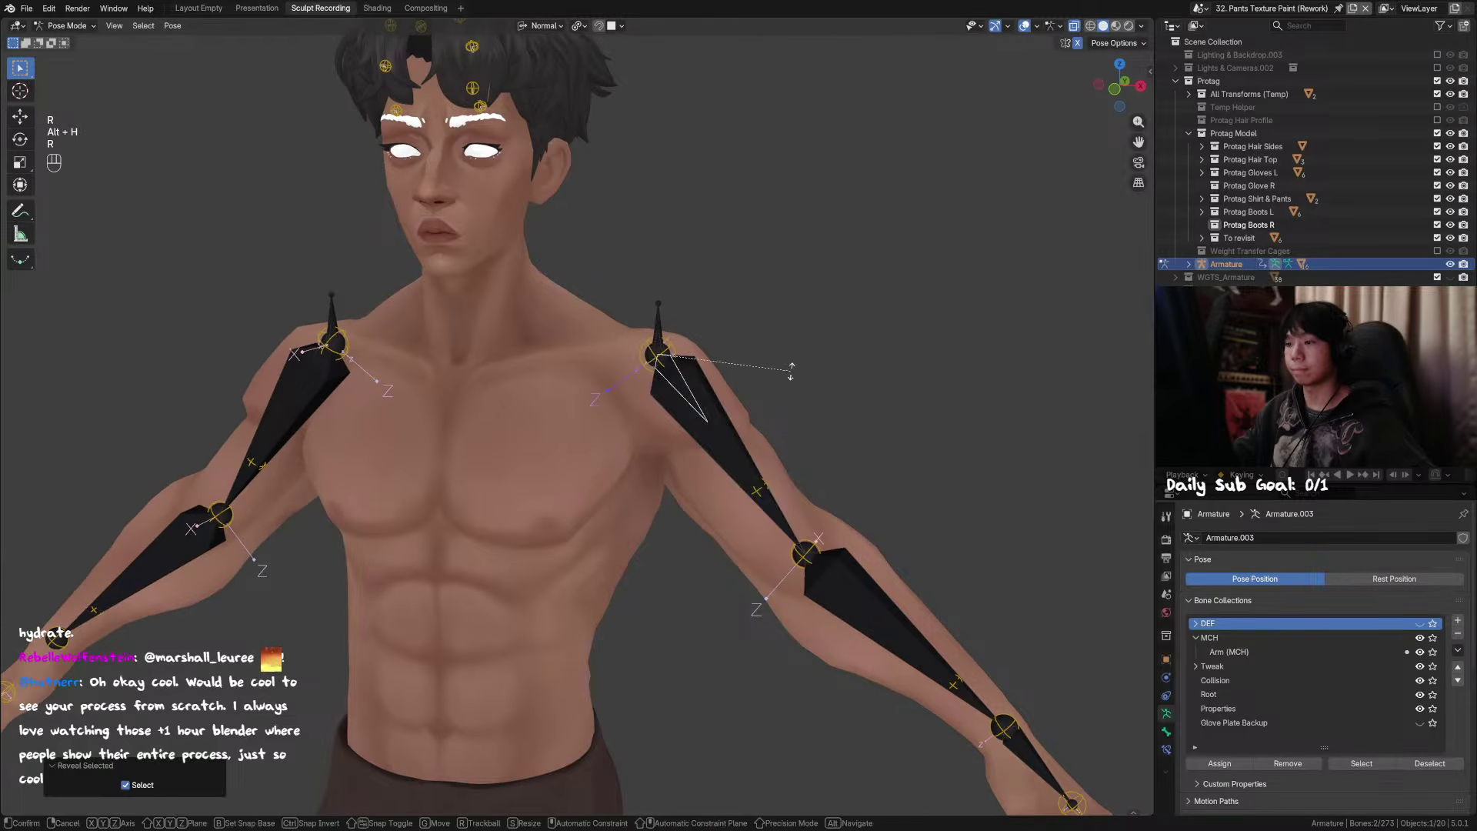
click(762, 376)
alt+middle_drag(761, 376, 794, 346)
key(alt+r)
key(r)
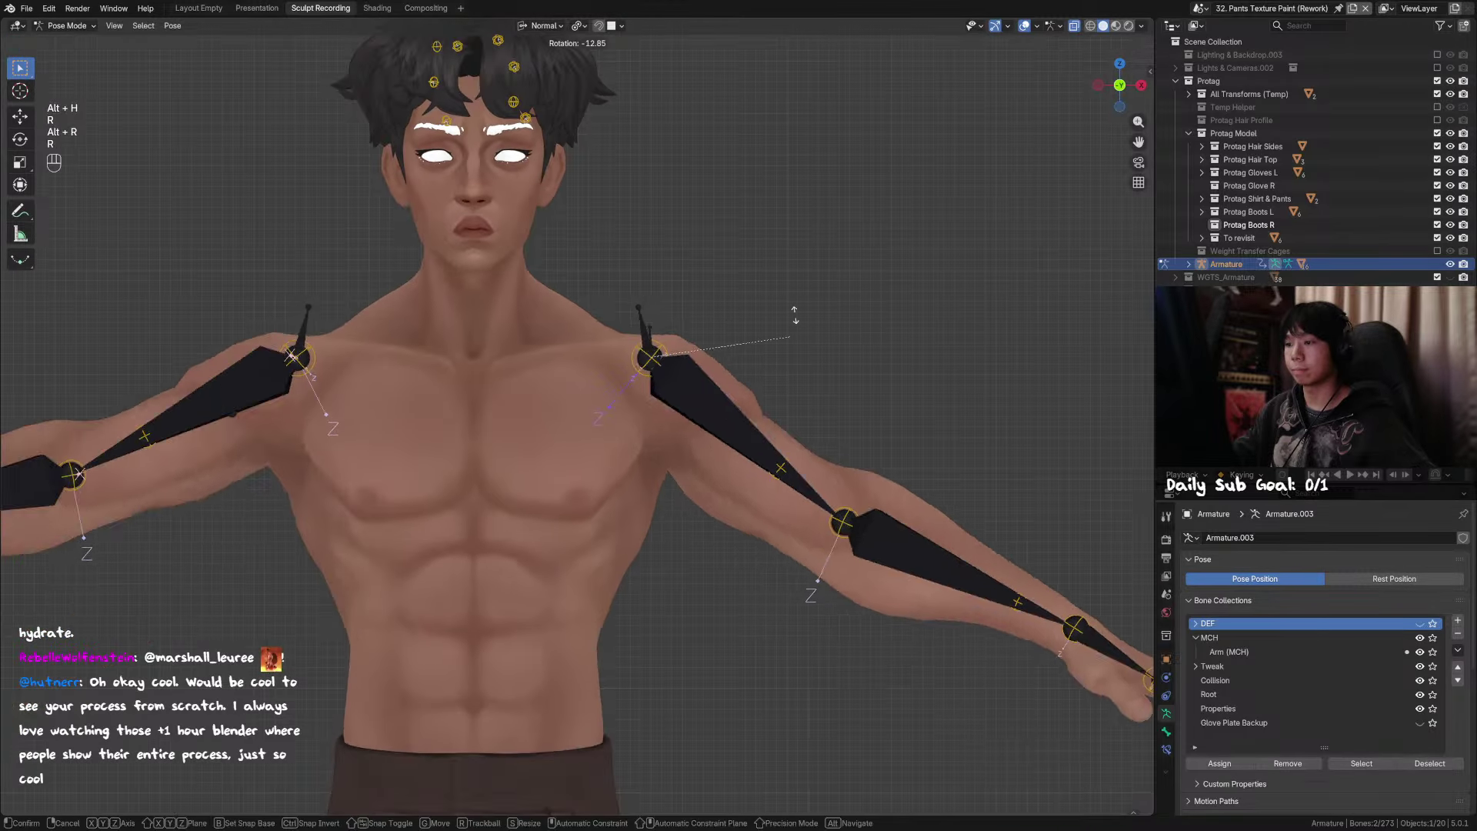
click(776, 327)
Step: Enable the Rotation Follow constraint on the MCH_INT_Socket_Arm.L bone and save the file
click(651, 339)
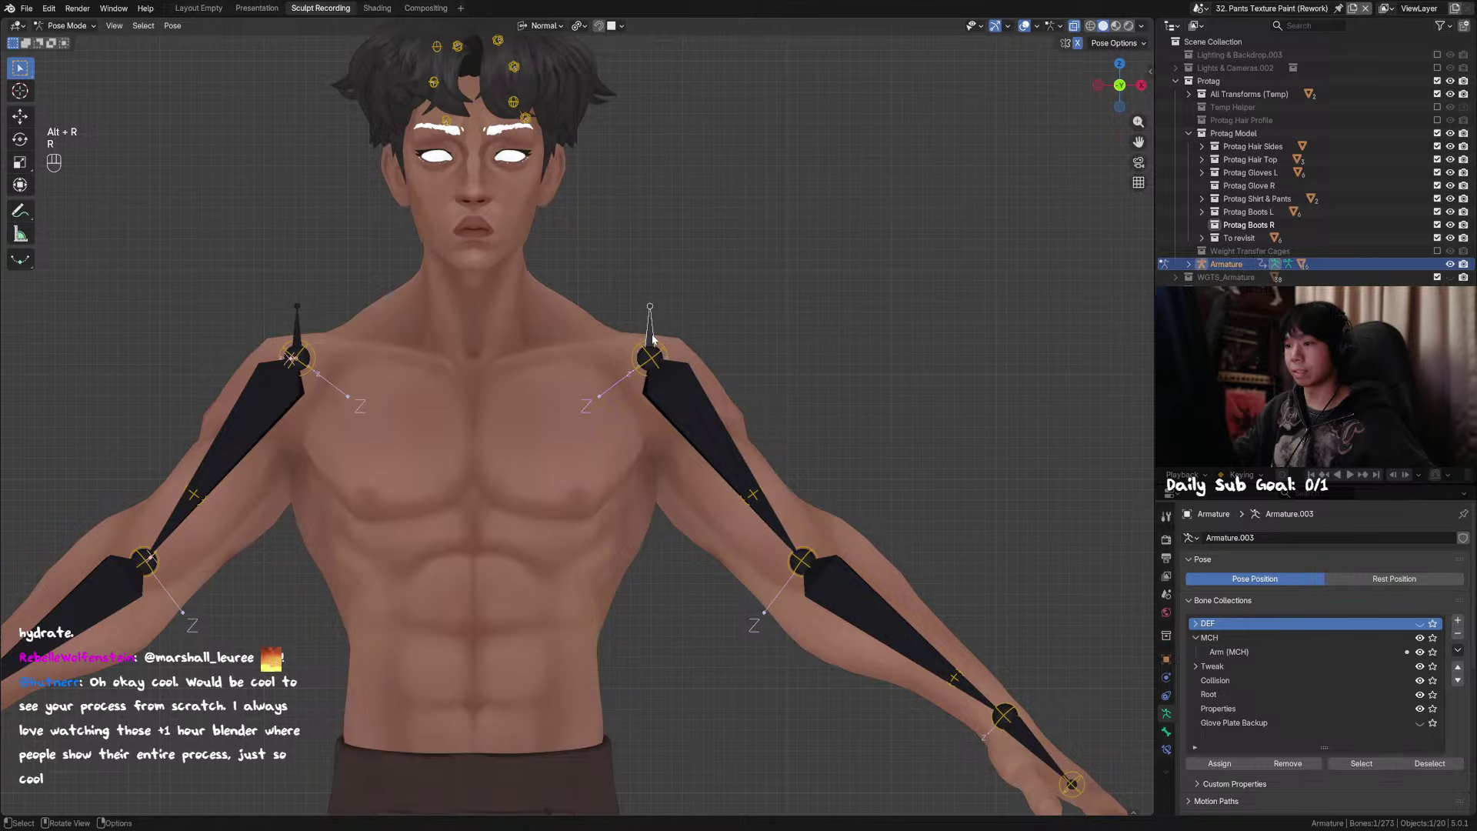
click(1167, 750)
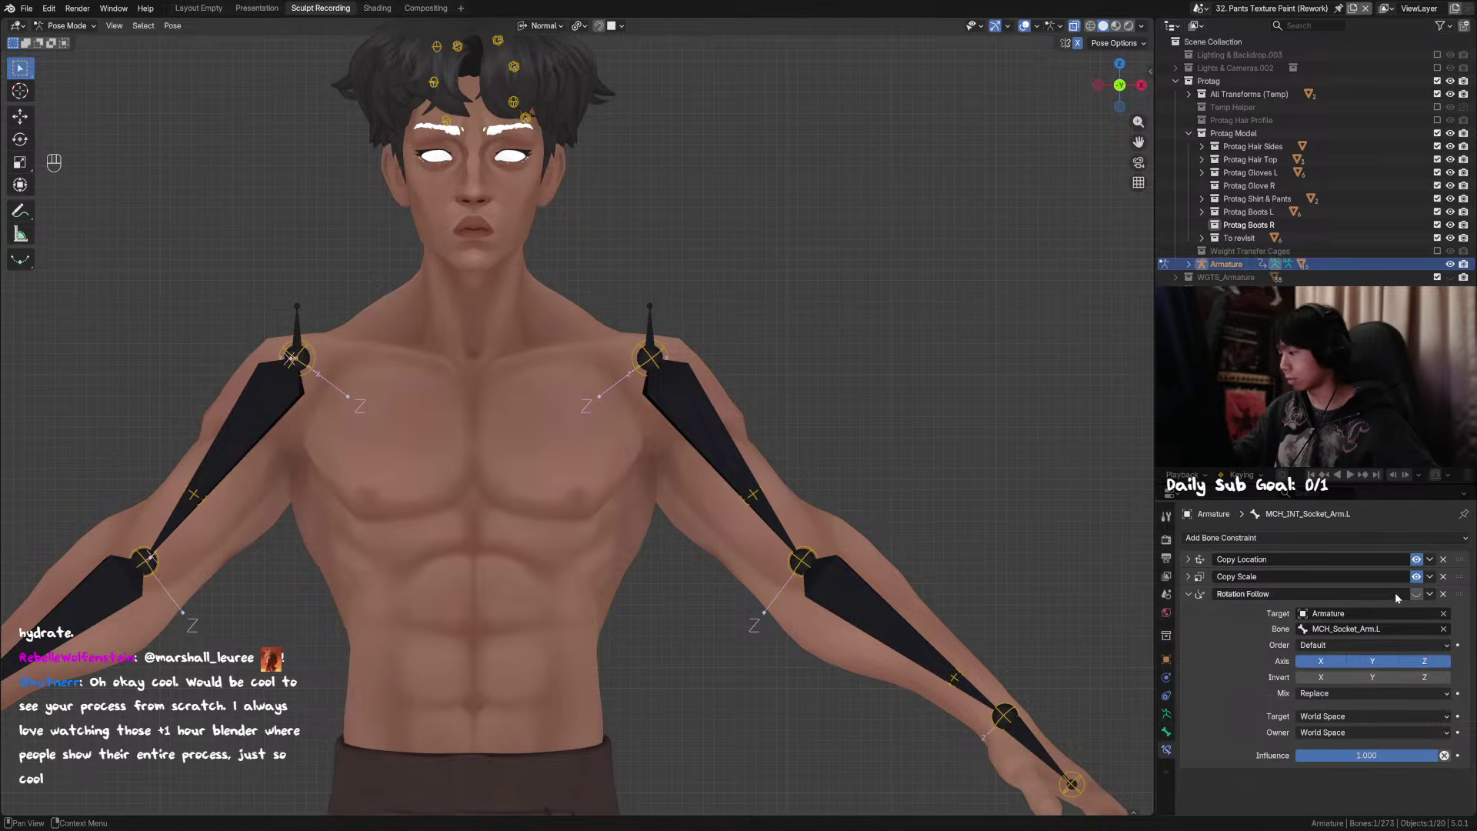
key(ctrl+s)
shift+middle_drag(702, 289, 750, 264)
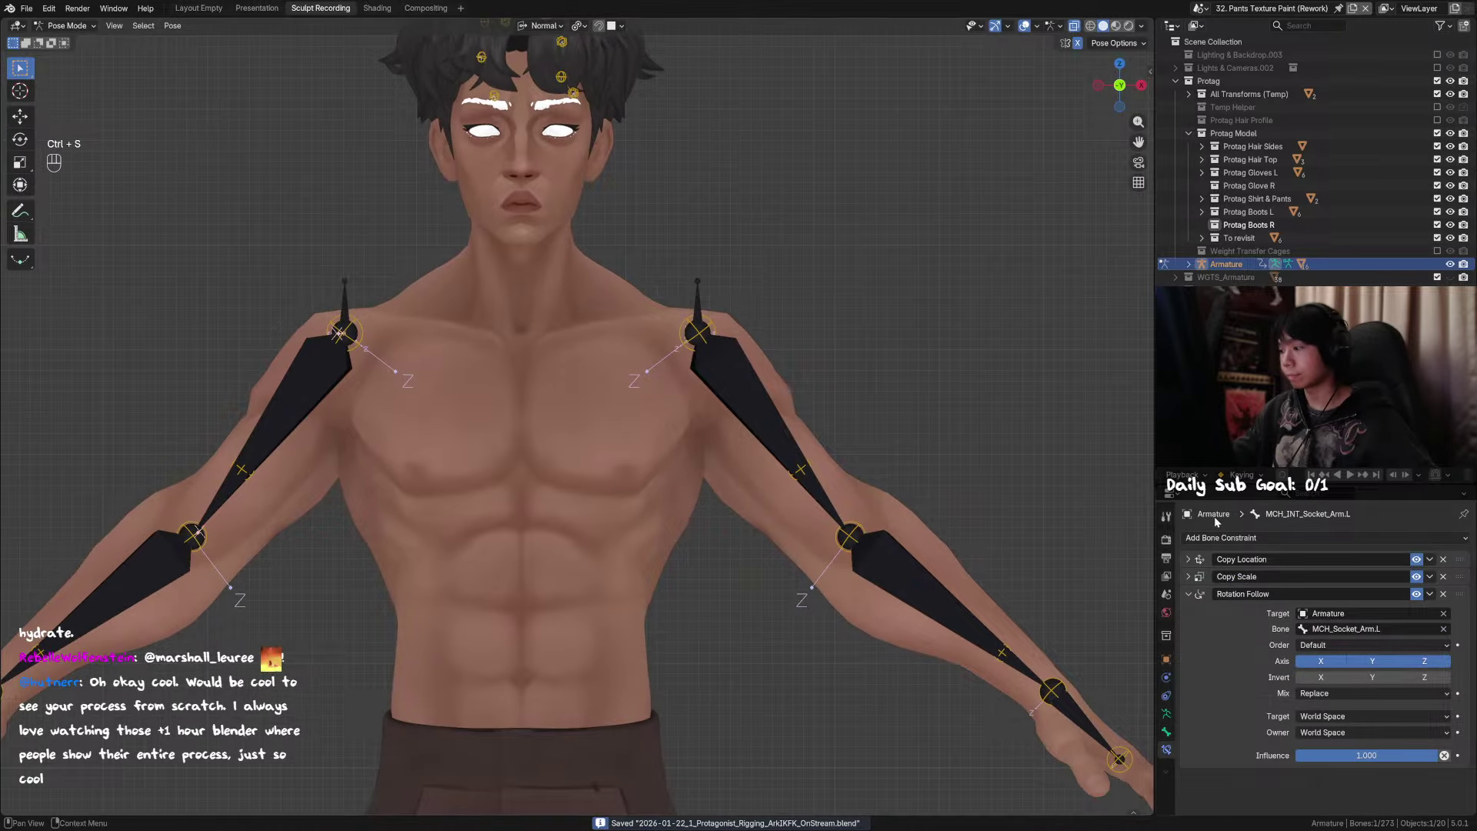
Step: Show the custom properties of the gear control above the head beside the viewport and save the file
key(n)
shift+middle_drag(884, 265, 898, 280)
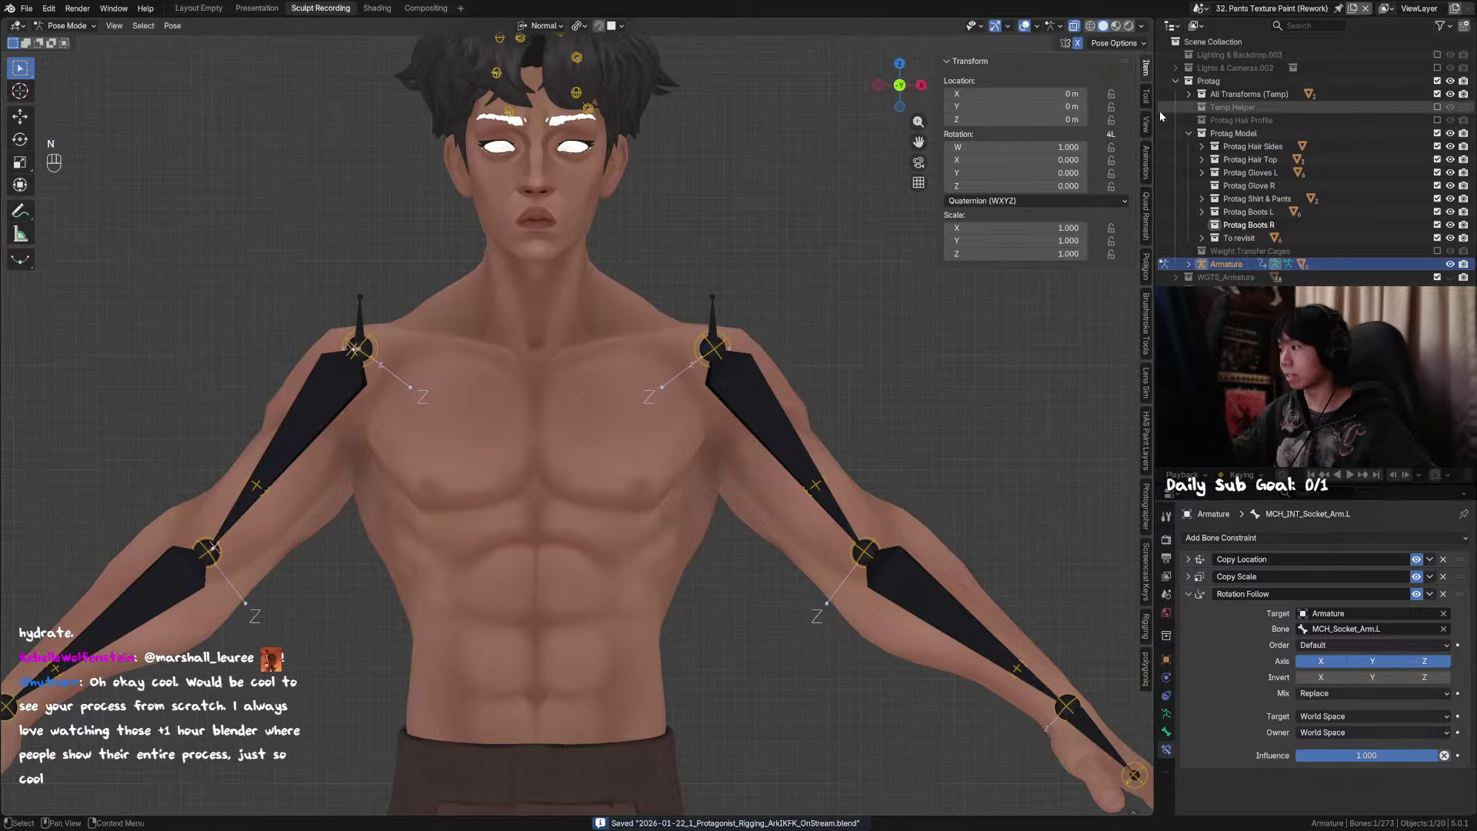
click(1147, 96)
click(1146, 68)
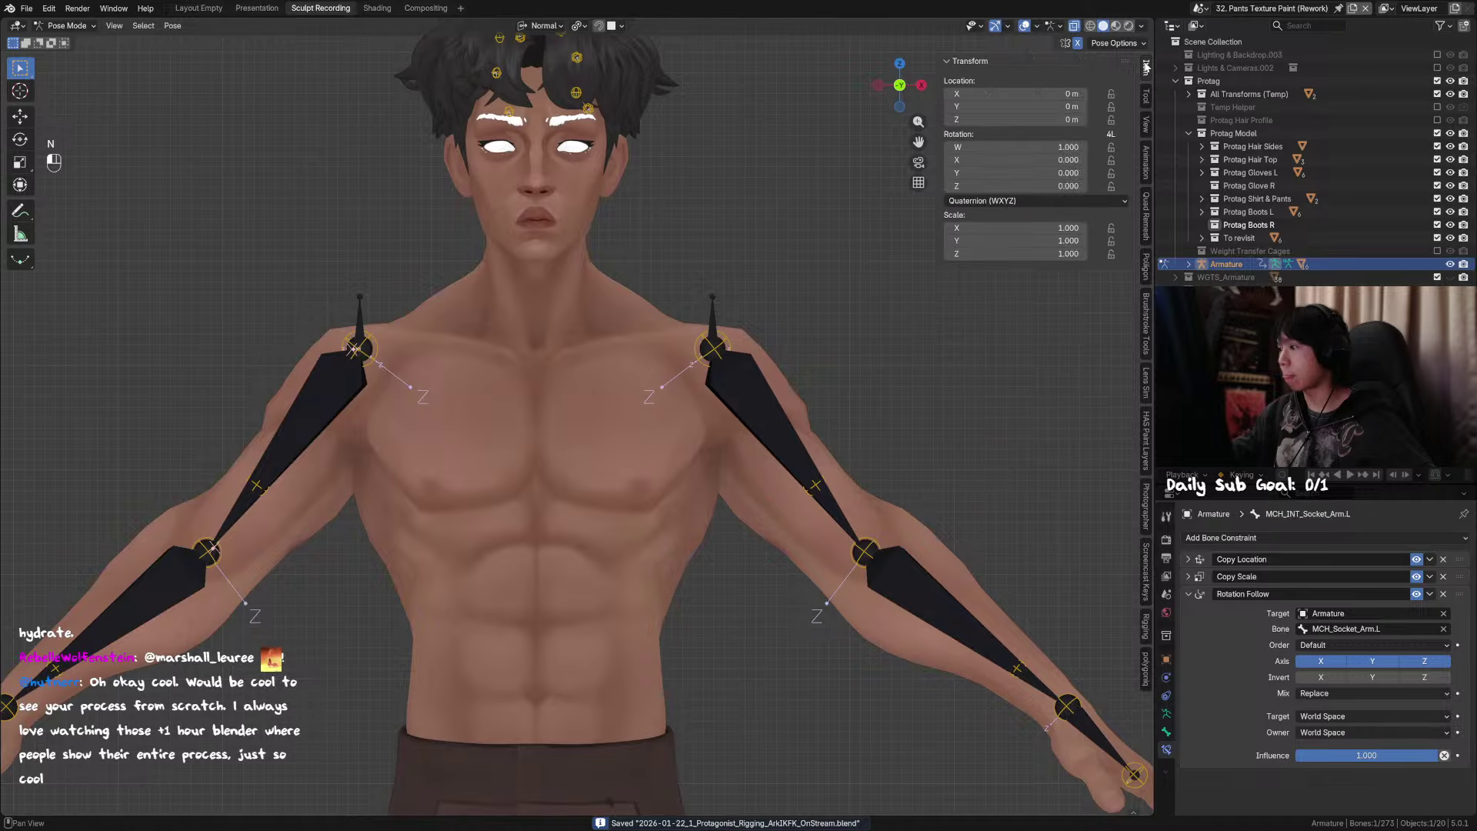
scroll(674, 137, down, 2)
scroll(674, 136, down, 1)
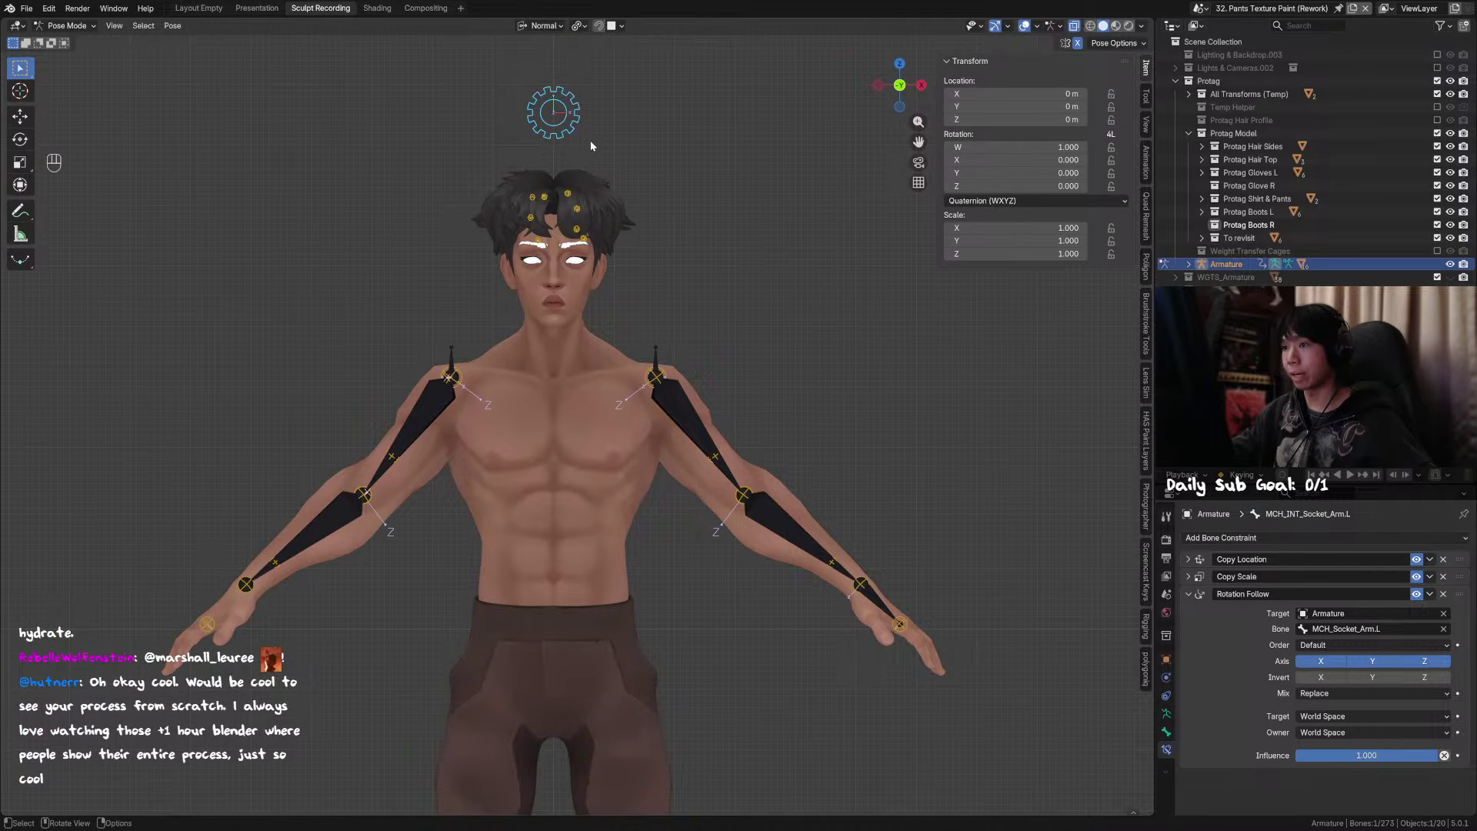
click(570, 132)
key(ctrl+s)
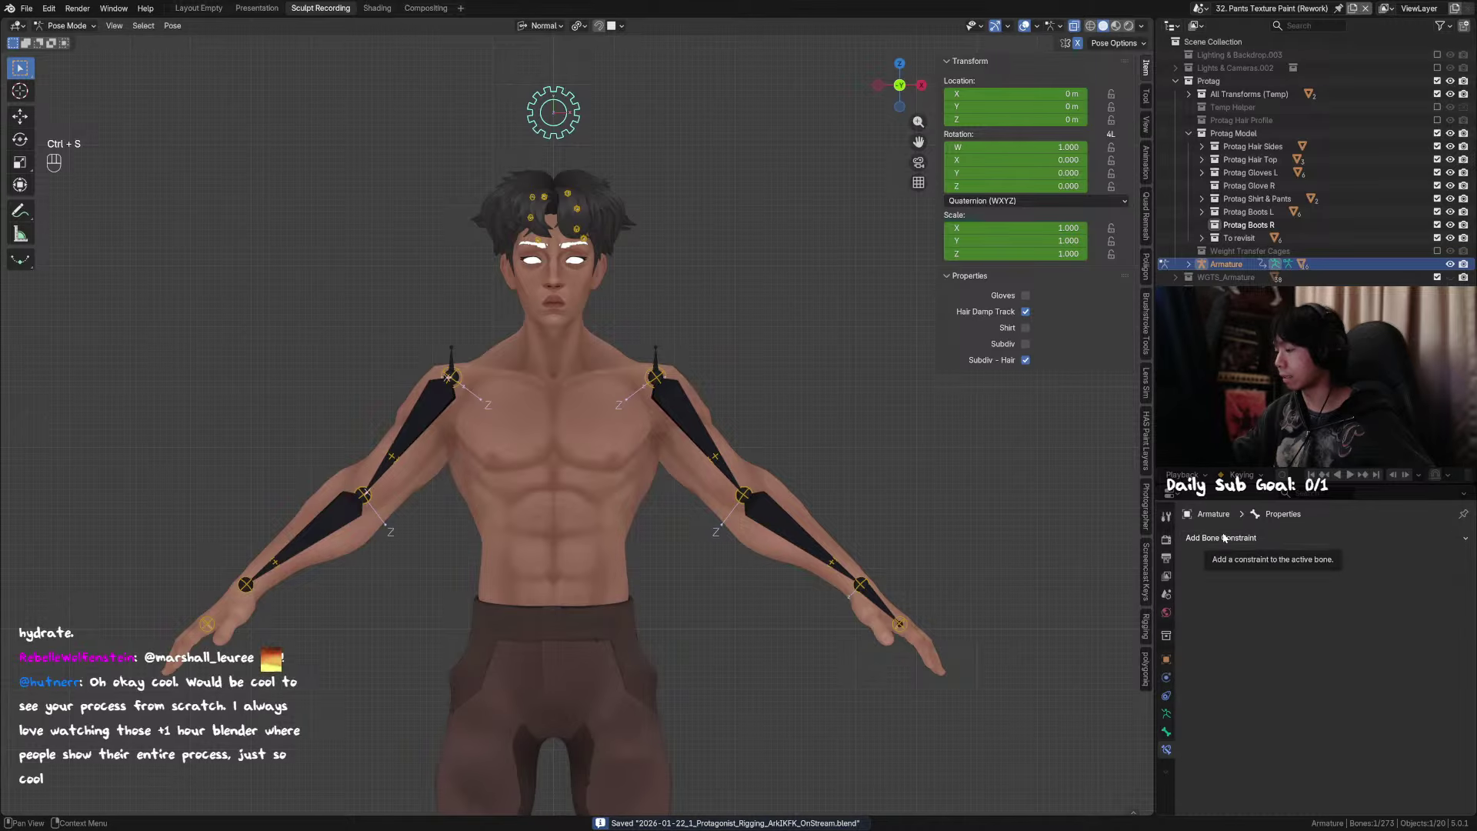
Step: Add a new custom property to the gear control's Properties bone
click(1167, 729)
scroll(1310, 635, down, 10)
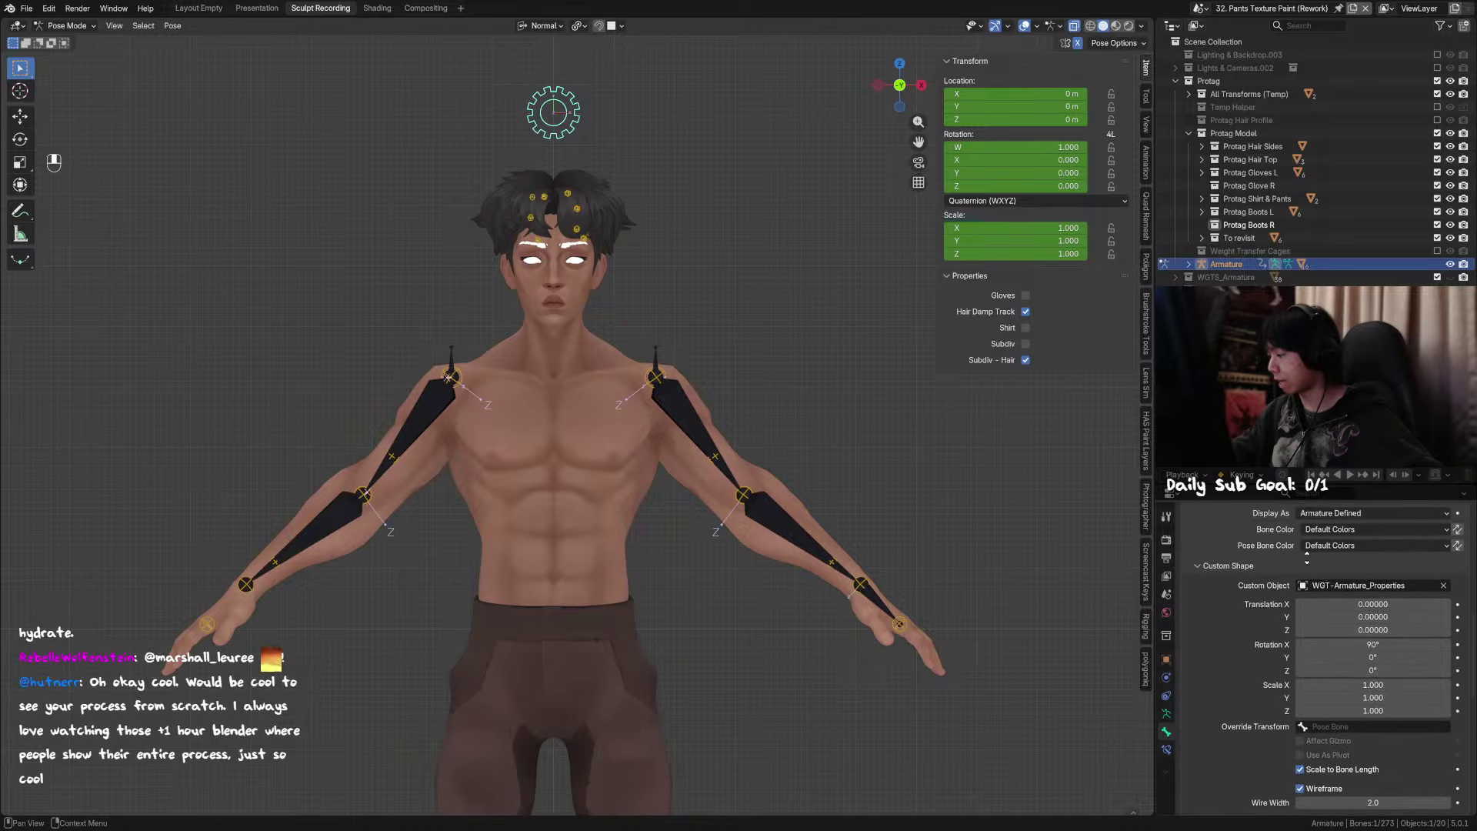
scroll(1310, 637, down, 7)
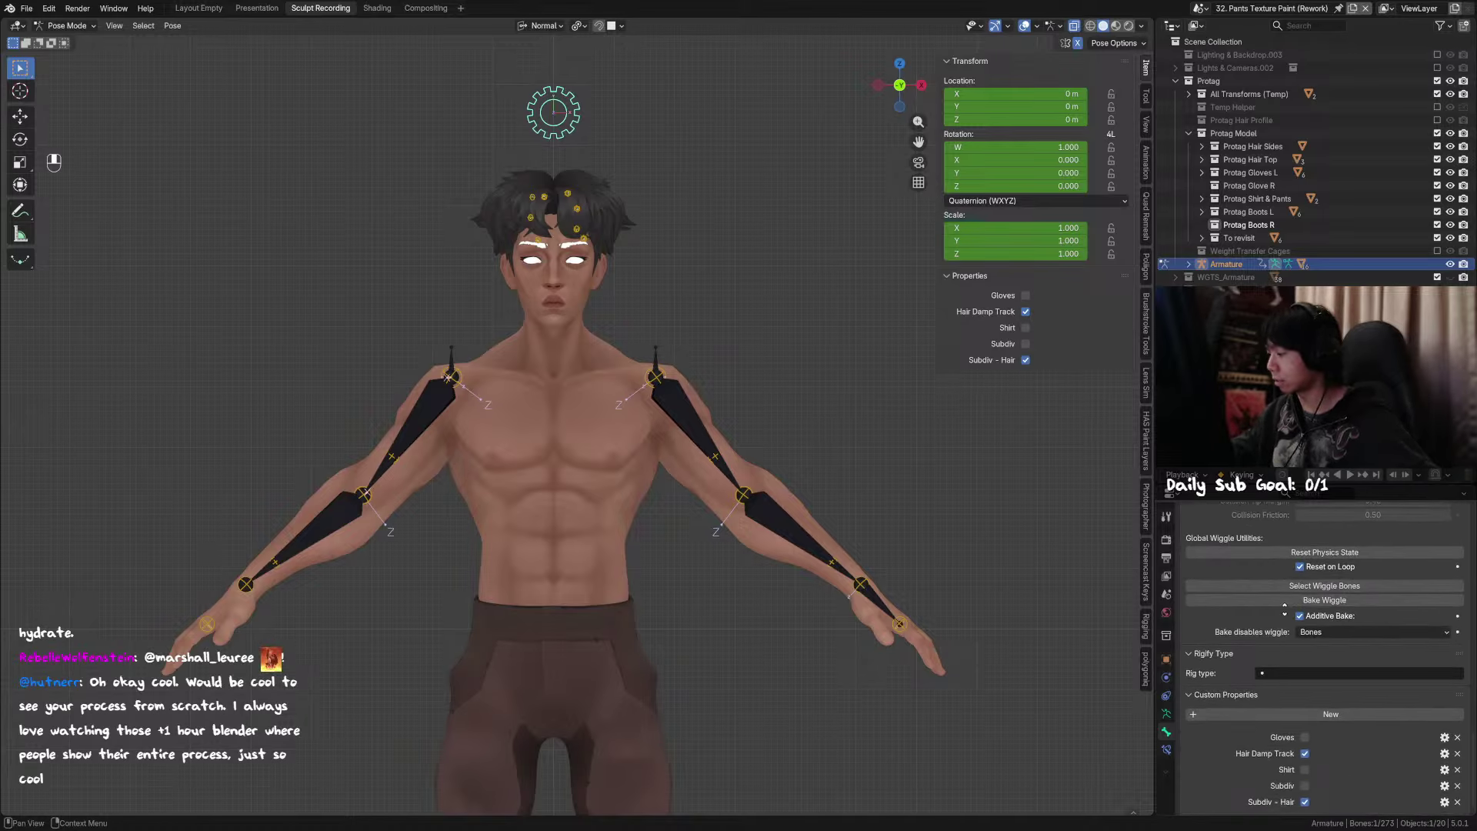
click(1302, 716)
scroll(1354, 754, down, 1)
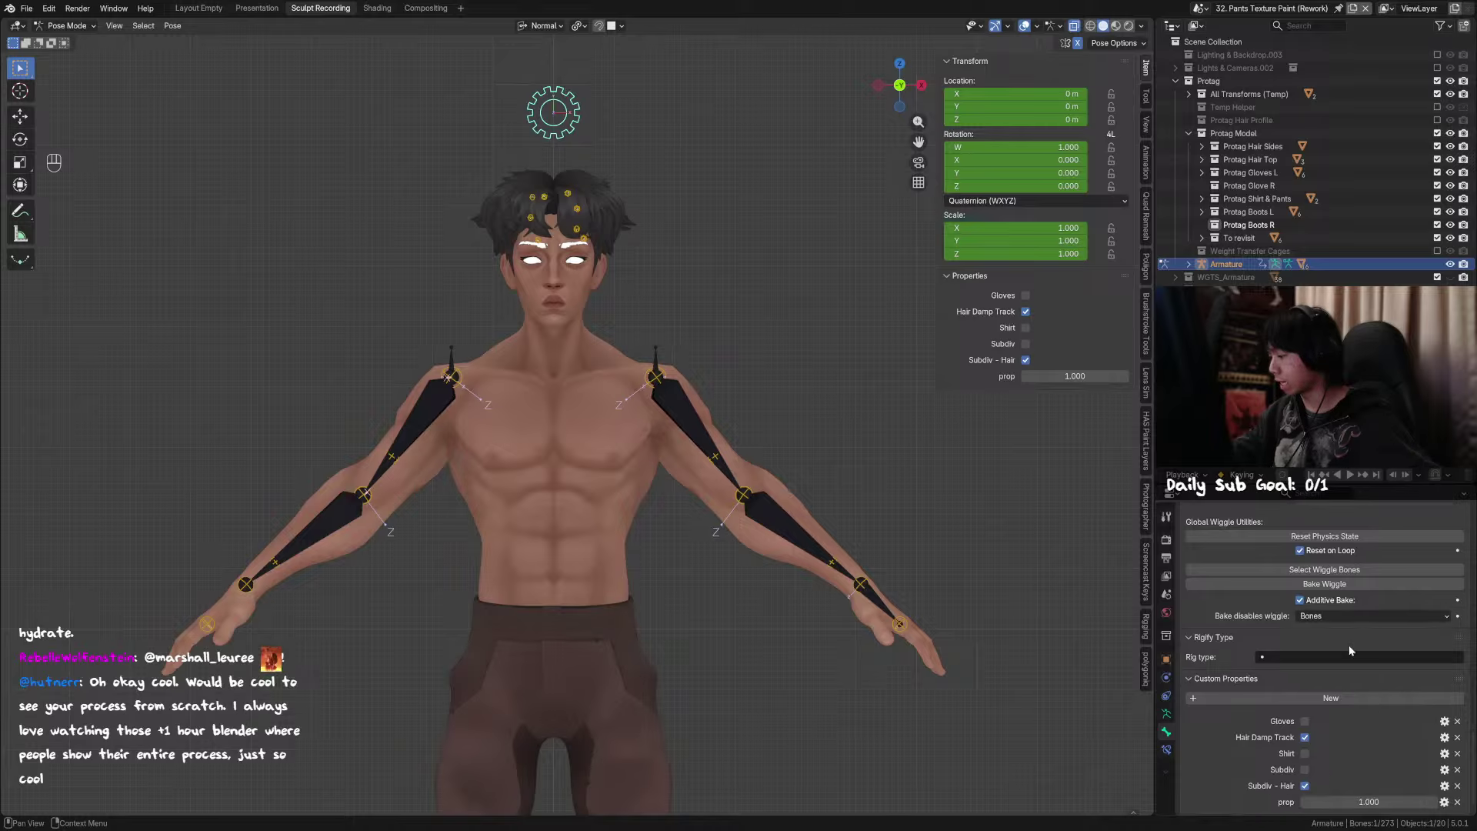
Step: Rename the new custom property to Rotation Follow and set its type to Boolean
click(1444, 801)
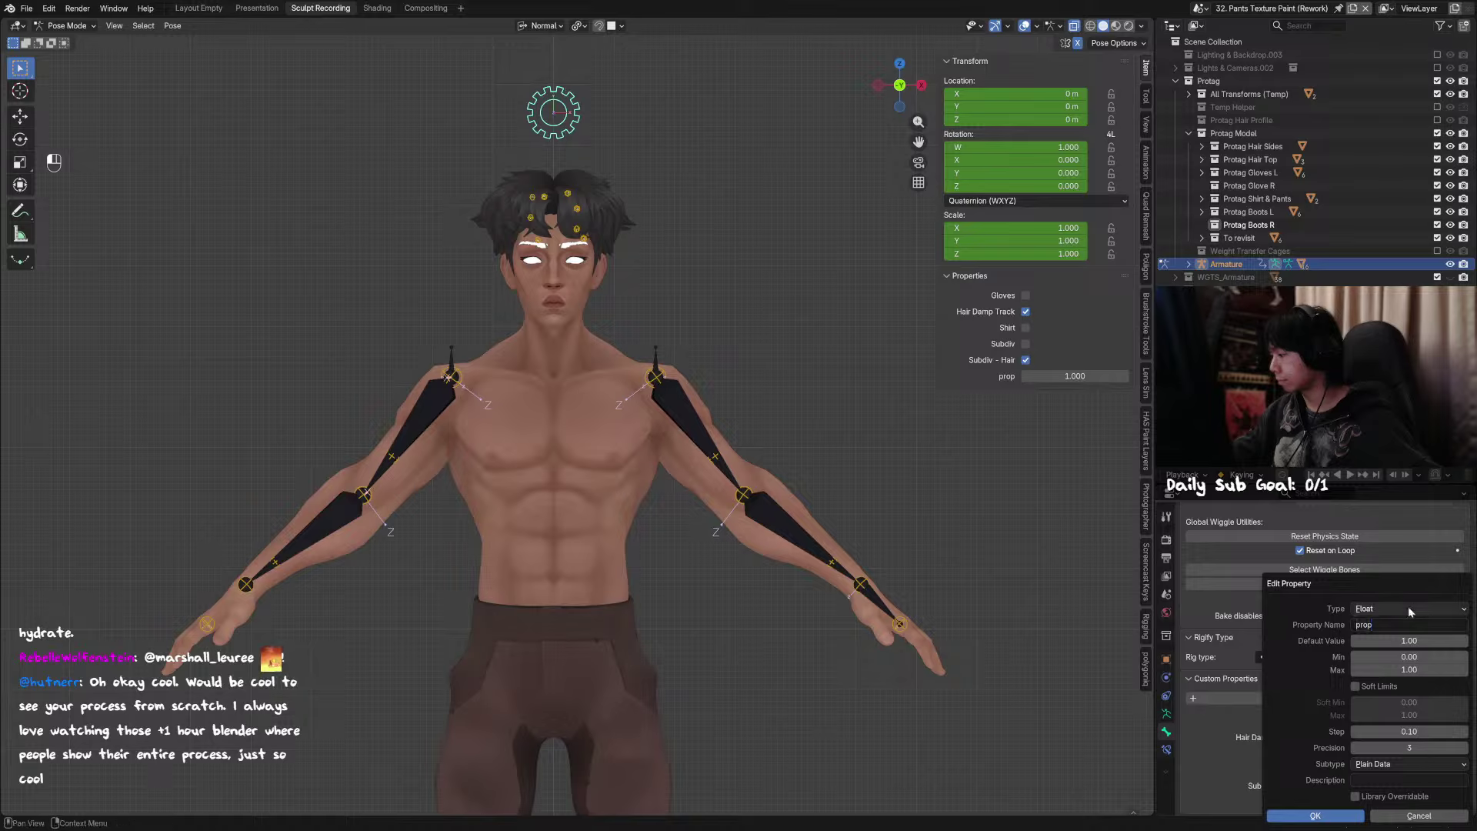
click(1394, 624)
text(R)
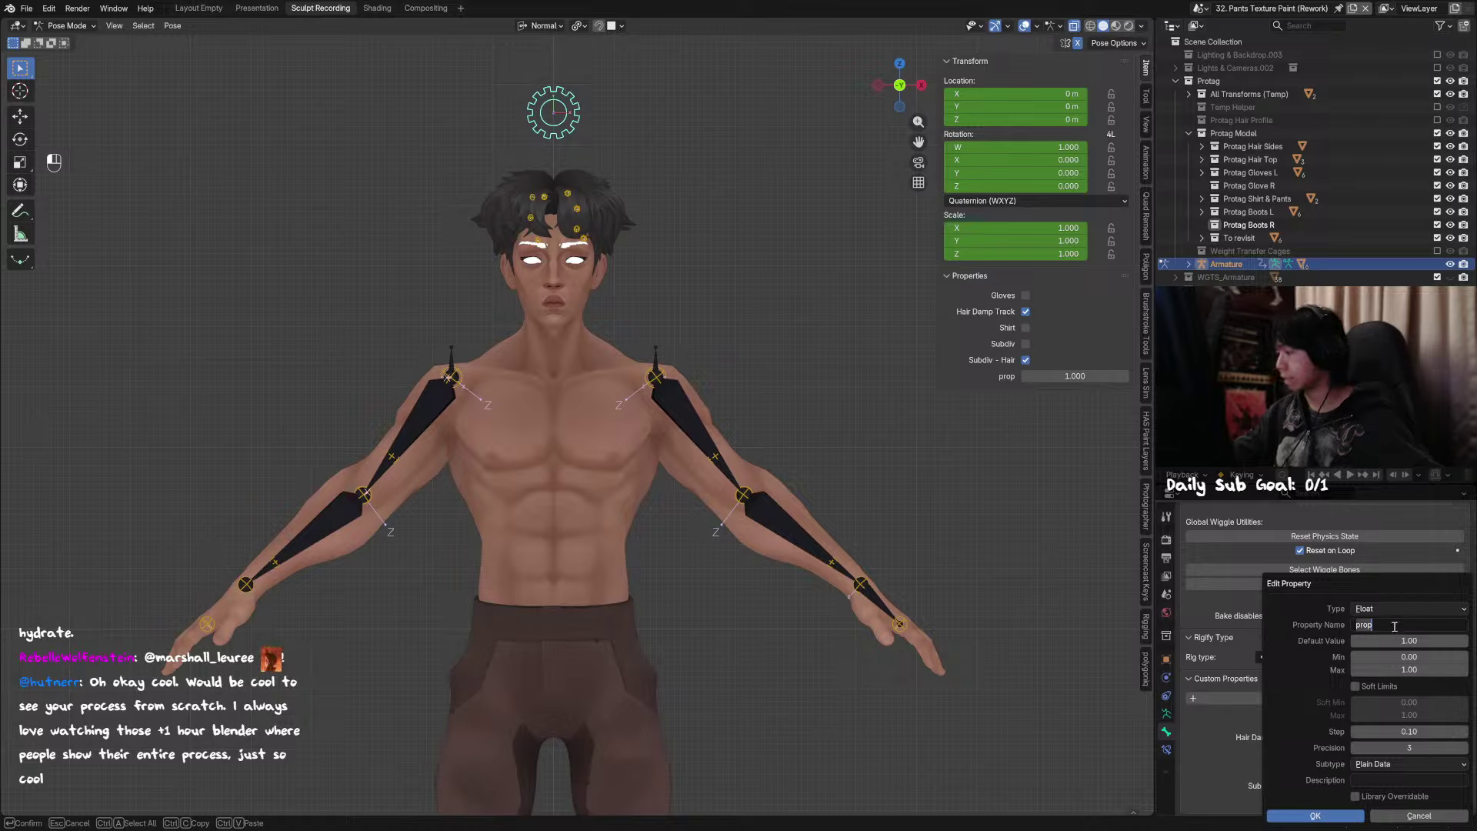
text(otation Follow)
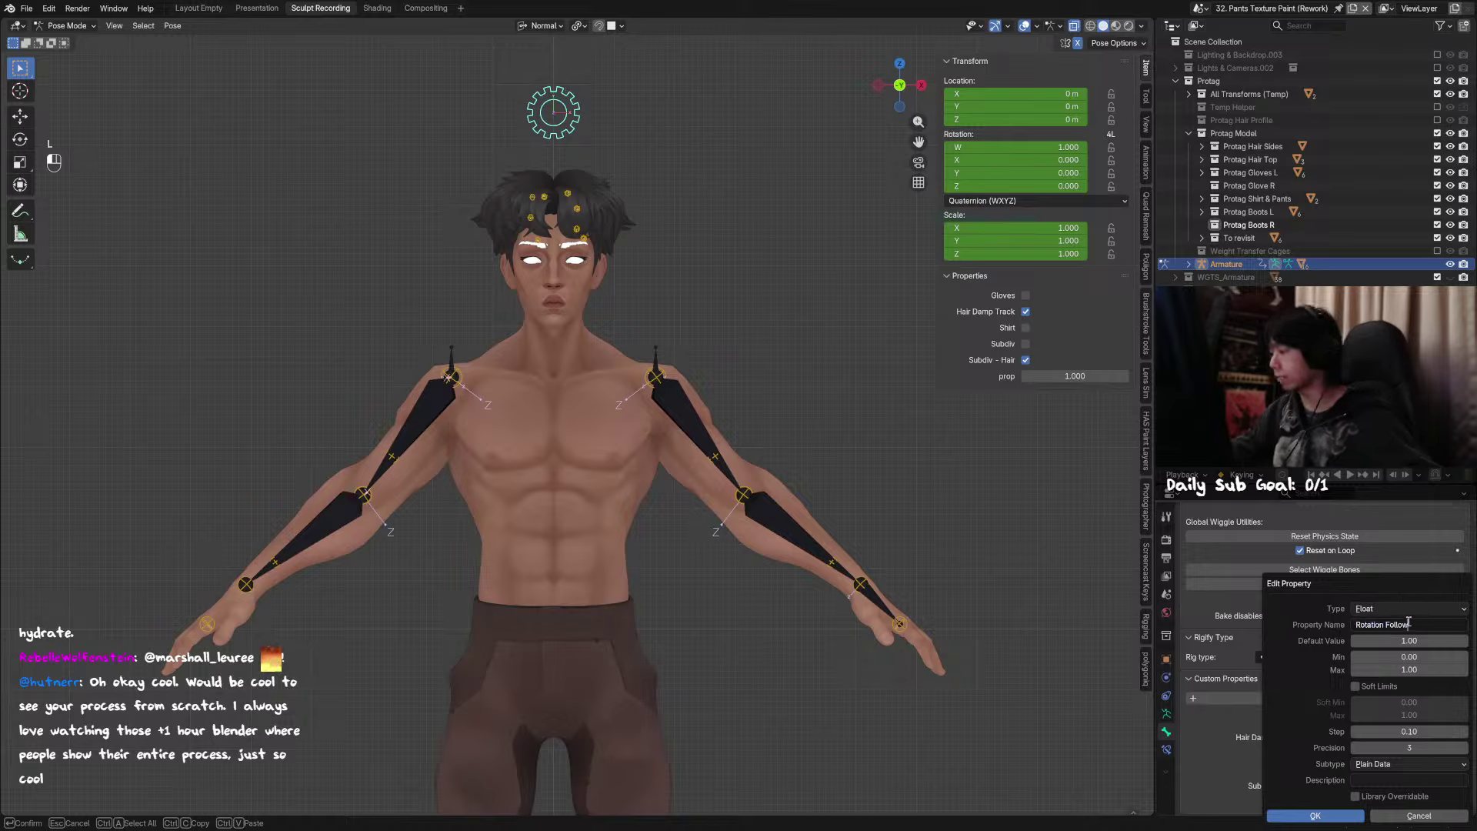
click(1401, 609)
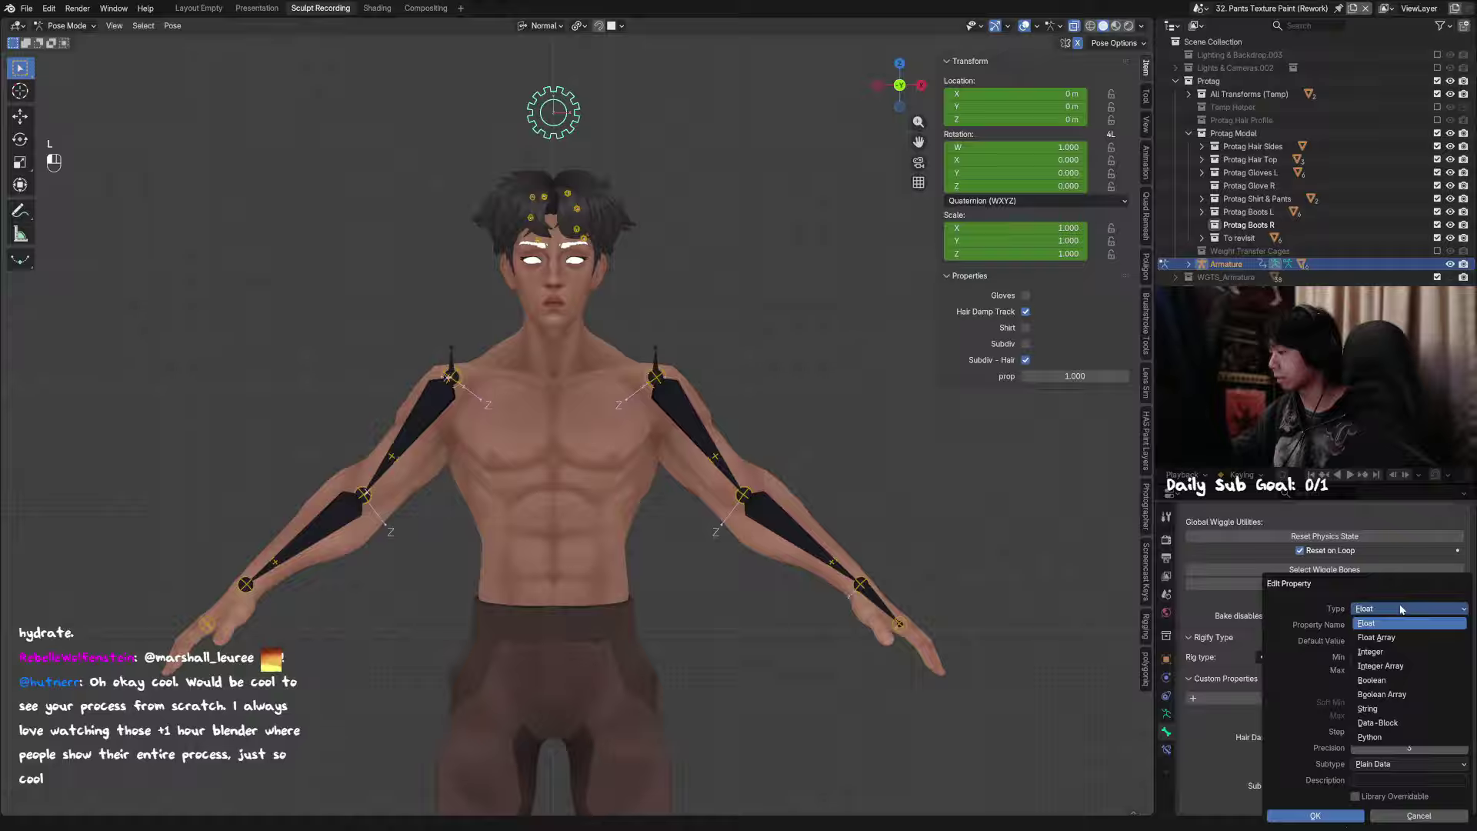
click(1394, 681)
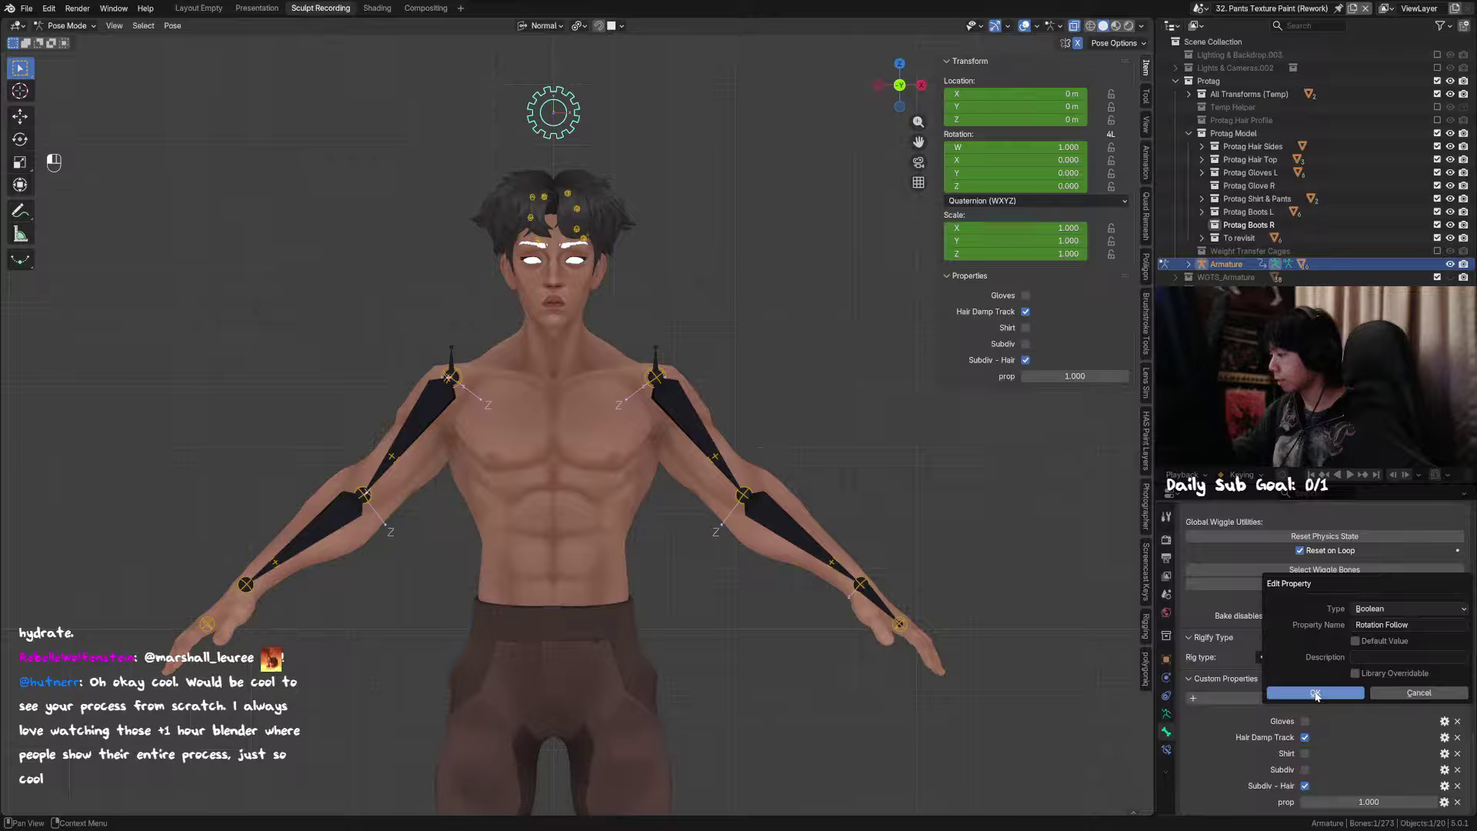
click(1315, 694)
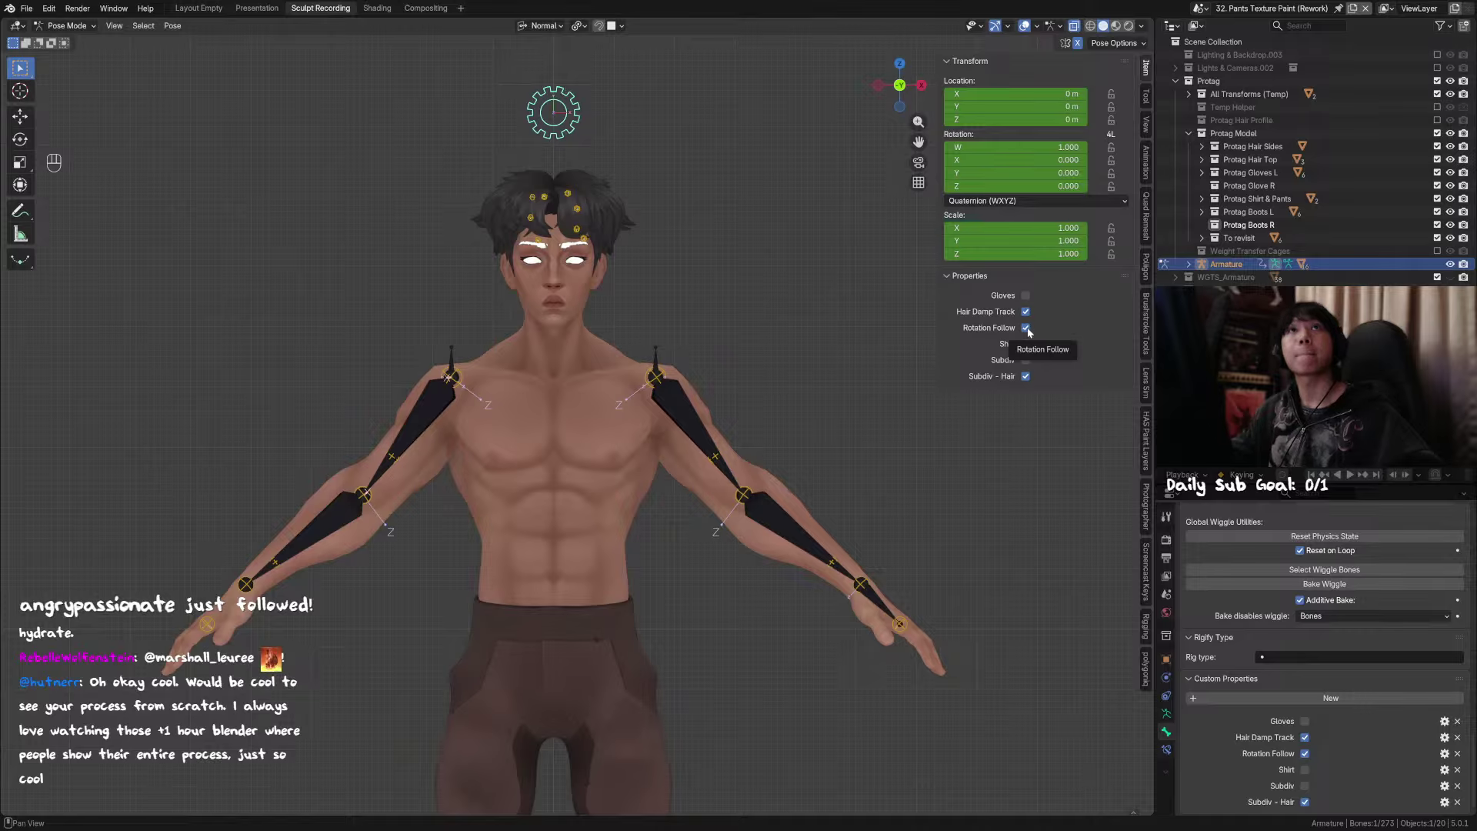
Step: Hide the large upper-arm bones on both sides and the longer upright bone at the left shoulder
scroll(850, 481, up, 4)
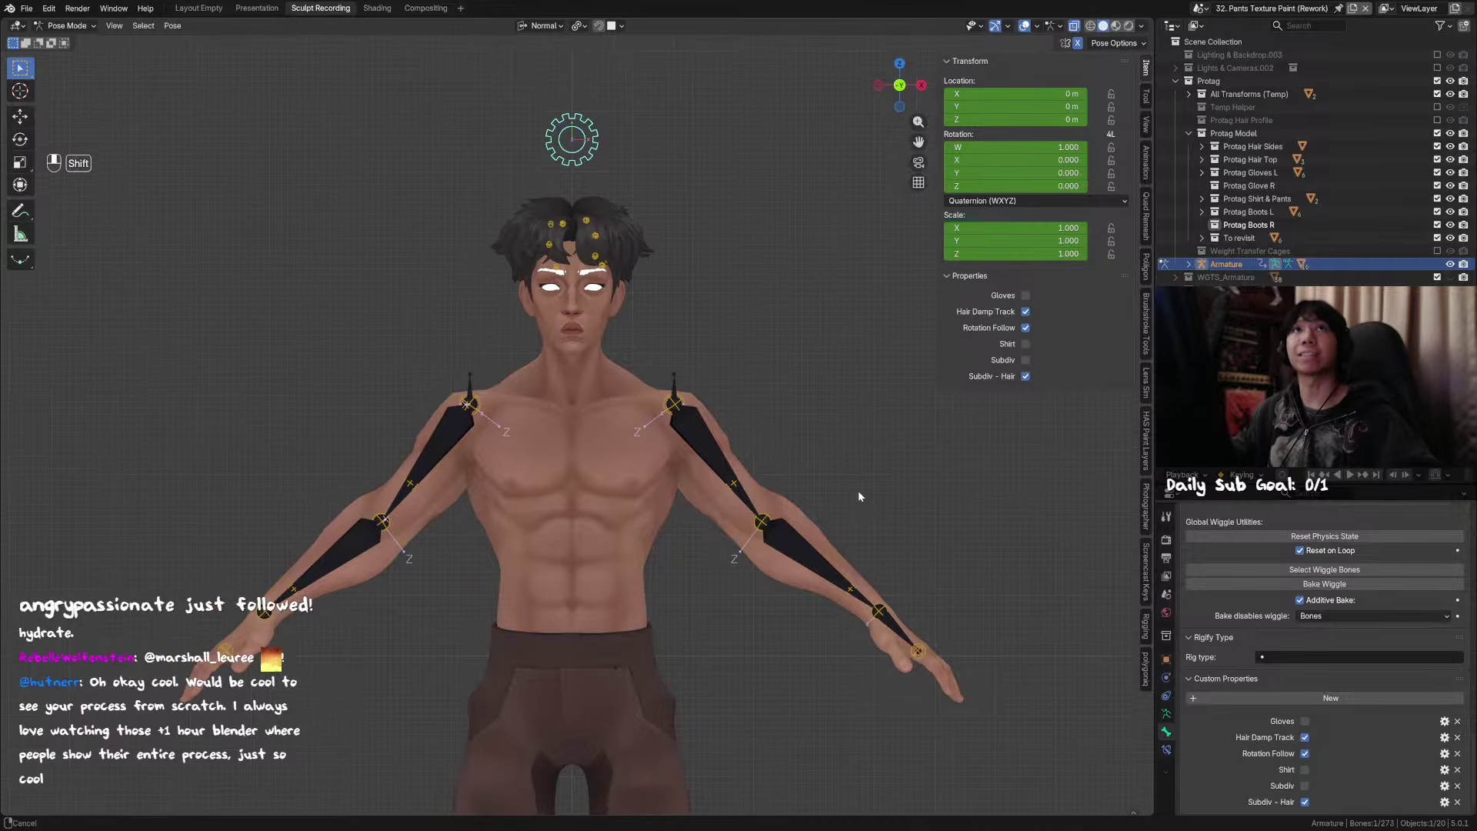
scroll(841, 488, down, 2)
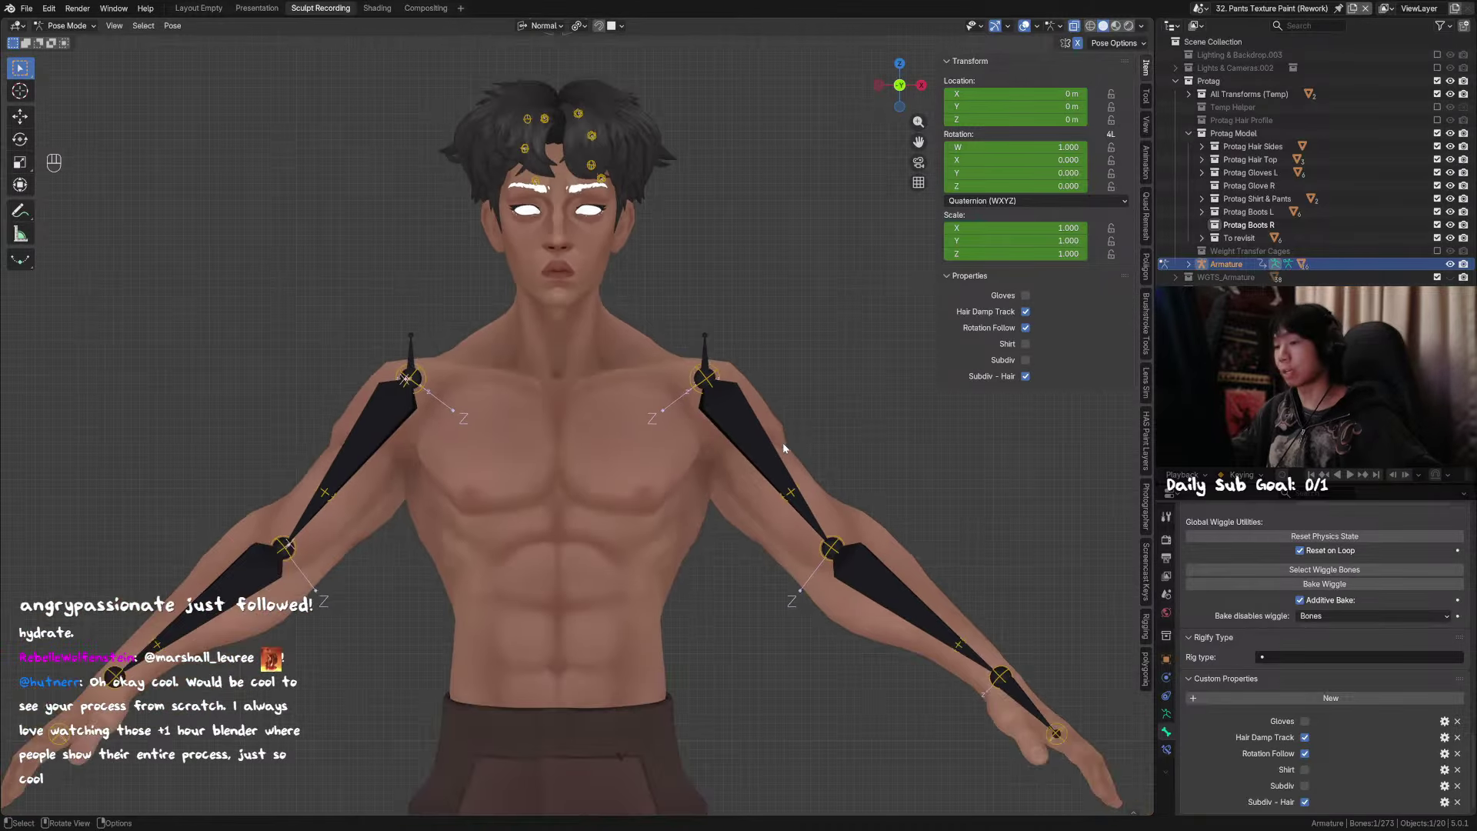
click(741, 417)
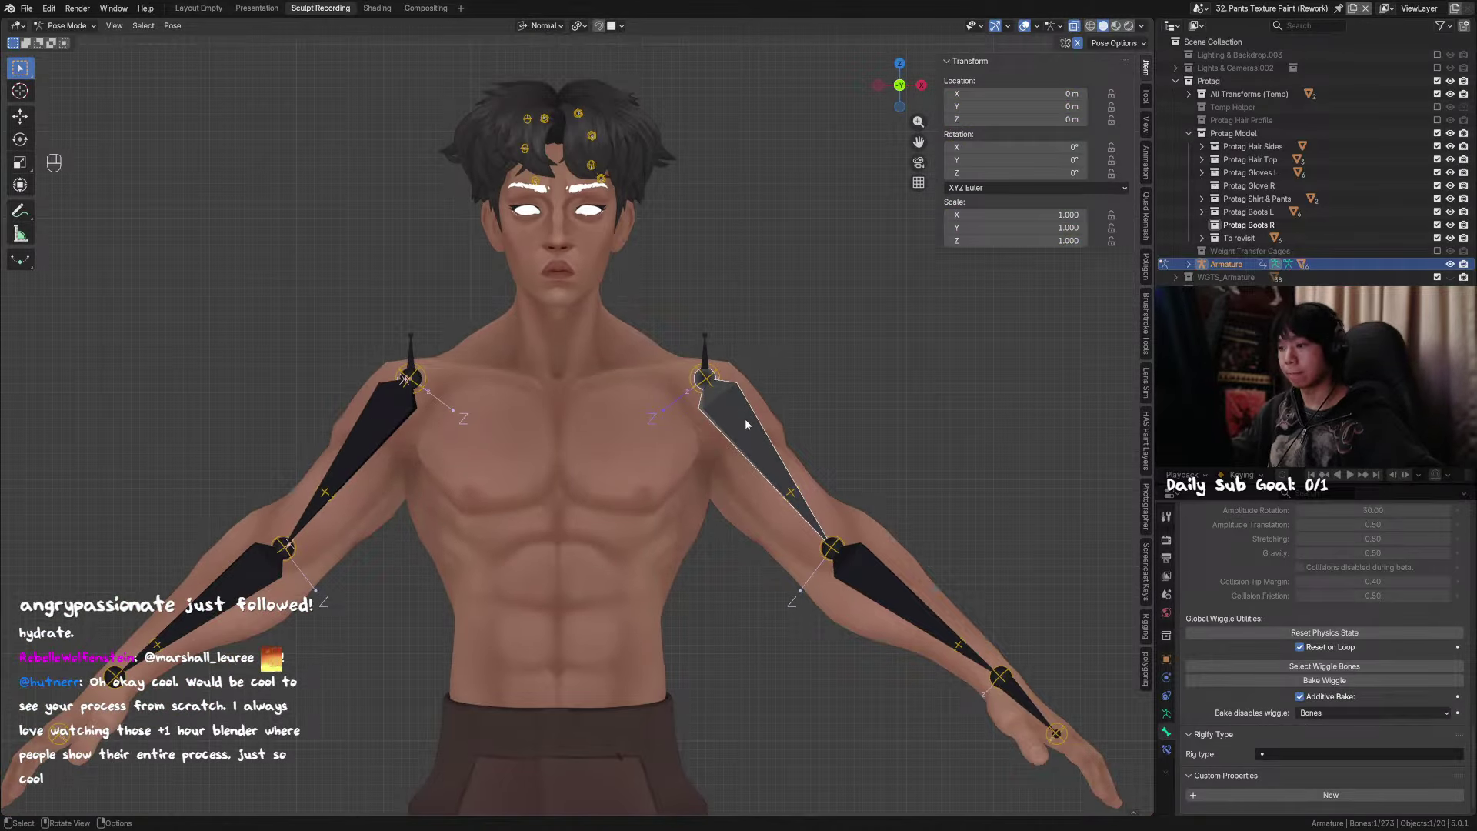
key(h)
click(404, 414)
key(h)
click(705, 363)
key(h)
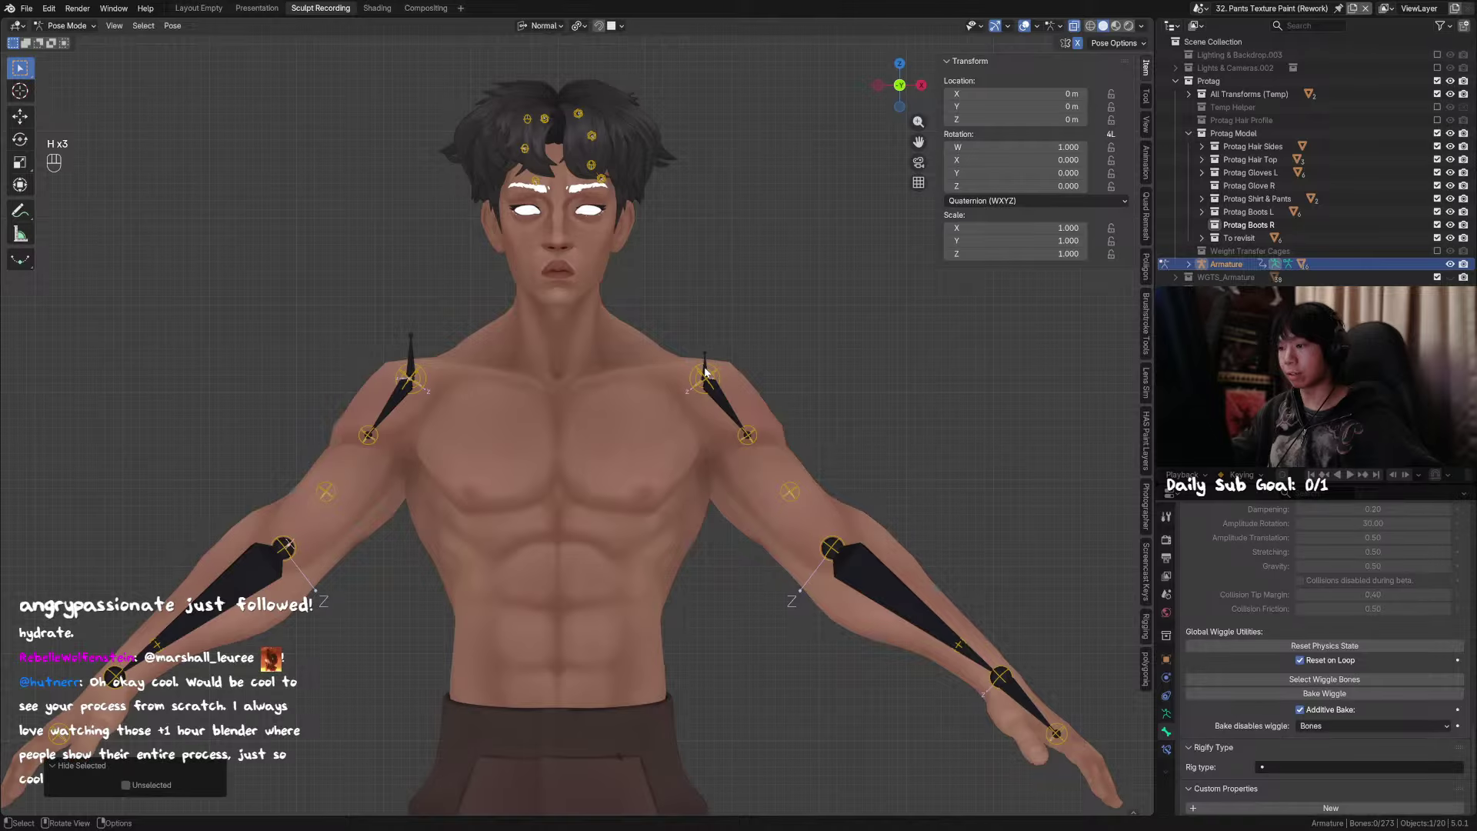
Step: Turn off Rotation Follow on the gear control above the head and copy that property as a new driver
click(706, 368)
shift+middle_drag(745, 374, 682, 421)
scroll(700, 398, up, 3)
scroll(700, 399, down, 5)
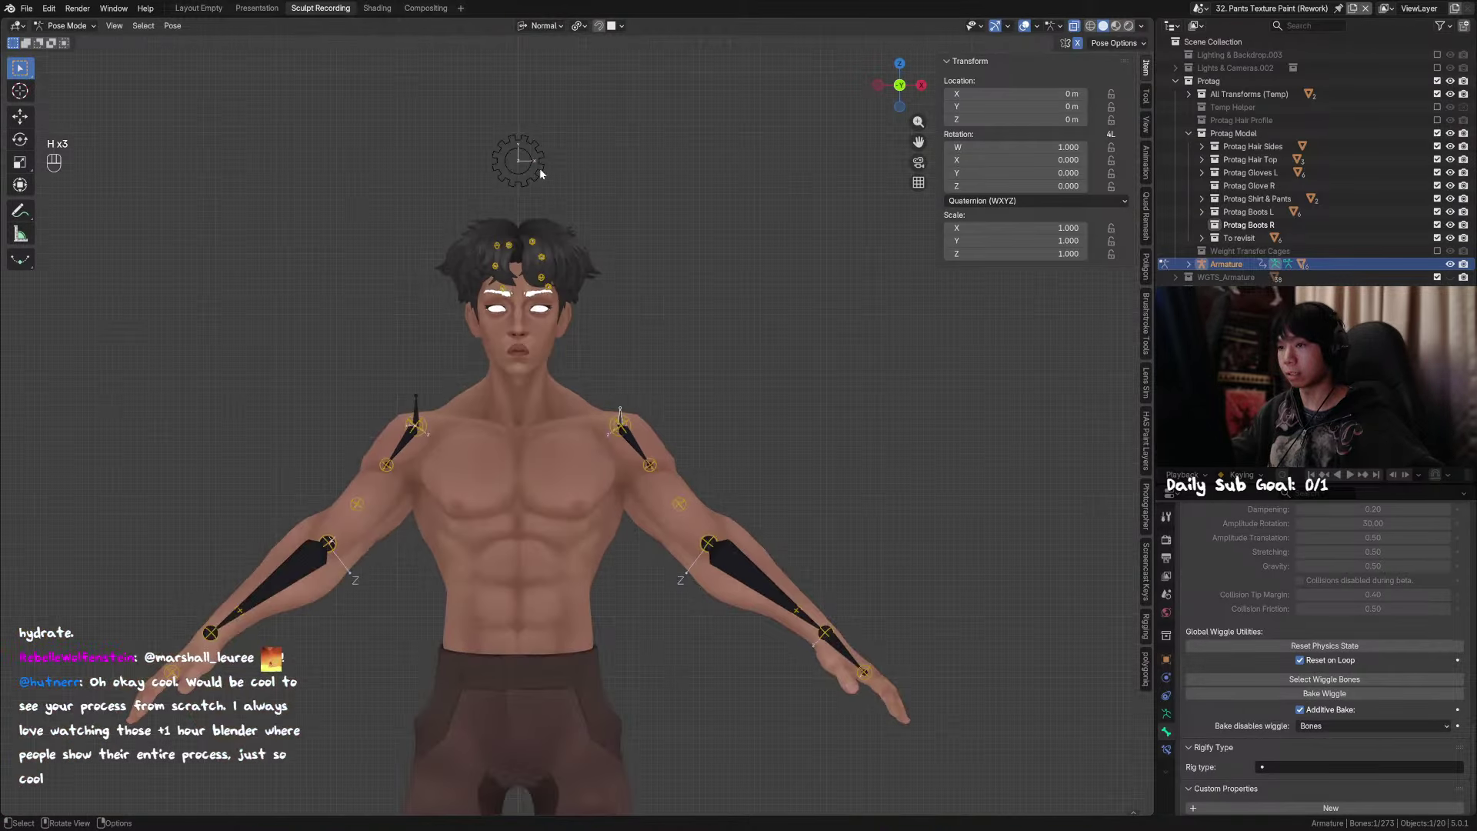
click(543, 163)
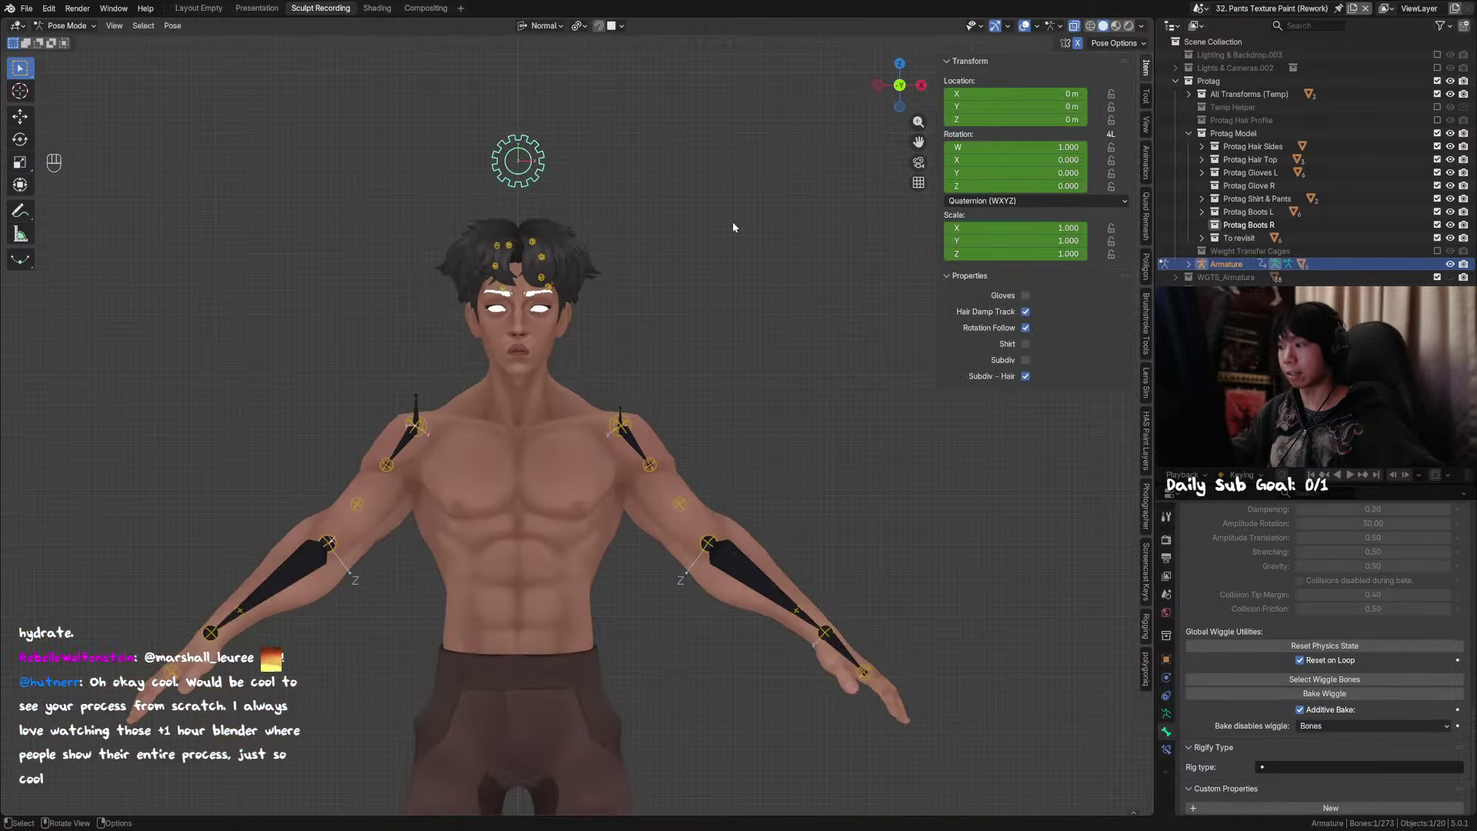
right_click(1026, 331)
key(Escape)
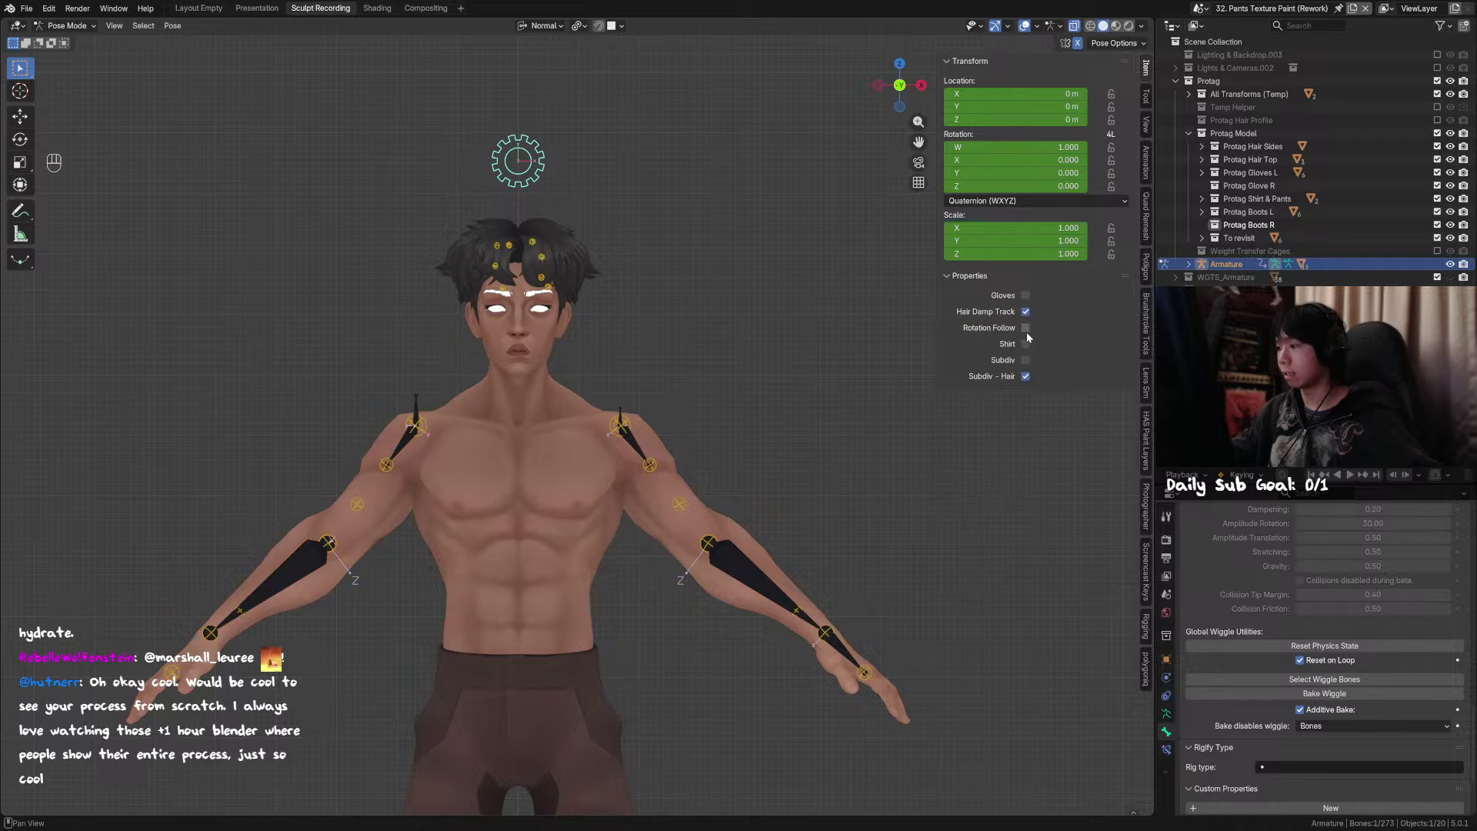
right_click(1026, 329)
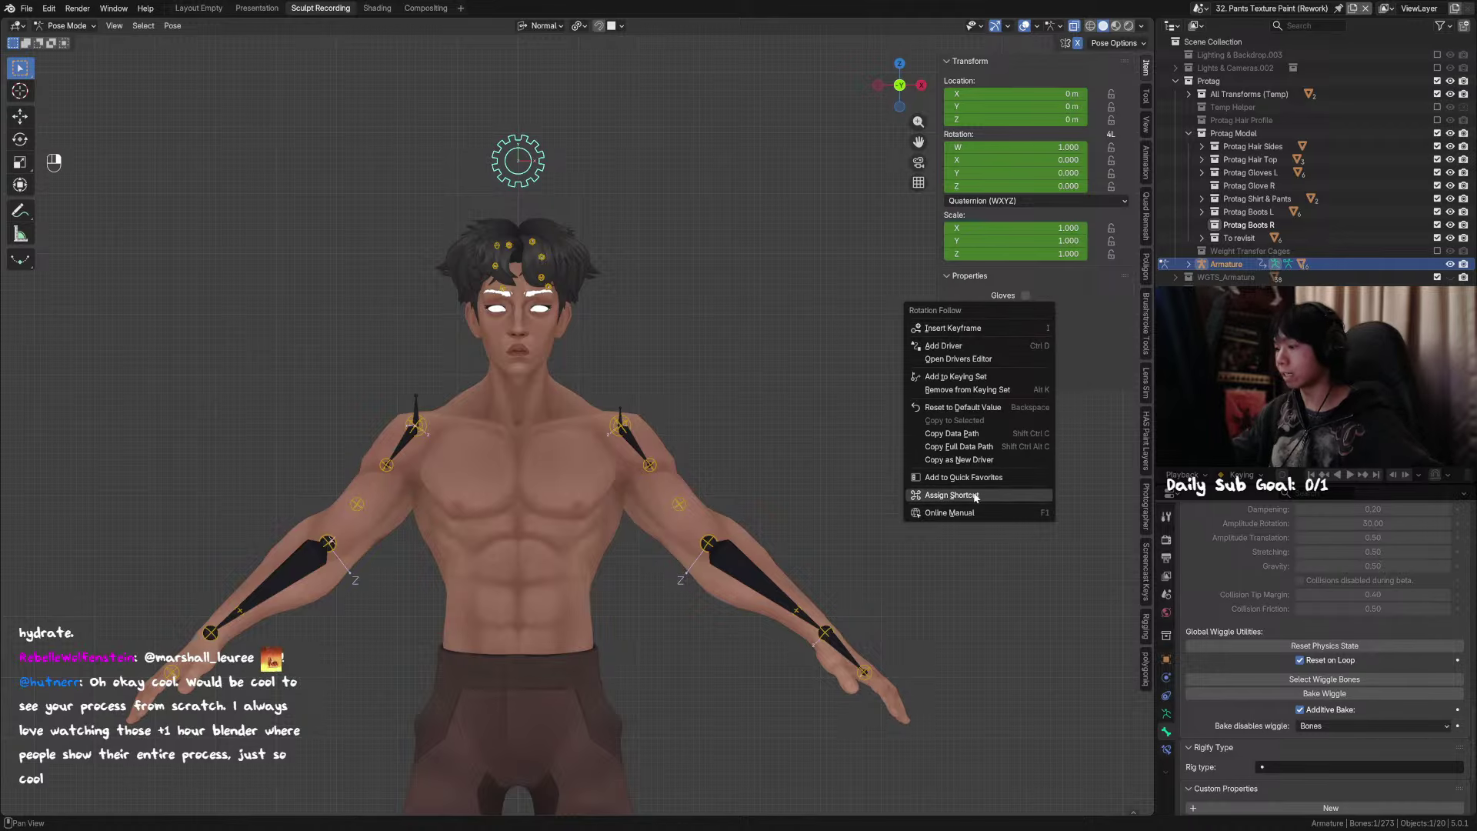
key(Escape)
Step: Paste the driver onto the enabled state of the Rotation Follow constraint on MCH_INT_Socket_Arm.L
scroll(699, 454, up, 7)
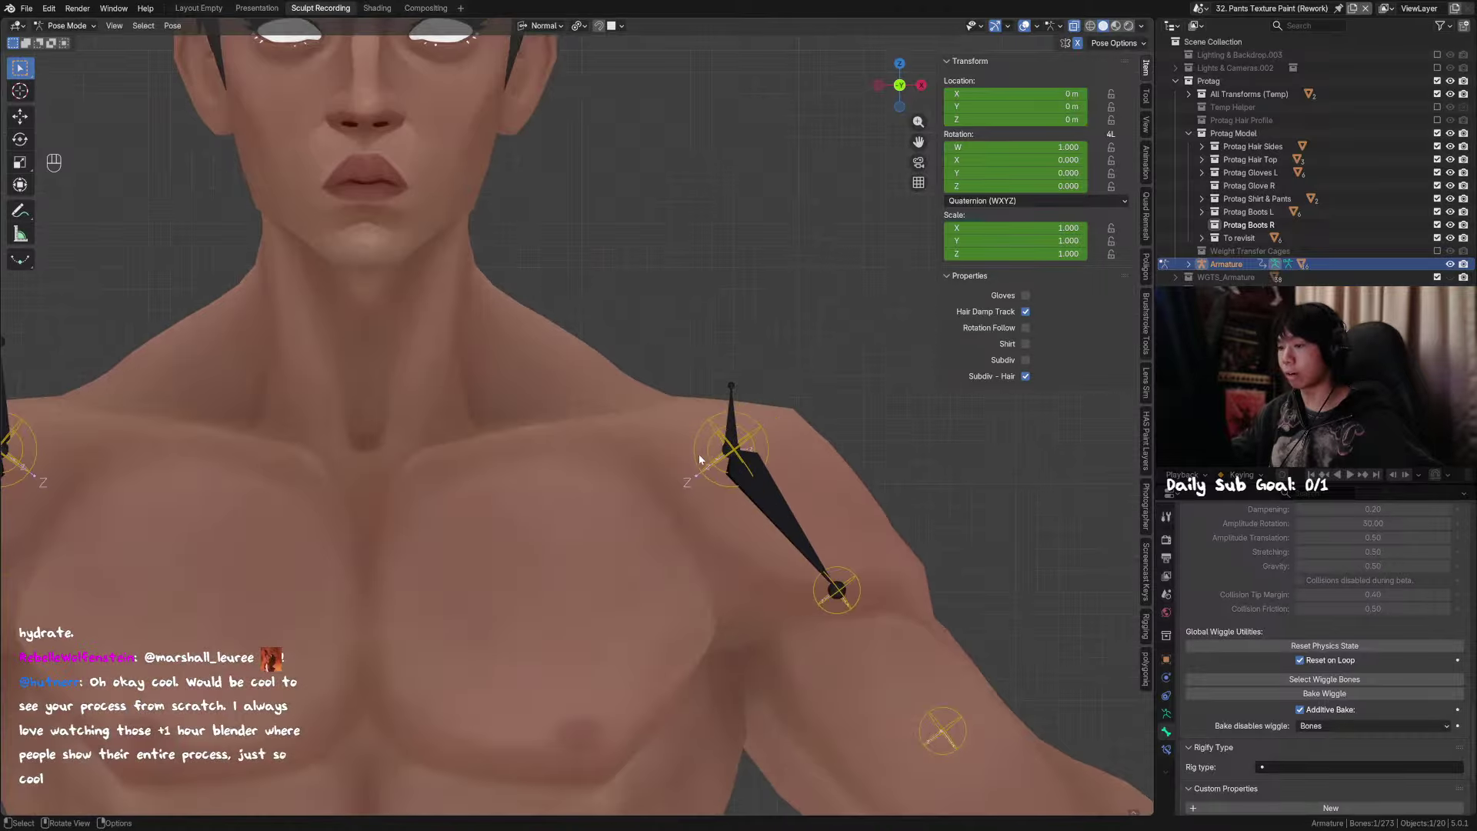
click(727, 412)
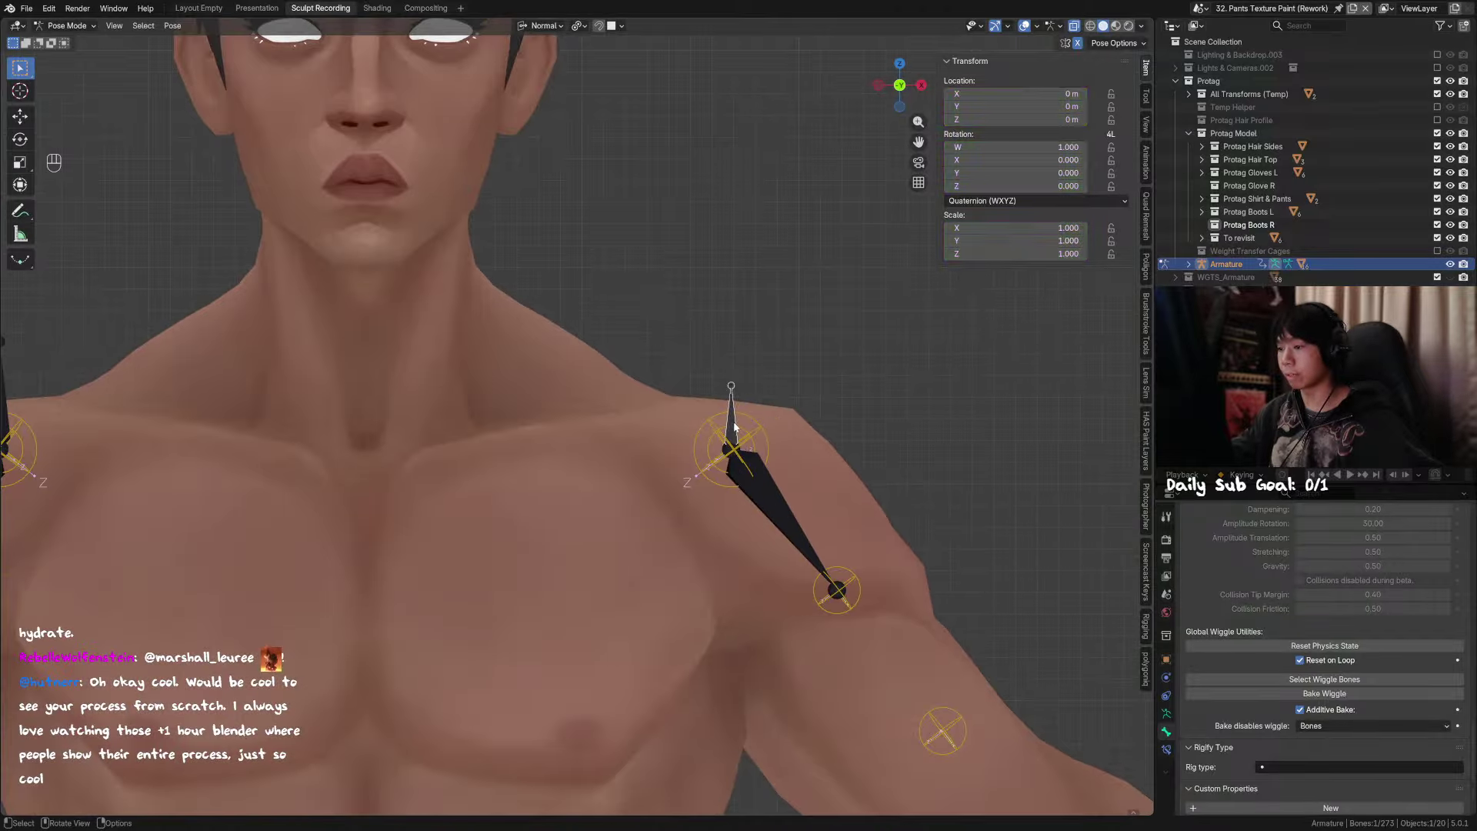
click(1167, 749)
right_click(1417, 594)
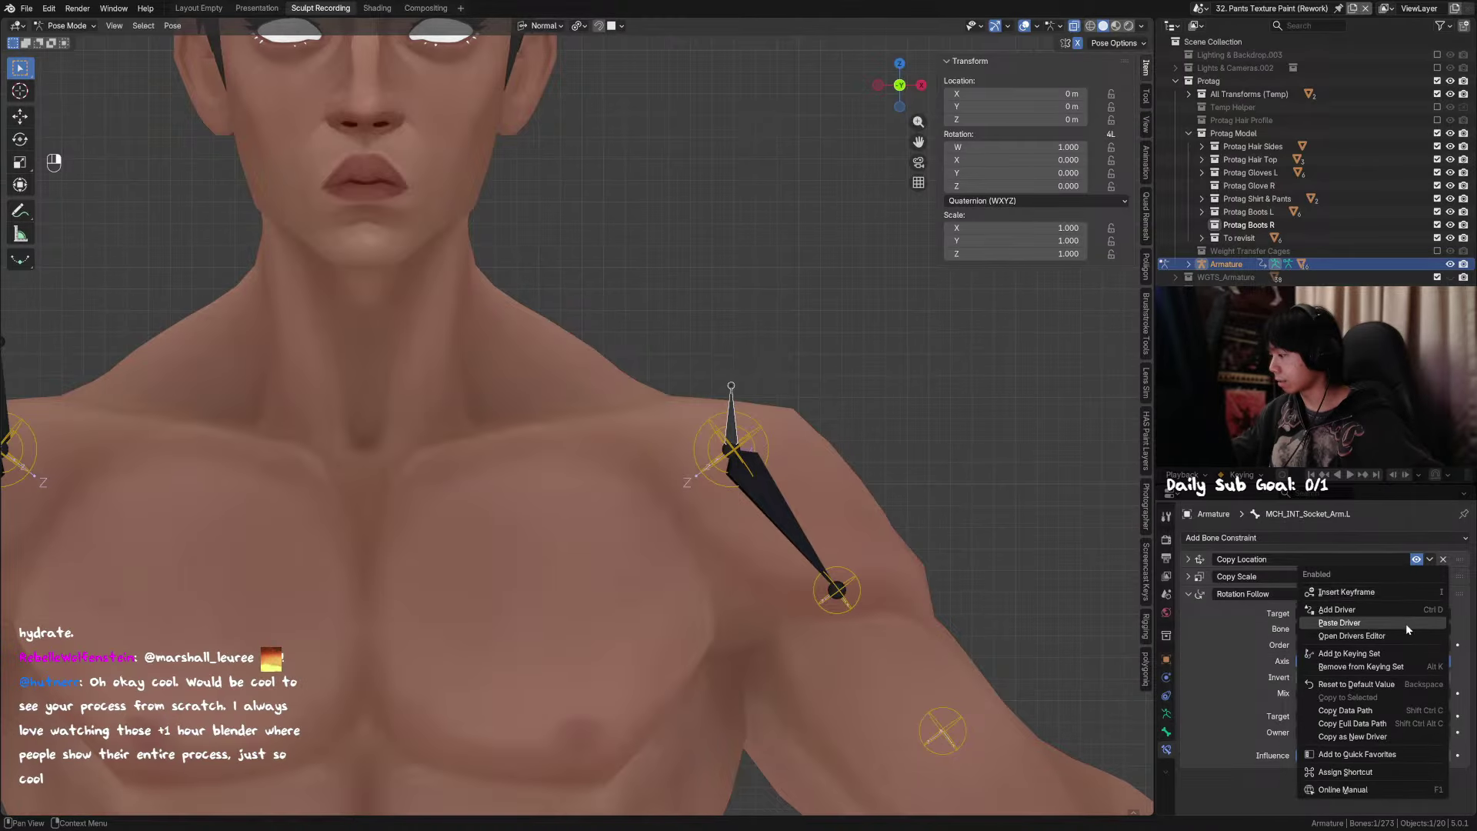
click(1406, 625)
Step: Hide MCH_Socket_Arm.R and paste the driver onto the enabled state of the Rotation Follow constraint on MCH_INT_Socket_Arm.R
scroll(768, 572, down, 3)
shift+middle_drag(768, 566, 1063, 564)
click(245, 422)
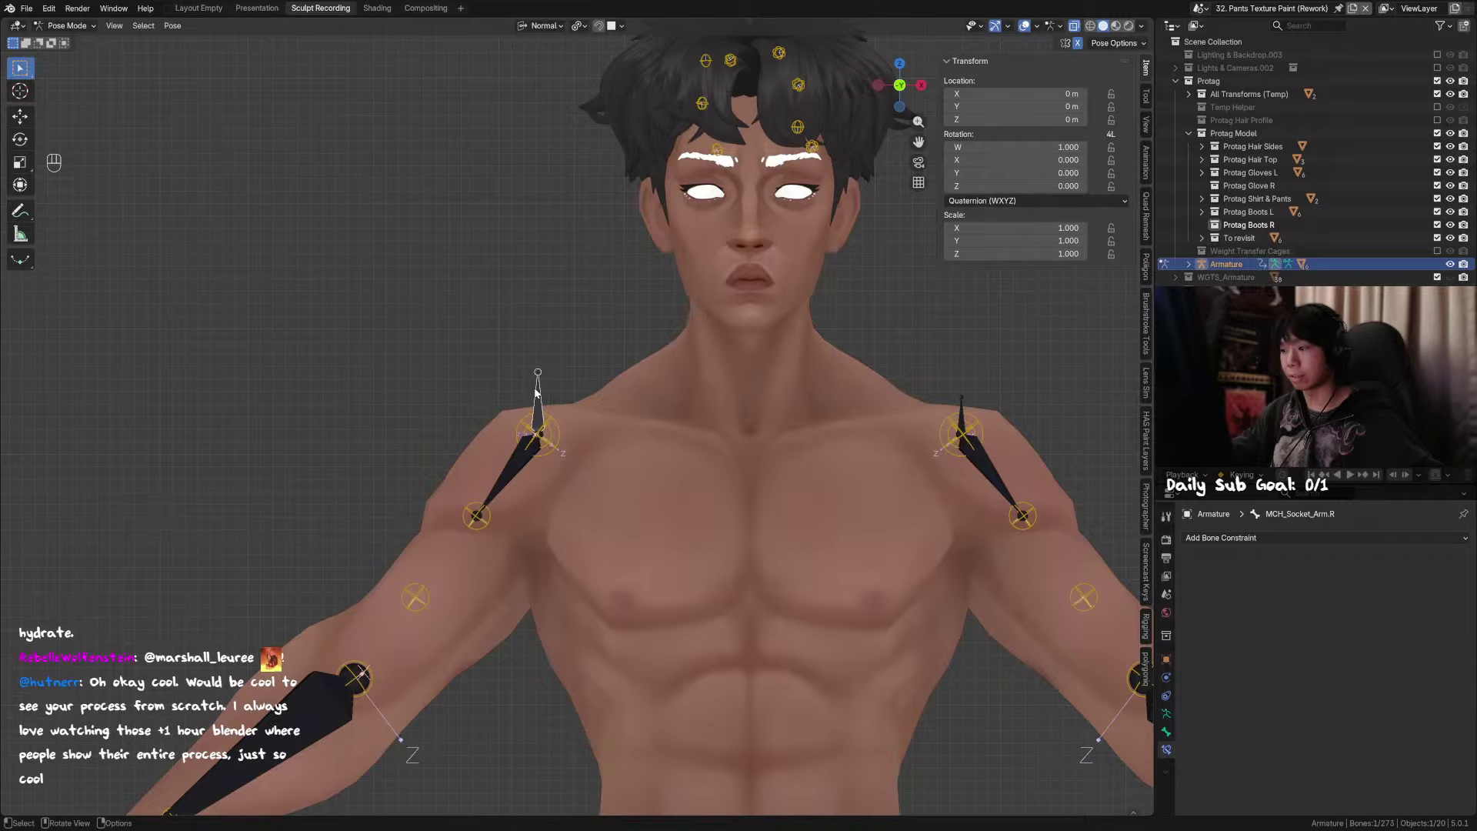
right_click(1417, 594)
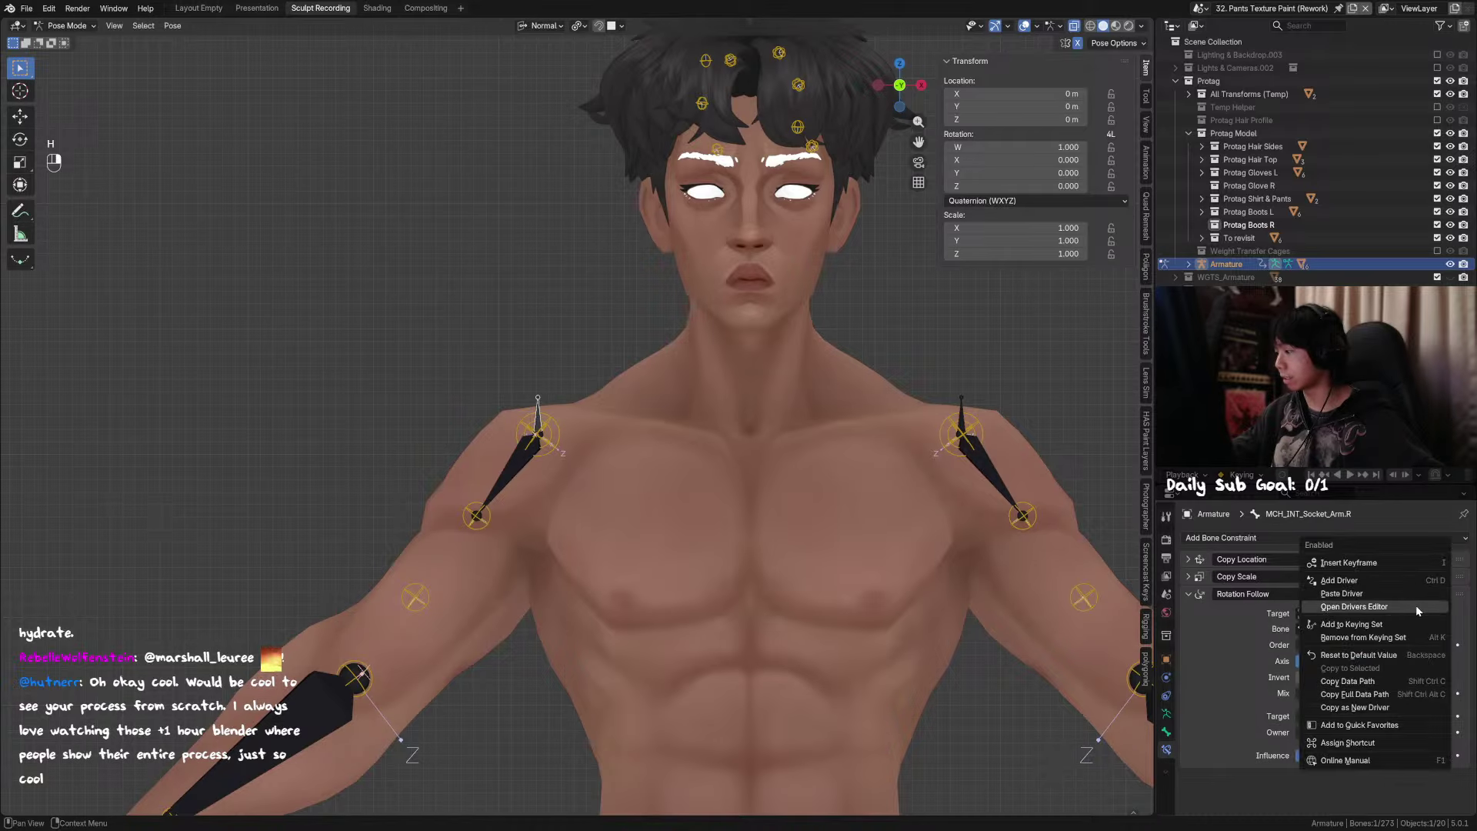
click(1408, 625)
scroll(742, 491, down, 3)
key(n)
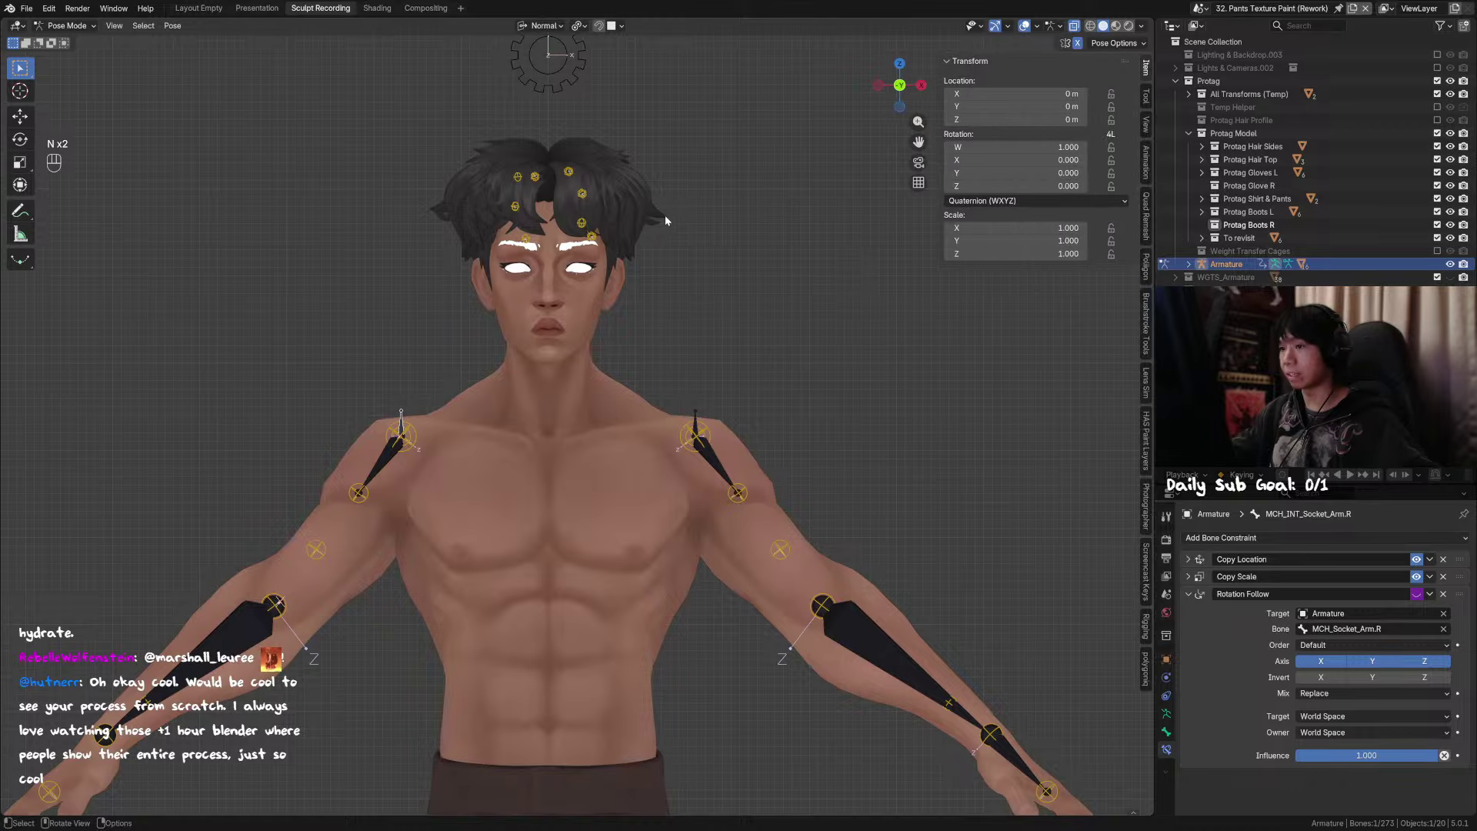
Step: Compare the gear control's Rotation Follow property with the driven constraint on the right and left intermediate socket bones
click(568, 78)
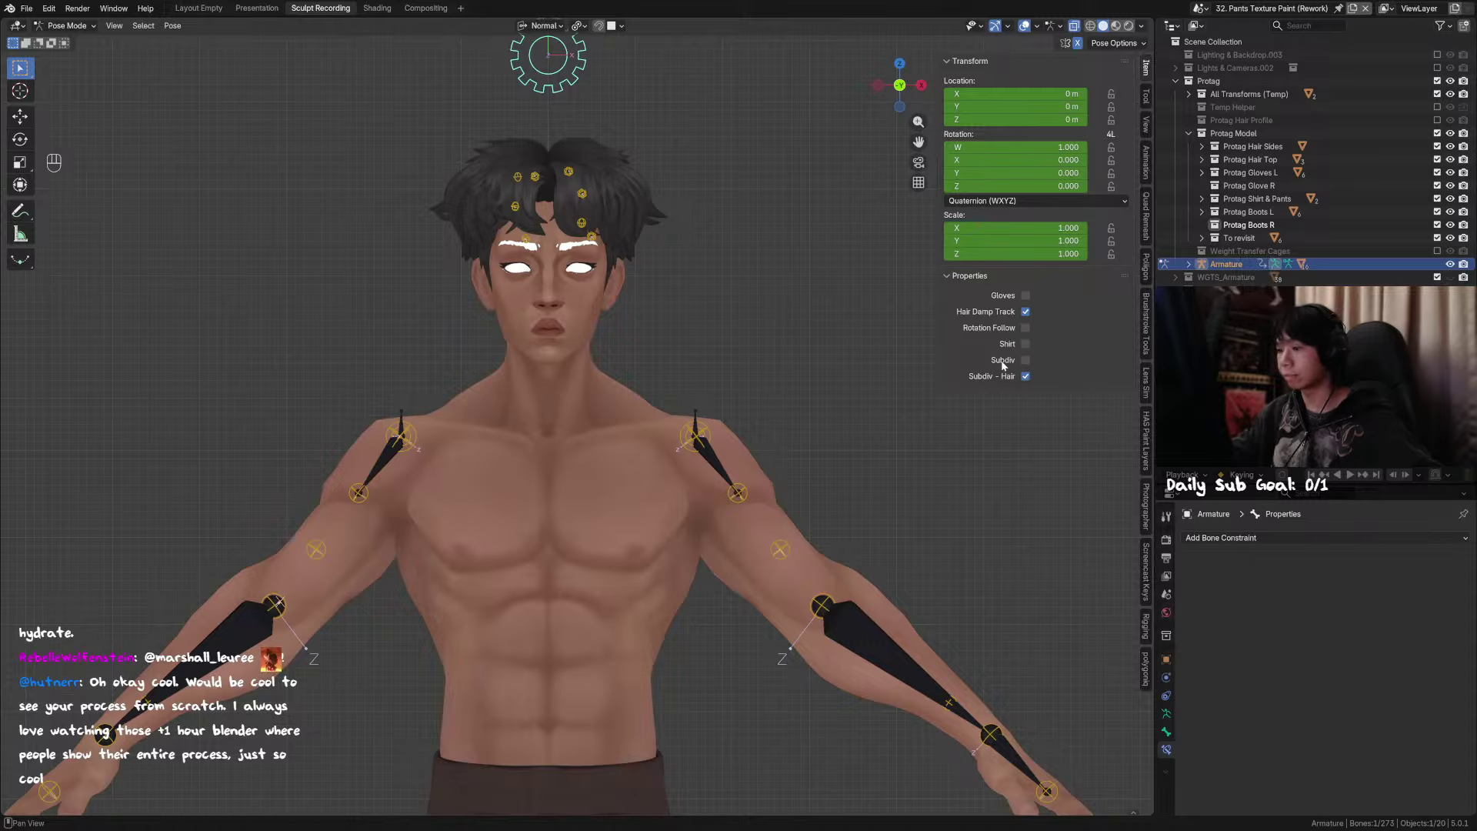
click(695, 423)
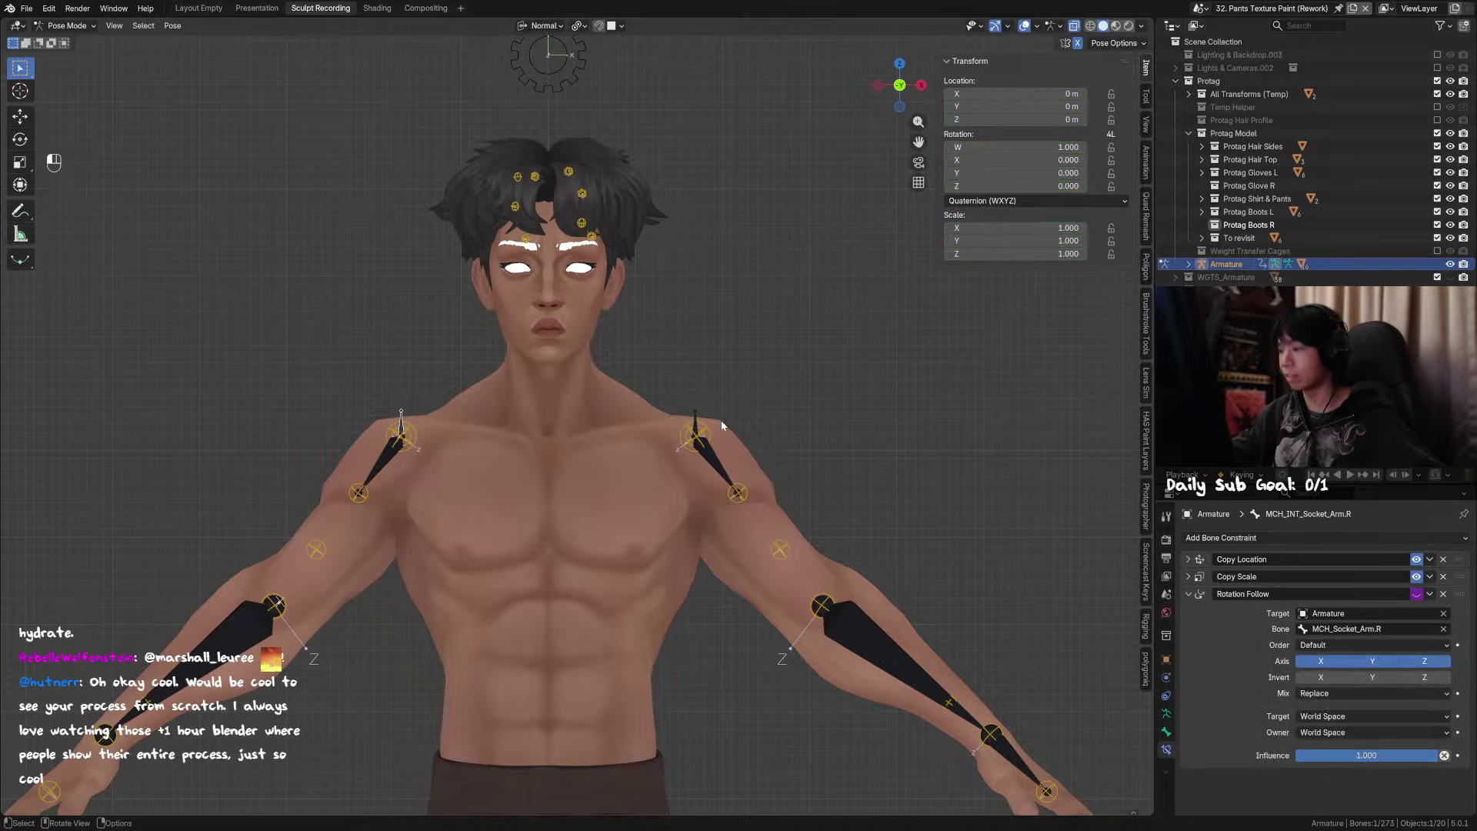
click(555, 56)
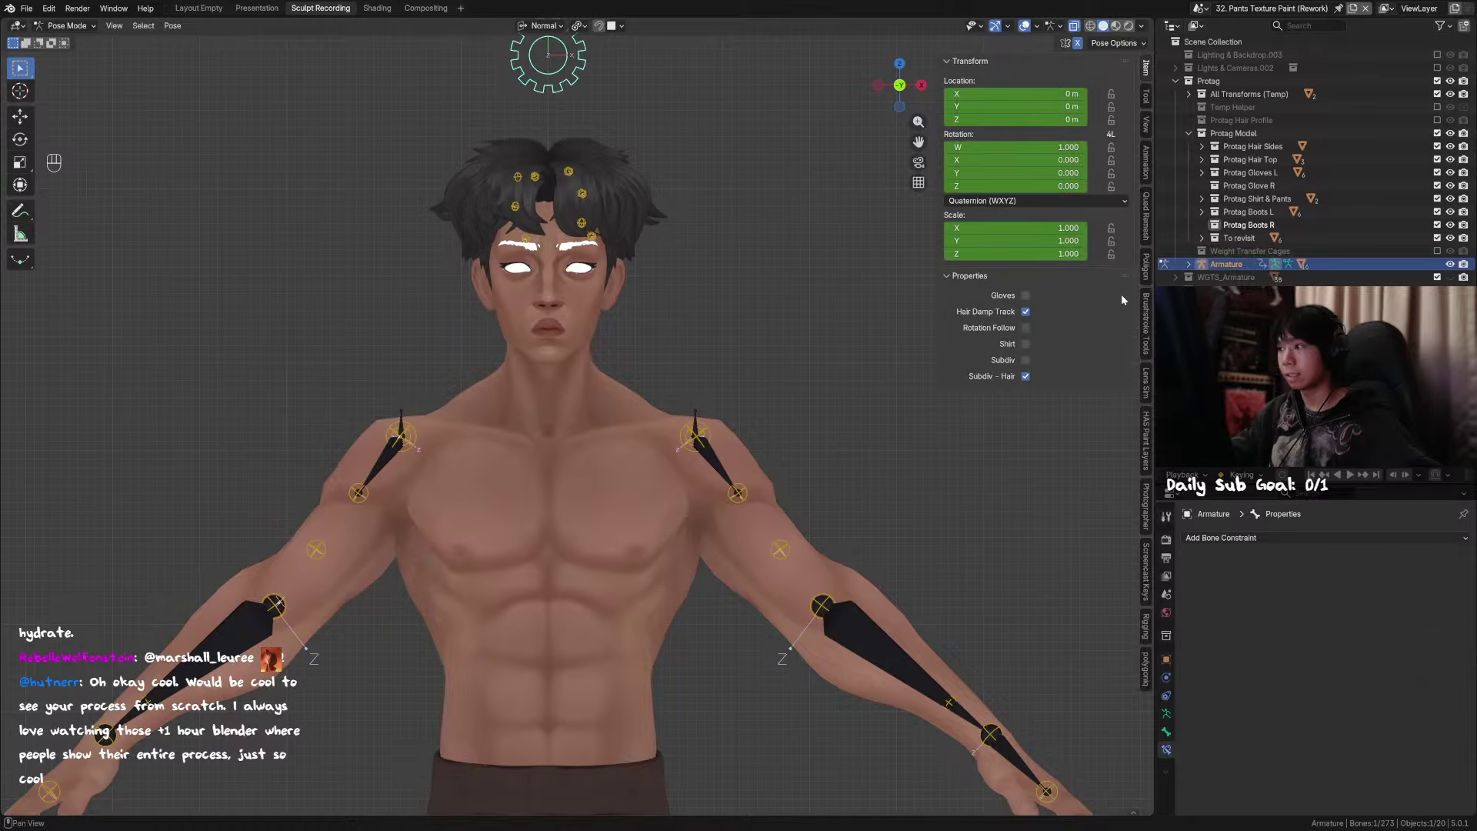
click(712, 428)
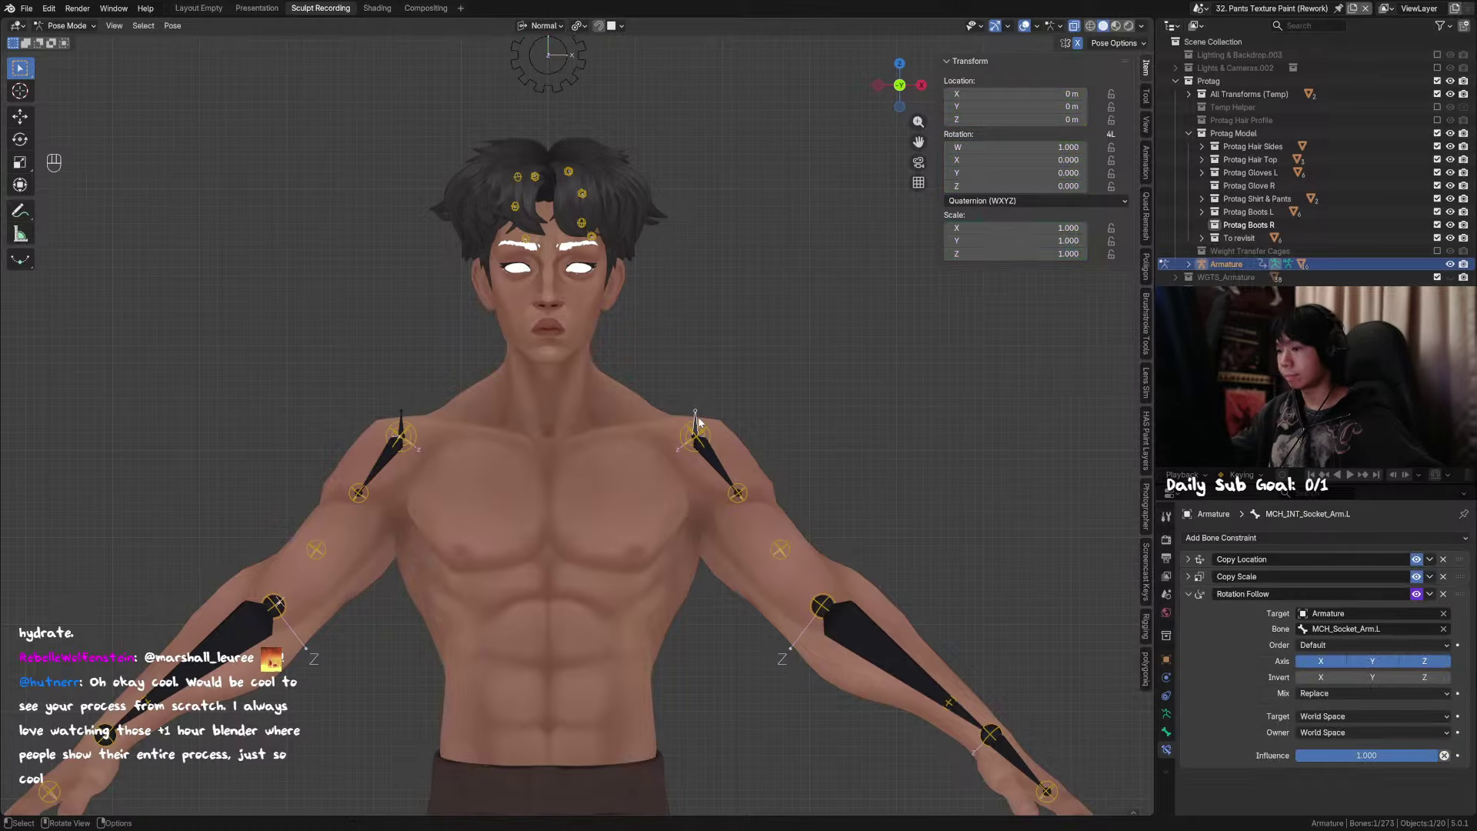
Step: Reveal all hidden armature bones in both Pose Mode and Edit Mode
key(alt+h)
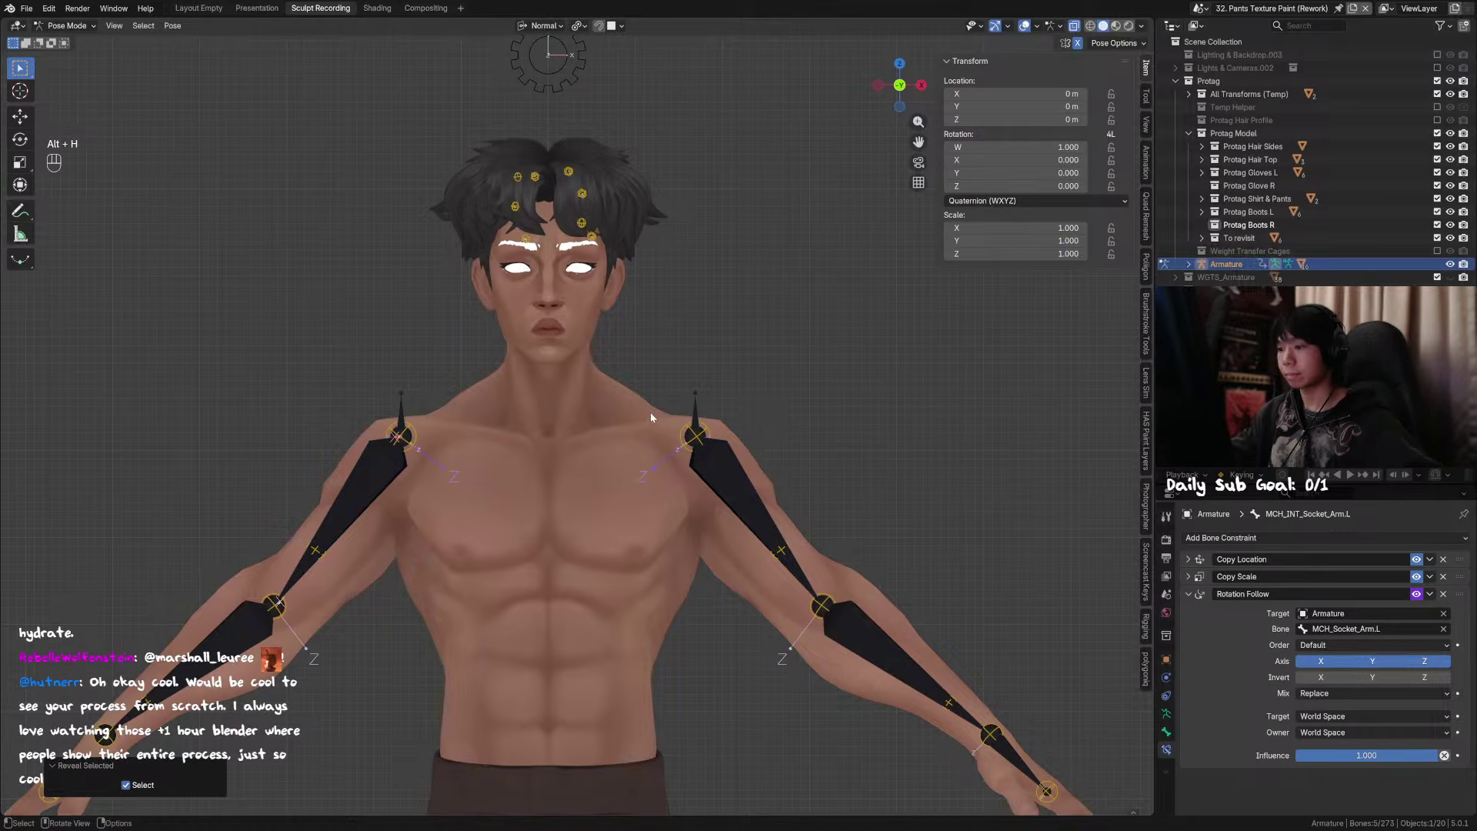
key(alt+h)
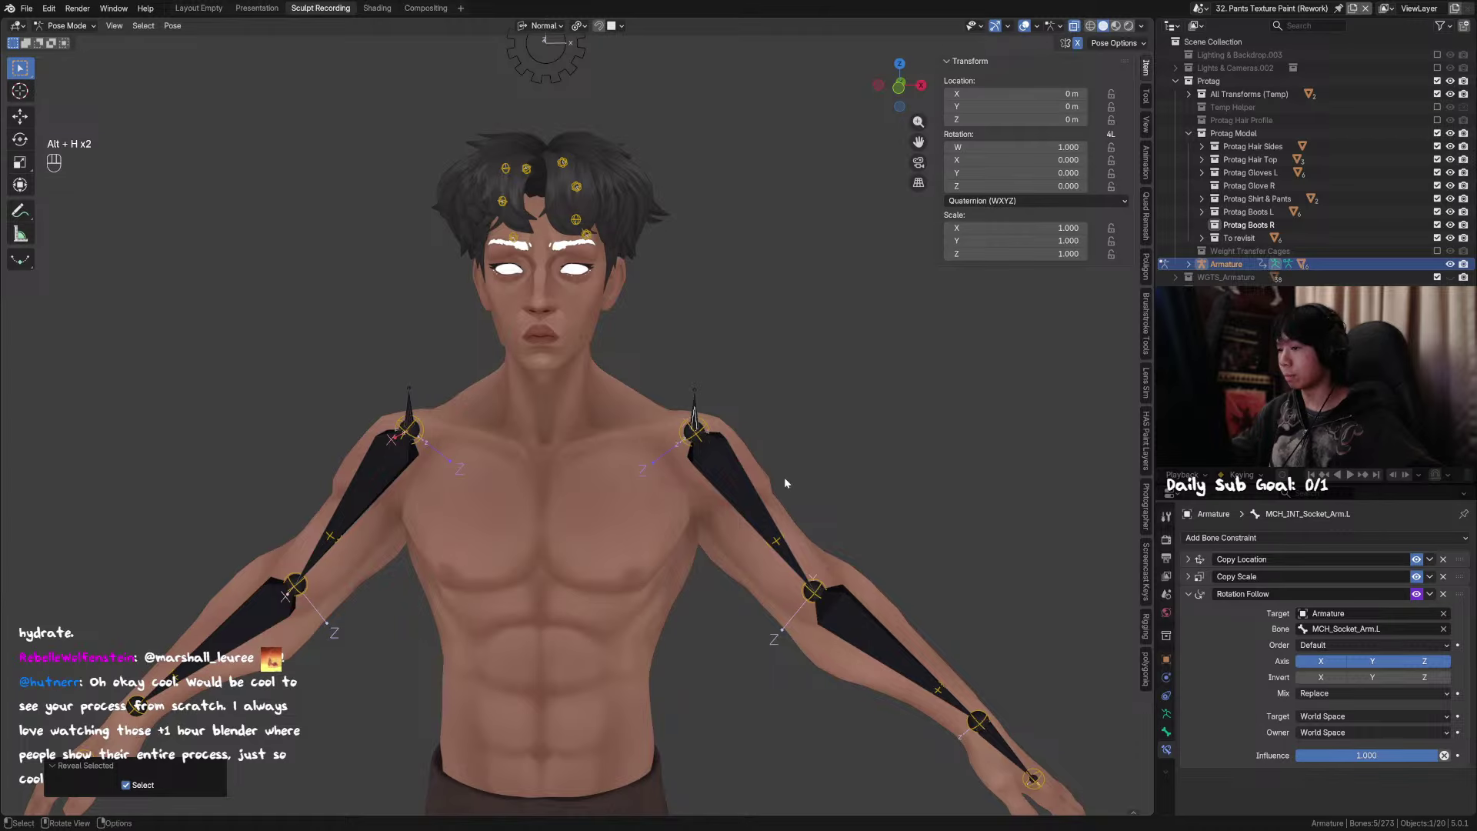
key(Tab)
key(alt+h)
key(ctrl+Tab)
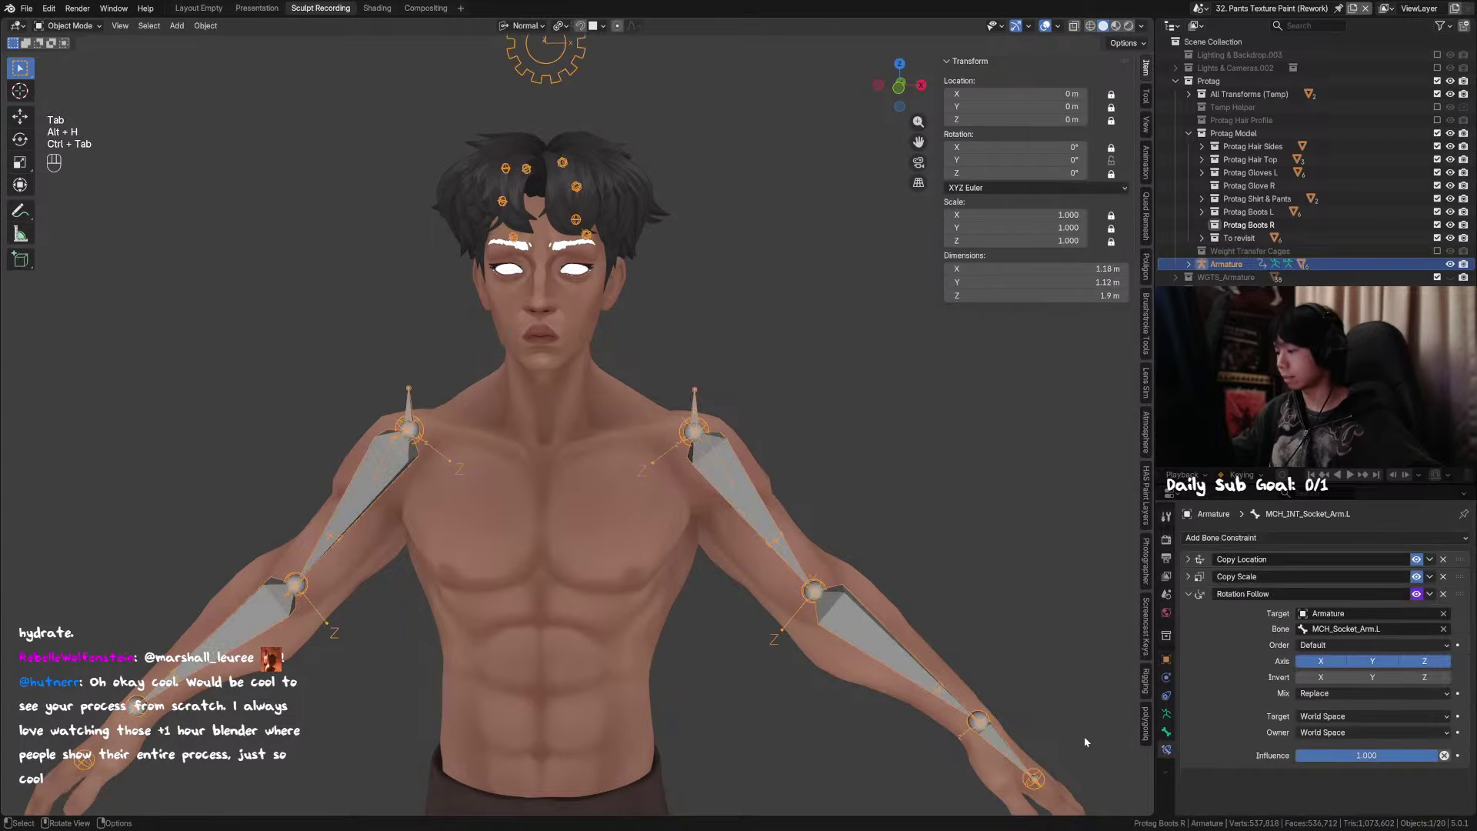
click(1166, 732)
key(Tab)
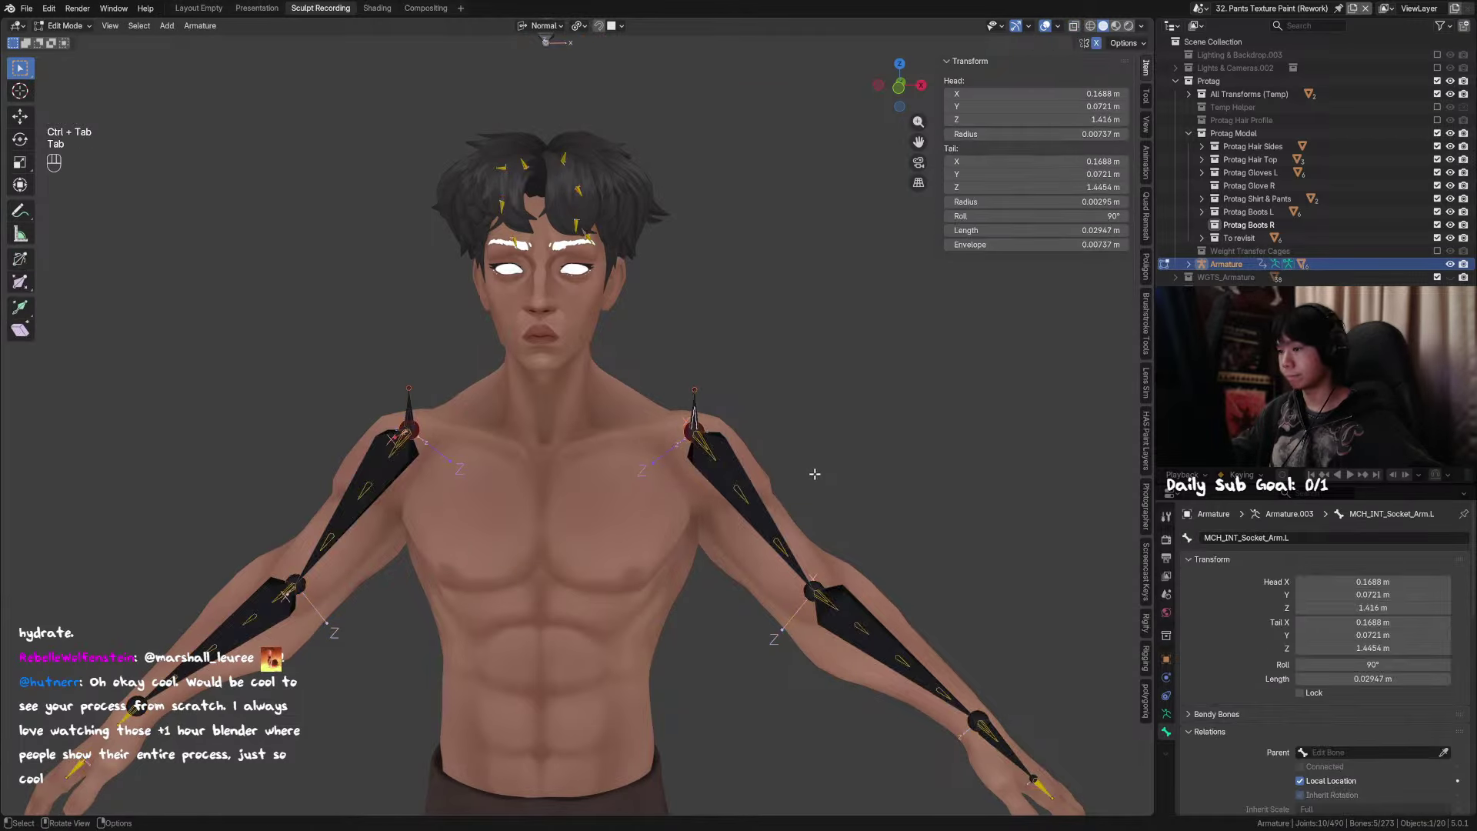
key(a)
key(alt+h)
key(ctrl+Tab)
key(alt+h)
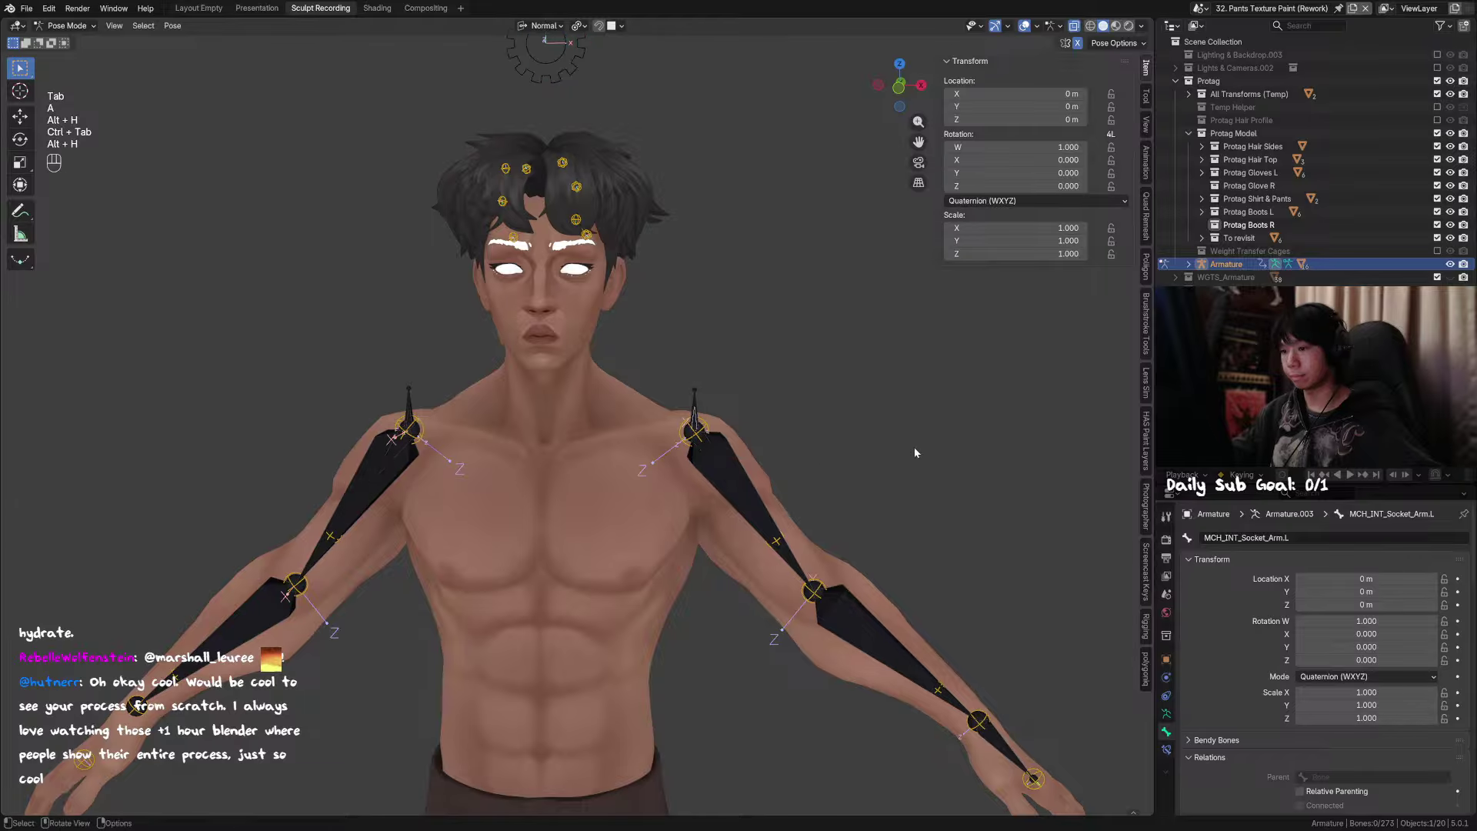
Step: Make the DEF bone collection visible and test-rotate the left clavicle bone, including about its local X axis
click(1167, 713)
click(1419, 623)
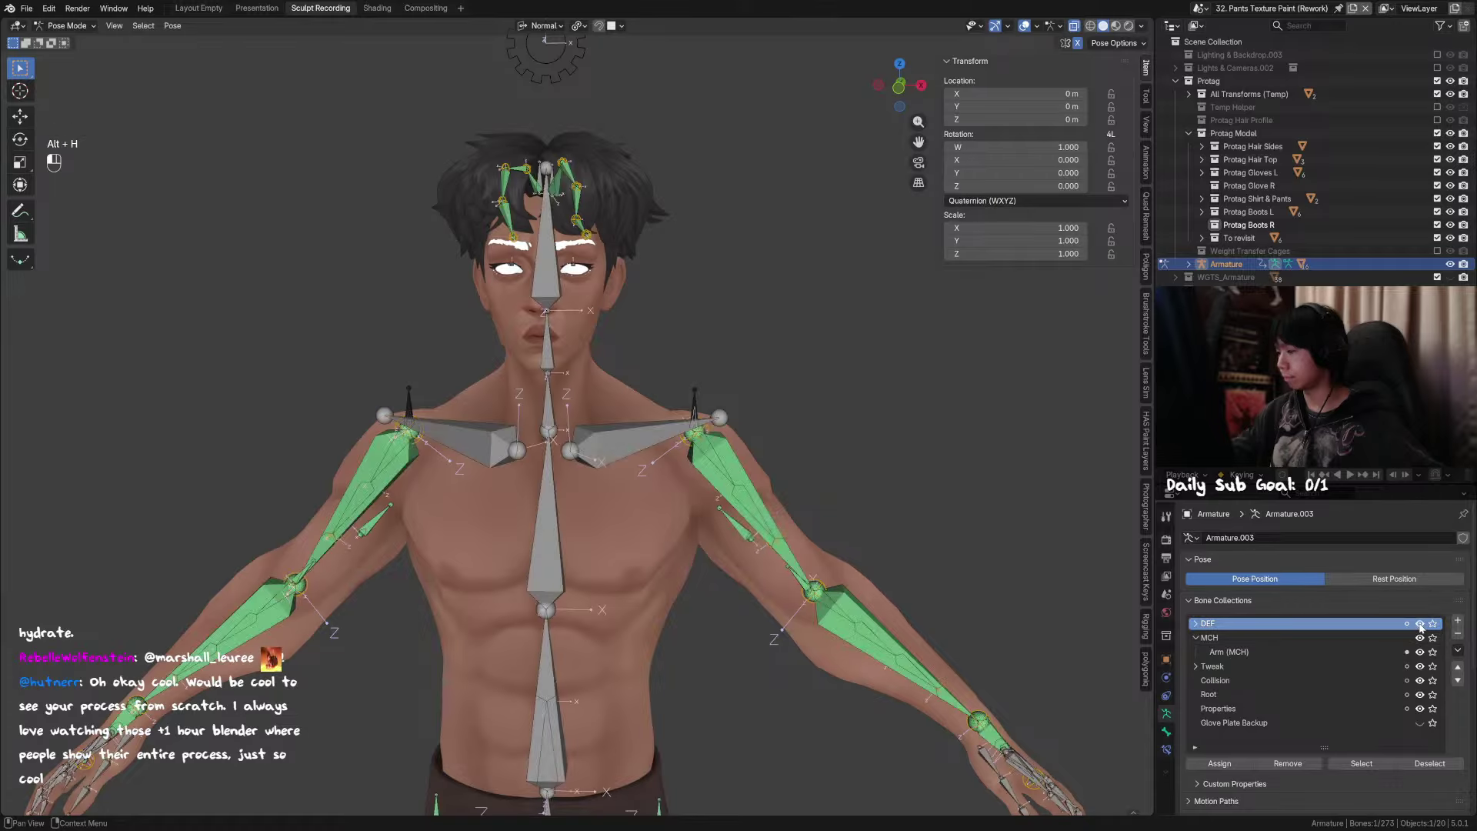
click(731, 430)
key(n)
key(r)
key(r)
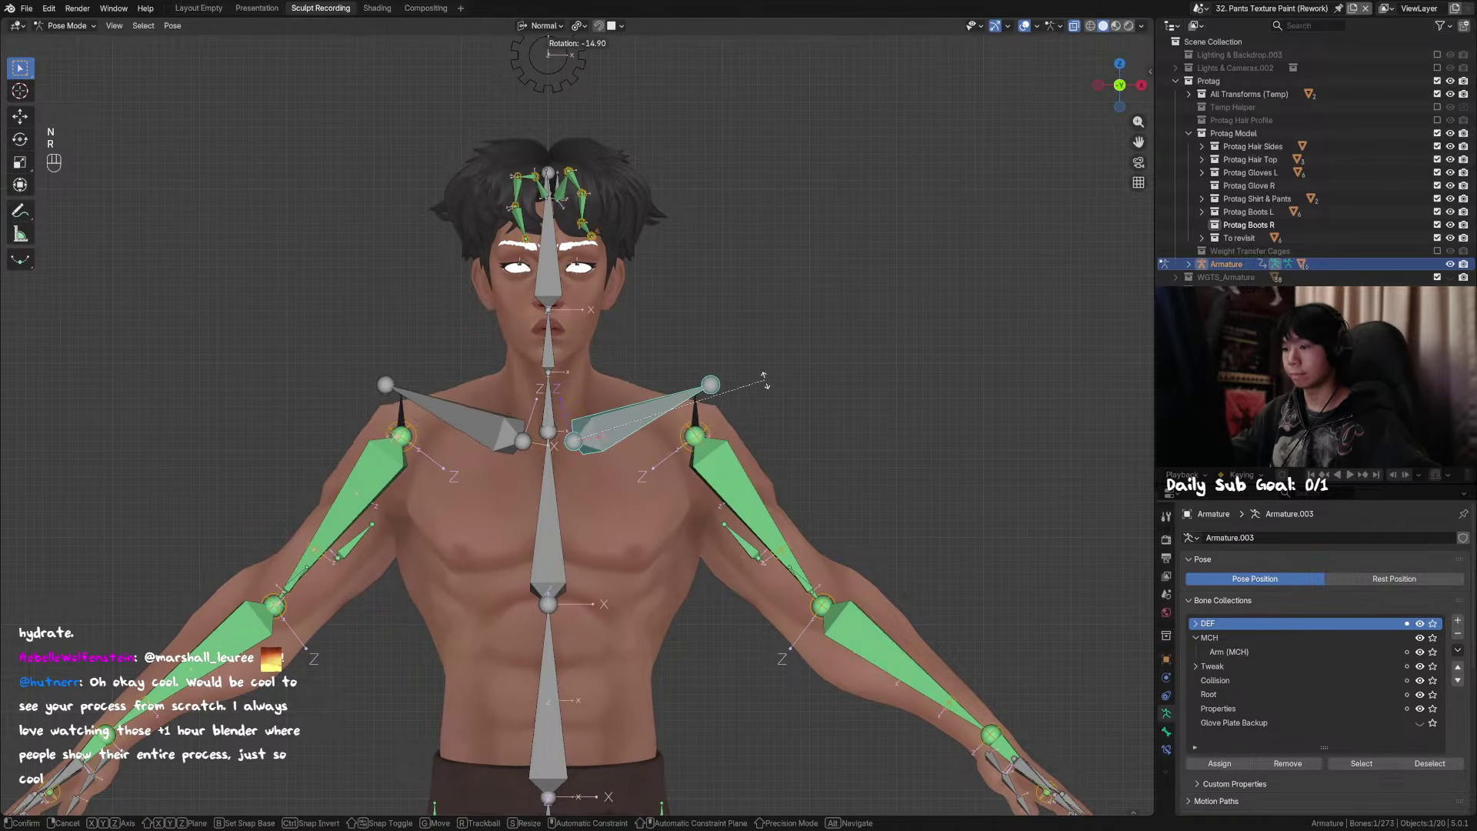
key(x)
right_click(728, 364)
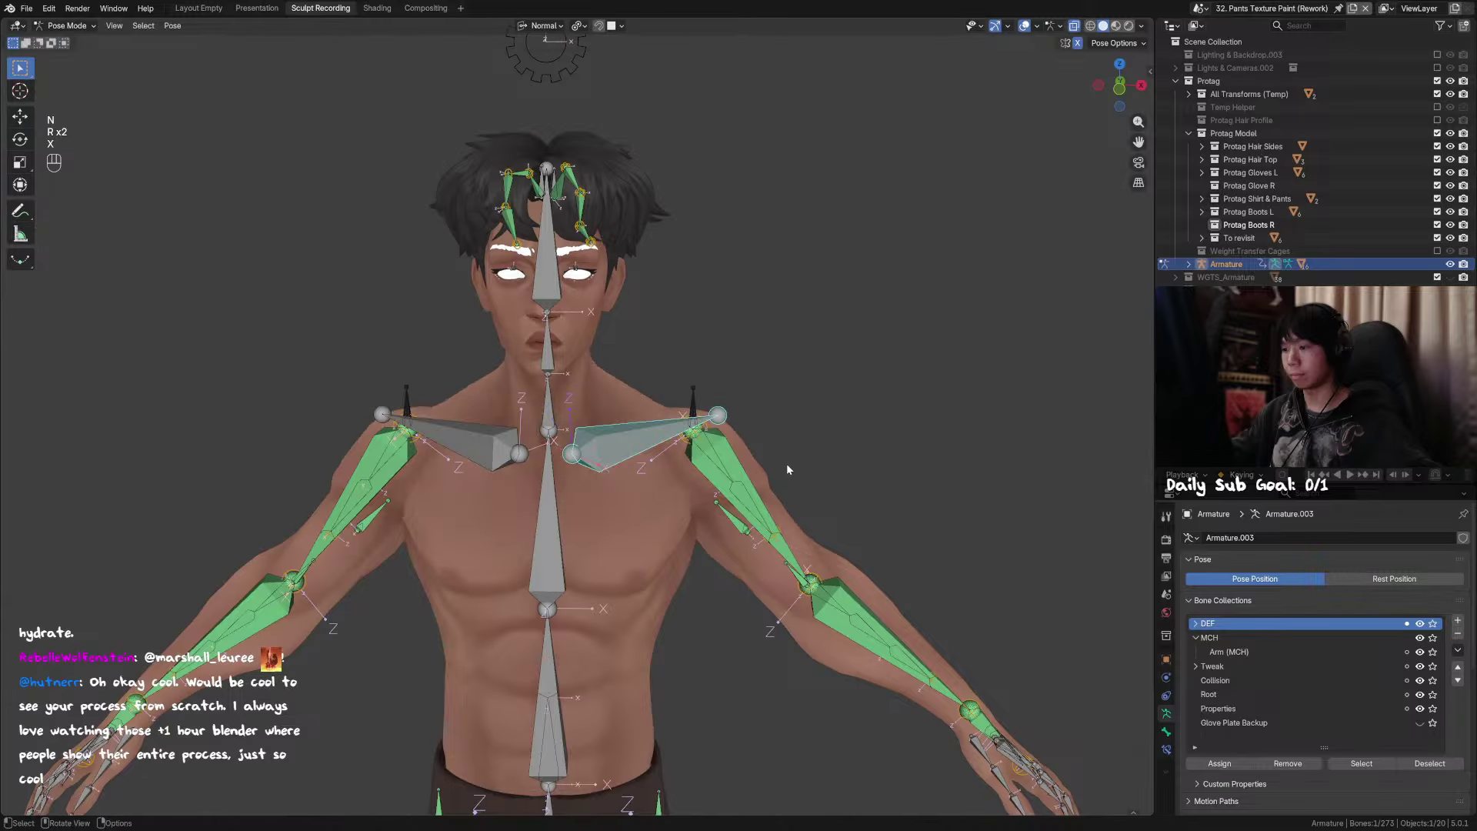
middle_drag(786, 464, 755, 457)
key(r)
key(x)
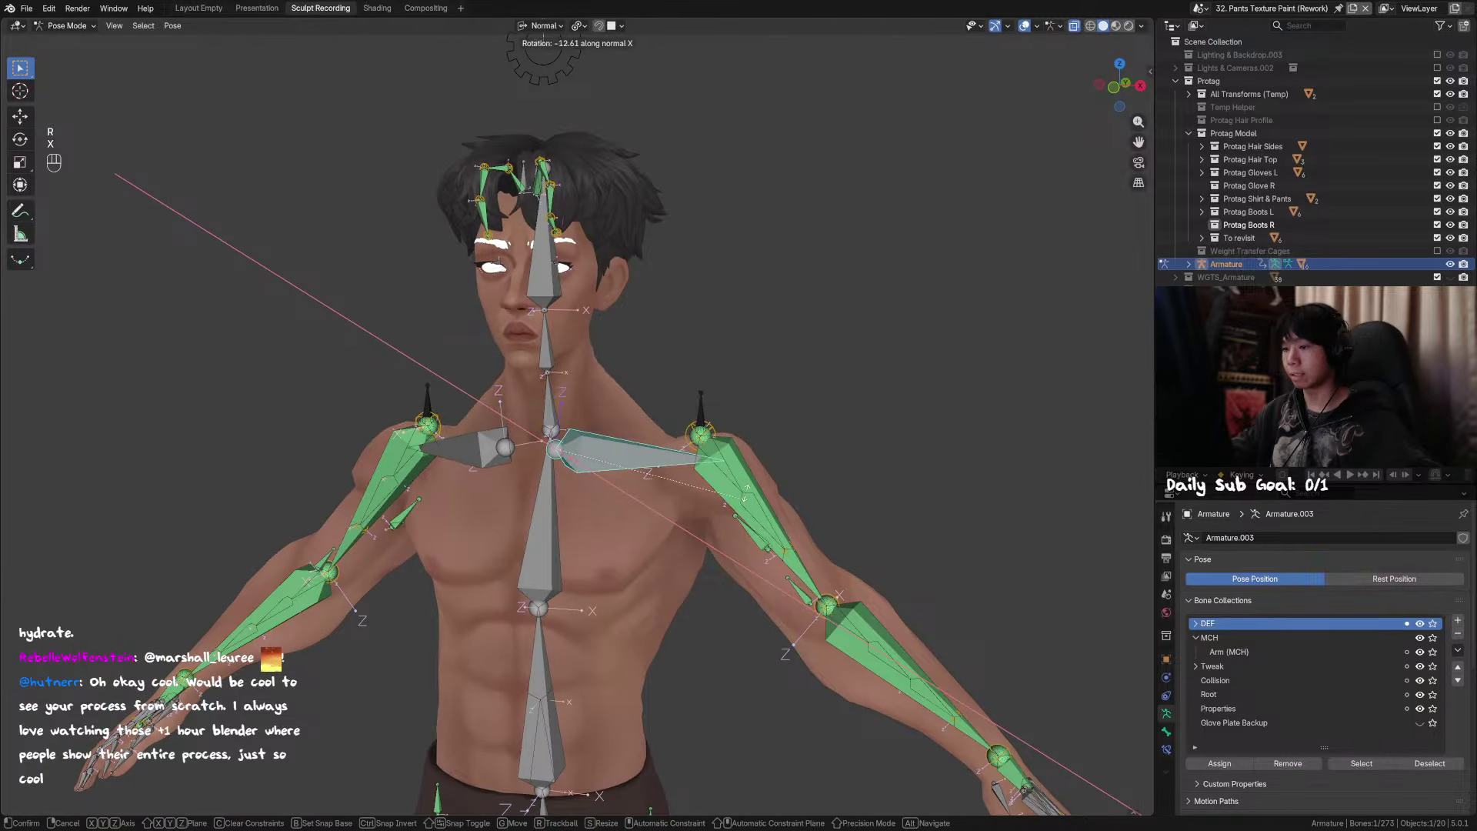
right_click(742, 460)
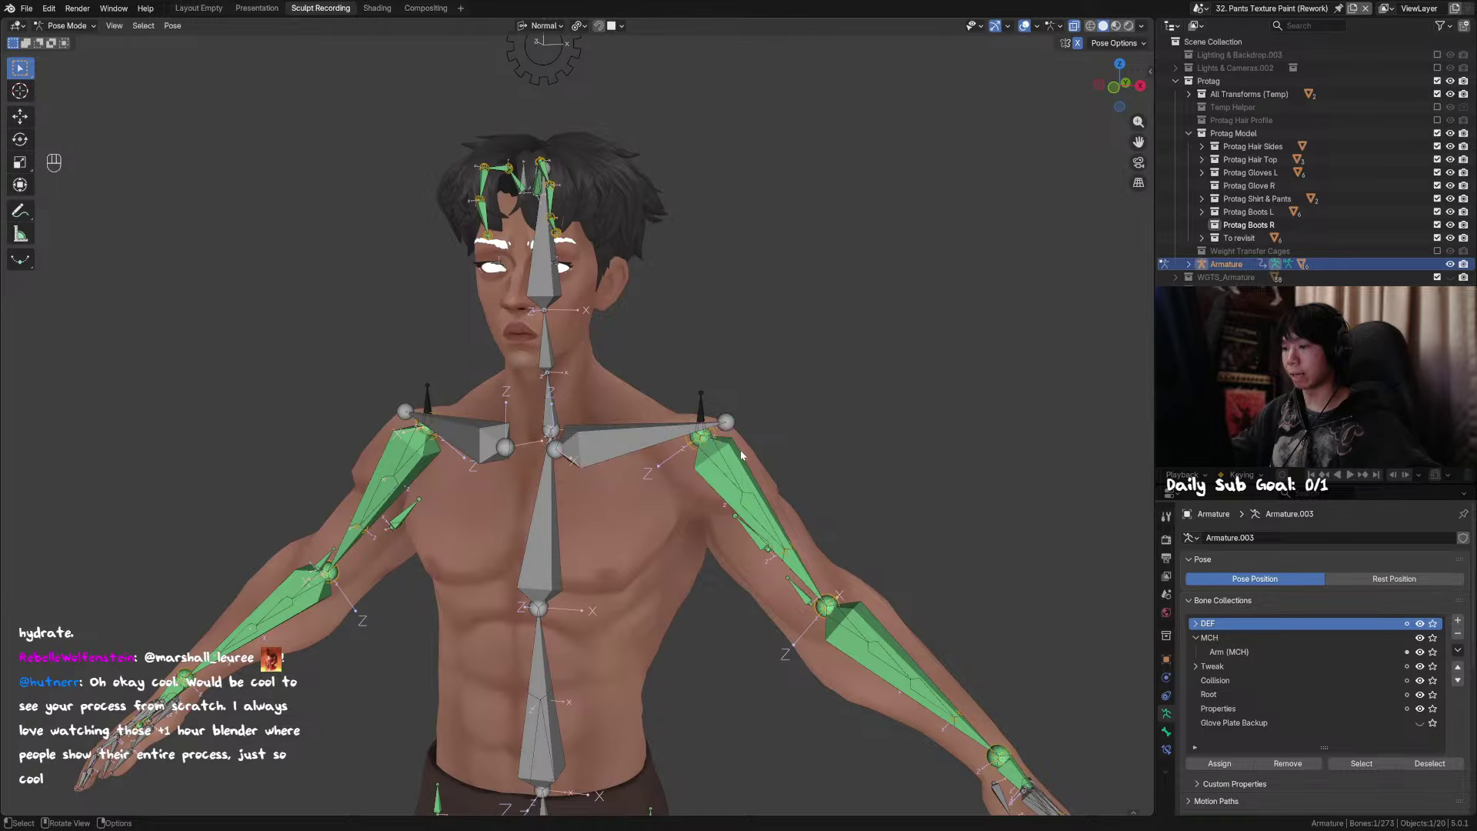
Step: Inspect the left upper-arm mechanism bone up close in Edit Mode and return to Pose Mode
scroll(720, 442, up, 4)
key(ctrl+Tab)
scroll(727, 450, up, 1)
key(Tab)
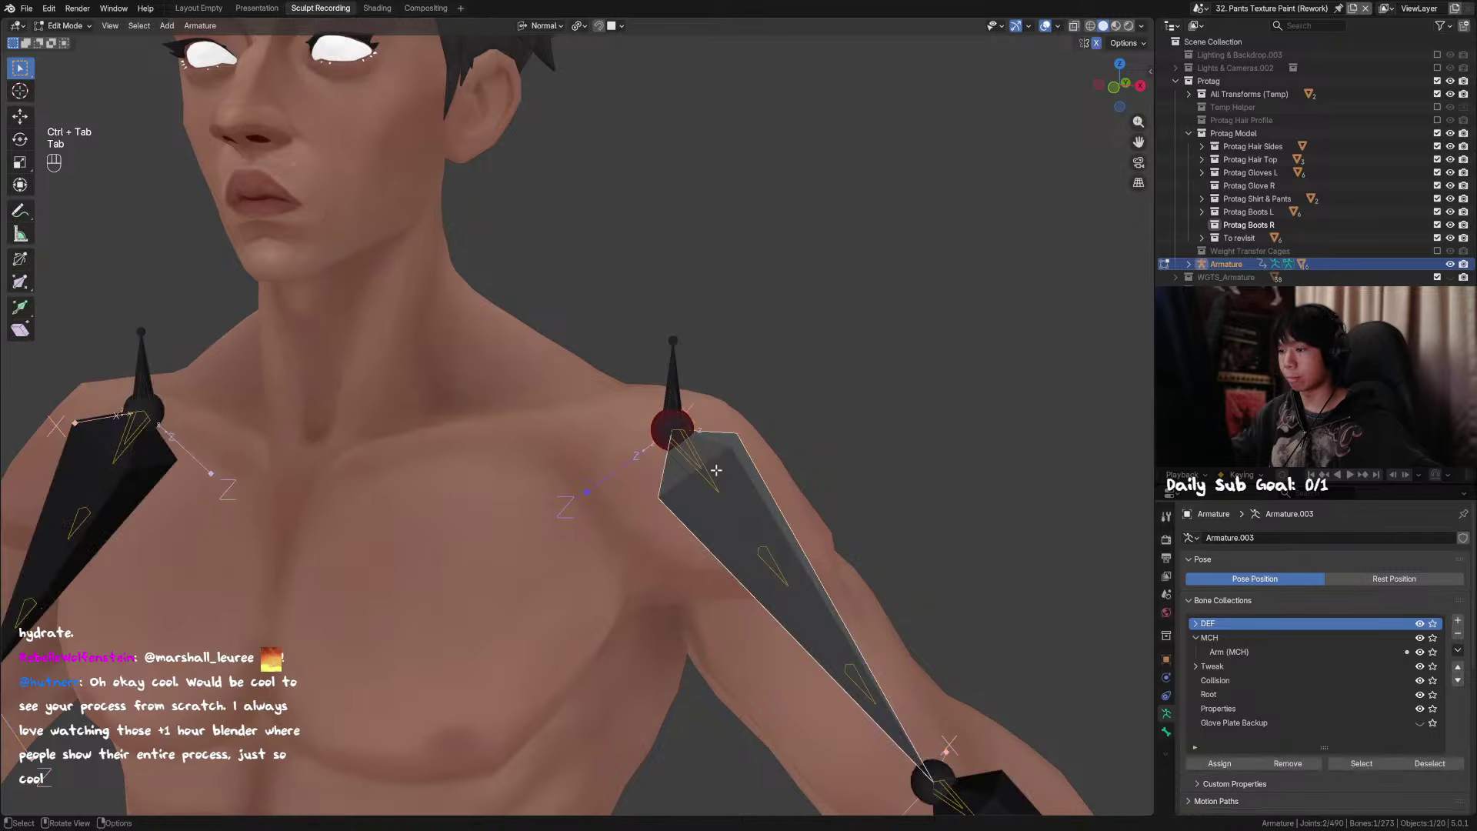
middle_drag(746, 484, 690, 456)
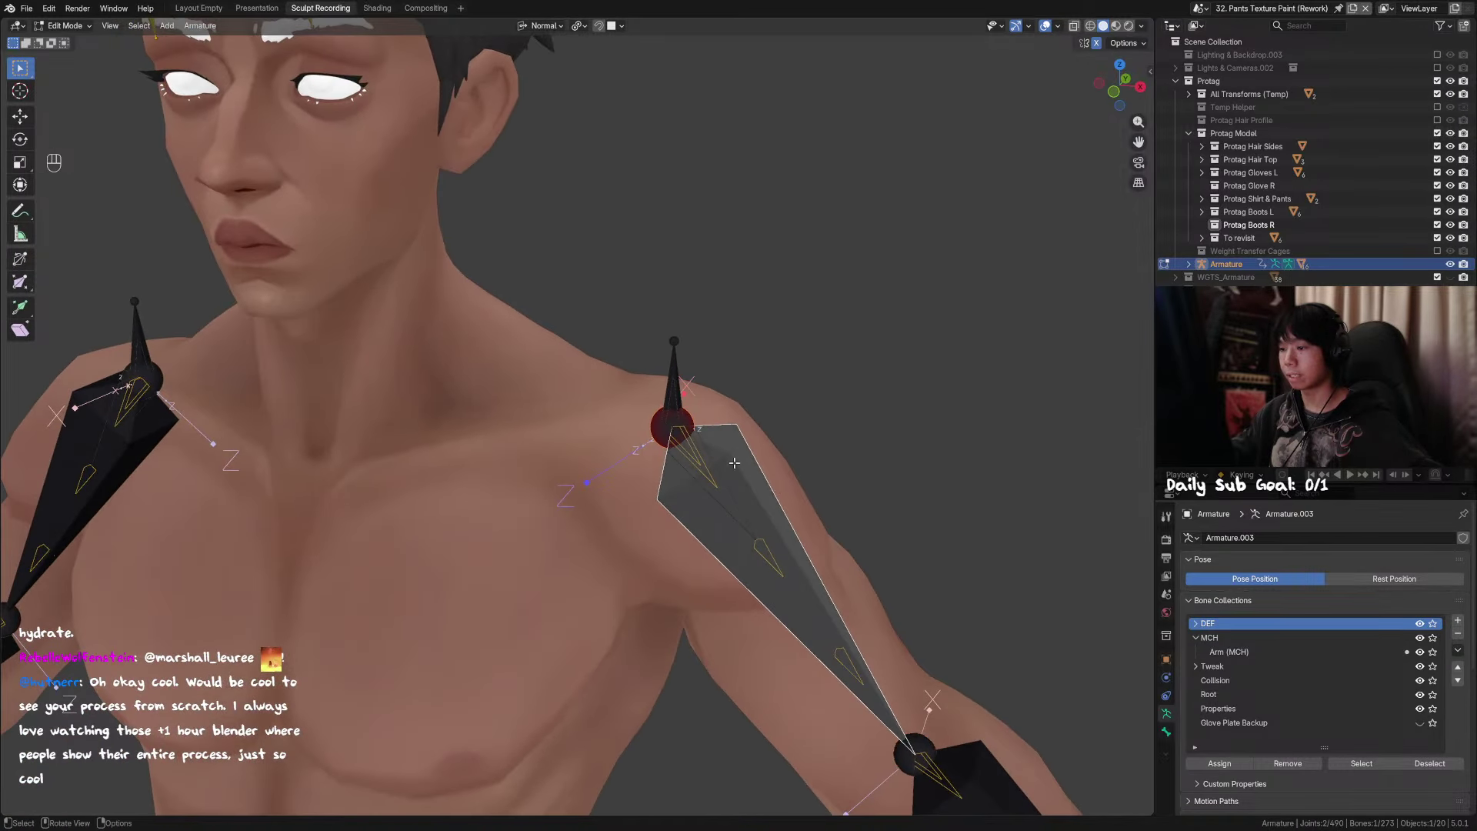
key(Tab)
key(ctrl+Tab)
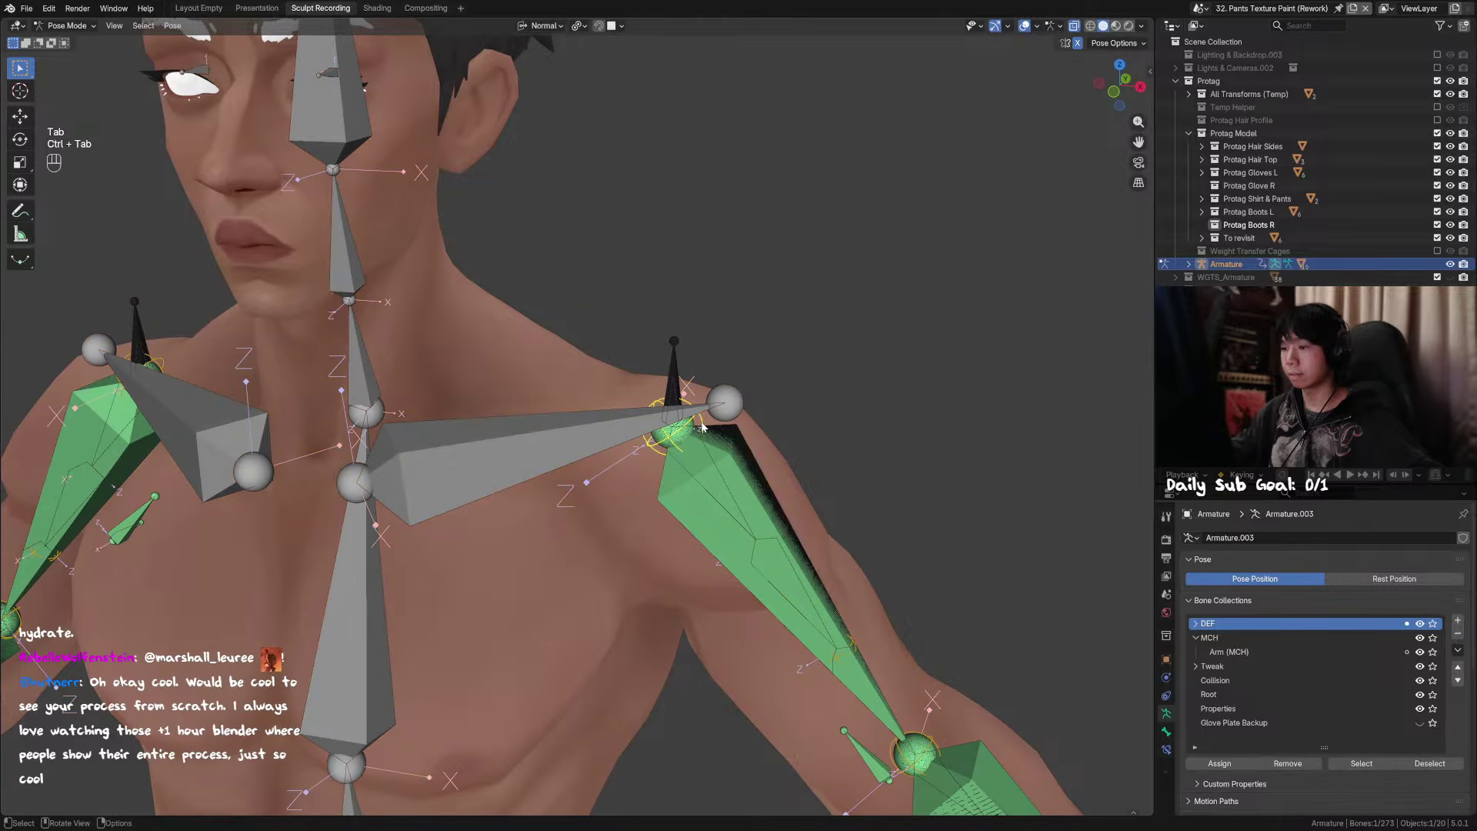
Step: Test-move the deform bone at the left shoulder and its upright socket bone, and examine their parents in the bone relations
key(g)
right_click(811, 401)
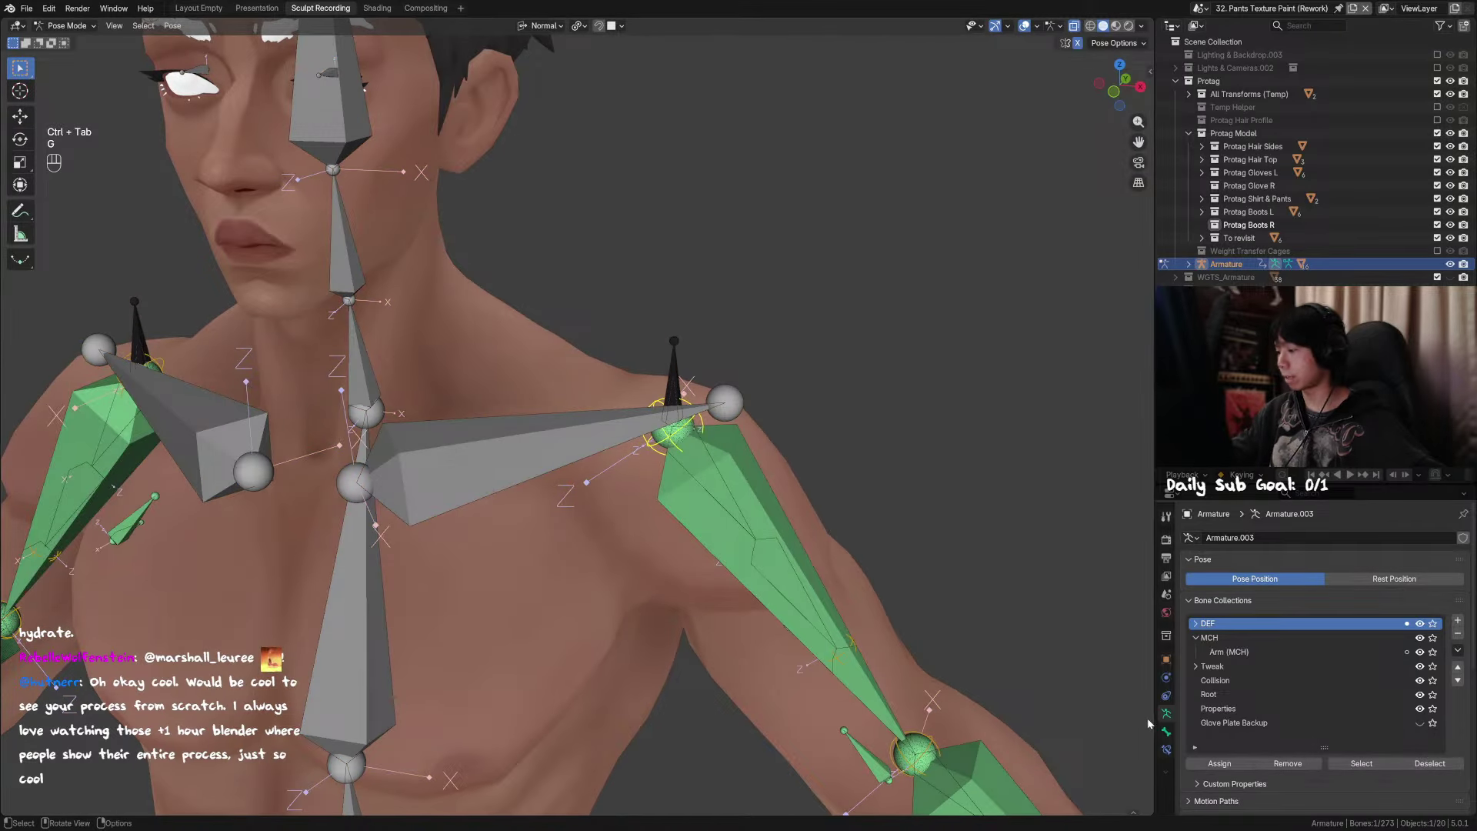
click(1166, 731)
scroll(1372, 574, down, 4)
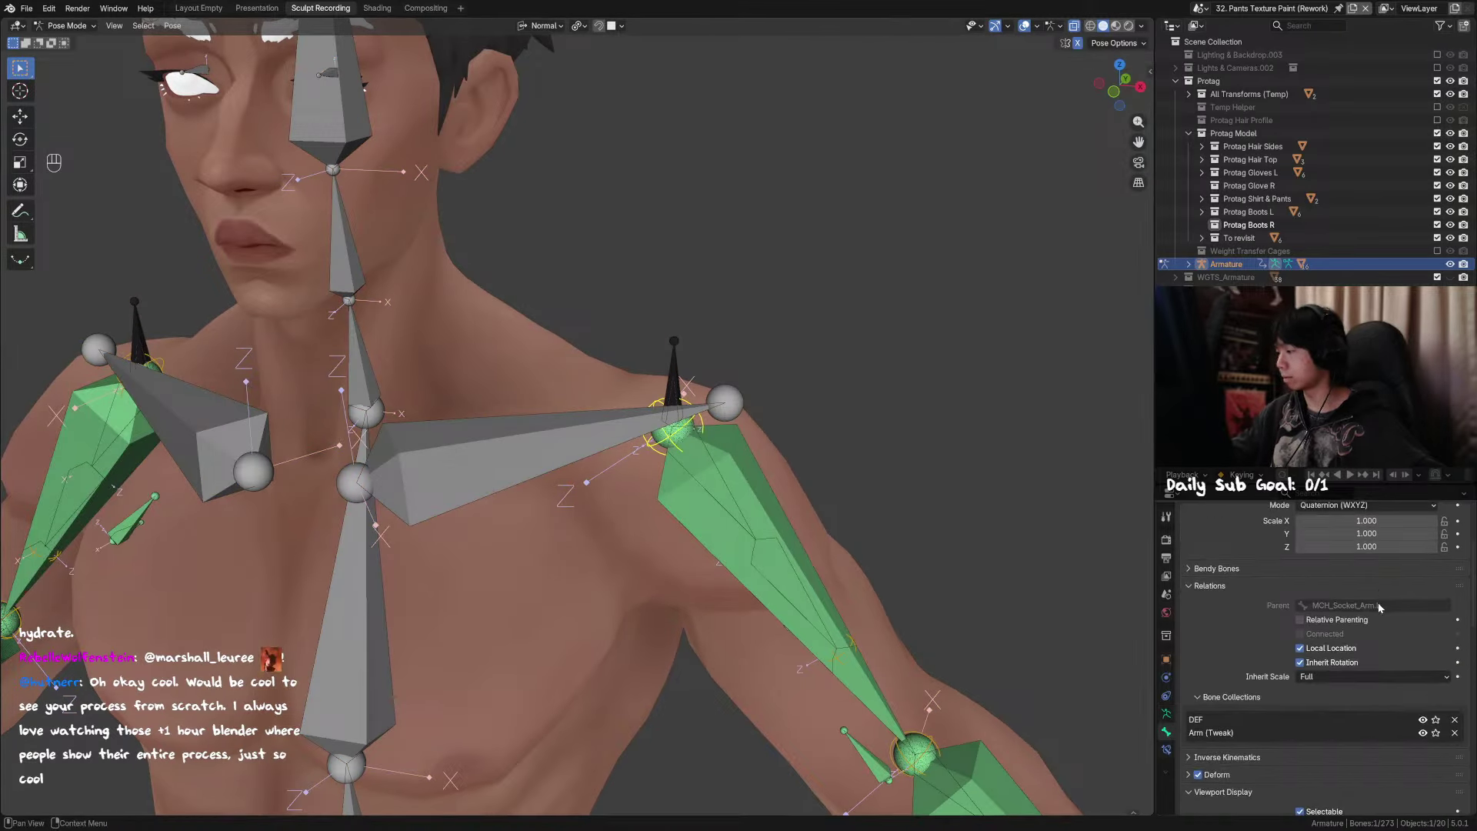
click(671, 357)
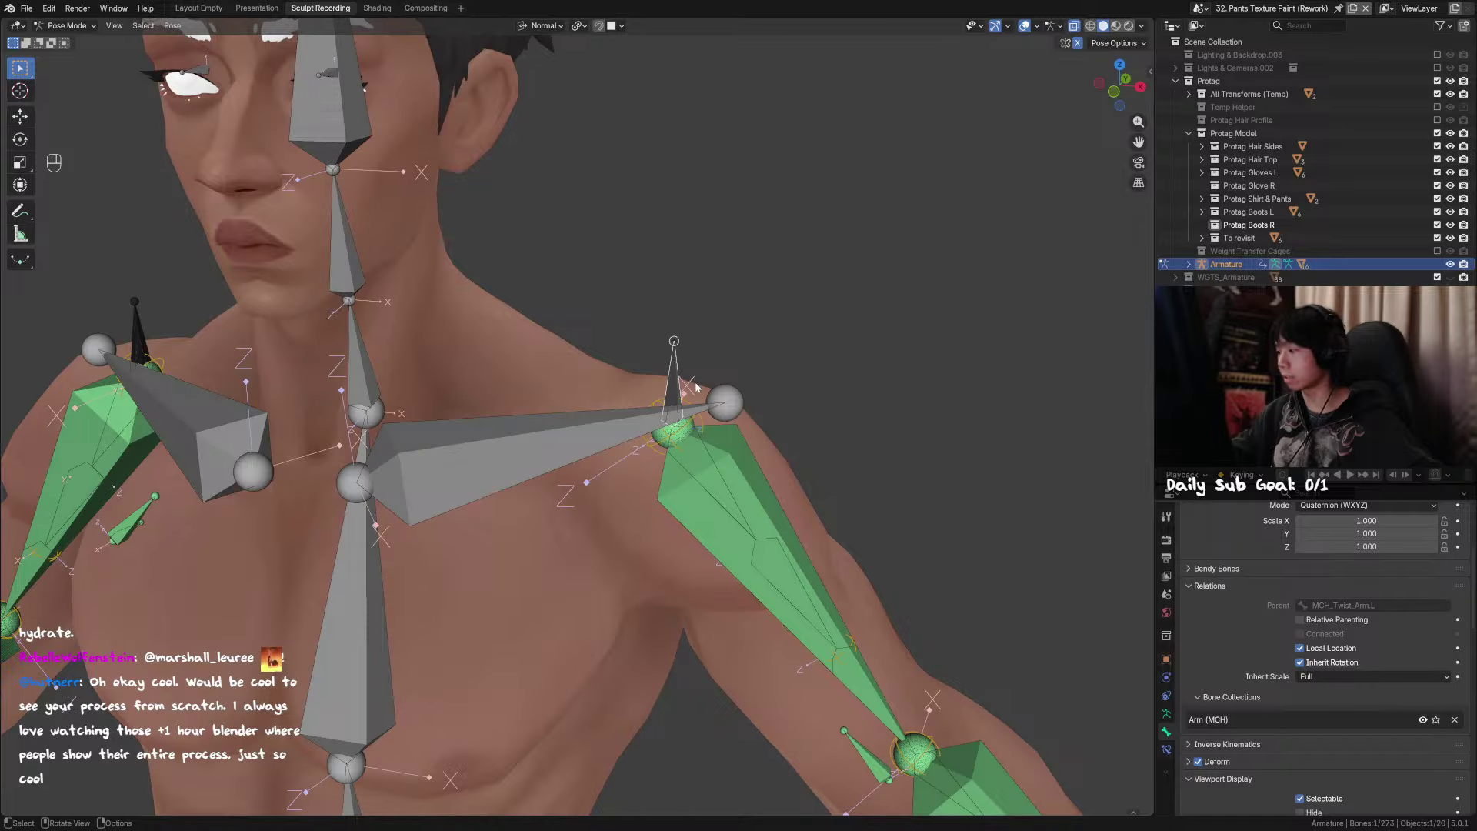
key(g)
right_click(720, 383)
key(ctrl+z)
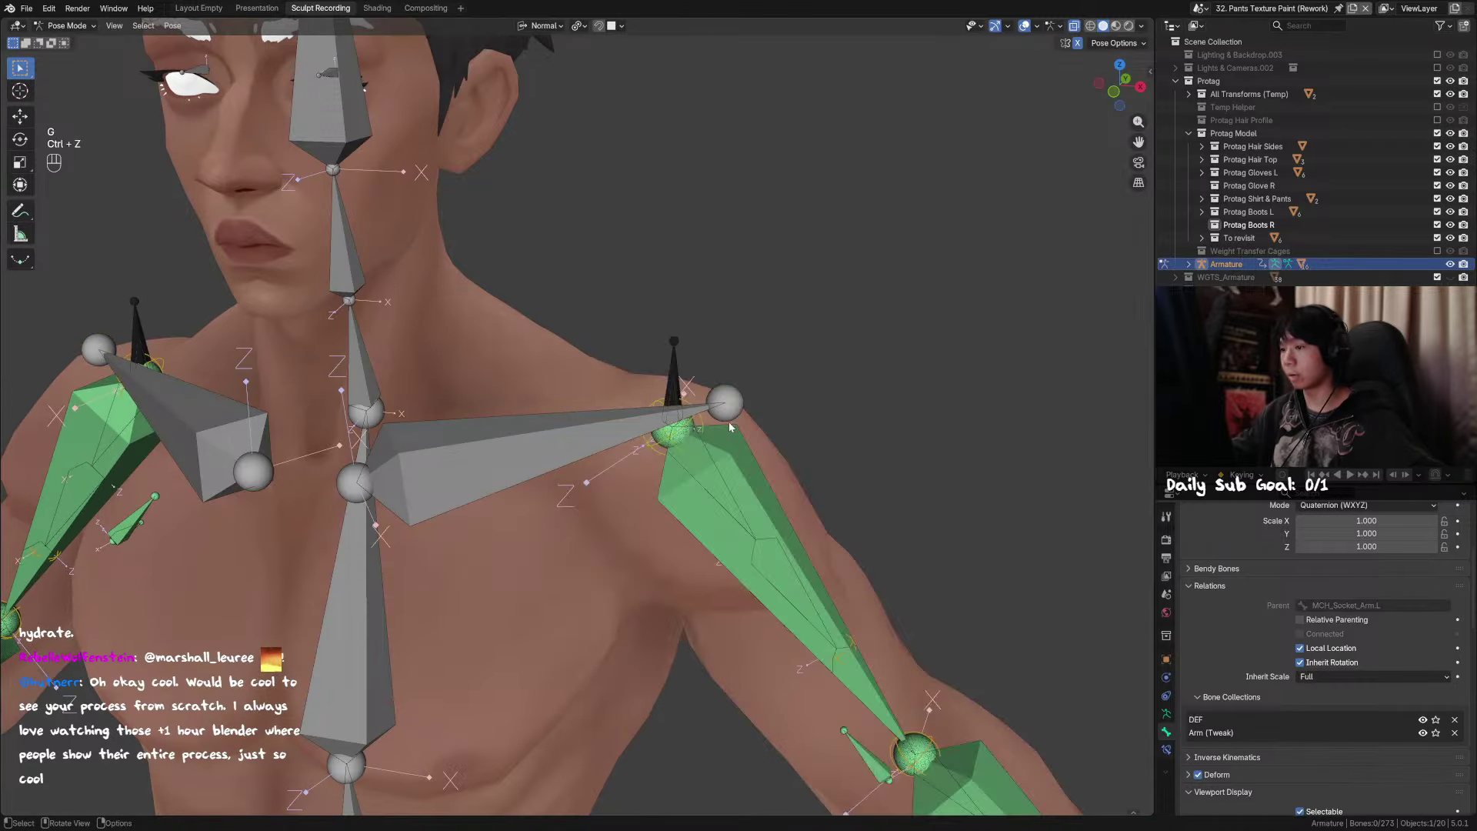
Step: Check the name and parent of the upright socket bone at the left shoulder against the upper-arm bone
scroll(723, 425, down, 3)
middle_drag(730, 432, 682, 451)
scroll(681, 451, up, 3)
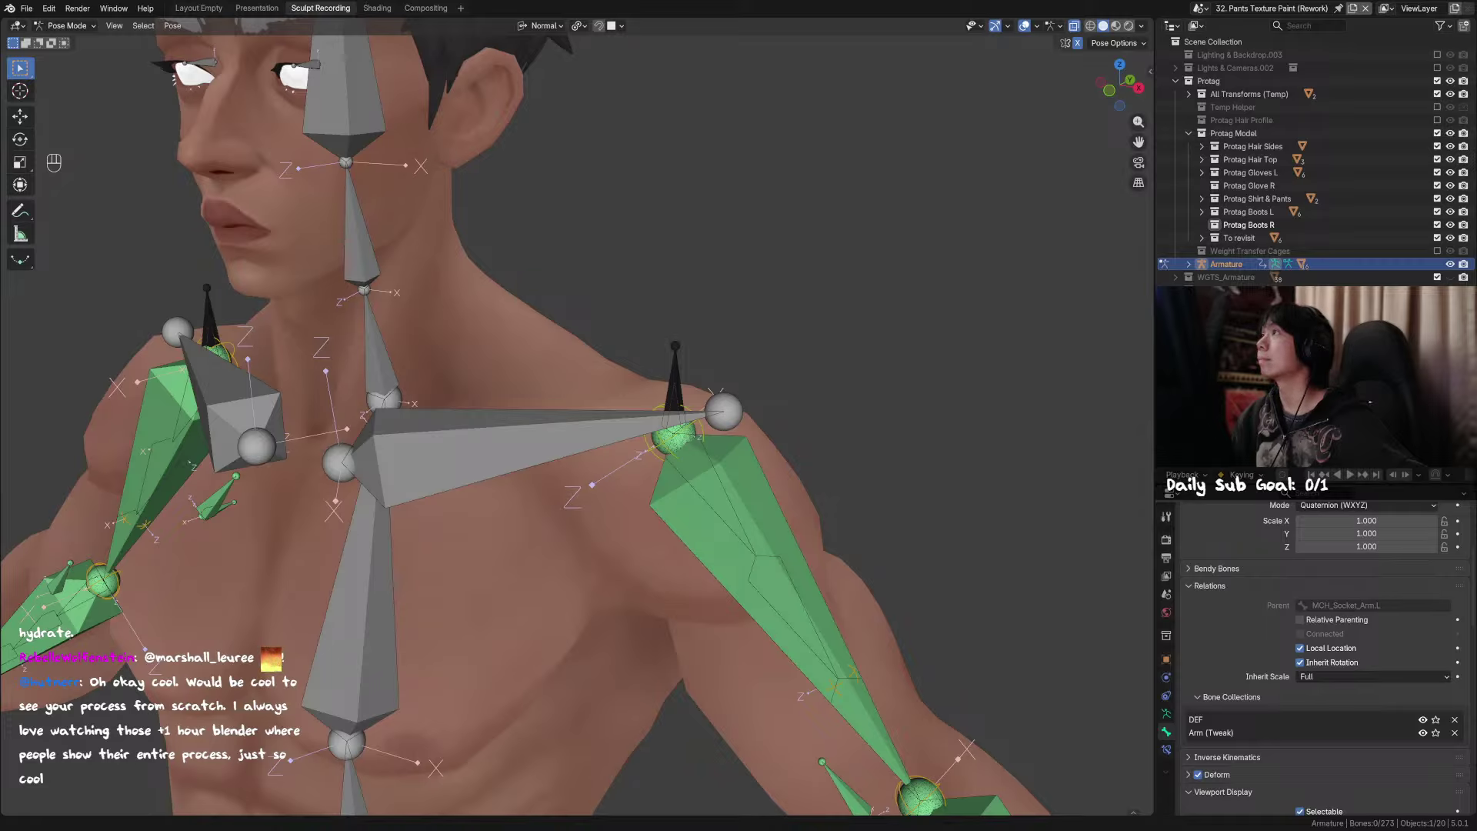
click(679, 377)
key(F2)
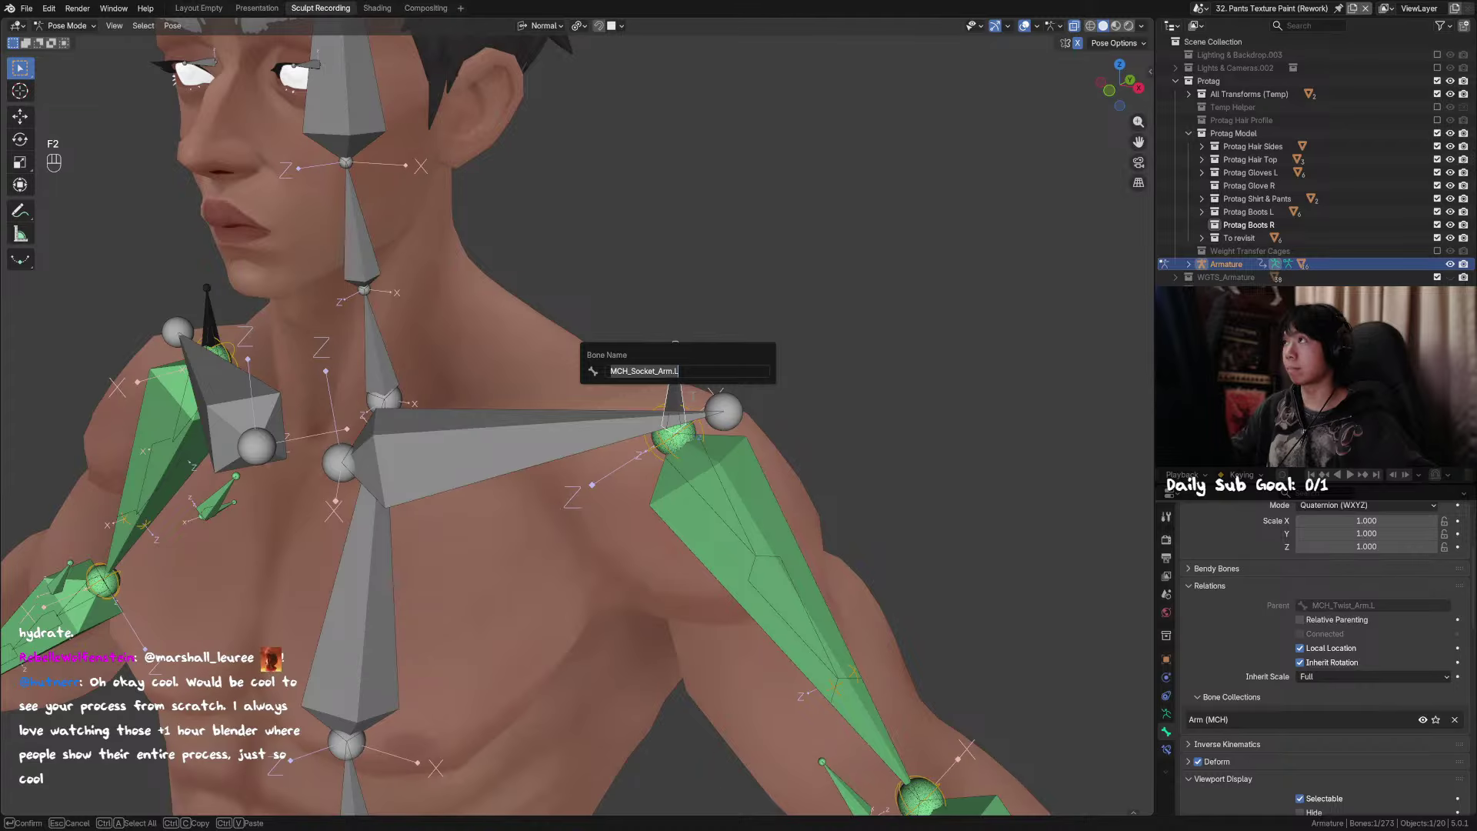
key(Escape)
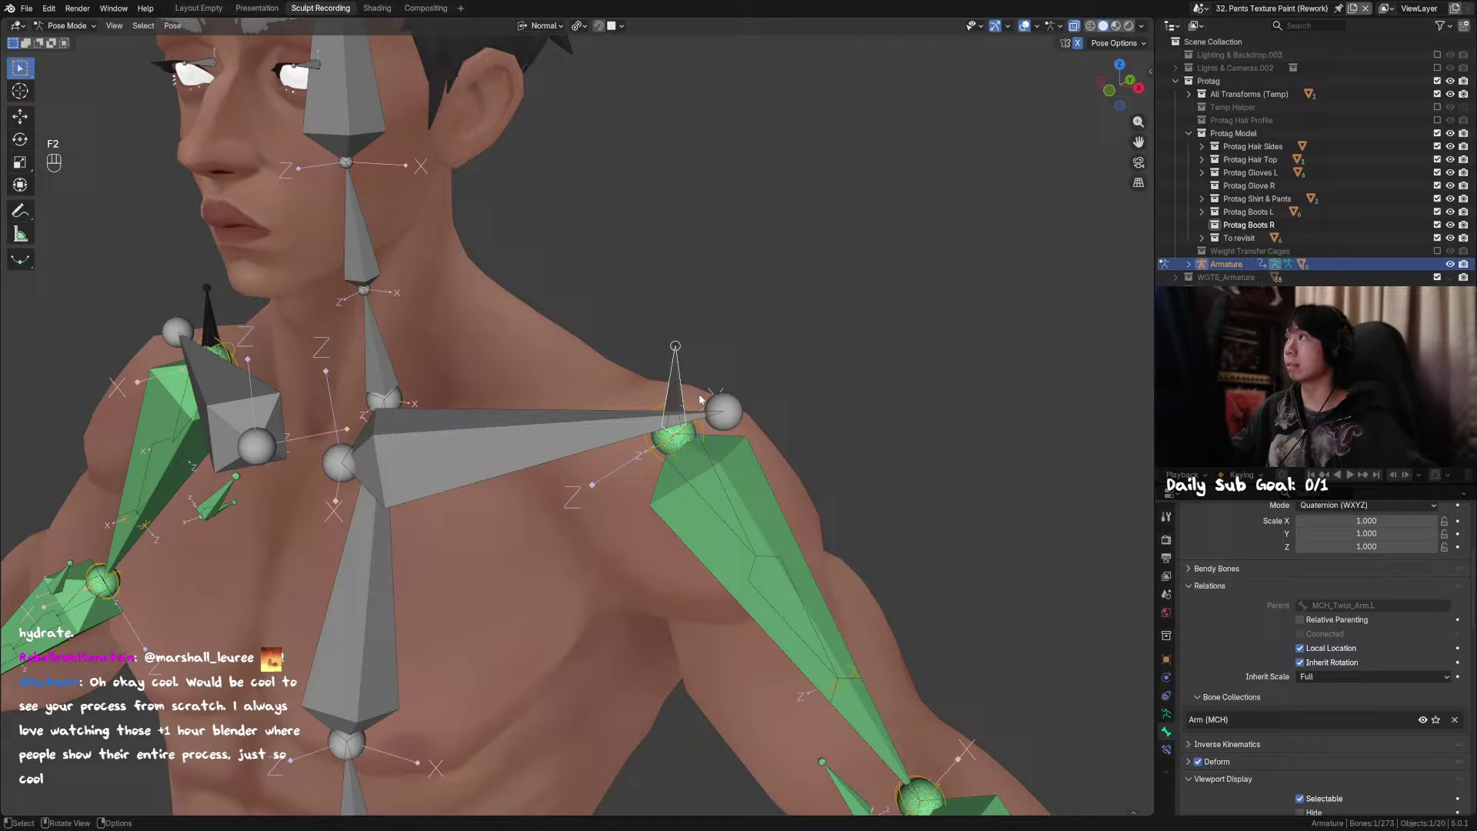
click(764, 464)
click(673, 390)
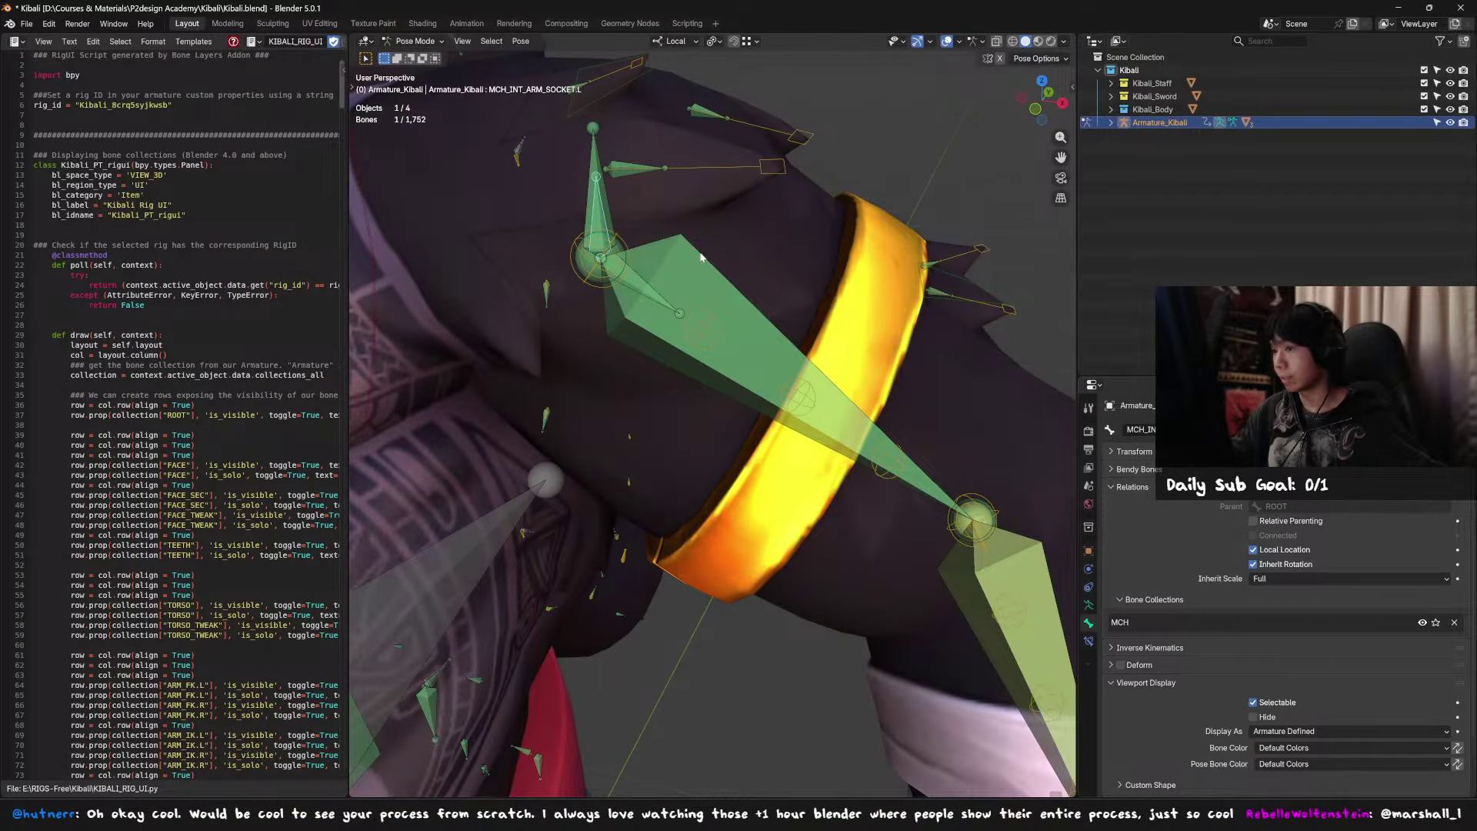
Step: Inspect the upright socket bone and the bones overlapping it at the left shoulder of the Kibali rig
shift+middle_drag(700, 257, 765, 337)
click(663, 296)
click(663, 296)
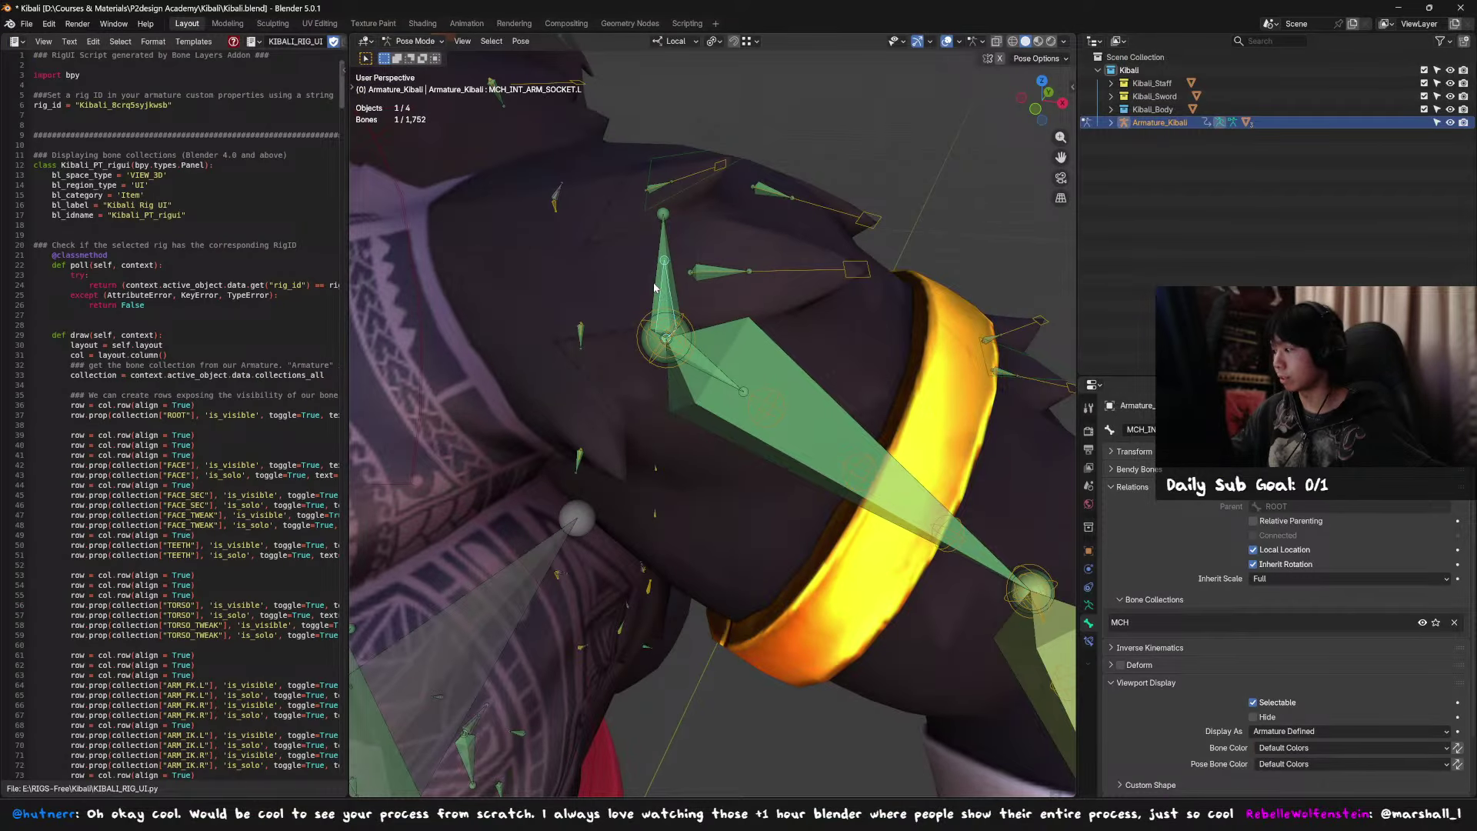
click(654, 287)
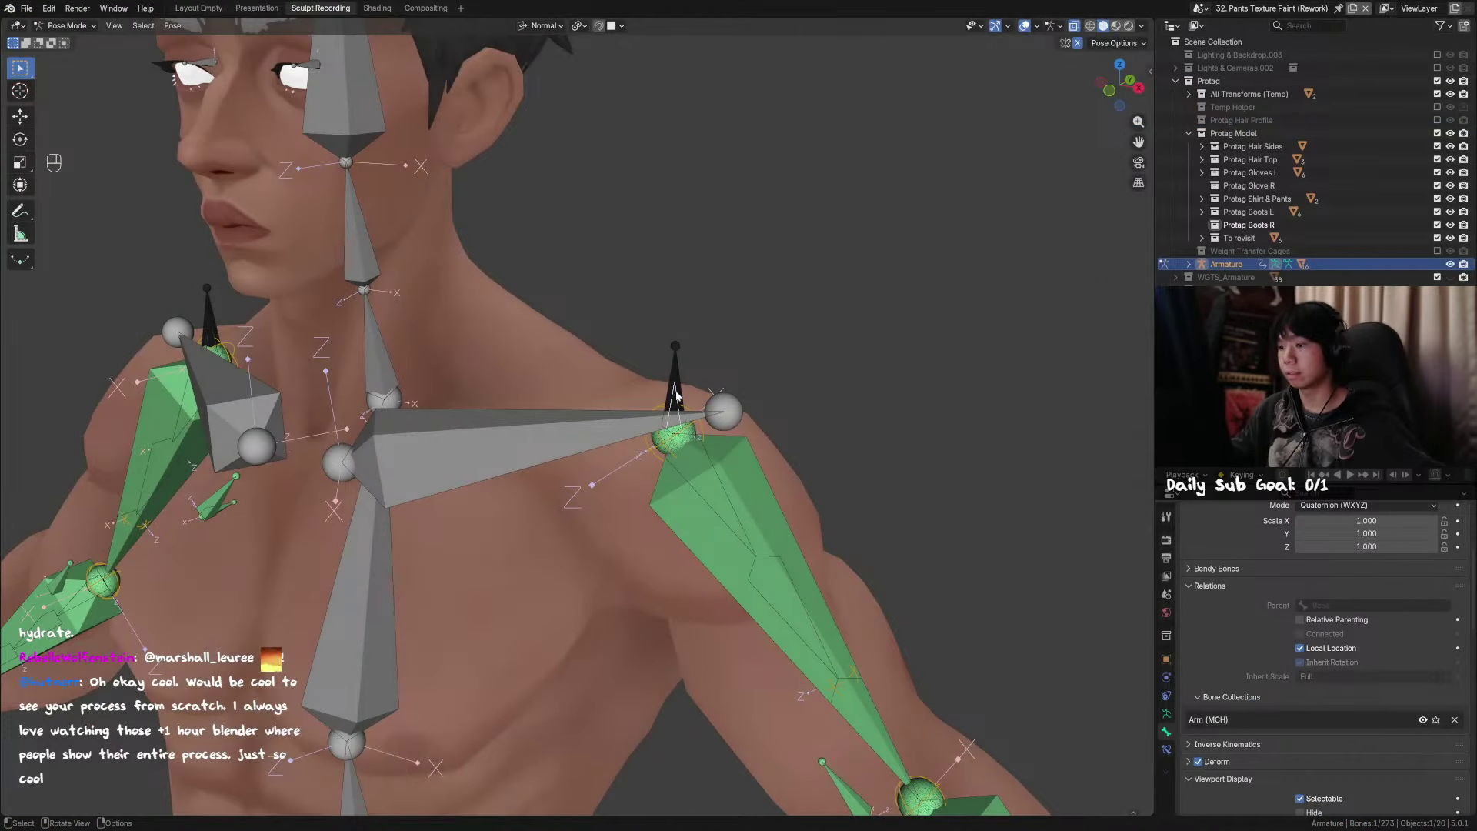
Step: In the protagonist file, reveal the hidden bones in Edit Mode and parent the left arm socket bone to the left shoulder bone with Keep Offset
key(Tab)
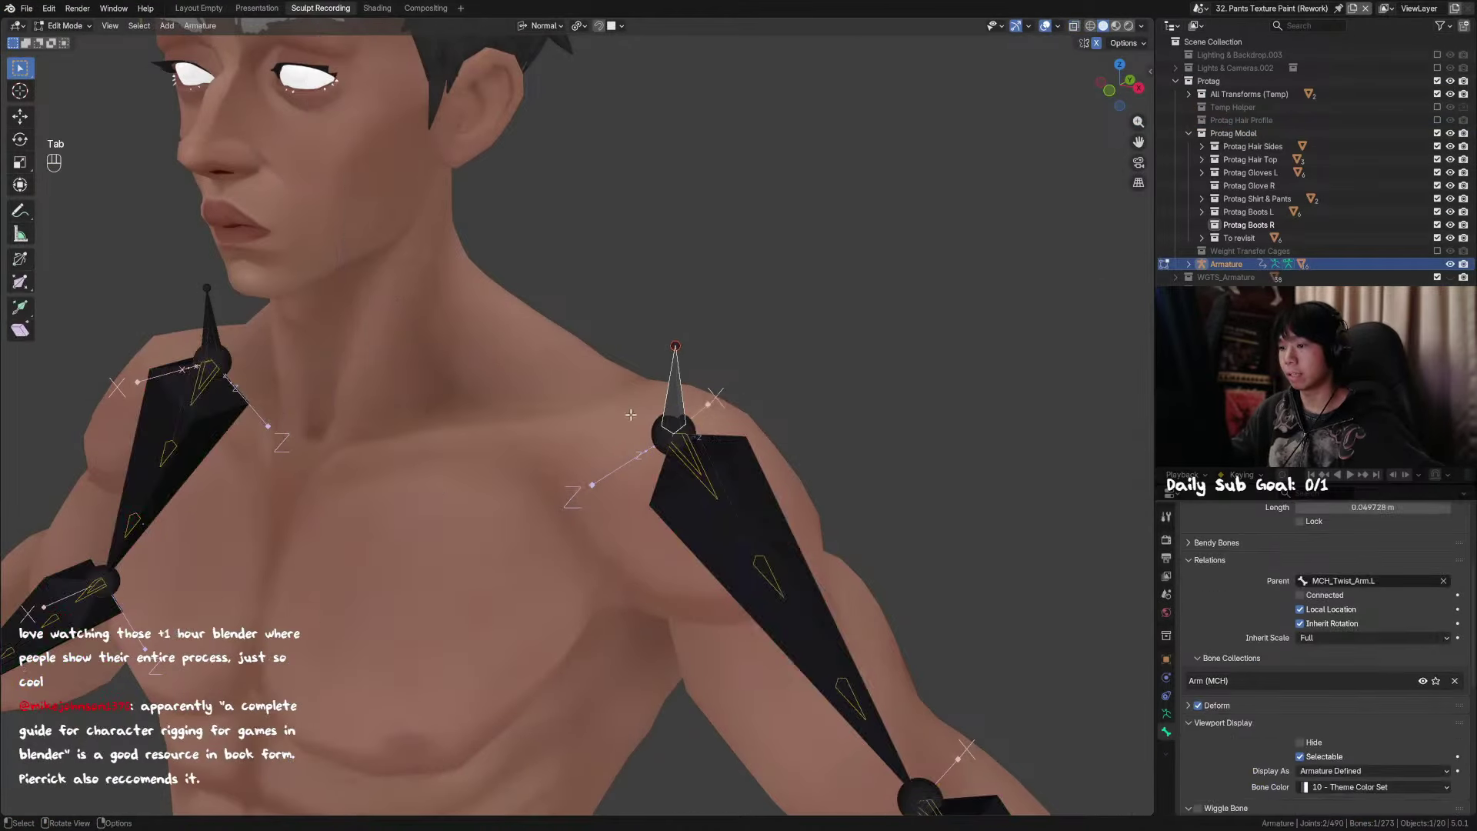
key(alt+h)
click(684, 380)
key(F2)
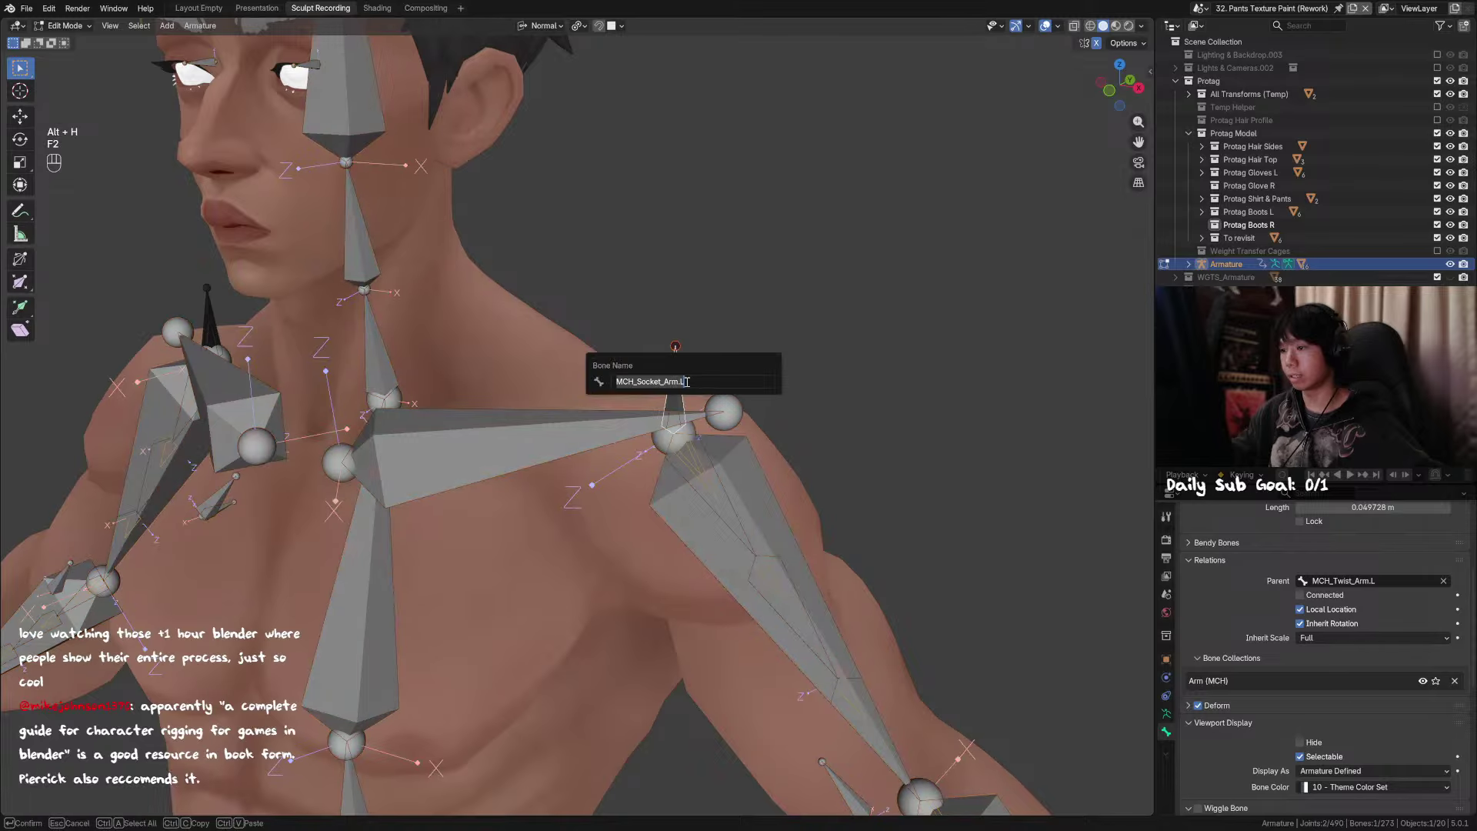
ctrl+click(570, 431)
key(ctrl+p)
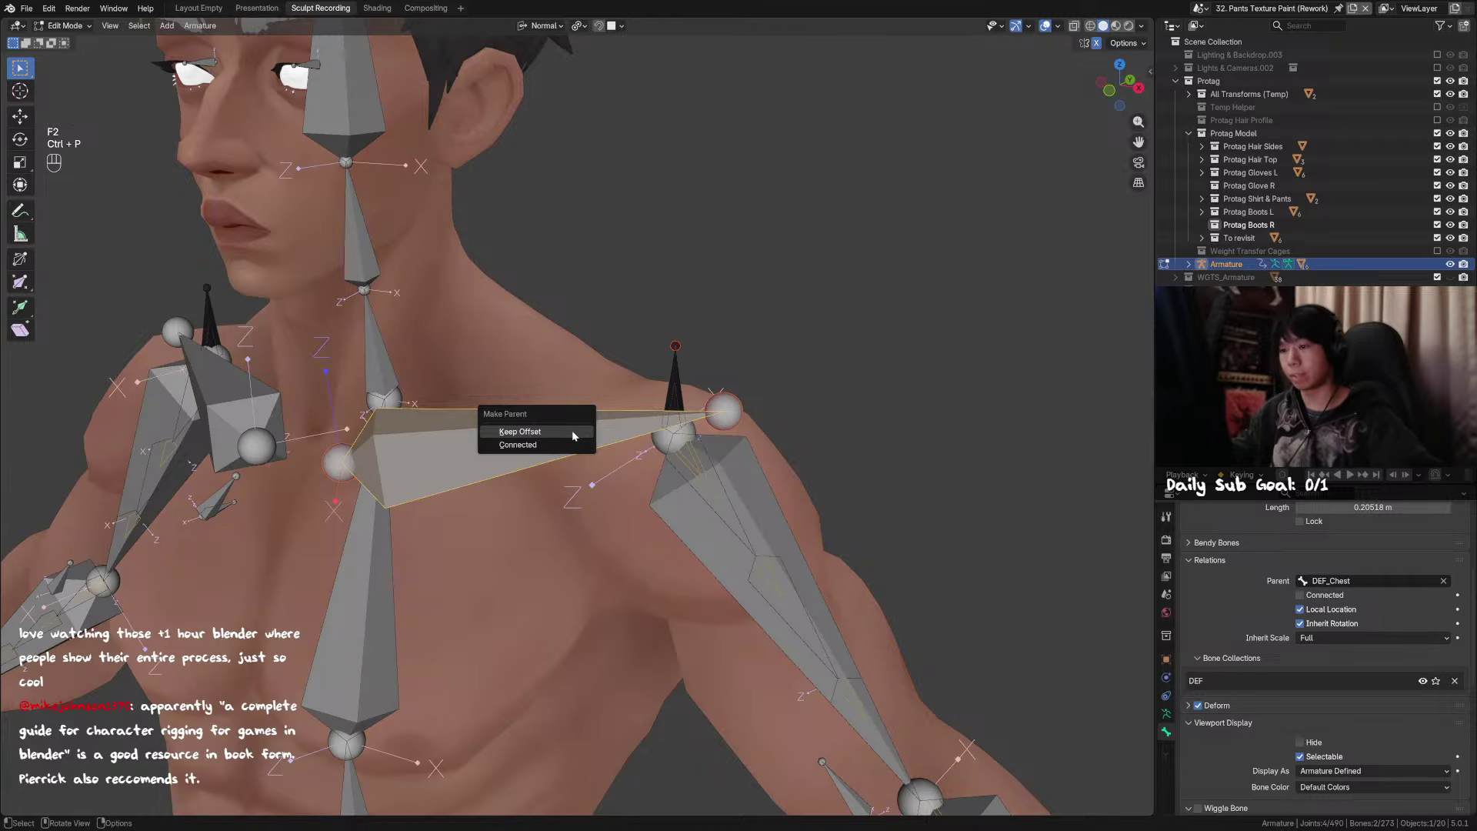
click(571, 431)
Step: Return to Pose Mode and test-rotate the left shoulder bone upward in the front view
key(ctrl+Tab)
key(ctrl+Tab)
click(580, 423)
alt+middle_drag(580, 423, 692, 437)
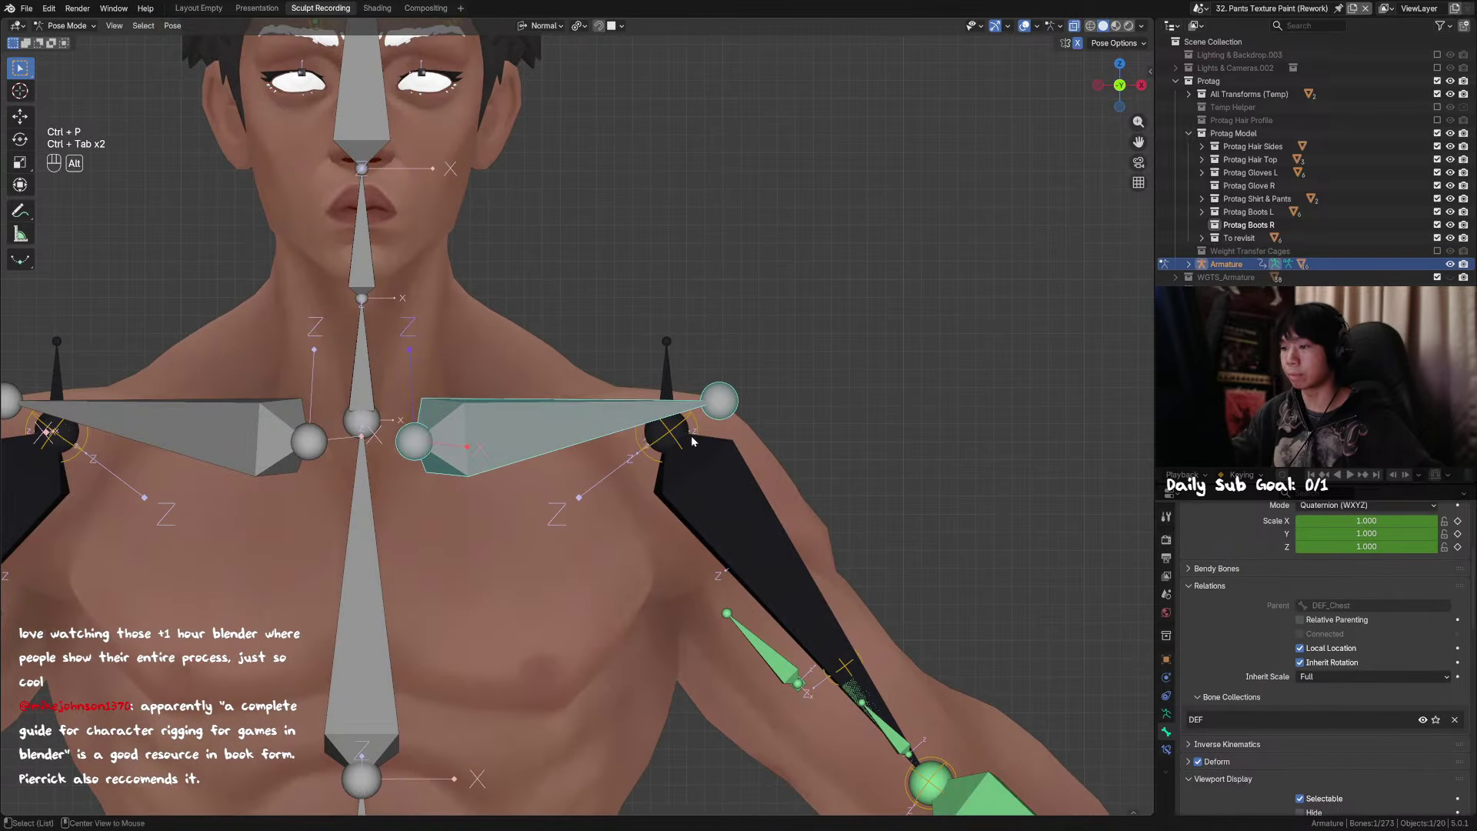
key(r)
key(x)
right_click(677, 331)
key(r)
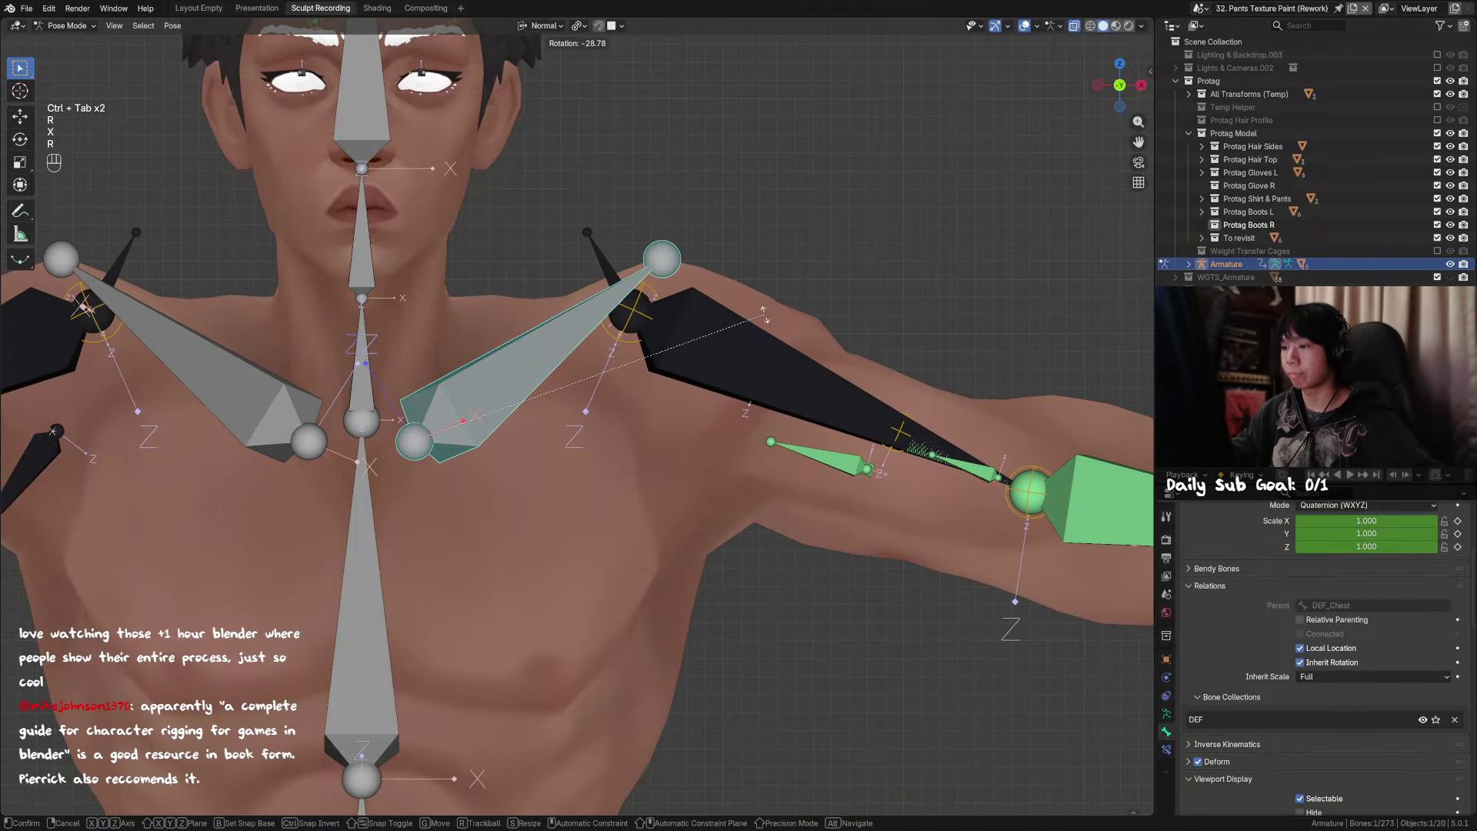
click(741, 320)
Step: Toggle Rotation Follow on the gear control several times, leave it enabled, and clear the left shoulder bone's rotation
scroll(741, 320, down, 4)
key(n)
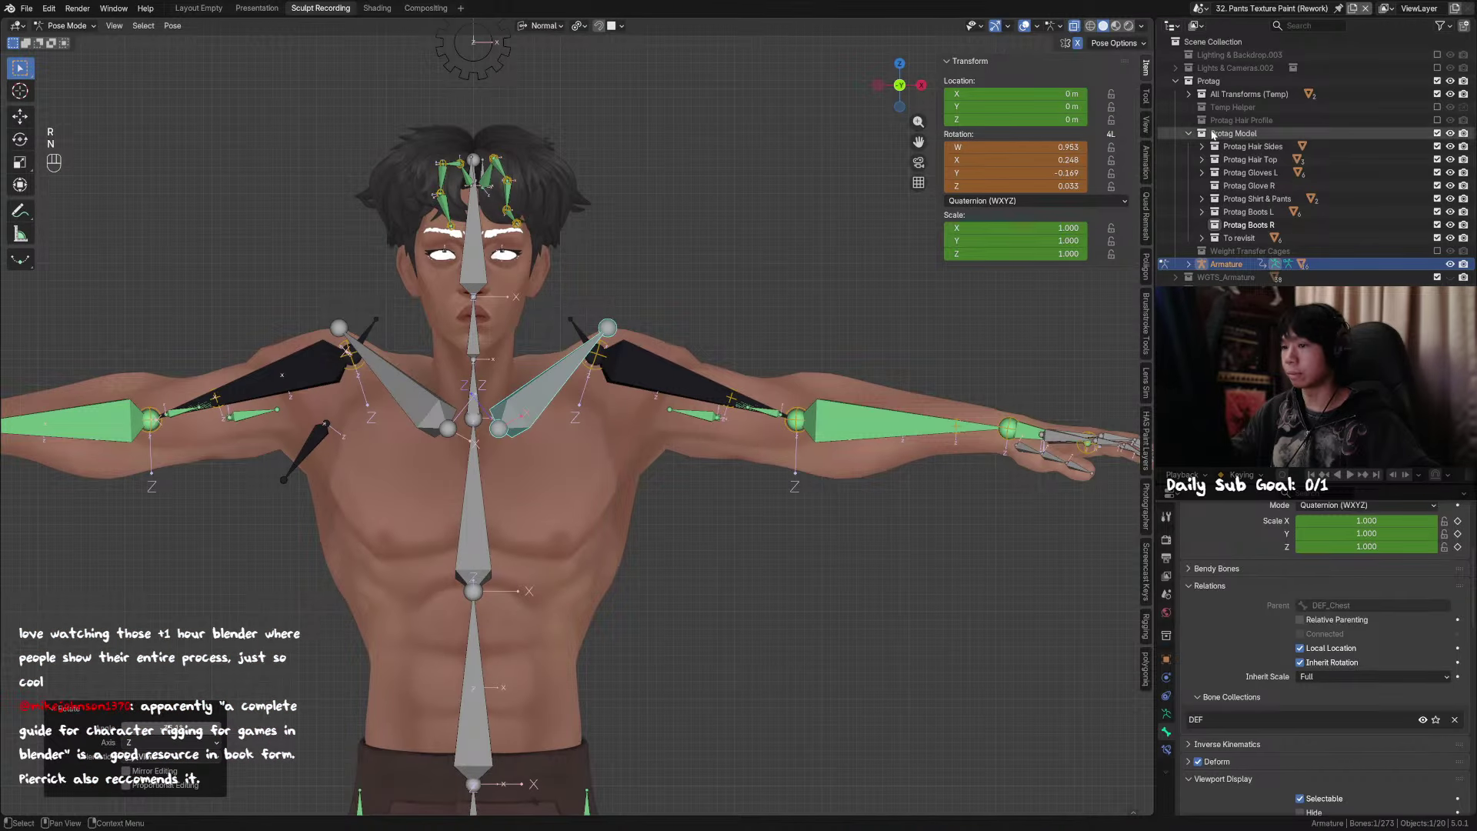
click(1147, 96)
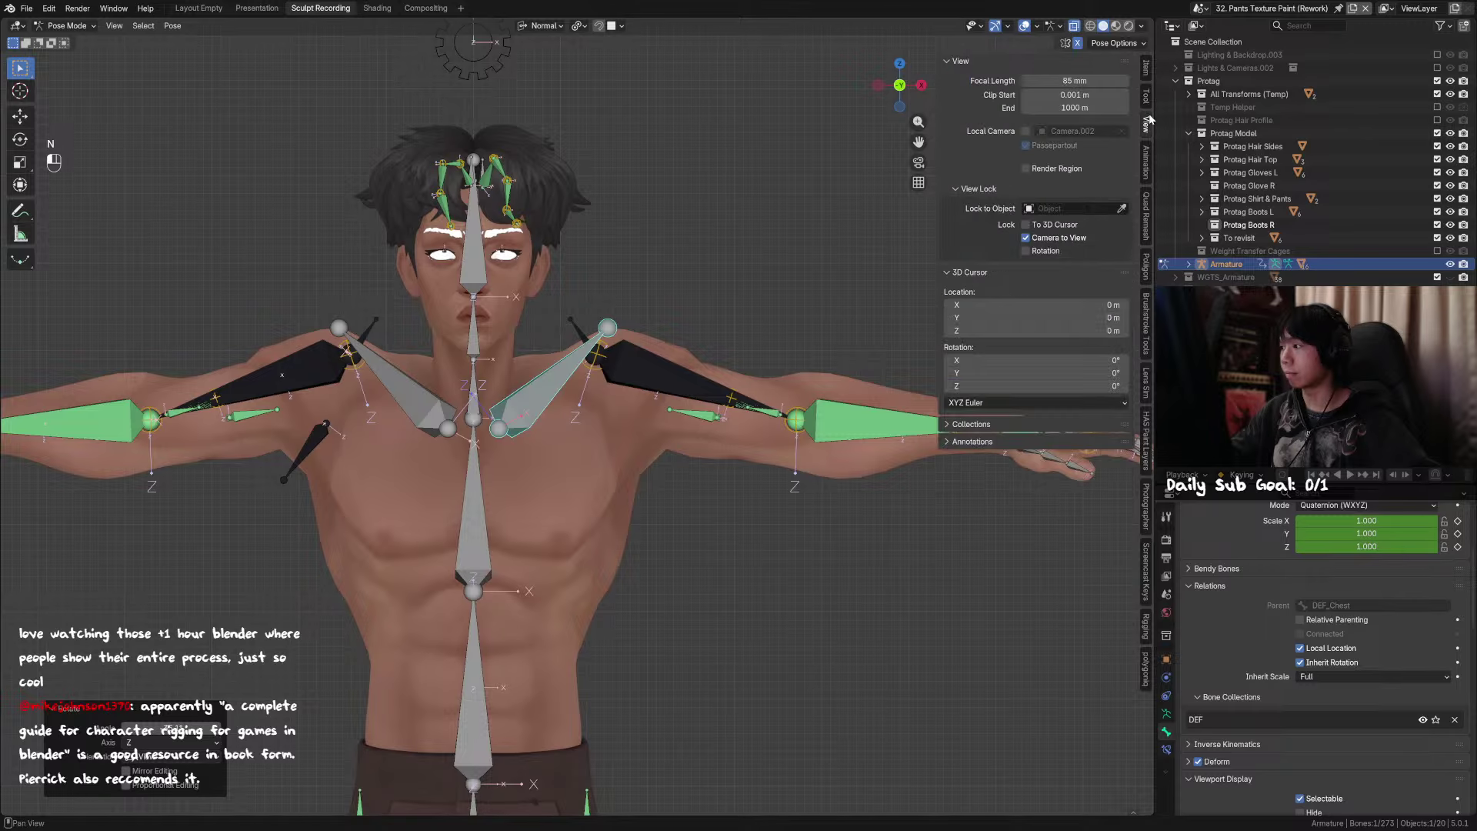
click(1146, 67)
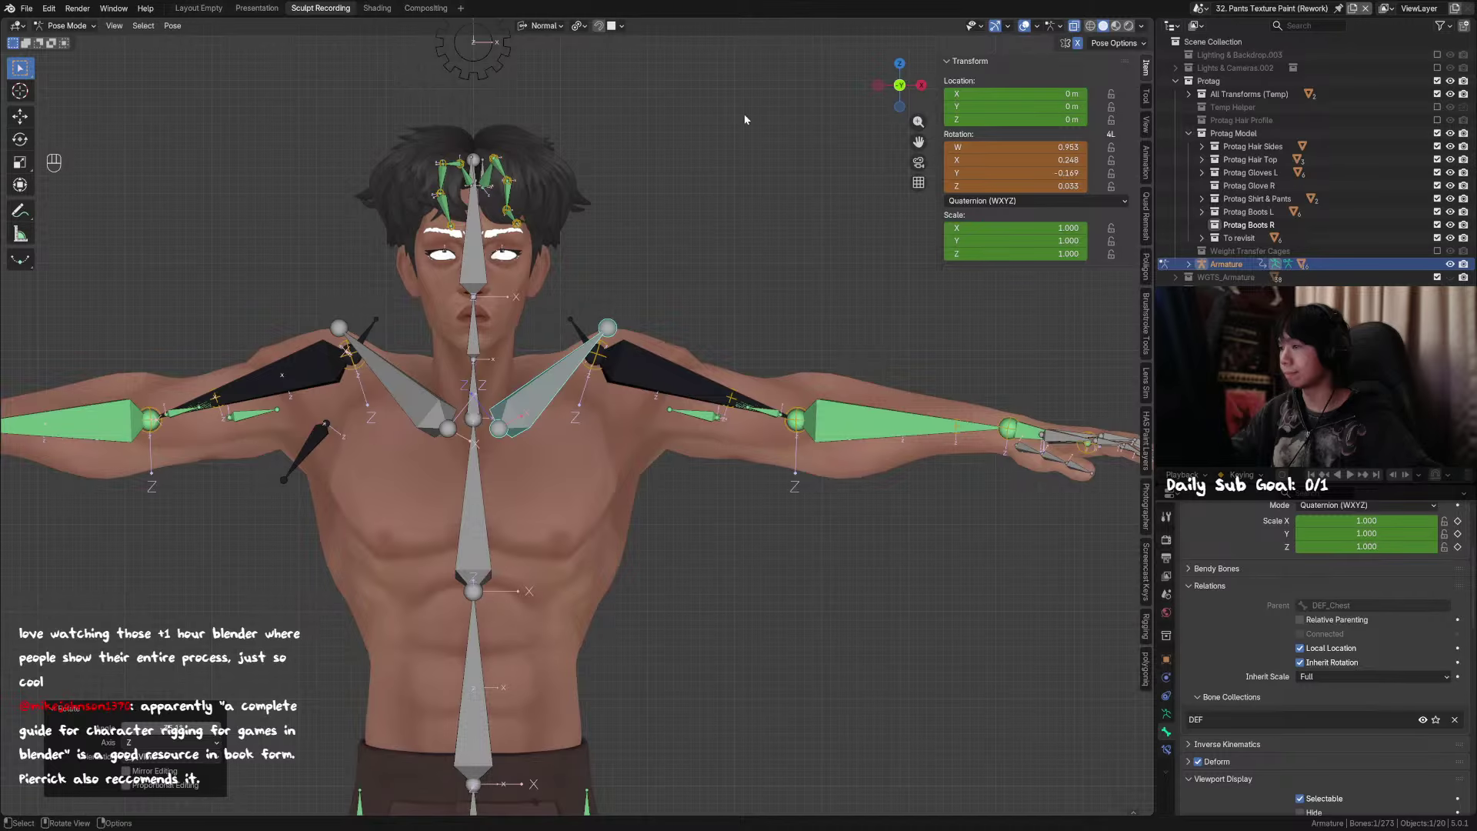
key(ctrl+z)
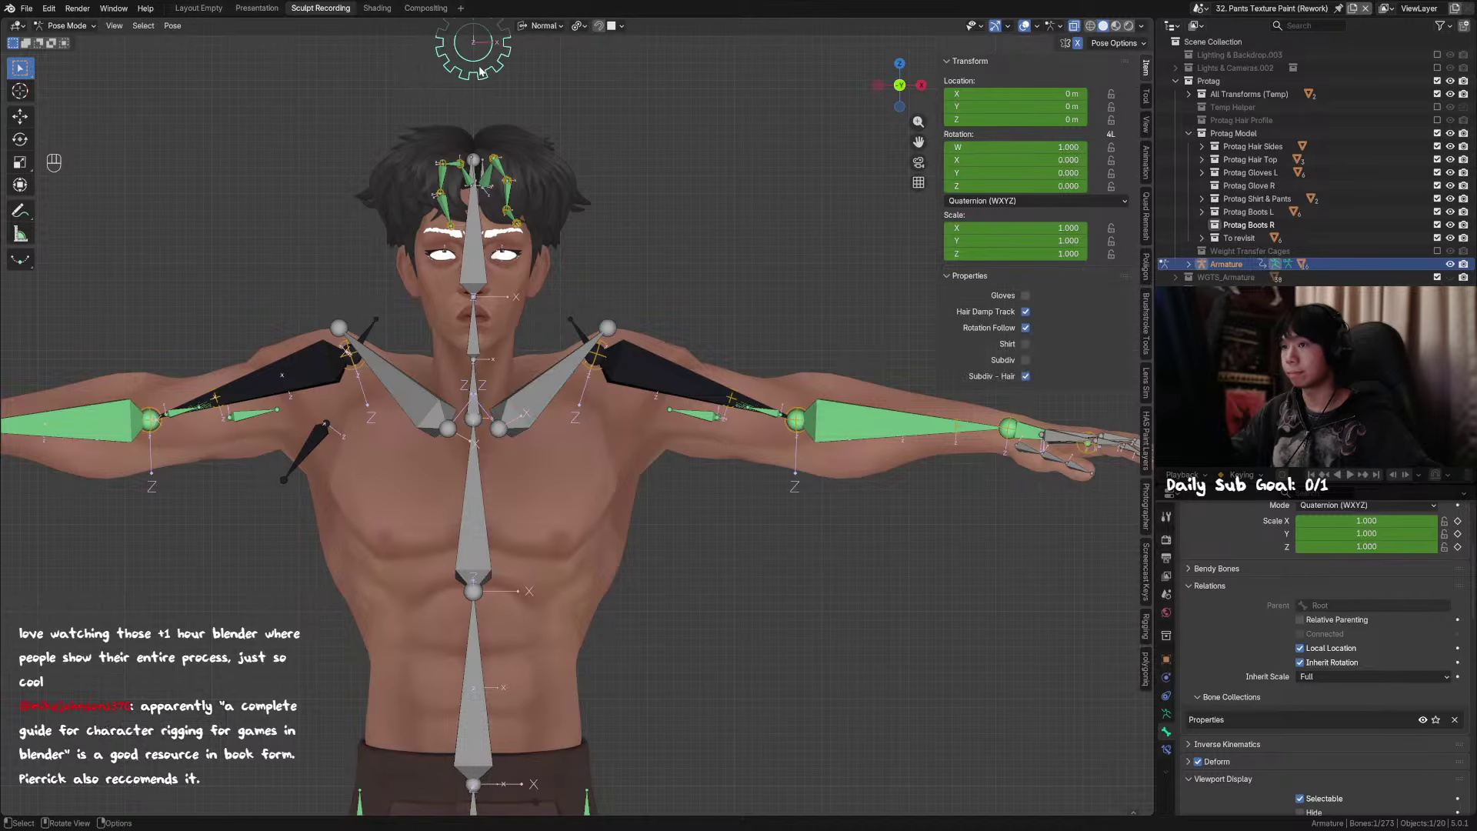
click(1027, 329)
click(1026, 329)
click(1027, 329)
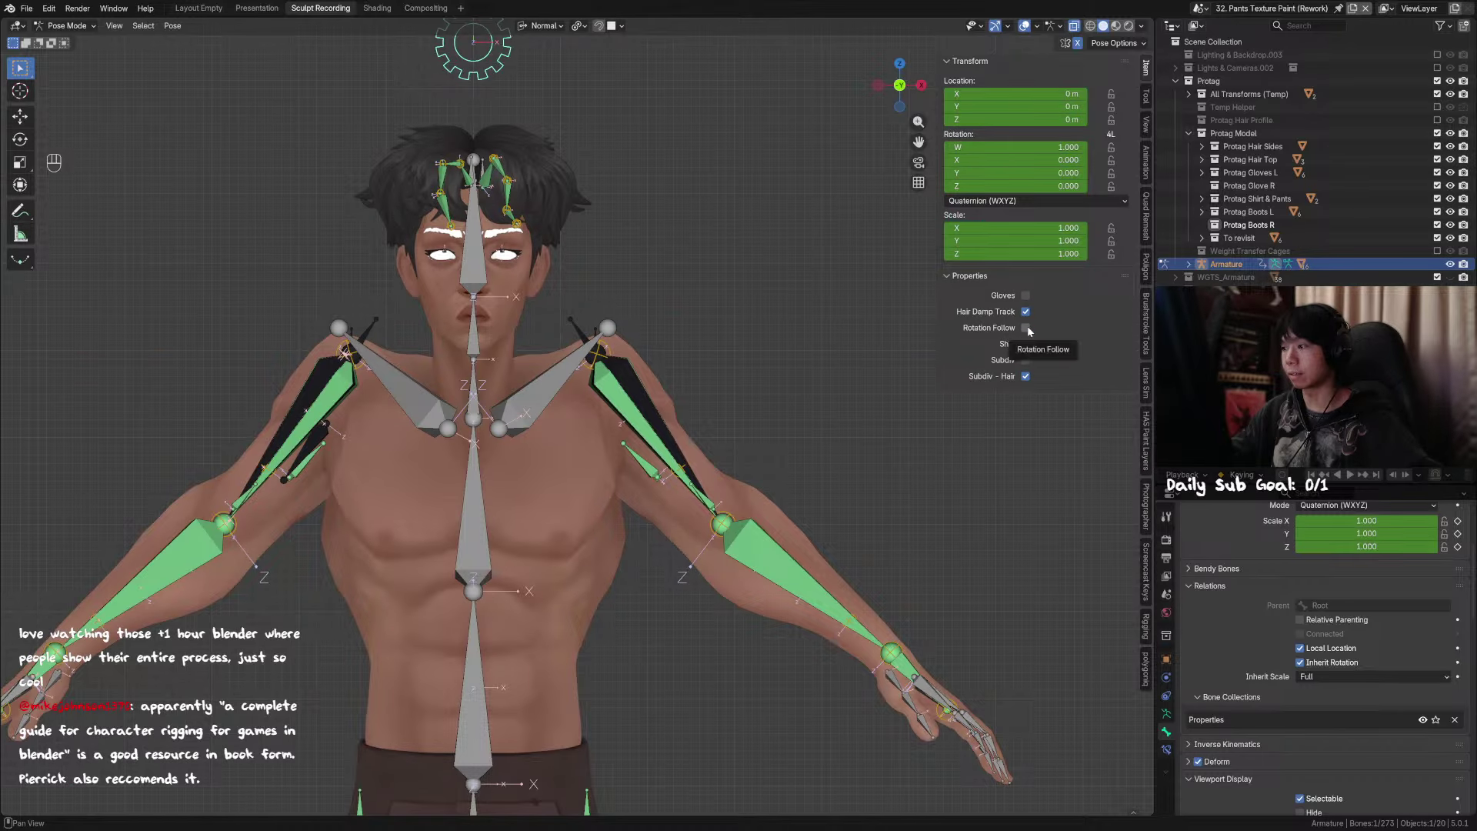
click(1027, 328)
click(1027, 328)
mouse_move(805, 356)
middle_down()
mouse_move(792, 365)
mouse_move(802, 382)
middle_up()
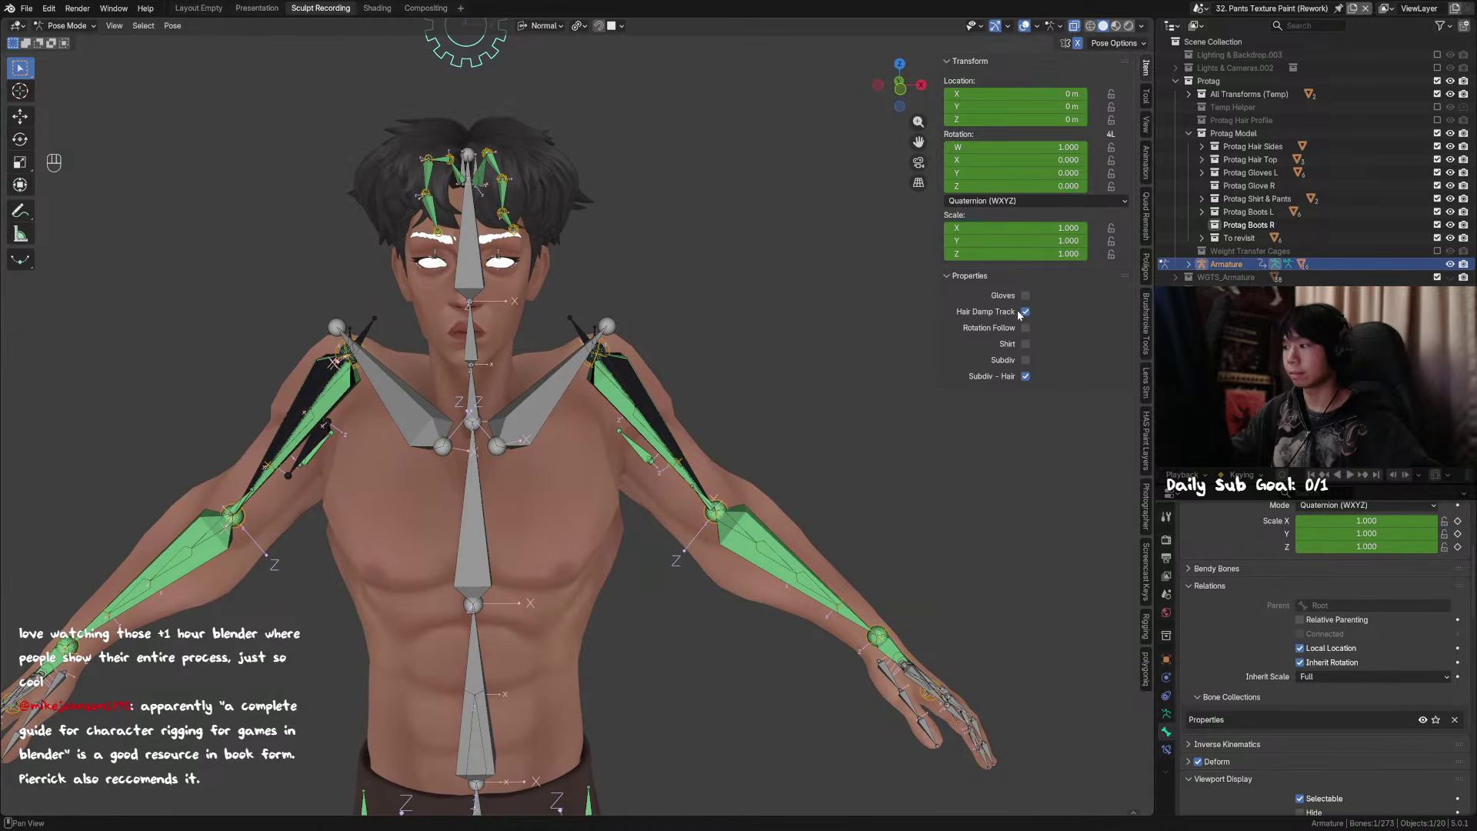
drag(1025, 314, 1025, 328)
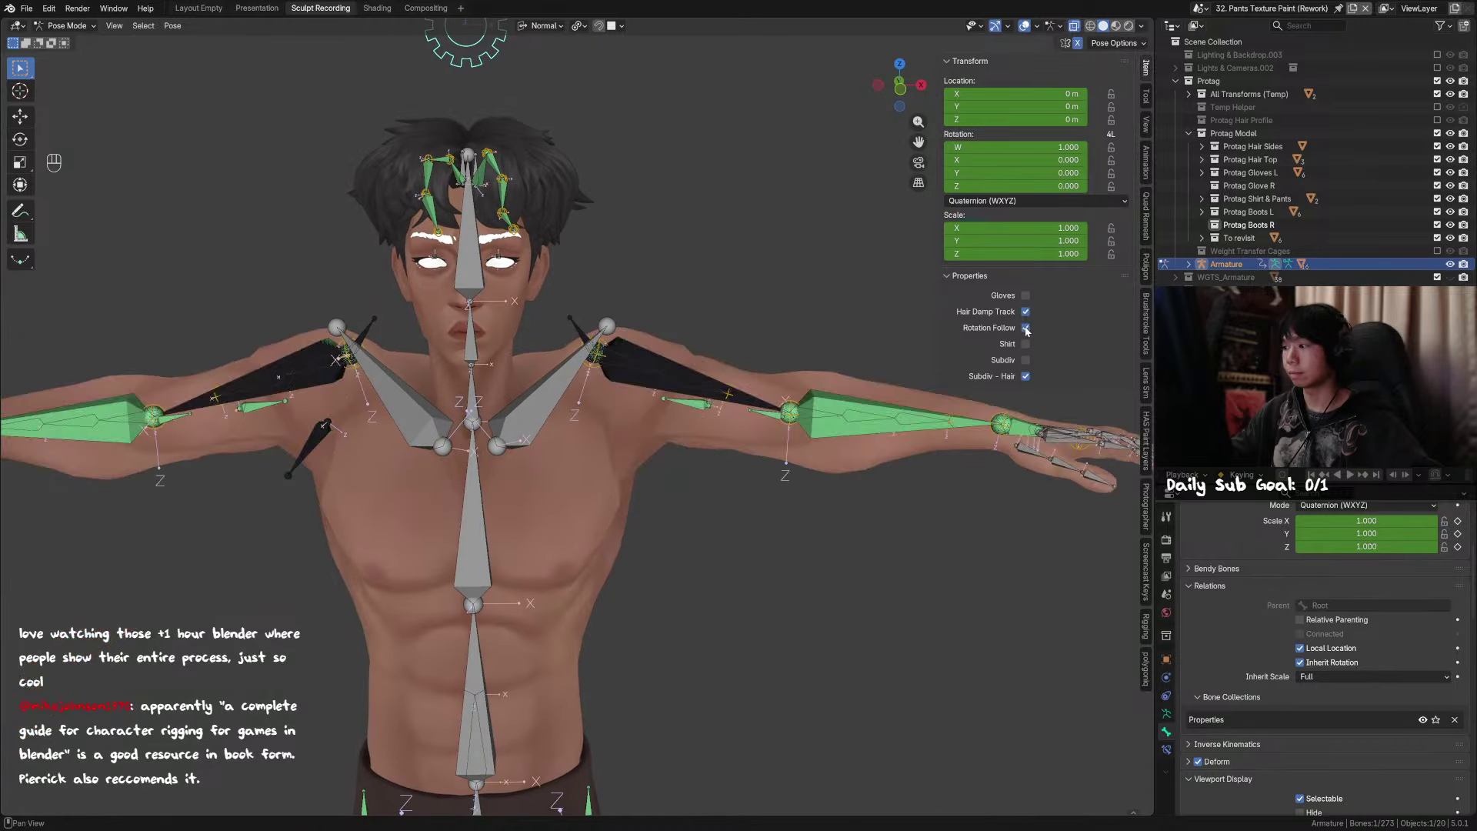
click(567, 377)
key(alt+r)
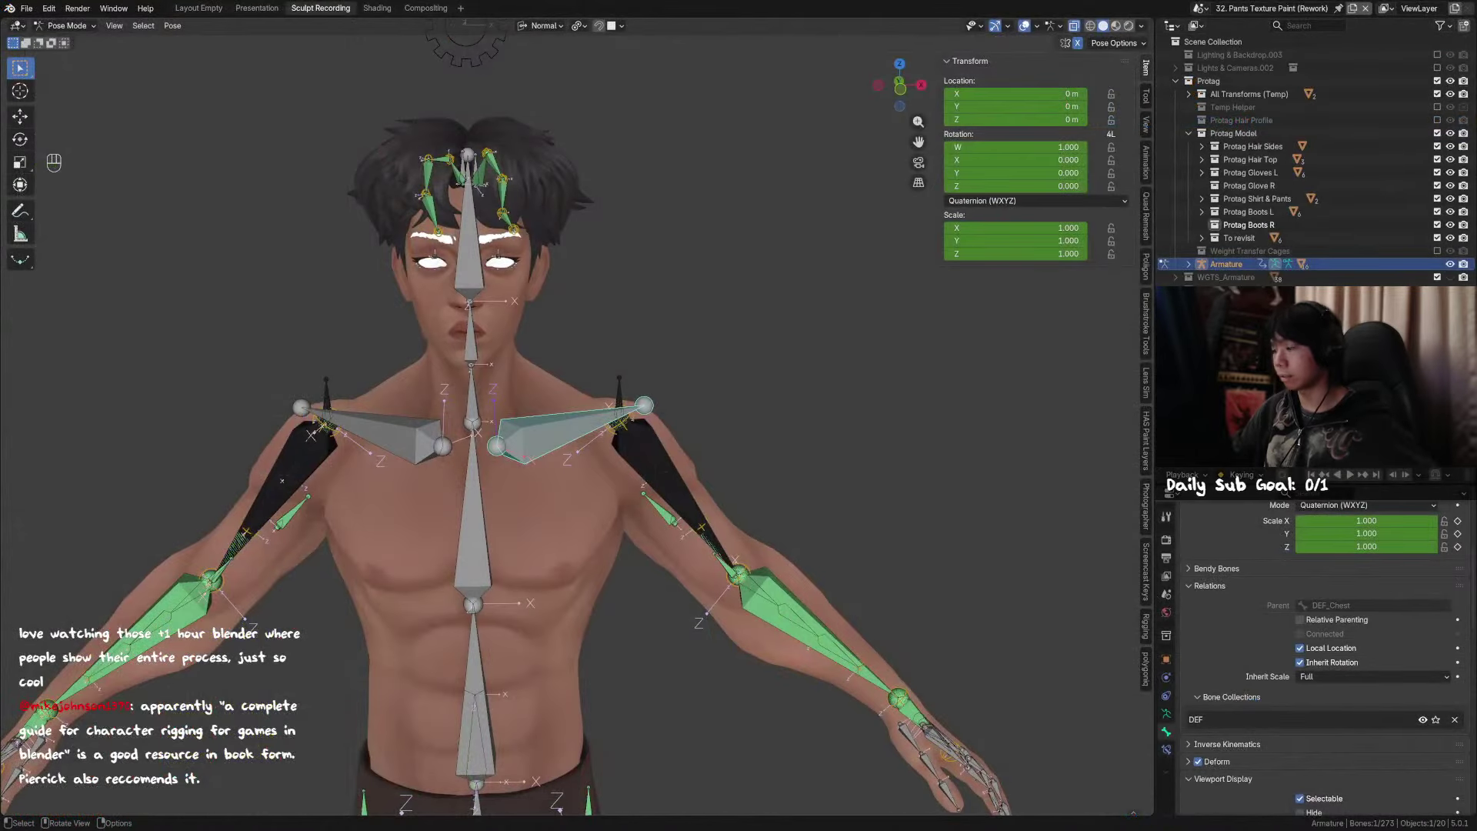
Step: Hide the overlapping bones on the left upper arm one by one and select the short mechanism bone underneath
scroll(657, 433, up, 3)
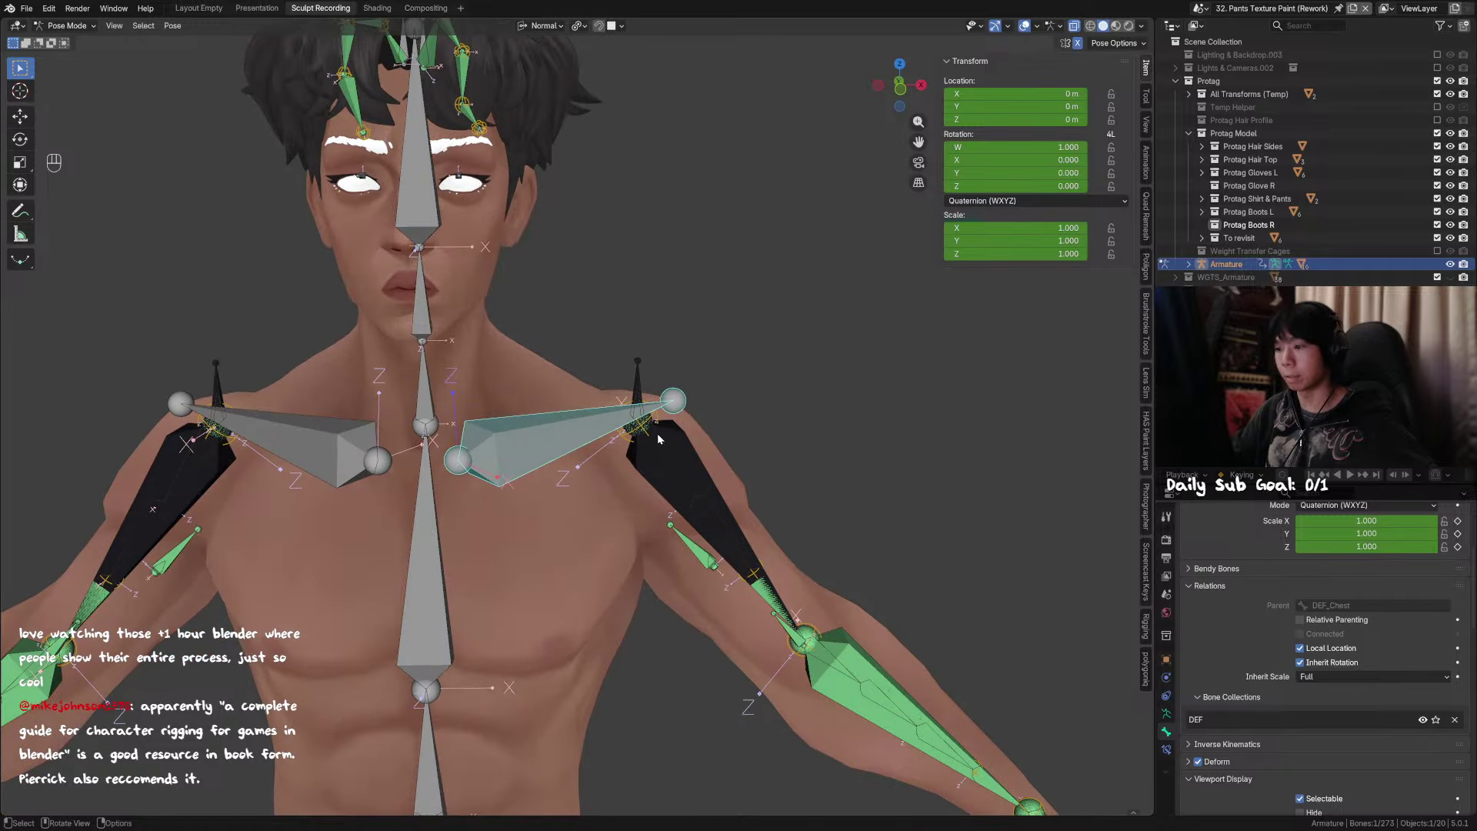
click(663, 444)
middle_drag(667, 443, 678, 464)
key(h)
click(679, 464)
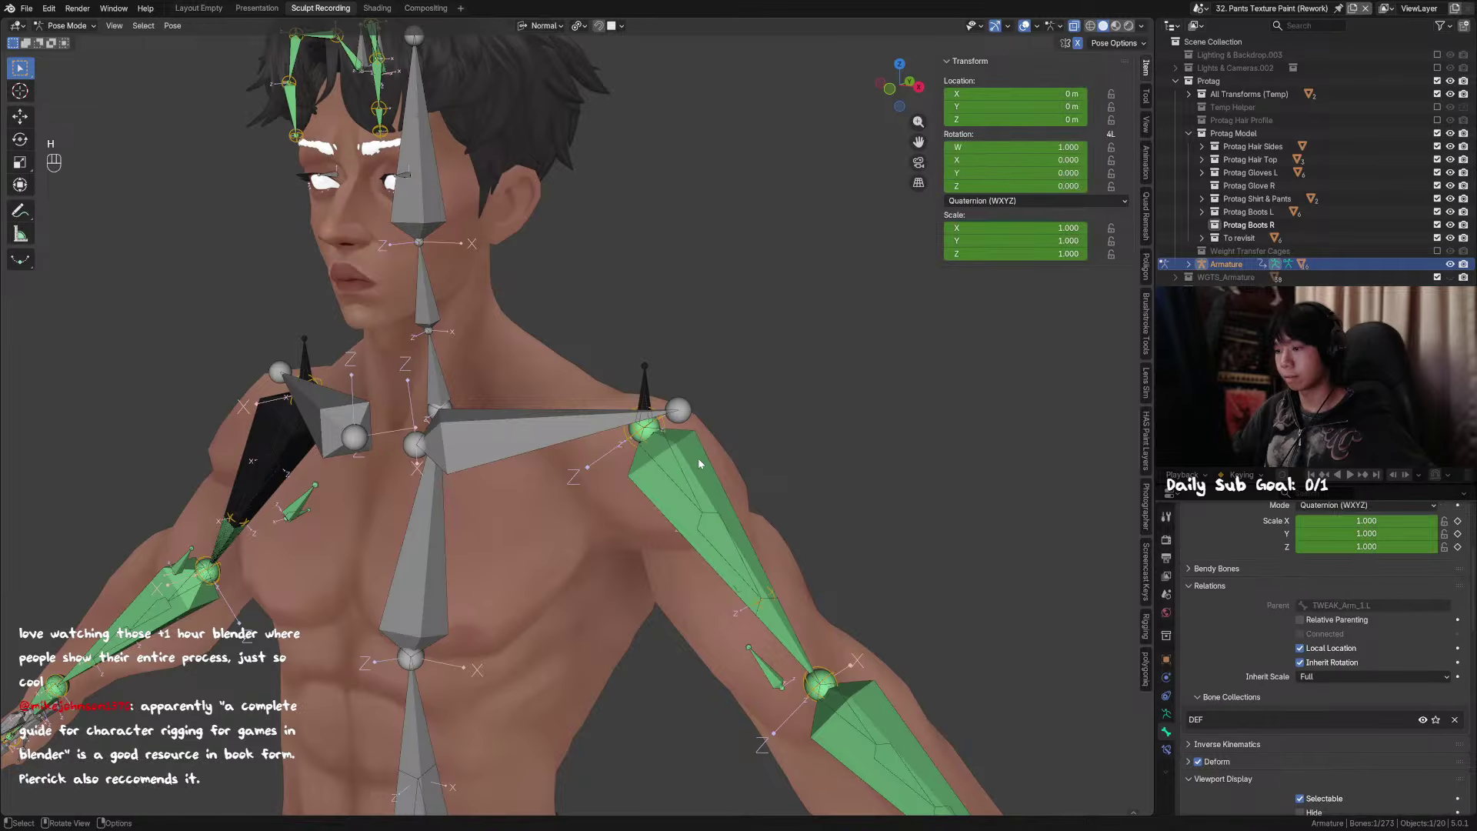
click(697, 460)
key(h)
click(677, 465)
key(F2)
key(Escape)
key(h)
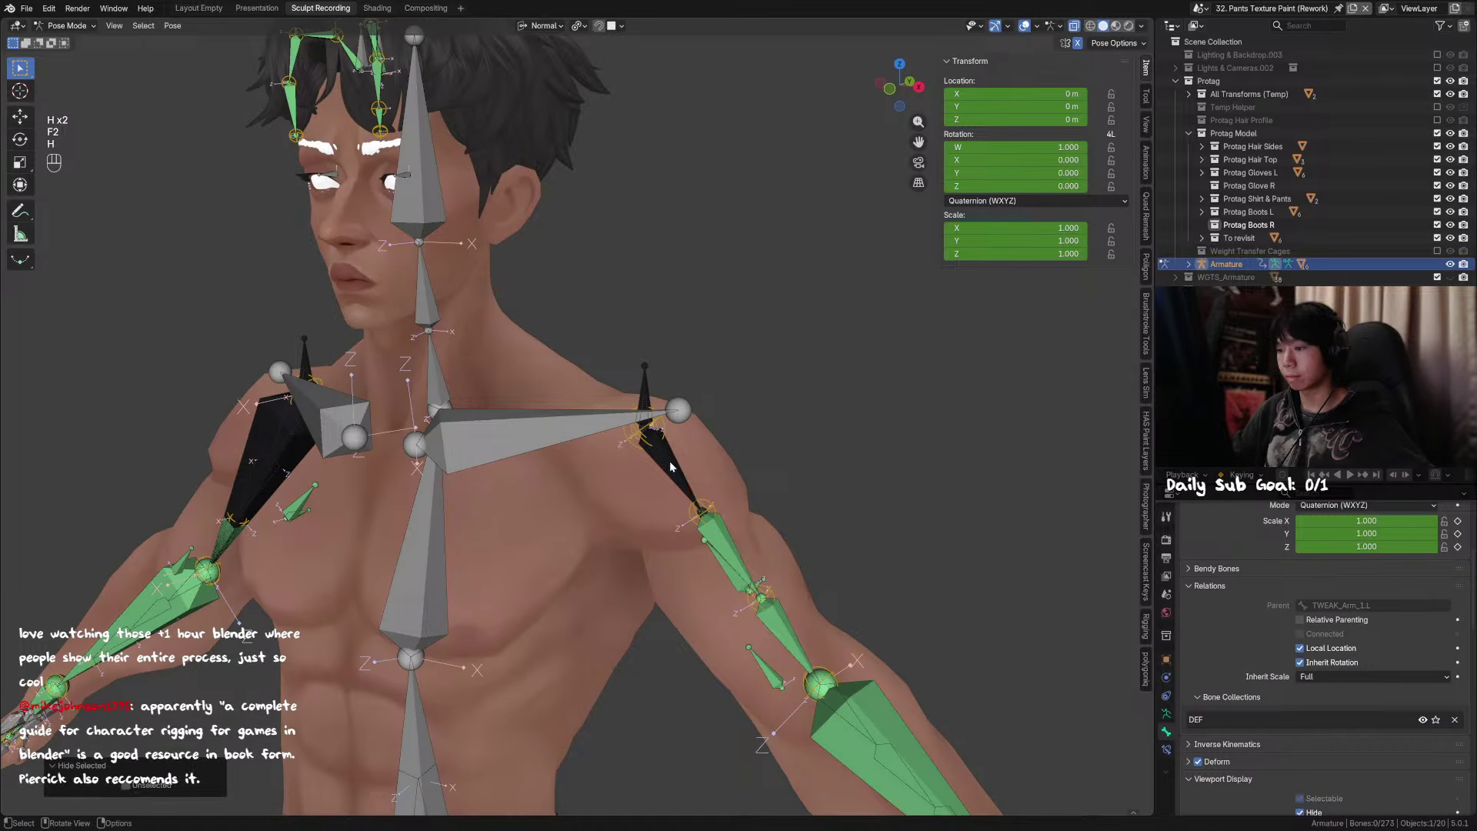
click(669, 467)
key(F2)
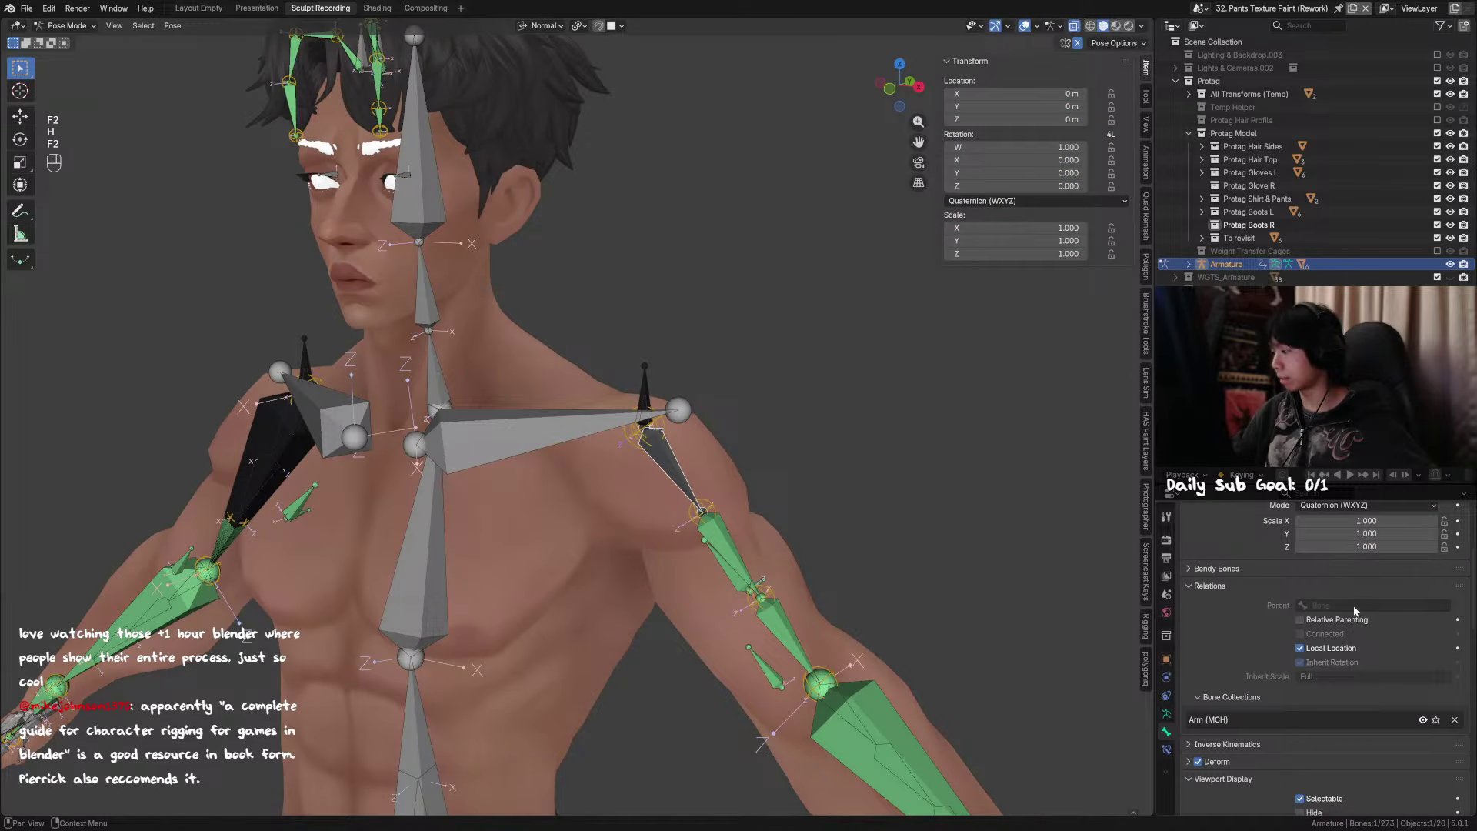
Step: In Edit Mode, parent the short left upper-arm mechanism bone to the upright socket bone with Keep Offset
scroll(740, 444, up, 4)
key(Tab)
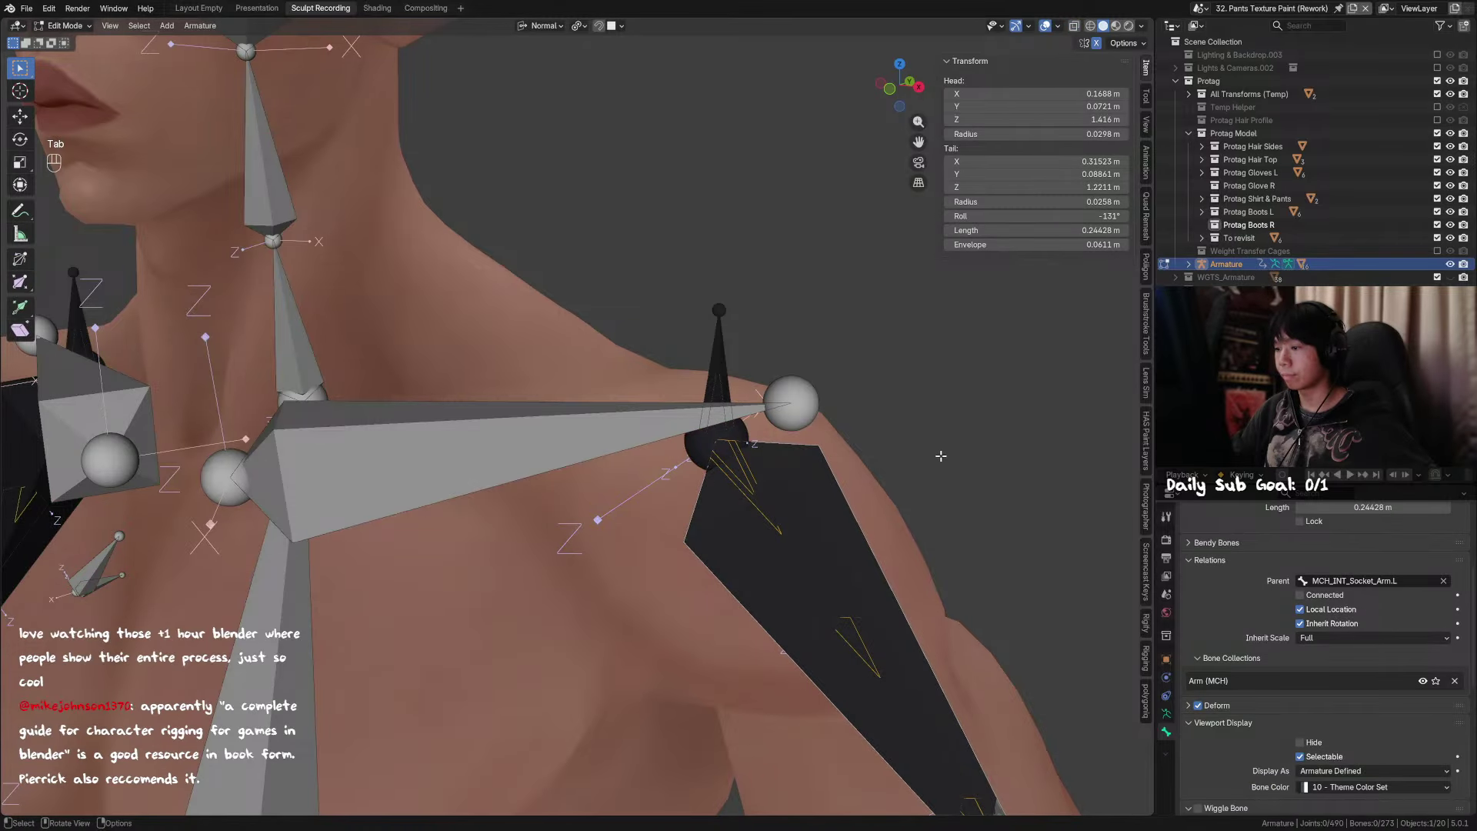
key(Tab)
key(Tab)
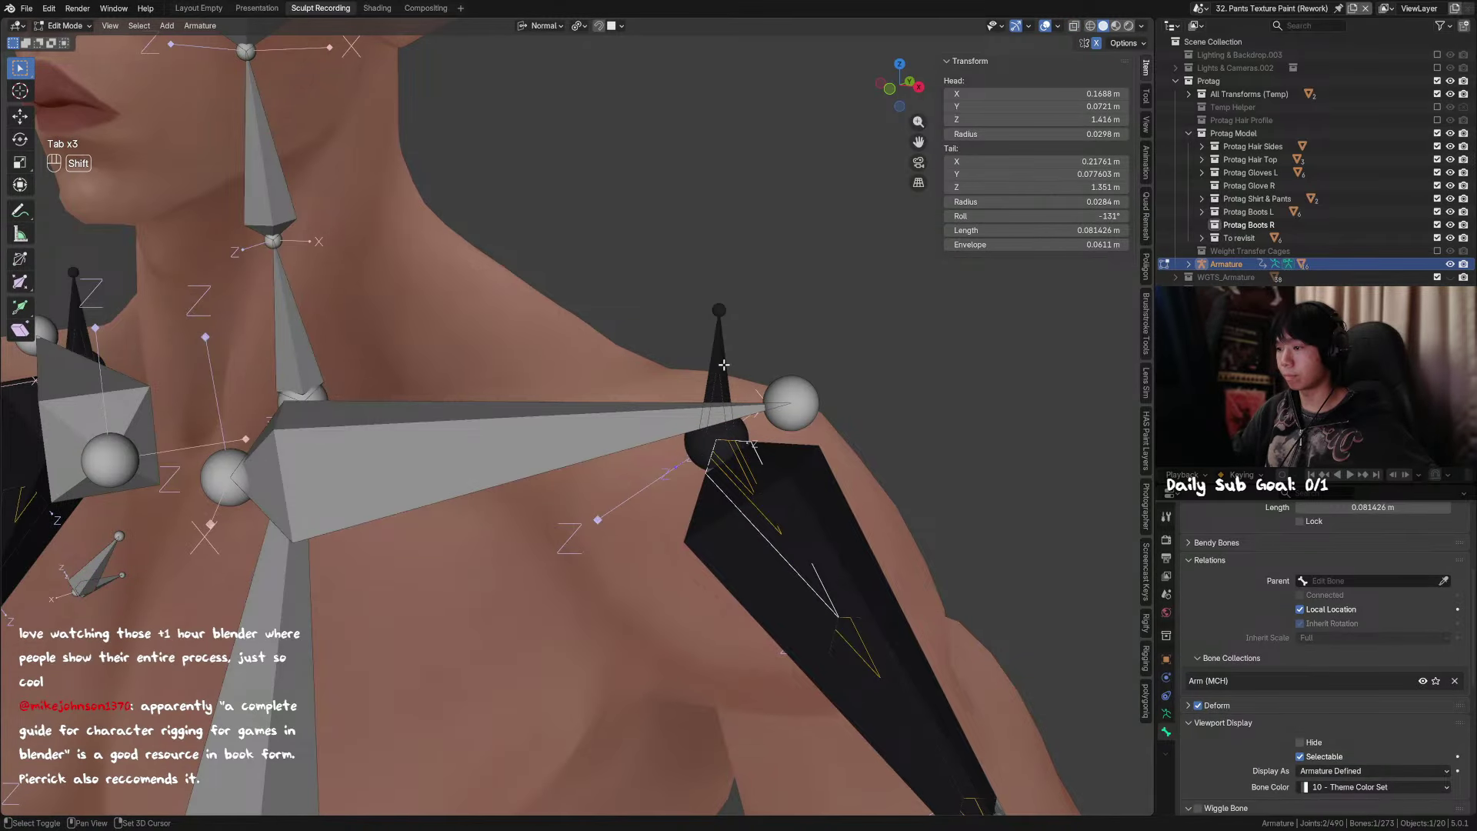
shift+click(724, 364)
key(ctrl+z)
shift+click(729, 366)
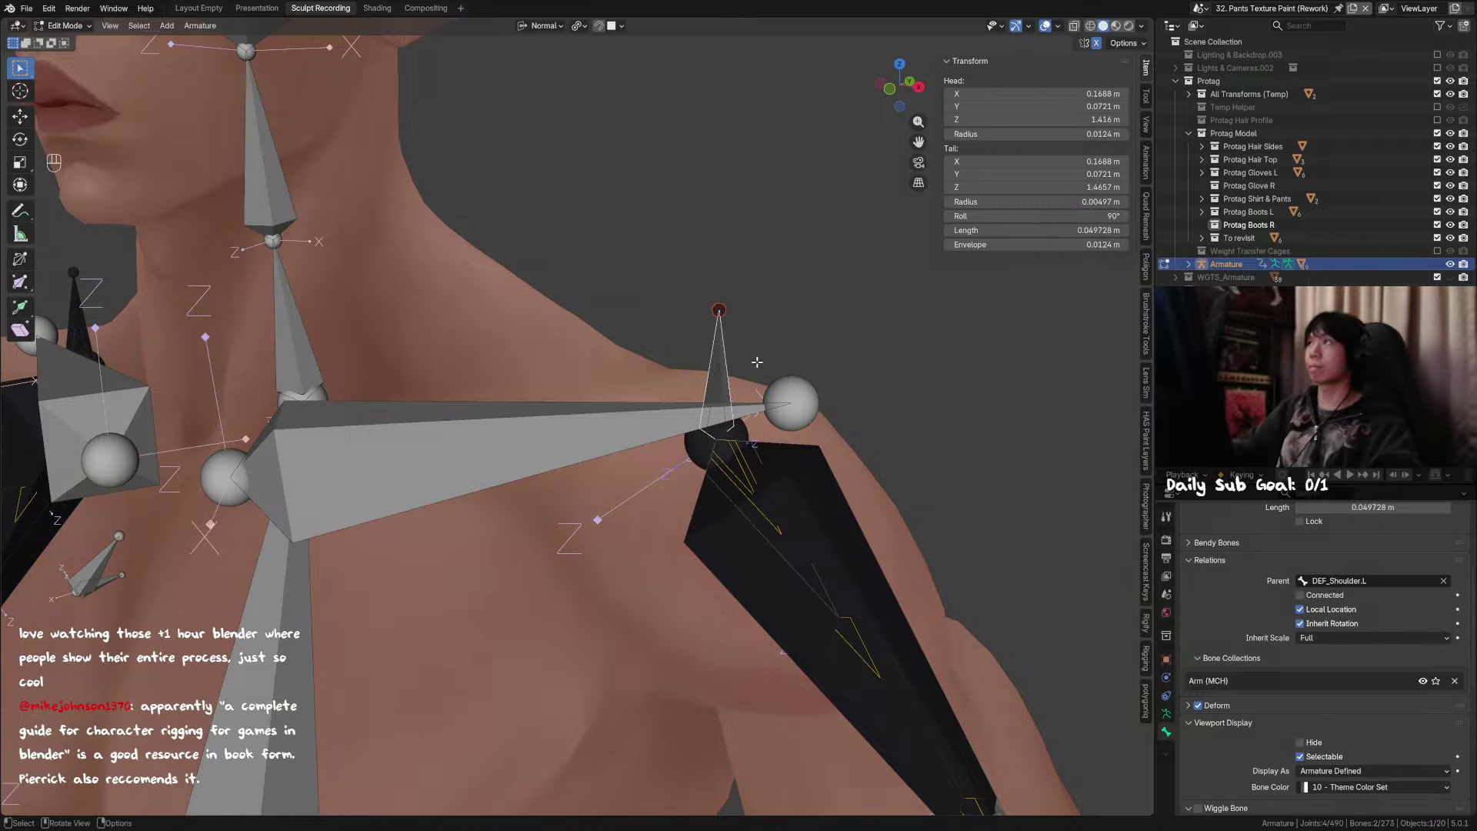
mouse_move(746, 395)
middle_down()
mouse_move(757, 379)
mouse_move(763, 416)
middle_up()
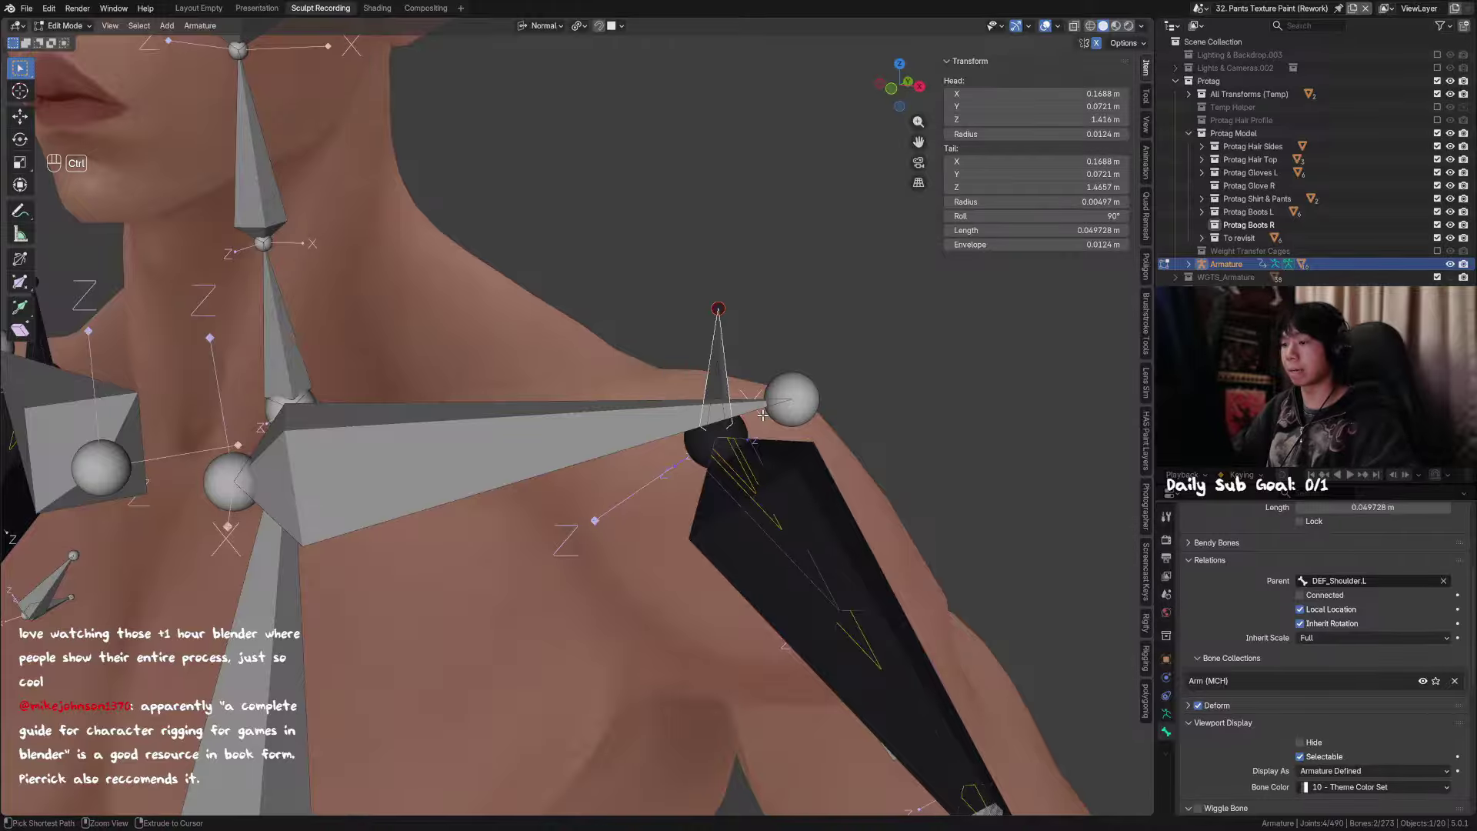
key(ctrl+bracketleft)
key(ctrl+p)
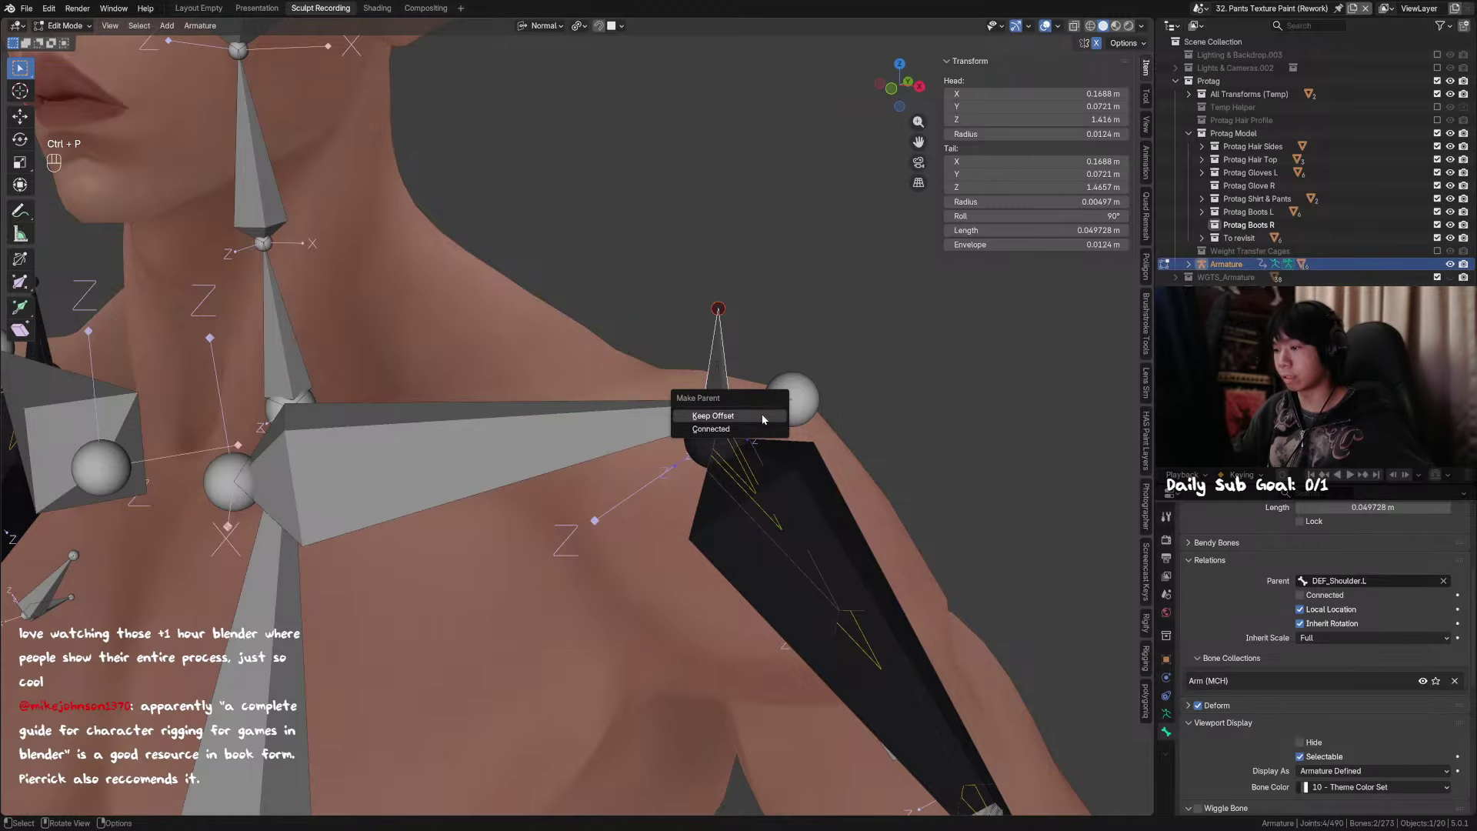
click(762, 417)
Step: Check the left socket bone's name, return to Pose Mode and test-rotate the left shoulder bone in the front view
scroll(724, 411, down, 3)
alt+middle_drag(646, 394, 722, 402)
key(F2)
key(Escape)
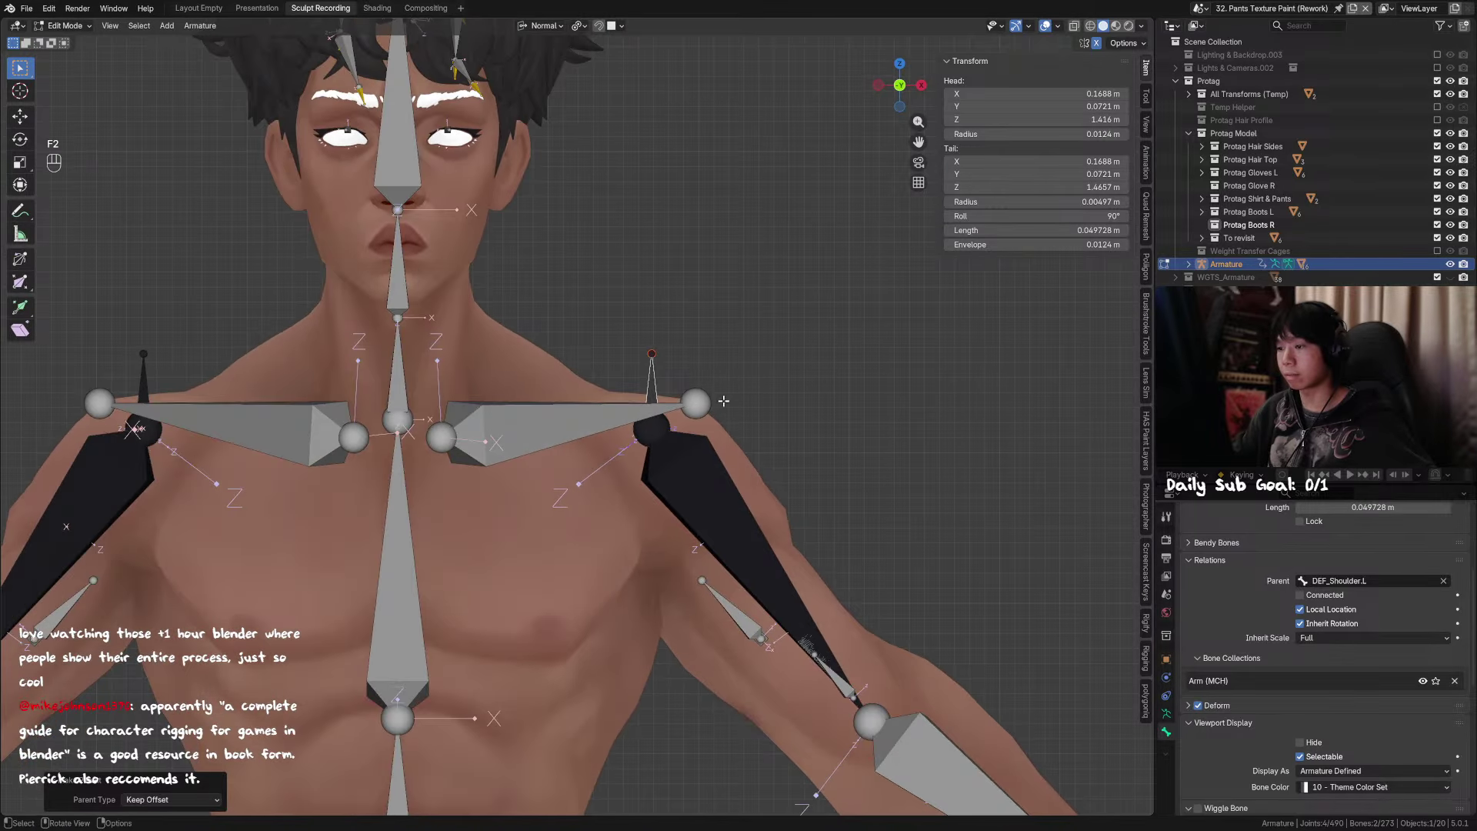
key(ctrl+Tab)
click(717, 440)
click(666, 439)
key(r)
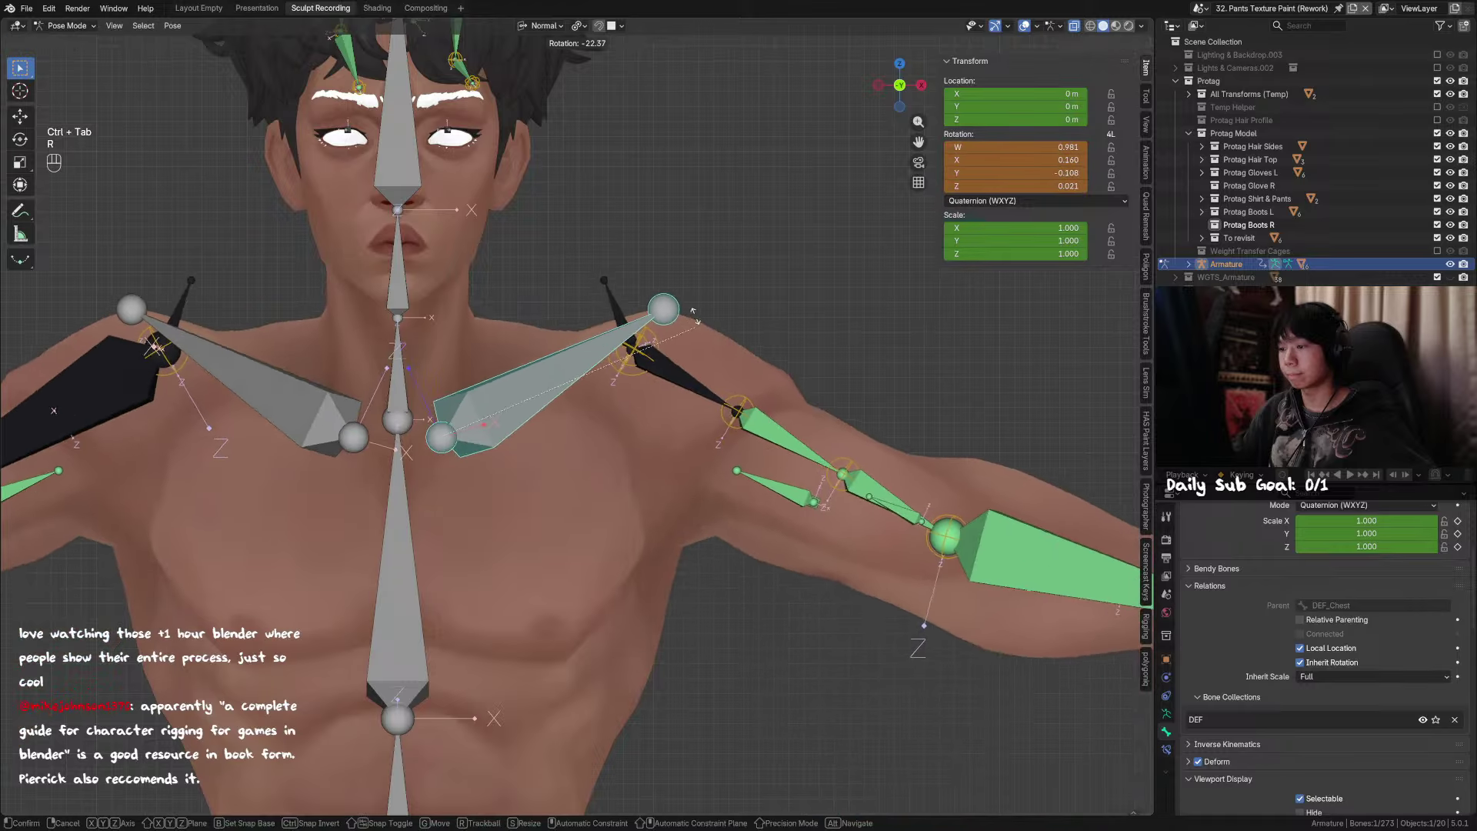
Step: Test-rotate the left shoulder bone freely and the left upper-arm twist bone around its local Y axis
right_click(684, 432)
key(r)
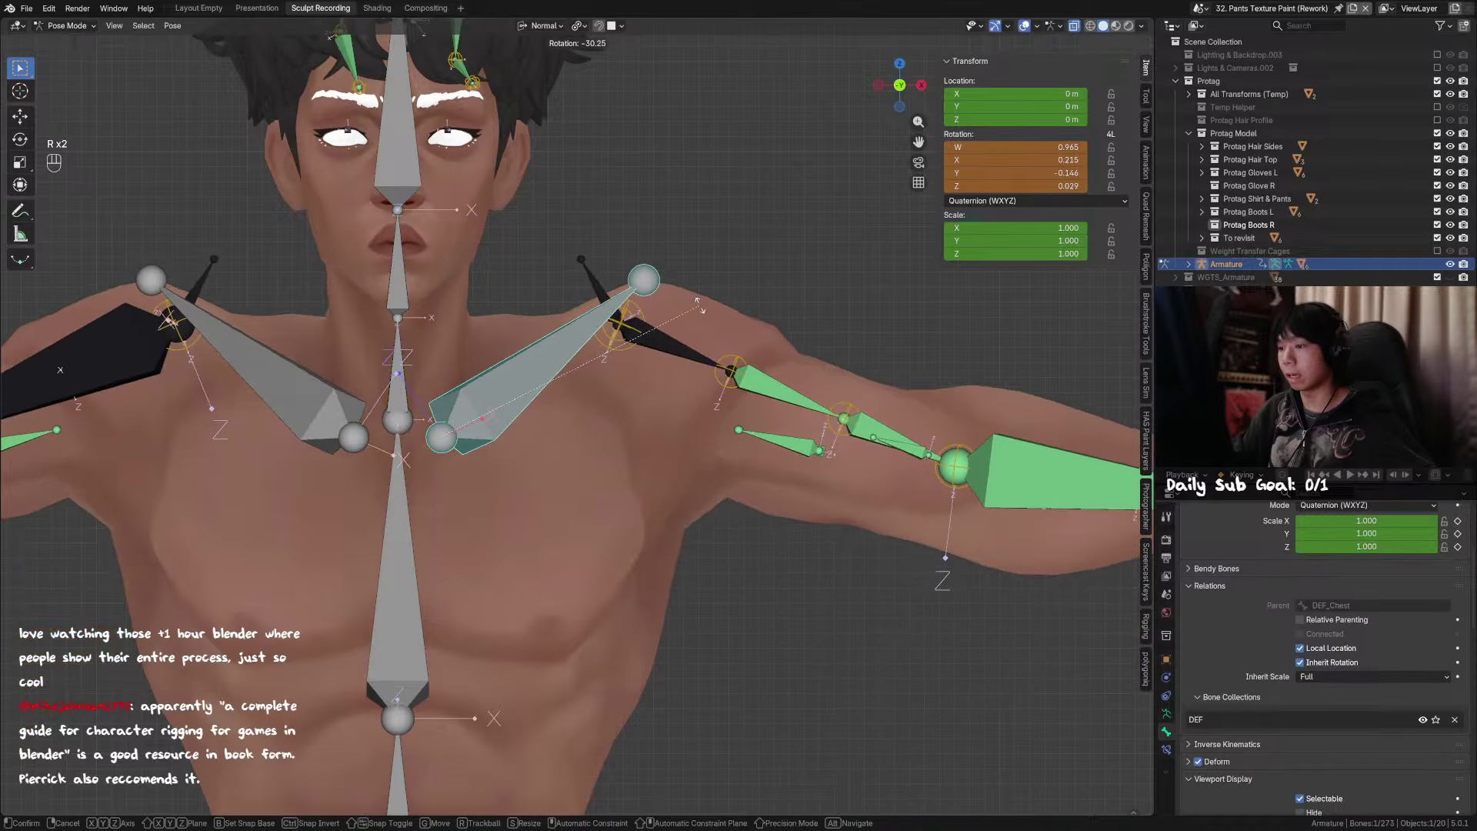
right_click(693, 468)
click(690, 477)
key(r)
key(y)
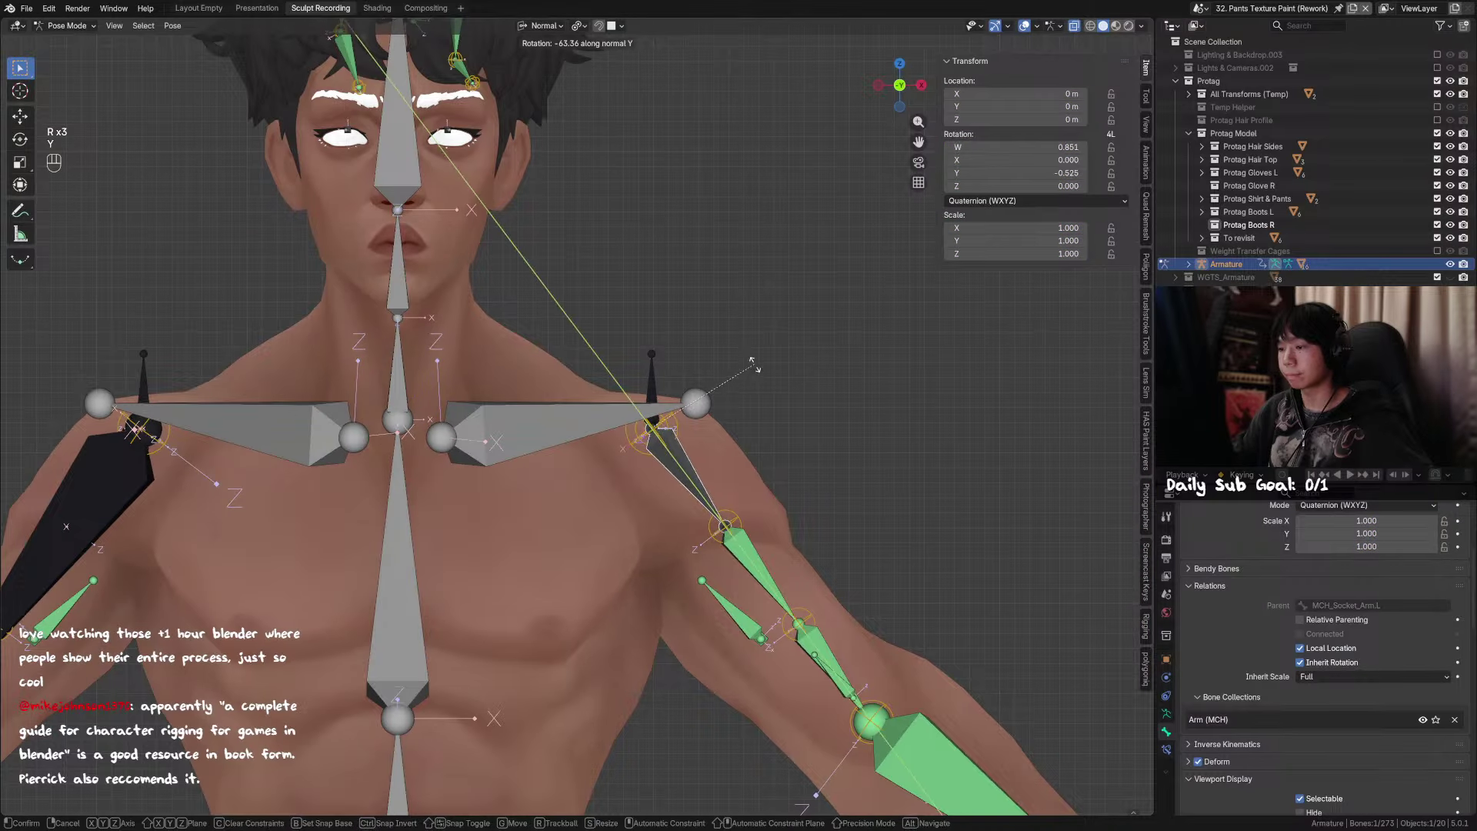
right_click(723, 466)
Step: In Edit Mode, hide the left upper-arm bones that overlap the MCH twist bone
middle_drag(782, 450, 714, 494)
key(Tab)
key(Tab)
key(Tab)
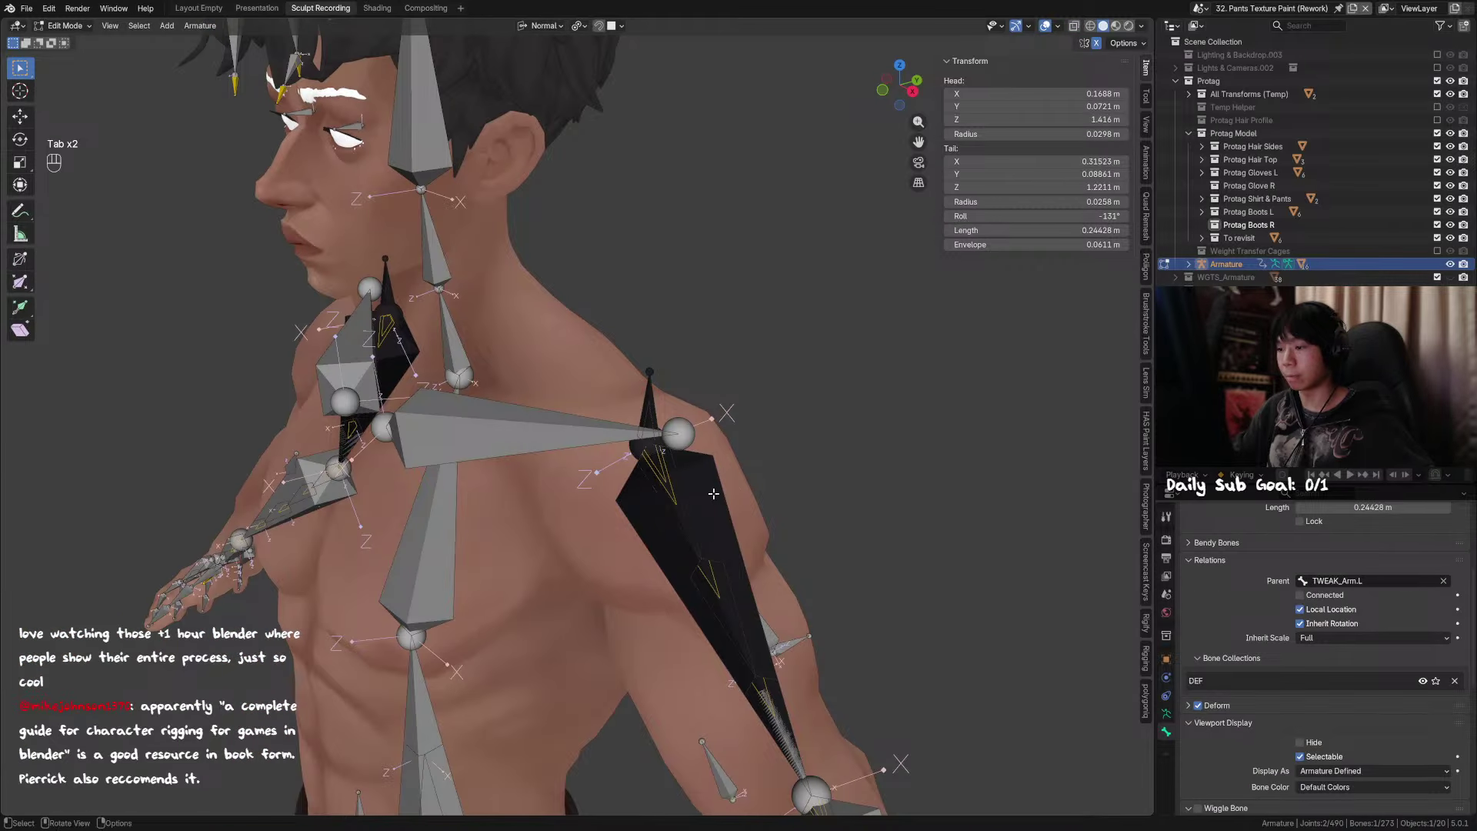
key(h)
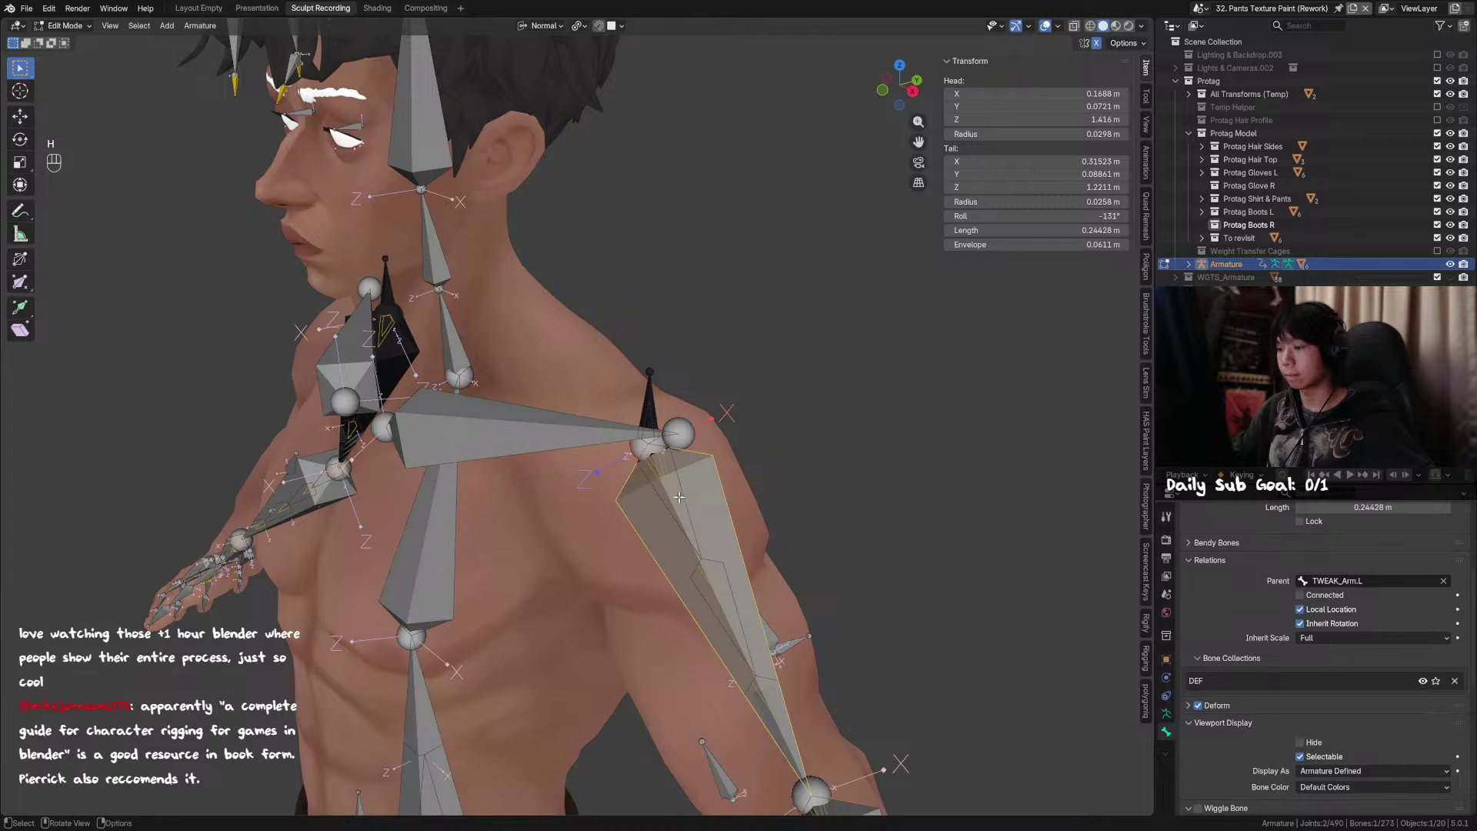
key(h)
click(676, 499)
key(s)
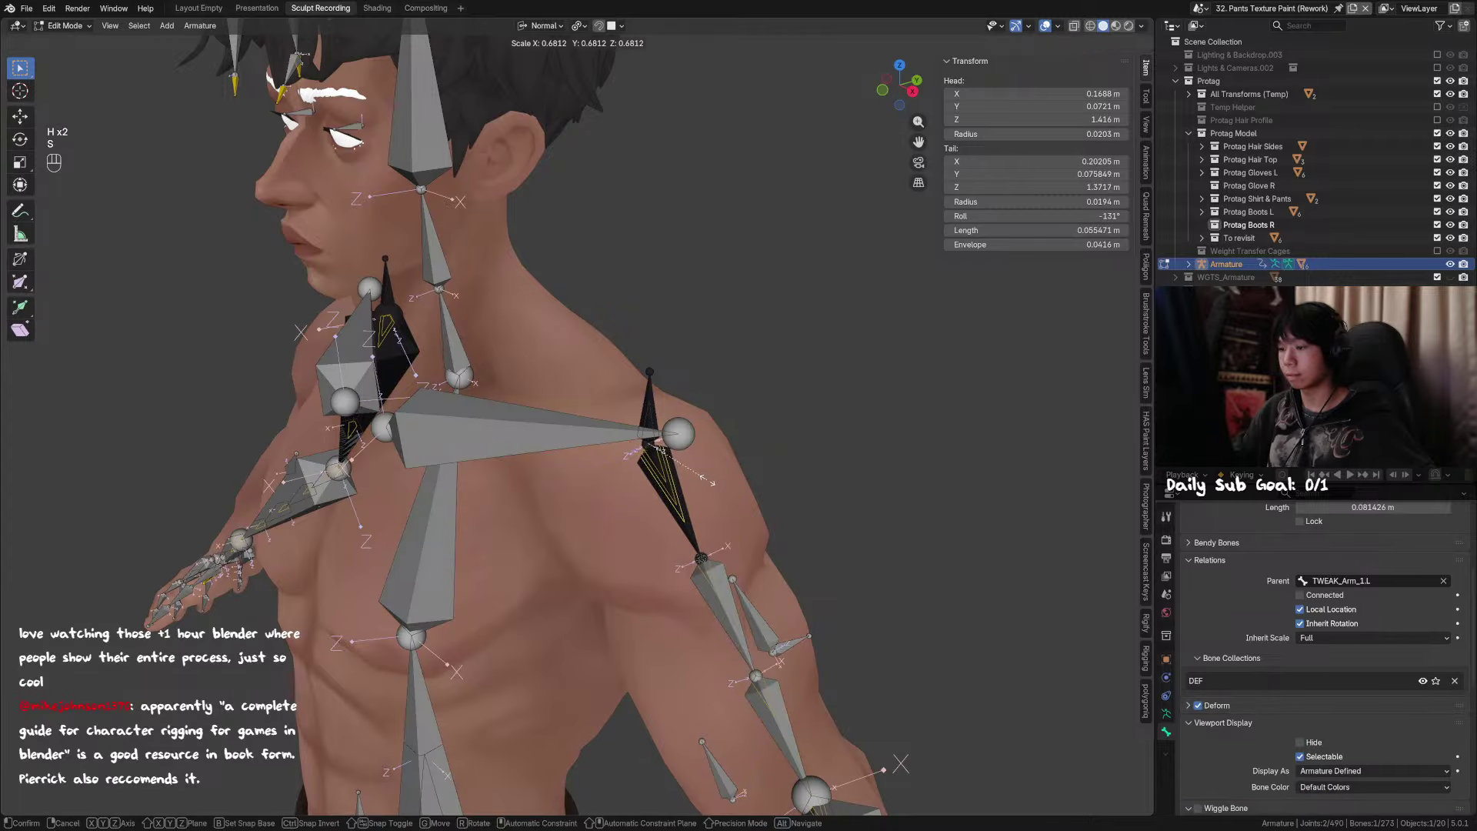
right_click(707, 480)
key(F2)
key(Escape)
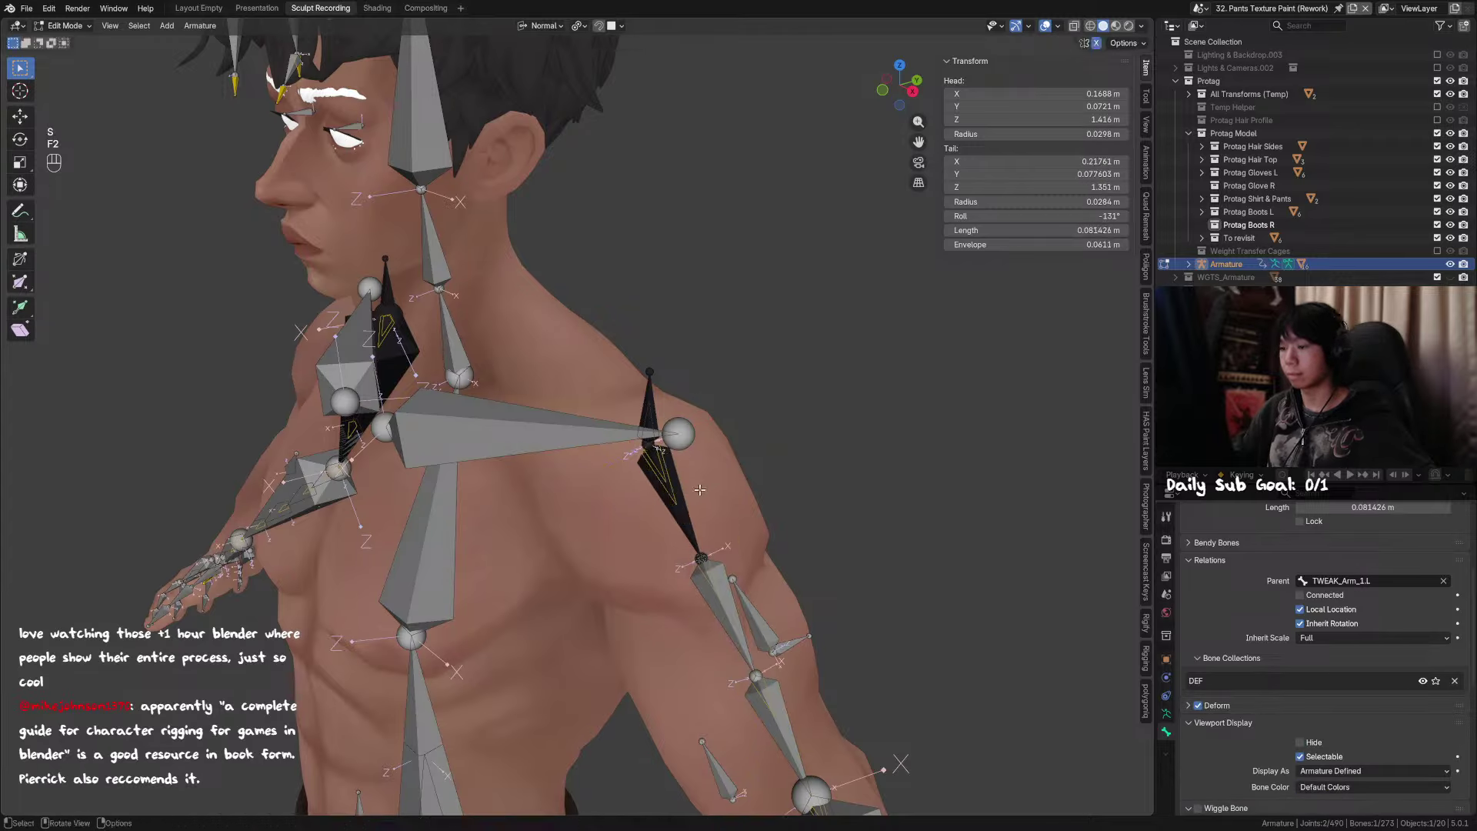
key(h)
Step: Scale the left upper-arm twist bone down to about 0.758 of its size
click(683, 498)
key(s)
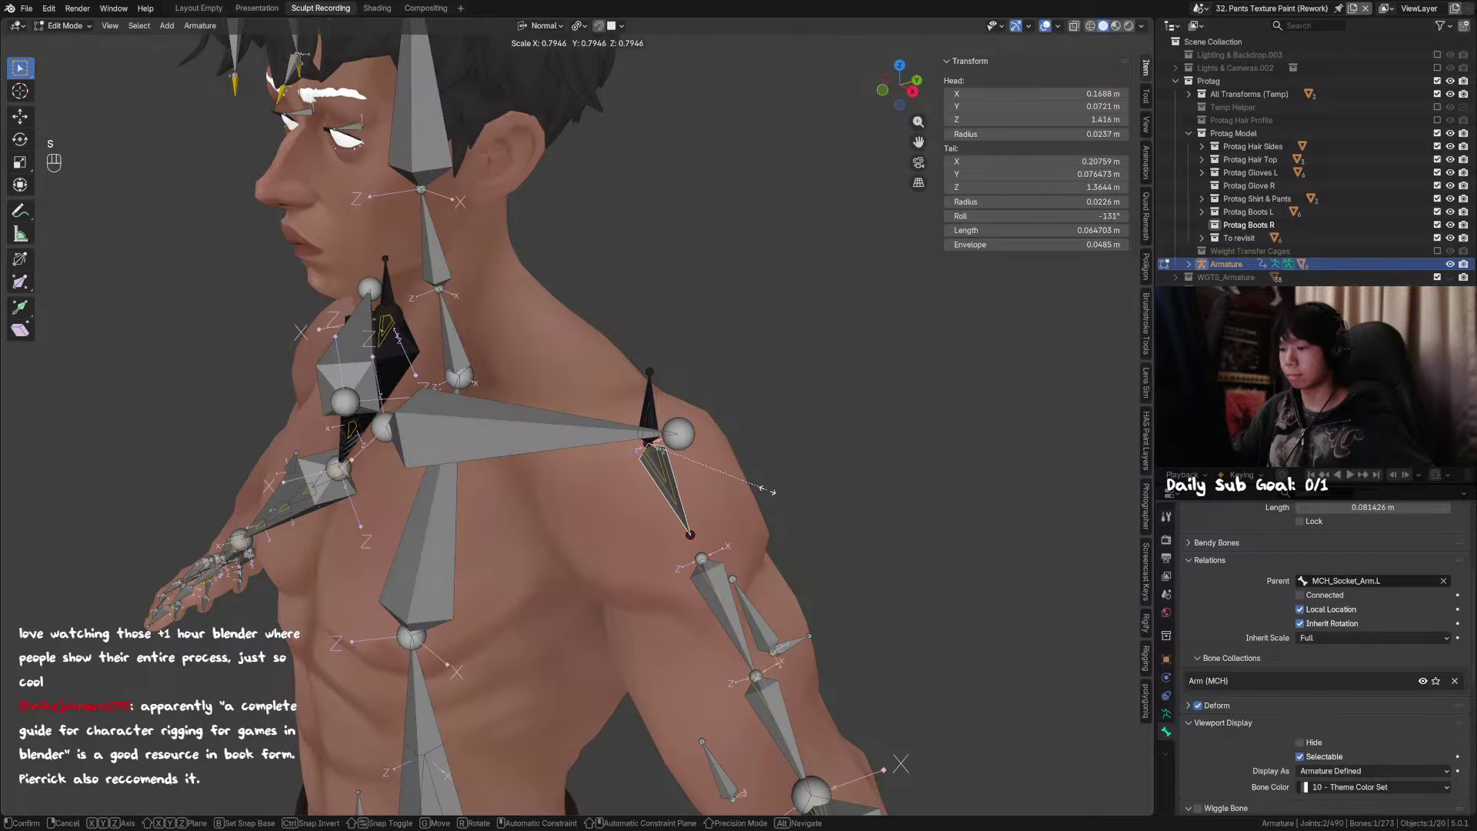
right_click(789, 499)
middle_drag(788, 498, 853, 465)
key(s)
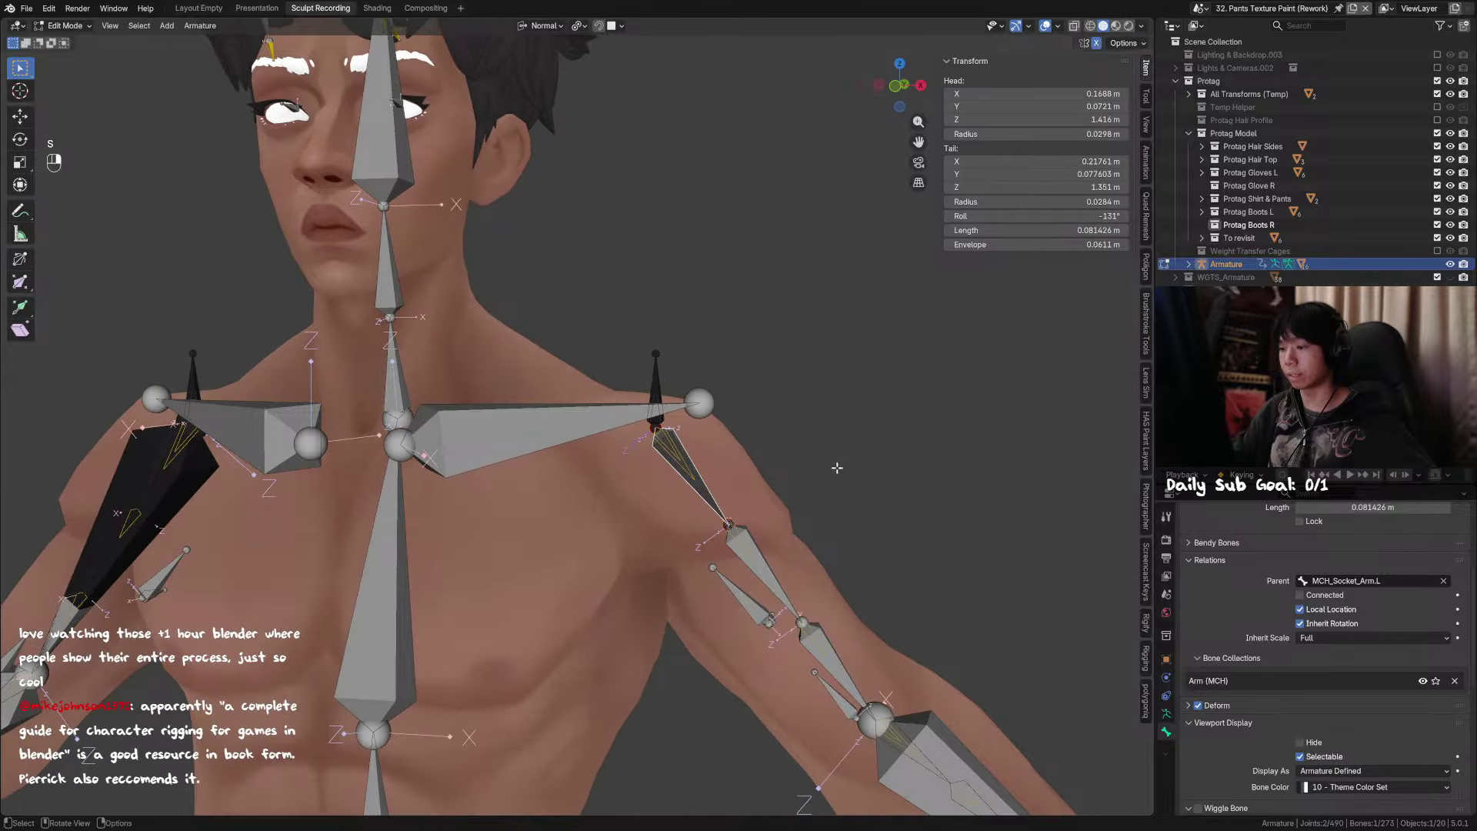
key(s)
click(805, 461)
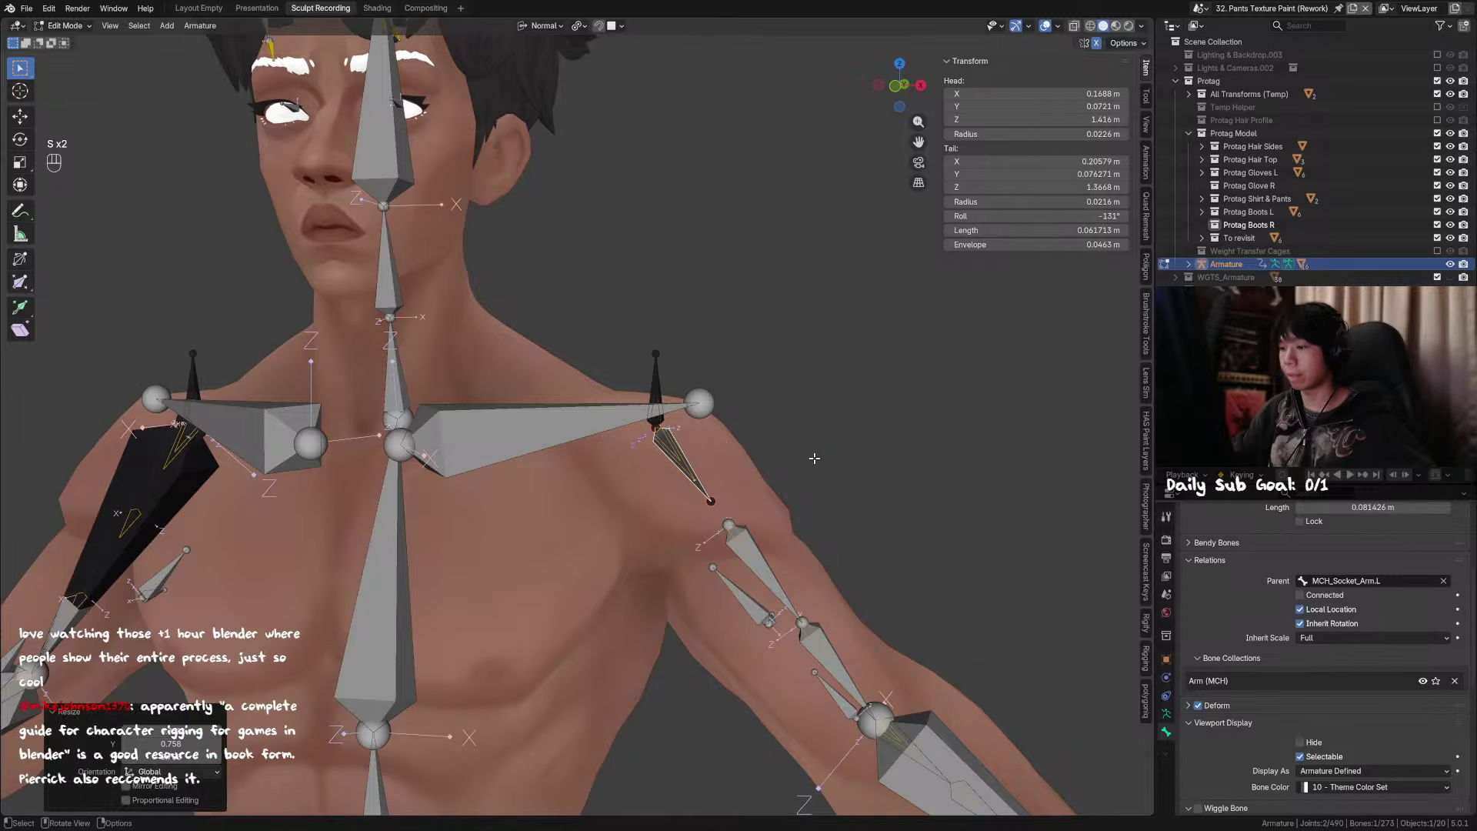
Step: Reveal all hidden bones, select the left upper-arm deform bone and save the file
middle_drag(806, 461, 715, 490)
key(alt+h)
click(712, 488)
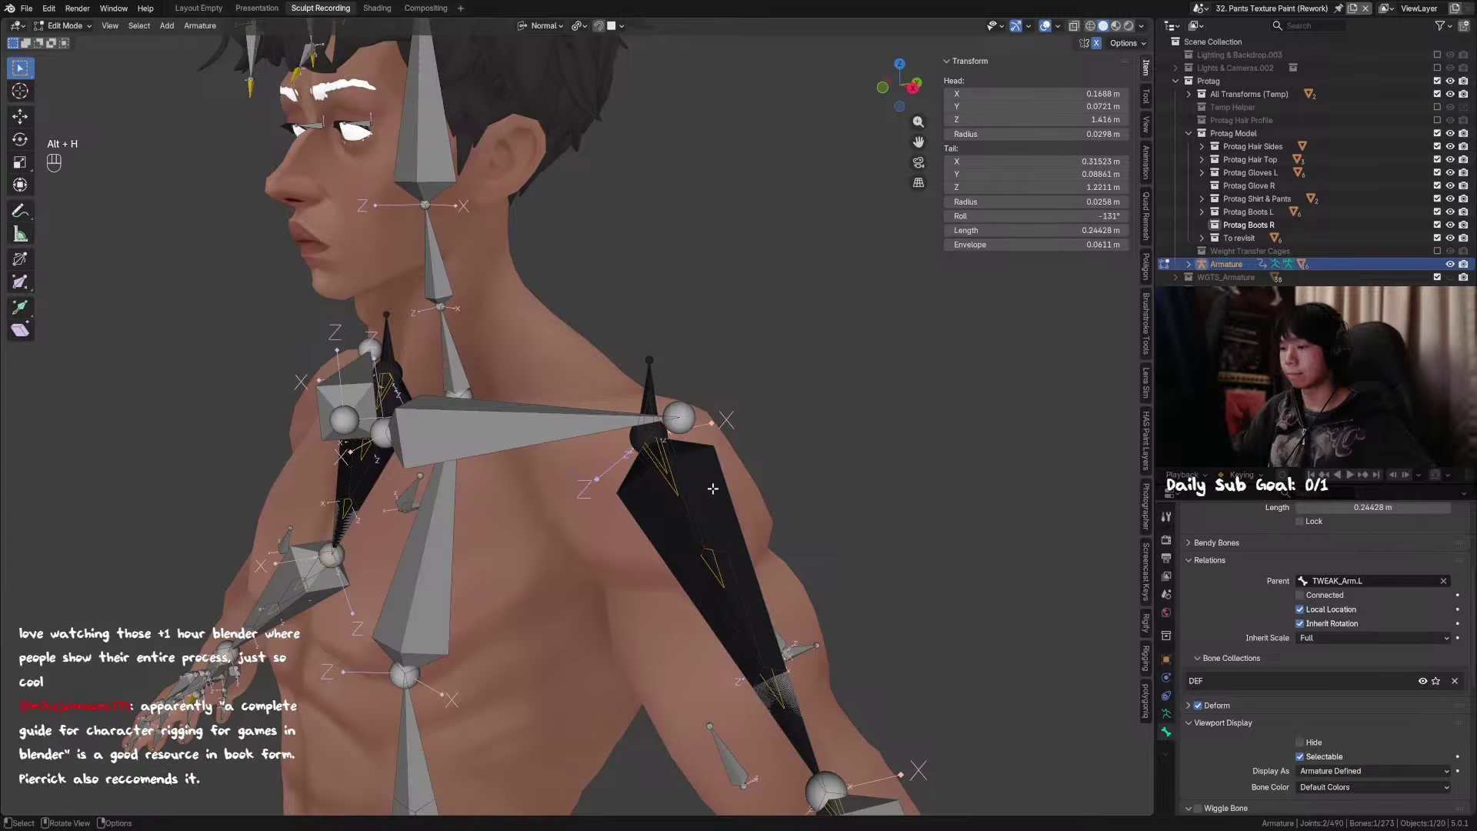
scroll(690, 494, up, 4)
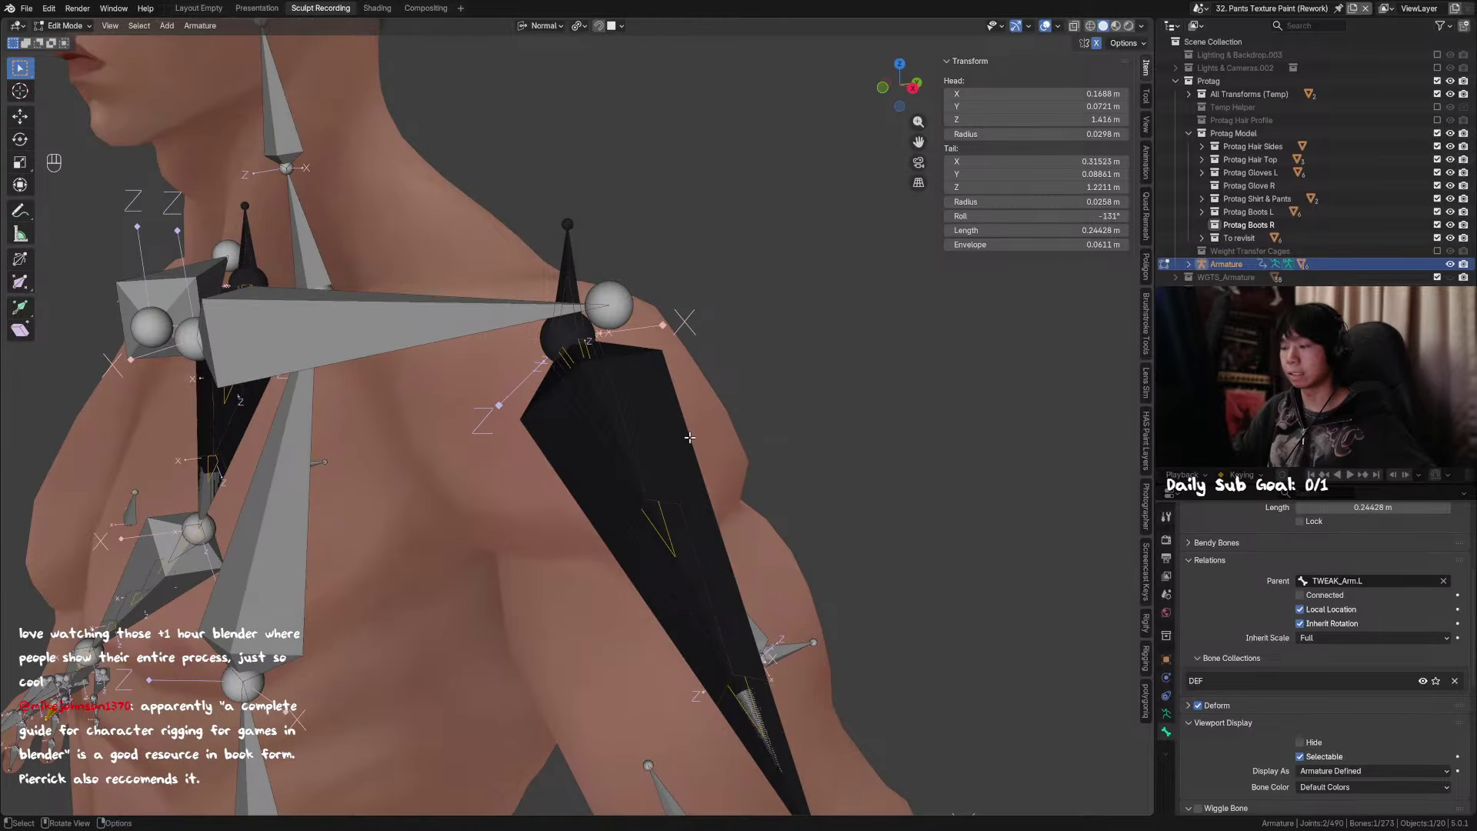
key(ctrl+s)
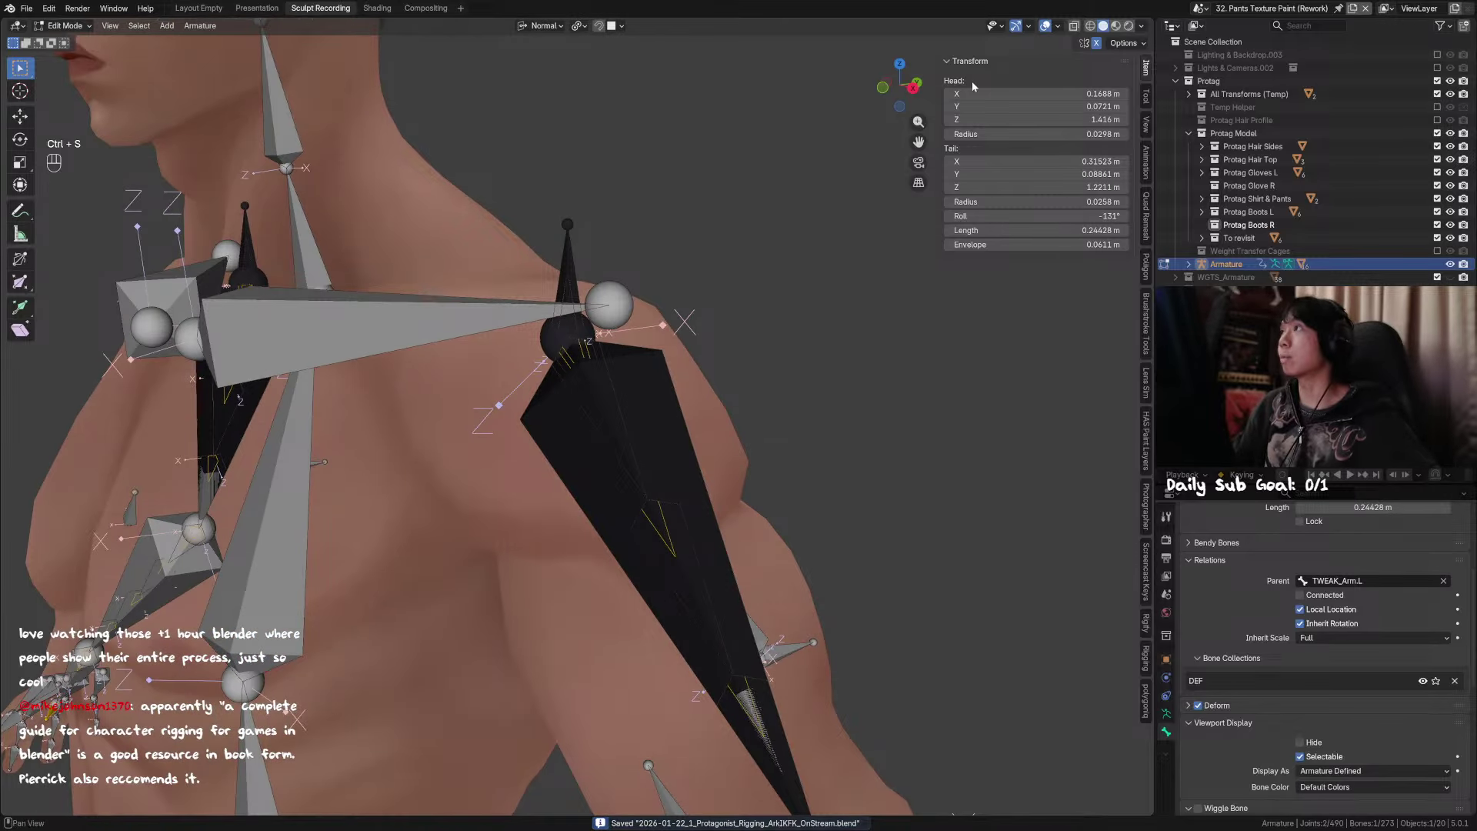
Step: Undo the bone reveal and the last scaling of the left upper-arm twist bone
key(ctrl+z)
key(ctrl+z)
key(ctrl+z)
key(ctrl+z)
key(ctrl+z)
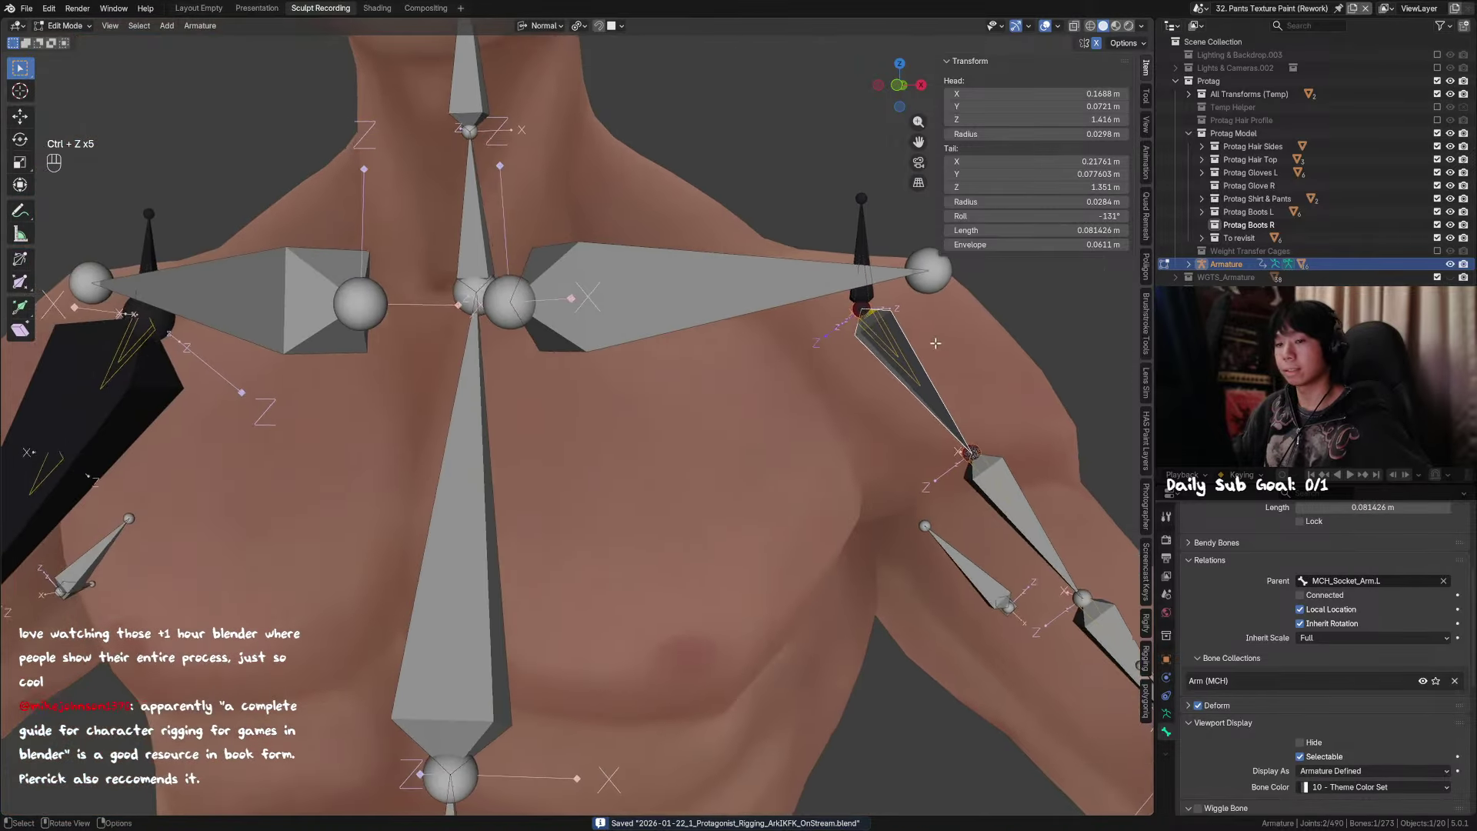
Step: Scale the left upper-arm twist bone down to about 0.777 of its size
scroll(936, 343, down, 3)
alt+middle_drag(910, 356, 886, 371)
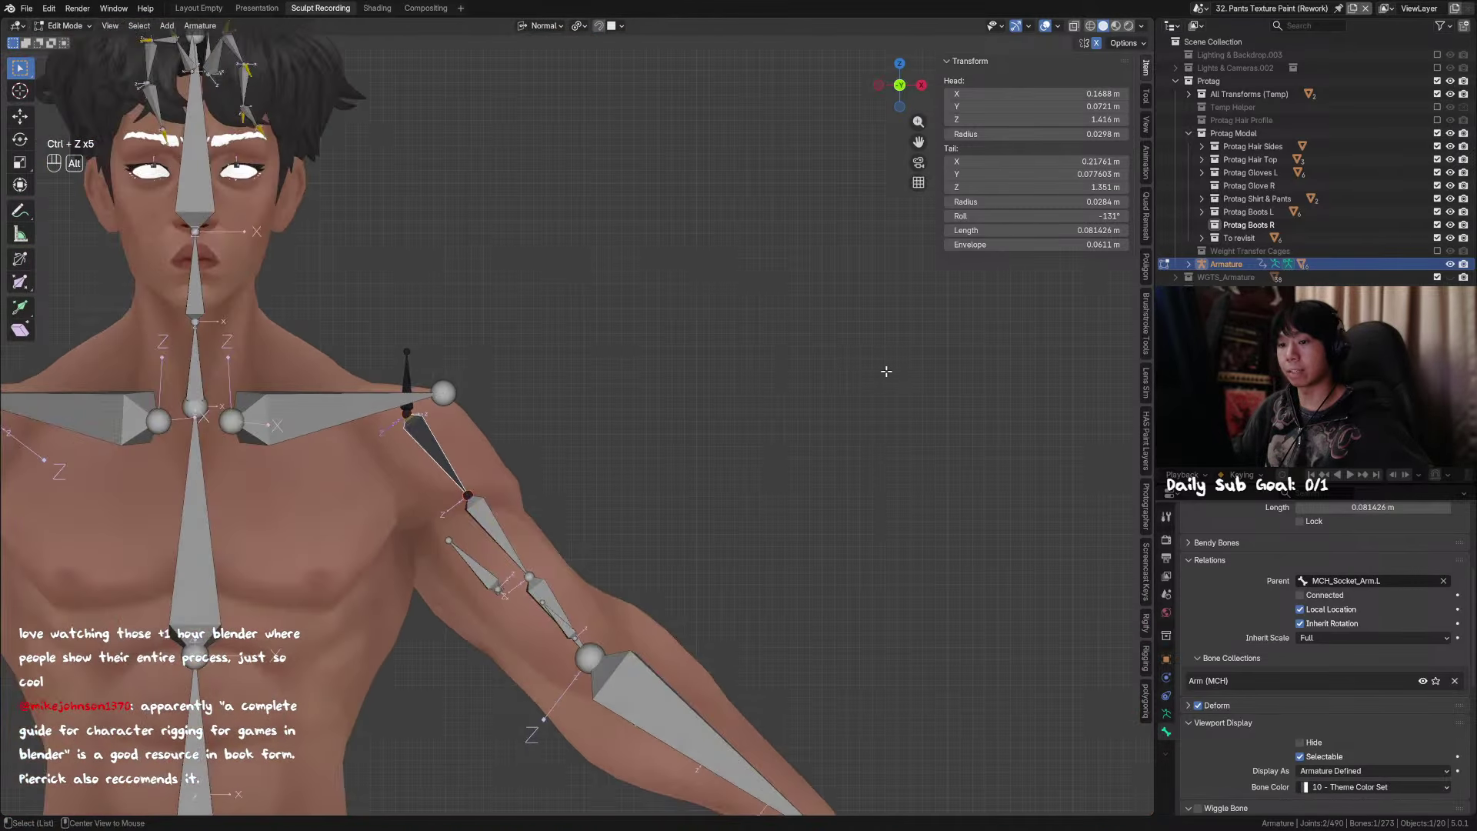
shift+middle_drag(456, 360, 886, 292)
key(s)
key(s)
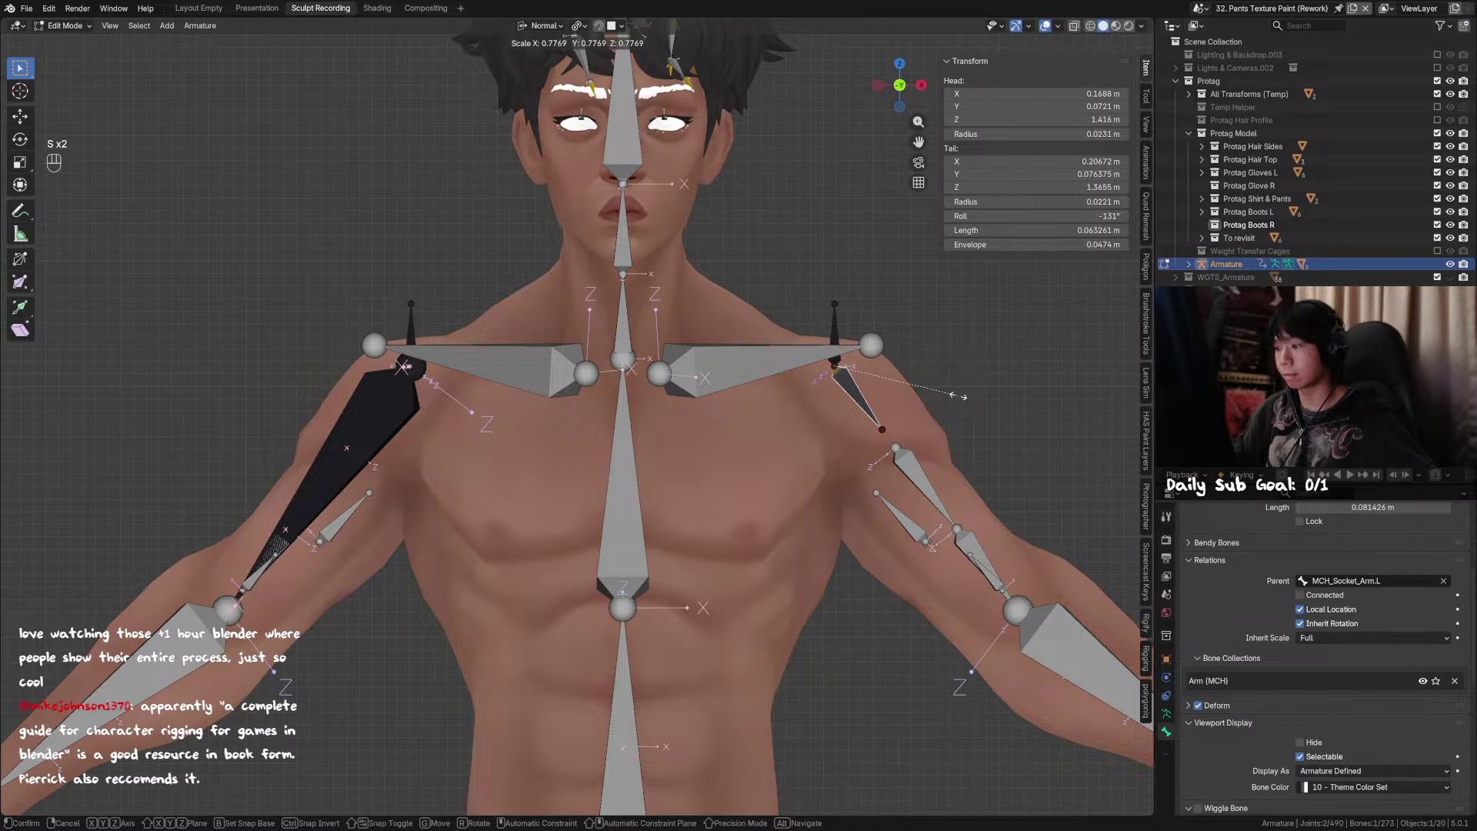
click(960, 396)
middle_drag(960, 396, 870, 400)
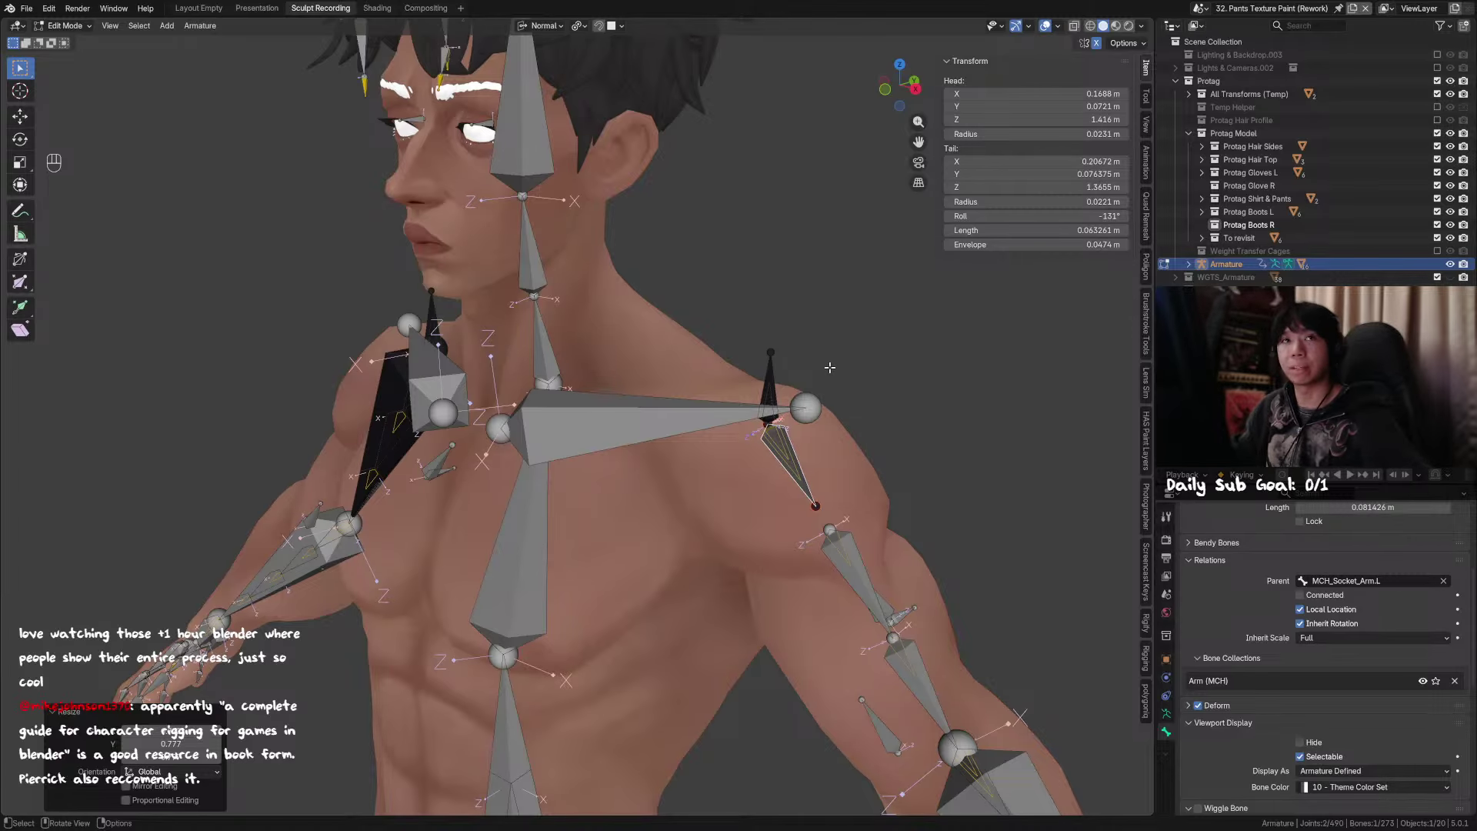
middle_drag(779, 390, 819, 434)
Step: Return to Pose Mode and make Arm (MCH) the active bone collection of the armature
key(Tab)
click(1167, 714)
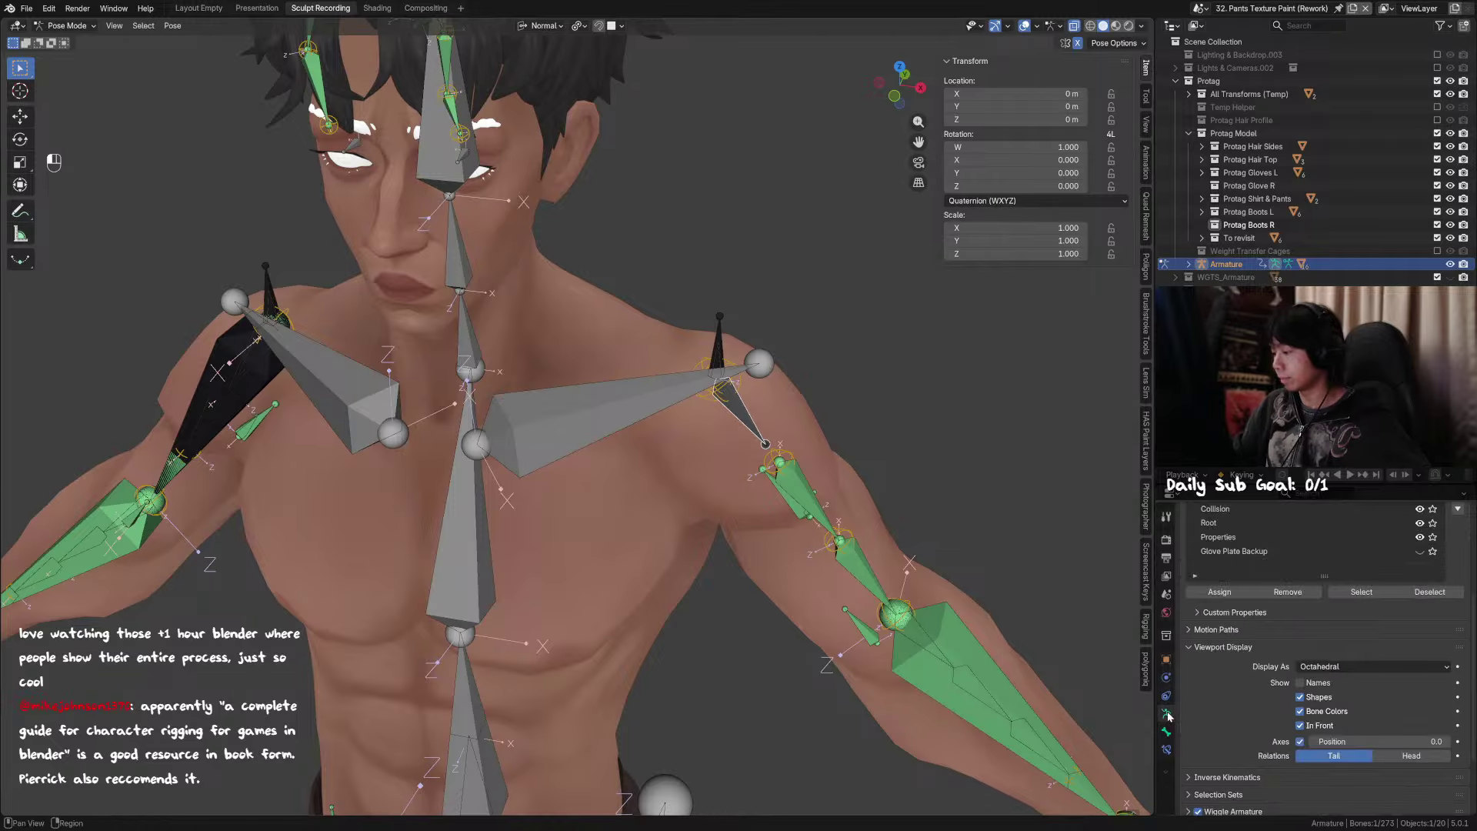
scroll(1228, 683, up, 3)
click(1259, 587)
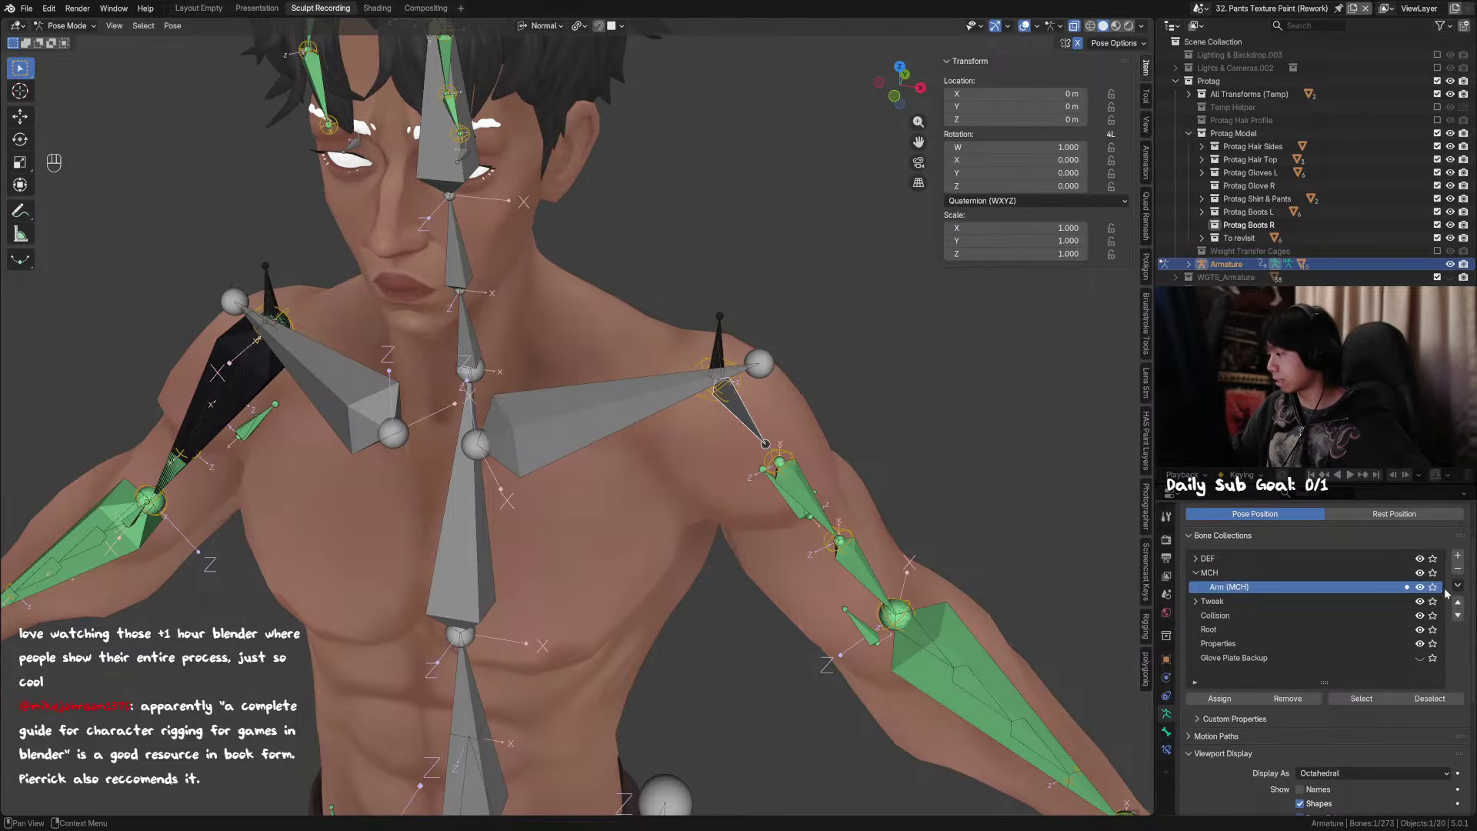
middle_drag(883, 492, 828, 404)
key(F2)
key(Escape)
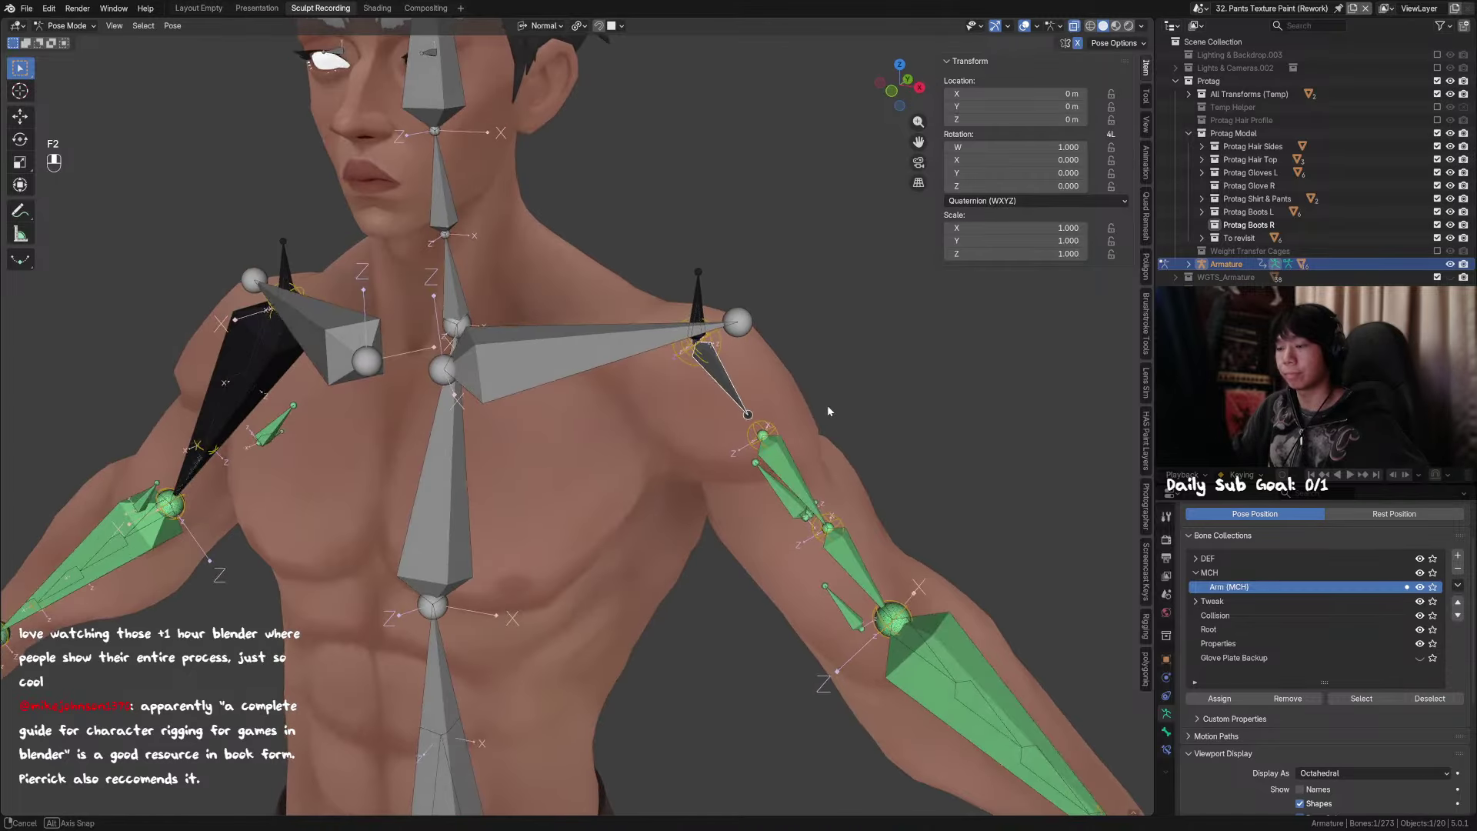
Step: Test-rotate the left twist bone freely and around its local Y and Z axes, and show its bone properties
key(r)
right_click(829, 422)
key(r)
key(r)
key(y)
right_click(902, 366)
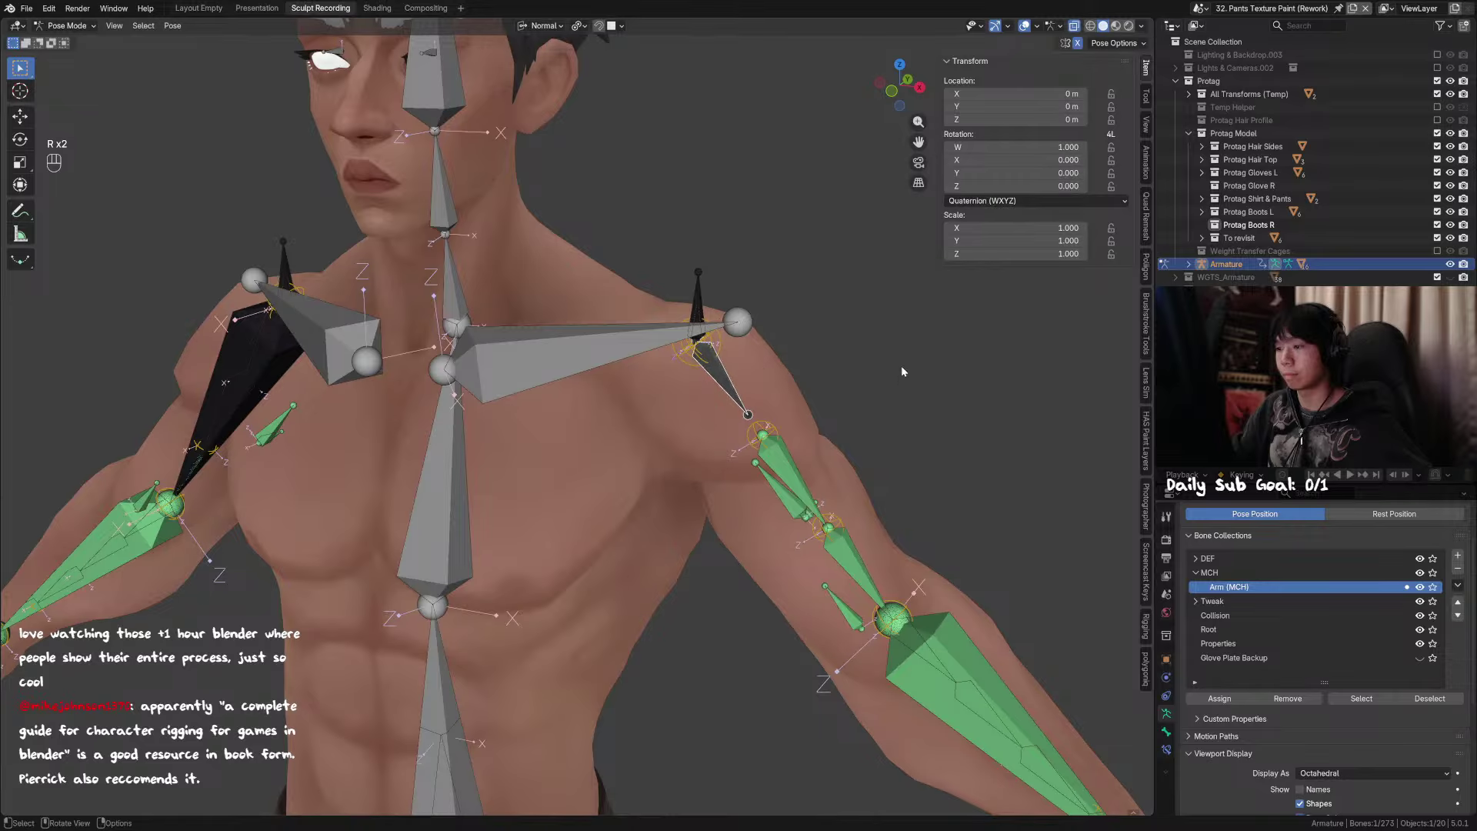
mouse_move(901, 366)
middle_down()
mouse_move(686, 305)
mouse_move(916, 346)
middle_up()
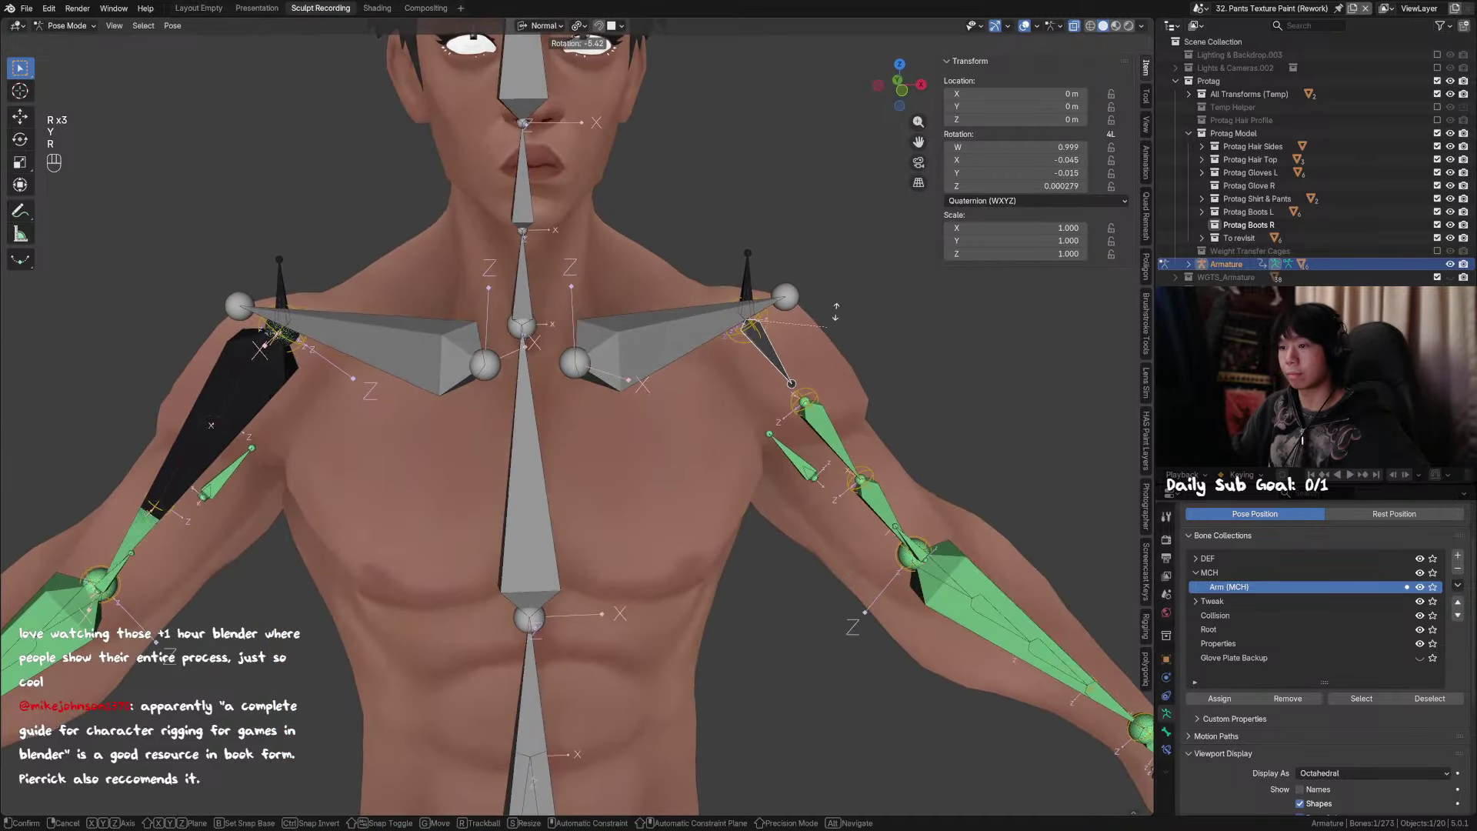
key(r)
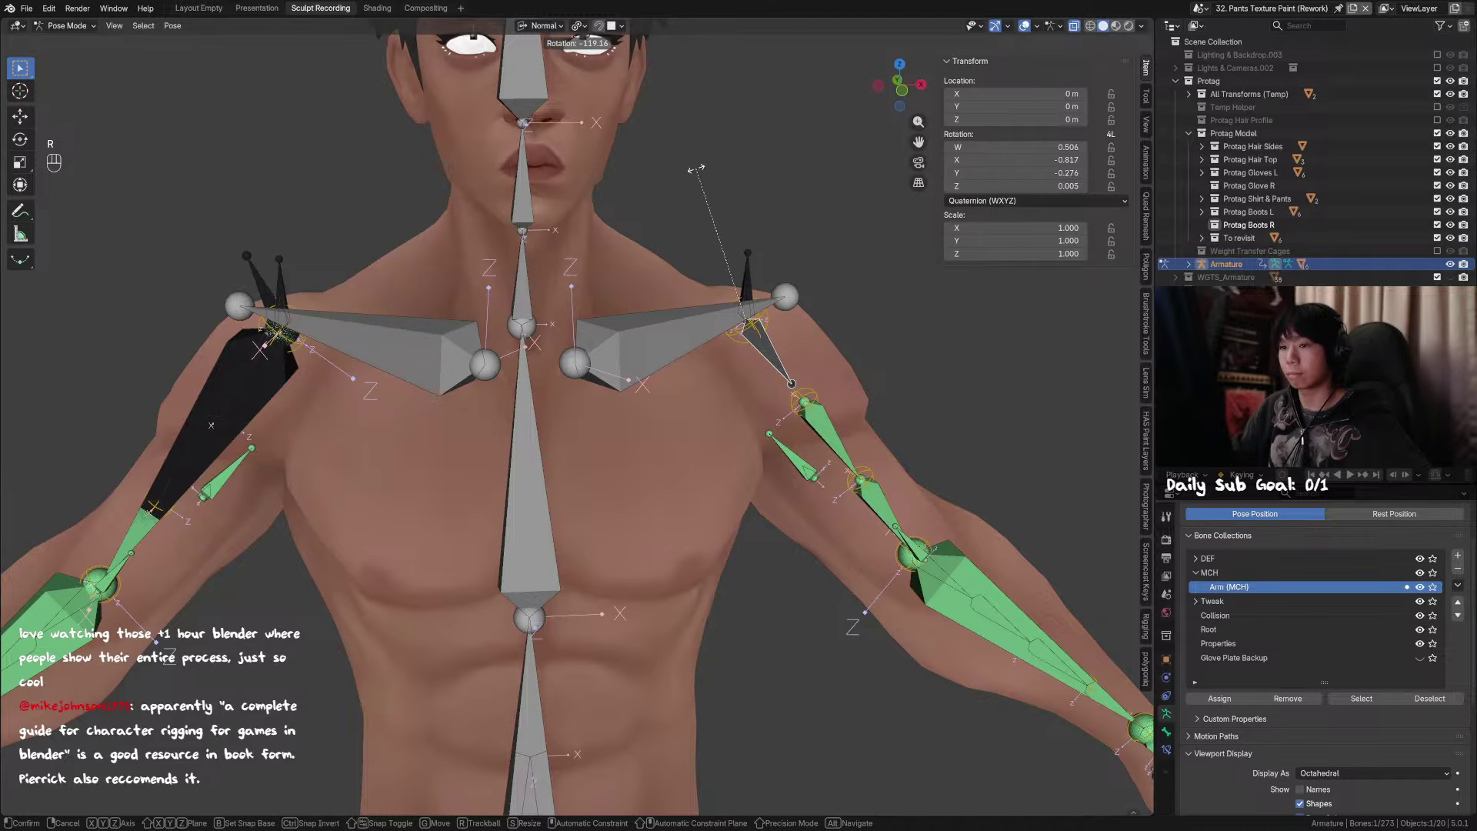
right_click(835, 338)
alt+middle_drag(834, 339, 833, 348)
key(r)
key(z)
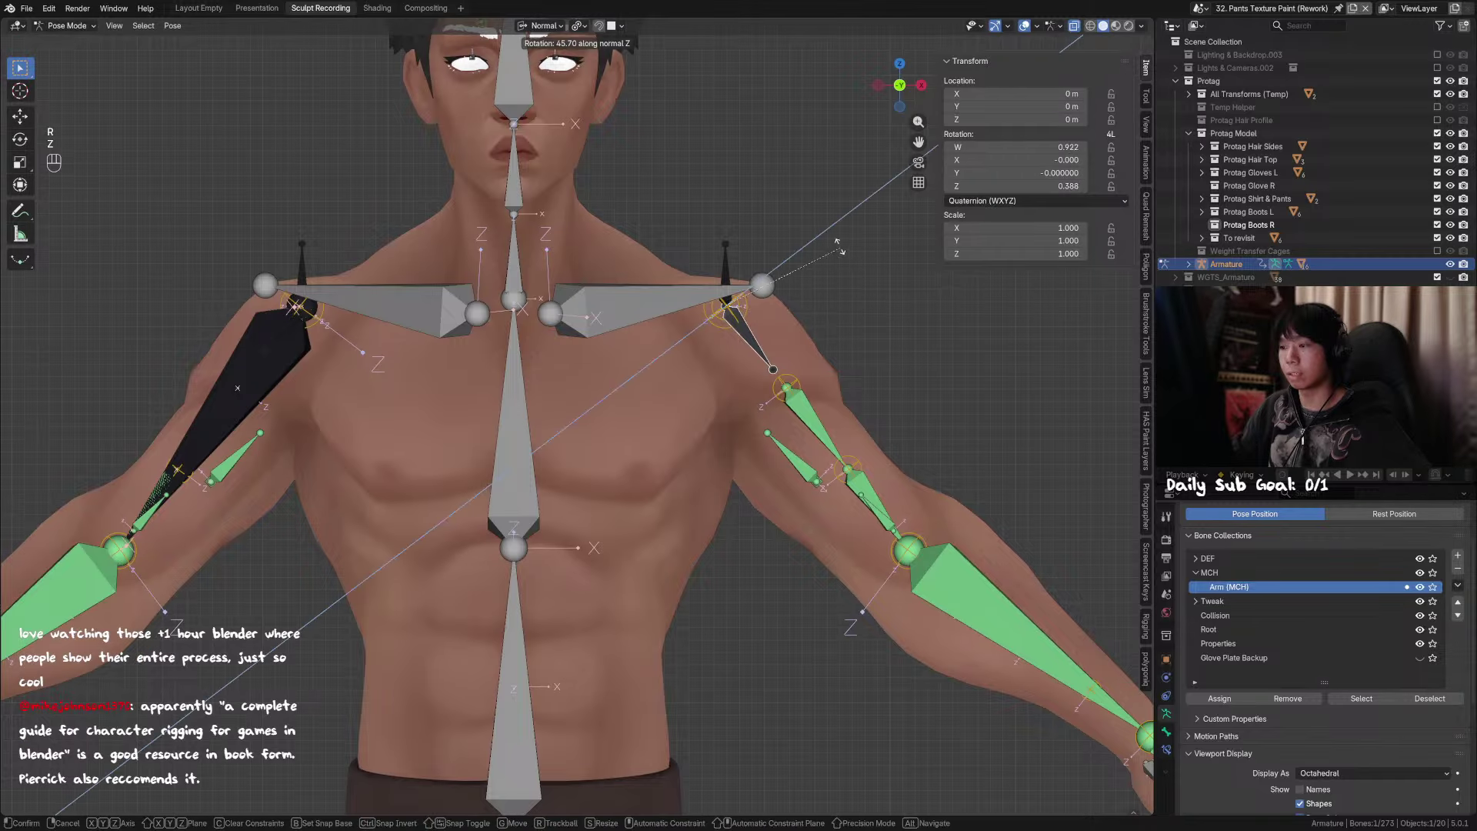
right_click(833, 348)
click(1167, 732)
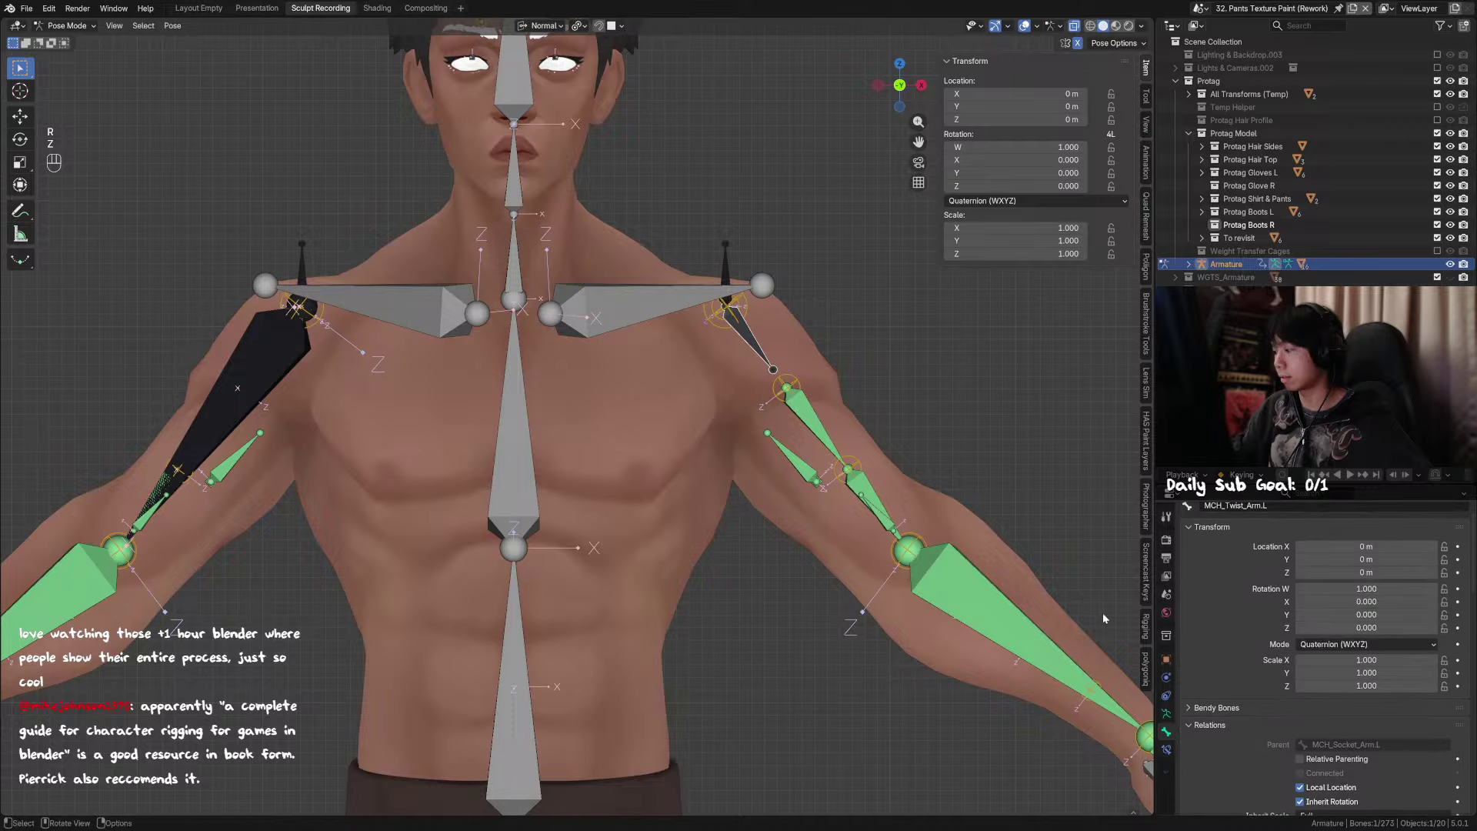
key(q)
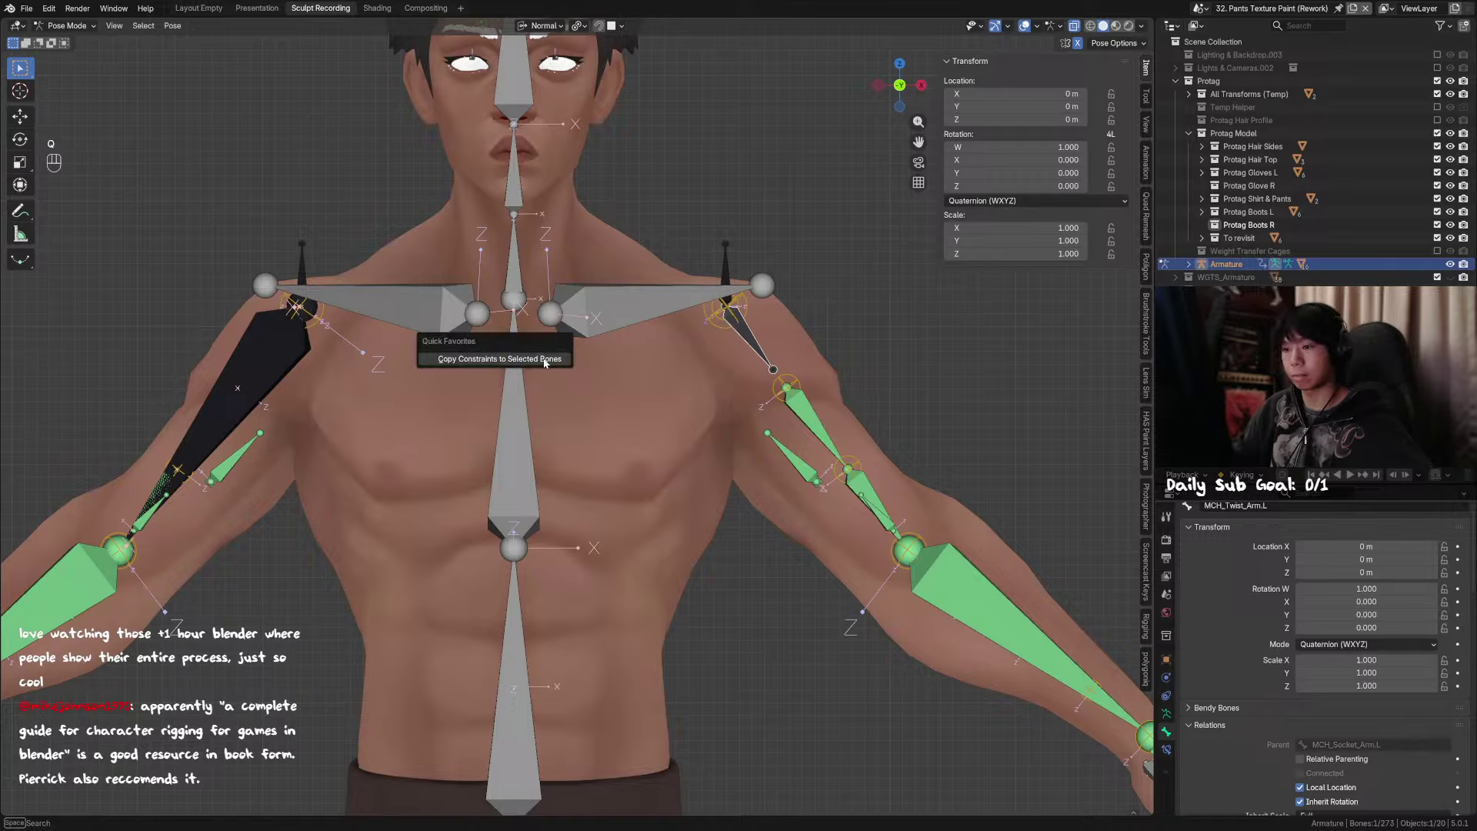
right_click(597, 335)
key(Escape)
key(F3)
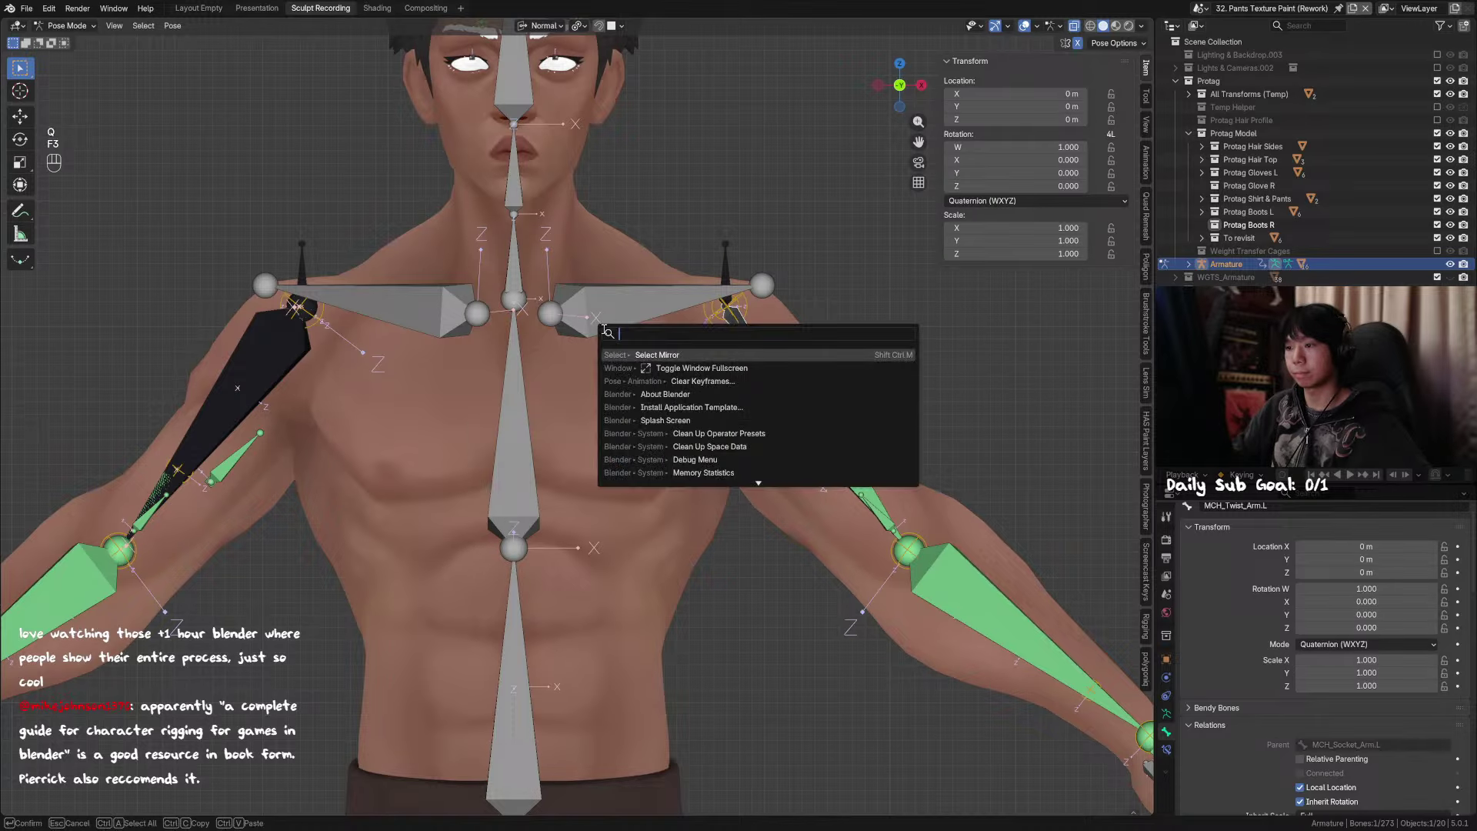
key(Escape)
Step: Hide every bone except the left and right arm twist bones, keeping the left one selected
key(shift+h)
key(r)
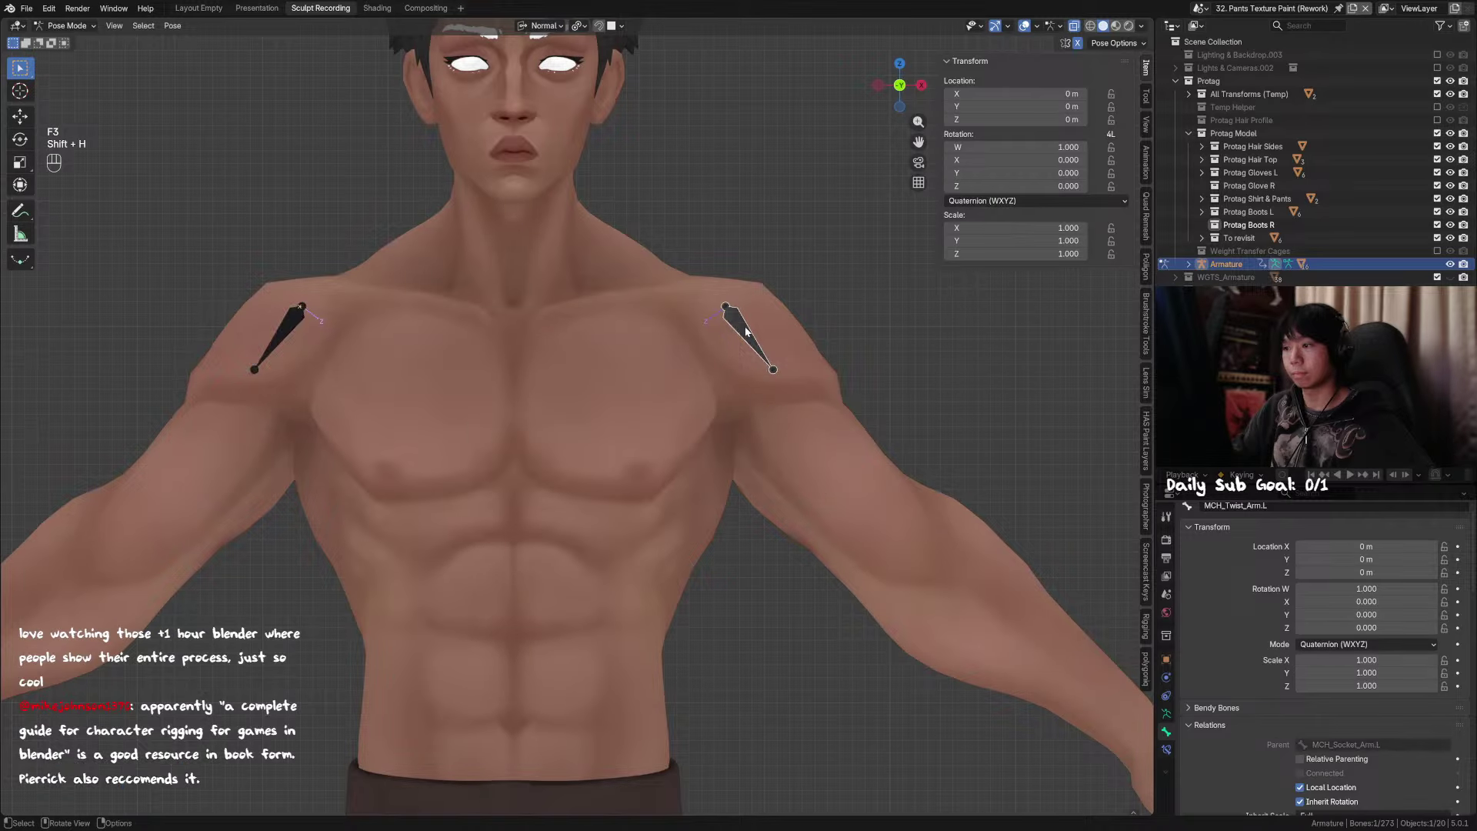
key(r)
right_click(369, 290)
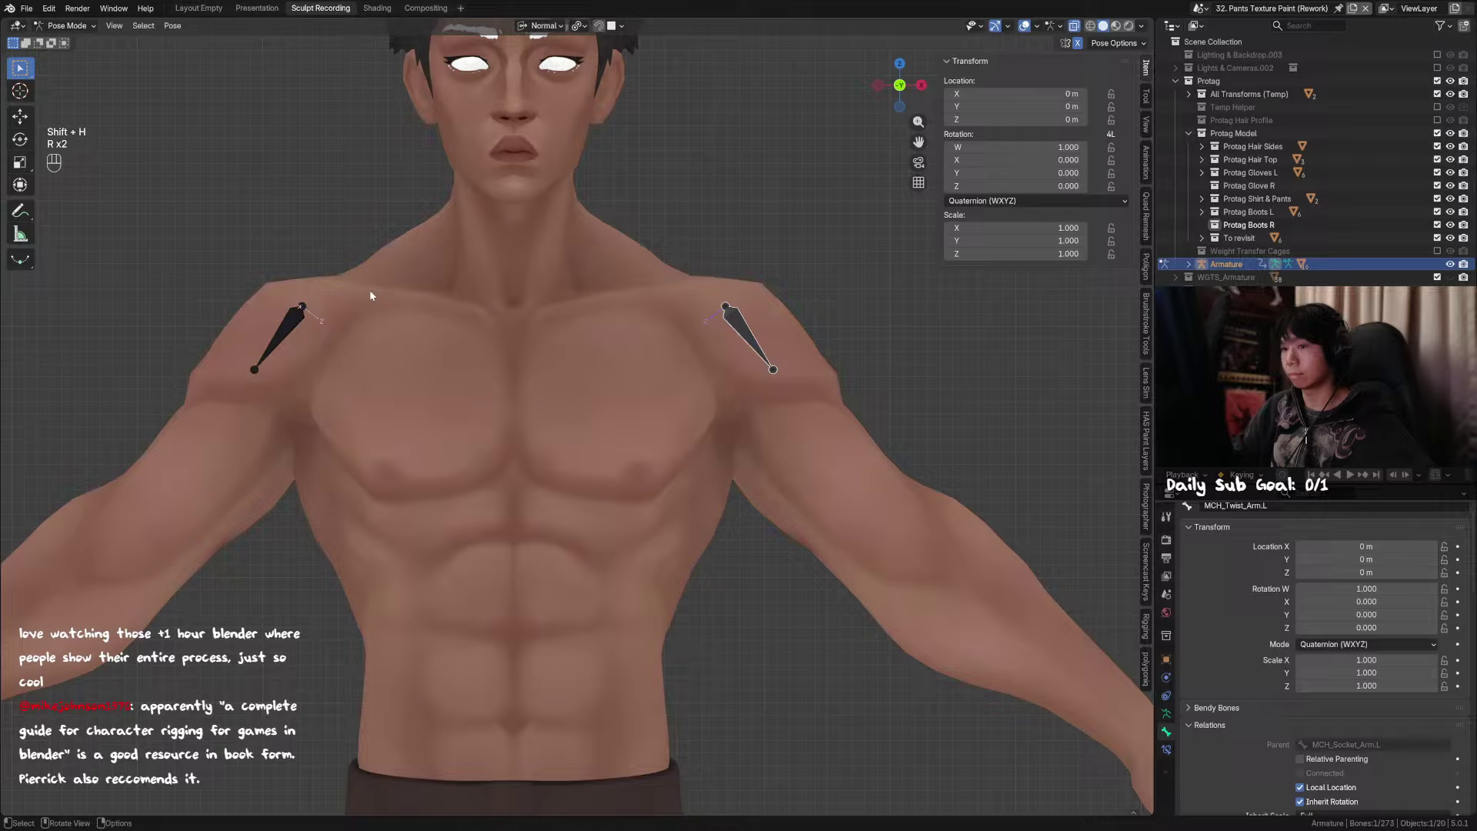
click(291, 324)
click(745, 332)
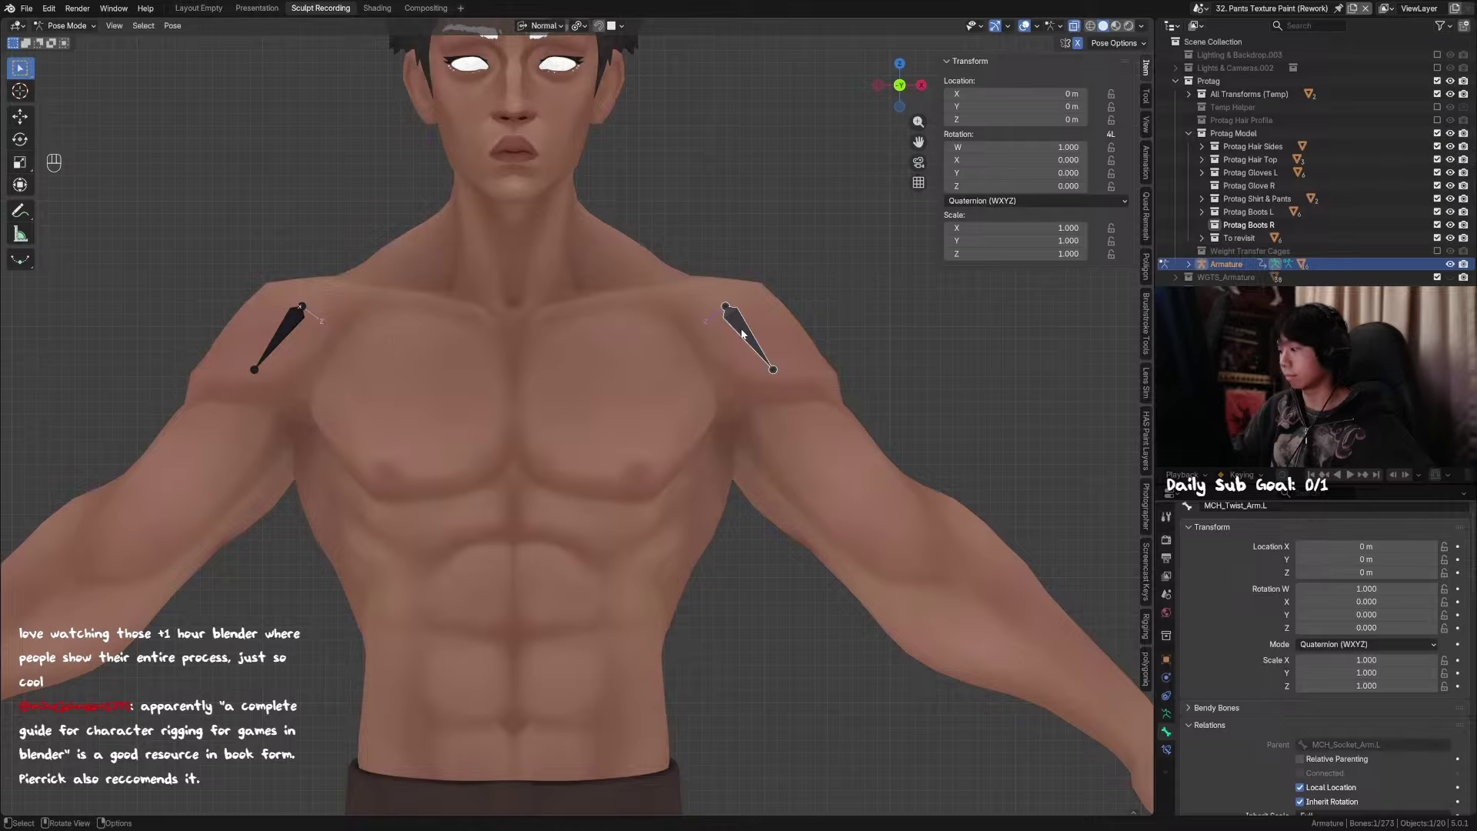
Step: Test the mirrored behaviour of the twist bones by rotating the left one freely and around its local Z, X and Y axes
key(r)
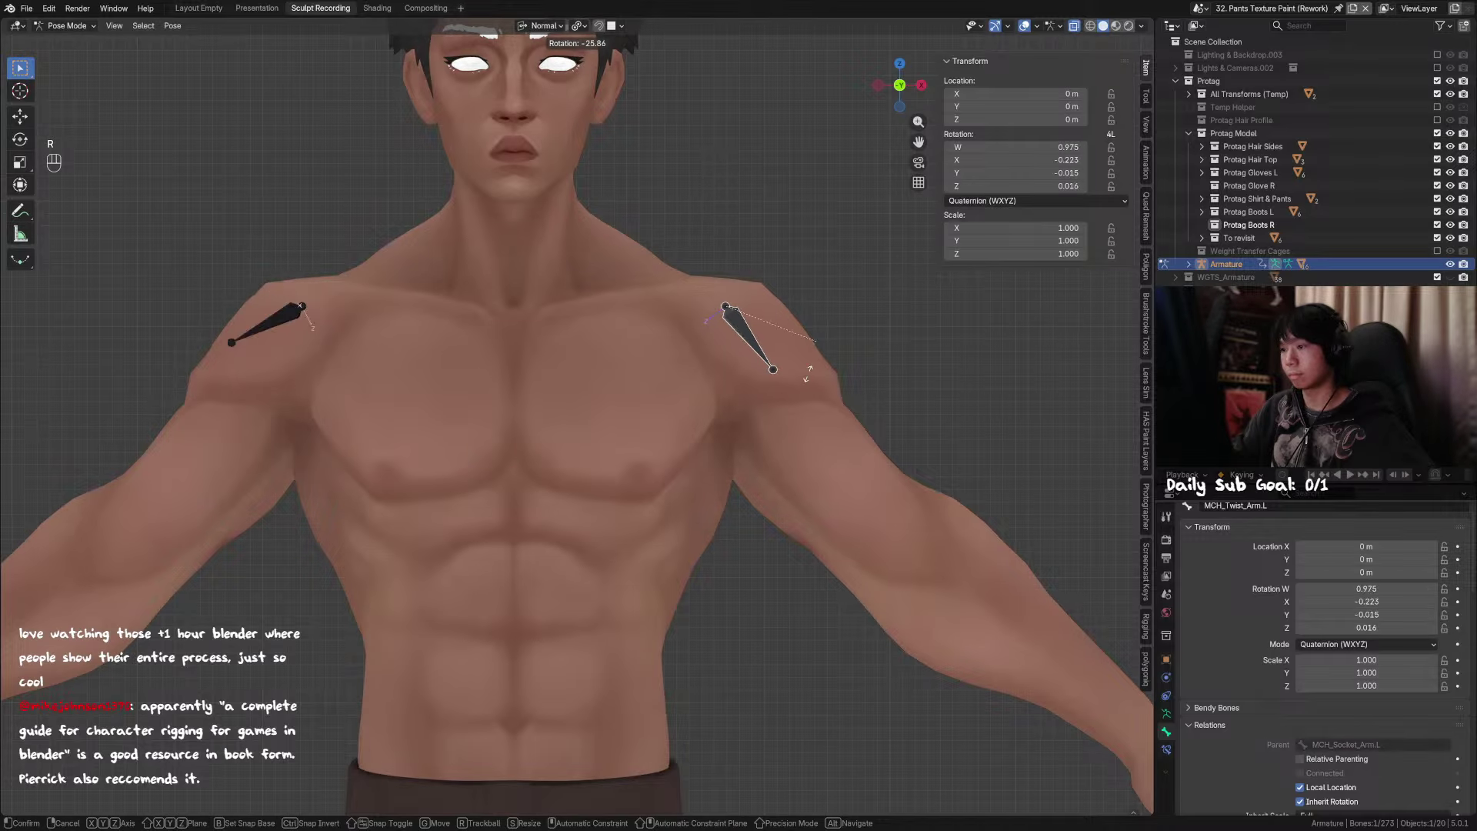
key(r)
key(z)
right_click(807, 229)
middle_drag(786, 316, 804, 396)
key(r)
key(x)
right_click(822, 434)
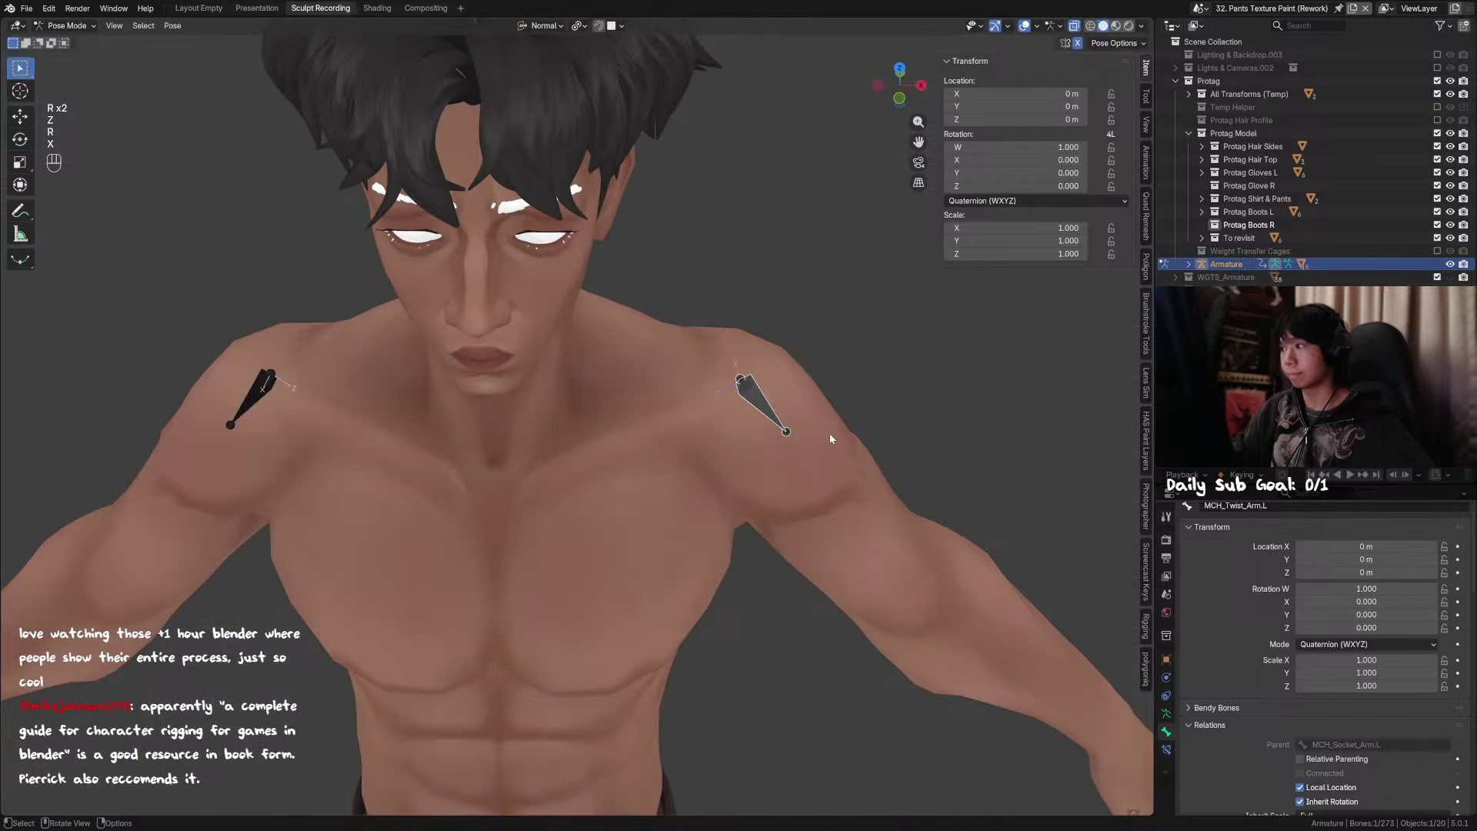
key(r)
key(y)
right_click(828, 283)
key(F2)
key(Escape)
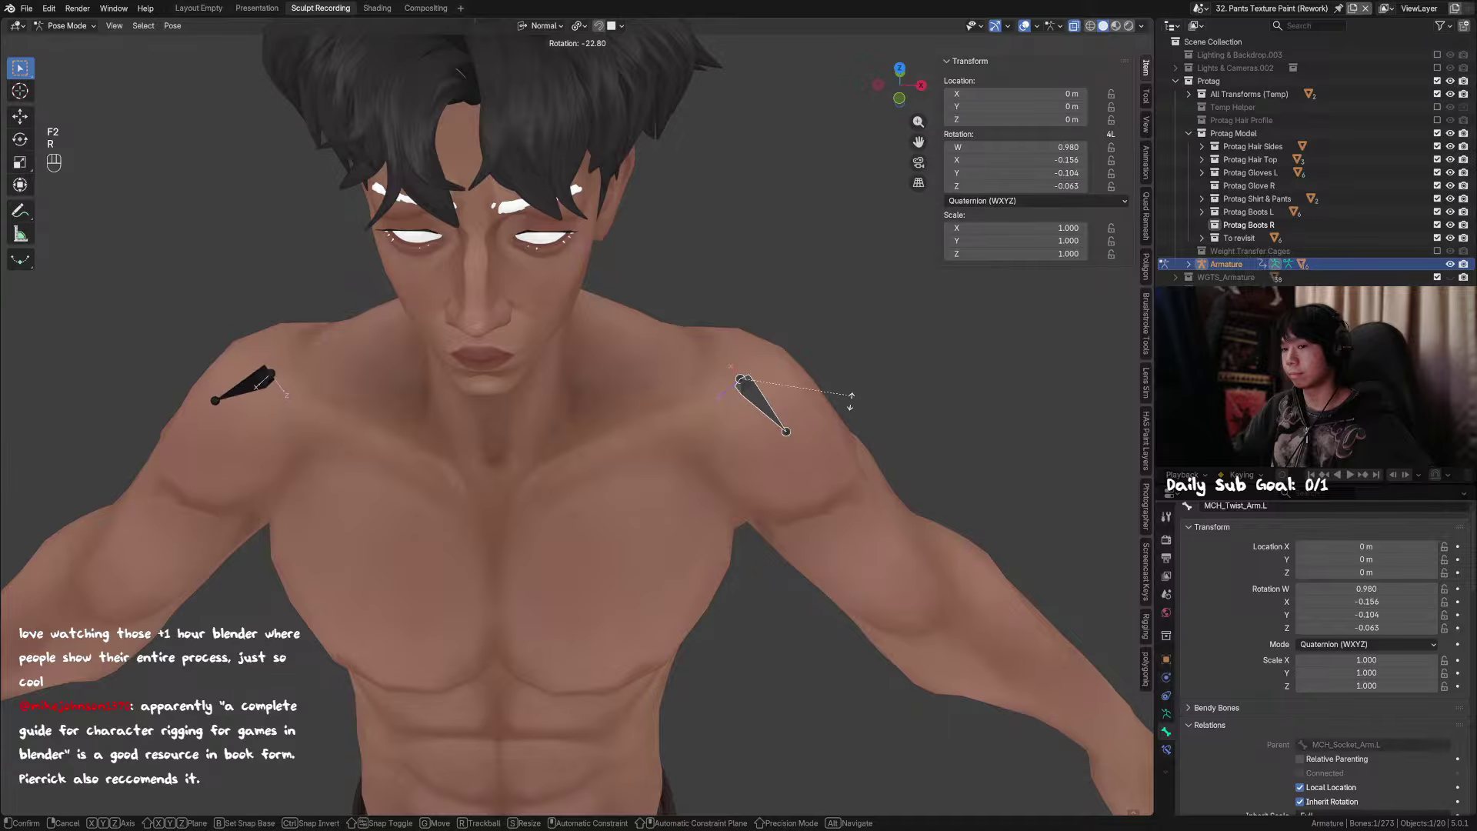
middle_drag(775, 415, 784, 380)
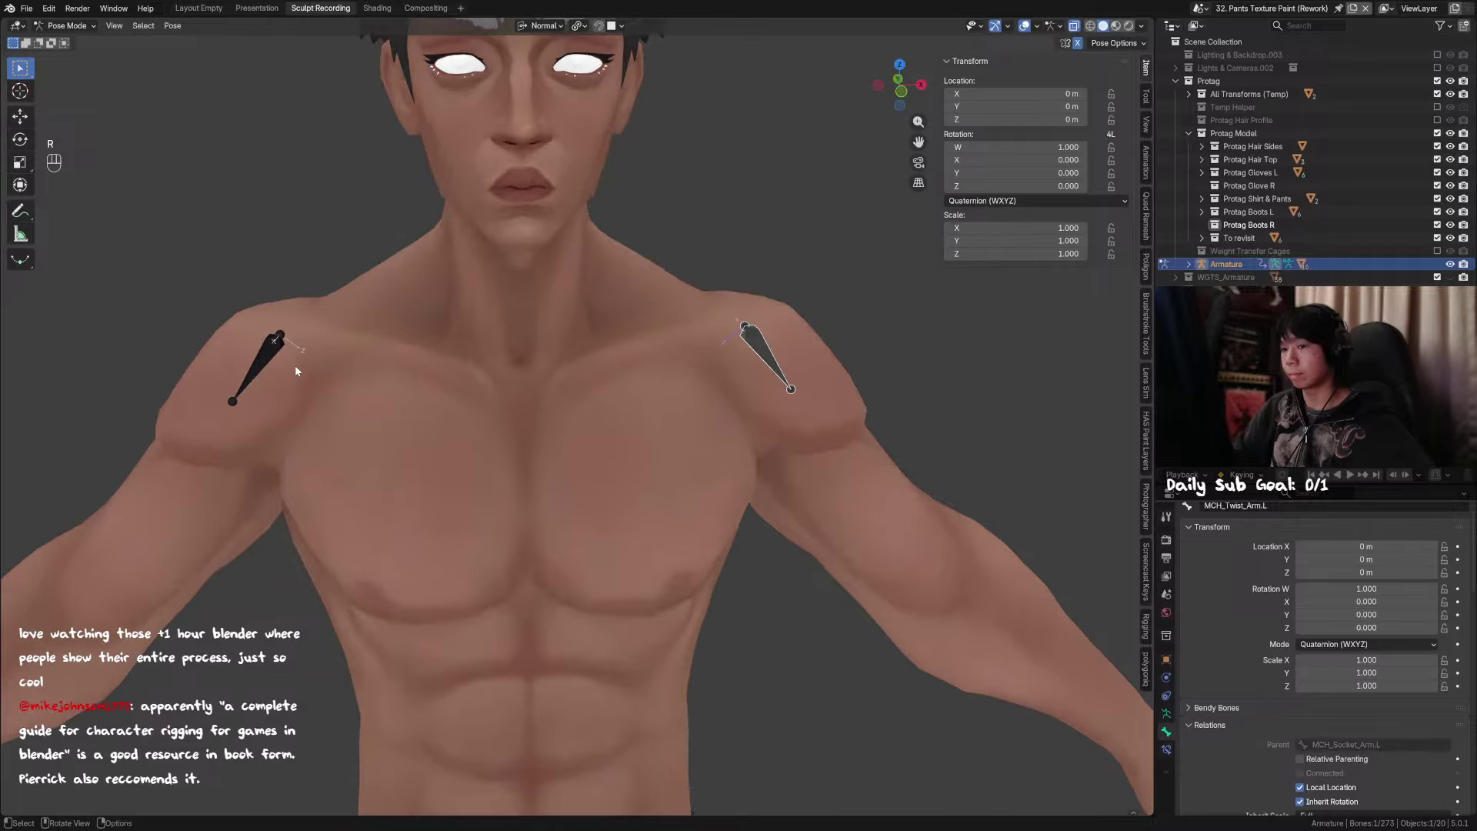
Step: Select the right arm twist bone and check its bone constraints
click(266, 364)
click(1167, 749)
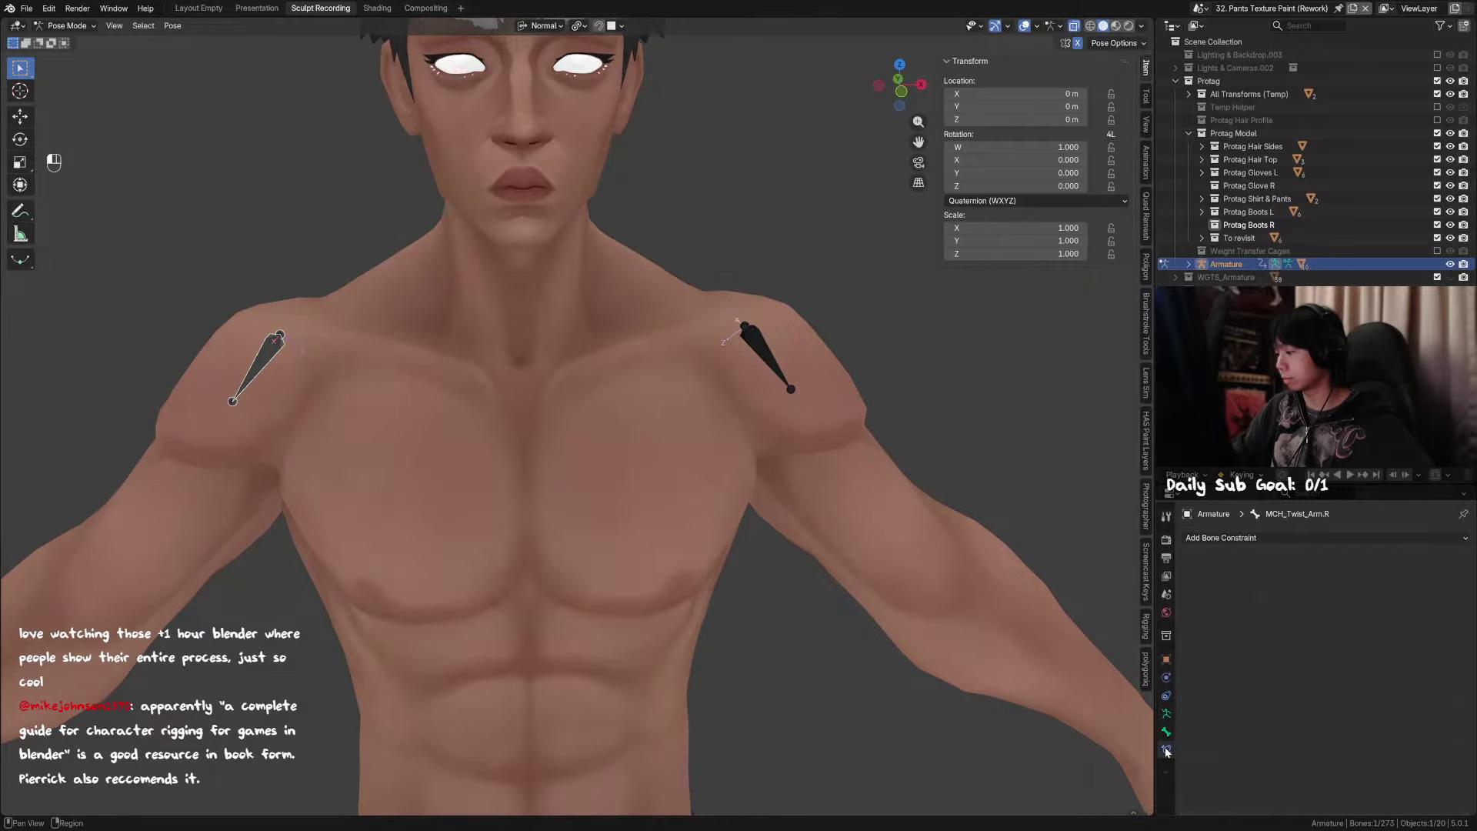
key(ctrl+Tab)
middle_drag(278, 358, 671, 433)
key(ctrl+Tab)
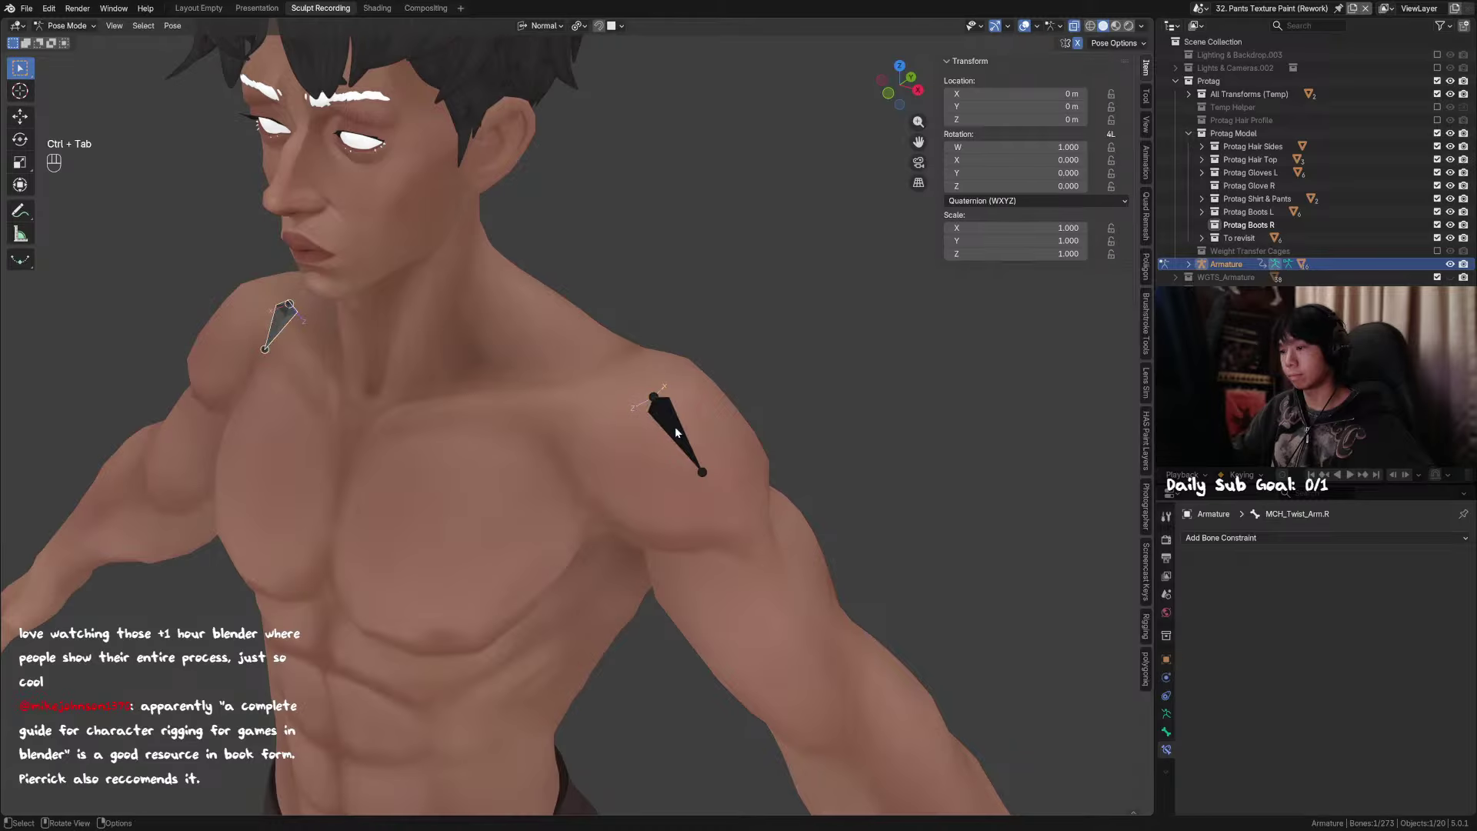
Step: Select the right arm twist bone and reveal all hidden bones of the armature
click(674, 433)
click(284, 330)
middle_drag(285, 329, 625, 399)
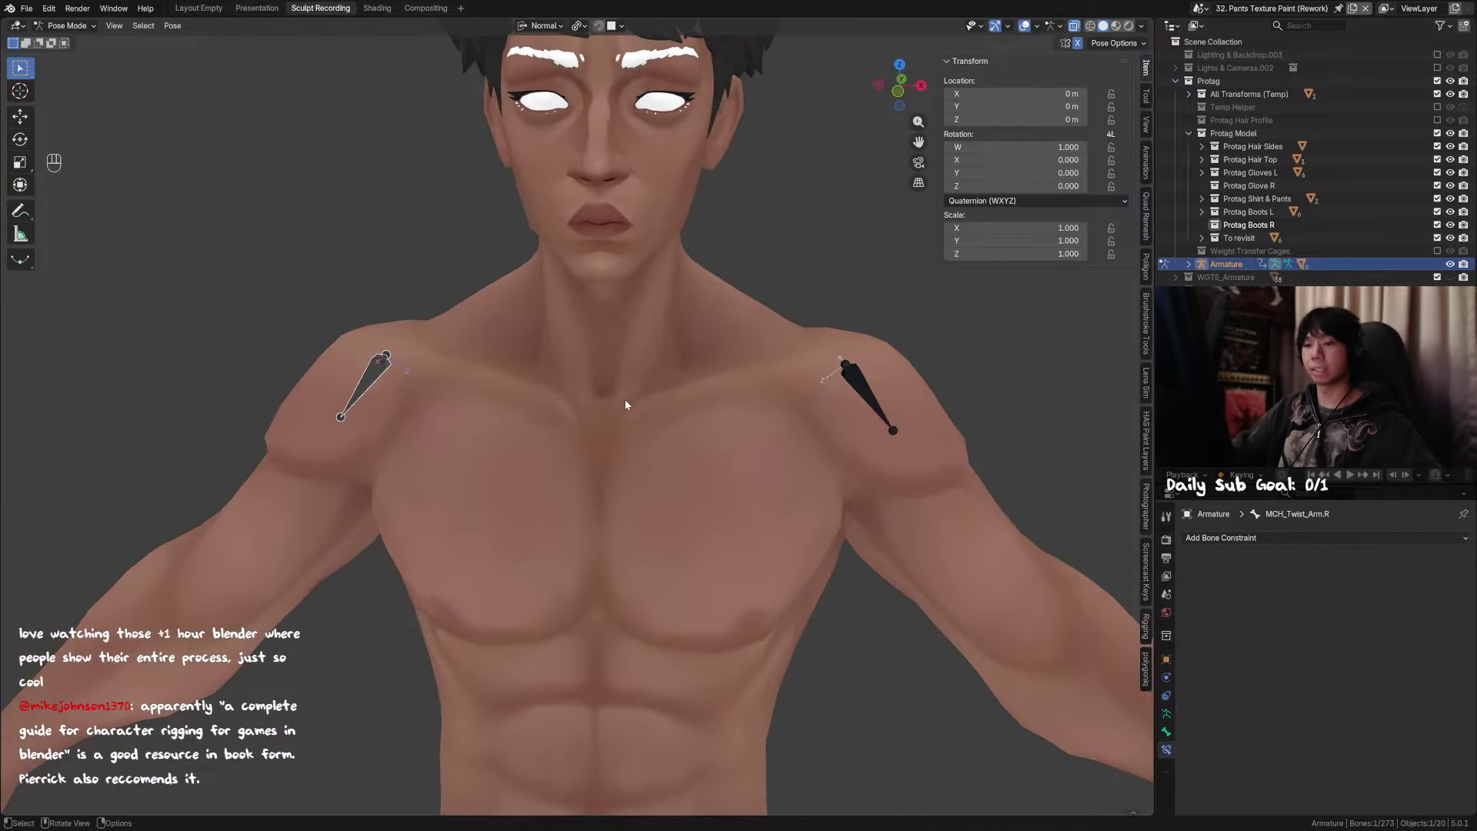
key(alt+h)
Step: Hide the overlapping bones on the character's right upper arm, including the switch arm bone, to expose the twist bone
middle_drag(472, 413, 570, 376)
click(535, 424)
scroll(535, 425, up, 1)
scroll(536, 426, up, 2)
key(h)
key(ctrl+z)
click(509, 375)
key(h)
key(h)
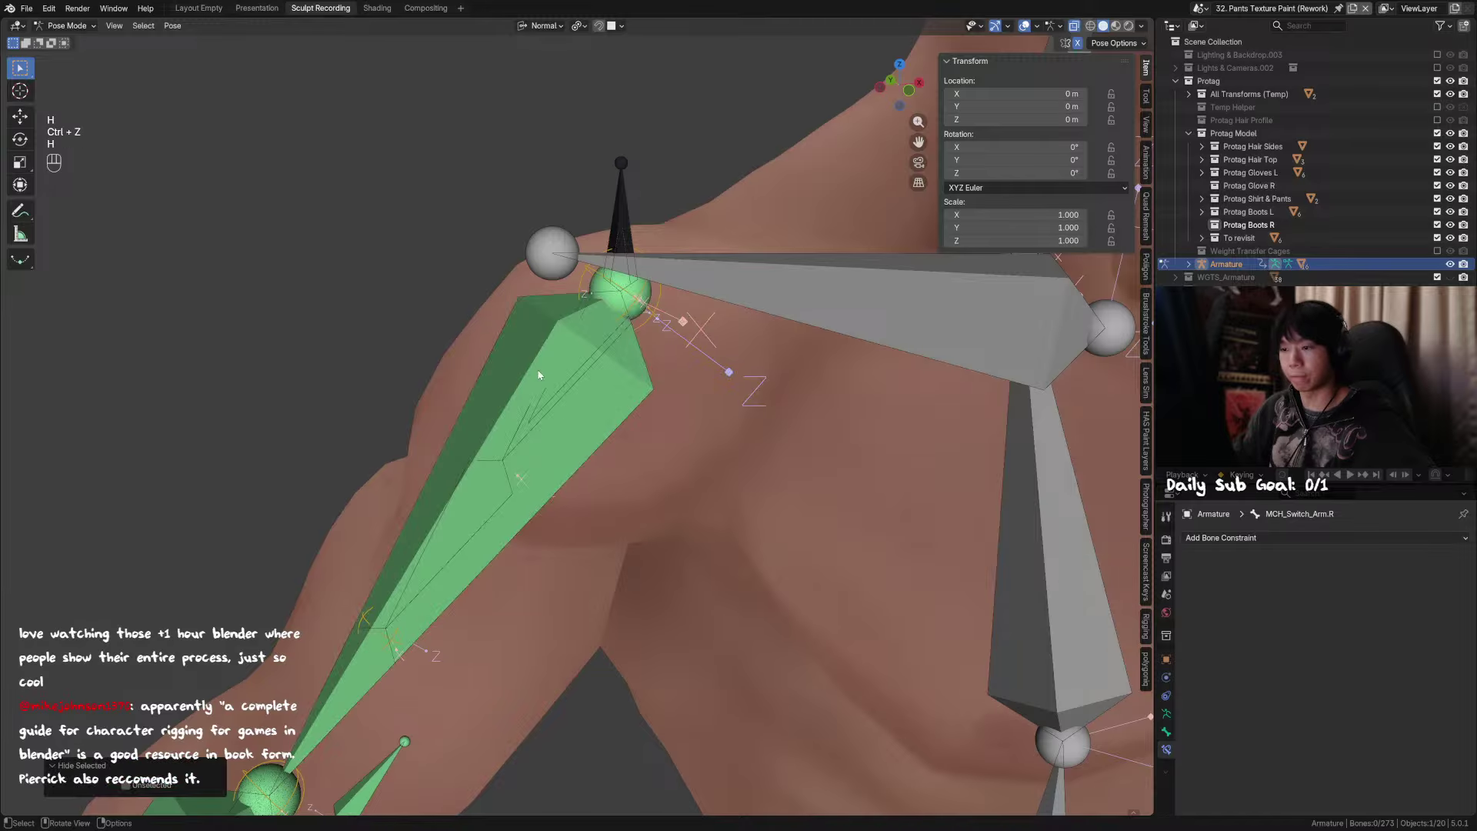
key(h)
click(571, 381)
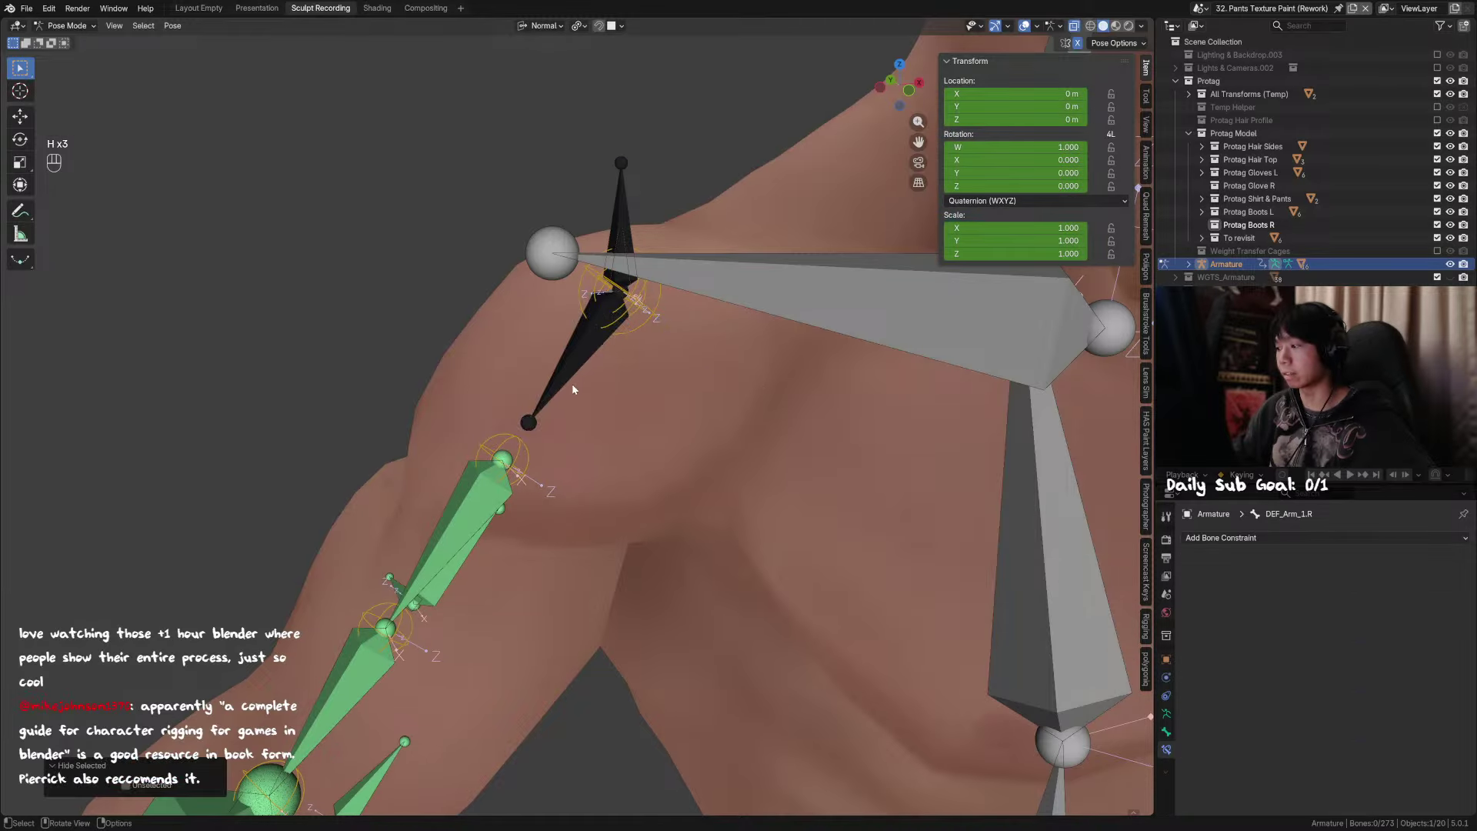
Step: Check the name of the exposed right twist bone and compare it with the opposite arm
key(F2)
key(Escape)
scroll(606, 389, down, 5)
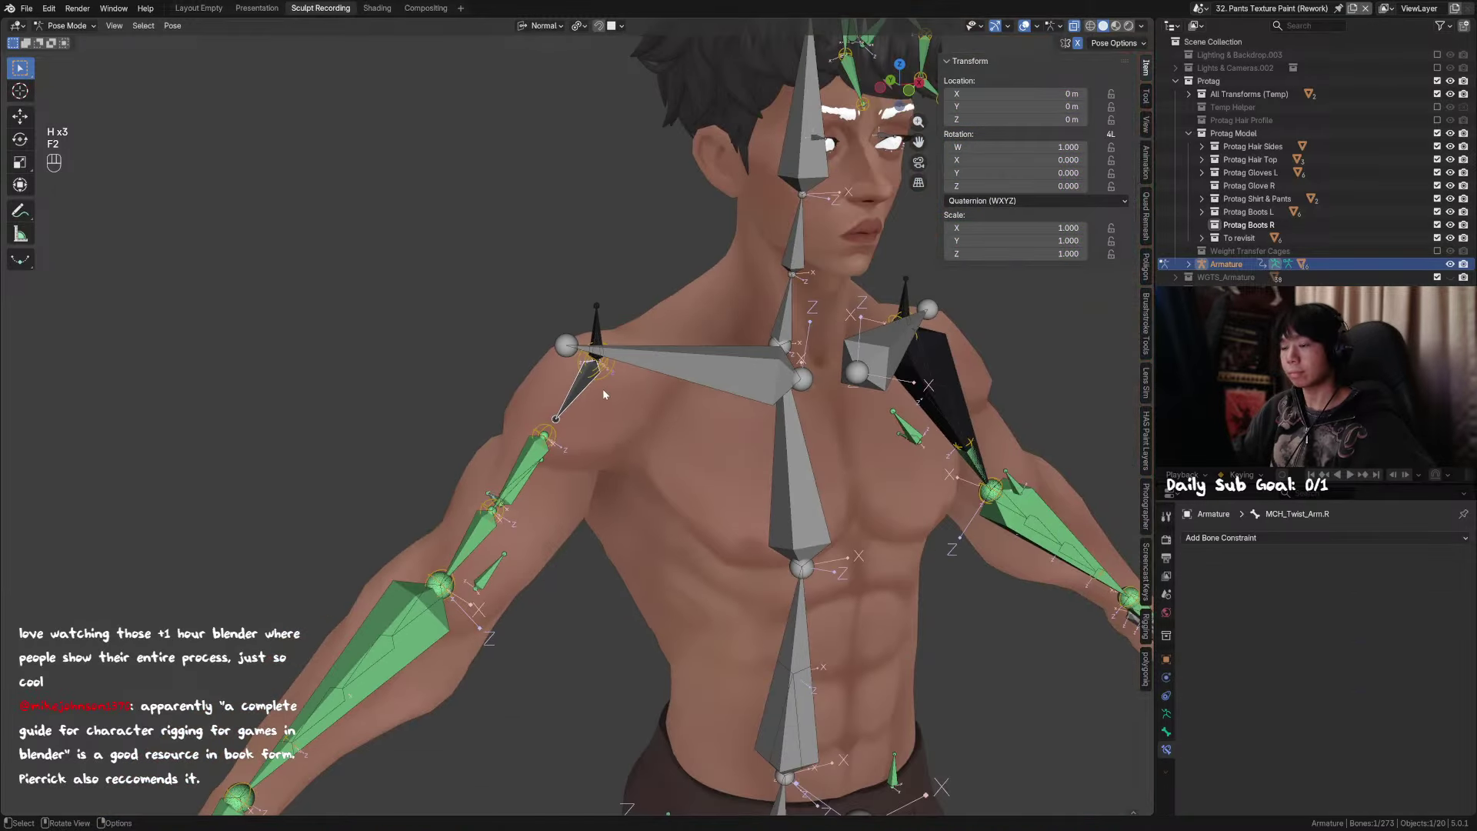
middle_drag(606, 389, 584, 423)
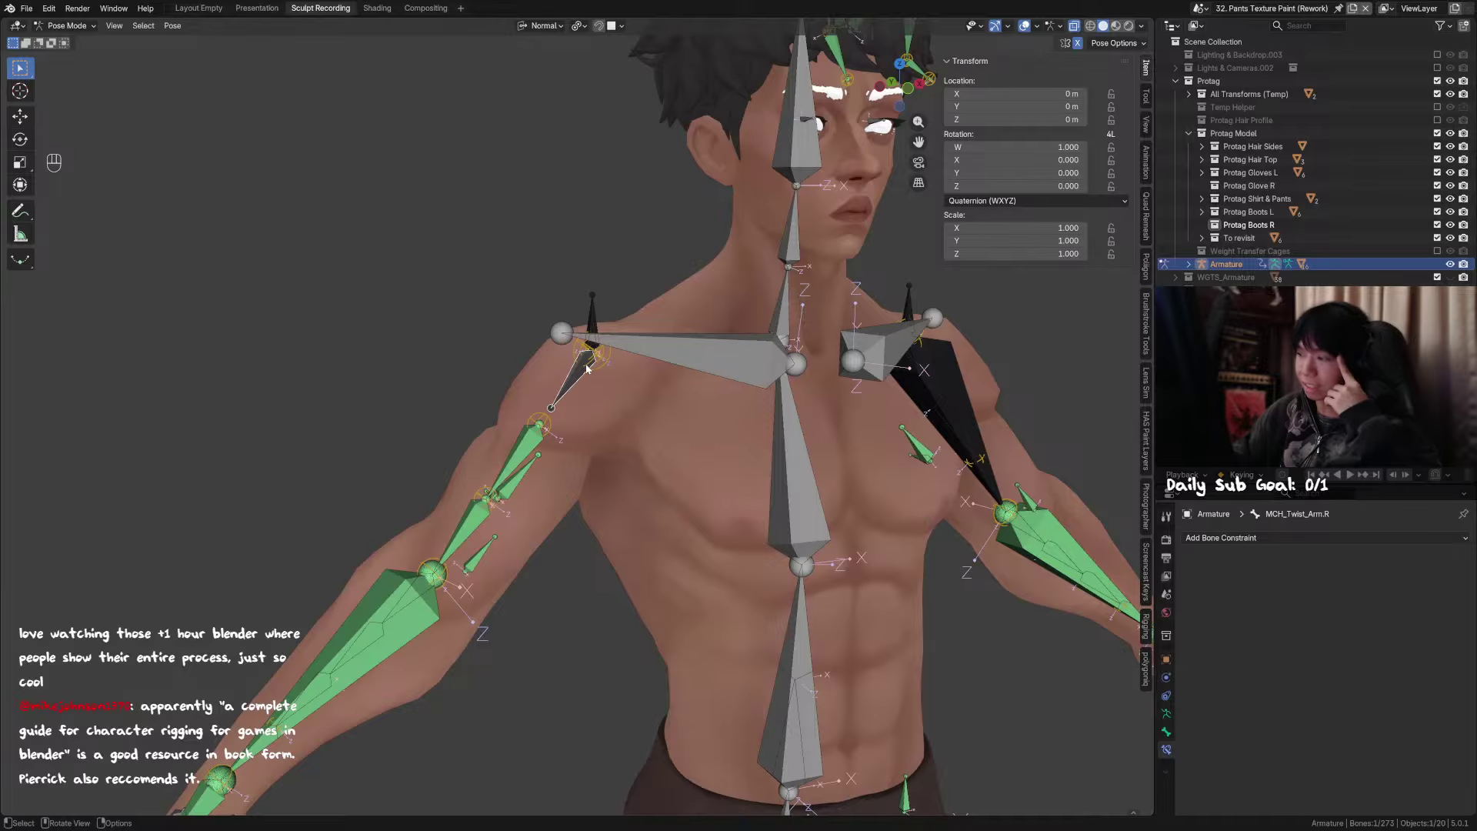
middle_drag(586, 366, 611, 408)
right_click(611, 407)
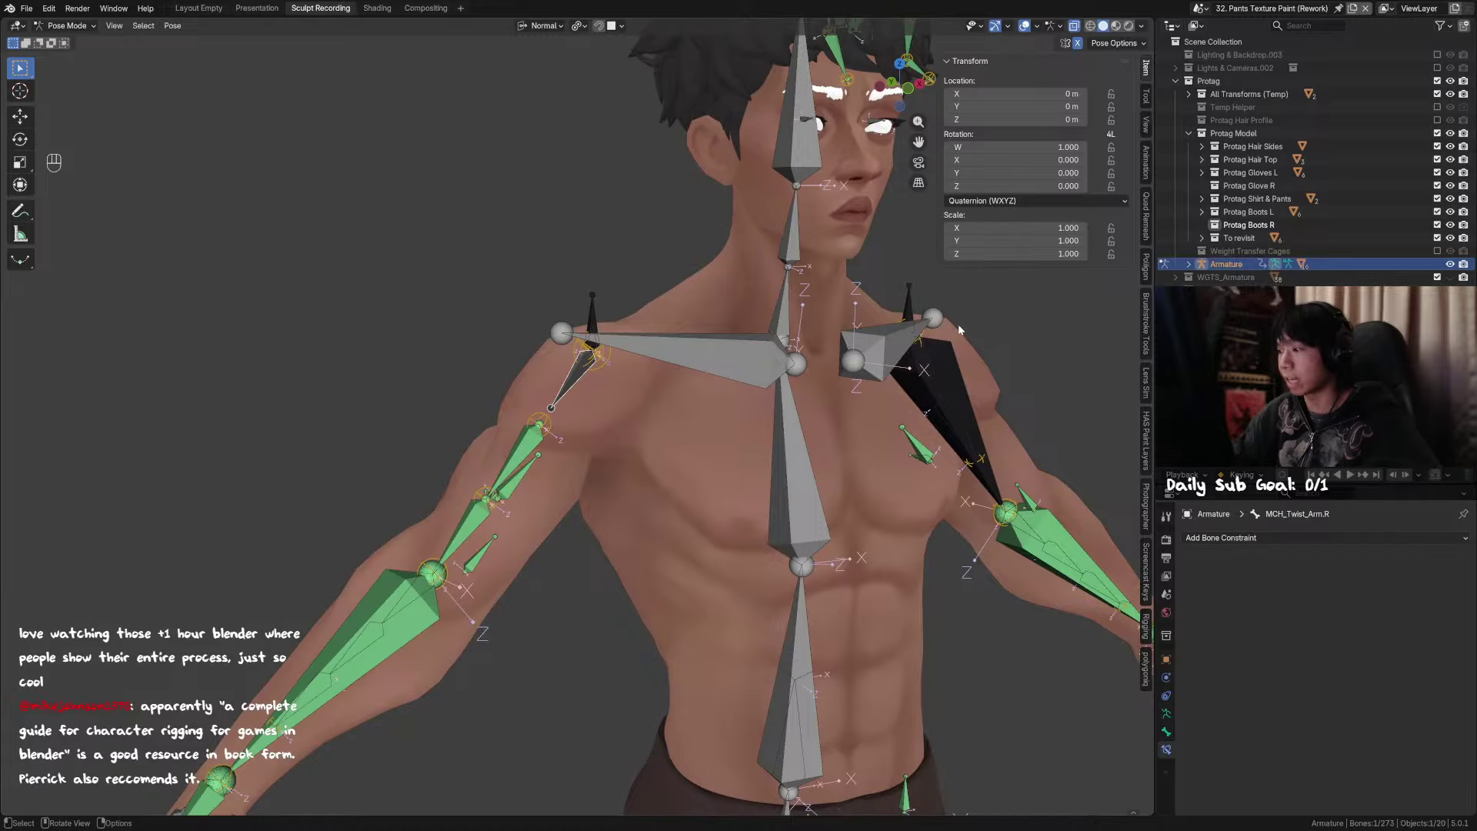
Step: Reveal the hidden arm bones and turn off visibility of the DEF bone collection
key(alt+h)
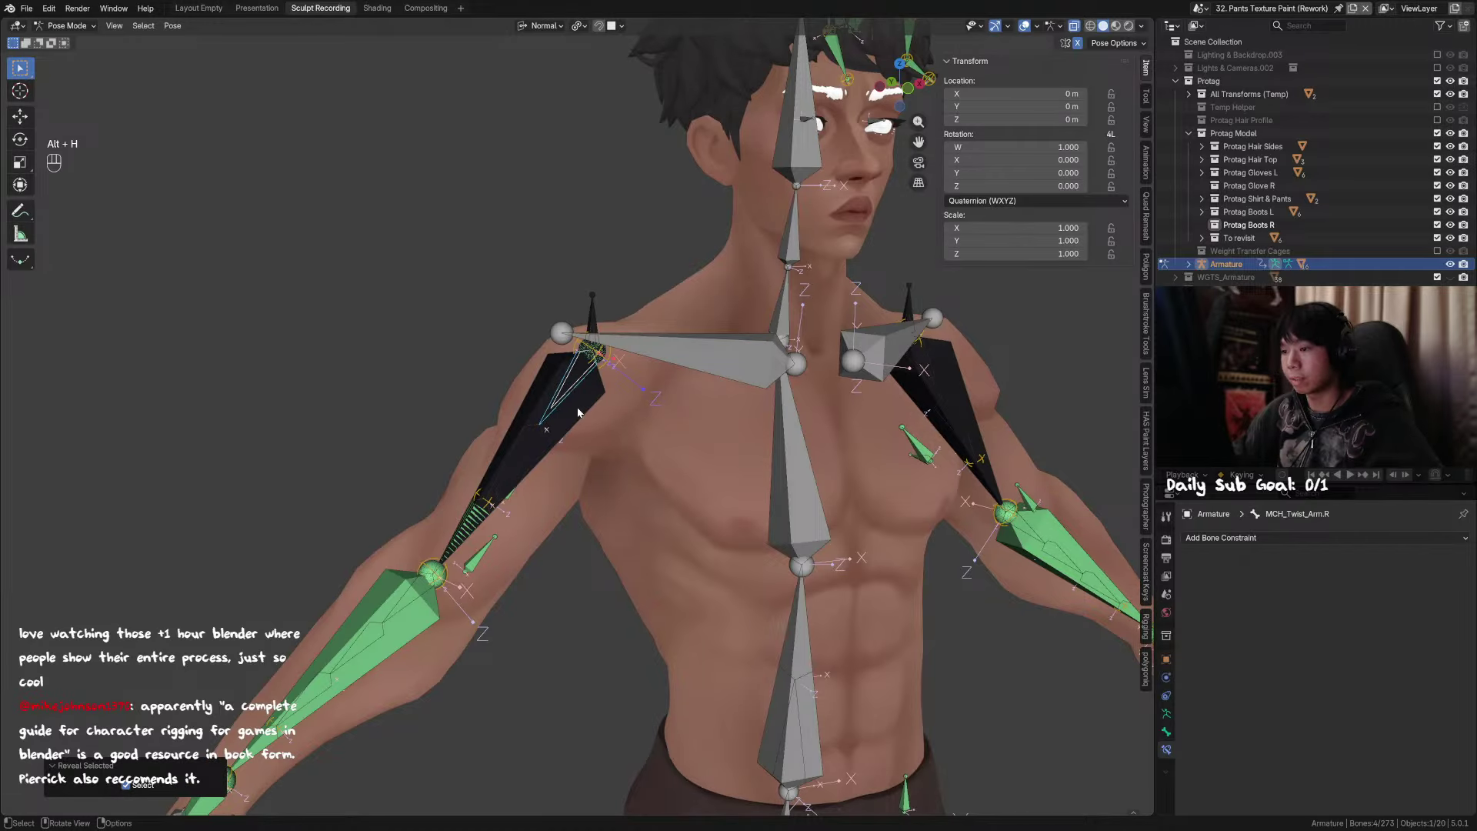
click(578, 413)
scroll(578, 412, up, 2)
key(F2)
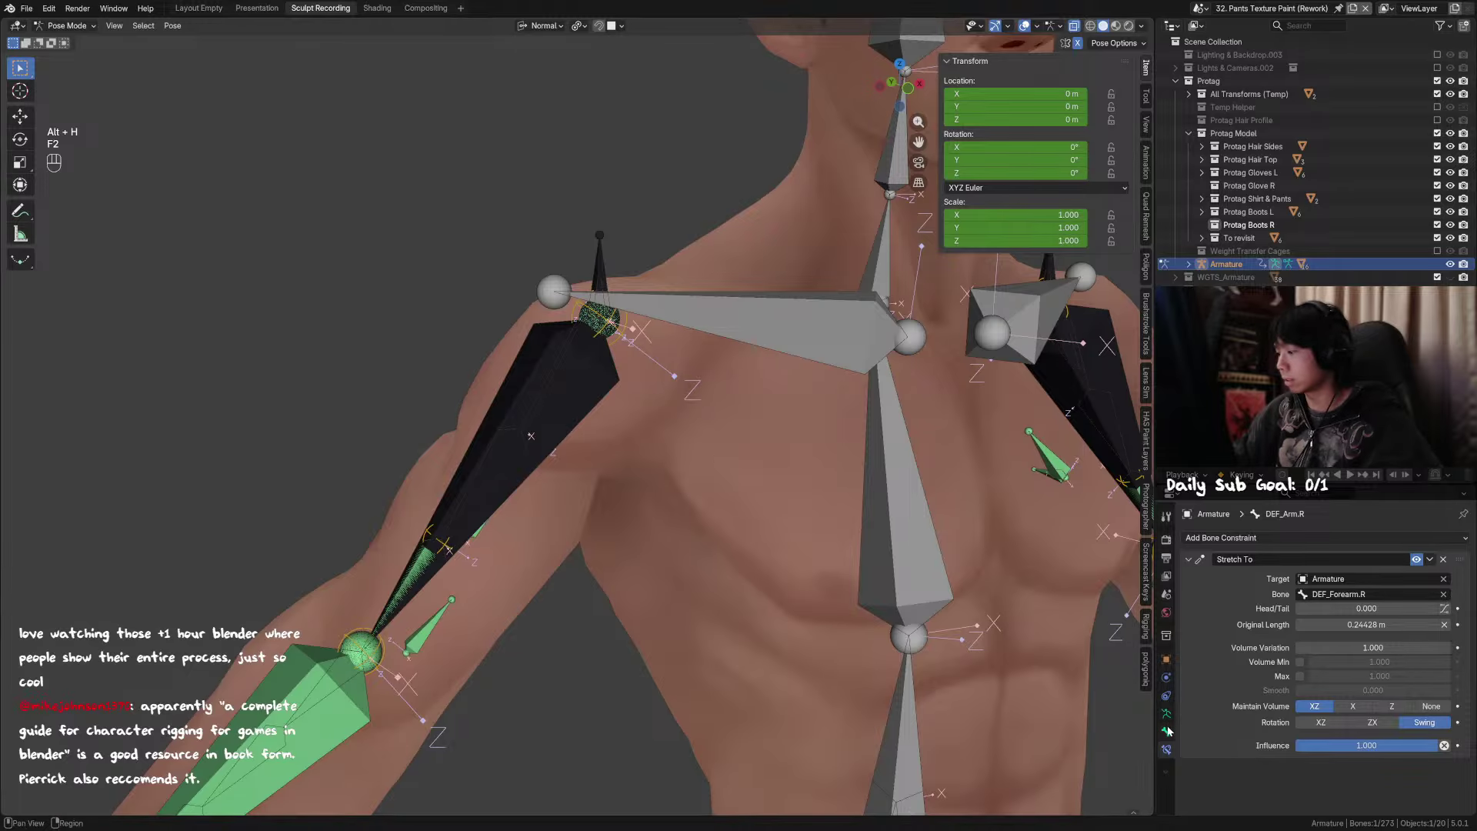
click(1166, 731)
click(1167, 713)
click(1420, 624)
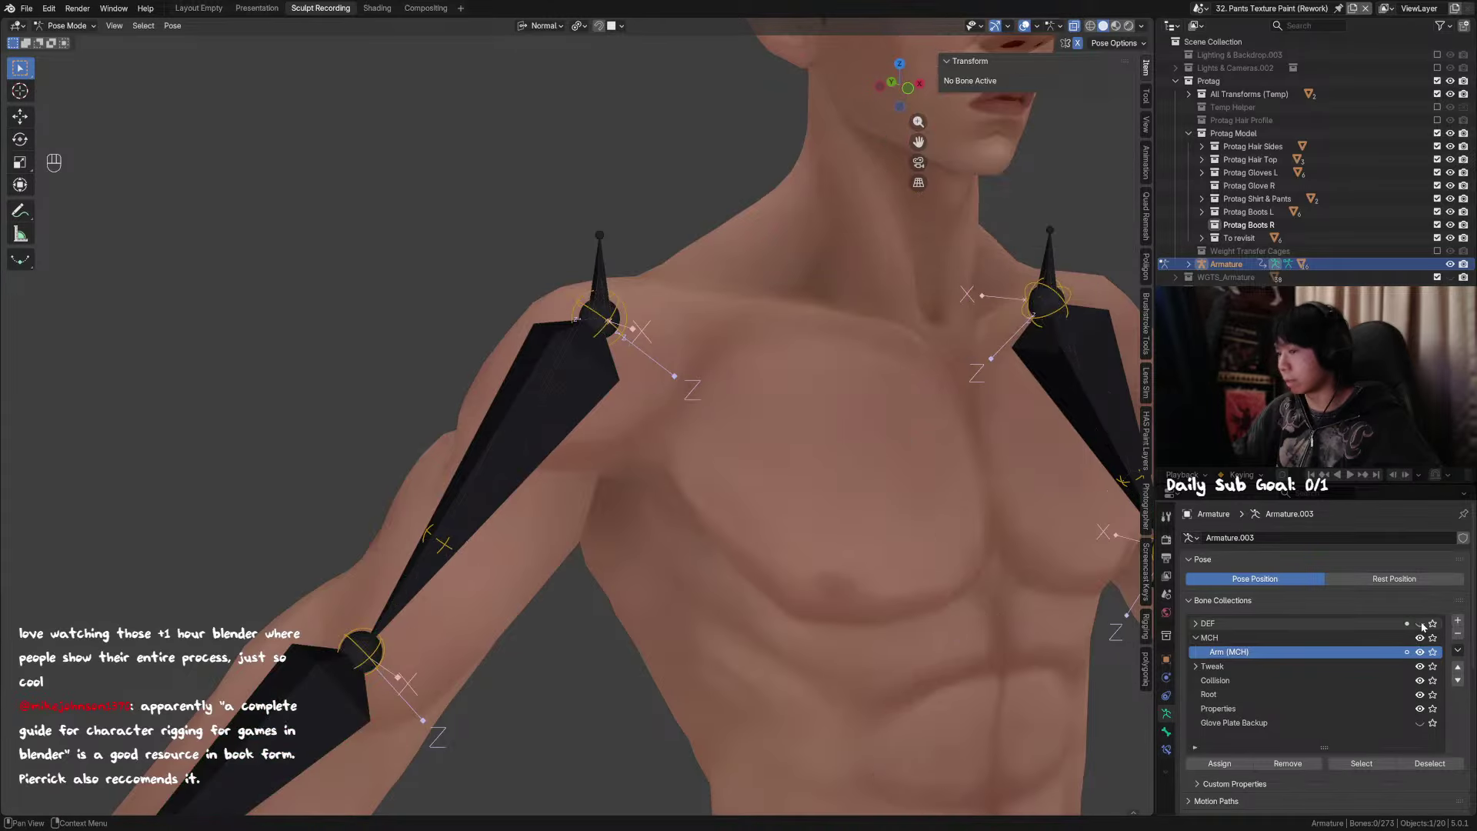
Step: Check the name of the large right upper-arm bone that overlaps the twist bone
click(565, 376)
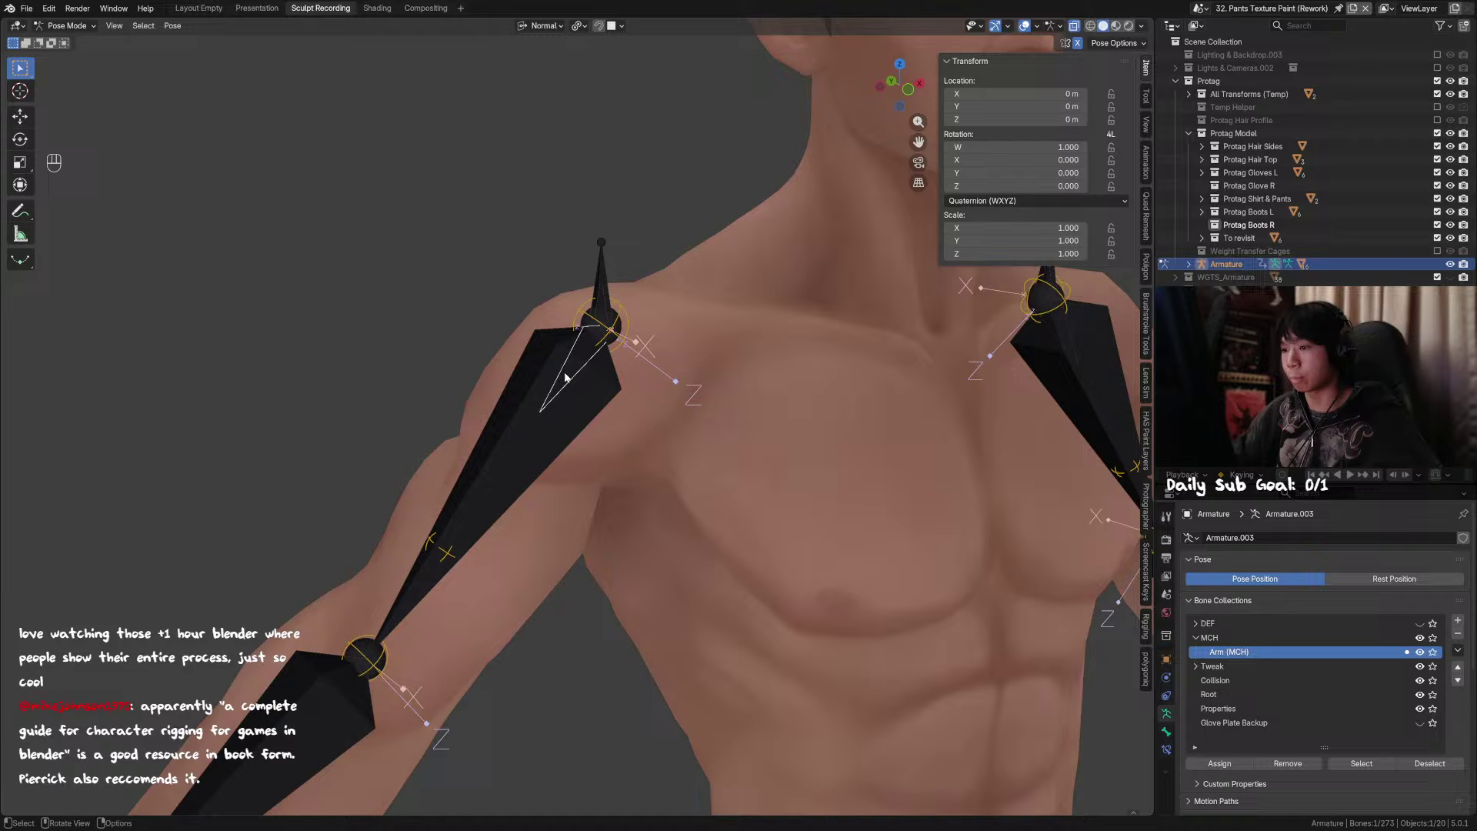
click(520, 396)
key(F2)
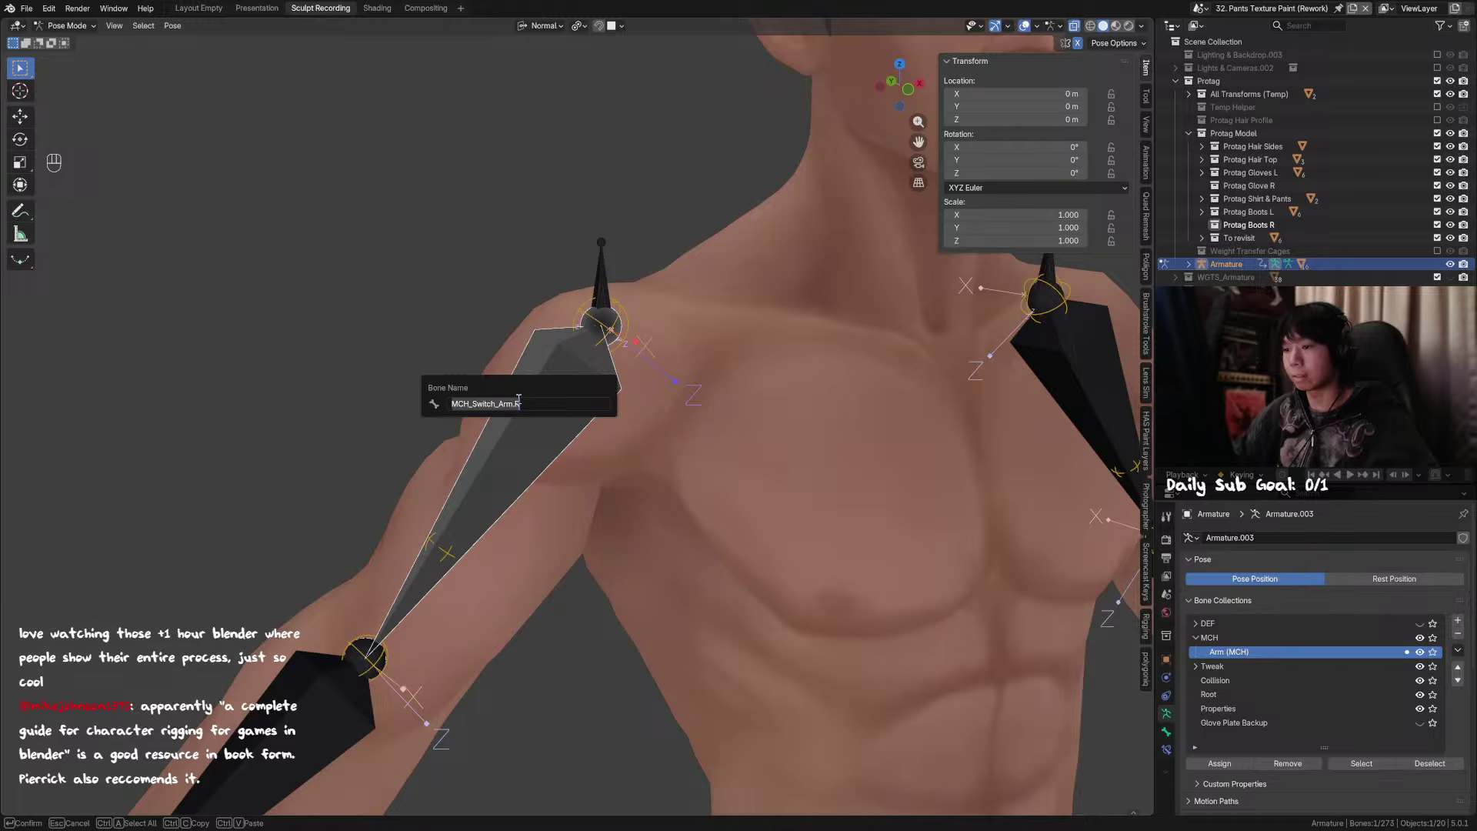
key(Escape)
Step: Add a Copy Location constraint to MCH_Twist_Arm.R targeting MCH_Switch_Arm.R and show it in the bone constraints
click(557, 377)
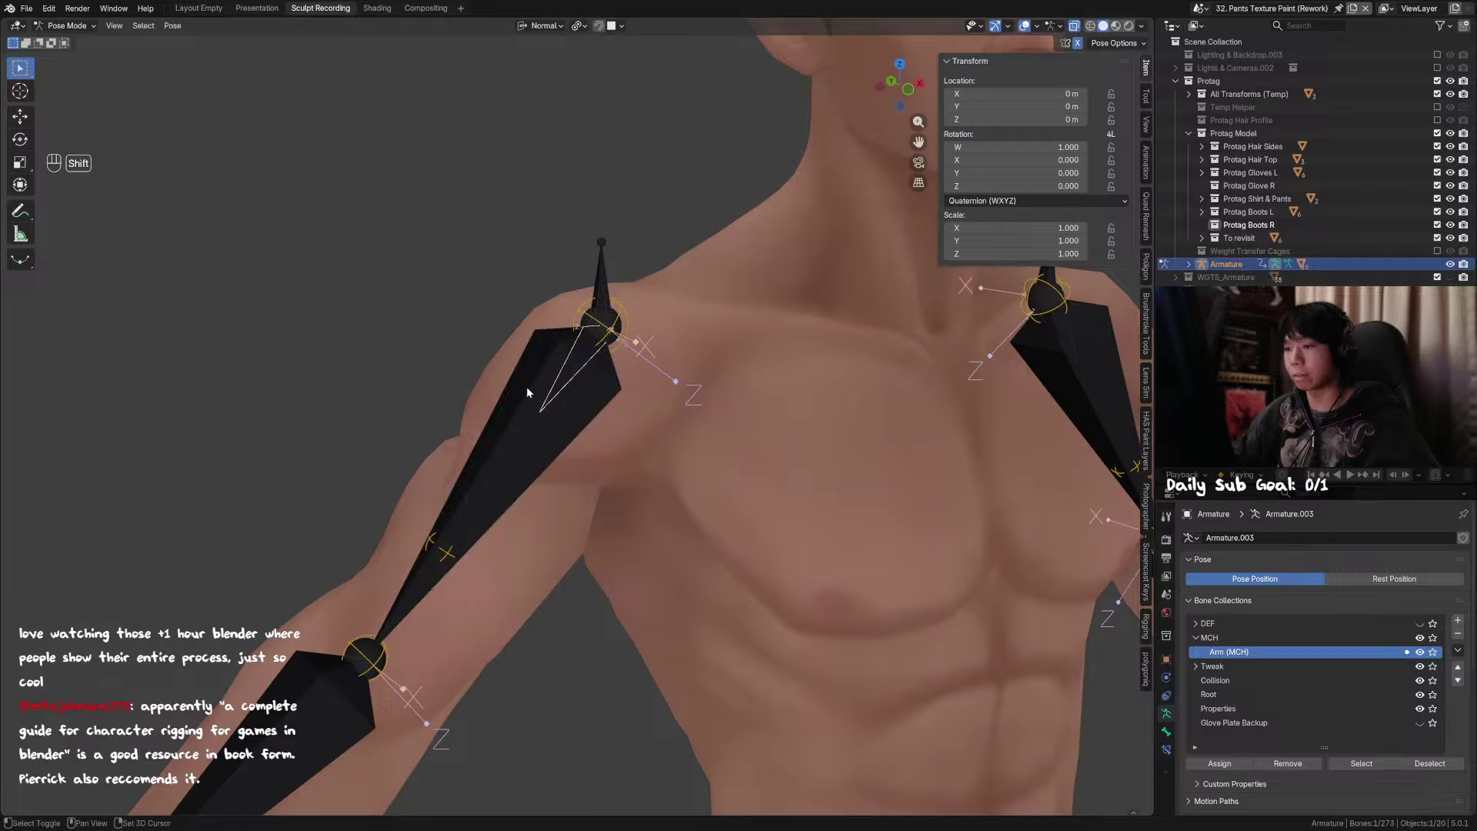
shift+click(521, 386)
shift+click(562, 375)
click(533, 374)
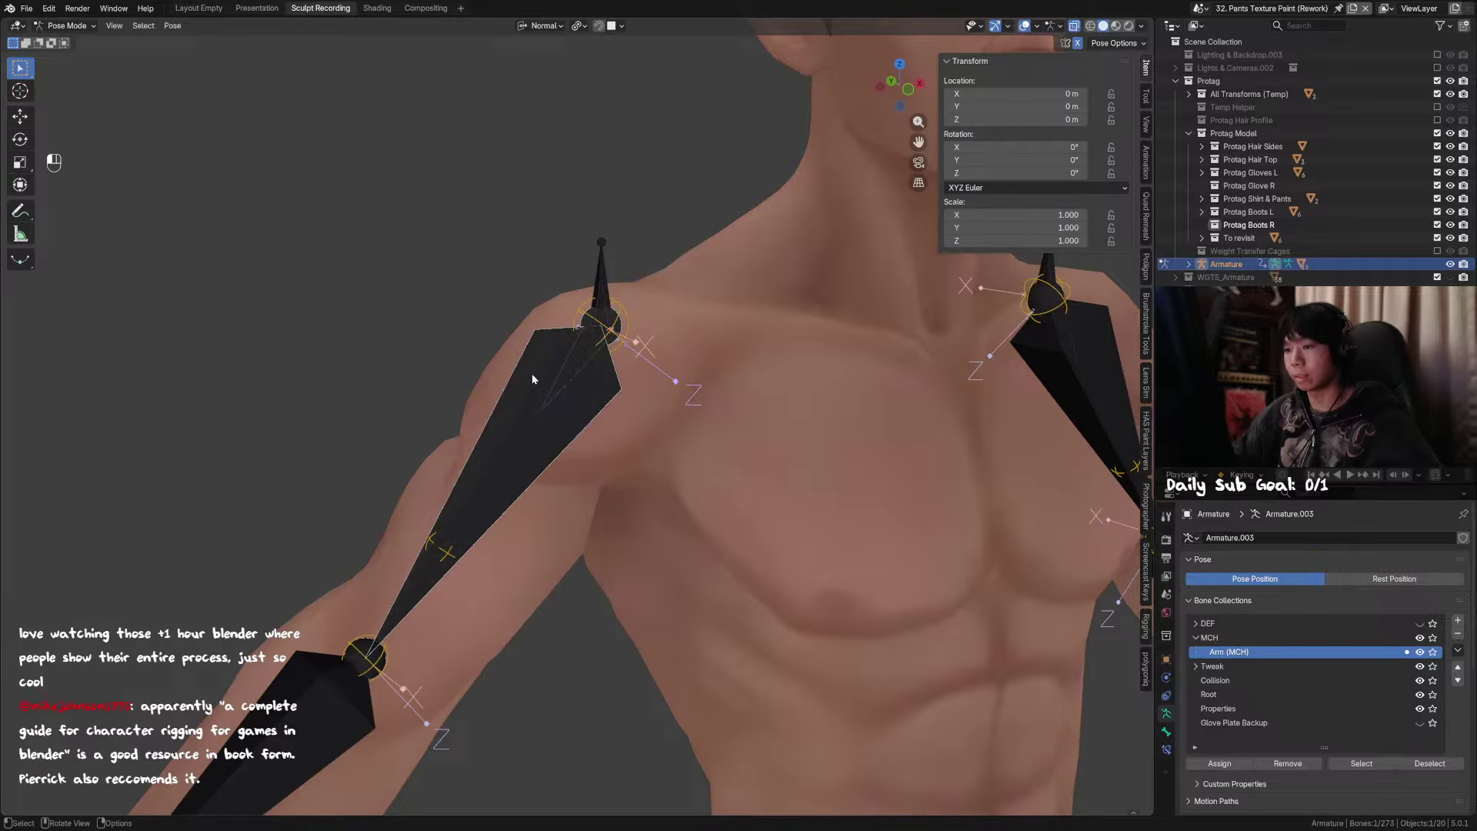
shift+click(558, 372)
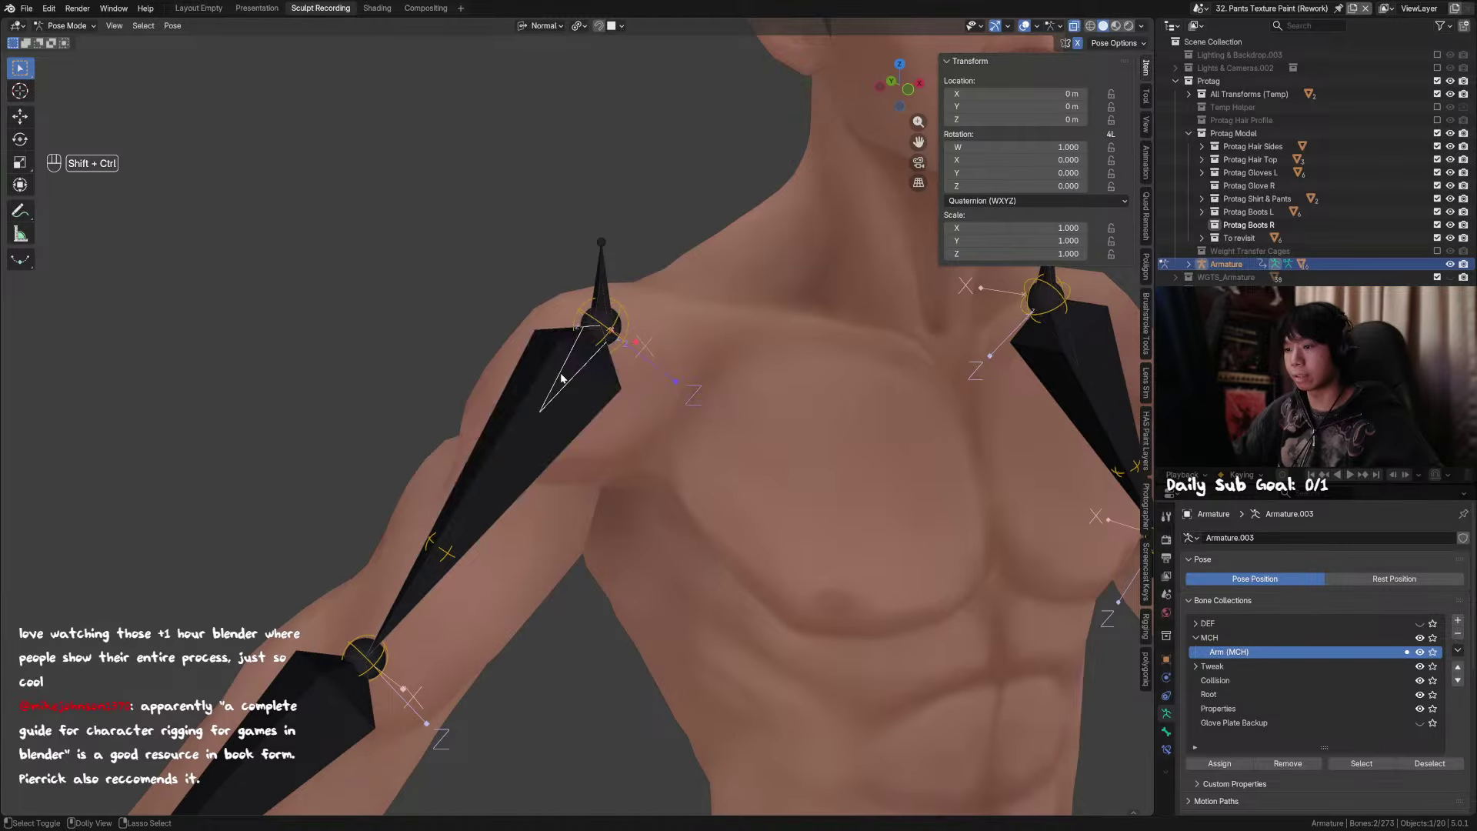
key(ctrl+shift+c)
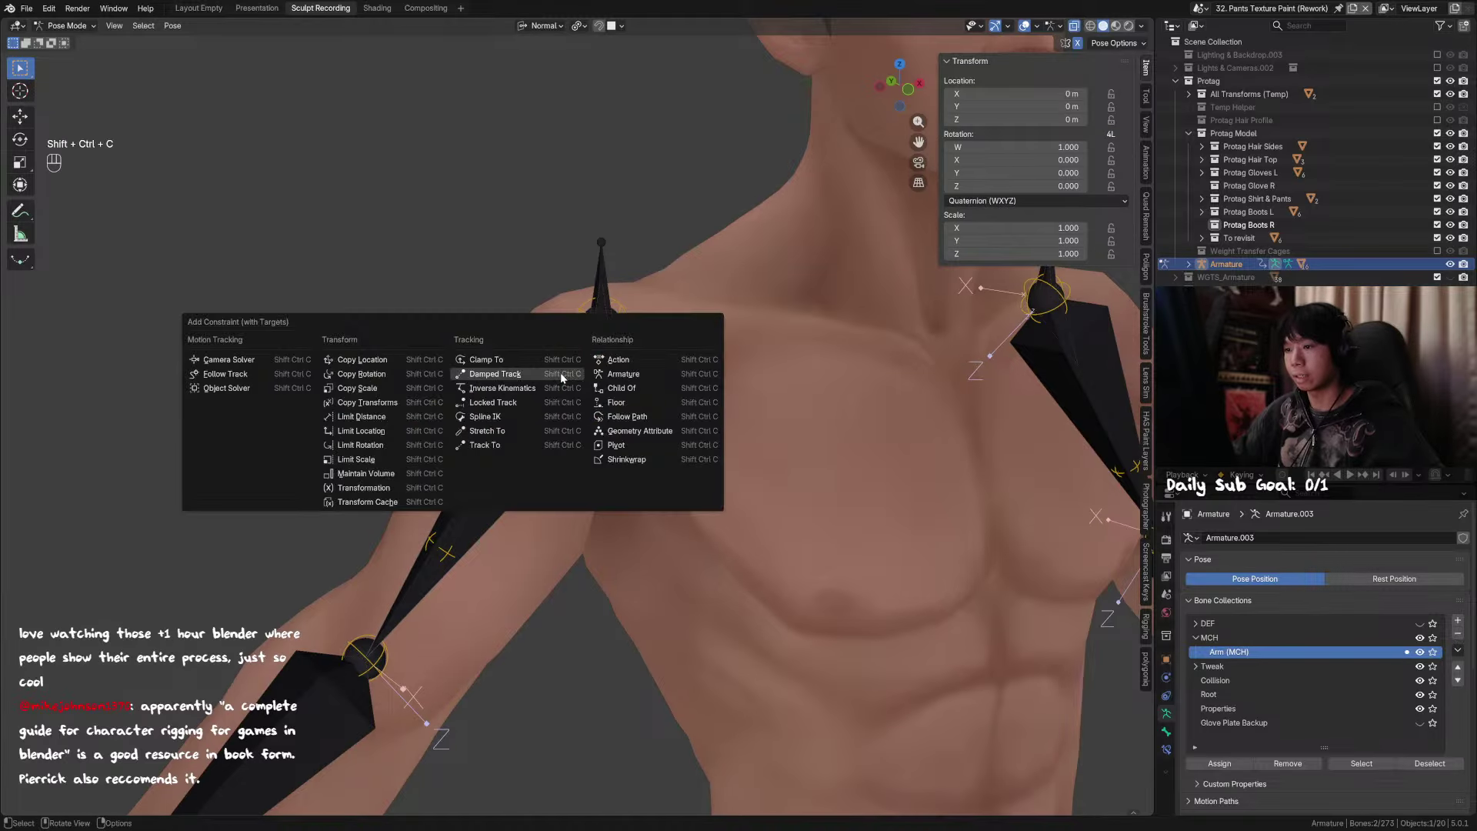
click(416, 366)
click(1167, 750)
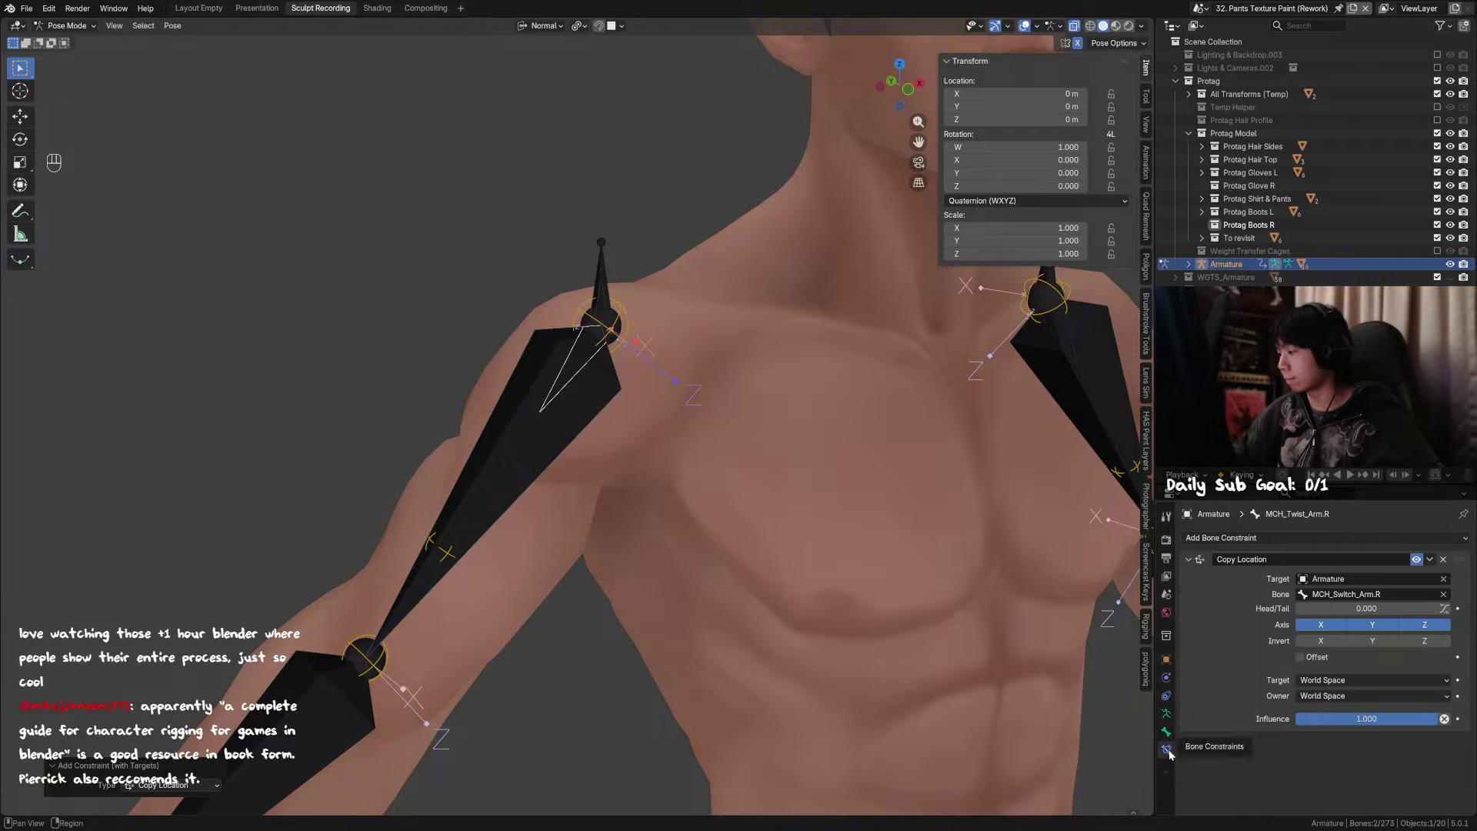
Step: Test how the right twist bone follows by moving and freely rotating MCH_Switch_Arm.R
click(542, 442)
key(g)
key(g)
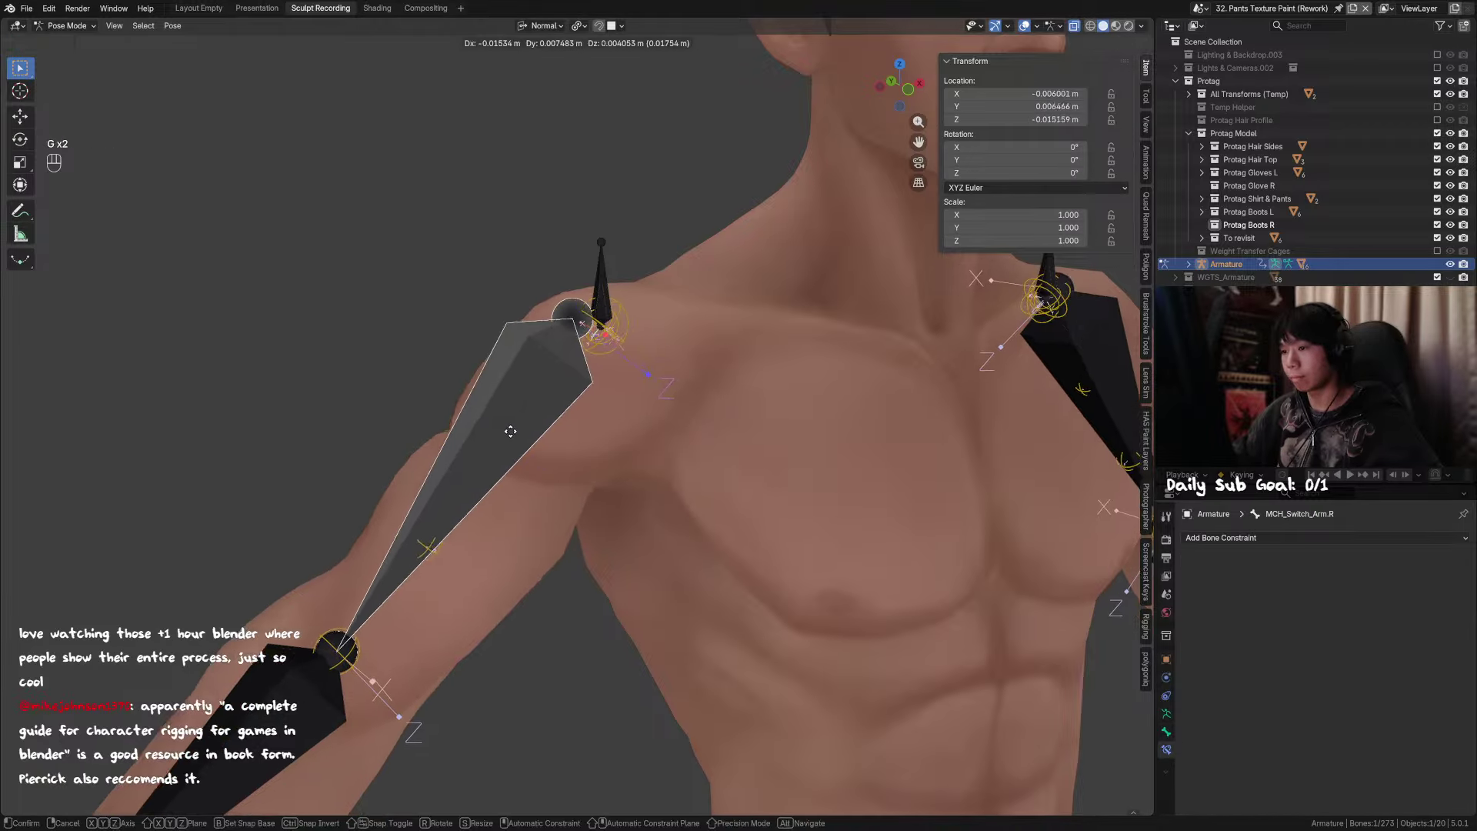
key(r)
key(r)
right_click(532, 423)
Step: Try a Damped Track constraint on MCH_Twist_Arm.R targeting MCH_Switch_Arm.R, and collapse both constraint entries
click(547, 401)
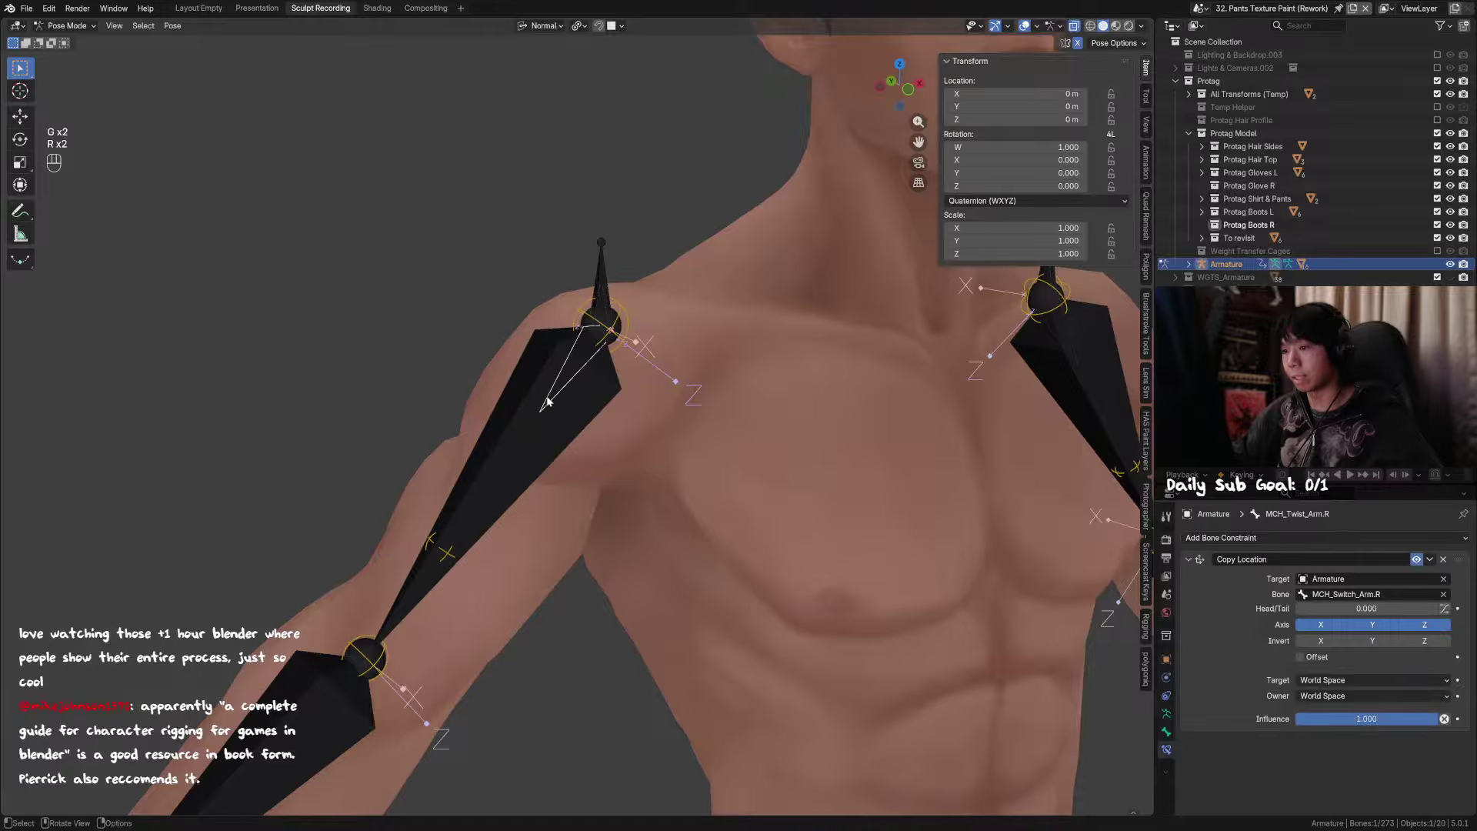
shift+click(500, 450)
shift+click(553, 391)
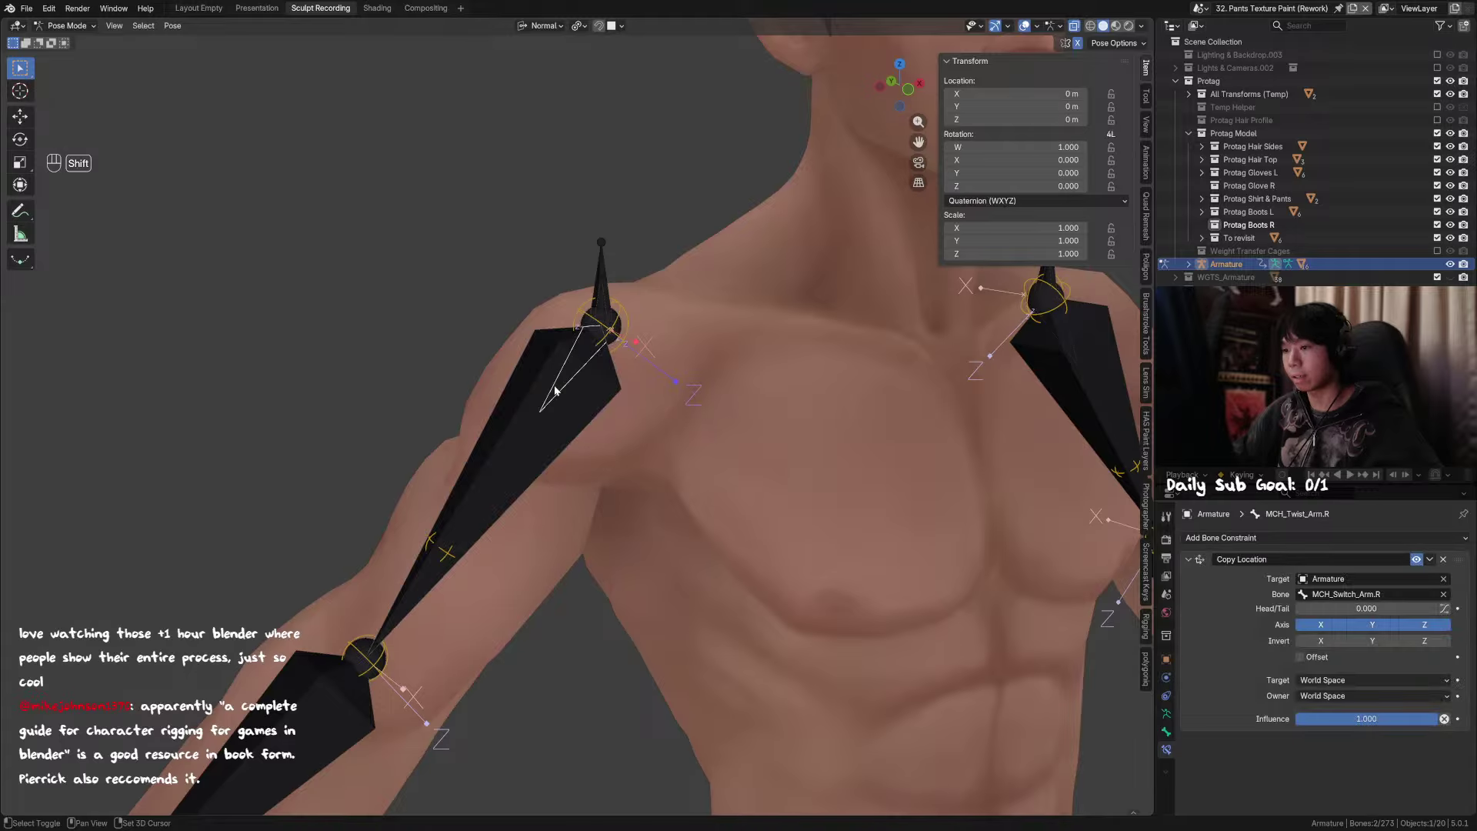
key(ctrl+shift+c)
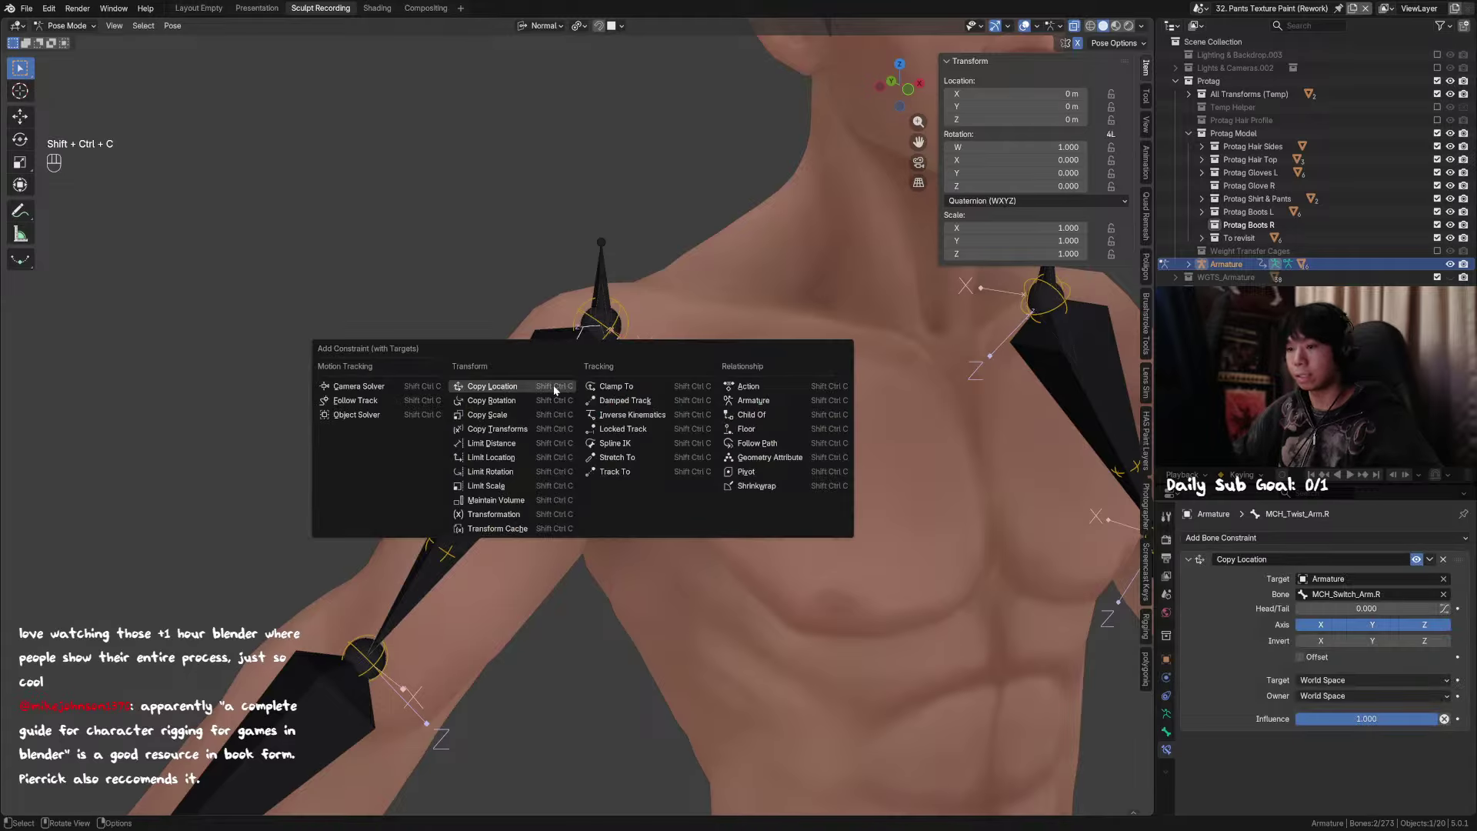
click(647, 402)
click(1189, 559)
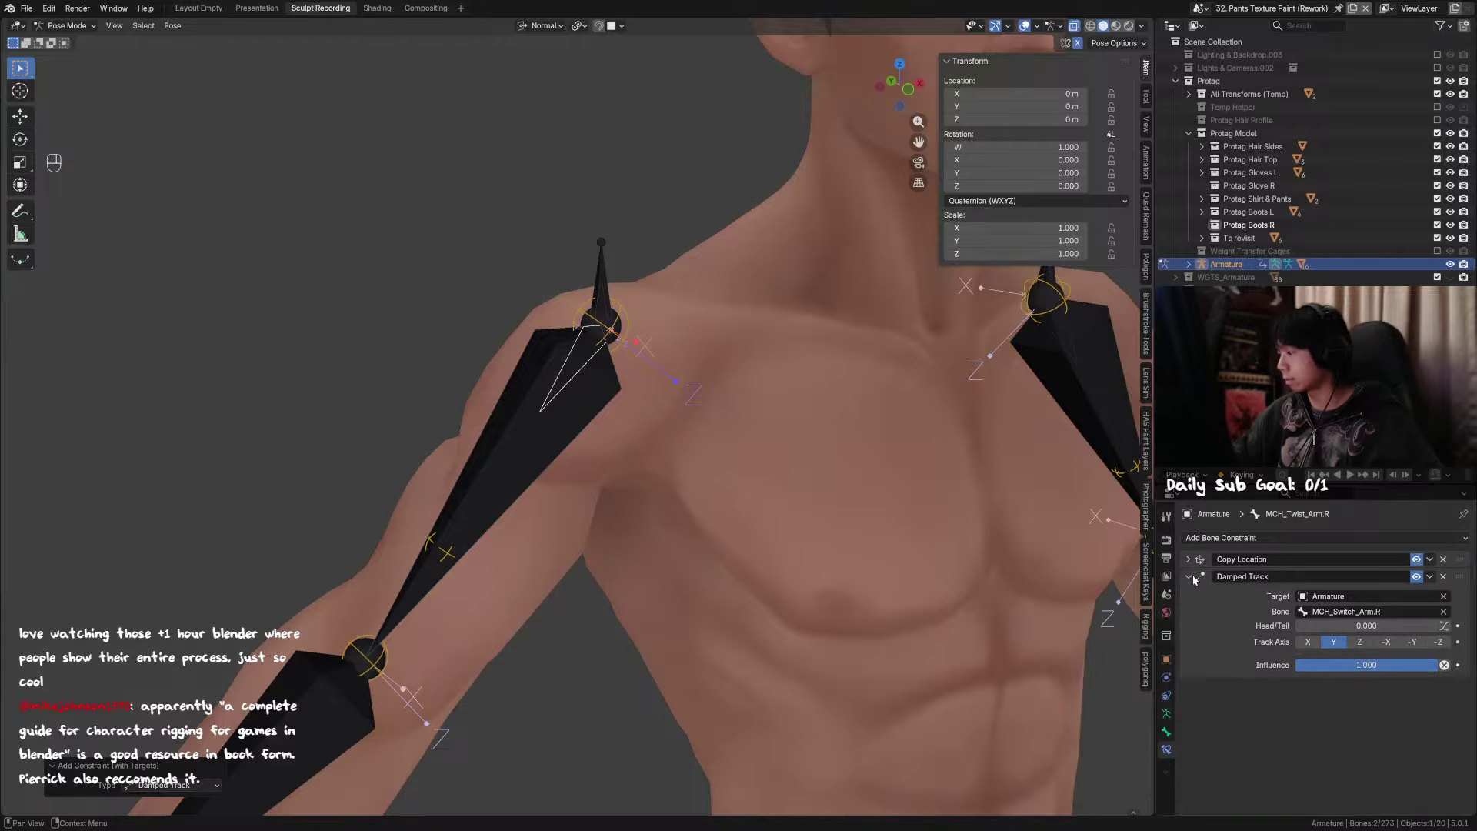
click(1189, 576)
Step: Test-rotate MCH_Switch_Arm.R freely and remove the Damped Track constraint from MCH_Twist_Arm.R
click(566, 453)
key(r)
key(r)
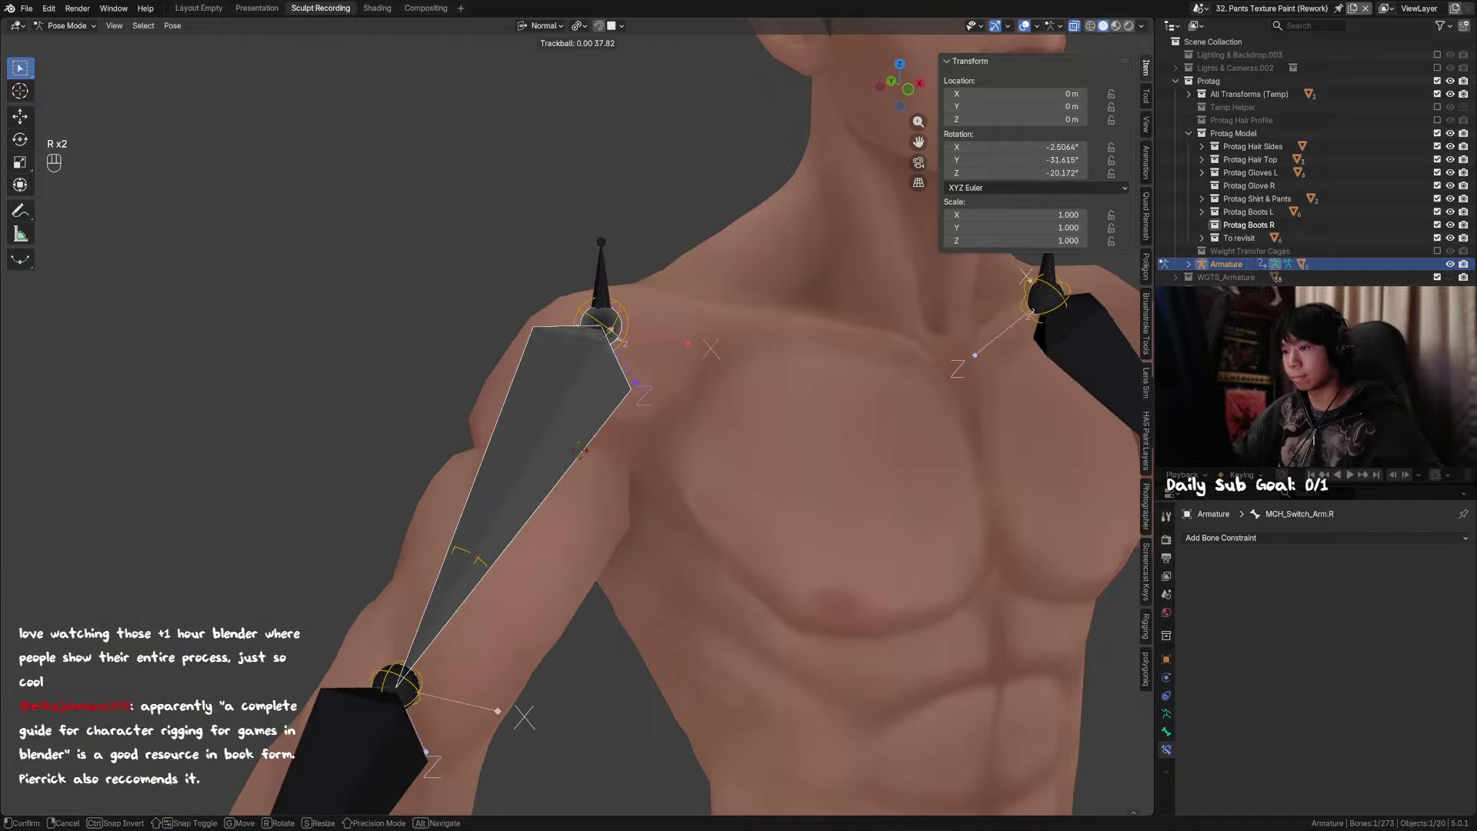
right_click(564, 420)
click(556, 399)
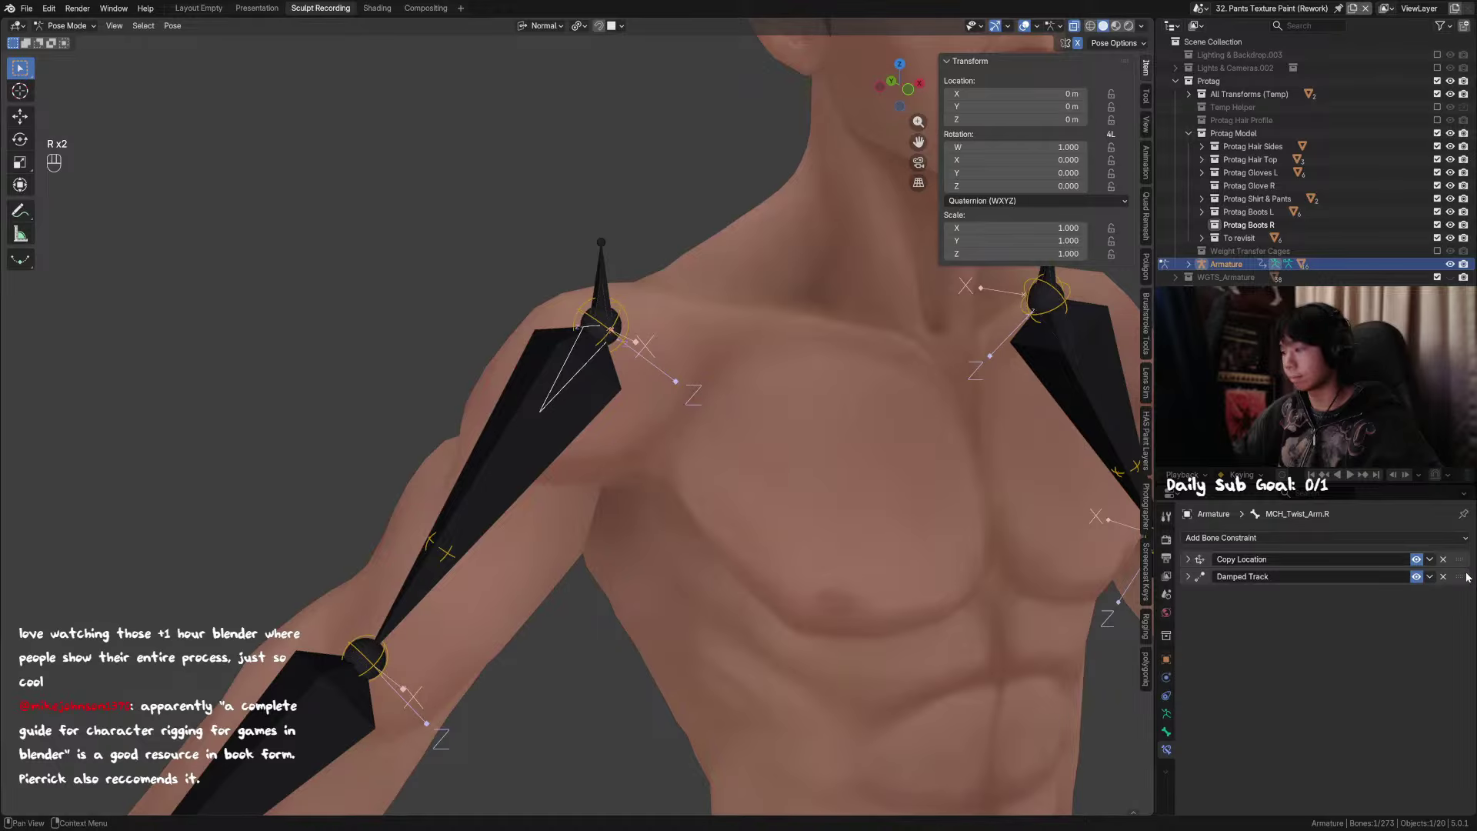
click(1444, 577)
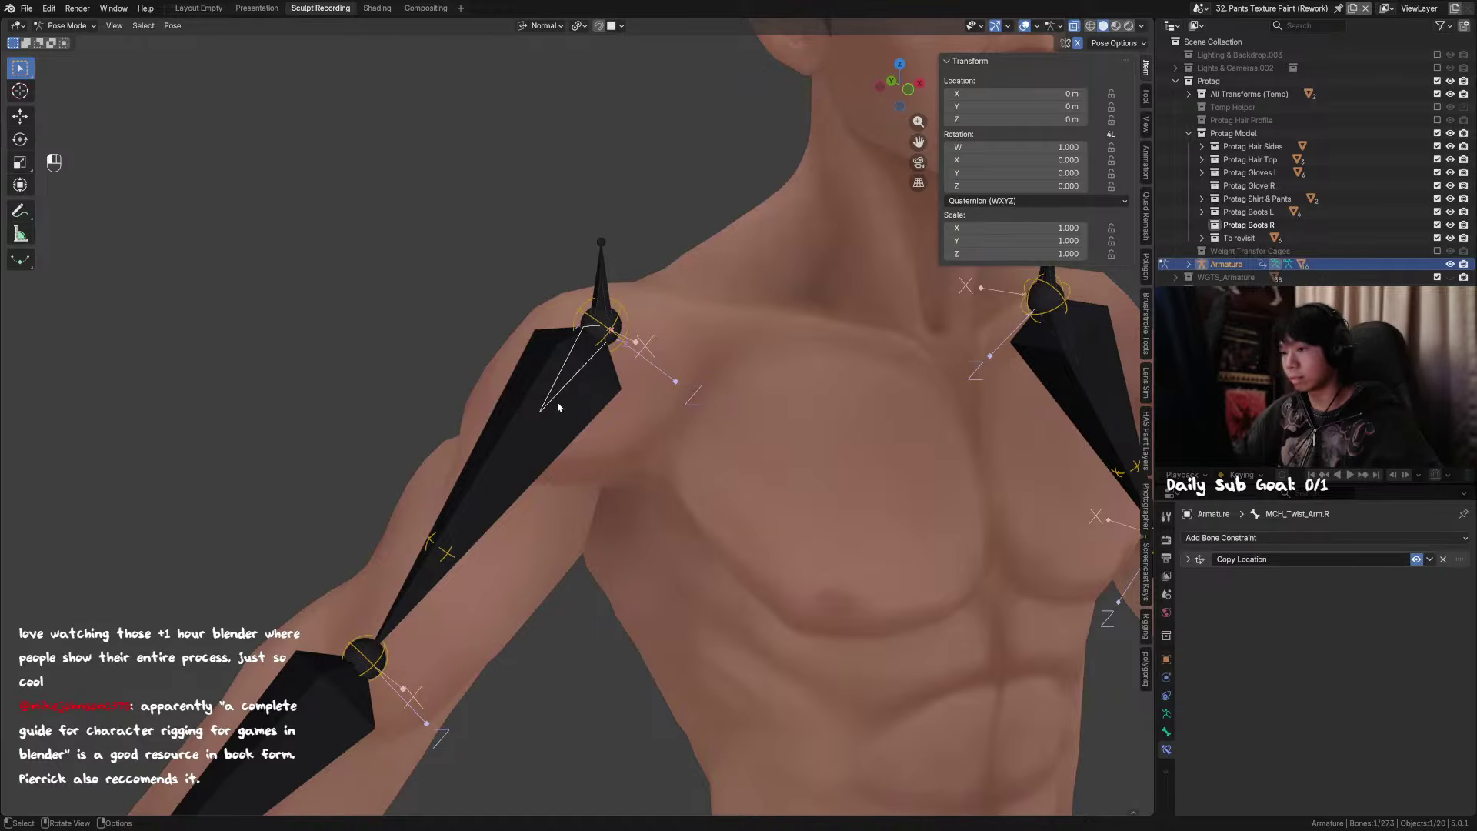
Step: Add a Damped Track constraint to MCH_Twist_Arm.R targeting MCH_Switch_Arm.R, with Head/Tail set to 1.000
shift+click(557, 402)
shift+click(565, 383)
key(shift+ctrl+c)
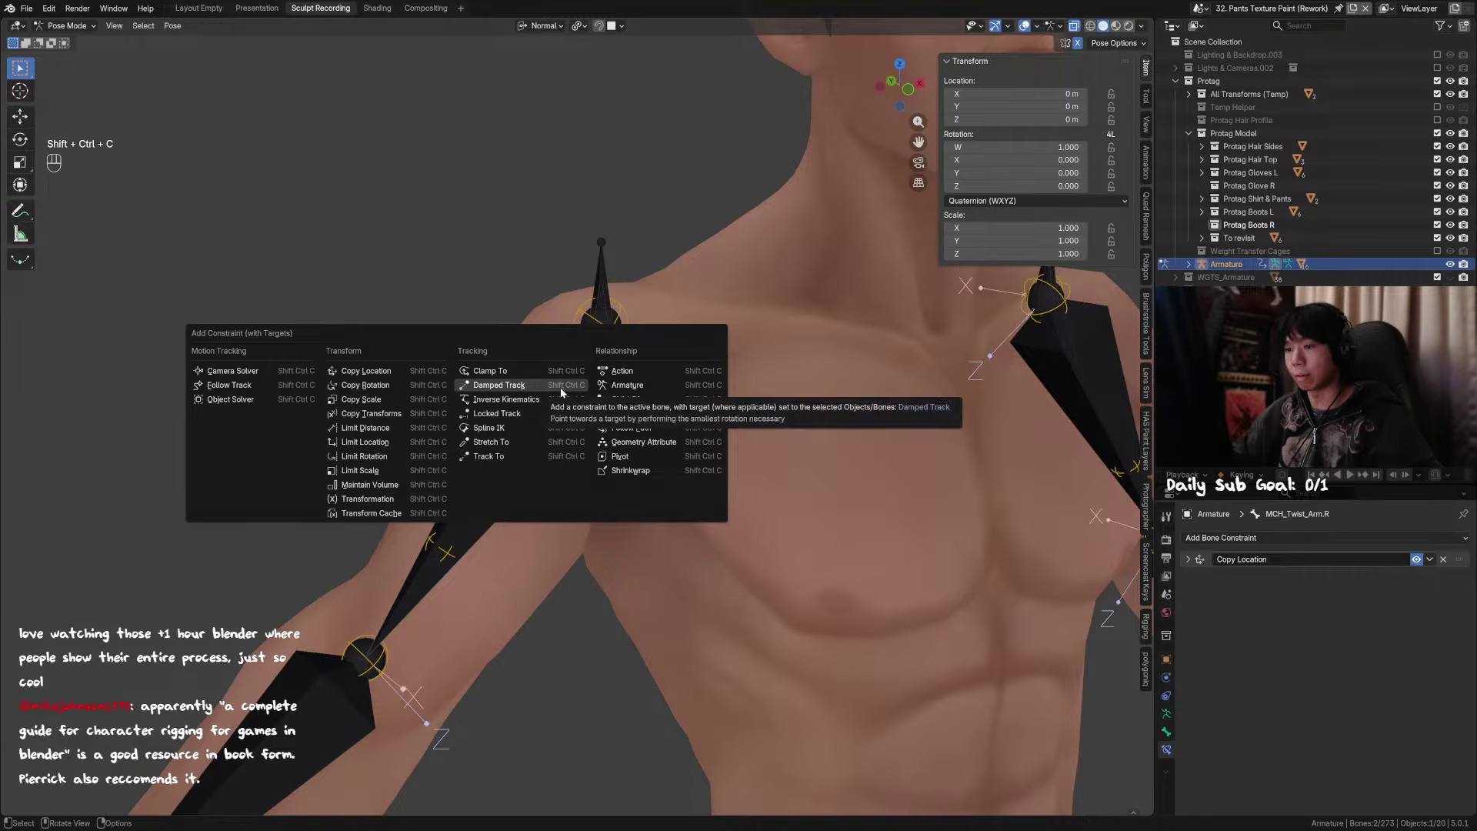
click(499, 385)
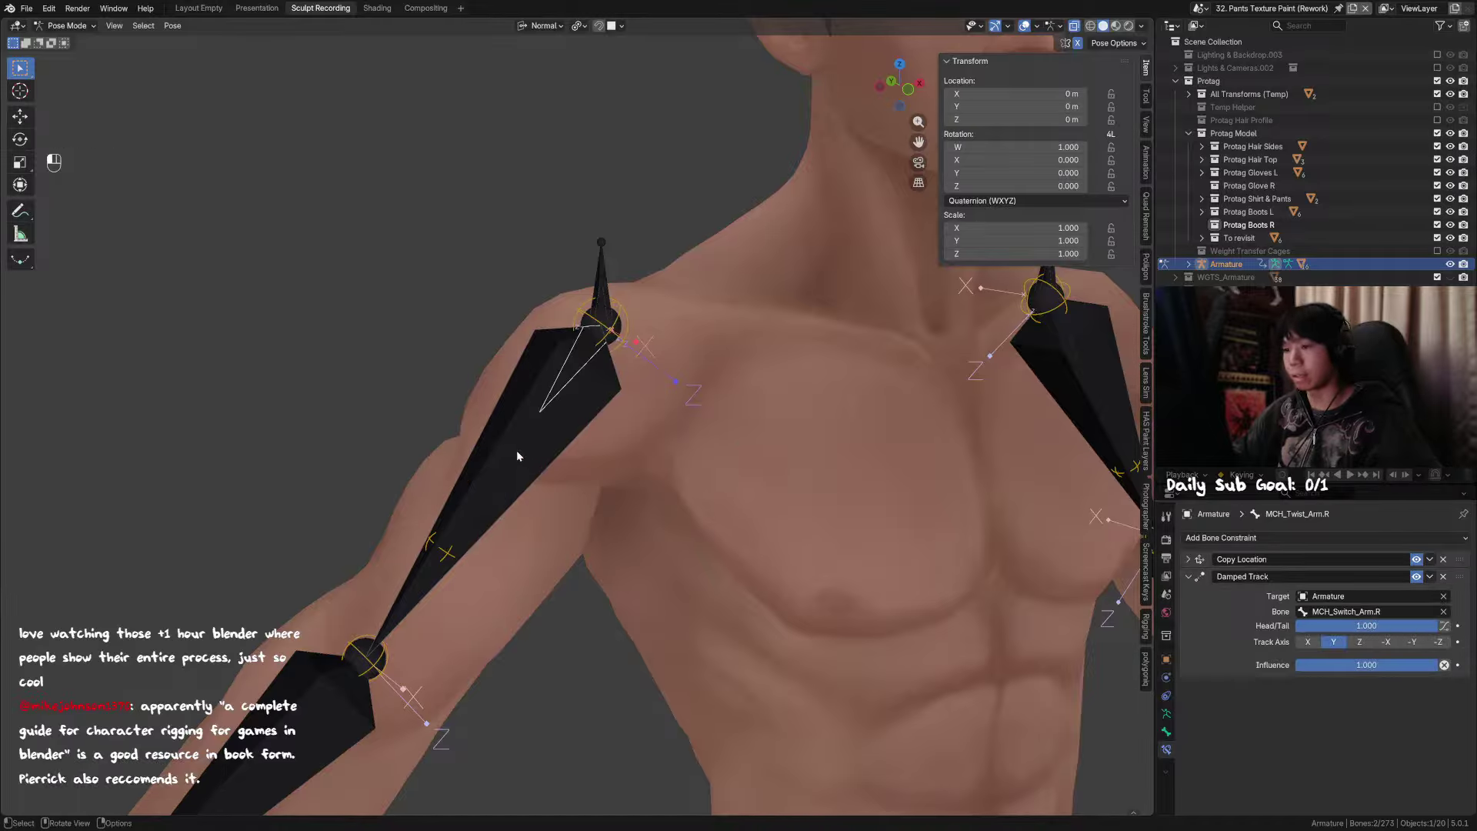
Step: Test the tail-targeted Damped Track by freely rotating MCH_Switch_Arm.R
click(517, 456)
key(r)
key(r)
key(r)
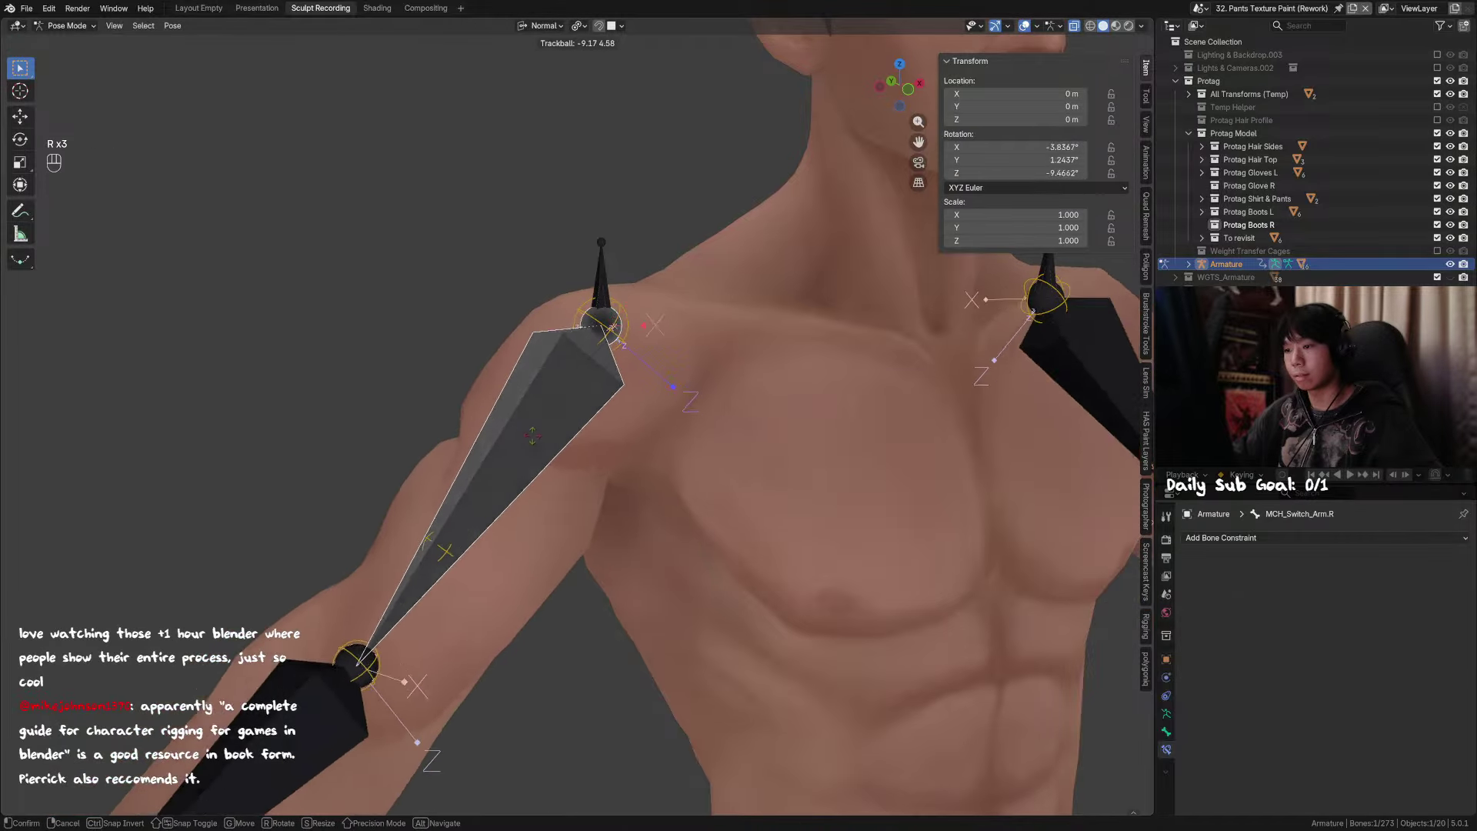
right_click(593, 460)
scroll(794, 417, down, 1)
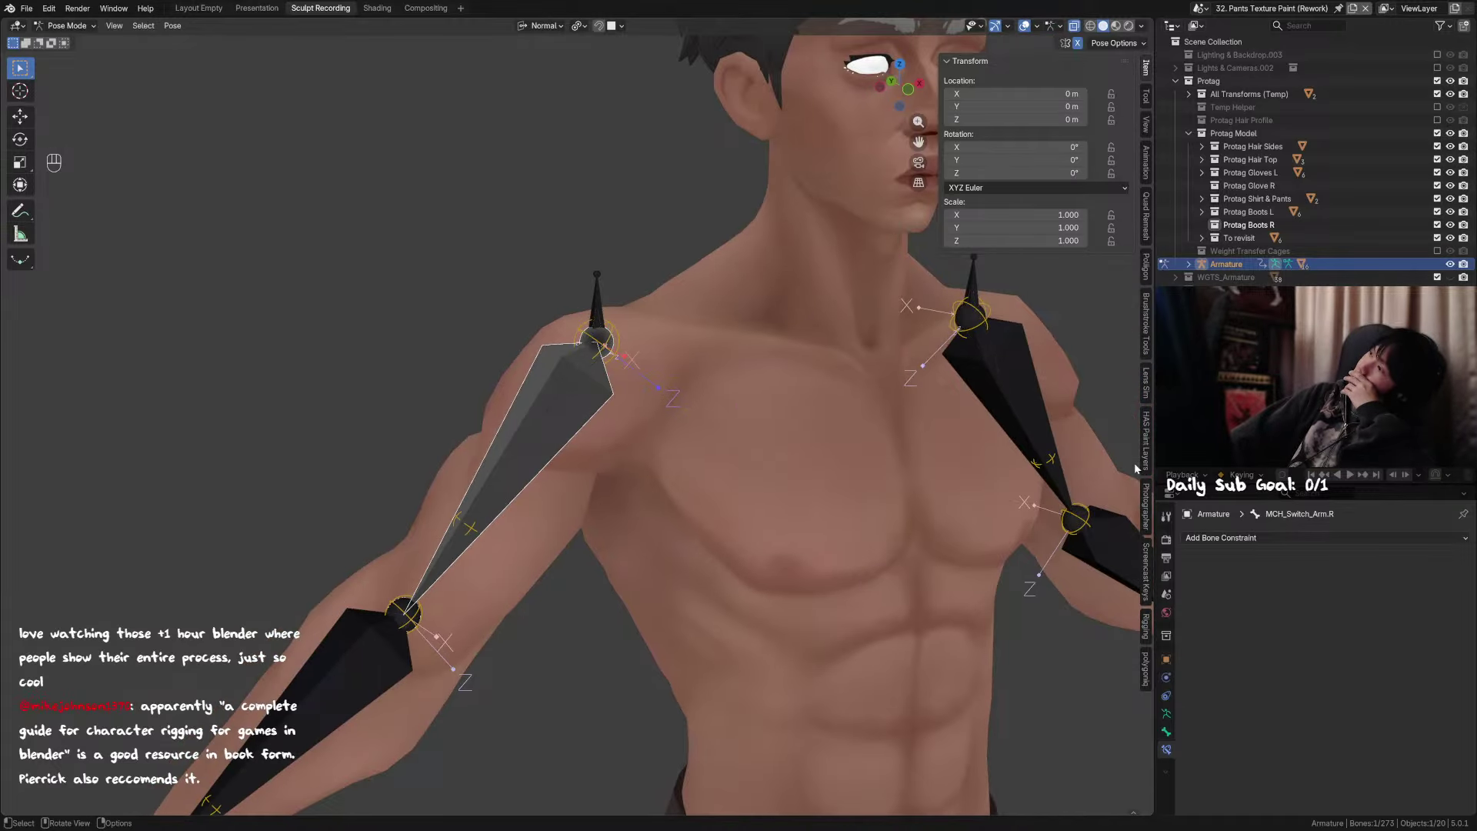
Step: Switch the armature to Object Mode and save the file
scroll(808, 300, down, 2)
shift+middle_drag(880, 234, 842, 347)
key(ctrl+Tab)
shift+middle_drag(675, 329, 643, 242)
click(616, 370)
key(grave)
scroll(619, 369, up, 4)
scroll(615, 354, down, 3)
click(605, 412)
middle_drag(610, 414, 617, 465)
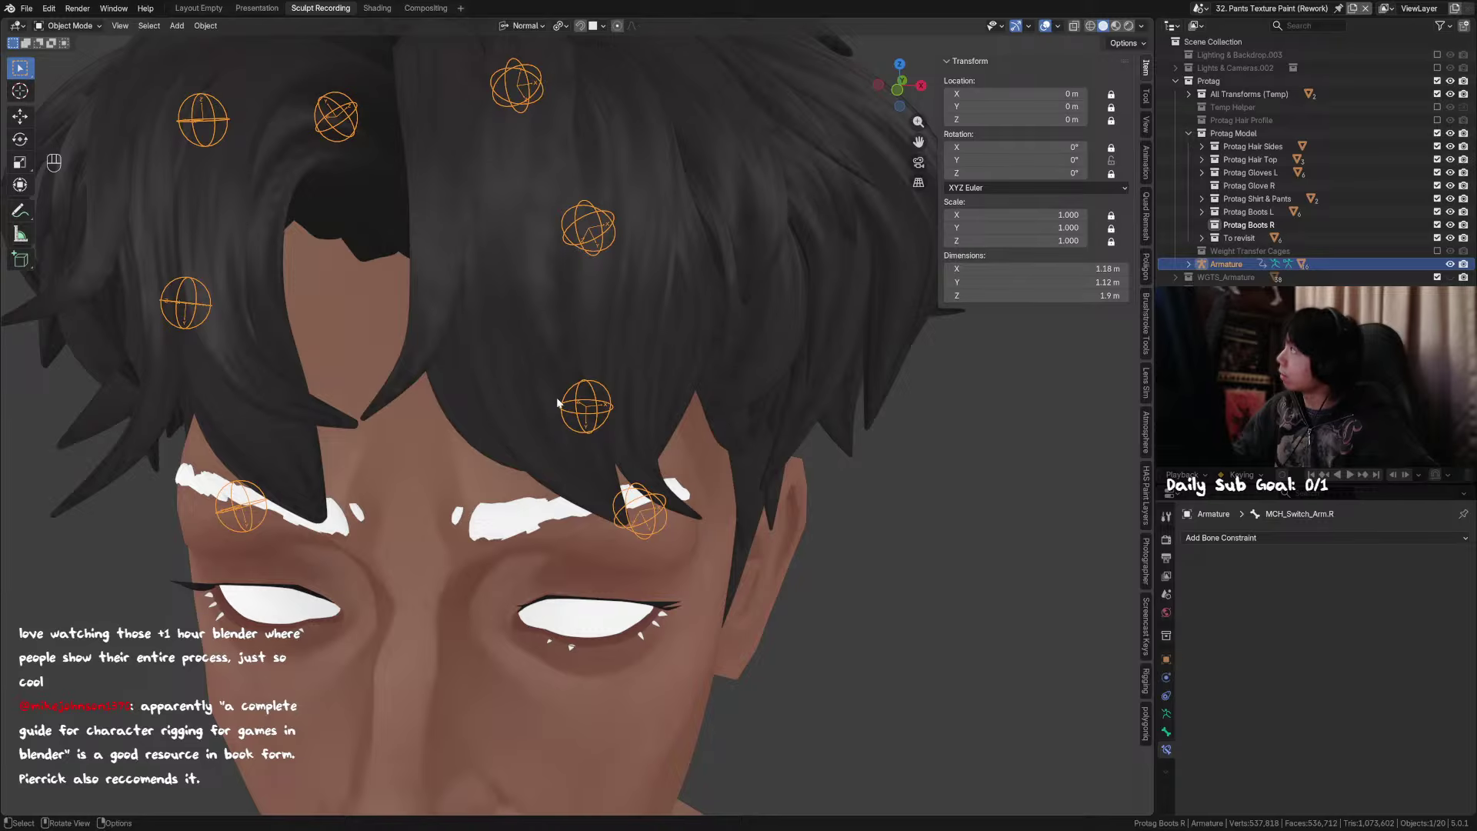
scroll(600, 428, down, 10)
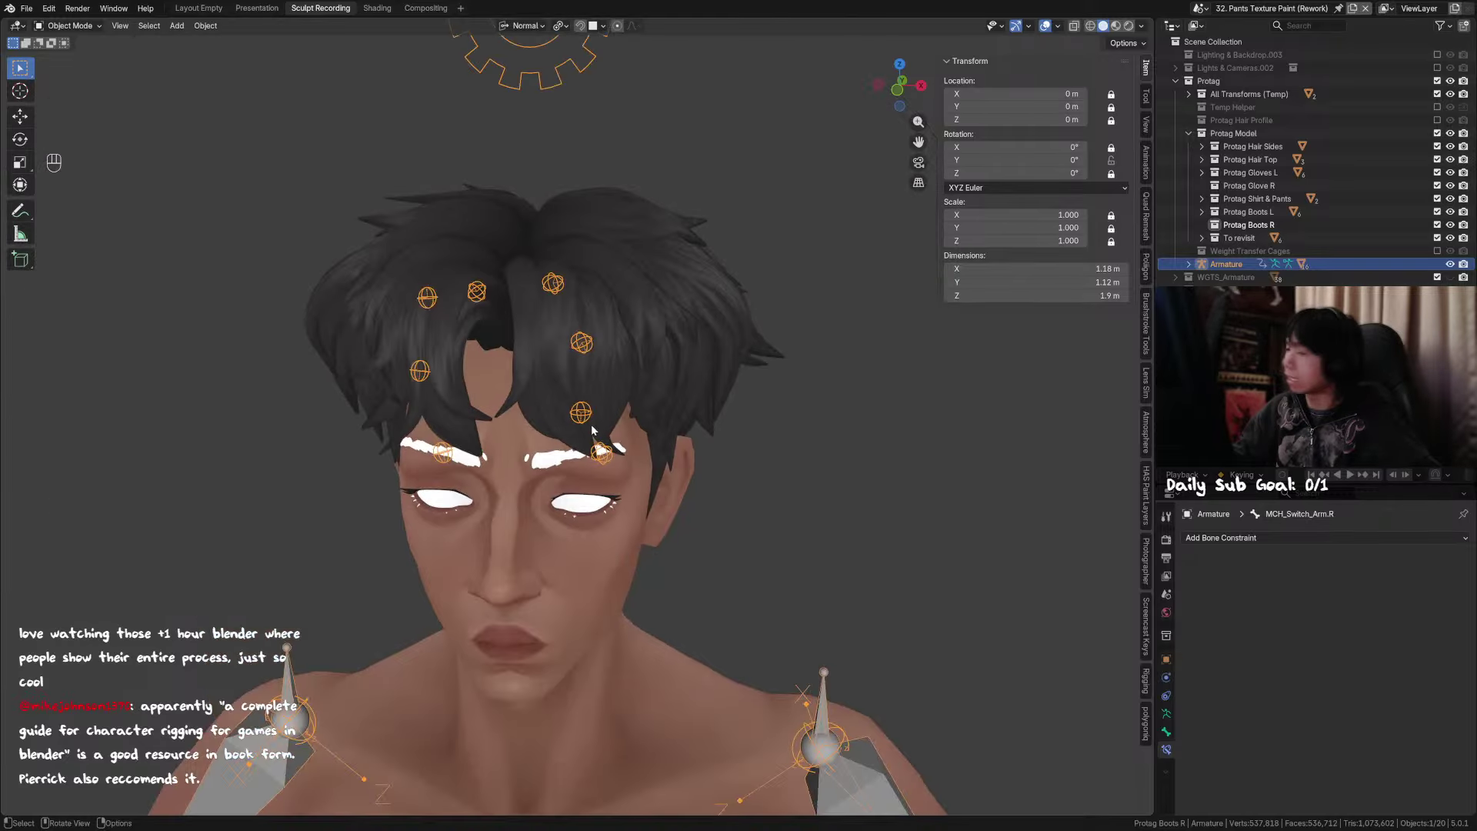
shift+middle_drag(577, 577, 775, 223)
key(ctrl+s)
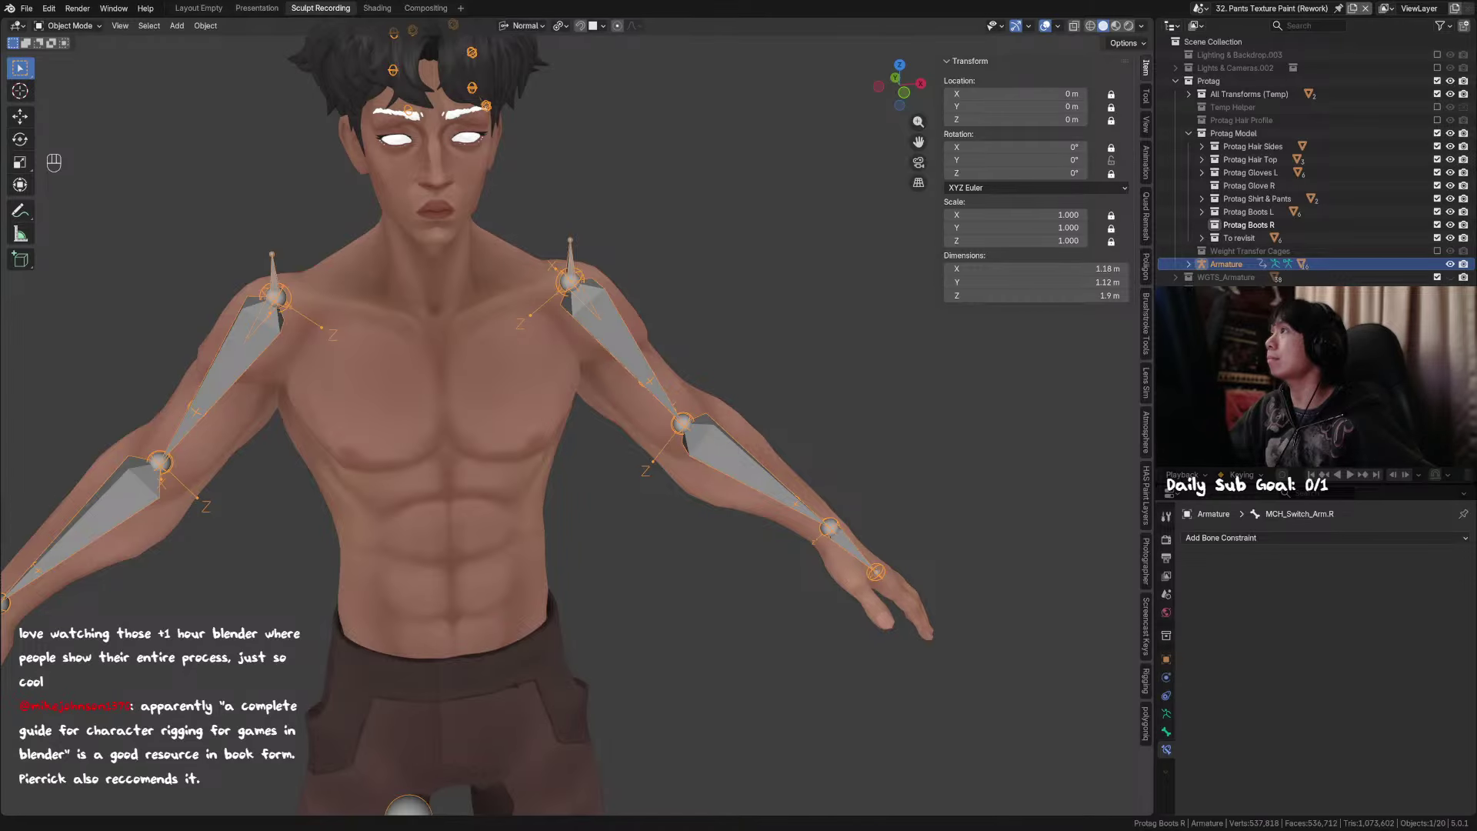
Step: Return the armature to Pose Mode with hidden bones revealed, and save the file again
middle_drag(609, 281, 557, 266)
key(alt+h)
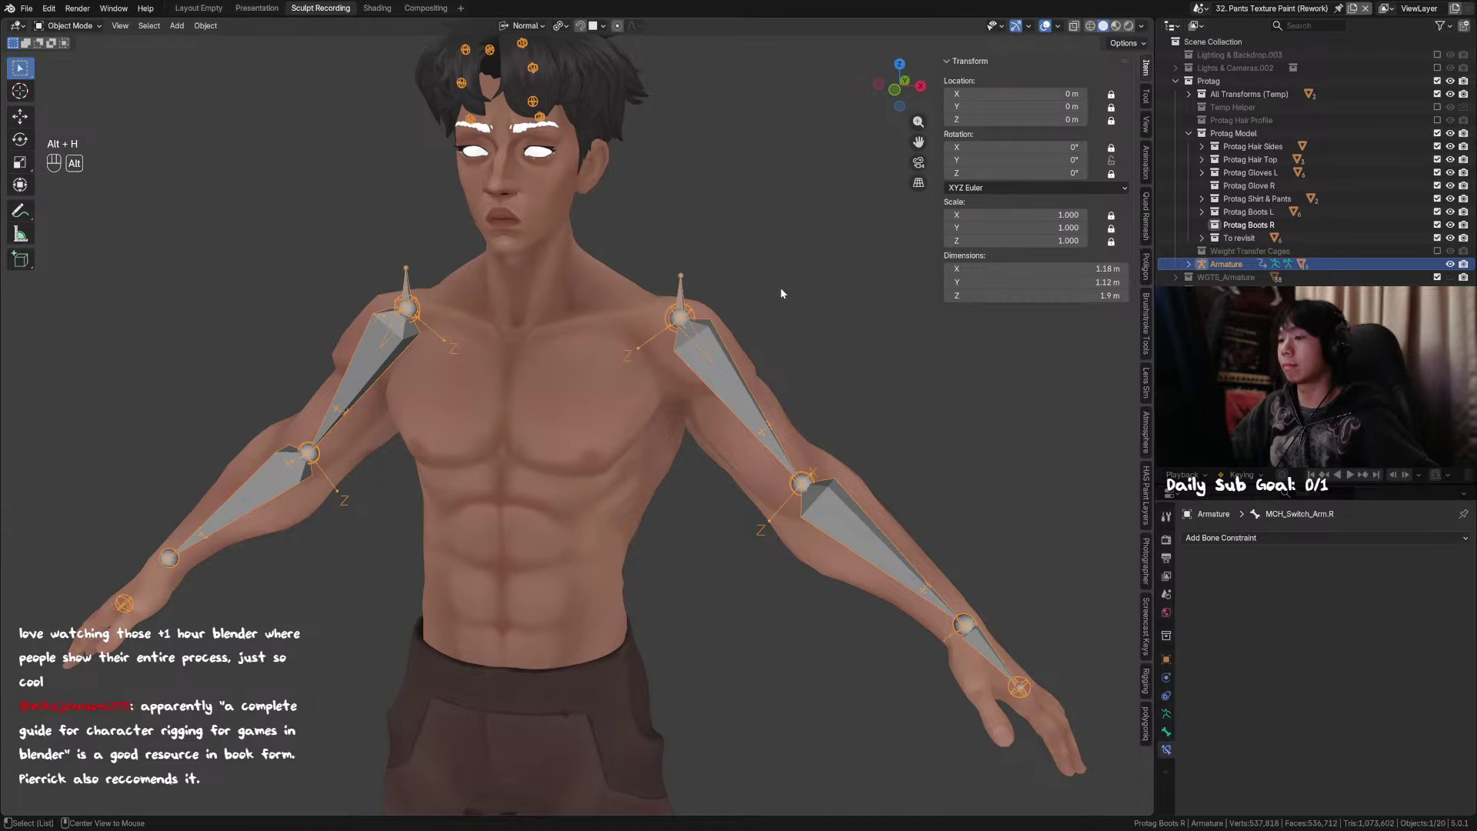
key(ctrl+Tab)
key(alt+h)
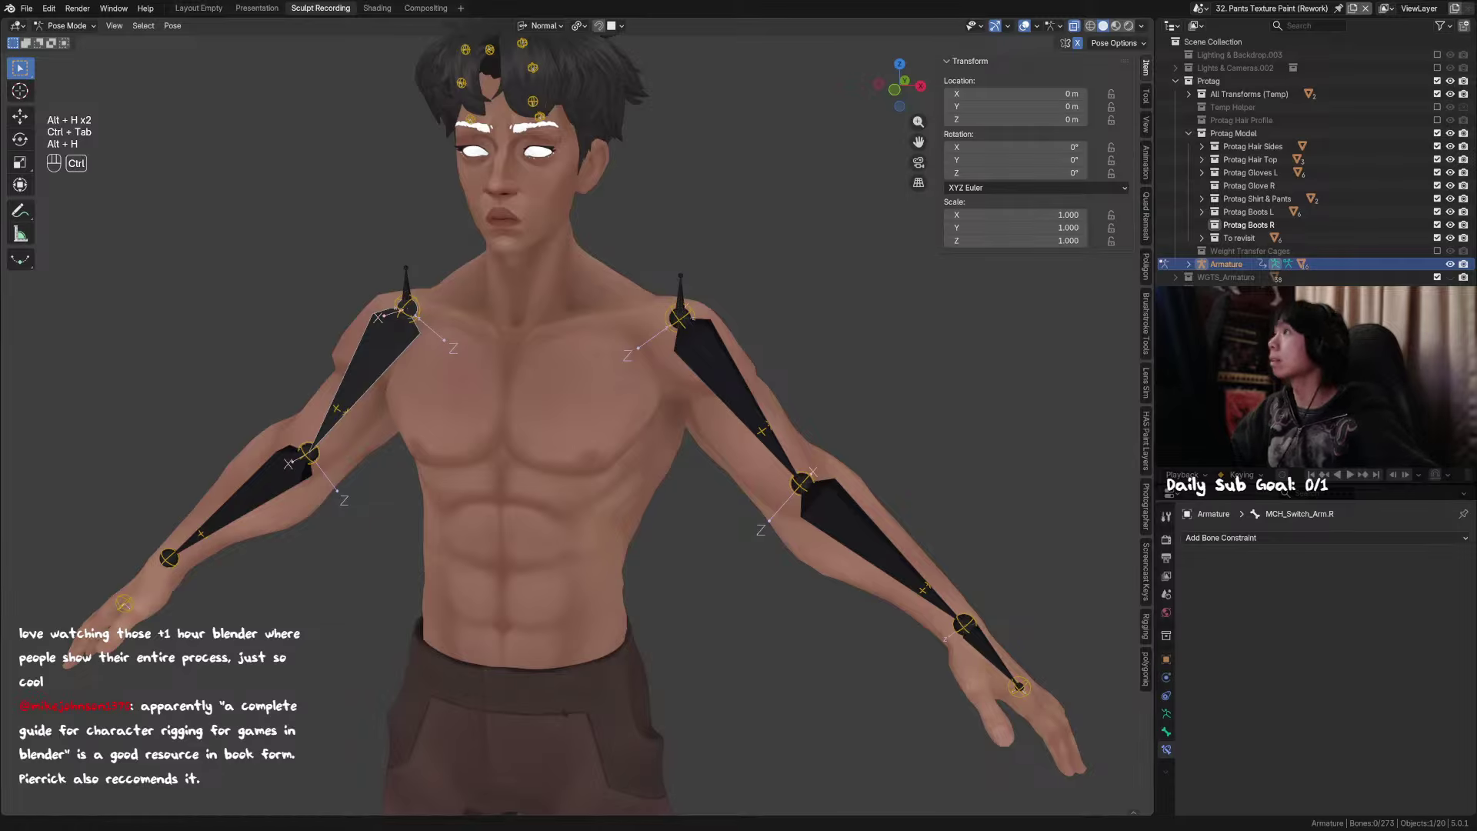
key(ctrl+s)
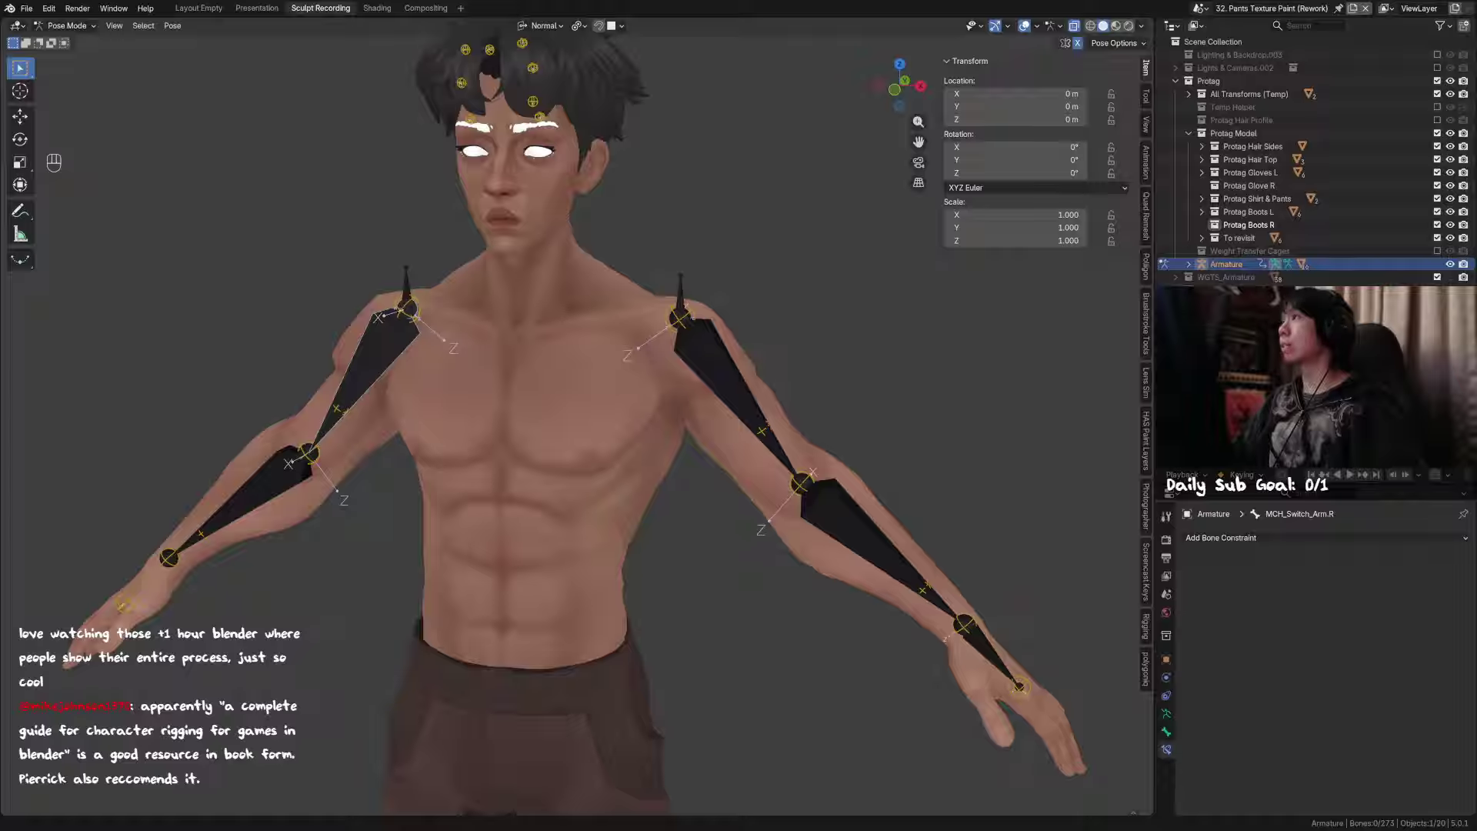
Step: Reveal hidden bones and make the DEF bone collection visible alongside the Arm (MCH) bones
click(739, 399)
middle_drag(739, 399, 860, 378)
key(alt+h)
scroll(608, 428, up, 3)
click(1166, 714)
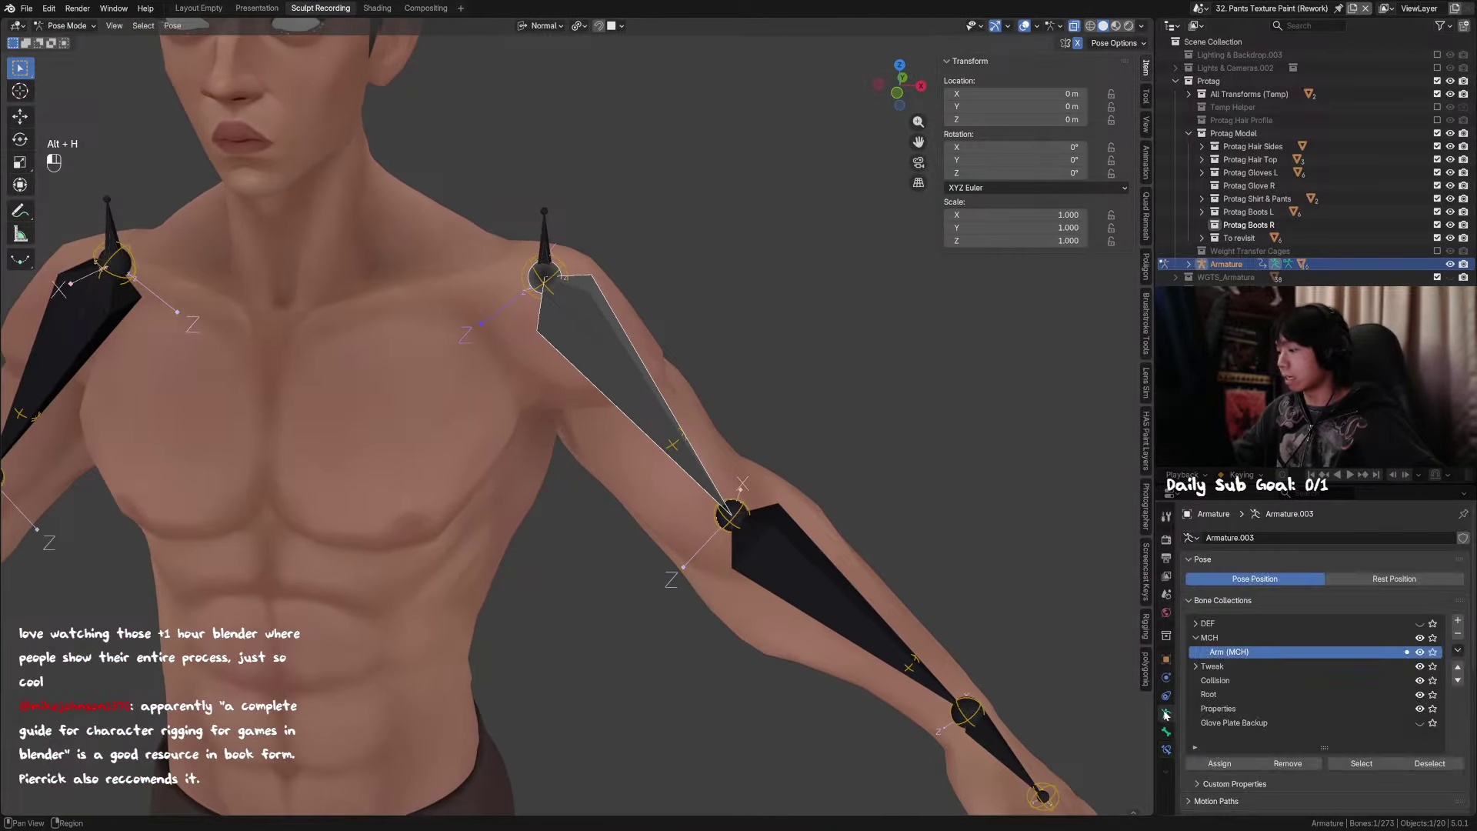
click(1420, 623)
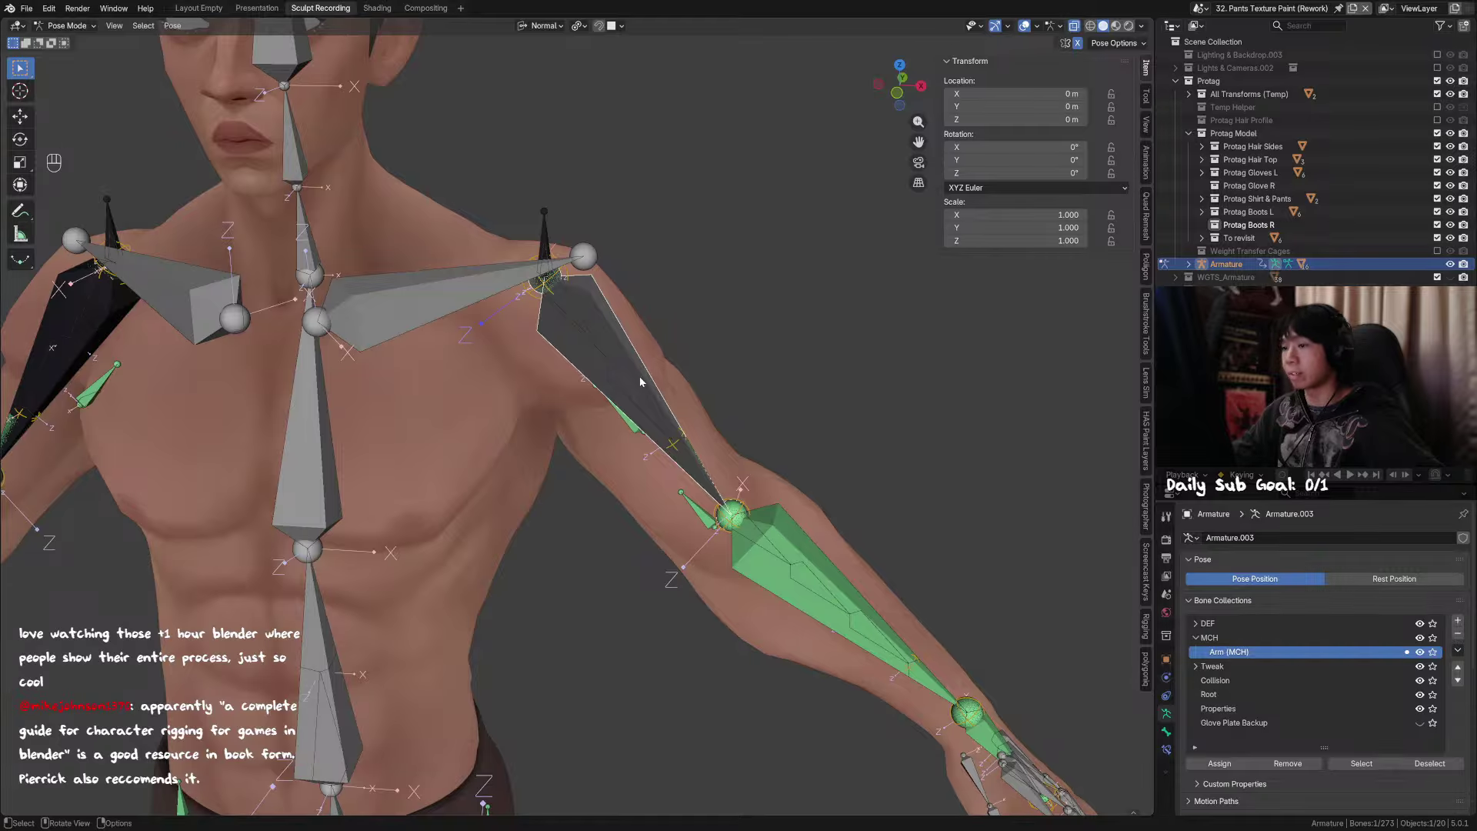
Step: Hide the large mechanism bones covering the deform segments of the character's left upper arm
key(h)
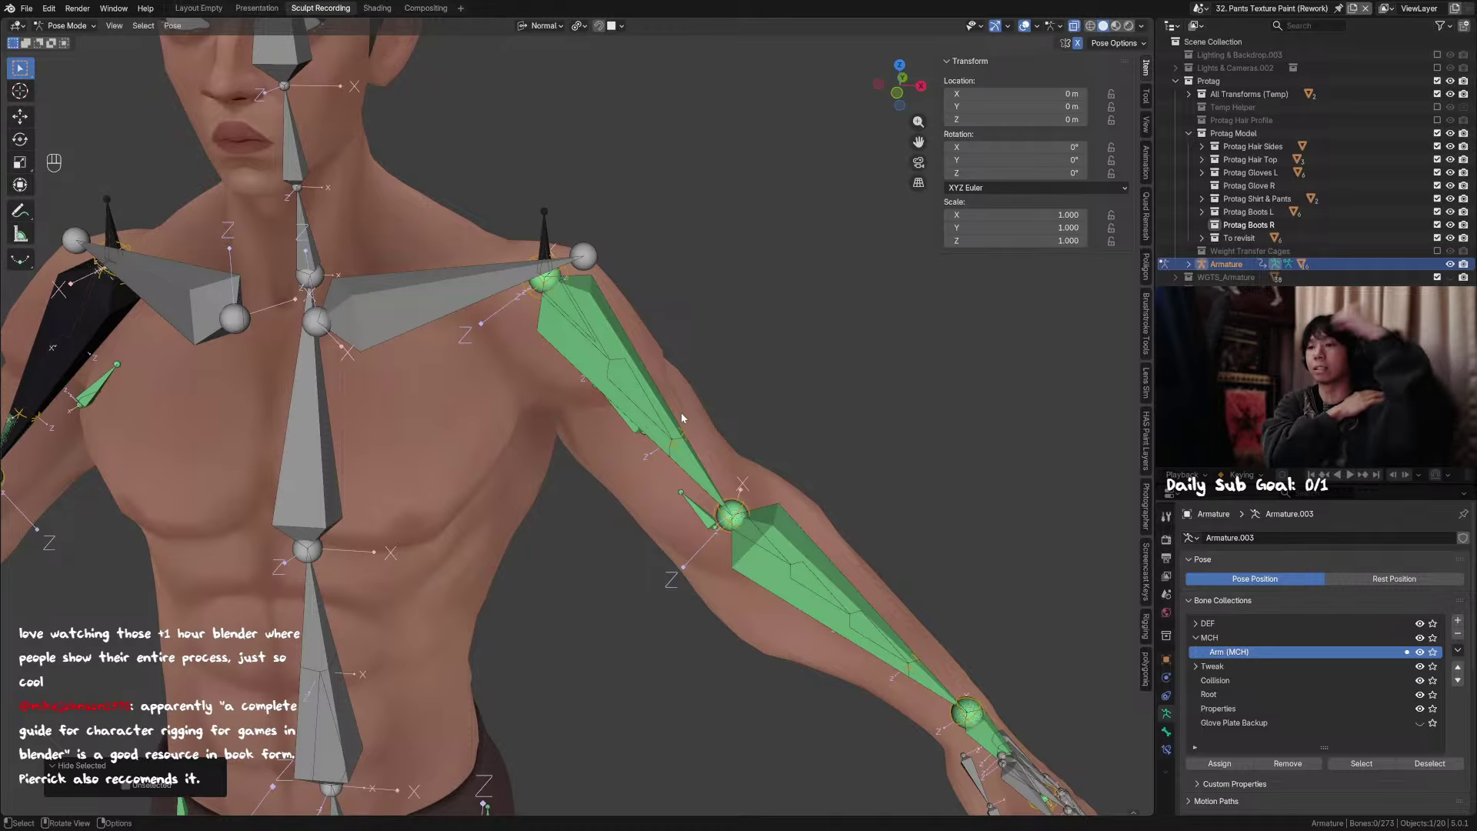
click(603, 337)
middle_drag(603, 336, 551, 345)
key(KP_Decimal)
scroll(674, 423, down, 4)
middle_drag(673, 427, 641, 412)
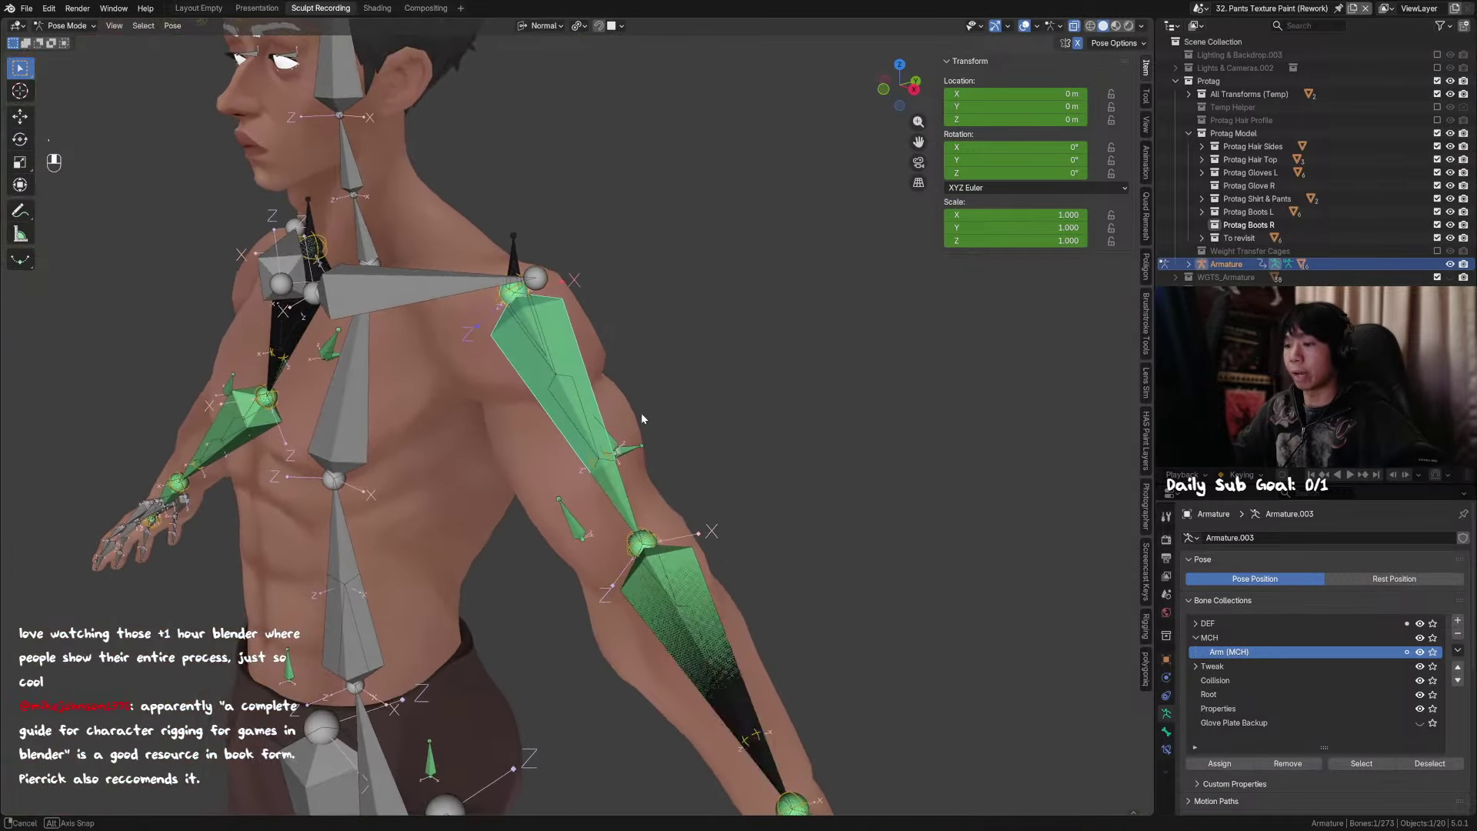
key(h)
scroll(642, 418, up, 2)
shift+middle_drag(621, 509, 697, 403)
Step: Test-twist the lowest left upper-arm deform segment around its local Y axis after clearing its rotation
click(641, 417)
scroll(642, 413, down, 2)
key(alt+r)
key(r)
key(y)
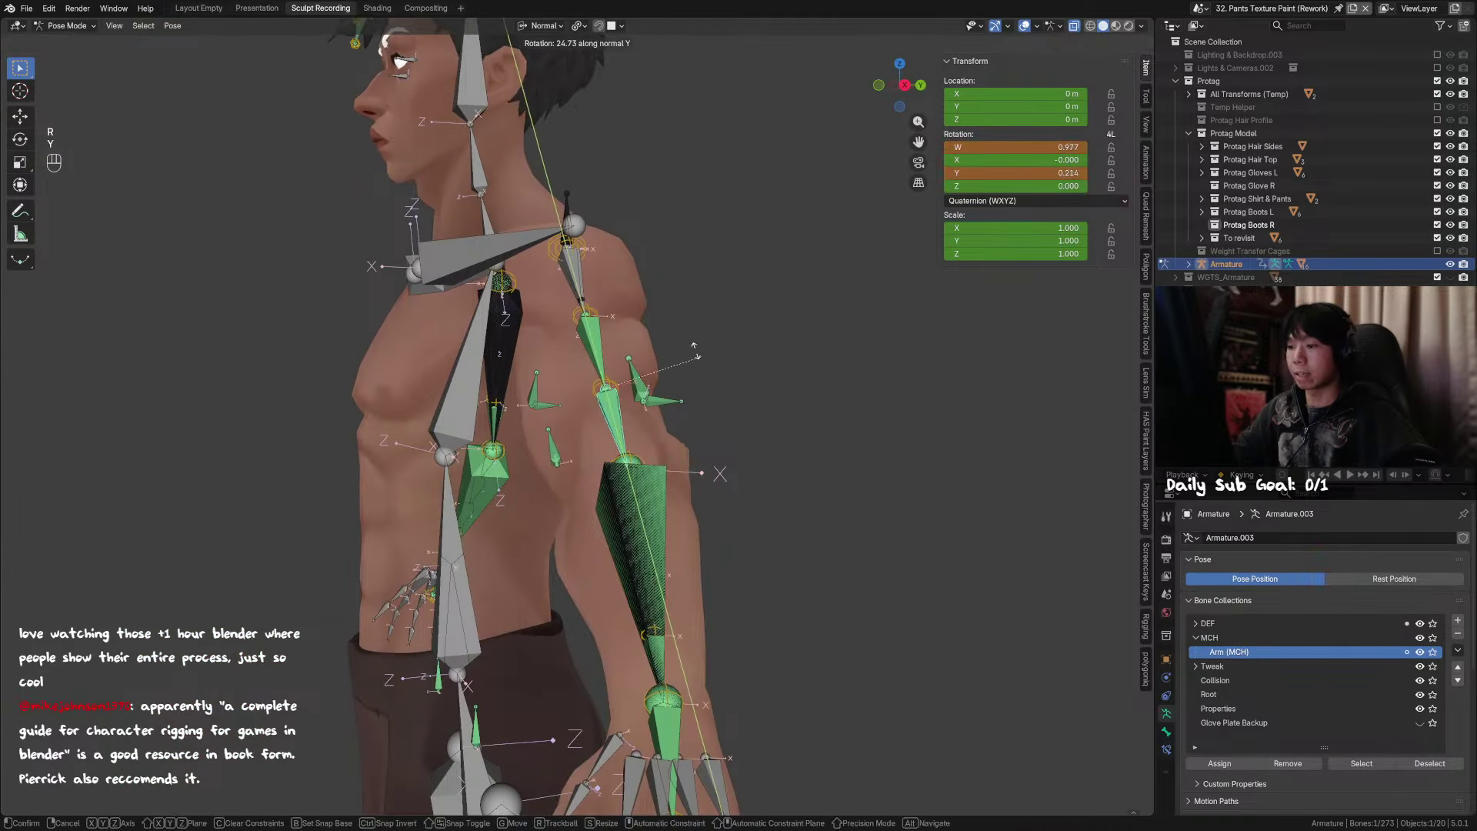
click(613, 344)
Step: Test-twist the middle left upper-arm deform segment around its local Y axis
click(605, 341)
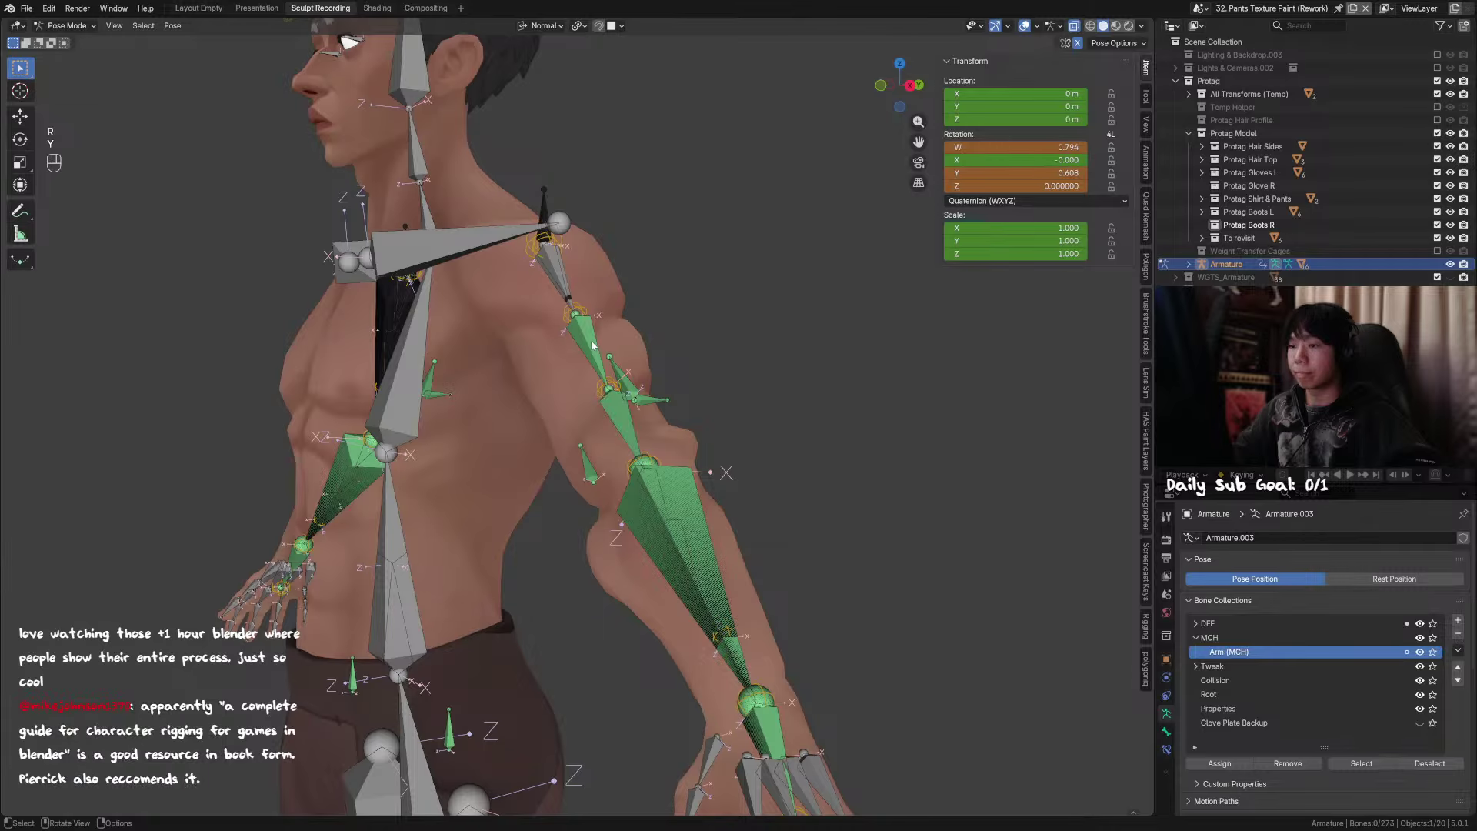
click(591, 345)
middle_drag(645, 360, 638, 374)
key(r)
key(y)
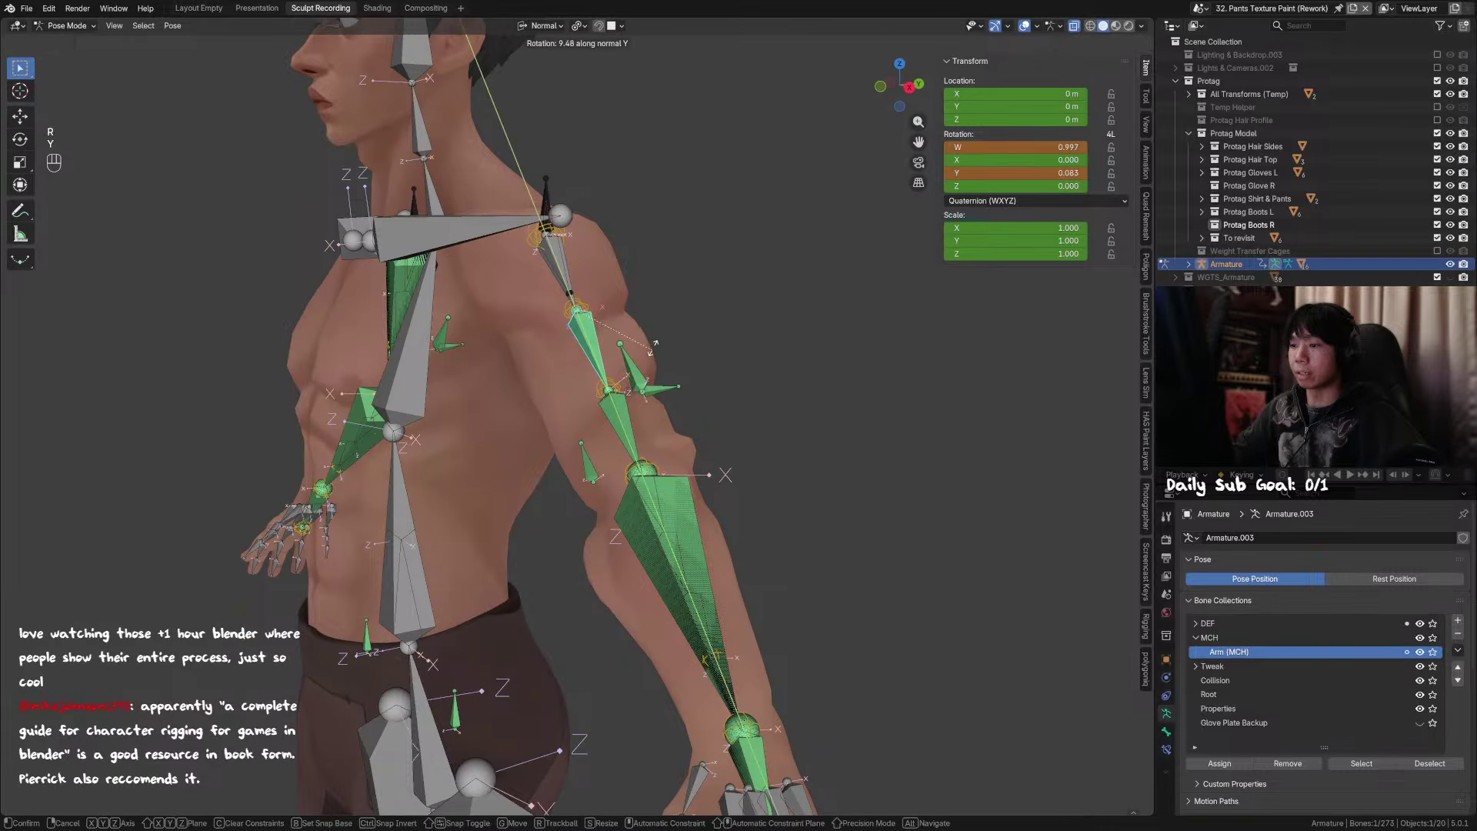
click(639, 315)
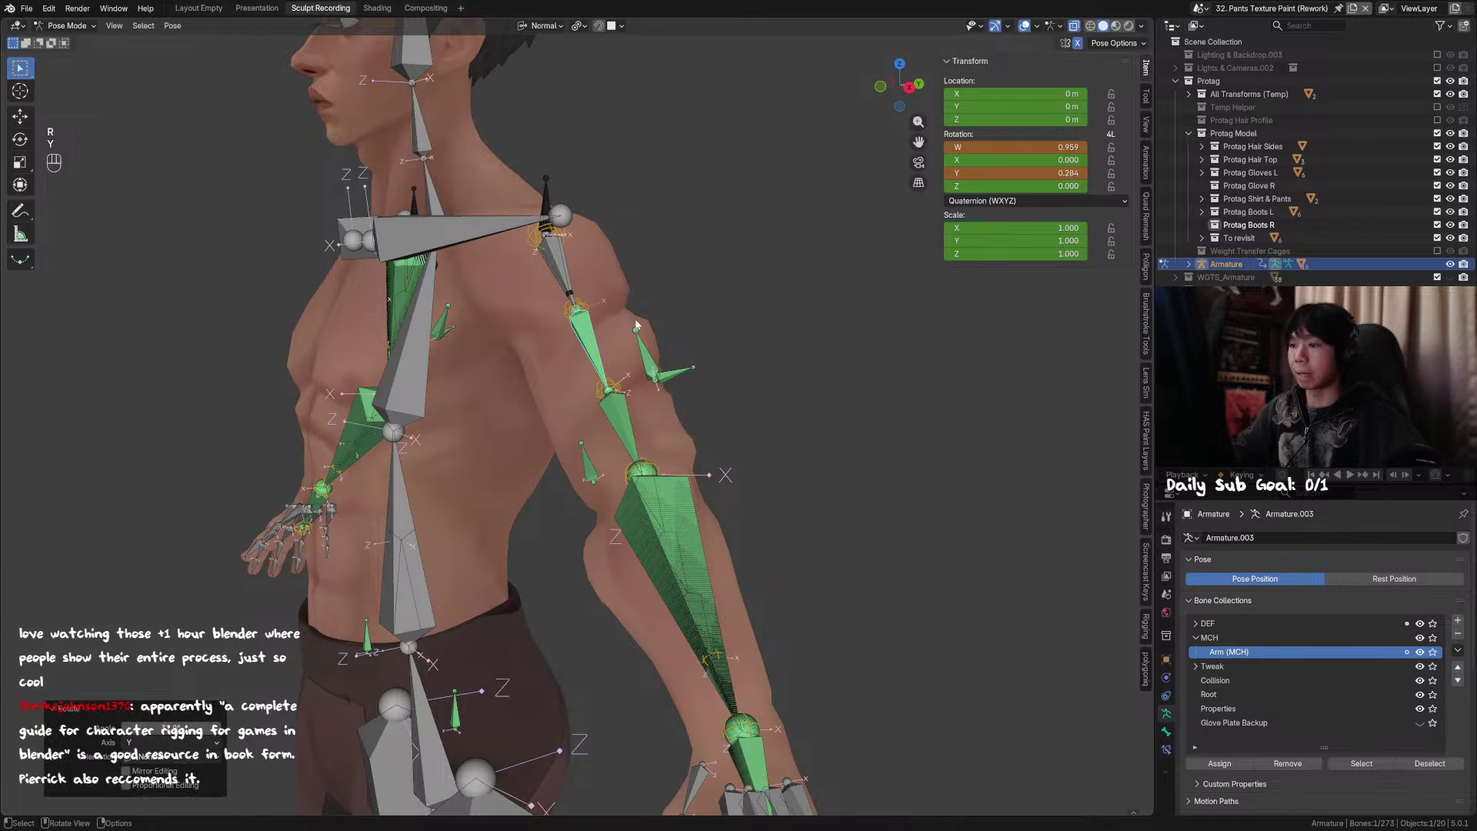
middle_drag(639, 316, 663, 379)
Step: Clear the rotation and location of all visible bones, and save the file
click(573, 295)
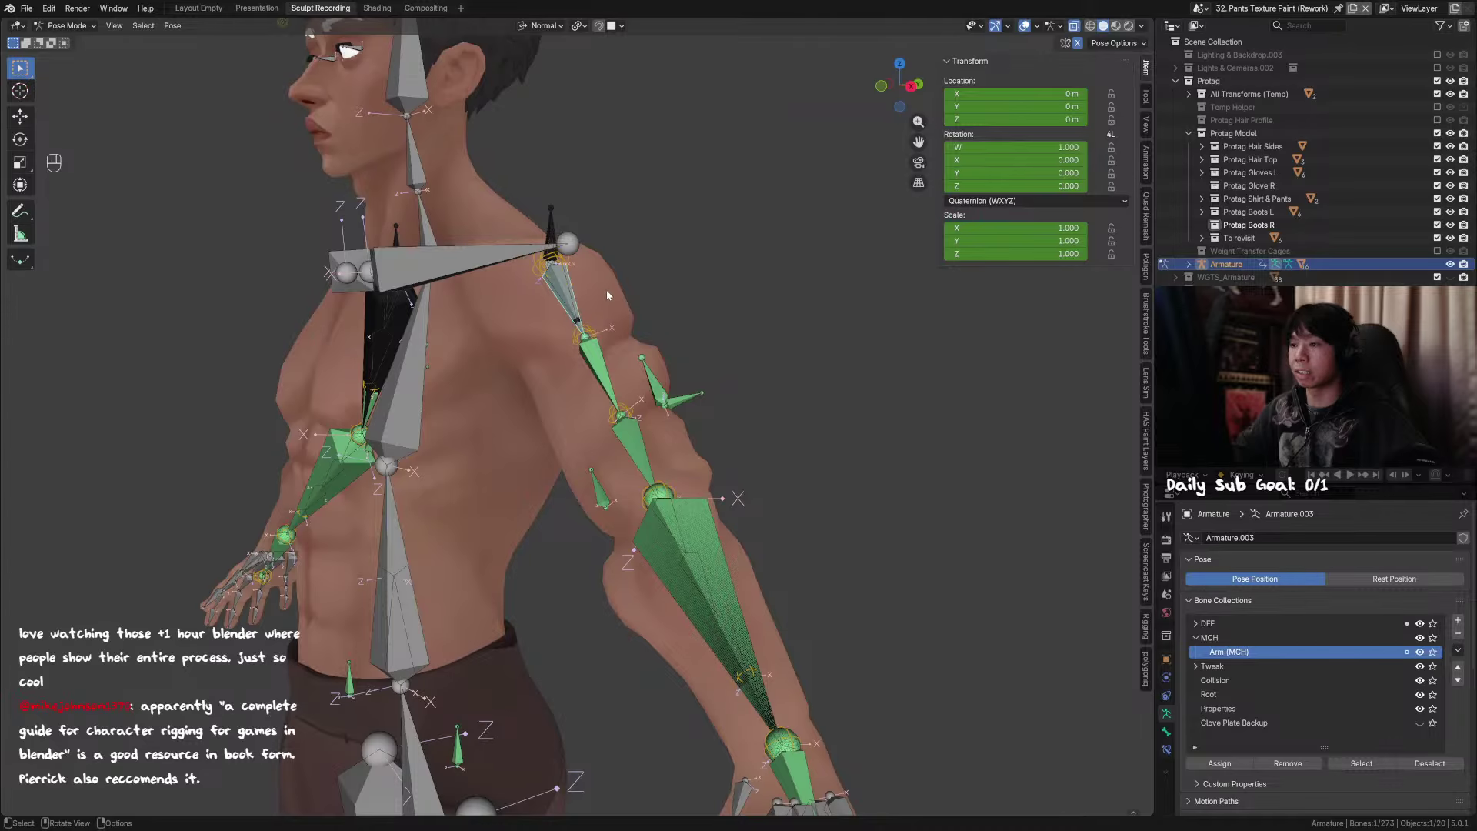
middle_drag(597, 311, 640, 346)
key(alt+g)
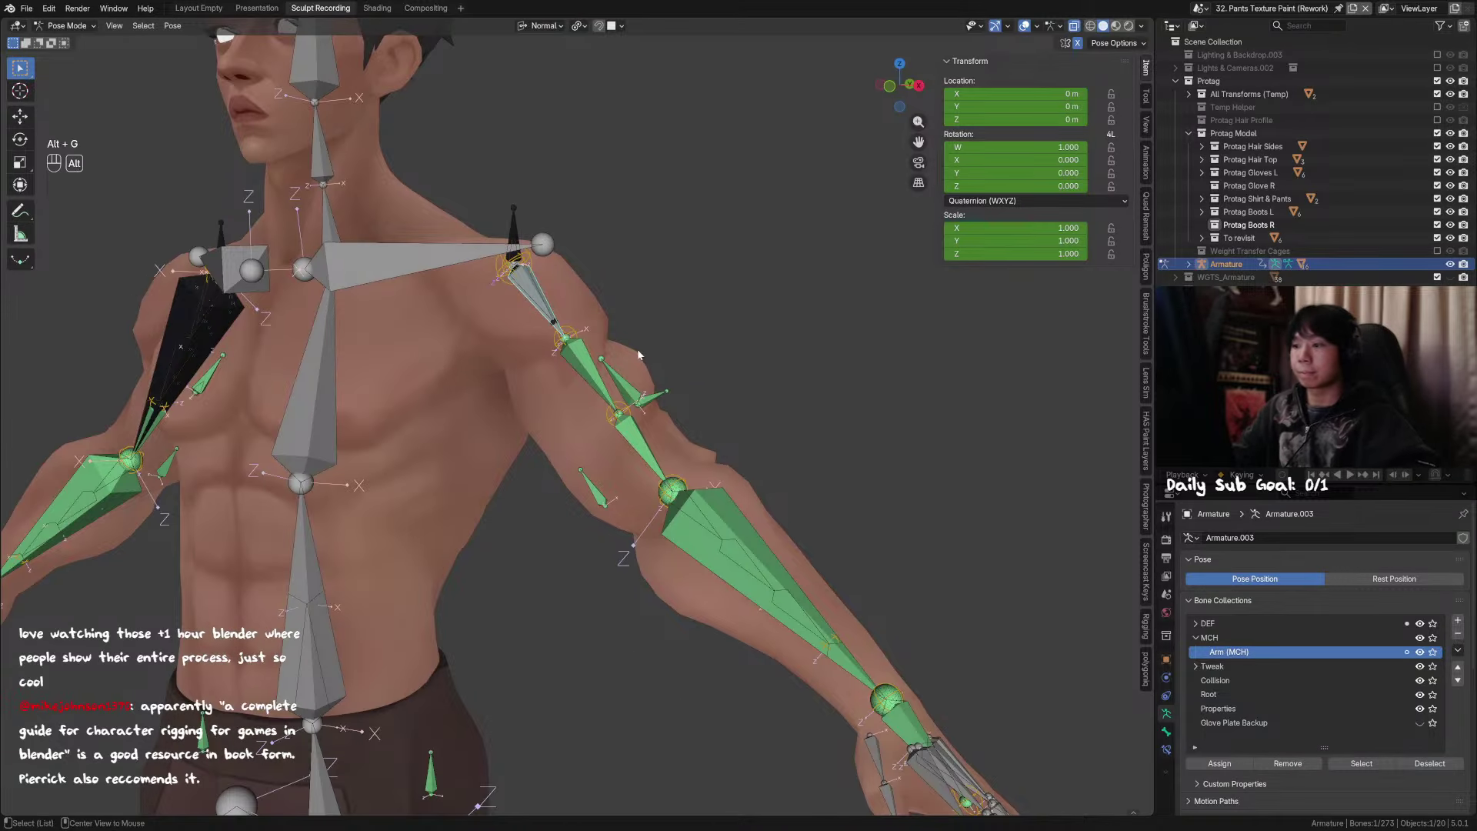
key(alt+r)
key(a)
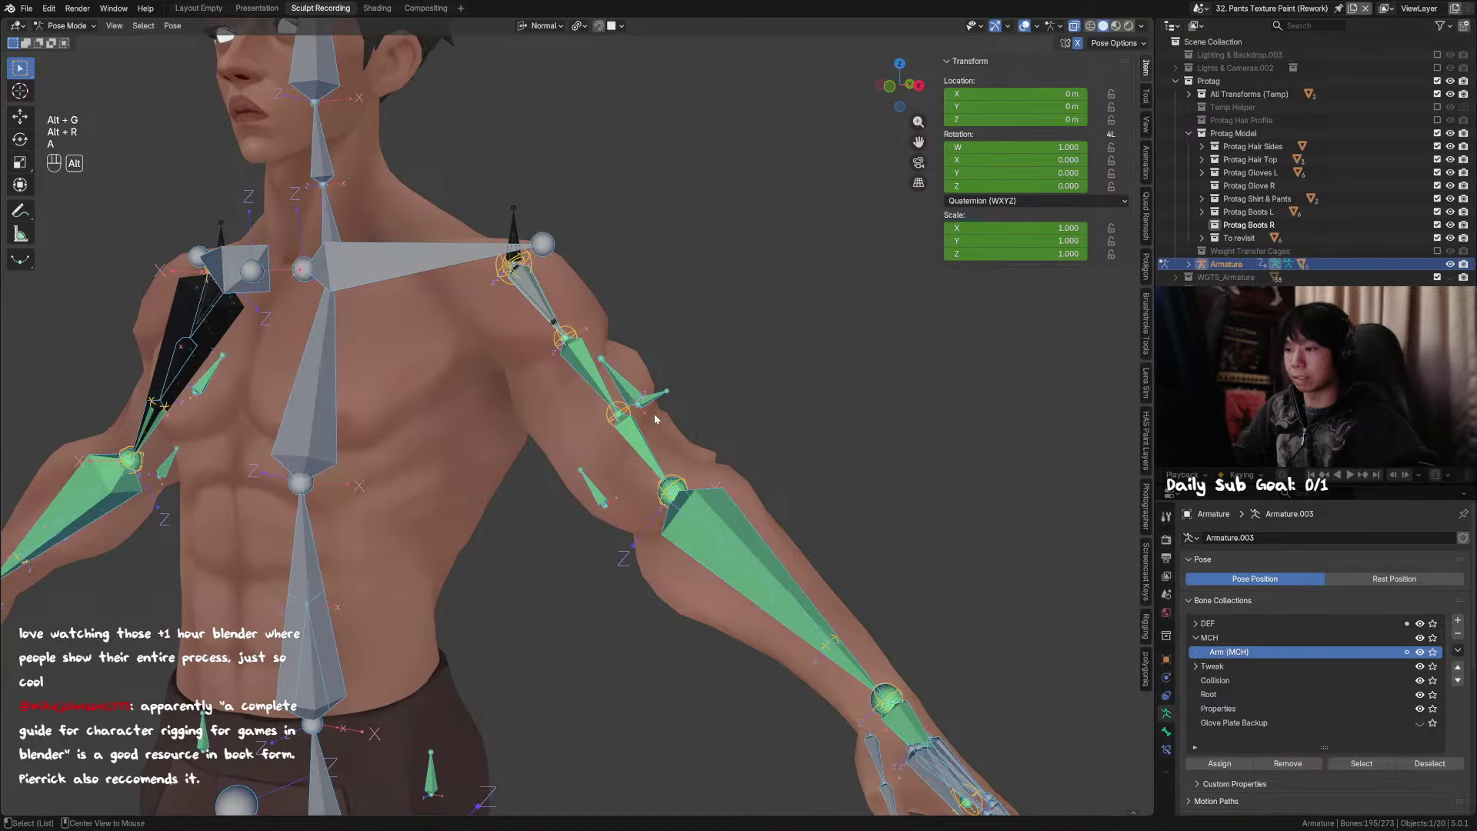
key(alt+r)
key(alt+g)
middle_drag(654, 412, 861, 483)
middle_drag(653, 334, 639, 362)
key(ctrl+s)
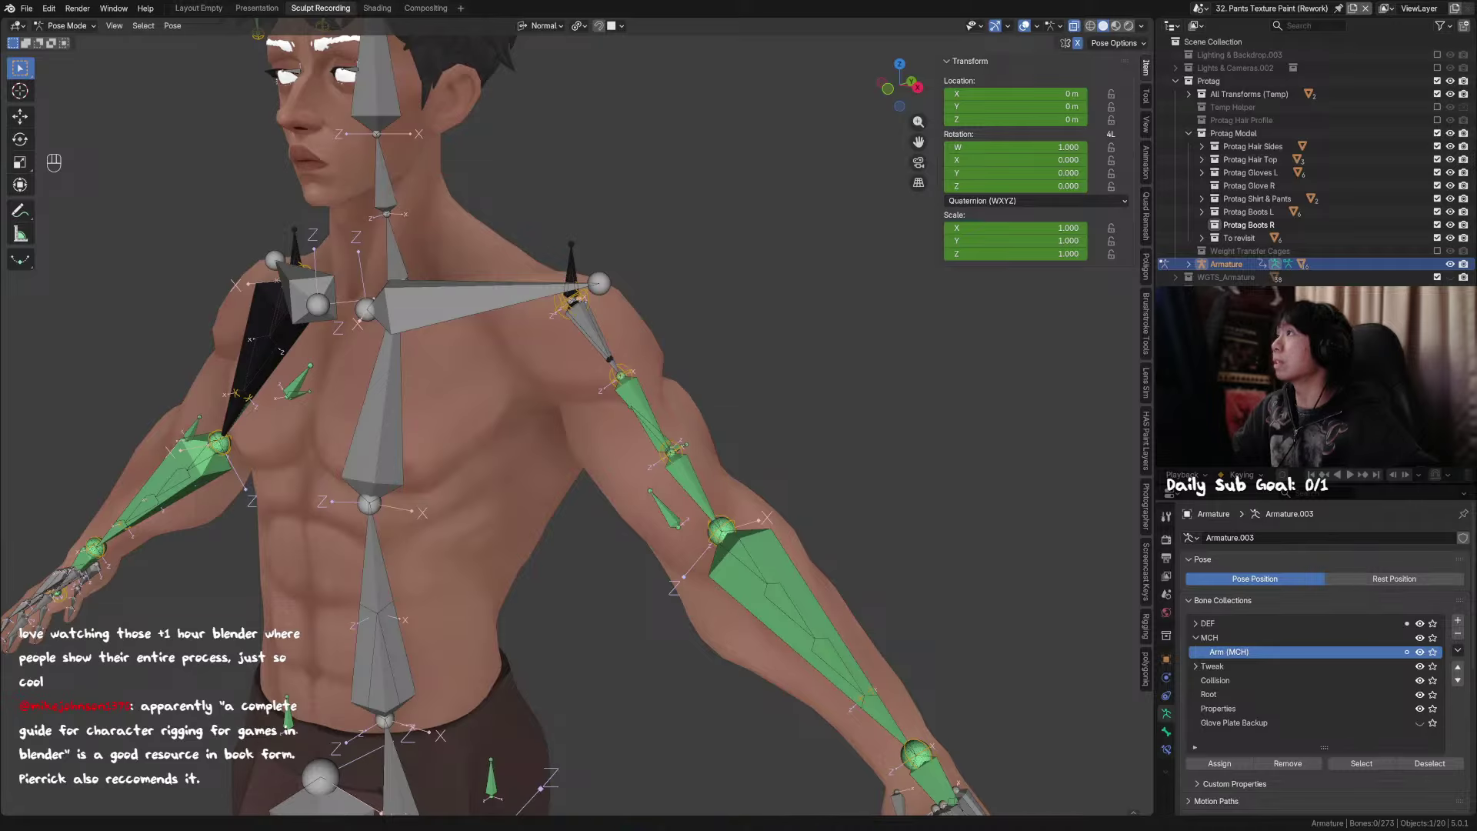
Step: Try hiding the three deform segments of the left upper arm together
shift+middle_drag(705, 469, 626, 446)
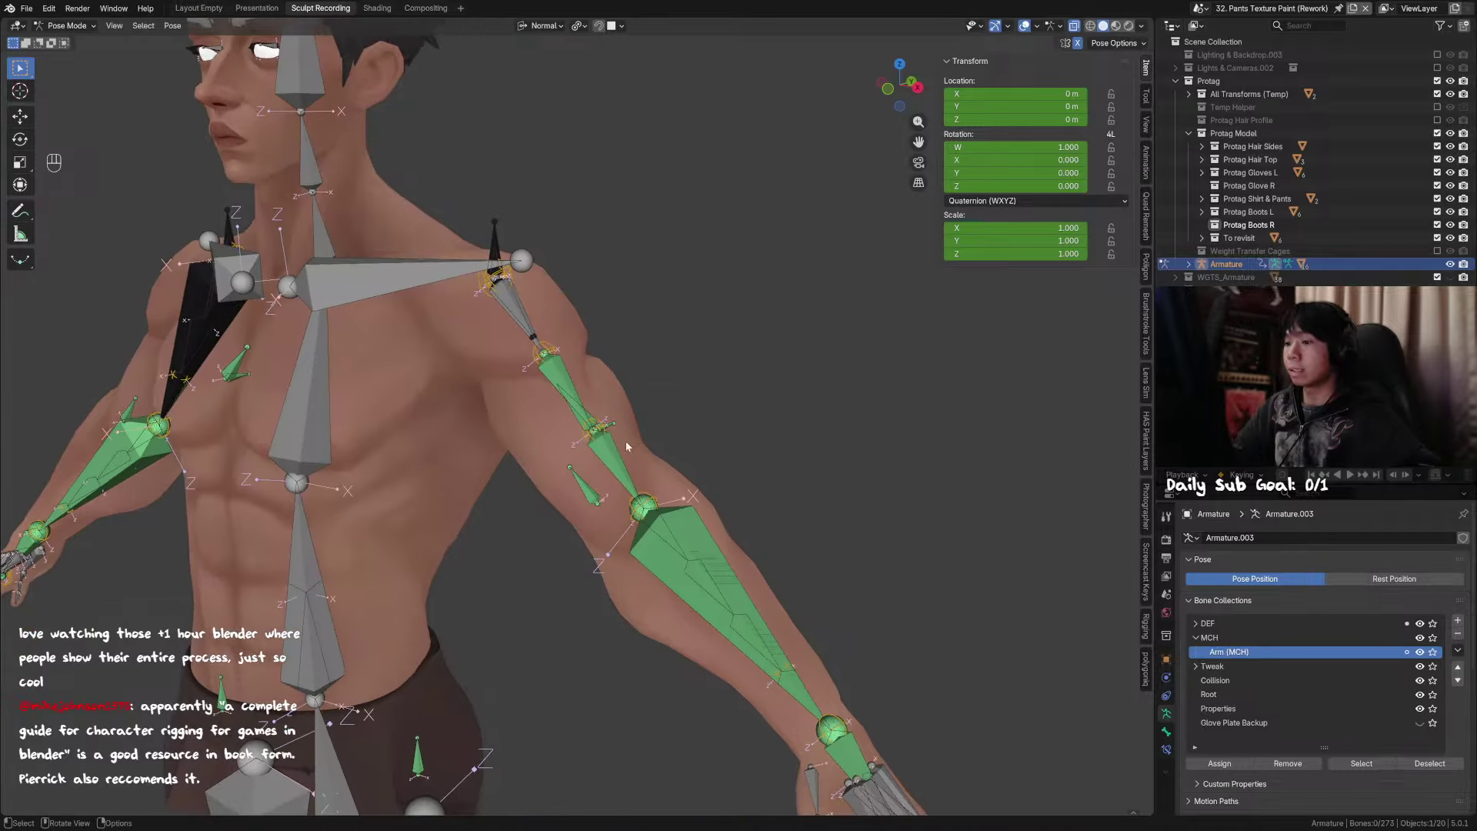
click(603, 452)
shift+click(571, 391)
scroll(556, 335, up, 2)
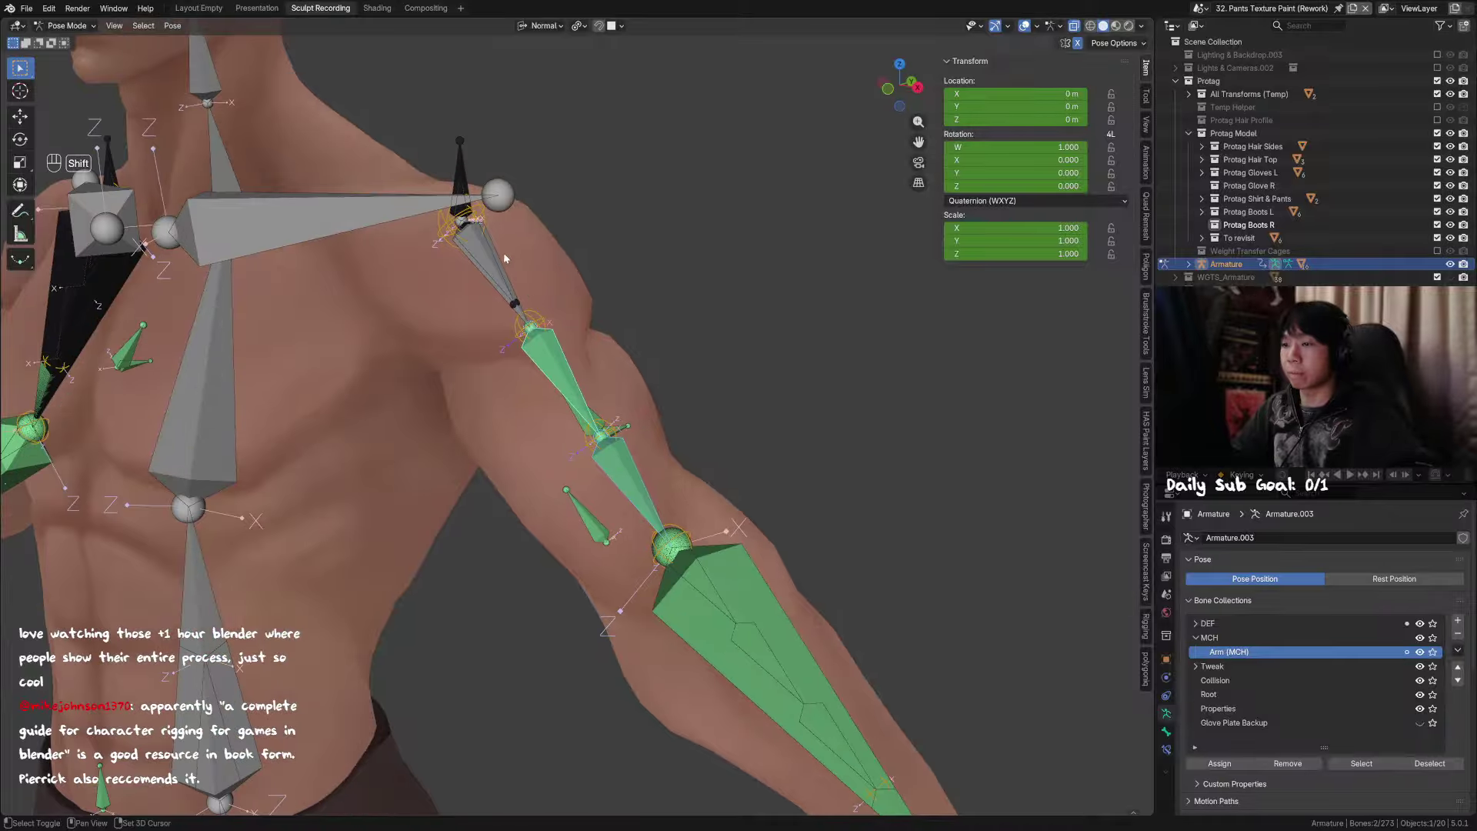
shift+click(502, 254)
scroll(531, 293, down, 4)
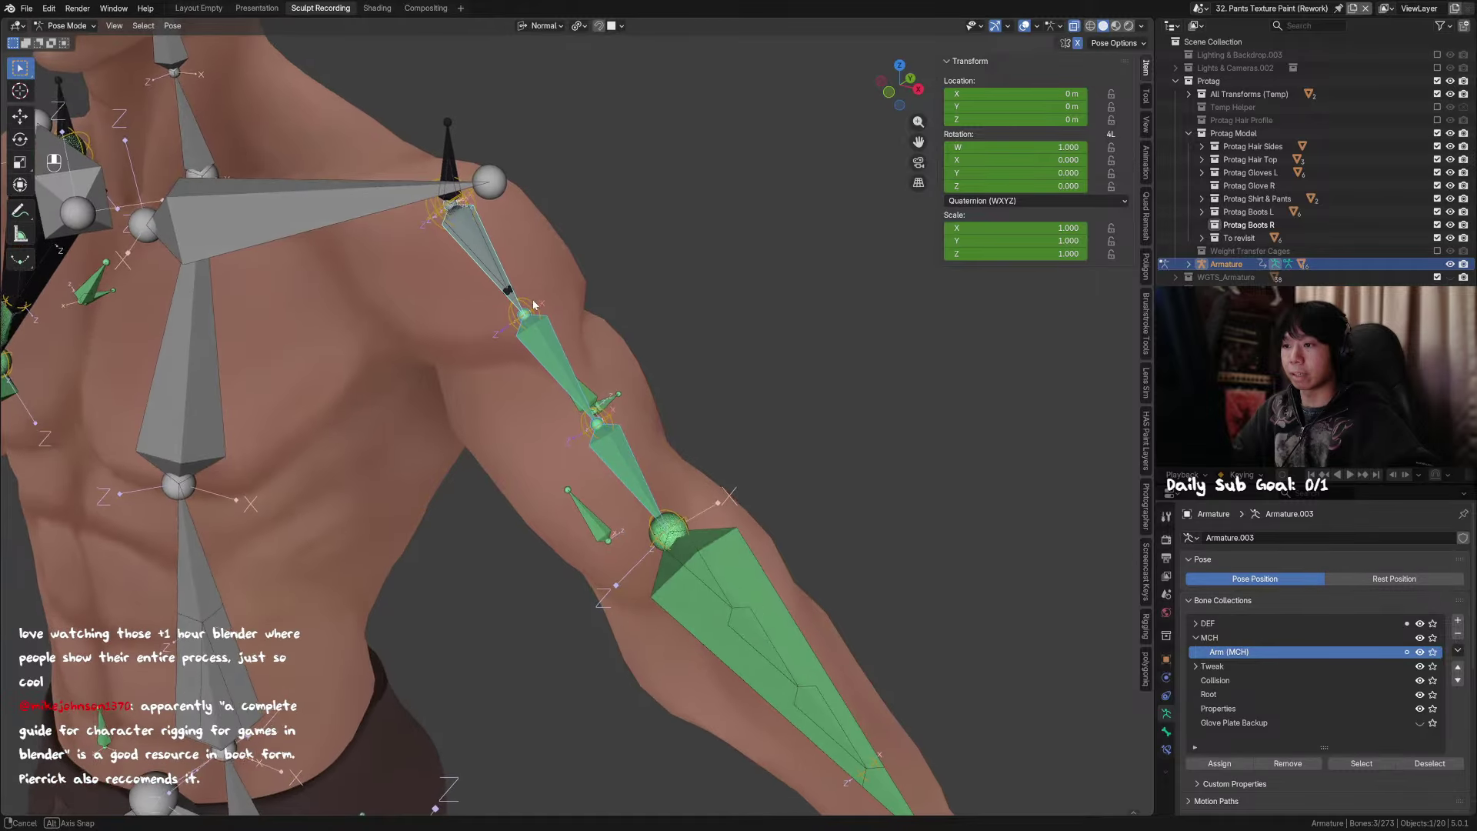
scroll(625, 475, up, 1)
key(h)
key(ctrl+z)
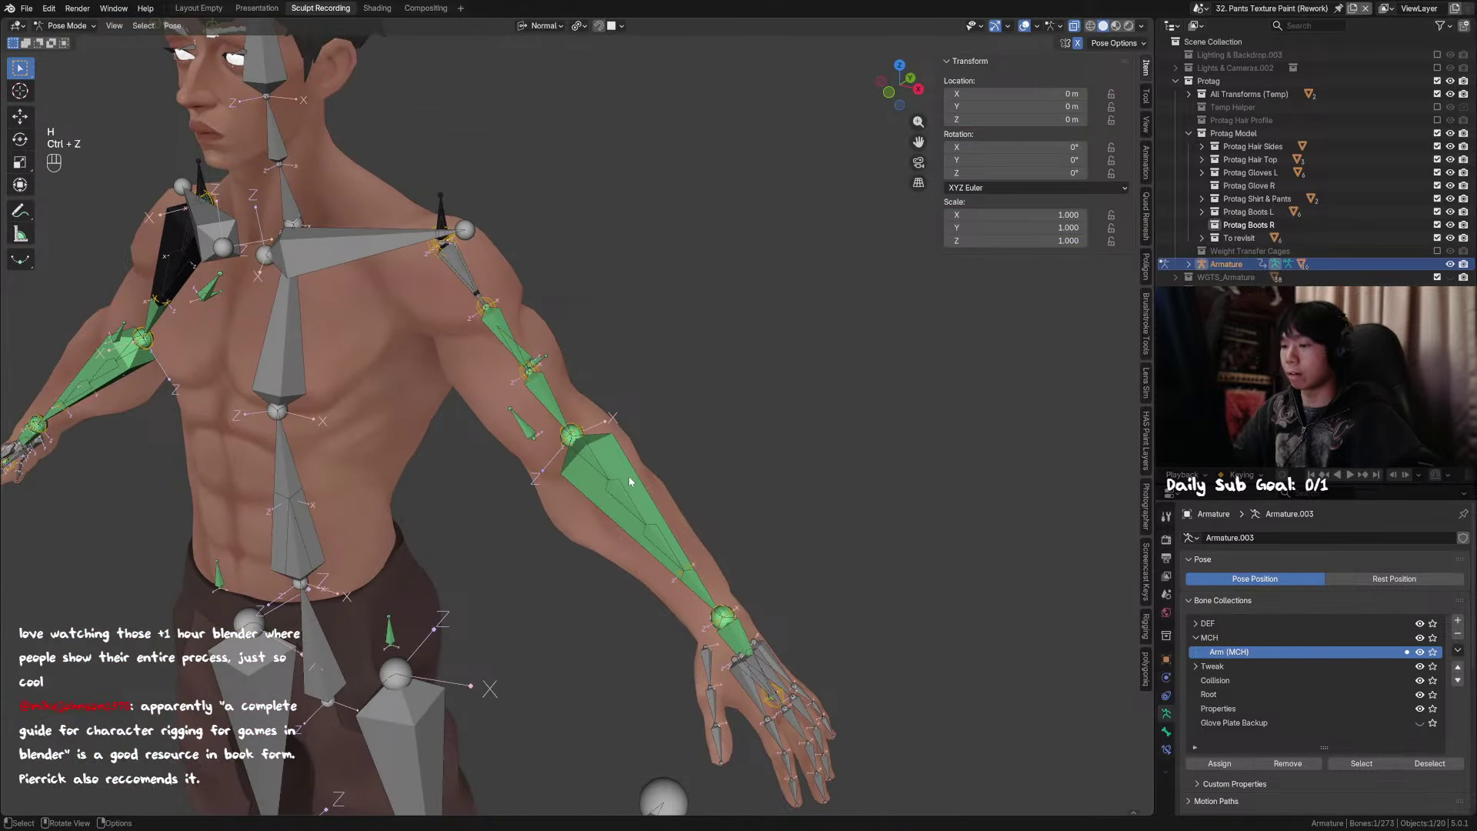
Step: Try hiding the left forearm bone
click(629, 474)
key(h)
shift+middle_drag(510, 357, 540, 398)
key(ctrl+z)
scroll(540, 398, up, 3)
mouse_move(550, 331)
shift+middle_down()
mouse_move(570, 295)
mouse_move(561, 343)
shift+middle_up()
Step: Try moving the lowest left upper-arm deform segment in Edit Mode
click(560, 343)
middle_drag(661, 379, 633, 367)
key(ctrl+Tab)
click(594, 335)
key(Tab)
scroll(544, 383, down, 3)
scroll(615, 384, up, 3)
key(Tab)
click(597, 332)
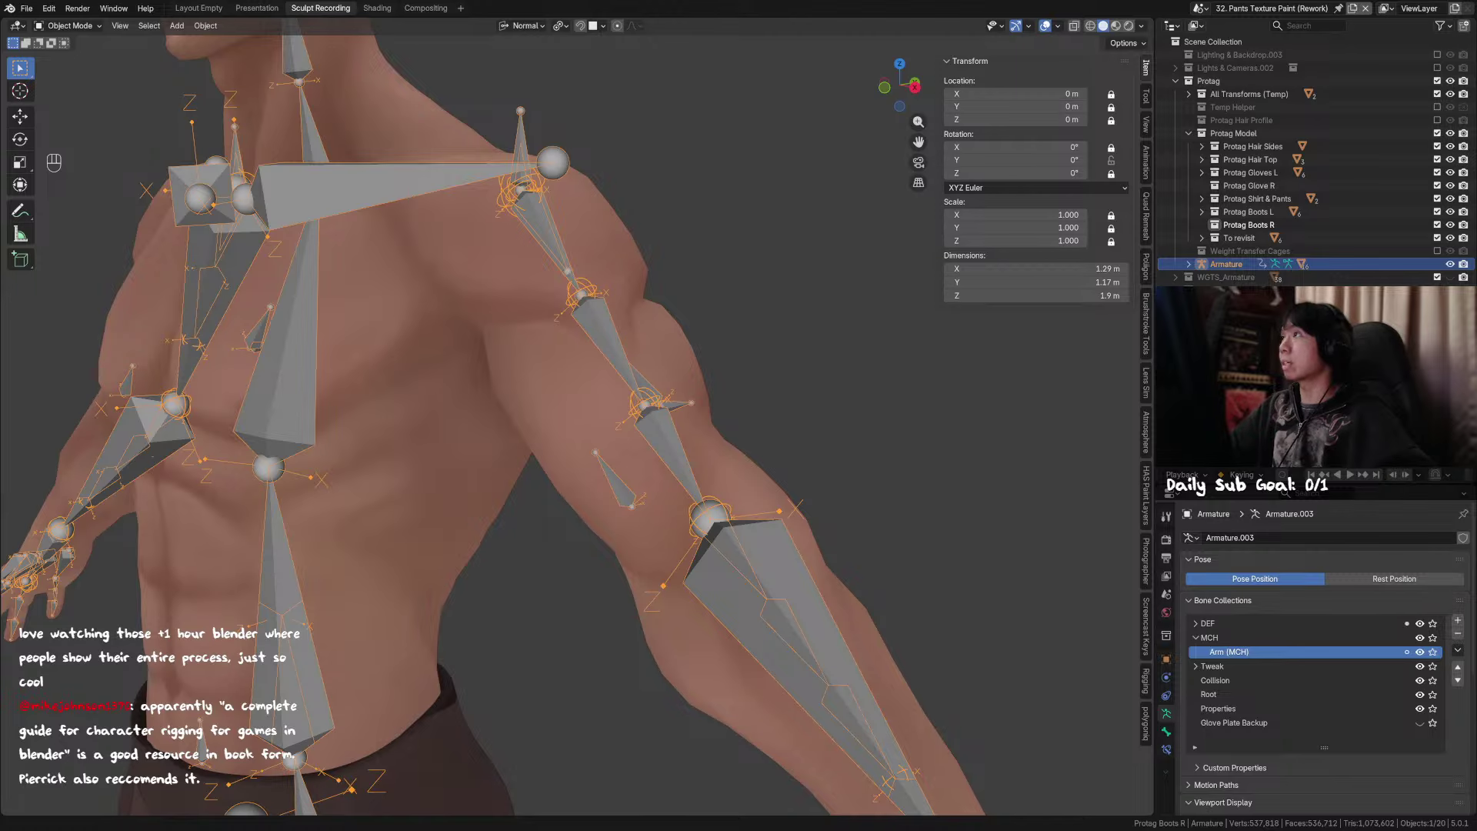
key(Tab)
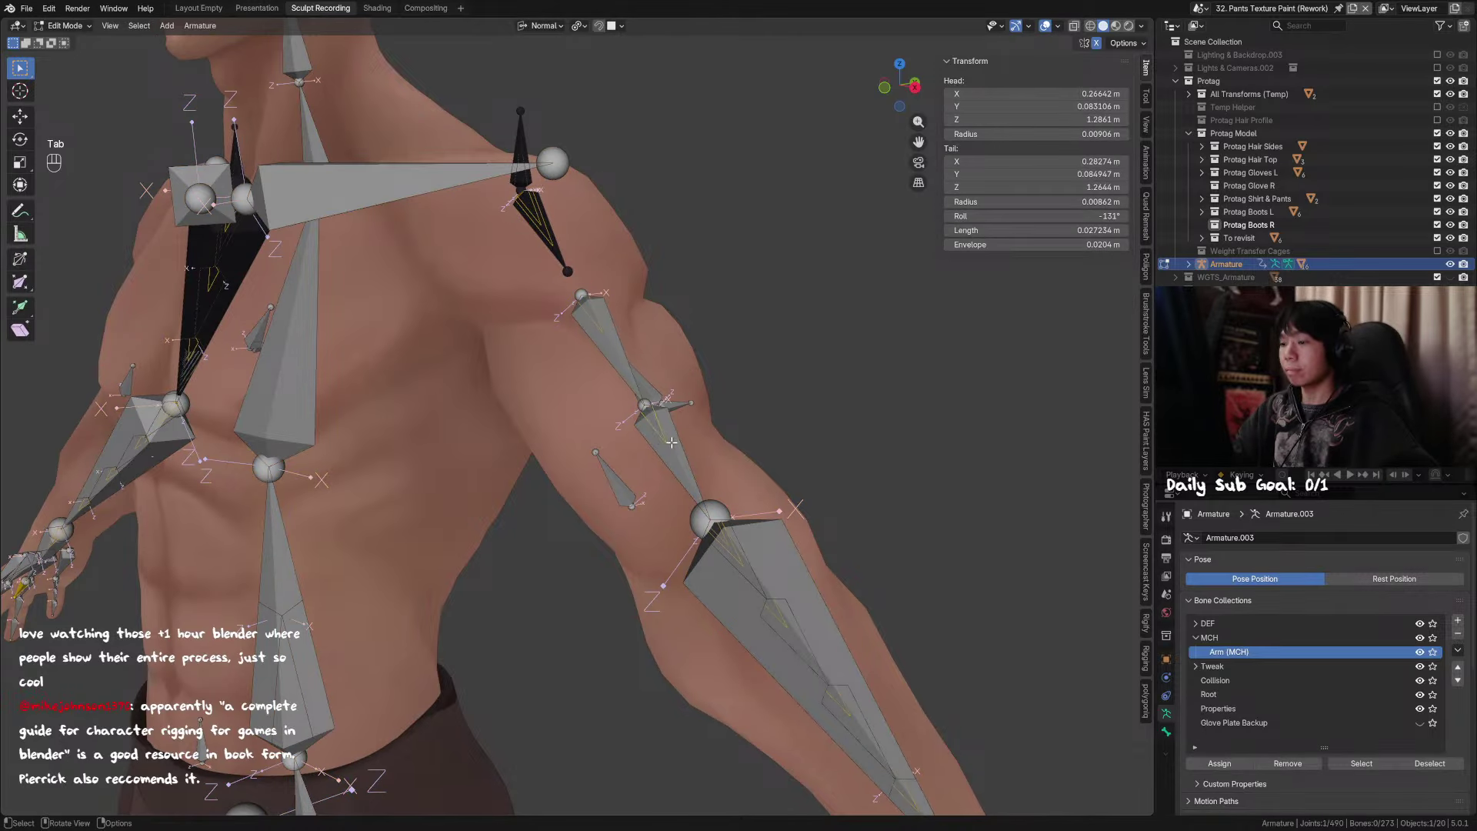
click(676, 436)
key(g)
right_click(788, 422)
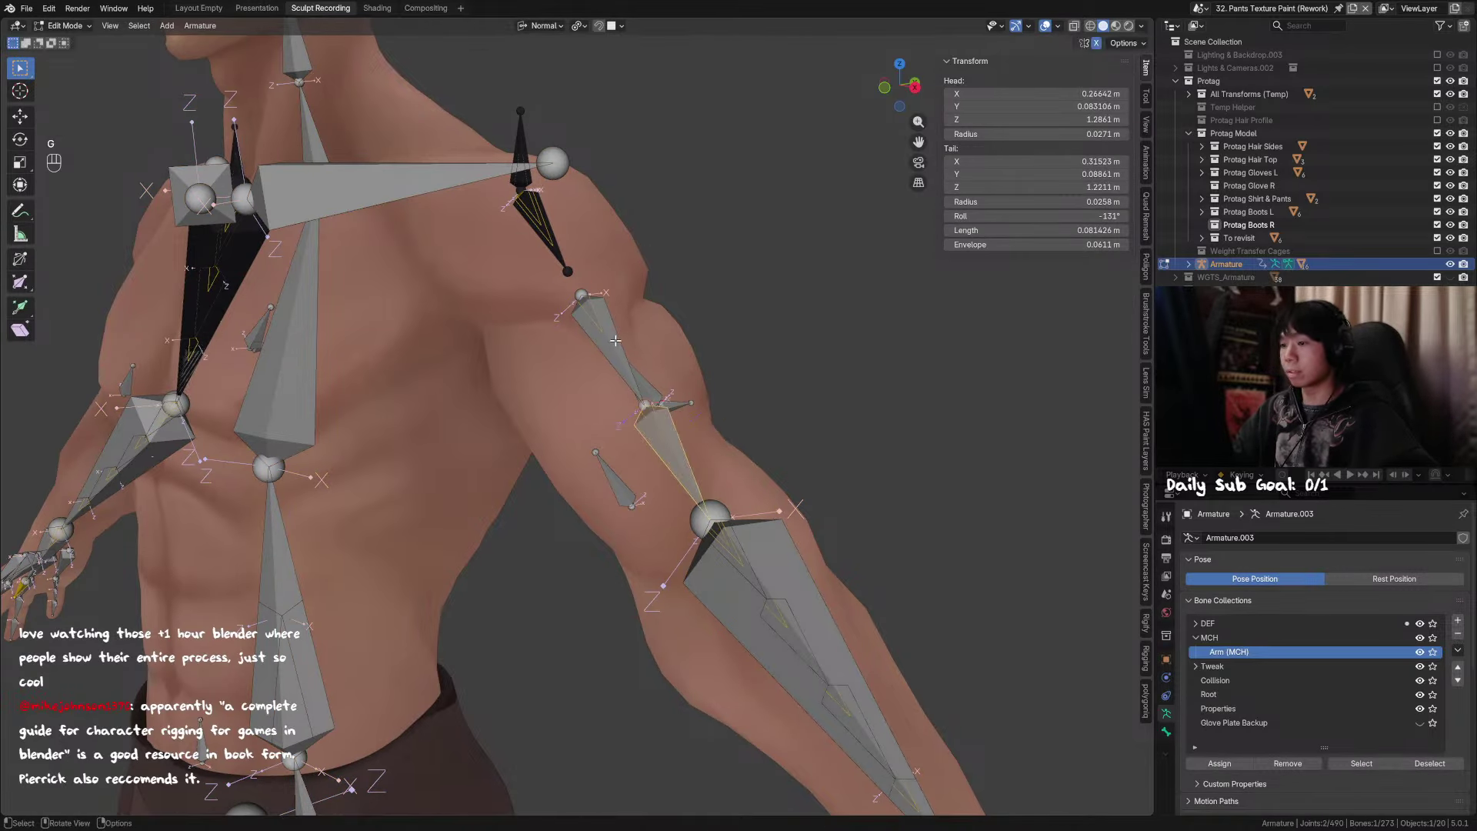
Step: Return the armature to Pose Mode with the middle upper-arm deform segment selected, and save the file
key(ctrl+Tab)
key(ctrl+Tab)
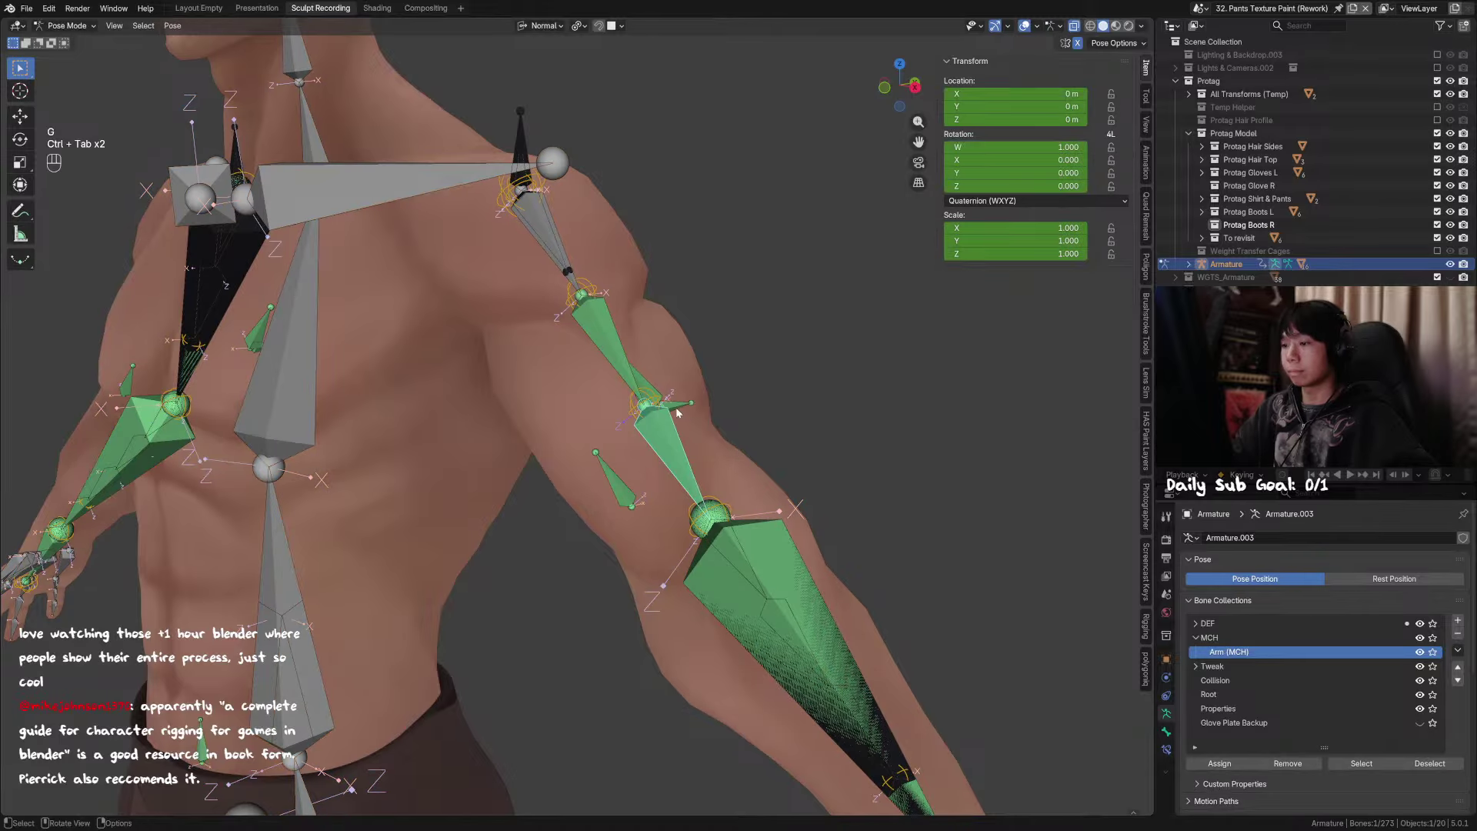
click(609, 354)
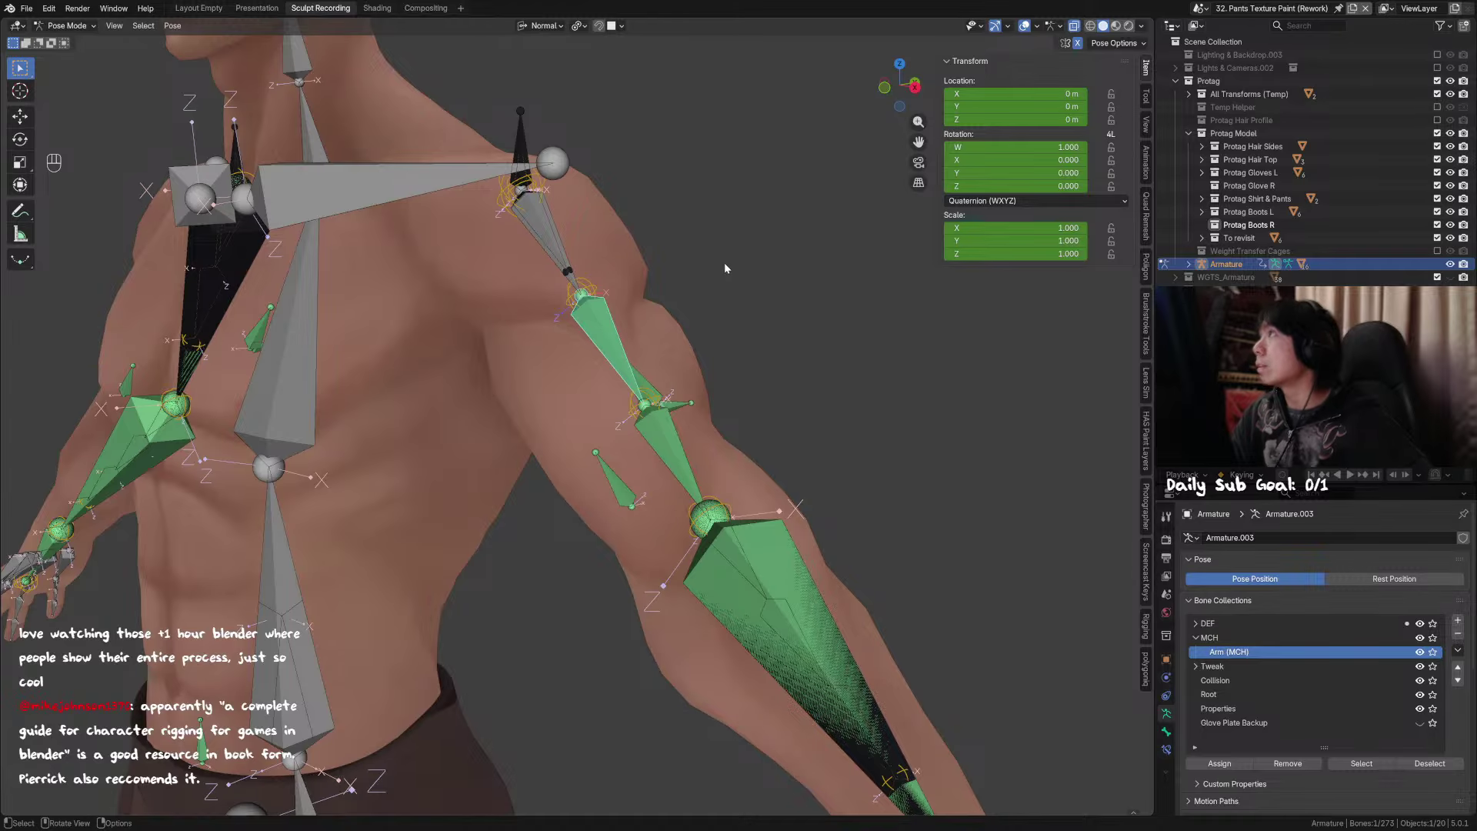
middle_drag(655, 398, 696, 427)
key(ctrl+s)
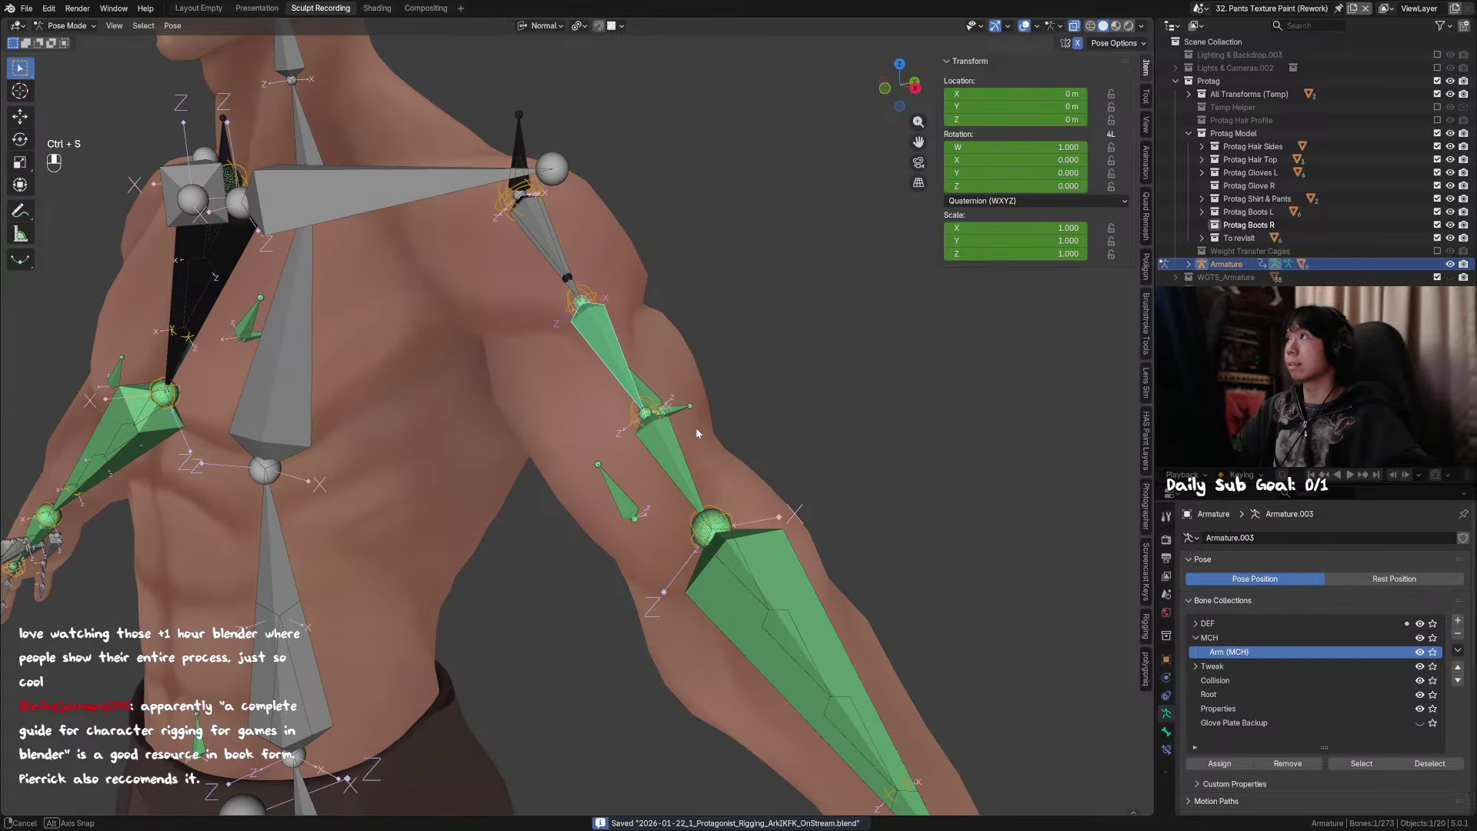
key(ctrl+s)
Step: Reveal the hidden bones in Pose Mode and check the name of the lowest left upper-arm deform segment
key(ctrl+Tab)
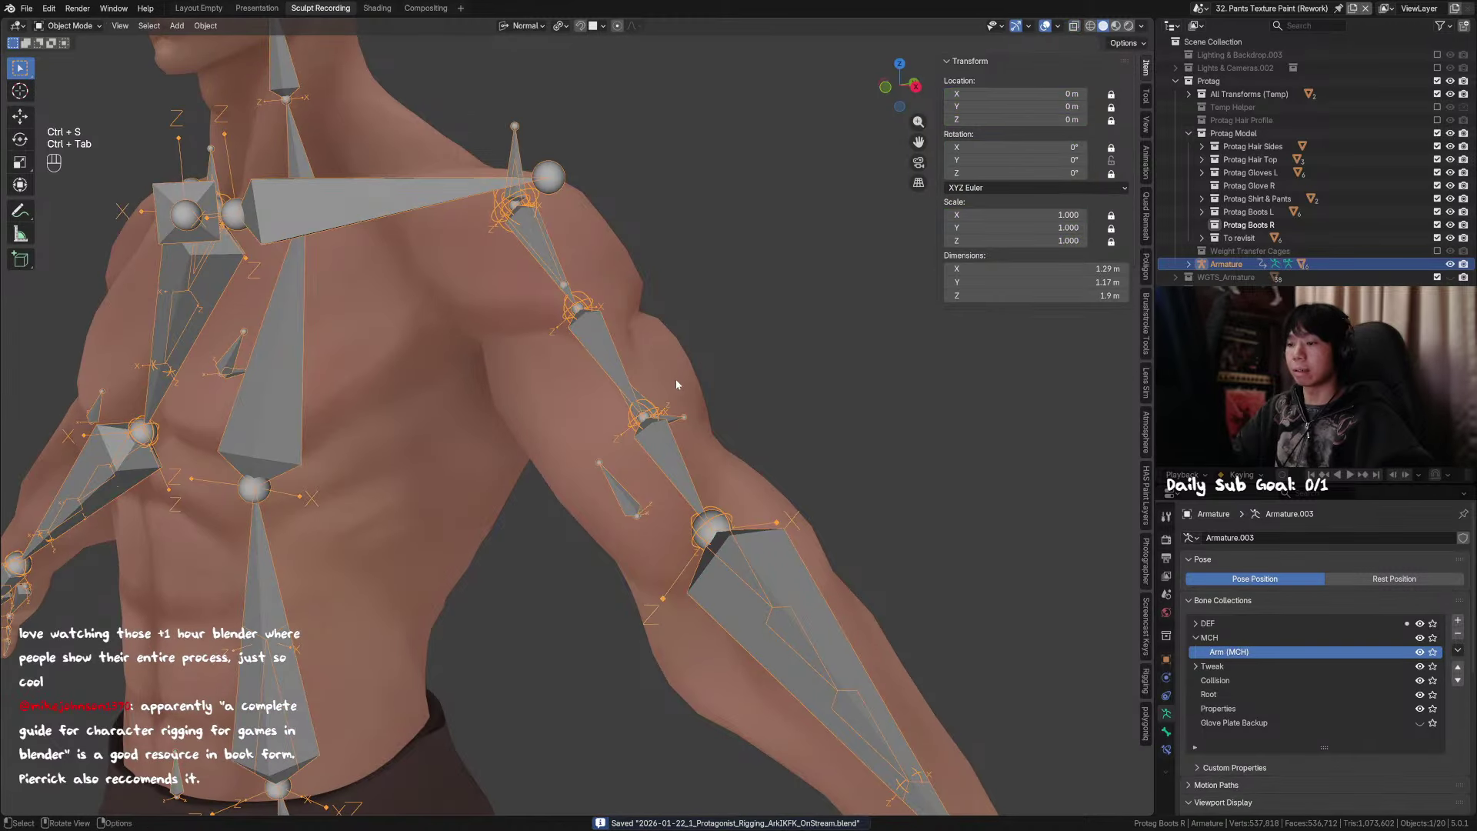
key(ctrl+Tab)
key(alt+h)
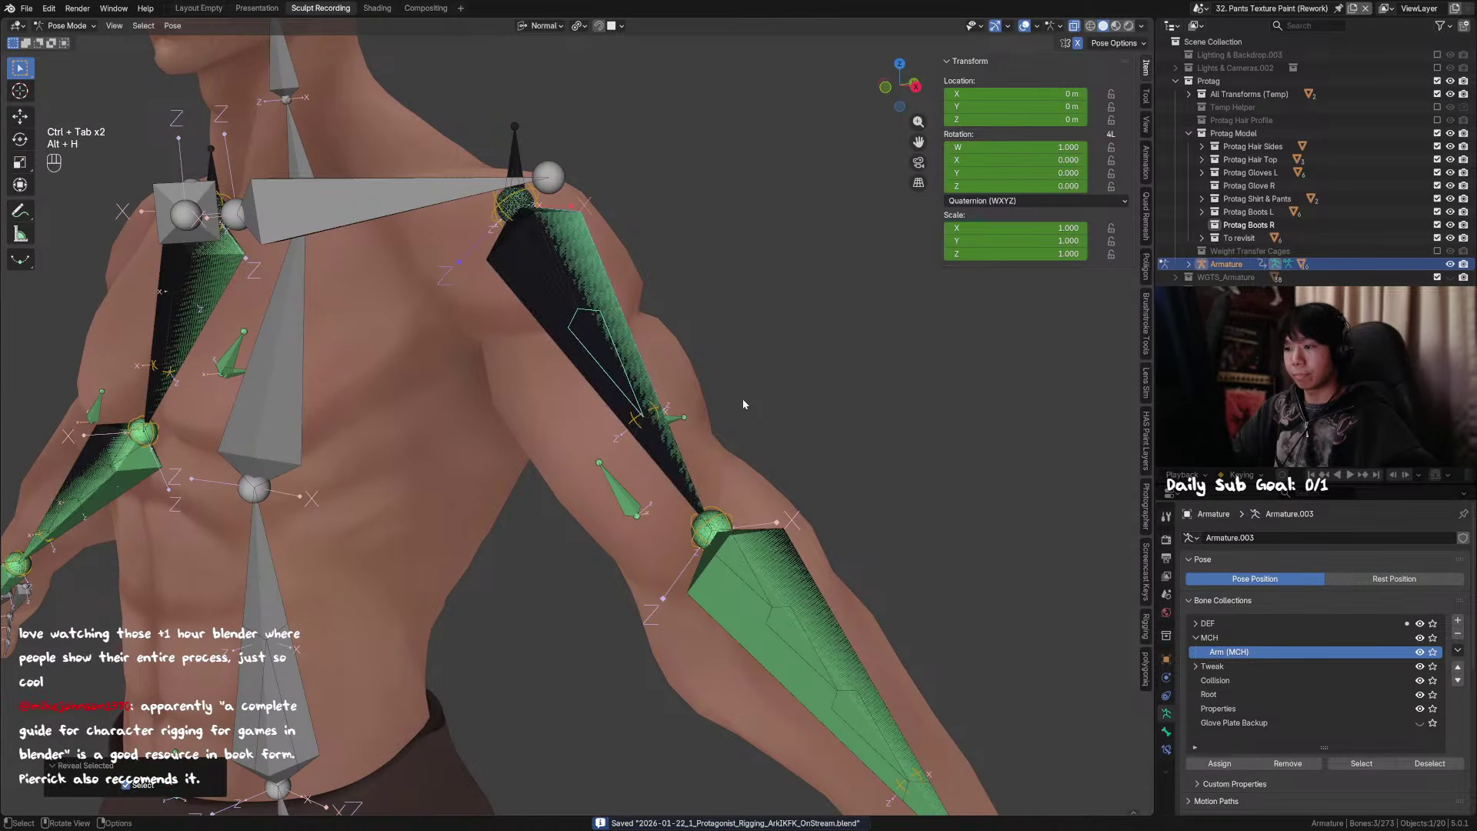
middle_drag(742, 399, 665, 449)
key(F2)
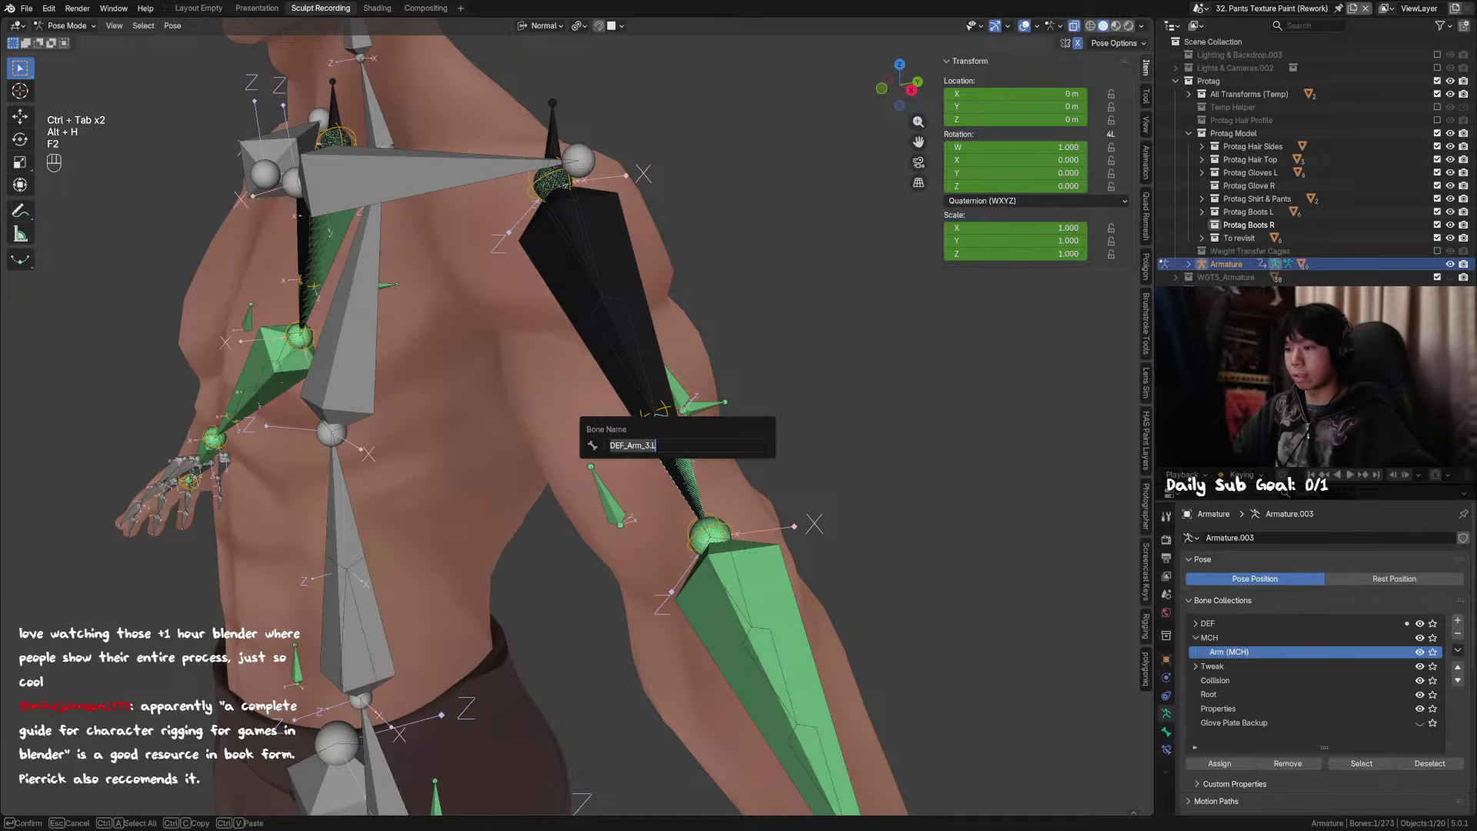
key(Escape)
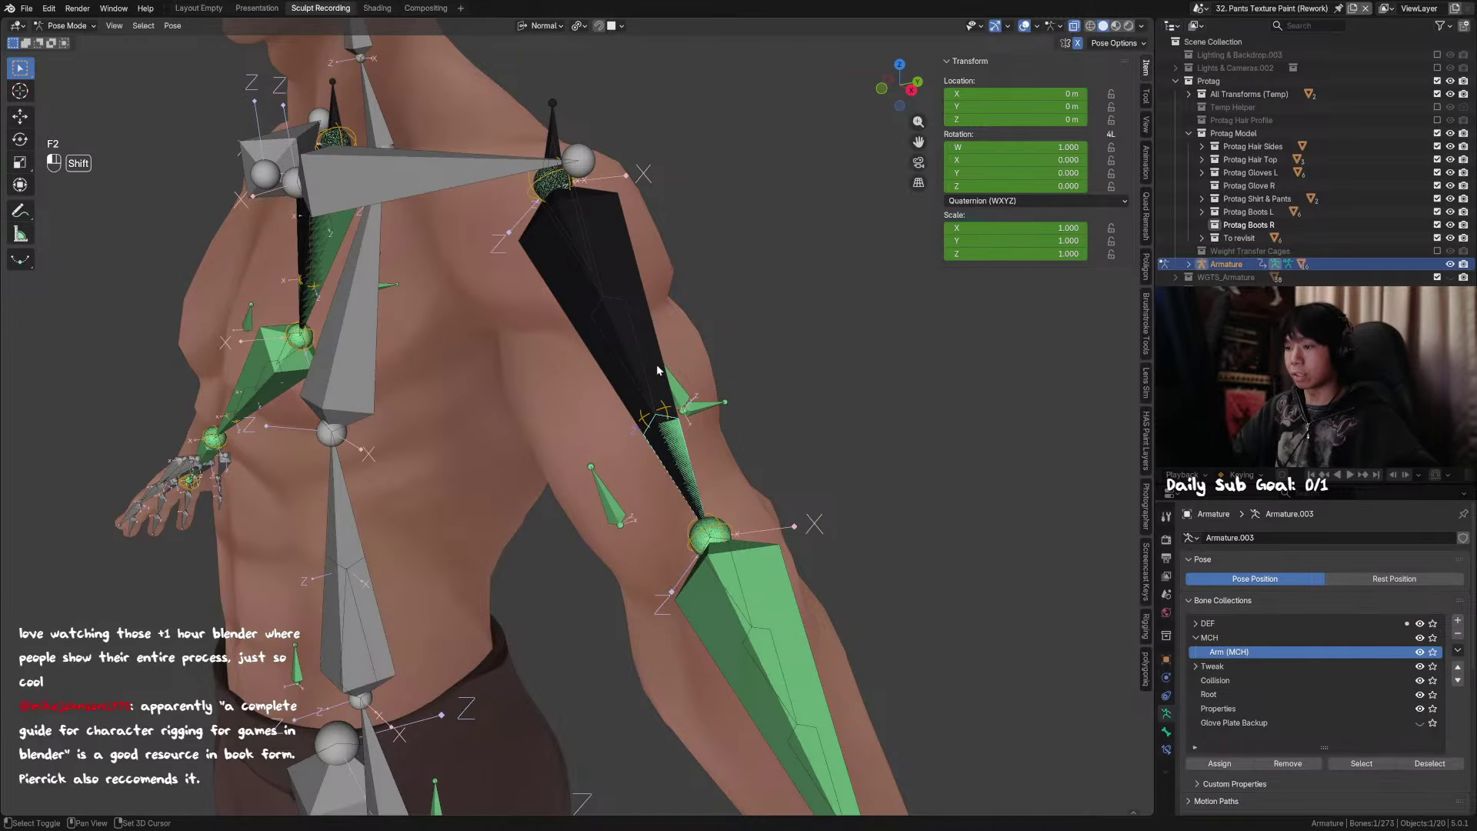
Step: Check the name of the front mechanism bone on the left upper arm, and hide that bone
key(ctrl+z)
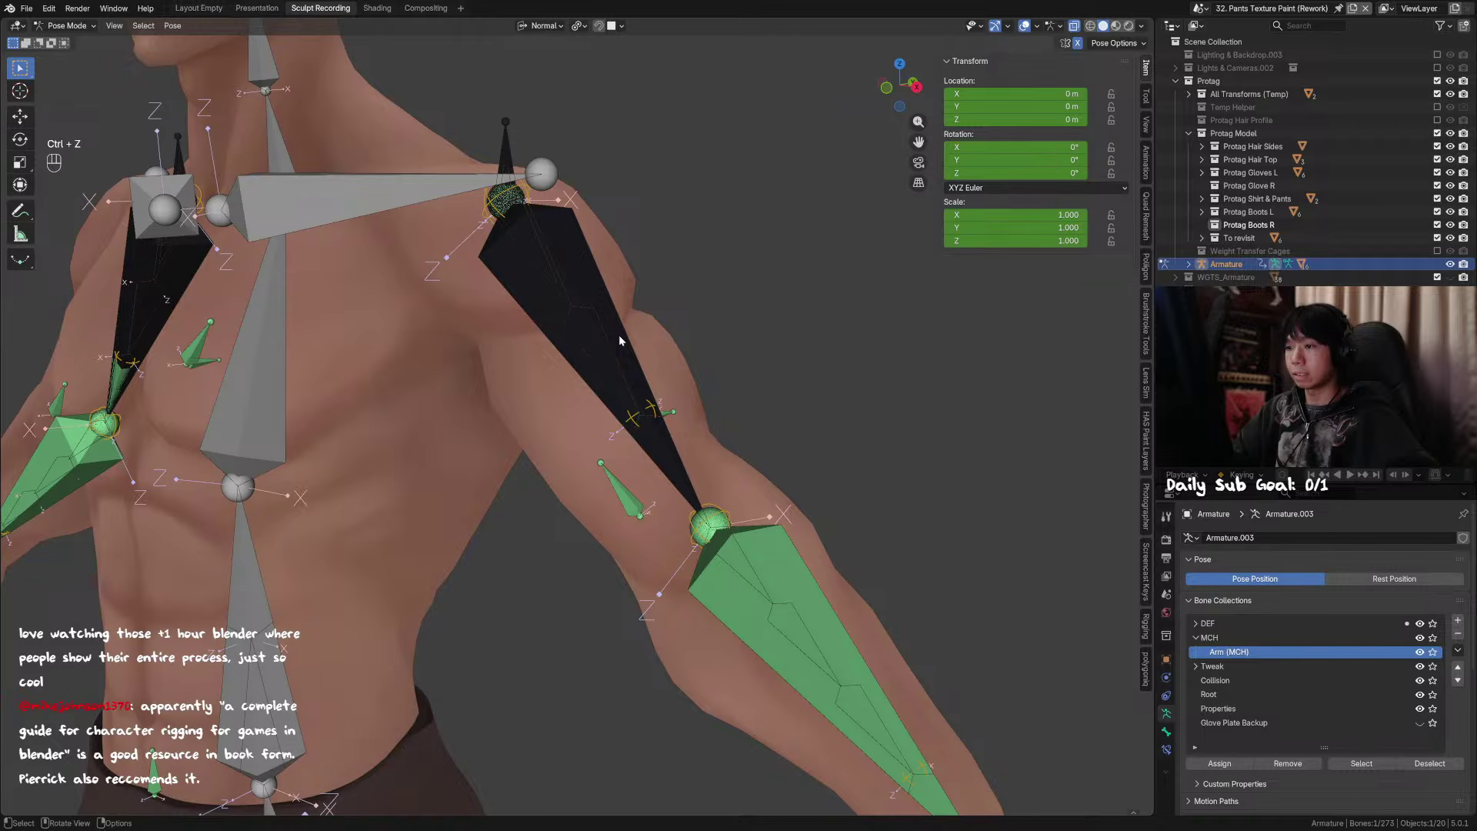
key(F2)
key(h)
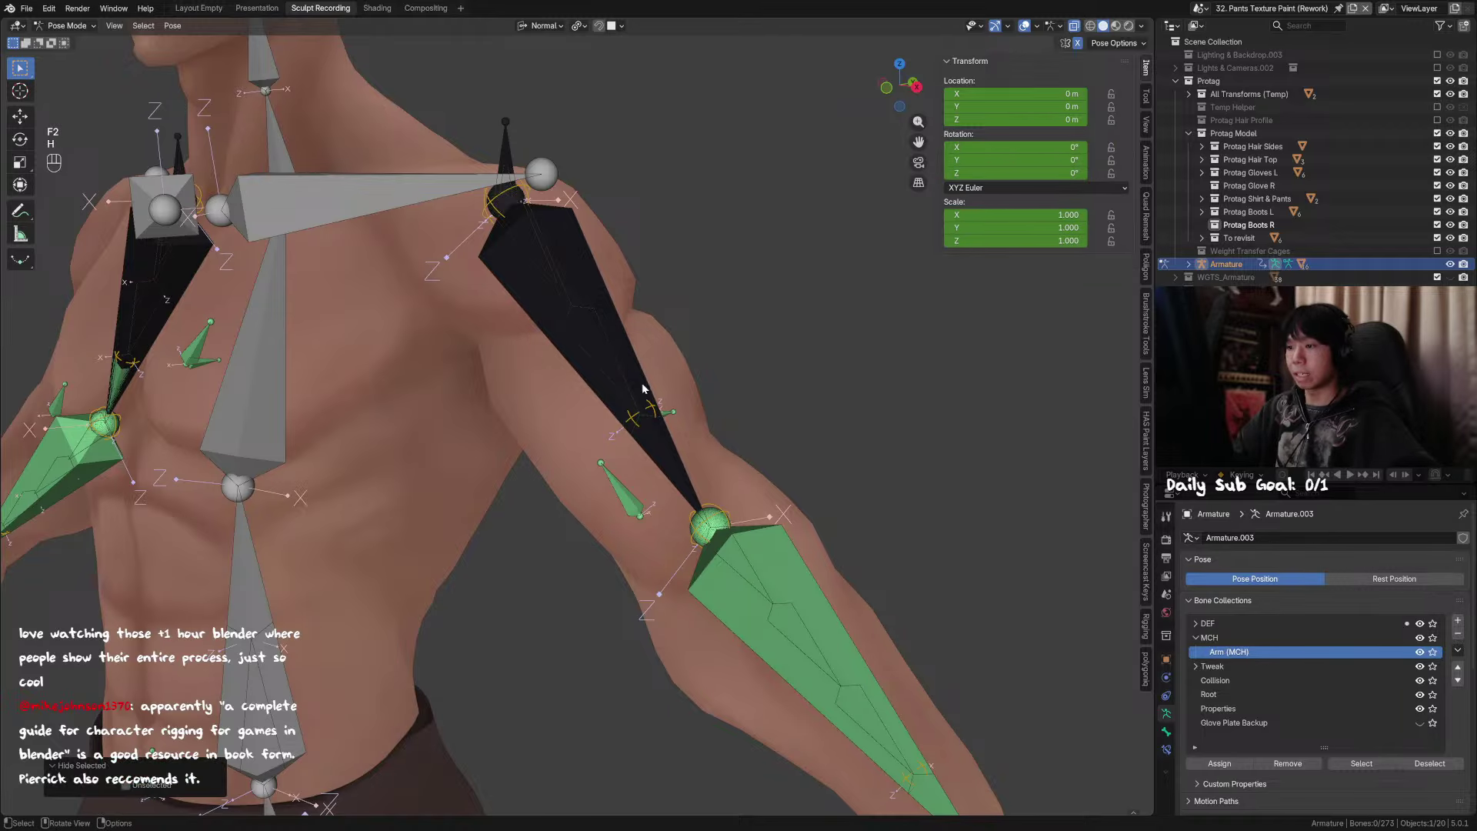
Step: Add a Copy Rotation constraint to DEF_Arm_3.L targeting MCH_Switch_Arm.L
middle_drag(643, 386, 682, 426)
click(677, 445)
click(678, 444)
shift+click(630, 371)
shift+click(668, 450)
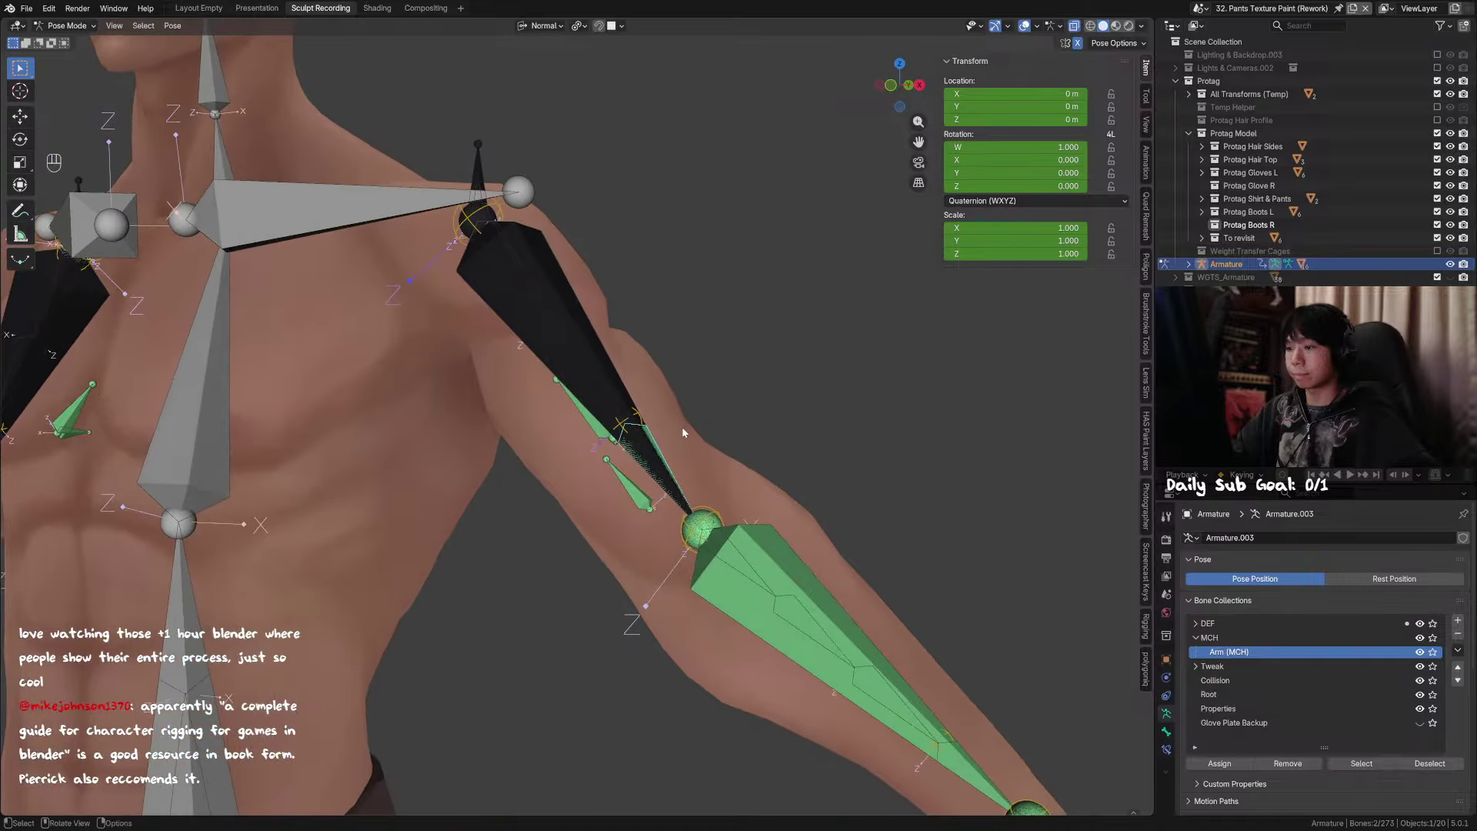
key(ctrl+shift+c)
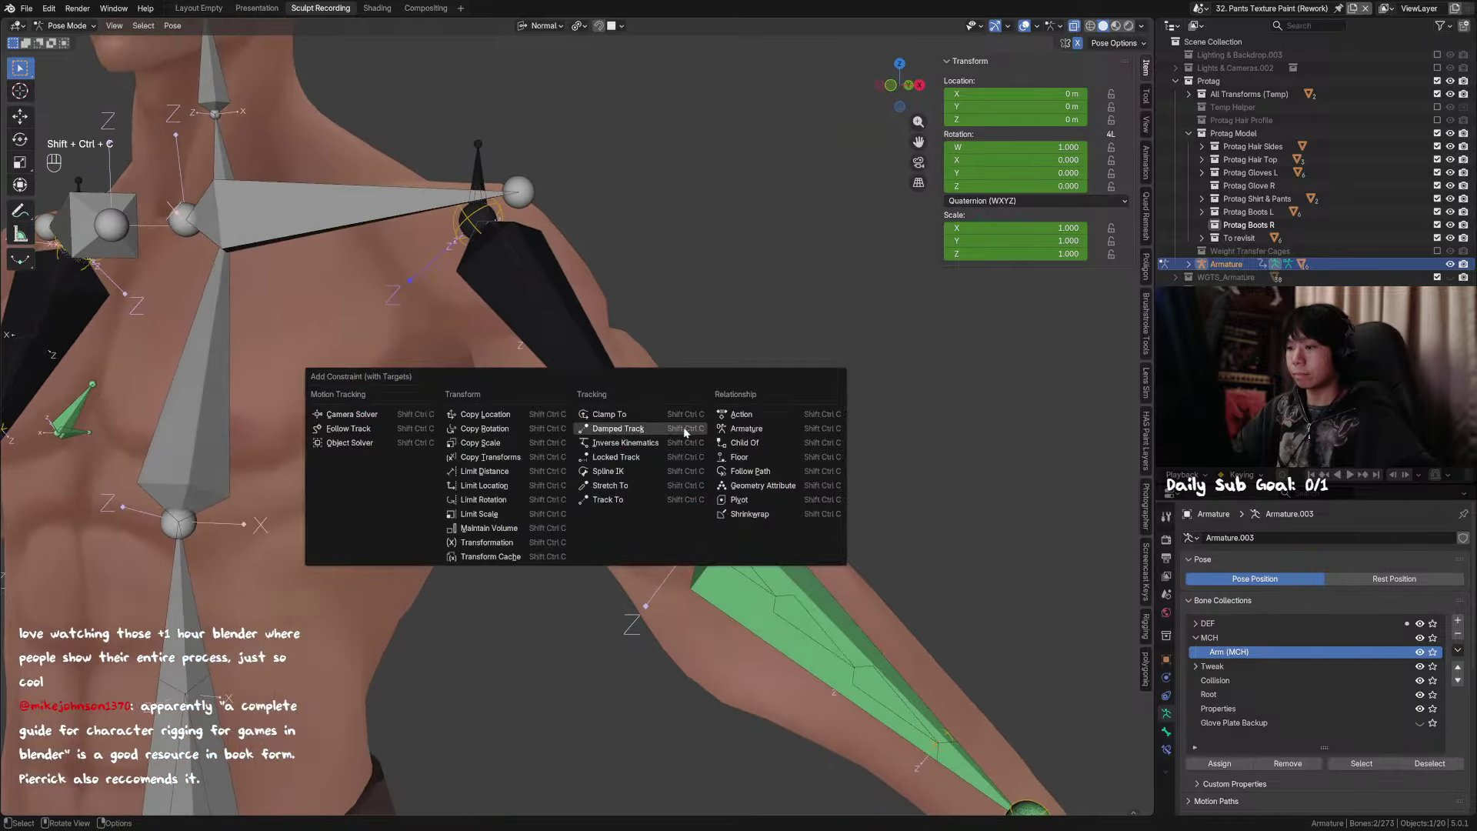
click(555, 433)
Step: Show the bone constraints of DEF_Arm_3.L and collapse the Stretch To constraint
click(1167, 731)
click(1167, 749)
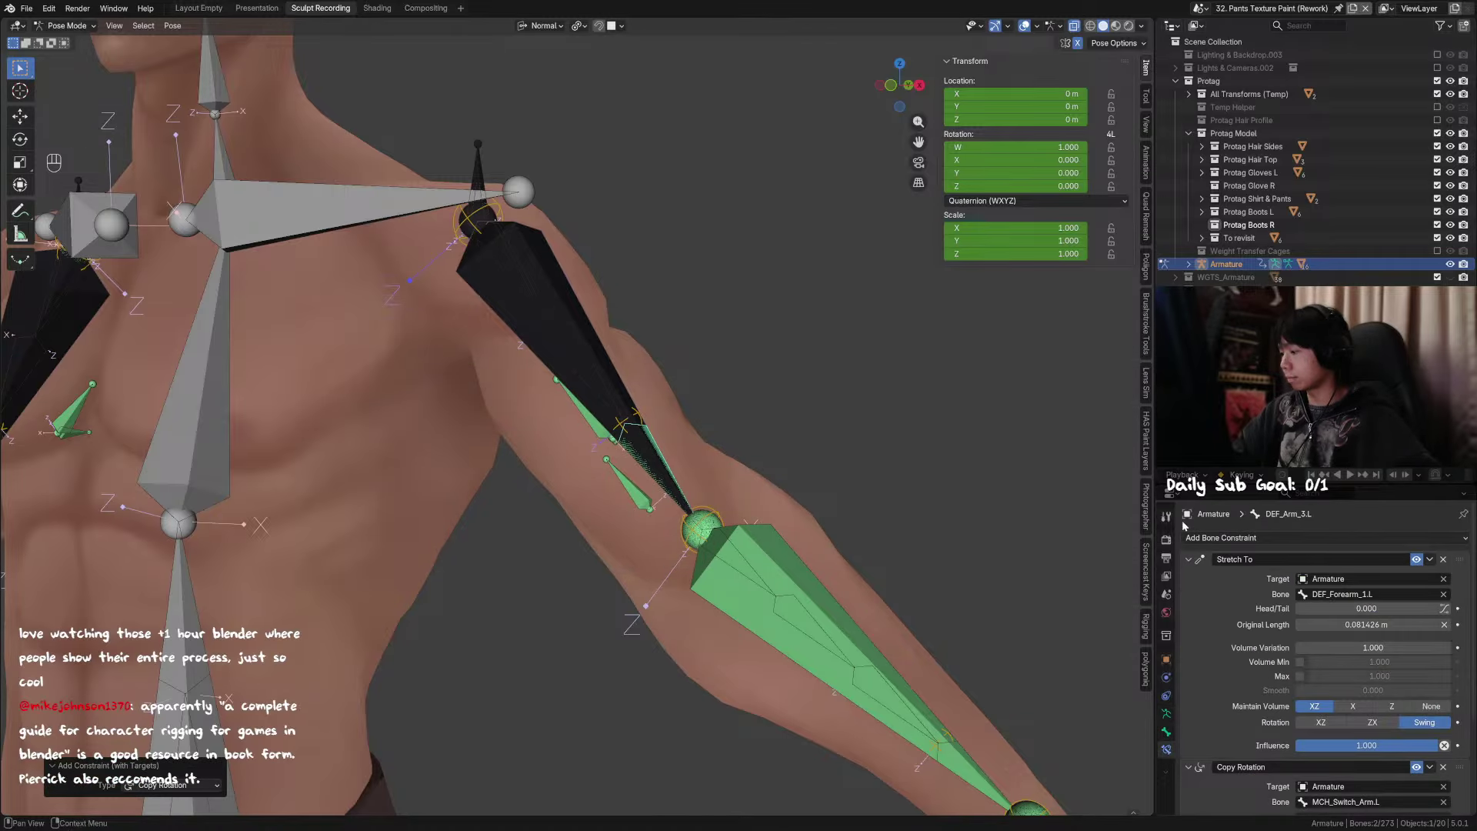
click(1188, 559)
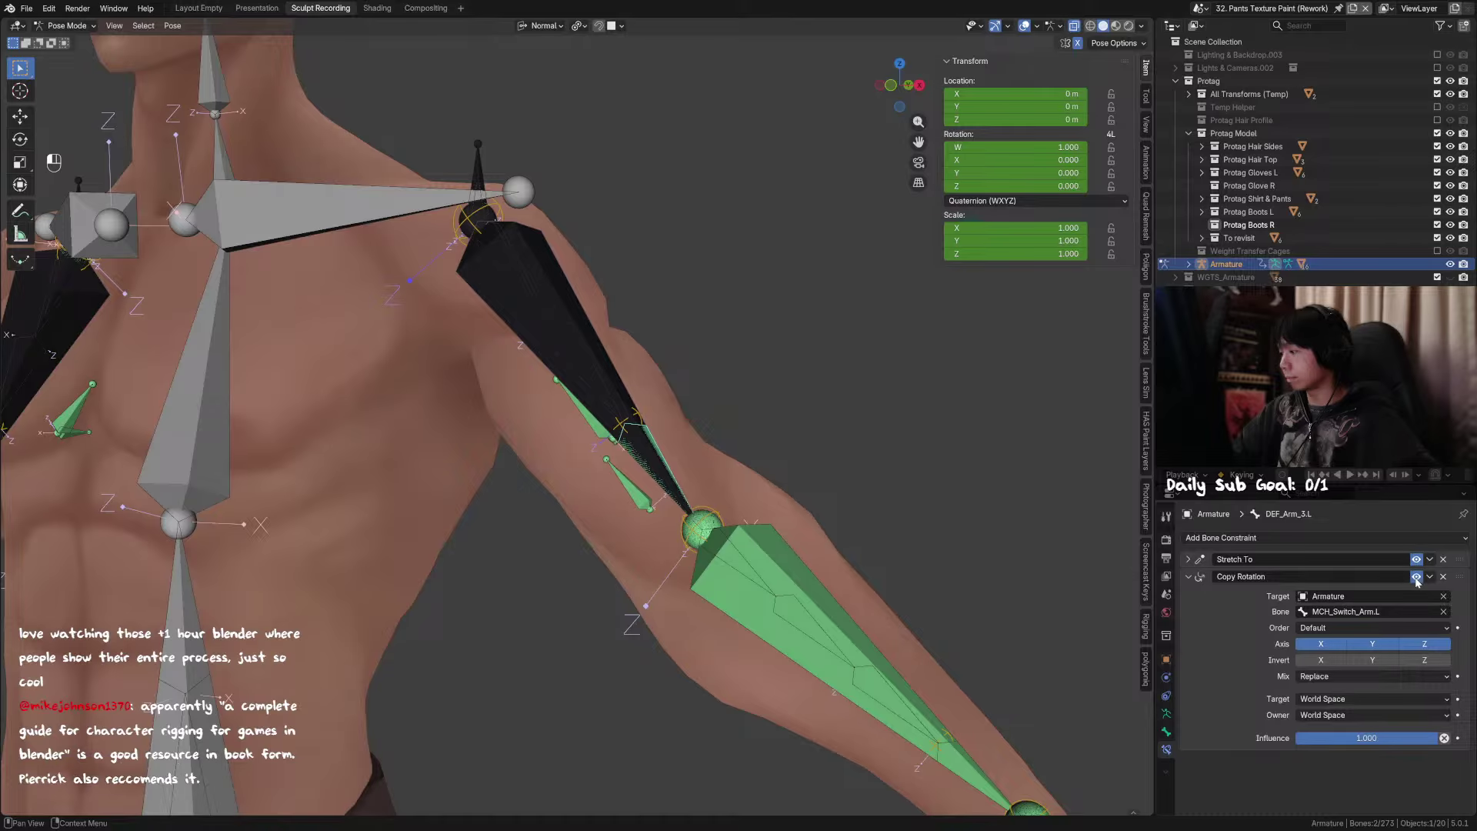
middle_drag(689, 423, 672, 472)
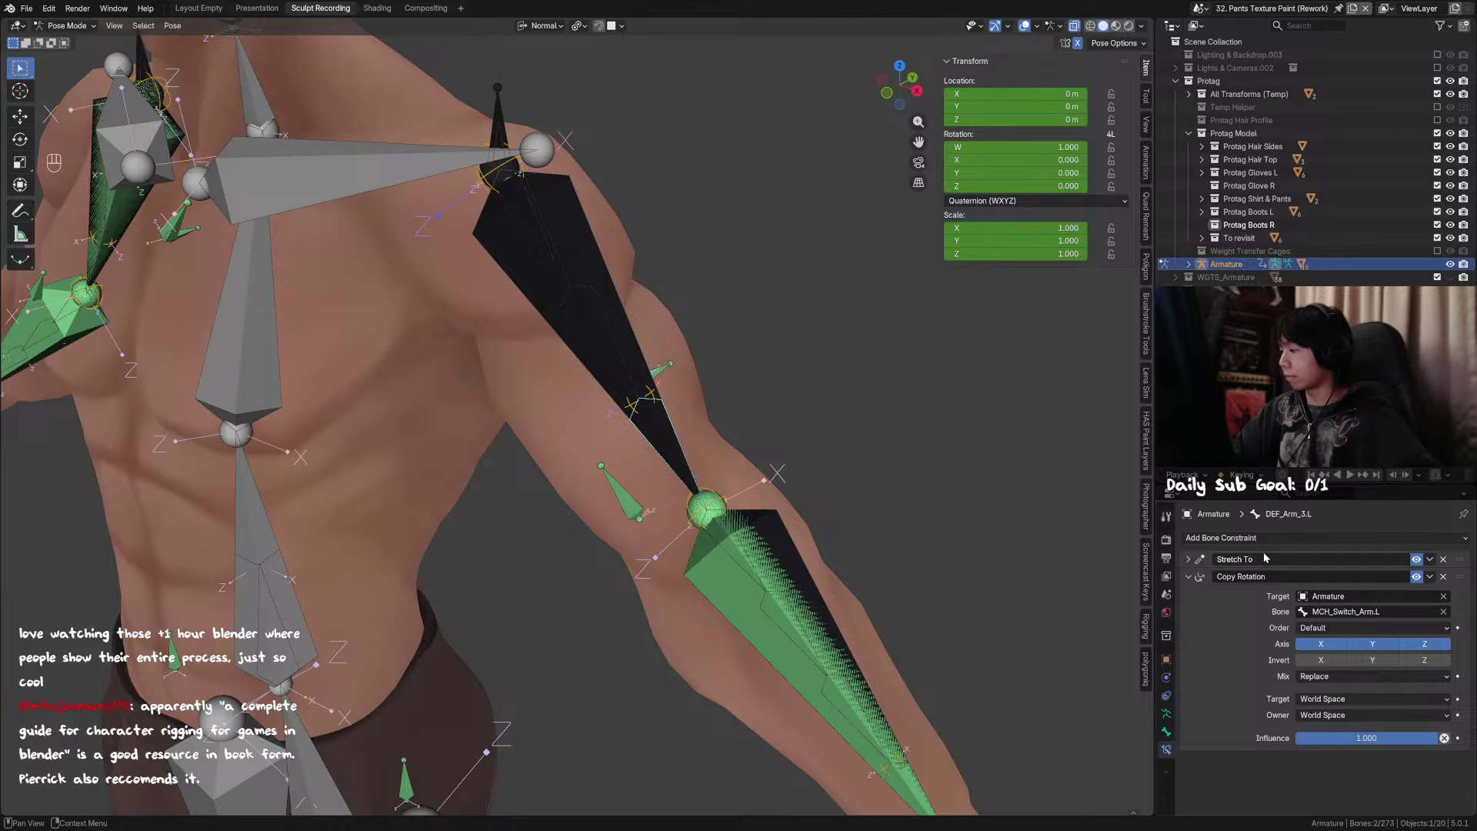
middle_drag(769, 454, 630, 392)
click(668, 364)
key(r)
key(y)
right_click(639, 308)
Step: Test the arm twist by rotating MCH_Switch_Arm.L around its local Y axis, then cancel the rotation
click(623, 287)
click(627, 288)
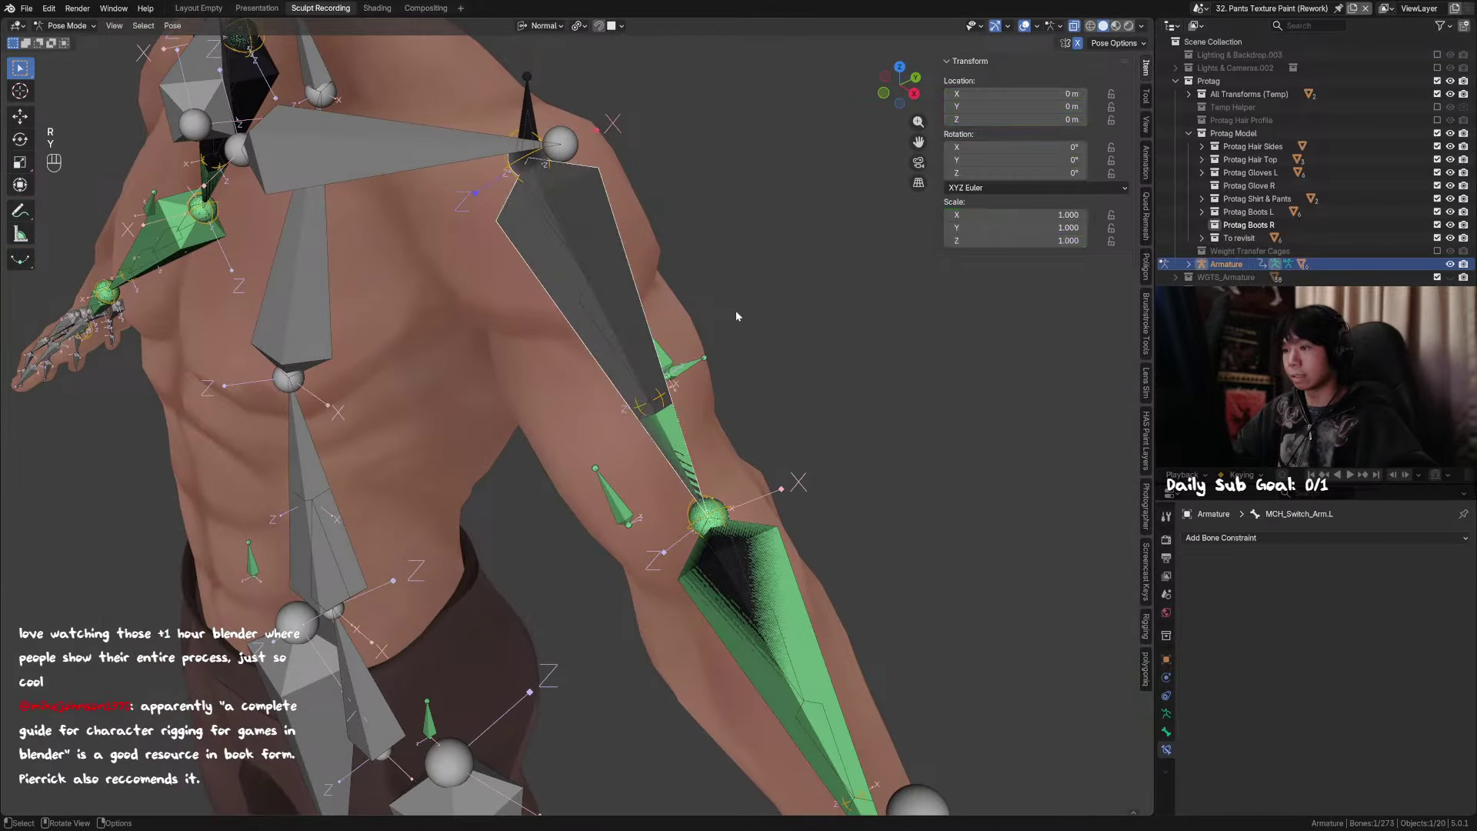
key(r)
key(y)
key(y)
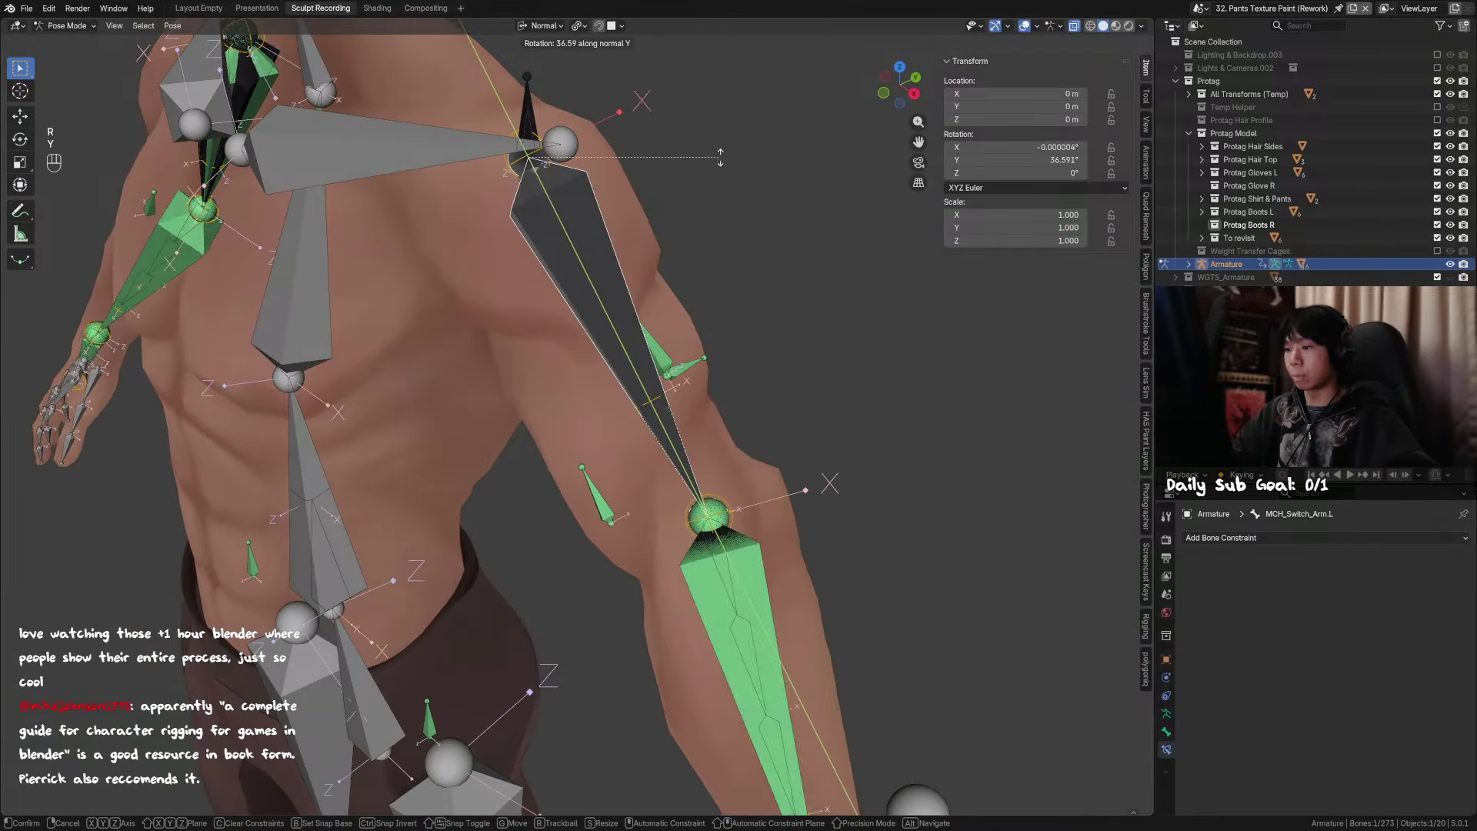
right_click(720, 156)
Step: Test how the upper-arm bones follow by moving MCH_Switch_Forearm.L and TWEAK_Forearm.L, cancelling both moves
click(729, 517)
key(g)
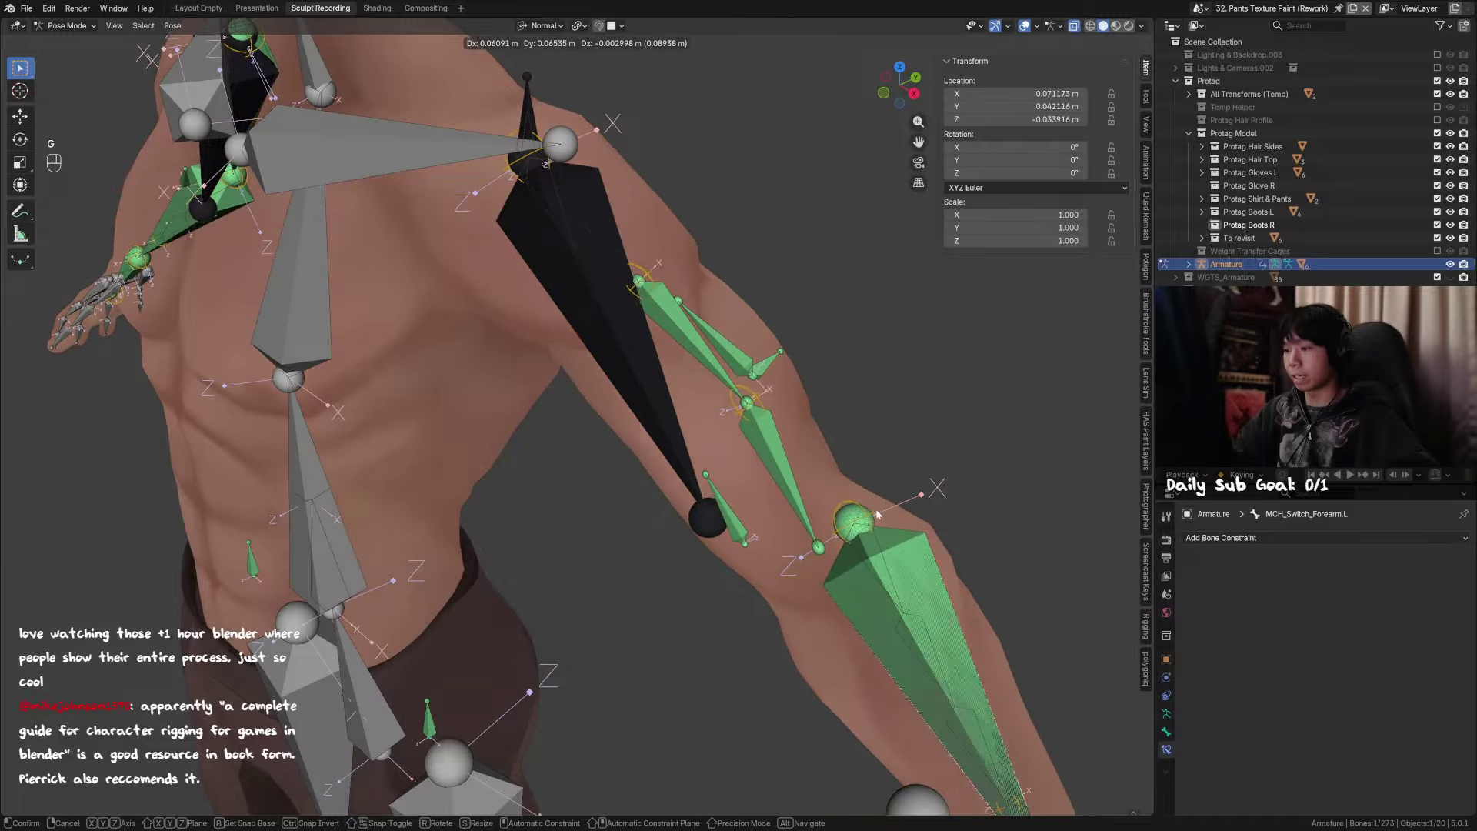
right_click(877, 514)
click(722, 511)
key(g)
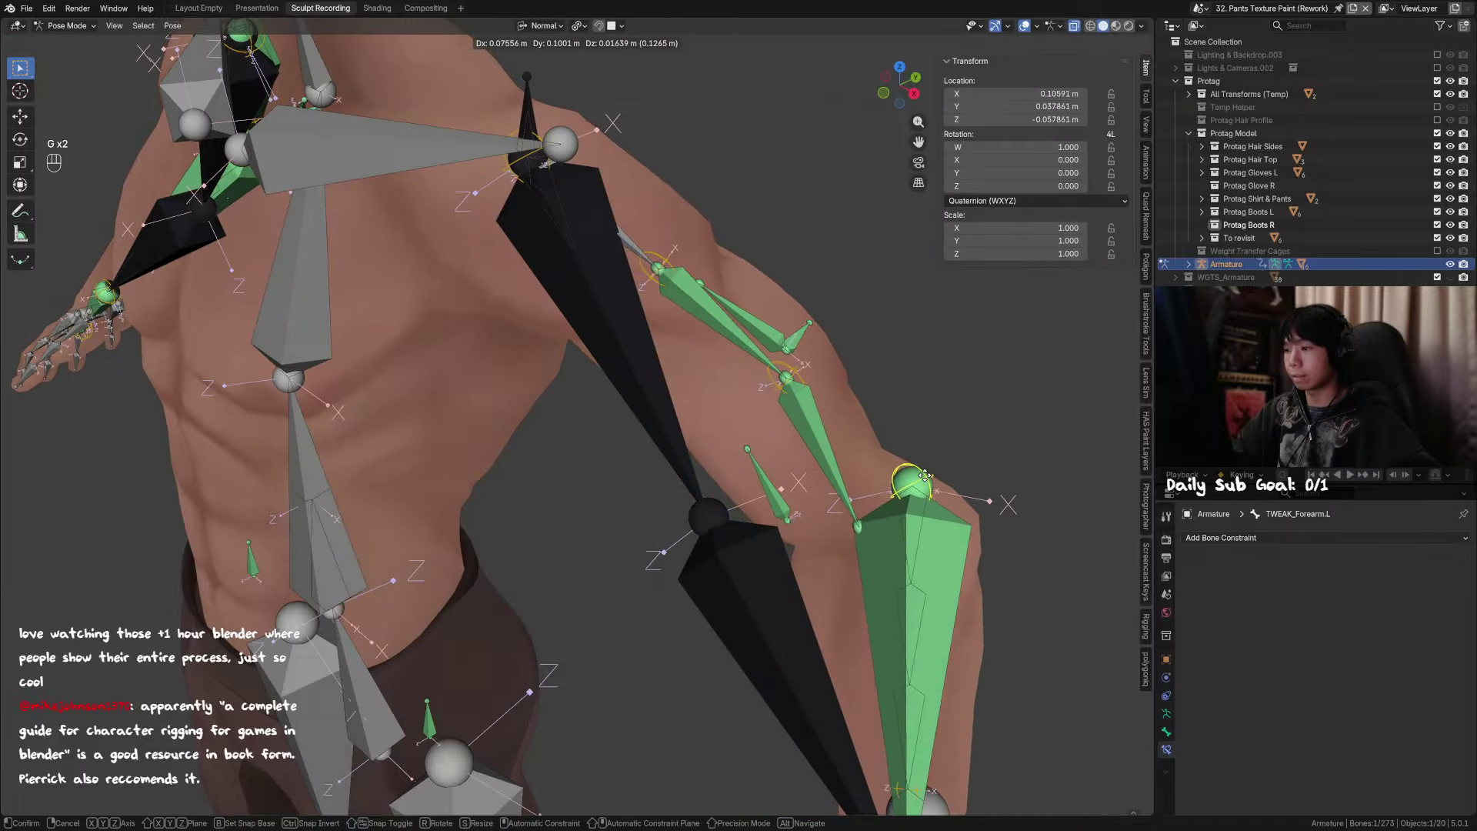
right_click(907, 413)
Step: Check the constraints of DEF_Arm_3.L and test the arm again by moving MCH_Switch_Forearm.L, cancelling each move
click(633, 356)
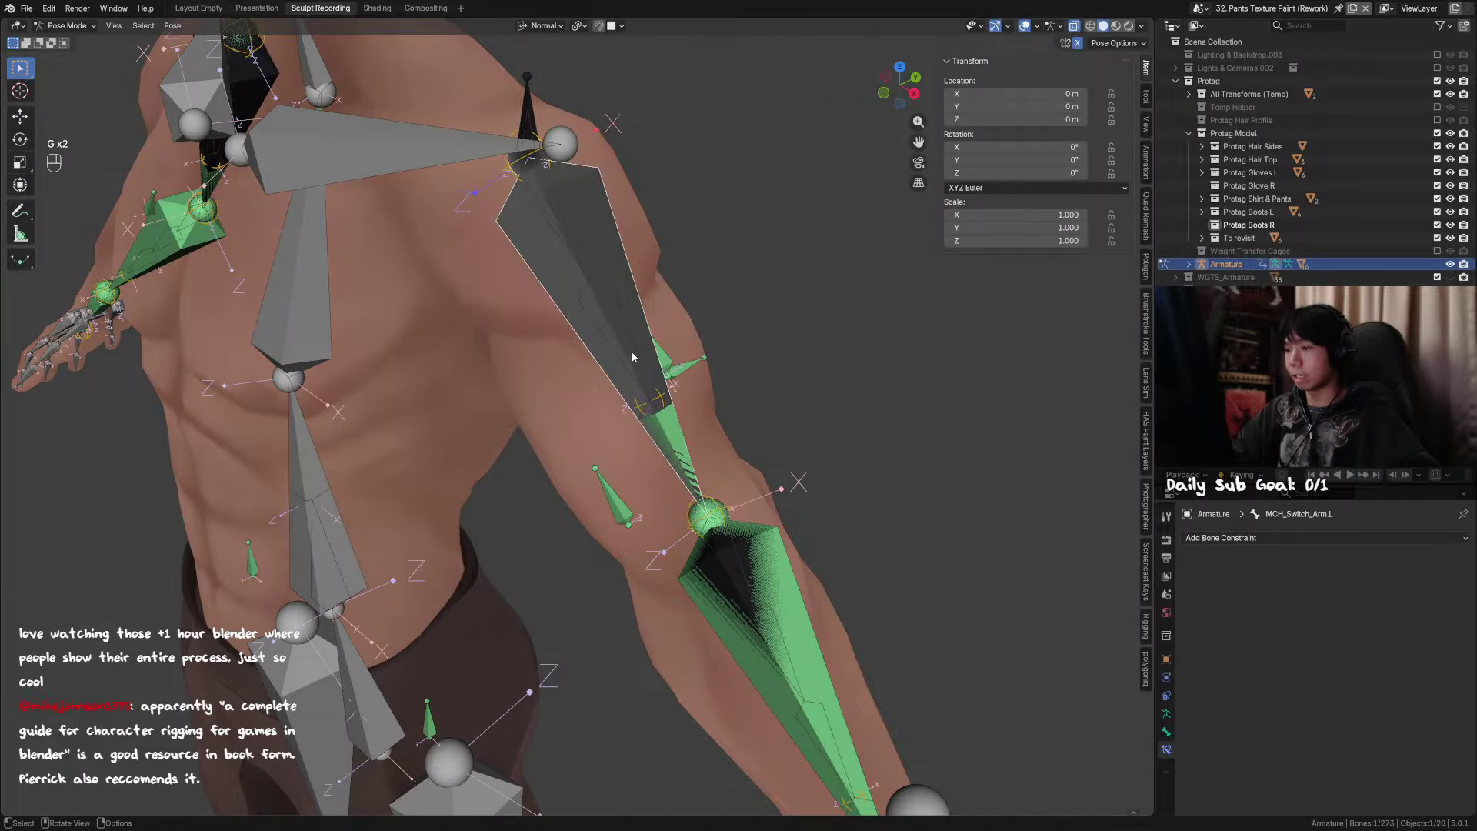
click(670, 442)
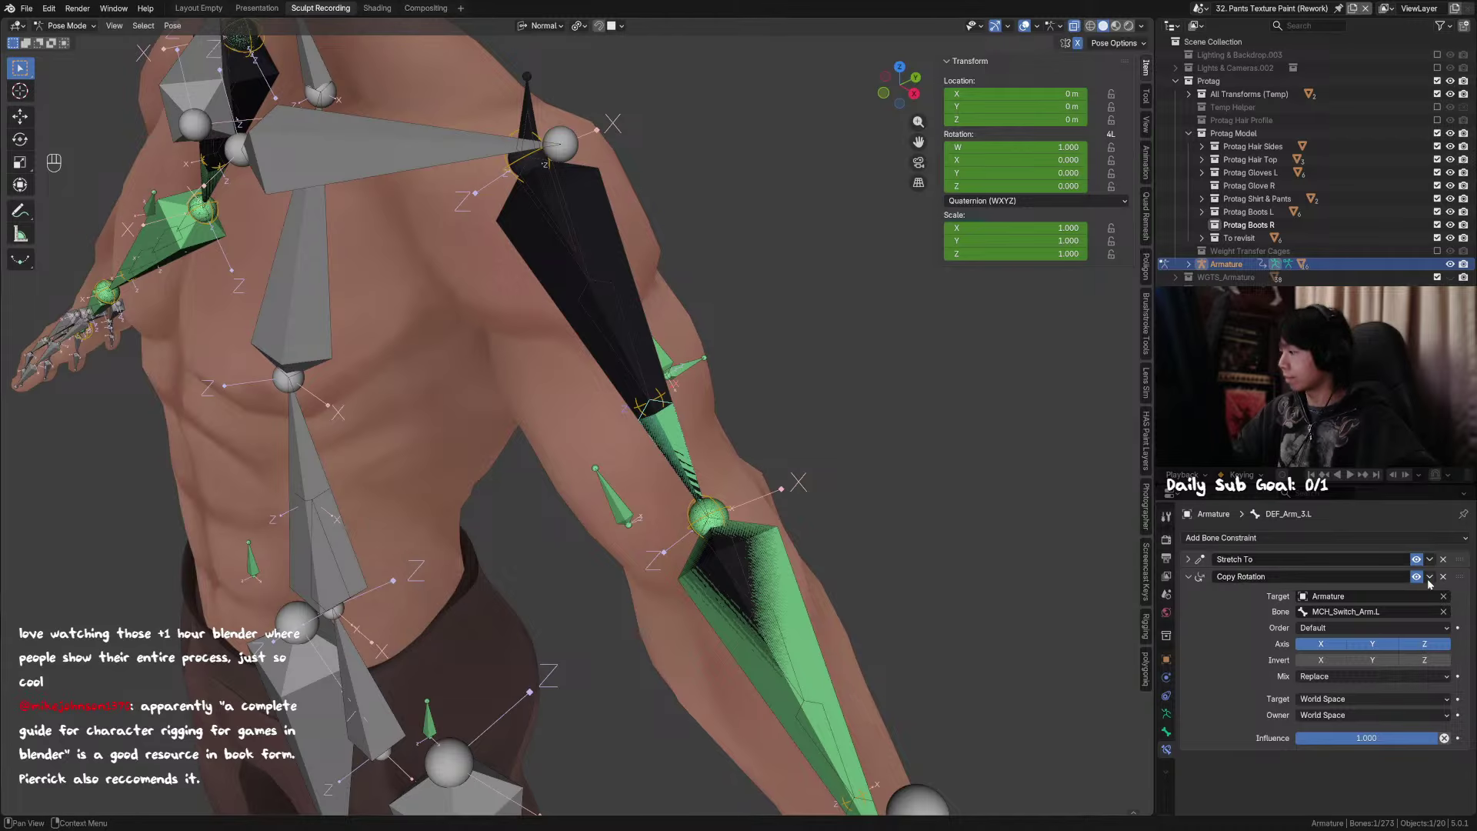
click(722, 508)
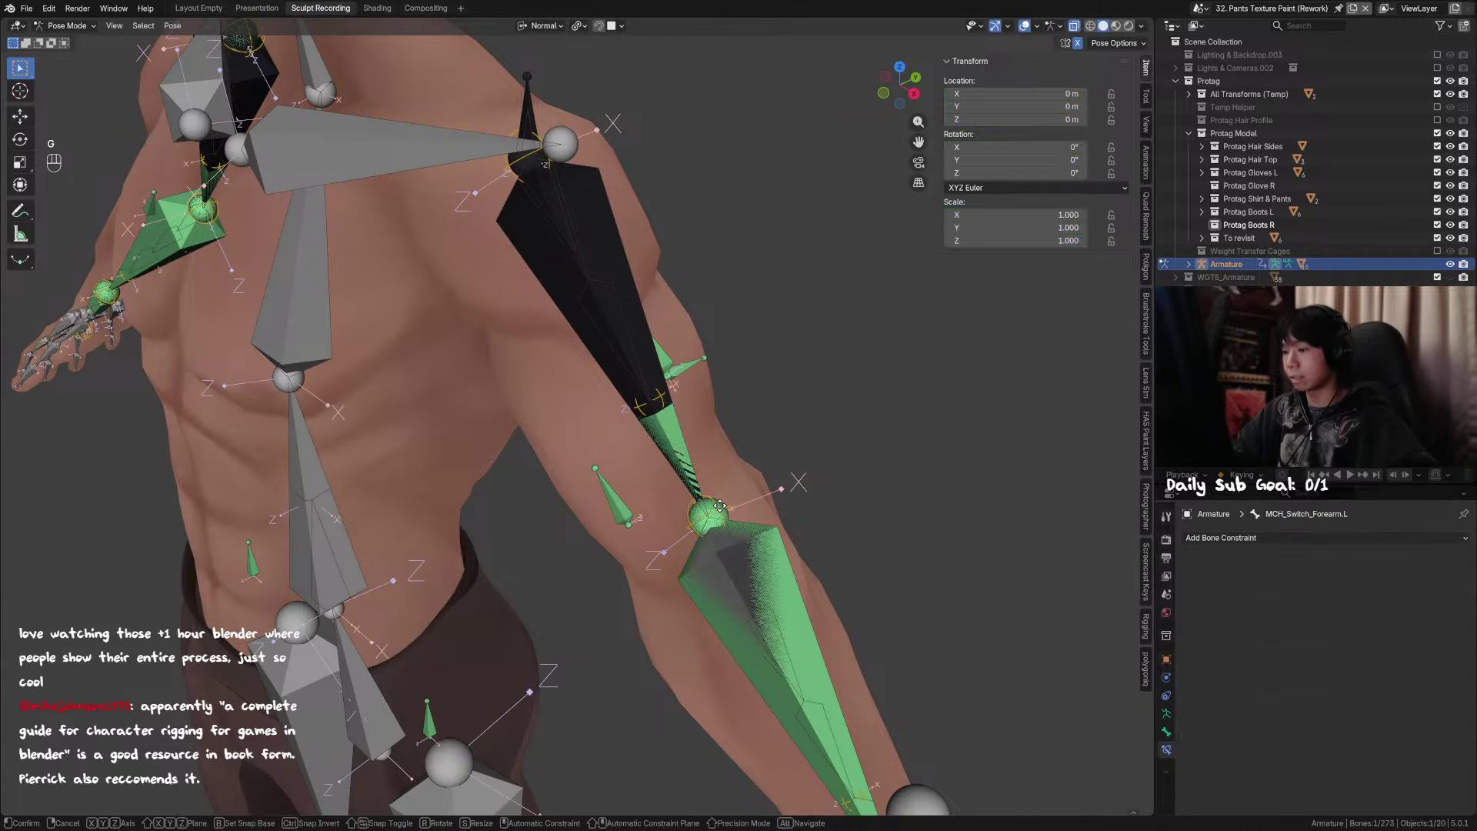
key(g)
right_click(719, 508)
key(g)
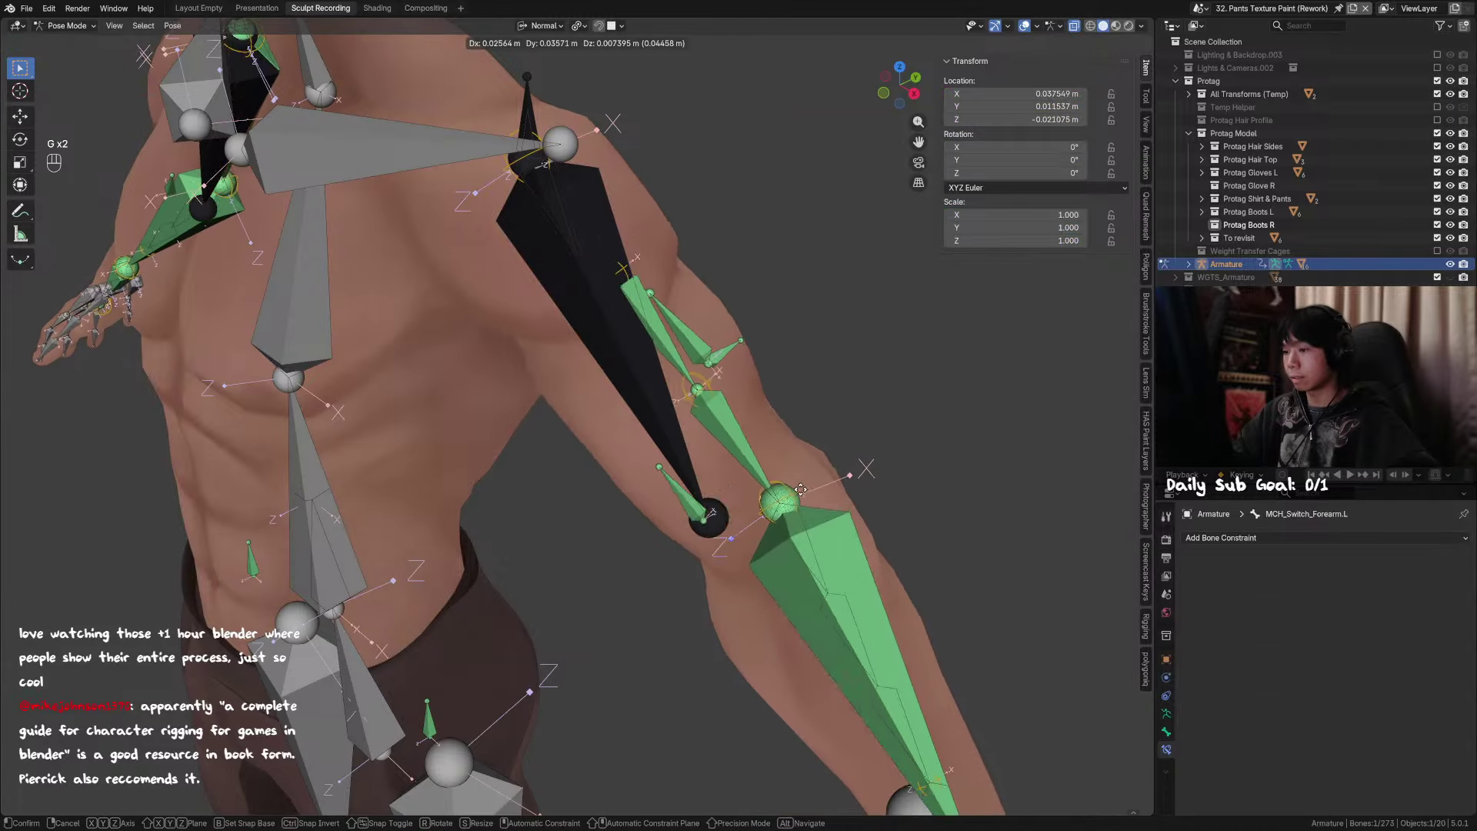
right_click(668, 451)
Step: Try Copy Rotation above Stretch To on DEF_Arm_3.L, then hide MCH_Switch_Forearm.L and undo the hiding
click(665, 446)
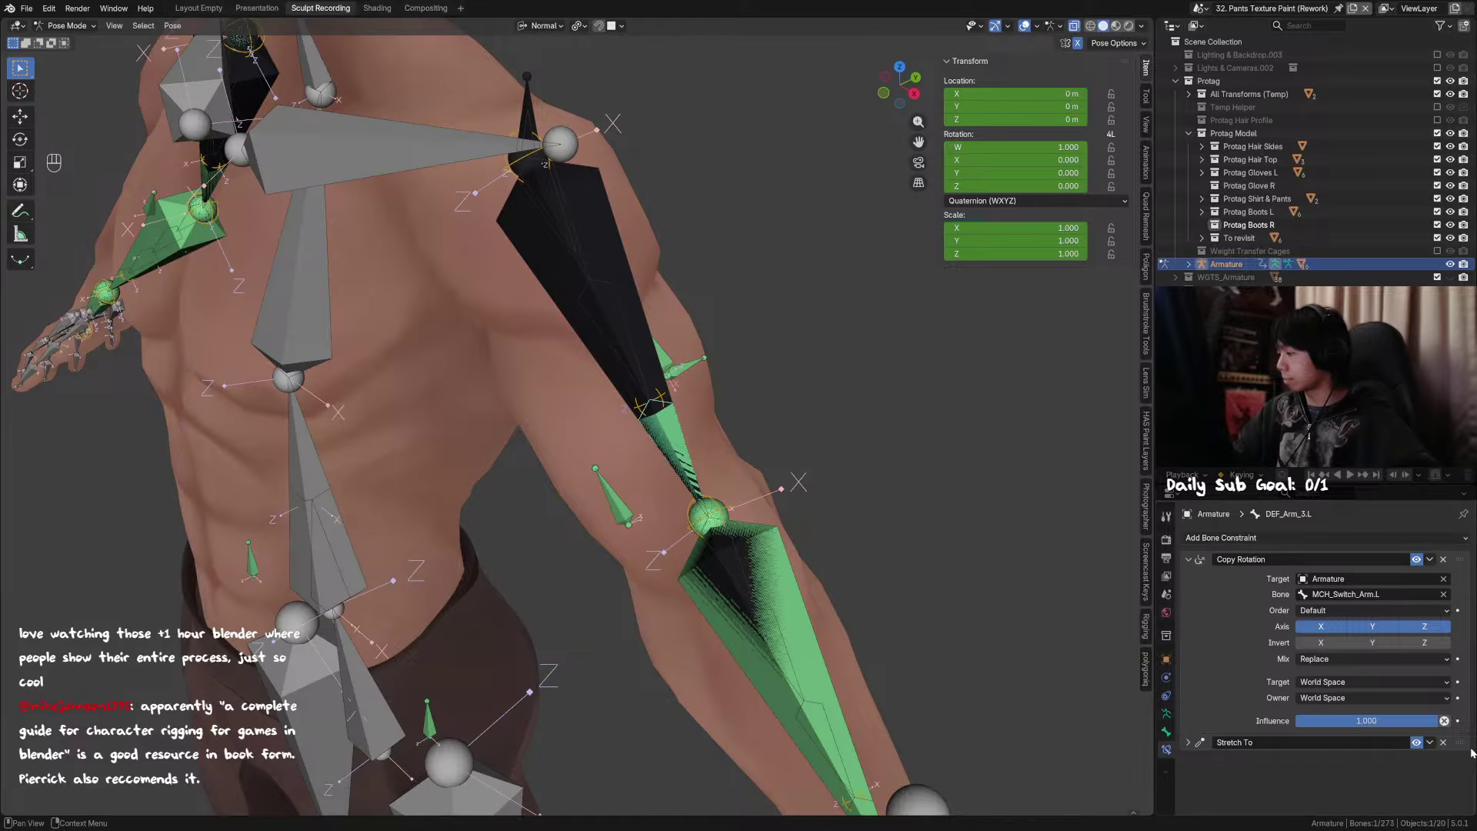
click(731, 552)
click(754, 546)
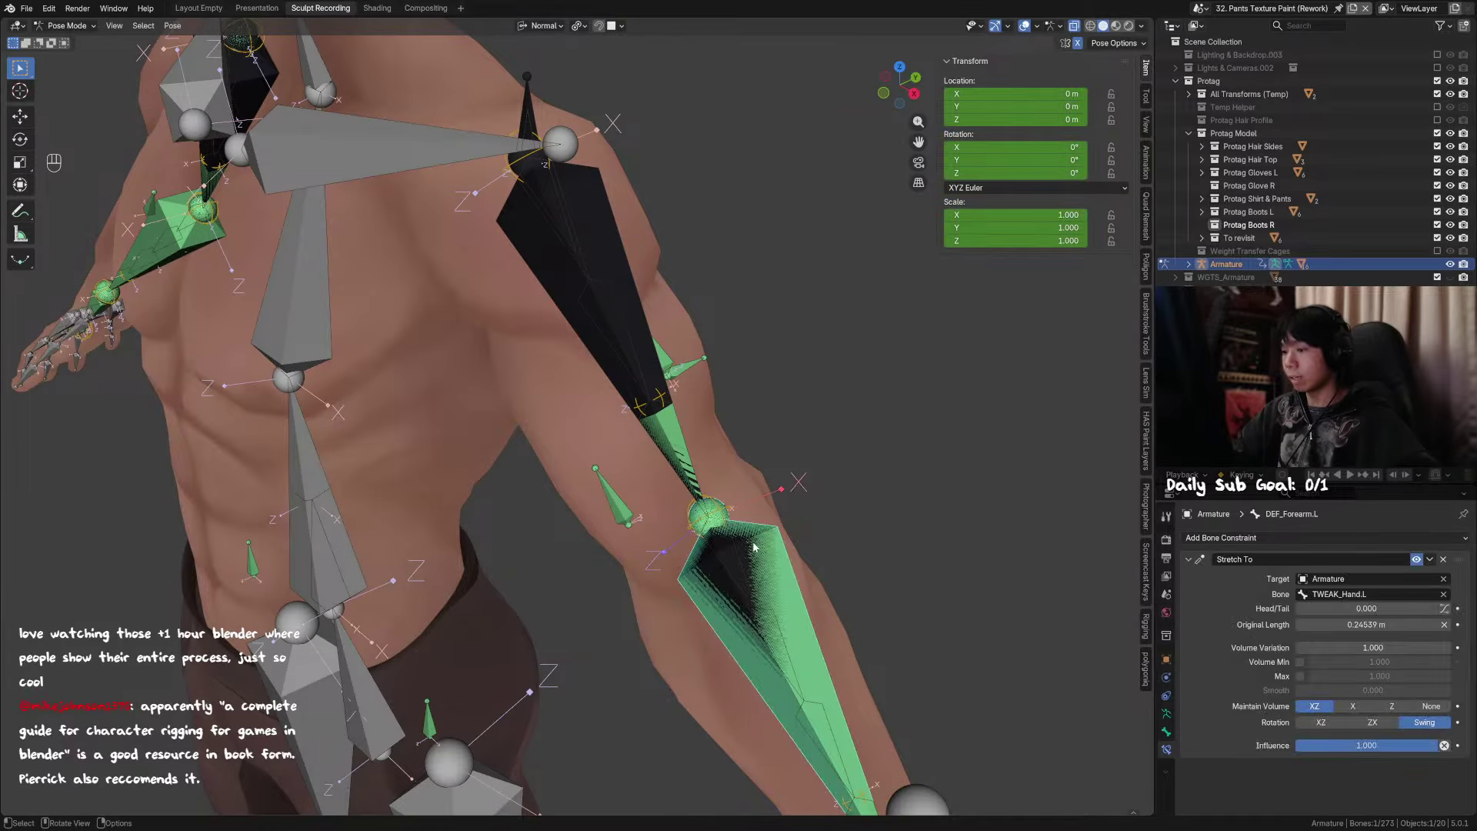
click(752, 554)
key(h)
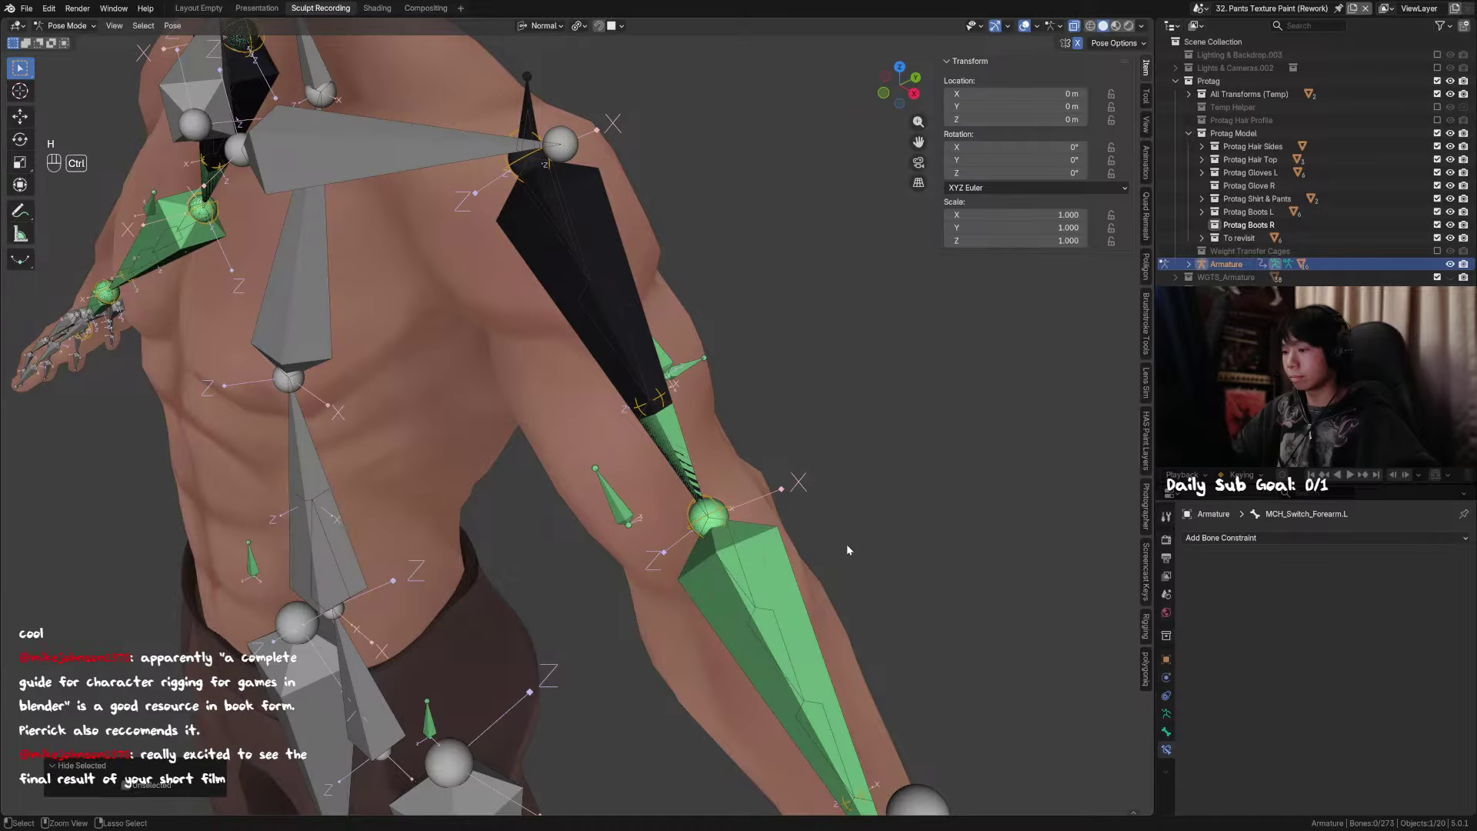
key(ctrl+z)
Step: Test the left arm's response by moving MCH_Switch_Forearm.L away from the elbow, cancelling each transform
key(r)
key(z)
key(g)
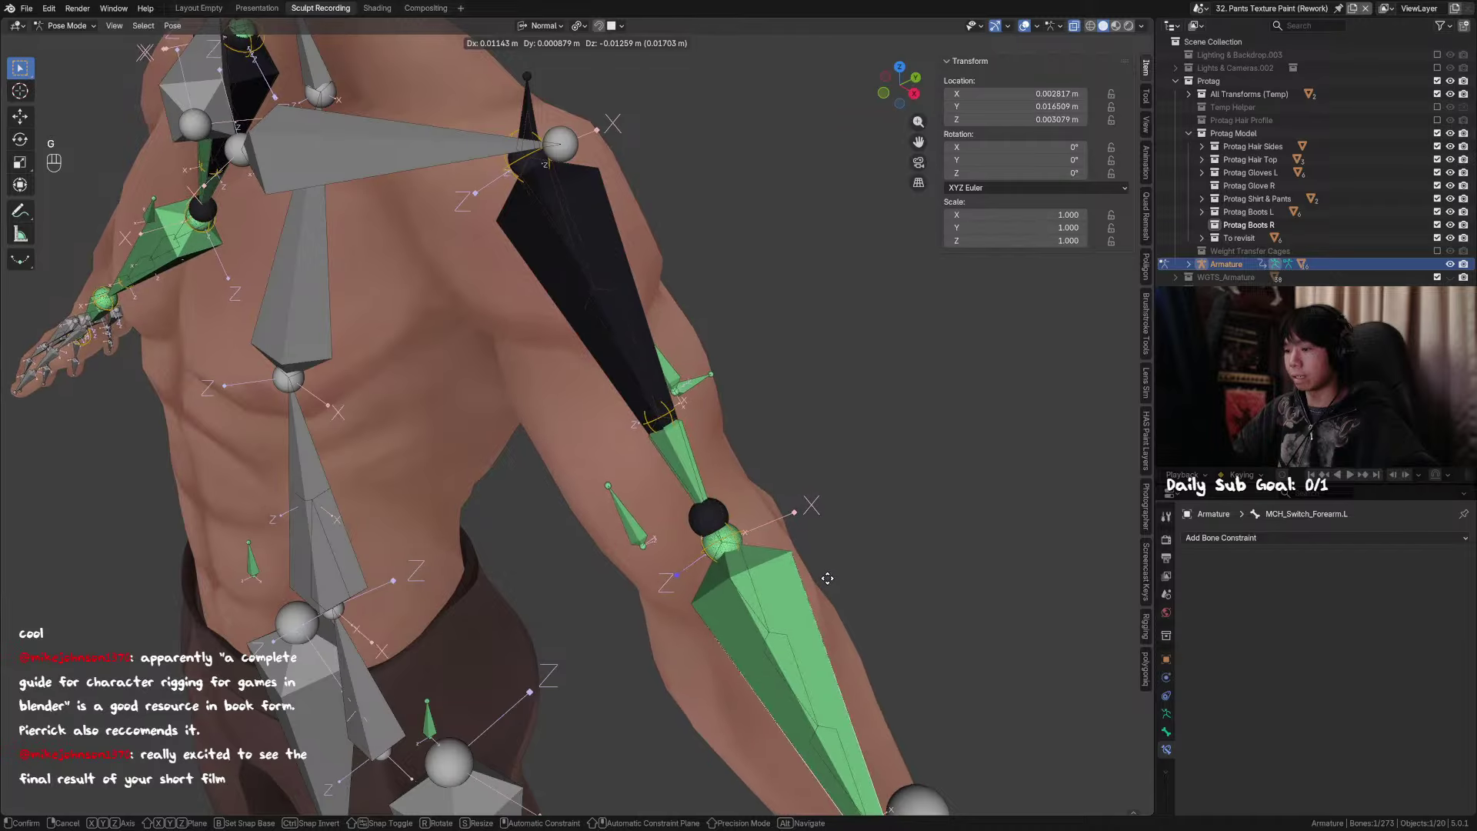
right_click(785, 575)
middle_drag(784, 572, 823, 560)
key(g)
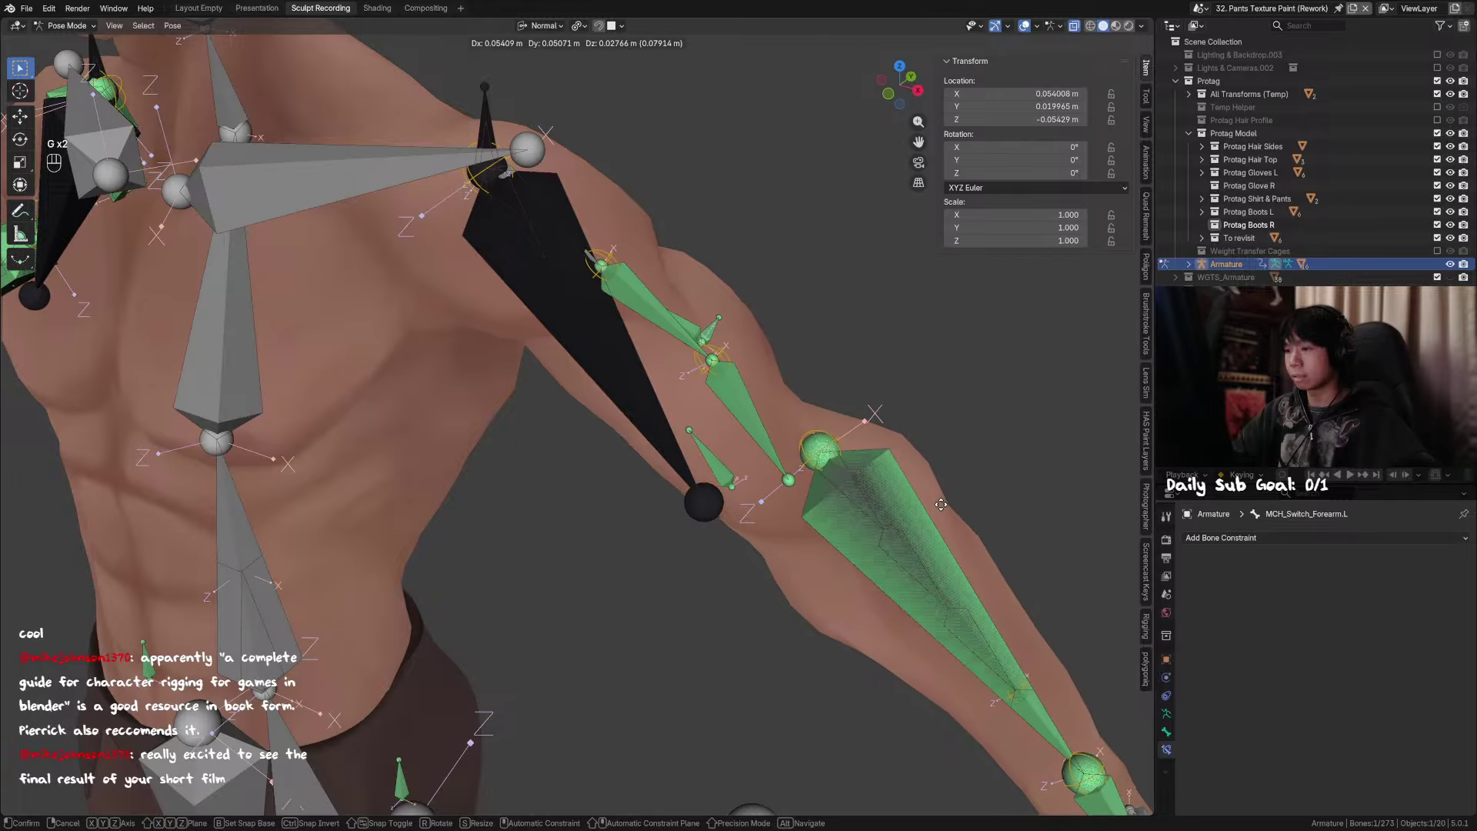
right_click(941, 501)
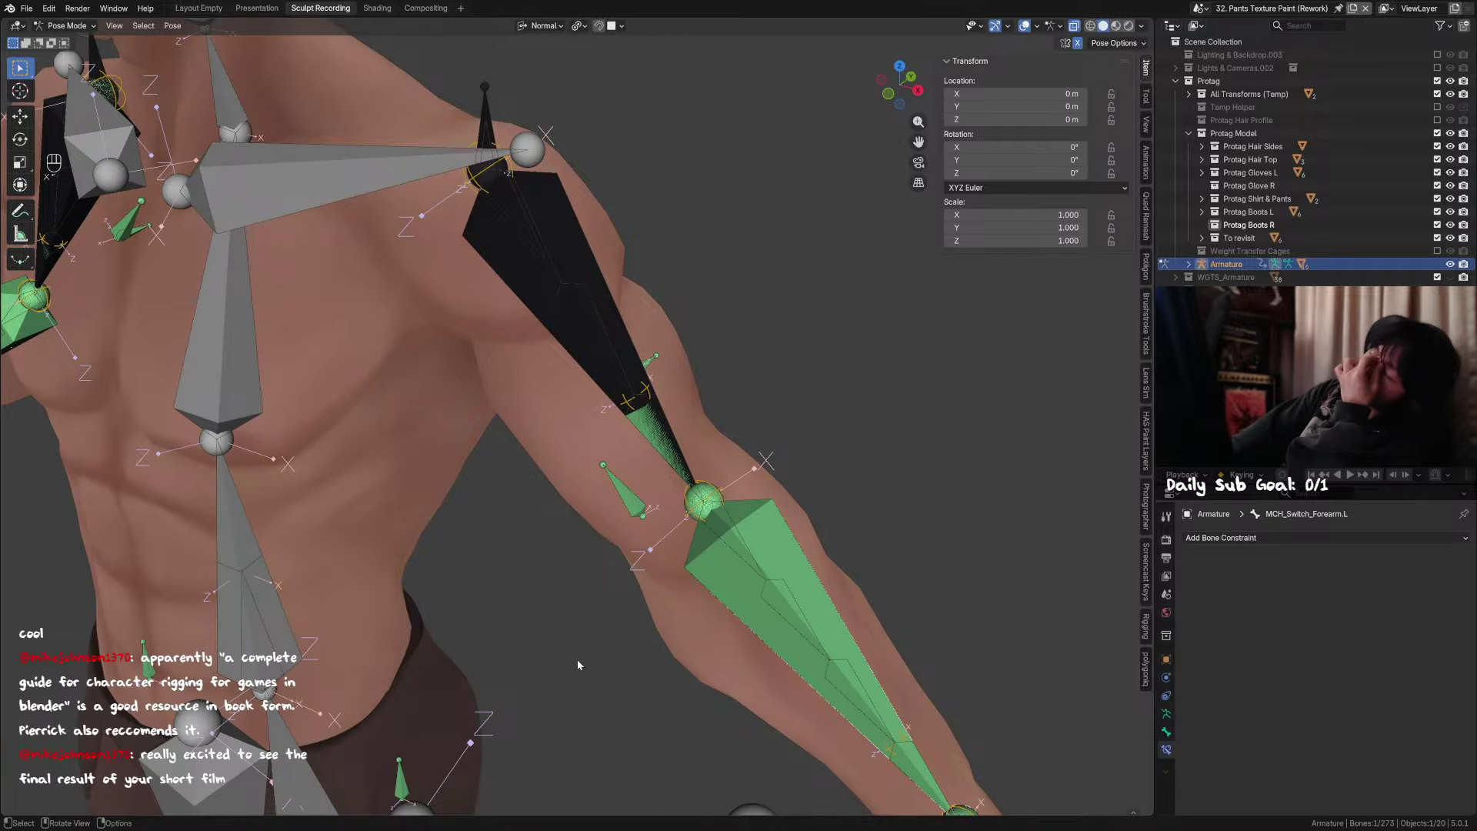
Step: Bend the left elbow by rotating MCH_Switch_Forearm.L about 82° around its Z axis
middle_drag(813, 514, 680, 394)
key(r)
key(z)
click(782, 540)
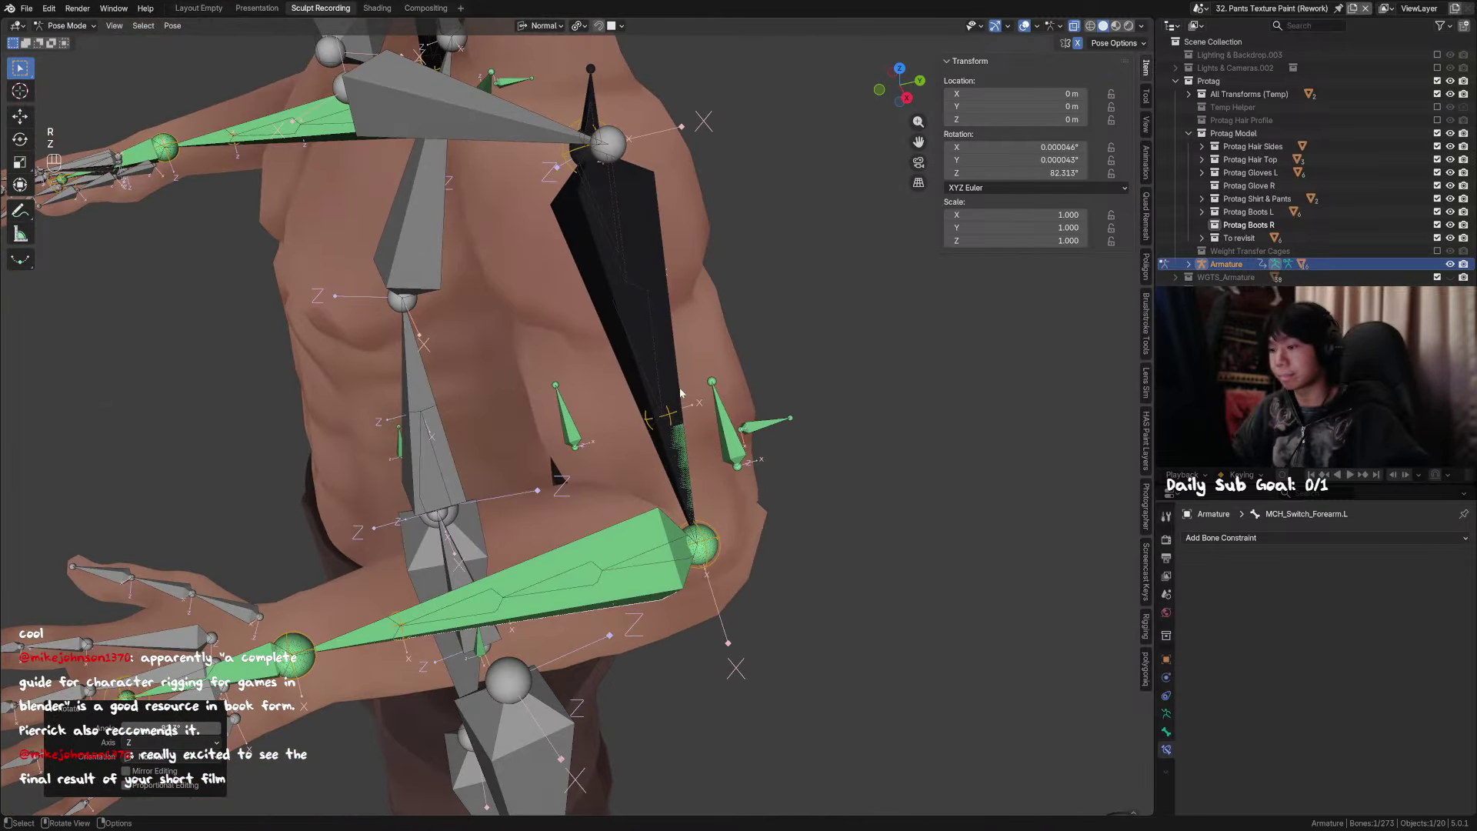
Step: Test moving MCH_Switch_Arm.L with the elbow bent, then cancel the move
click(681, 393)
key(g)
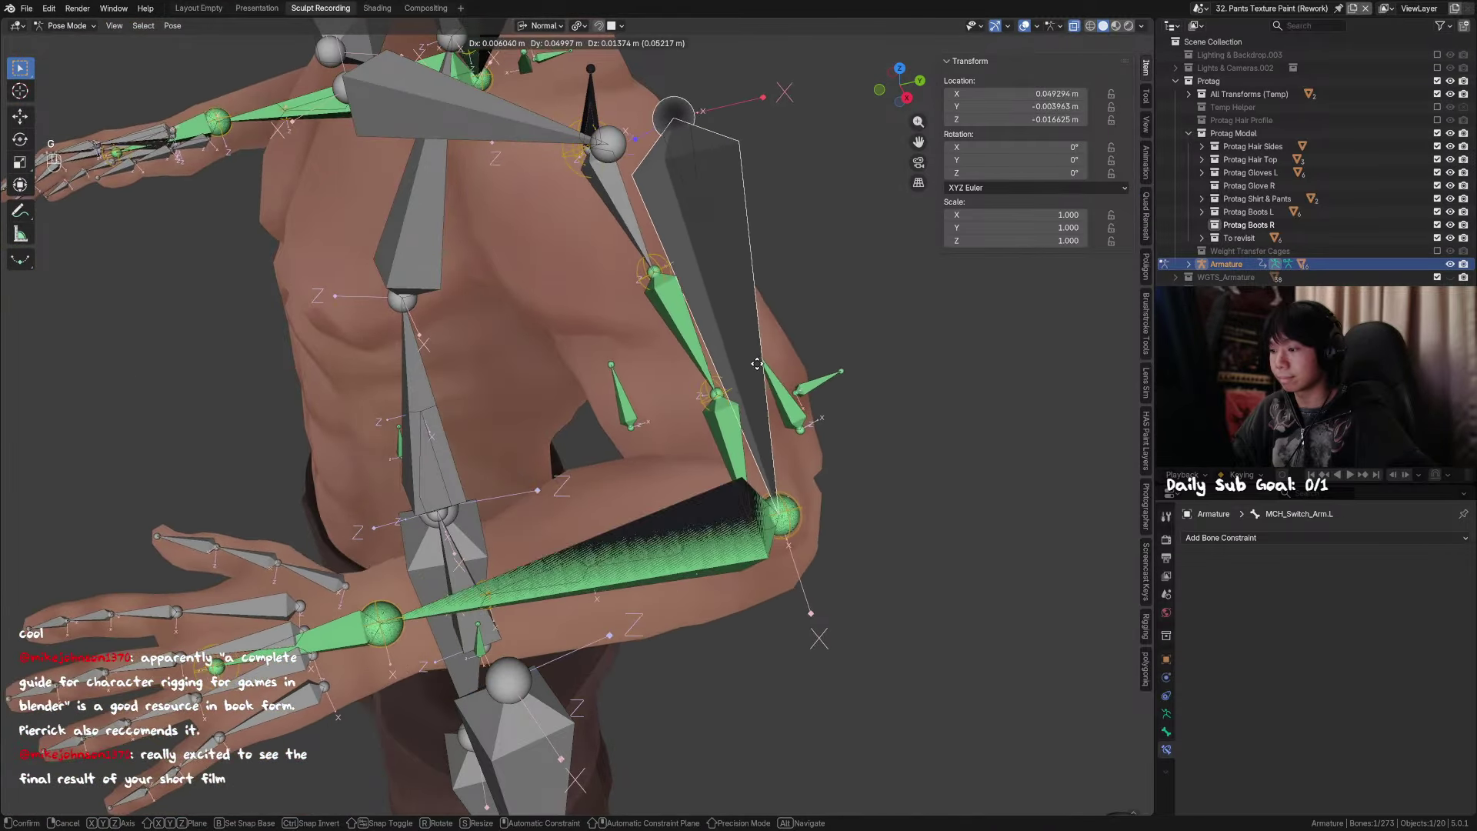
key(Escape)
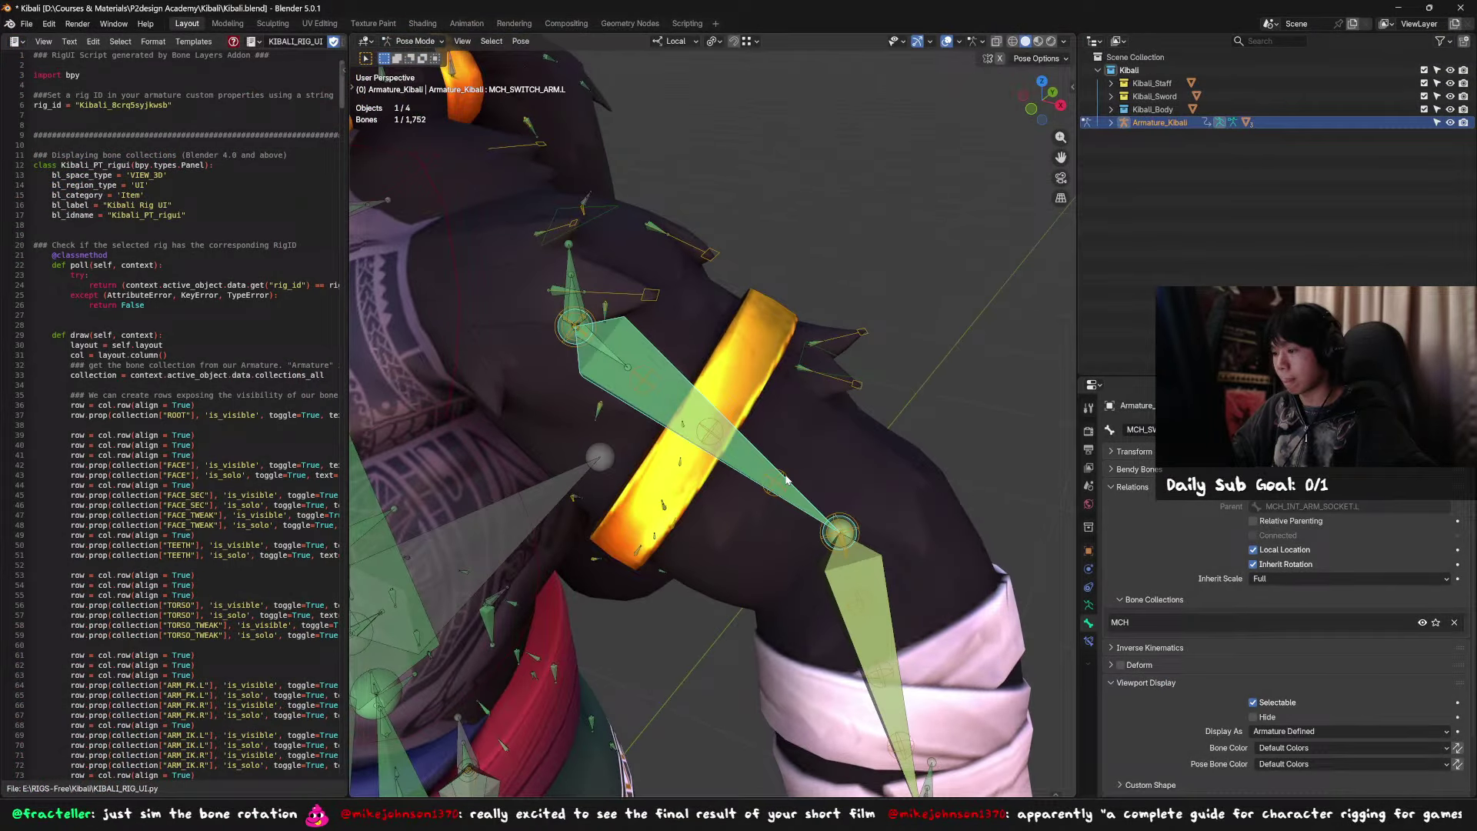
Step: In the Kibali reference file, show the ORG bone collection and hide the DEF and MCH collections
middle_drag(786, 480, 879, 473)
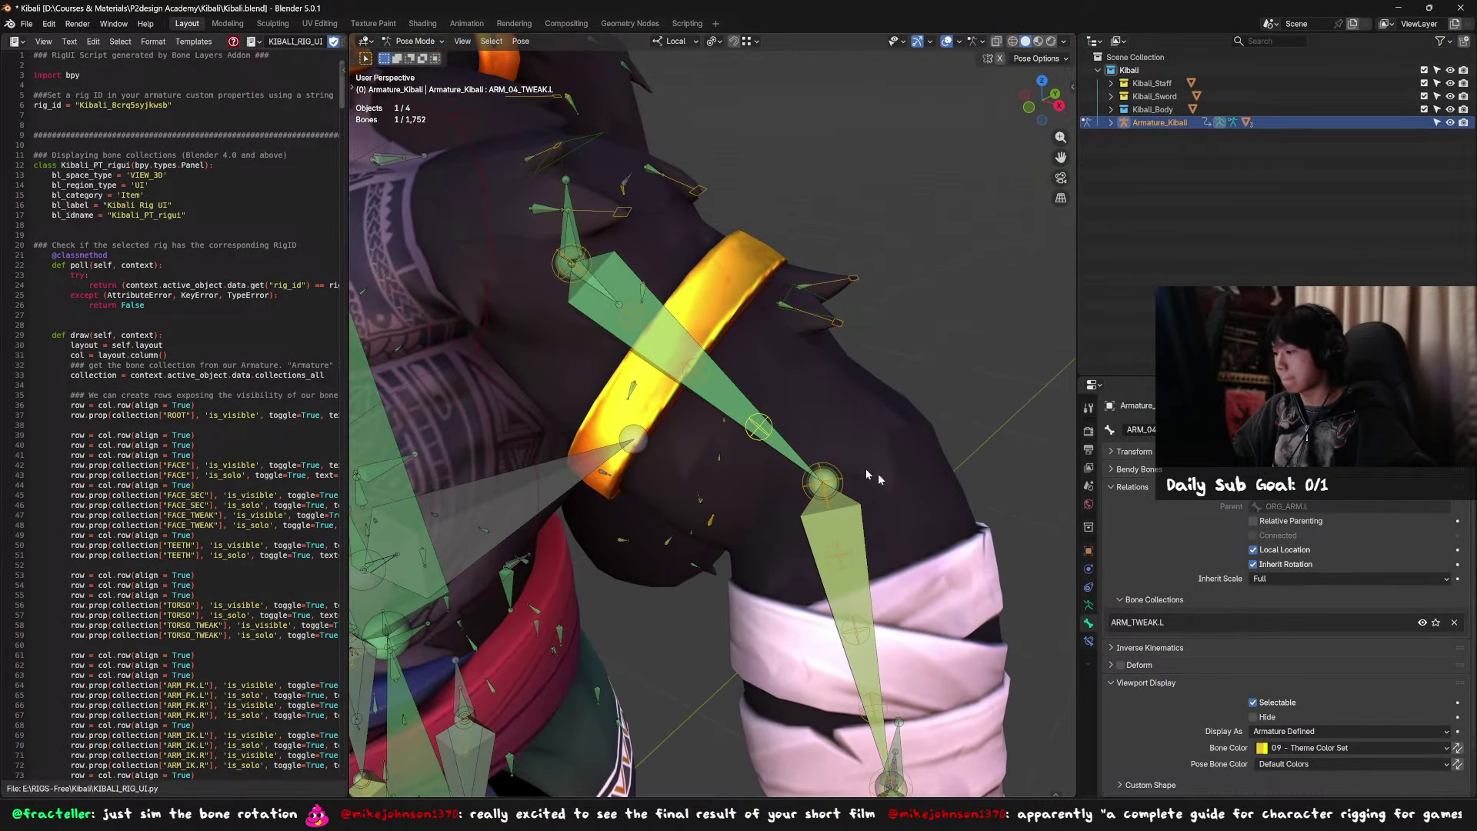
click(1088, 606)
click(1308, 492)
click(1408, 492)
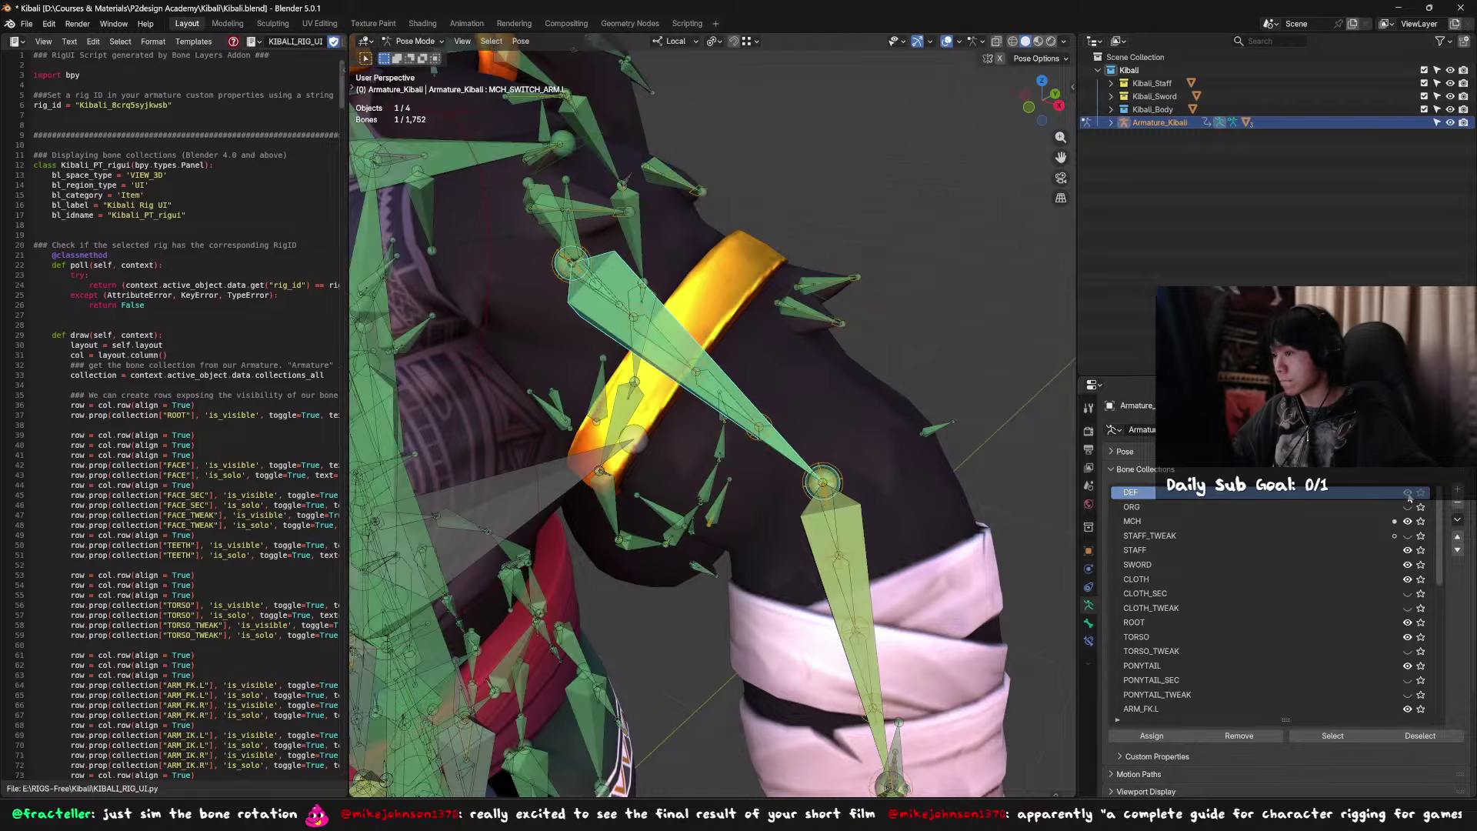
click(1408, 492)
click(1408, 507)
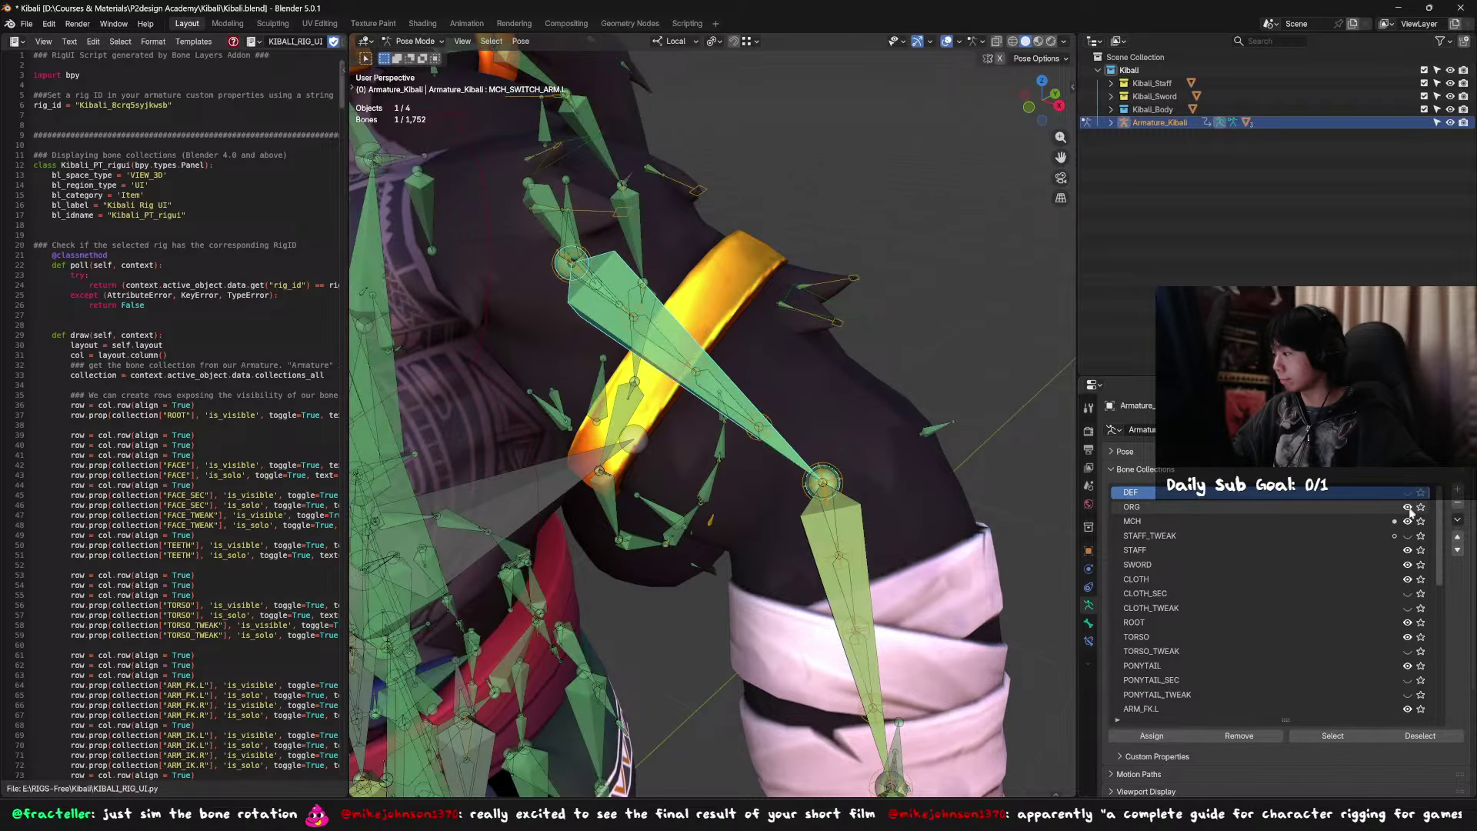
click(1408, 521)
click(1409, 526)
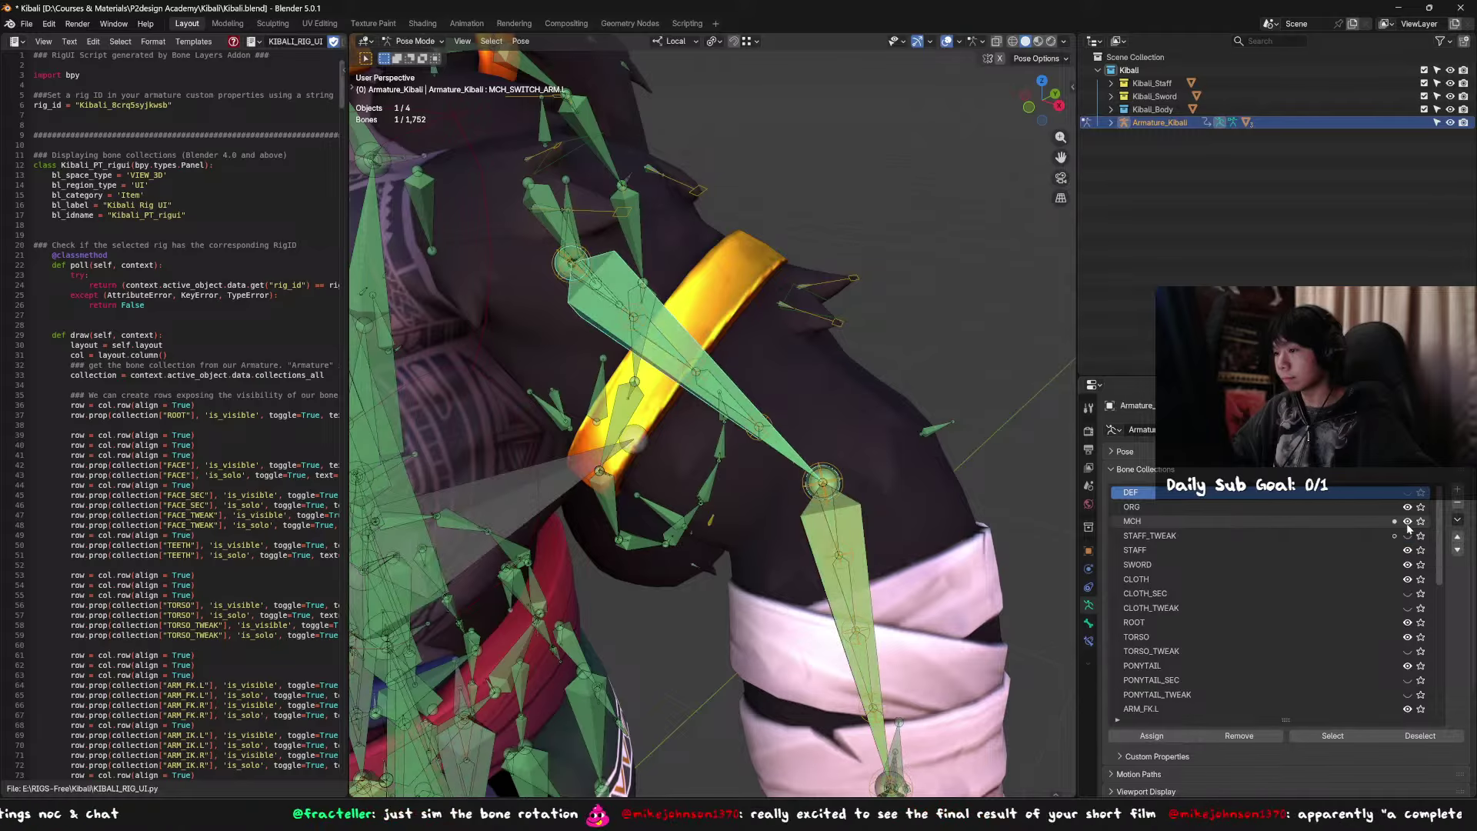
click(1409, 526)
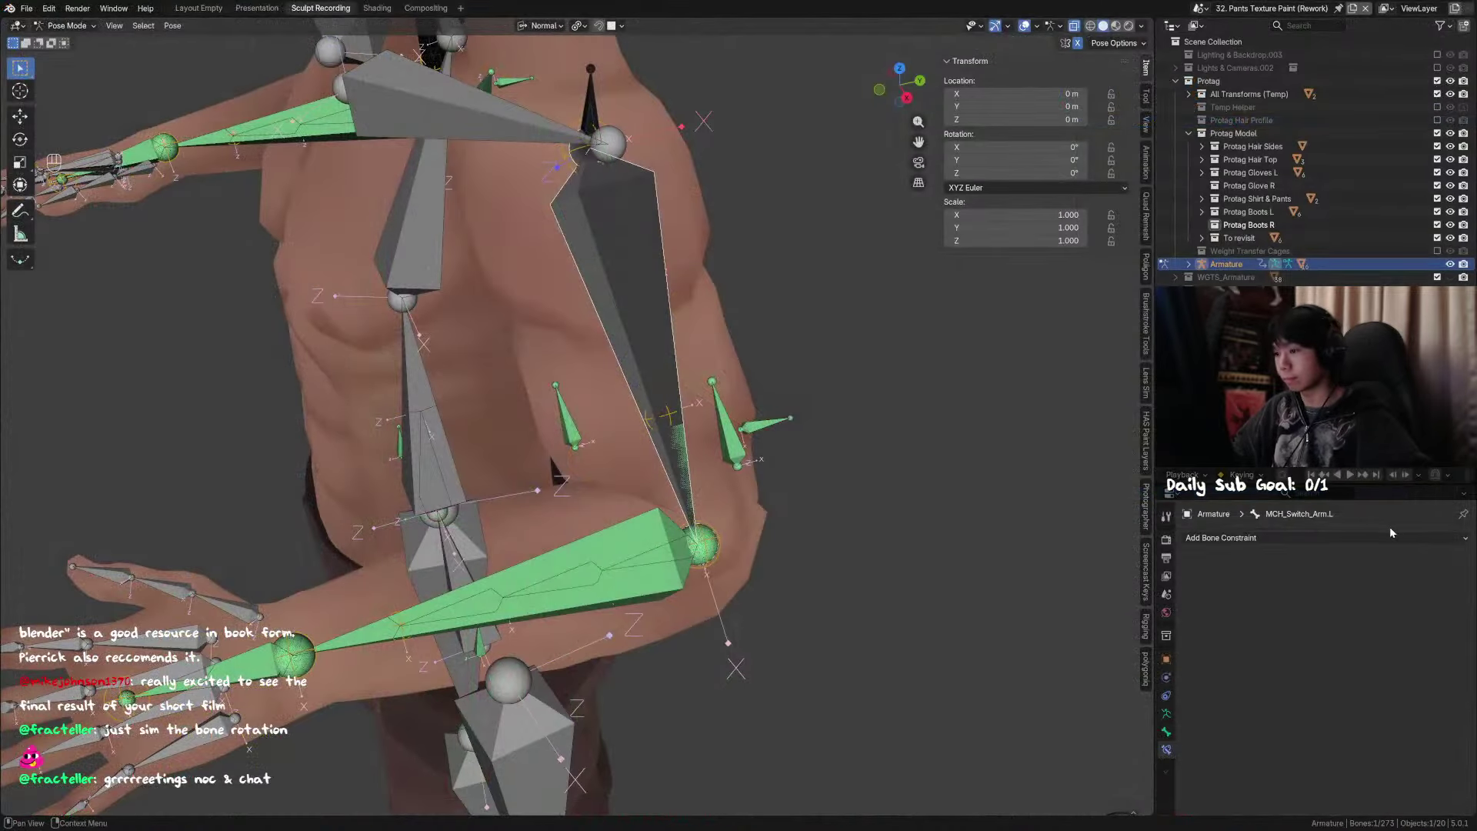
Step: Back in the character file, check the constraints of DEF_Arm_3.L and test moving TWEAK_Forearm.L at the bent elbow
click(678, 440)
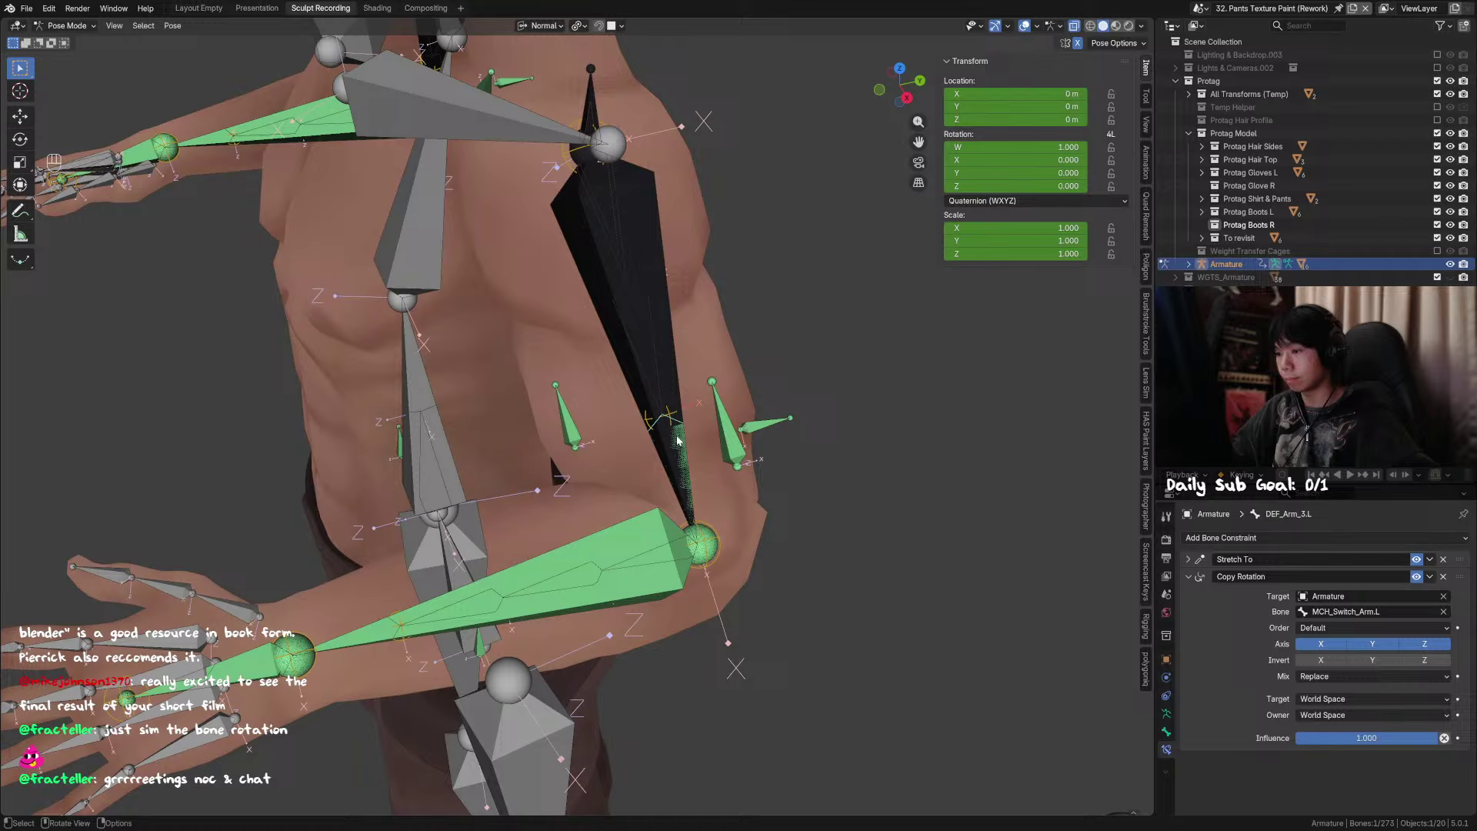
click(717, 540)
shift+middle_drag(715, 545, 823, 551)
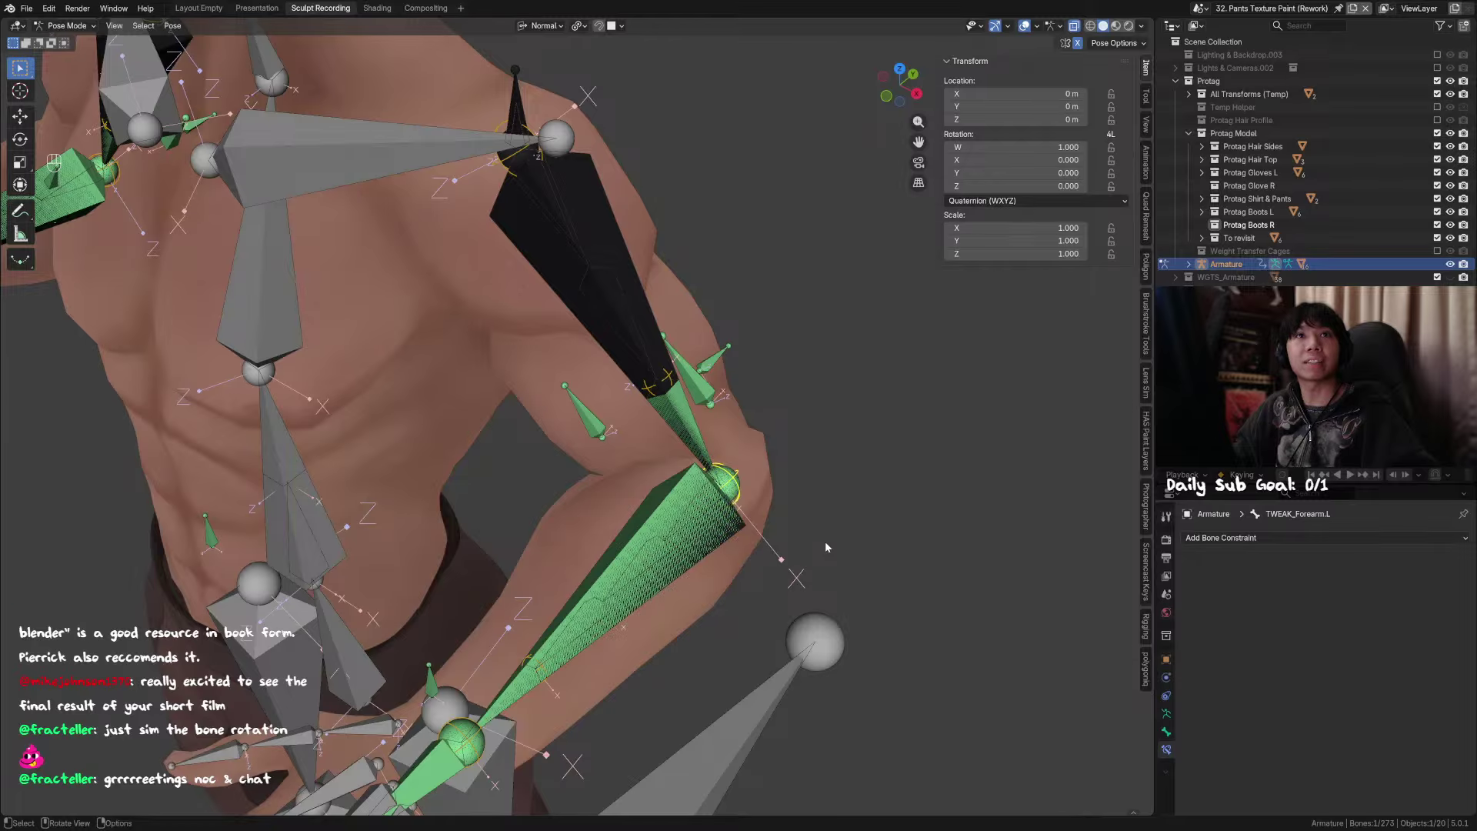
scroll(825, 543, up, 1)
middle_drag(824, 543, 851, 528)
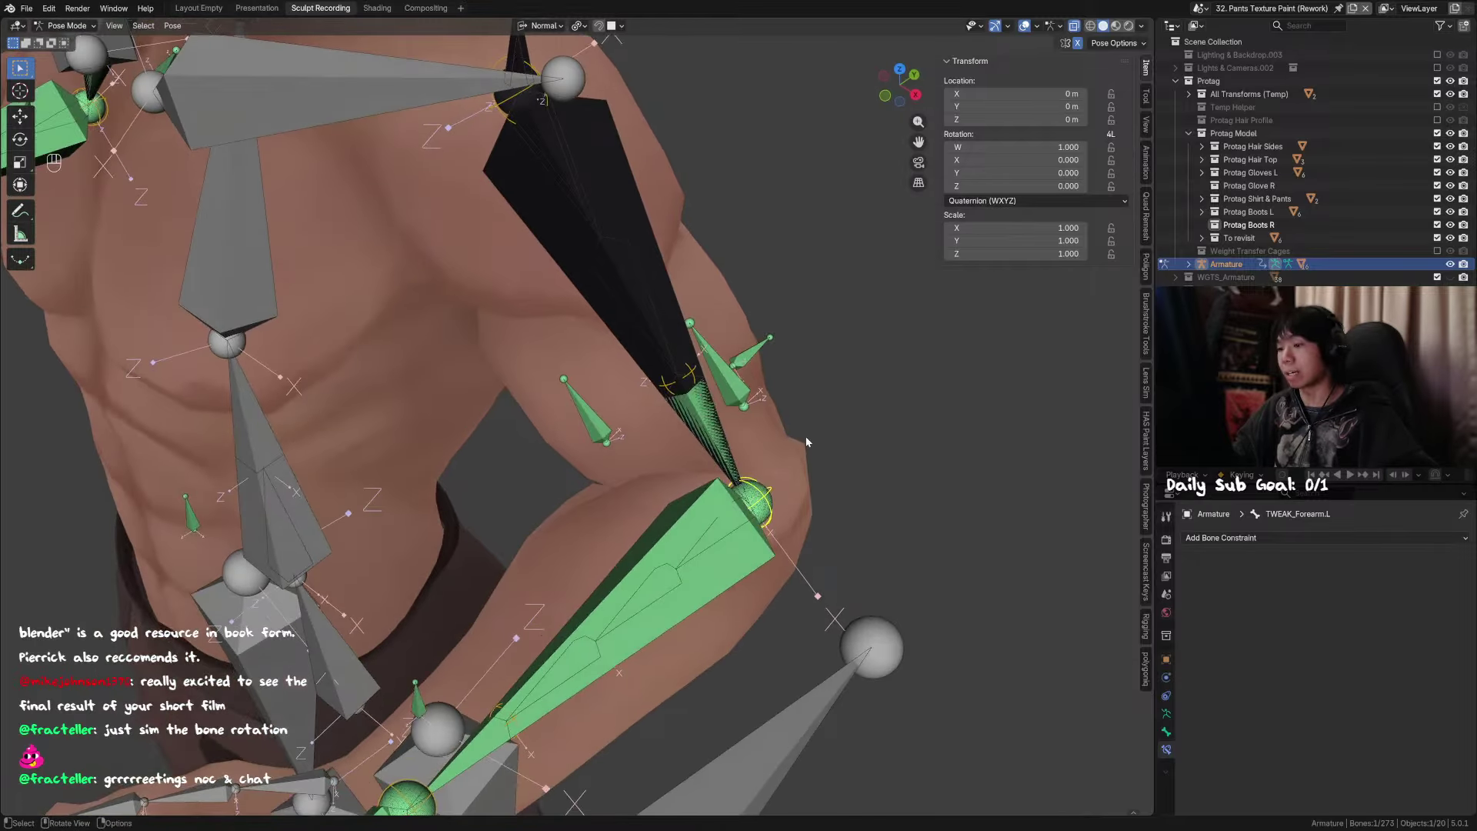
middle_drag(805, 441, 802, 518)
key(g)
right_click(908, 468)
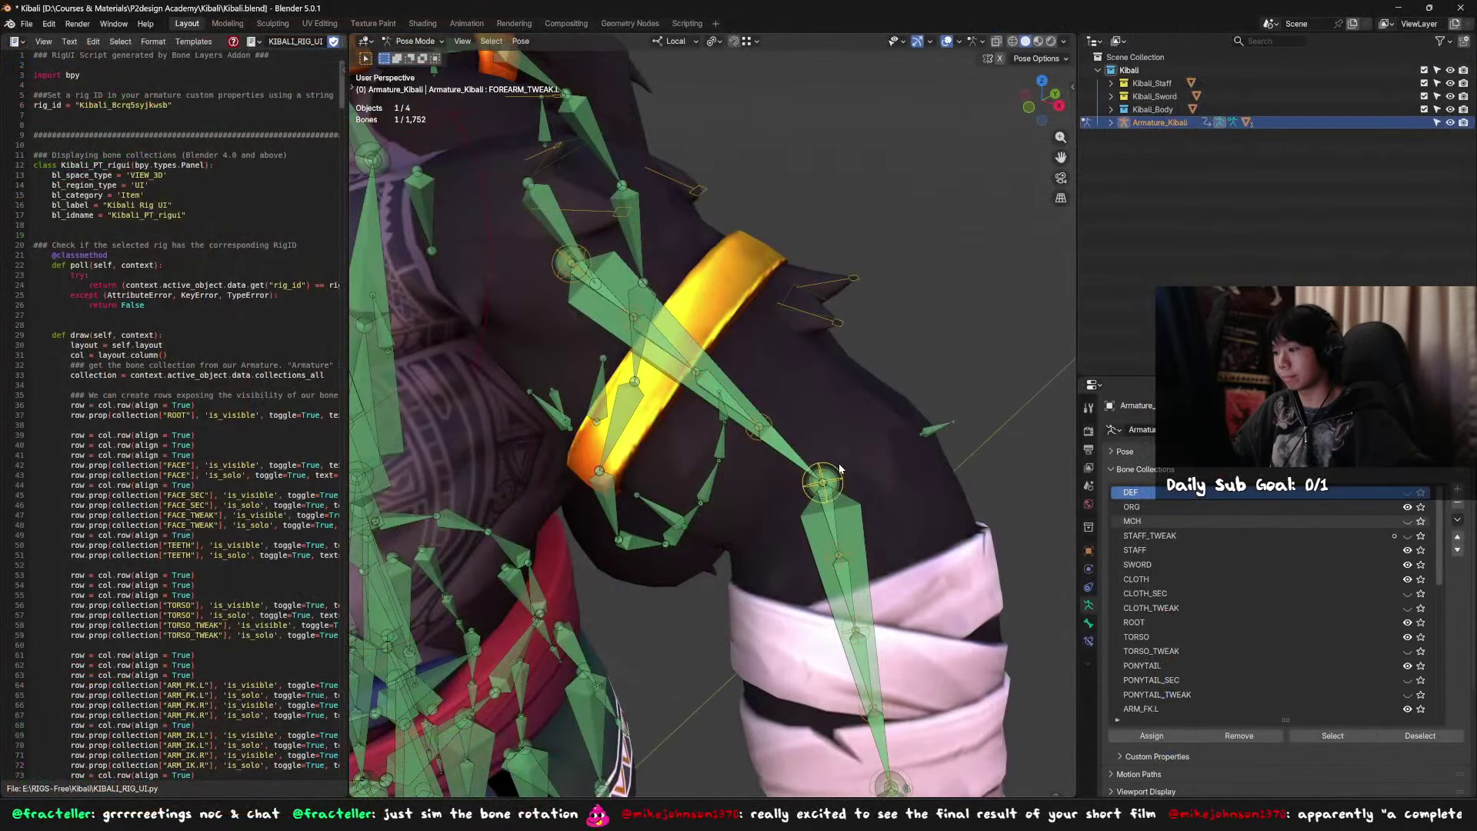
Step: In the Kibali reference file, test moving FOREARM_TWEAK.L and examine its bone properties
key(g)
right_click(876, 479)
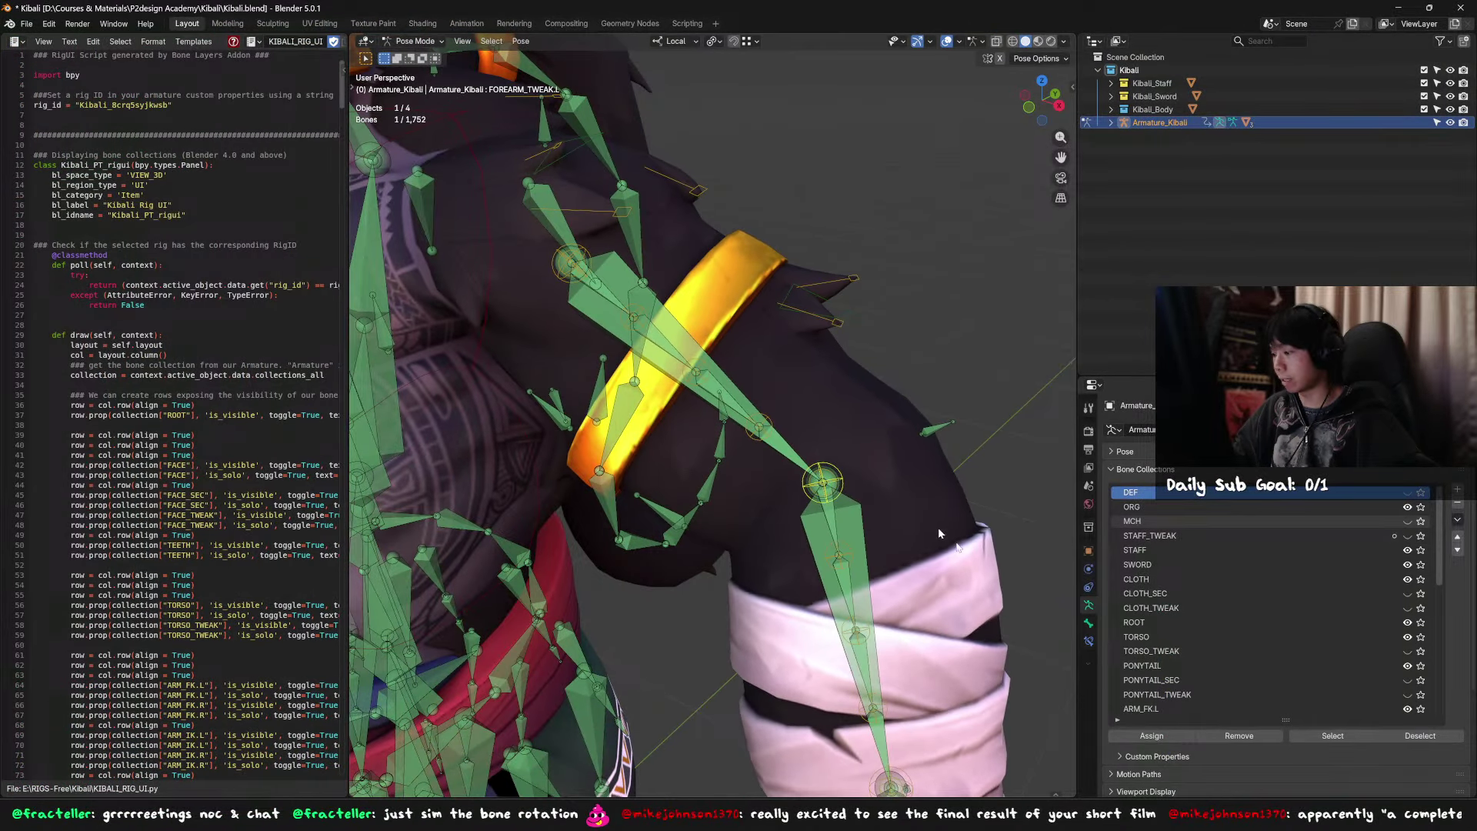
click(1089, 625)
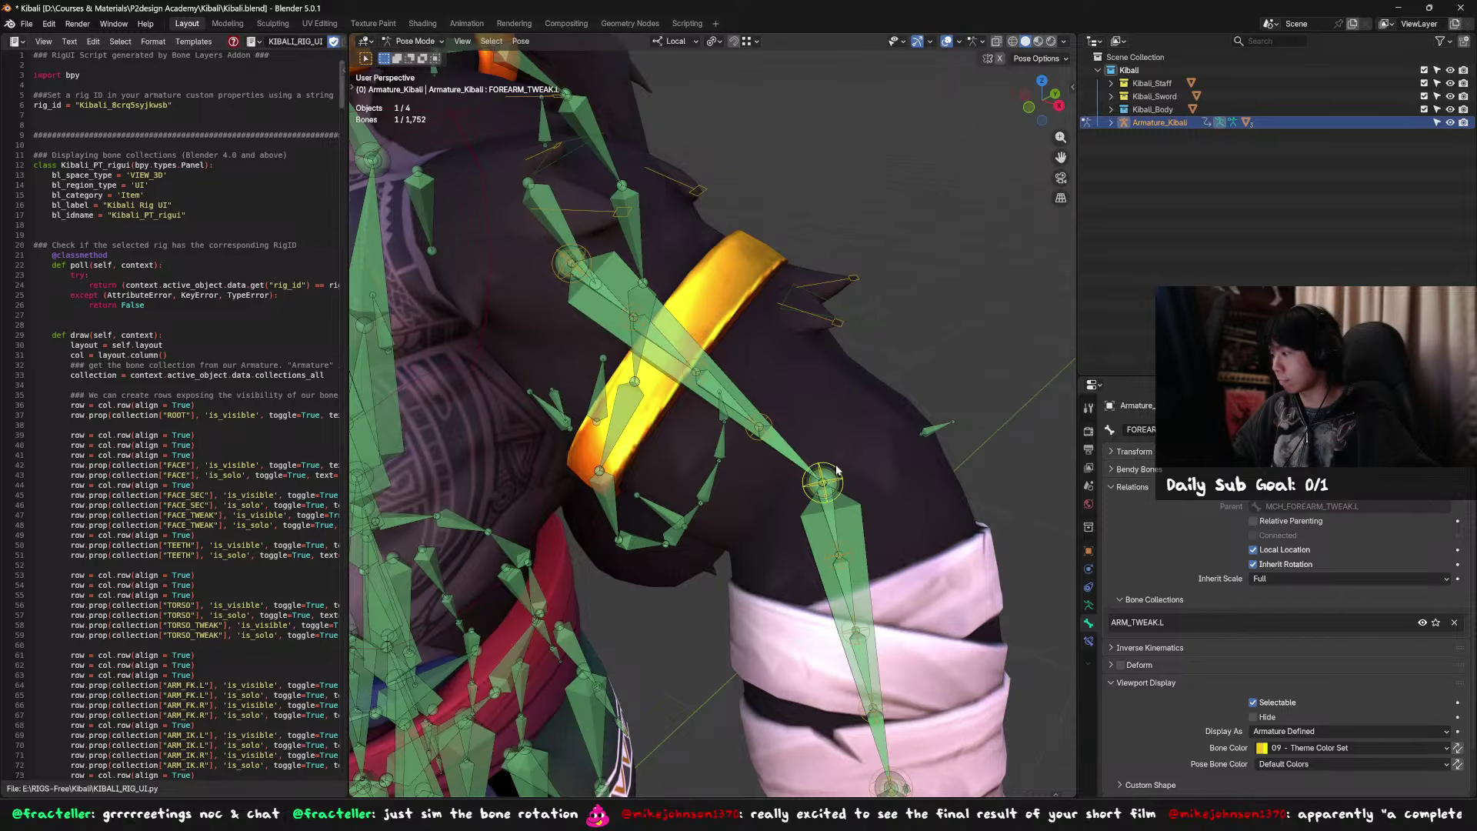
key(g)
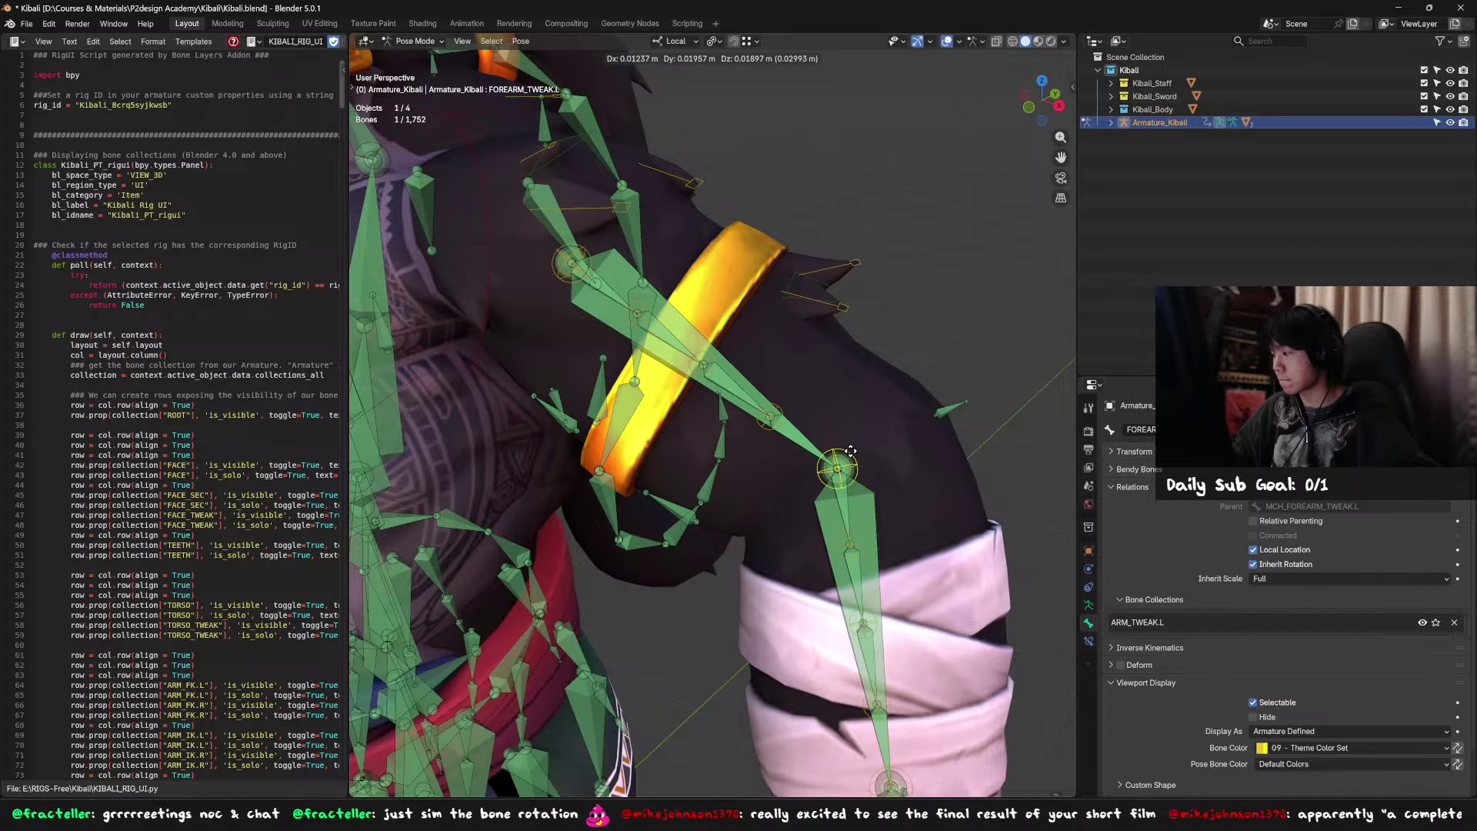
right_click(880, 446)
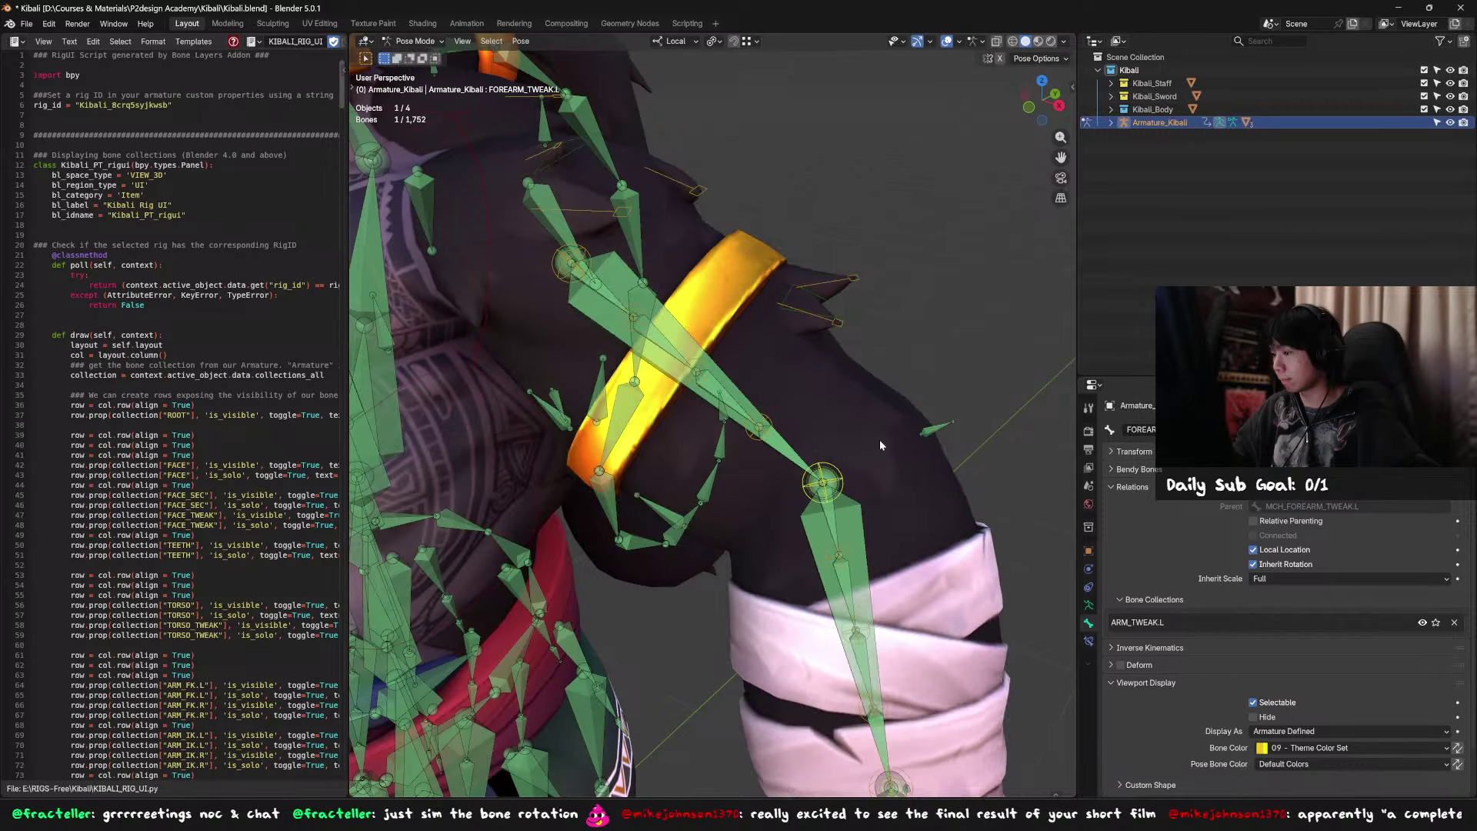
Step: Compare the properties of ORG_ARM.L and FOREARM_TWEAK.L, then test moving the tweak bone and check its name
click(830, 477)
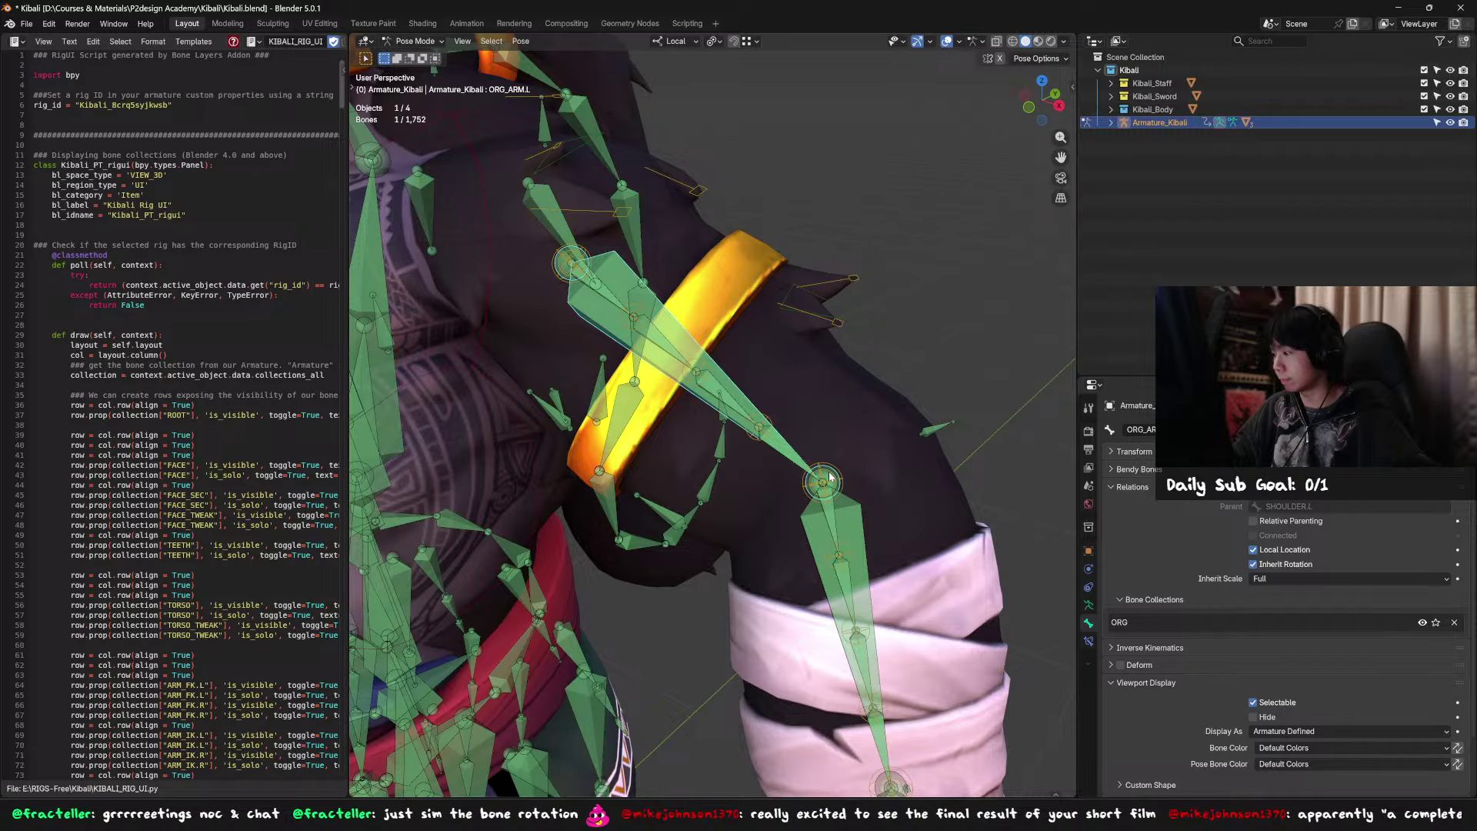
click(838, 474)
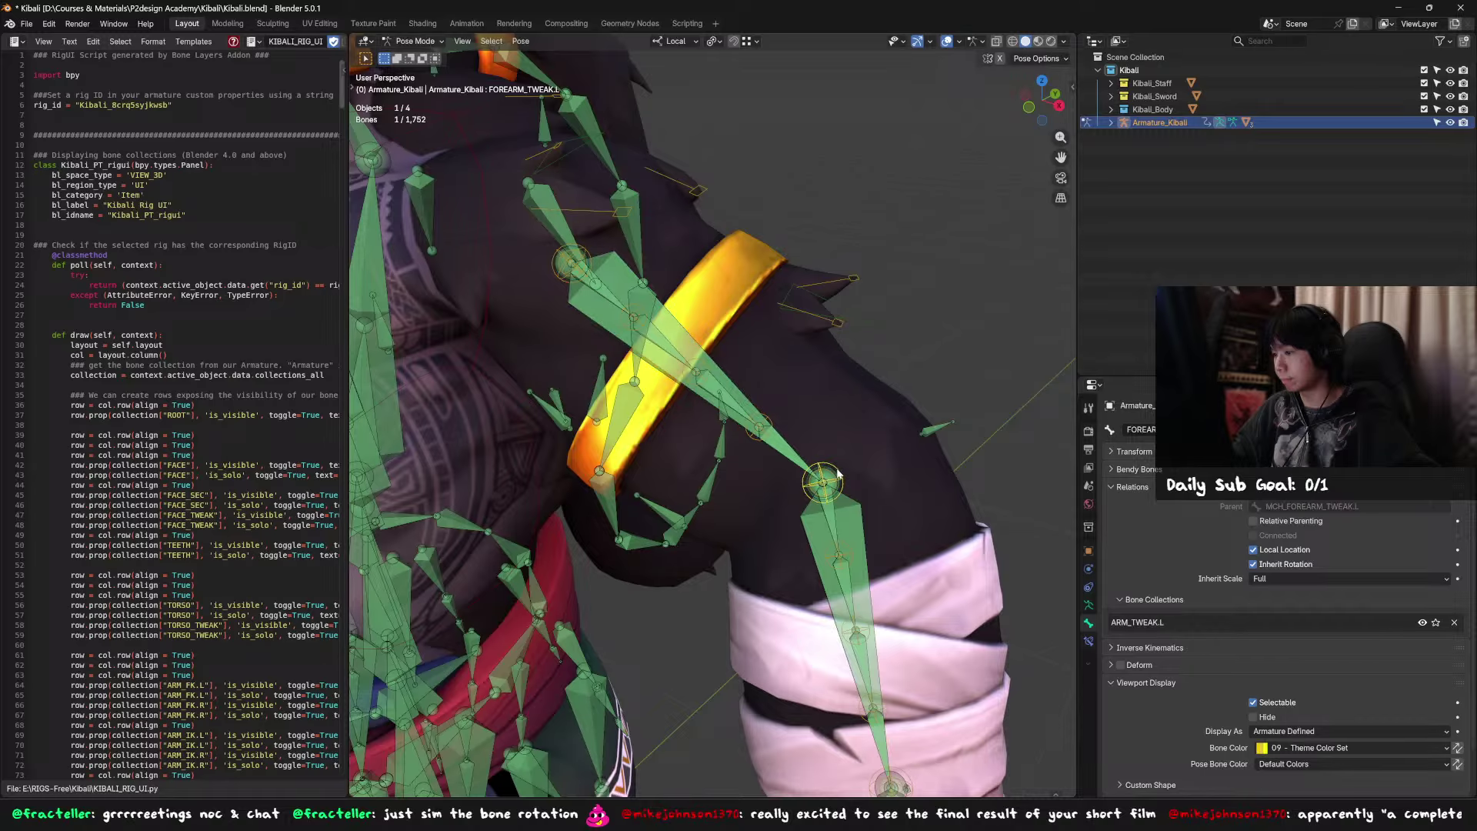
scroll(704, 474, up, 3)
mouse_move(838, 480)
shift+middle_down()
mouse_move(704, 475)
mouse_move(813, 480)
shift+middle_up()
key(g)
right_click(806, 447)
key(F2)
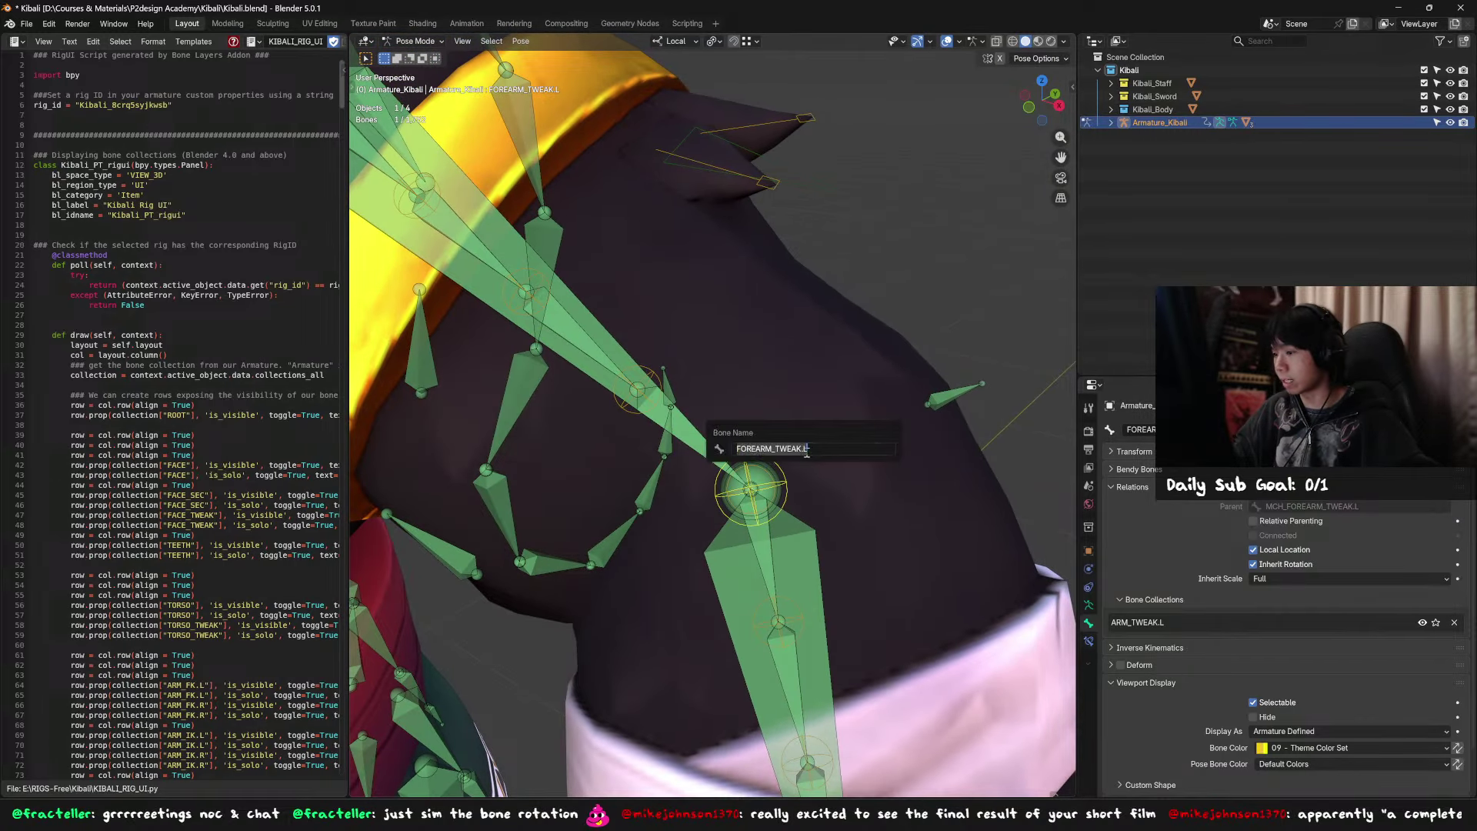
key(Escape)
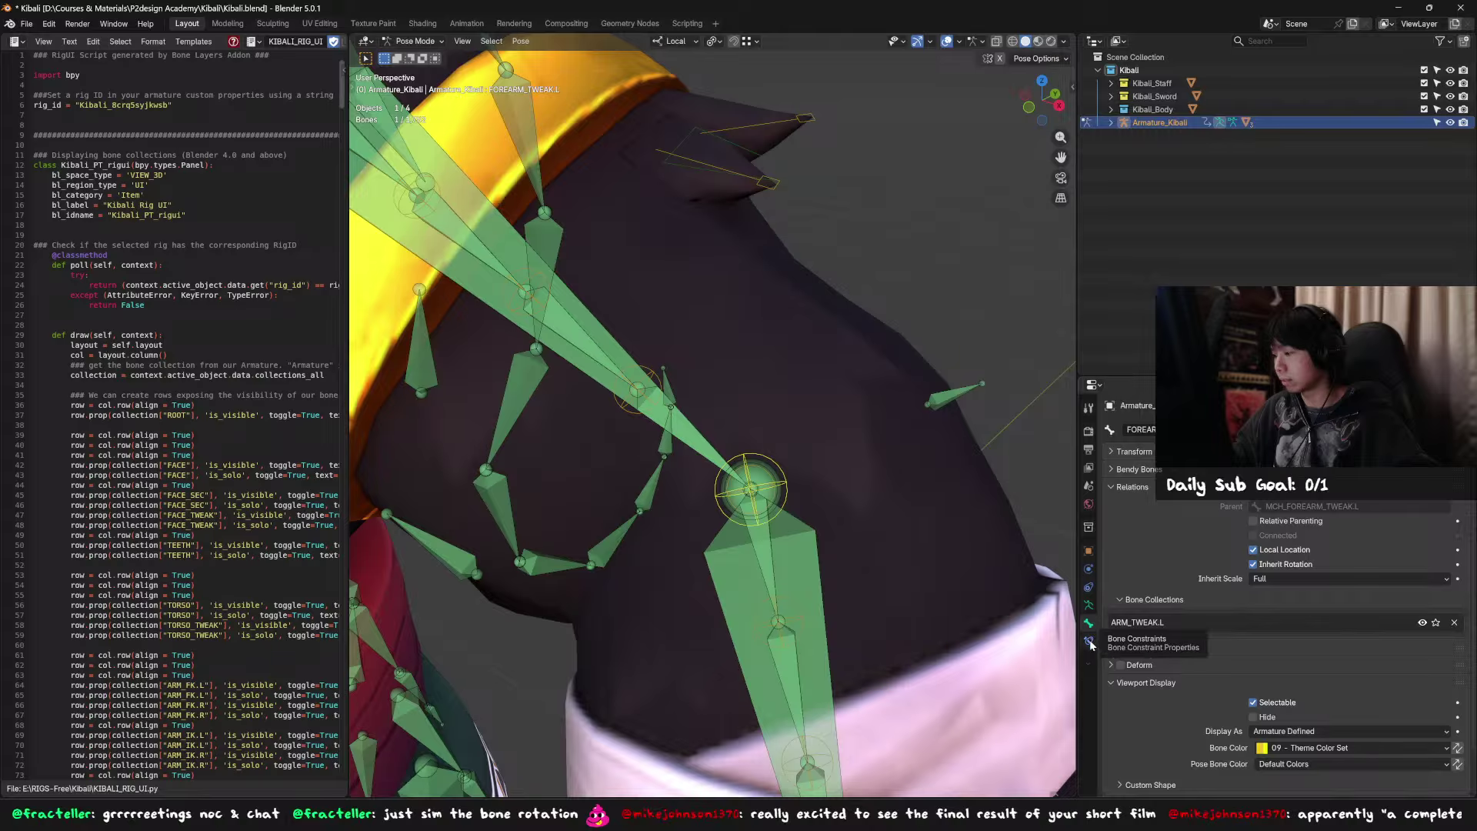
Step: Show the MCH bone collection of the Kibali armature
click(1089, 608)
click(1089, 606)
click(1407, 521)
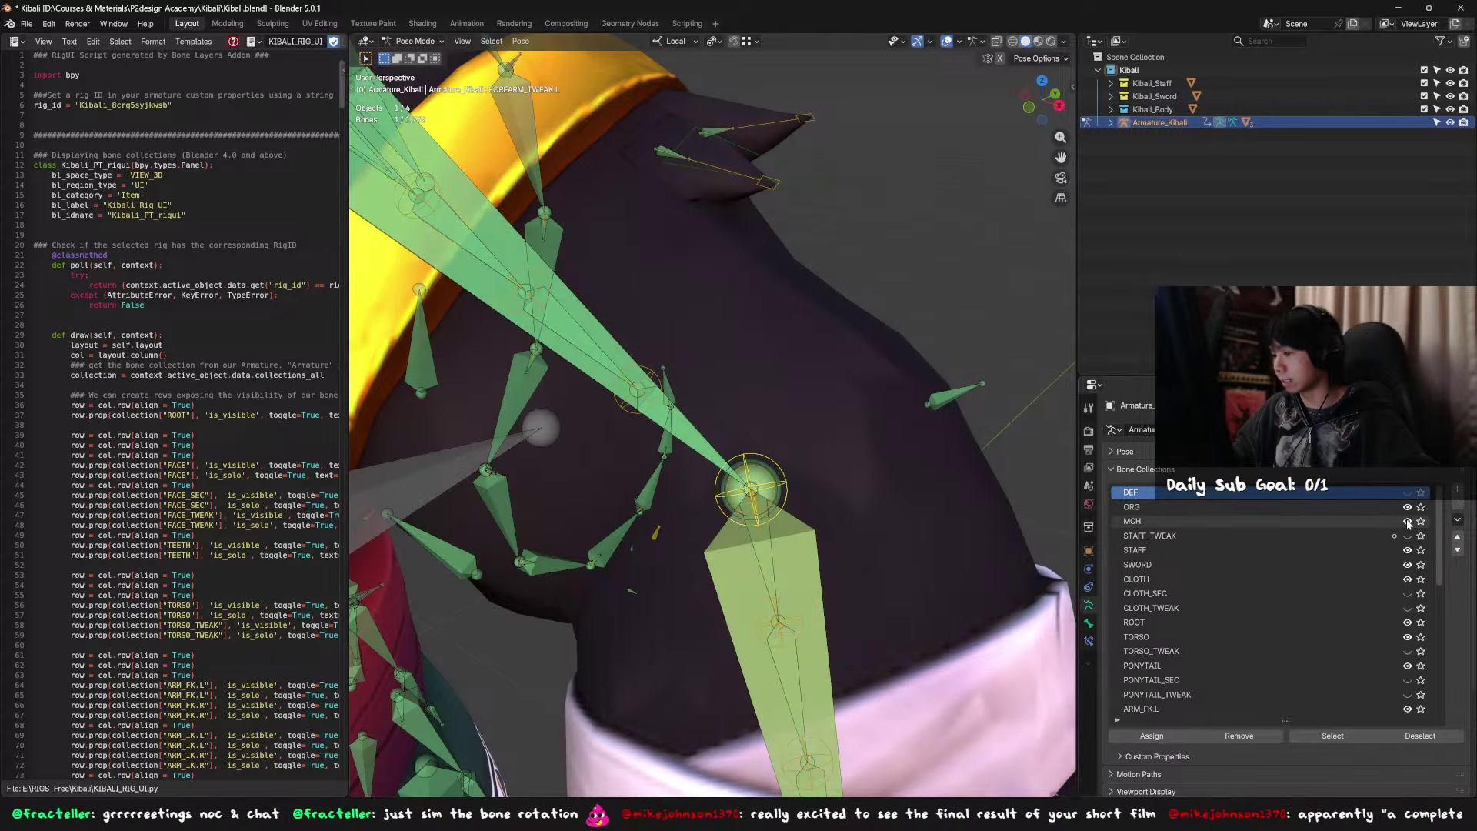
Step: In the Kibali reference file, check the names of the arm and forearm ORG bones that overlap at the elbow
click(764, 478)
key(F2)
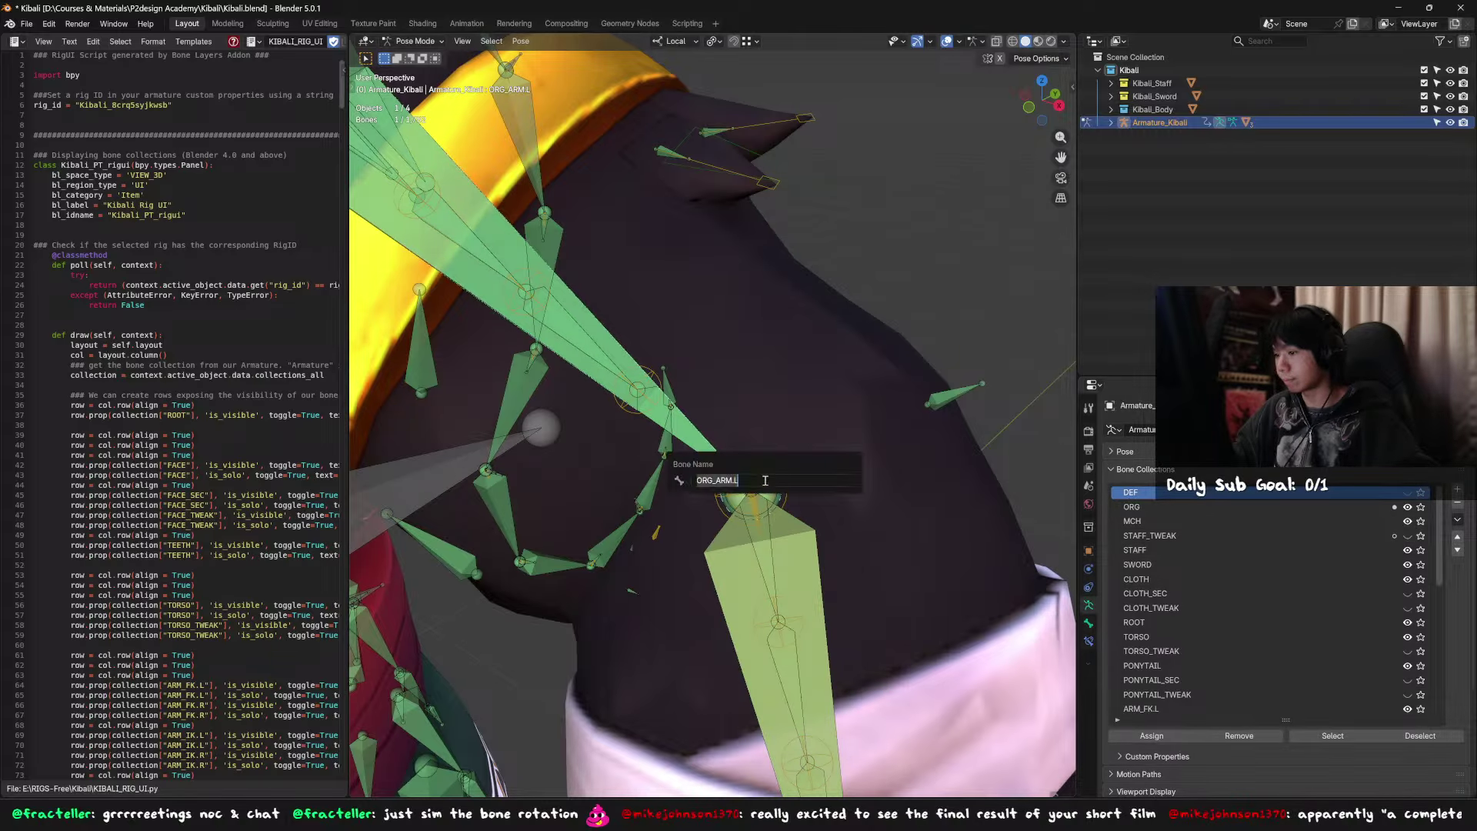
key(Escape)
key(F2)
key(Escape)
click(764, 478)
key(F2)
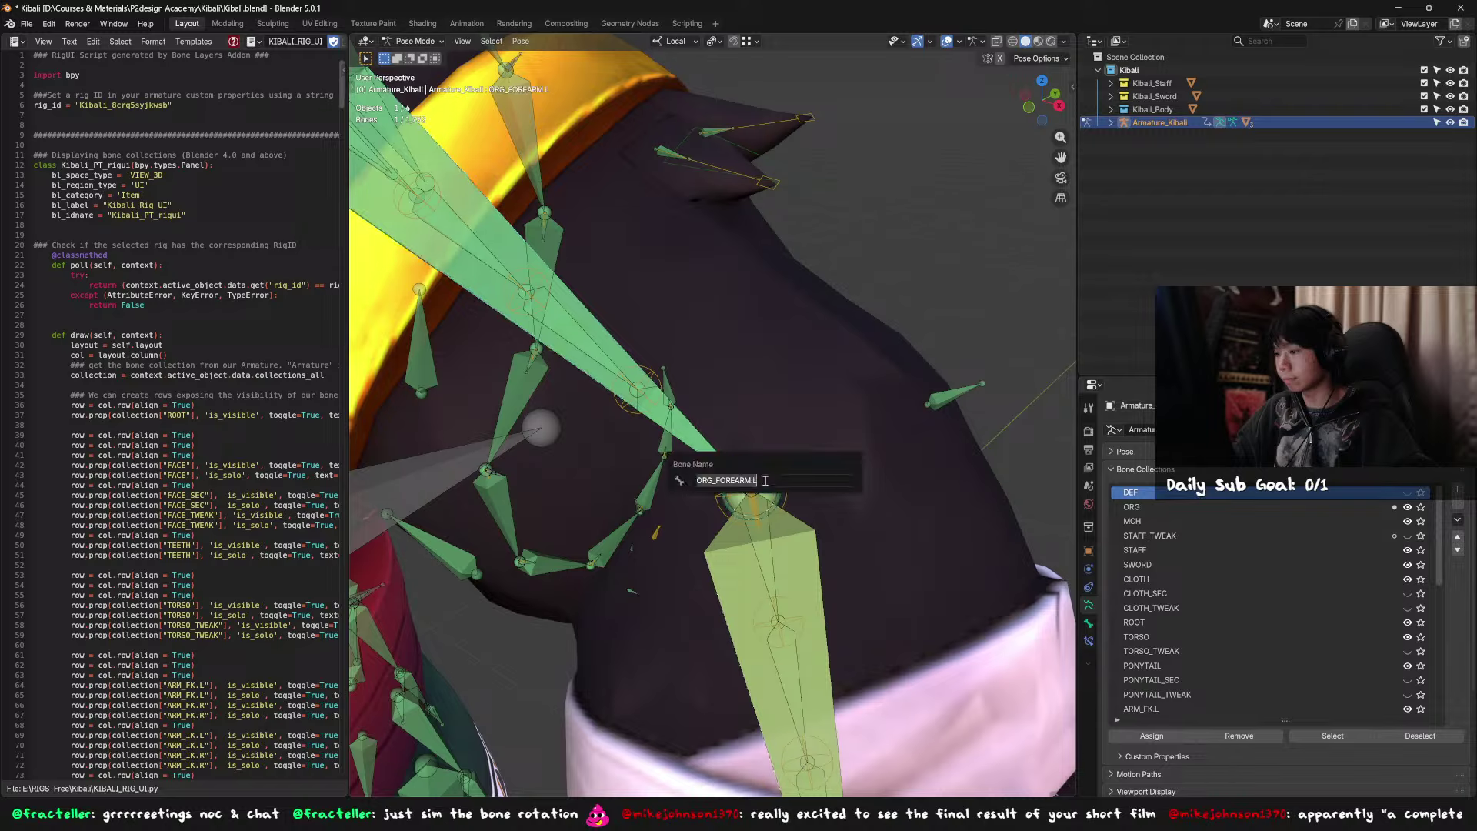
key(Escape)
click(763, 480)
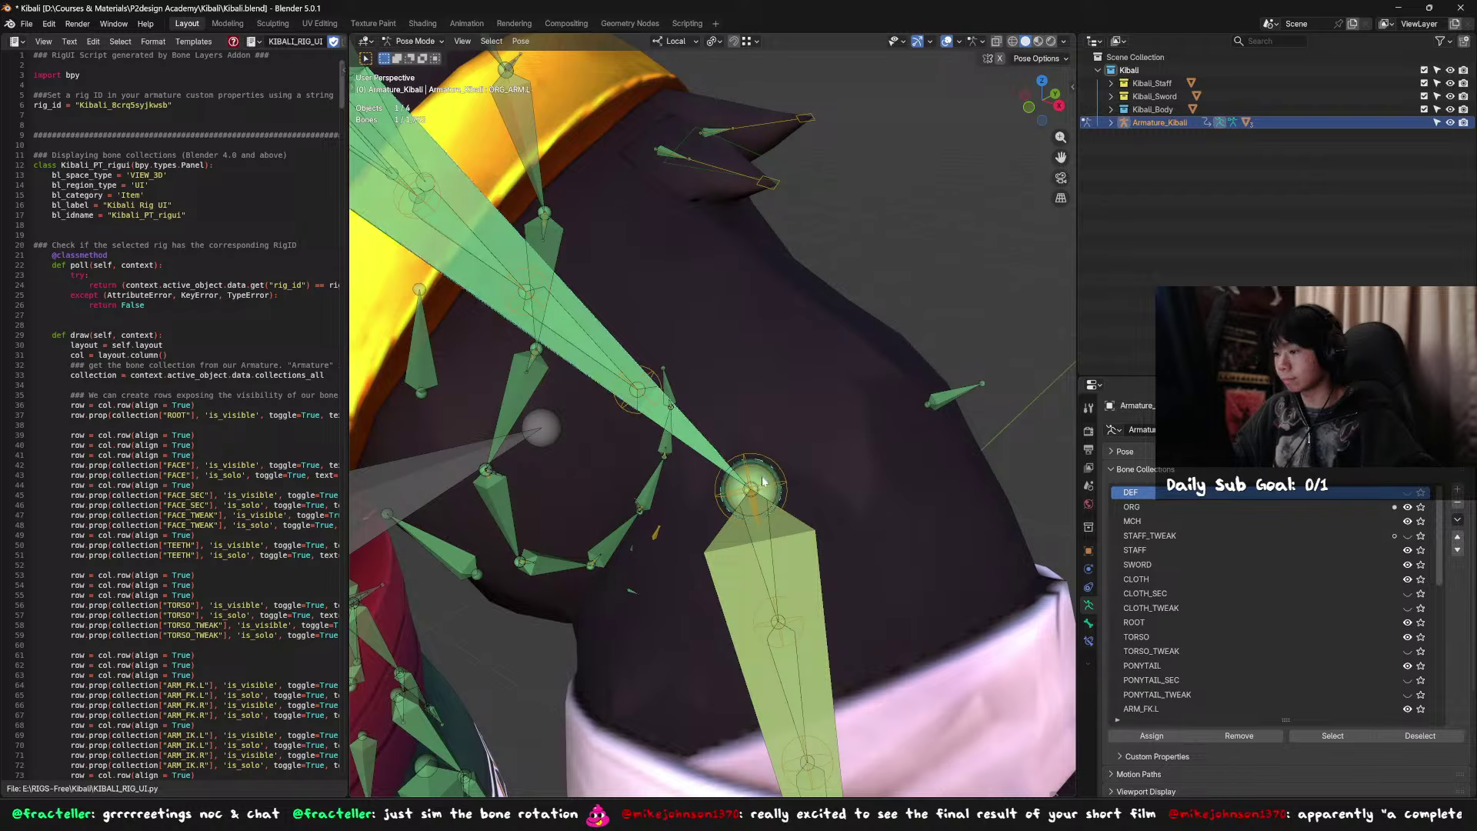
Step: List the overlapping bones at the elbow, the end of the upper arm and the start of the forearm
alt+click(765, 482)
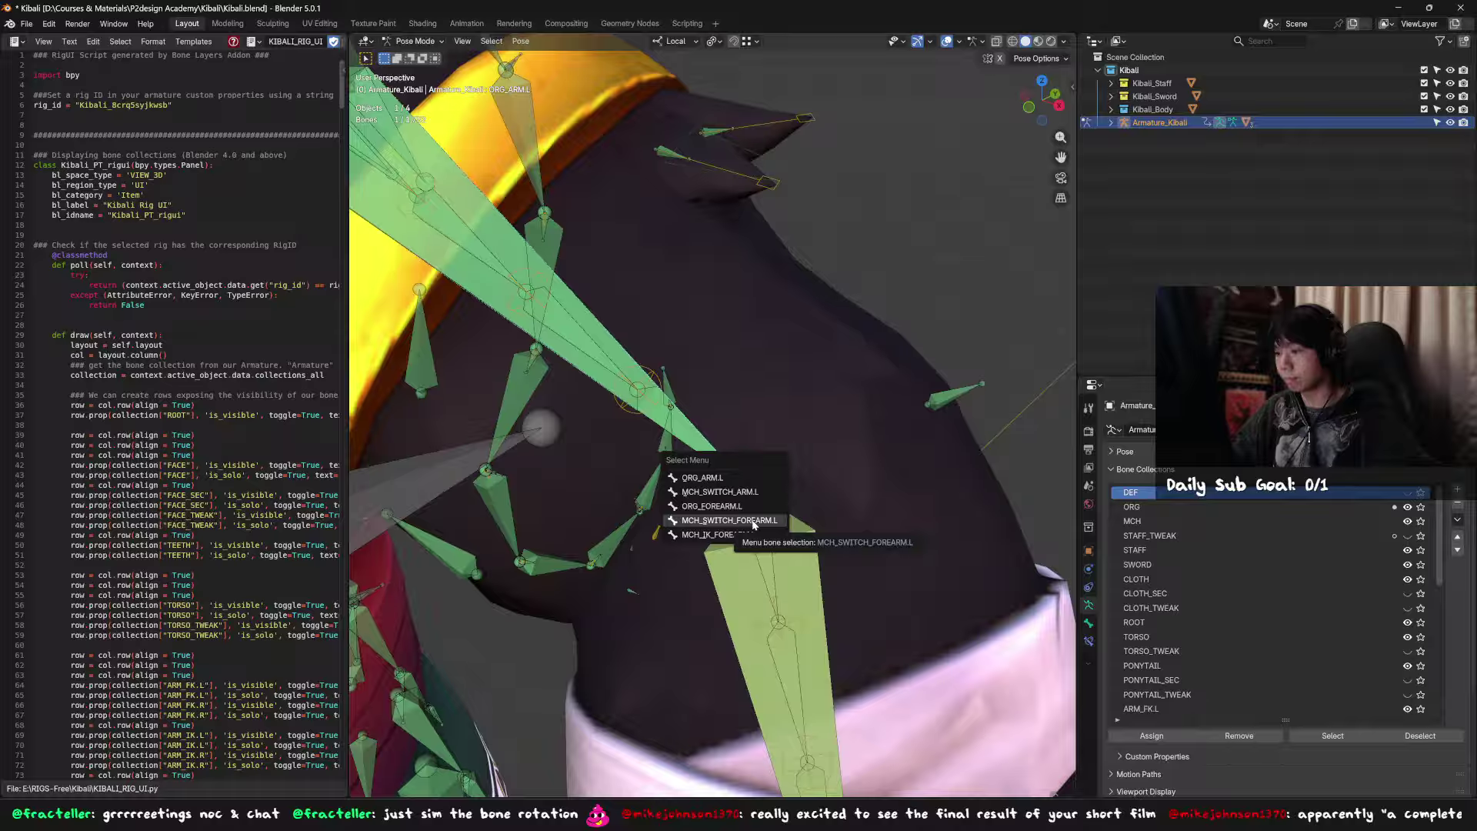
click(746, 536)
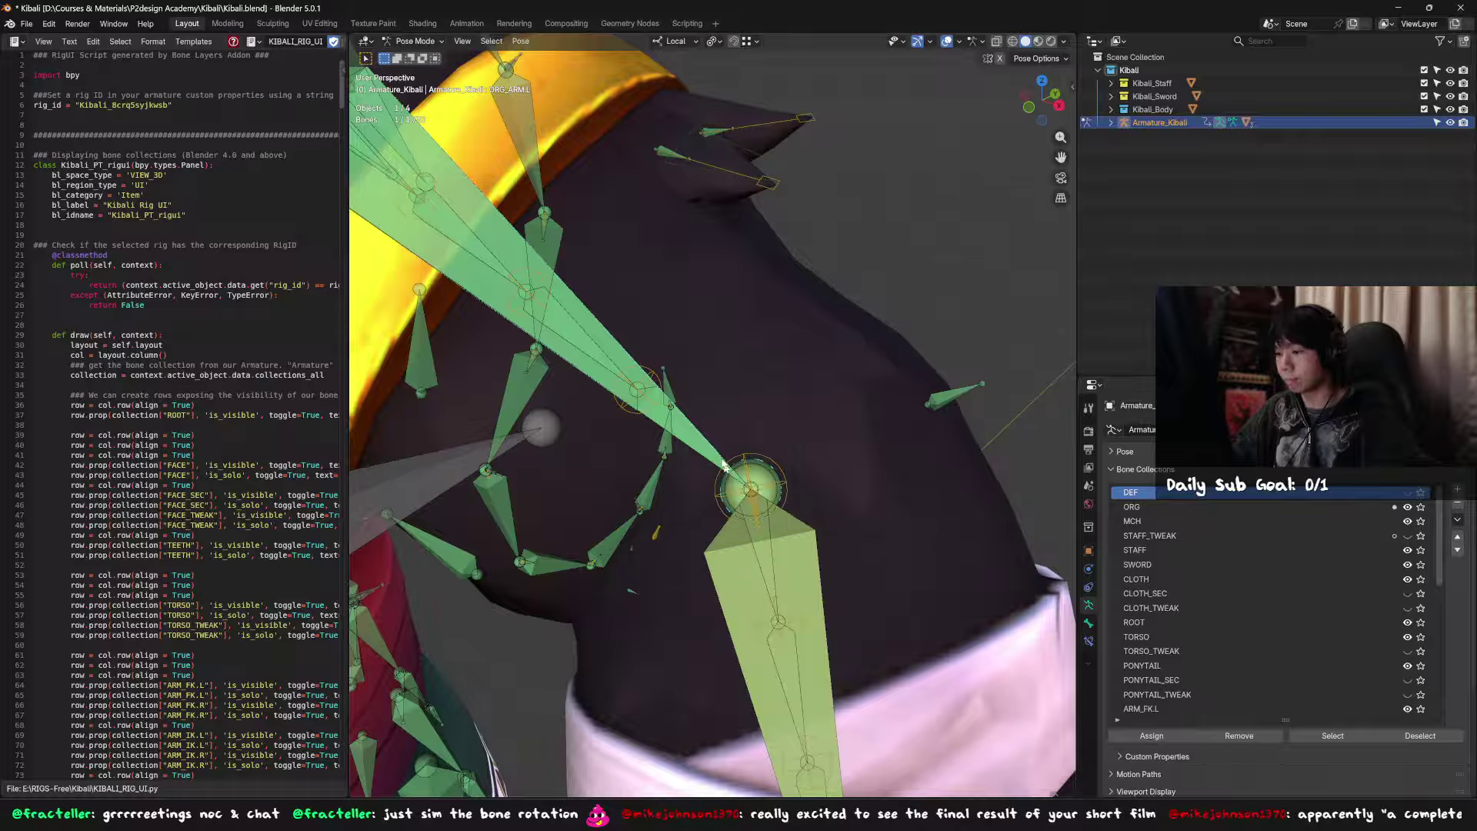
alt+click(714, 453)
click(714, 453)
alt+click(742, 555)
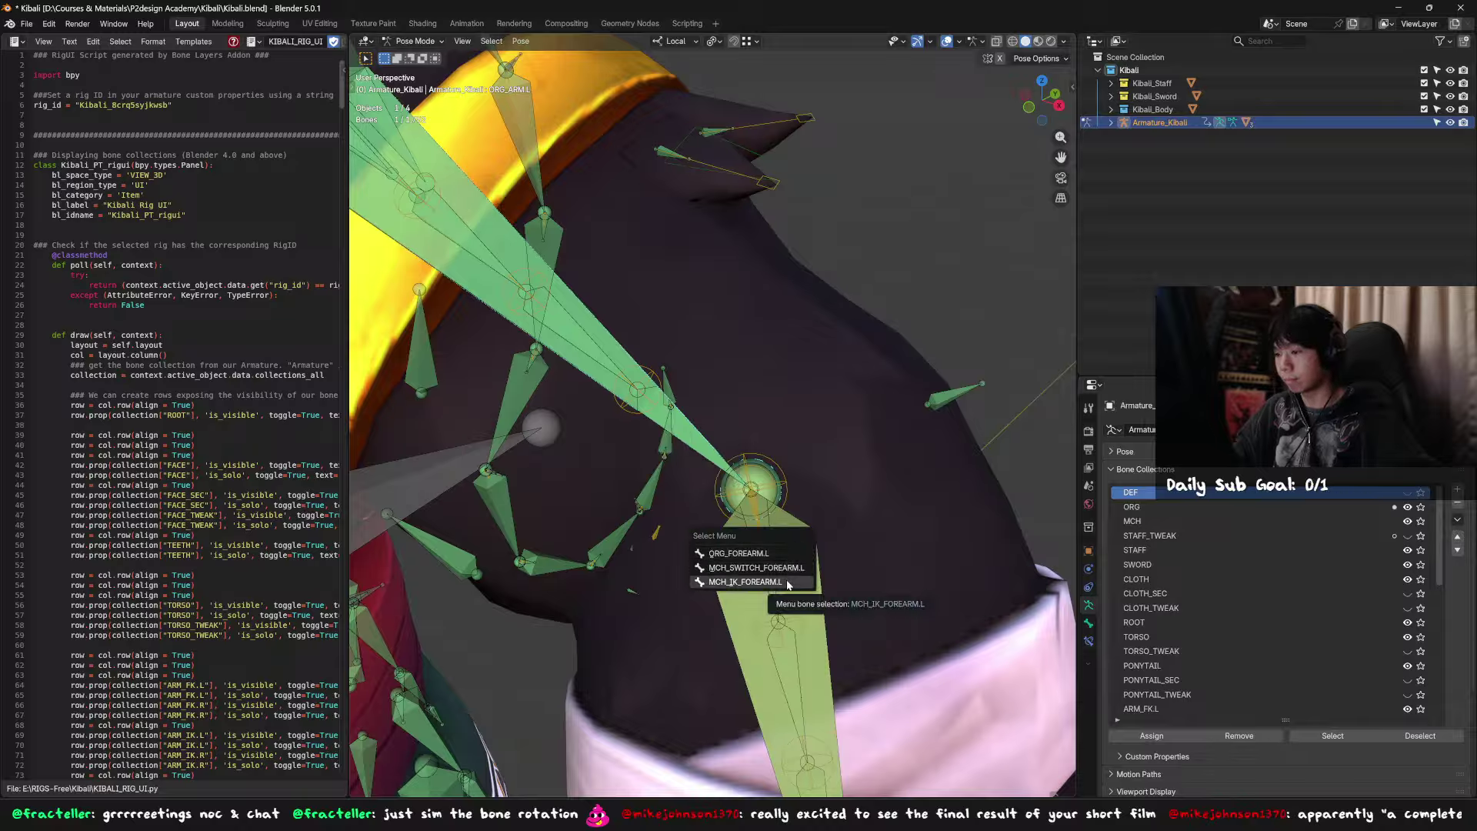
Step: Select FOREARM_TWEAK.L at the elbow and examine its parent relations and bone constraints
click(766, 476)
click(1089, 624)
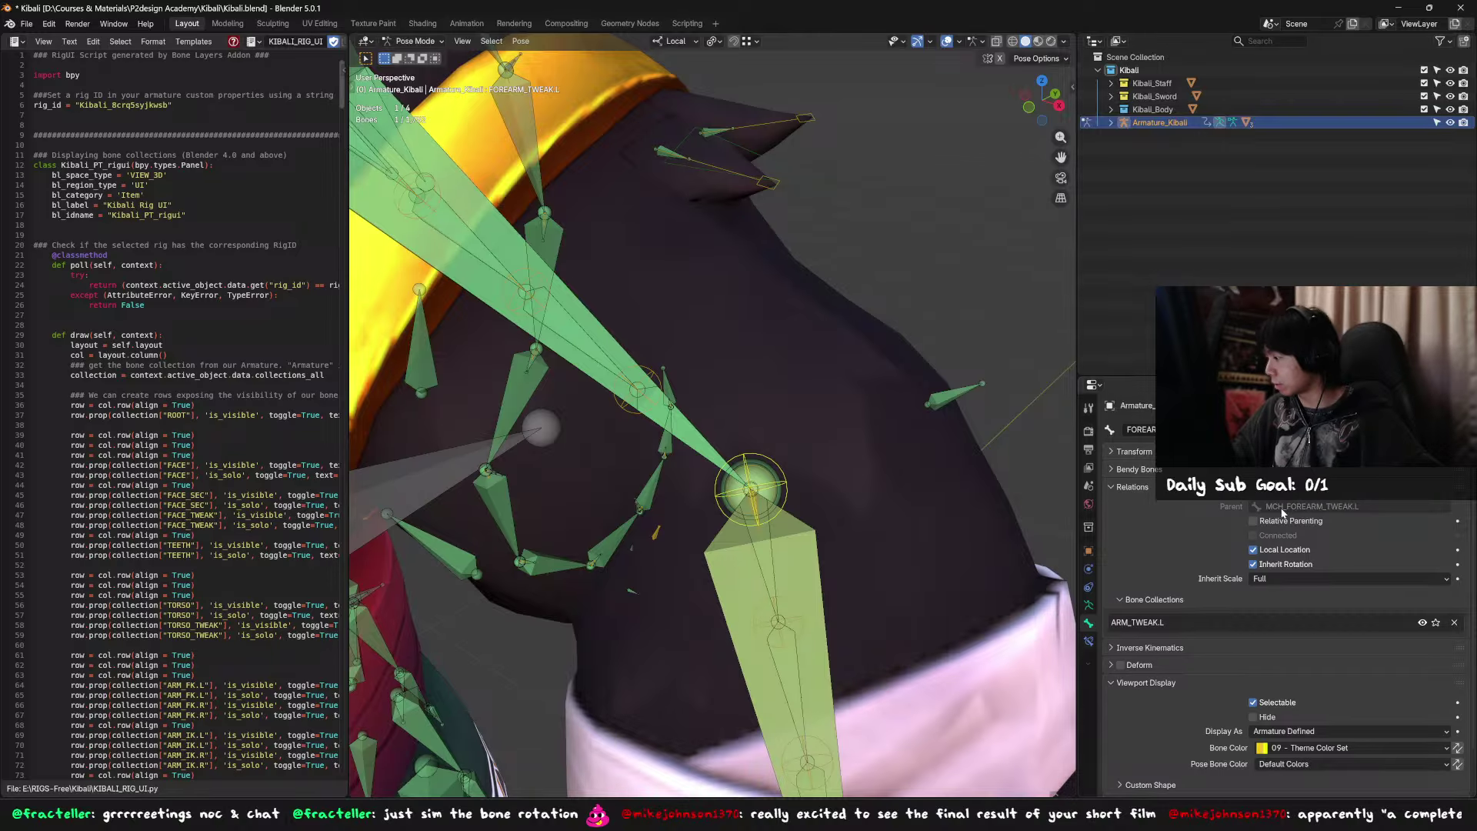
middle_drag(771, 547, 813, 556)
click(1089, 641)
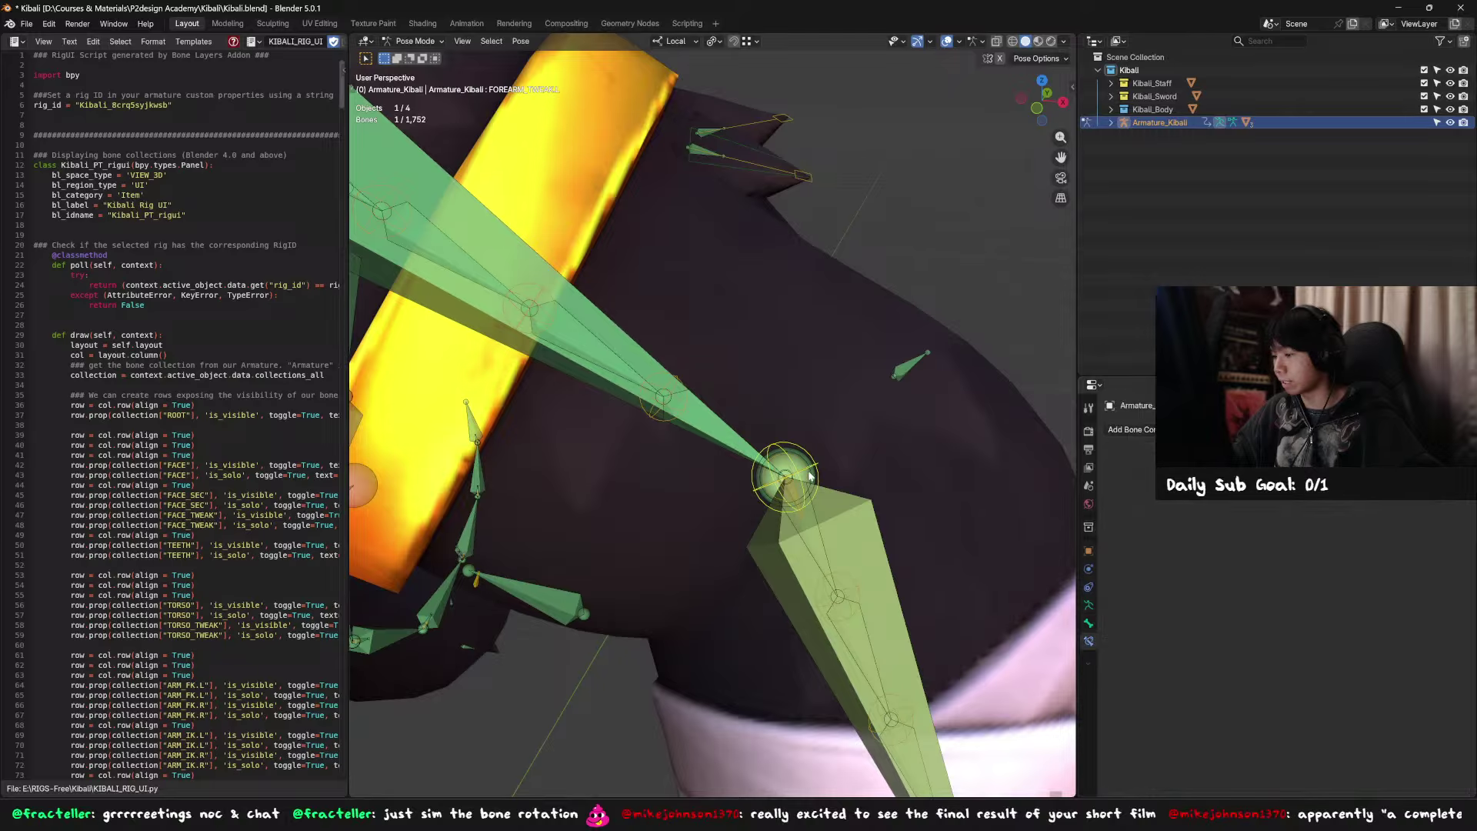
Step: Make the ARM_TWEAK.R bone collection visible and set it as the active collection
click(1089, 605)
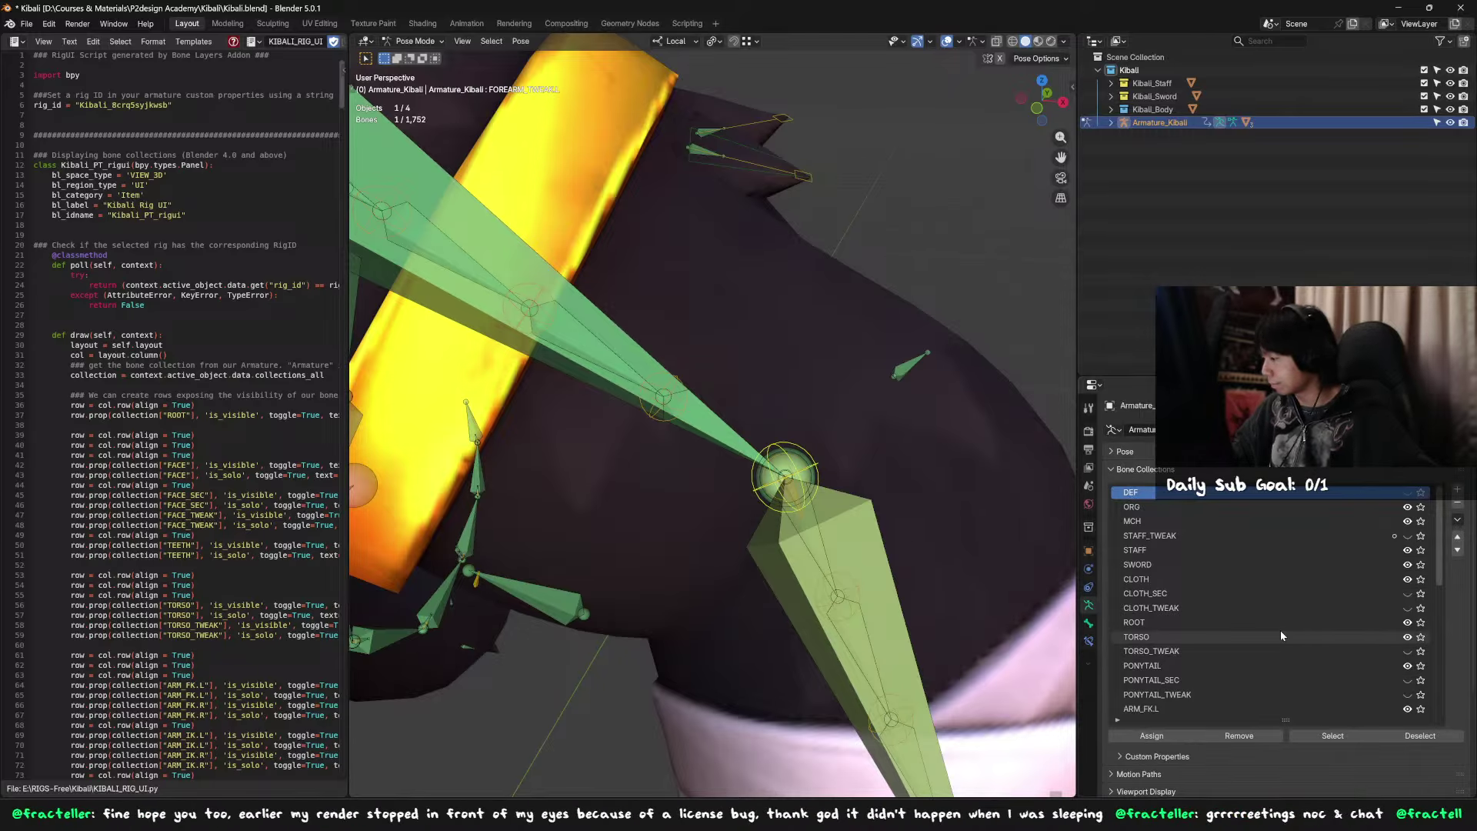
scroll(1283, 623, down, 8)
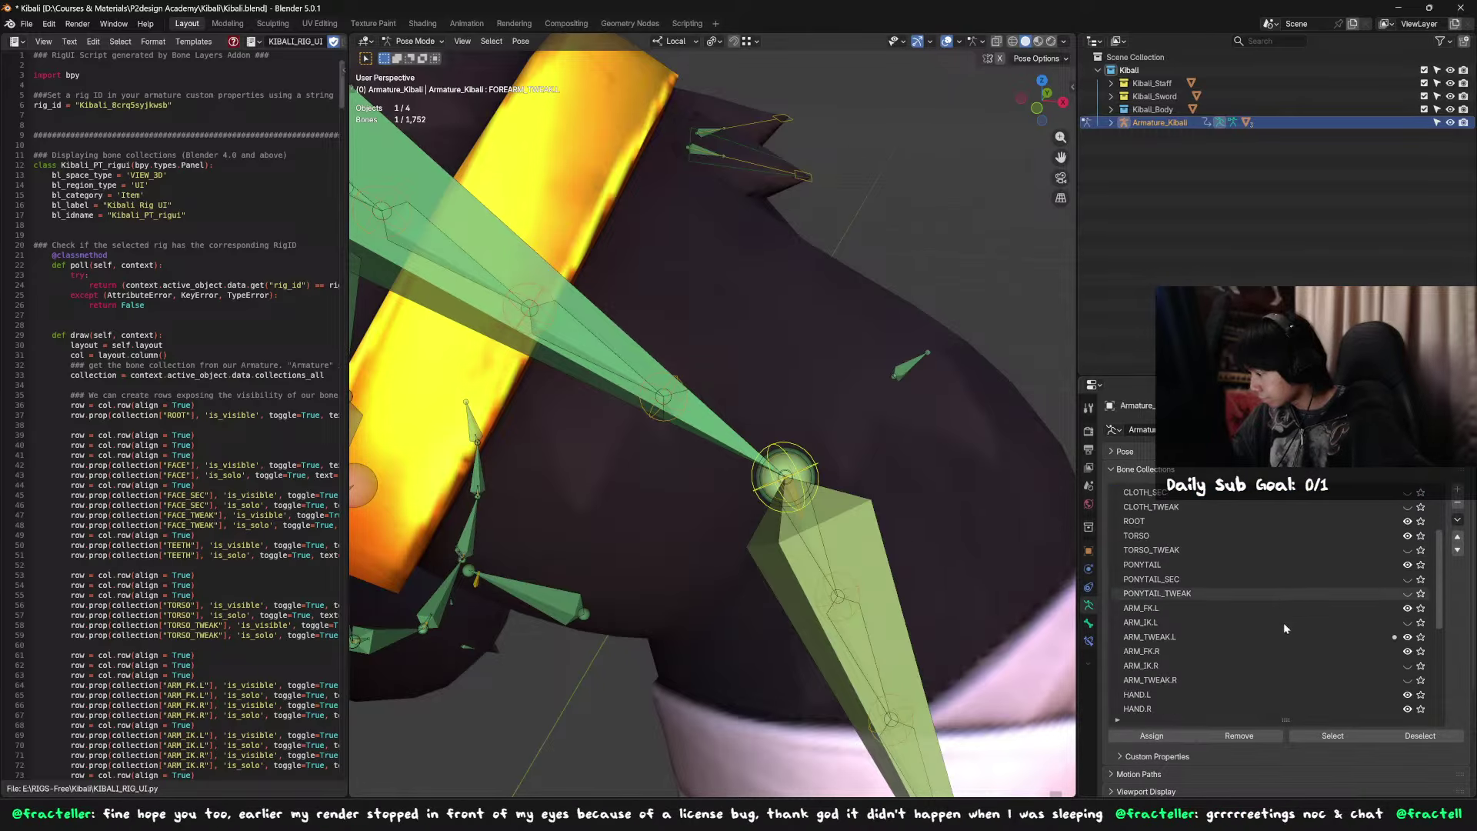
click(1408, 665)
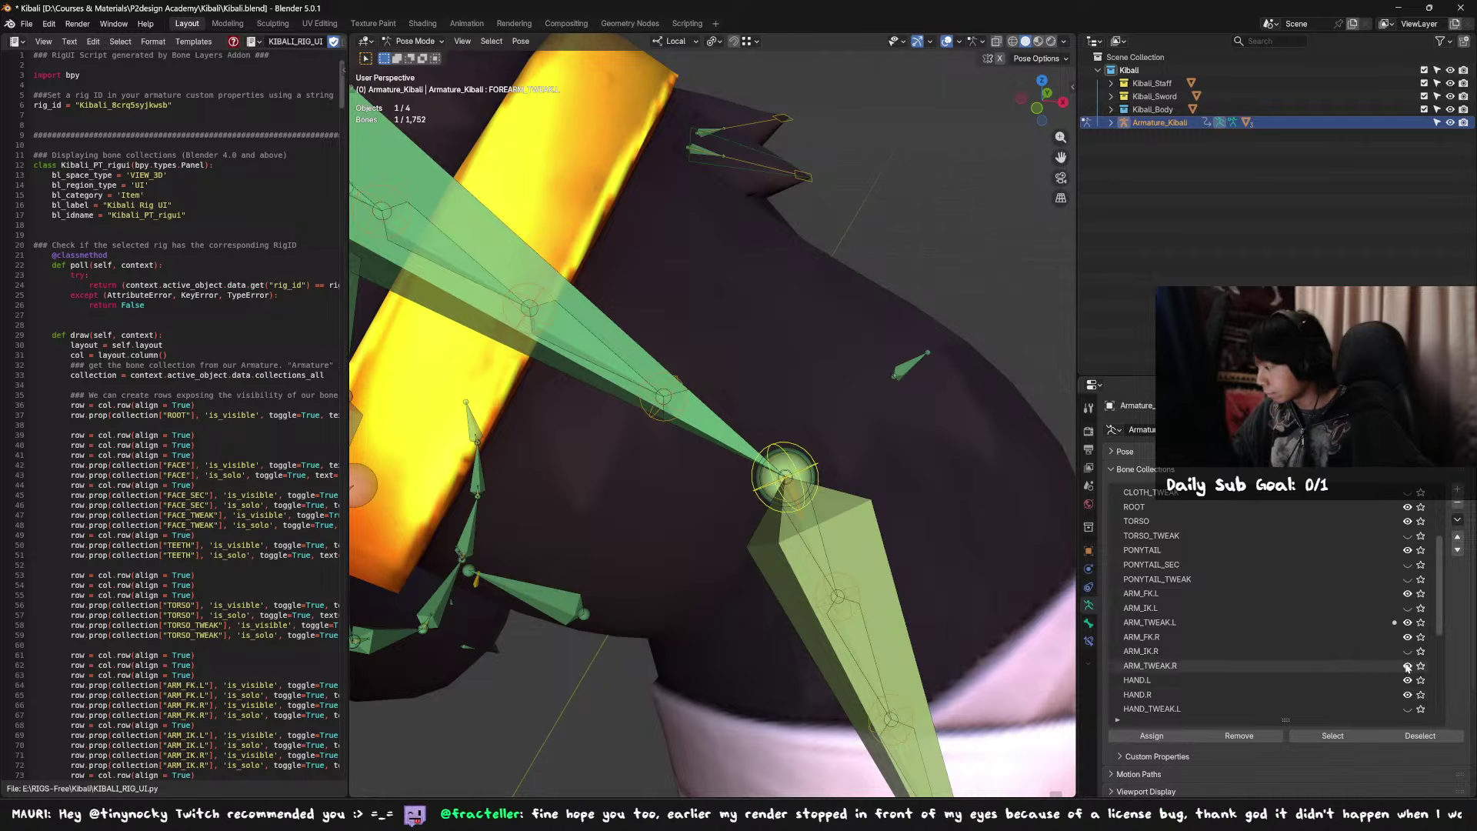
click(1408, 665)
scroll(1232, 630, down, 3)
click(1190, 625)
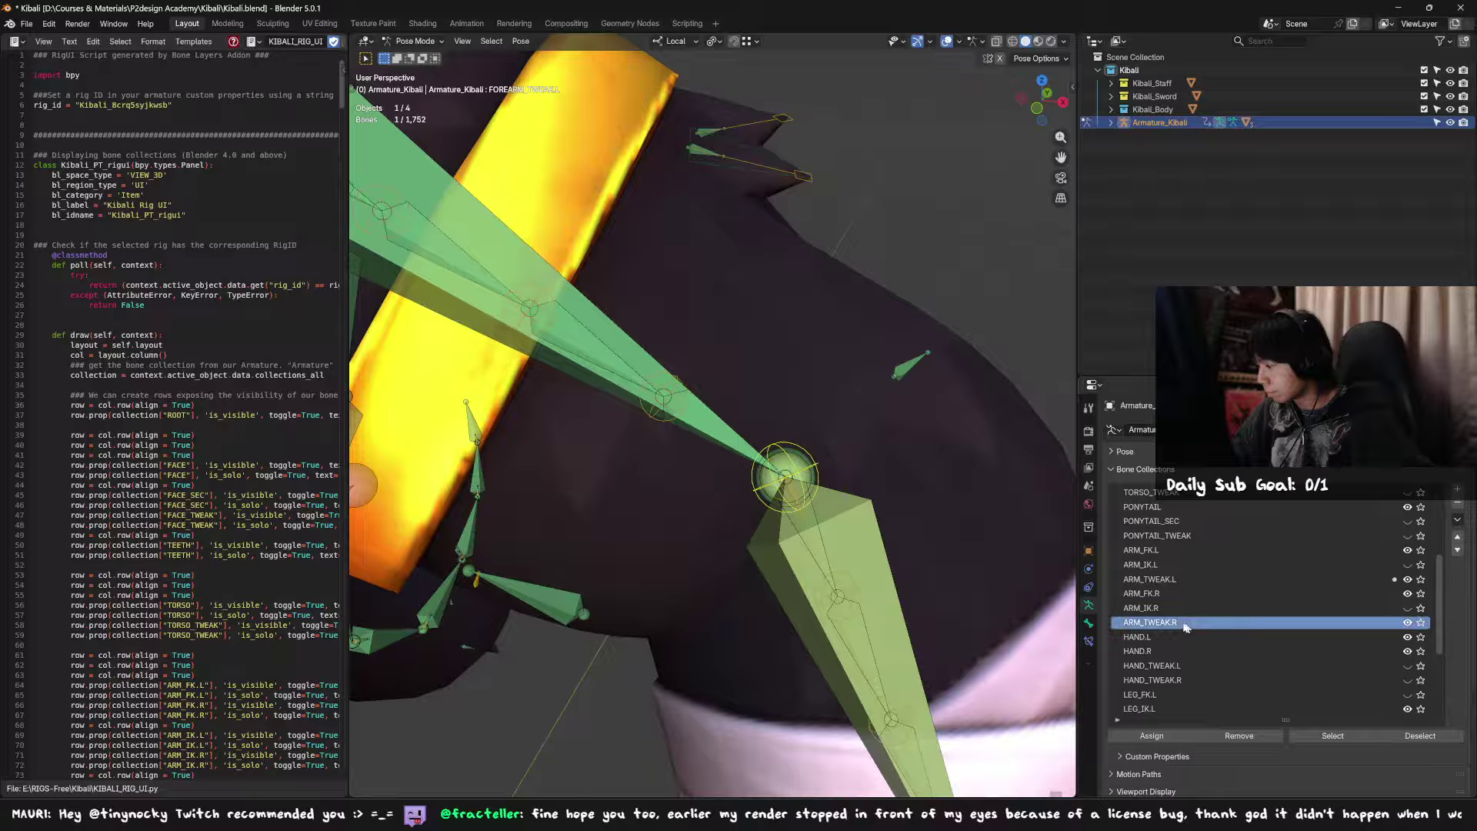
Step: List the overlapping bones at the elbow and along the upper part of the left forearm
alt+click(800, 464)
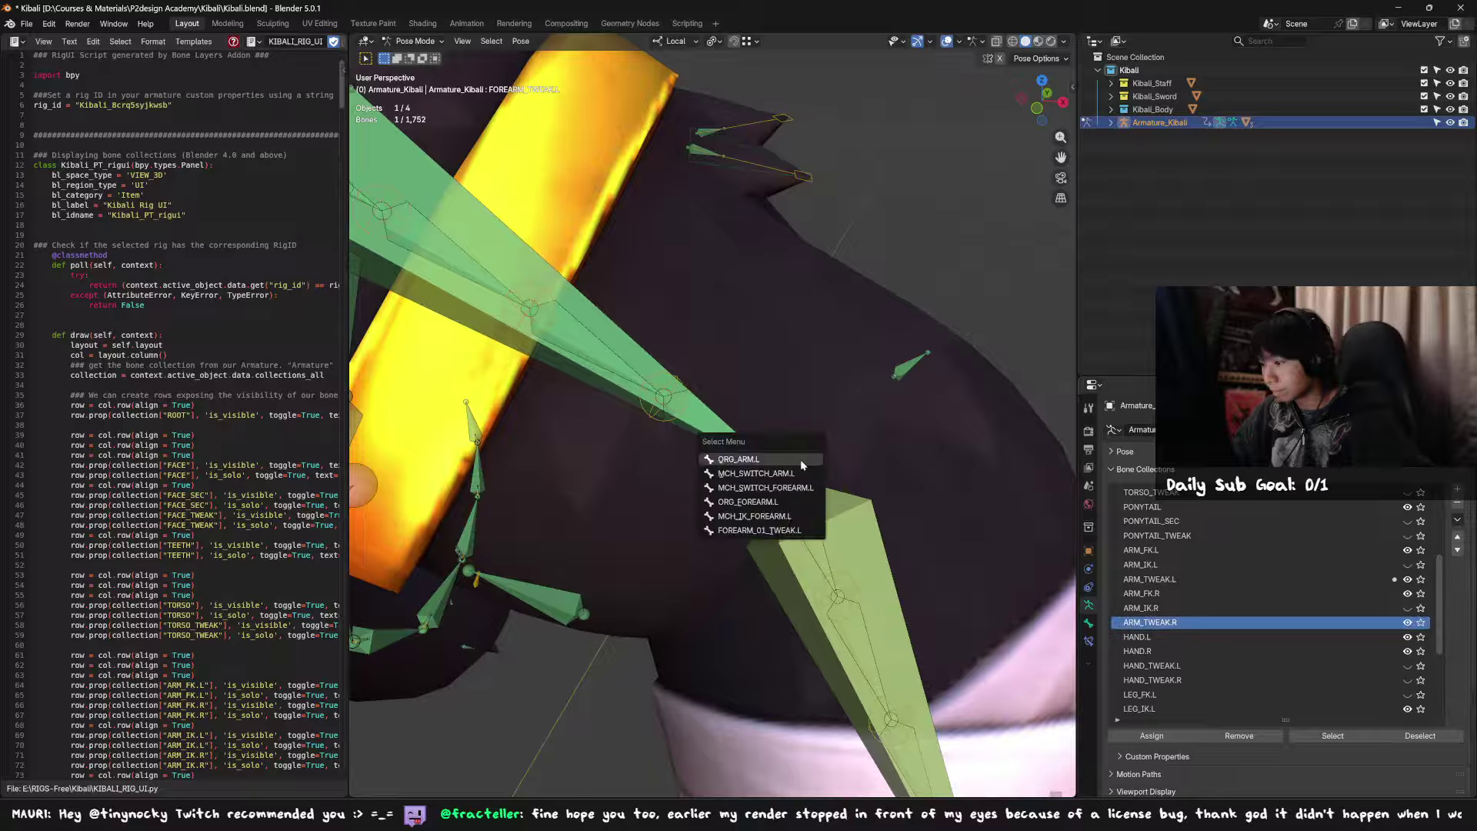
click(792, 522)
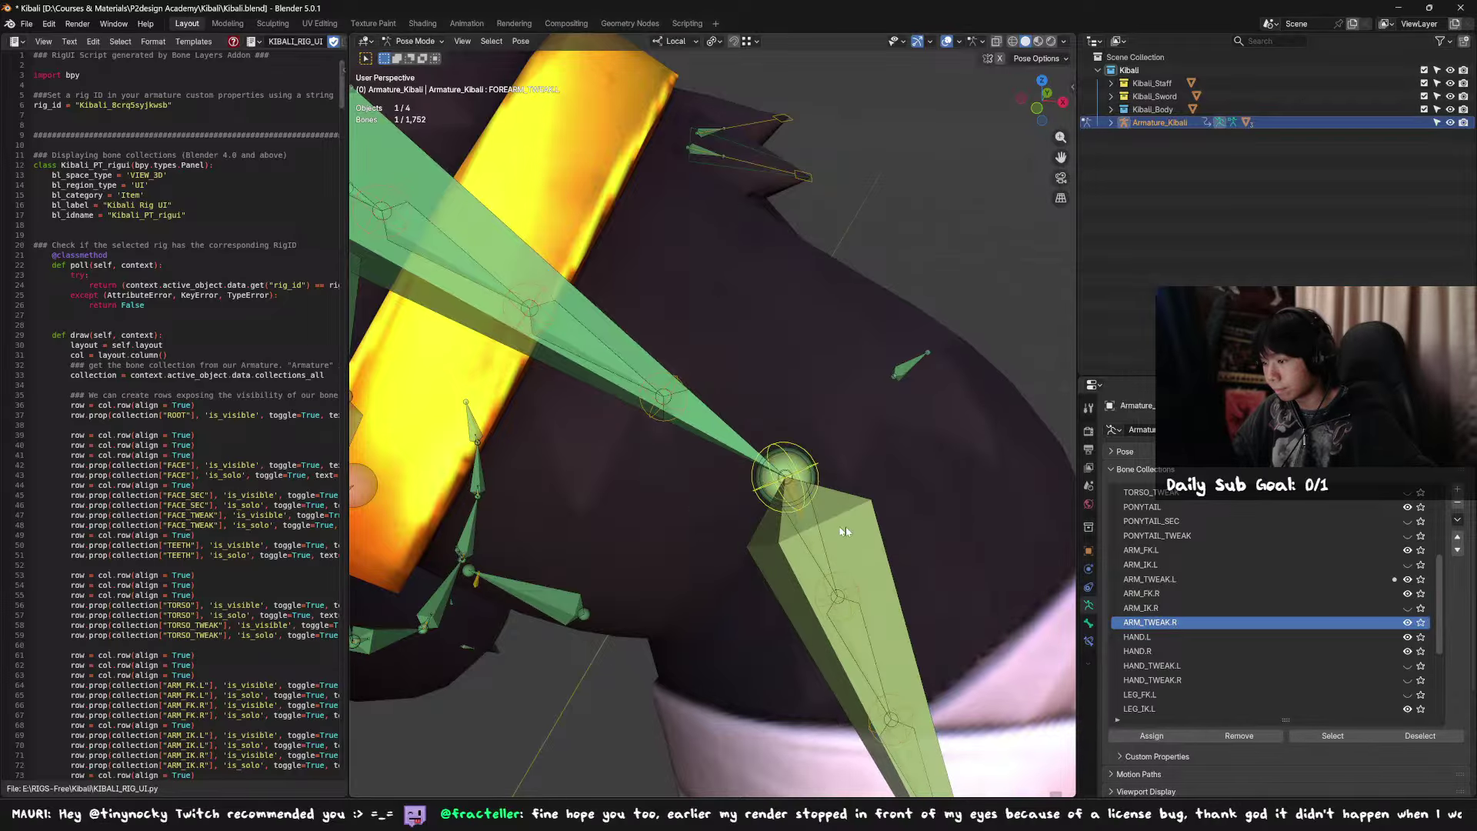
alt+click(819, 547)
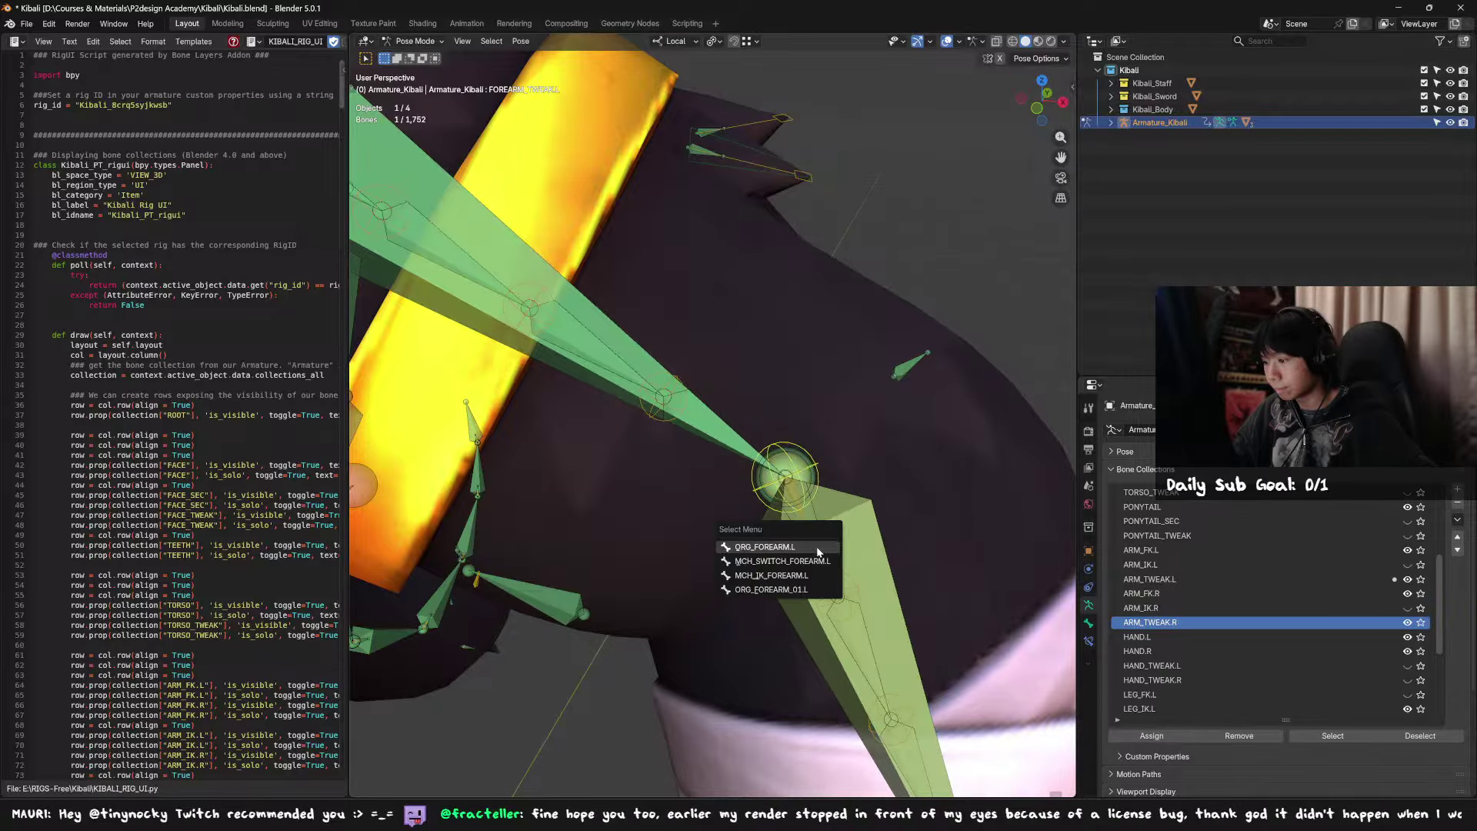
click(826, 589)
alt+click(865, 620)
key(Escape)
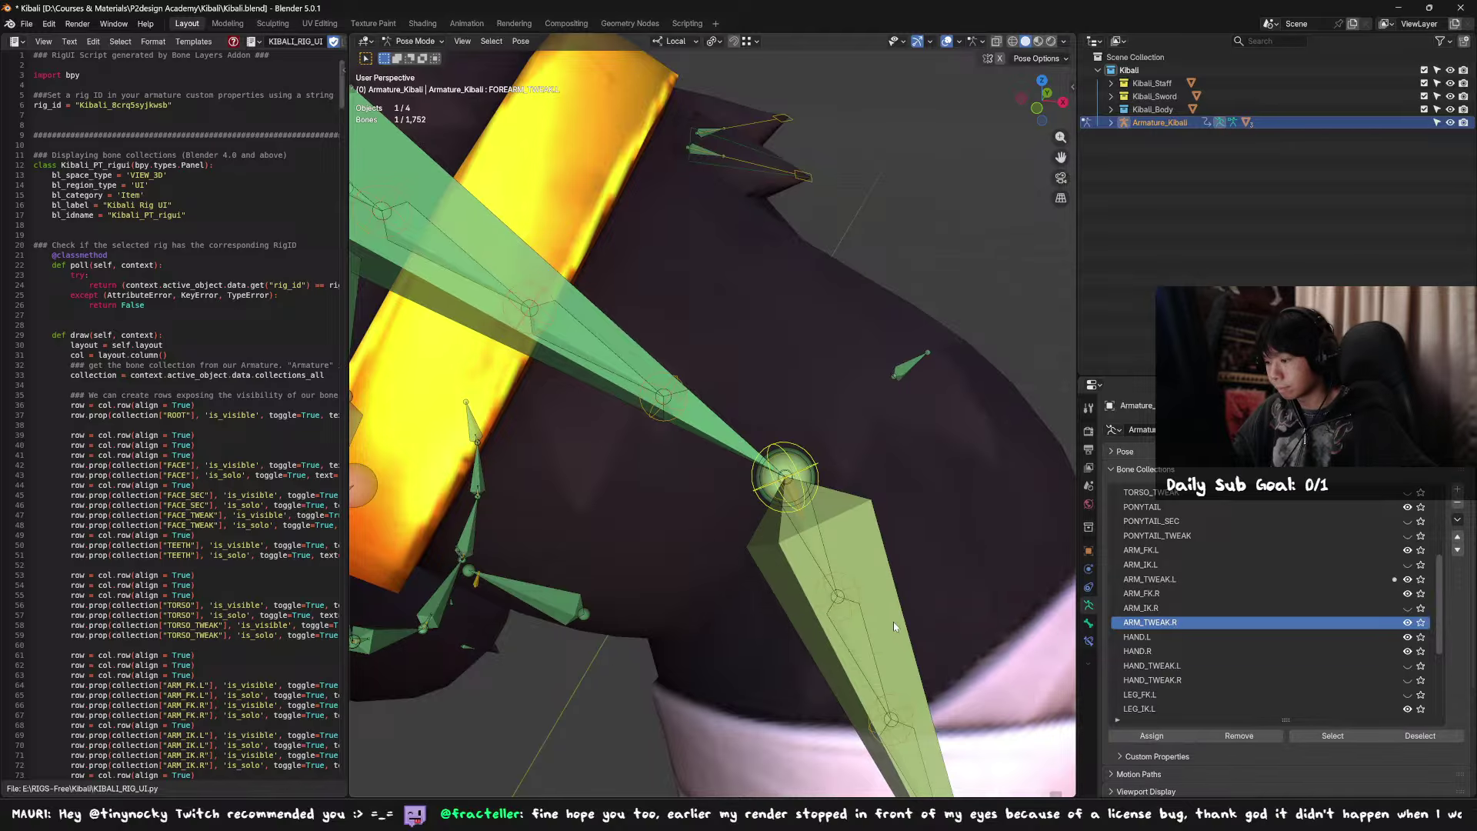
Step: List the overlapping bones near the wrist and on the left hand
scroll(894, 622, down, 5)
alt+click(777, 543)
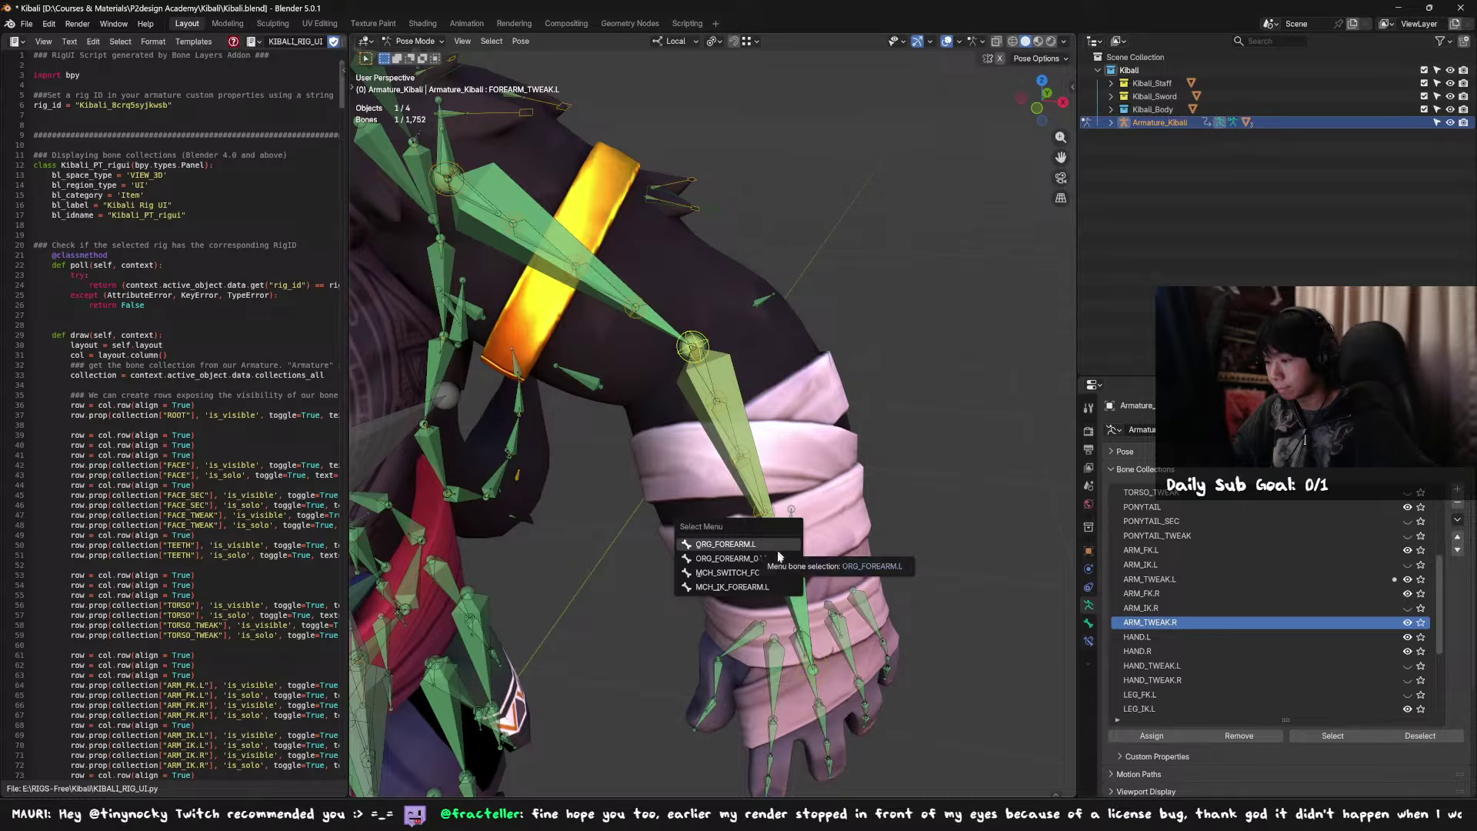
key(Escape)
alt+click(788, 547)
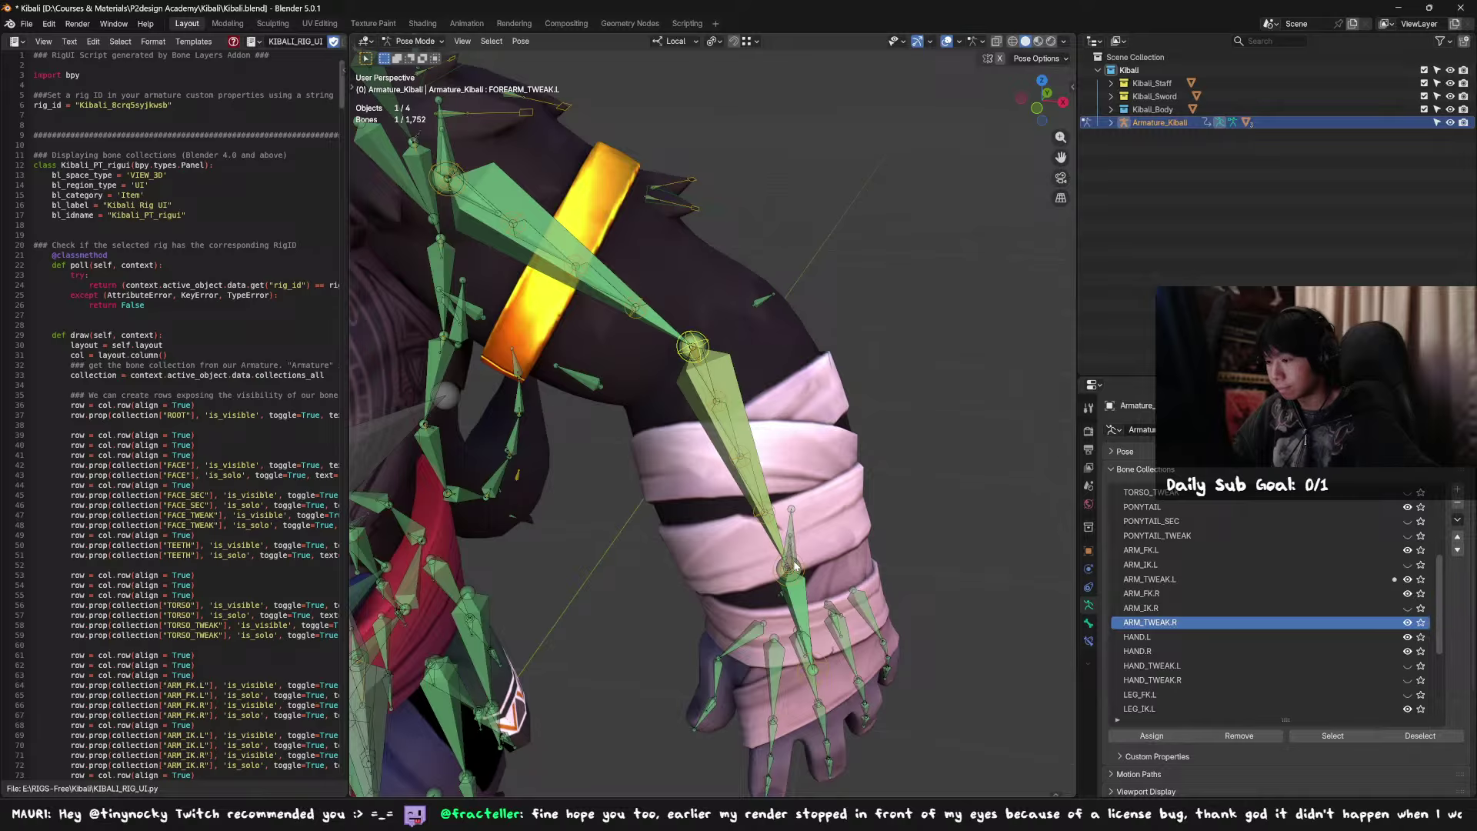
alt+click(793, 611)
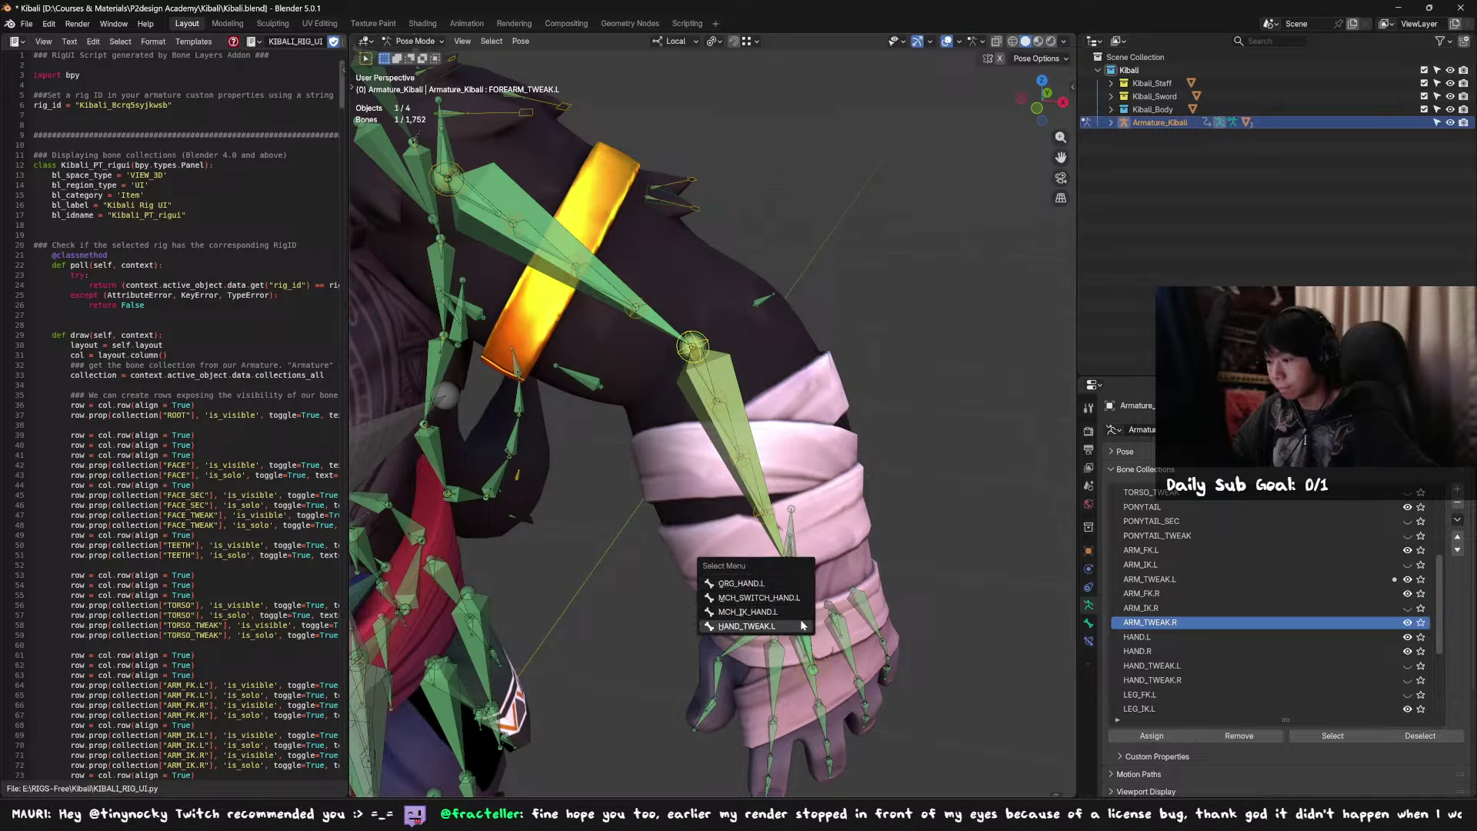
click(797, 627)
Step: Examine the bones overlapping at the elbow and the lower end of the left upper arm
alt+click(688, 334)
shift+middle_drag(687, 335, 756, 449)
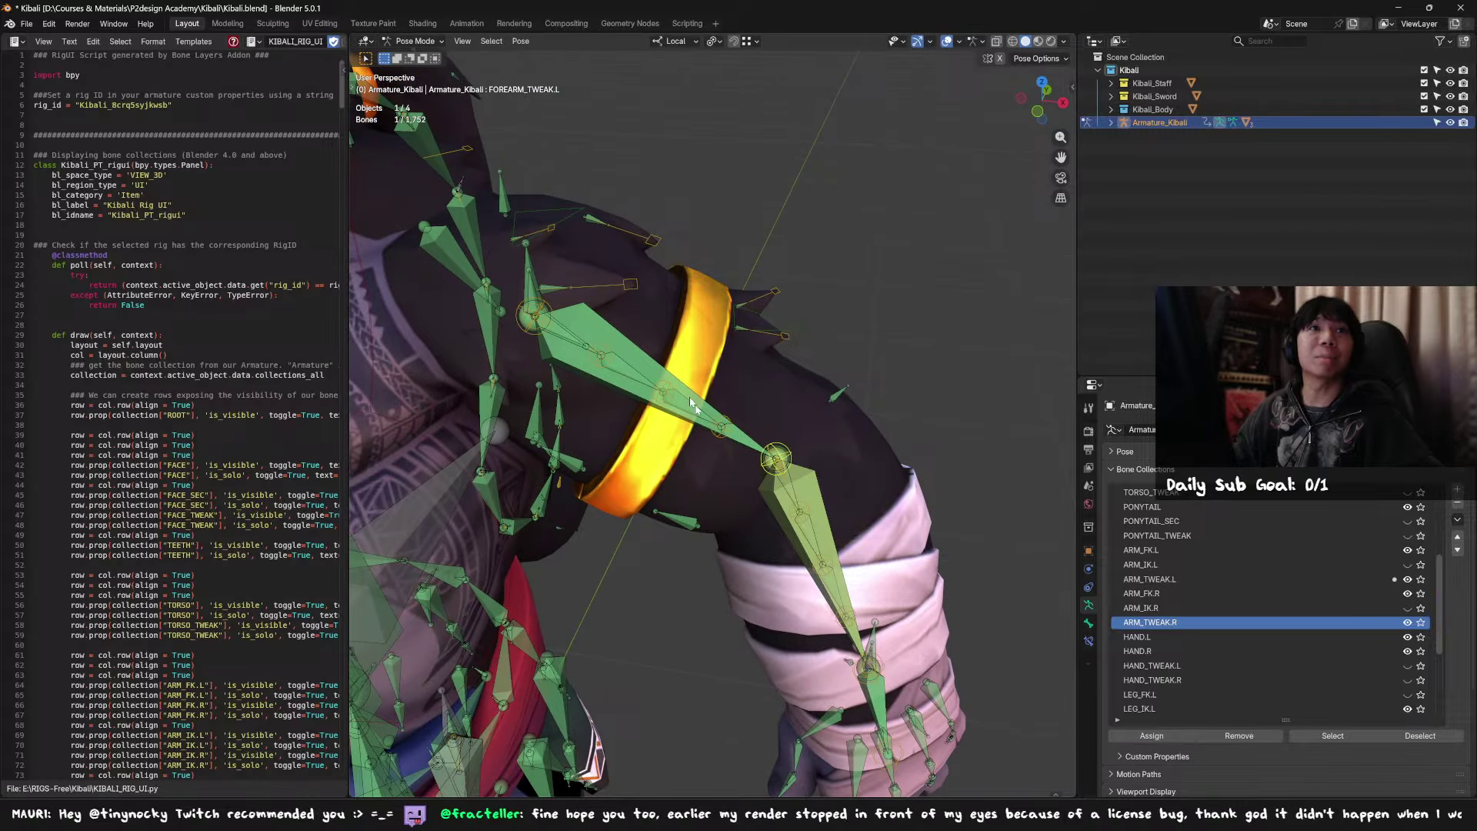
middle_drag(571, 398, 720, 409)
alt+click(720, 409)
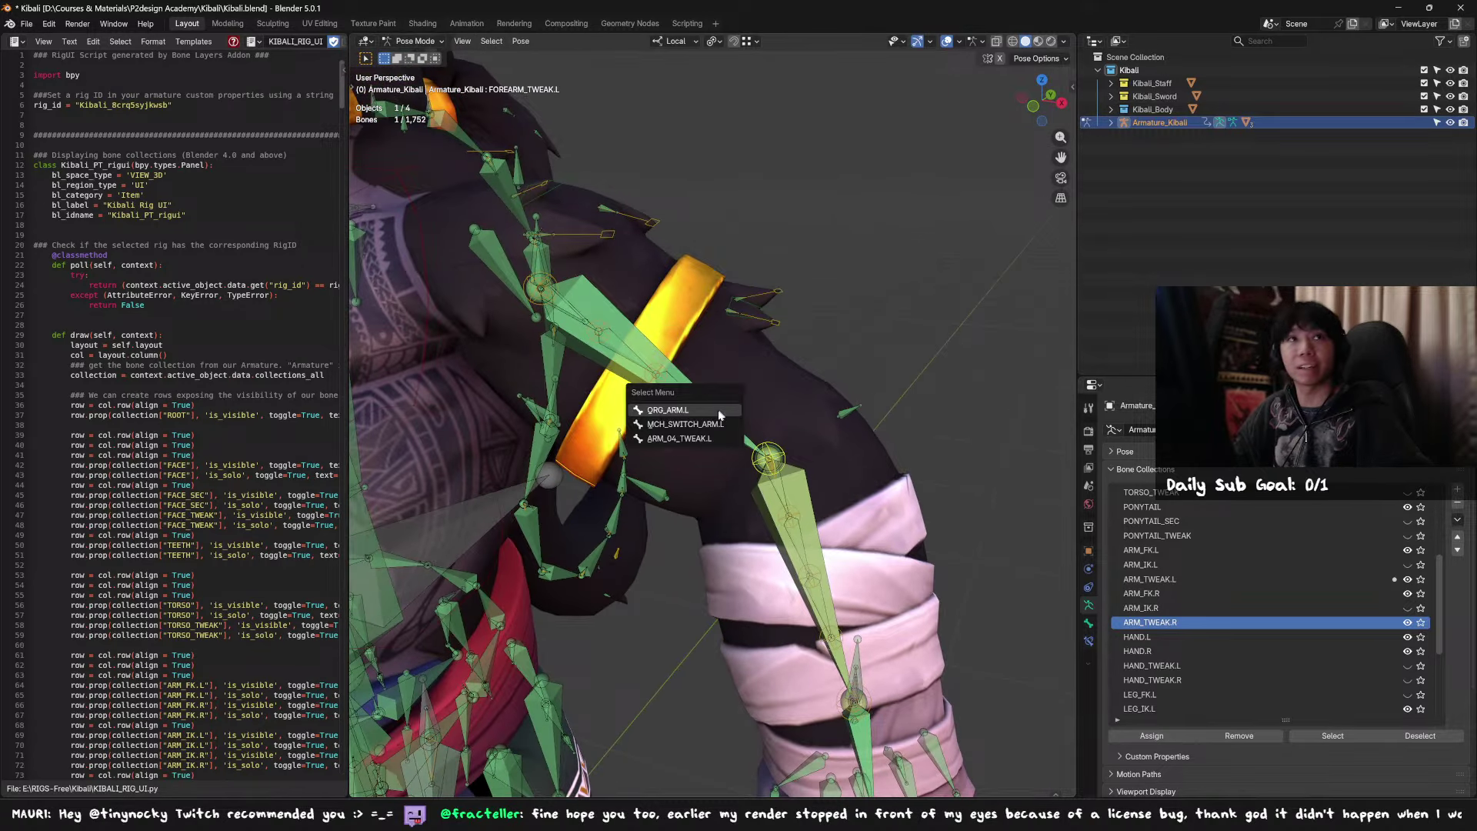
key(Escape)
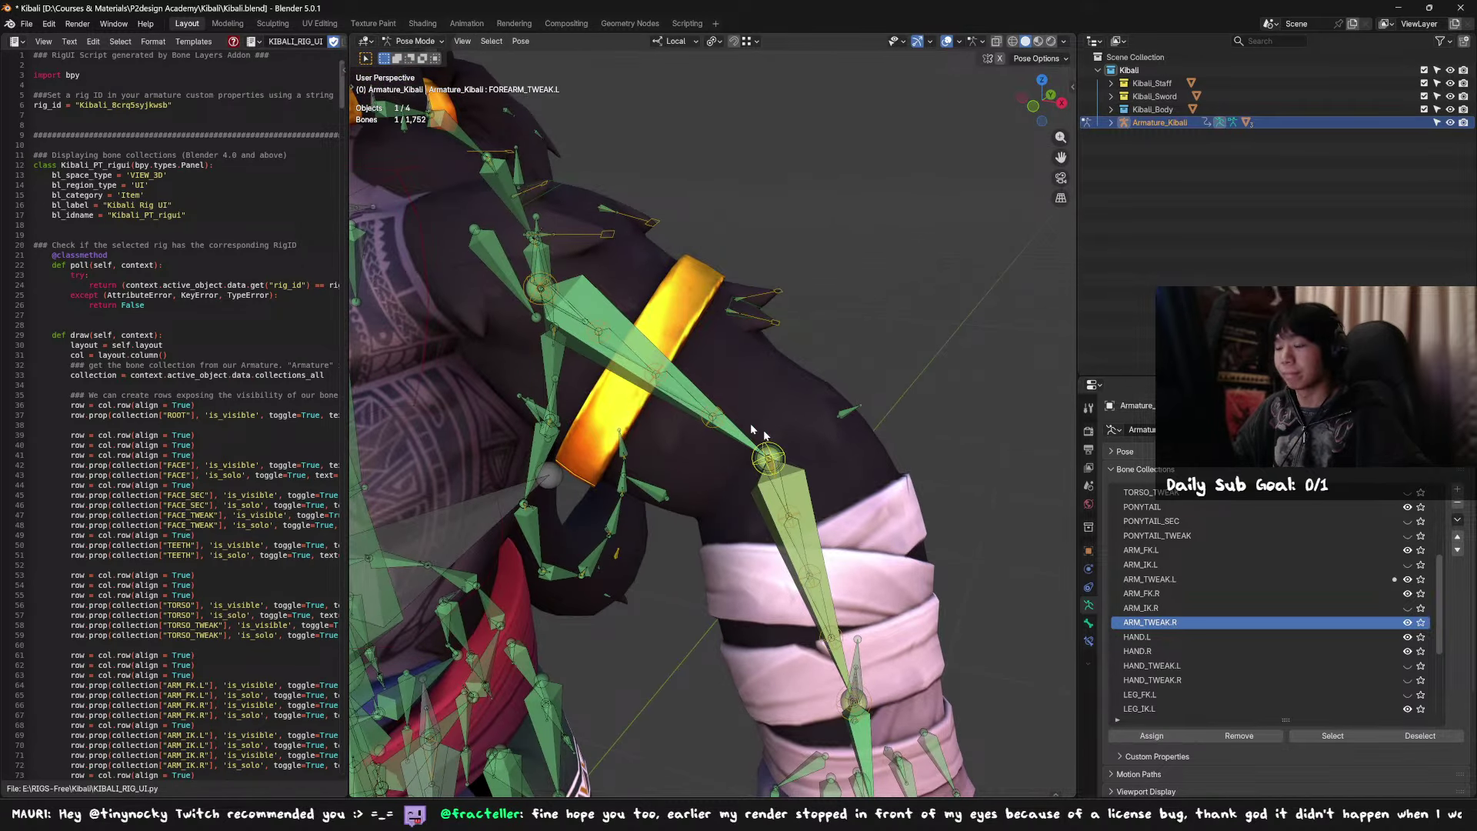
alt+click(722, 427)
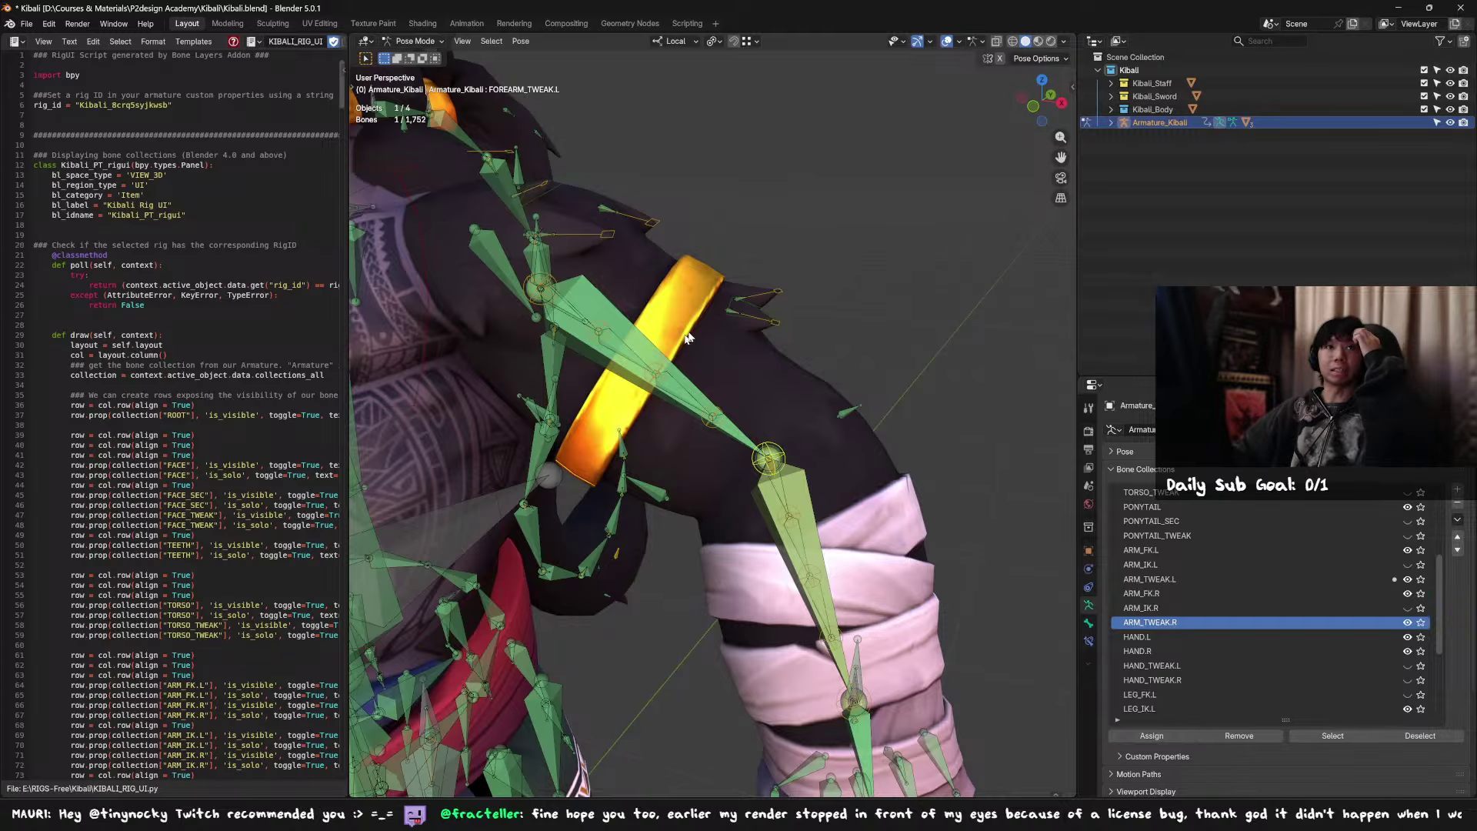
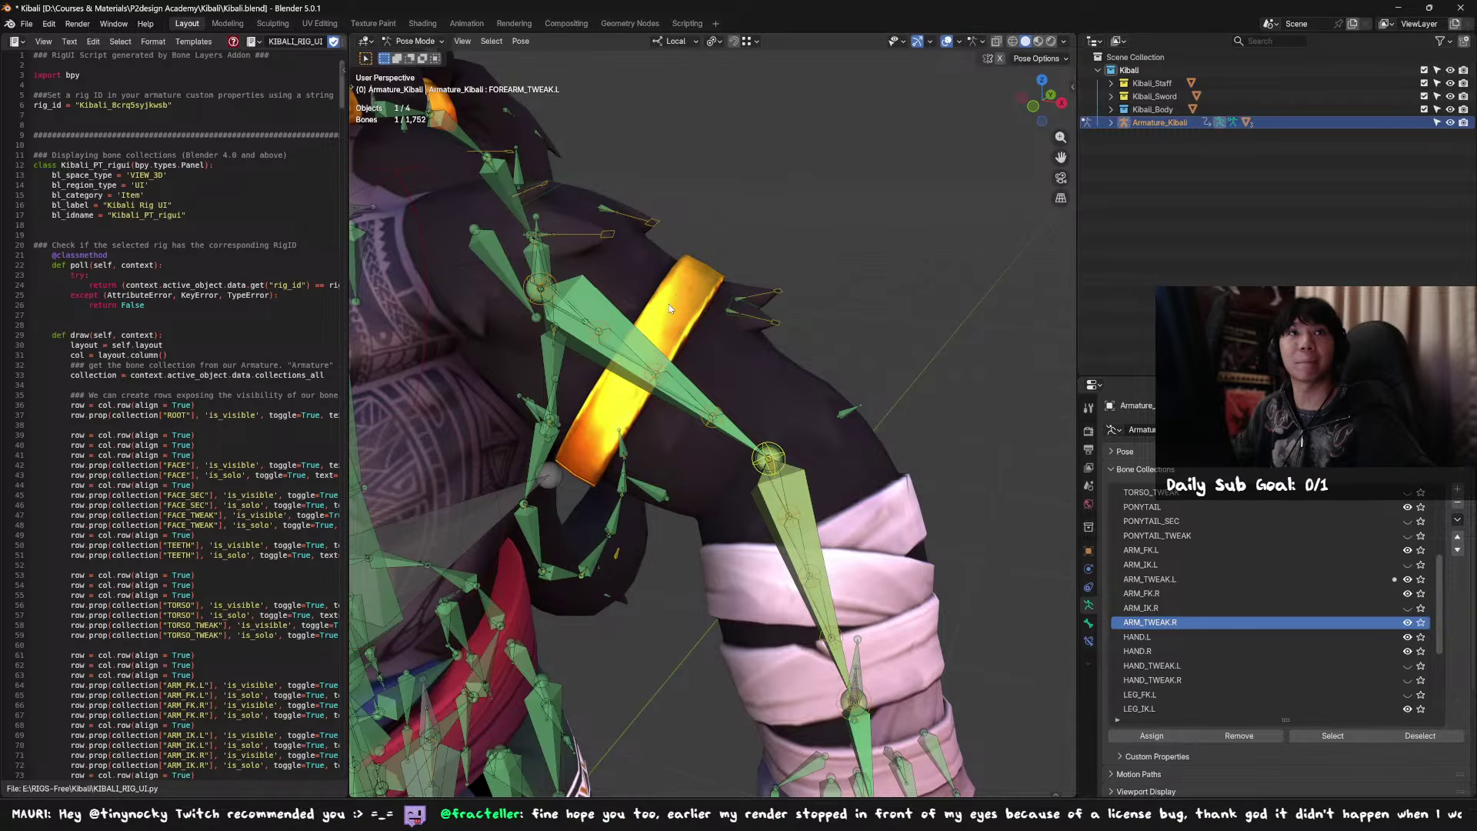
middle_drag(732, 354, 744, 385)
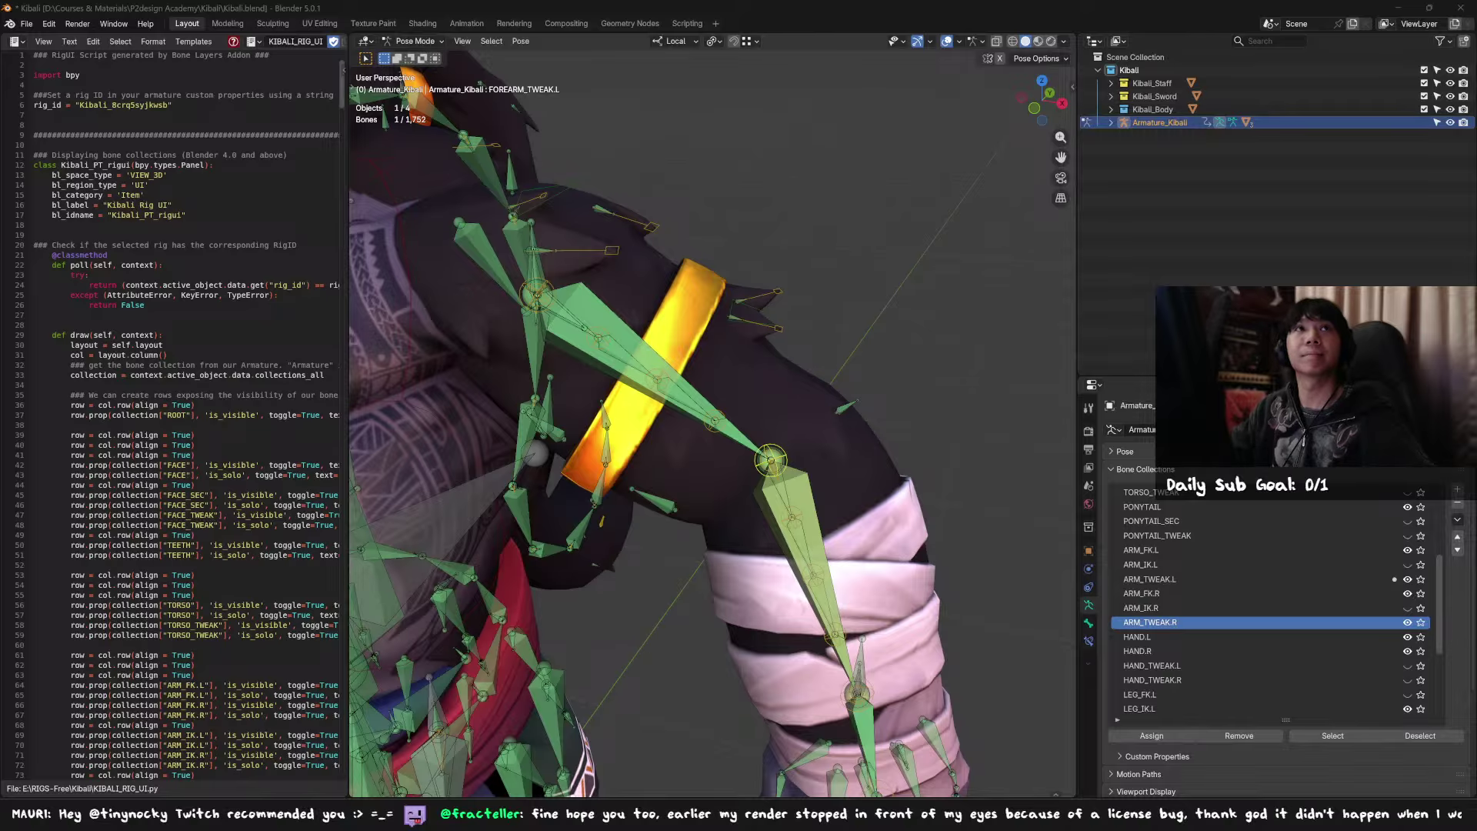
middle_drag(719, 320, 758, 320)
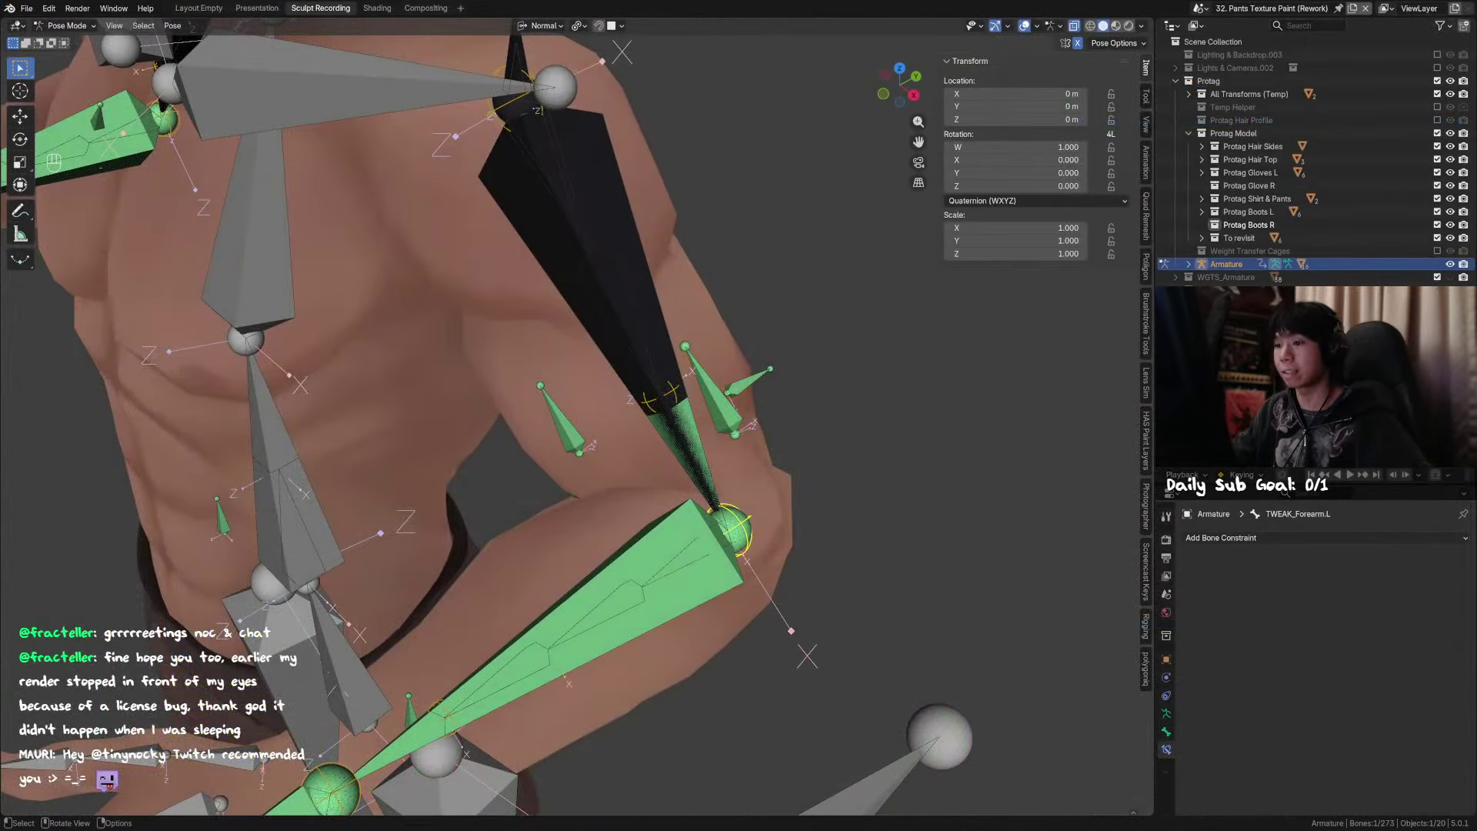
Step: Switch to the character file, select the Properties bone above the head and turn on its Gloves property
scroll(577, 417, down, 8)
mouse_move(547, 403)
middle_down()
mouse_move(644, 402)
mouse_move(548, 408)
middle_up()
shift+middle_drag(547, 408, 694, 316)
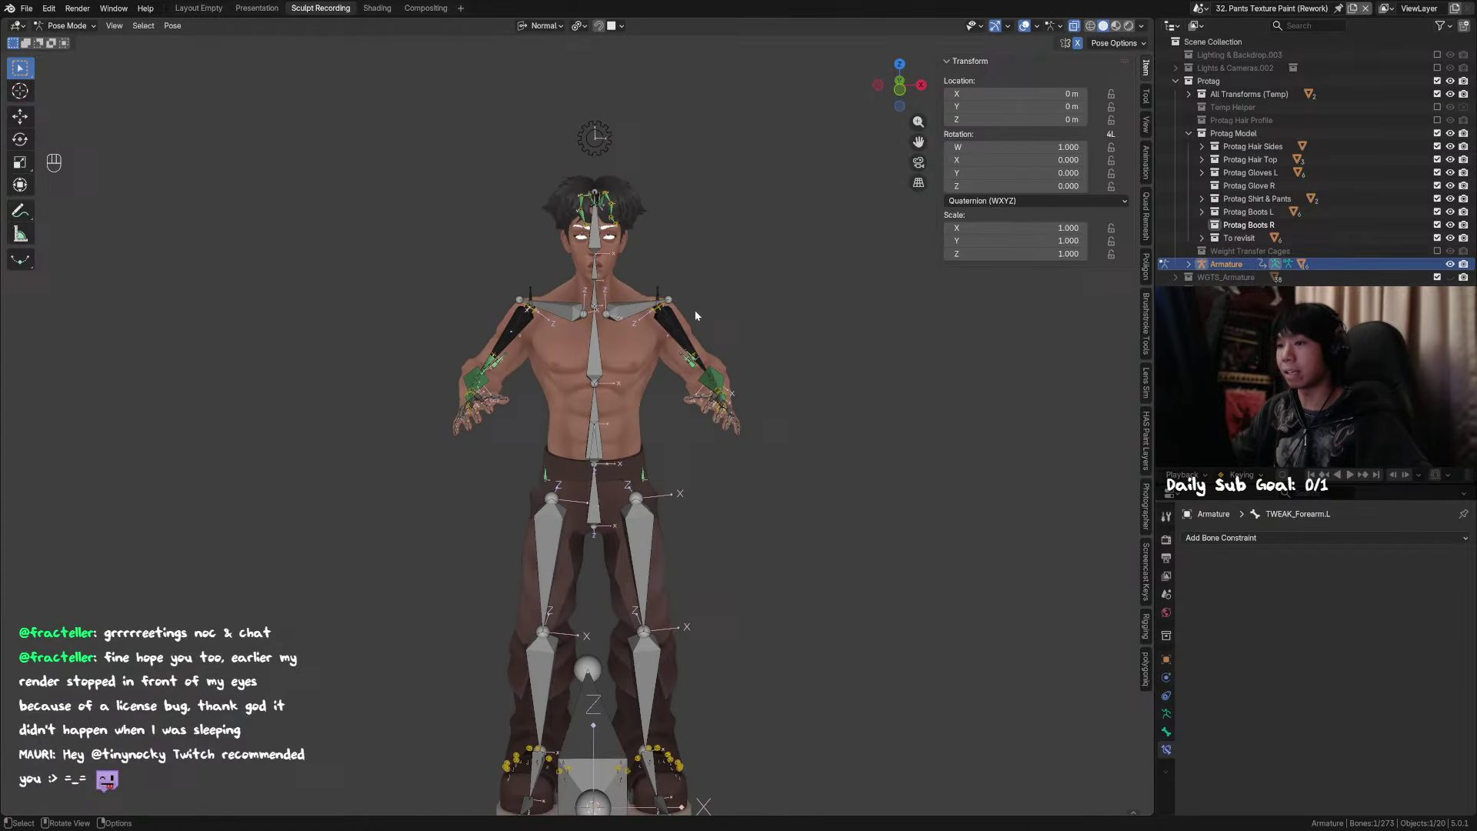
click(600, 154)
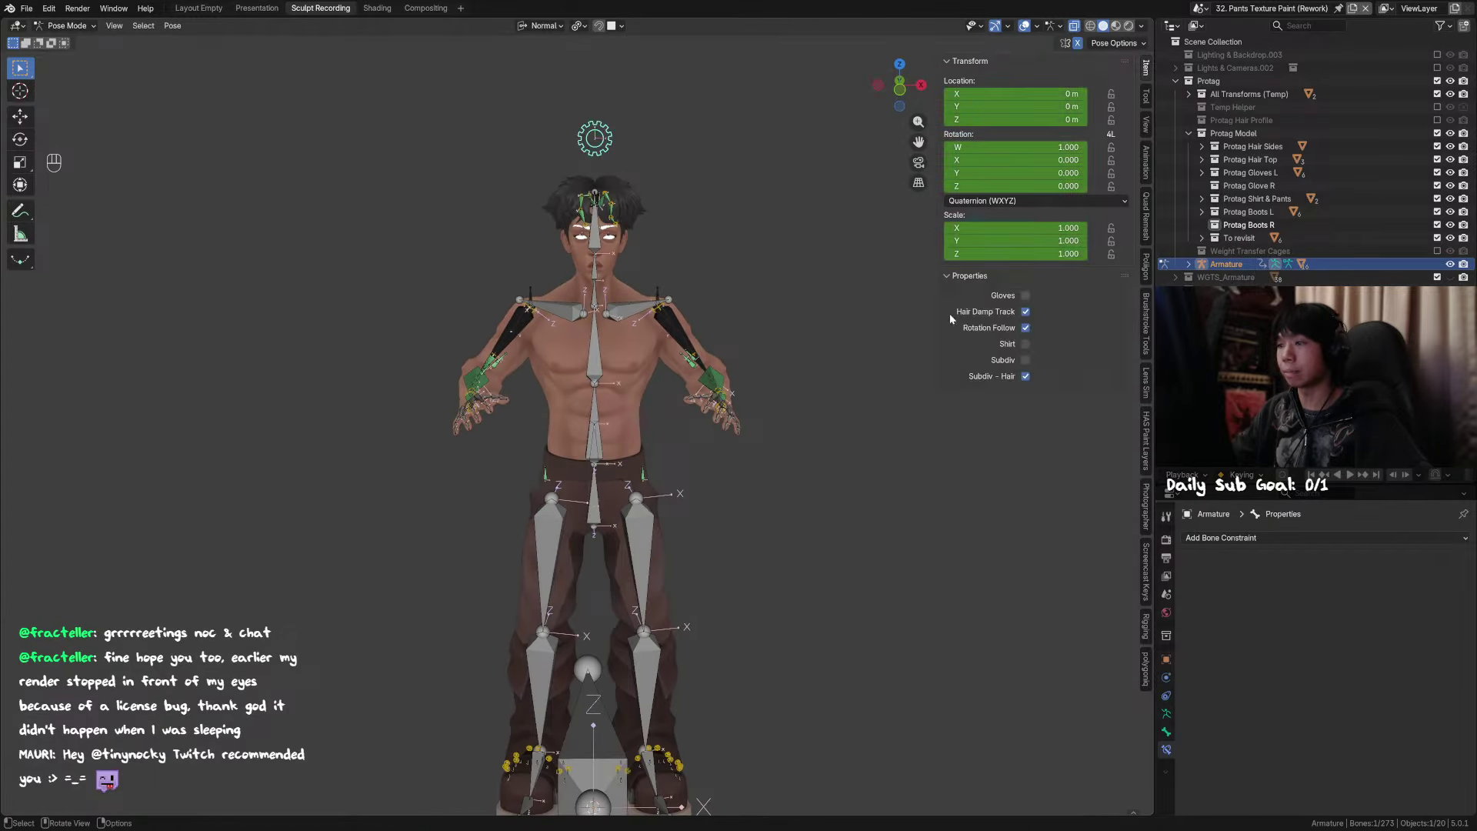
click(1026, 297)
middle_drag(808, 447, 757, 458)
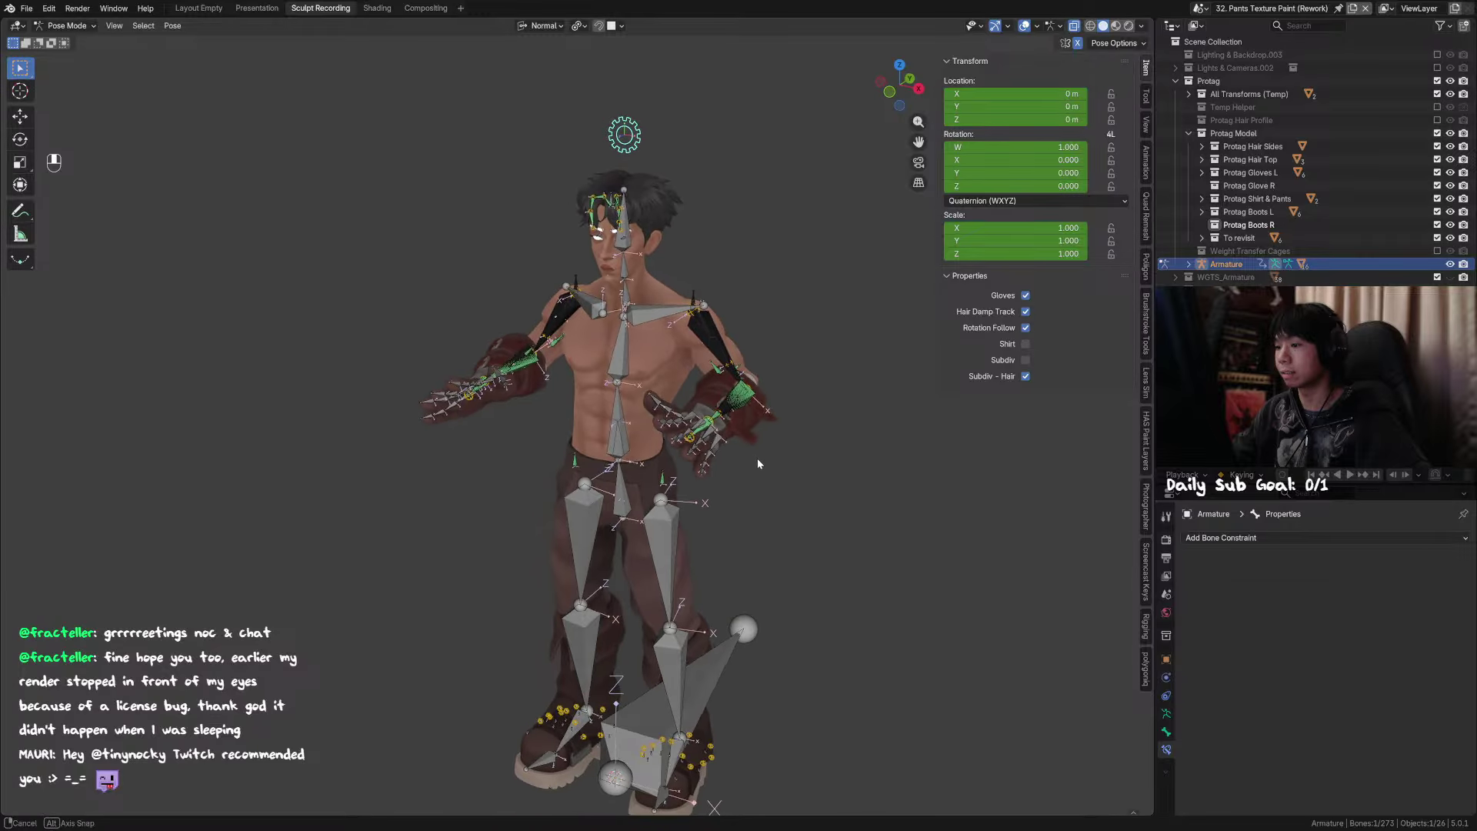
Step: Clear the location, rotation and scale of all pose bones to return the character to its rest pose
key(a)
key(alt+g)
key(alt+r)
key(alt+s)
key(alt+r)
key(alt+g)
Step: Turn on the Shirt and Subdiv properties and view the character in Material Preview shading
click(1026, 343)
middle_drag(800, 366, 833, 353)
click(1115, 25)
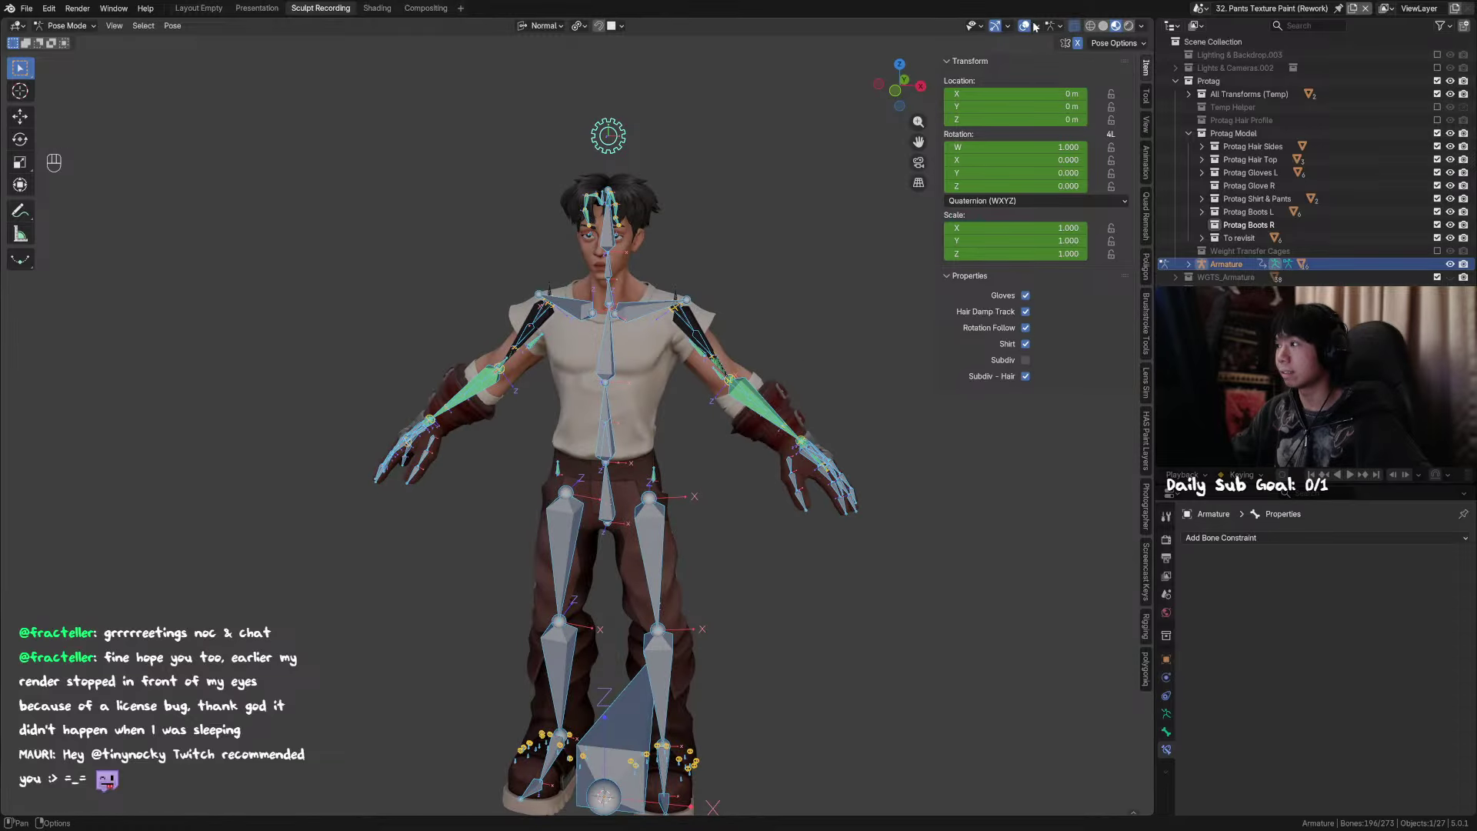
click(1024, 25)
middle_drag(796, 214, 788, 234)
click(1024, 25)
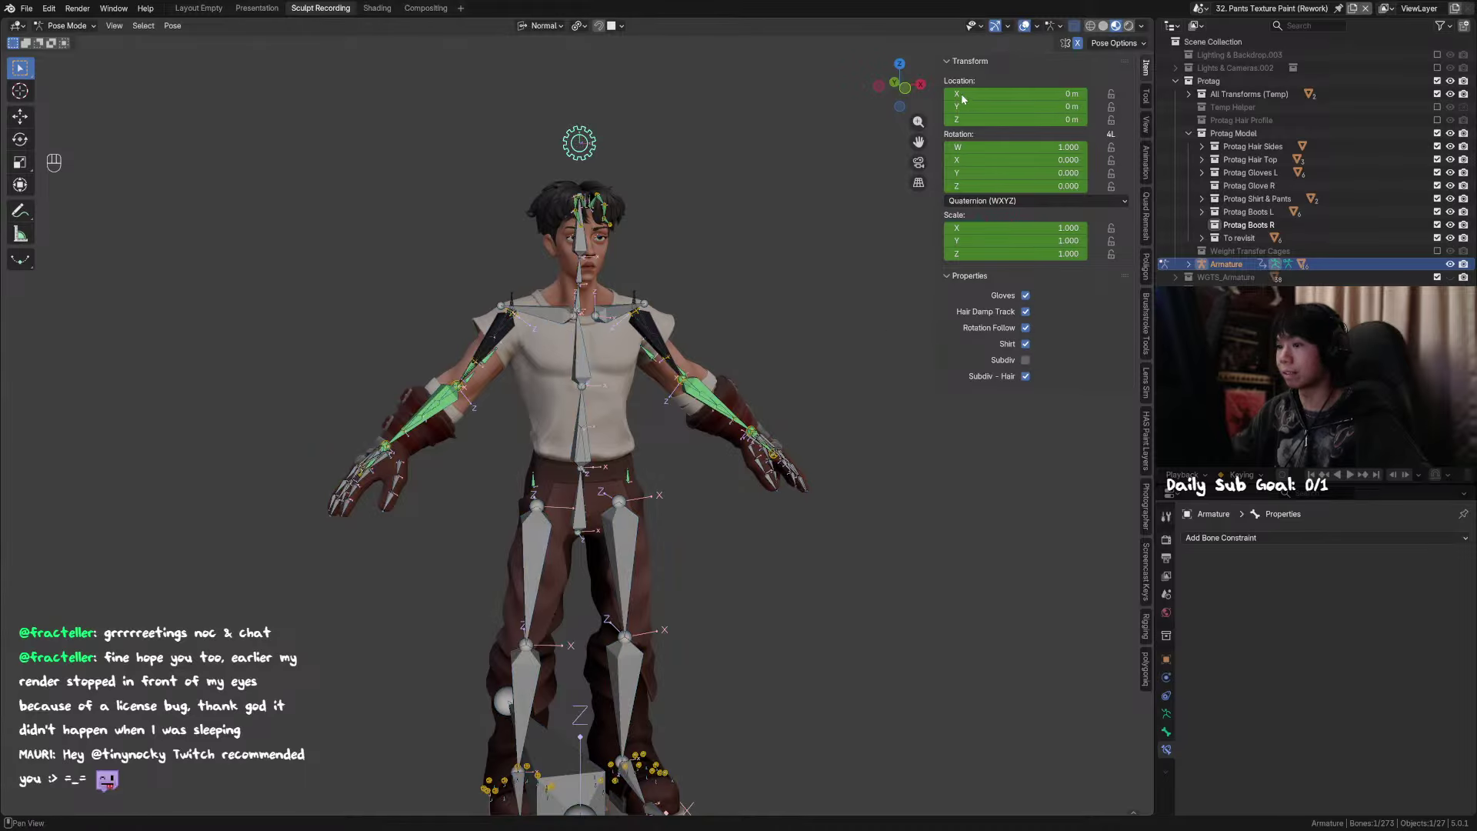
click(1026, 360)
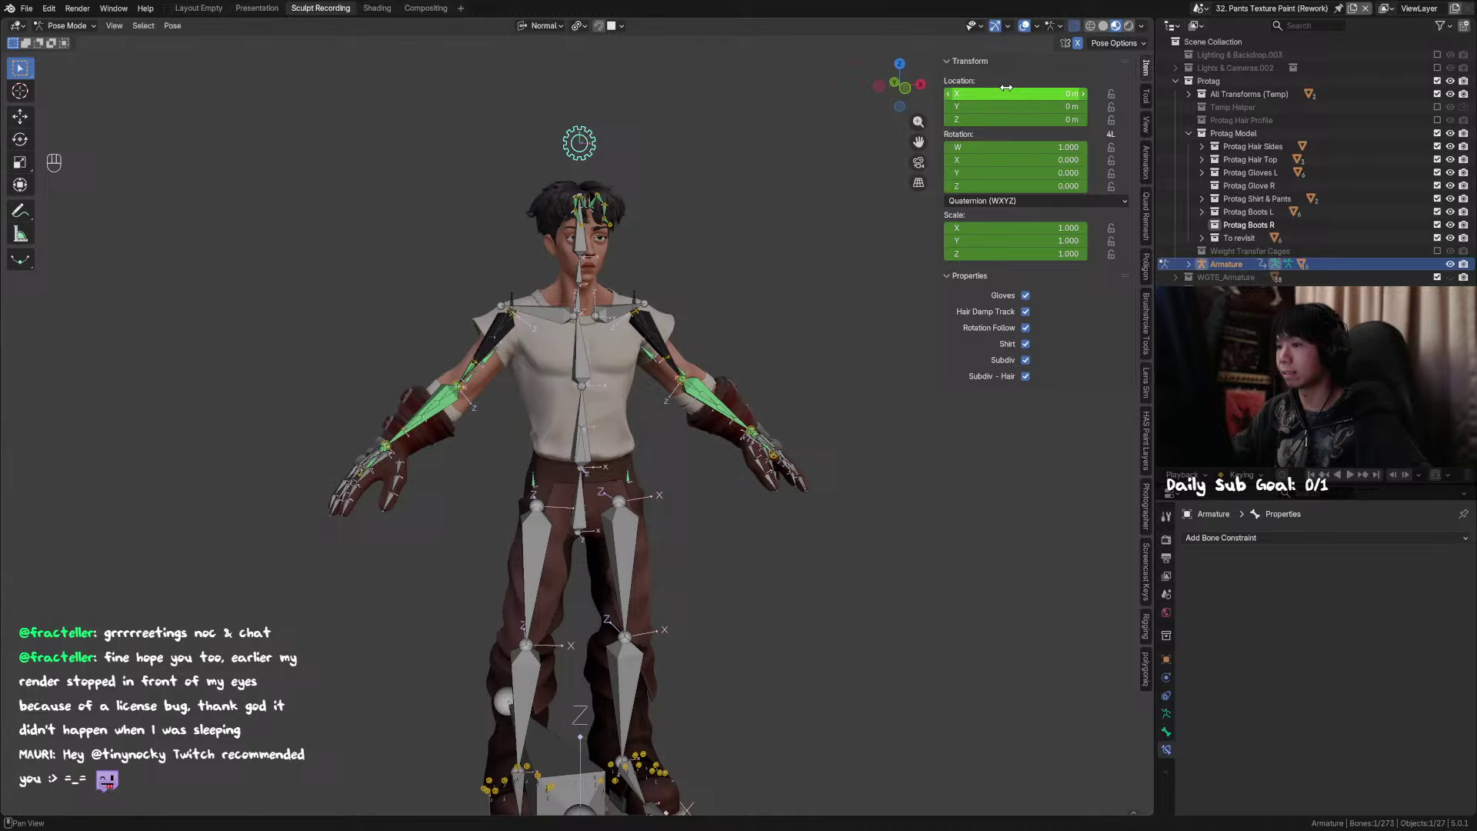
Step: Hide the viewport overlays and the sidebar to view the fully dressed character
click(1024, 26)
shift+middle_drag(670, 313, 768, 377)
scroll(726, 410, up, 3)
scroll(717, 414, down, 3)
key(n)
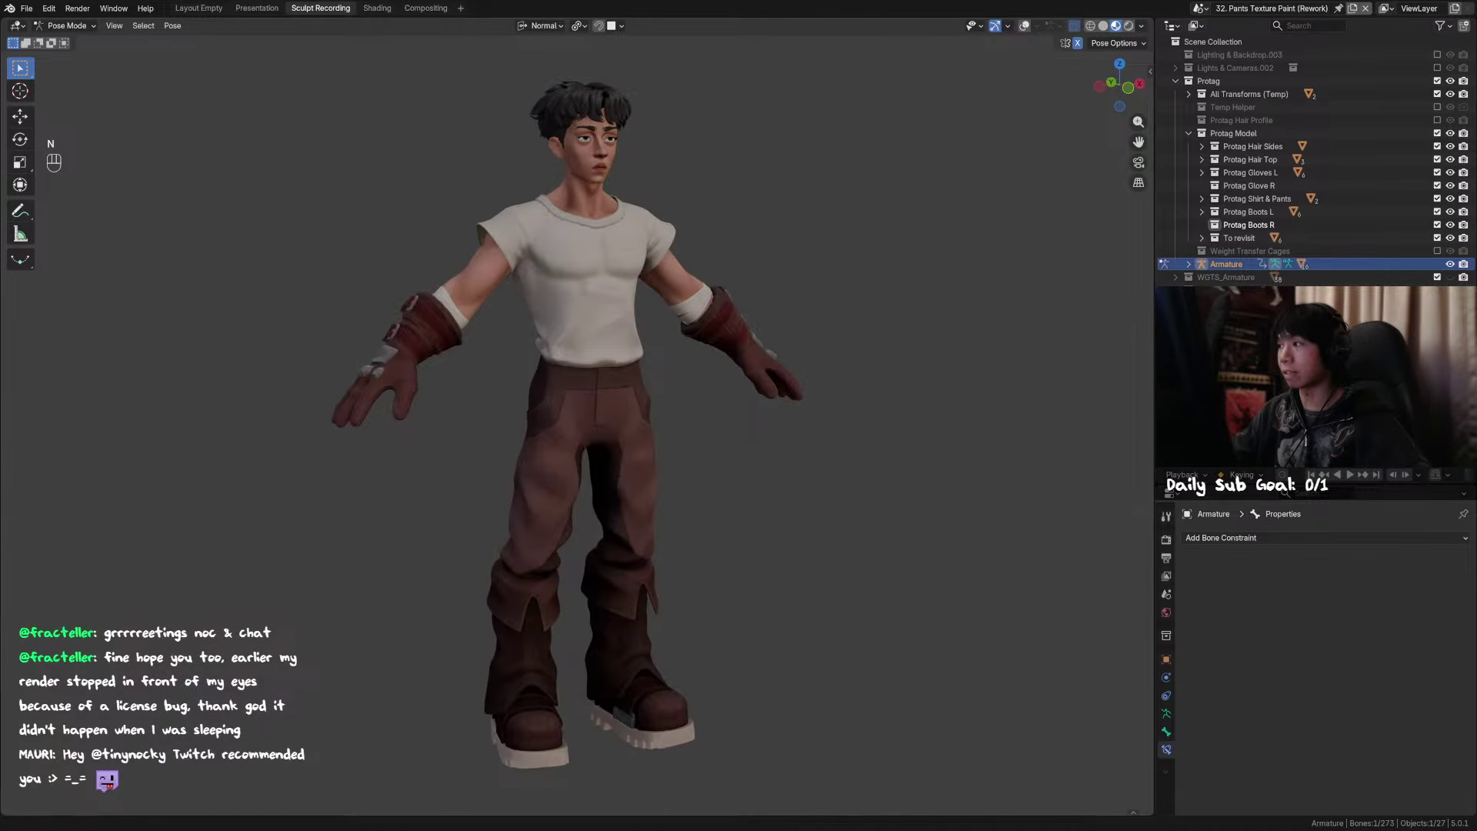
Step: Show the viewport overlays again and inspect the bones over the character's upper body and arms
click(1024, 26)
middle_drag(752, 192, 692, 357)
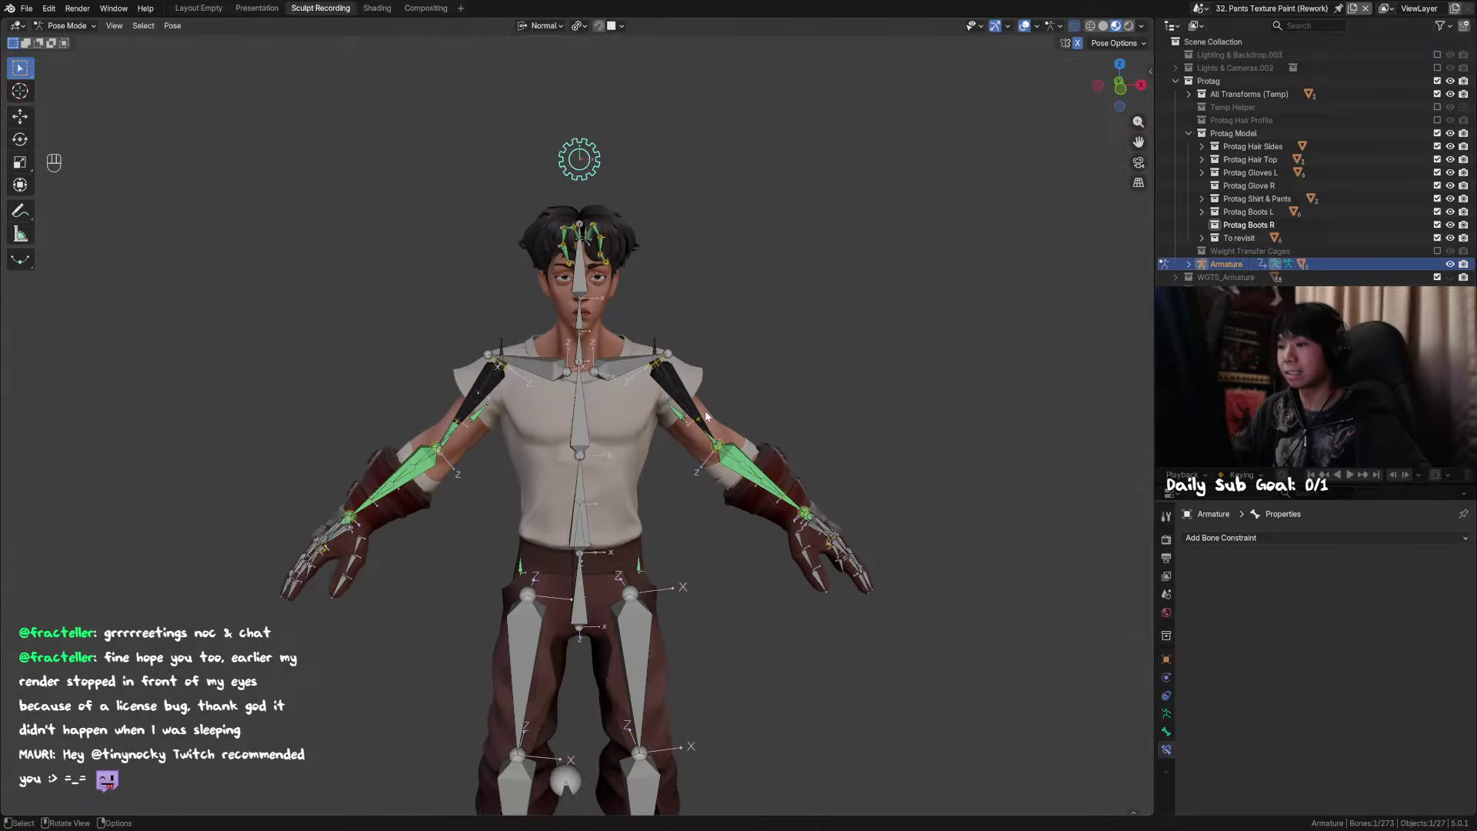
scroll(730, 417, up, 3)
shift+middle_drag(729, 413, 672, 411)
shift+middle_drag(726, 348, 822, 334)
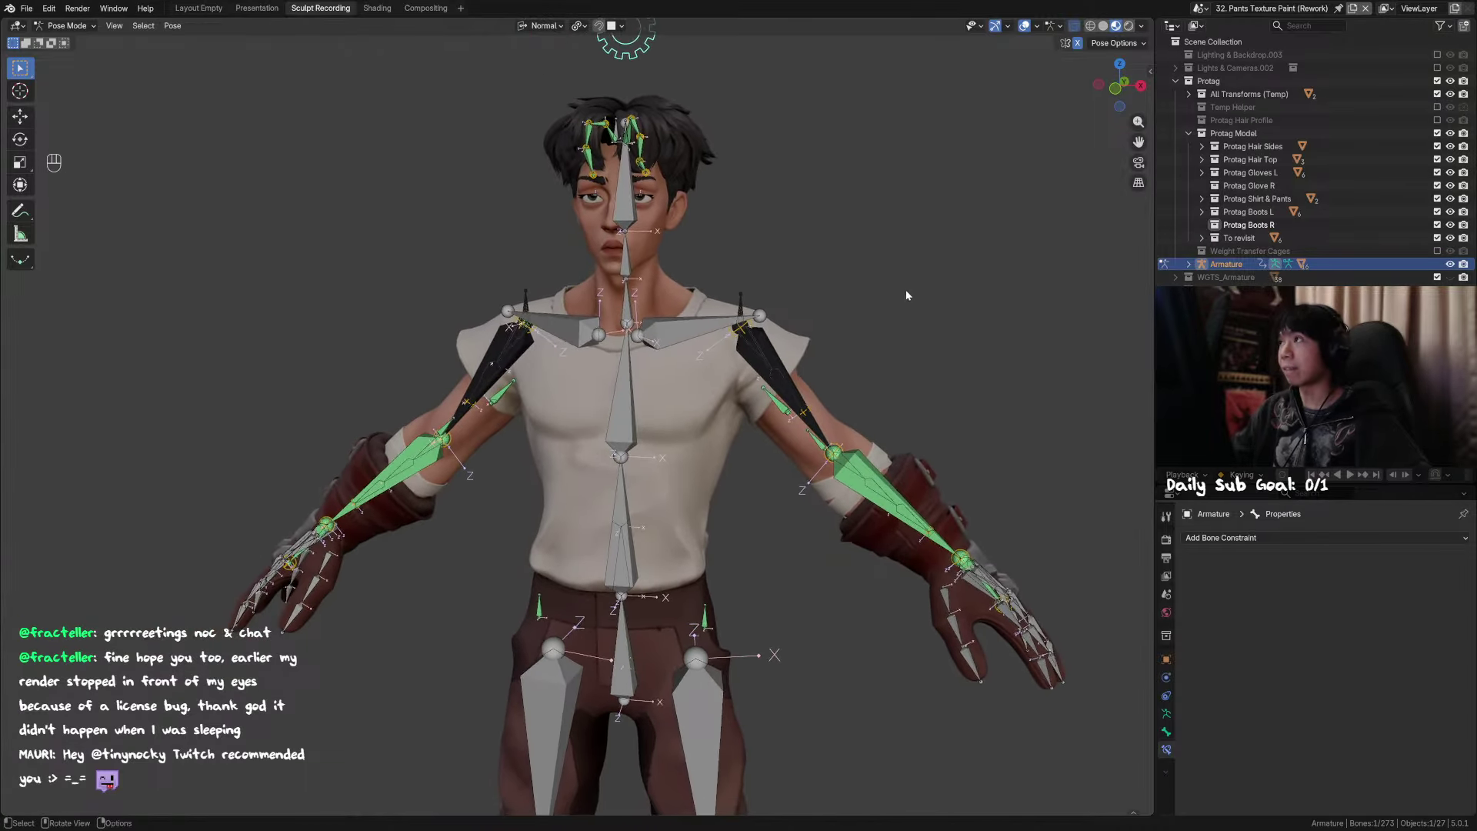
Step: Turn off the Subdiv, Subdiv - Hair, Gloves, Shirt, Rotation Follow and Hair Damp Track properties of the character rig
scroll(905, 290, down, 1)
scroll(906, 315, up, 1)
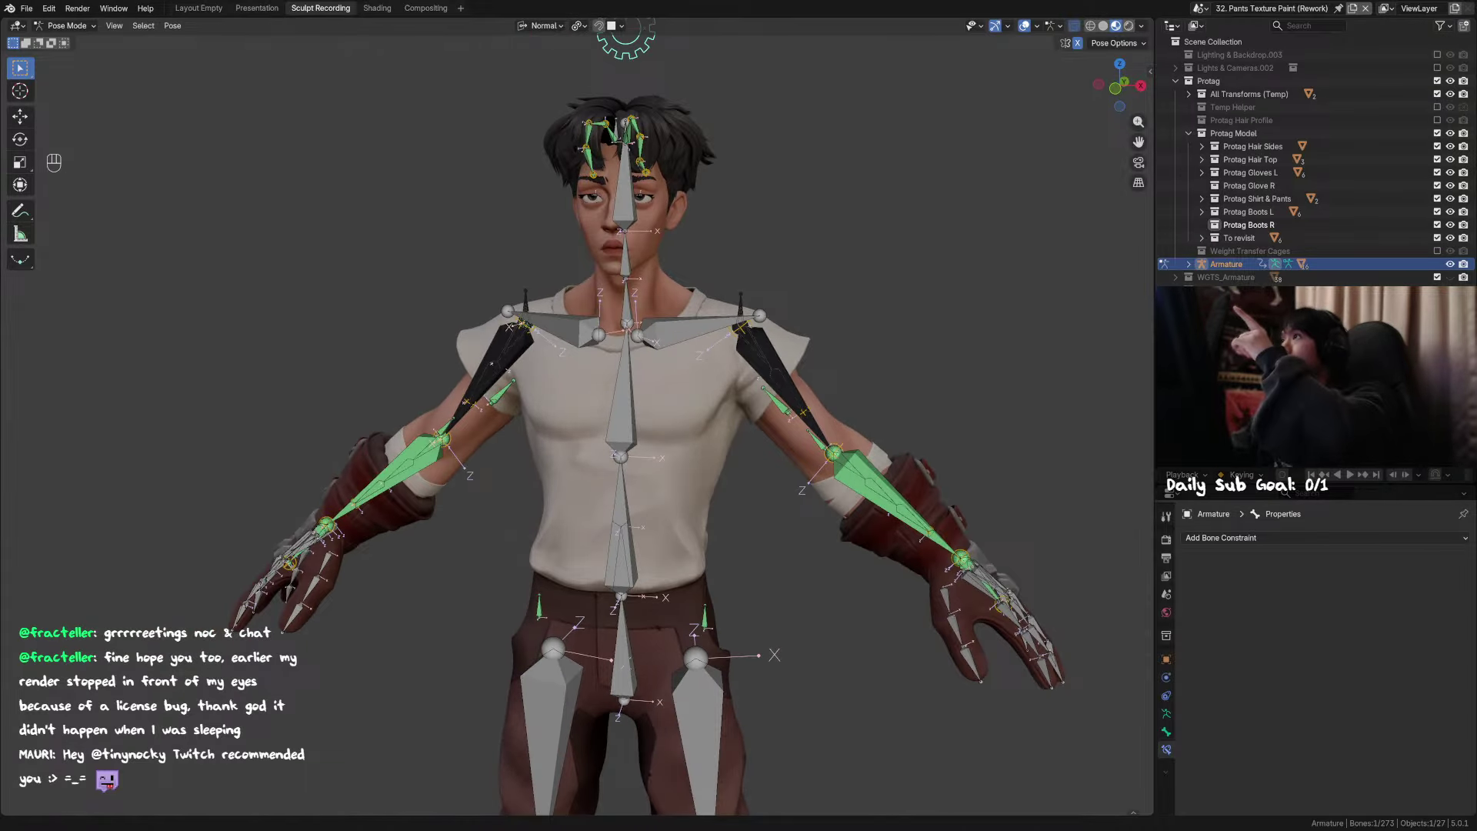
shift+middle_drag(790, 164, 749, 195)
middle_drag(677, 224, 684, 230)
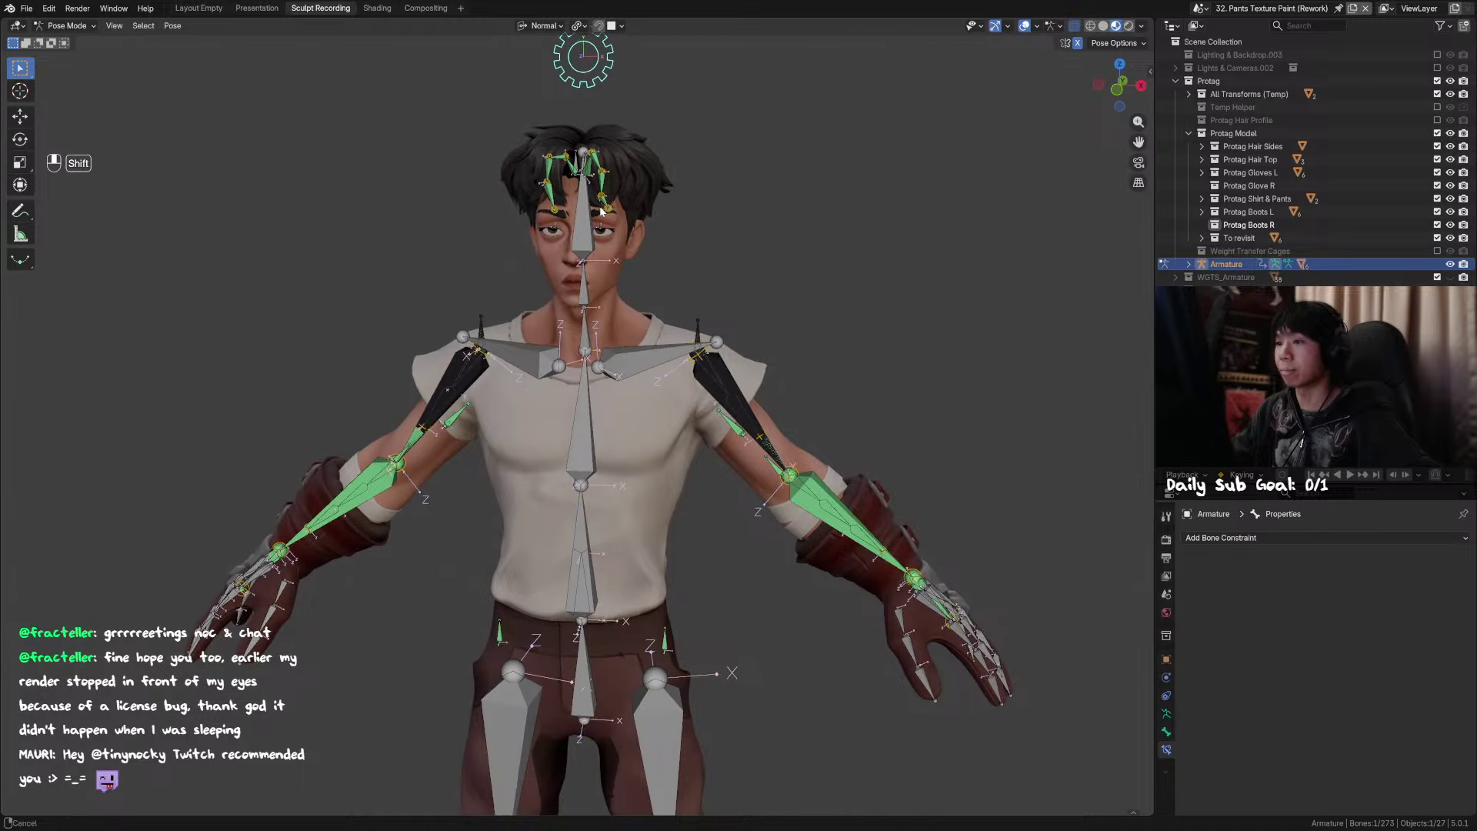
shift+middle_drag(597, 211, 582, 255)
key(n)
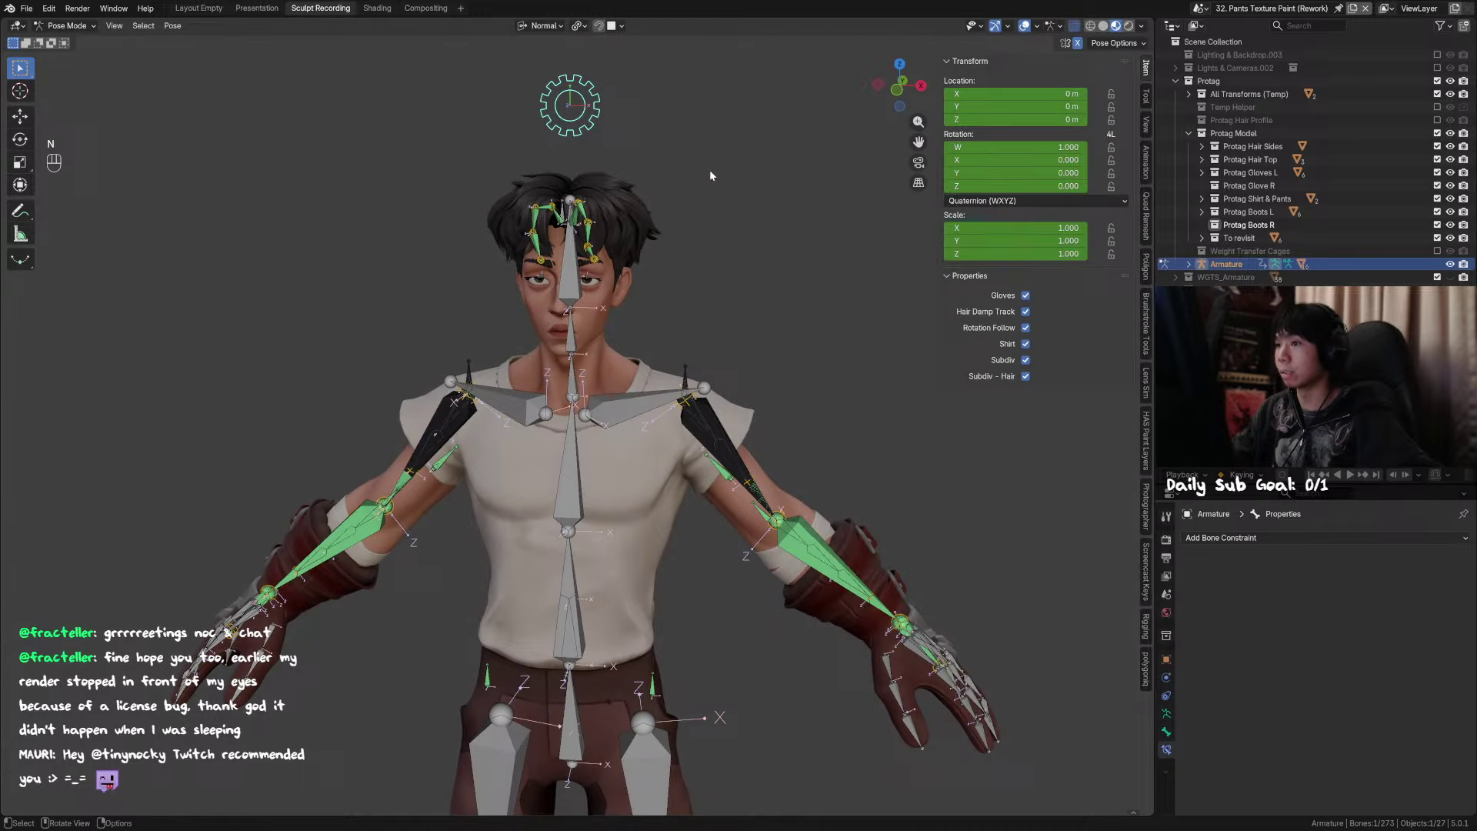
click(1026, 360)
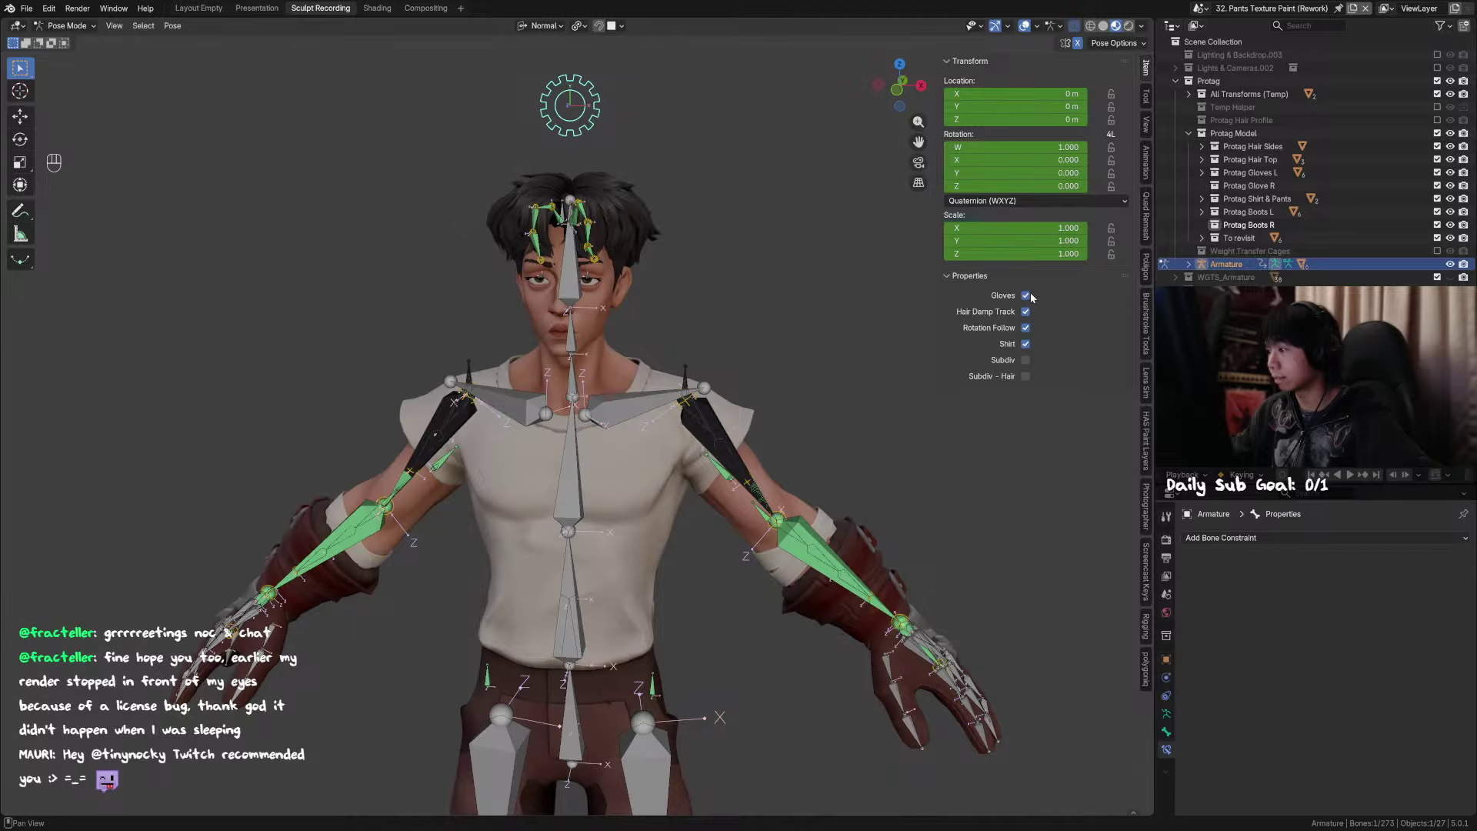
click(1028, 296)
click(1027, 344)
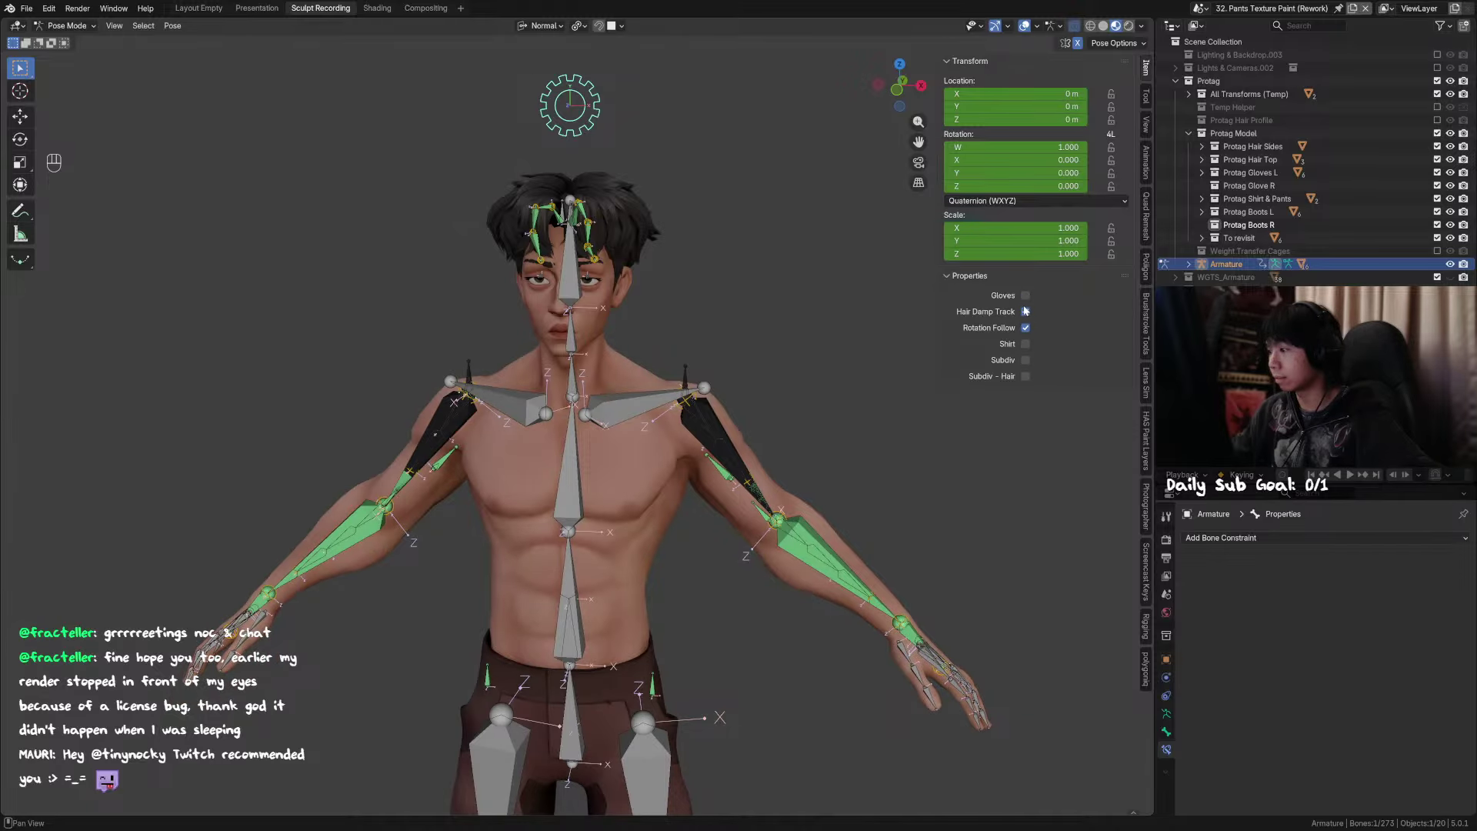
click(1027, 328)
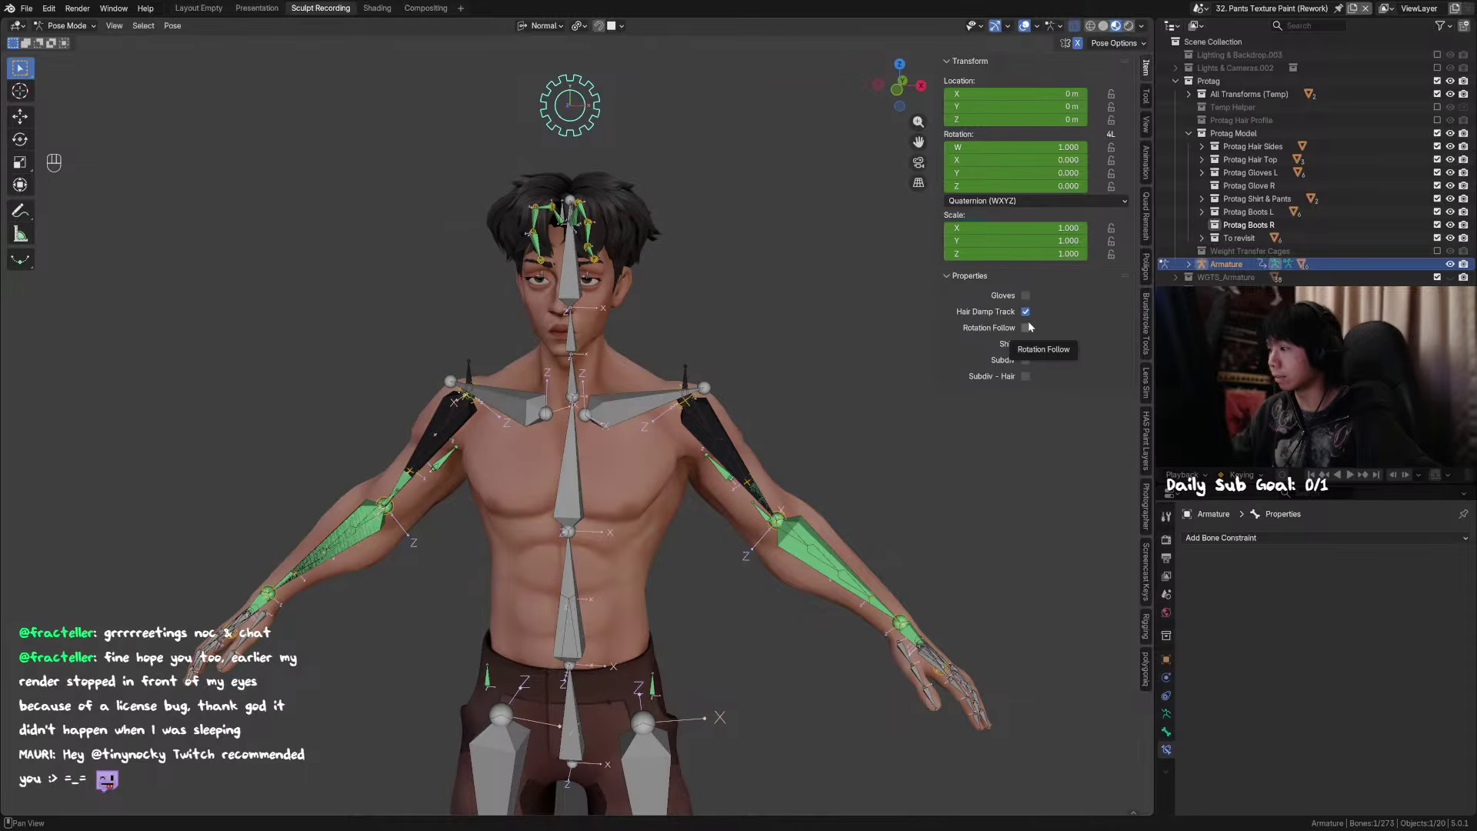
click(1026, 313)
ctrl+middle_drag(598, 116, 611, 307)
key(n)
Step: Test how TWEAK_Forearm.L at the character's left elbow moves and examine the bones around it
middle_drag(660, 416, 831, 389)
scroll(639, 402, up, 1)
scroll(637, 396, up, 3)
click(626, 376)
scroll(628, 376, up, 3)
scroll(656, 353, up, 5)
click(655, 350)
key(g)
right_click(669, 332)
key(grave)
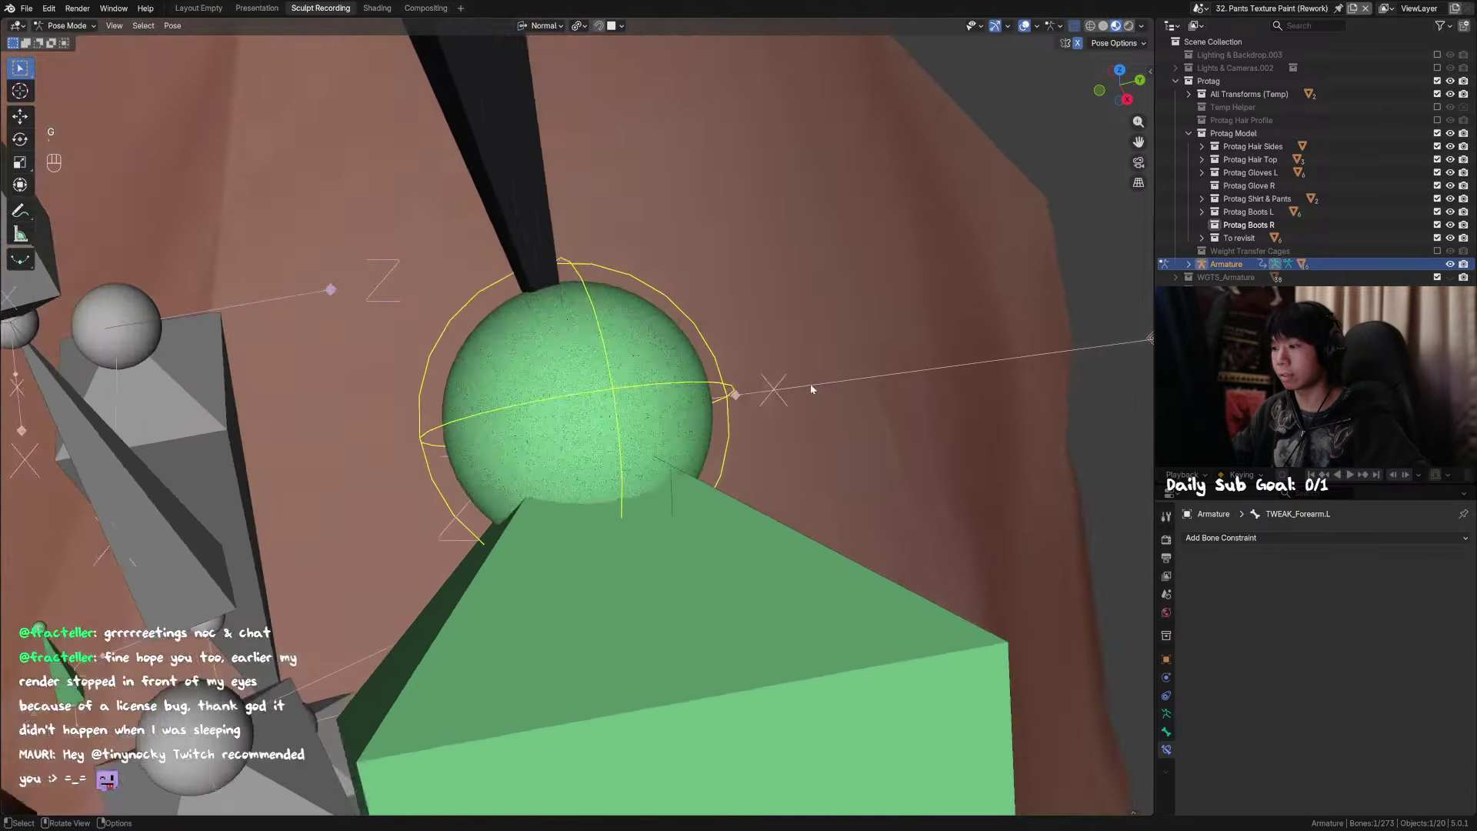
scroll(810, 389, down, 6)
key(F2)
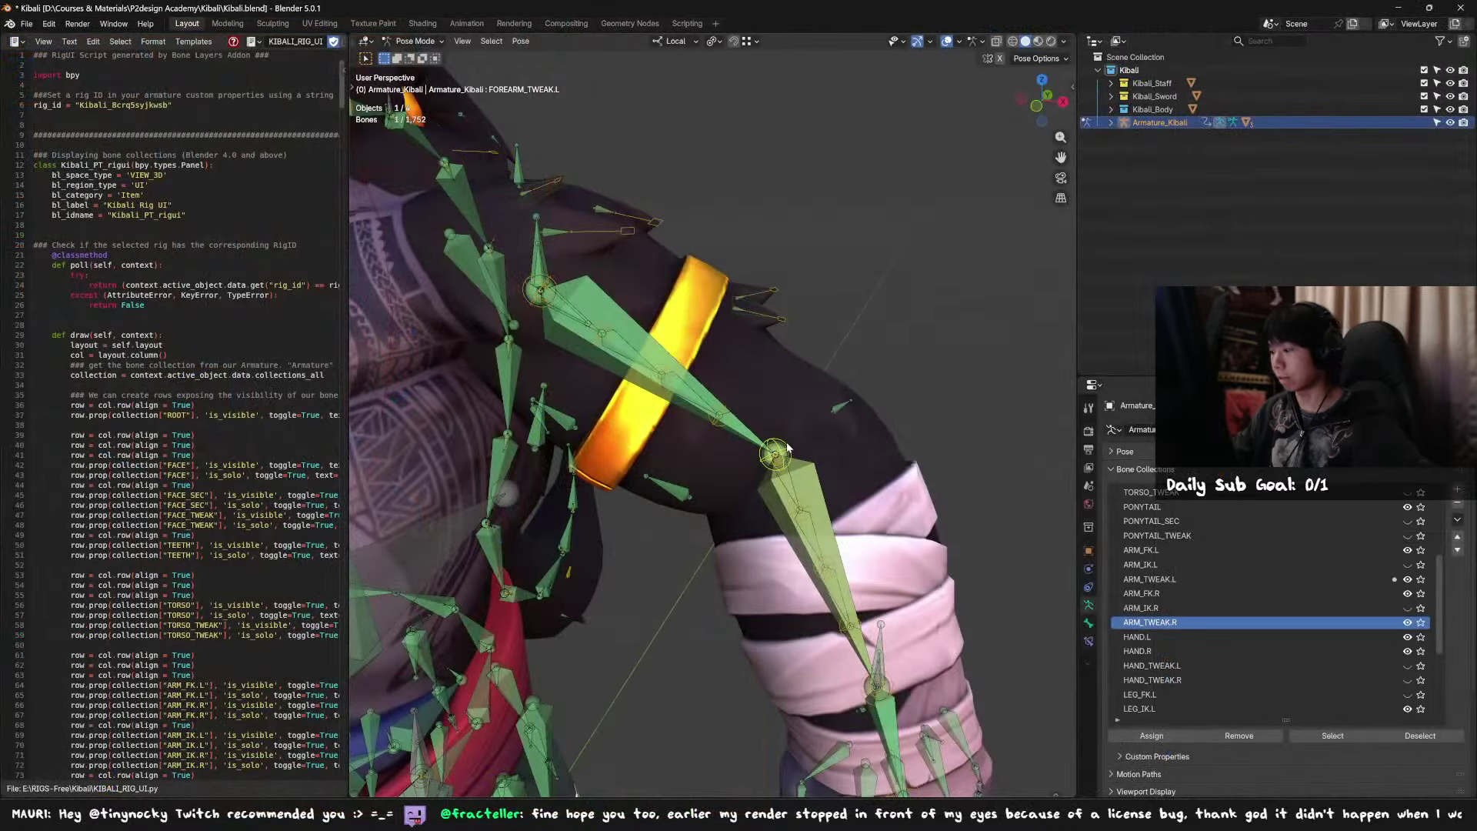
Step: Switch to the Kibali rig and examine the parent of FOREARM_TWEAK.L in its bone relations
key(KP_Decimal)
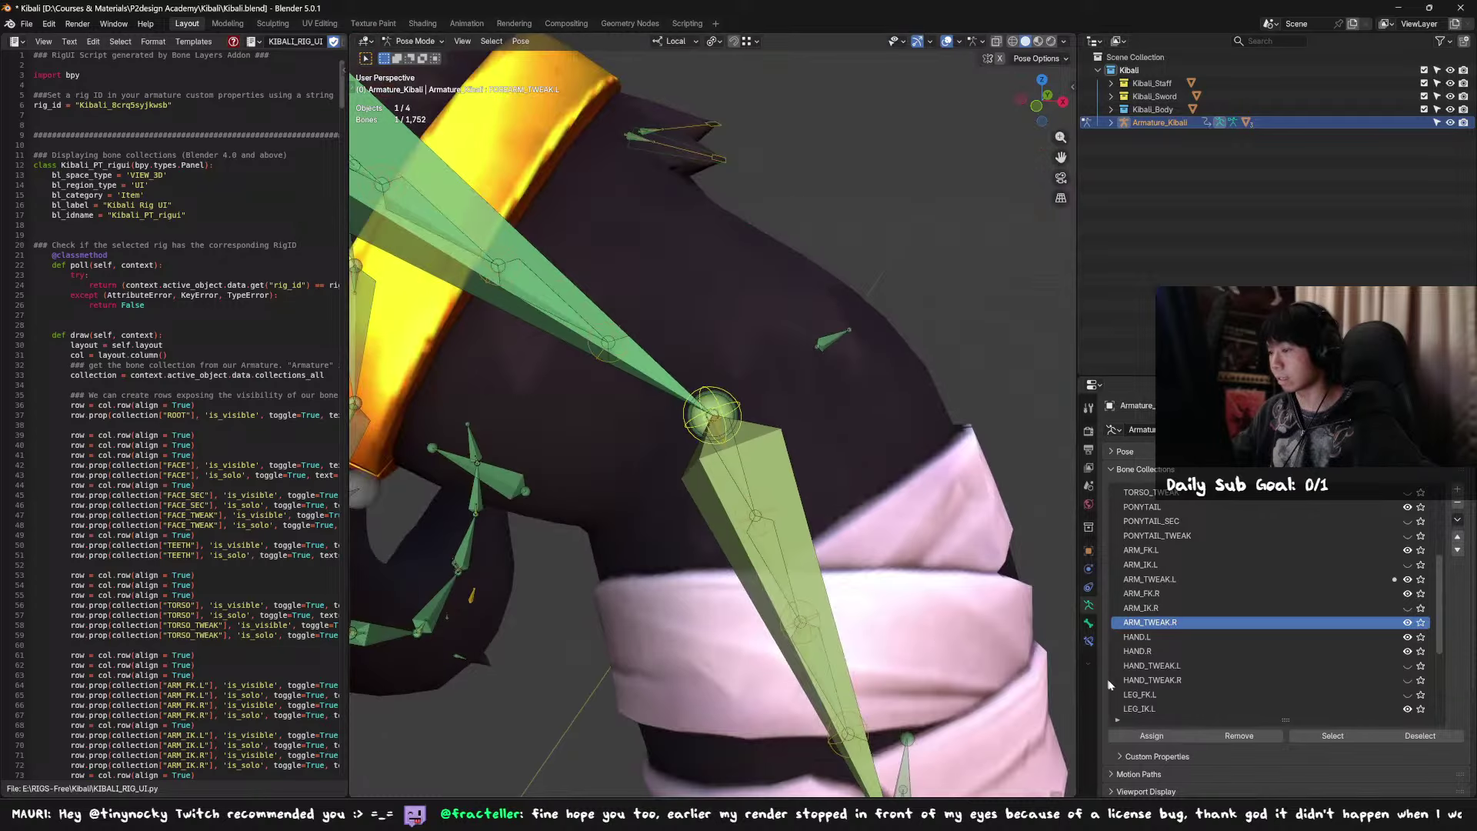
click(1090, 624)
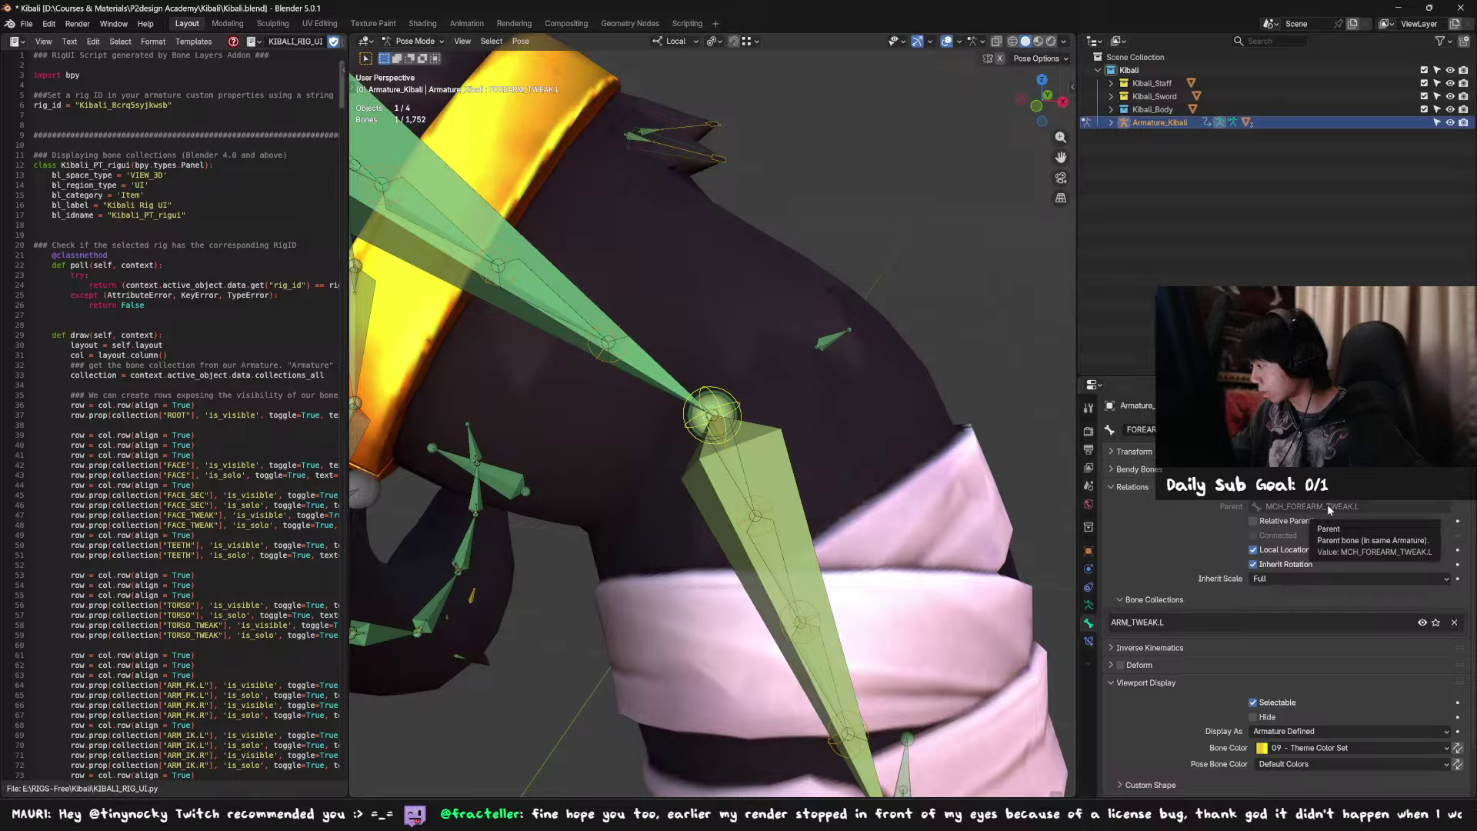
middle_drag(773, 417, 786, 426)
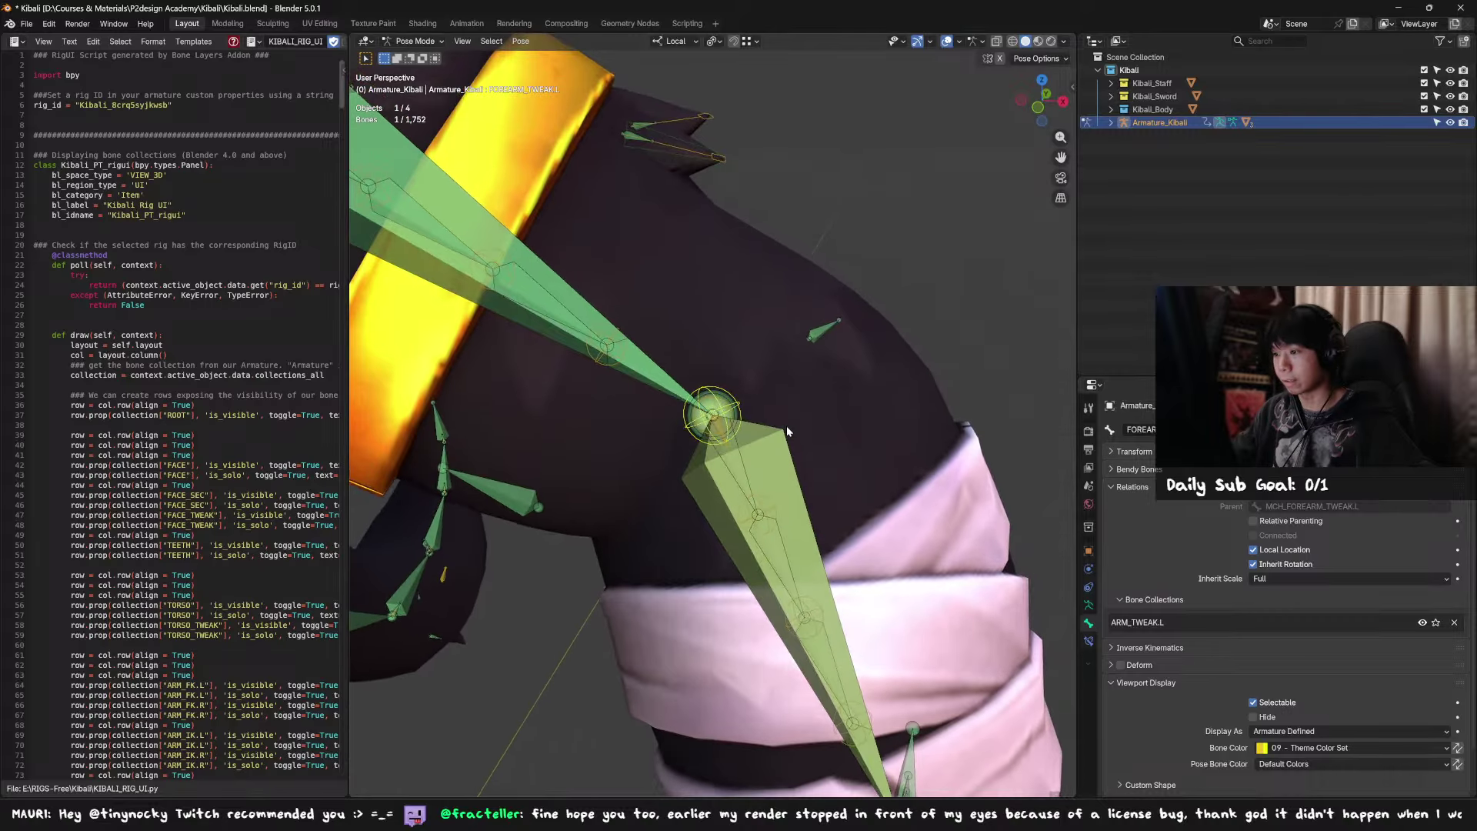
click(864, 287)
key(F3)
text(find)
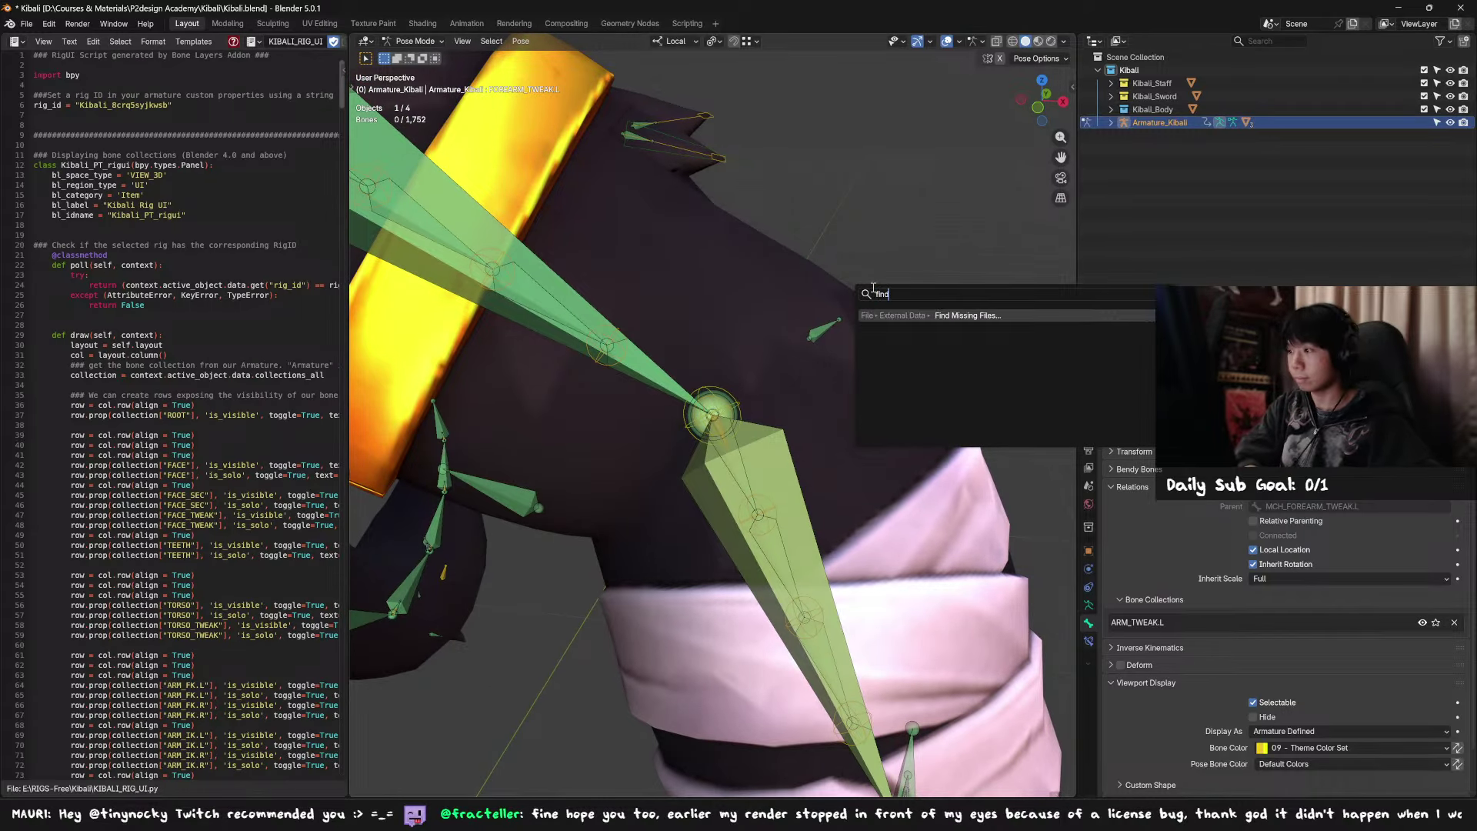
key(BackSpace)
key(BackSpace)
key(BackSpace)
key(BackSpace)
text(mch)
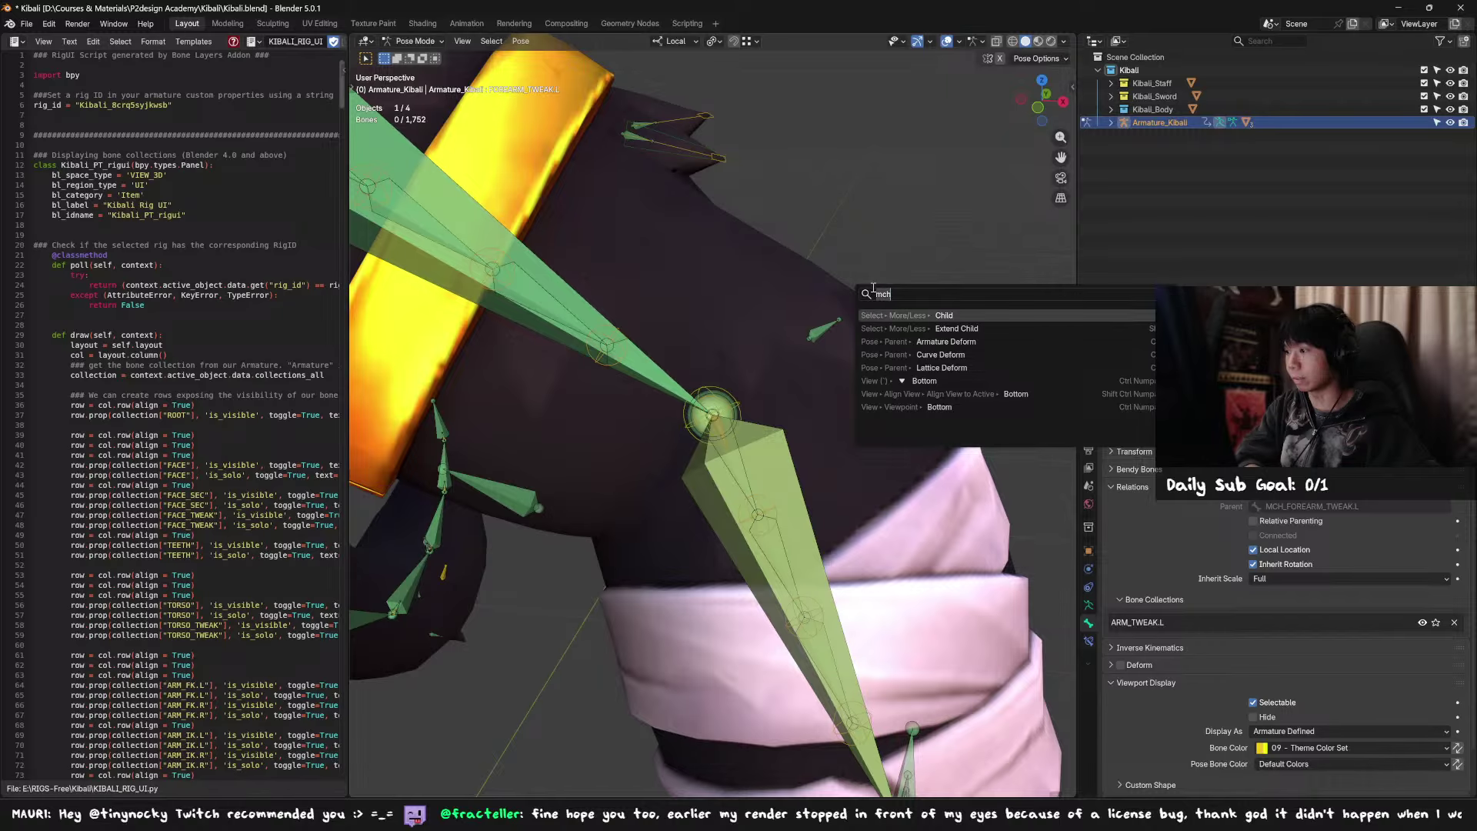
click(729, 457)
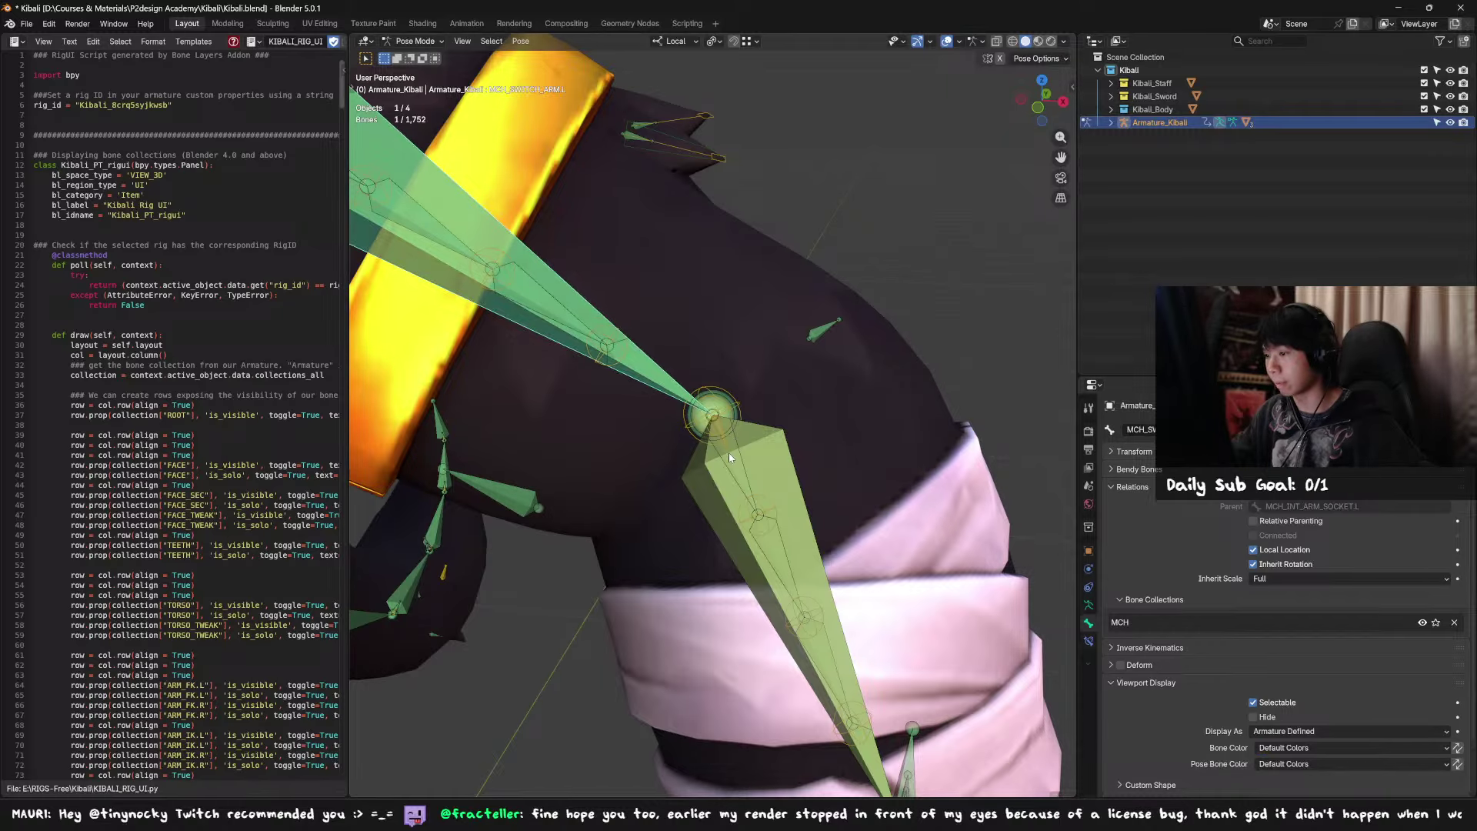
click(730, 457)
Step: Filter the Kibali outliner for bones matching "MCH_Forearm"
click(1293, 40)
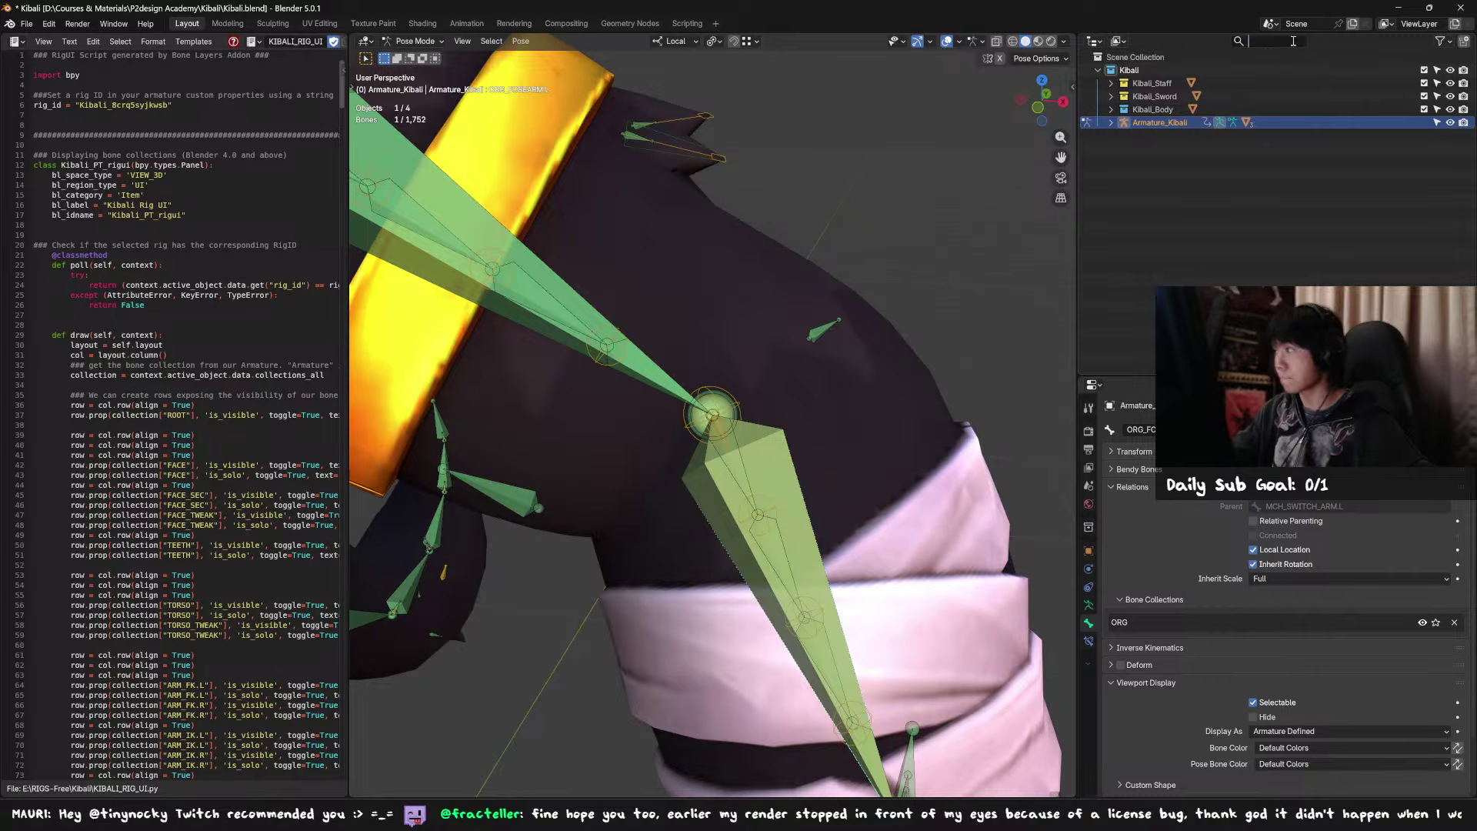
text(MCH)
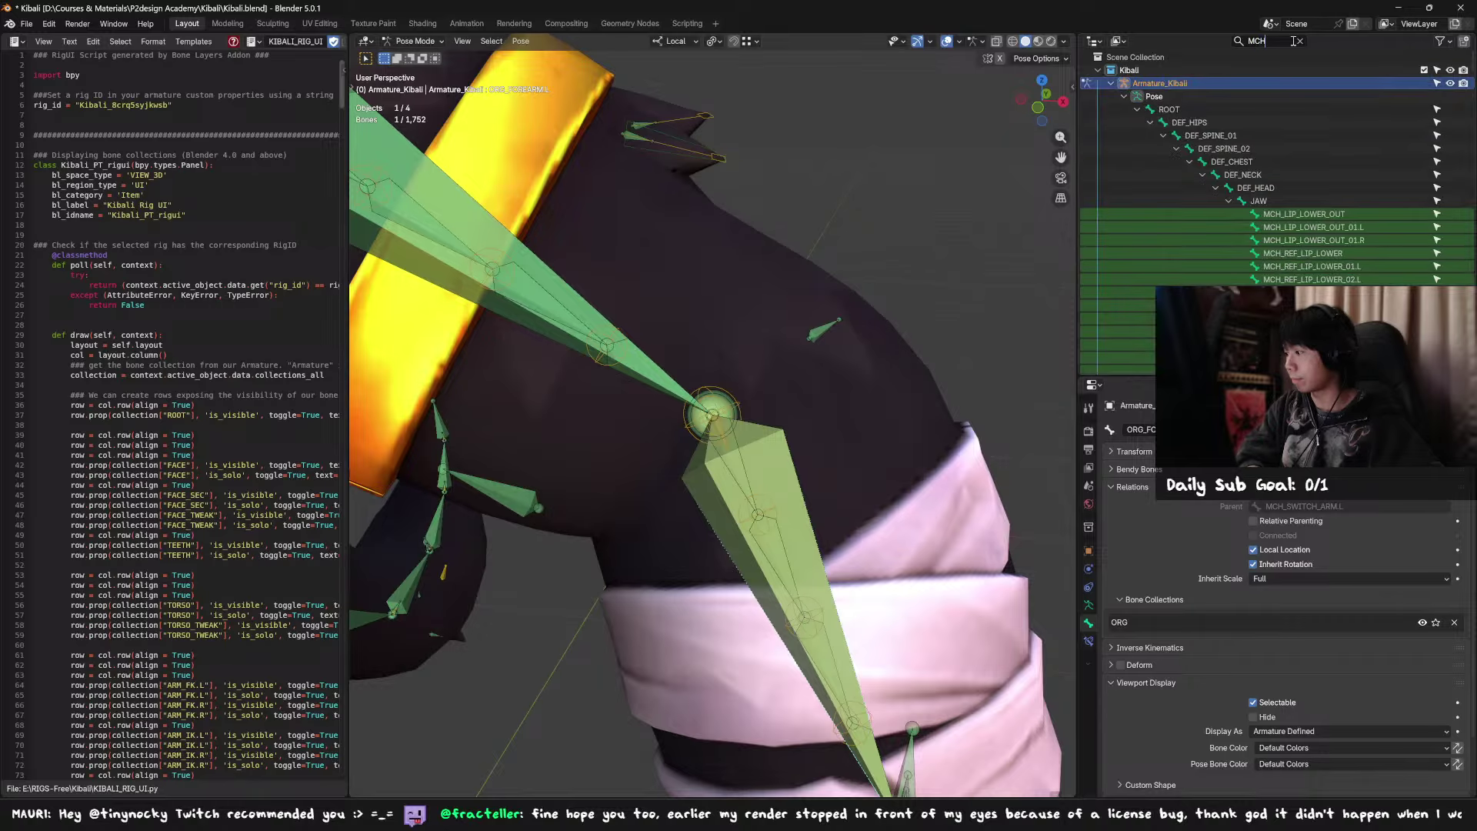
text(_Forar)
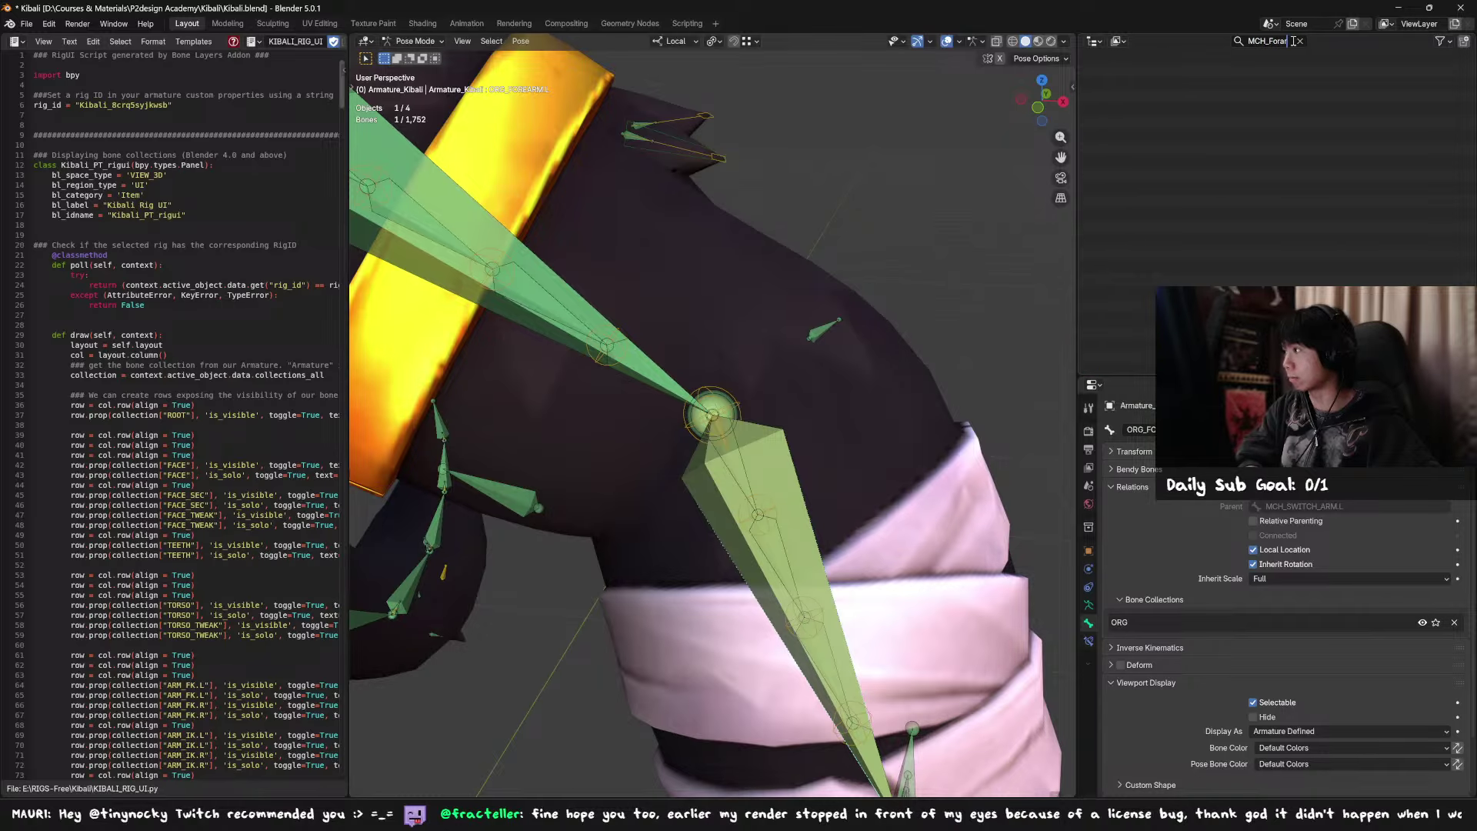
key(BackSpace)
key(BackSpace)
text(earm)
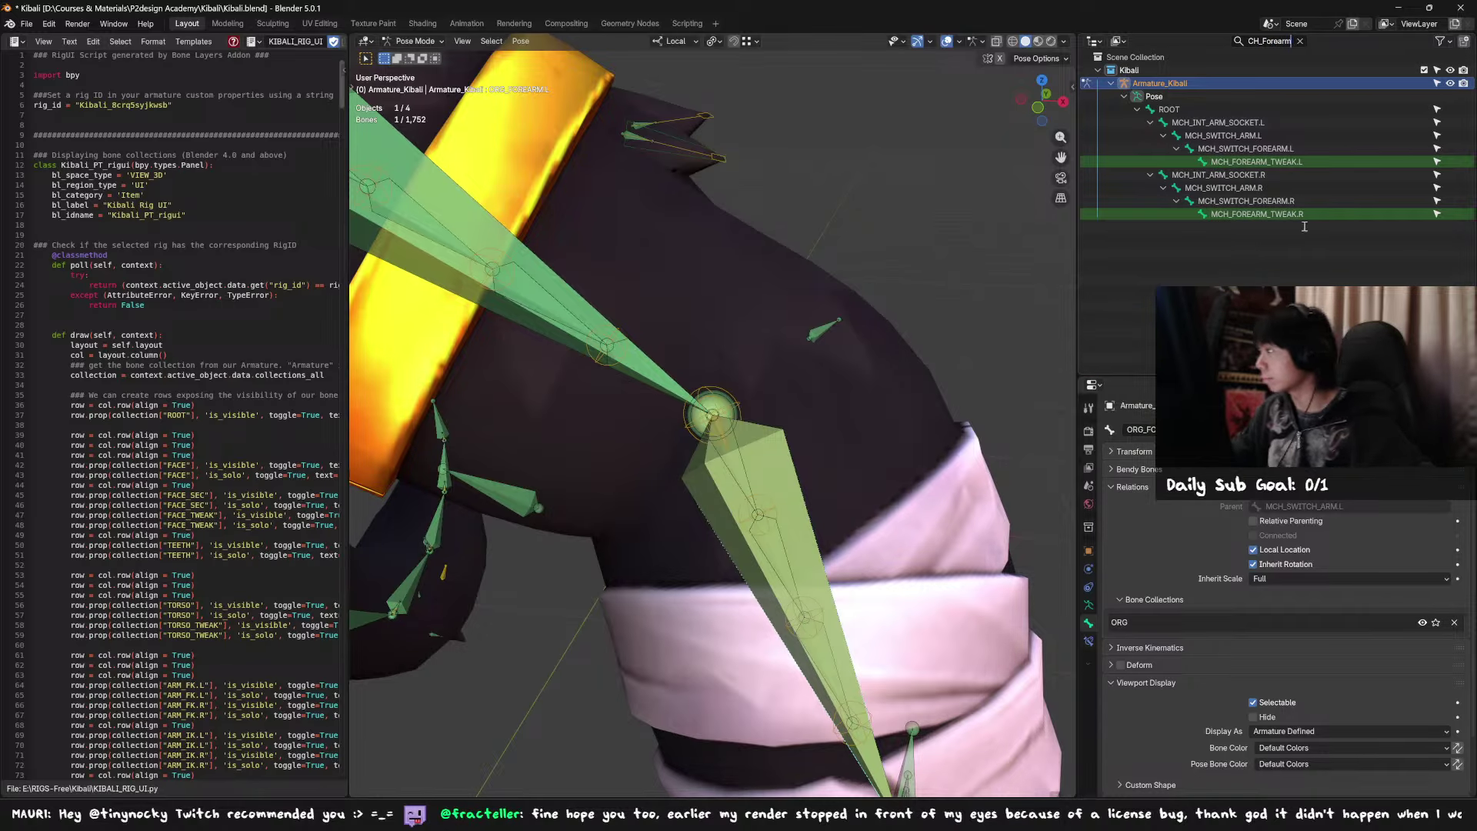
key(Return)
Step: Locate MCH_FOREARM_TWEAK.R and MCH_FOREARM_TWEAK.L on the Kibali rig and examine the left one at the elbow
click(1273, 214)
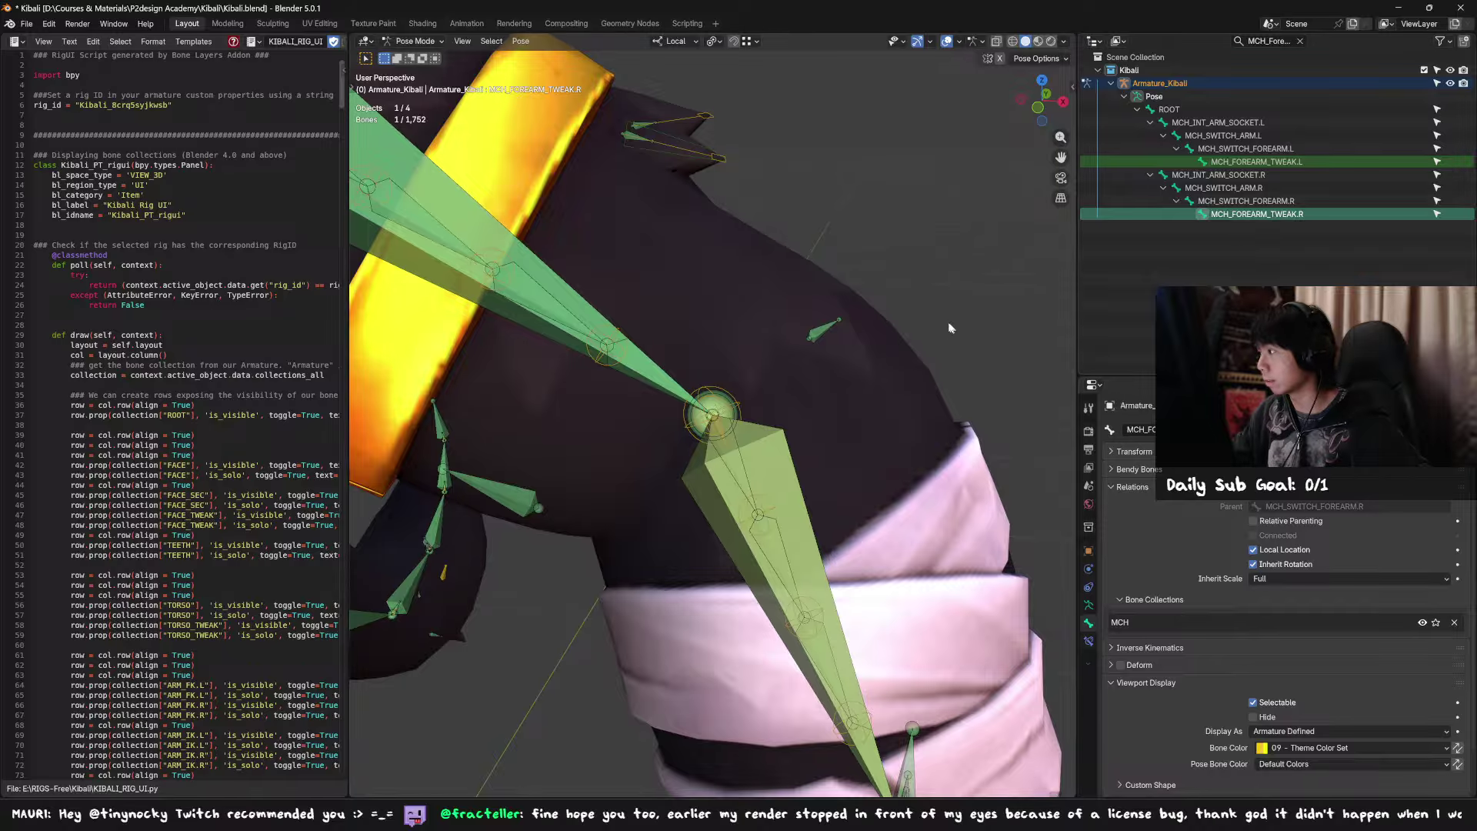
scroll(949, 460, down, 1)
key(KP_Decimal)
scroll(949, 460, down, 6)
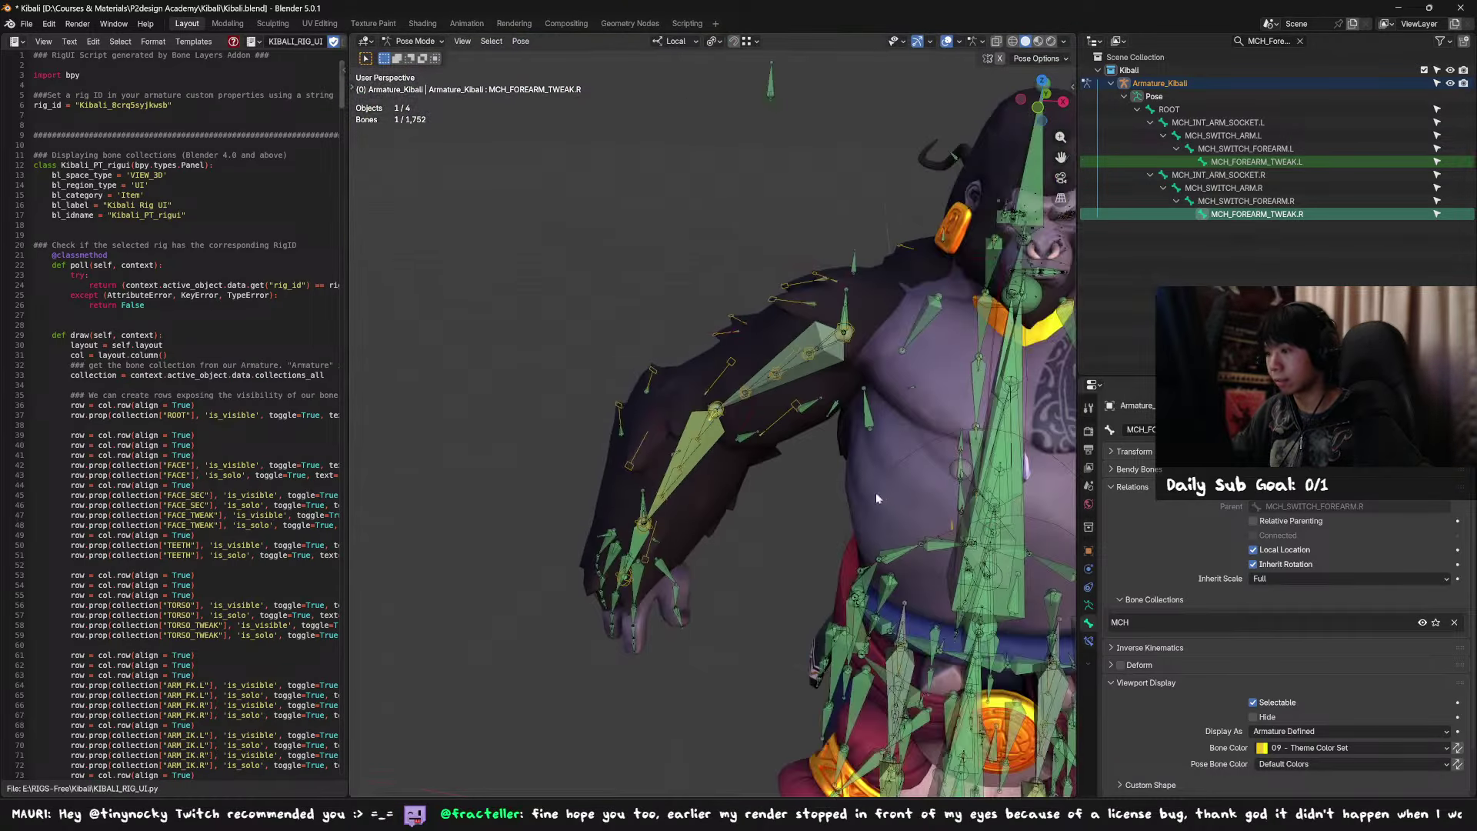
scroll(875, 493, down, 6)
click(1308, 162)
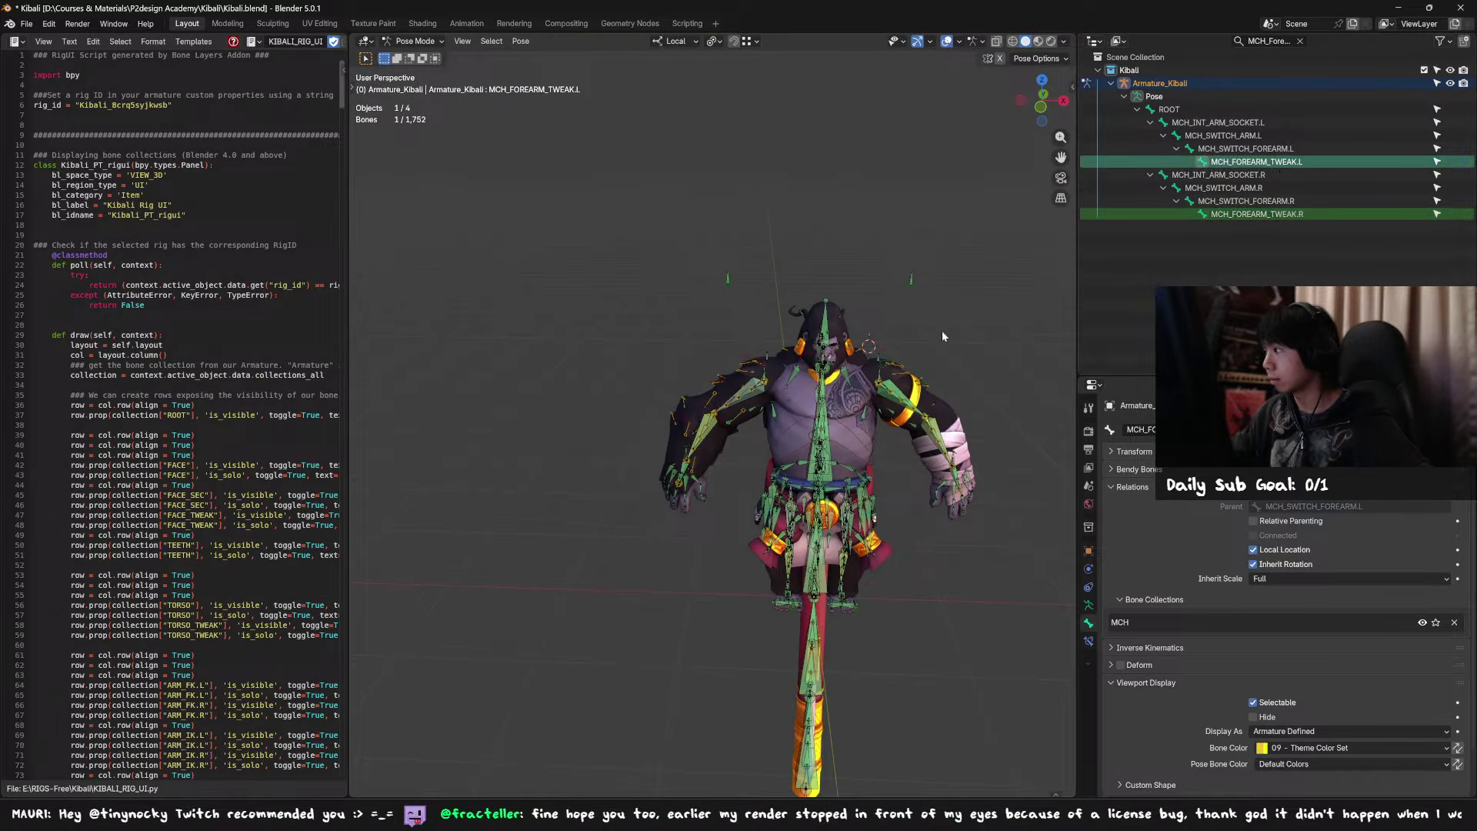
key(KP_Decimal)
scroll(940, 348, down, 8)
scroll(880, 378, up, 2)
middle_drag(716, 356, 724, 379)
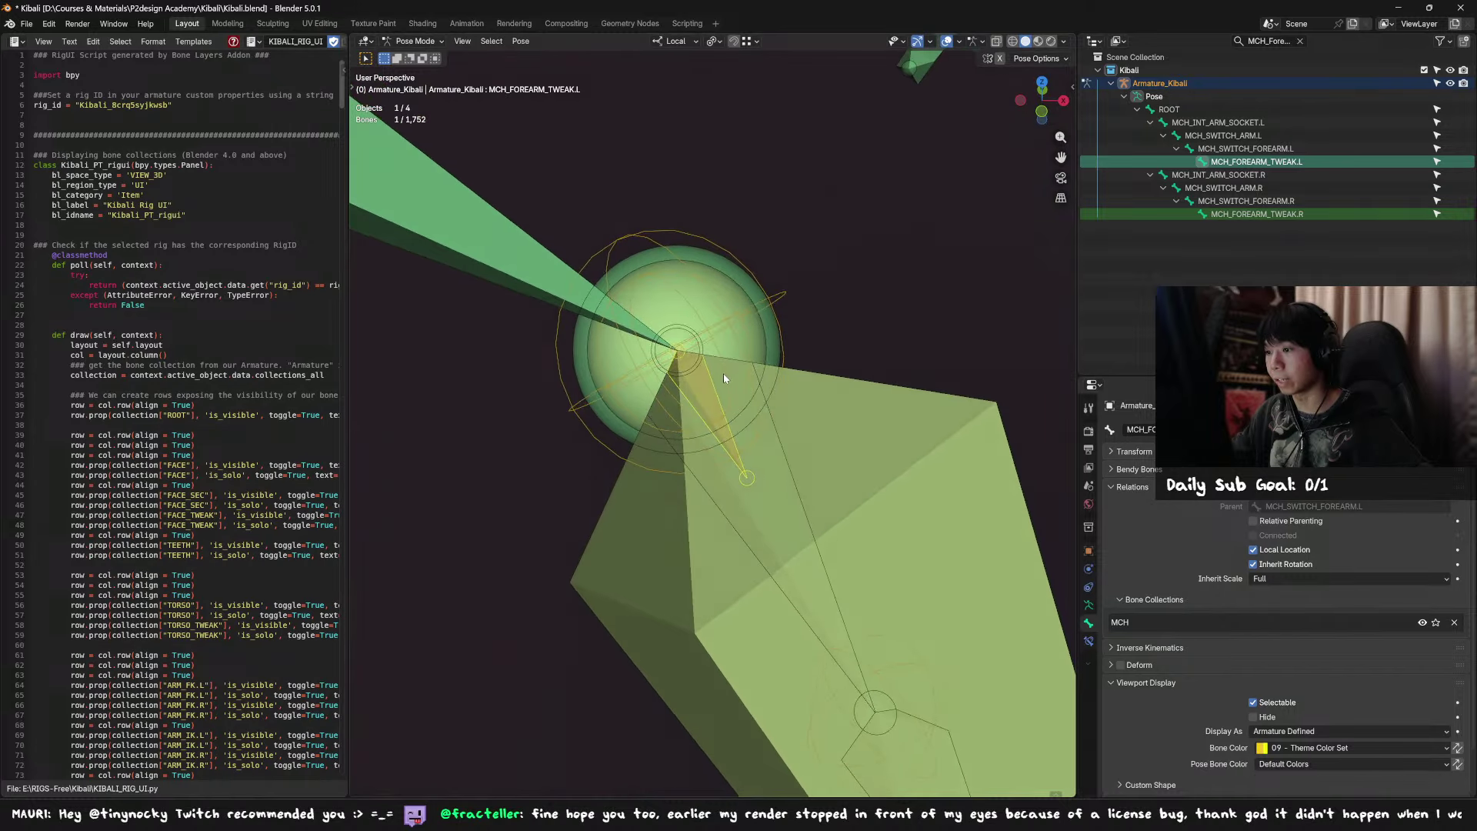
scroll(723, 379, up, 1)
Step: Compare the overlapping ORG_FOREARM.L, MCH_SWITCH_FOREARM.L and MCH_FOREARM_TWEAK.L bones at Kibali's left elbow
click(701, 385)
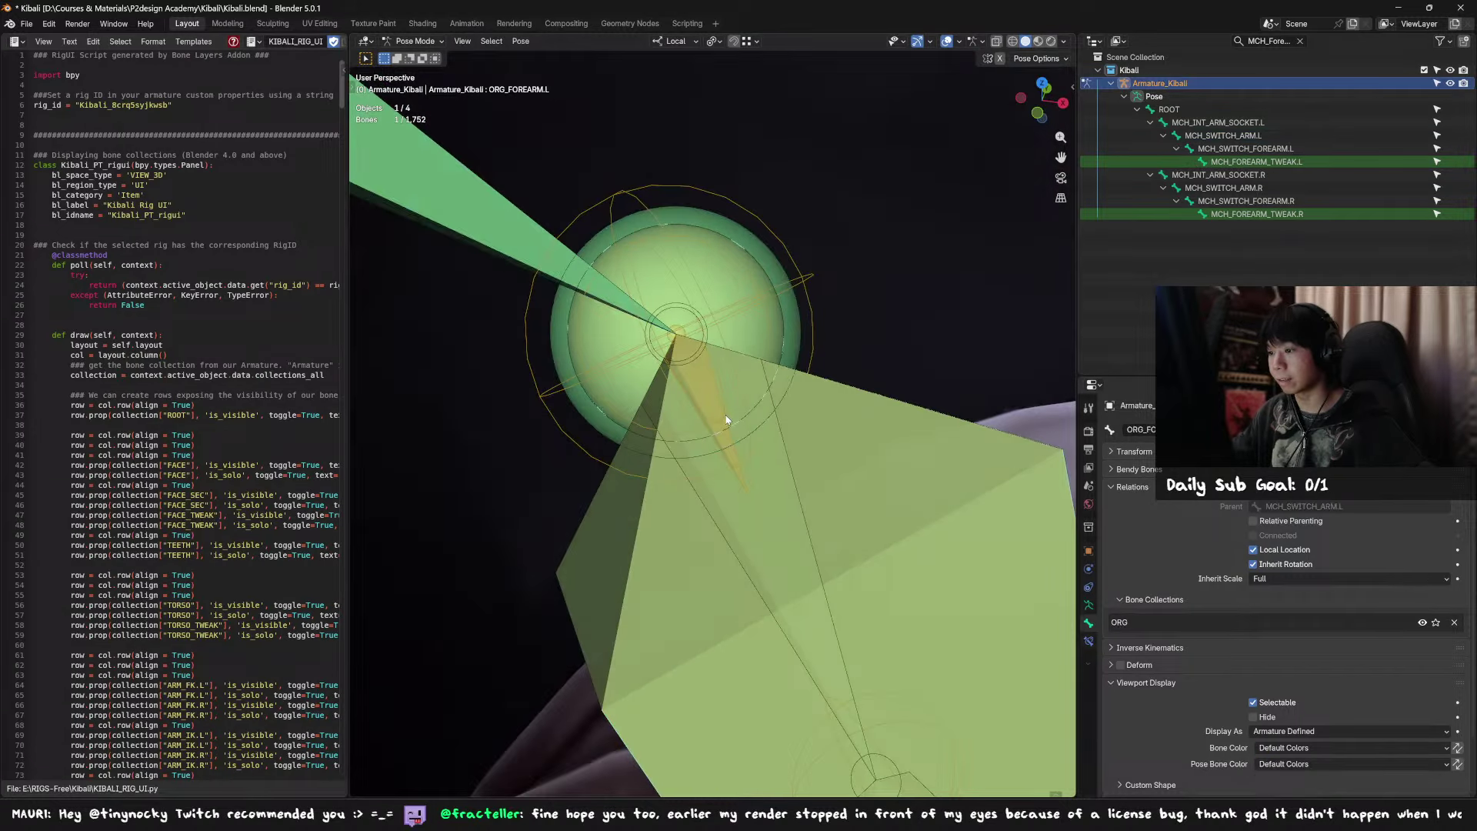
click(743, 486)
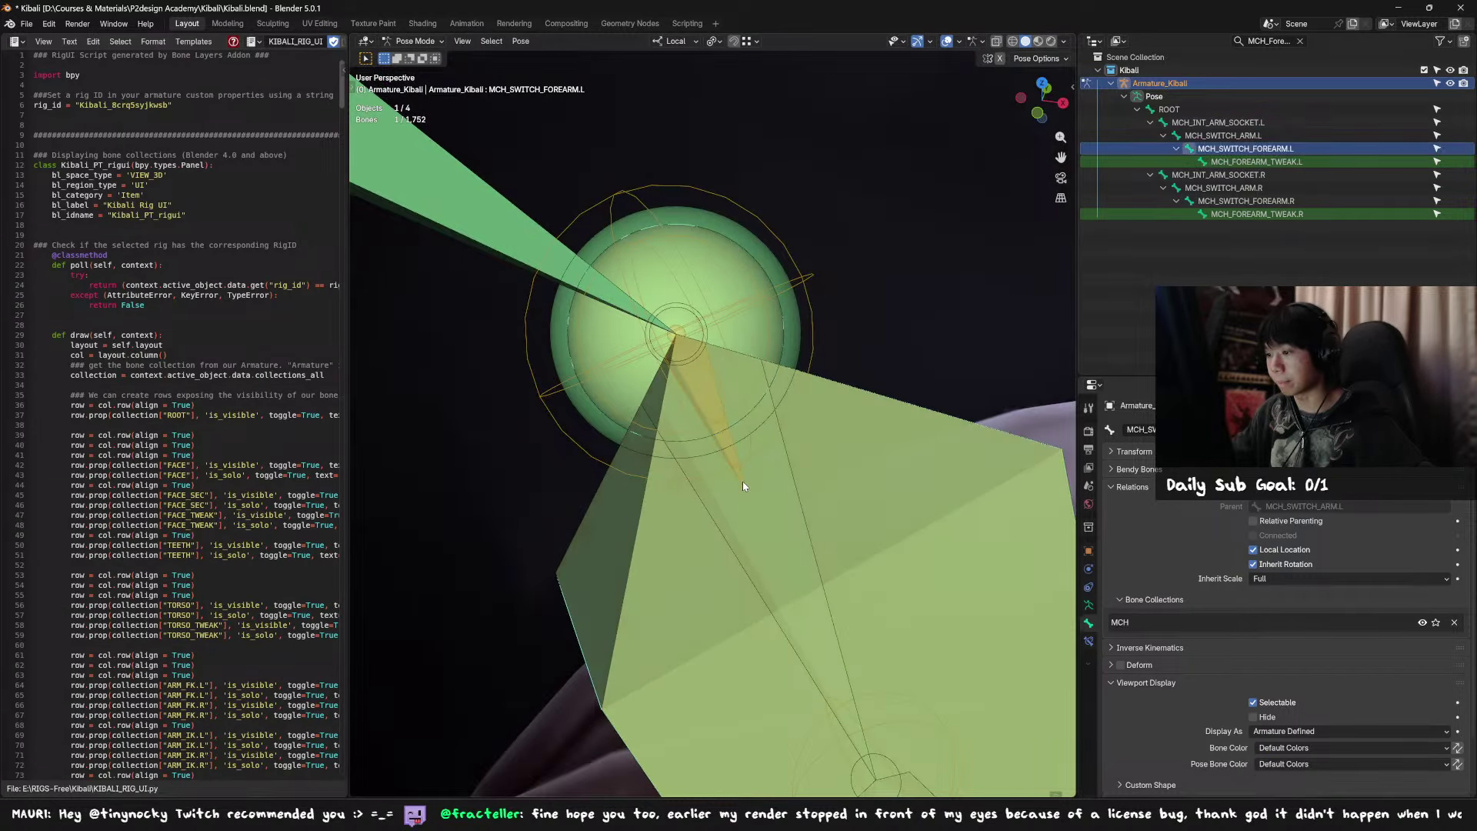
click(743, 486)
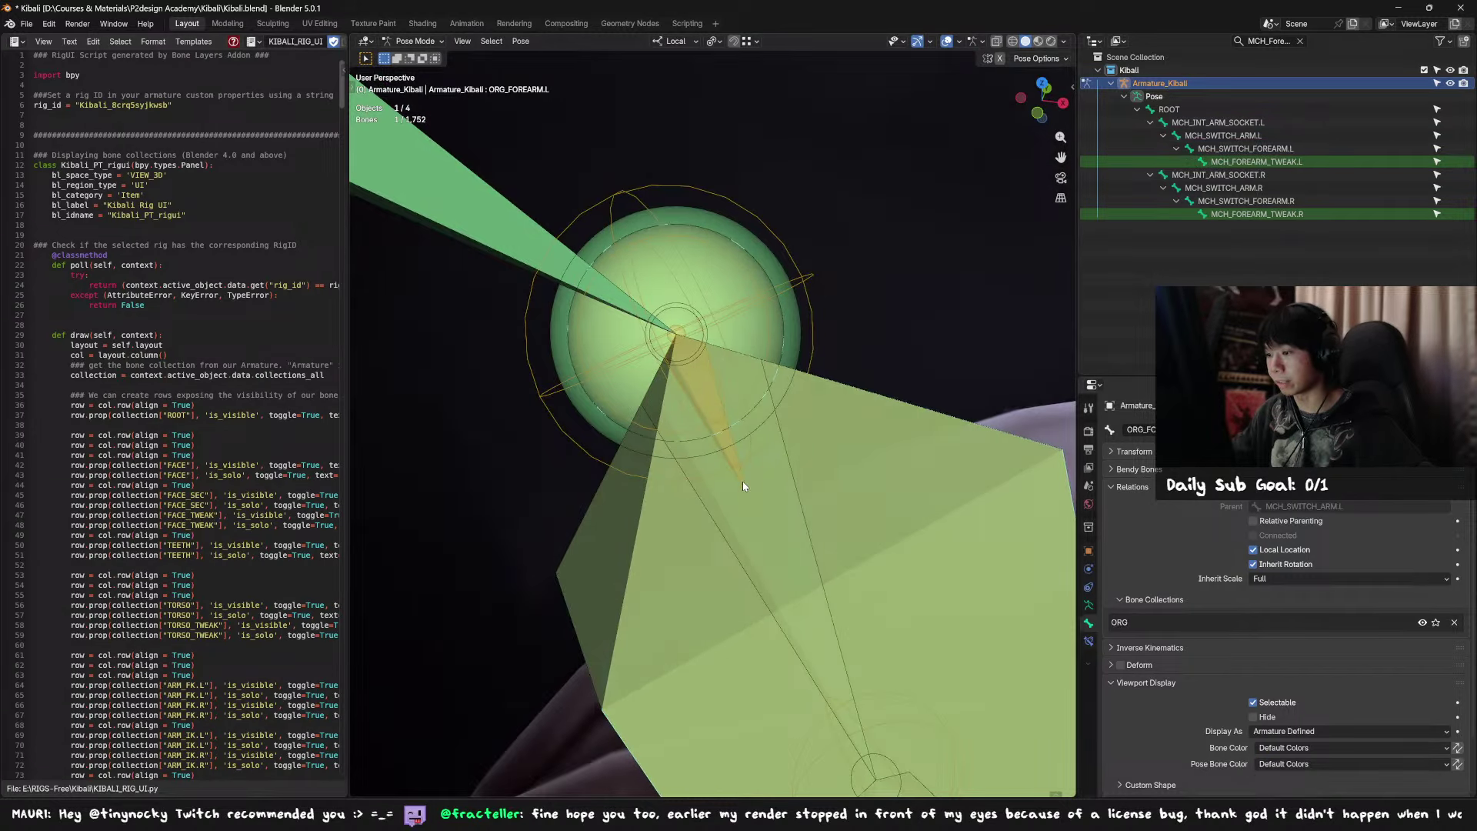
click(1274, 164)
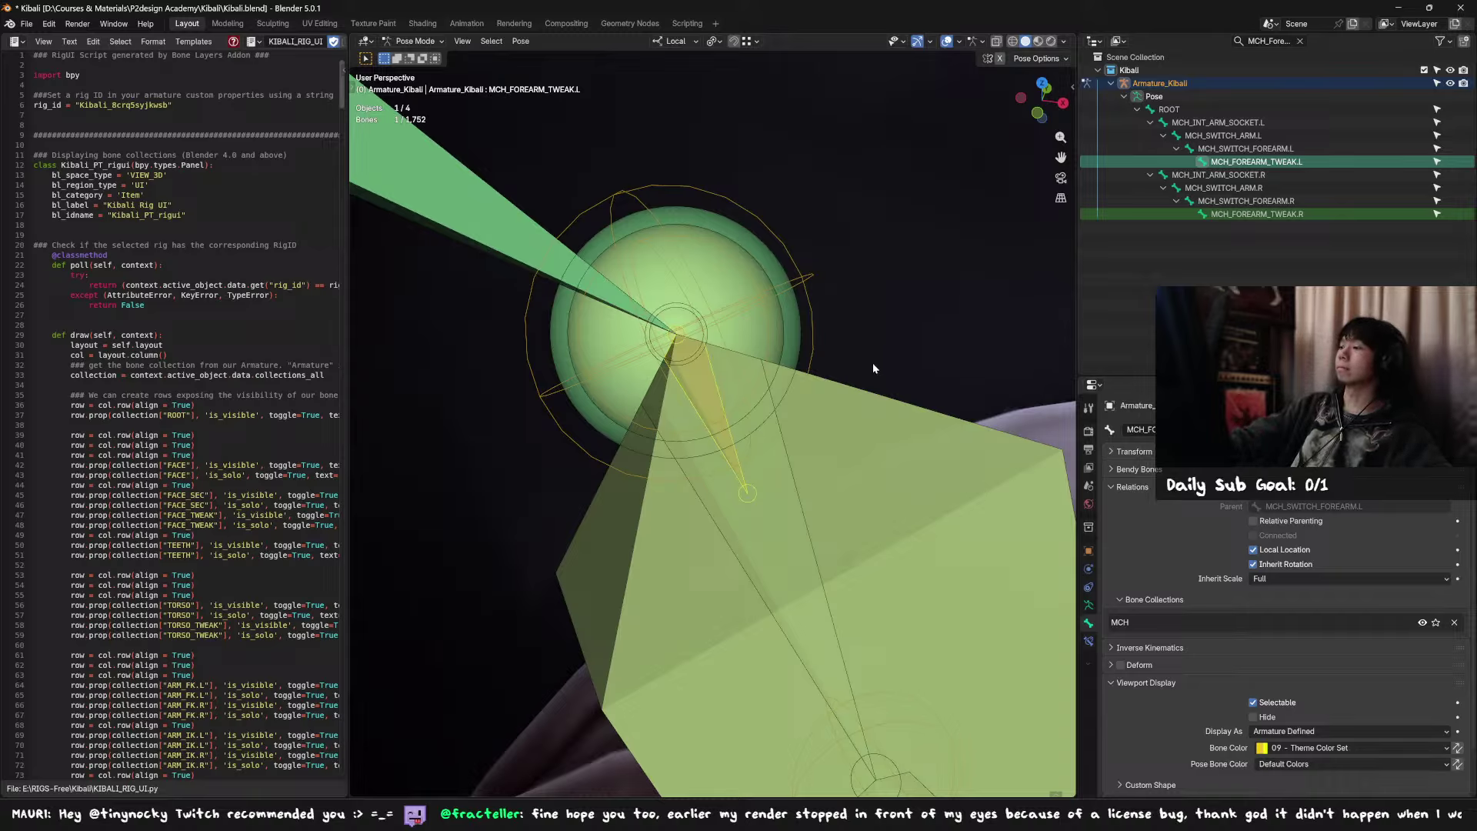
Step: Test-move FOREARM_TWEAK.L on the Kibali rig and examine how the arm bones follow it
click(809, 279)
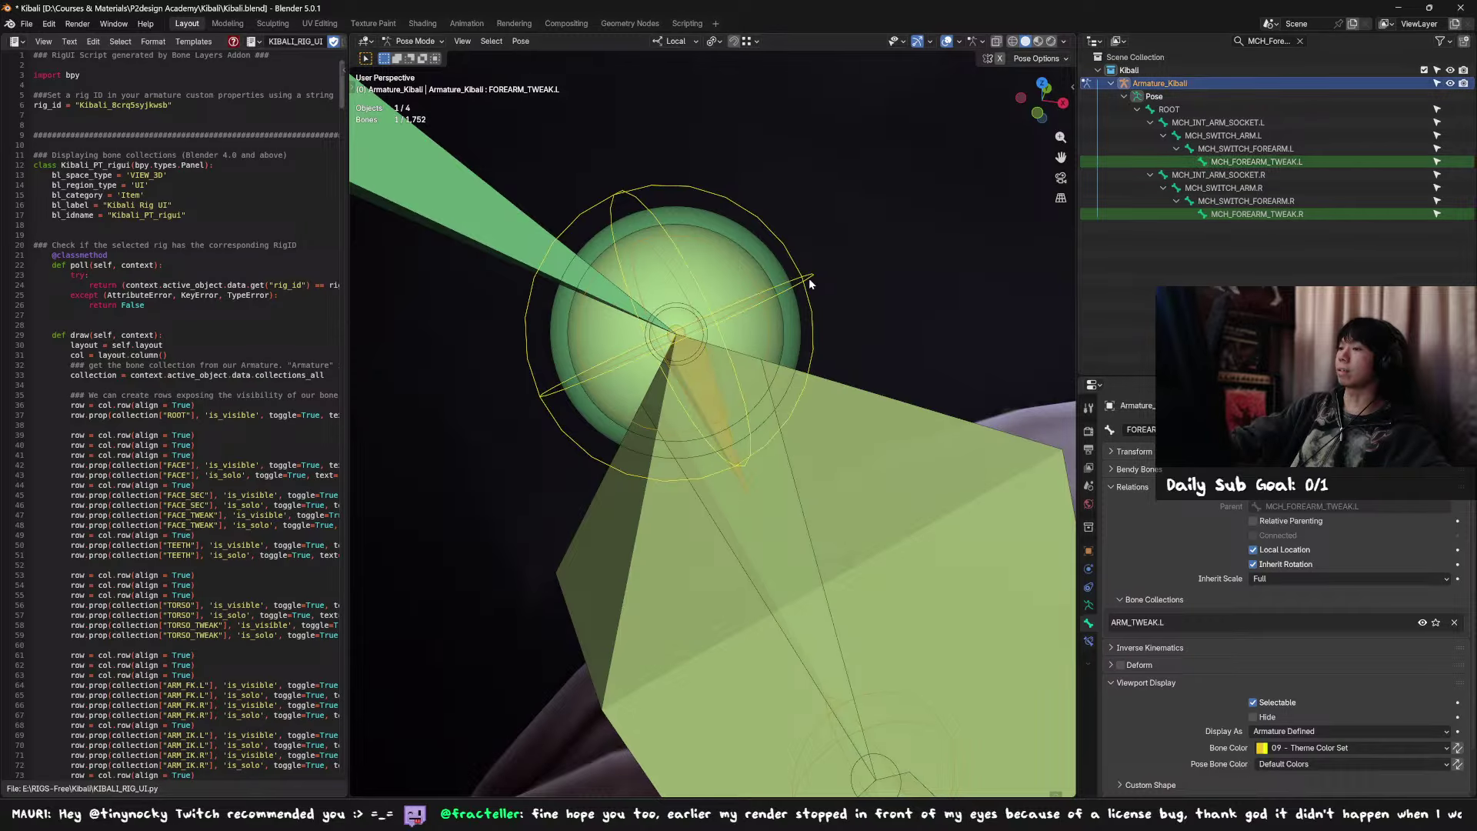
key(g)
right_click(833, 252)
key(g)
right_click(841, 343)
scroll(840, 377, down, 5)
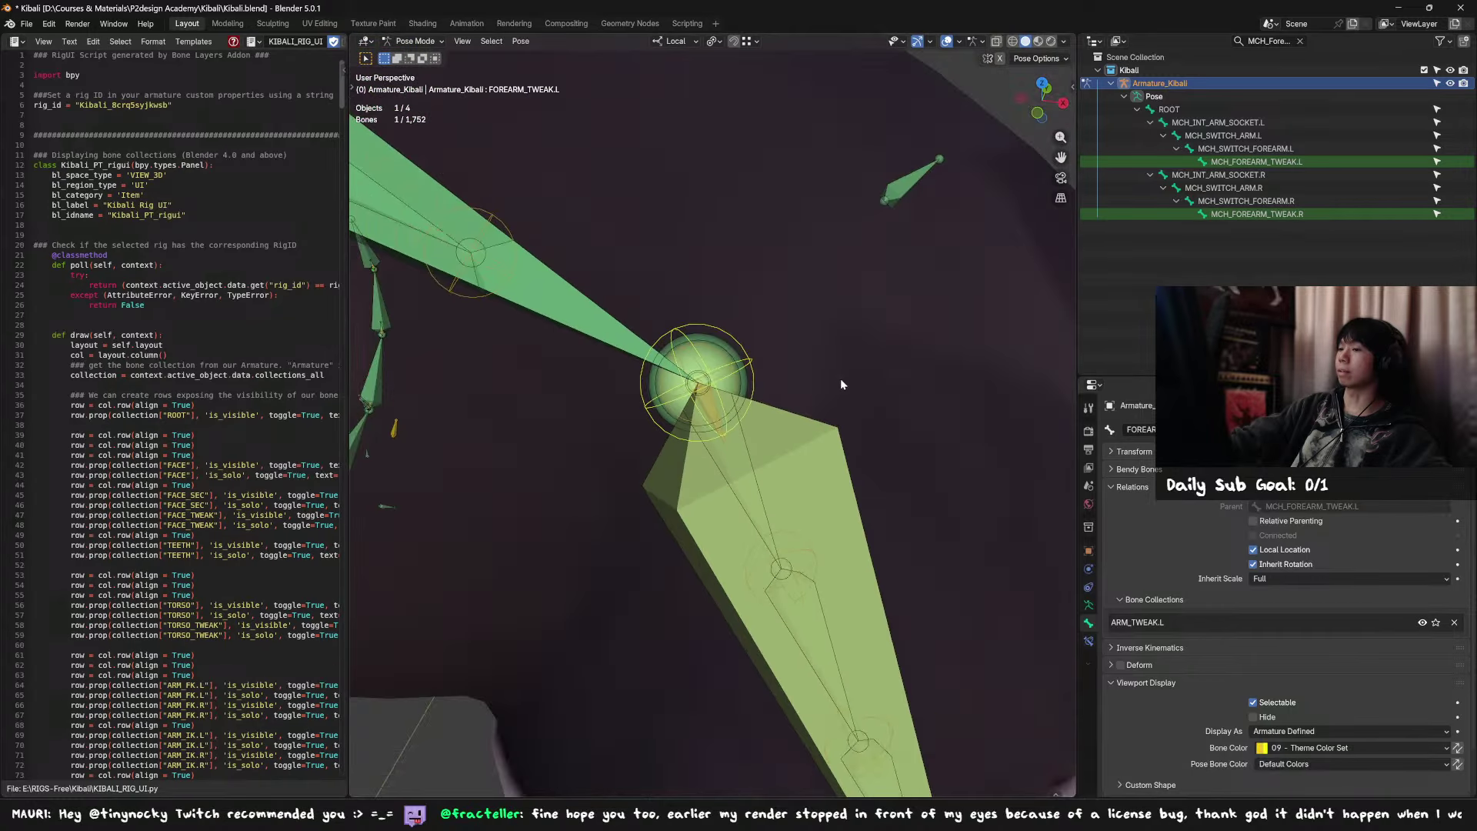
middle_drag(840, 377, 721, 382)
scroll(806, 403, up, 6)
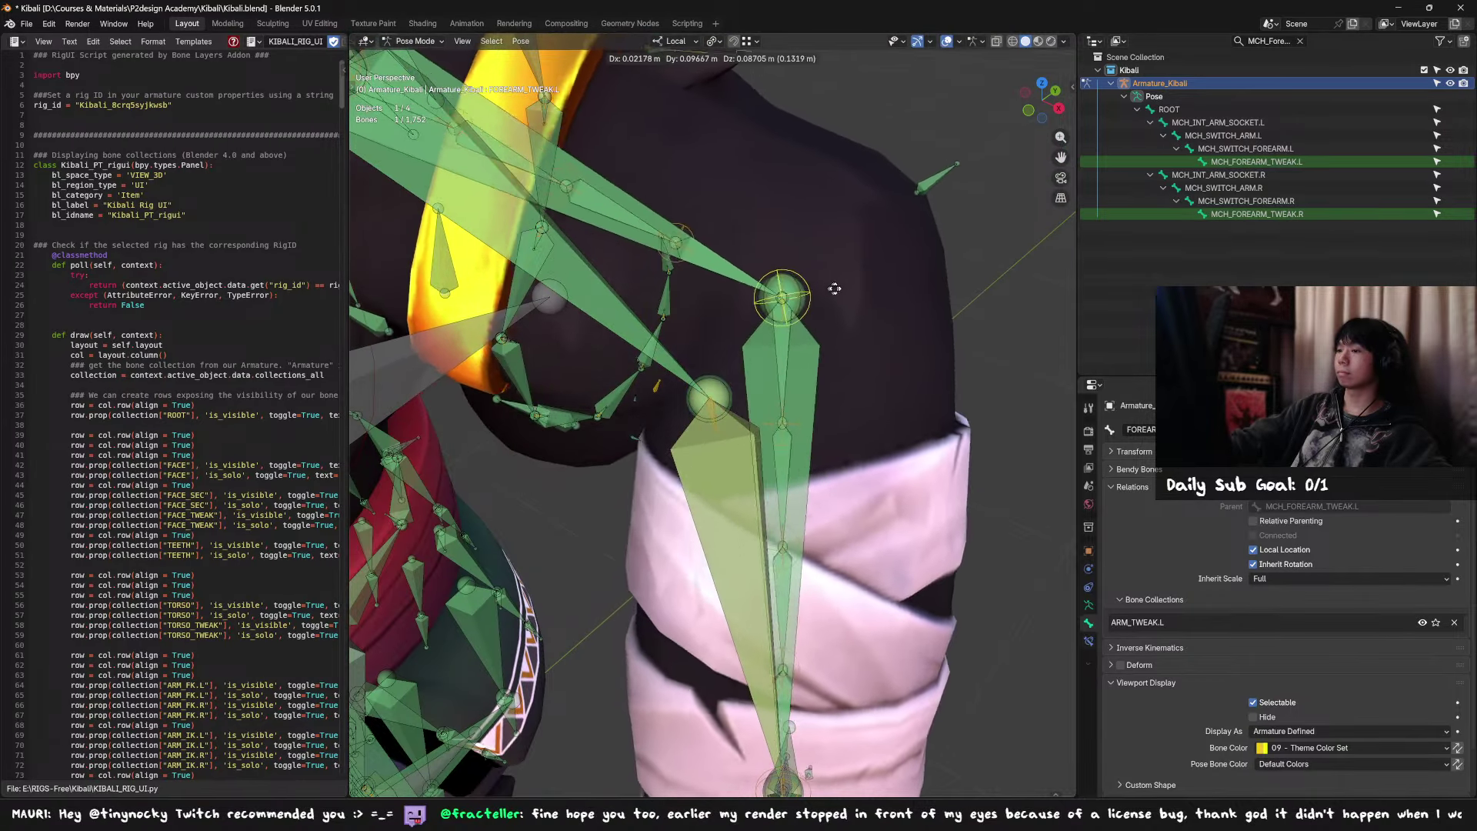
key(g)
right_click(859, 350)
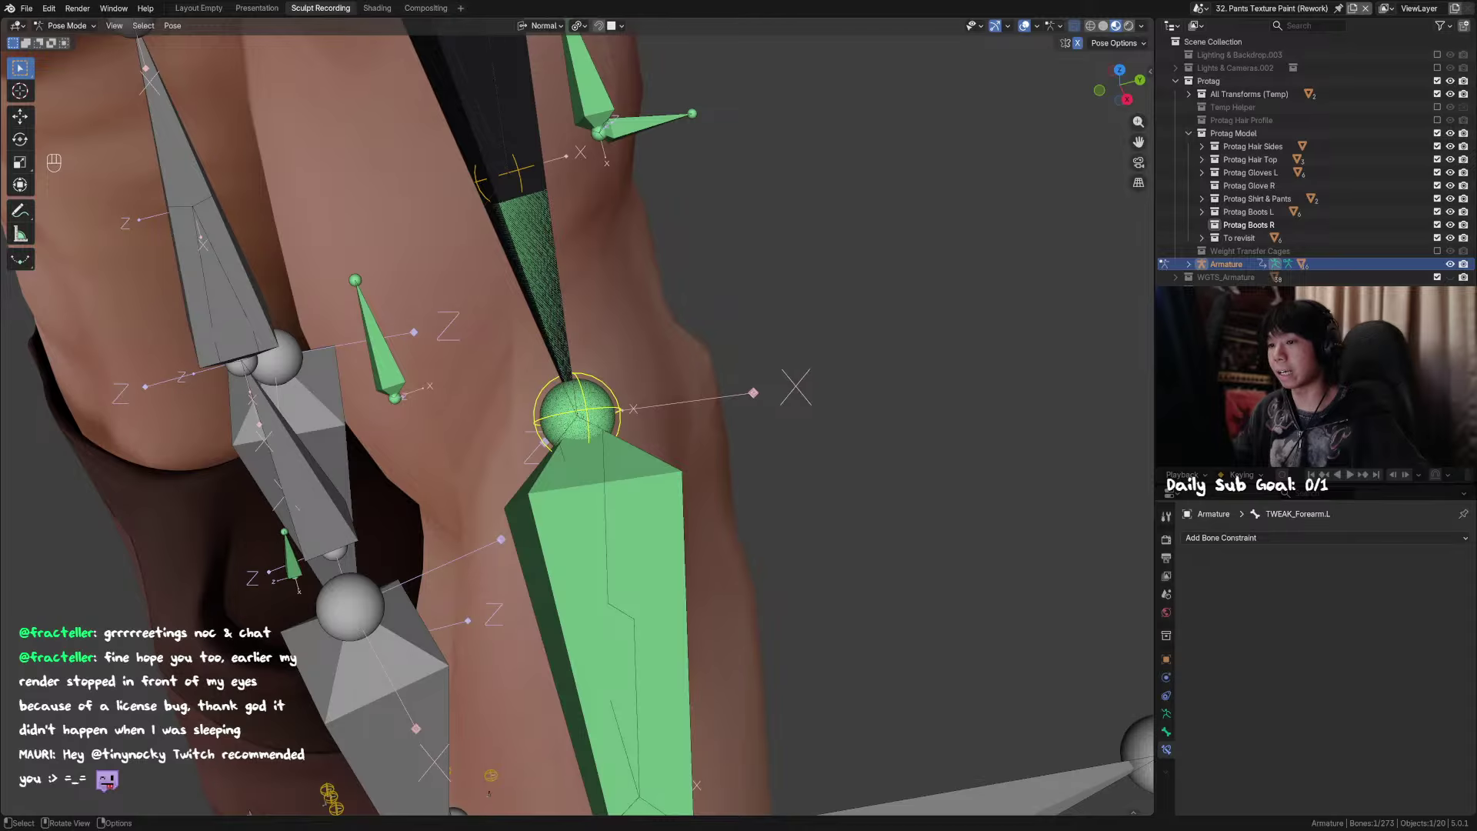
Step: Back in the character file, hide the bone covering the left forearm's switch bone and select TWEAK_Forearm.L
middle_drag(612, 361, 721, 380)
scroll(692, 392, up, 2)
scroll(665, 433, down, 3)
click(665, 434)
key(ctrl+Tab)
key(ctrl+Tab)
key(h)
click(681, 378)
click(663, 355)
click(648, 363)
key(F2)
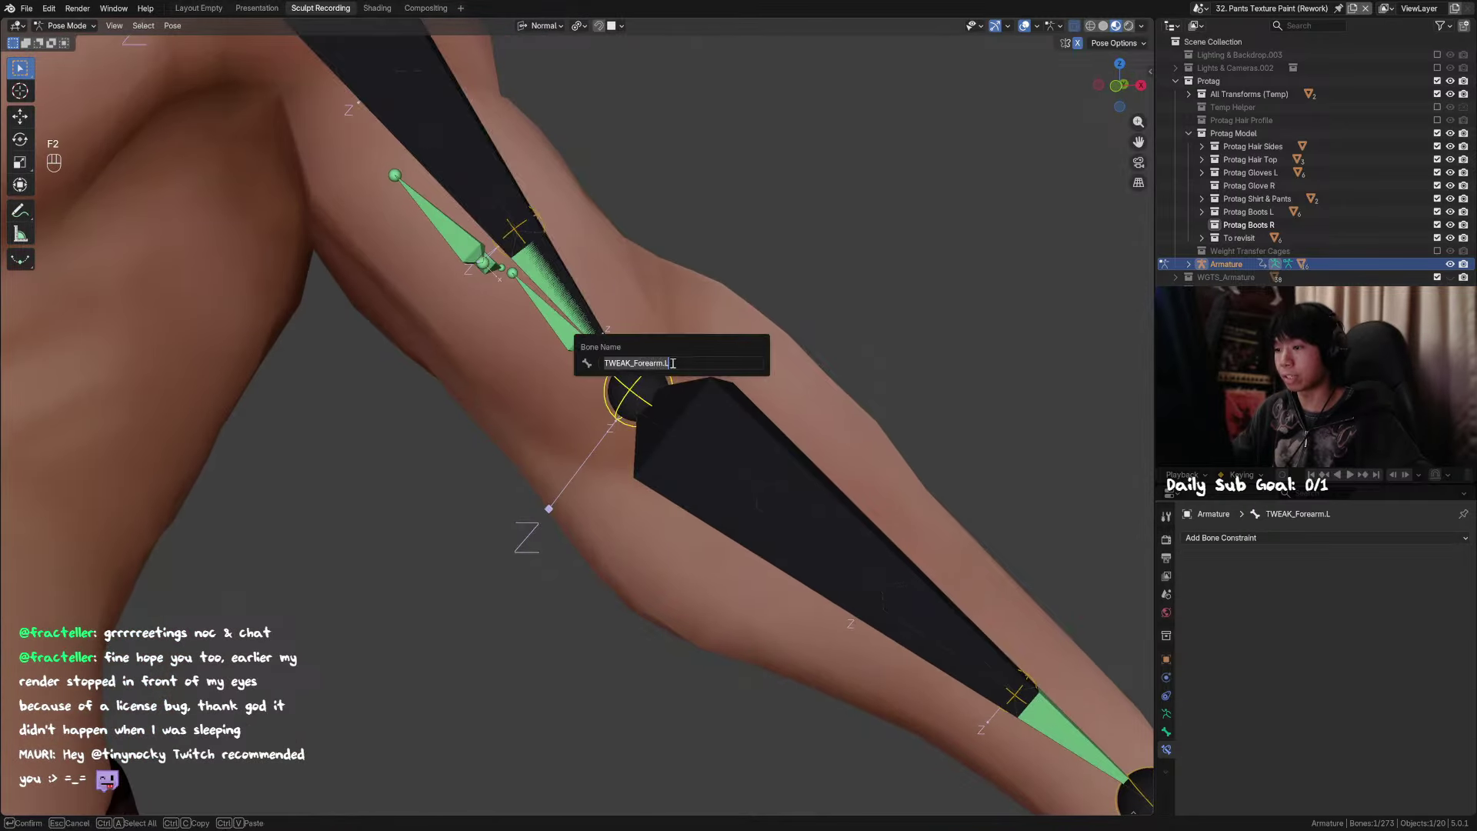
key(Escape)
Step: Save the file and try to parent TWEAK_Forearm.L to MCH_Switch_Forearm.L with Keep Offset in Edit Mode
shift+click(732, 389)
middle_drag(765, 390, 787, 423)
key(ctrl+s)
key(ctrl+p)
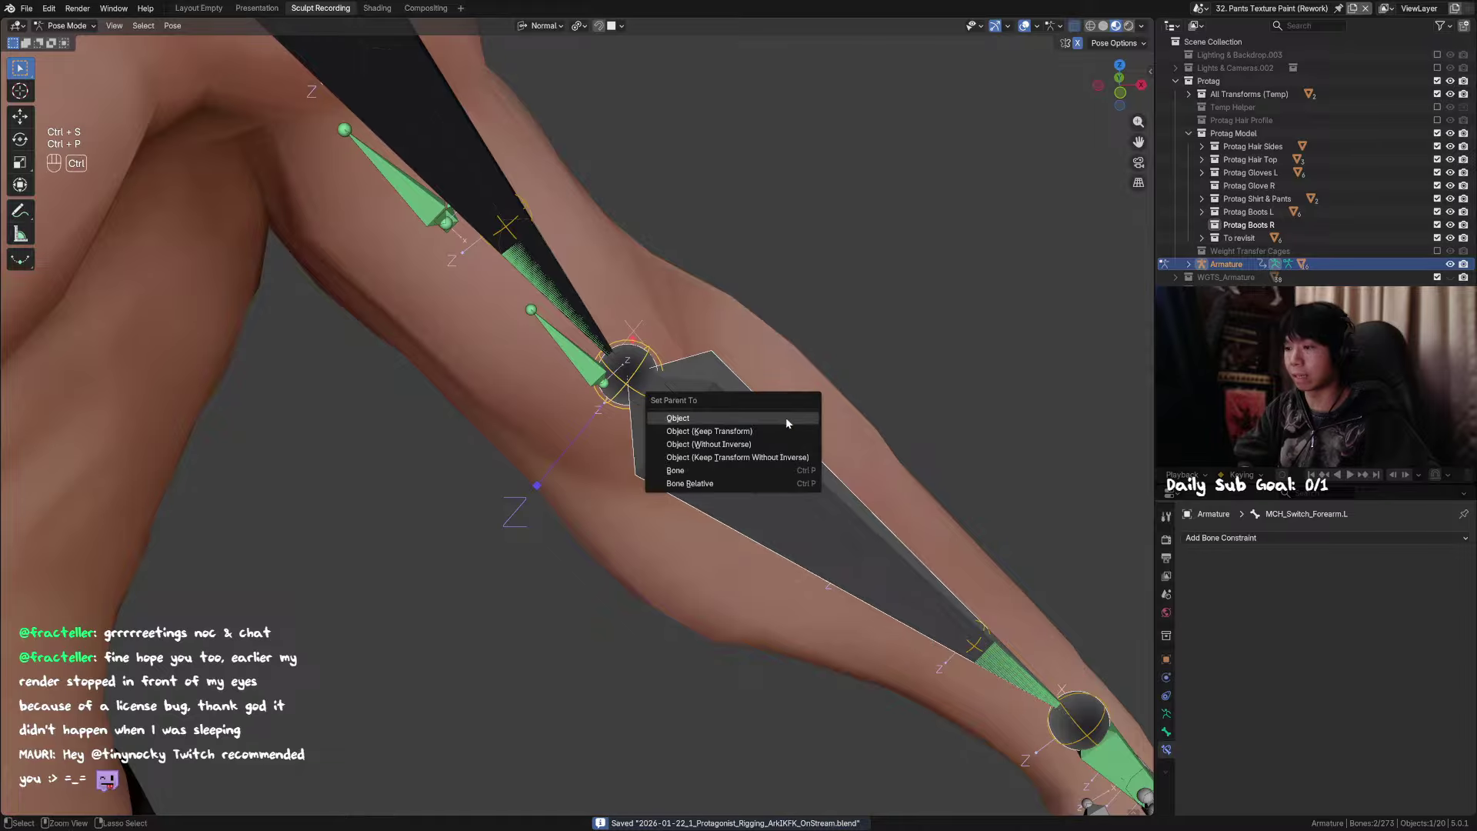
click(774, 418)
key(Tab)
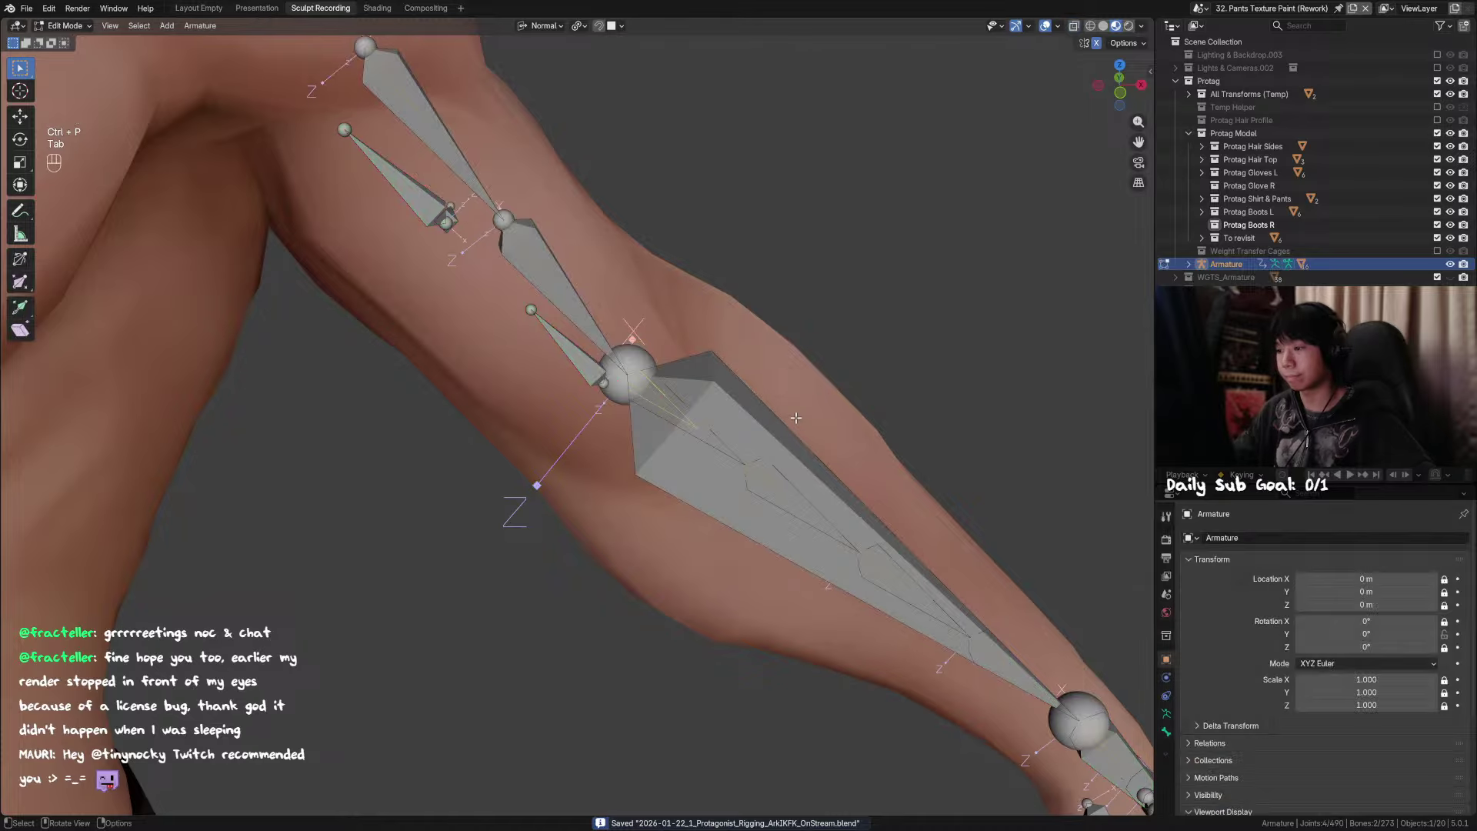
key(ctrl+p)
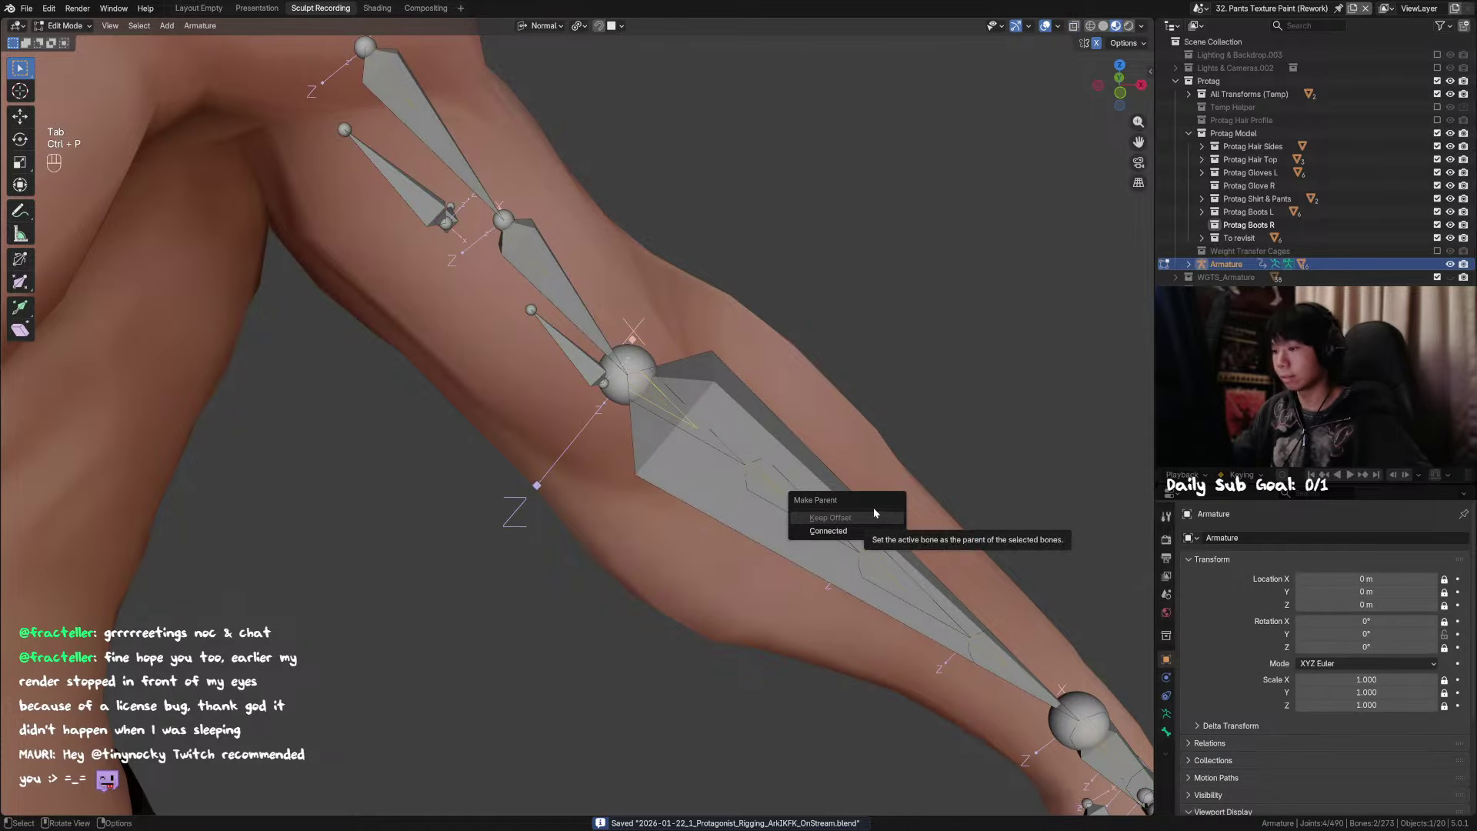
click(874, 514)
Step: Isolate the bones at the left elbow, test-move TWEAK_Forearm.L and check its parent in the bone relations
middle_drag(874, 514, 692, 388)
key(g)
right_click(693, 417)
key(shift+h)
click(646, 380)
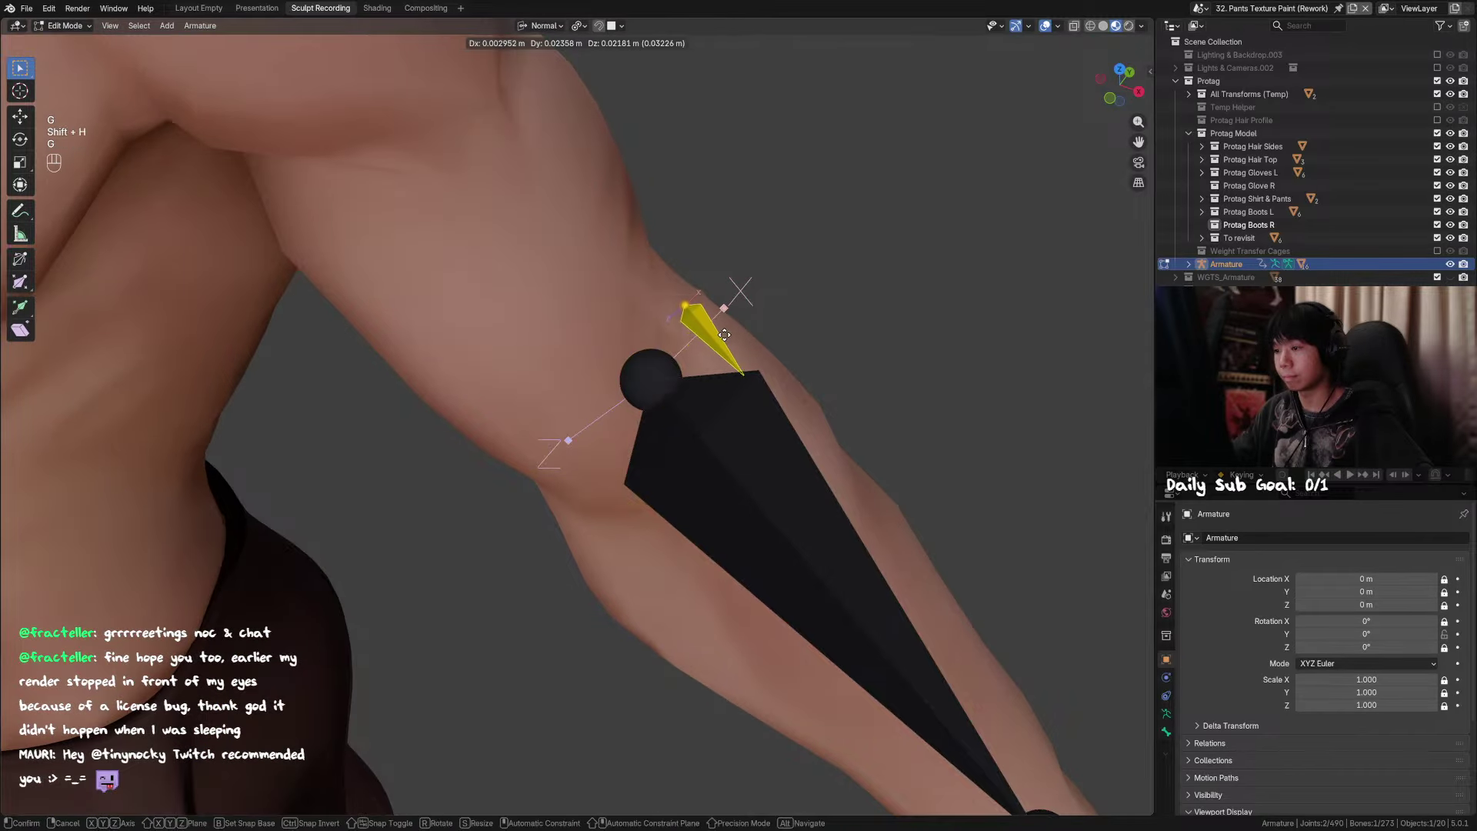
click(1167, 731)
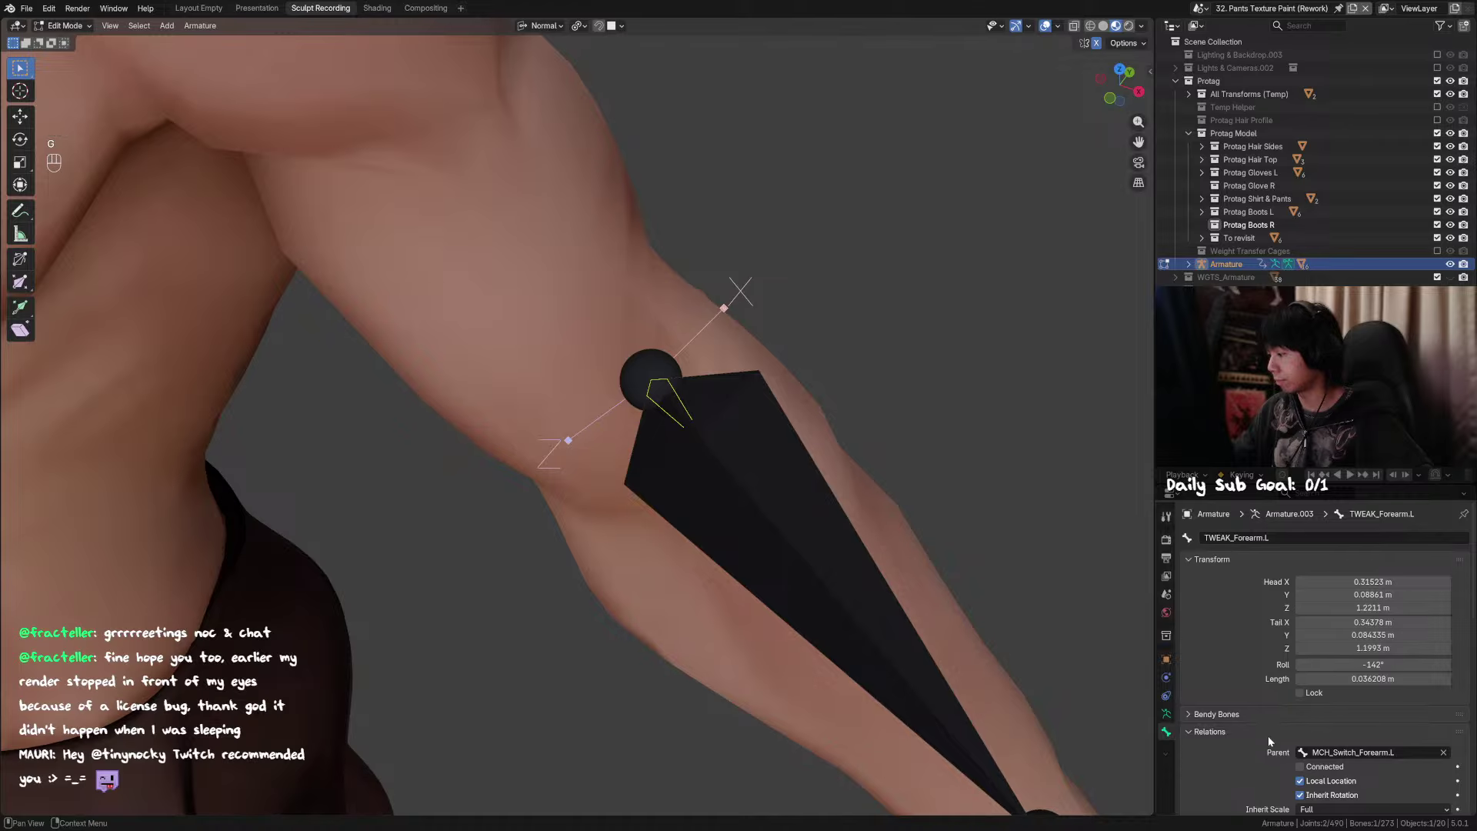
scroll(1269, 741, down, 4)
Step: In Pose Mode, test-move MCH_Switch_Forearm.L to examine how the left arm's tweak and deform bones follow it
middle_drag(758, 419, 877, 416)
key(ctrl+Tab)
click(799, 426)
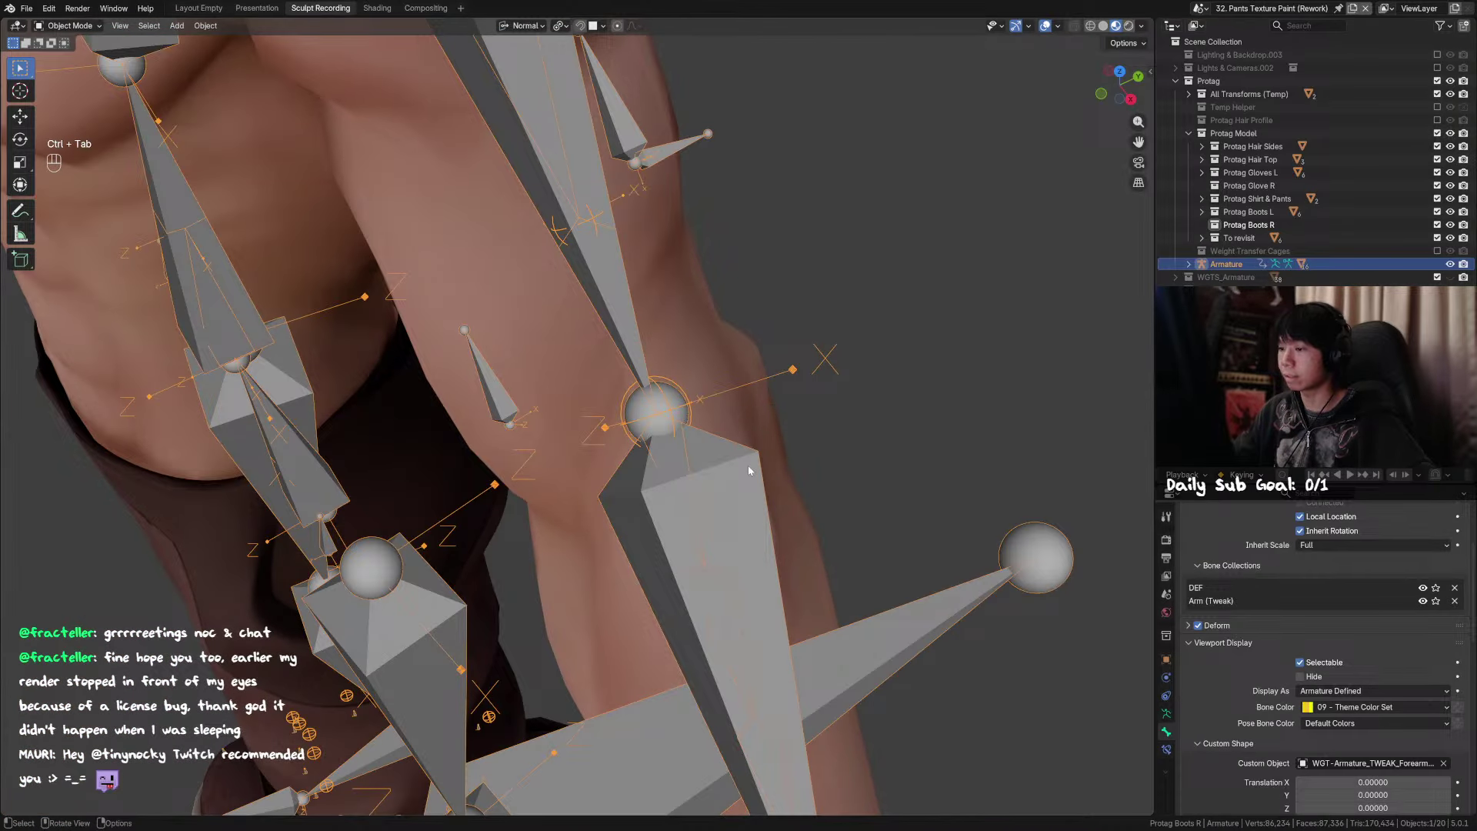
middle_drag(744, 467, 709, 463)
key(ctrl+Tab)
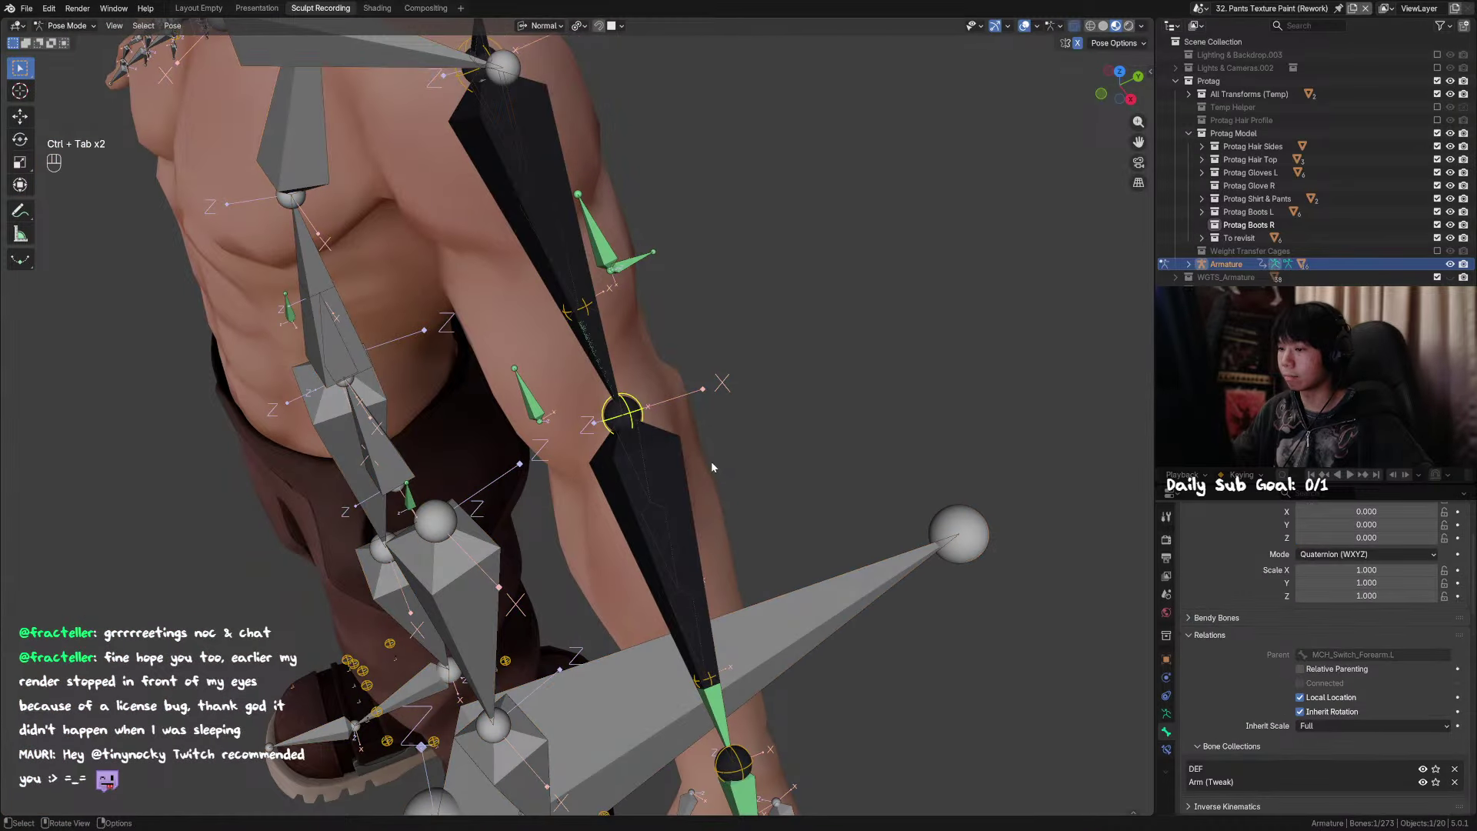
click(706, 448)
key(r)
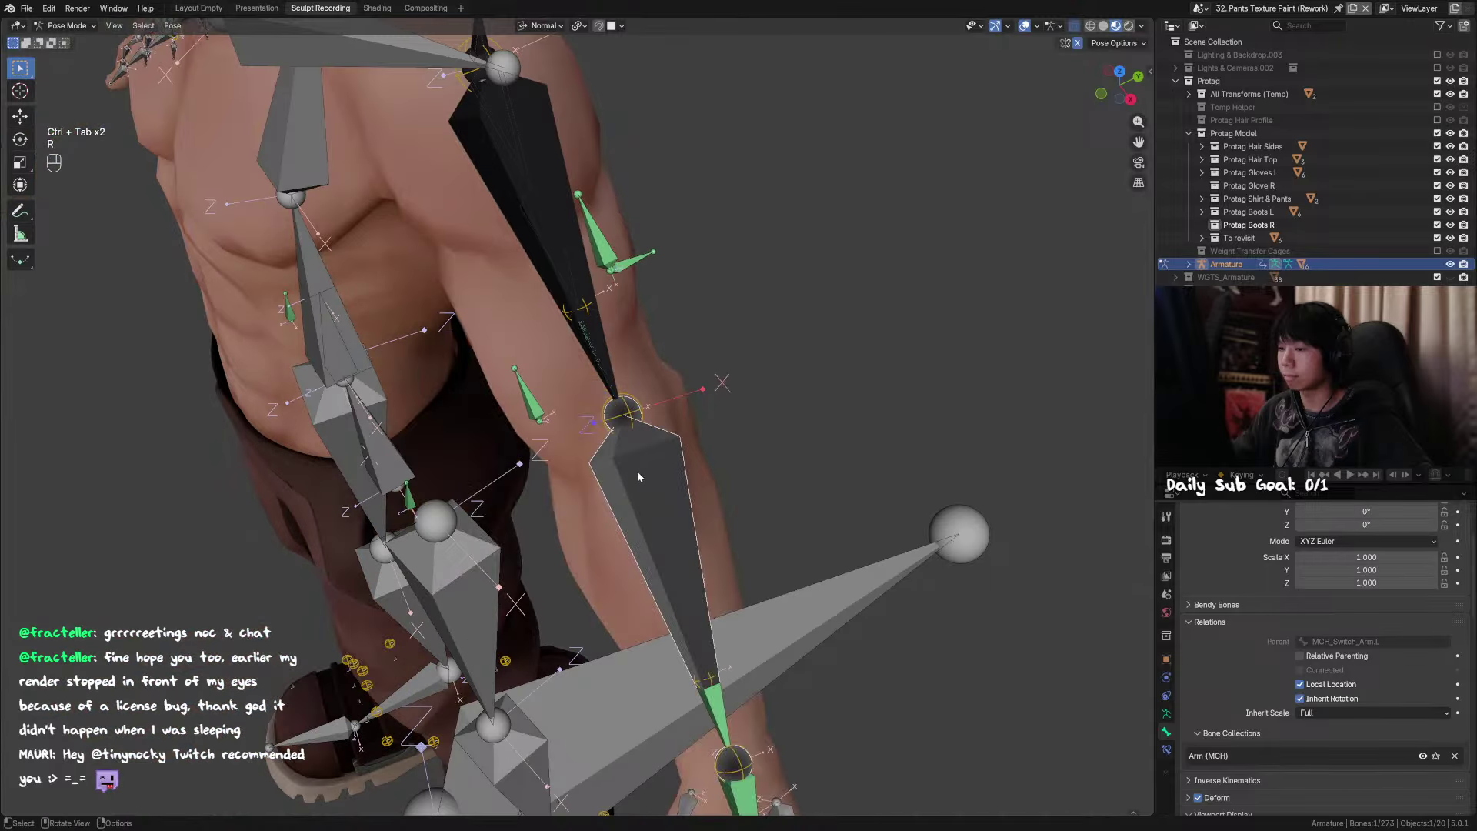
key(g)
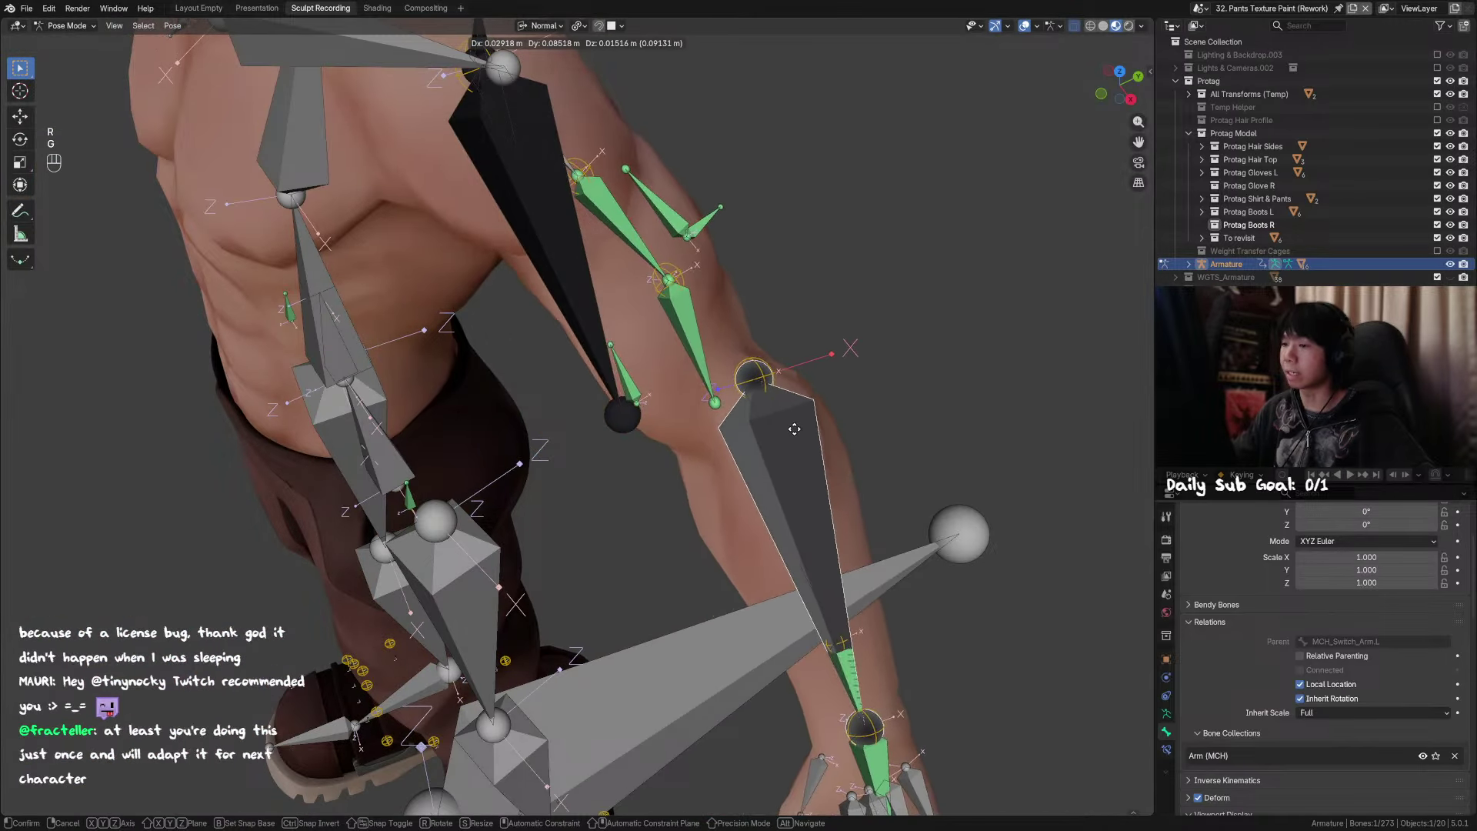
right_click(794, 429)
Step: Select the left upper arm's switch bone and compare the arm chain with Kibali's shoulder and elbow bones
click(587, 253)
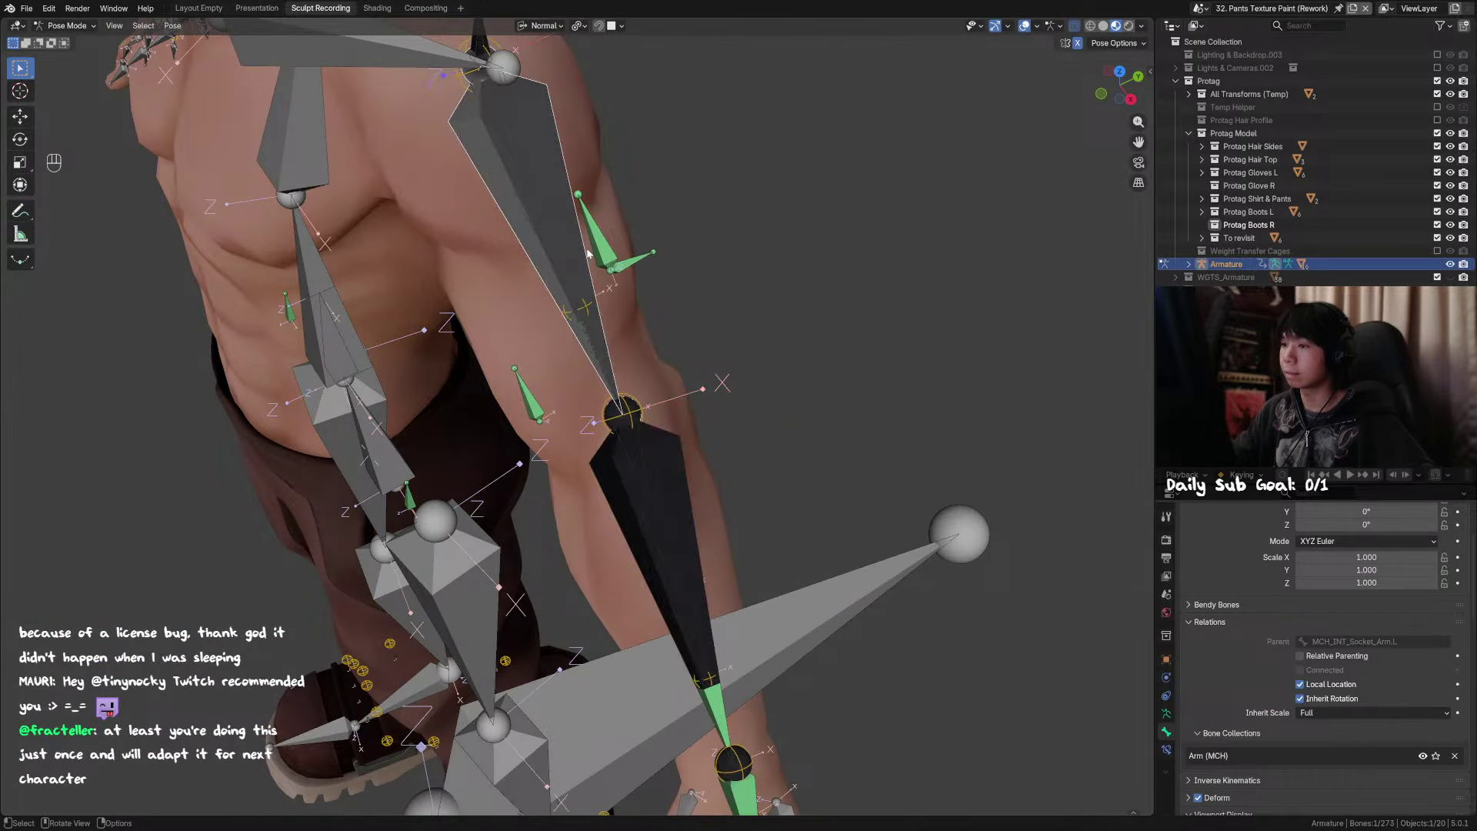
middle_drag(695, 413, 928, 447)
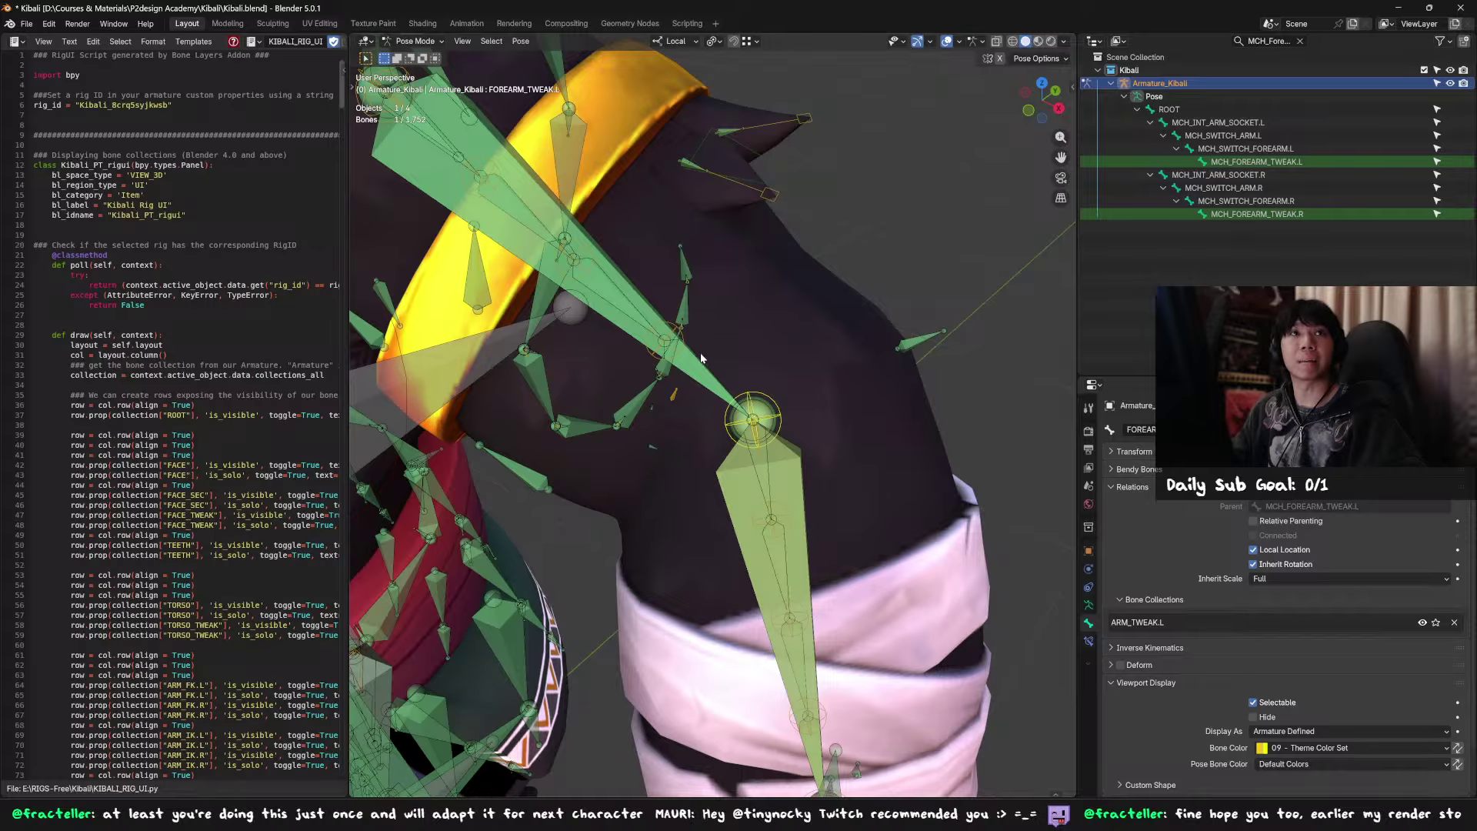
shift+middle_drag(705, 339, 646, 351)
middle_drag(613, 362, 671, 345)
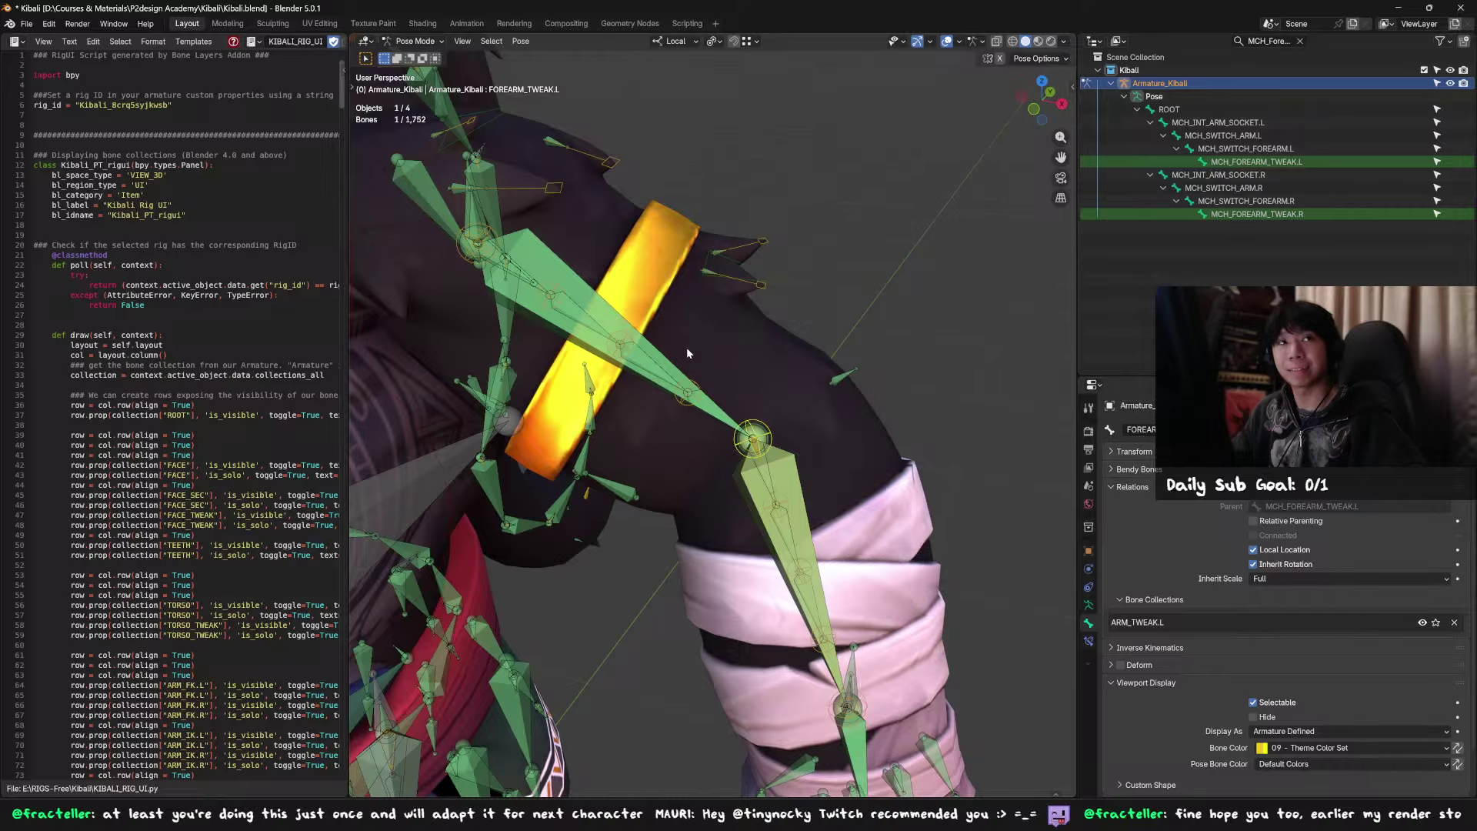
scroll(686, 348, down, 4)
middle_drag(643, 446, 781, 394)
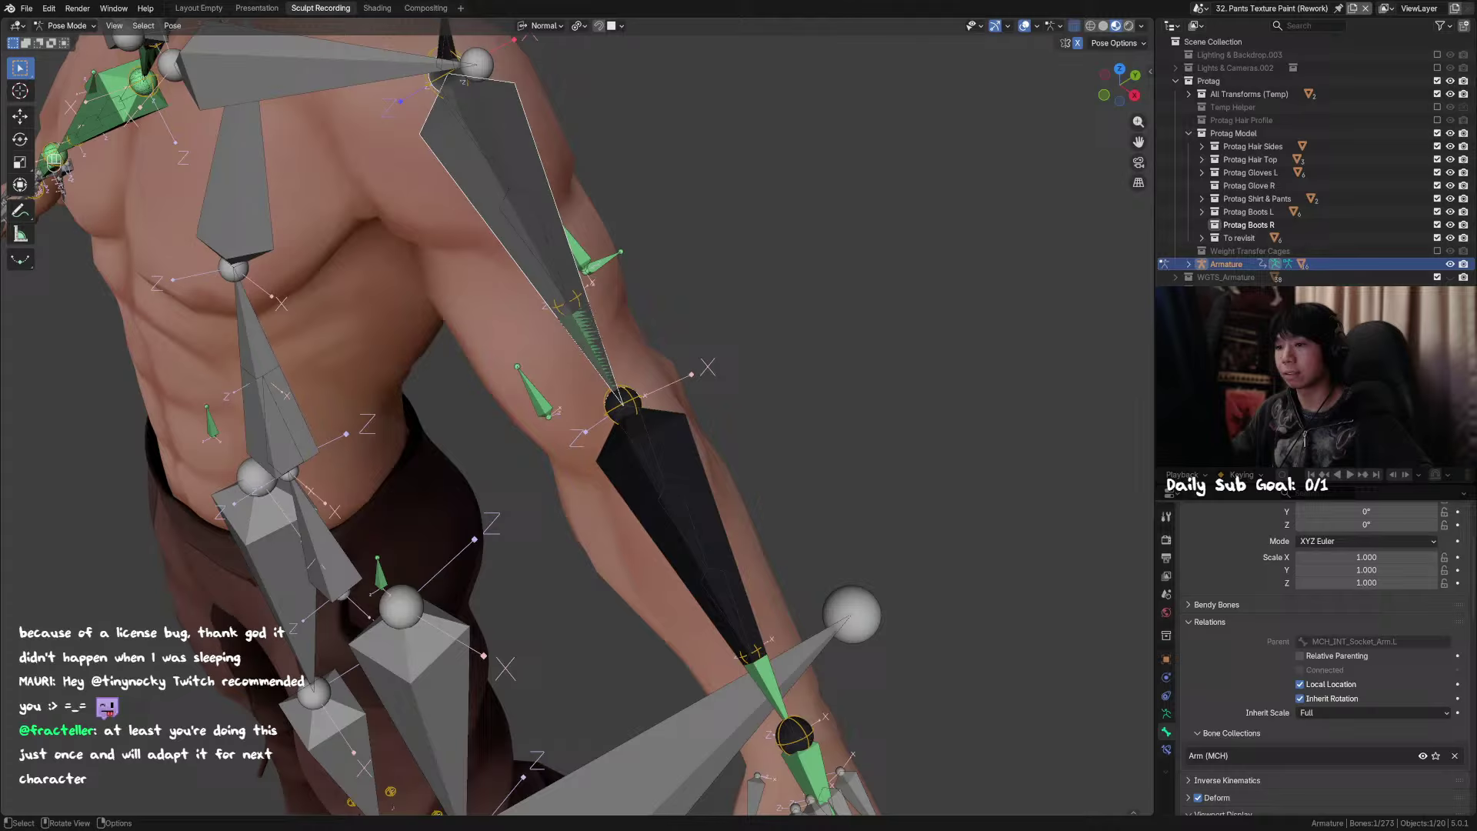
Step: Select the overlapping bones around the left elbow in front view and test-move them together in Pose Mode
scroll(768, 326, down, 4)
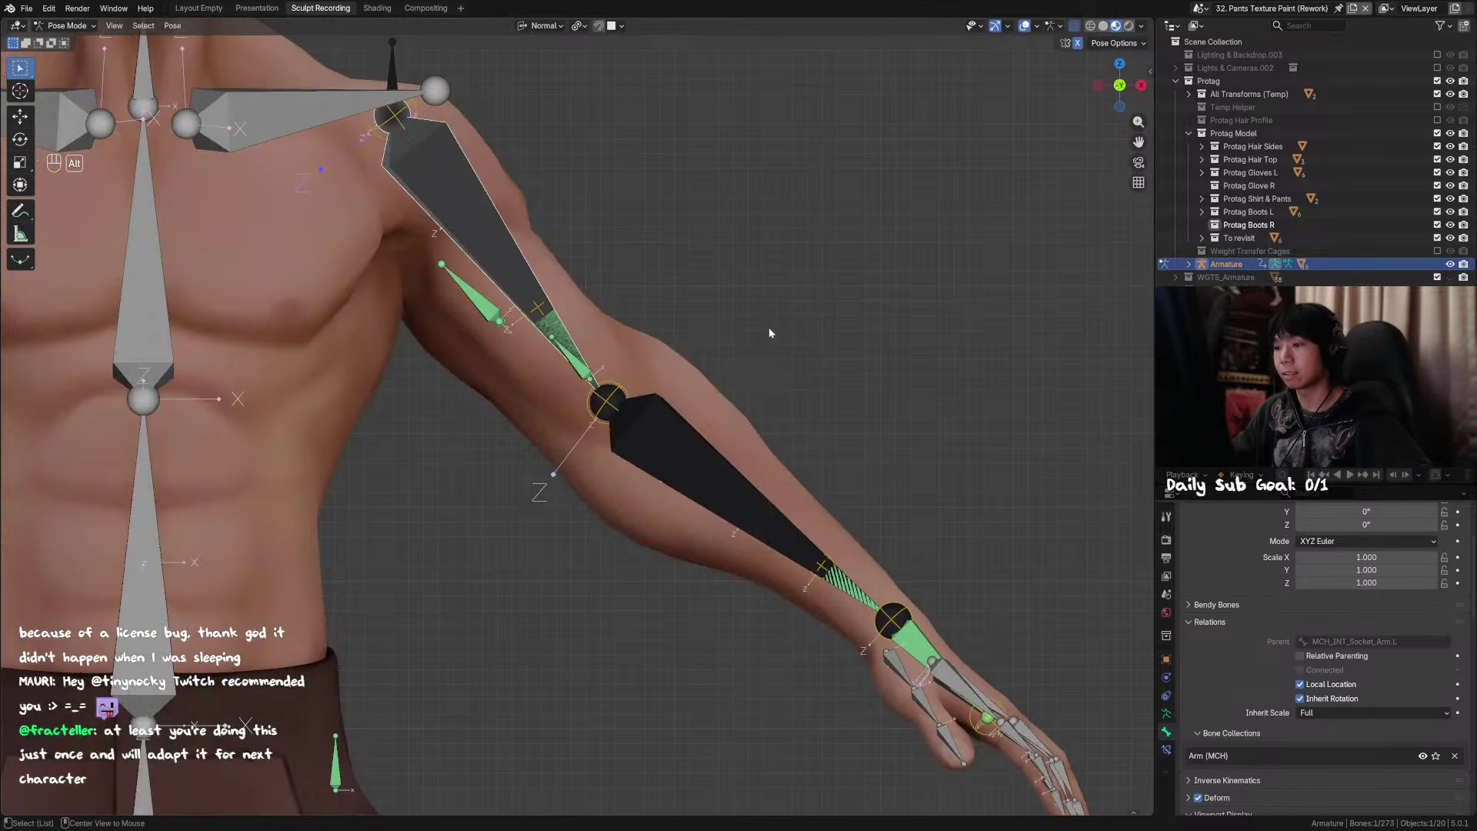
middle_drag(769, 327, 743, 362)
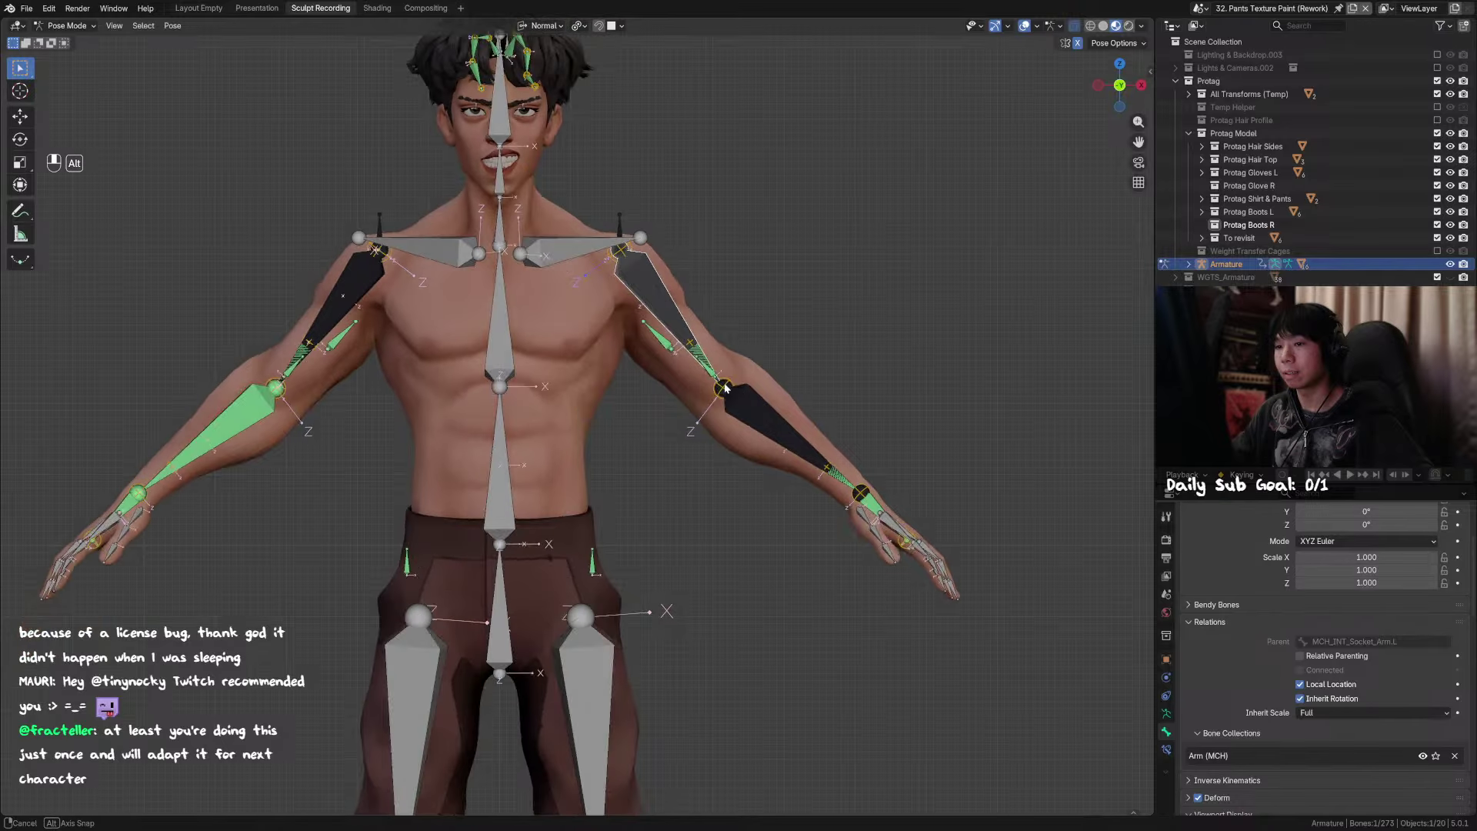
drag(743, 361, 697, 395)
key(g)
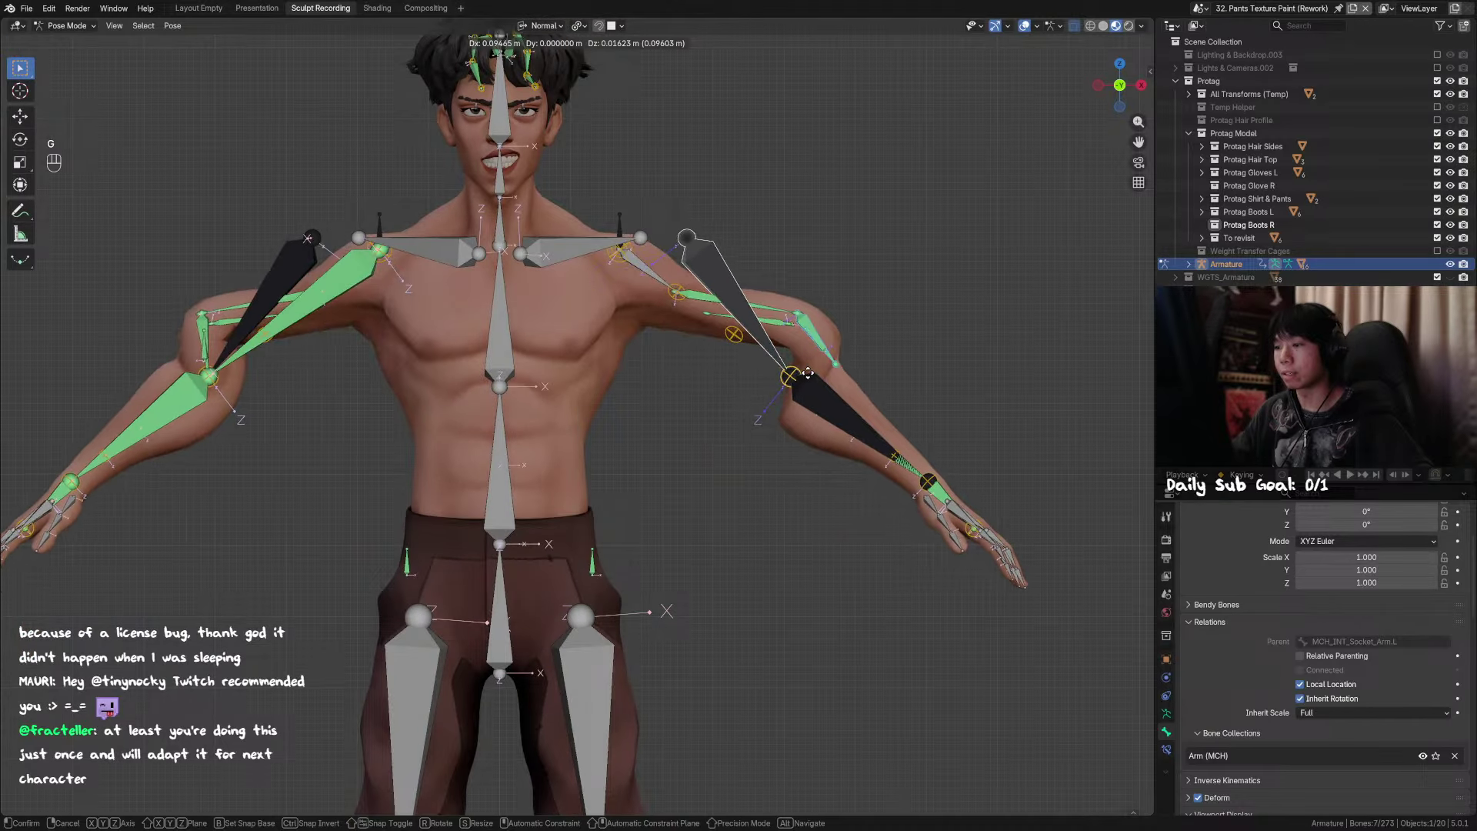
right_click(776, 405)
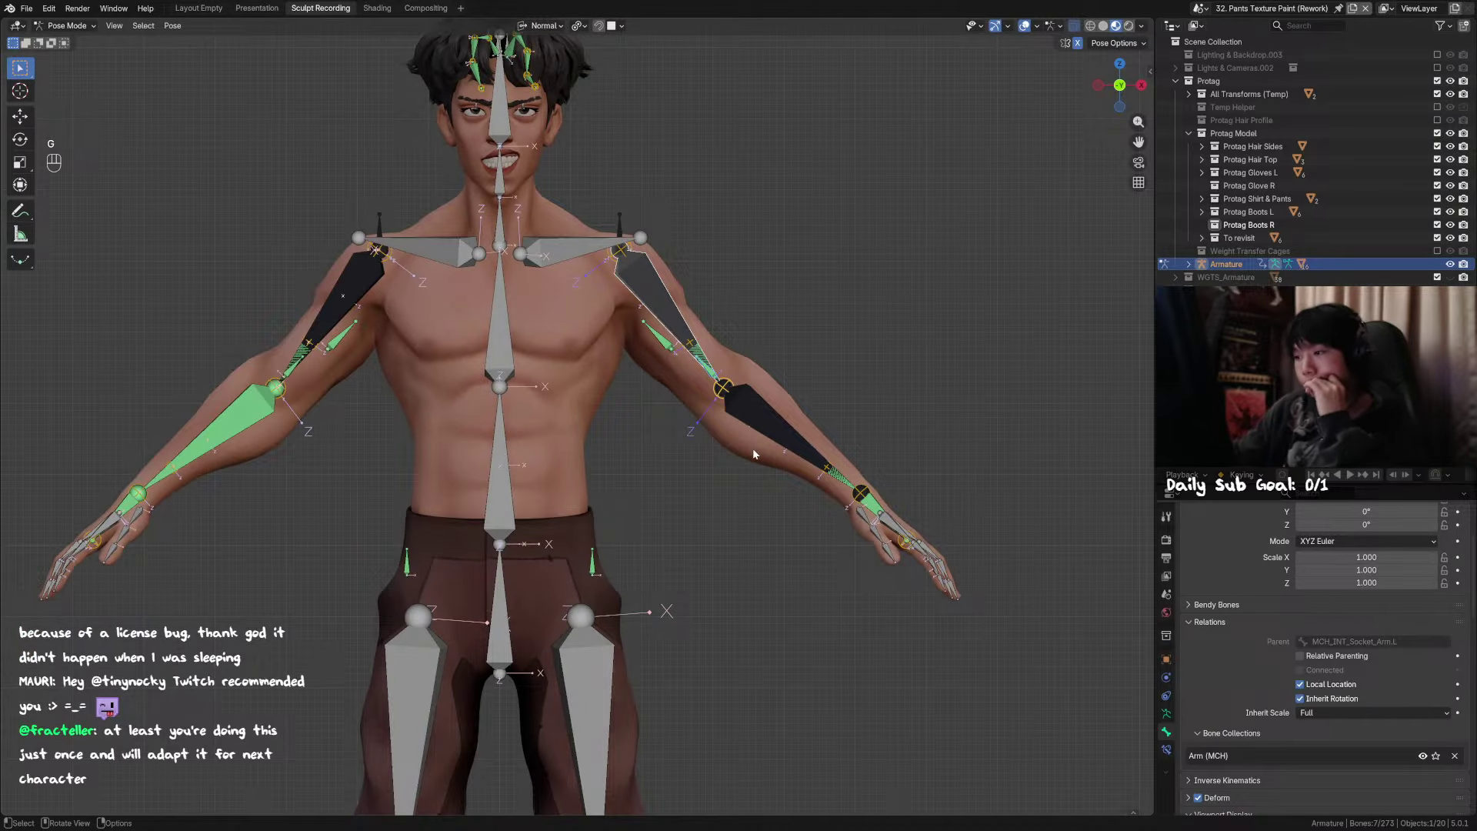
Step: Hide the MCH bone collection and expand the DEF collection to list its sub-collections
middle_drag(778, 261, 769, 290)
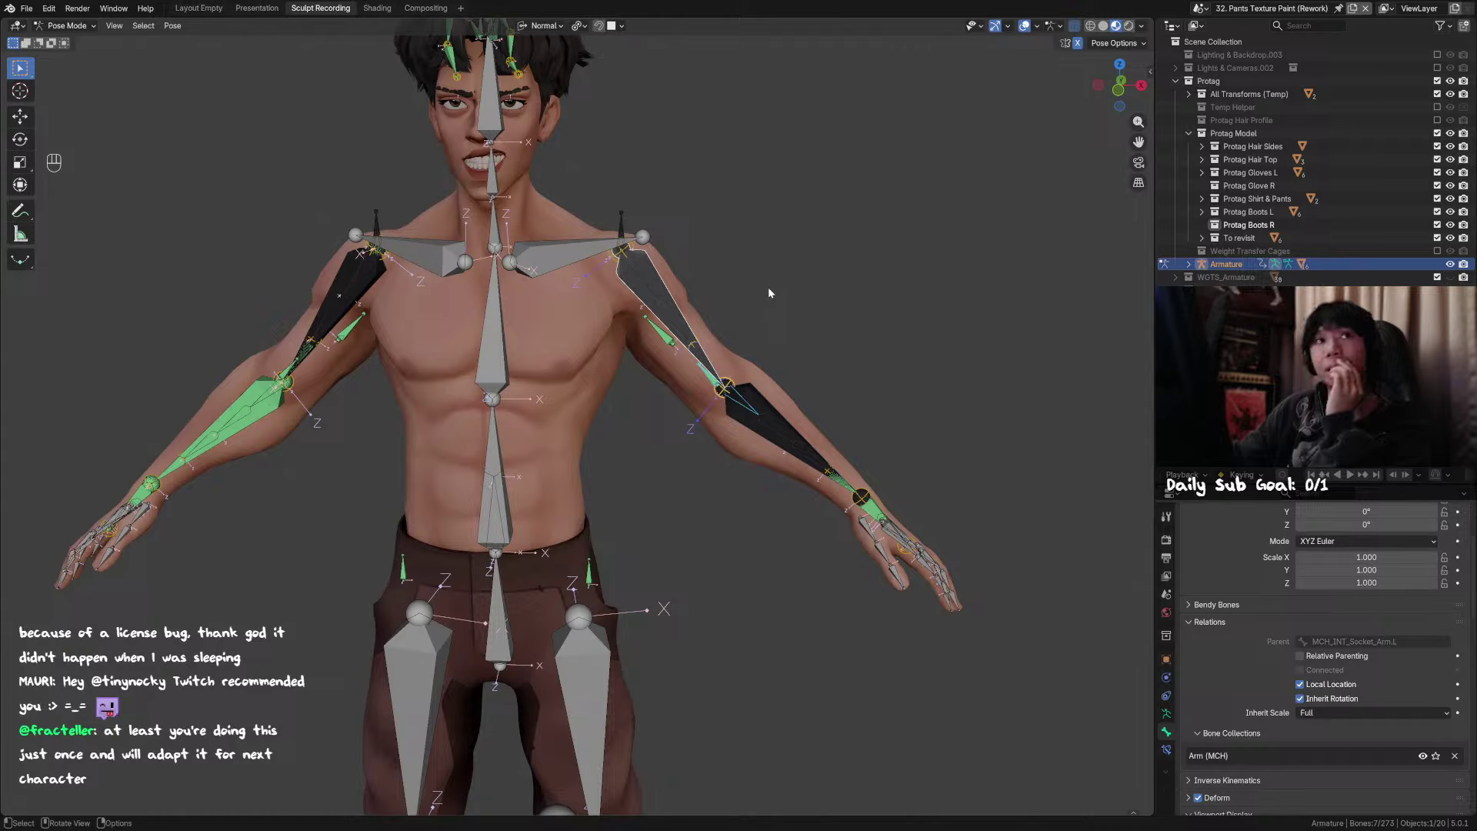
click(654, 274)
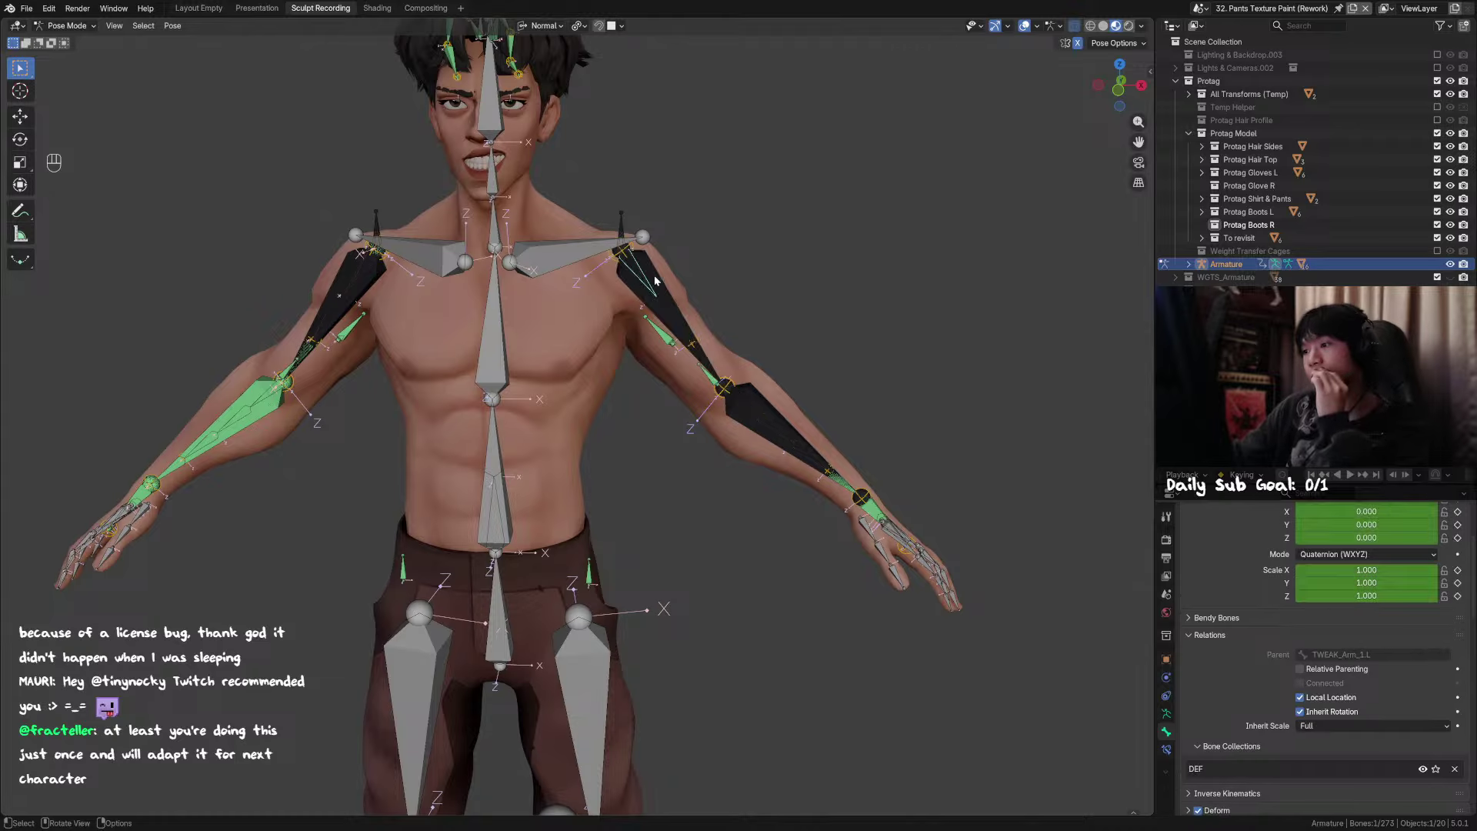
click(654, 275)
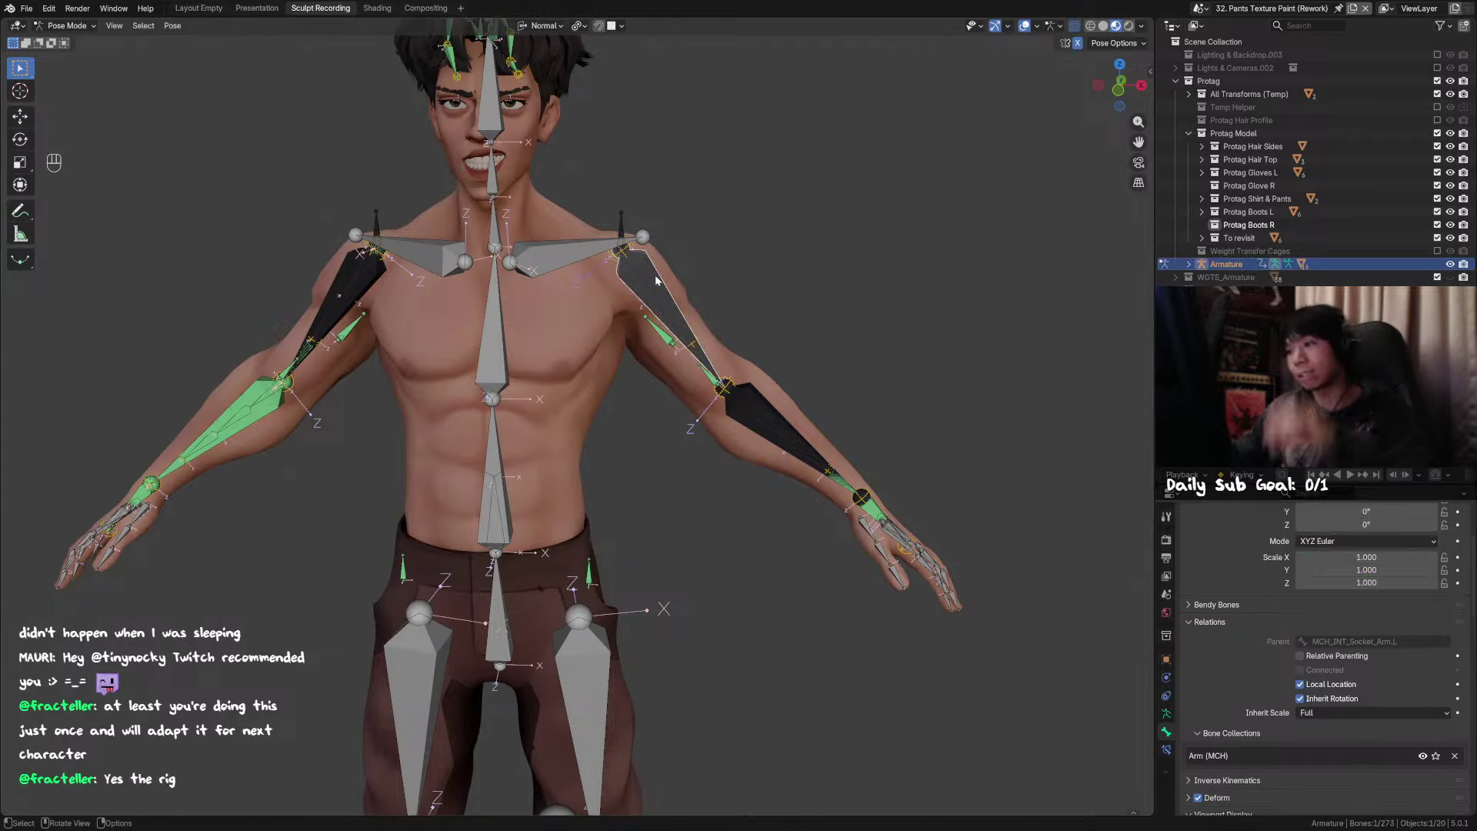
click(1167, 713)
scroll(1307, 594, up, 3)
click(1419, 624)
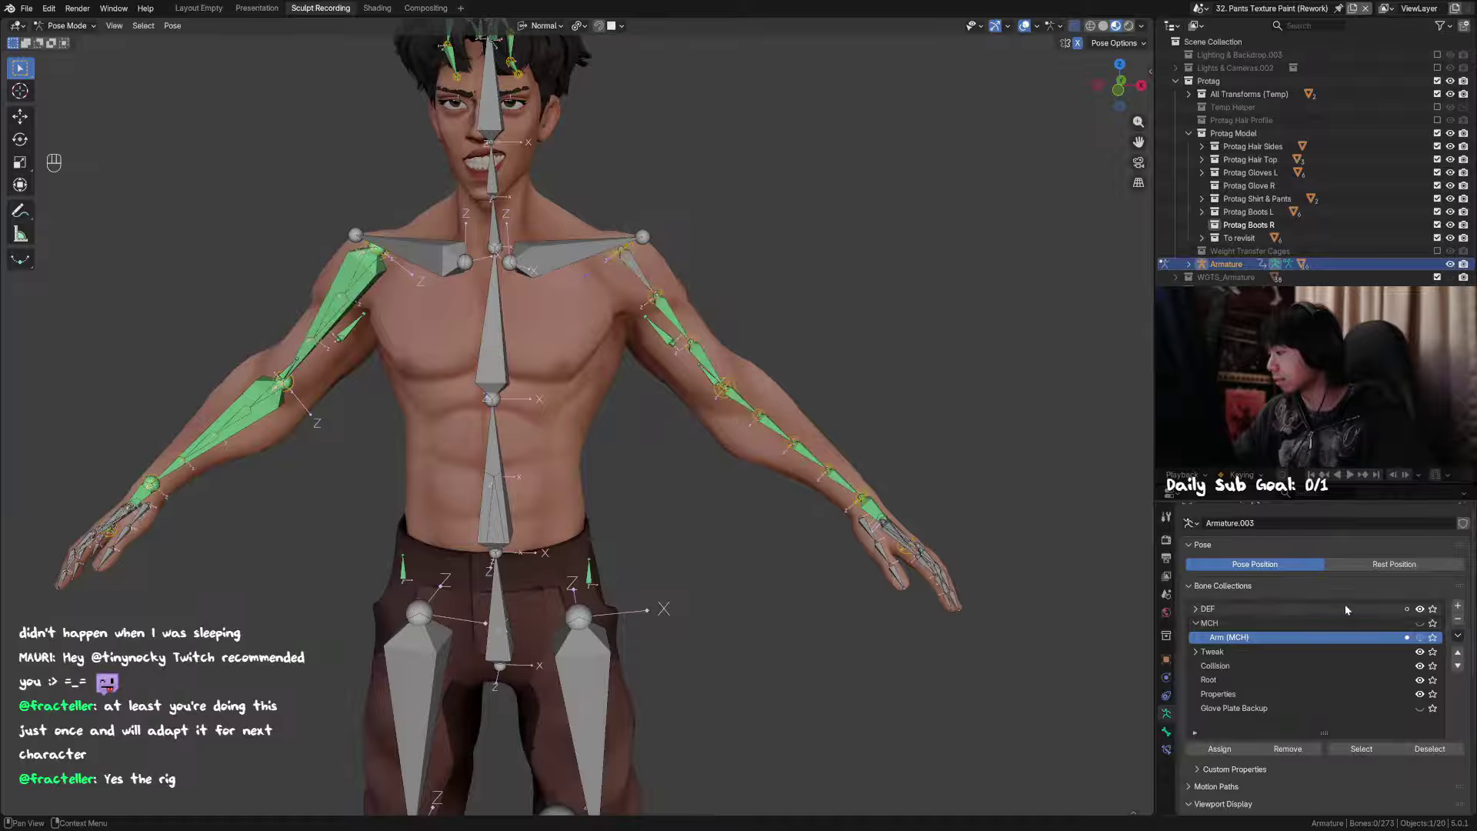
click(1416, 610)
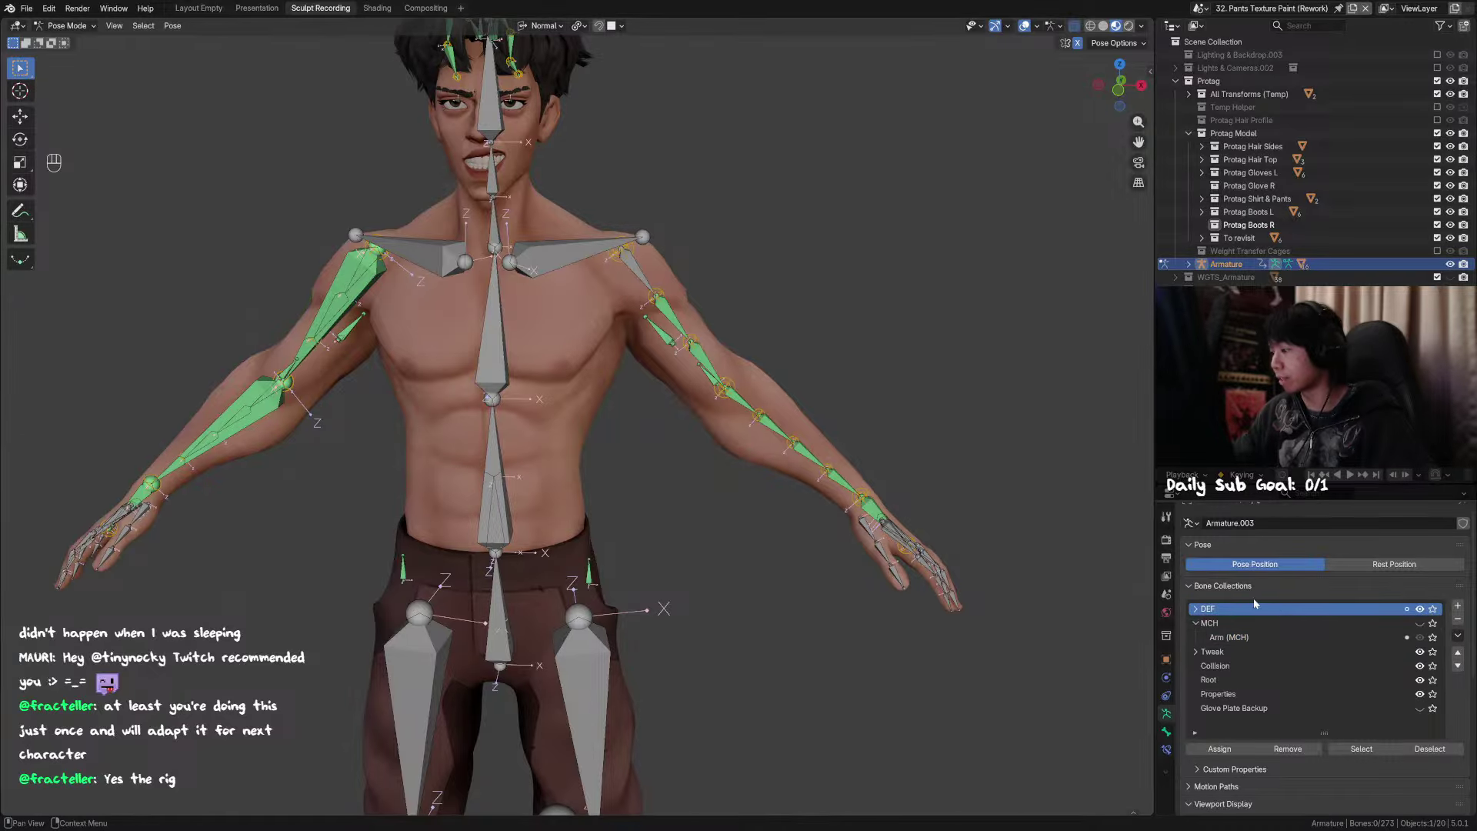
click(1195, 609)
Step: Reveal all hidden bones of the armature in both Pose Mode and Edit Mode
key(alt+h)
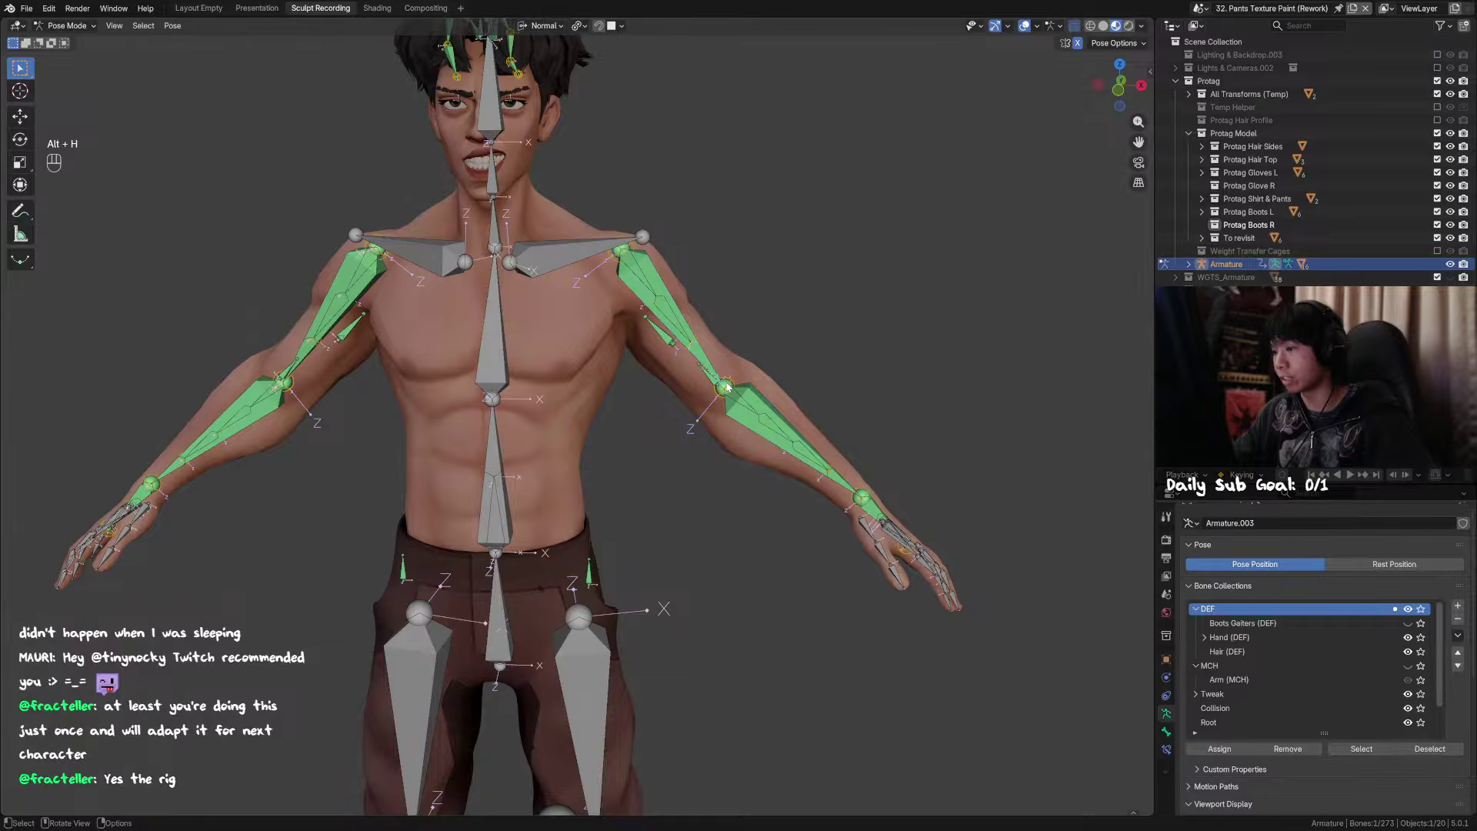
key(Tab)
key(Tab)
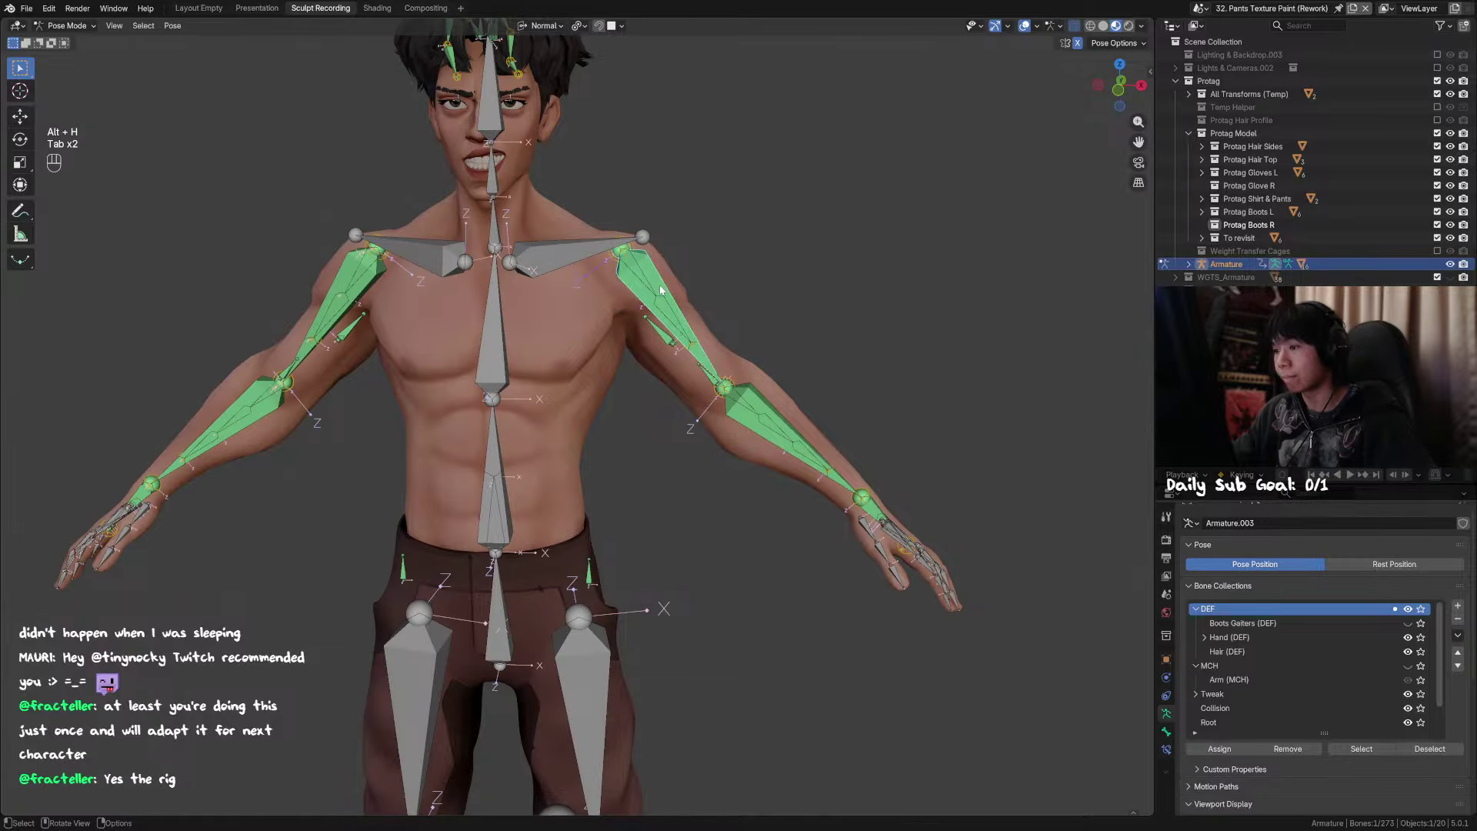
key(Tab)
key(alt+h)
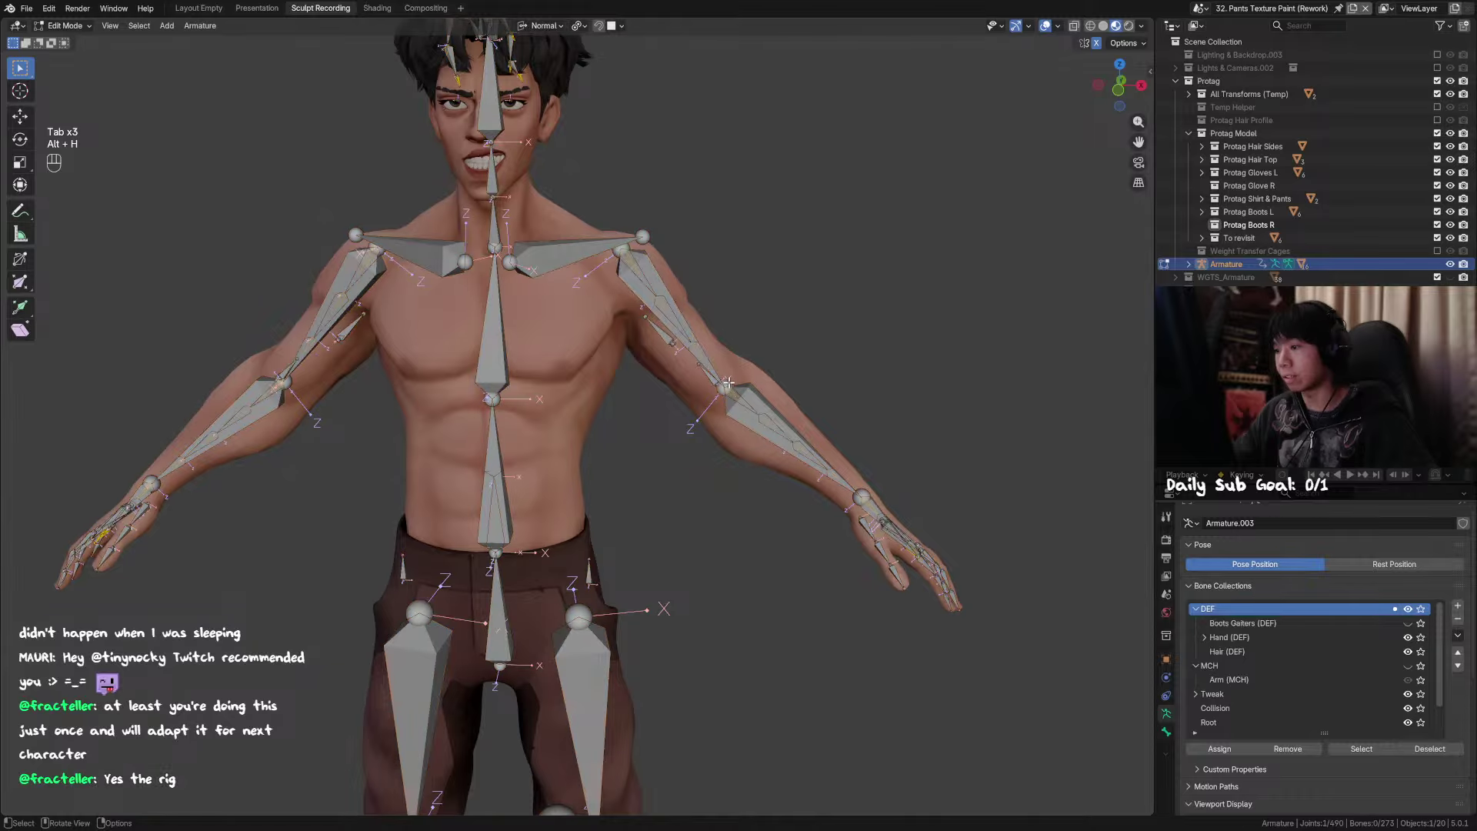
Step: Select the left elbow joint in Edit Mode and repeatedly test-move it to examine which bone ends stay connected
click(730, 384)
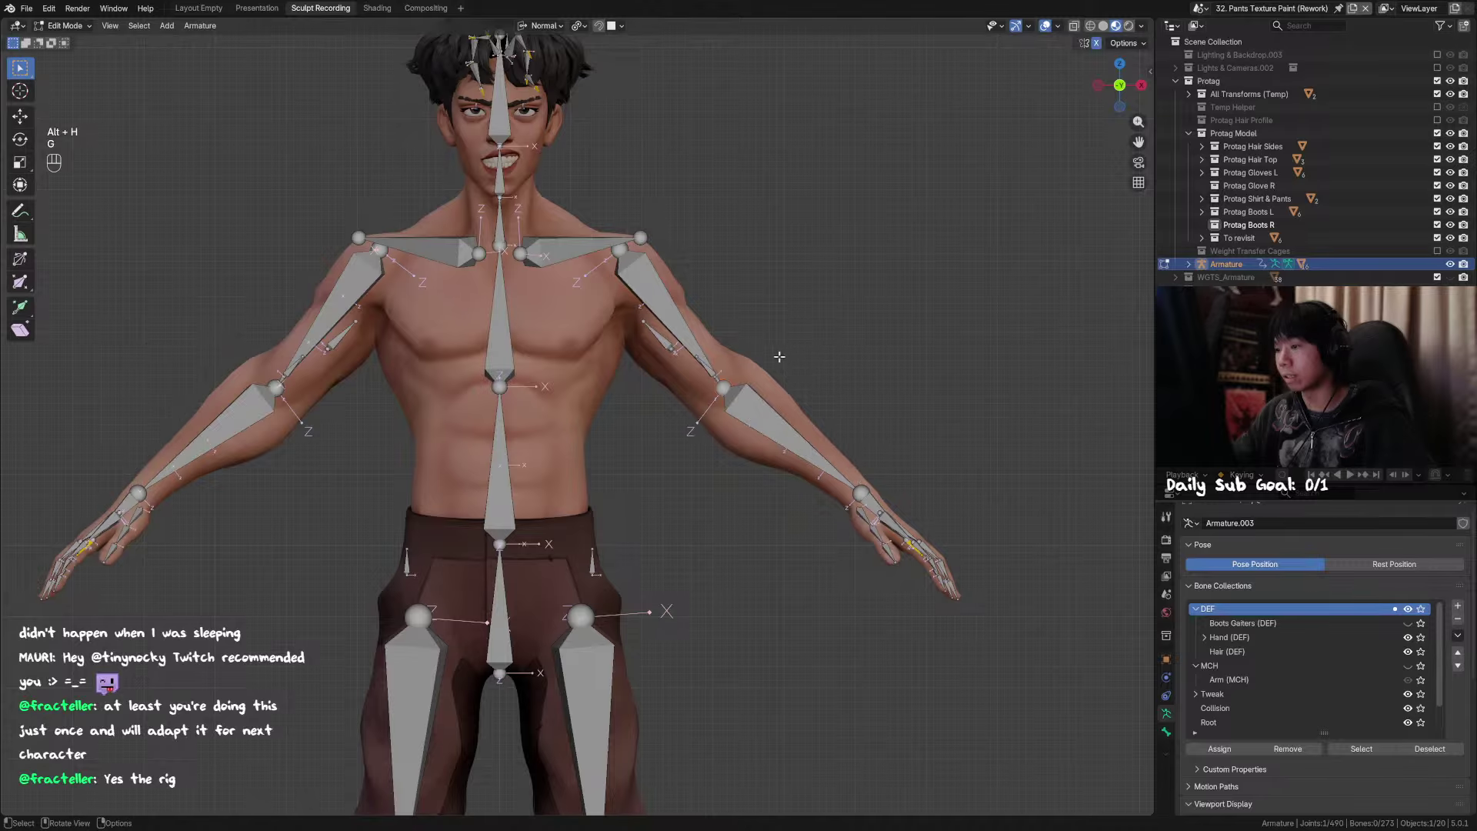
key(g)
key(g)
right_click(796, 379)
key(g)
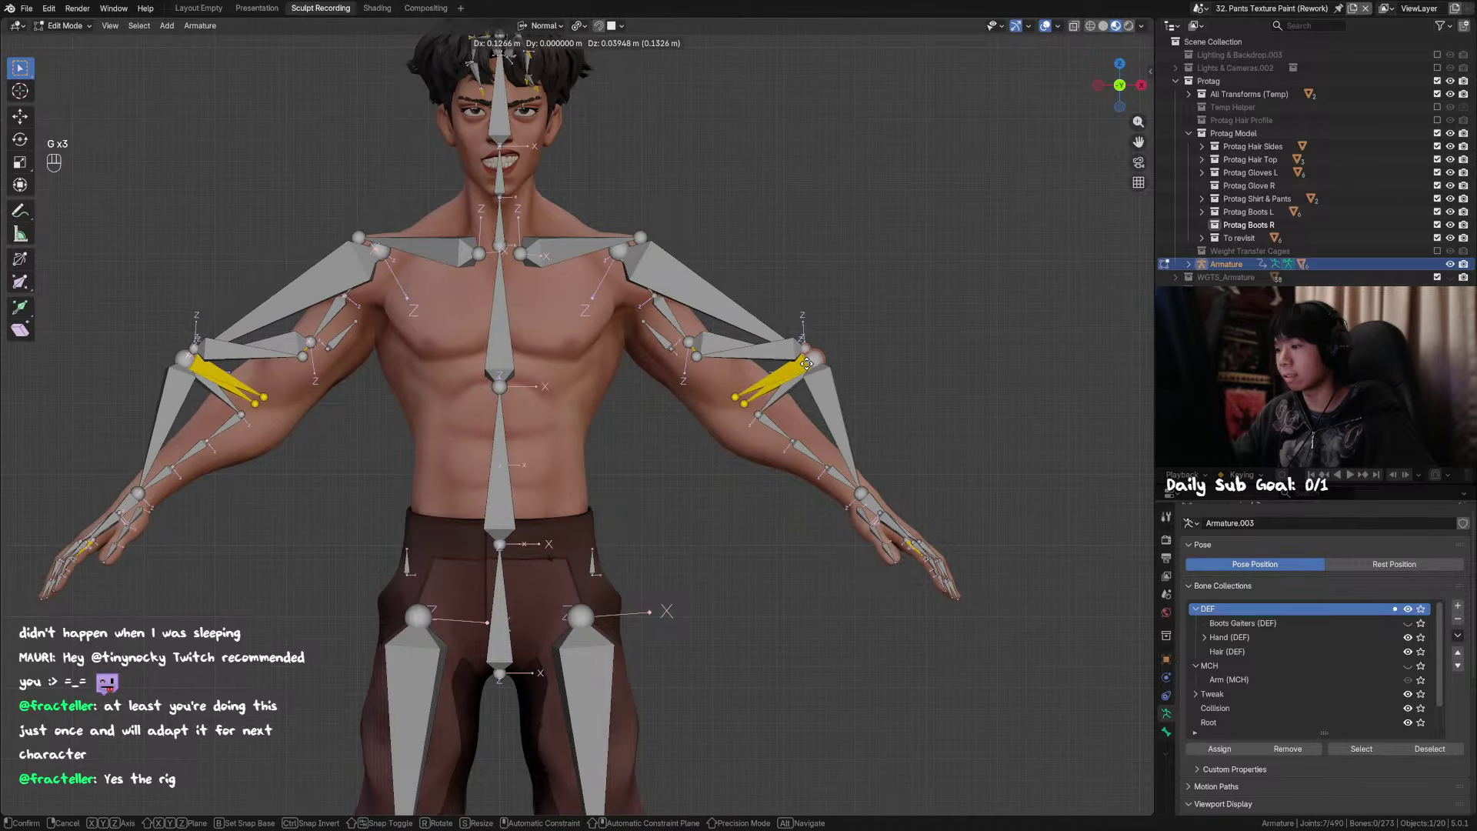
right_click(771, 350)
middle_drag(771, 350, 753, 427)
key(g)
right_click(693, 415)
key(g)
right_click(645, 456)
key(g)
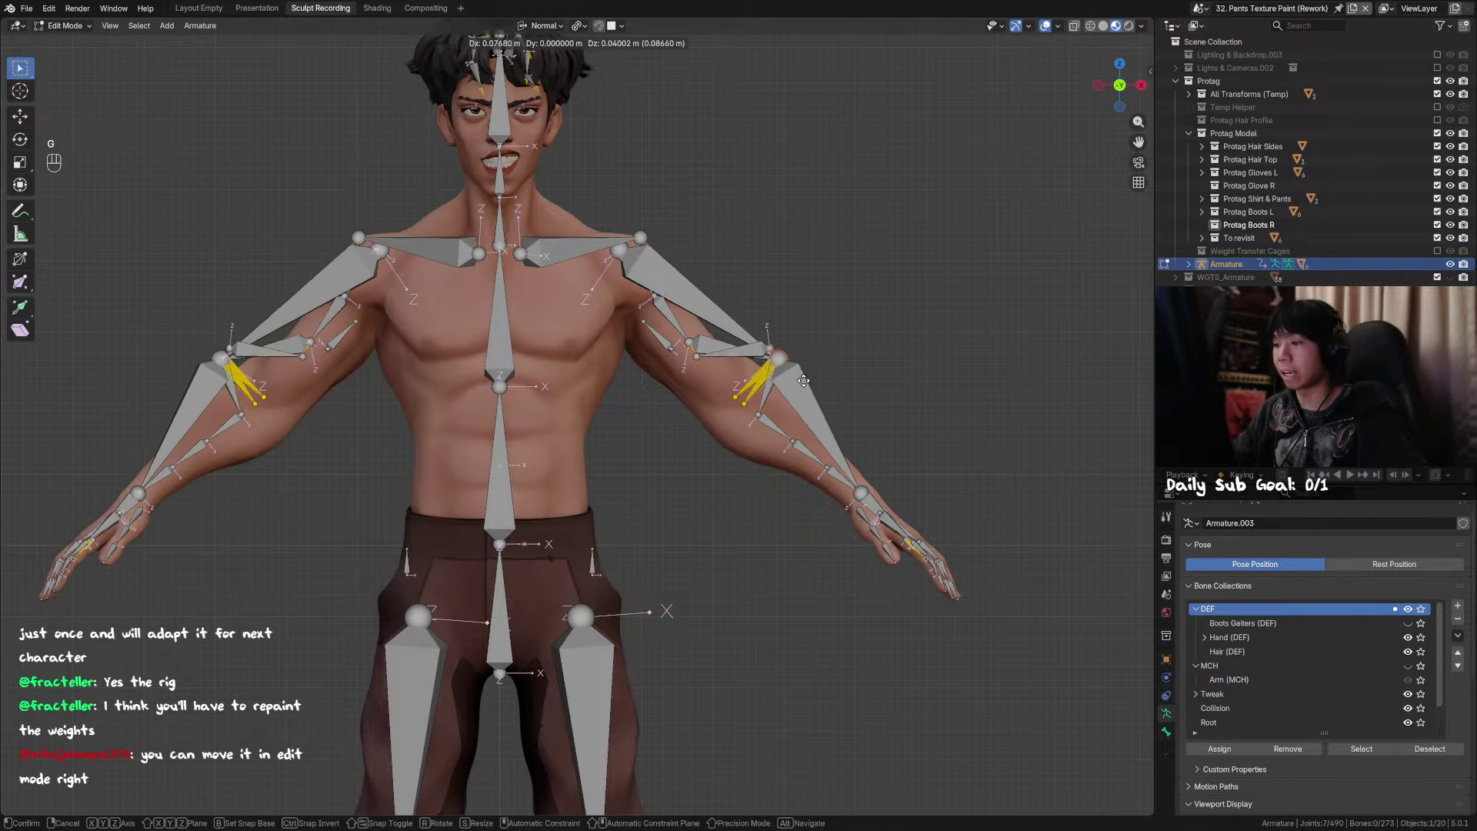
right_click(809, 404)
key(g)
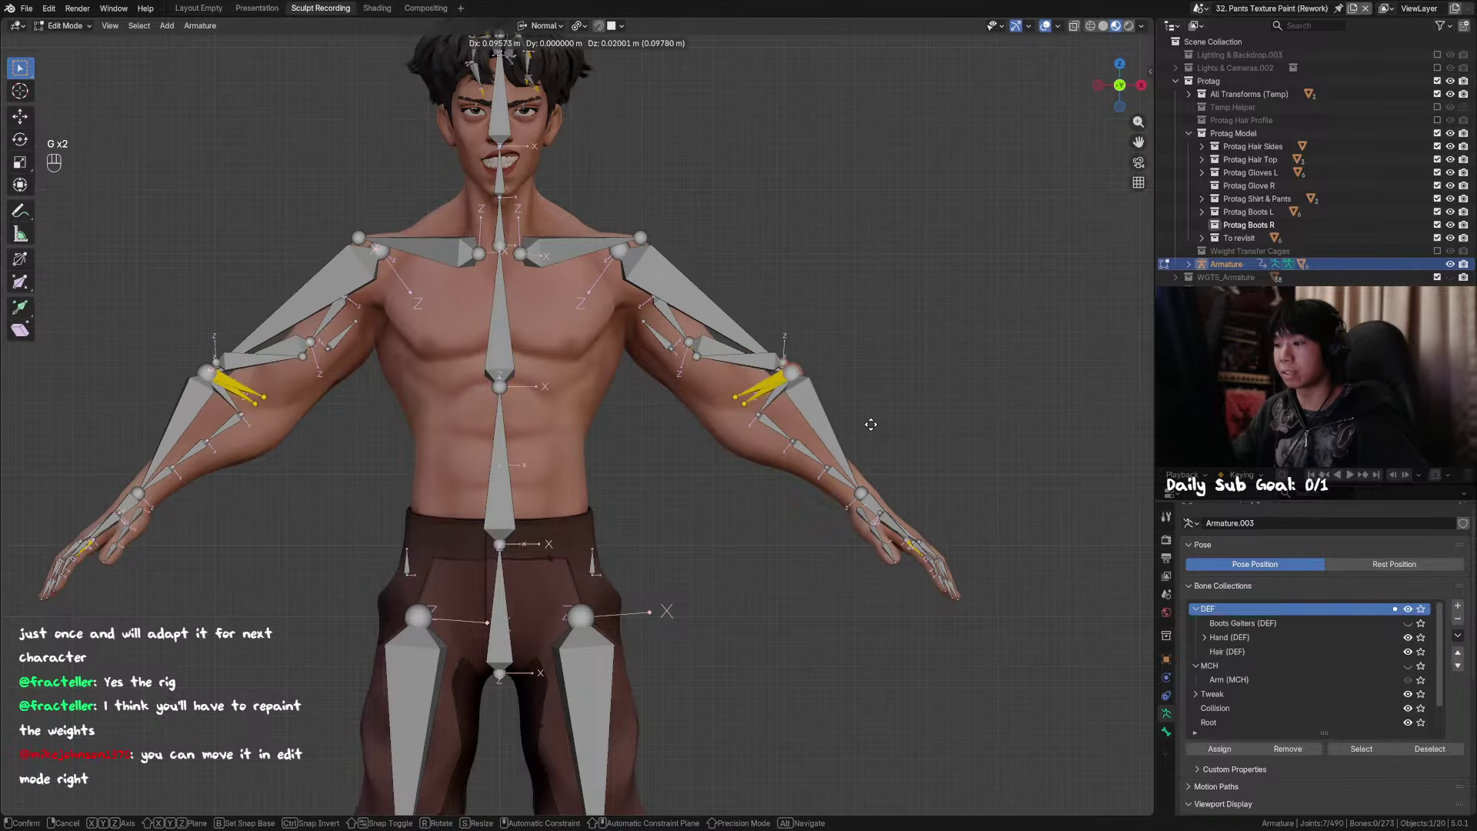
right_click(882, 428)
middle_drag(881, 428, 870, 410)
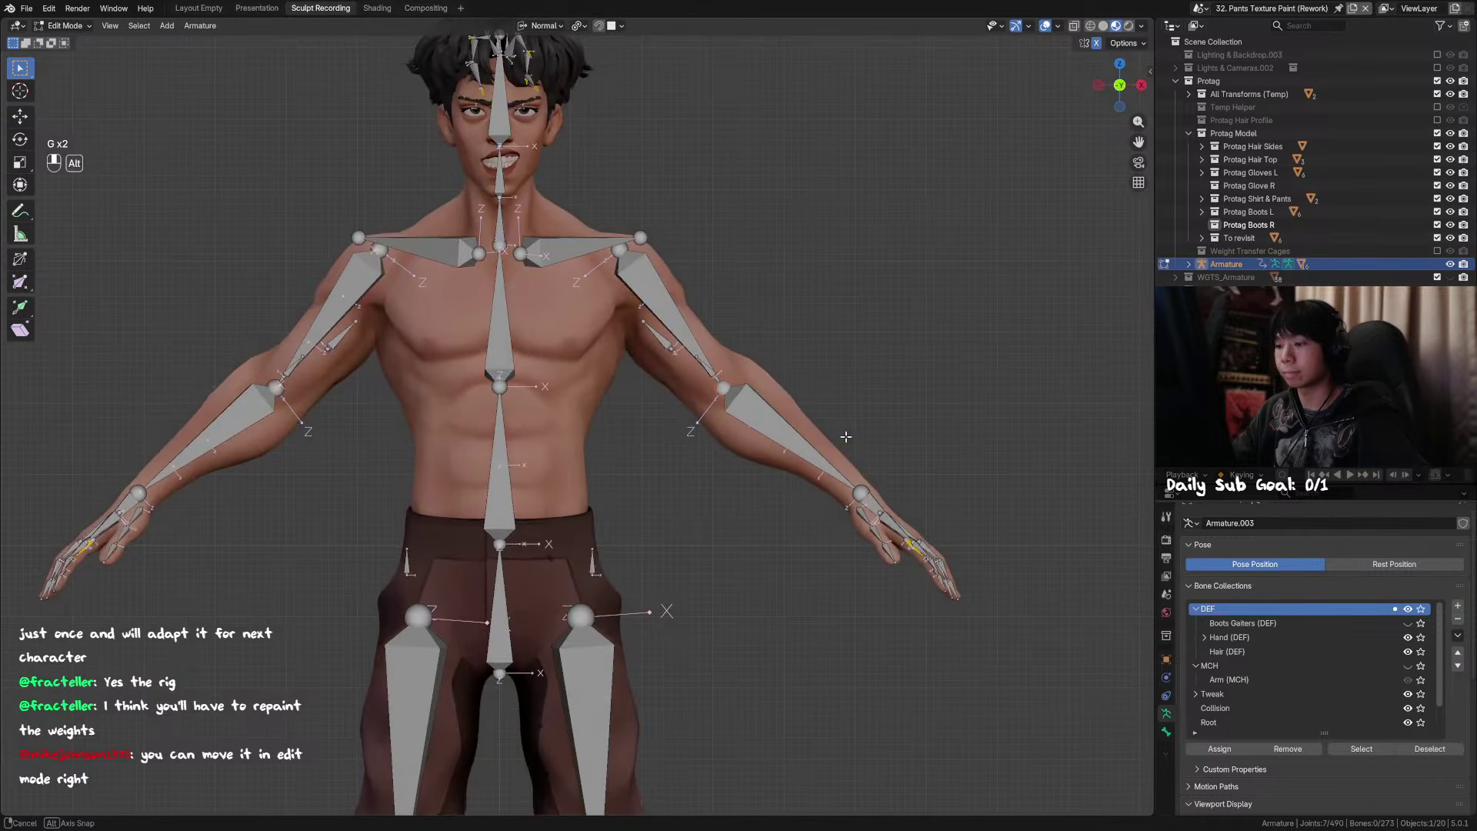
key(g)
click(866, 416)
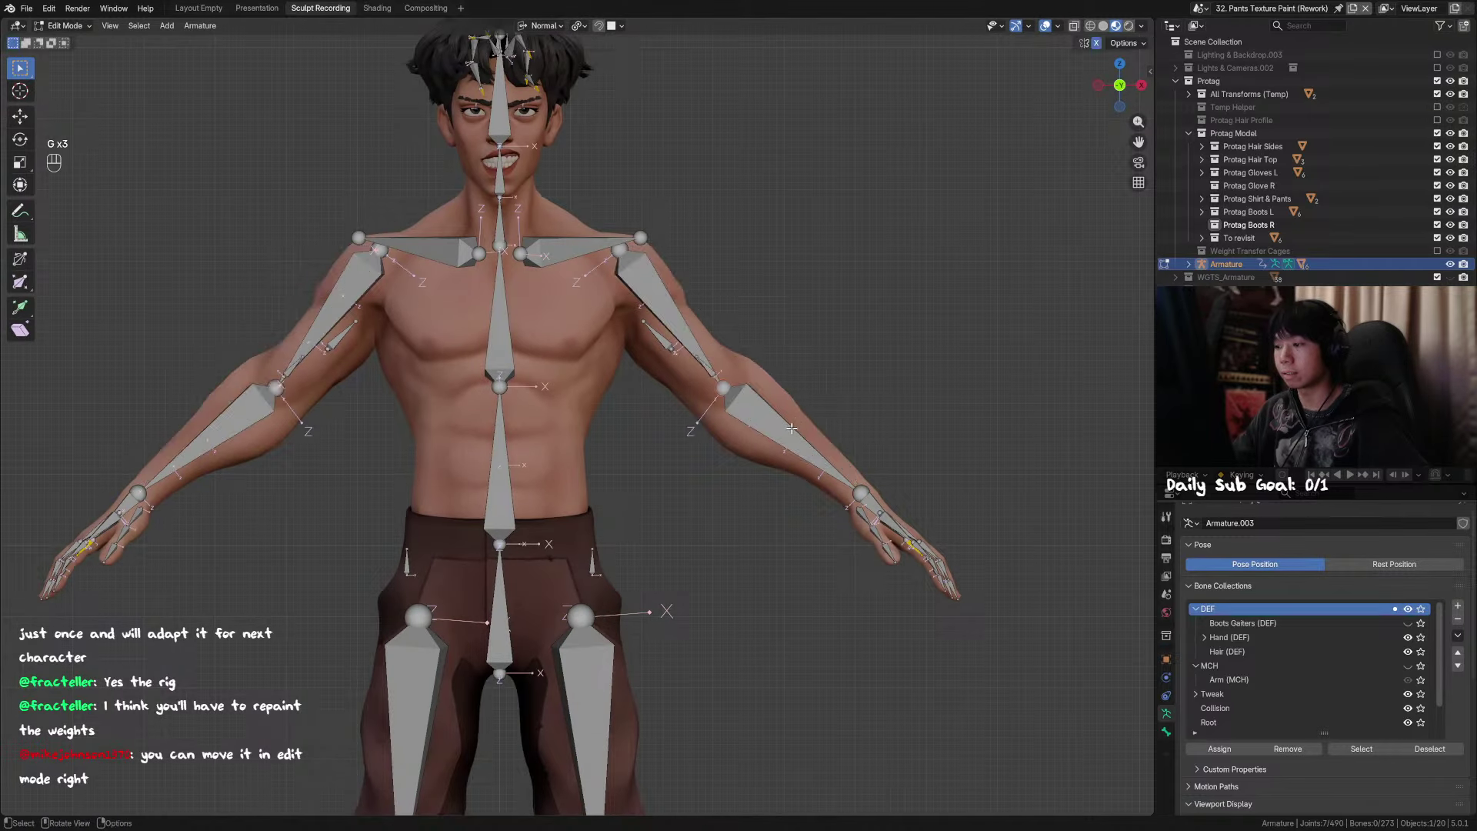
Step: Turn on X-ray display and test-move the lower spine bone at the waist
key(alt+z)
key(g)
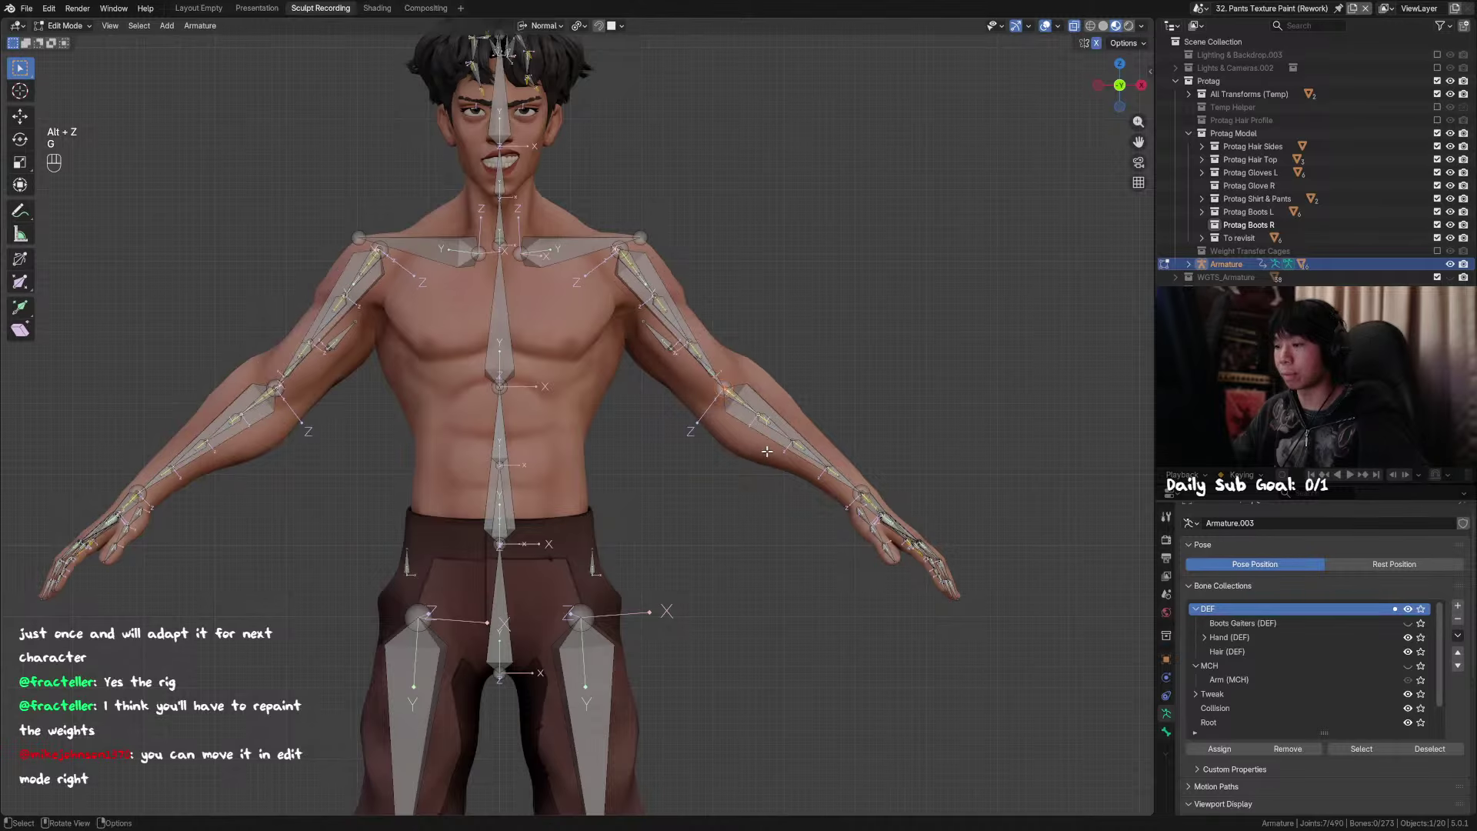
shift+middle_drag(598, 445, 765, 445)
key(g)
click(700, 460)
click(614, 493)
key(g)
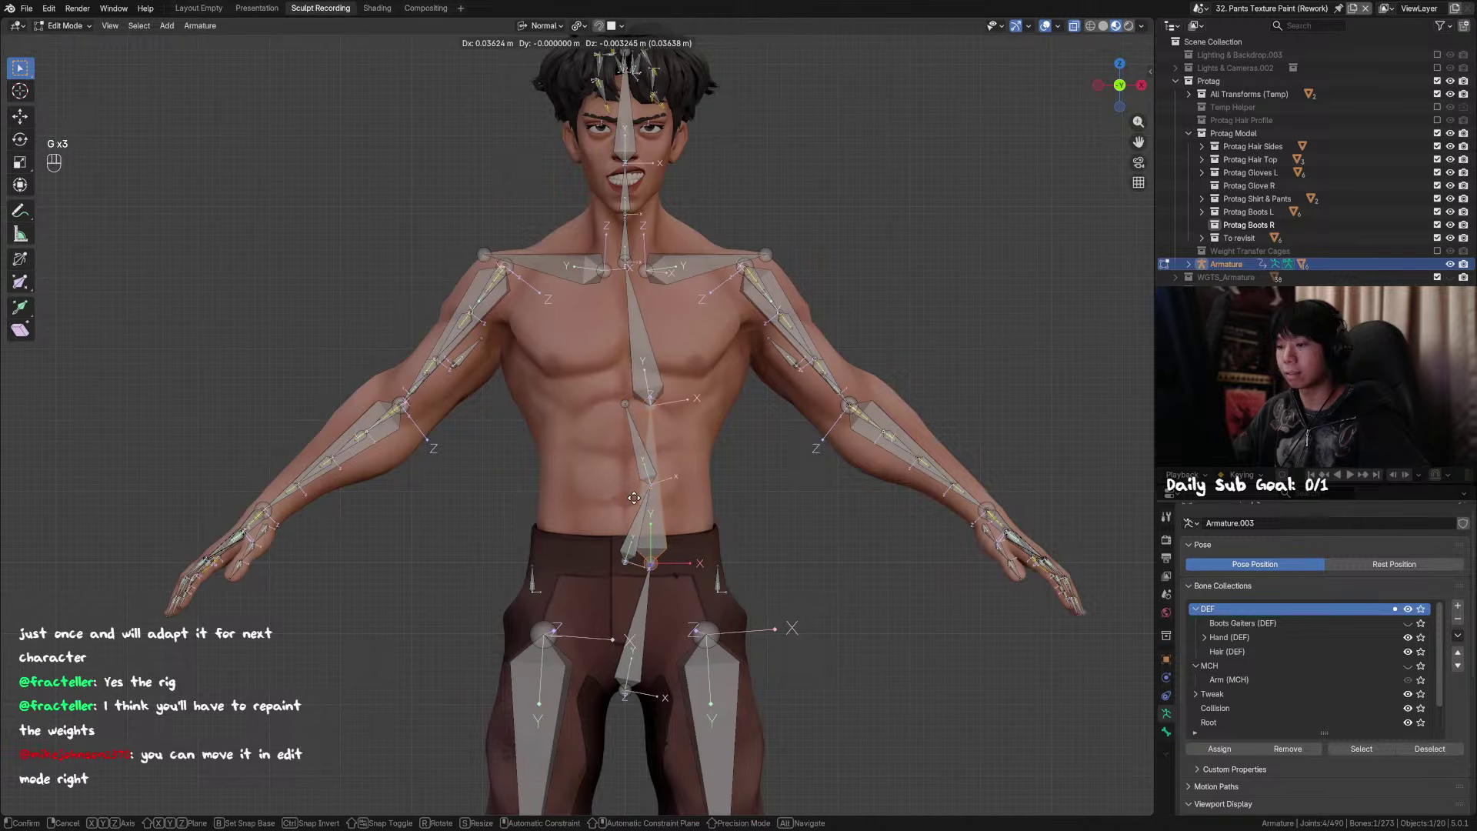
click(601, 471)
Step: Examine the spine and hip bones in Edit Mode by selecting them around the waist
scroll(627, 446, down, 2)
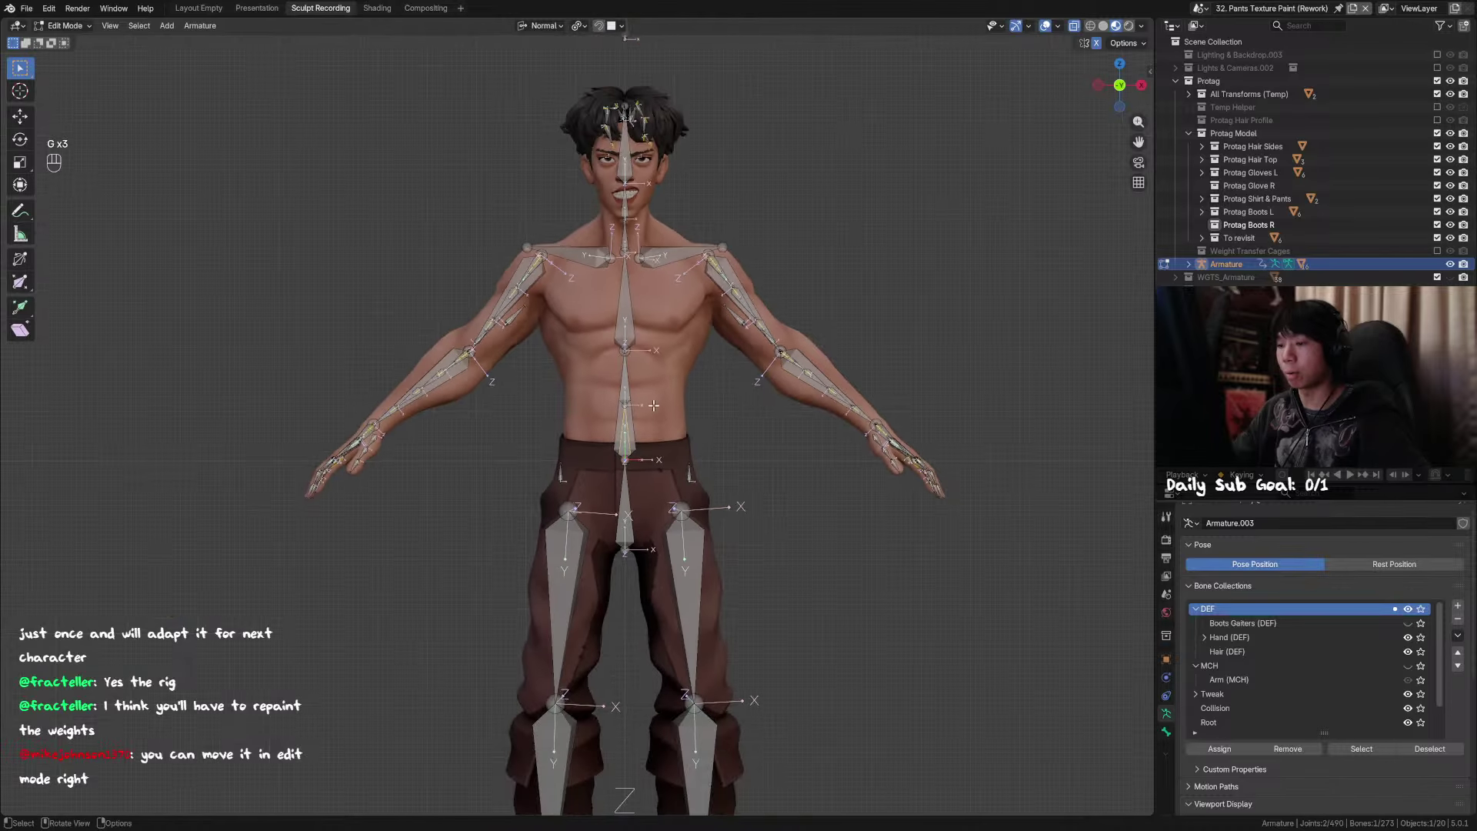
mouse_move(636, 423)
middle_down()
mouse_move(562, 433)
mouse_move(674, 442)
mouse_move(627, 443)
middle_up()
click(633, 404)
click(635, 432)
click(634, 404)
scroll(627, 446, down, 3)
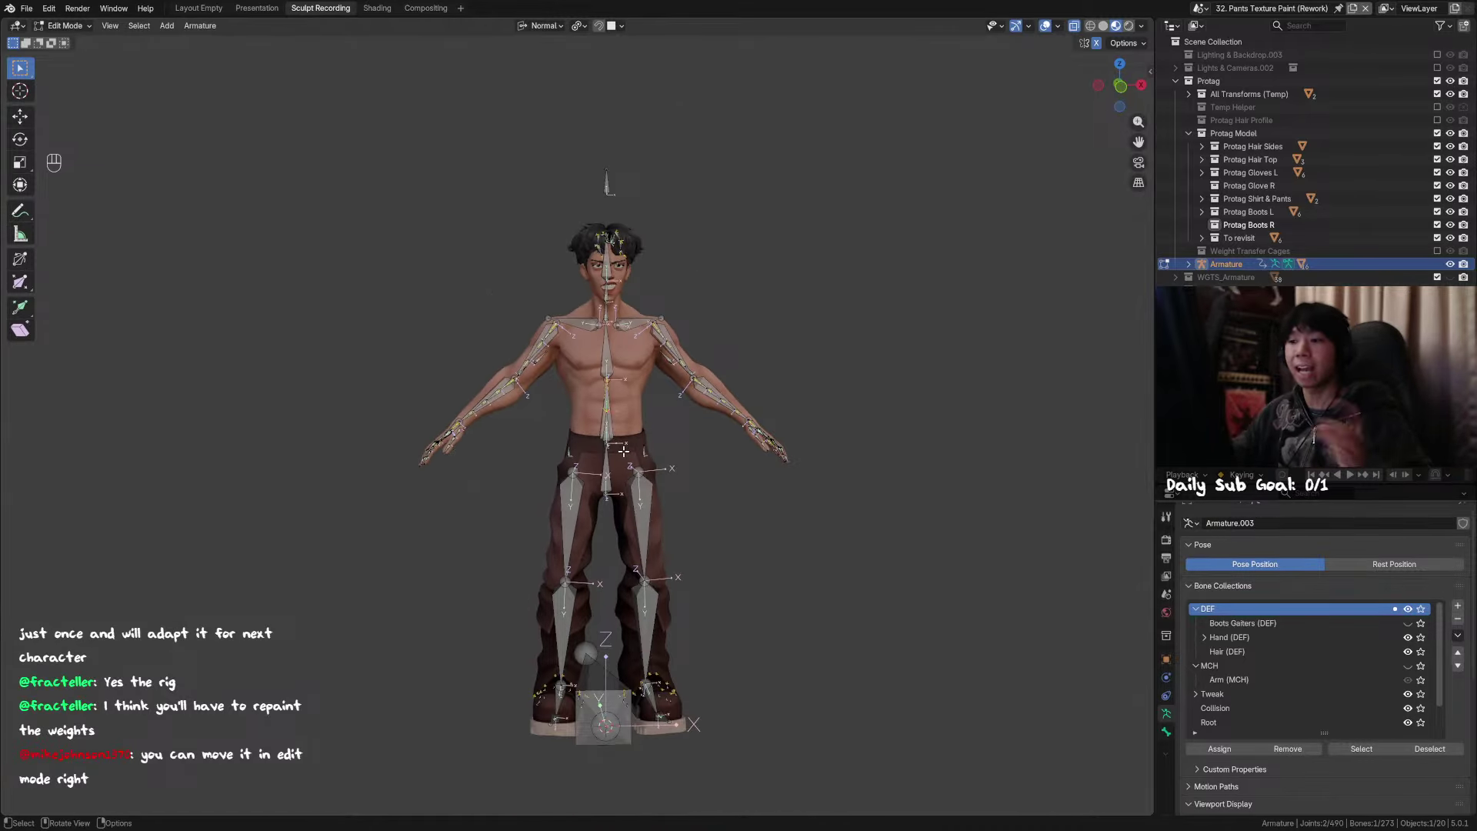
key(Right)
key(Right)
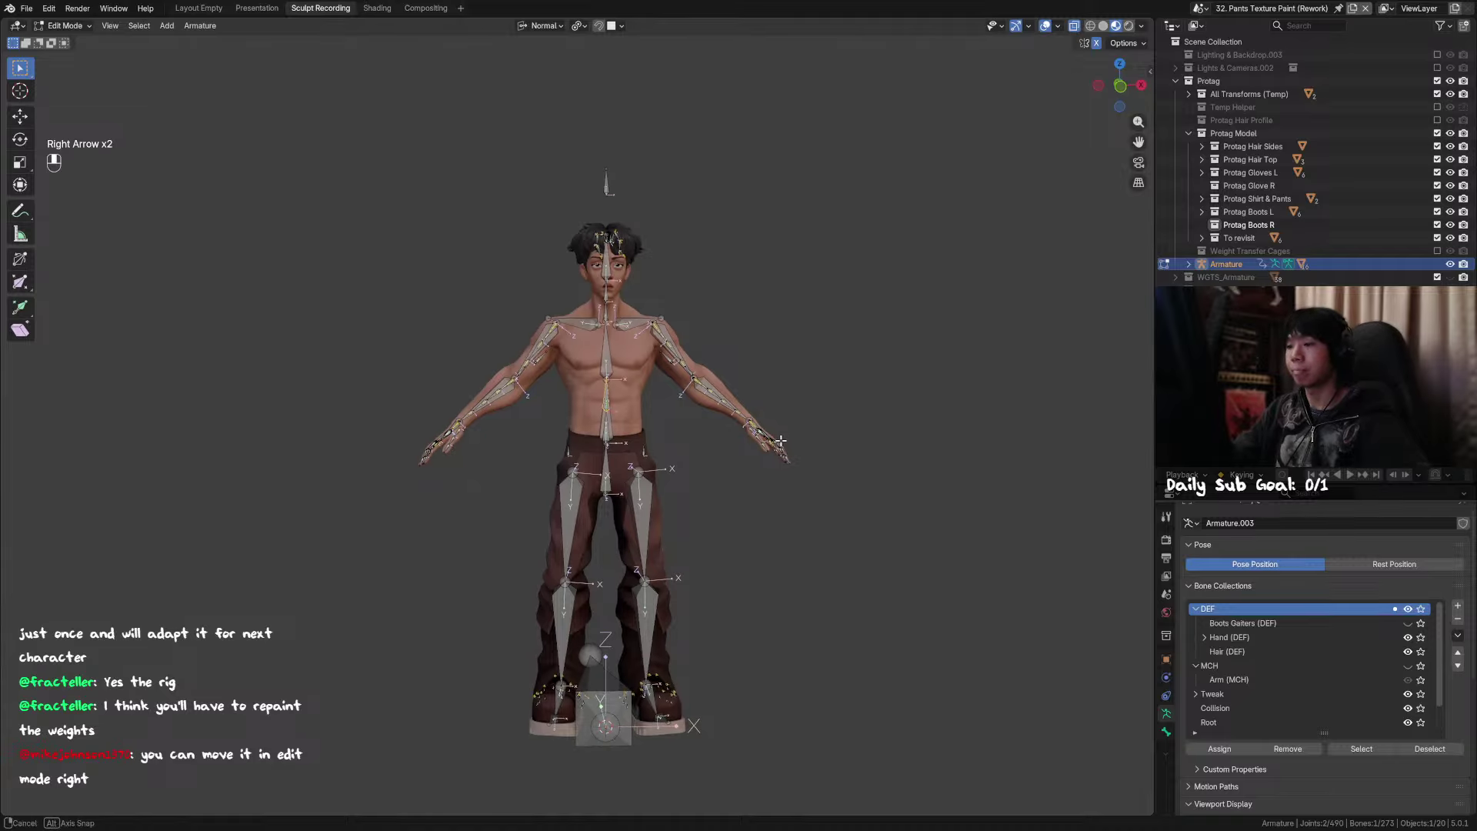
middle_drag(716, 445, 649, 464)
scroll(692, 447, up, 1)
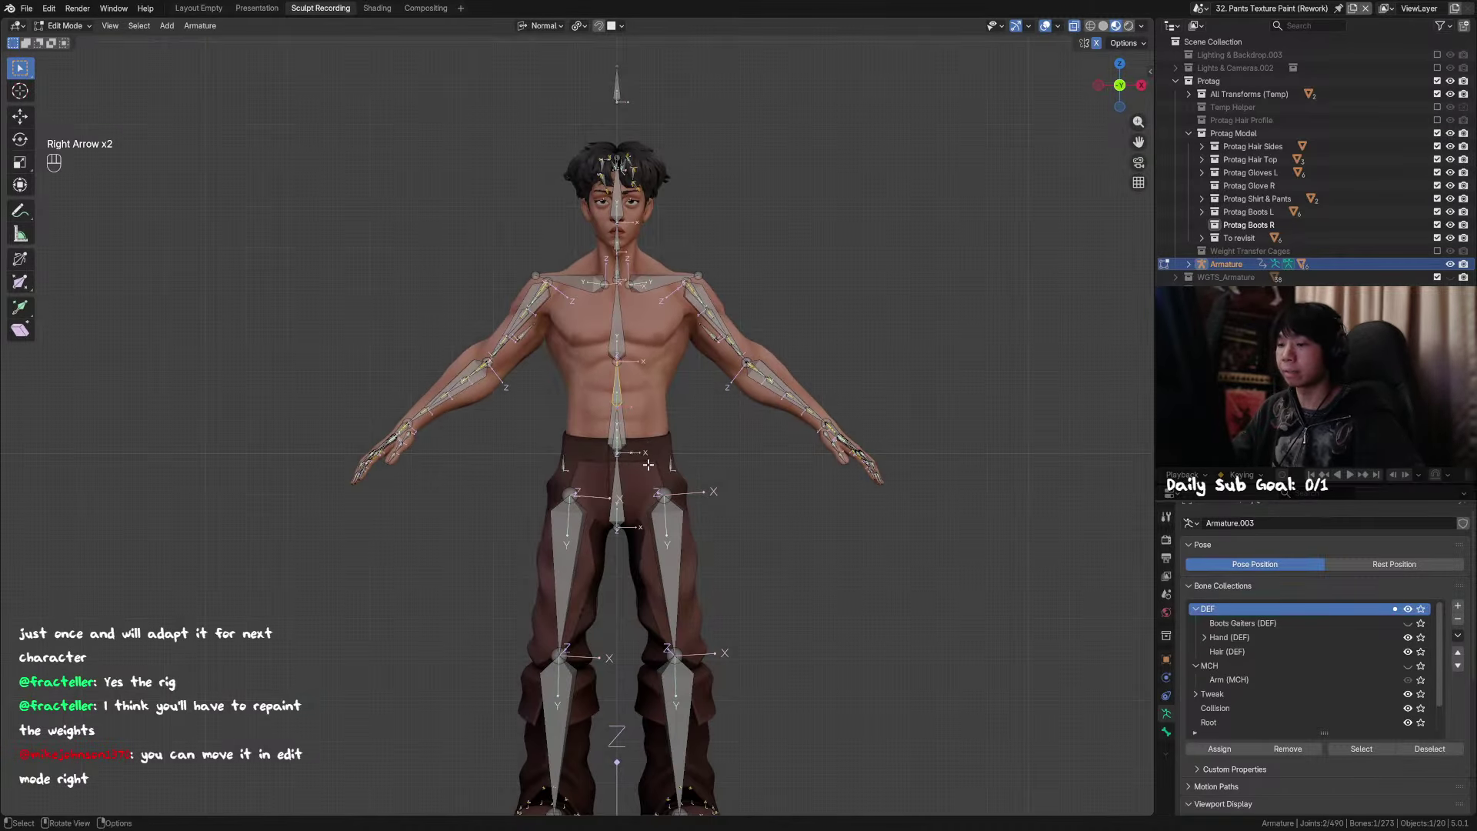
mouse_move(647, 486)
mouse_down()
mouse_move(675, 461)
mouse_move(628, 488)
mouse_up()
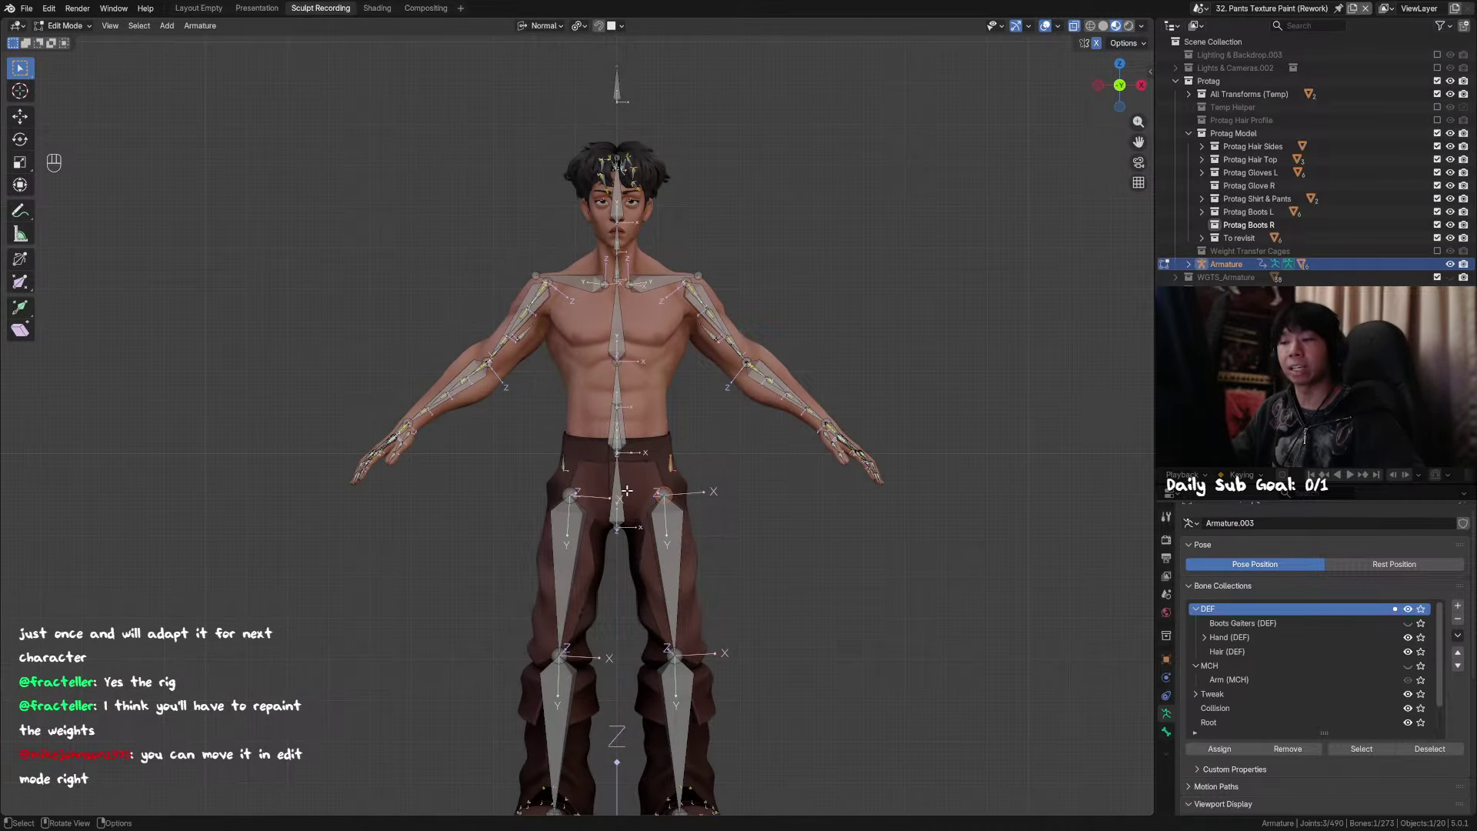
Step: Select the left elbow joint from the front view in Edit Mode and test-move it to examine which arm bones stay connected
shift+middle_drag(686, 458, 670, 486)
scroll(709, 455, up, 3)
shift+middle_drag(809, 454, 621, 438)
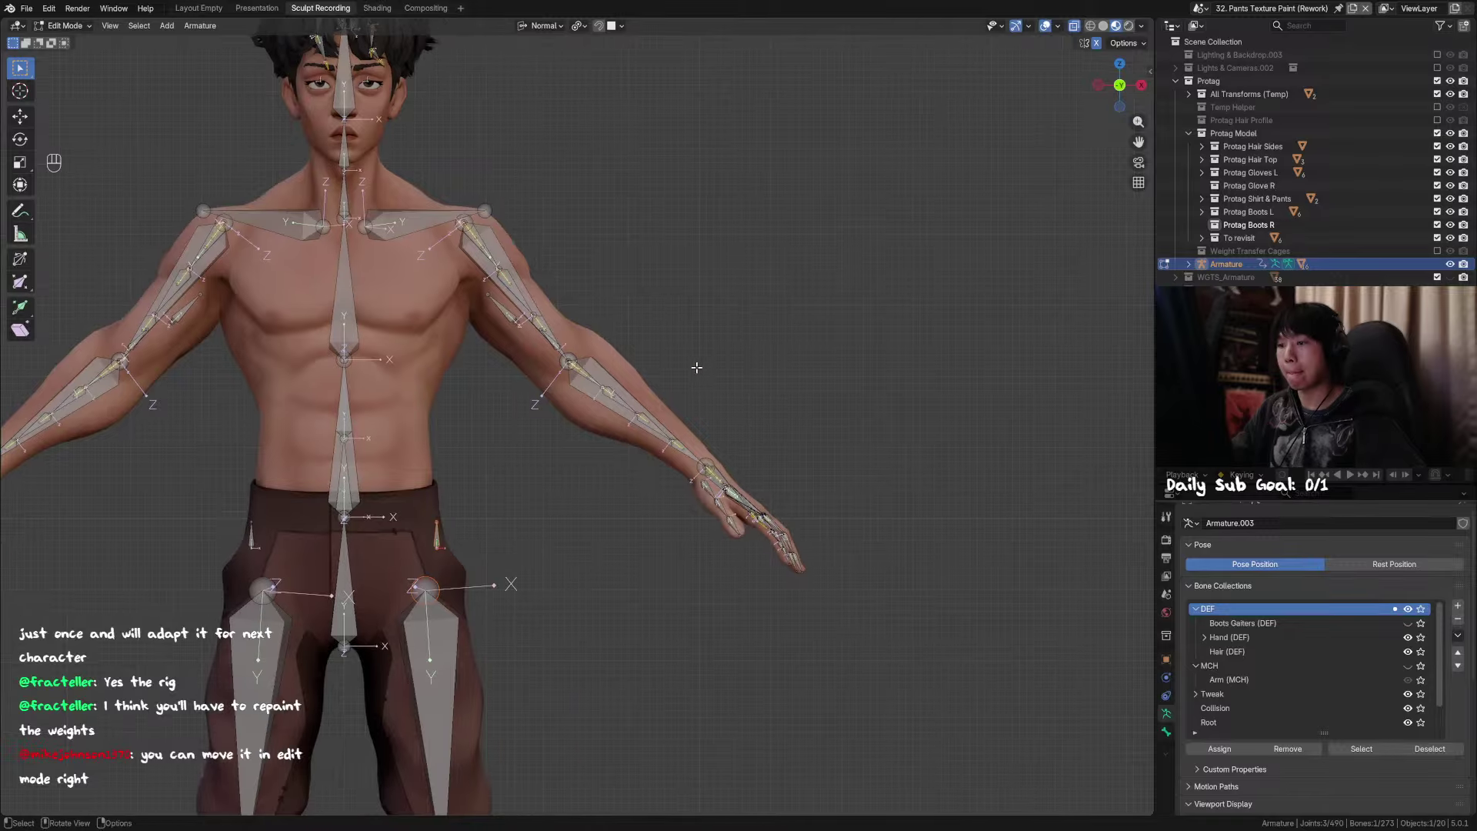
middle_drag(697, 368, 686, 404)
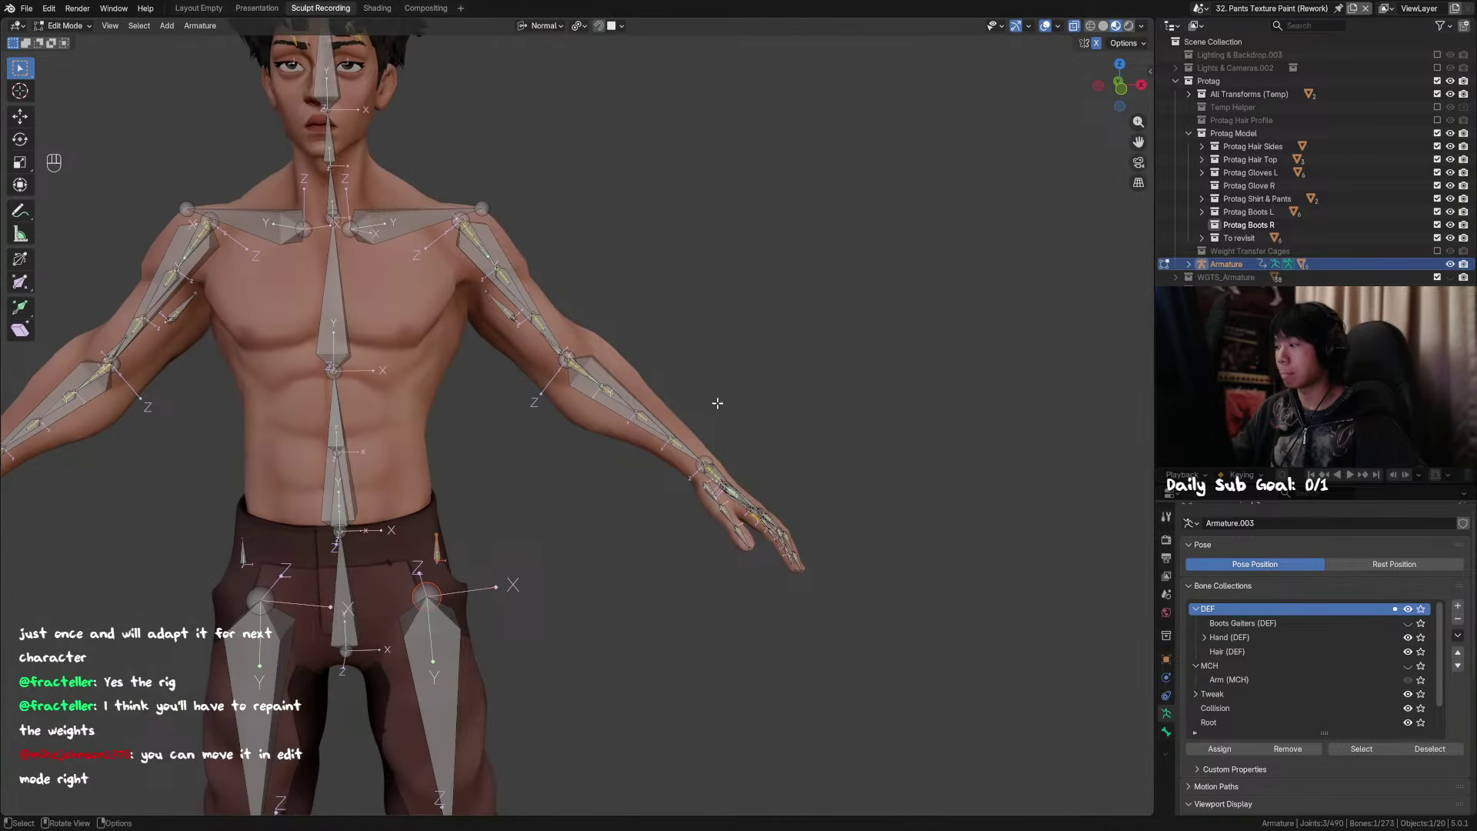
scroll(723, 427, up, 3)
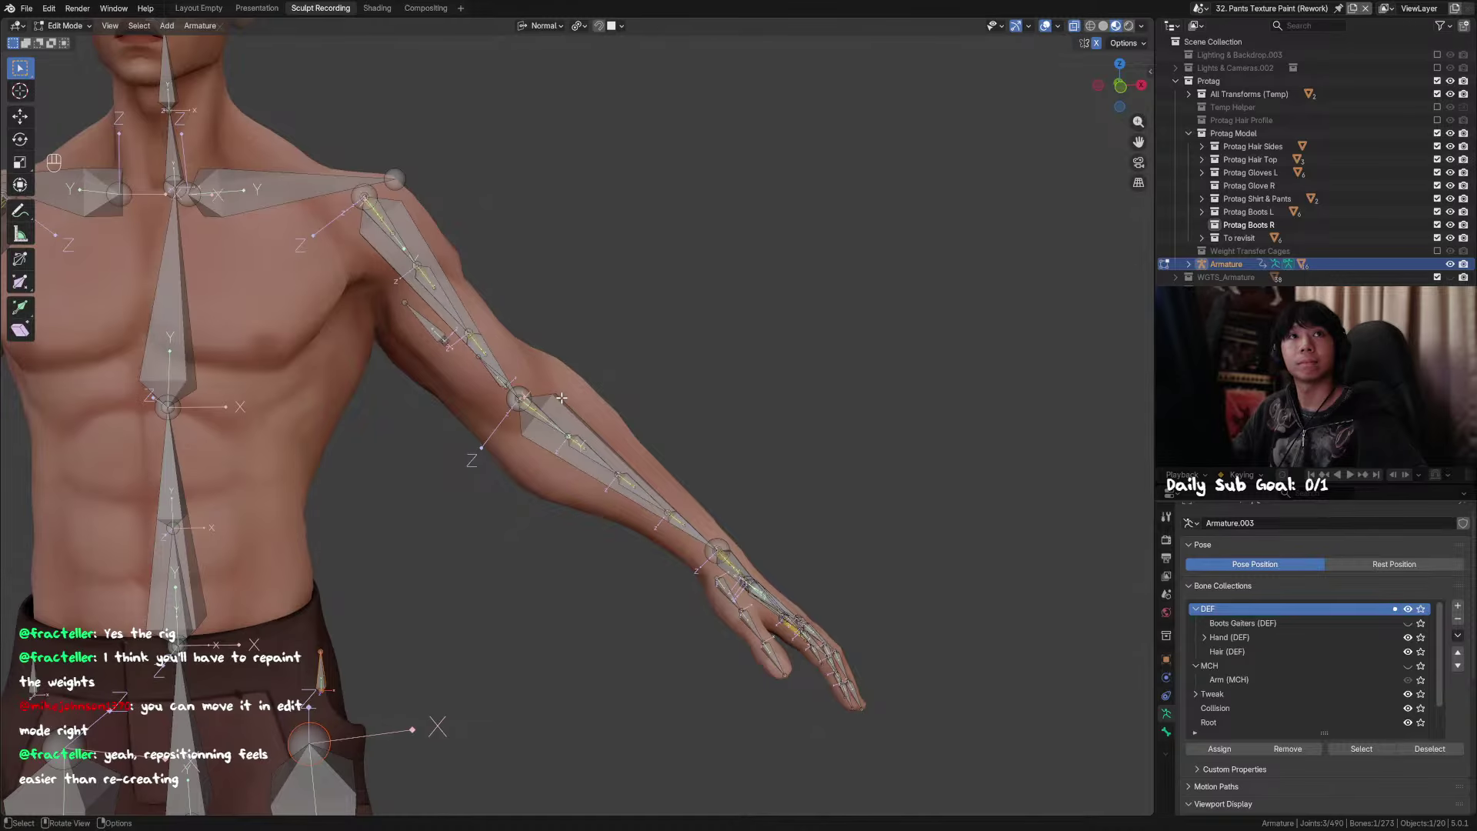
scroll(564, 402, down, 2)
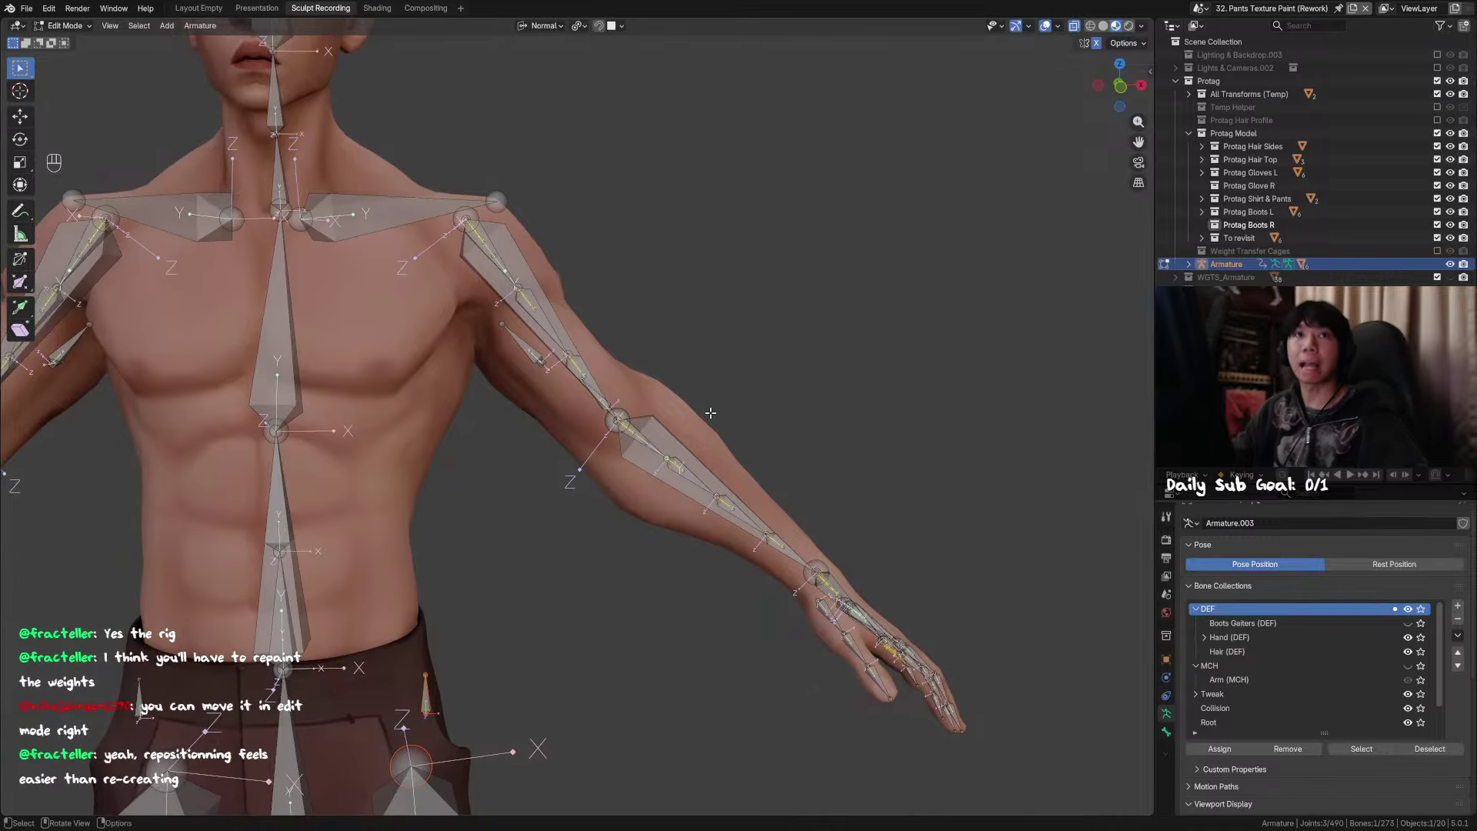
key(KP_1)
shift+middle_drag(729, 413, 777, 403)
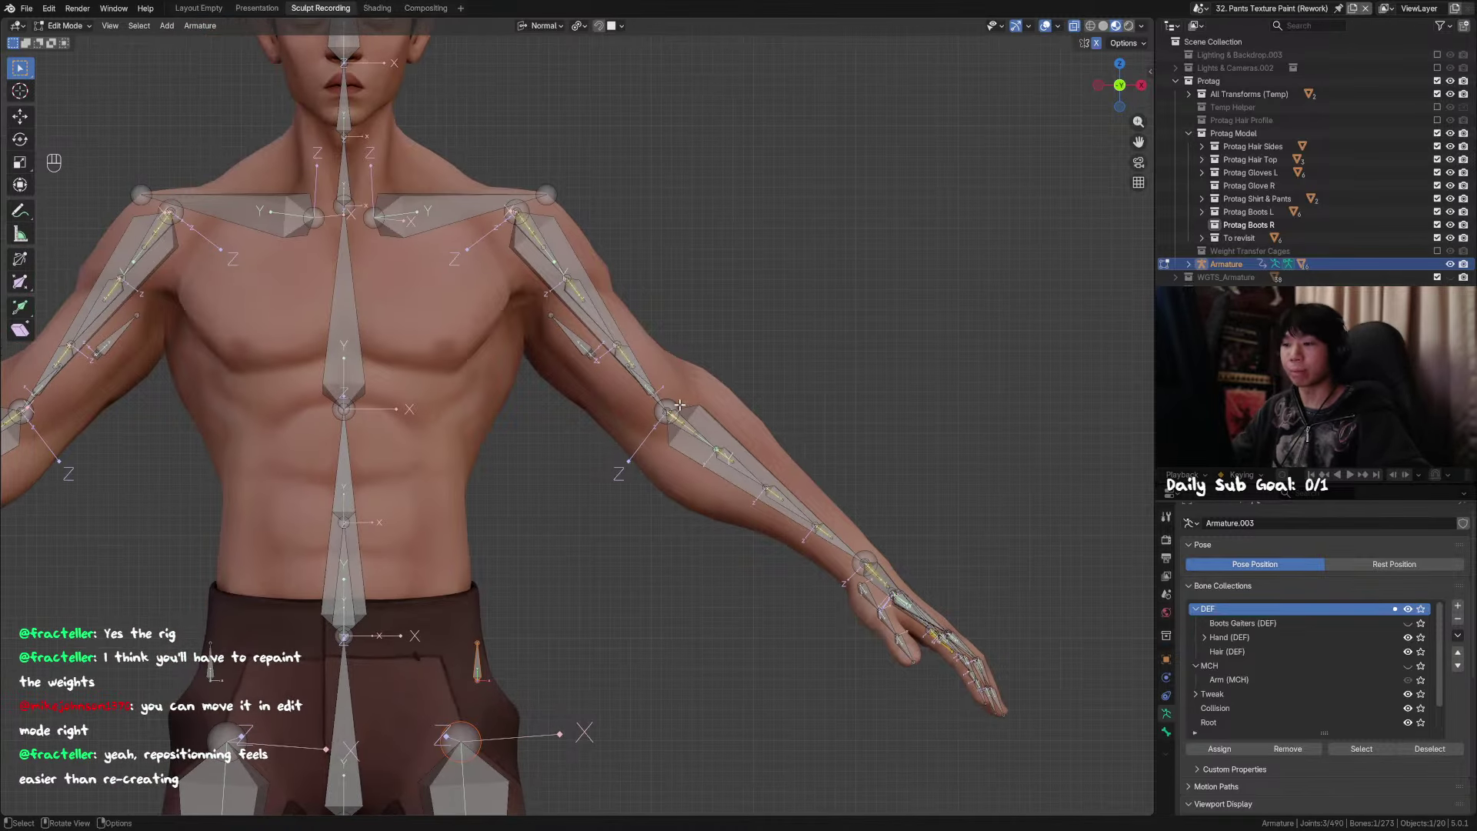
mouse_move(678, 391)
mouse_down()
mouse_move(656, 420)
mouse_move(674, 403)
mouse_up()
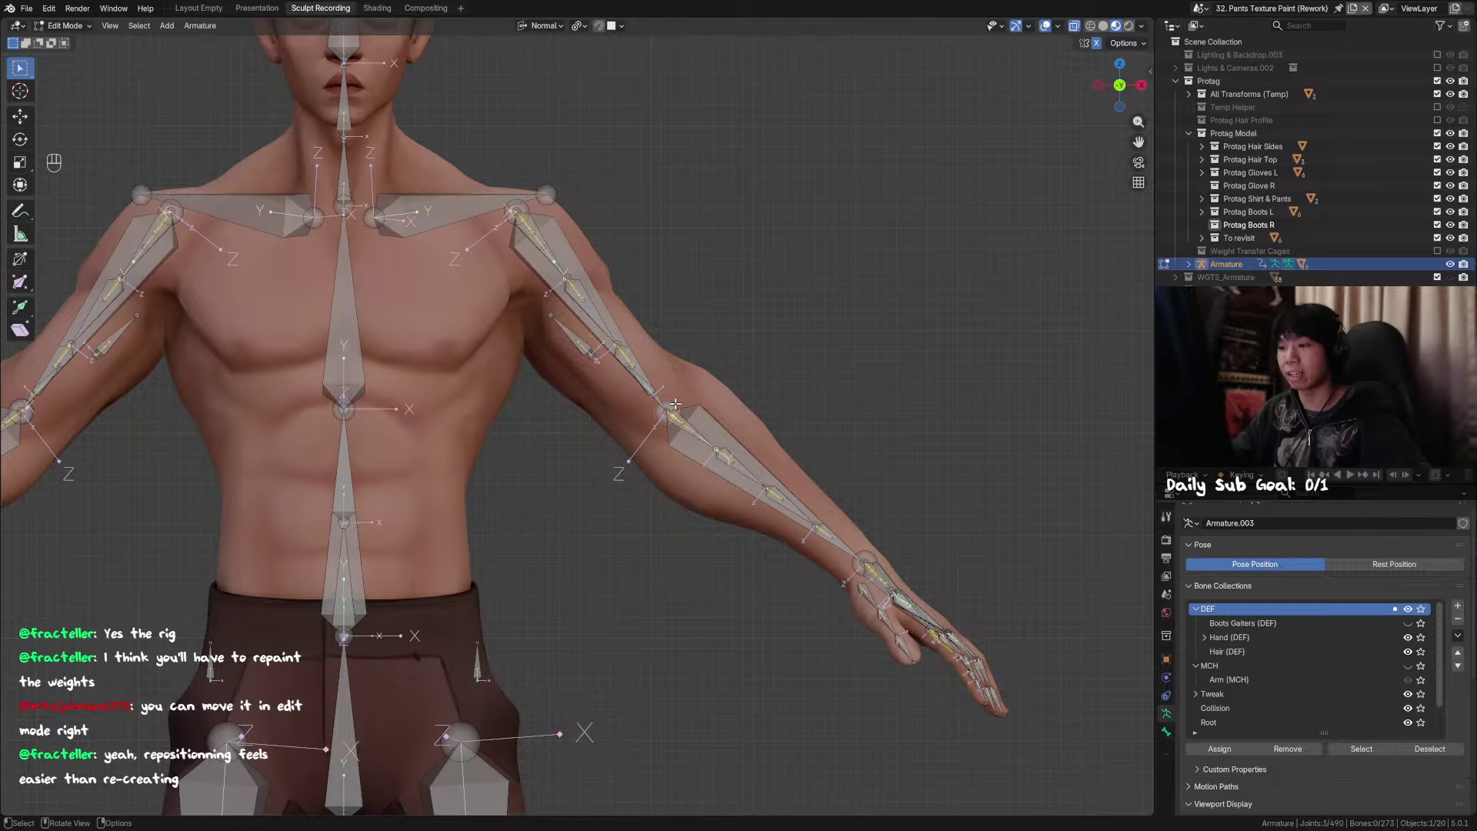
key(g)
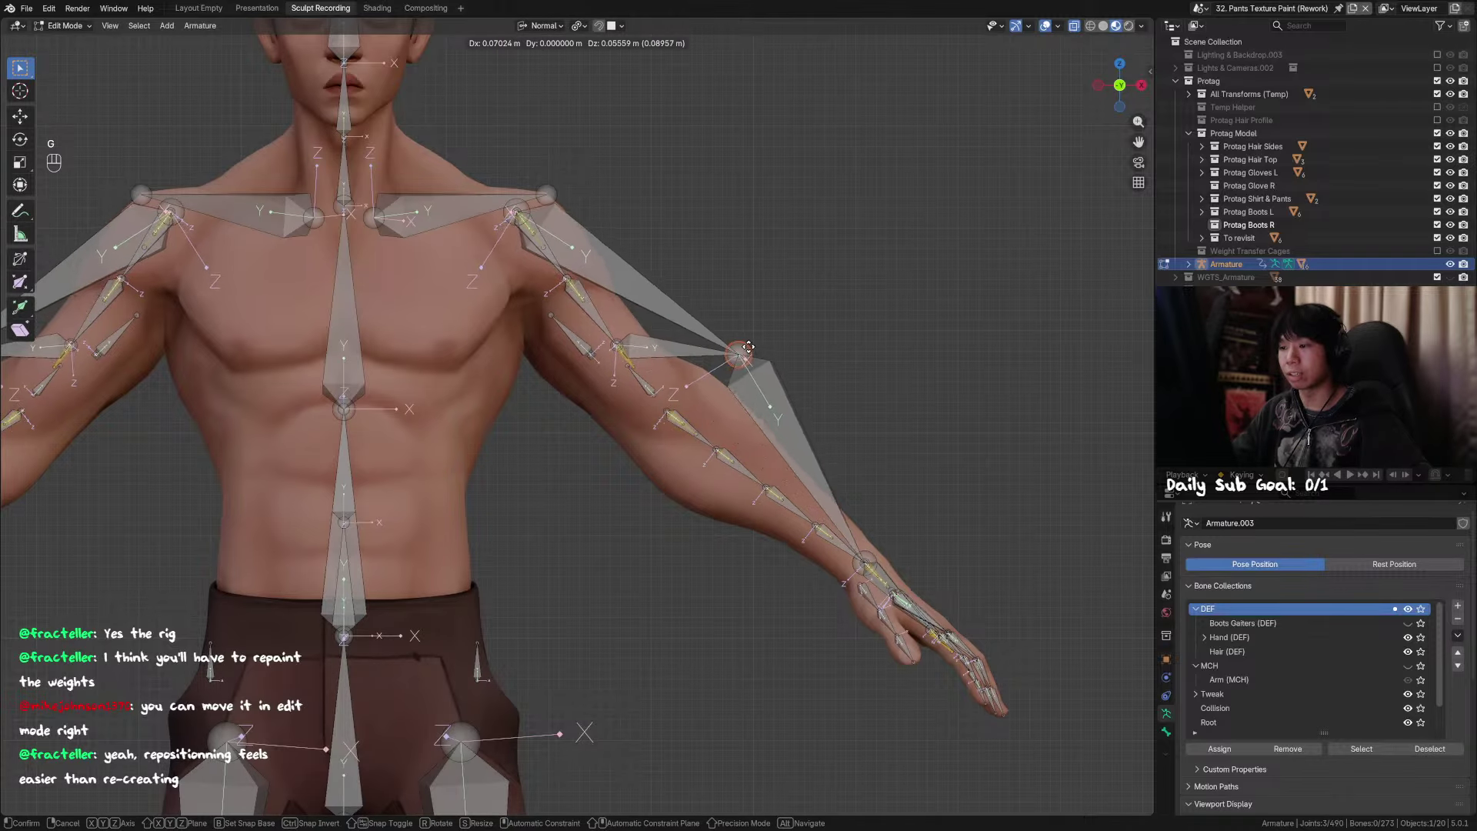
key(Escape)
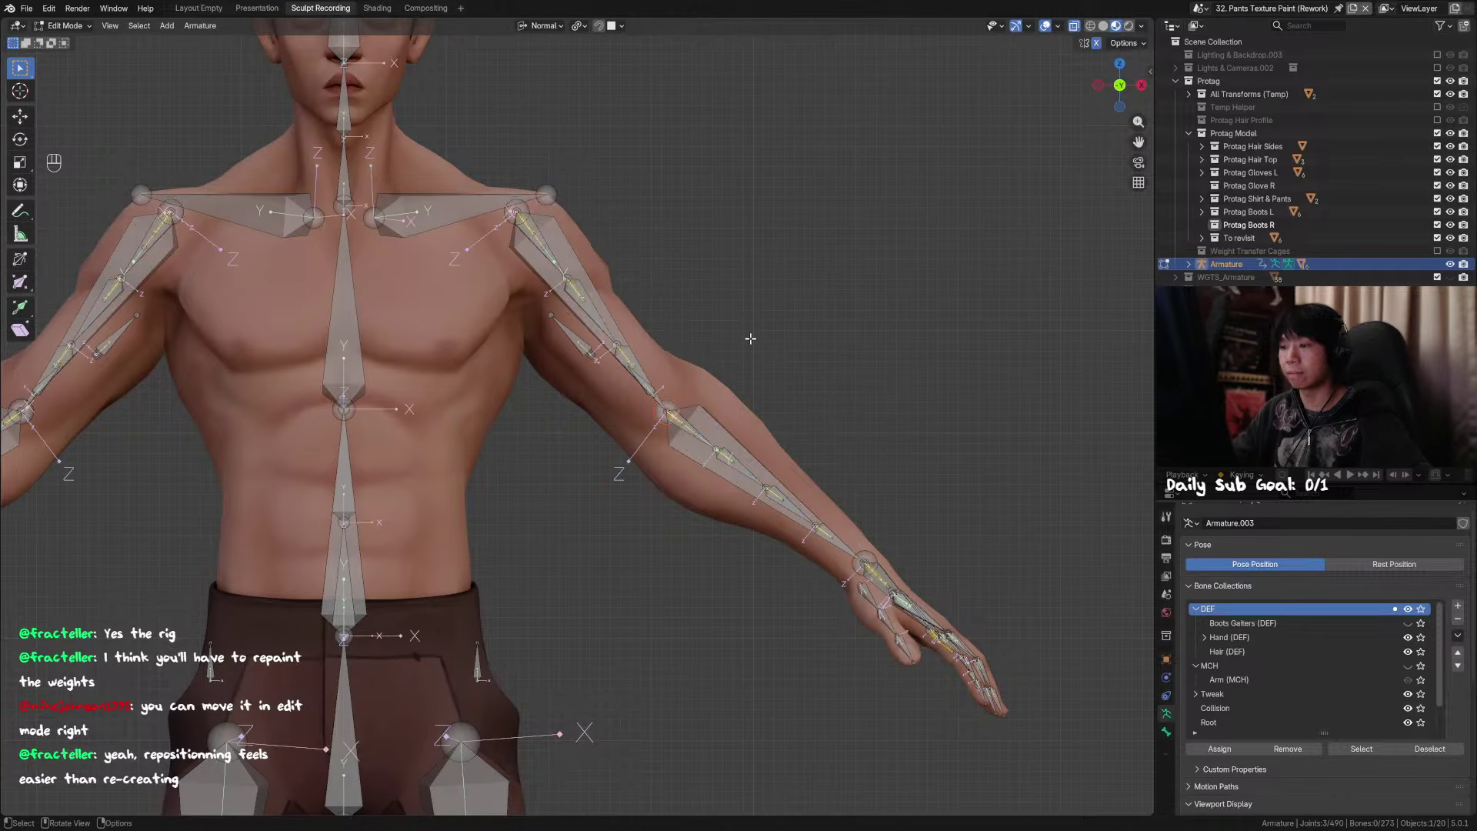
key(g)
click(600, 307)
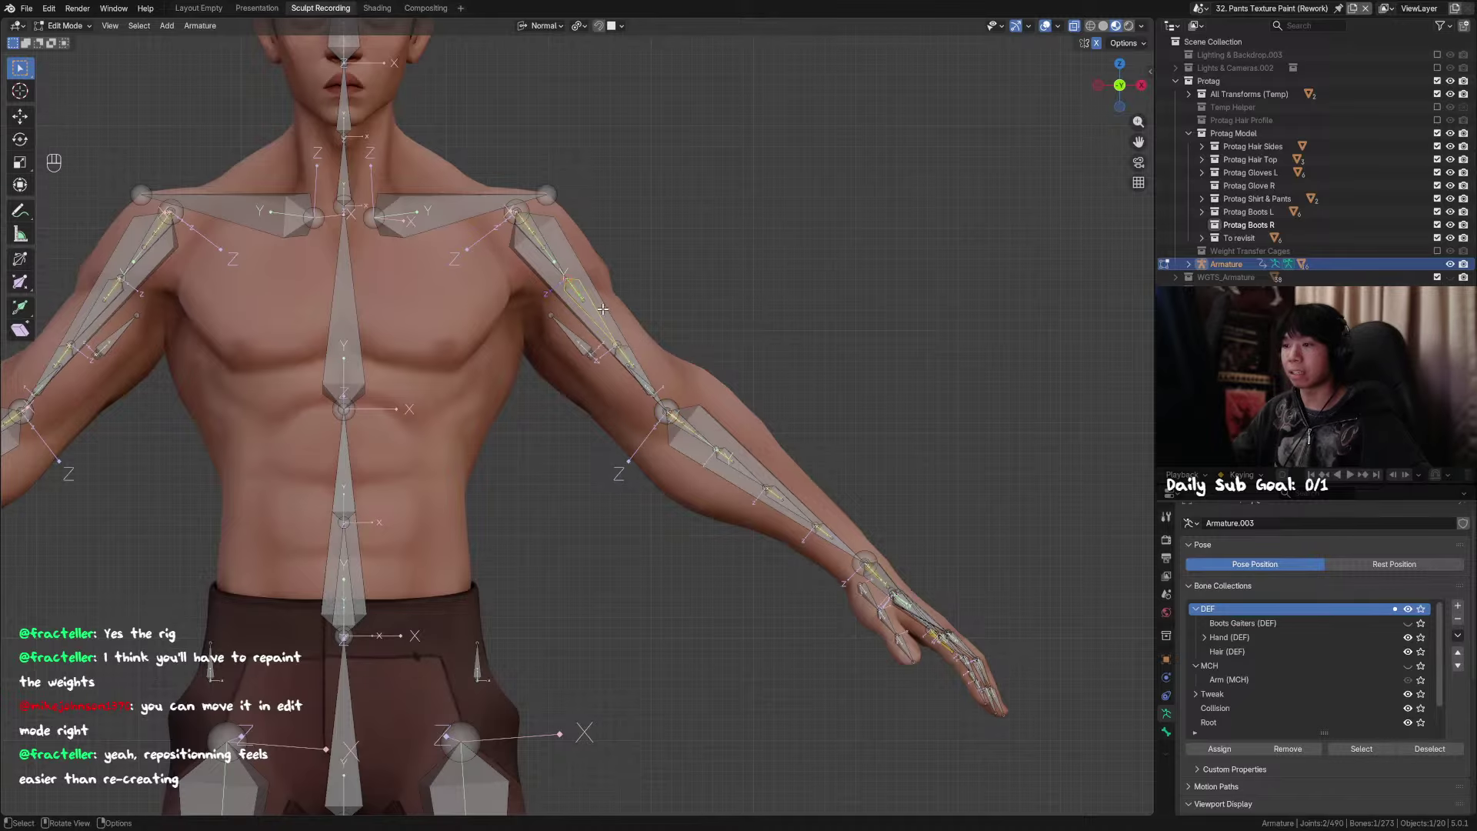
click(666, 413)
key(g)
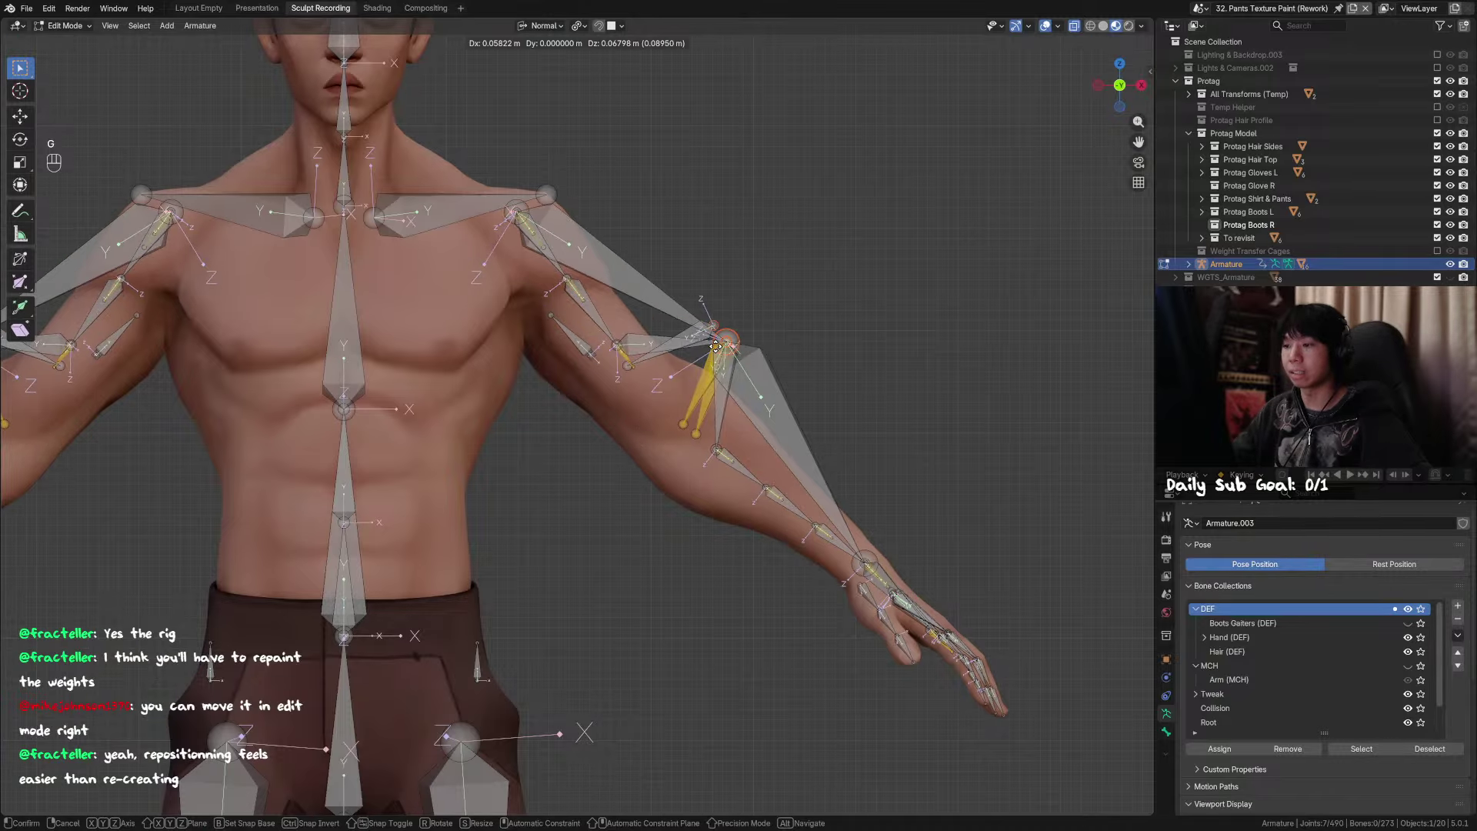
right_click(716, 346)
Step: Box-select the left elbow joint from the side and try moving it along its normal X axis
middle_drag(800, 337, 678, 409)
drag(661, 450, 616, 471)
key(g)
key(x)
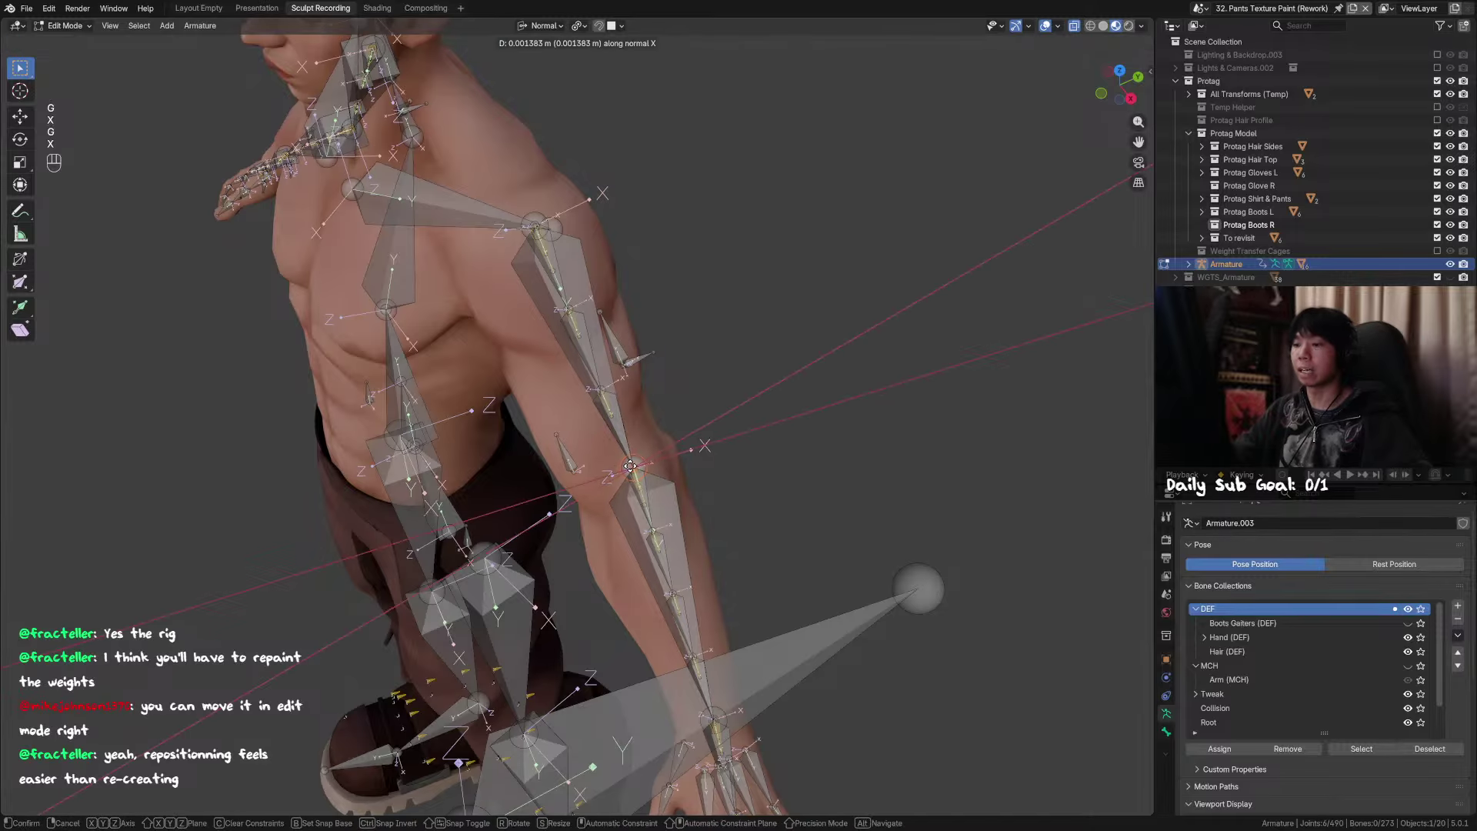
click(608, 466)
middle_drag(608, 466, 731, 406)
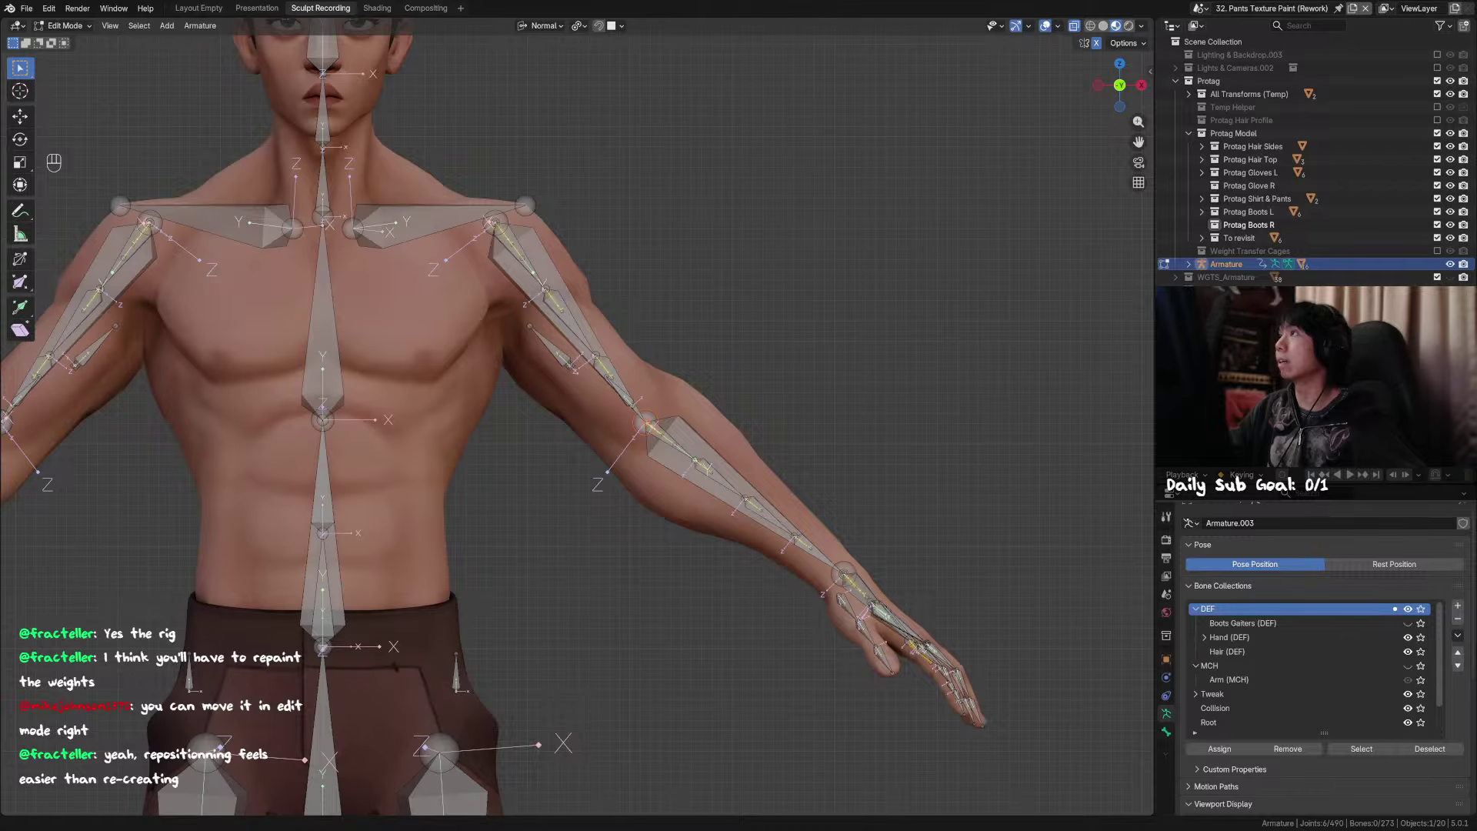
Step: Reveal the hidden bones in Edit Mode and select the small deform bone just above the left elbow
click(880, 367)
key(alt+h)
middle_drag(880, 368, 827, 416)
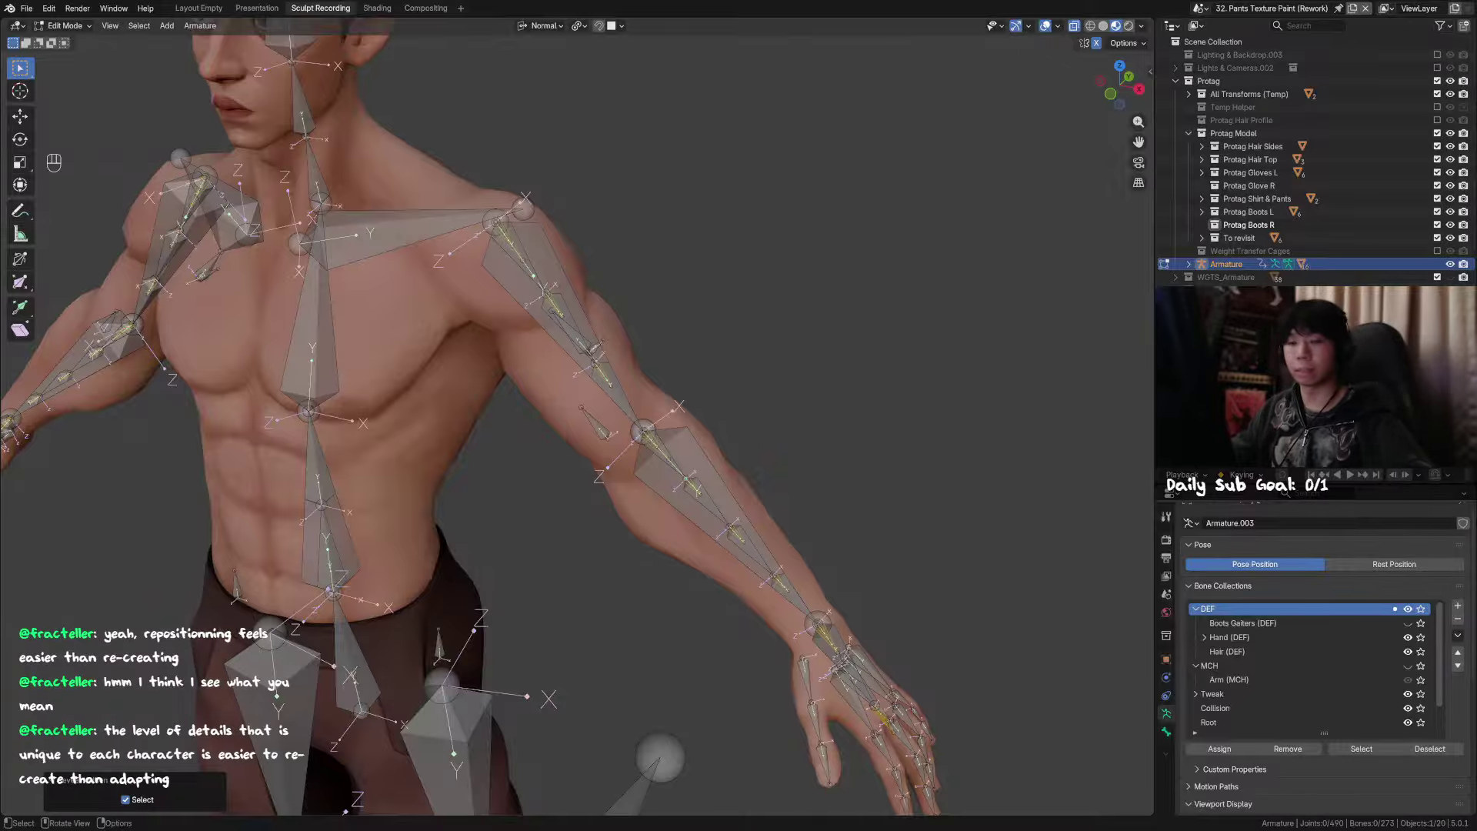
mouse_move(847, 285)
middle_down()
mouse_move(805, 307)
mouse_move(826, 289)
middle_up()
scroll(713, 353, up, 3)
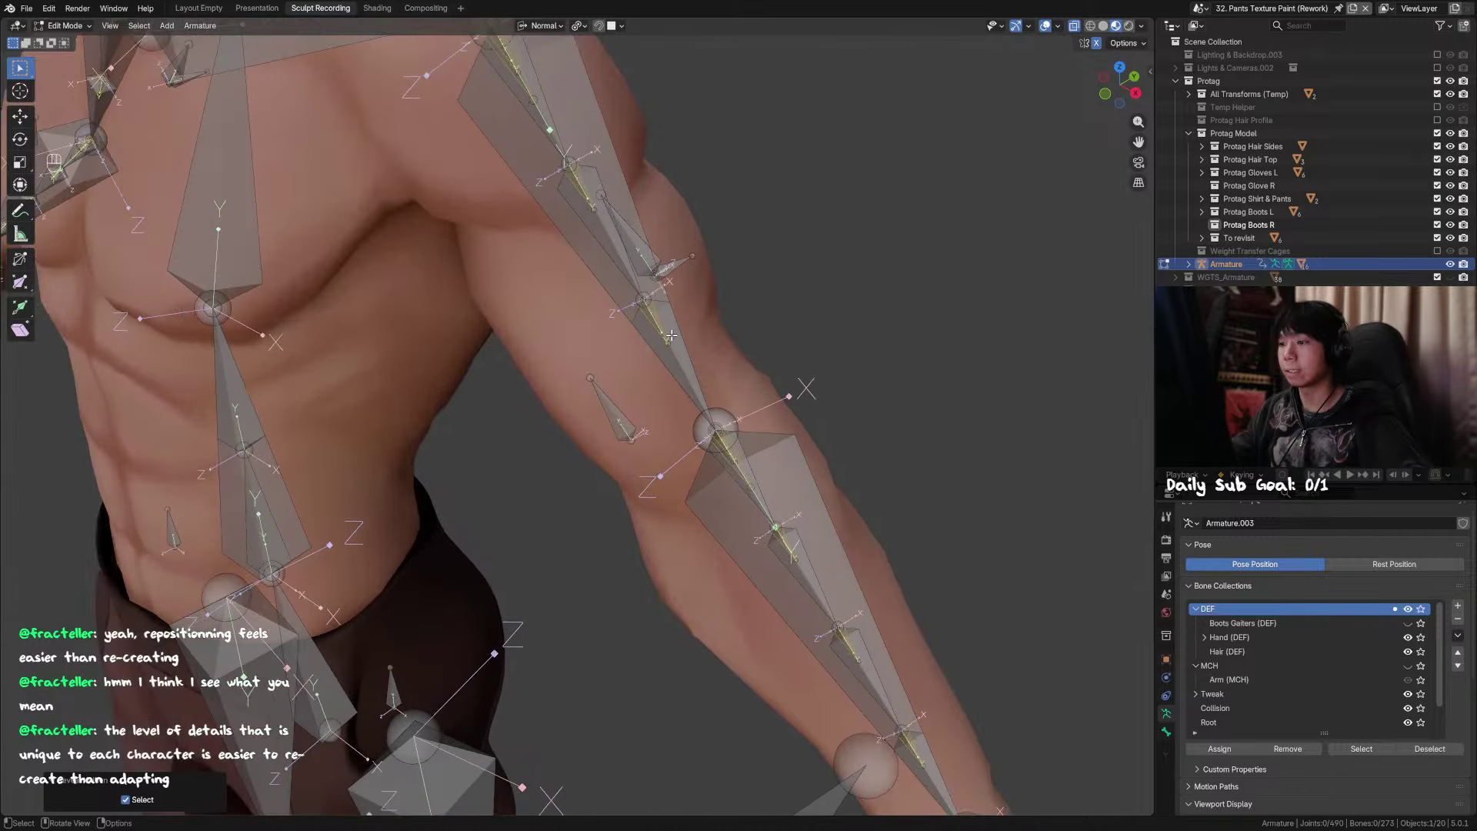
click(671, 336)
click(680, 328)
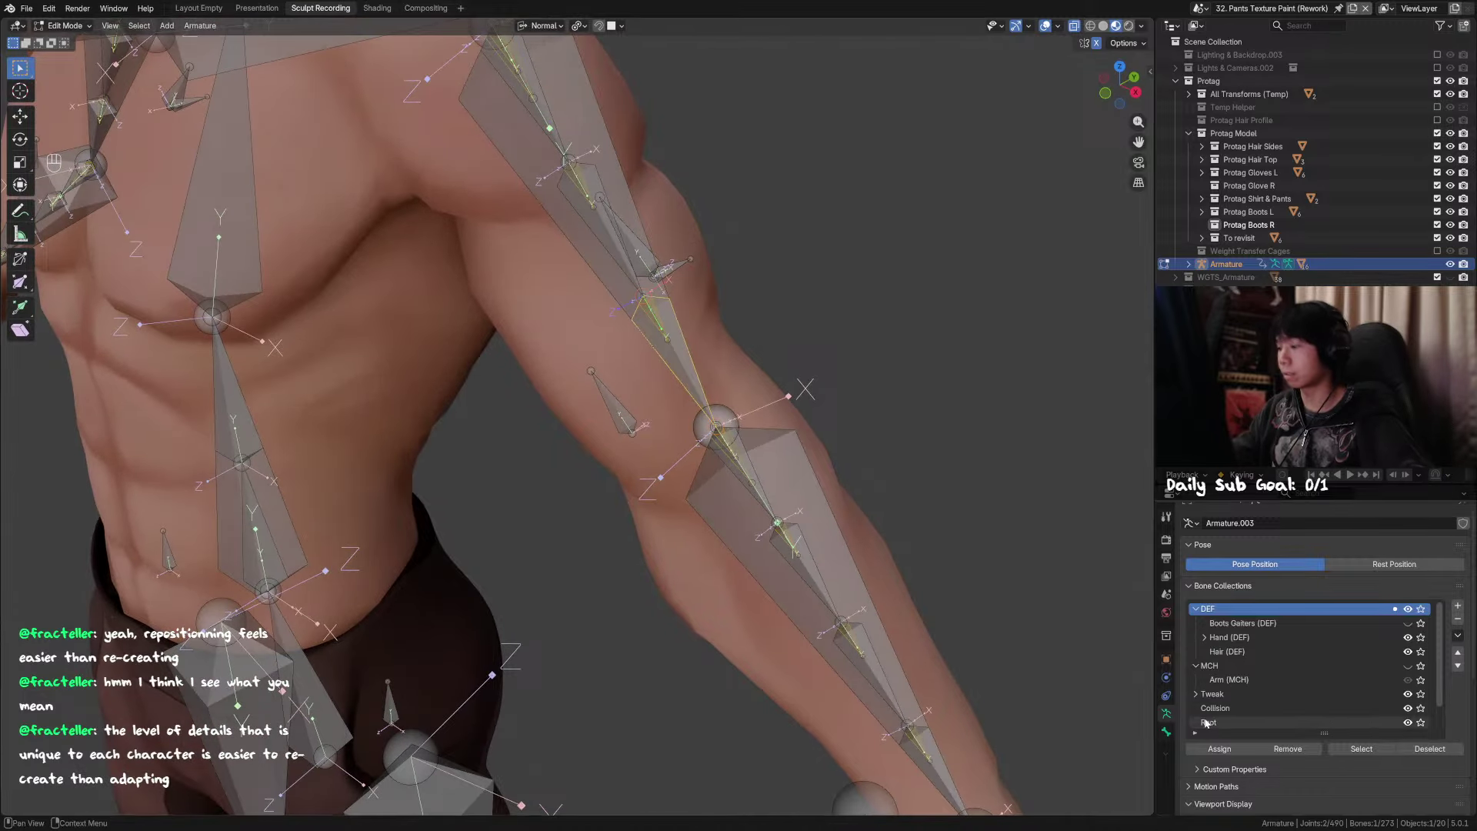
Step: Switch the armature to Pose Mode and reveal all hidden pose bones
click(1166, 732)
shift+middle_drag(960, 503, 967, 538)
click(1166, 713)
key(ctrl+Tab)
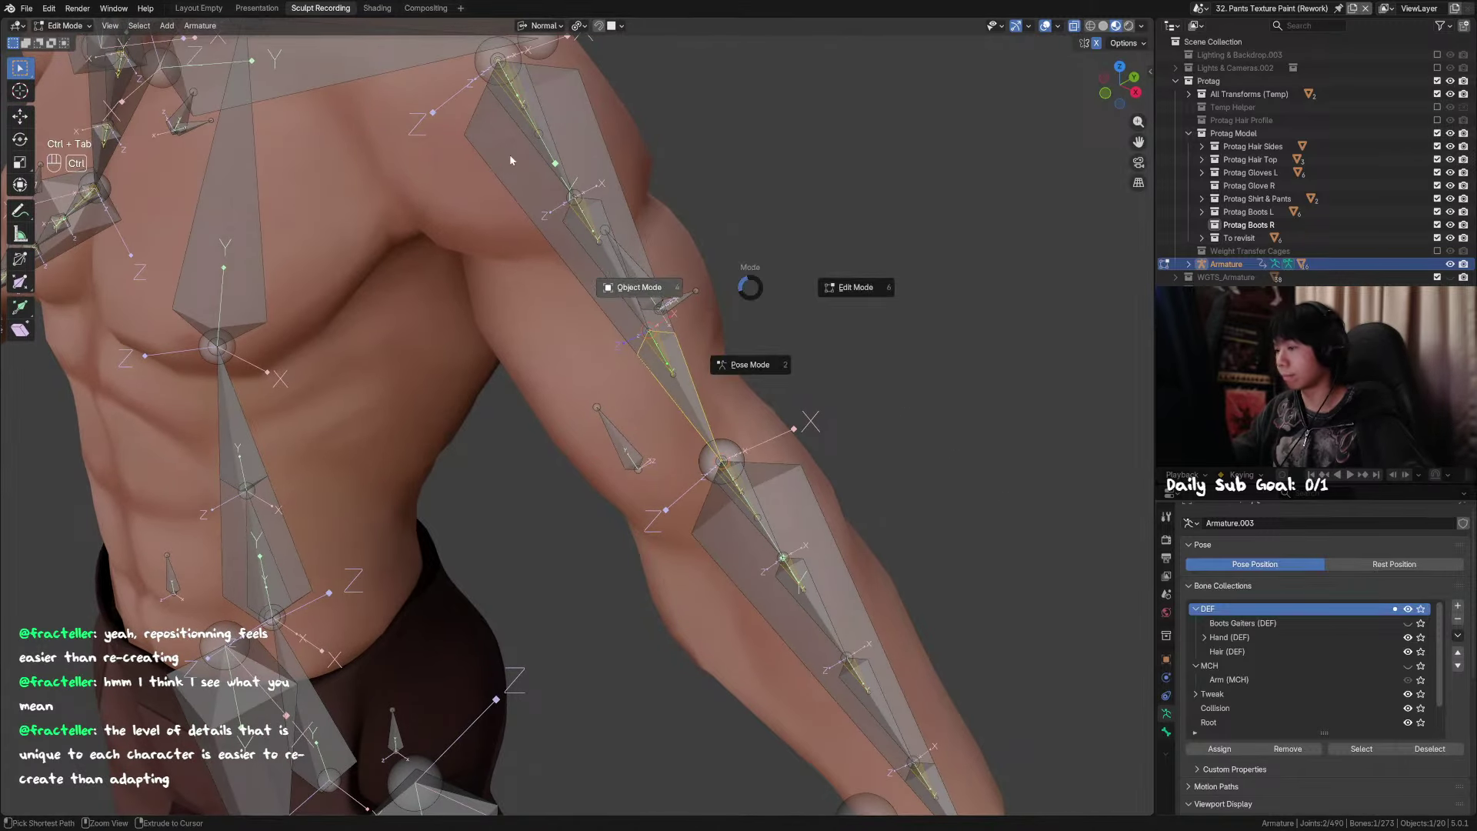
click(652, 291)
key(ctrl+Tab)
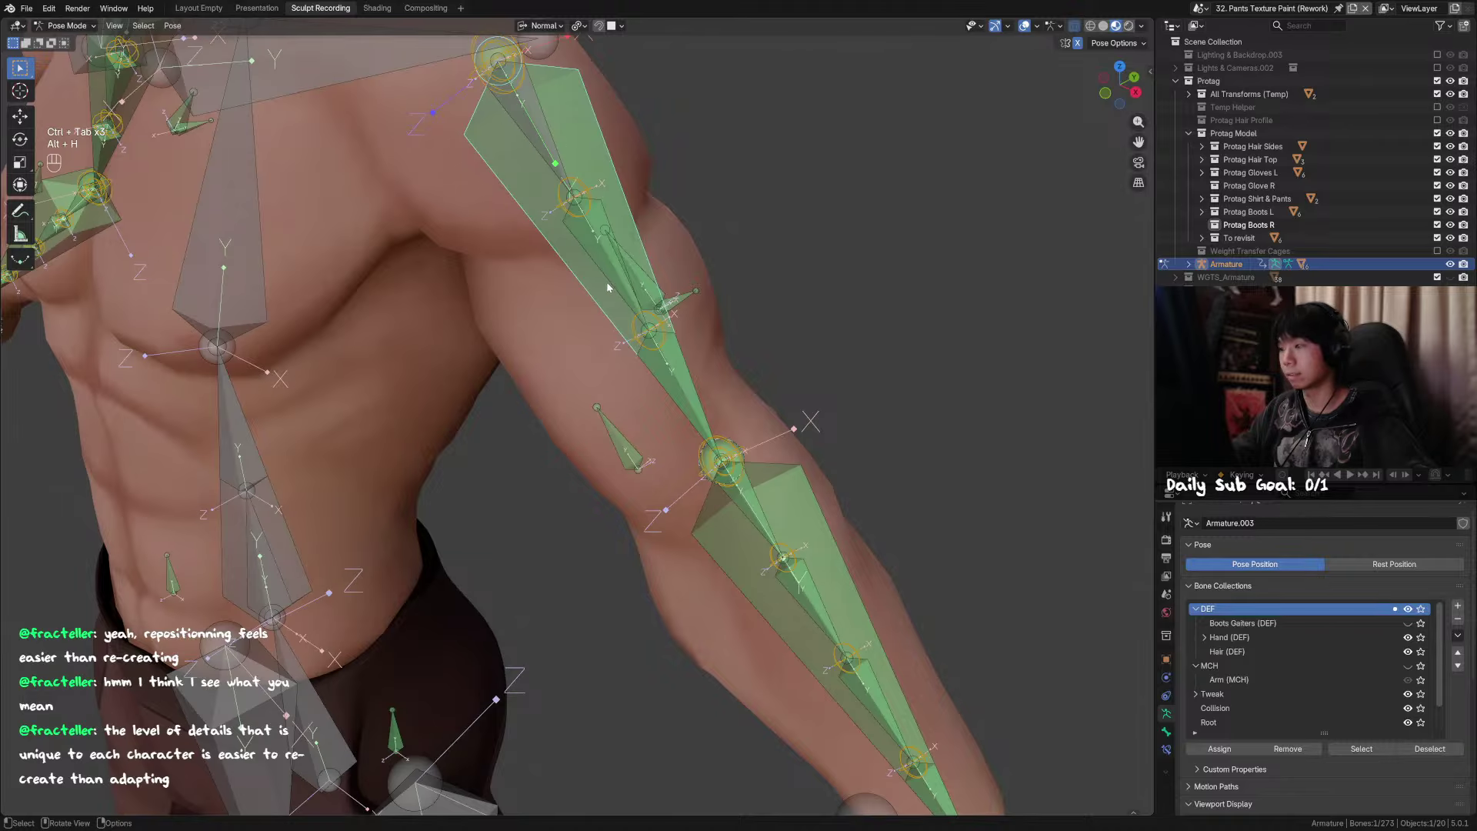
key(alt+h)
Step: Show the MCH bone collection temporarily to examine the bones overlapping in the left upper arm
click(1408, 666)
middle_drag(599, 320, 629, 305)
click(654, 365)
mouse_move(722, 383)
middle_down()
mouse_move(667, 388)
mouse_move(701, 390)
middle_up()
click(667, 388)
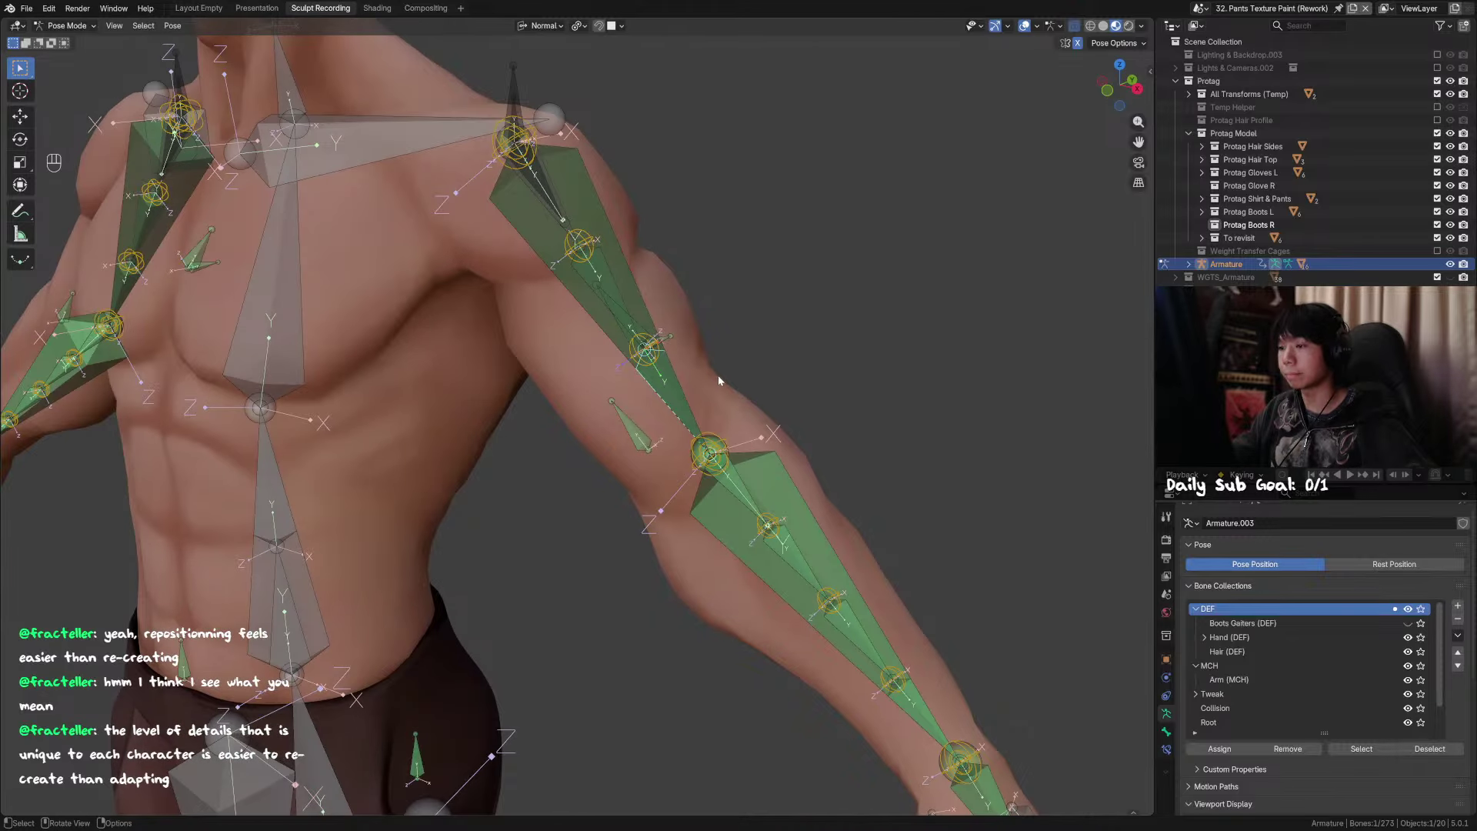
mouse_move(634, 314)
middle_down()
mouse_move(600, 345)
mouse_move(613, 308)
middle_up()
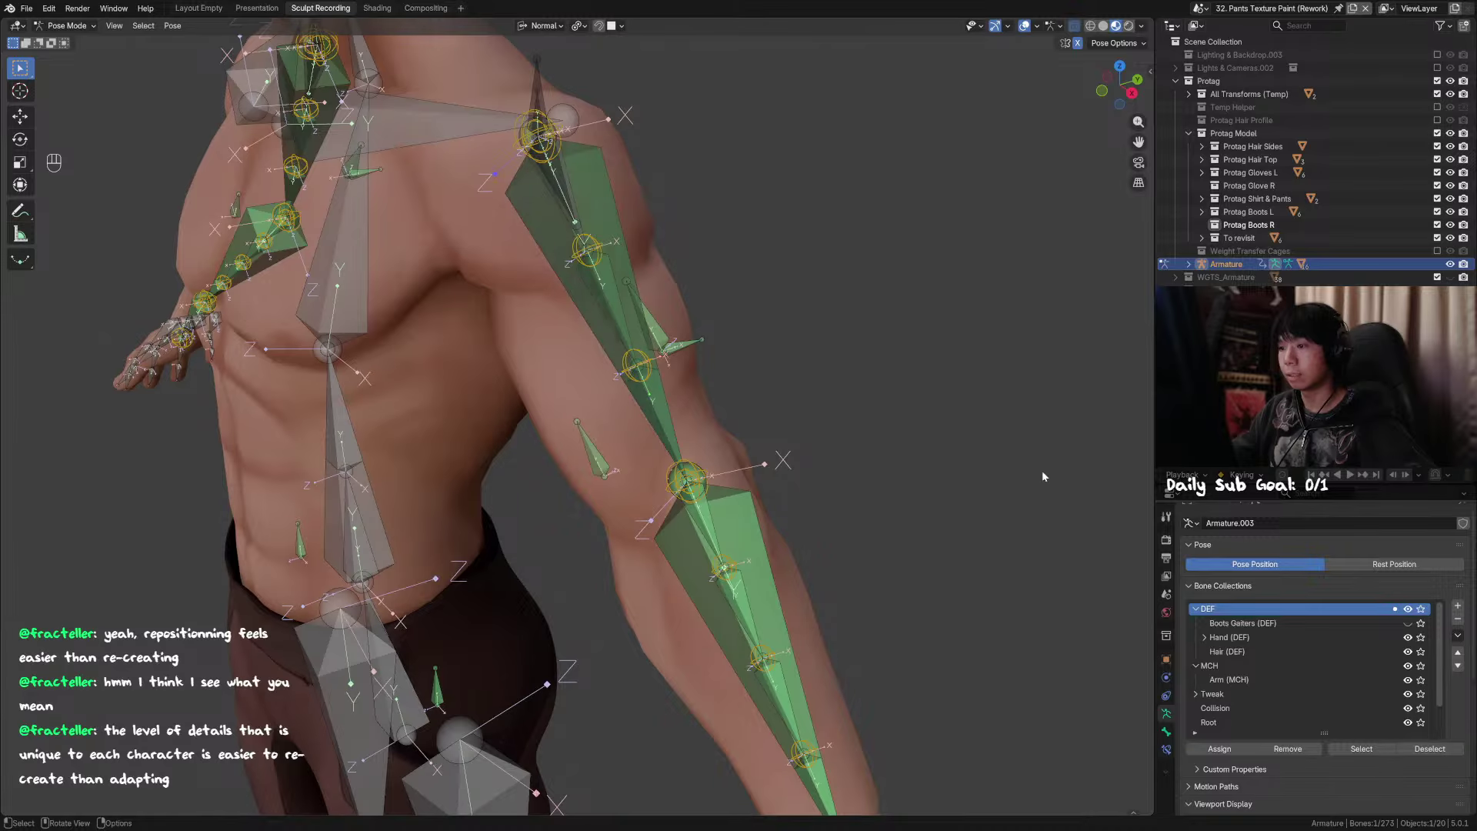
click(1408, 667)
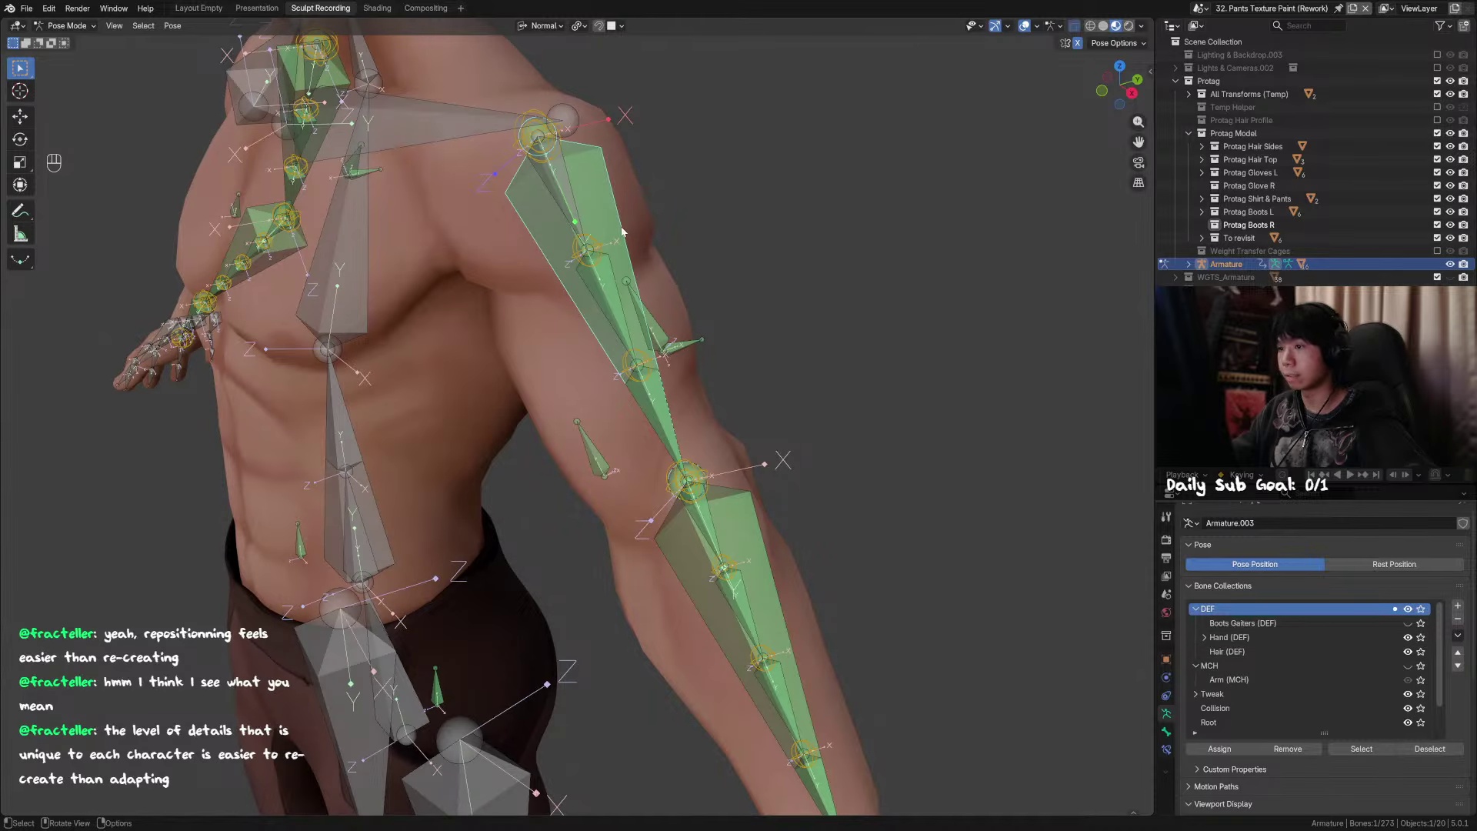
Step: Hide the large deform bone of the left upper arm in Pose Mode
key(h)
middle_drag(663, 314, 693, 325)
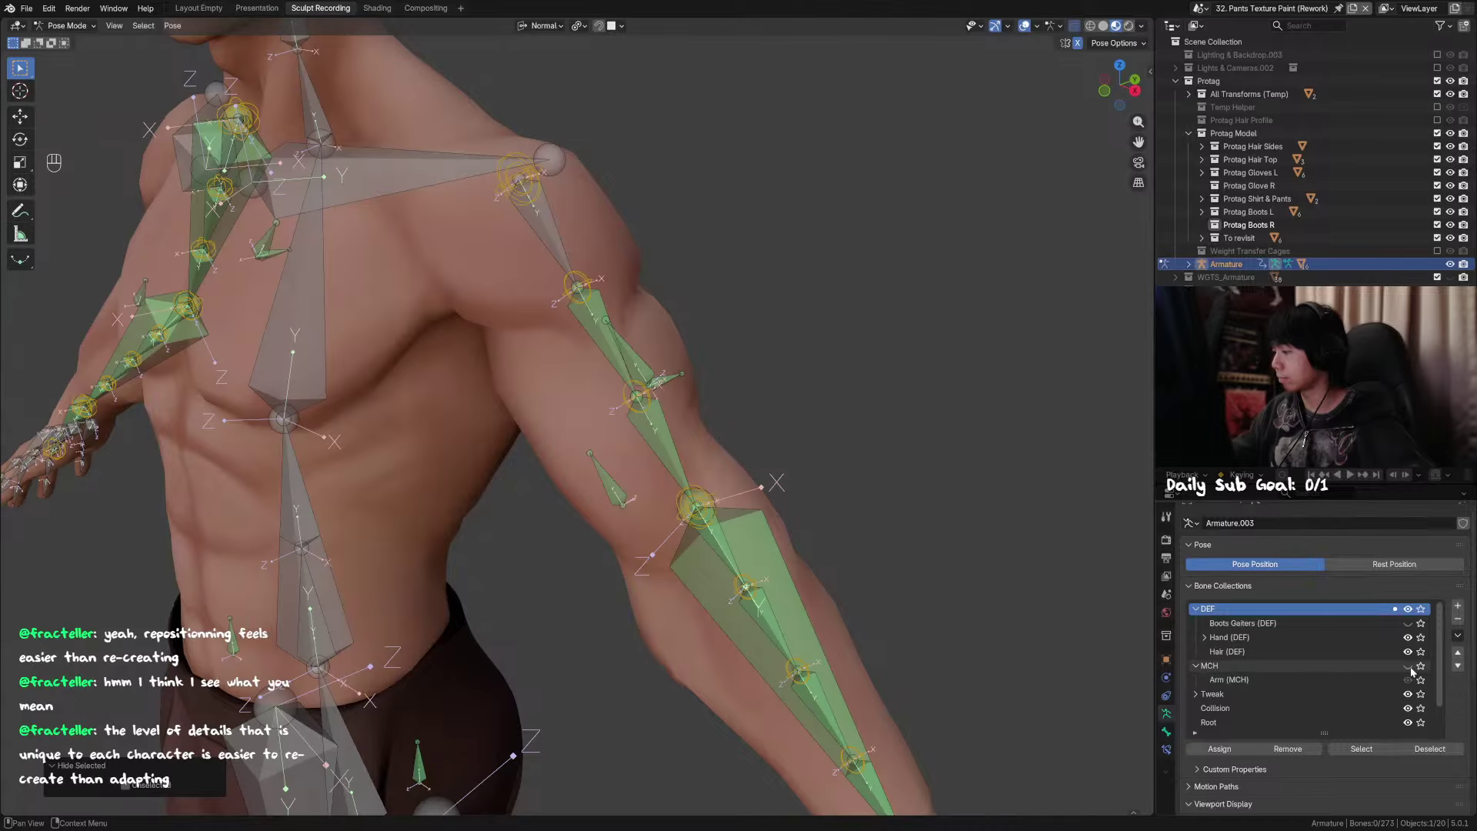
key(ctrl+z)
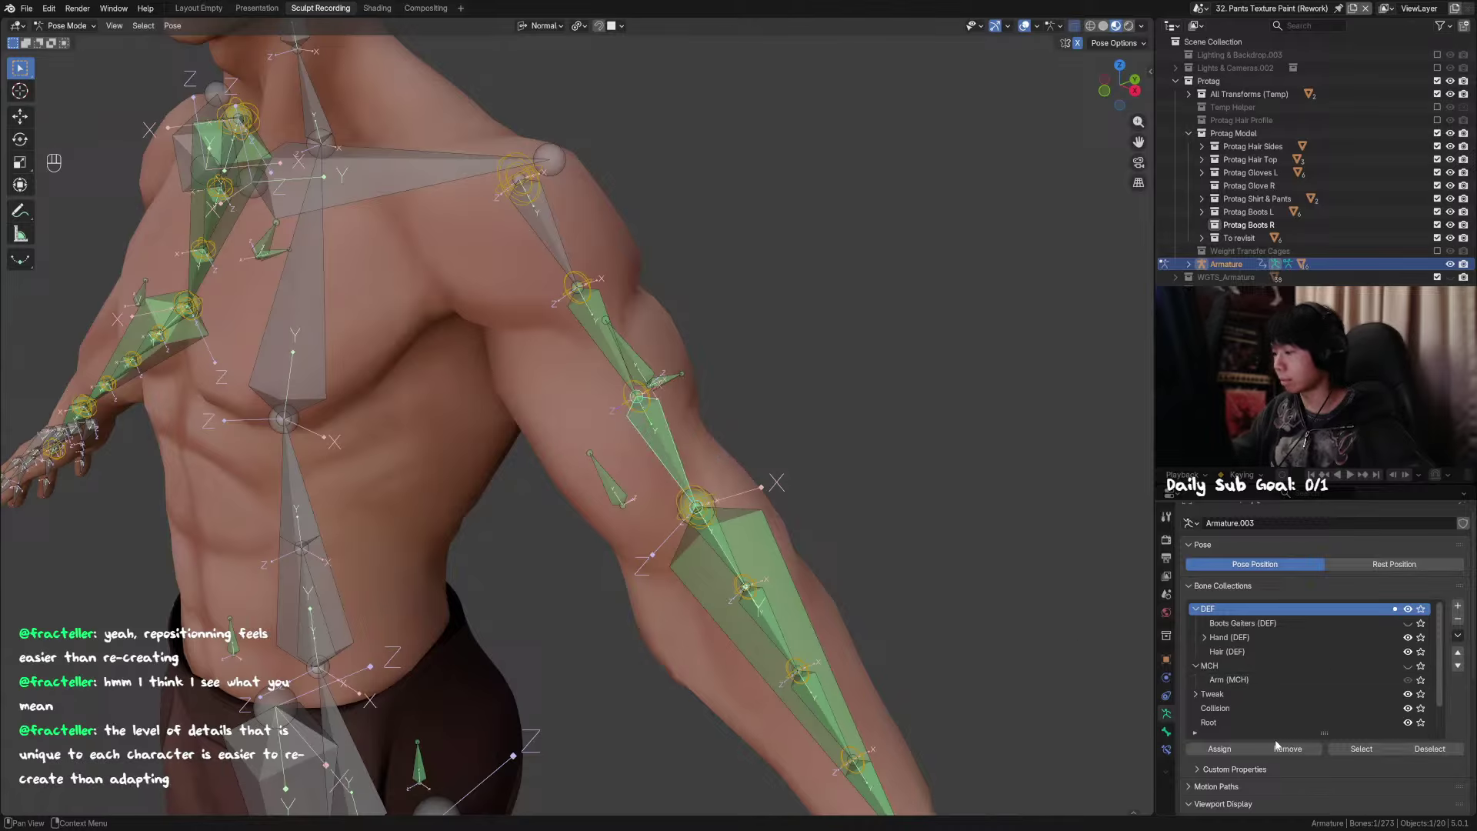
Step: Check the parent relations of DEF_Arm_3.L and TWEAK_Arm_3.L in the bone properties
click(1167, 733)
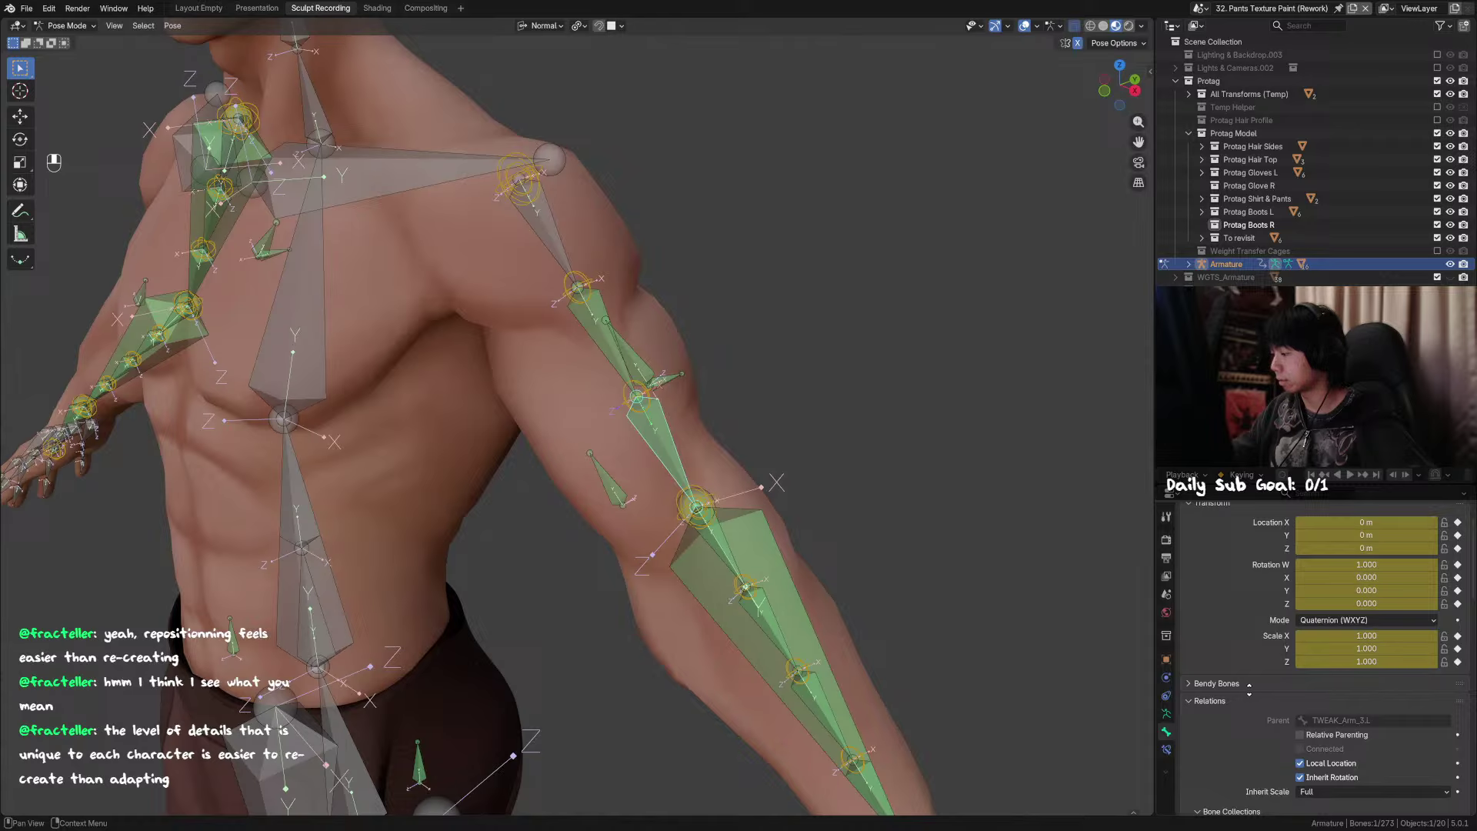
scroll(1249, 685, up, 2)
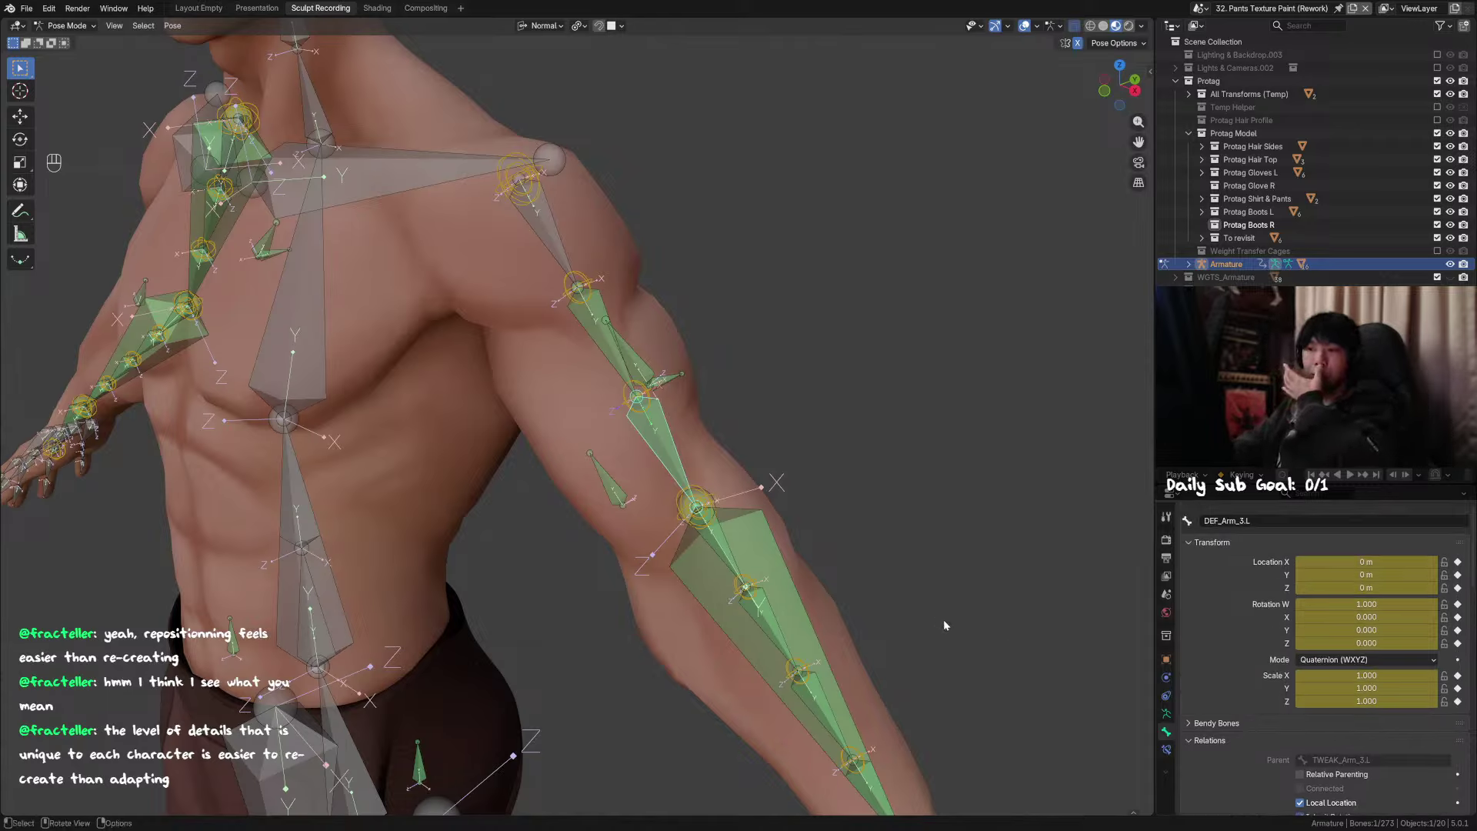
click(645, 394)
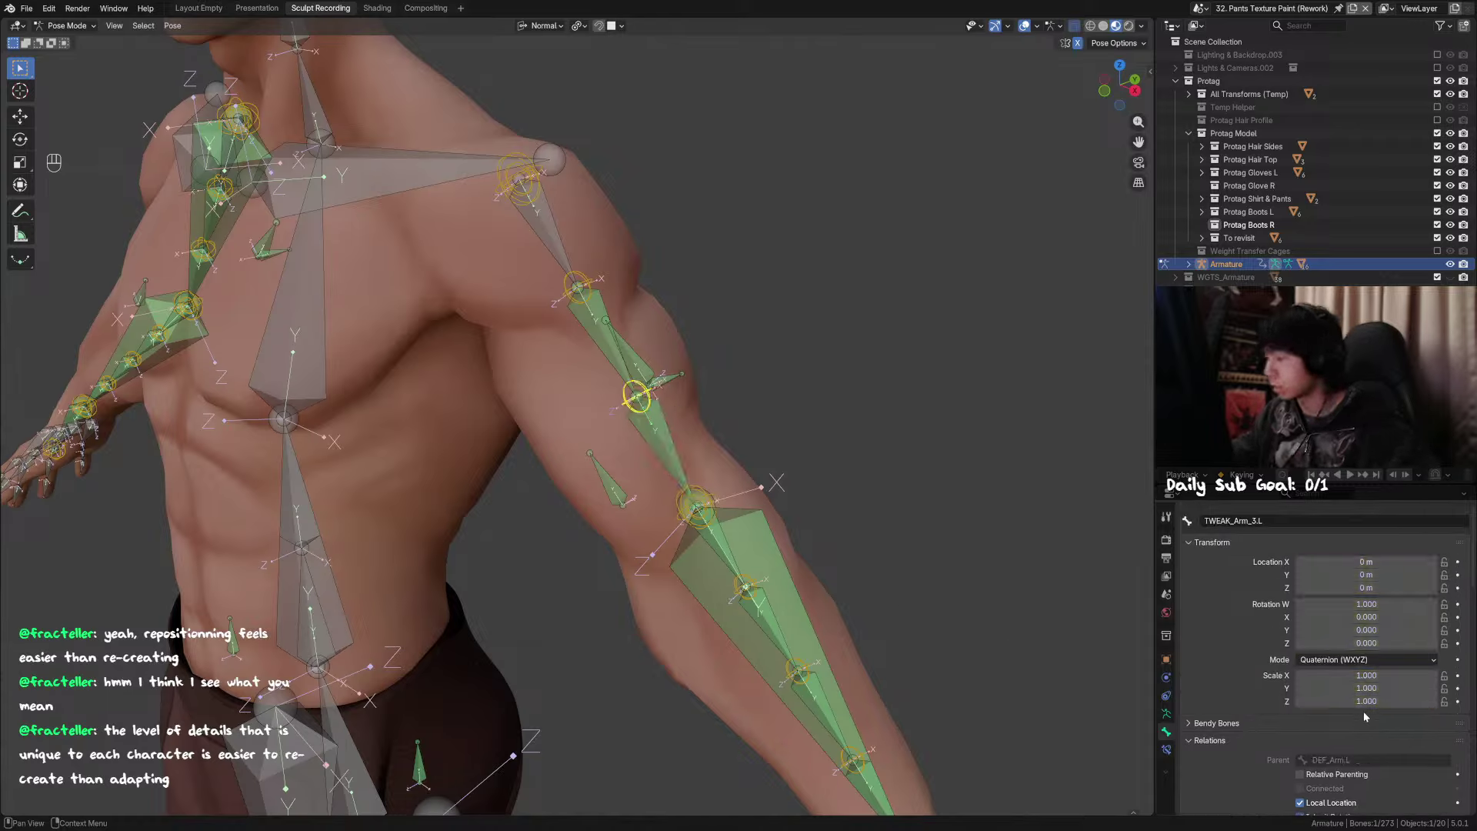
scroll(1363, 650, down, 3)
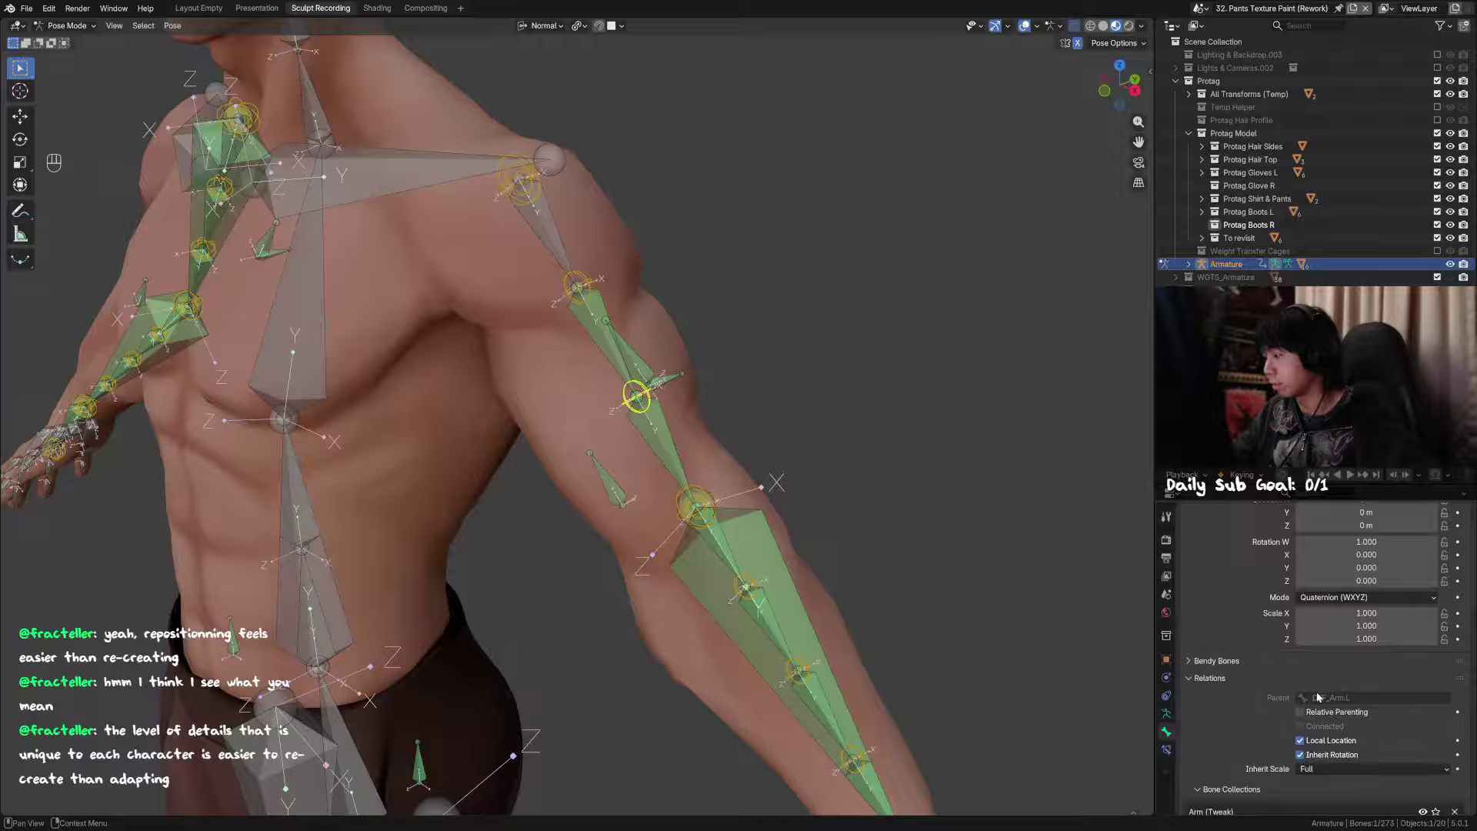
scroll(1331, 674, down, 1)
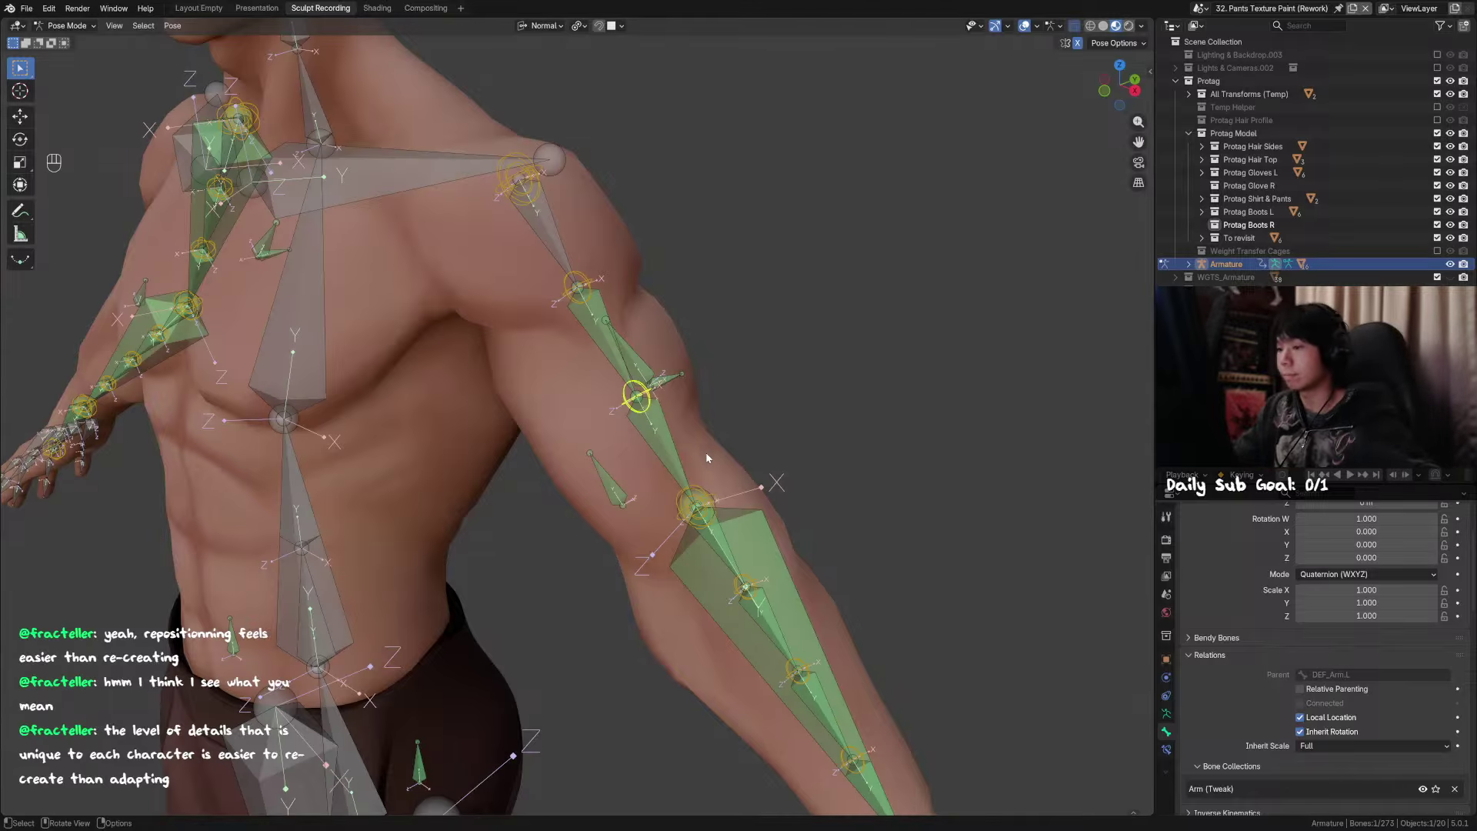
middle_drag(707, 458, 666, 435)
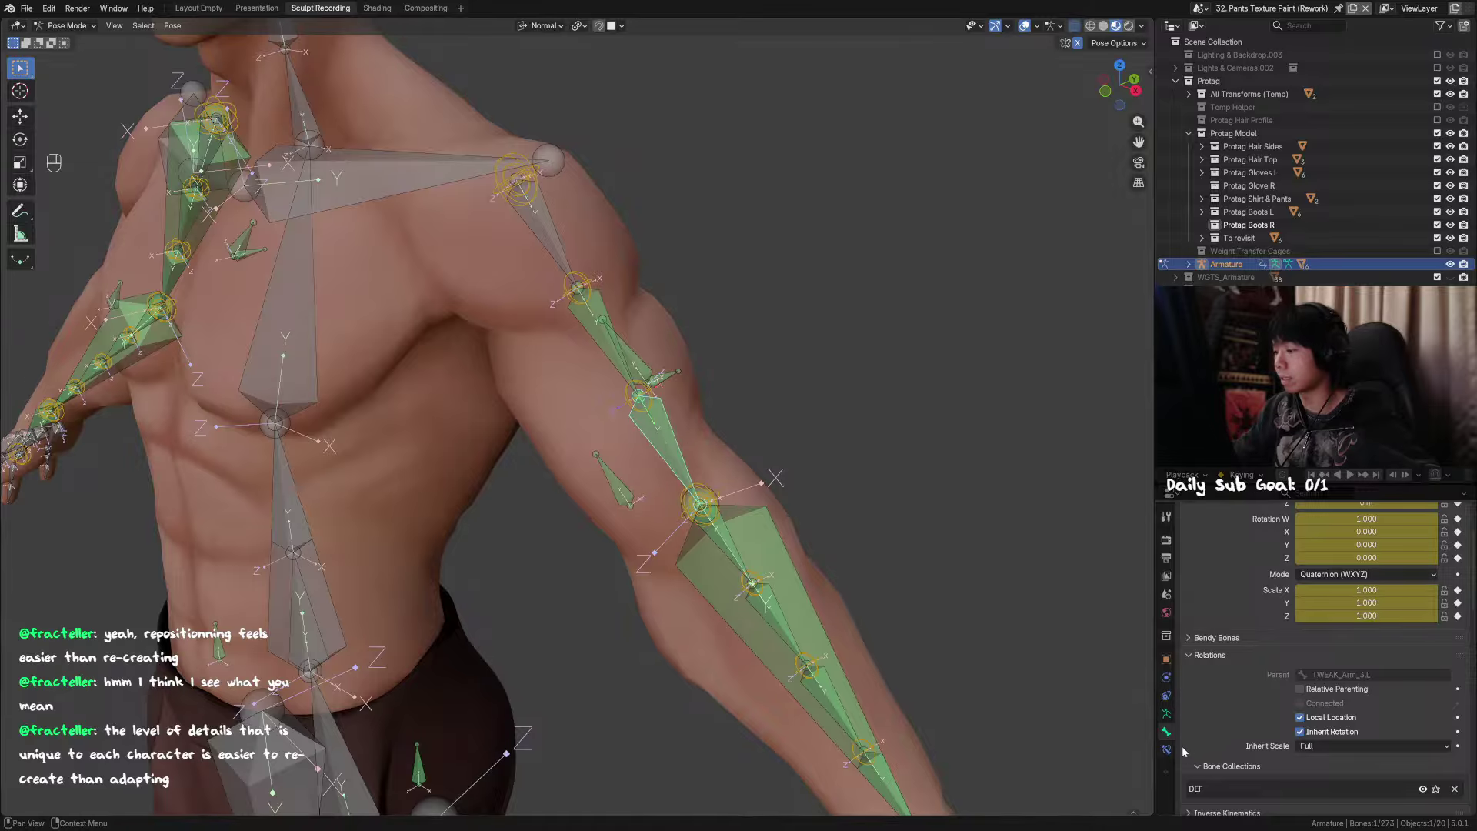
Step: Make the MCH bone collection visible
click(1167, 713)
scroll(1331, 631, up, 3)
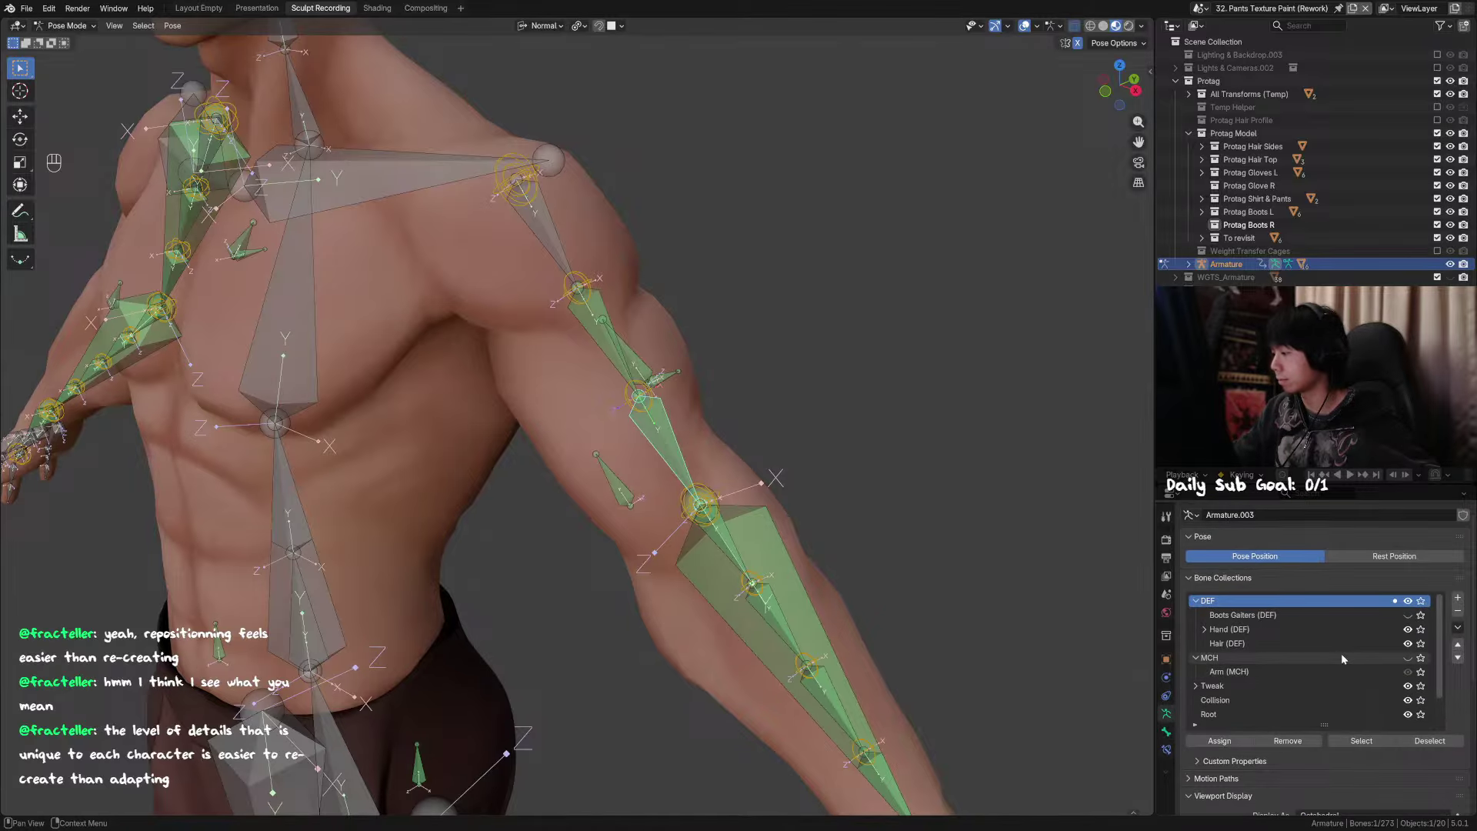
click(1408, 658)
Step: Add a Copy Rotation constraint targeting MCH_Switch_Arm.L to DEF_Arm_3.L, and delete the duplicate Copy Rotation.001
click(669, 450)
click(657, 434)
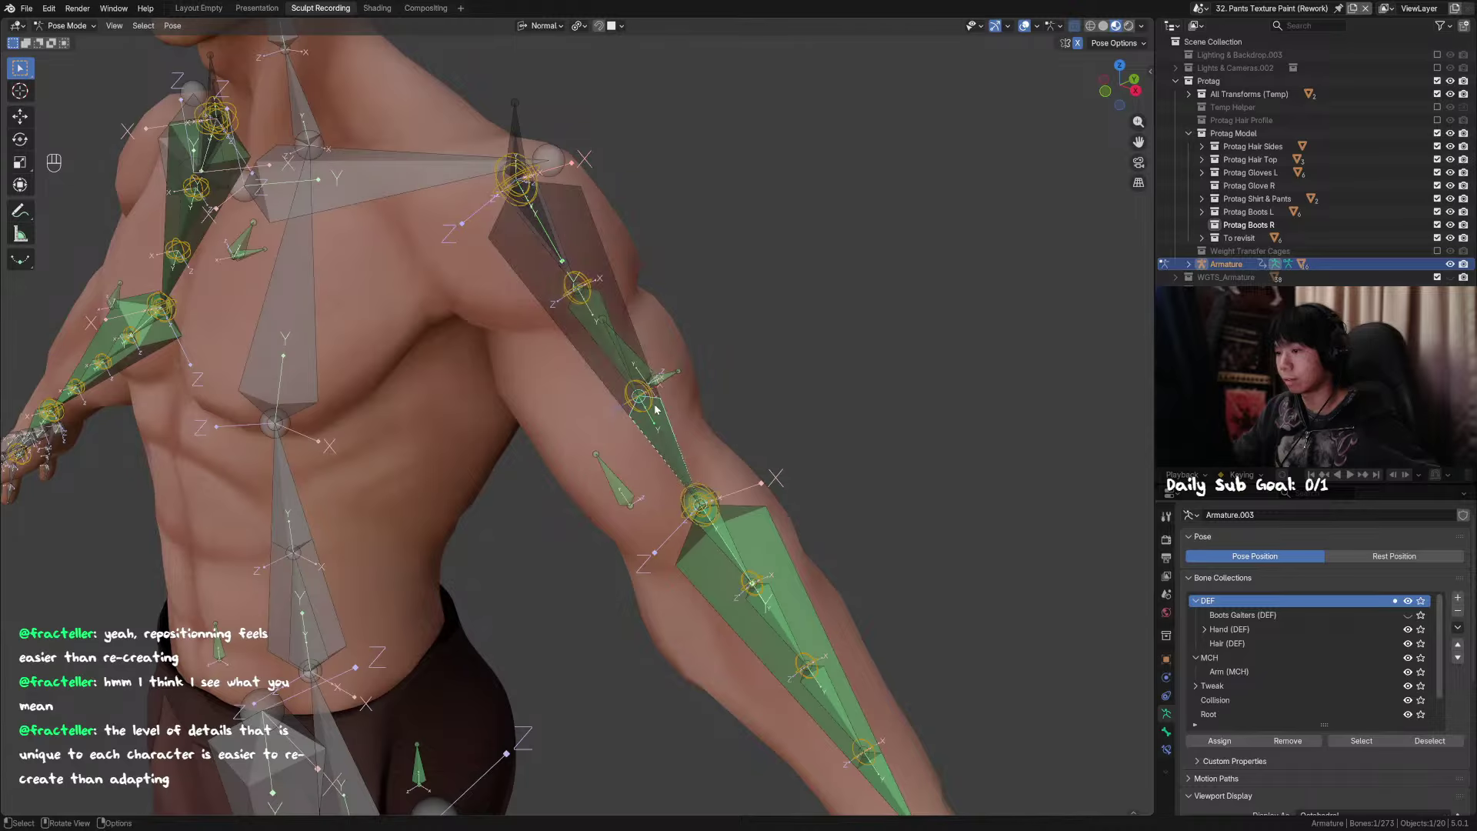
shift+click(631, 338)
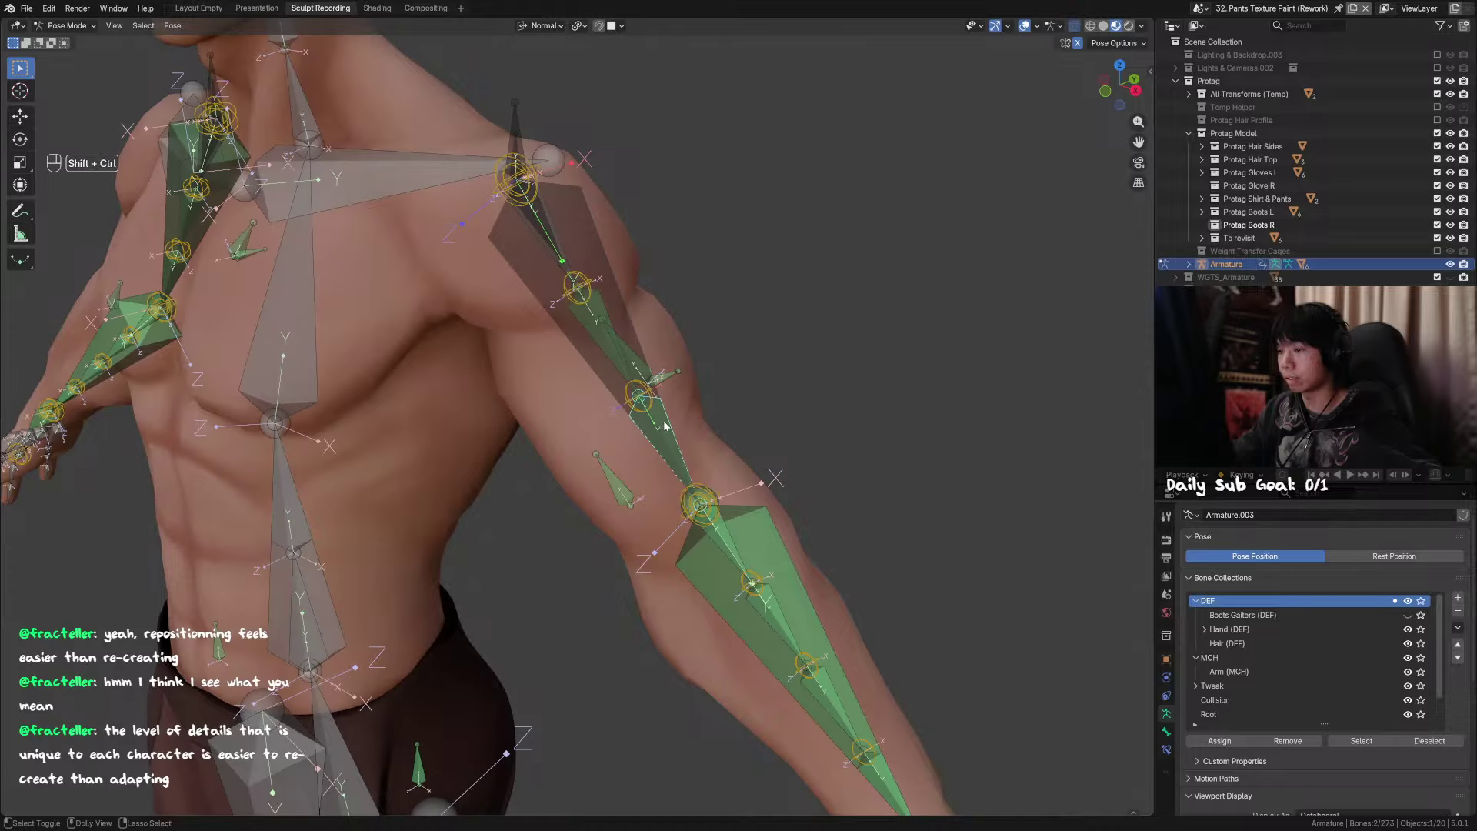
key(ctrl+shift+c)
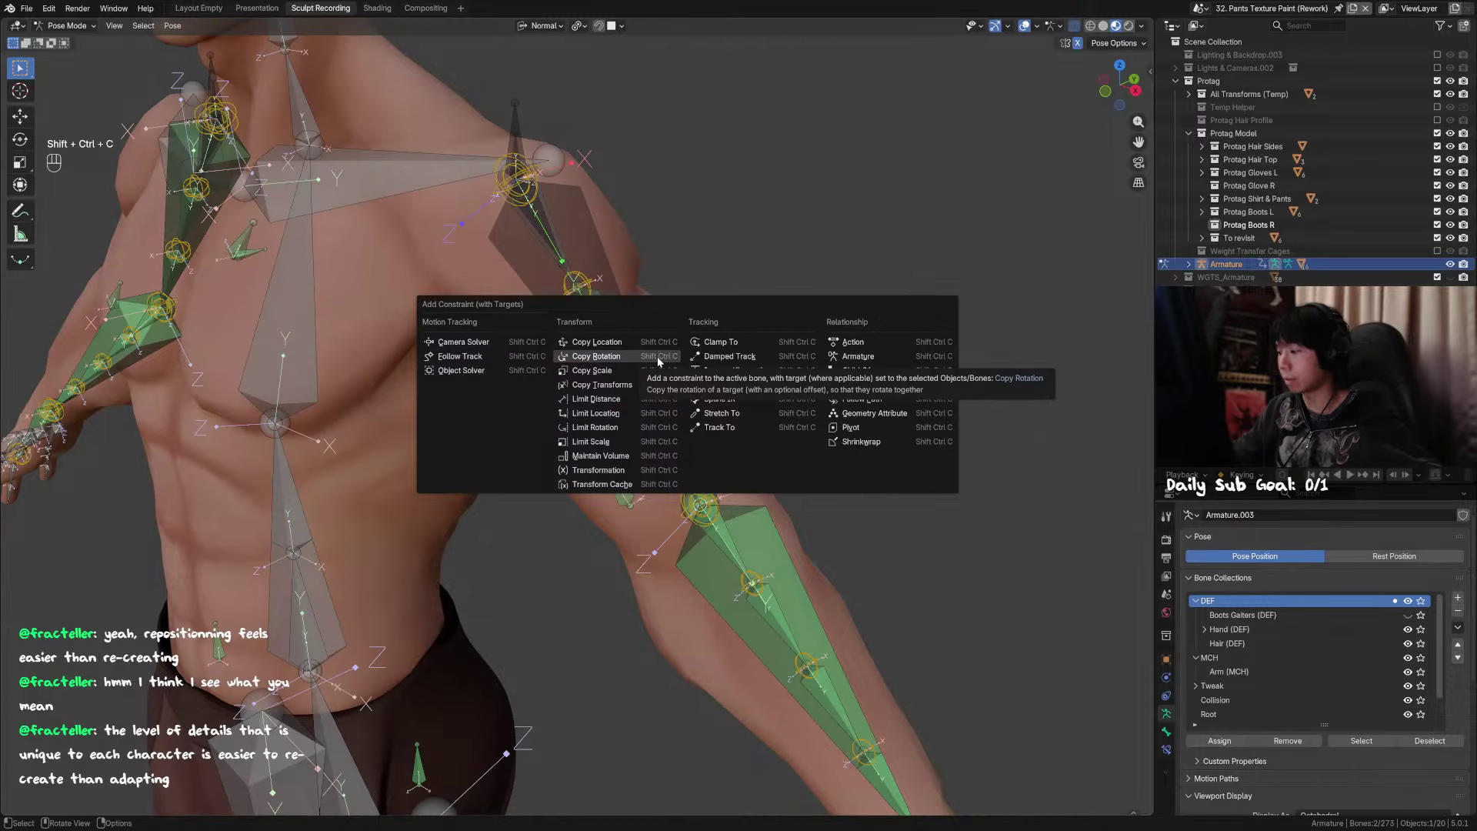
click(658, 356)
click(1167, 749)
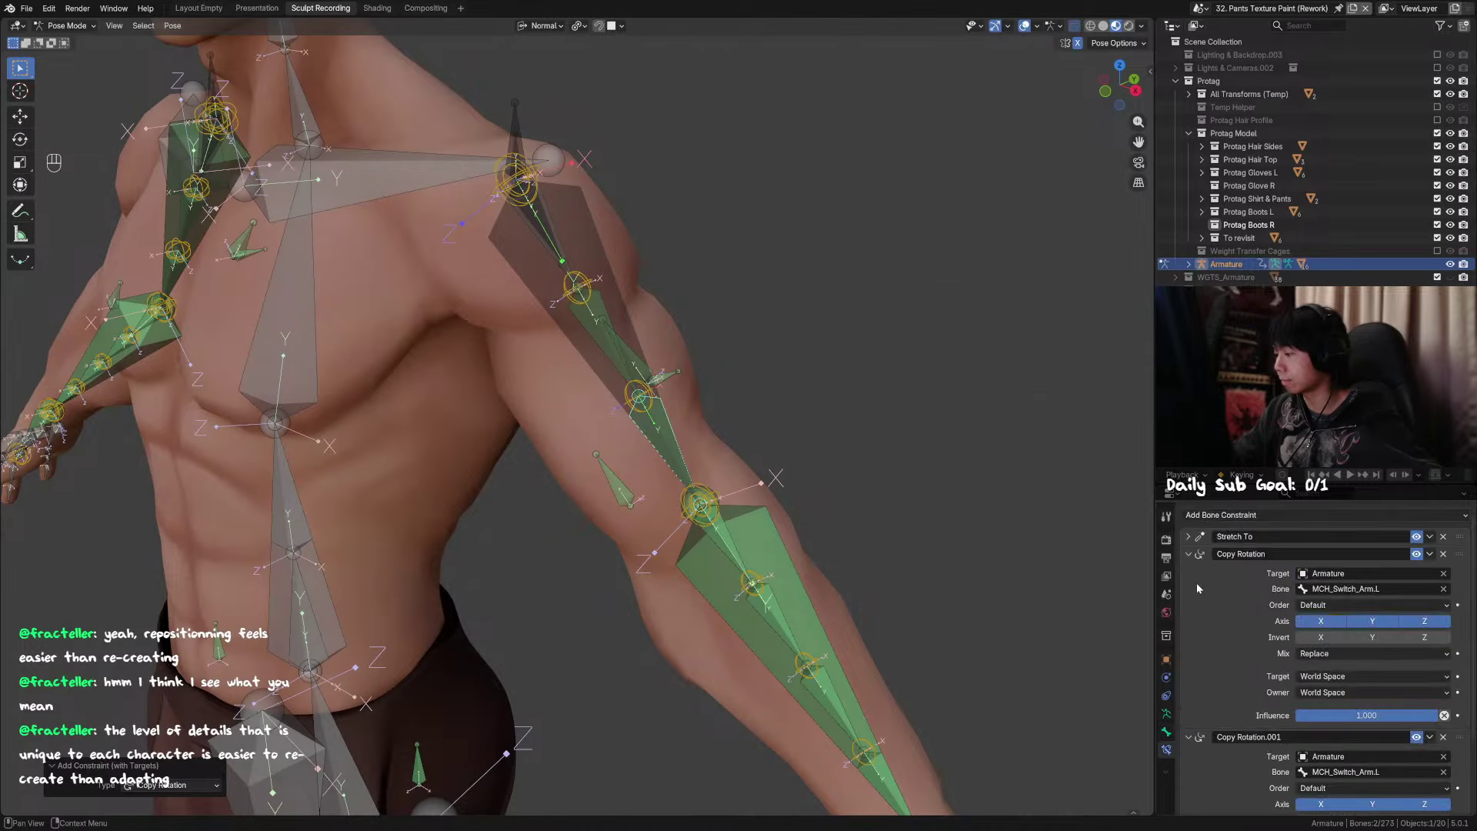
click(1444, 736)
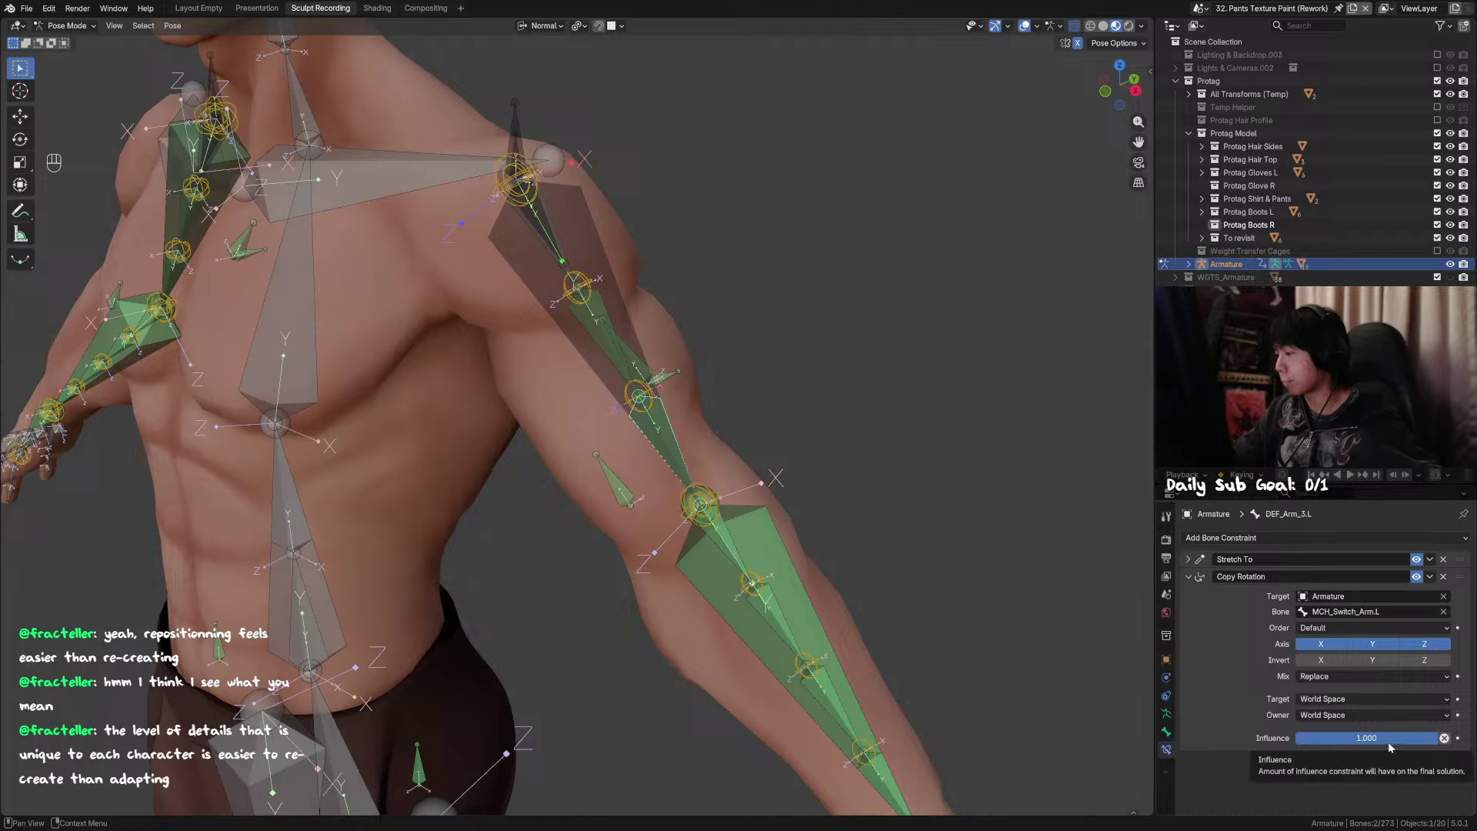
Step: Add a Copy Rotation constraint targeting DEF_Arm_2.L to MCH_Switch_Arm.L and set its influence to 0.5
click(605, 308)
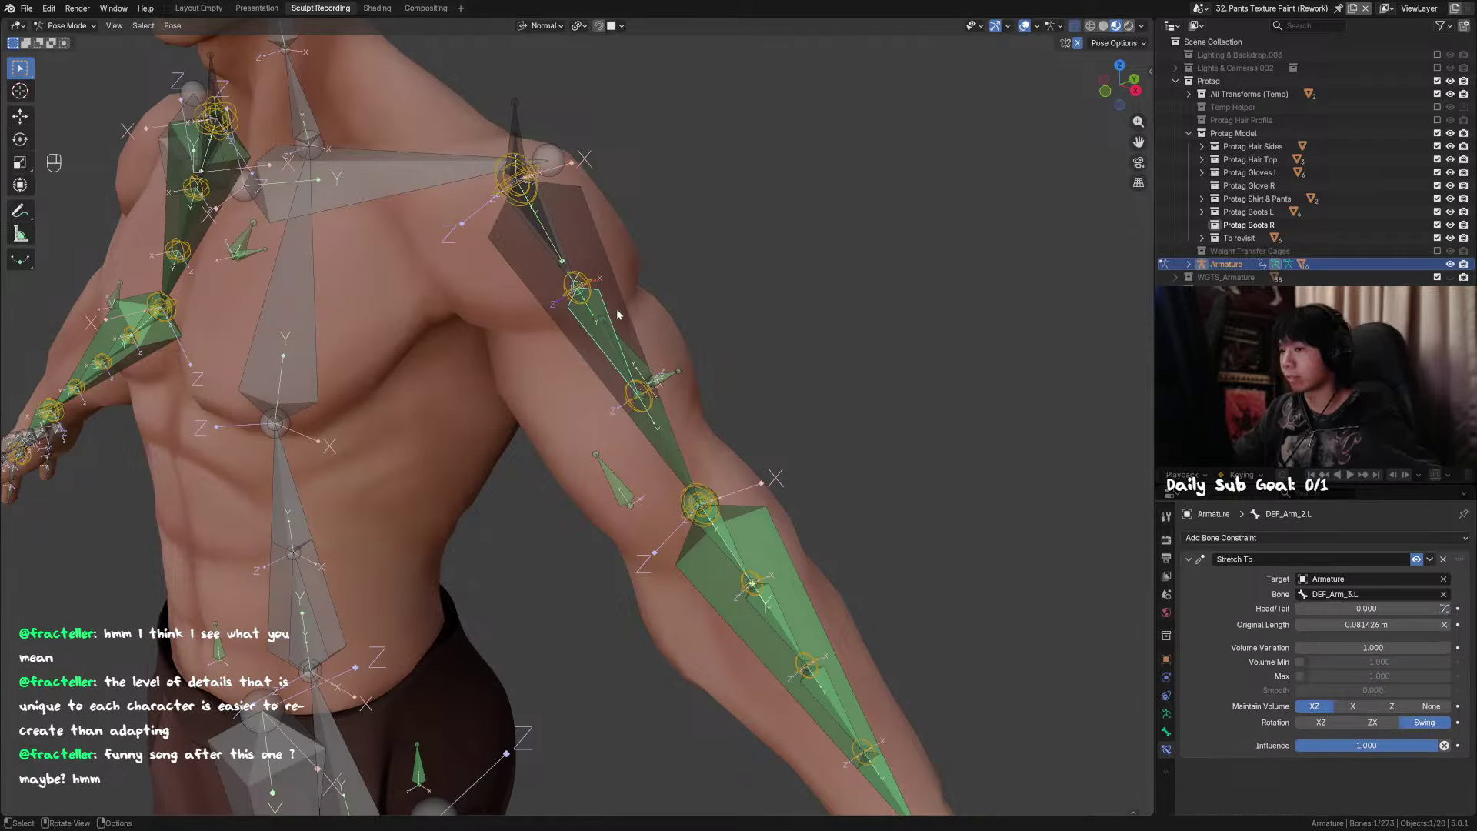
ctrl+shift+click(616, 308)
key(shift+ctrl+c)
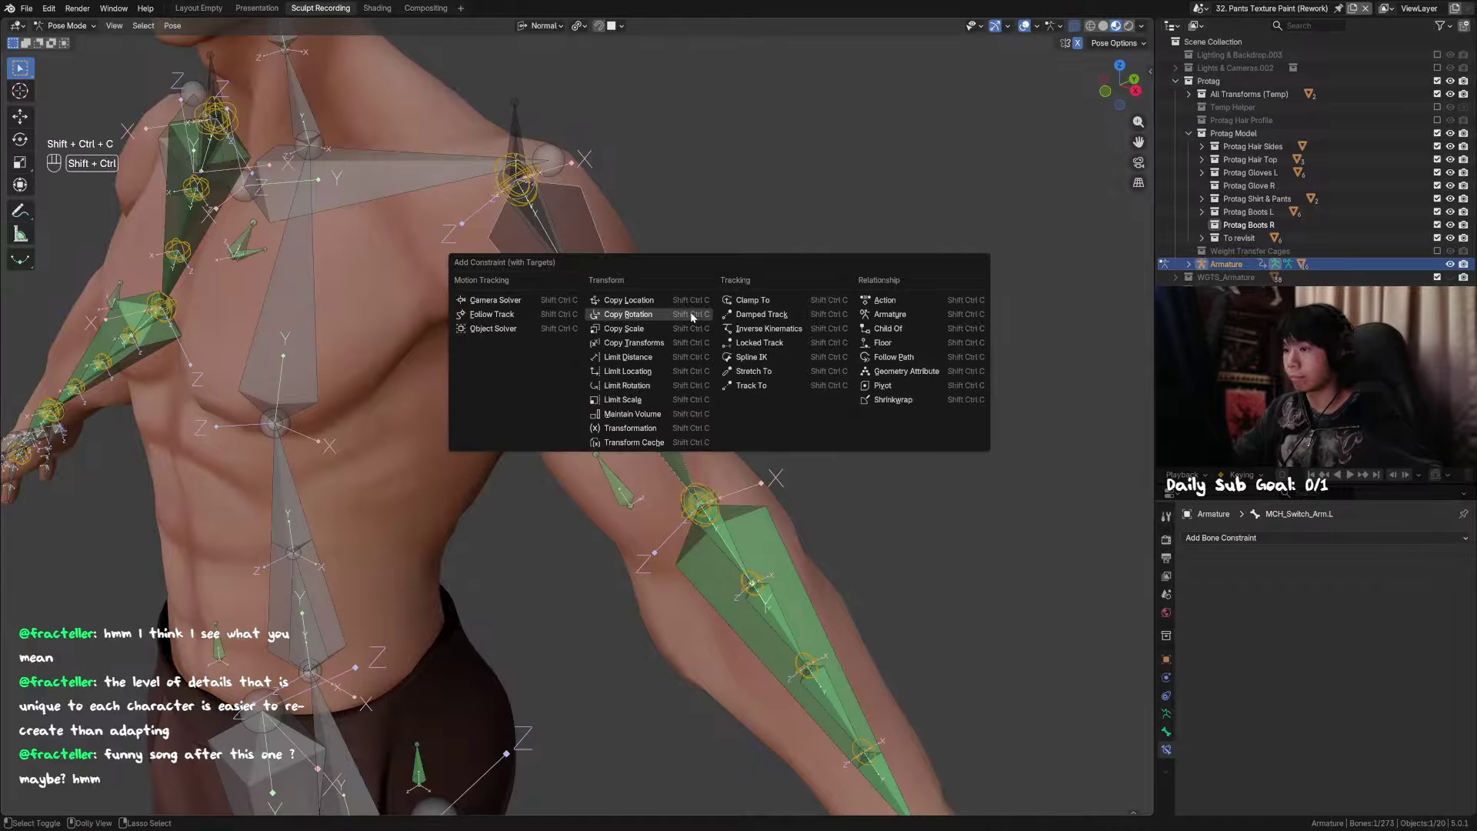
click(690, 313)
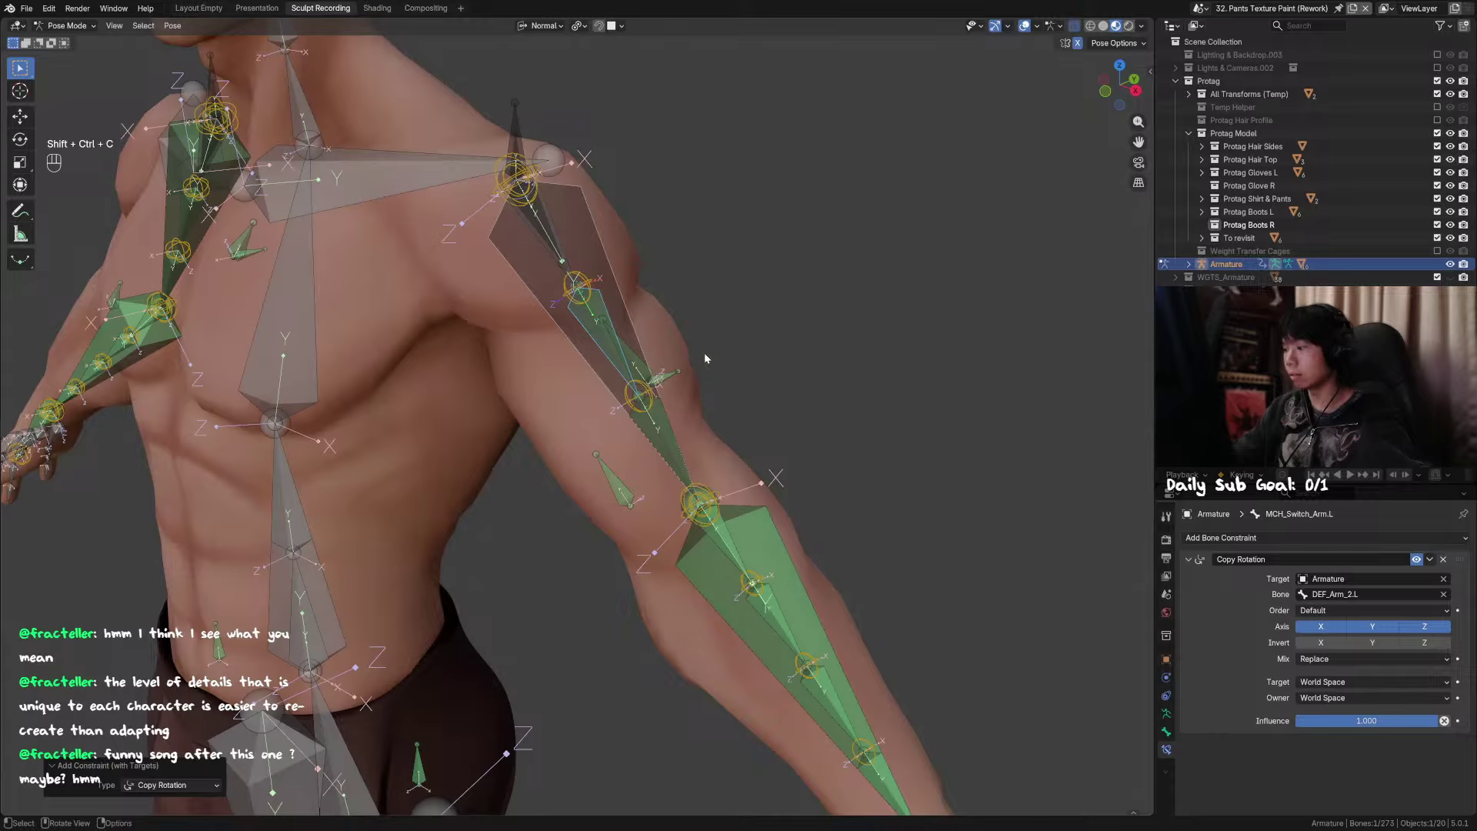
click(1389, 727)
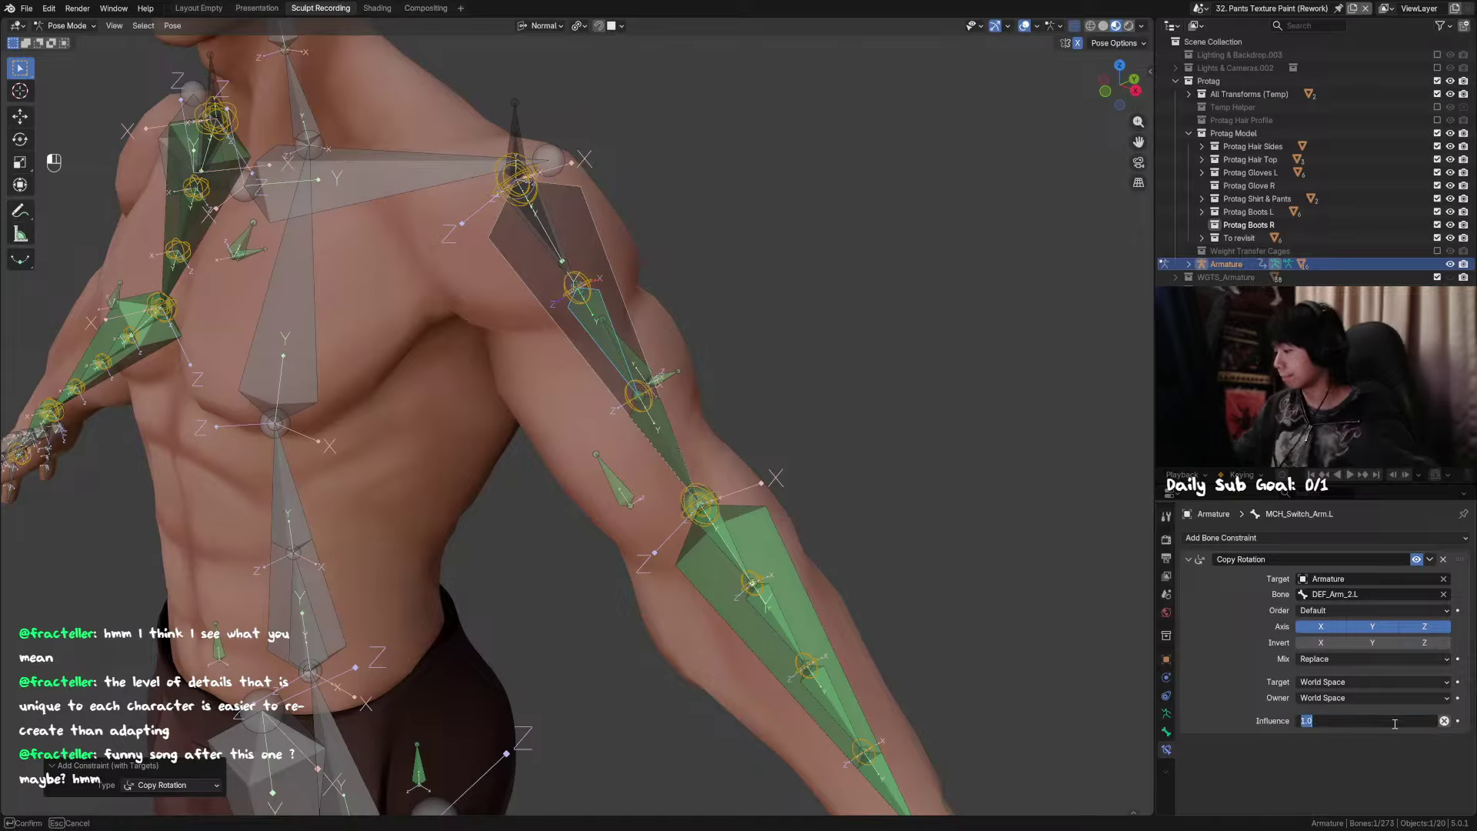
text(0.5)
key(Return)
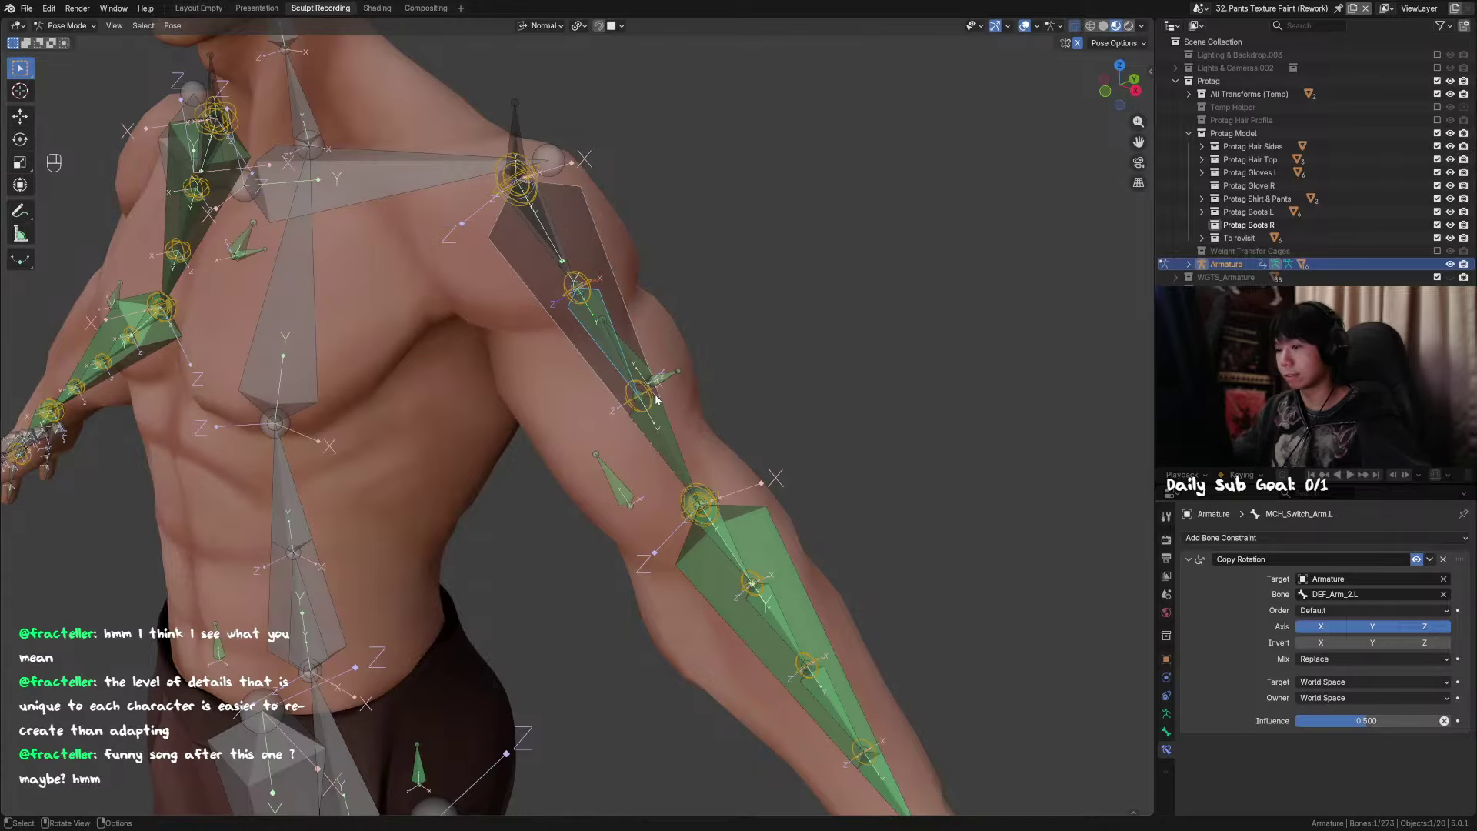
Step: Test-rotate MCH_Switch_Arm.L about its Y axis and undo the rotations
click(637, 332)
key(r)
key(y)
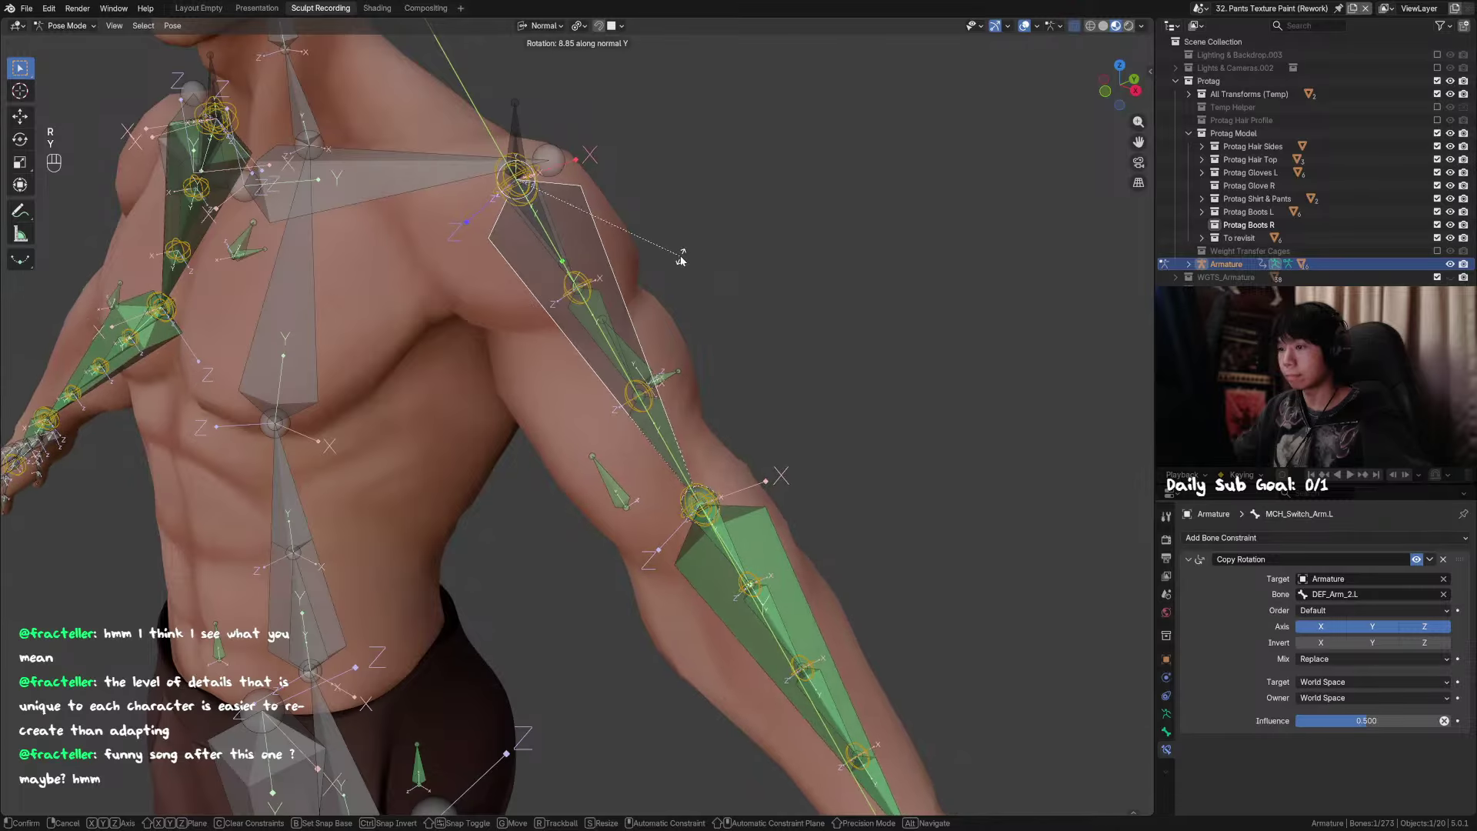
right_click(683, 257)
middle_drag(747, 273, 720, 287)
key(r)
key(y)
click(785, 400)
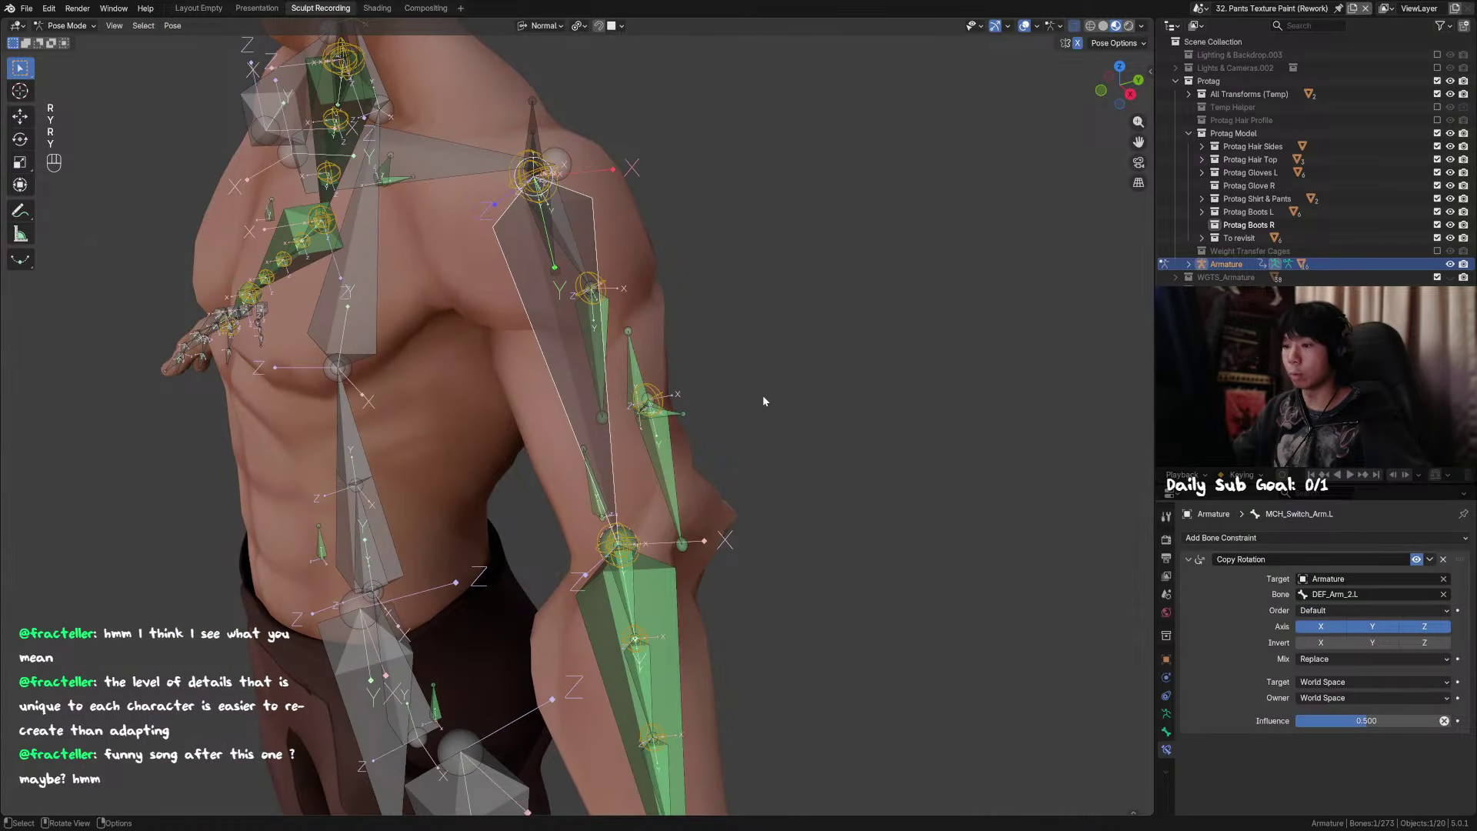
key(ctrl+z)
click(604, 239)
key(r)
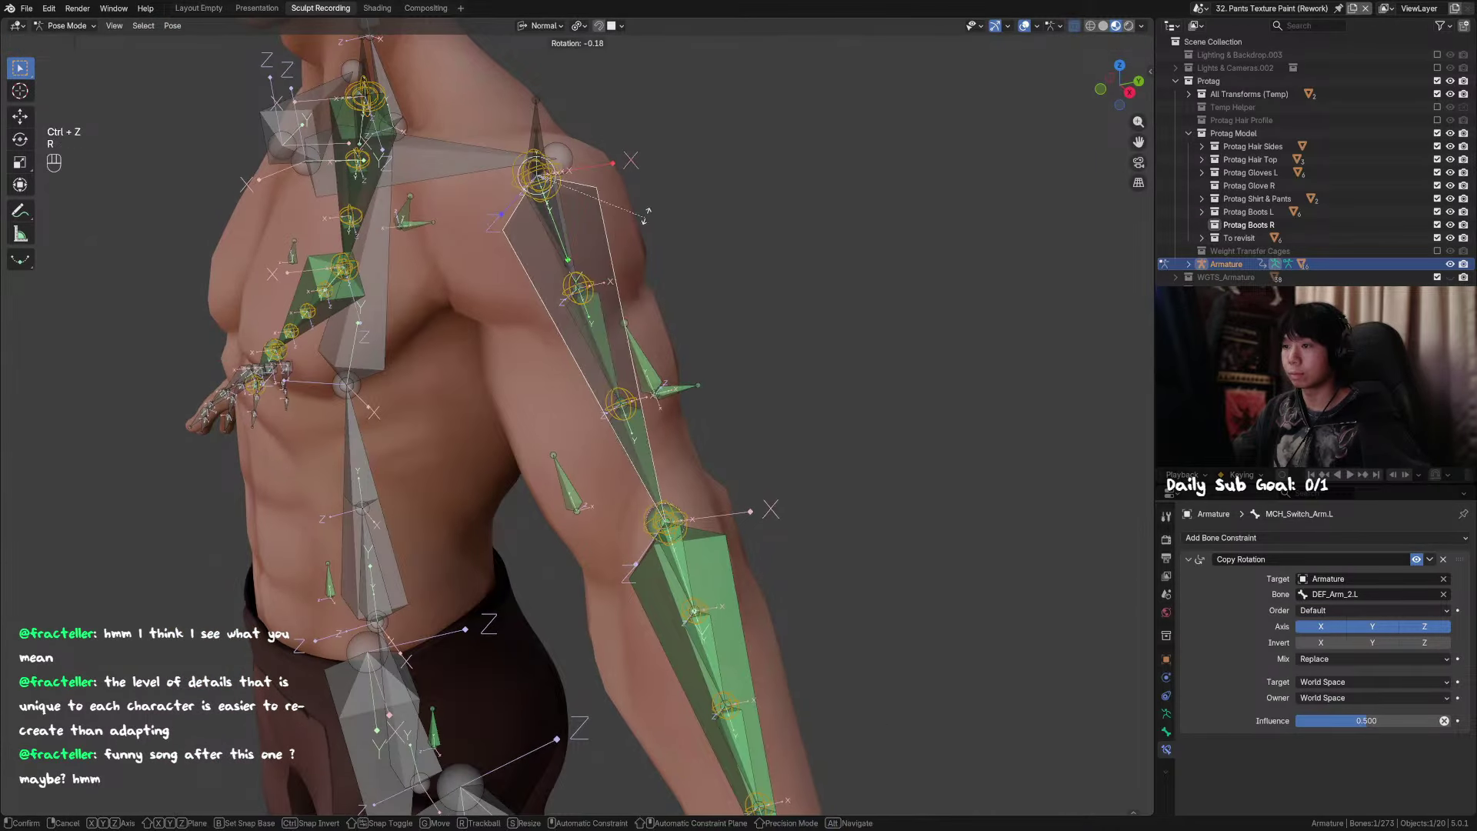
key(y)
click(641, 206)
key(ctrl+z)
Step: Check the armature's bone collections and the bone and constraint properties of MCH_Switch_Arm.L
click(607, 301)
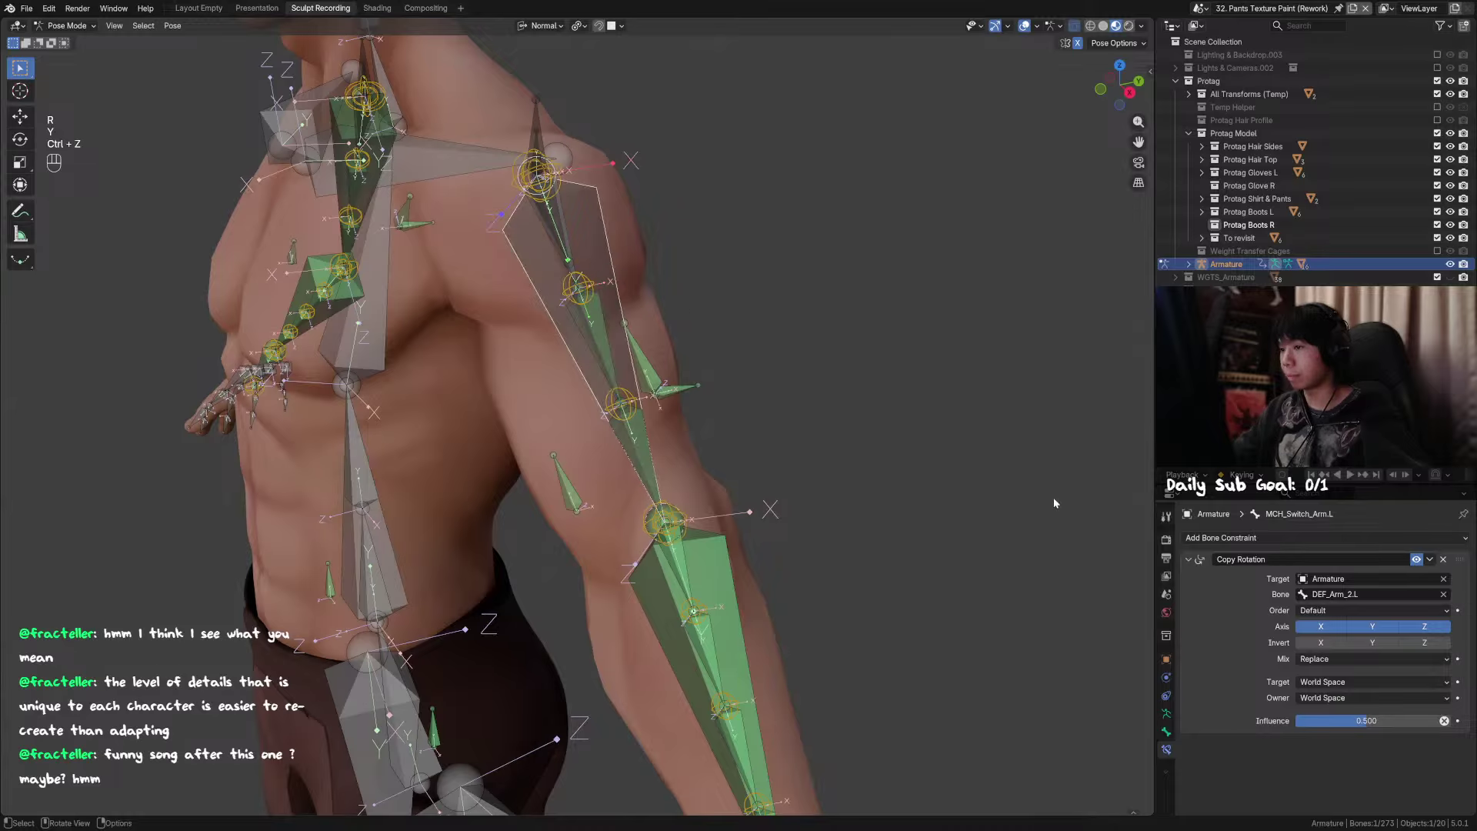
click(1166, 731)
click(1164, 714)
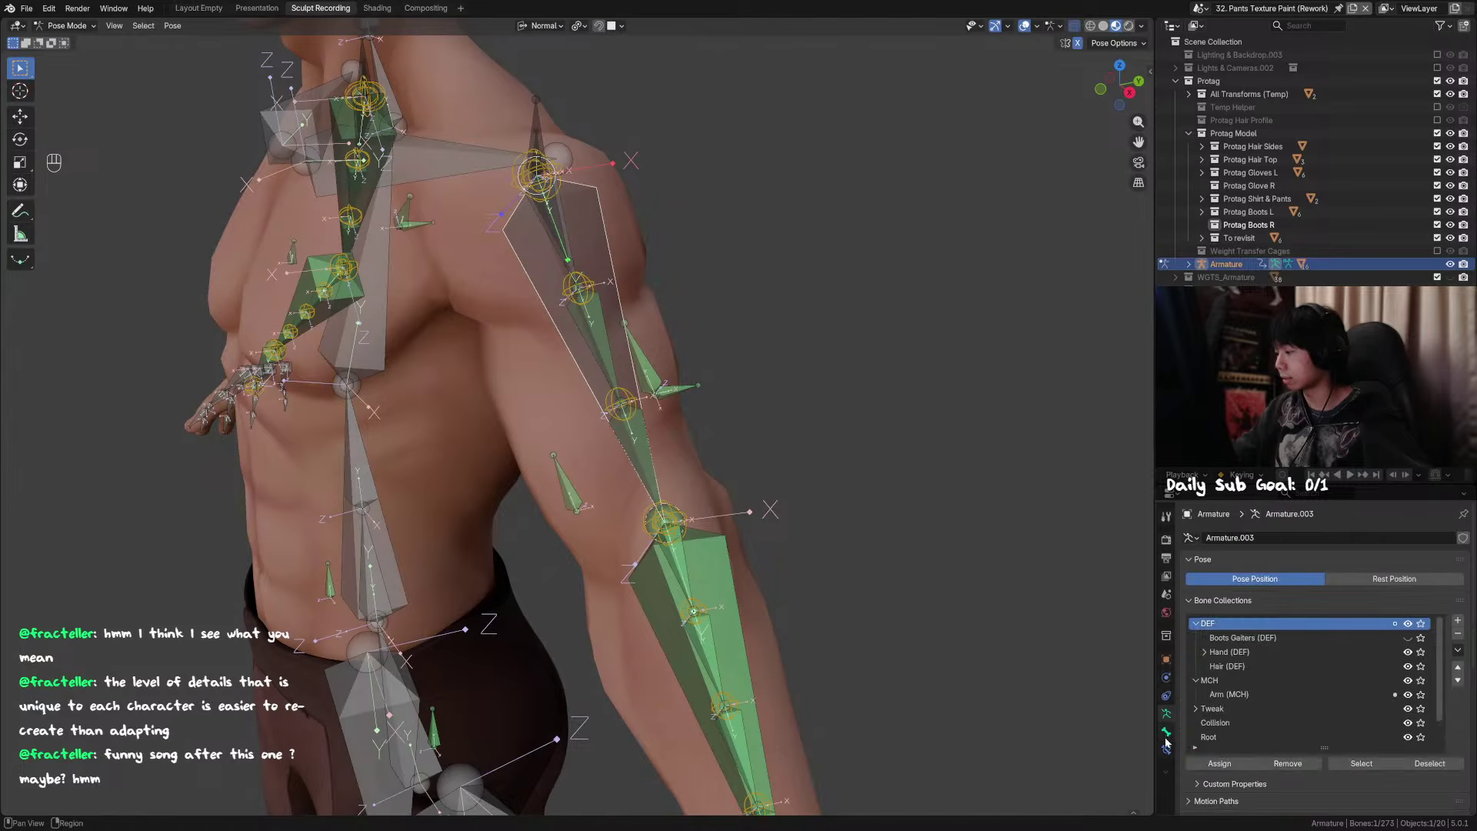
click(1166, 749)
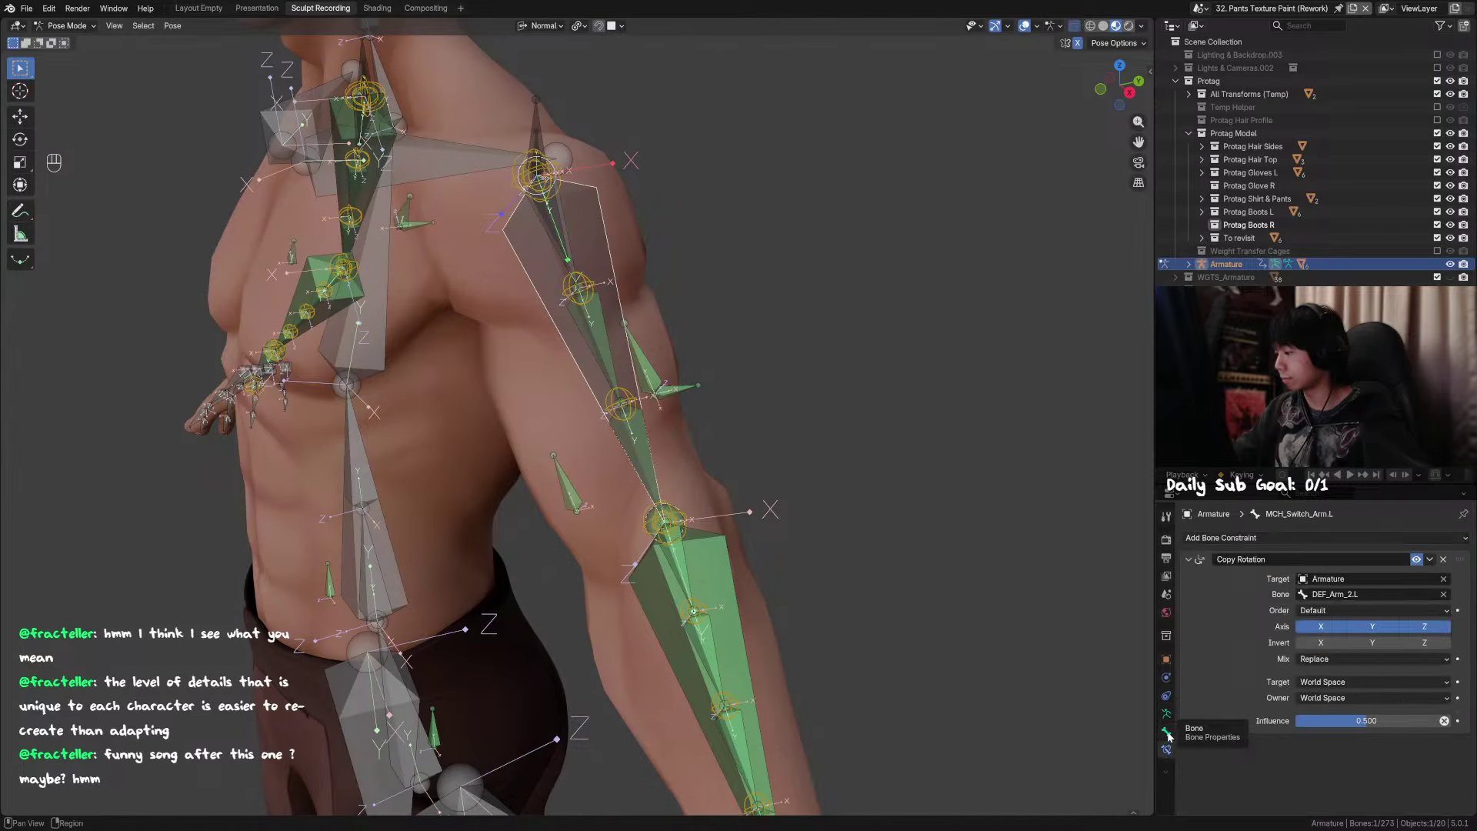
click(1168, 732)
click(1167, 748)
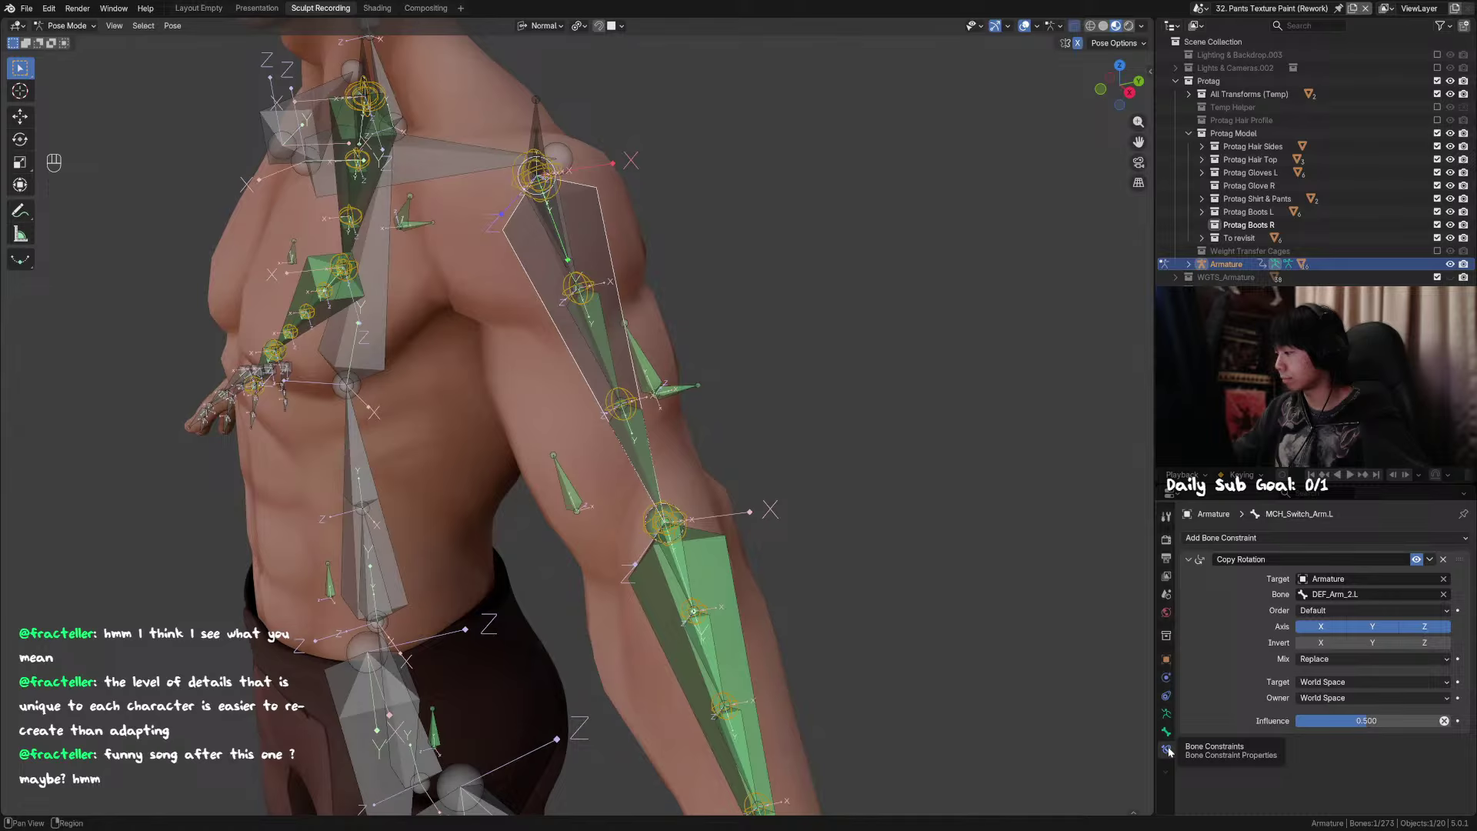
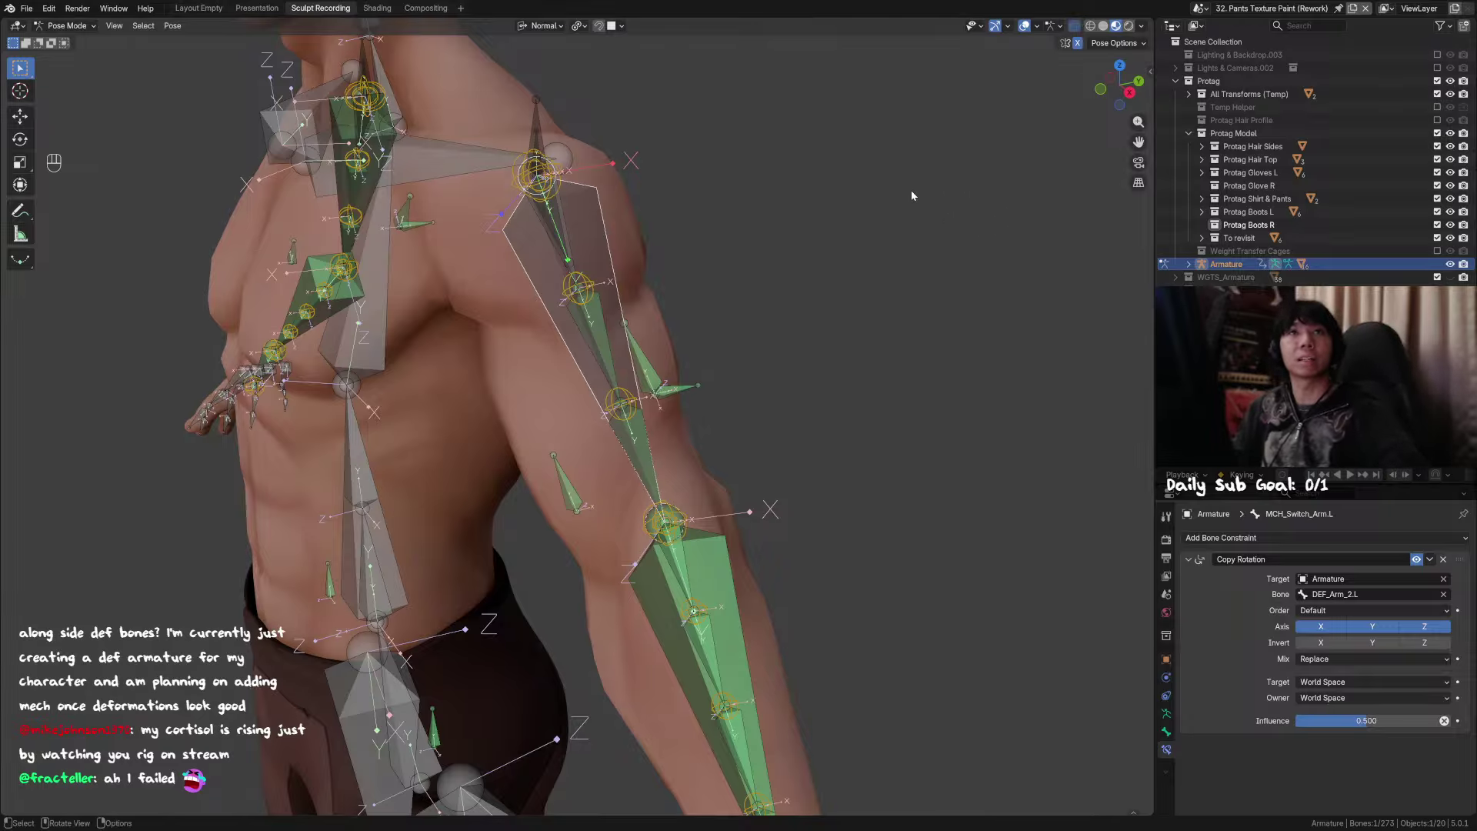
Step: Test-move COR_Bicep.L and MCH_Switch_Arm.L in the left upper arm, cancelling each move
middle_drag(884, 343, 707, 359)
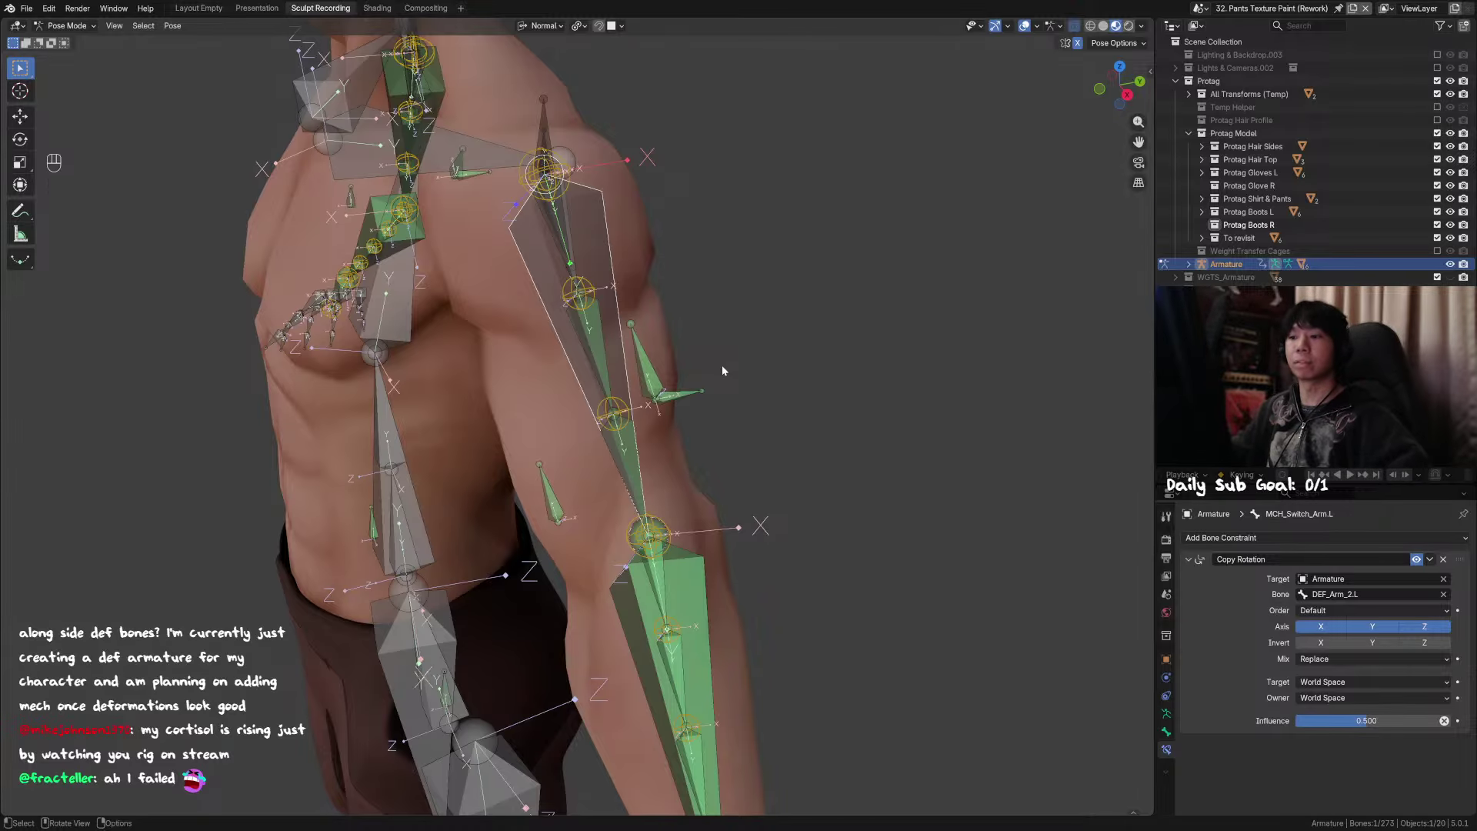
middle_drag(645, 314, 551, 460)
click(554, 465)
key(g)
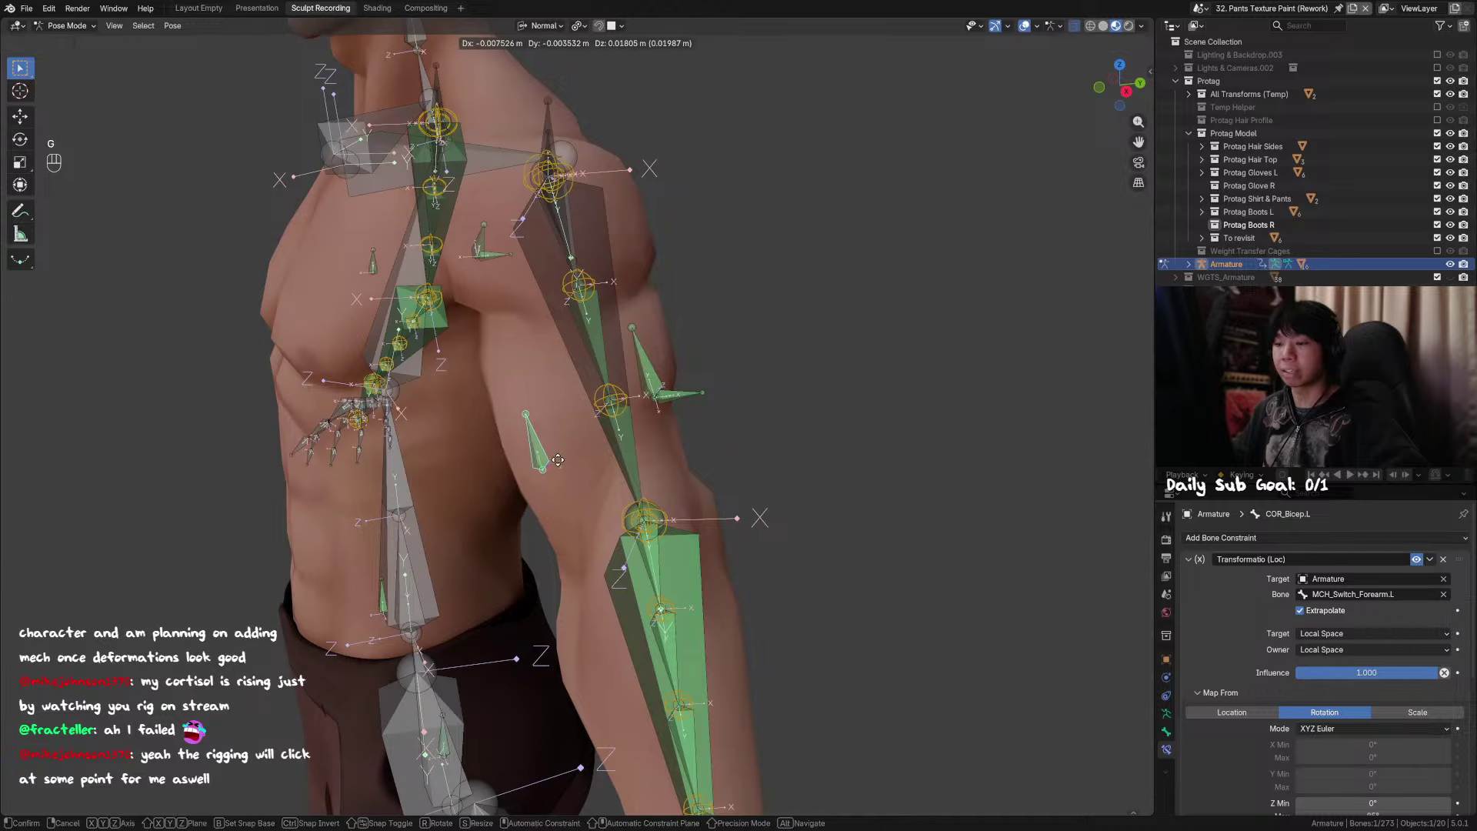
right_click(558, 459)
click(611, 324)
key(g)
right_click(602, 297)
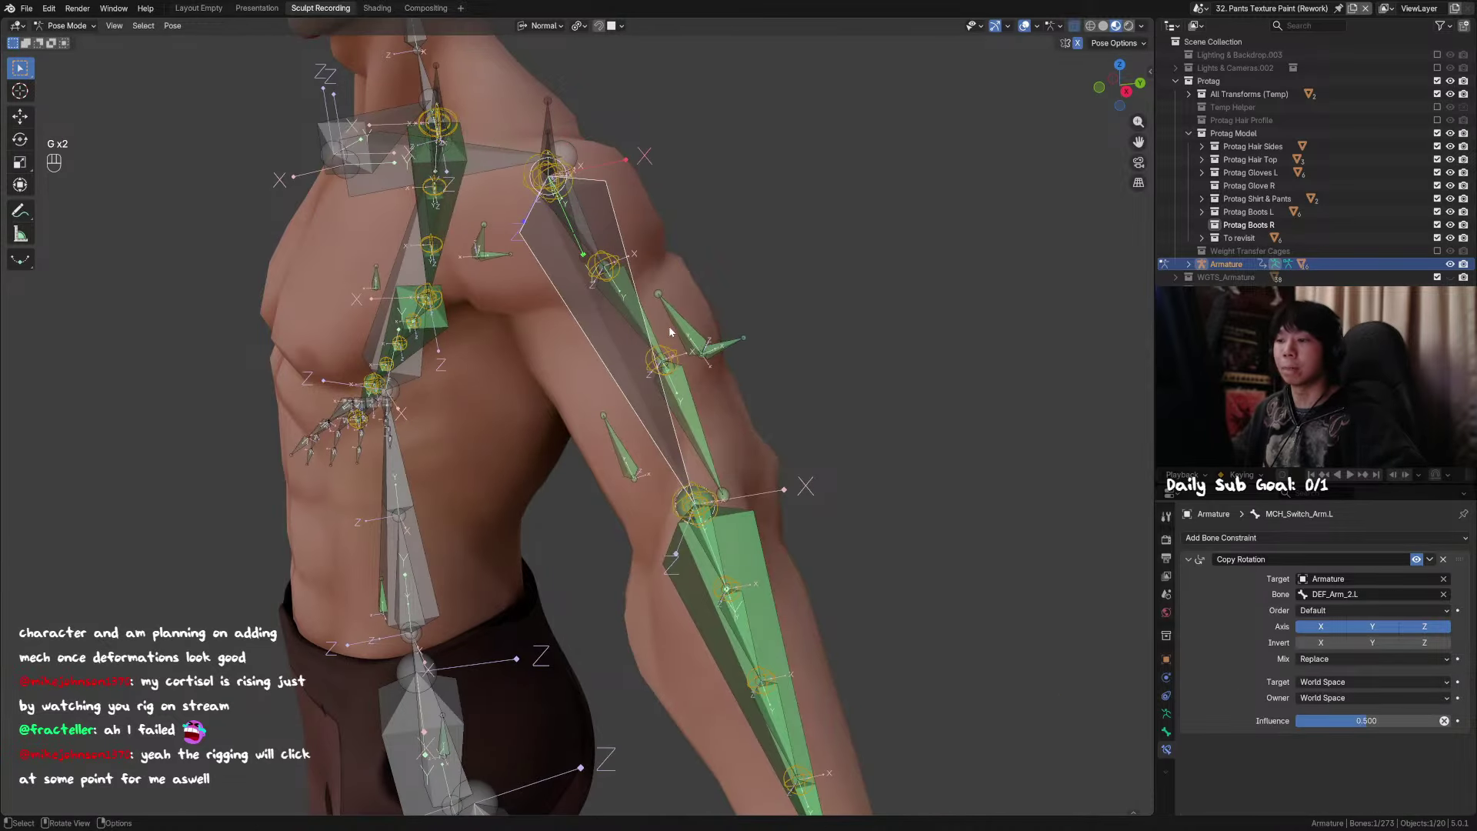
key(alt+g)
key(ctrl+z)
middle_drag(668, 351, 634, 328)
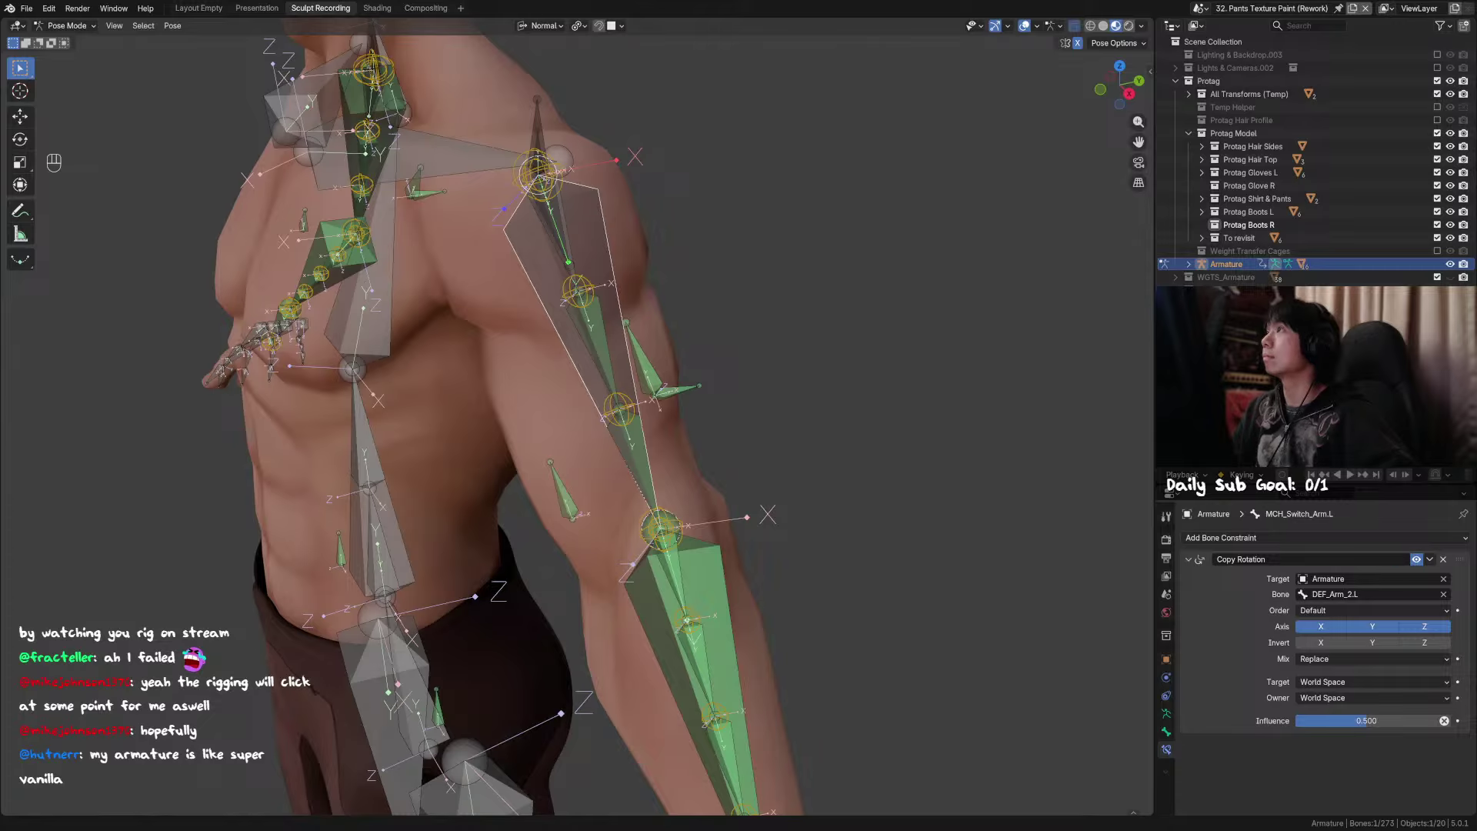
Step: Disable the Copy Rotation constraint on MCH_Switch_Arm.L and test-rotate the bone, clearing its location and rotation
click(1416, 560)
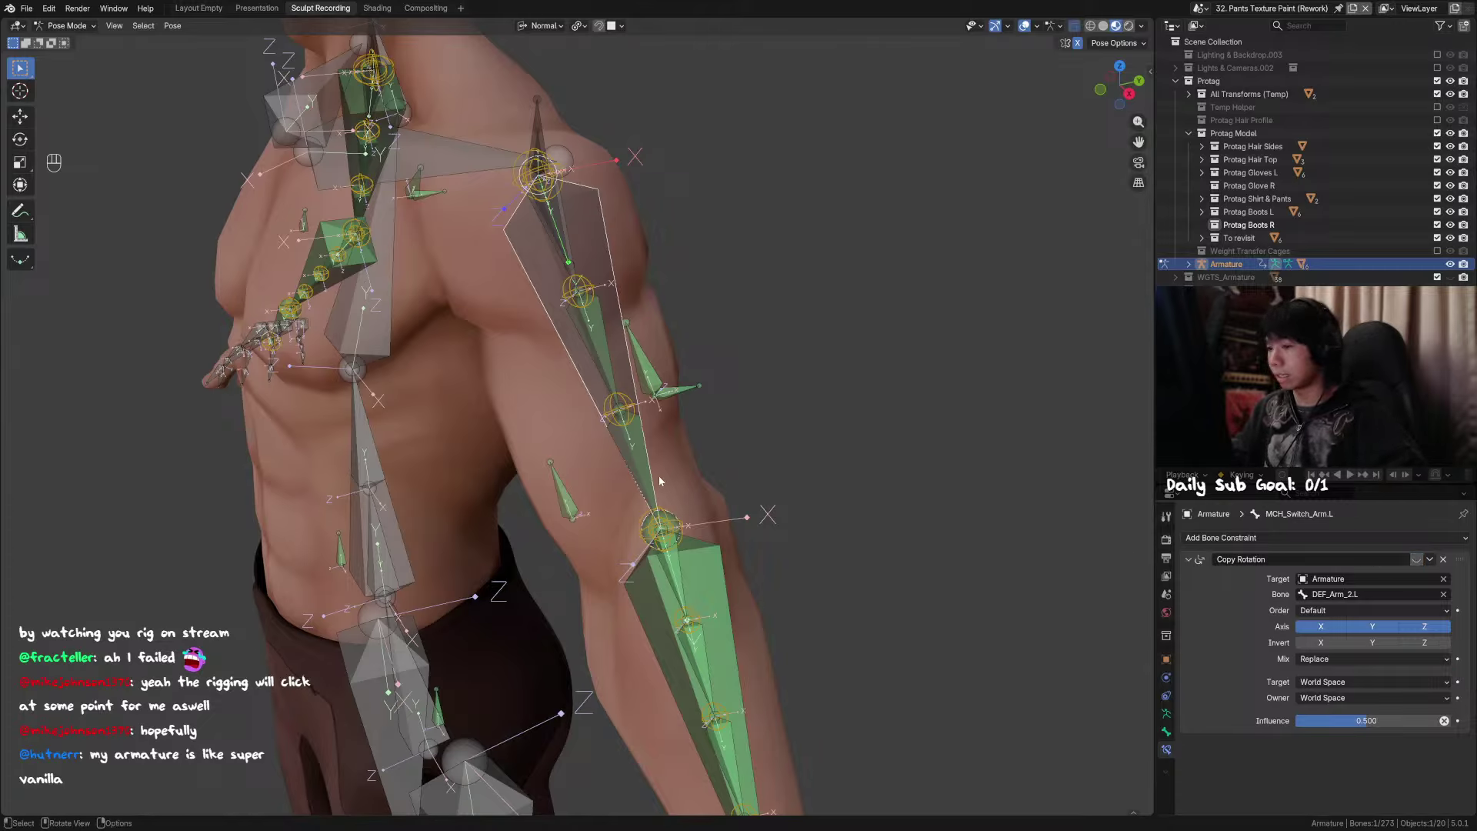
key(r)
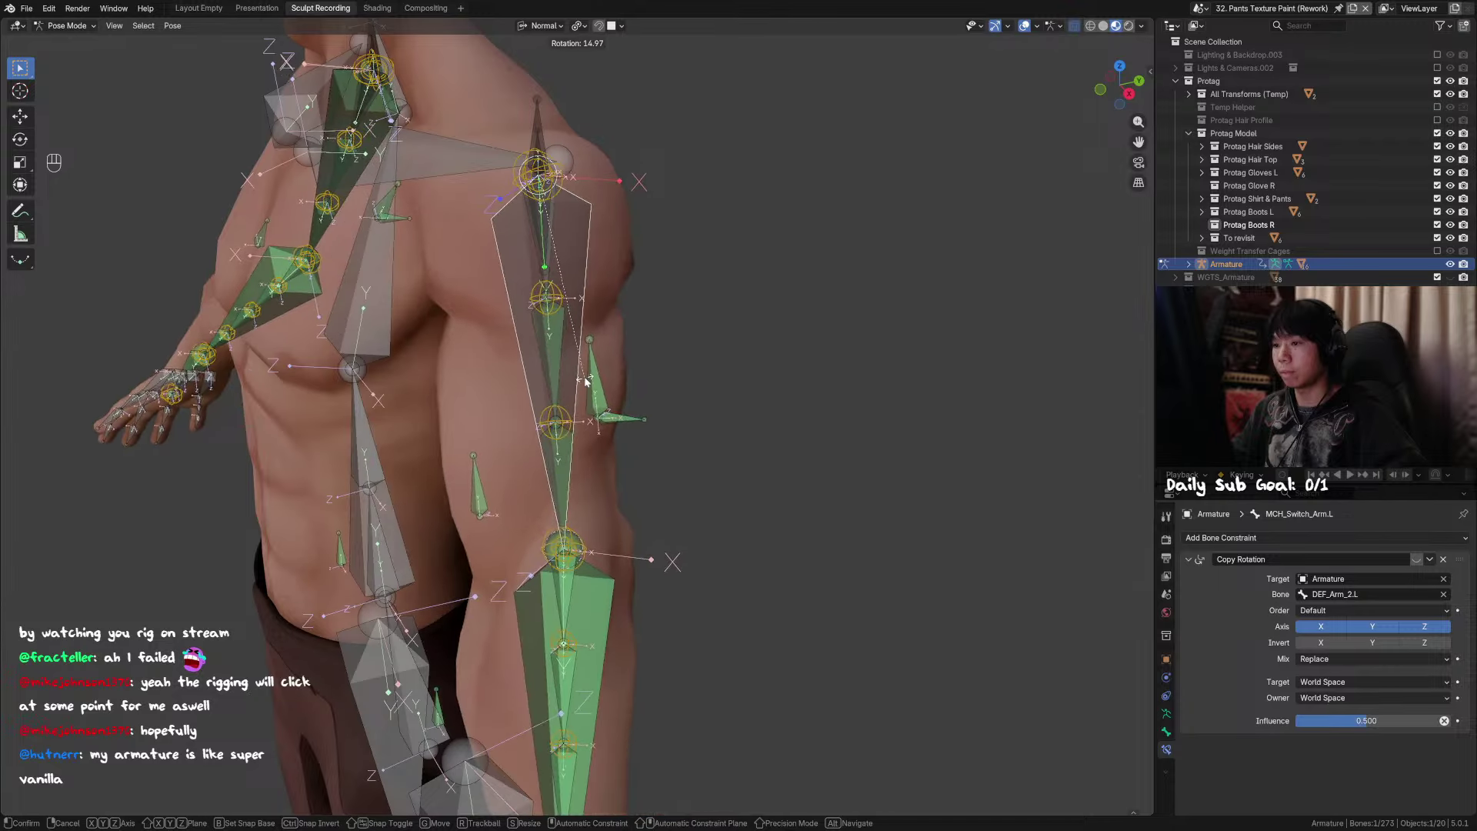
right_click(584, 381)
middle_drag(638, 382, 611, 386)
key(alt+g)
key(alt+r)
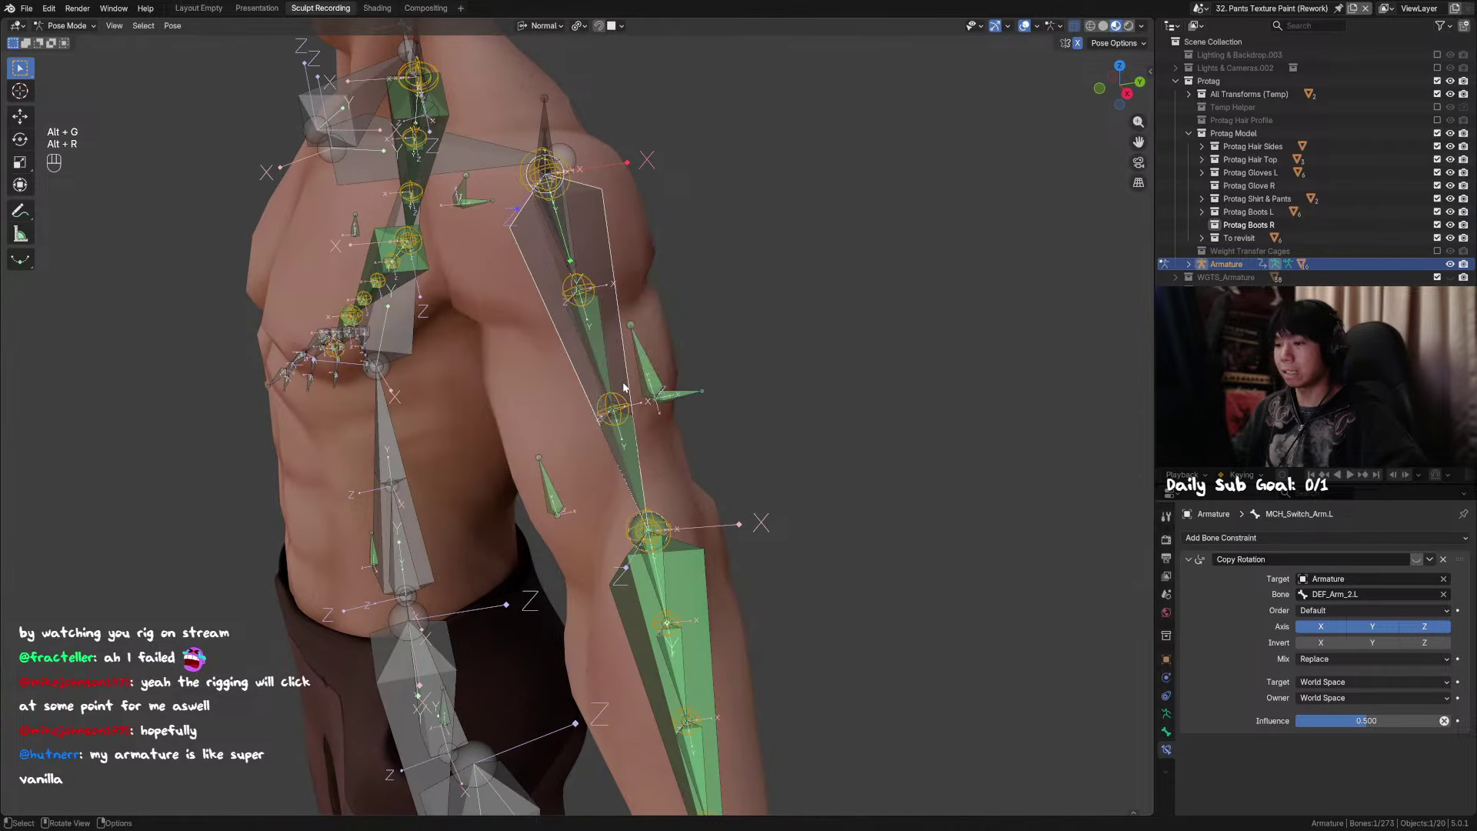
key(r)
key(y)
right_click(565, 229)
Step: Disable the Damped Track constraint on MCH_Twist_Arm.L and check the arm by test-rotating MCH_Switch_Arm.L
click(565, 229)
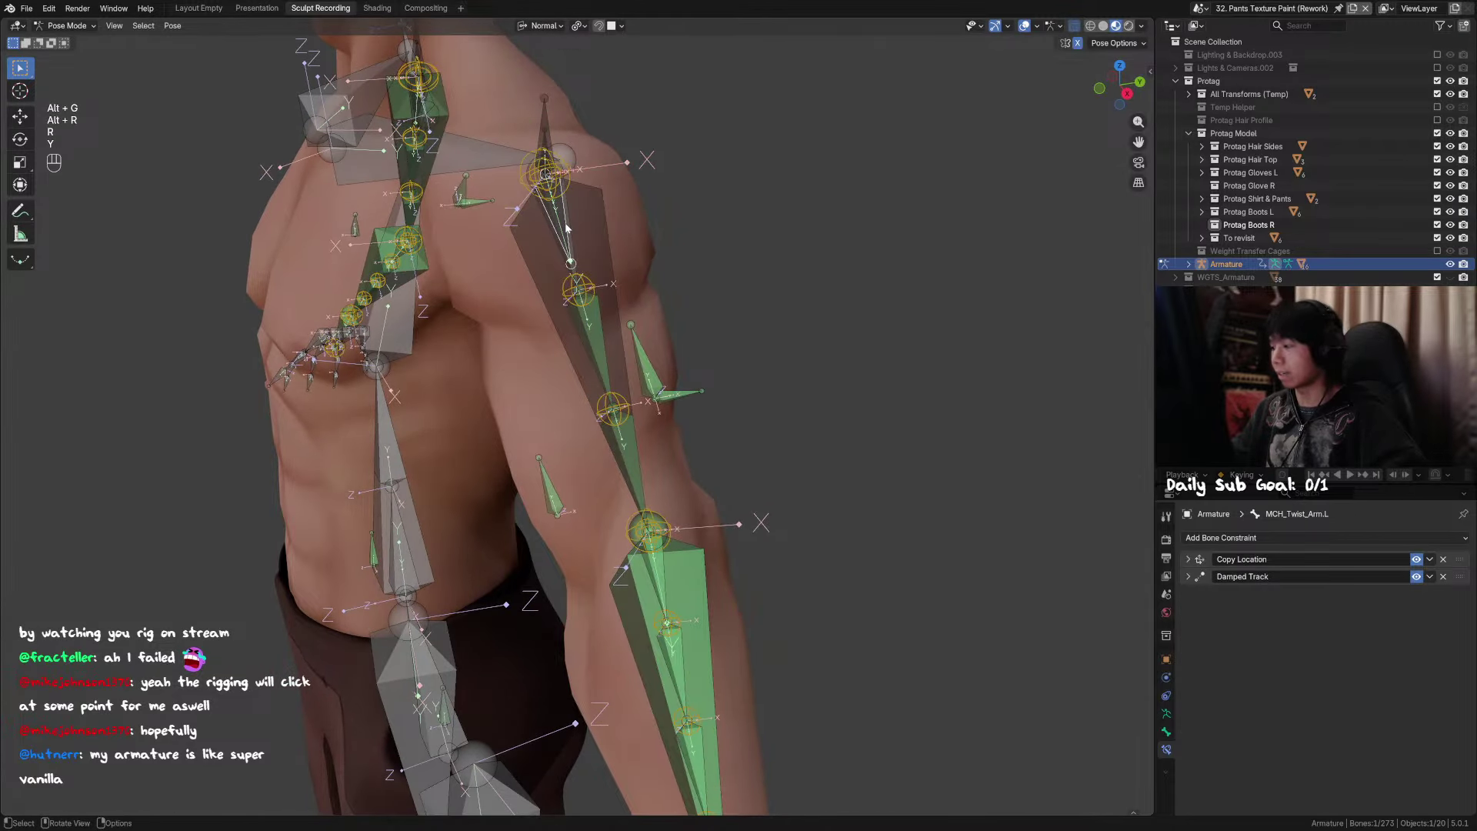
click(1189, 577)
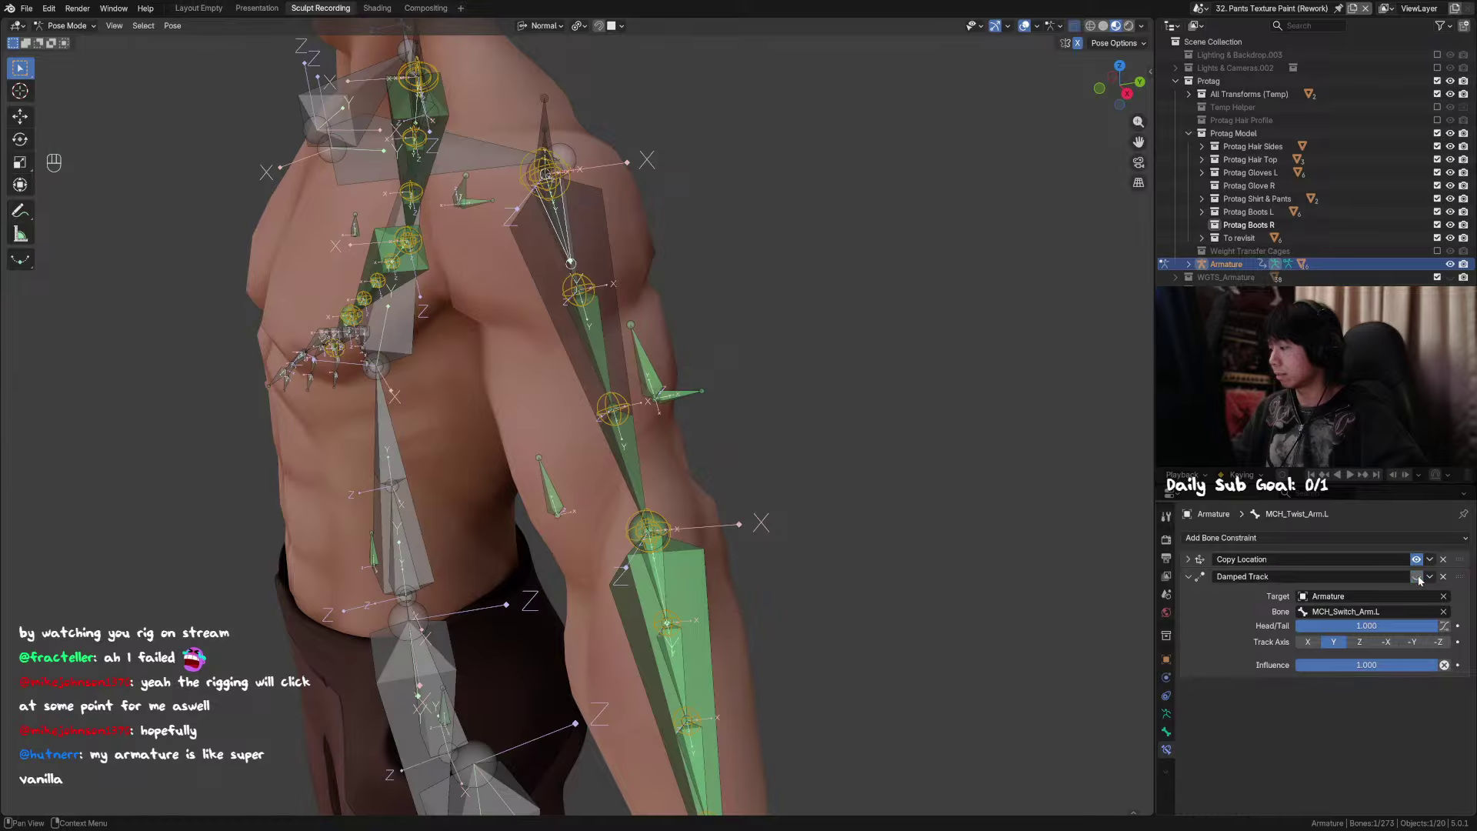
click(614, 391)
key(r)
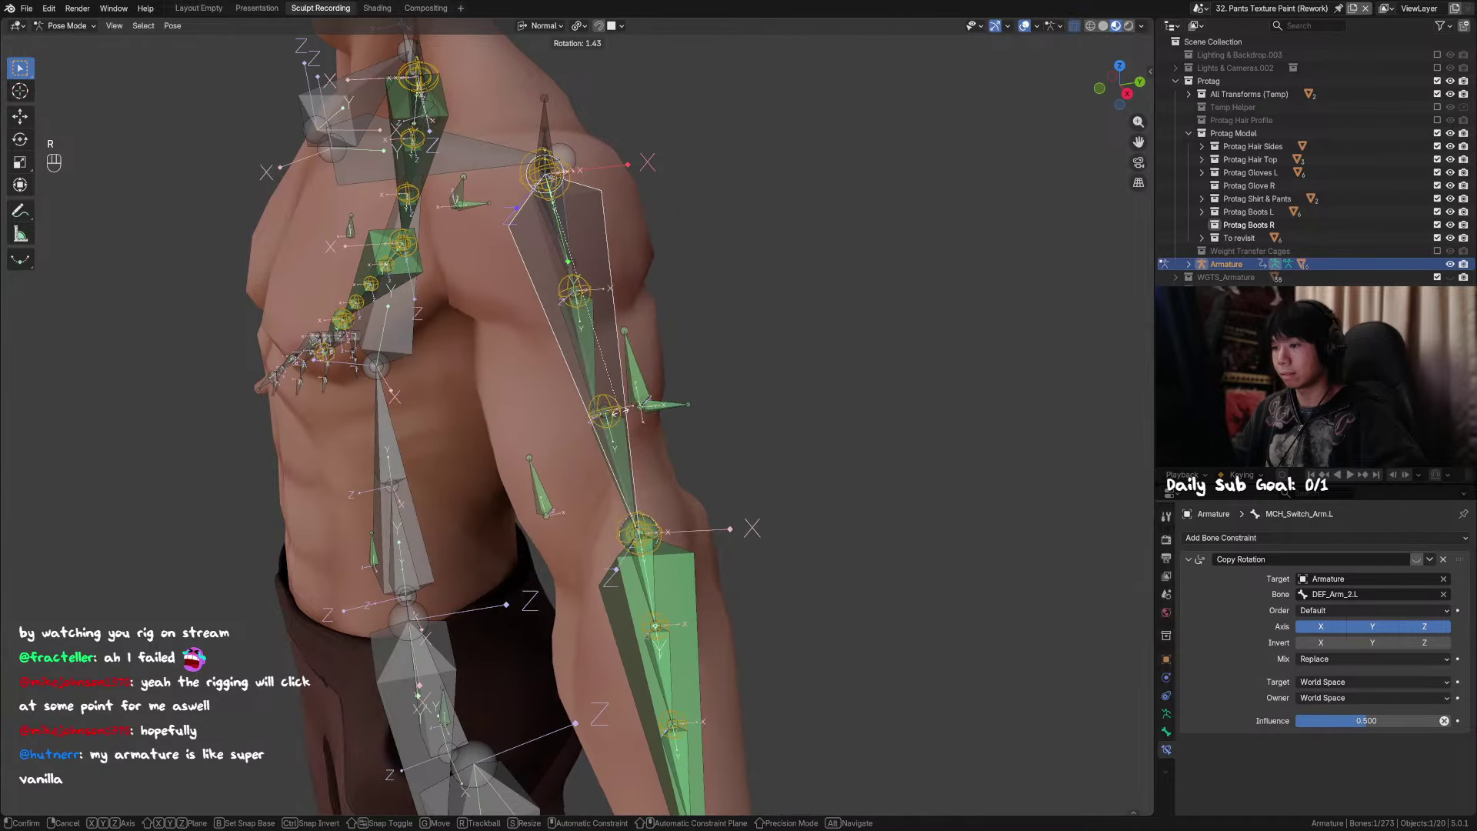
right_click(572, 241)
key(alt+r)
key(alt+g)
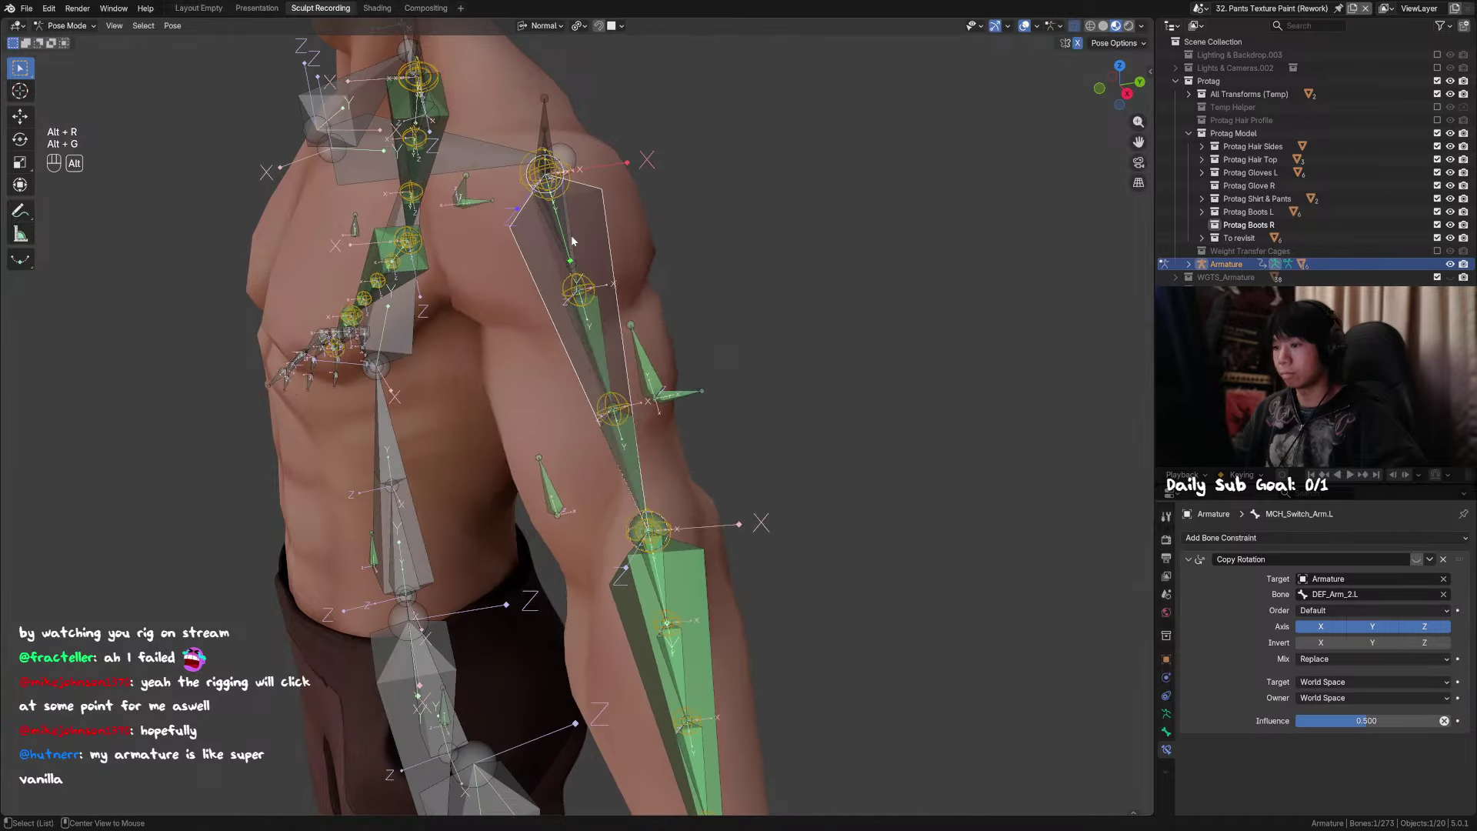
Step: Delete the Damped Track constraint from MCH_Twist_Arm.L and test-rotate MCH_Switch_Arm.L
click(567, 231)
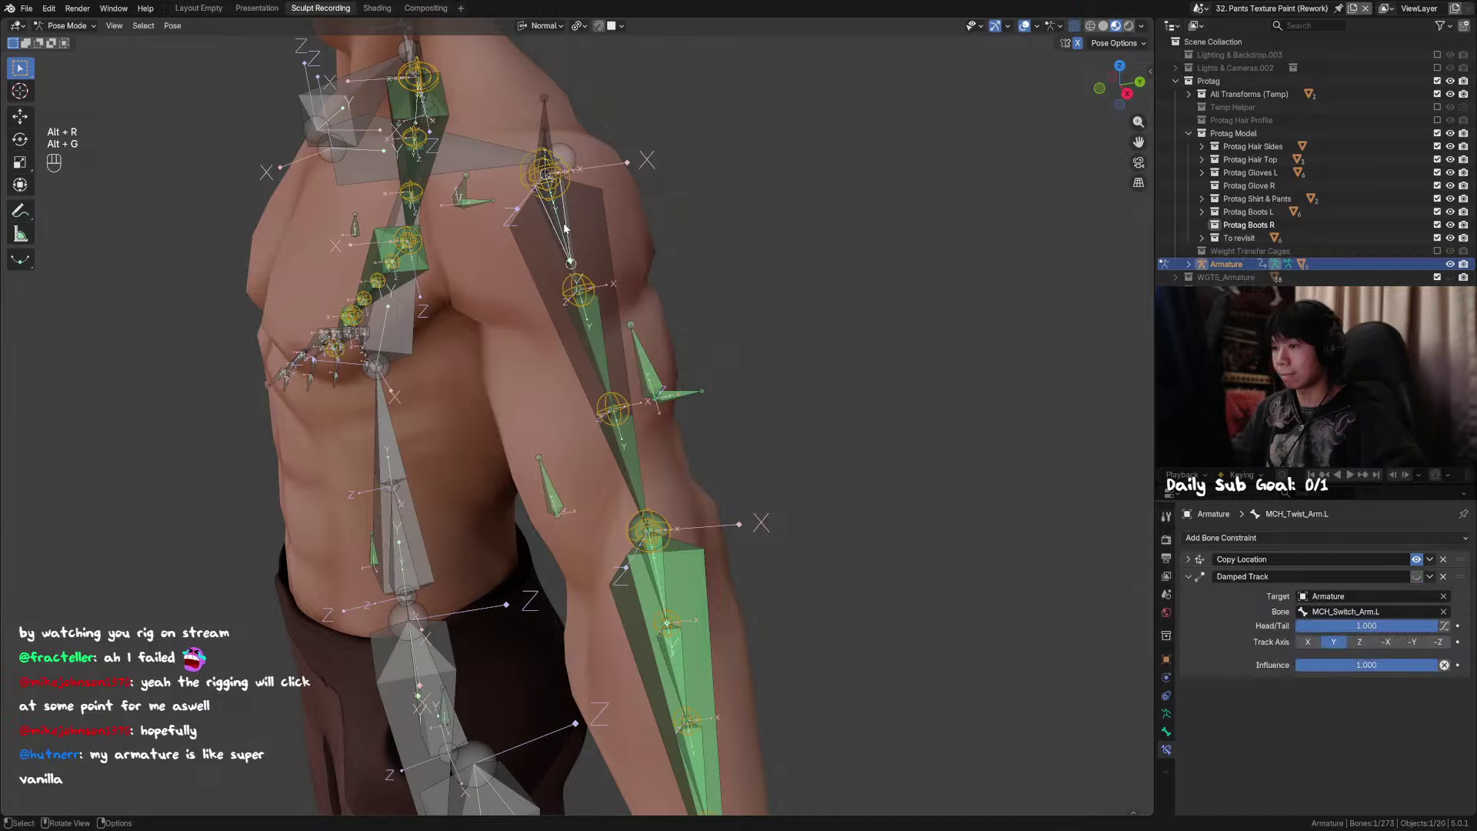
click(1443, 576)
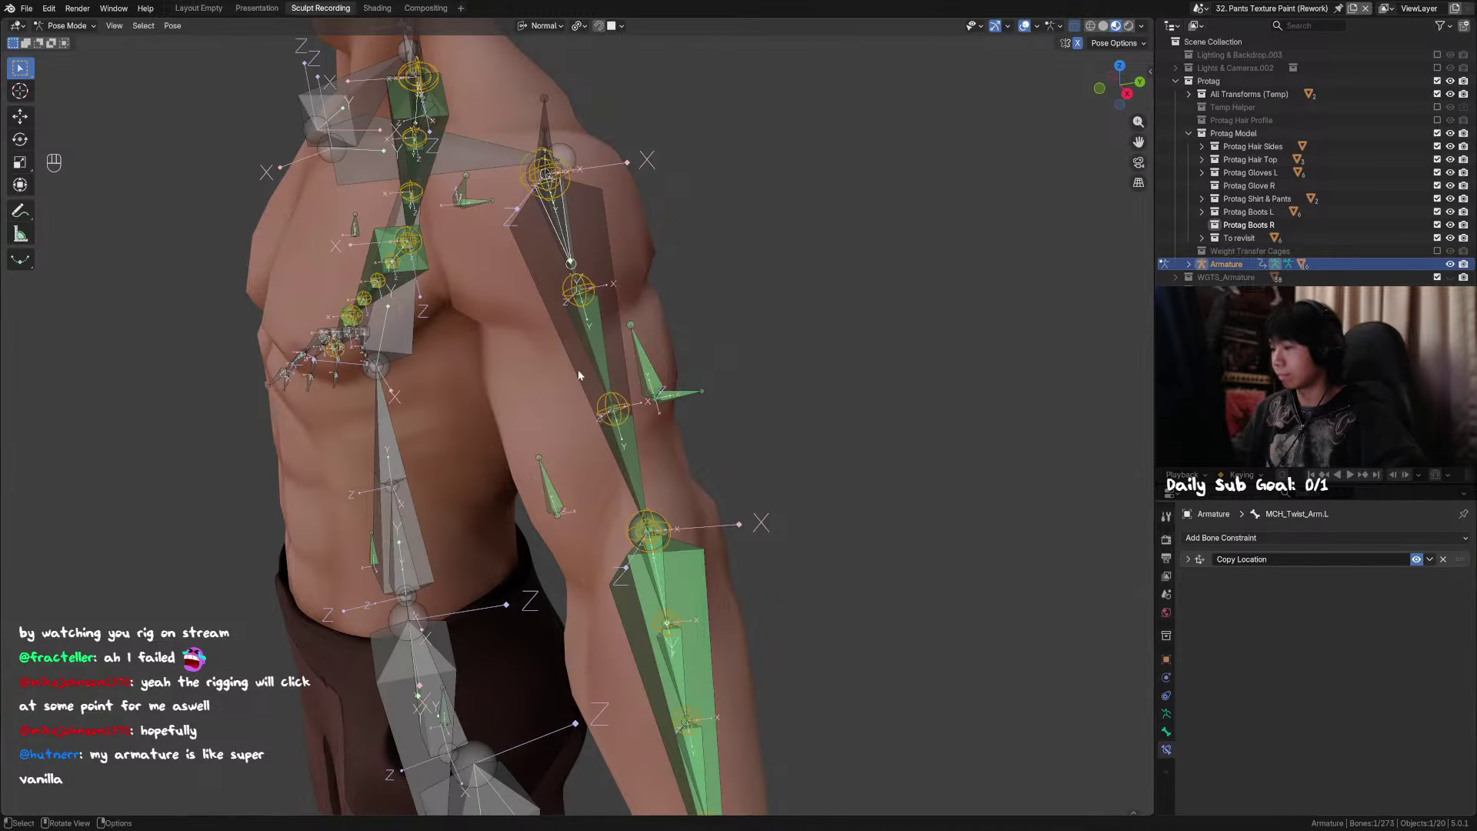
click(602, 365)
click(634, 355)
click(622, 367)
key(r)
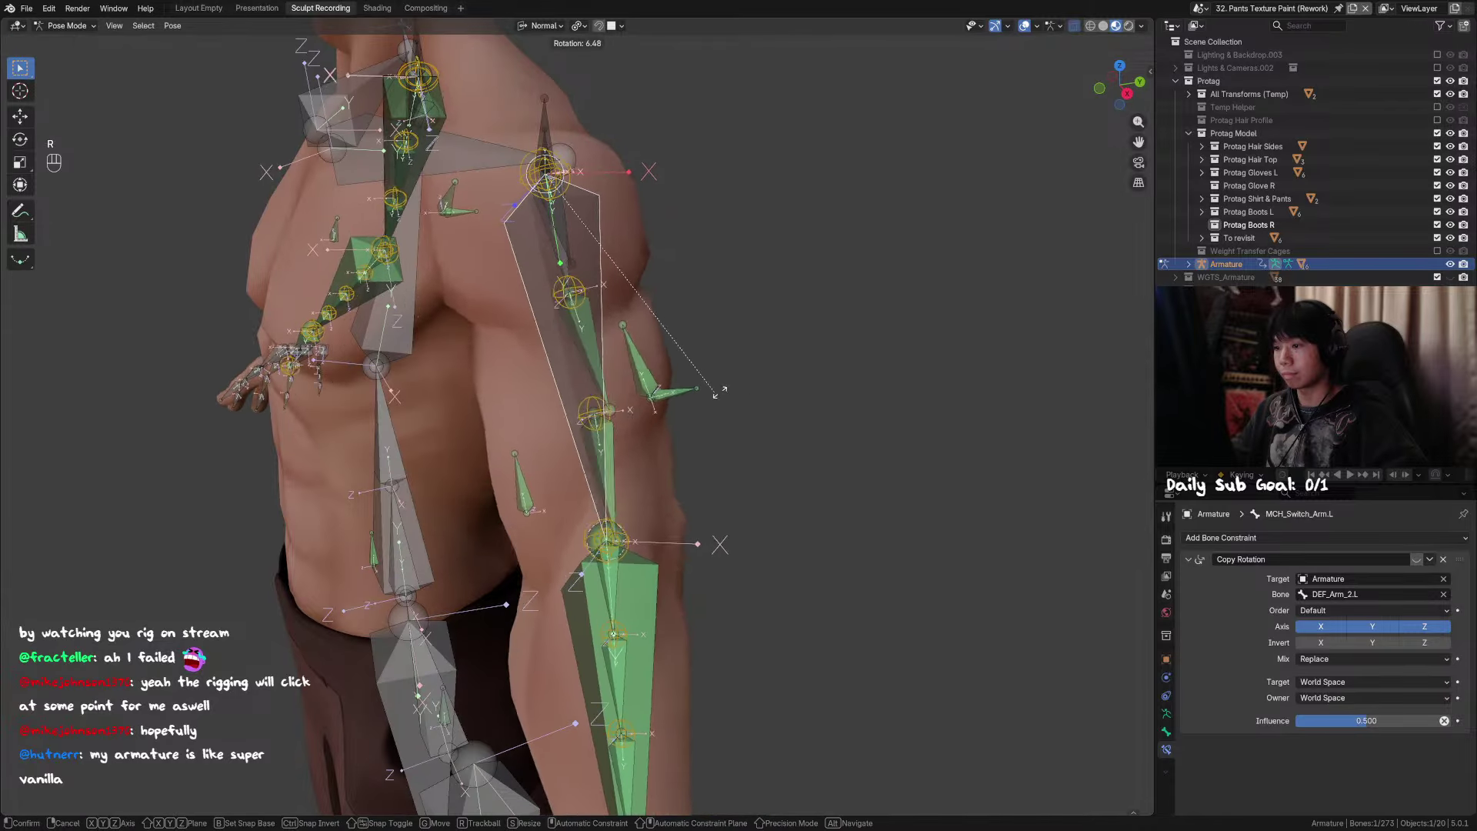
right_click(754, 396)
middle_drag(755, 396, 714, 457)
Step: Undo the deletion of the Damped Track constraint on MCH_Twist_Arm.L
key(ctrl+z)
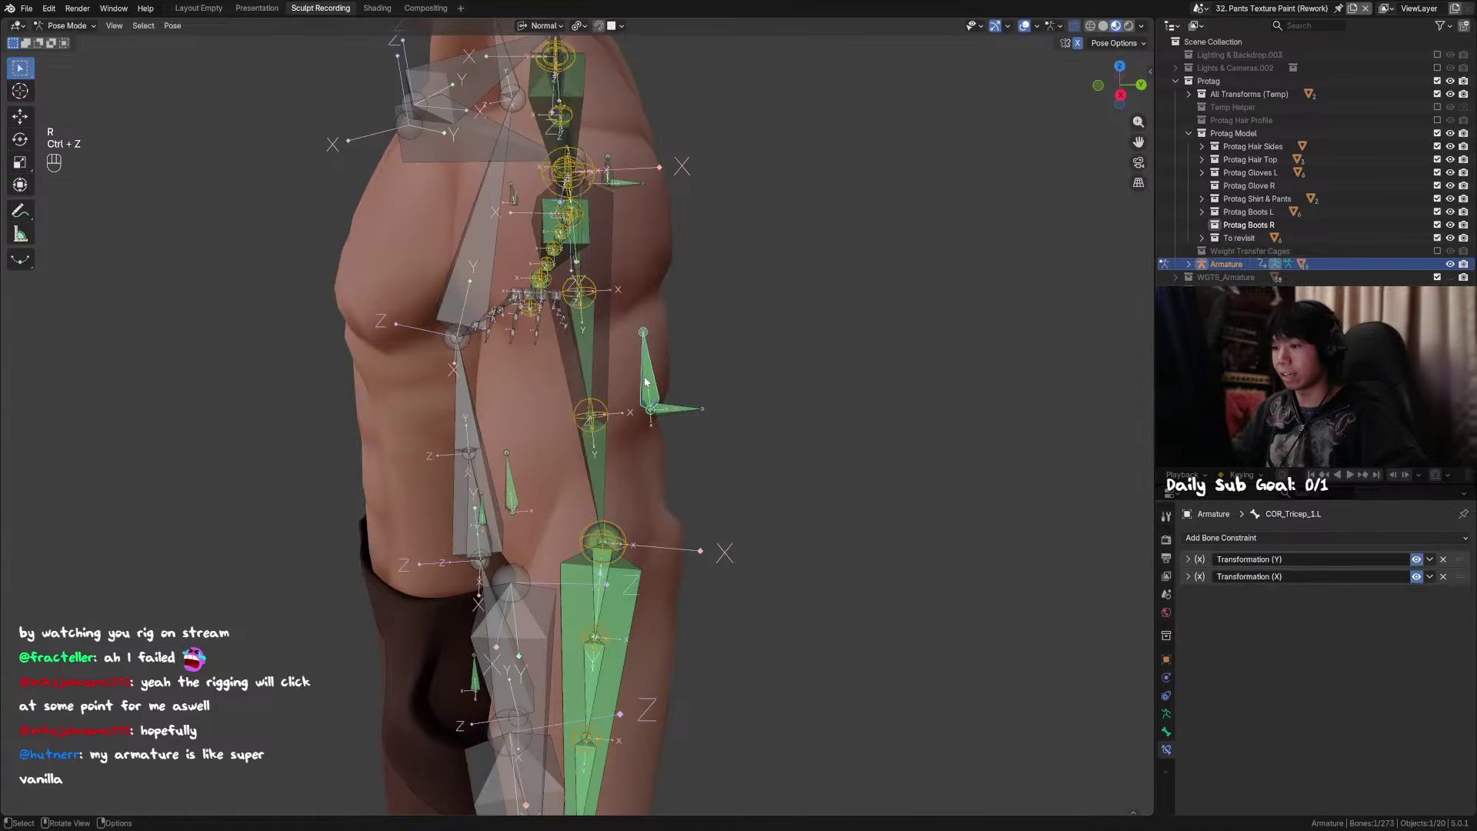
mouse_move(646, 382)
middle_down()
mouse_move(721, 377)
mouse_move(636, 382)
middle_up()
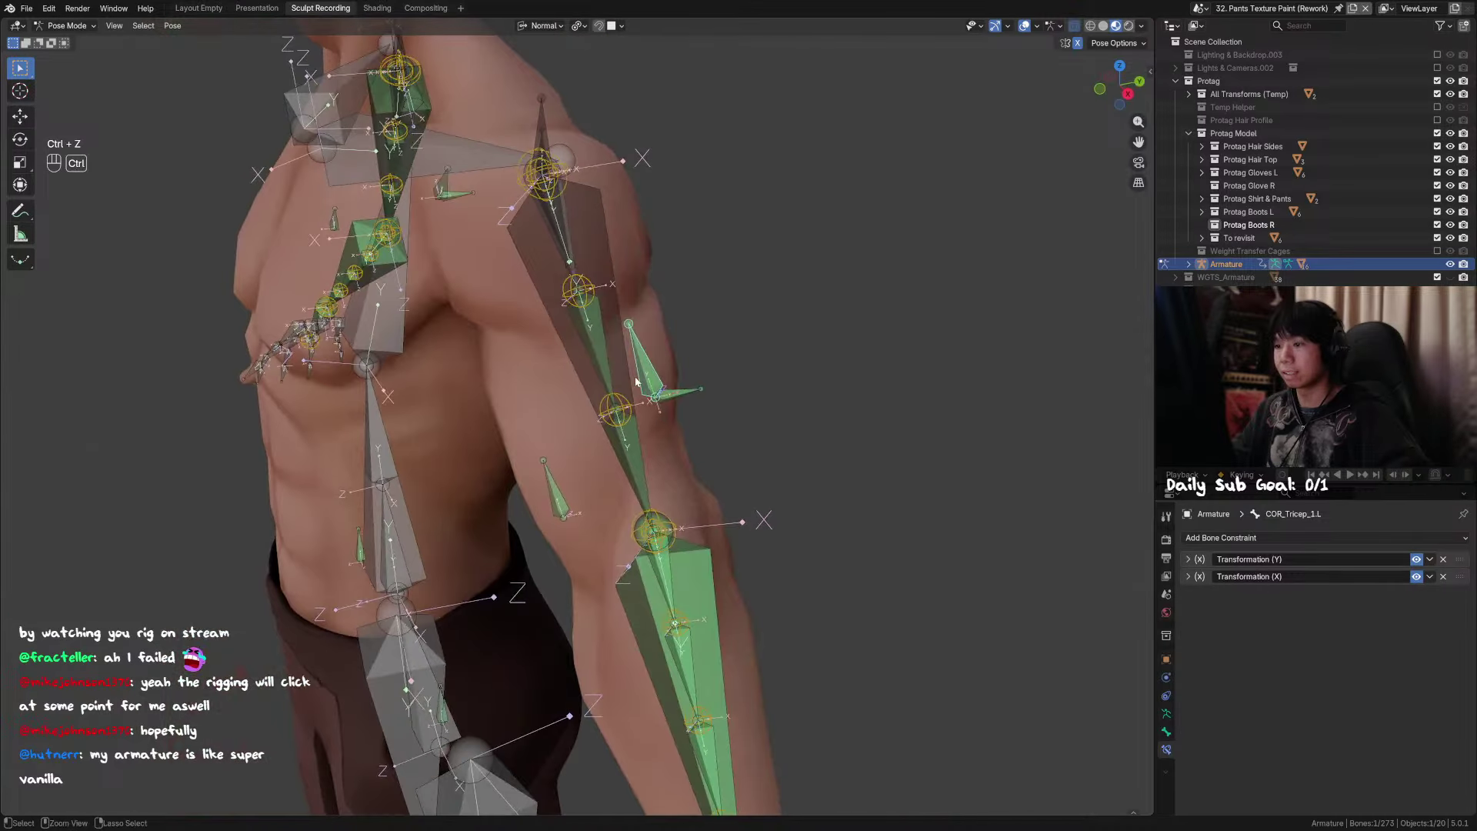
key(ctrl+z)
key(ctrl+z)
key(ctrl+z)
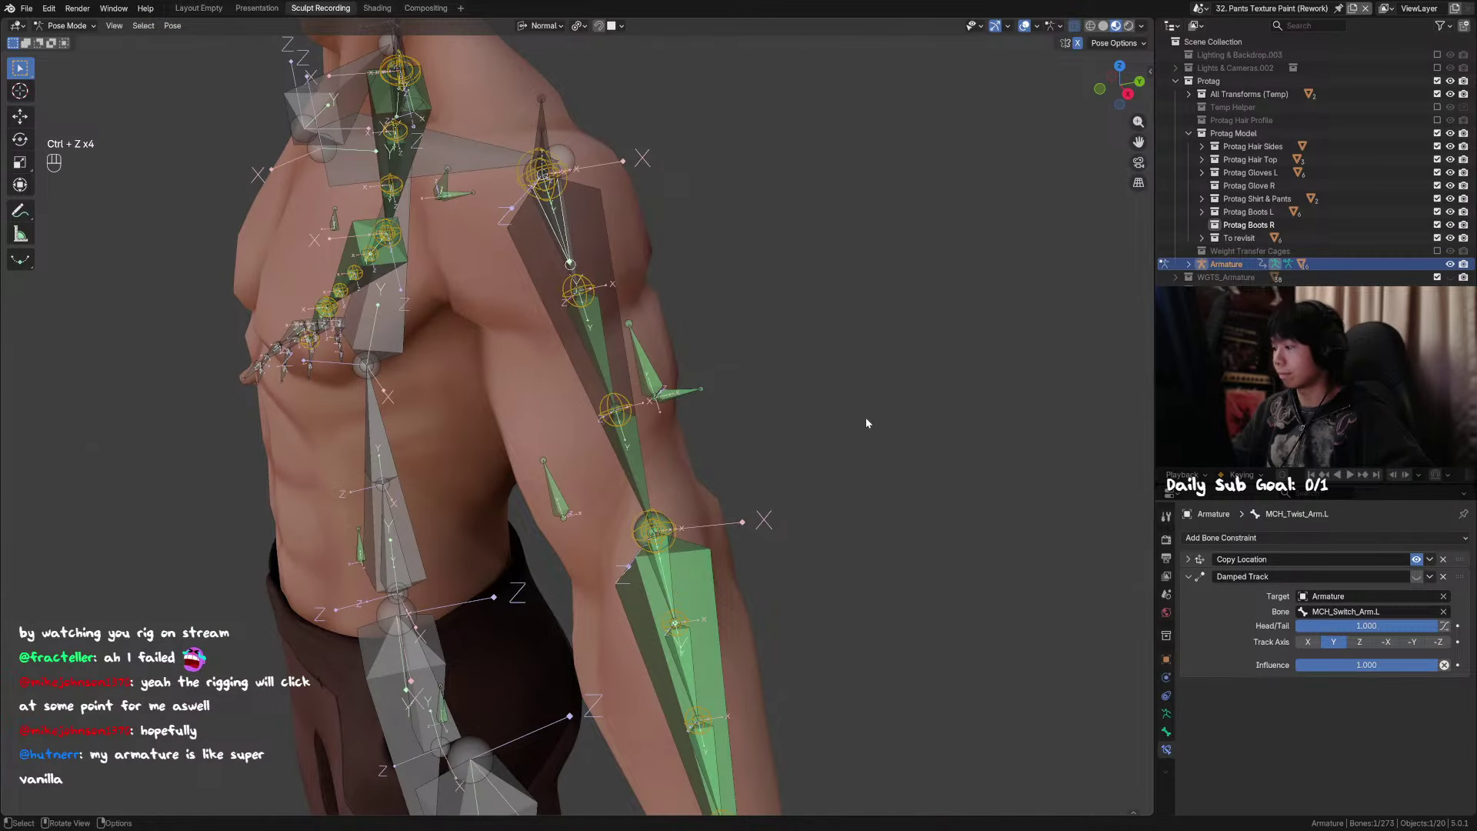
Step: Test-rotate MCH_Switch_Arm.L about its Y axis with the Damped Track constraint restored but disabled, and cancel the rotation
click(606, 340)
key(r)
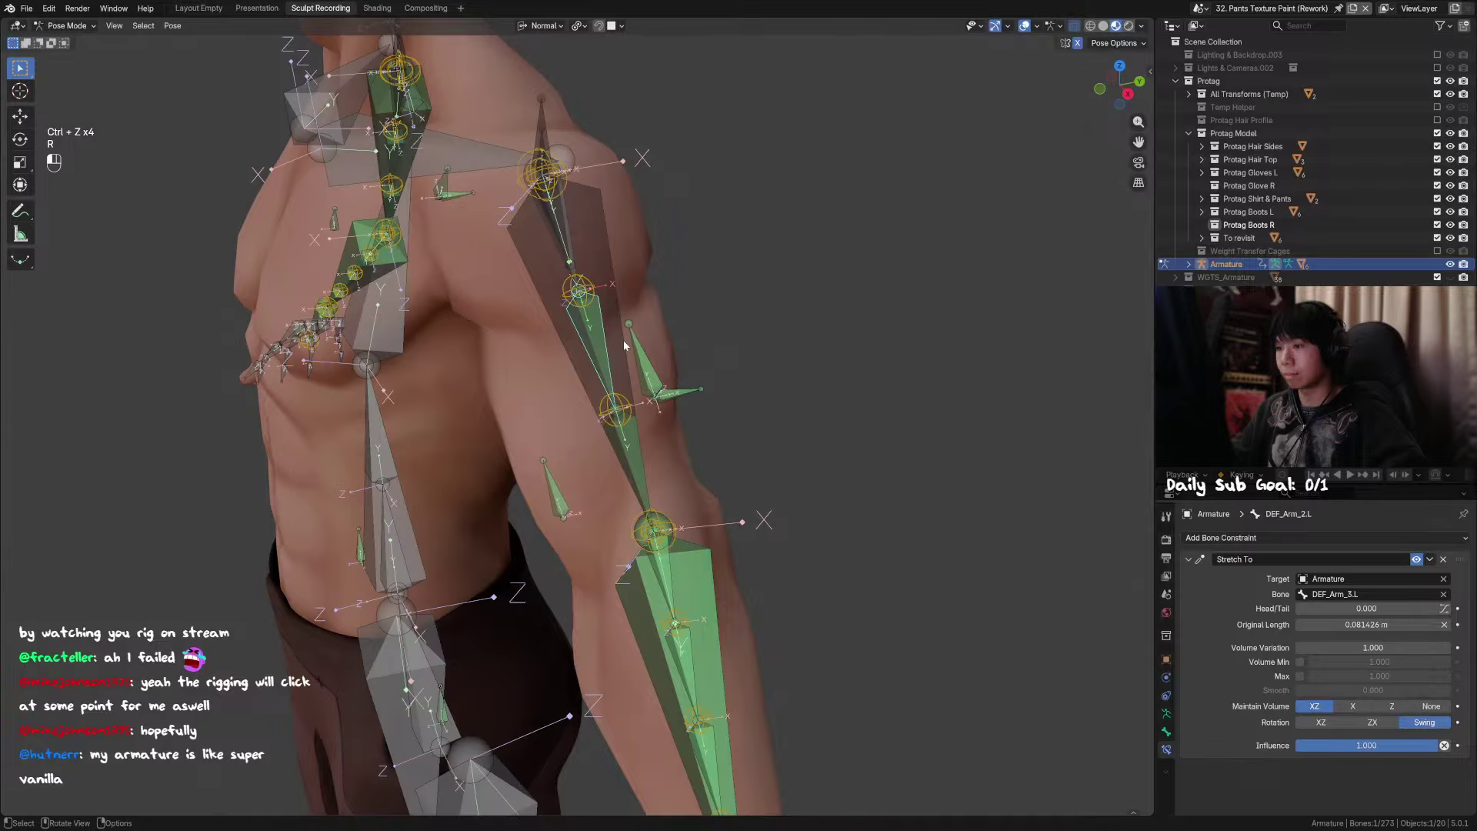
click(624, 346)
key(r)
key(y)
key(r)
key(y)
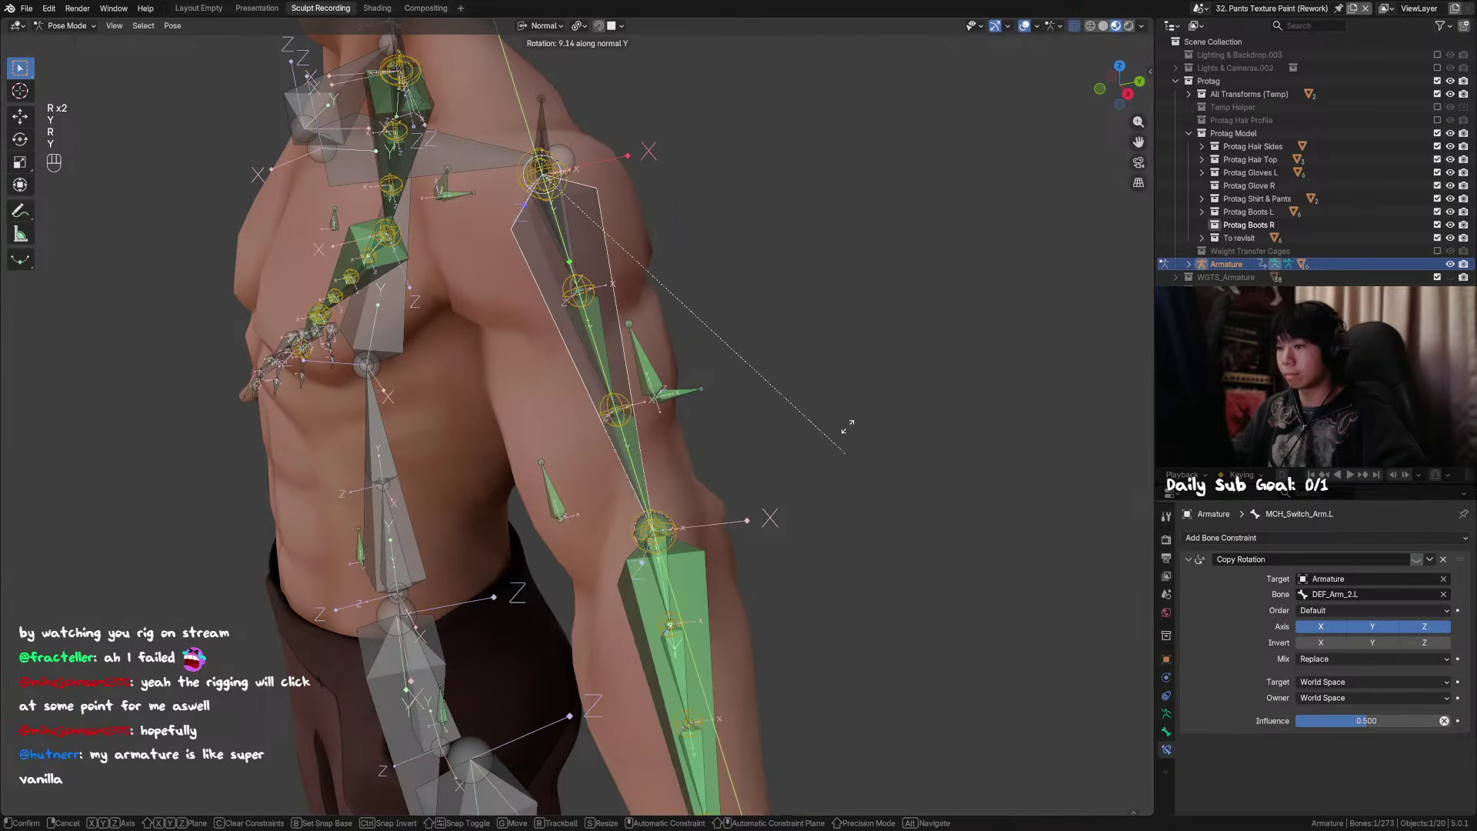
scroll(885, 449, down, 3)
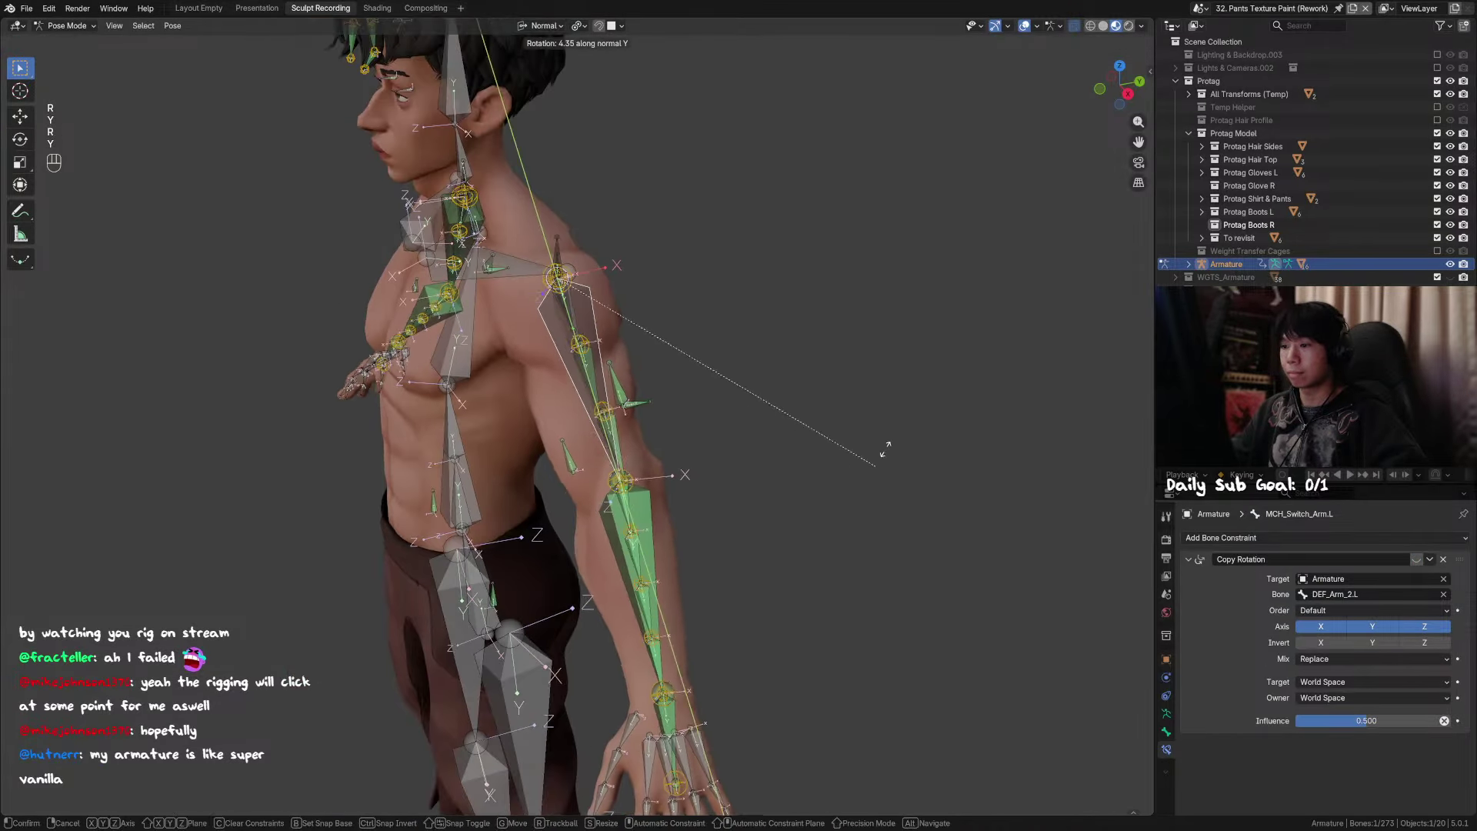
right_click(791, 344)
Step: Test-rotate MCH_Switch_Arm.L about its Y axis, test-move it, cancel the transform, and clear the bone's location and rotation
middle_drag(791, 344, 681, 431)
key(r)
key(y)
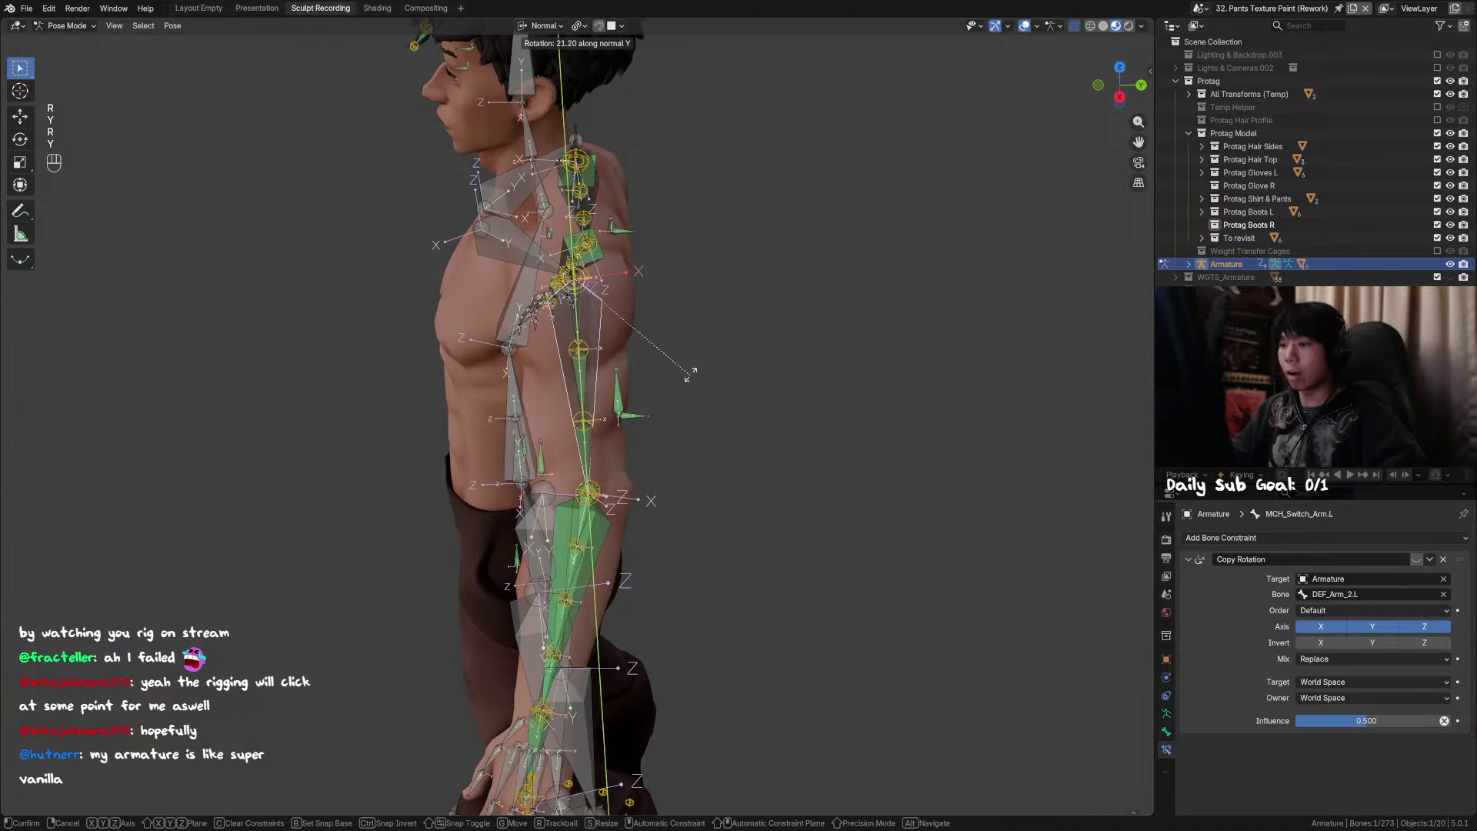
key(g)
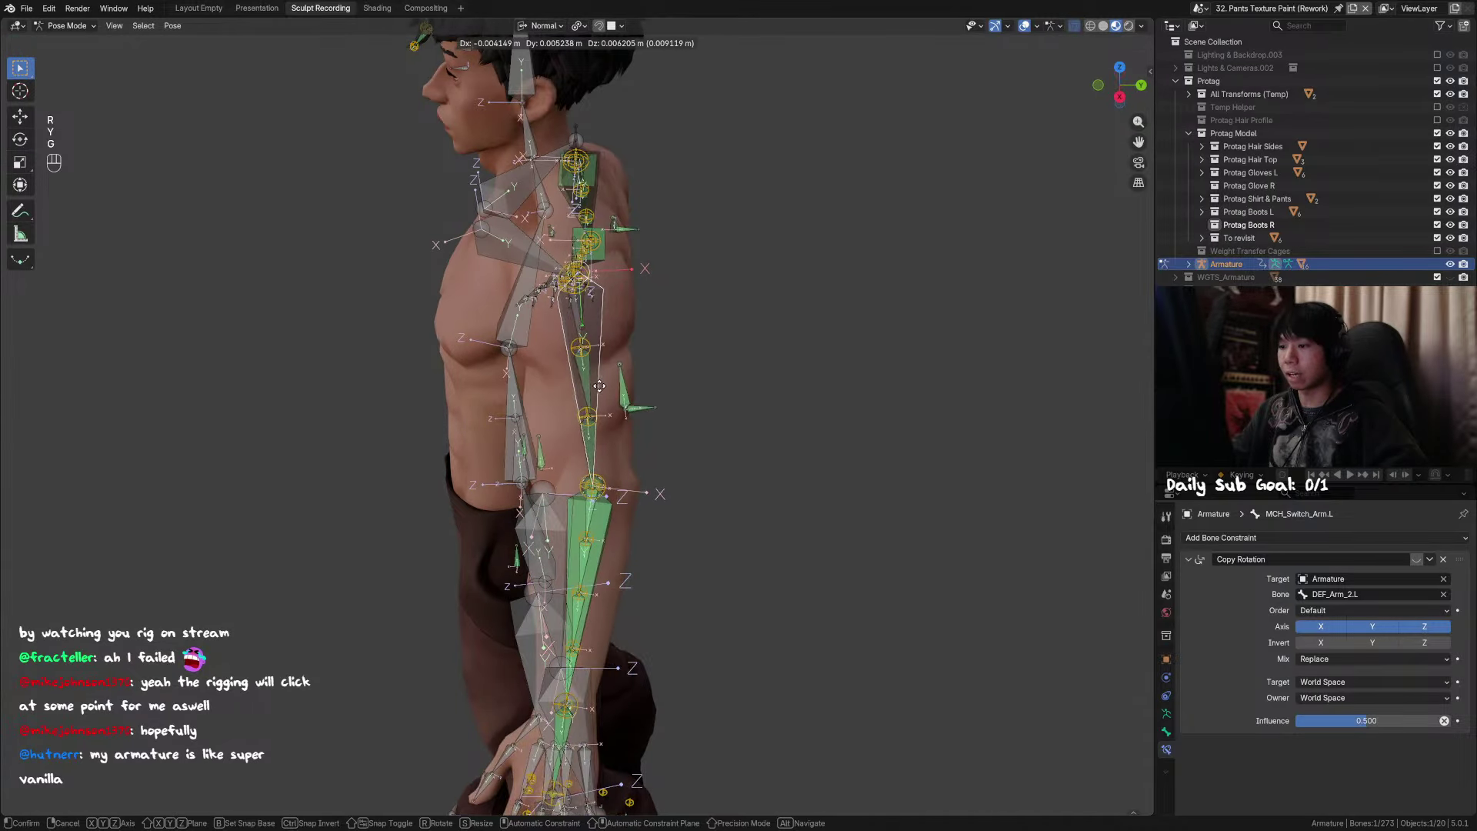
right_click(613, 399)
scroll(597, 405, up, 2)
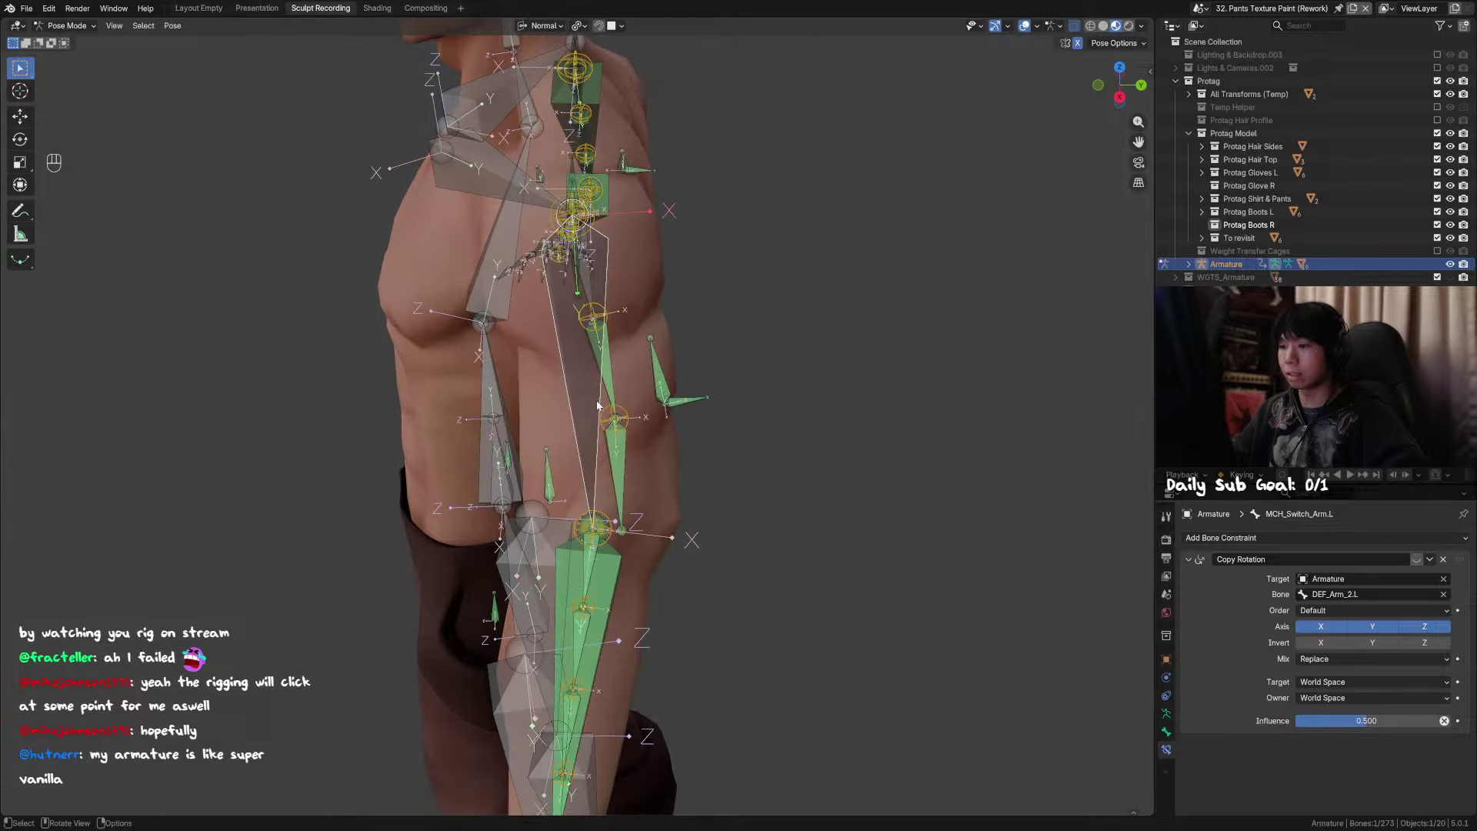
key(alt+g)
key(alt+r)
Step: Place the Copy Rotation constraint above Stretch To in the constraint stack of DEF_Arm_3.L
click(588, 377)
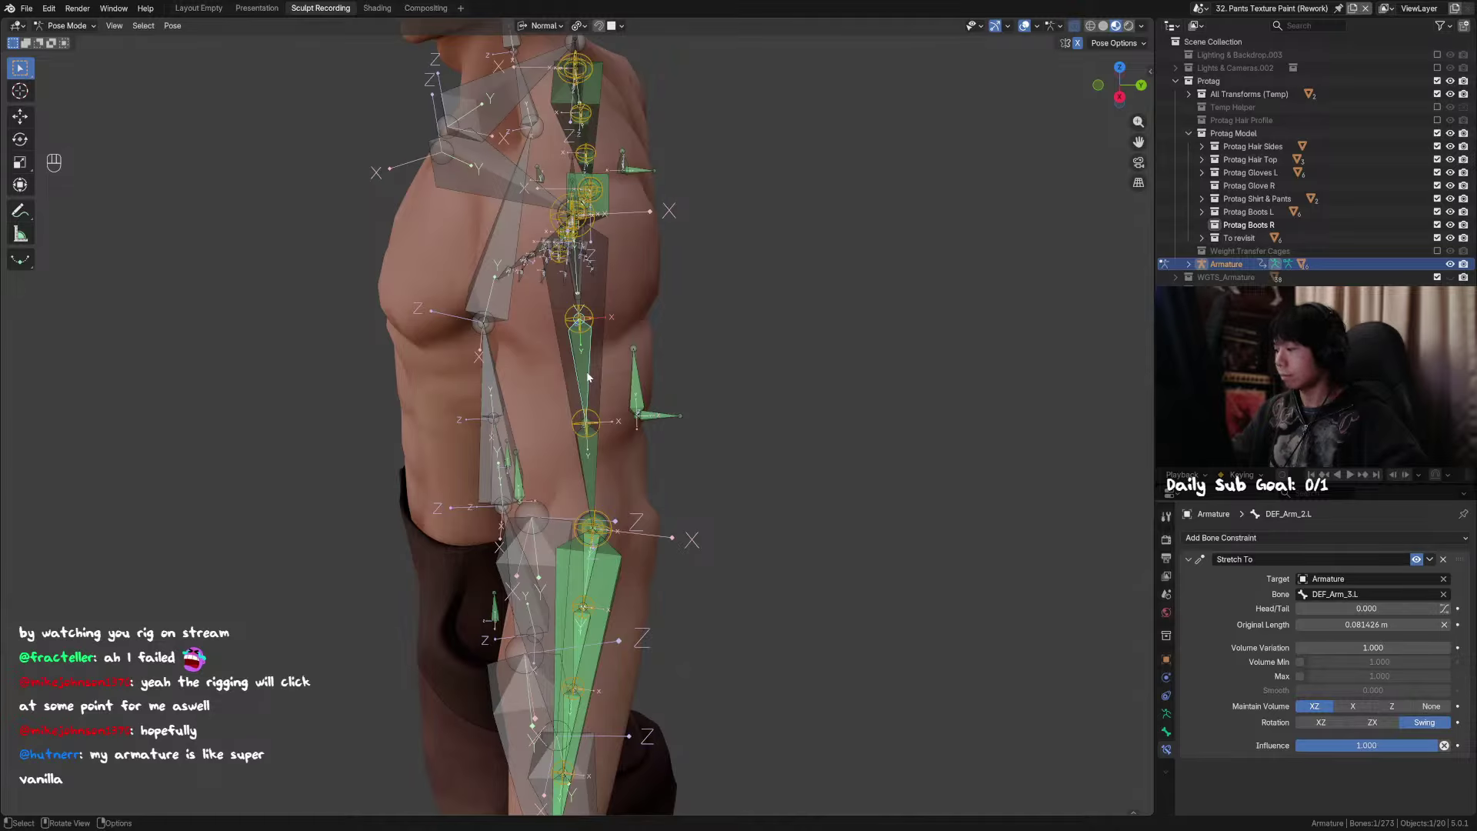
middle_drag(588, 377, 602, 381)
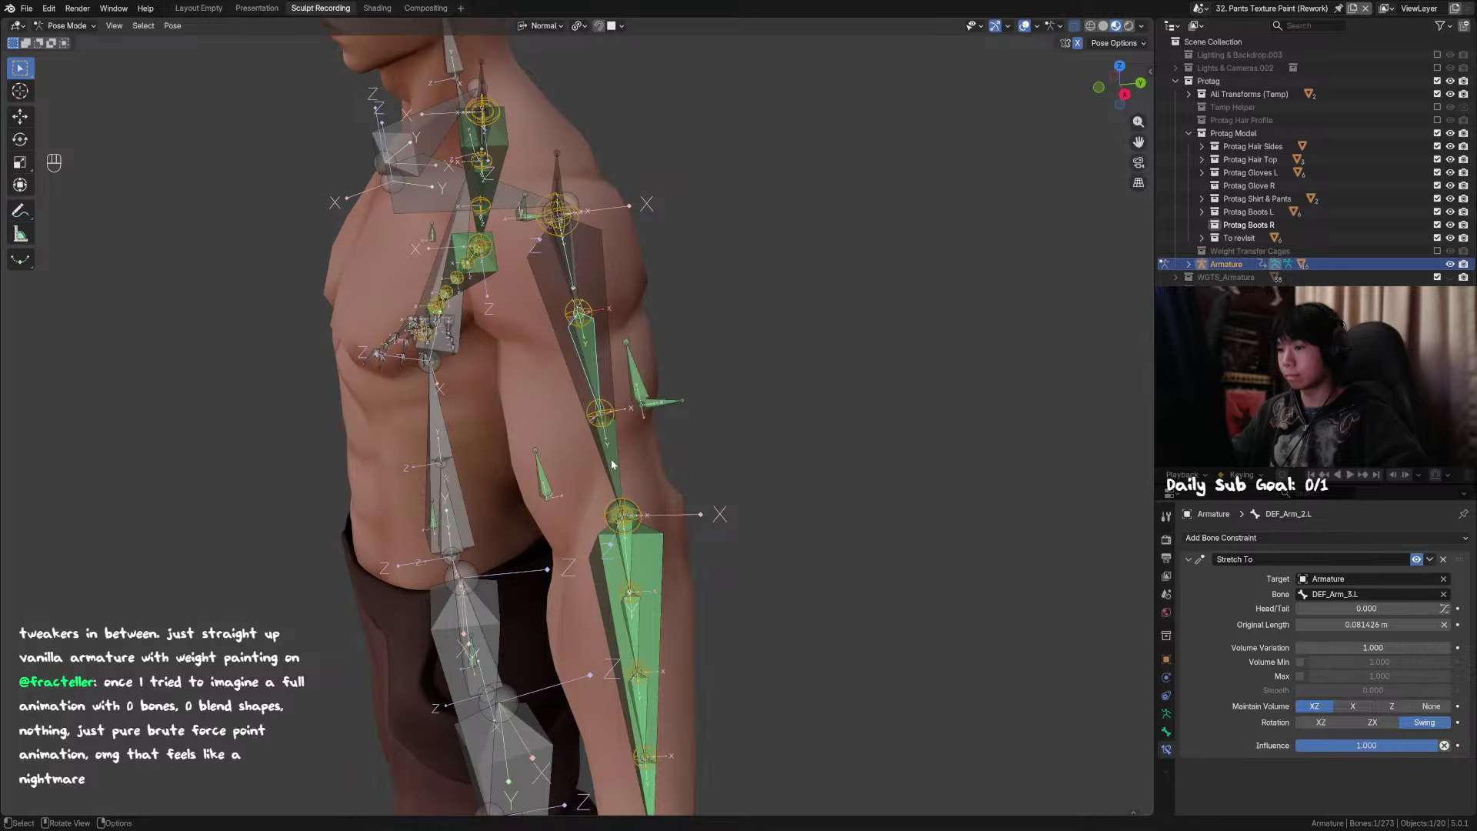
click(610, 445)
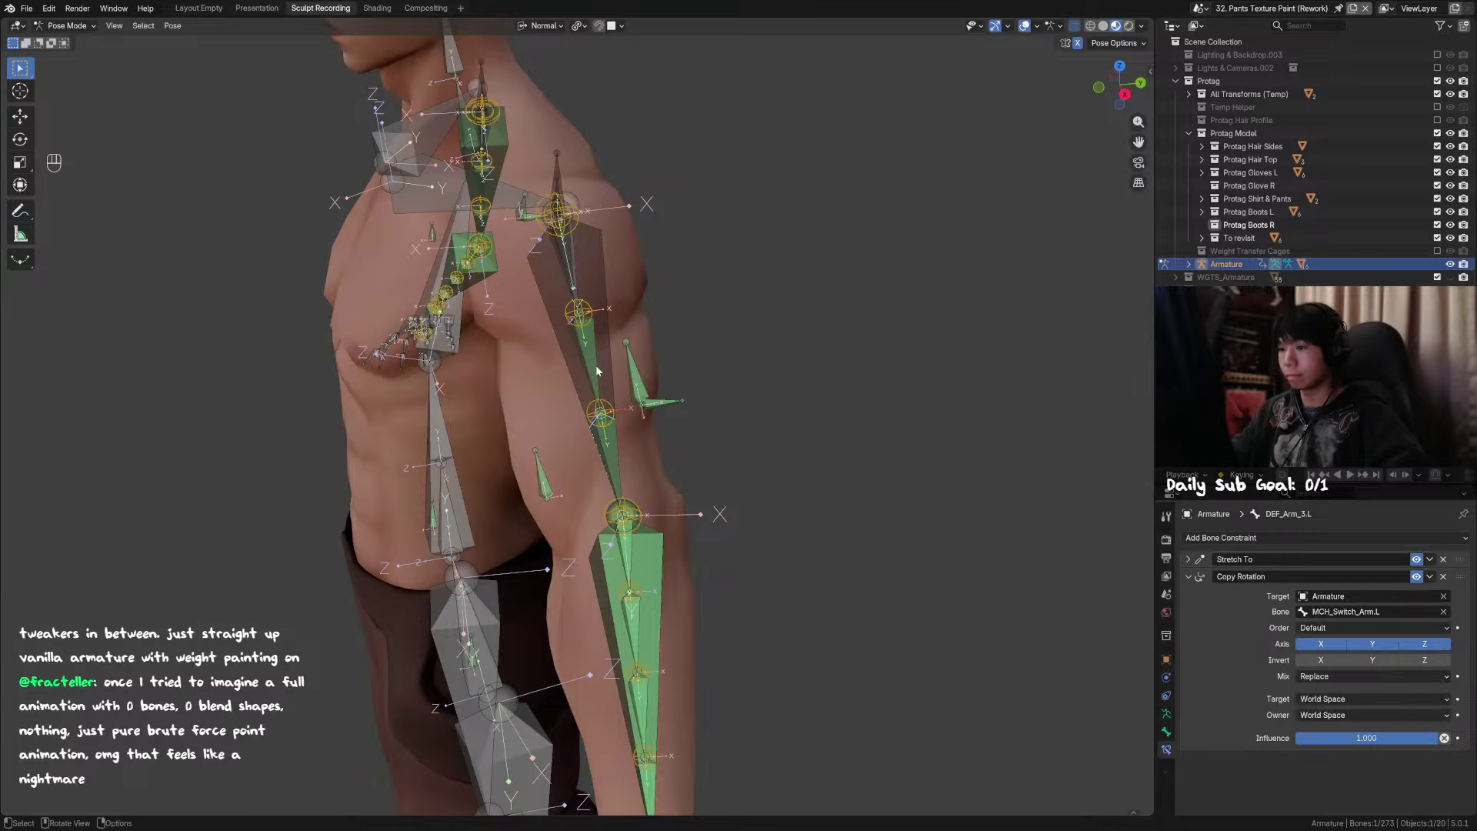
drag(1459, 576, 1458, 553)
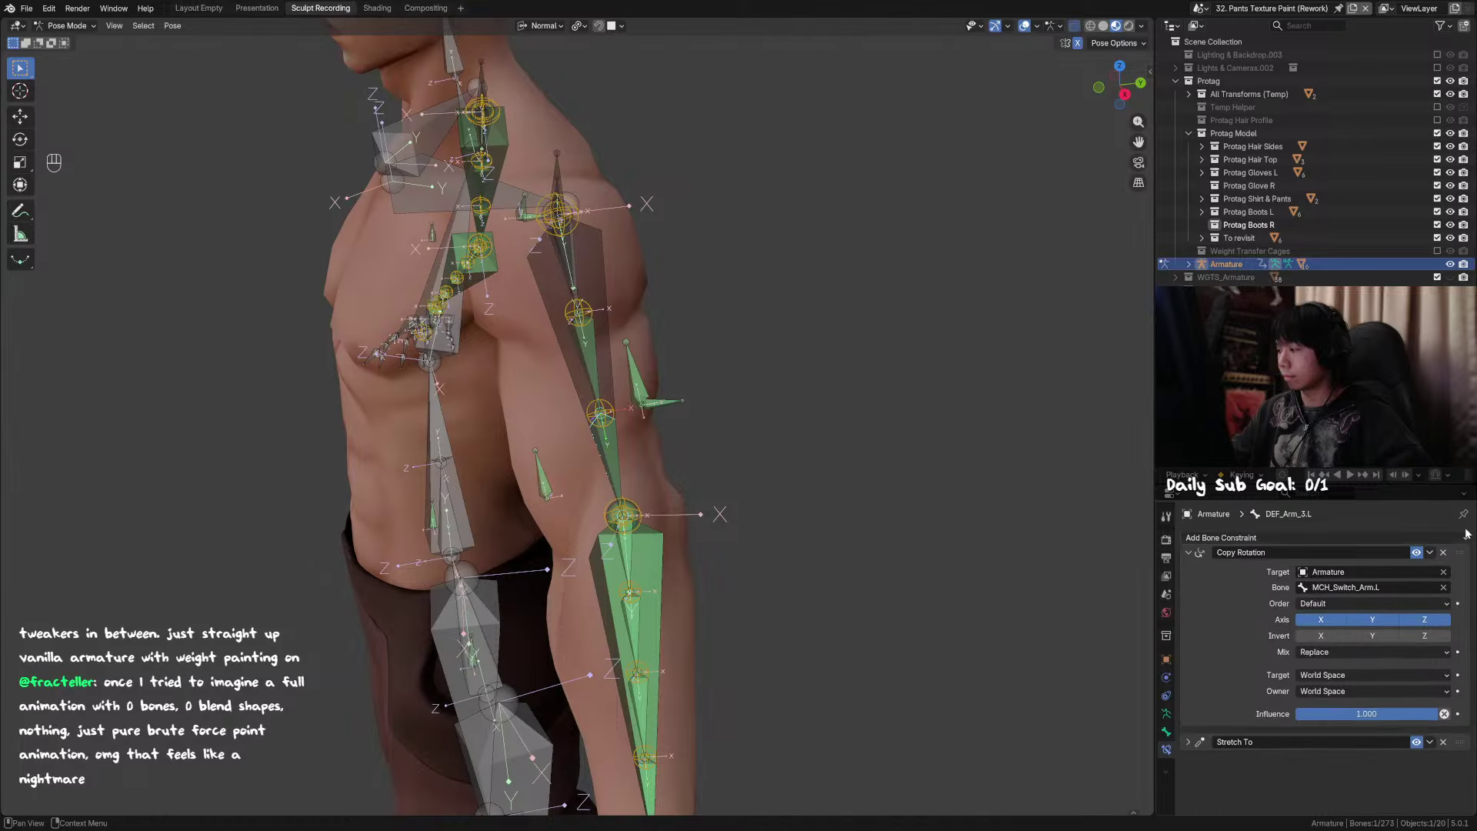
Step: Test-rotate MCH_Switch_Arm.L with the reordered constraints on DEF_Arm_3.L, cancel, and clear its location, rotation and scale
click(607, 363)
key(r)
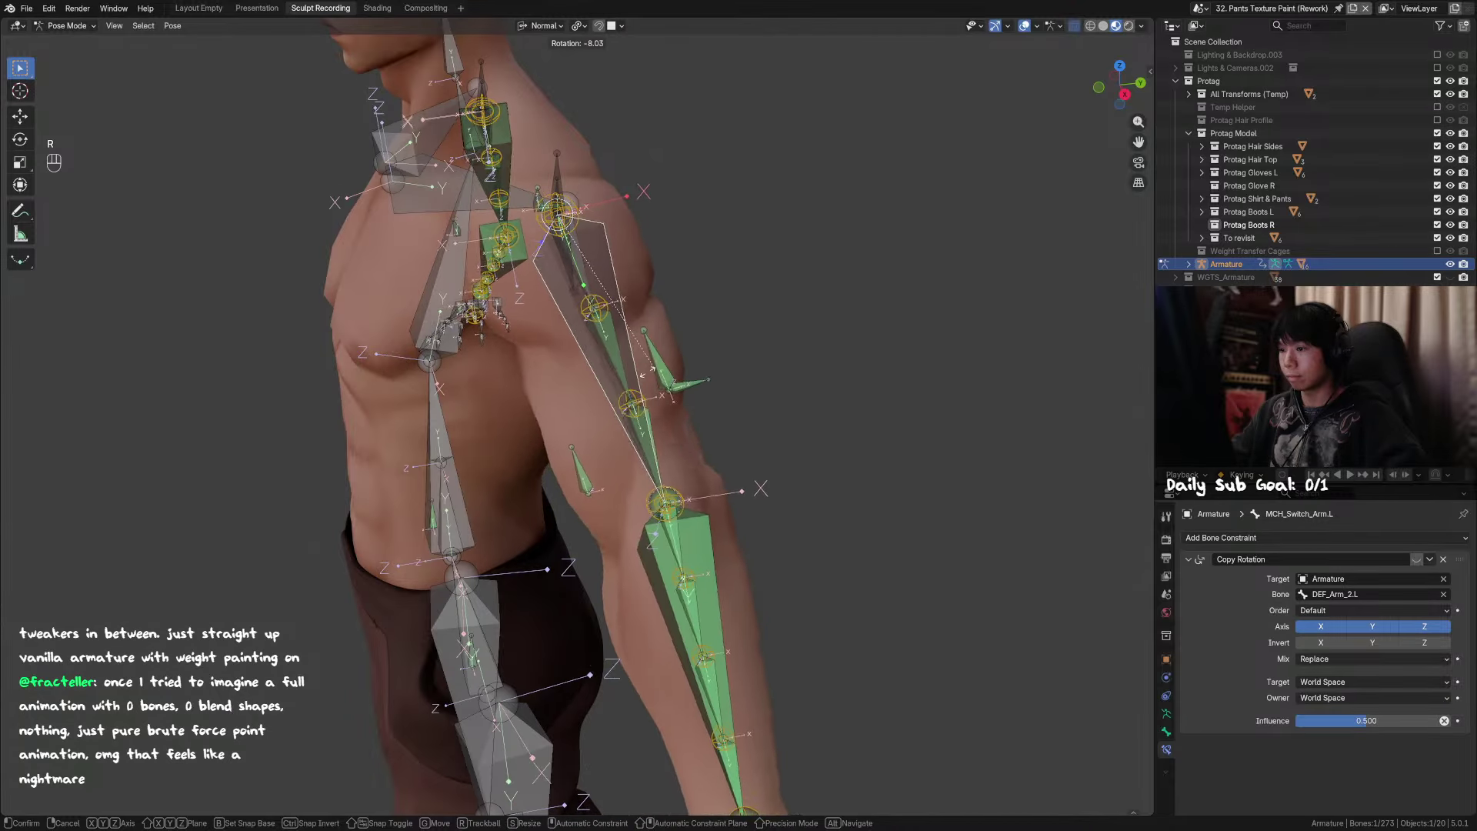
right_click(638, 366)
key(alt+g)
key(alt+s)
key(alt+r)
key(alt+g)
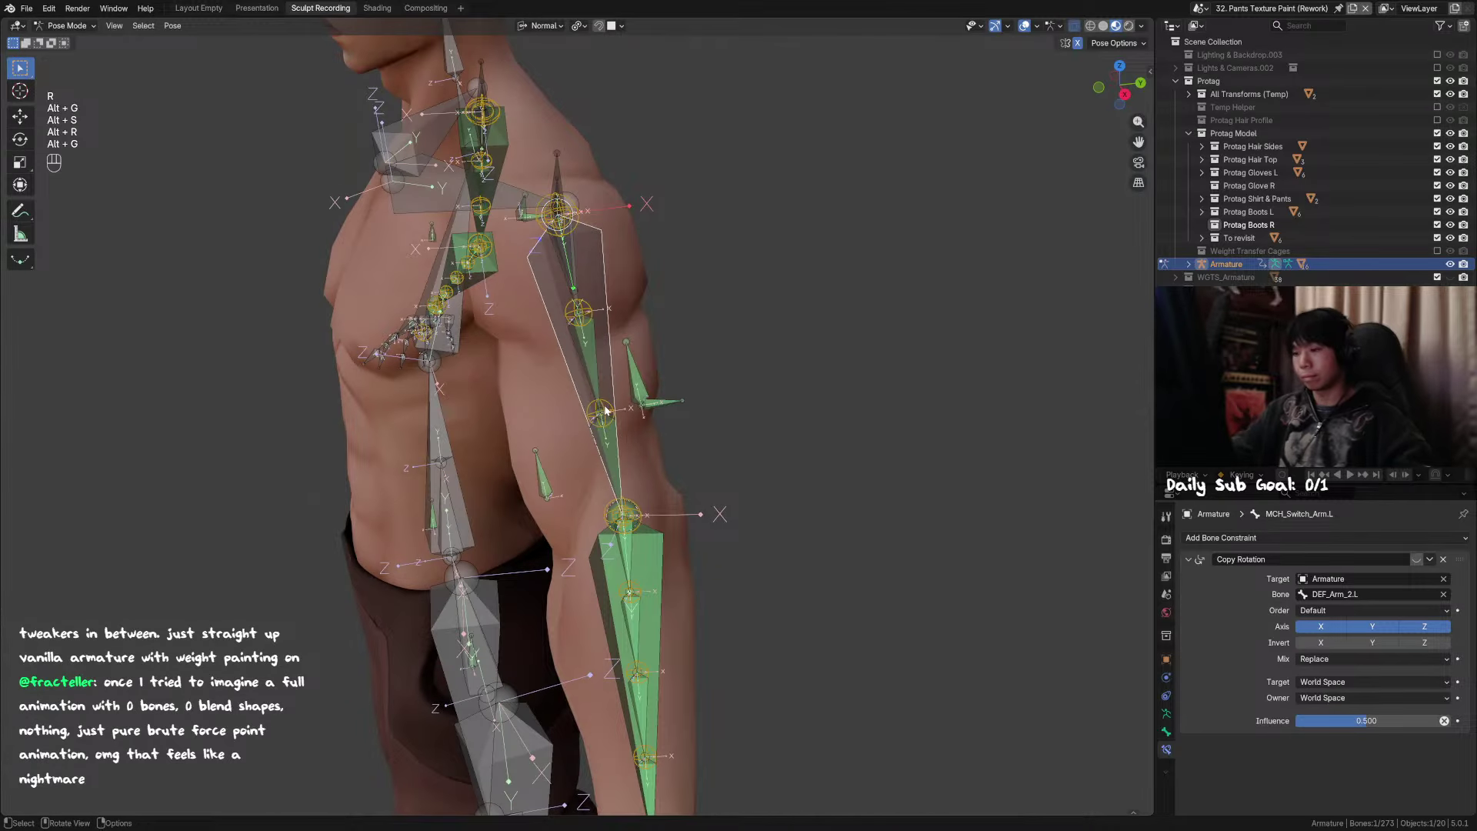
Step: Reveal all hidden bones, then test-move and test-rotate DEF_Arm.L and cancel the transform
middle_drag(677, 436, 758, 403)
key(alt+h)
click(623, 377)
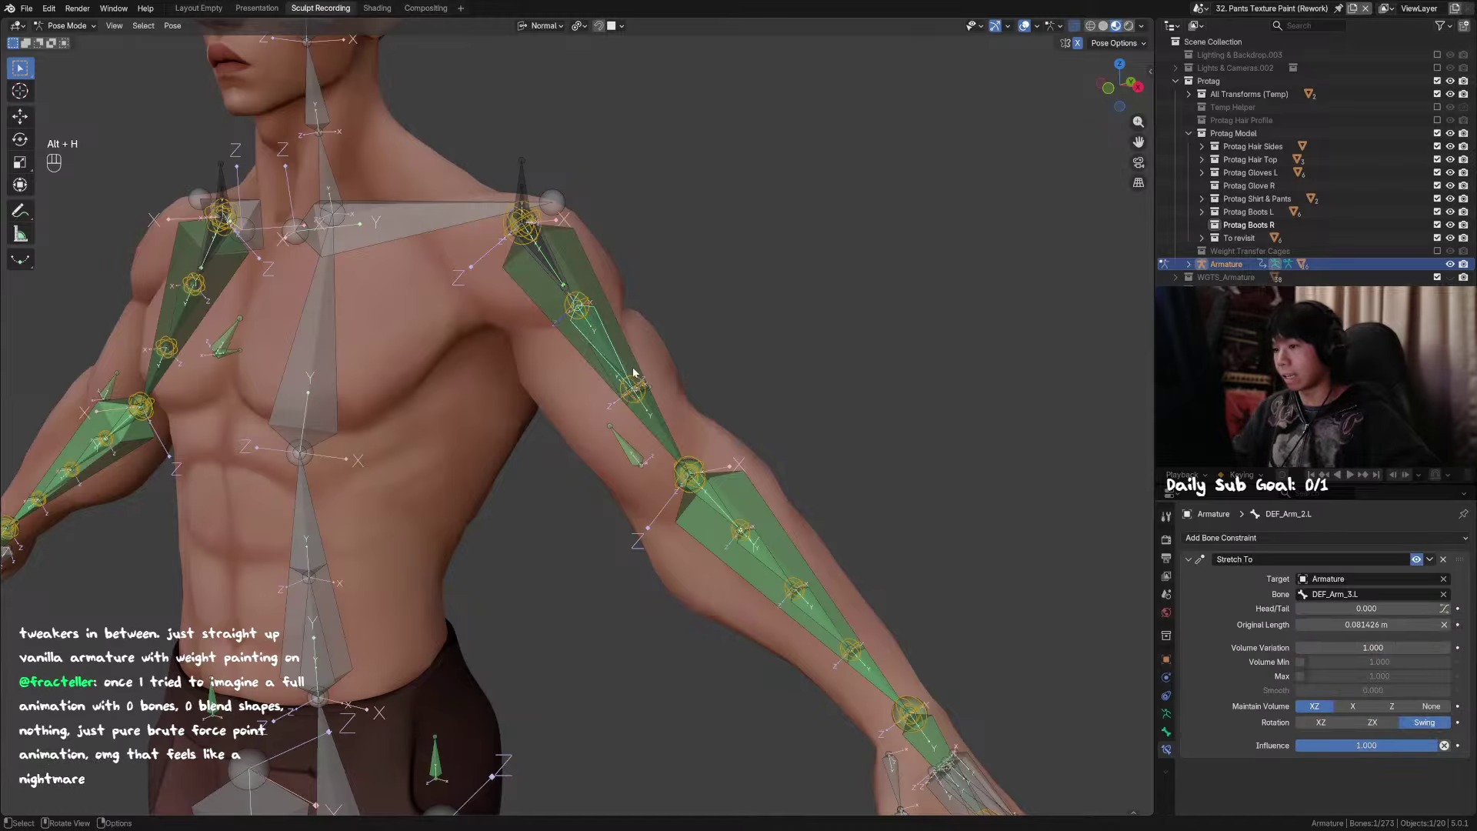
middle_drag(624, 377, 597, 365)
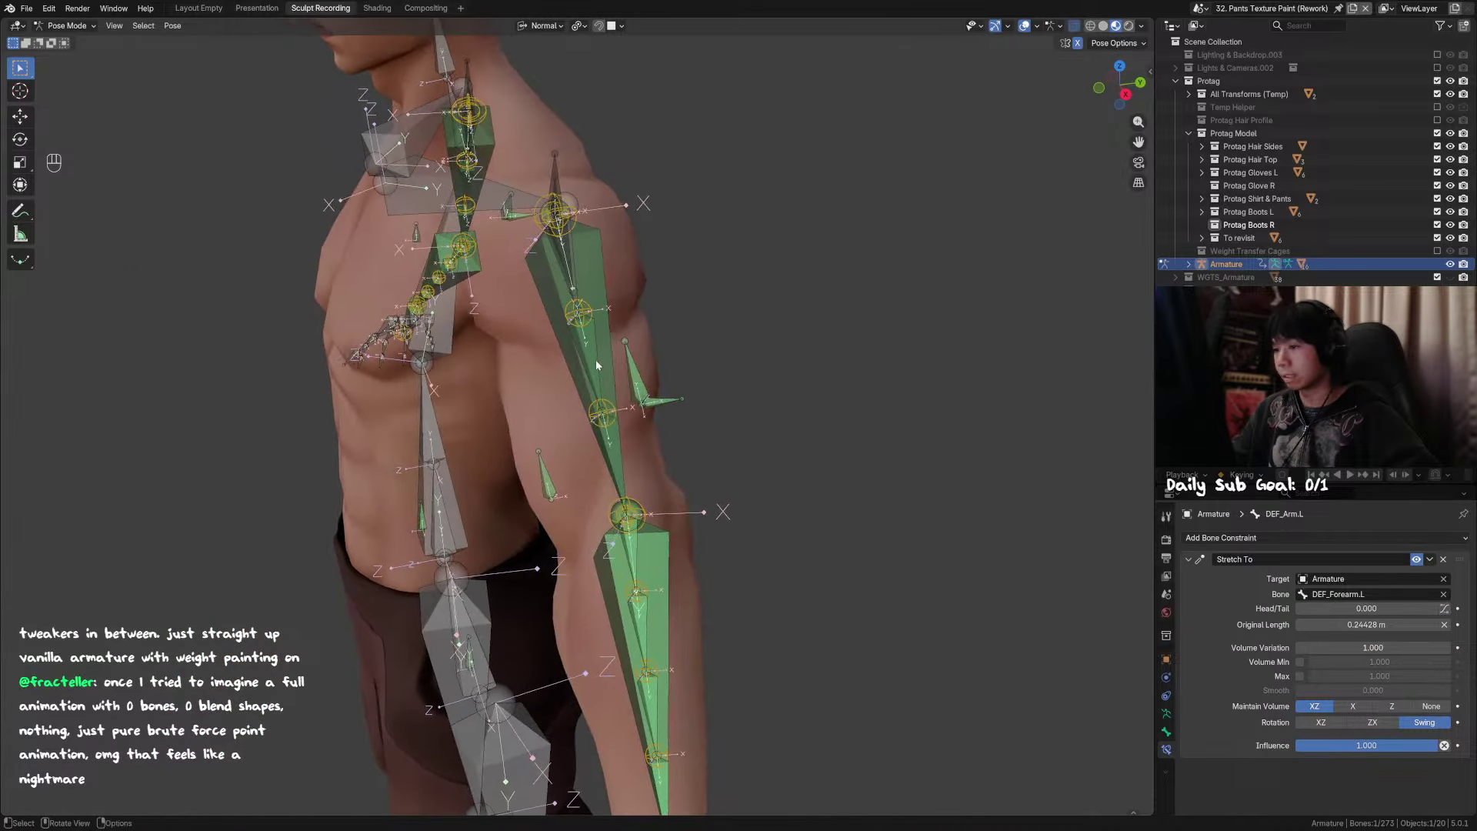
key(g)
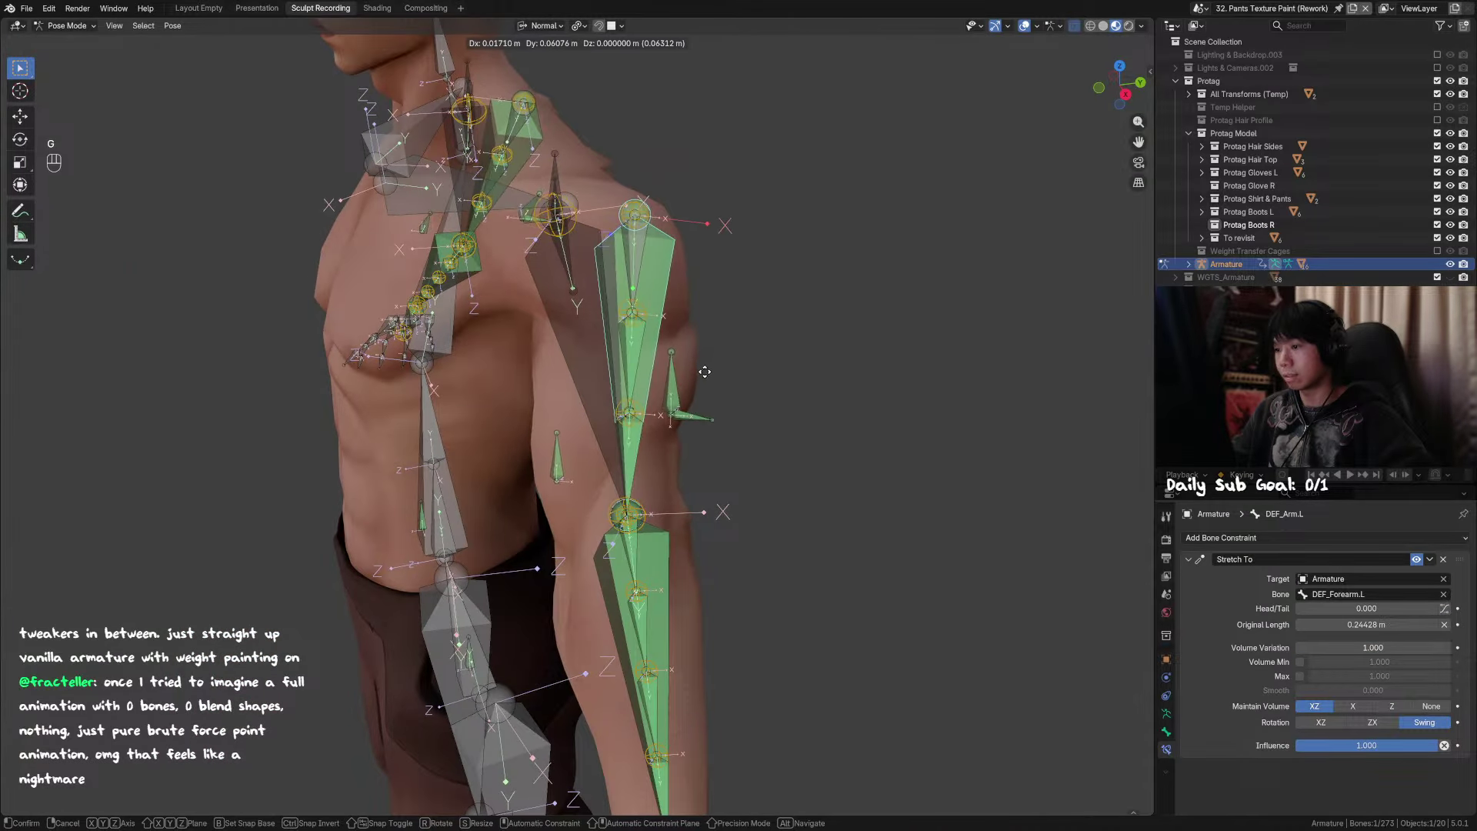
key(r)
key(g)
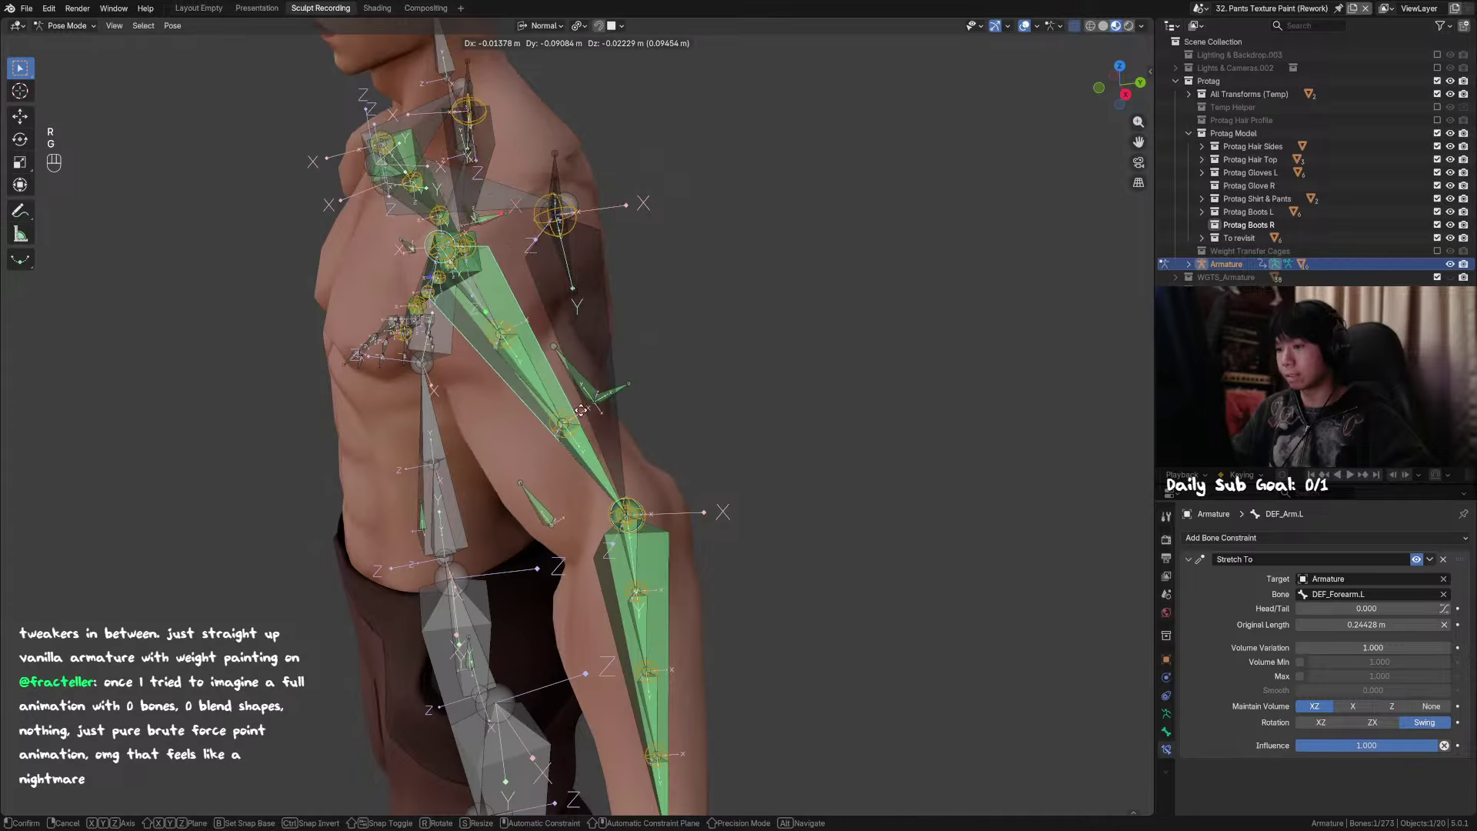
key(g)
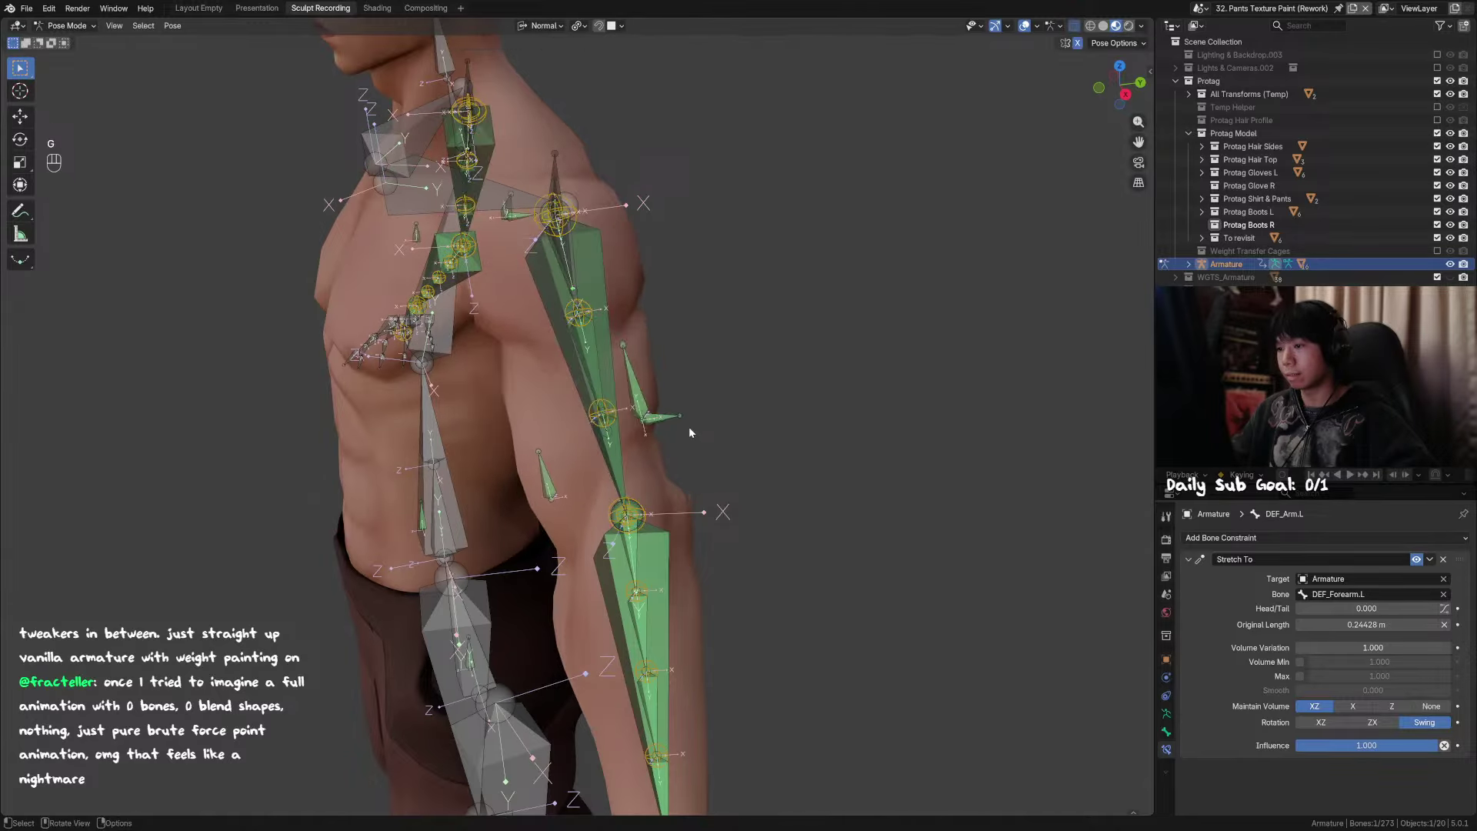
right_click(693, 436)
Step: Test-move DEF_Arm.L repeatedly while viewing the character's back, cancelling each move
middle_drag(692, 436, 581, 419)
key(g)
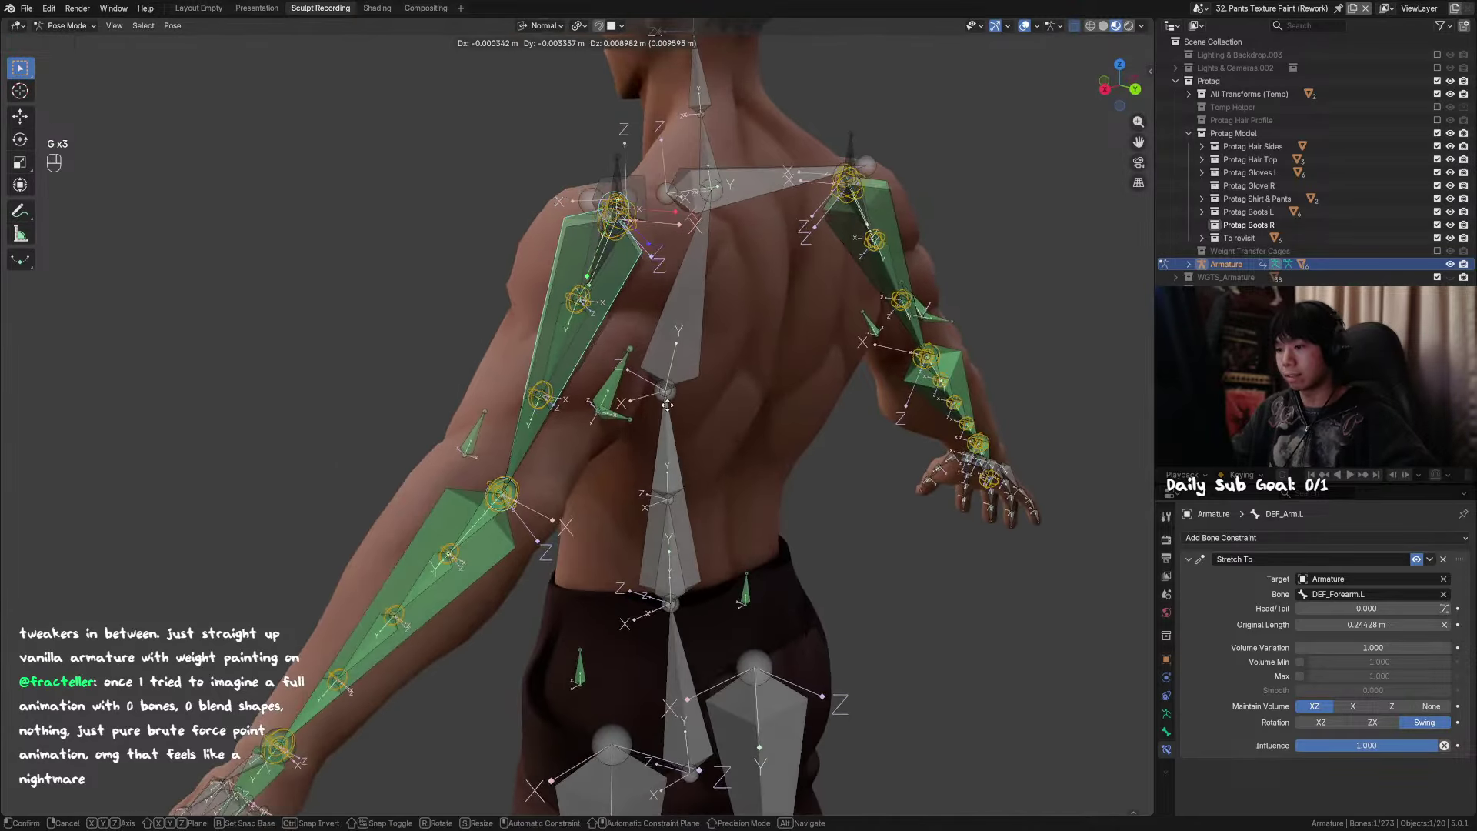
right_click(671, 405)
middle_drag(673, 405, 661, 394)
key(g)
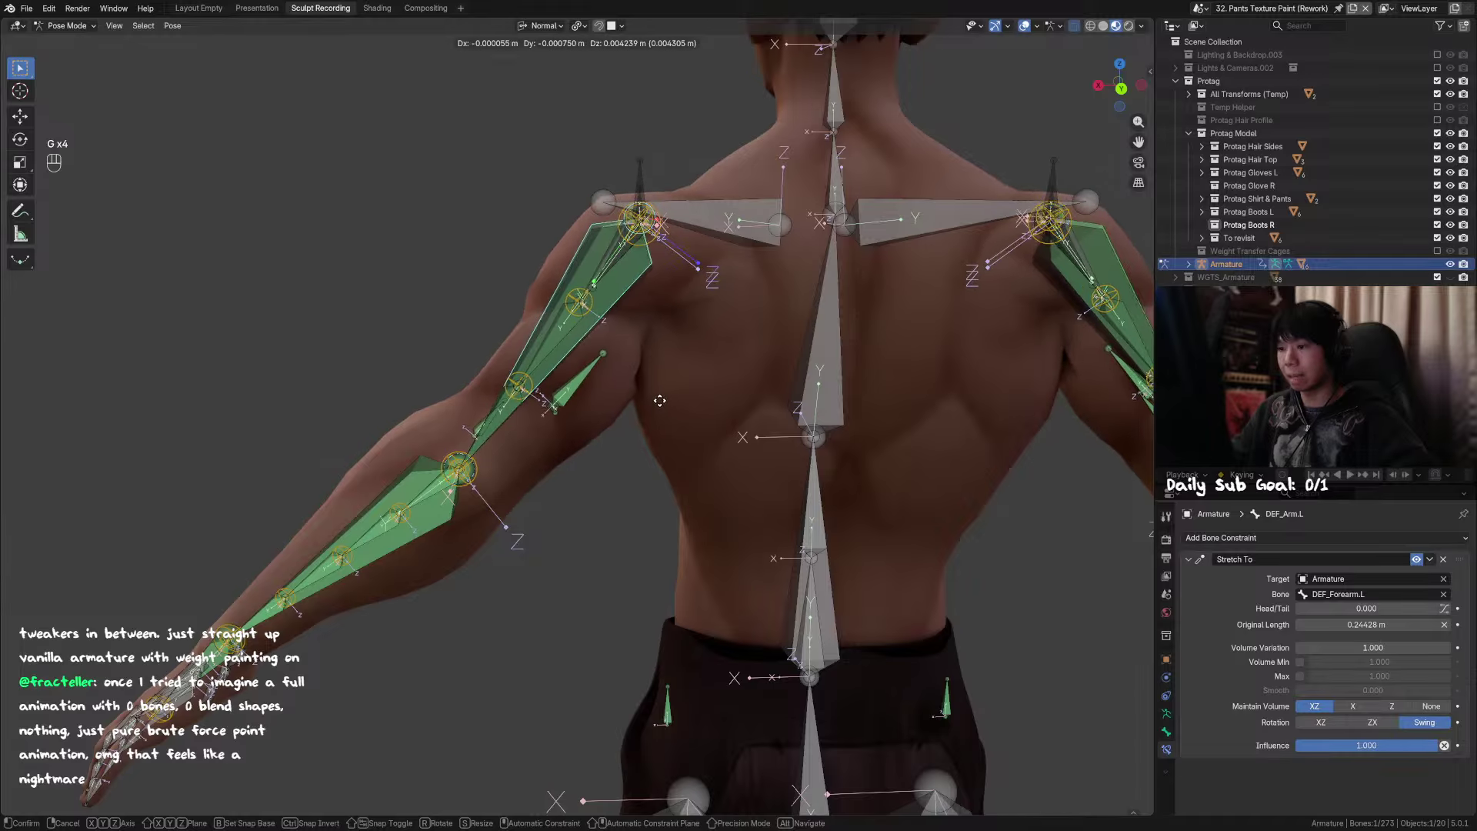
click(637, 403)
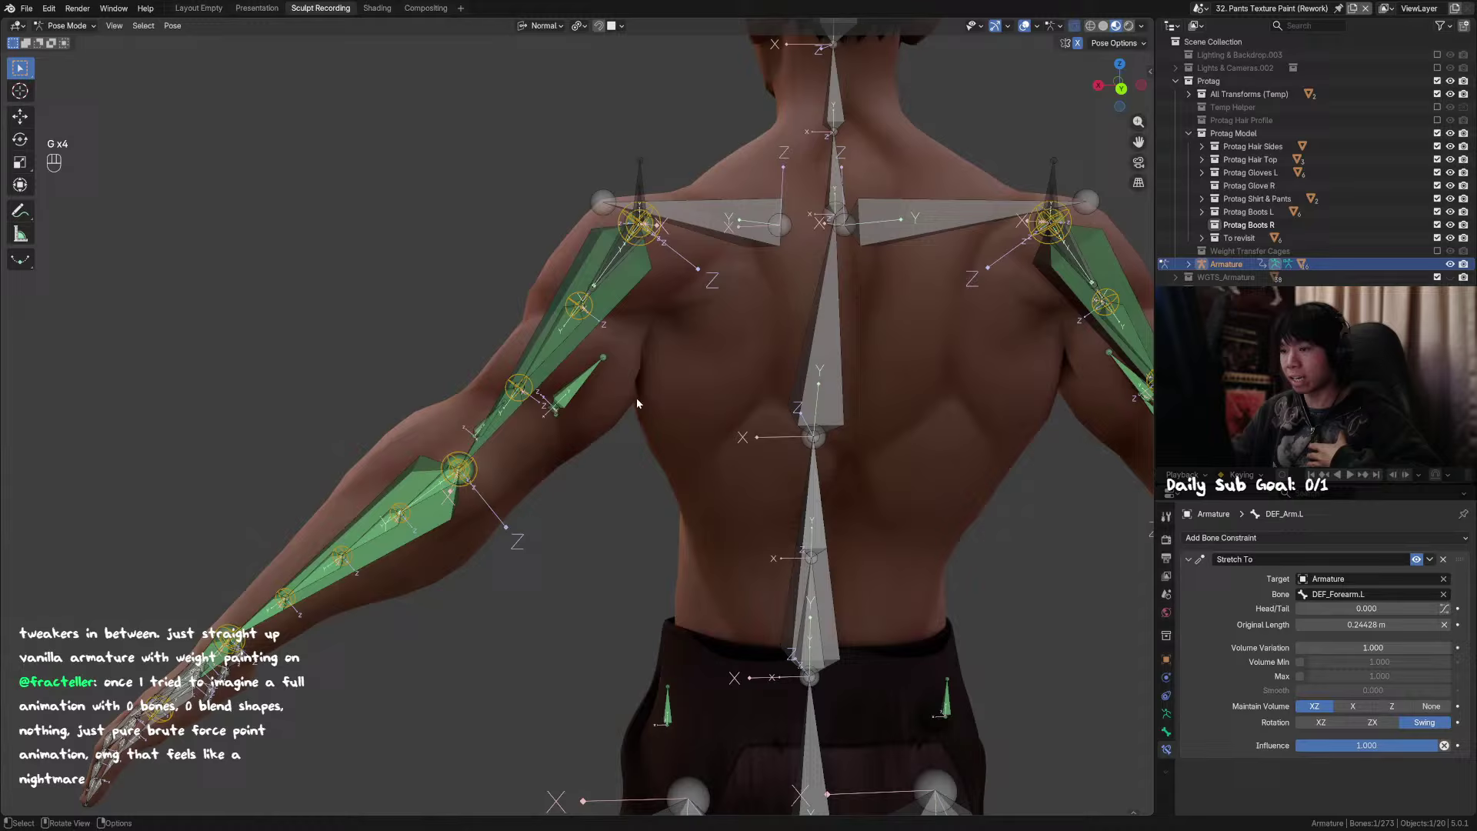
click(584, 392)
scroll(571, 417, up, 2)
click(560, 335)
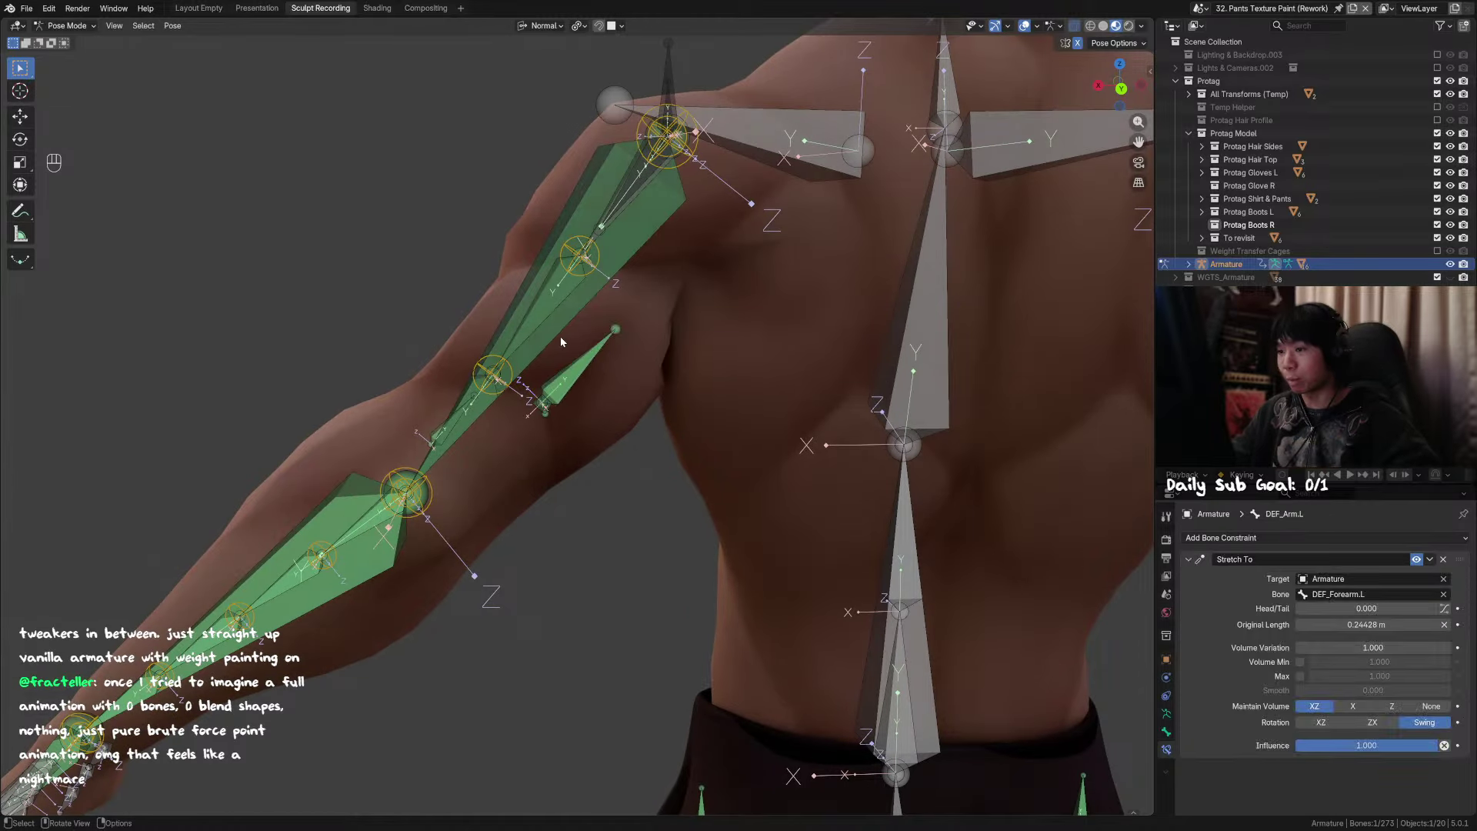
key(g)
right_click(607, 353)
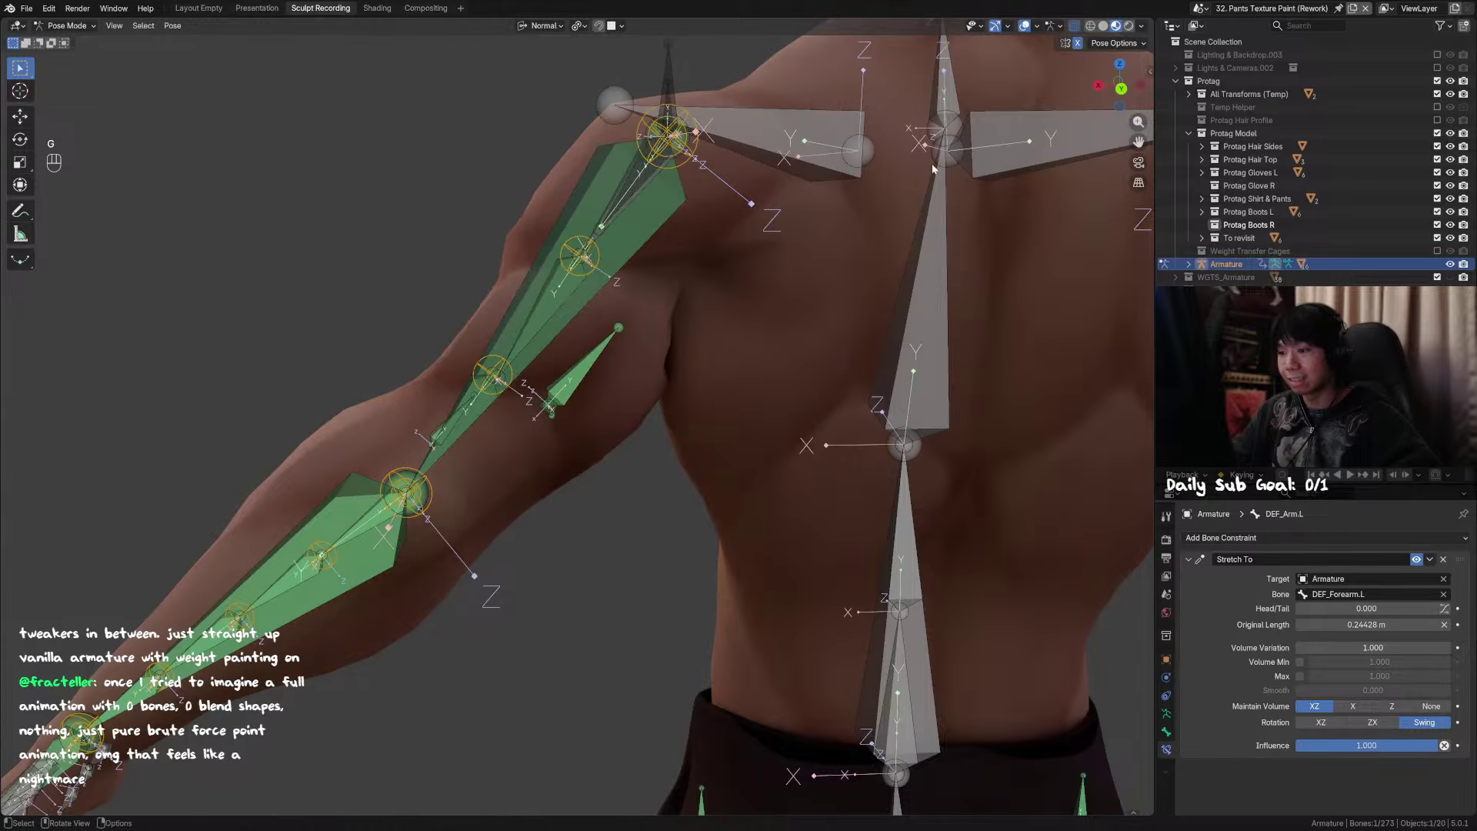
Step: Turn on X-ray display and test-move DEF_Arm.L to see the bones inside the arm, cancelling the move
click(1102, 25)
key(g)
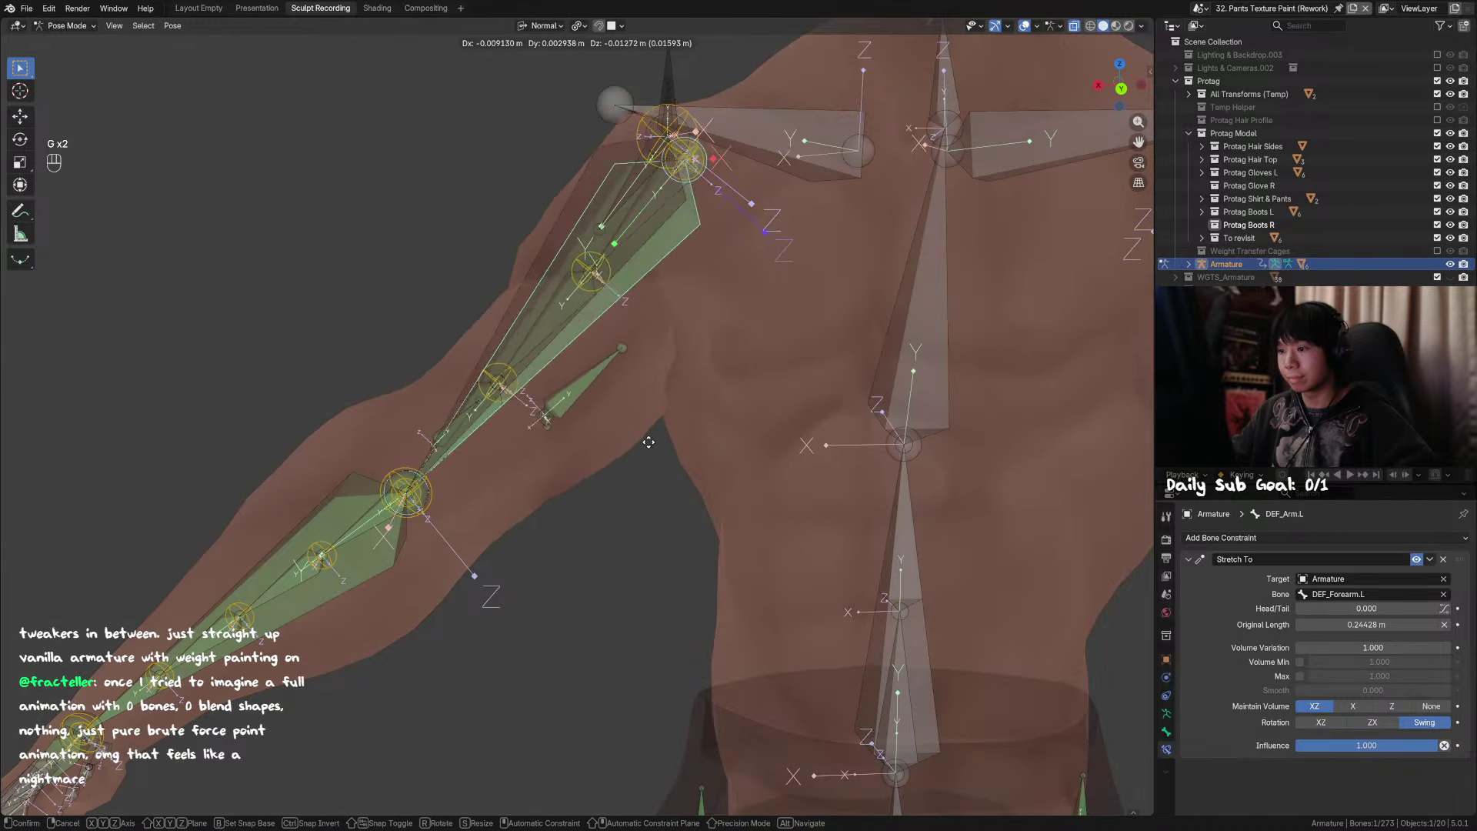
right_click(685, 488)
Step: Test-rotate DEF_Arm.L about its Y axis and freely from the side, cancelling each rotation
middle_drag(685, 488, 840, 437)
key(r)
key(y)
right_click(806, 507)
click(613, 349)
click(613, 349)
key(r)
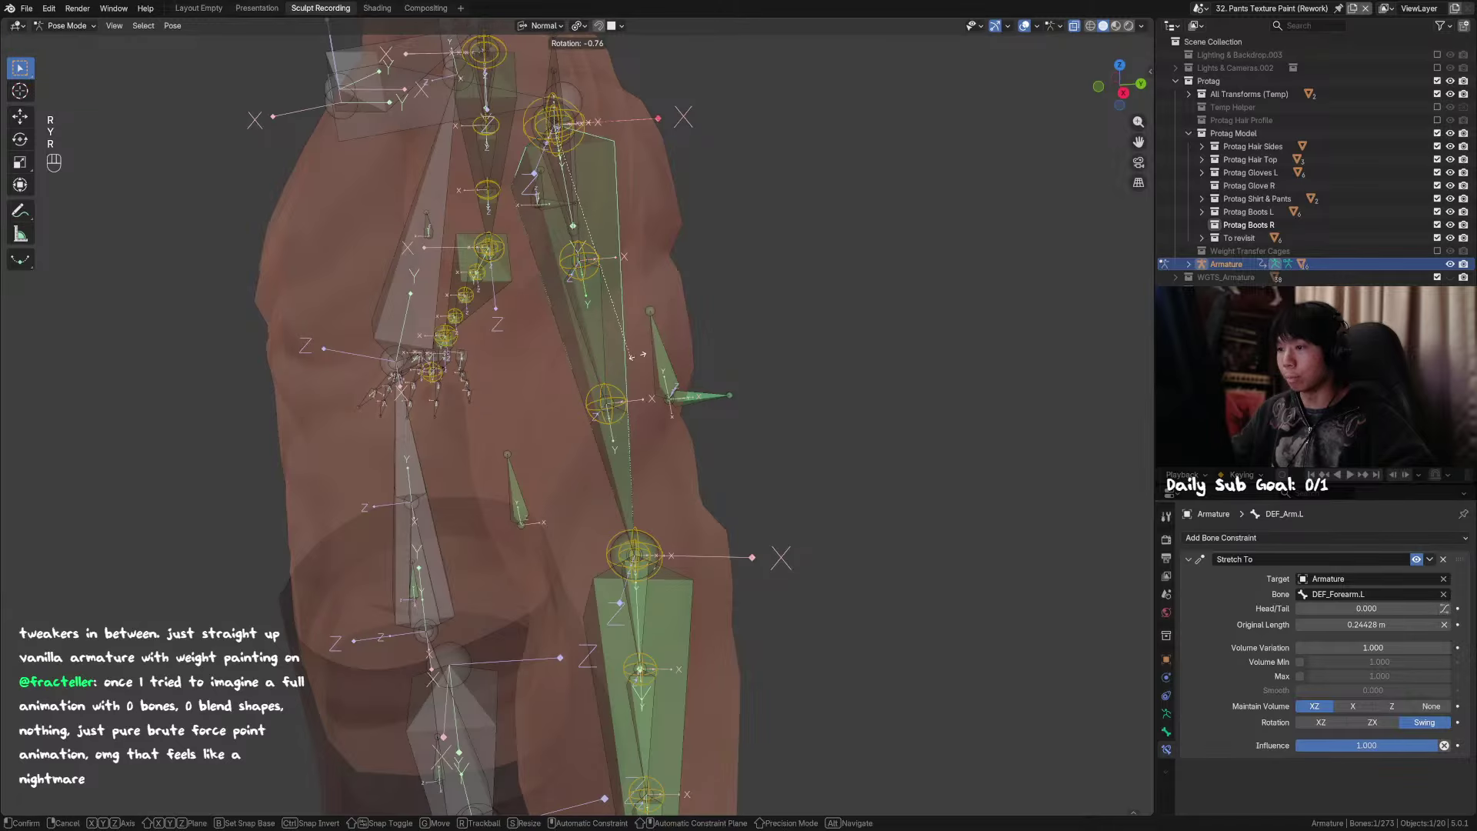
right_click(692, 352)
key(r)
right_click(614, 350)
Step: Test-move MCH_Switch_Arm.L, cancel the move, and clear its location, rotation and scale
click(614, 350)
key(g)
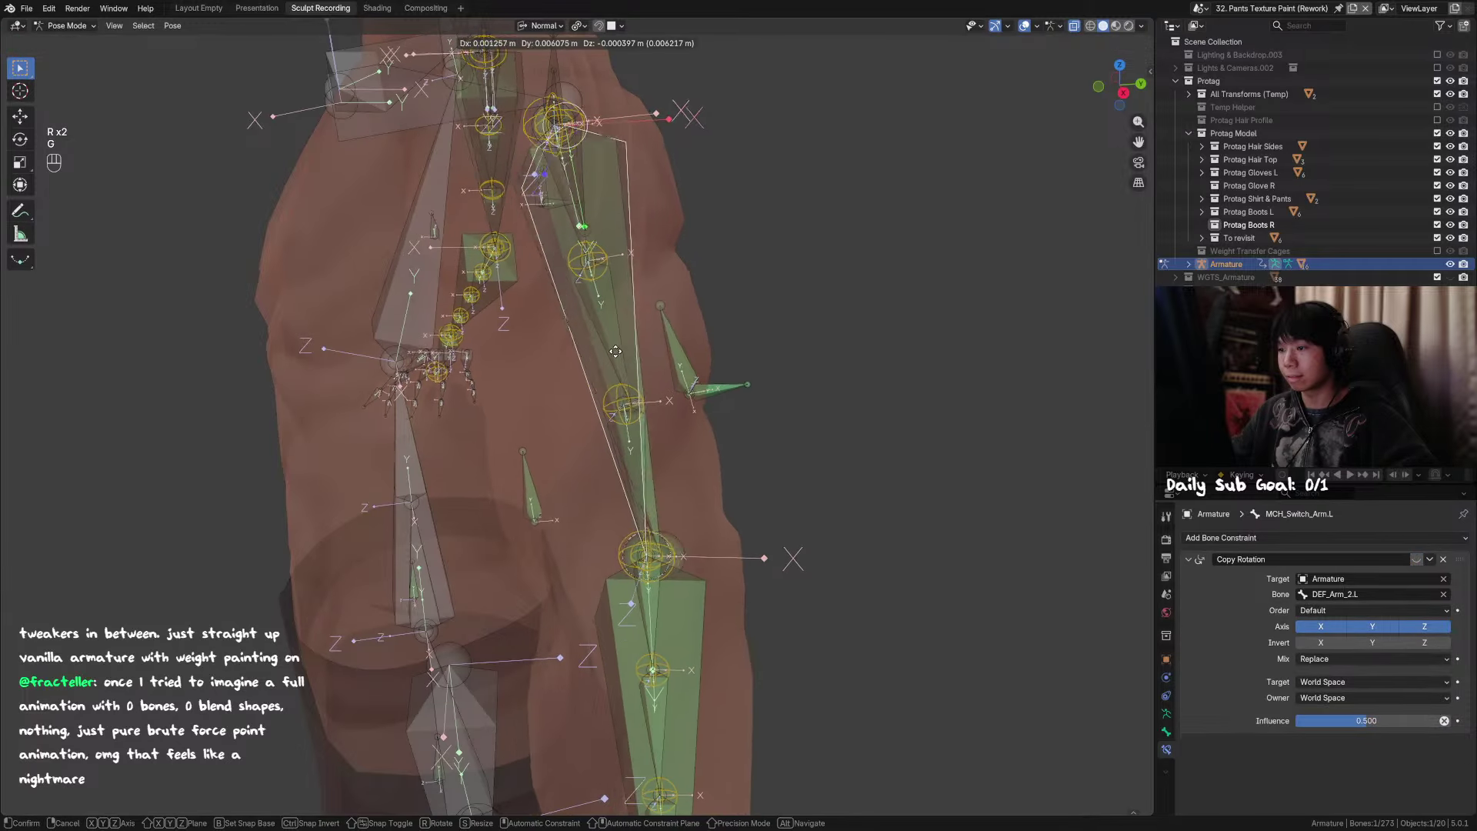
right_click(615, 353)
key(alt+g)
key(alt+r)
key(alt+s)
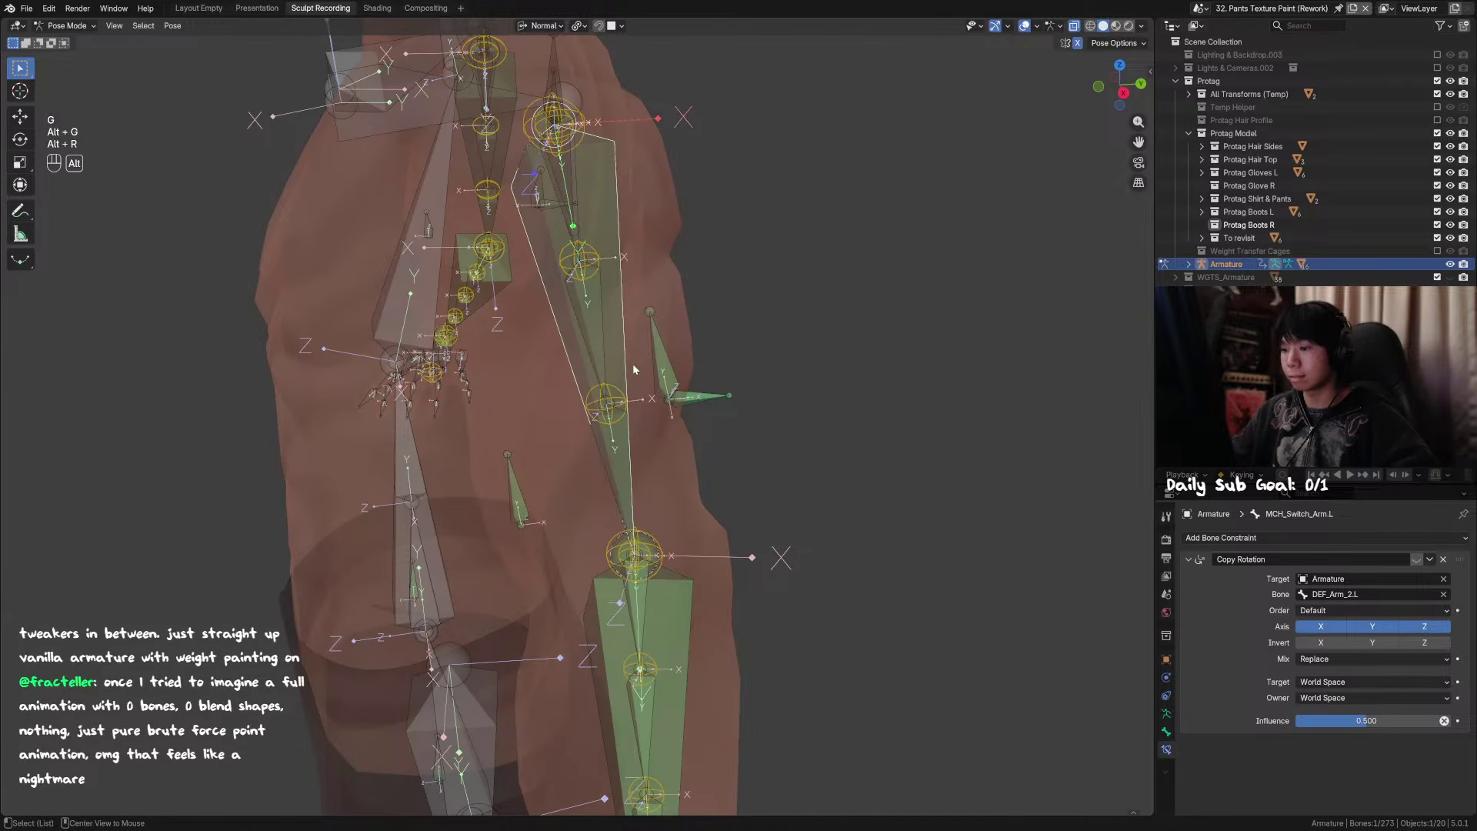
Step: Check the sidebar settings of MCH_Switch_Arm.L and of the Properties bone above the head
key(n)
key(n)
scroll(621, 198, down, 5)
scroll(622, 201, down, 5)
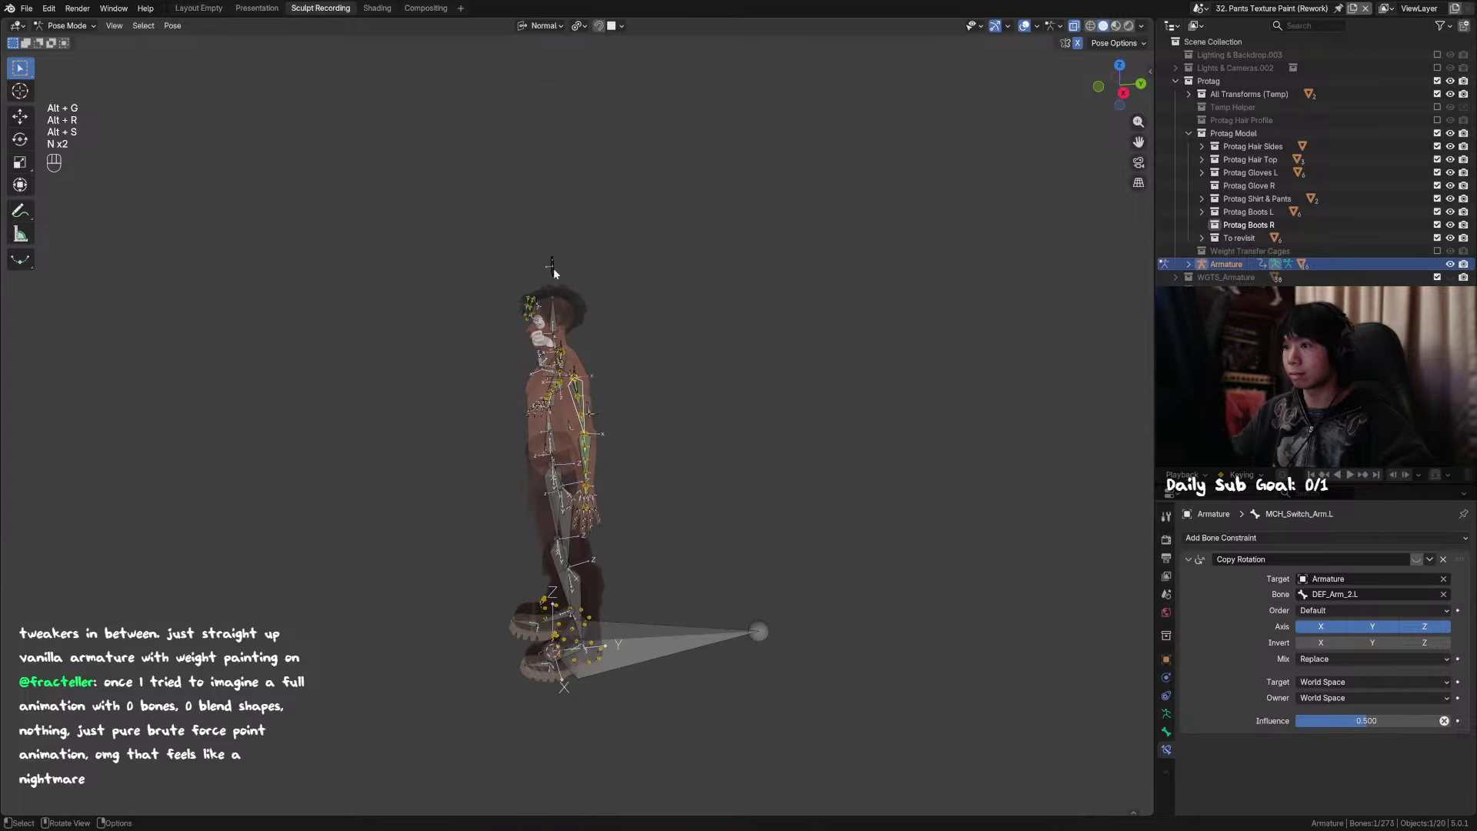
click(553, 271)
key(n)
key(n)
scroll(586, 403, up, 10)
scroll(586, 407, up, 3)
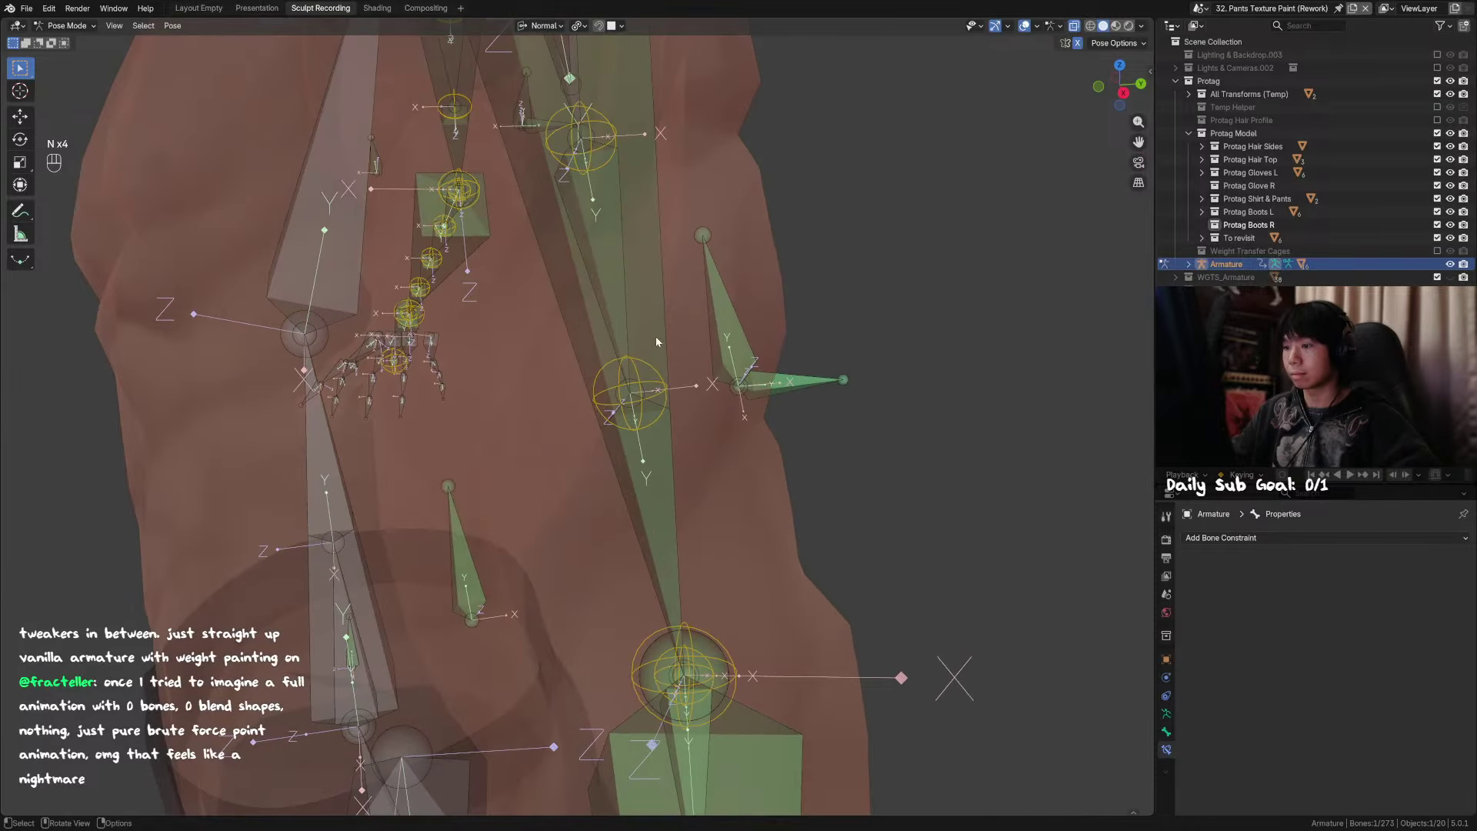
Step: Examine the left arm's bone chain and the constraints of DEF_Arm.L and MCH_Switch_Forearm.L
click(654, 331)
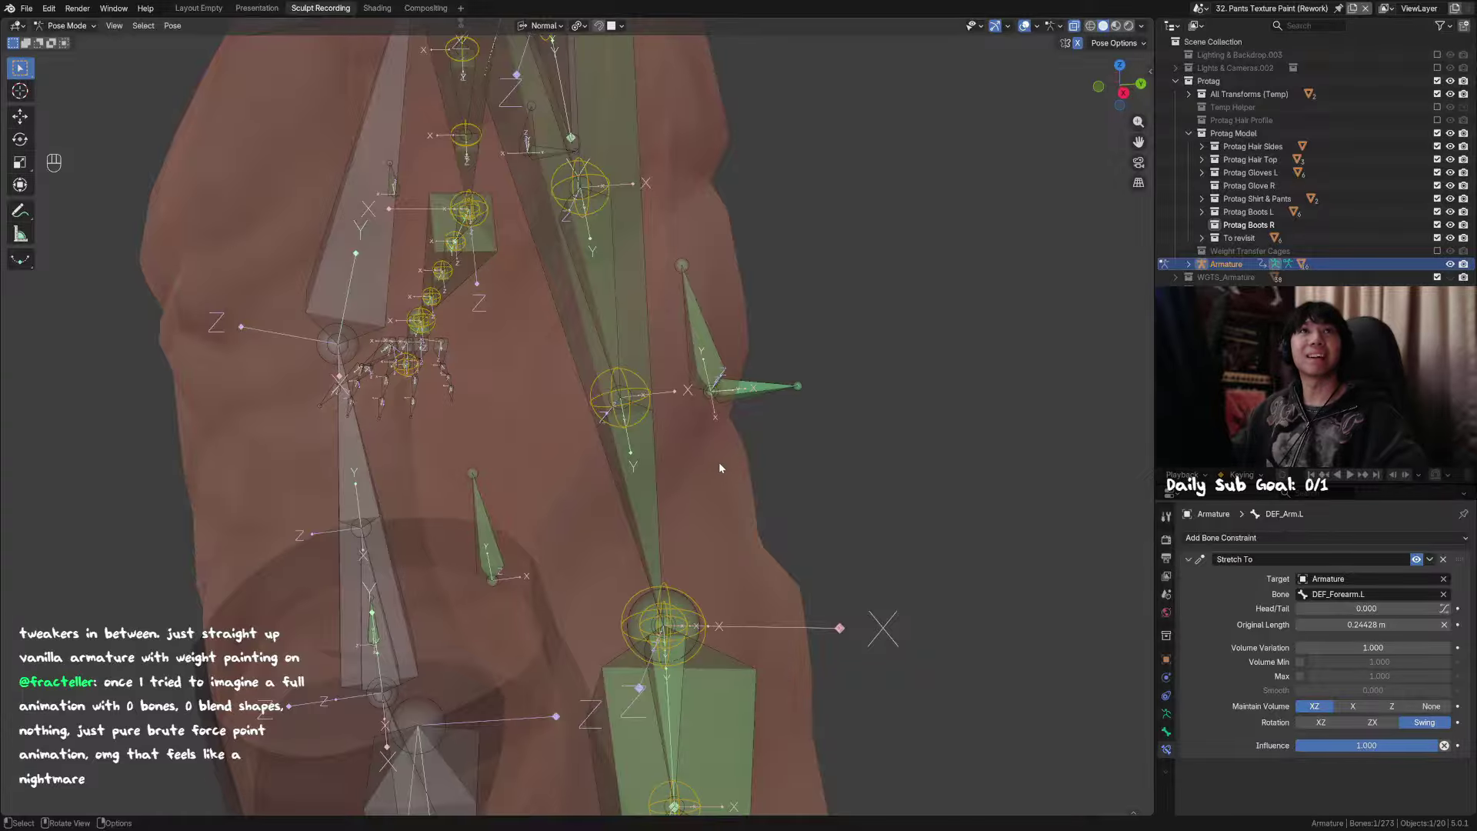
middle_drag(705, 488, 727, 514)
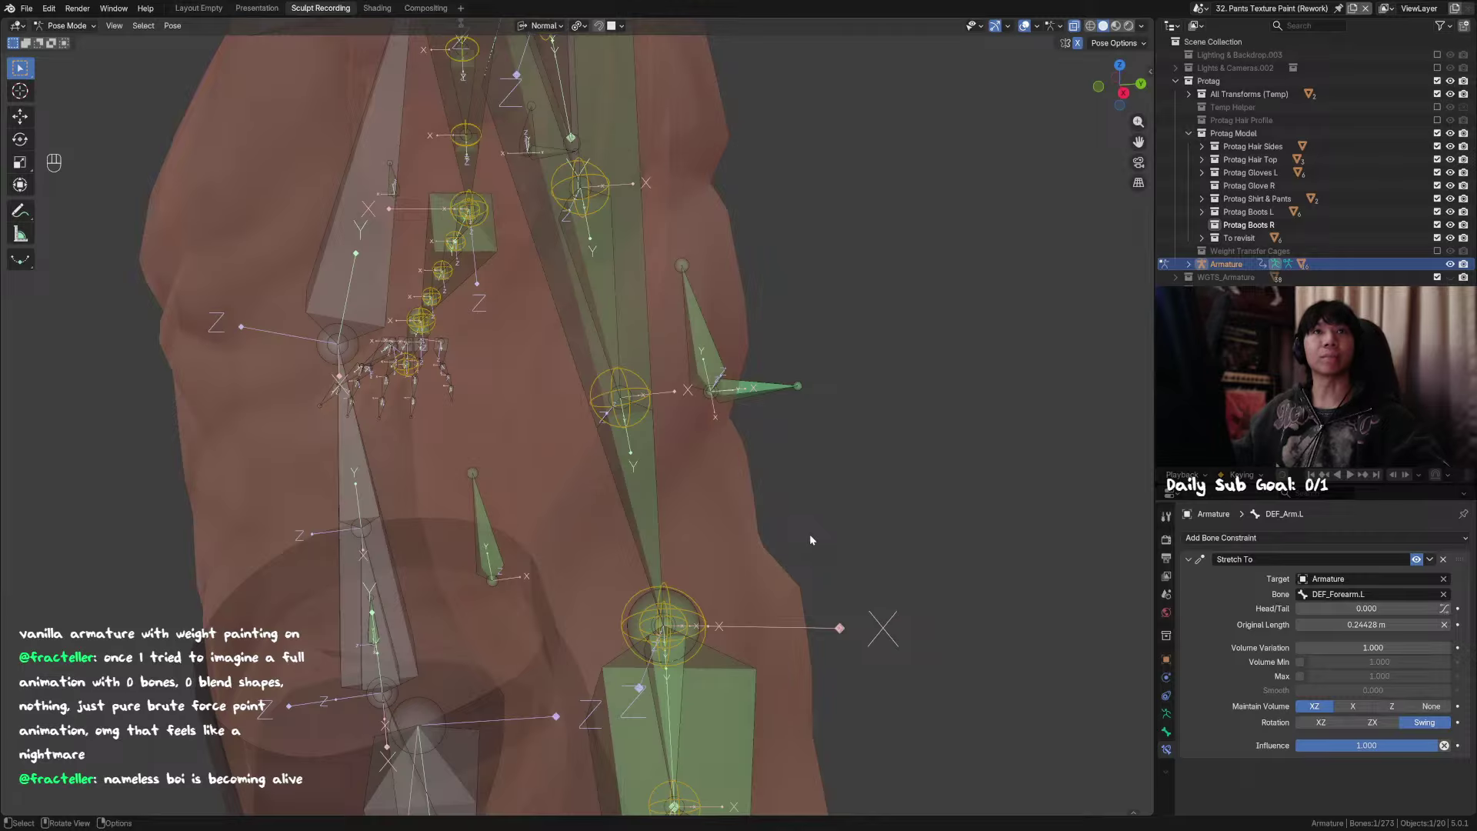
middle_drag(809, 529, 620, 492)
click(694, 544)
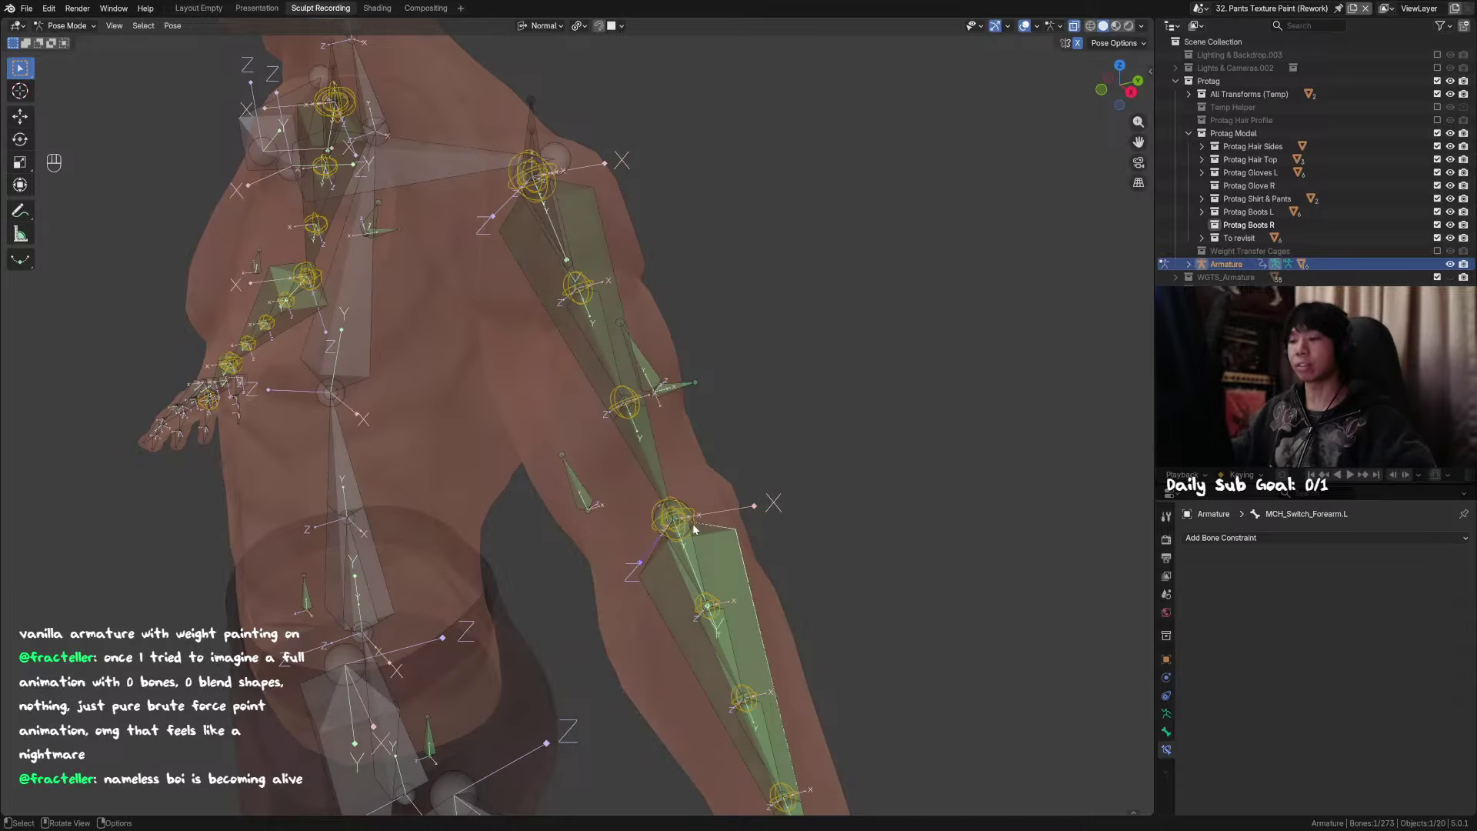
middle_drag(697, 531, 737, 505)
scroll(501, 482, down, 3)
middle_drag(503, 487, 654, 386)
click(559, 286)
click(682, 334)
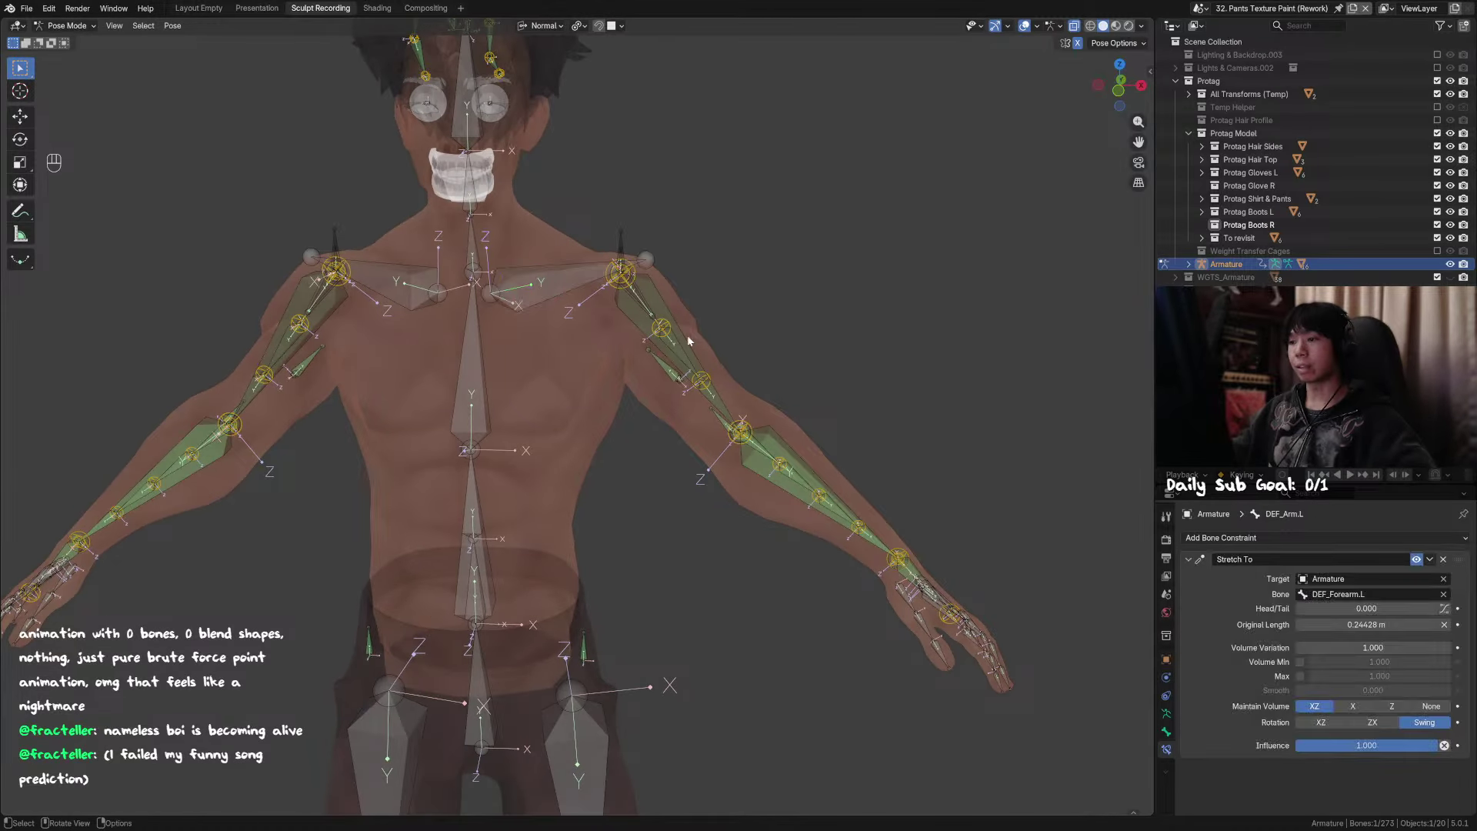
shift+click(774, 431)
drag(651, 292, 648, 287)
Step: Switch from Pose Mode to Object Mode and select the armature for a closer view of the left arm
key(ctrl+Tab)
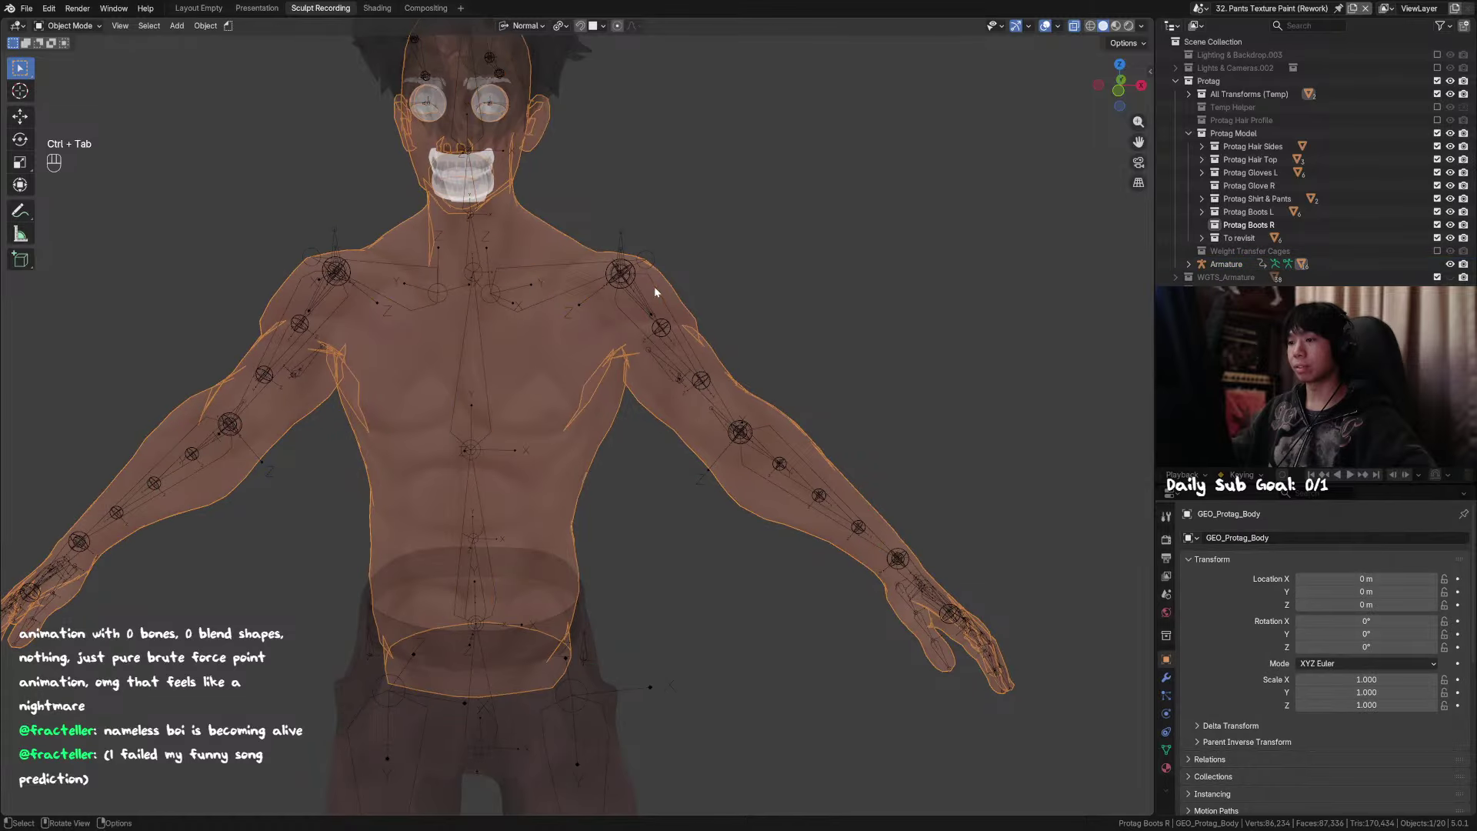
mouse_move(663, 298)
middle_down()
mouse_move(690, 468)
mouse_move(681, 454)
middle_up()
shift+middle_drag(727, 408, 584, 379)
scroll(584, 379, up, 3)
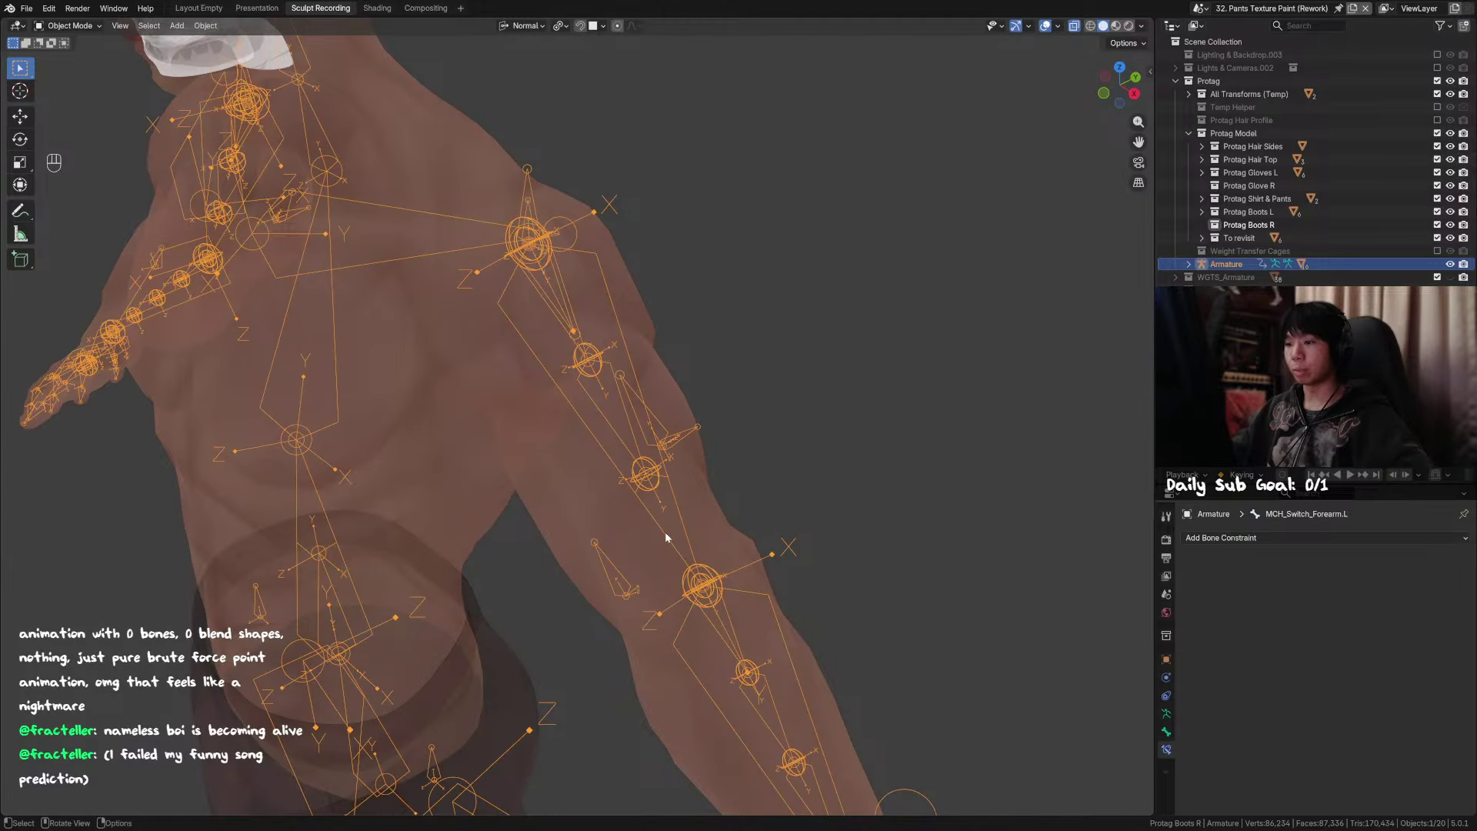
middle_drag(743, 630, 782, 597)
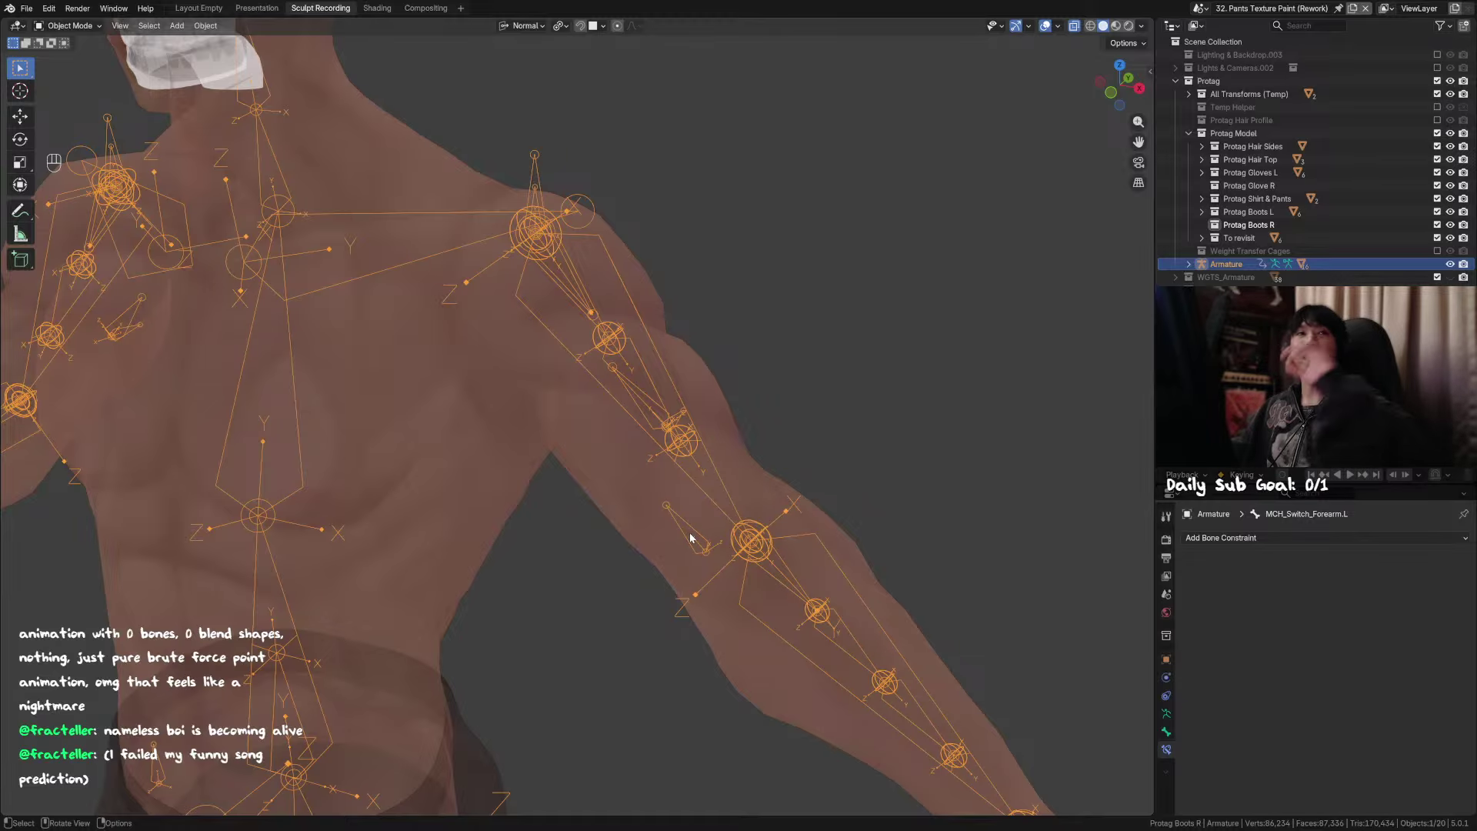
middle_drag(691, 539, 612, 469)
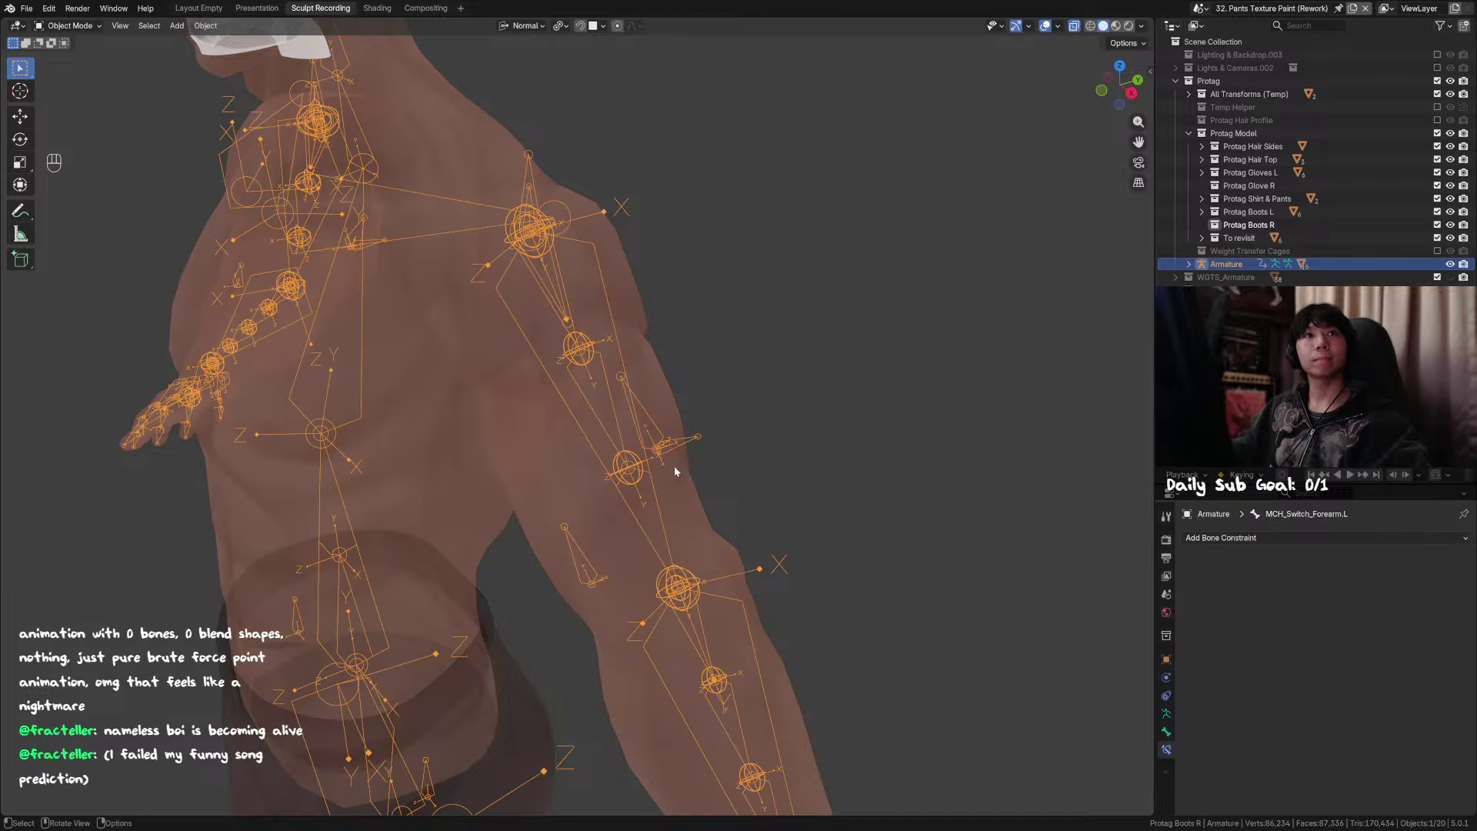
middle_click(660, 452)
middle_drag(666, 445, 646, 442)
right_click(646, 442)
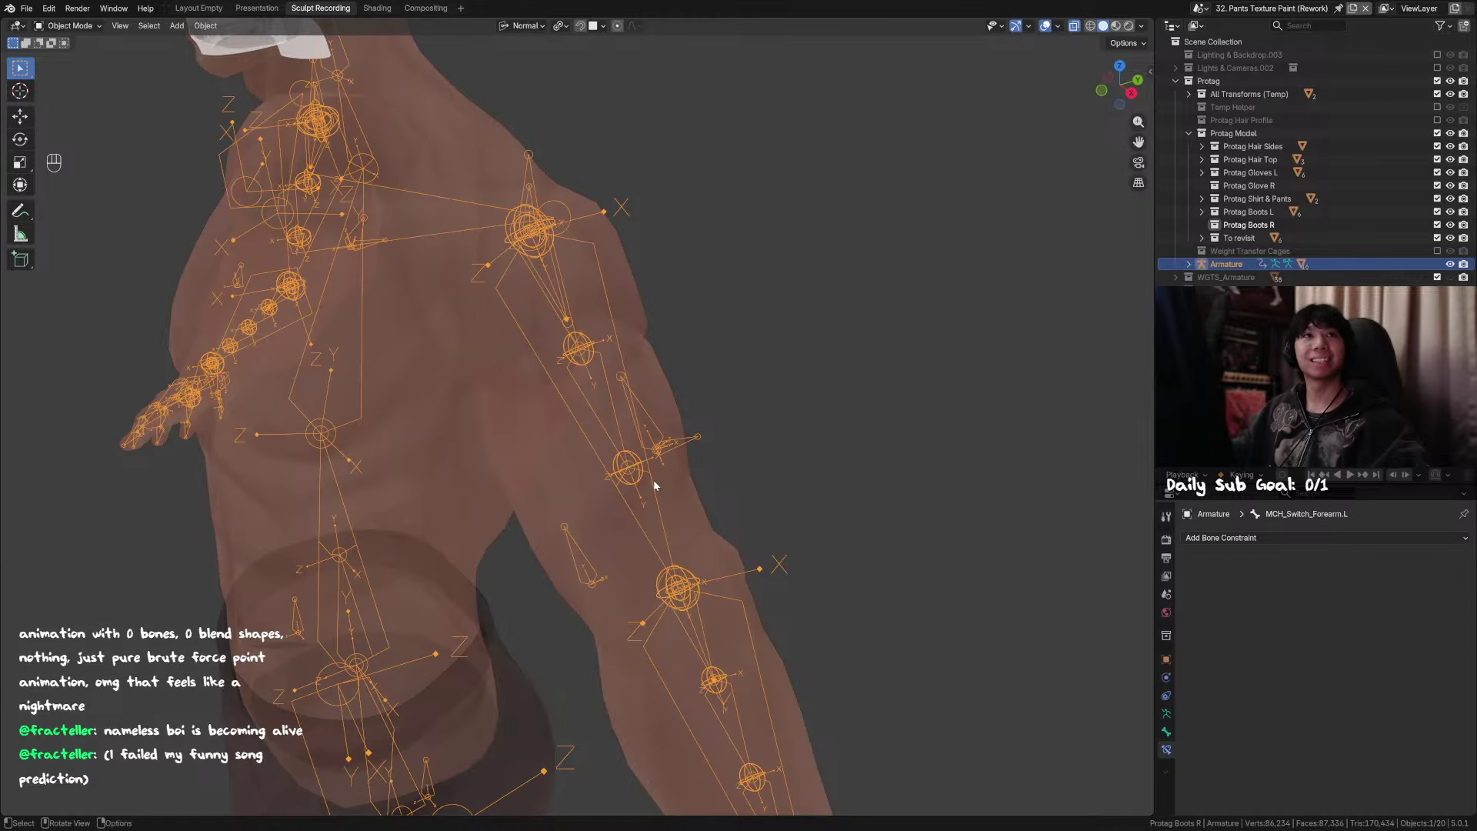
middle_drag(653, 489, 738, 511)
scroll(739, 513, down, 1)
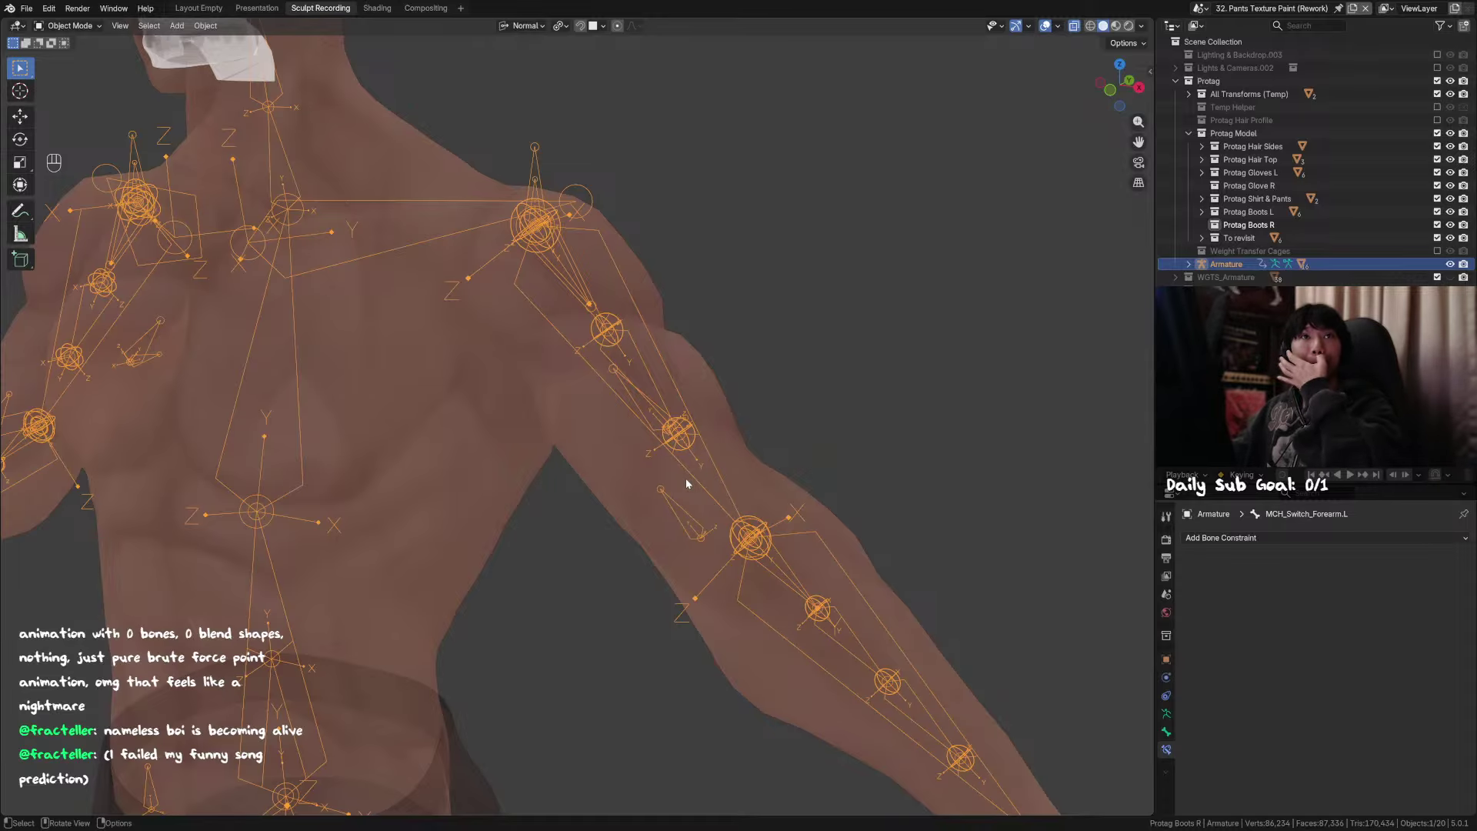
Step: Select the armature at the left upper arm and switch it from Object Mode to Pose Mode
mouse_move(687, 446)
middle_down()
mouse_move(673, 469)
mouse_move(740, 468)
mouse_move(718, 534)
mouse_move(662, 451)
middle_up()
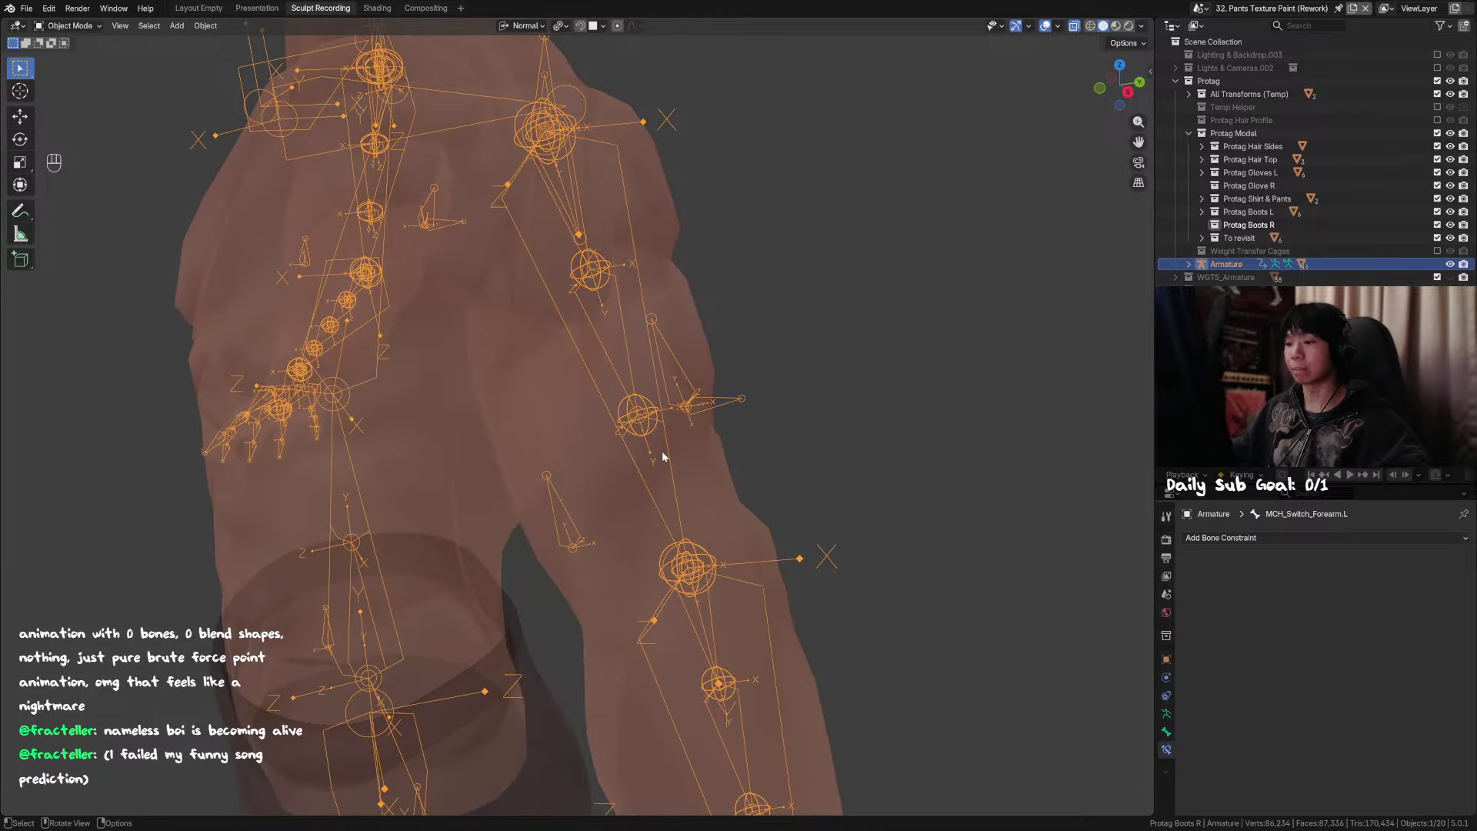
click(664, 433)
key(ctrl+Tab)
key(ctrl+Tab)
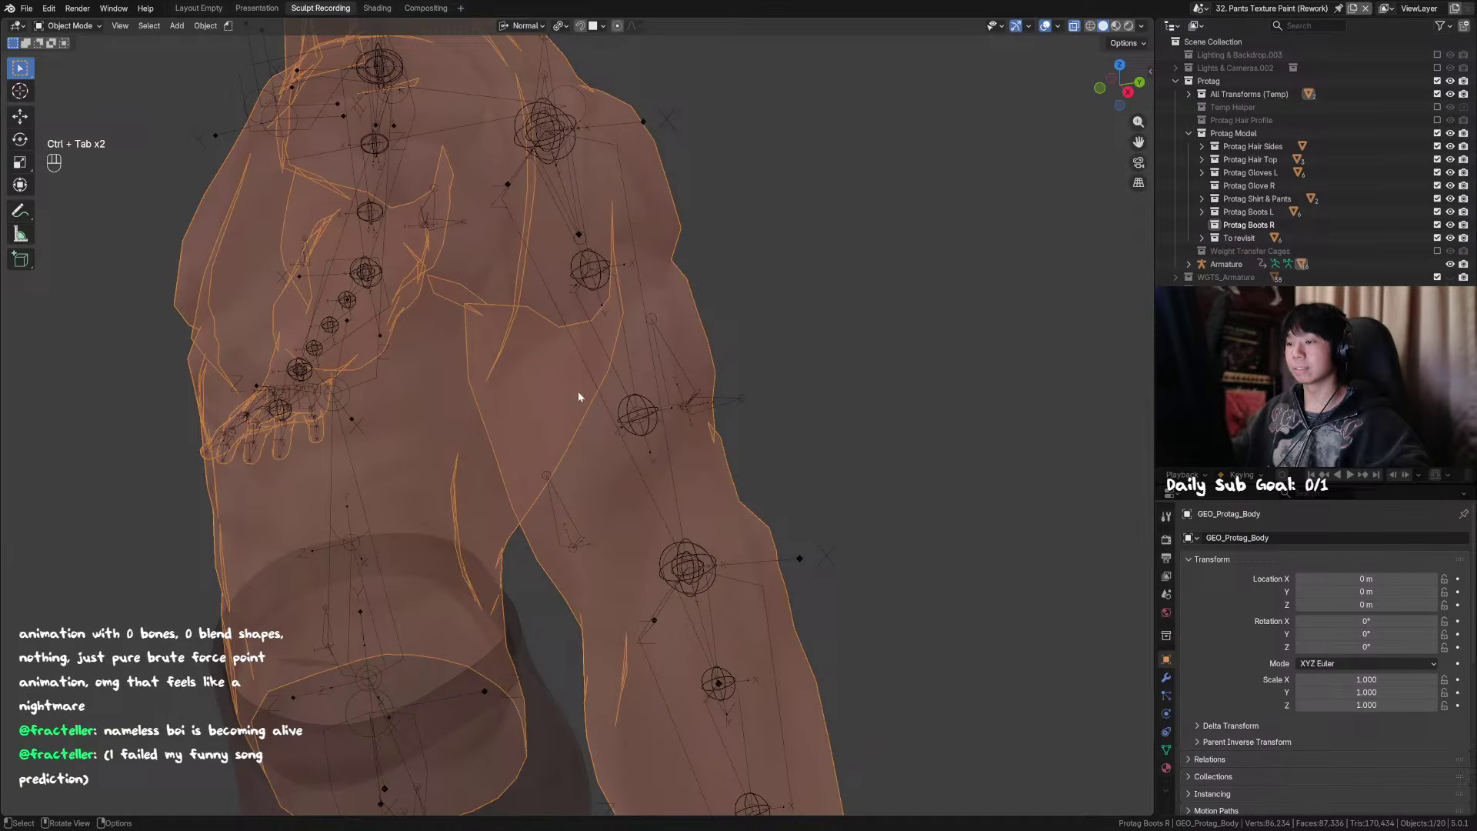
click(653, 365)
shift+middle_drag(663, 391, 674, 407)
key(ctrl+Tab)
Step: Test-move MCH_Switch_Arm.L, cancel the move, and clear the bone's location
click(660, 344)
key(g)
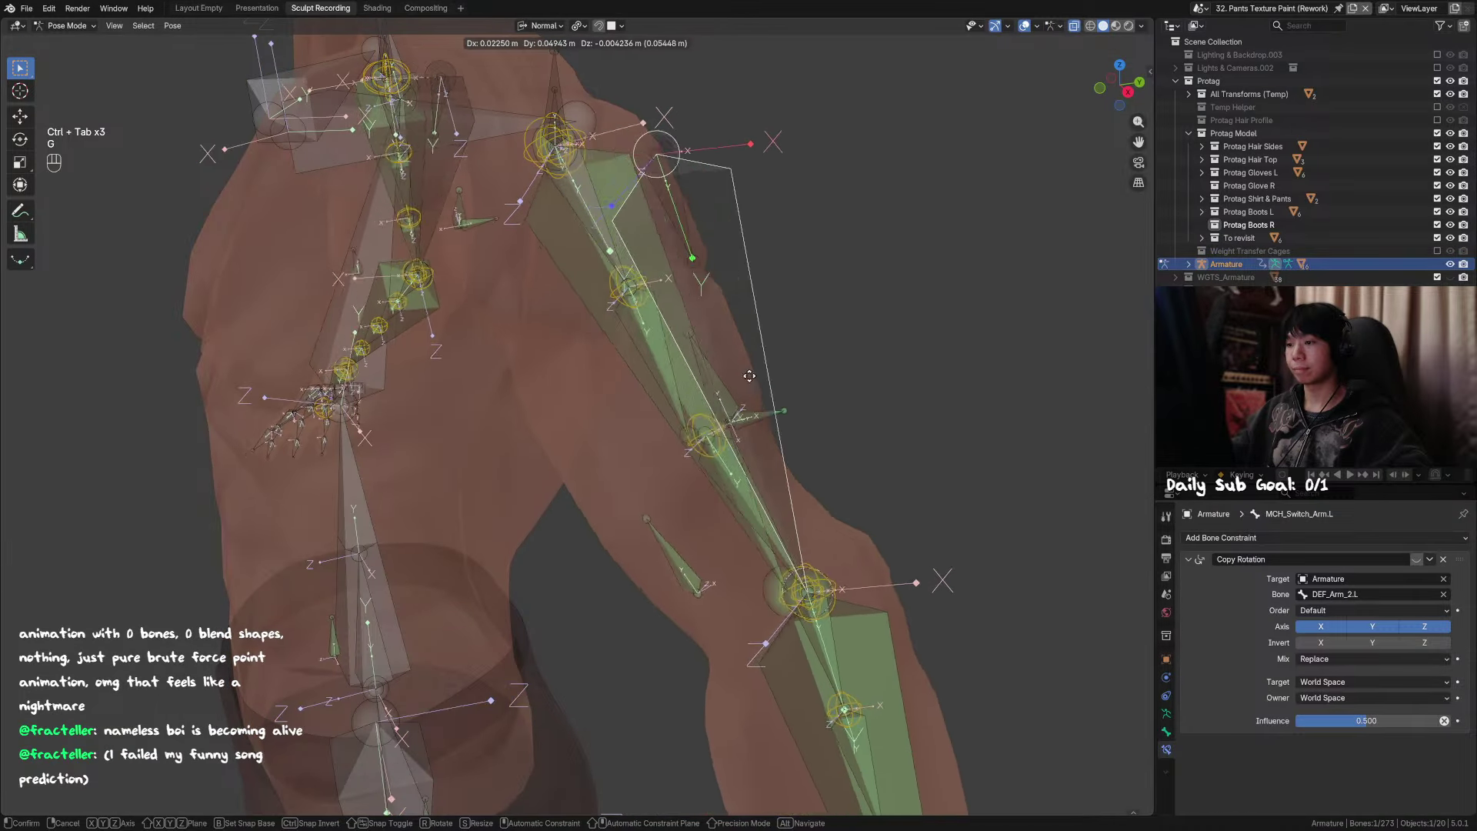
right_click(676, 366)
key(alt+g)
Step: Check the constraints of DEF_Arm.L and TWEAK_Arm_3.L, briefly test-moving the tweak bone
click(640, 358)
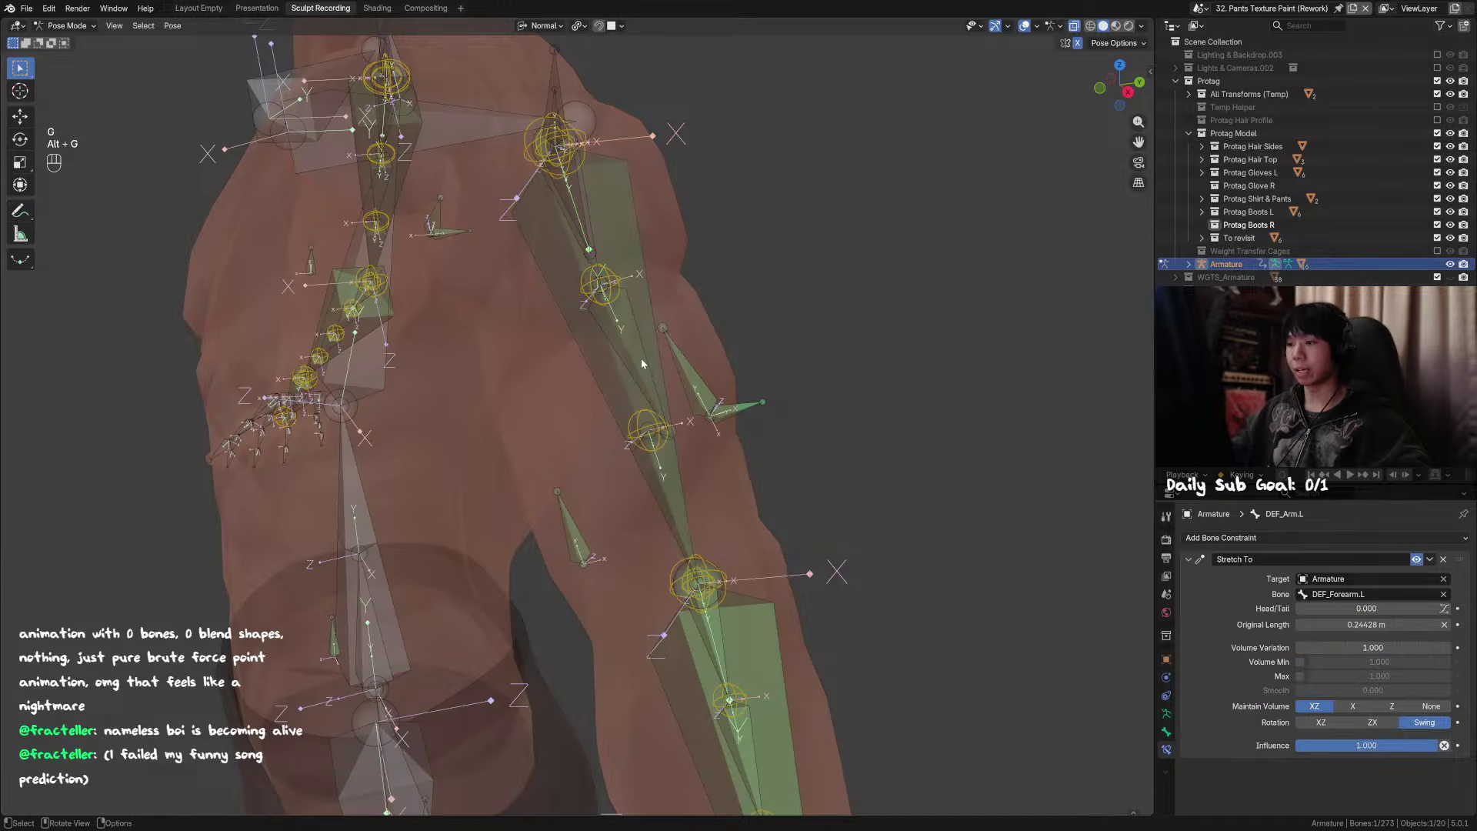
click(640, 357)
click(663, 428)
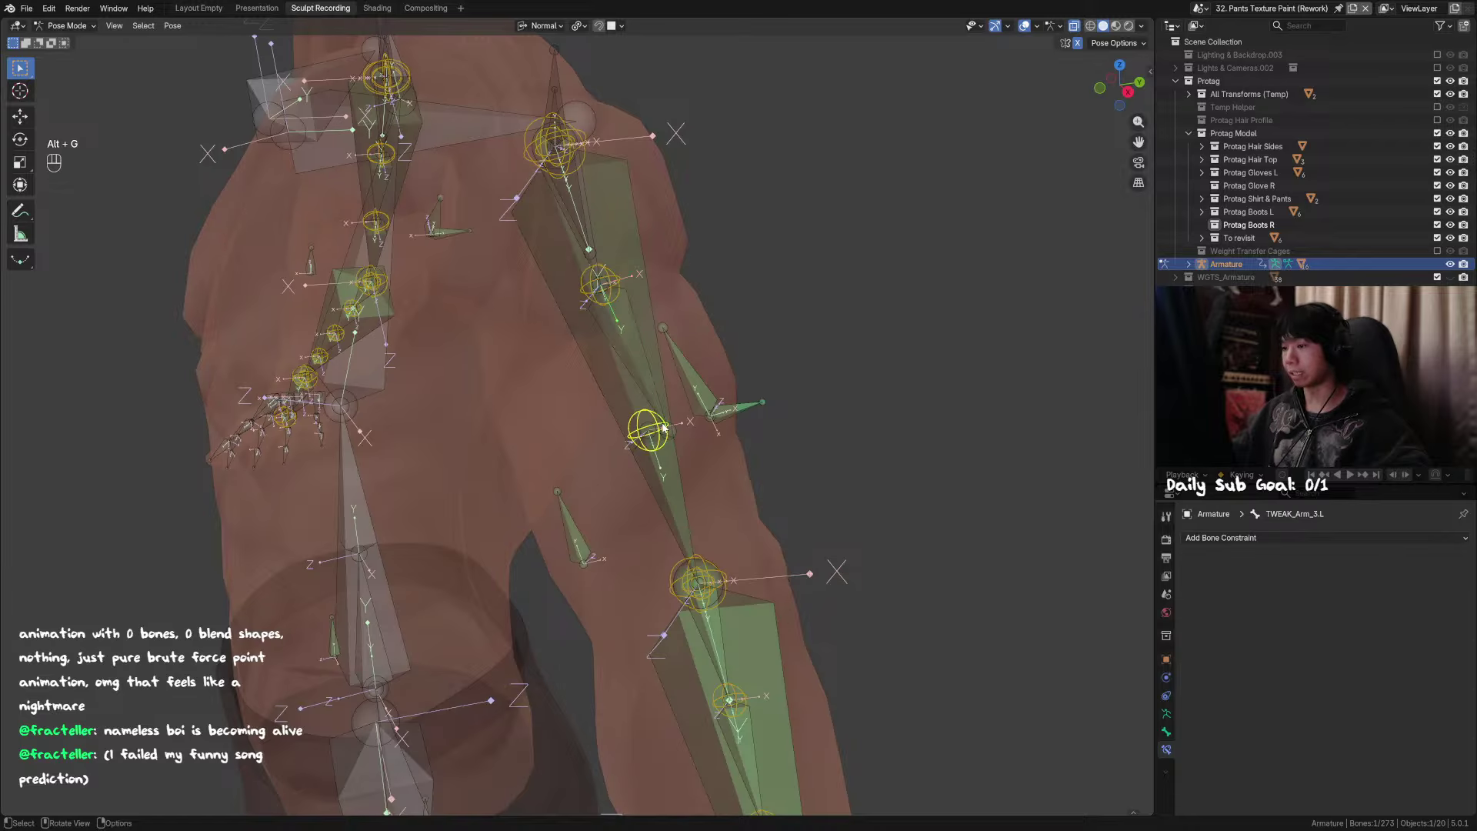
key(g)
click(640, 356)
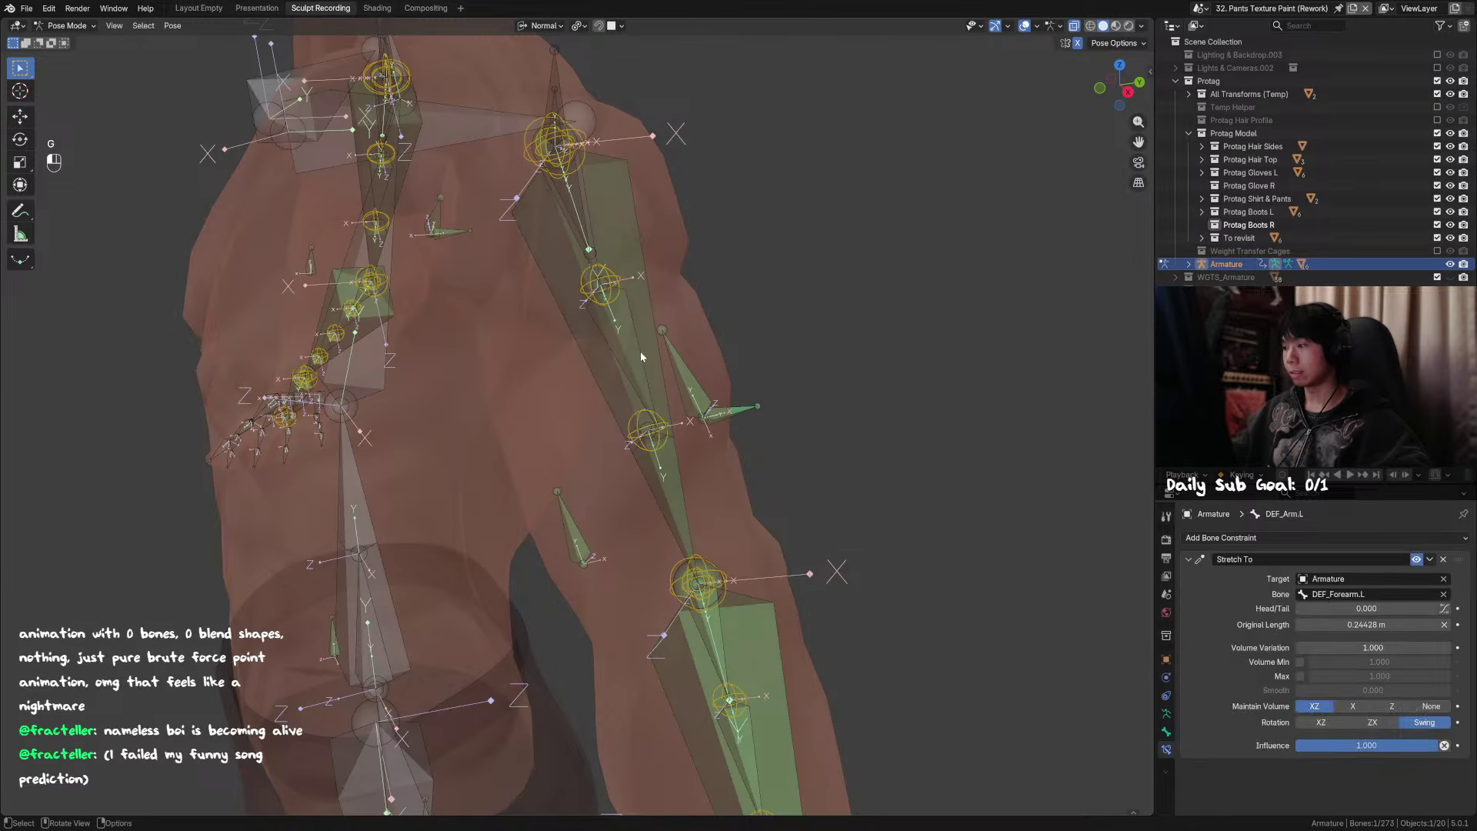
Step: Check the visibility toggle of the Stretch To constraint on DEF_Arm_2.L and save the file
click(589, 224)
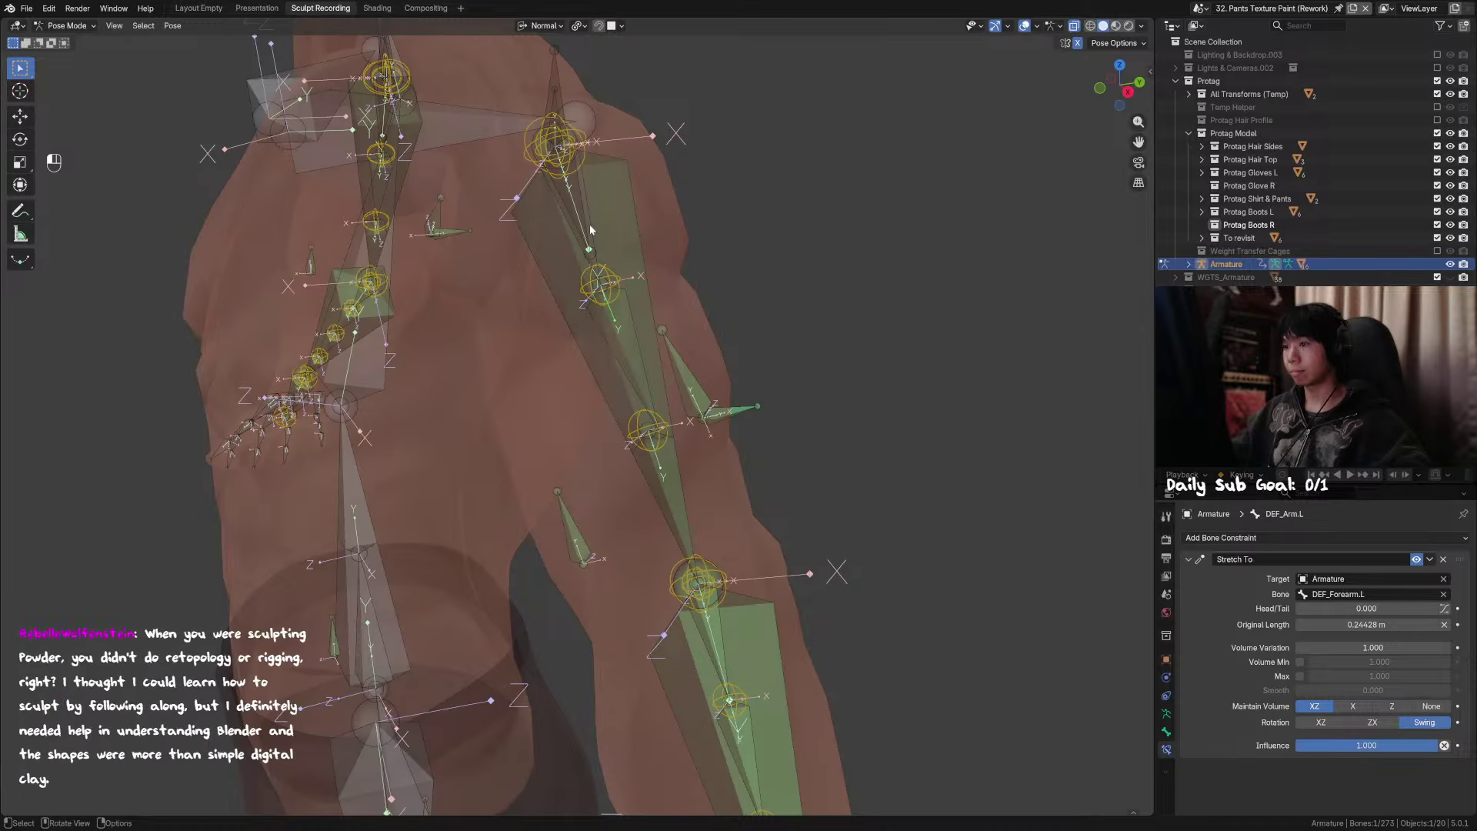
click(631, 326)
click(631, 326)
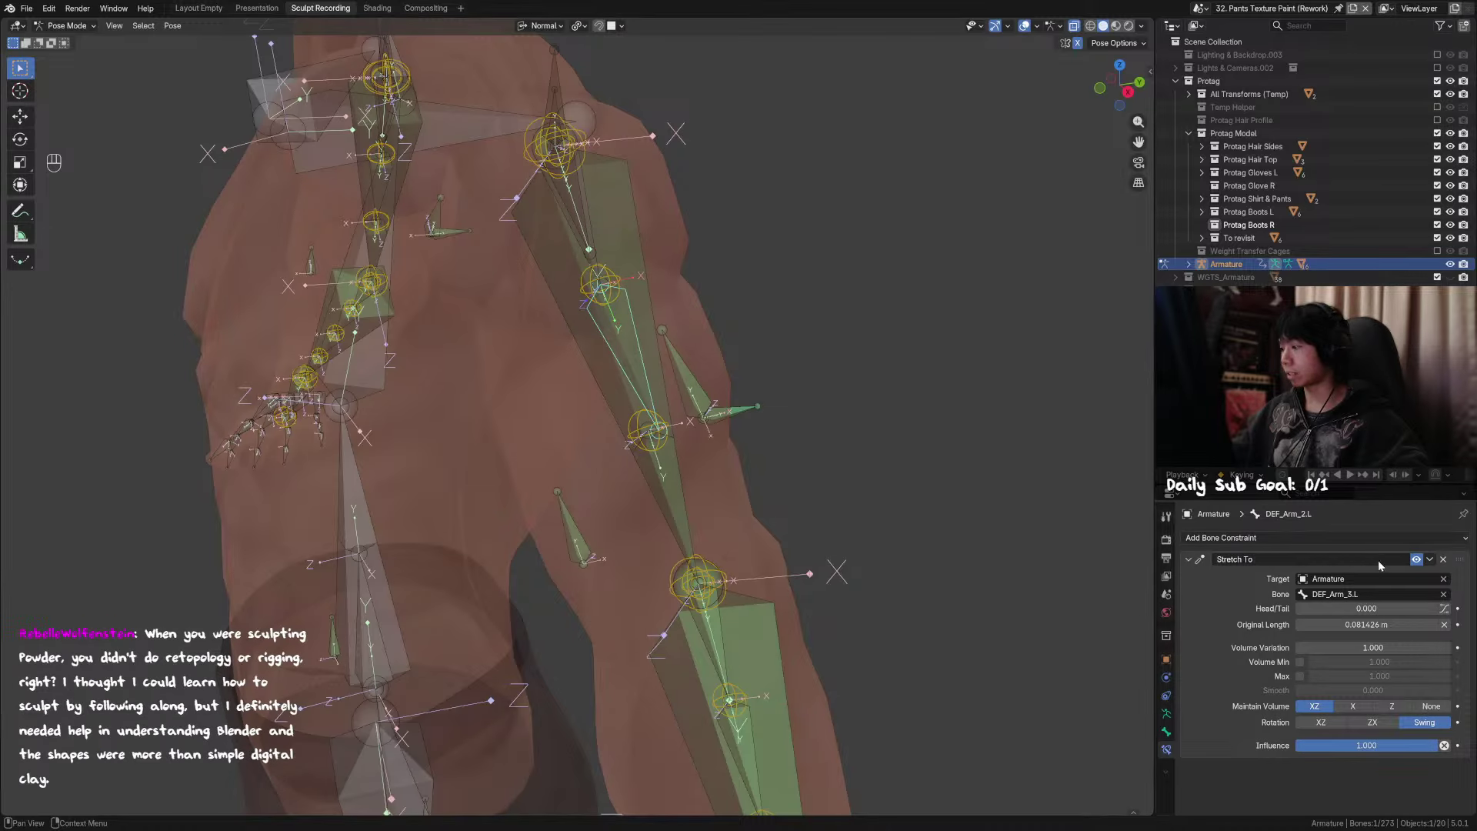
click(1417, 560)
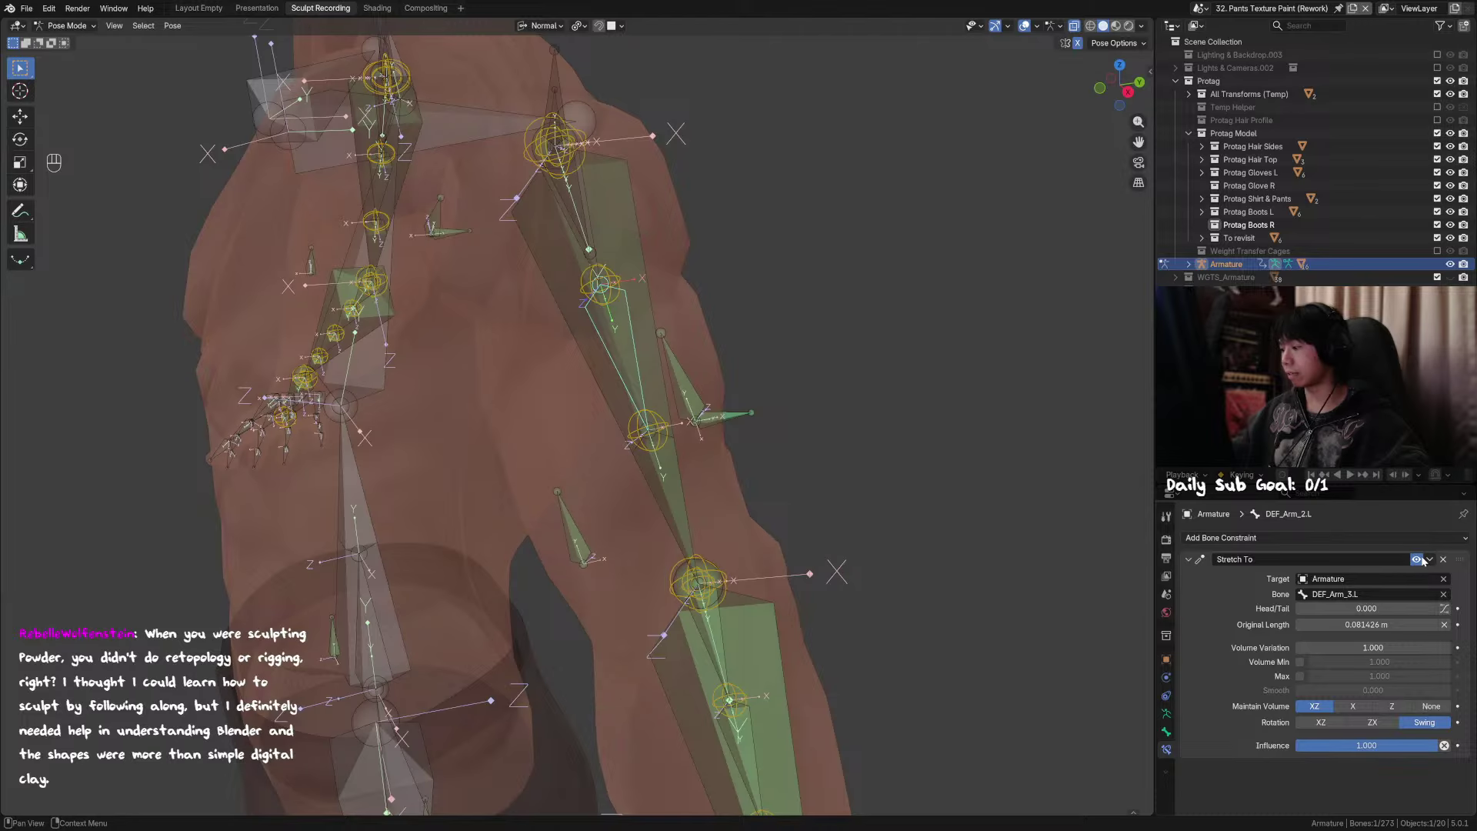
key(ctrl+s)
Step: Examine the custom properties of the Properties bone above the head and the constraints of DEF_HairClump_A_3 and DEF_Arm.L
scroll(708, 262, down, 5)
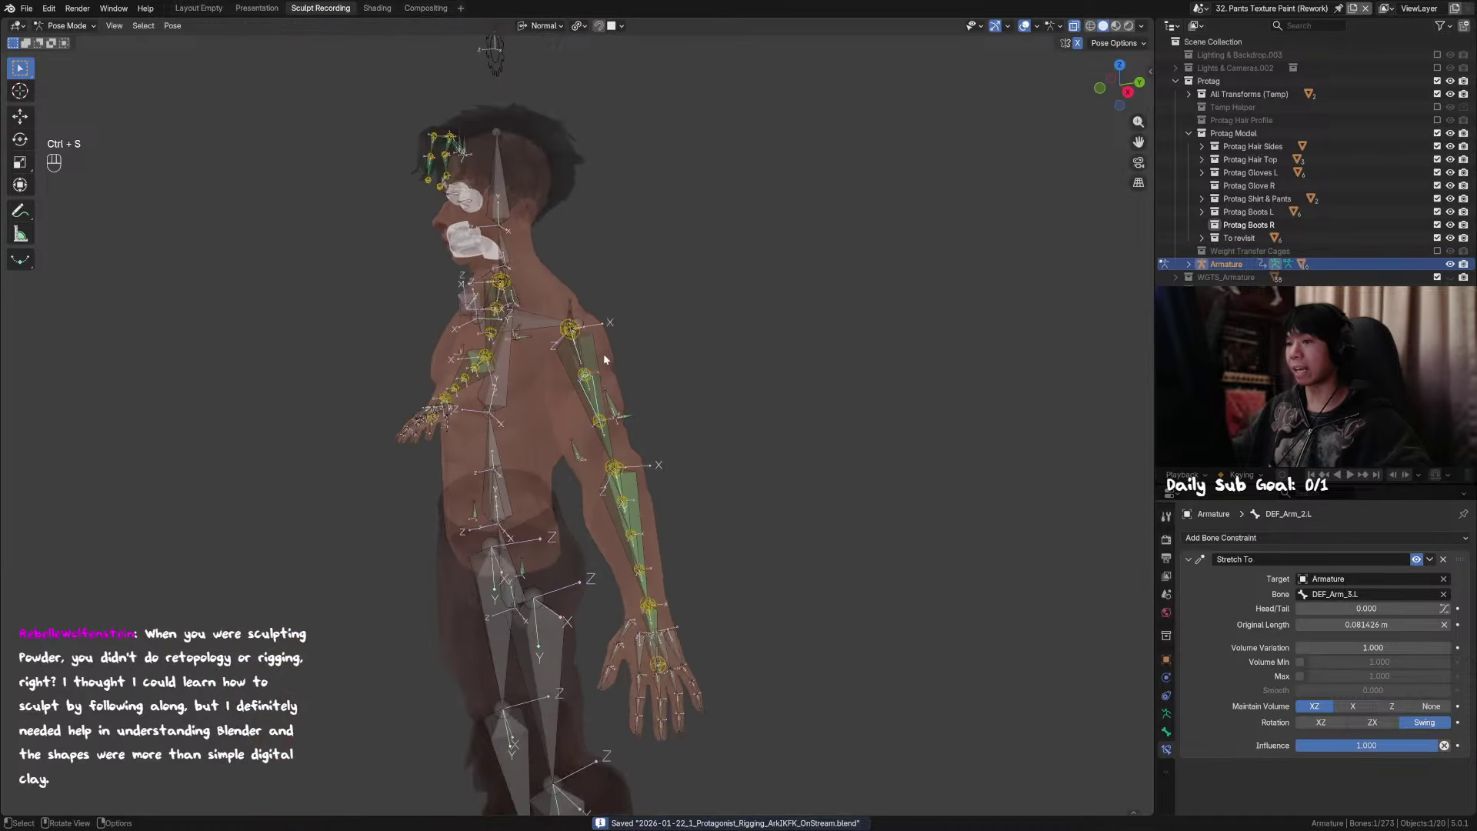
scroll(603, 353, down, 5)
click(541, 237)
key(n)
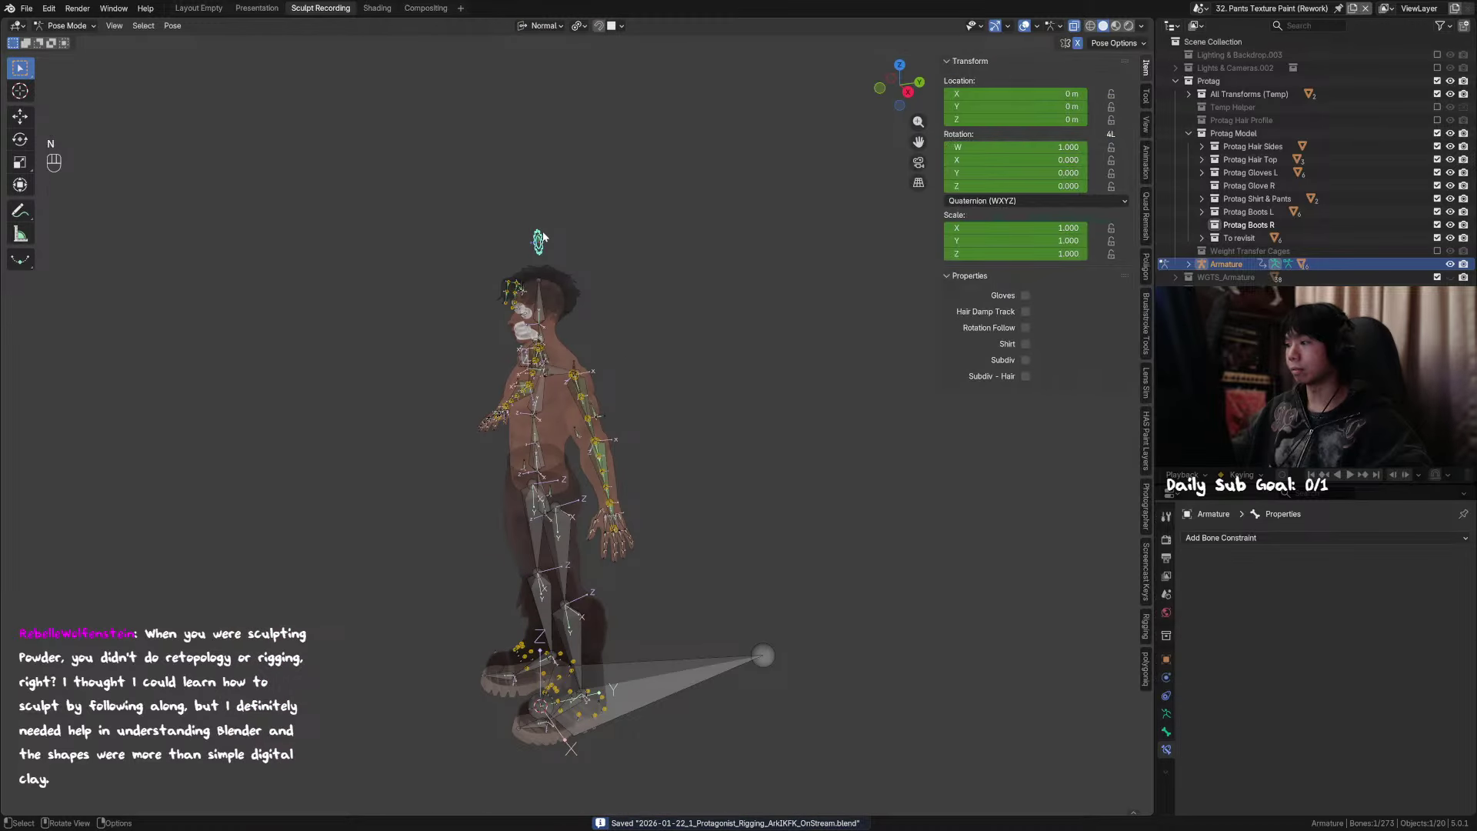
key(n)
scroll(634, 375, up, 6)
click(634, 431)
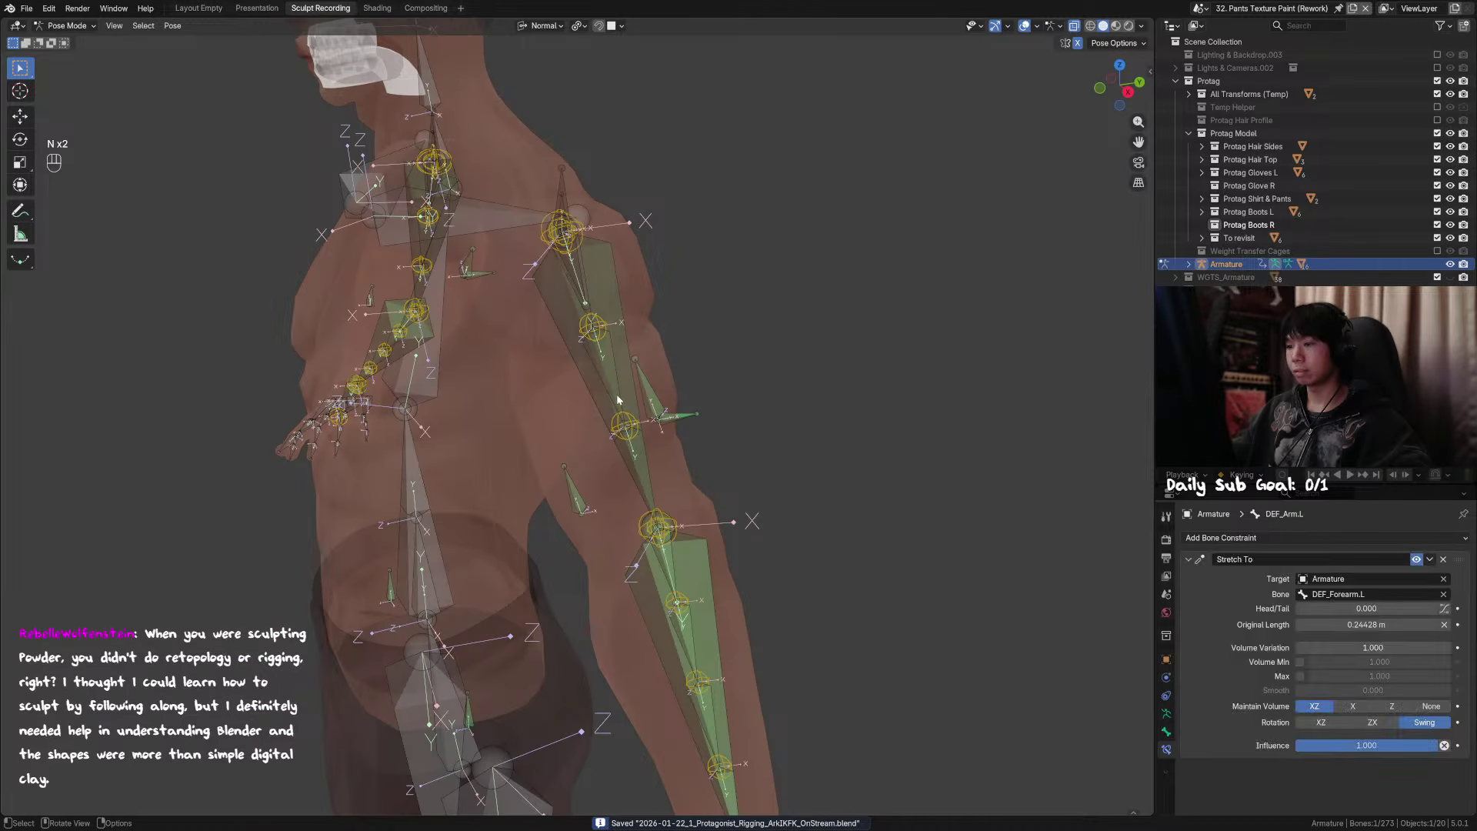
scroll(617, 395, down, 5)
click(467, 209)
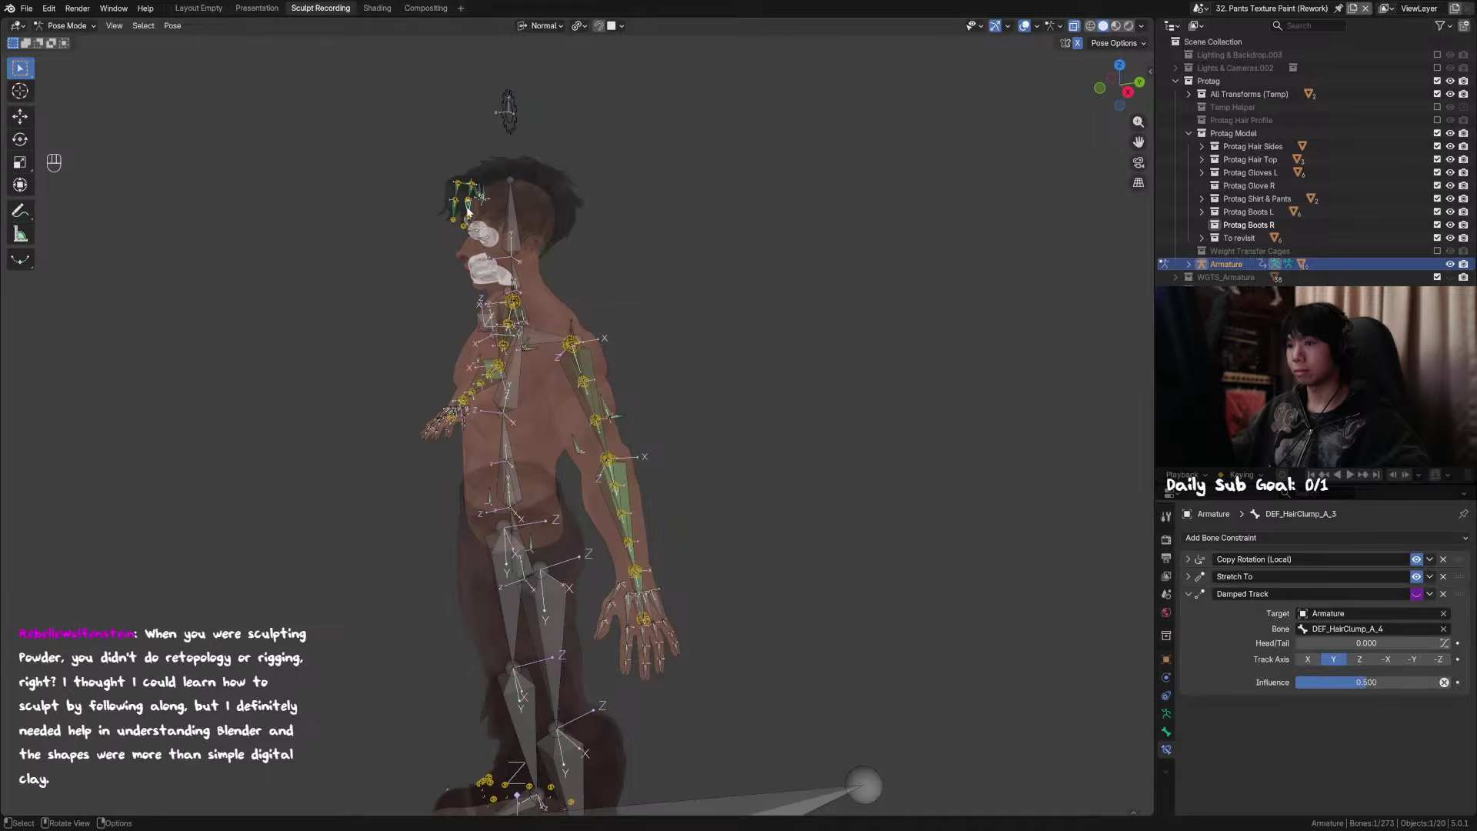
scroll(634, 352, up, 6)
click(670, 413)
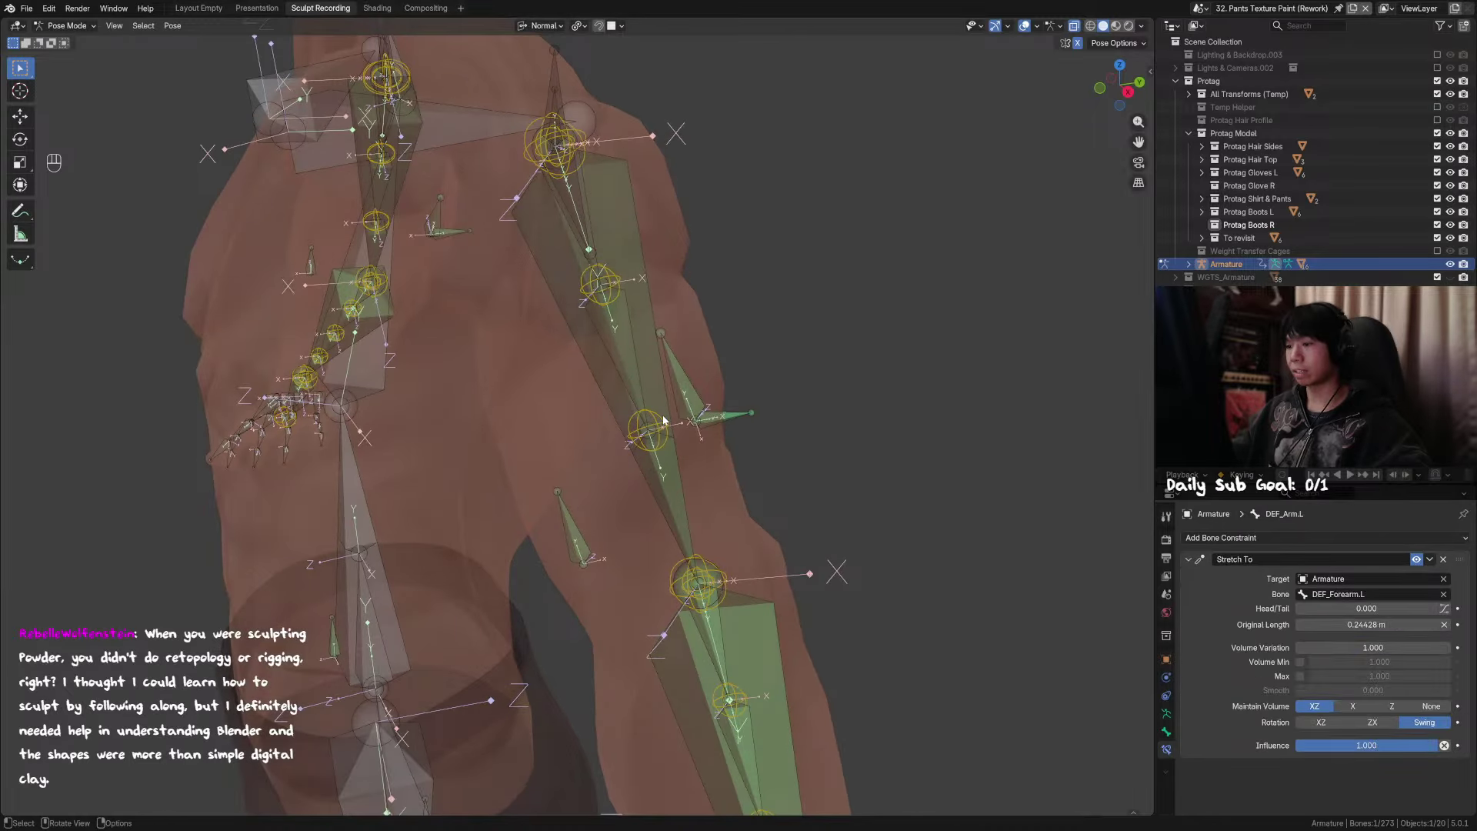
Step: Test-move TWEAK_Arm_3.L to both sides of the upper arm, clear its location, and step back a few frames
key(g)
right_click(669, 413)
click(665, 419)
key(g)
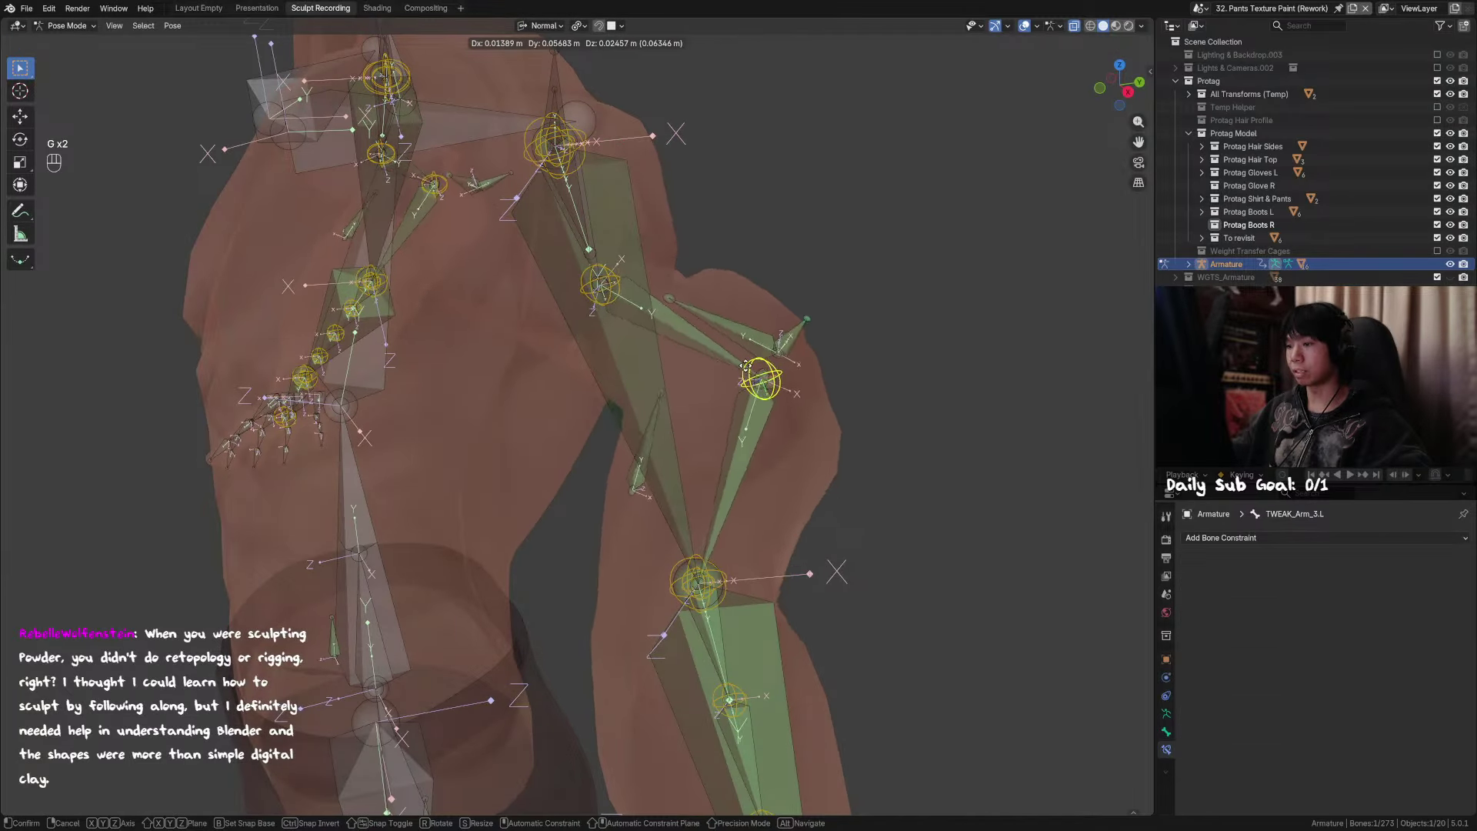
right_click(677, 405)
key(g)
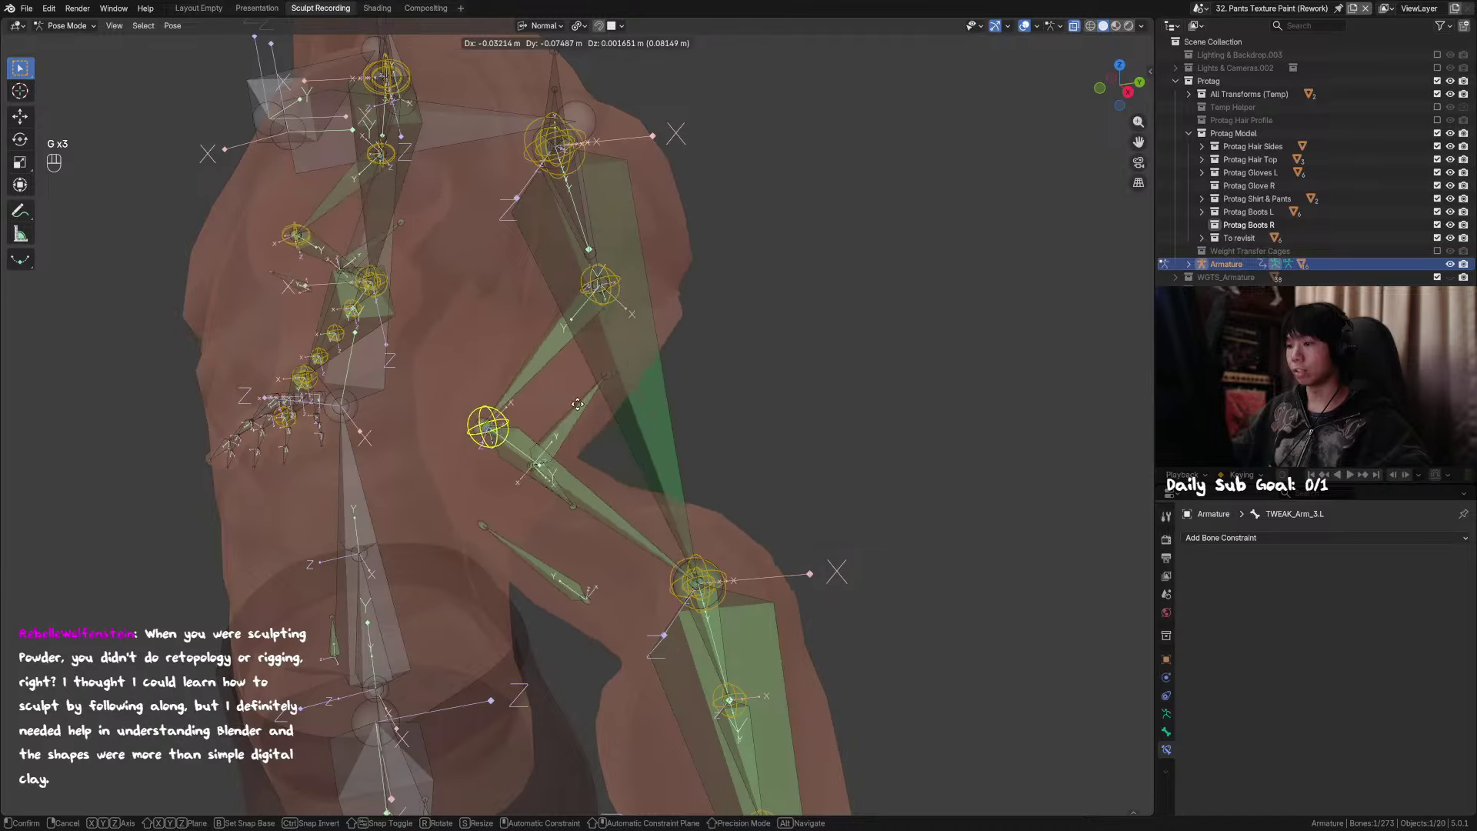
click(690, 405)
key(alt+g)
key(Left)
key(Left)
key(Left)
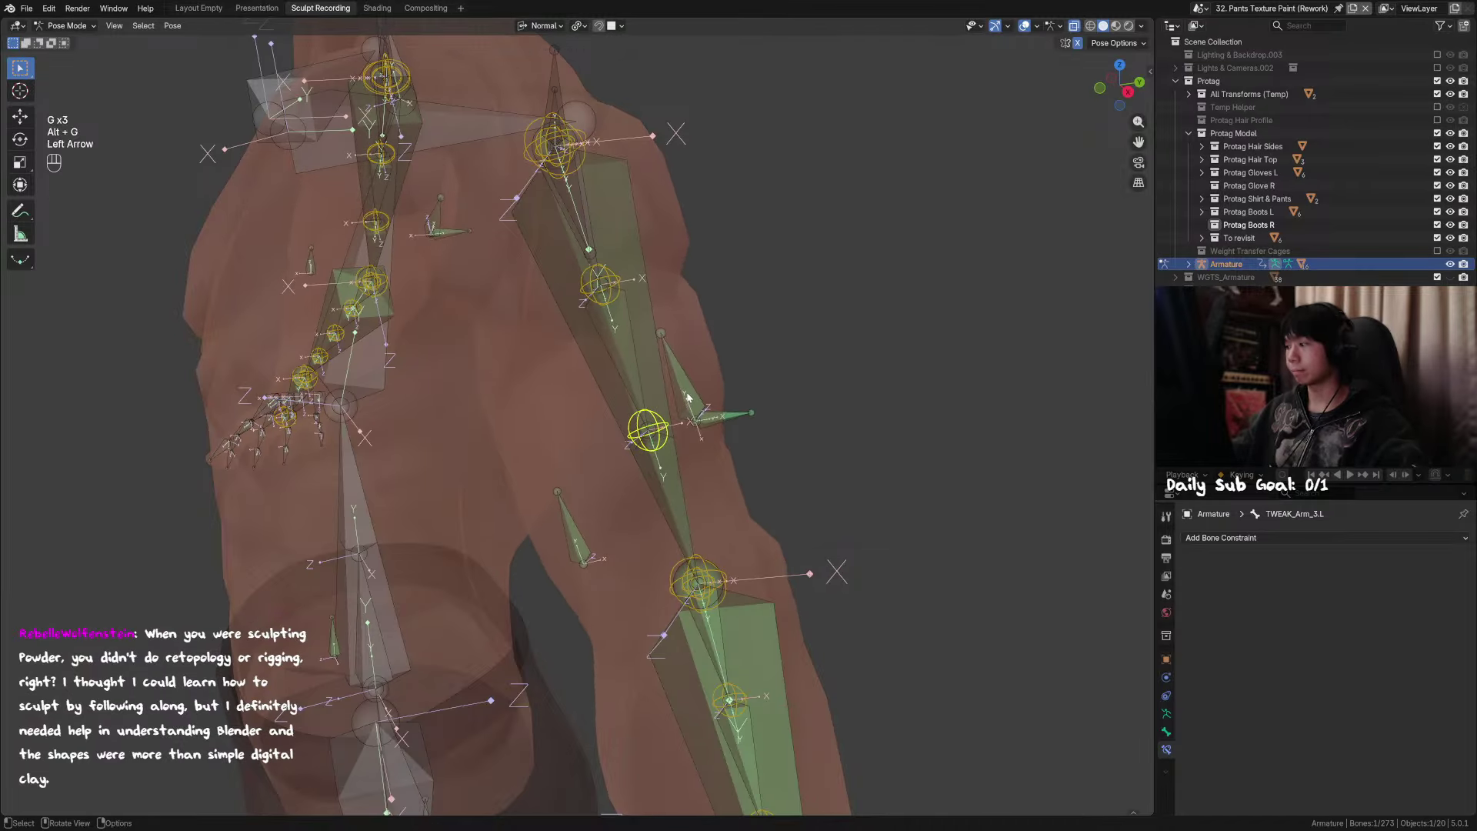
Step: Repeat the test-move of TWEAK_Arm_3.L from a turned view, clear its location, and step back and forth through frames
key(g)
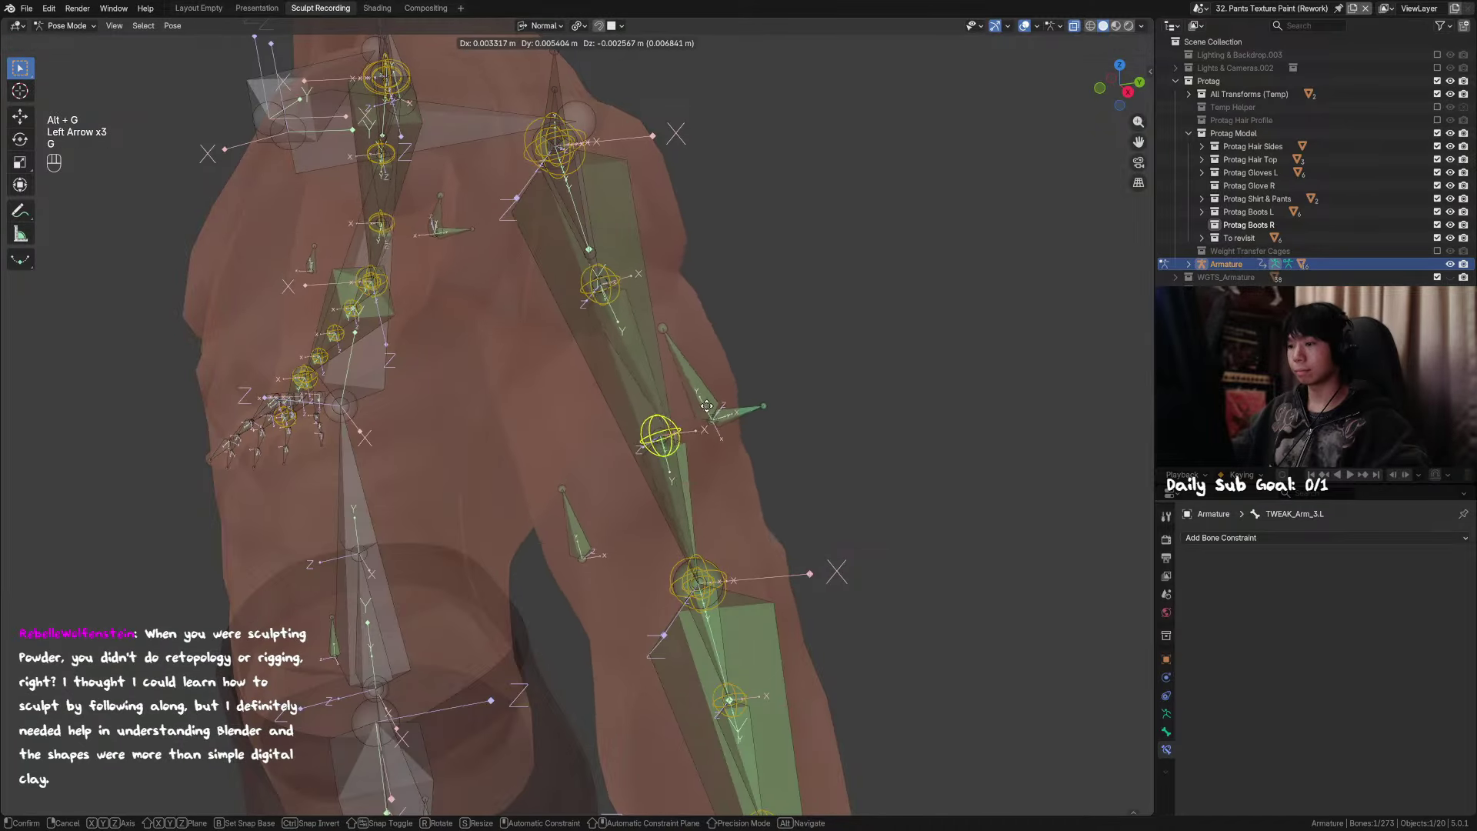
click(715, 410)
mouse_move(716, 410)
middle_down()
mouse_move(655, 405)
mouse_move(715, 402)
mouse_move(685, 394)
mouse_move(668, 417)
mouse_move(723, 378)
mouse_move(770, 371)
mouse_move(691, 418)
middle_up()
key(g)
click(669, 394)
key(alt+g)
key(Right)
key(Right)
key(Right)
key(Right)
key(Left)
key(Left)
key(Right)
Step: Hide the DEF_Arm.L bone, undoing the first hide attempt, and save the file
click(630, 349)
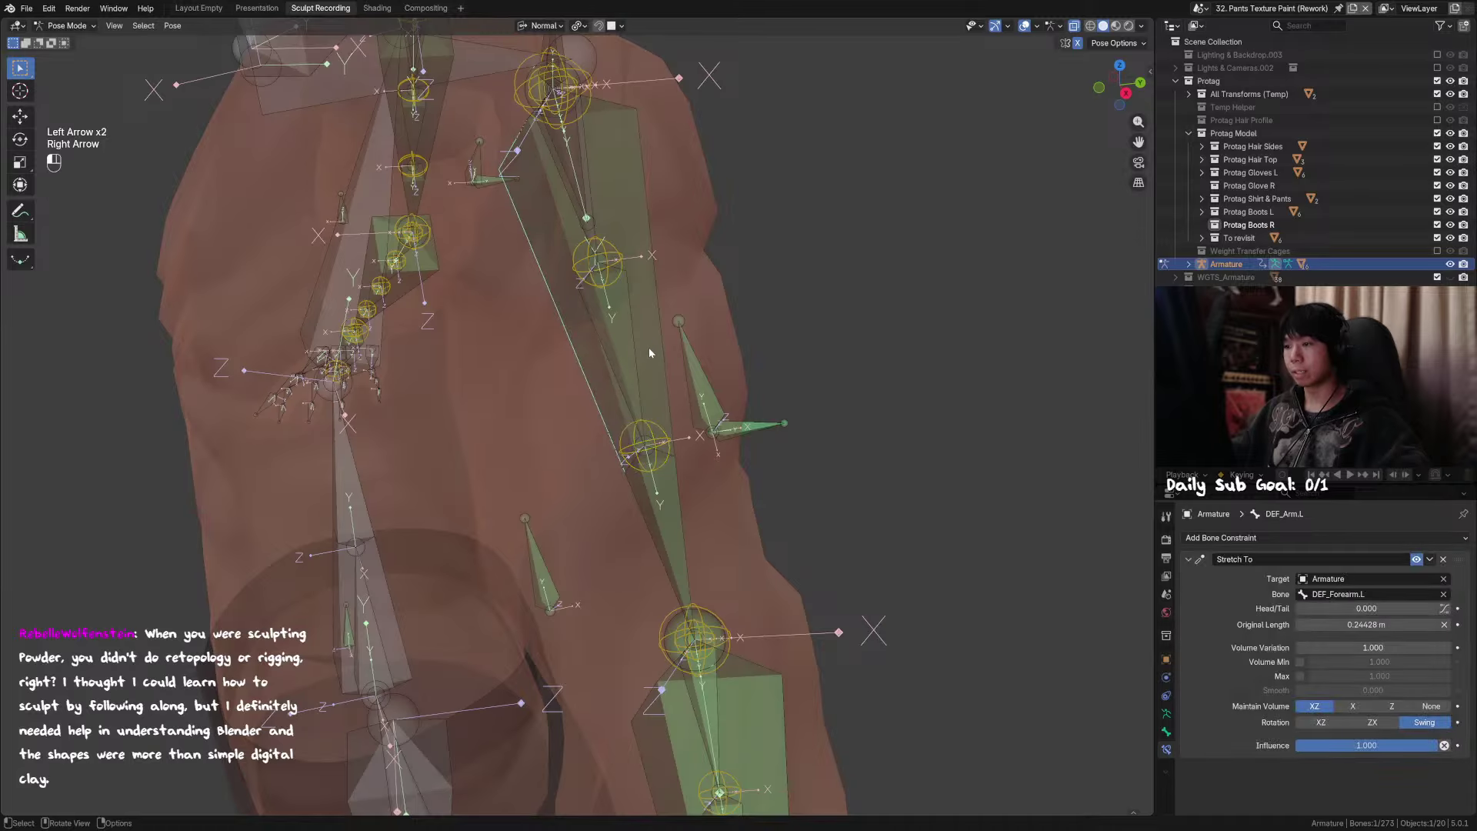
click(648, 347)
middle_drag(648, 348, 689, 414)
key(h)
key(ctrl+z)
click(681, 370)
key(h)
key(ctrl+s)
Step: Try removing the Copy Rotation constraint from MCH_Switch_Arm.L, undo the removal, and open the bone's own properties
click(657, 357)
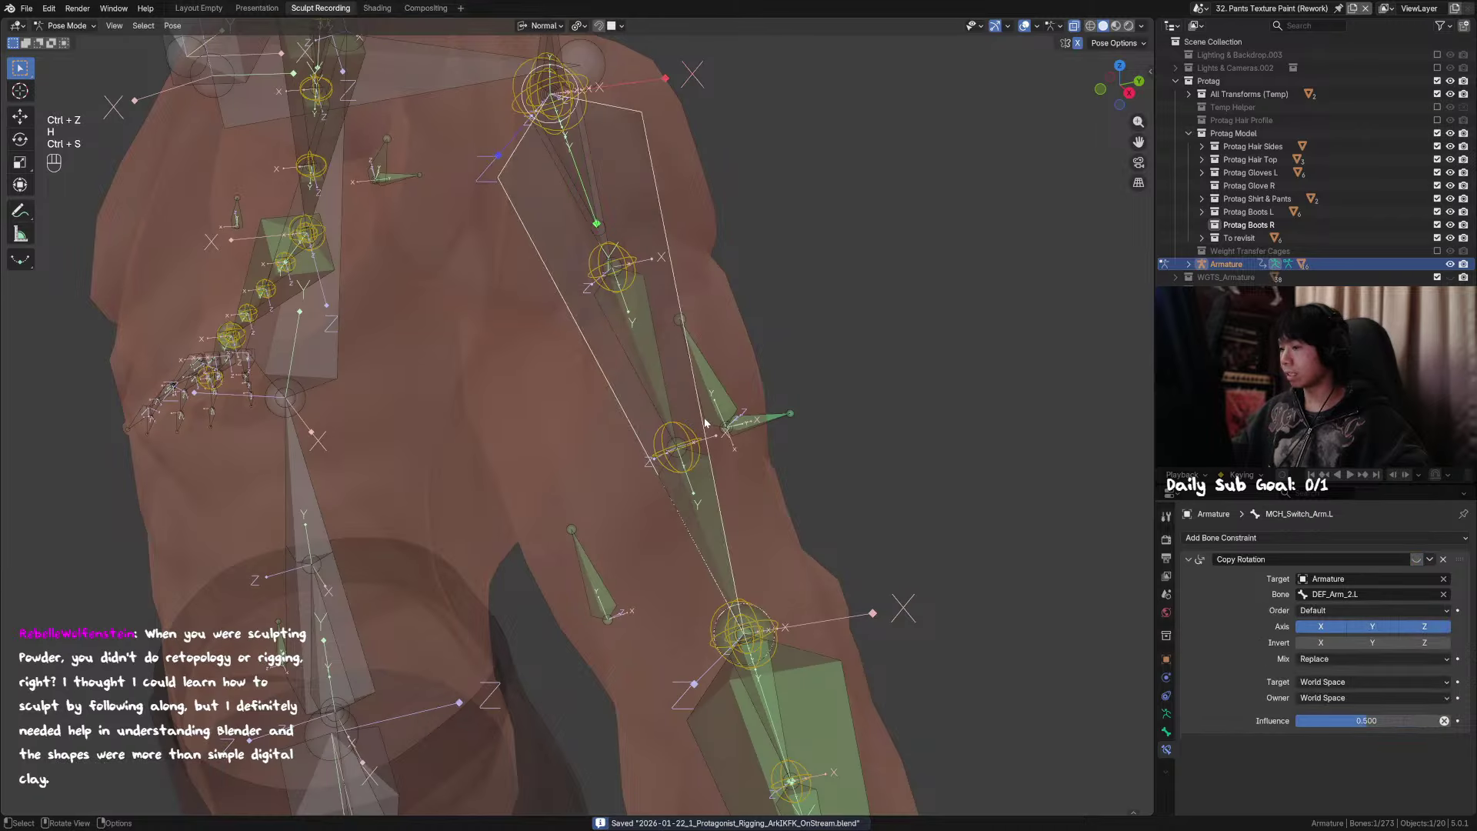
click(1443, 560)
key(ctrl+z)
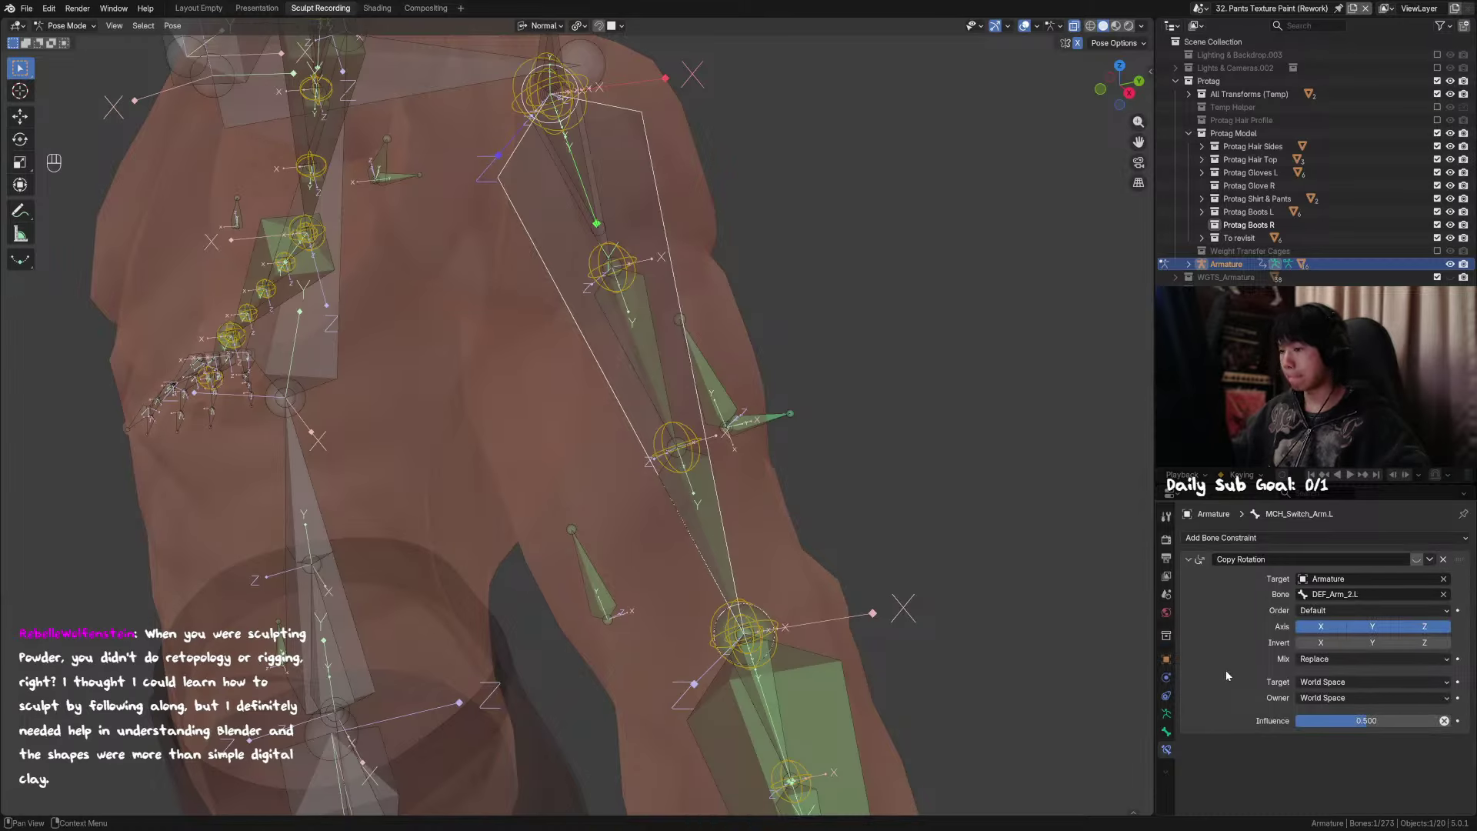
click(1166, 732)
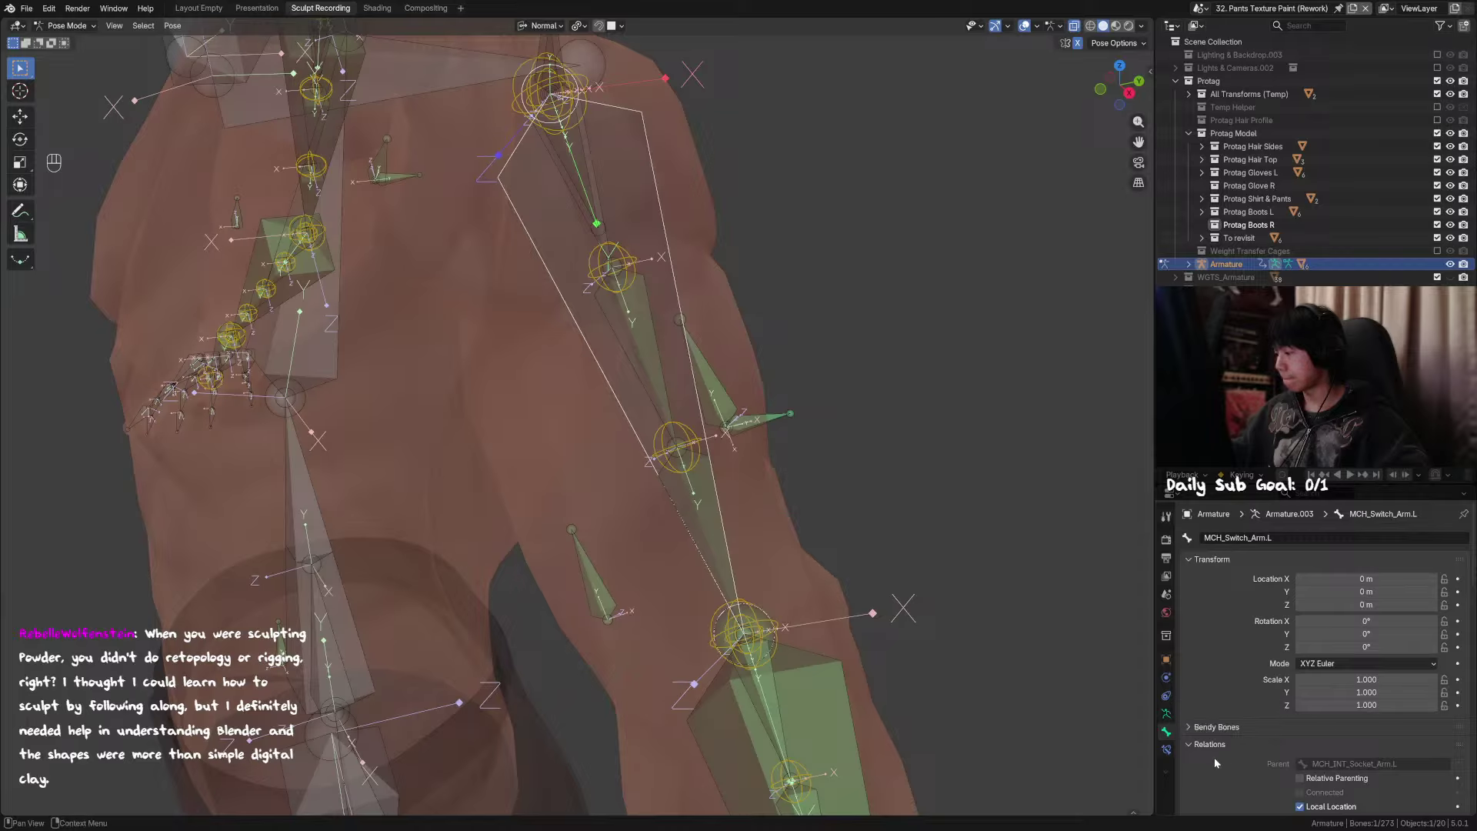
Step: Examine the bone constraint on MCH_Switch_Arm.L and test how the left arm follows when that bone twists about its own Y axis
click(1168, 751)
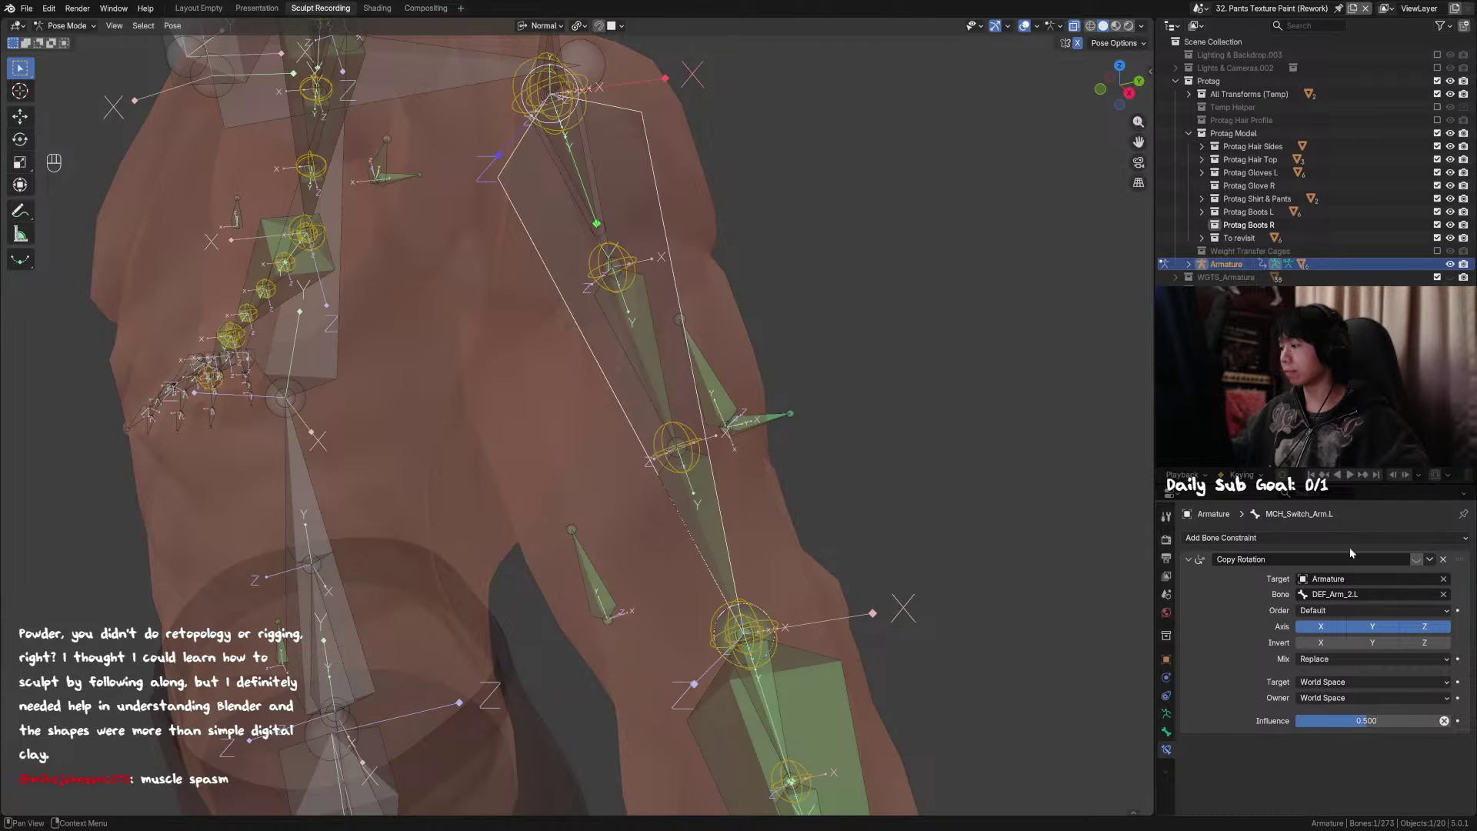
scroll(585, 231, down, 2)
shift+middle_drag(565, 216, 571, 258)
middle_drag(571, 258, 671, 409)
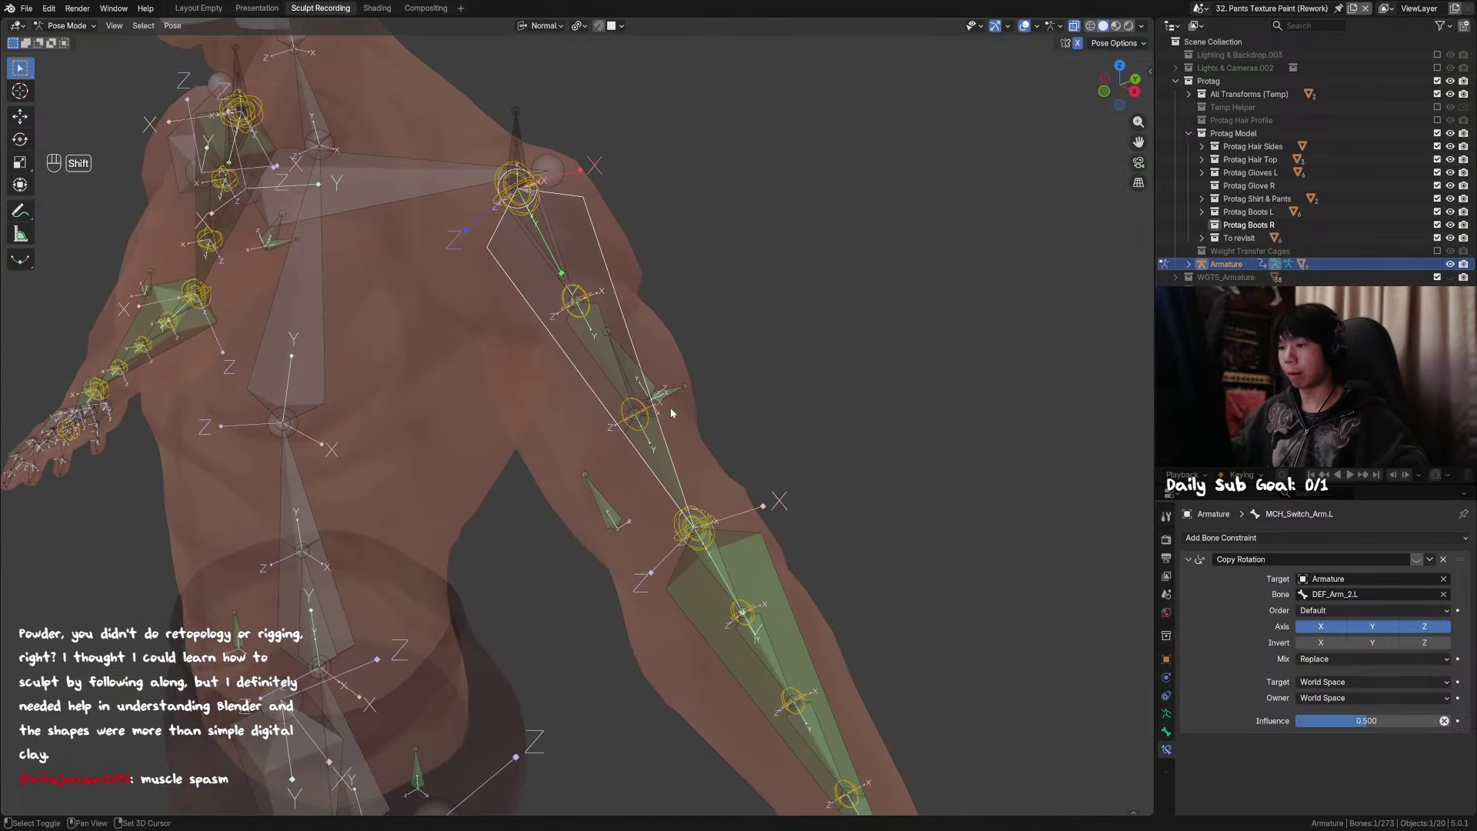
scroll(671, 410, up, 2)
click(679, 474)
middle_drag(678, 477, 701, 488)
click(640, 378)
key(r)
key(y)
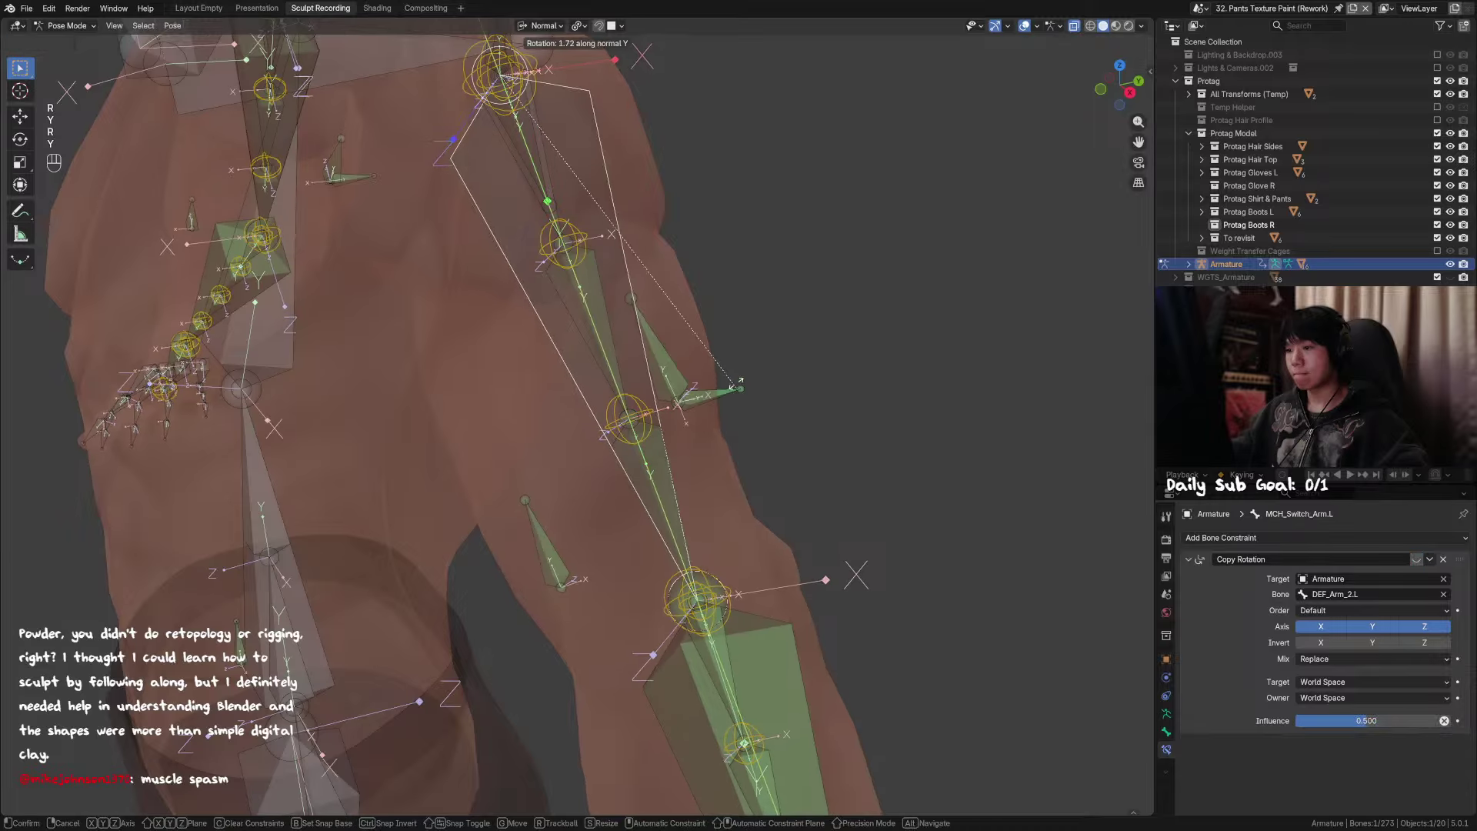
right_click(826, 528)
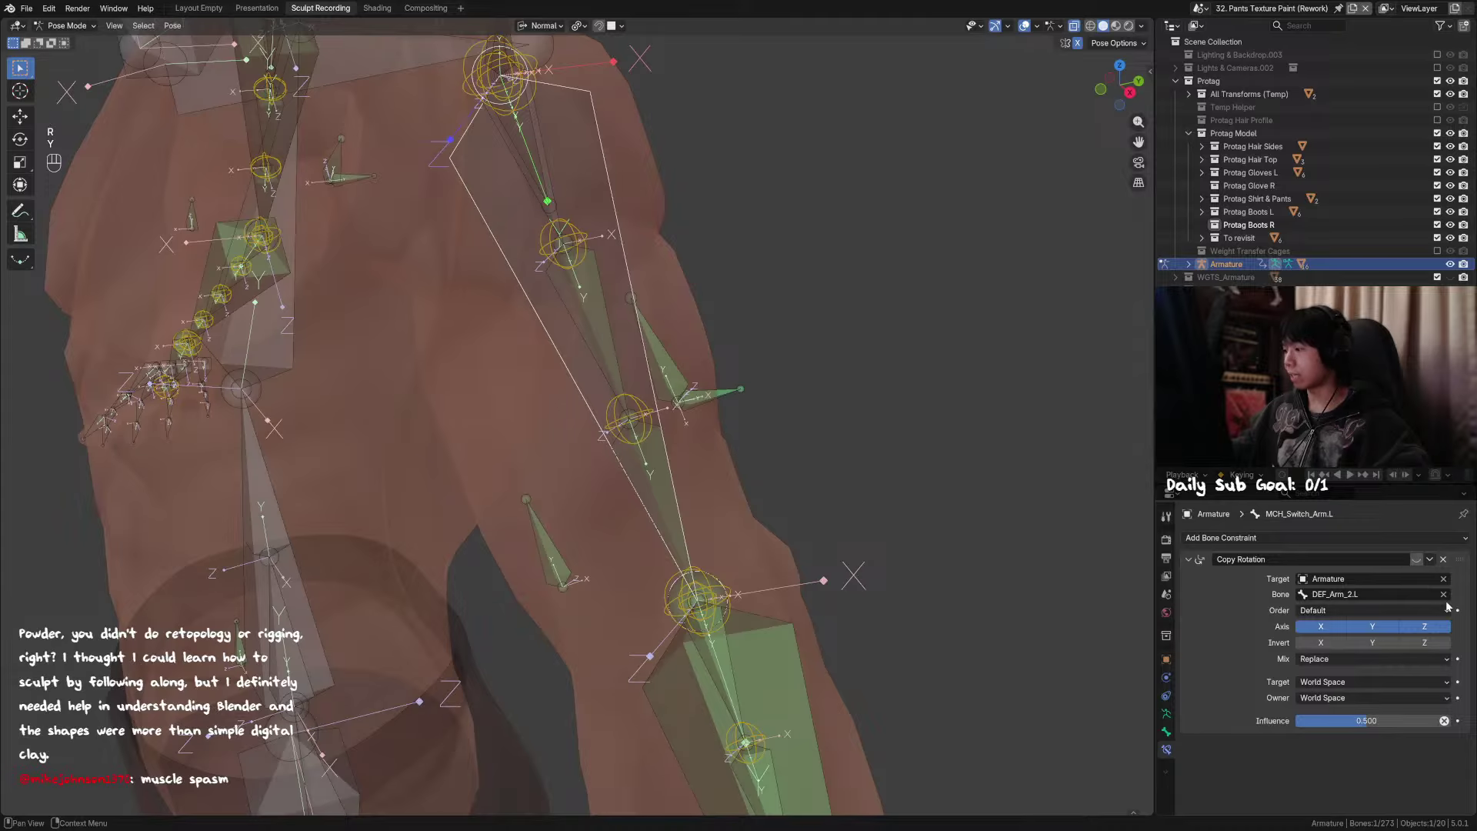
Step: Remove the Copy Rotation constraint from MCH_Switch_Arm.L and give DEF_Arm_2.L a Copy Rotation constraint targeting MCH_Switch_Arm.L
click(1443, 559)
shift+middle_drag(597, 319, 612, 352)
click(594, 339)
shift+click(613, 352)
shift+click(587, 340)
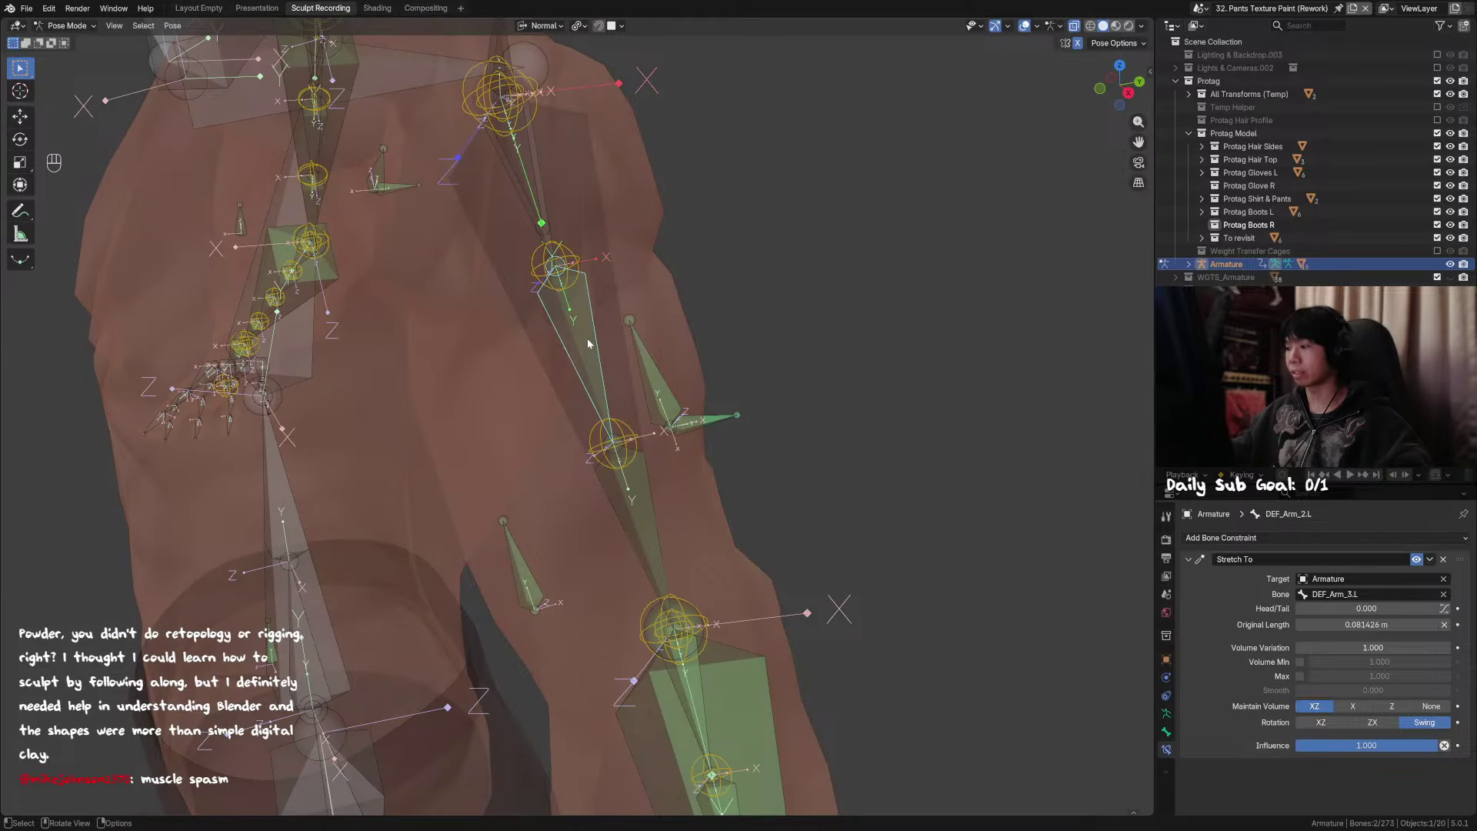
key(ctrl+shift+c)
click(625, 344)
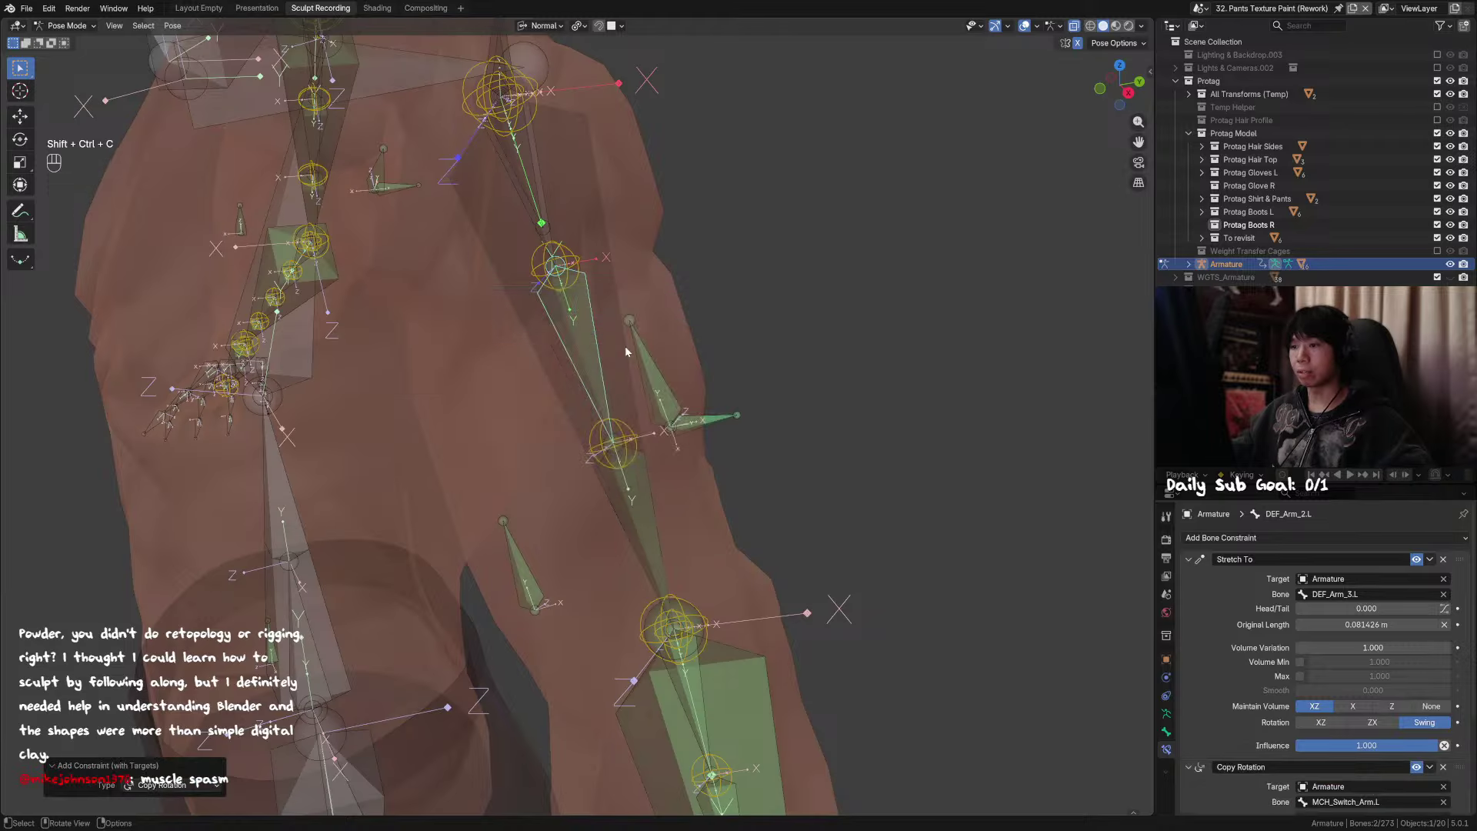
Step: Set the influence of DEF_Arm_2.L's Copy Rotation constraint to 0.5
click(1189, 559)
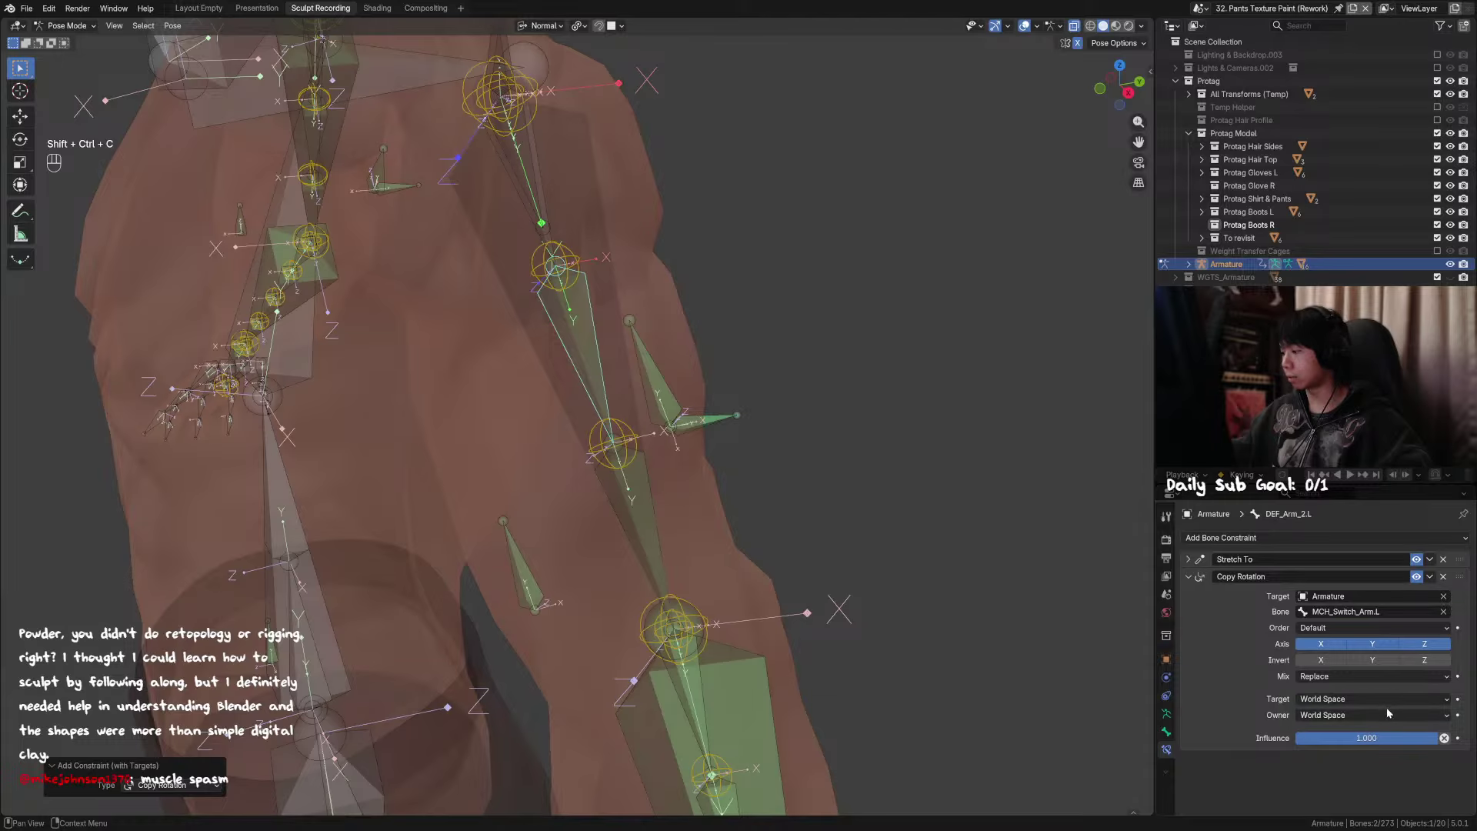
click(1379, 738)
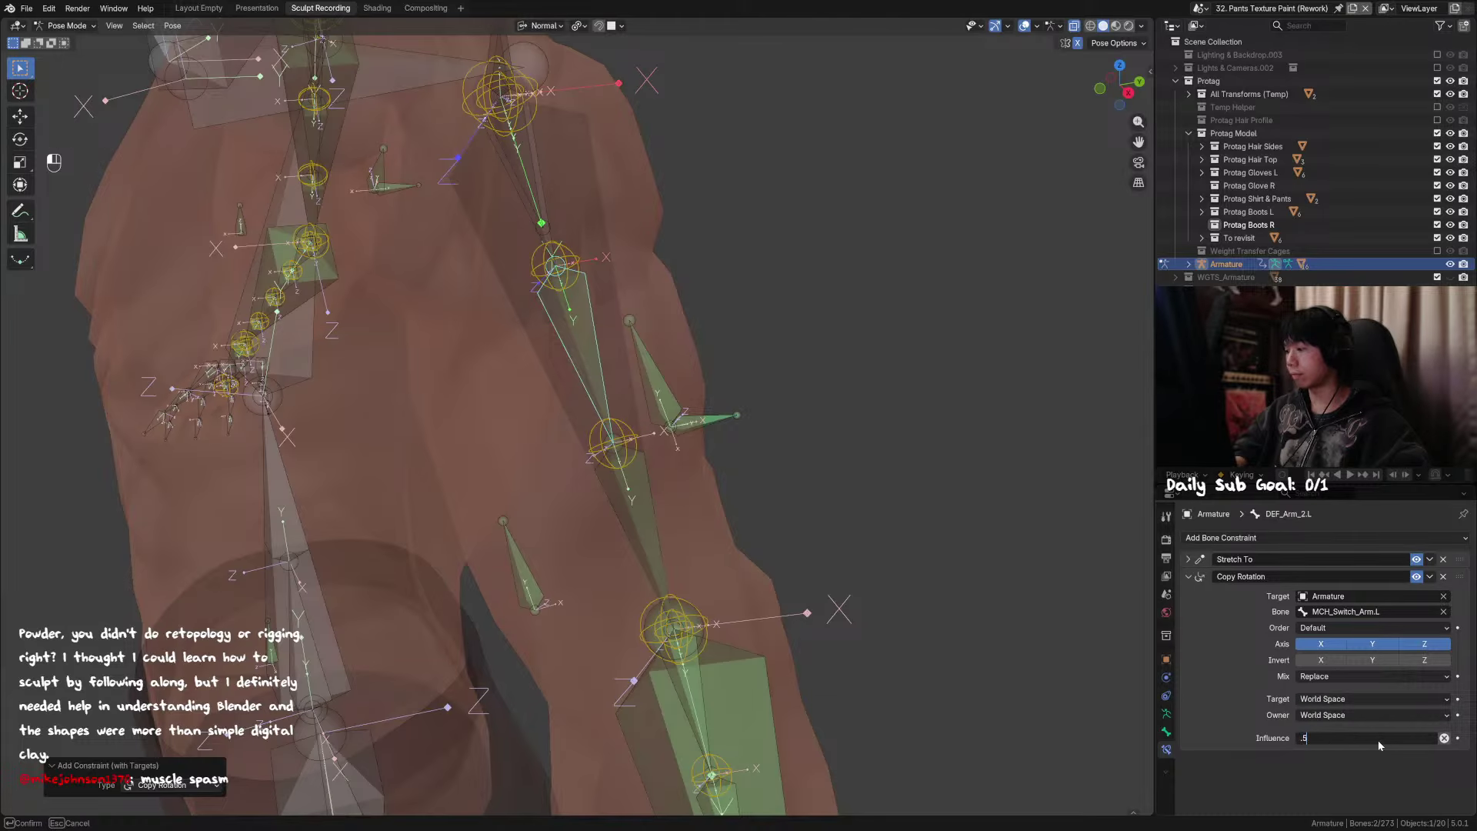
text(.5)
key(Return)
Step: Test the twist on the upper-arm deform bones by temporarily rotating MCH_Switch_Arm.L about its own Y axis
click(616, 304)
key(r)
key(y)
key(r)
key(y)
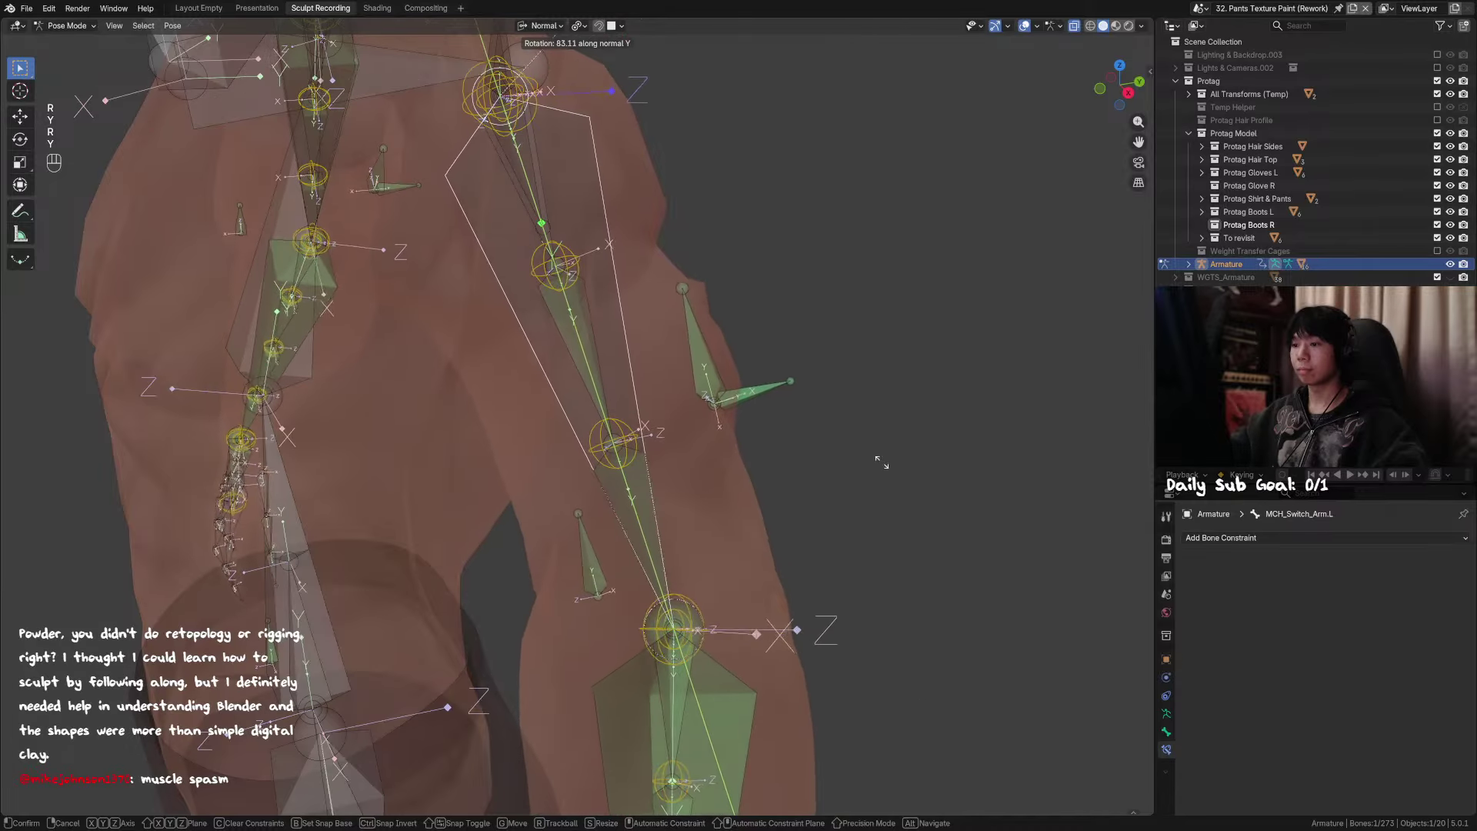
right_click(853, 404)
Step: Rotate MCH_Switch_Arm.L about 80° around its own Y axis to pose the left arm twisted
middle_drag(852, 404, 758, 422)
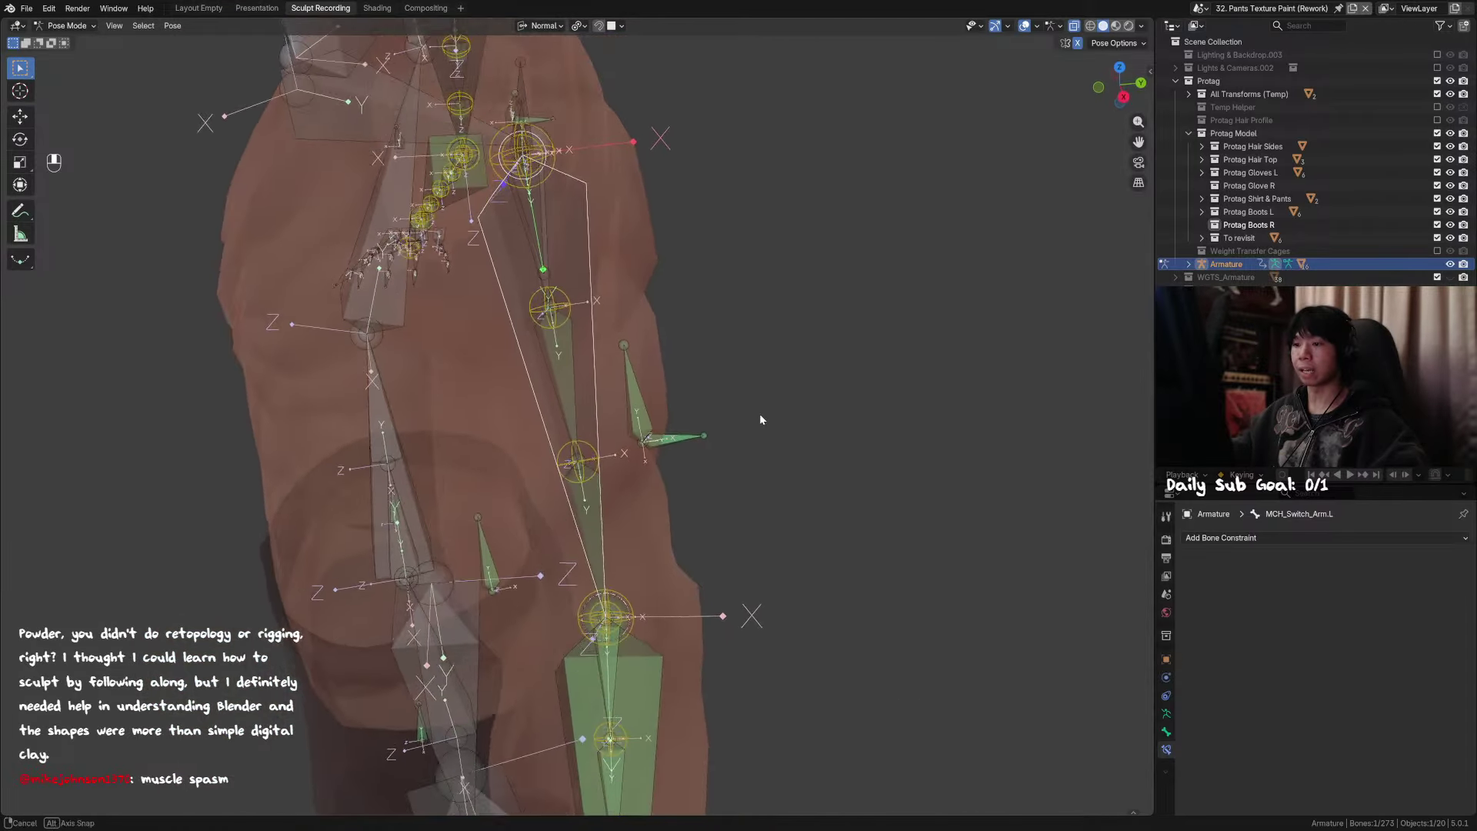
key(r)
key(y)
key(y)
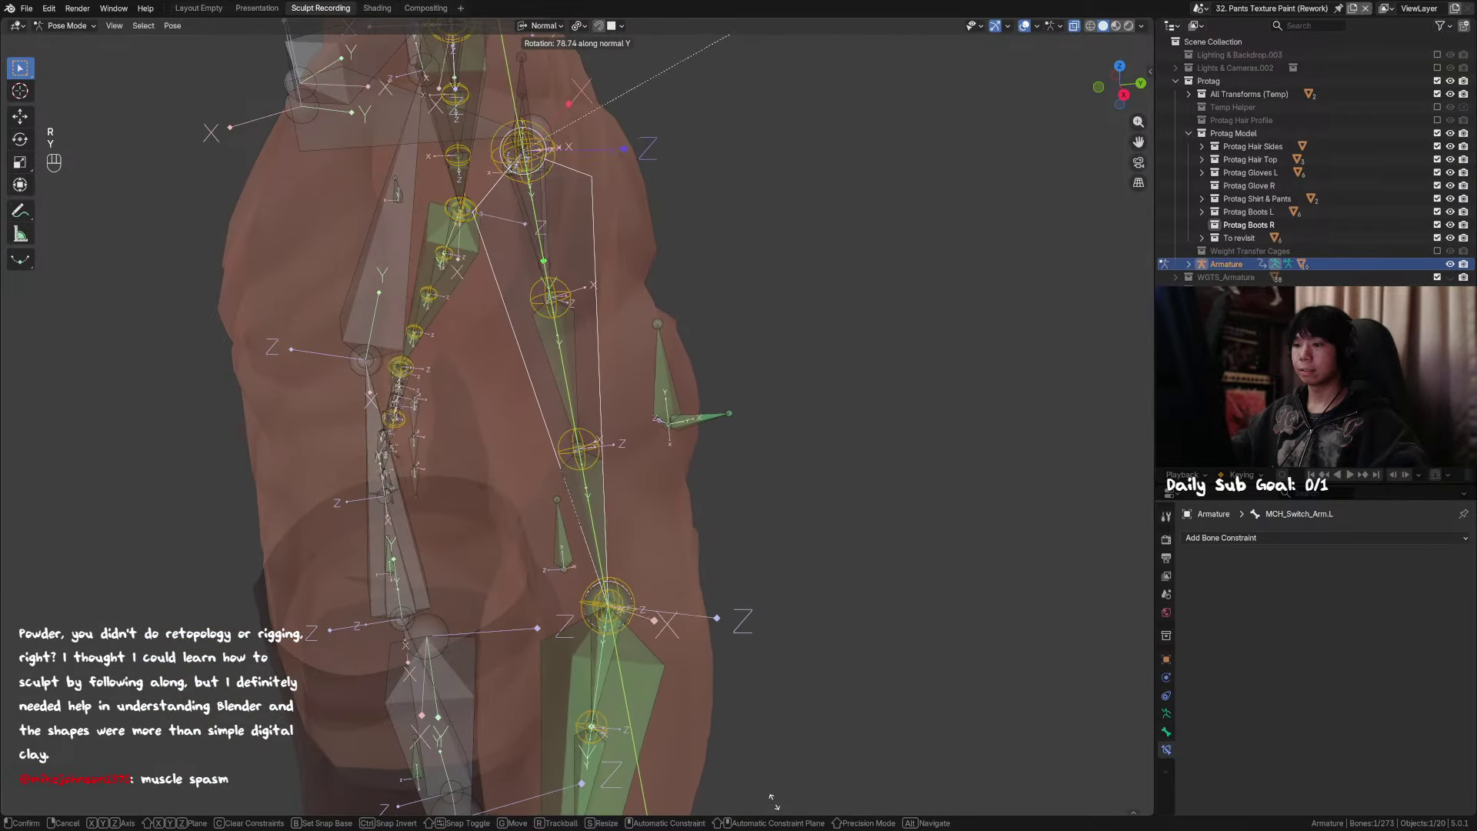
ctrl+click(757, 741)
Step: Check the upper-arm deformation from closer up with another trial Y-axis rotation of MCH_Switch_Arm.L
click(609, 480)
middle_drag(609, 480, 694, 522)
click(614, 411)
key(r)
key(y)
key(y)
right_click(672, 528)
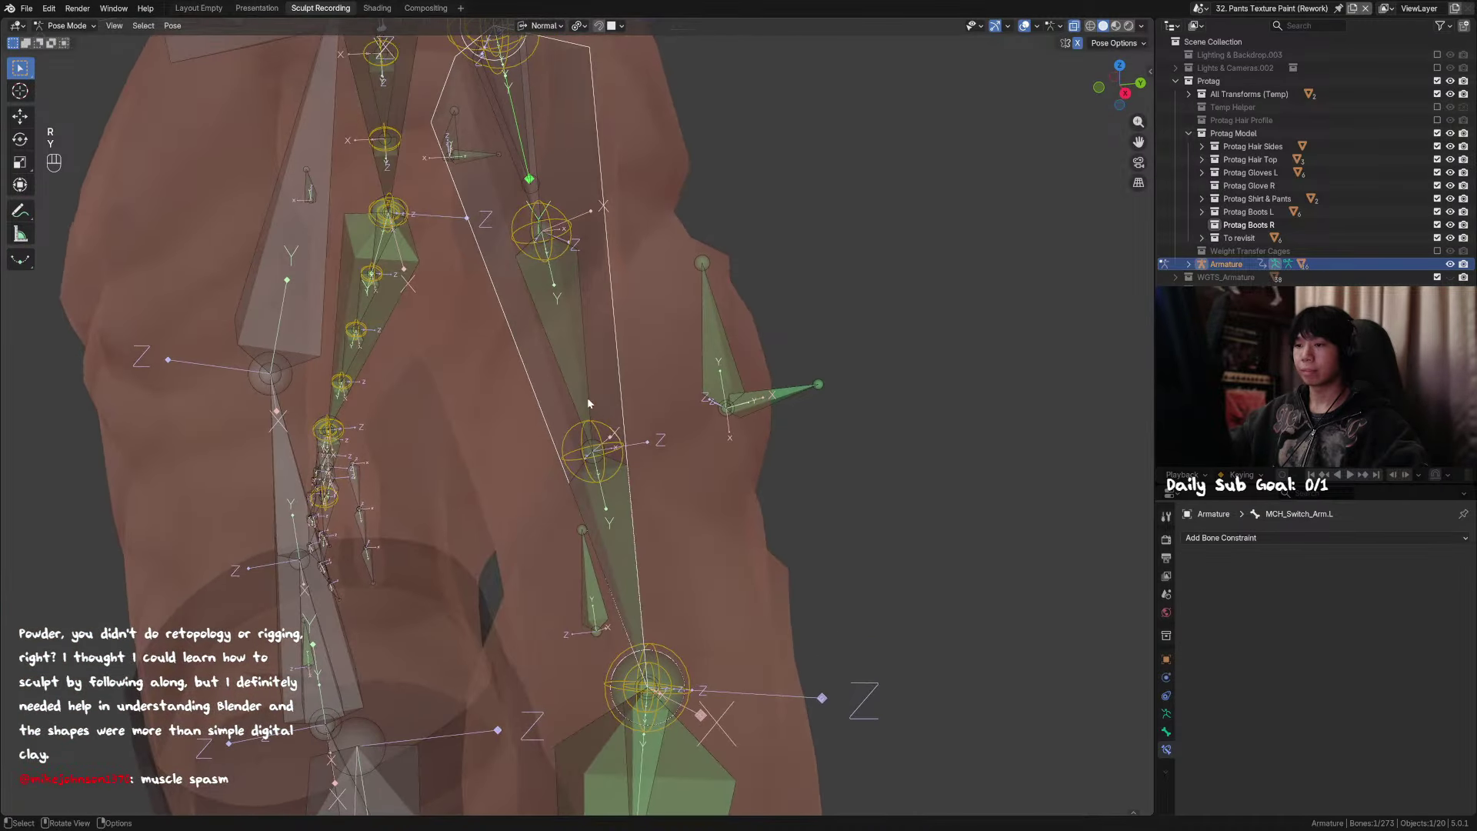
Step: Inspect the bone constraints on MCH_Twist_Arm.L and DEF_Arm_1.L in the left upper arm
click(574, 361)
mouse_move(567, 290)
shift+middle_down()
mouse_move(564, 333)
mouse_move(544, 316)
mouse_move(583, 358)
mouse_move(556, 231)
mouse_move(590, 299)
shift+middle_up()
click(557, 229)
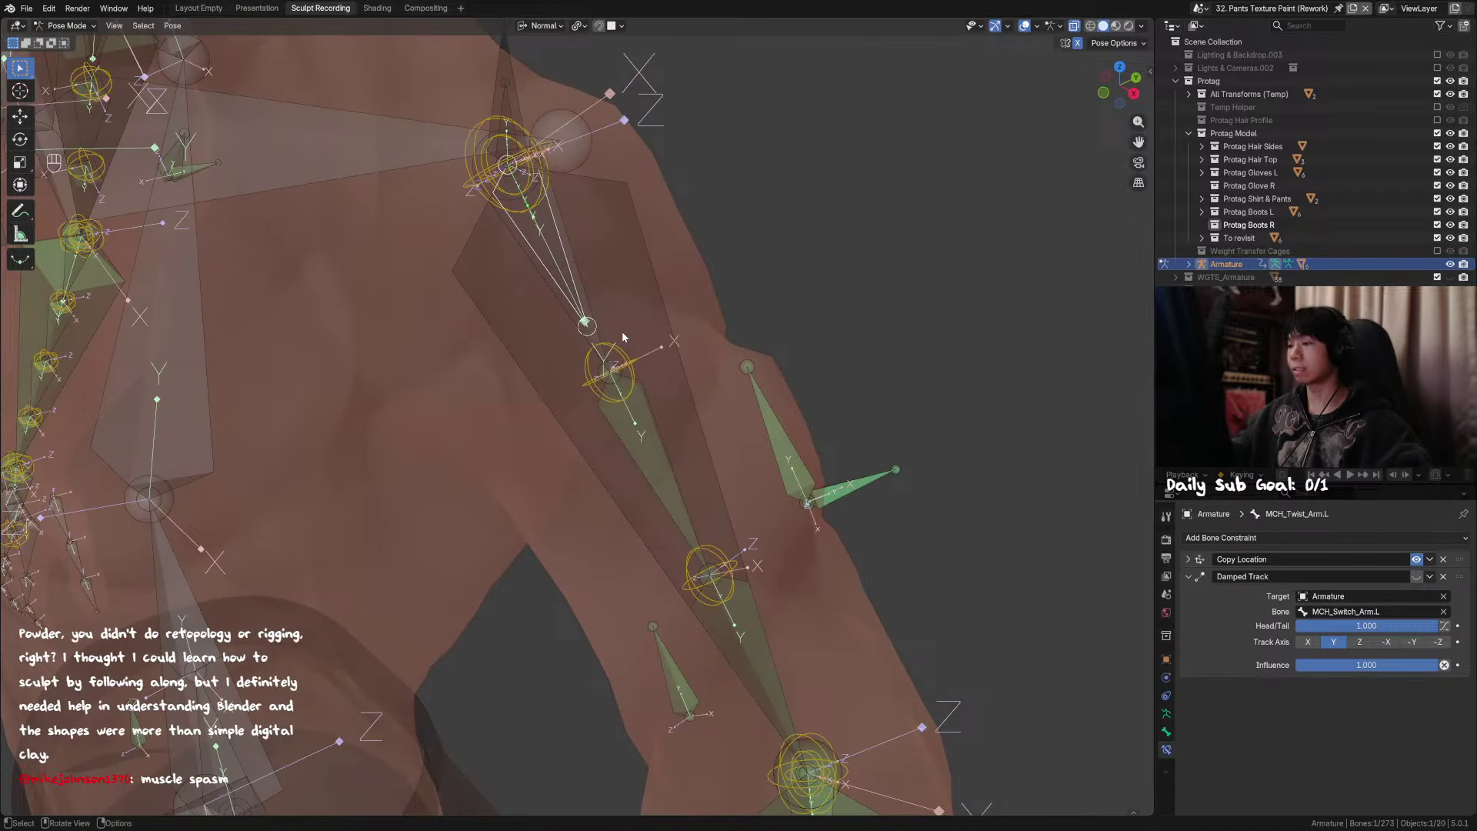
click(645, 269)
middle_drag(697, 429, 663, 420)
click(544, 253)
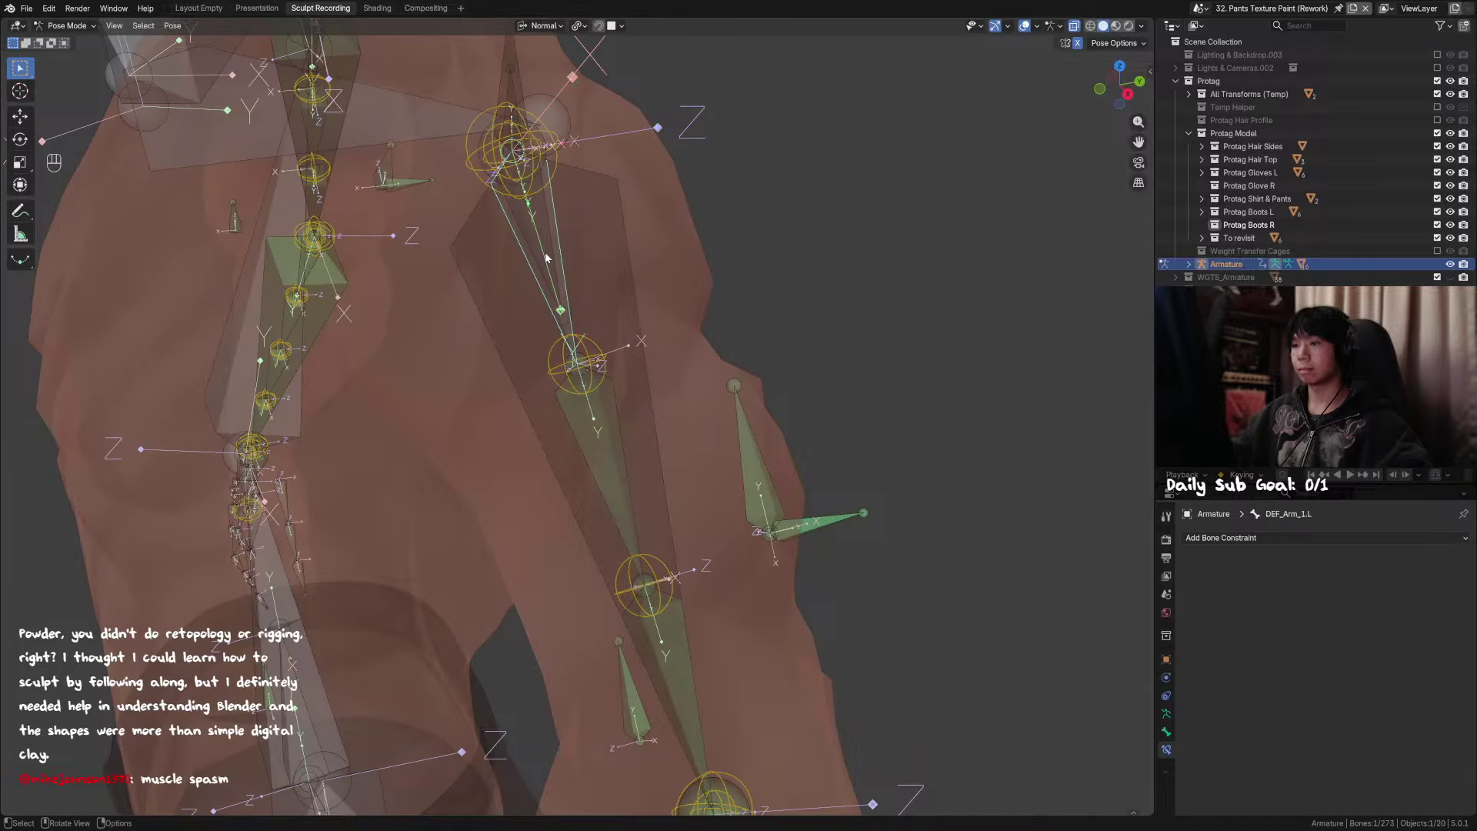
middle_drag(546, 256, 630, 307)
Step: Add a Copy Rotation constraint to DEF_Arm_1.L targeting MCH_Switch_Arm.L, with its influence set to 0.1
click(562, 271)
click(587, 298)
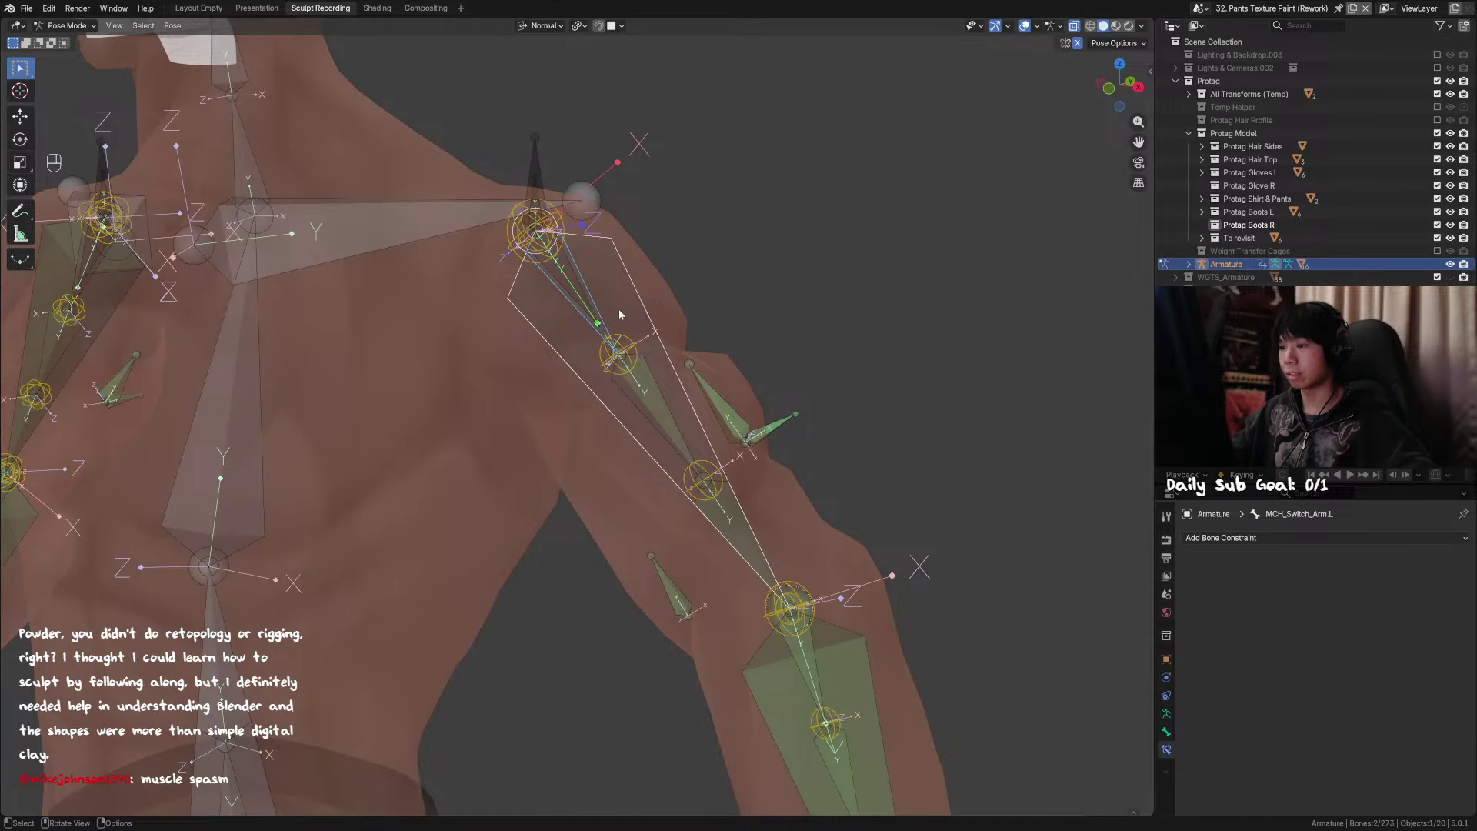
shift+click(607, 305)
key(shift+ctrl+c)
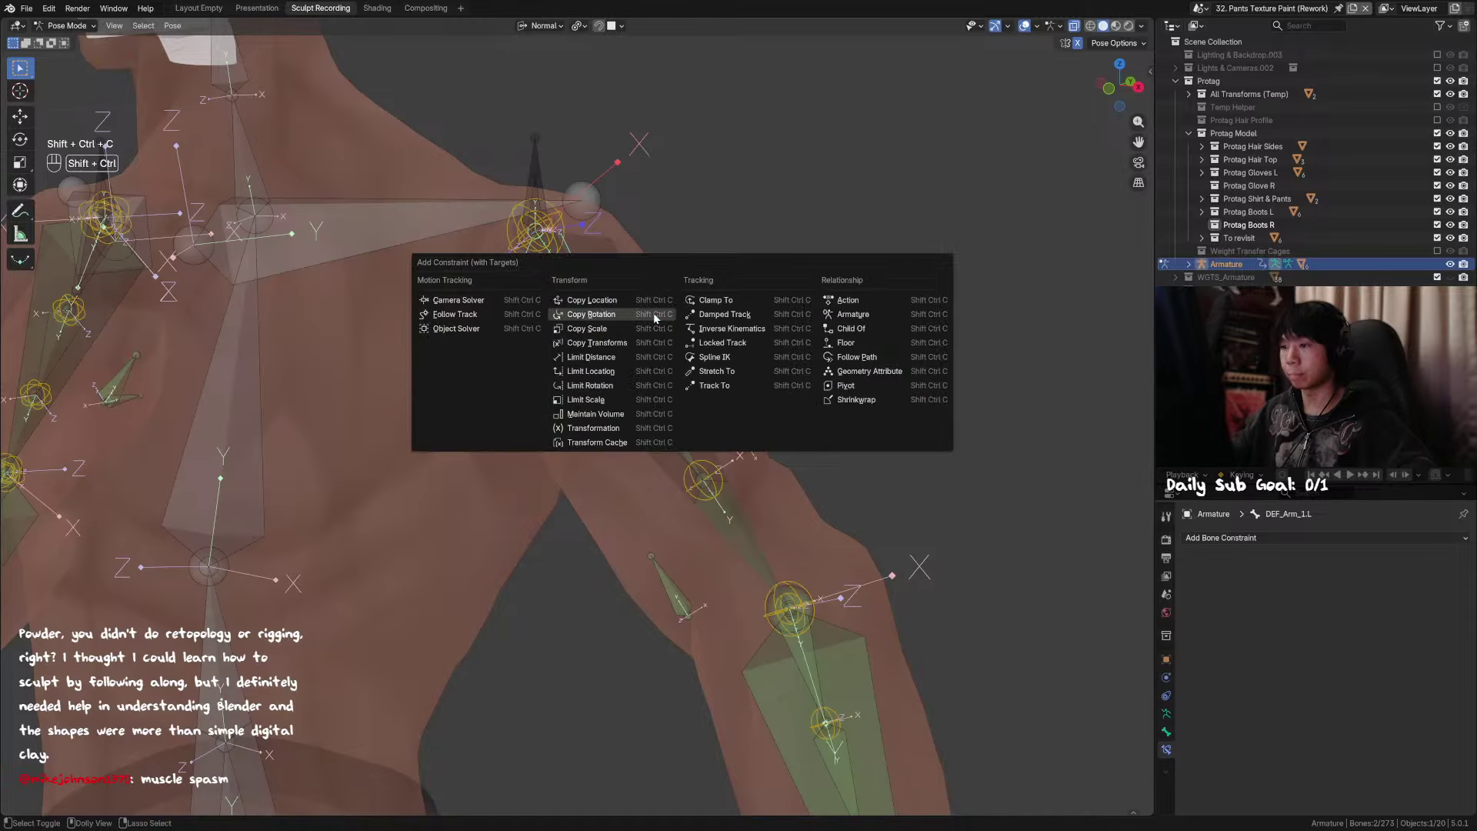
click(653, 313)
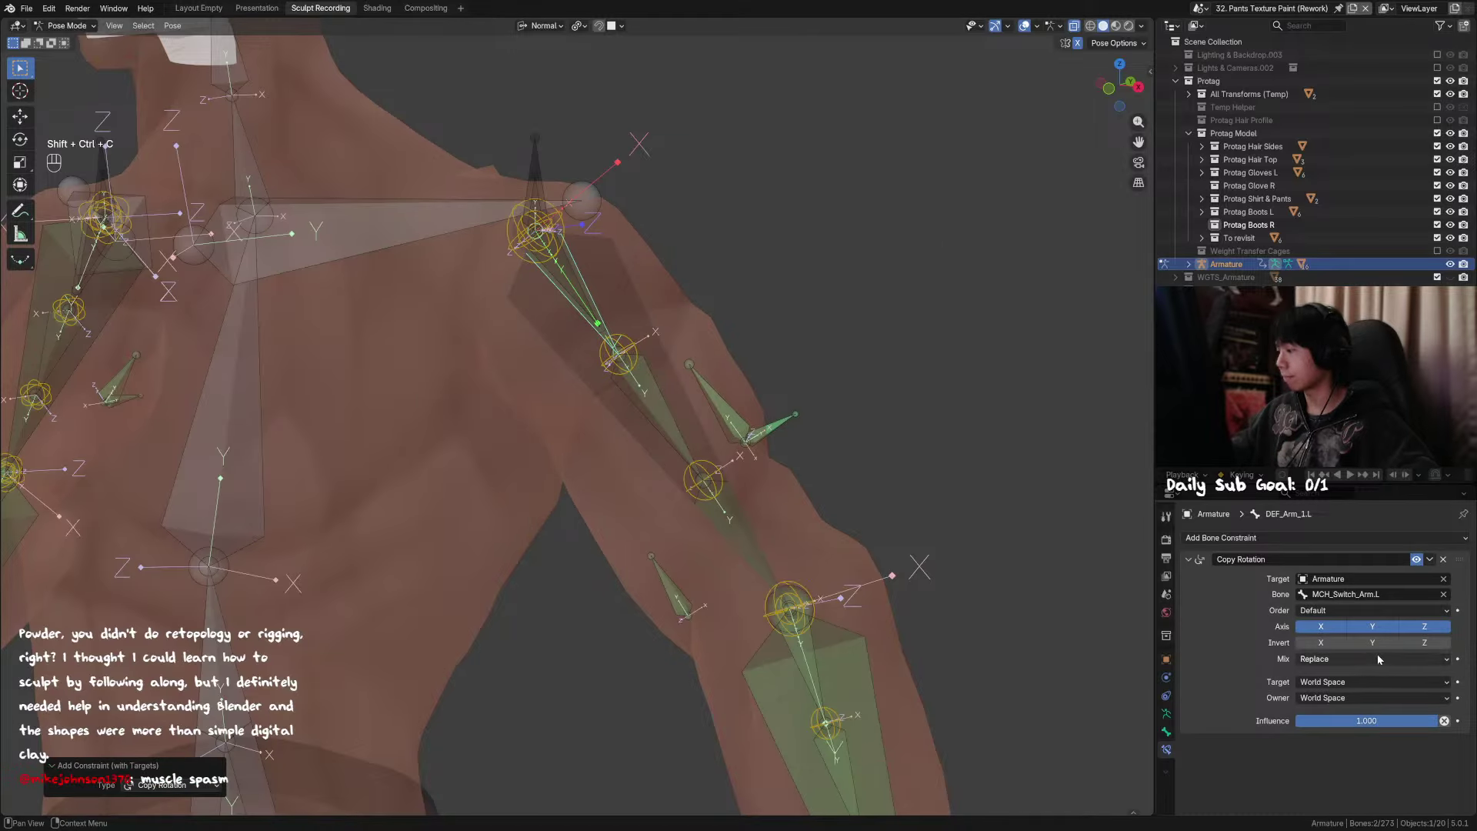
click(1373, 721)
text(.1)
key(Return)
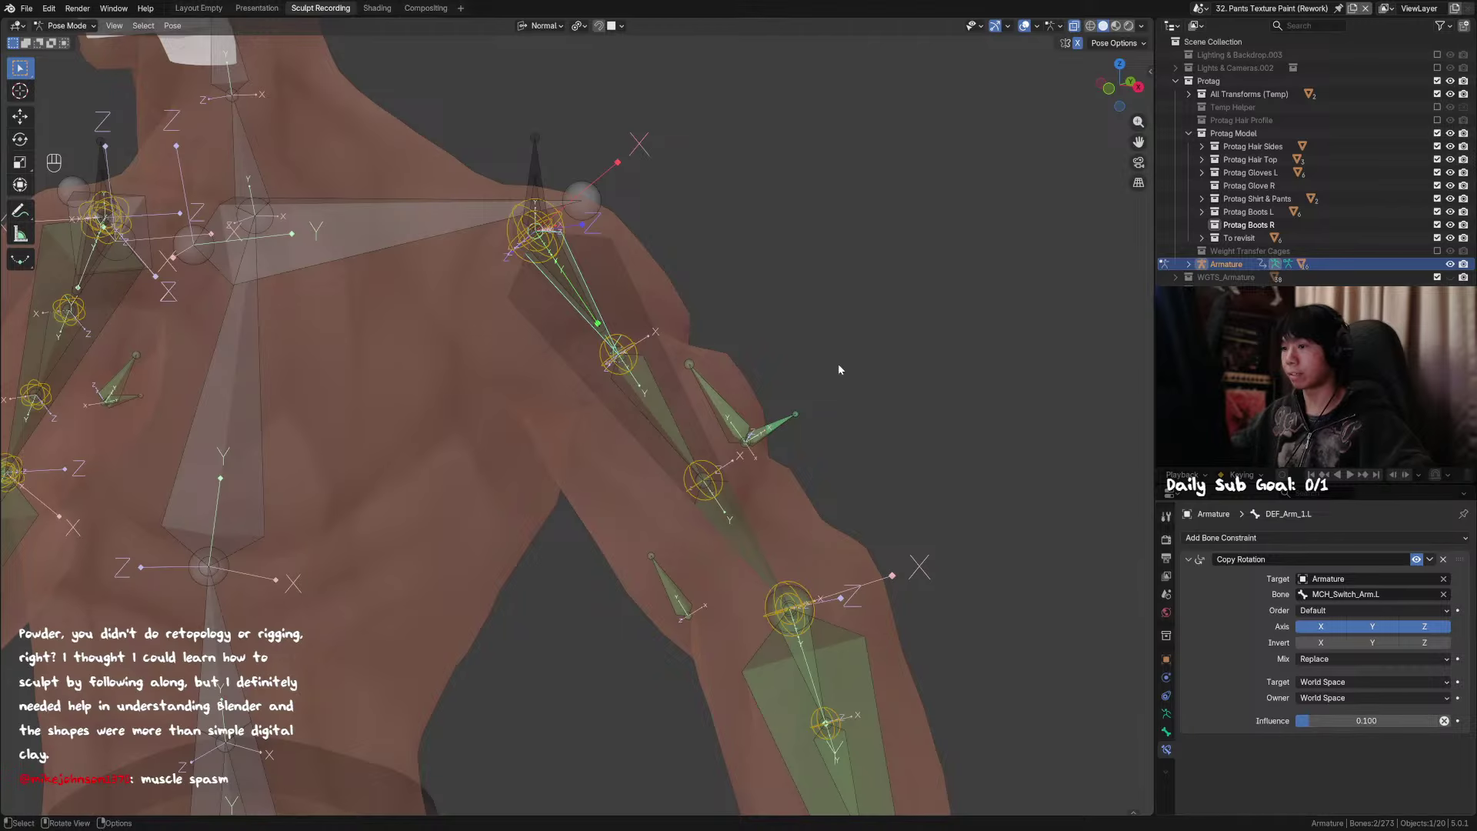
Step: Switch the armature to Object Mode and review the whole posed body from the side and the front
key(alt+z)
middle_drag(838, 363, 976, 274)
key(ctrl+Tab)
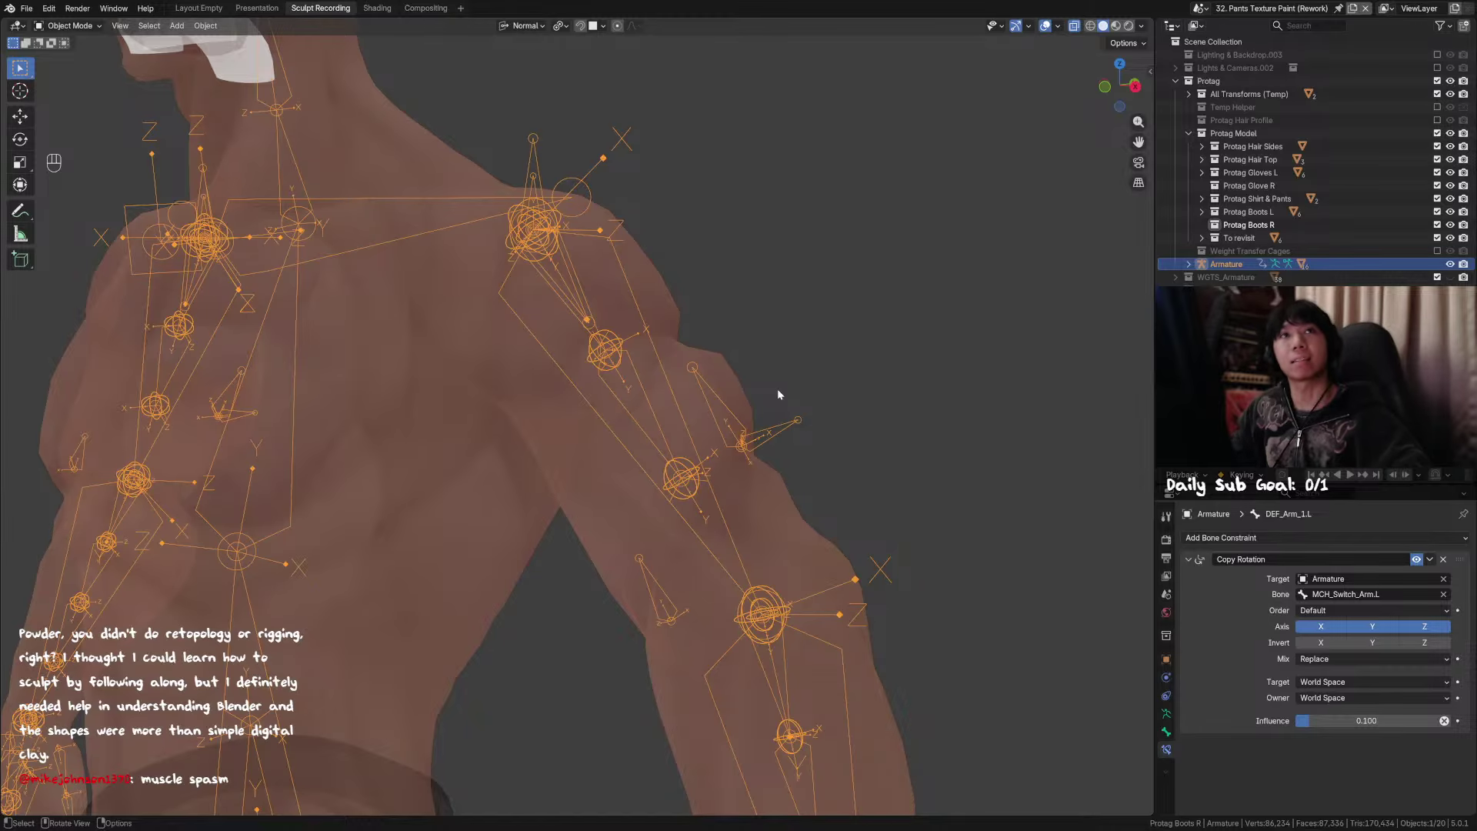
scroll(769, 399, down, 6)
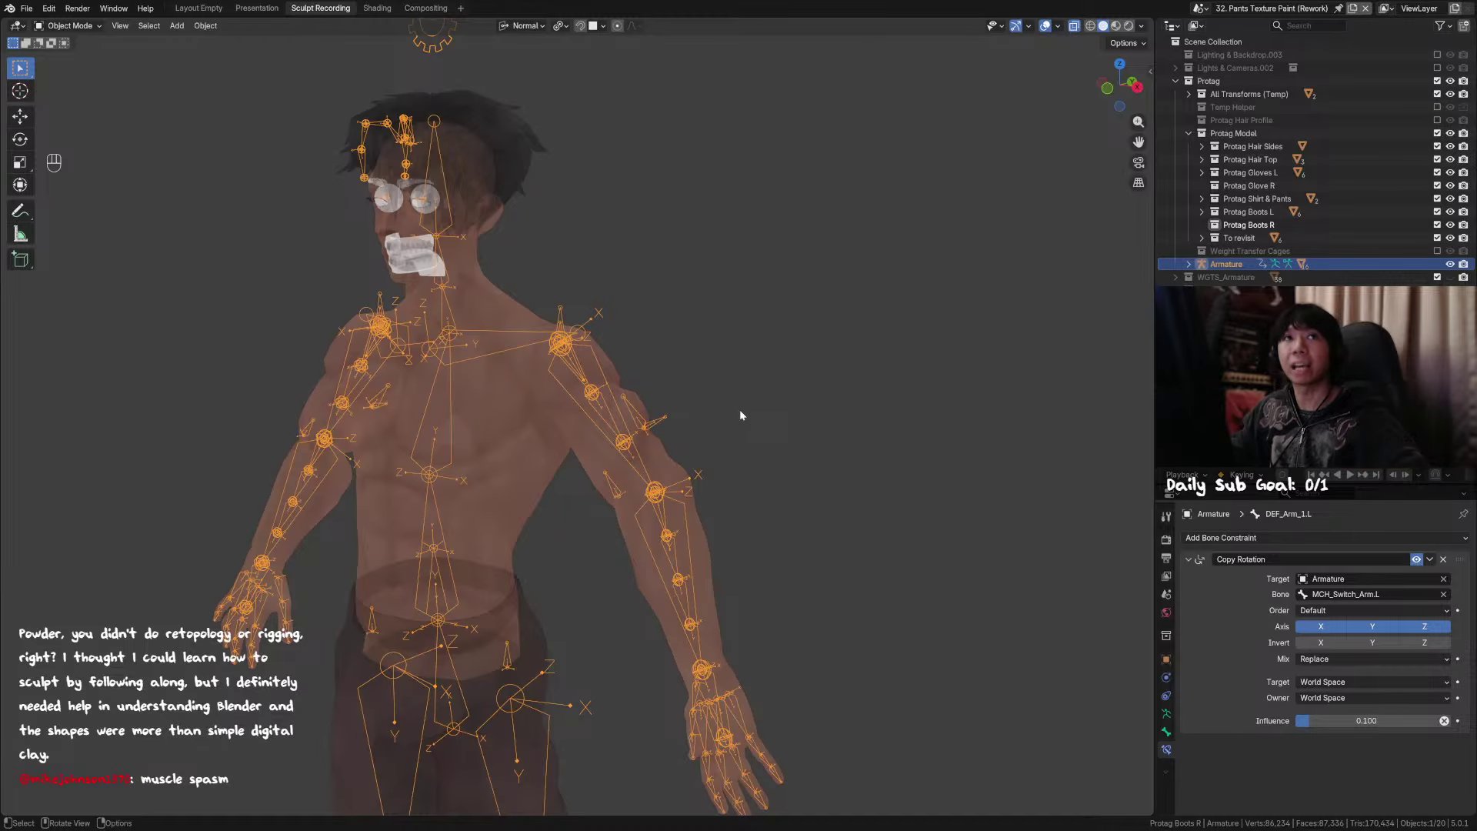
middle_drag(740, 409, 640, 432)
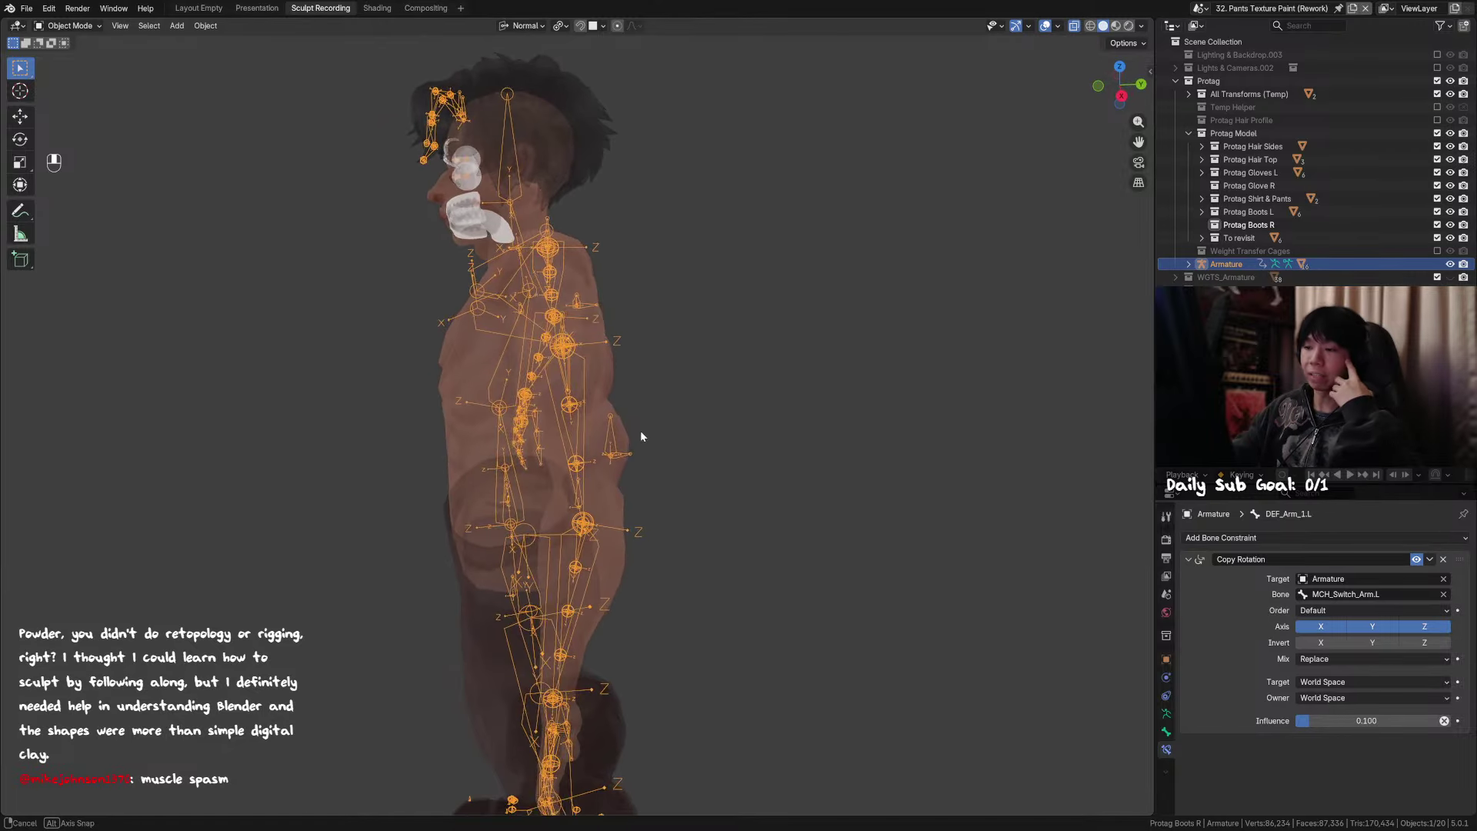
key(Escape)
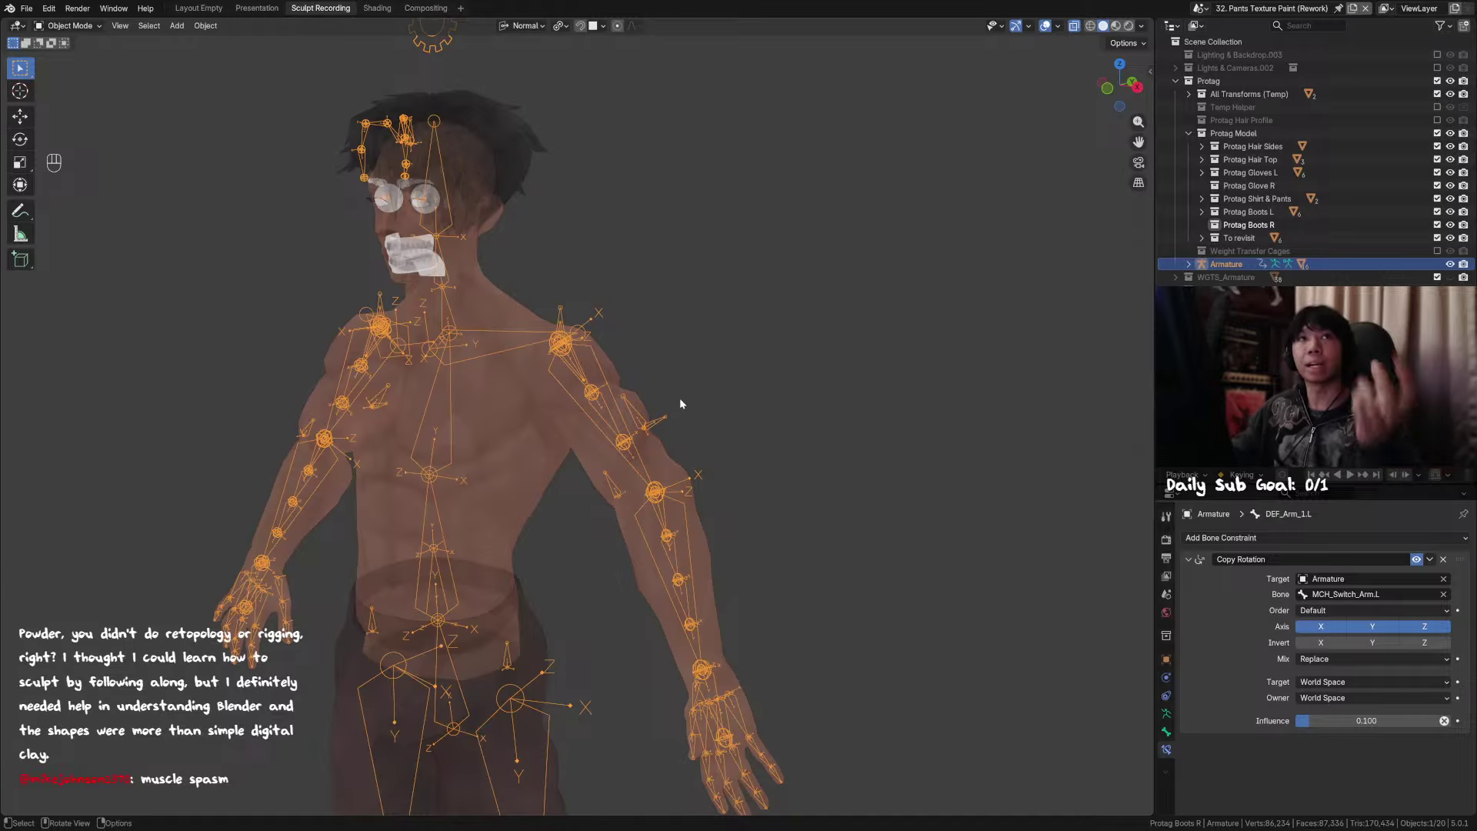
alt+middle_drag(681, 397, 625, 373)
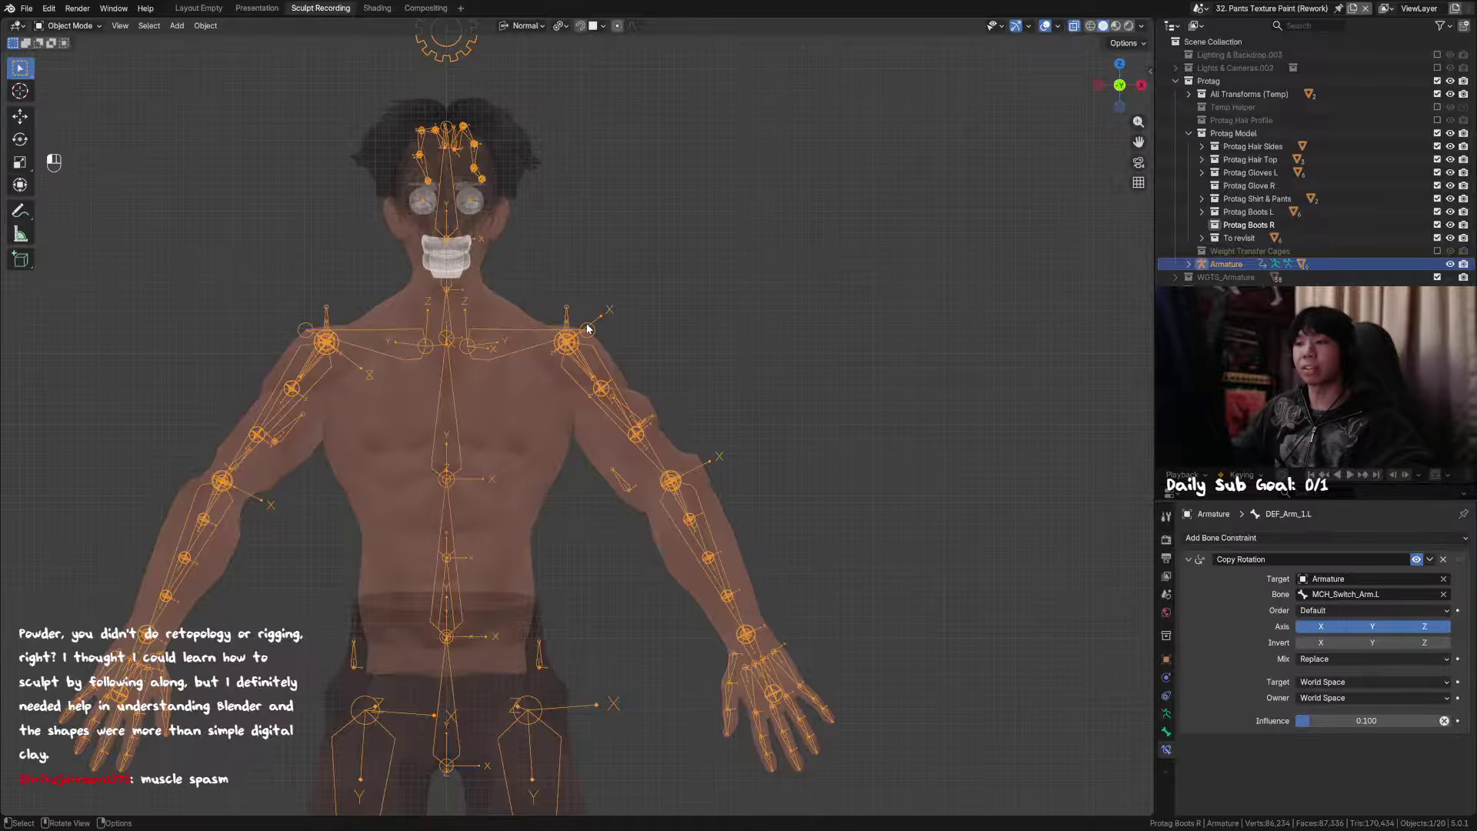
Step: Put the armature in Edit Mode and try moving the joint at the left shoulder
key(Tab)
key(g)
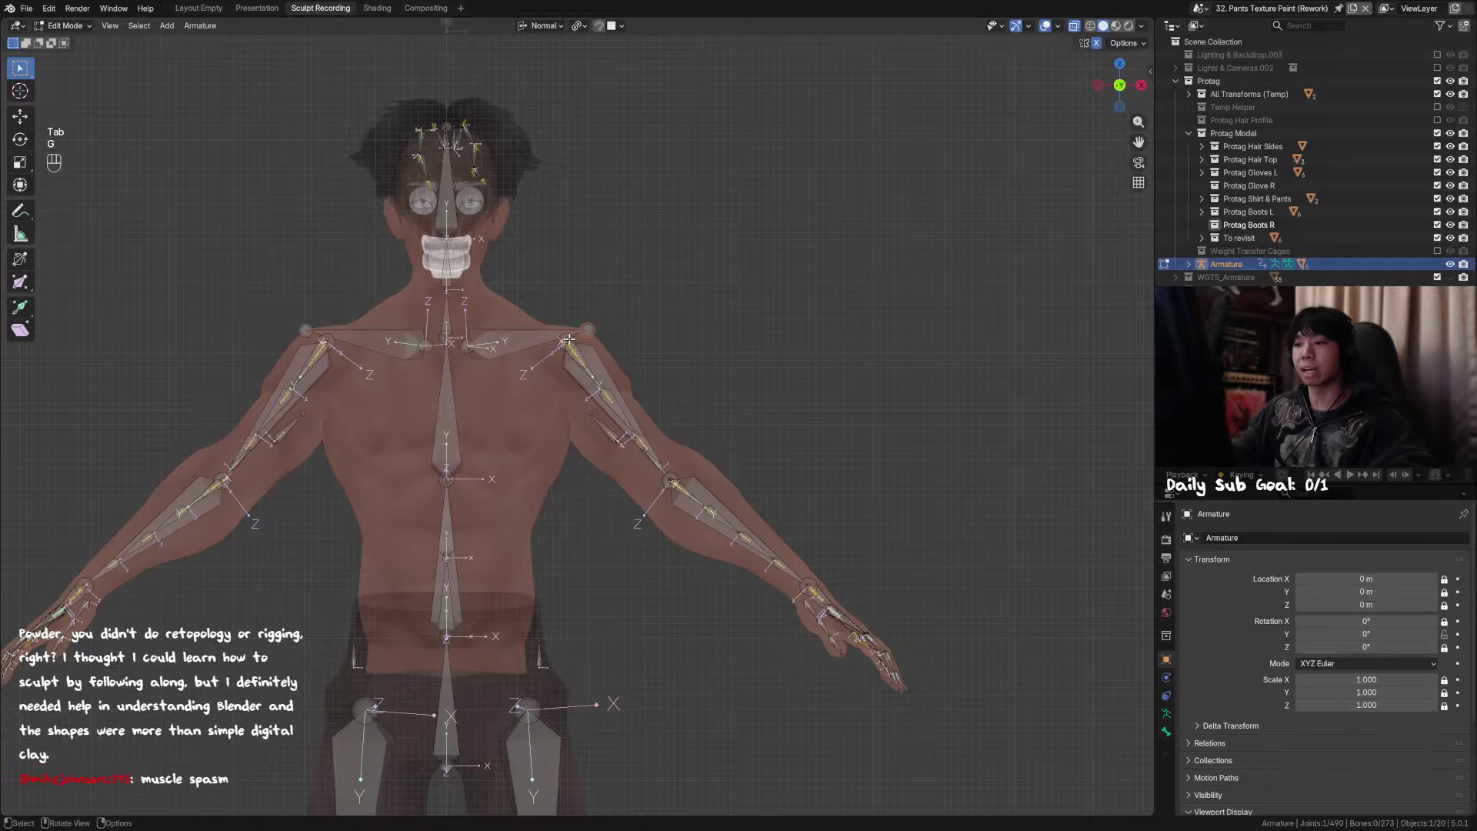
key(g)
right_click(698, 345)
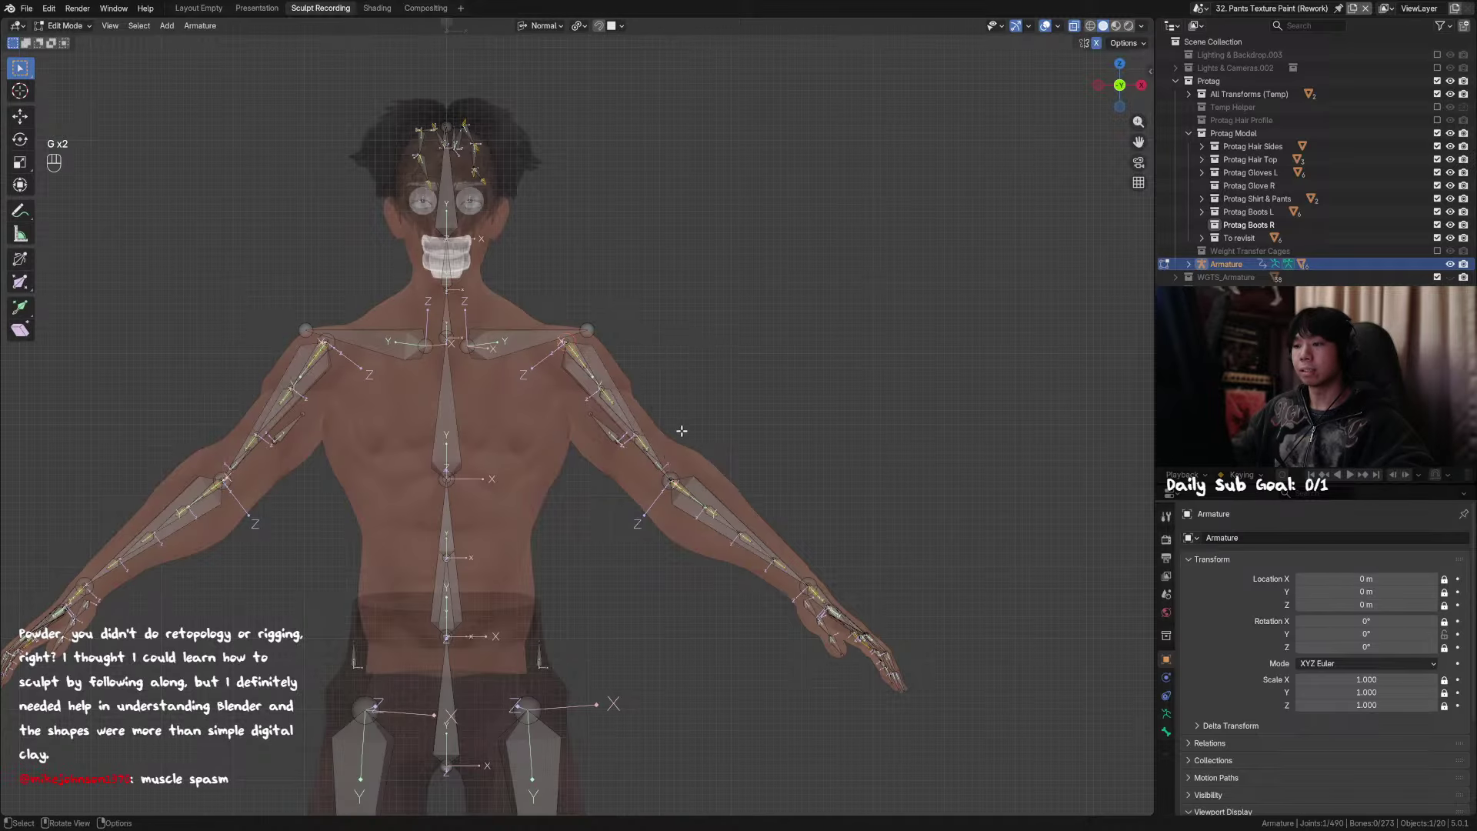
Step: Try to move the group of joints at the left elbow
scroll(682, 431, up, 3)
click(735, 533)
drag(771, 505, 725, 534)
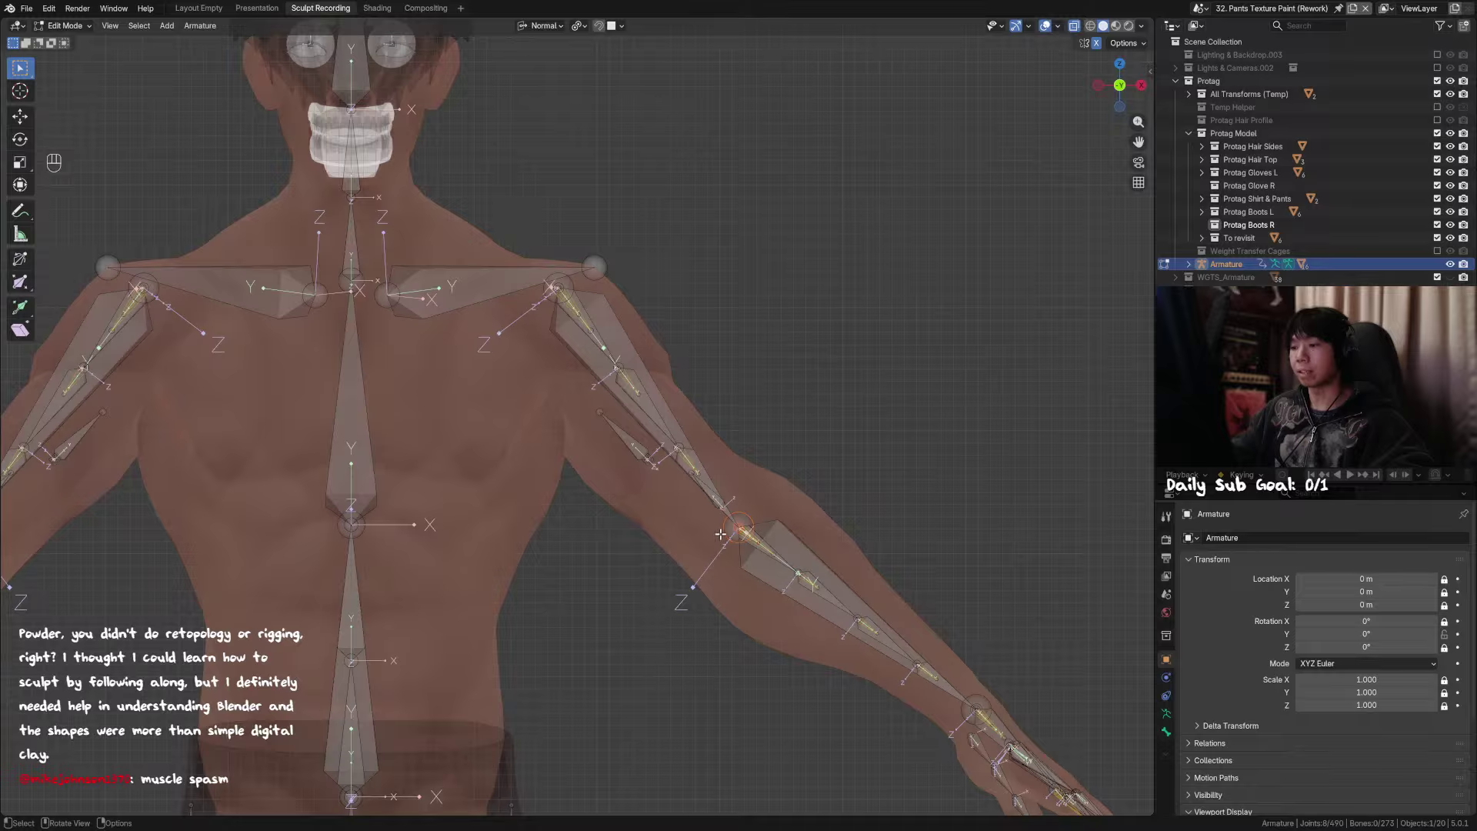
key(g)
right_click(790, 483)
right_click(739, 490)
Step: Examine the placement of the spine and arm bones in the rest pose from several angles
middle_drag(704, 464, 658, 446)
scroll(647, 465, down, 4)
middle_drag(723, 454, 654, 432)
scroll(667, 452, up, 3)
scroll(652, 442, down, 1)
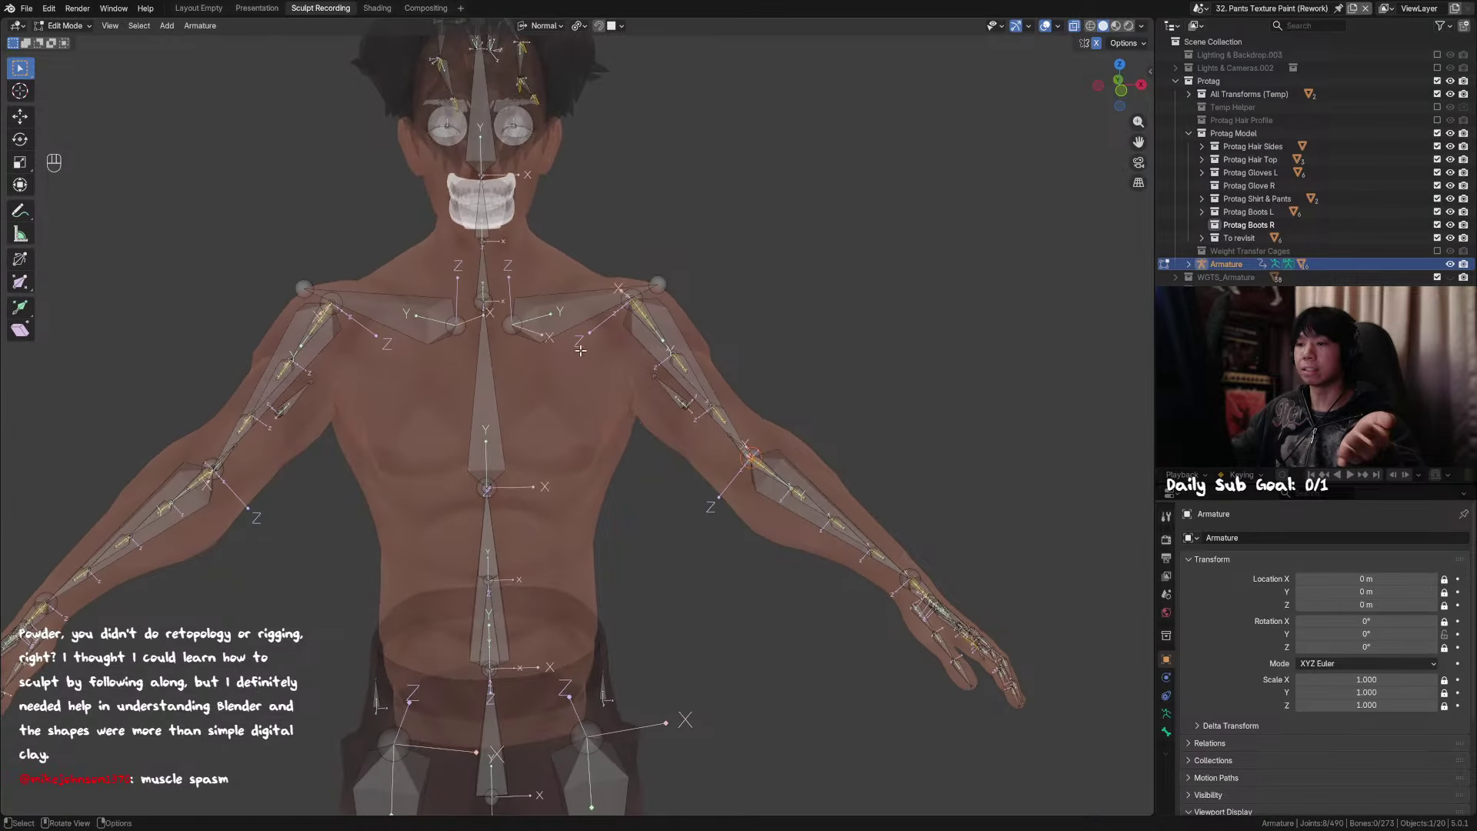
click(490, 470)
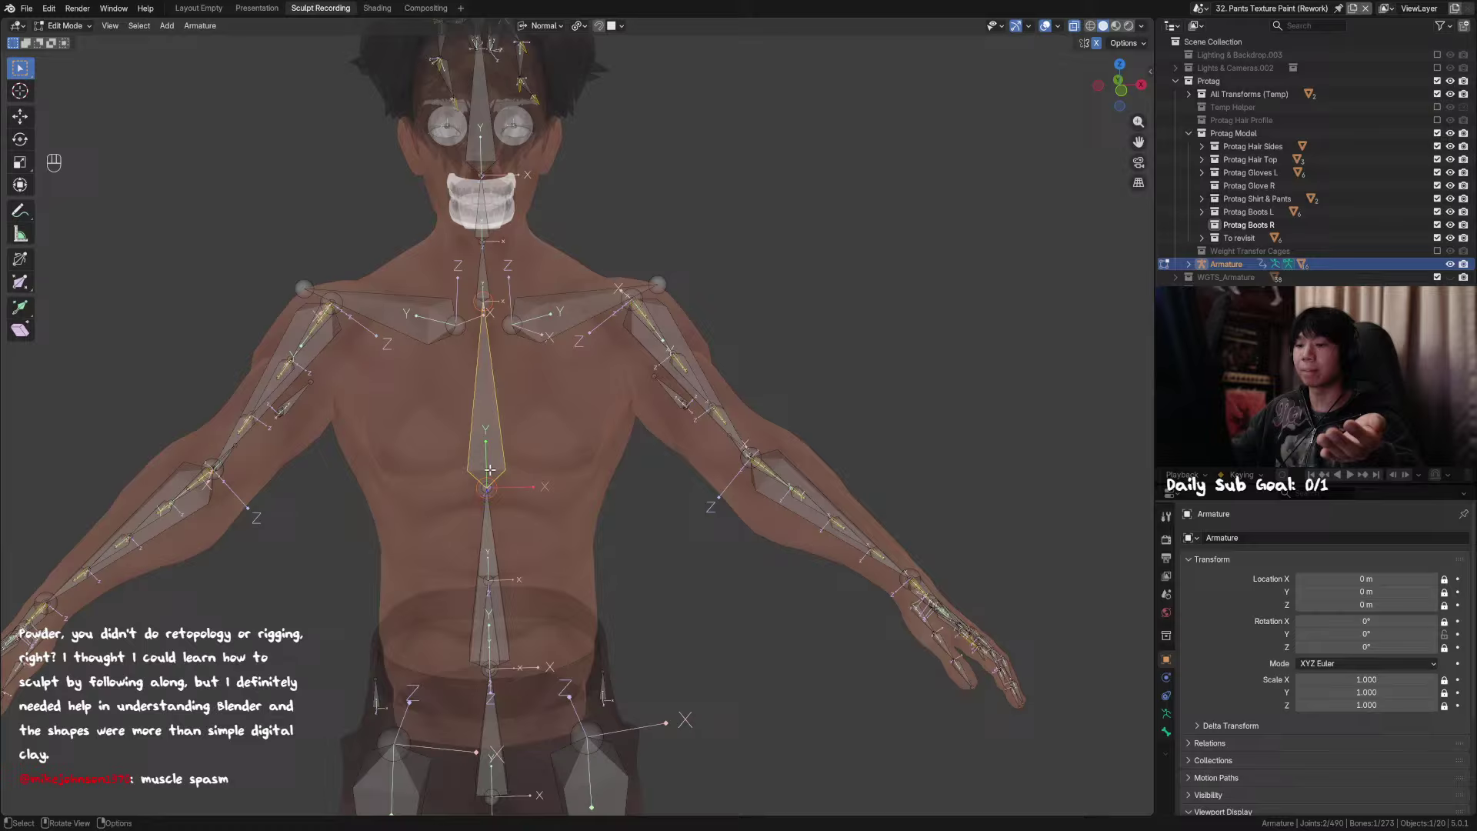
click(506, 575)
scroll(588, 532, down, 4)
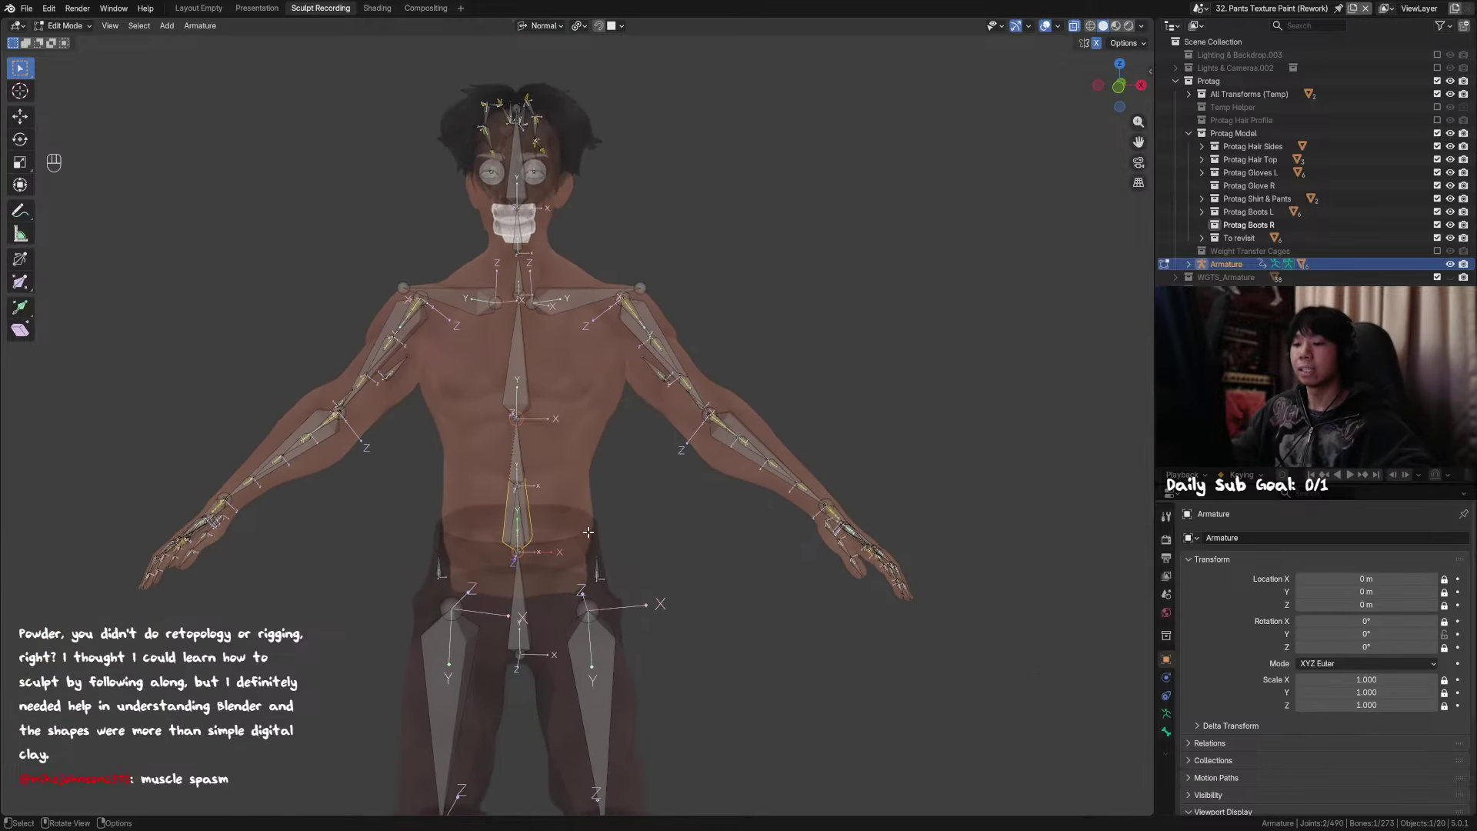
mouse_move(615, 651)
middle_down()
mouse_move(619, 672)
mouse_move(617, 655)
middle_up()
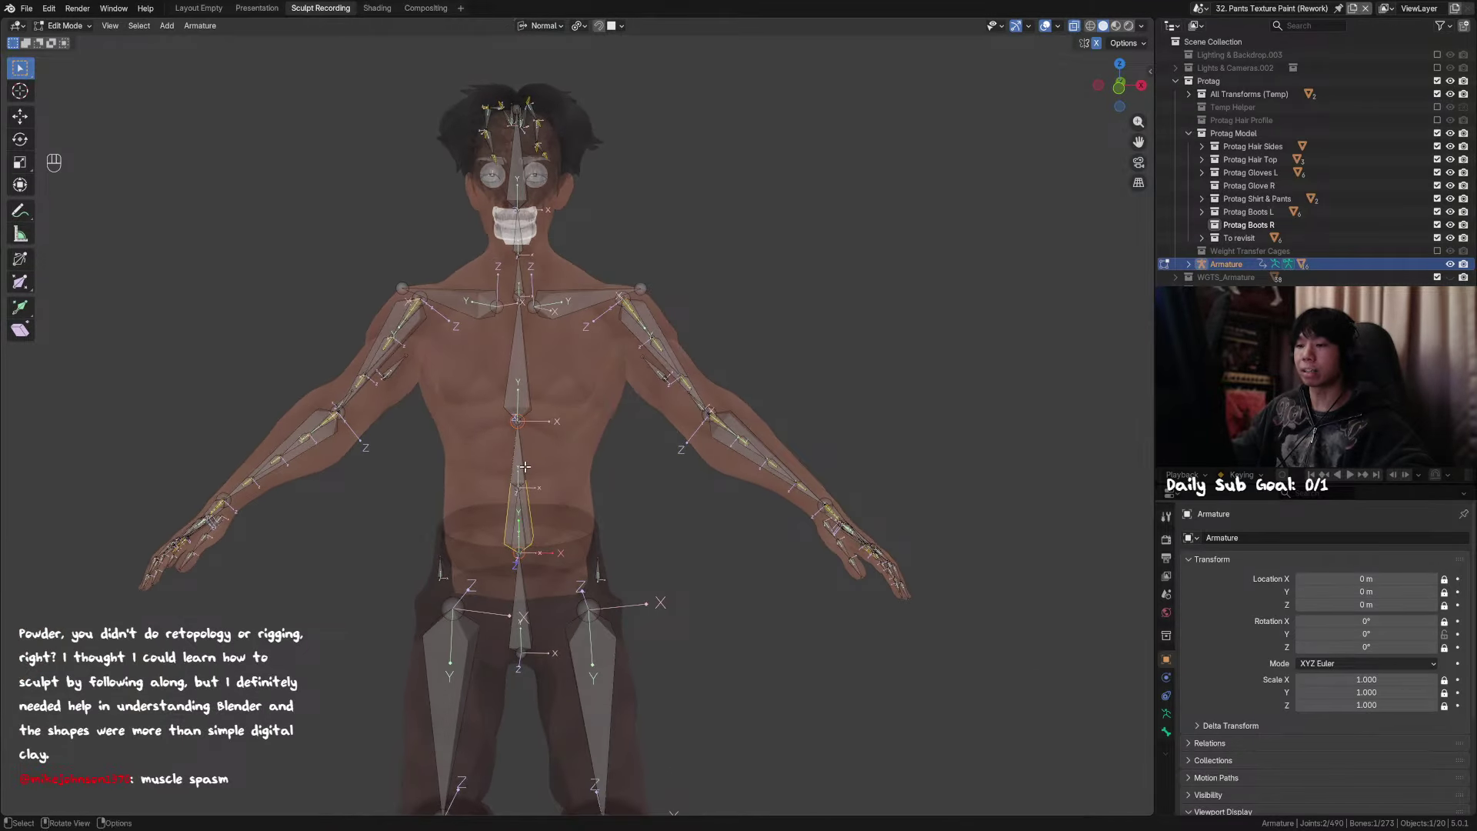
middle_drag(524, 466, 538, 454)
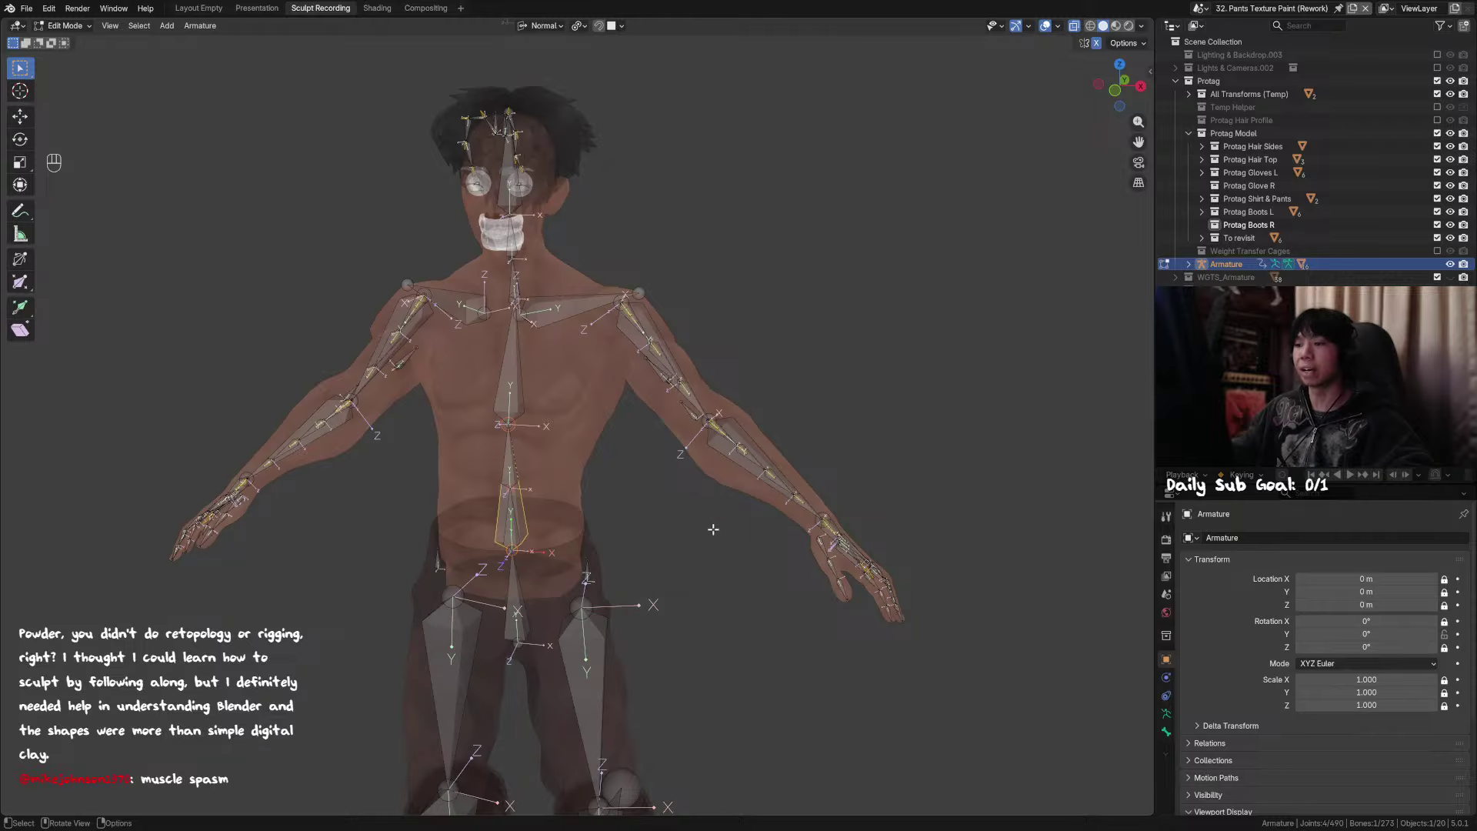
middle_drag(714, 529, 675, 518)
scroll(661, 531, up, 4)
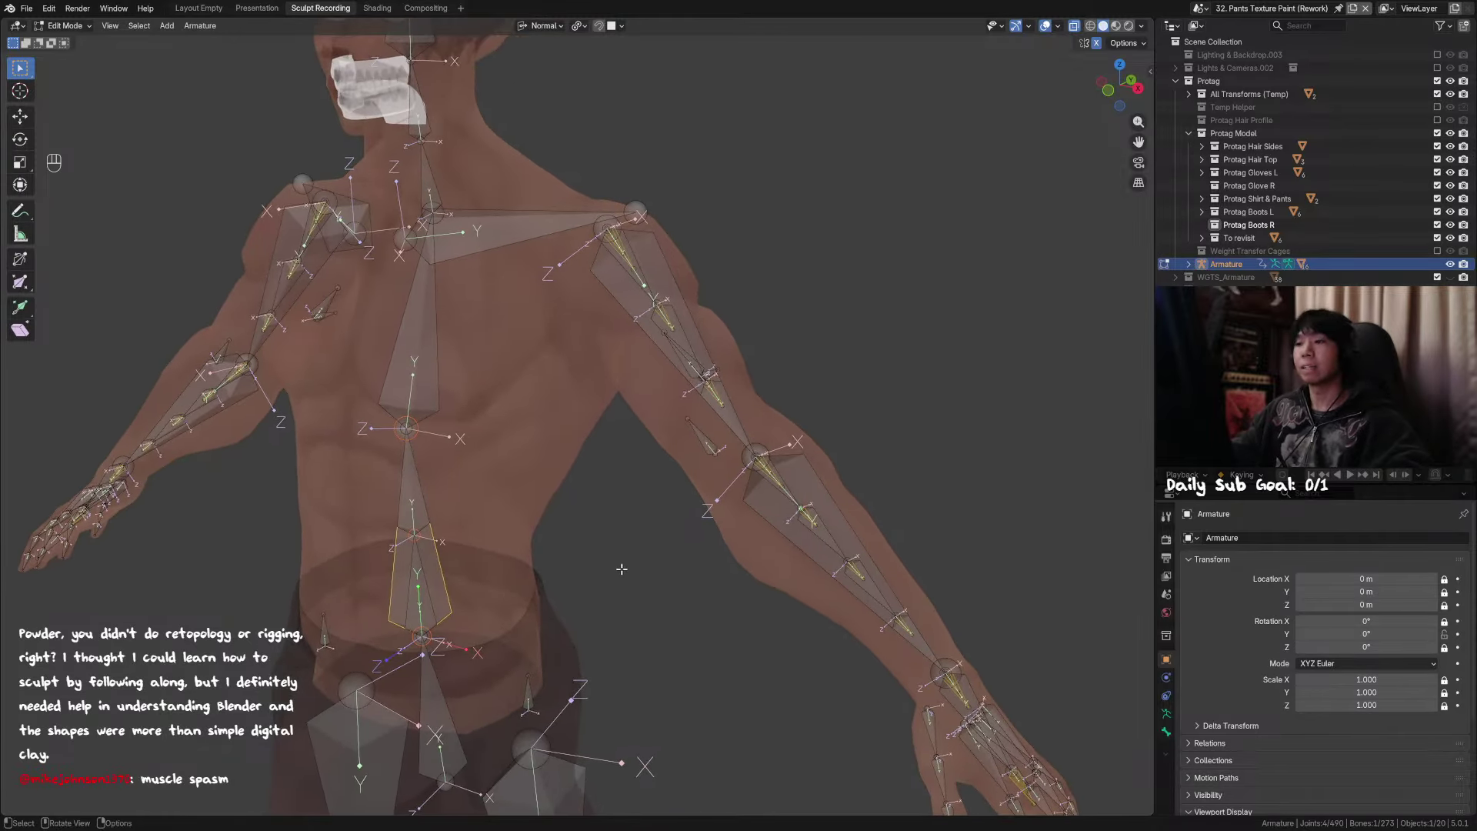
scroll(622, 568, down, 5)
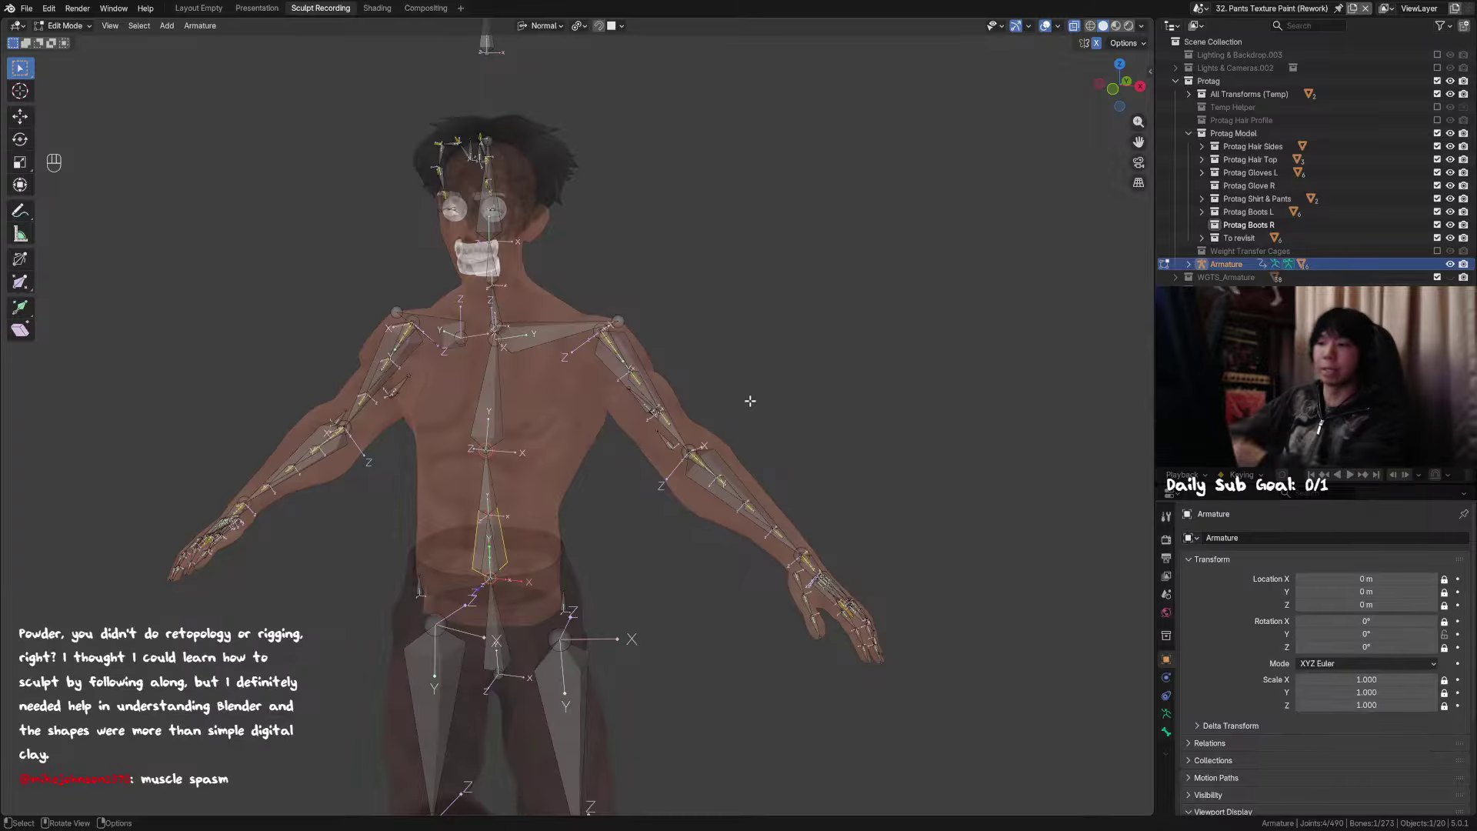
Step: Select the helper bone behind the left upper arm and save the file
scroll(696, 417, up, 5)
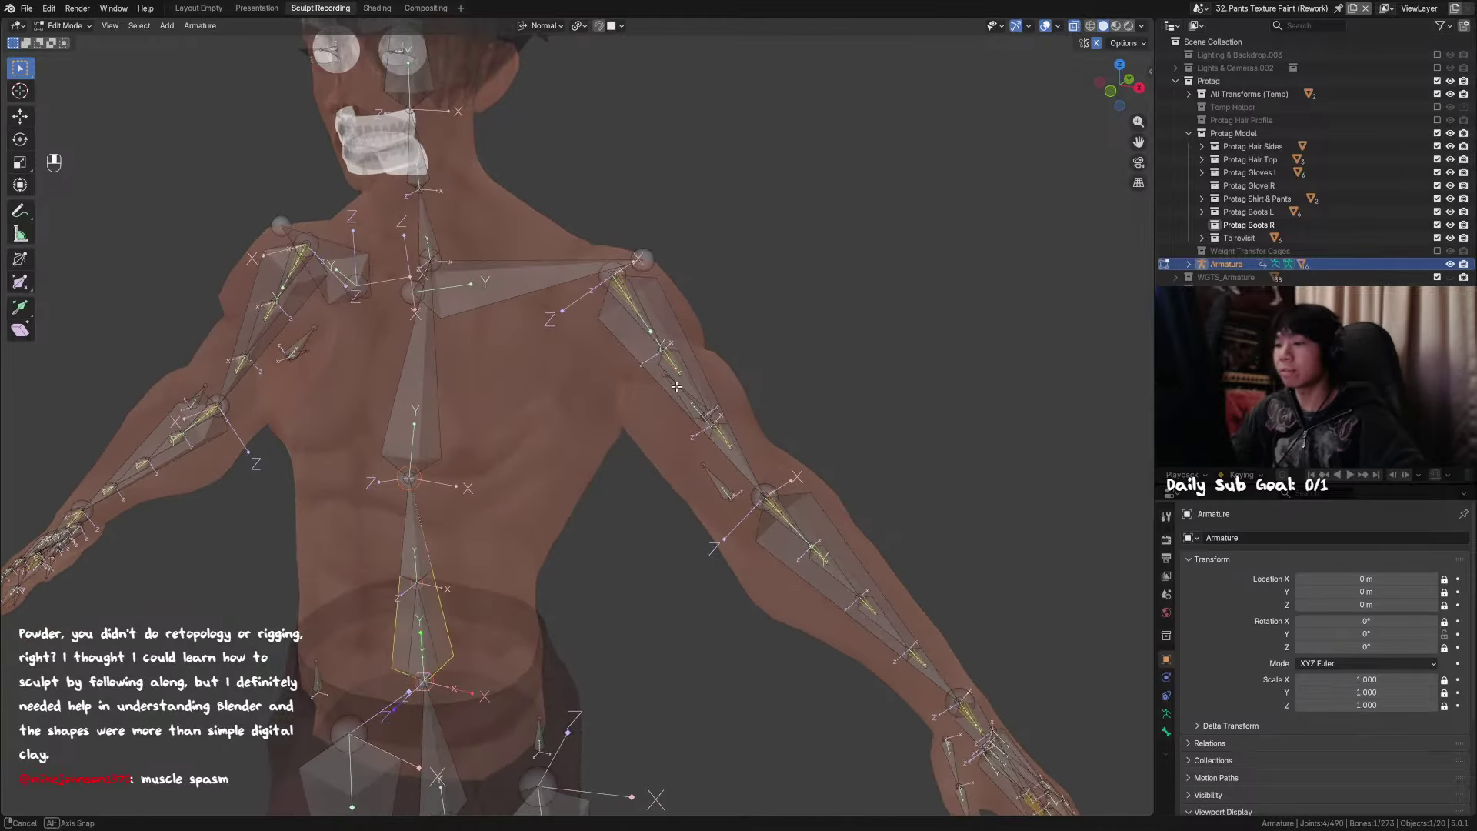
middle_drag(697, 418, 659, 415)
click(660, 411)
scroll(660, 415, up, 2)
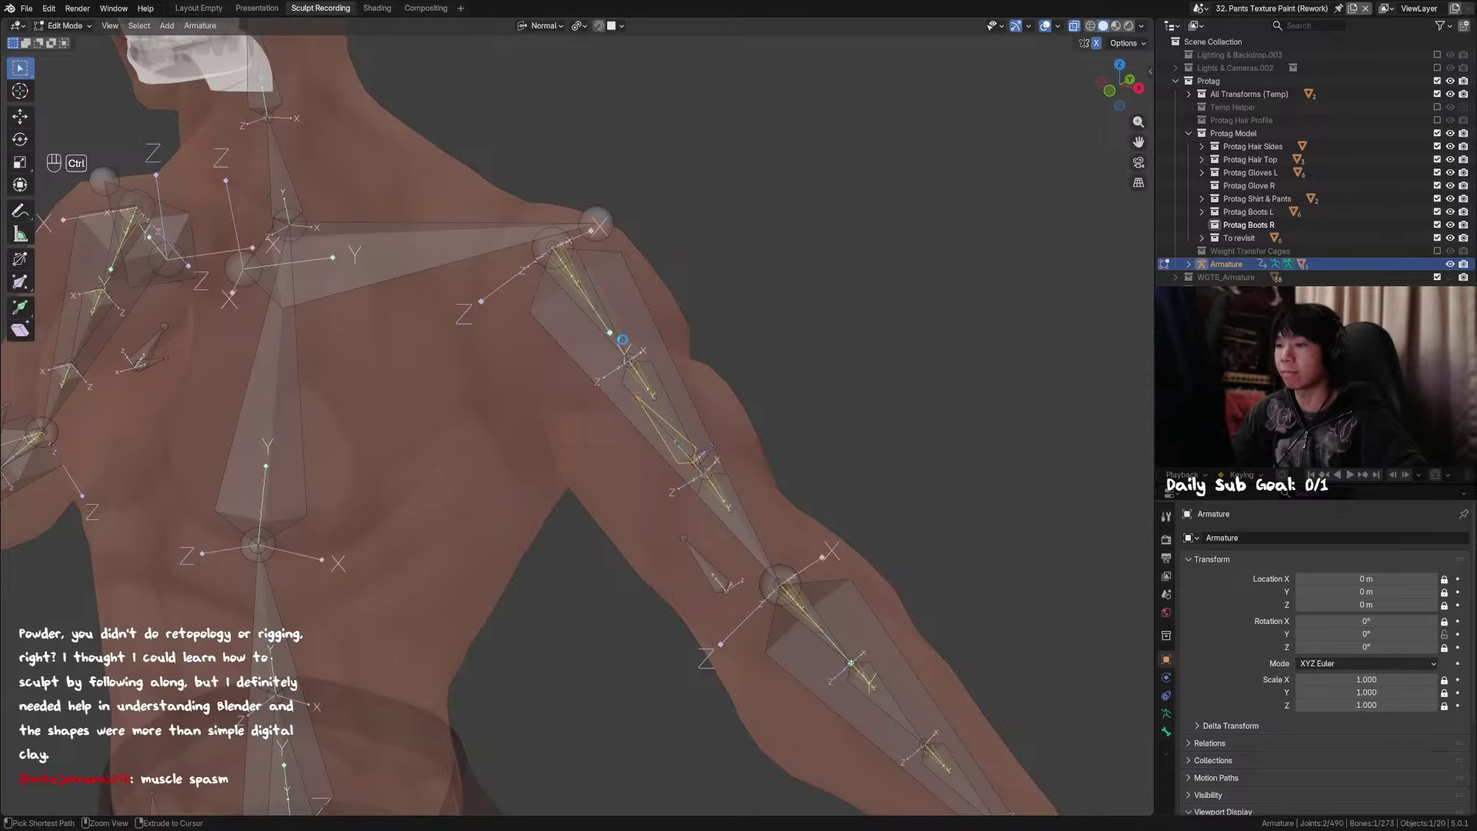
key(ctrl+s)
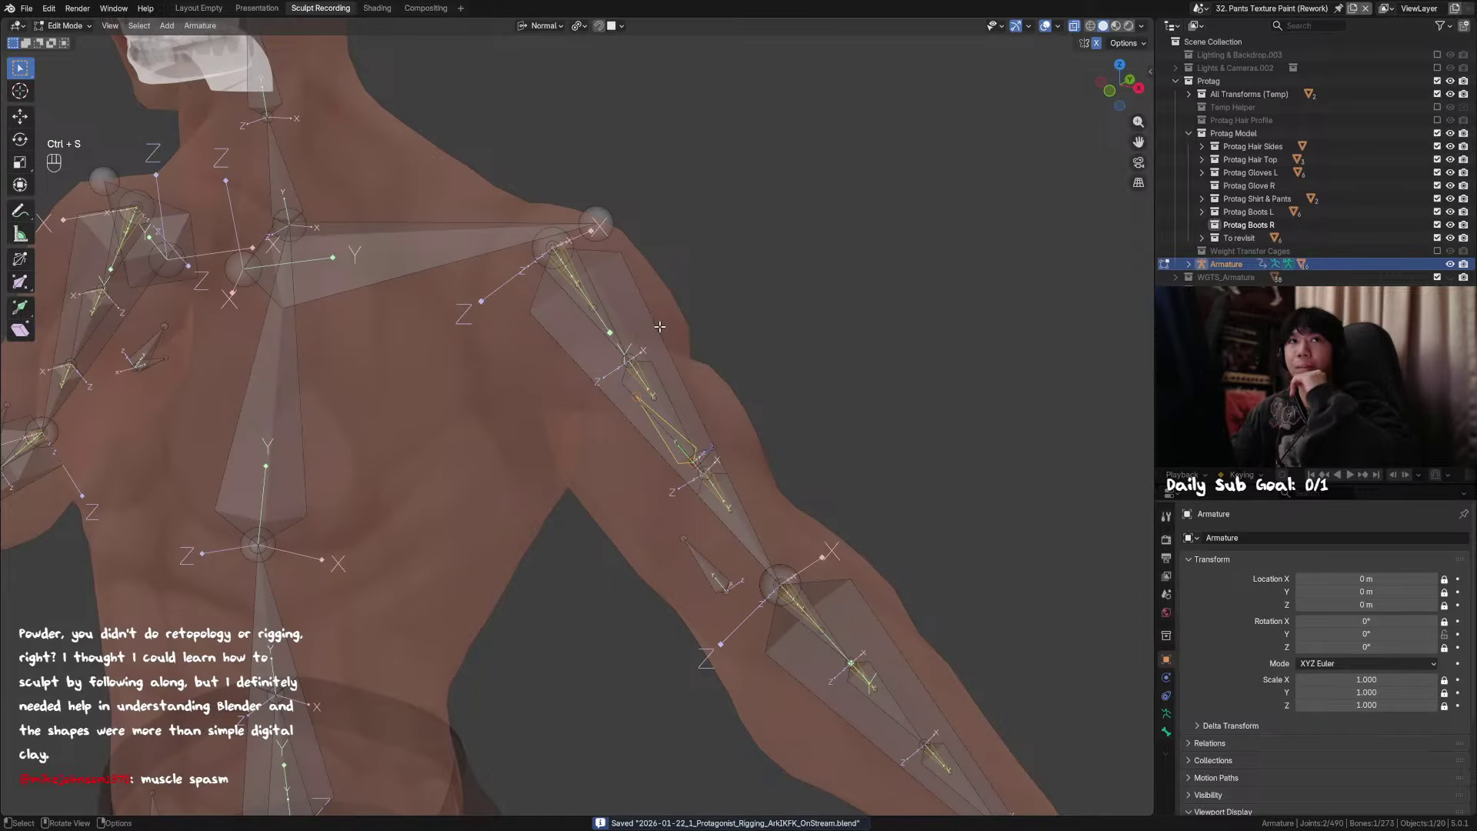
Step: Examine the deform and helper bones around the left upper arm from several angles
middle_drag(659, 325, 577, 388)
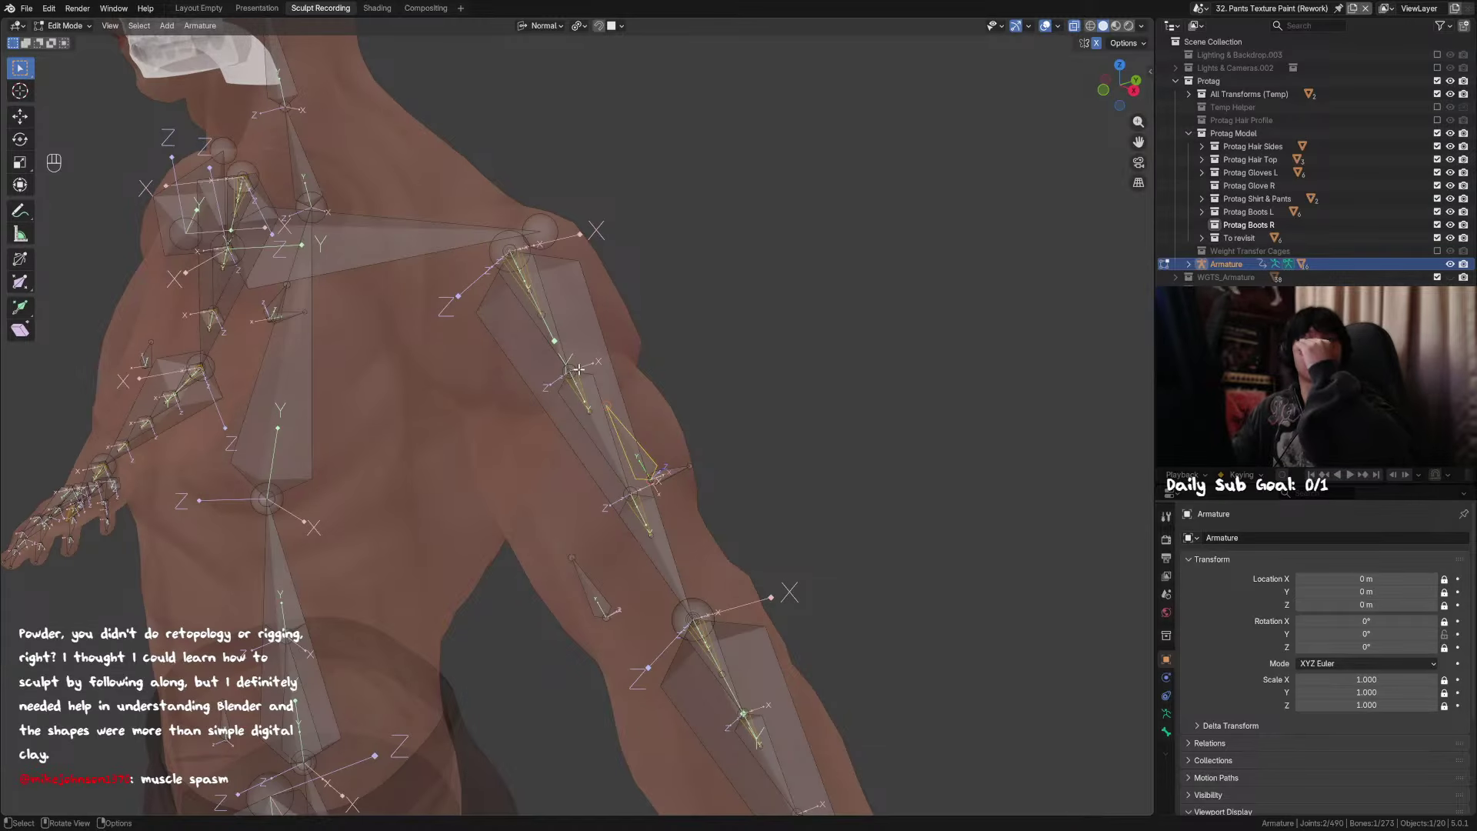
middle_drag(623, 413, 640, 393)
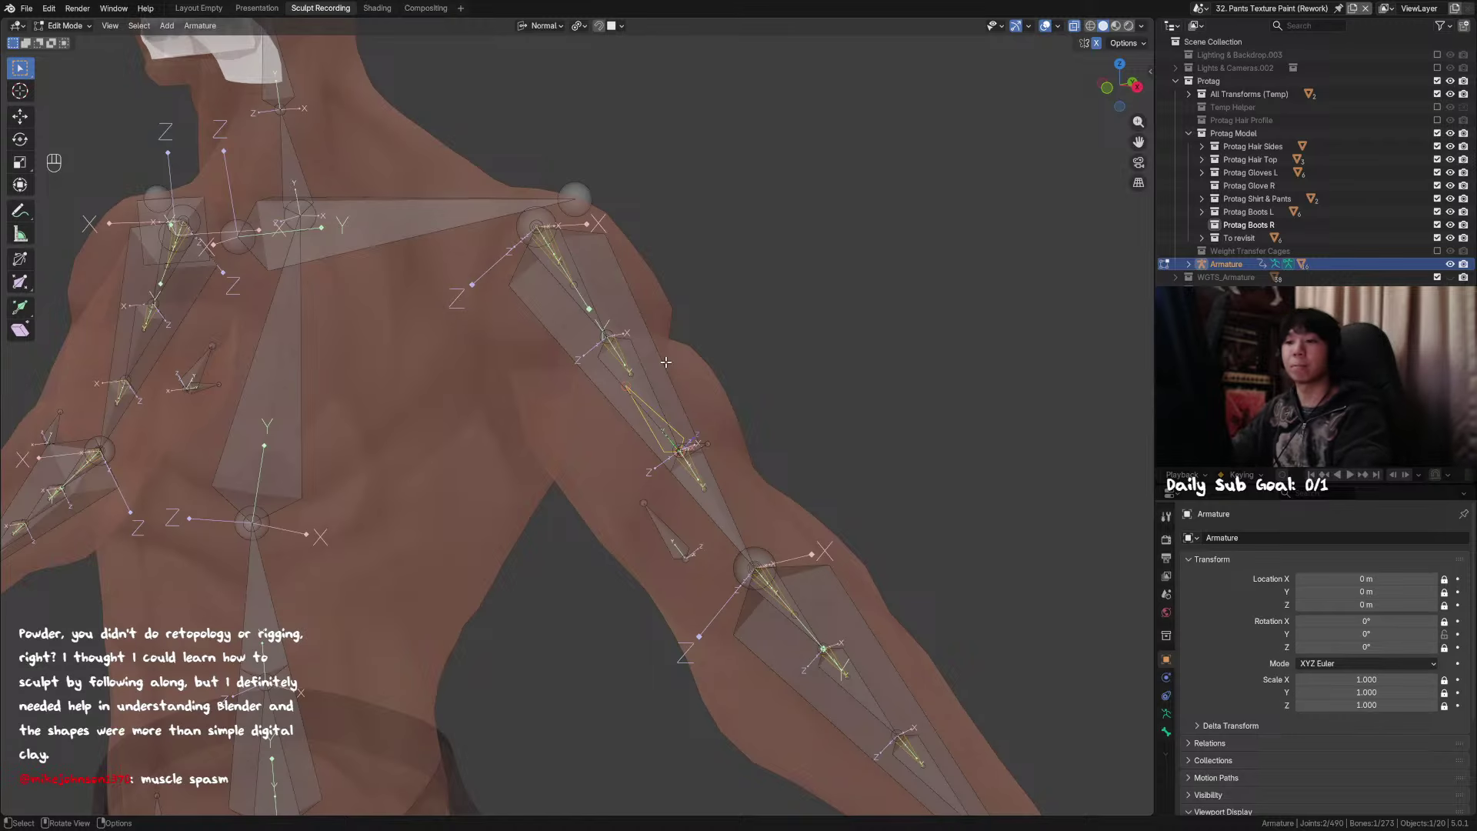
middle_drag(665, 362, 705, 425)
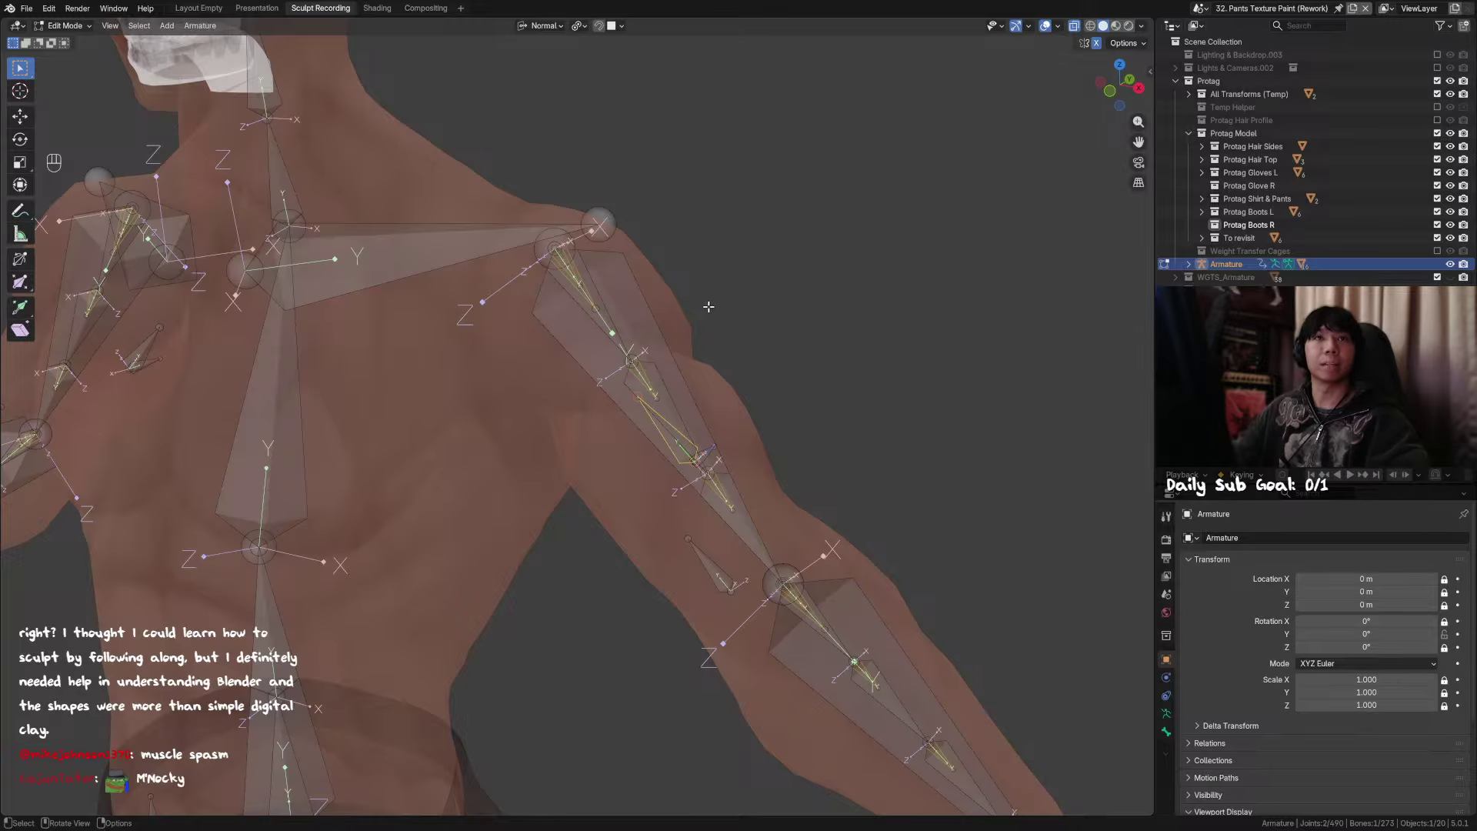
middle_drag(739, 344, 739, 367)
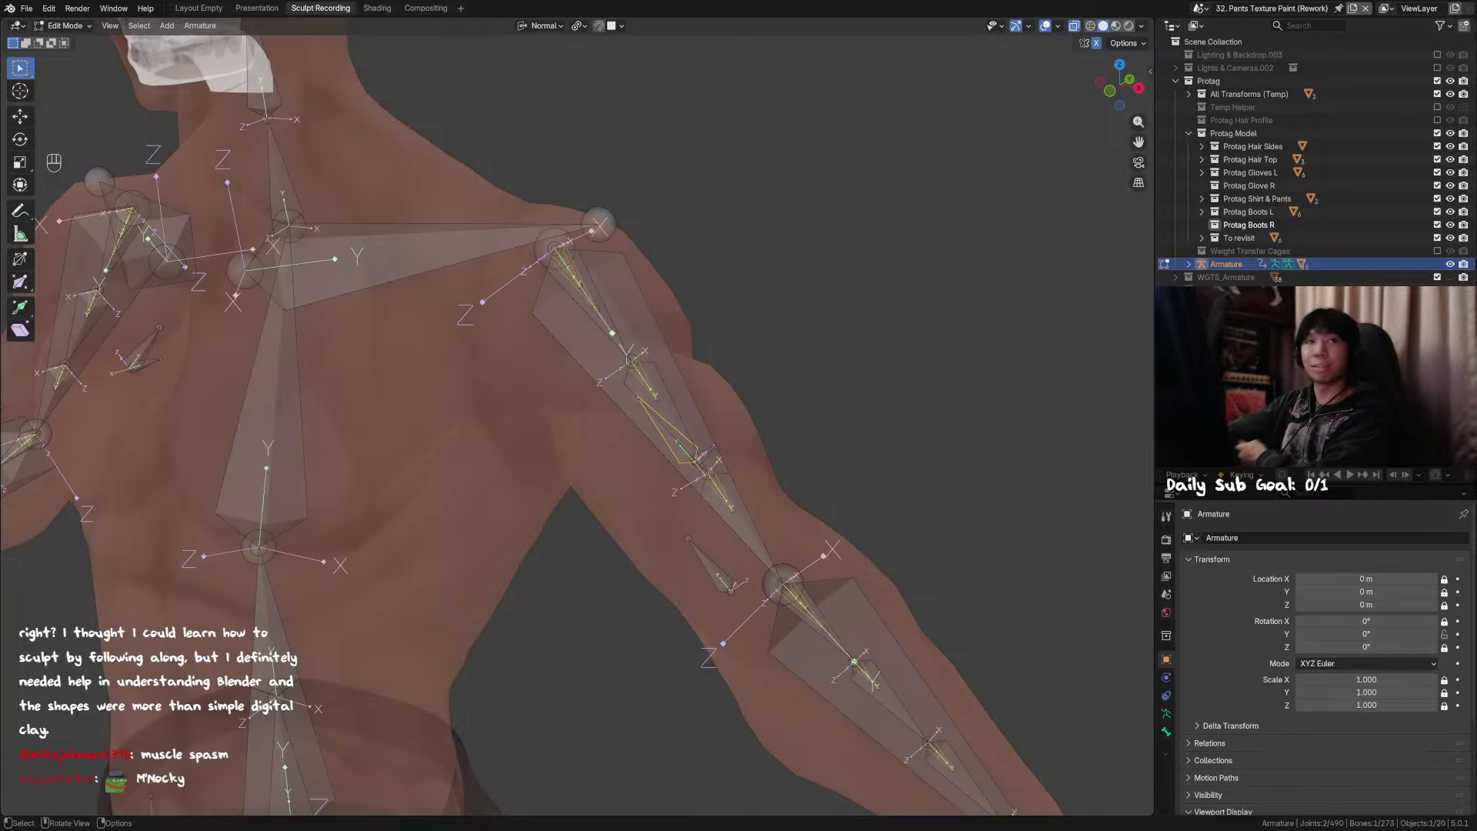
middle_drag(727, 503, 697, 526)
Step: Select the large left upper-arm bone, switch to Pose Mode and try twisting it around its Y axis
click(603, 283)
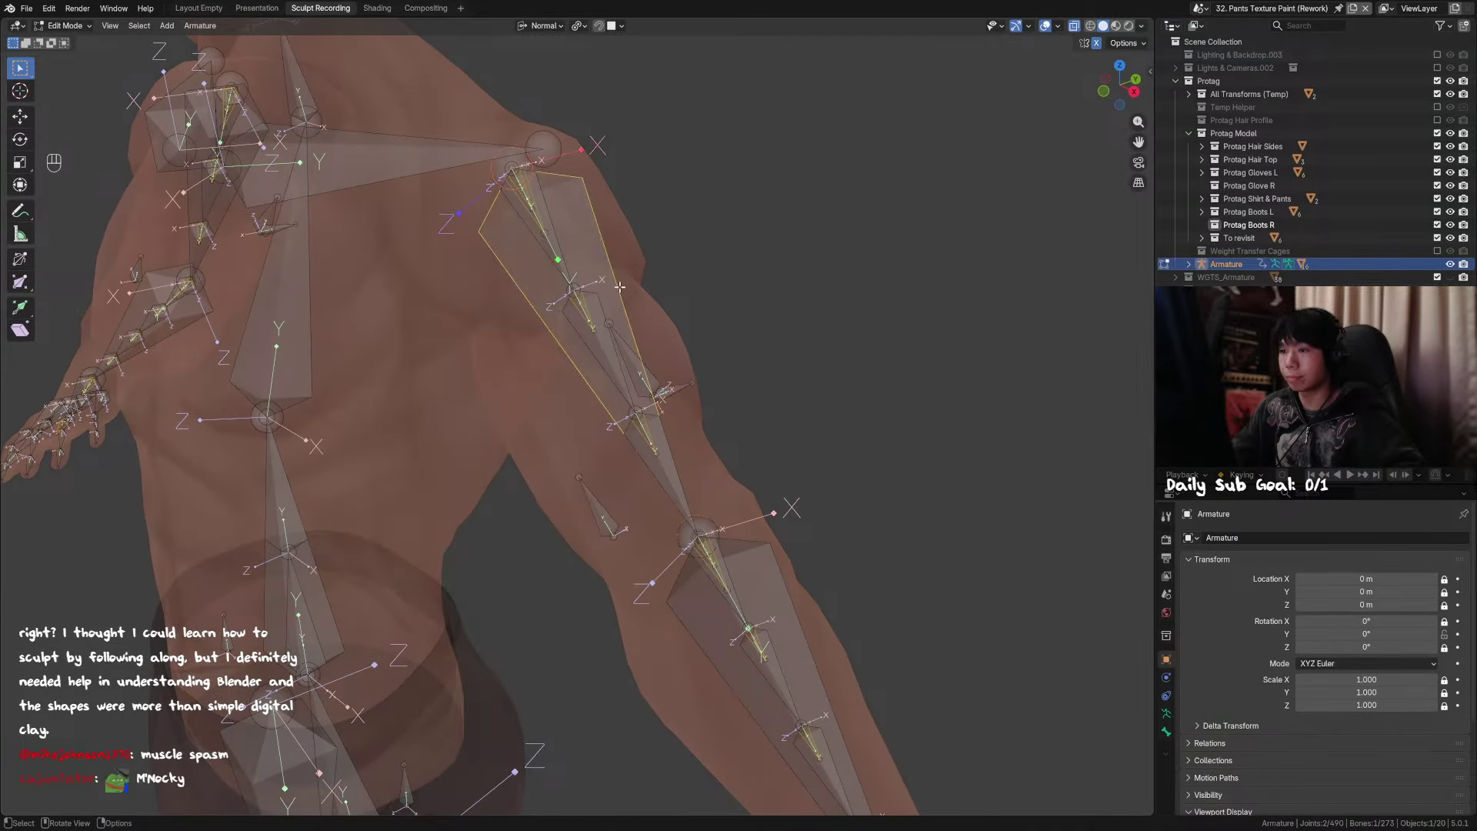
key(ctrl+Tab)
click(702, 395)
key(r)
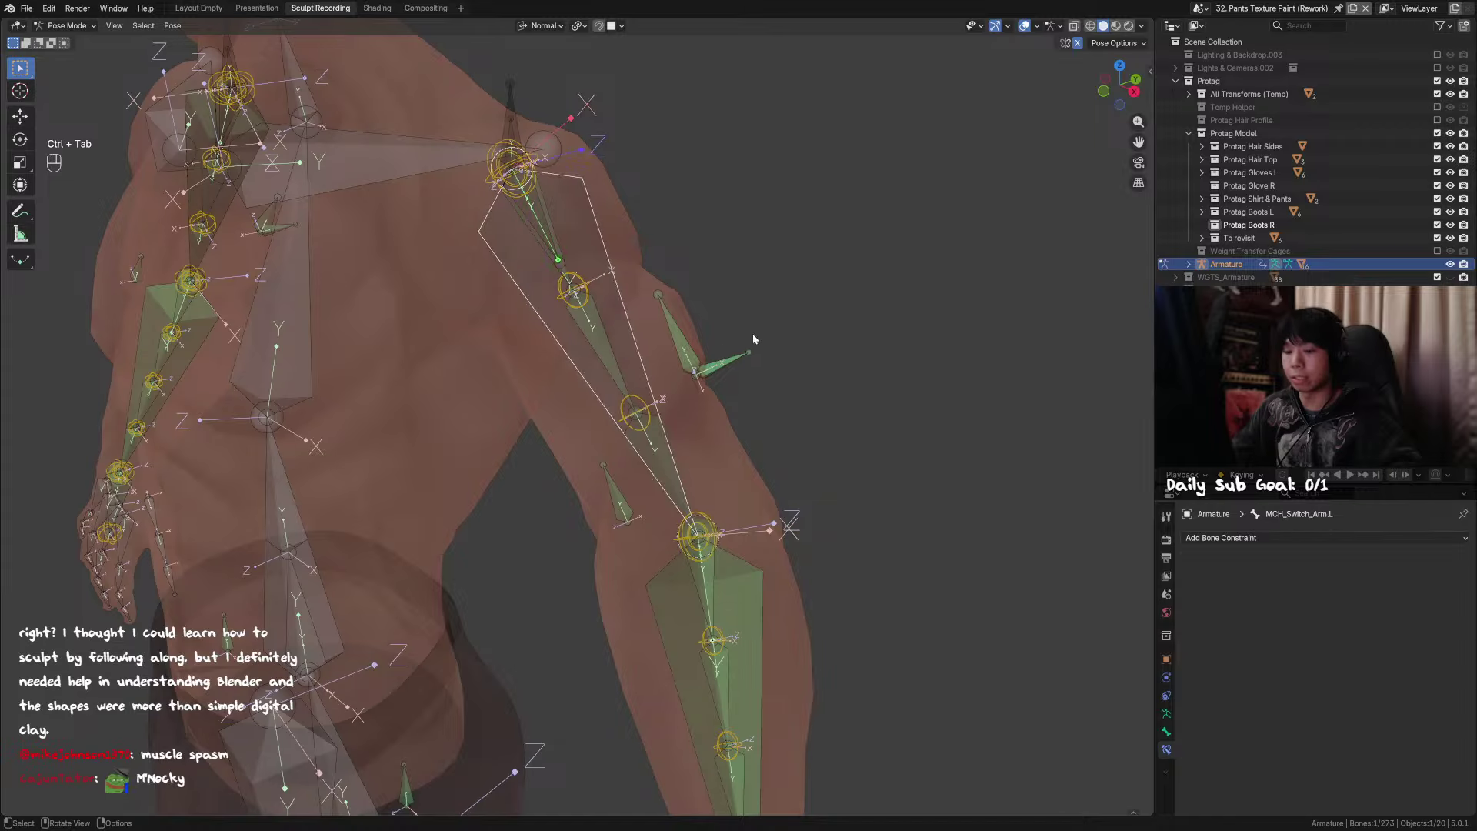
key(y)
click(793, 155)
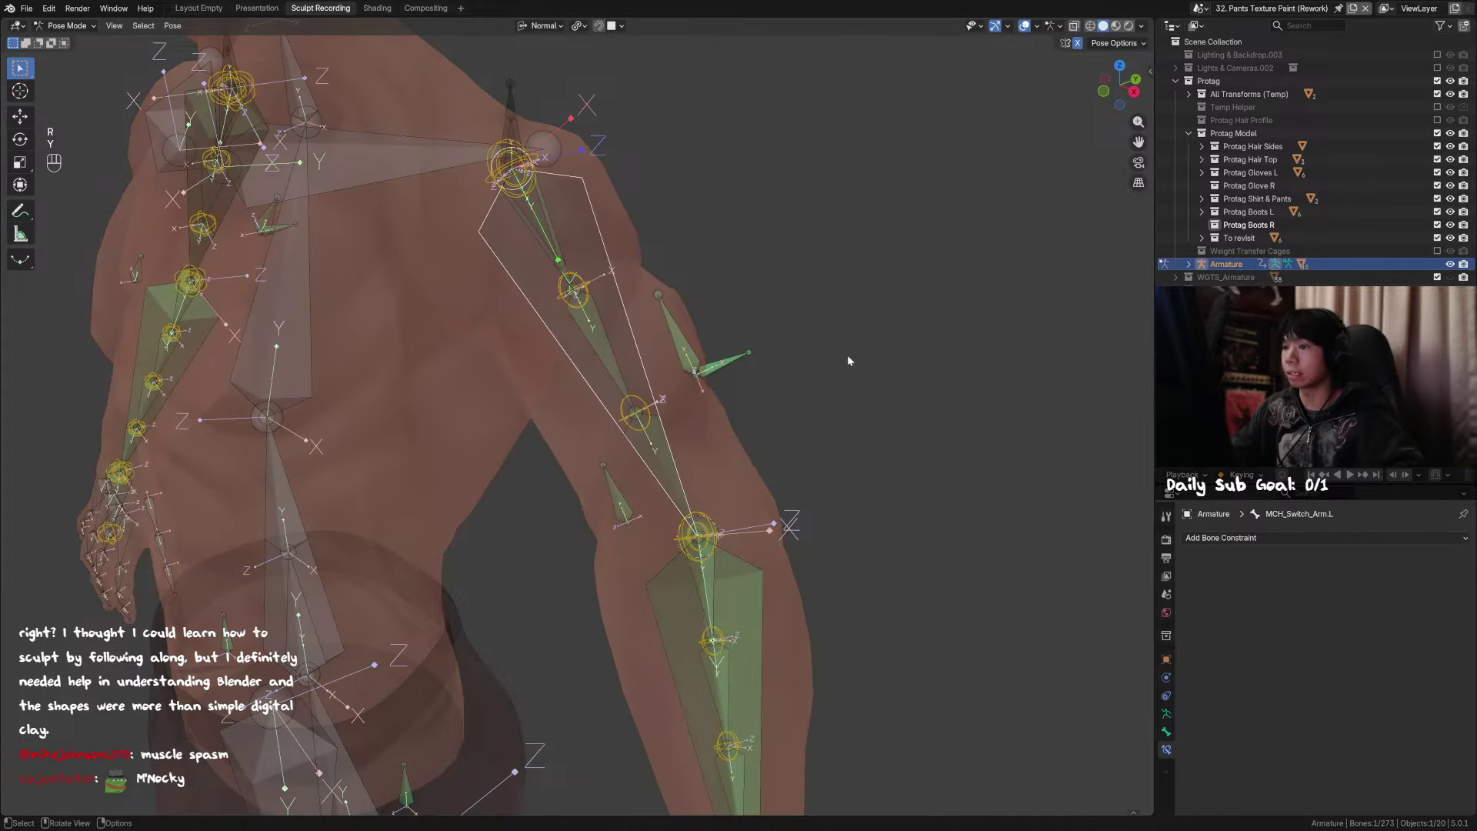
Step: Turn off X-ray and compare the rest and posed arm, trying the Y-axis twist of MCH_Switch_Arm.L again
key(Tab)
key(Tab)
key(Tab)
key(alt+z)
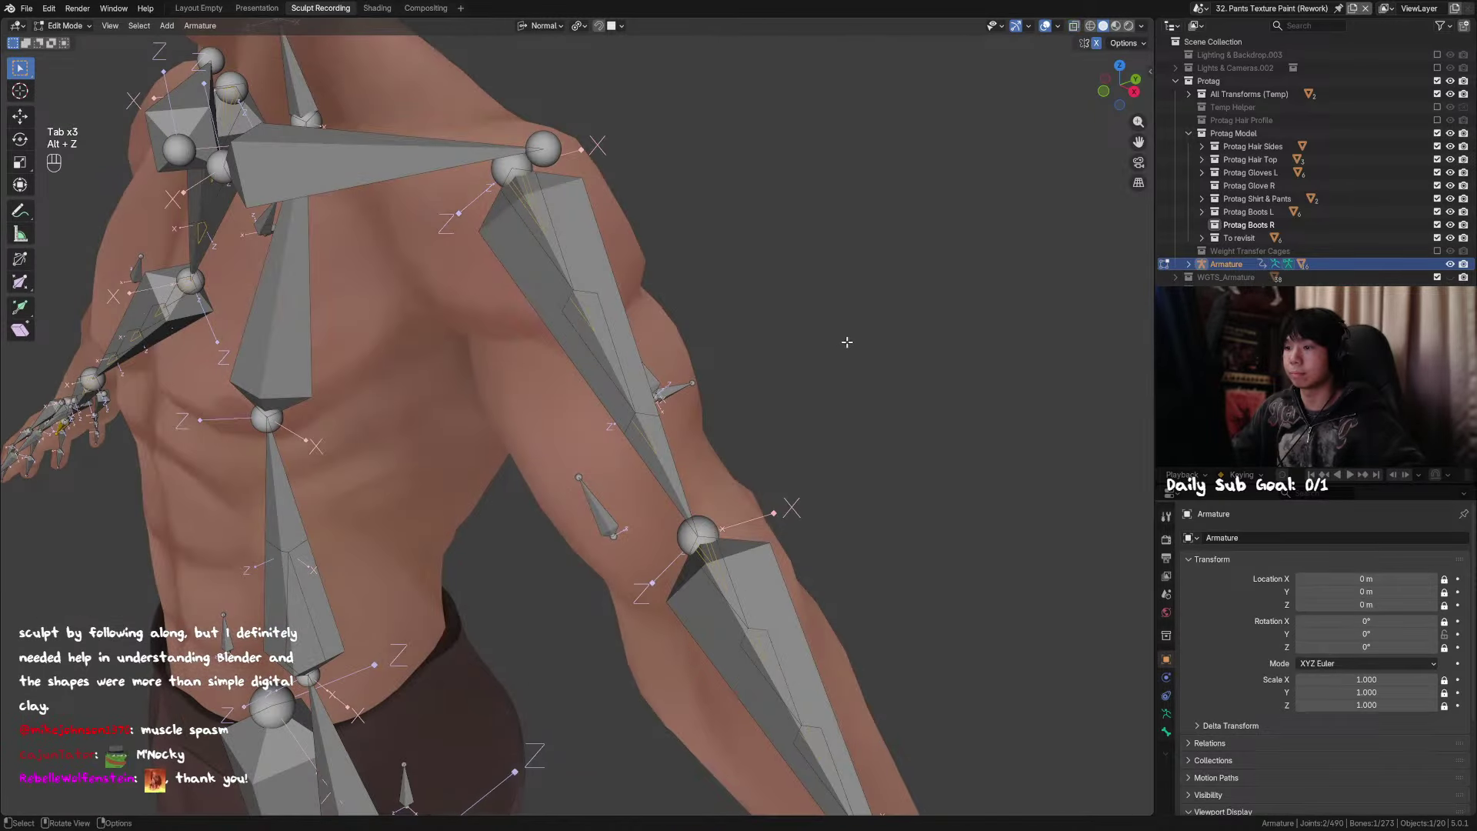
key(Tab)
key(r)
key(y)
right_click(706, 138)
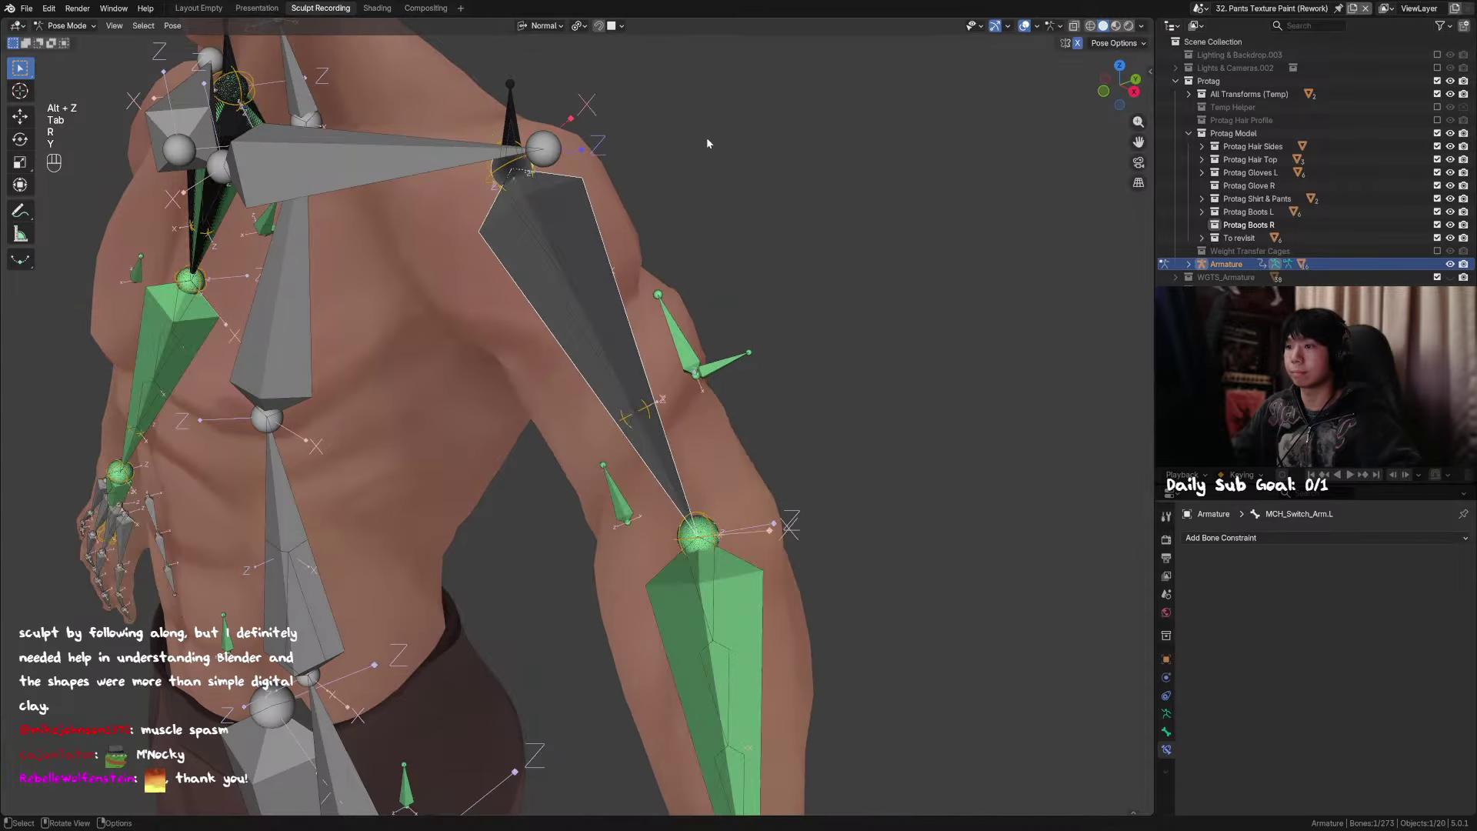
Step: Hide the viewport overlays and try twisting MCH_Switch_Arm.L around its Y axis to judge the mesh deformation
click(1024, 25)
middle_drag(721, 388, 691, 414)
scroll(691, 413, down, 2)
key(r)
key(y)
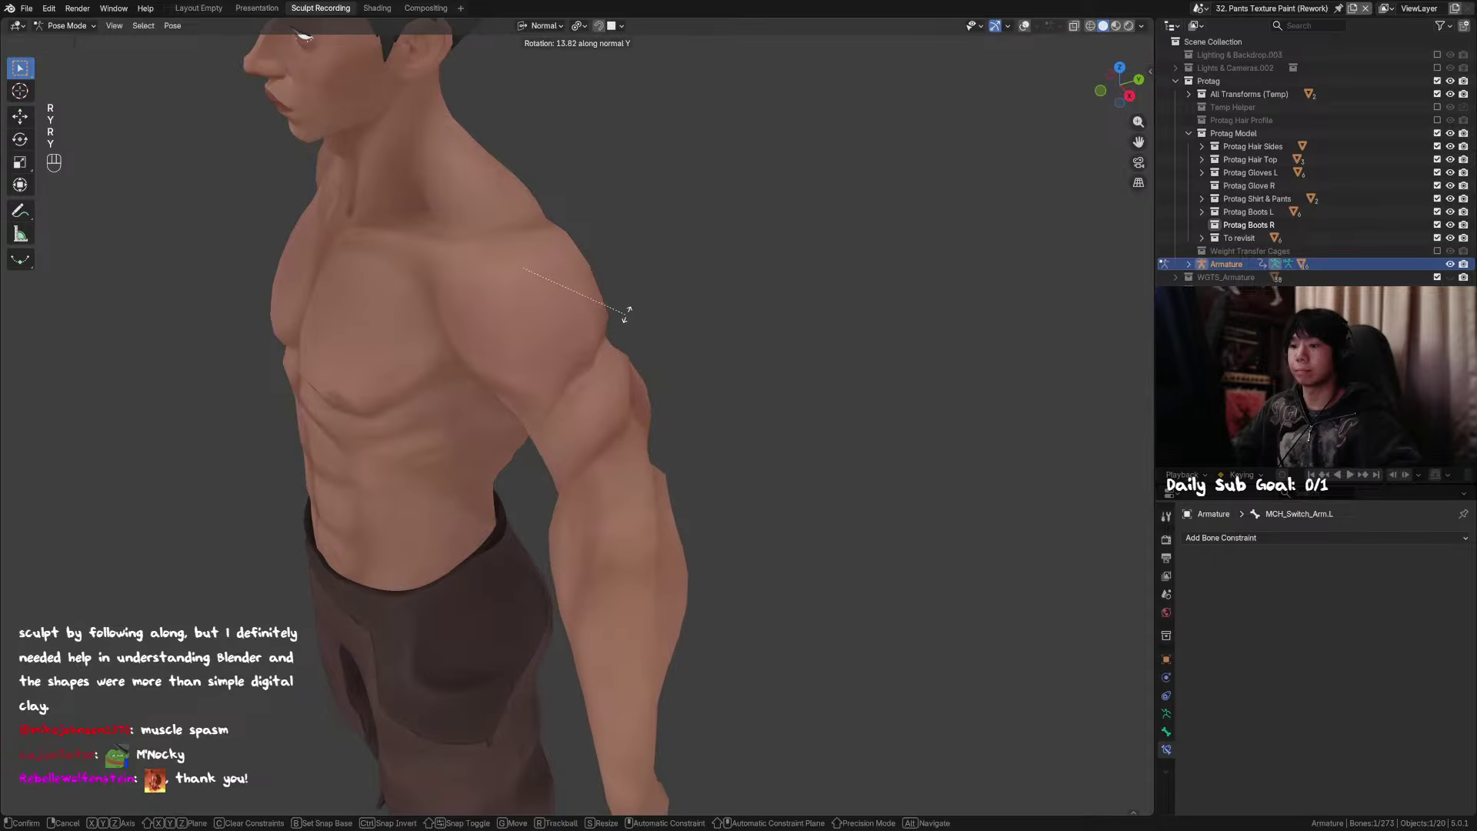
right_click(741, 362)
Step: Clear the rotation of MCH_Switch_Arm.L and show the viewport overlays
key(alt+r)
middle_drag(750, 336, 778, 314)
click(1024, 25)
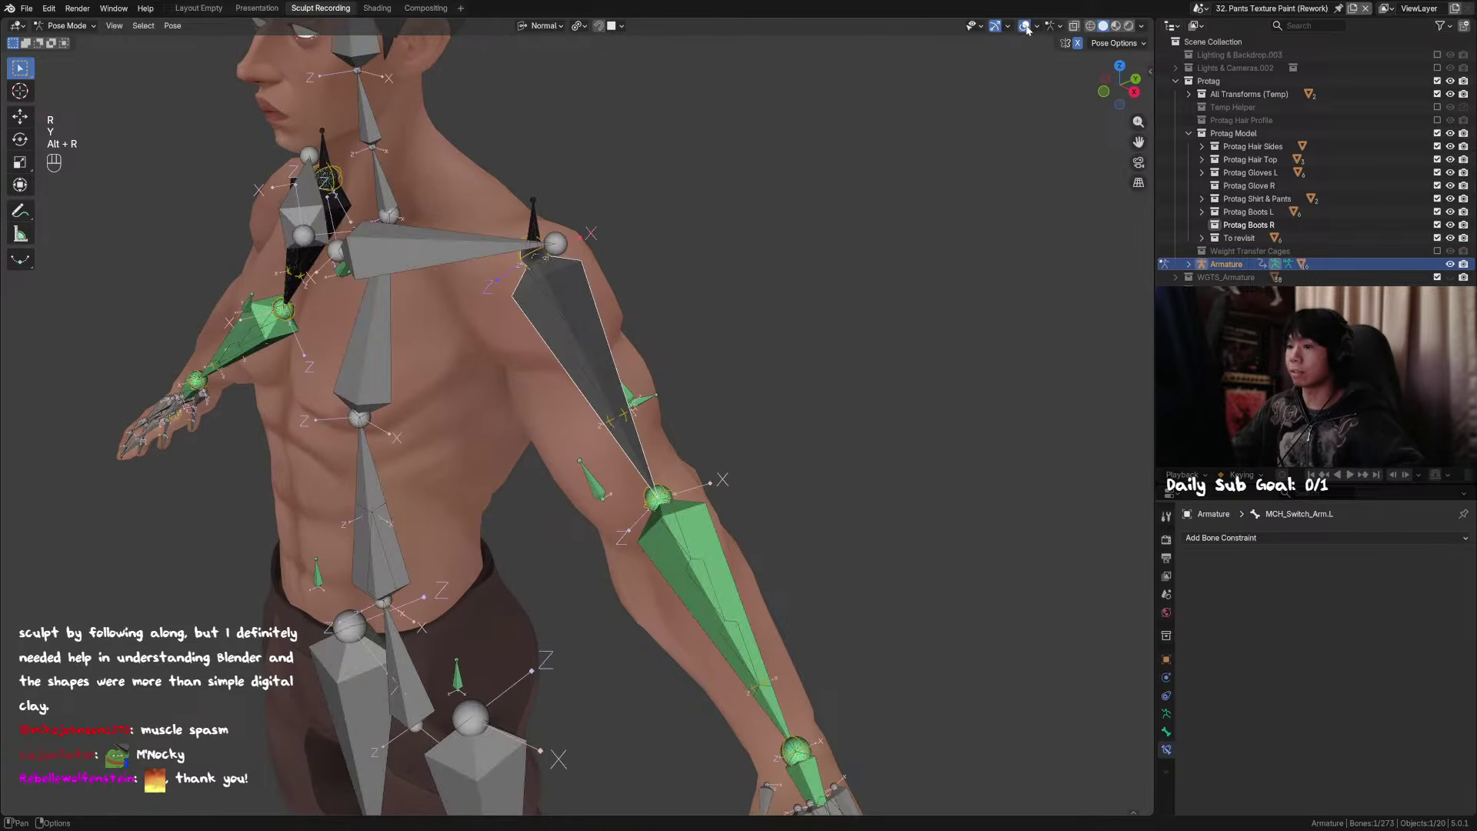
Step: Try to parent the helper bone in front of the left arm to the upper-arm bone in Edit Mode
middle_drag(737, 388, 701, 406)
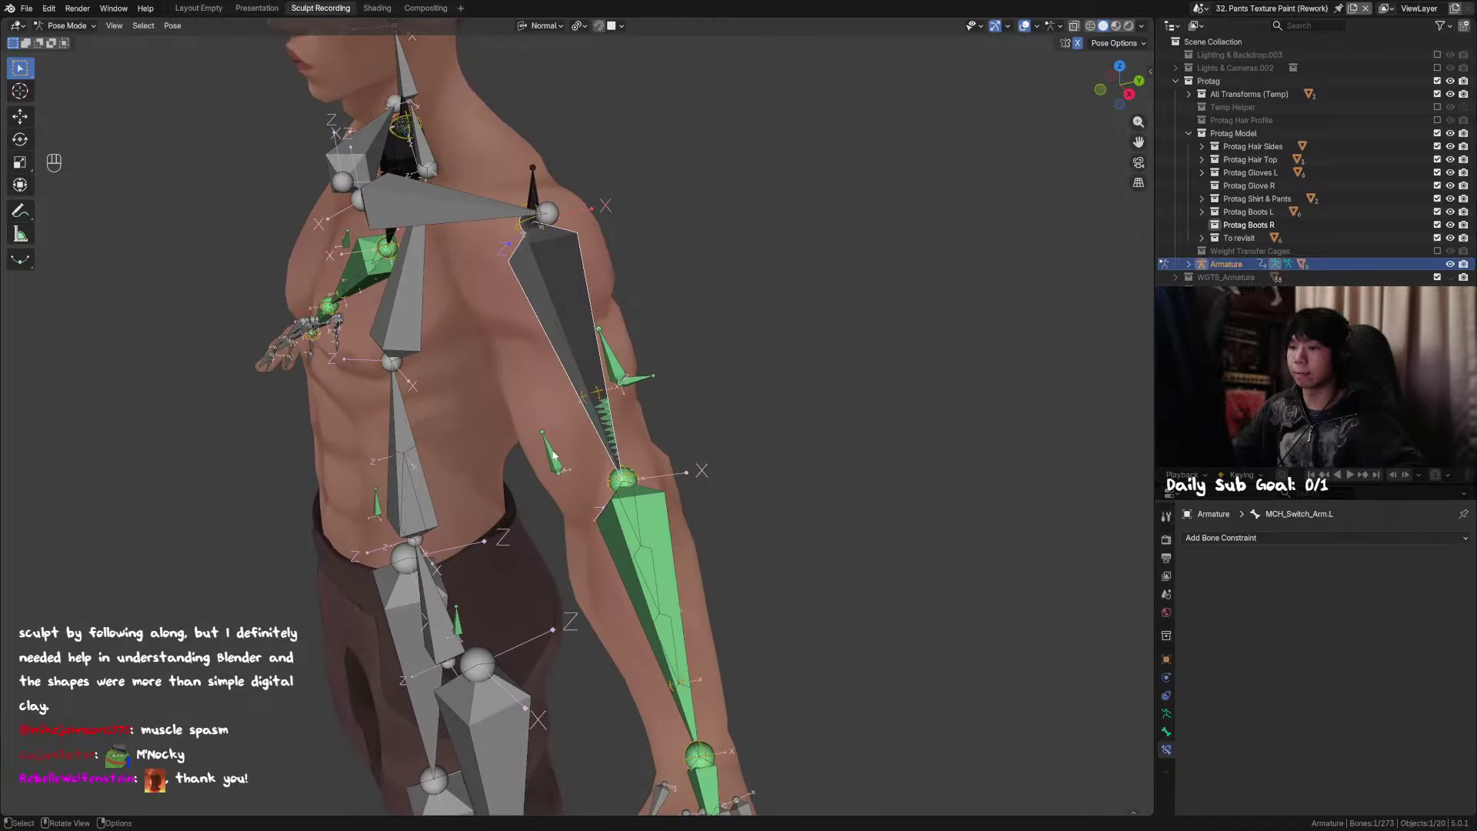
click(556, 454)
middle_drag(556, 454, 599, 460)
key(Tab)
shift+middle_drag(619, 325, 567, 302)
shift+click(588, 314)
key(ctrl+p)
click(588, 314)
click(613, 297)
key(Escape)
Step: Check the parent of the helper bones behind the left upper arm and the name of the upper-arm deform bone
click(618, 368)
click(1166, 732)
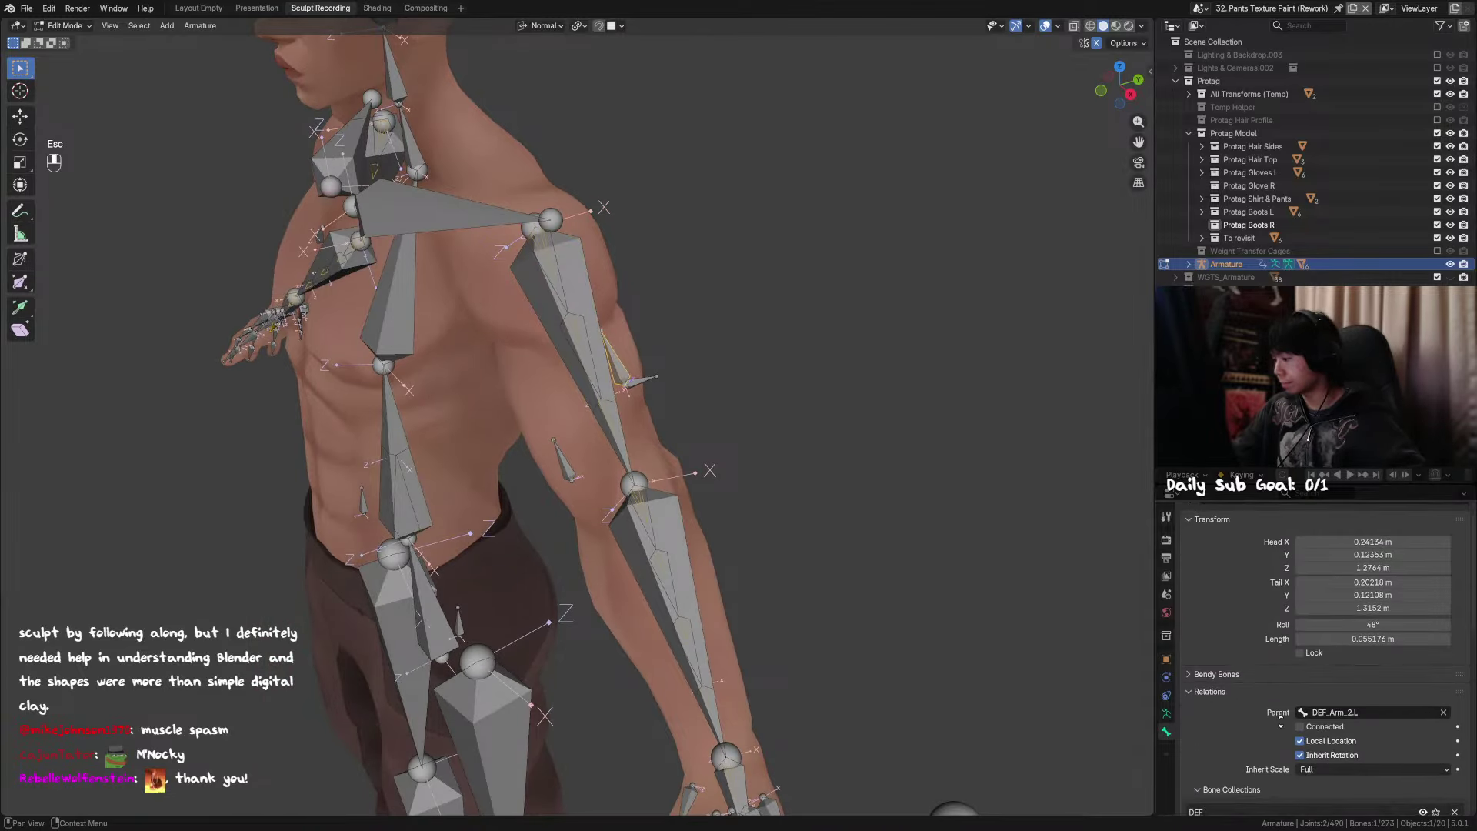
middle_drag(569, 361, 617, 359)
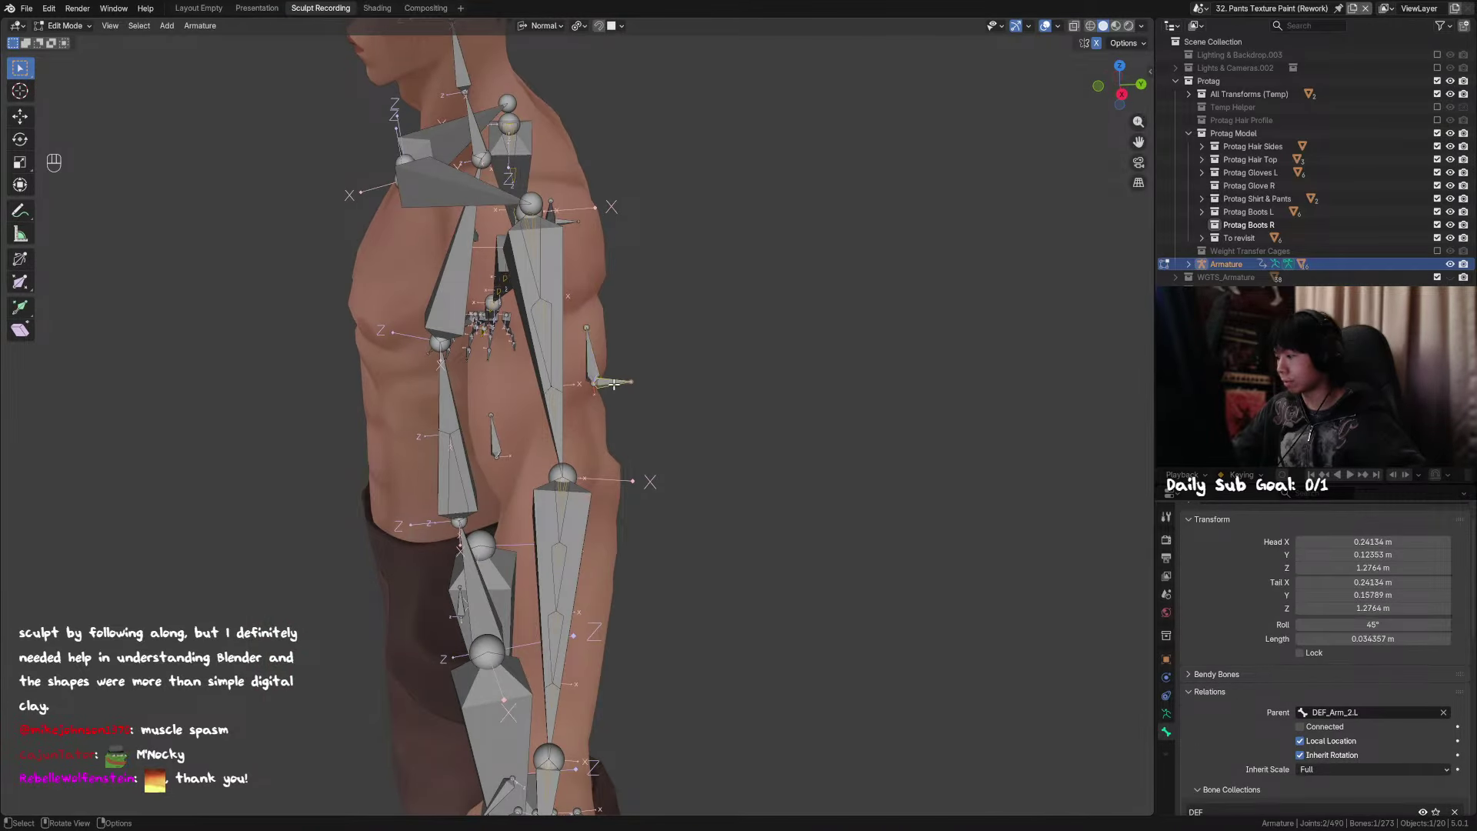
shift+click(552, 273)
key(F2)
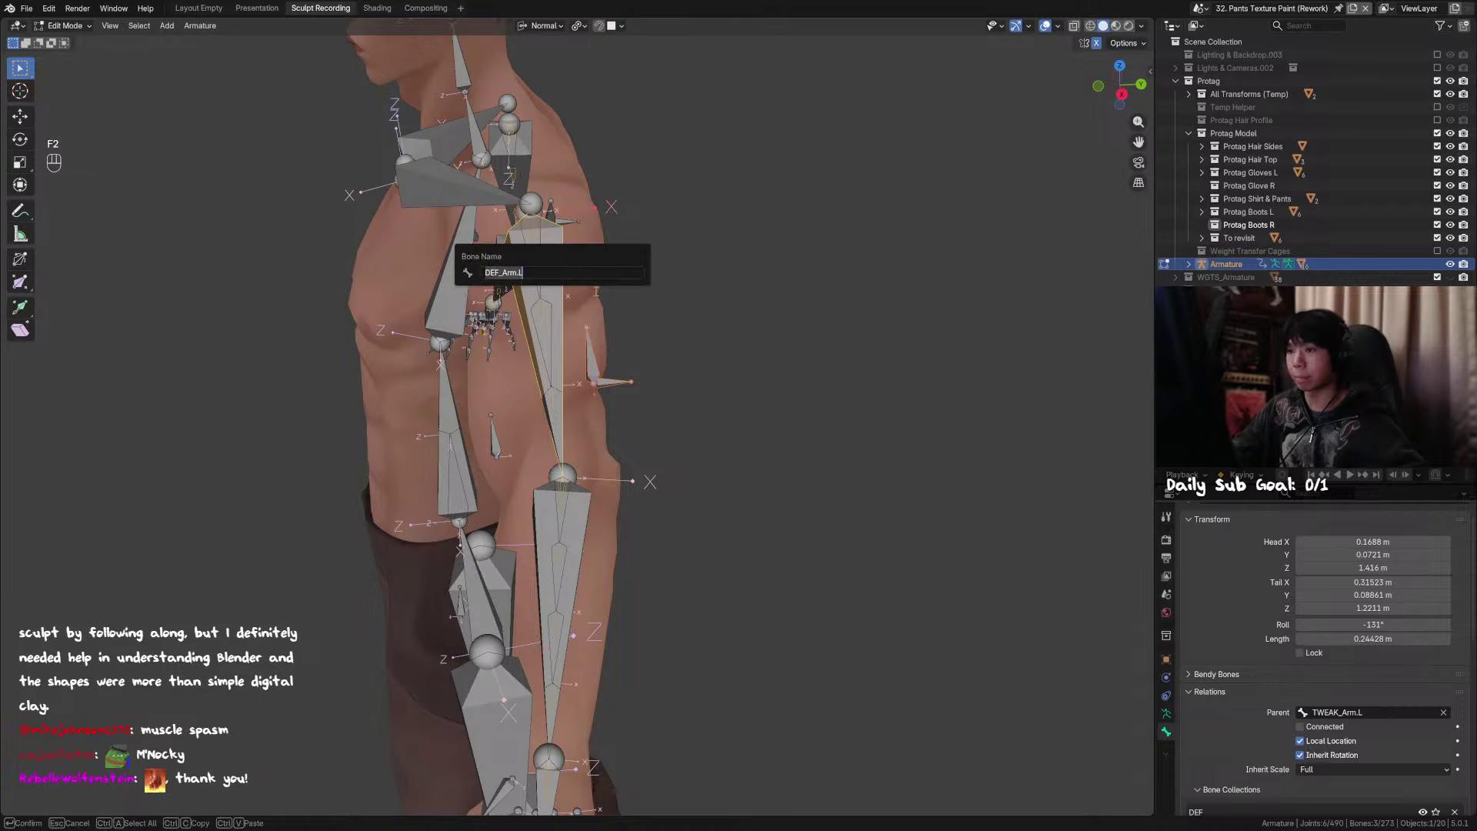
middle_drag(552, 273, 585, 344)
Step: Reveal the hidden arm bones and pick out the large left upper-arm mechanism bone, checking its name
key(h)
key(alt+h)
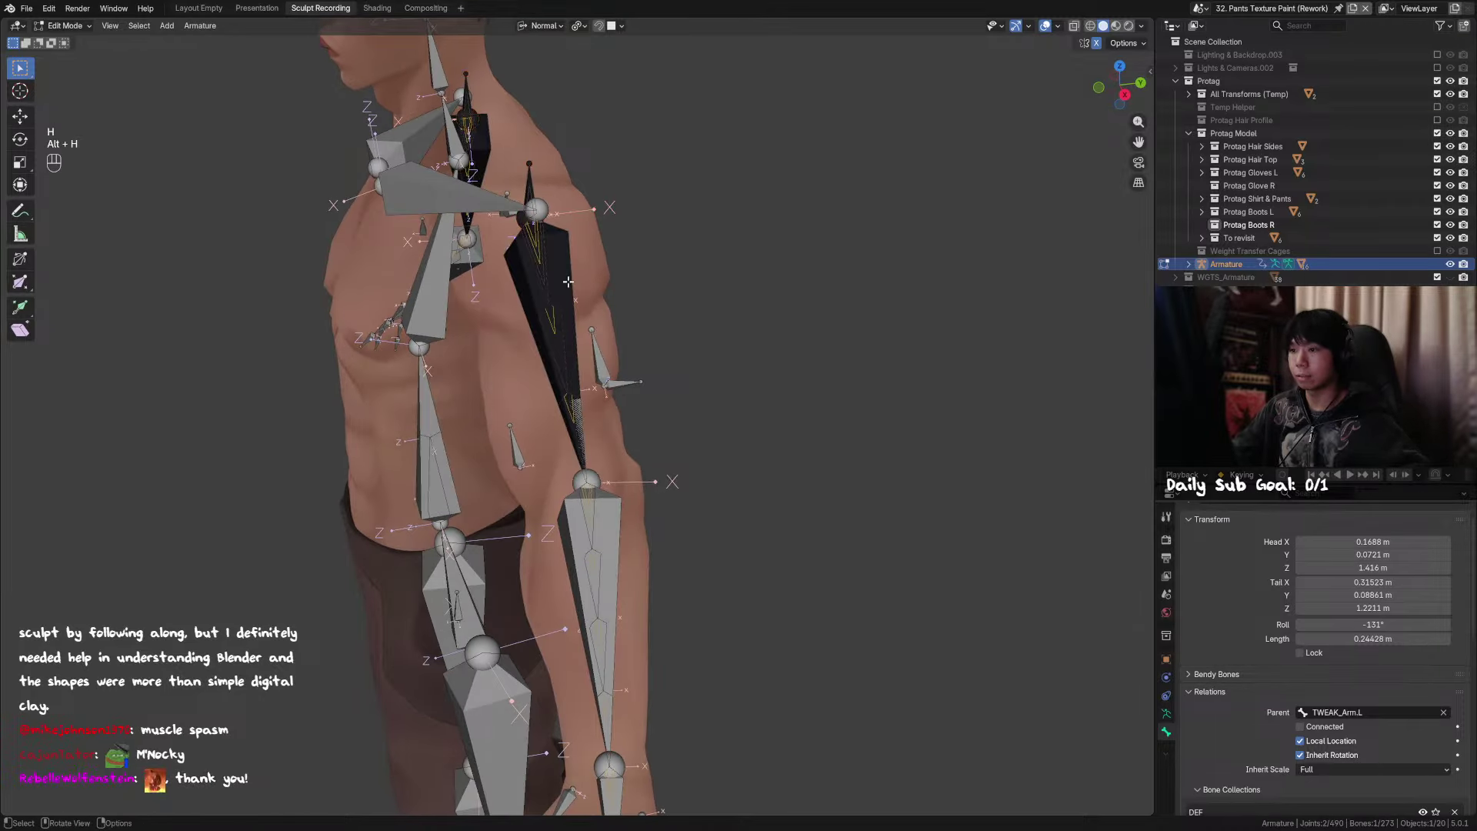
key(F2)
key(h)
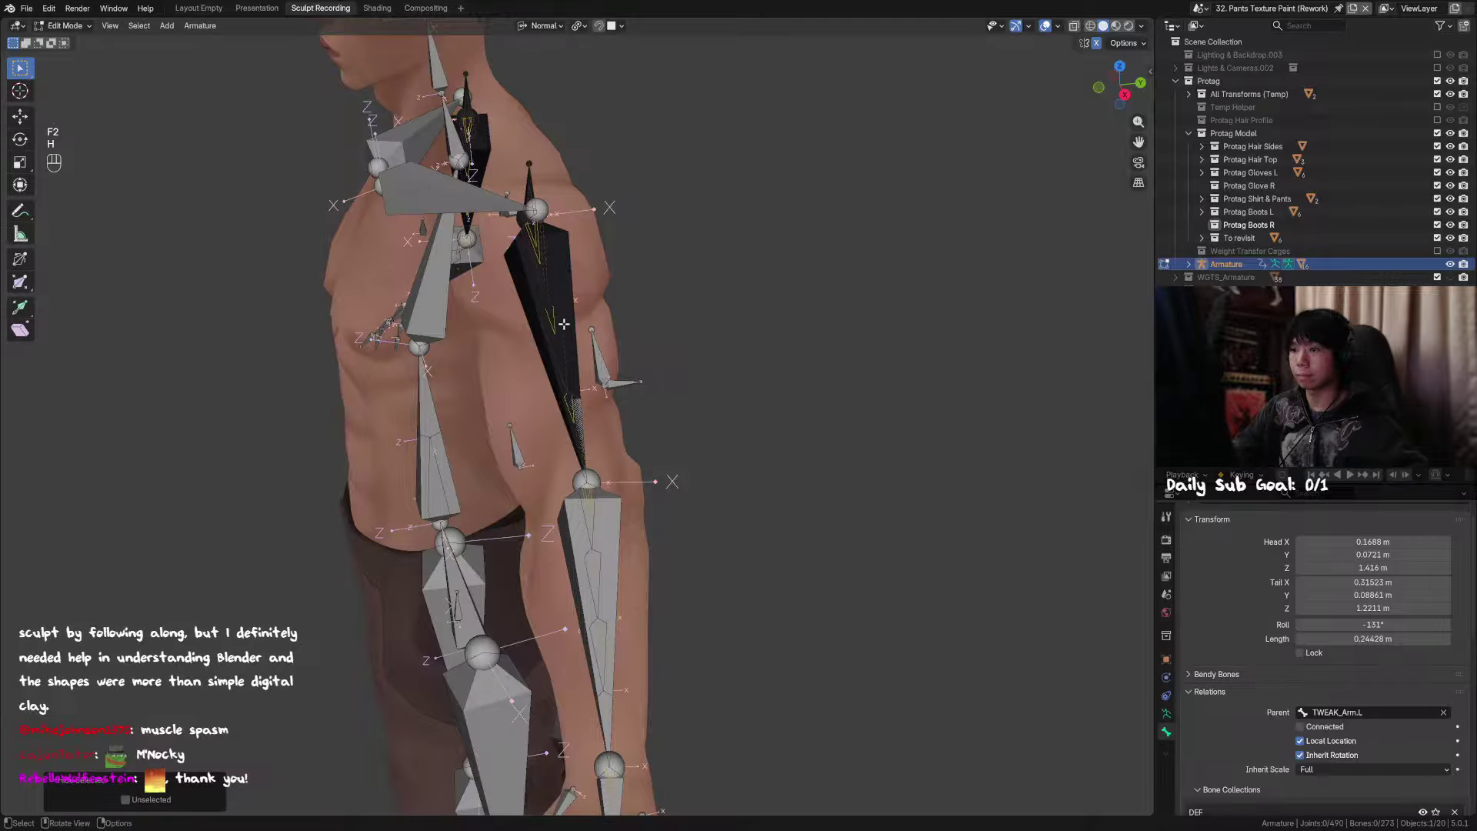
click(566, 293)
key(F2)
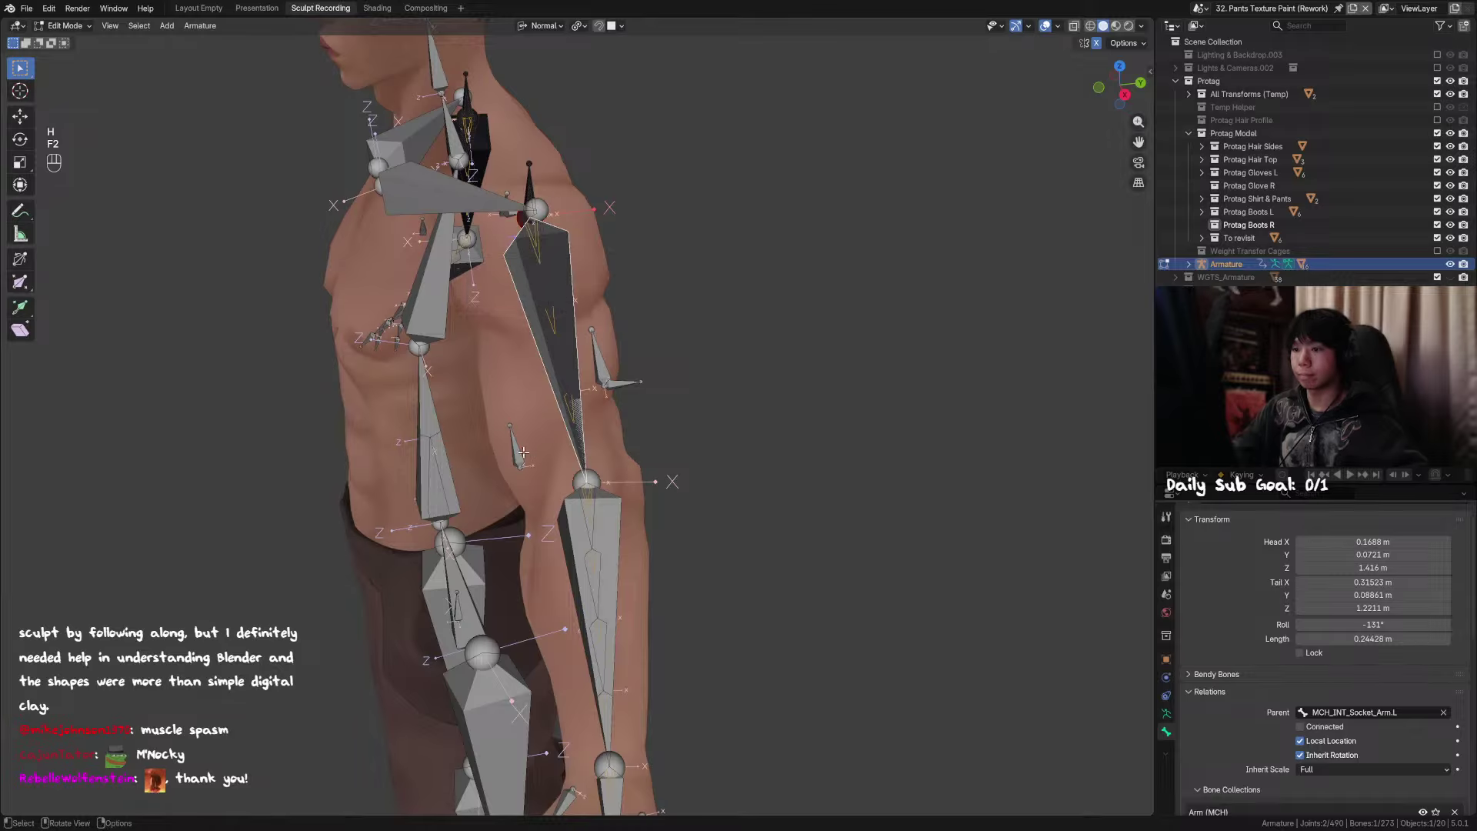
Step: Parent the helper bones in front of and behind the left arm to MCH_Switch_Arm.L with Keep Offset
click(524, 451)
shift+click(550, 308)
key(ctrl+p)
click(557, 278)
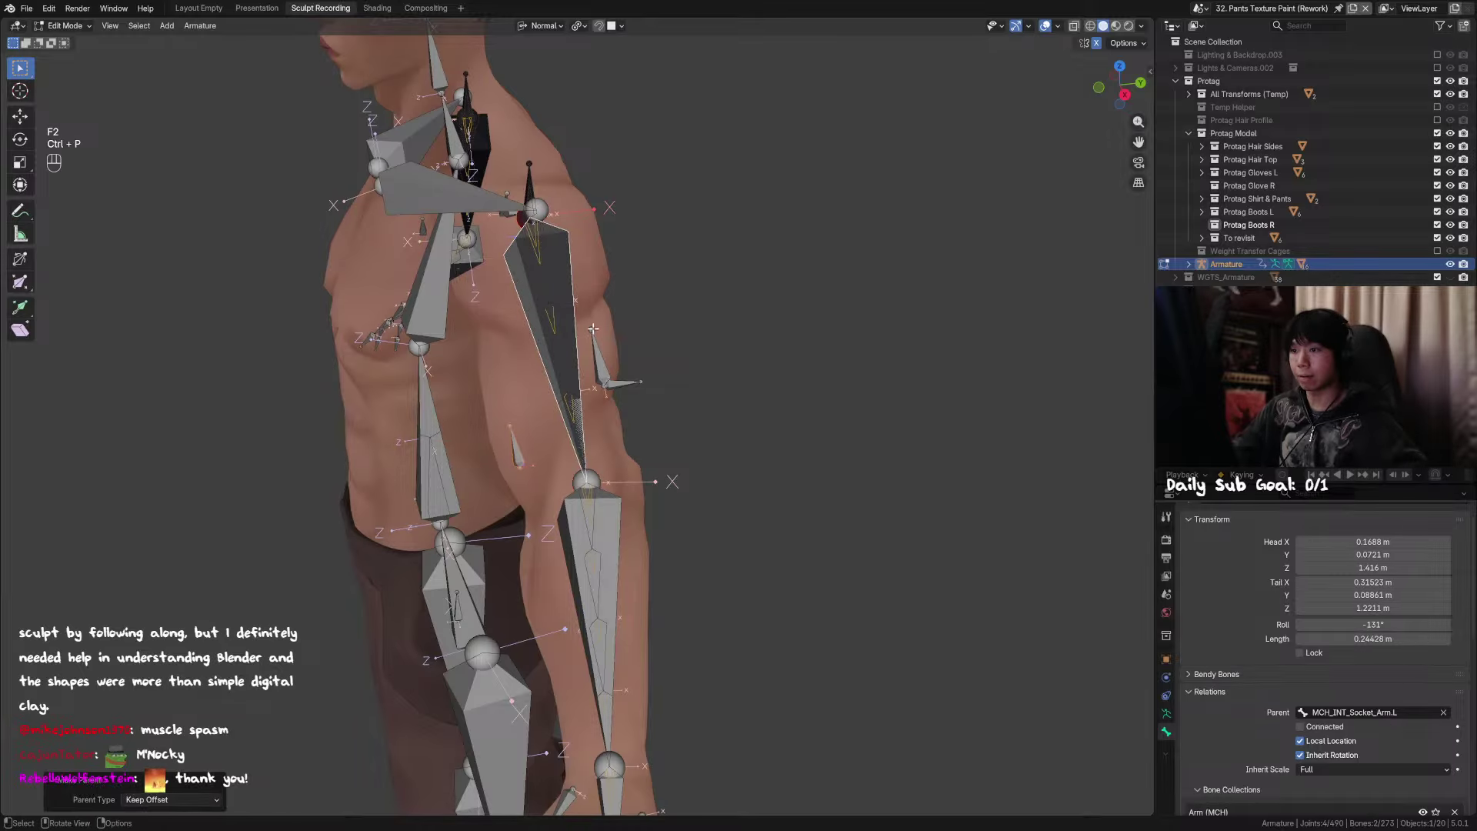
shift+click(593, 330)
shift+click(567, 279)
key(ctrl+p)
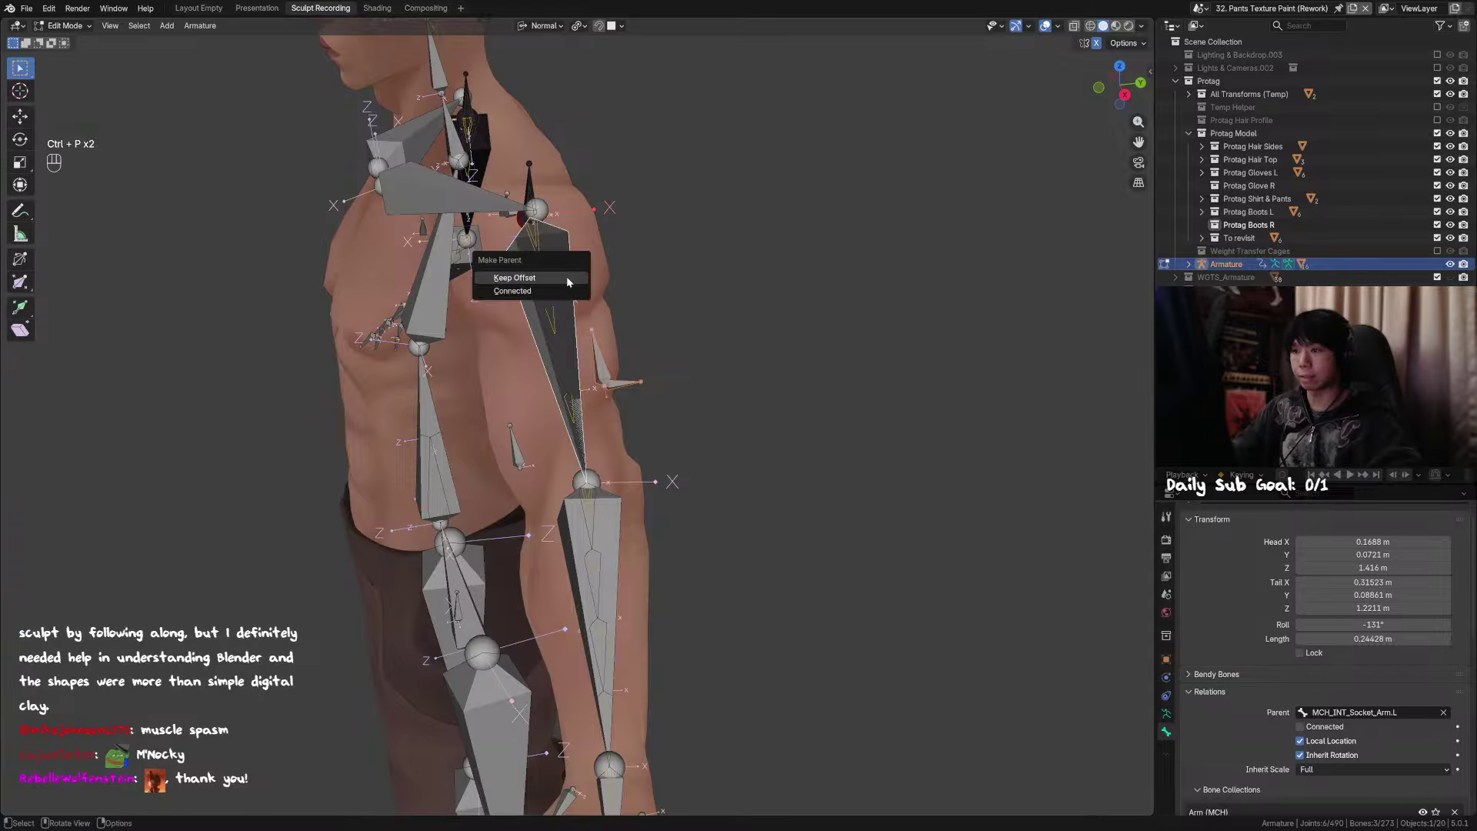
click(567, 275)
Step: Test the new parenting in Pose Mode by trying a free rotation and a Y-axis twist of MCH_Switch_Arm.L
key(ctrl+Tab)
key(r)
key(r)
key(y)
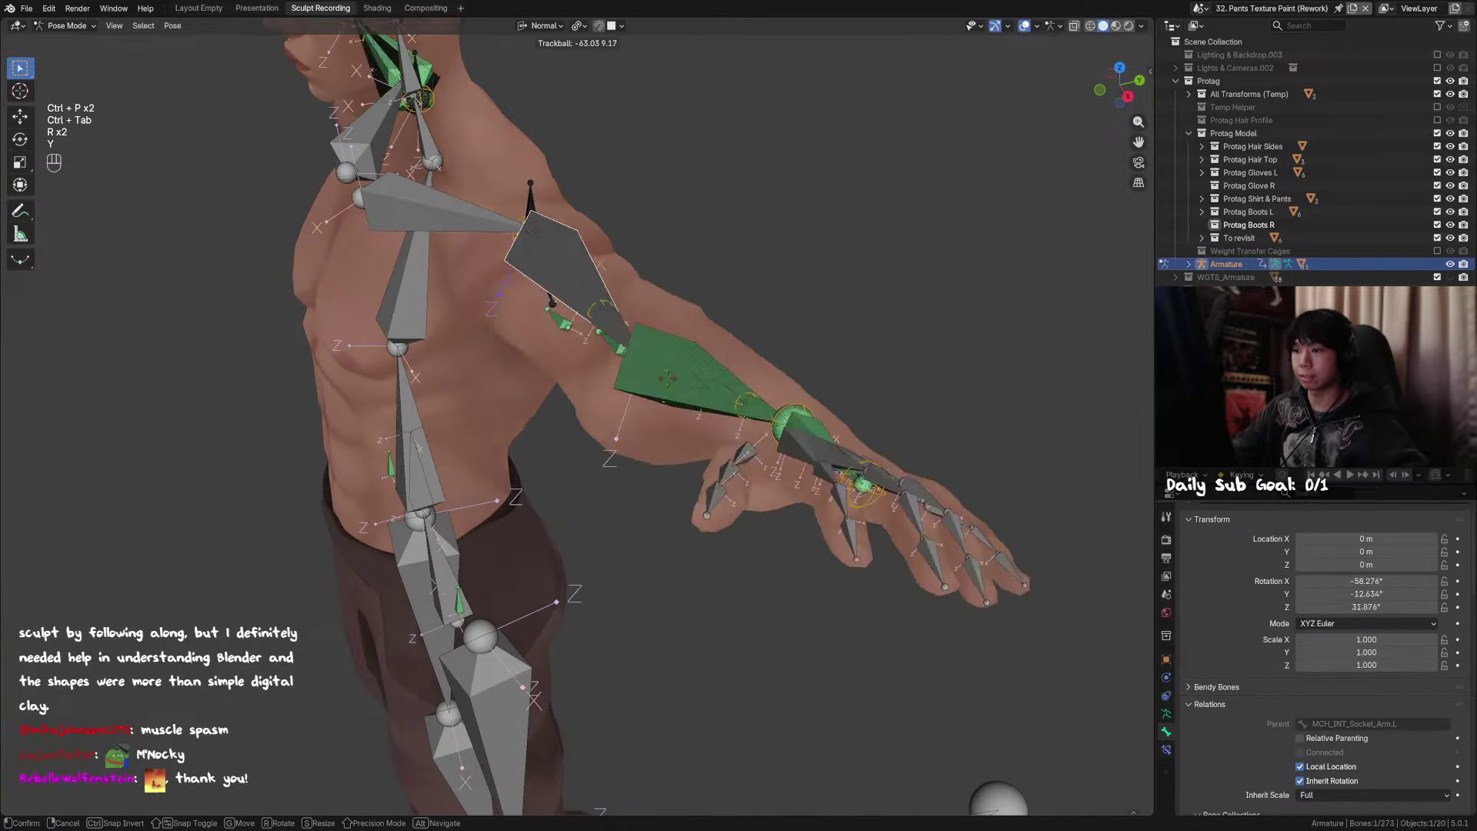
right_click(674, 382)
key(r)
key(y)
right_click(690, 269)
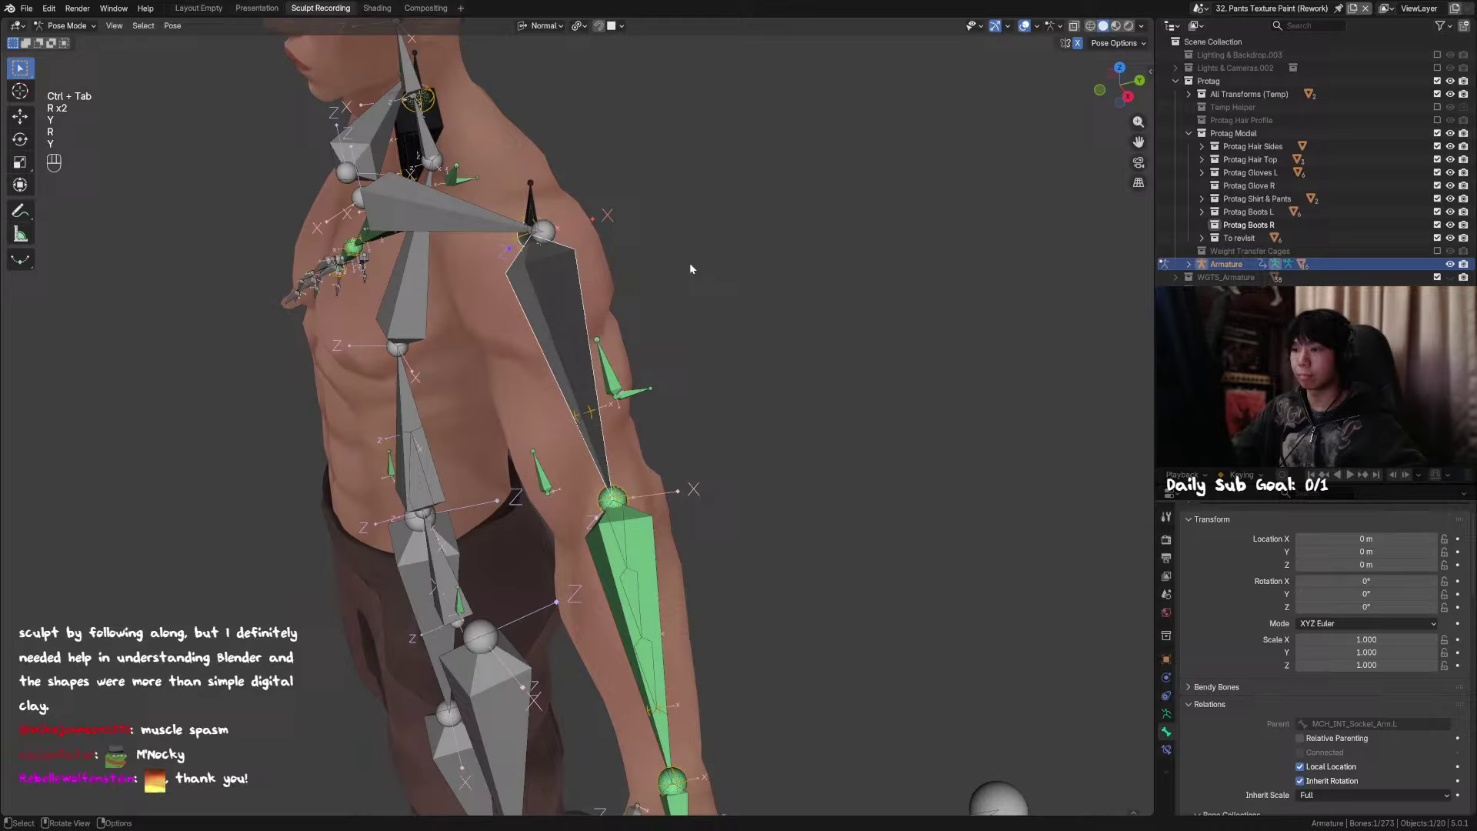
Step: Preview the arm mesh without overlays while twisting MCH_Switch_Arm.L around Y, clear its rotation and restore the overlays
click(1024, 25)
middle_drag(808, 462, 600, 177)
key(r)
key(y)
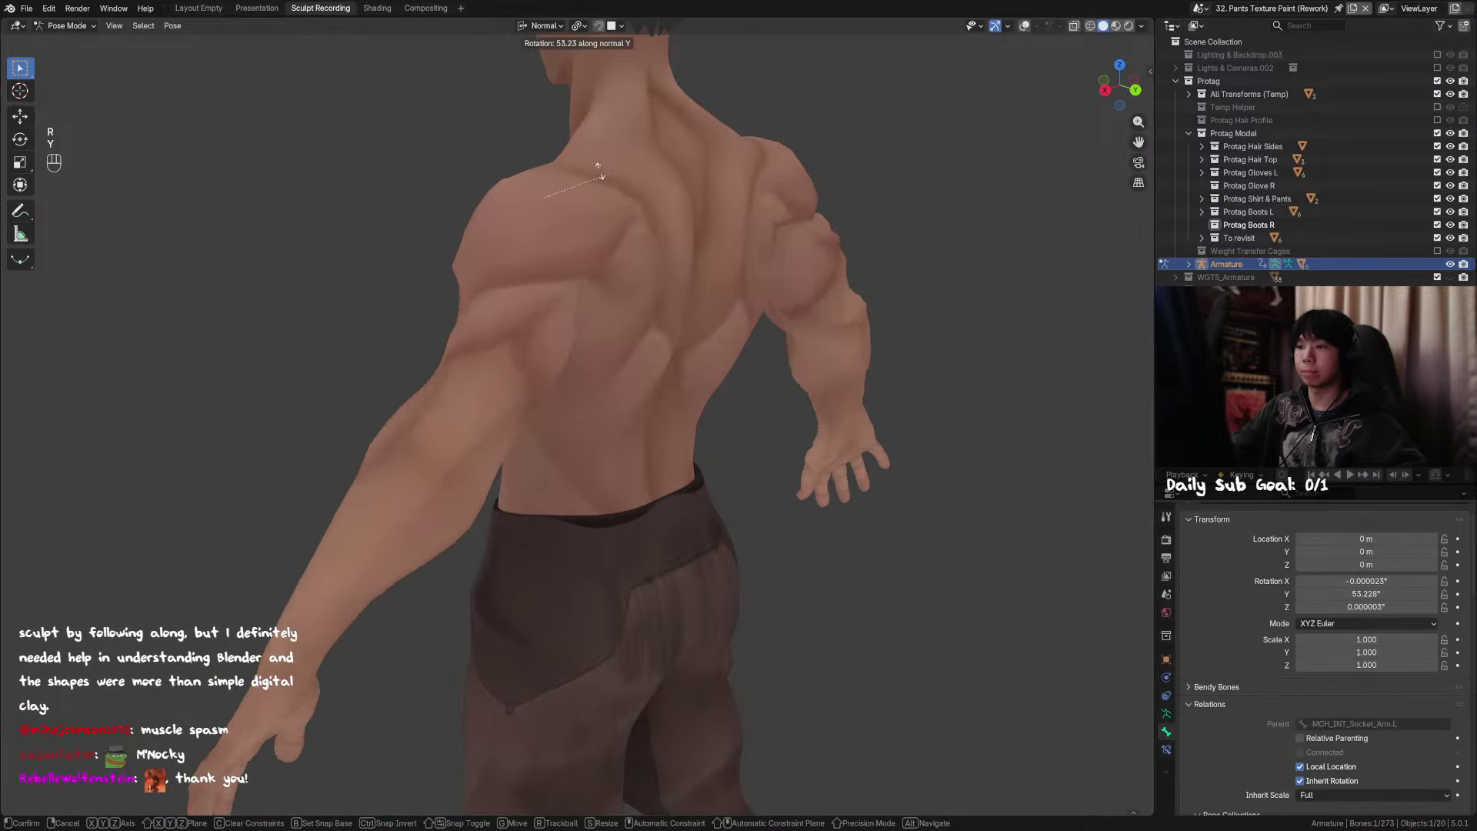
click(601, 230)
middle_drag(600, 231, 551, 346)
key(r)
key(y)
right_click(769, 197)
key(alt+r)
click(1025, 26)
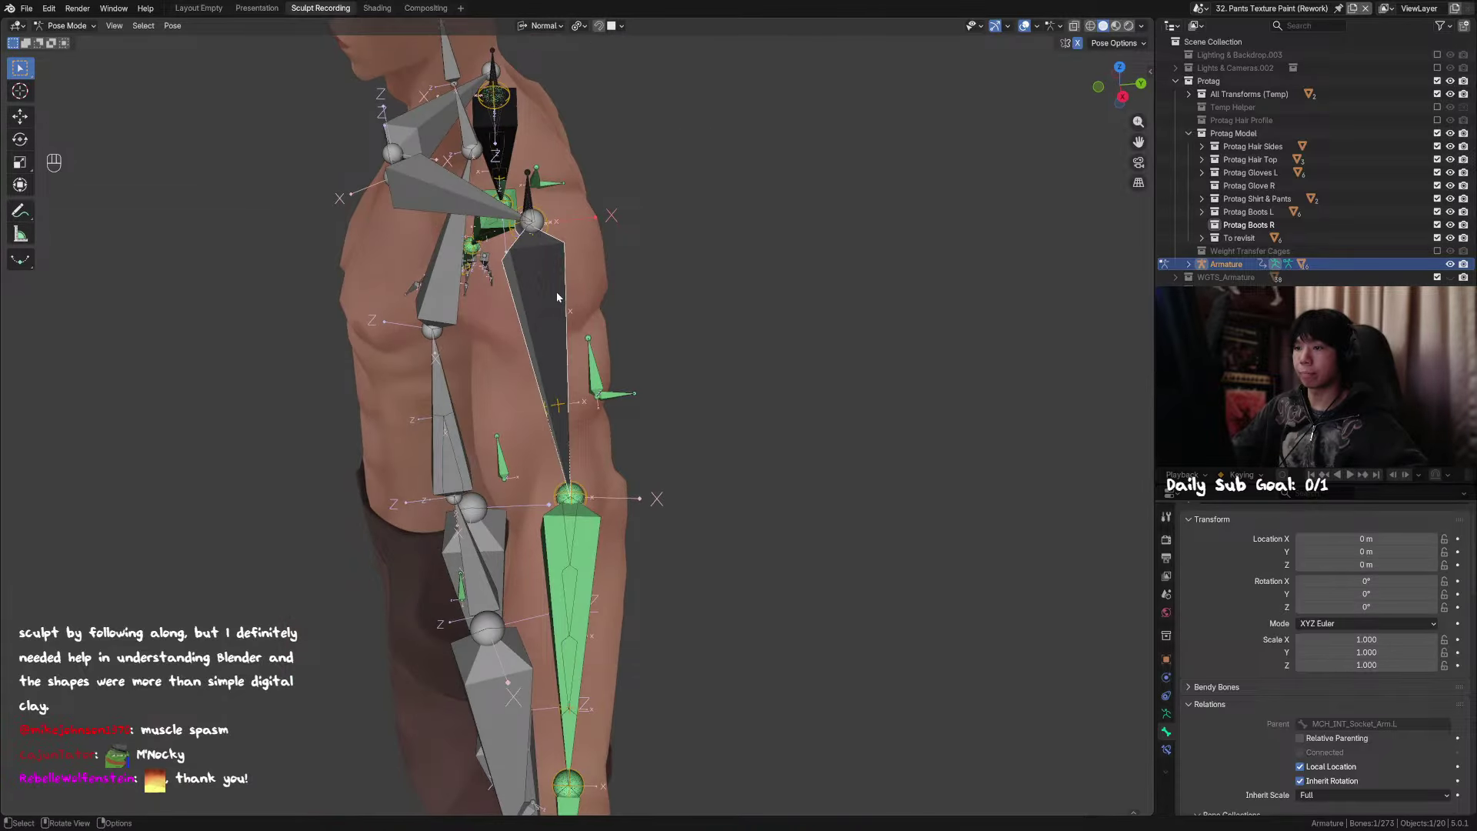
Step: Hide MCH_Switch_Arm.L and parent the helper bones behind the arm to the middle upper-arm deform bone with Keep Offset
key(h)
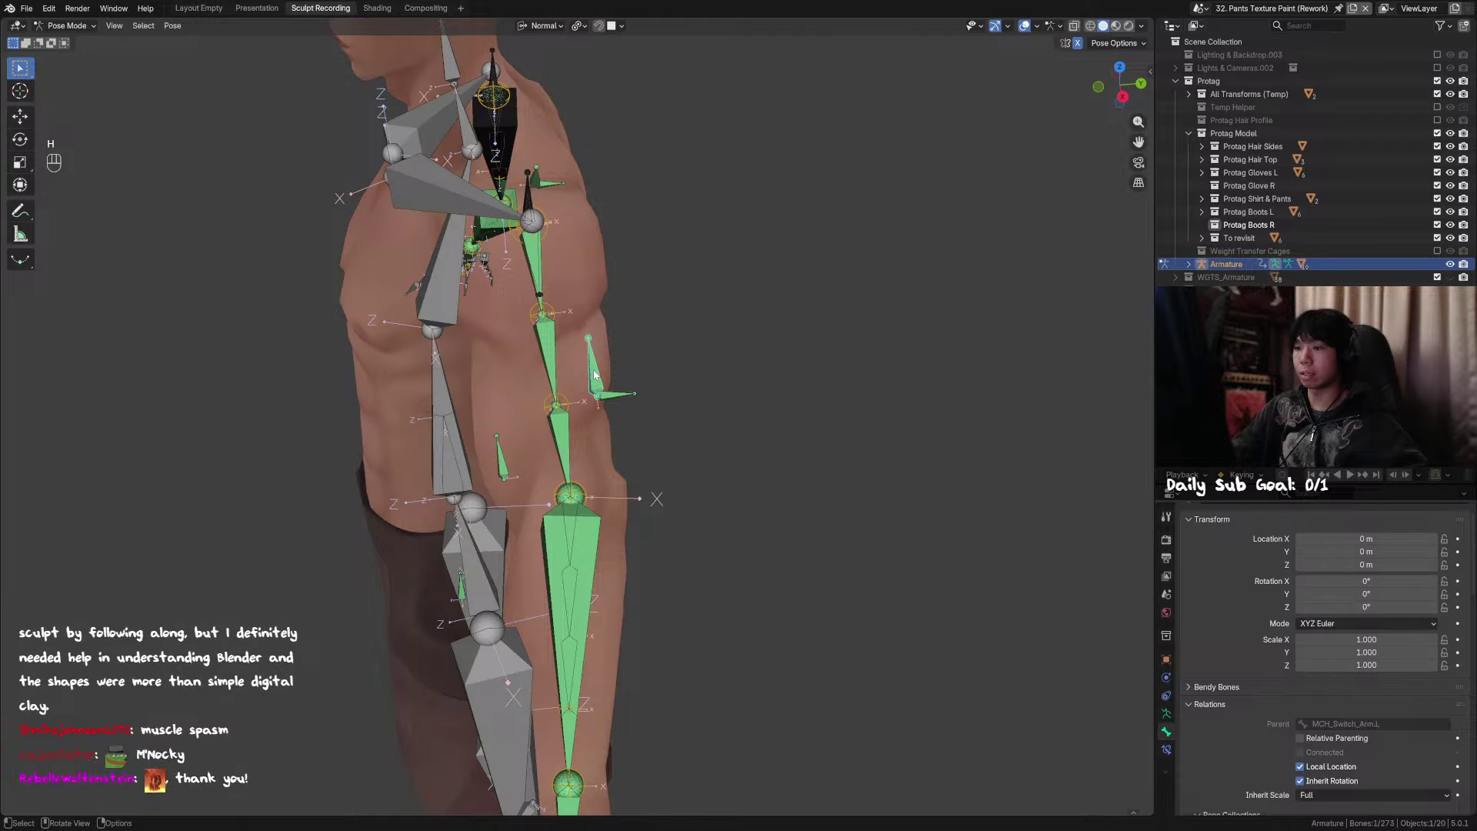
key(Tab)
click(601, 375)
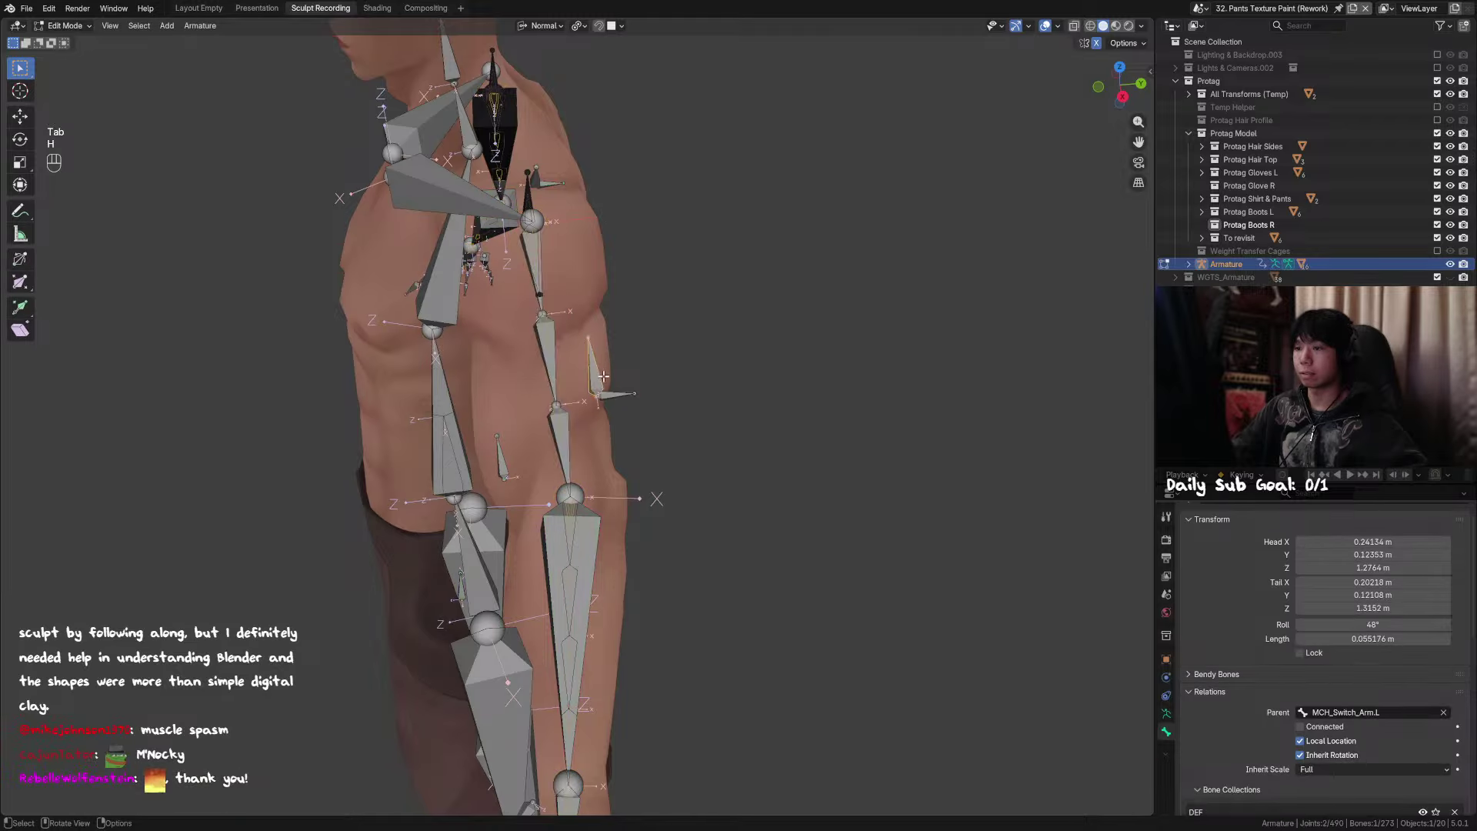
shift+click(555, 366)
middle_drag(555, 366, 570, 348)
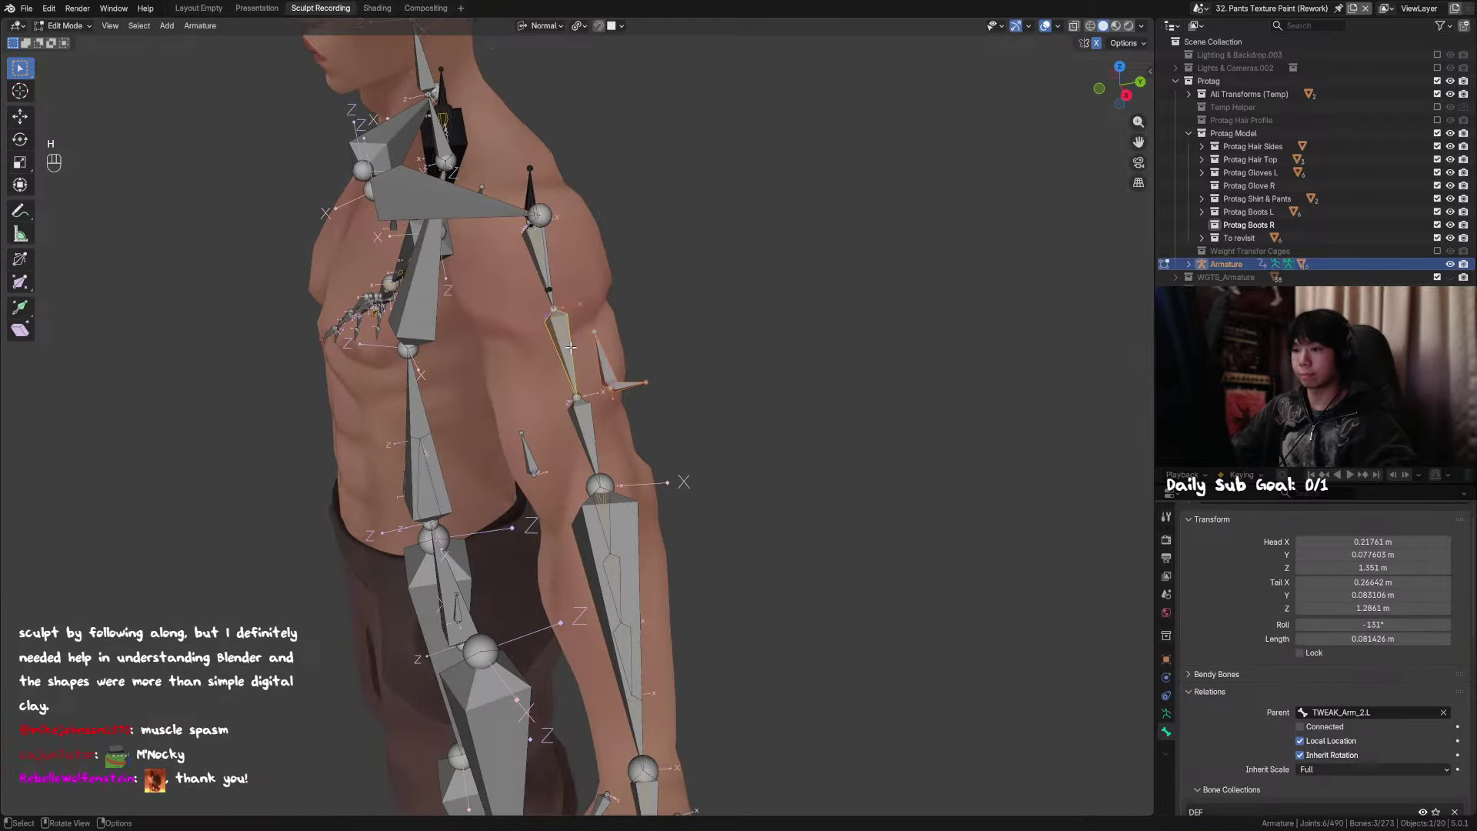
key(ctrl+p)
click(539, 360)
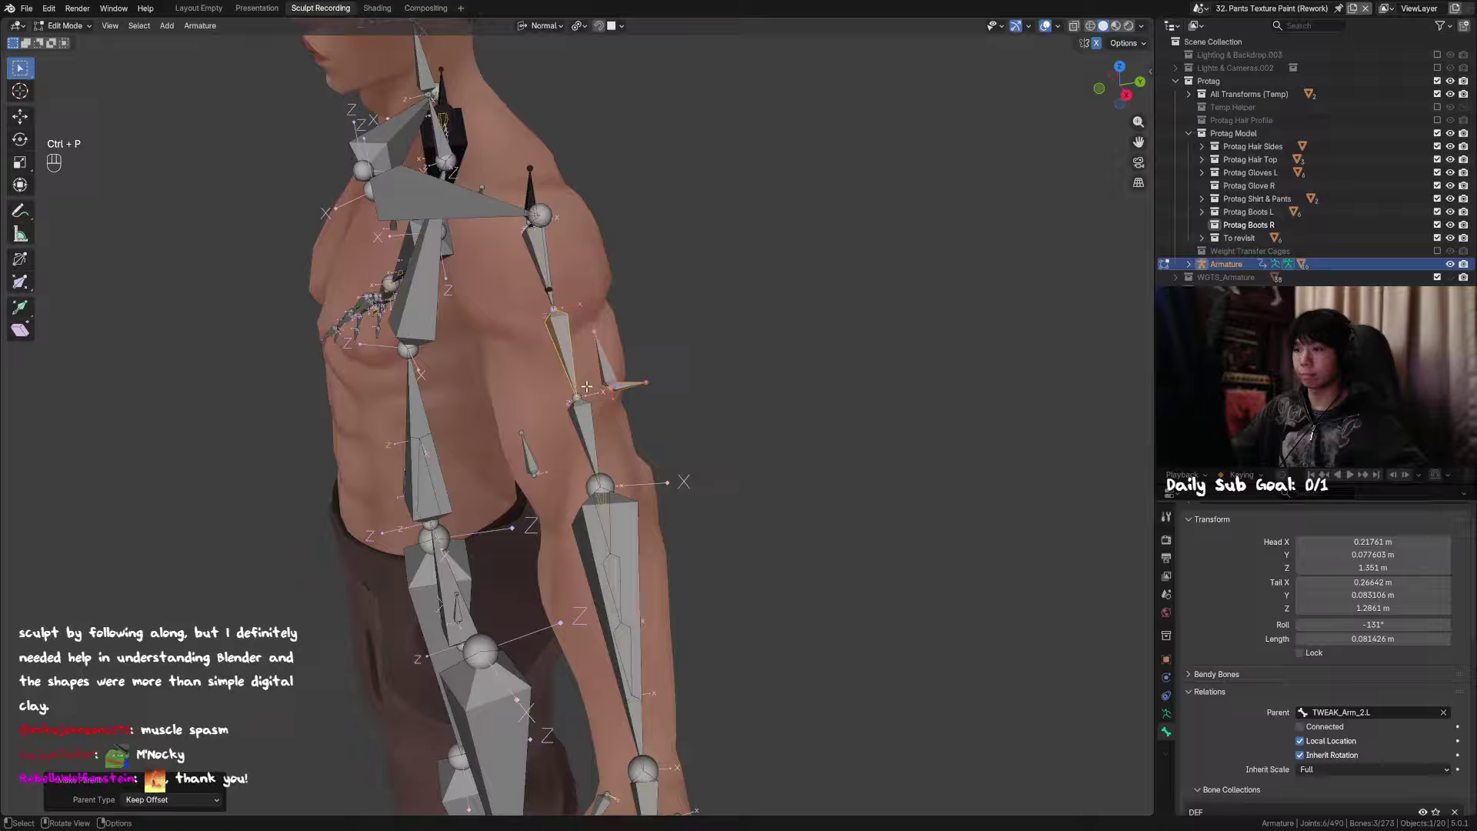
Step: Select the helper bone in front of the left elbow and check its parent
click(528, 457)
middle_drag(528, 457, 548, 450)
shift+click(593, 431)
click(555, 450)
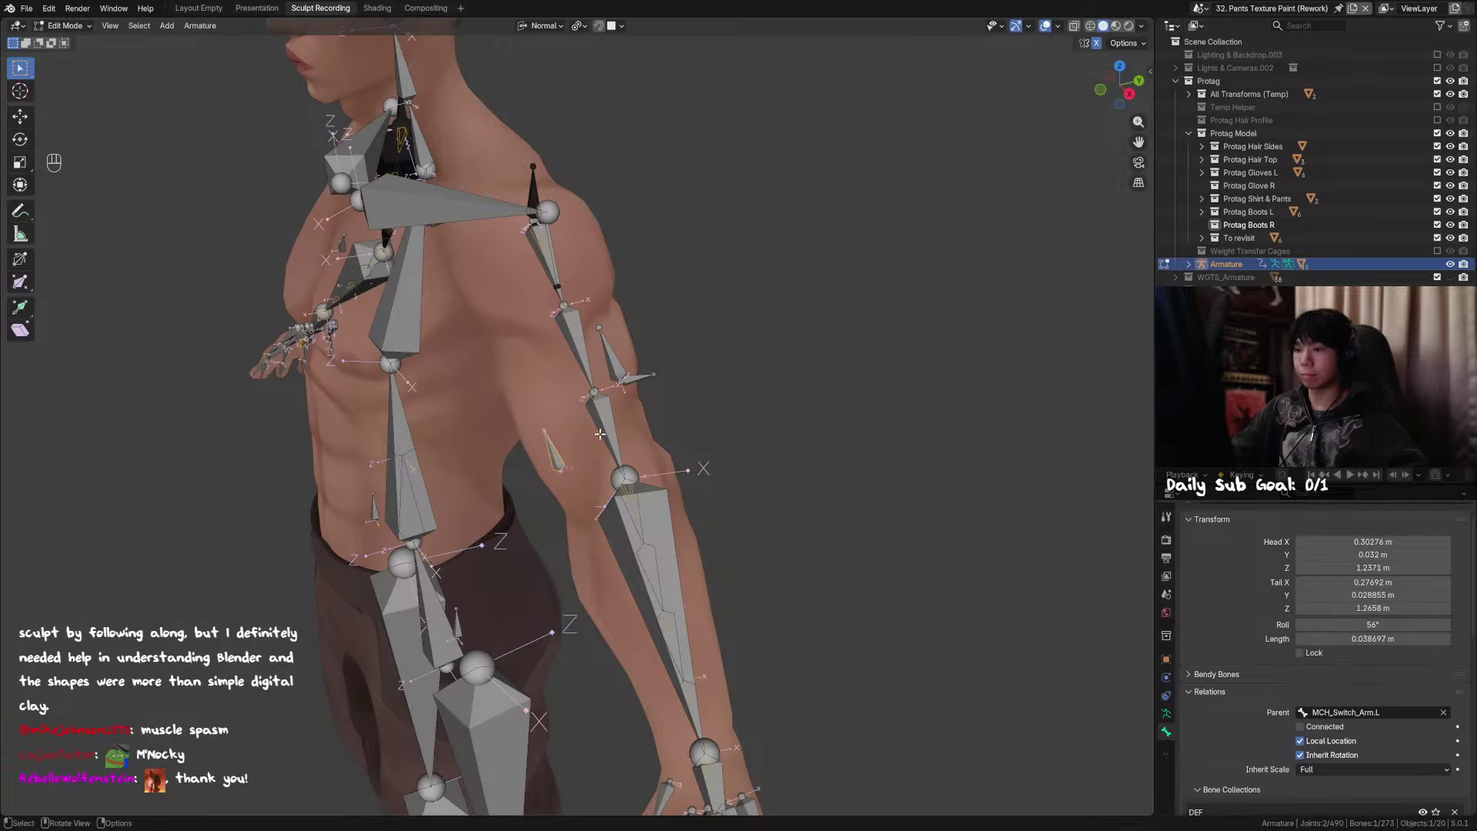
Step: Reveal all hidden armature bones and return the armature to Pose Mode
key(ctrl+Tab)
key(alt+h)
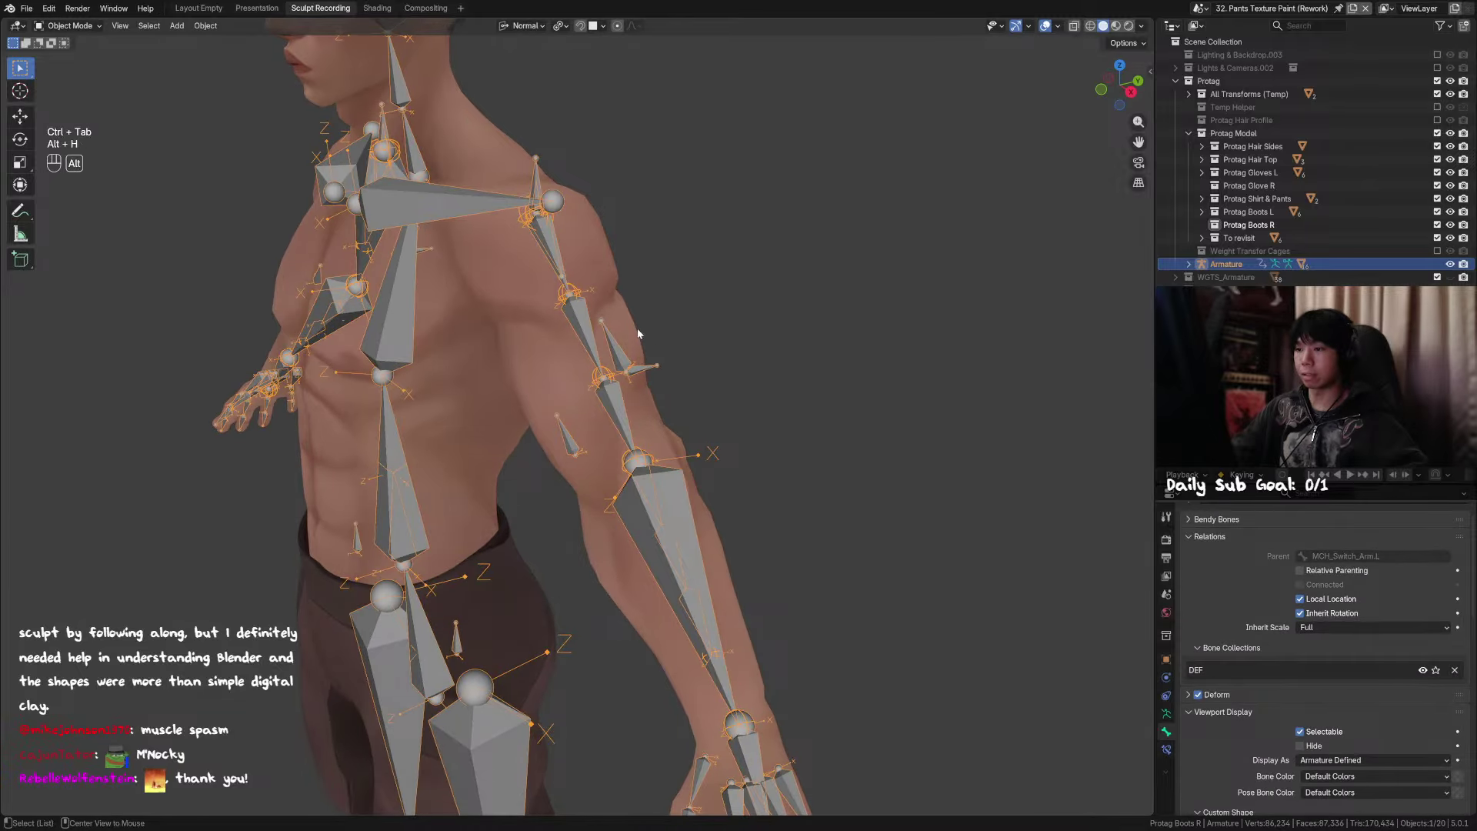
middle_drag(693, 339, 700, 350)
key(alt+h)
key(Tab)
key(alt+h)
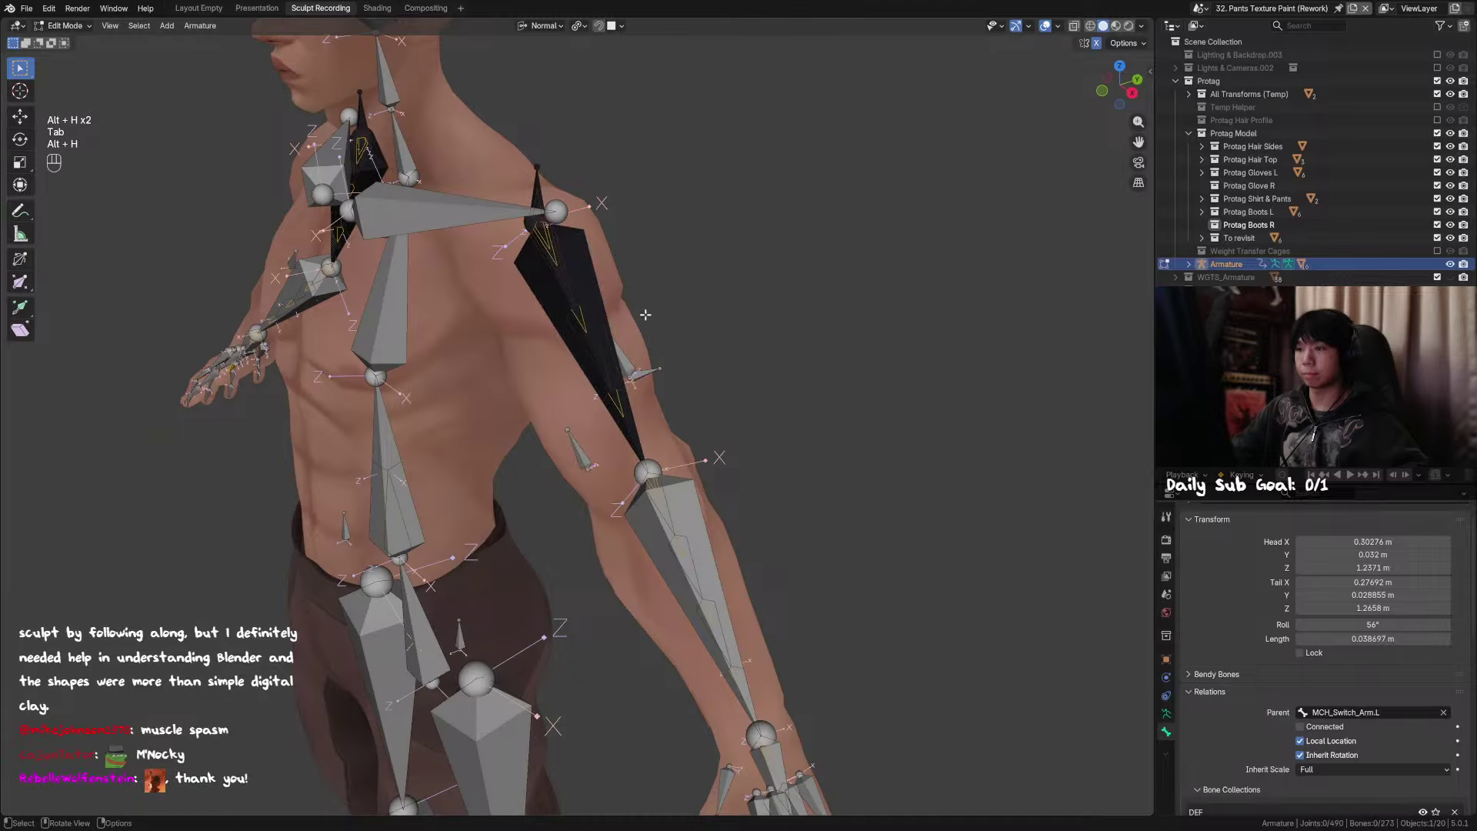
key(ctrl+Tab)
key(alt+h)
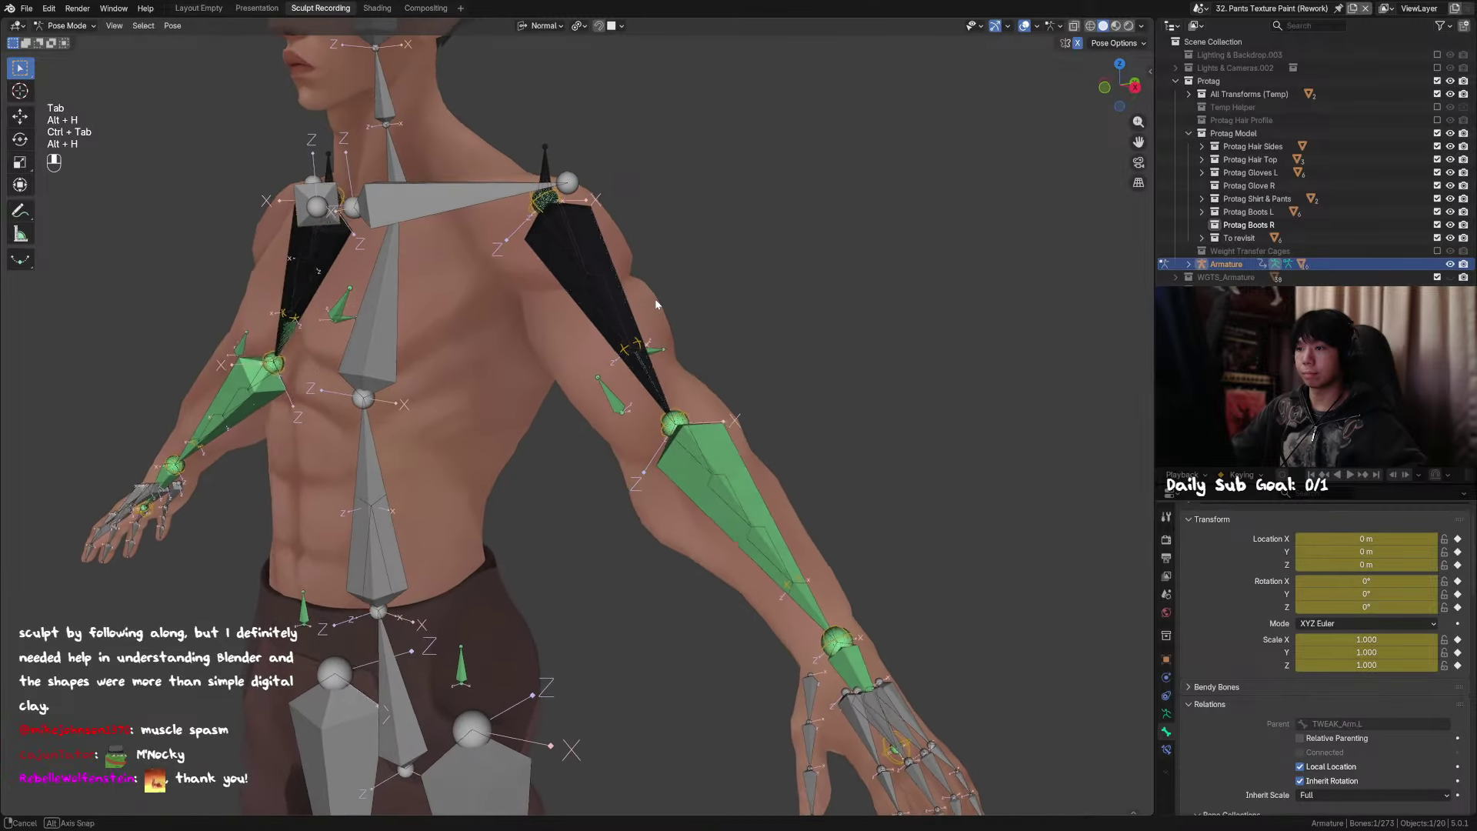
Step: Hide the full-length bone overlapping MCH_Switch_Arm.L and twist MCH_Switch_Arm.L around its local Y axis to test the arm deformation
key(F2)
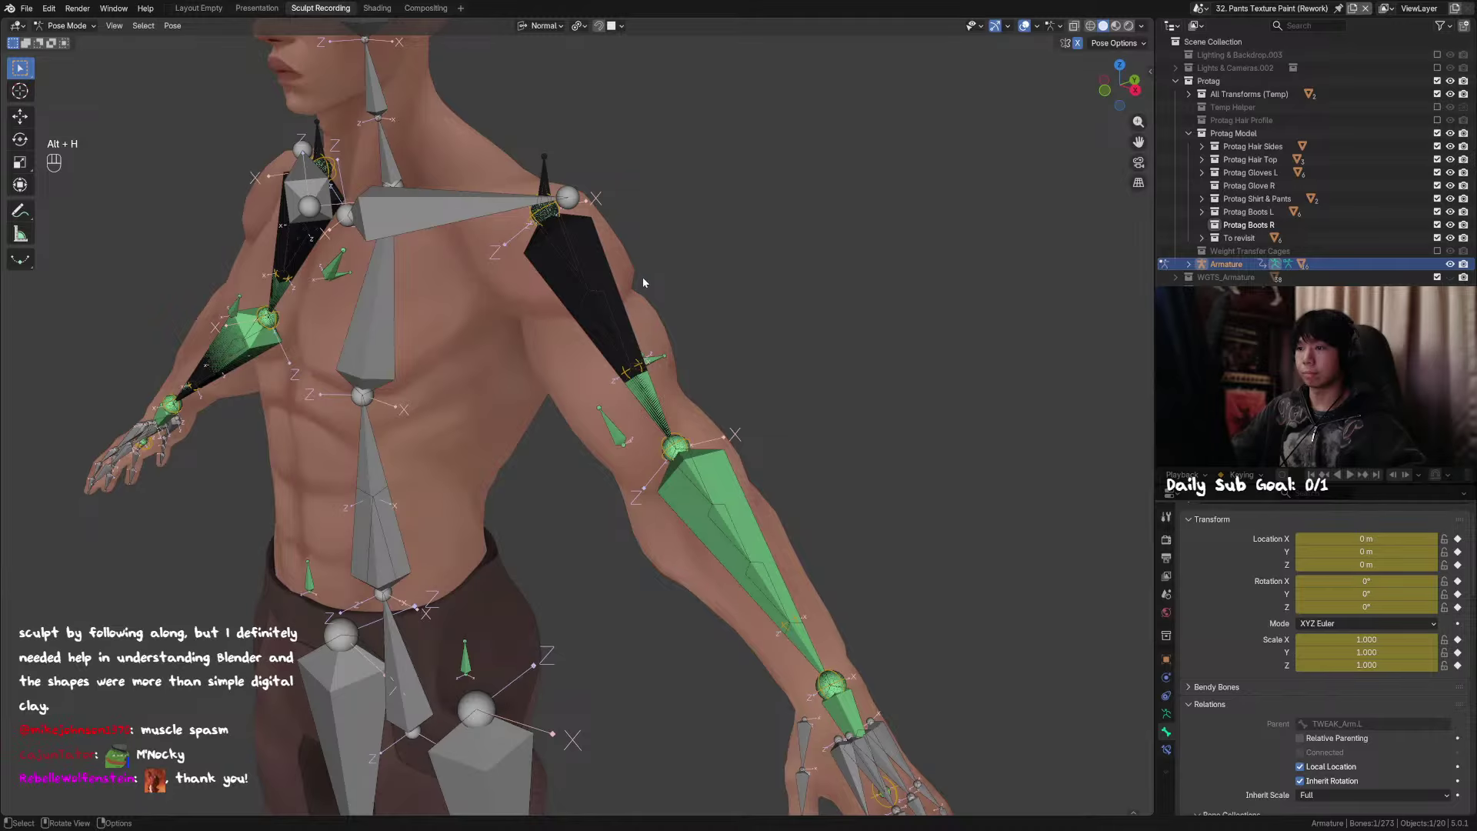
key(h)
key(r)
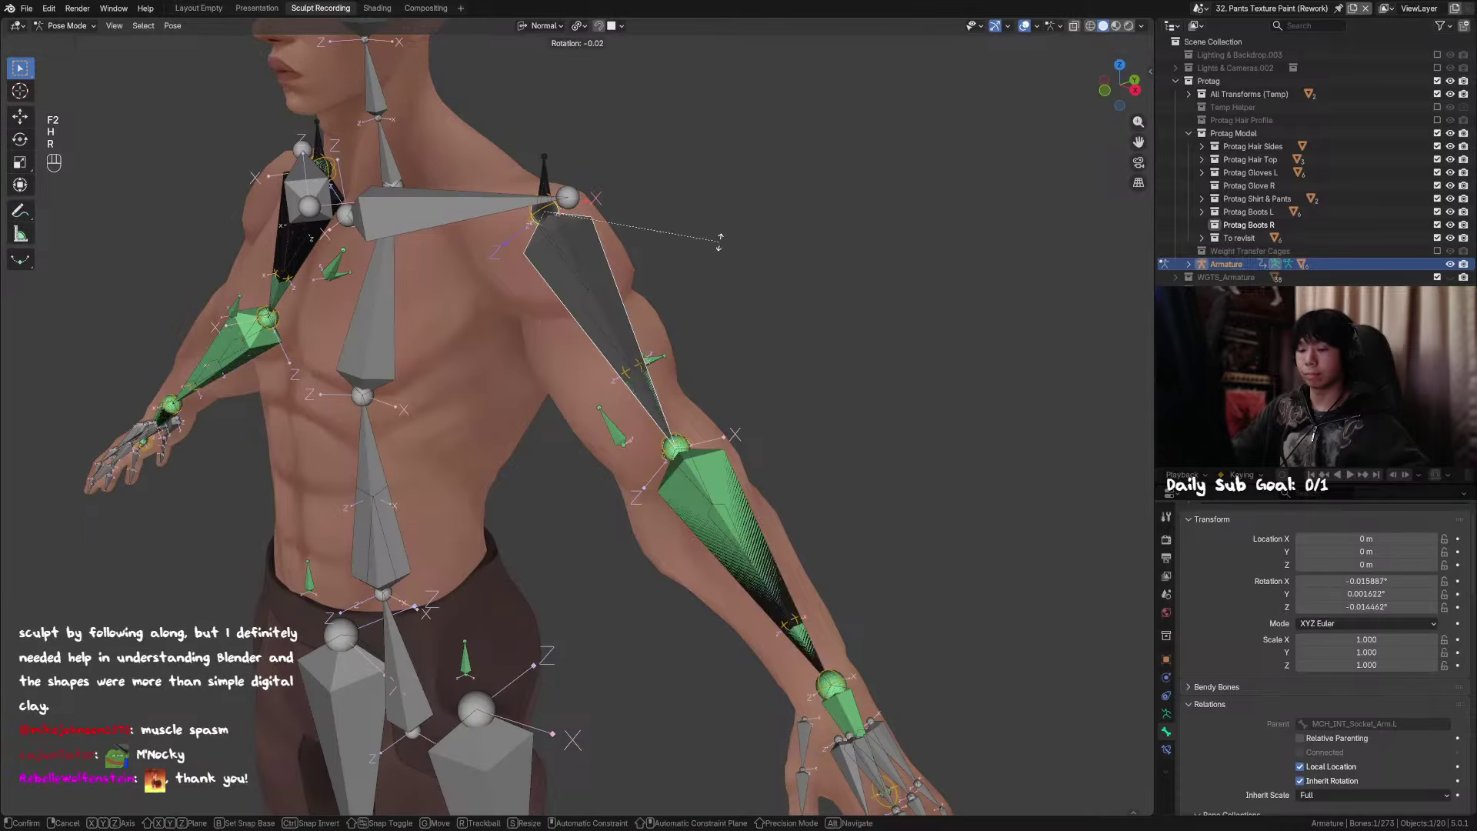
key(y)
click(731, 447)
alt+middle_drag(731, 446, 765, 446)
key(r)
key(y)
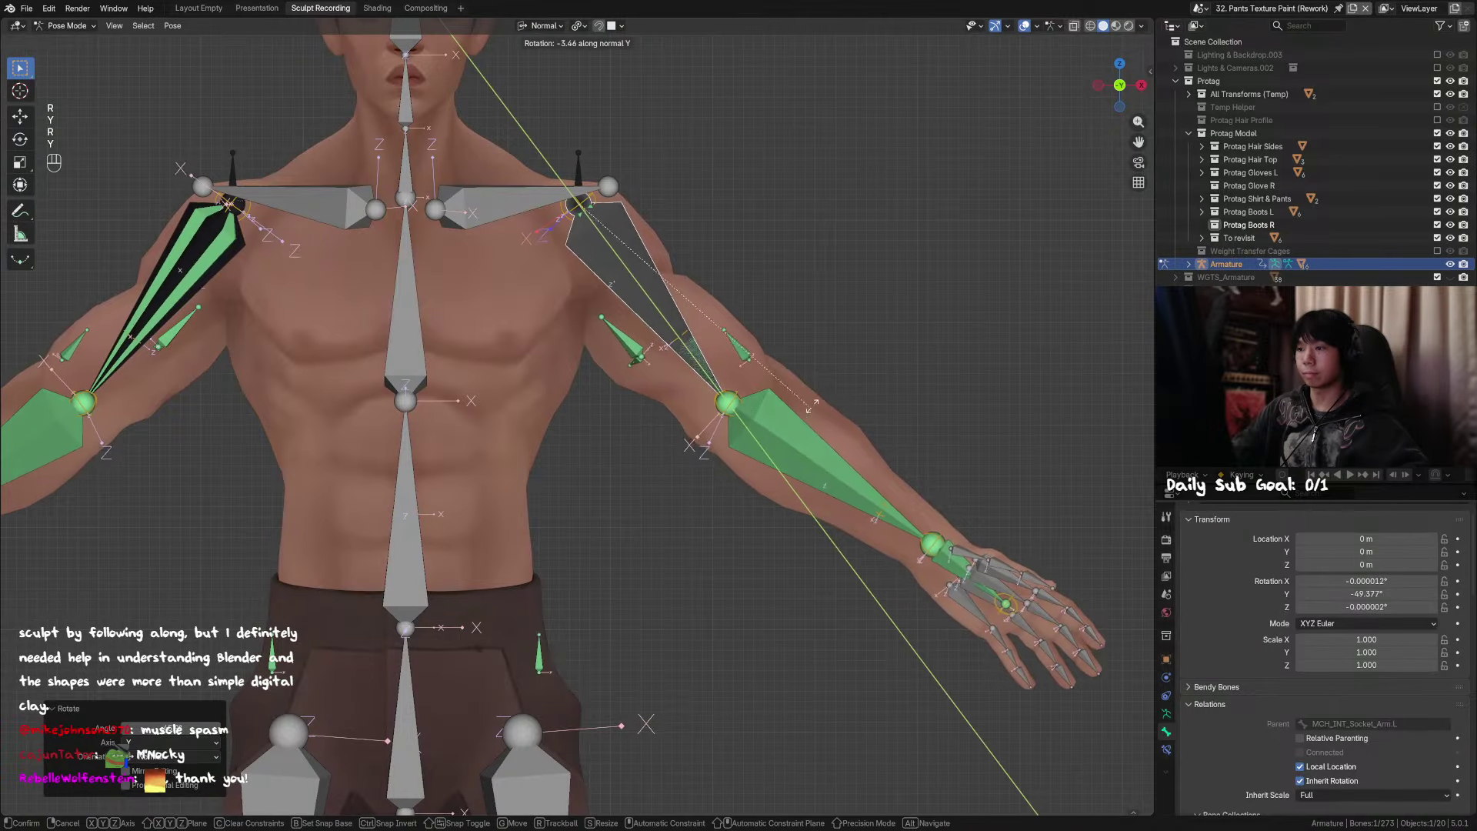
right_click(808, 377)
middle_drag(808, 377, 725, 370)
key(r)
key(y)
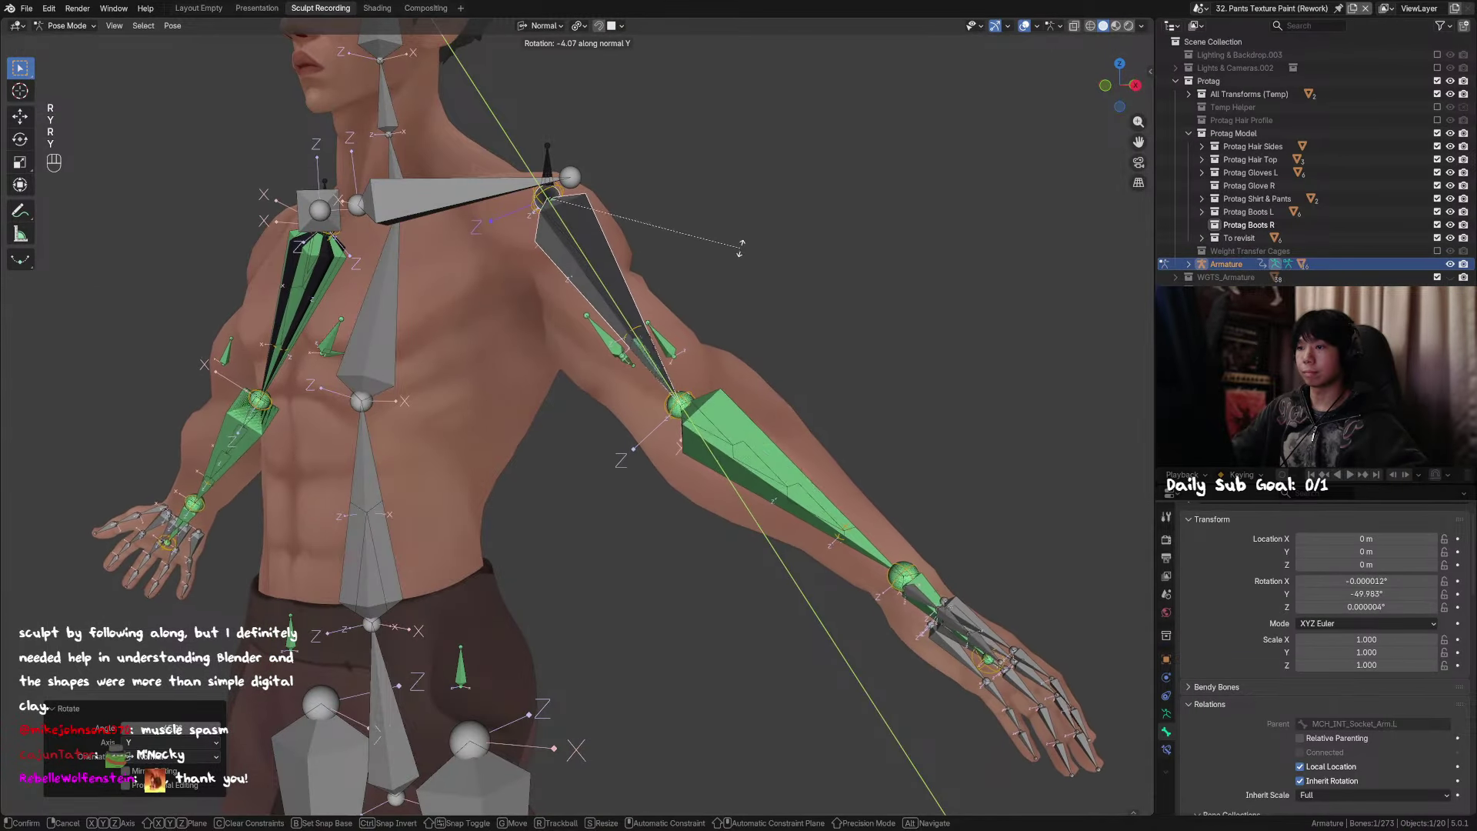
click(755, 320)
alt+middle_drag(755, 321, 779, 354)
Step: Raise the left arm to shoulder height with MCH_Switch_Arm.L, test its Y twist, and clear its rotation
key(r)
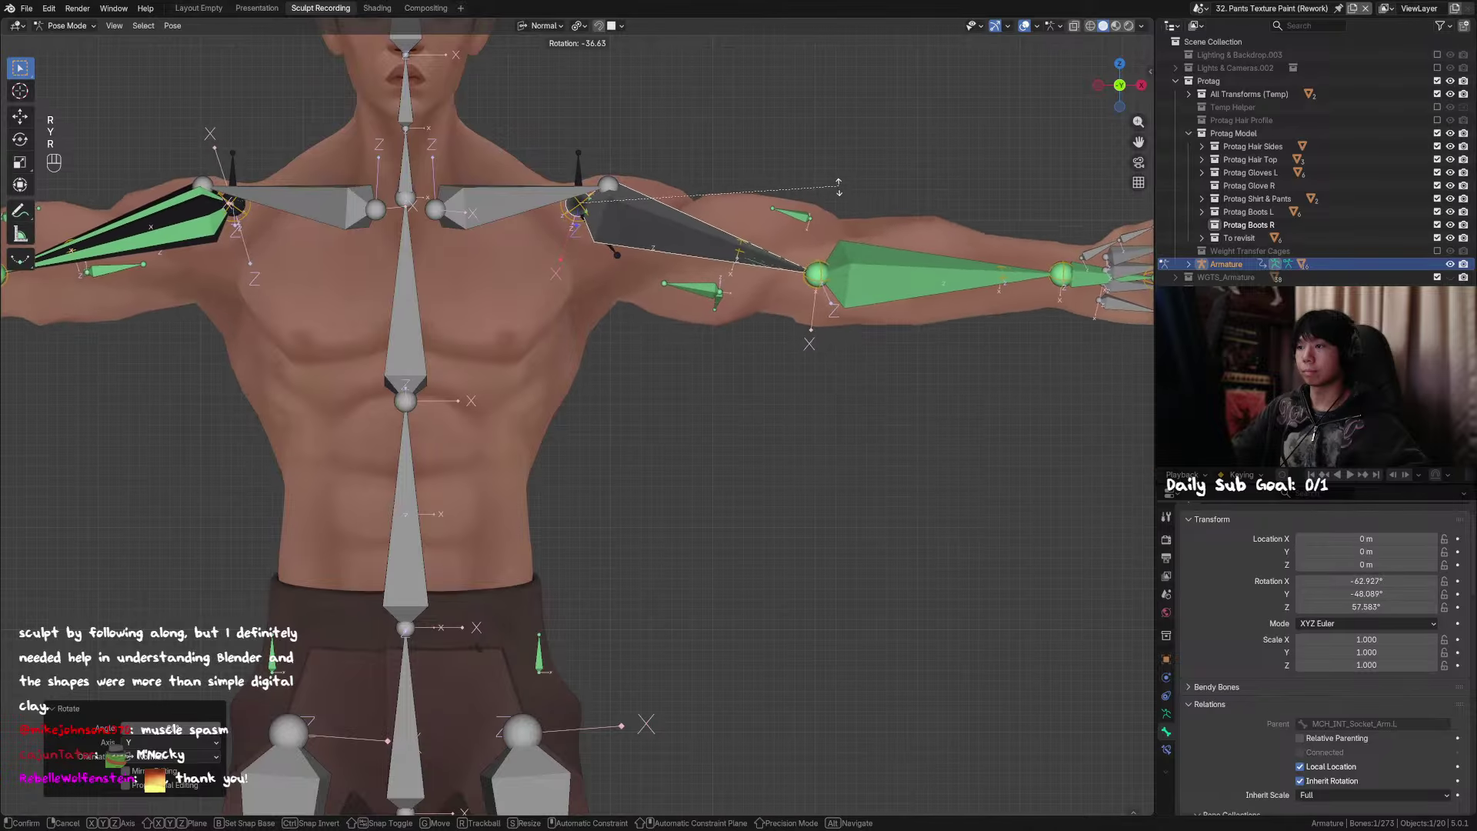
click(817, 152)
key(r)
key(y)
right_click(824, 244)
middle_drag(825, 244, 681, 276)
key(r)
key(y)
right_click(723, 375)
right_click(846, 372)
key(alt+r)
Step: Test the Y twist of MCH_Switch_Arm.L from the rest pose, including through its Rotation Y value, and clear the rotation
key(r)
key(y)
key(y)
key(r)
key(y)
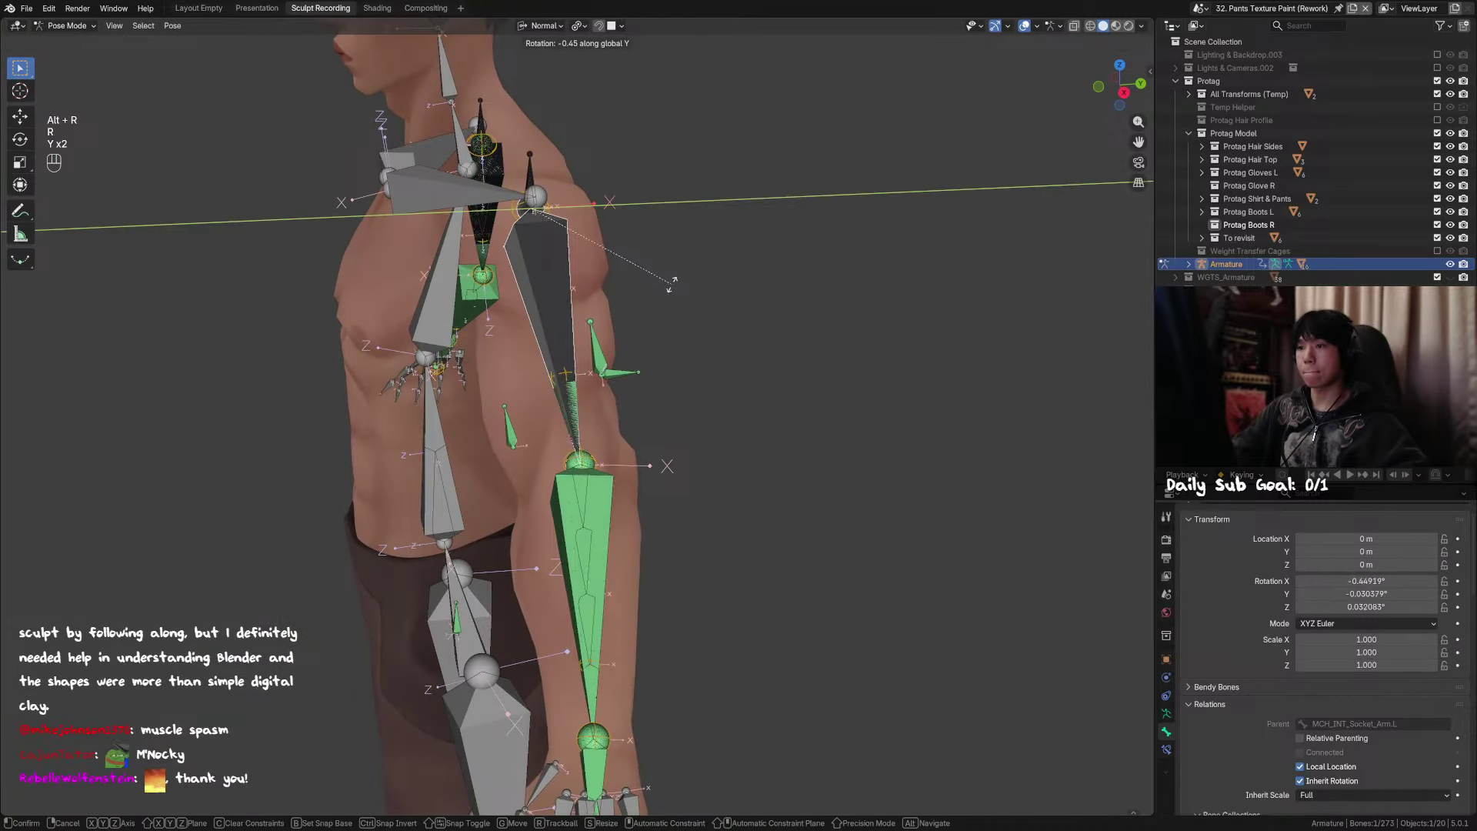
right_click(616, 412)
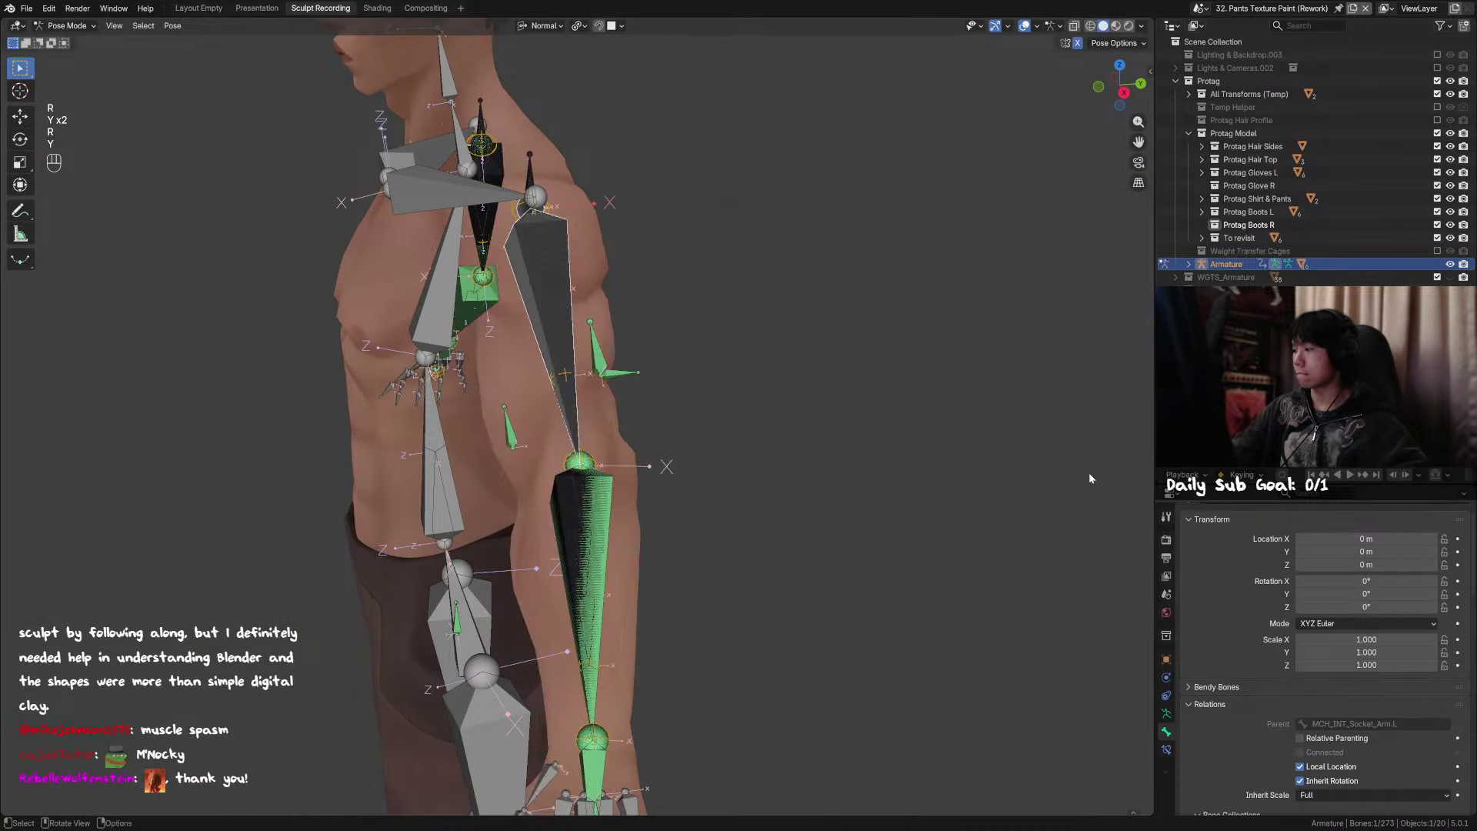
drag(1366, 594, 1273, 594)
middle_drag(774, 376, 811, 432)
click(592, 467)
click(596, 463)
key(alt+r)
Step: Bend the left forearm upward at the elbow and raise MCH_Switch_Arm.L to about shoulder height
key(r)
key(r)
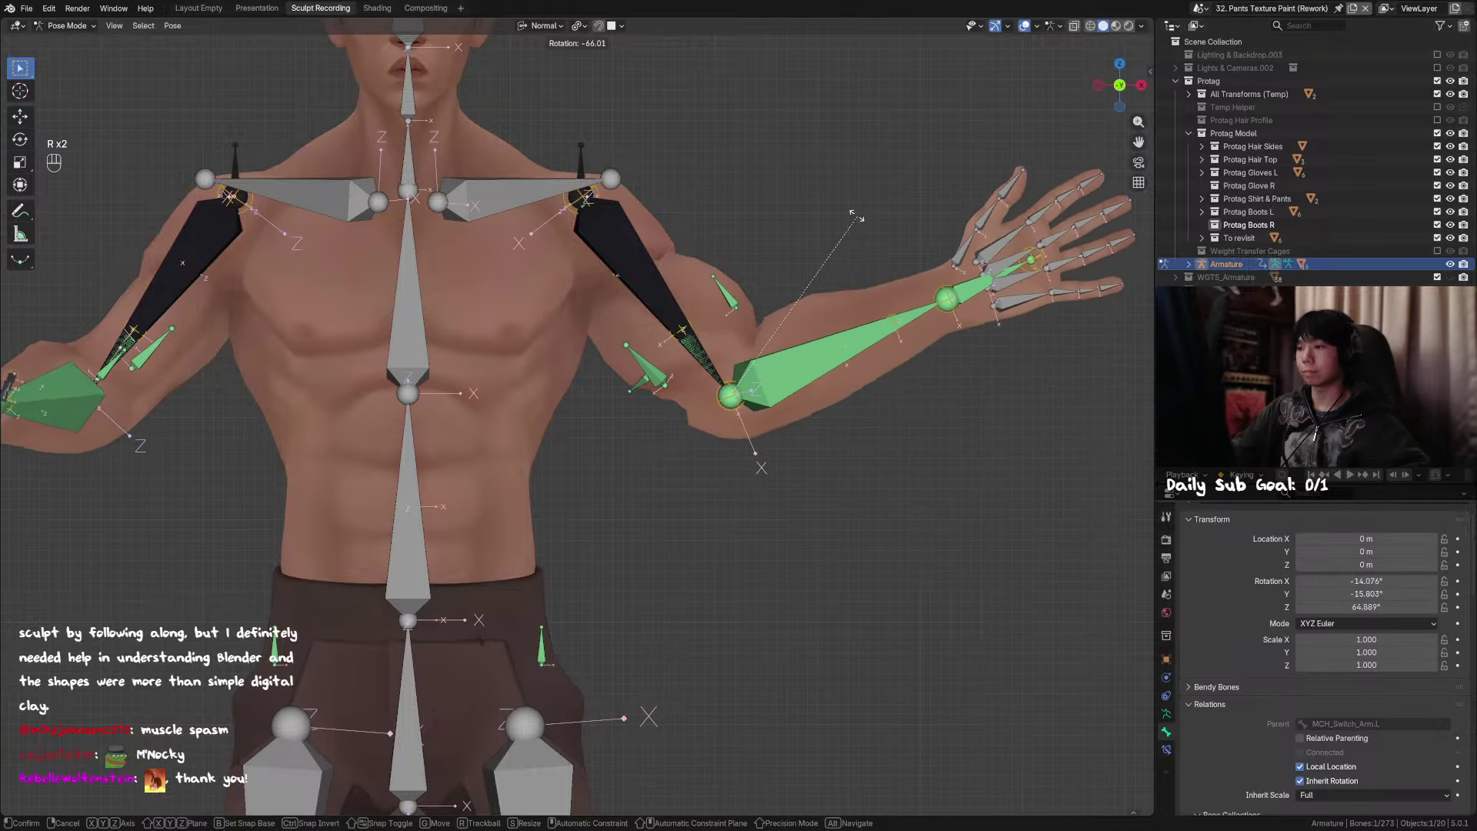
key(r)
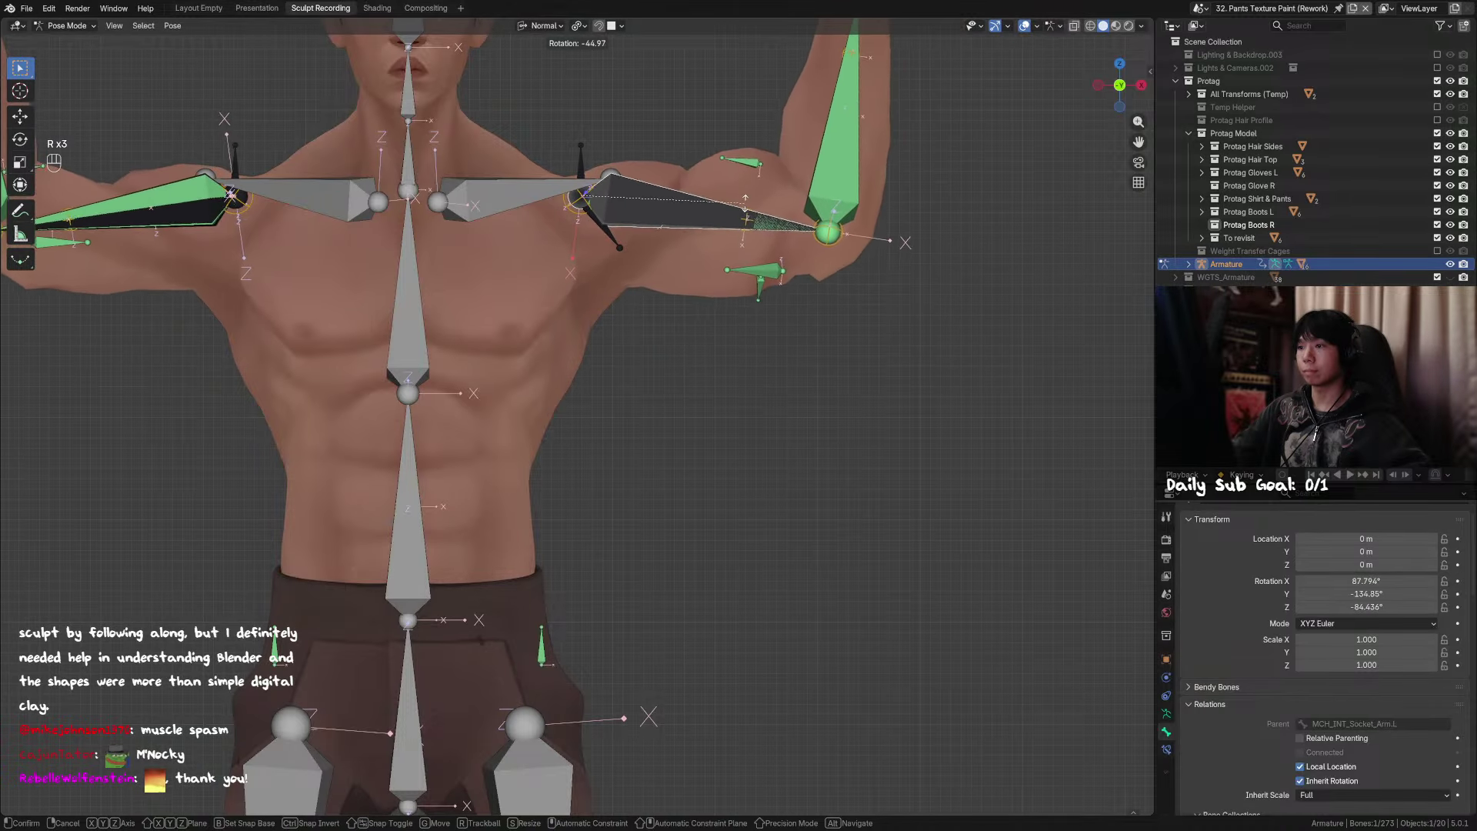
click(820, 205)
shift+middle_drag(821, 205, 833, 368)
key(r)
click(831, 291)
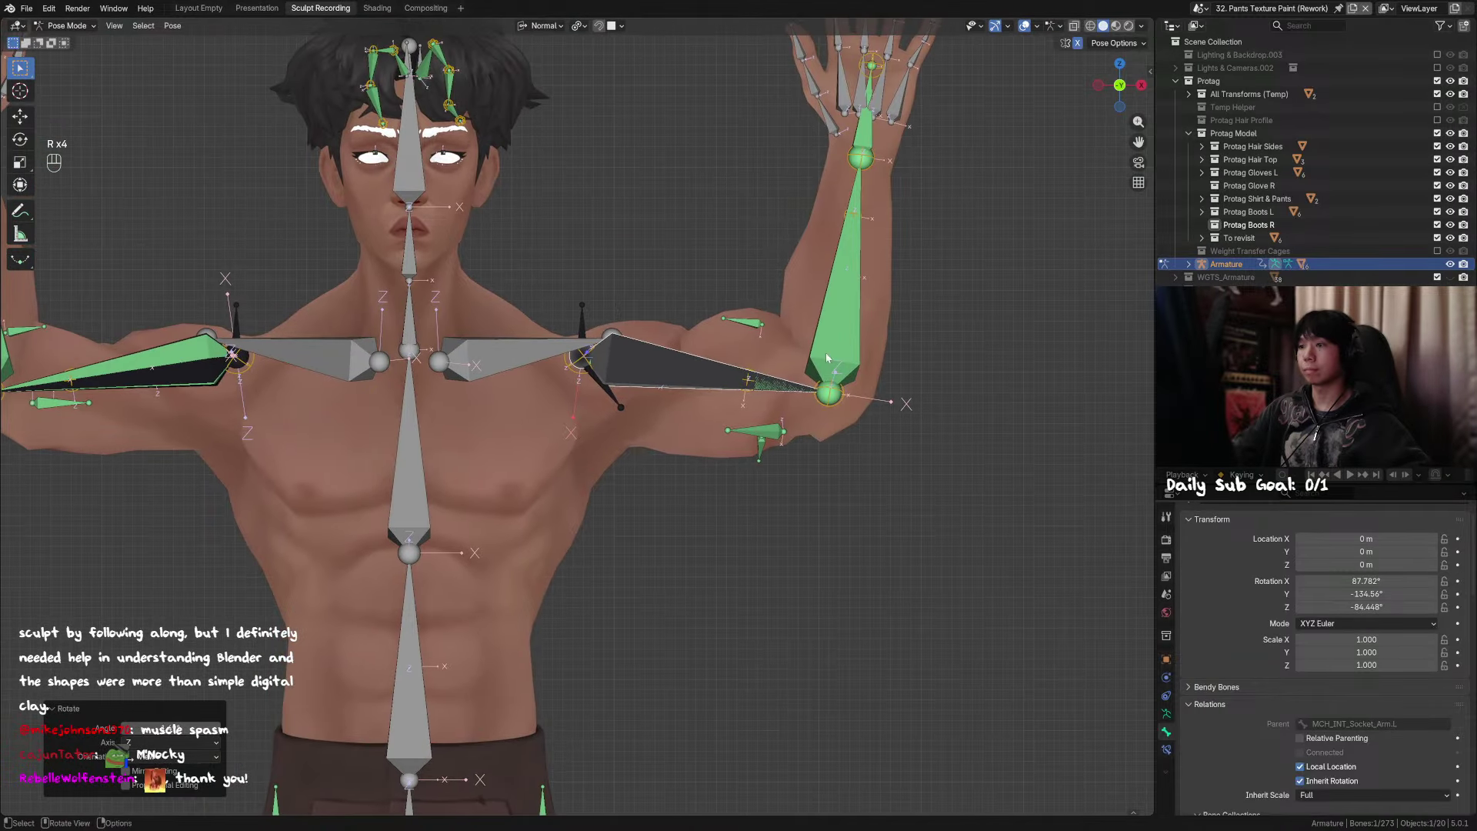
Step: Rotate the left forearm upright and lower MCH_Switch_Arm.L by about 6° to refine the flexed arm pose
click(827, 332)
key(h)
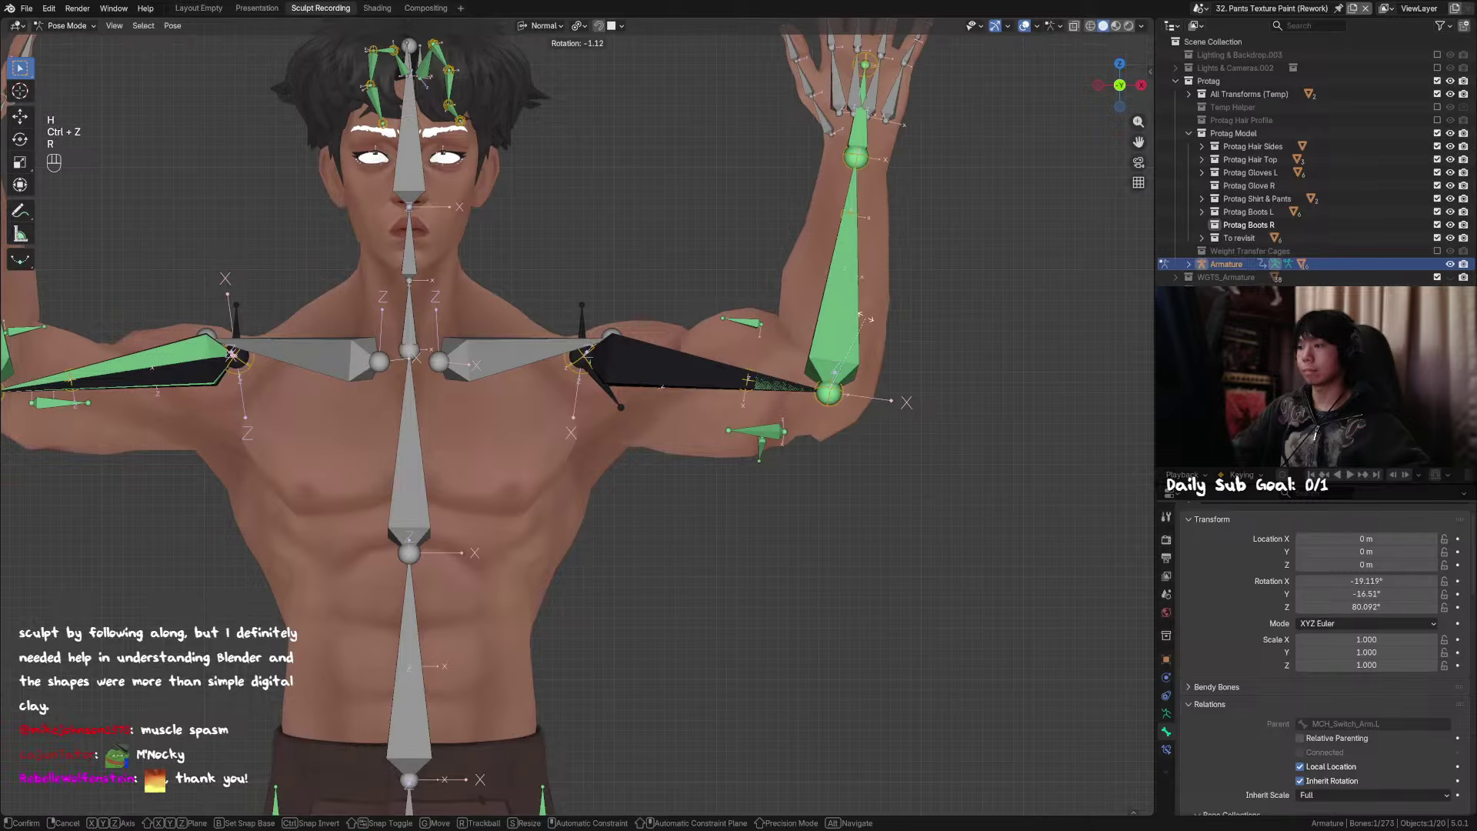
key(ctrl+z)
key(r)
click(850, 303)
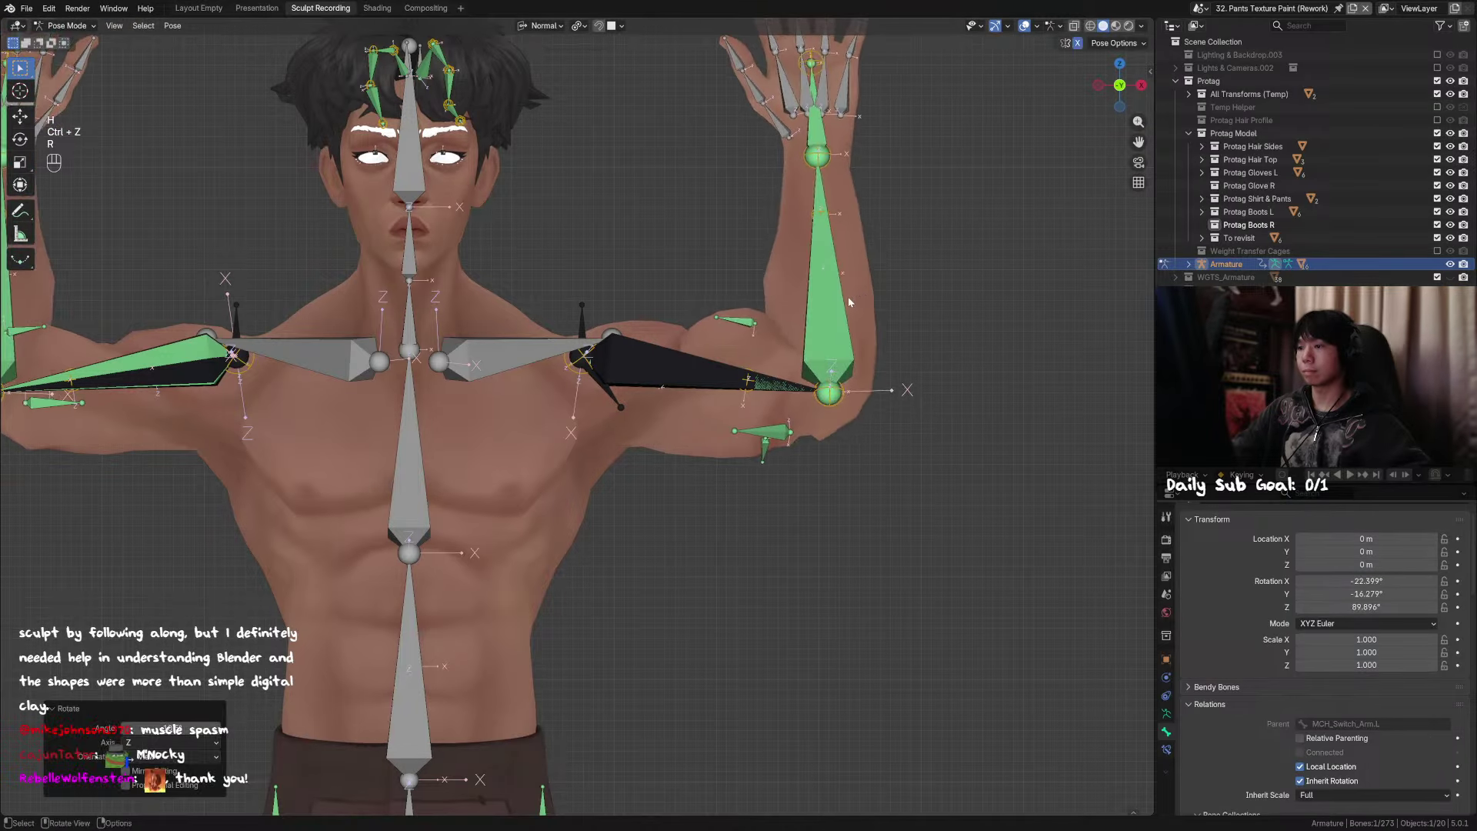
click(696, 362)
key(r)
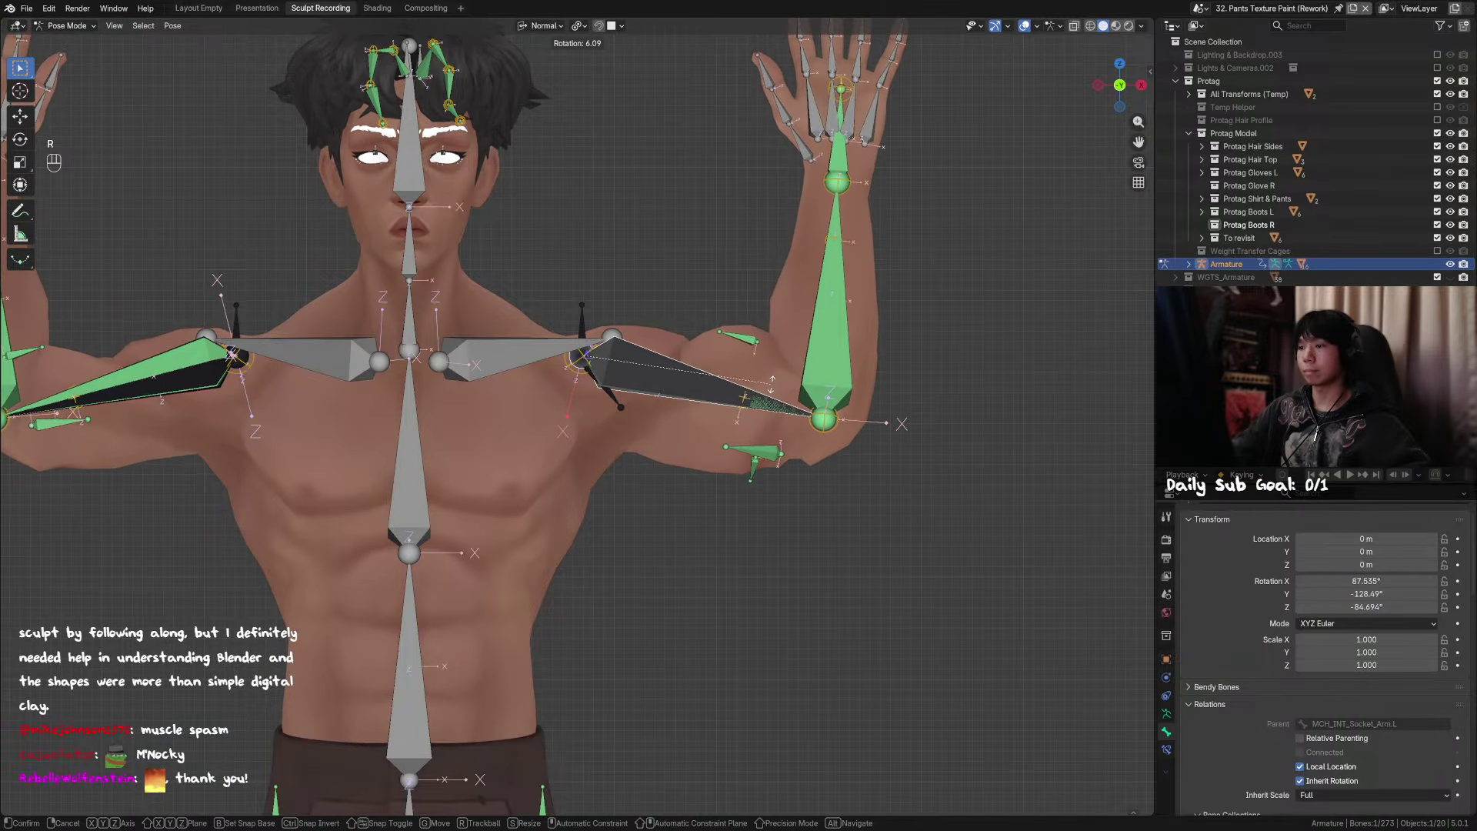
click(803, 406)
Step: In Edit Mode, compare the parents of the helper bones behind the left arm and the one in front of it
scroll(803, 406, down, 1)
middle_drag(804, 406, 583, 408)
click(460, 437)
shift+click(492, 443)
key(Tab)
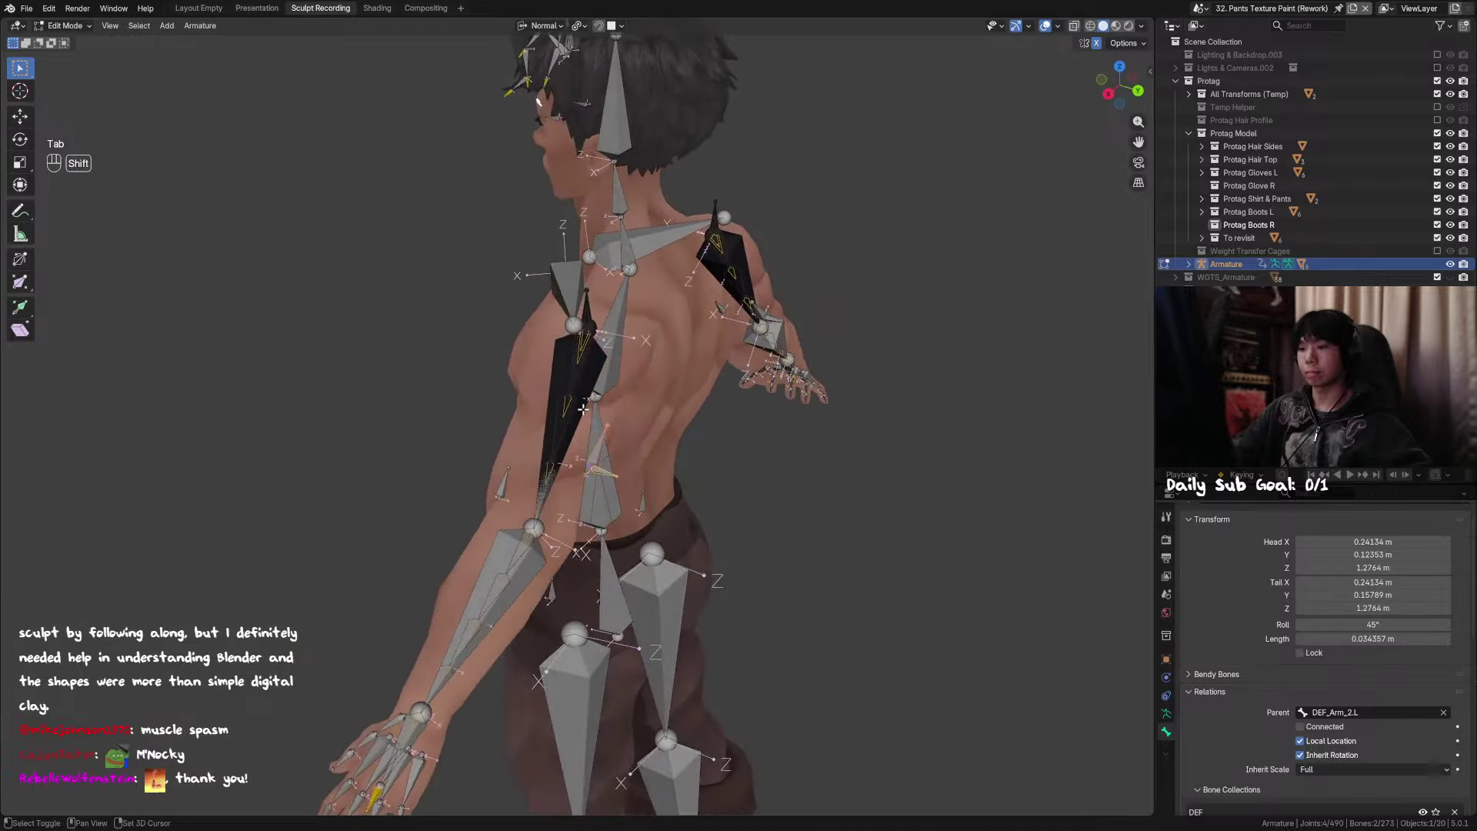
shift+click(599, 485)
middle_drag(457, 492, 526, 509)
scroll(526, 509, up, 3)
click(489, 575)
middle_drag(490, 575, 617, 462)
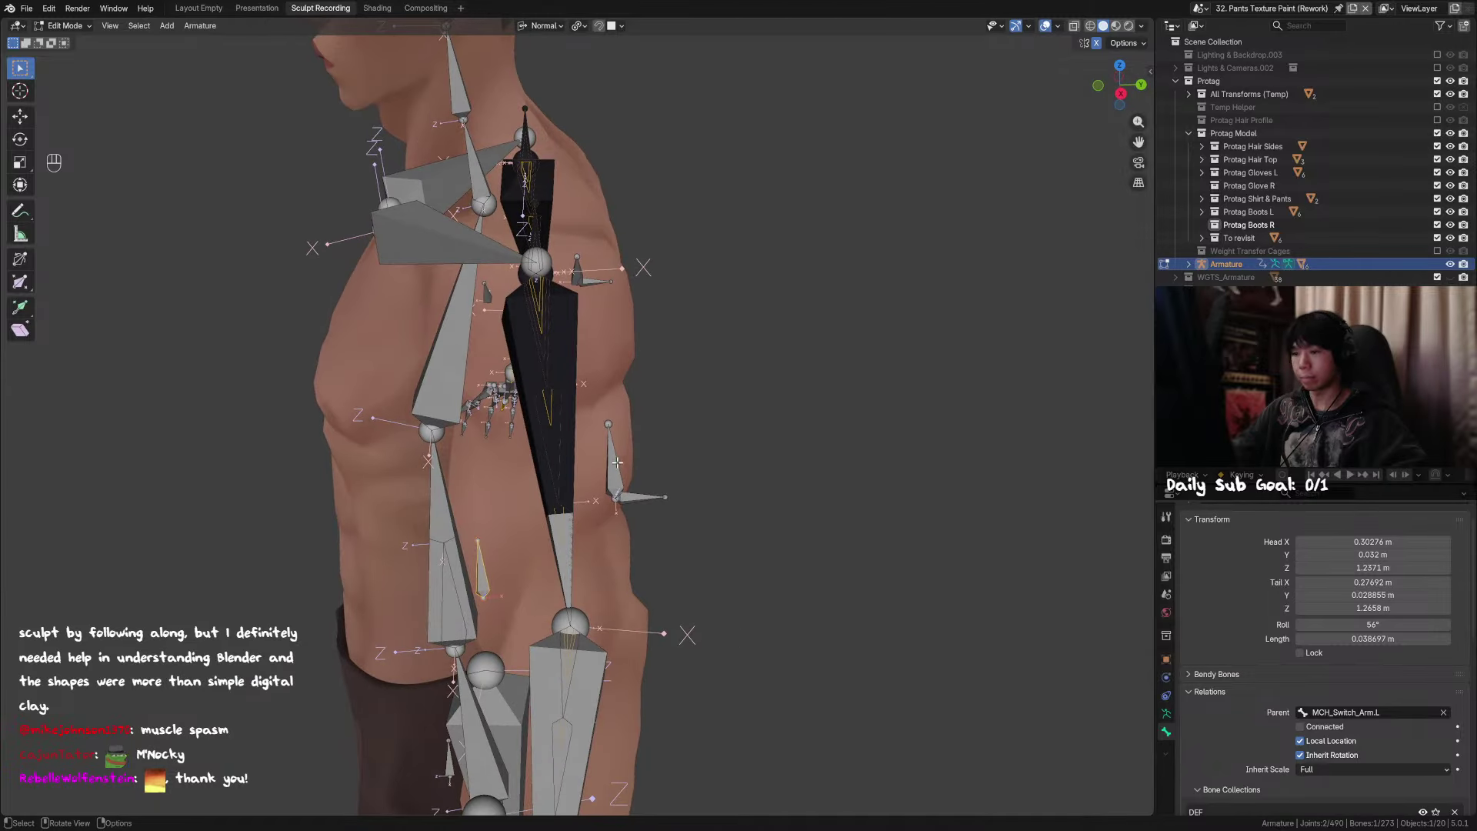
Step: Check the names and parents of the overlapping full-length bones in the left upper arm
click(567, 447)
key(F2)
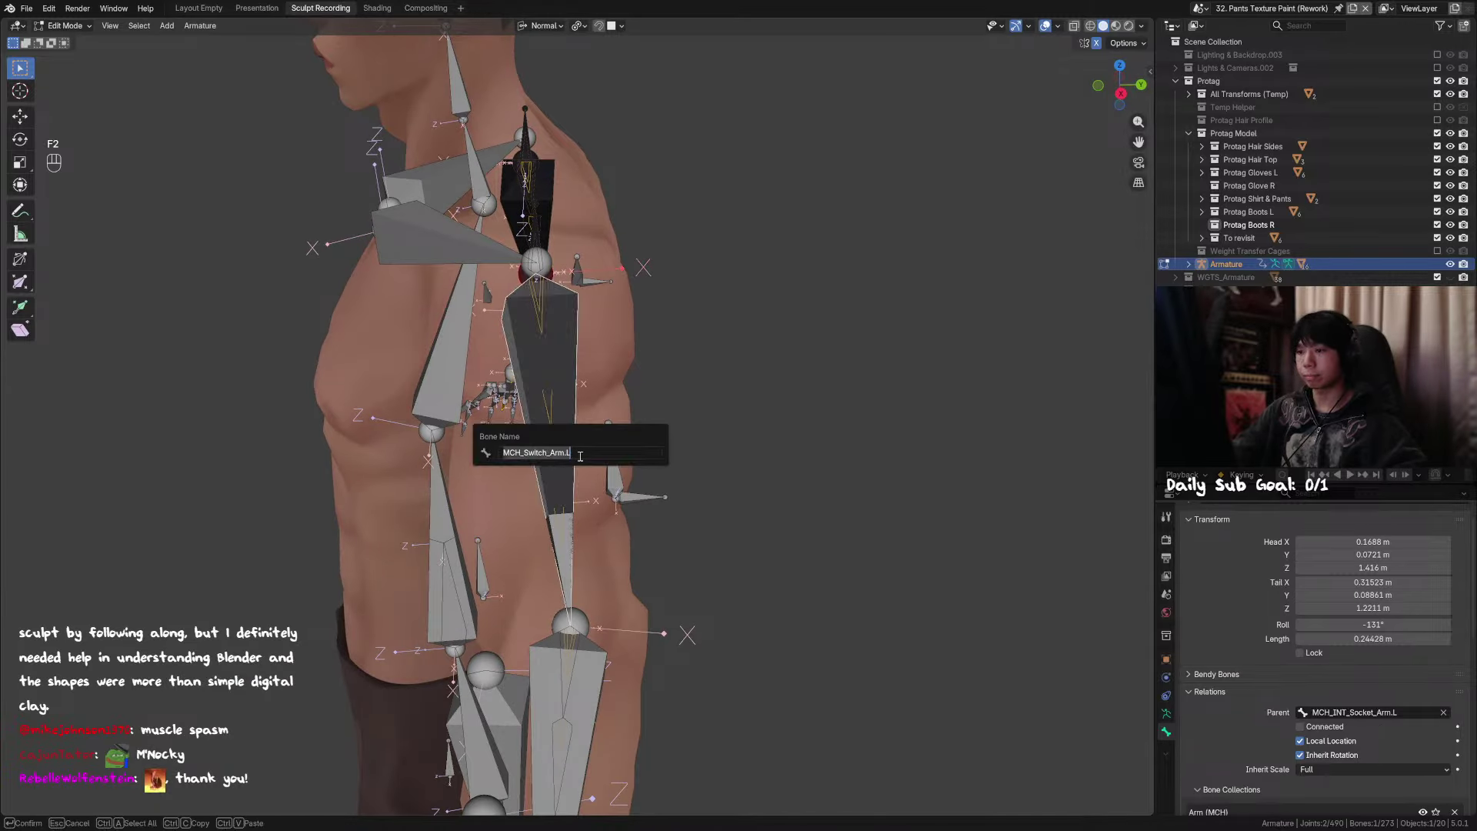
click(570, 534)
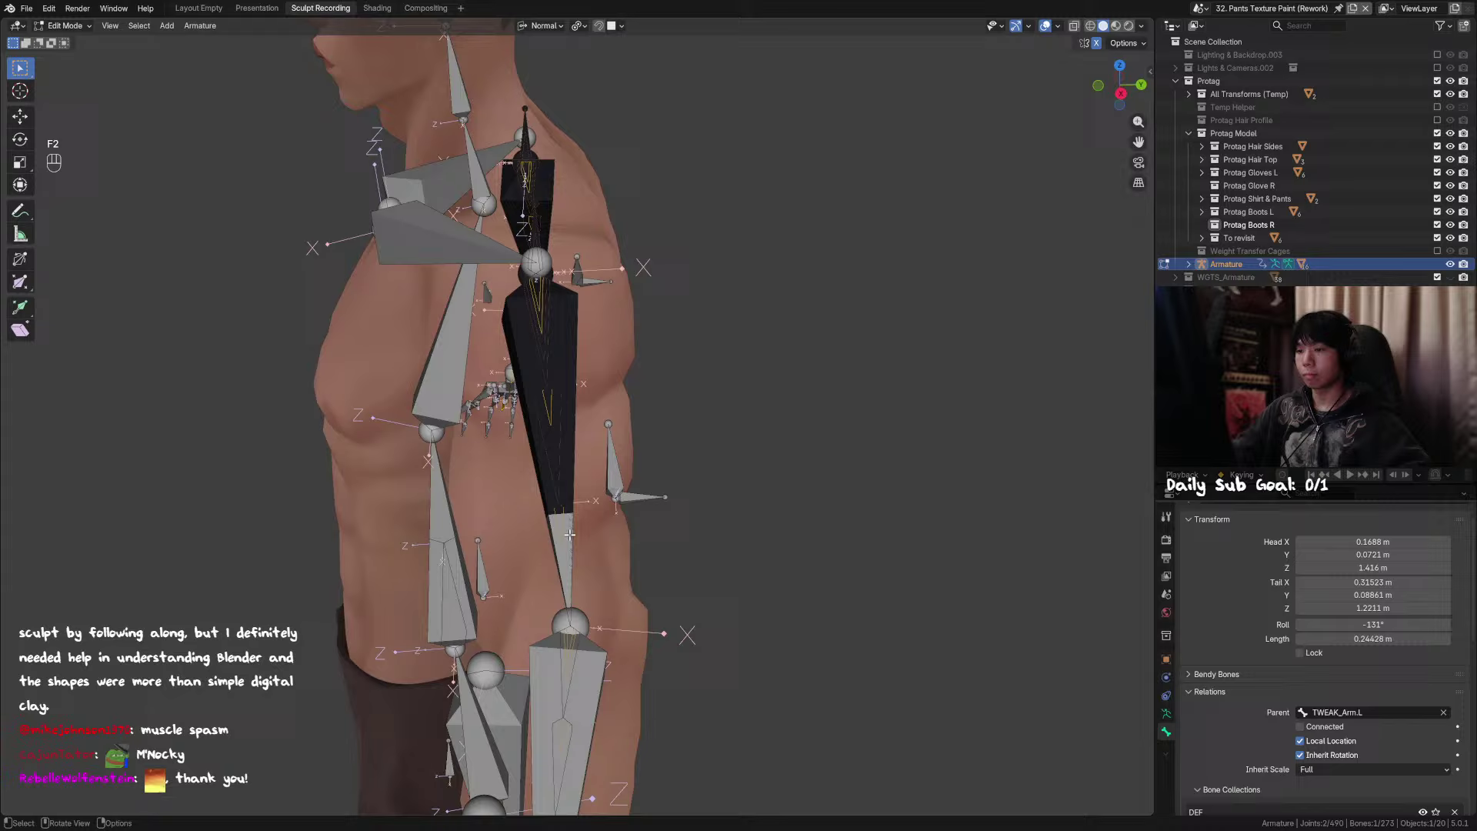
click(577, 468)
key(F2)
click(643, 499)
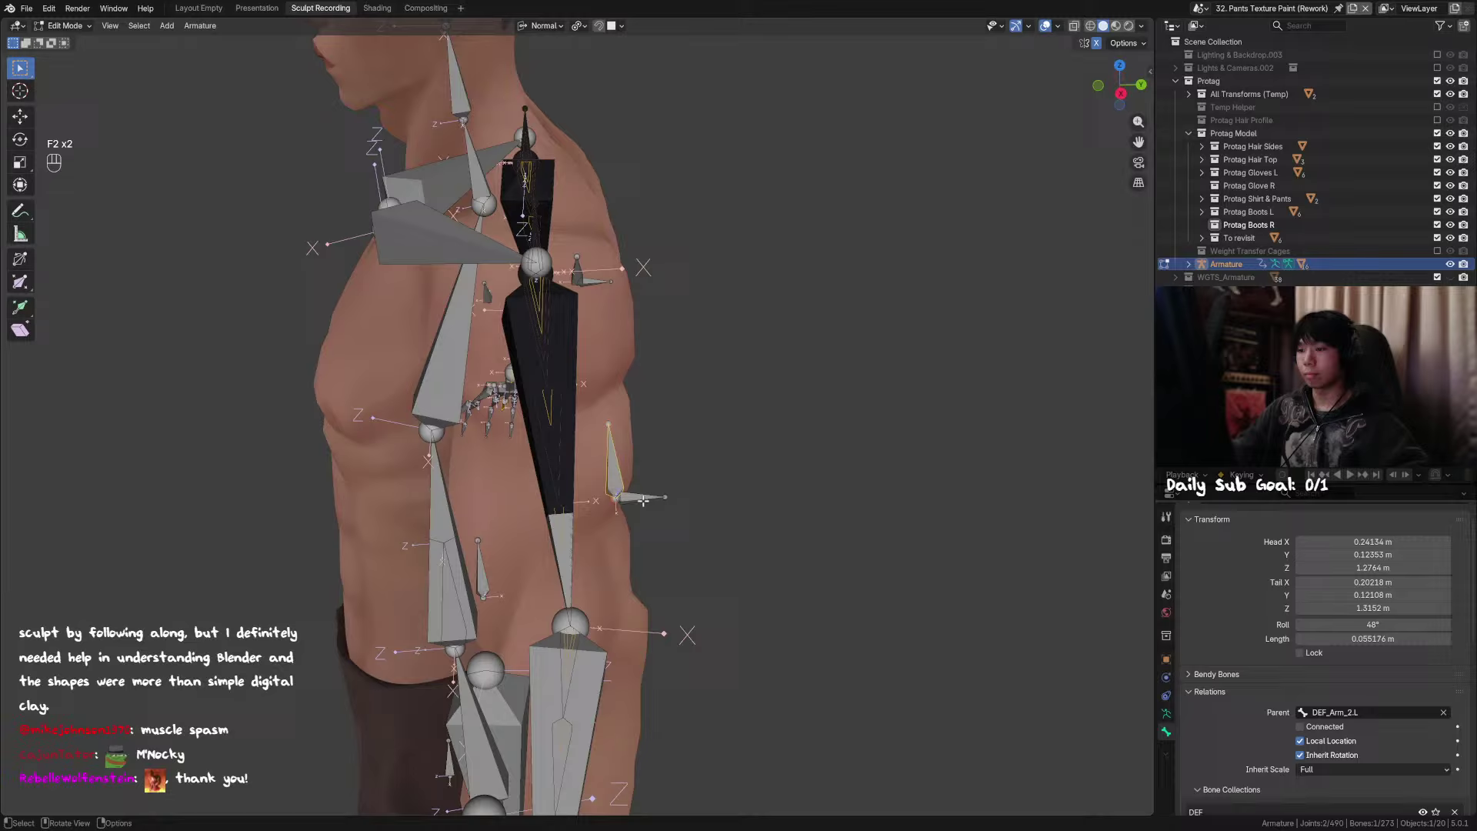
Step: Hide the bone overlapping MCH_Switch_Arm.L, parent the rear arm helper bones to MCH_Switch_Arm.L with Keep Offset, and return to Pose Mode
click(572, 458)
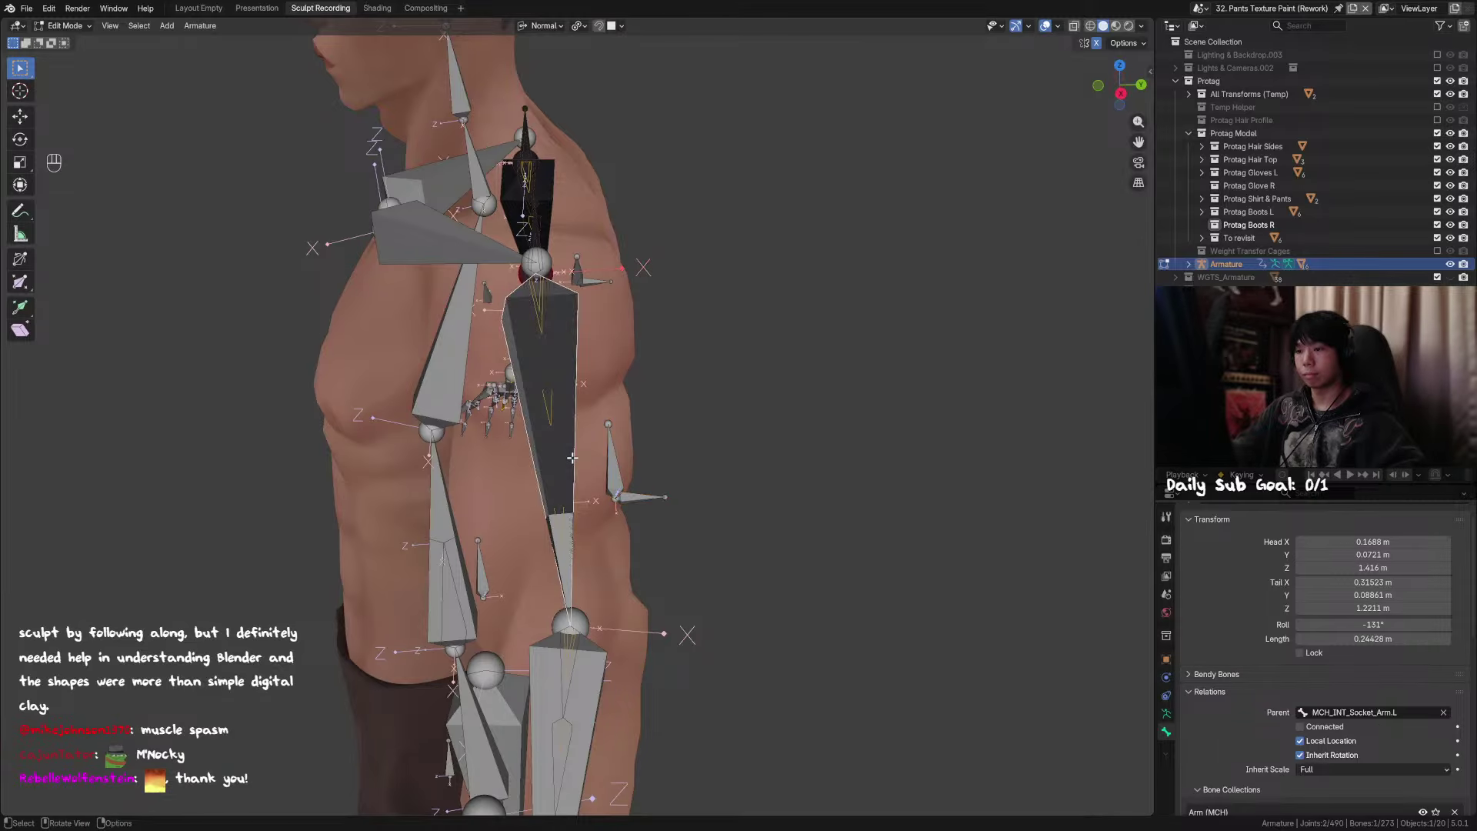
click(573, 458)
key(F2)
key(Escape)
key(h)
shift+click(645, 500)
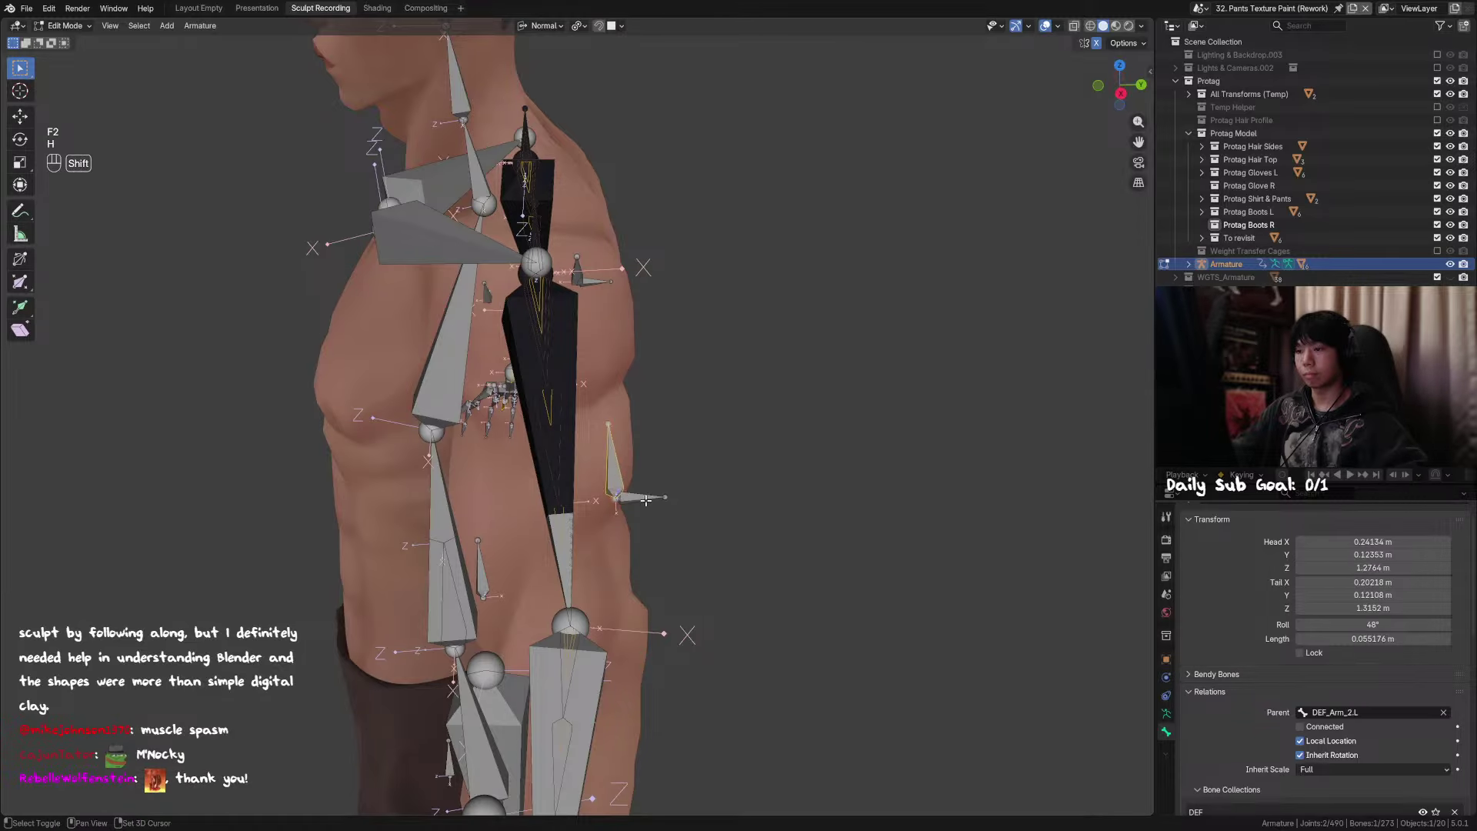
shift+click(571, 450)
key(ctrl+p)
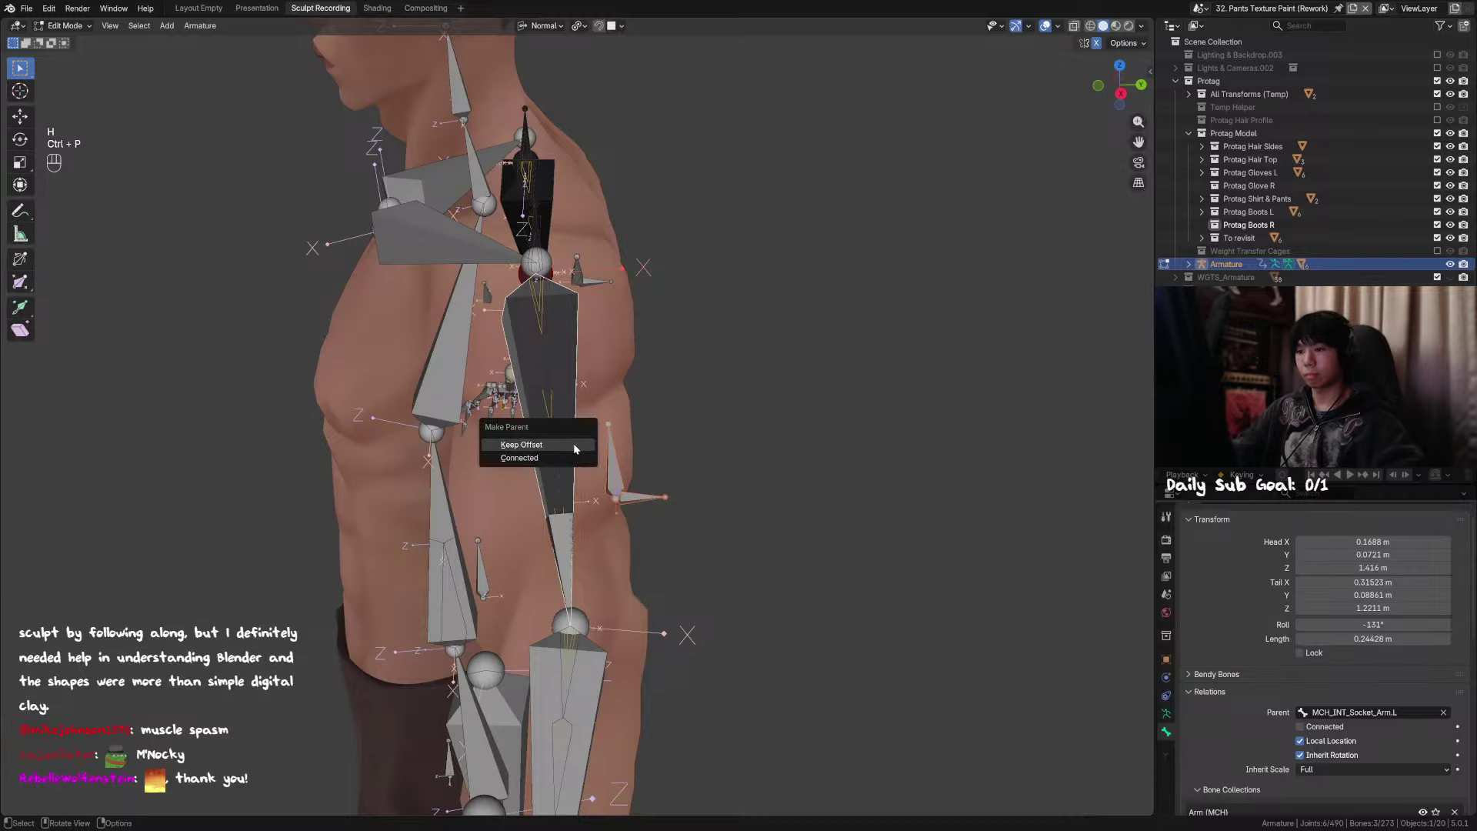
click(573, 446)
key(ctrl+Tab)
Step: Try moving the helper bones around the left upper arm to check their influence on the mesh
middle_drag(573, 447, 495, 479)
key(g)
right_click(777, 462)
click(756, 410)
shift+click(737, 429)
key(g)
right_click(497, 469)
key(g)
right_click(517, 536)
click(441, 422)
key(g)
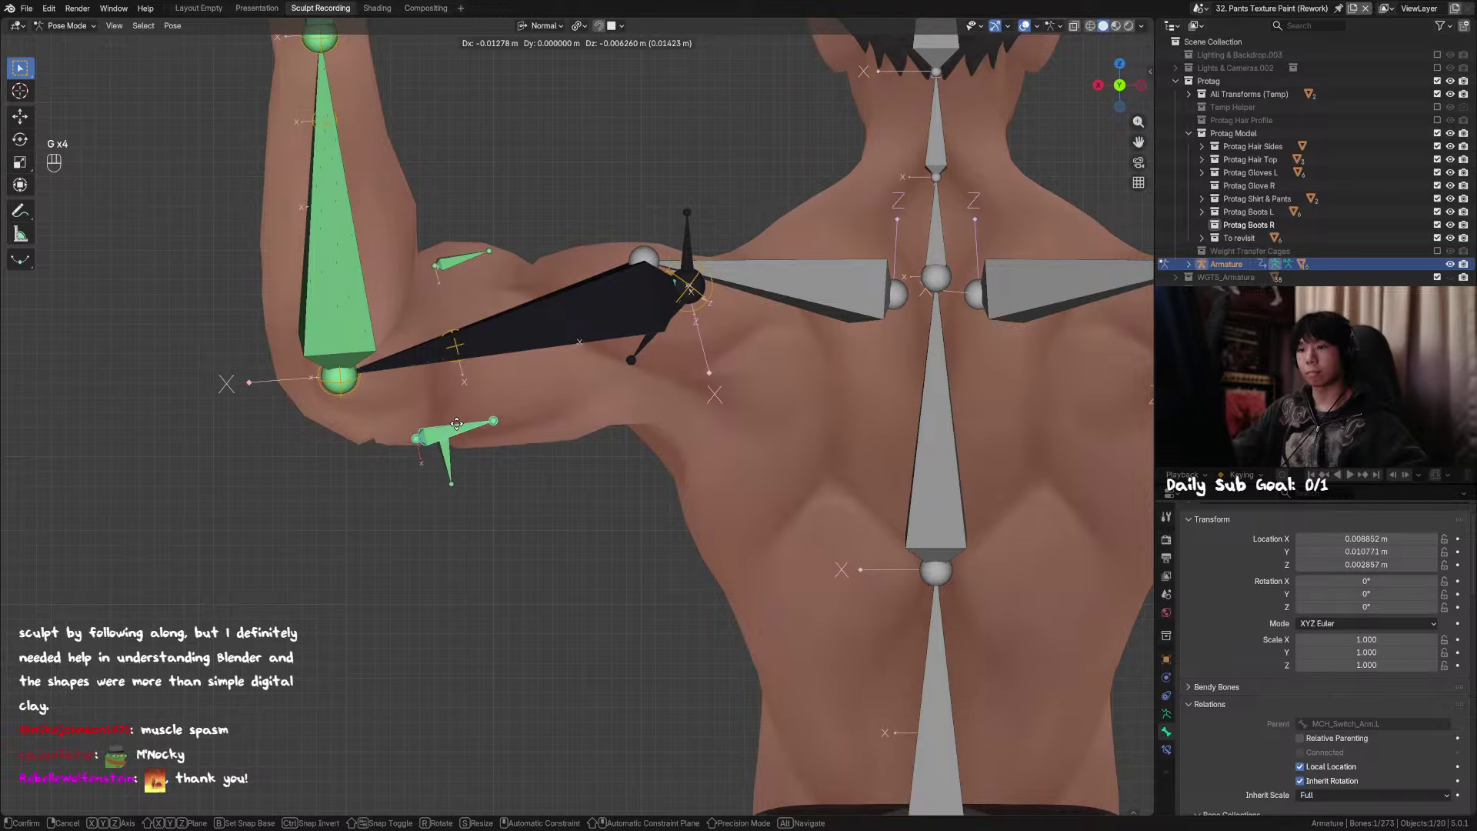
right_click(442, 431)
middle_drag(442, 431, 488, 451)
Step: Try rotating MCH_Switch_Arm.L while viewing the flexed arm from behind
click(573, 355)
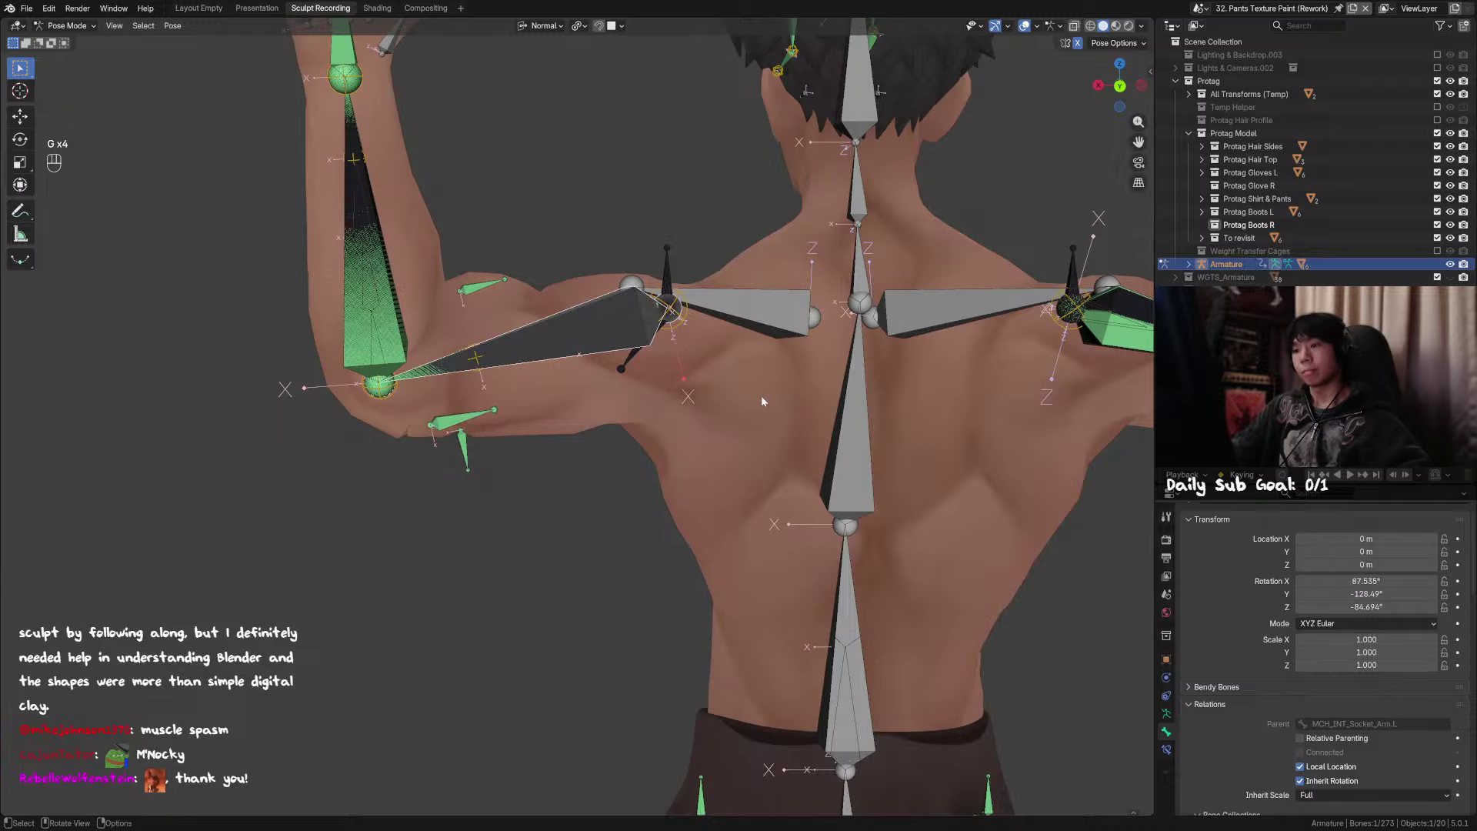
key(r)
right_click(748, 434)
key(r)
right_click(431, 294)
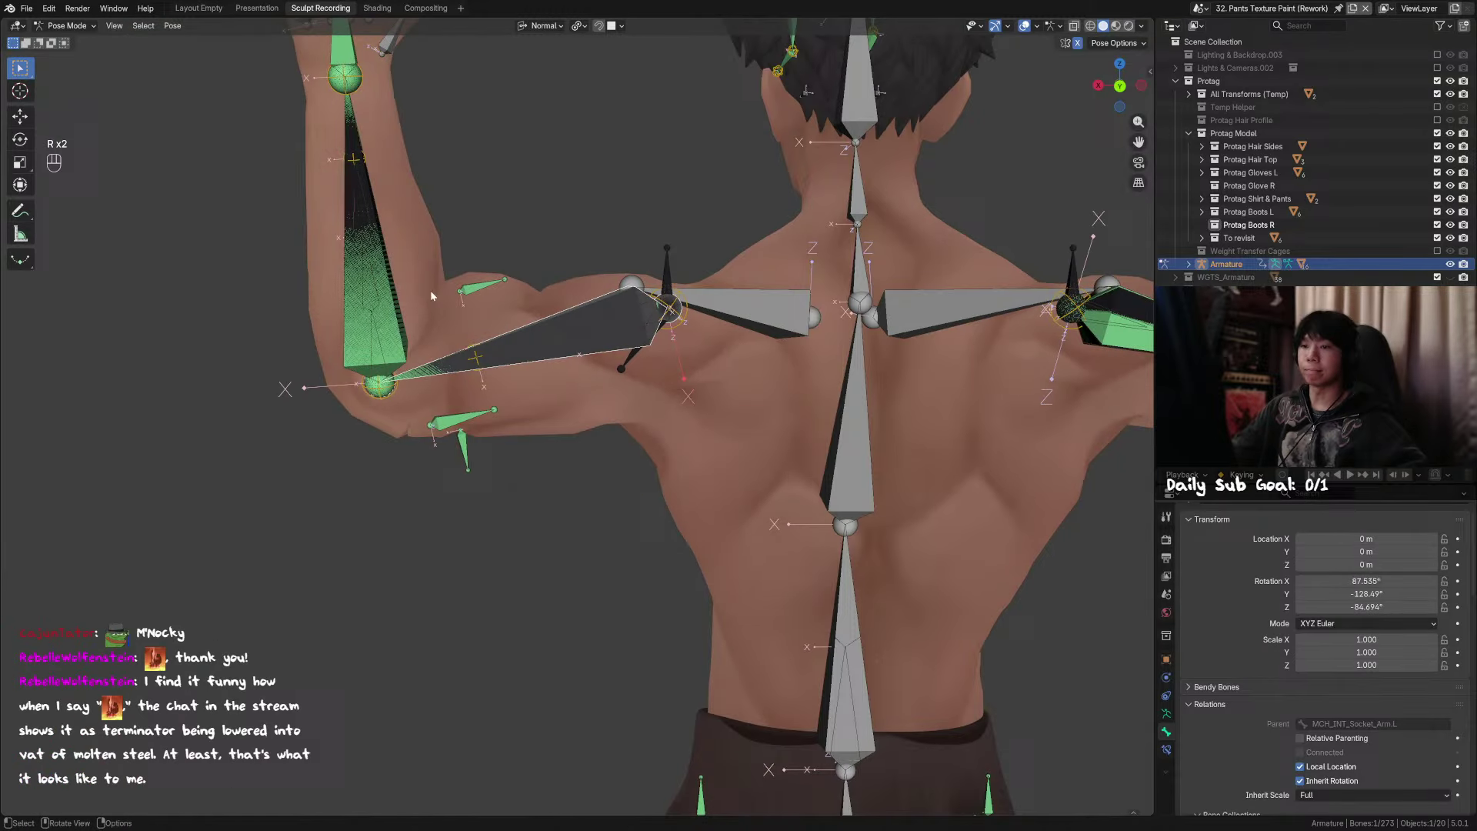
Step: Hide the overlapping bone on the left forearm and clear the forearm switch bone's rotation to straighten the elbow
click(383, 277)
key(F2)
key(h)
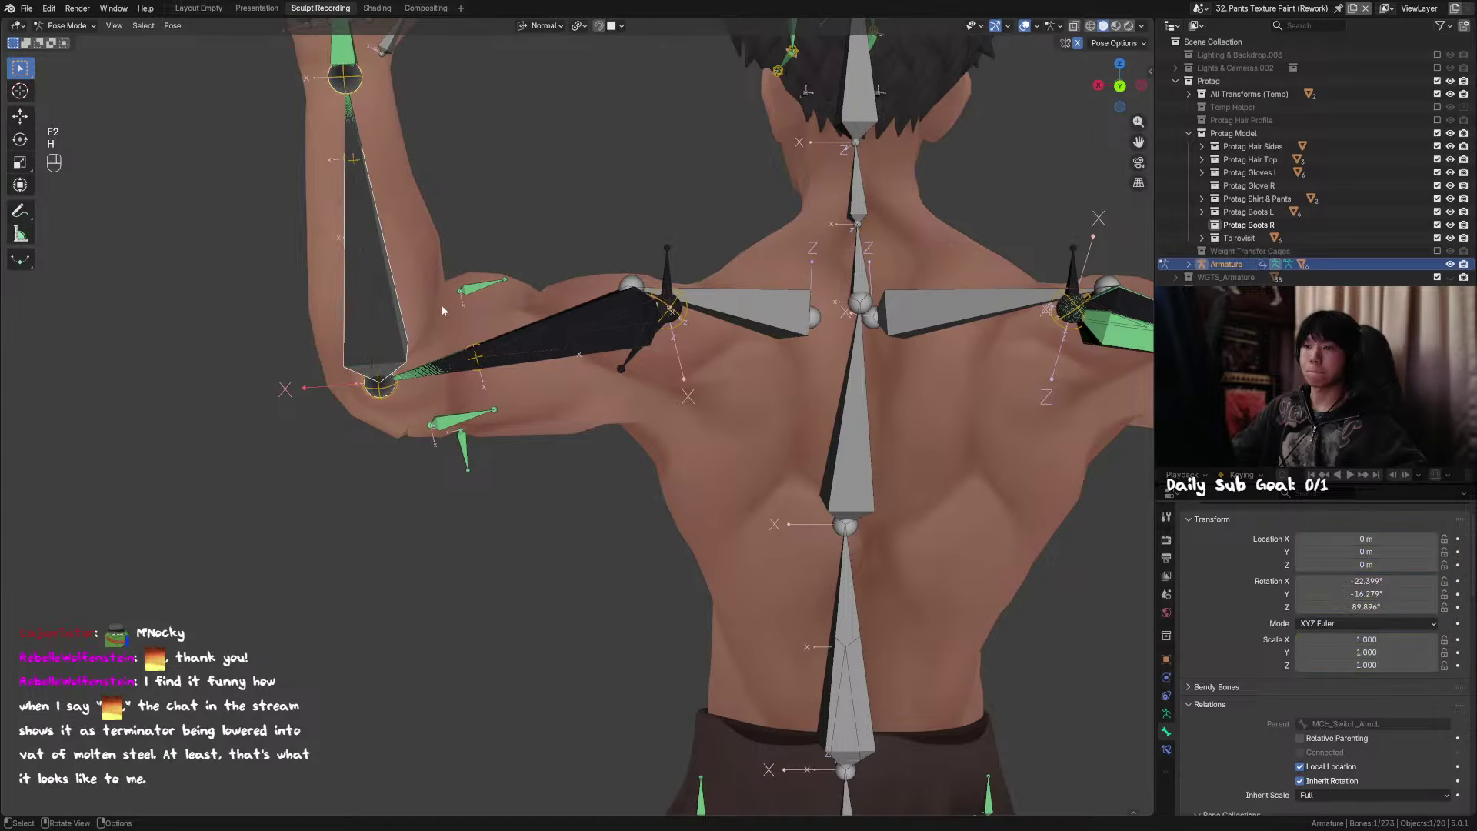
key(r)
right_click(326, 241)
key(alt+r)
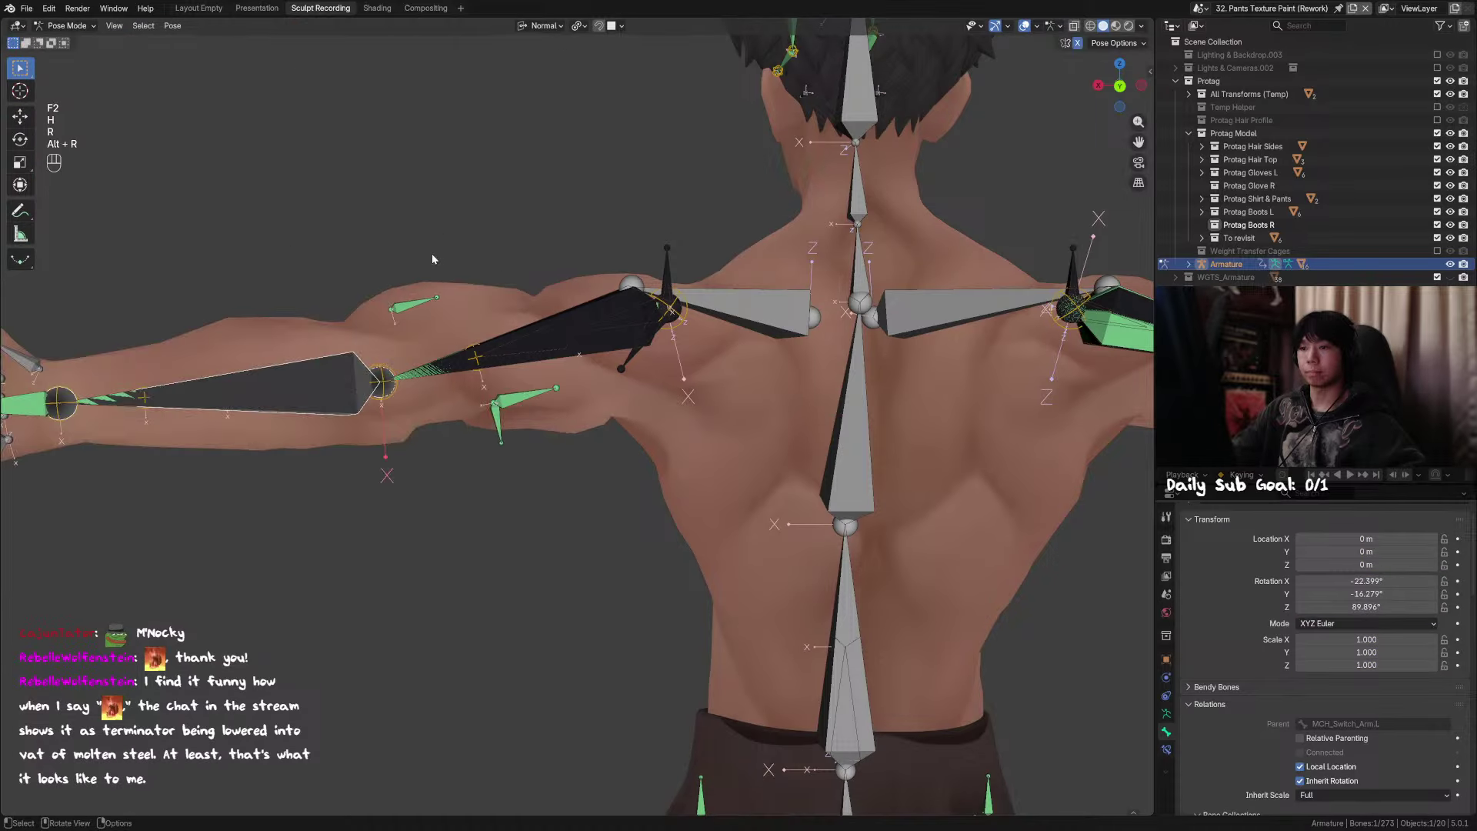
key(r)
right_click(528, 458)
Step: Inspect the weights of DEF_Arm_2.L on the body mesh in Weight Paint mode and return the armature to Pose Mode
middle_drag(567, 394, 588, 293)
click(603, 344)
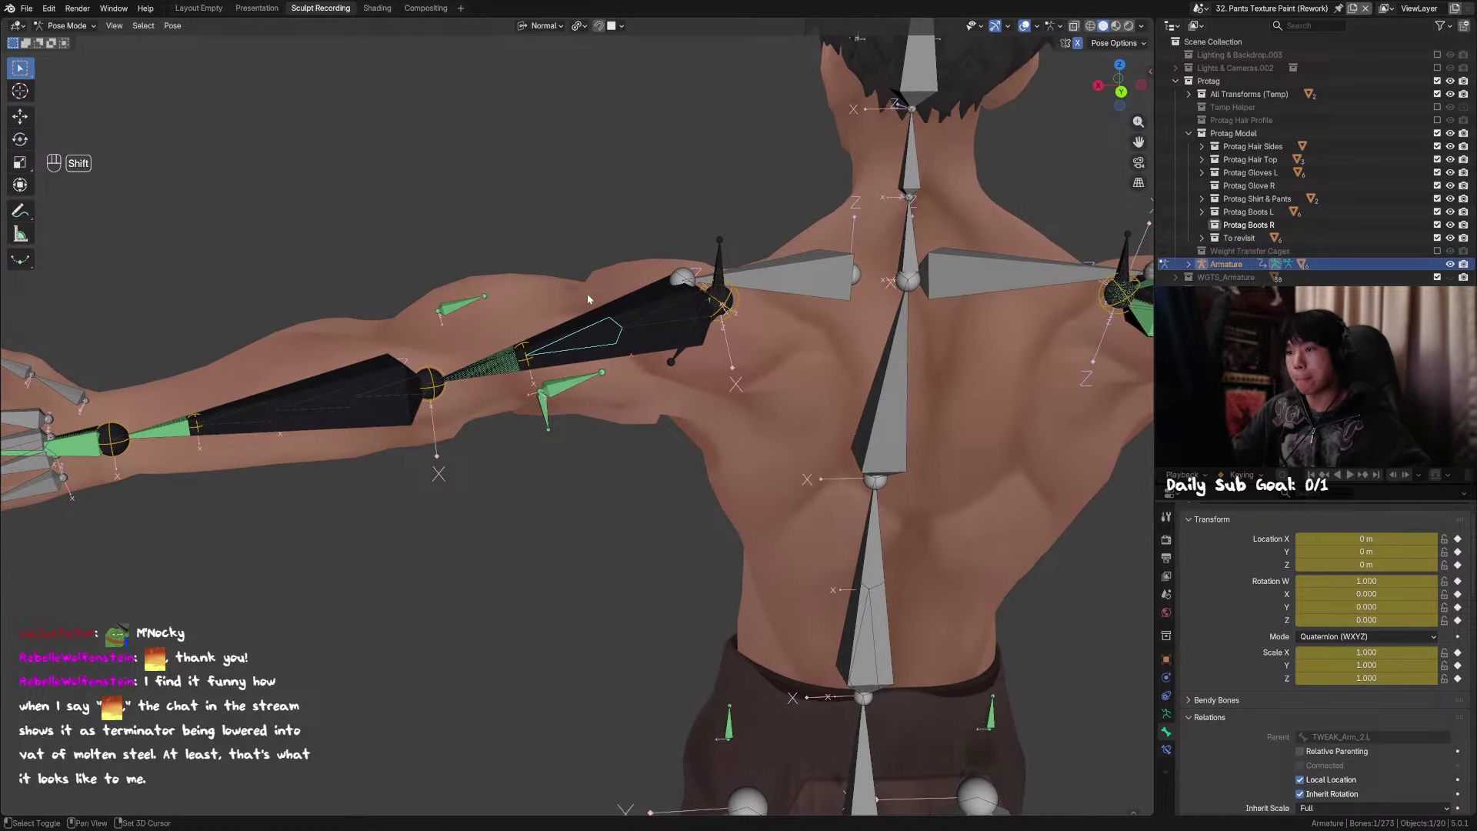
key(ctrl+Tab)
shift+click(616, 279)
key(ctrl+Tab)
right_click(592, 367)
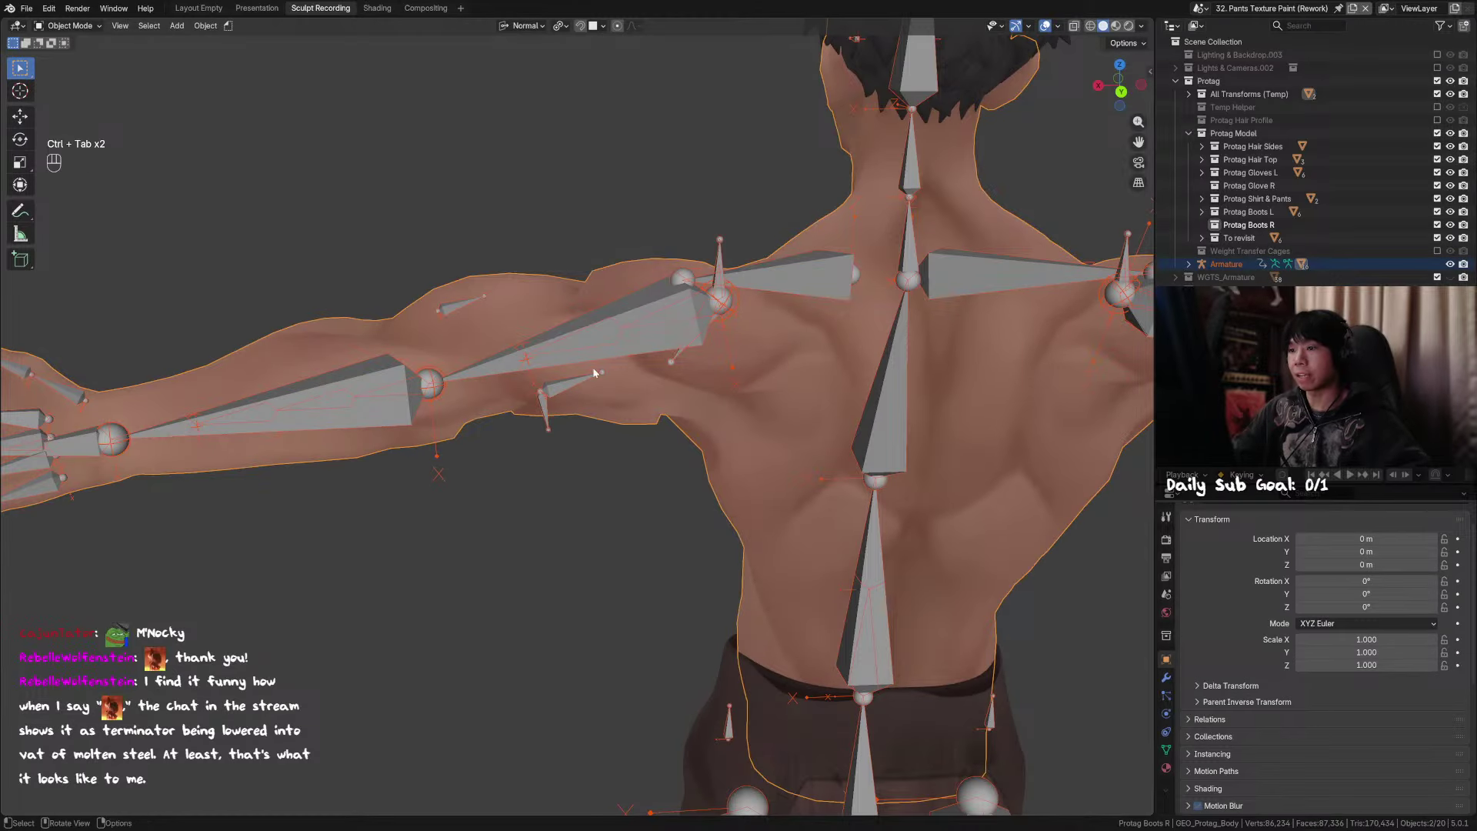
mouse_move(592, 367)
middle_down()
mouse_move(628, 360)
mouse_move(598, 321)
middle_up()
key(ctrl+Tab)
click(556, 280)
scroll(577, 330, up, 1)
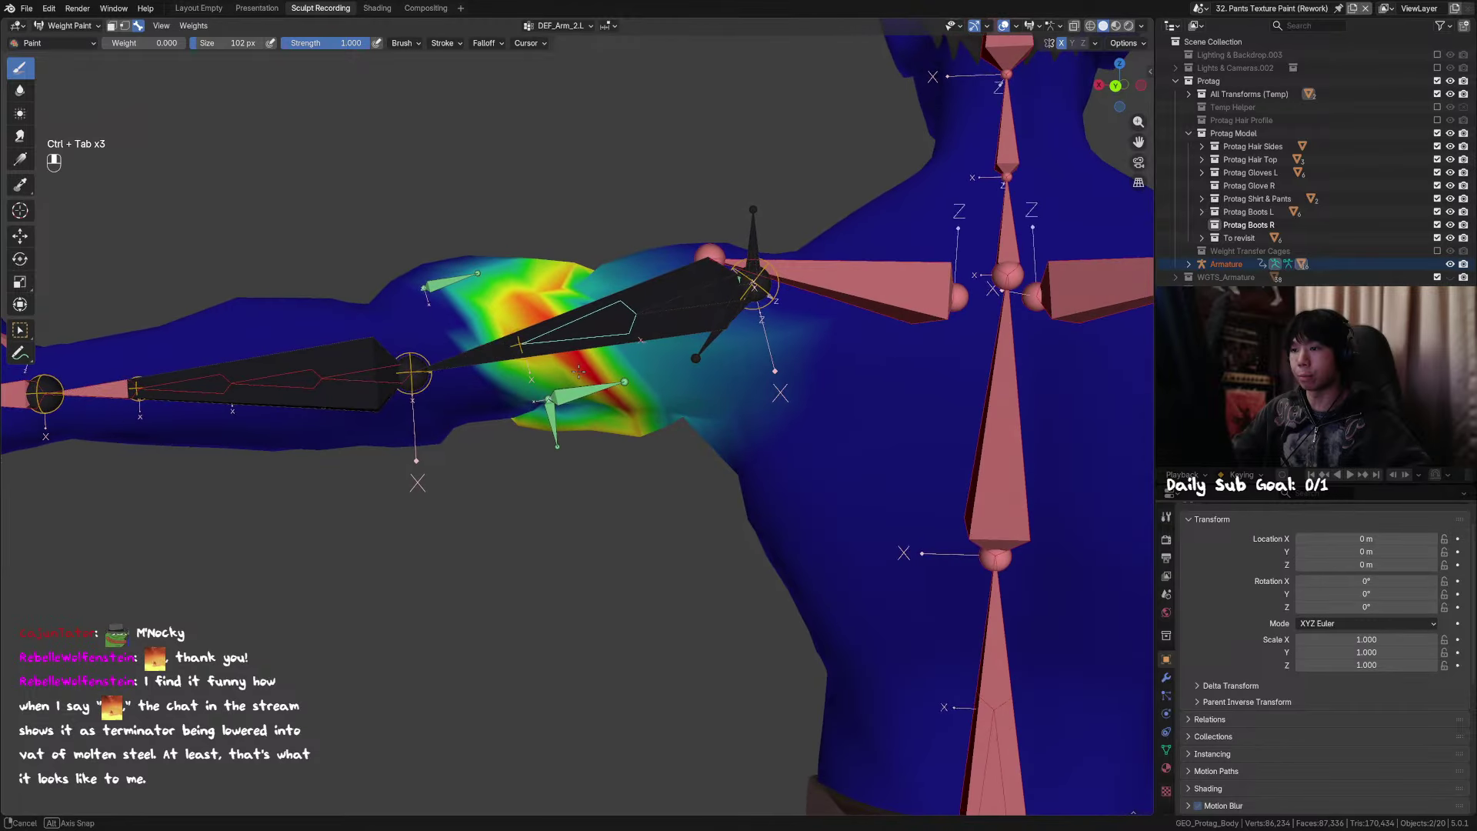
alt+click(597, 319)
key(ctrl+Tab)
key(ctrl+Tab)
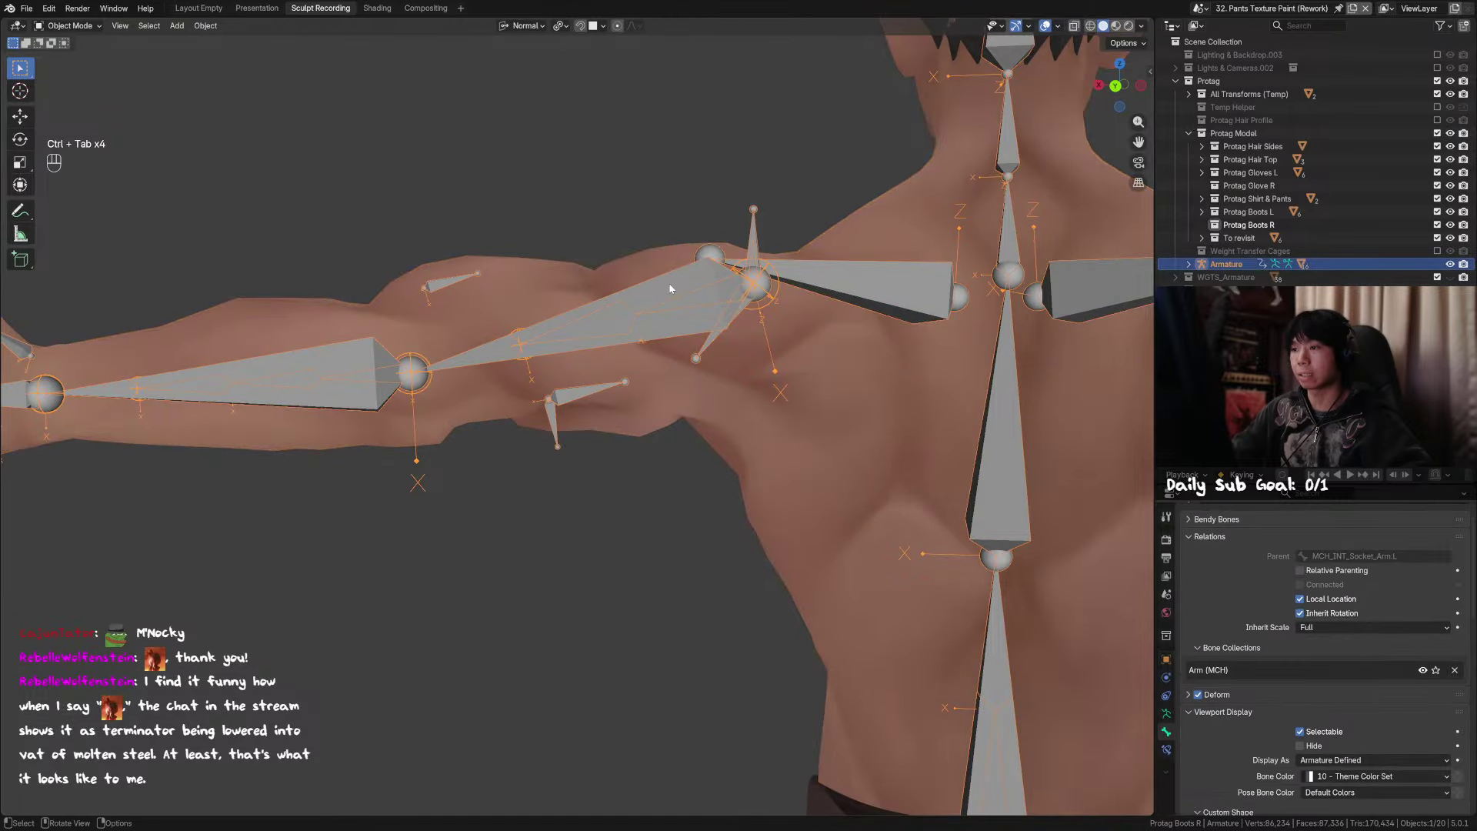
Step: Hide MCH_Switch_Arm.L, select the middle upper-arm deform bone DEF_Arm_2.L and save the file
key(h)
click(594, 326)
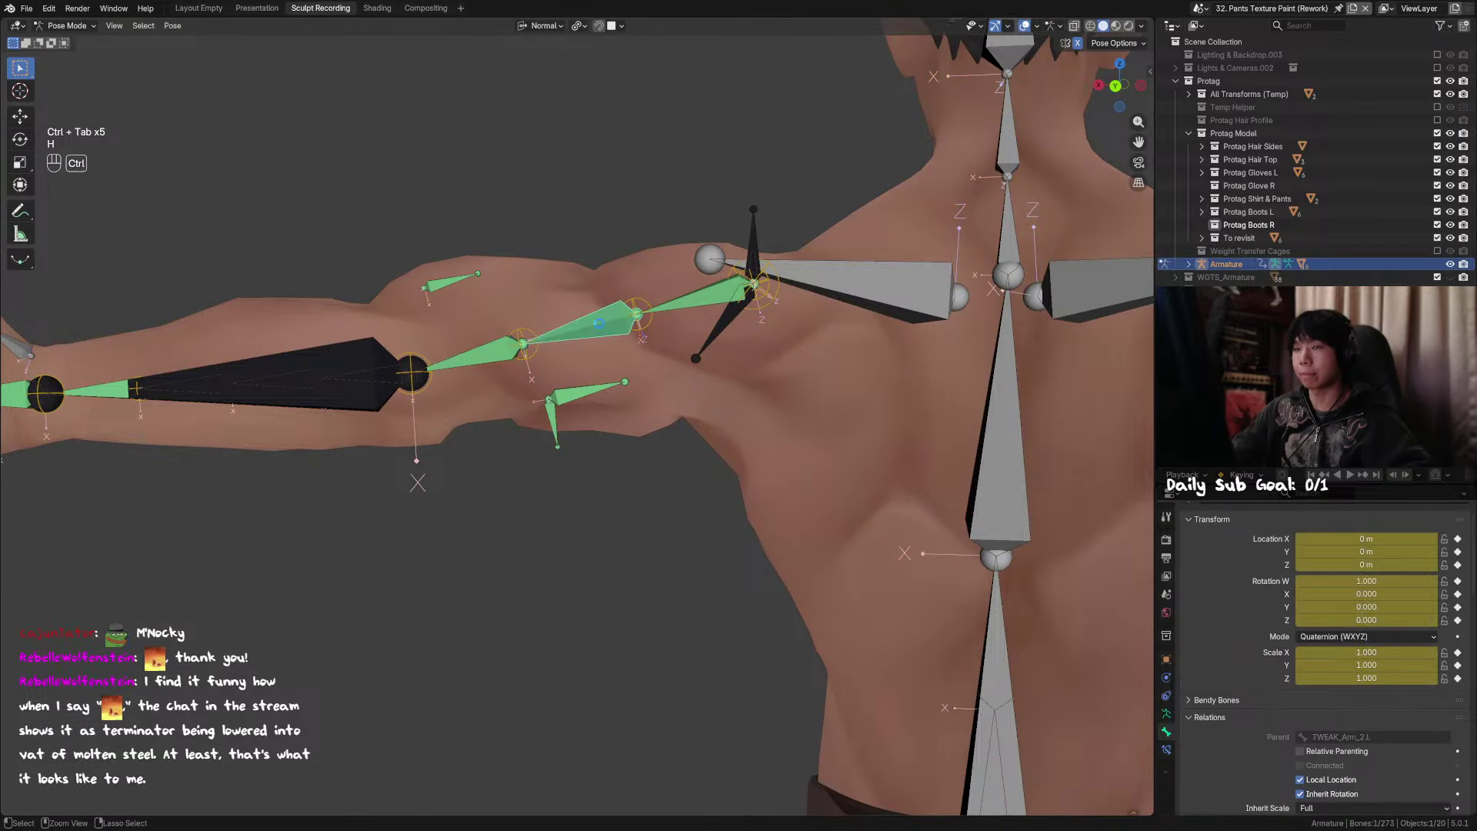
key(ctrl+s)
middle_drag(603, 336, 608, 343)
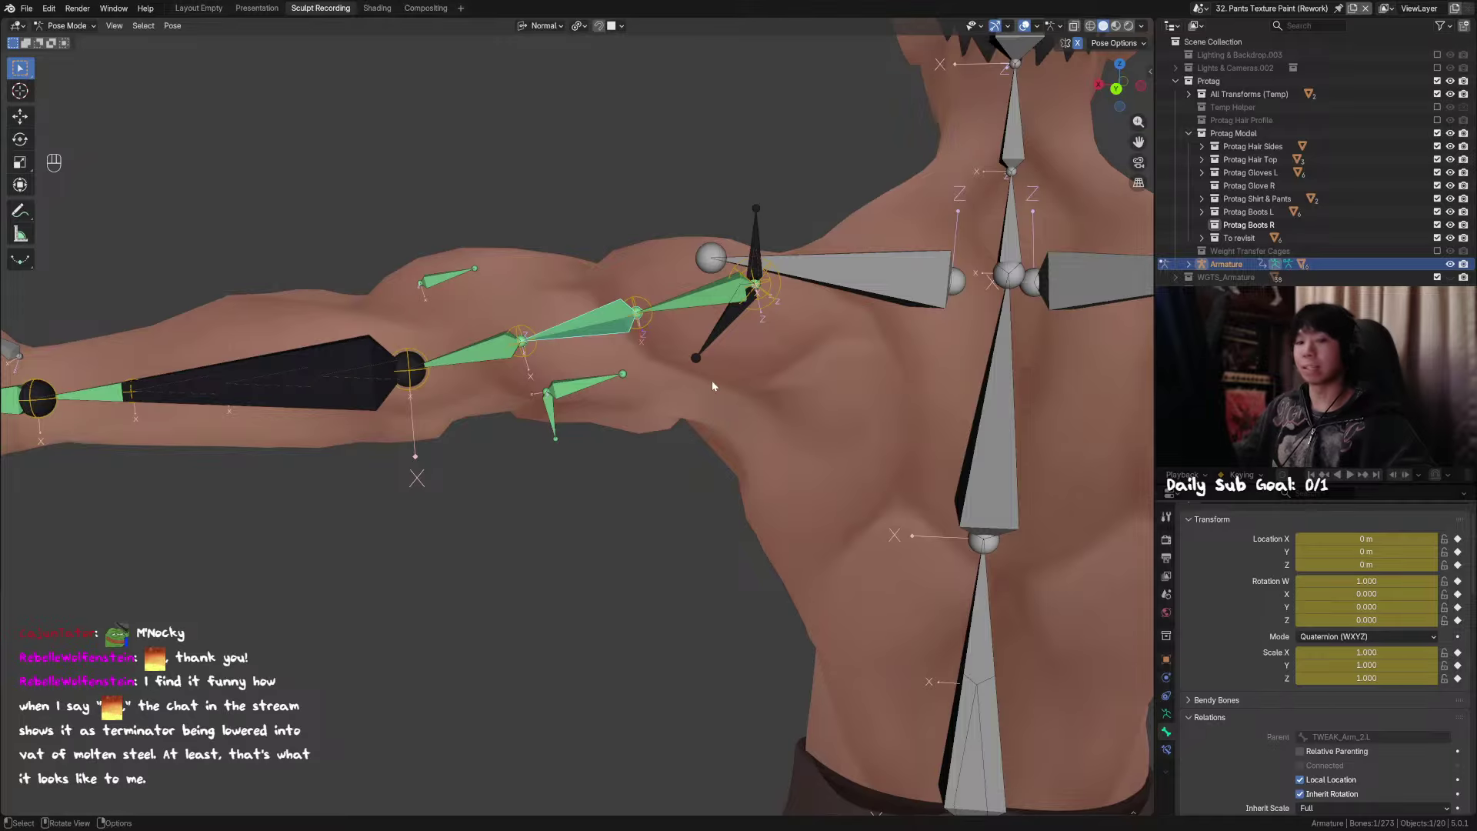
middle_drag(663, 389, 678, 445)
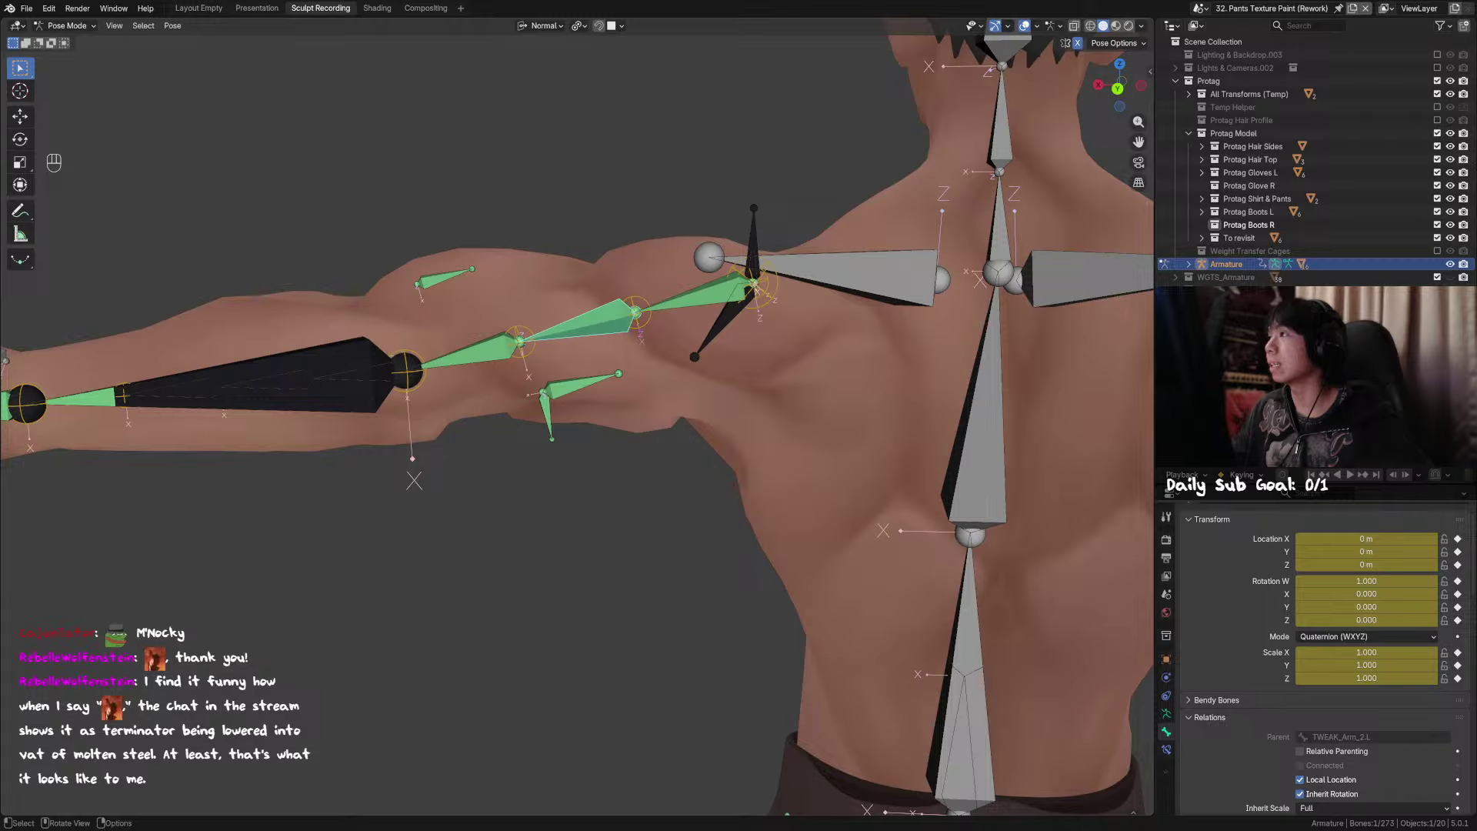
middle_drag(791, 229, 790, 233)
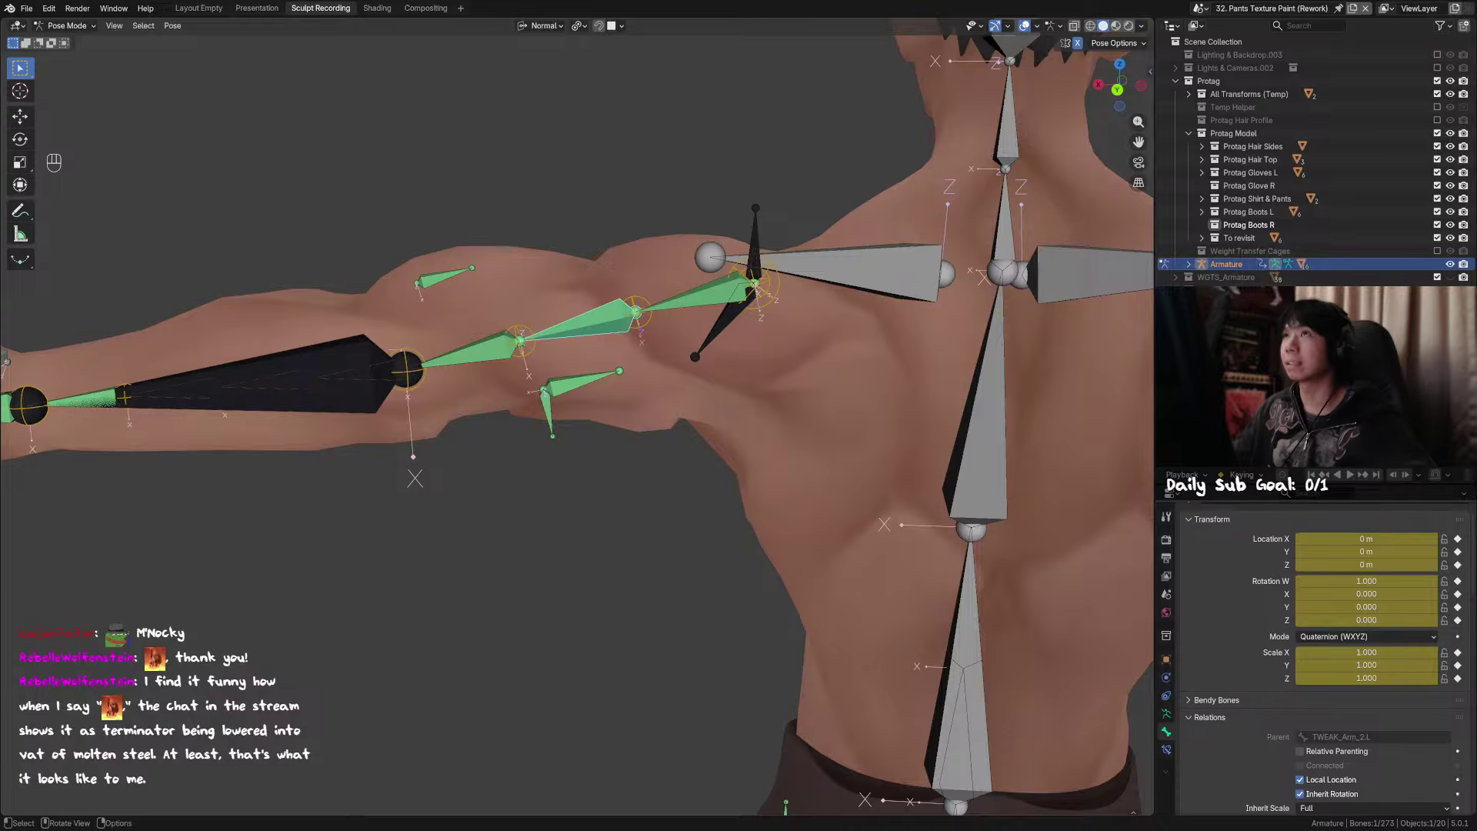
Step: Try twisting DEF_Arm_2.L around its Y axis to check its effect on the upper arm
middle_drag(706, 338, 816, 338)
key(r)
key(y)
key(r)
key(y)
right_click(804, 274)
mouse_move(800, 269)
middle_down()
mouse_move(734, 233)
mouse_move(659, 226)
mouse_move(593, 269)
mouse_move(686, 212)
mouse_move(697, 231)
mouse_move(766, 223)
mouse_move(781, 258)
middle_up()
Step: Select COR_Tricep_1.L on the back of the left upper arm and inspect the settings of its Transformation (X) constraint
click(587, 388)
middle_drag(598, 376, 534, 437)
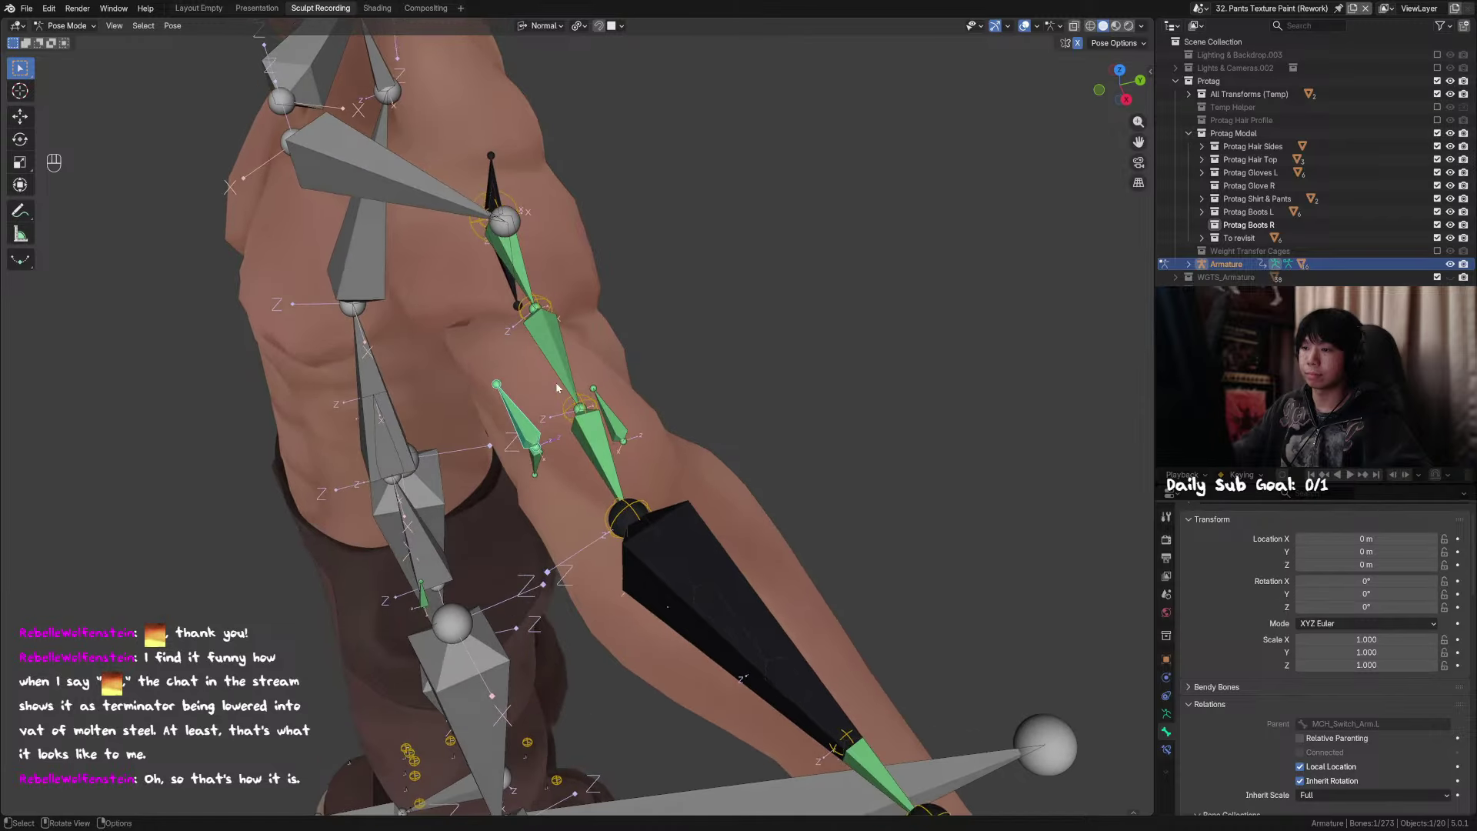
click(563, 356)
click(530, 437)
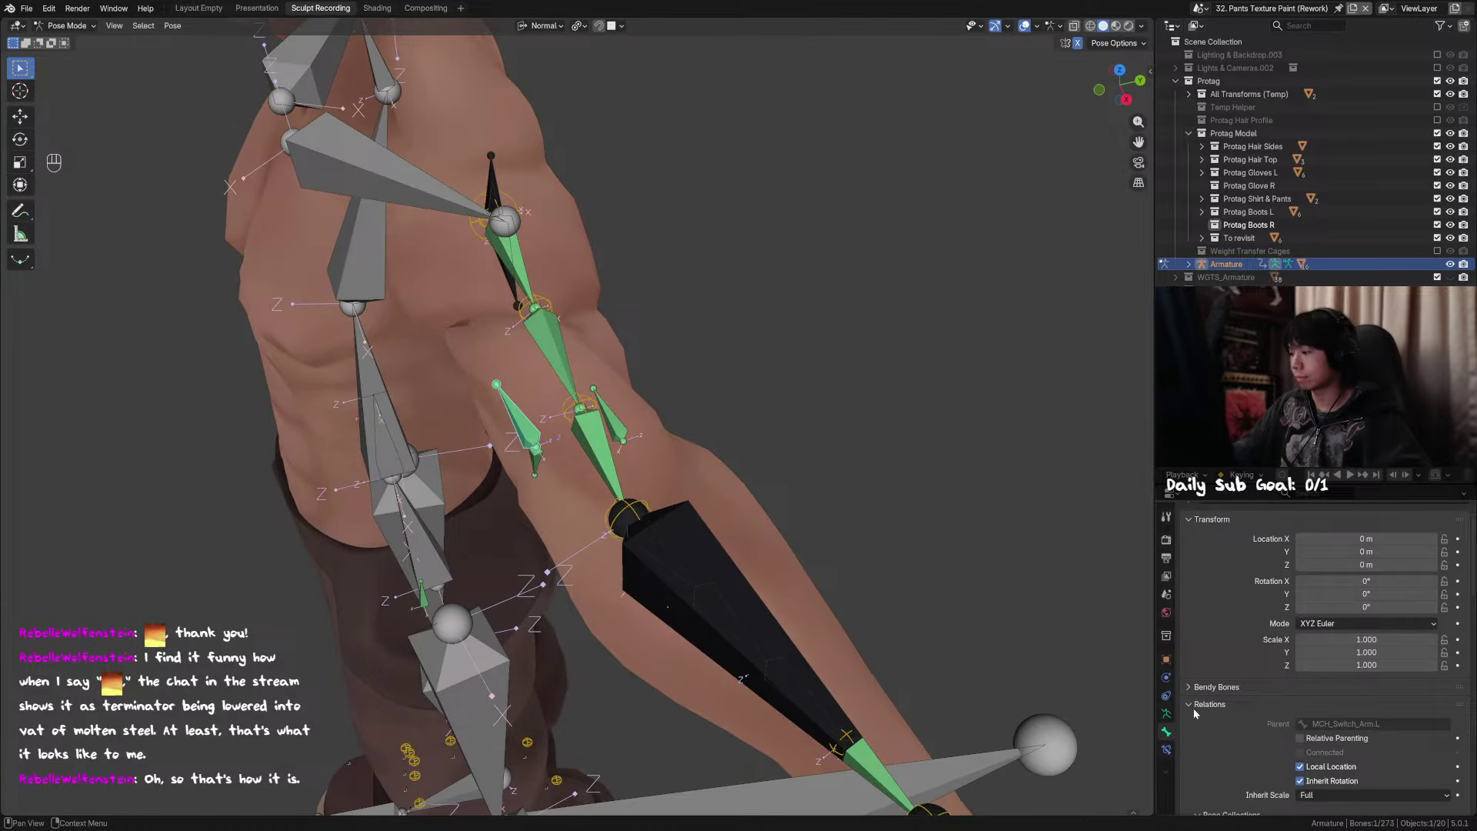
click(1166, 750)
click(1190, 577)
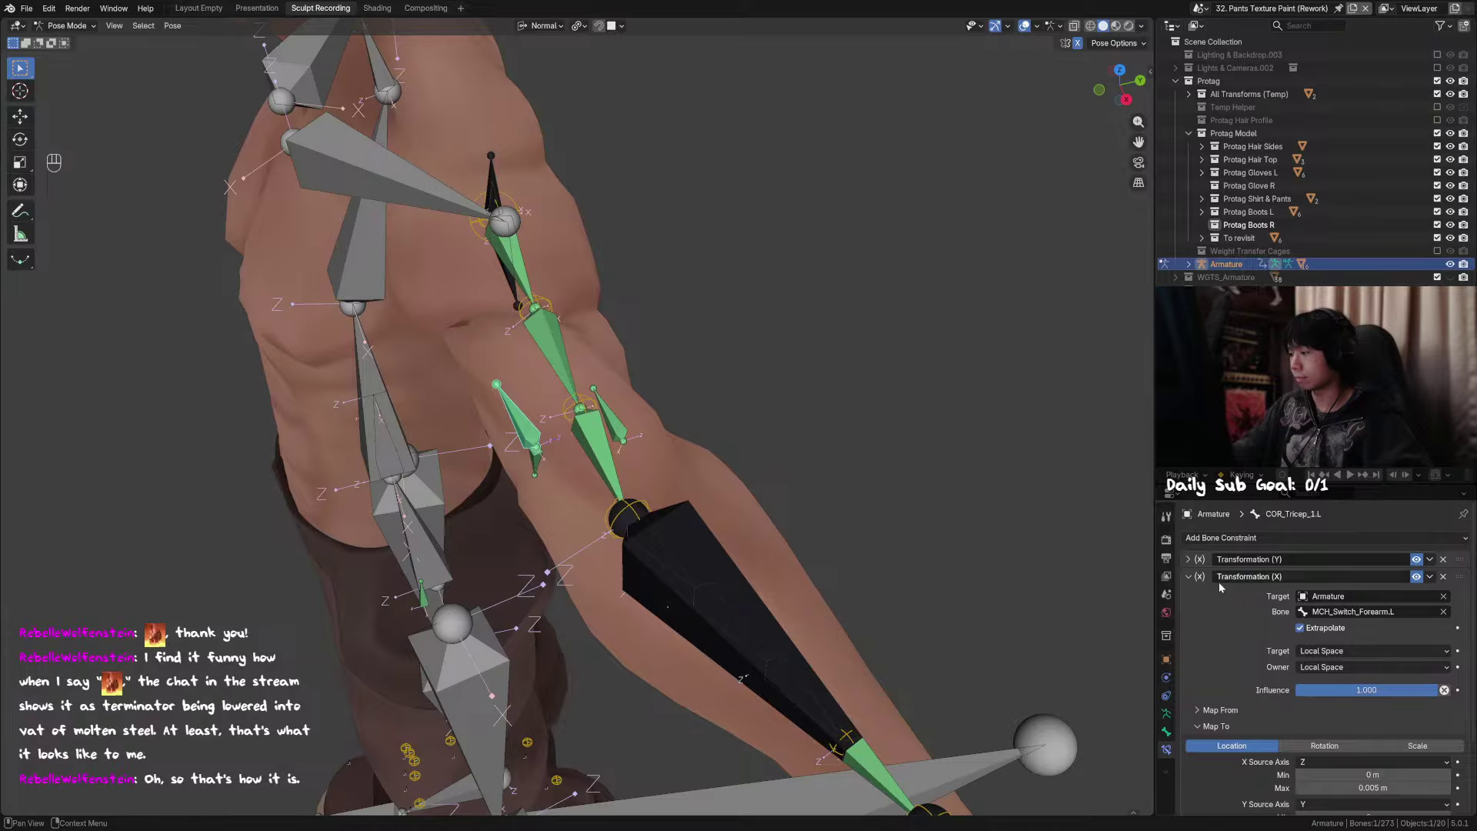
Step: Switch the armature to Edit Mode and hide the large switch bone covering the left upper-arm deform bones
middle_drag(731, 469, 702, 491)
key(Tab)
middle_drag(631, 450, 582, 370)
click(582, 370)
click(613, 386)
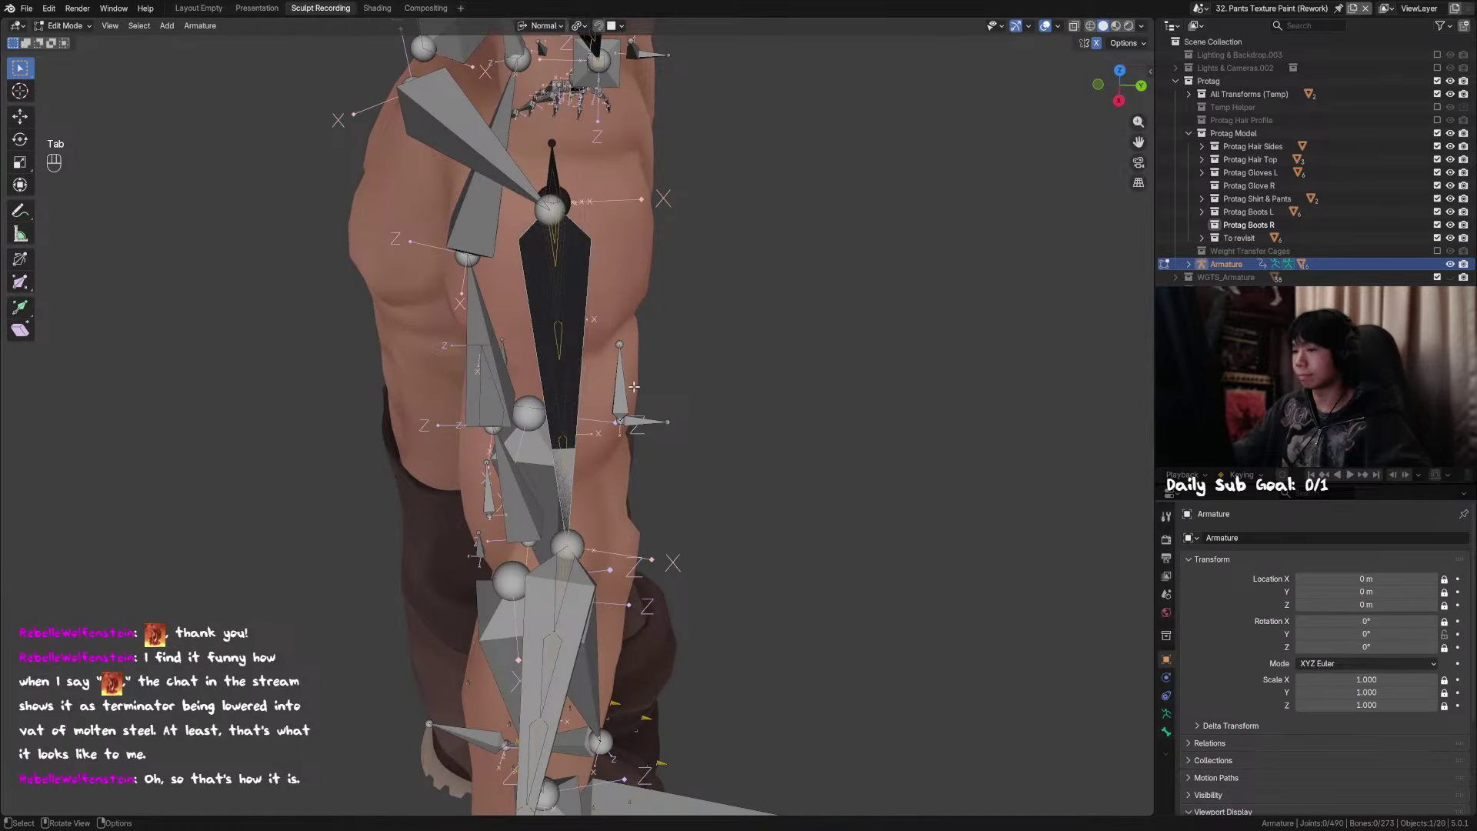
click(615, 386)
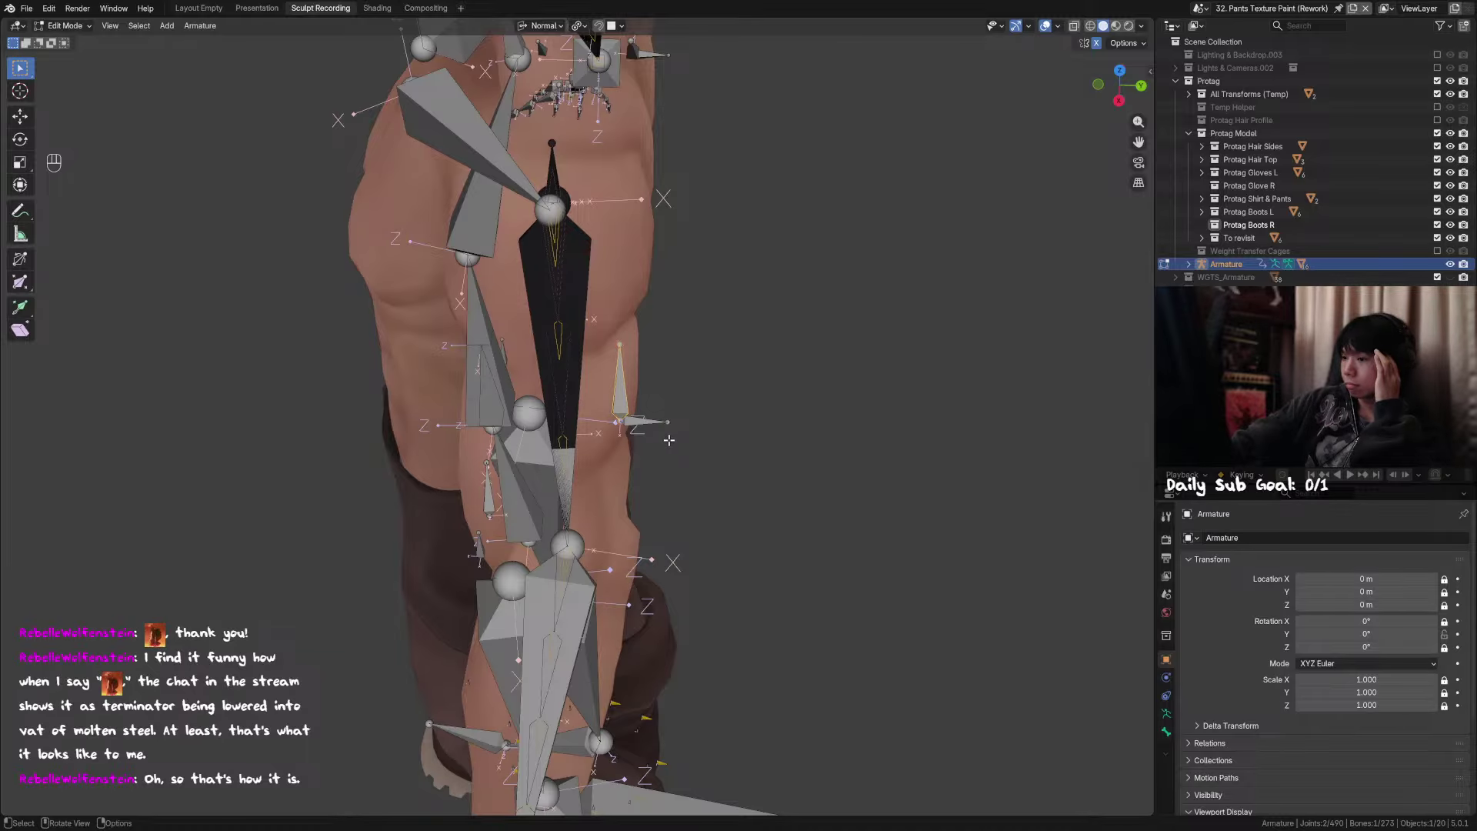
key(h)
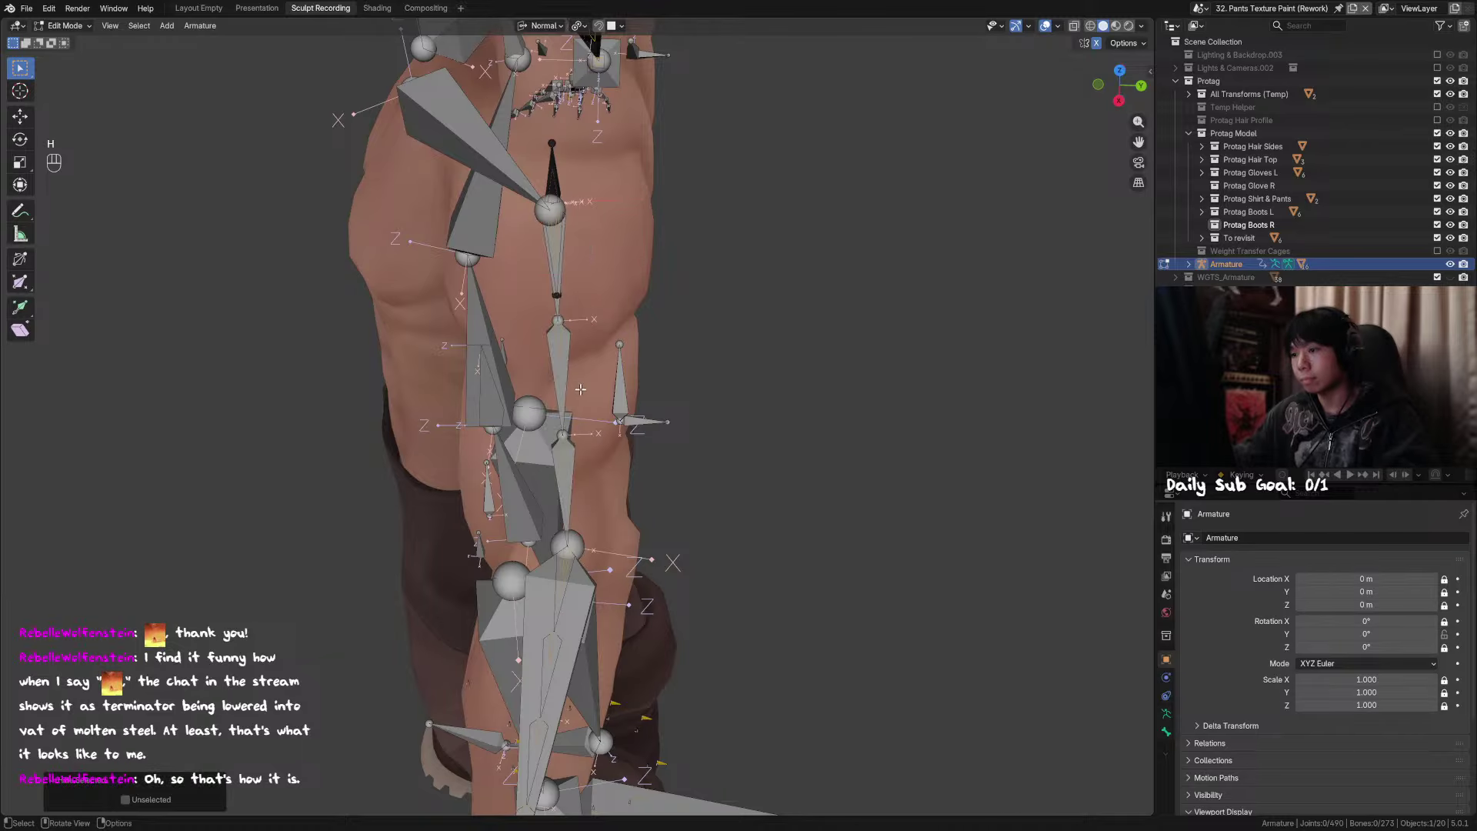
mouse_move(608, 411)
middle_down()
mouse_move(600, 401)
mouse_move(613, 404)
middle_up()
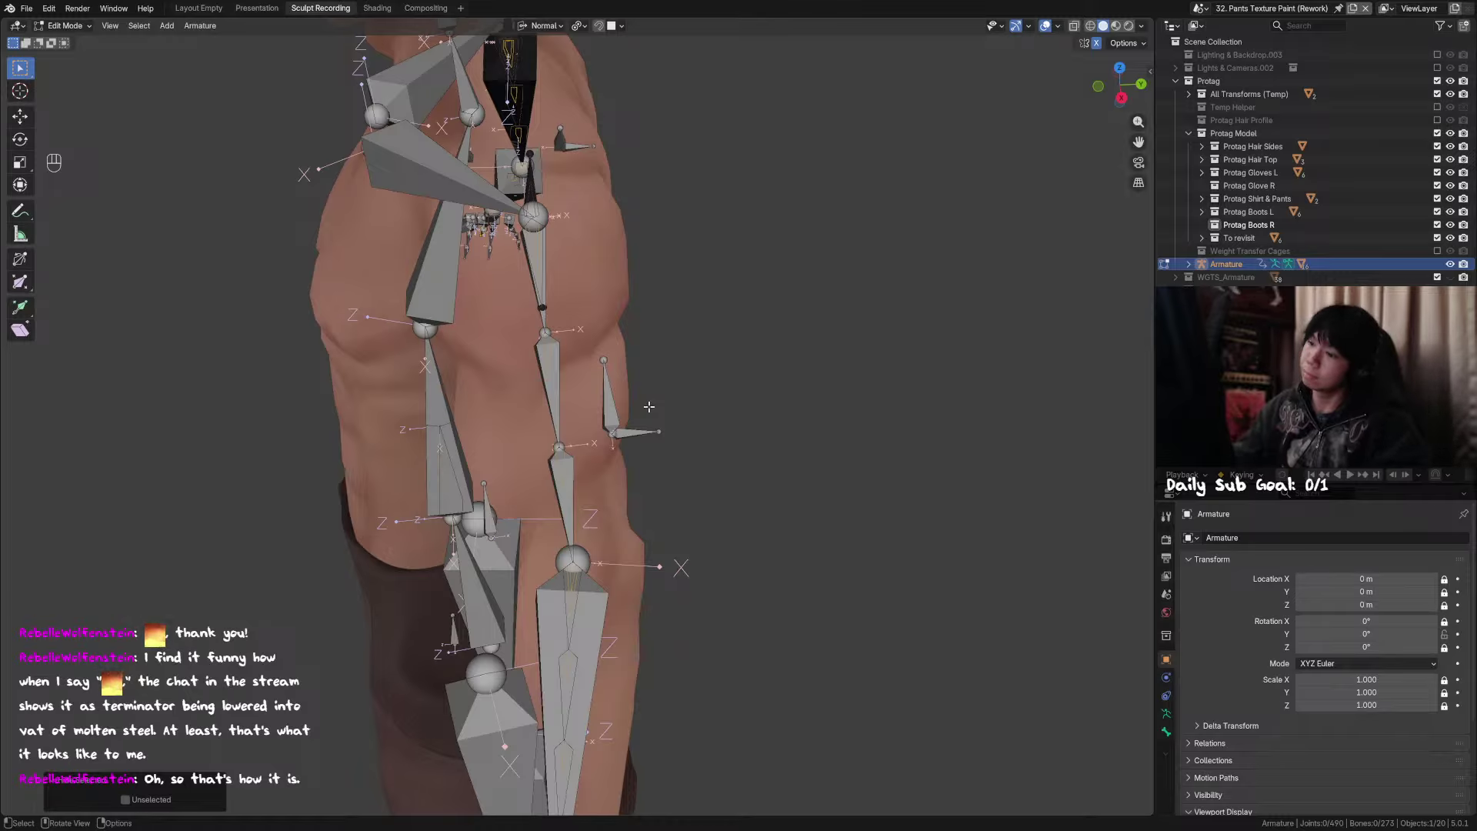
Step: Hide the left upper-arm deform bones nearest the shoulder, undoing and redoing the hide to compare the result
middle_drag(644, 377, 586, 362)
click(607, 284)
middle_drag(606, 283, 573, 284)
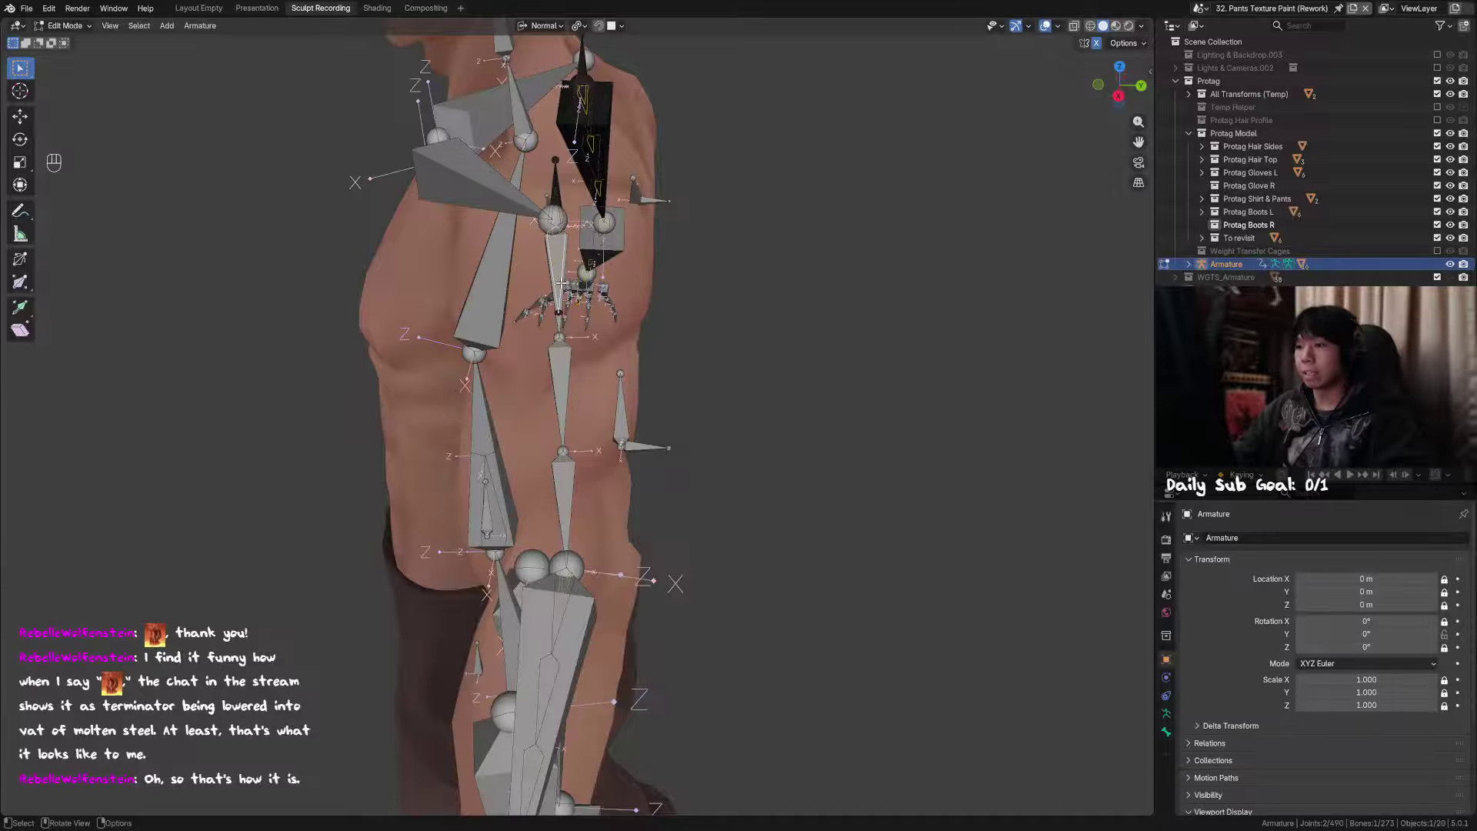
key(h)
middle_drag(630, 413, 577, 406)
key(ctrl+z)
key(ctrl+z)
key(ctrl+z)
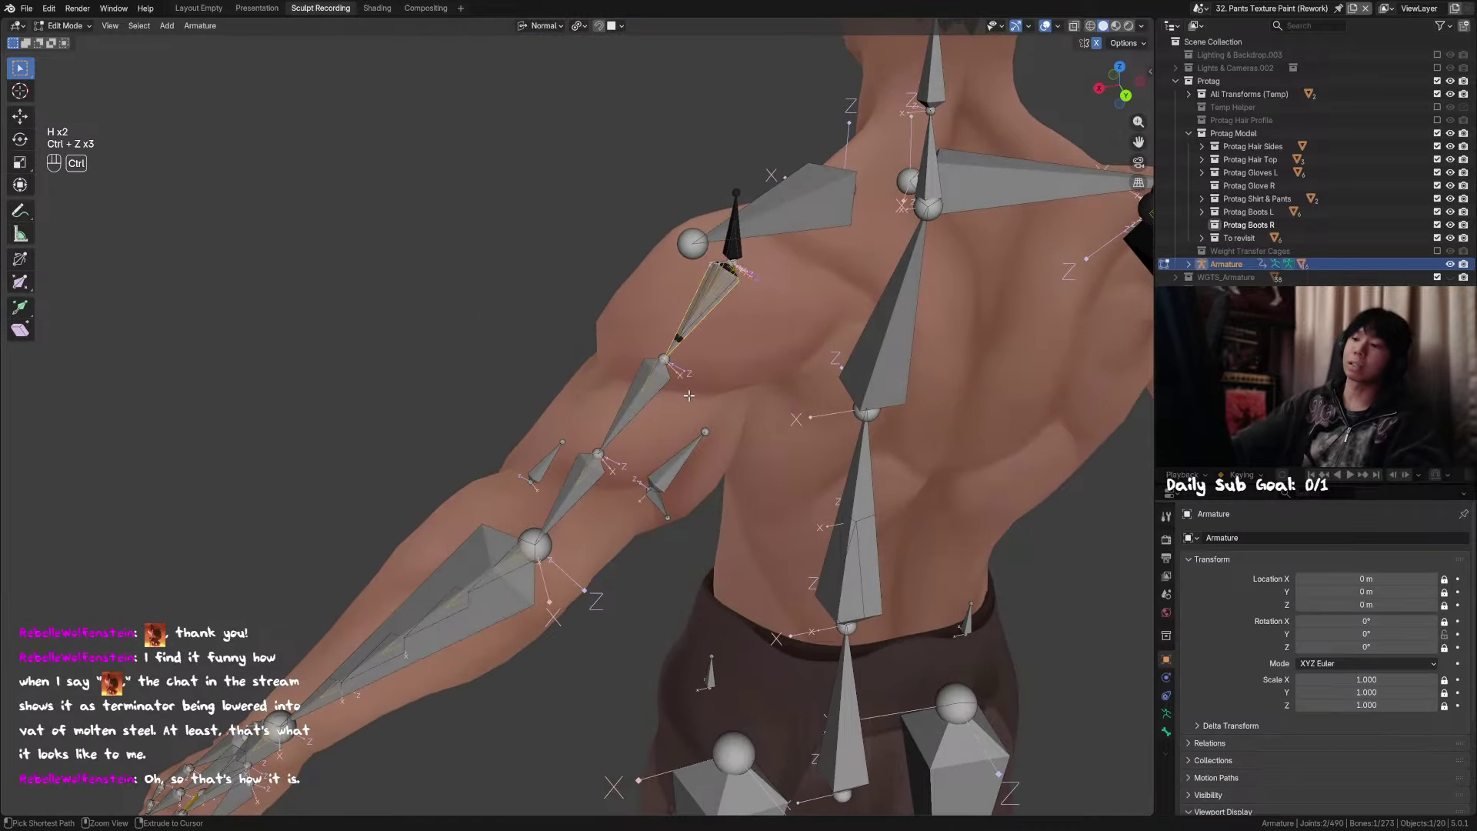
key(ctrl+shift+z)
key(ctrl+shift+z)
middle_drag(677, 416, 789, 499)
key(ctrl+shift+z)
Step: Select COR_Tricep_1.L in Edit Mode and inspect its relations and the armature's bone collections
key(Tab)
key(Tab)
click(620, 414)
click(1166, 732)
click(1166, 713)
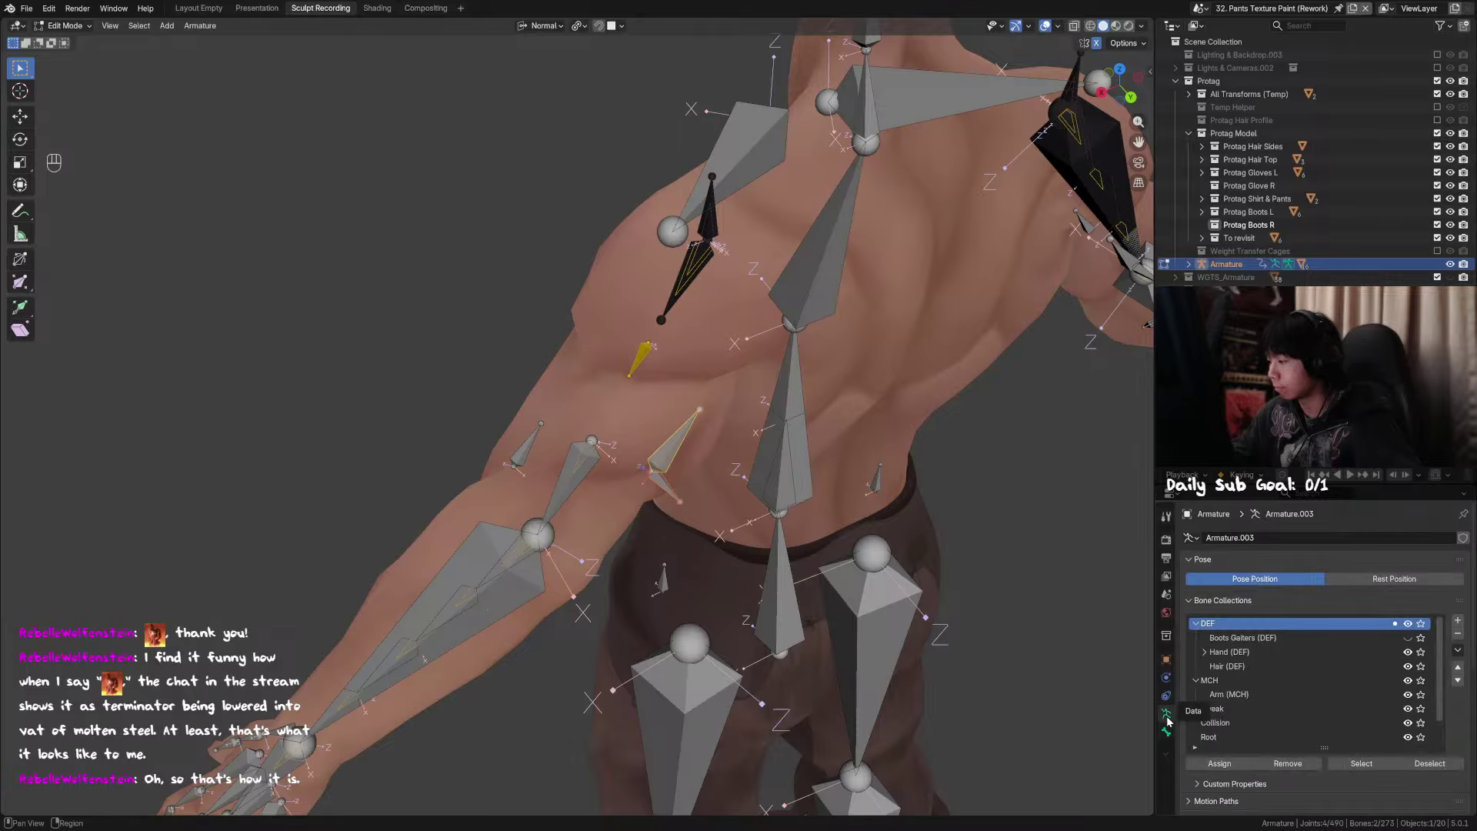
click(1166, 732)
Step: Return the armature to Pose Mode and select COR_Tricep_1.L
key(ctrl+Tab)
click(694, 442)
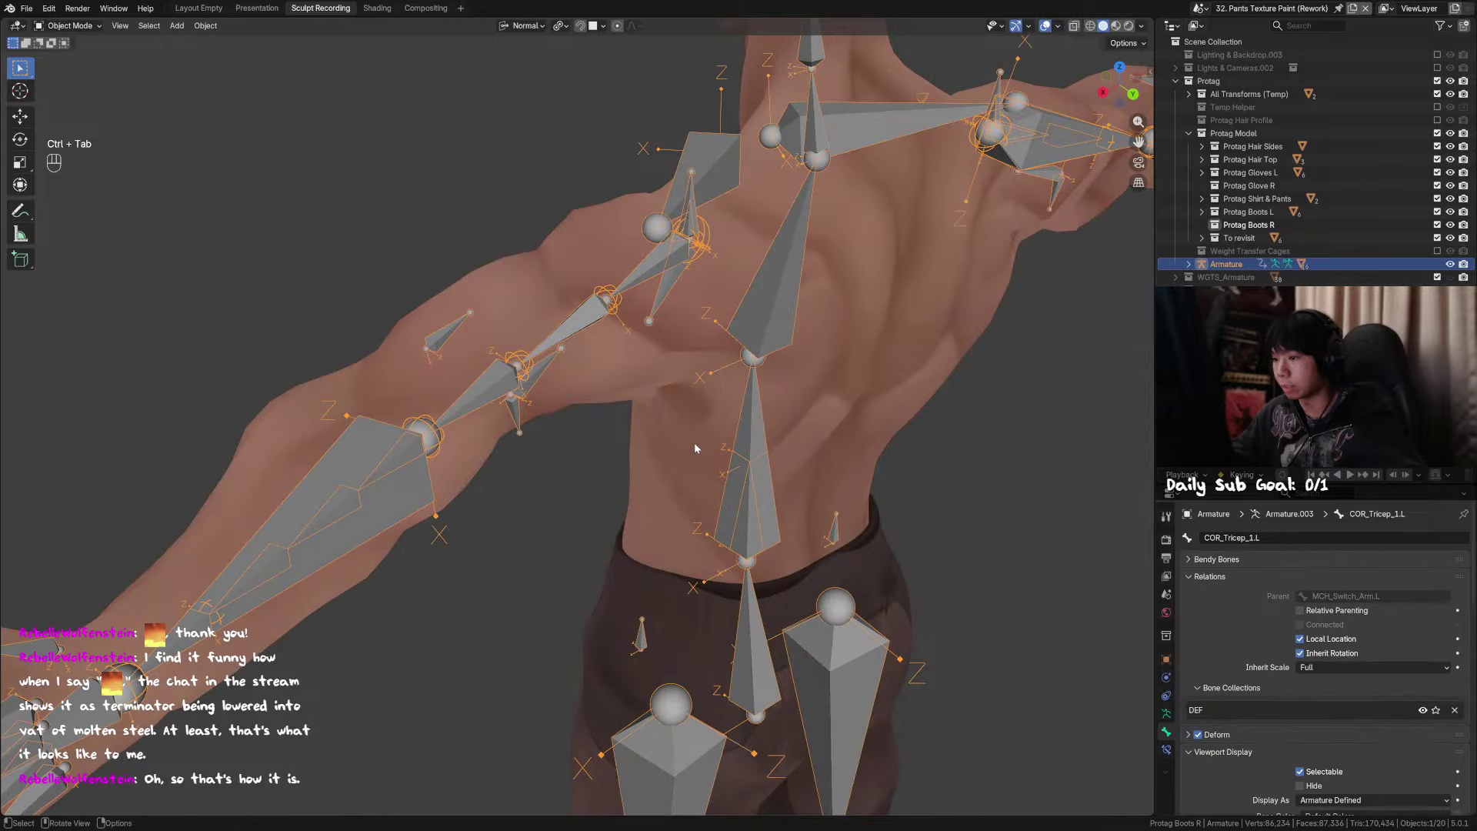
middle_drag(537, 374, 617, 424)
key(ctrl+Tab)
mouse_move(617, 545)
middle_down()
mouse_move(639, 472)
mouse_move(633, 540)
middle_up()
scroll(637, 505, up, 2)
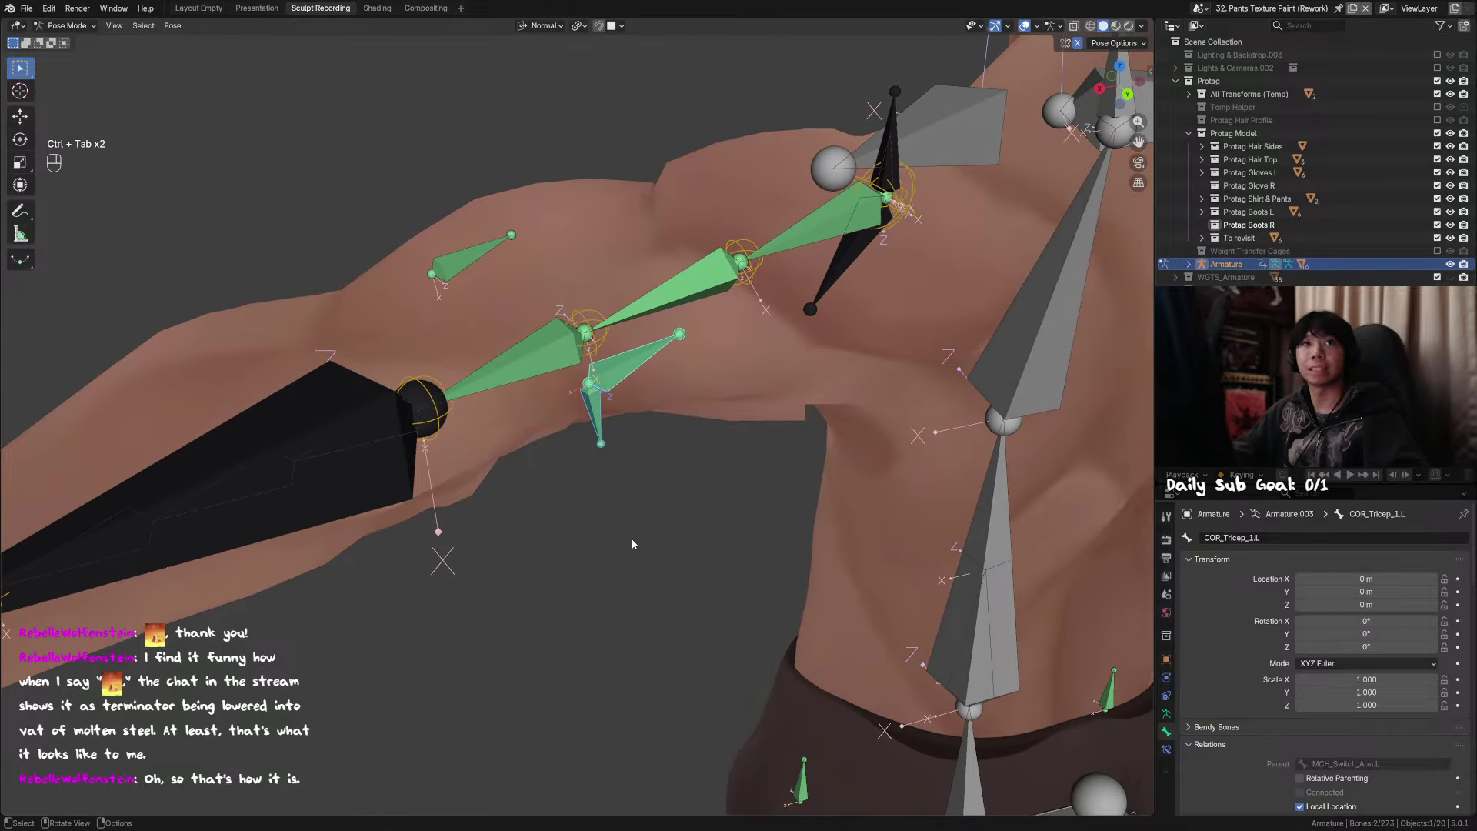
scroll(630, 541, up, 1)
click(630, 371)
Step: Check the parent relations of COR_Tricep_1.L and review its Transformation (X) constraint, leaving the constraint collapsed
click(1167, 748)
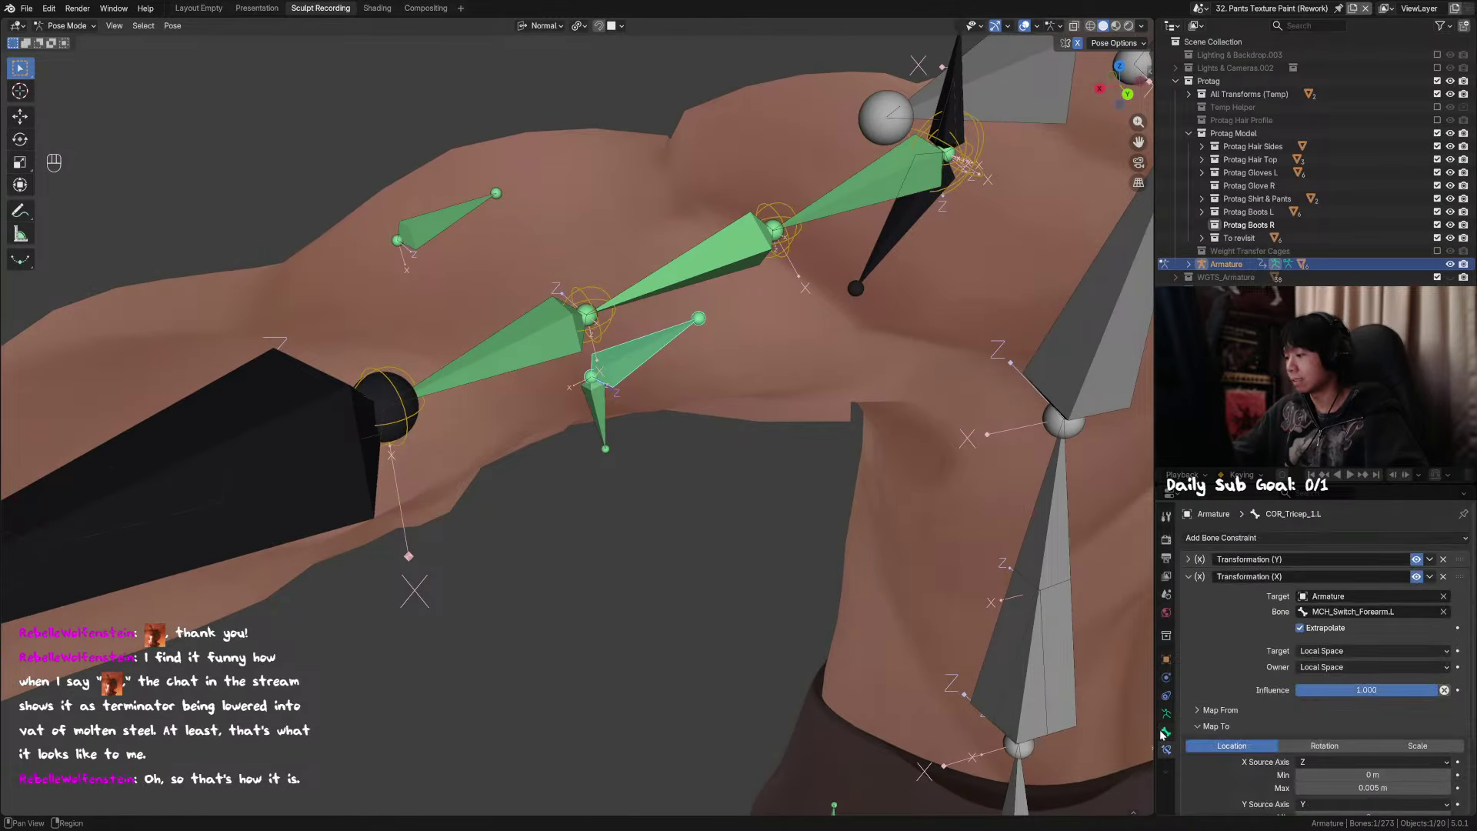
click(1166, 713)
click(1166, 733)
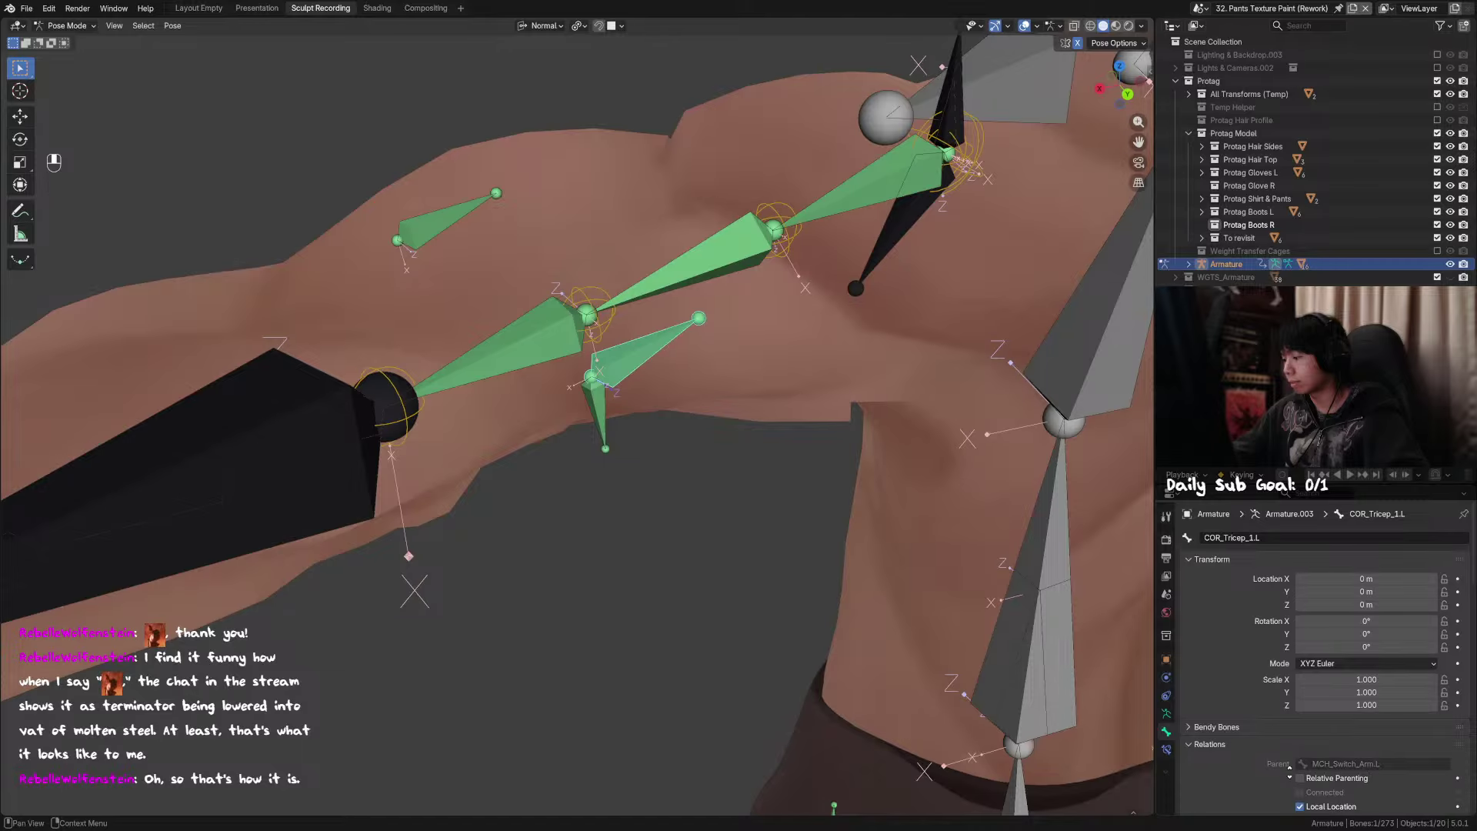
scroll(1270, 738, down, 2)
click(1167, 750)
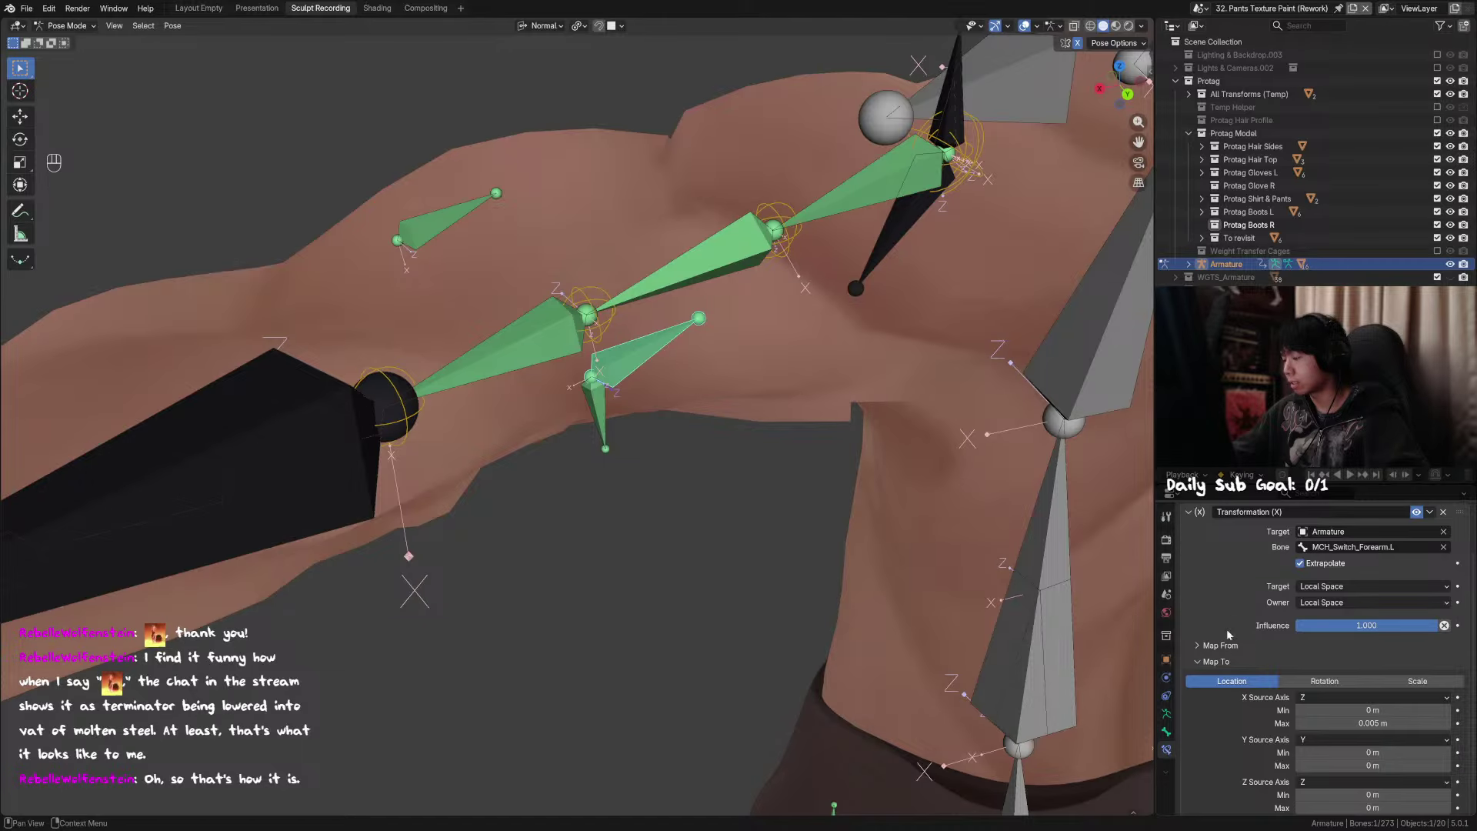
scroll(1212, 608, up, 2)
click(1190, 576)
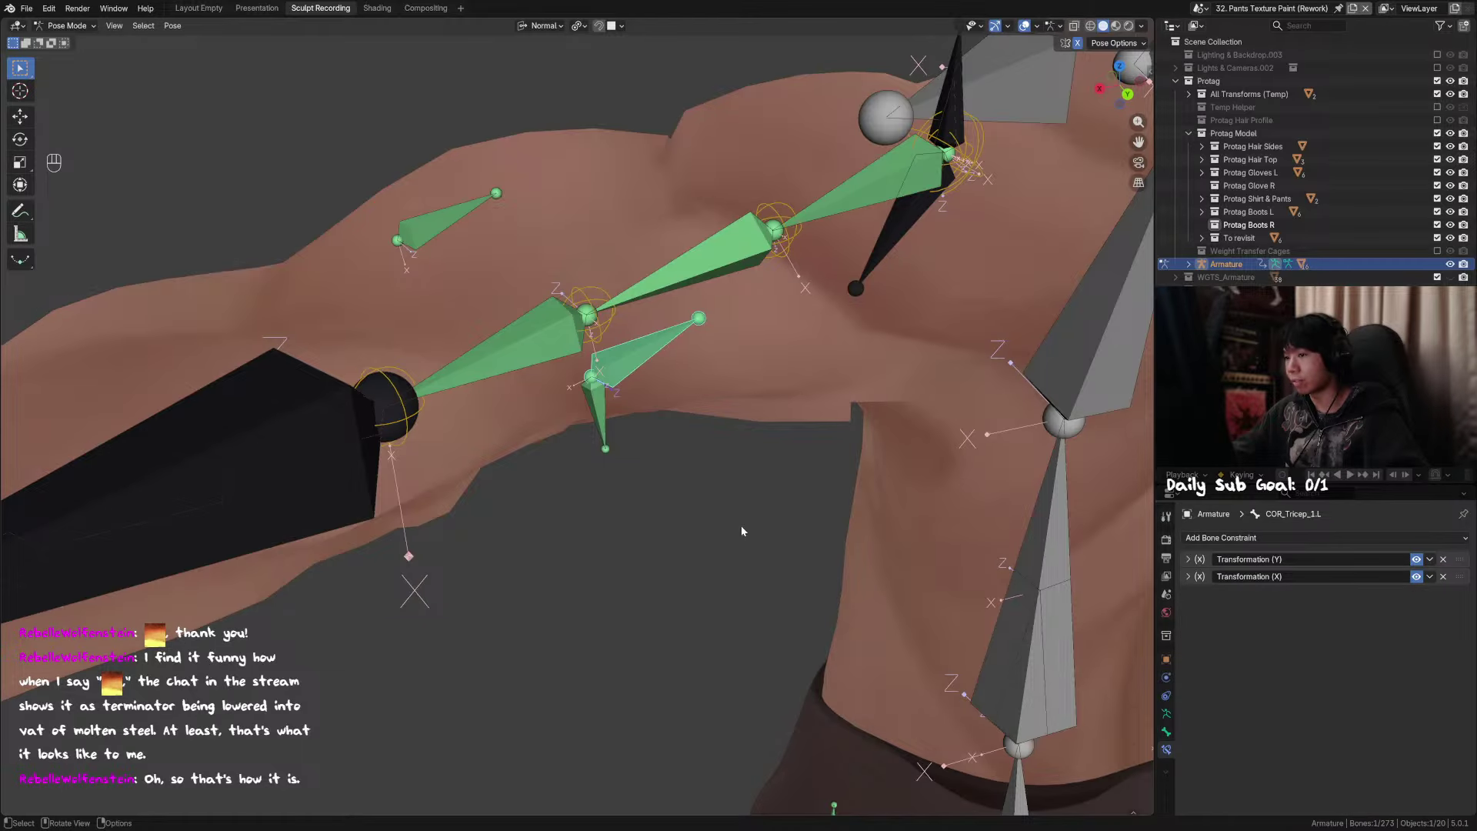
Step: Compare the placement of the tricep helper bones in Edit Mode and Pose Mode around the left upper arm
middle_drag(741, 524, 725, 556)
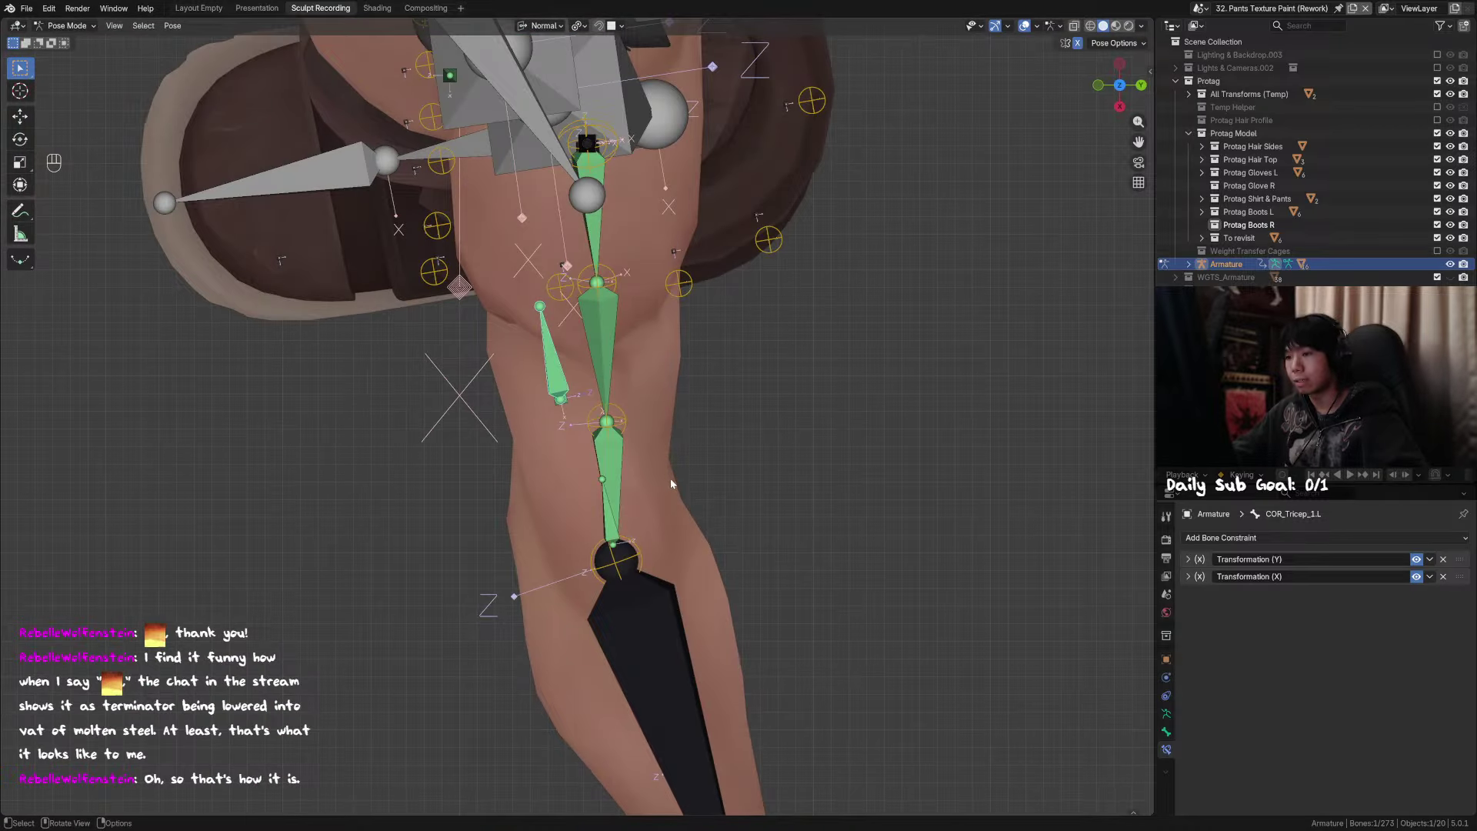
key(Tab)
middle_drag(813, 521, 756, 523)
shift+click(695, 485)
key(Tab)
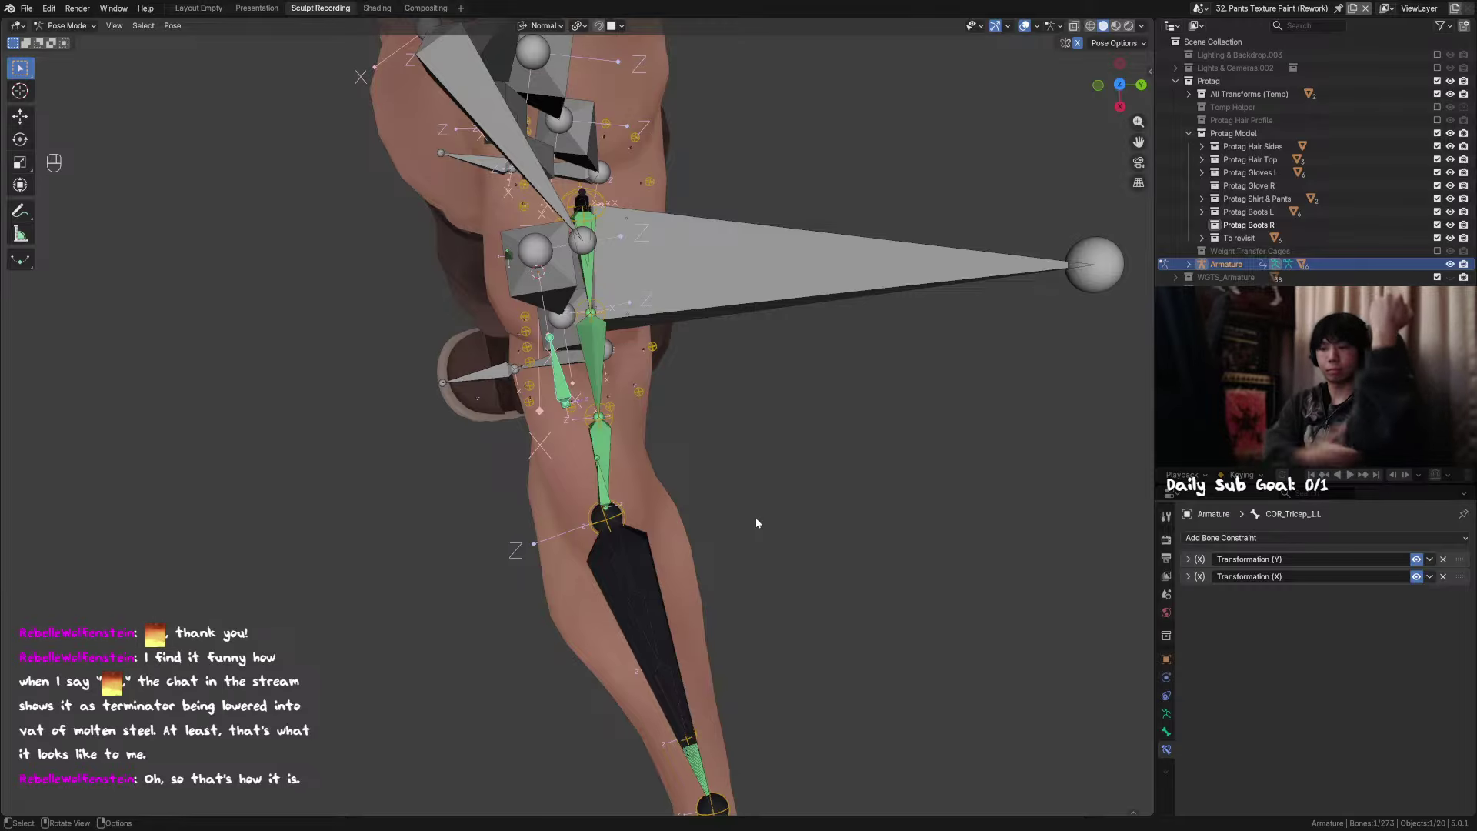
key(Tab)
middle_drag(706, 390, 694, 451)
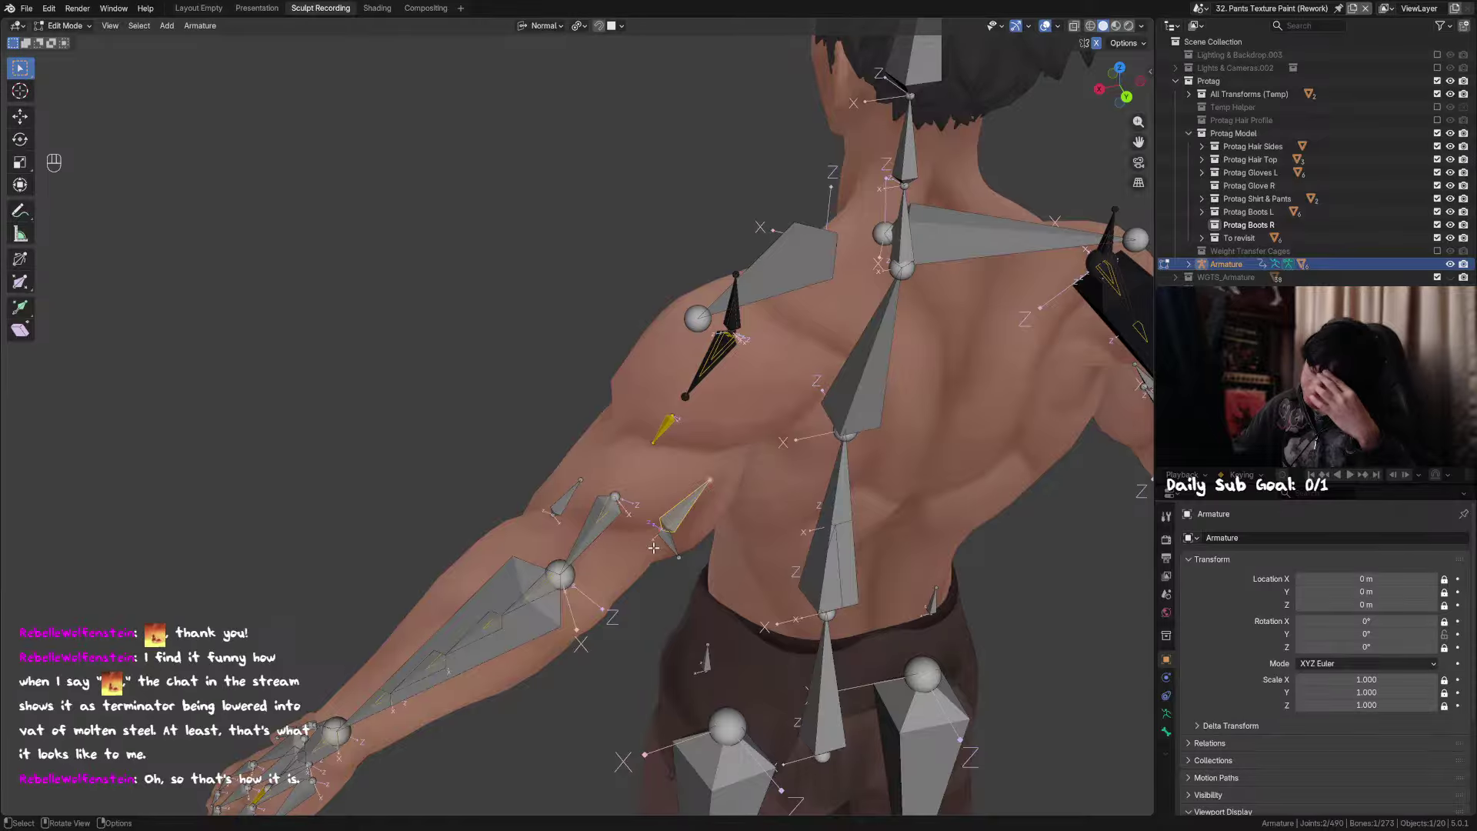
mouse_move(653, 547)
middle_down()
mouse_move(658, 574)
mouse_move(750, 544)
mouse_move(653, 554)
middle_up()
key(Tab)
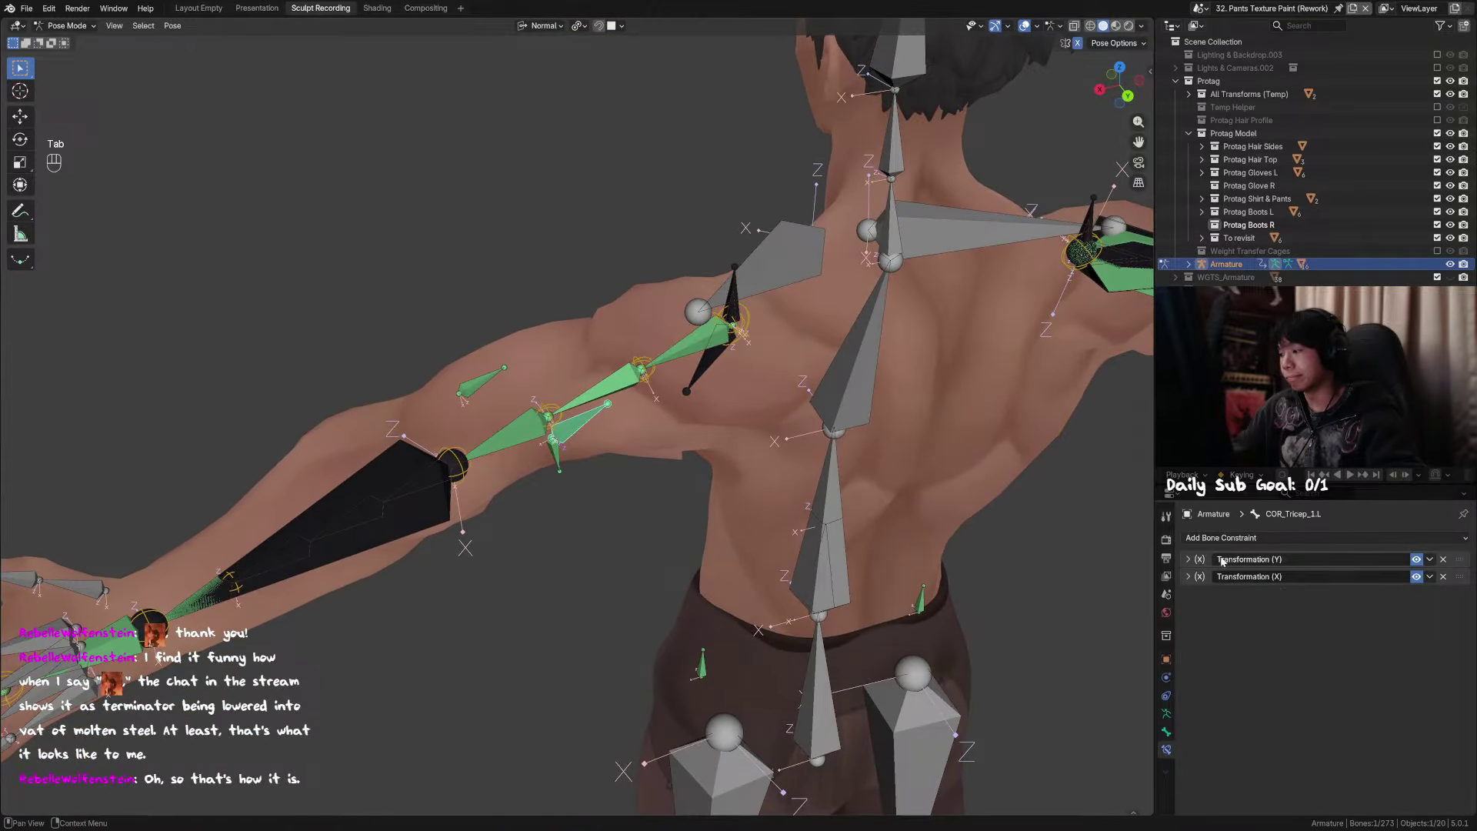
Step: Select both left tricep helper bones in Edit Mode and clear their parent
key(Tab)
middle_drag(706, 487, 780, 454)
middle_drag(682, 391, 736, 443)
shift+click(690, 405)
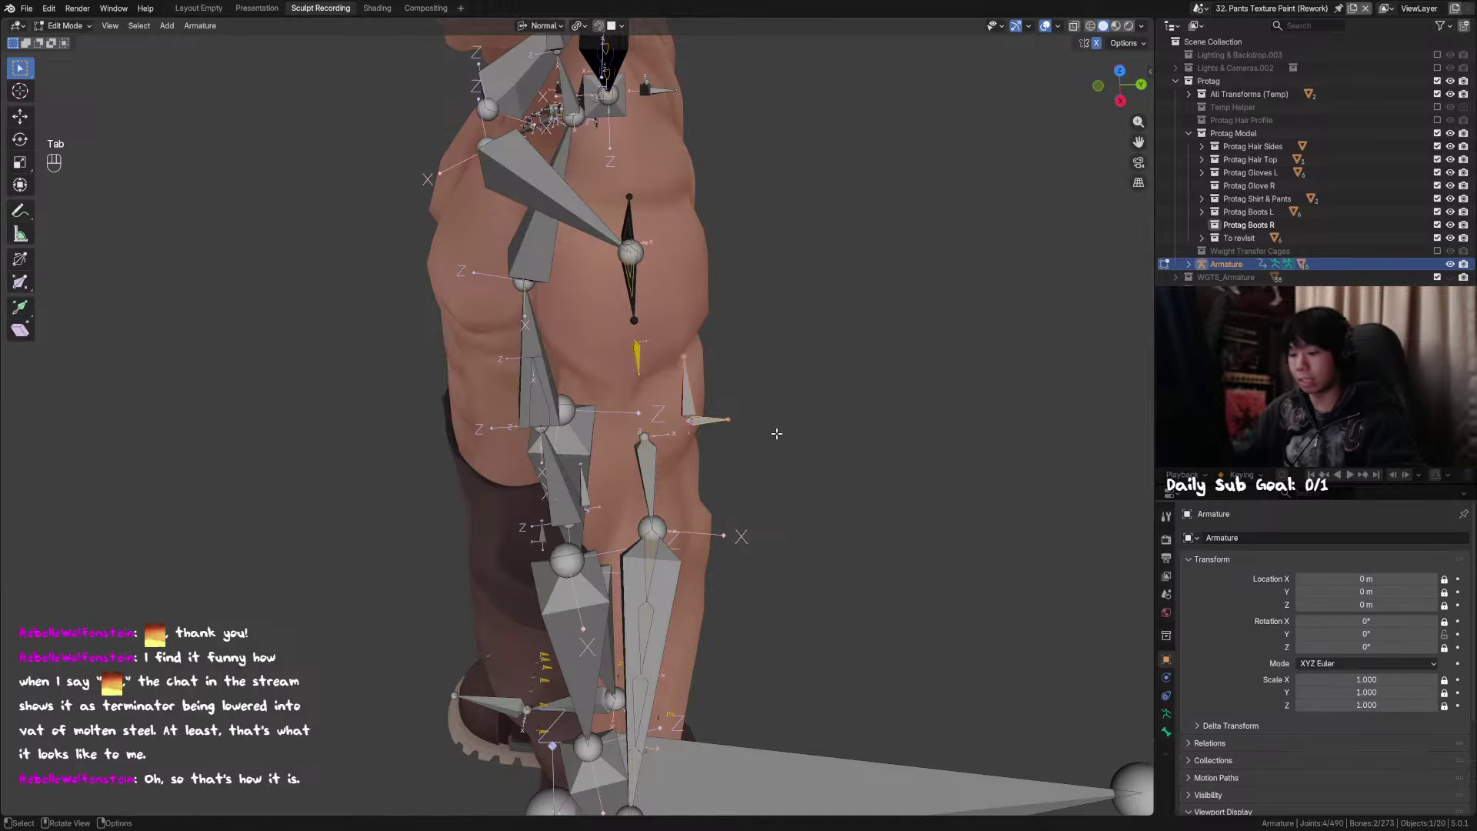
key(alt+p)
click(724, 434)
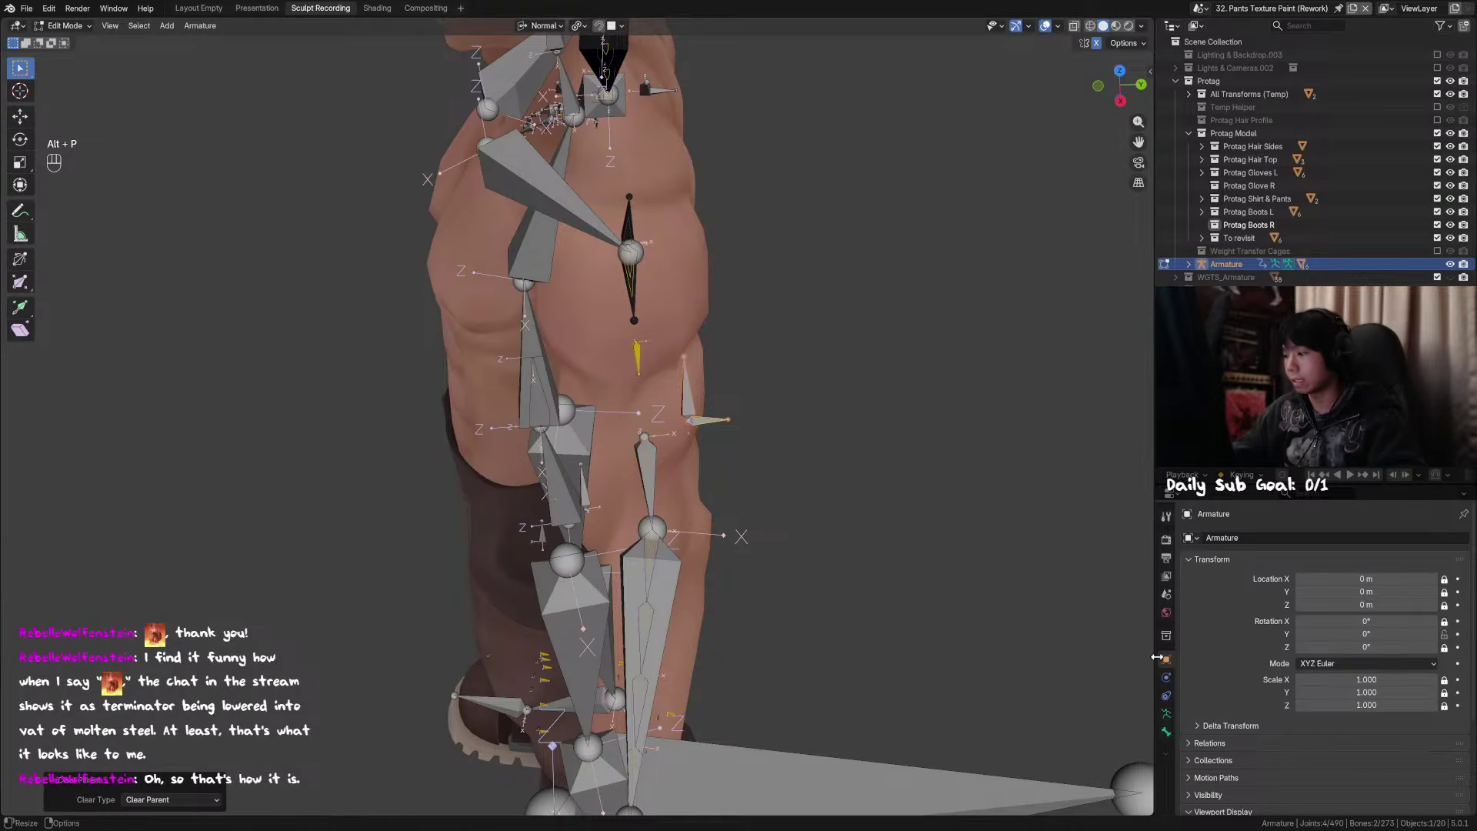
click(1167, 714)
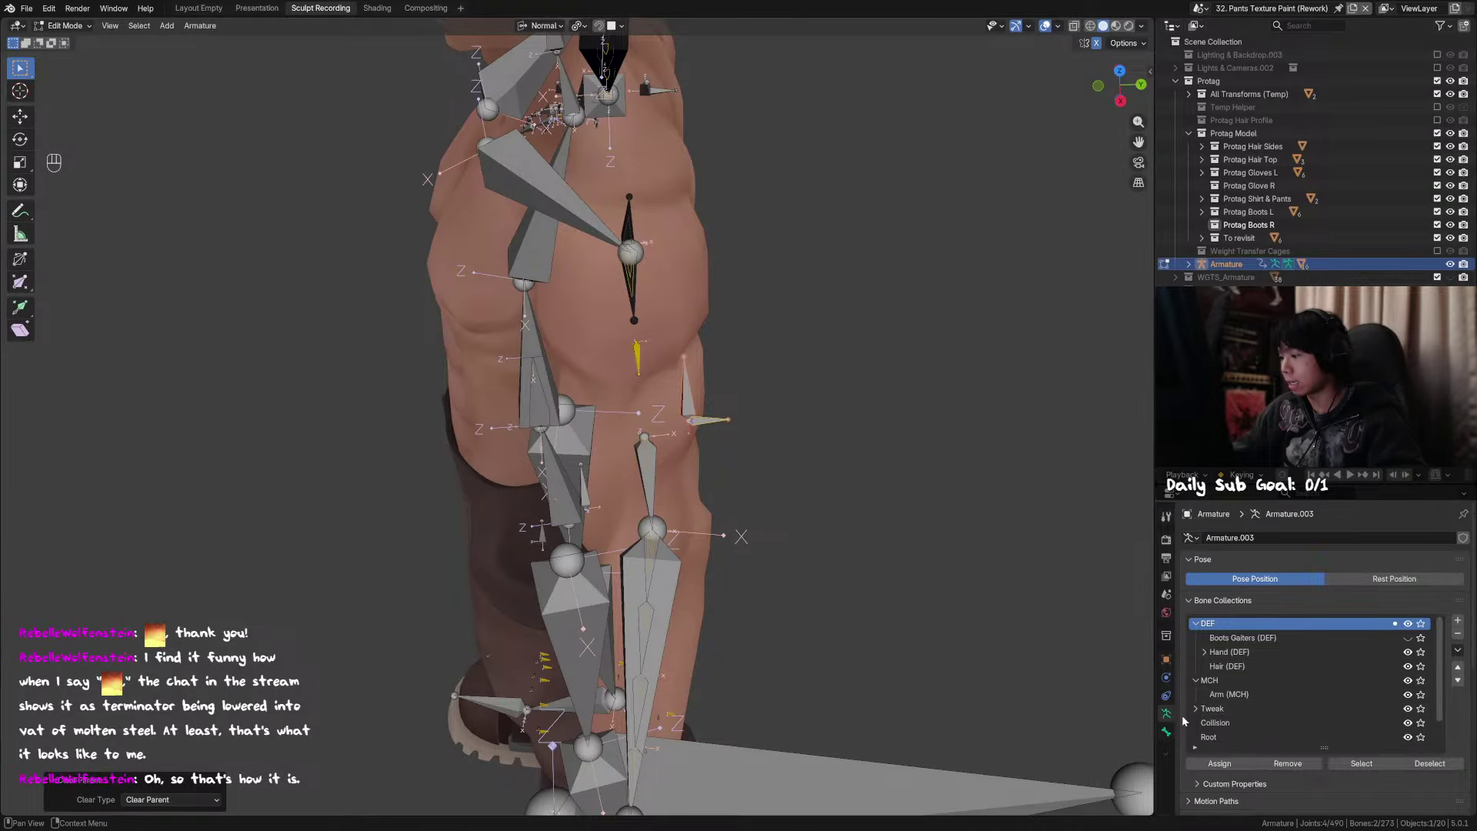
click(1167, 696)
click(1263, 538)
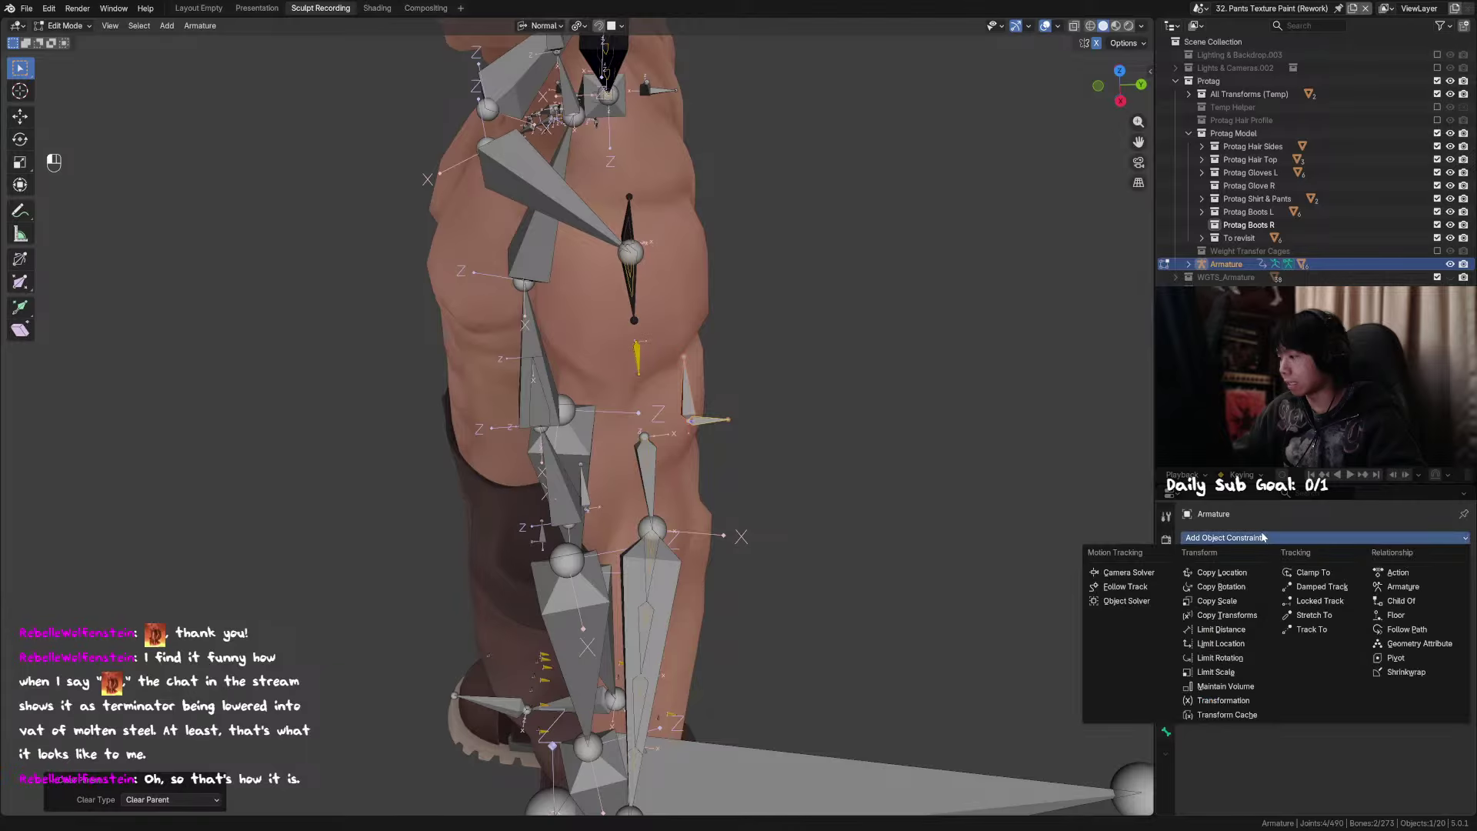
key(Escape)
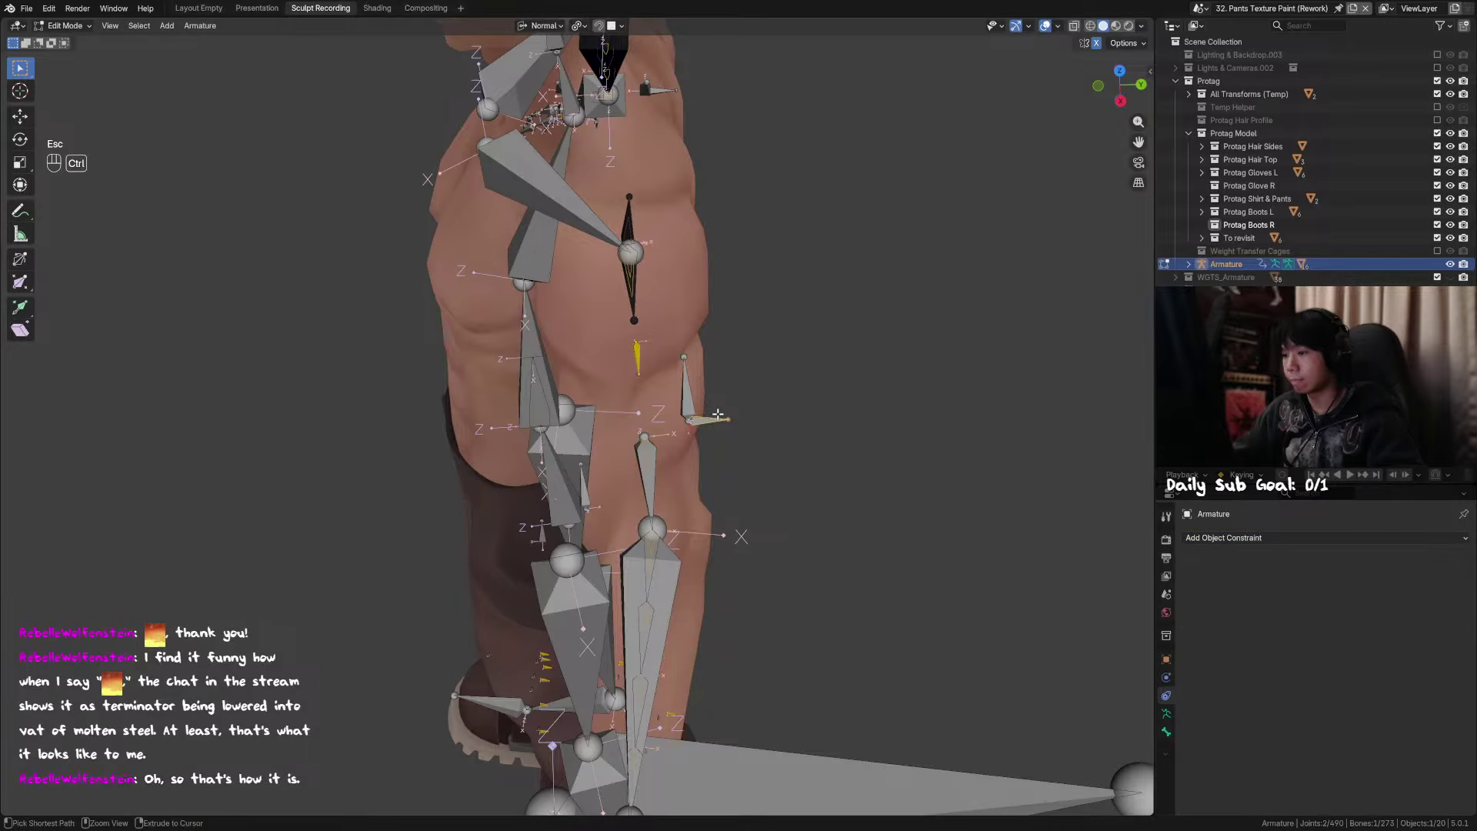
Step: Return the armature to Pose Mode and display it in Rest Position
middle_drag(741, 425, 762, 421)
key(ctrl+Tab)
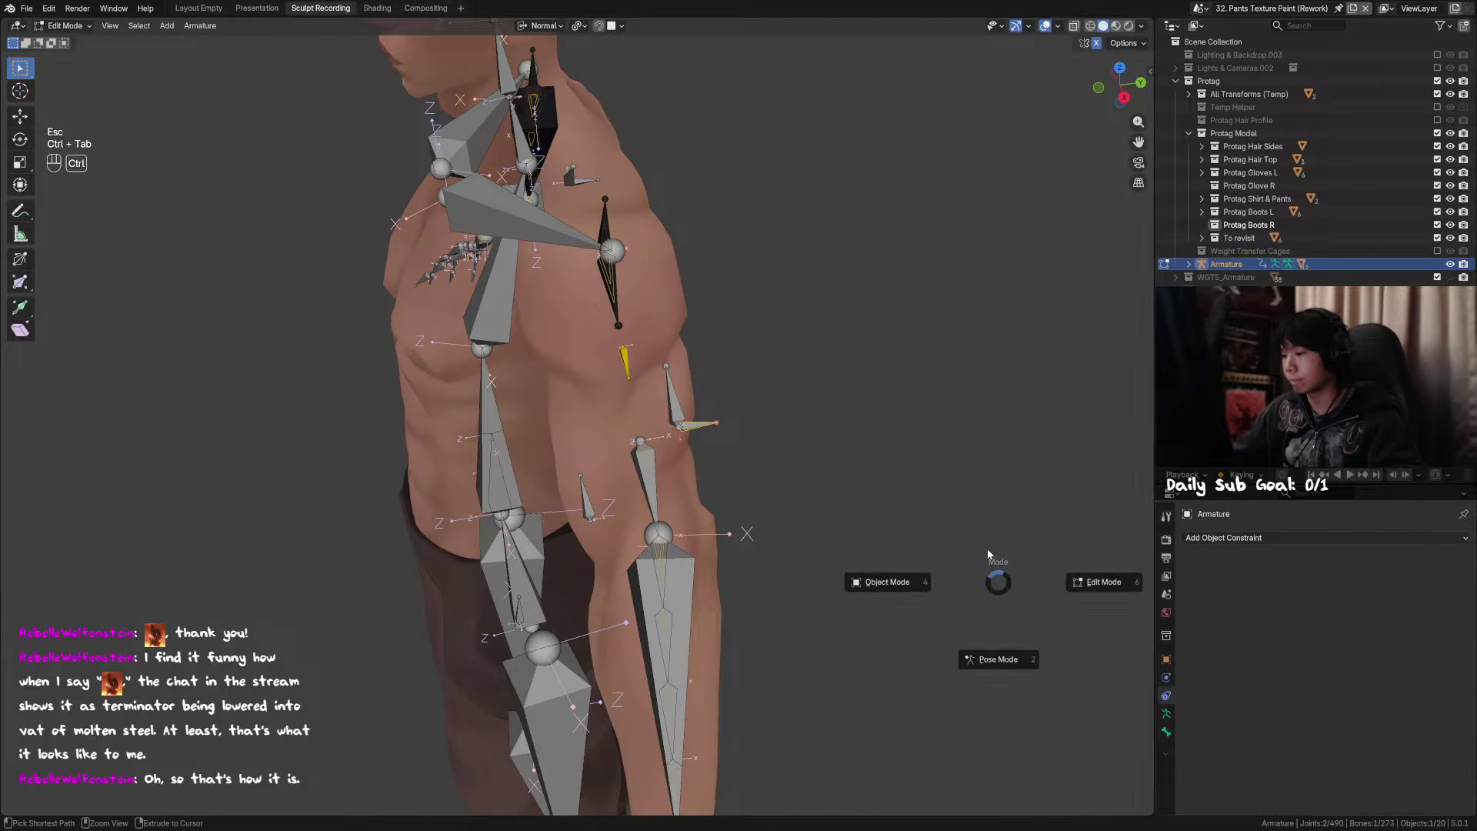
click(995, 659)
click(1167, 713)
middle_drag(762, 500, 822, 501)
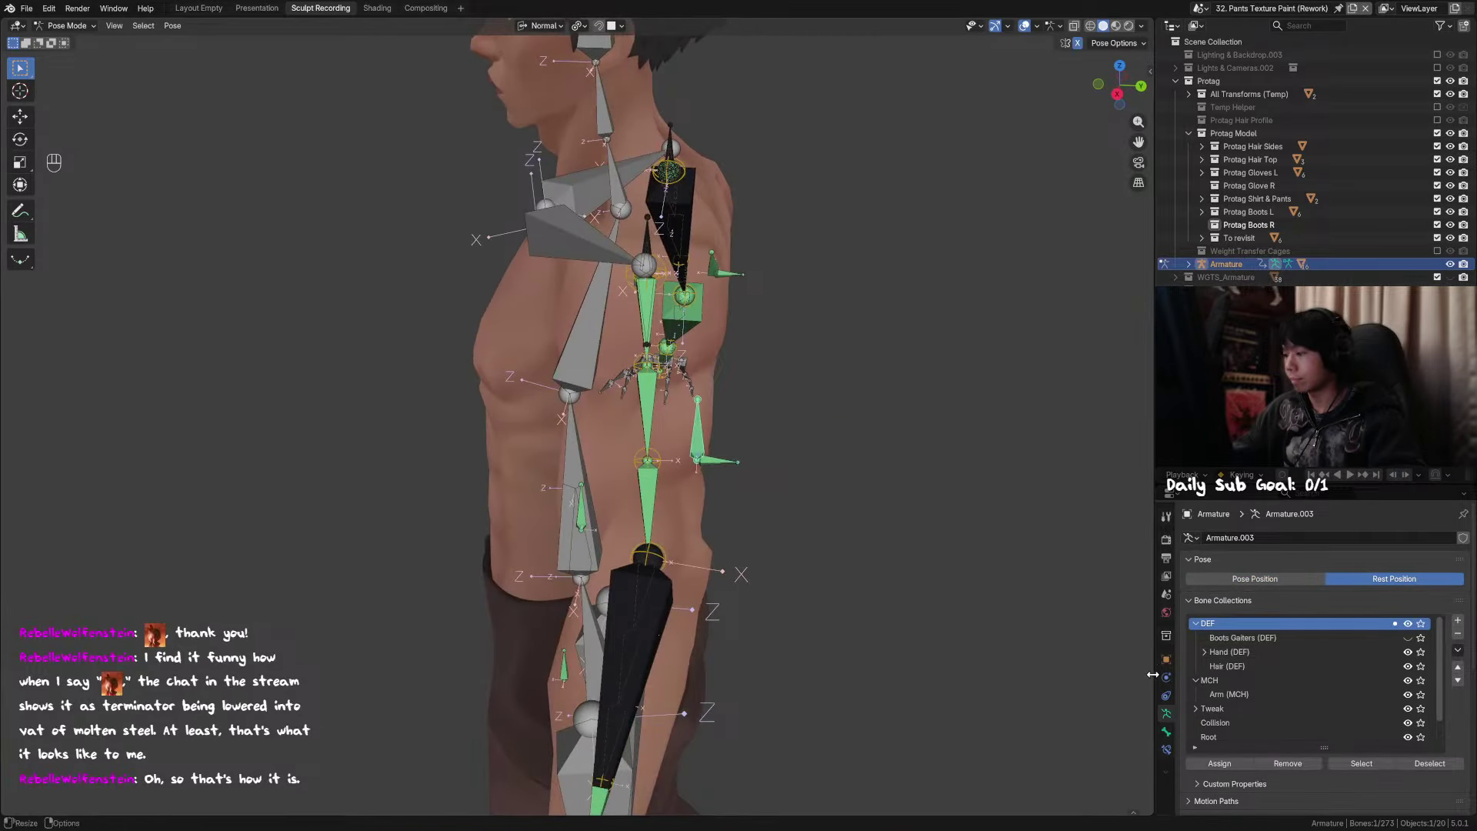
Step: Add a Child Of constraint to COR_Tricep_1.L with Armature as its target
click(1166, 731)
click(1166, 750)
click(1253, 537)
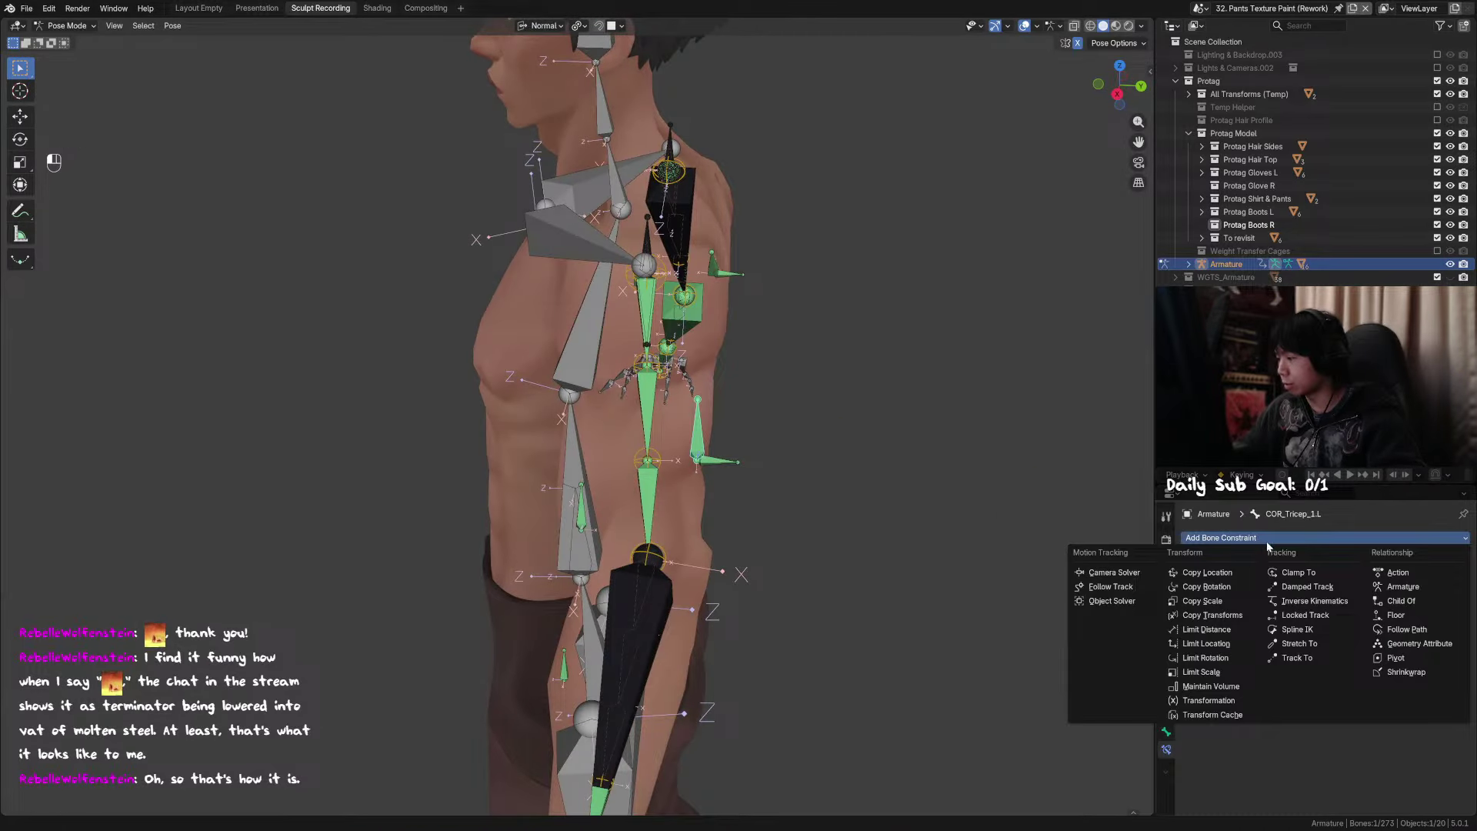
click(1419, 599)
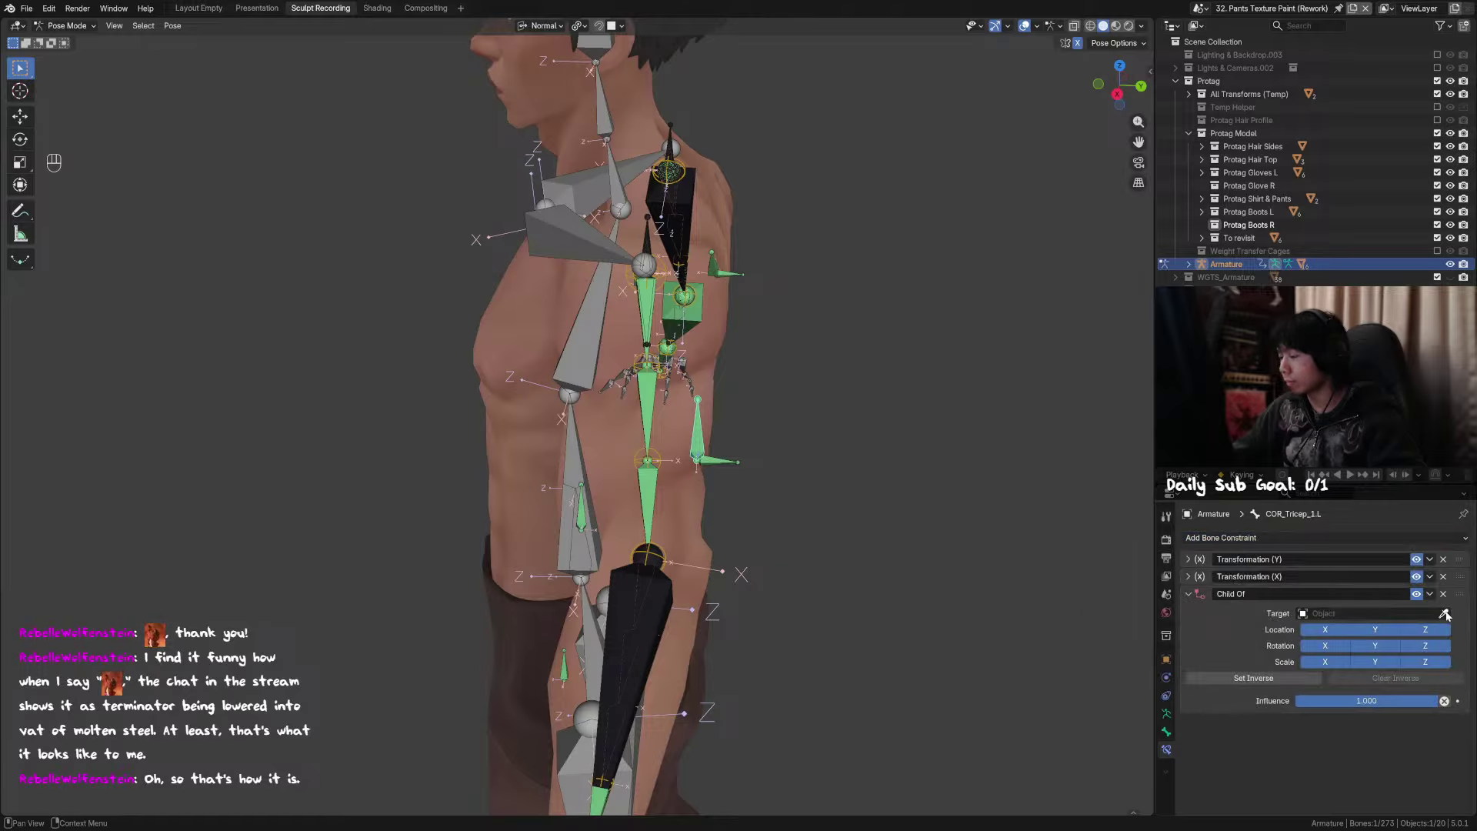
middle_drag(894, 520, 1332, 574)
click(1444, 614)
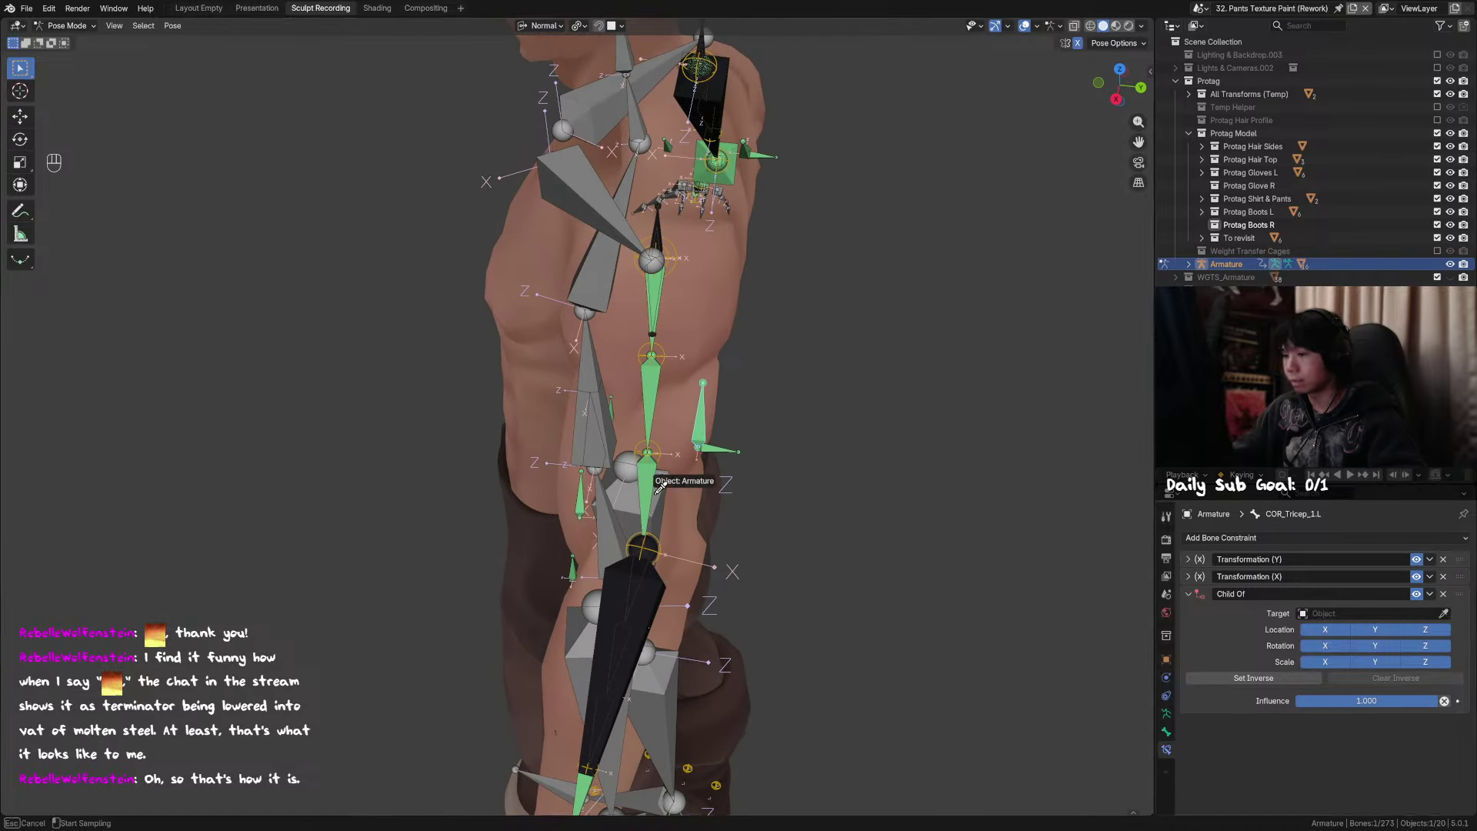
click(649, 480)
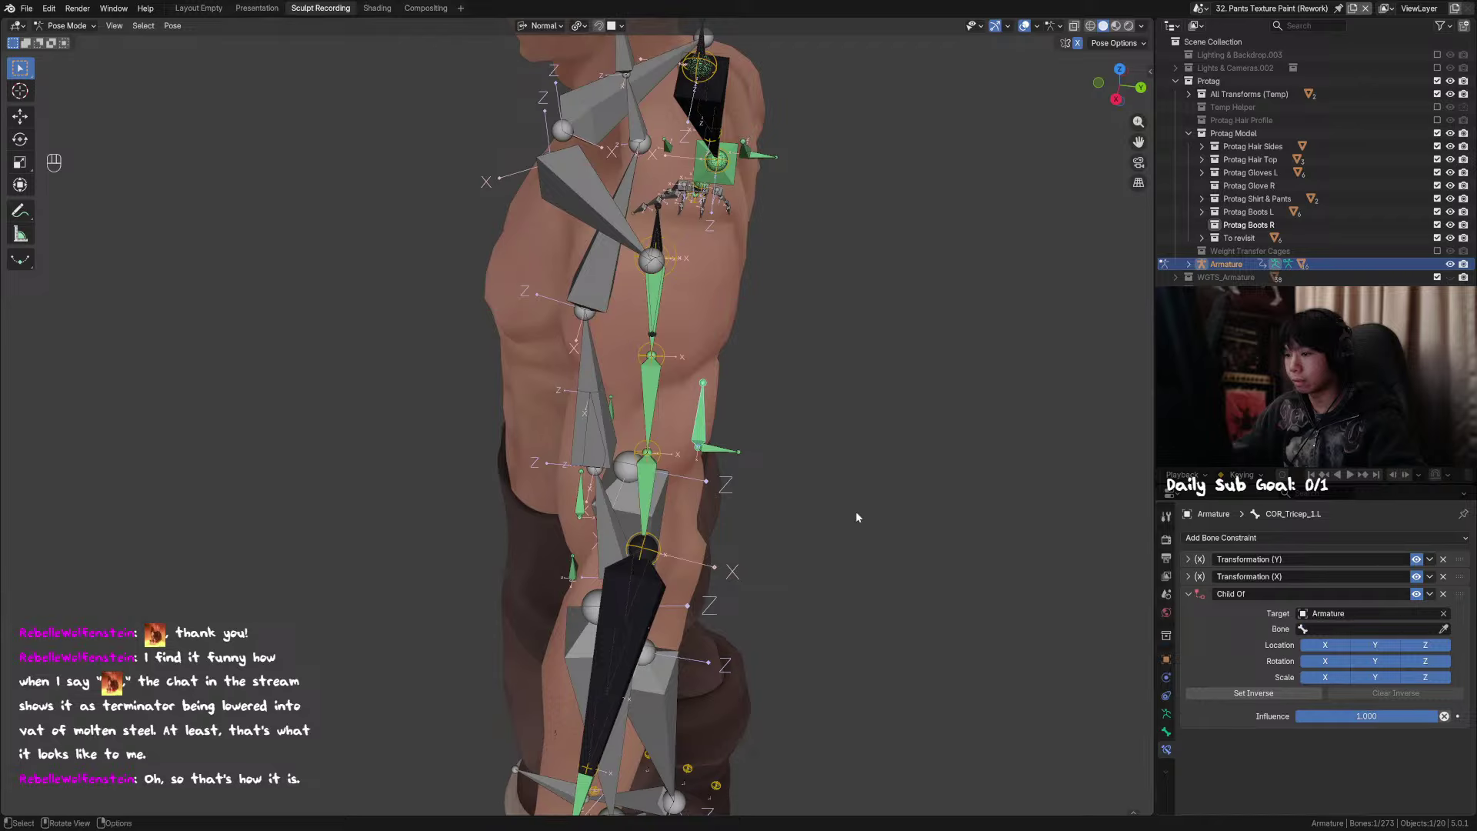
Step: Copy the name of the deform bone nearest the elbow and set DEF_Arm_3.L as the Child Of constraint's bone on COR_Tricep_1.L
click(646, 479)
key(ctrl+c)
key(F2)
key(Escape)
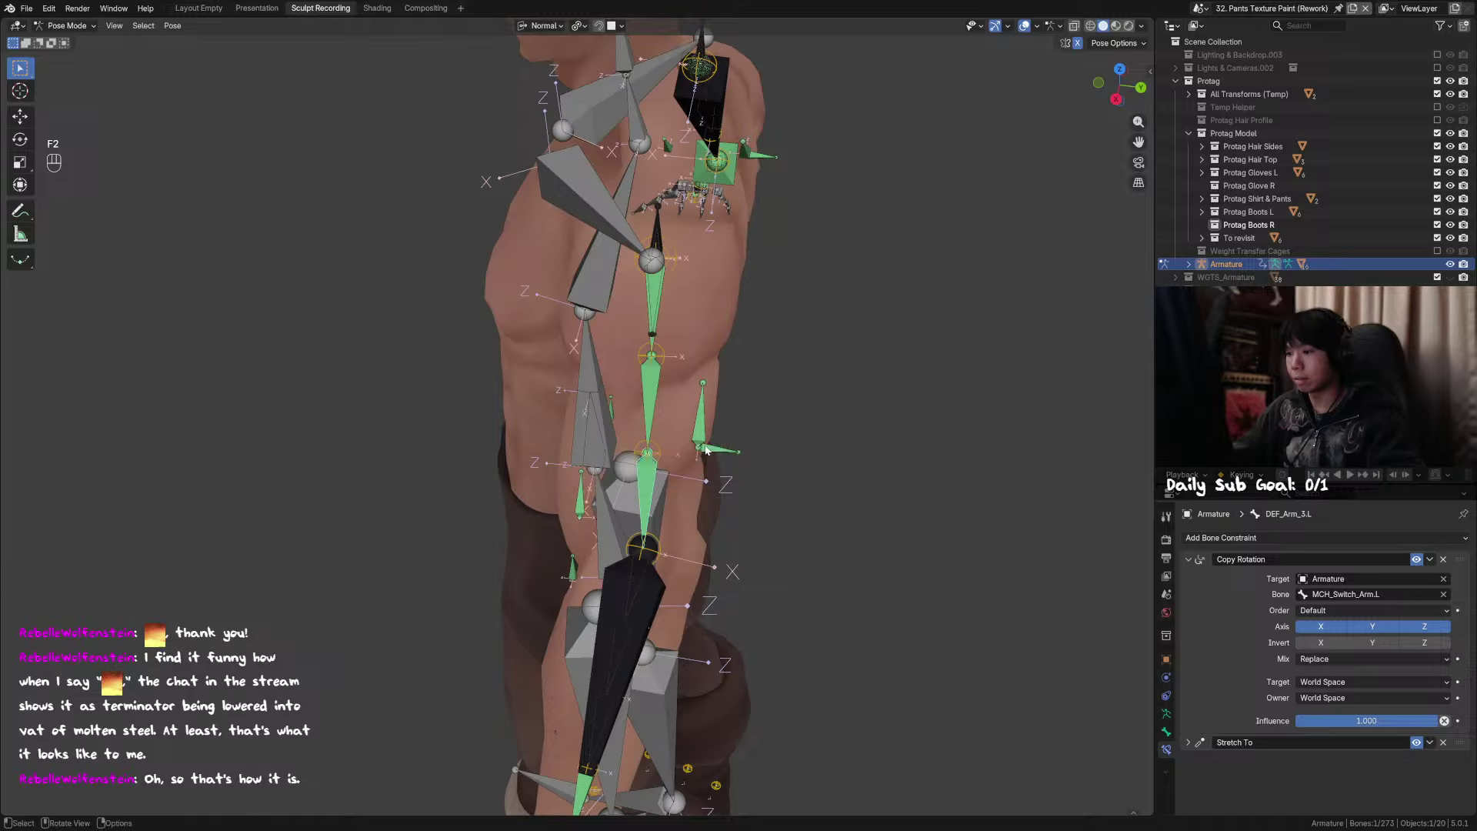
key(ctrl+z)
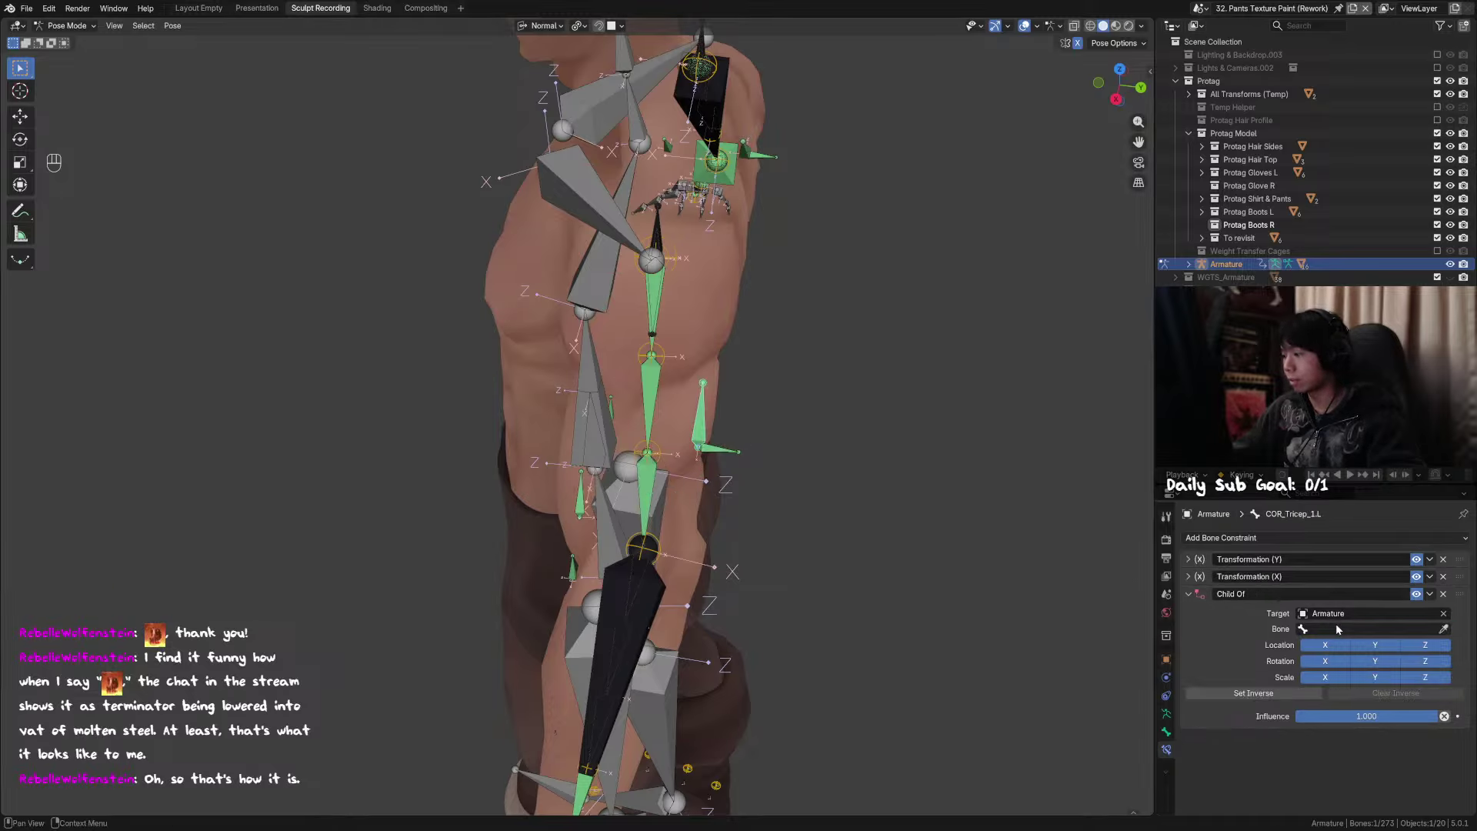
click(1360, 630)
key(ctrl+v)
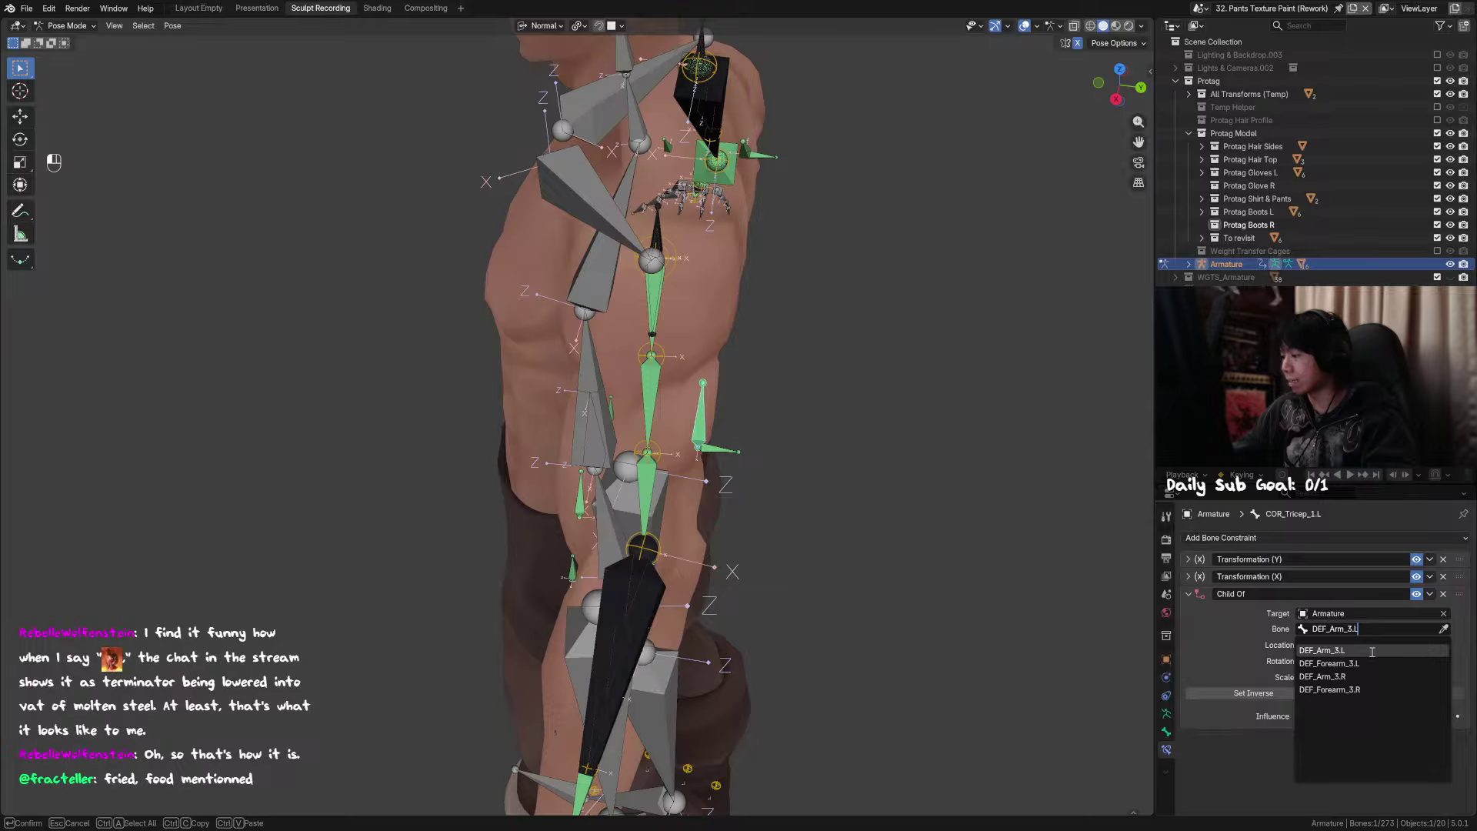
click(1374, 652)
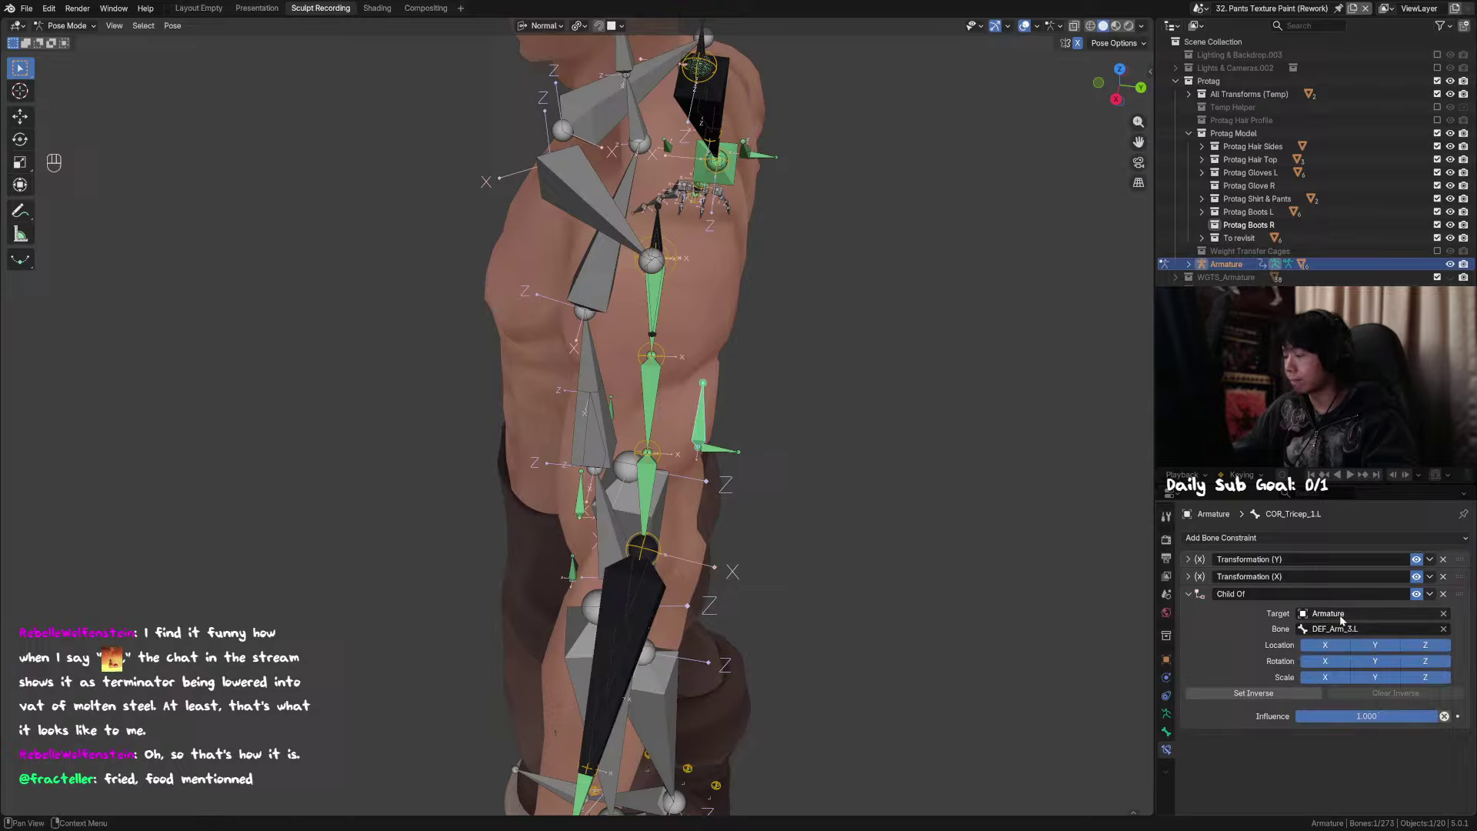
Step: Add a second Child Of constraint to COR_Tricep_1.L targeting the Armature's DEF_Arm_2.L bone and place it above the DEF_Arm_3.L one
click(1190, 594)
click(1401, 539)
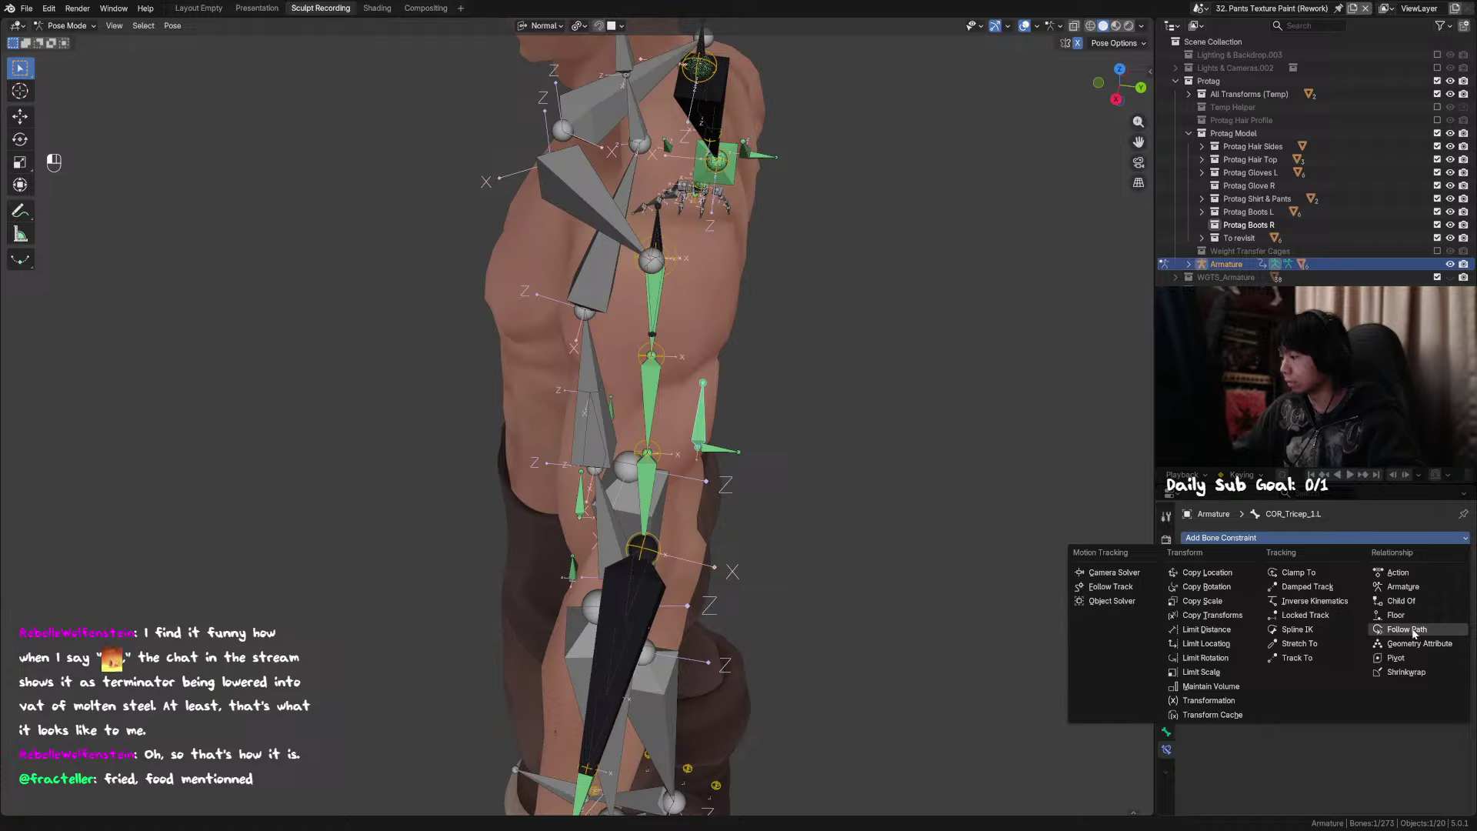
click(1407, 601)
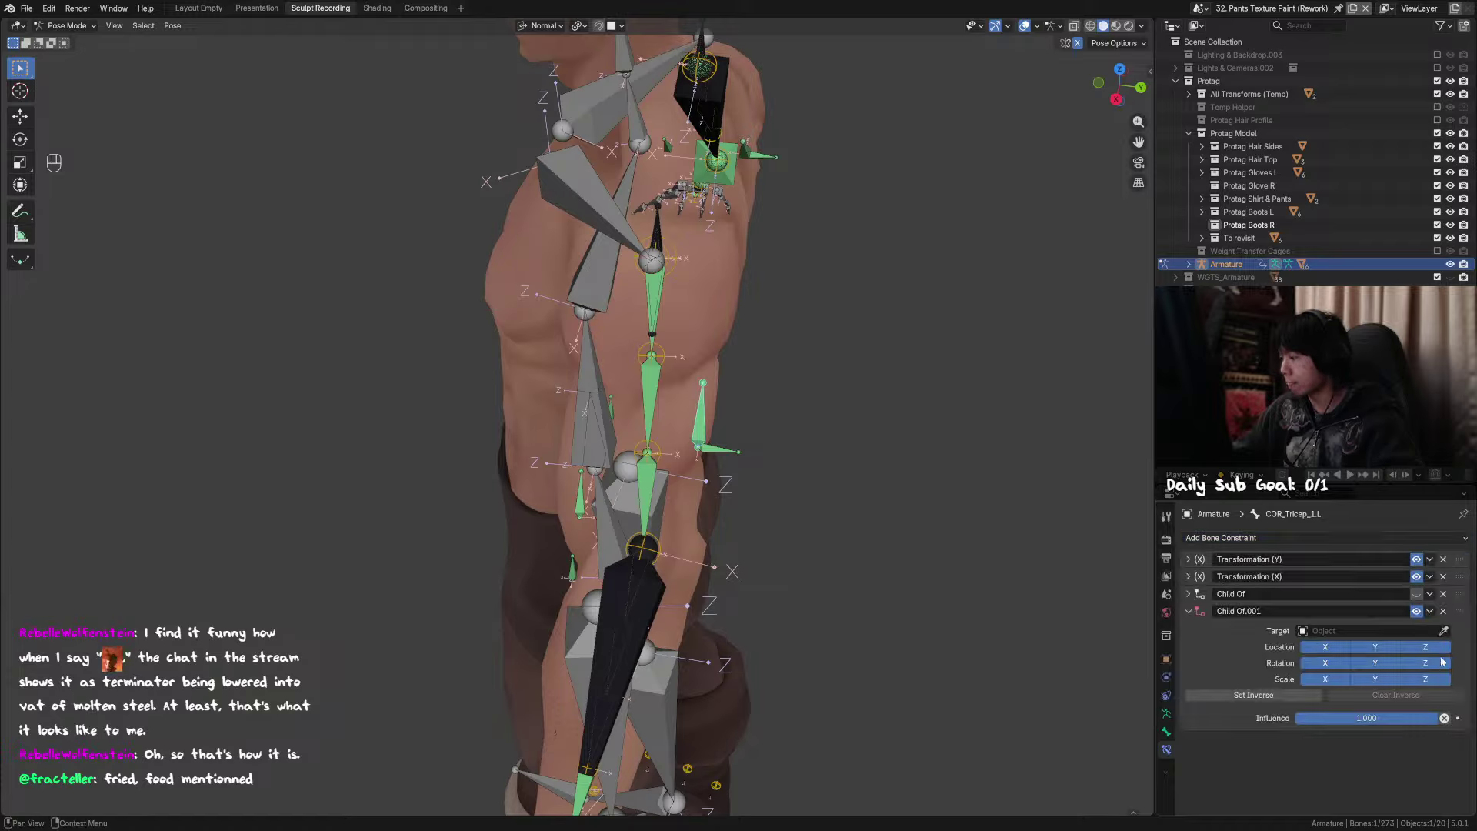
click(1443, 632)
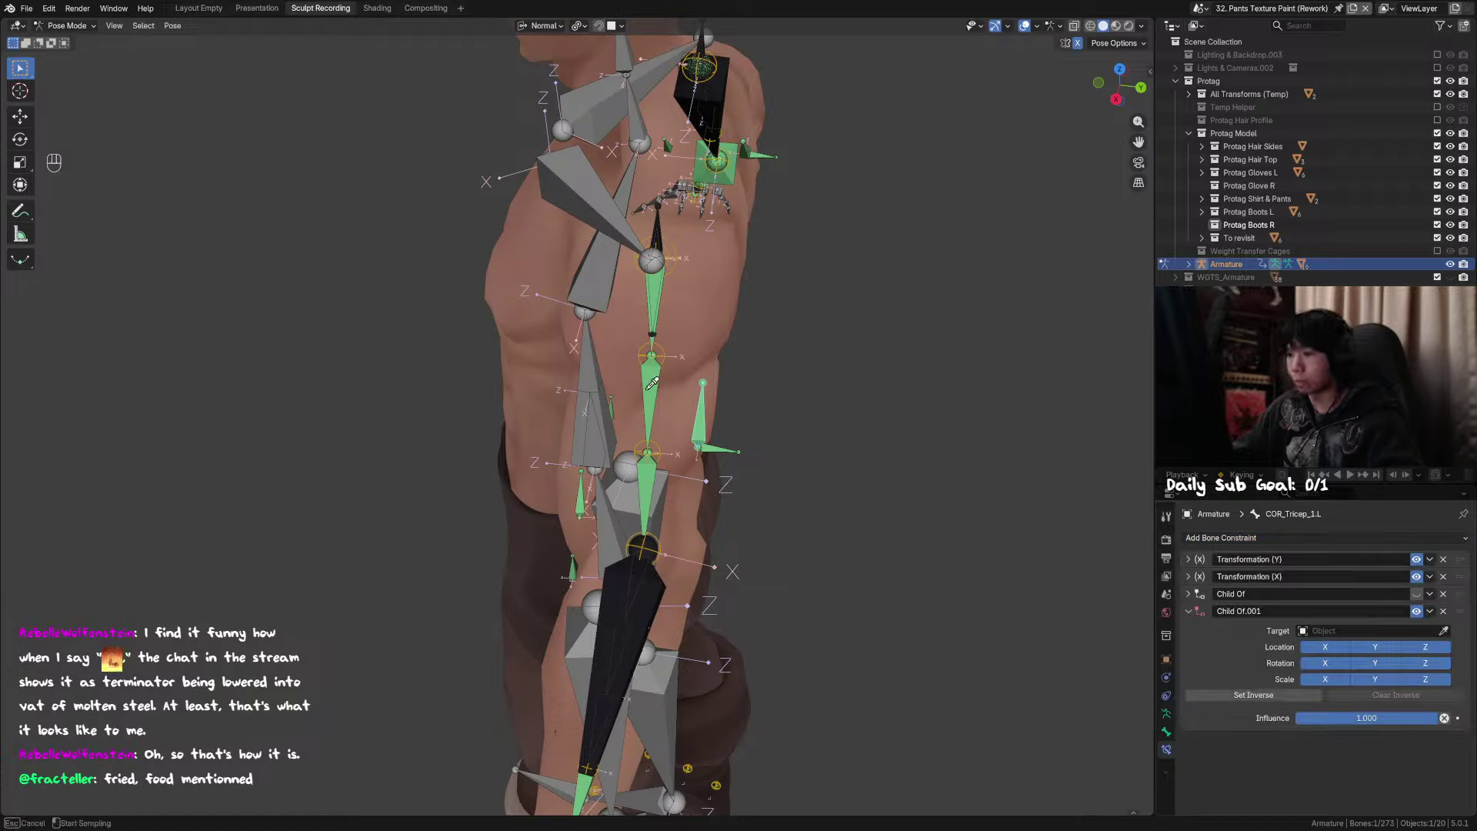
click(647, 366)
click(1444, 647)
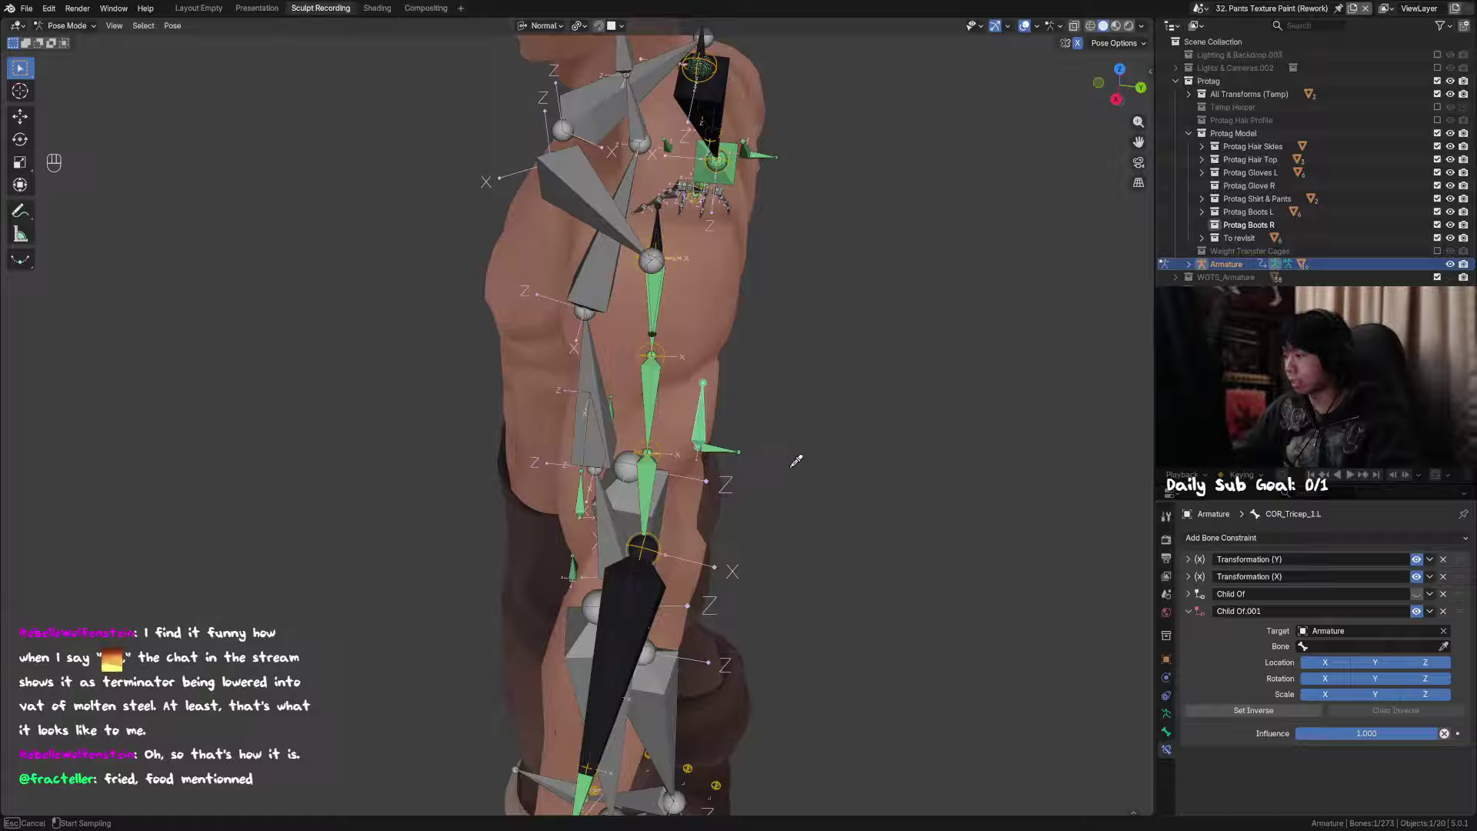
click(649, 406)
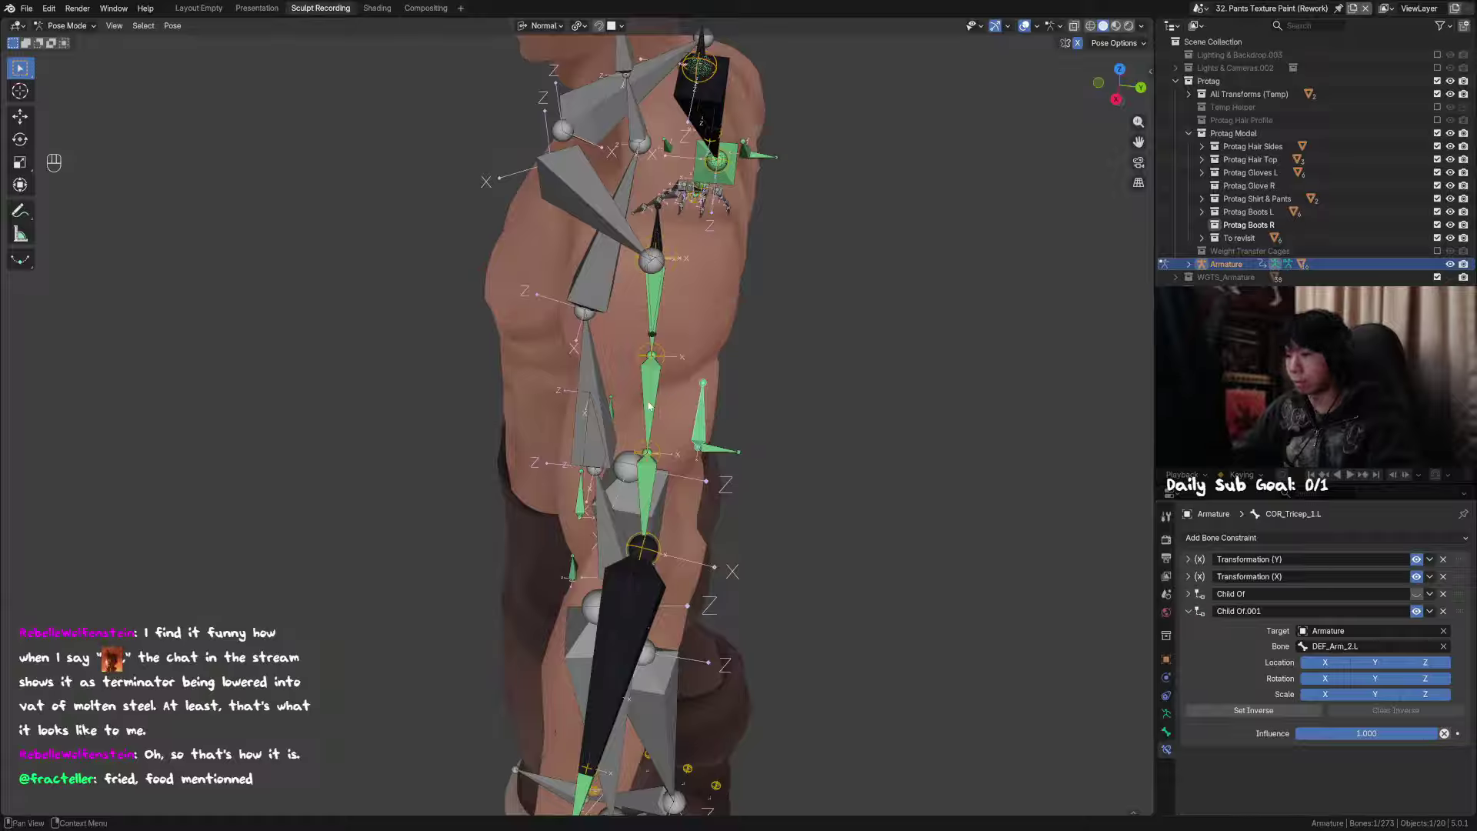
click(1191, 611)
drag(1418, 594, 1418, 614)
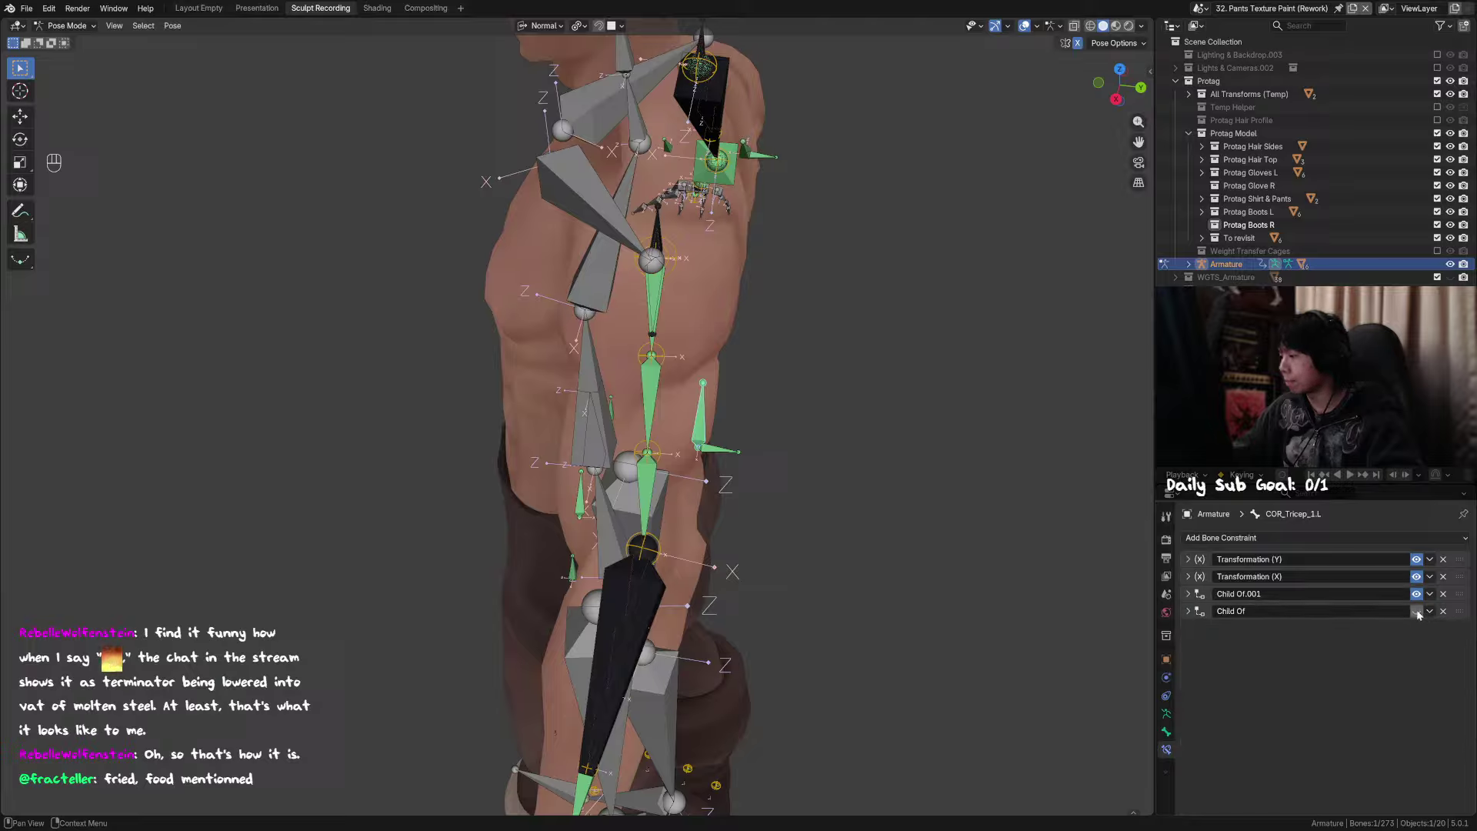
Step: Set the influence of both Child Of constraints on COR_Tricep_1.L to 0.5
click(1187, 594)
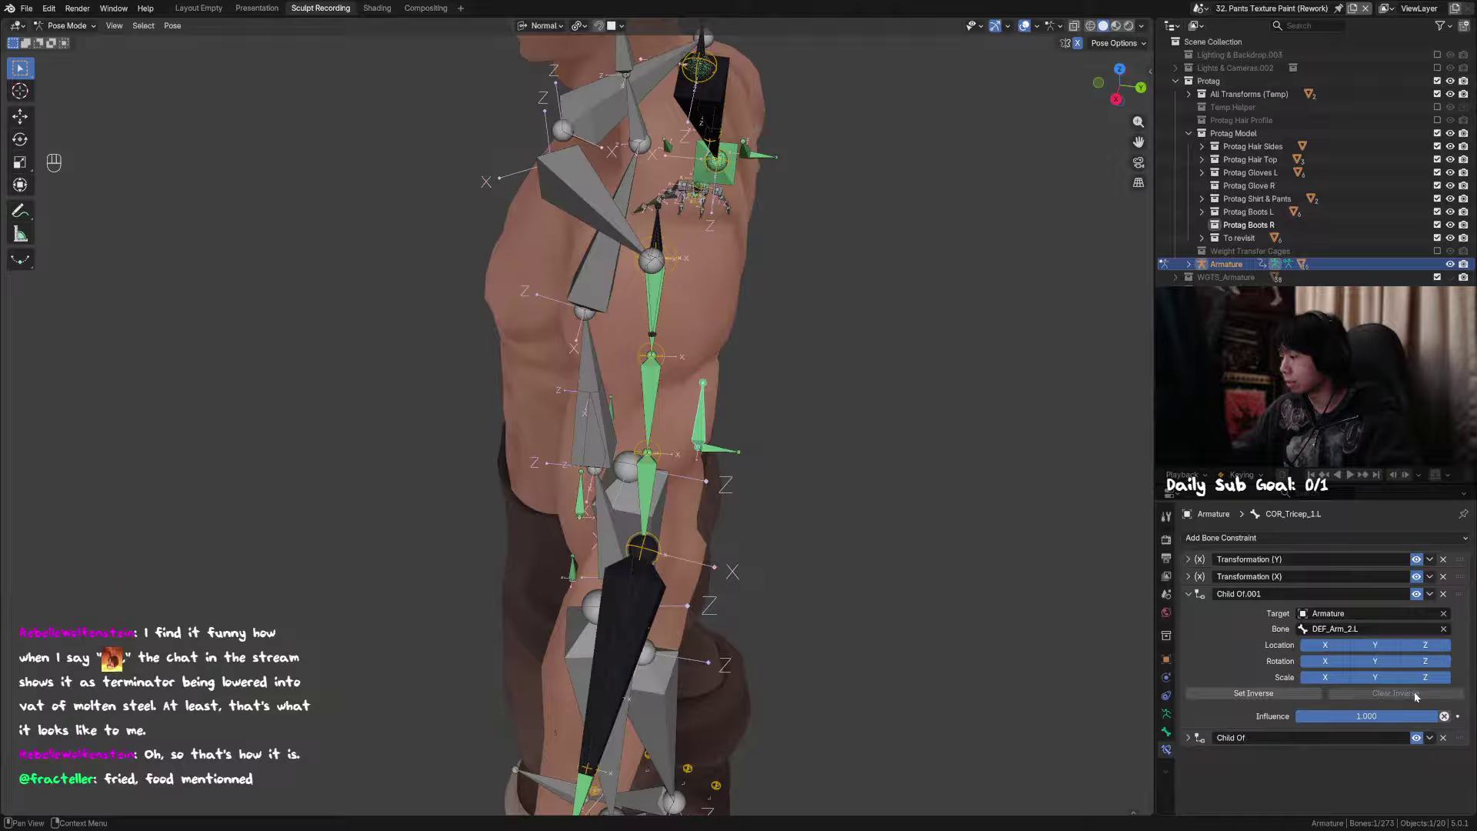
double_click(1367, 716)
text(0.5)
key(Return)
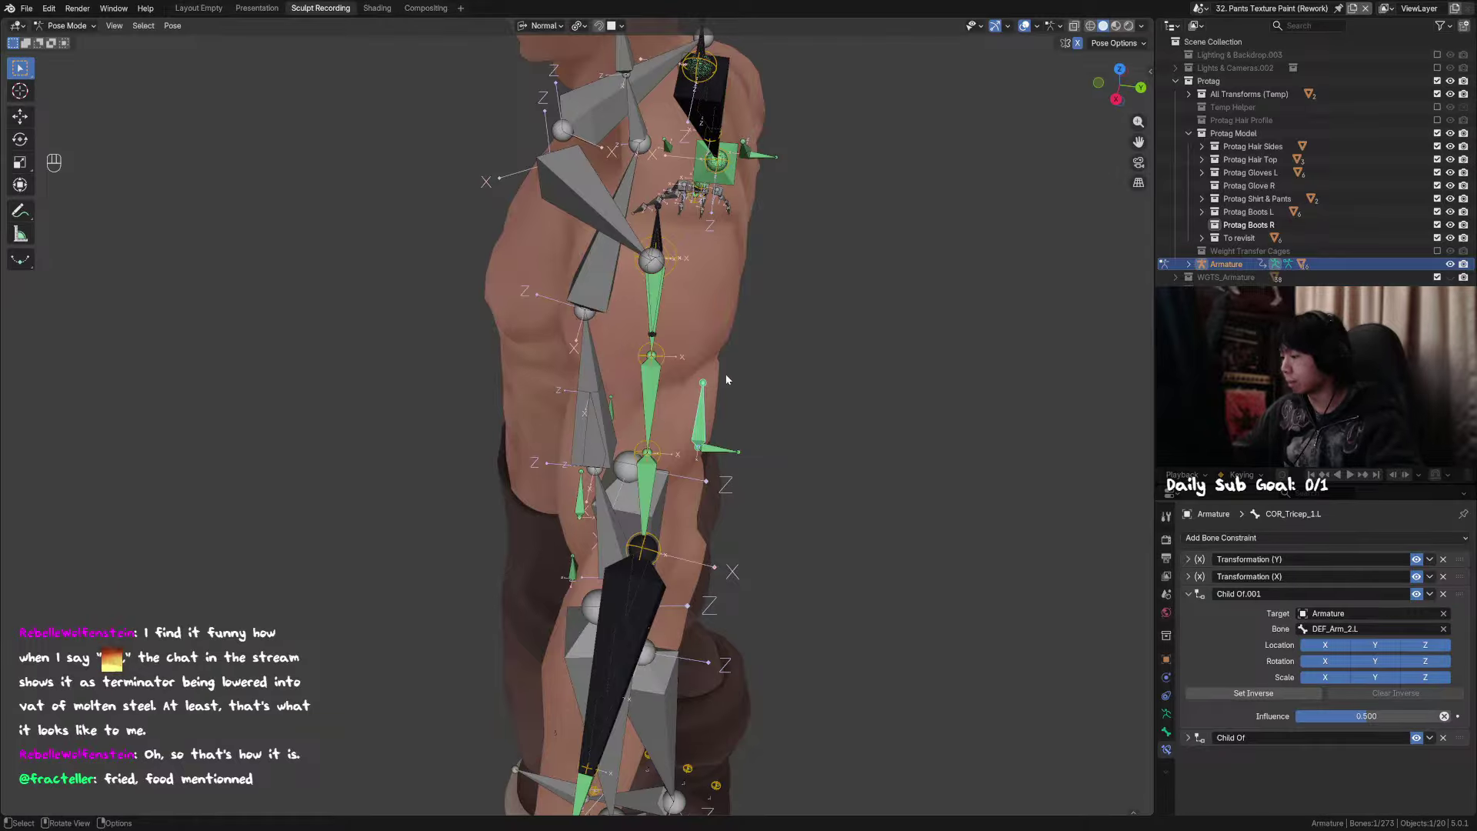
click(1188, 738)
scroll(1359, 774, down, 2)
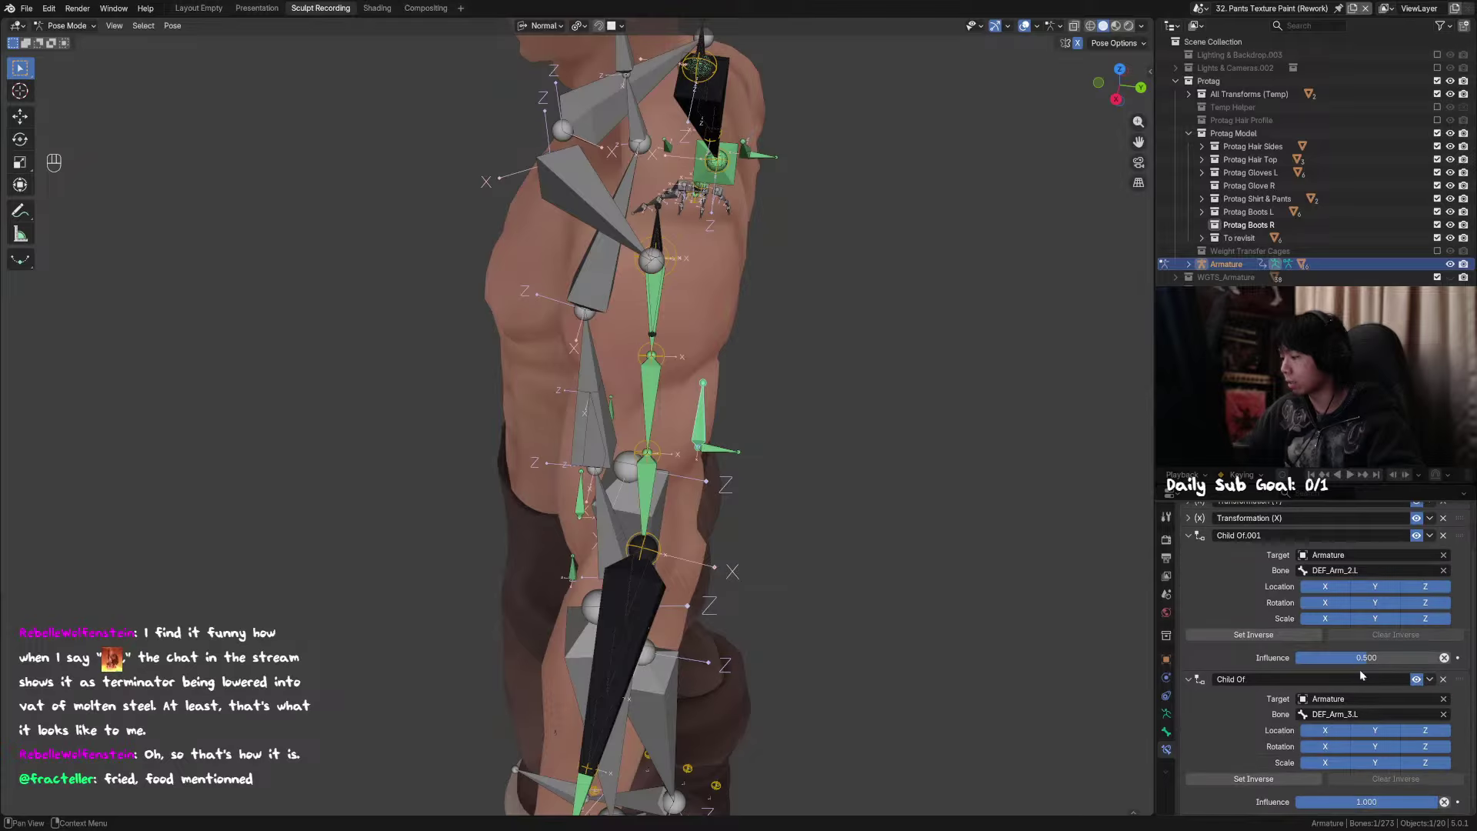
double_click(1367, 801)
text(0.5)
key(Return)
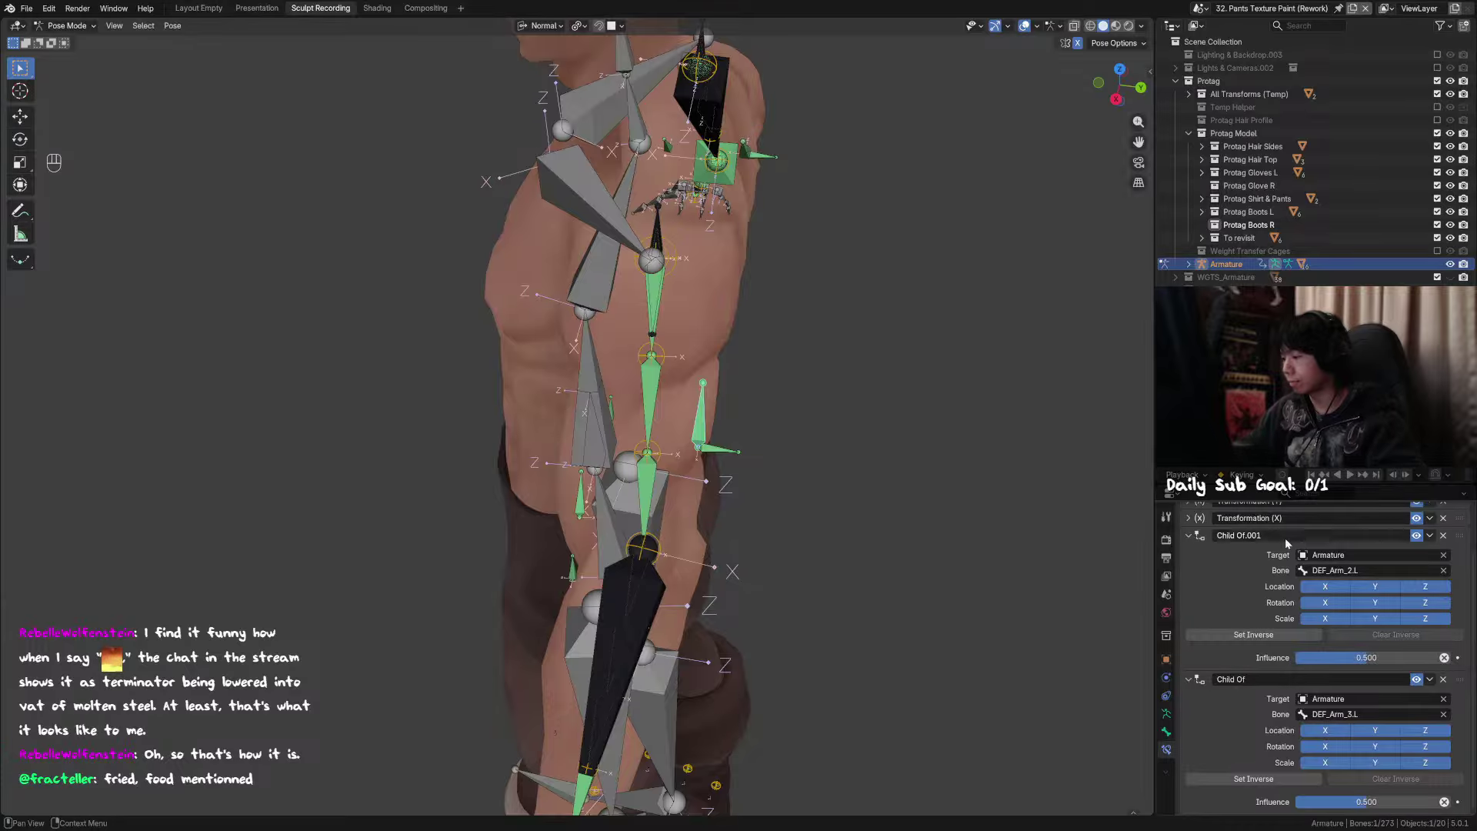
click(1189, 536)
click(1187, 611)
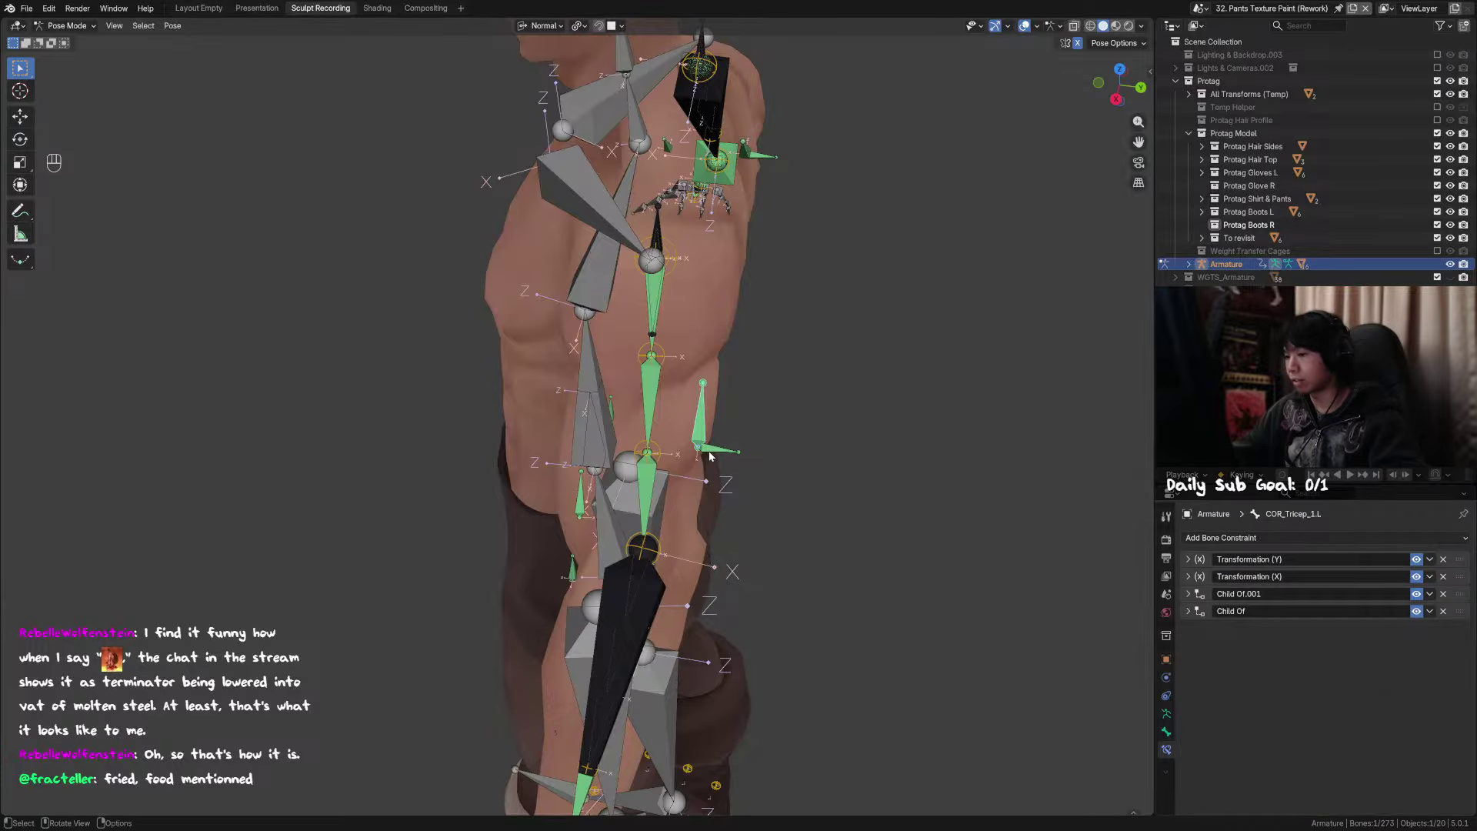
Step: Display the armature in Pose Position and check the tricep helper from behind against its Child Of settings
key(ctrl+Tab)
key(ctrl+Tab)
click(1166, 713)
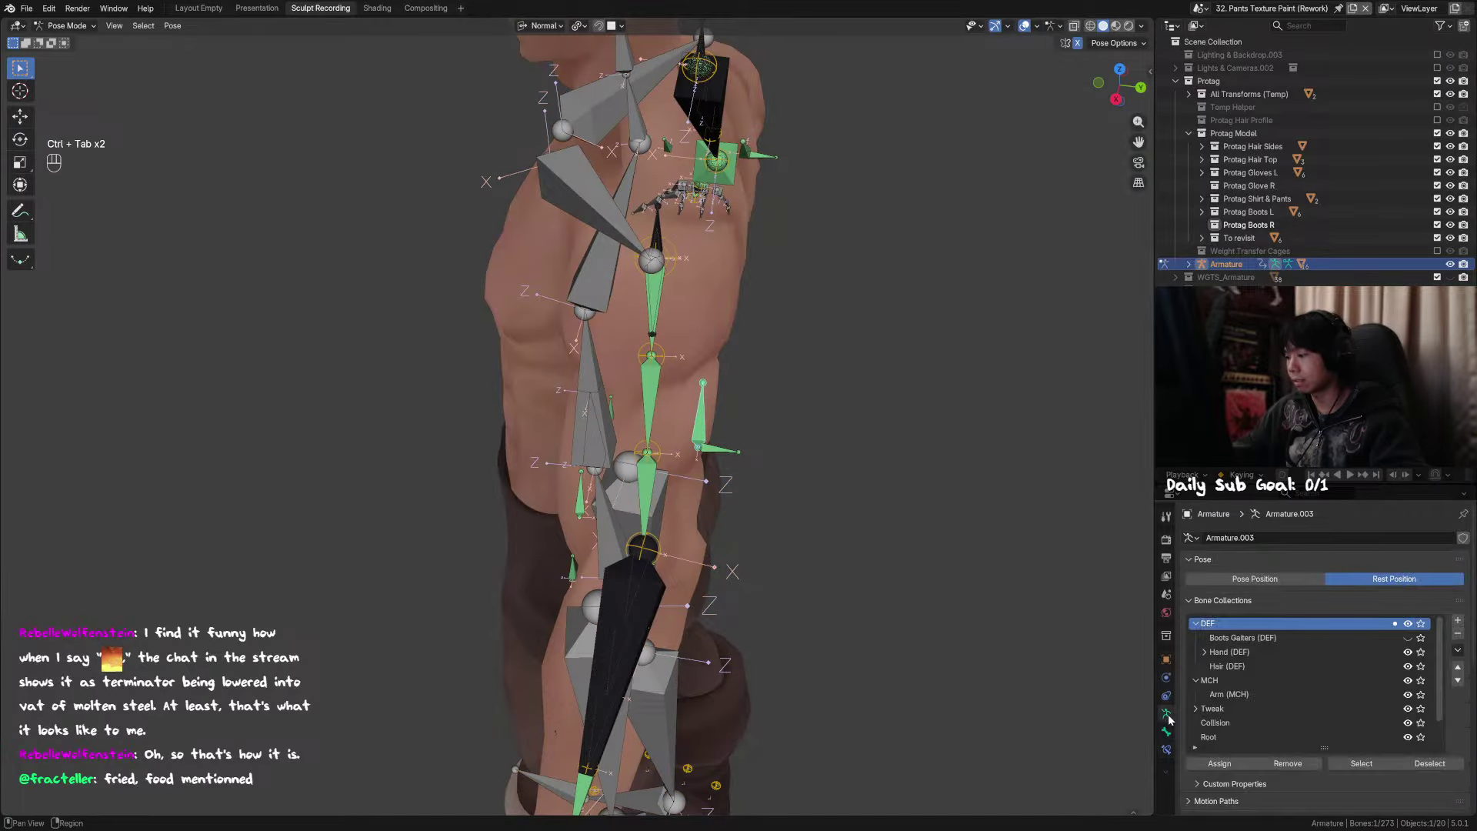
click(1277, 579)
middle_drag(1138, 571, 737, 487)
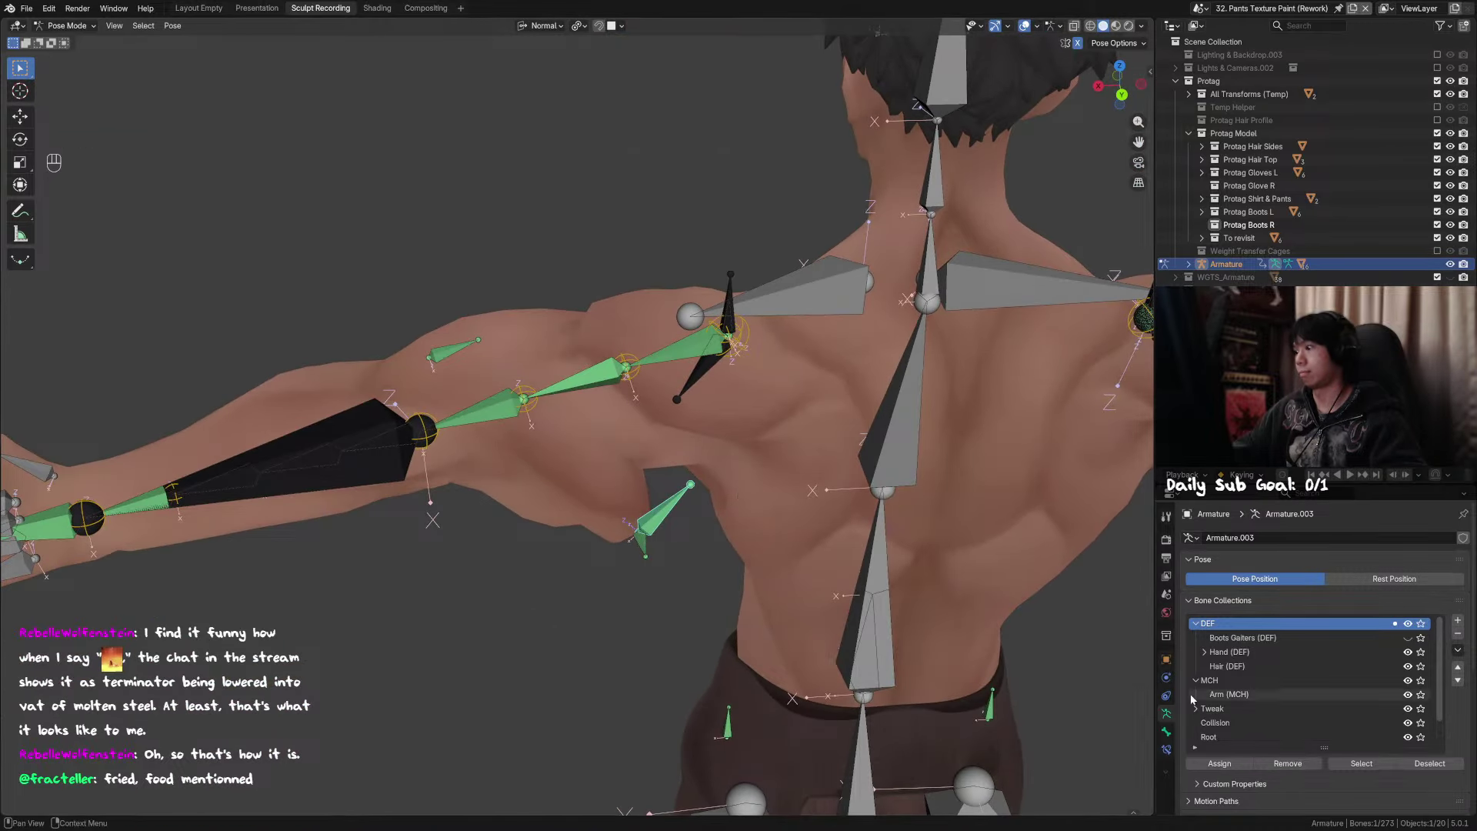
click(1166, 731)
click(1167, 747)
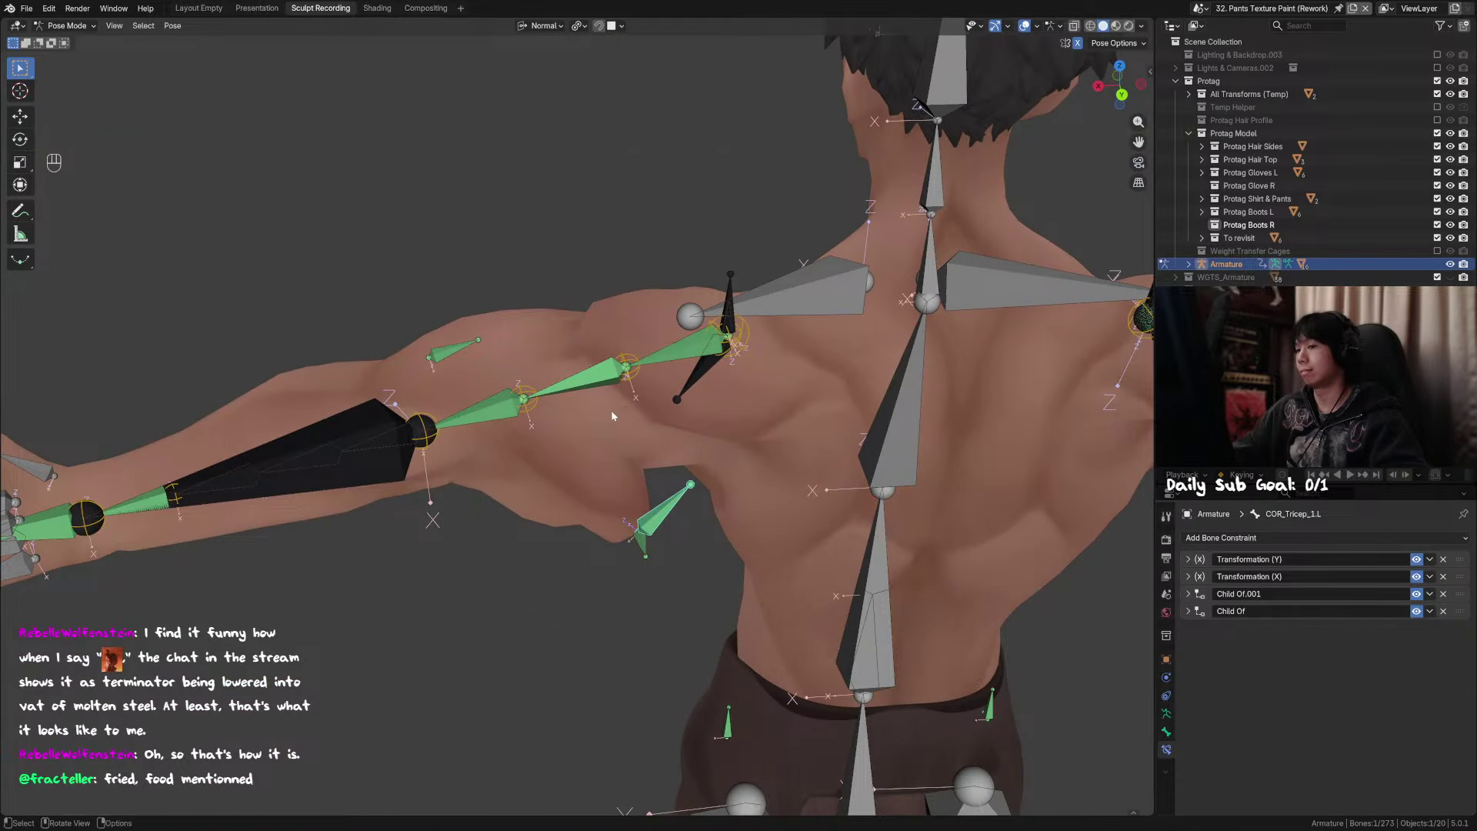
click(1204, 613)
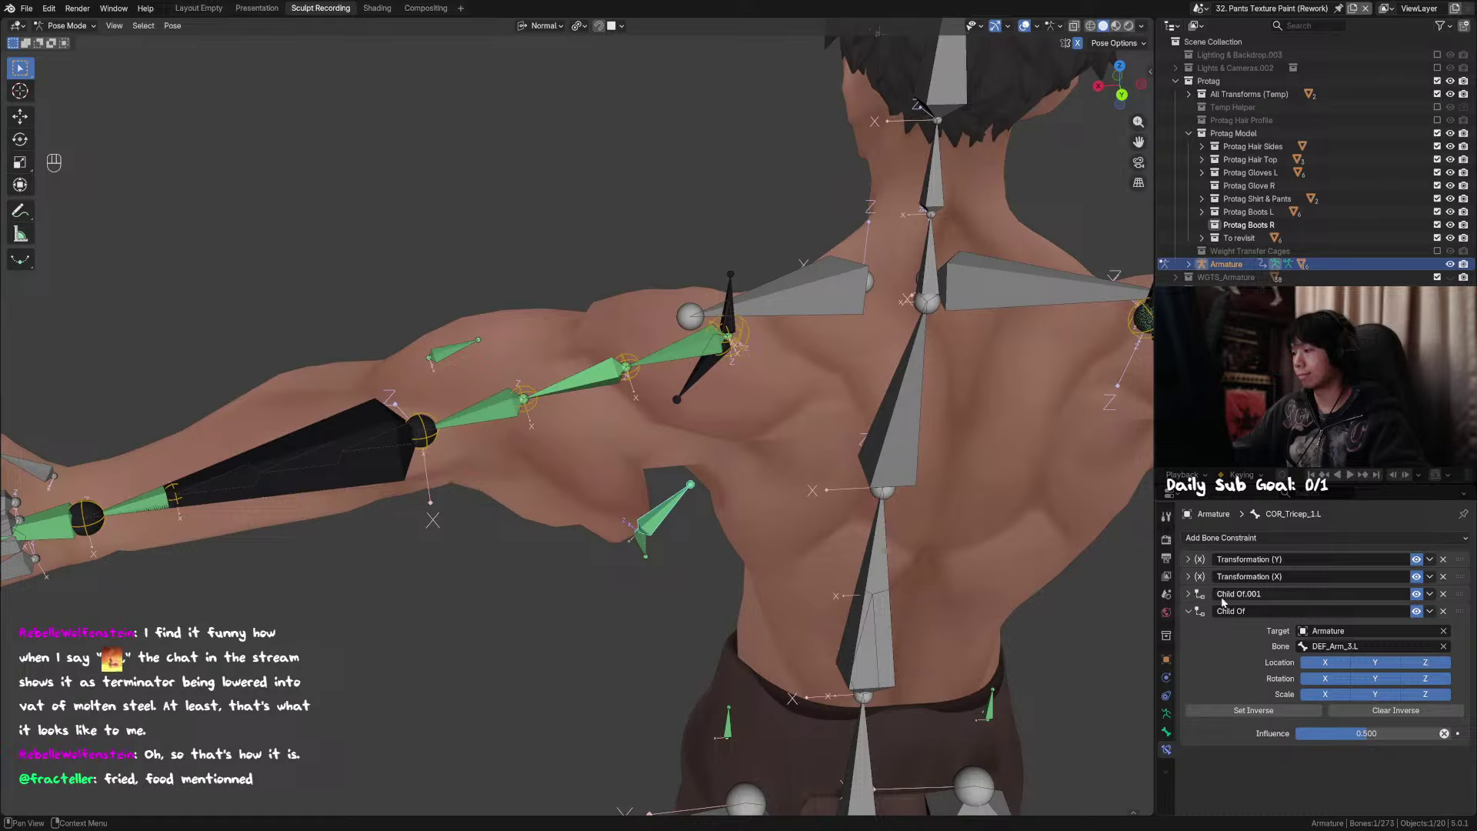
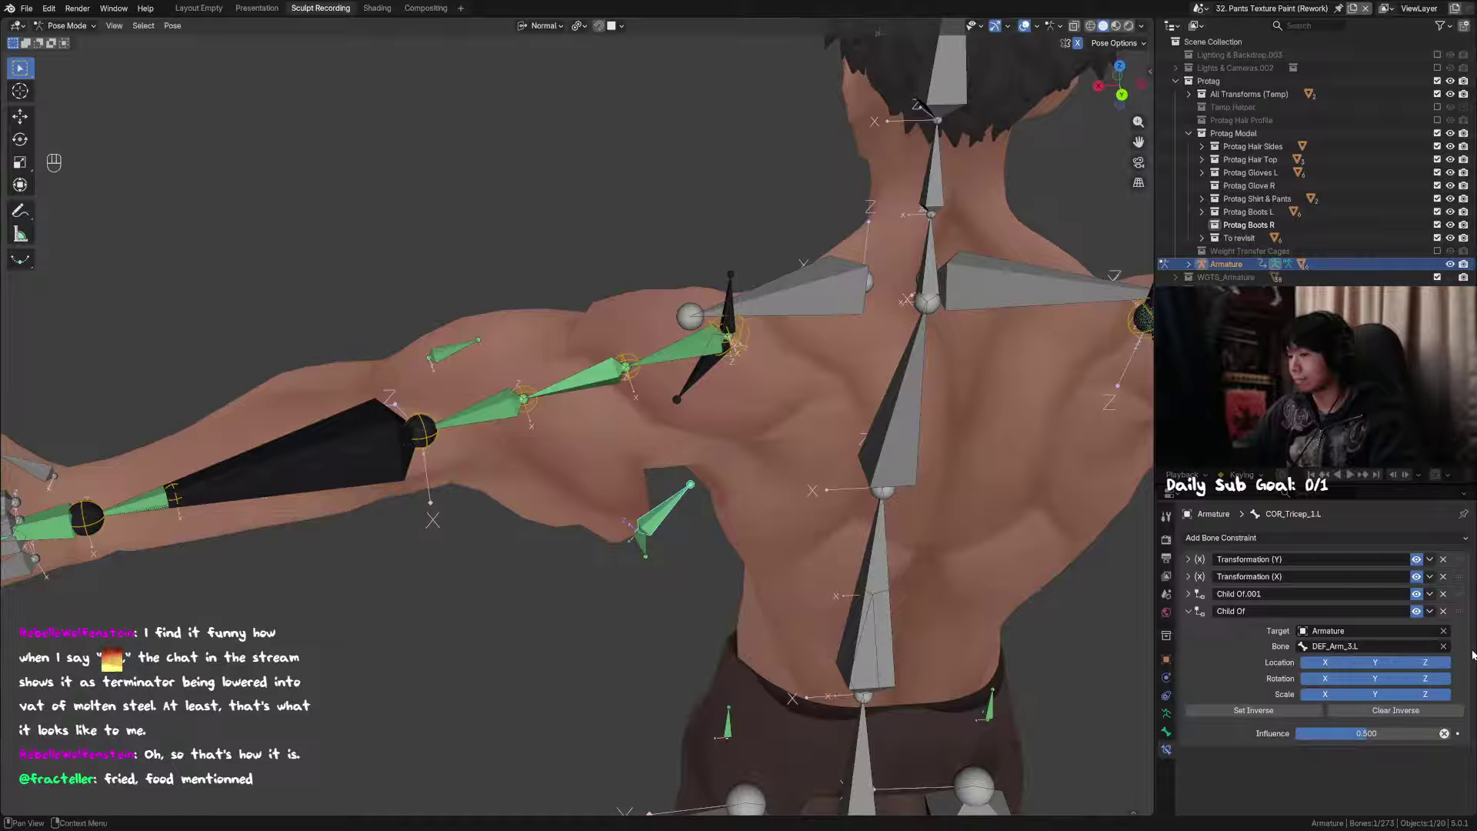
Step: Remove both Child Of constraints from COR_Tricep_1.L, keeping the two Transformation constraints
click(1421, 647)
key(Escape)
click(1444, 612)
click(1443, 594)
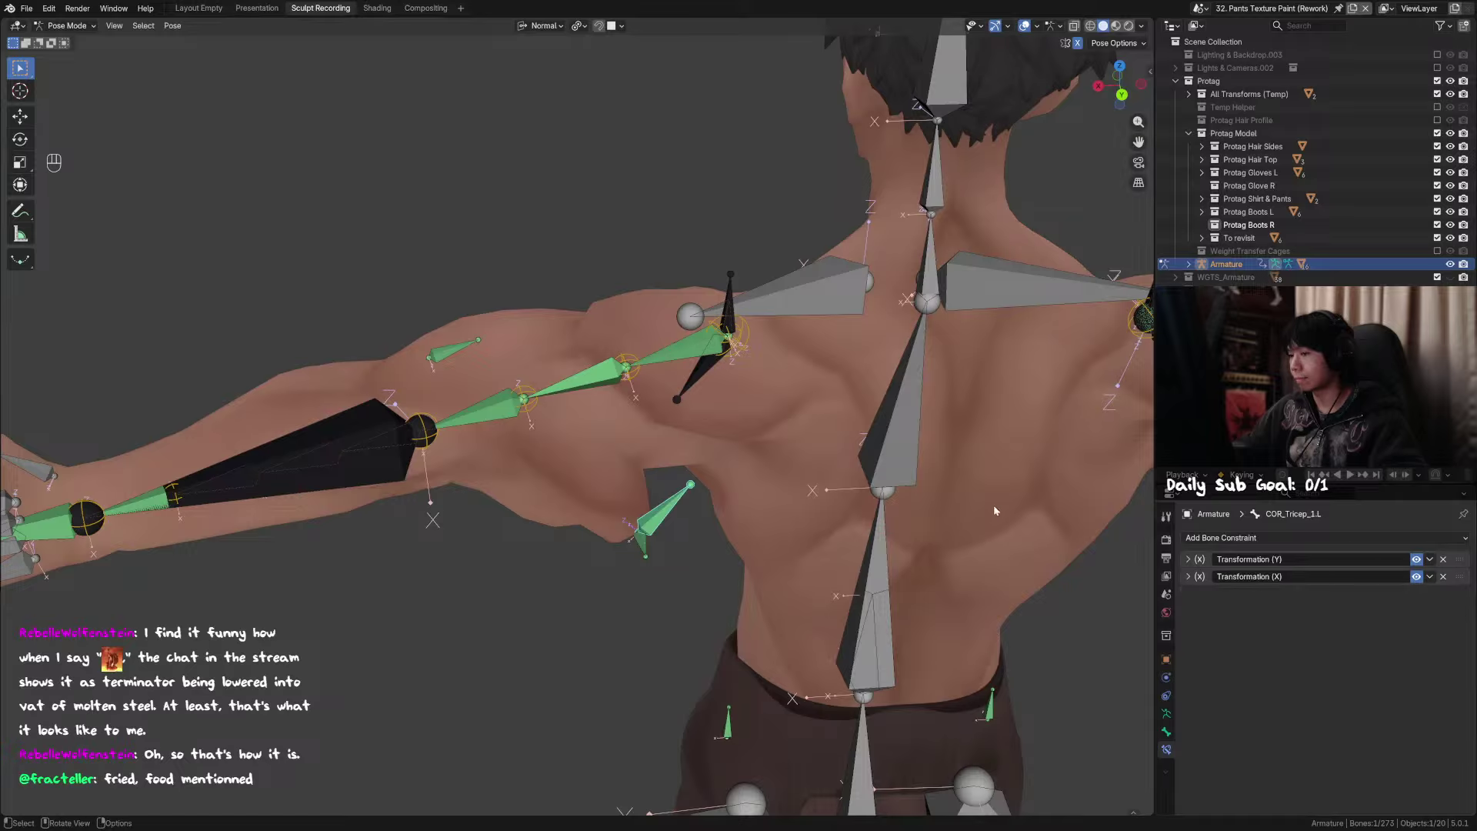
Step: Switch the armature from Pose Position to Rest Position and try to move the tricep helper bone
click(1166, 731)
click(1167, 748)
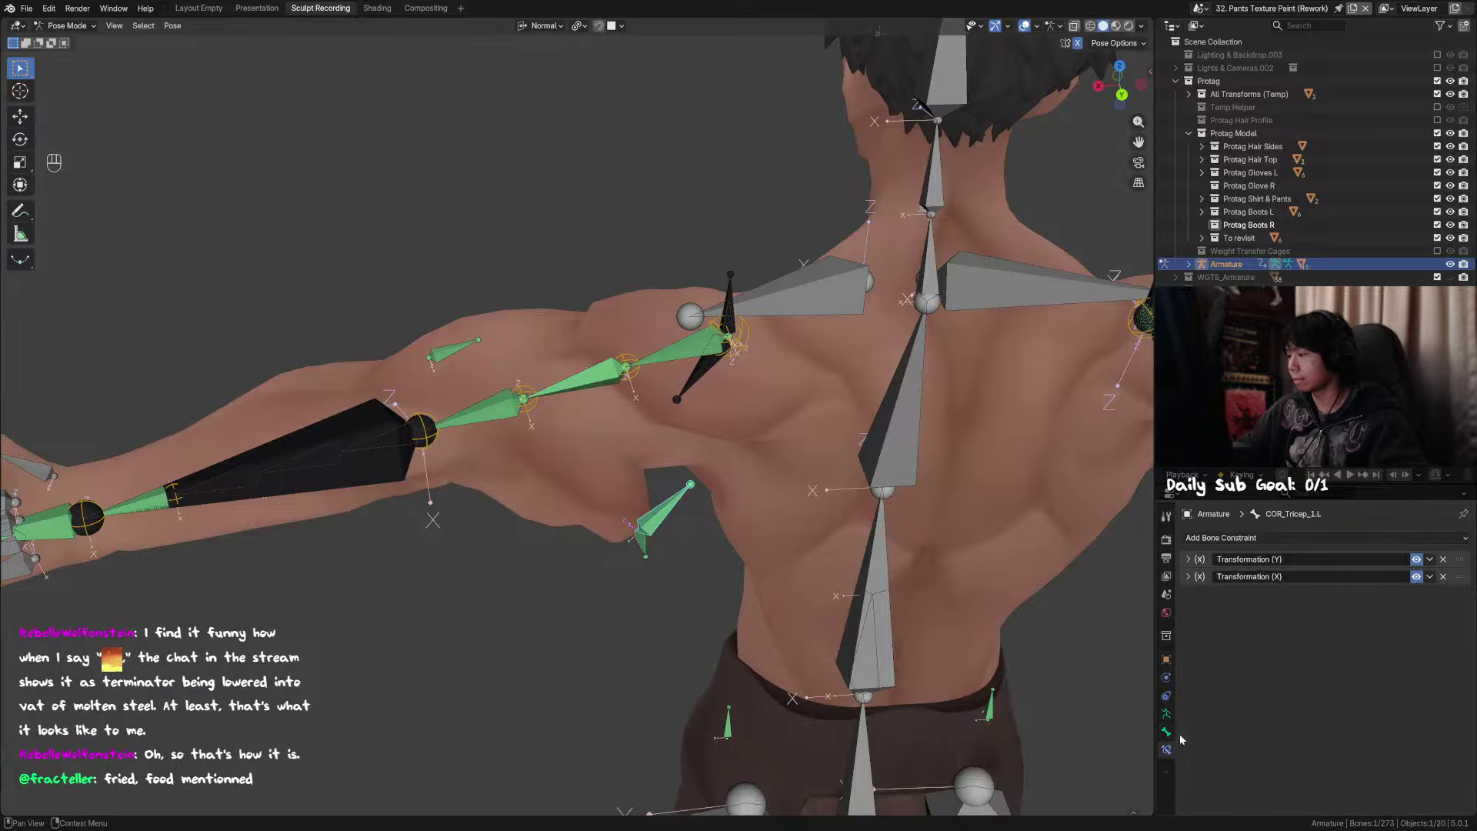
click(1166, 714)
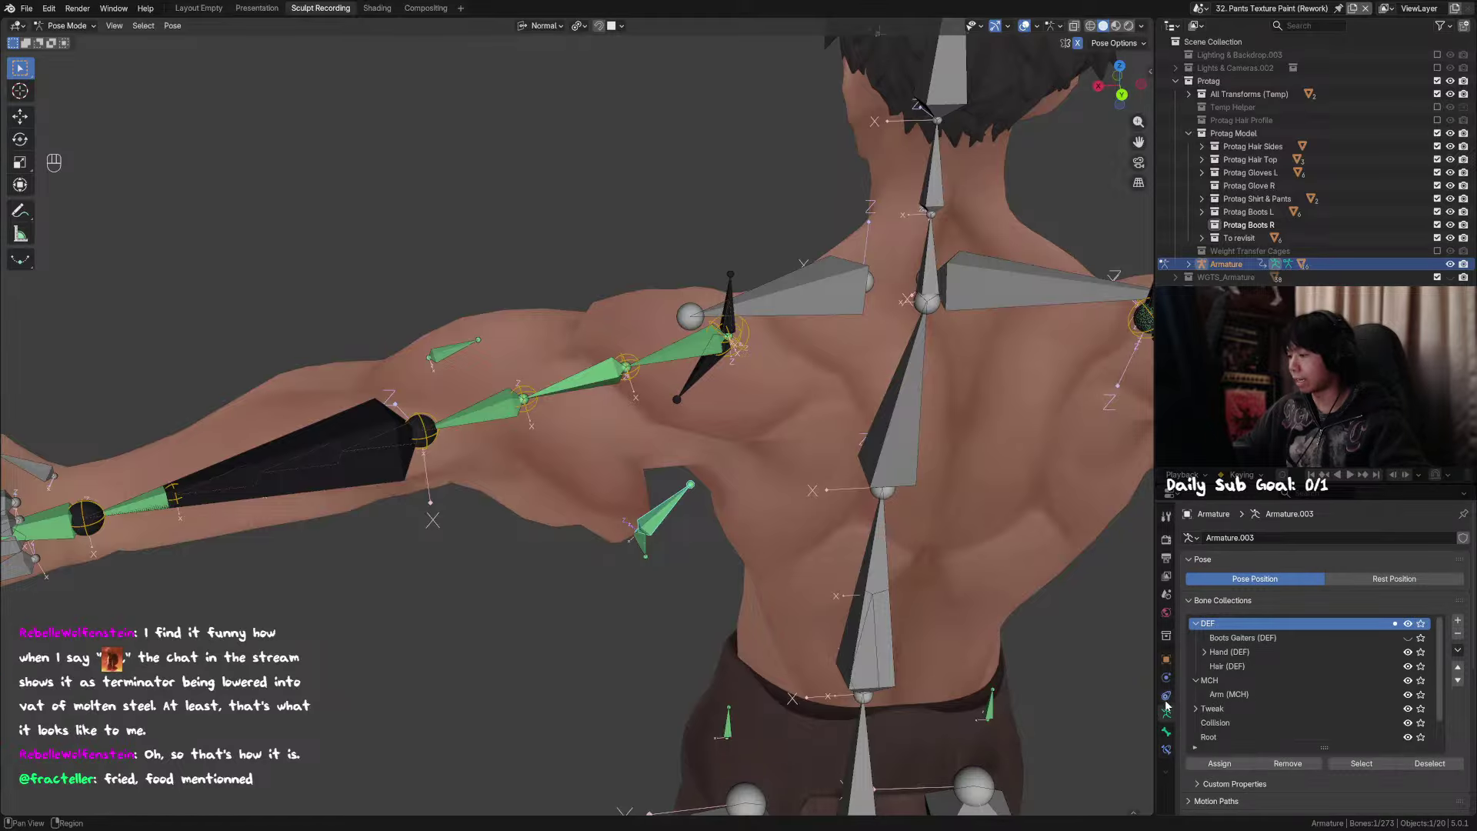
click(1394, 579)
middle_drag(670, 507, 676, 537)
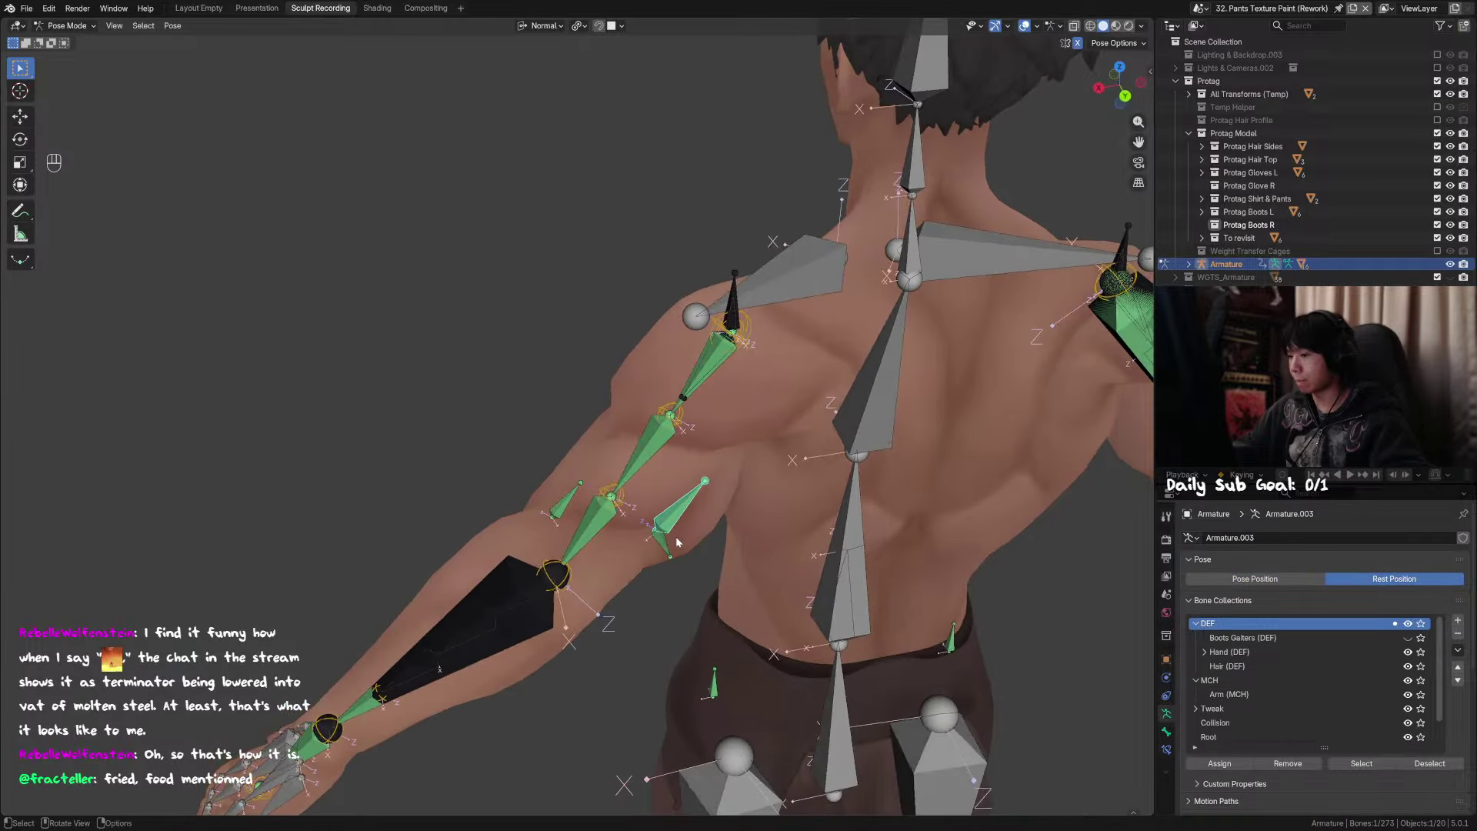
key(g)
Step: Add a Child Of constraint to COR_Tricep_1.L with Armature as target and MCH_Switch_Arm.L as its bone
click(1173, 747)
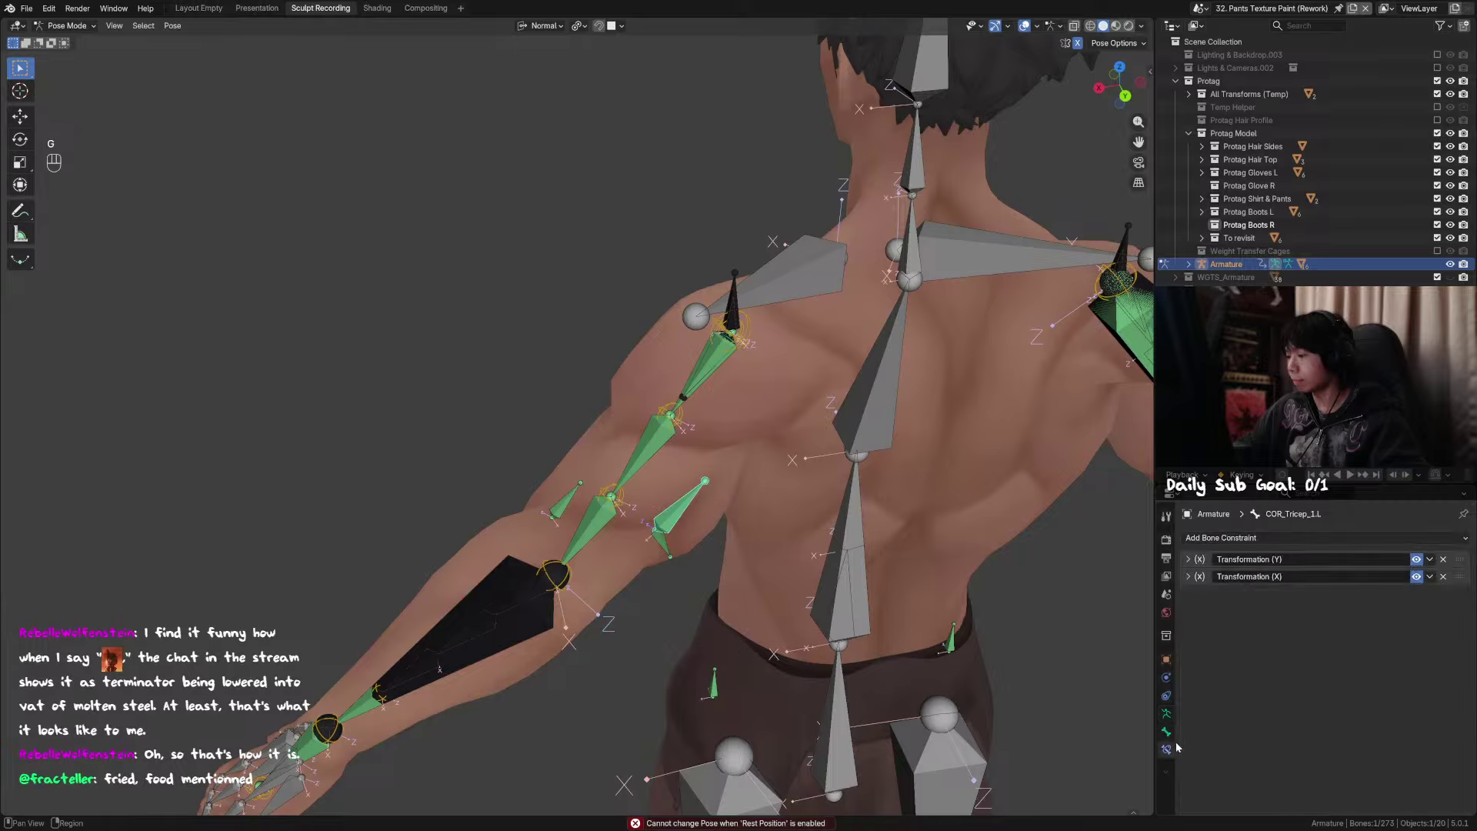
click(1305, 543)
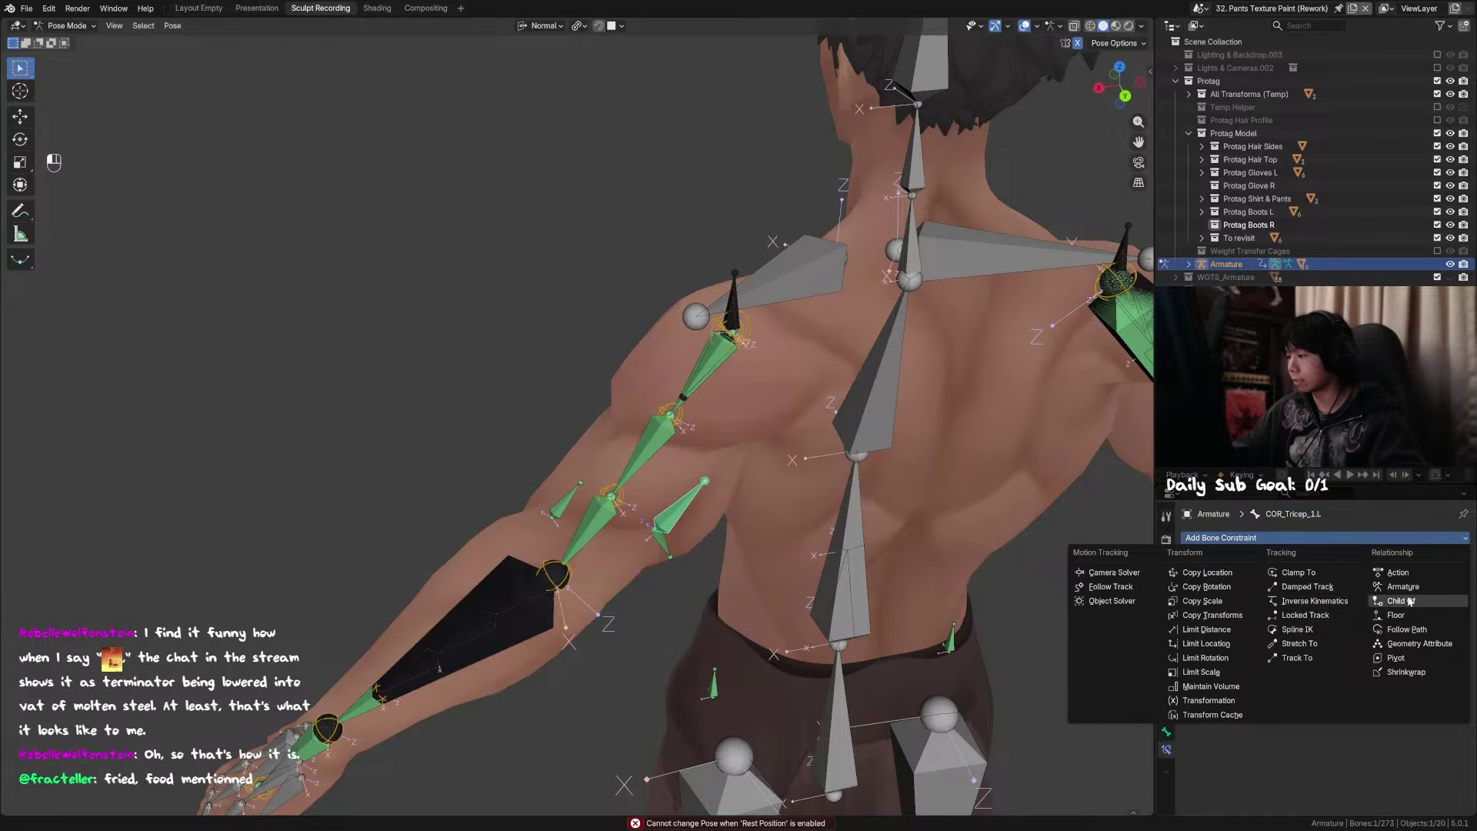
click(1316, 604)
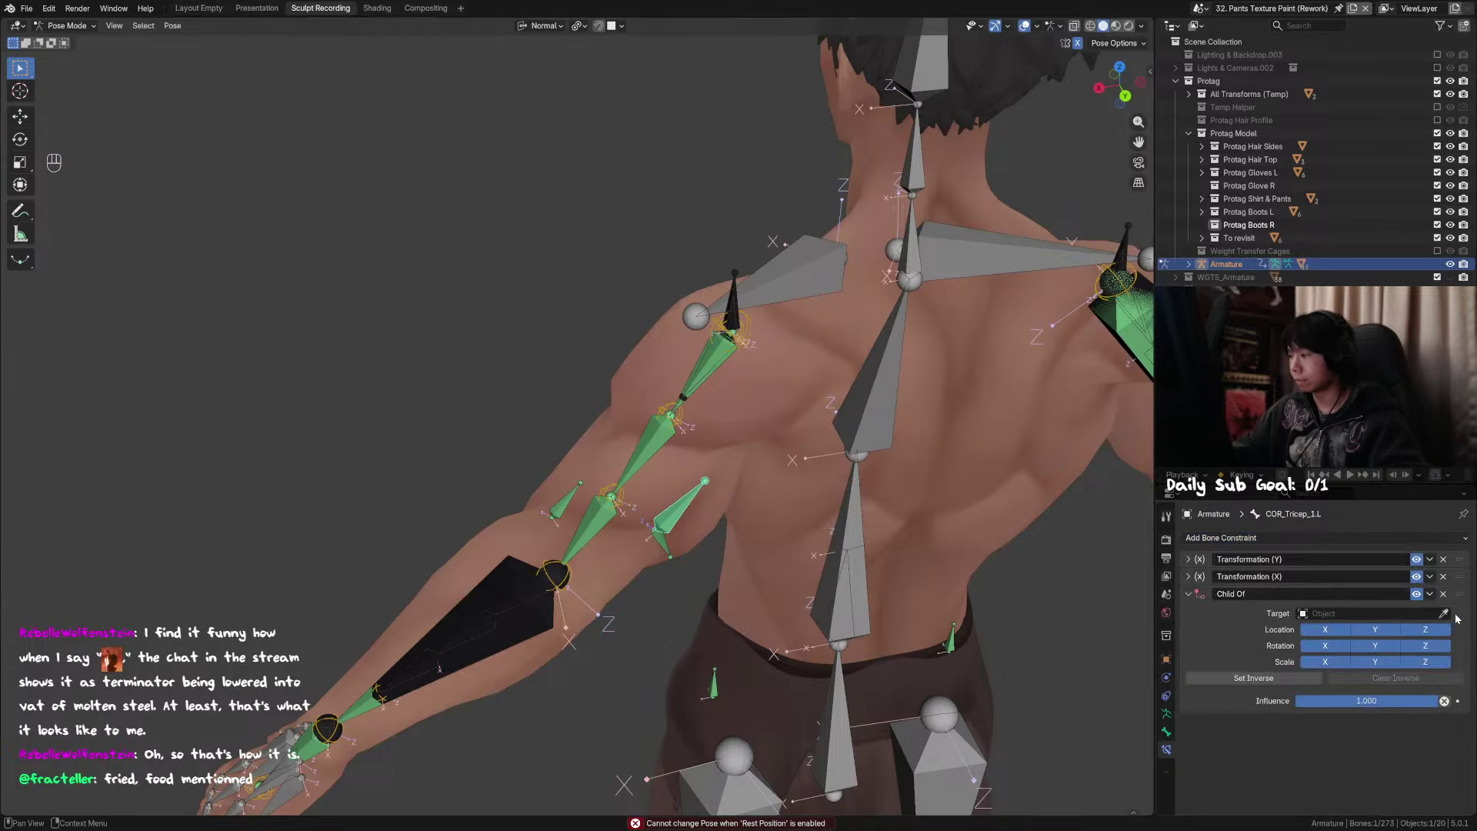
click(1443, 613)
click(645, 449)
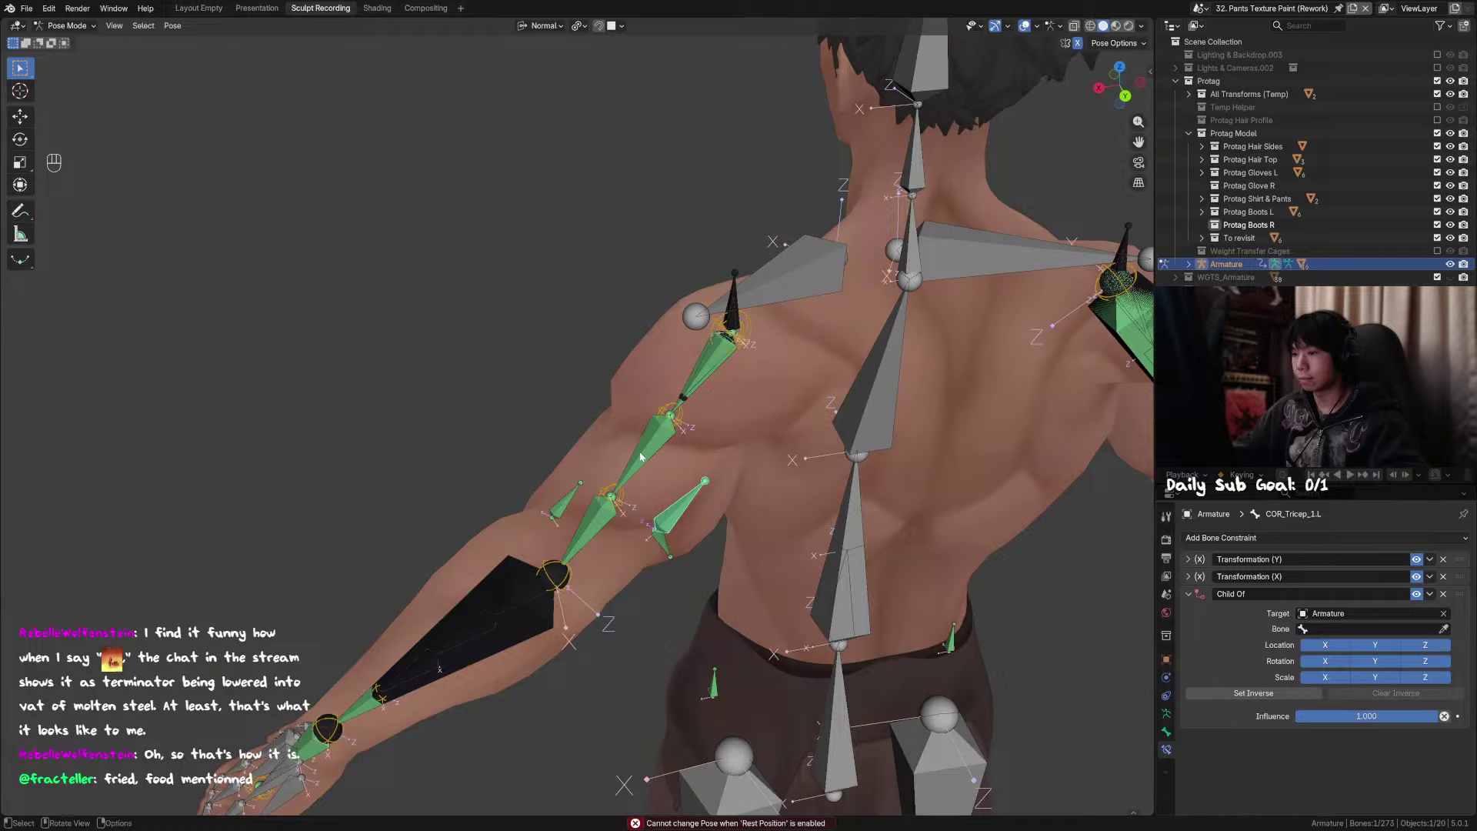
click(1404, 628)
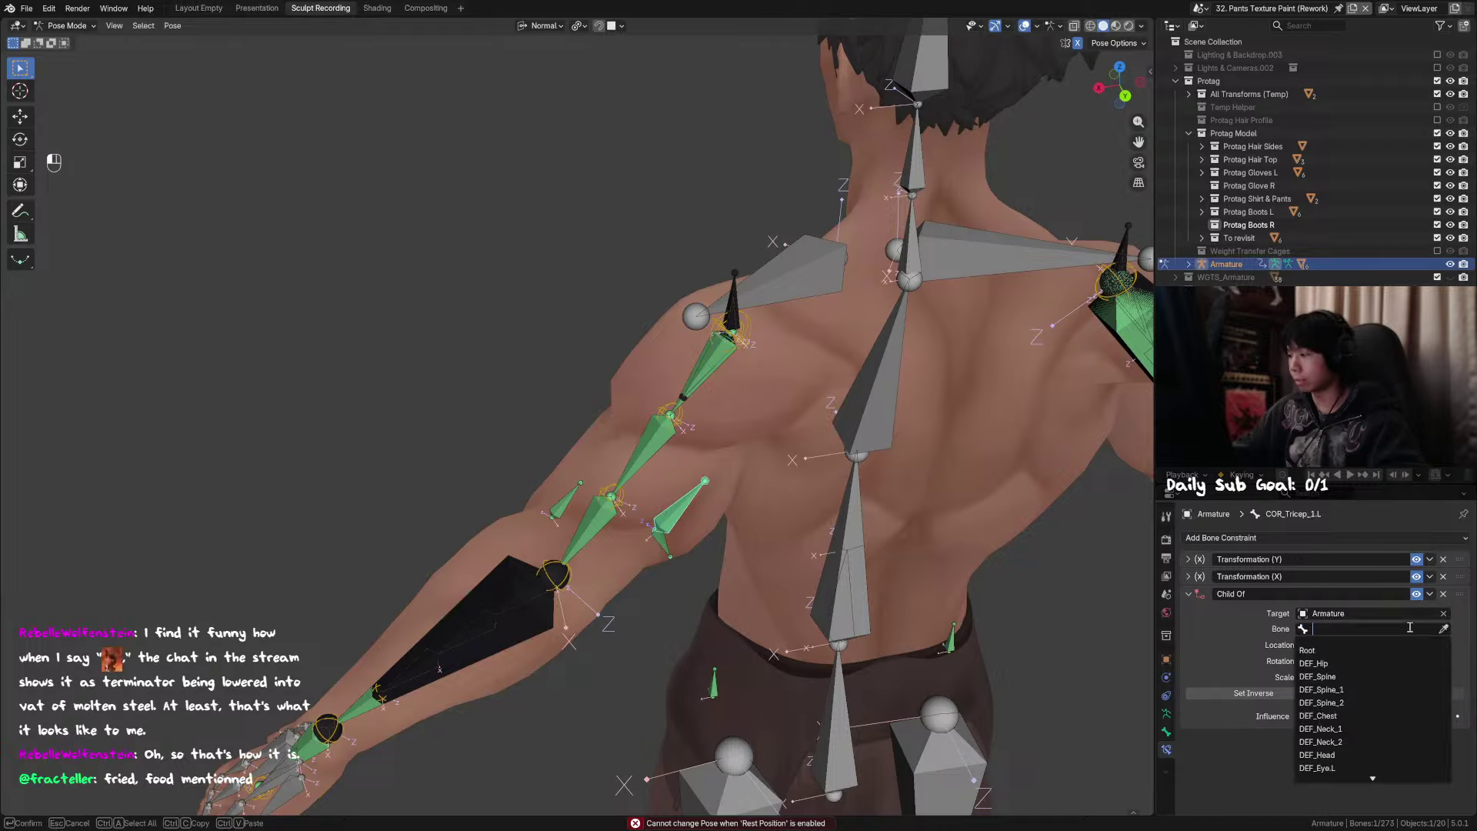
text(MCH)
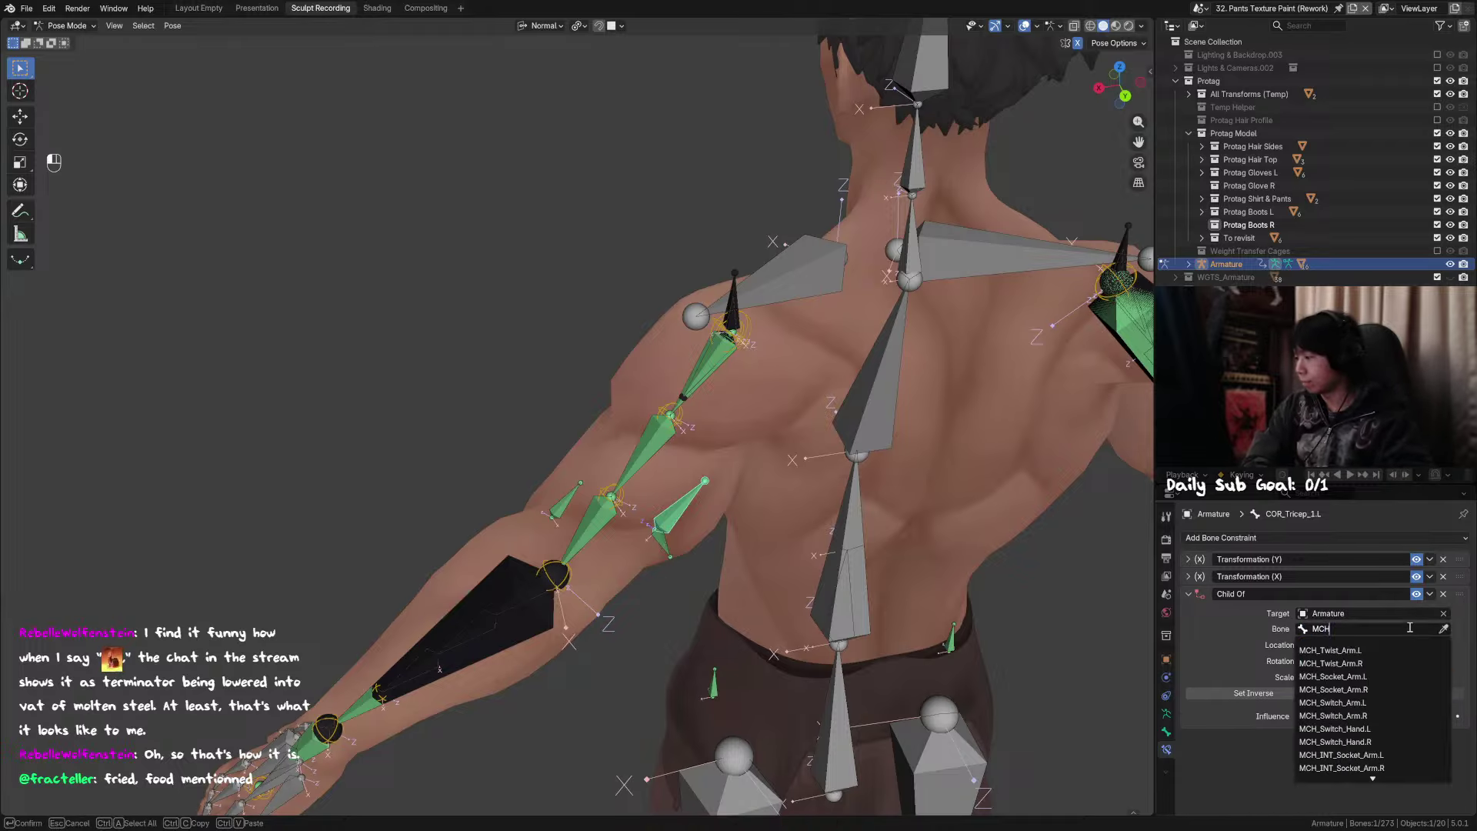
click(1383, 703)
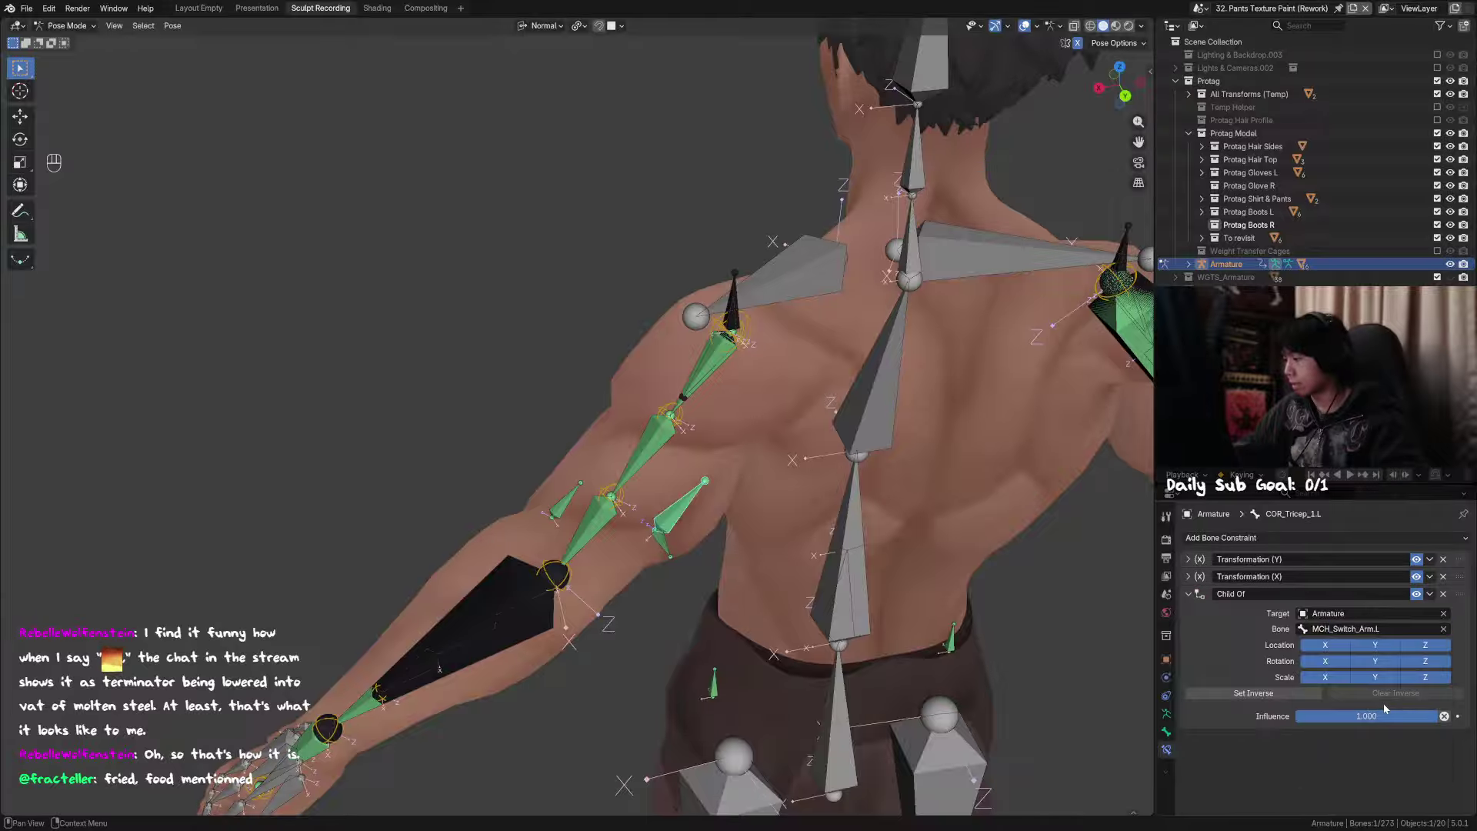
Step: Compare the tricep helper's placement in Rest Position and Pose Position with the MCH_Switch_Arm.L Child Of constraint active
key(Tab)
key(Tab)
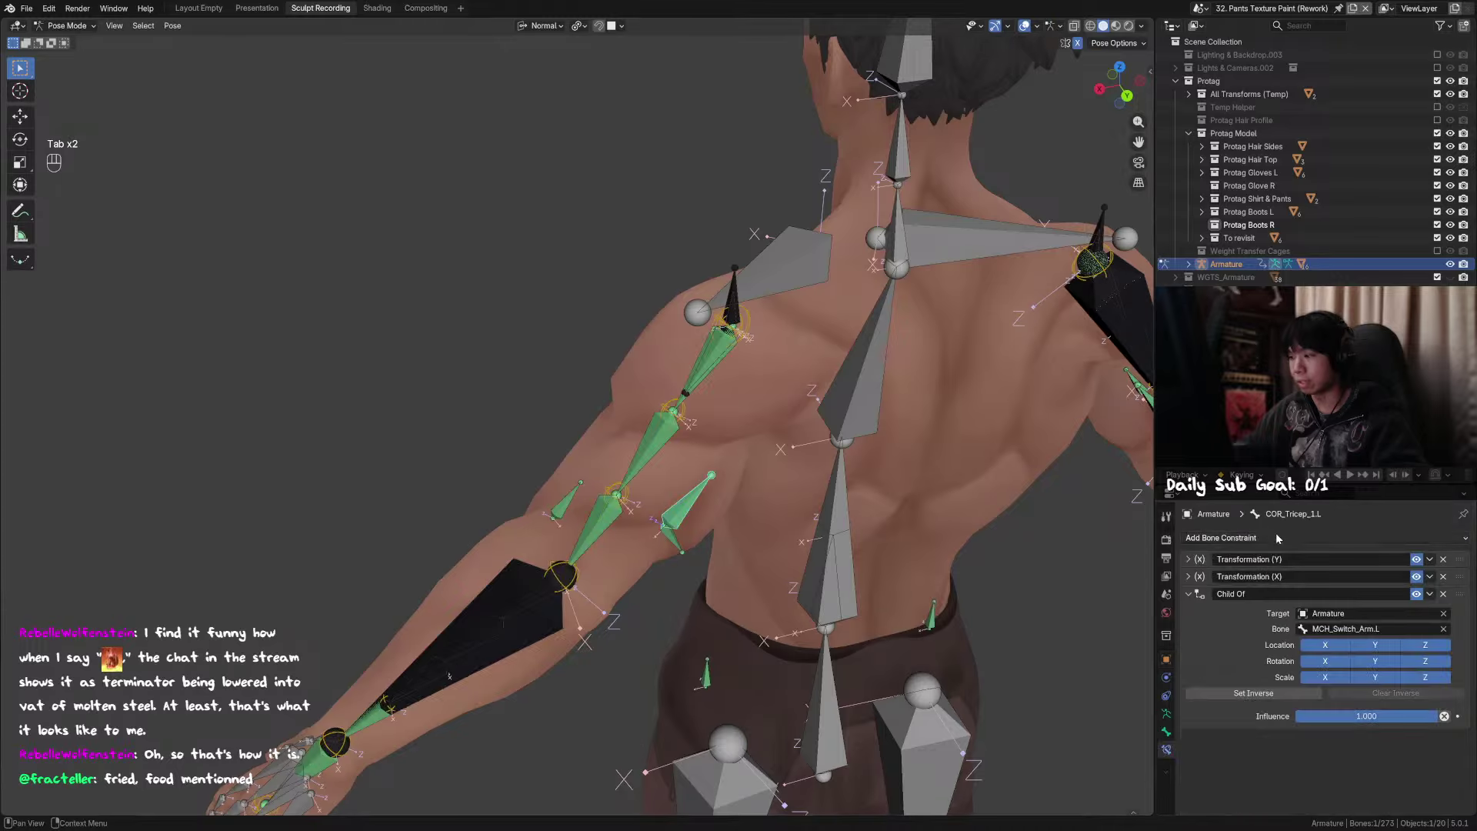
click(1167, 714)
click(1298, 578)
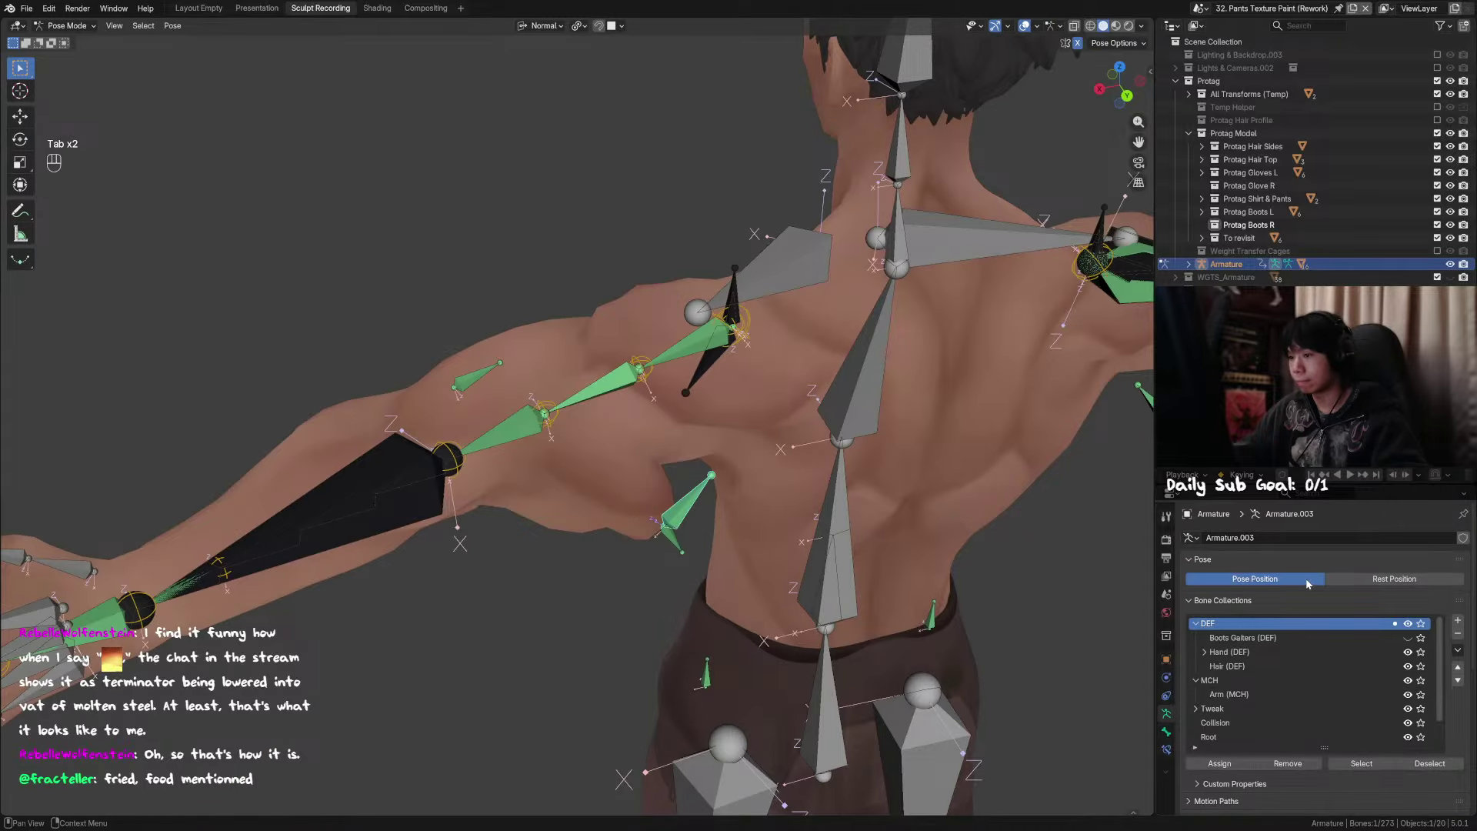
click(1346, 579)
click(1274, 579)
click(1166, 732)
click(1166, 748)
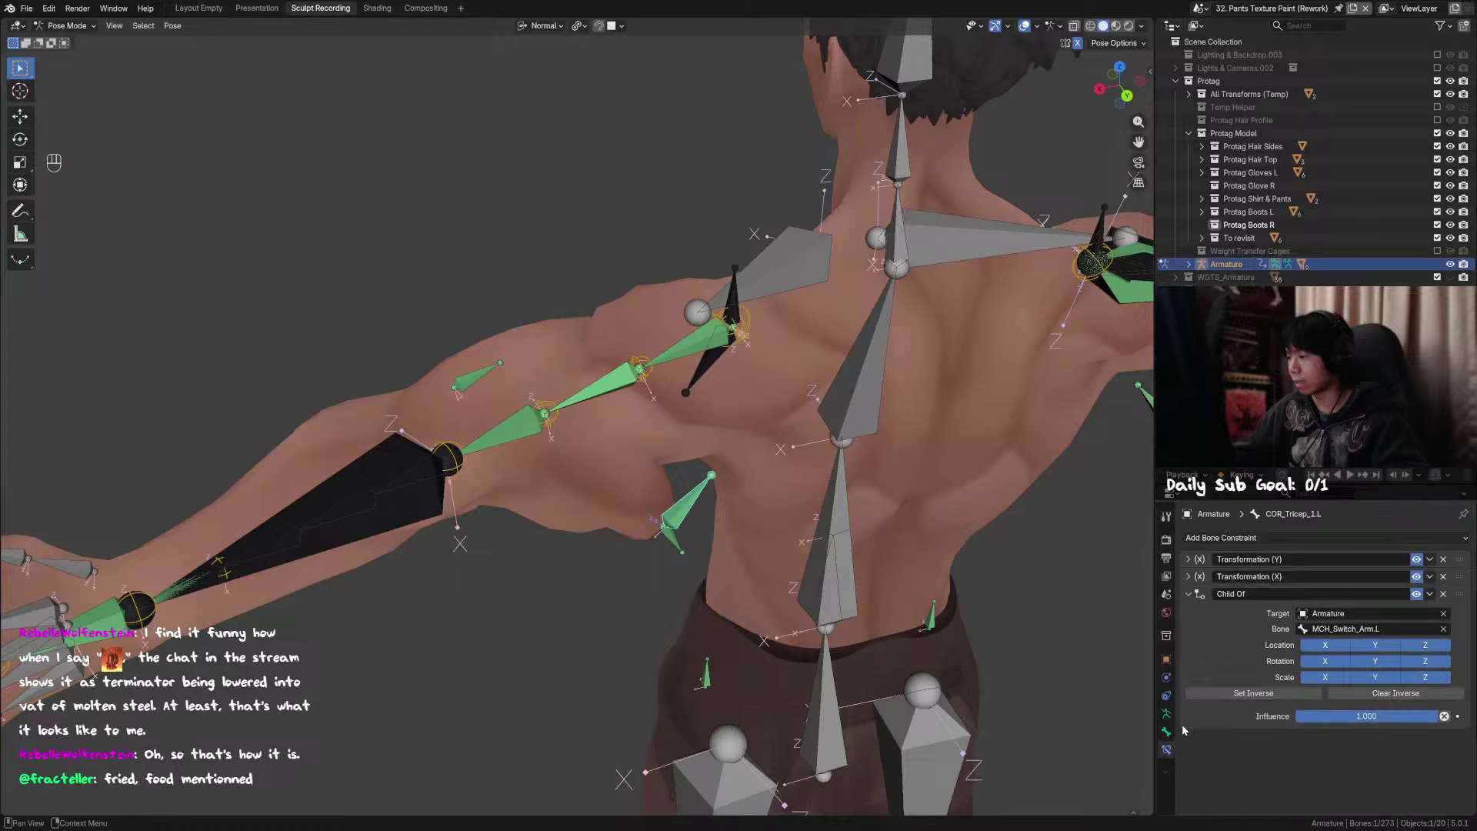
Step: Try the Child Of constraint above the Transformation constraints, and with its location, rotation and scale axes switched off
drag(1460, 594, 1463, 510)
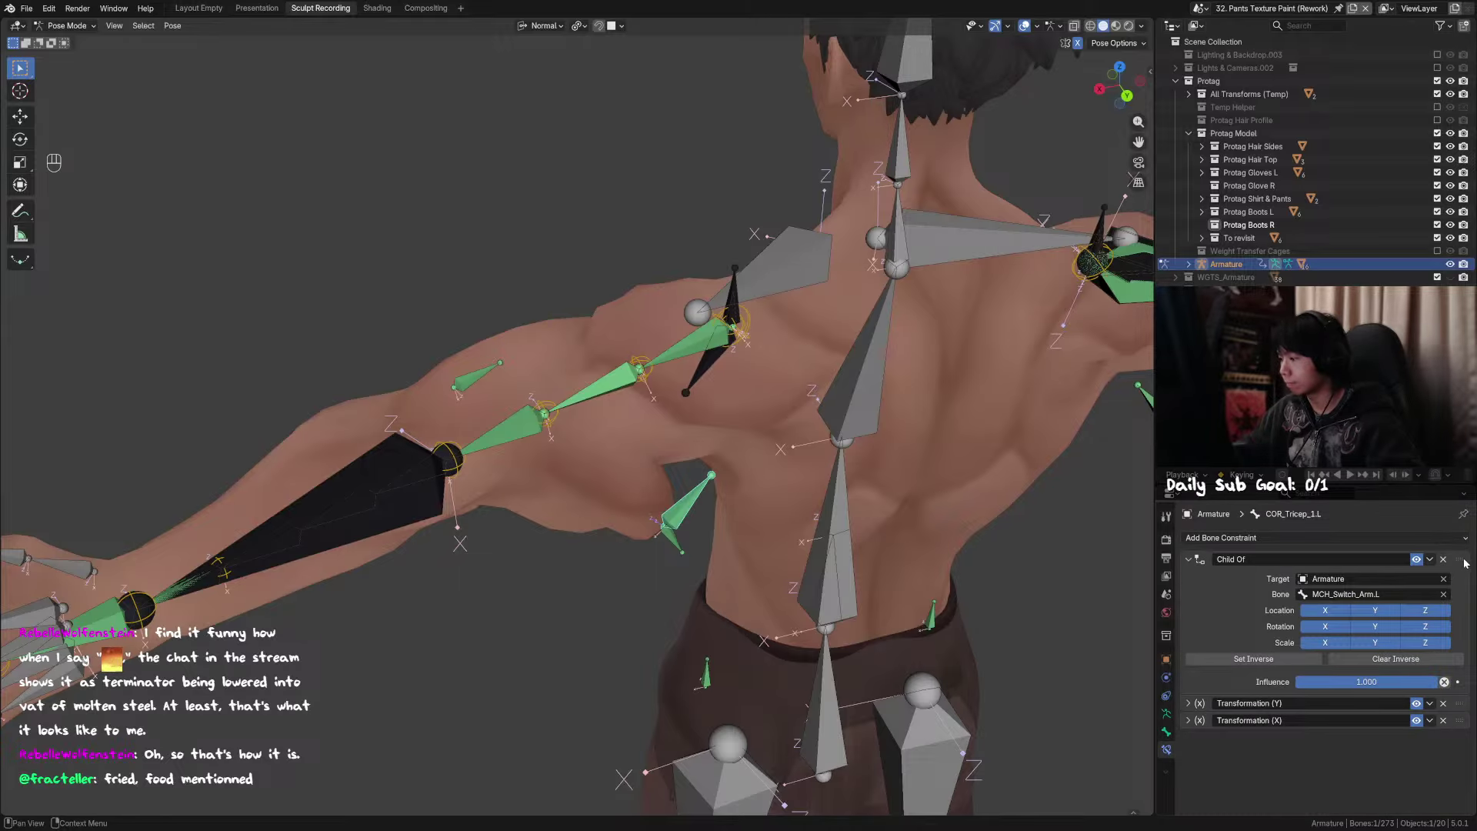
drag(1464, 564, 1454, 787)
click(1331, 646)
click(1332, 647)
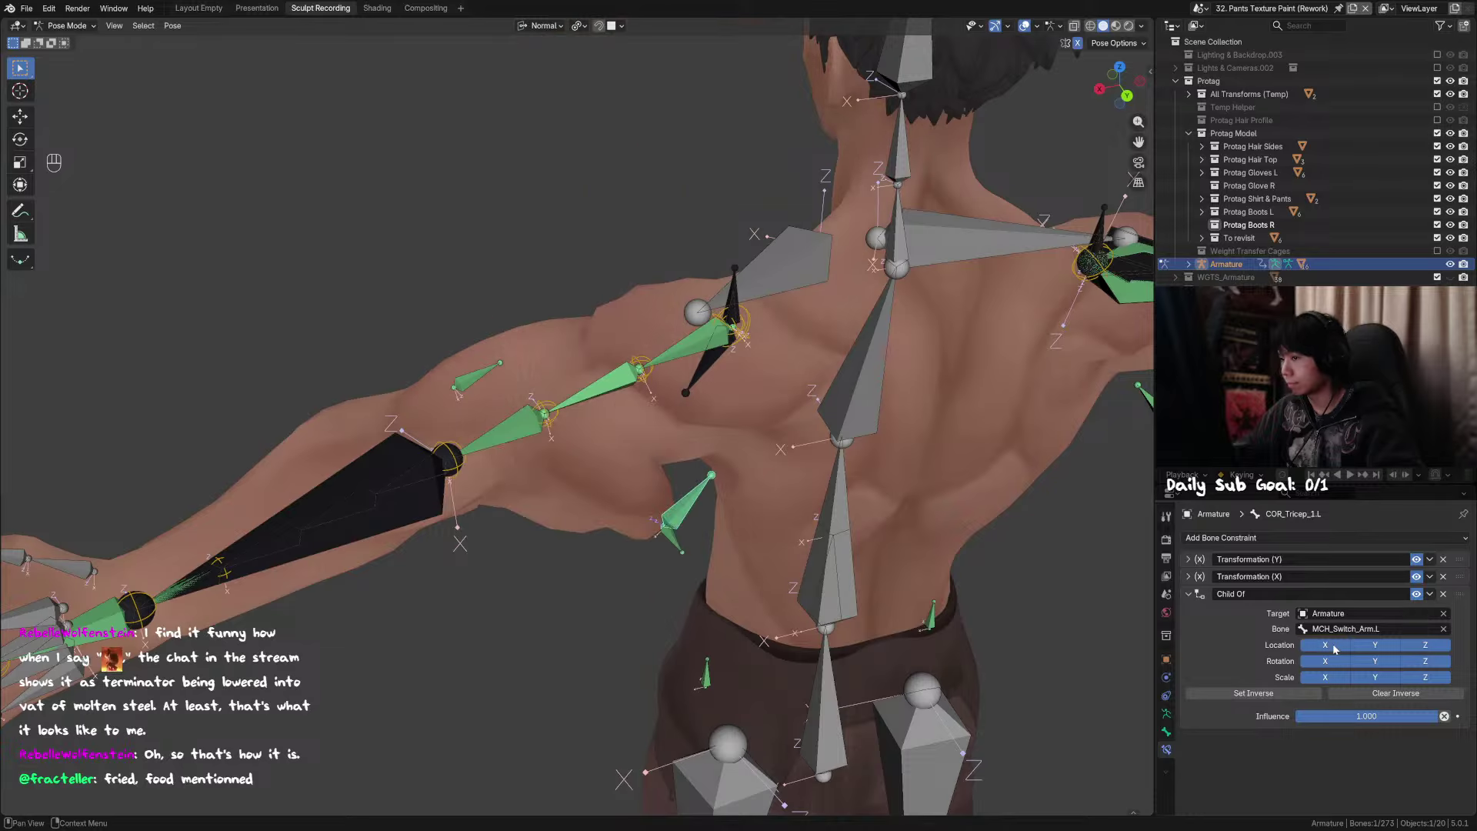
drag(1337, 657, 1421, 678)
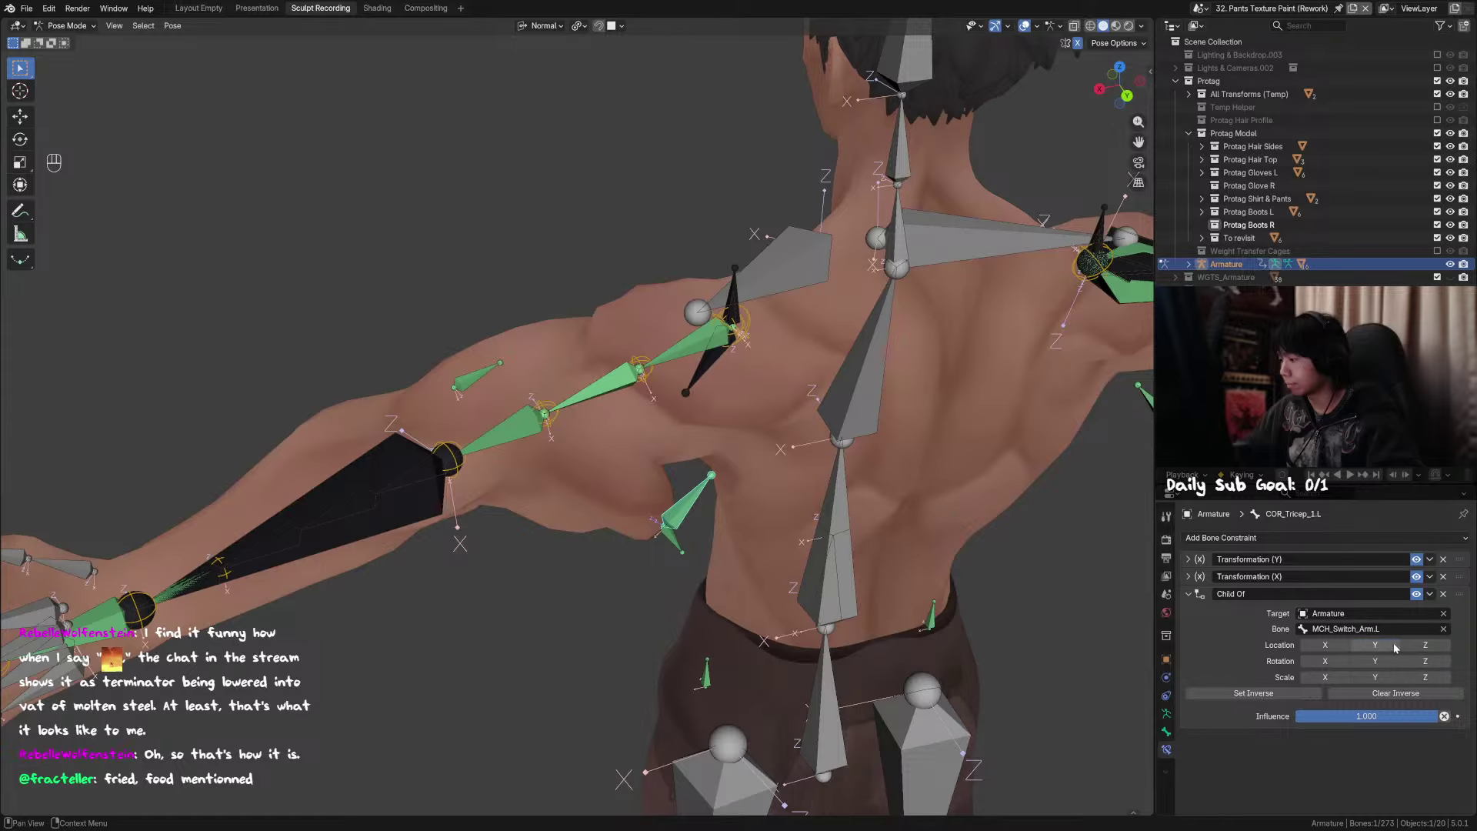
mouse_move(1339, 645)
mouse_down()
mouse_move(1412, 672)
mouse_move(1358, 648)
mouse_move(1352, 671)
mouse_move(1329, 664)
mouse_up()
Step: Remove the MCH_Switch_Arm.L Child Of constraint from COR_Tricep_1.L and display the armature in Rest Position
click(1444, 595)
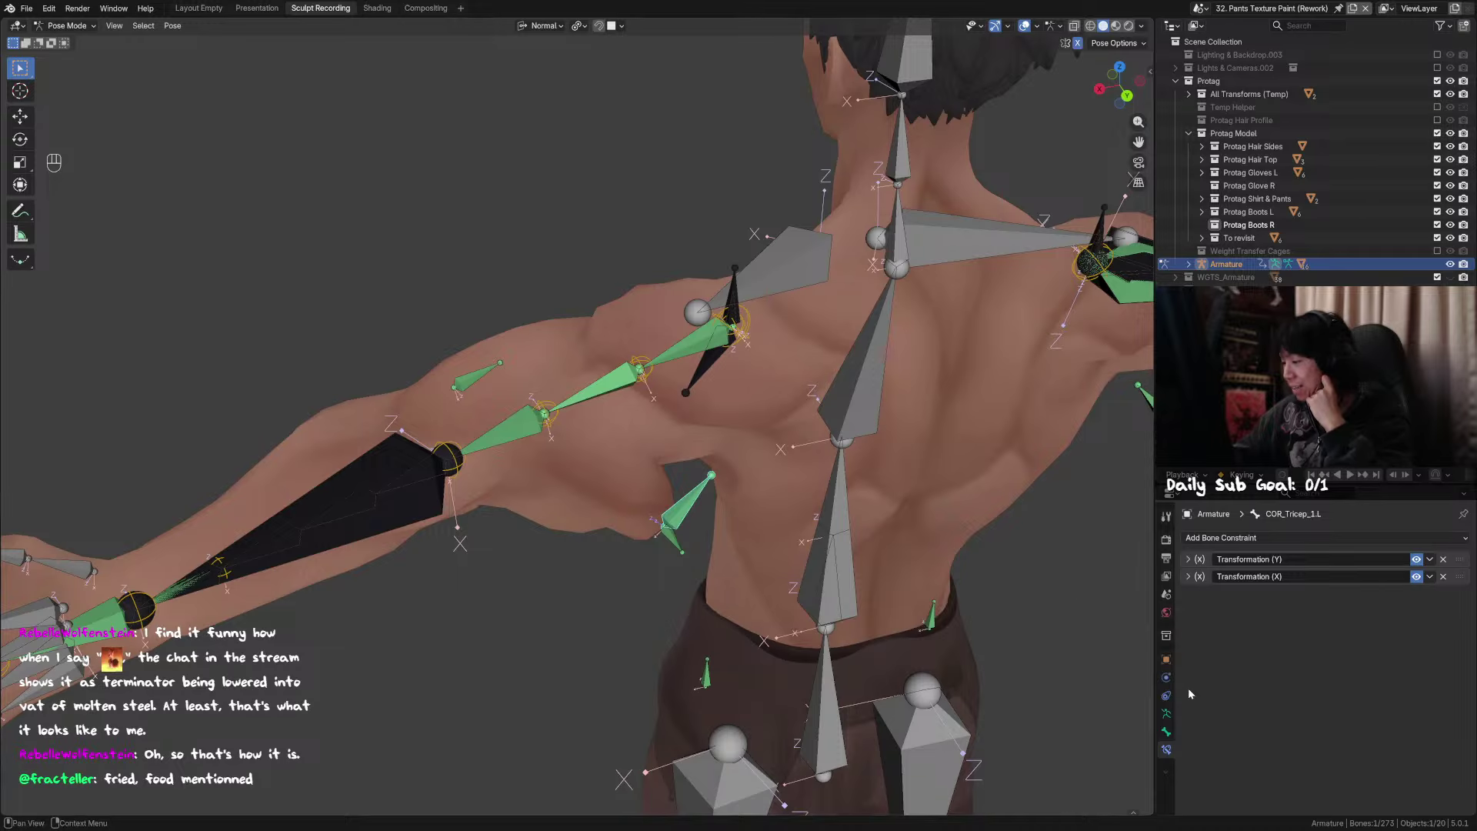
click(1167, 714)
click(1392, 577)
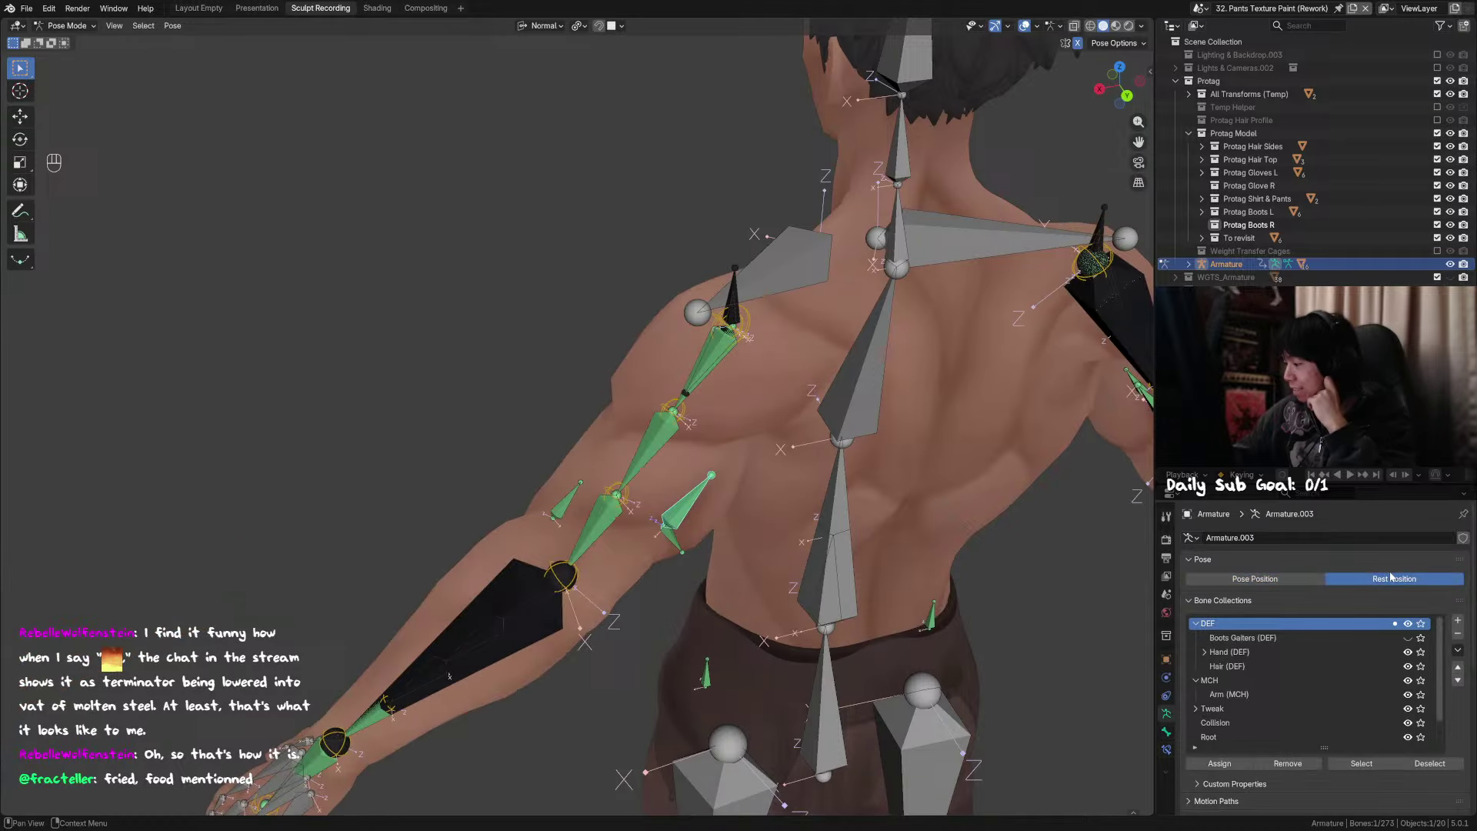
Step: Try a Copy Transforms constraint on COR_Tricep_1.L with Armature as target and DEF_Arm_2.L as its bone
click(1166, 749)
click(1262, 538)
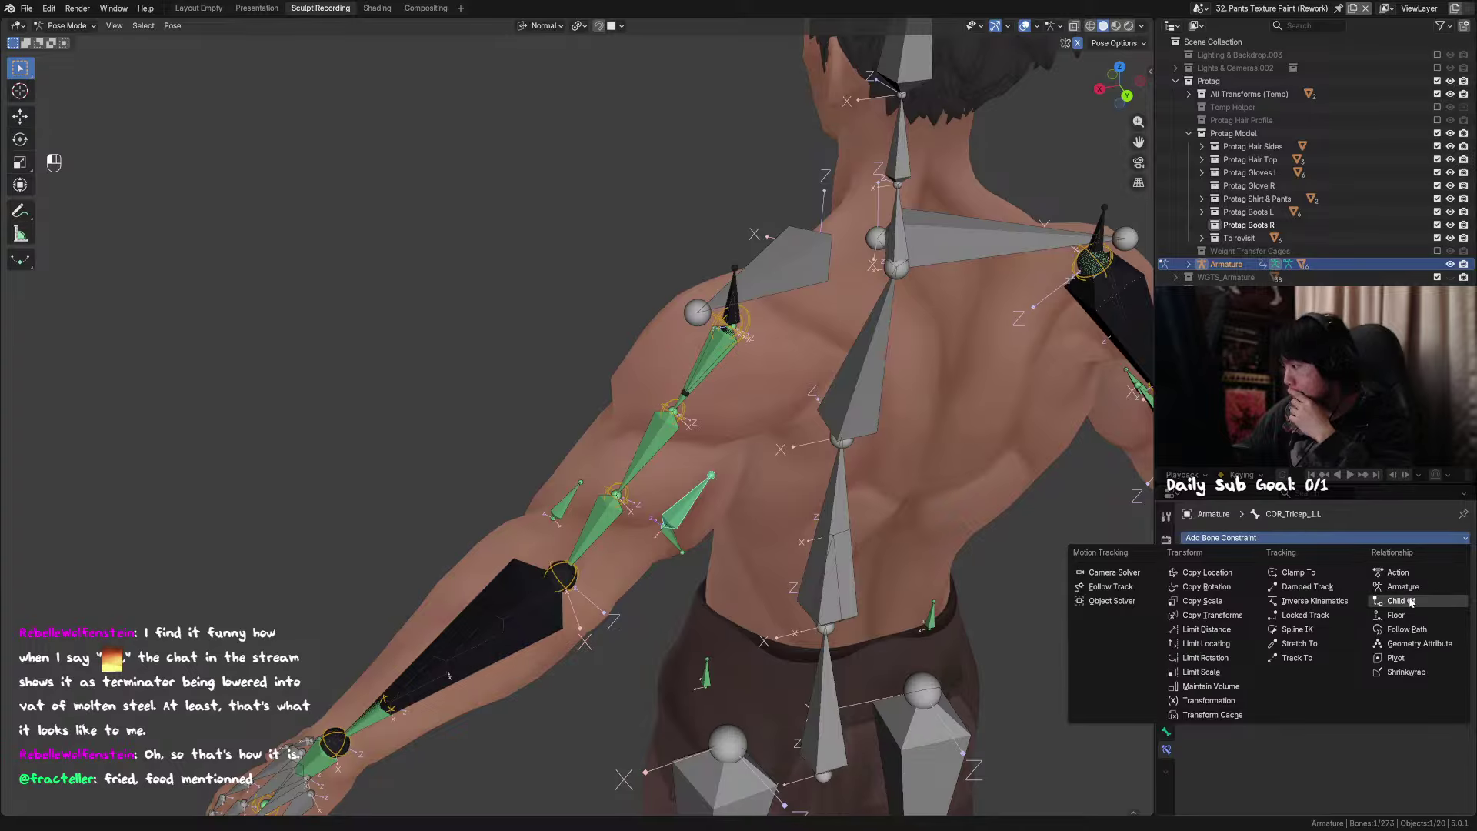
click(1241, 616)
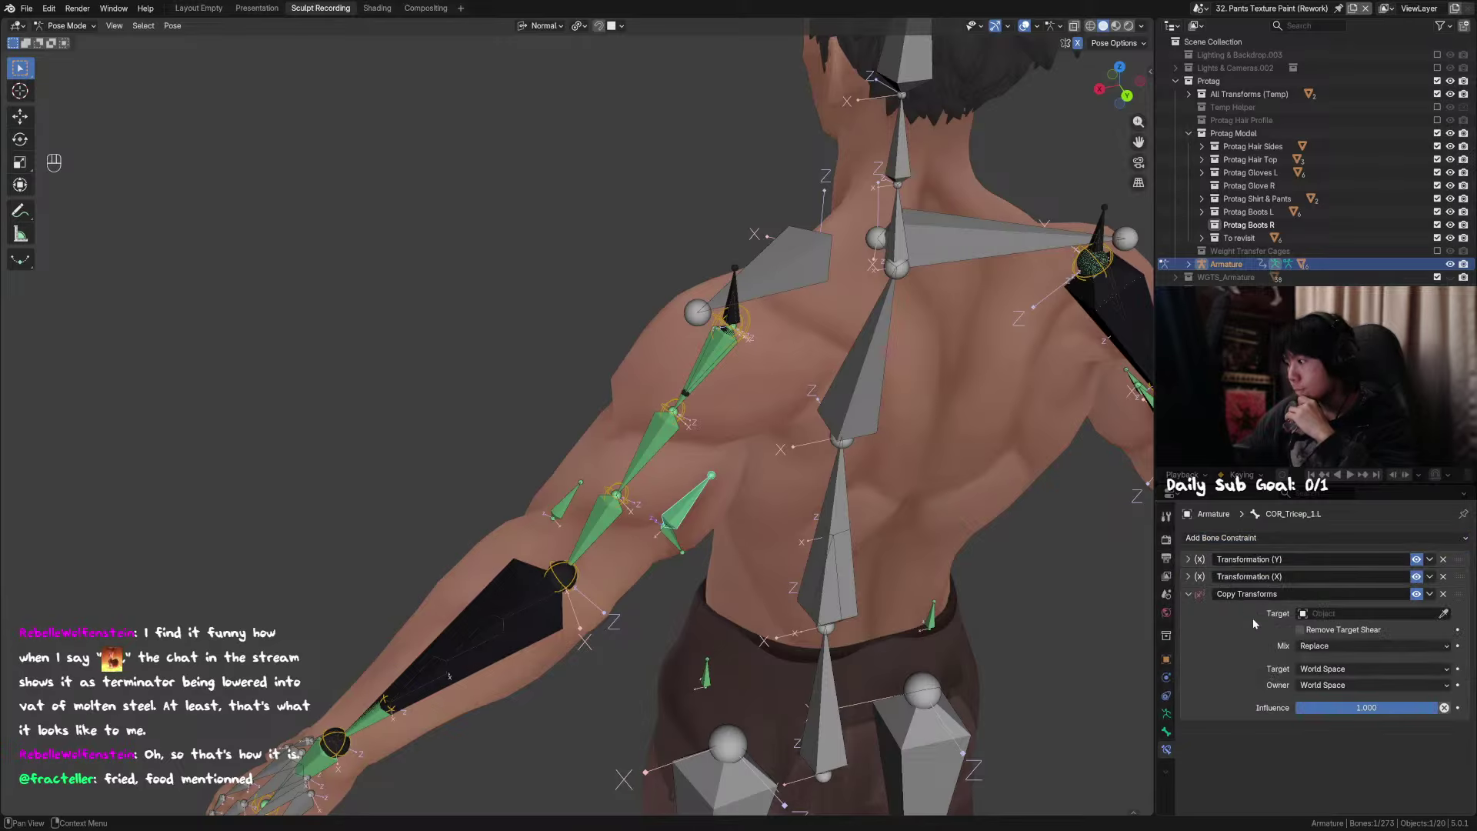
click(1445, 613)
click(654, 431)
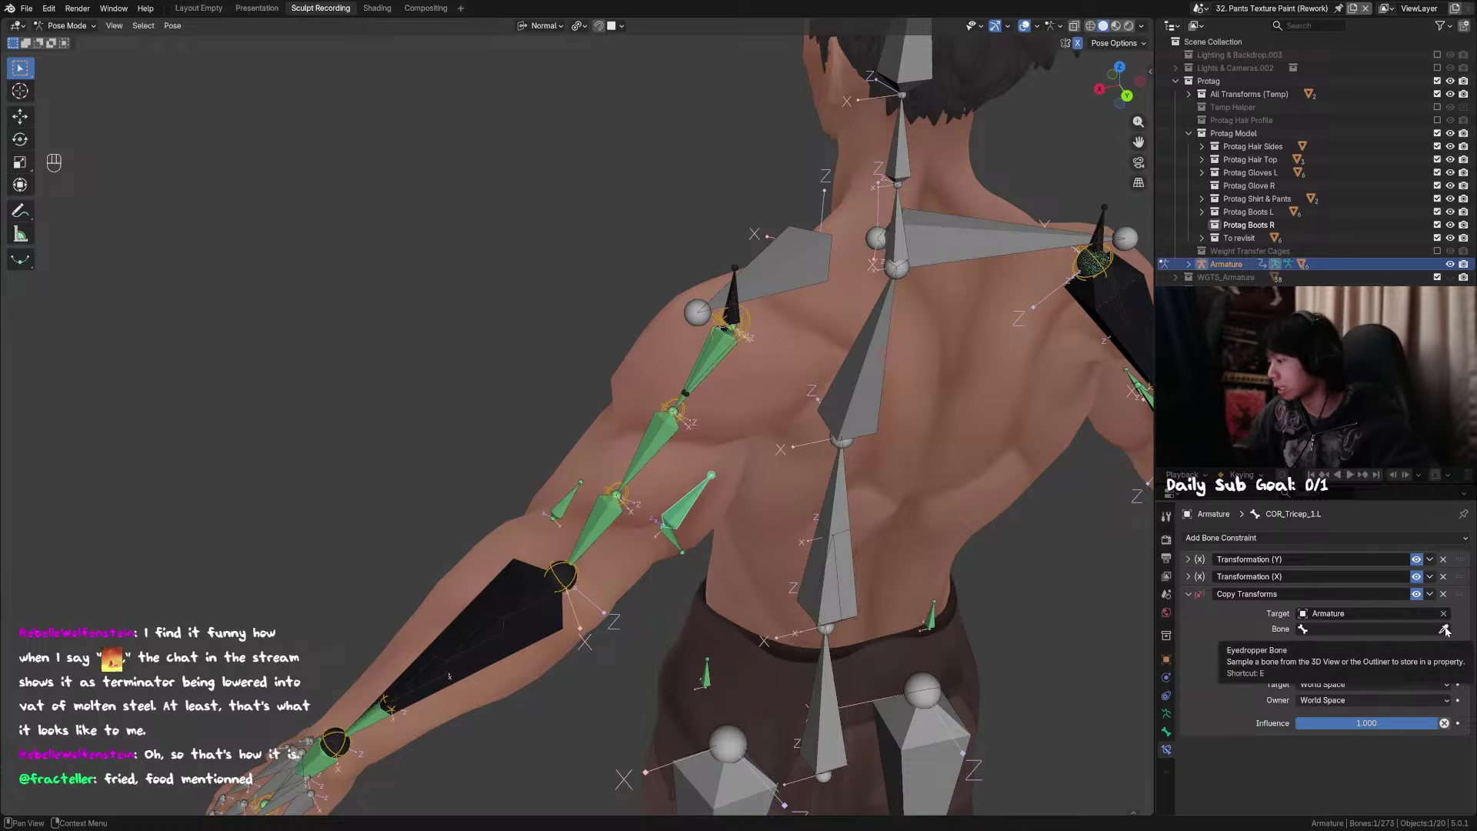
click(1445, 629)
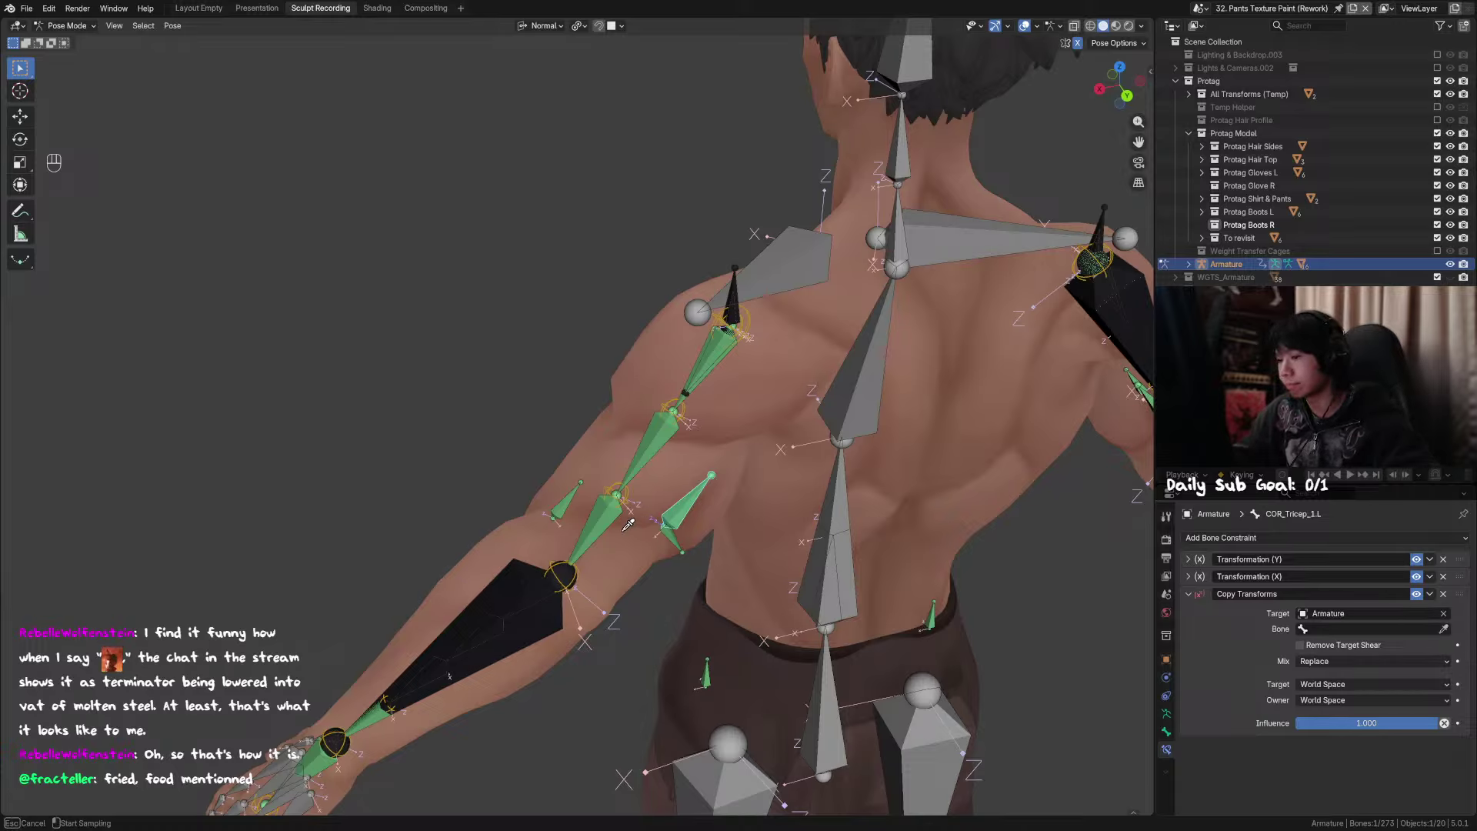
click(656, 438)
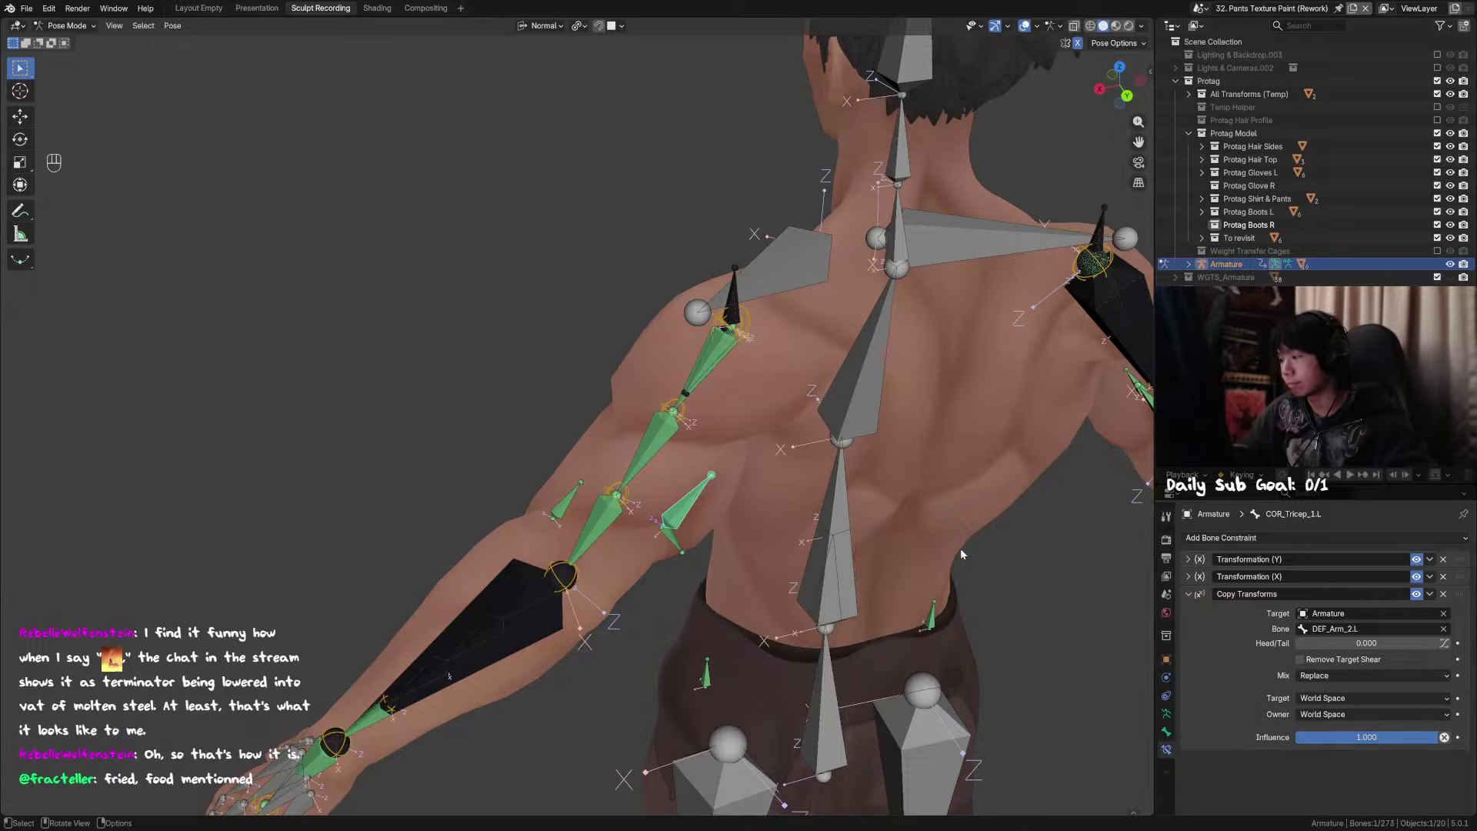
Step: Compare the tricep helper's placement in Pose Position and Rest Position with the Copy Transforms constraint active
key(Tab)
key(Tab)
click(1166, 713)
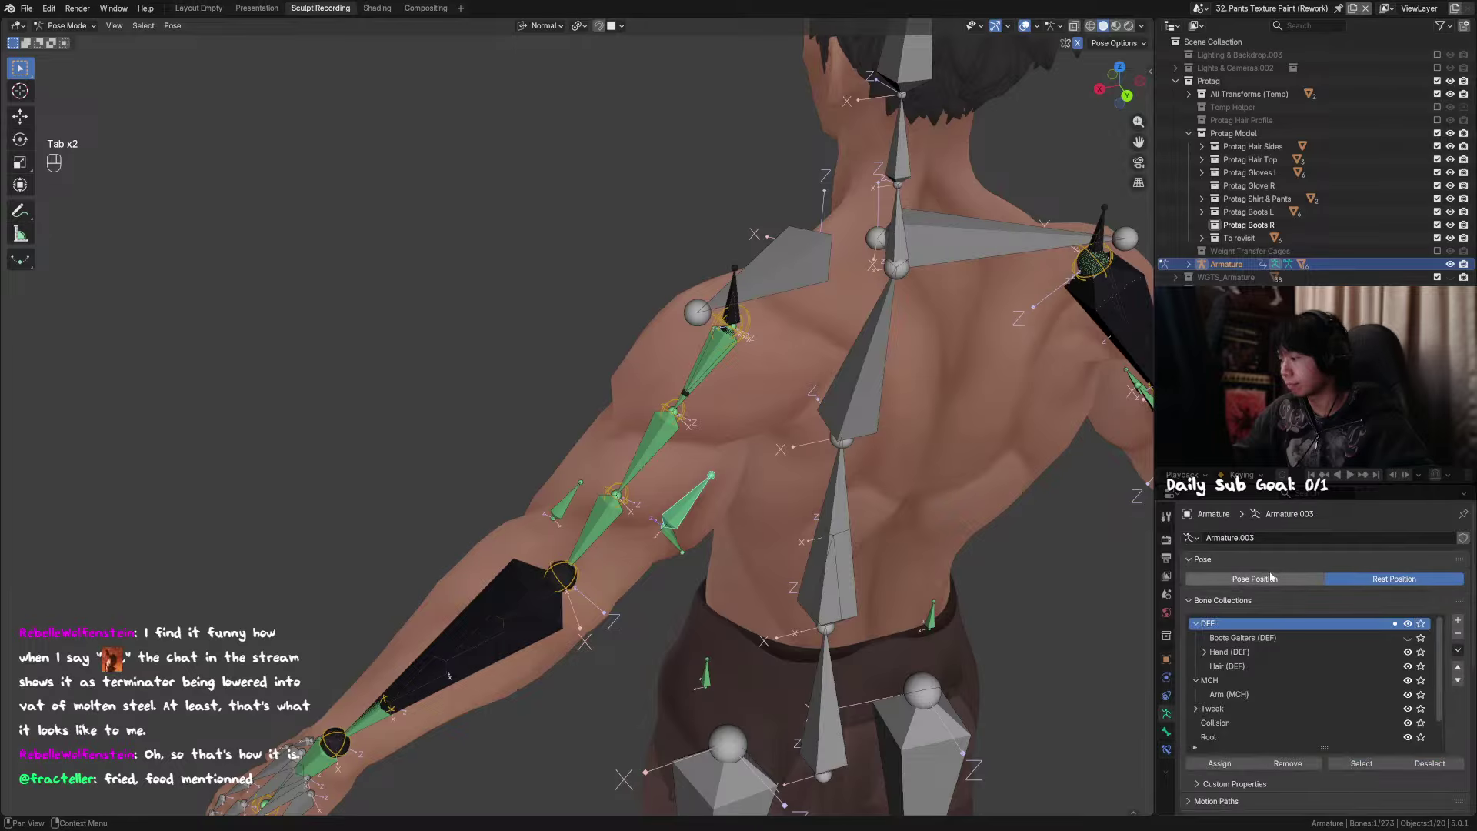
click(1271, 577)
click(1393, 578)
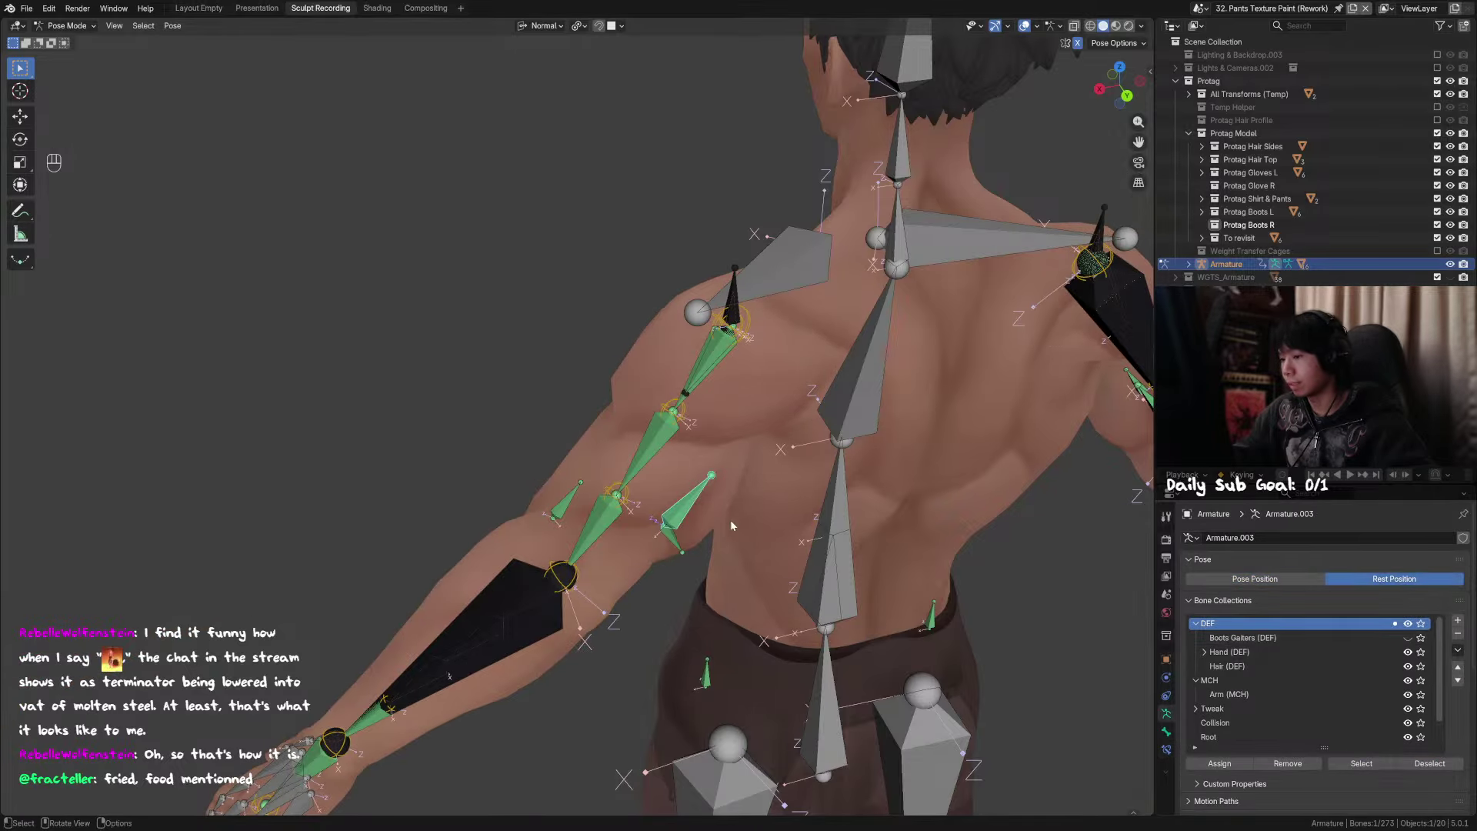
Step: Remove the Copy Transforms constraint from COR_Tricep_1.L
click(680, 509)
click(1166, 731)
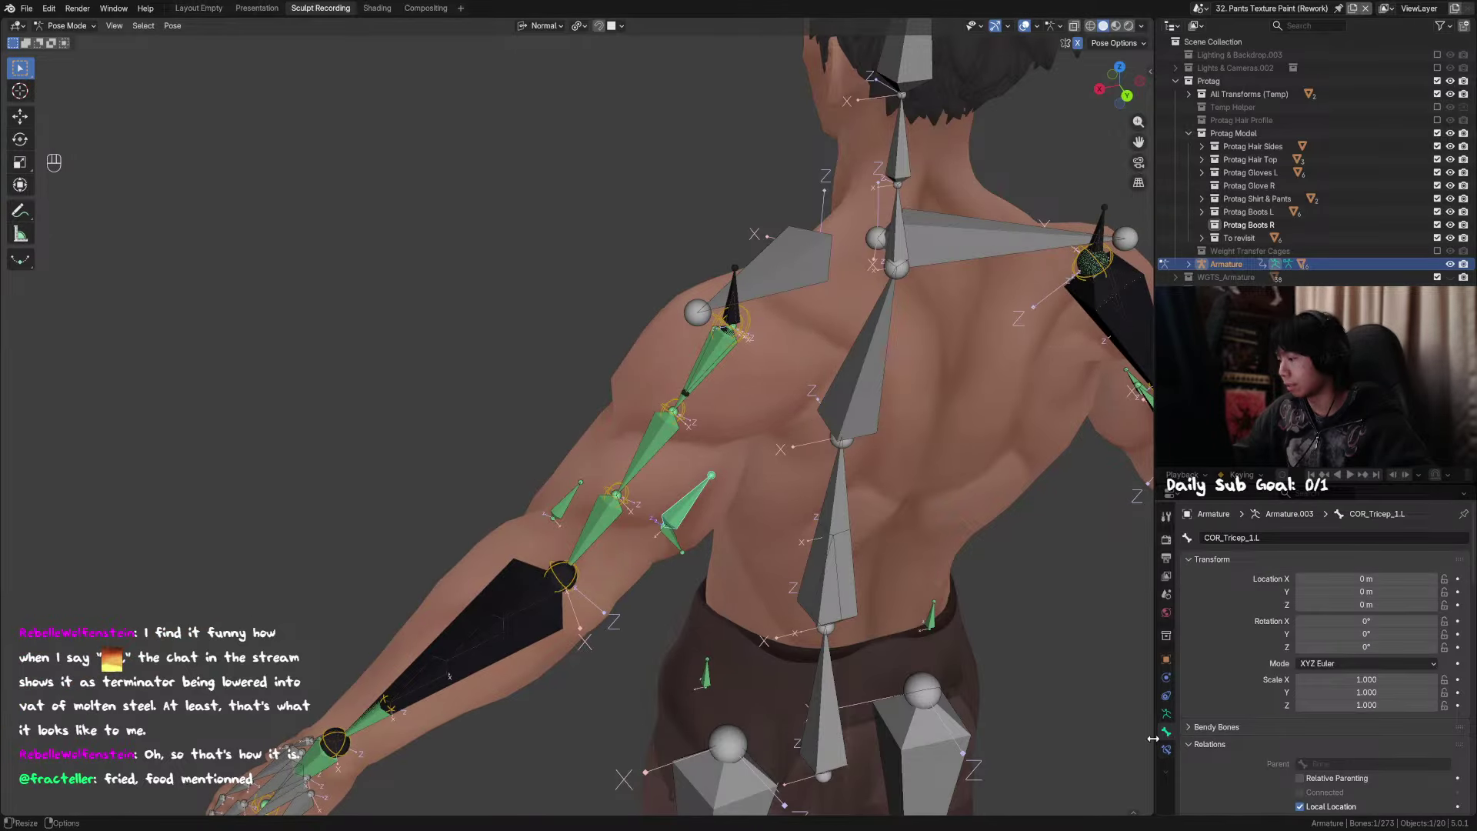
click(1166, 751)
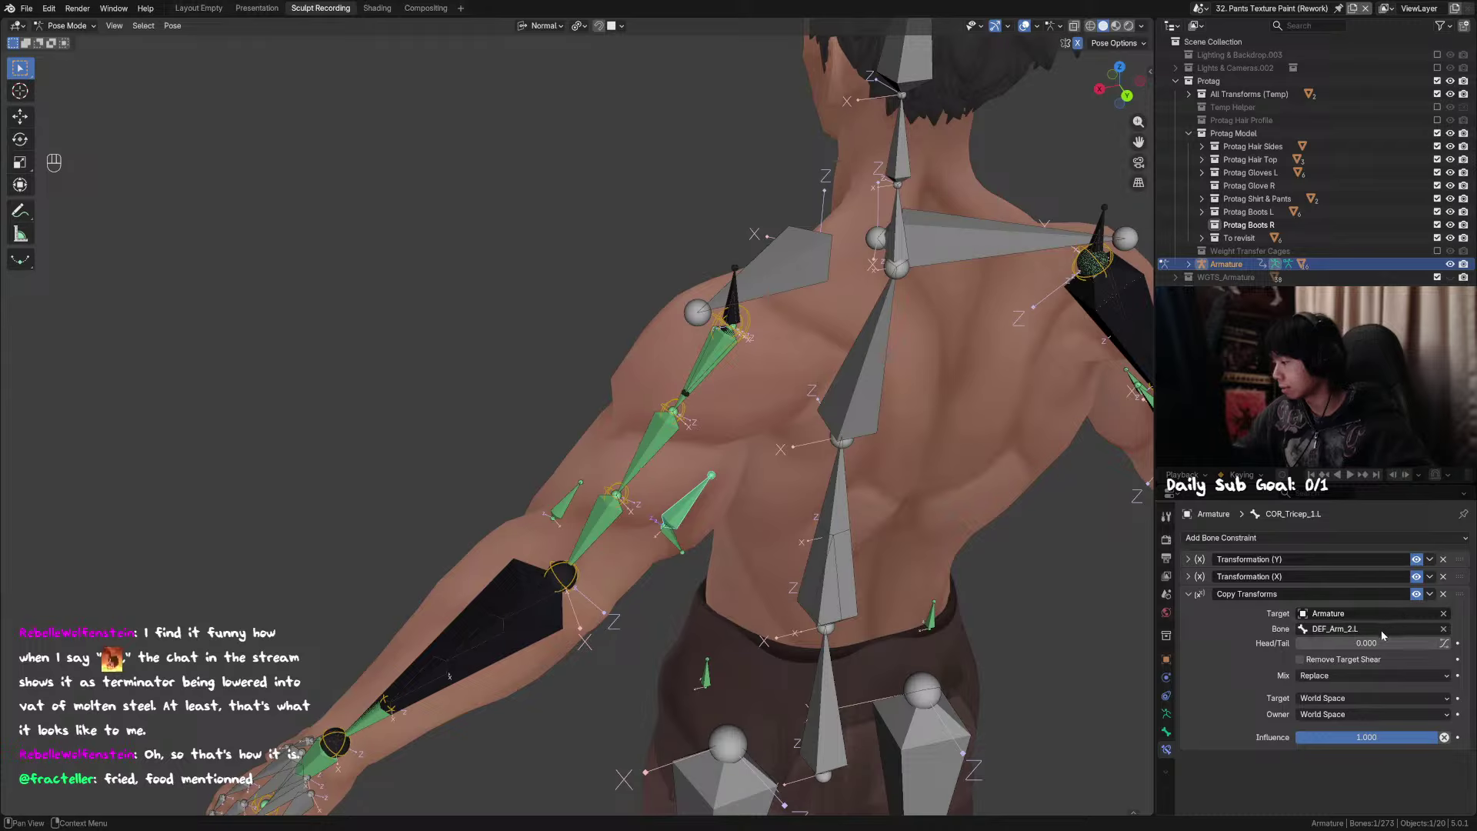
click(1444, 594)
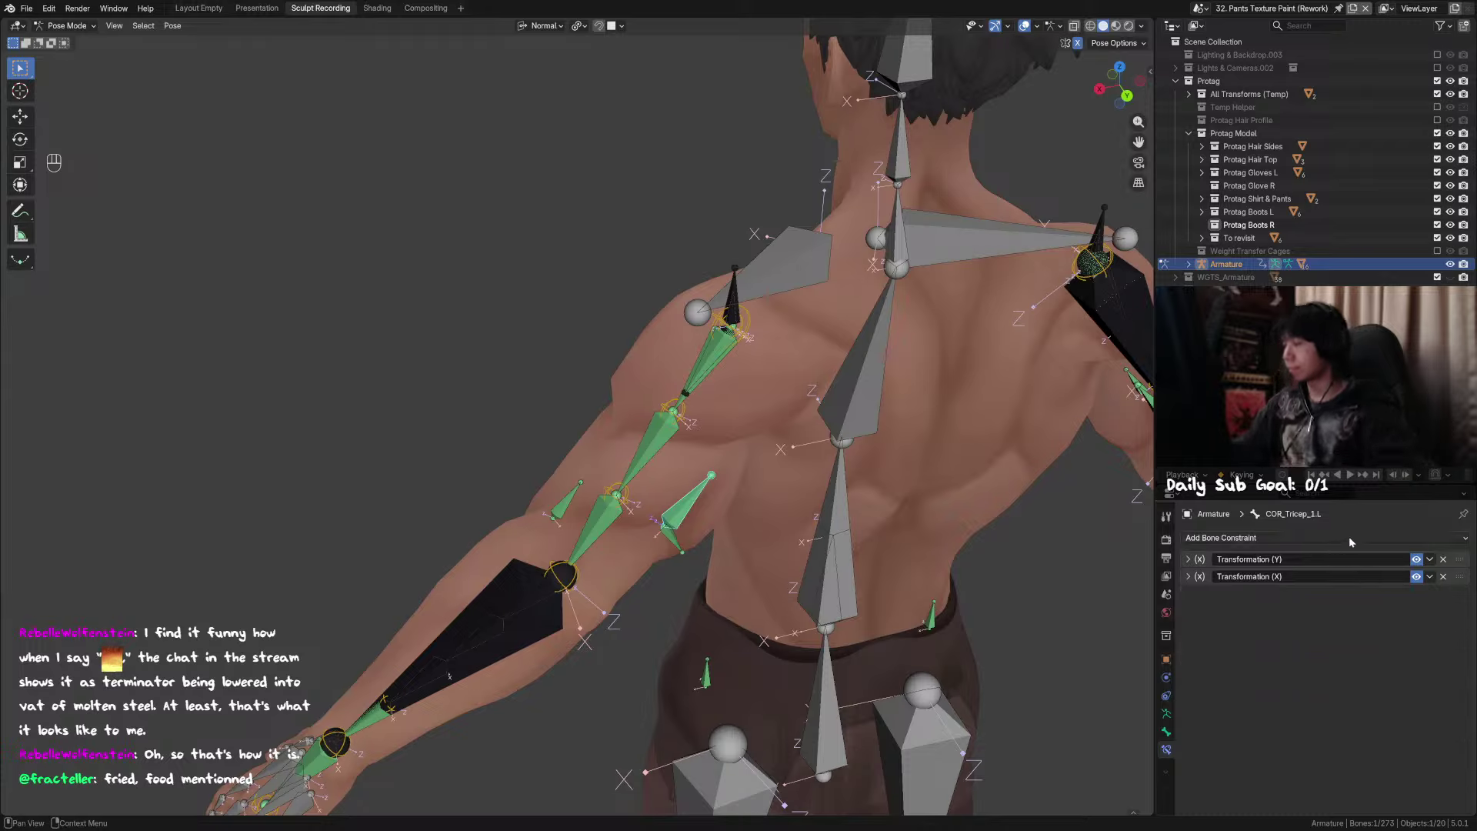
Step: Add a Child Of constraint to COR_Tricep_1.L with Armature as target and DEF_Arm_2.L as its bone
click(1349, 537)
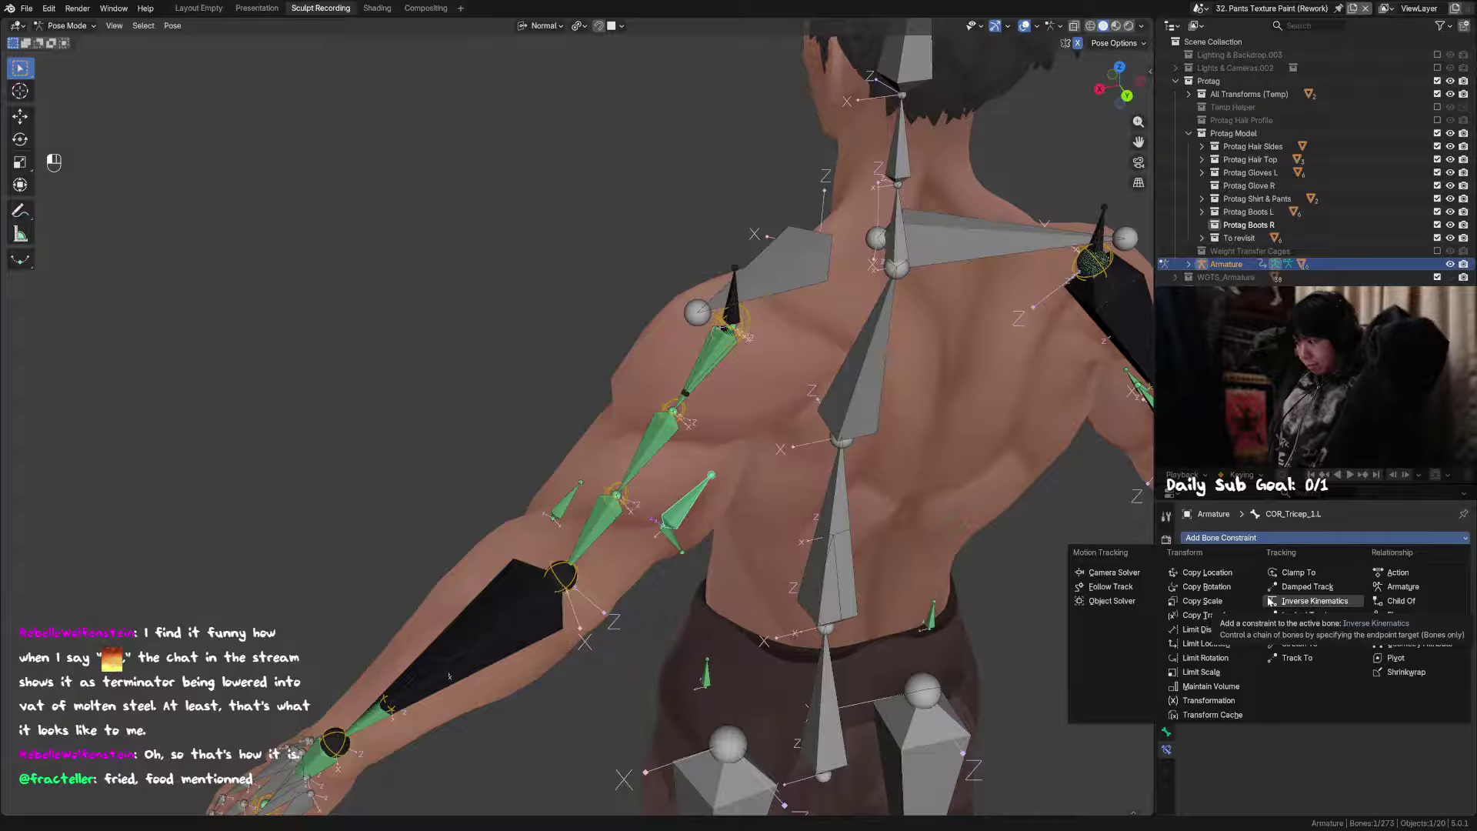
click(1402, 601)
click(1444, 613)
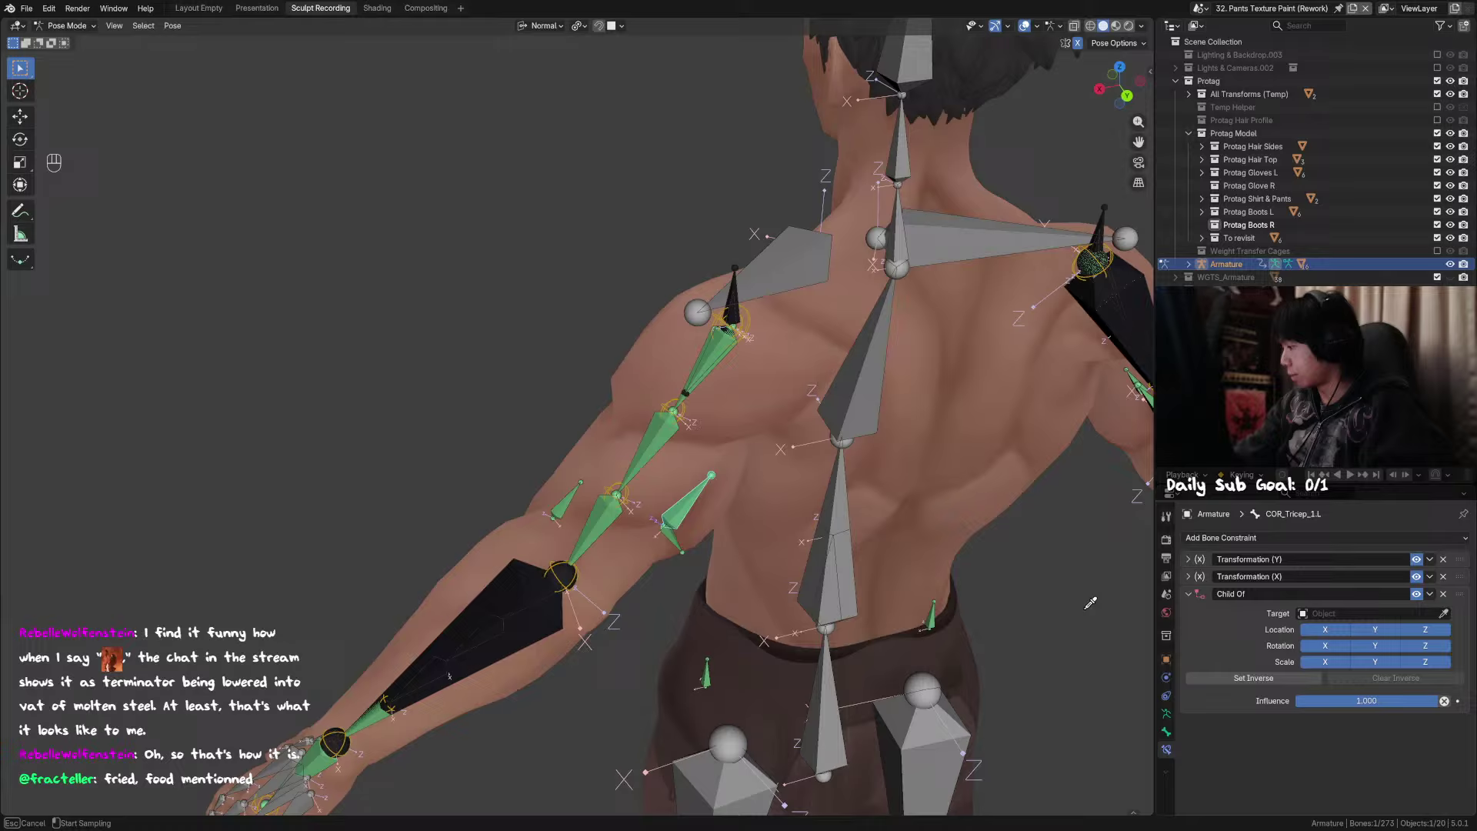
click(650, 434)
click(1443, 628)
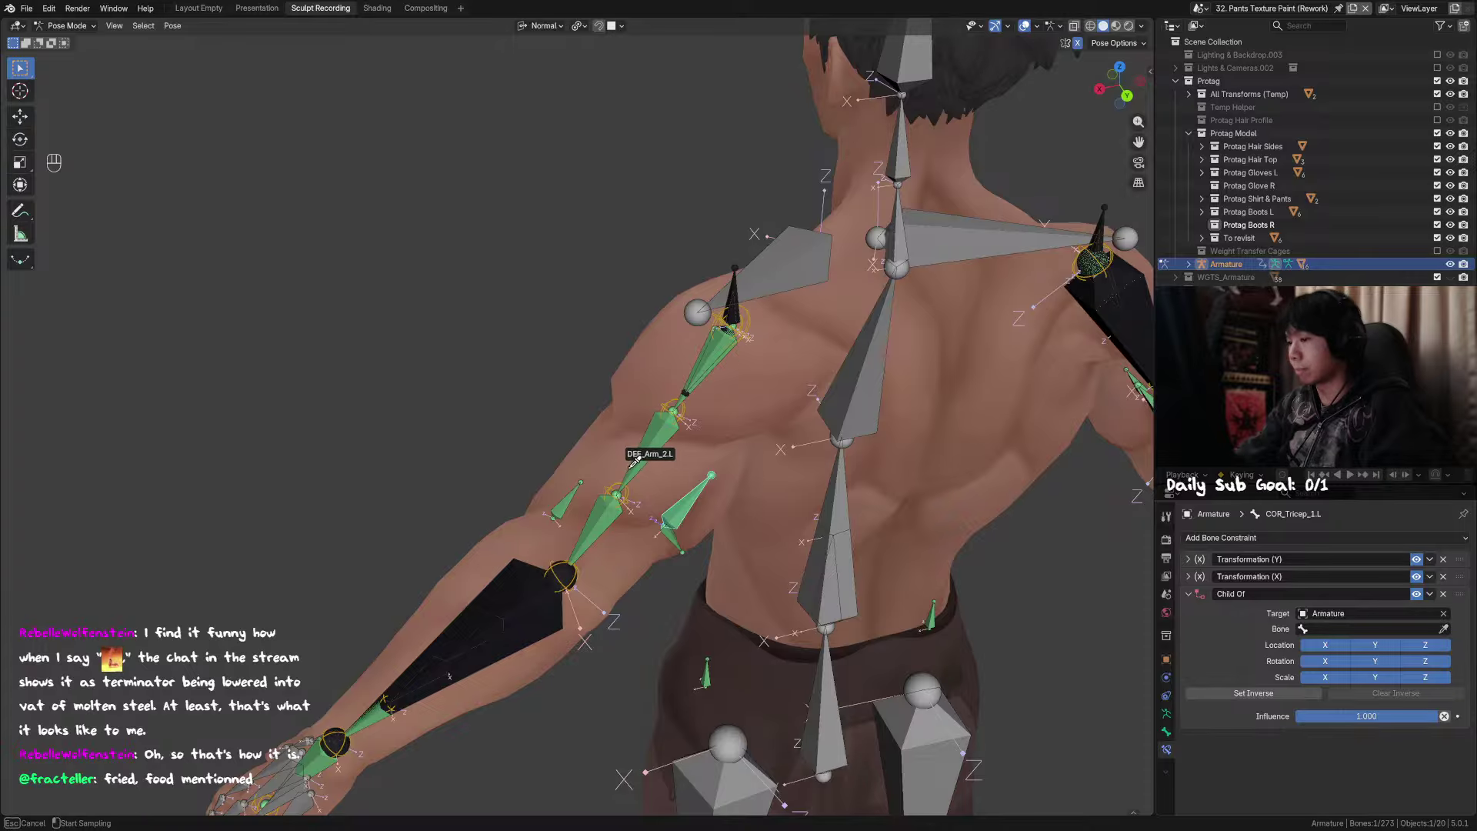
click(650, 444)
Step: Display the armature in Pose Position and compare the tricep helper's placement against Rest Position with the DEF_Arm_2.L Child Of constraint active
key(Tab)
key(Tab)
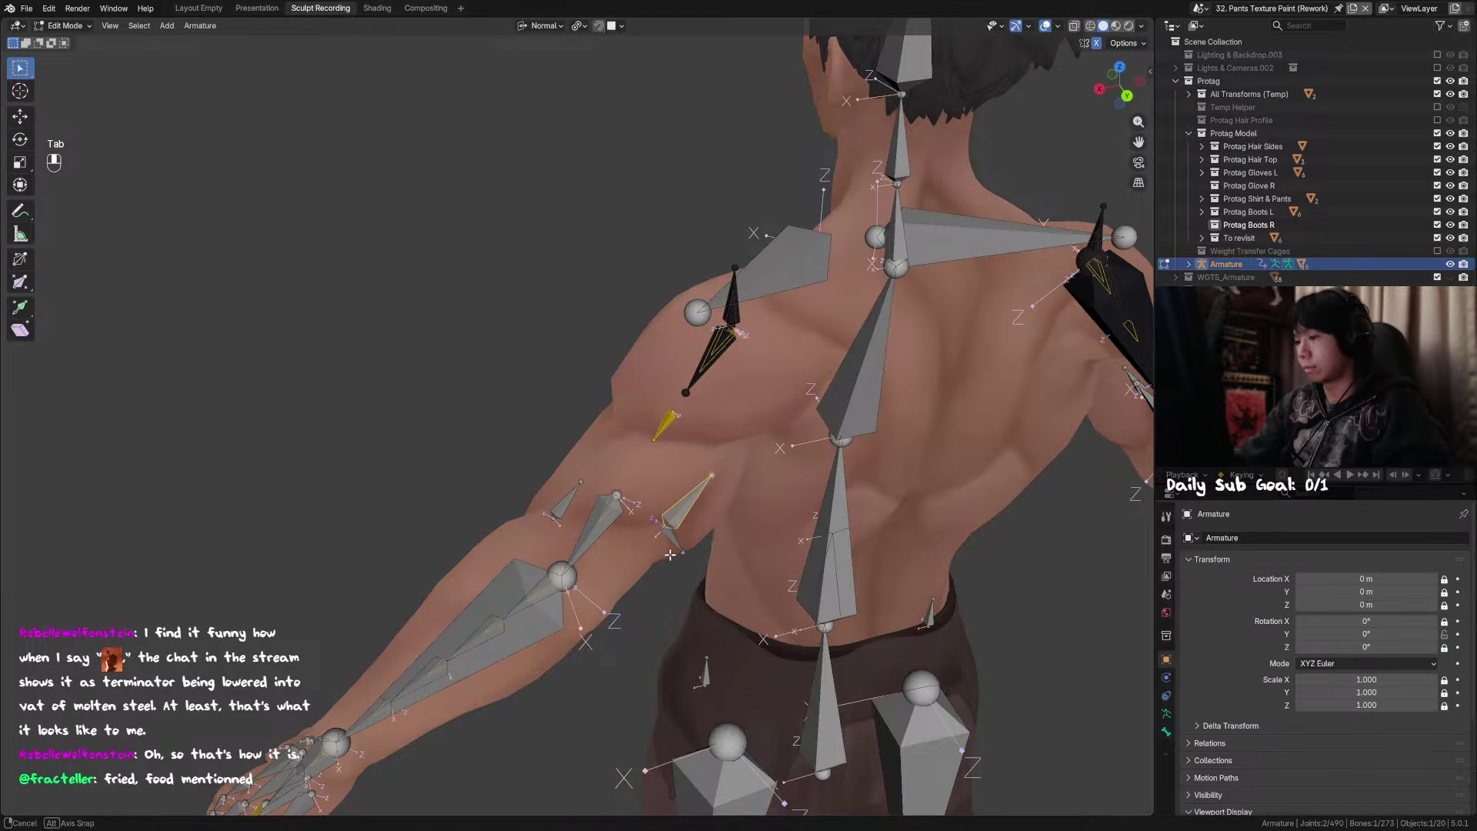
click(1166, 731)
click(1255, 579)
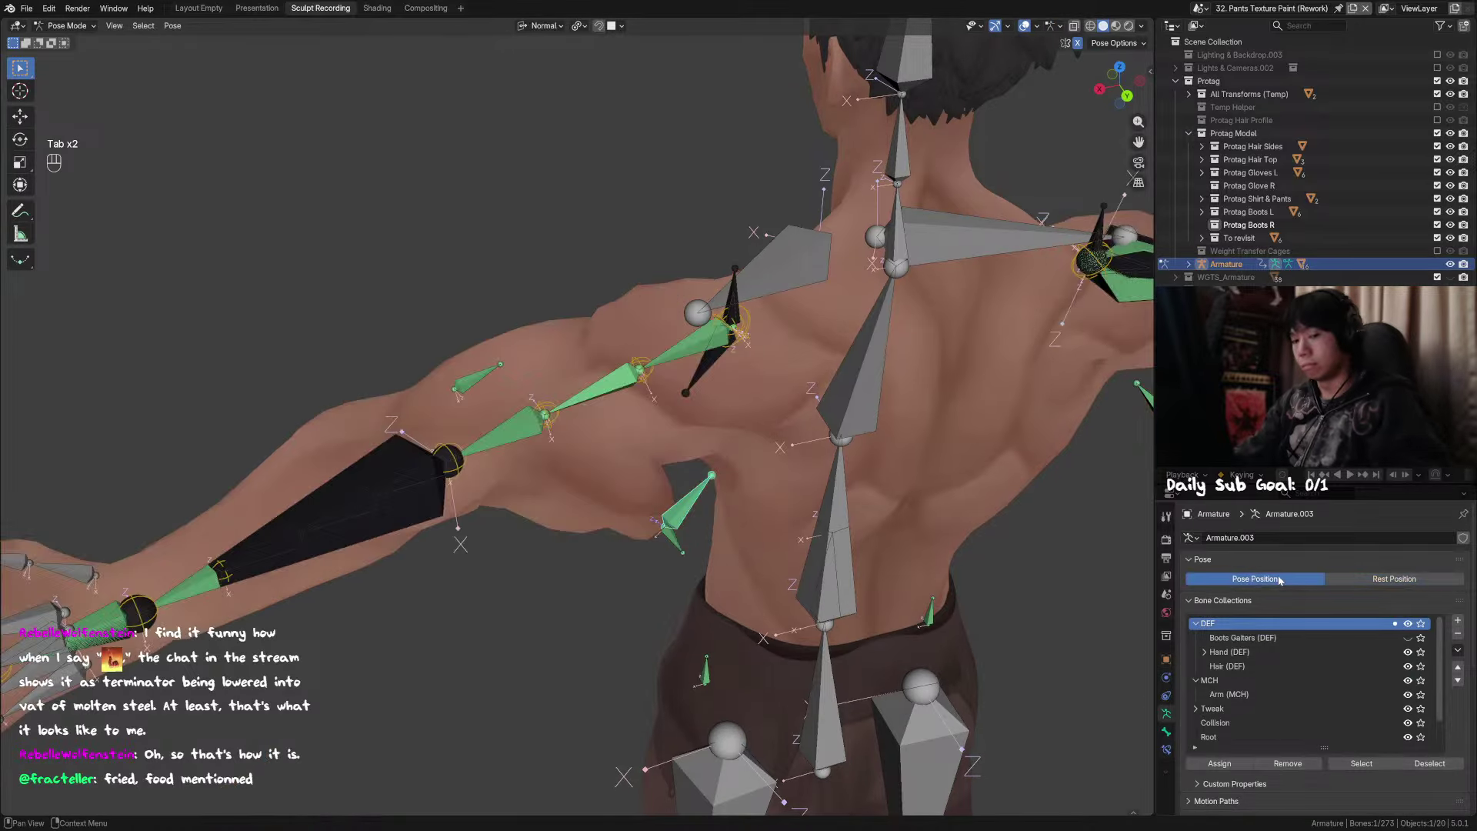
middle_drag(816, 608, 728, 507)
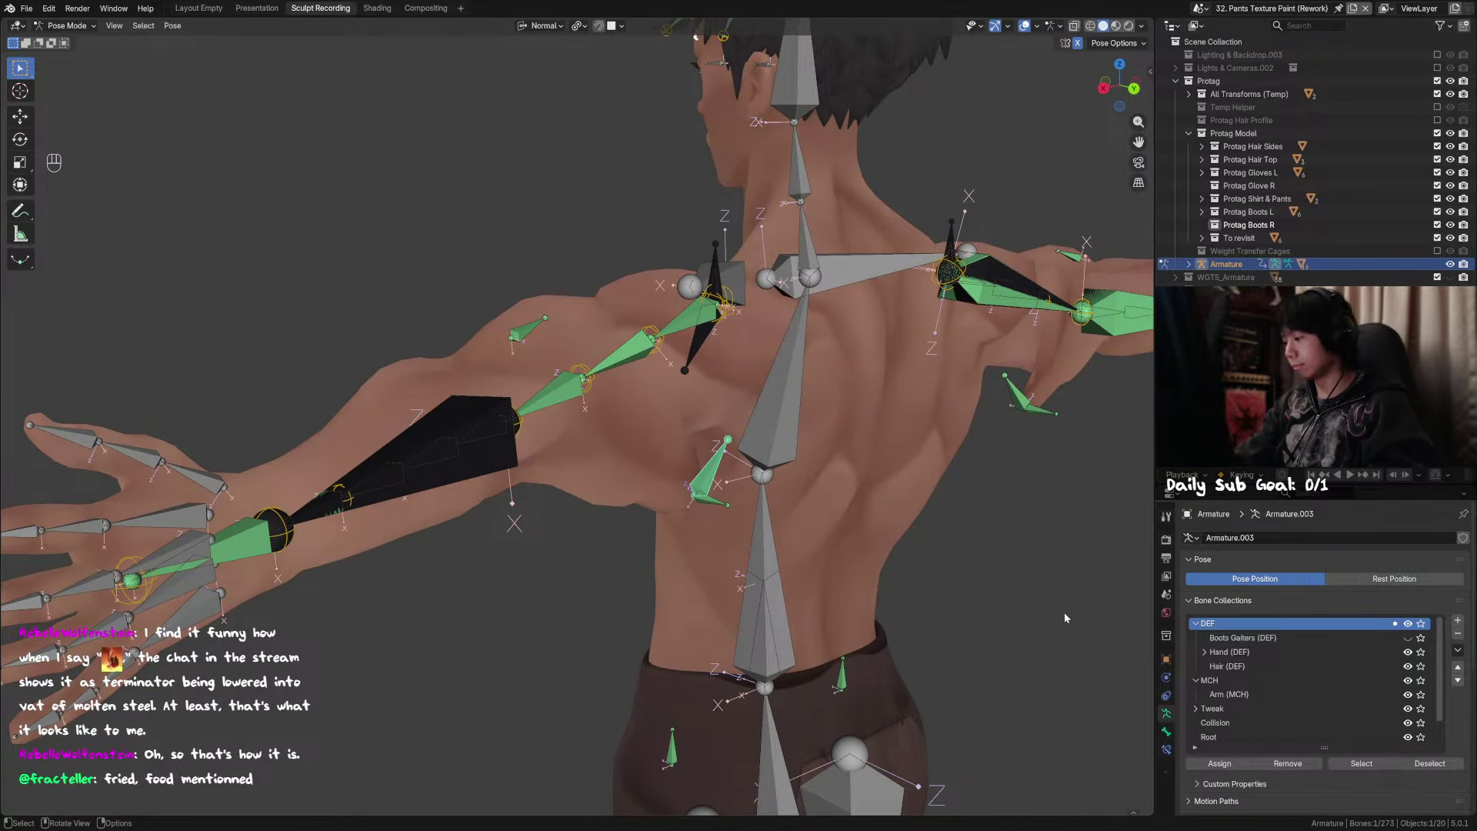
click(1369, 582)
click(1290, 580)
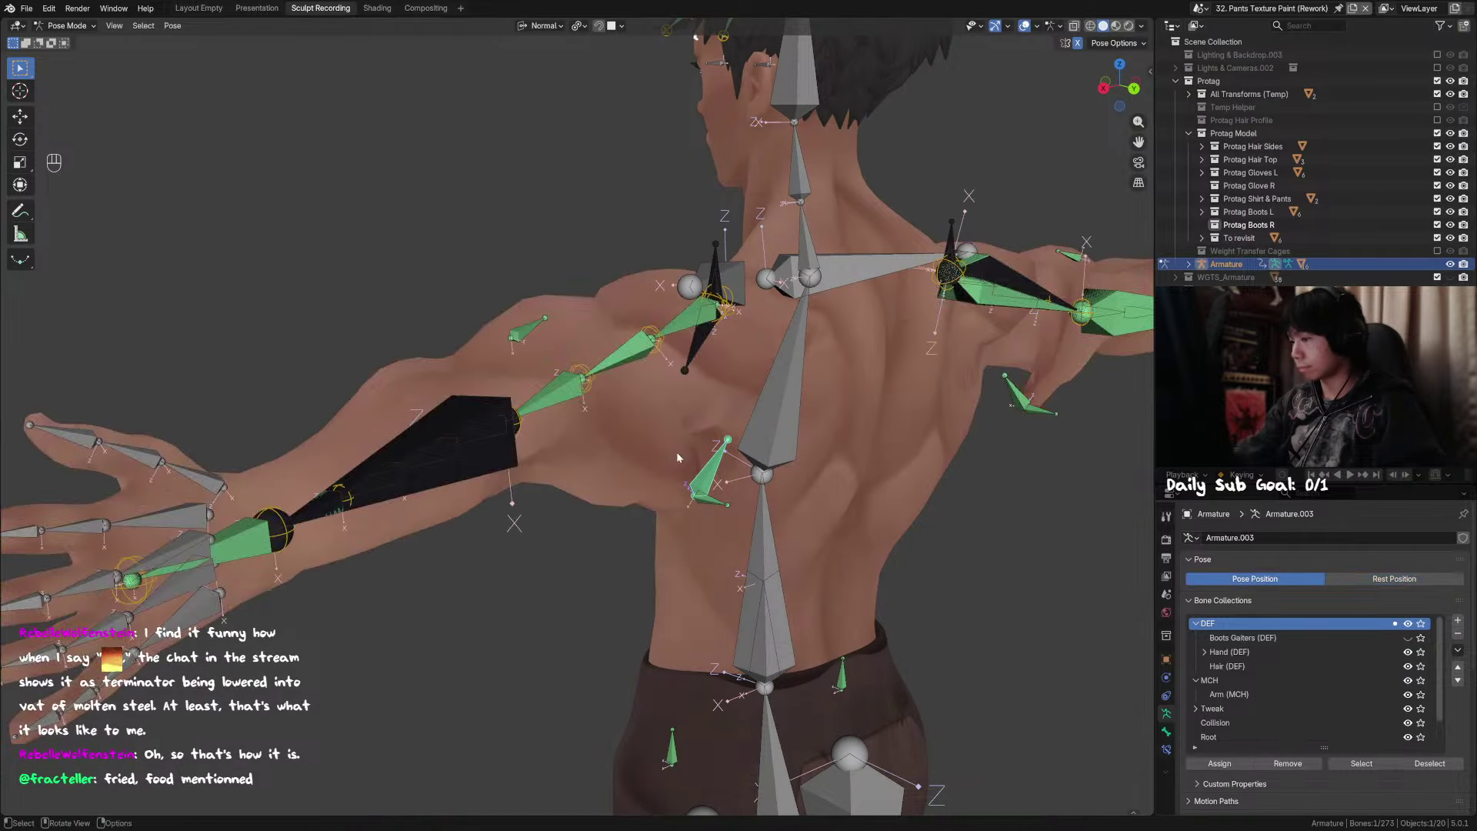
Step: Test-rotate DEF_Arm_2.L freely and about its Y axis to examine how the tricep helper follows, cancelling each rotation
key(g)
click(629, 367)
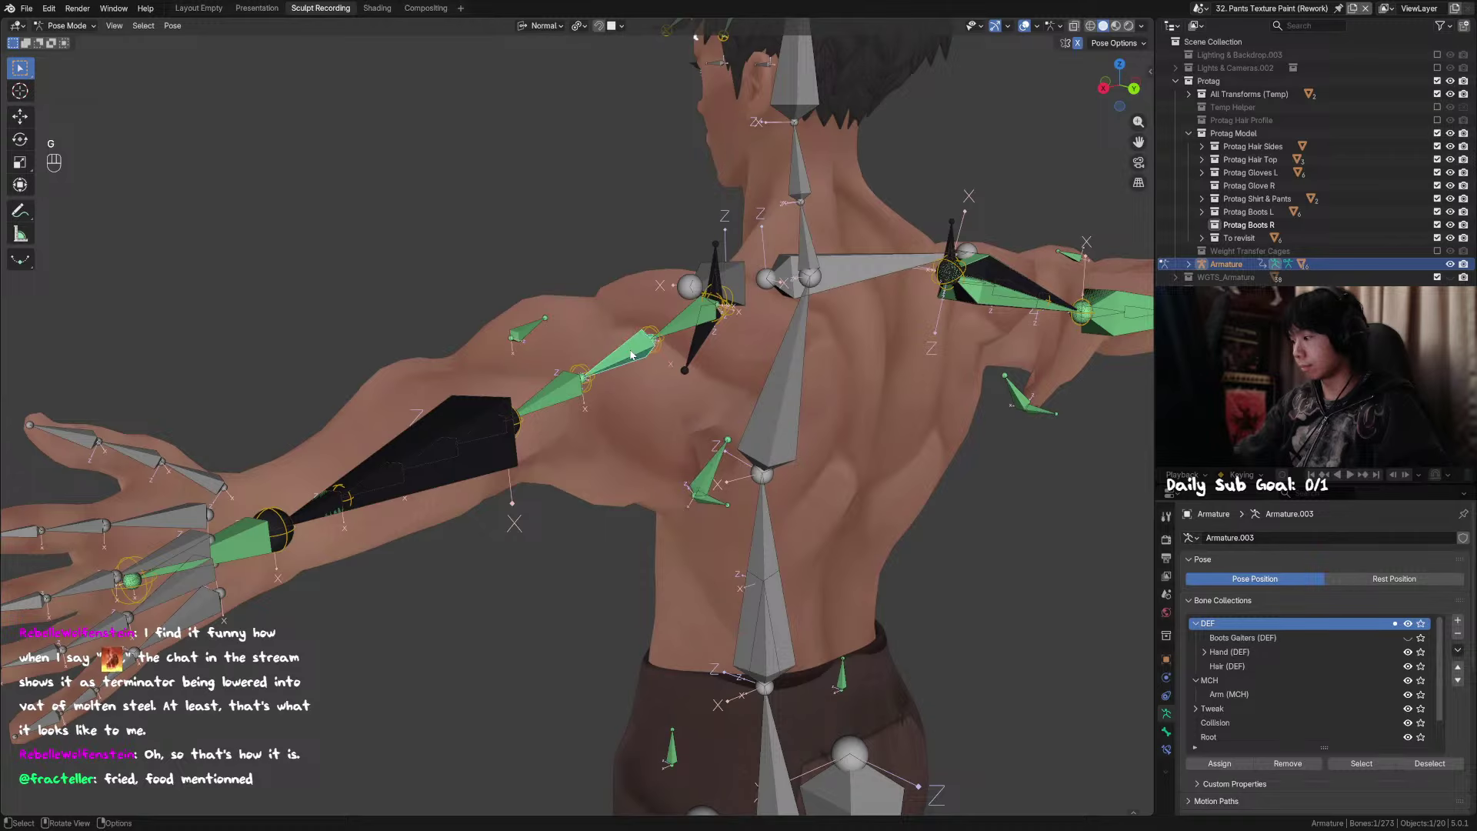
key(r)
right_click(727, 521)
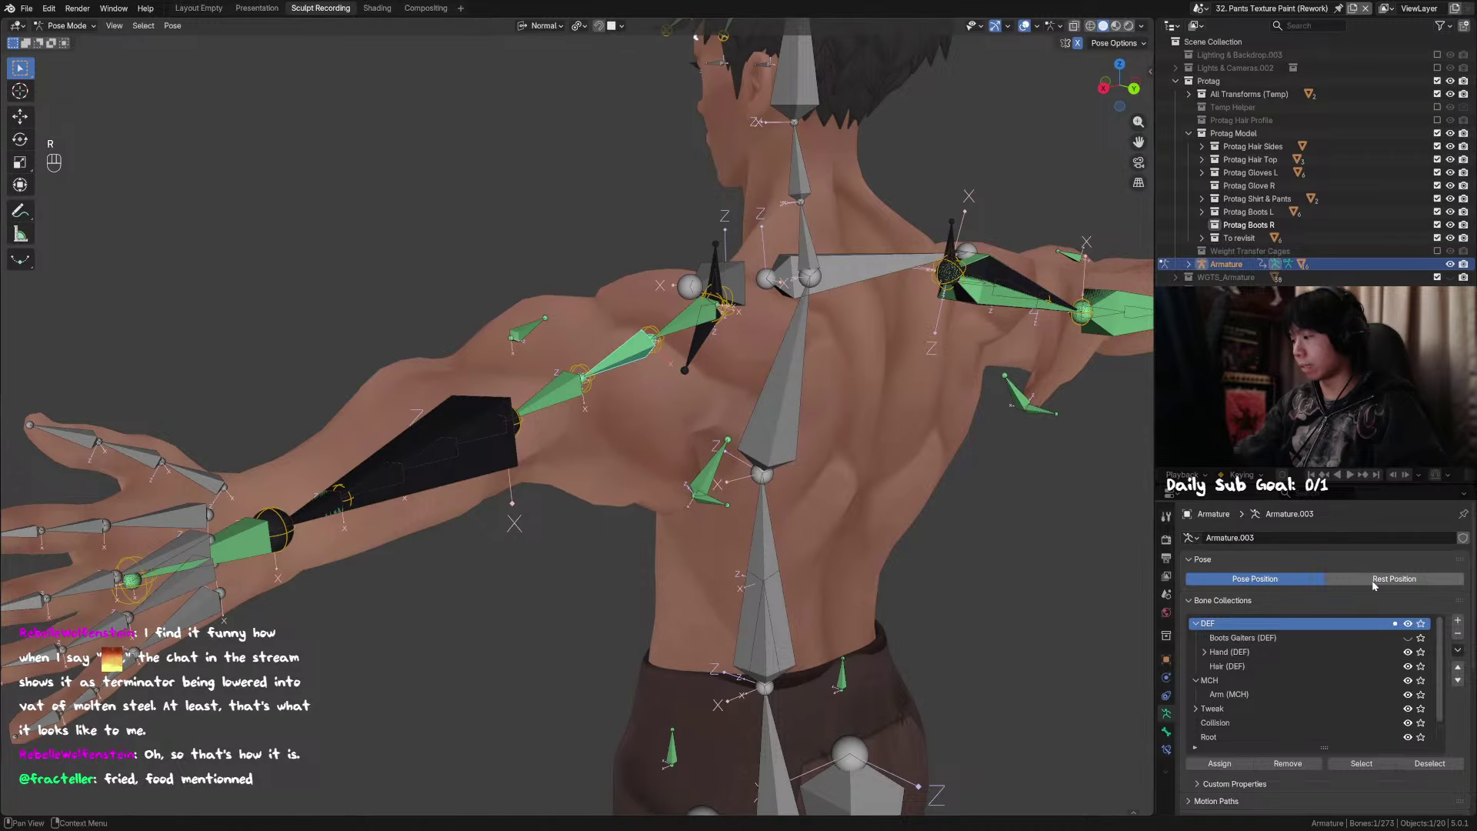
click(1373, 580)
click(1254, 580)
key(r)
right_click(708, 394)
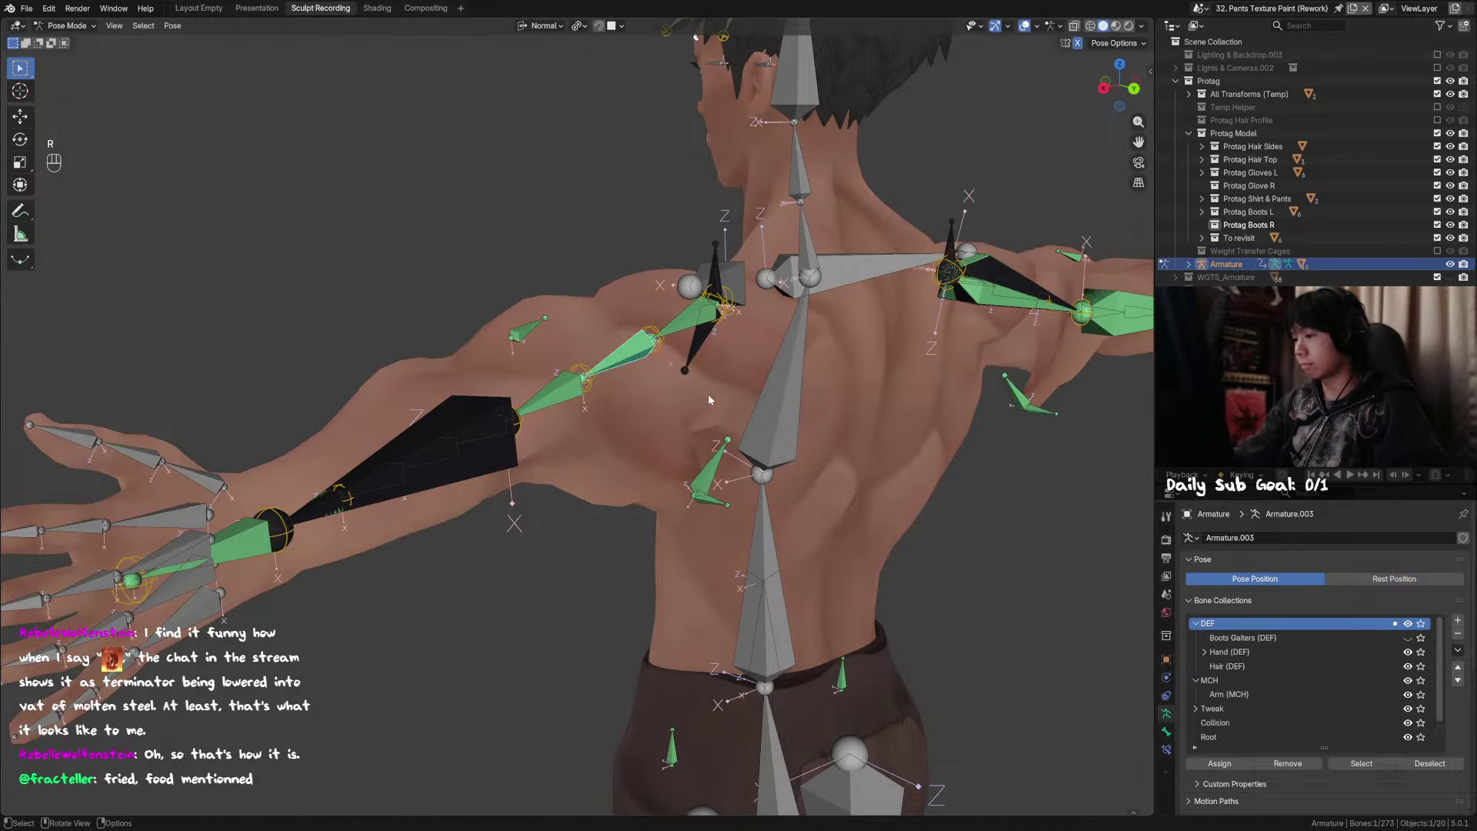
key(r)
key(y)
right_click(681, 362)
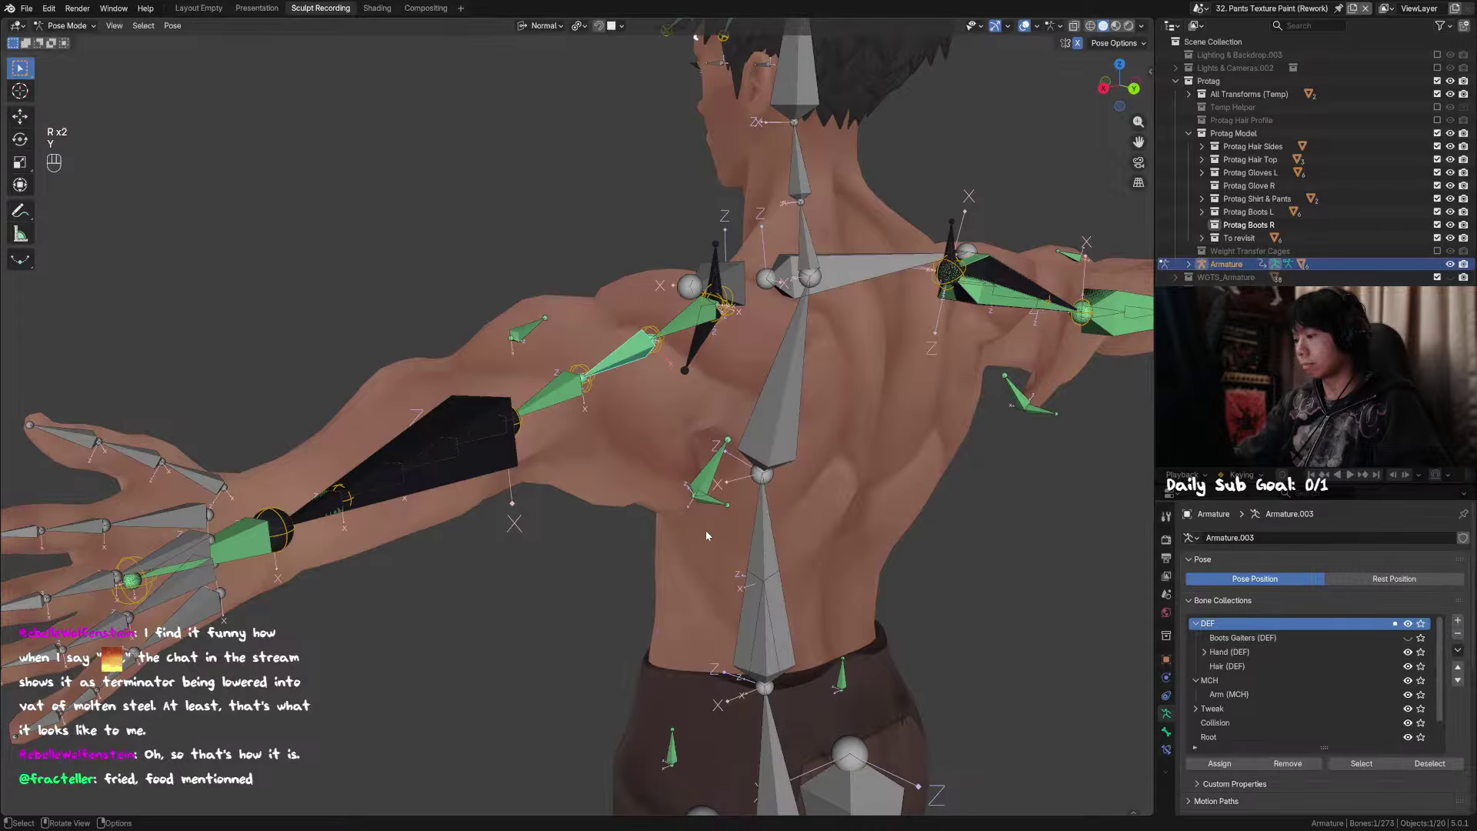
Step: Switch DEF_Arm_2.L's Copy Rotation constraint off and on to check its effect on the tricep helper
click(1166, 749)
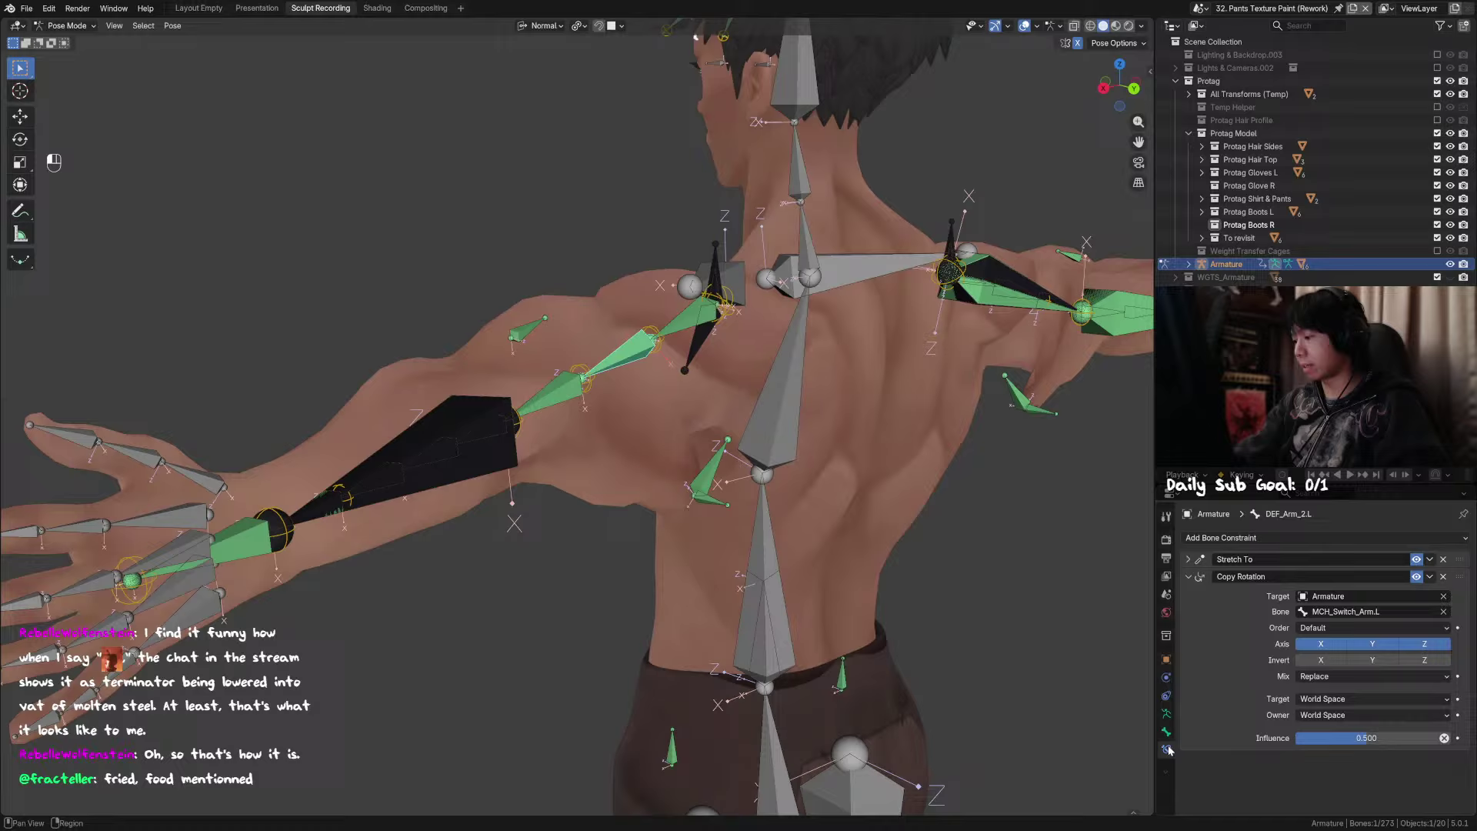
click(1416, 577)
click(1416, 577)
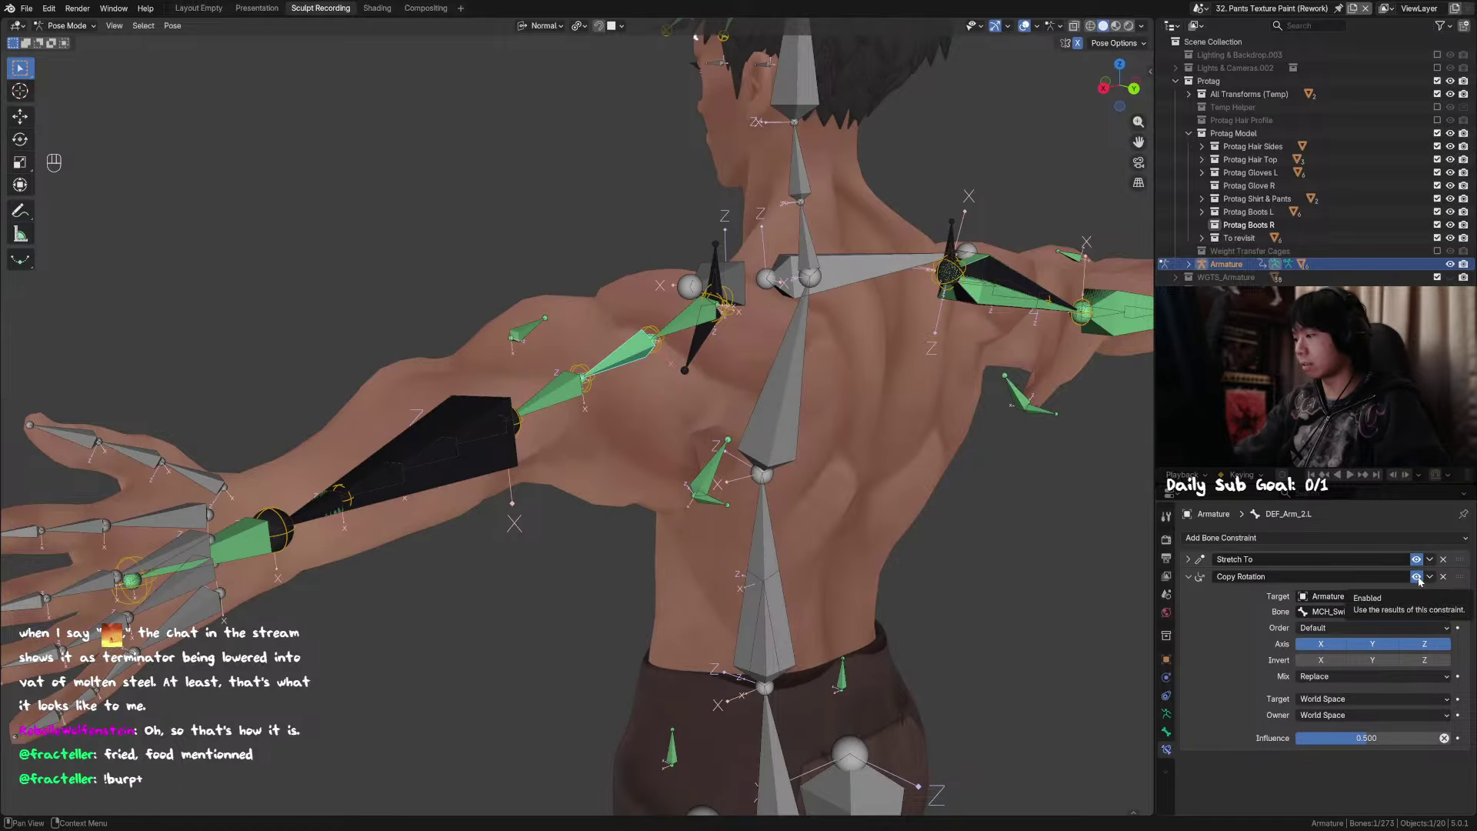
click(1416, 577)
click(1417, 577)
Step: With the hidden bones revealed, test MCH_Switch_Arm.L's rotation about its Y axis and hide that bone again
middle_drag(584, 492, 640, 441)
key(alt+h)
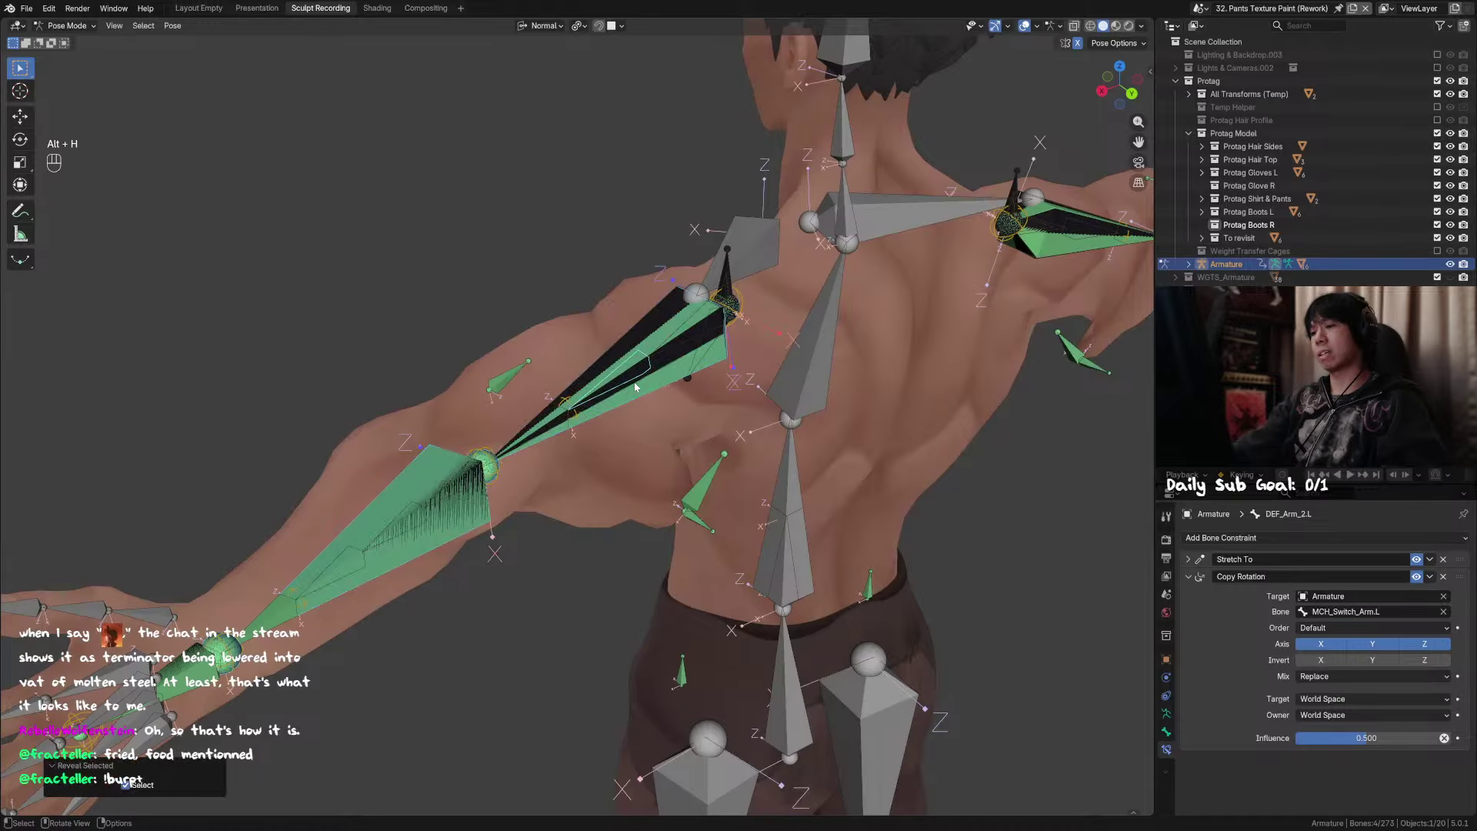
click(664, 369)
key(r)
key(y)
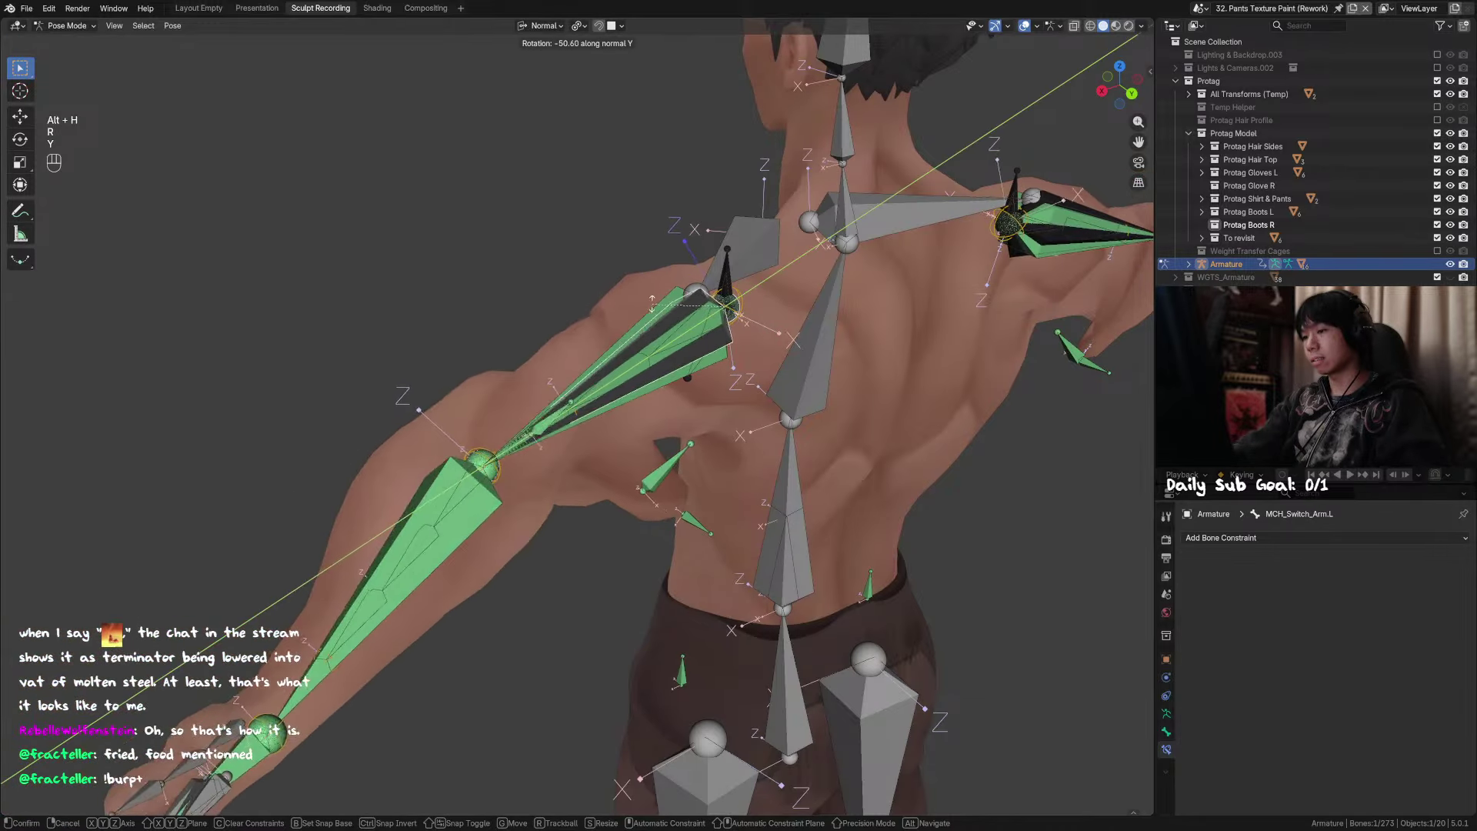
click(703, 437)
key(h)
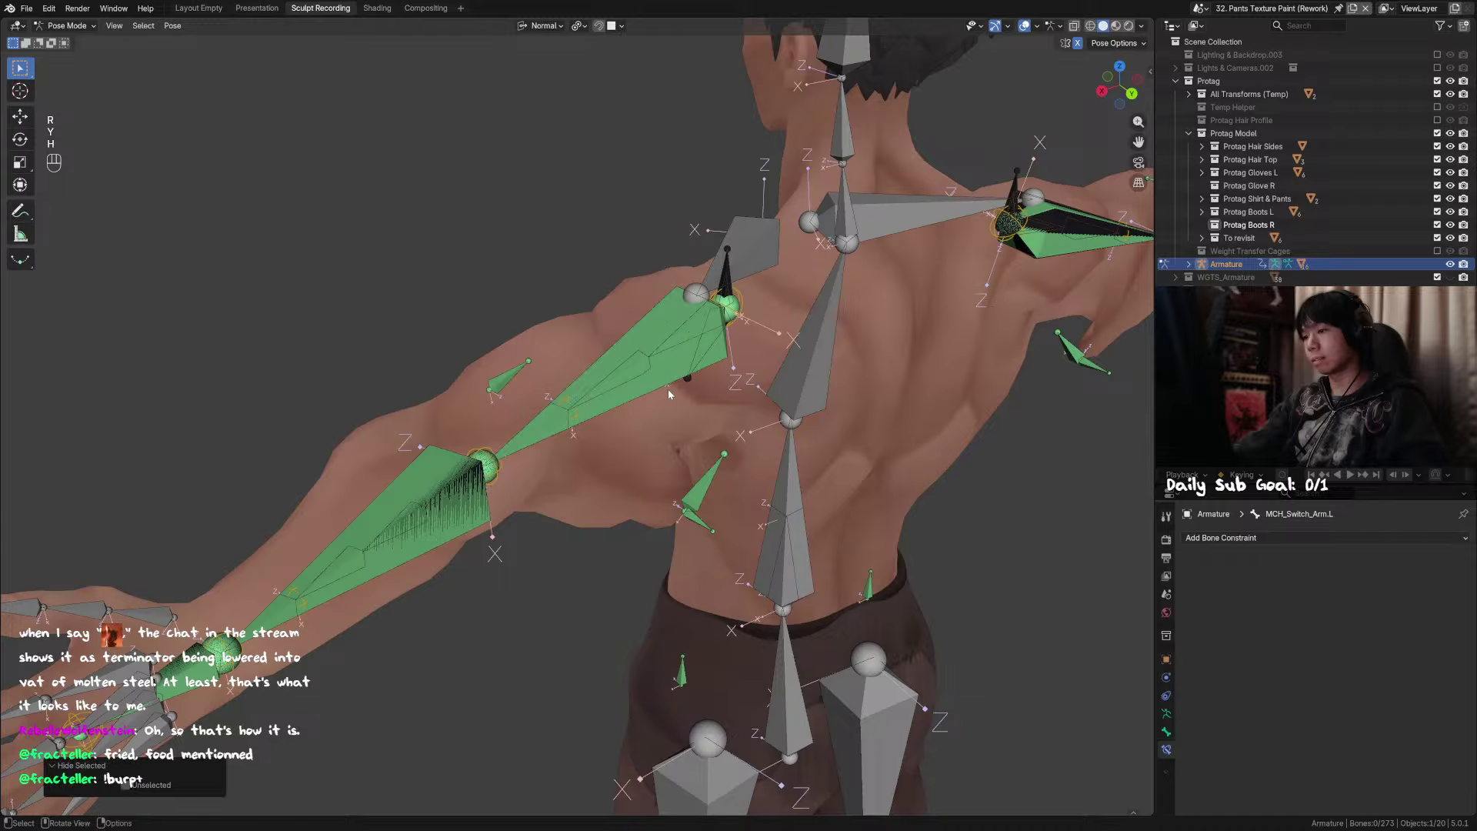
Step: Test DEF_Arm_2.L's influence on the tricep helper by rotating it about Y and toggling its Copy Rotation constraint
click(637, 382)
key(r)
key(y)
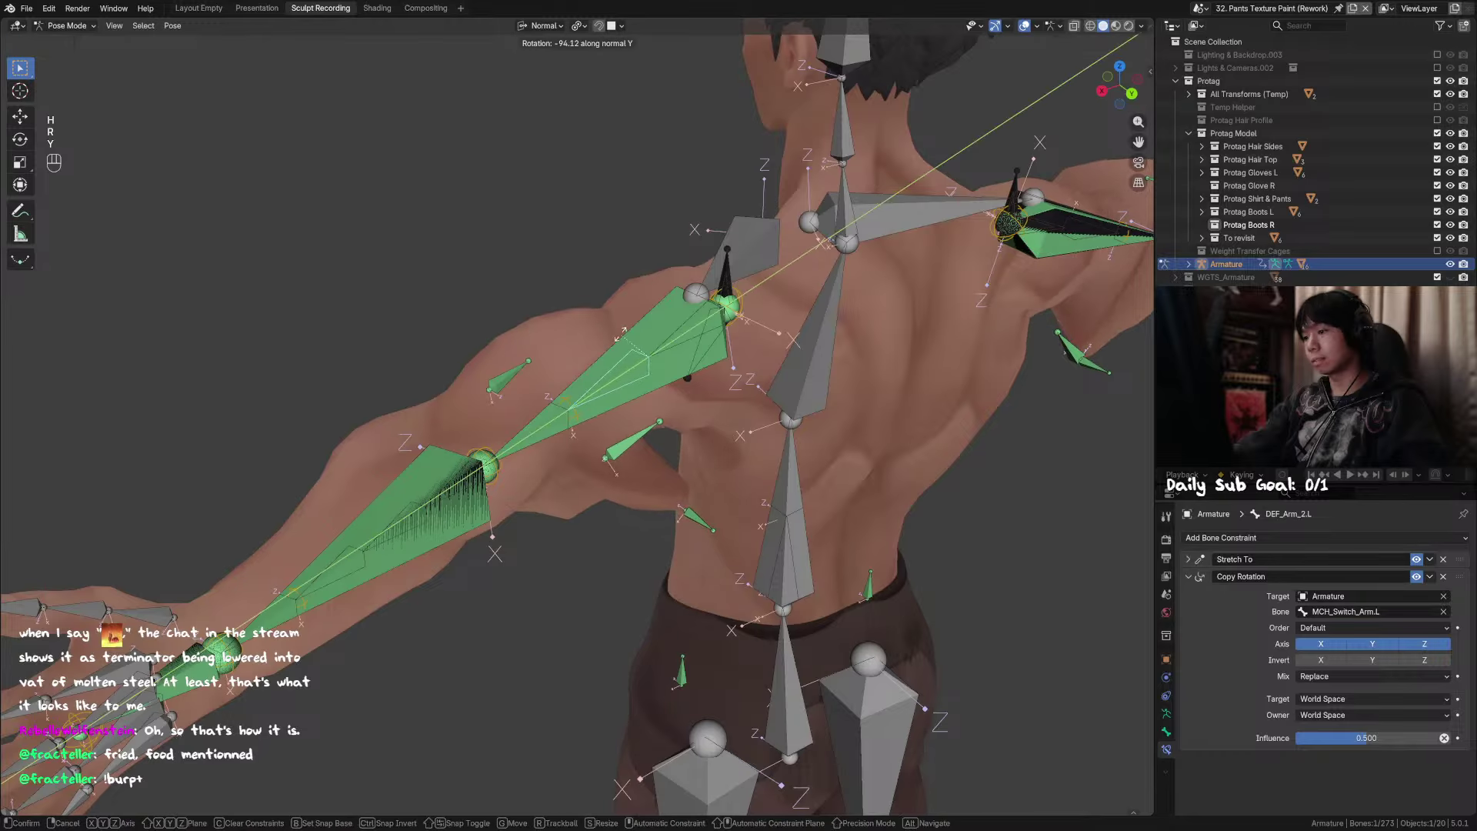
right_click(674, 441)
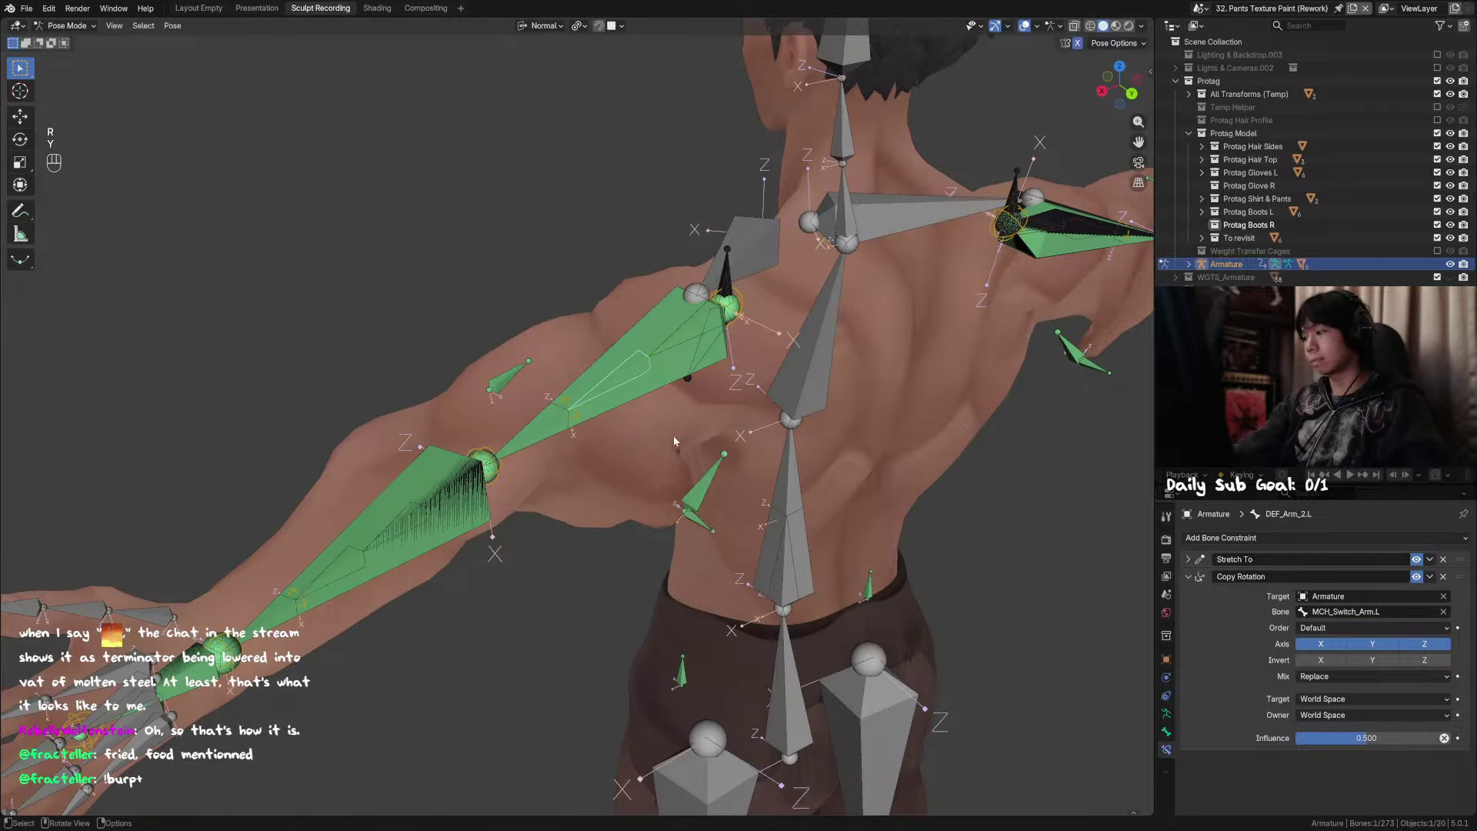
click(1416, 577)
click(1416, 577)
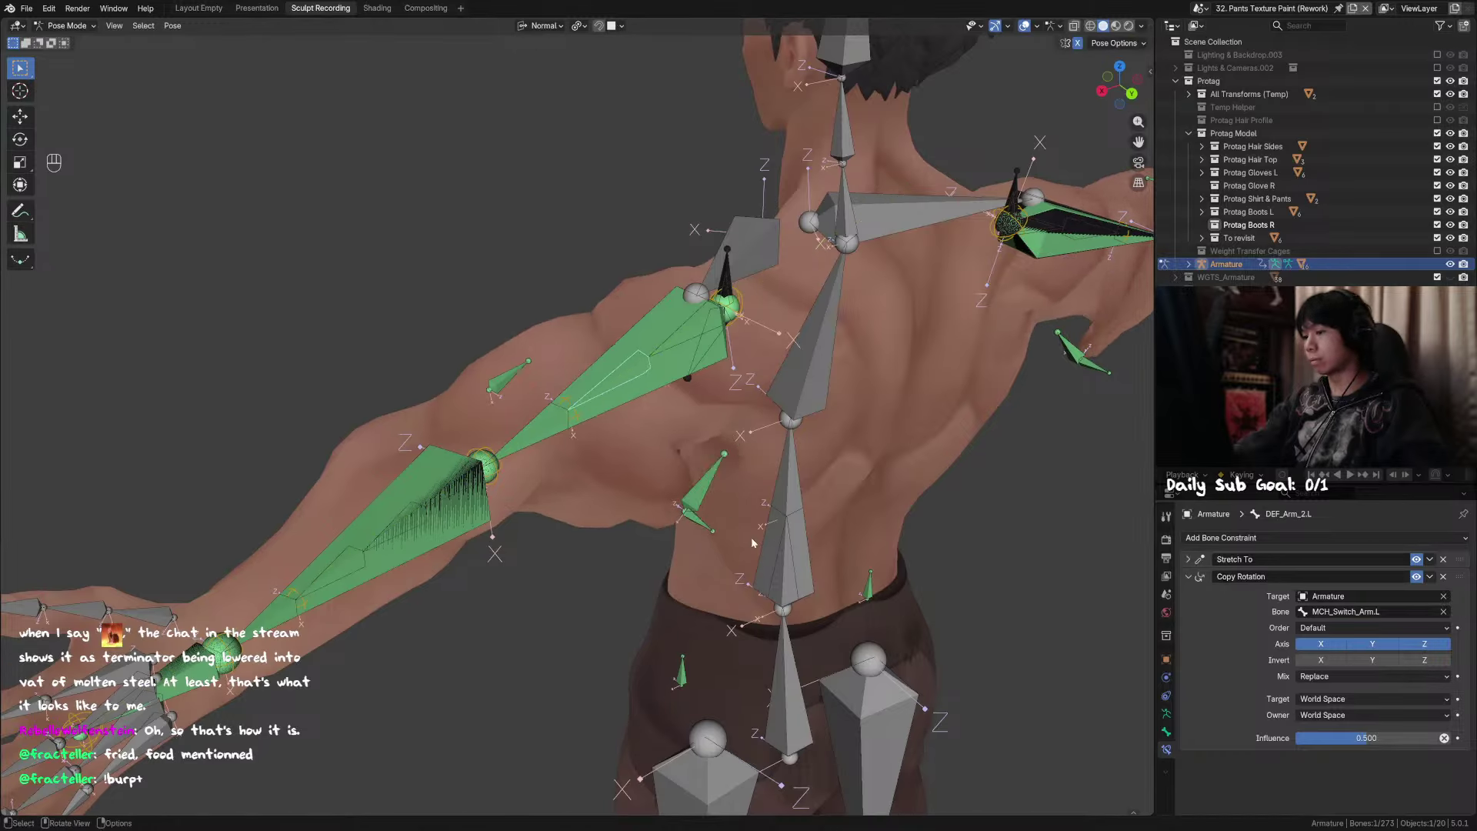
Step: Disable the Child Of constraint on COR_Tricep_1.L and test-rotate DEF_Arm_2.L about its Y axis, cancelling the rotation
click(701, 494)
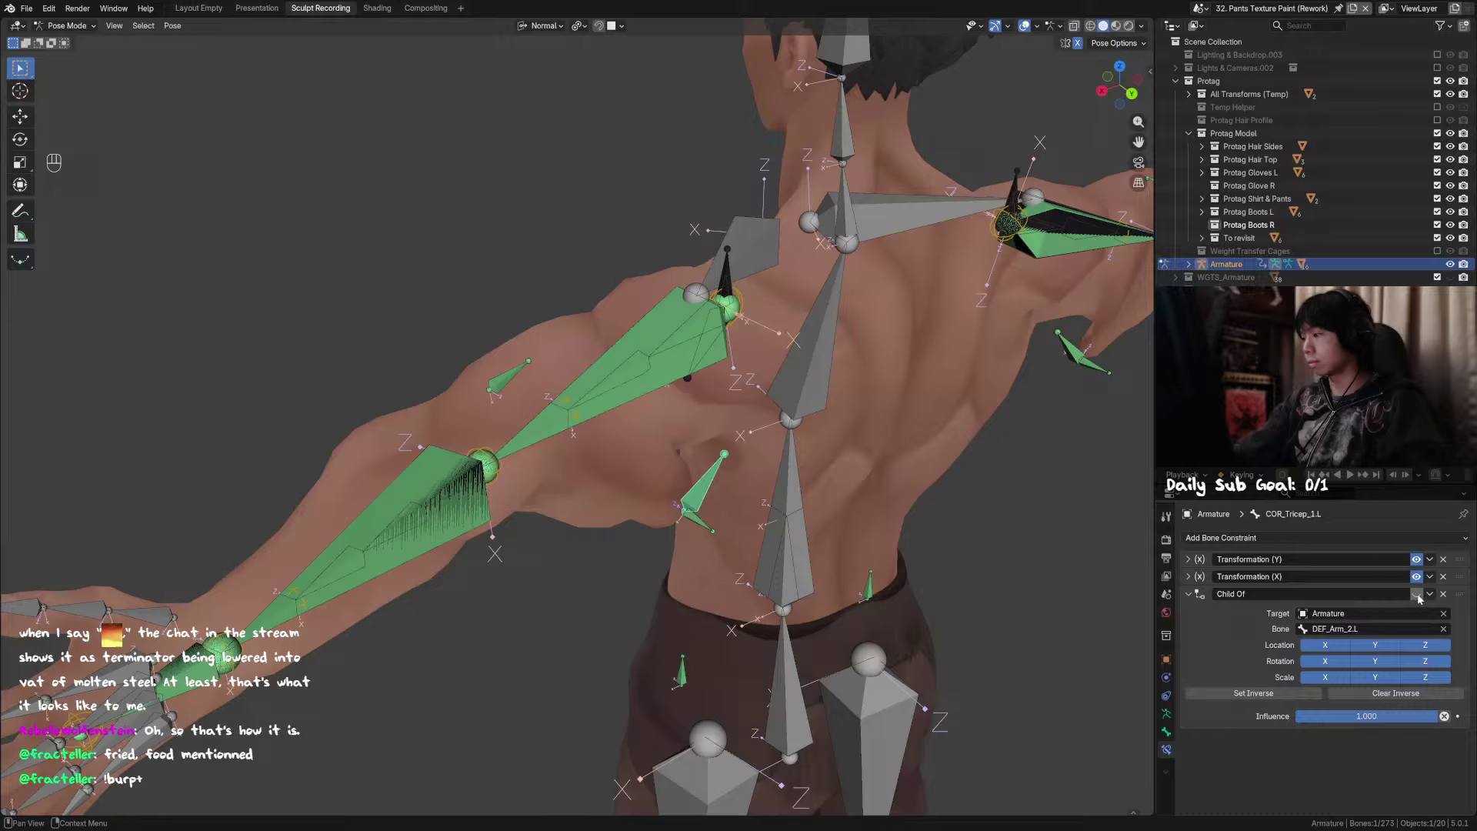
click(662, 361)
key(r)
key(y)
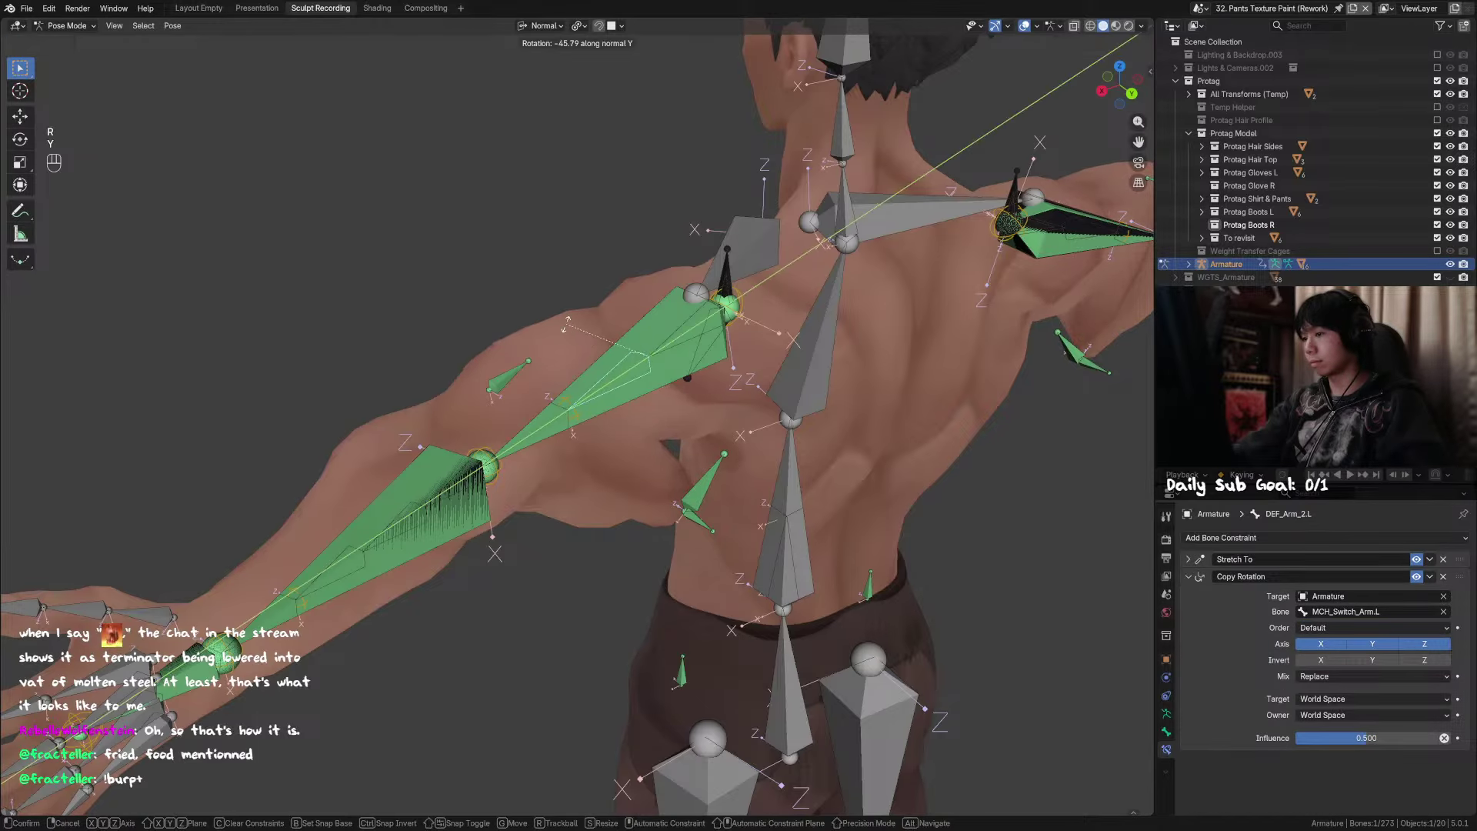
right_click(703, 549)
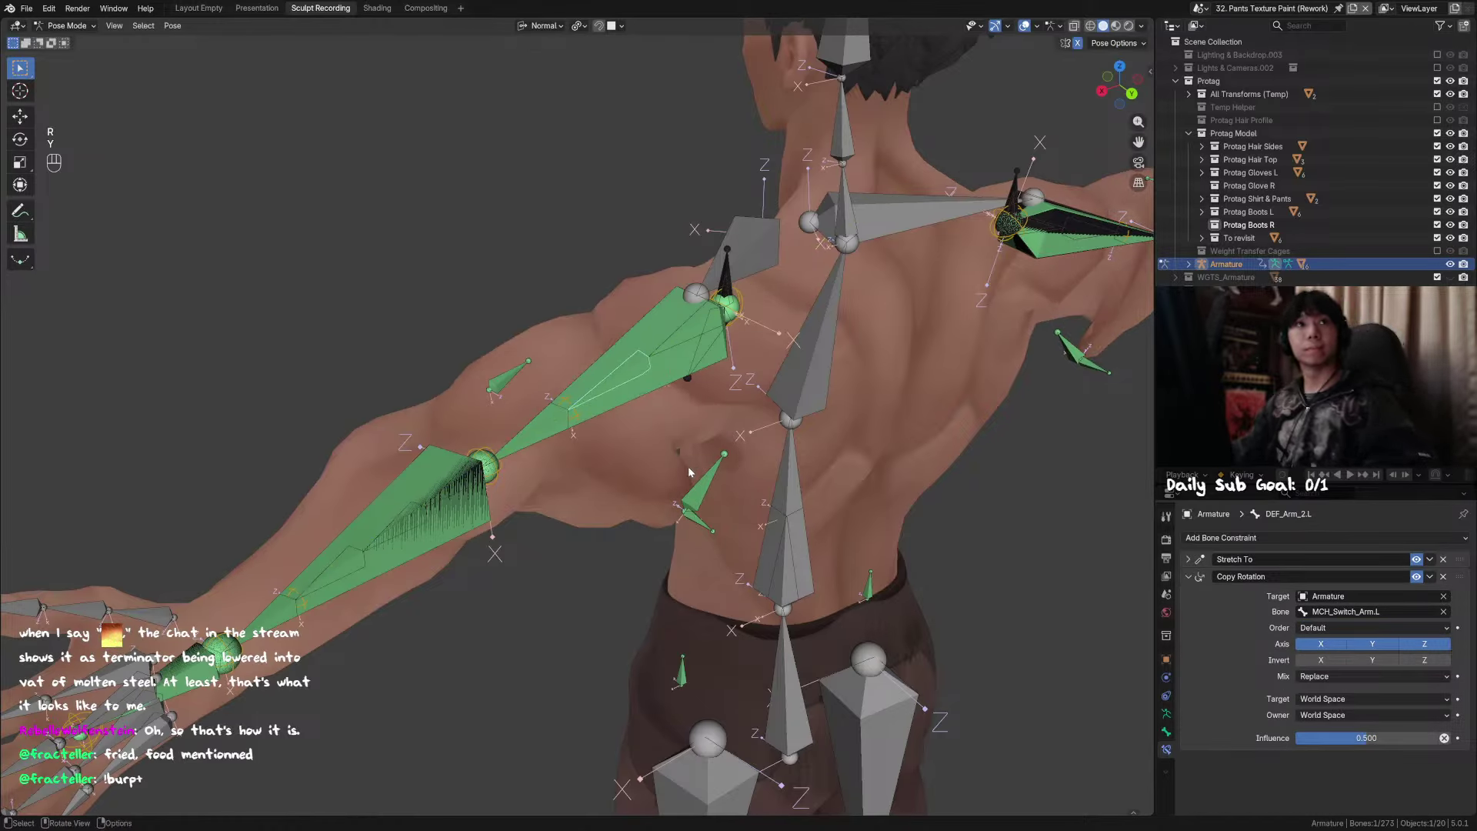
Step: Reveal the hidden bones and display the armature in its rest position from Object Mode
middle_drag(662, 478, 860, 514)
key(alt+h)
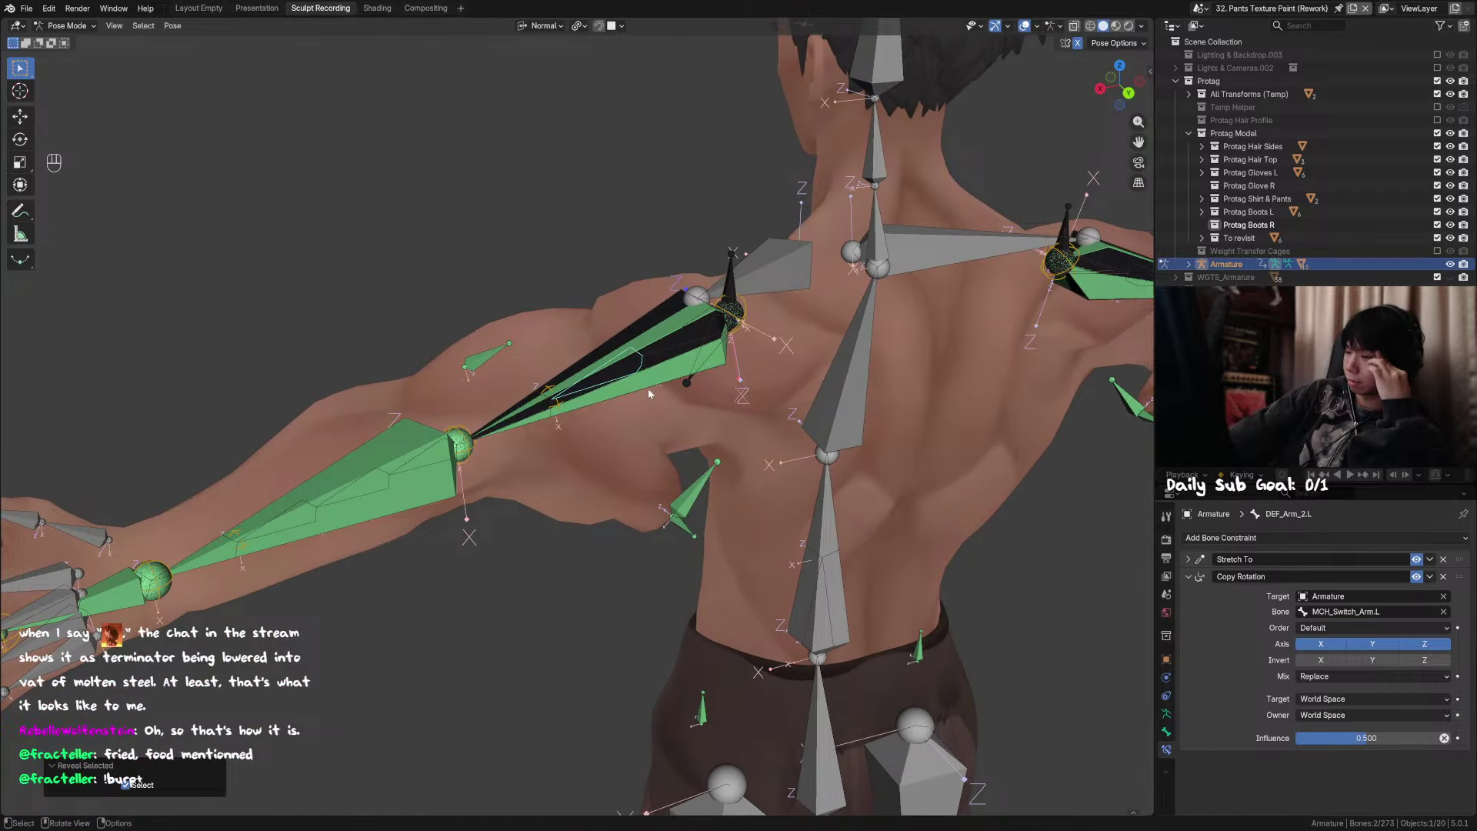
click(1167, 731)
key(ctrl+Tab)
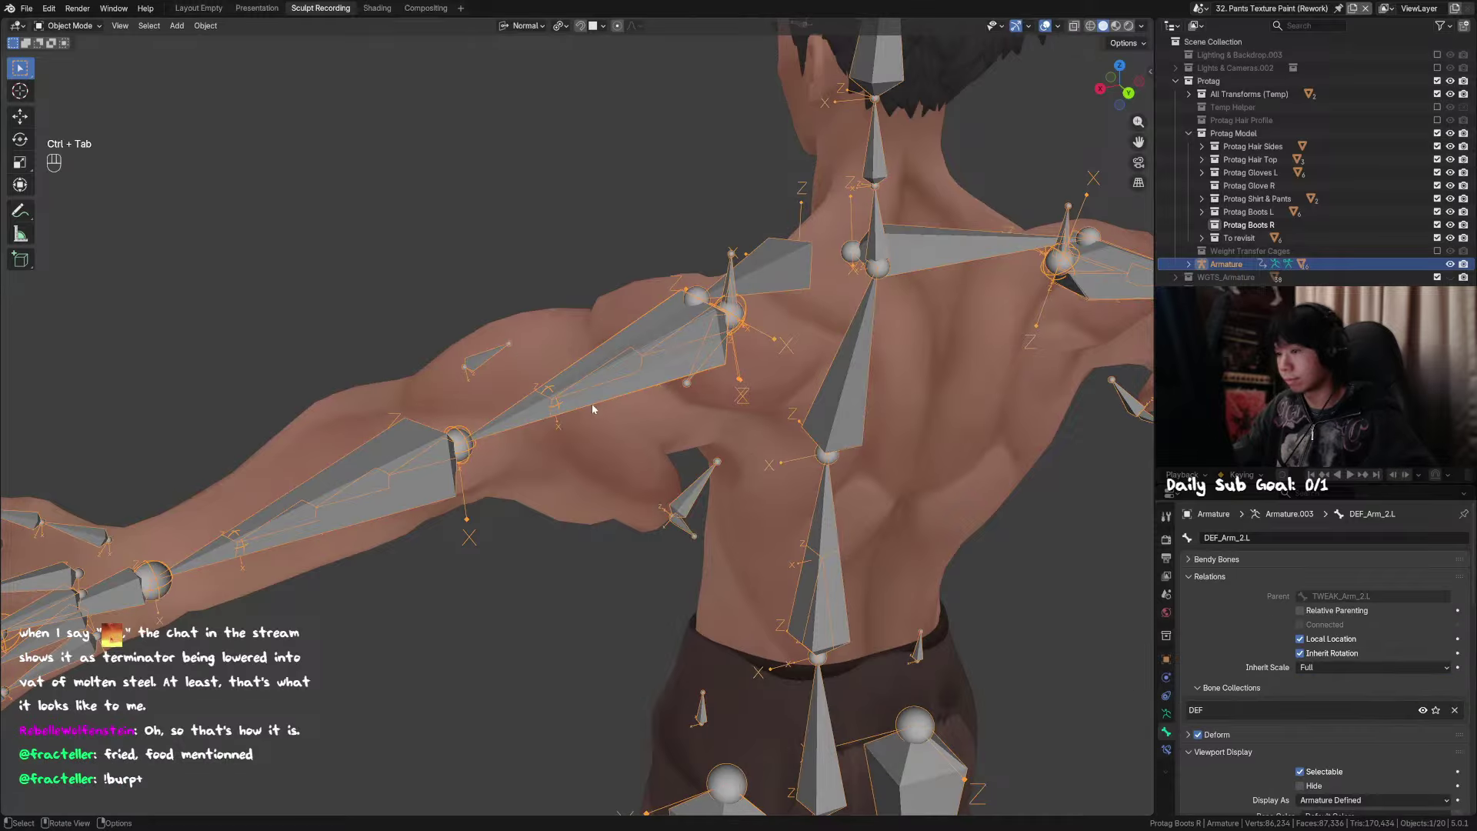
click(1167, 714)
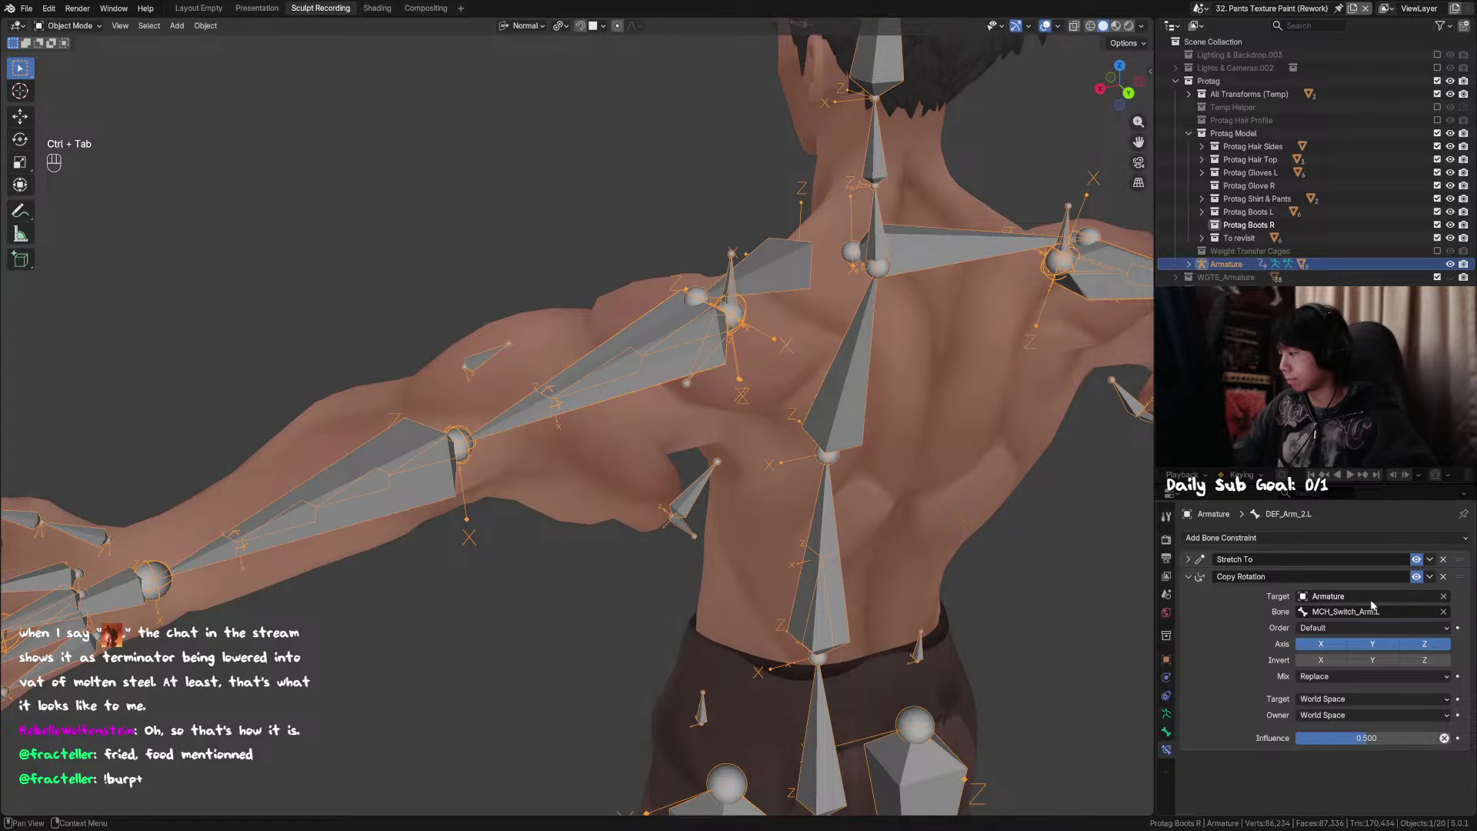
click(1167, 714)
click(1388, 578)
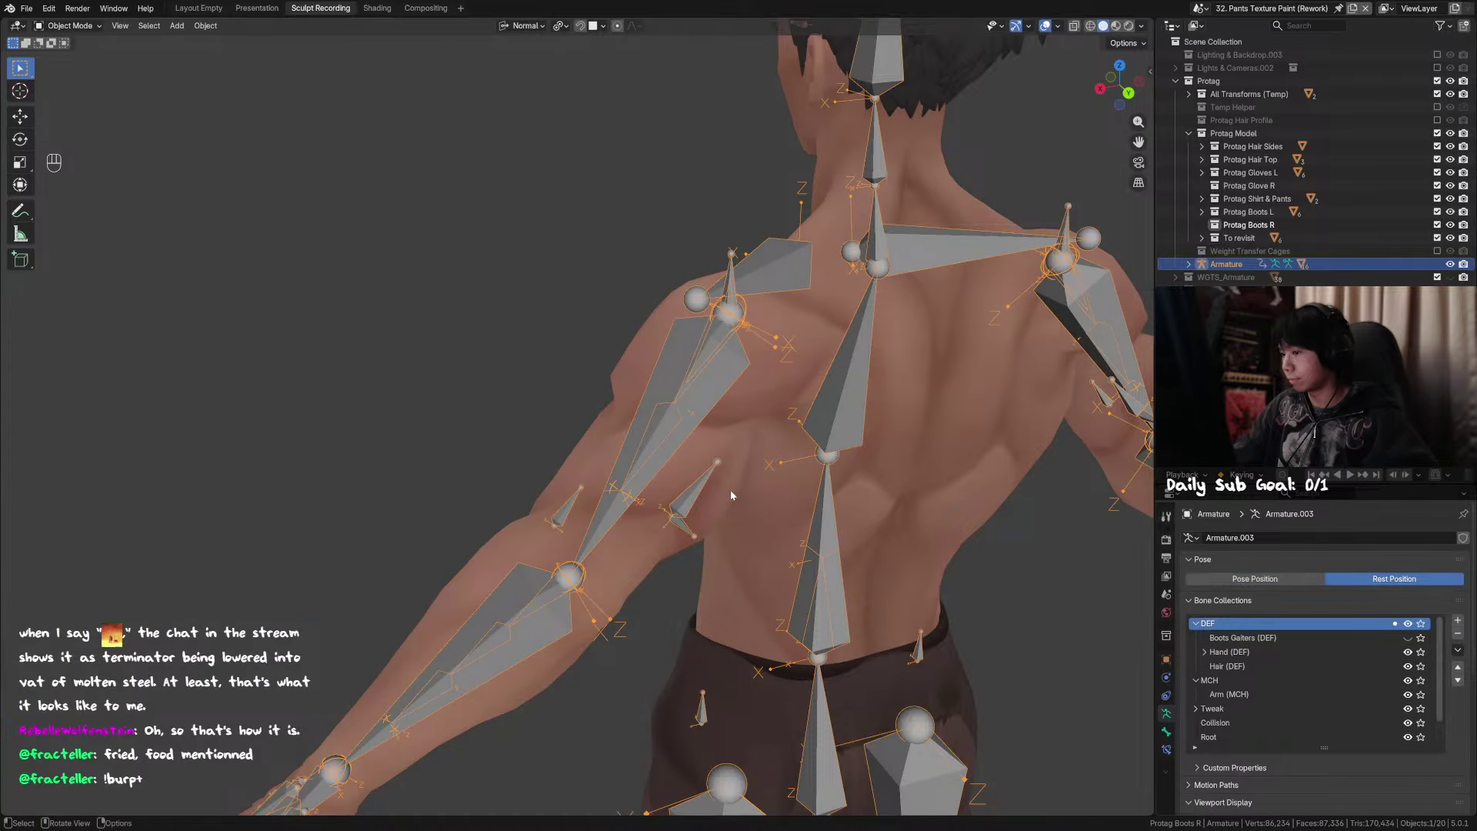
Step: Return to Pose Mode, set the inverse of COR_Tricep_1.L's Child Of constraint, and show the armature in pose position
click(1166, 731)
click(1167, 750)
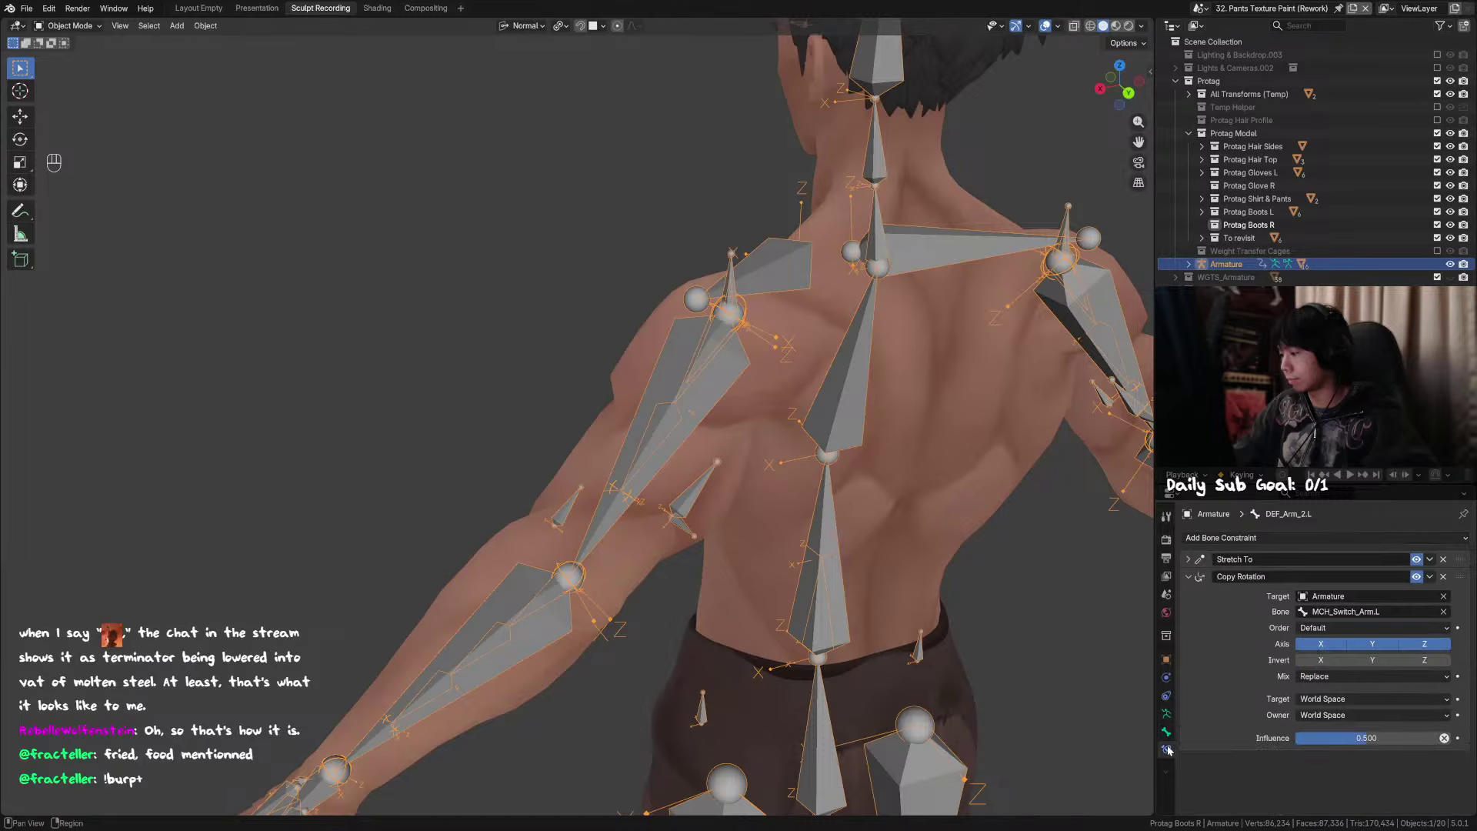
key(ctrl+Tab)
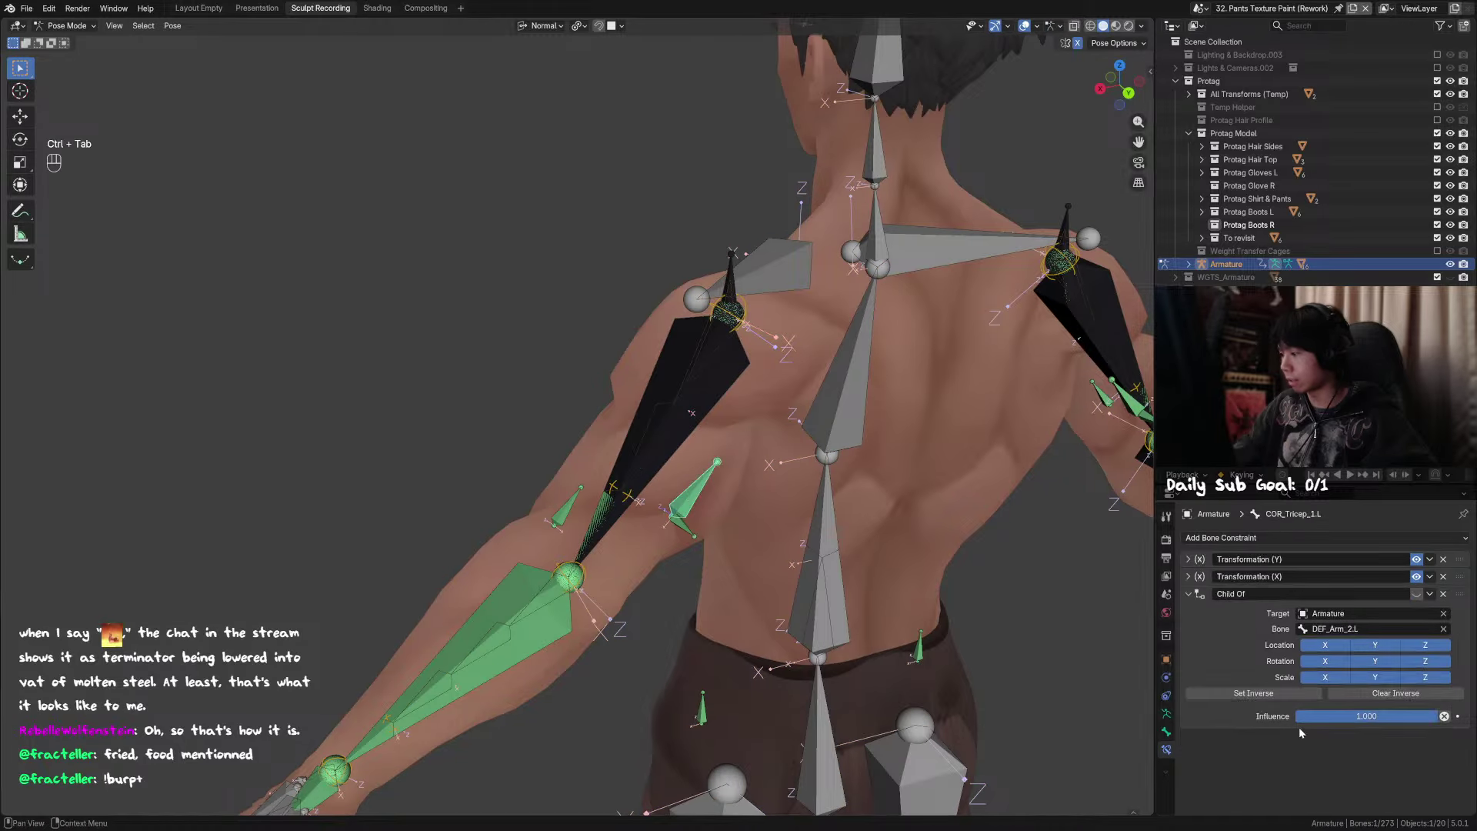
click(1283, 696)
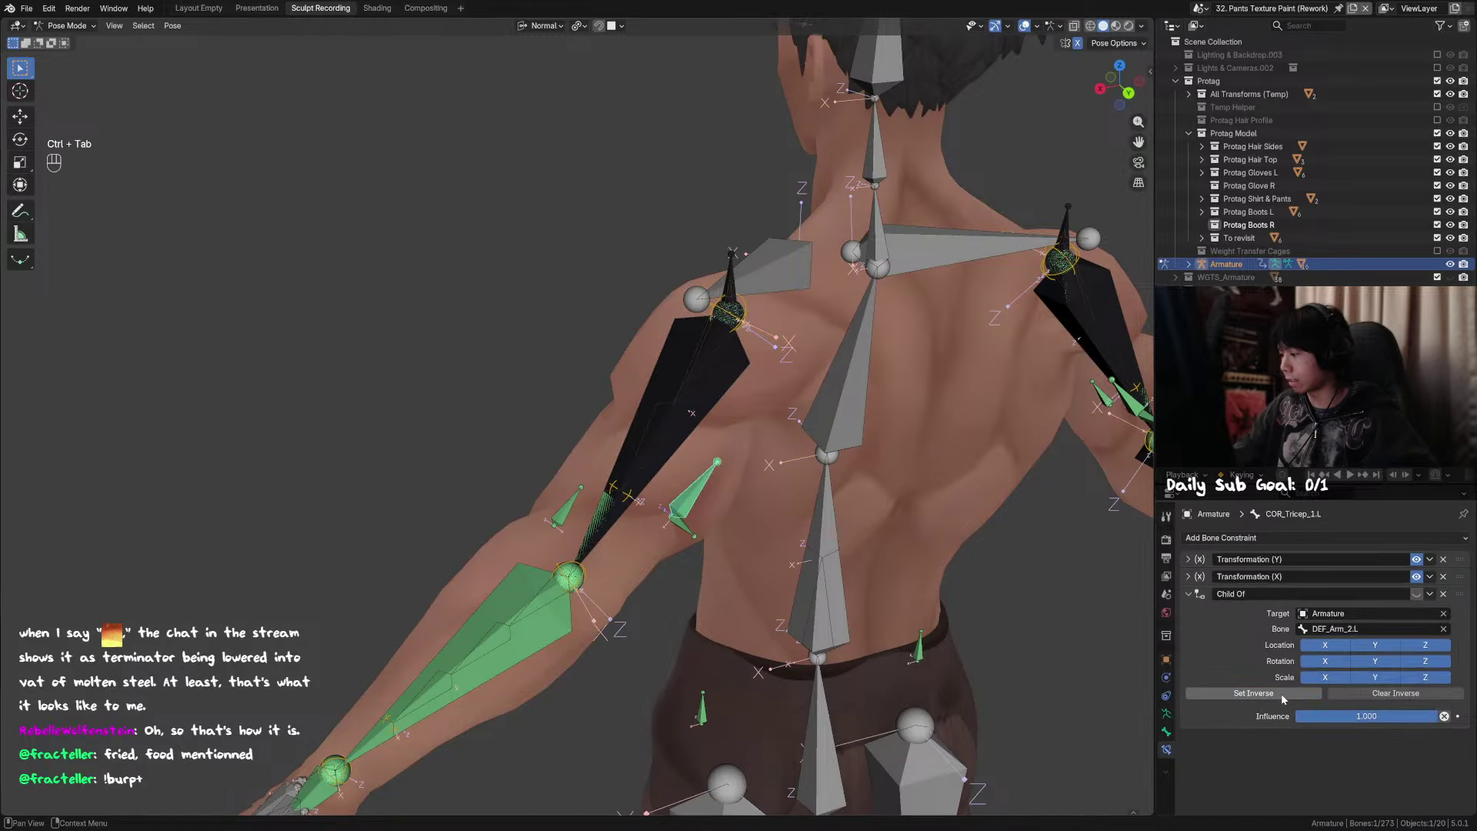
click(1168, 714)
click(1270, 580)
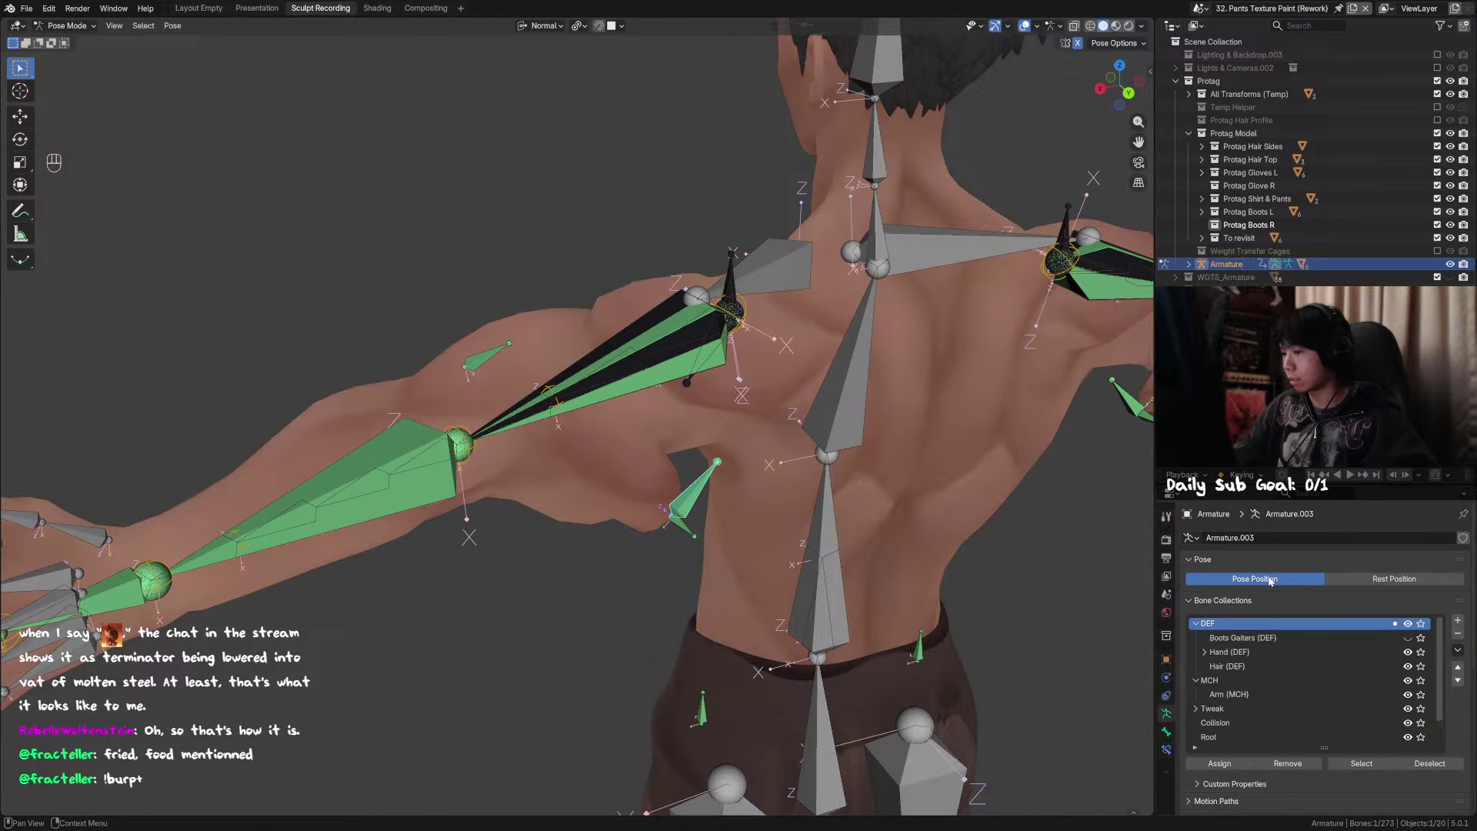
Step: Set the Child Of inverse on COR_Tricep_1.L again in rest position and switch back to pose position
click(1377, 583)
click(1167, 750)
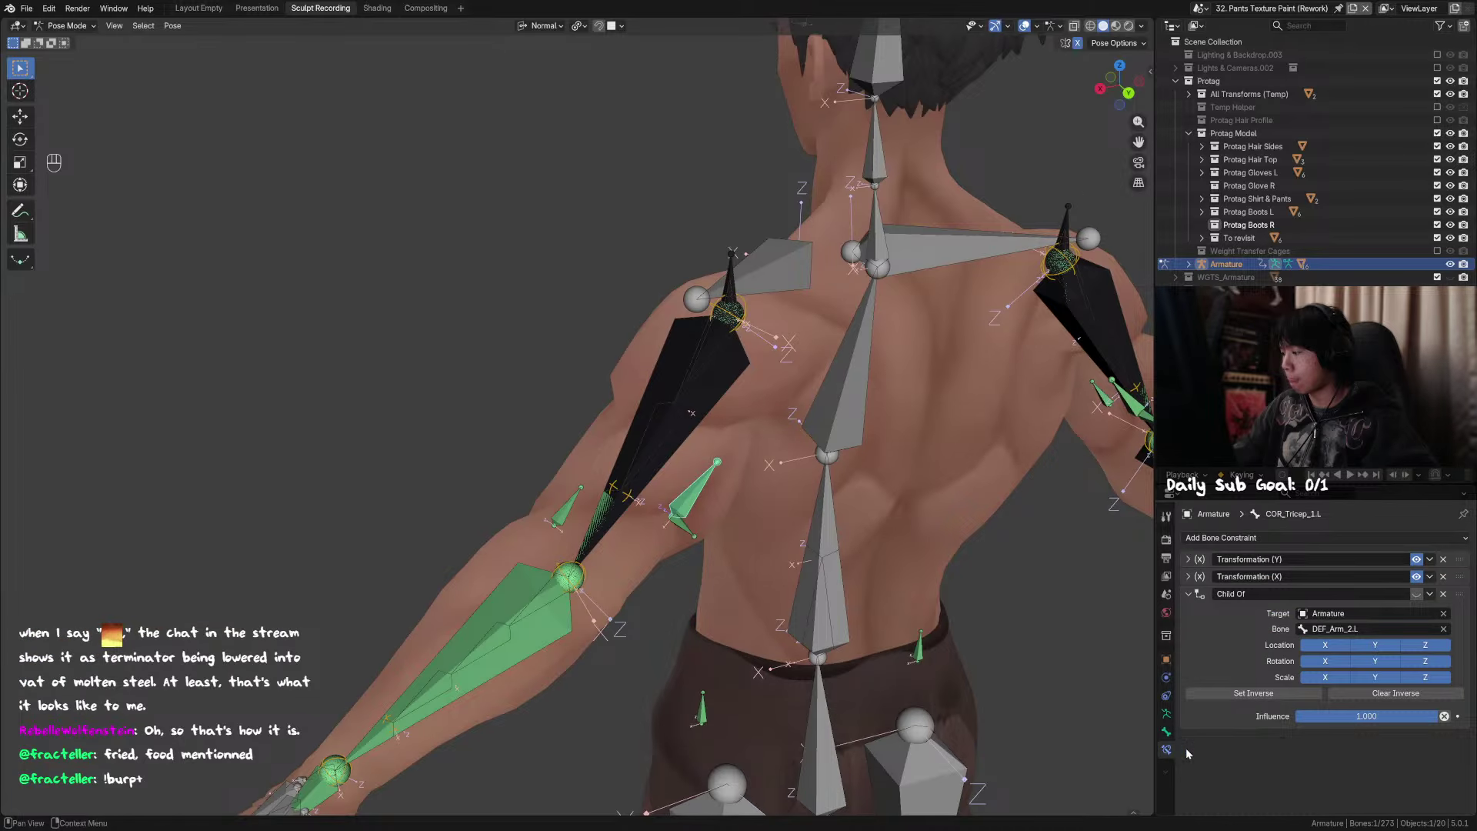
click(1286, 691)
click(1166, 713)
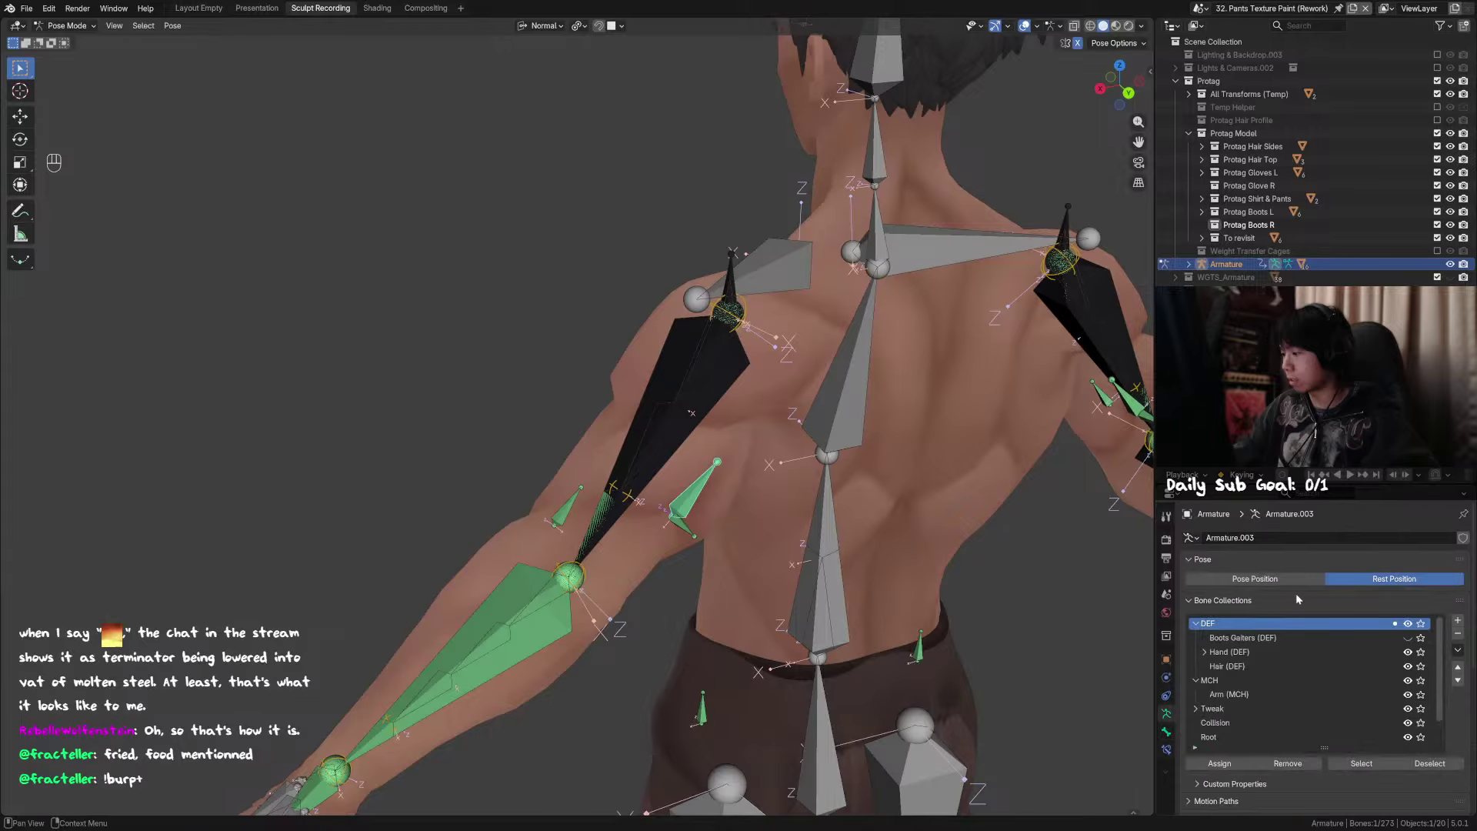
click(1281, 578)
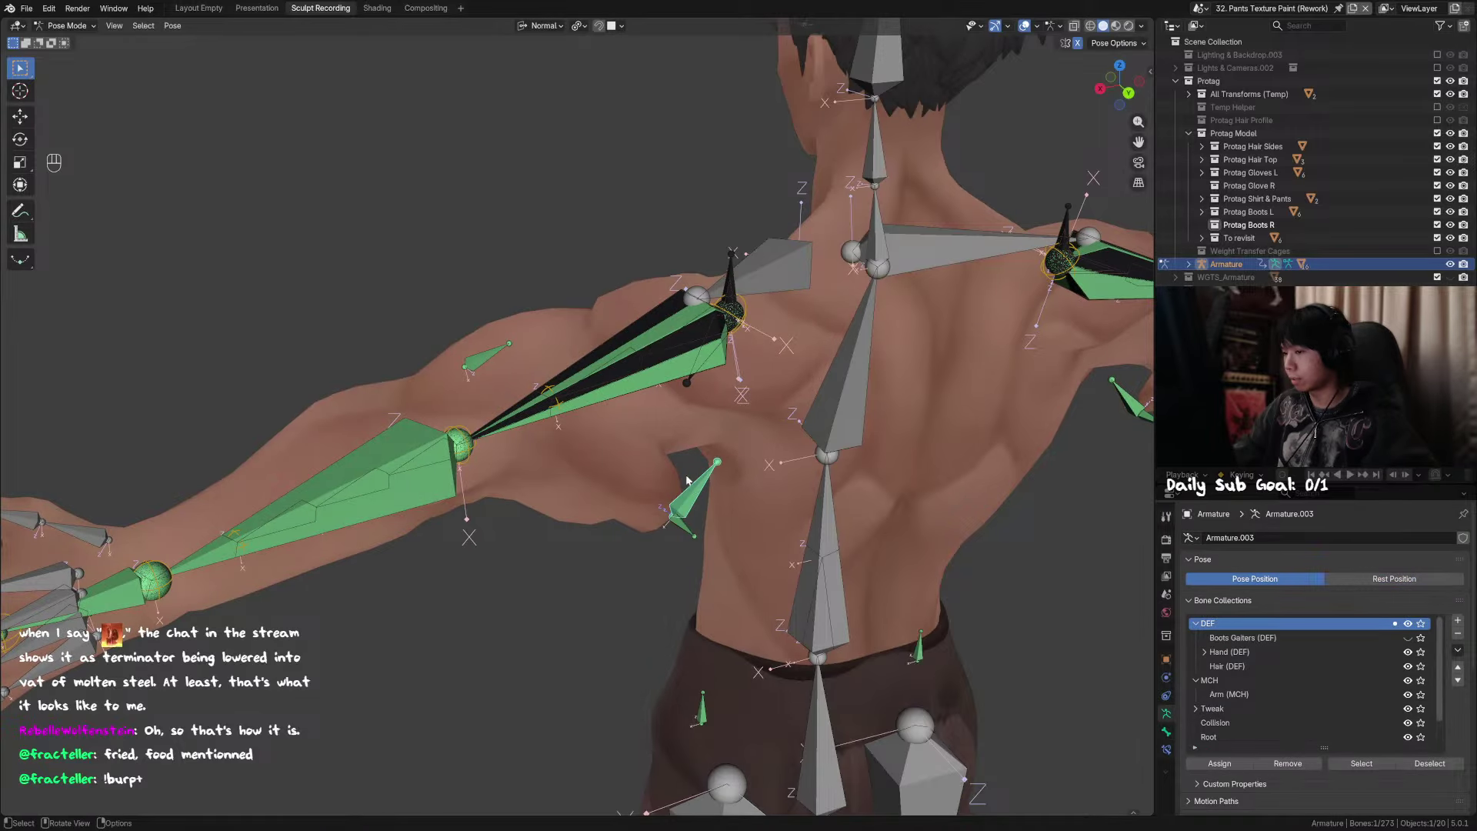
Step: Test-move the overlapping left upper arm bones, including from the back view, and cancel the move
click(640, 376)
click(643, 390)
click(646, 388)
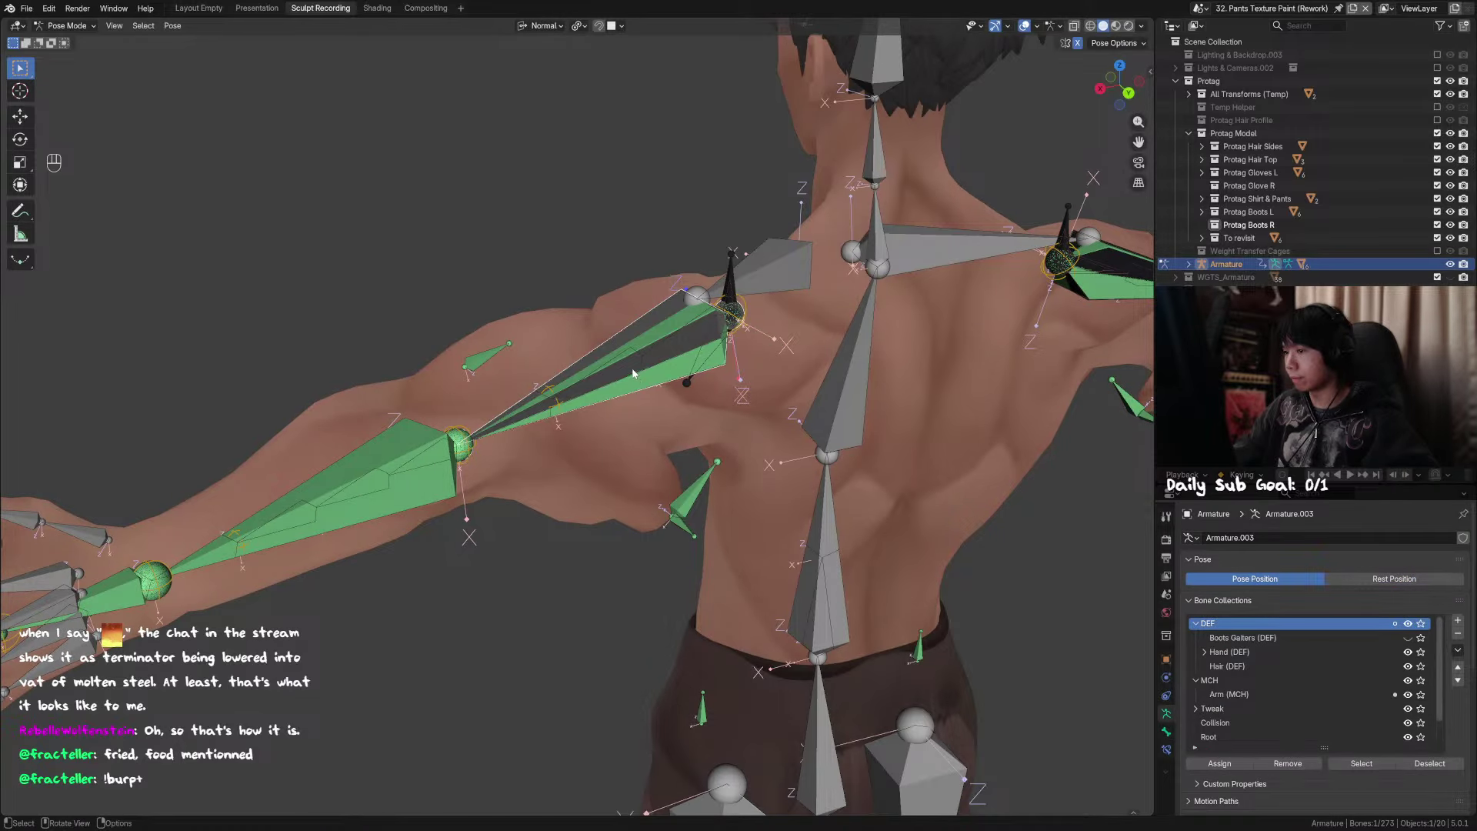
click(631, 369)
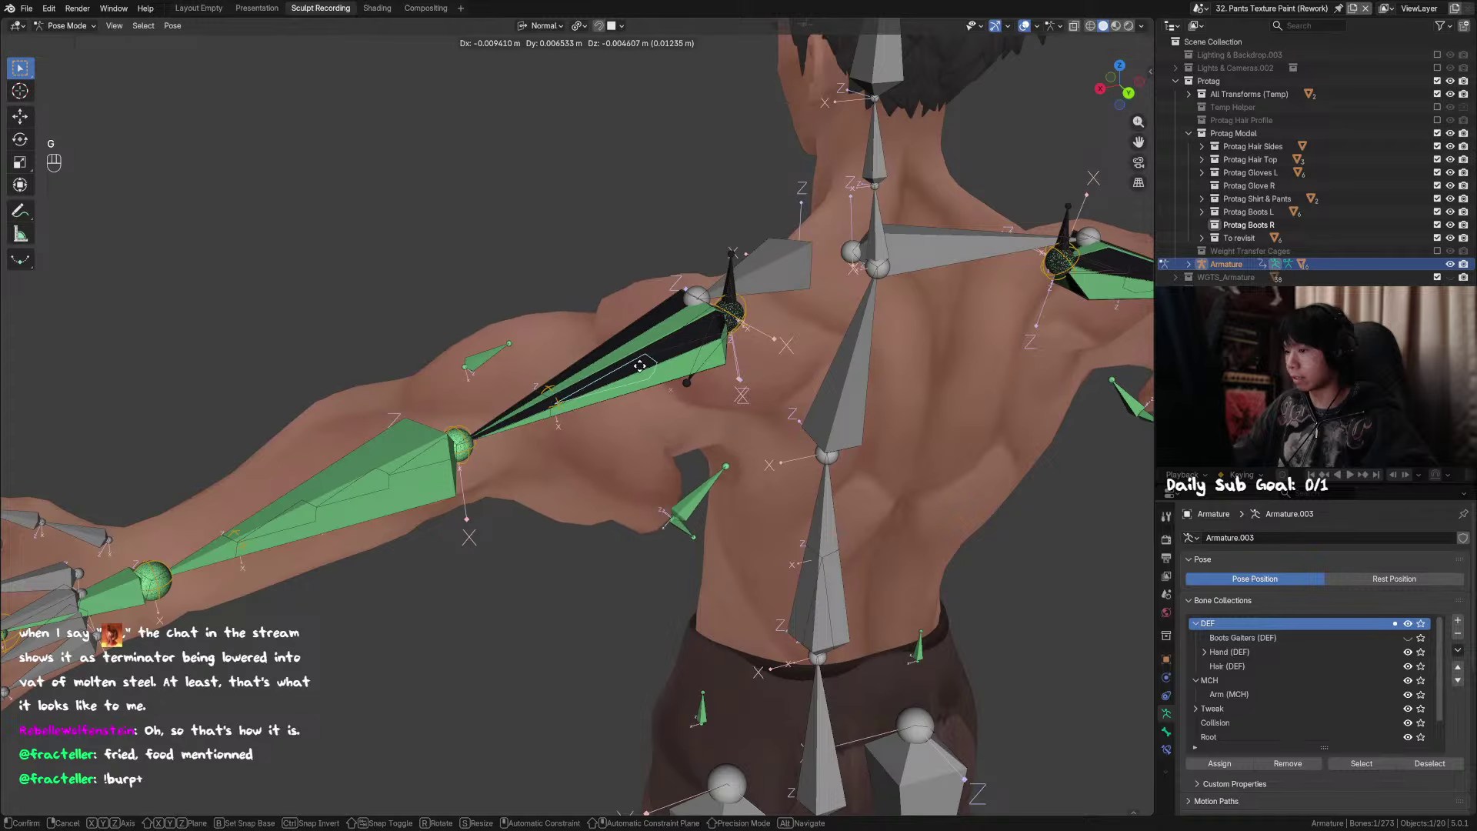
key(ctrl+KP_1)
key(g)
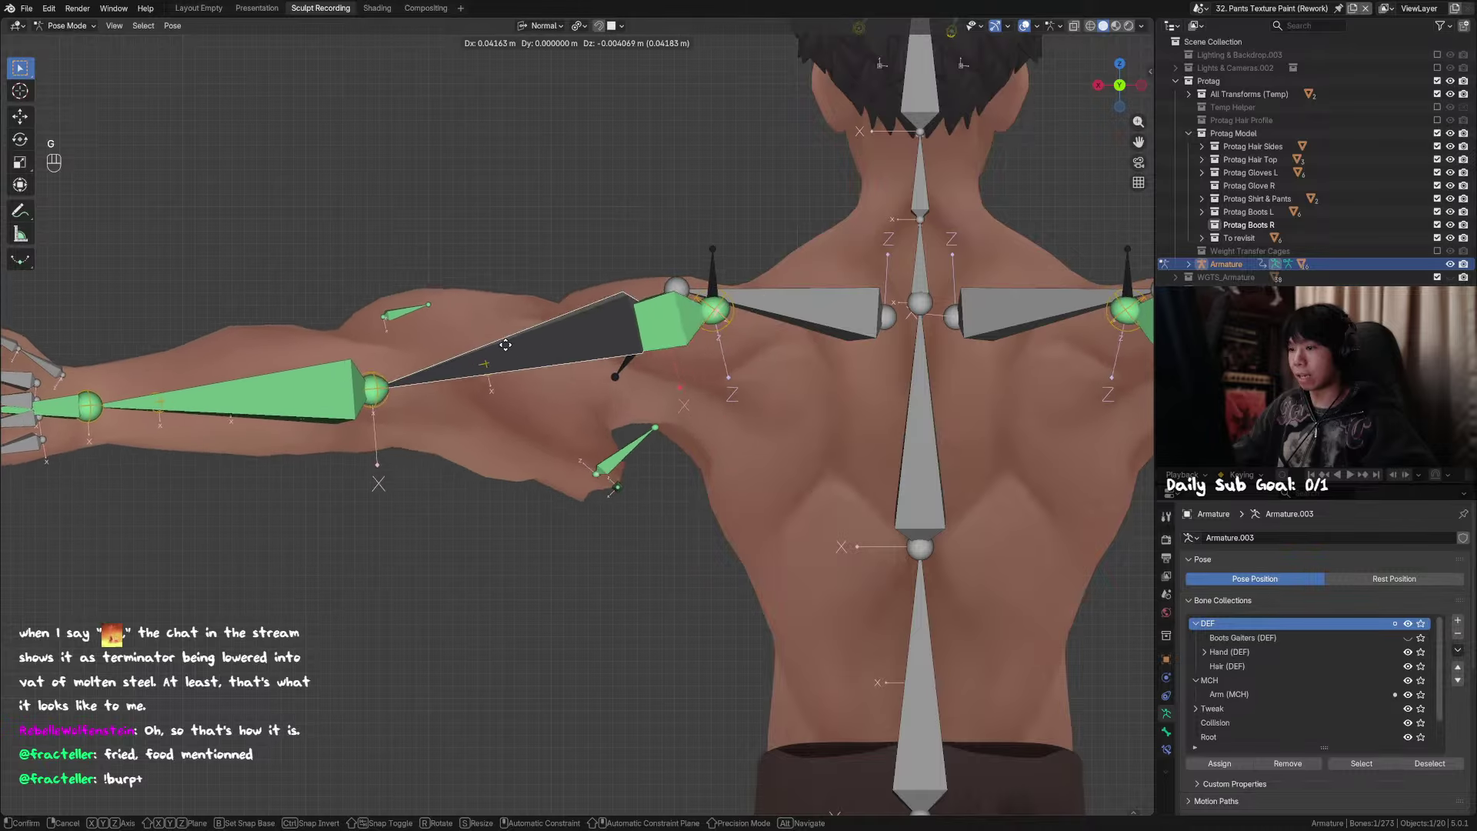
right_click(615, 384)
Step: Test-rotate MCH_Switch_Arm.L about its Y axis to check how the tricep helper follows
middle_drag(589, 420, 647, 523)
key(r)
key(y)
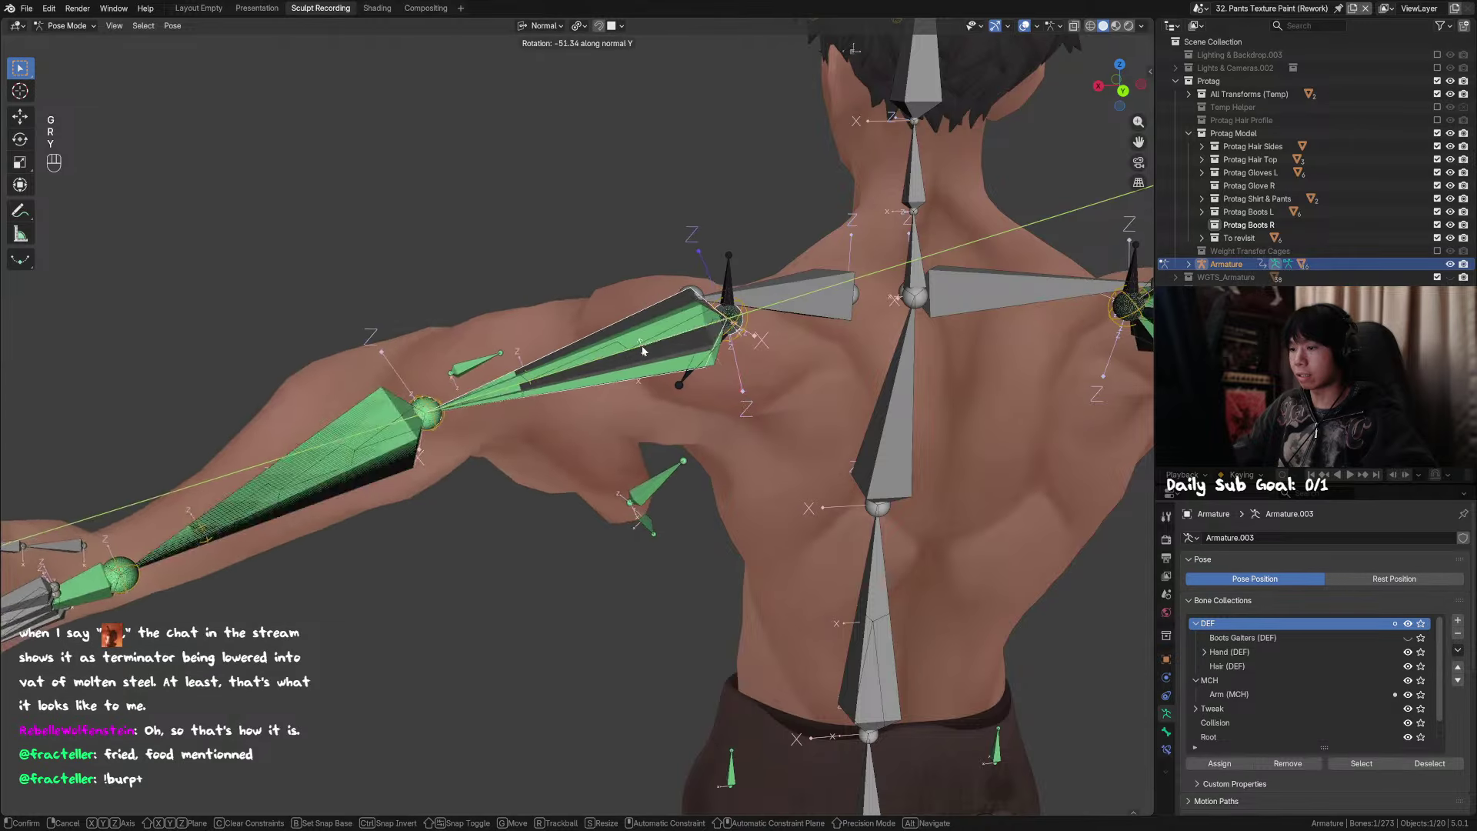
click(644, 350)
middle_drag(708, 346, 777, 377)
key(r)
key(y)
click(801, 363)
Step: Select COR_Tricep_1.L and compare its placement between rest position and pose position
middle_drag(696, 481, 701, 499)
click(701, 499)
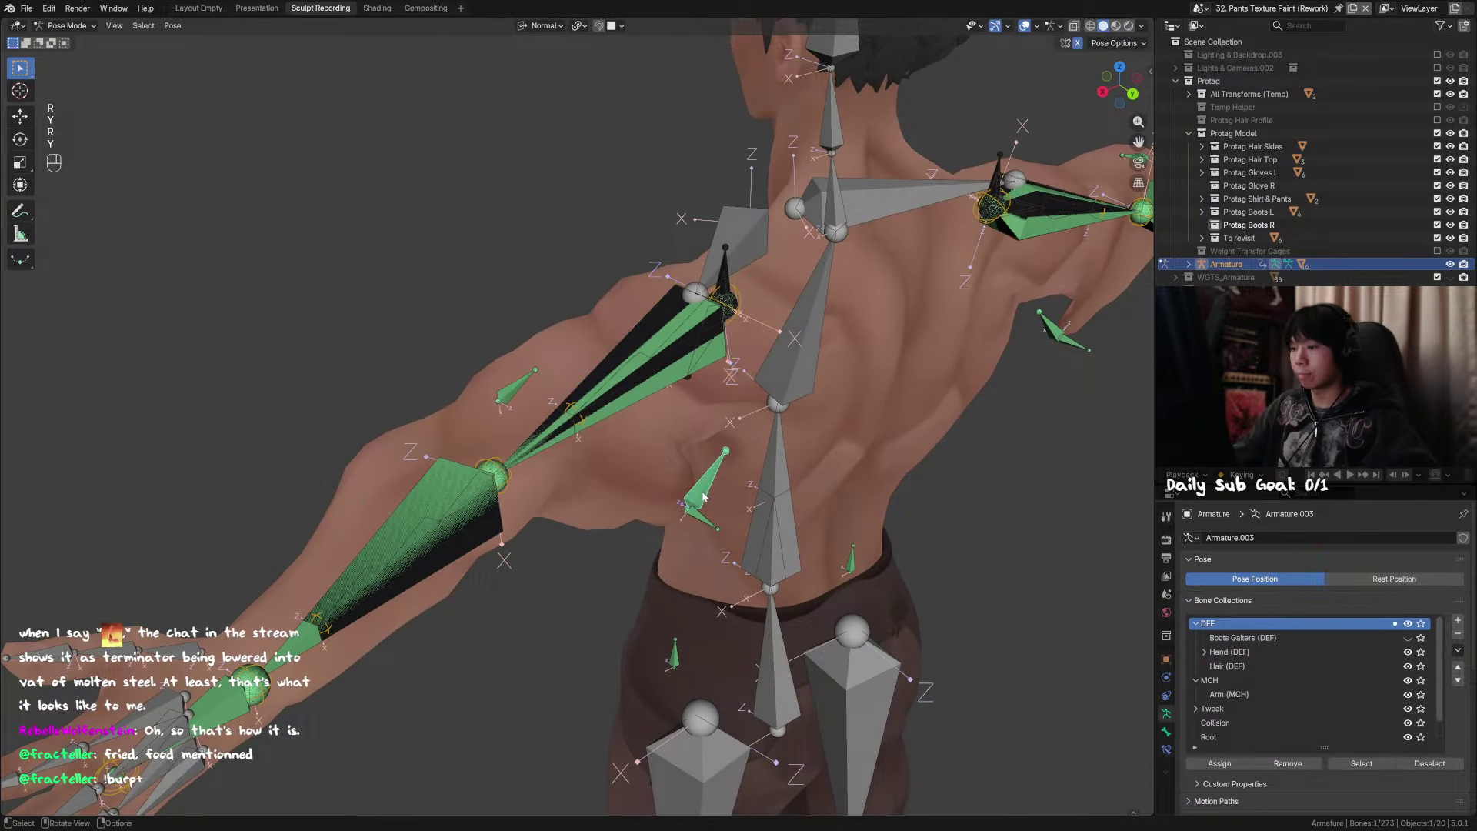
click(1376, 579)
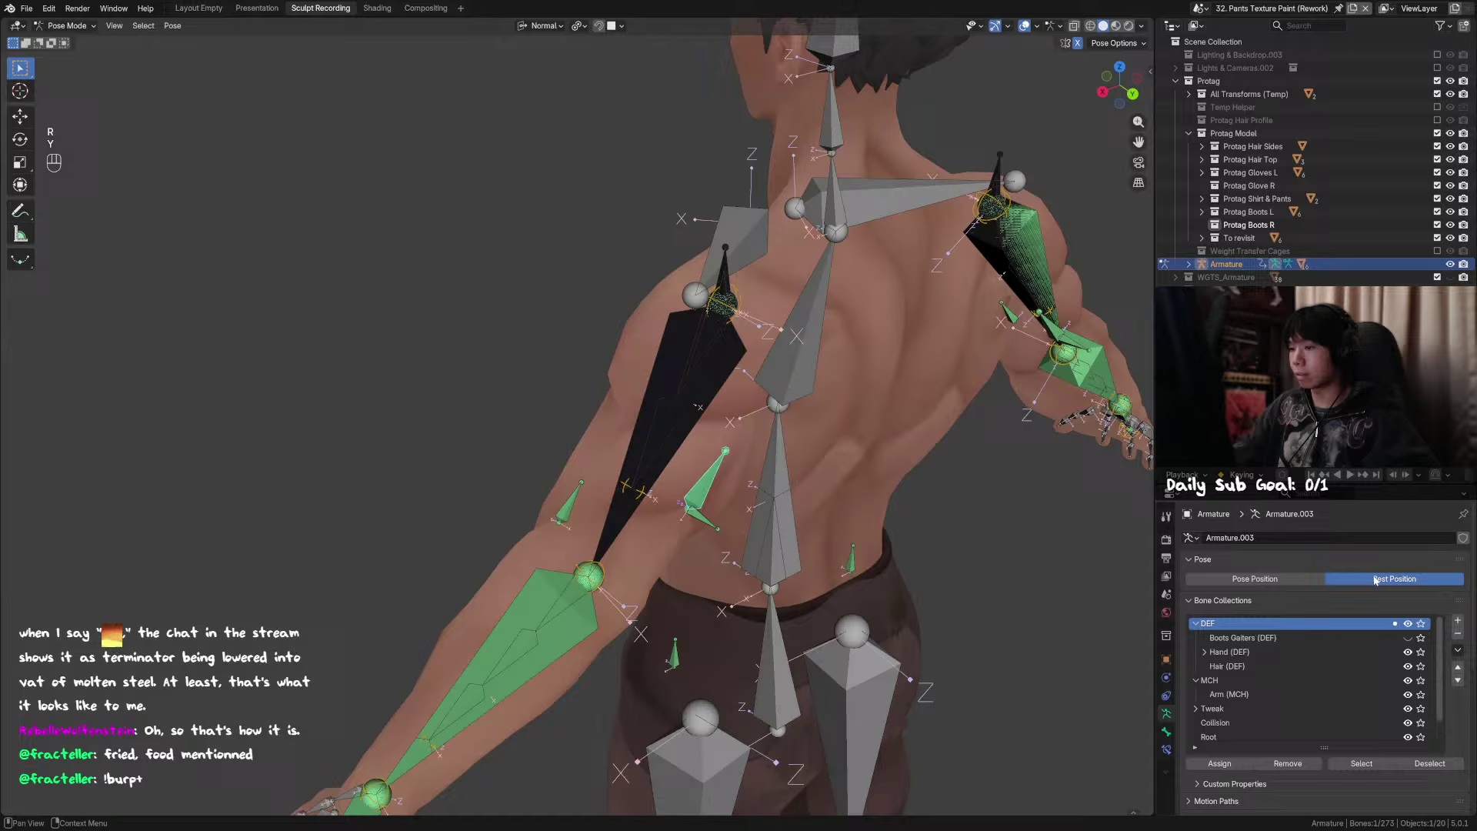
click(1255, 578)
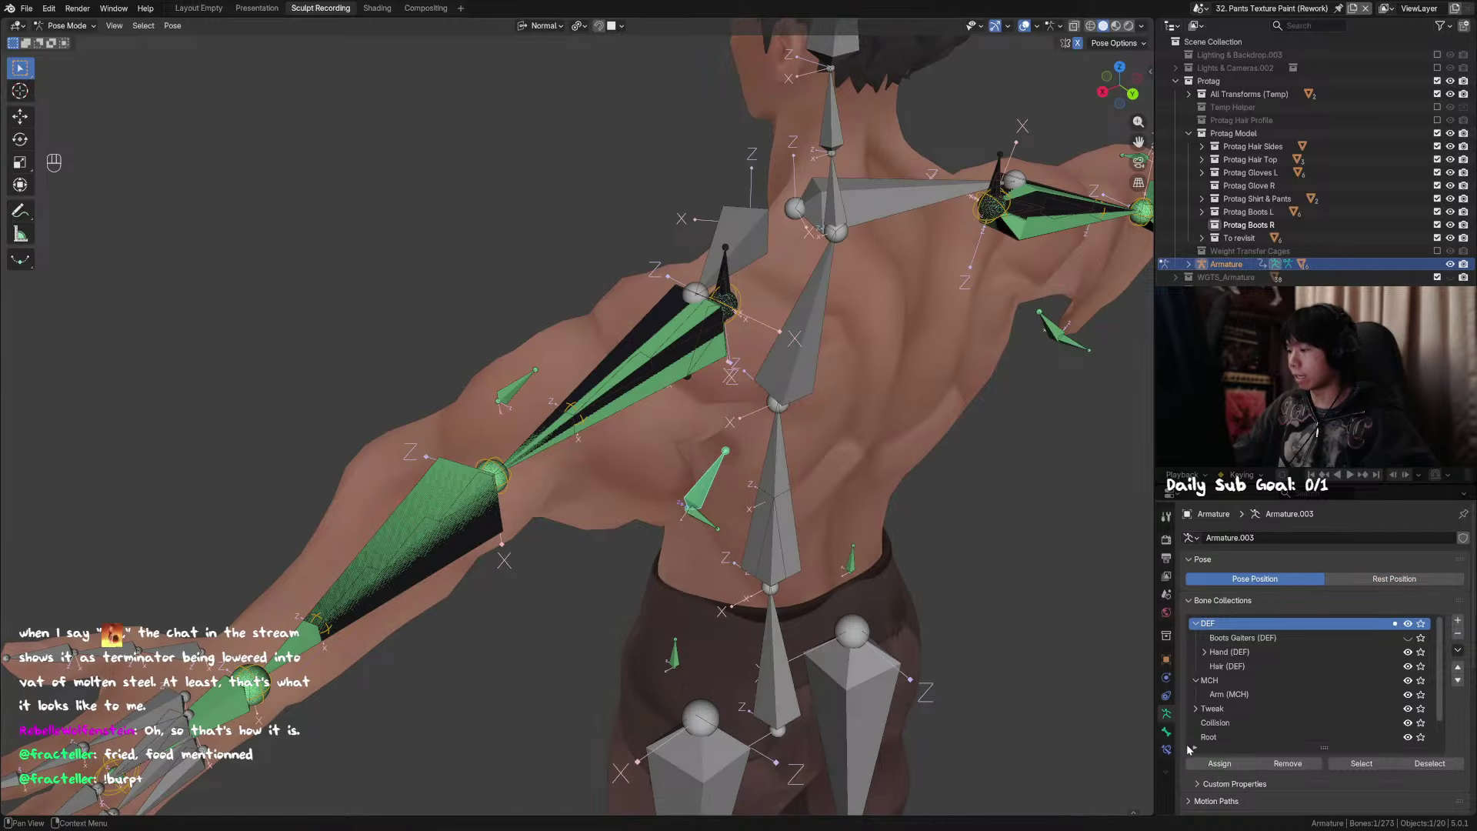
Step: Clear and set again the inverse of COR_Tricep_1.L's Child Of constraint to DEF_Arm_2.L, and disable the constraint
click(1167, 732)
click(1167, 750)
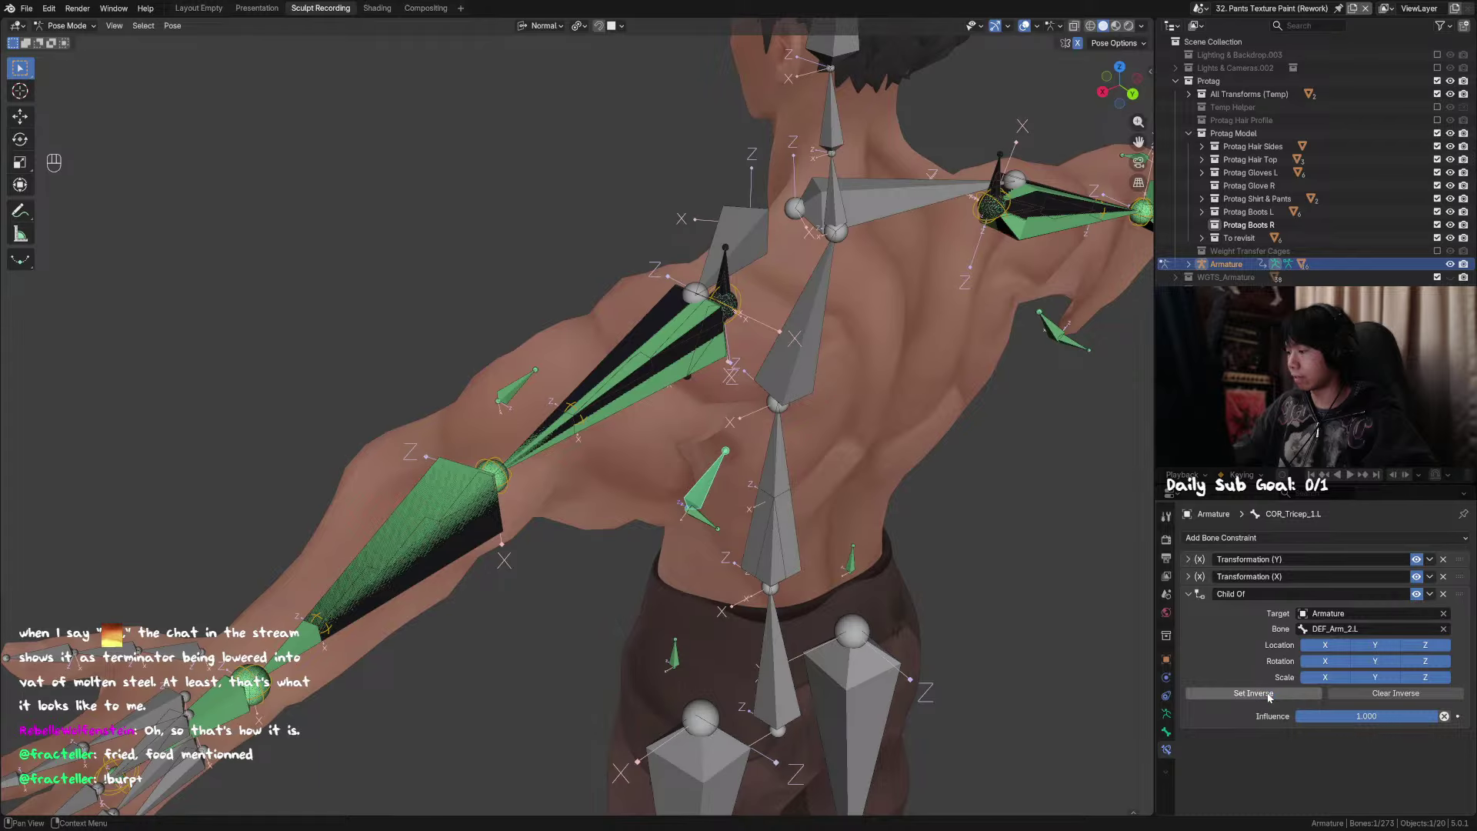
click(1384, 696)
click(1290, 695)
middle_drag(893, 607, 924, 611)
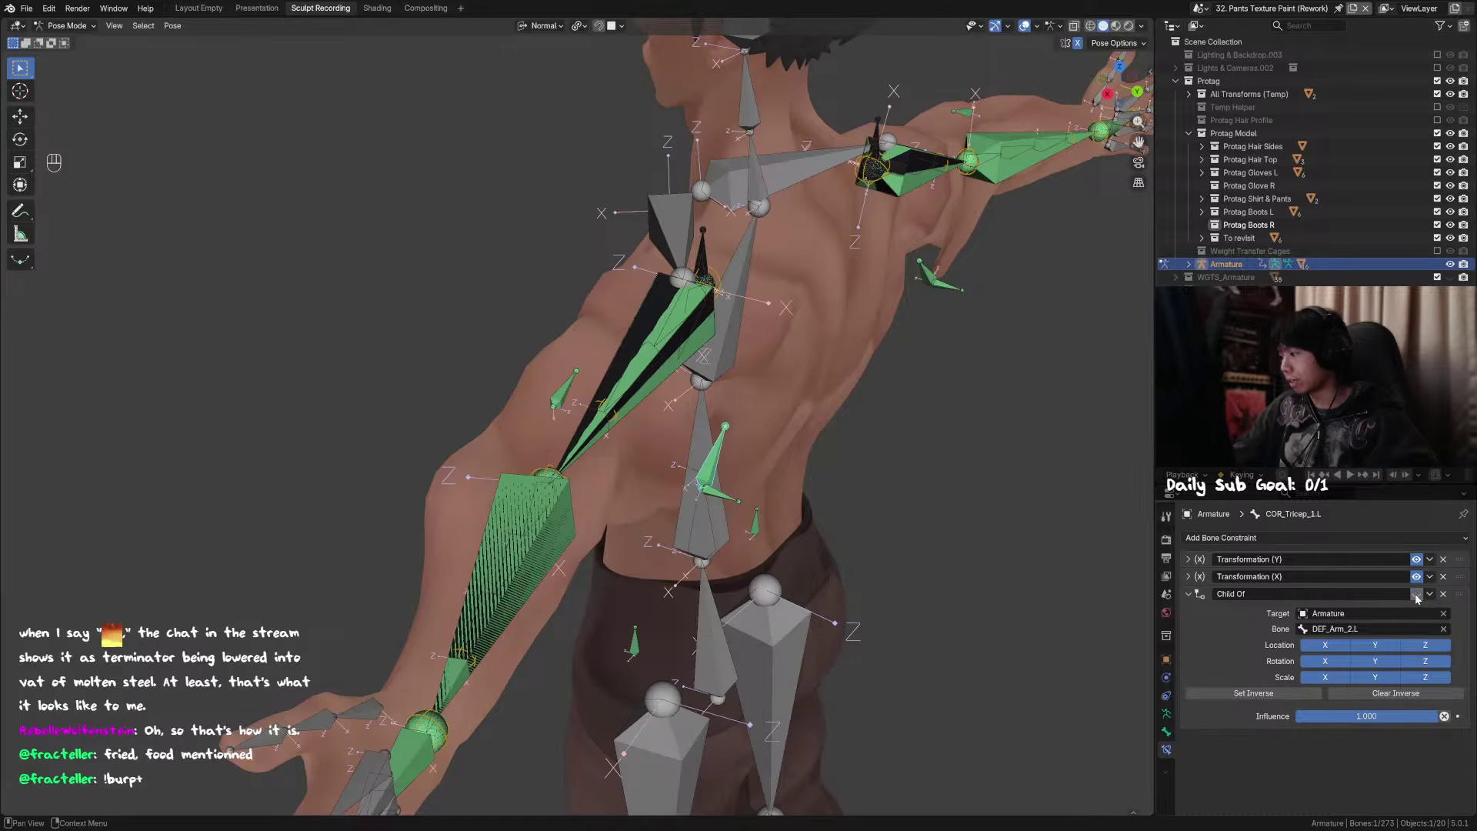
Step: Compare the tricep helper against the upper arm in rest position and in pose position
middle_drag(777, 469, 721, 516)
click(1167, 717)
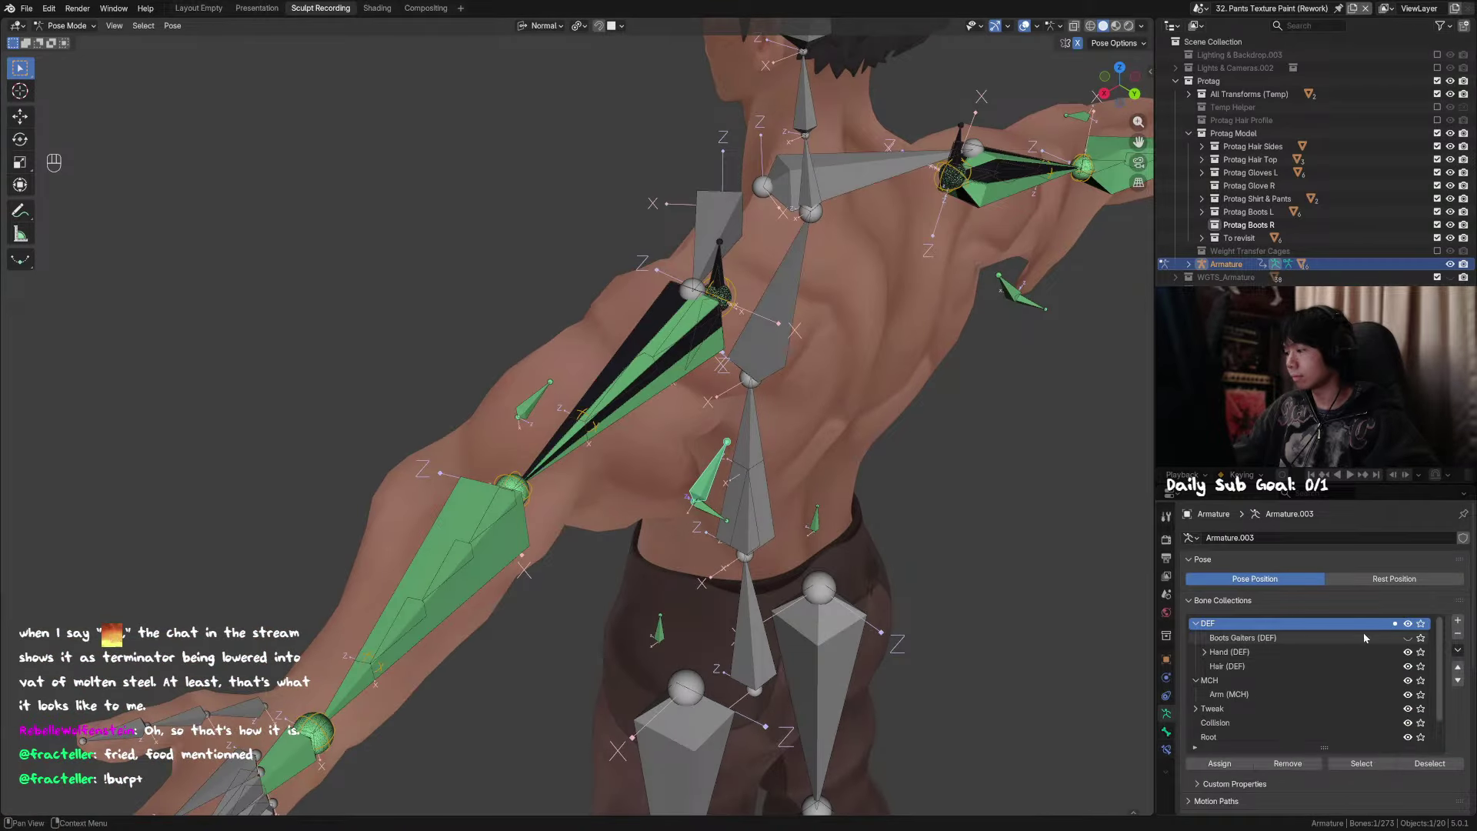
click(1404, 582)
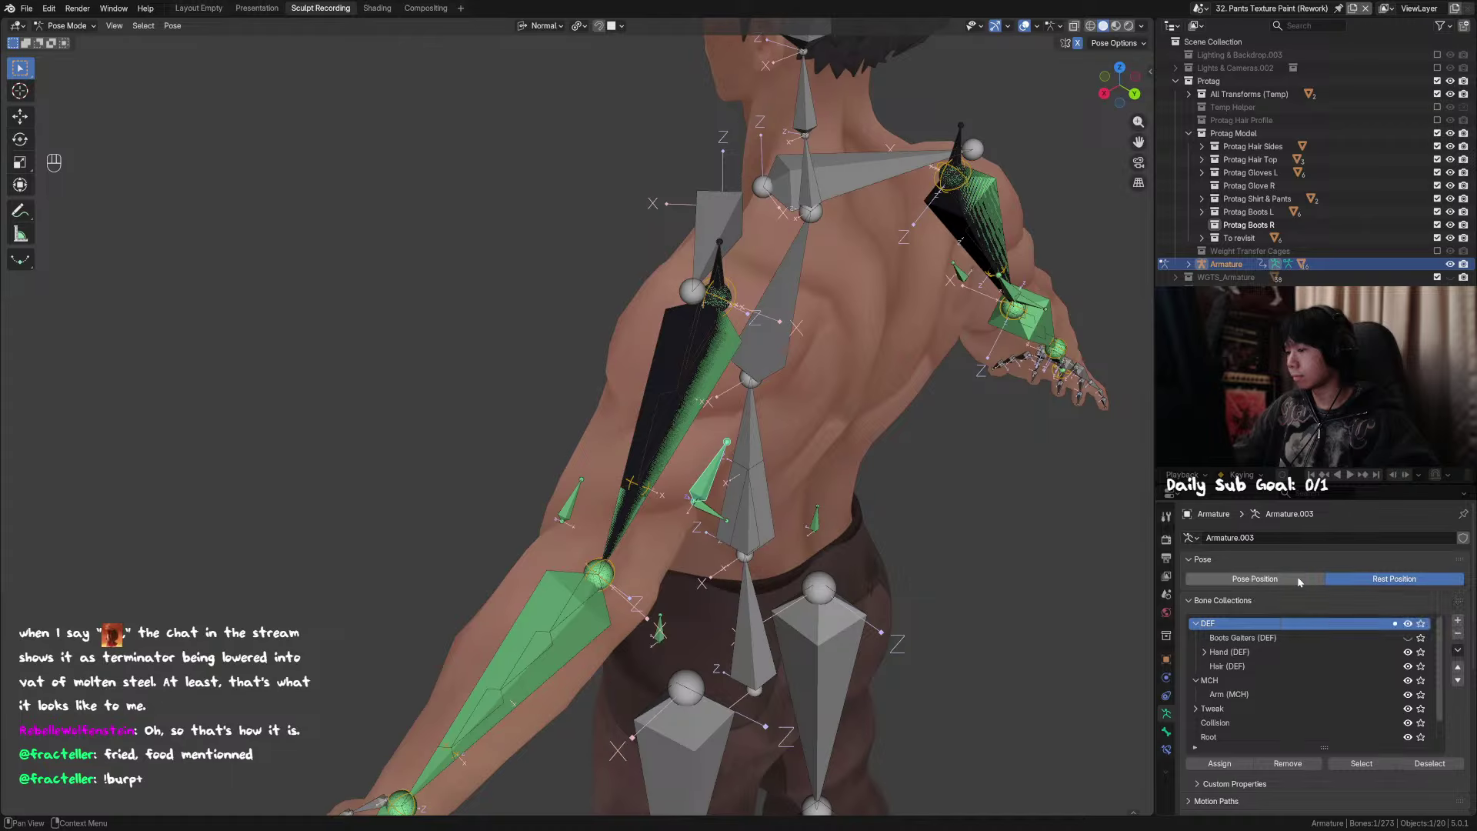
middle_drag(762, 538, 854, 570)
click(1250, 580)
Step: Clear the rotation, location and scale of all pose bones
key(a)
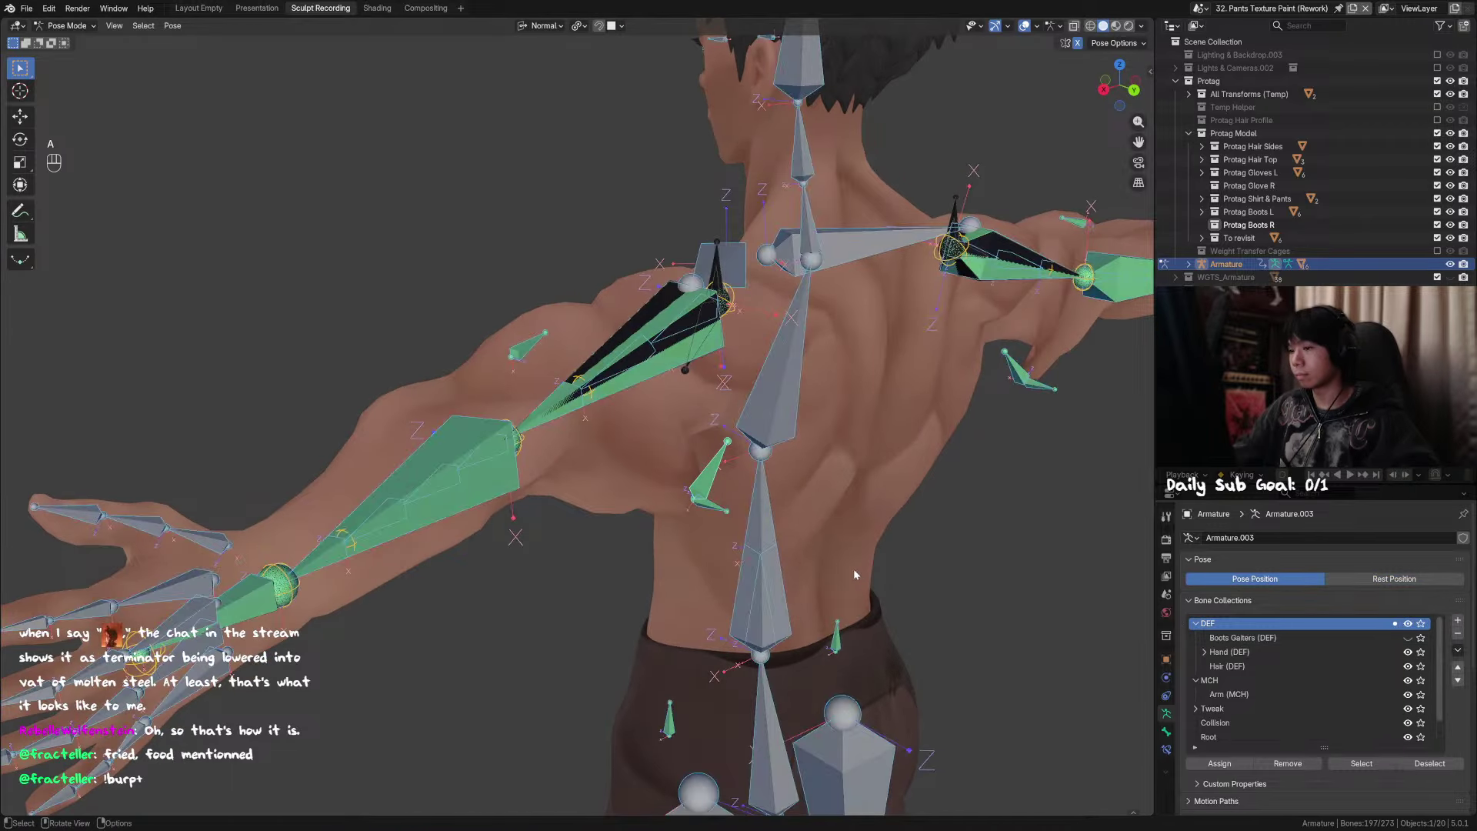
key(alt+r)
key(alt+g)
key(alt+s)
key(alt+r)
key(alt+g)
middle_drag(718, 546, 706, 561)
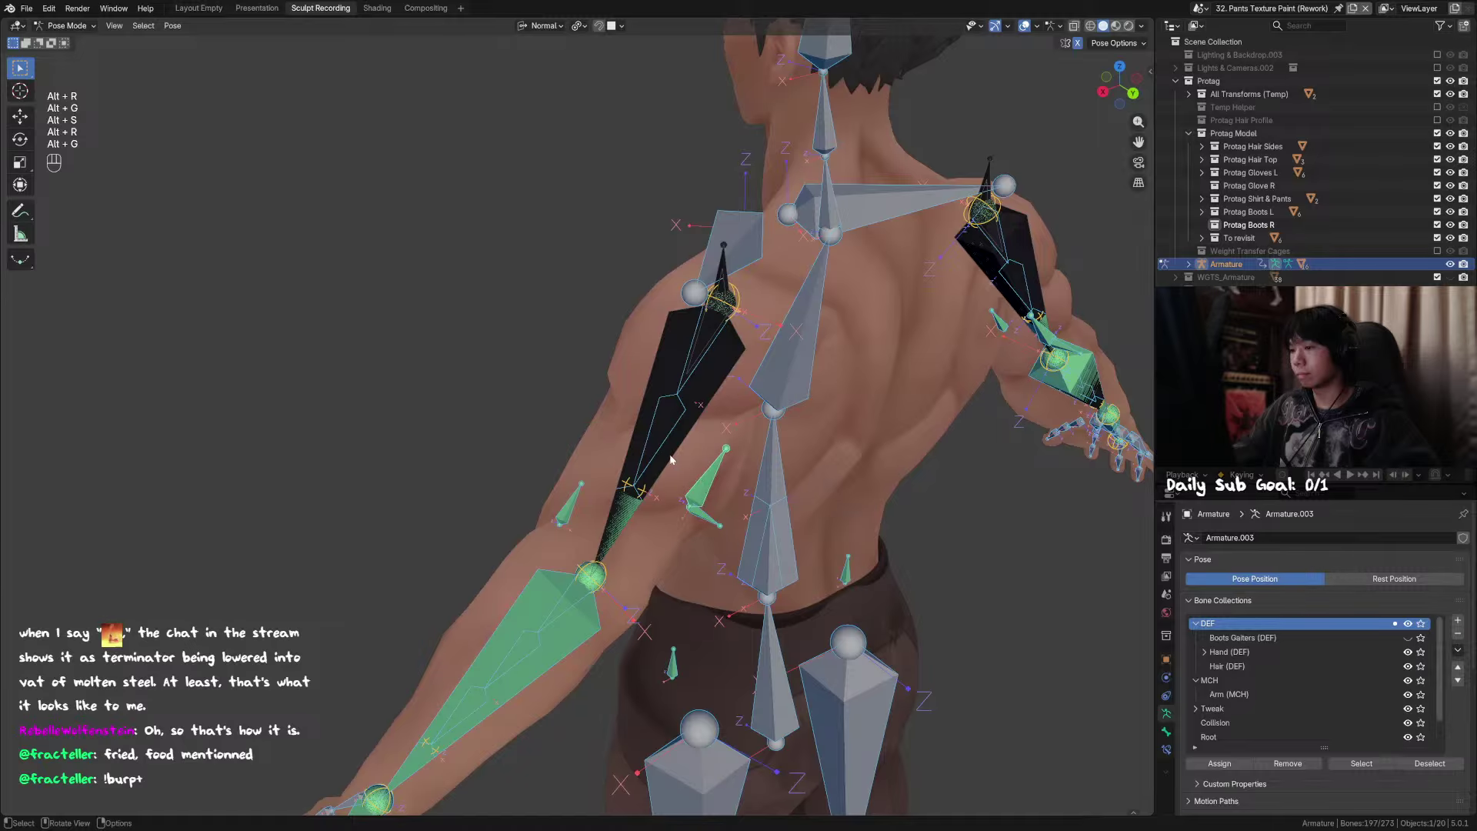
Step: Enable COR_Tricep_1.L's Child Of constraint and set its inverse with the pose cleared
click(712, 483)
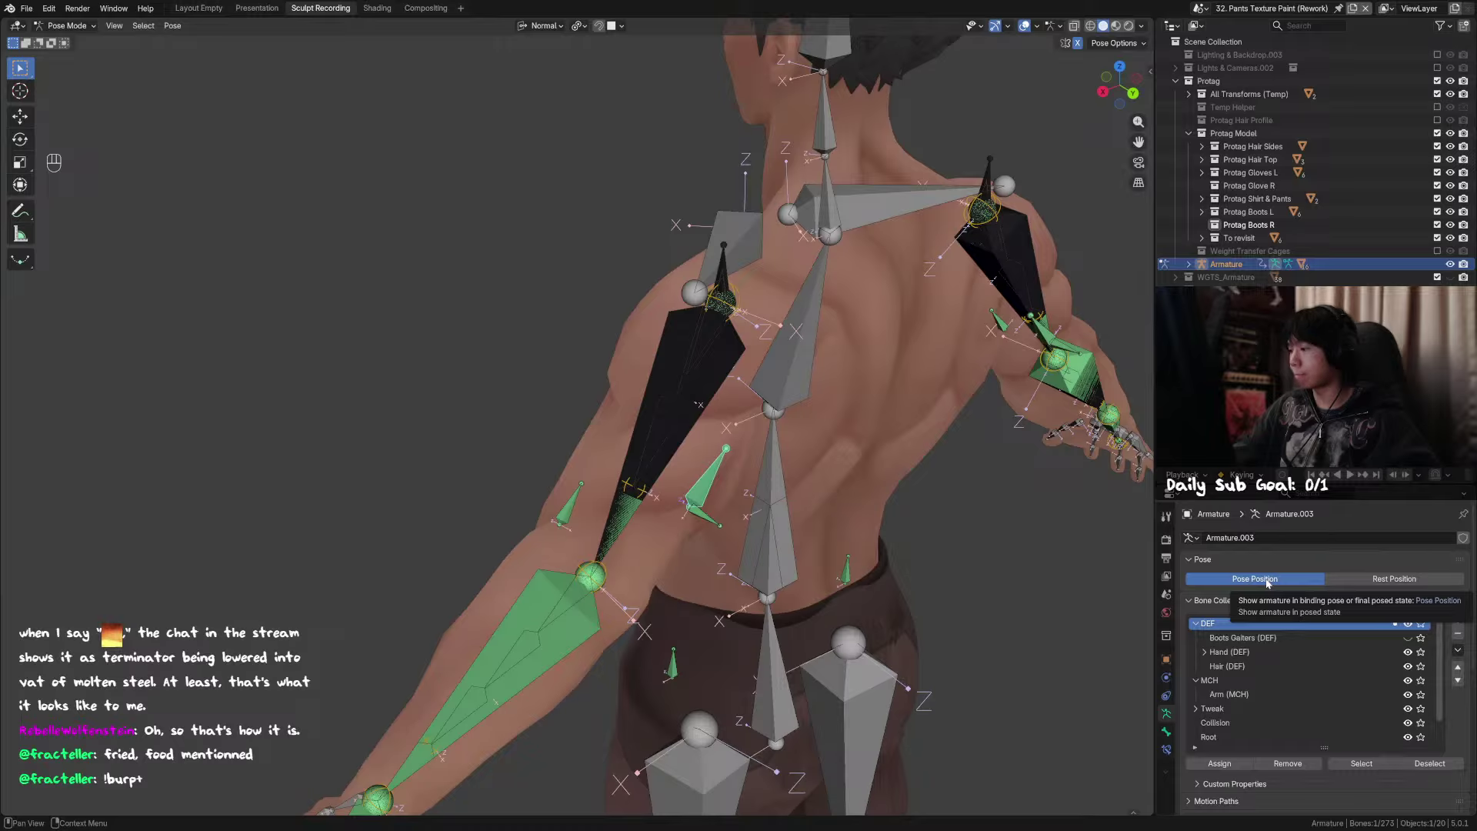
click(1166, 732)
click(1166, 749)
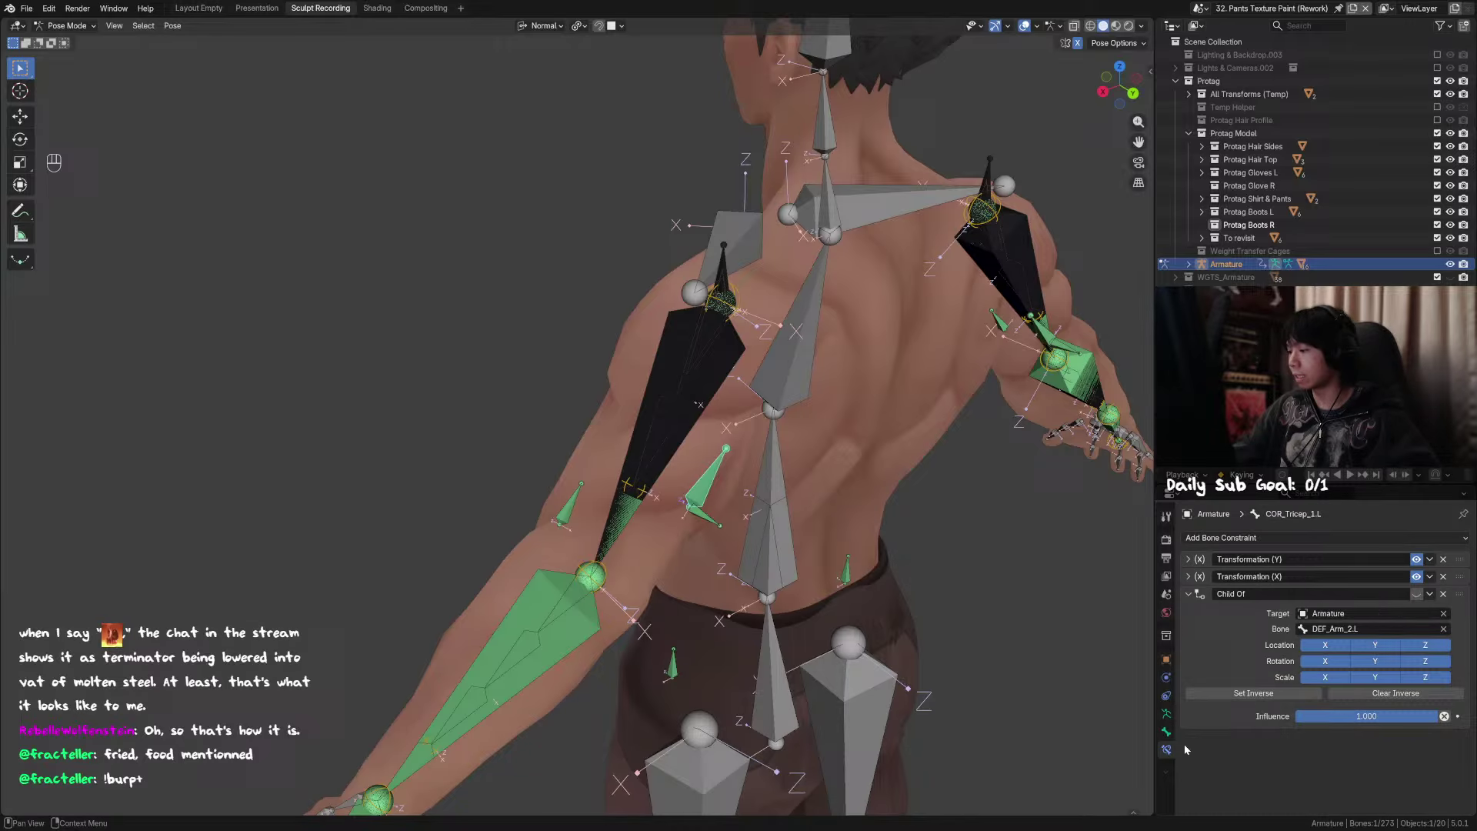
click(1416, 594)
click(1254, 693)
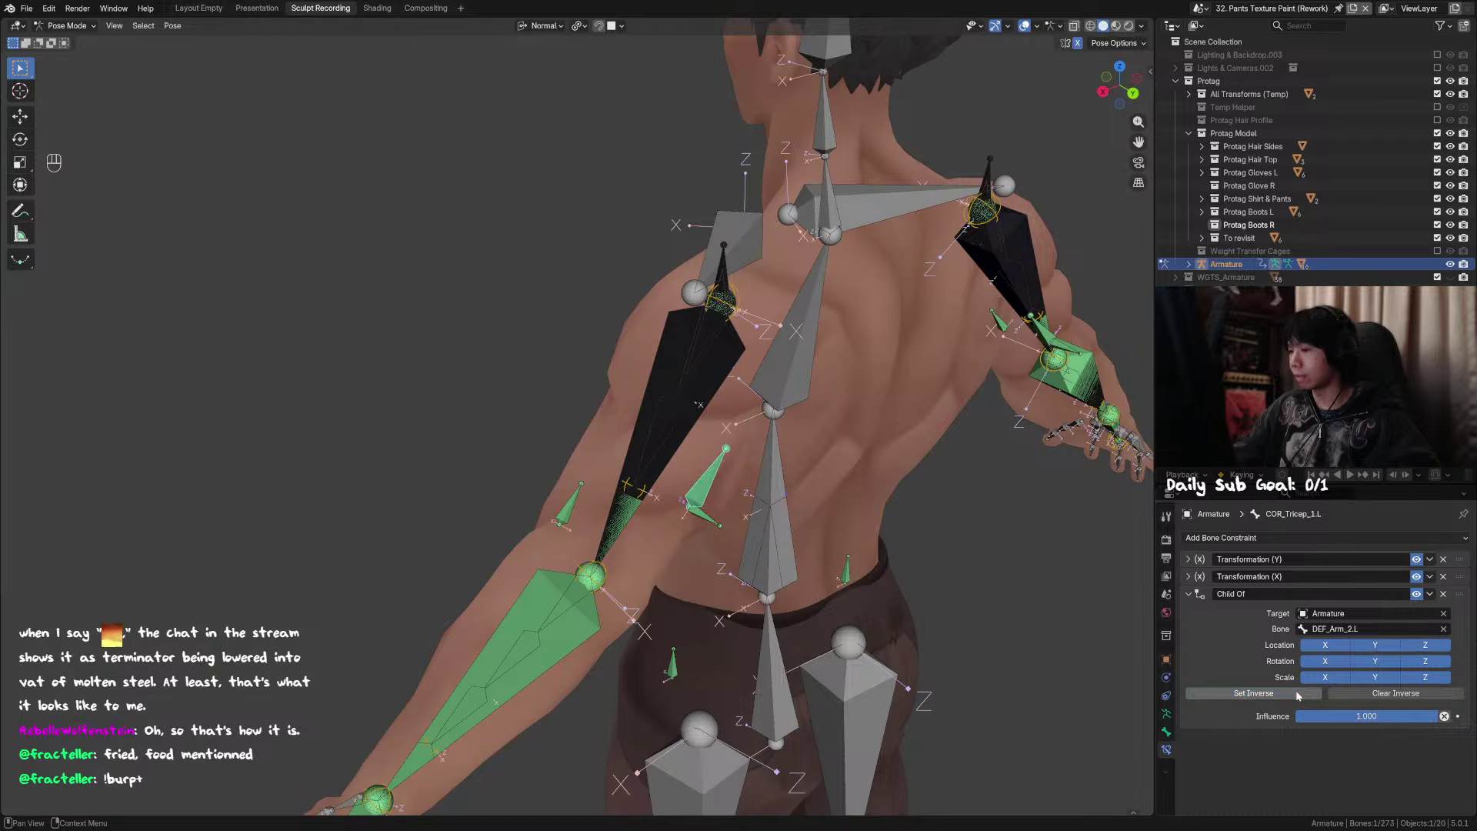
Step: Select MCH_Switch_Arm.L and test-rotate it from the back and side views, cancelling both rotations
click(674, 410)
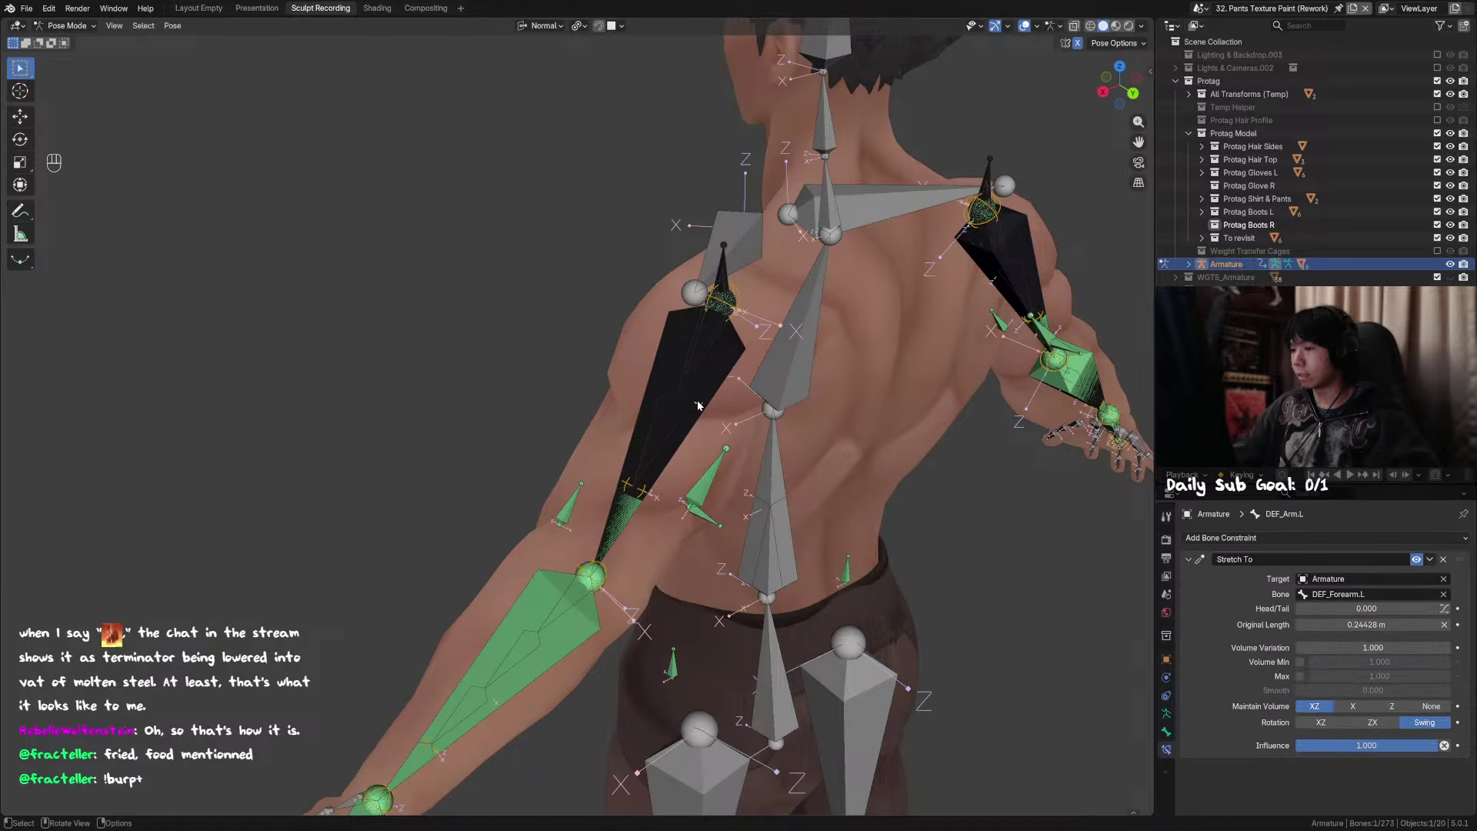
click(686, 407)
middle_drag(704, 416, 741, 427)
key(r)
right_click(741, 483)
middle_drag(741, 483, 879, 511)
key(r)
right_click(799, 539)
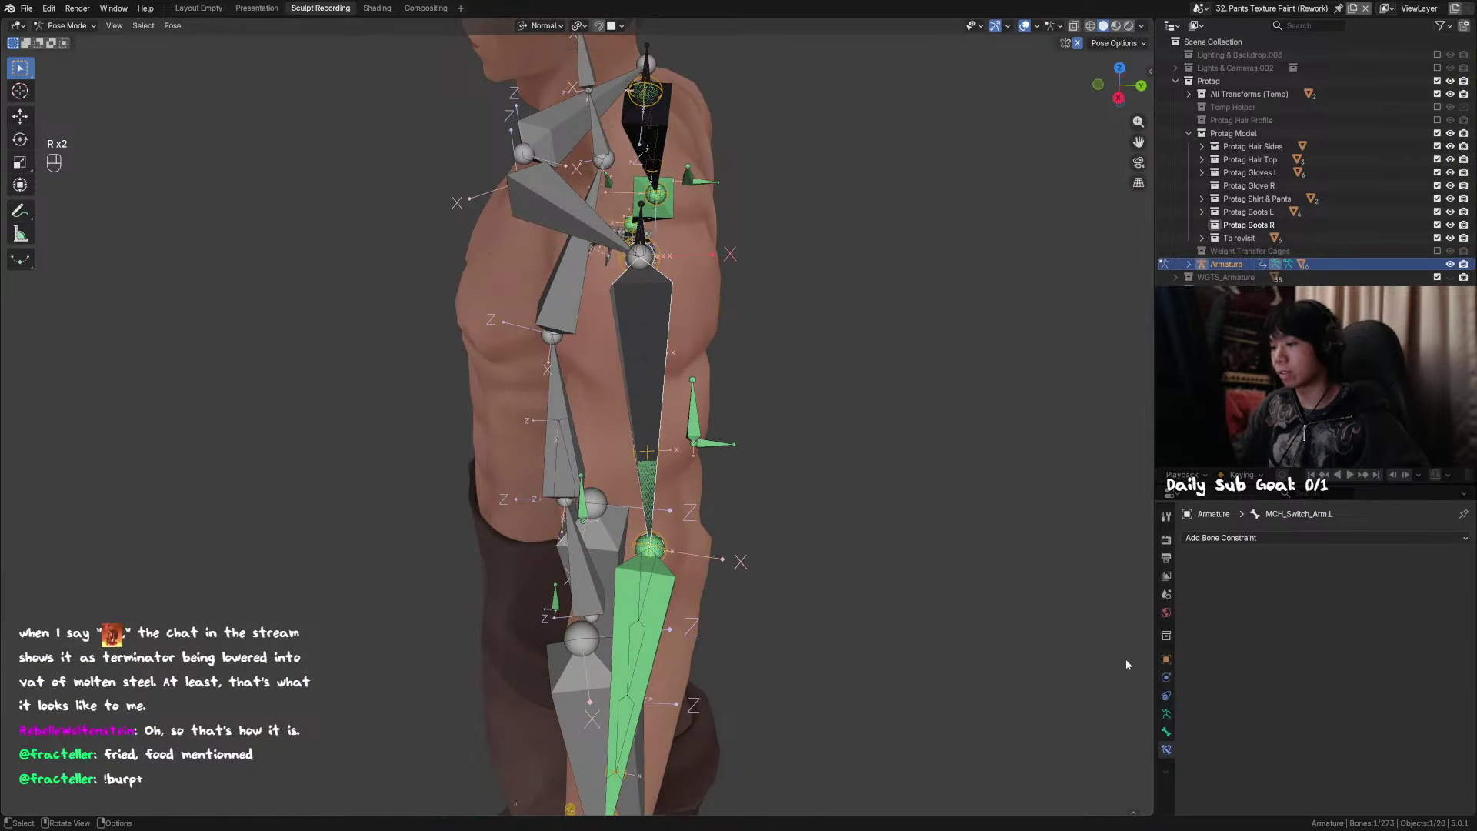
Step: Switch the armature to rest position and back to pose position to compare the cleared arm
click(1166, 732)
click(1166, 713)
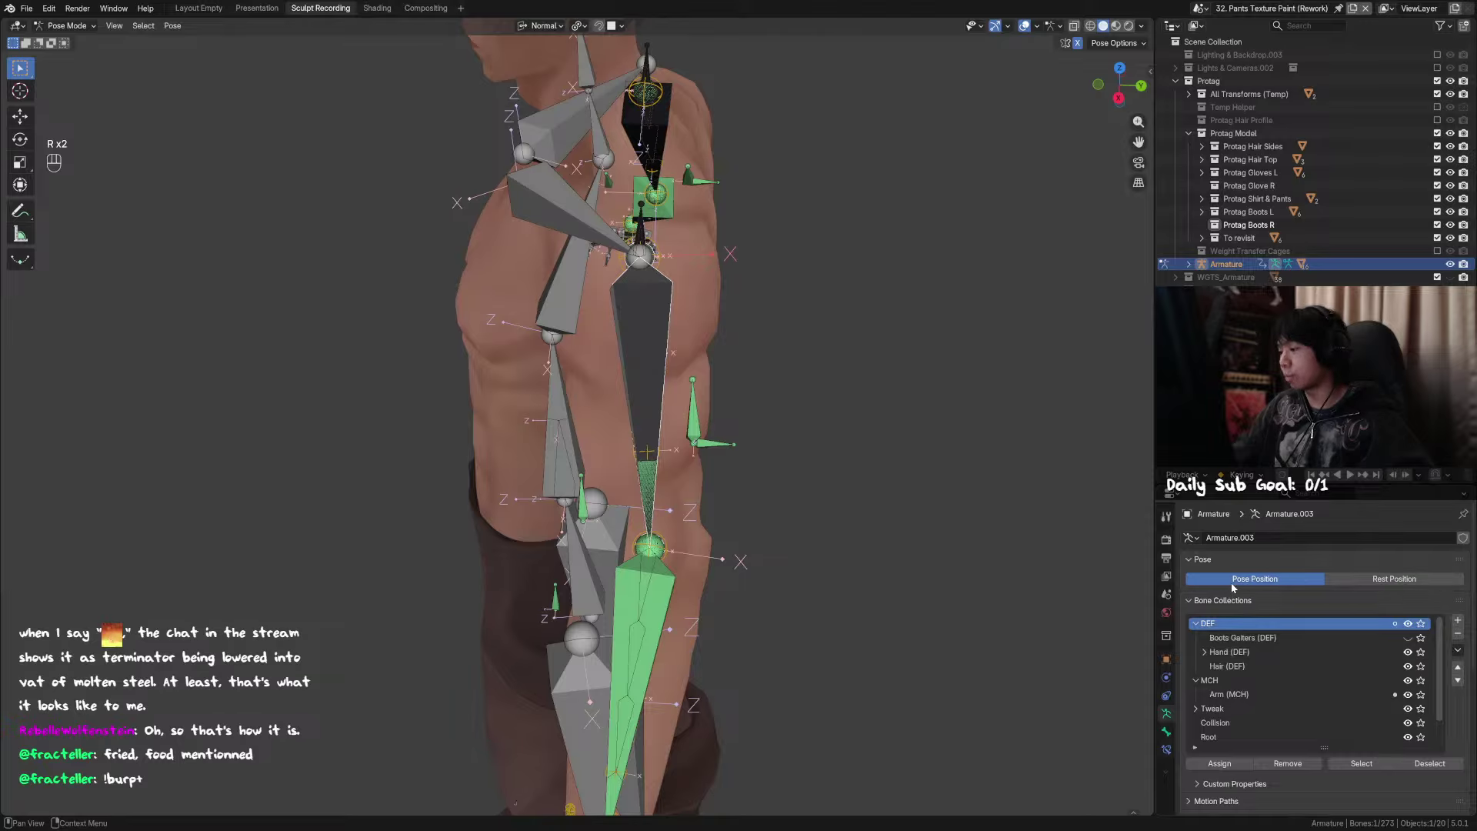
click(1402, 581)
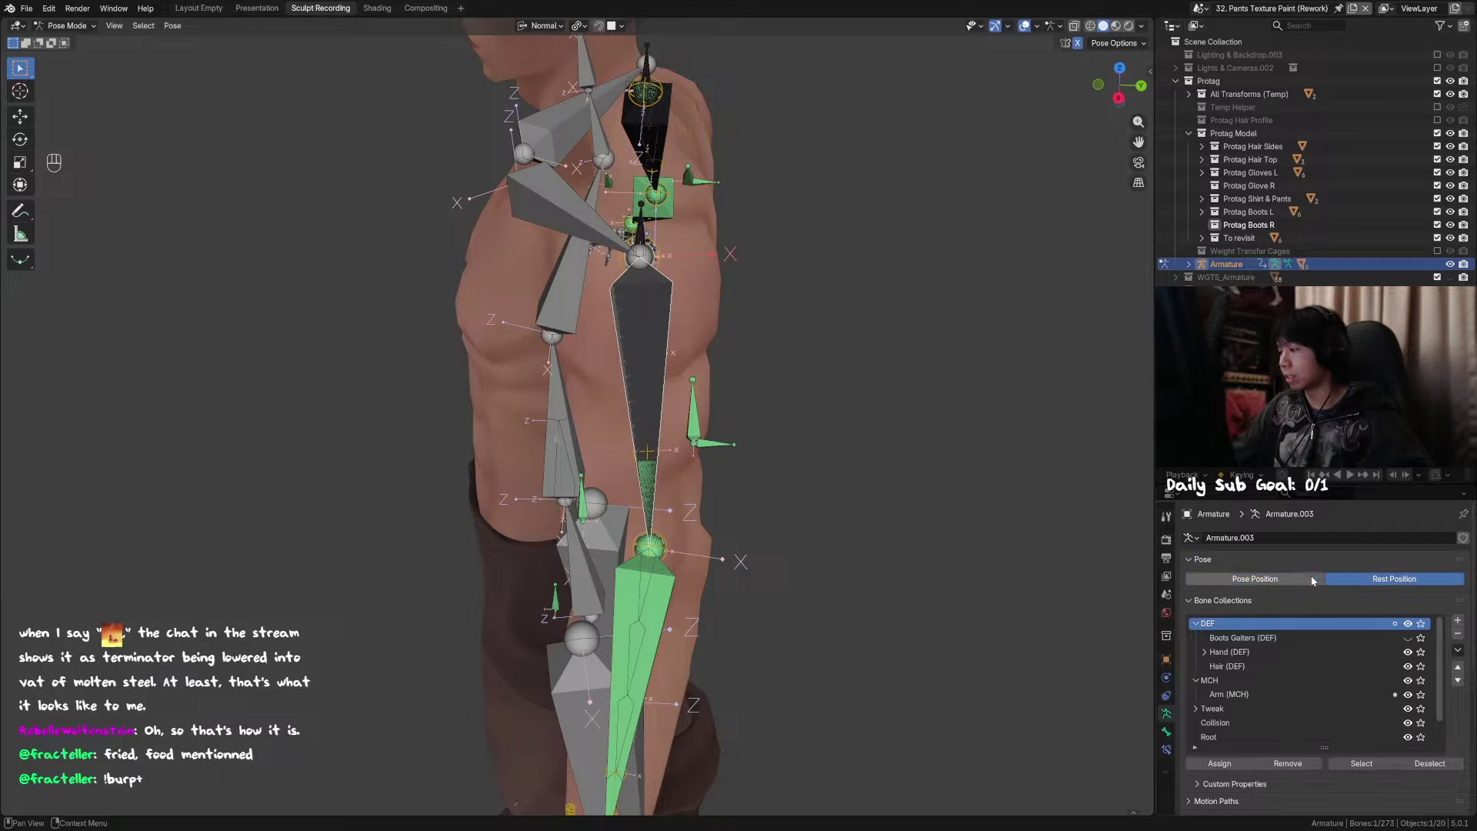
click(1297, 579)
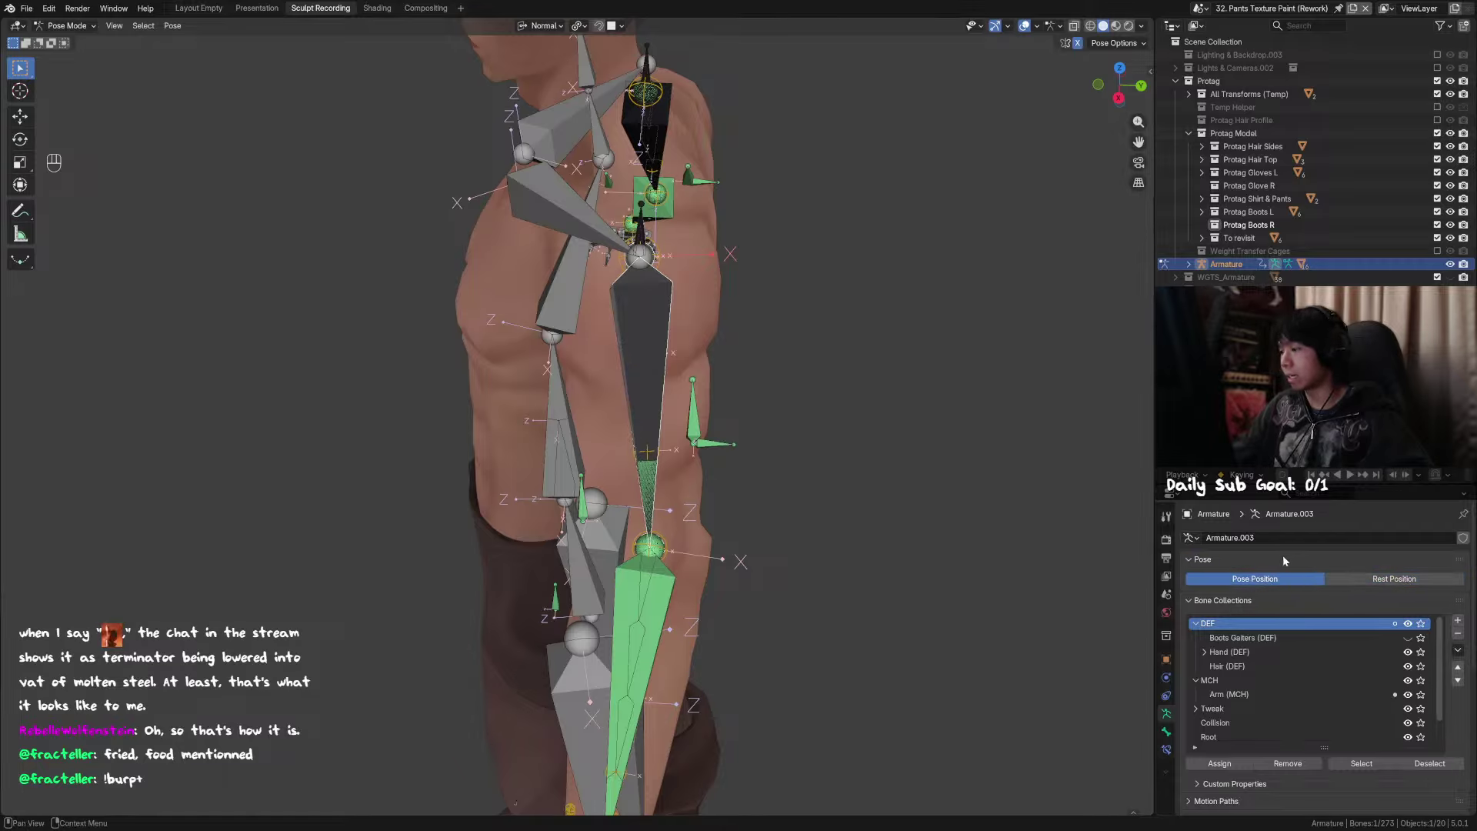
Step: Test a rotation on the left upper arm and a cancelled move of MCH_Switch_Arm.L to check the tricep helper
click(651, 406)
middle_drag(651, 406, 724, 523)
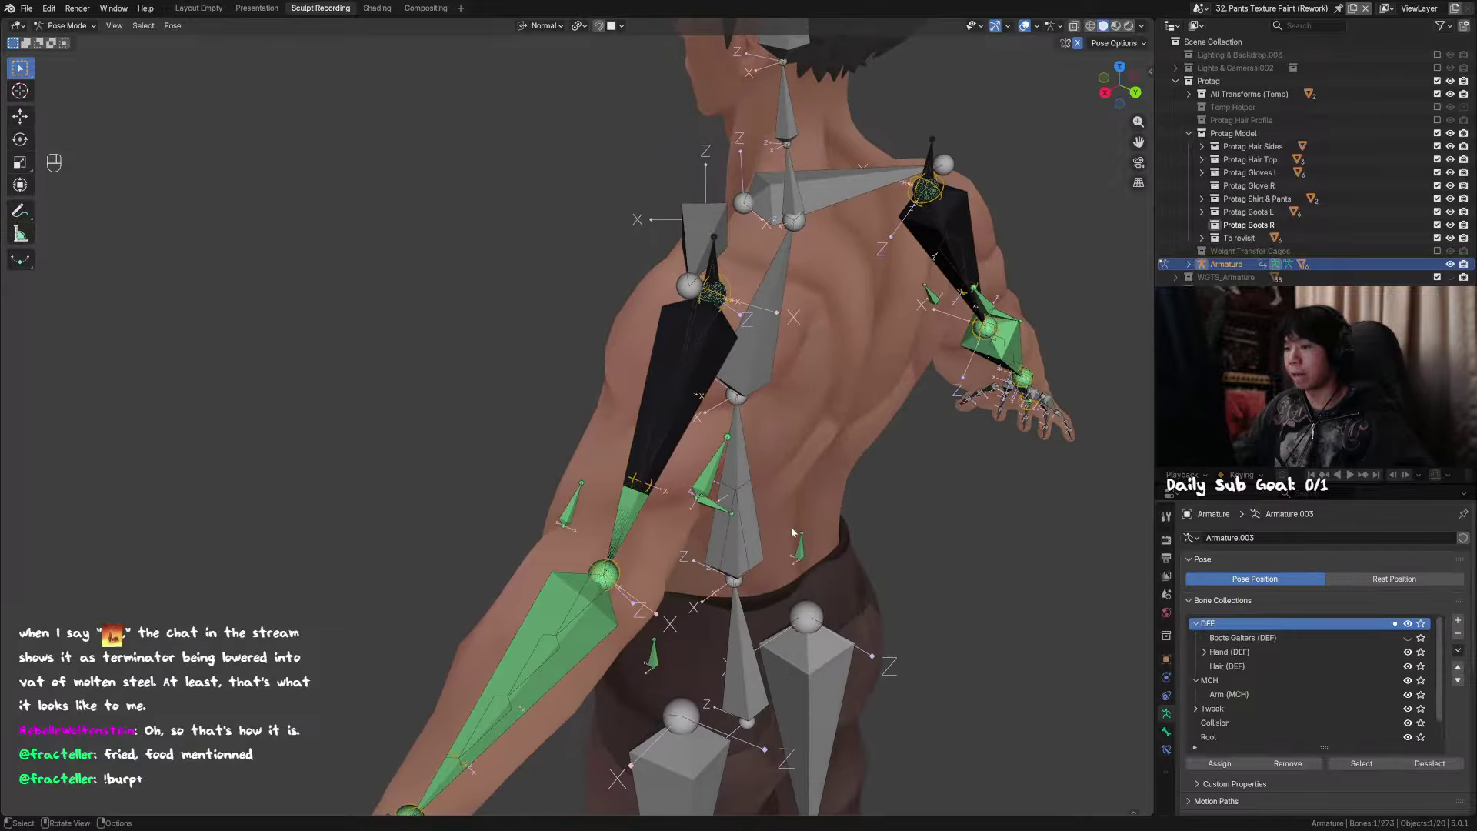
key(r)
click(720, 523)
click(669, 461)
key(g)
right_click(721, 496)
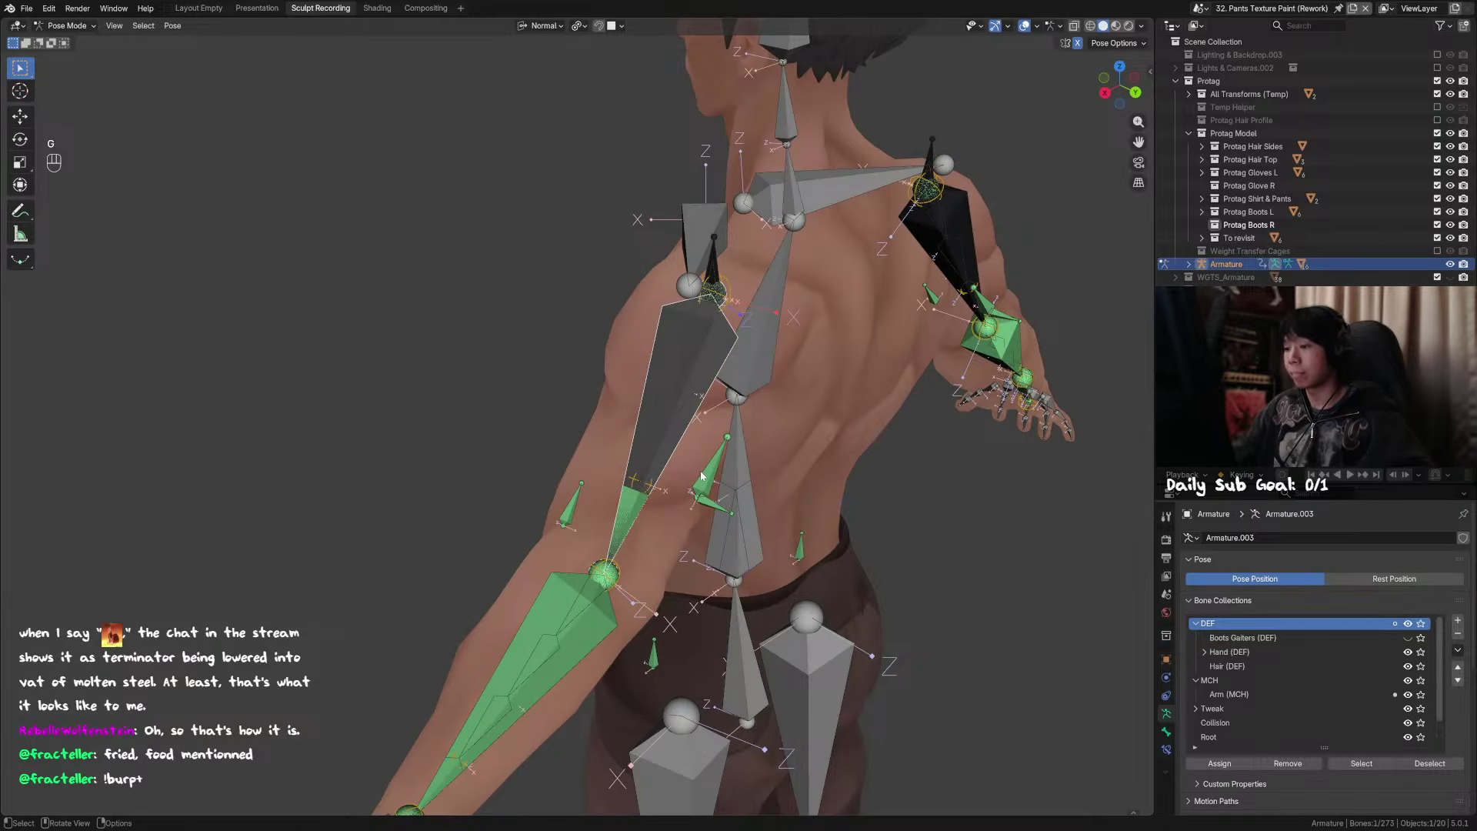
click(701, 476)
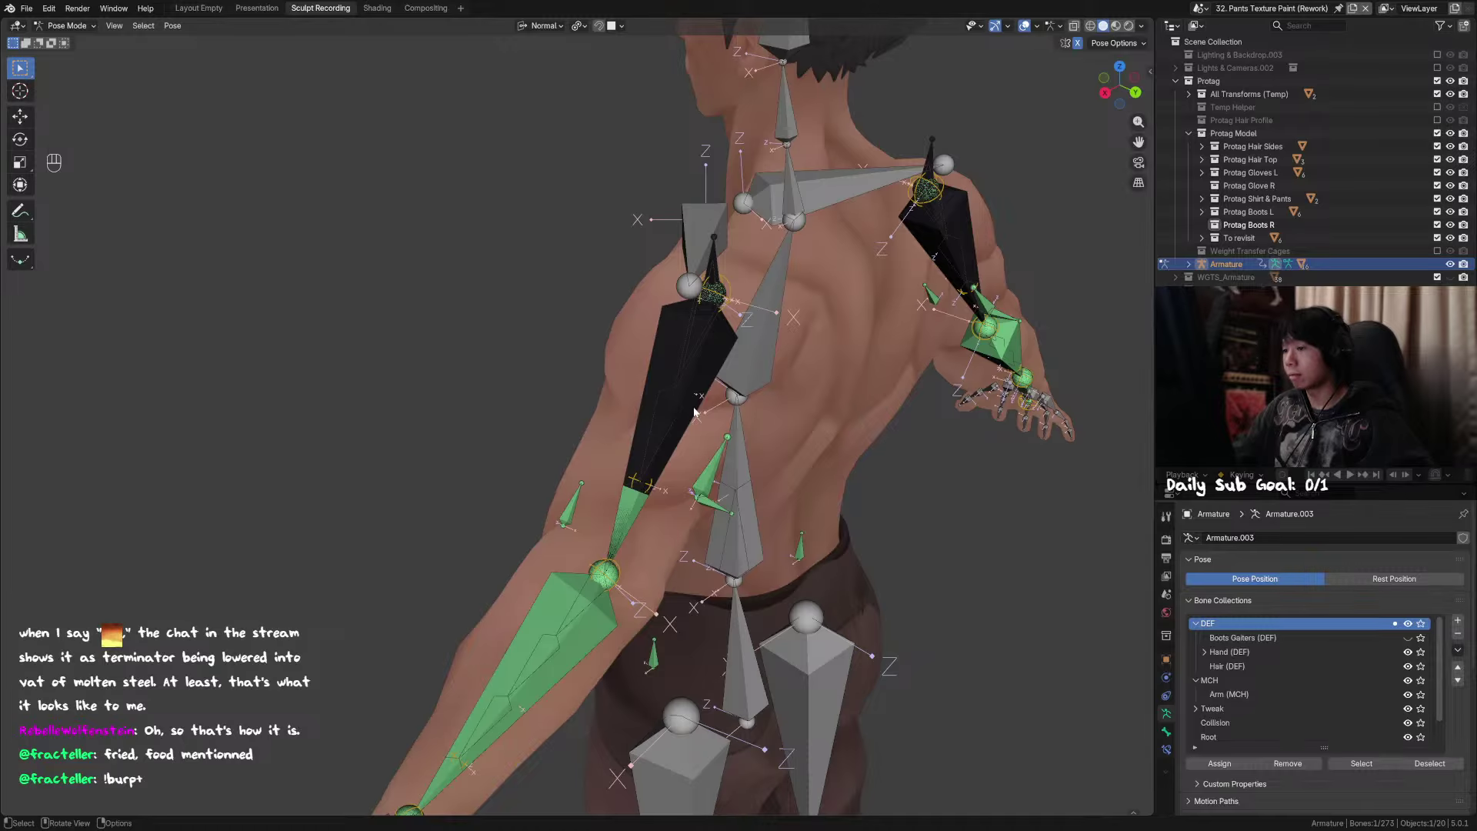
Step: Hide the large bones overlapping the left upper arm to expose the segmented deform bones beneath them
key(h)
key(ctrl+z)
click(704, 363)
key(h)
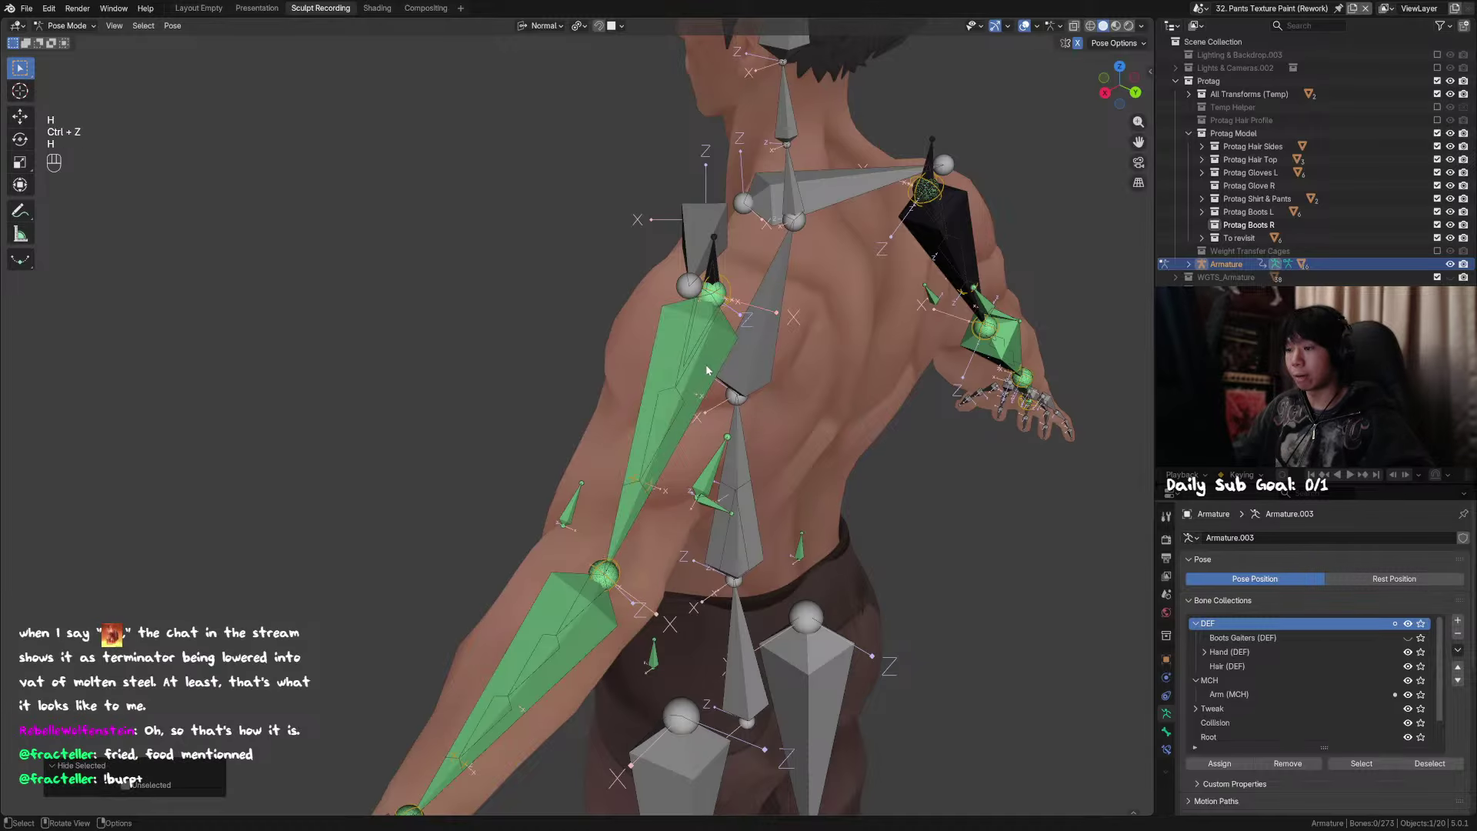
click(706, 371)
key(h)
Step: Retarget COR_Tricep_1.L's Child Of constraint to the Armature bone DEF_Arm_3.L and set its inverse
click(1167, 748)
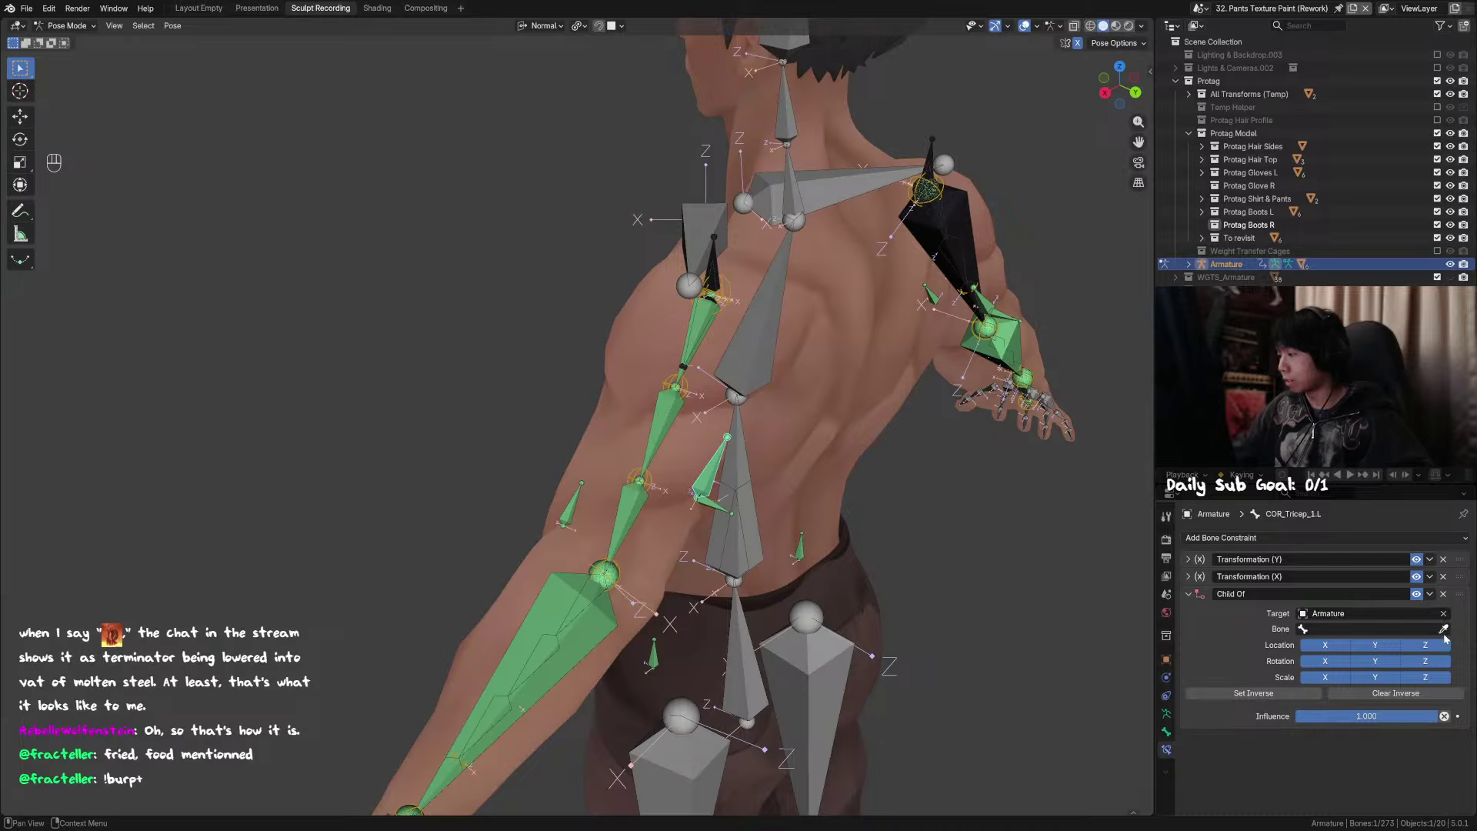
click(638, 501)
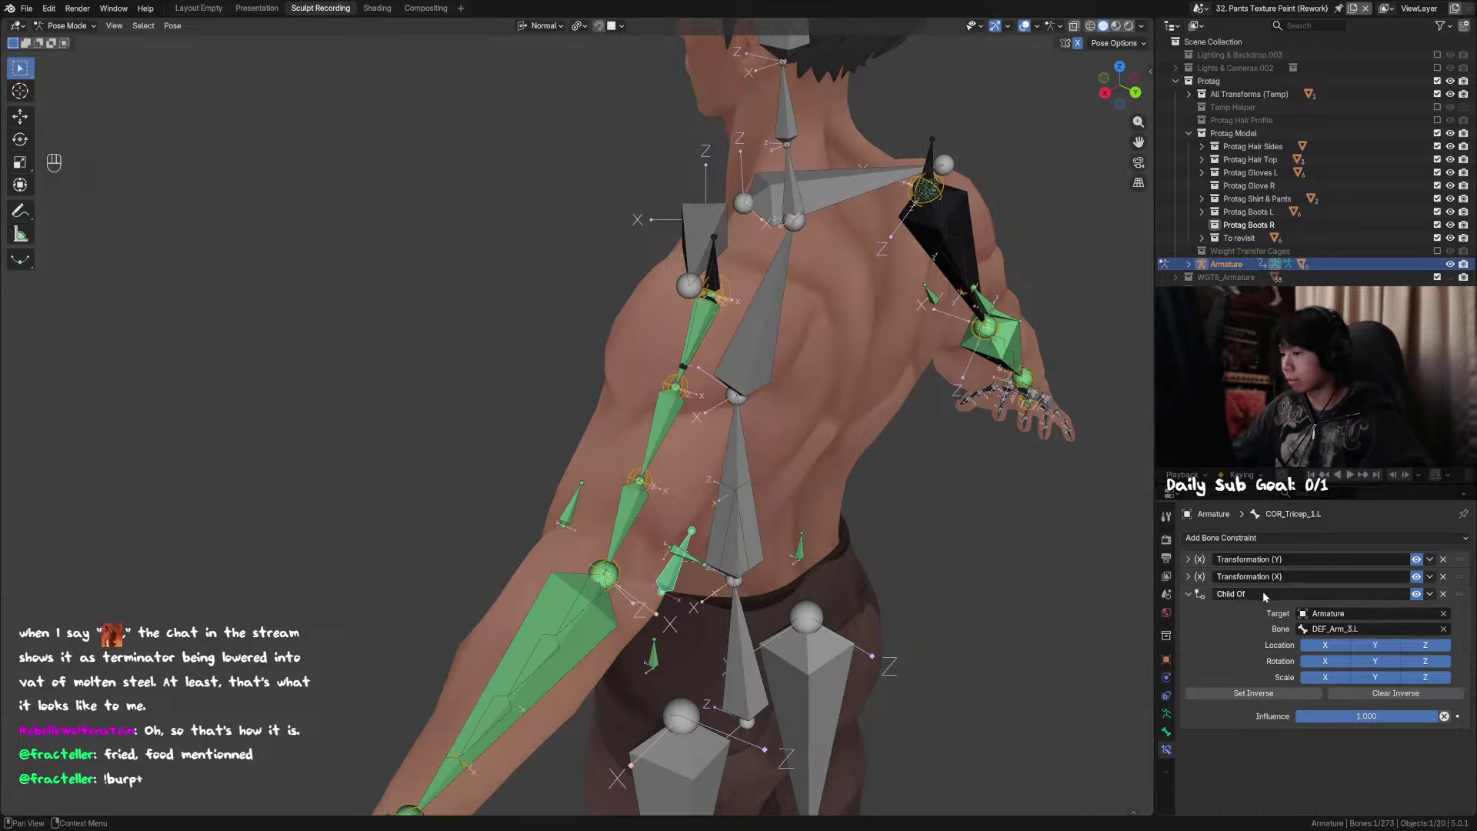
click(1266, 696)
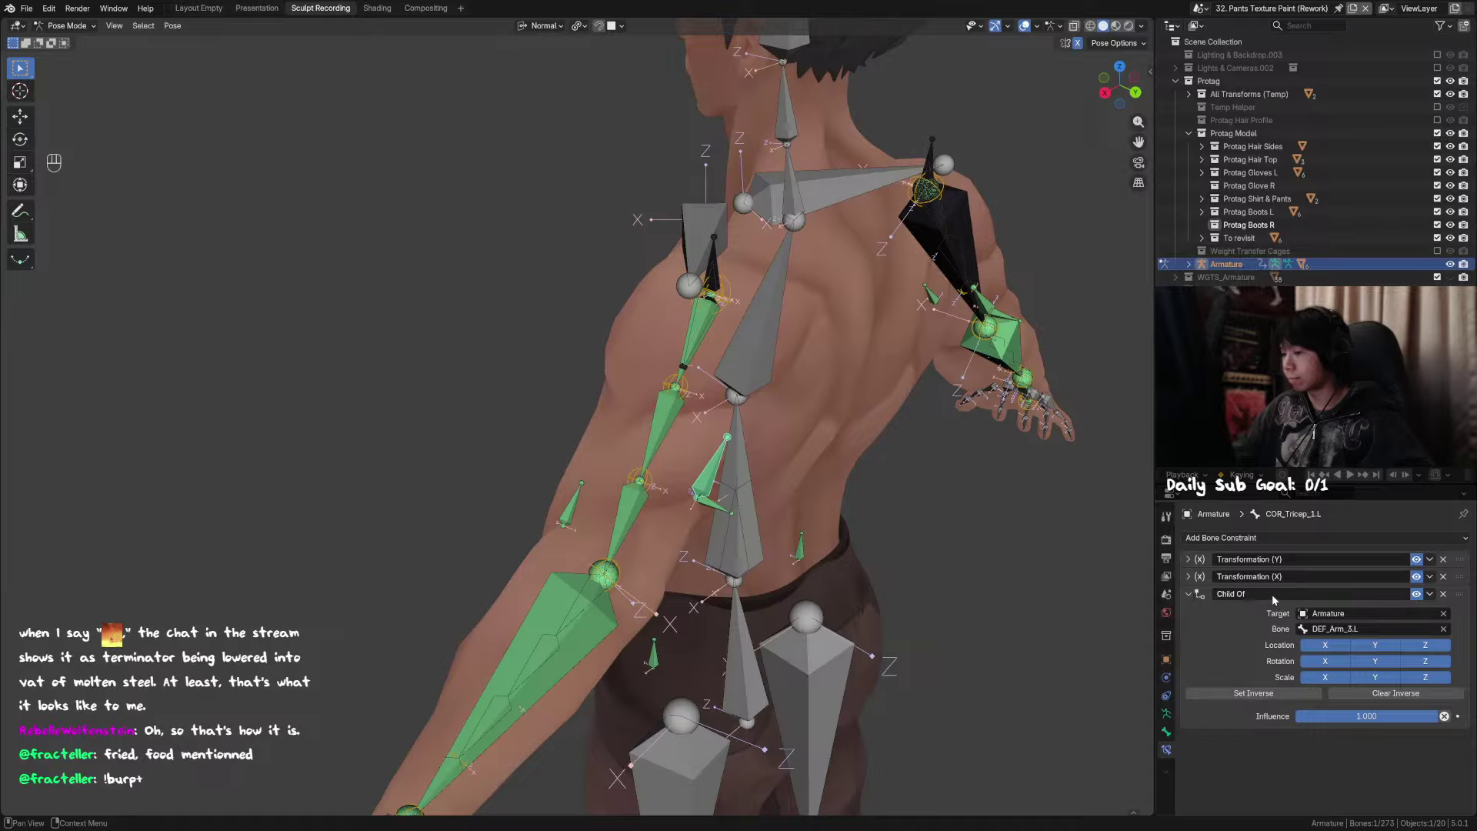
Step: Rename COR_Tricep_1.L's Child Of constraint to "Child Of Arm 3" and set its influence to 0.5
click(644, 514)
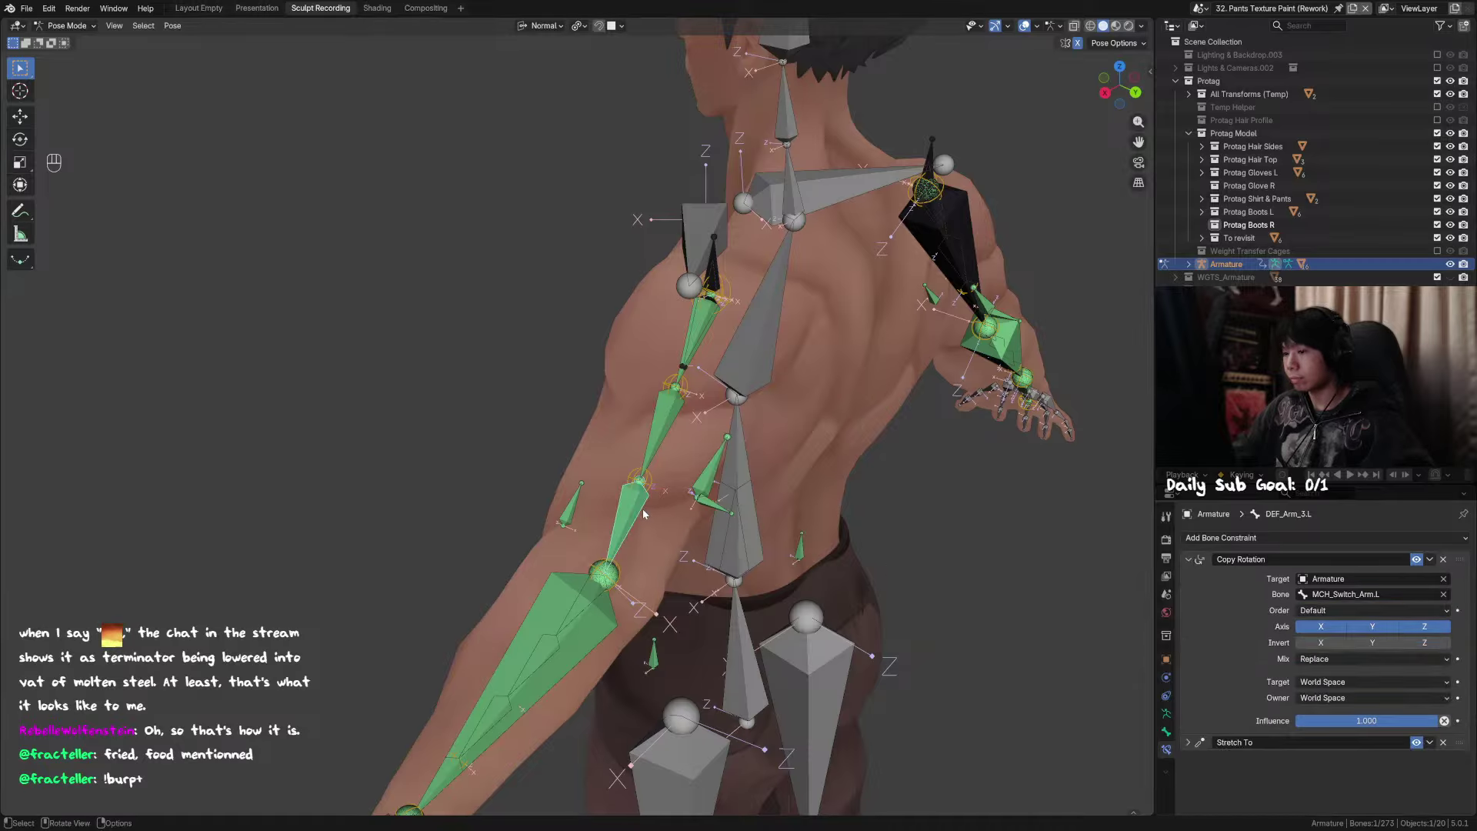
click(715, 477)
double_click(1313, 594)
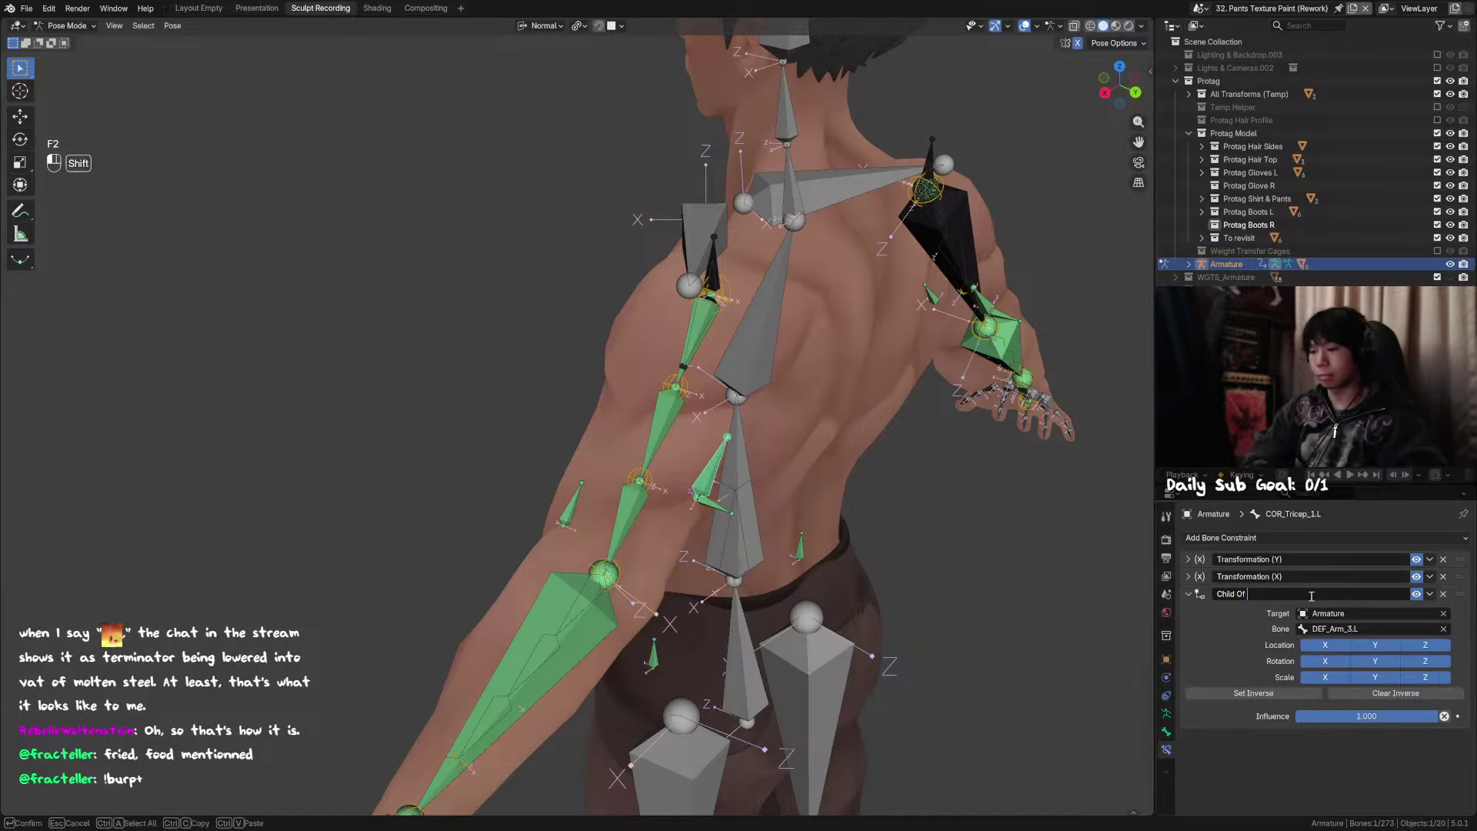
text(3)
key(Return)
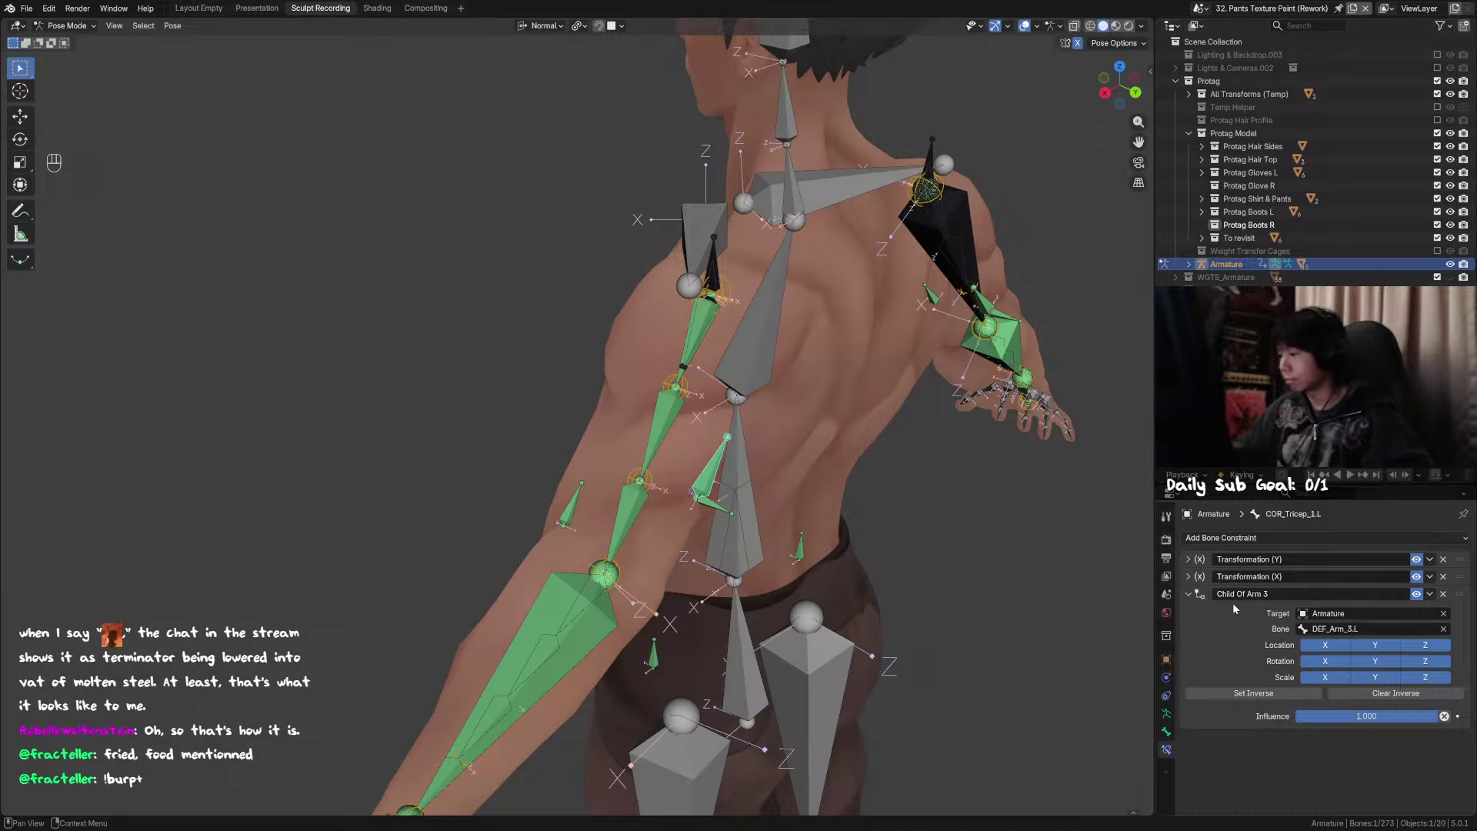
click(1366, 716)
text(.5)
key(Return)
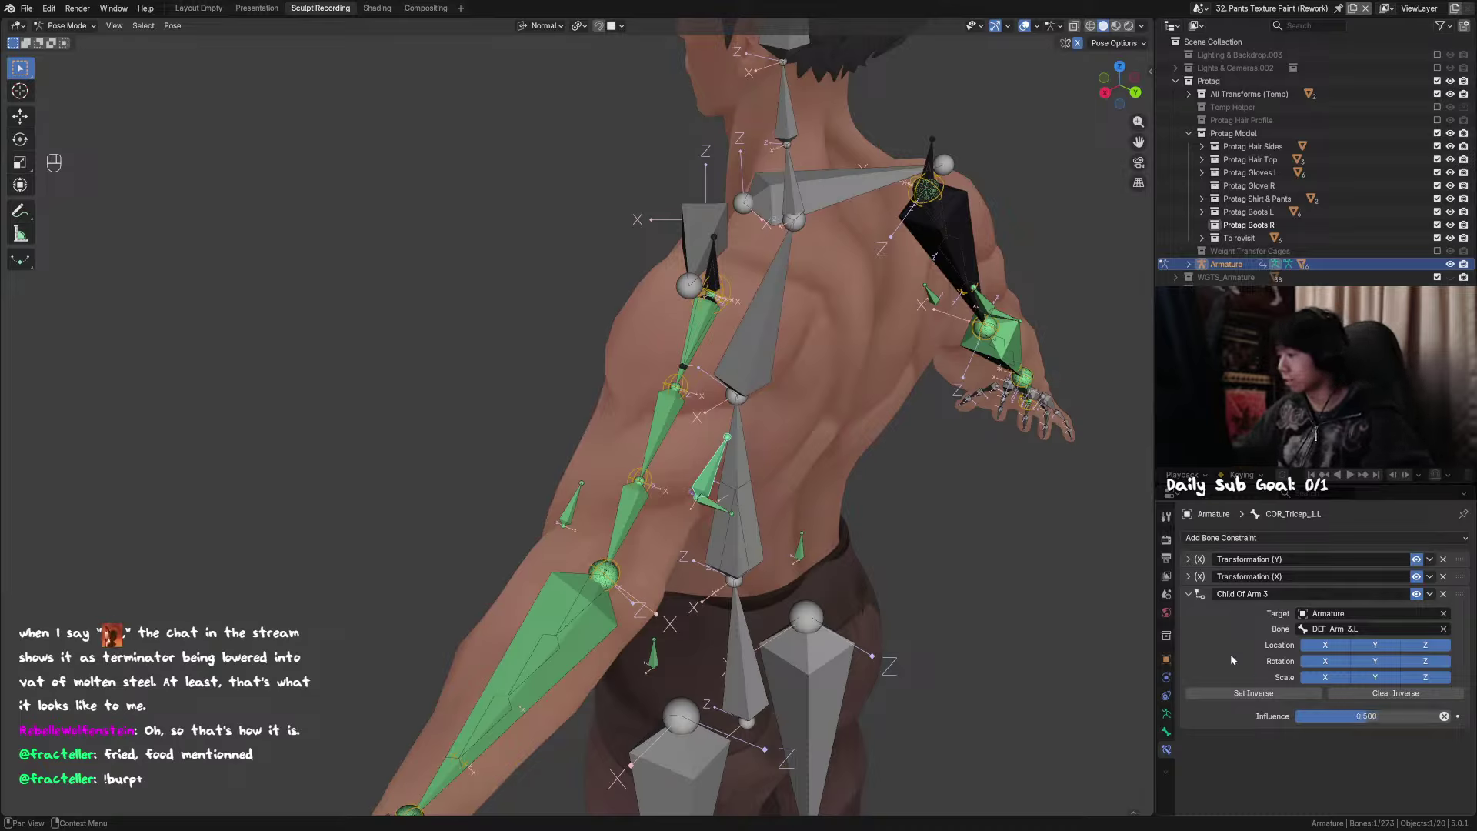
Step: Add a second Child Of constraint to COR_Tricep_1.L targeting Armature bone DEF_Arm_2.L with influence 0.5, and save the file
click(1189, 594)
click(1261, 538)
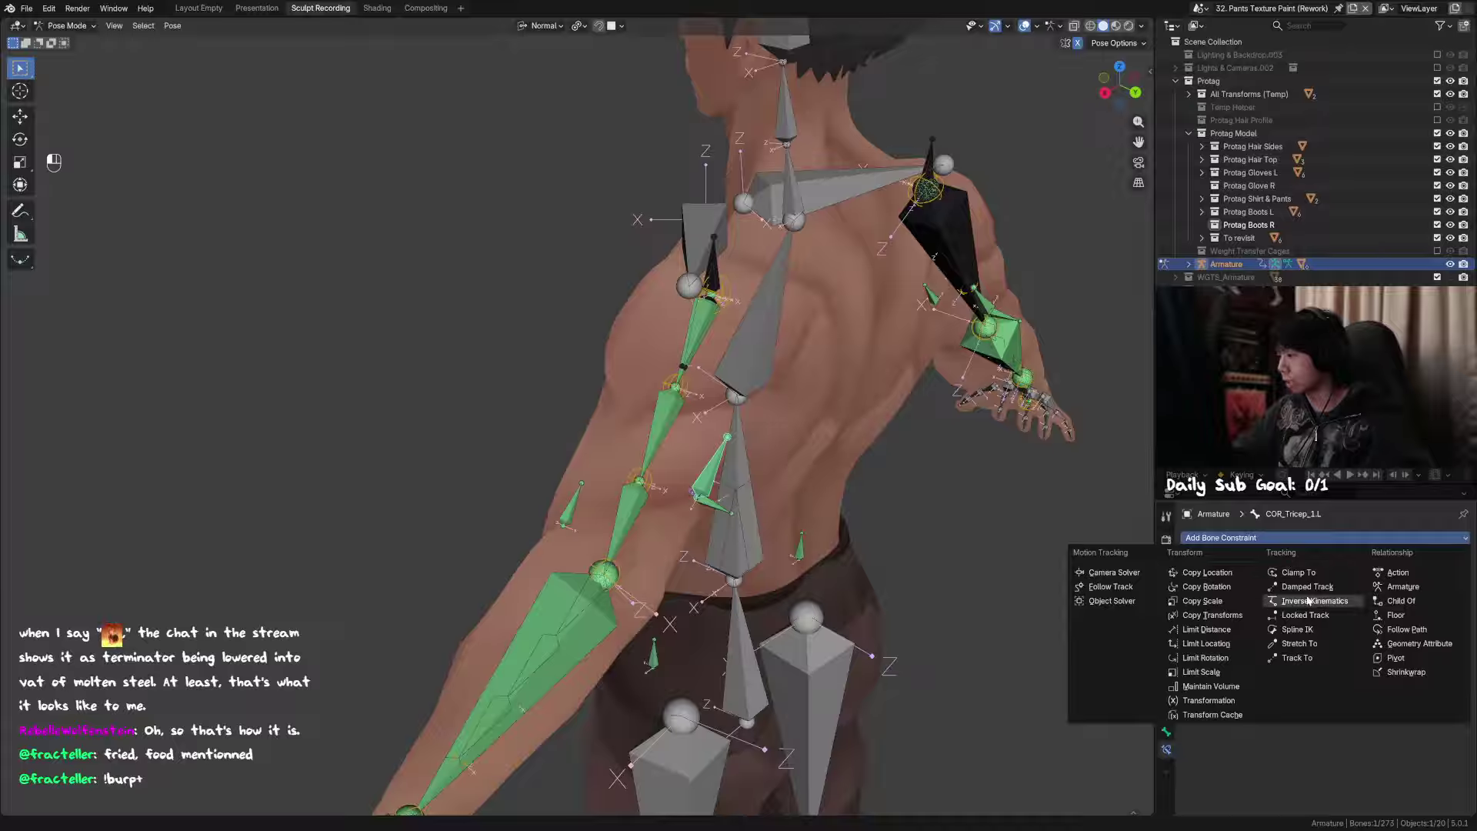
click(1398, 601)
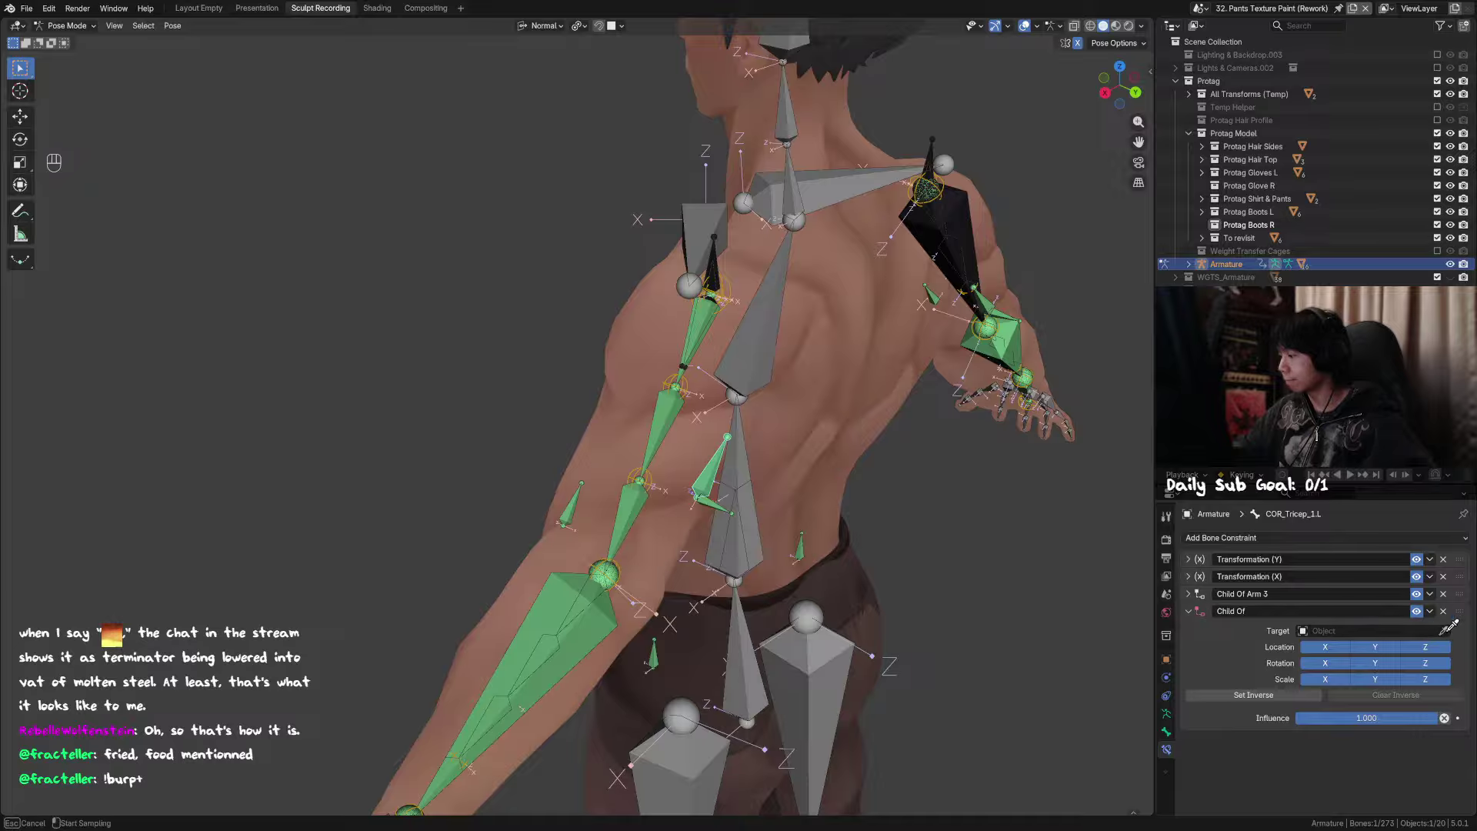
click(676, 419)
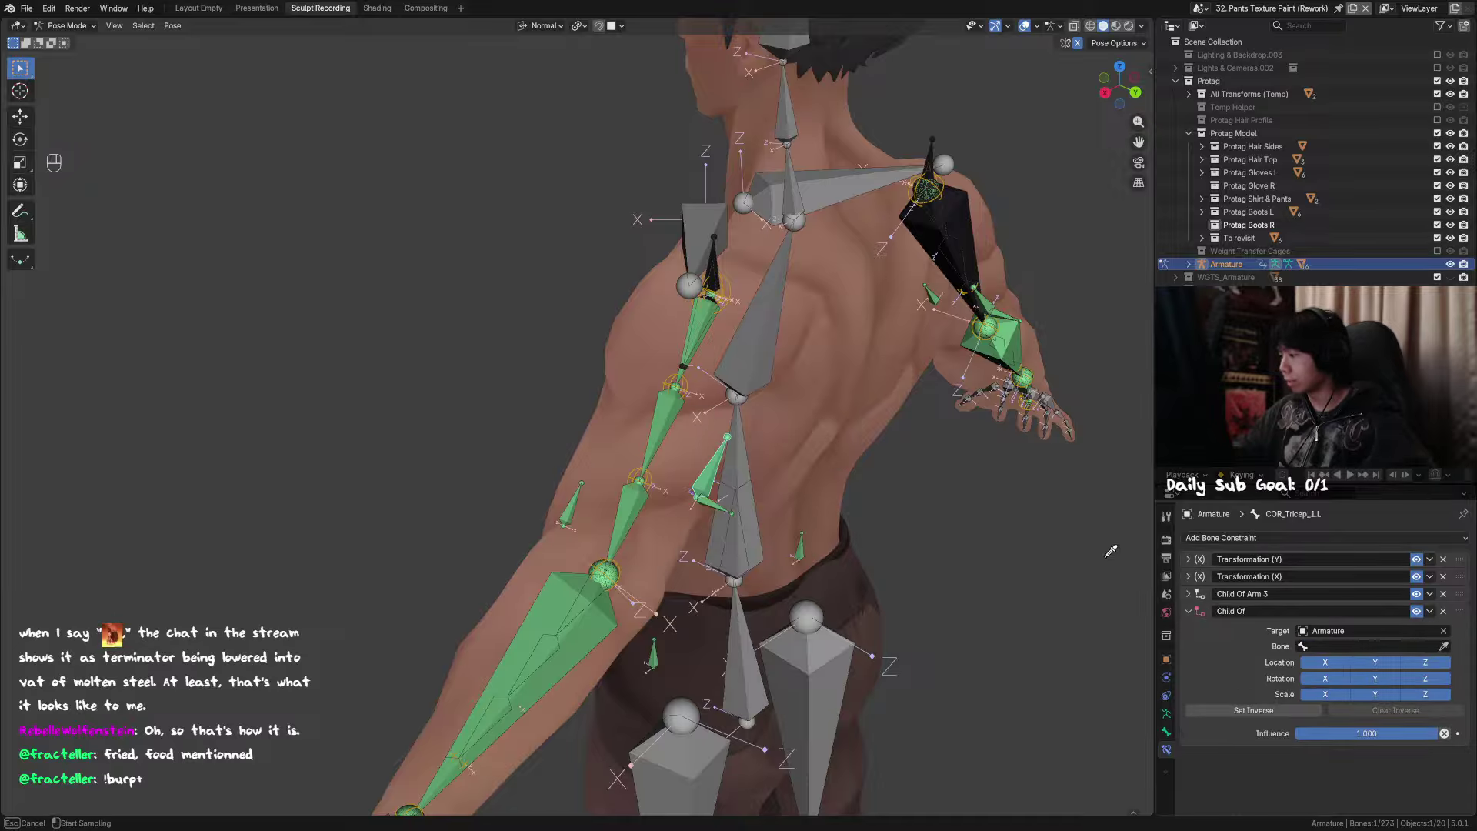
click(666, 416)
click(1362, 737)
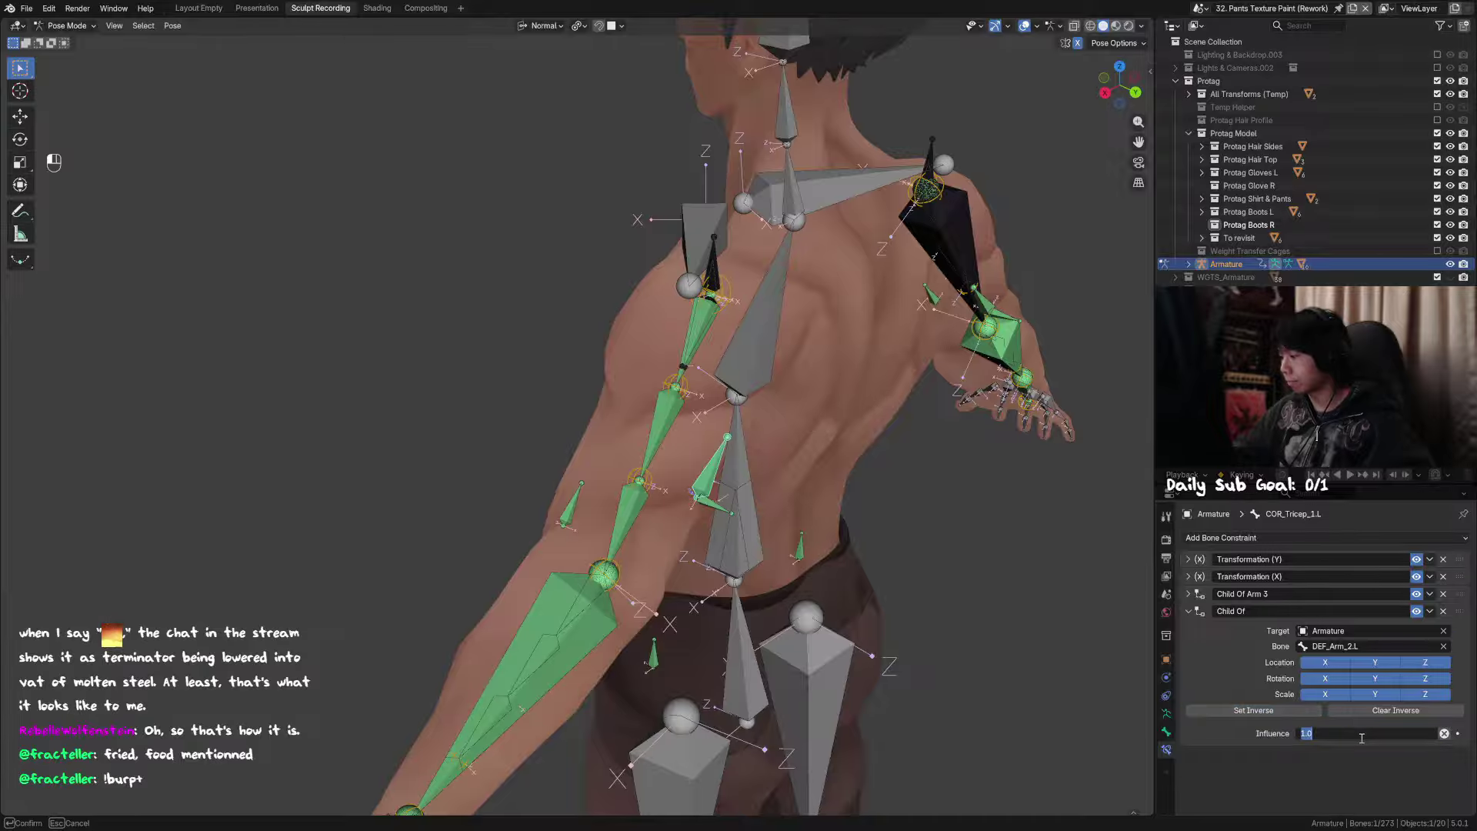
text(0.5)
key(Return)
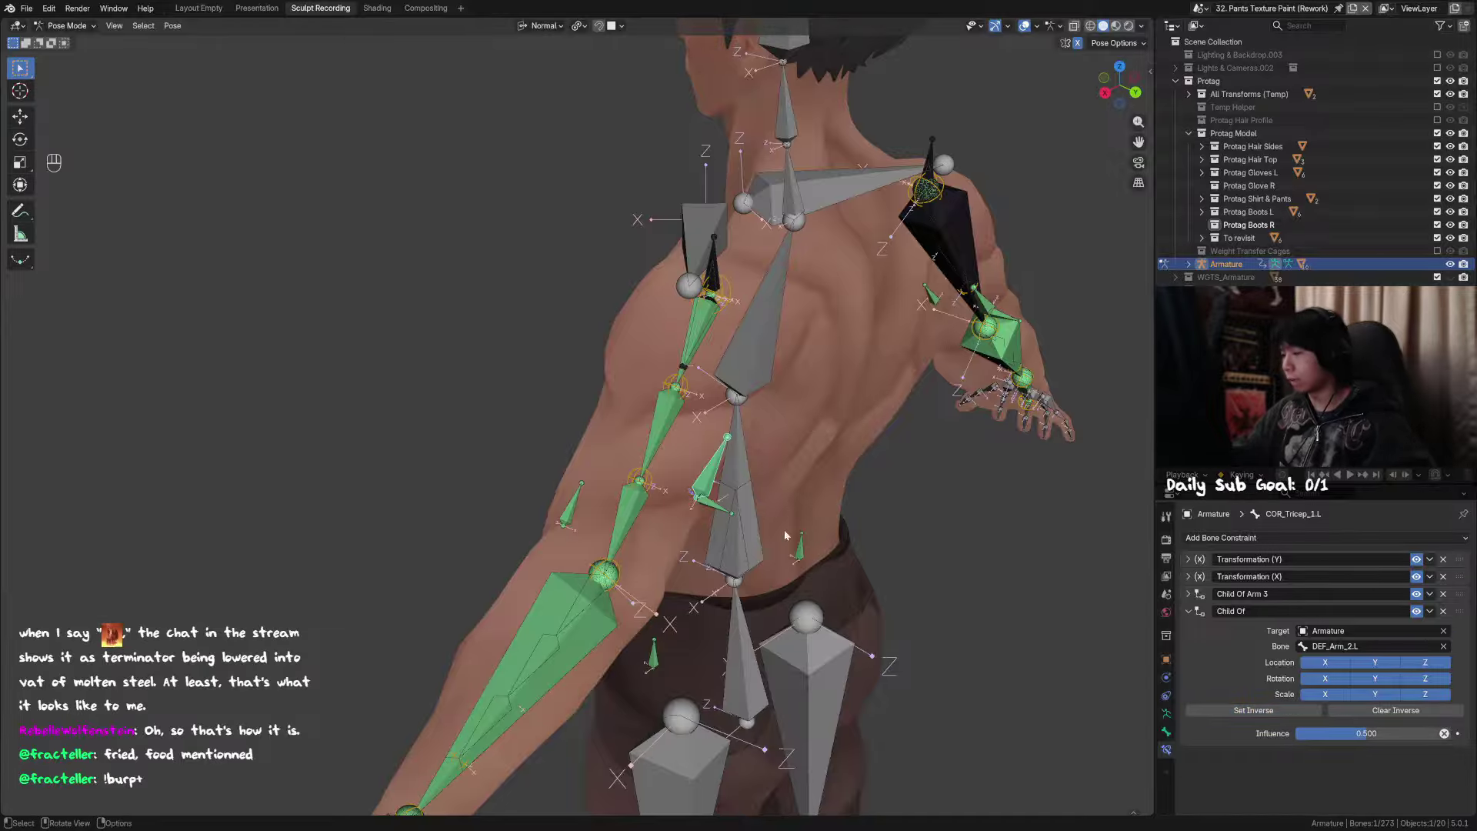
key(ctrl+s)
Step: Test-move DEF_Arm_2.L and DEF_Arm_3.L to check how the tricep helper follows, cancelling both moves
middle_drag(698, 466, 665, 473)
click(658, 453)
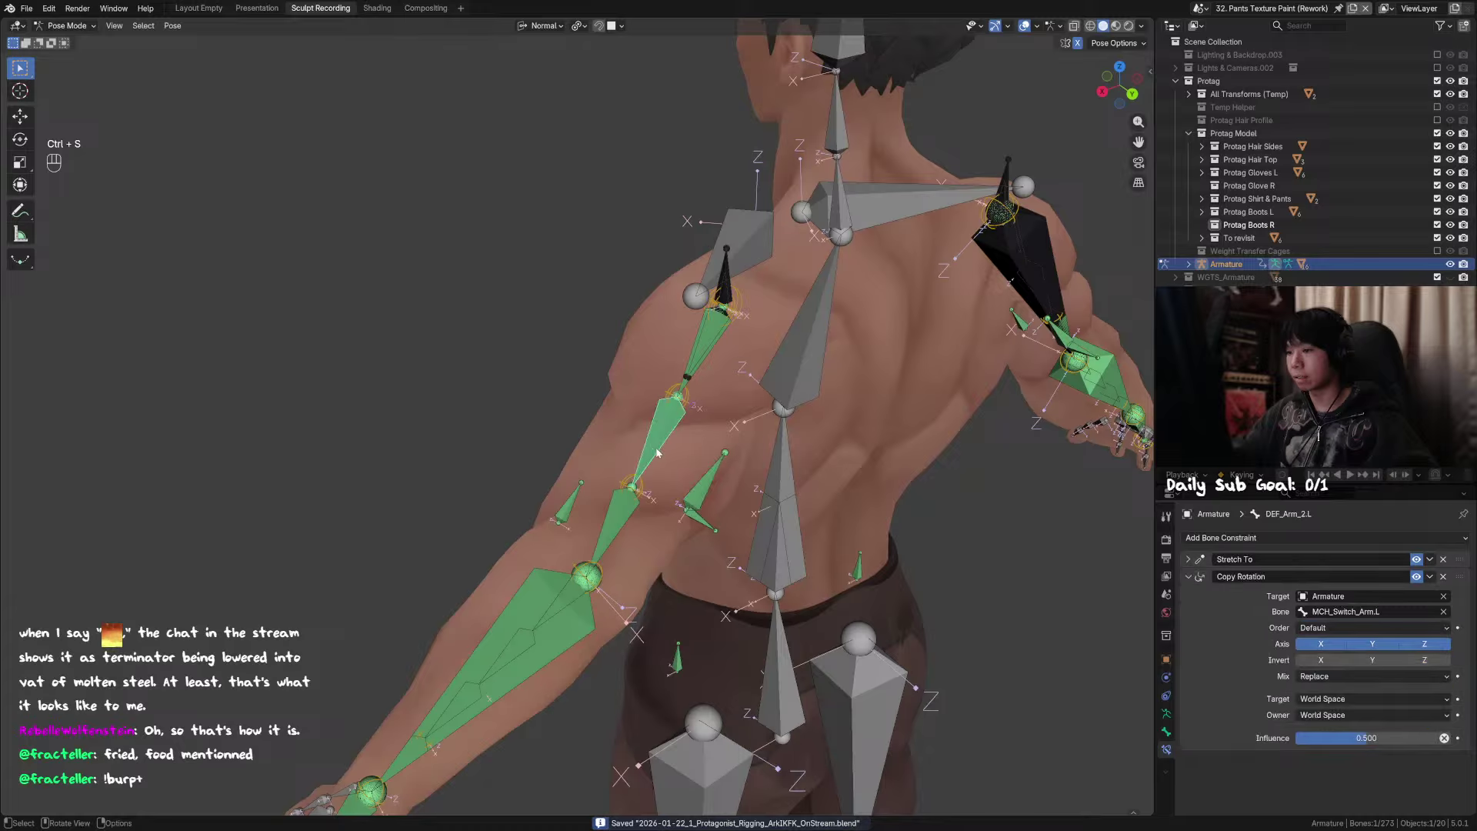
key(g)
right_click(650, 473)
click(630, 514)
key(g)
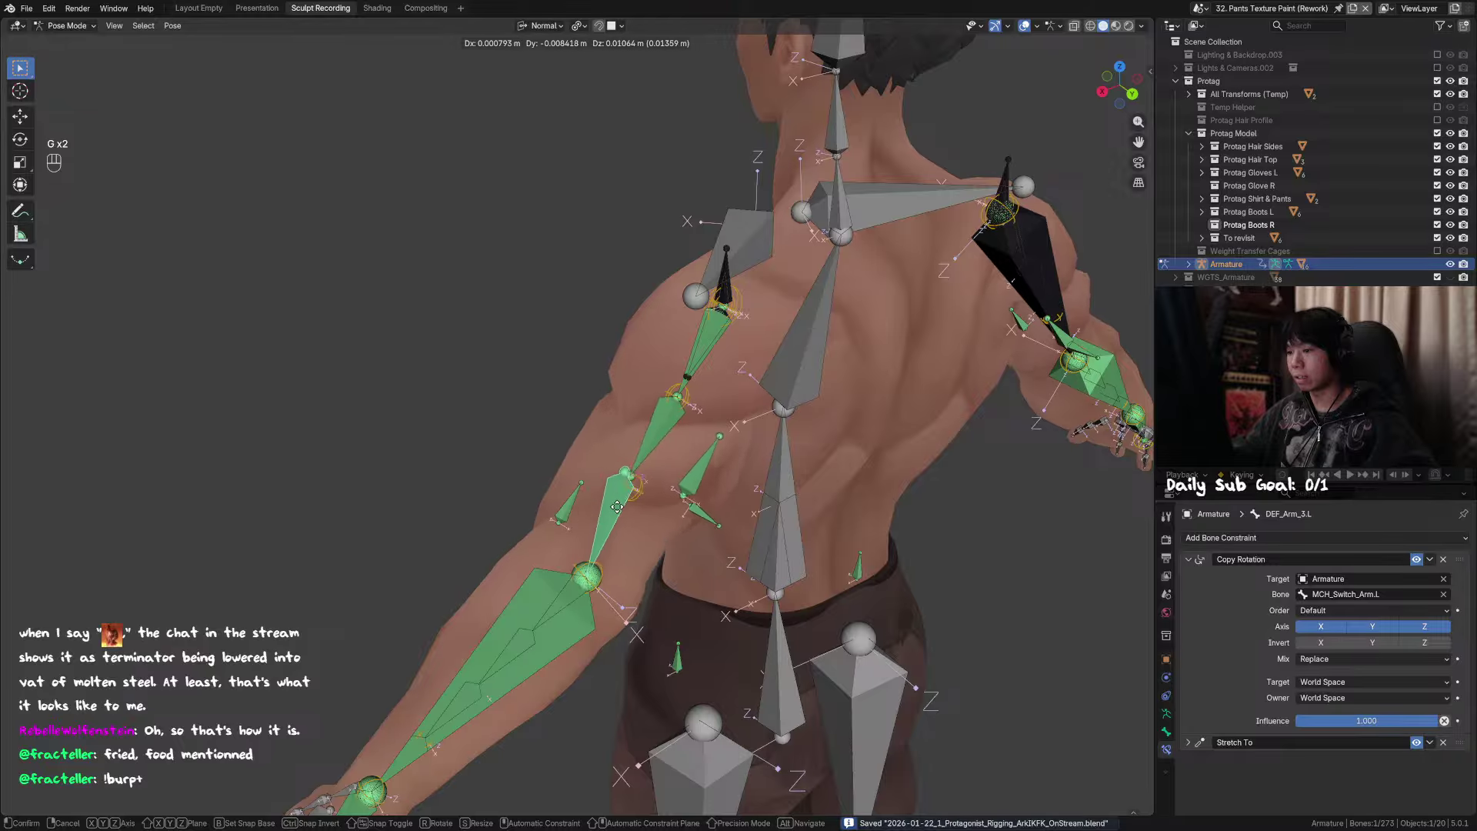
right_click(637, 528)
Step: Unhide the bones, hide the outermost left upper arm bone again and select MCH_Switch_Arm.L in Pose Mode
middle_drag(637, 528, 685, 461)
key(ctrl+Tab)
key(ctrl+Tab)
key(ctrl+Tab)
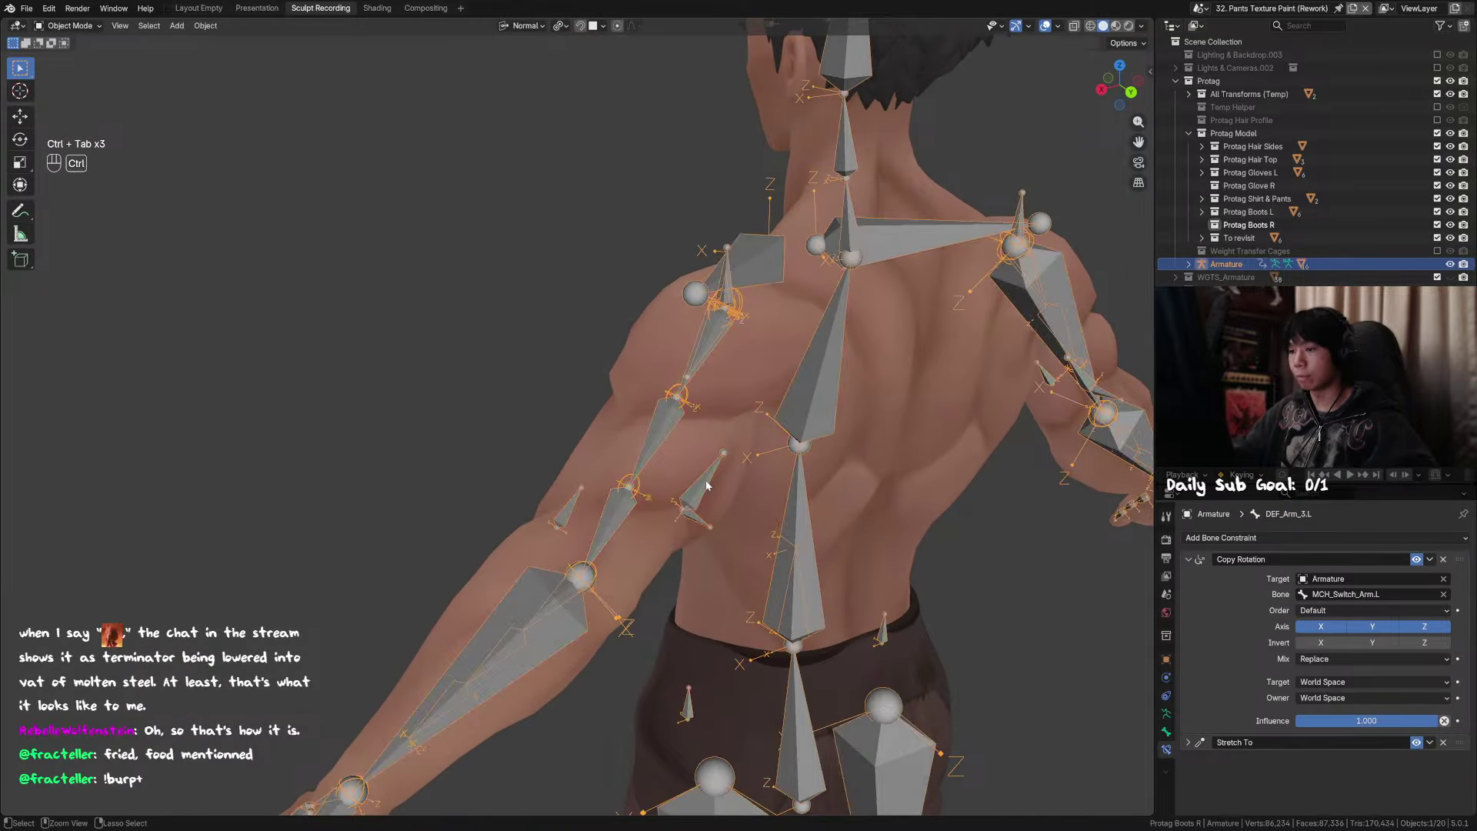
key(ctrl+Tab)
key(alt+h)
click(682, 432)
key(h)
click(698, 419)
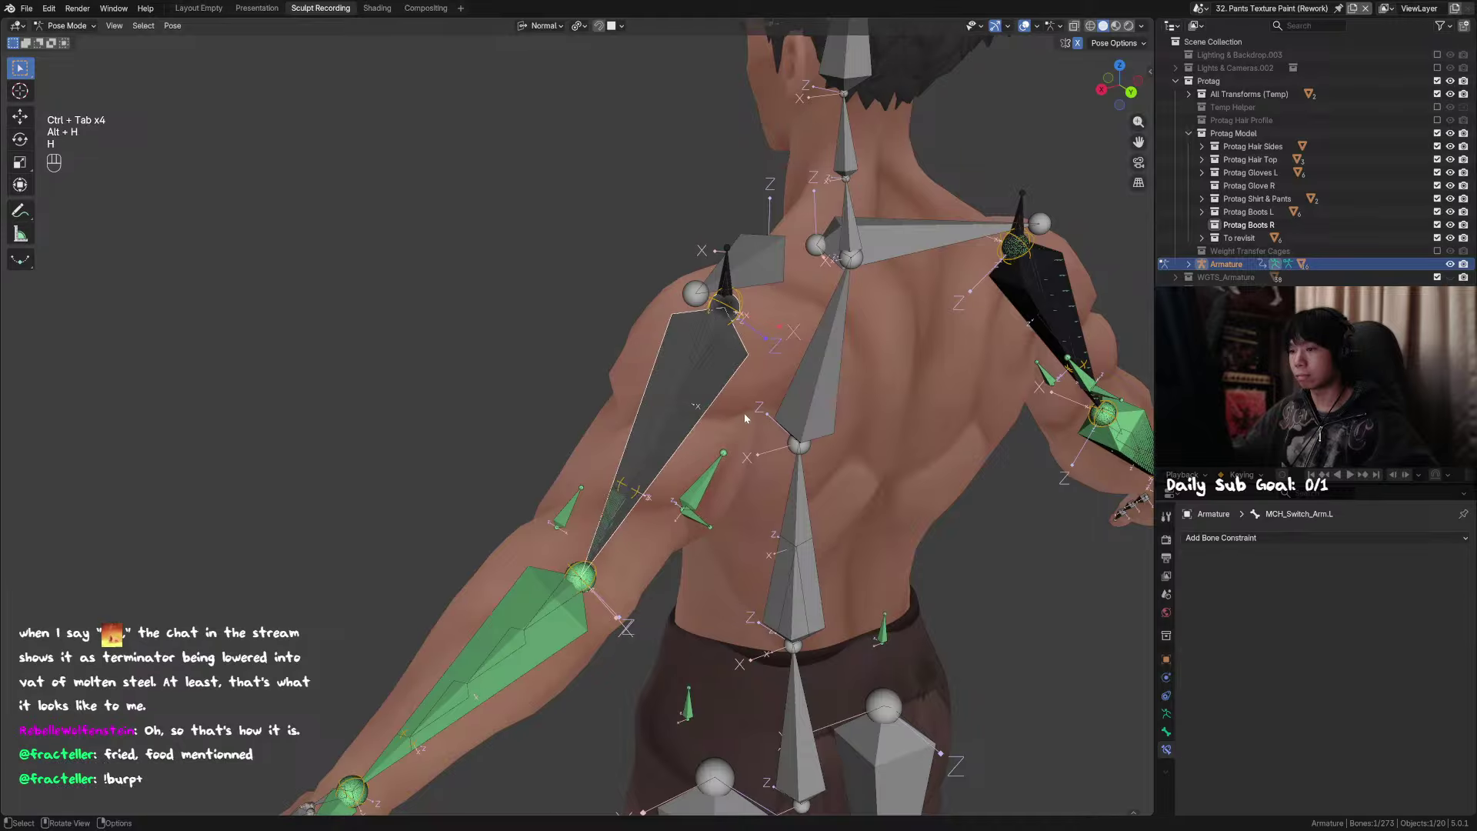
Step: Test-rotate MCH_Switch_Arm.L around its X and Y axes from the back and side views, cancelling each rotation
key(r)
key(x)
right_click(765, 455)
key(r)
key(y)
right_click(769, 501)
middle_drag(770, 500, 879, 492)
key(r)
key(y)
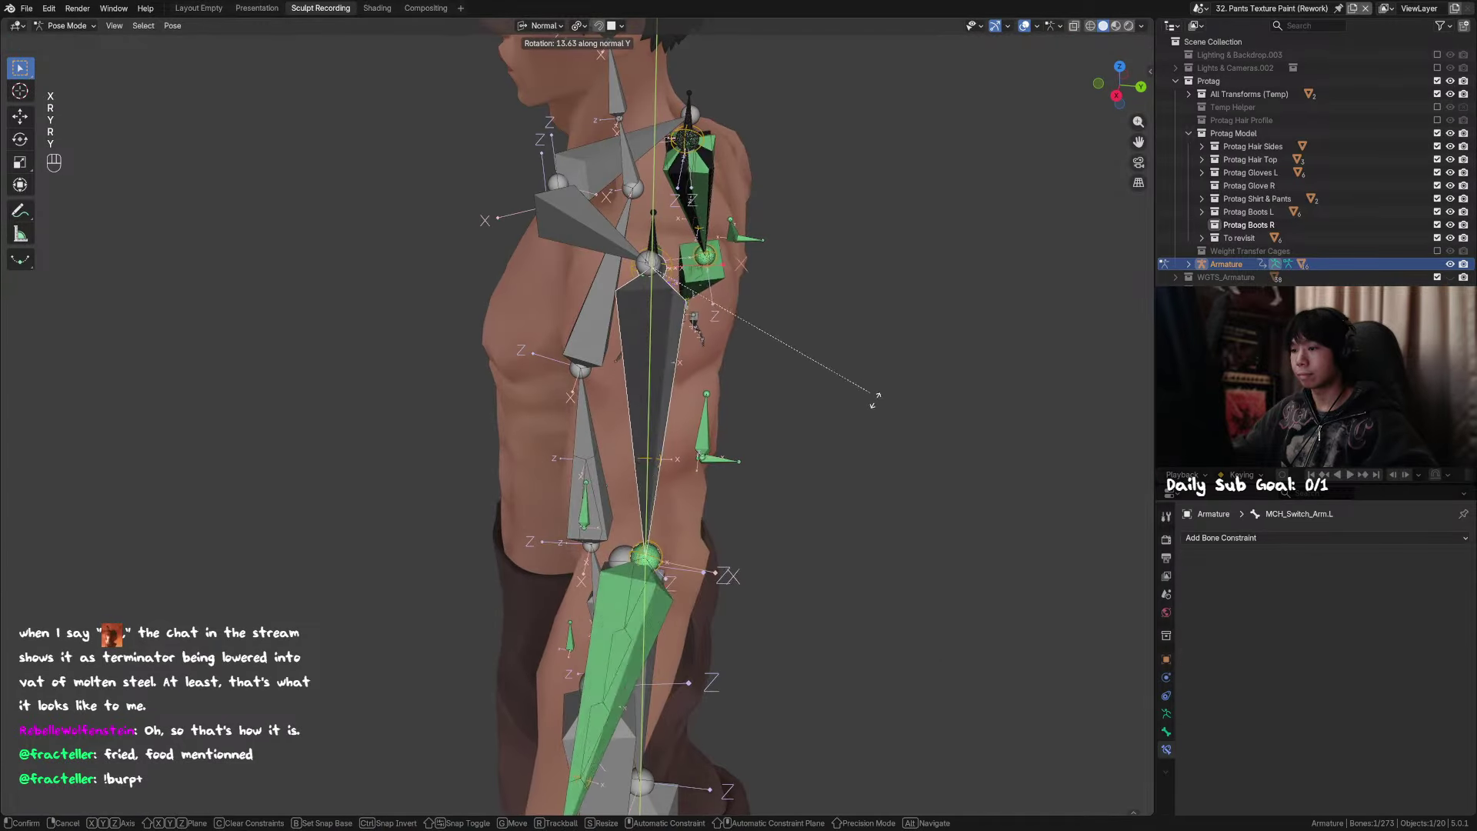
right_click(385, 529)
middle_drag(777, 478, 695, 510)
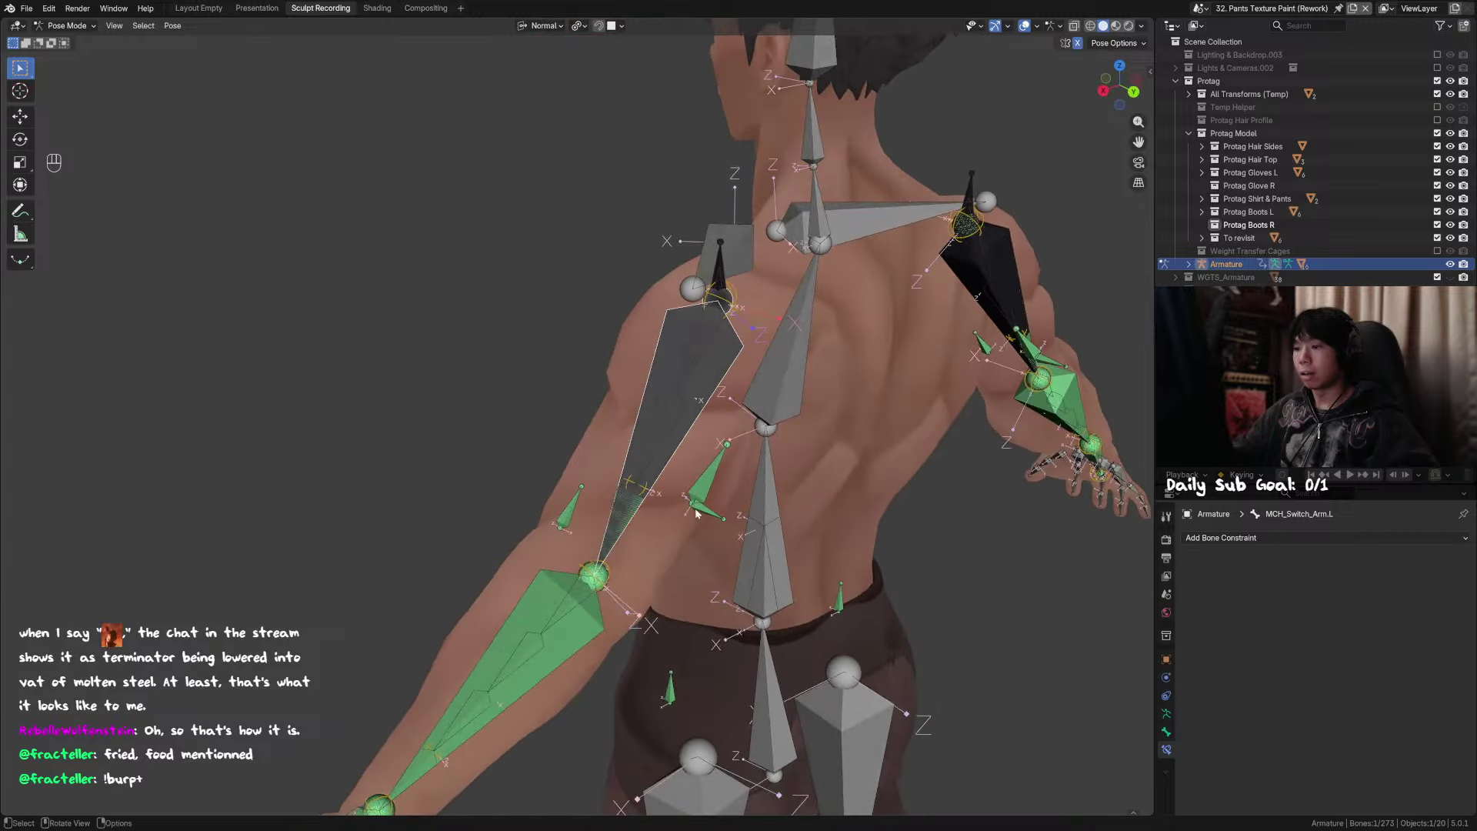
Step: Rename COR_Tricep_1.L's DEF_Arm_2.L constraint to "Child Of Arm 2", reorder it above Child Of Arm 3 and save the file
click(704, 520)
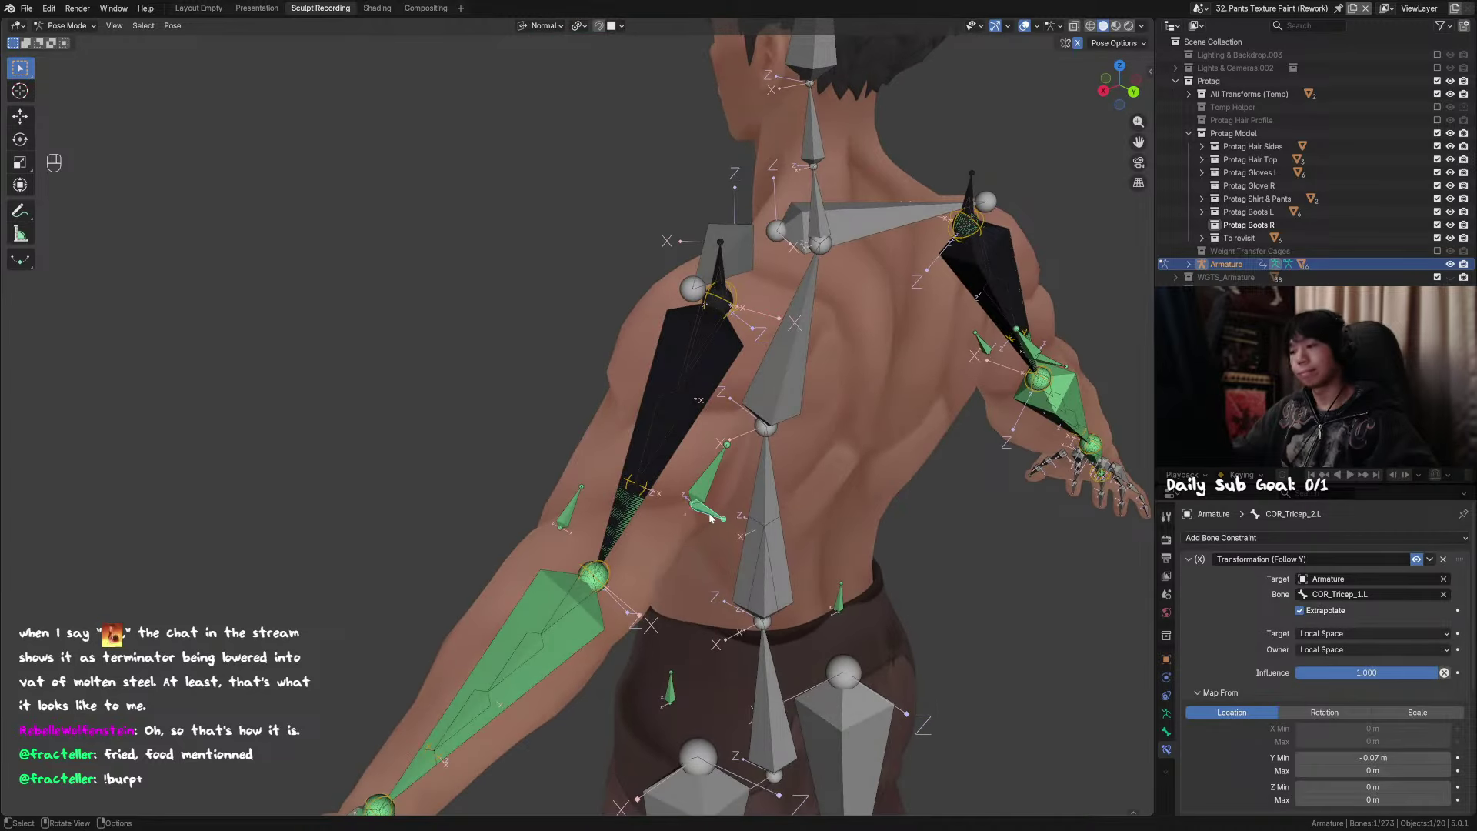
click(702, 518)
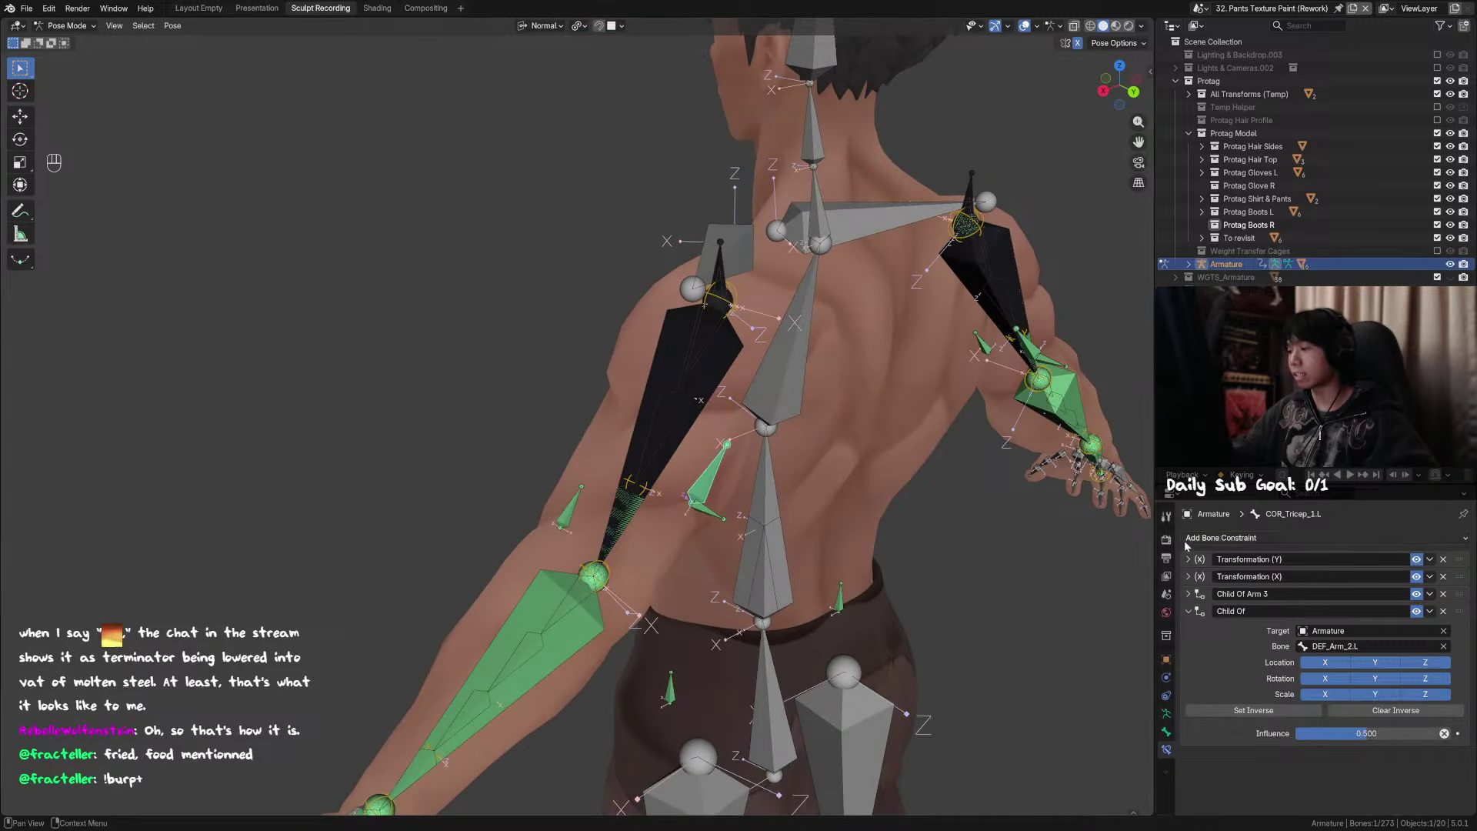
double_click(1300, 612)
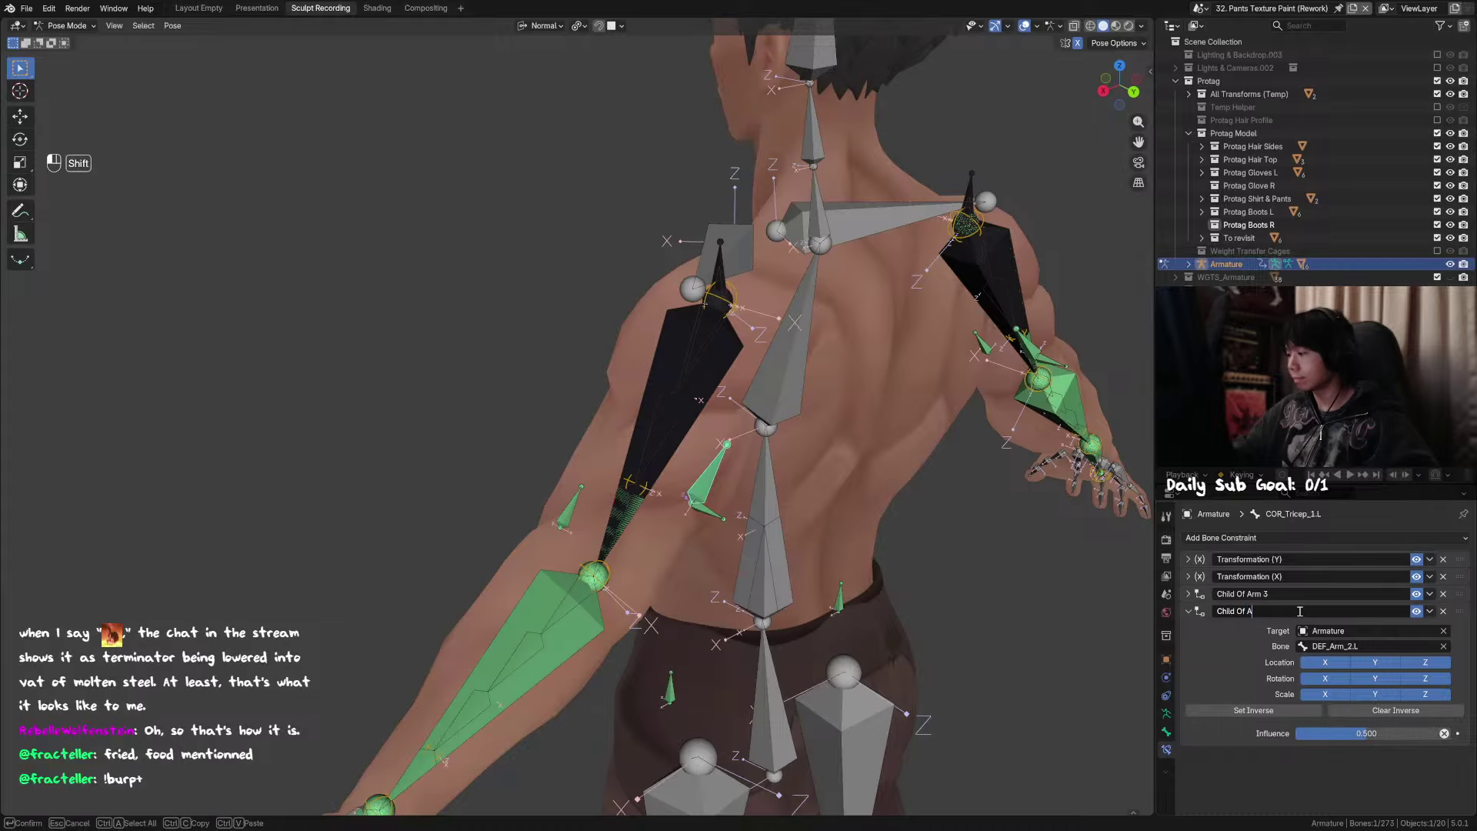
text(Arm 2)
key(Return)
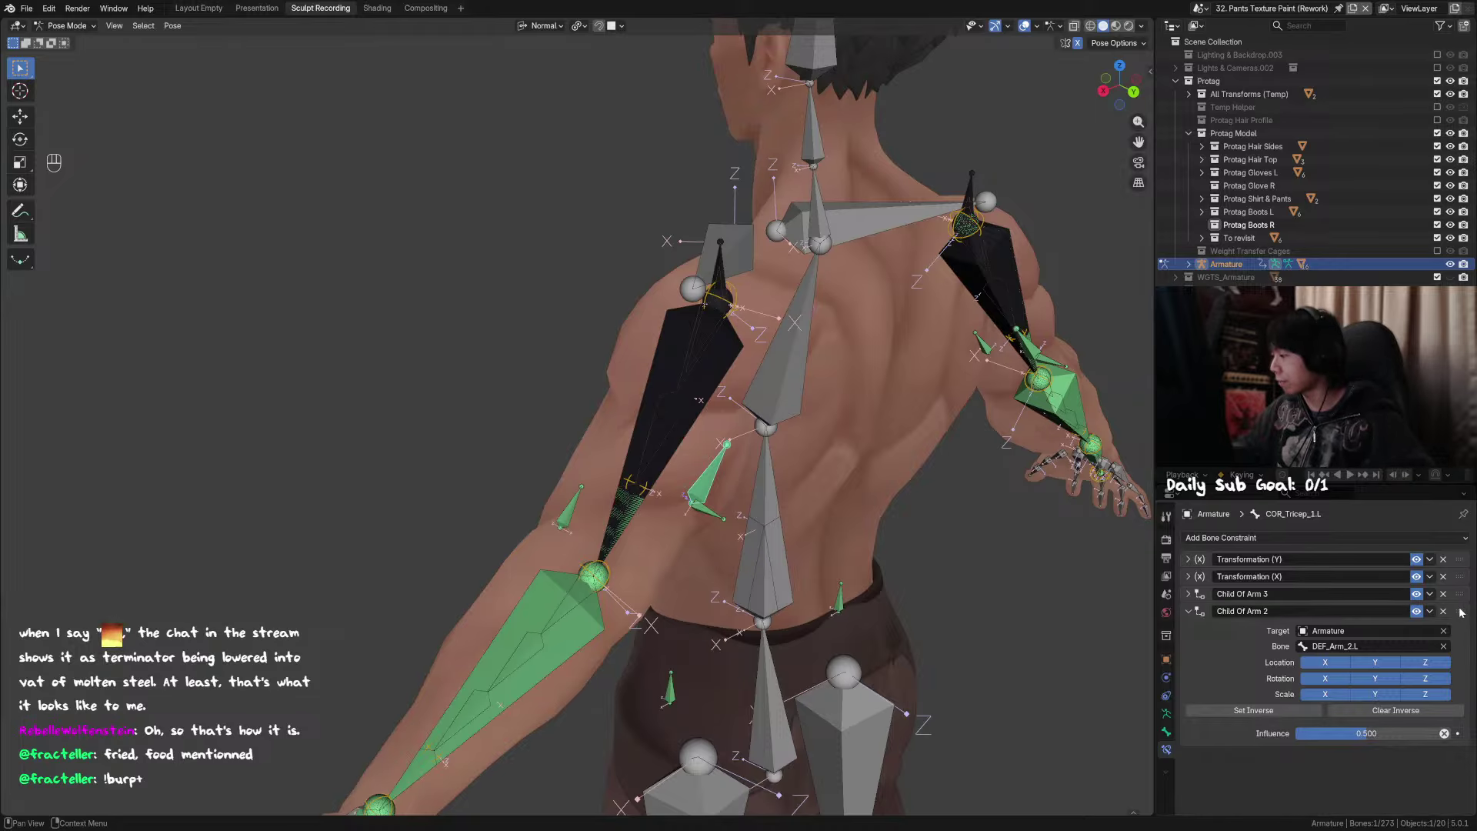
drag(1459, 611, 1461, 587)
click(703, 517)
key(ctrl+s)
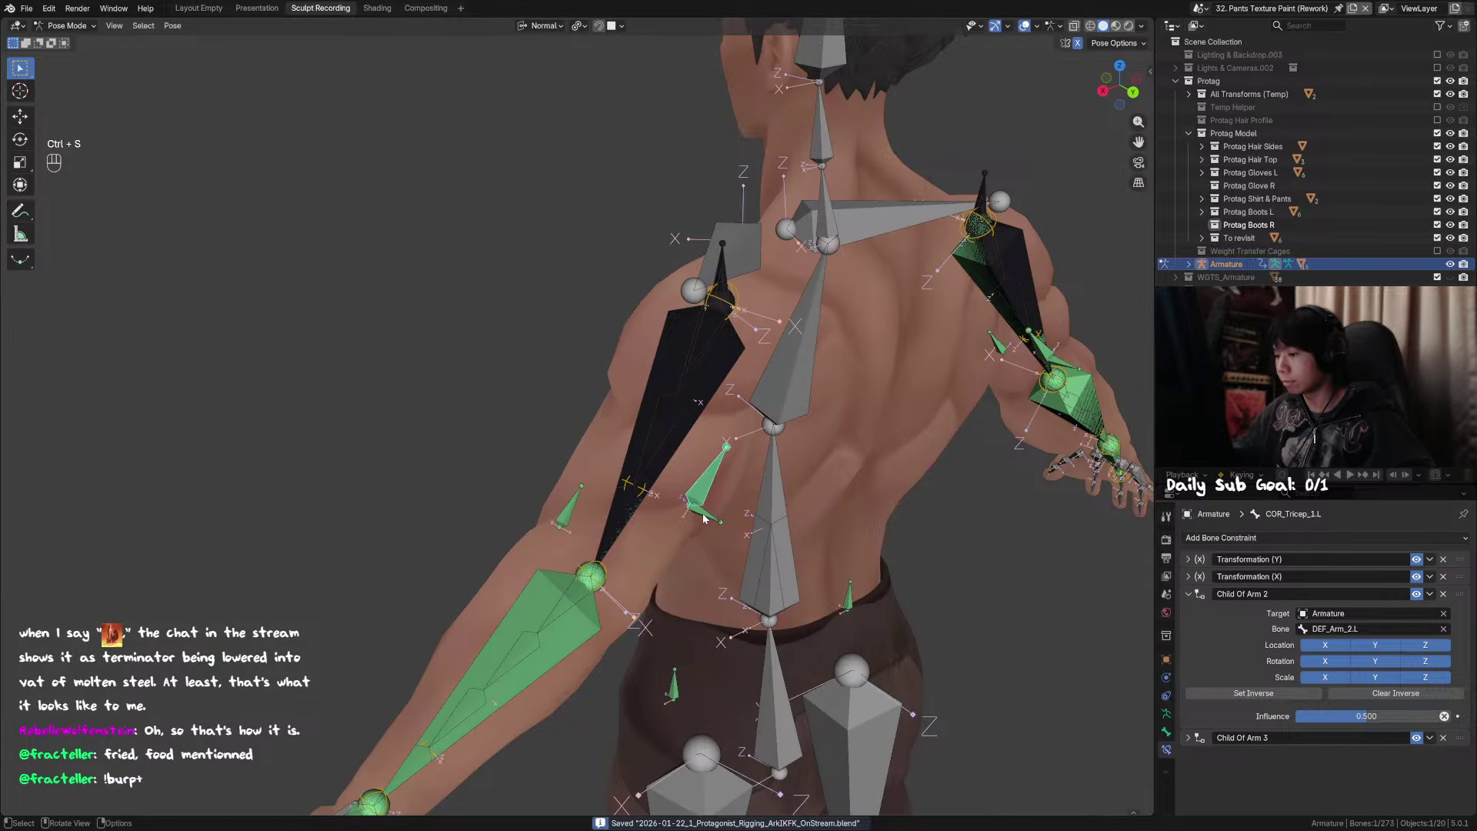
Step: Hide the covering upper arm bone and add a Child Of constraint to COR_Tricep_2.L targeting DEF_Arm_2.L
key(h)
shift+click(659, 445)
key(ctrl+shift+c)
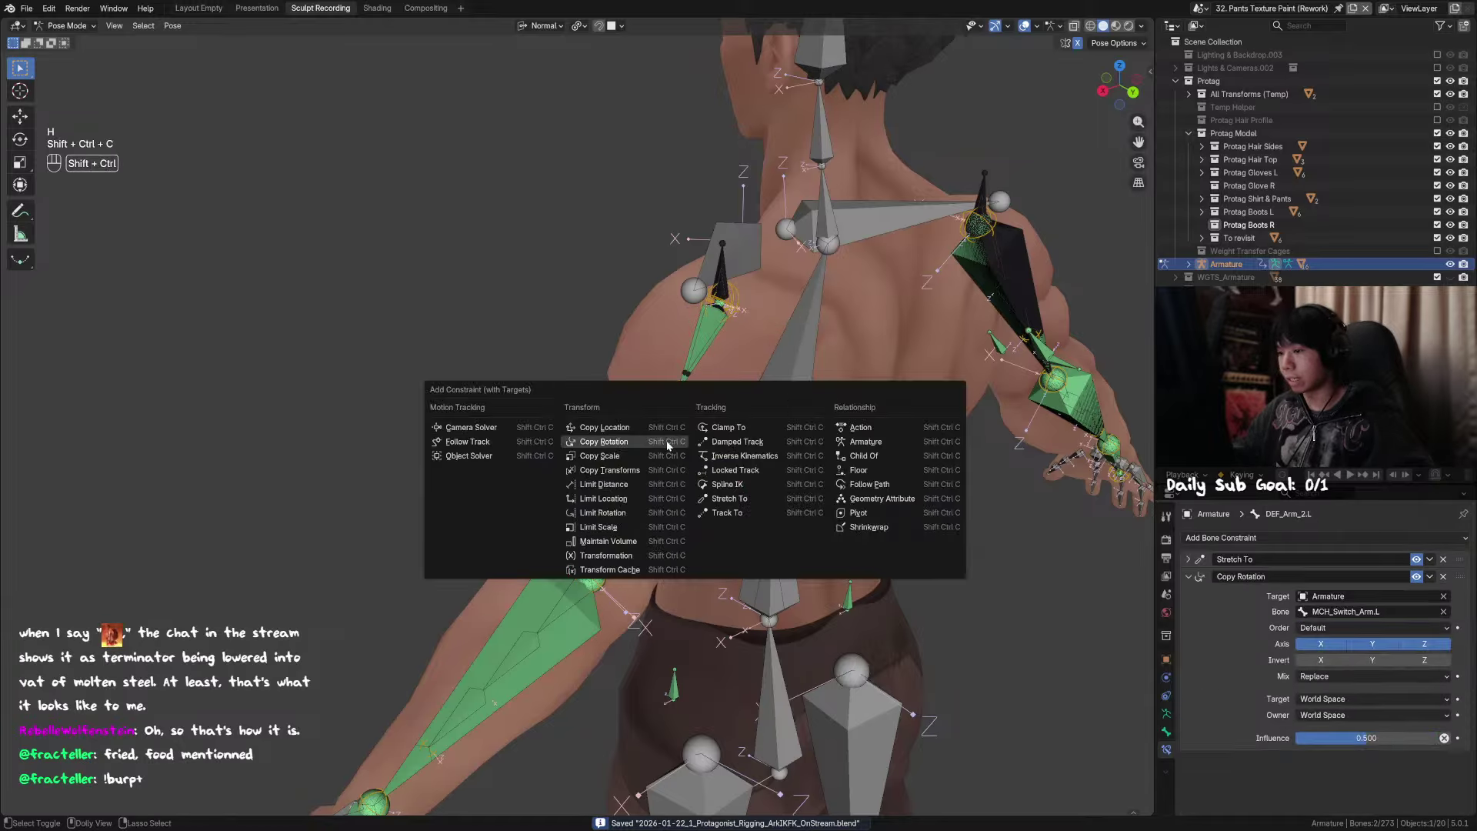
key(Escape)
key(ctrl+shift+c)
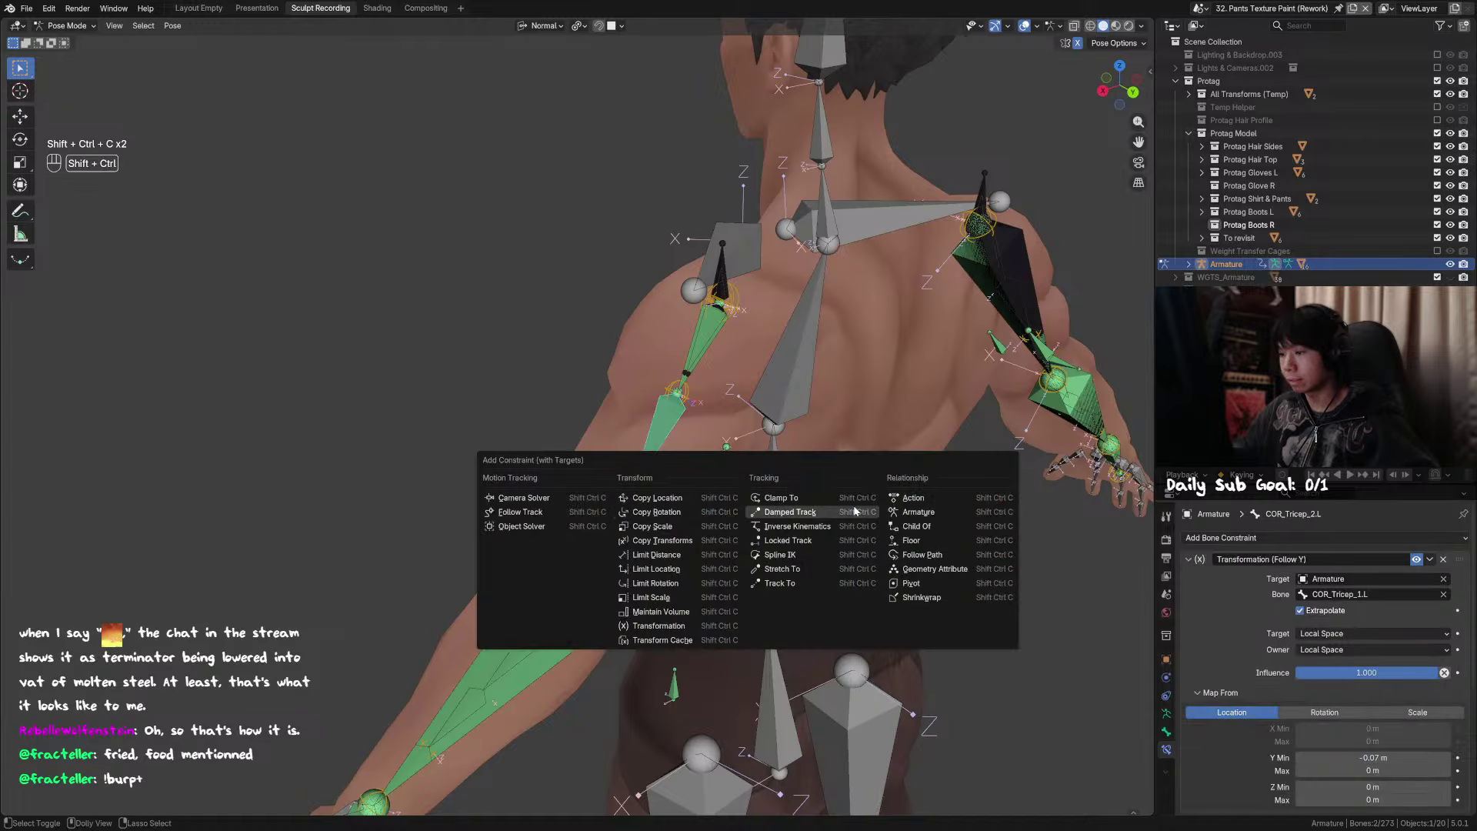
click(931, 525)
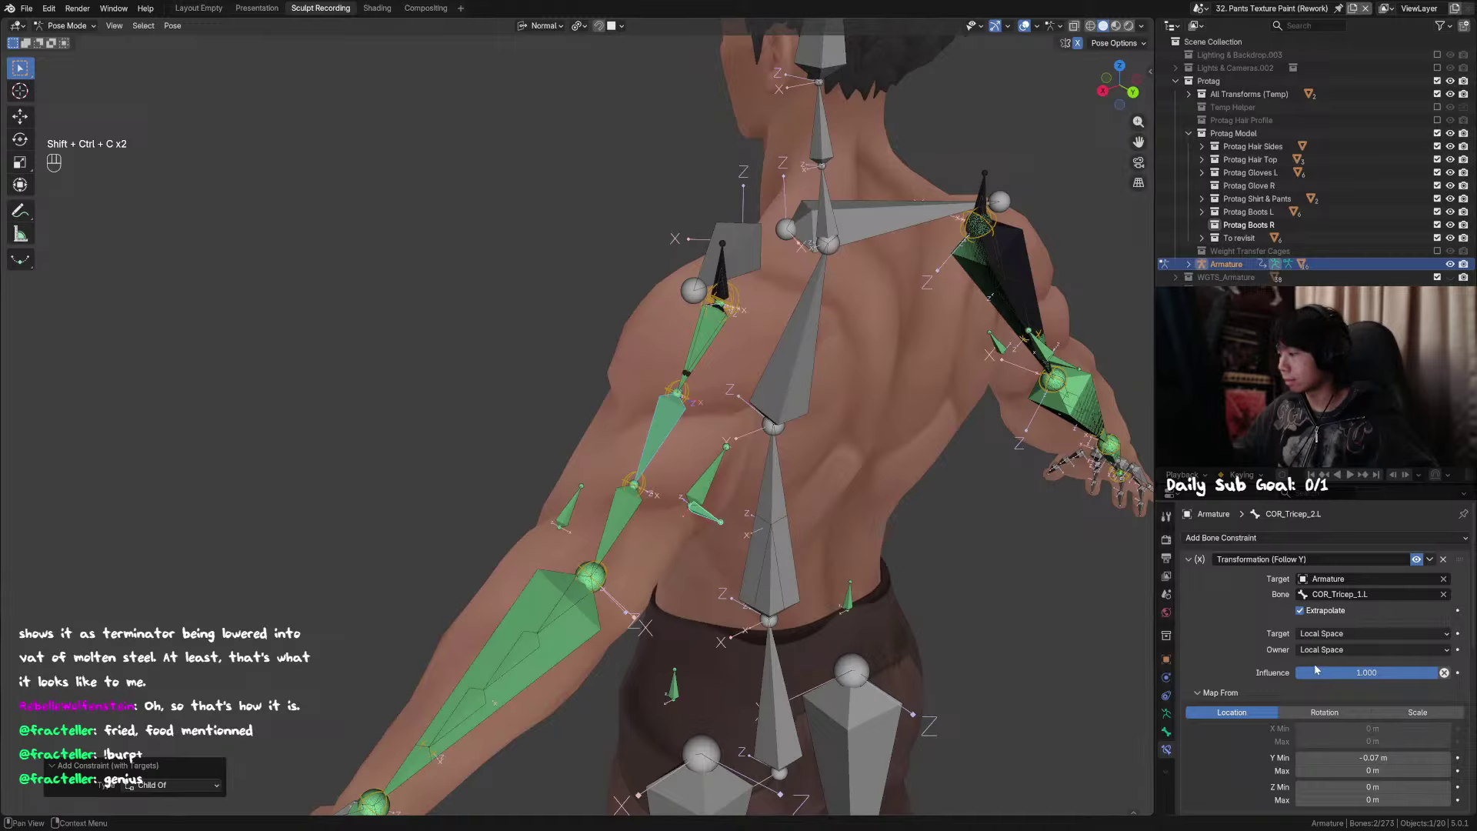
Step: Rename COR_Tricep_2.L's new constraint to "Child Of Arm 2" and set its influence to 0.5
click(1189, 559)
double_click(1336, 594)
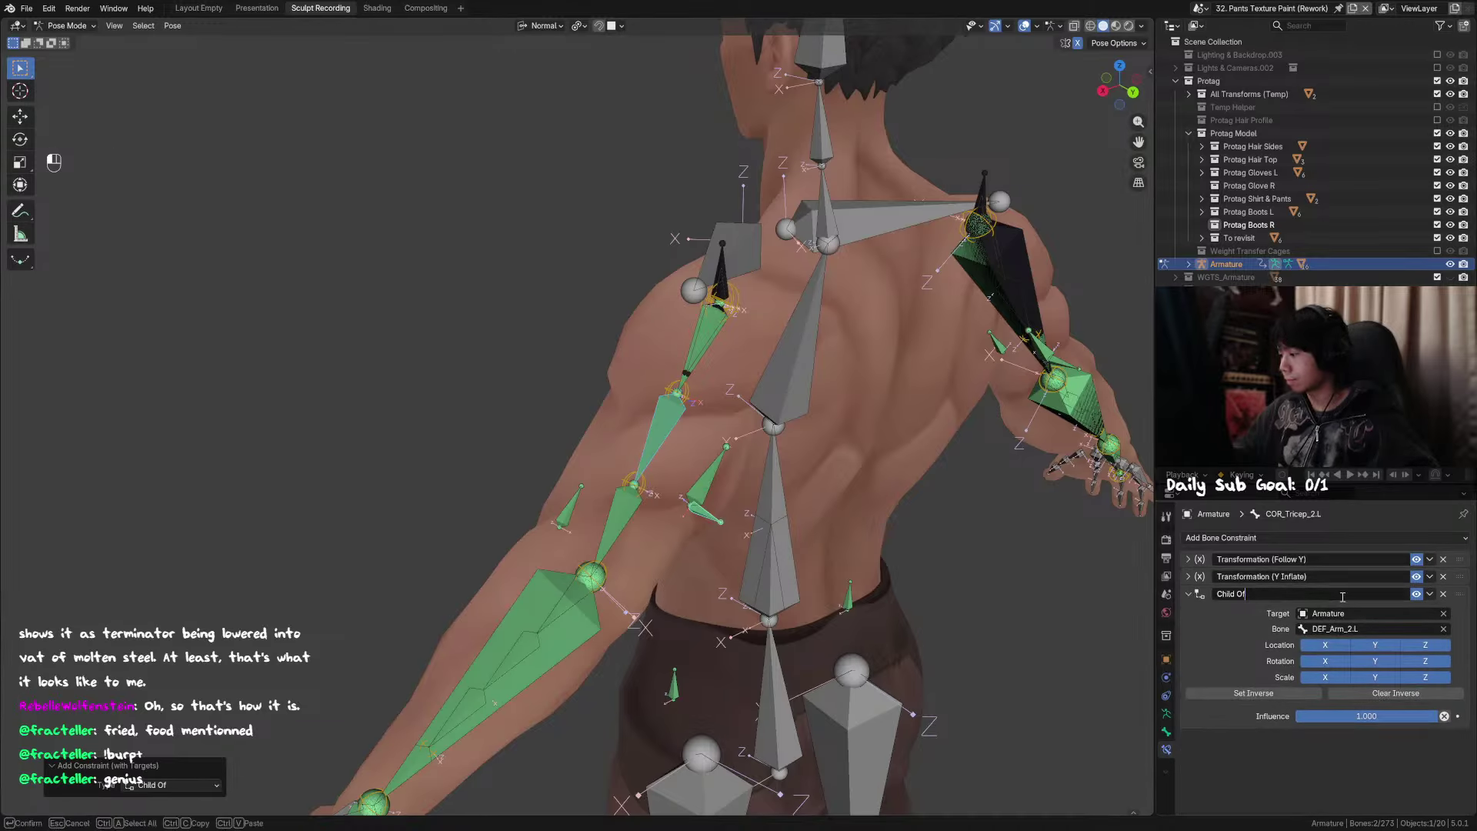
text(Arm 2)
key(Return)
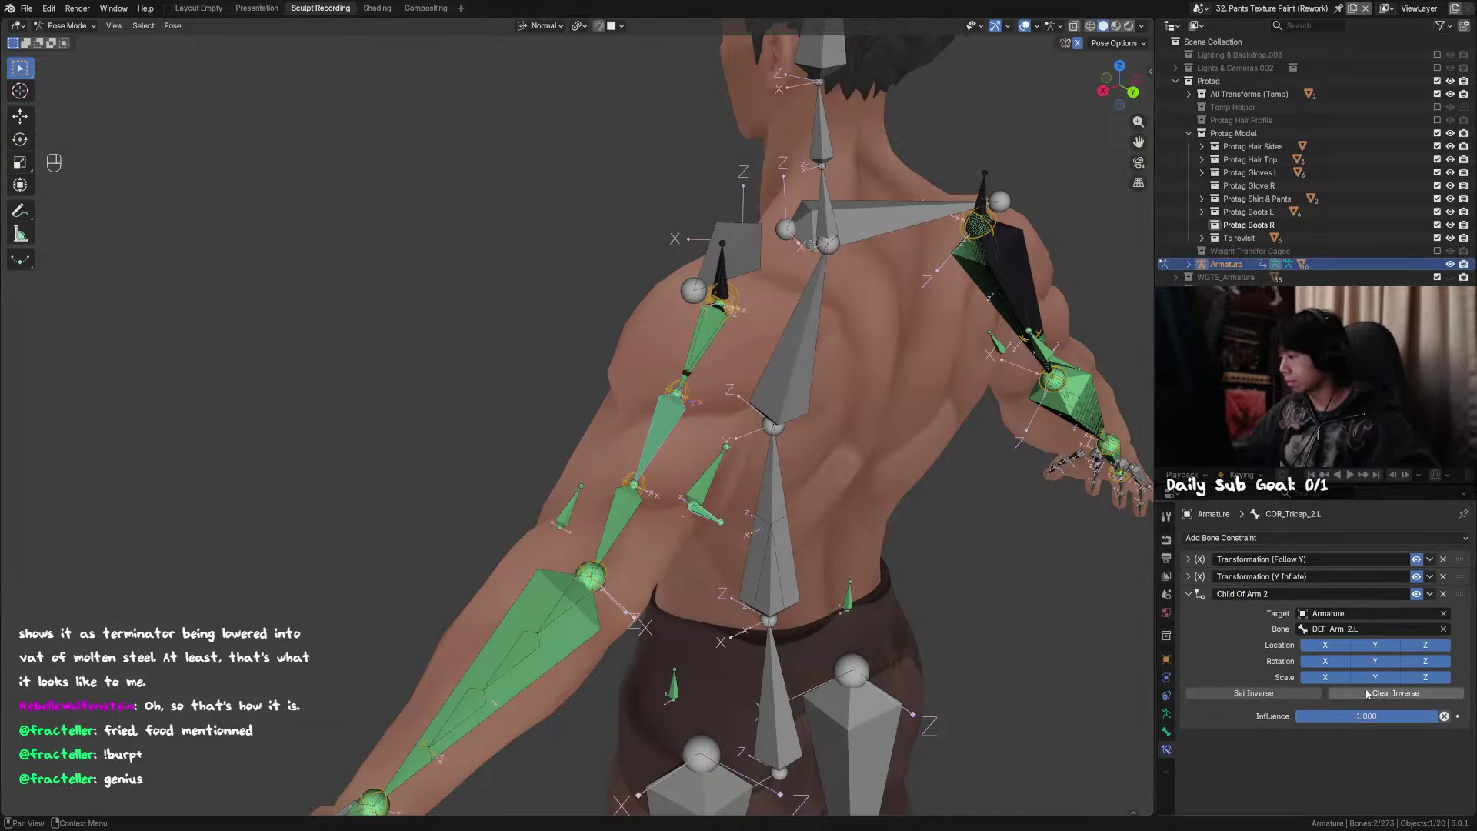
drag(1385, 715, 1357, 716)
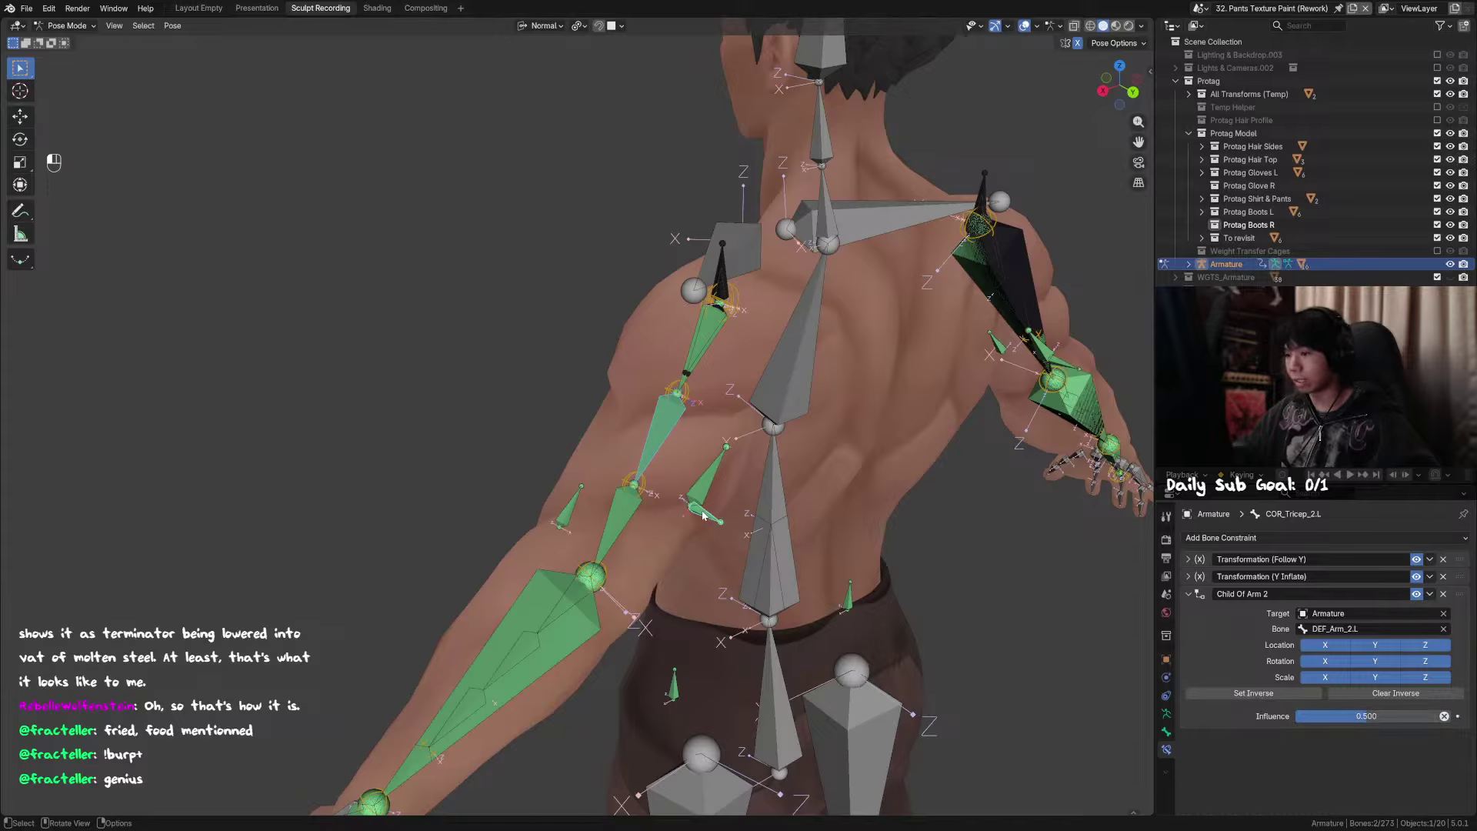
Step: Add another Child Of constraint to COR_Tricep_2.L targeting DEF_Arm_3.L and name it "Child Of Arm 3"
key(ctrl+shift+c)
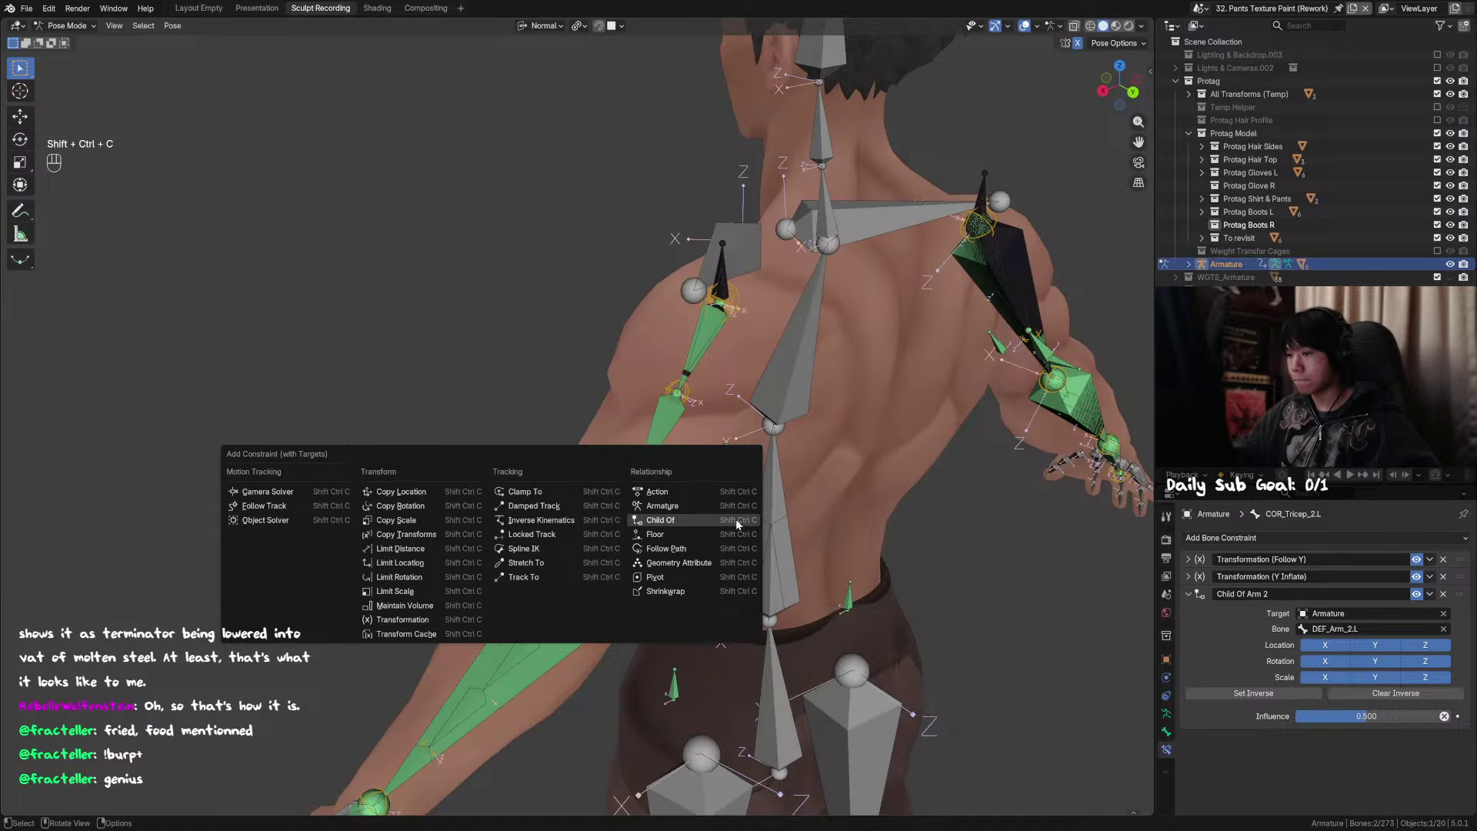
click(736, 518)
click(1197, 594)
double_click(1268, 611)
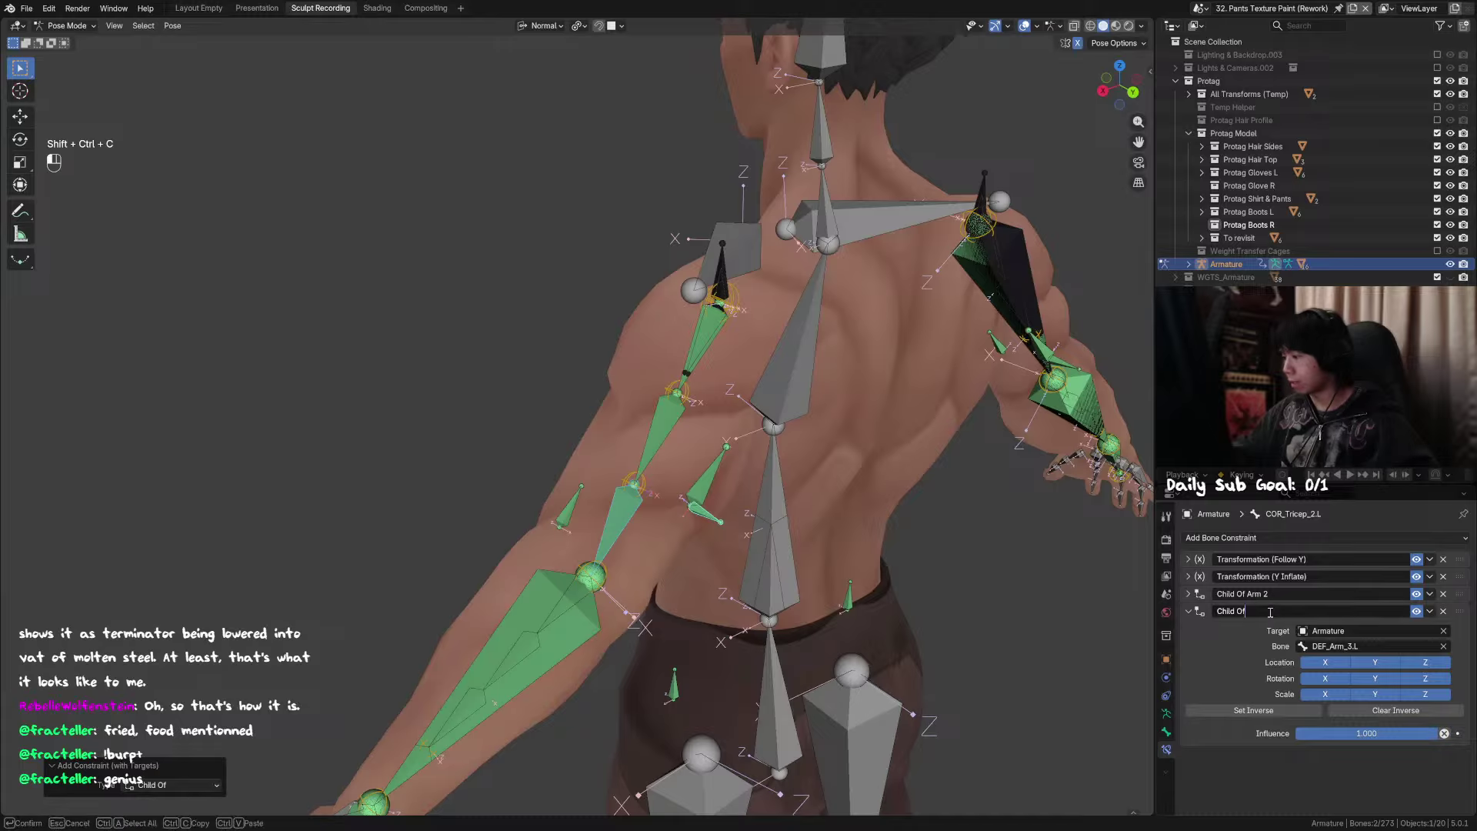
text(Arm 3)
key(Return)
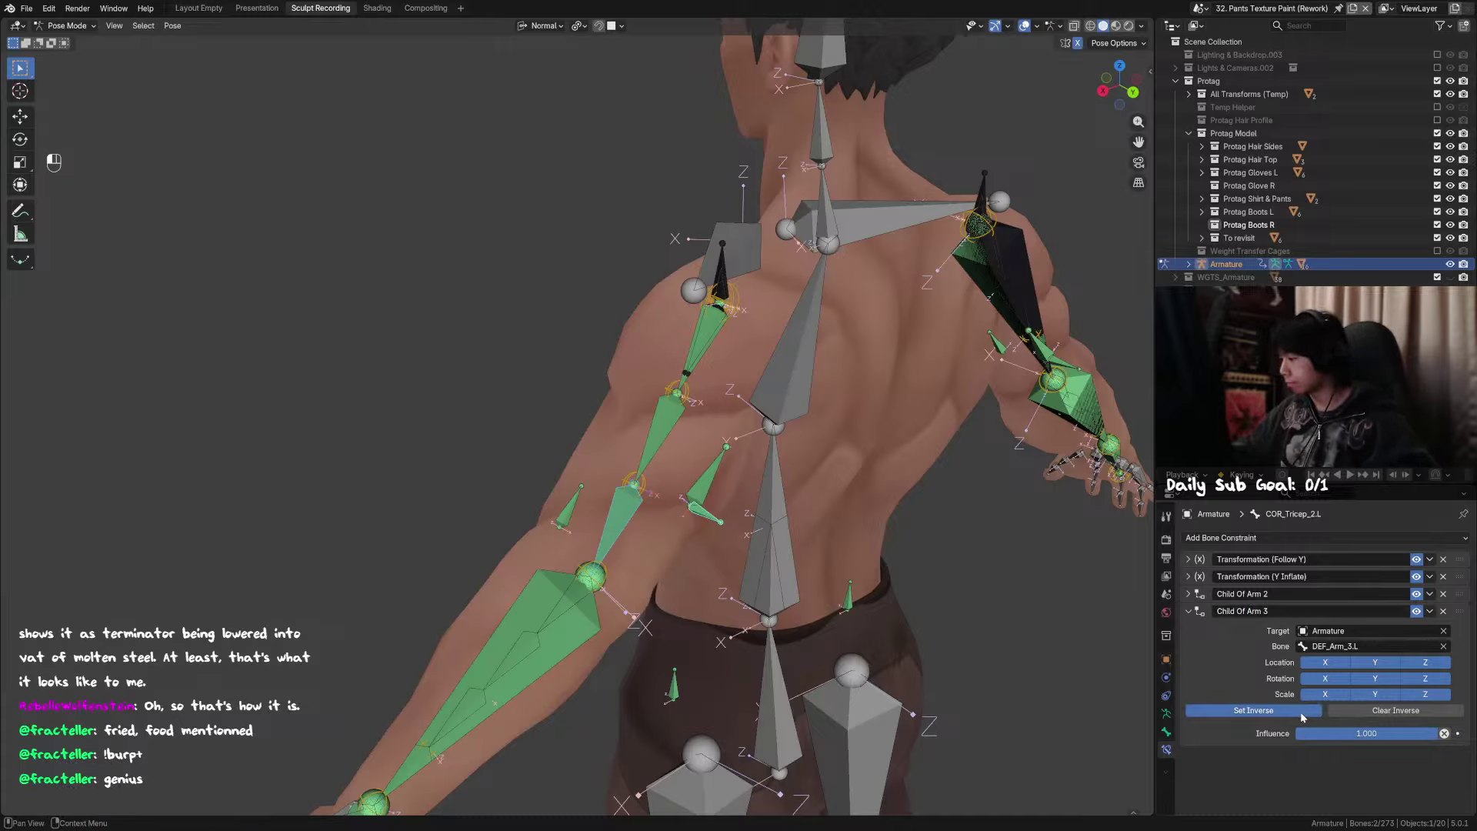
Step: Set the influence of COR_Tricep_2.L's Child Of Arm 3 constraint to 0.5 and save the file
click(1368, 734)
text(0.5)
key(Return)
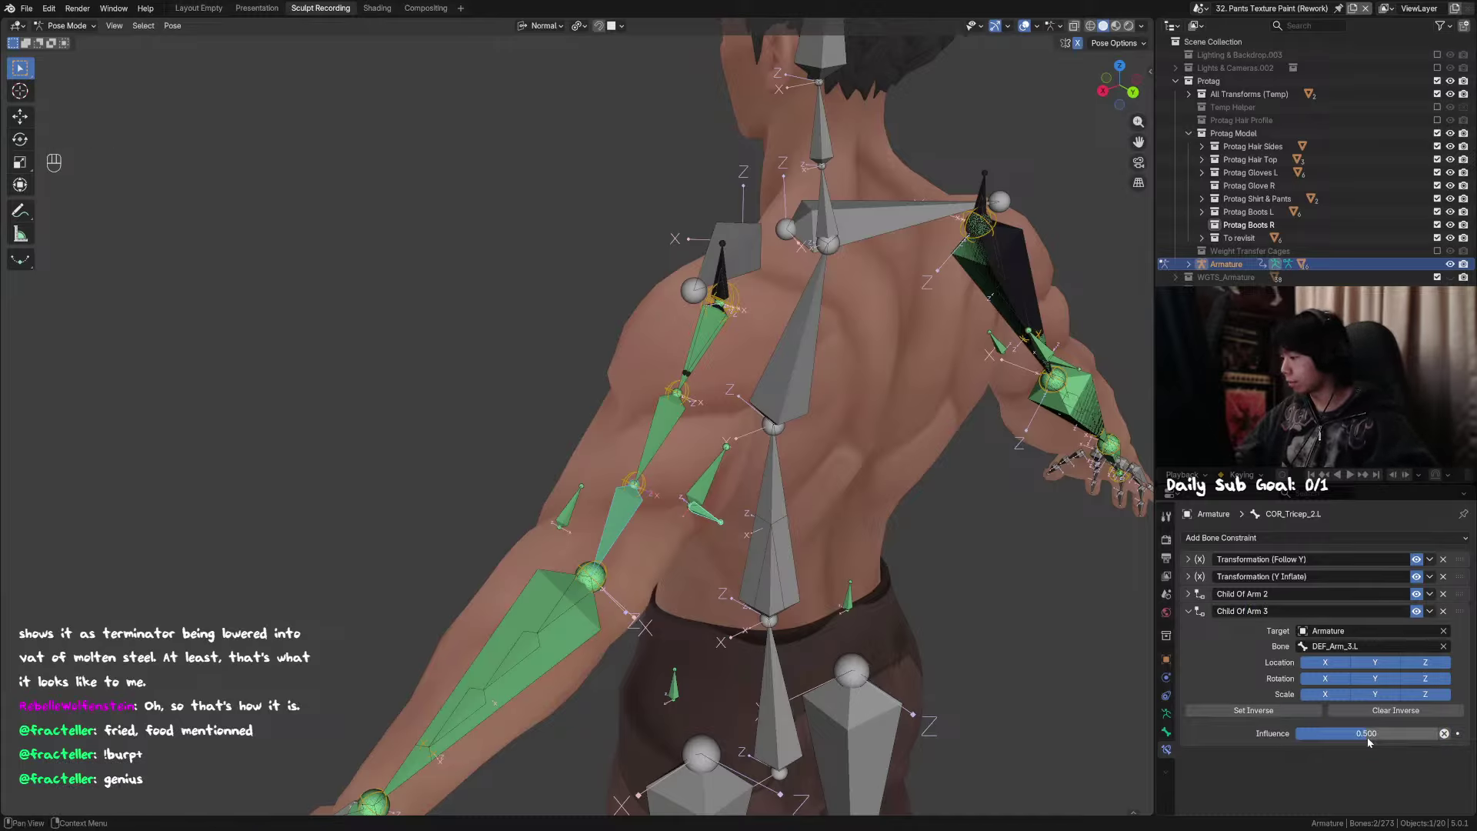
key(ctrl+s)
Step: Reveal all hidden bones and try rotating DEF_Arm.L about its local Y axis
middle_drag(677, 480, 706, 500)
key(alt+h)
click(663, 449)
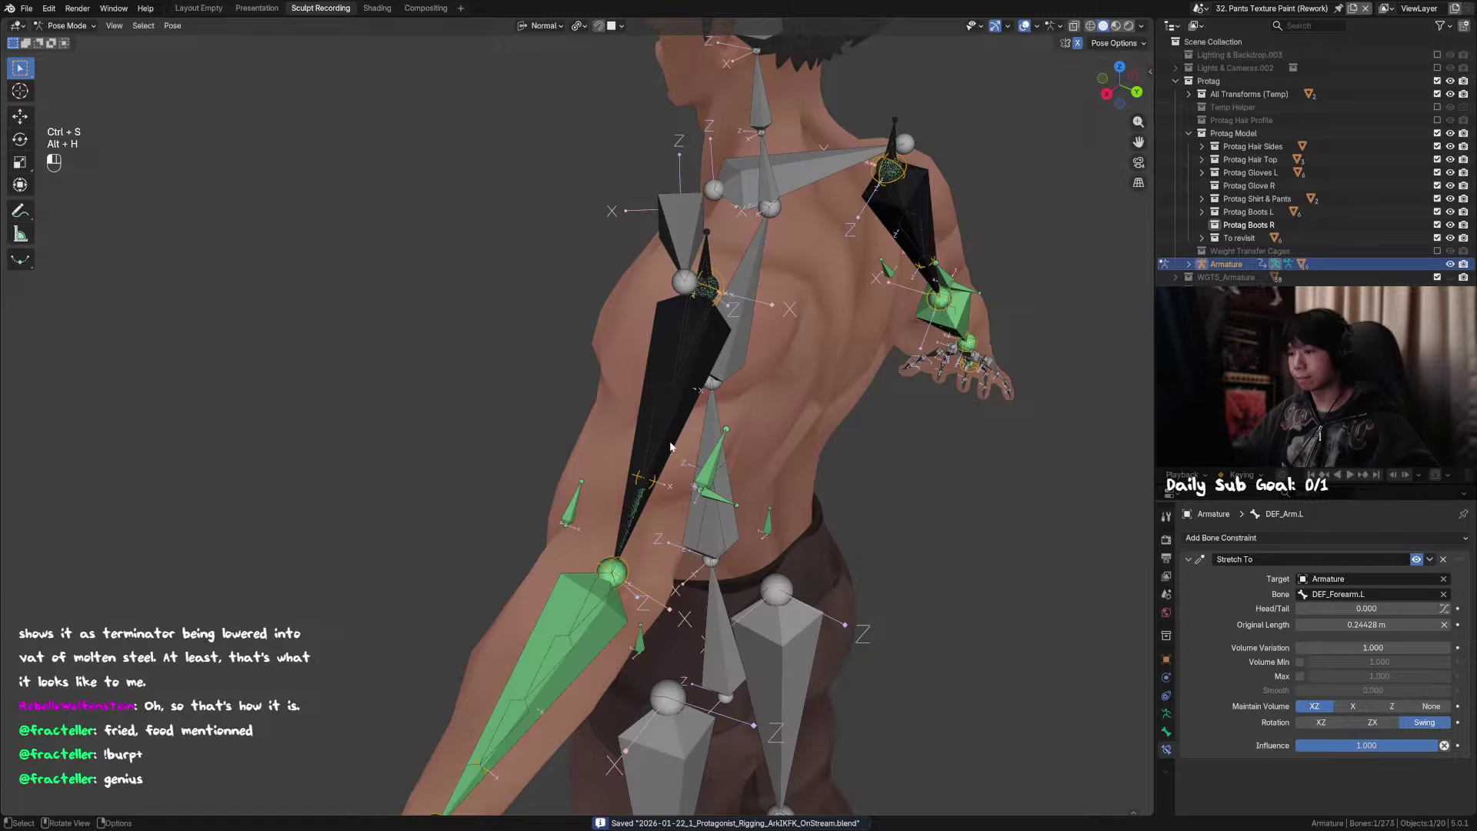
click(670, 446)
middle_drag(671, 446, 711, 410)
key(r)
key(y)
right_click(774, 409)
Step: Hide DEF_Arm.L and select the MCH_Switch_Arm.L bone underneath it
click(689, 357)
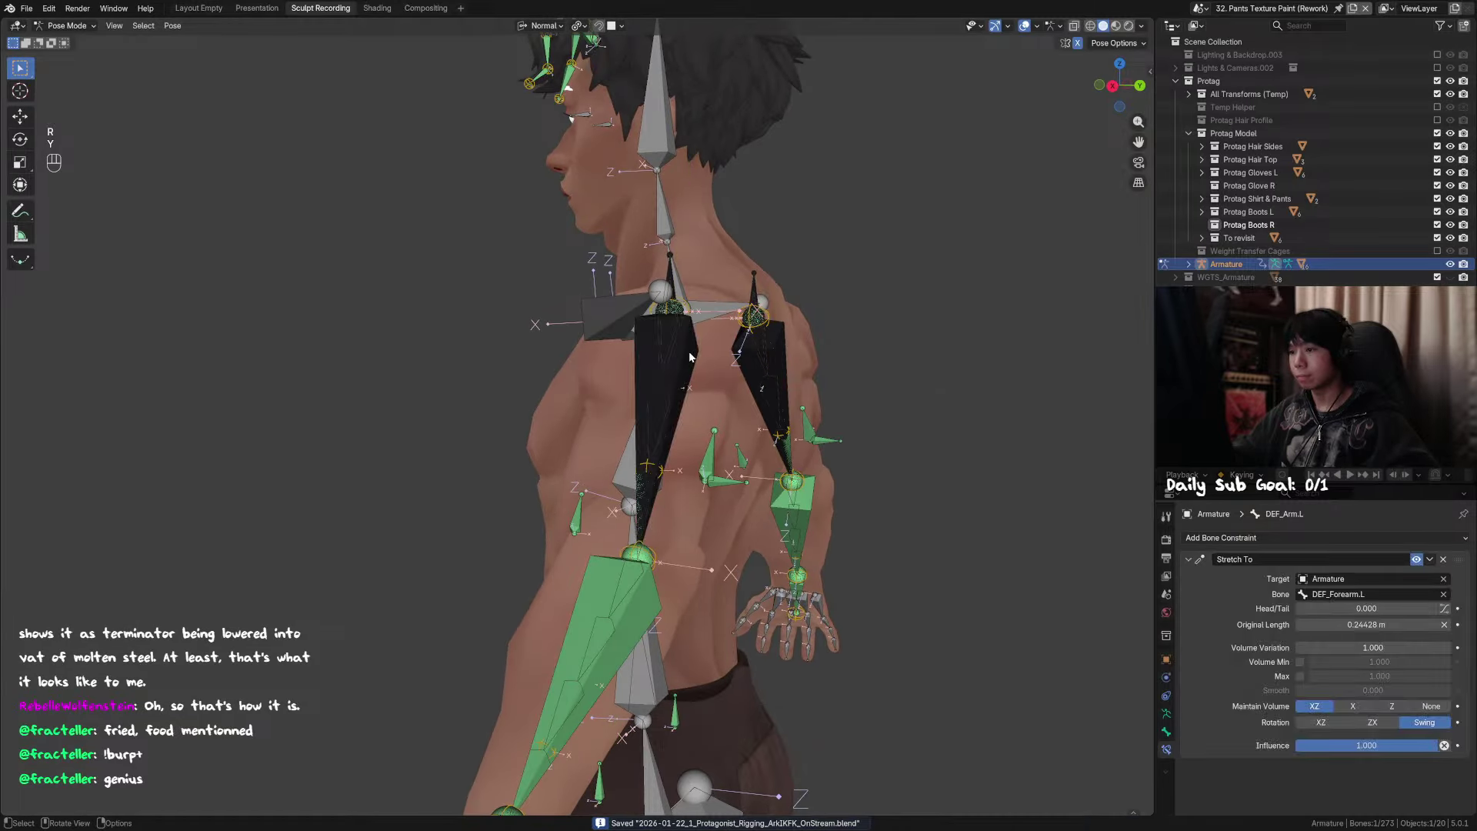
key(F2)
key(Escape)
key(h)
click(686, 352)
key(F2)
key(Escape)
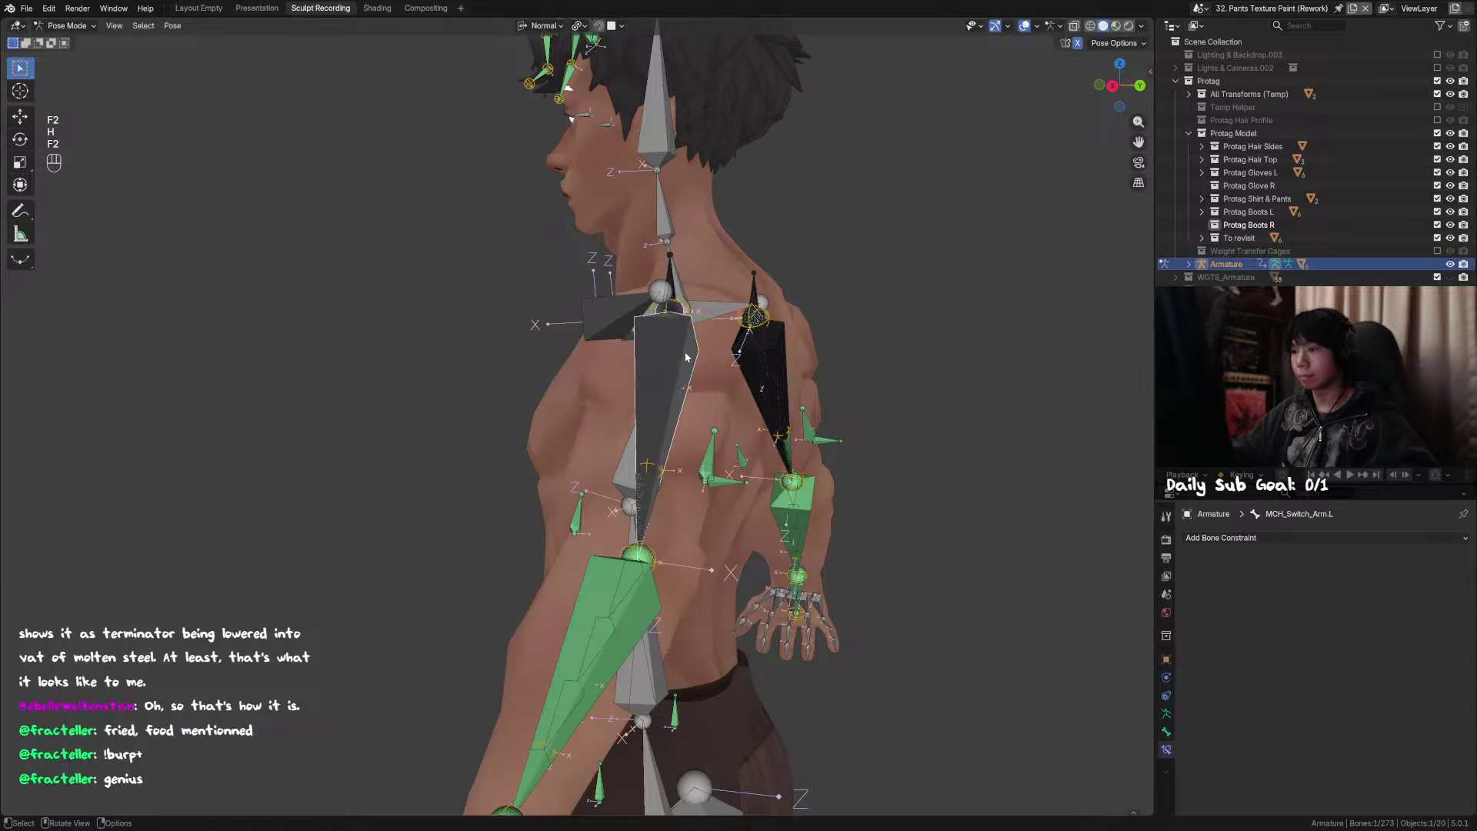
Step: Test-twist MCH_Switch_Arm.L about its local Y axis to check how the tricep helpers follow, and clear its rotation
key(r)
key(y)
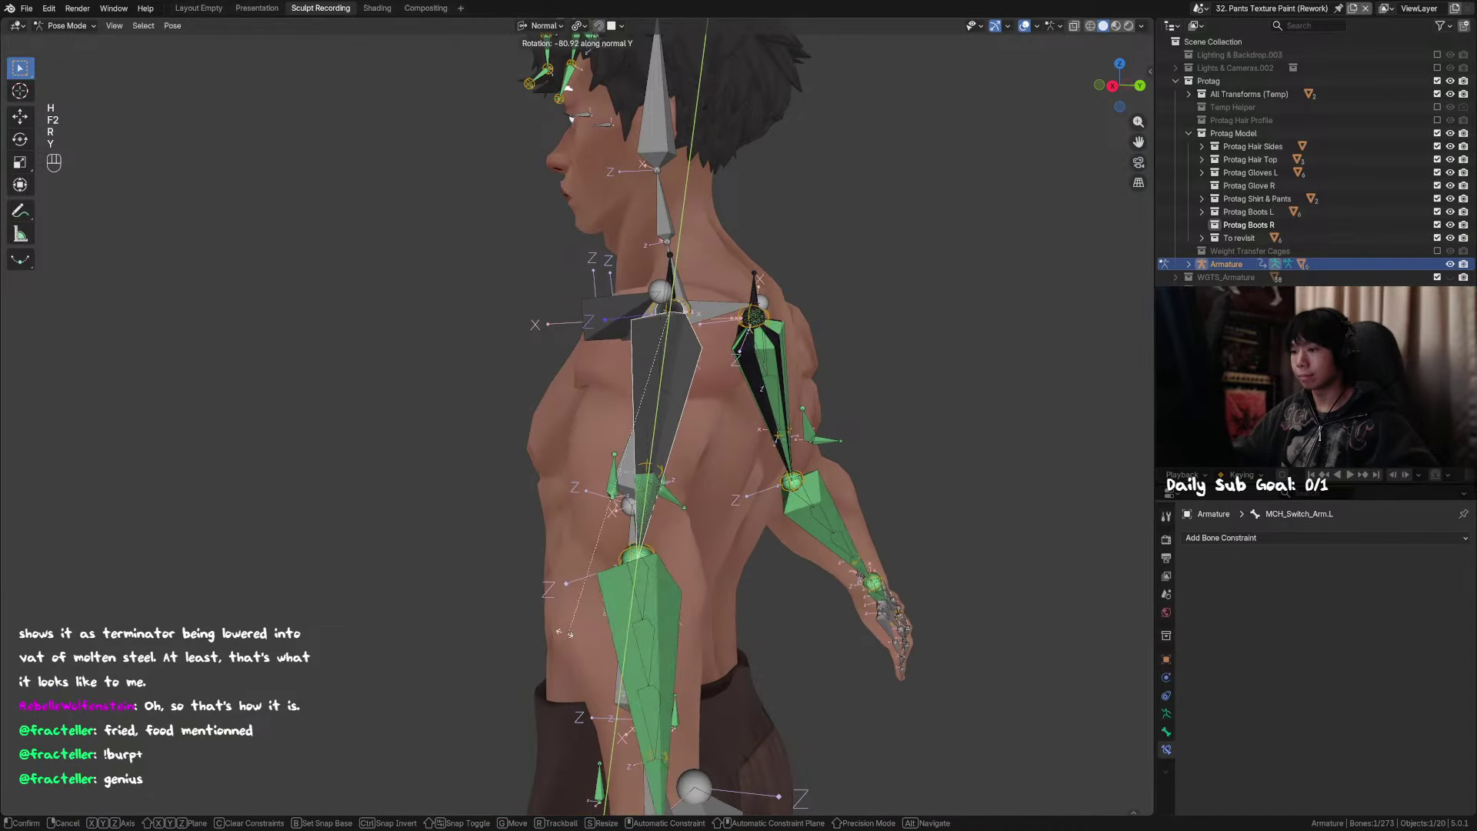
click(597, 595)
middle_drag(597, 596, 721, 515)
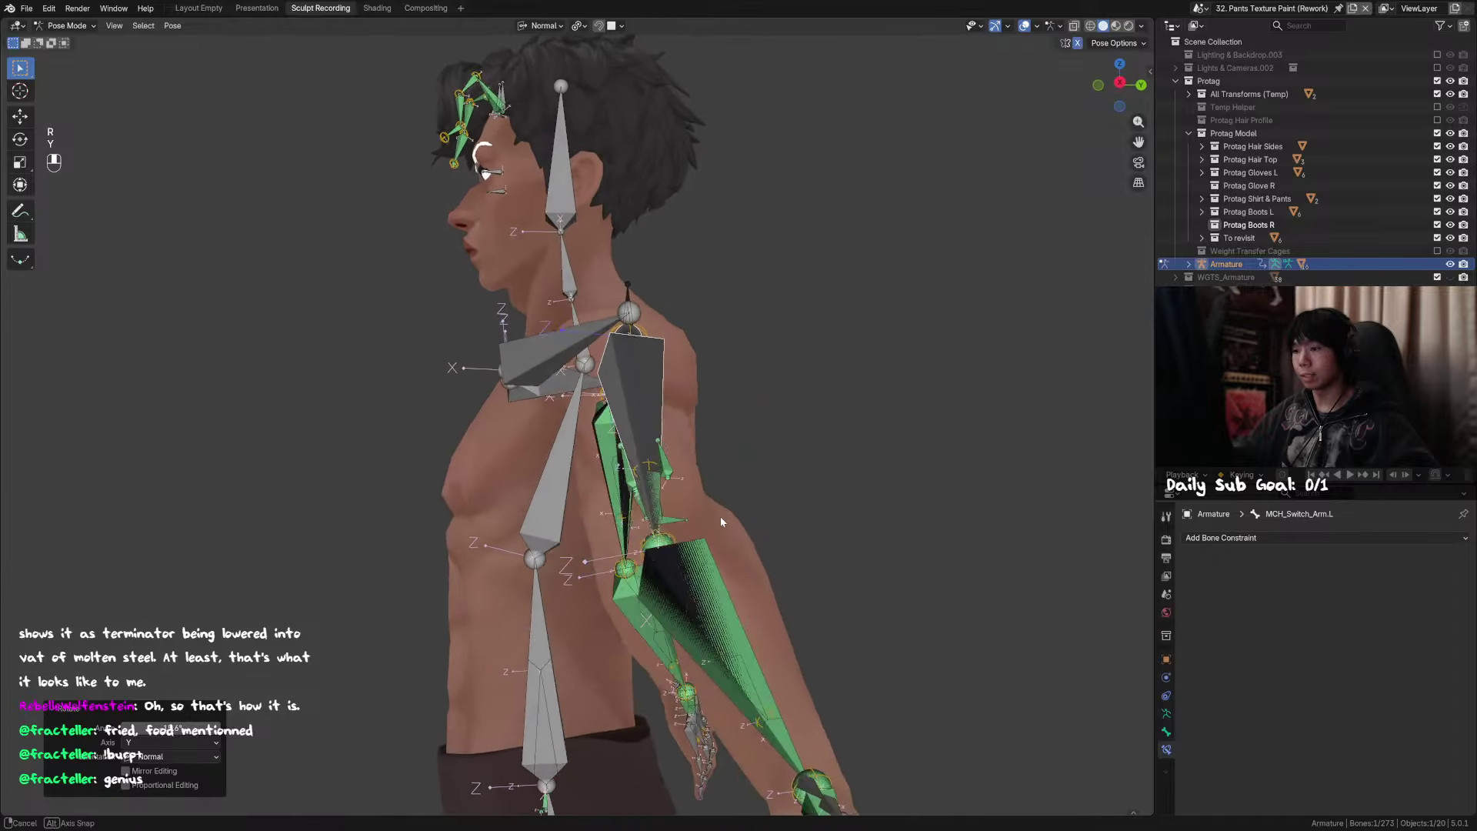
scroll(769, 524, up, 4)
scroll(812, 528, down, 3)
middle_drag(812, 529, 800, 352)
key(r)
key(y)
click(751, 542)
key(alt+r)
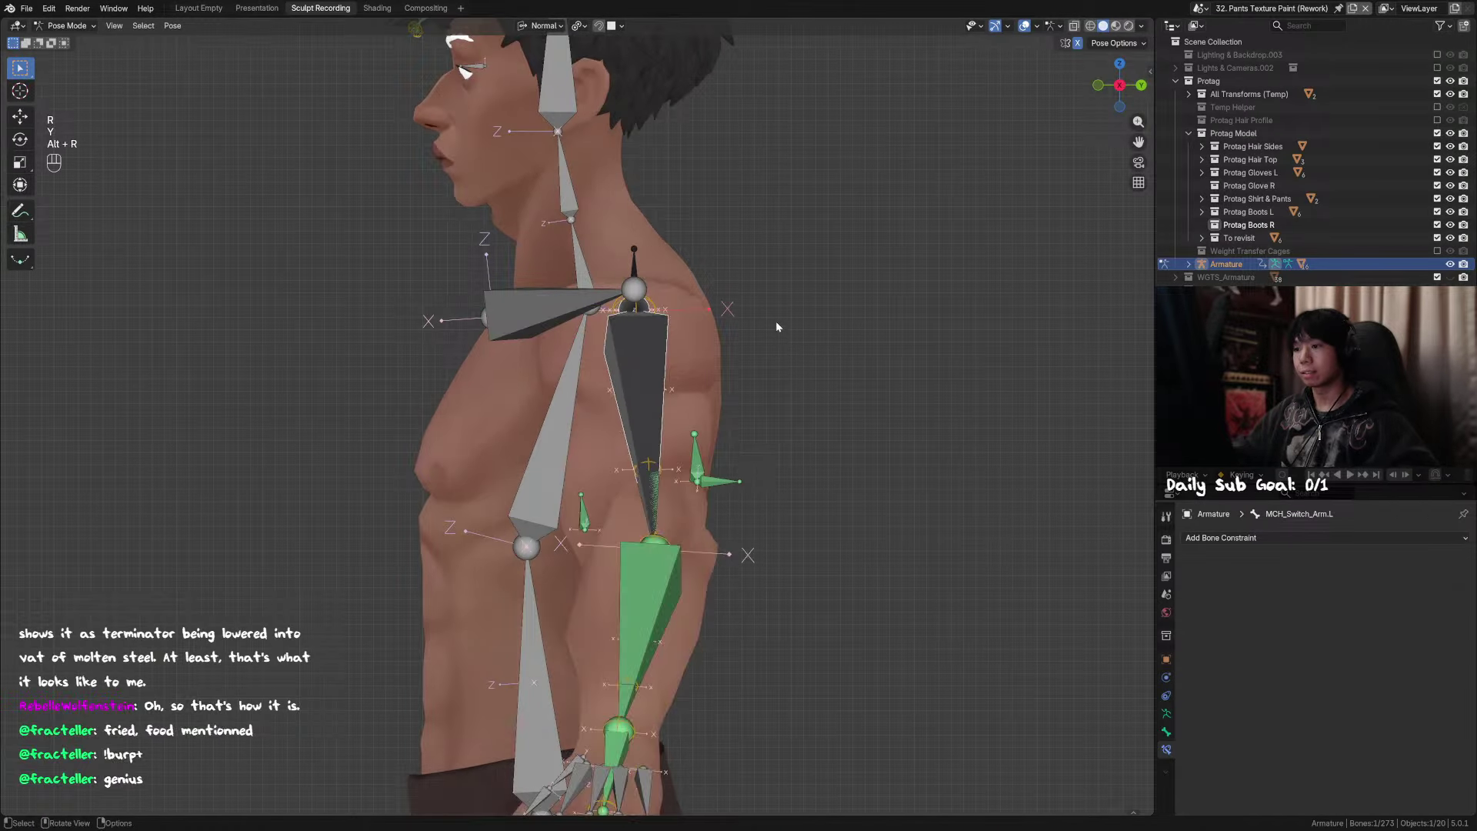
Step: Twist MCH_Switch_Arm.L by about -87 degrees around its local Y axis
key(r)
key(y)
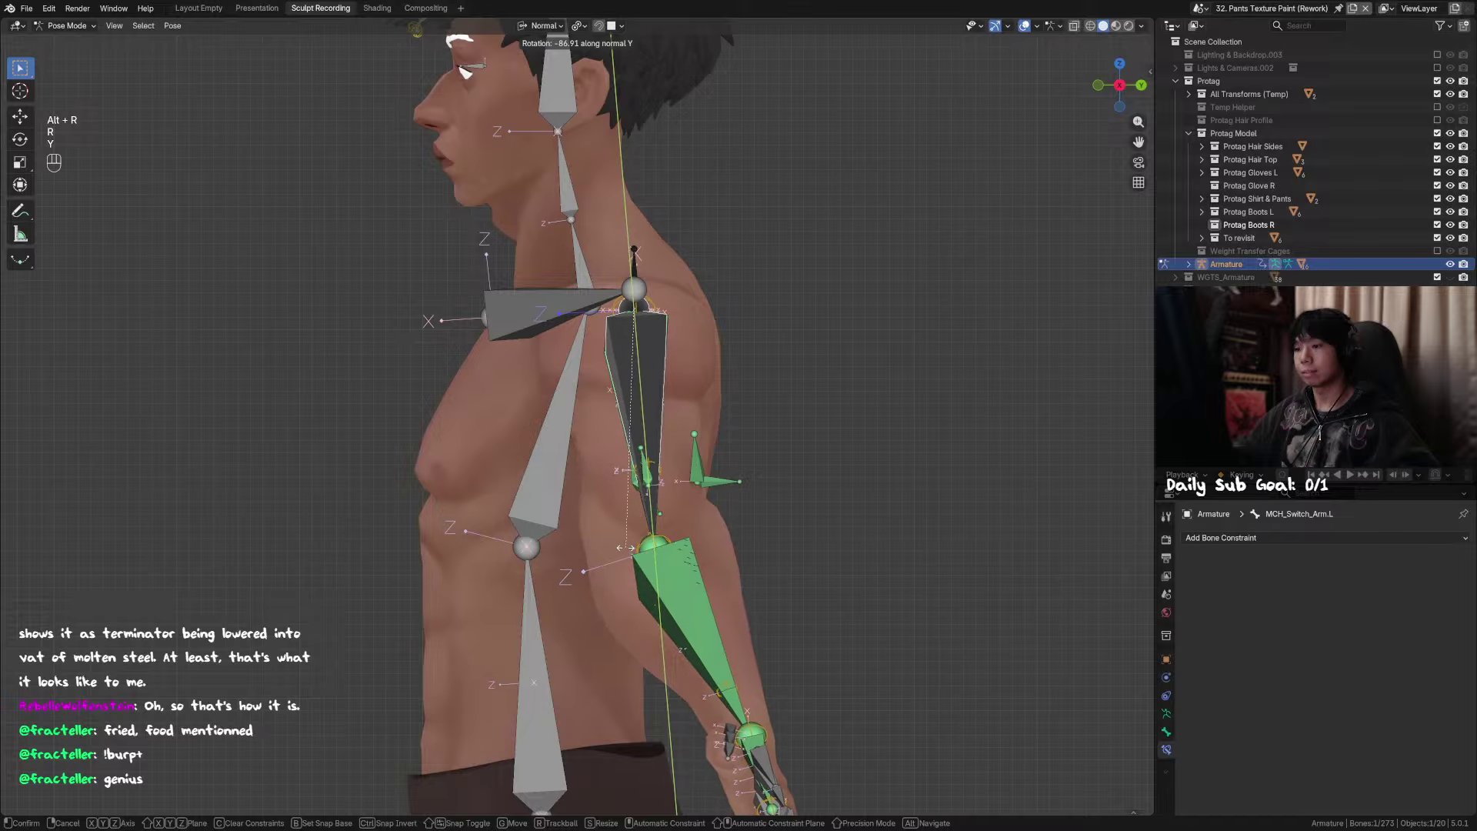
click(600, 543)
middle_drag(600, 543, 844, 511)
Step: Hide the bone covering the left forearm and select MCH_Switch_Forearm.L
key(h)
click(711, 586)
key(h)
click(714, 596)
Step: Try rotating MCH_Switch_Forearm.L about its local Y and X axes and freely, and clear its rotation
key(r)
key(y)
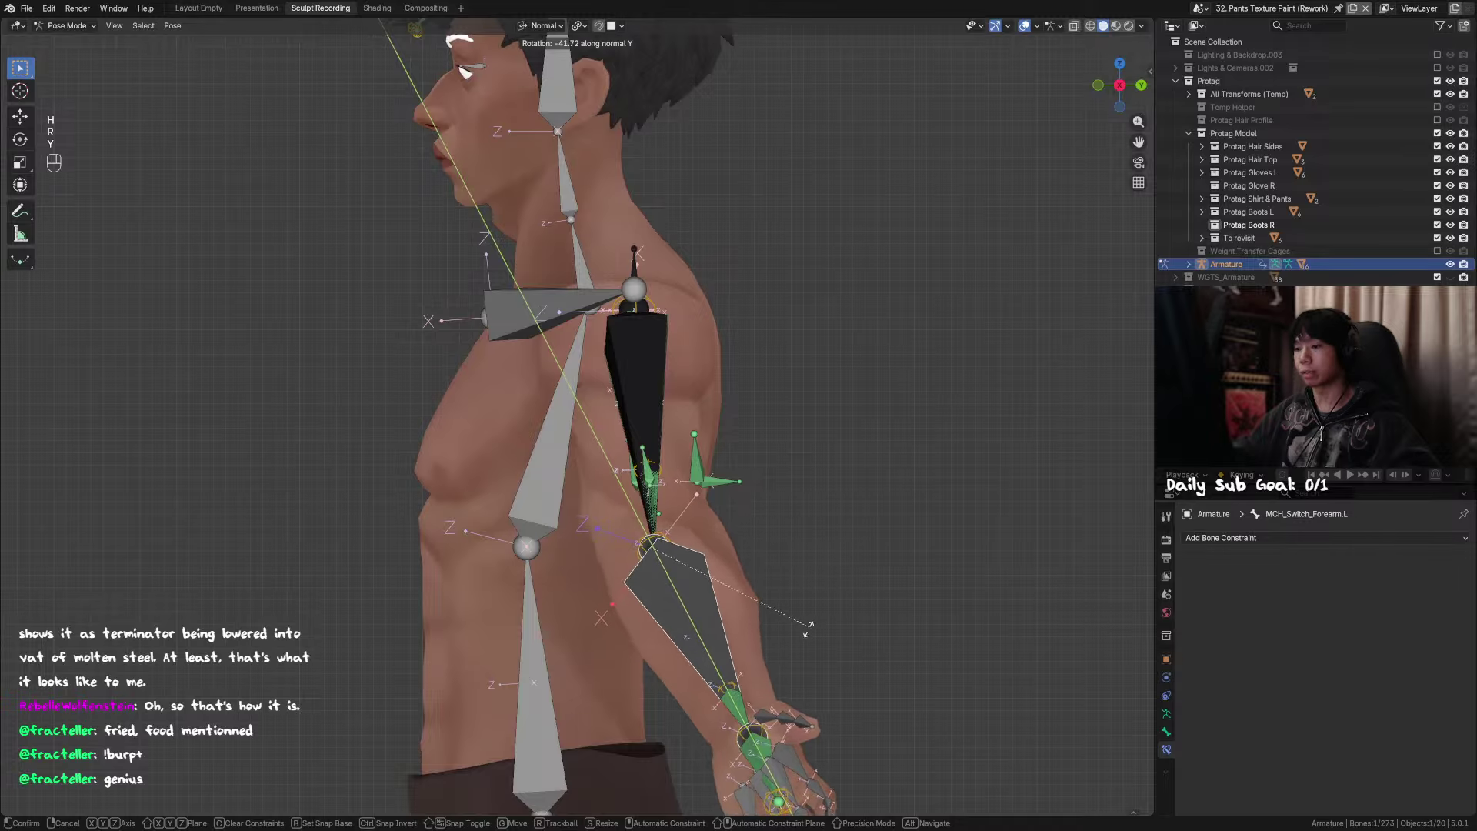
right_click(805, 626)
mouse_move(804, 626)
middle_down()
mouse_move(833, 719)
mouse_move(985, 641)
mouse_move(805, 629)
middle_up()
key(r)
key(x)
right_click(827, 570)
middle_drag(800, 576, 842, 574)
key(r)
right_click(770, 621)
key(alt+r)
Step: Bend the left elbow by rotating MCH_Switch_Forearm.L about its local Z axis
key(r)
key(z)
click(690, 640)
key(r)
key(z)
click(608, 439)
Step: Raise the left upper arm to shoulder height by rotating MCH_Switch_Arm.L about -51 degrees in front view
alt+middle_drag(607, 438, 570, 436)
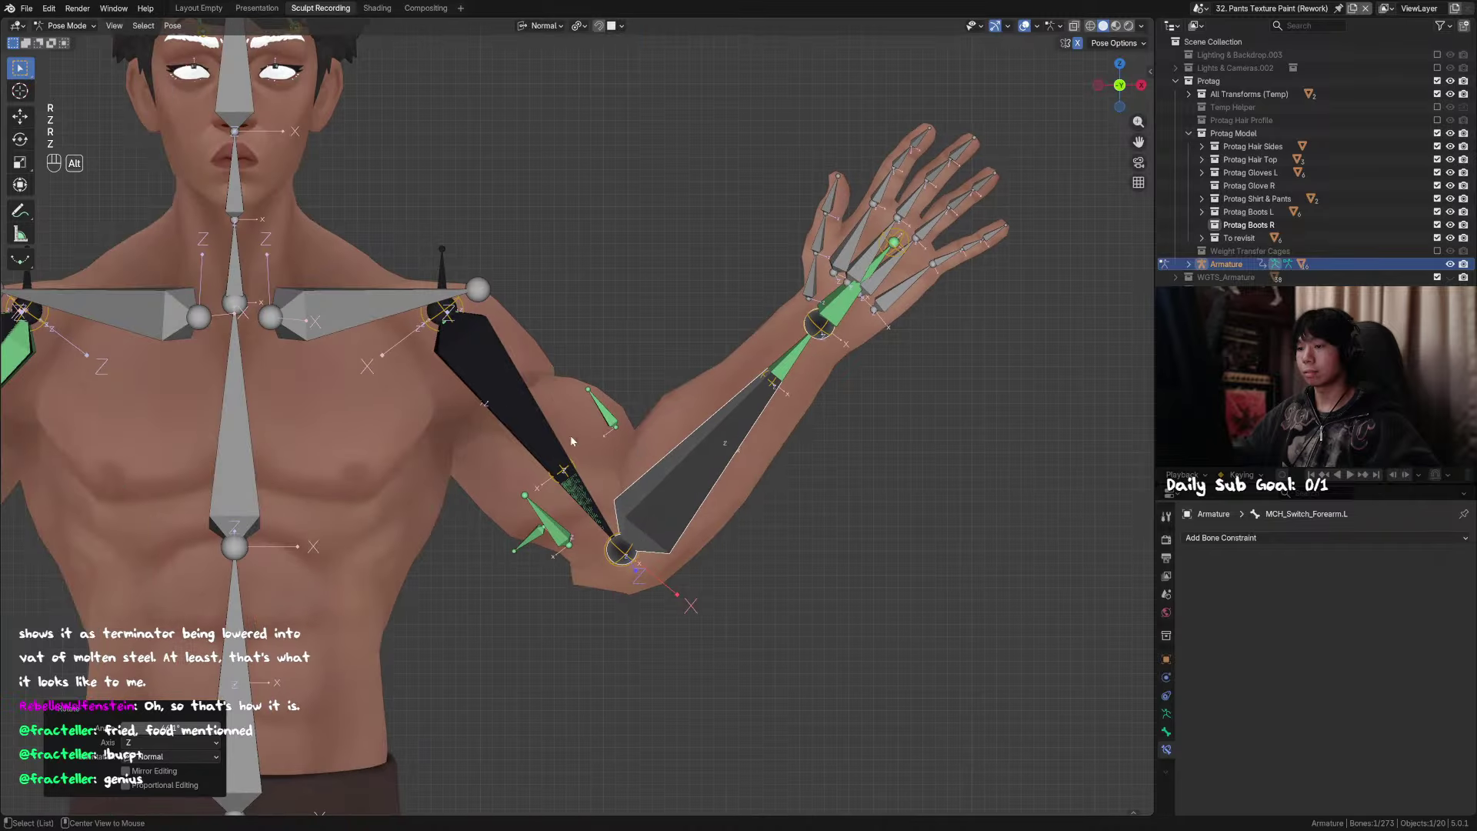
click(556, 435)
key(r)
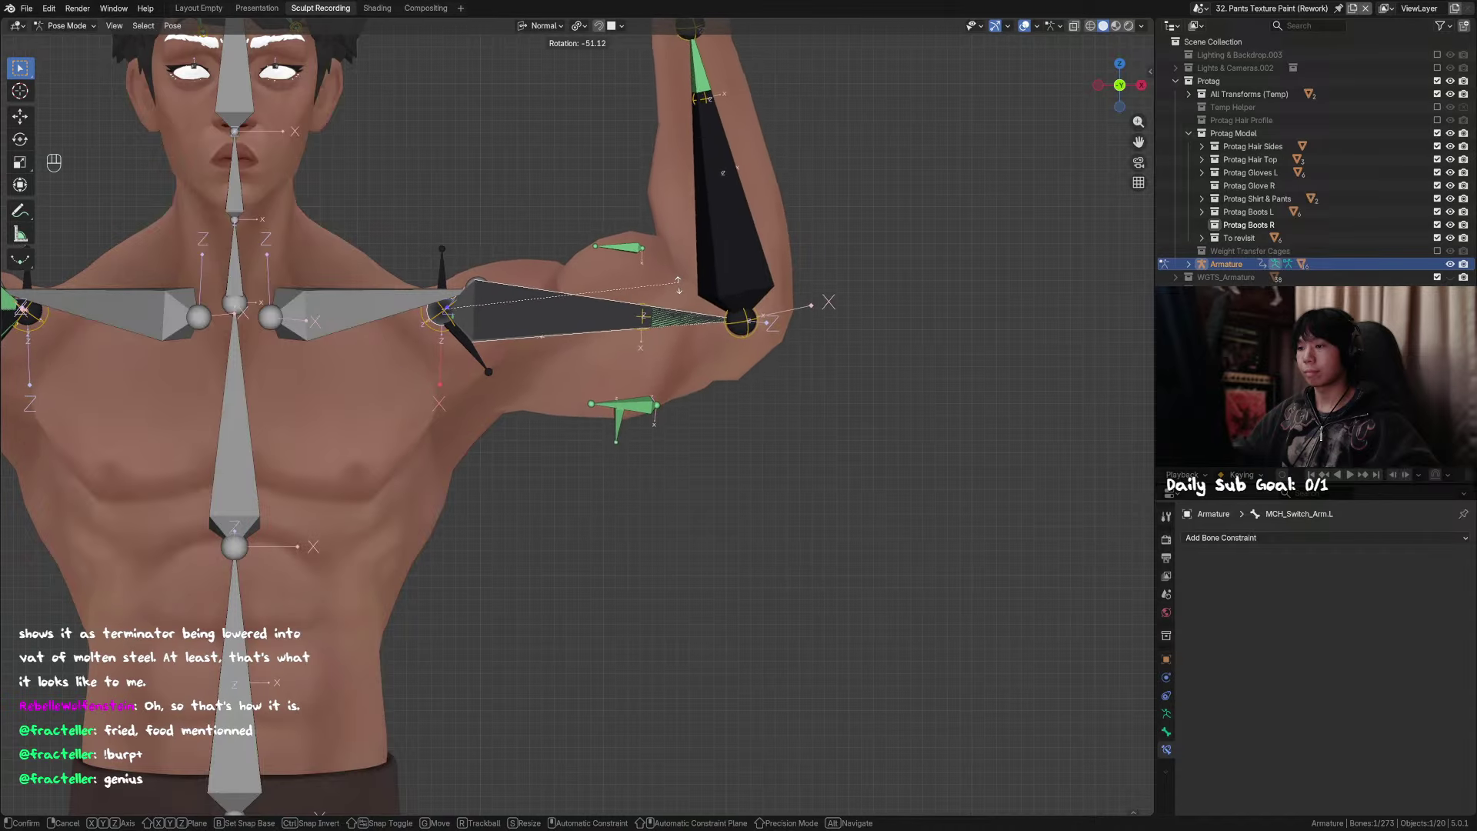
click(666, 312)
middle_drag(666, 312, 691, 458)
Step: Set the influence of COR_Tricep_1.L's Child Of Arm 3 constraint to 0.7 and set its inverse
click(691, 452)
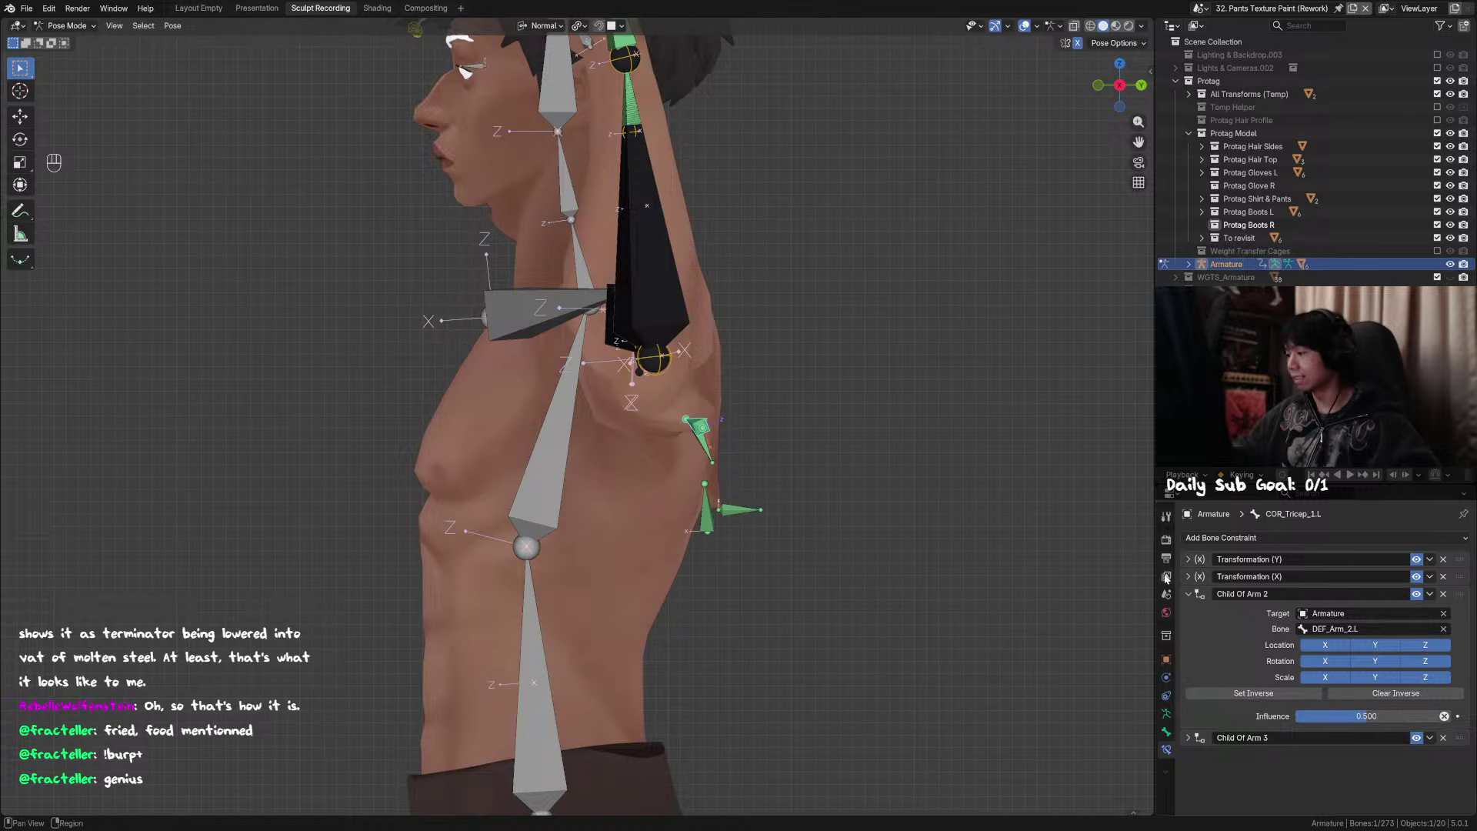
middle_drag(1000, 594, 879, 612)
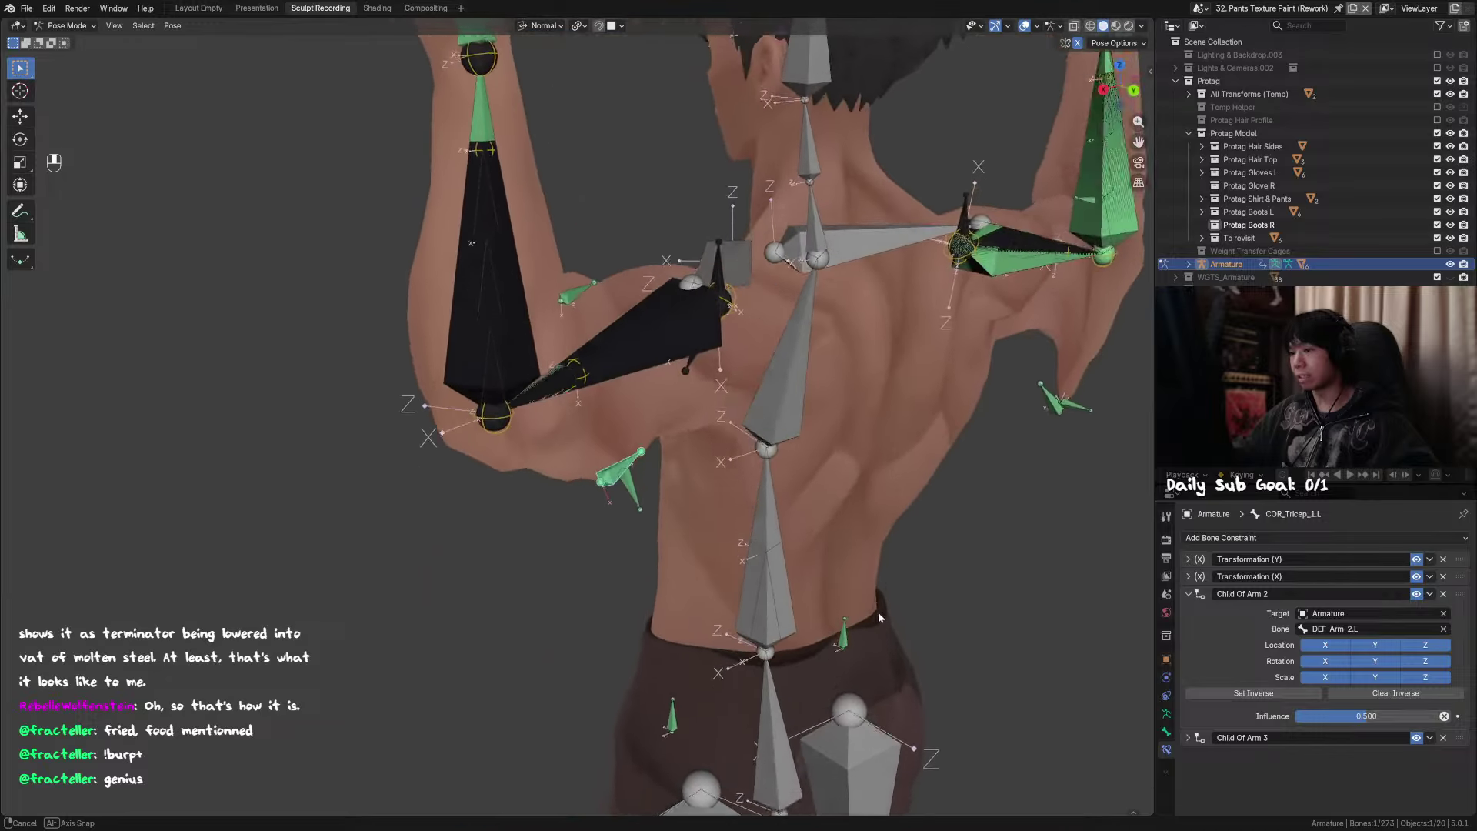
key(KP_3)
click(1190, 738)
scroll(1369, 765, down, 2)
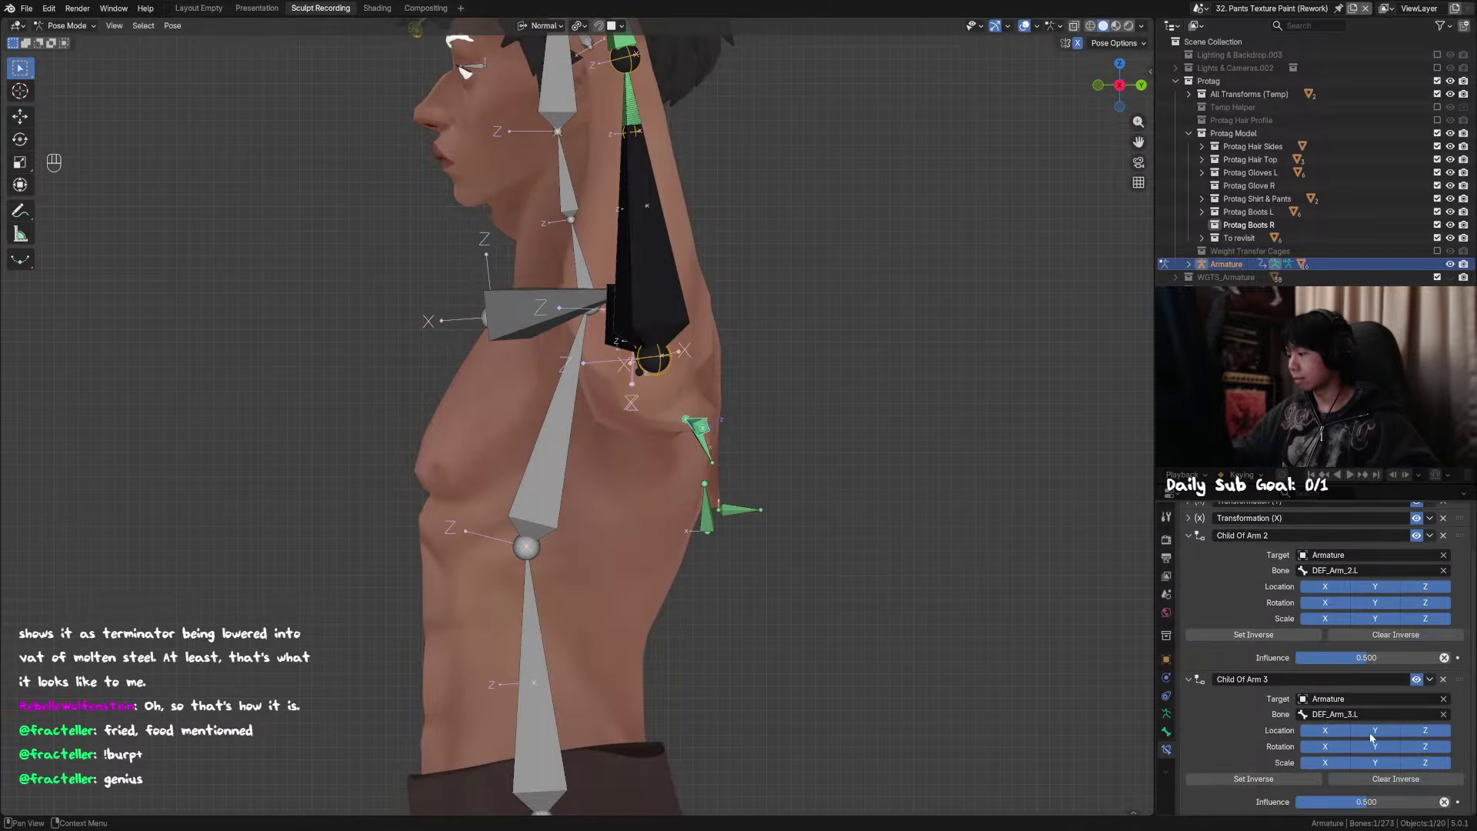
click(1374, 803)
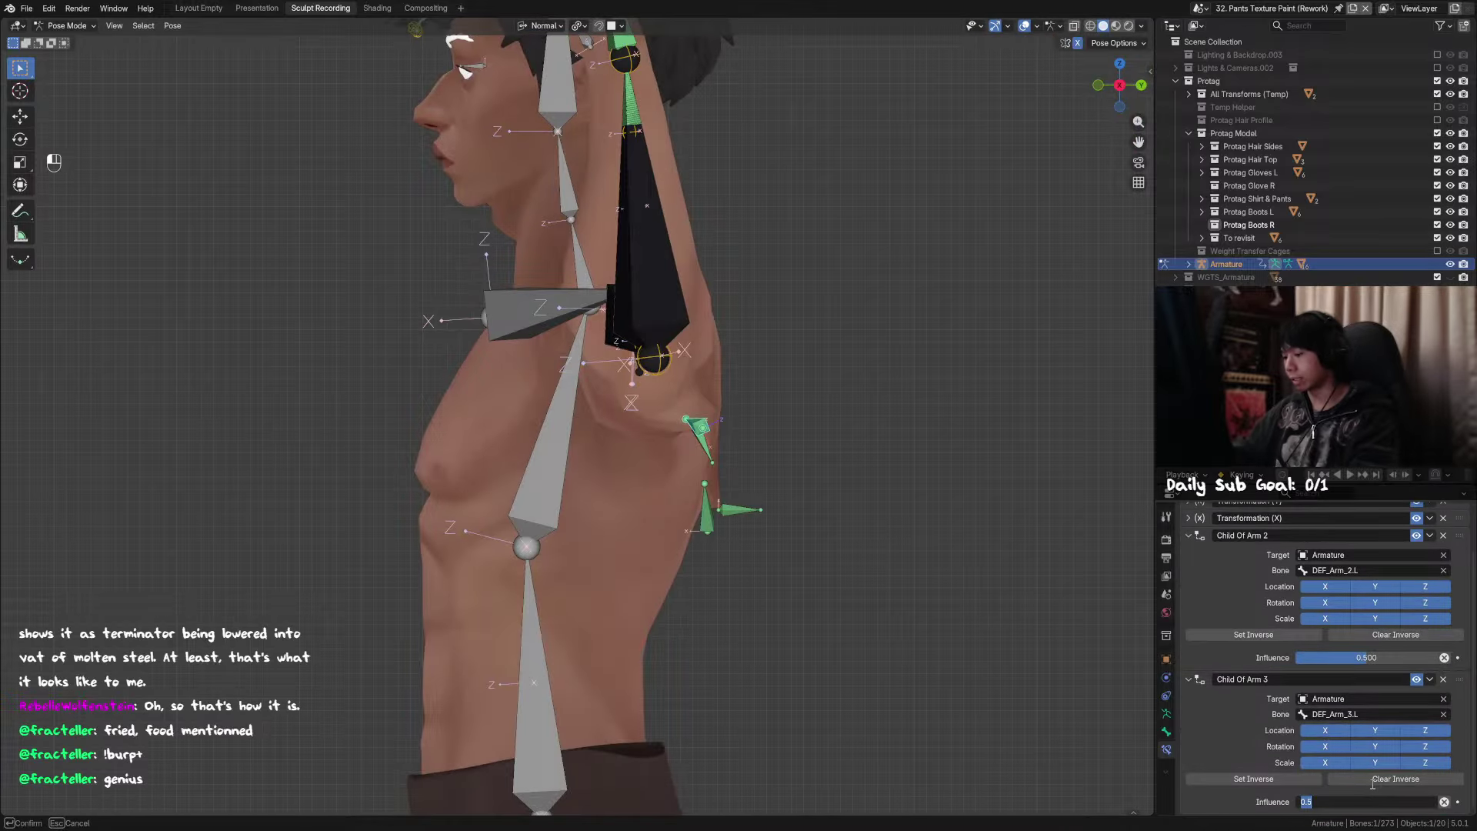
text(.7)
key(Return)
click(1297, 783)
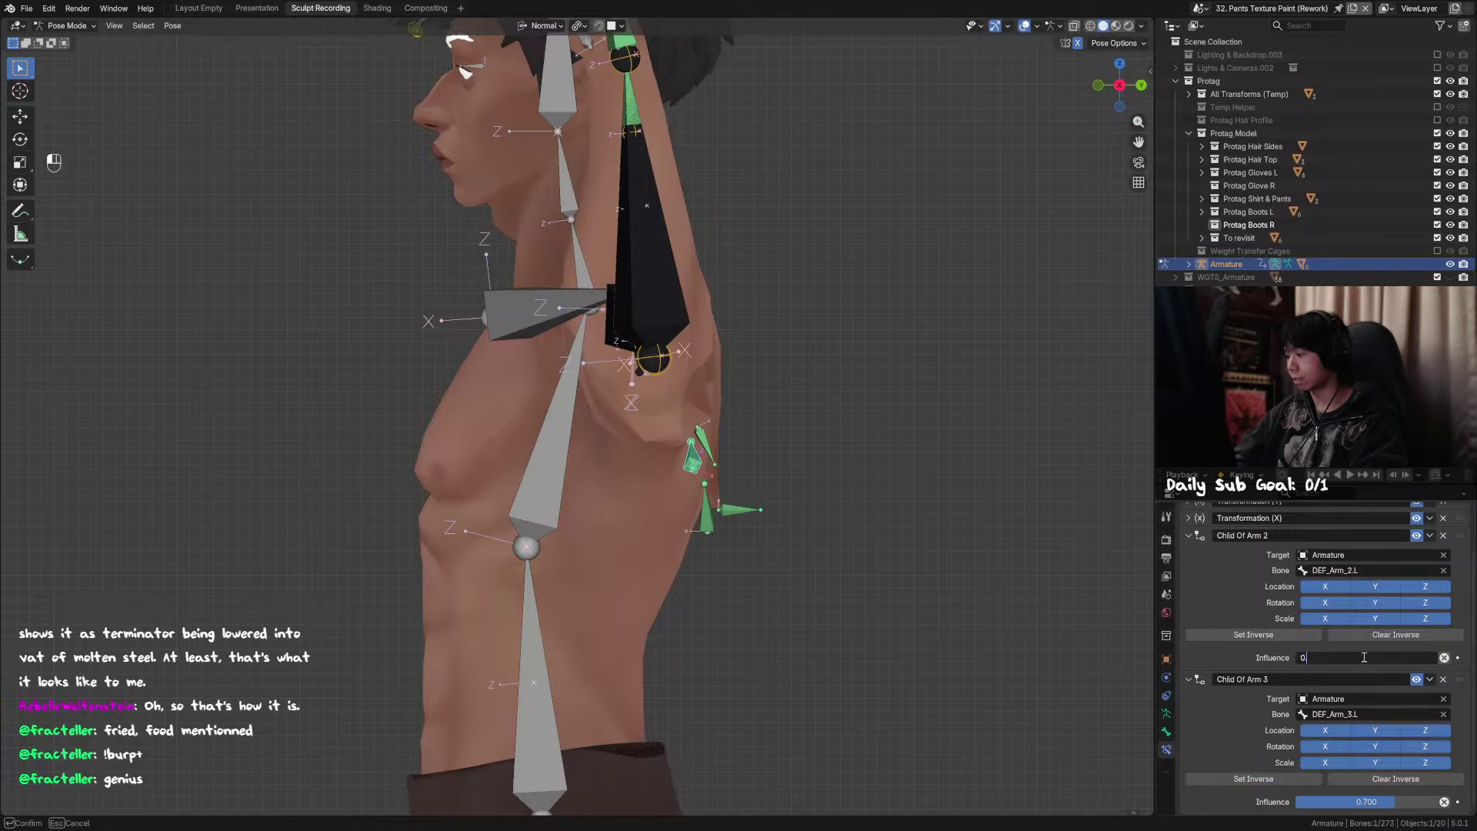
Step: Set the influence of COR_Tricep_1.L's Child Of Arm 2 constraint to 0.3 and set its inverse
click(1364, 658)
text(0.3)
key(Return)
click(1304, 635)
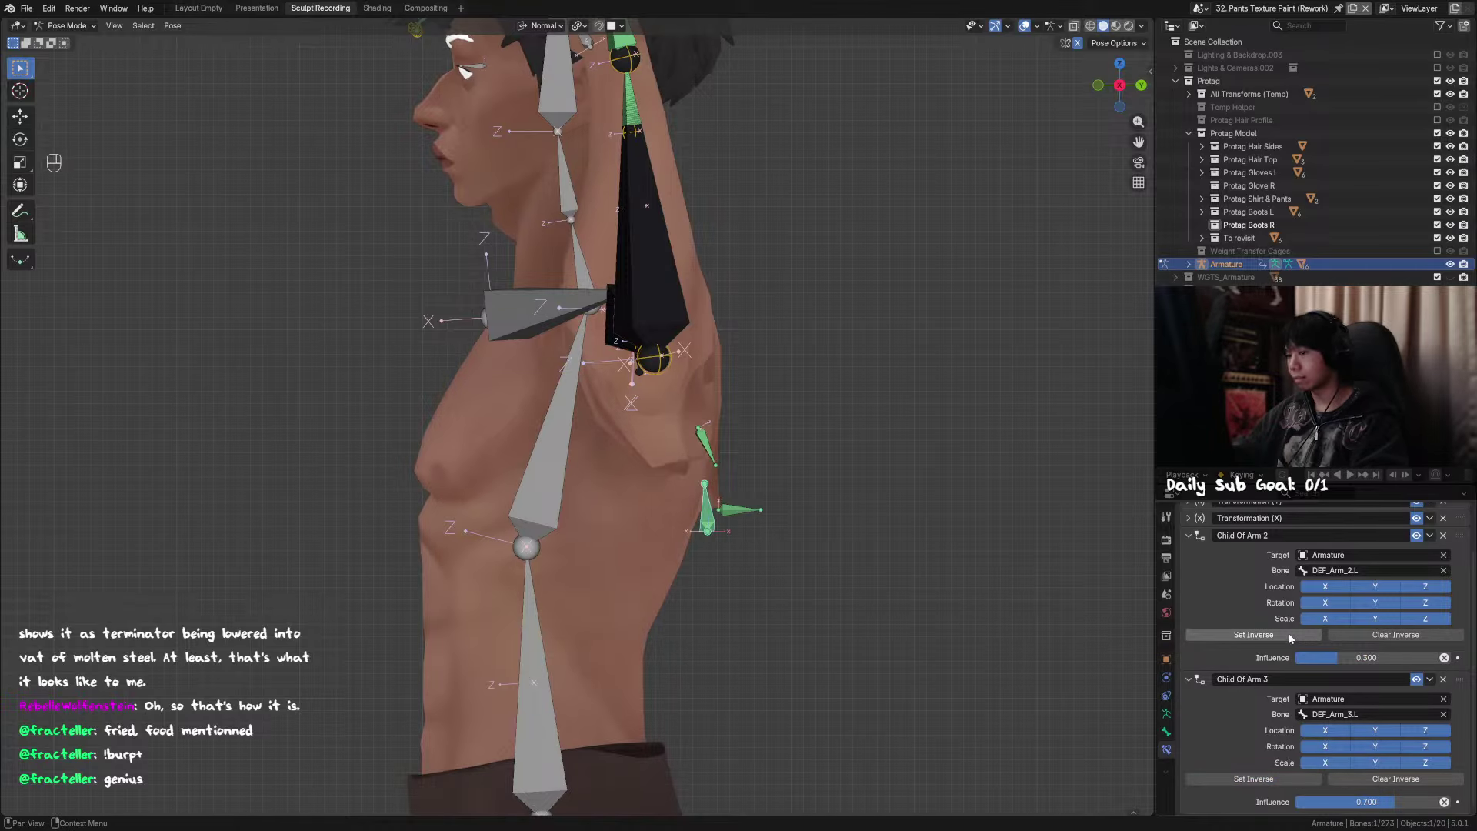
Step: Clear the location, rotation and scale of all bones and deselect them
click(726, 510)
middle_drag(748, 521, 948, 599)
key(a)
key(alt+g)
key(alt+r)
key(alt+s)
key(alt+r)
key(alt+g)
key(alt+a)
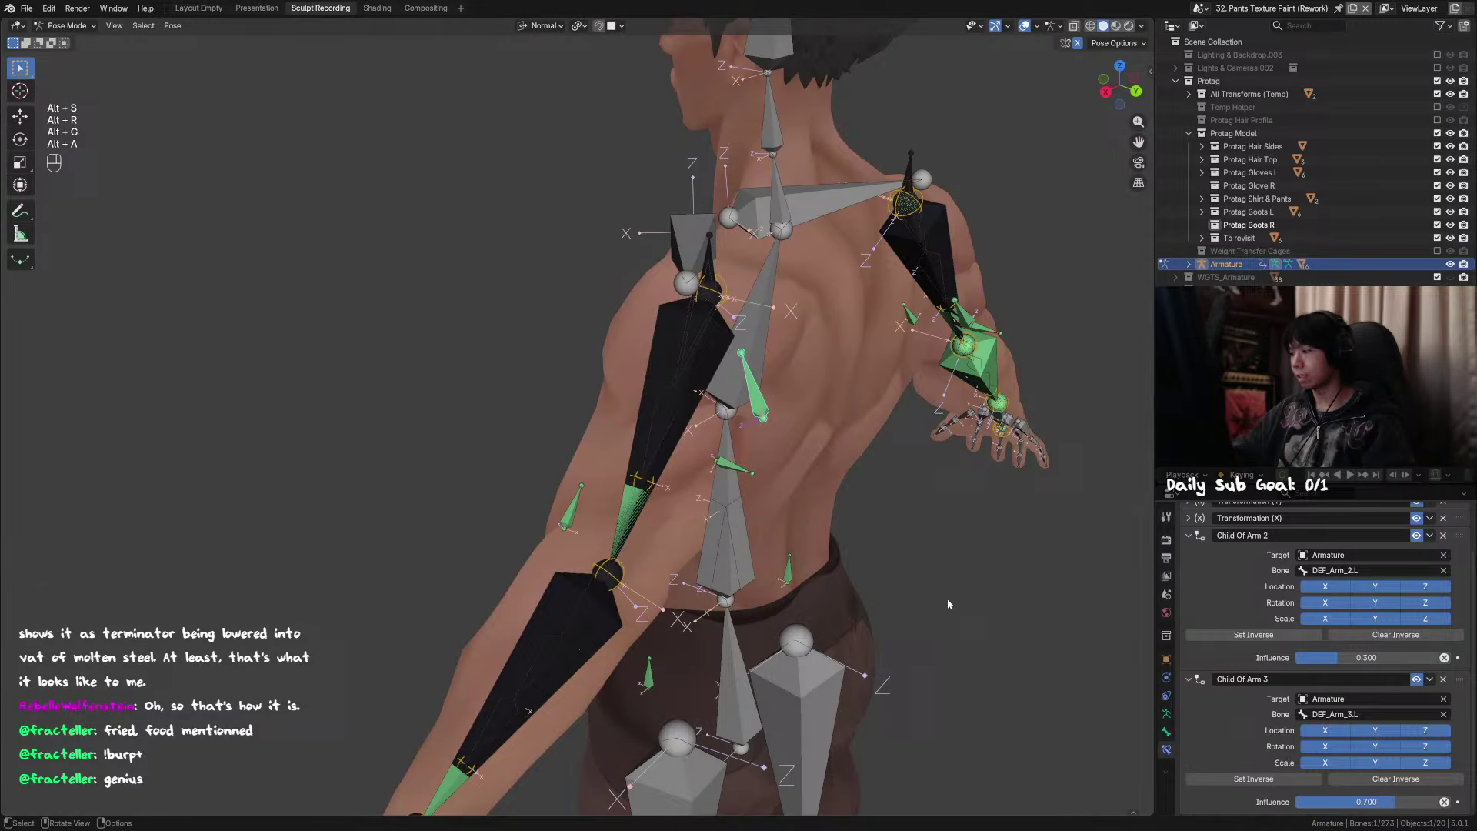
Step: Set the inverse of both Child Of constraints on COR_Tricep_1.L in the rest pose and collapse their settings
click(1275, 636)
click(1256, 780)
middle_drag(854, 615, 939, 592)
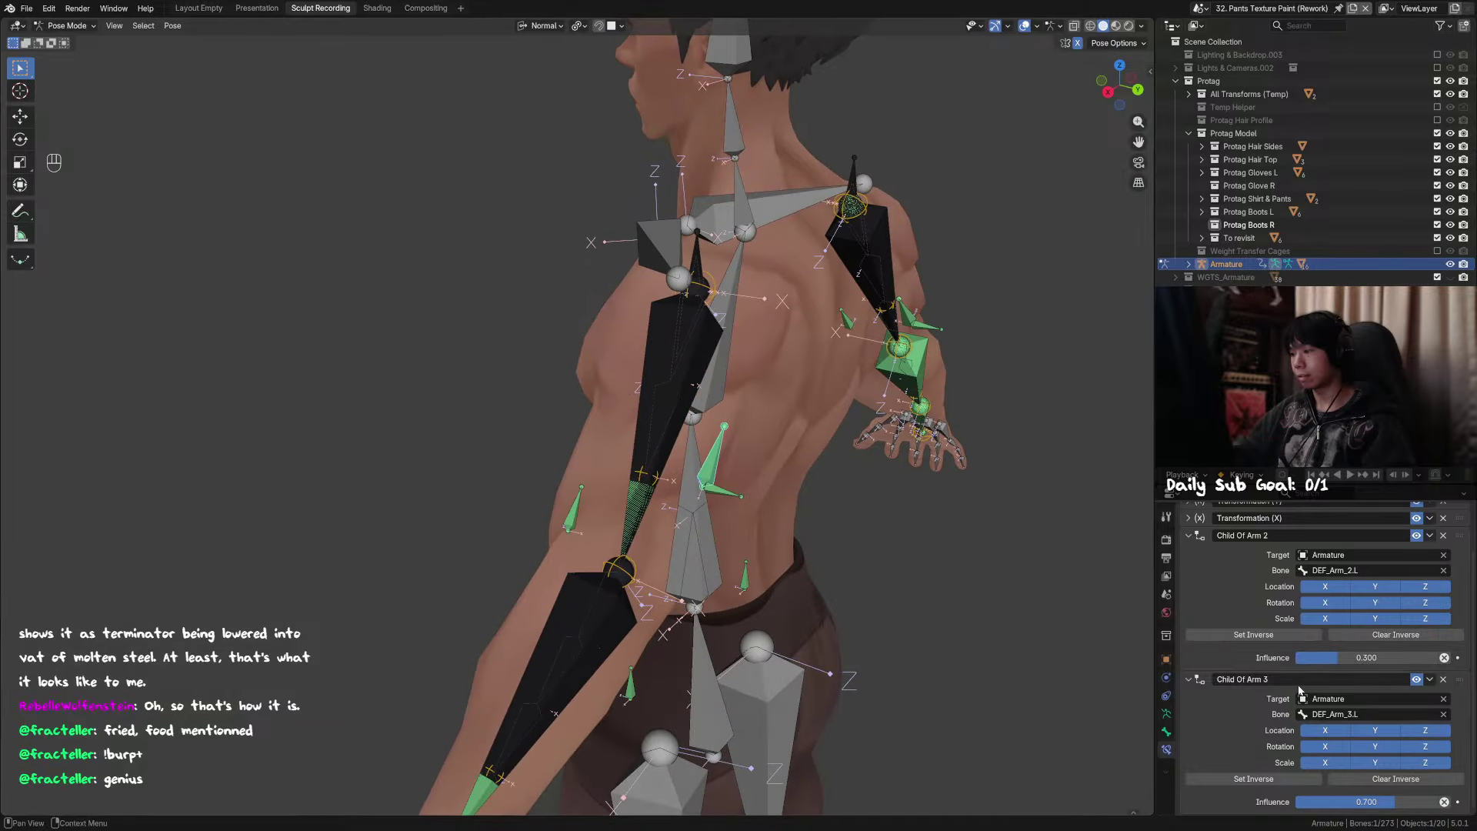
click(1191, 534)
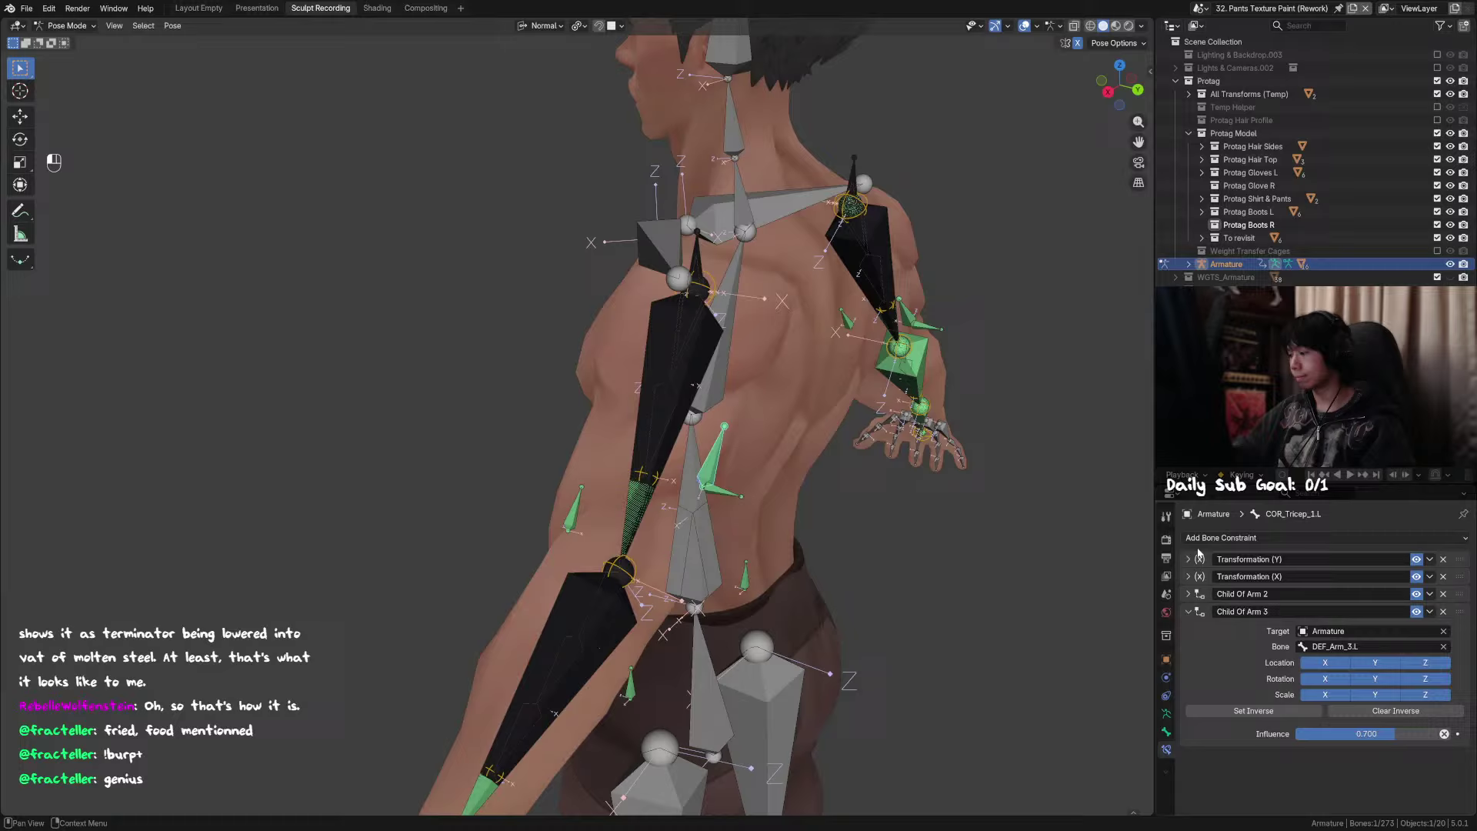
click(1187, 612)
Step: Adjust COR_Tricep_2.L's Child Of Arm 3 influence and set its Child Of Arm 2 influence to 0.3
click(727, 495)
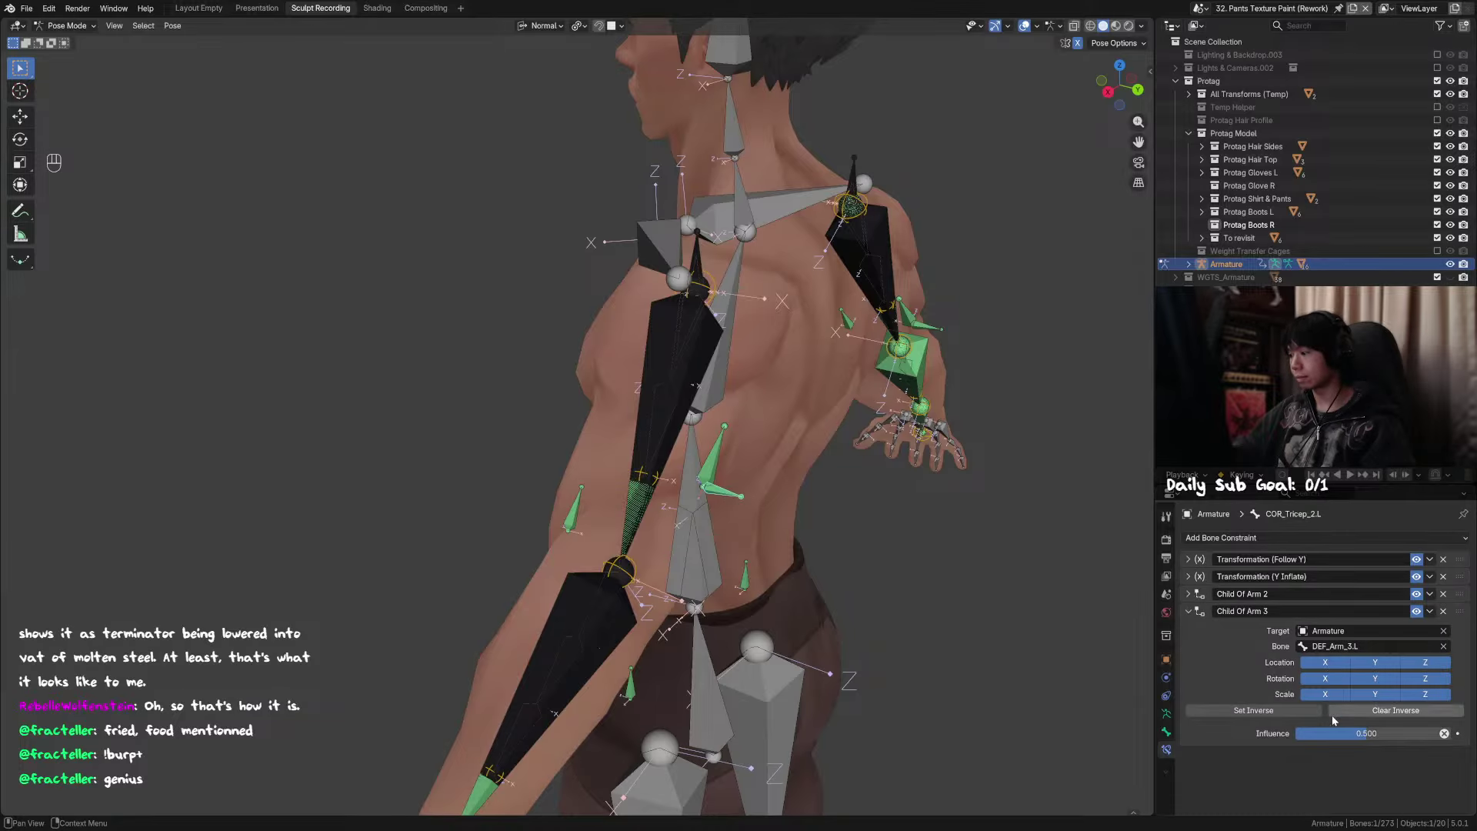
drag(1367, 733, 1320, 718)
click(1197, 594)
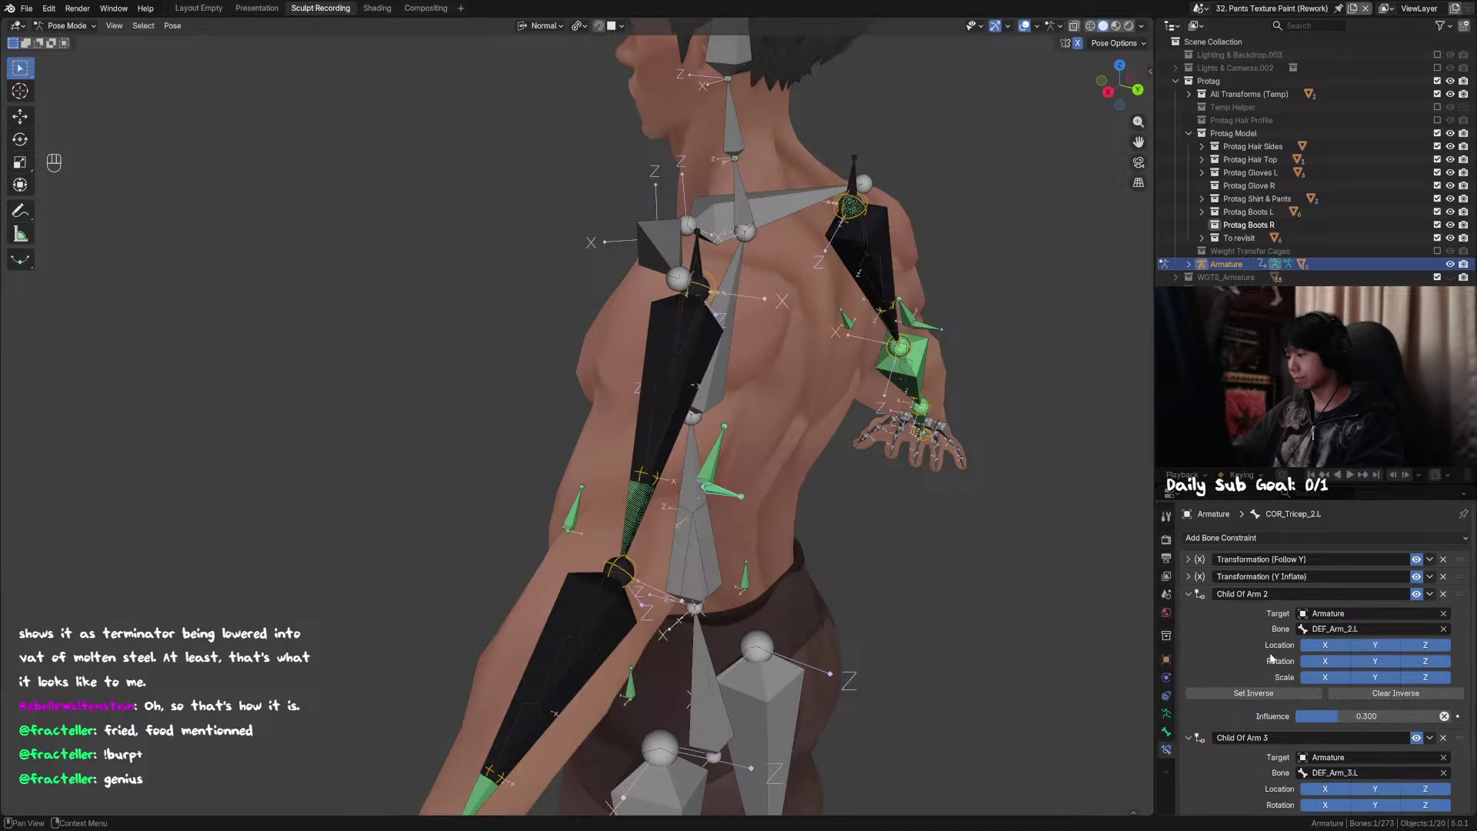
click(1190, 596)
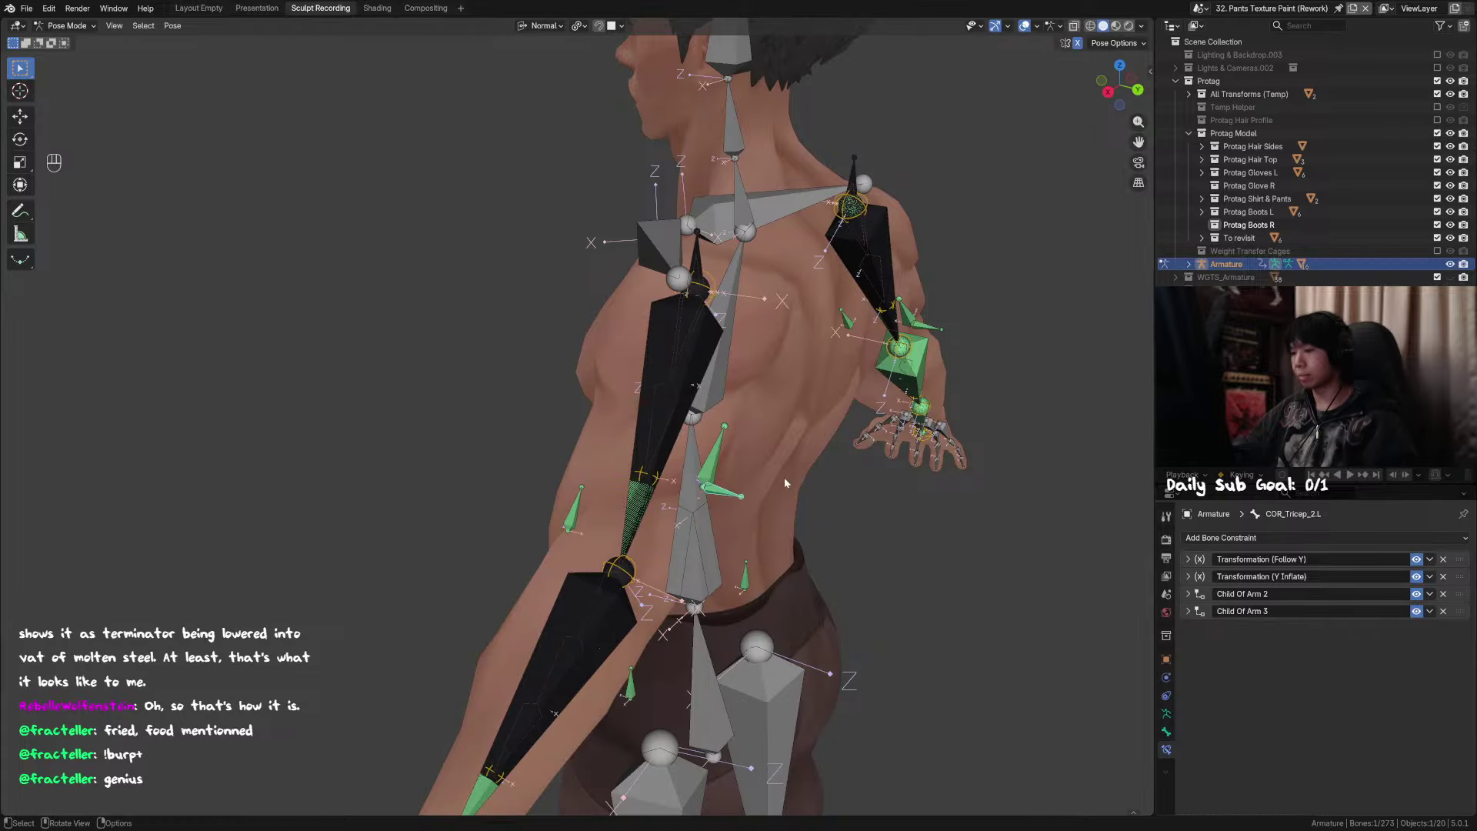
Step: Test the new weighting by twisting MCH_Switch_Arm.L about -88 degrees around its local Y axis
click(691, 396)
key(KP_3)
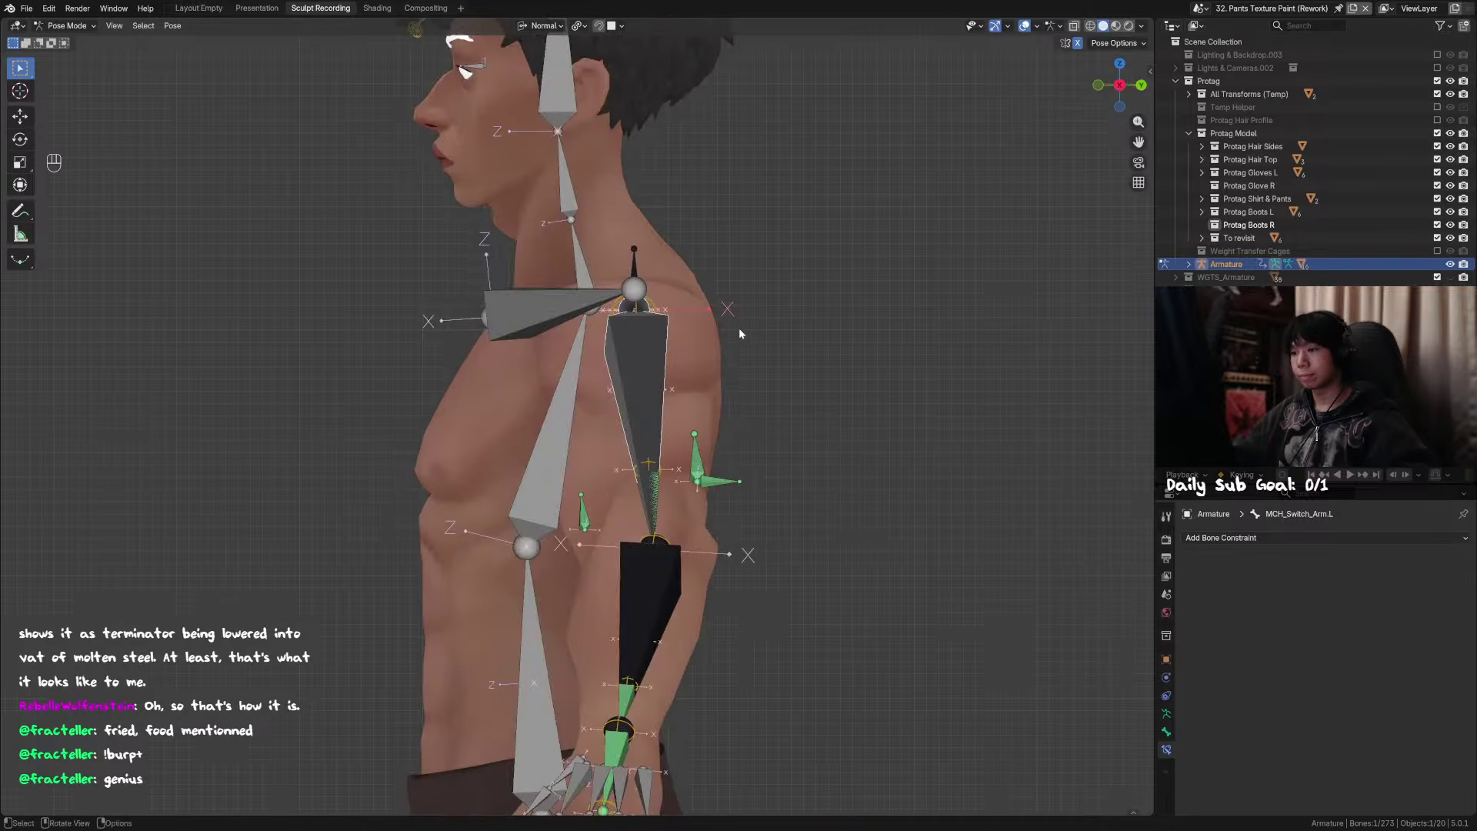
key(r)
key(y)
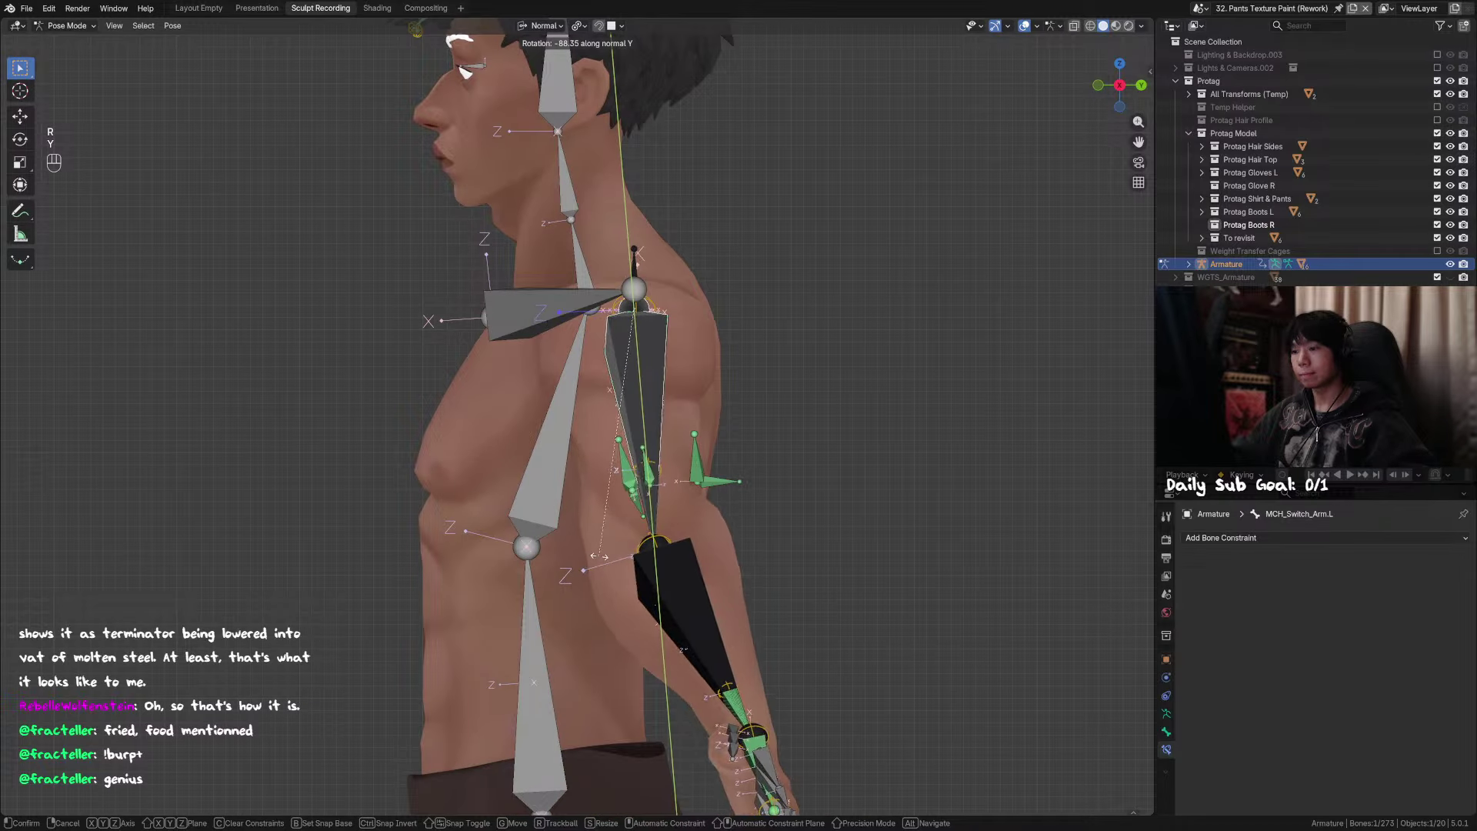
click(716, 548)
alt+middle_drag(716, 548, 750, 546)
Step: Bend the left elbow upward by rotating MCH_Switch_Forearm.L in front view
click(693, 608)
key(r)
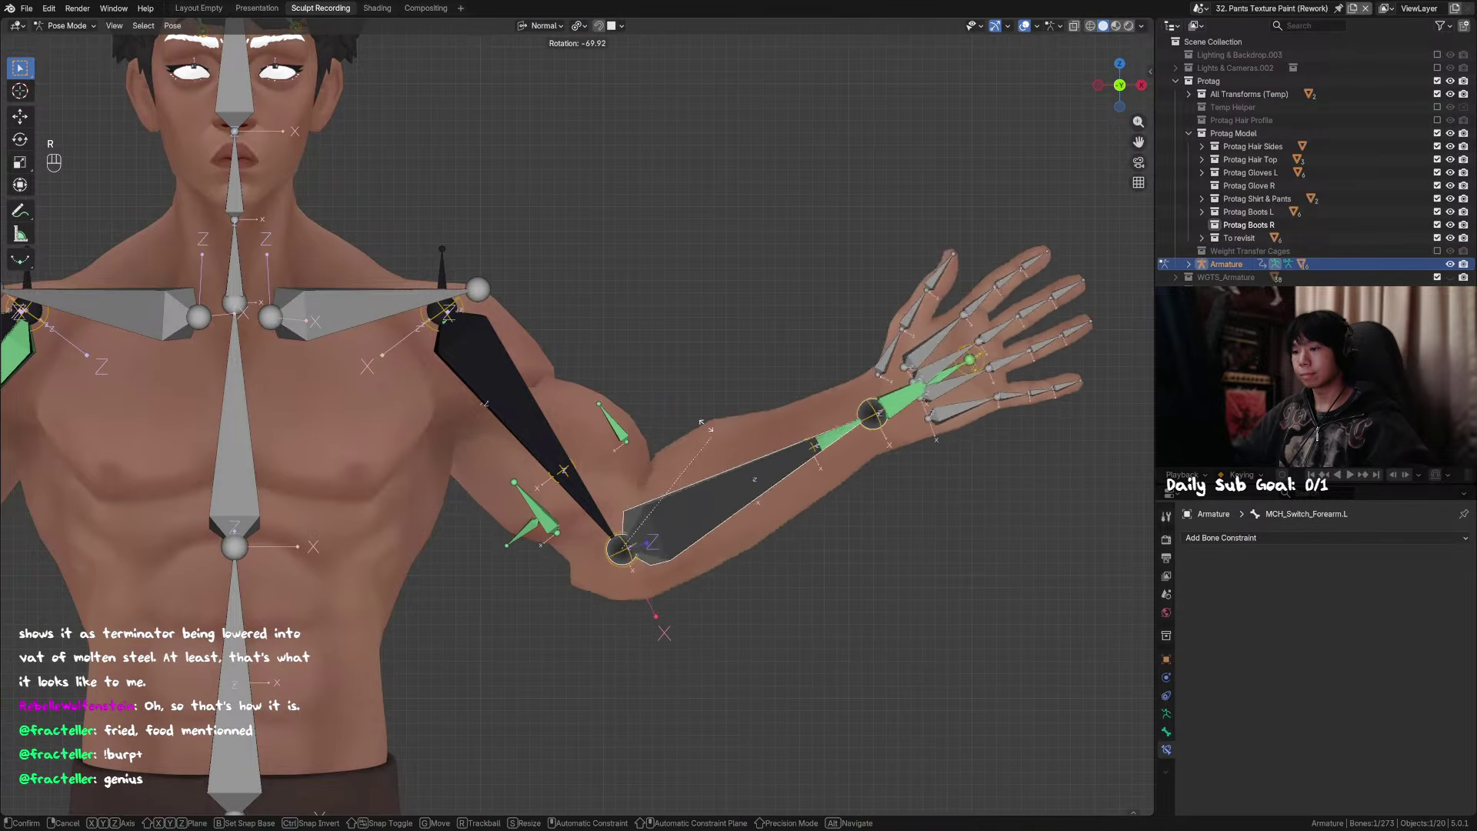
click(523, 411)
Step: Raise the left upper arm to shoulder height with MCH_Switch_Arm.L, briefly clearing its rotation and undoing that reset
click(523, 411)
key(r)
key(r)
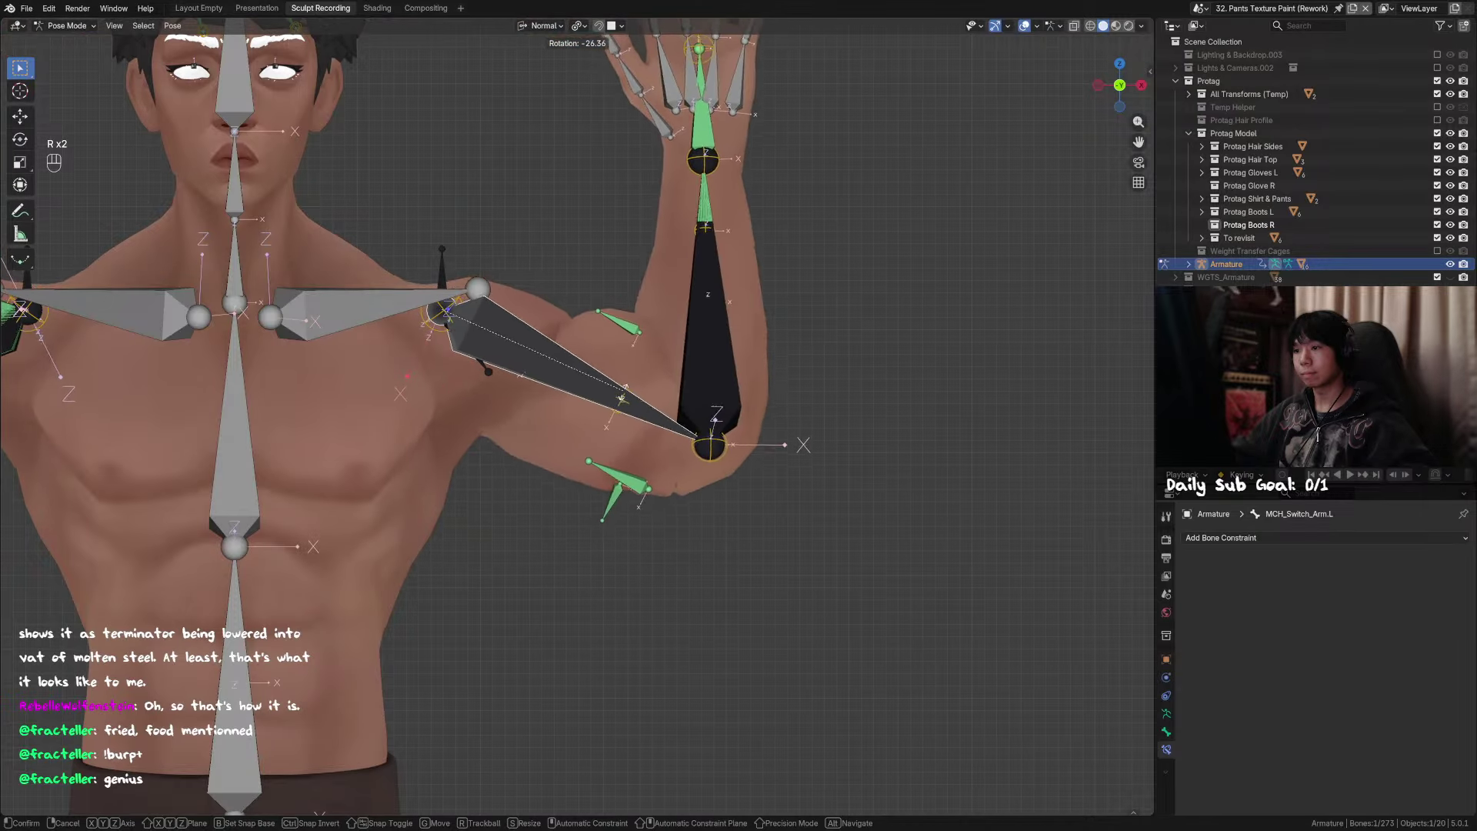
click(660, 308)
key(alt+r)
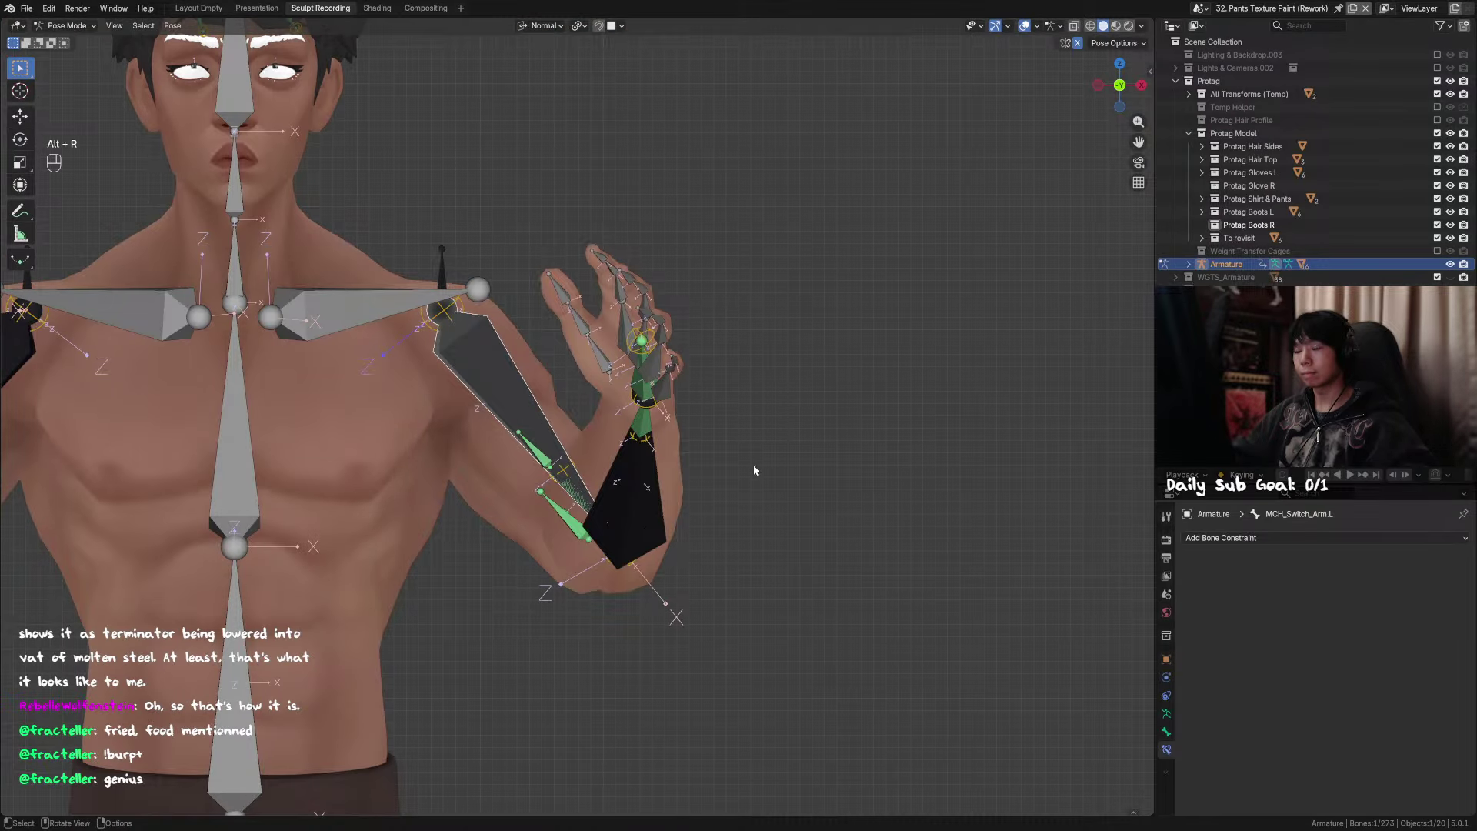
key(ctrl+z)
Step: Examine the tricep helper bones on the raised arm from the back and side, checking COR_Tricep_2.L's Child Of Arm 2 settings
middle_drag(800, 465, 644, 354)
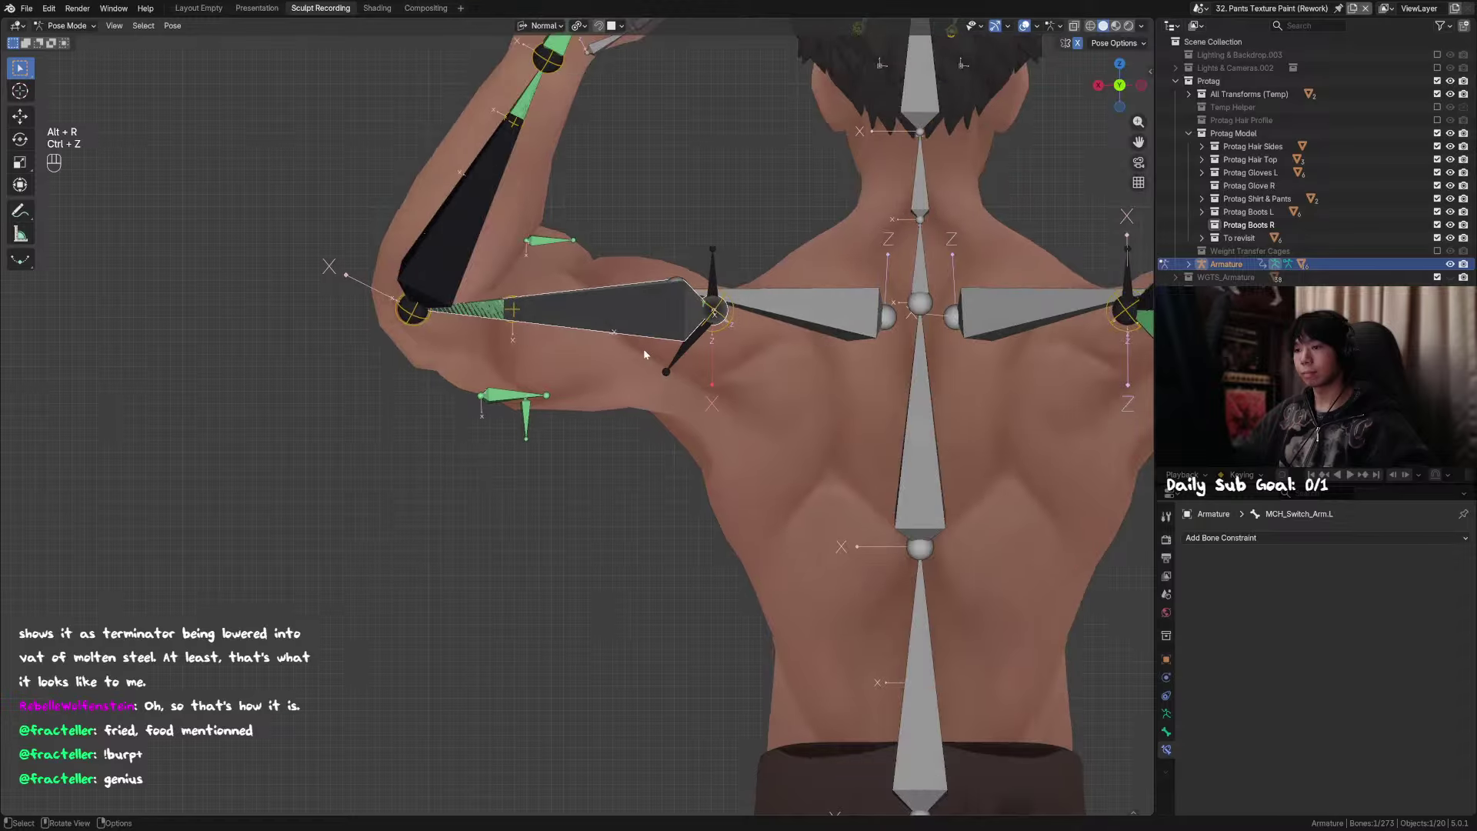
key(r)
right_click(781, 378)
middle_drag(770, 391, 798, 407)
click(694, 420)
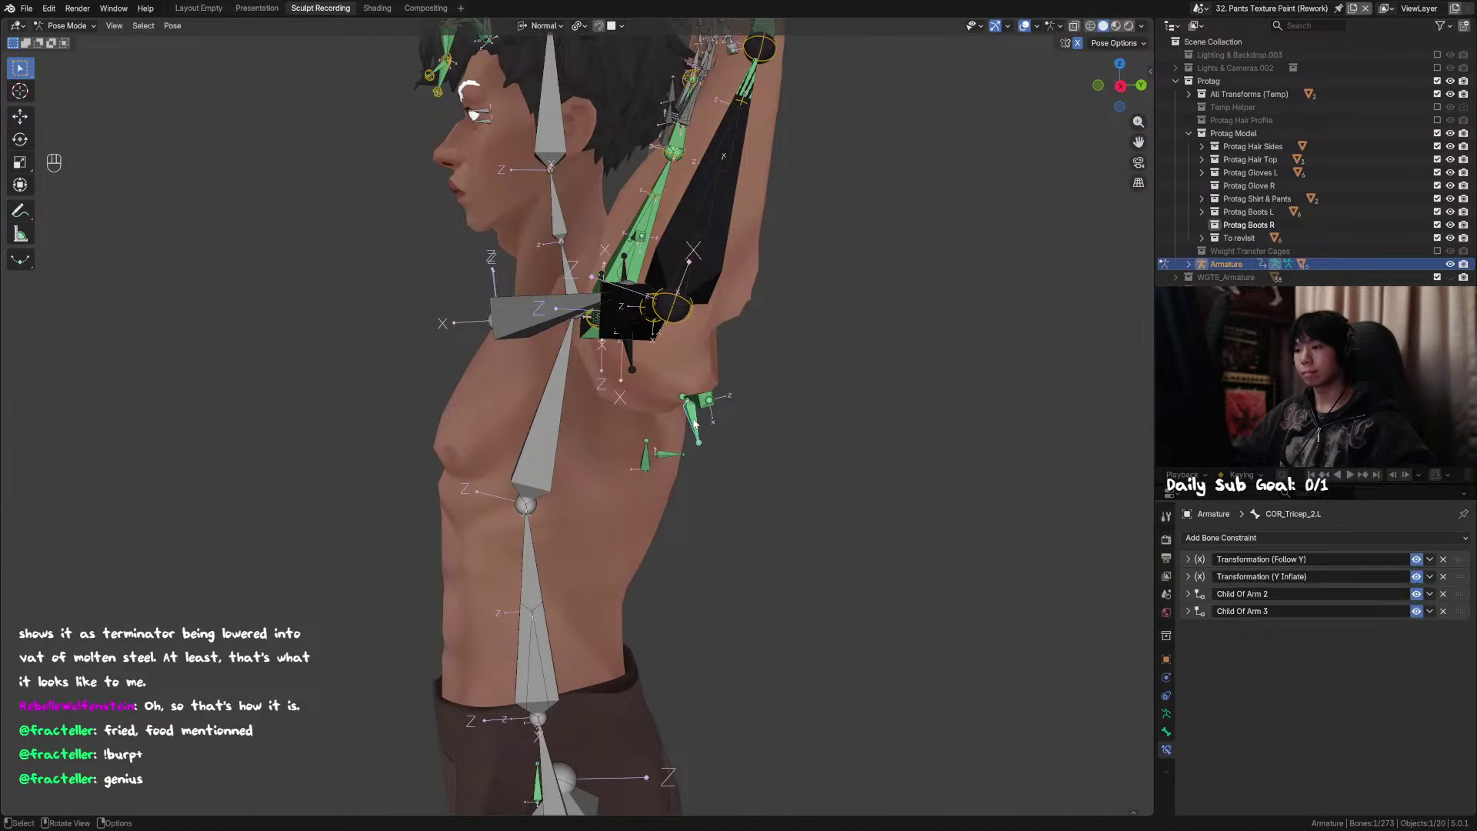
middle_drag(694, 422, 717, 428)
click(1189, 594)
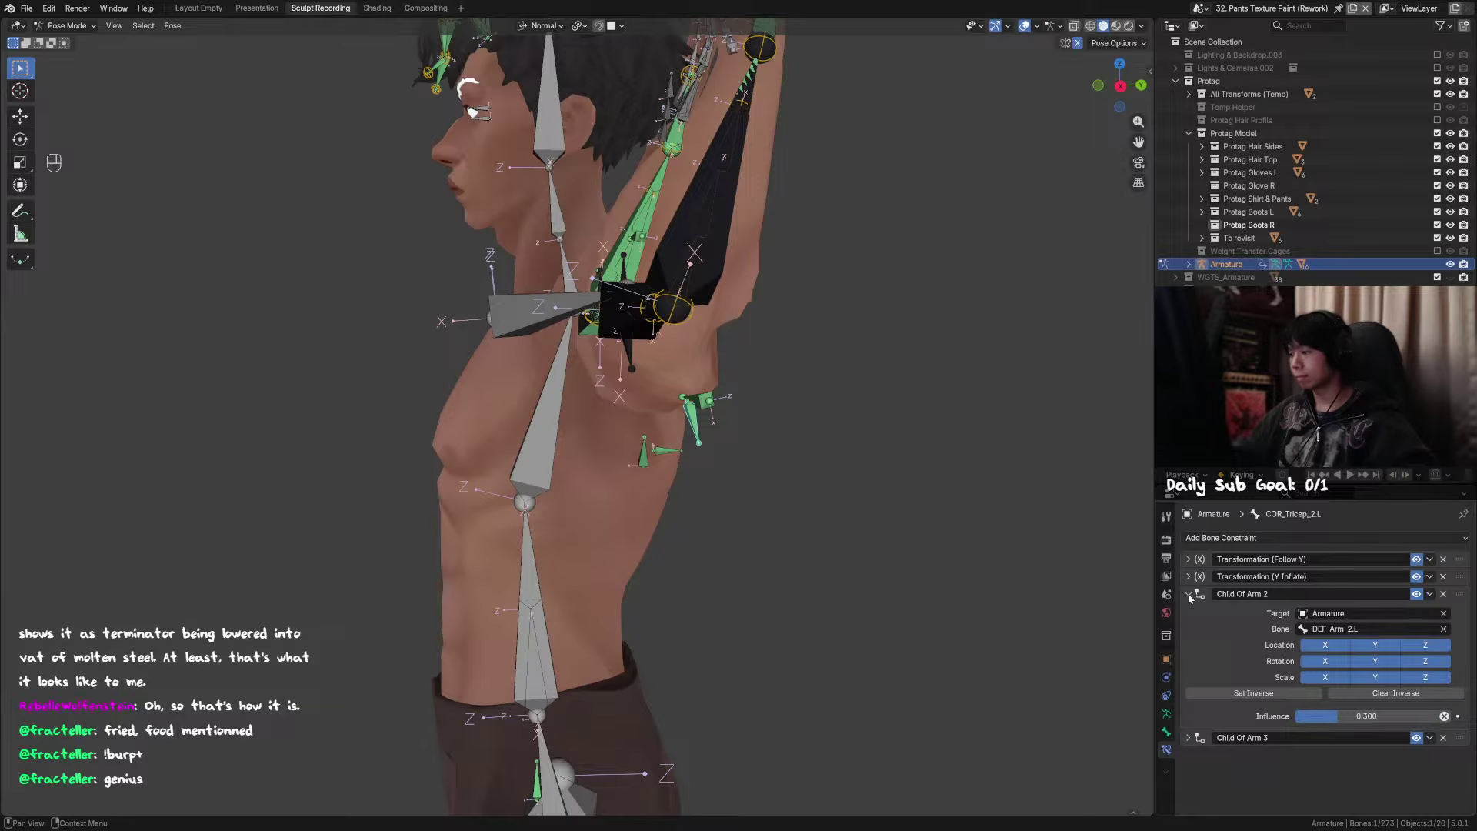
click(1188, 595)
alt+middle_drag(931, 477, 925, 484)
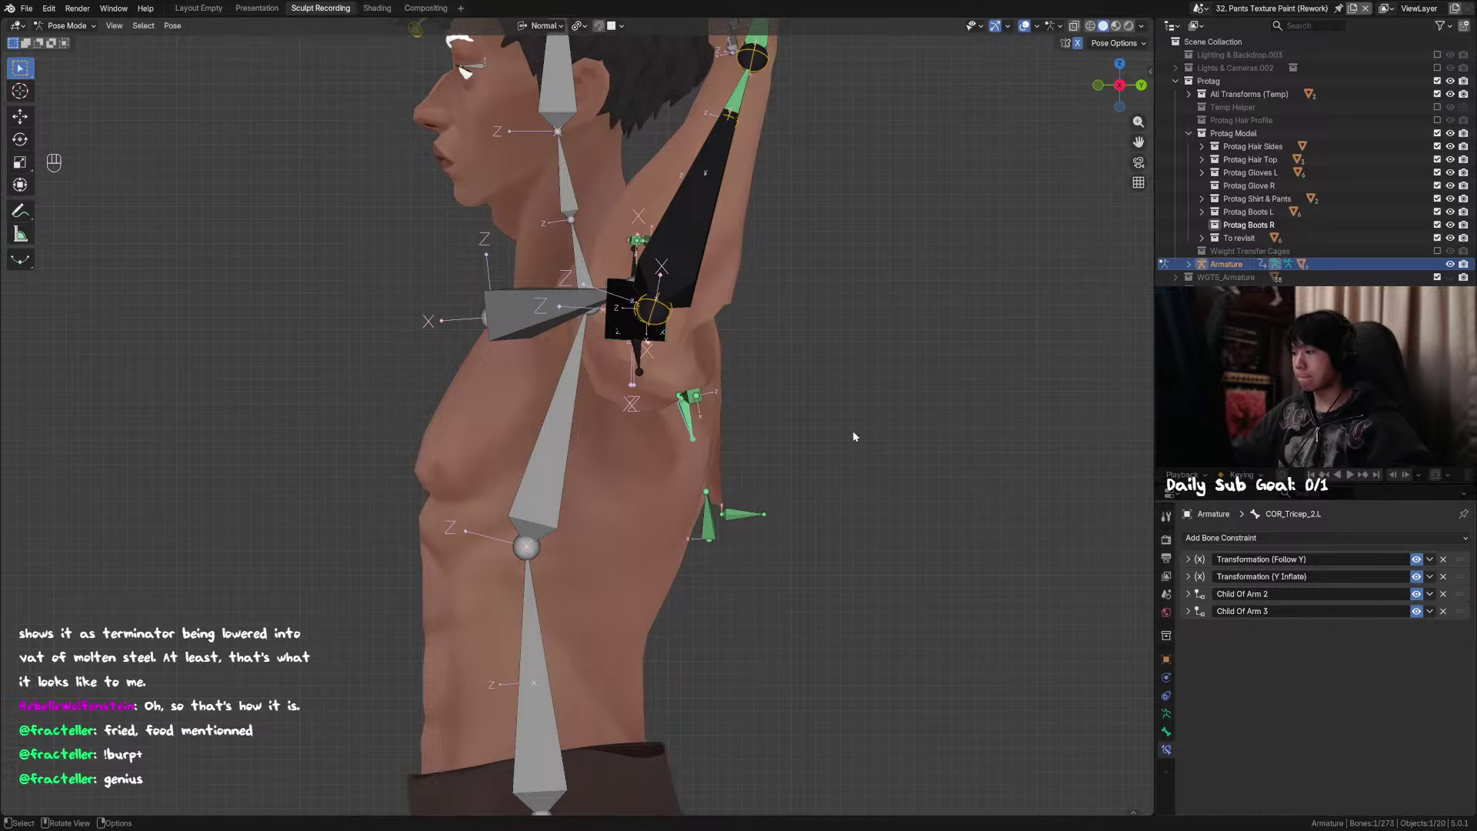
middle_drag(853, 436, 598, 268)
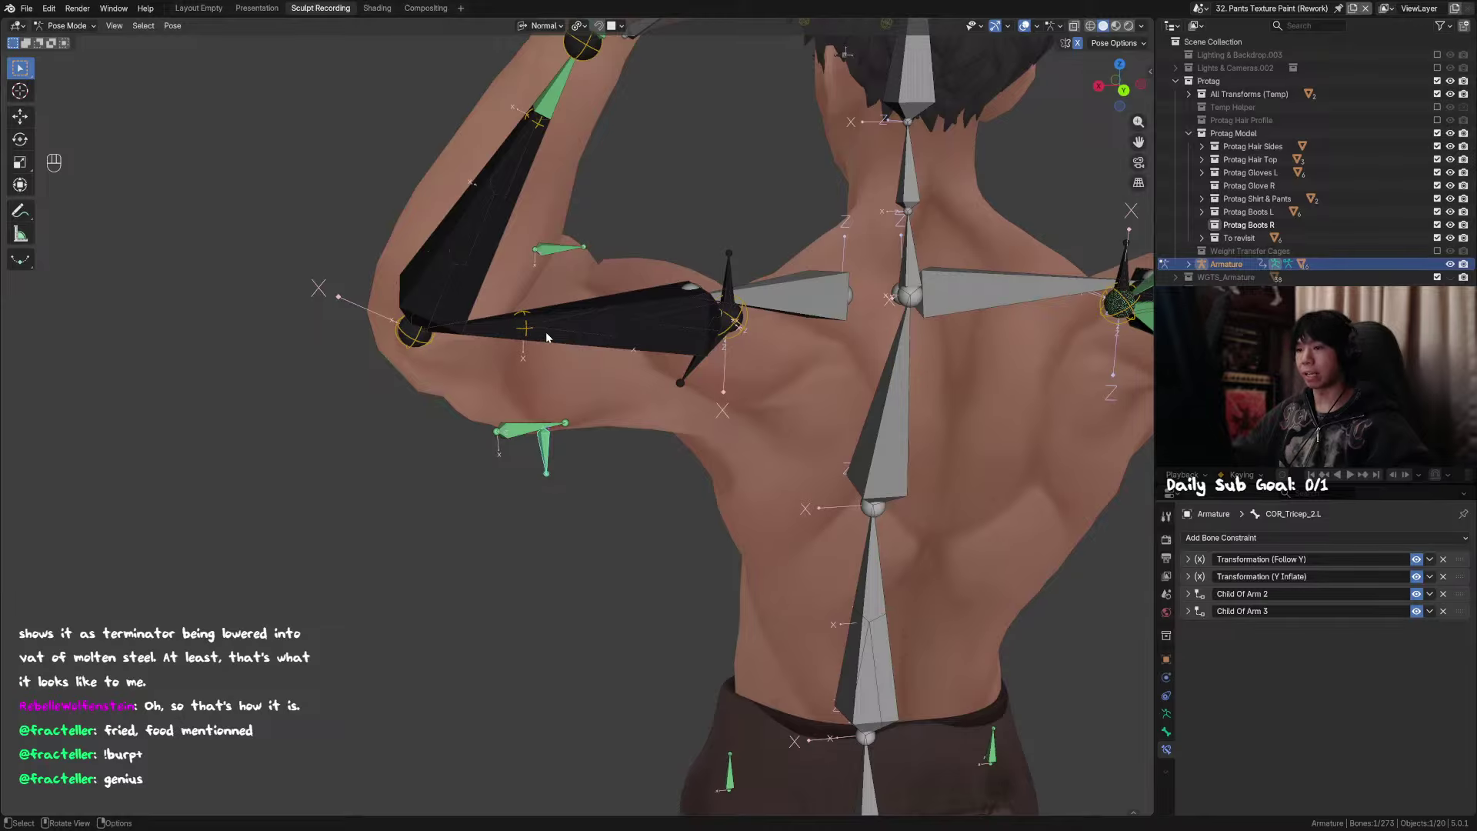
Step: Return the posed arm bones to rest by clearing their rotation, location and scale
key(alt+r)
key(alt+g)
key(alt+s)
key(alt+r)
key(alt+g)
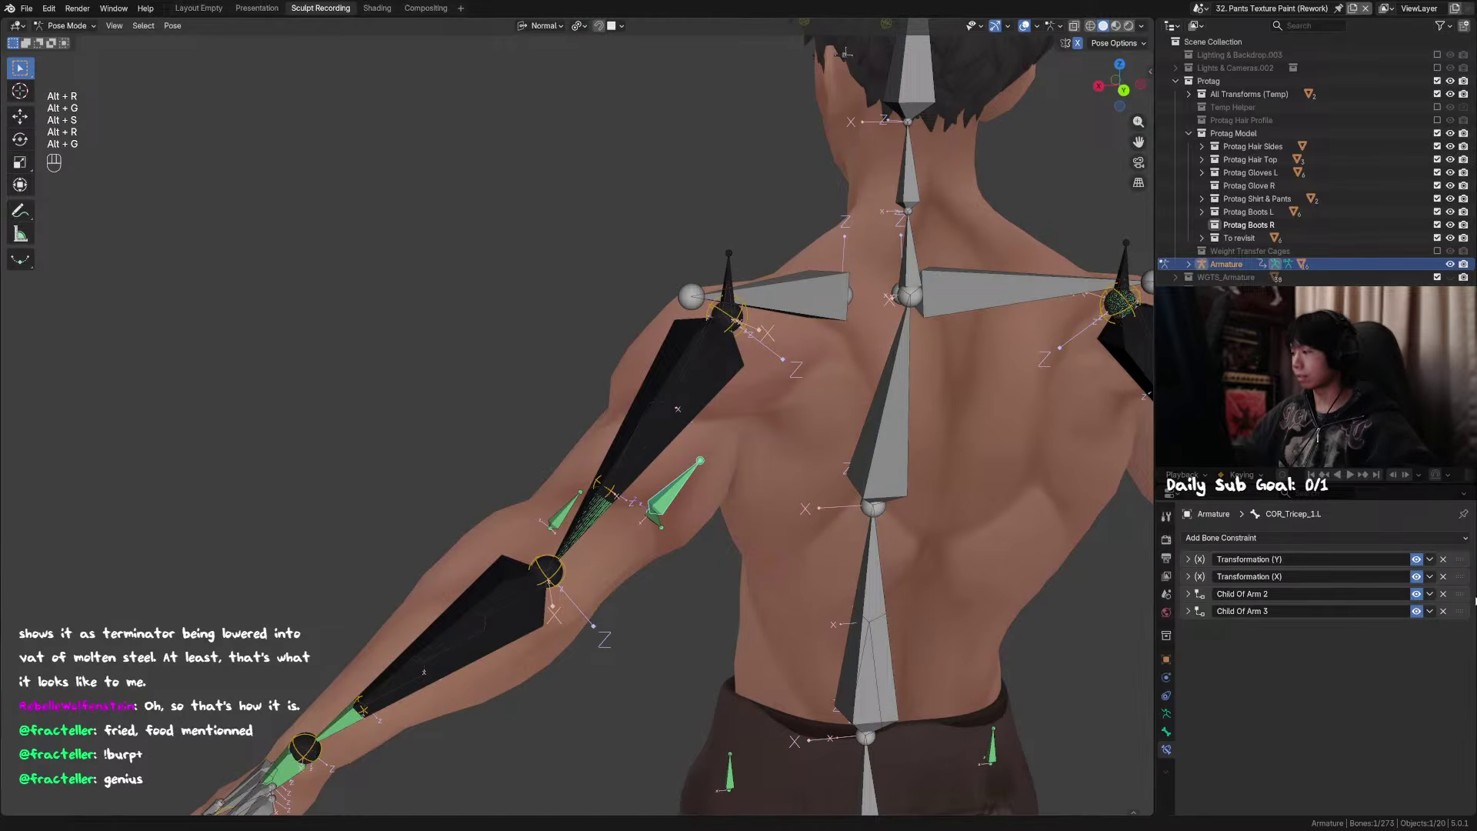
Step: Move the Child Of constraints above the Transformation constraints on COR_Tricep_1.L and COR_Tricep_2.L
mouse_move(1460, 594)
mouse_down()
mouse_move(1469, 564)
mouse_move(1460, 577)
mouse_up()
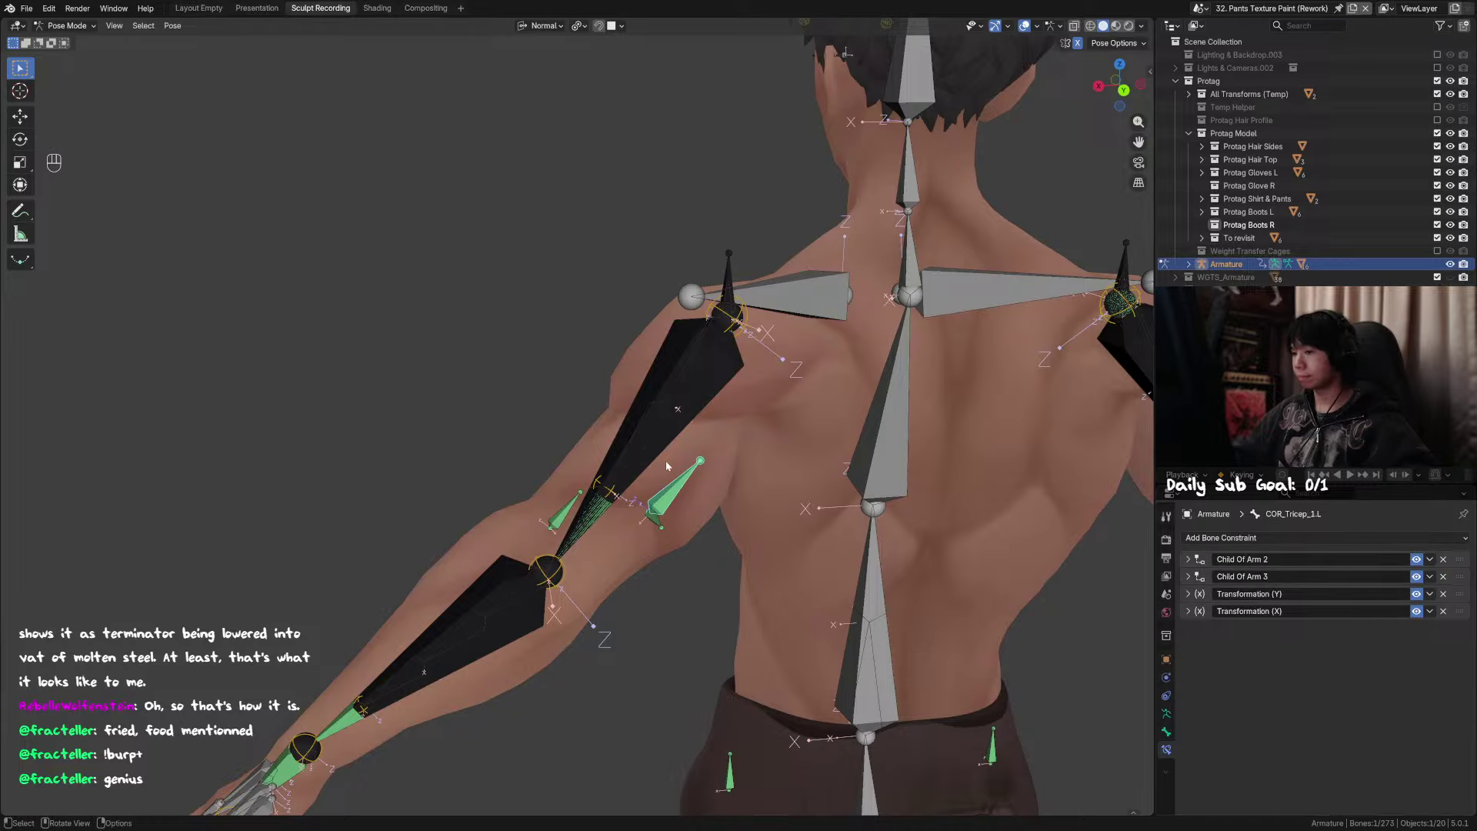
click(659, 525)
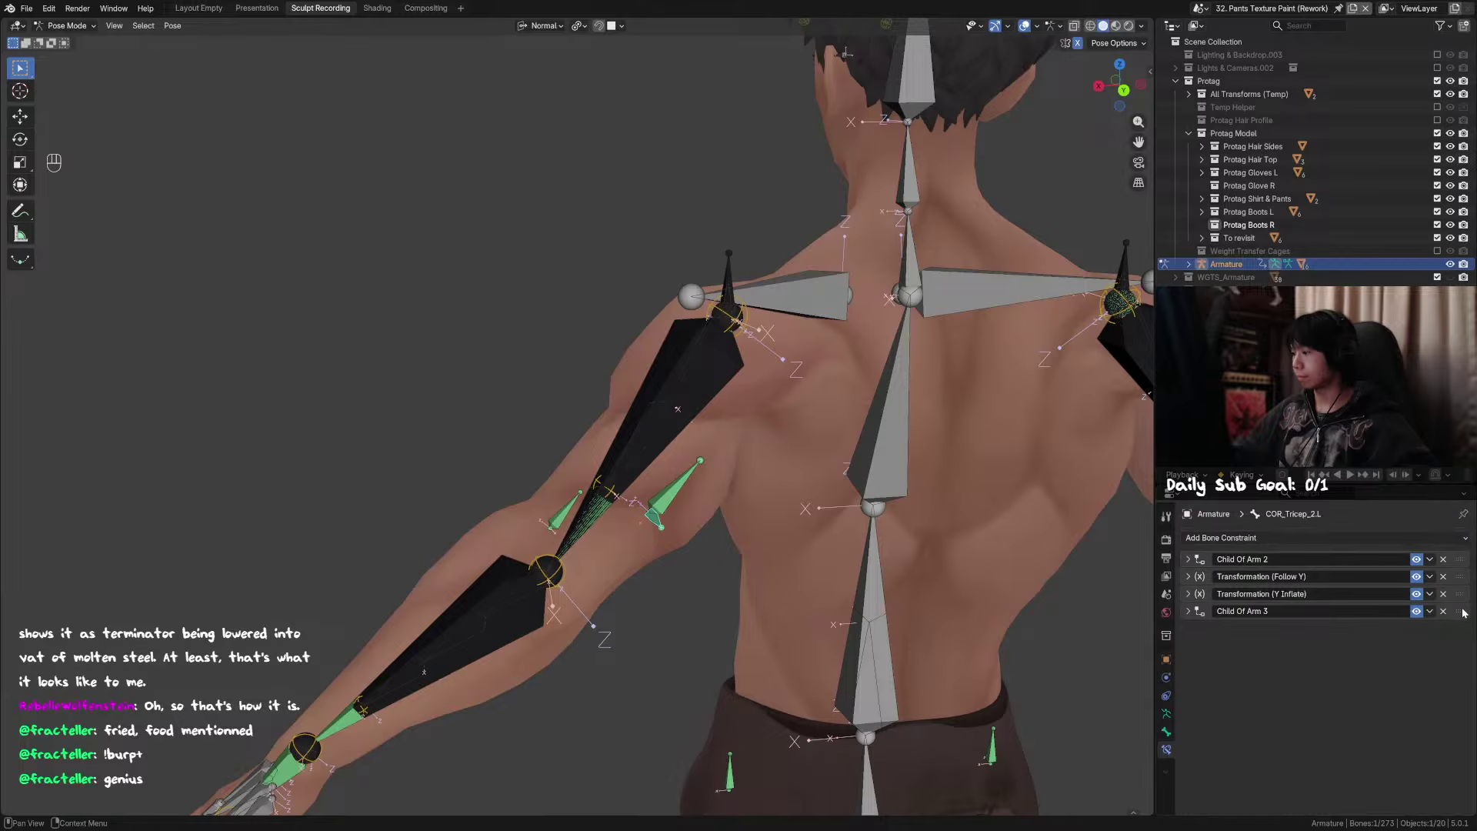
drag(1460, 594, 1466, 577)
Step: Try twisting the left upper arm by rotating MCH_Switch_Arm.L about its Y axis in side view
click(718, 392)
middle_drag(717, 392, 822, 359)
key(r)
key(y)
right_click(799, 553)
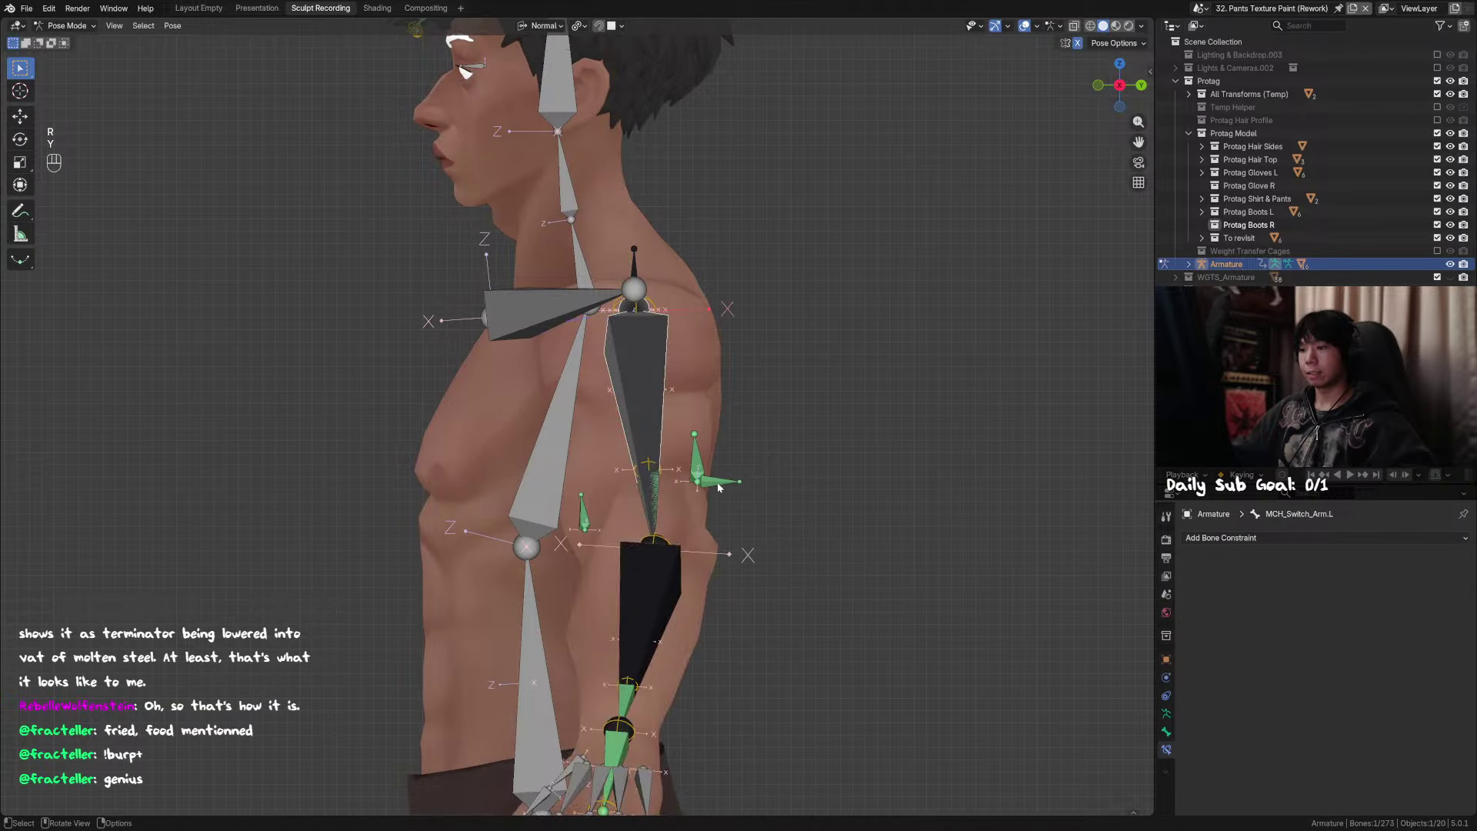
Step: Set the inverse of COR_Tricep_1.L's Child Of Arm 2 and check the Child Of settings on both left tricep bones
click(698, 462)
middle_drag(724, 470, 673, 474)
click(1189, 577)
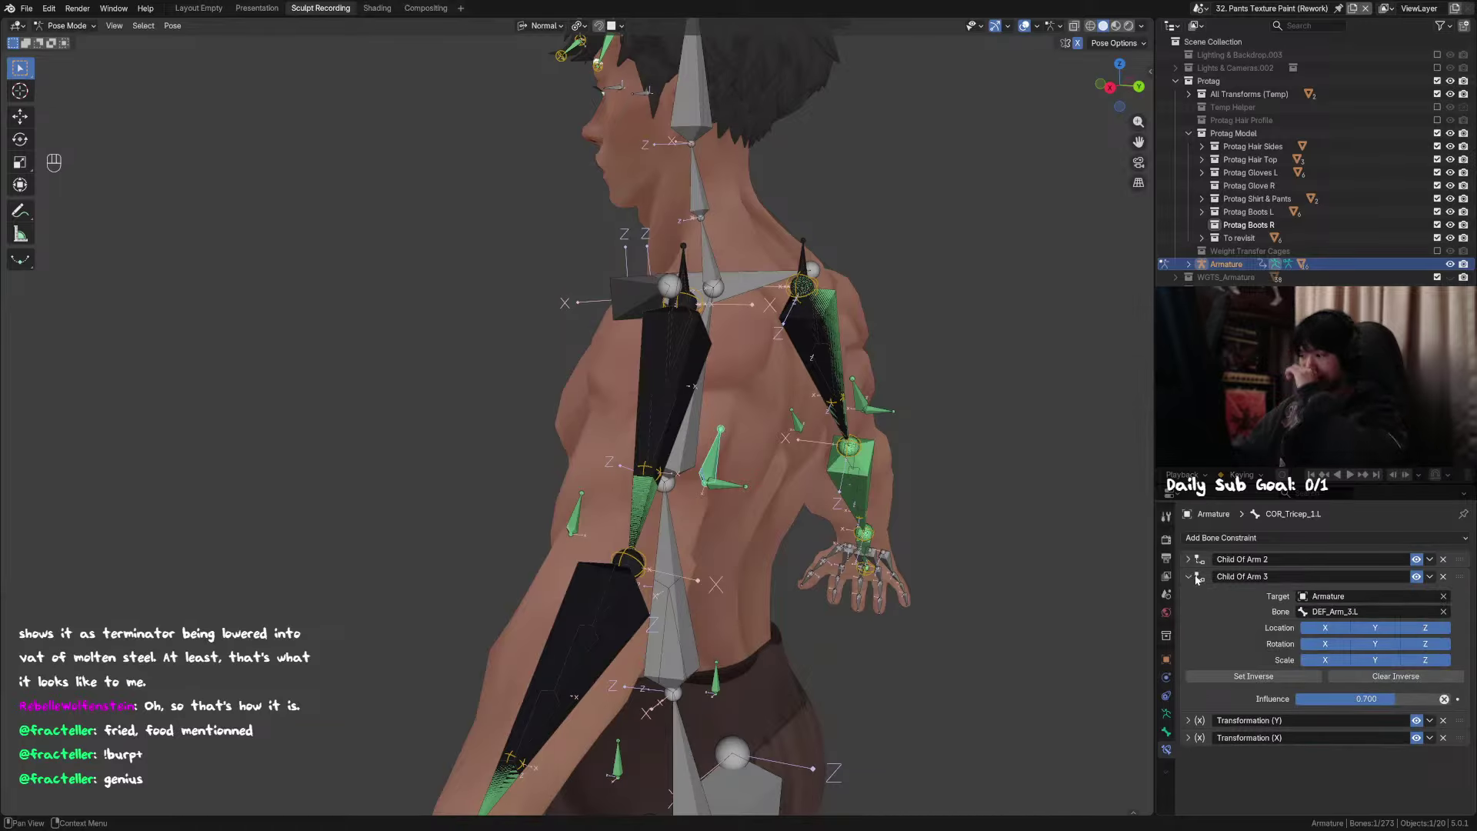
click(1190, 561)
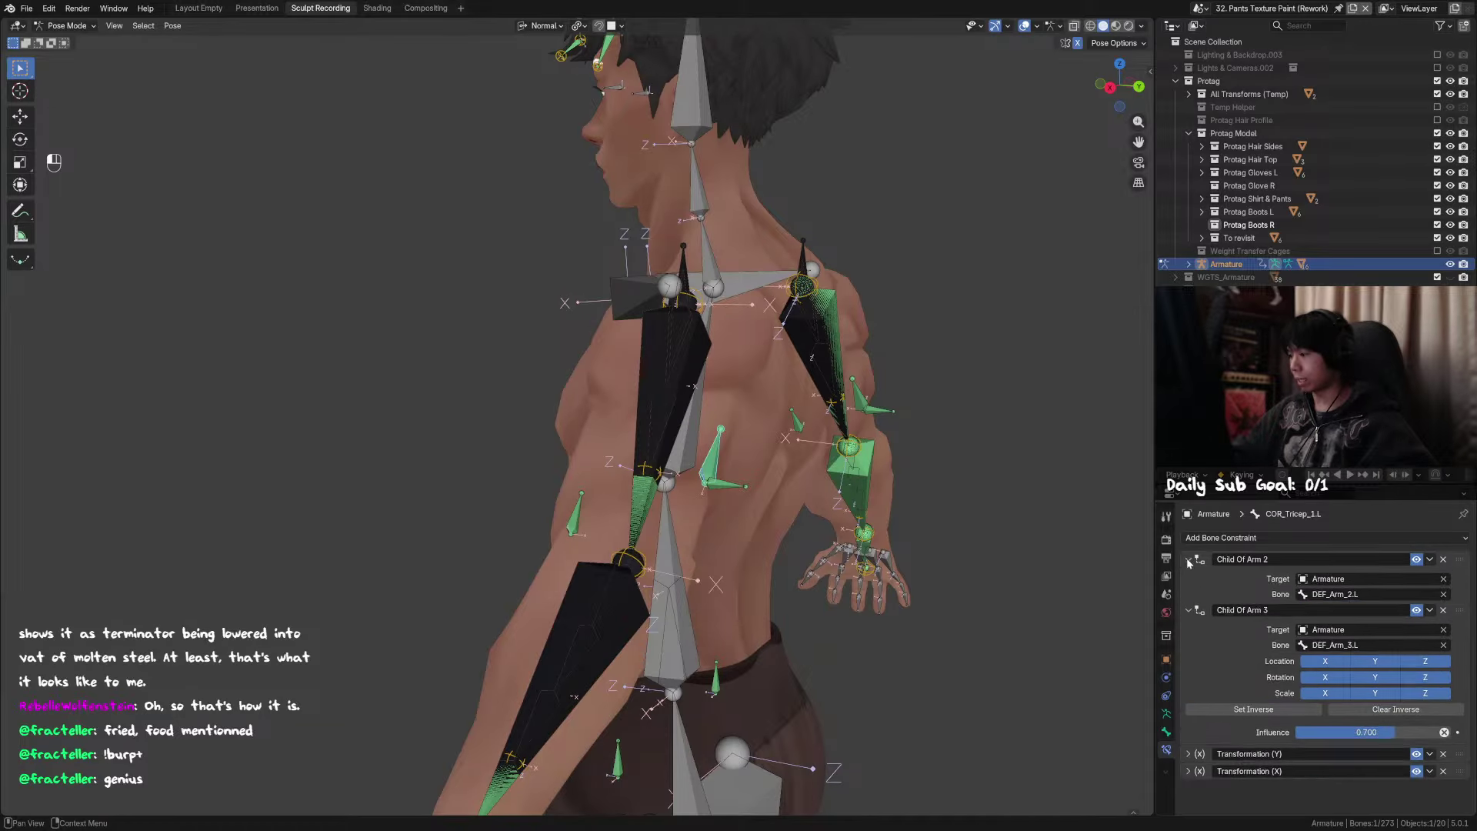
click(1253, 660)
click(1187, 561)
click(1189, 577)
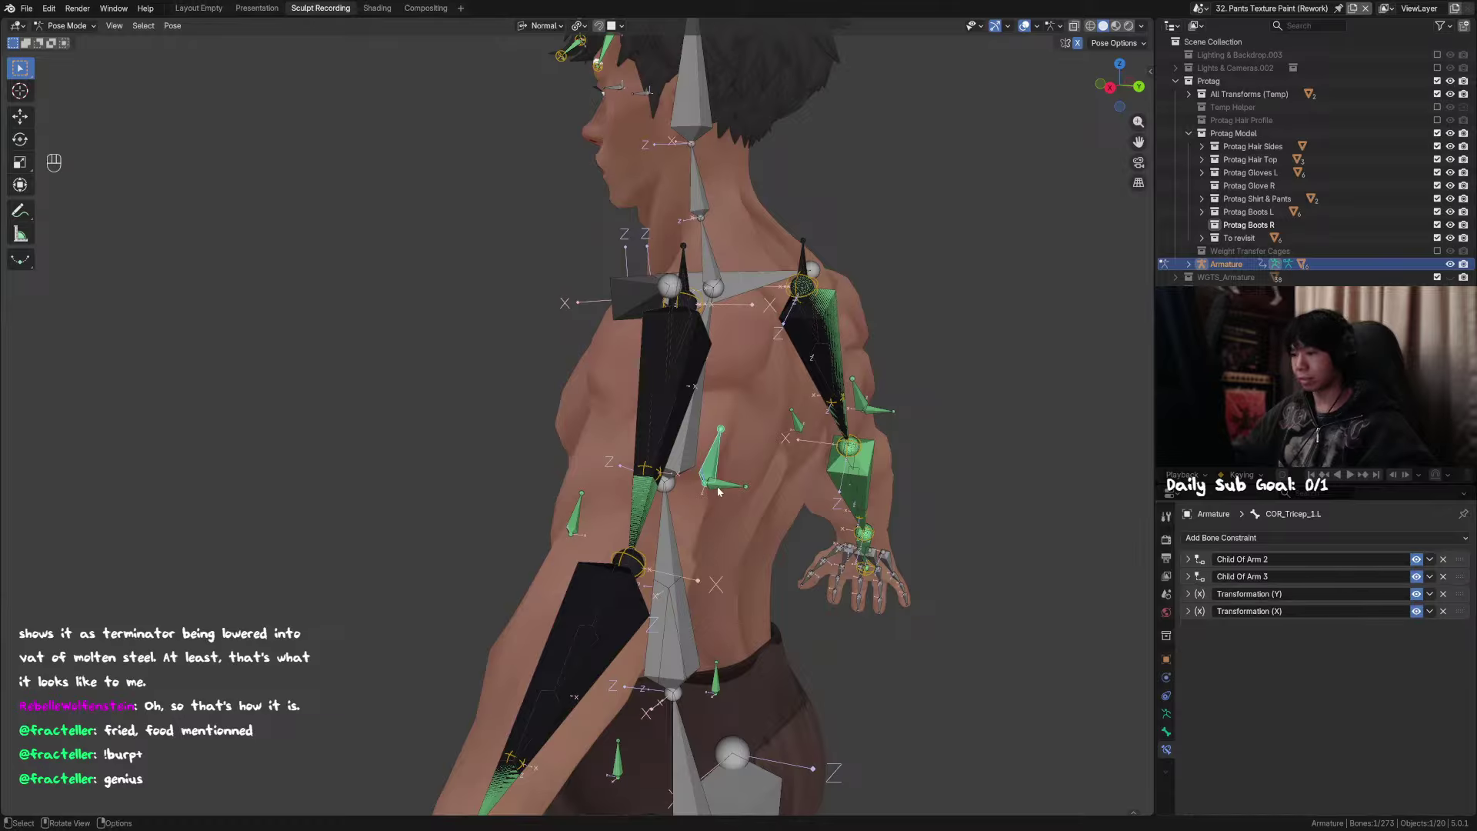
click(1189, 576)
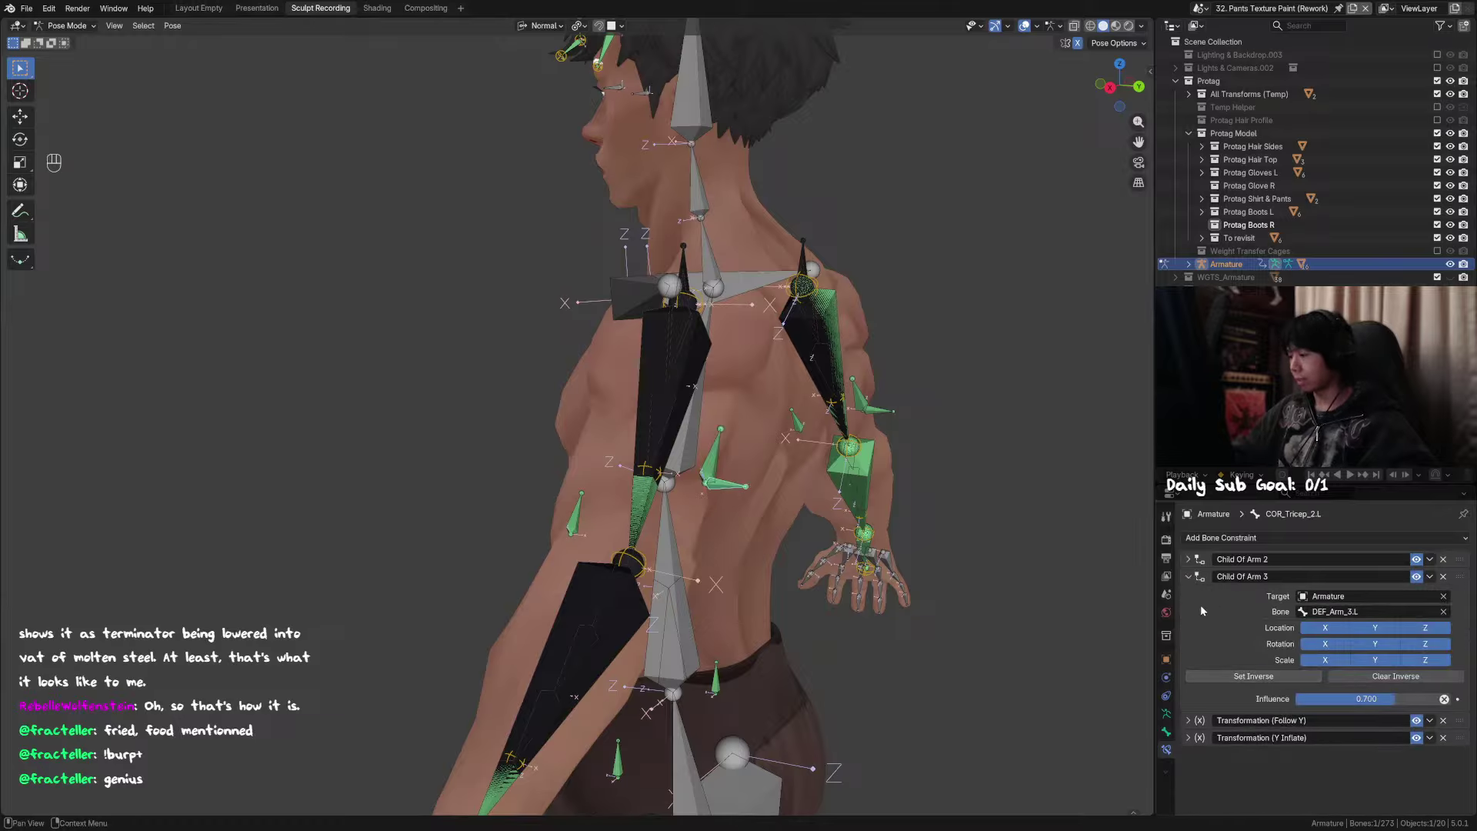
click(1189, 577)
click(1188, 559)
click(1188, 560)
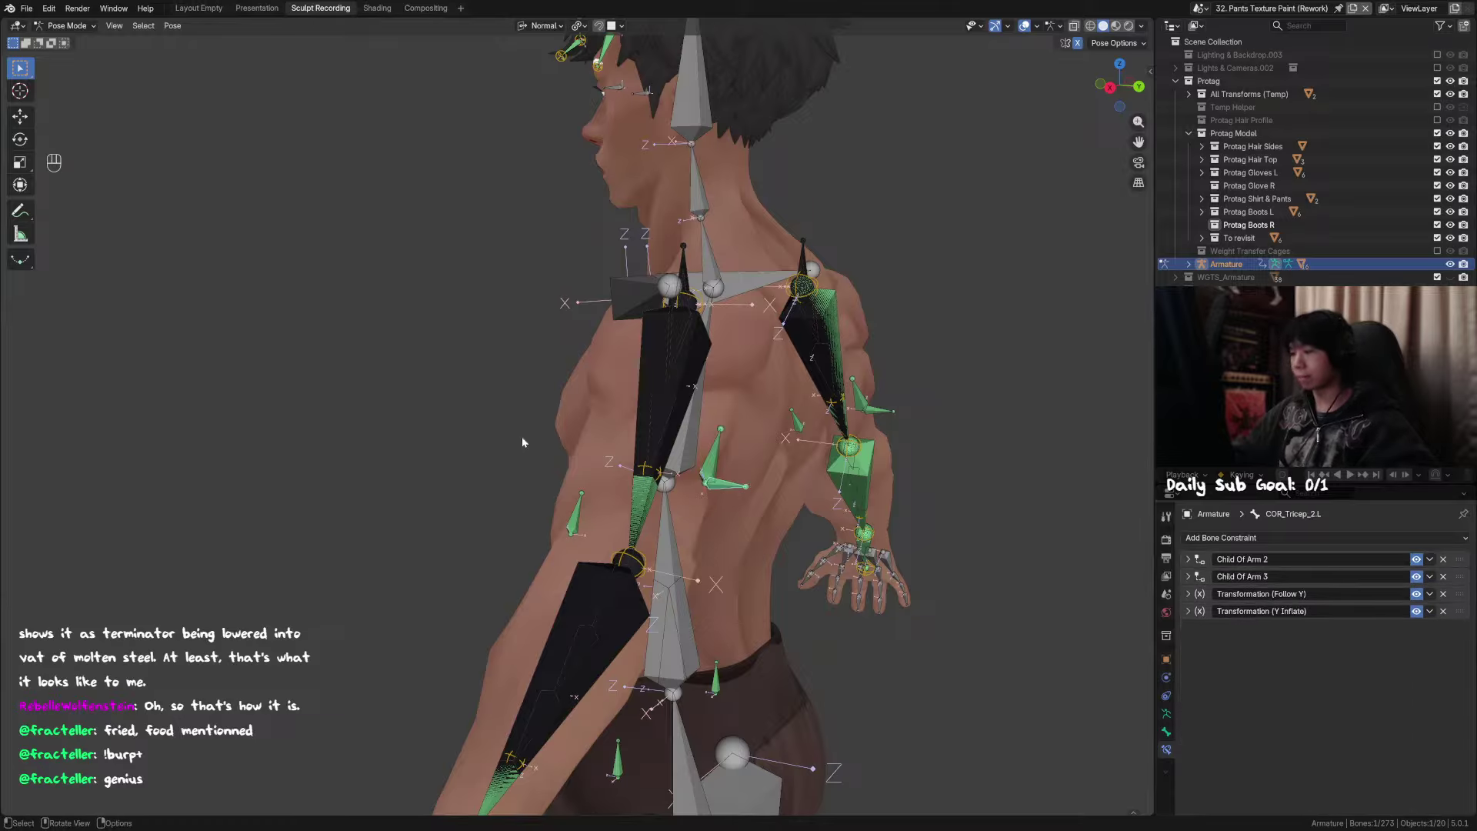
Step: Twist the left upper arm by rotating MCH_Switch_Arm.L about its Y axis
click(693, 359)
middle_drag(693, 360, 731, 350)
key(r)
key(y)
click(704, 450)
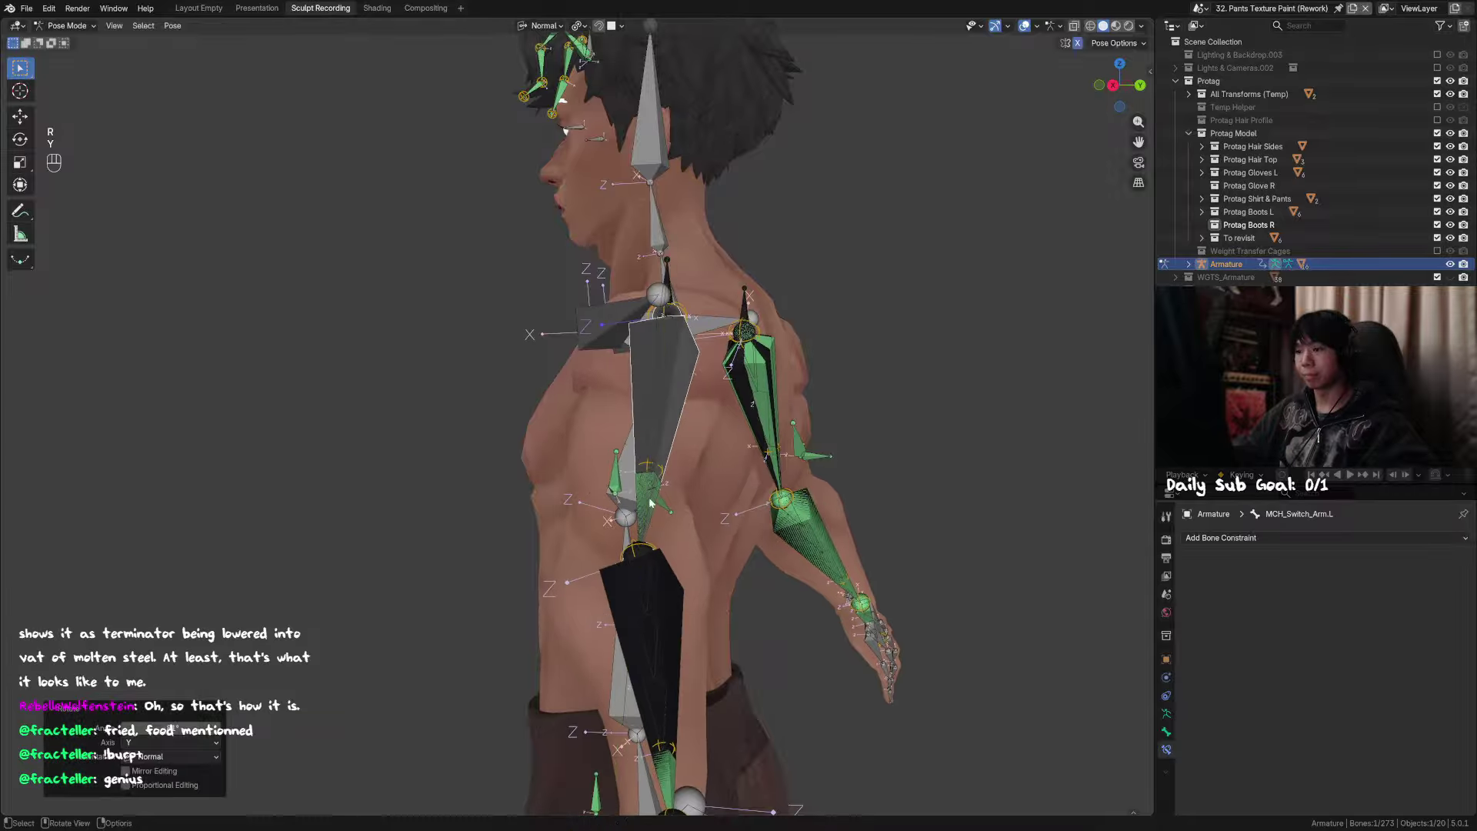
Step: Bend the left elbow with MCH_Switch_Forearm.L about its Z axis and raise the arm to shoulder height in back view
alt+middle_drag(704, 451, 575, 485)
shift+click(516, 586)
key(r)
key(z)
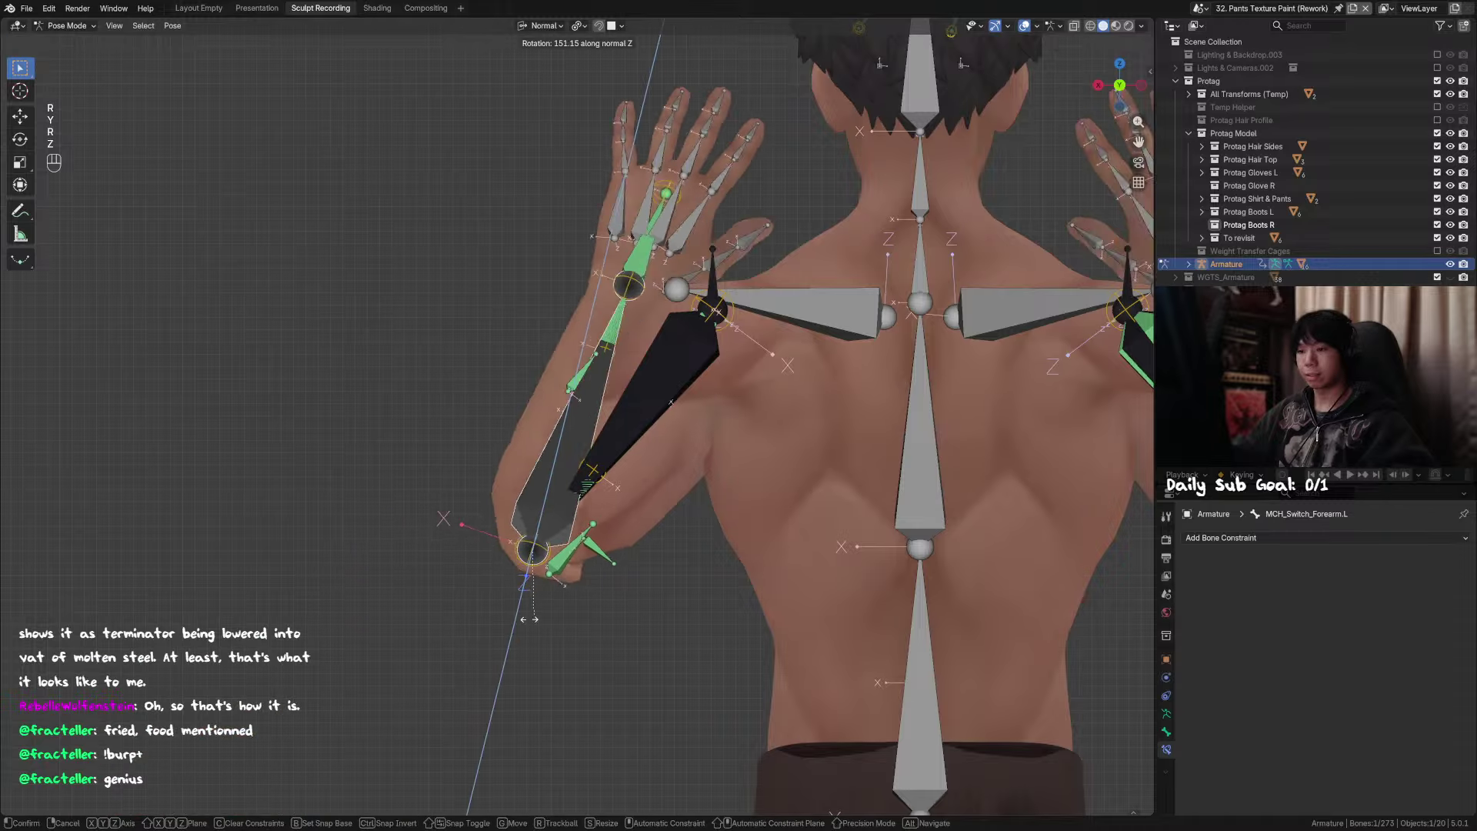
key(r)
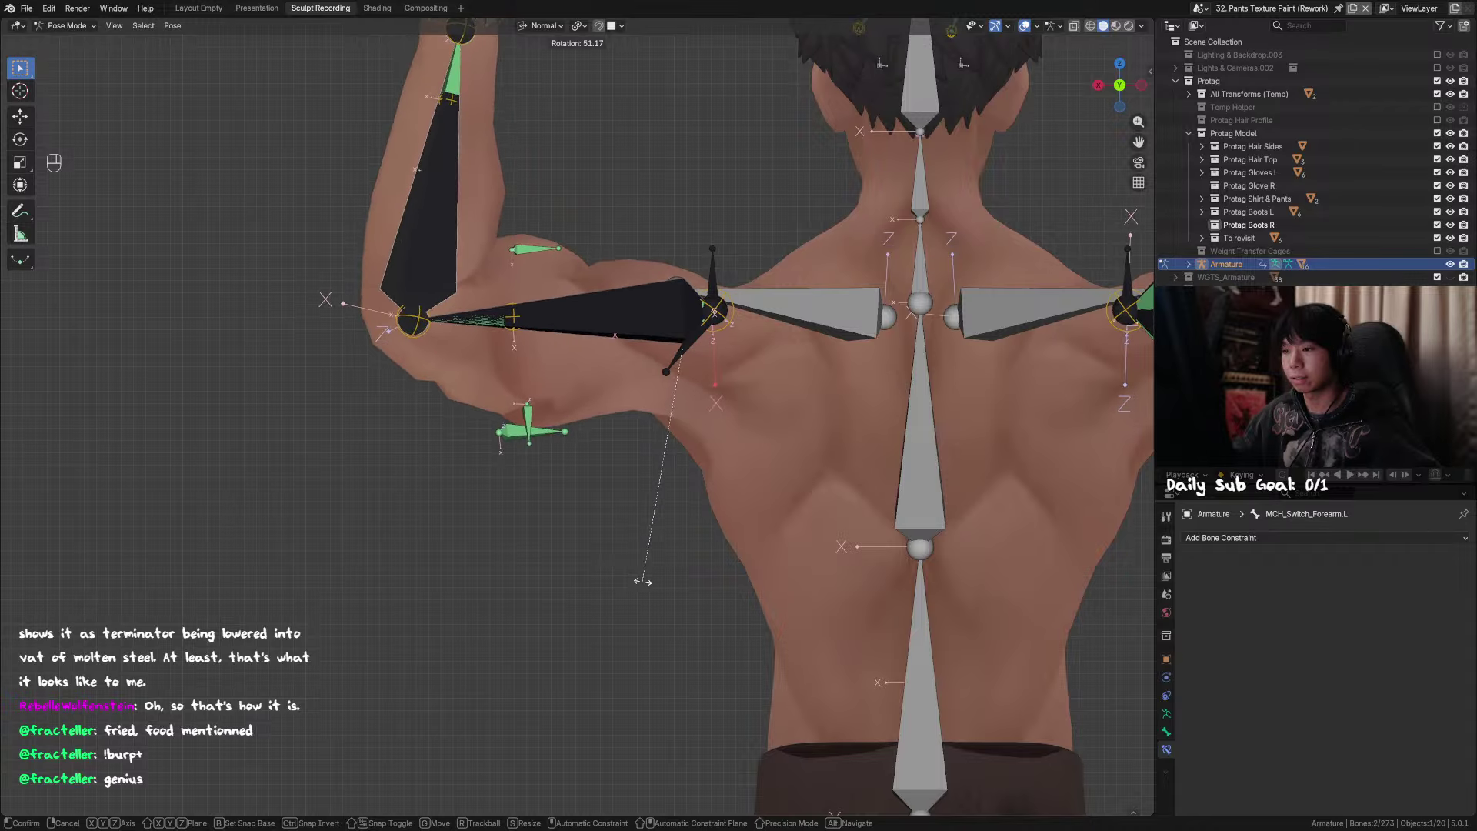
click(597, 554)
Step: Clear the location, rotation and scale of all bones and deselect them
middle_drag(596, 554, 548, 560)
key(alt+g)
key(alt+r)
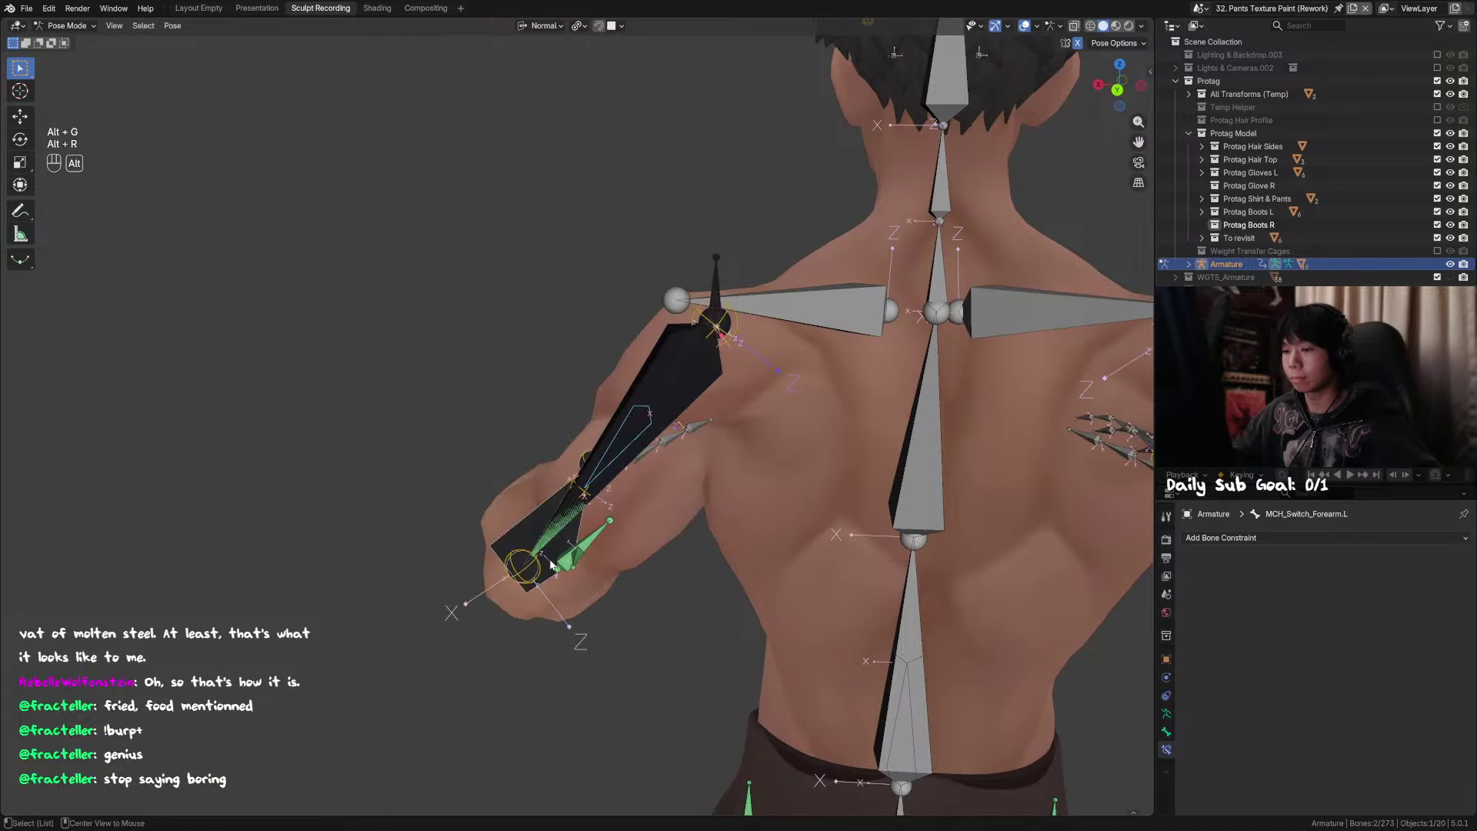
key(a)
key(alt+g)
key(alt+s)
key(alt+r)
key(alt+g)
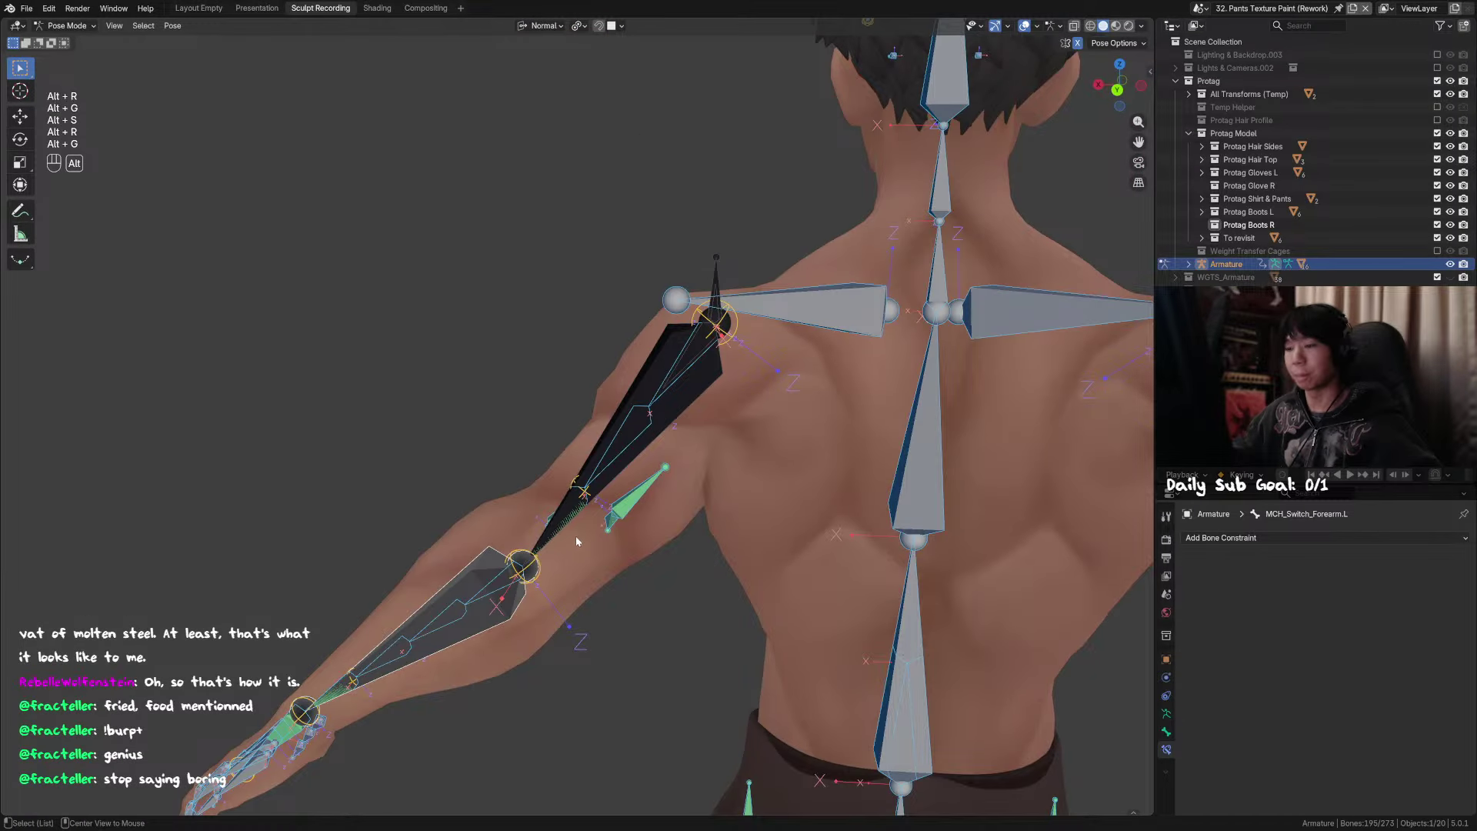
key(alt+a)
middle_drag(576, 535, 1049, 574)
key(alt+g)
key(alt+r)
key(alt+a)
Step: Remove the Child Of Arm 3 and Child Of Arm 2 constraints from COR_Tricep_2.L
click(713, 475)
scroll(682, 527, up, 2)
middle_drag(722, 557, 777, 557)
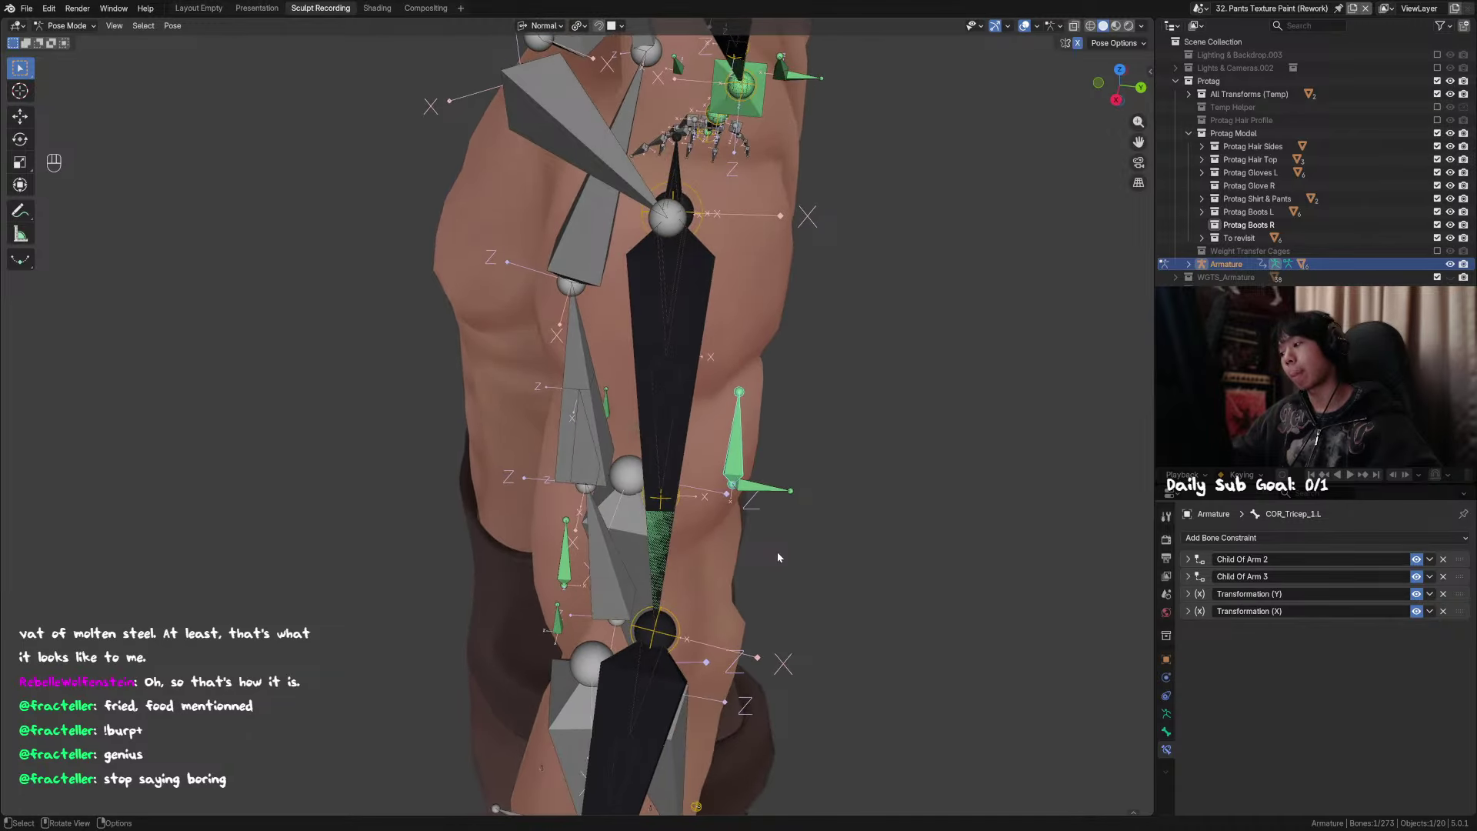
click(764, 492)
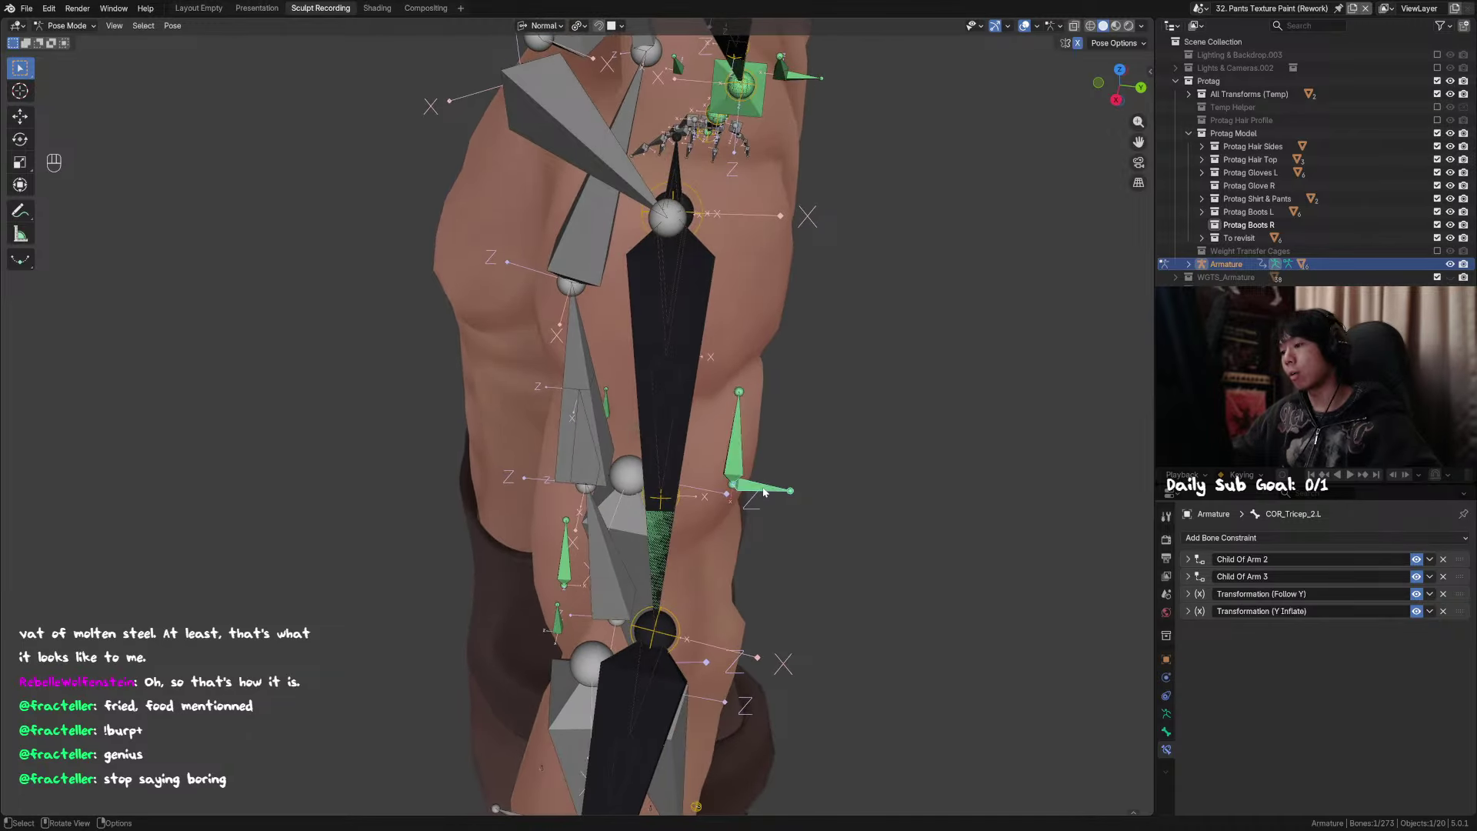
click(1444, 577)
click(1443, 559)
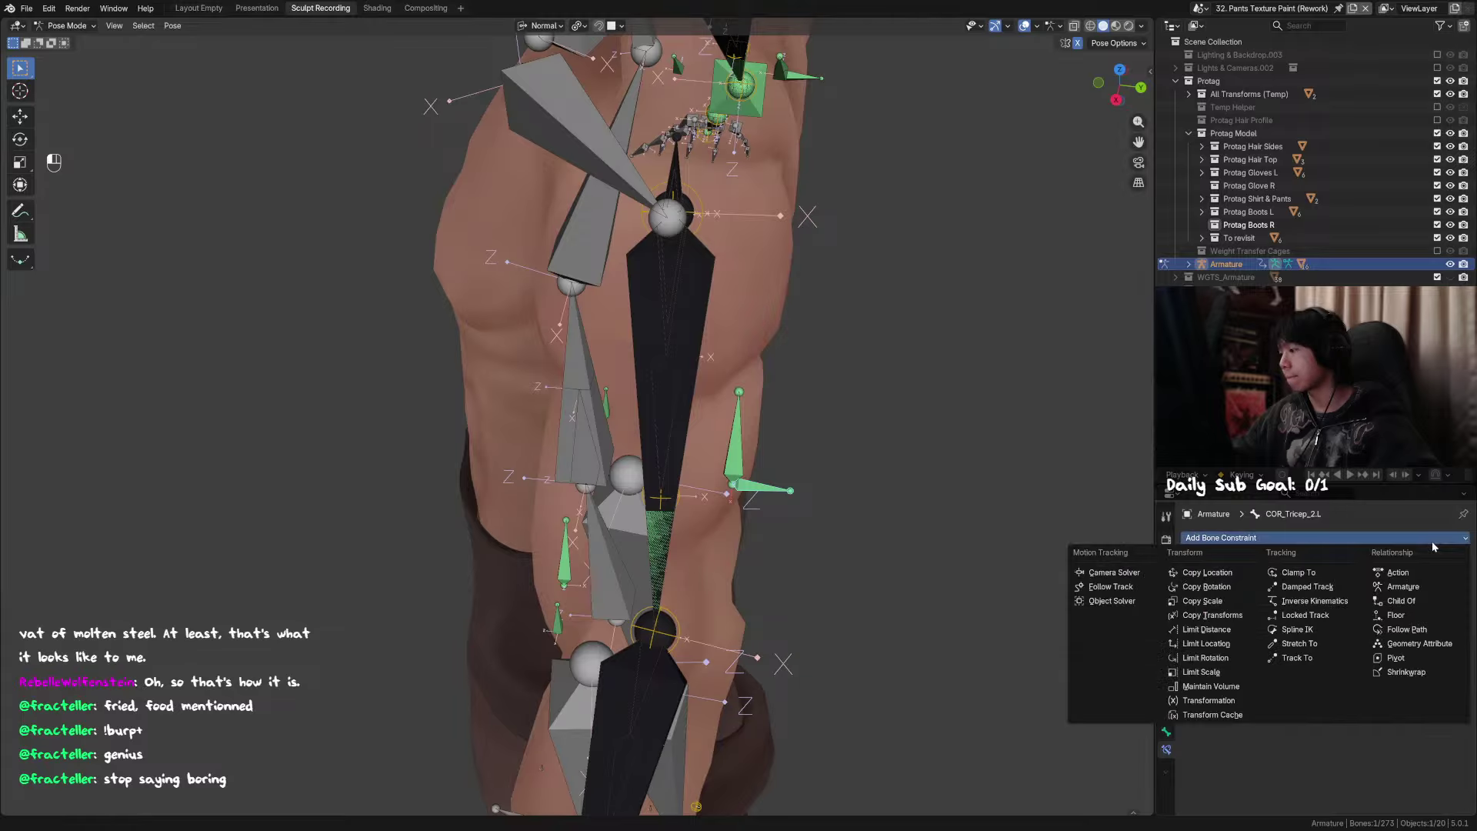
Step: Add a Child Of constraint at the start of COR_Tricep_2.L's stack, targeting bone COR_Tricep_1.L of the Armature
click(1323, 537)
click(1402, 600)
drag(1459, 594, 1460, 556)
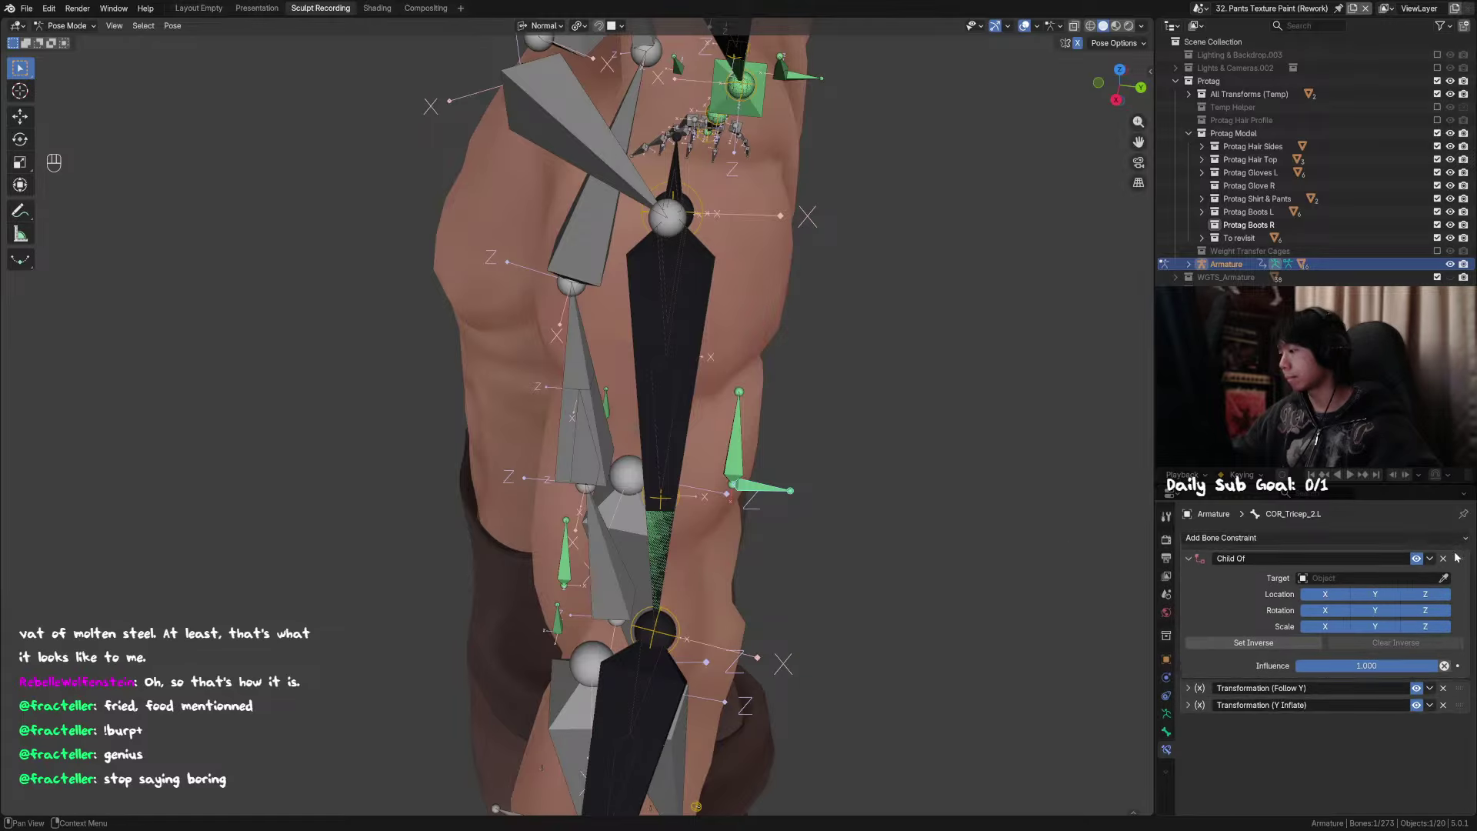
click(742, 444)
click(731, 441)
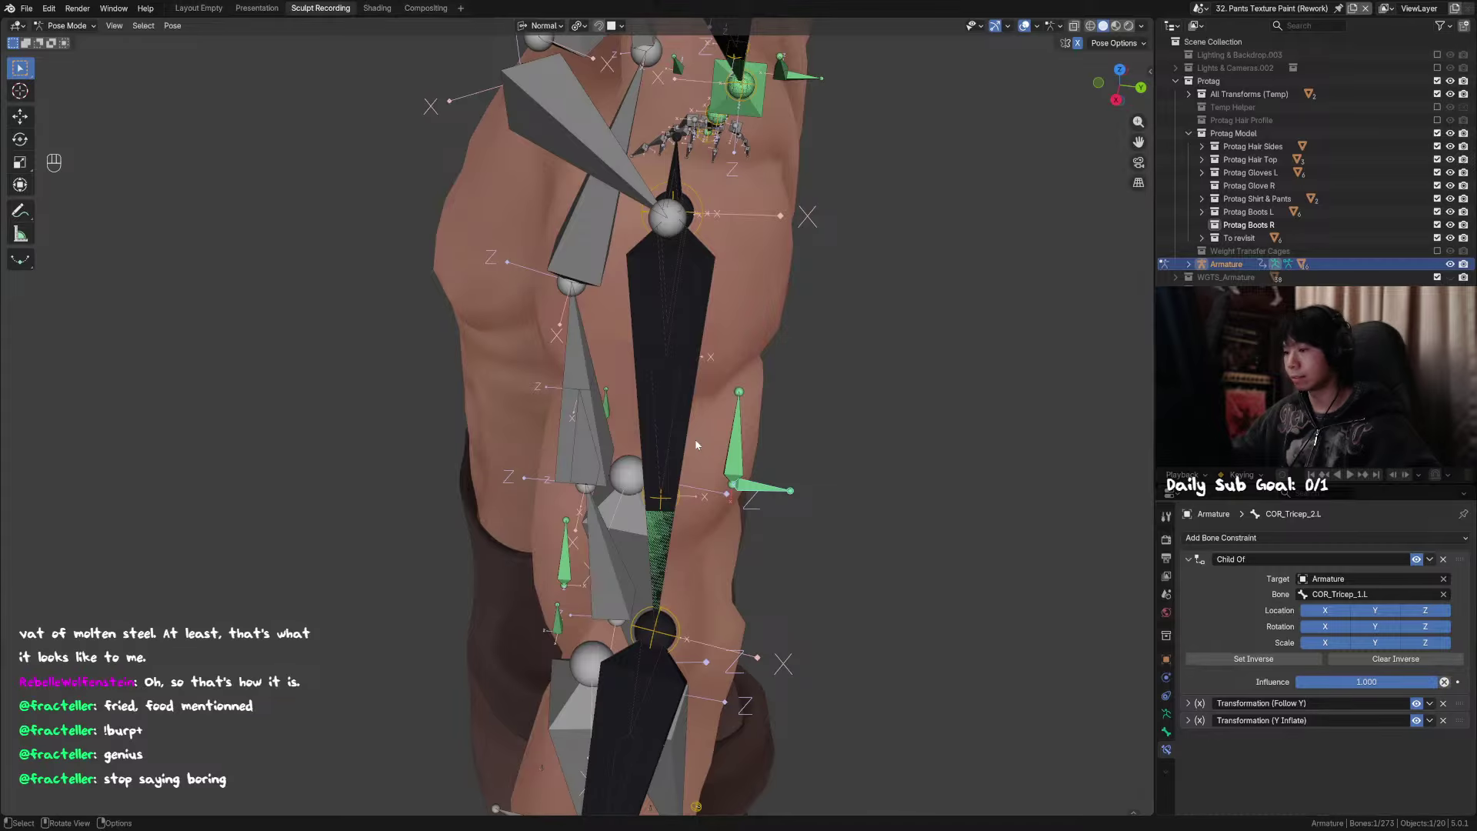
Step: Twist the left arm about the bones' local Y axis, starting with MCH_Switch_Arm.L
click(696, 445)
key(r)
key(y)
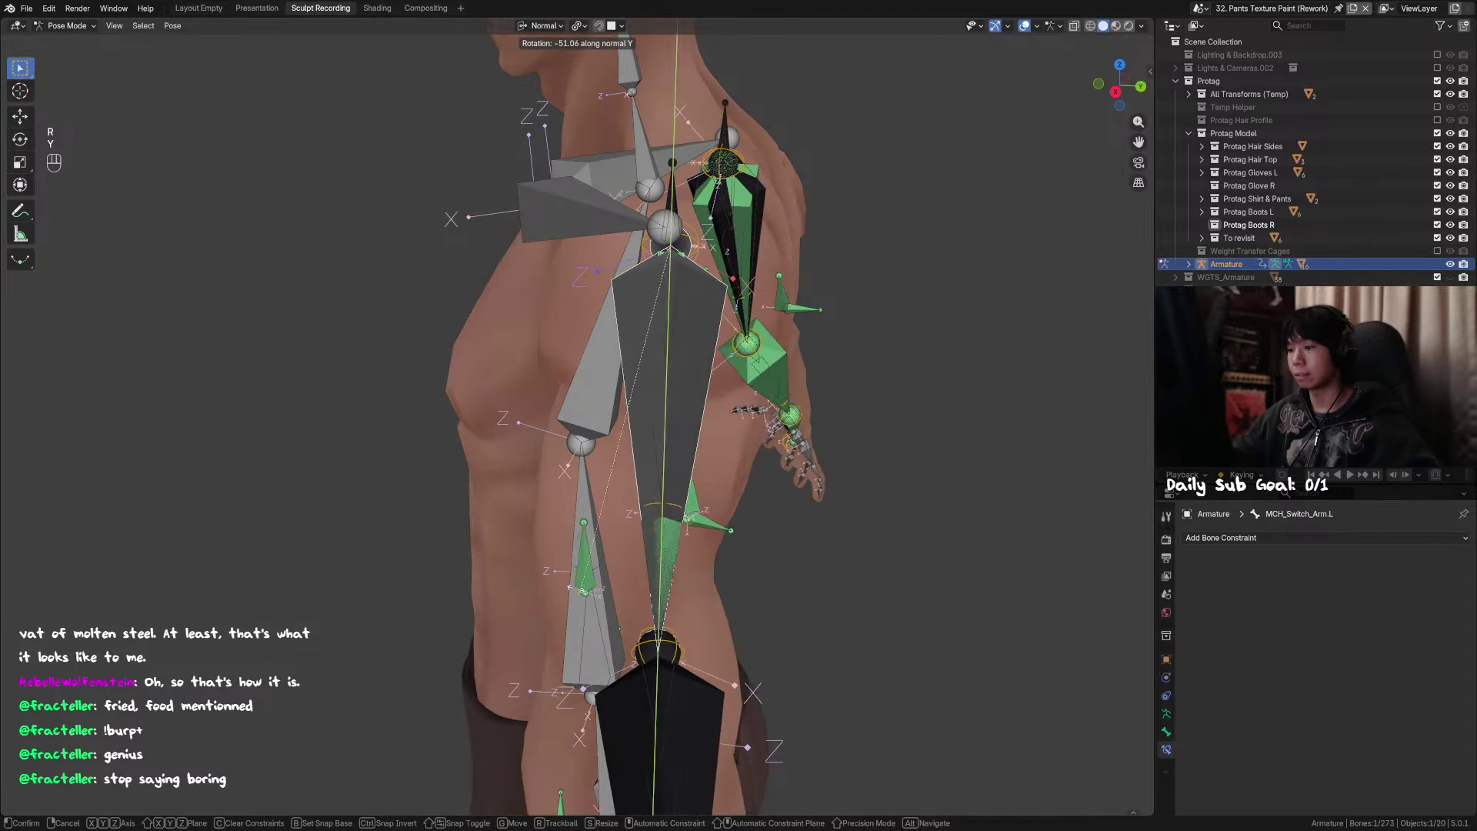
click(491, 570)
middle_drag(685, 570, 626, 566)
scroll(708, 534, down, 2)
key(r)
key(y)
click(742, 570)
click(674, 563)
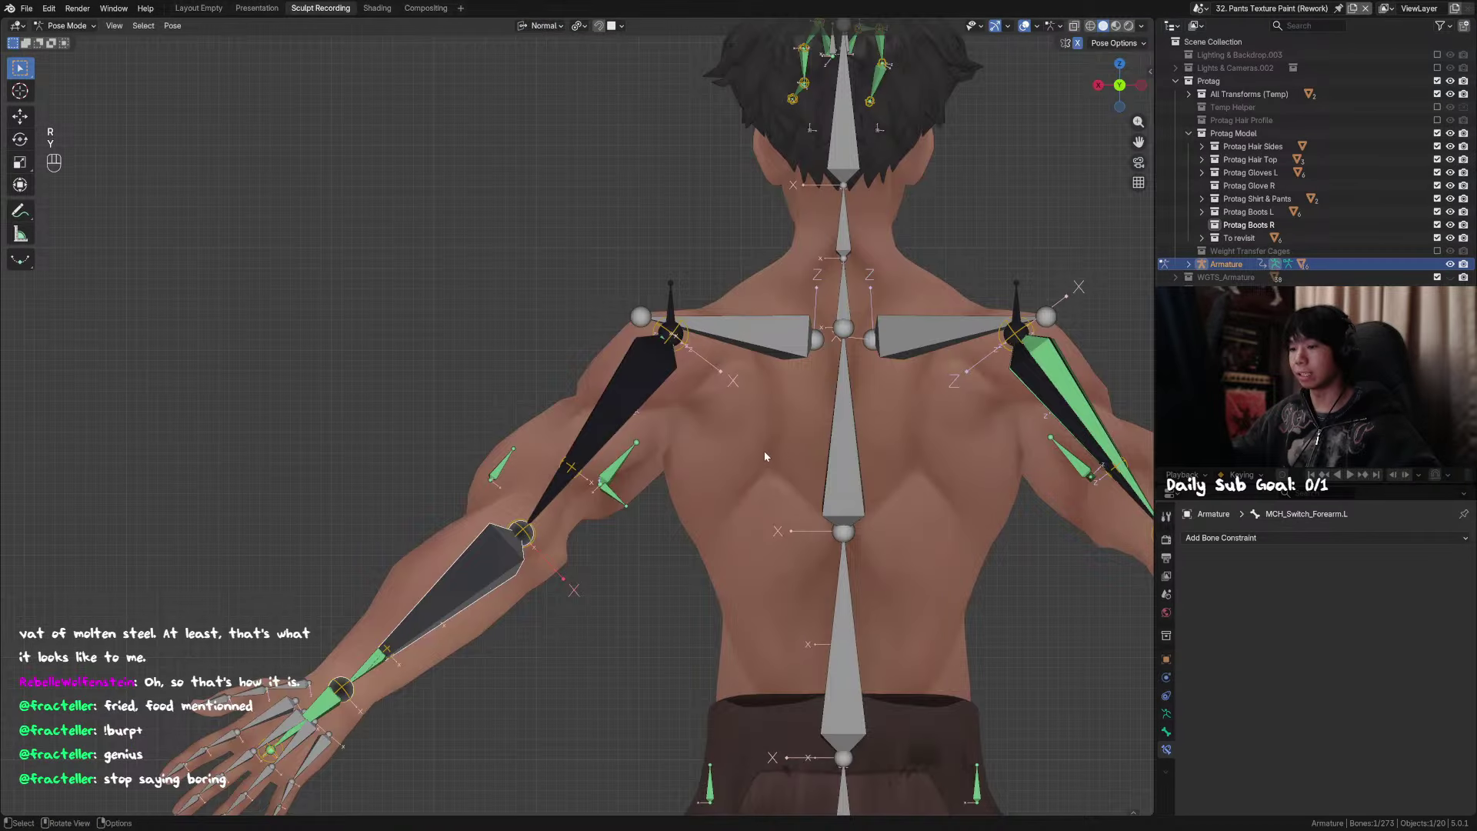
Step: Raise MCH_Switch_Arm.L by about 40° in back view and bend MCH_Switch_Forearm.L upward about its Z axis
click(610, 416)
key(r)
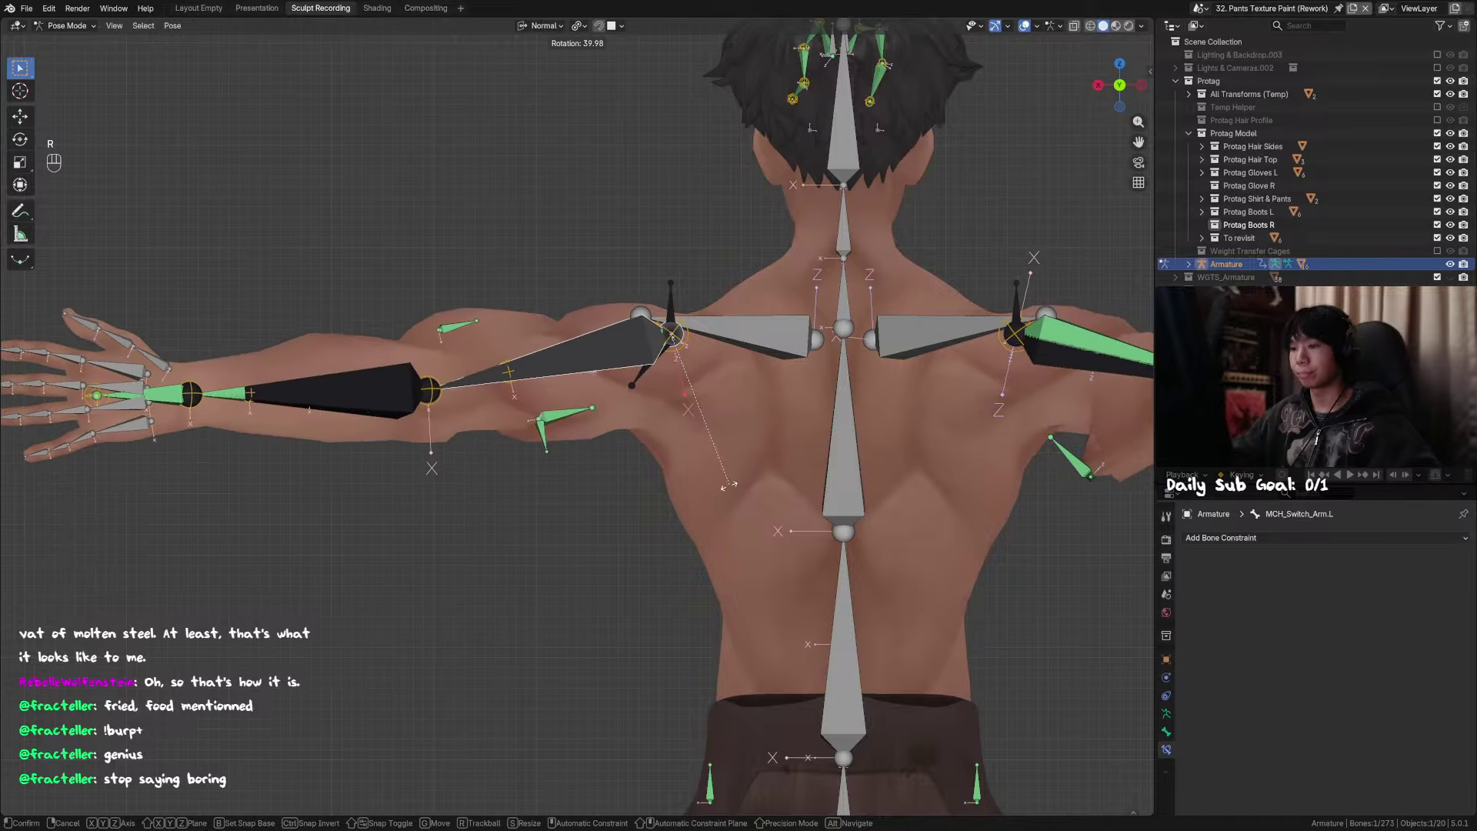
click(727, 484)
click(383, 369)
key(r)
key(z)
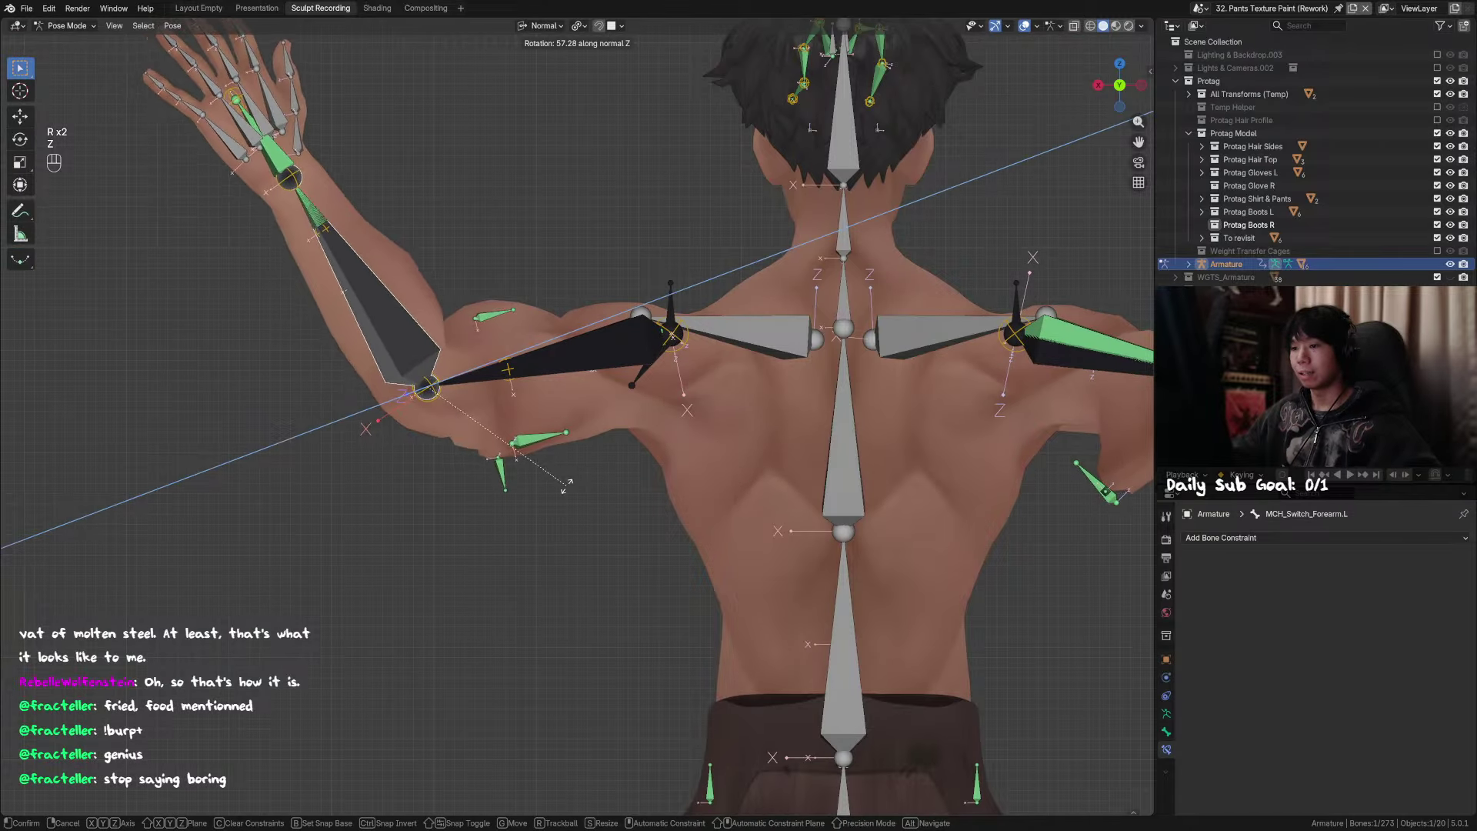
right_click(568, 486)
key(r)
key(z)
click(504, 500)
click(488, 487)
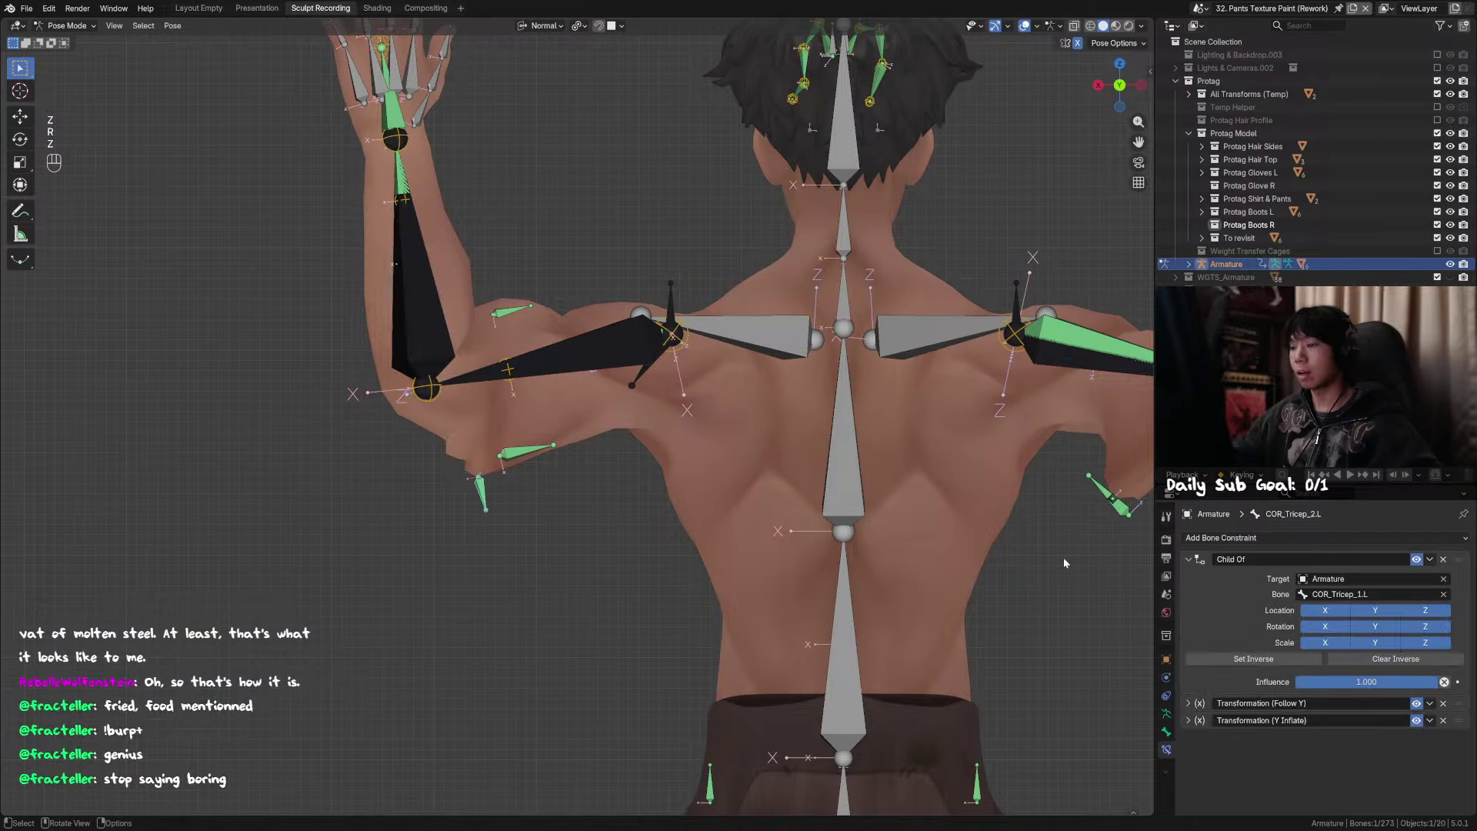
Step: Undo the last elbow bend and rotate MCH_Switch_Forearm.L about its Z axis again, checking the tricep bones from several angles
middle_drag(677, 416, 670, 454)
key(ctrl+z)
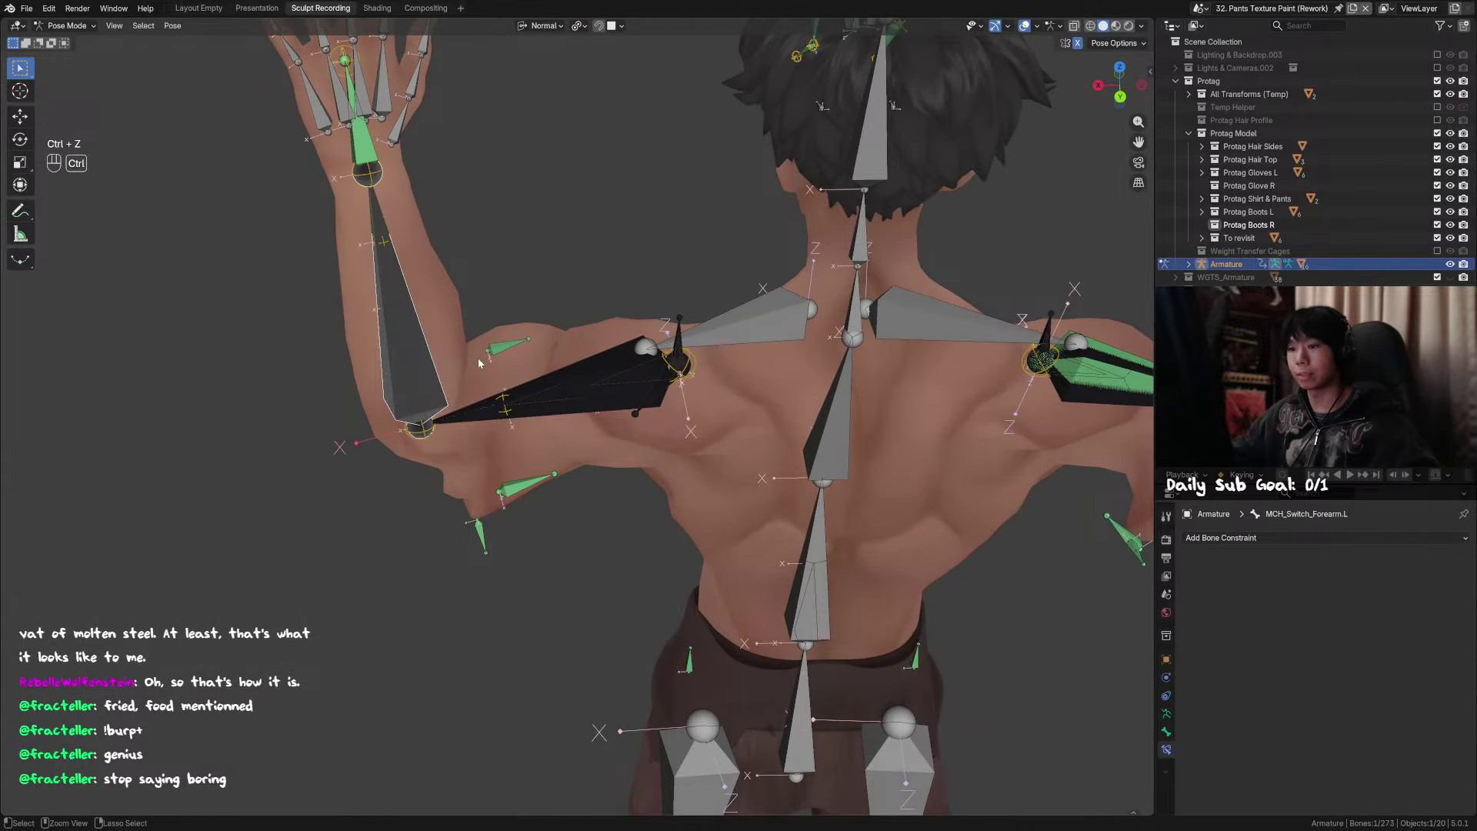
key(ctrl+z)
middle_drag(547, 296, 546, 386)
key(r)
key(z)
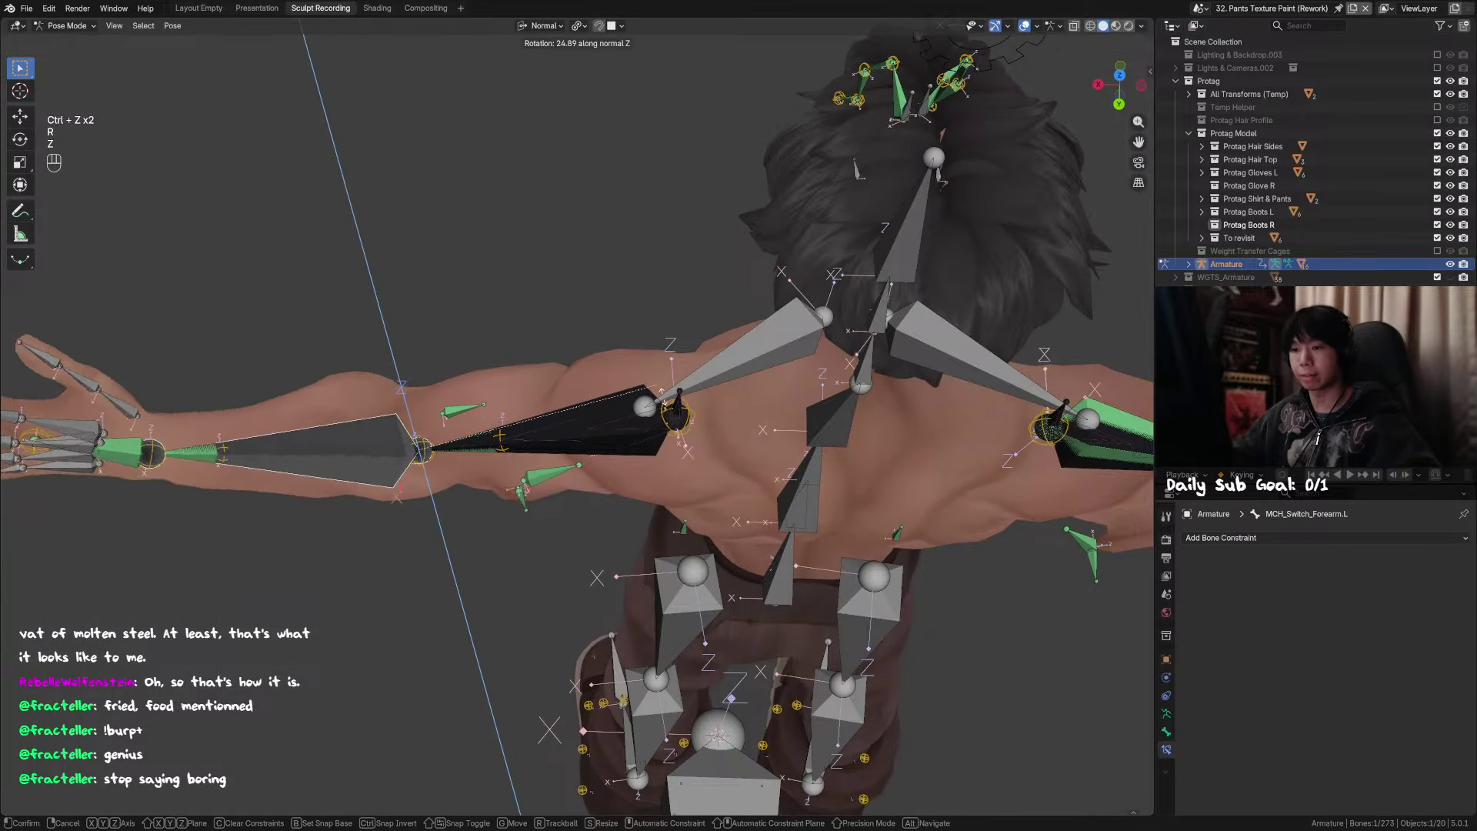
click(532, 598)
middle_drag(533, 598, 842, 496)
key(r)
key(z)
click(844, 460)
Step: Reset the whole armature to its rest pose by clearing all bone locations, rotations and scales
click(630, 356)
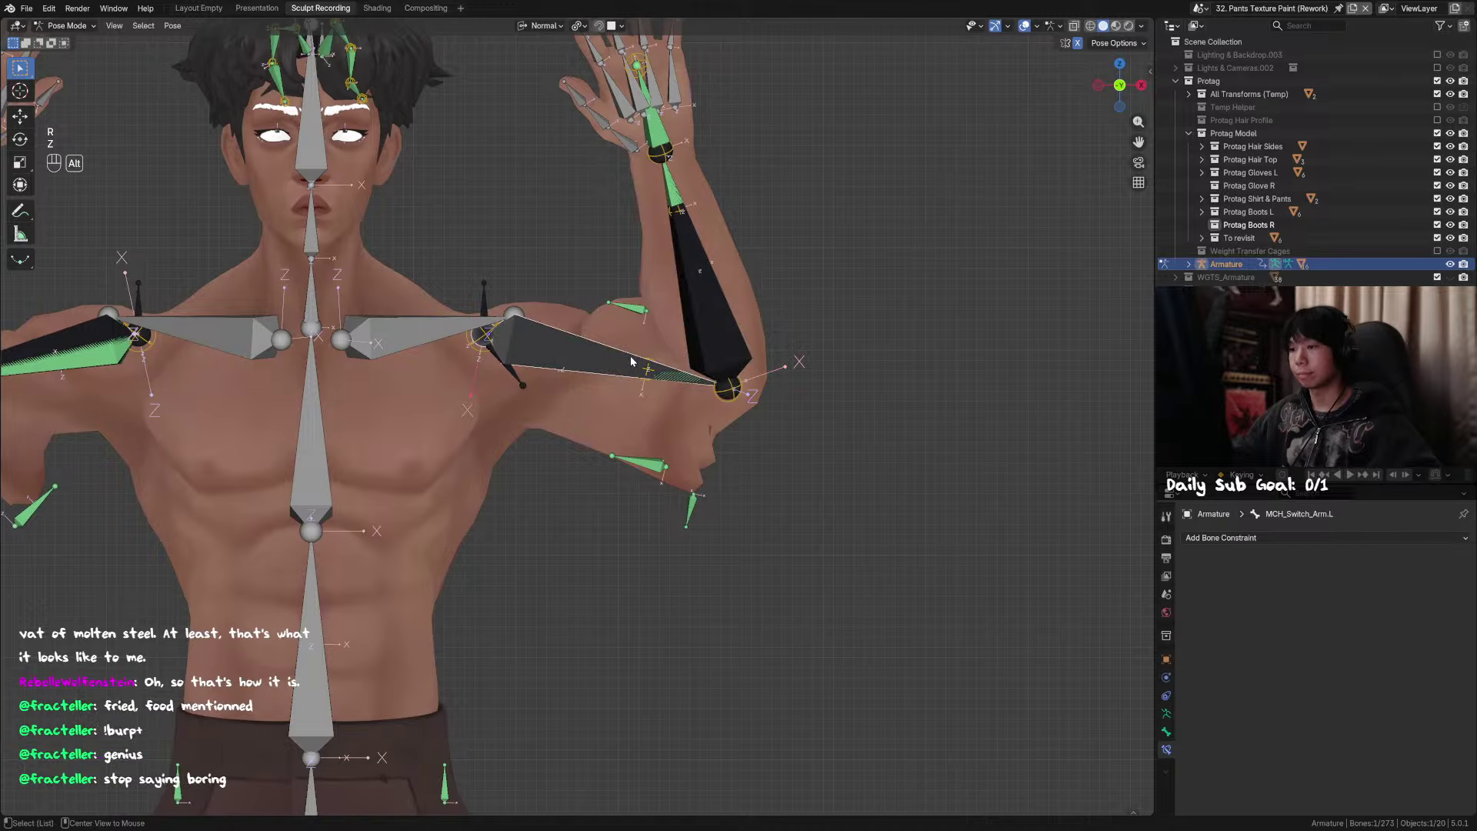
key(alt+g)
key(alt+s)
key(alt+r)
key(alt+g)
key(a)
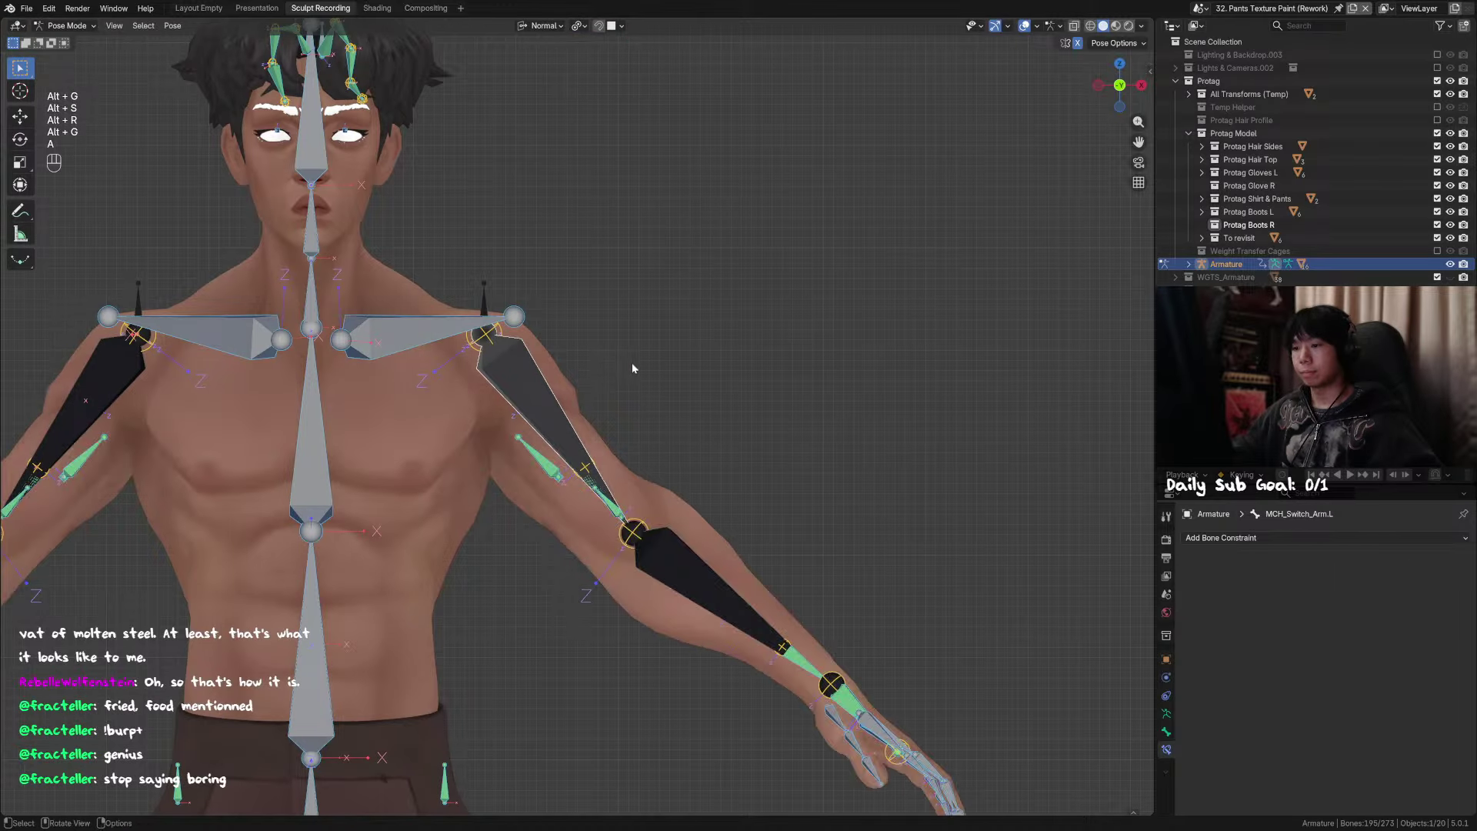
alt+middle_drag(632, 369, 529, 469)
key(alt+a)
middle_drag(730, 465, 627, 464)
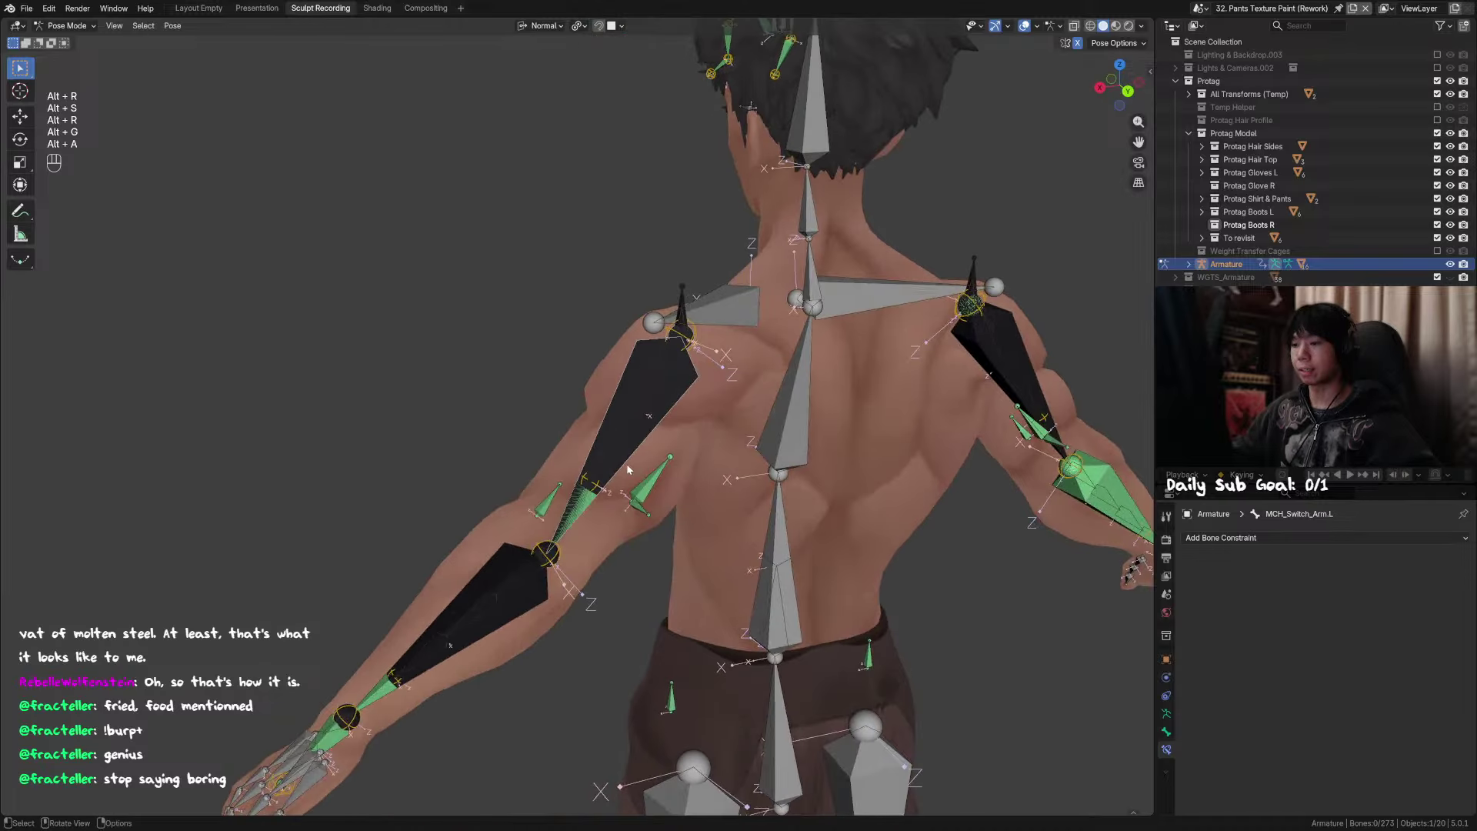
key(a)
key(alt+g)
Step: Move Child Of Arm 2 and Child Of Arm 3 below the Transformation constraints on COR_Tricep_1.L
click(654, 490)
key(alt+g)
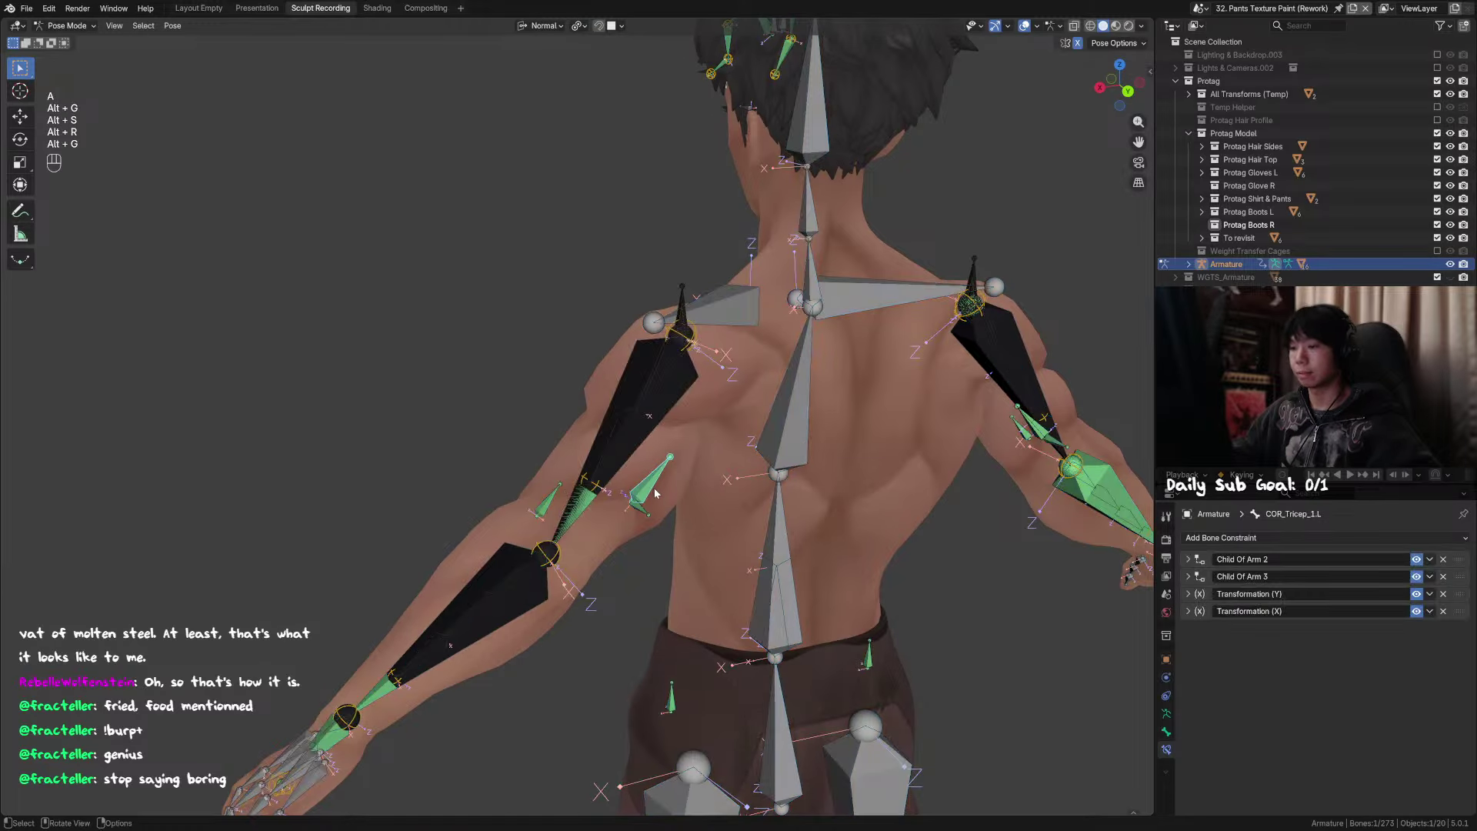
scroll(913, 536, up, 2)
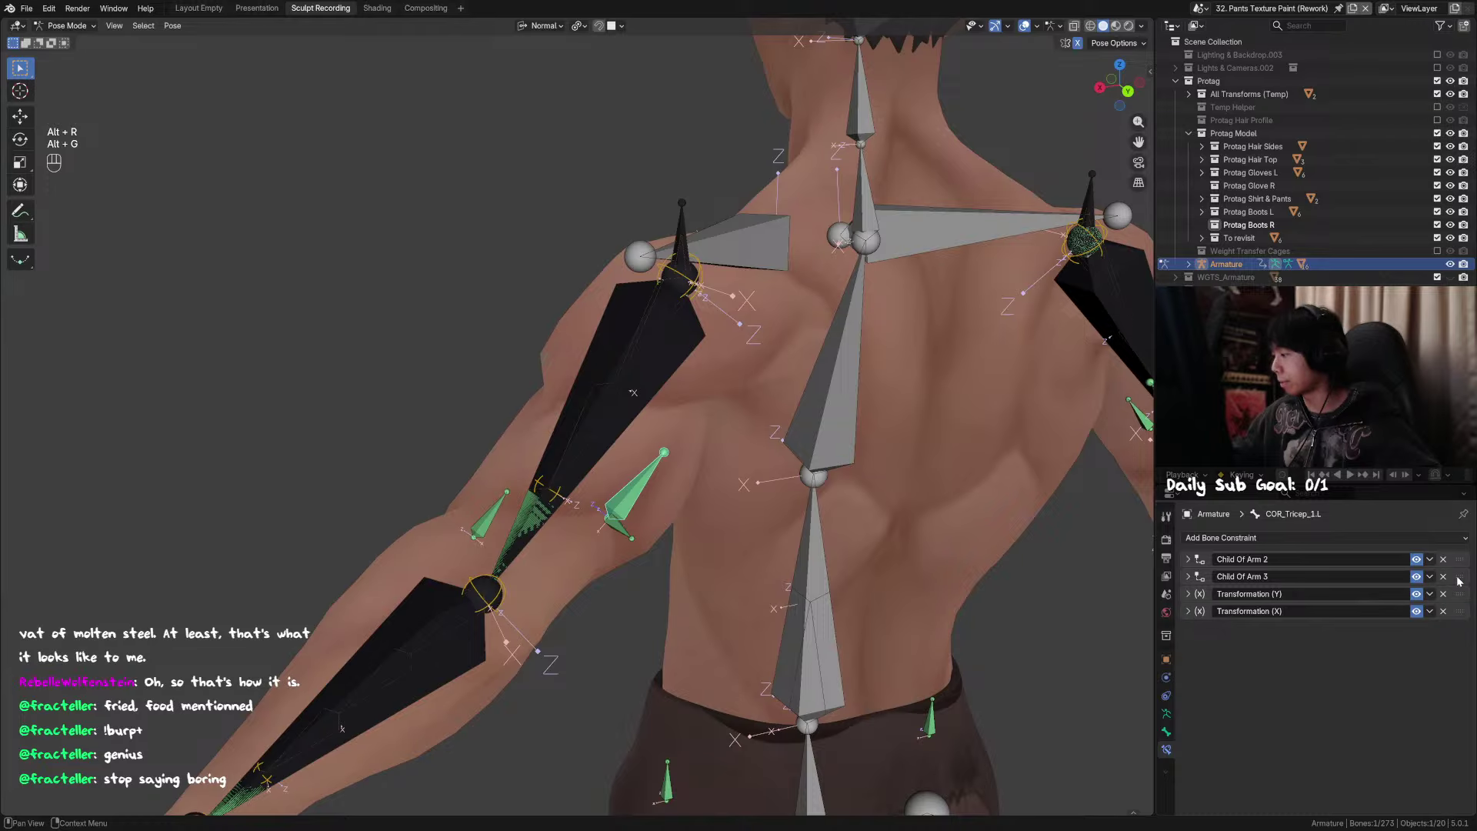
drag(1459, 577, 1459, 612)
drag(1459, 559, 1458, 595)
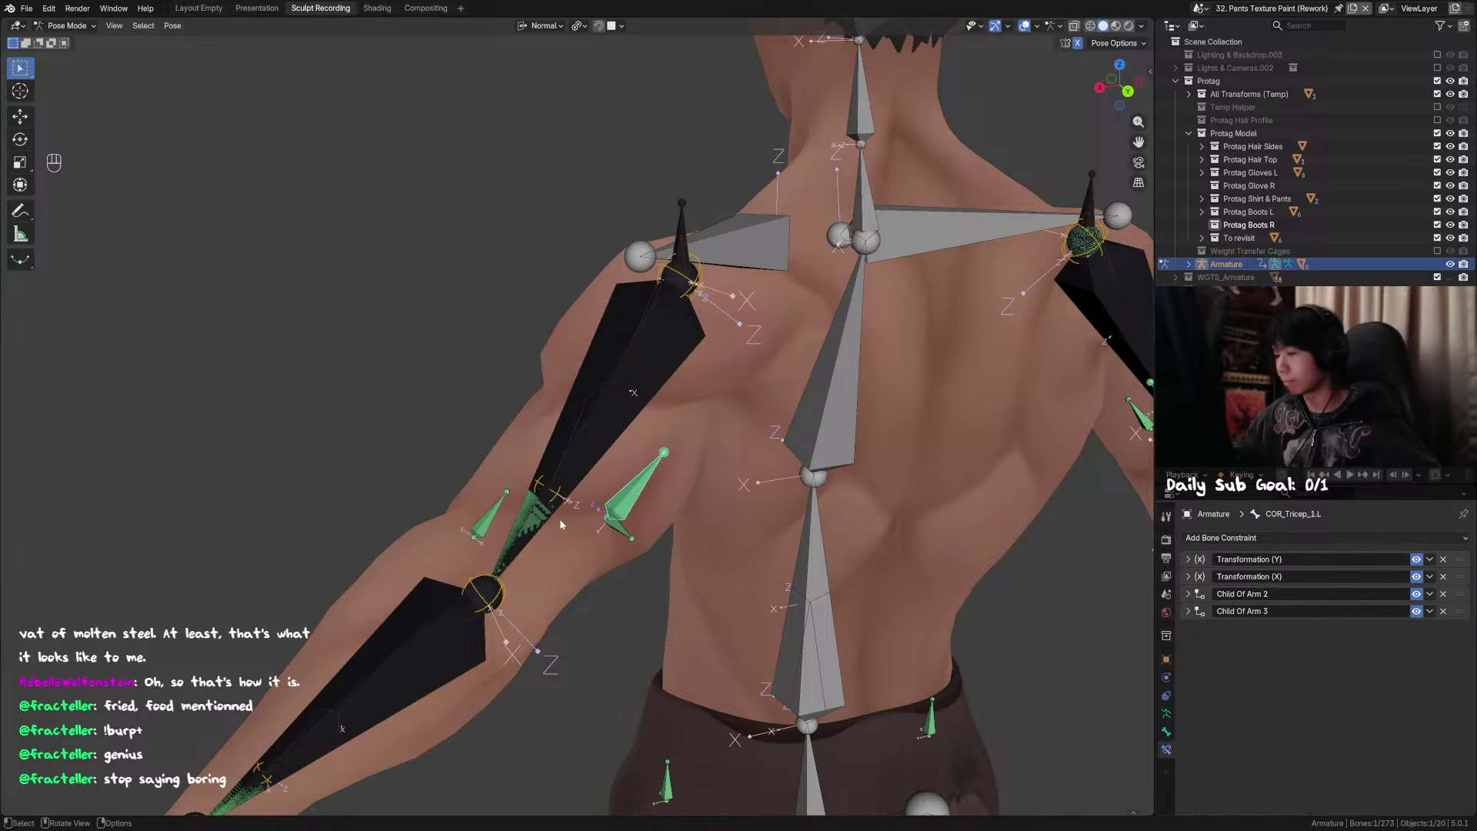
Step: Remove the Child Of constraint from COR_Tricep_2.L
click(620, 526)
click(1189, 561)
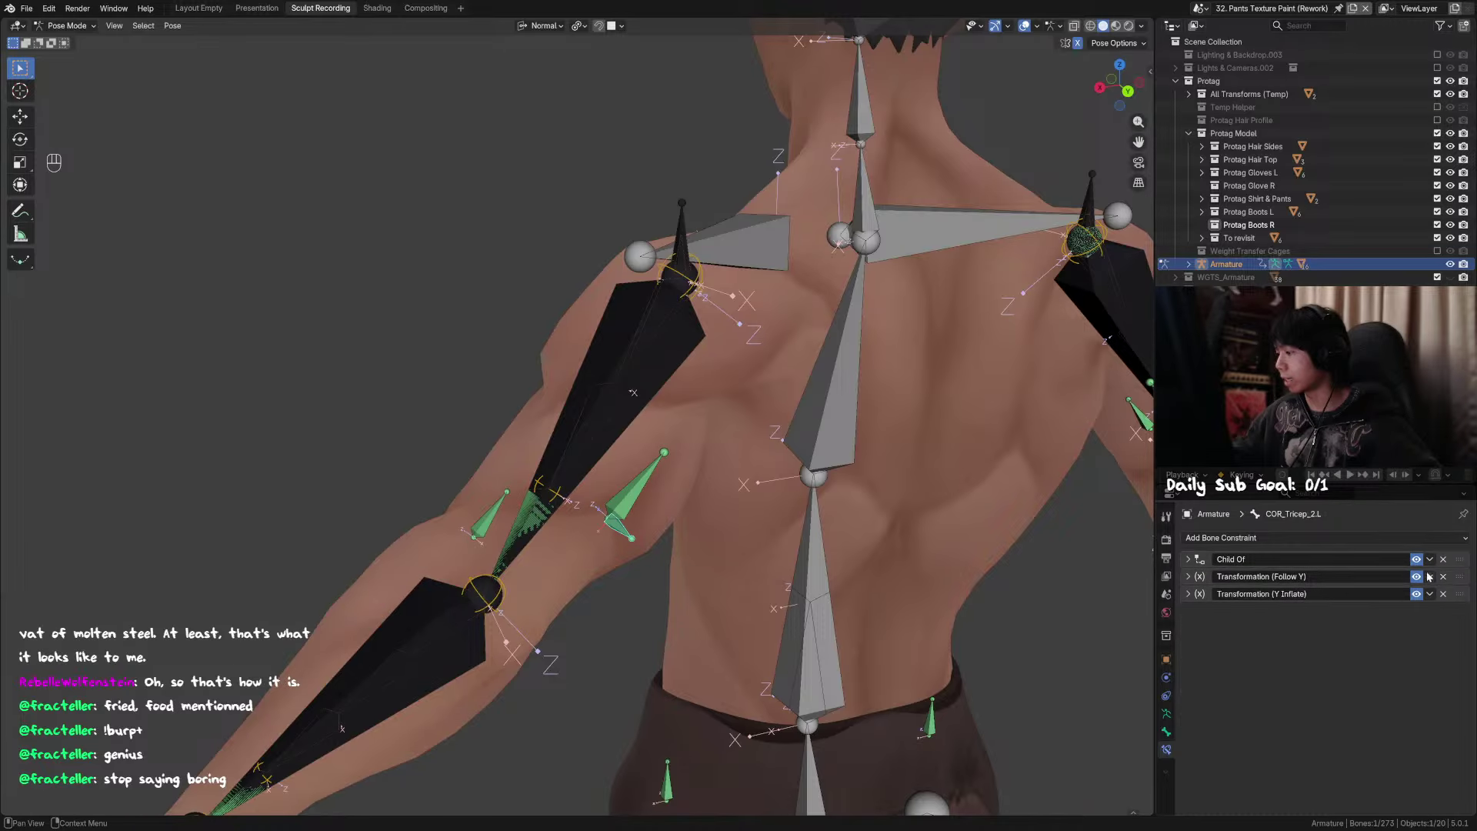
drag(1456, 564, 1465, 619)
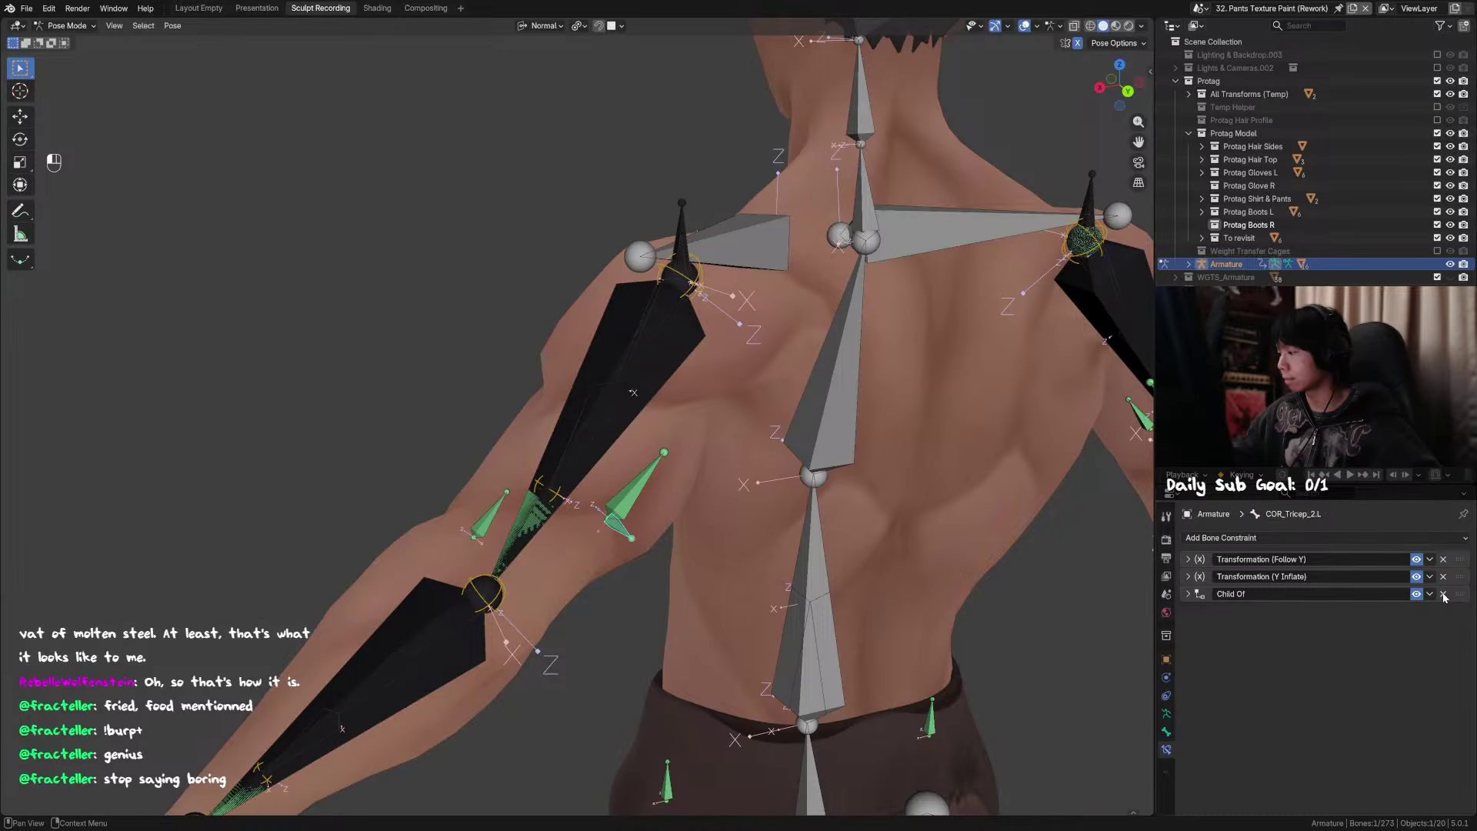
click(1444, 597)
Step: Delete Child Of Arm 2 and Child Of Arm 3 from COR_Tricep_1.L
middle_drag(742, 529, 677, 500)
click(660, 492)
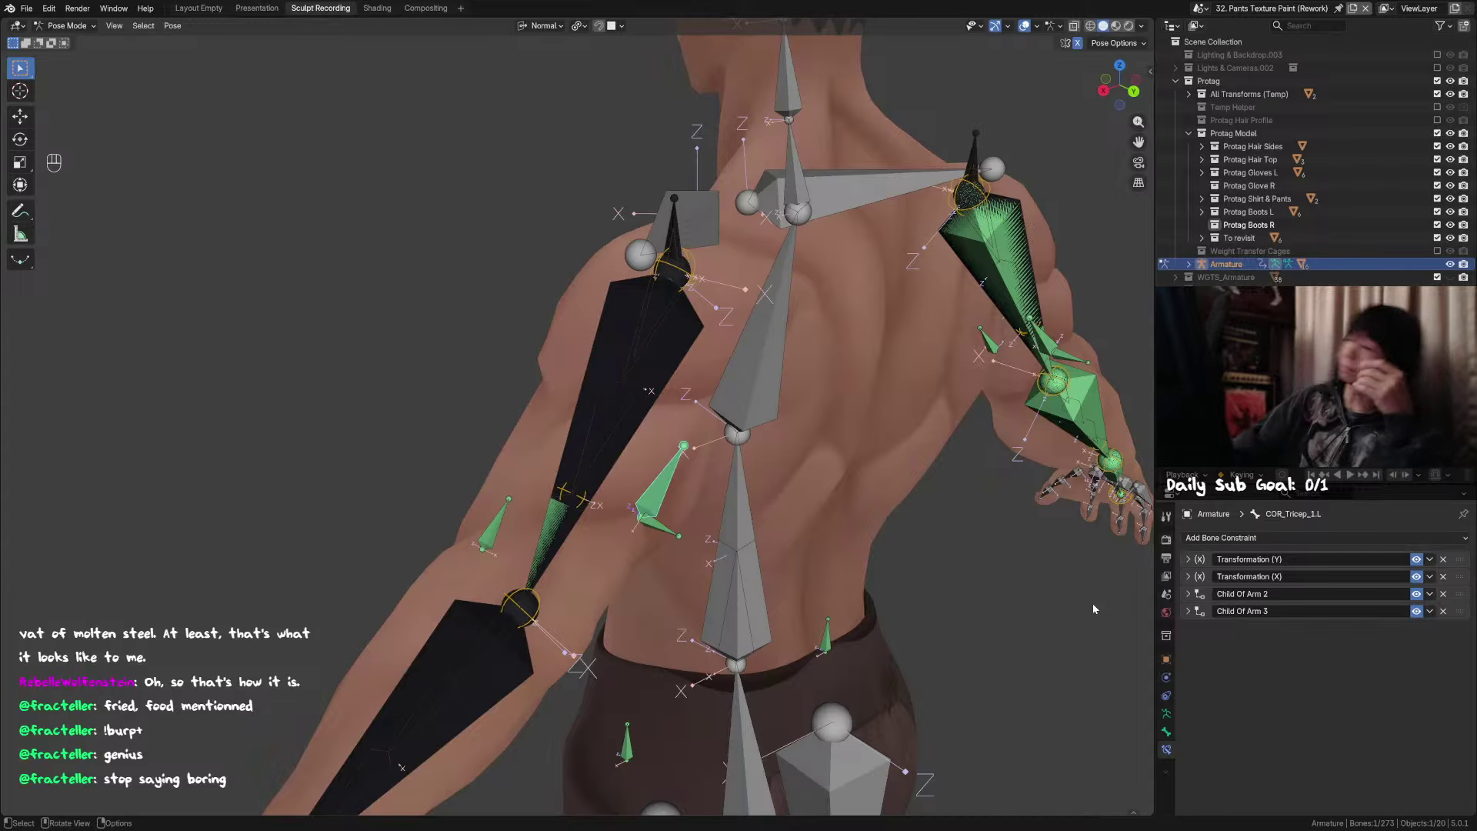
click(1444, 597)
click(1445, 596)
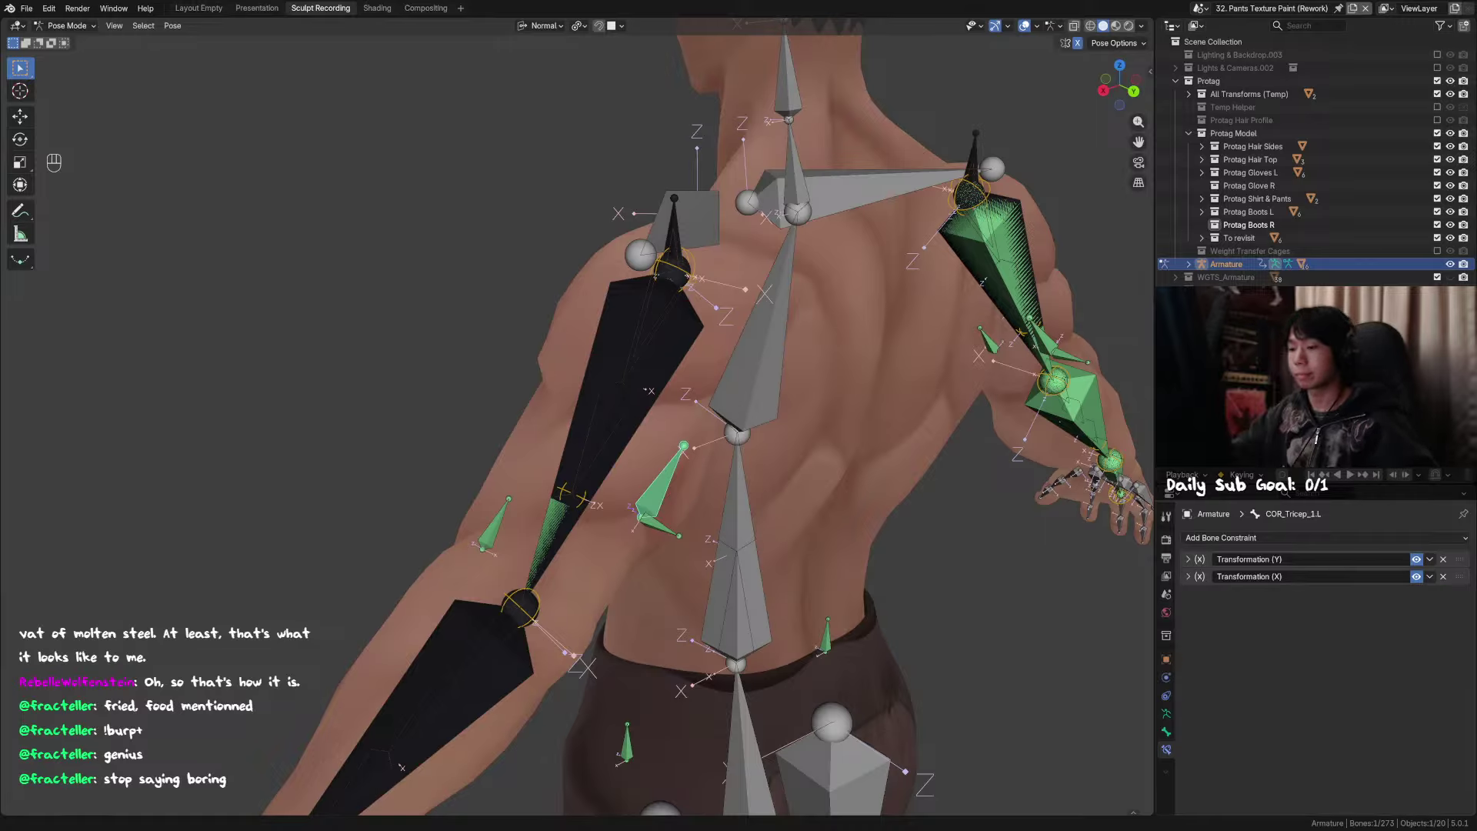
Step: Hide the large bones covering the segmented deform chain of the left upper arm, and save the file
middle_drag(711, 607, 728, 539)
click(634, 442)
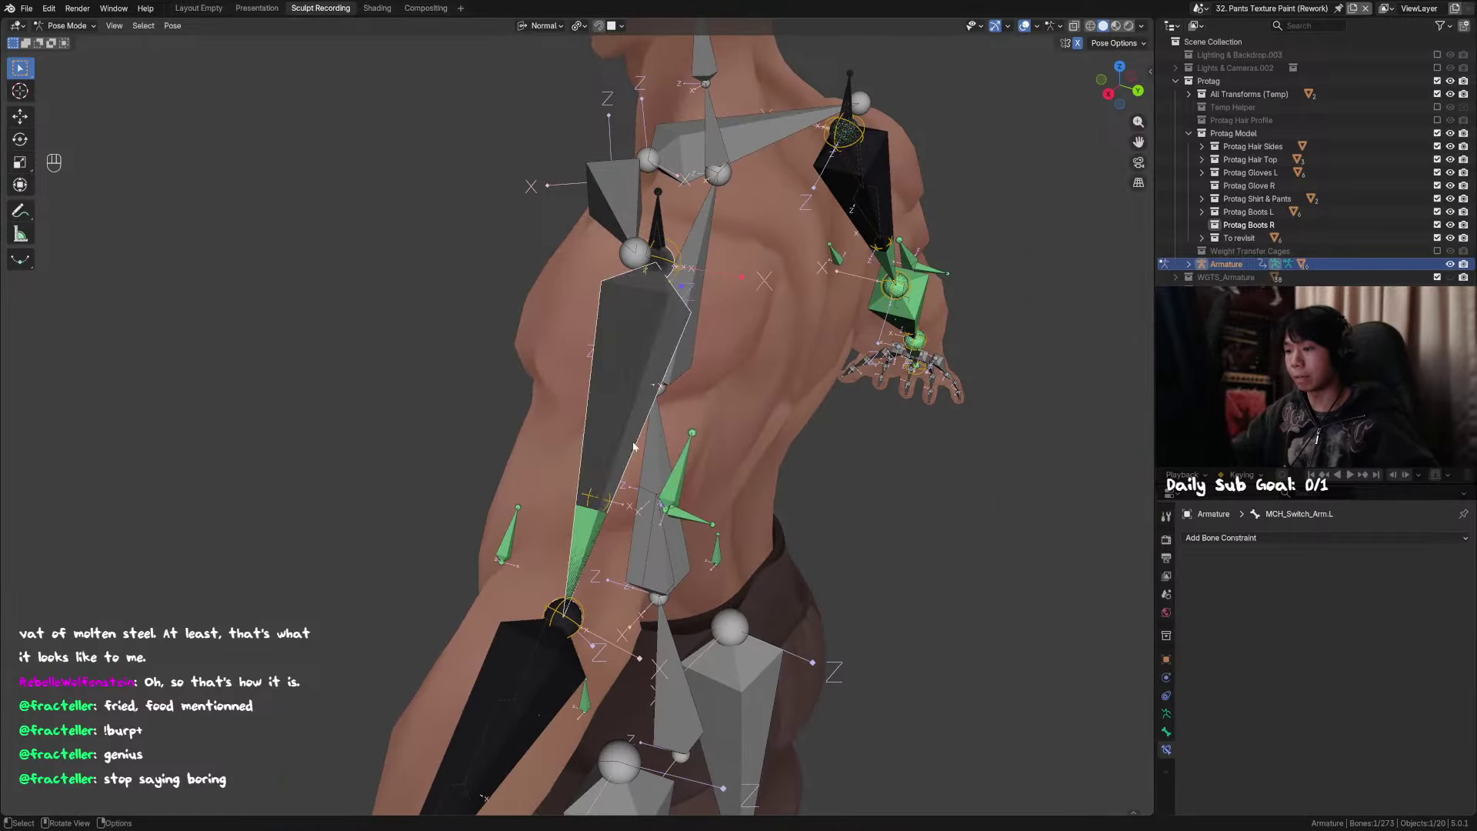
click(673, 485)
middle_drag(675, 497, 625, 459)
shift+click(690, 493)
key(ctrl+s)
key(h)
click(666, 419)
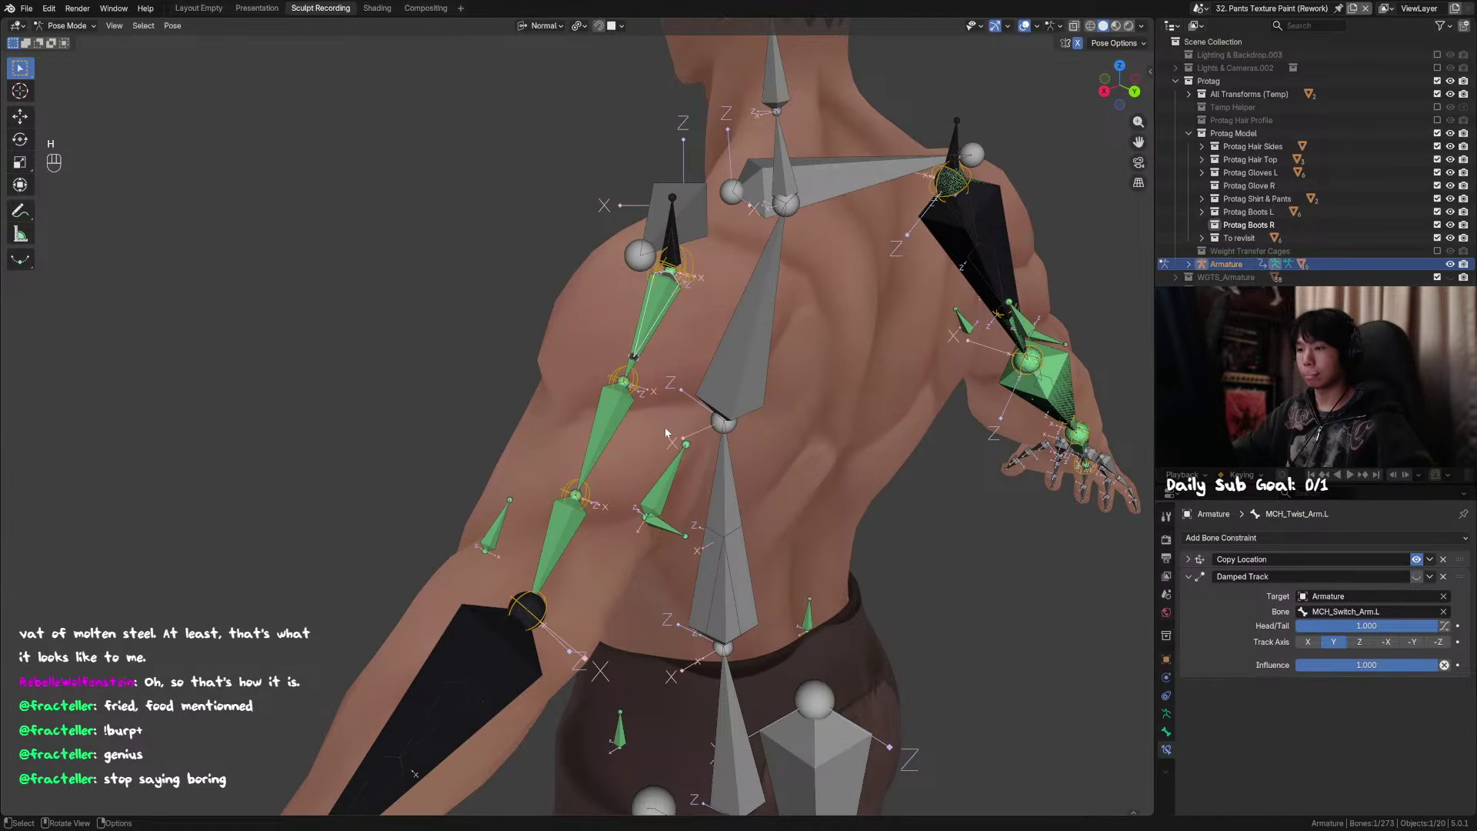
Step: Save the file, enter Edit Mode, reveal all bones and hide the ones covering the left upper-arm deform chain
click(619, 420)
shift+click(667, 489)
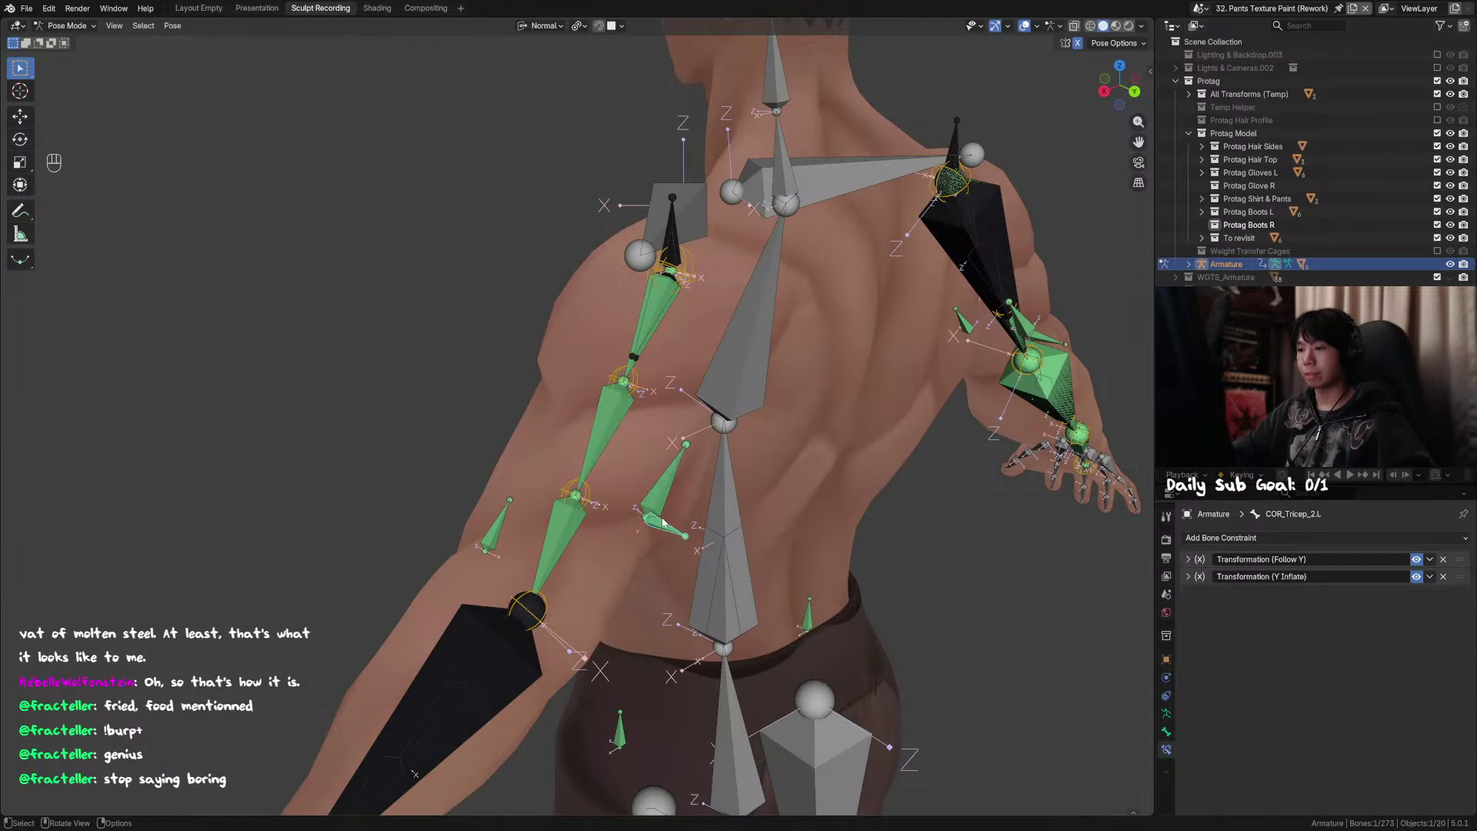
shift+click(606, 431)
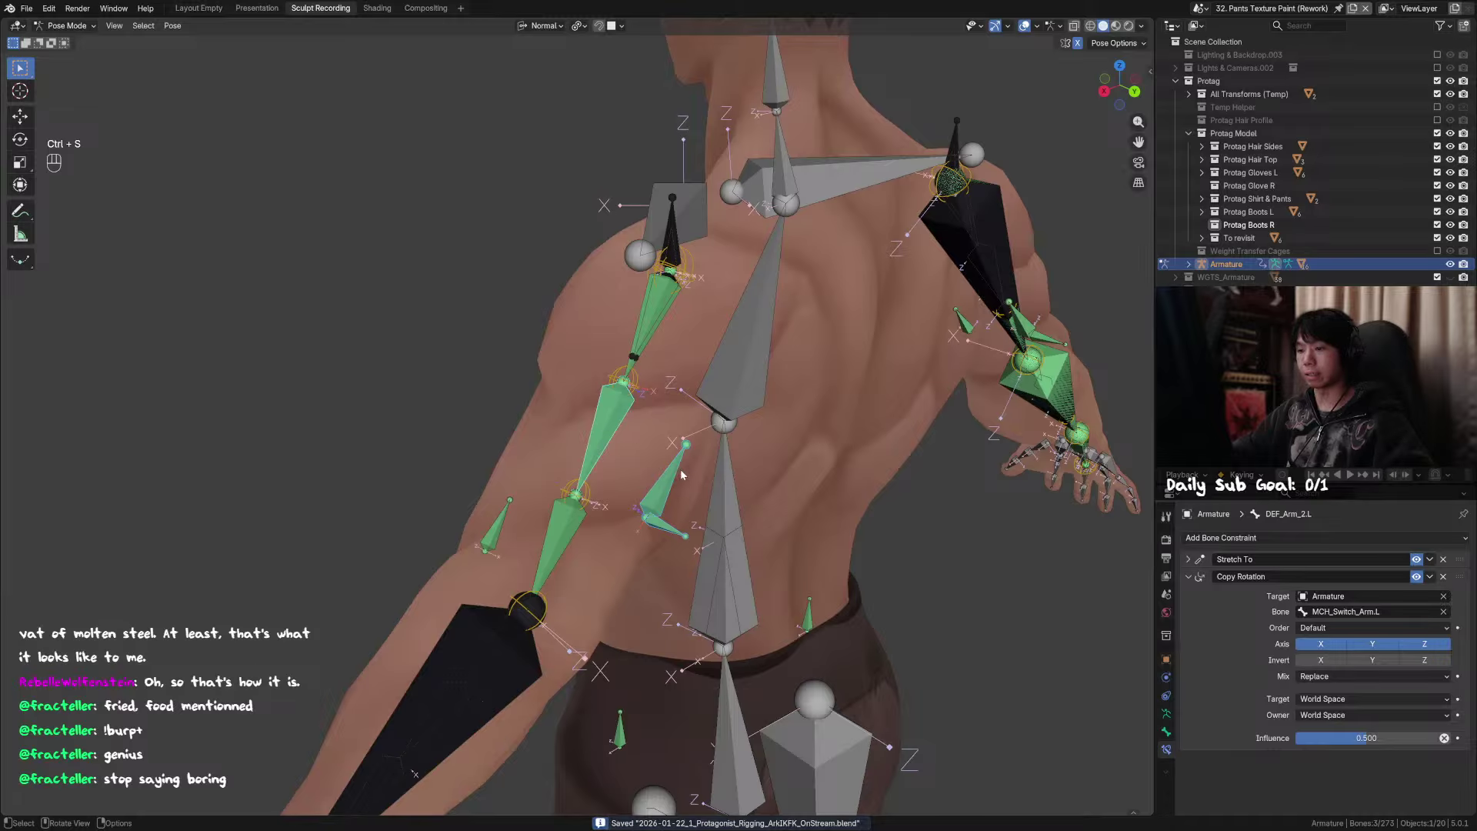
key(Tab)
key(alt+h)
key(h)
key(h)
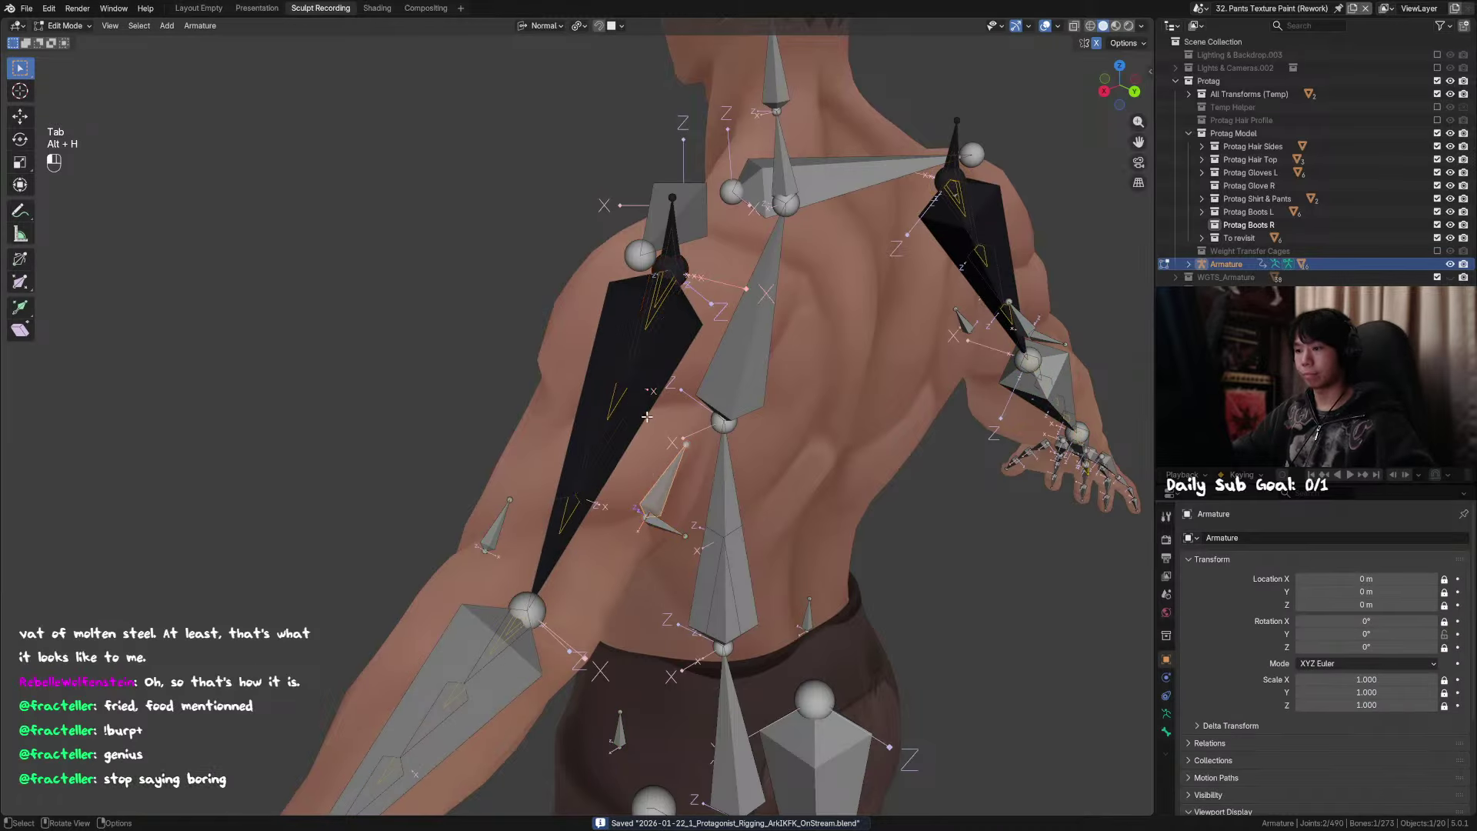
Step: Parent COR_Tricep_1.L and COR_Tricep_2.L to DEF_Arm_2.L using Keep Offset
shift+click(660, 525)
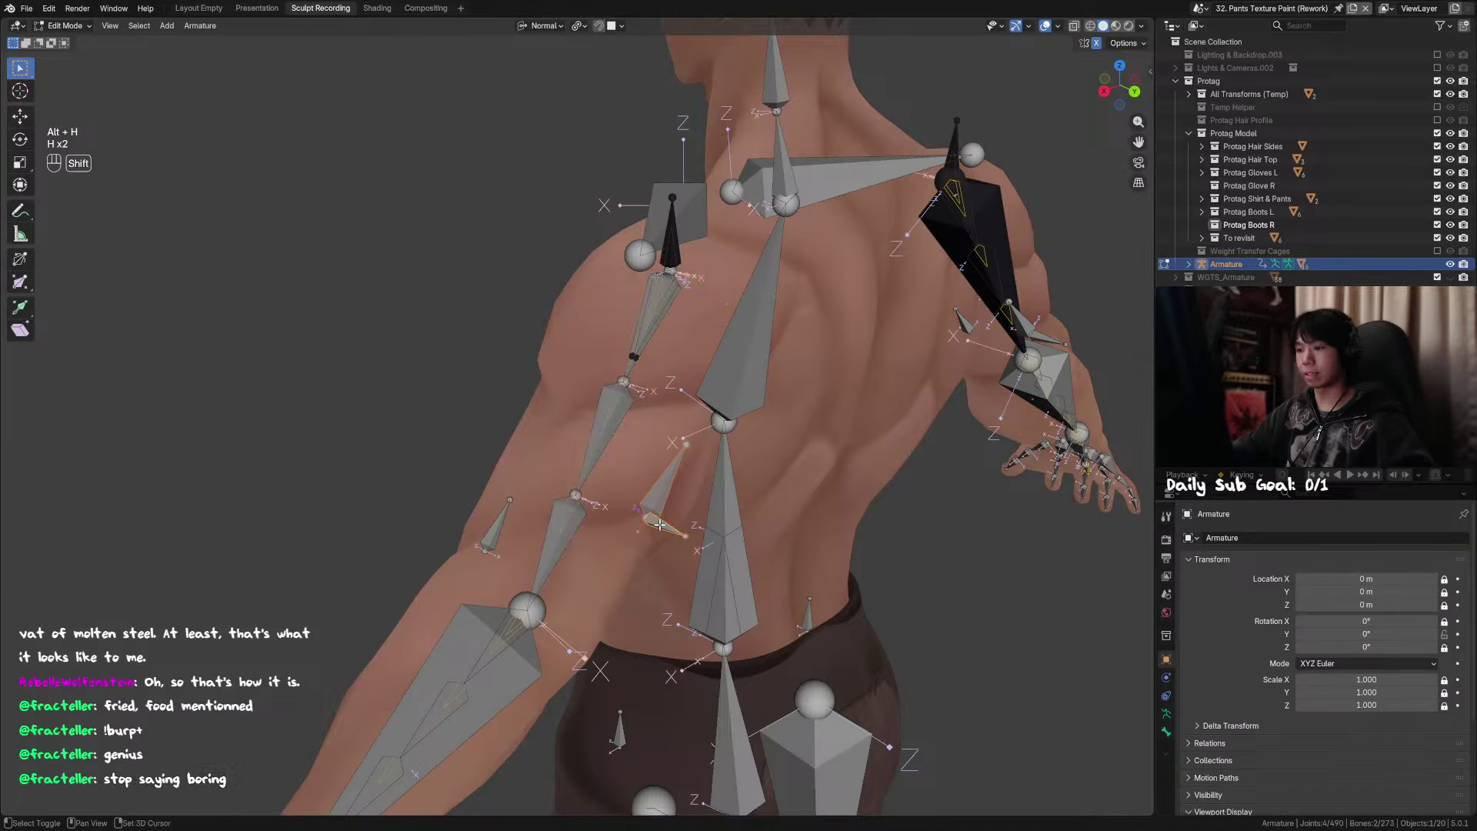
shift+click(608, 428)
key(ctrl+p)
click(607, 430)
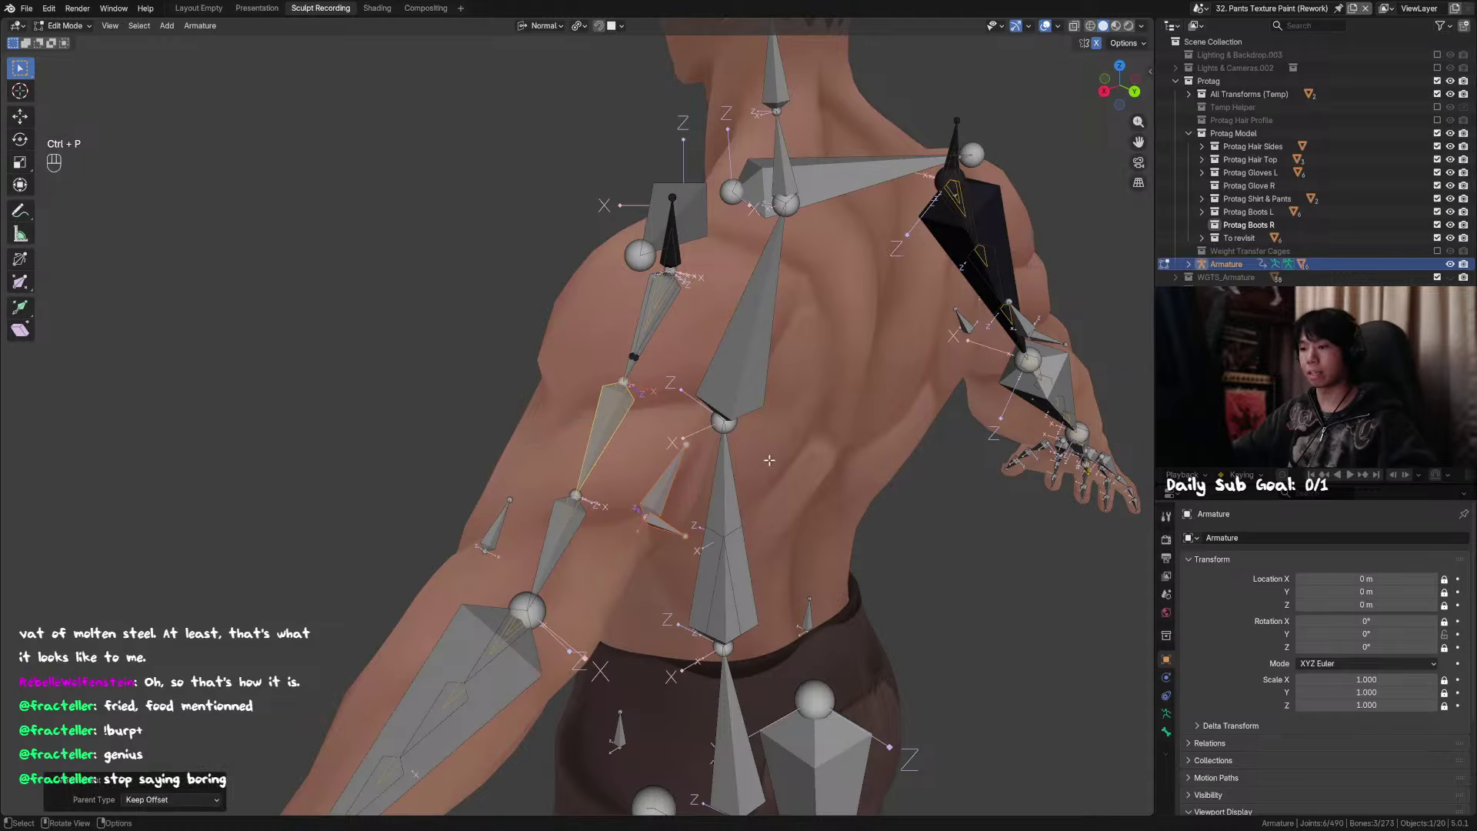
Step: Return to Pose Mode, reveal all hidden bones, and hide DEF_Arm.L to expose the switch bone beneath it
key(ctrl+Tab)
scroll(648, 482, down, 2)
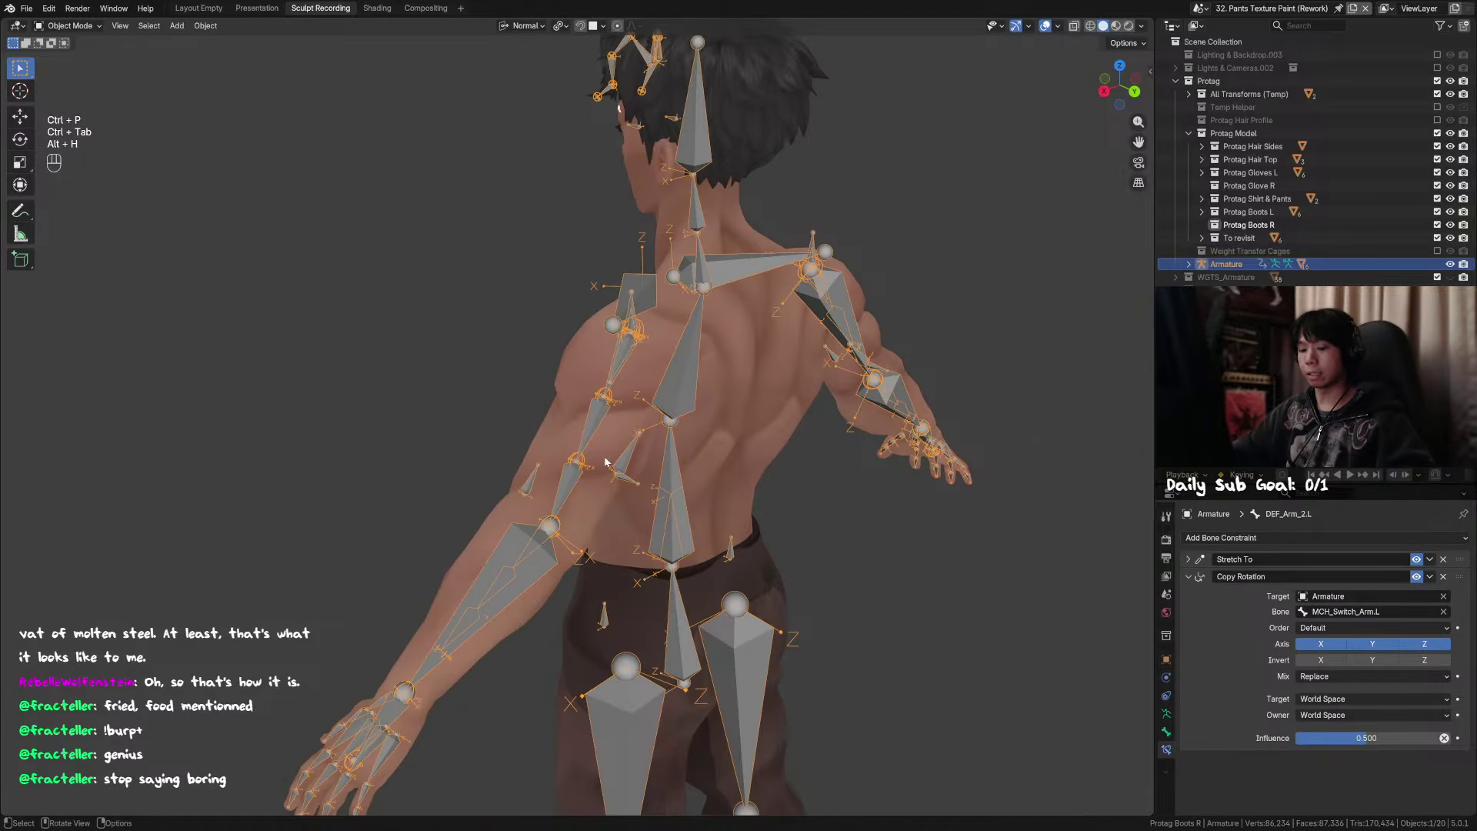
key(ctrl+Tab)
key(alt+h)
click(616, 439)
key(h)
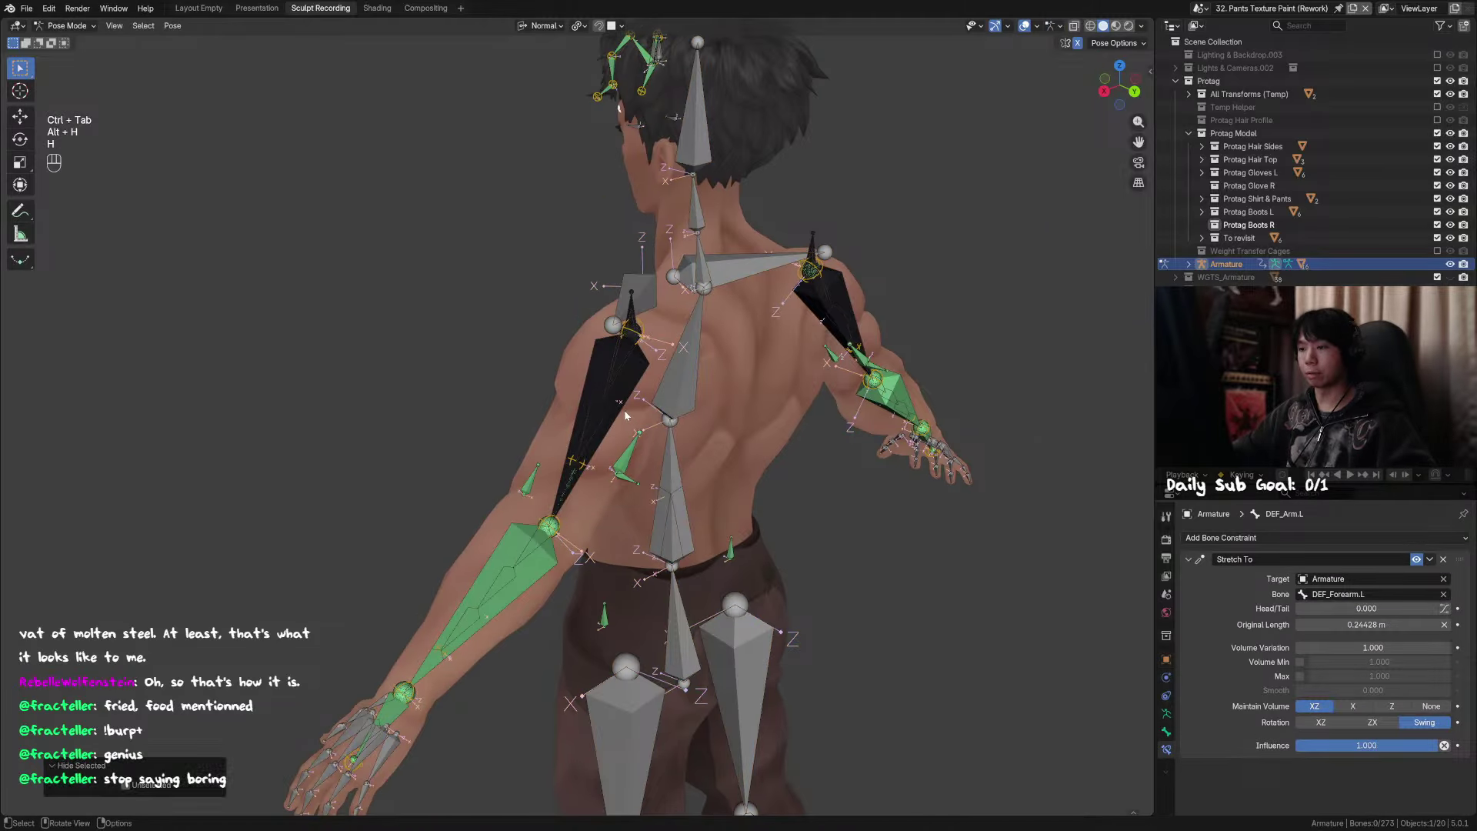
Step: Rotate MCH_Switch_Arm.L by about -81.5° around its normal Y axis
click(625, 415)
key(r)
key(y)
right_click(648, 403)
alt+middle_drag(647, 403, 722, 378)
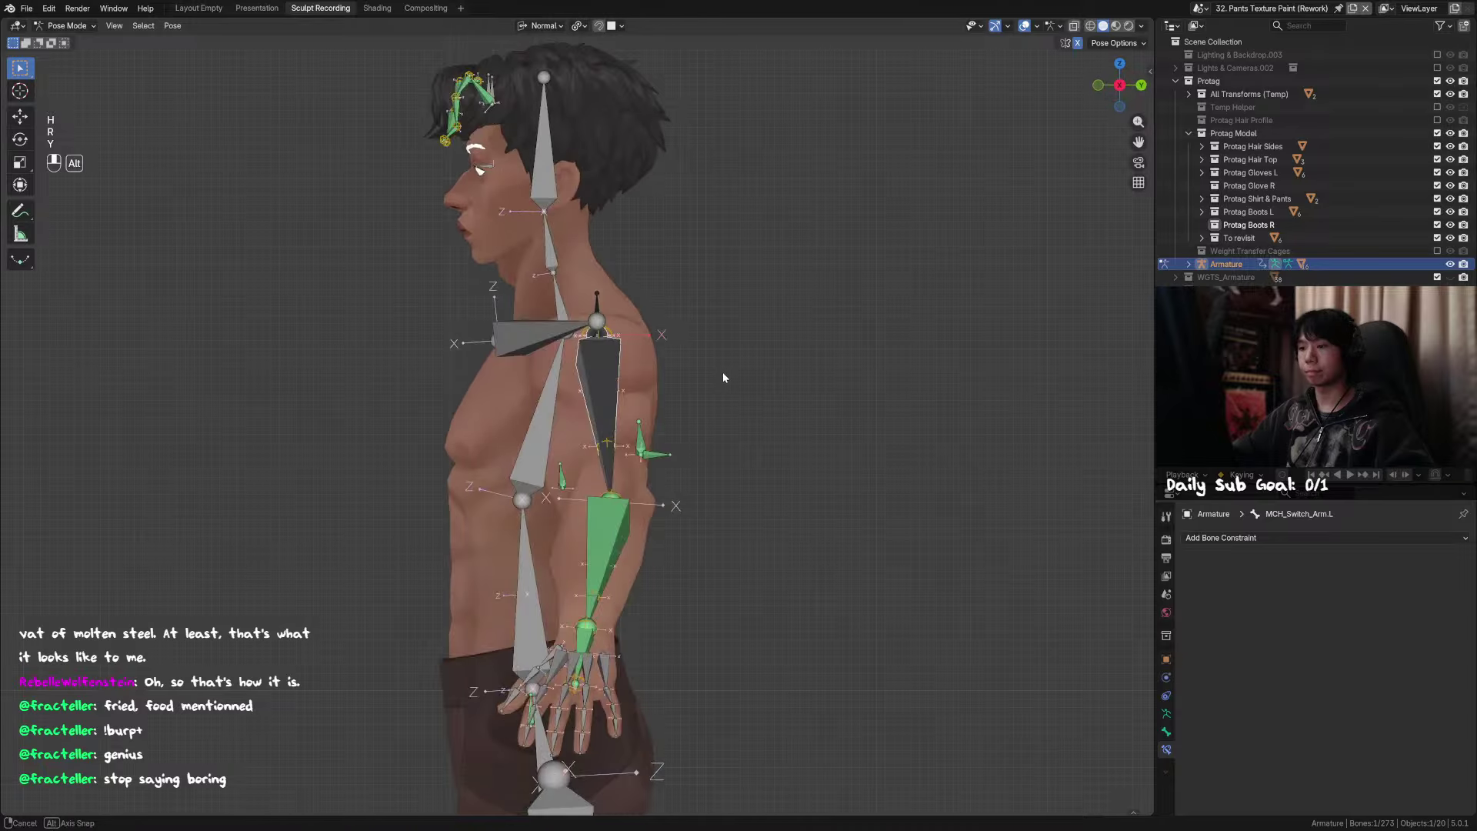
key(r)
key(y)
click(564, 548)
alt+middle_drag(564, 547, 727, 553)
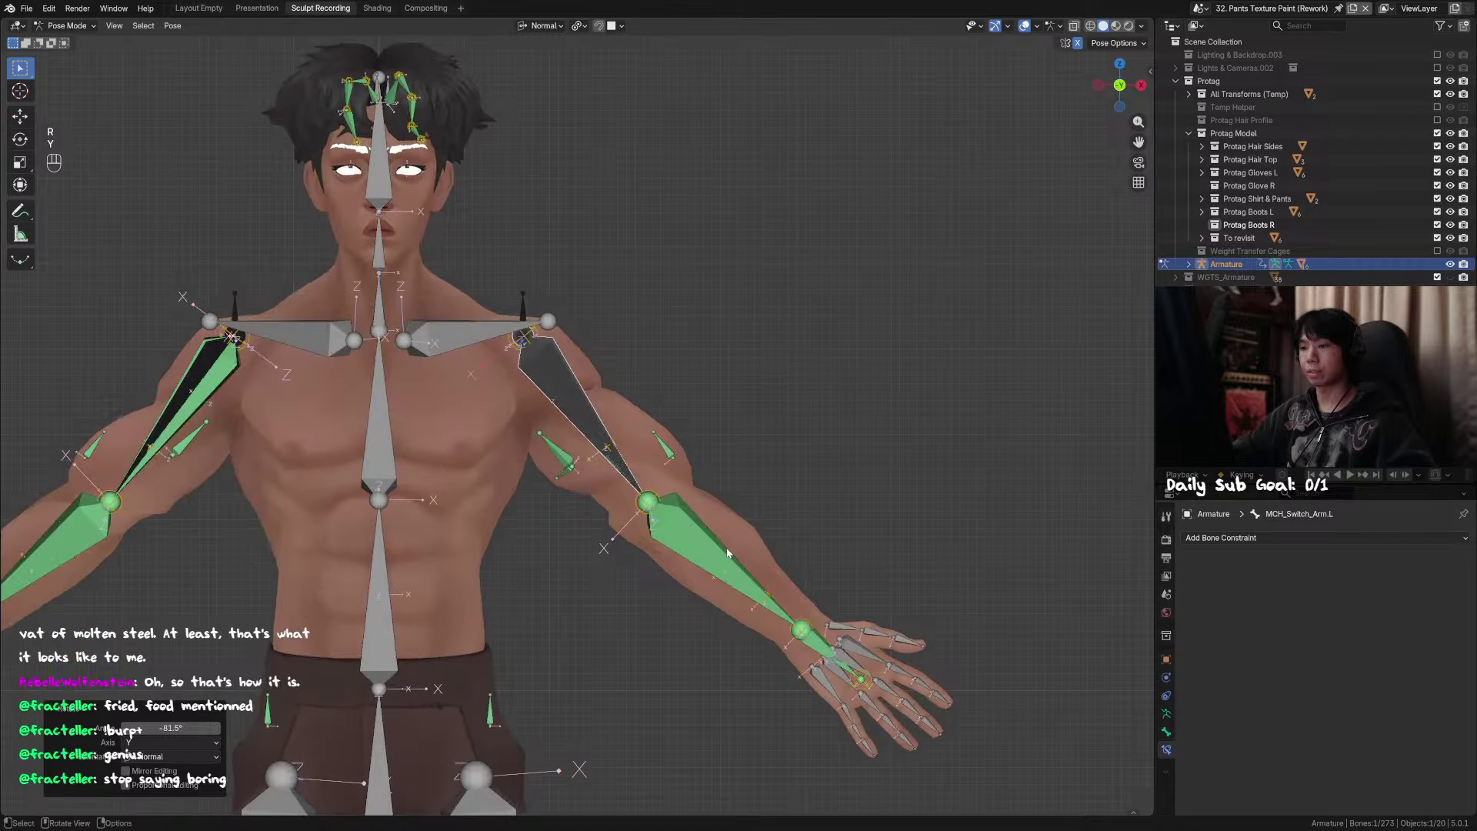
Step: Bend the left elbow by rotating MCH_Switch_Forearm.L about 112° around its normal Z axis
click(727, 553)
key(r)
key(z)
click(583, 438)
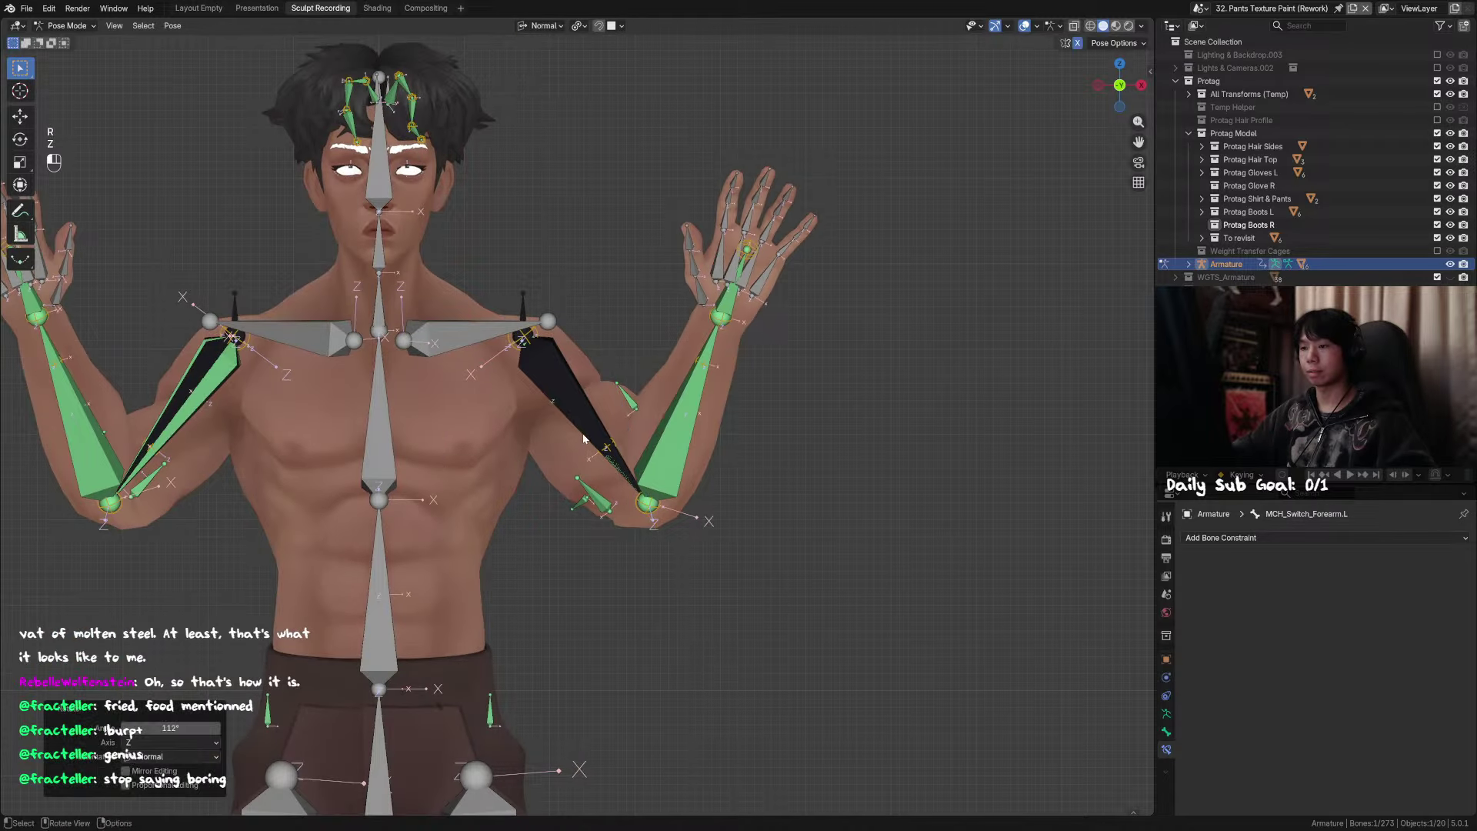
Step: Try raising MCH_Switch_Arm.L by about -48.2° and turning it around its Z axis, and clear its rotation
click(583, 439)
key(r)
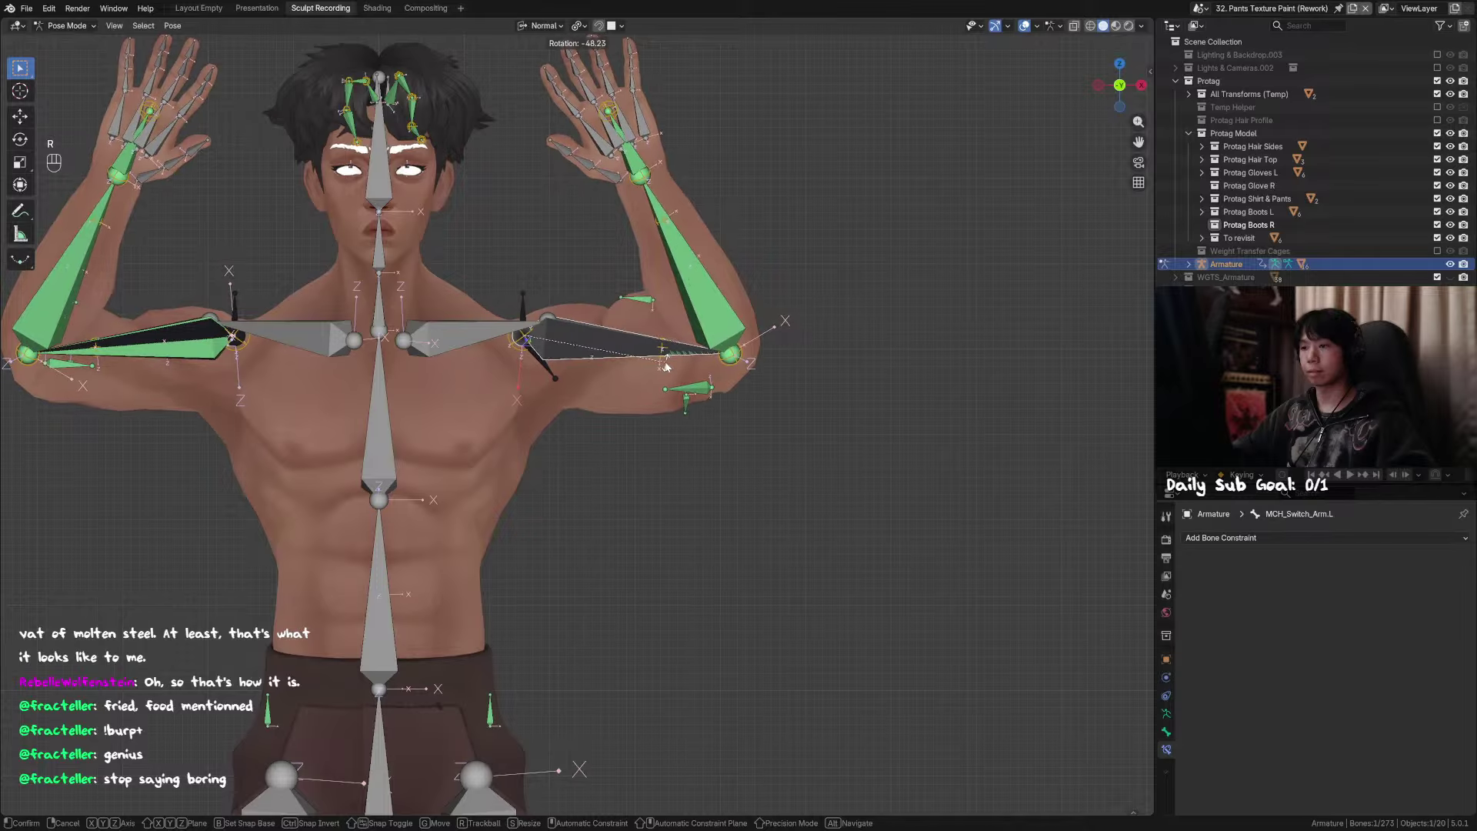
click(666, 368)
key(r)
key(z)
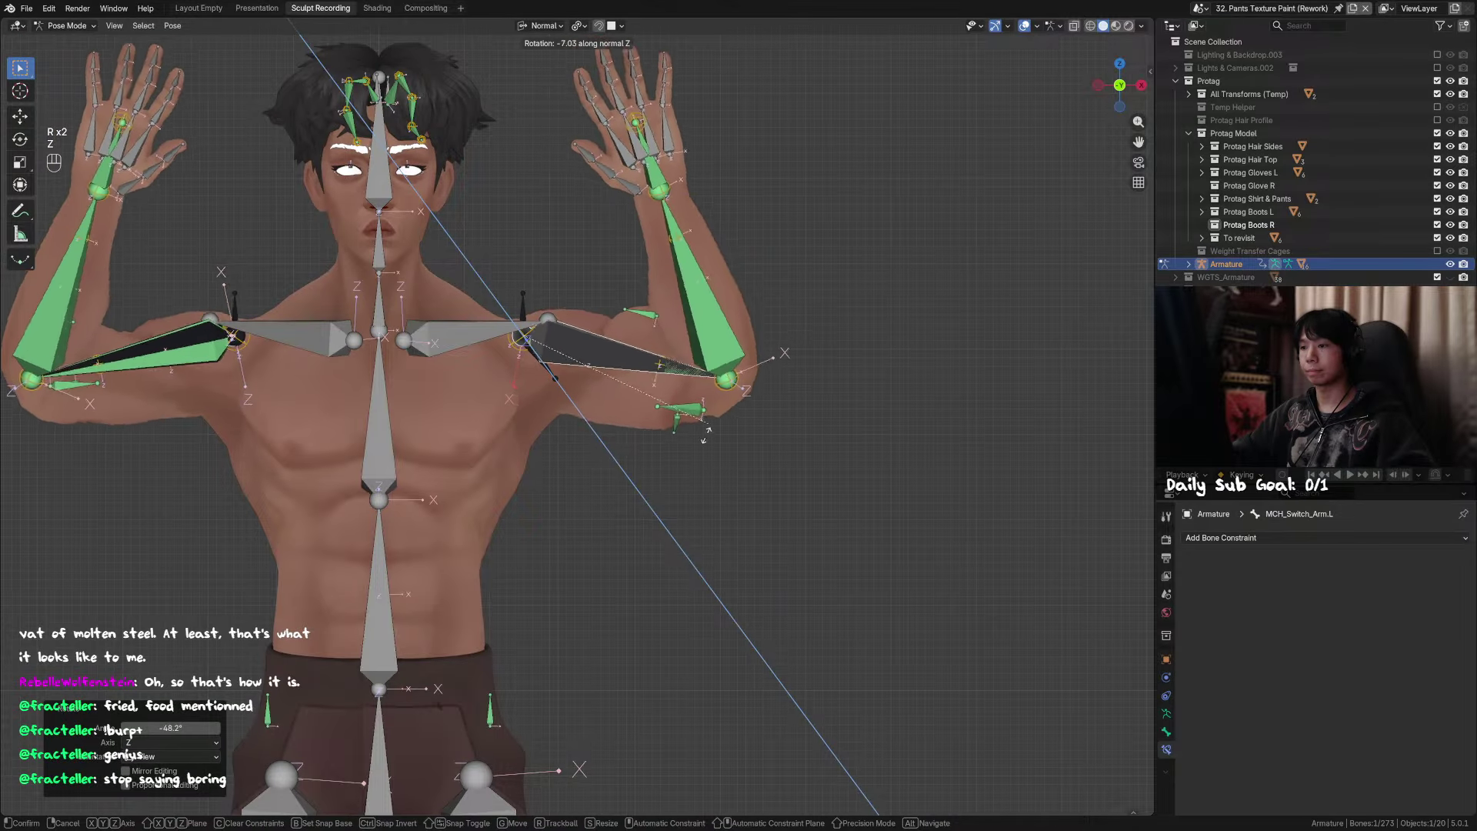
right_click(707, 436)
key(r)
key(z)
right_click(686, 423)
key(alt+r)
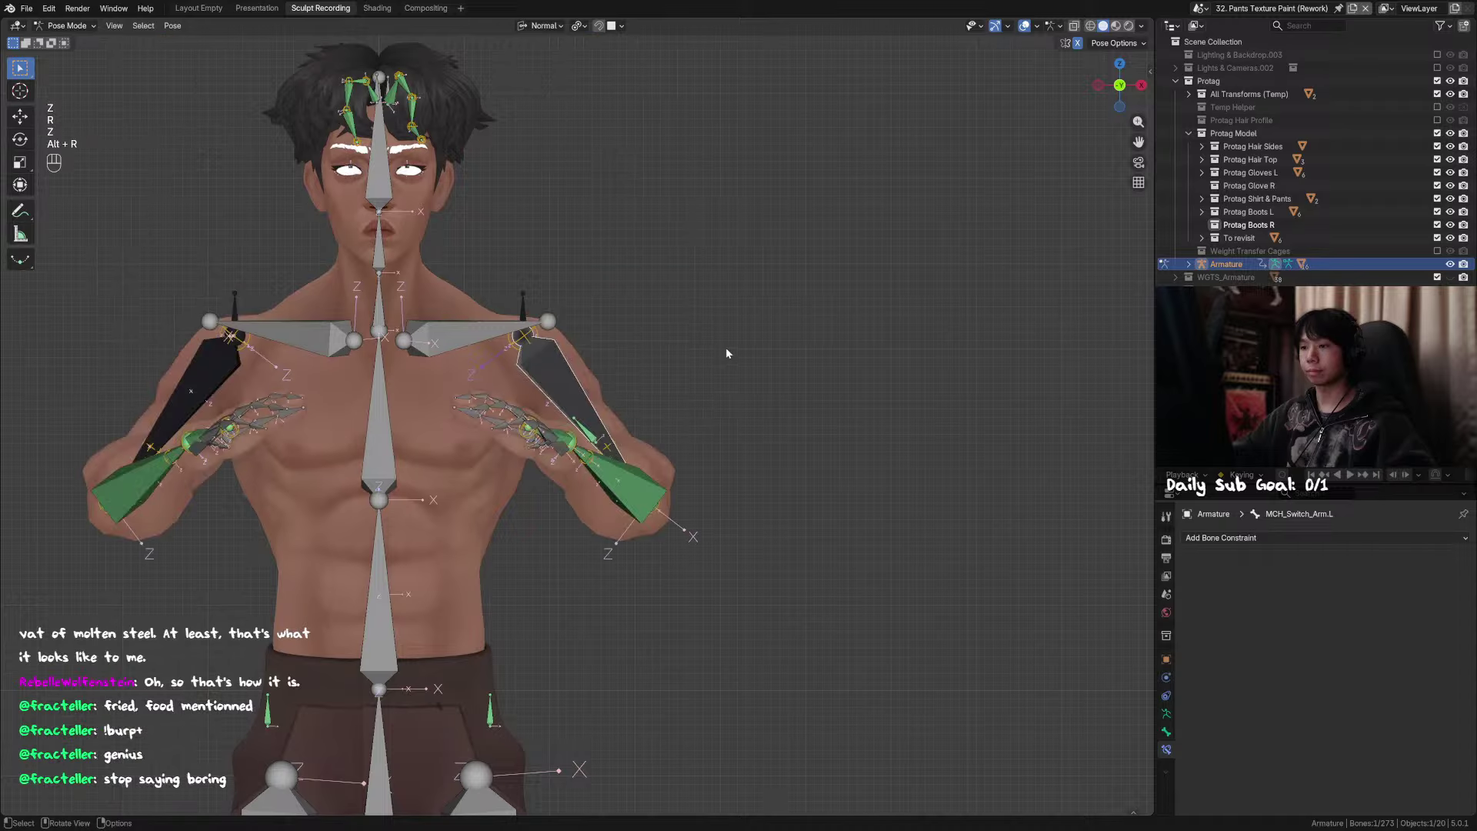
Step: Raise the left upper arm by rotating MCH_Switch_Arm.L -45° around its normal X axis
key(r)
key(r)
key(z)
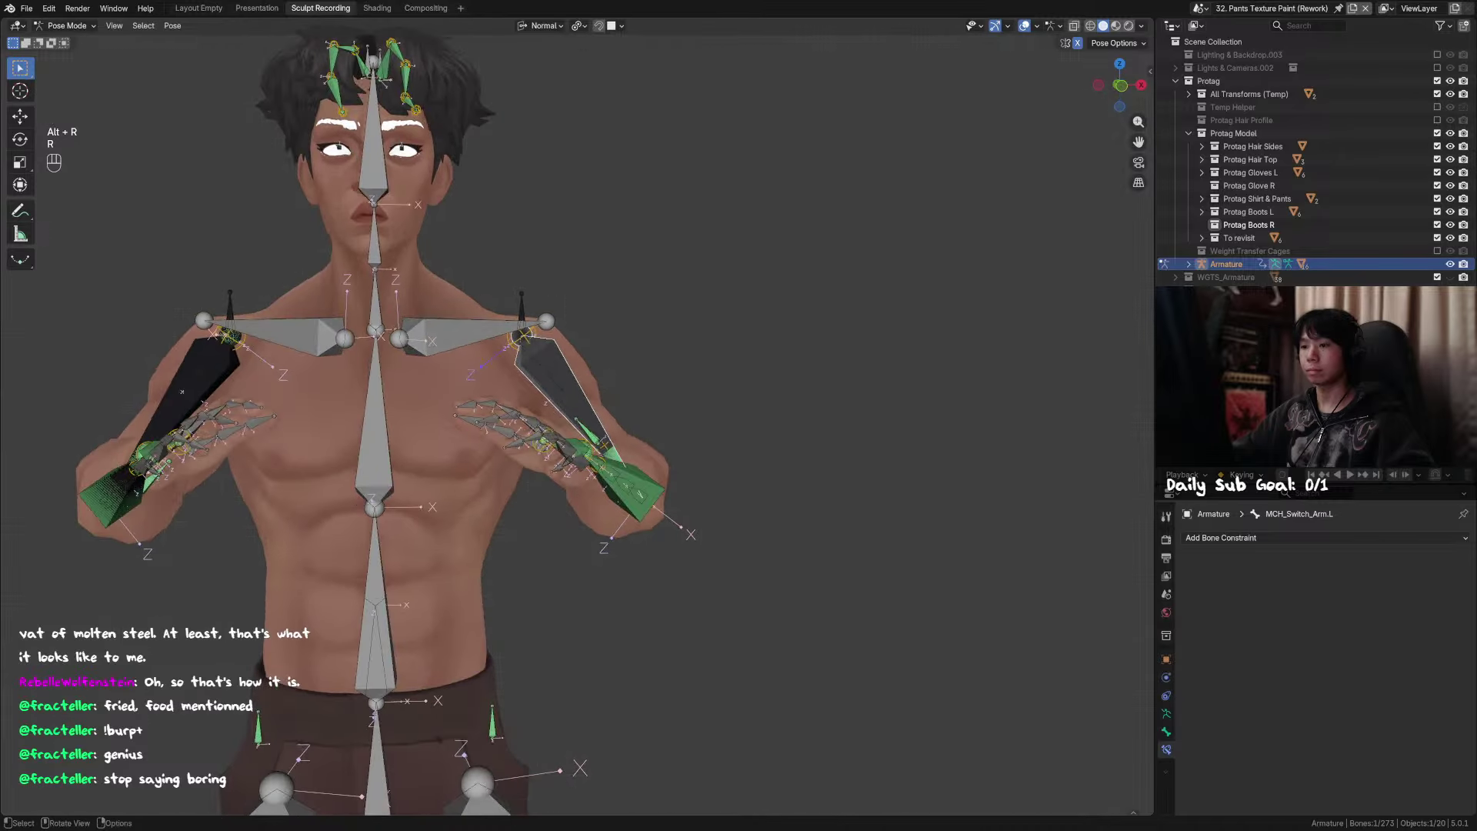
key(r)
key(y)
key(r)
key(x)
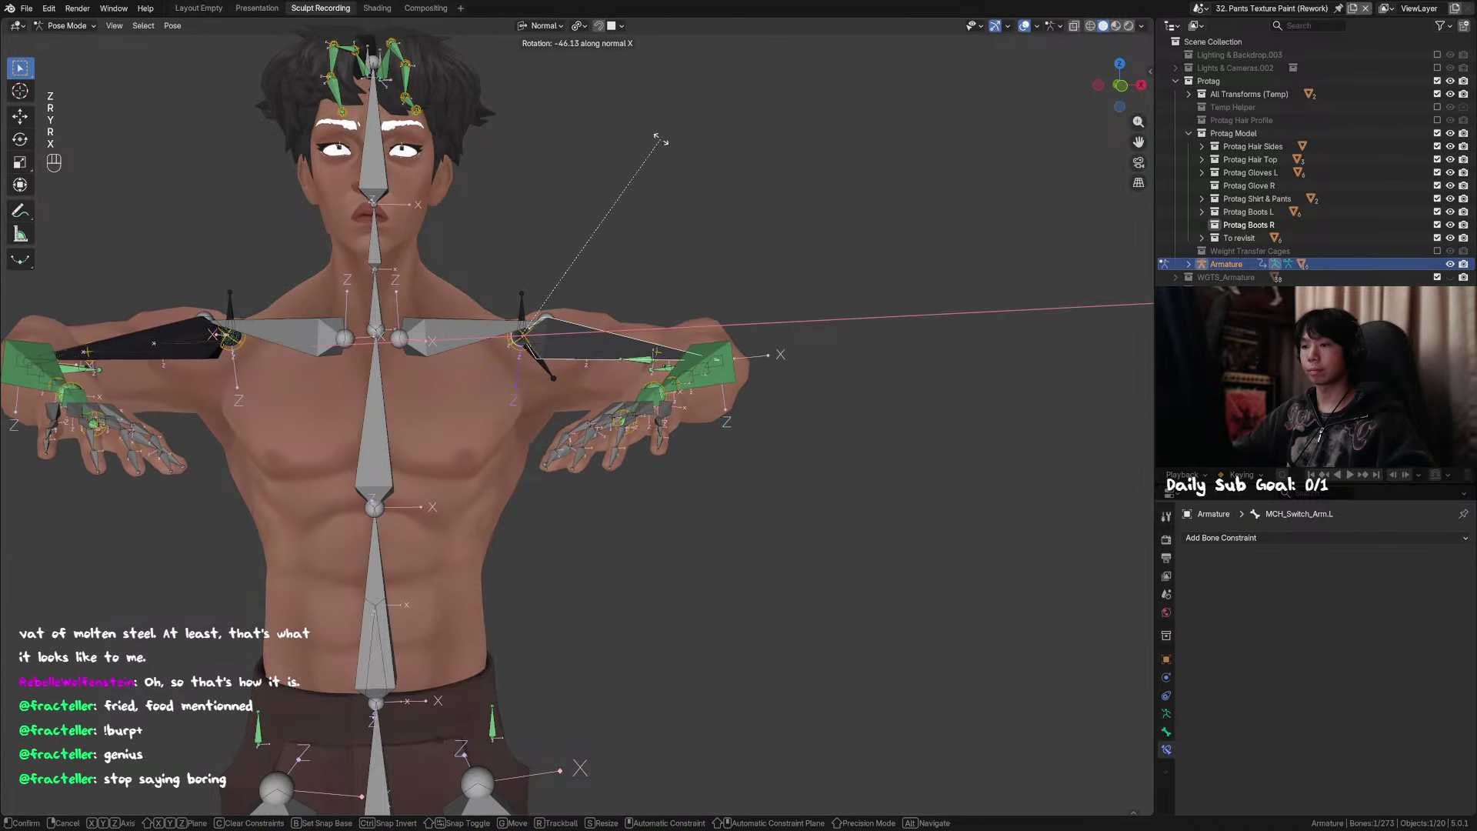
click(647, 163)
Step: Twist MCH_Switch_Arm.L by about -104° around its normal Y axis and try a further rotation around Z
key(r)
key(y)
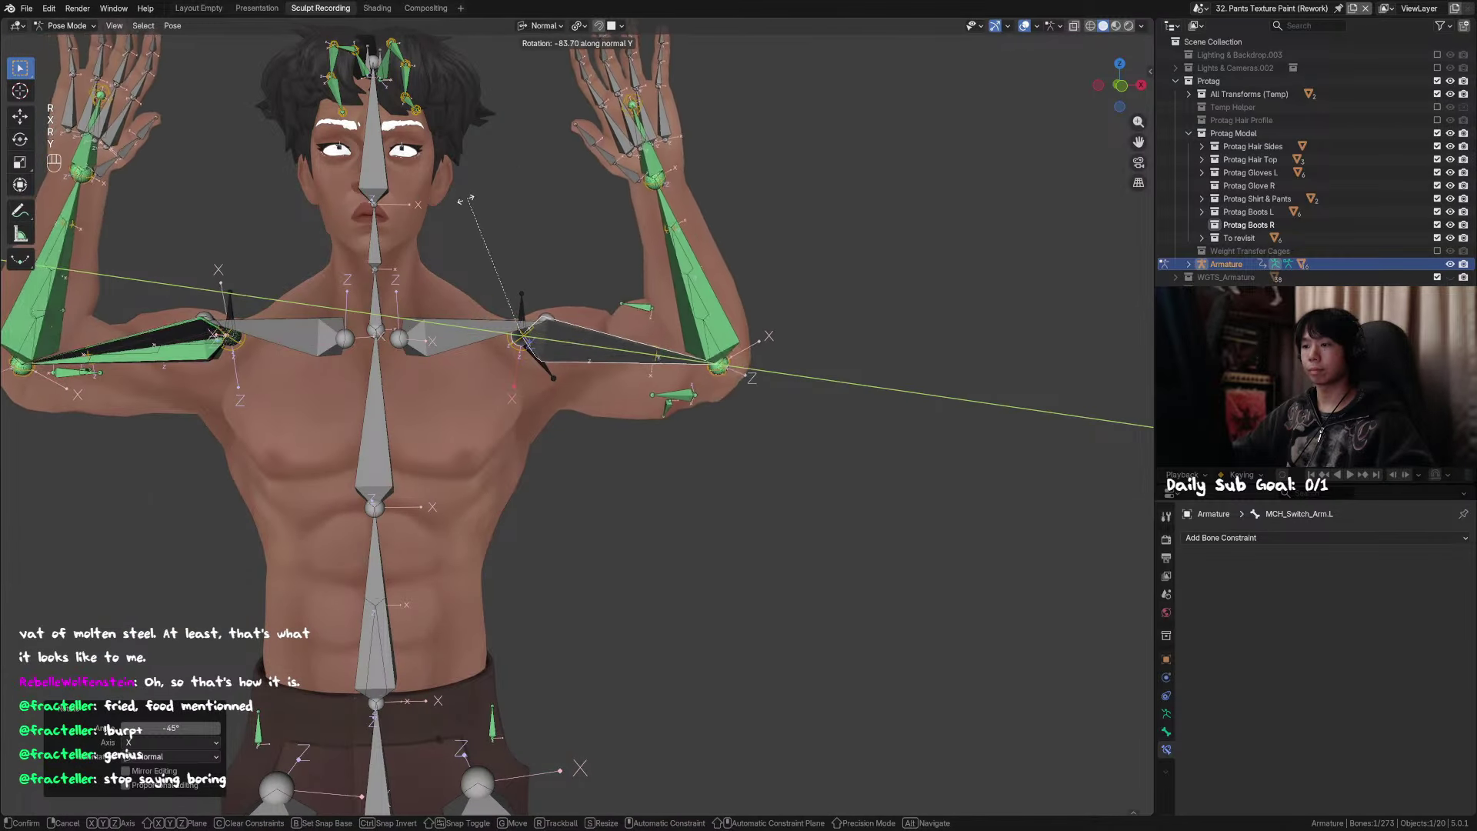
click(451, 256)
middle_drag(612, 361, 616, 408)
key(r)
key(z)
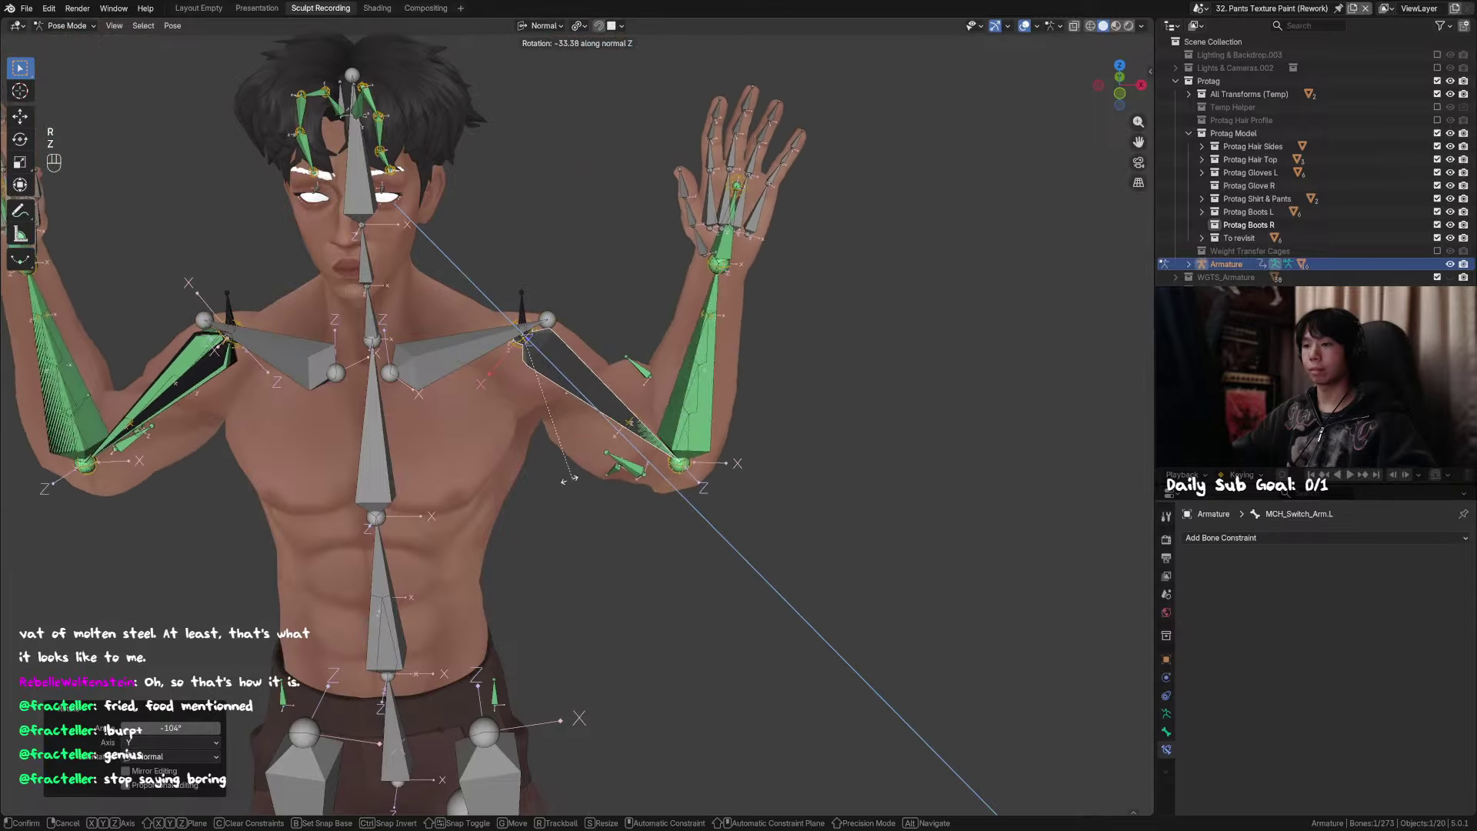
right_click(630, 464)
Step: Review the Transformation (X) constraint settings of COR_Tricep_1.L and try moving the bone along its Z axis
alt+middle_drag(630, 465, 699, 408)
click(691, 401)
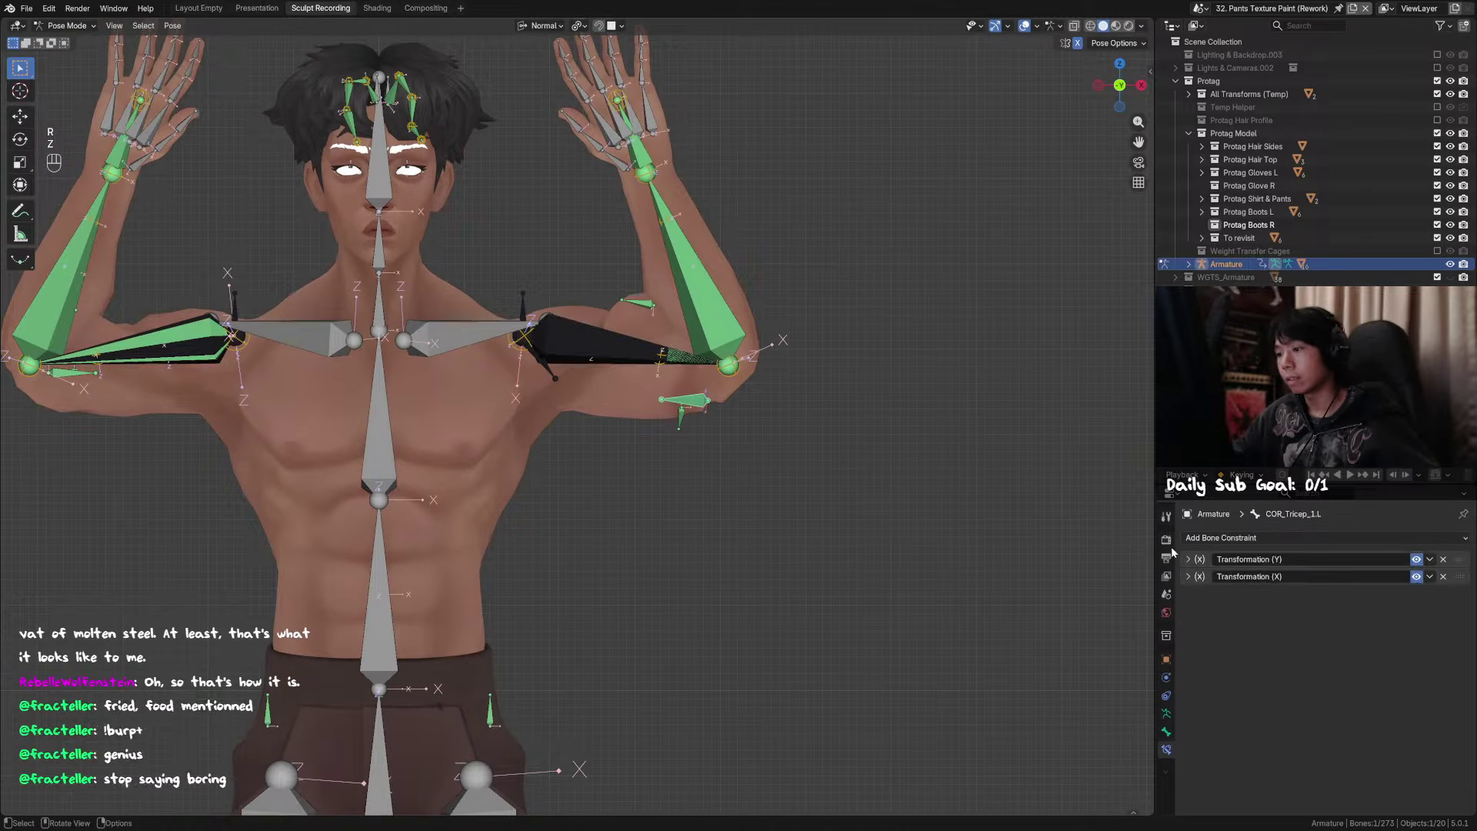
click(1189, 577)
scroll(1200, 645, down, 2)
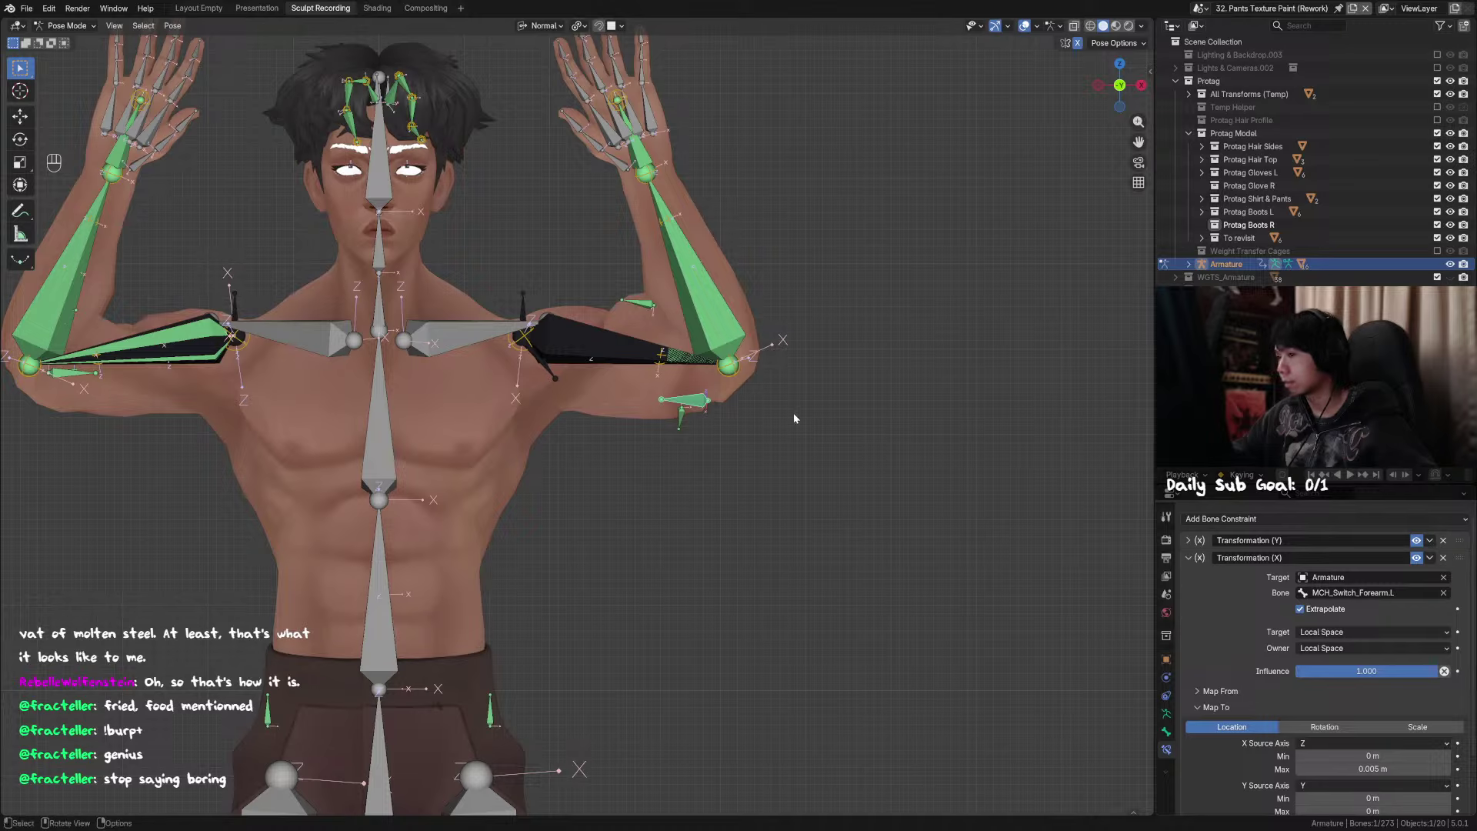
key(g)
key(z)
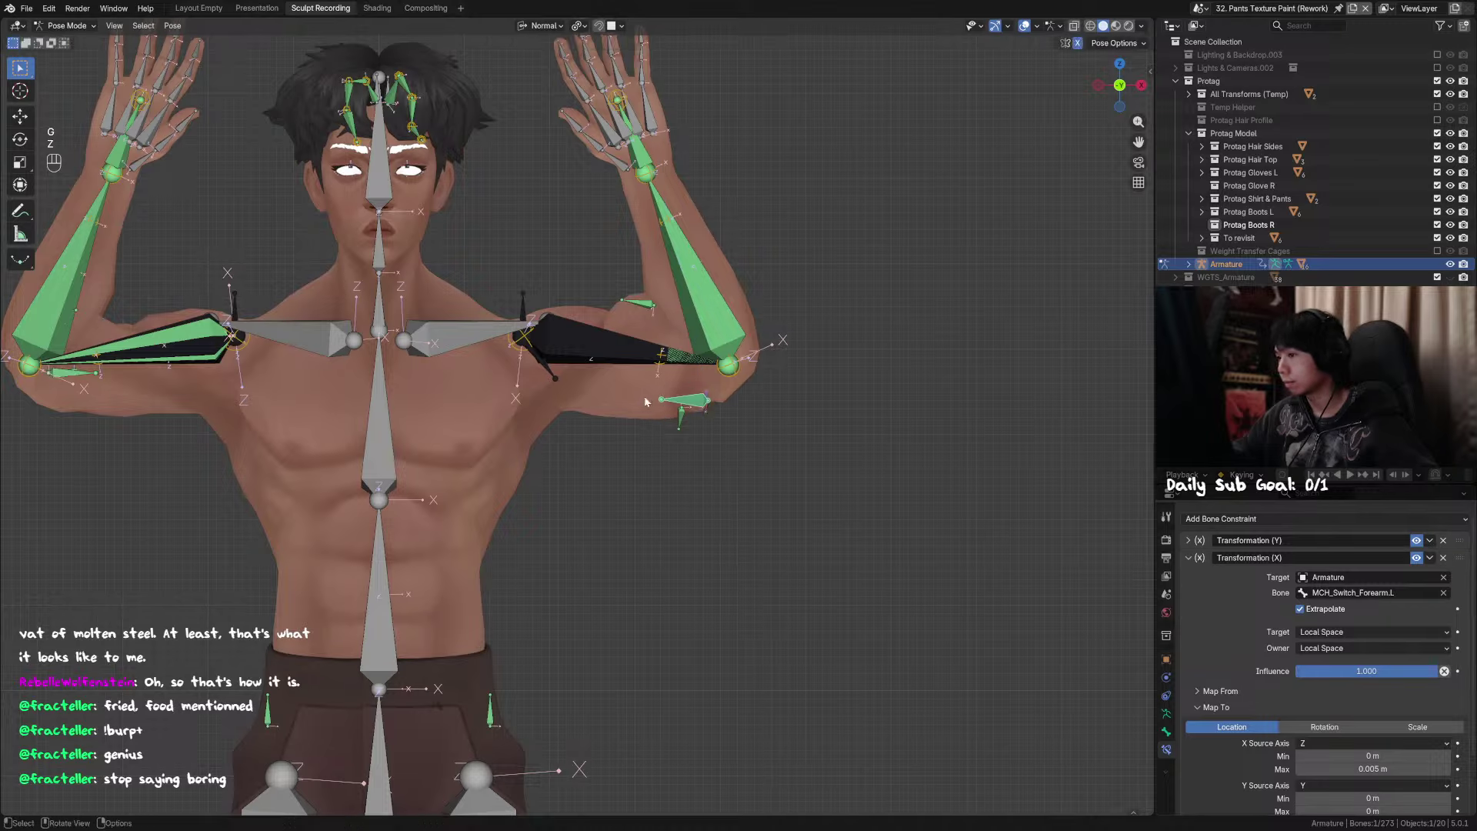
Step: Examine the Map From and Map To ranges of the Transformation (Y) constraint and try adjusting the Y location maximum
click(1189, 558)
click(1189, 560)
scroll(1377, 723, down, 8)
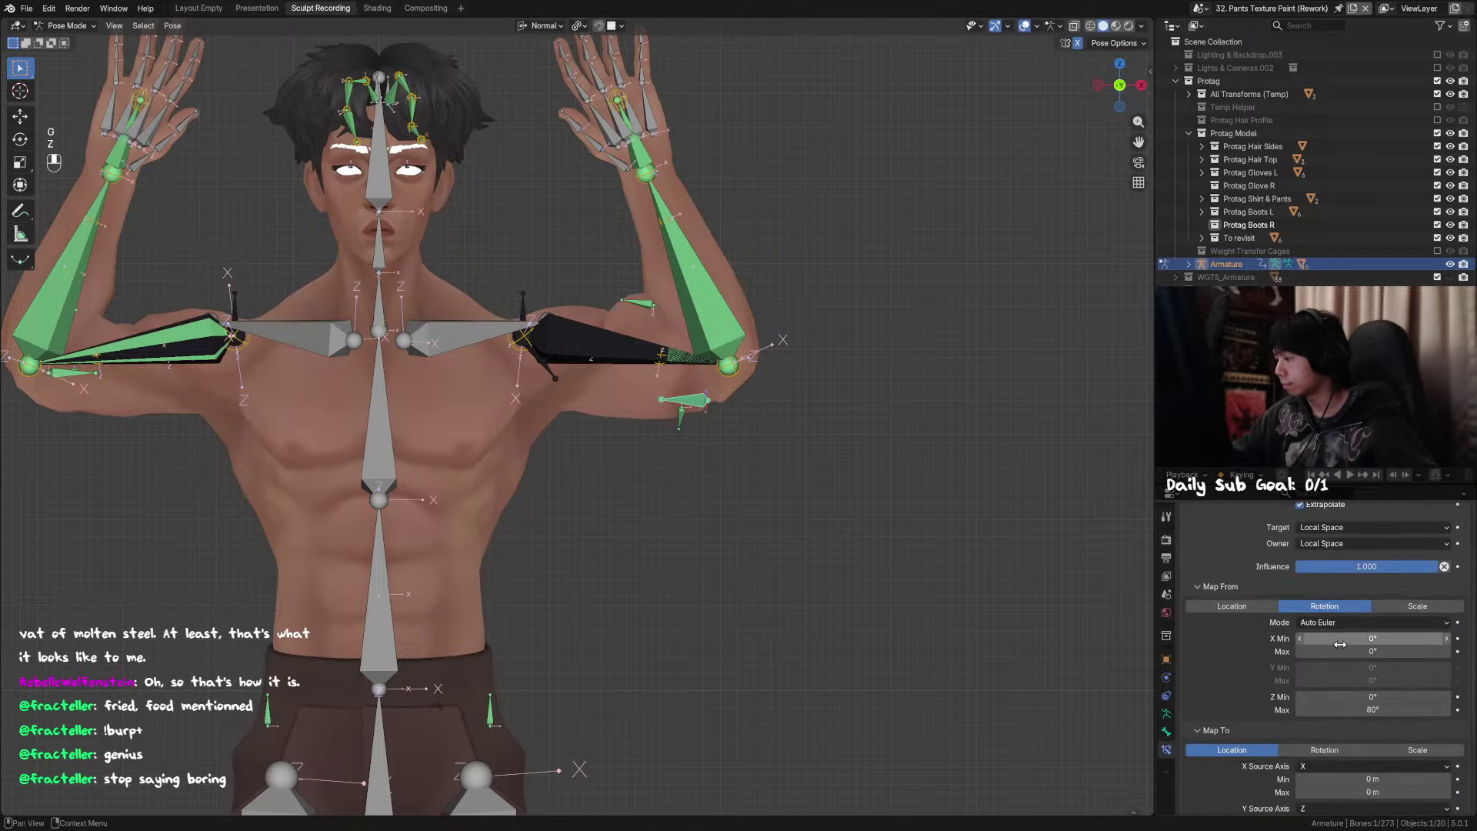
drag(1382, 727, 1351, 726)
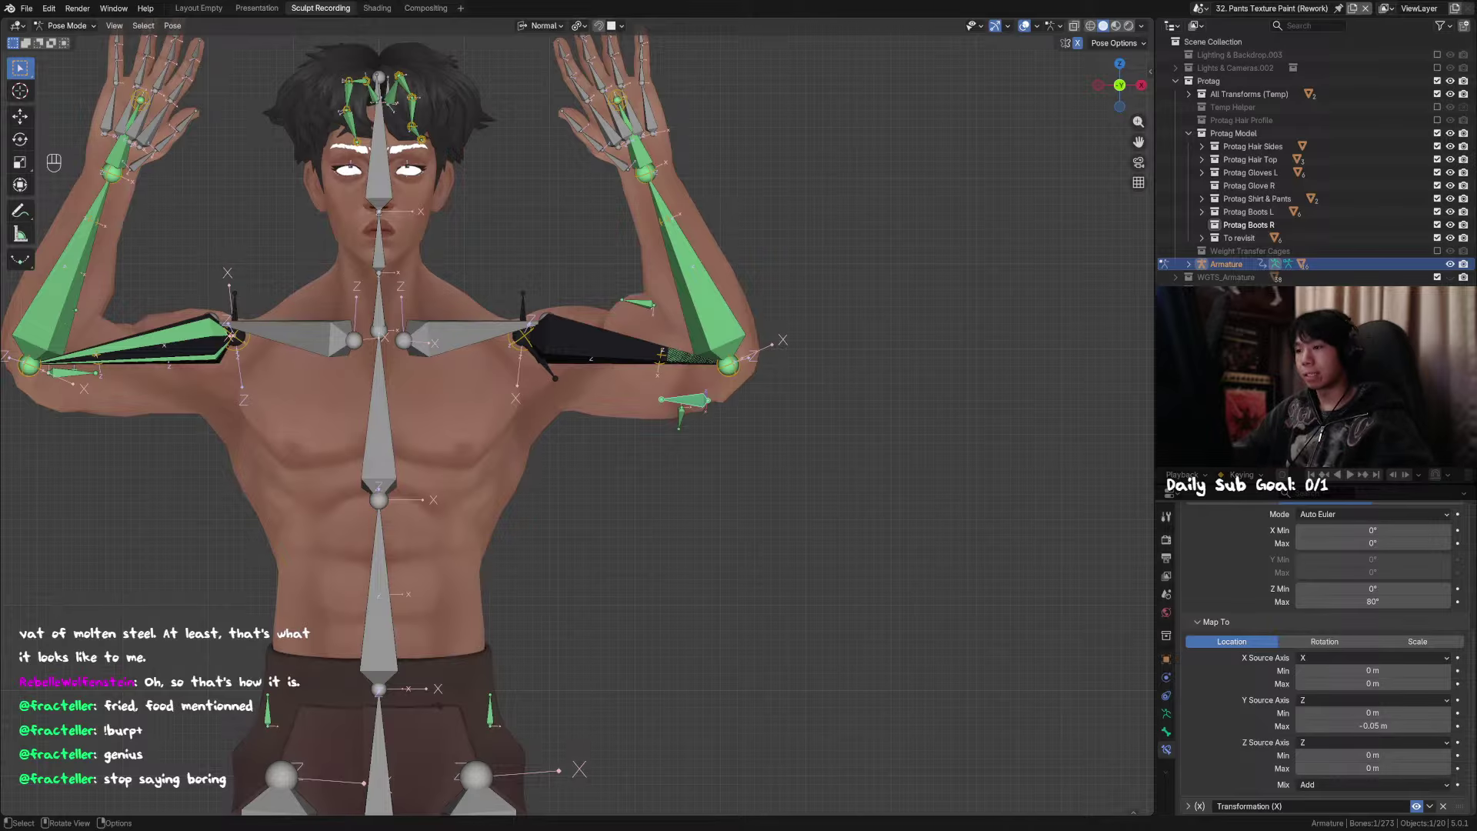
Step: Try rotating MCH_Switch_Forearm.L to check how the tricep bones respond
shift+middle_drag(693, 276, 716, 300)
click(717, 300)
key(r)
right_click(886, 414)
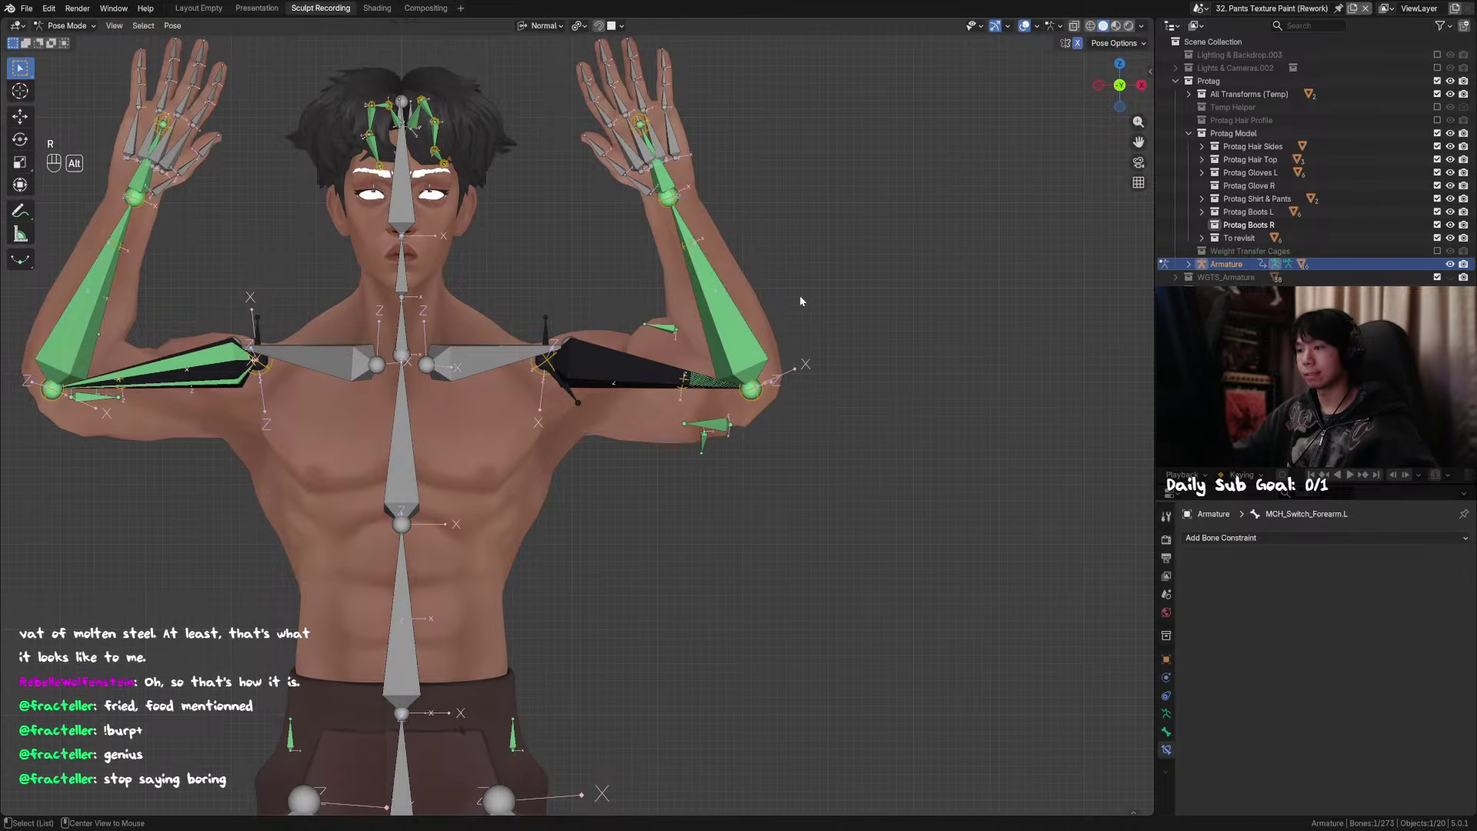
Step: Clear the left forearm bone's rotation and rotate the left upper arm bone MCH_Switch_Arm.L about 7° downward in front view
key(alt+r)
key(r)
click(645, 369)
key(r)
key(r)
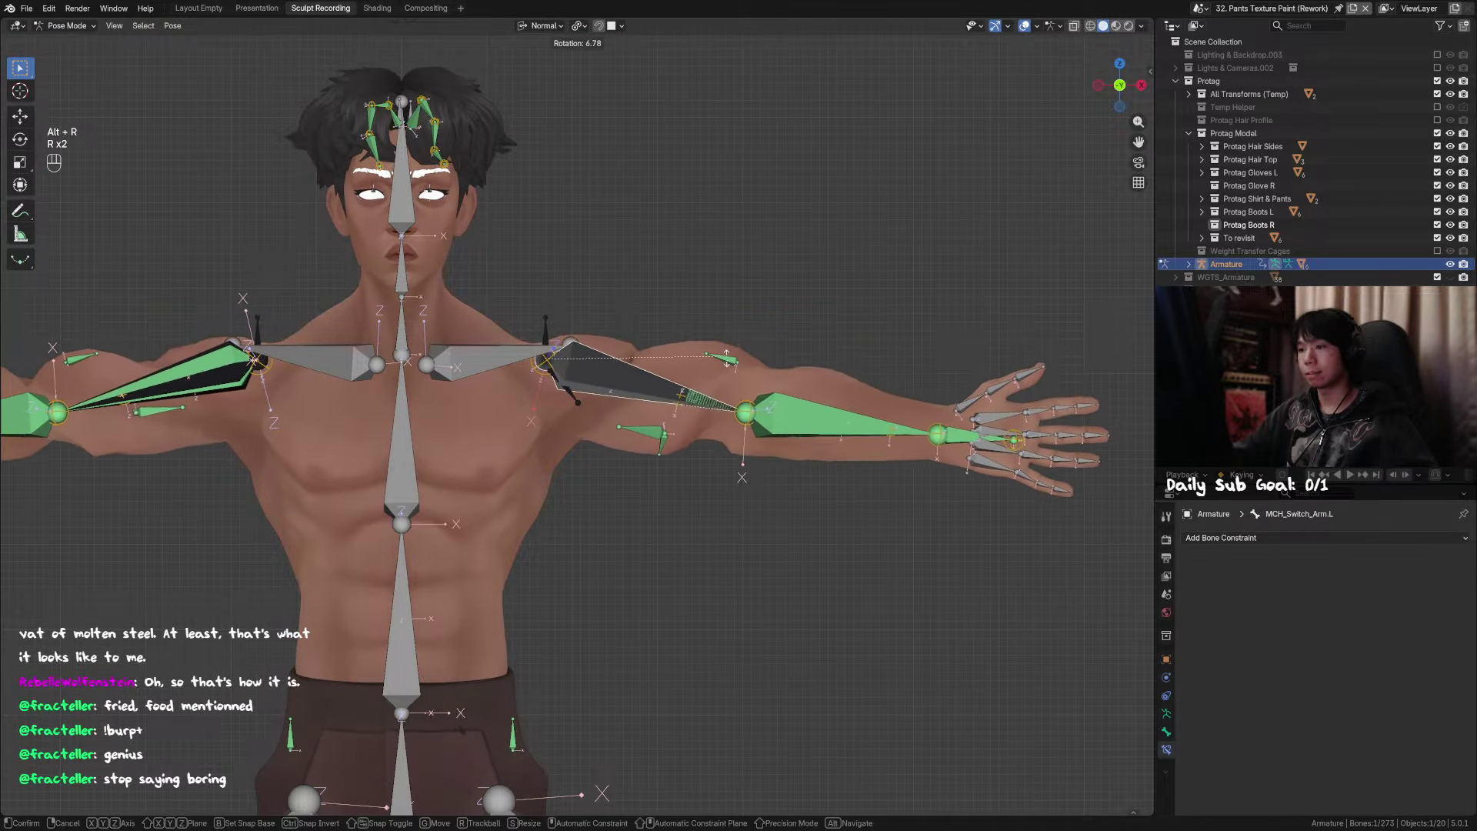
Step: Rotate the left forearm bone MCH_Switch_Forearm.L by -100° in front view to bend the elbow upward
click(804, 420)
click(805, 421)
key(r)
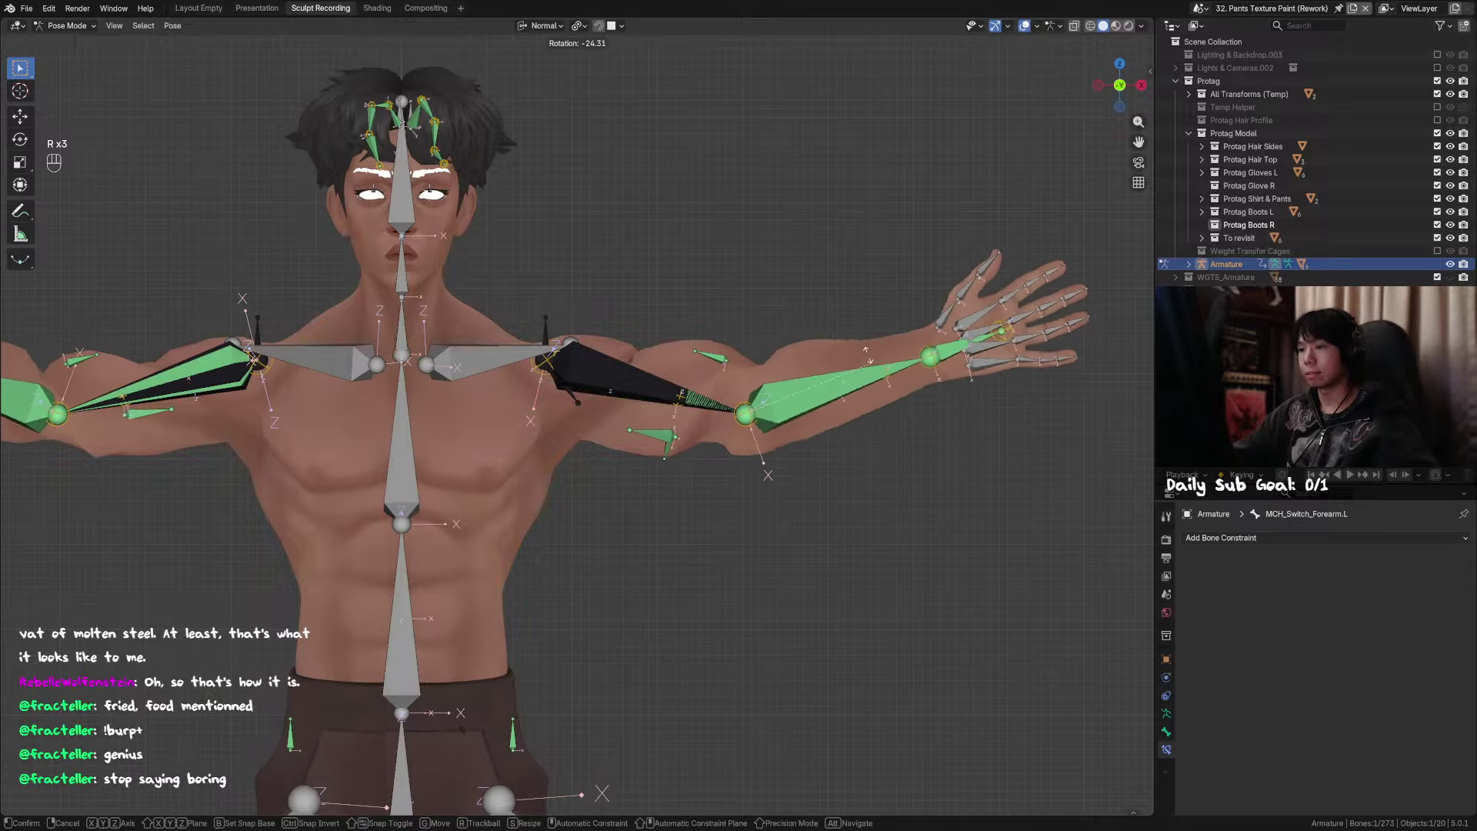
click(725, 254)
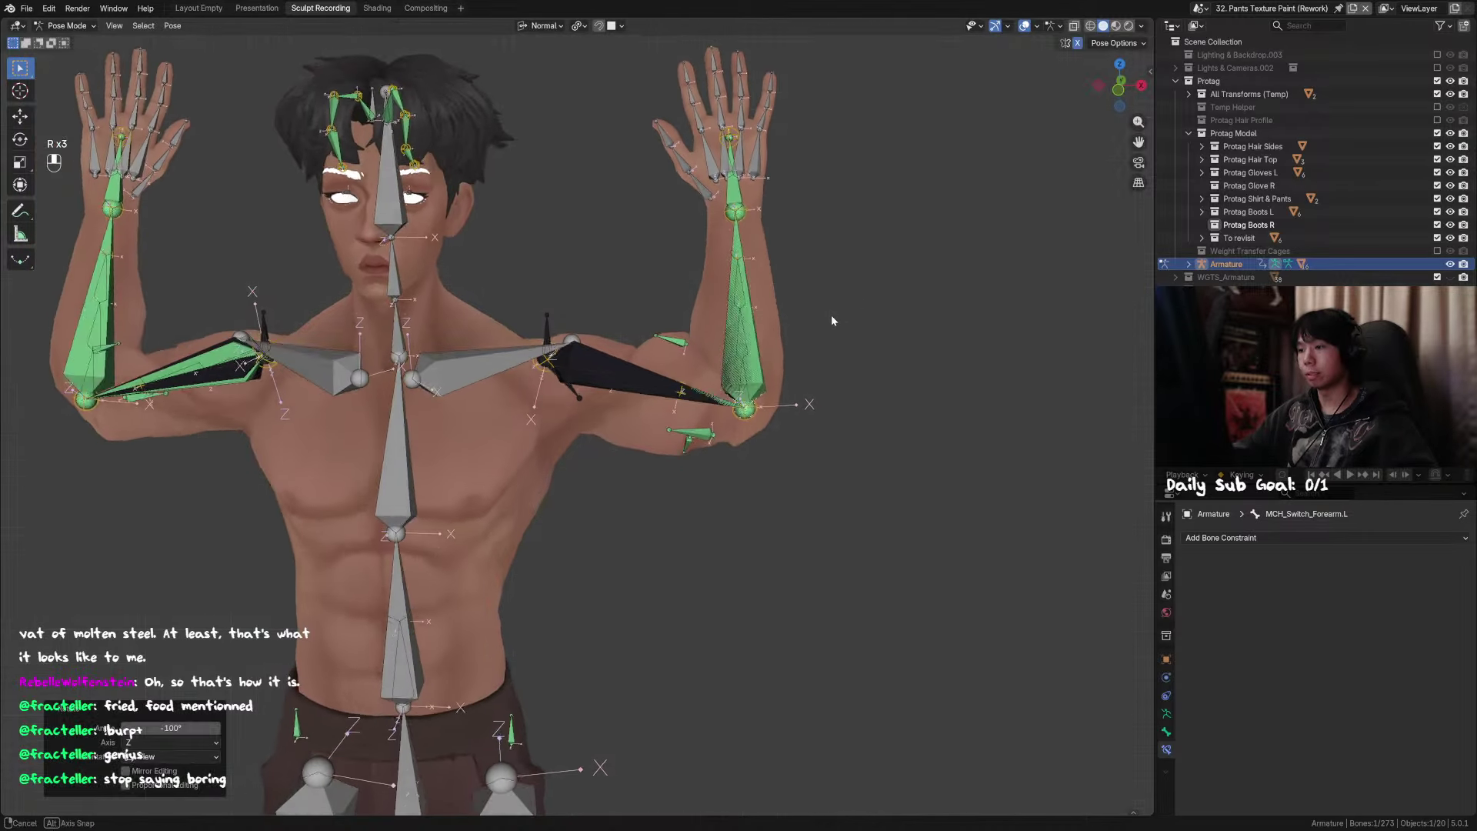
Step: Clear the left forearm bone's rotation and try twisting the bone around its local Y axis
key(alt+r)
middle_drag(826, 337, 973, 376)
key(r)
key(y)
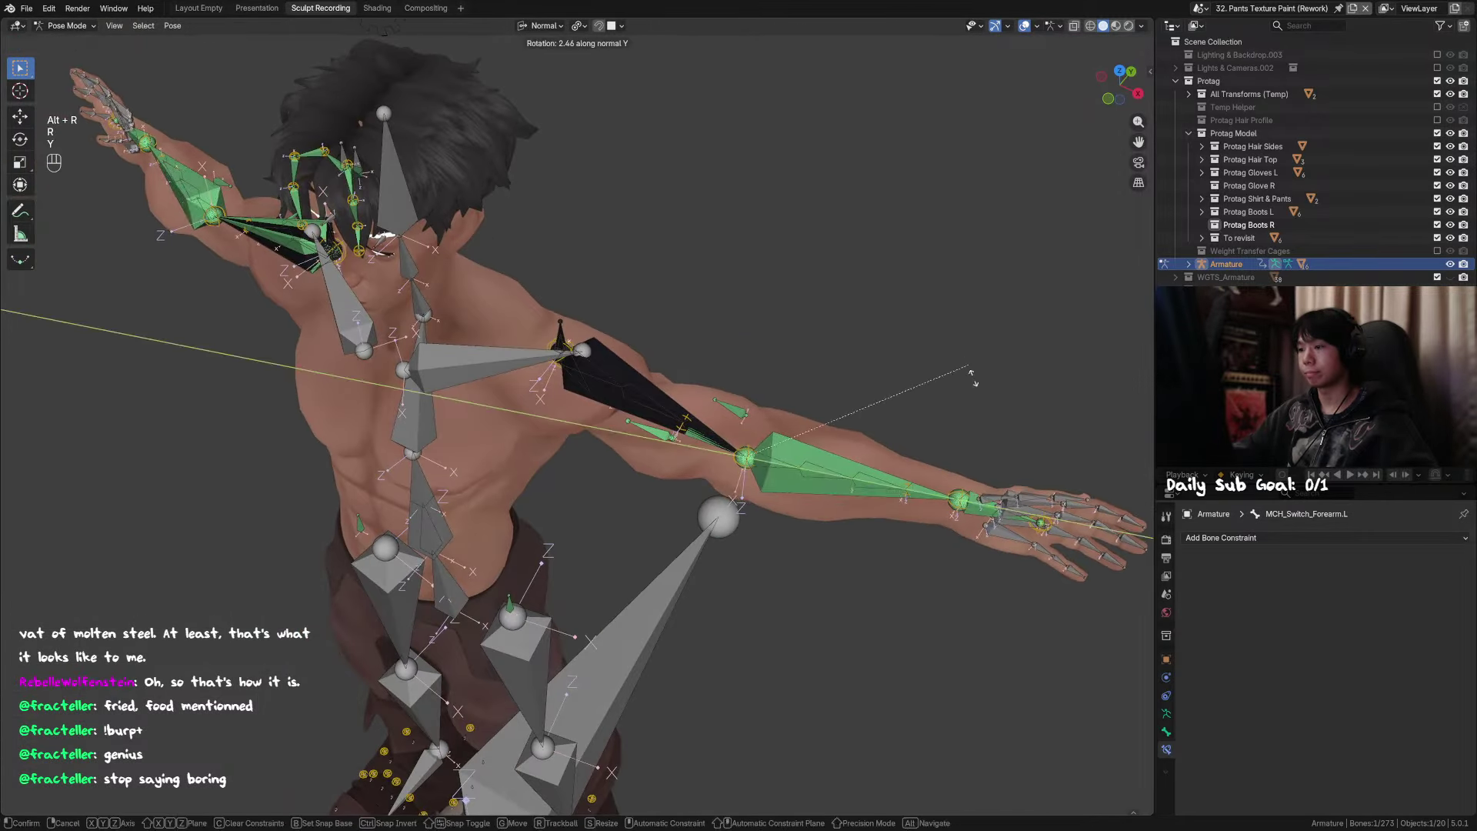
right_click(775, 277)
Step: Twist the left hand bone MCH_Switch_Hand.L around its local Y axis
middle_drag(775, 277, 809, 387)
click(809, 387)
key(r)
key(y)
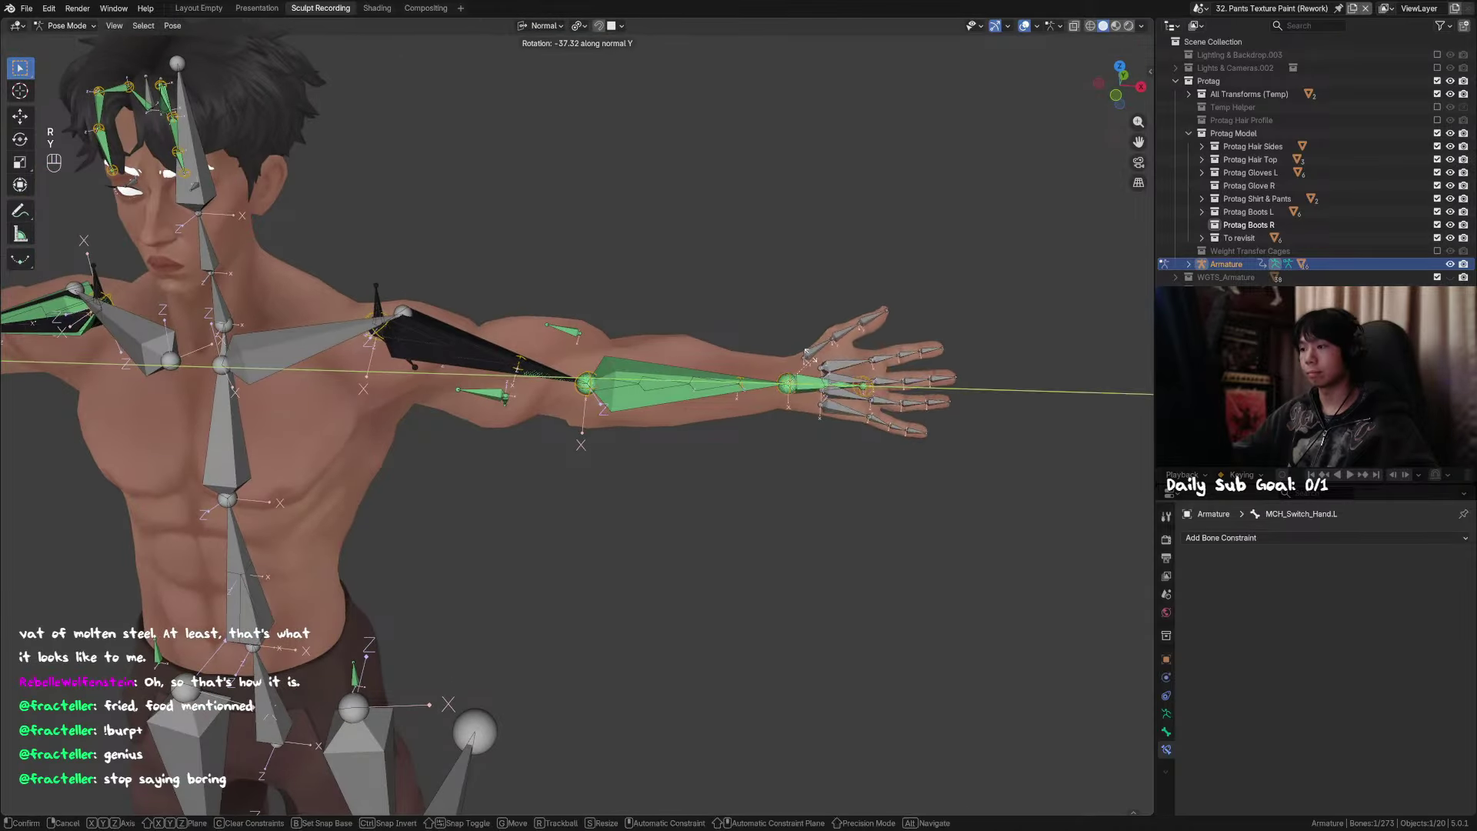
click(788, 325)
Step: Rotate the left forearm bone by about -94.9° in front view so the forearm points straight up
alt+middle_drag(788, 325, 754, 350)
click(651, 377)
key(r)
key(z)
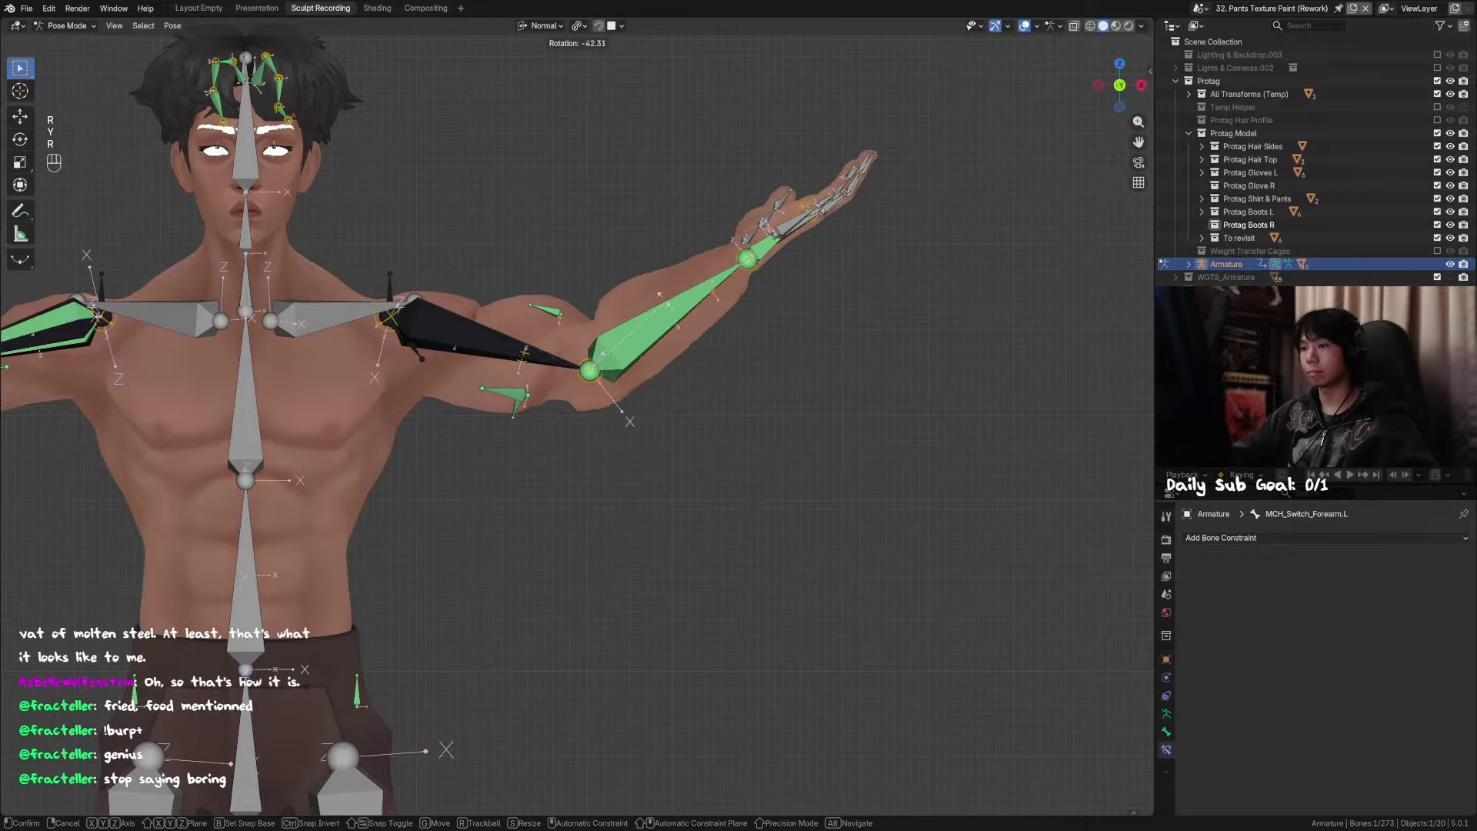
click(646, 283)
shift+middle_drag(646, 283, 719, 332)
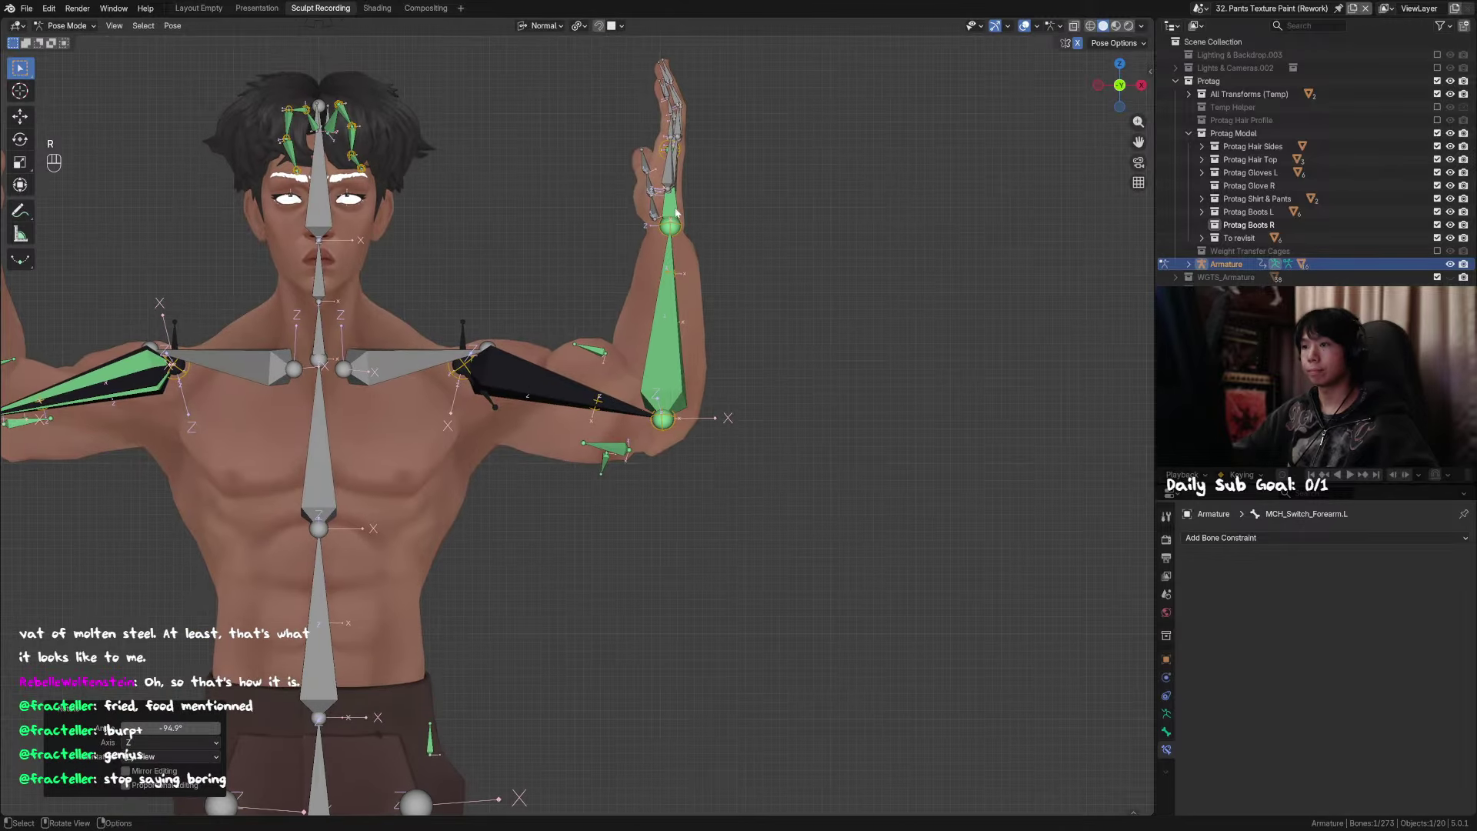
Step: Hide the bone covering the left forearm's deform bones and twist DEF_Forearm_4.L around its local Y axis
middle_drag(682, 262, 664, 320)
middle_drag(686, 266, 713, 260)
click(675, 316)
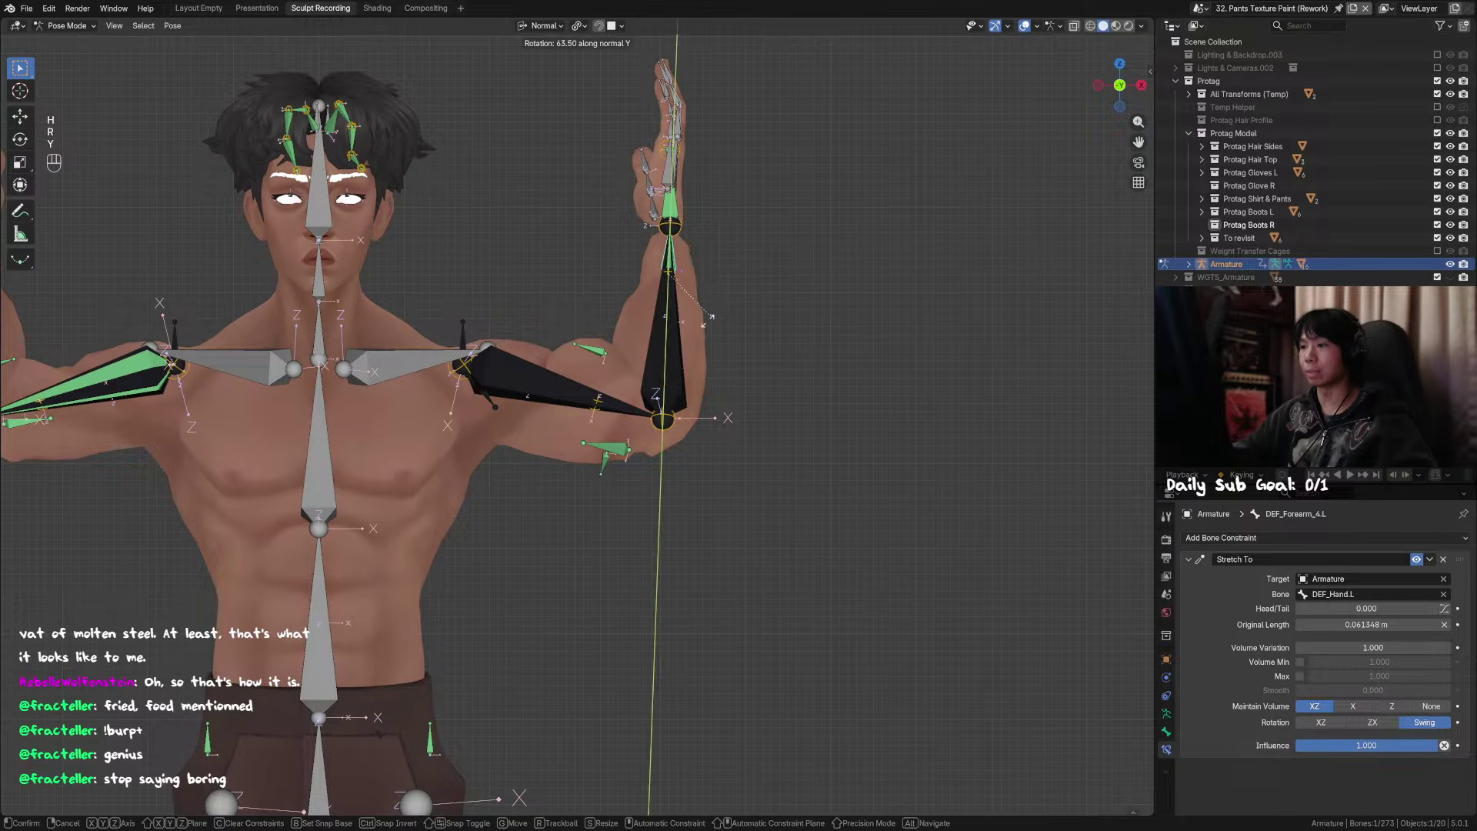
click(682, 192)
Step: Hide MCH_Switch_Forearm.L and twist the deform bone DEF_Forearm_3.L by -50.2° around its local Y axis
click(673, 306)
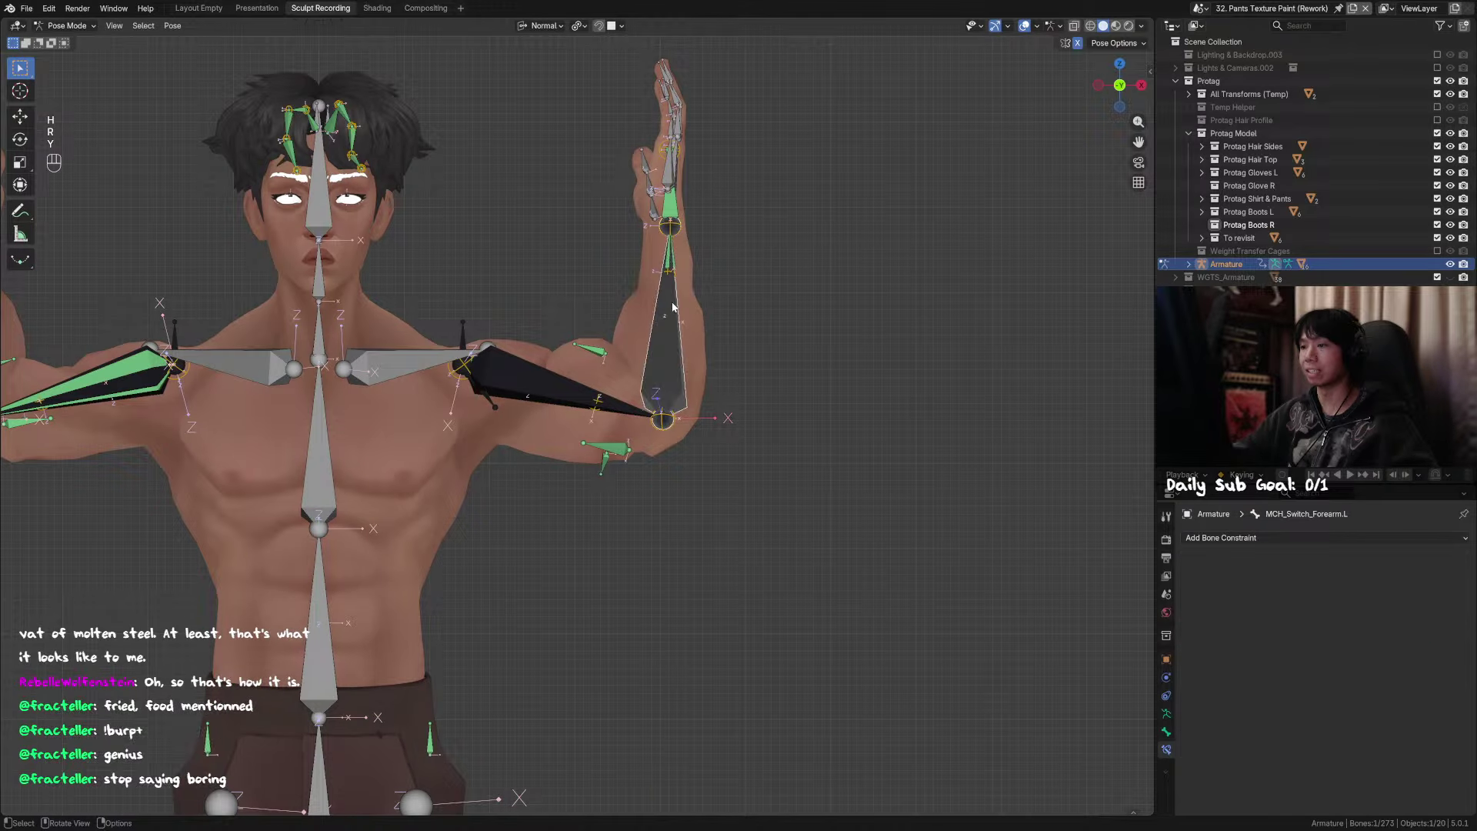
key(h)
click(670, 303)
click(703, 226)
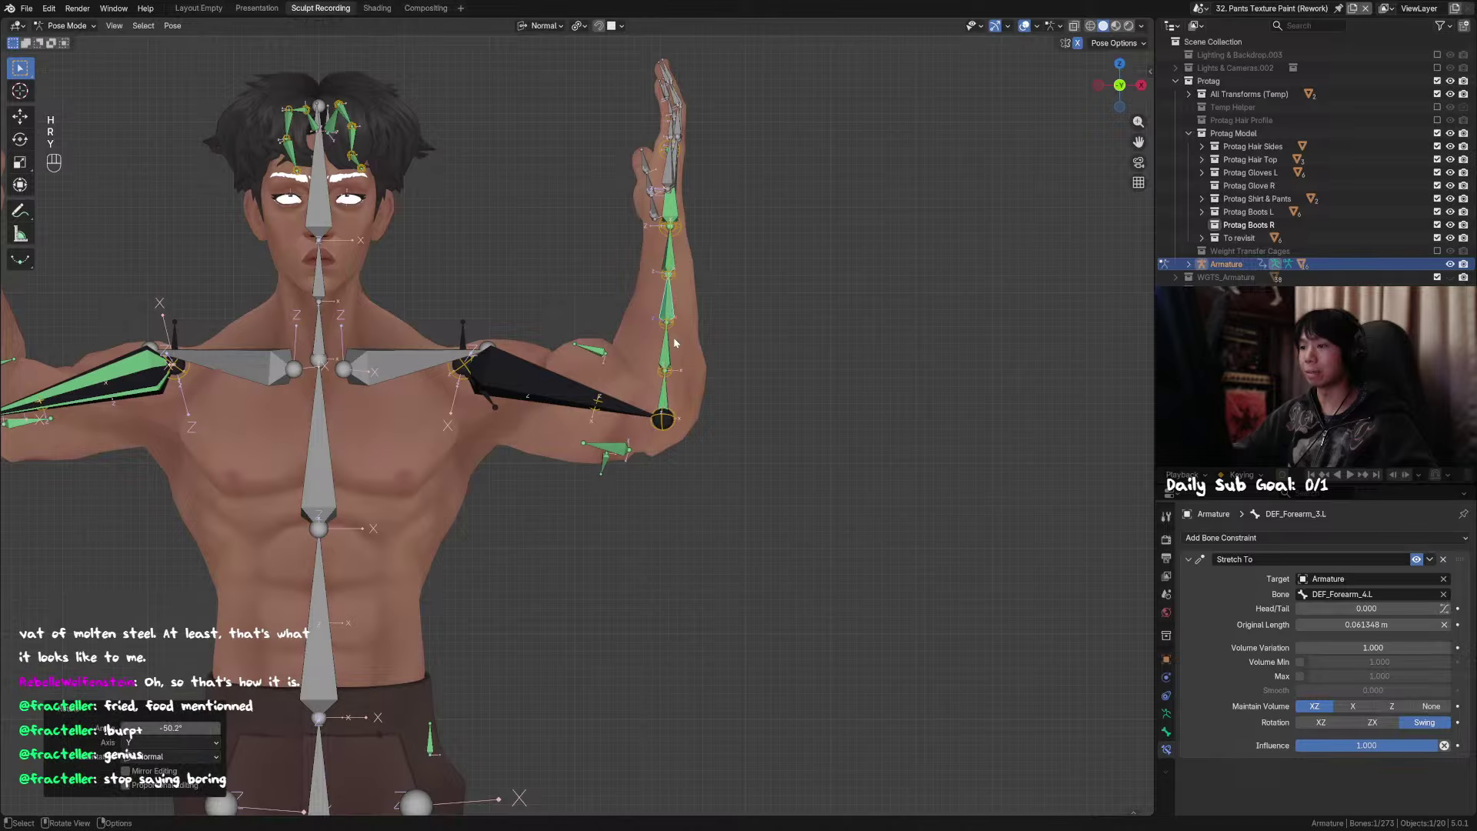
click(712, 271)
Step: Clear the rotation of the left upper arm bone MCH_Switch_Arm.L and rotate it around its local X axis
alt+middle_drag(737, 320, 600, 361)
click(560, 371)
key(alt+r)
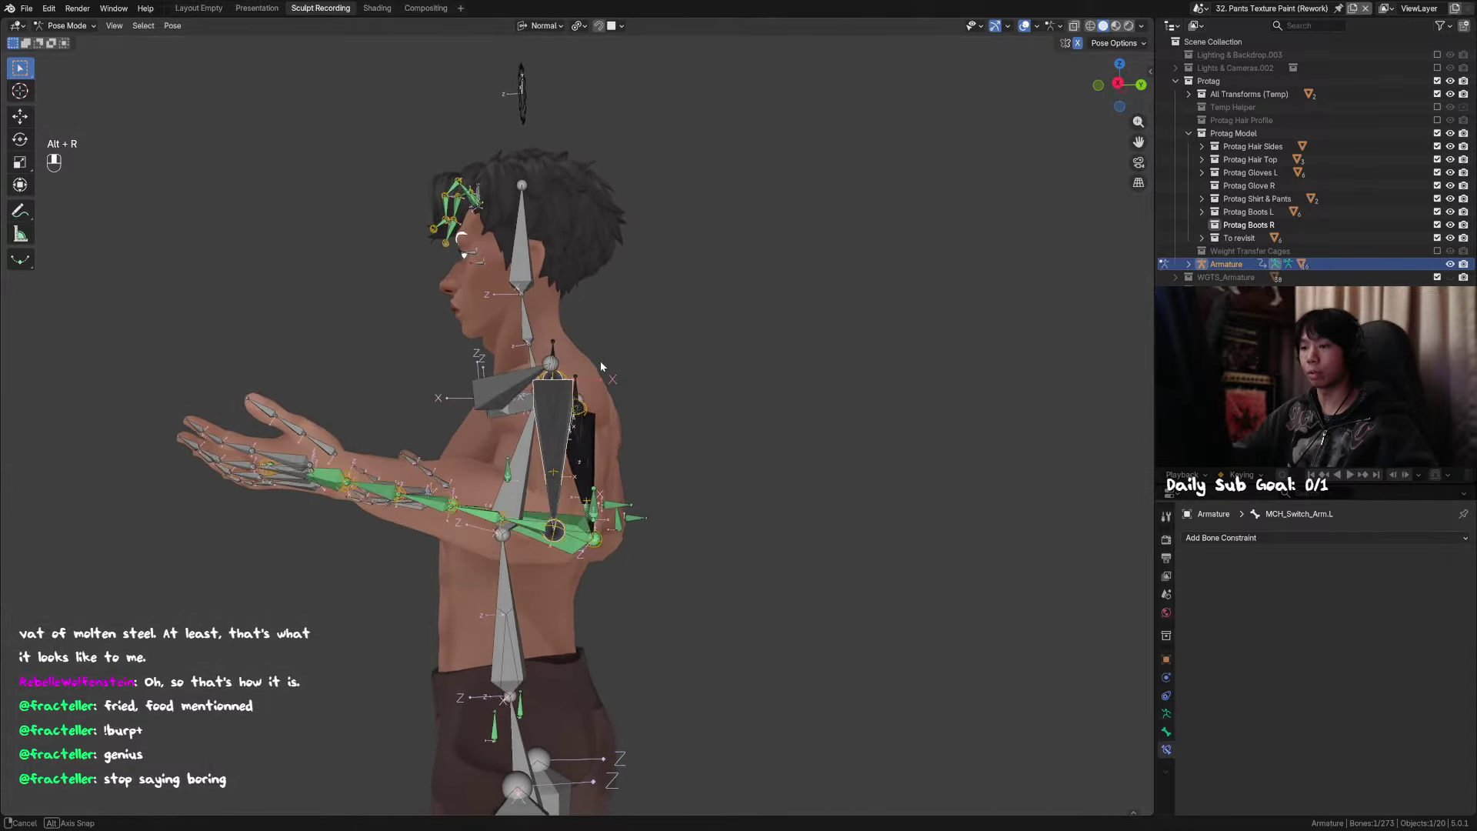
key(r)
key(x)
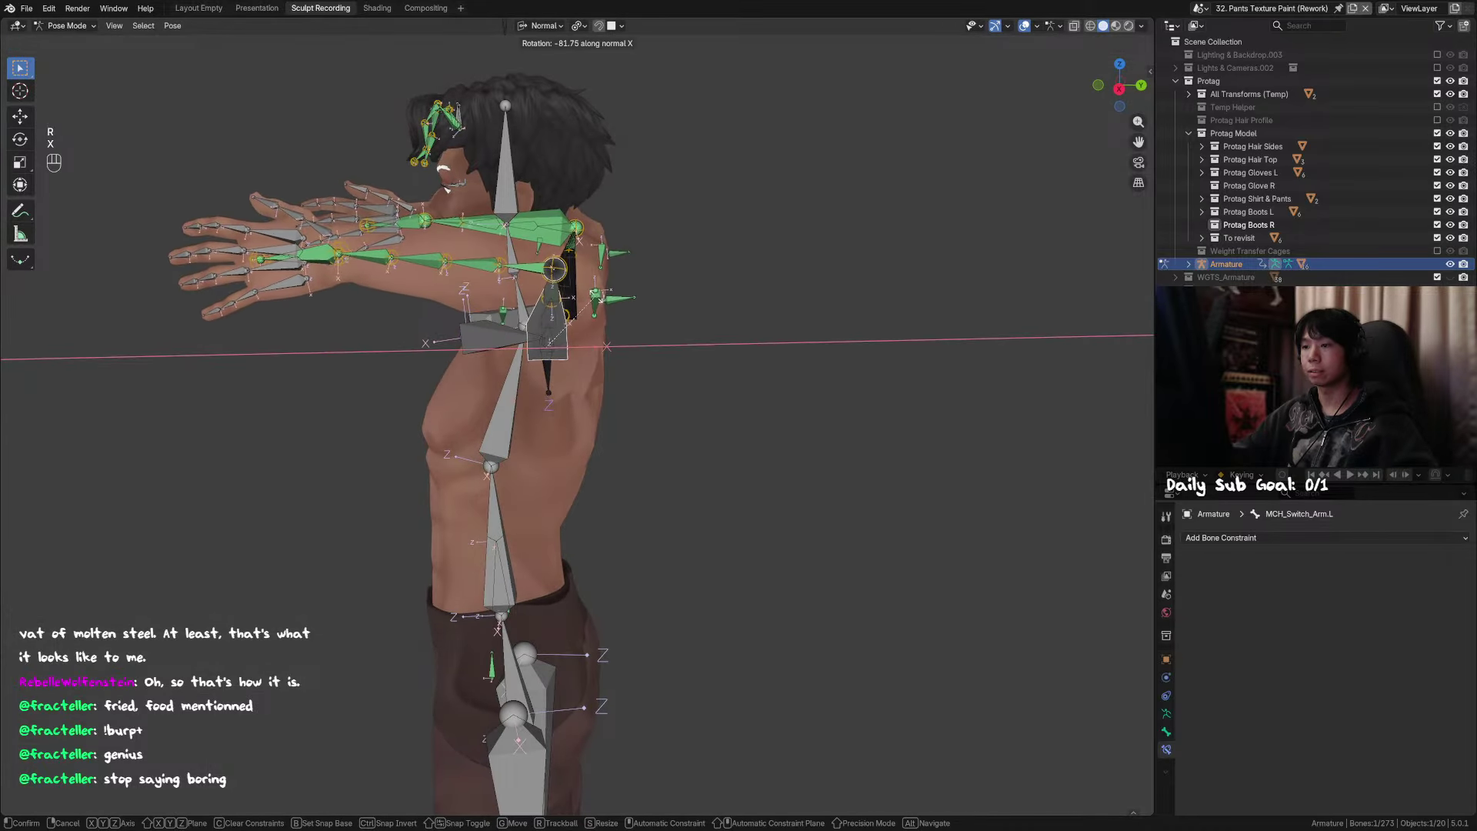
click(583, 411)
Step: Twist the left upper arm bone by -82.5° around its local Y axis
key(r)
key(y)
click(617, 432)
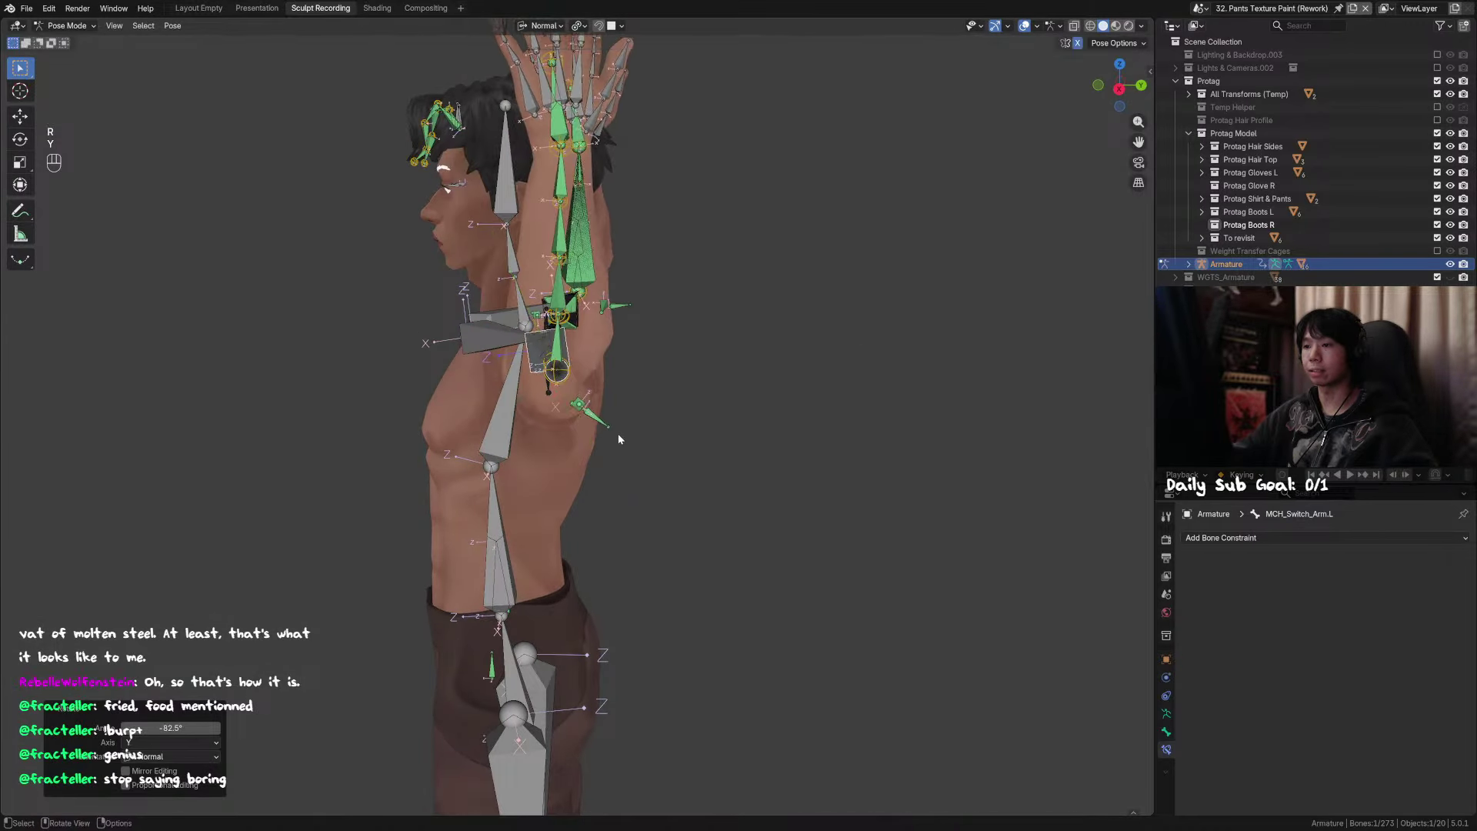
Step: Rotate the left upper arm bone 19.9° in the view plane and twist it by -5.32° around its local Y axis
alt+middle_drag(617, 433, 574, 393)
key(r)
click(747, 373)
key(r)
key(y)
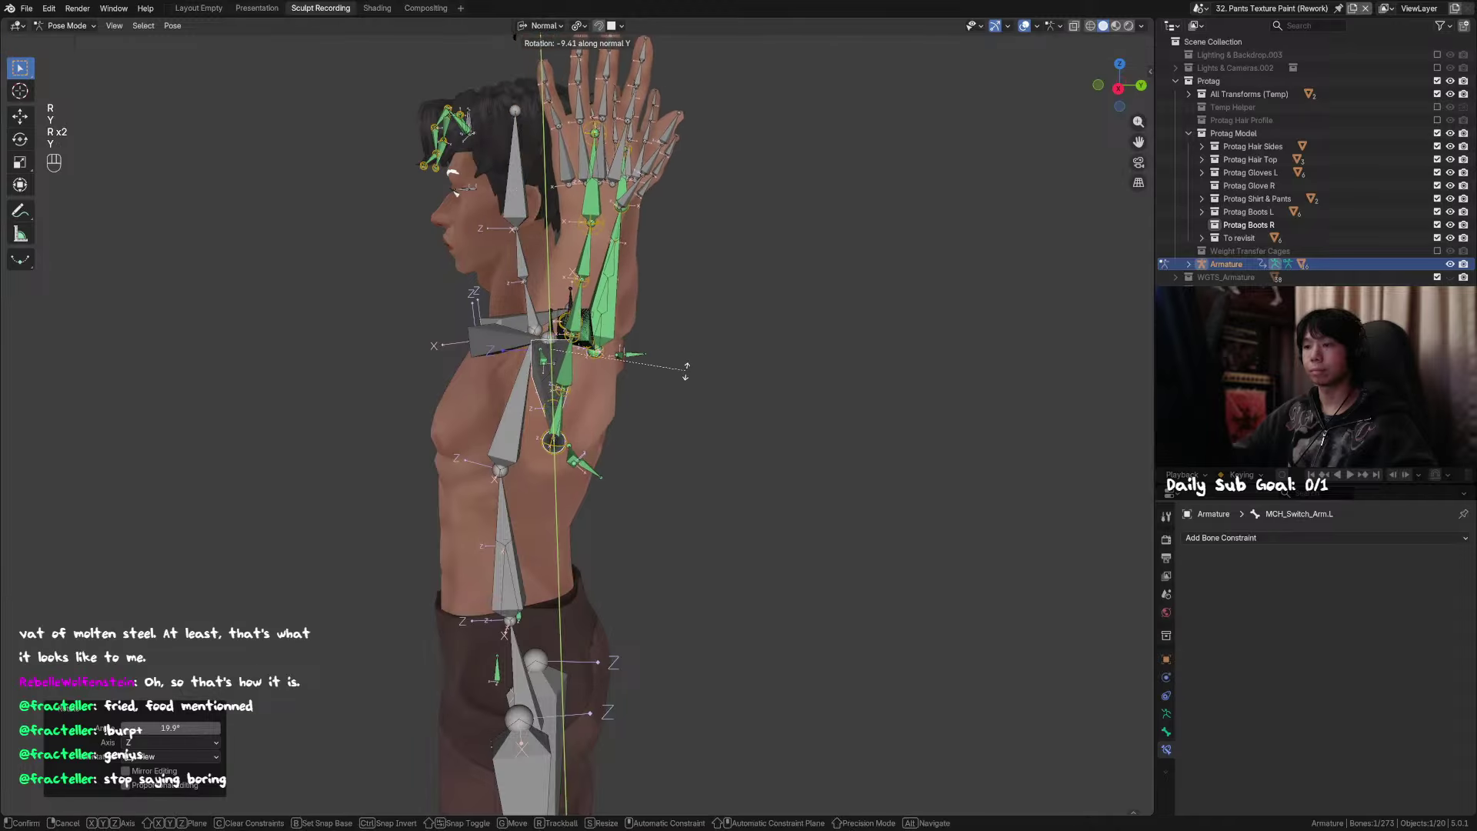
click(675, 358)
Step: Fine-tune the left upper arm bone in side view, rotating it 3.87° around local X and 10.5° around local Y
mouse_move(675, 358)
middle_down()
mouse_move(636, 326)
mouse_move(648, 395)
mouse_move(636, 418)
mouse_move(685, 349)
mouse_move(788, 393)
mouse_move(807, 464)
mouse_move(774, 489)
mouse_move(769, 363)
mouse_move(828, 353)
mouse_move(923, 501)
mouse_move(746, 360)
mouse_move(648, 349)
mouse_move(665, 344)
middle_up()
key(g)
key(r)
key(z)
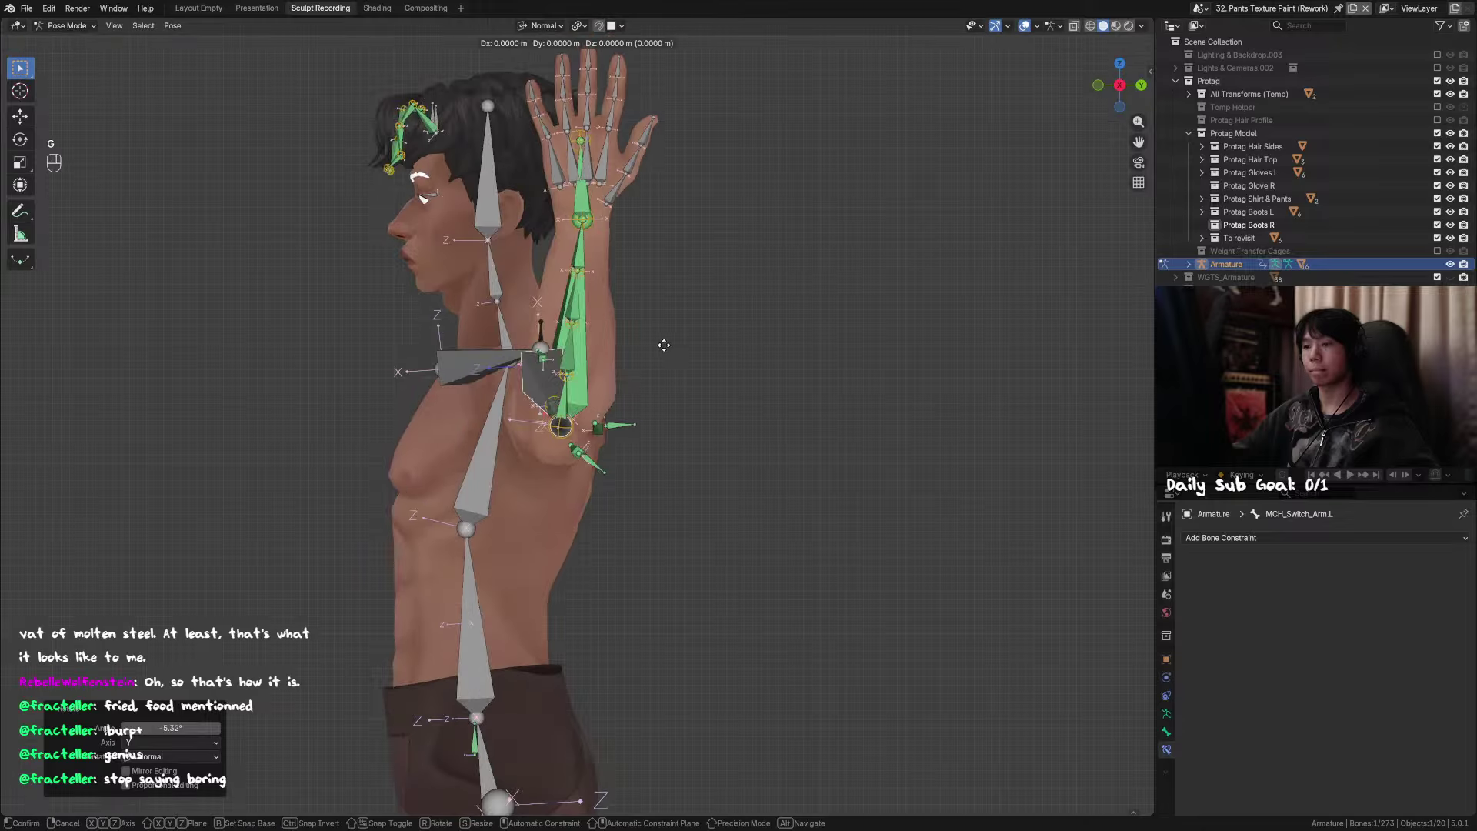
key(y)
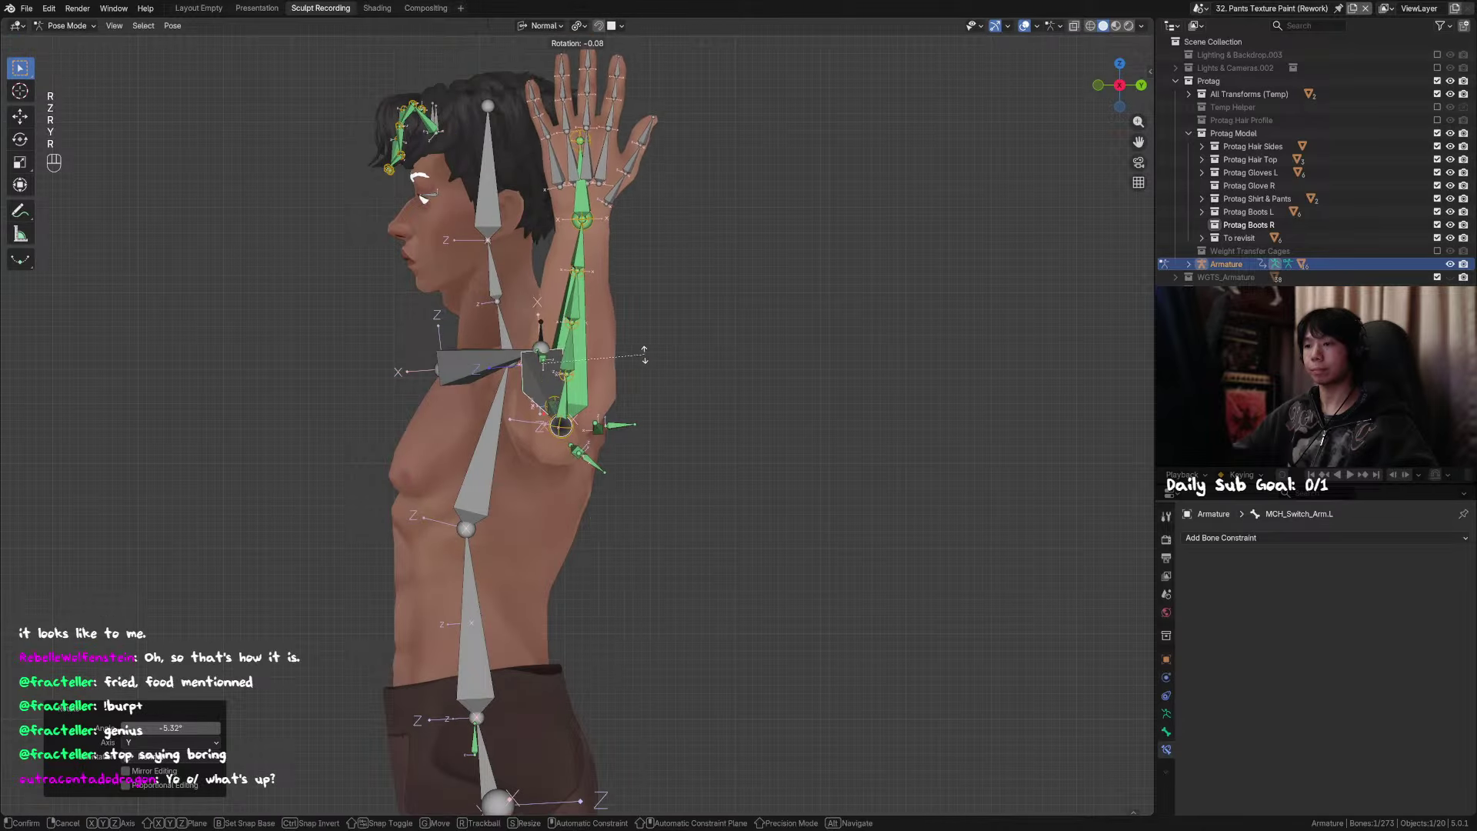
key(r)
key(z)
key(r)
key(x)
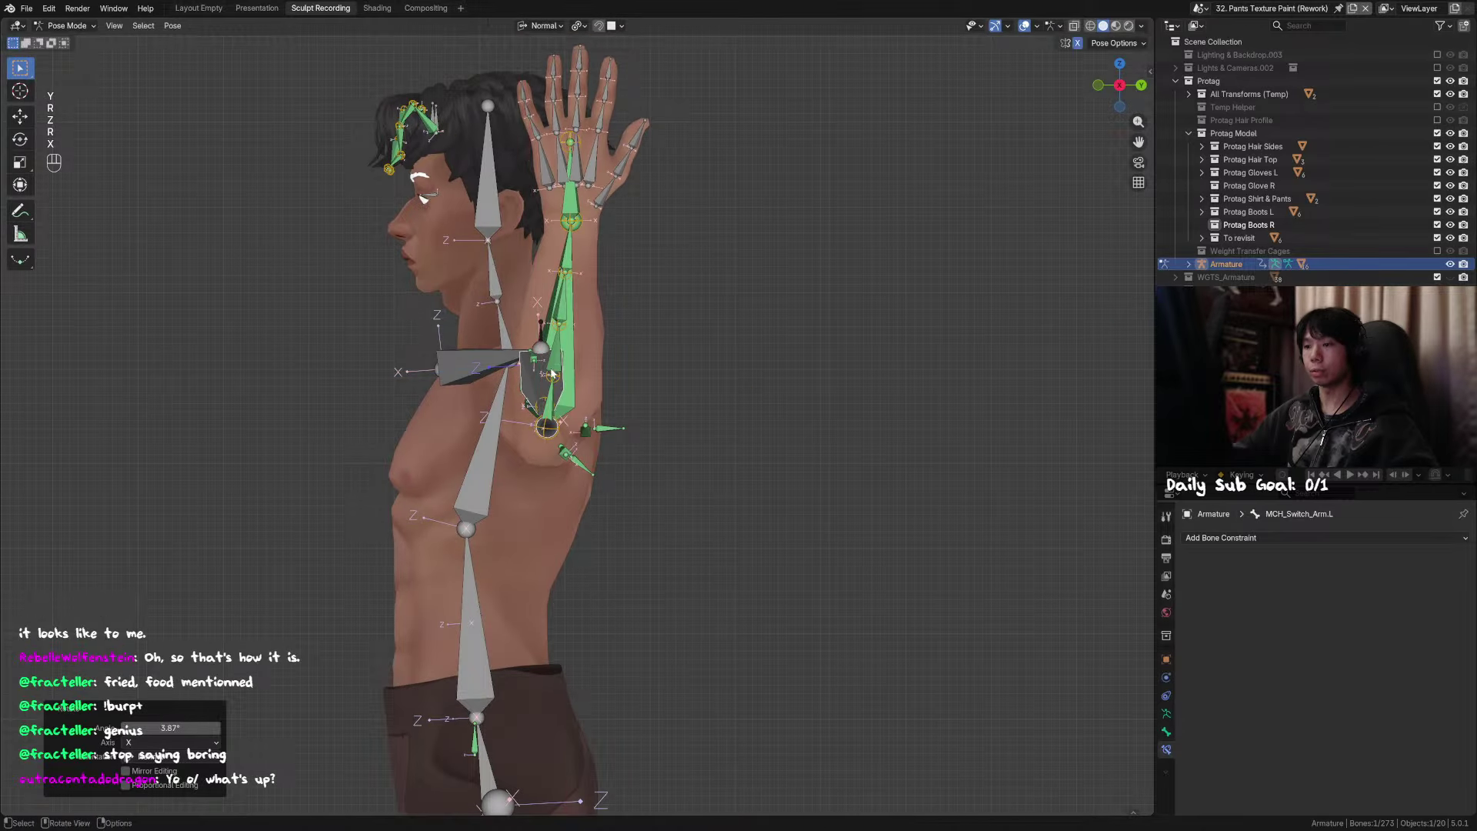
key(r)
key(y)
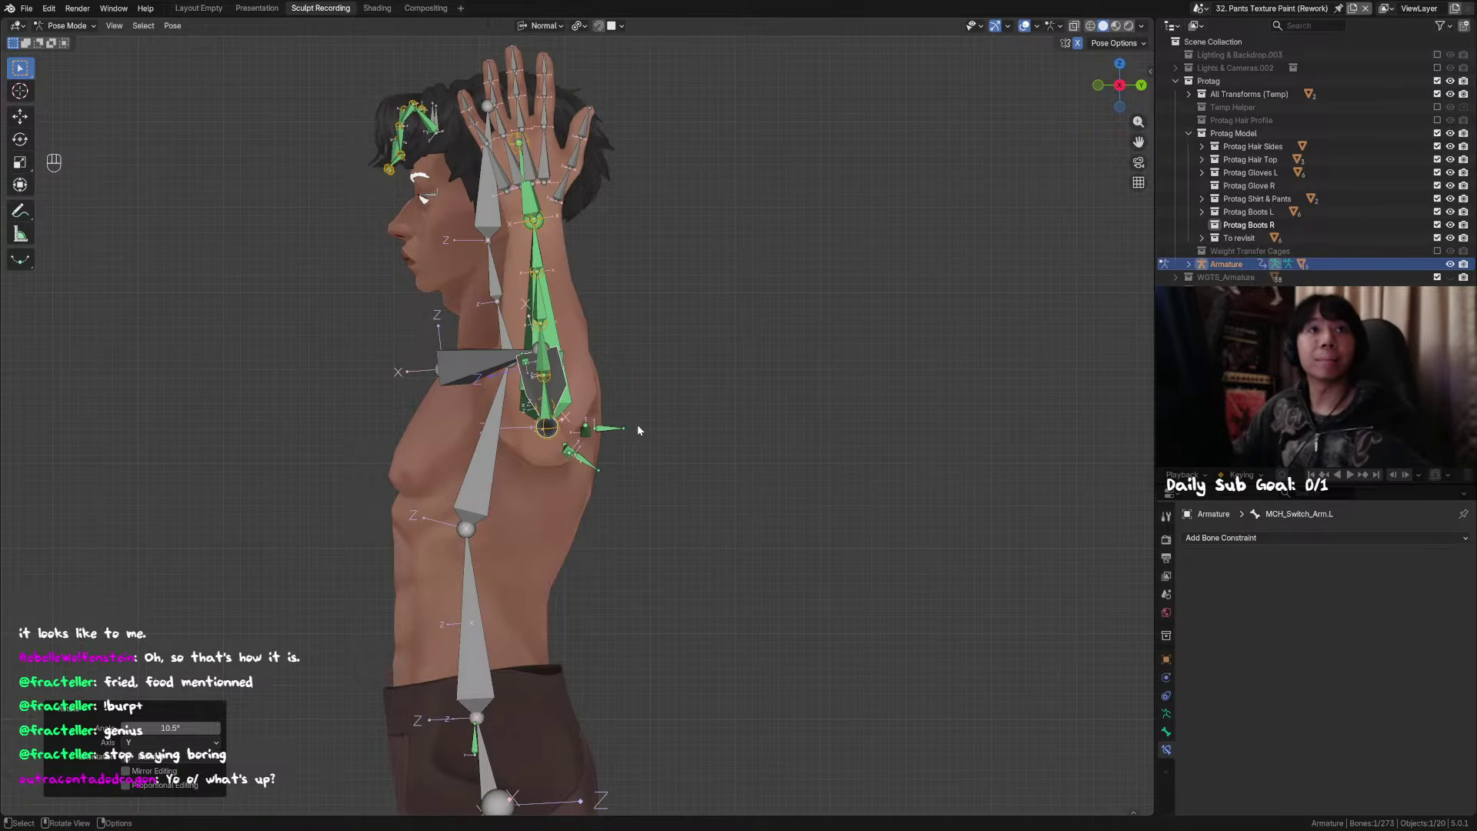
Step: Try rotating the left shoulder bone DEF_Shoulder.L in front view
middle_drag(631, 273, 794, 231)
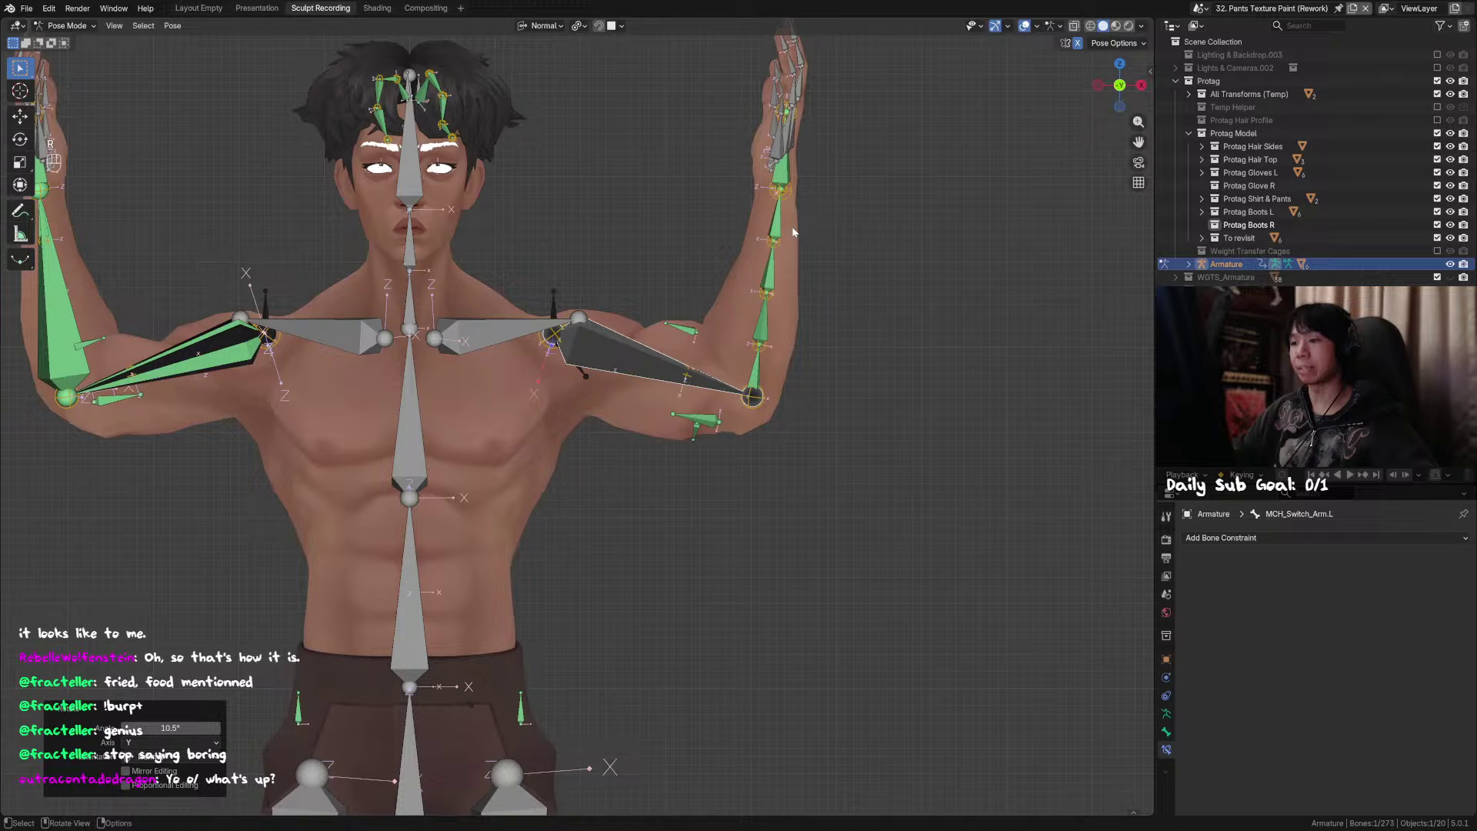
click(527, 336)
shift+middle_drag(577, 323, 670, 327)
key(r)
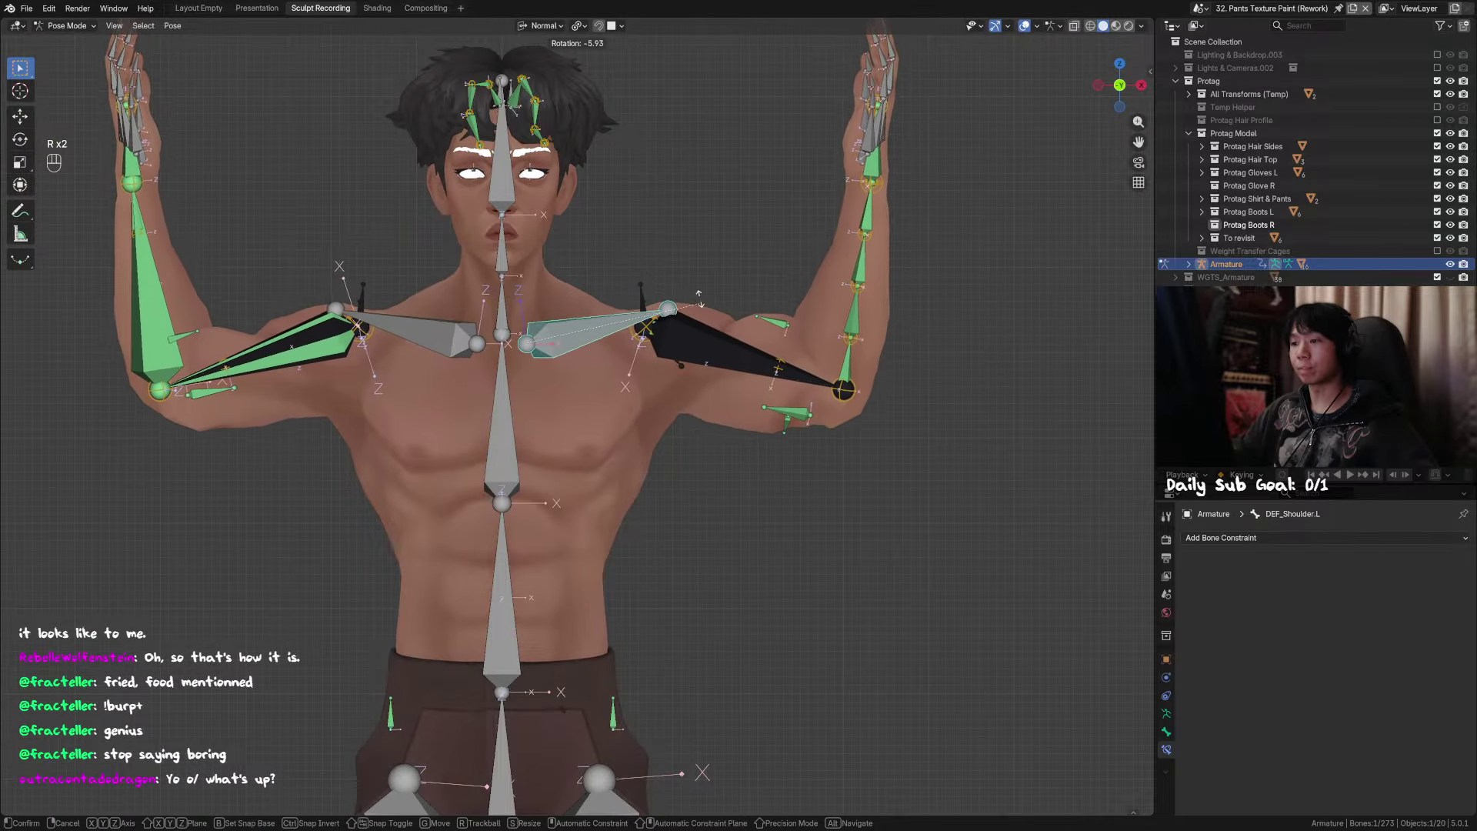
right_click(700, 294)
Step: Reveal the hidden bones and rotate the left forearm bone MCH_Switch_Forearm.L inward toward the head in front view
shift+middle_drag(894, 331, 788, 350)
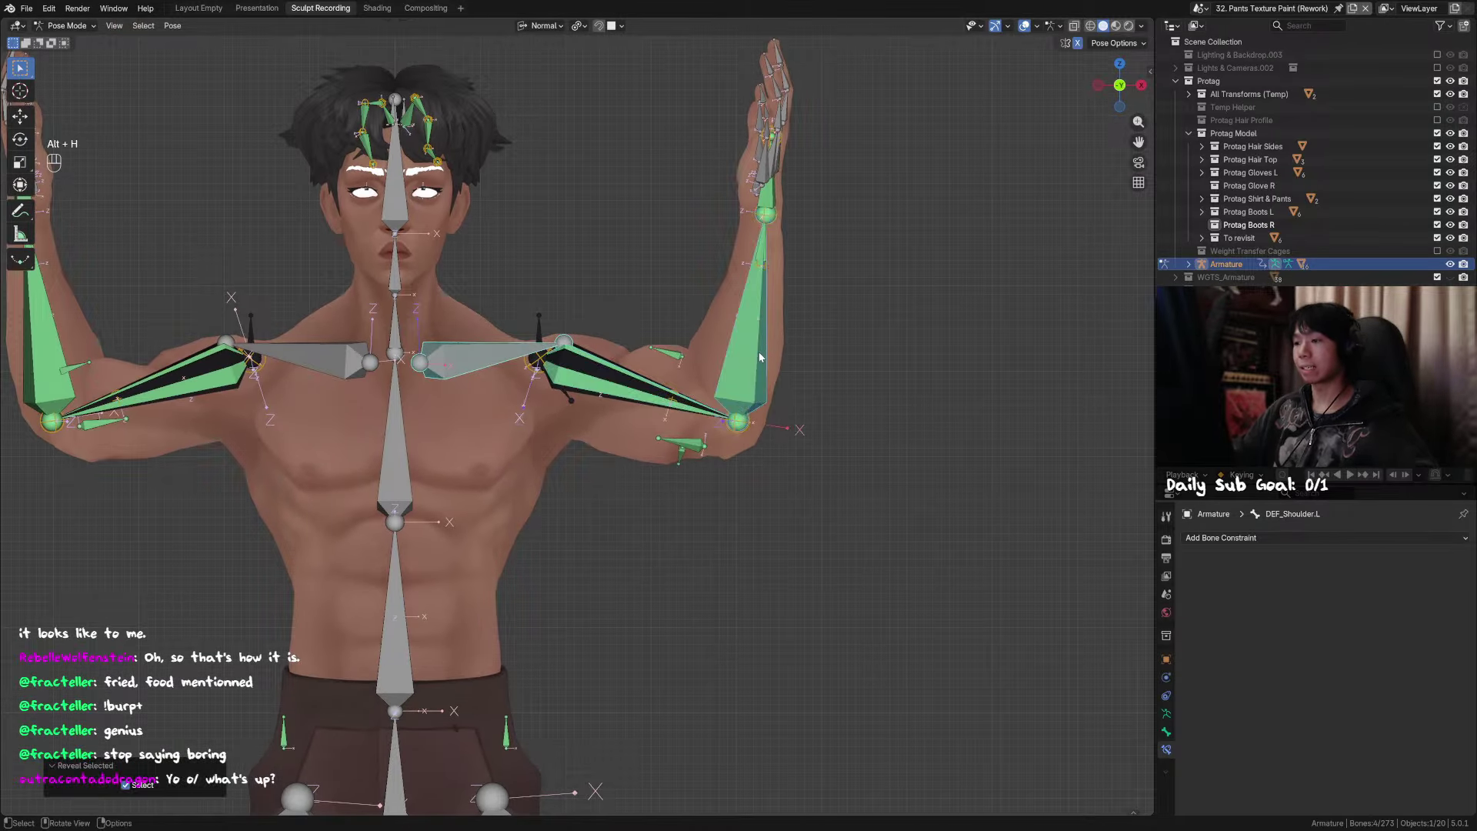
click(759, 357)
key(r)
key(r)
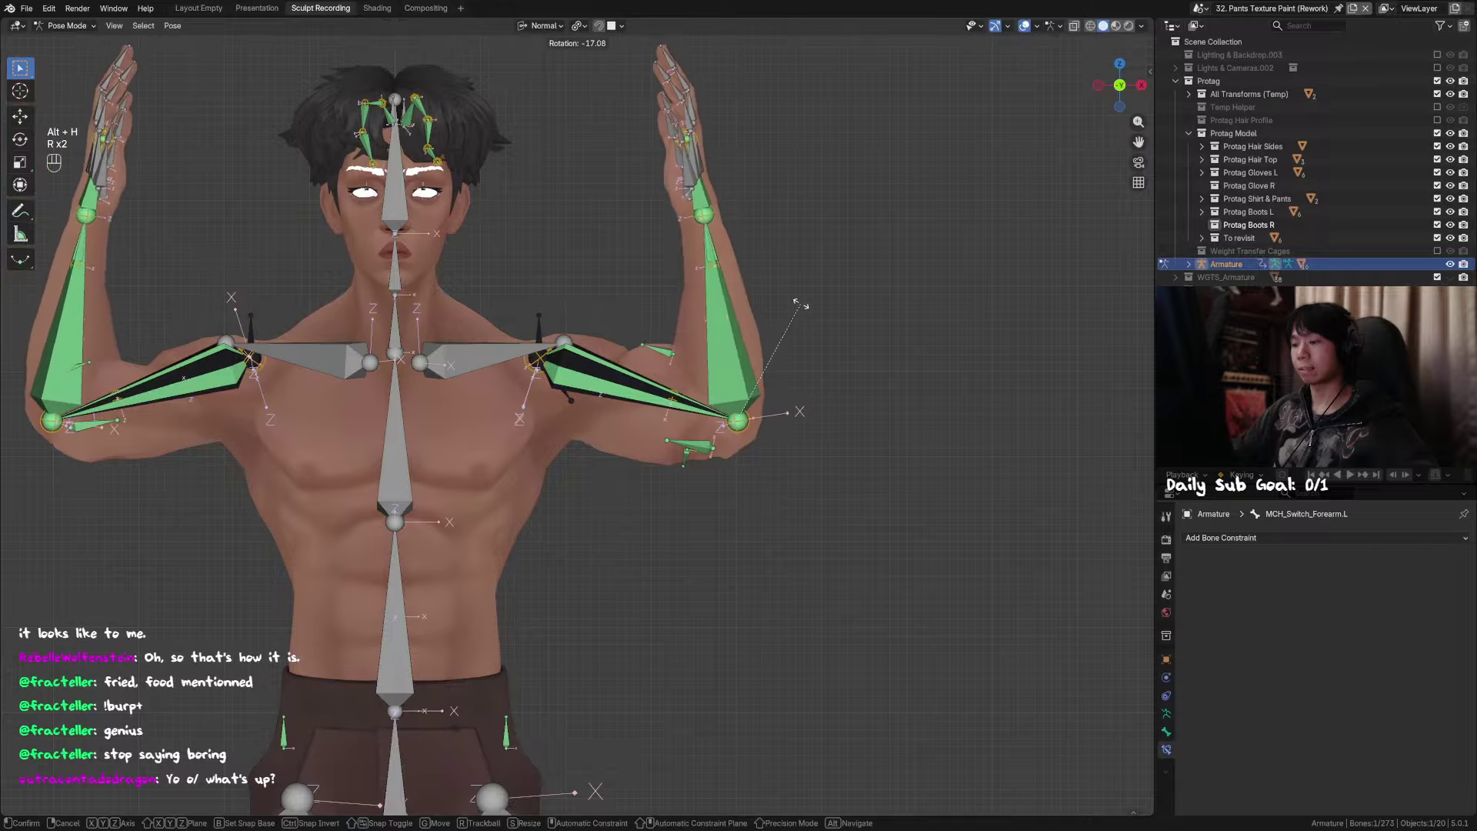
click(808, 321)
Step: Select the deform bone DEF_Arm_2.L among the overlapping bones of the left upper arm
middle_drag(808, 321, 600, 339)
click(599, 339)
click(600, 340)
click(600, 342)
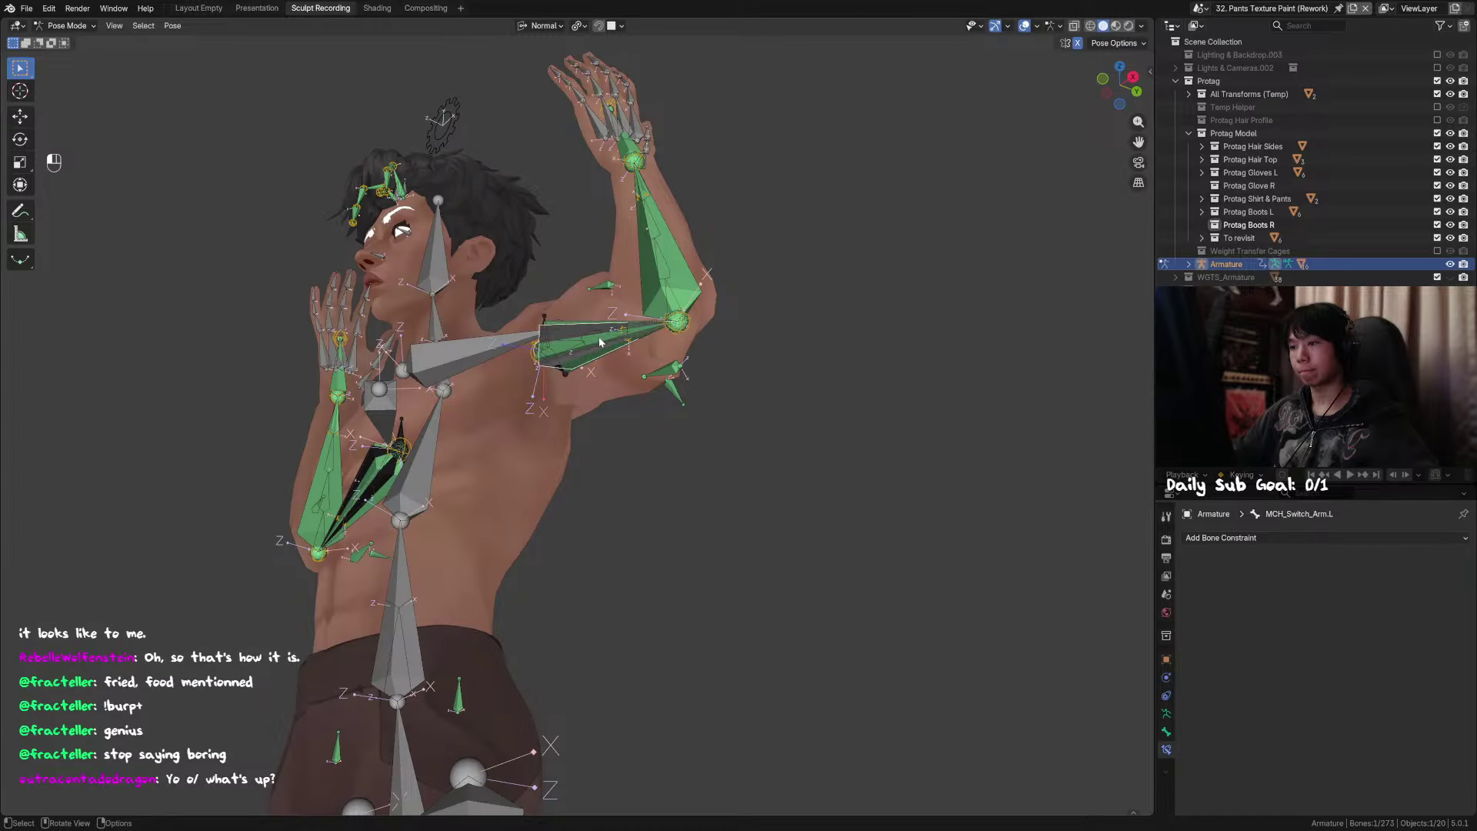
click(600, 342)
click(600, 341)
click(599, 338)
click(599, 335)
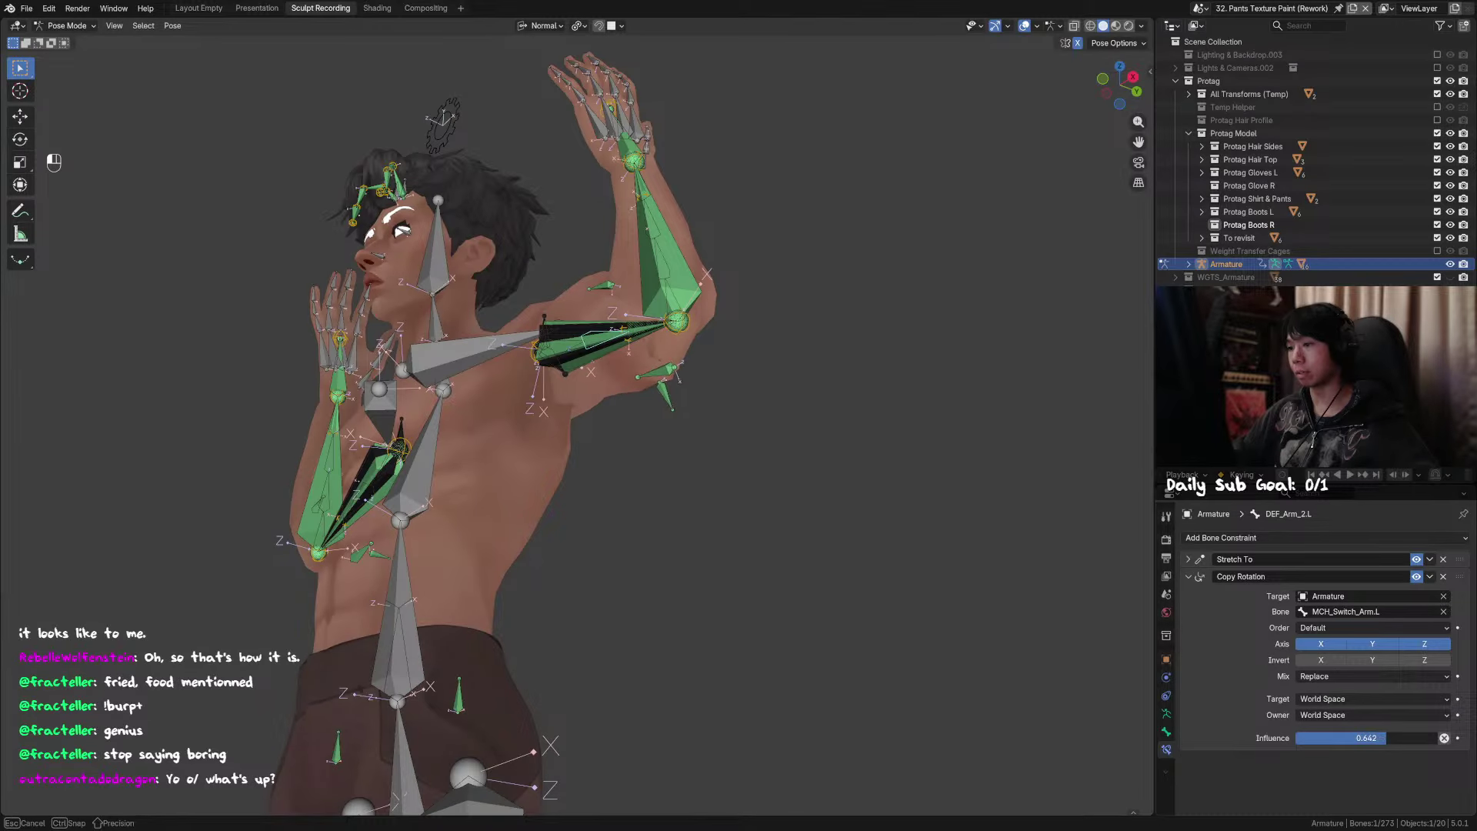
Step: Try different Copy Rotation influences on DEF_Arm_2.L while checking the shoulder deformation, and set the influence to 0.600
middle_drag(1004, 604, 1122, 662)
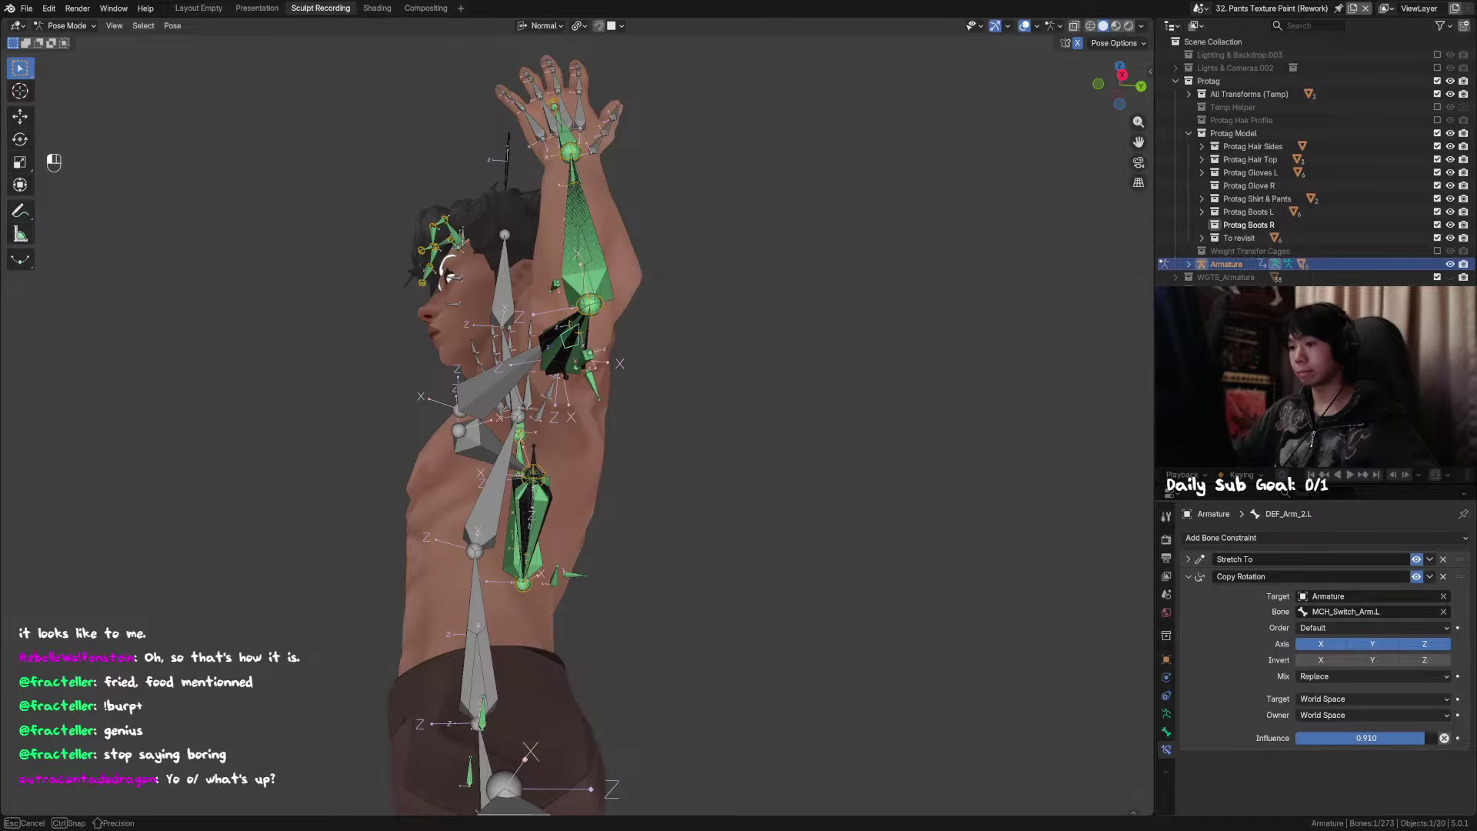
middle_drag(1000, 508, 823, 622)
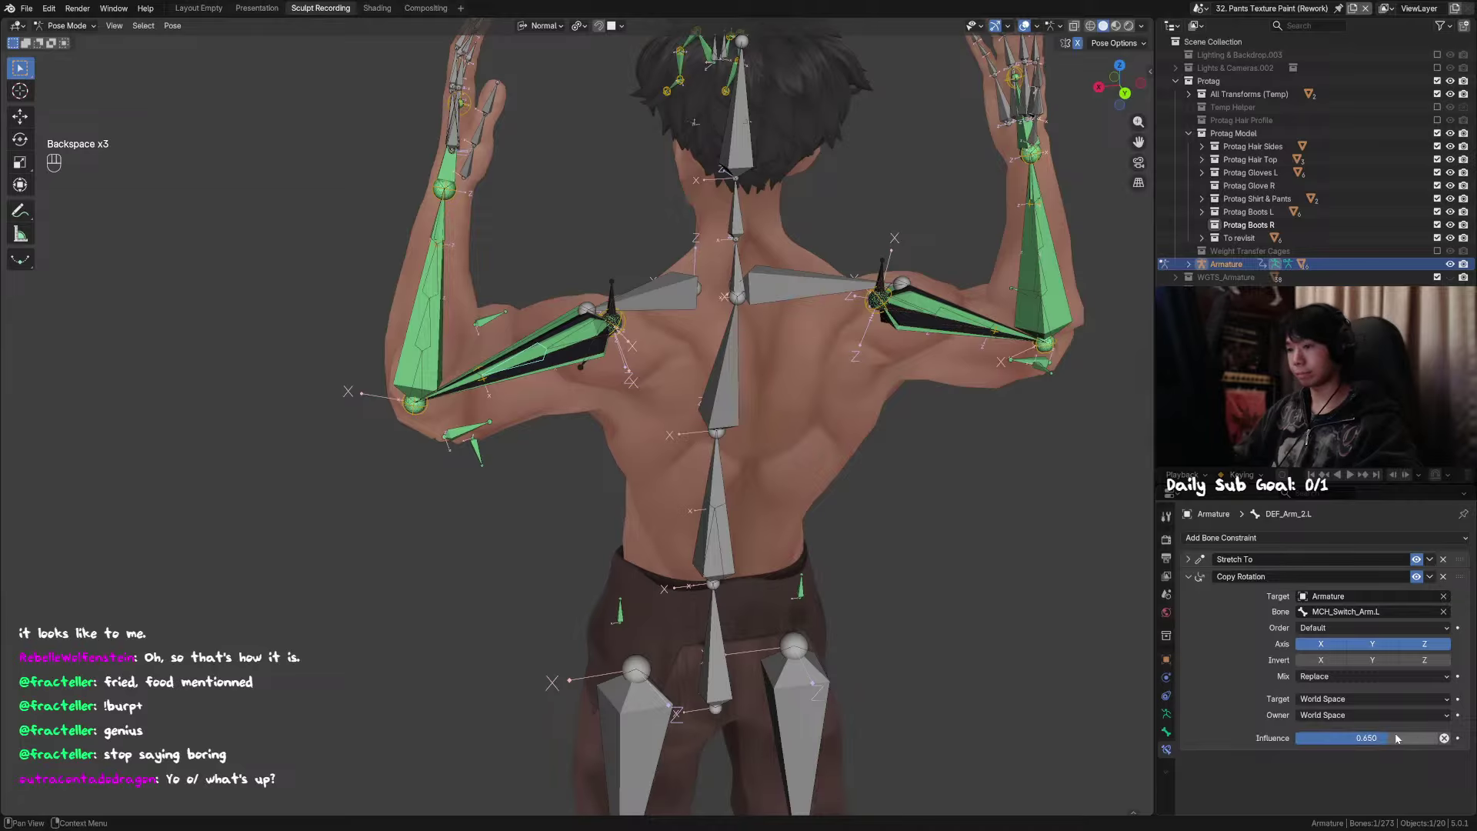
key(ctrl+z)
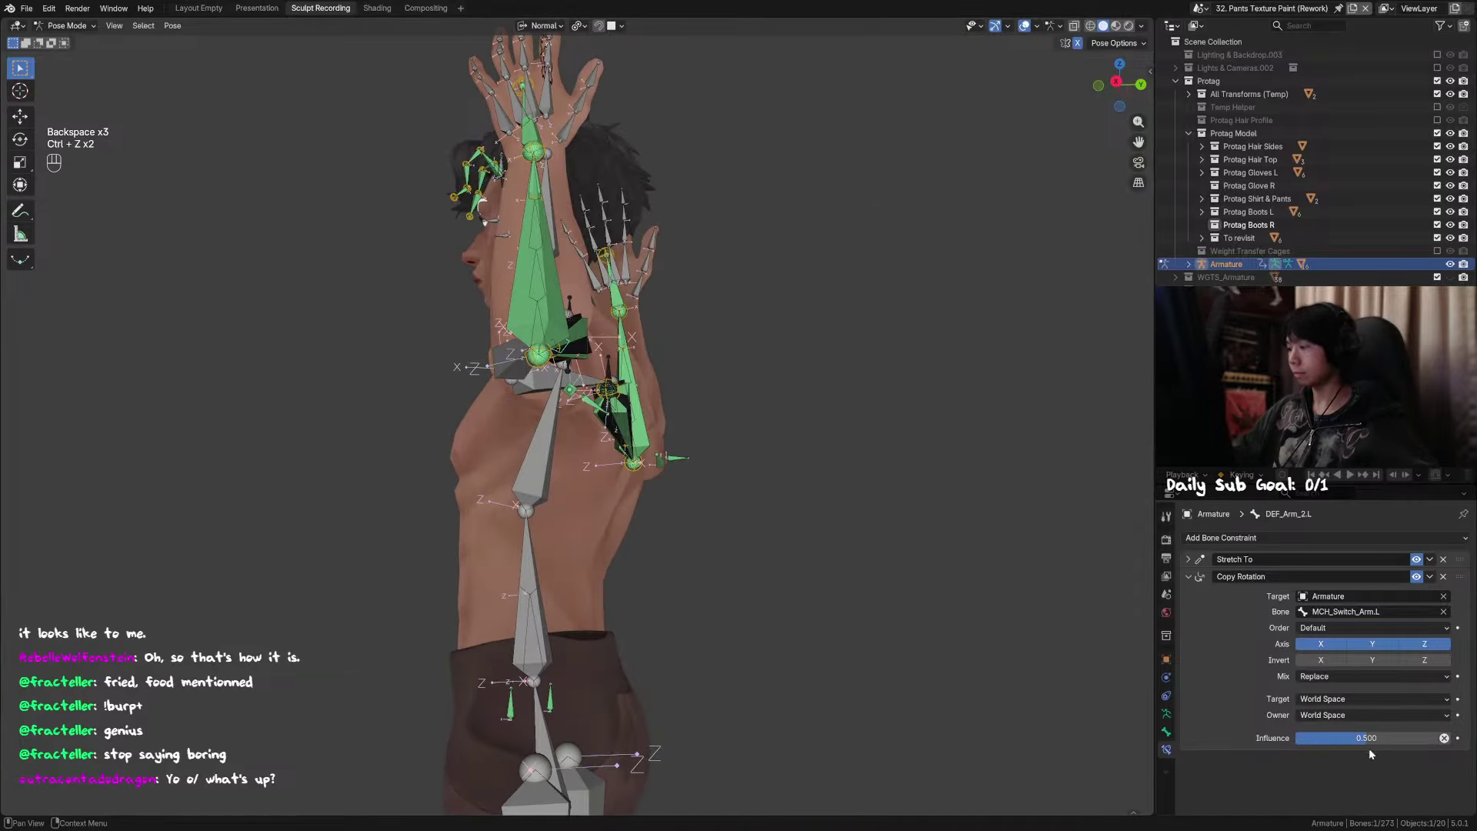
middle_drag(923, 515, 1045, 603)
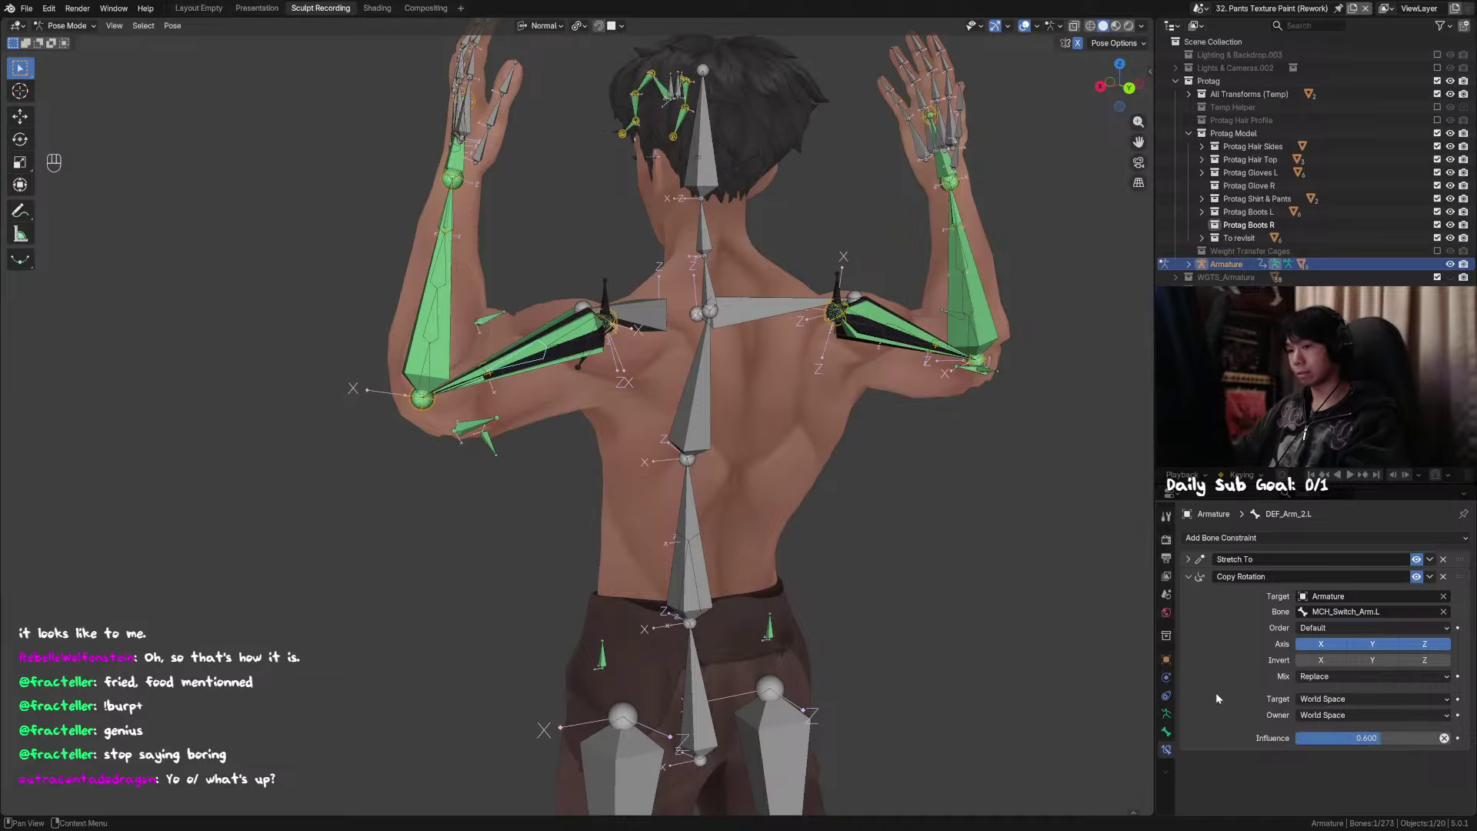
Step: Select the triceps corrective bone COR_Tricep_1.L and review its Transformation (Y) and Transformation (X) constraints, leaving both collapsed
middle_drag(885, 523, 497, 396)
click(462, 413)
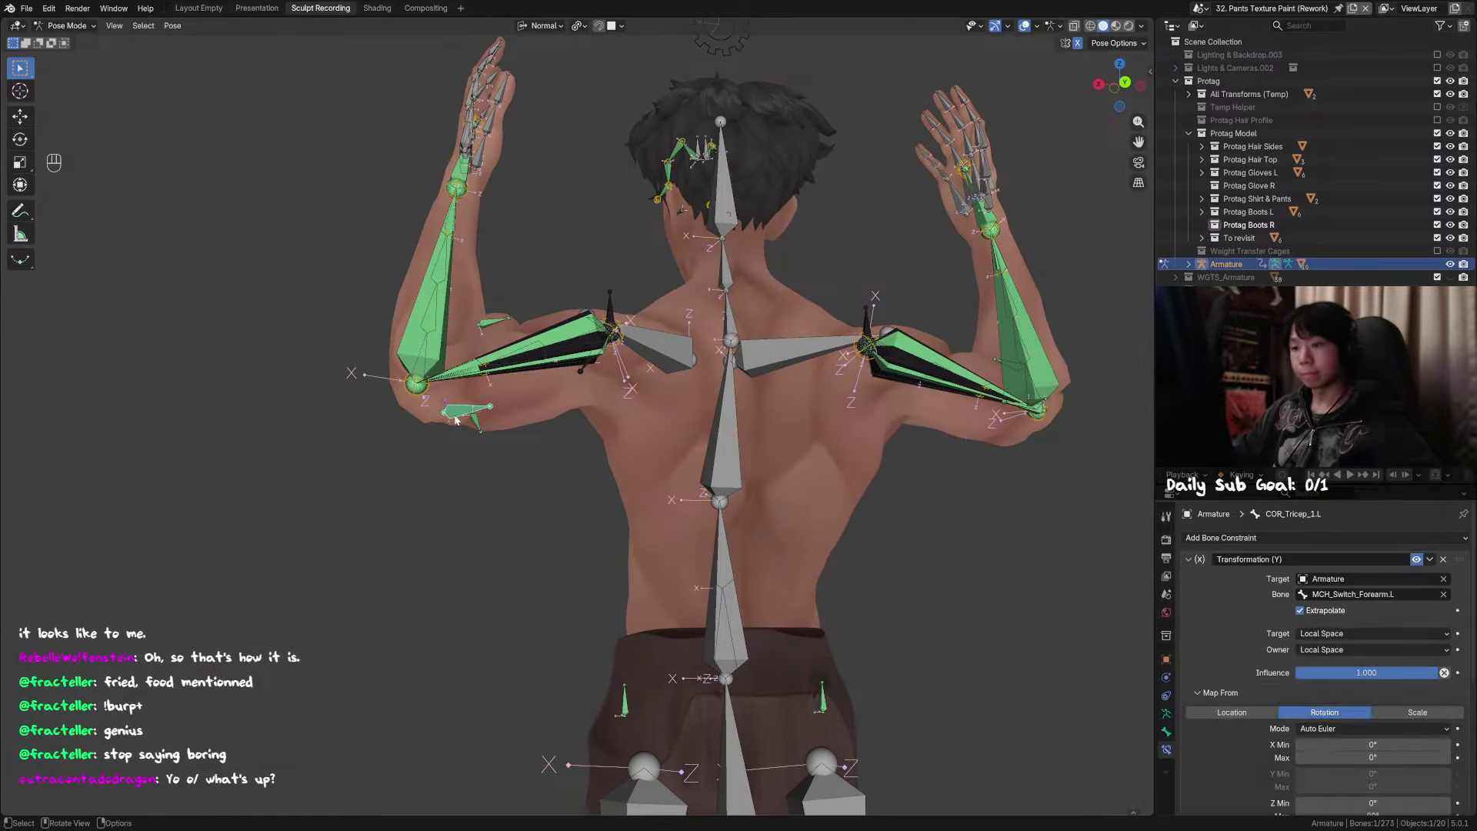
click(1189, 559)
click(1191, 560)
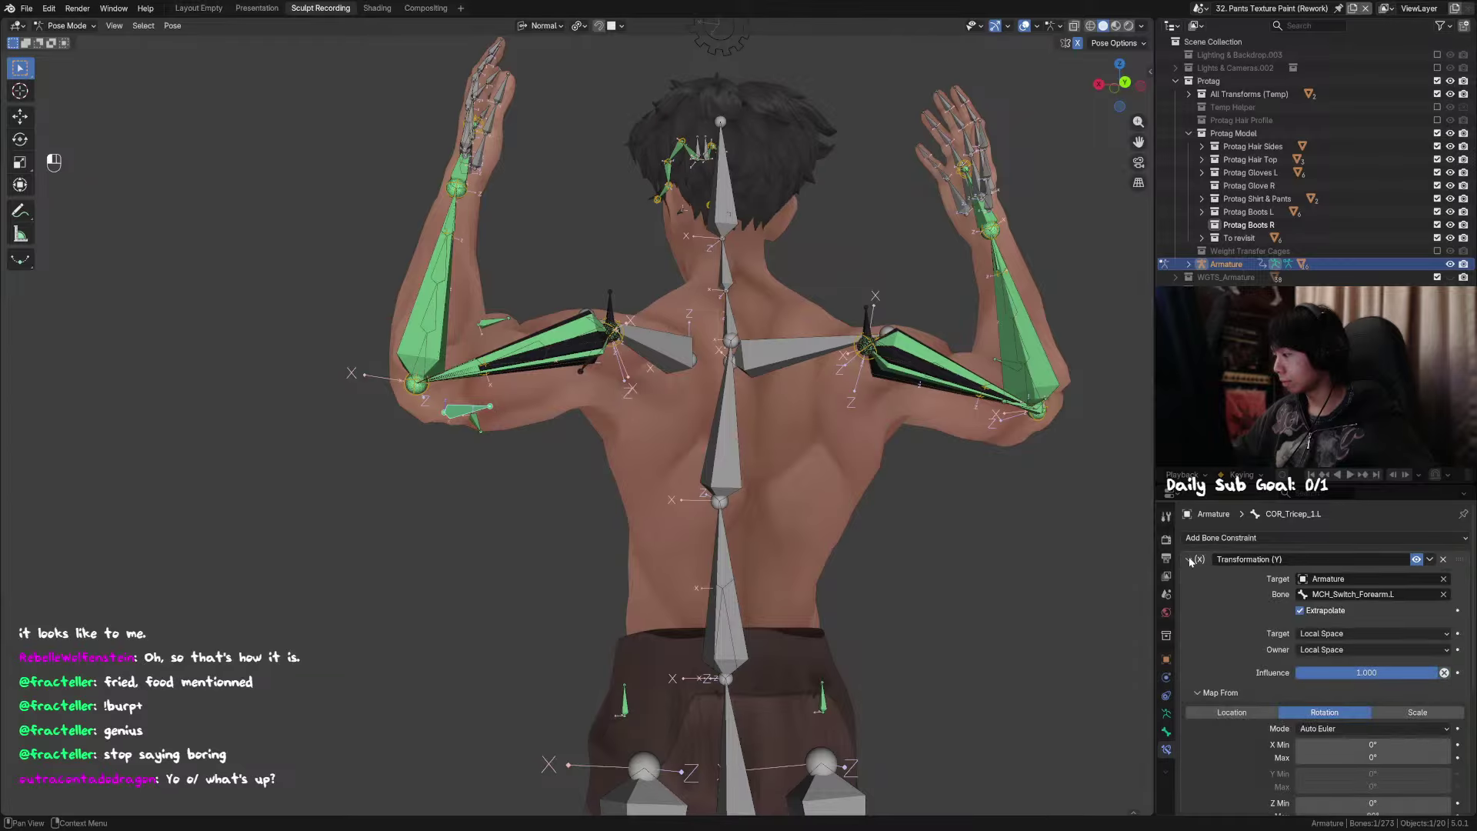
click(1188, 560)
click(1186, 576)
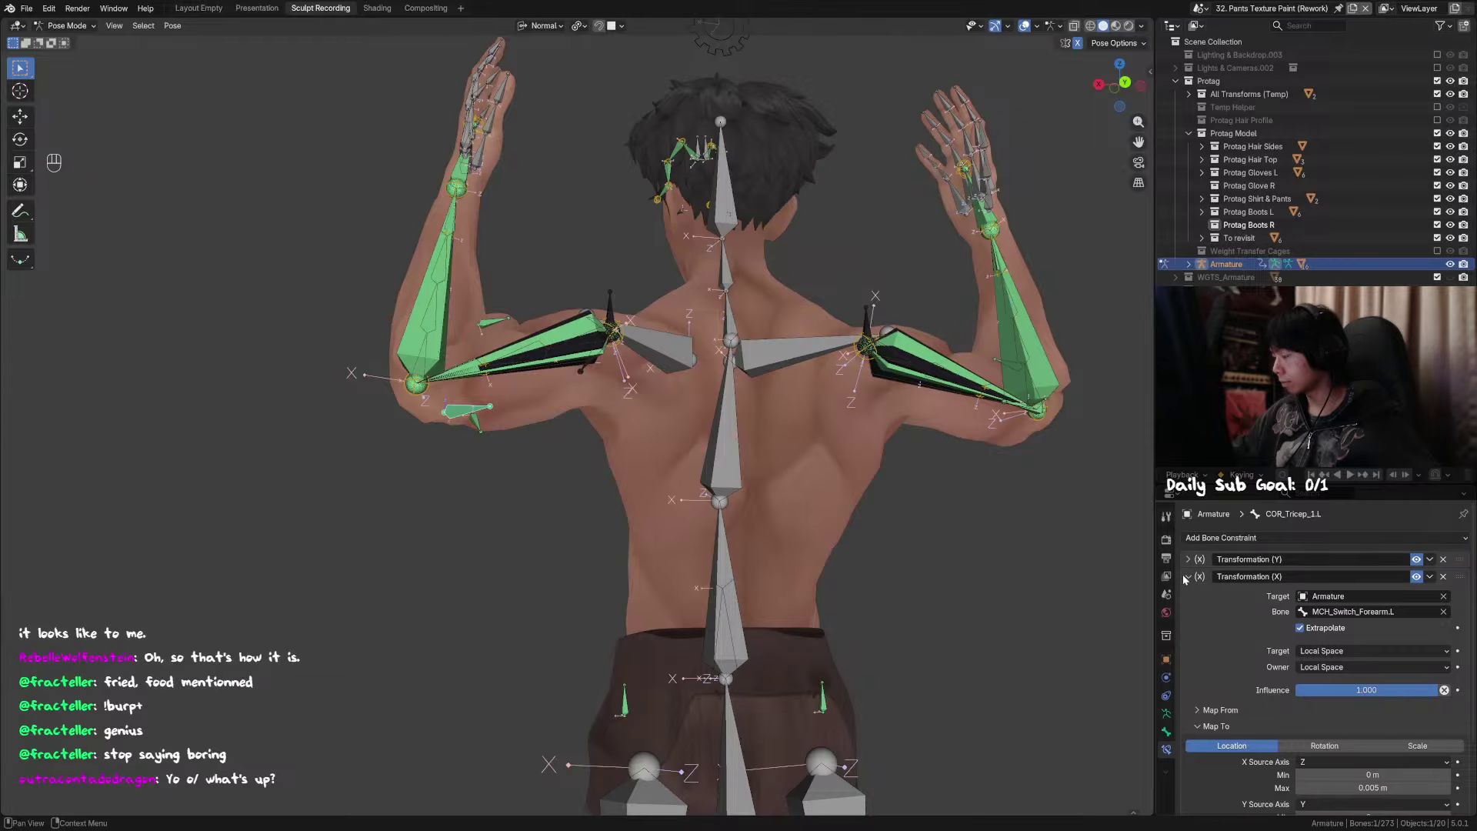
click(1186, 577)
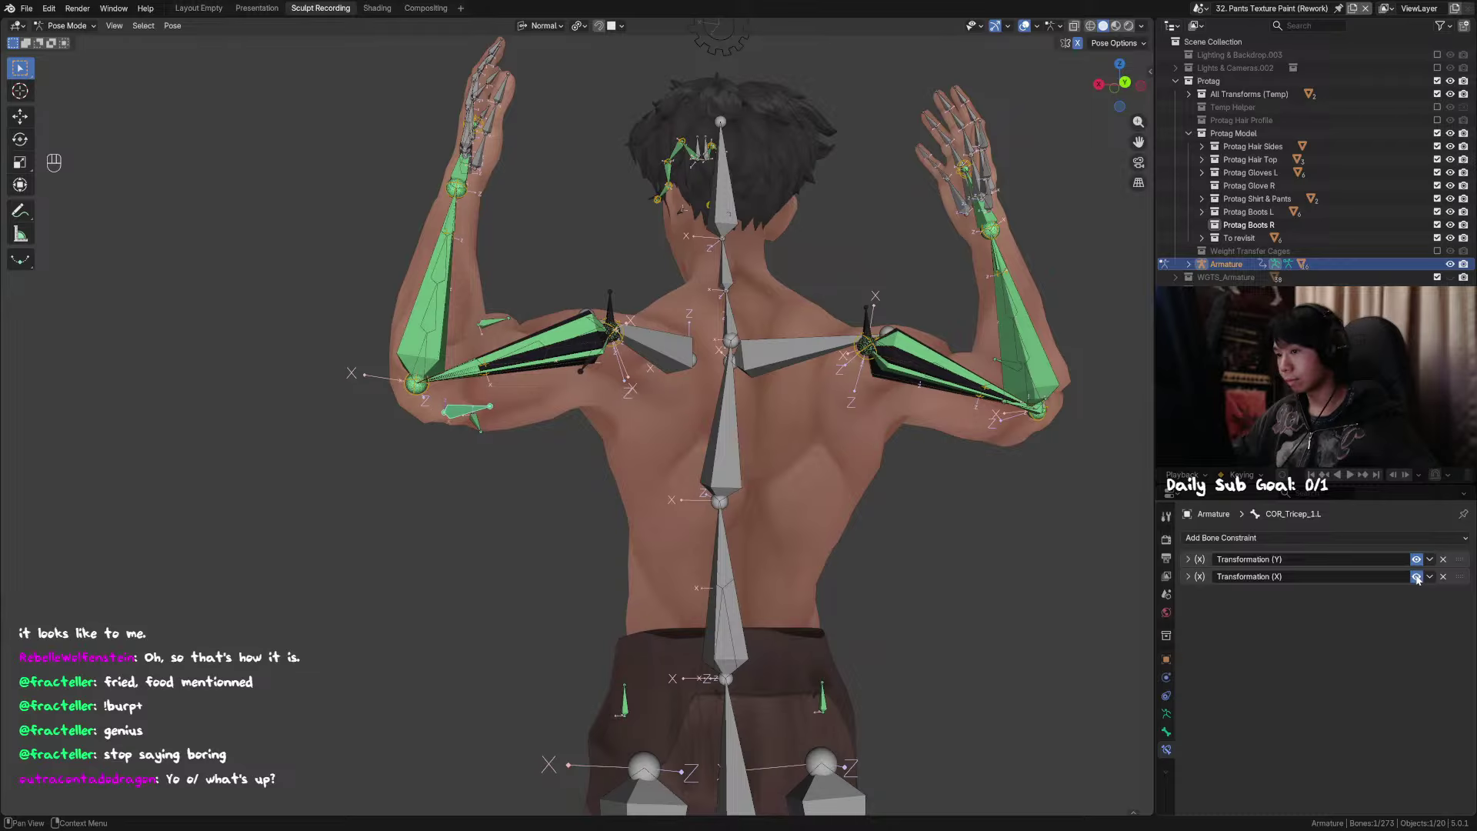
Step: Cycle through the overlapping left upper-arm bones from the back and select the deform bone DEF_Arm_2.L
middle_drag(1072, 576, 608, 320)
scroll(600, 404, up, 5)
click(608, 320)
click(608, 320)
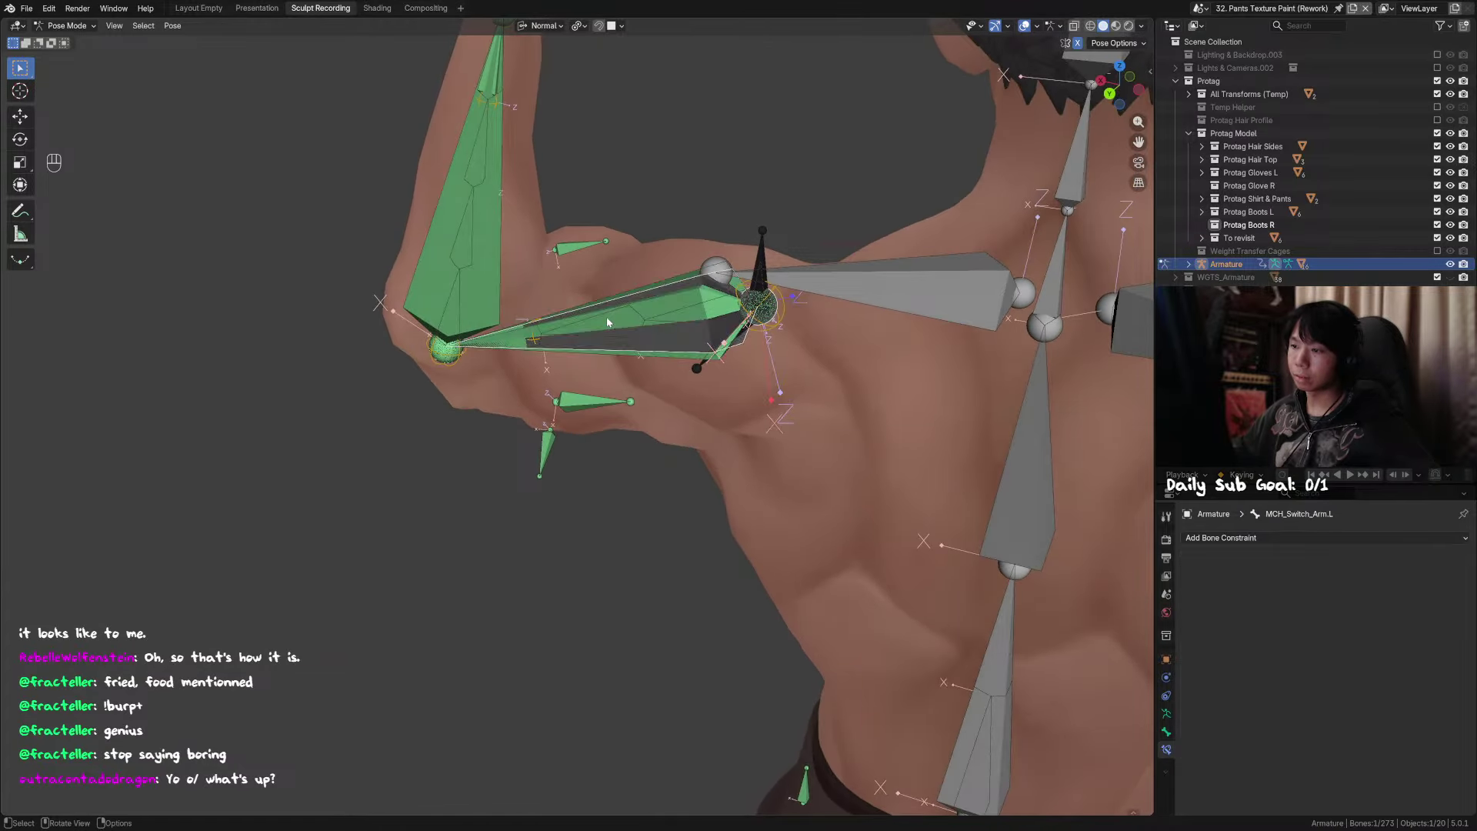
click(608, 320)
click(657, 315)
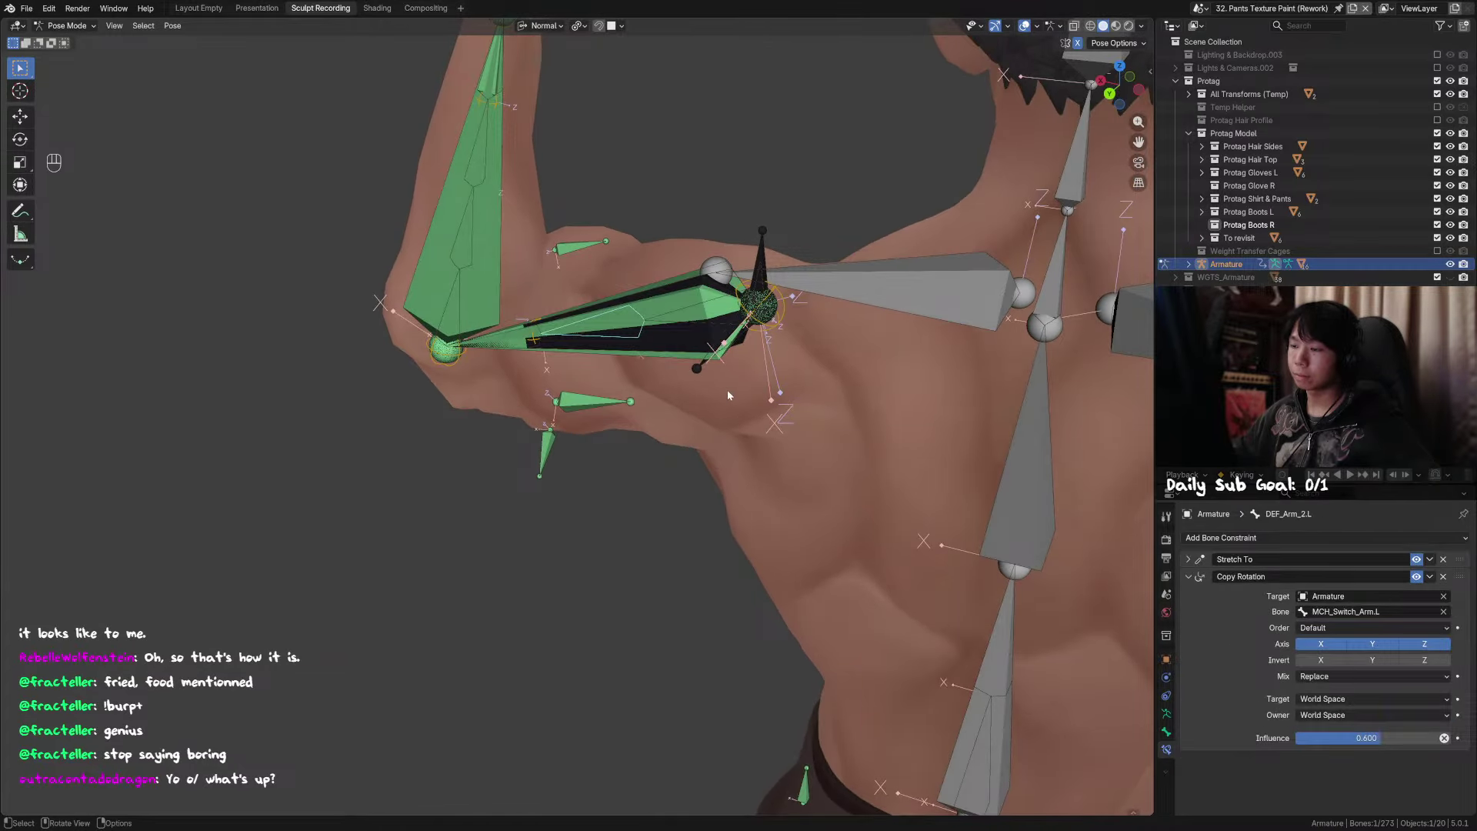
Step: Switch the body mesh to Weight Paint mode and make DEF_Arm_2.L the active vertex group
key(ctrl+Tab)
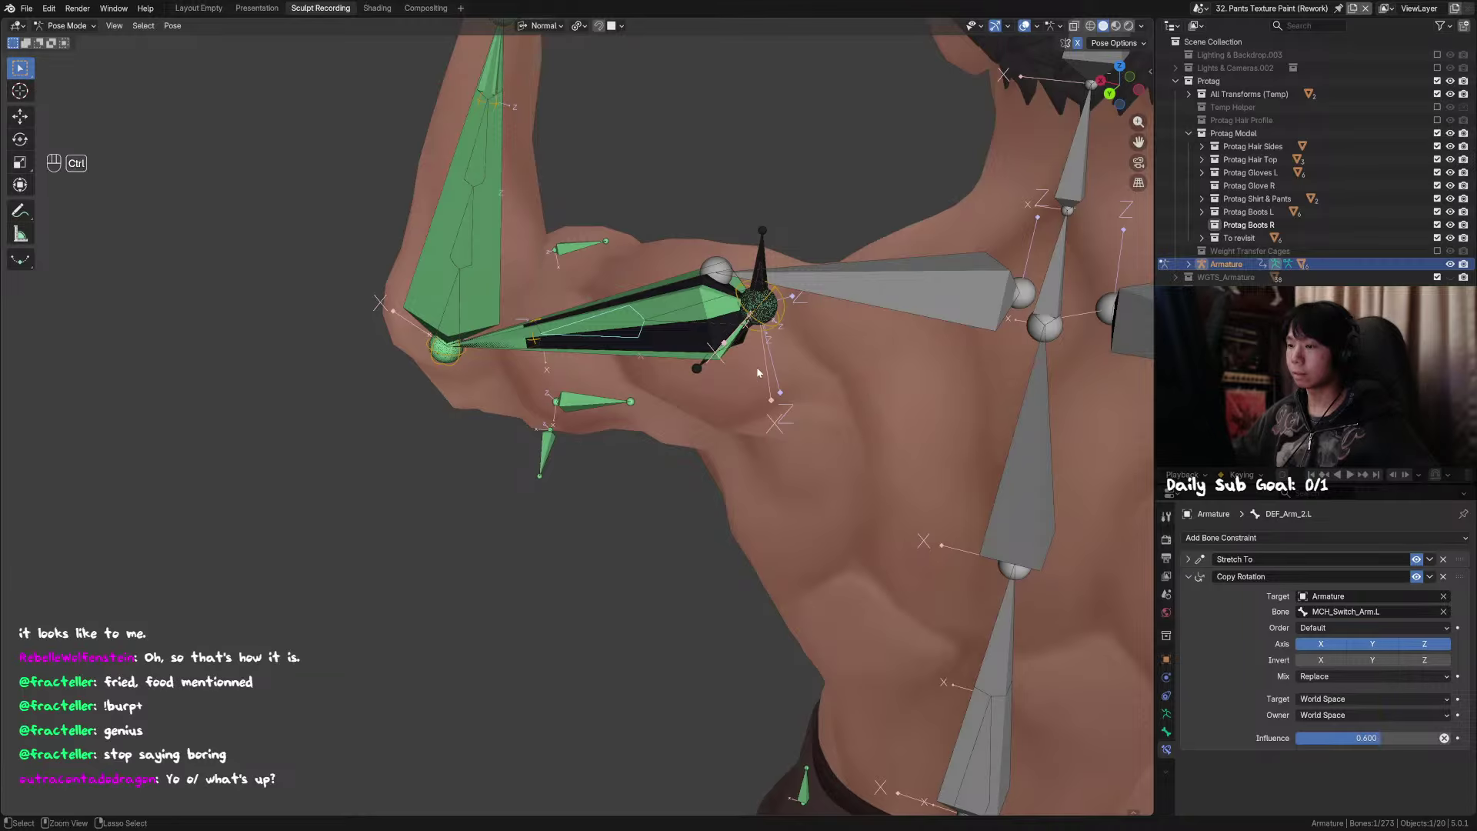
click(754, 307)
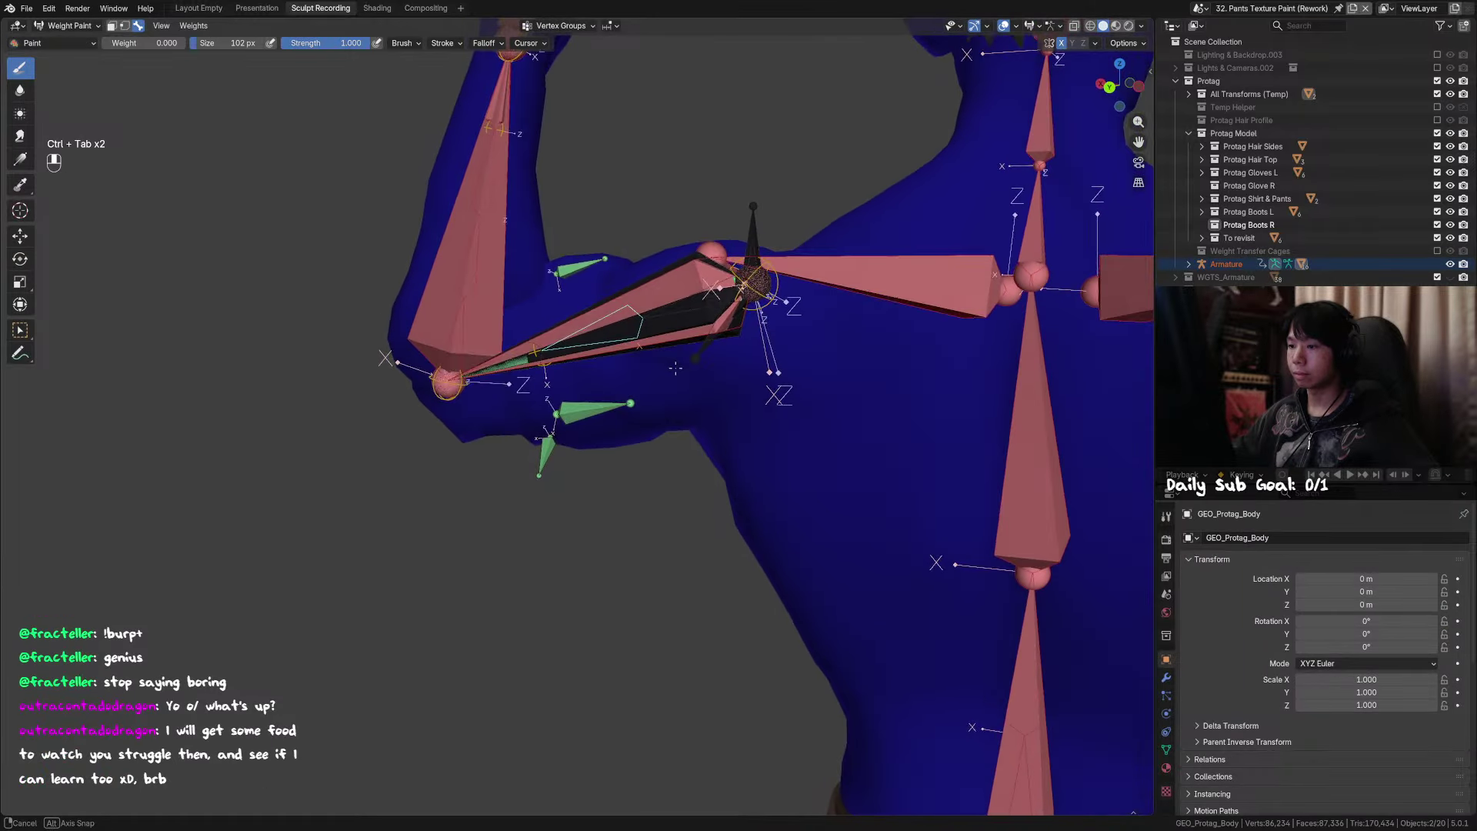
middle_drag(647, 287, 687, 345)
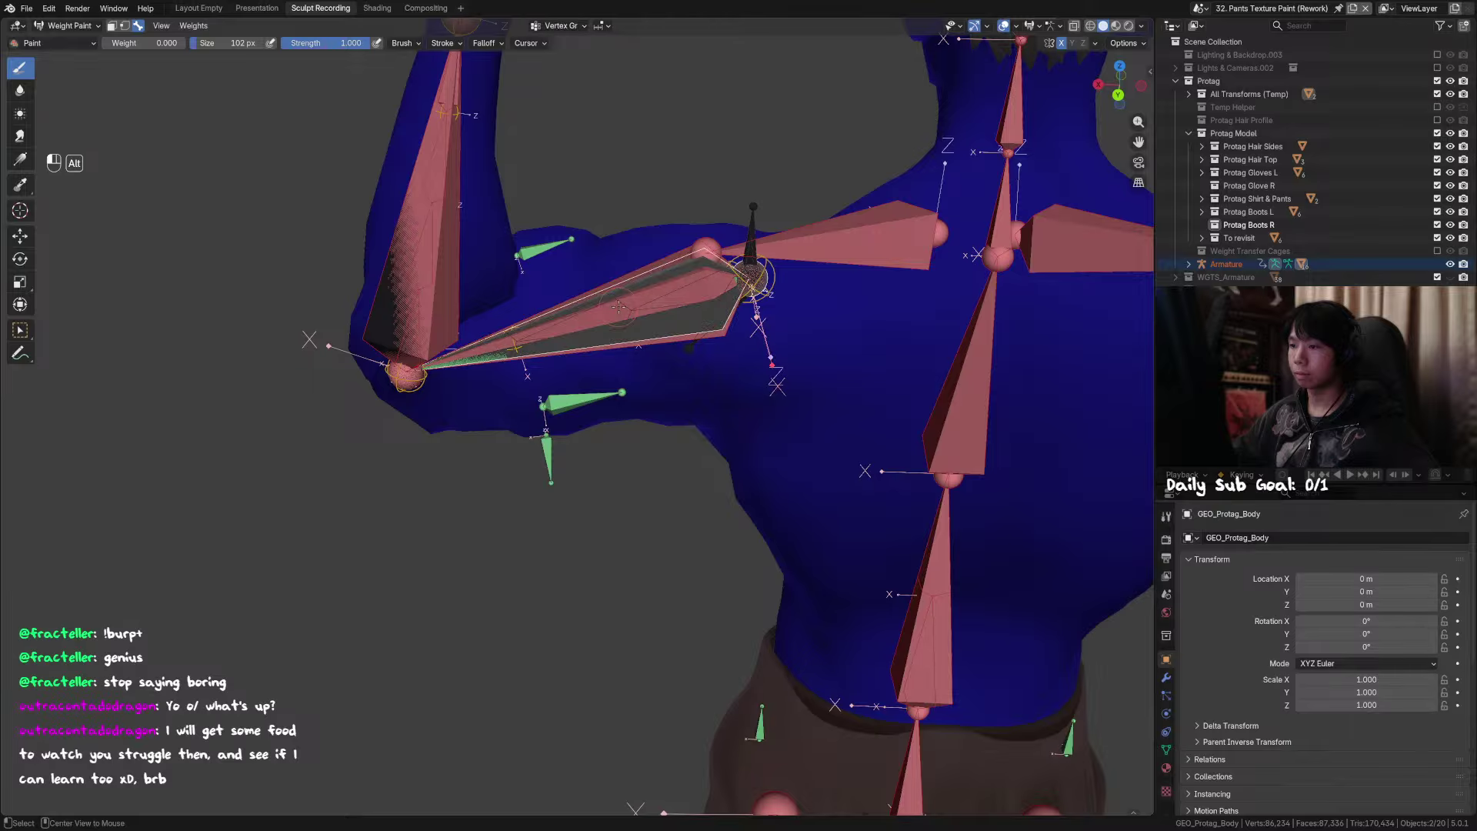
alt+click(618, 307)
mouse_move(622, 303)
middle_down()
mouse_move(650, 357)
mouse_move(678, 345)
mouse_move(622, 365)
mouse_move(699, 402)
middle_up()
Step: Display the viewport in wireframe shading and set a smaller paint brush with weight 0.400
click(1090, 25)
key(ctrl+f)
key(Escape)
key(ctrl+z)
key(f)
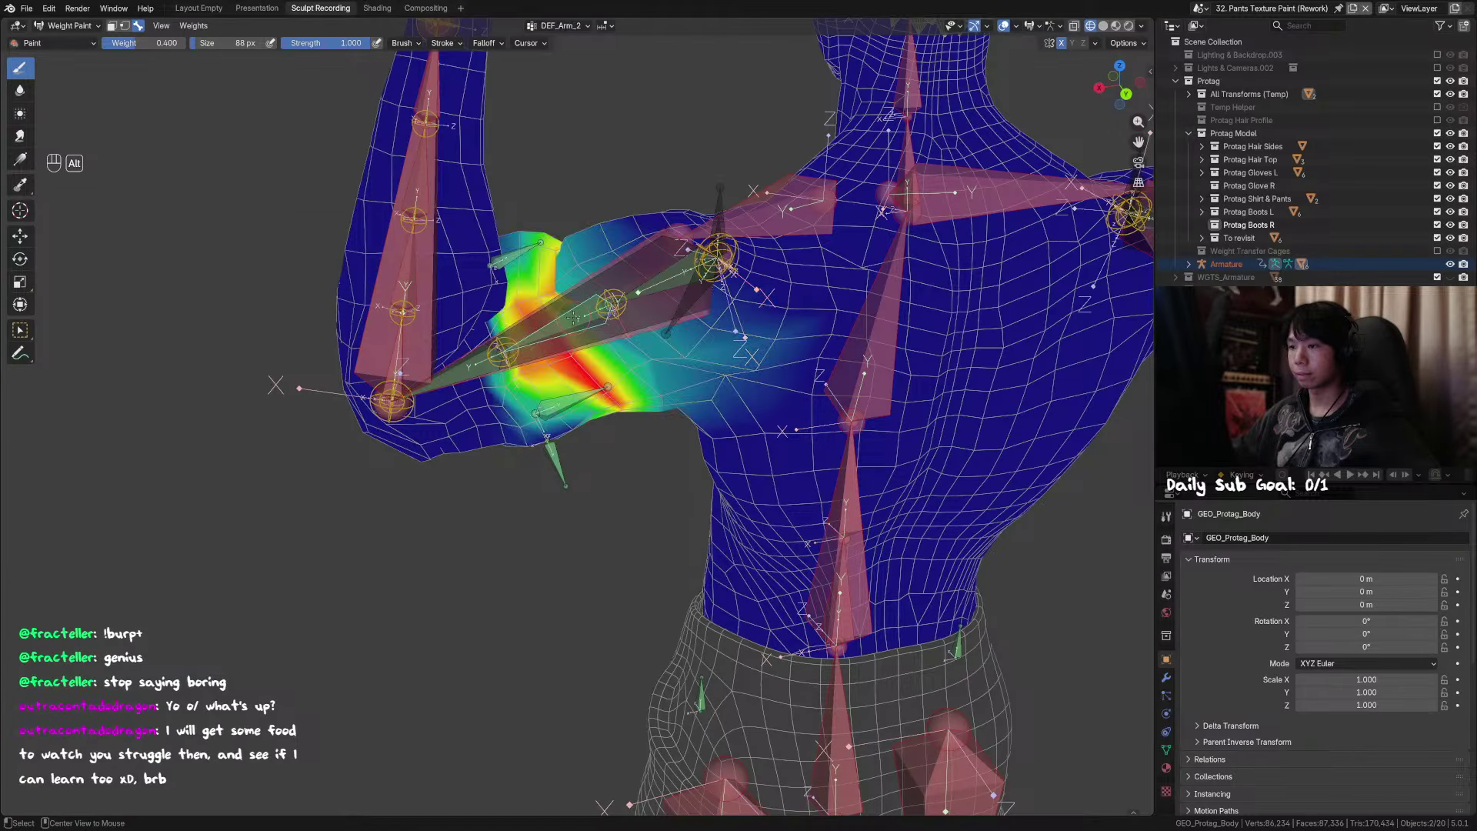
Step: Refine the DEF_Arm_2.L weights around the underside of the left upper arm, undoing unwanted strokes
mouse_move(573, 319)
middle_down()
mouse_move(624, 360)
mouse_move(601, 454)
mouse_move(620, 428)
middle_up()
key(ctrl+f)
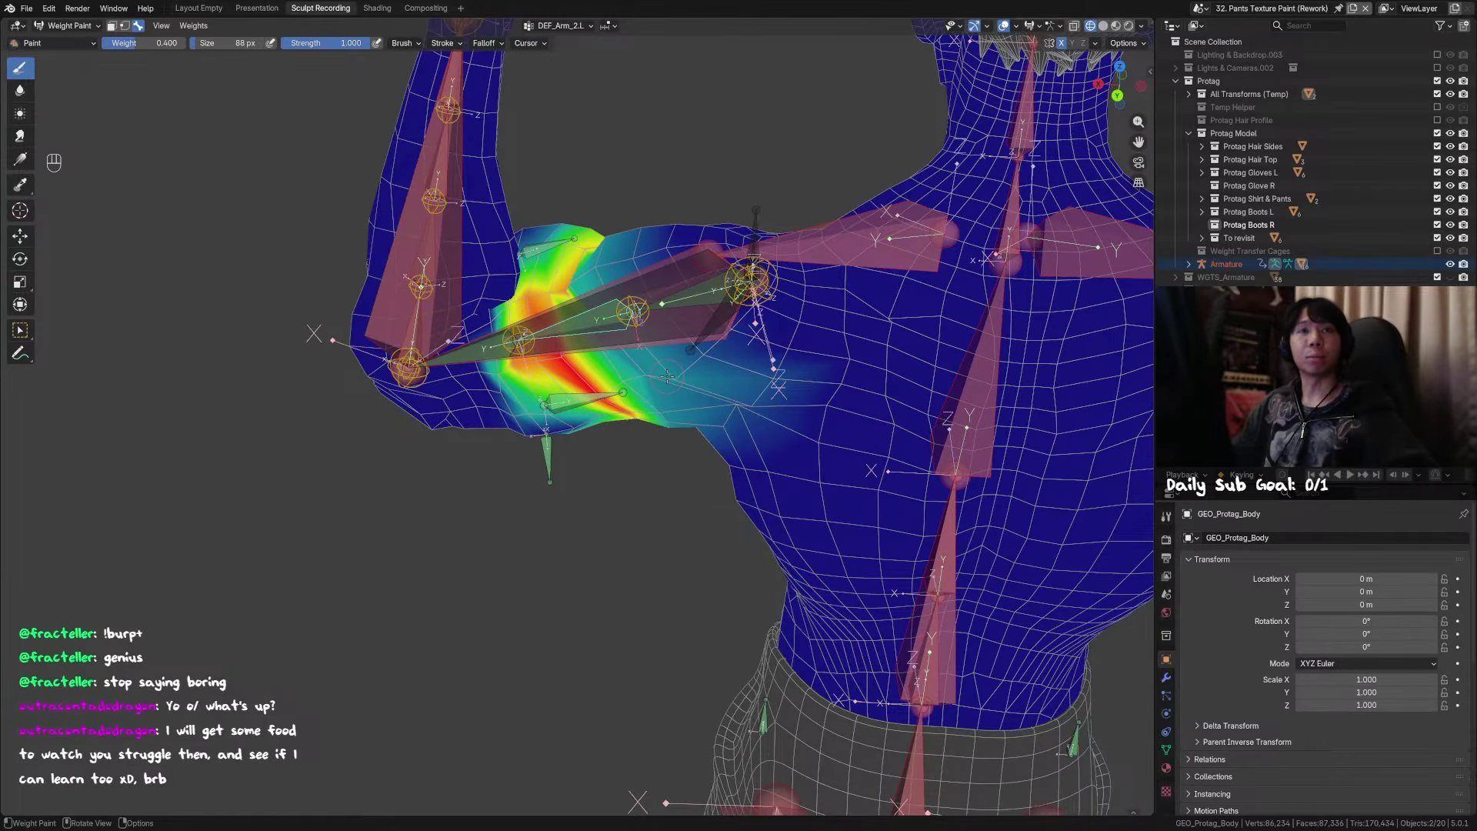
mouse_move(667, 376)
middle_down()
mouse_move(698, 415)
mouse_move(721, 391)
mouse_move(677, 442)
mouse_move(675, 421)
mouse_move(702, 406)
mouse_move(587, 499)
mouse_move(629, 404)
mouse_move(620, 428)
mouse_move(557, 460)
mouse_move(543, 430)
mouse_move(500, 439)
mouse_move(536, 437)
middle_up()
key(ctrl+z)
key(ctrl+f)
key(ctrl+f)
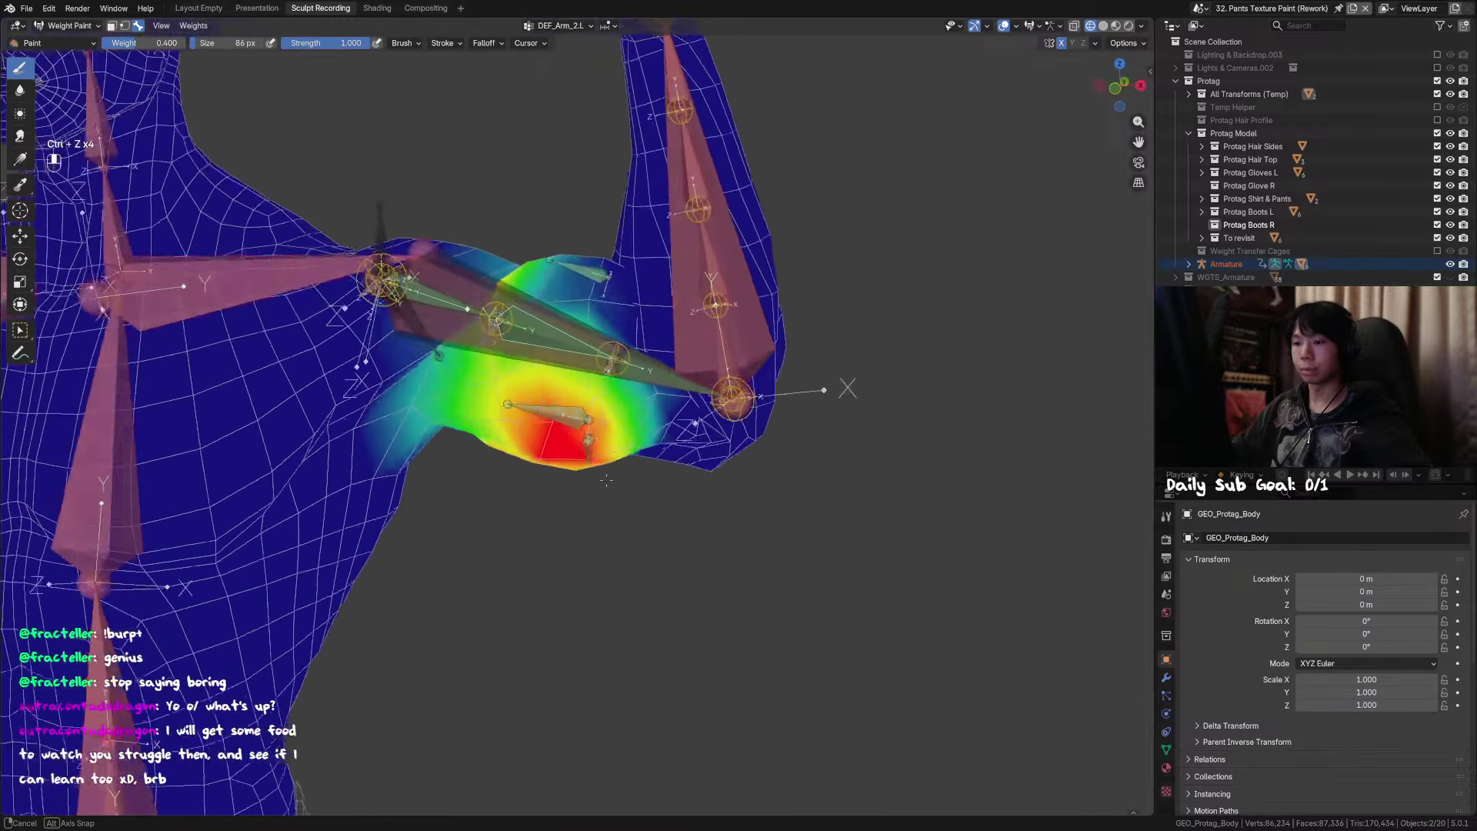
Step: Make DEF_Arm_1.L the active group and try strokes around the left shoulder and armpit with weight 0.000 and an 80 px brush
middle_drag(606, 480, 628, 494)
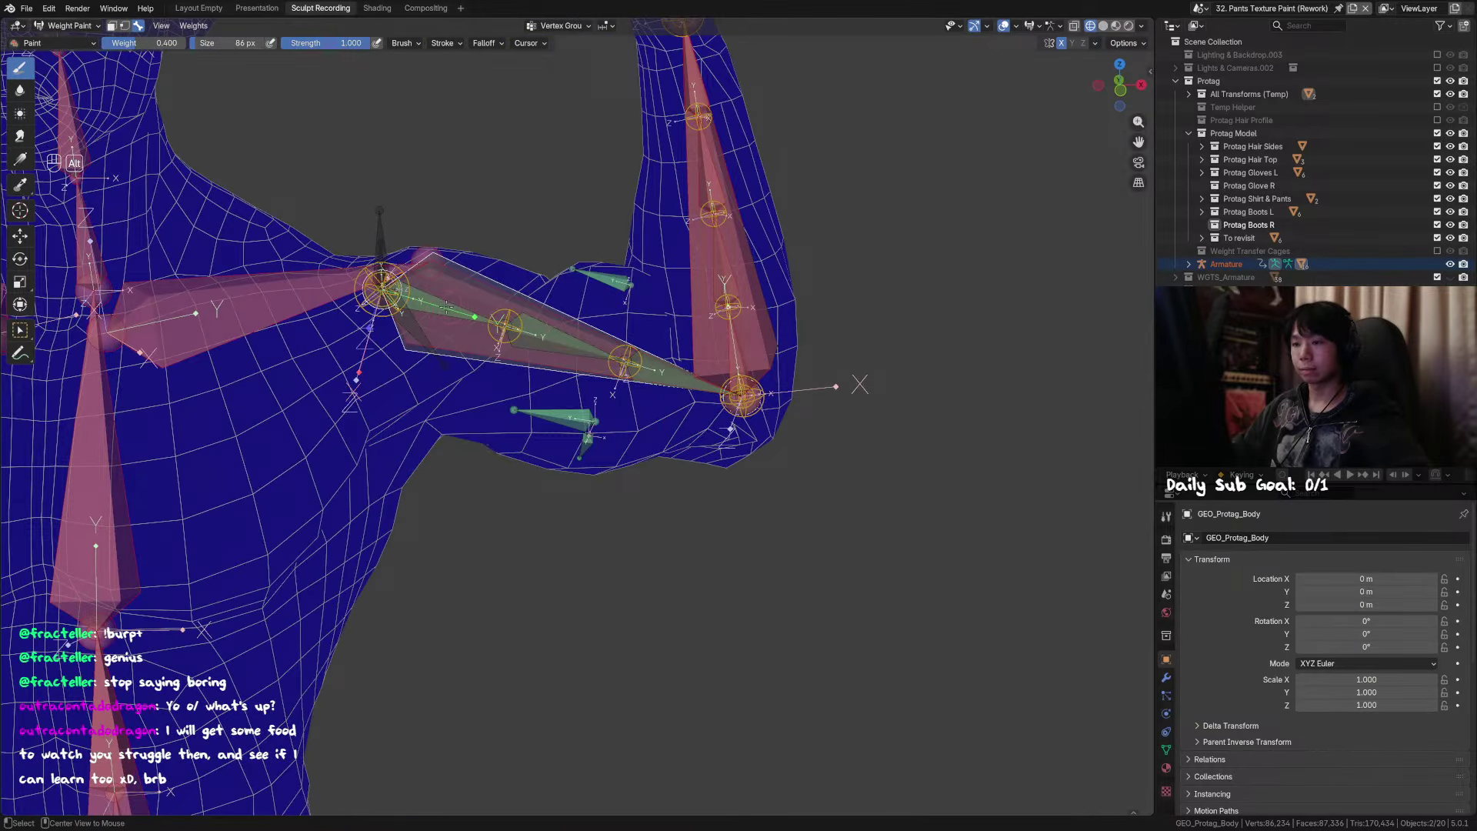
mouse_move(443, 306)
middle_down()
mouse_move(539, 311)
mouse_move(454, 308)
middle_up()
mouse_move(510, 454)
middle_down()
mouse_move(470, 443)
mouse_move(510, 431)
mouse_move(485, 431)
mouse_move(496, 434)
middle_up()
key(f)
key(ctrl+z)
mouse_move(586, 403)
middle_down()
mouse_move(765, 504)
mouse_move(732, 518)
mouse_move(713, 506)
mouse_move(739, 523)
mouse_move(723, 554)
mouse_move(660, 574)
mouse_move(455, 444)
middle_up()
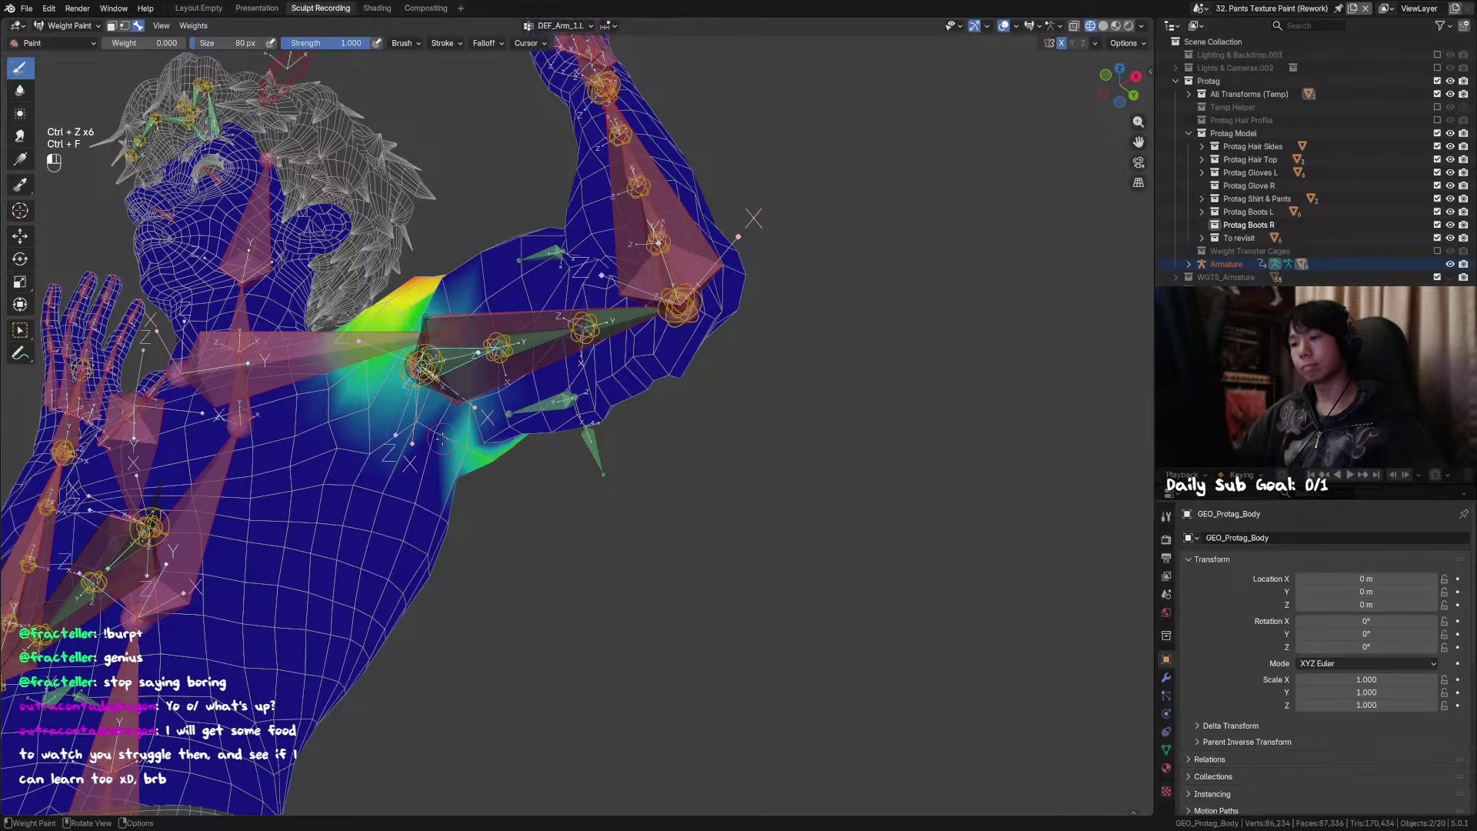
middle_drag(442, 438, 544, 508)
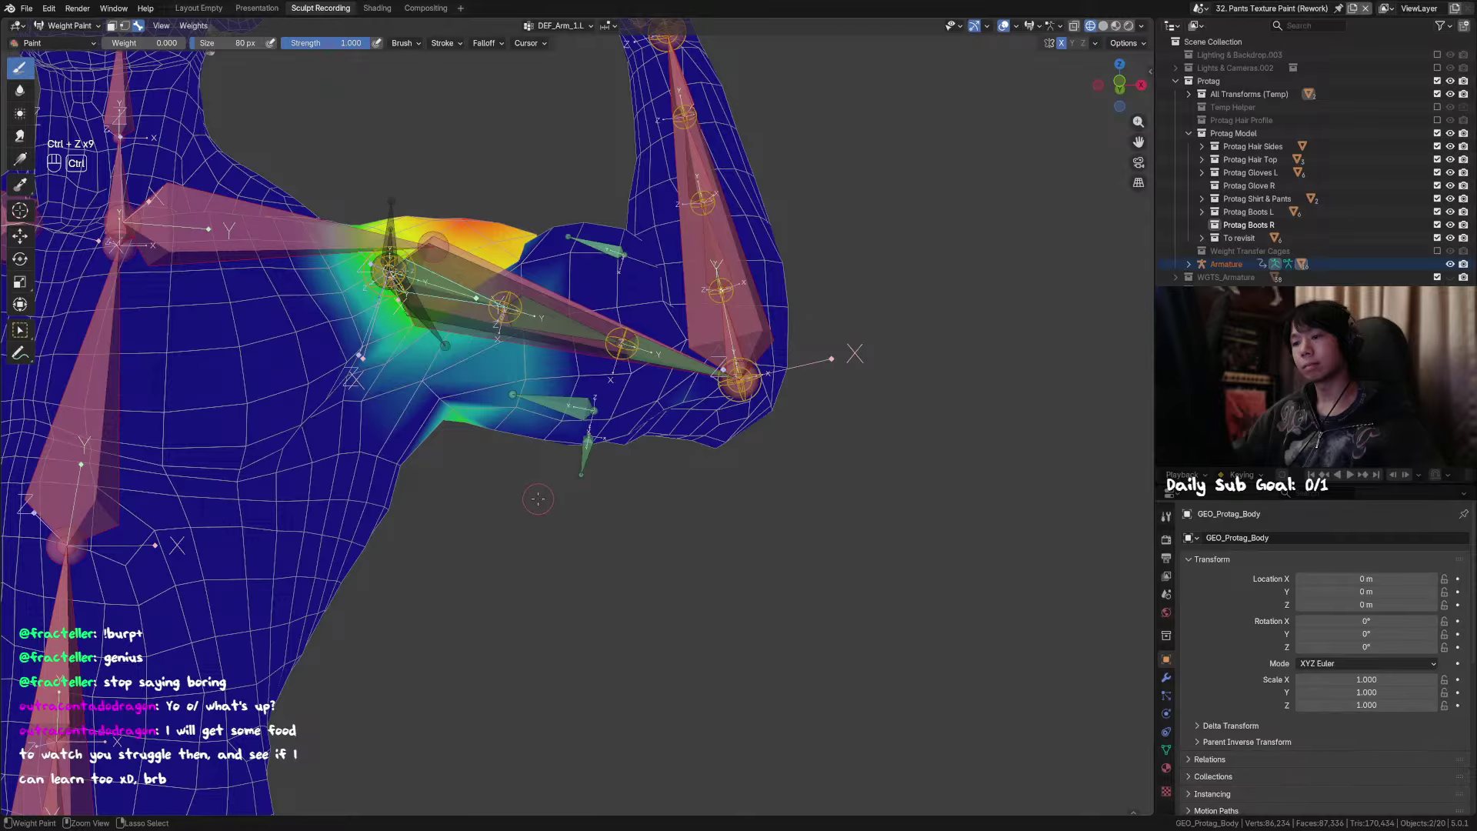
Step: Make DEF_Chest the active weight group and open the body mesh's vertex group list
scroll(538, 497, down, 5)
middle_drag(537, 497, 462, 492)
alt+click(349, 439)
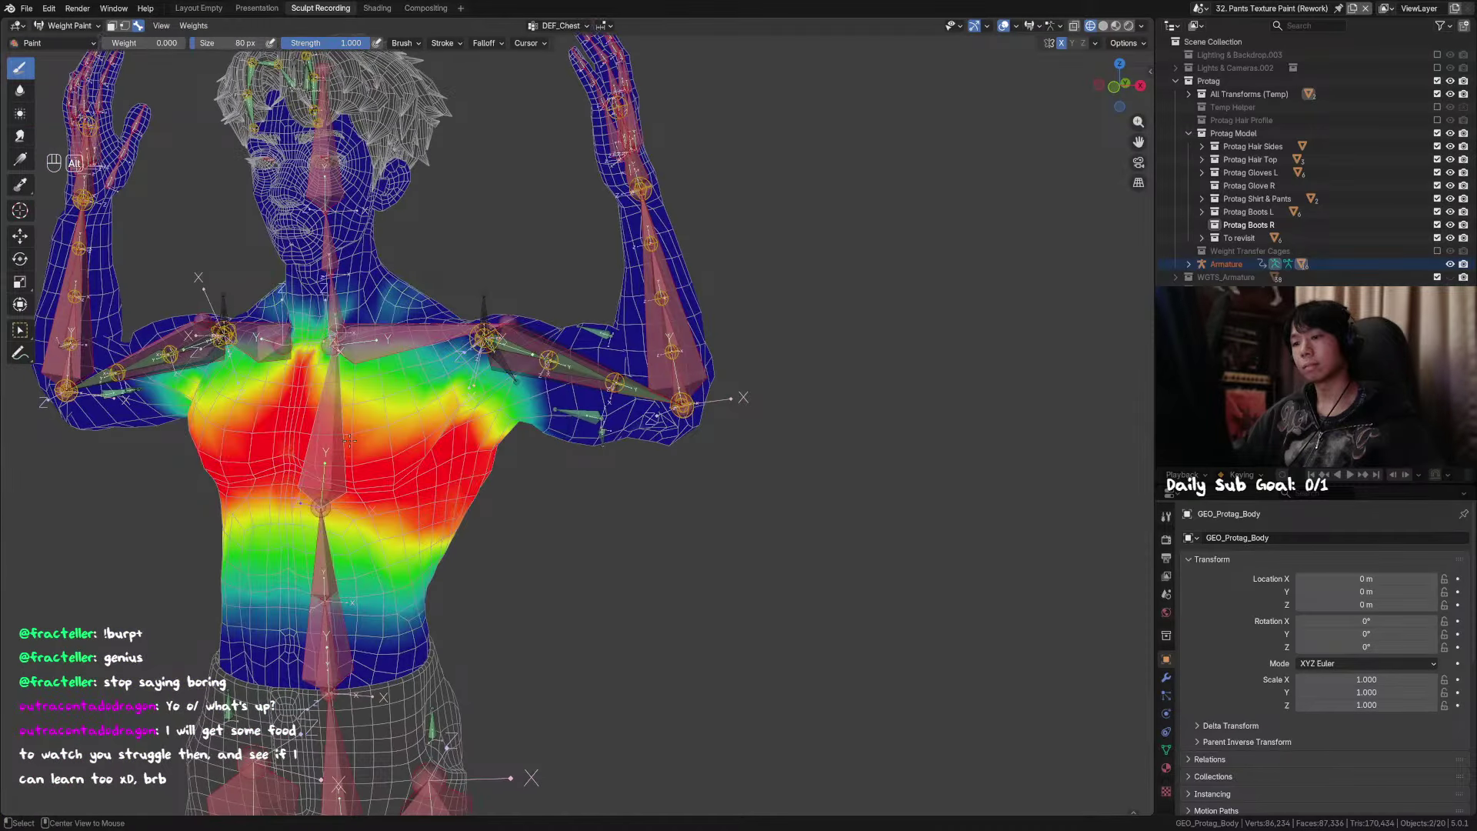
middle_drag(379, 446, 357, 451)
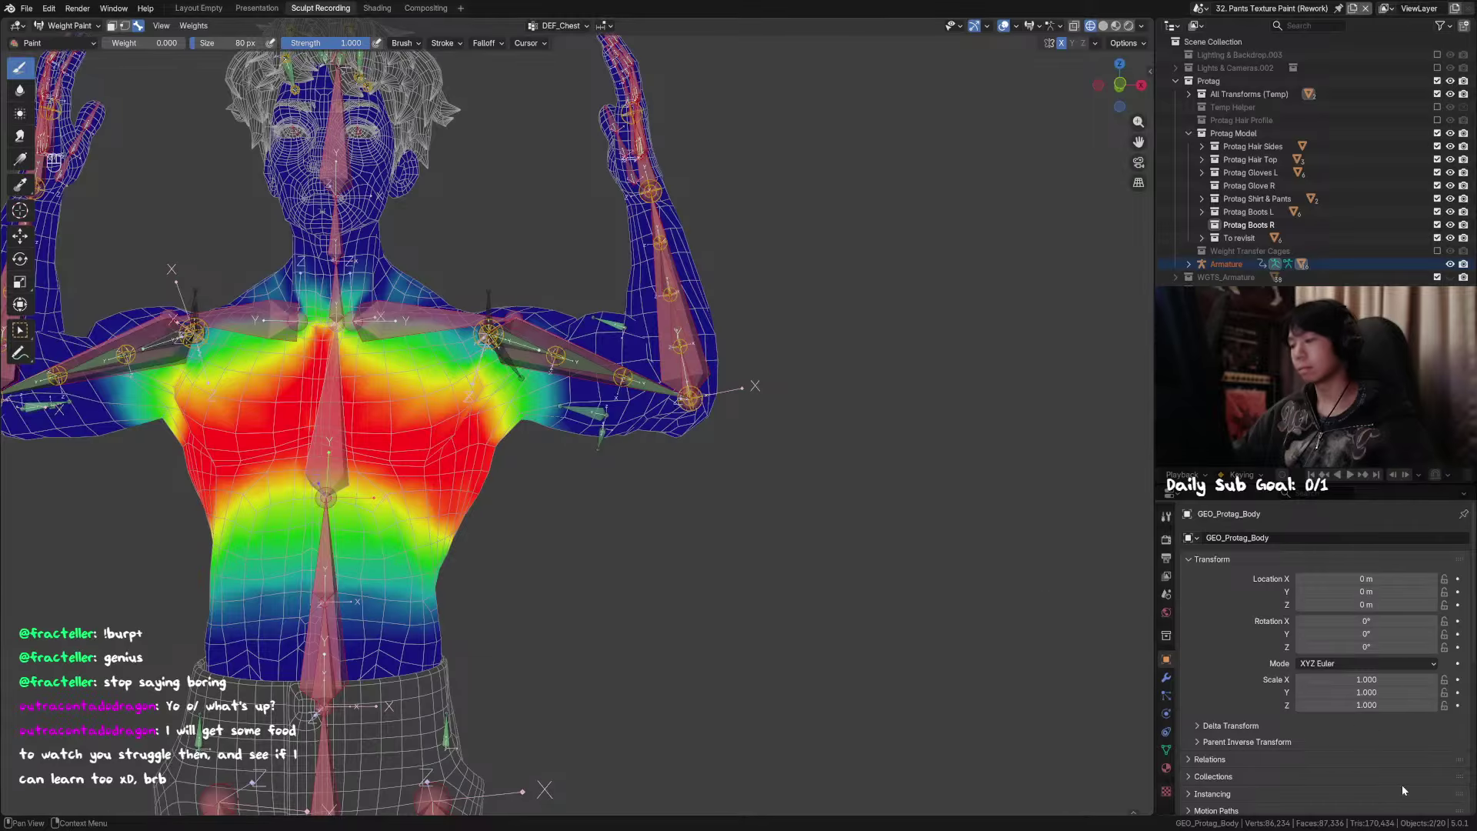
click(1166, 749)
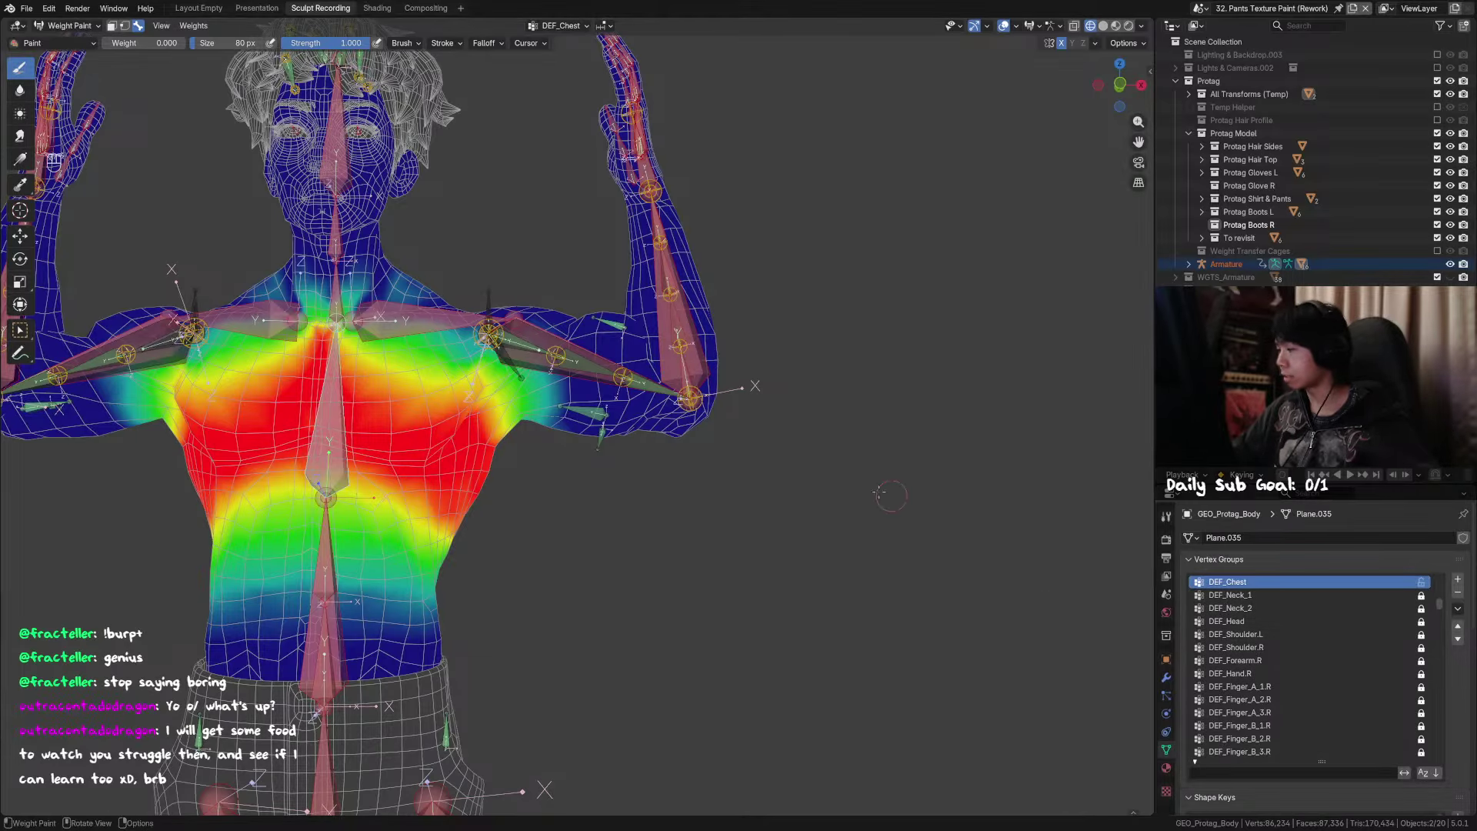
Step: Adjust the brush and paint the DEF_Chest weights around the left armpit, undoing and redoing the last stroke to compare
mouse_move(616, 388)
middle_down()
mouse_move(616, 370)
mouse_move(588, 394)
mouse_move(528, 405)
mouse_move(530, 435)
mouse_move(545, 404)
mouse_move(550, 427)
mouse_move(469, 452)
mouse_move(544, 451)
mouse_move(553, 413)
mouse_move(523, 415)
mouse_move(531, 392)
mouse_move(527, 426)
mouse_move(551, 454)
mouse_move(532, 396)
mouse_move(532, 424)
middle_up()
key(ctrl+f)
click(680, 400)
key(f)
click(657, 399)
key(ctrl+z)
key(ctrl+shift+z)
key(ctrl+z)
key(ctrl+shift+z)
Step: Soften the DEF_Chest weights near the left armpit with weight 0.100 and a 50 px brush, comparing before and after
key(ctrl+f)
click(554, 401)
key(ctrl+f)
click(533, 414)
key(ctrl+f)
click(533, 388)
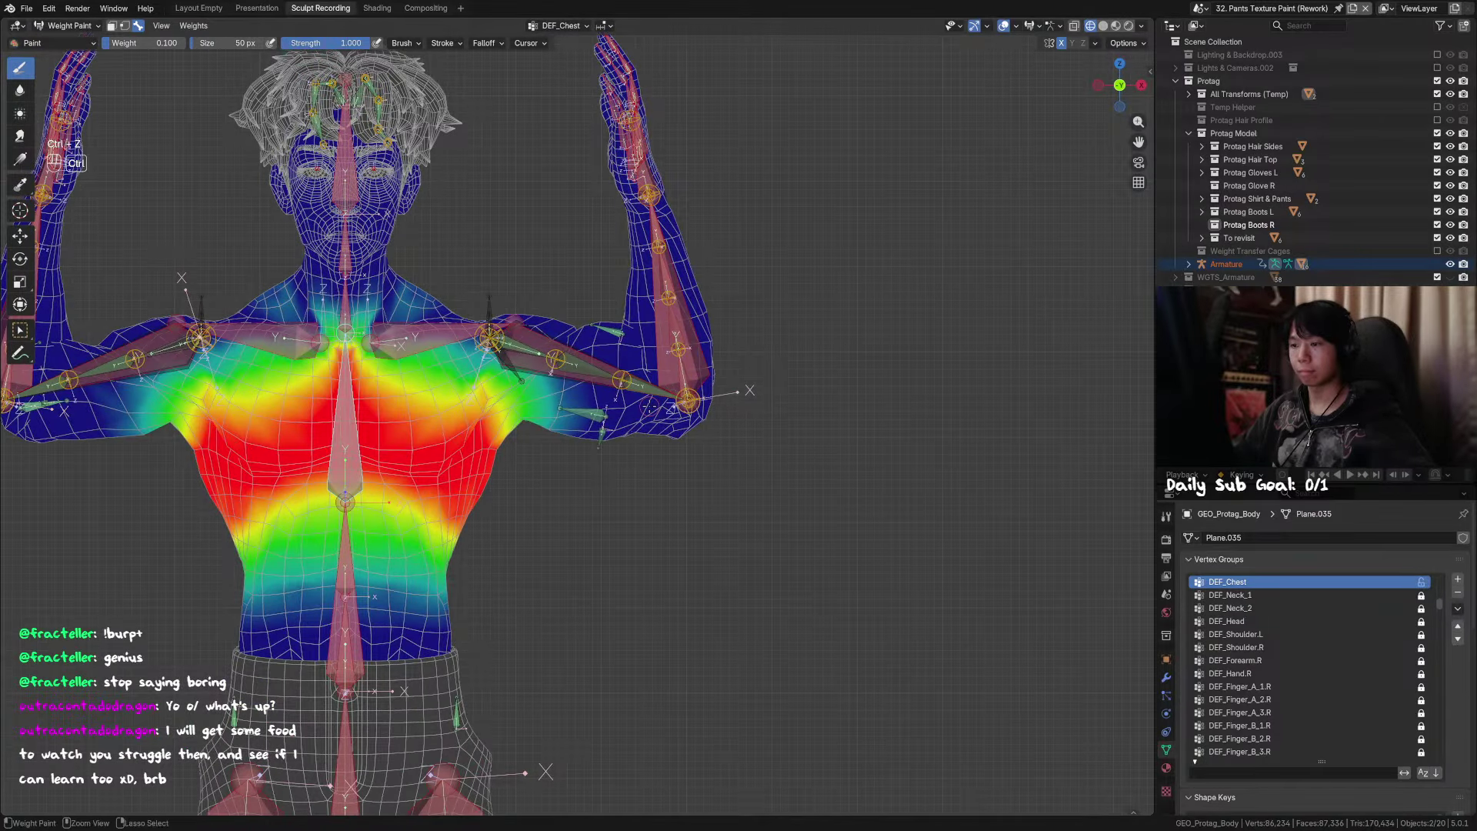
key(ctrl+z)
key(ctrl+z)
key(ctrl+shift+z)
key(ctrl+shift+z)
key(ctrl+shift+z)
Step: Return the armature to Pose Mode and try moving the tricep corrective bone under the left upper arm
key(ctrl+Tab)
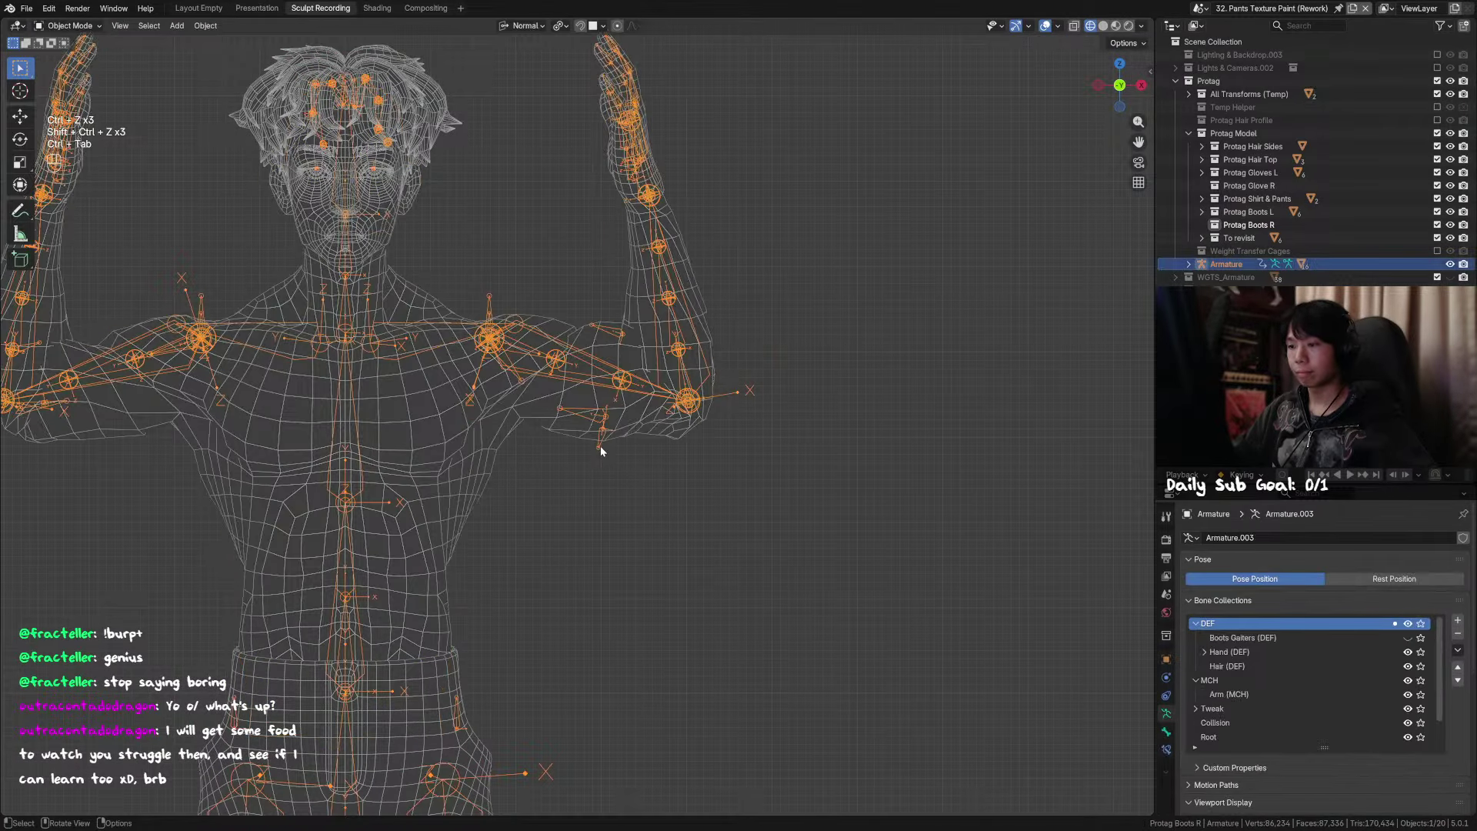
key(ctrl+Tab)
click(602, 443)
key(g)
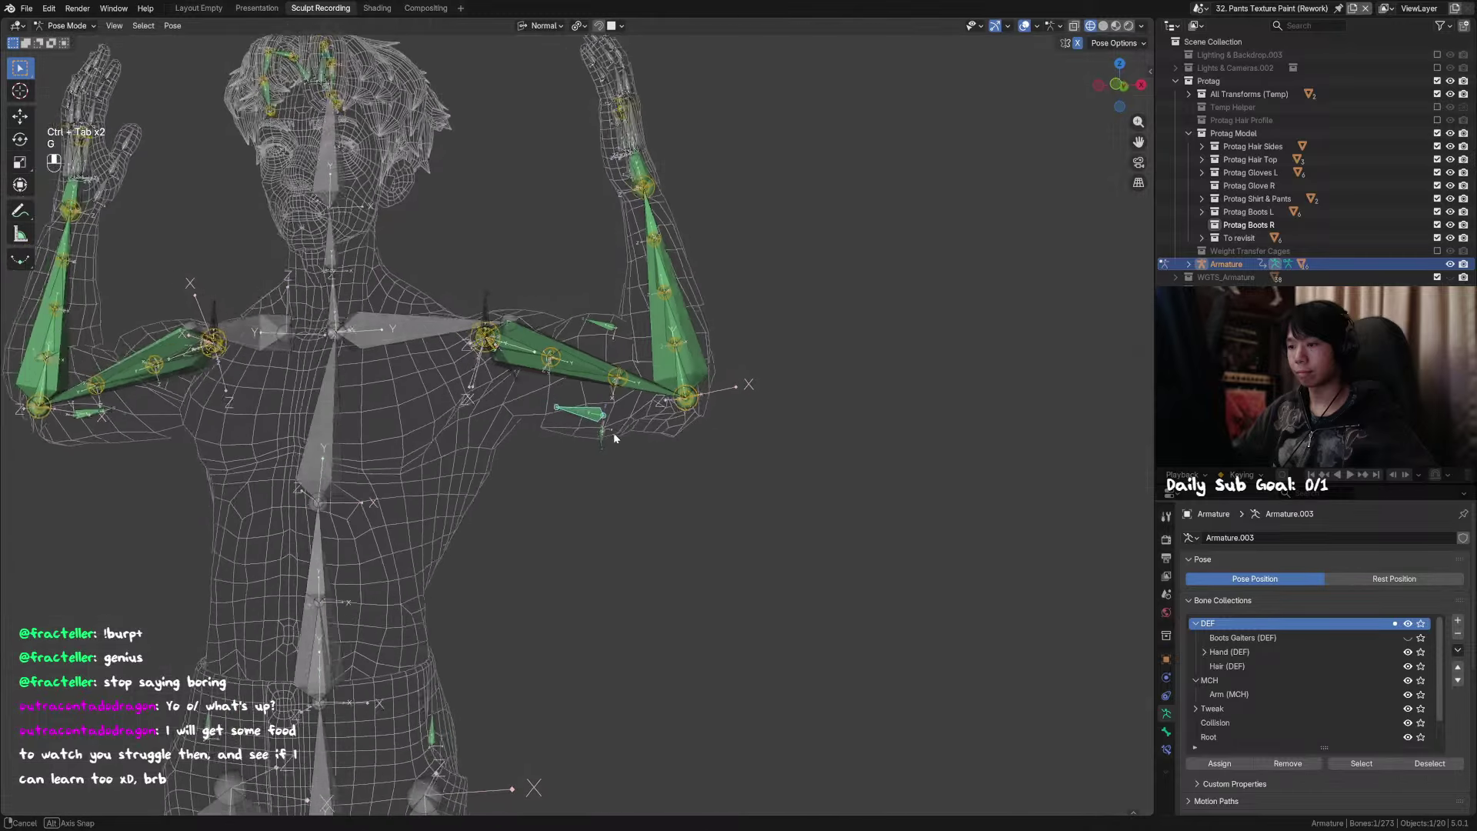
click(602, 434)
middle_drag(614, 434, 500, 449)
key(g)
right_click(640, 423)
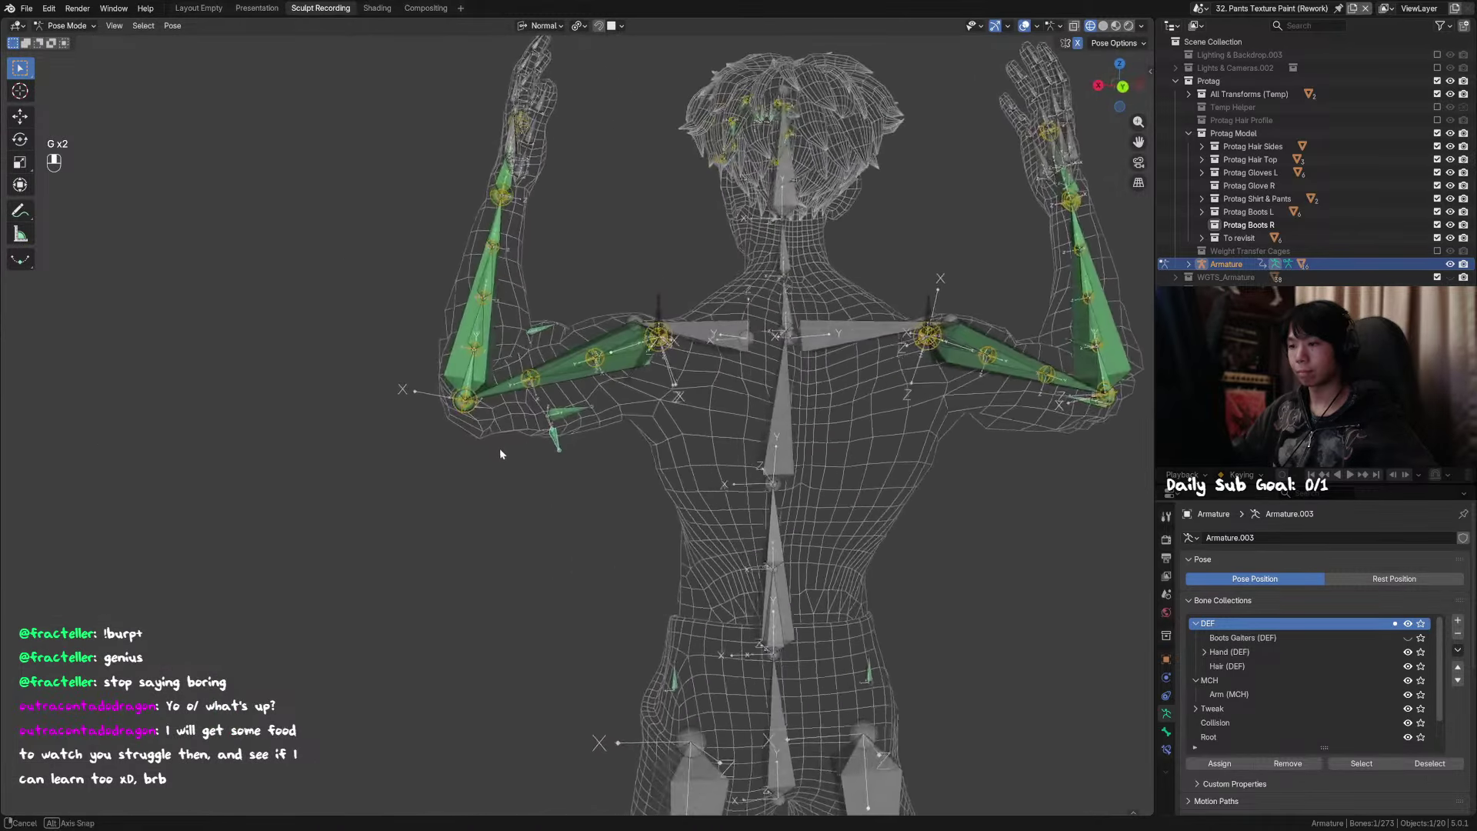
Step: Test-move the left arm's tricep corrective bones from the back and front to check the deformation, and save the file
key(g)
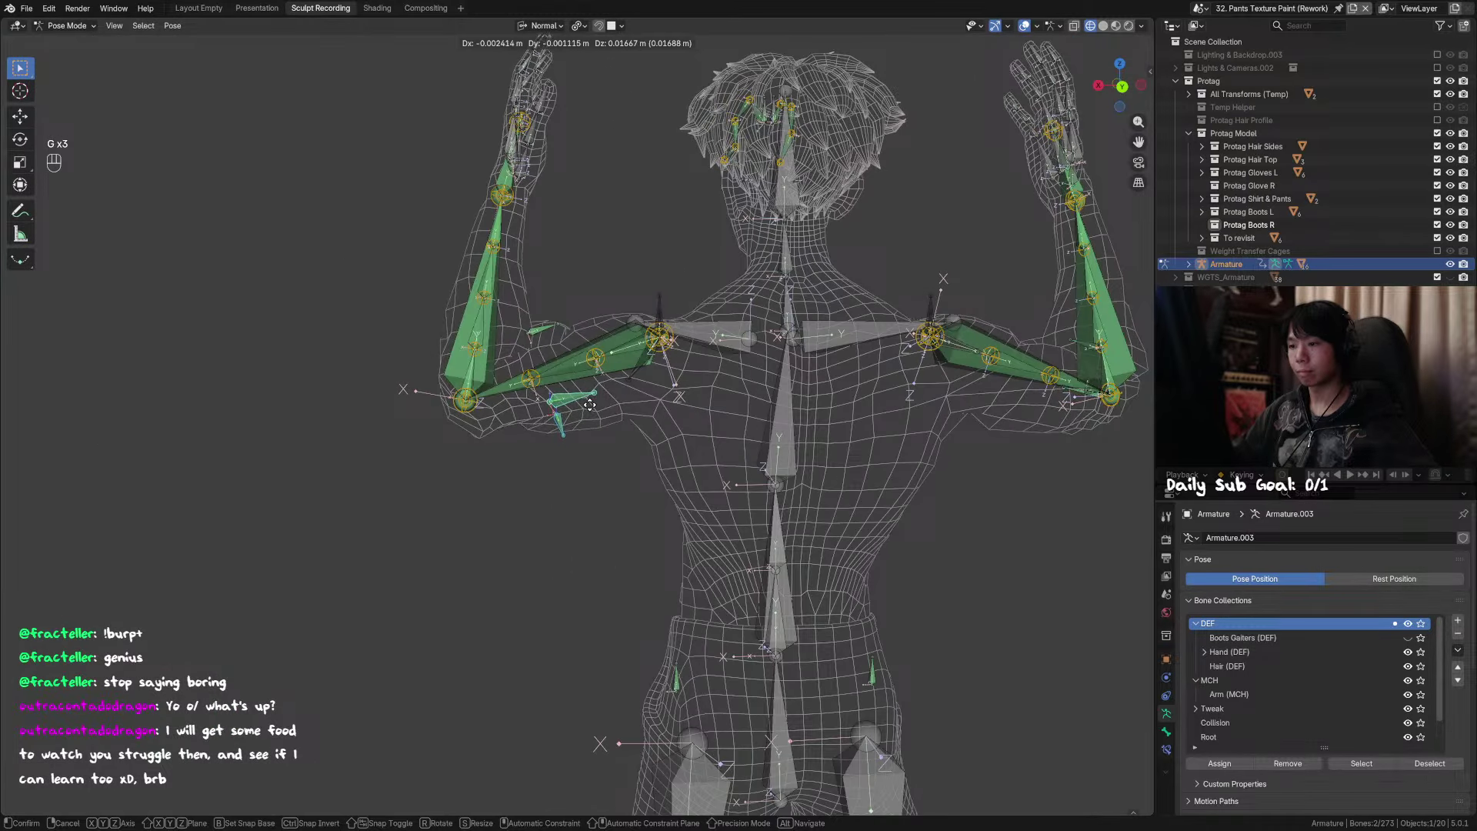
click(588, 405)
middle_drag(587, 406, 565, 488)
key(g)
click(673, 409)
scroll(597, 442, up, 5)
key(ctrl+s)
scroll(592, 433, down, 3)
right_click(566, 488)
Step: Save the file and pick DEF_Arm_2.L out of the overlapping left upper-arm bones from the front
click(603, 437)
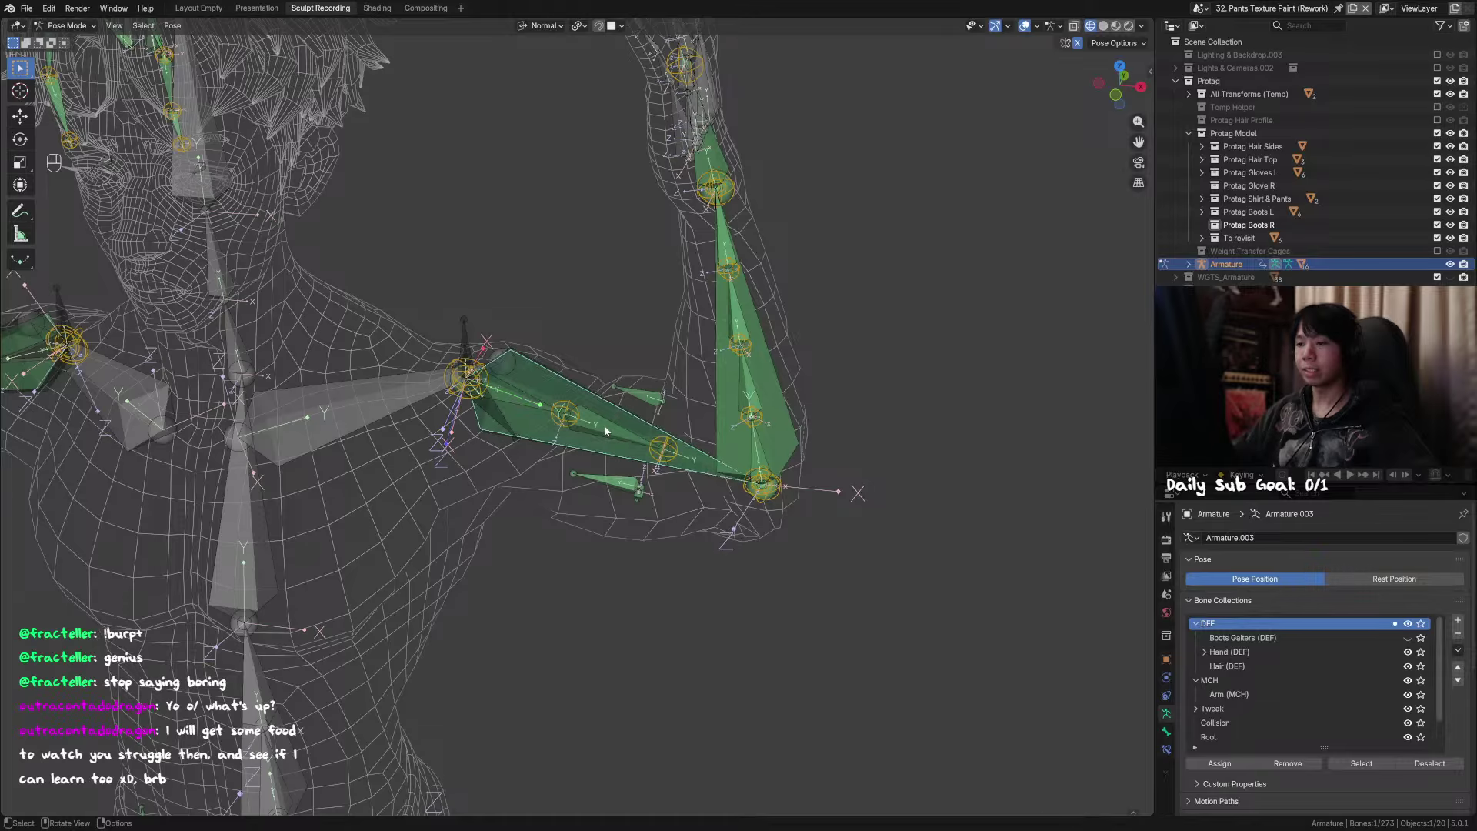
click(610, 422)
scroll(611, 422, up, 2)
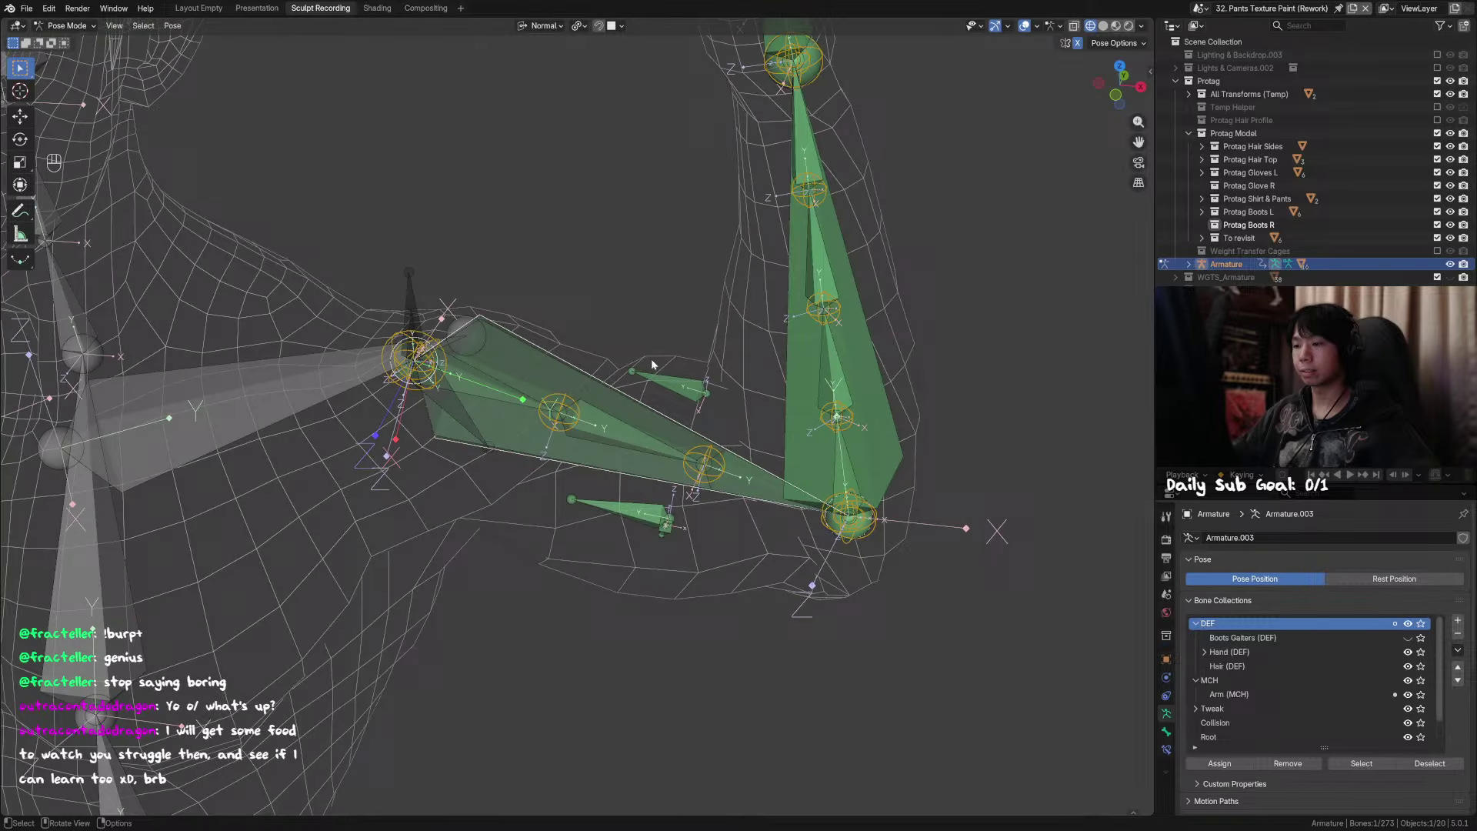
shift+click(613, 413)
middle_drag(640, 401, 579, 437)
key(ctrl+s)
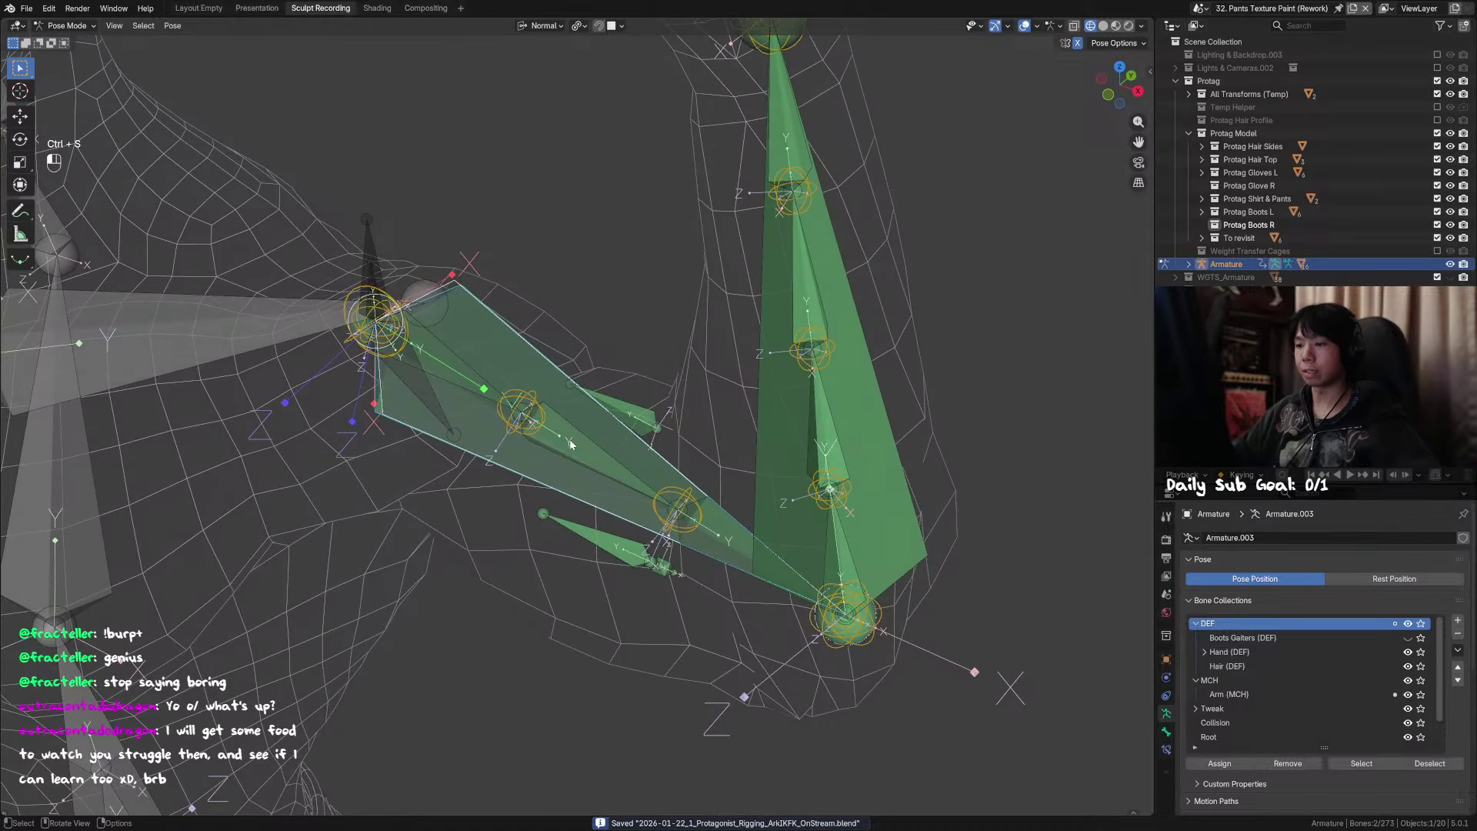
click(575, 437)
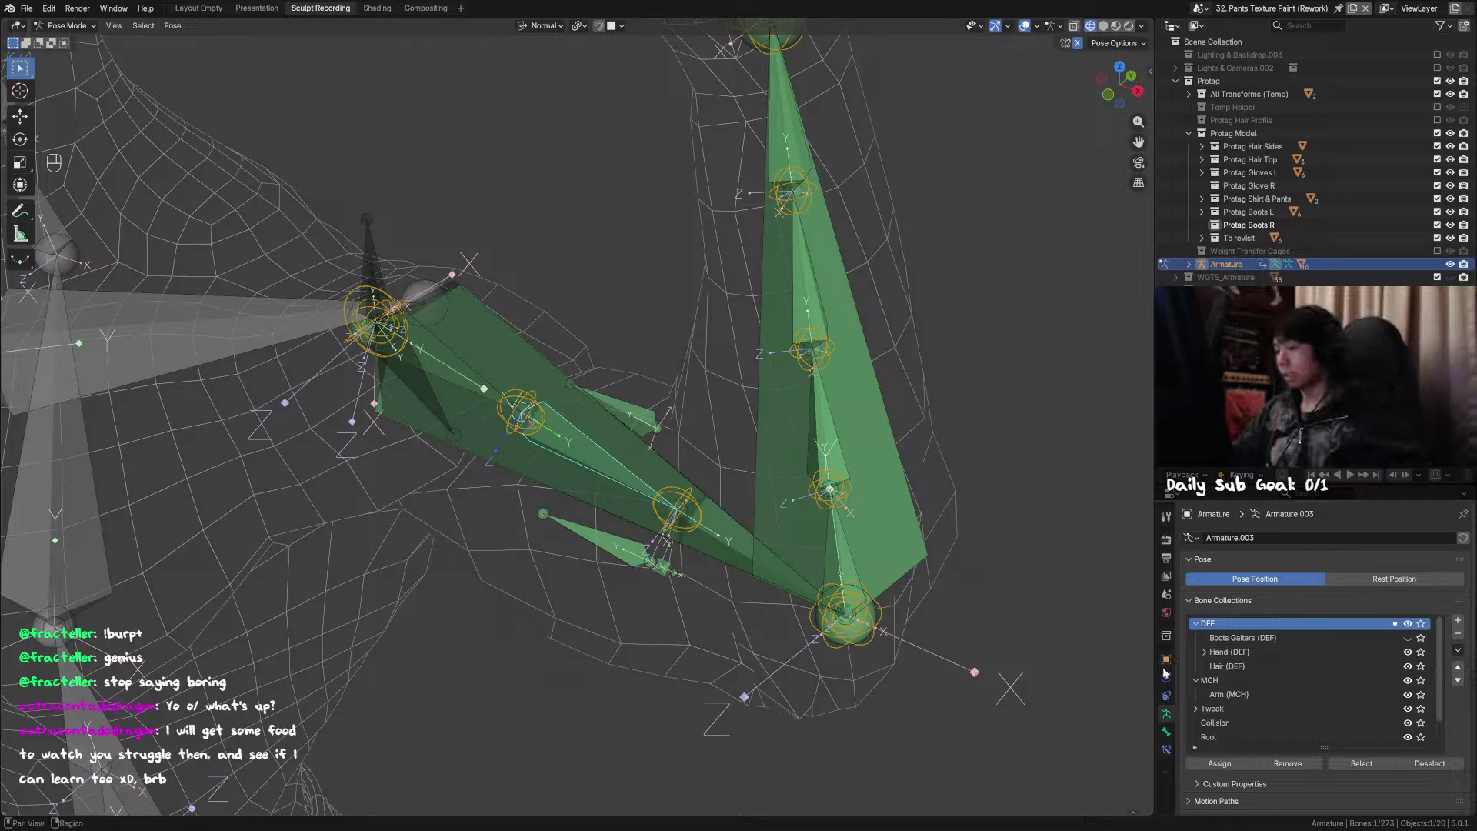
Step: Examine DEF_Arm_2.L's Relations settings, its bone constraints and the armature's bone collections
click(1166, 732)
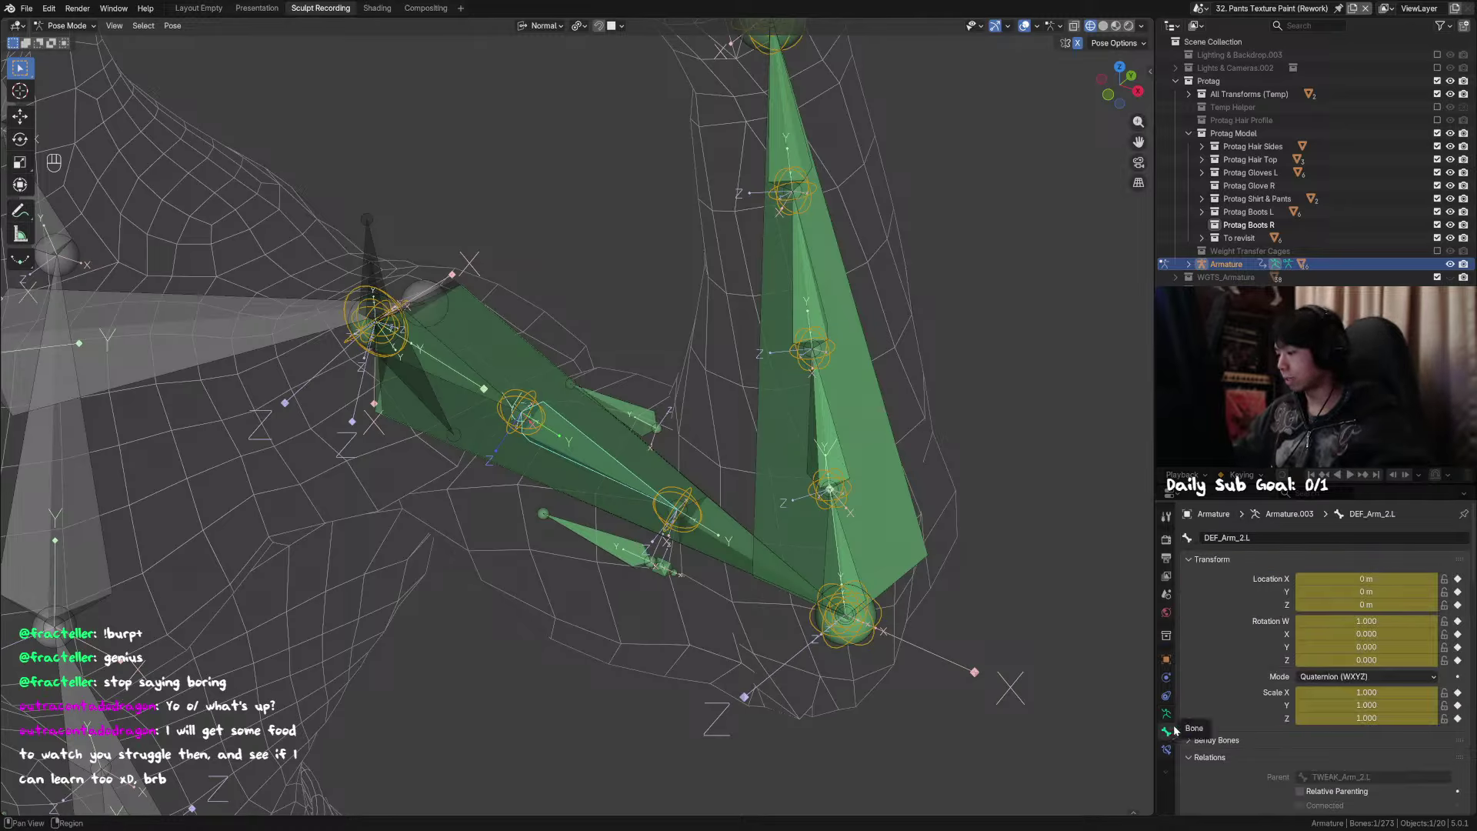
click(1166, 750)
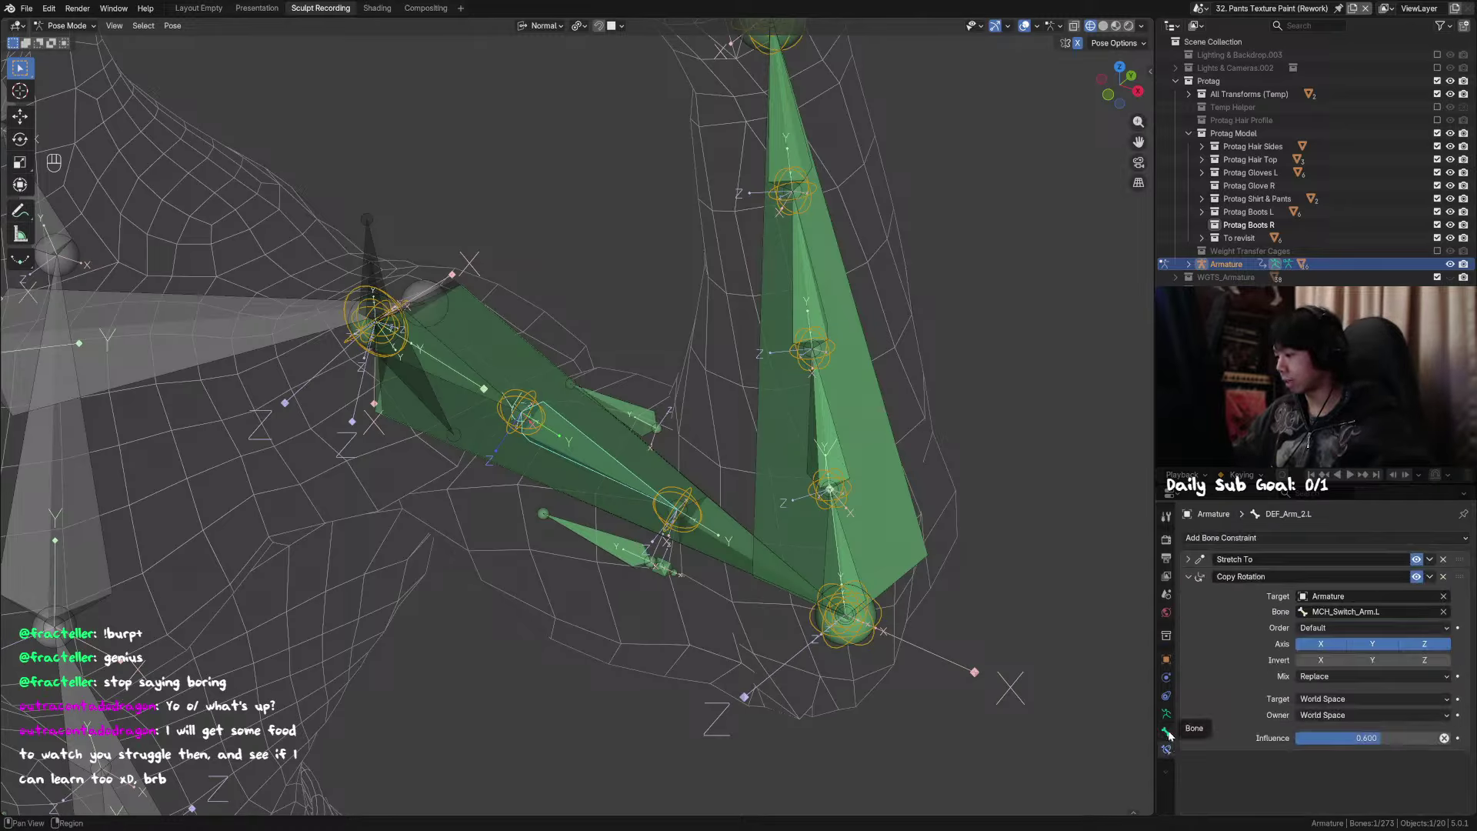
click(1167, 715)
click(1166, 733)
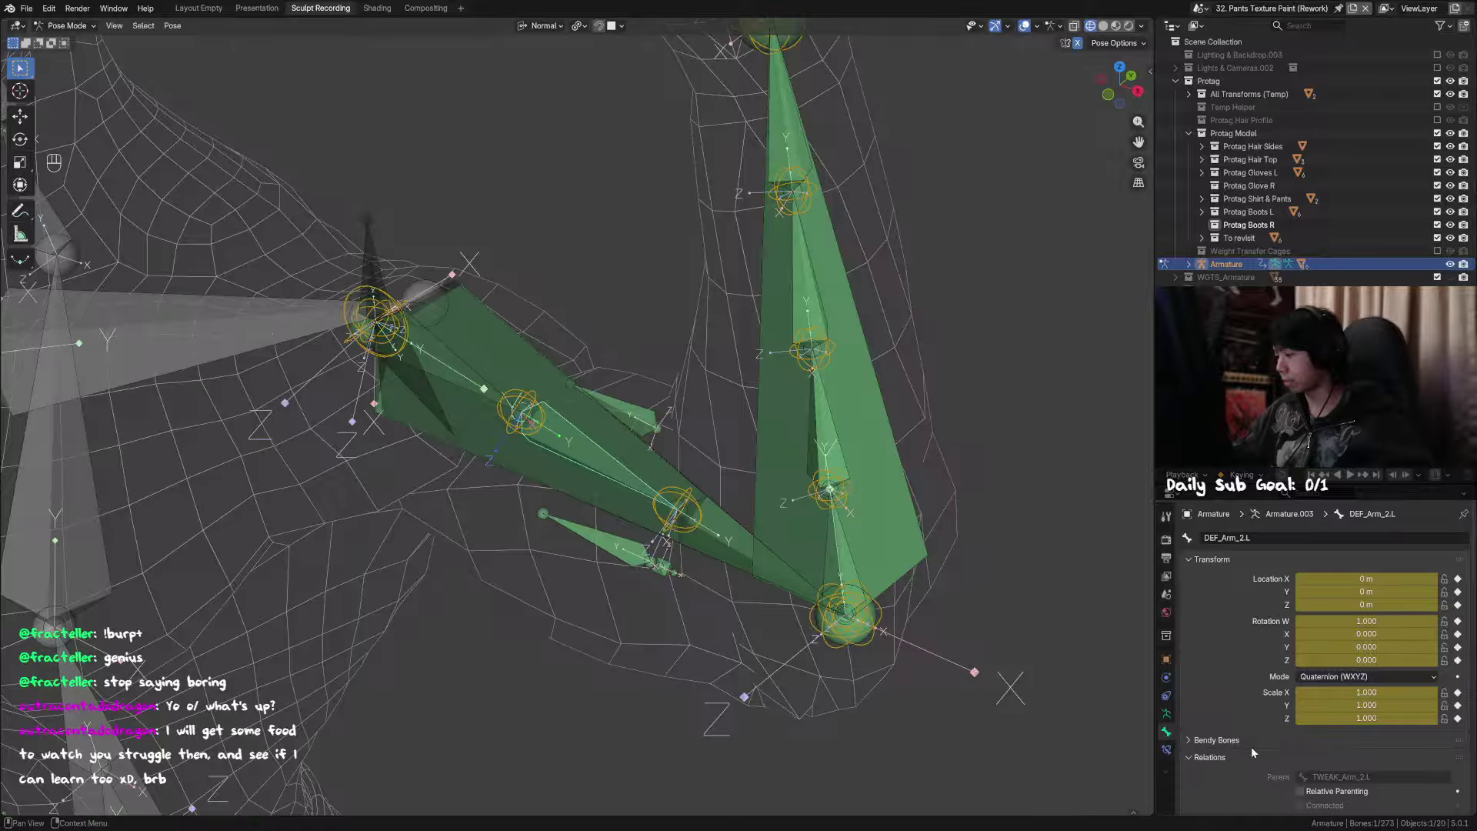
middle_drag(1251, 751, 1271, 605)
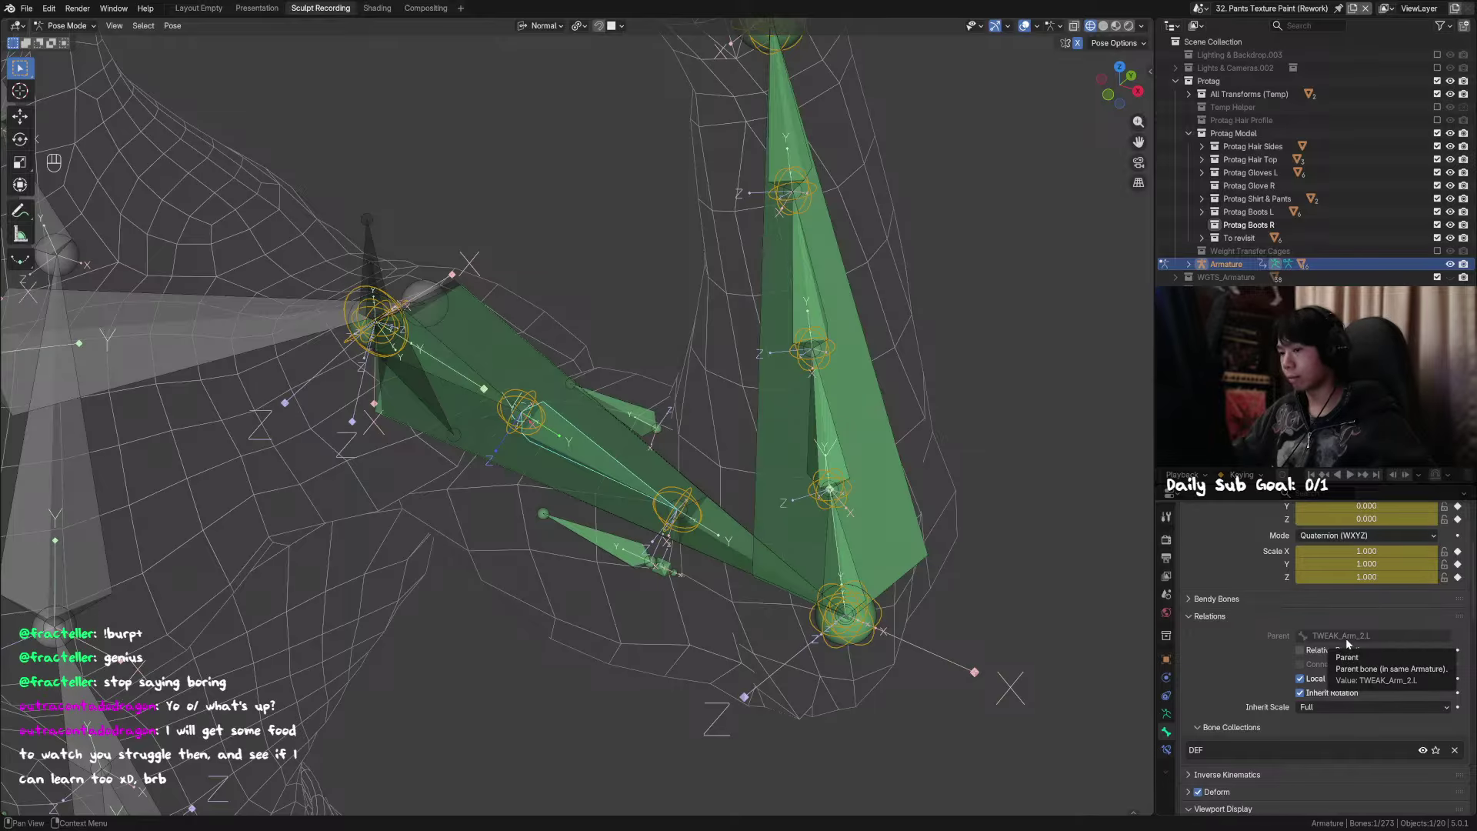
mouse_move(1058, 700)
middle_down()
mouse_move(1048, 755)
mouse_move(1058, 713)
middle_up()
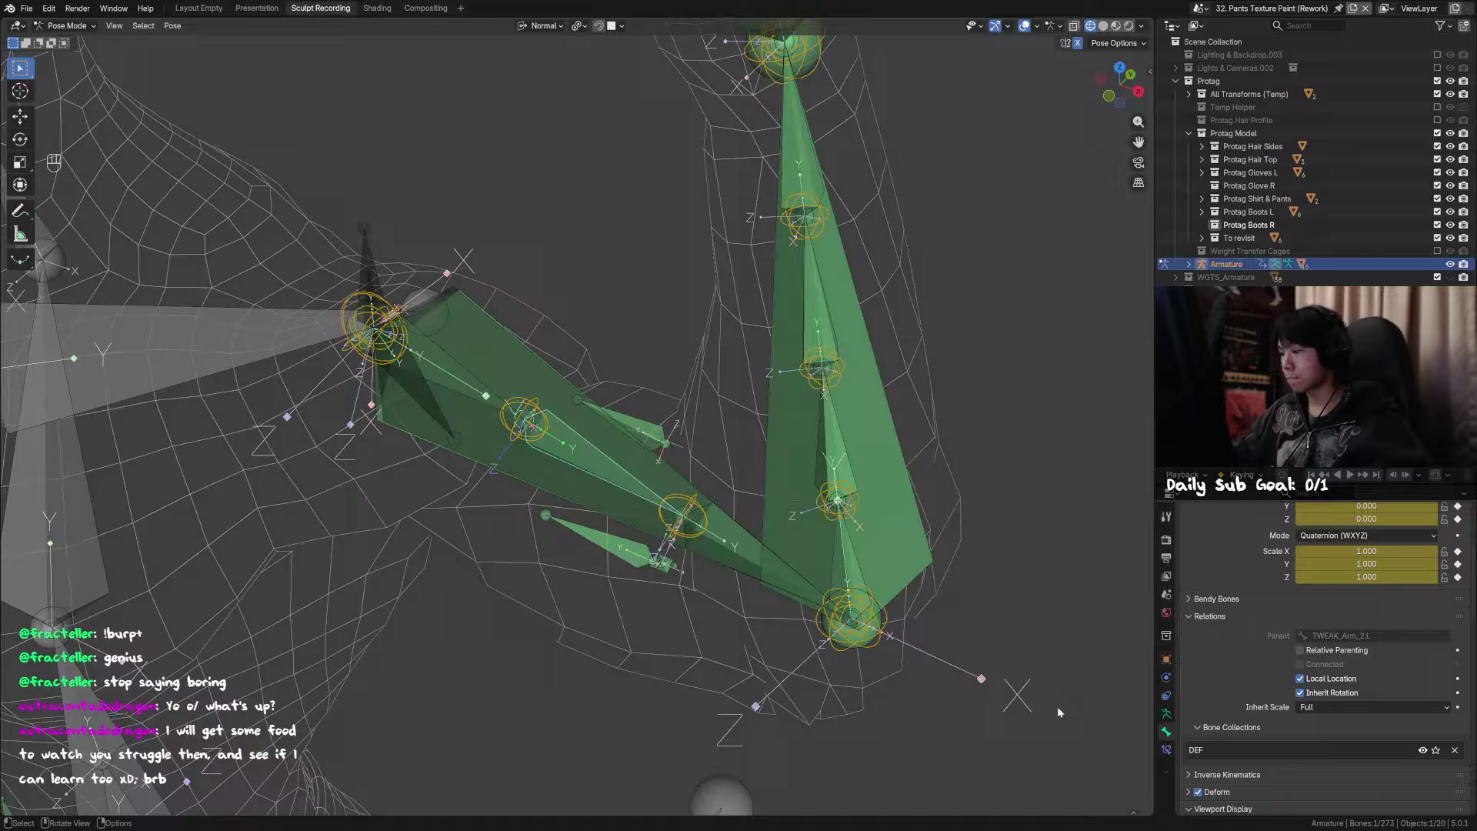
click(1166, 747)
click(1165, 732)
scroll(1308, 654, down, 3)
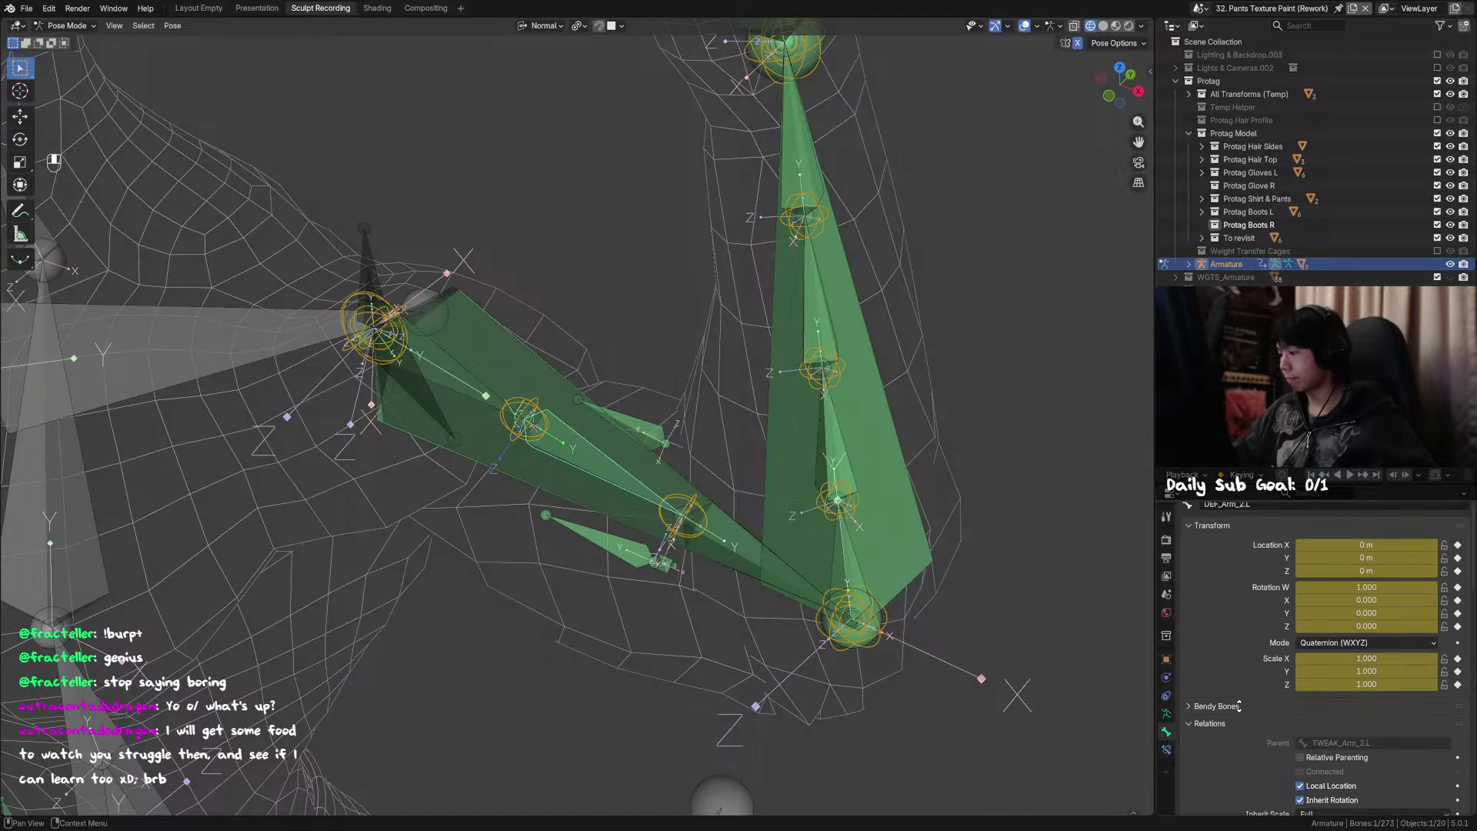
middle_drag(1248, 658, 1248, 646)
click(1167, 713)
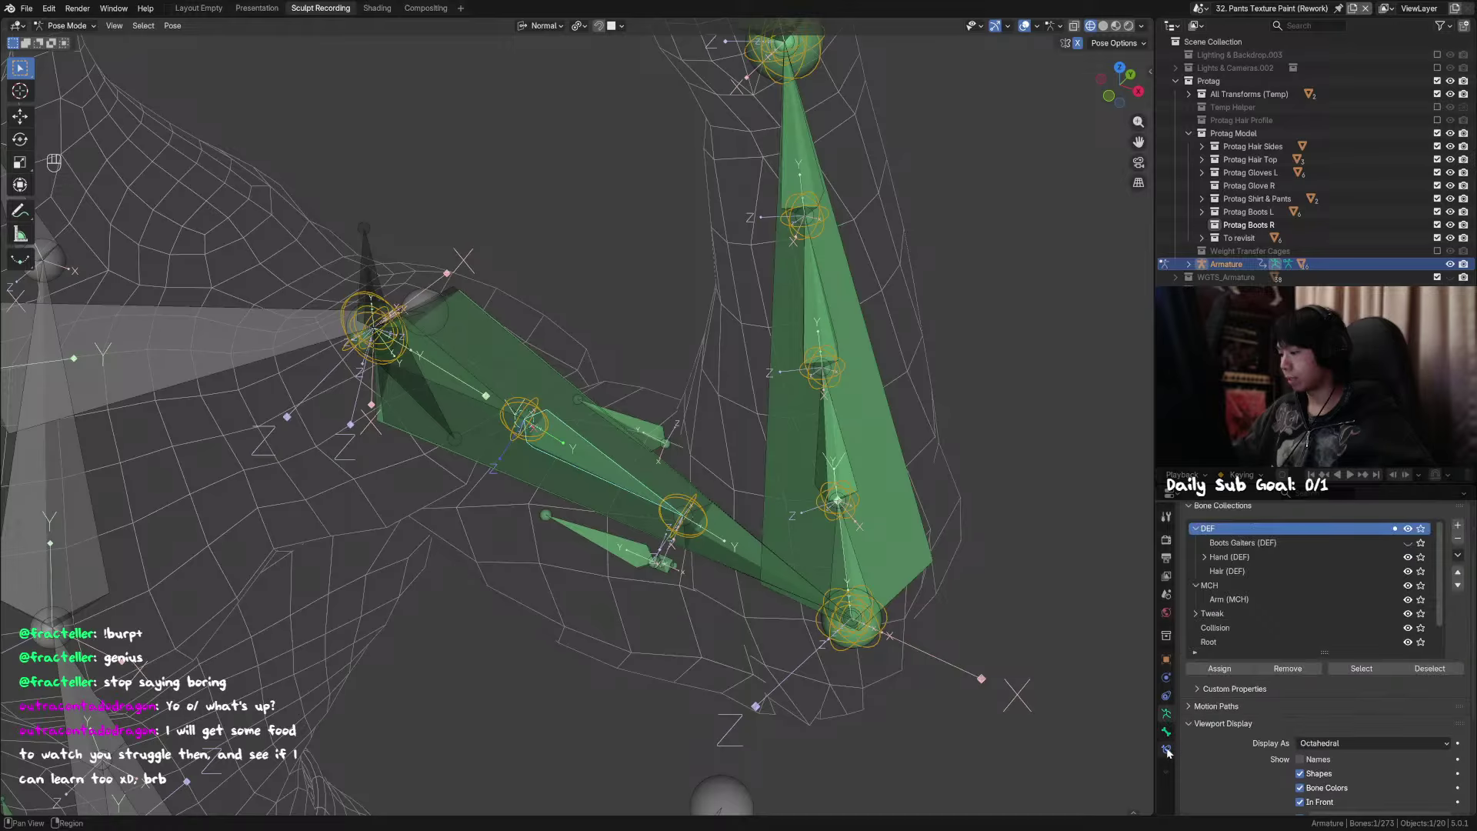
click(1166, 748)
Step: Save the file and switch the armature to Rest Position
middle_drag(553, 475, 591, 440)
key(ctrl+s)
click(597, 445)
click(597, 443)
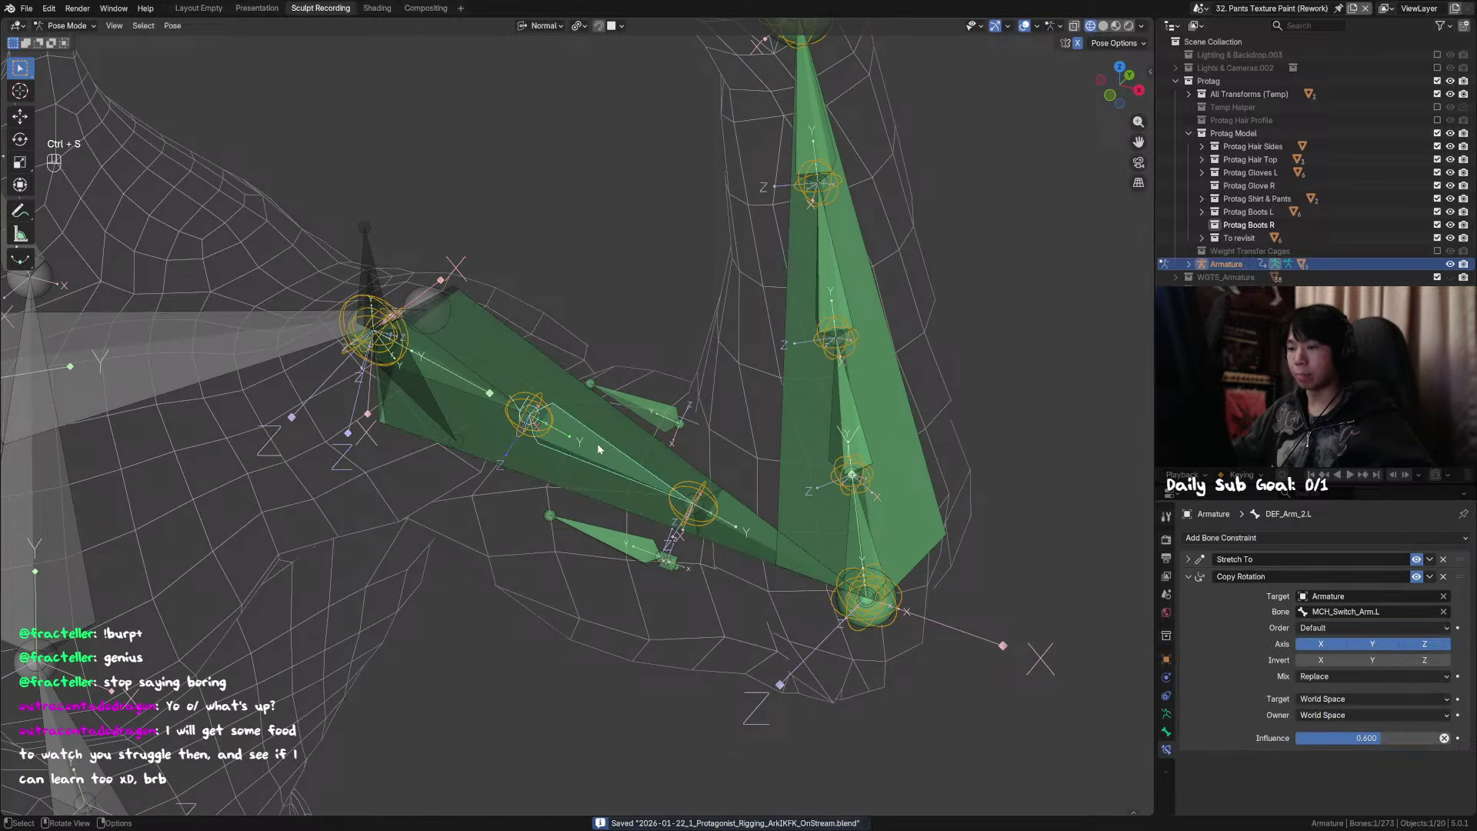
key(Tab)
key(Tab)
middle_drag(589, 506, 1045, 685)
click(1167, 714)
click(1369, 578)
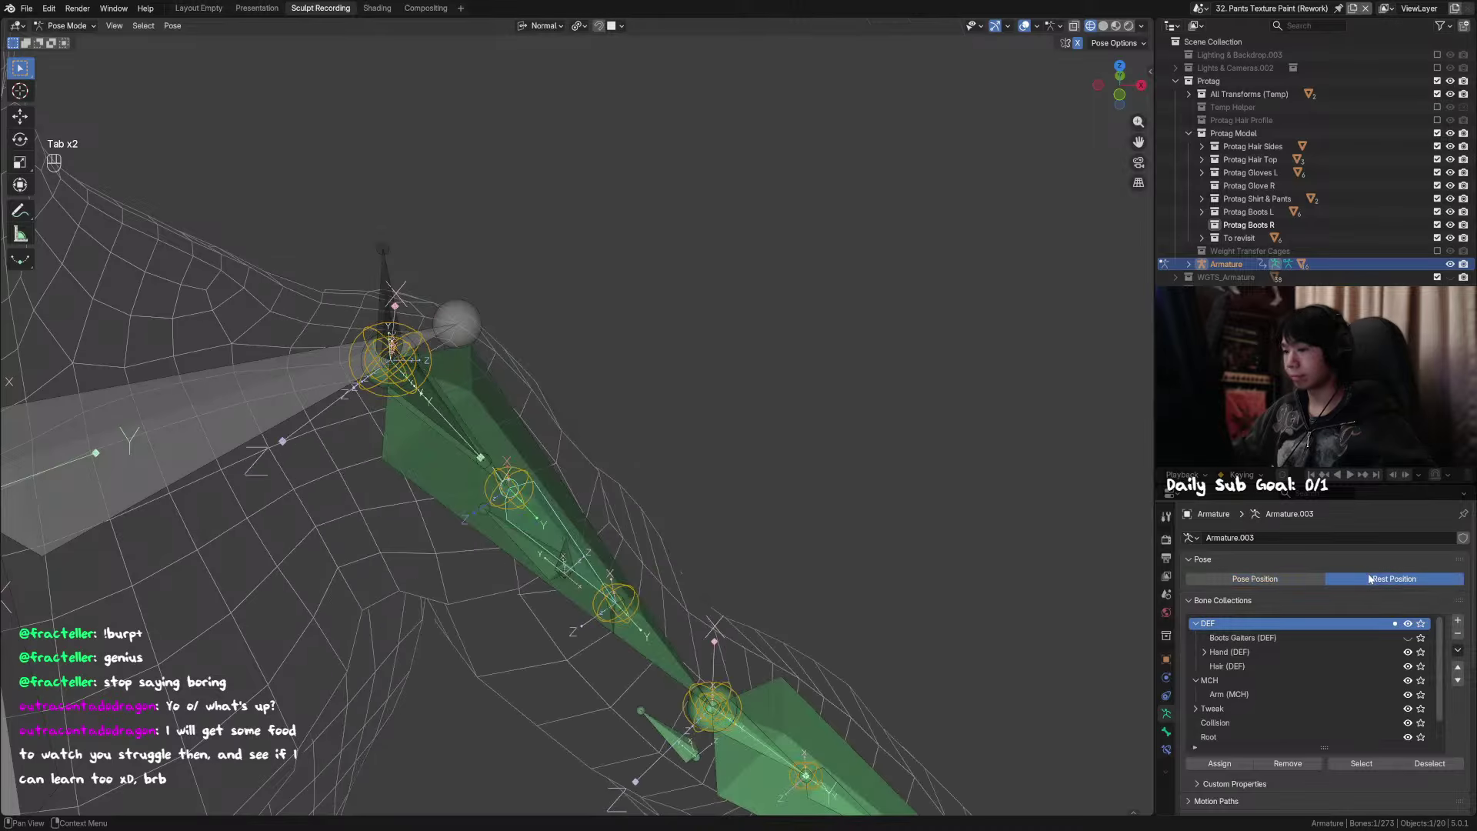
Step: Enter Edit Mode on the armature, save the file, and duplicate the DEF_Arm_2.L bone in place
shift+middle_drag(616, 584, 846, 469)
key(Tab)
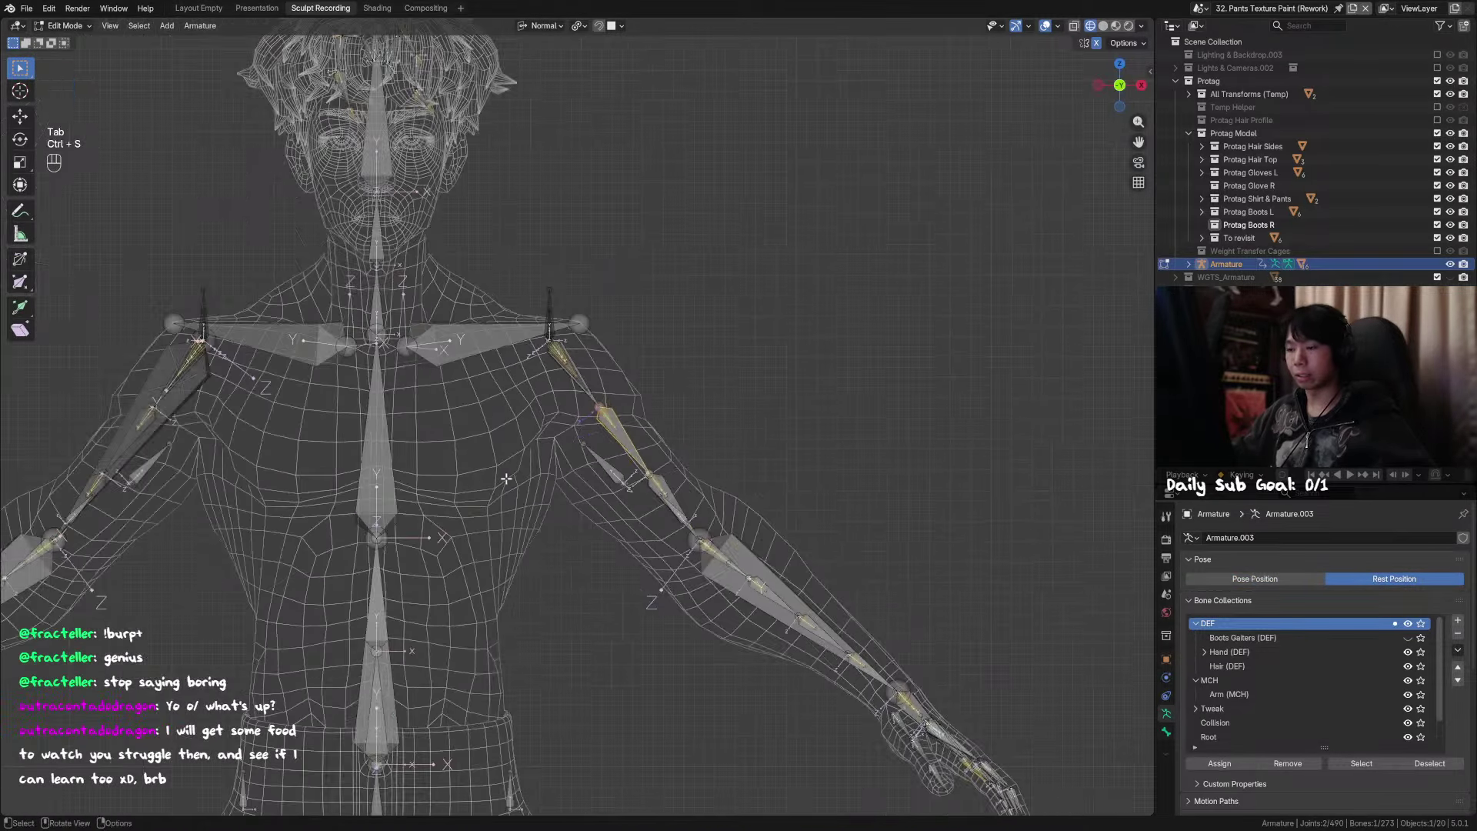
key(ctrl+s)
scroll(878, 466, up, 3)
key(shift+d)
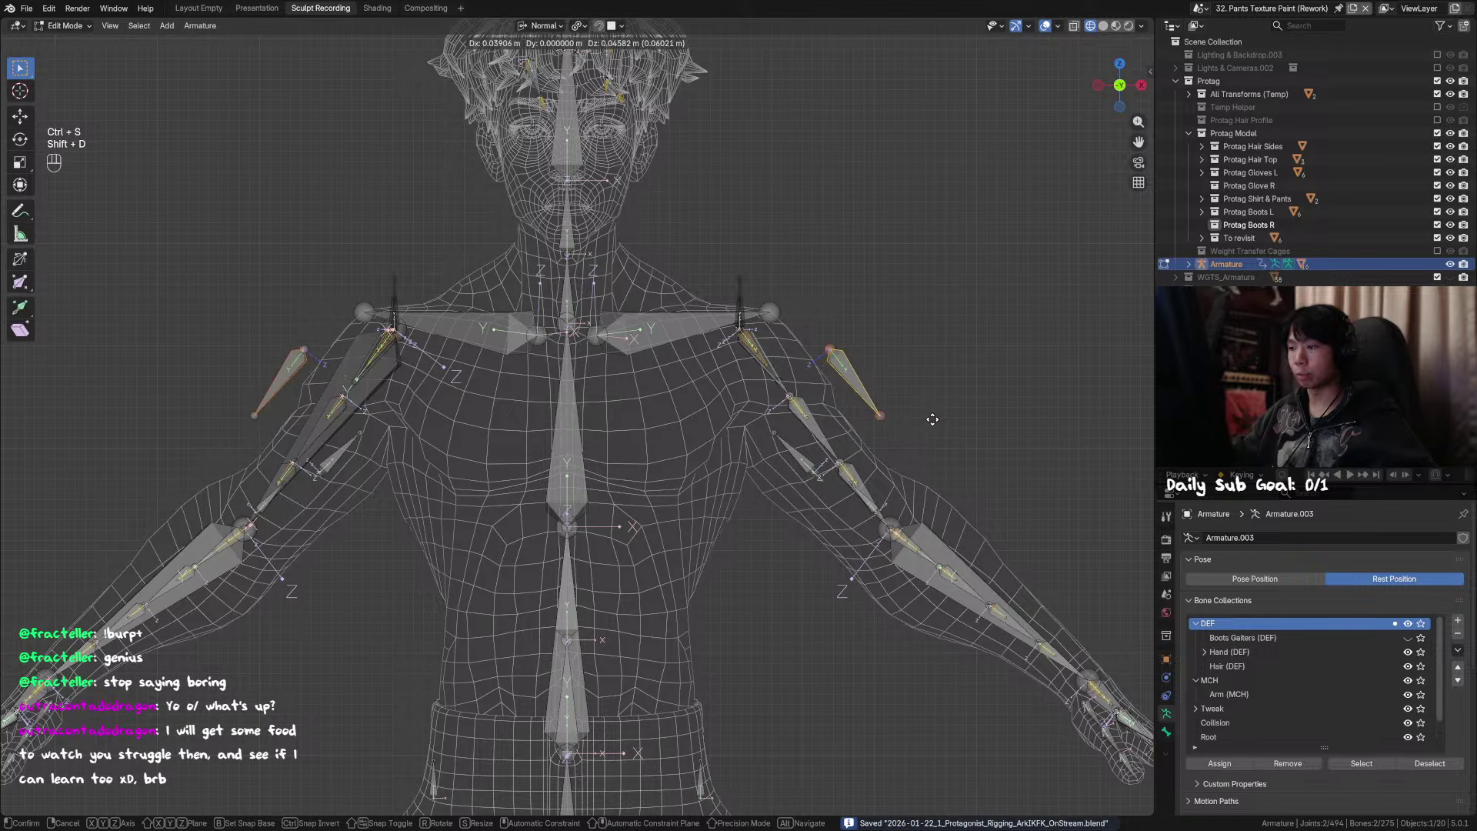
click(933, 418)
Step: Rename the duplicated upper-arm bone to DEF_Arm_Tricep_Twist
scroll(795, 445, up, 5)
key(F2)
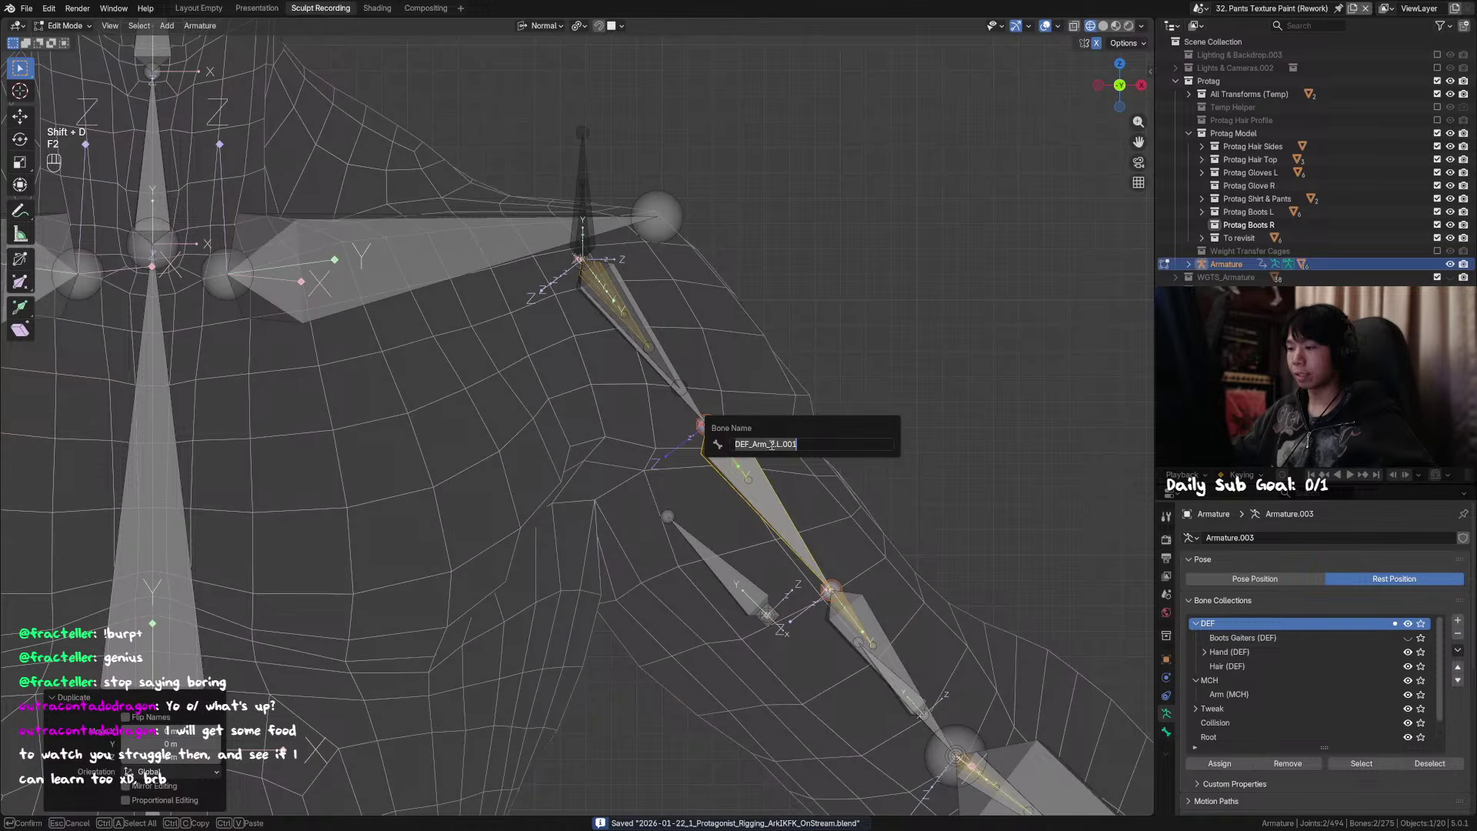
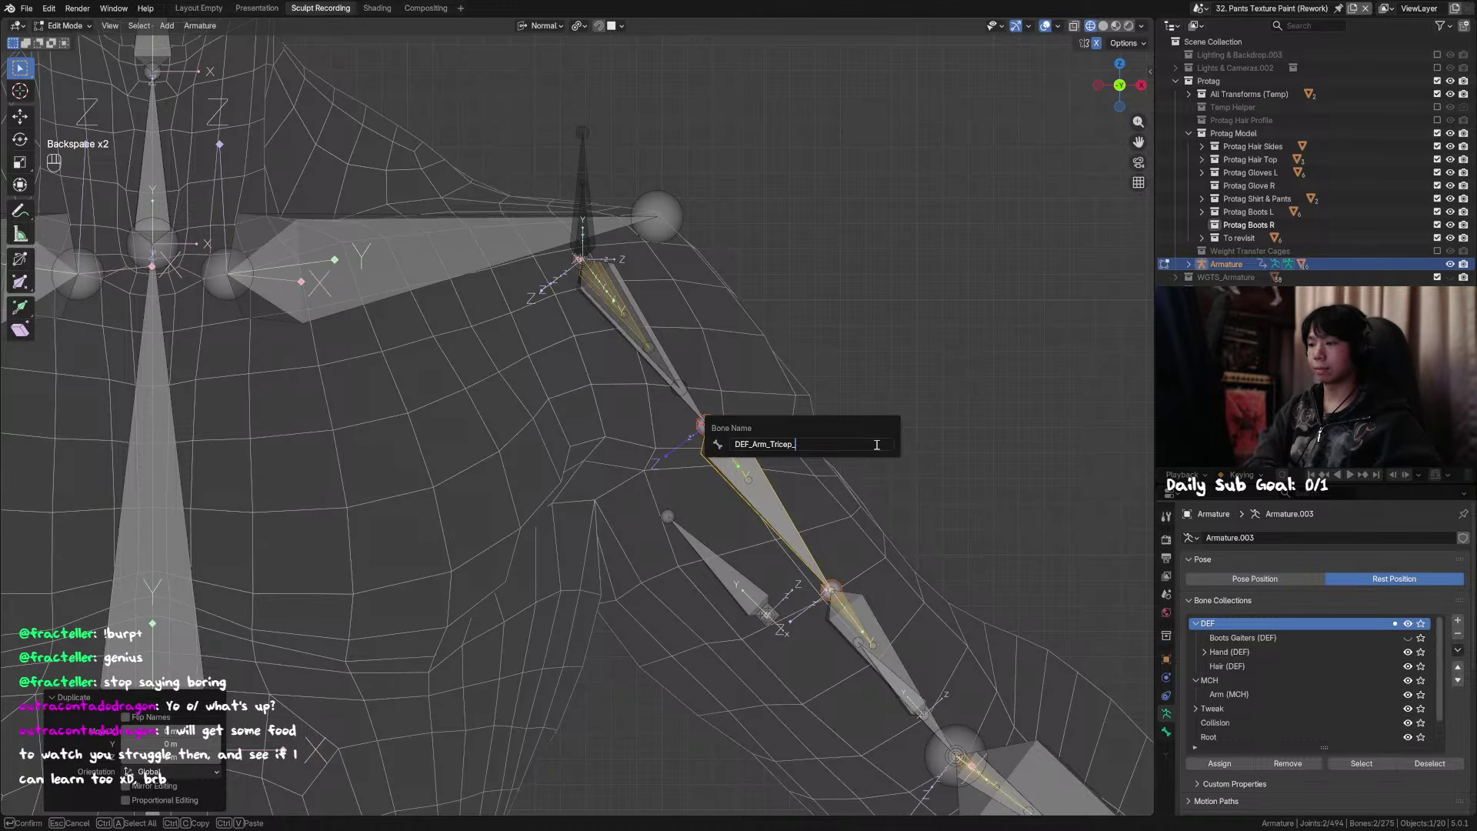
key(Return)
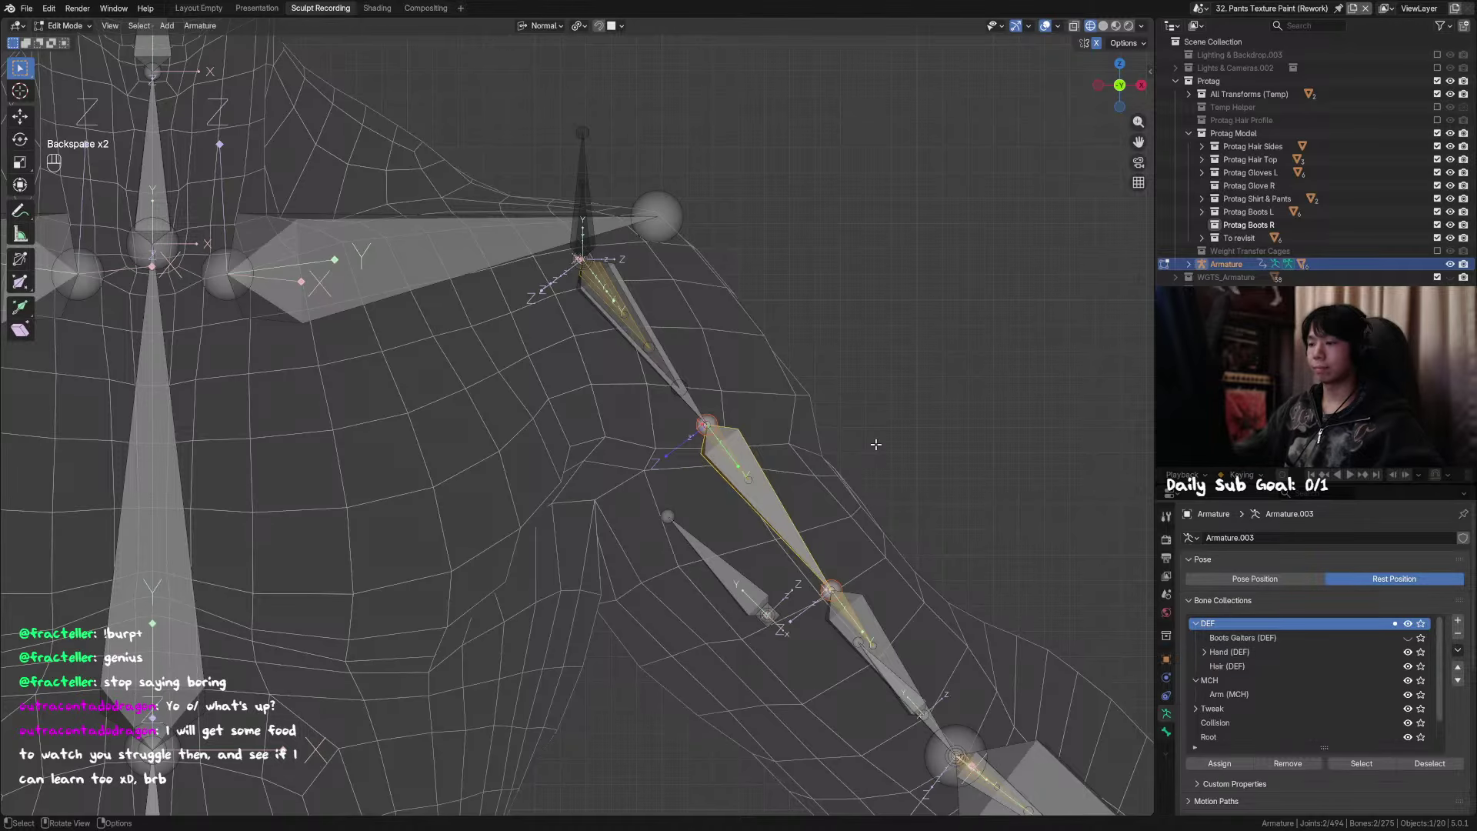
Step: Examine DEF_Arm_Tricep_Twist's bone properties and parent, then its bone constraints in Pose Mode
middle_drag(906, 382, 827, 402)
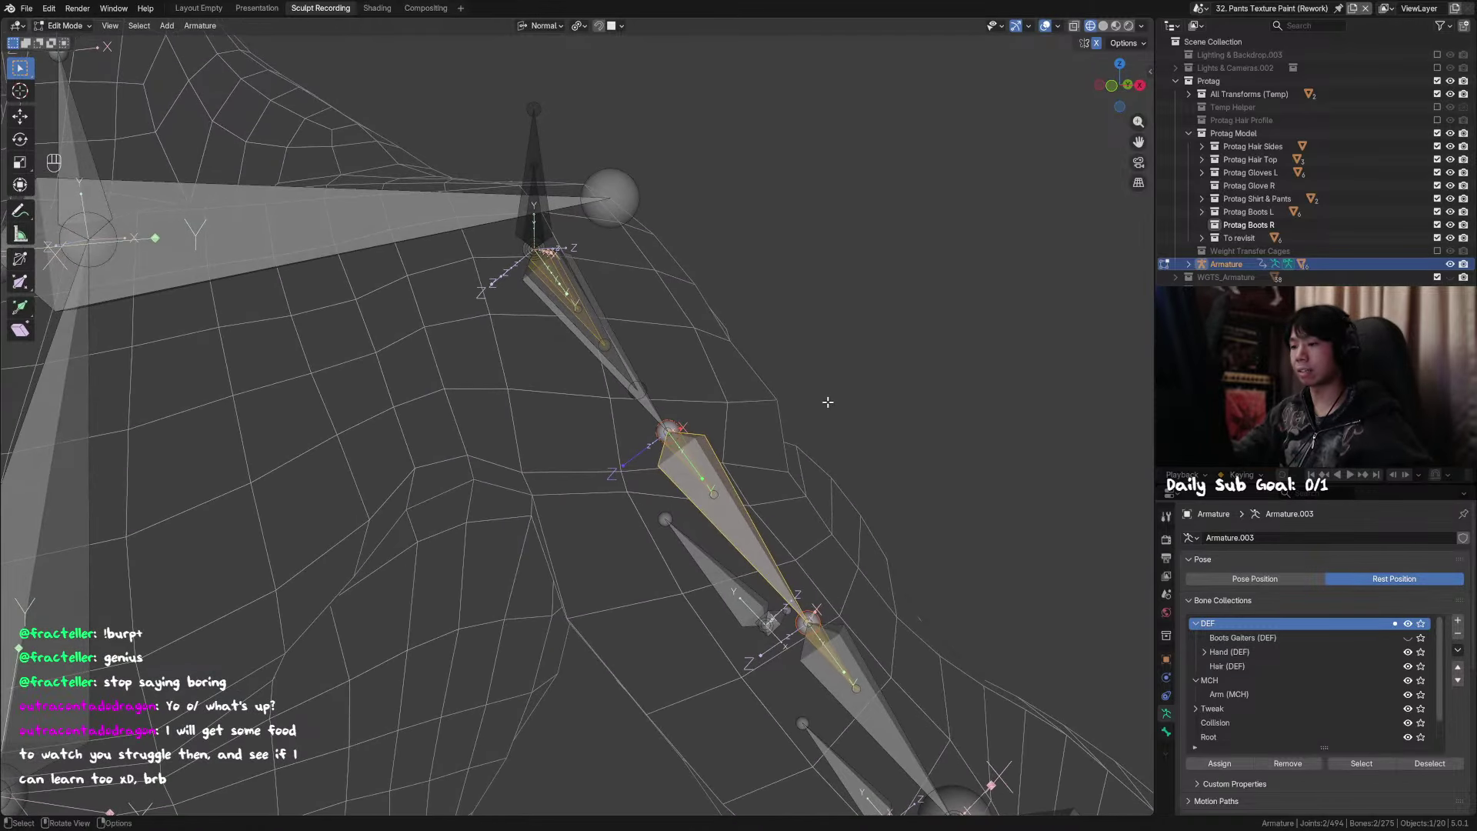
click(1166, 731)
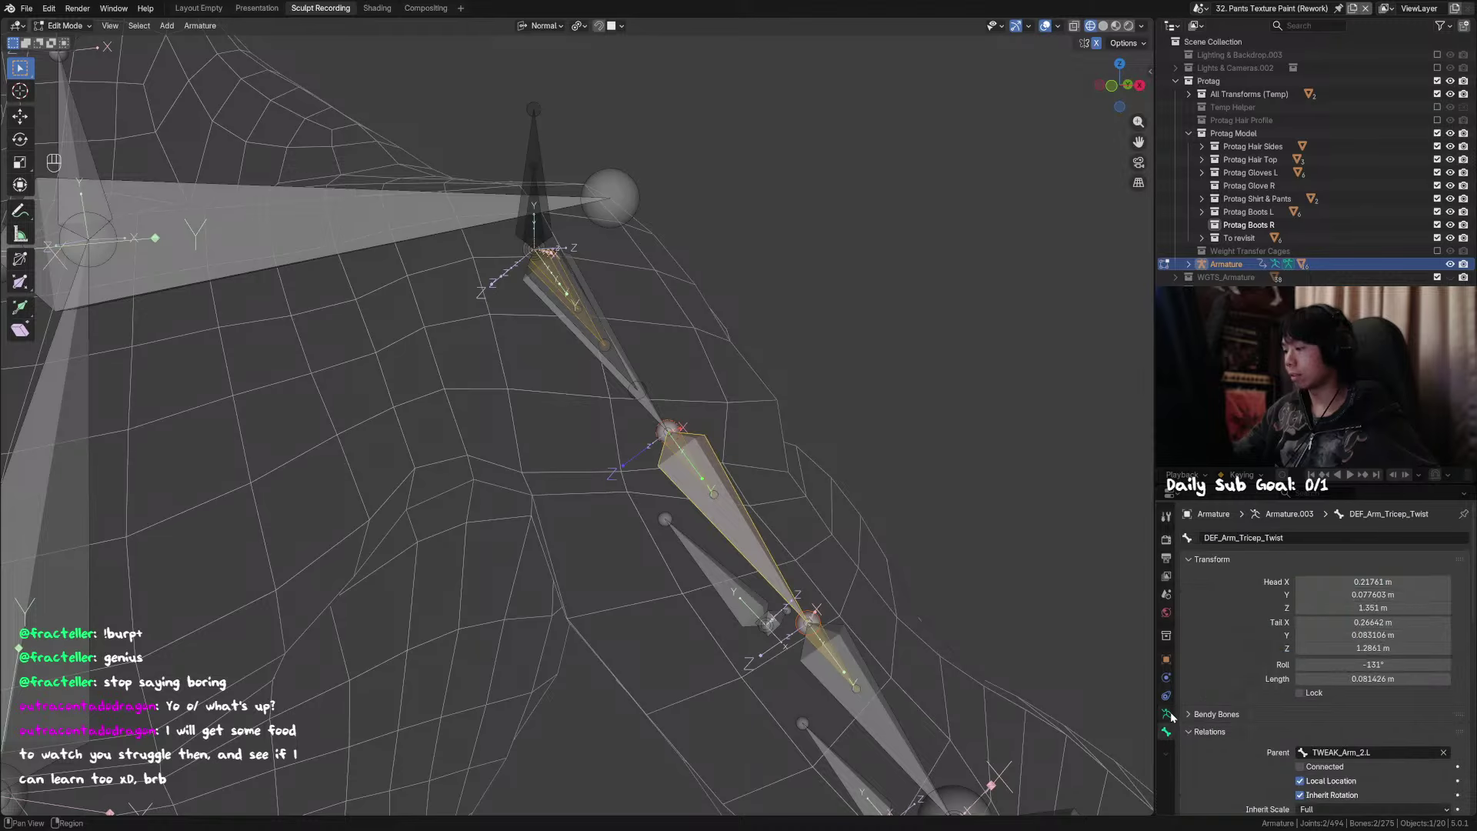
click(1166, 697)
click(1166, 713)
click(1167, 731)
click(1166, 696)
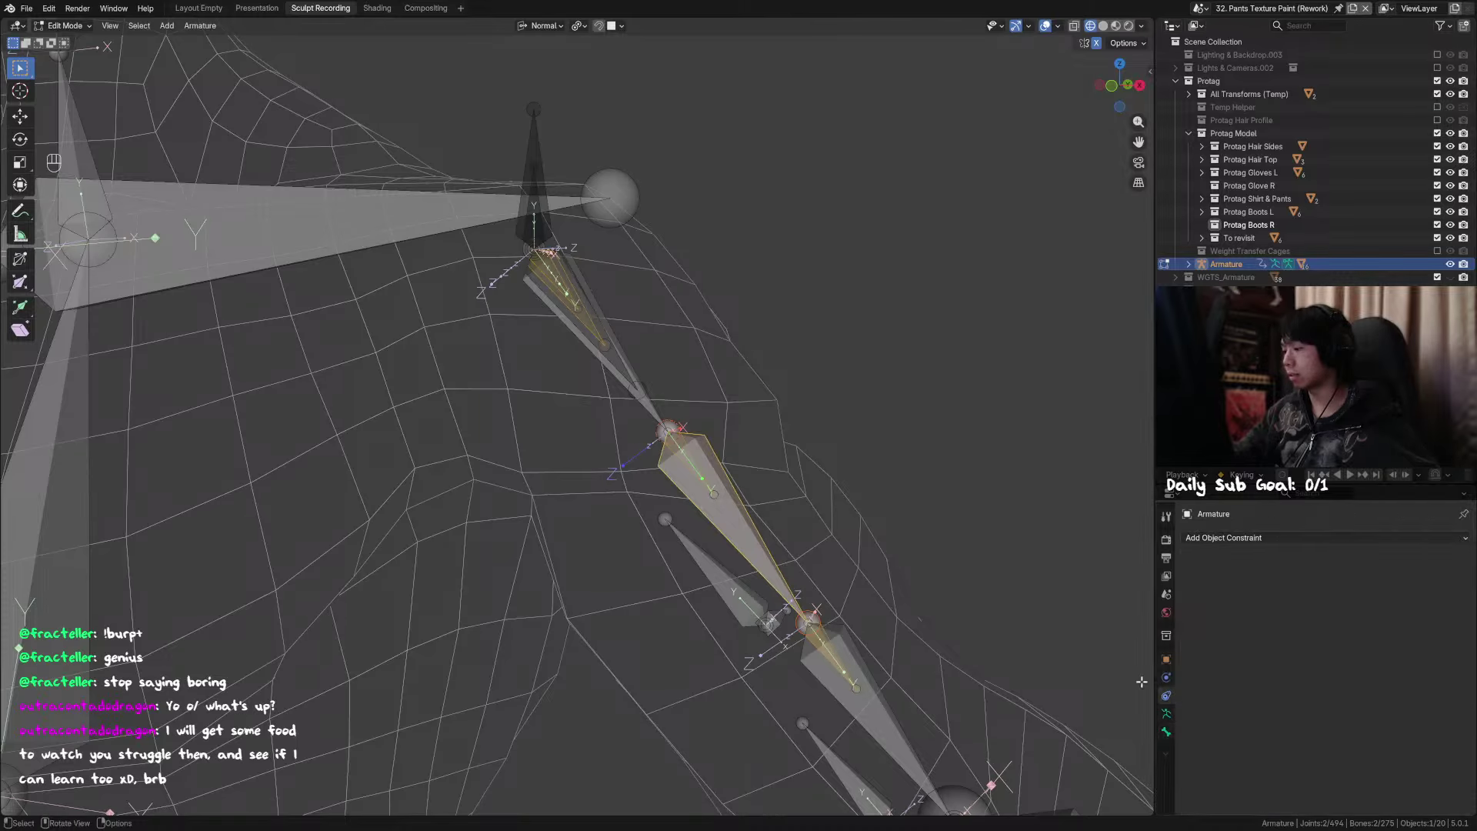
key(Tab)
click(1166, 748)
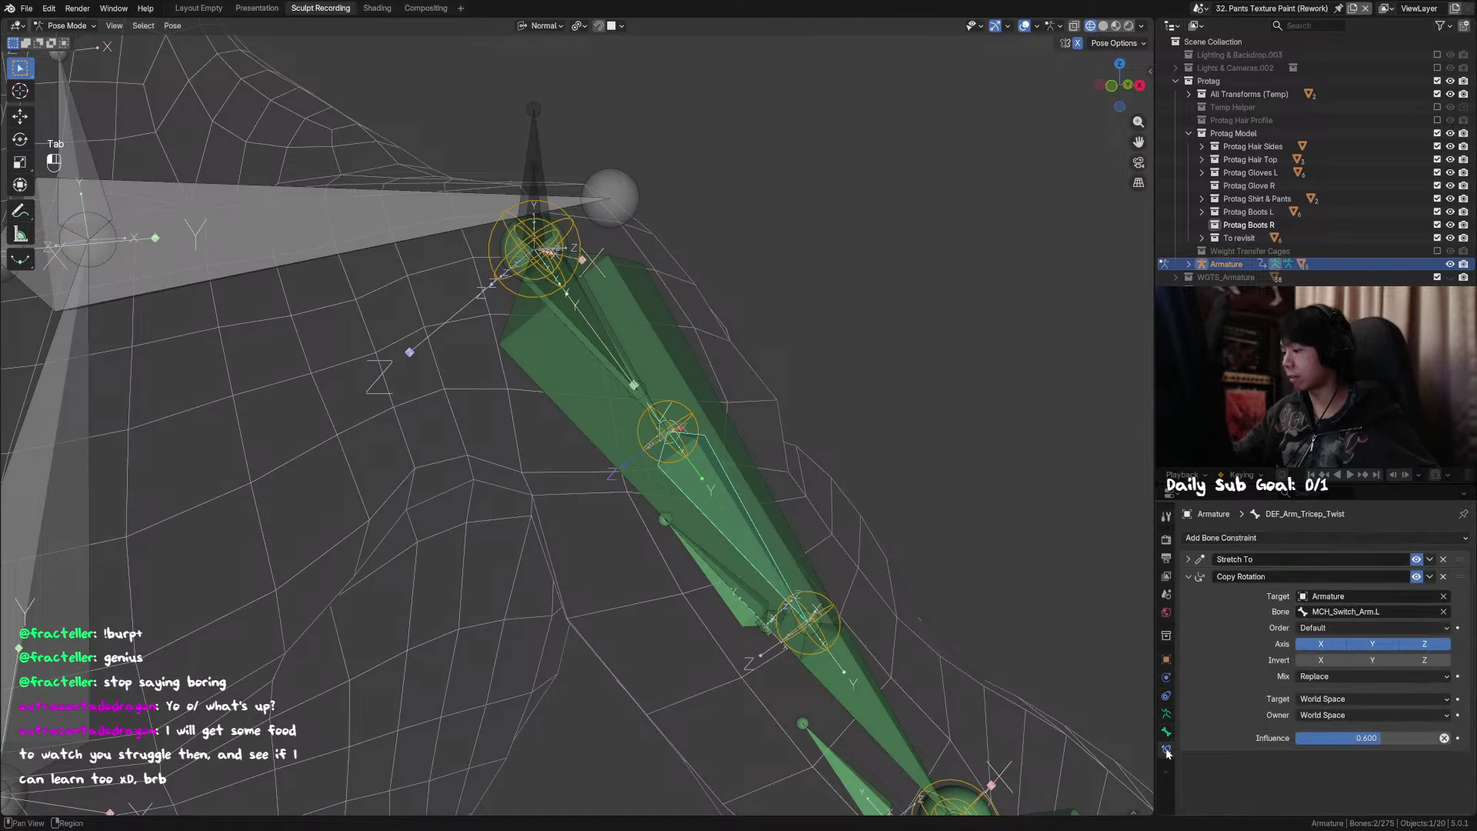
click(1166, 732)
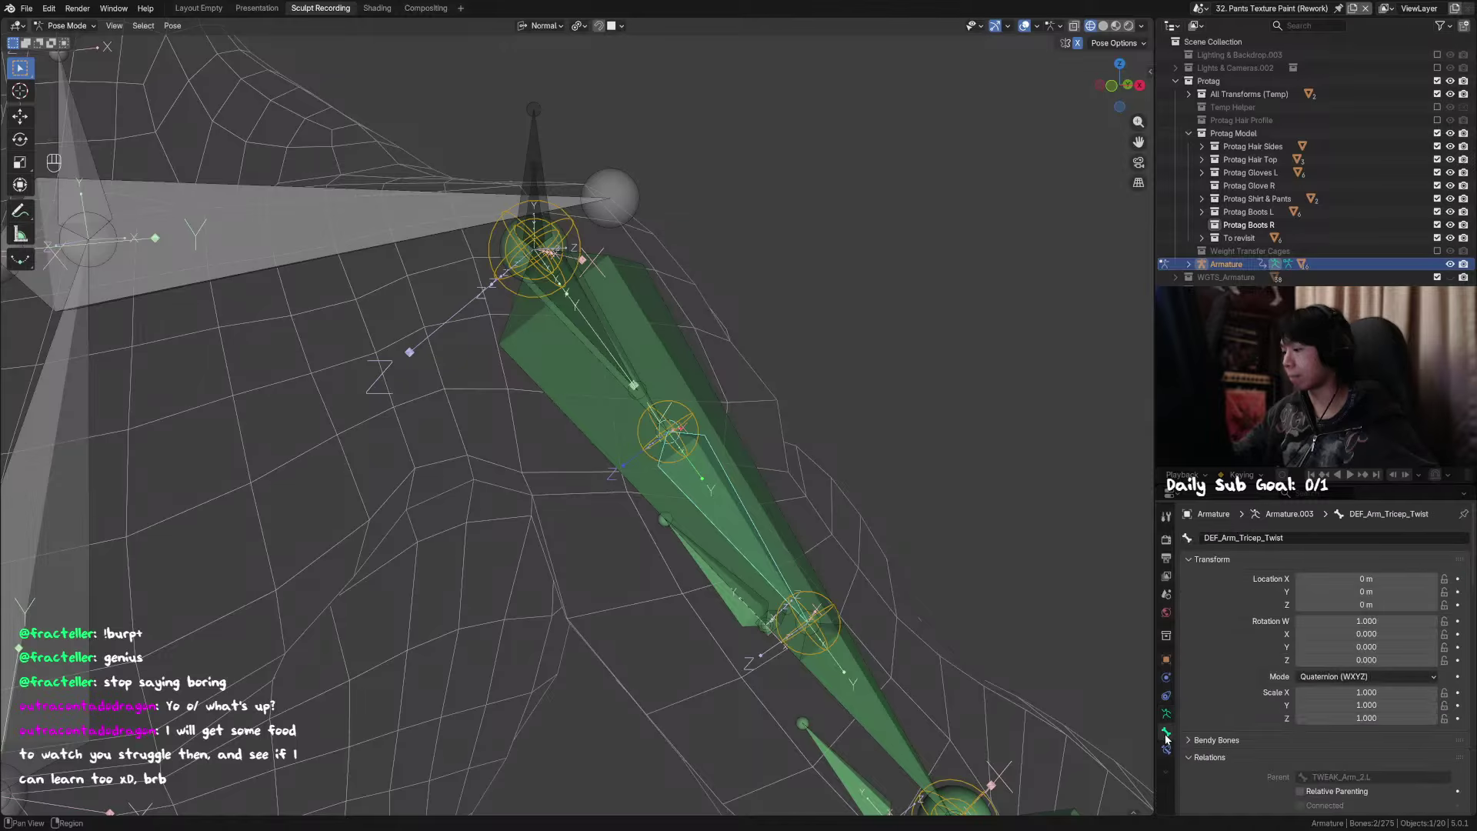
click(1167, 749)
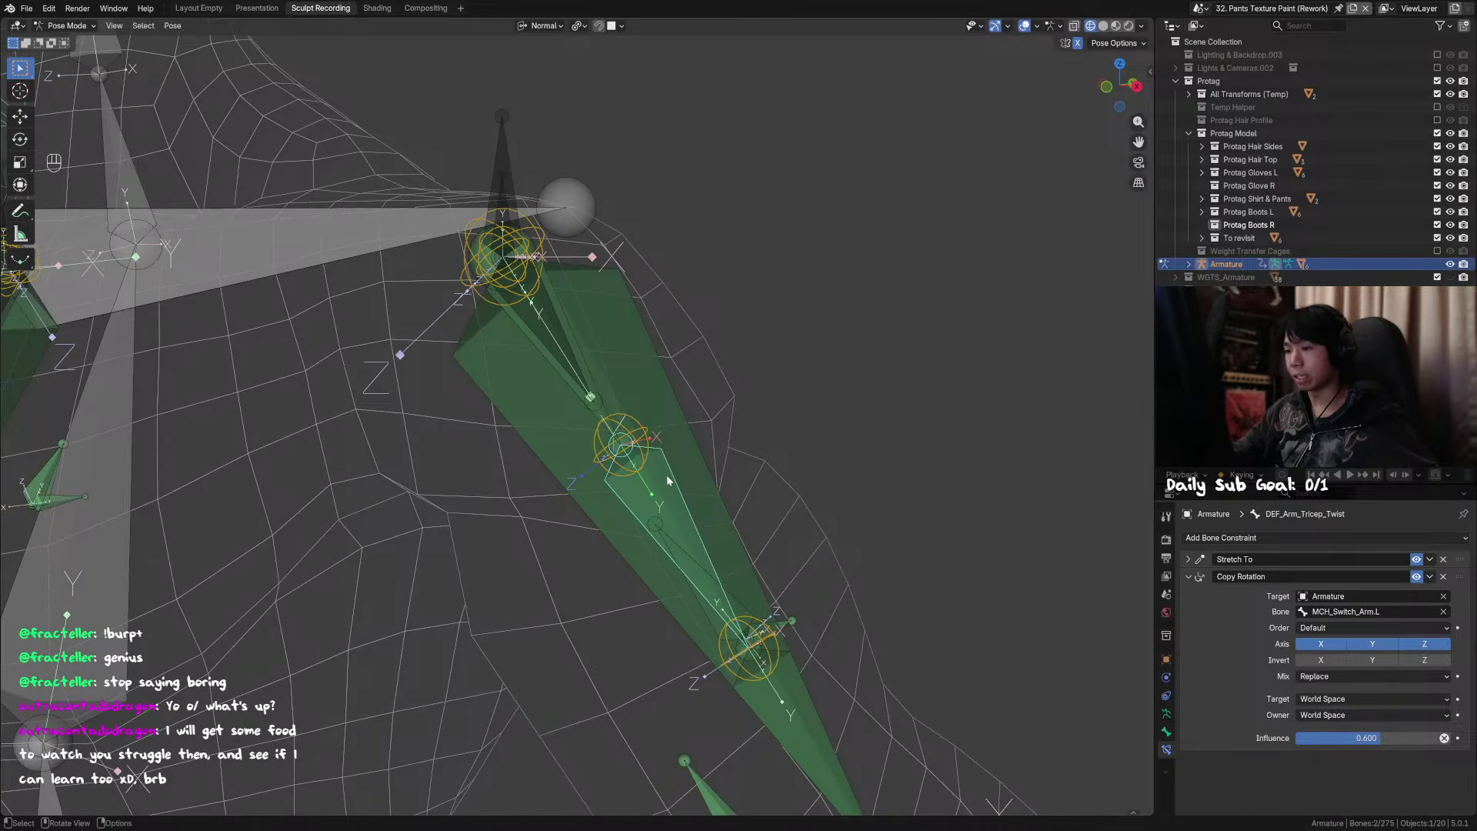
Step: Scale DEF_Arm_Tricep_Twist down in Edit Mode so it is shorter than the original arm bone, and return to Pose Mode
key(F2)
key(Tab)
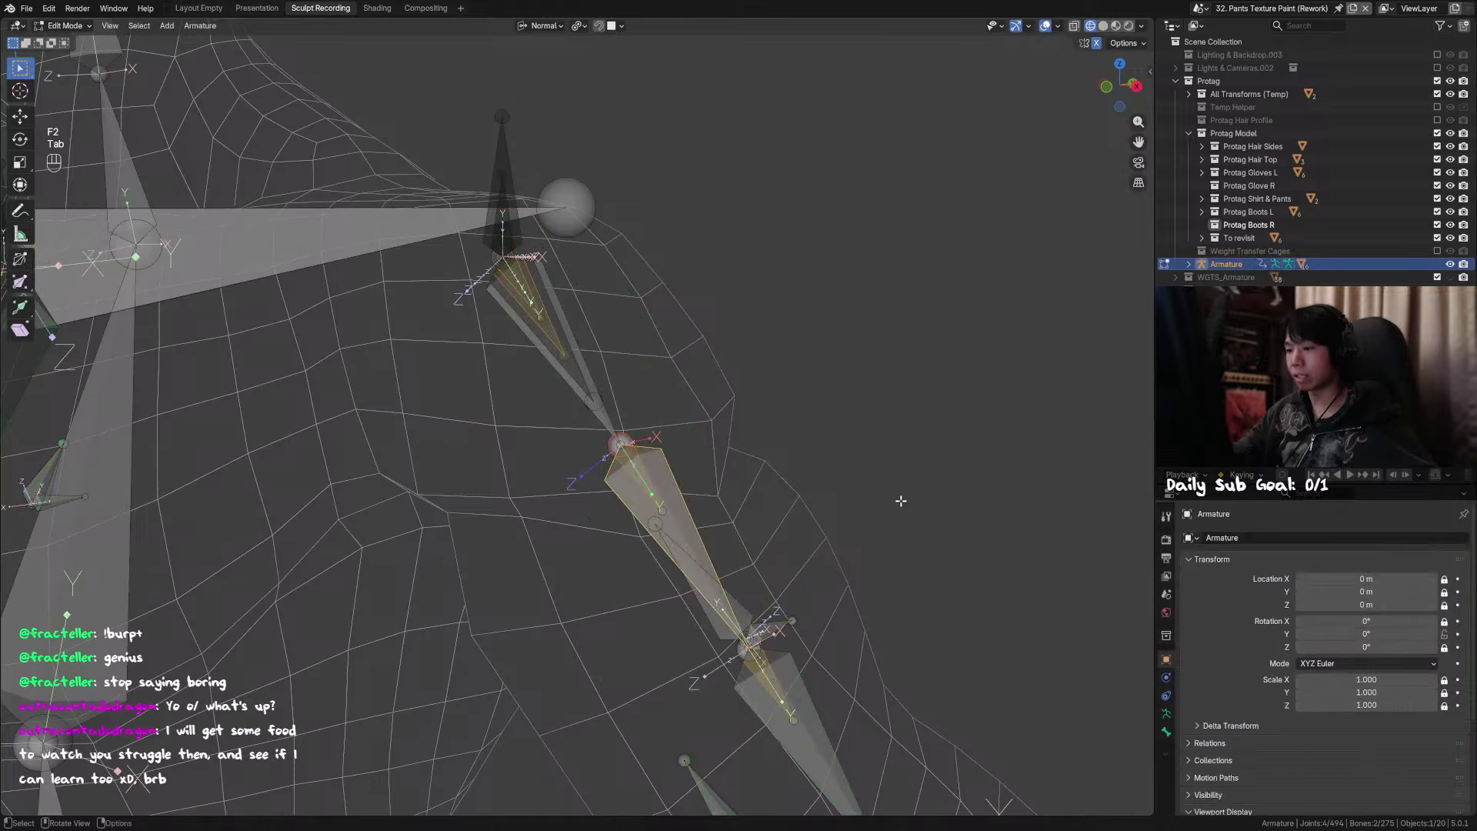
key(s)
click(837, 462)
key(Tab)
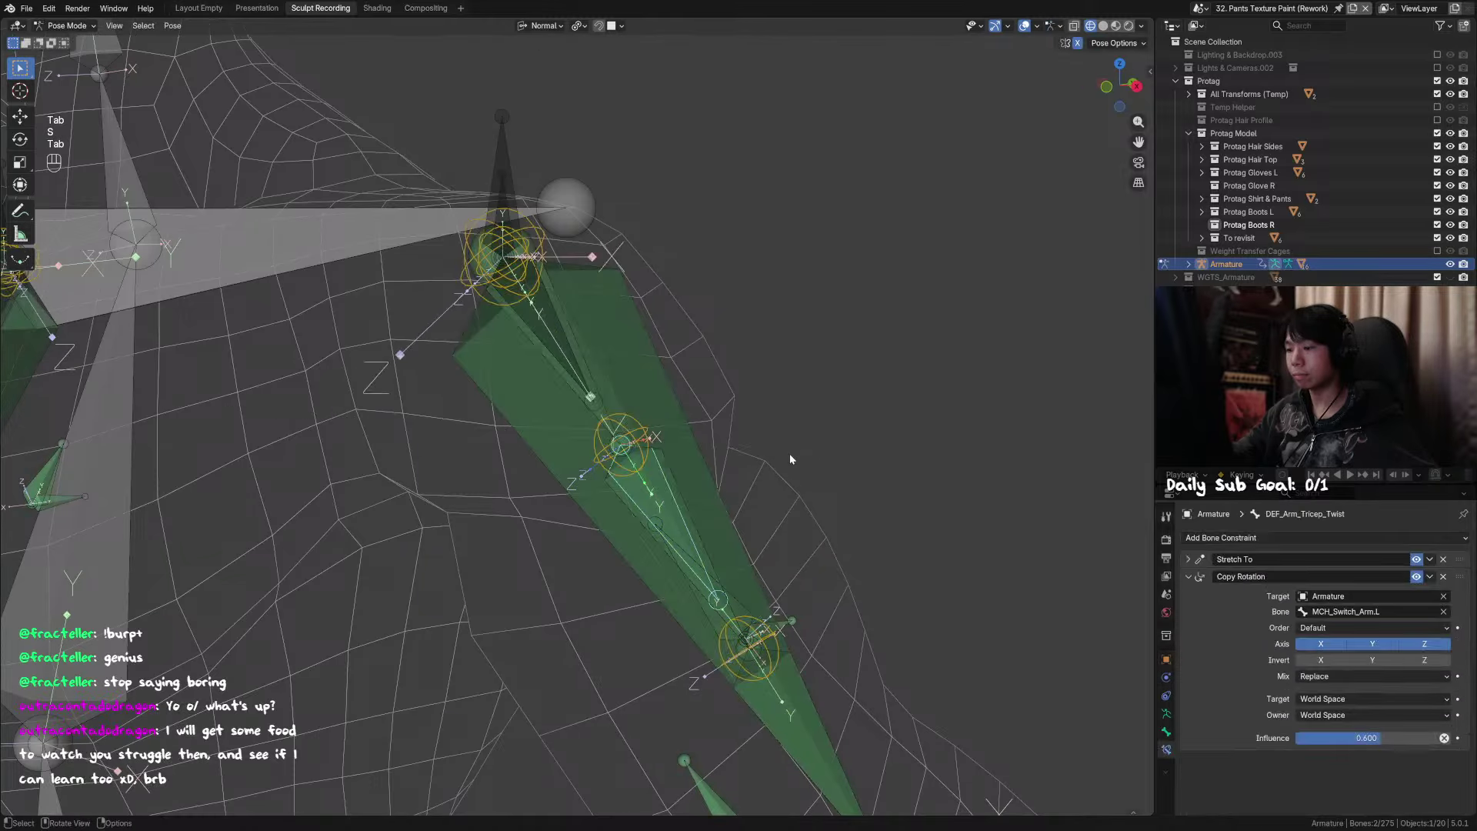
middle_drag(790, 454, 815, 556)
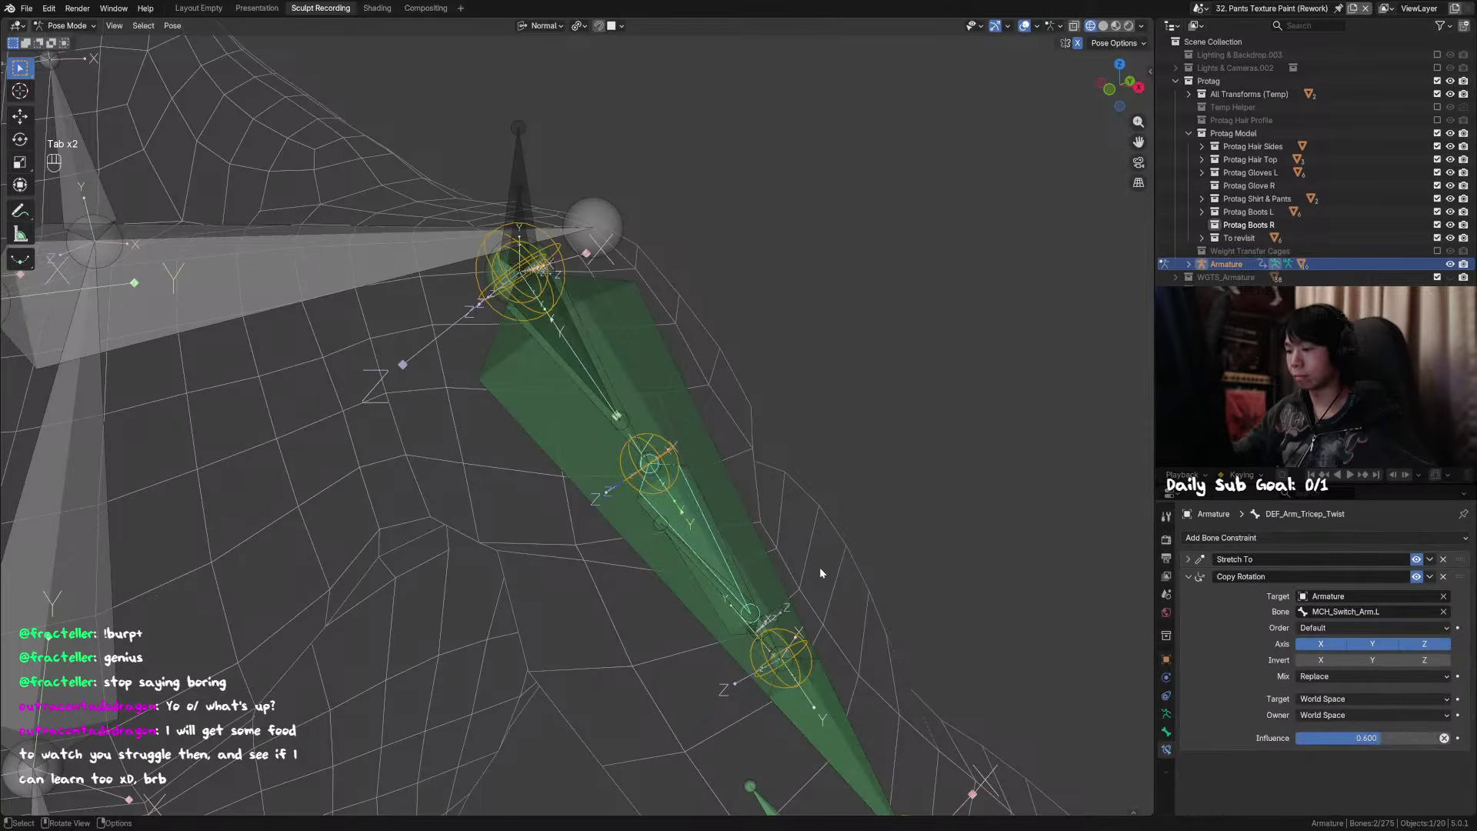
key(s)
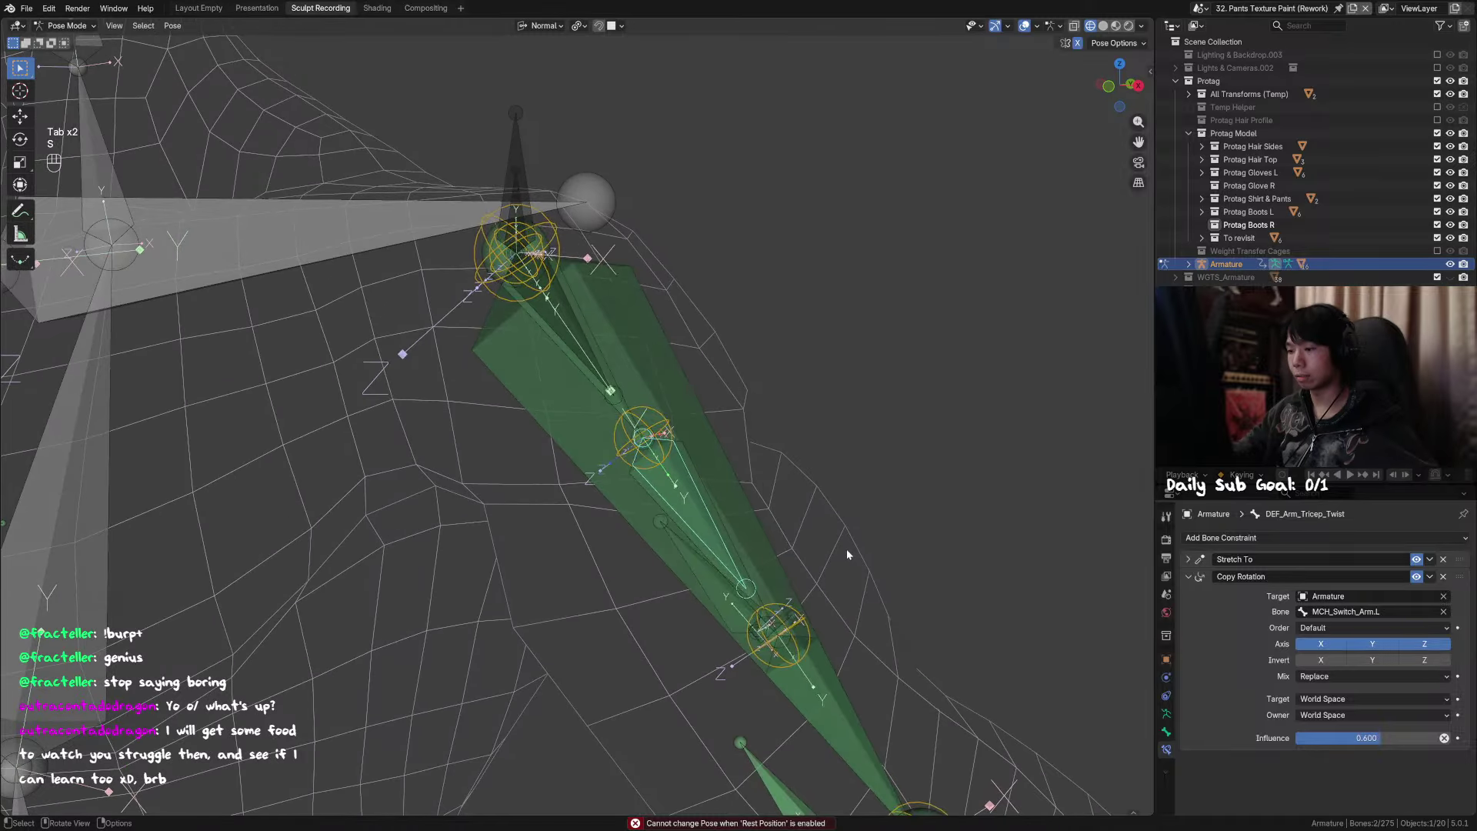
key(Tab)
key(s)
key(Tab)
Step: Check the armature's Pose and Rest Position settings and inspect DEF_Arm_Tricep_Twist's Stretch To constraint
click(1167, 731)
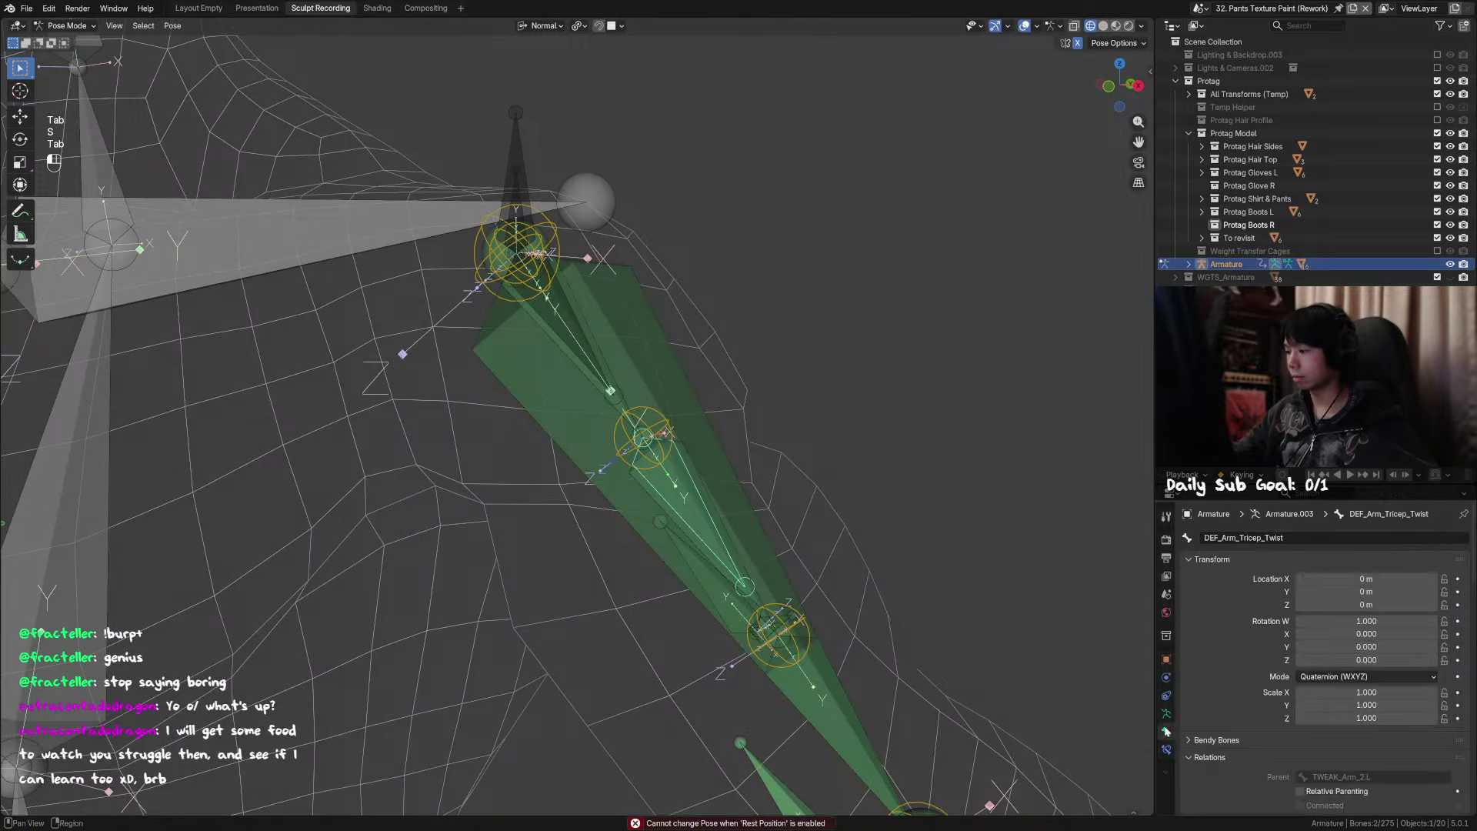
click(1166, 714)
click(1317, 579)
click(1375, 578)
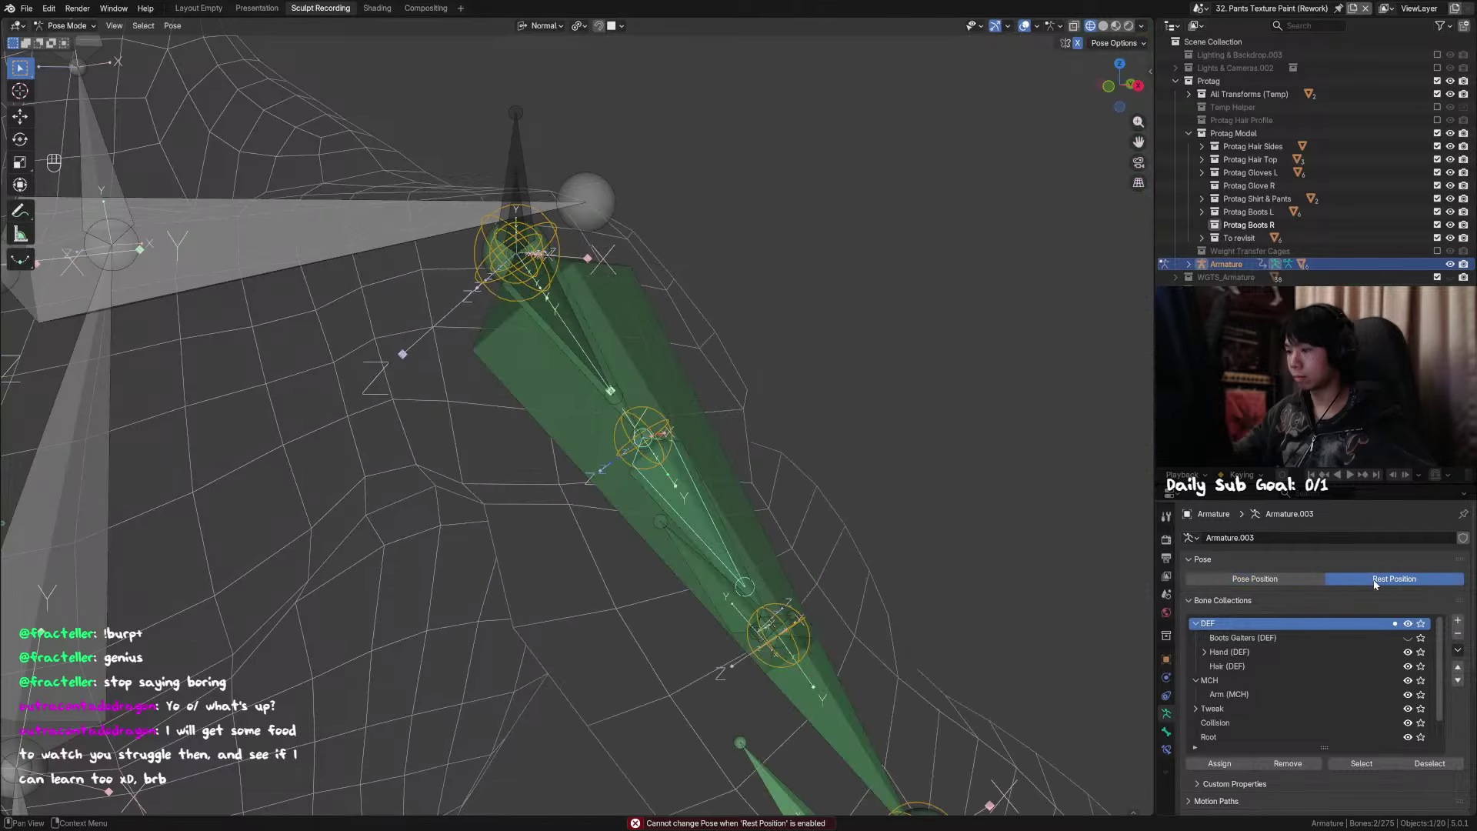
middle_drag(915, 592, 804, 604)
click(1166, 731)
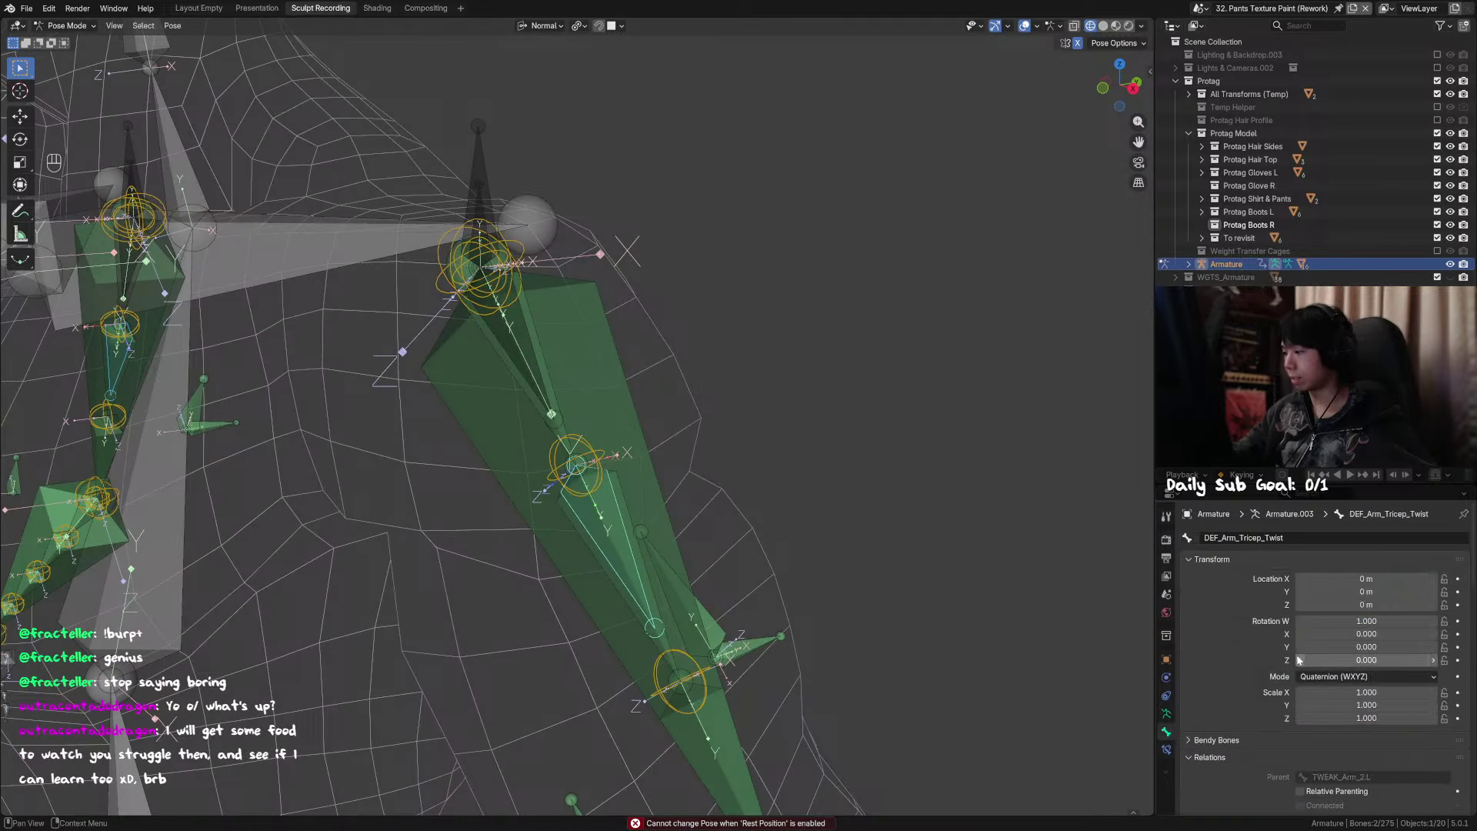
click(1167, 749)
click(1189, 559)
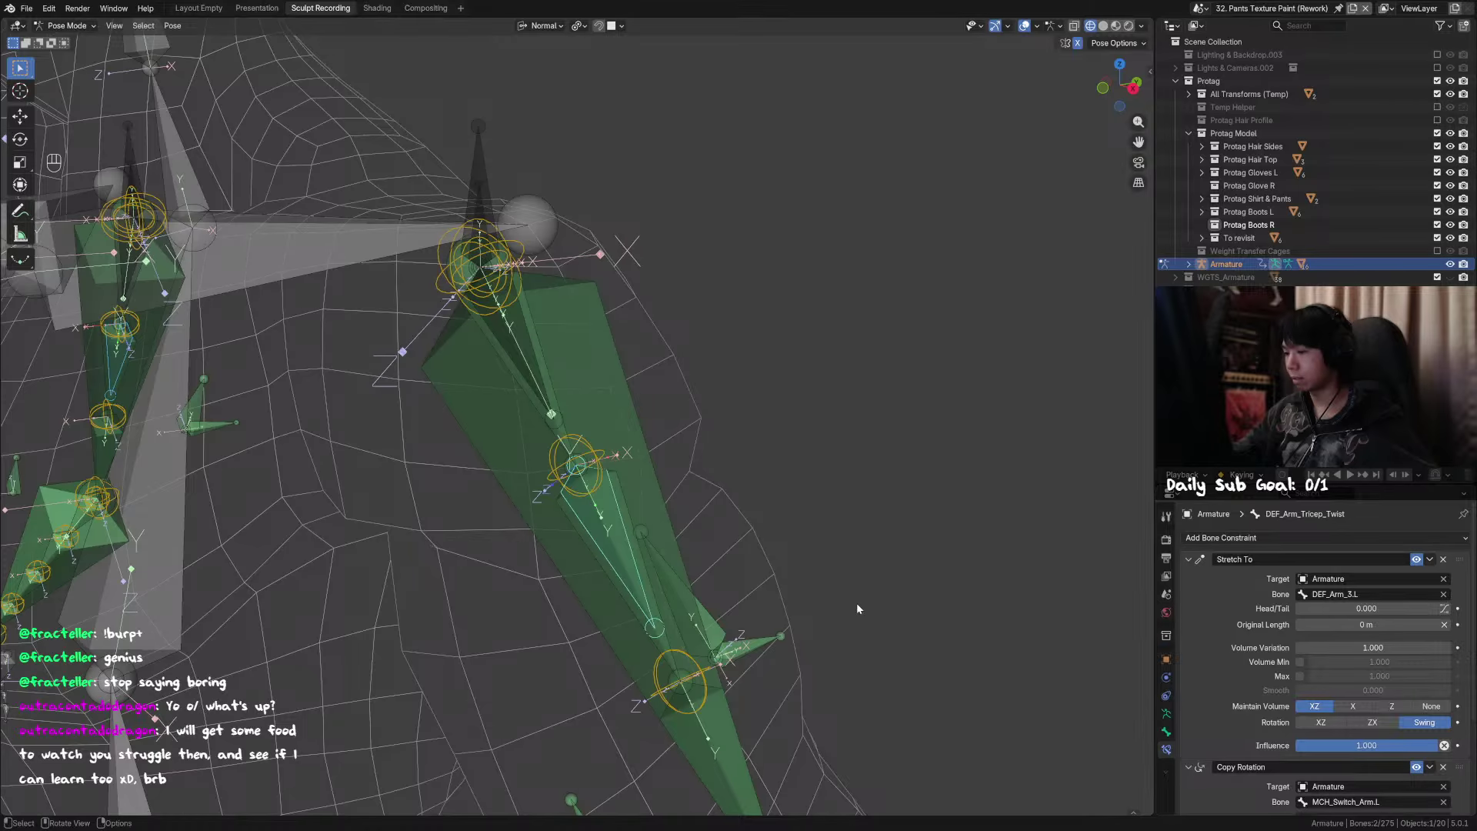
Step: Check DEF_Arm_2.L's name and Copy Rotation constraint, and select the two left tricep corrective bones
middle_drag(858, 608, 773, 520)
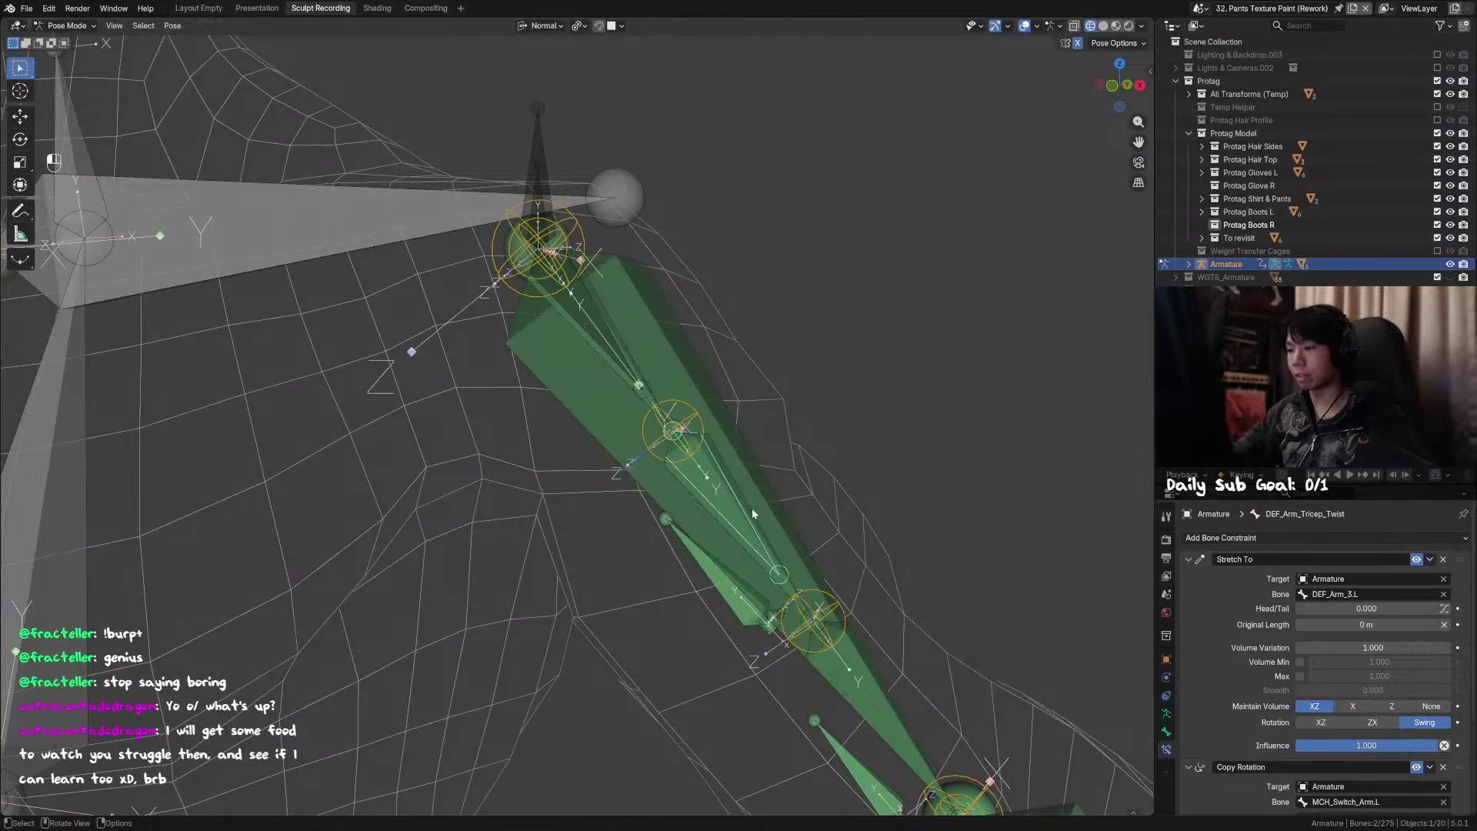
click(752, 513)
key(F2)
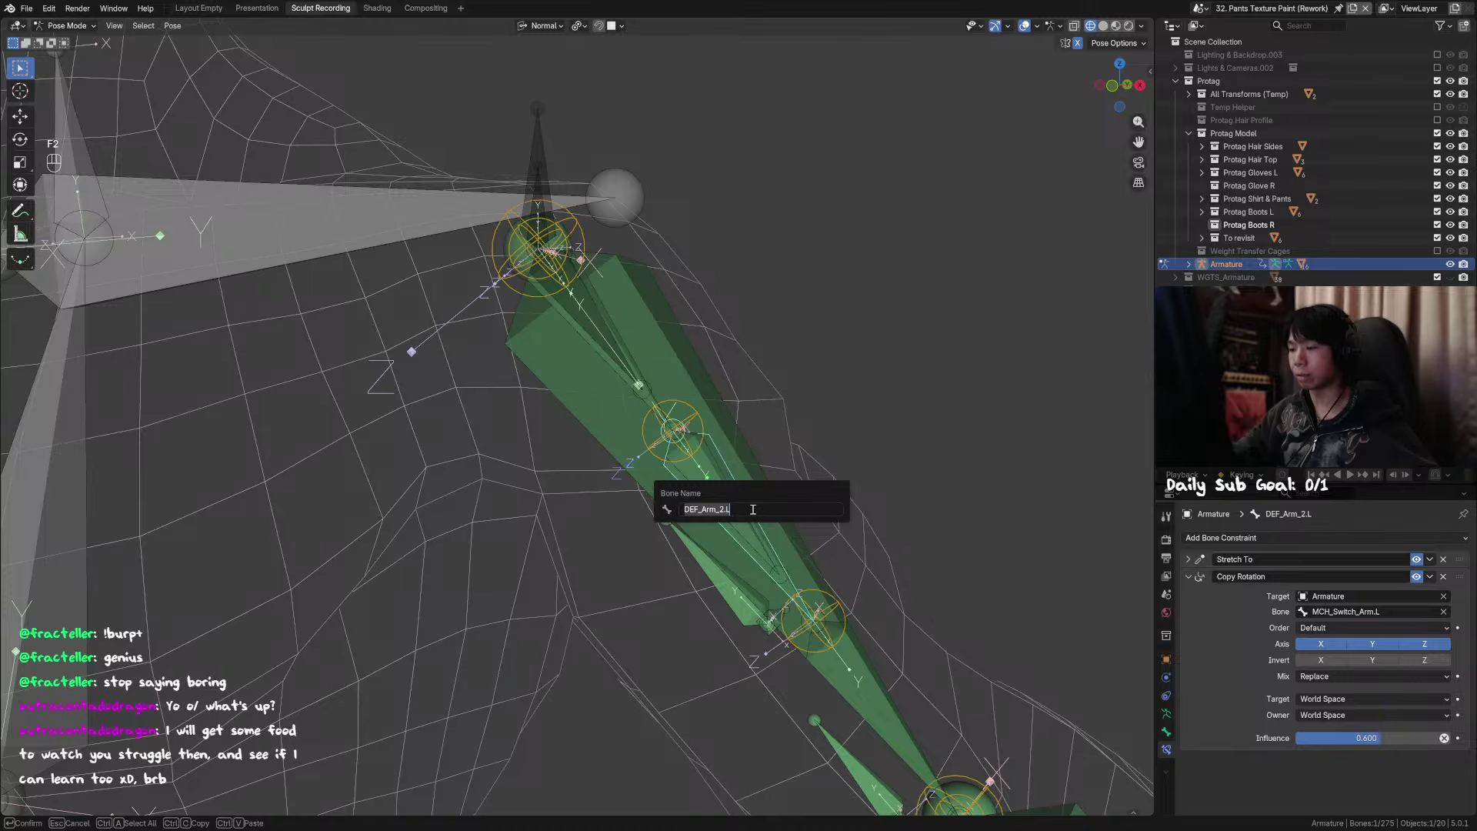
key(Escape)
middle_drag(746, 510, 731, 517)
click(719, 519)
click(717, 514)
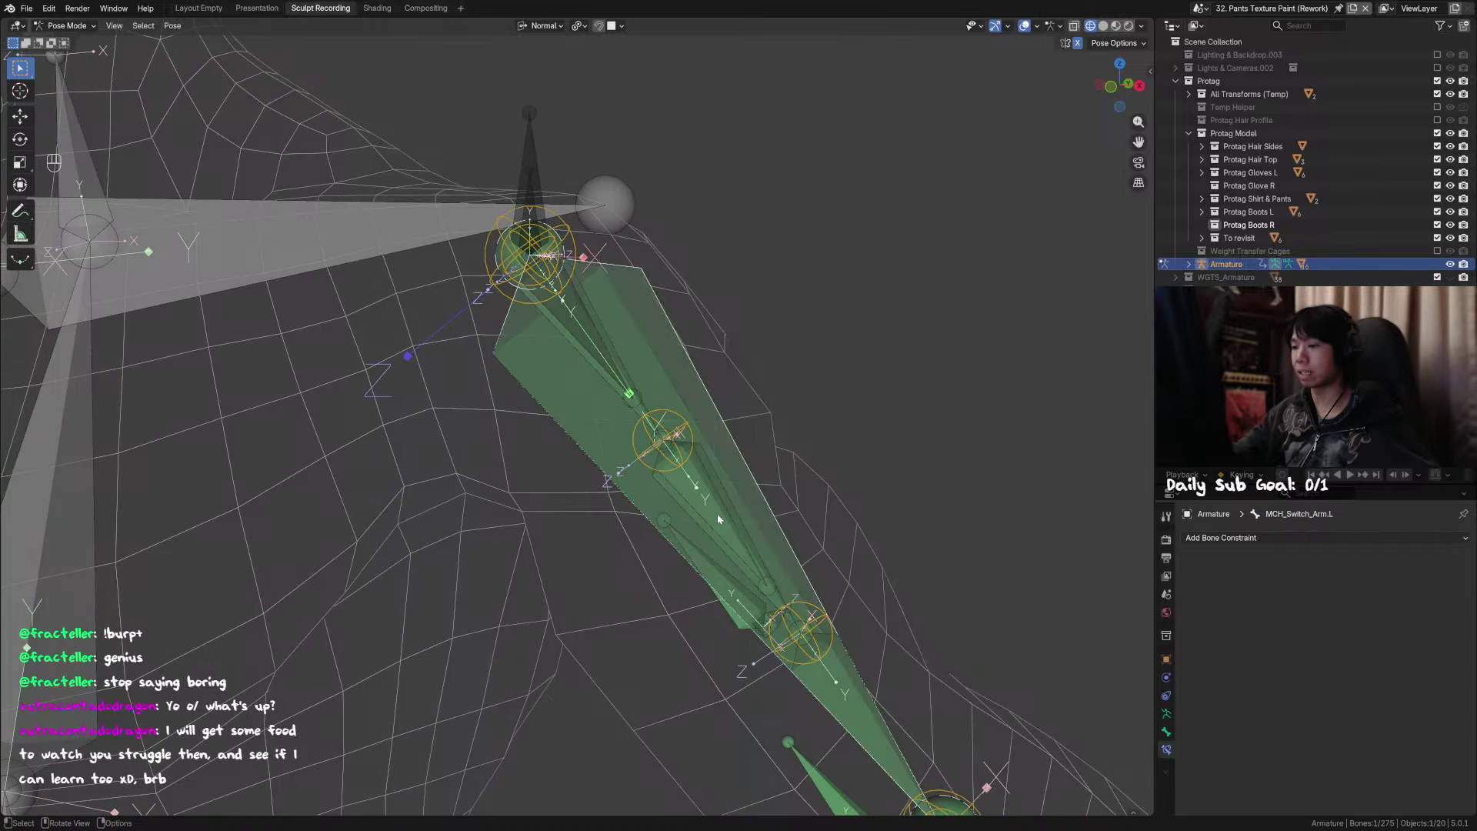
click(727, 515)
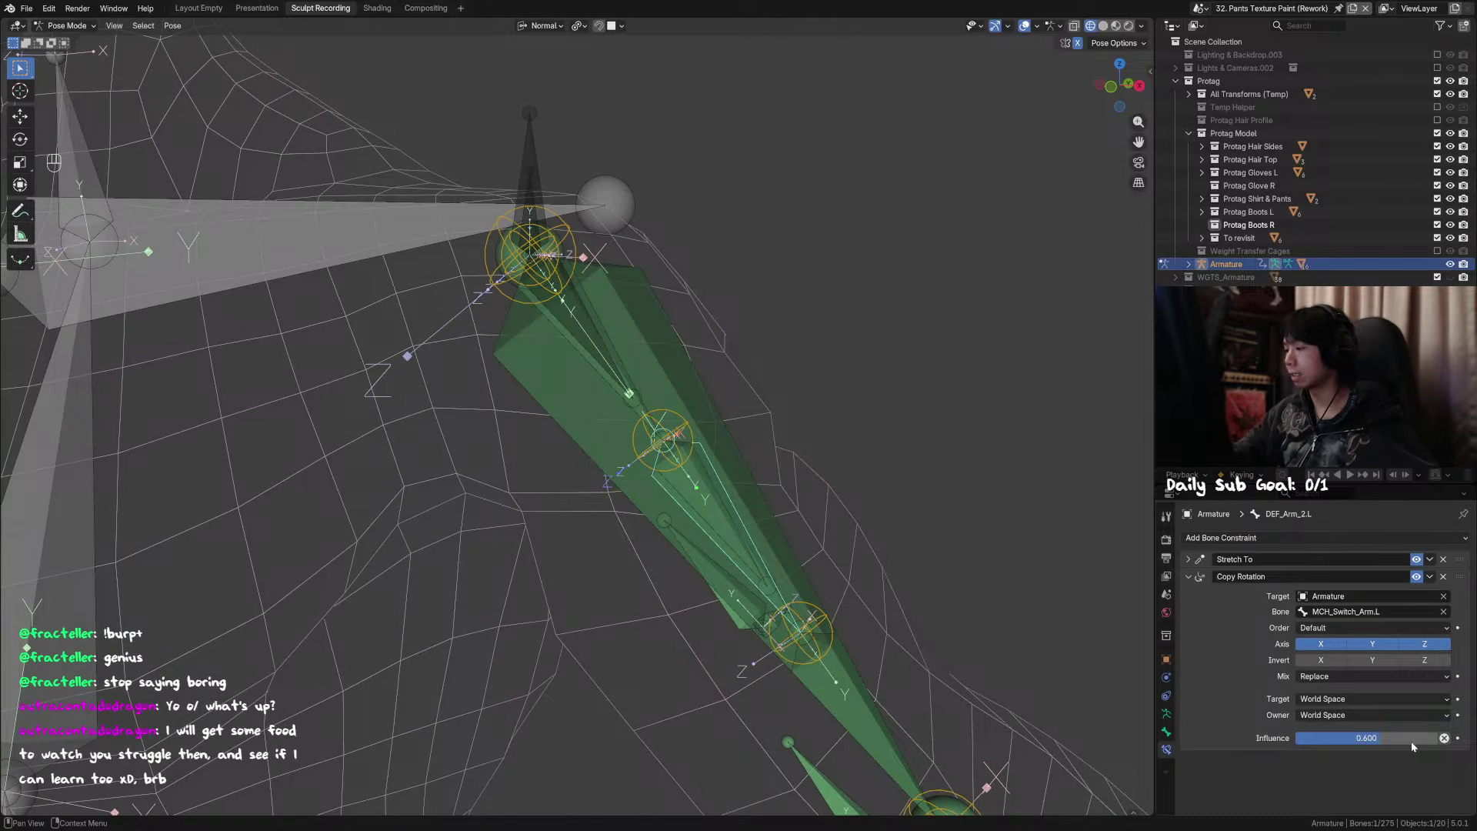
middle_drag(923, 551, 665, 578)
click(664, 577)
shift+click(708, 626)
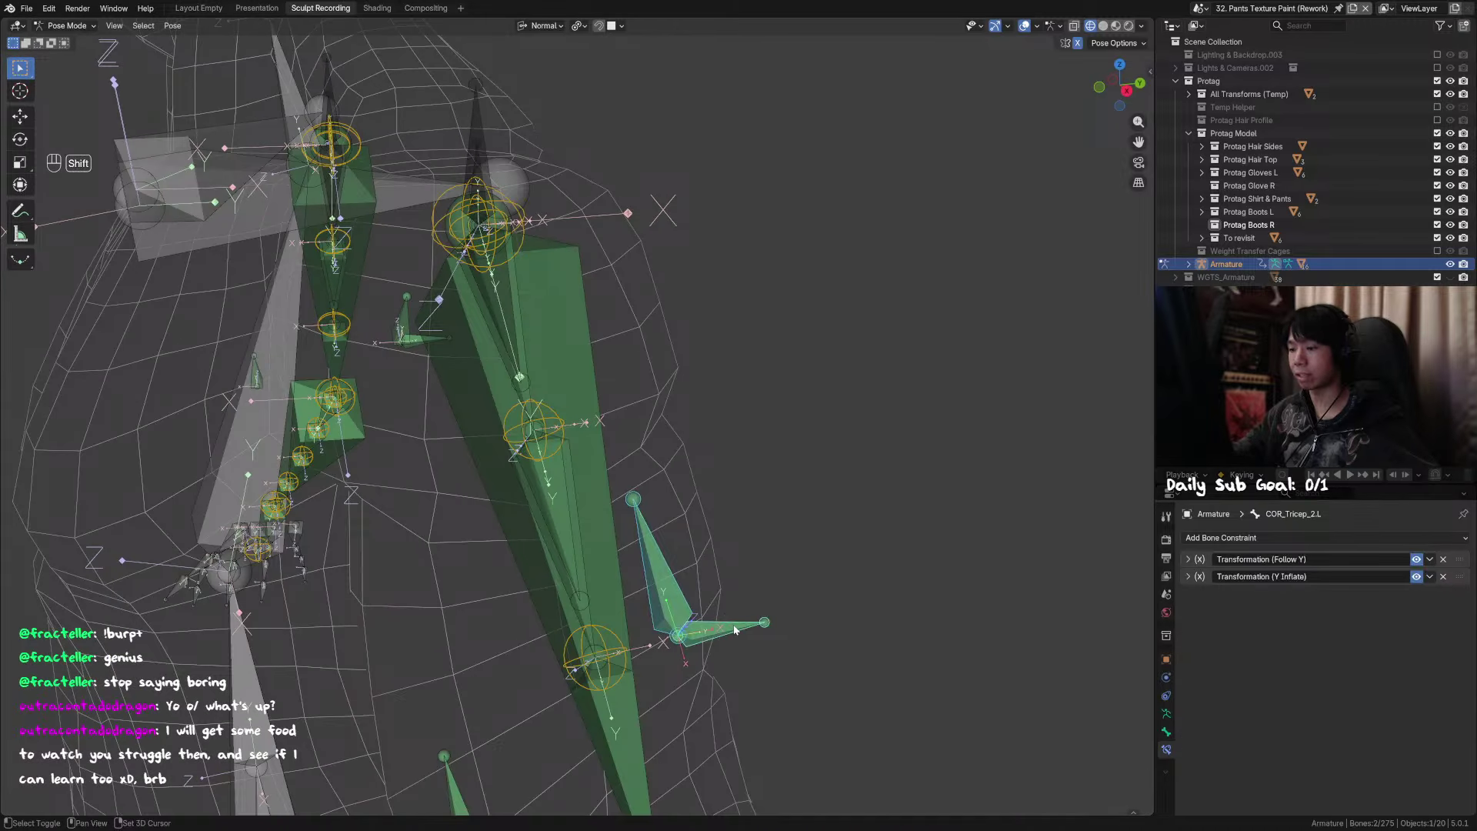
Step: Hide the overlapping DEF_Arm_2.L bone in Edit Mode and check the name of the shorter bone left in its place
key(Tab)
click(565, 510)
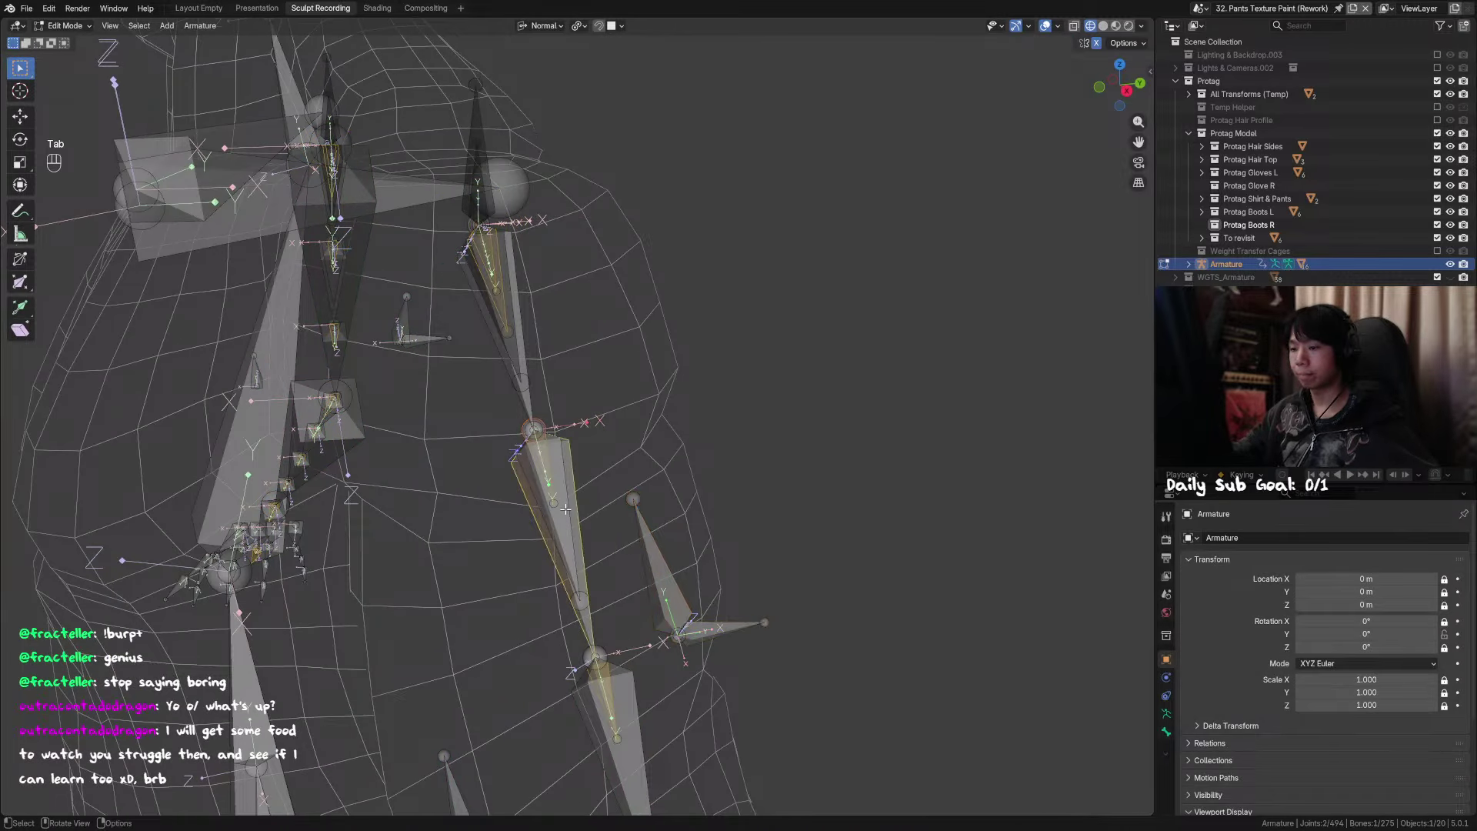
key(h)
click(569, 510)
key(F2)
click(607, 537)
Step: Parent the two left tricep corrective bones to DEF_Arm_Tricep_Twist with Keep Offset
click(657, 587)
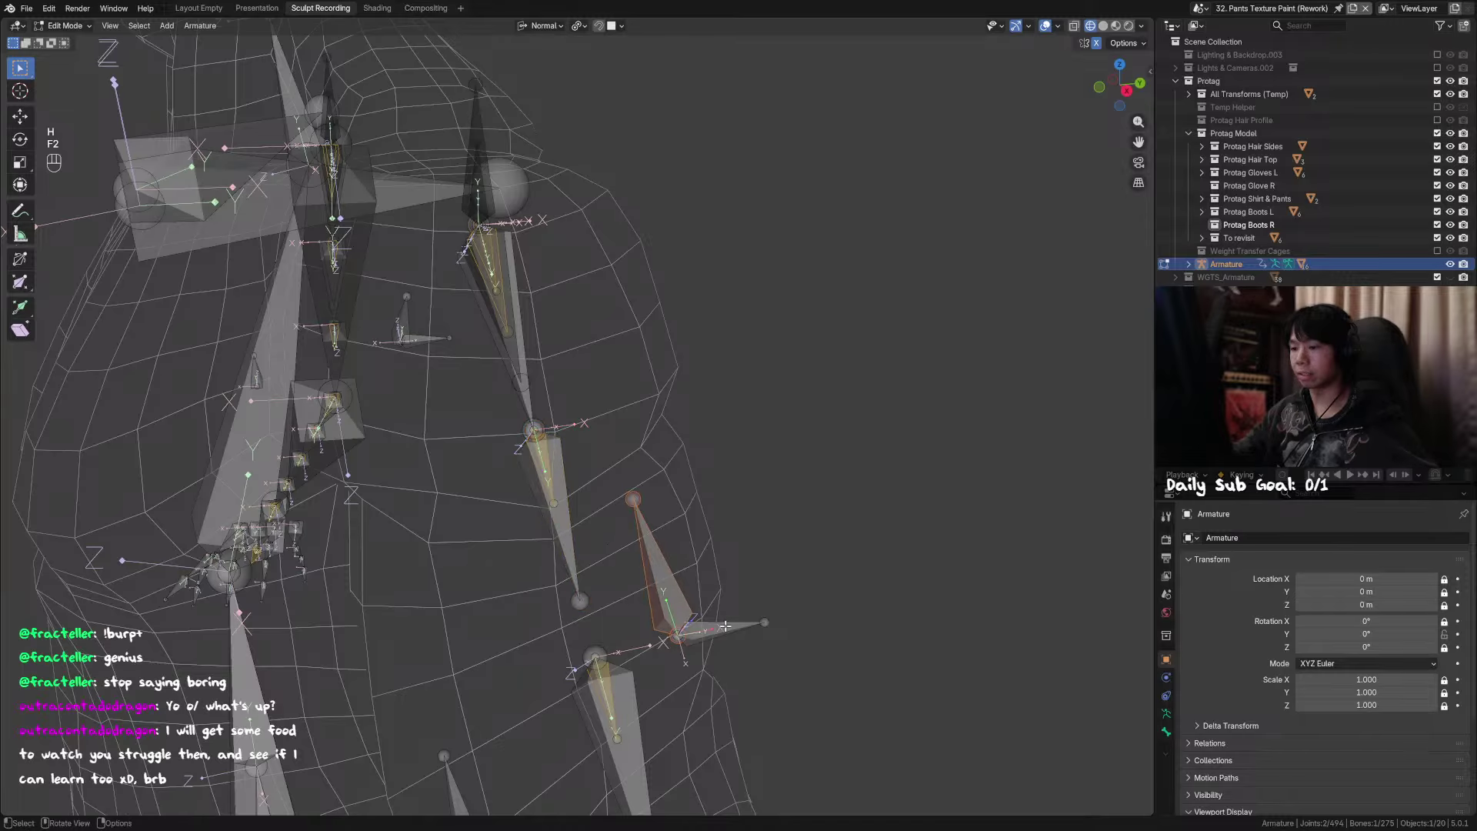
shift+click(577, 576)
key(ctrl+p)
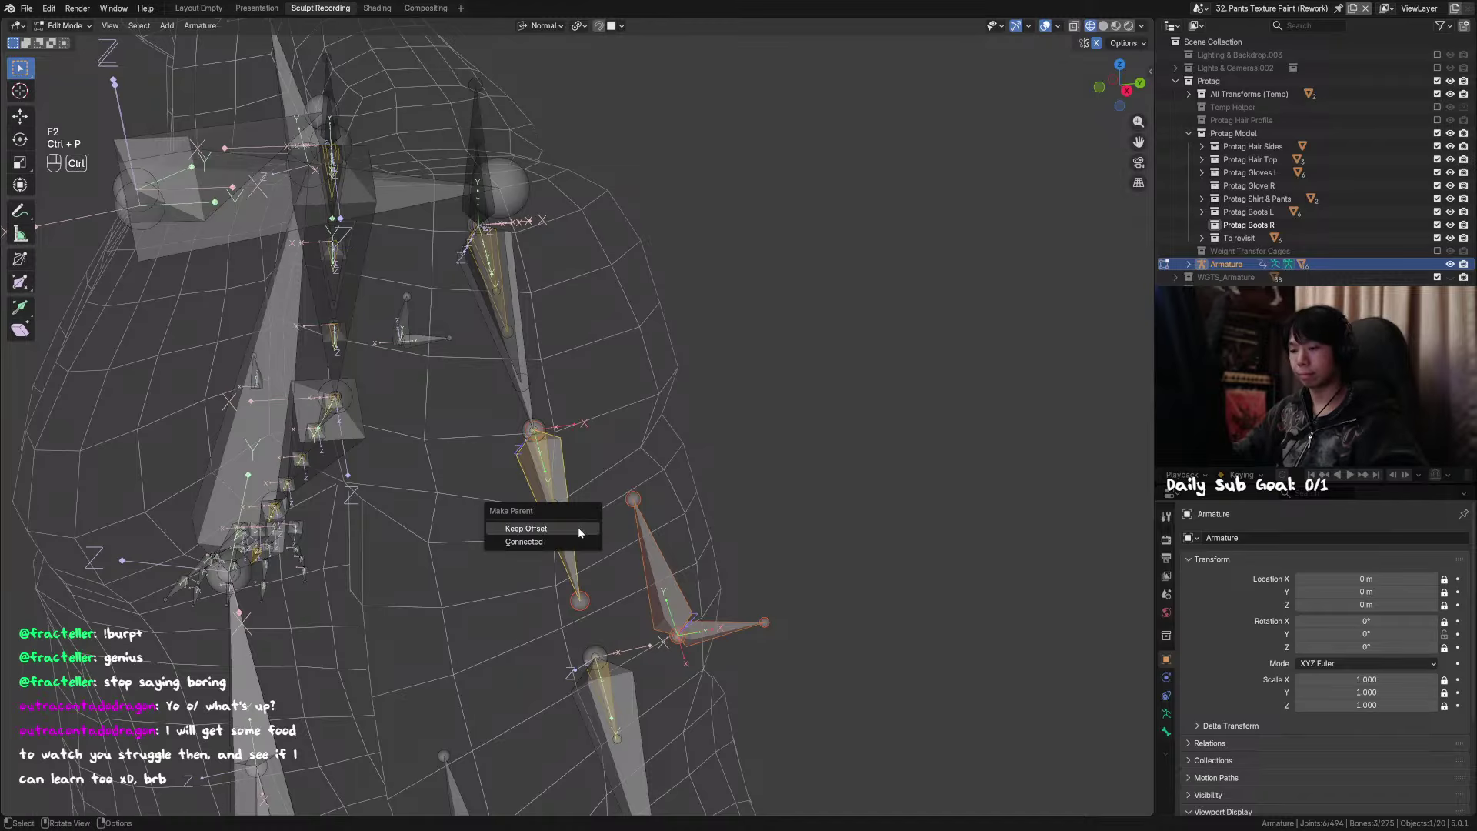
click(578, 528)
Step: Rename the short upper-arm bone to DEF_Arm_Tricep_Twist.L and check the new name
middle_drag(579, 528, 702, 519)
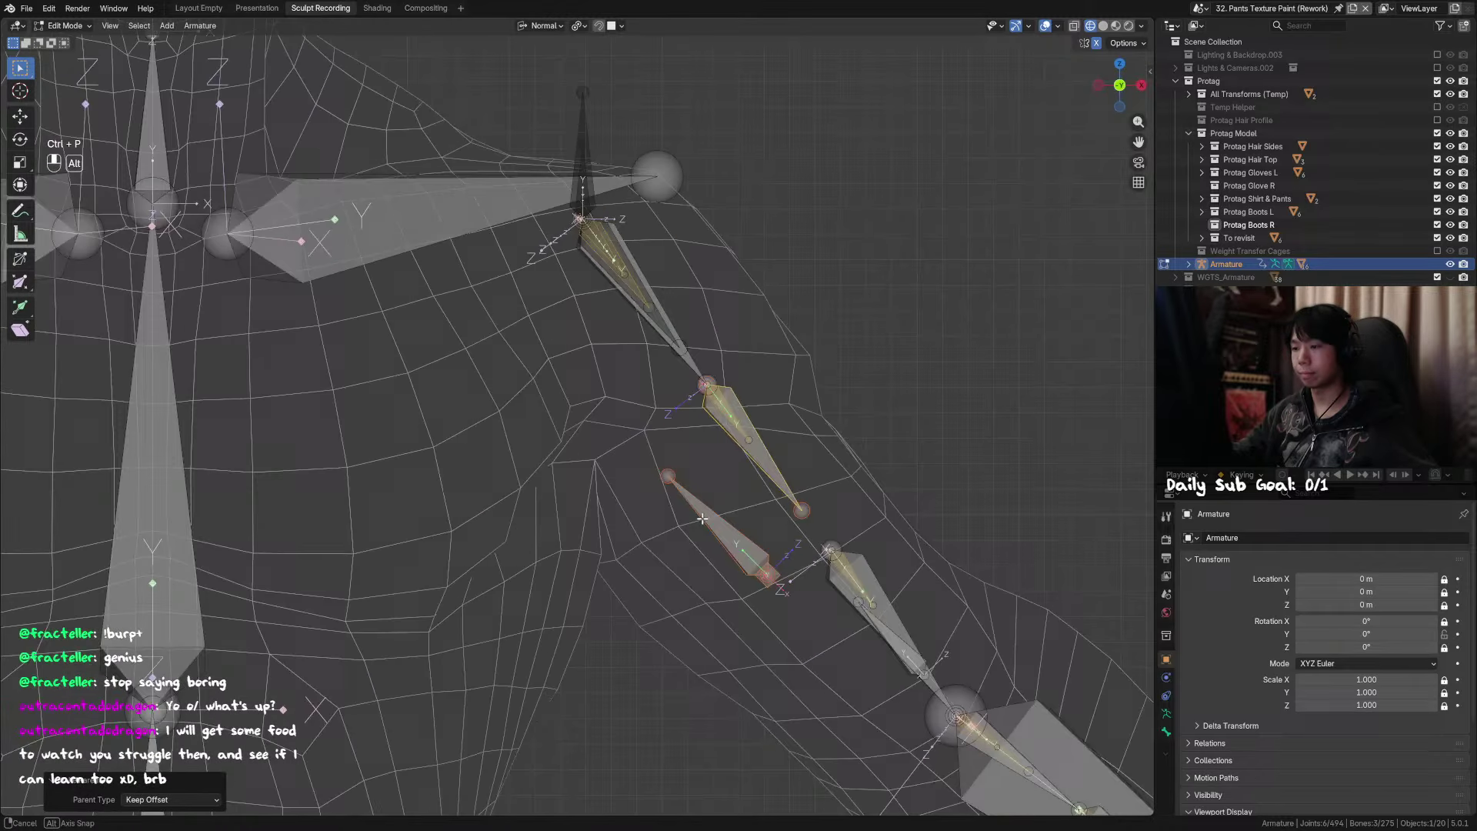
click(782, 497)
key(F2)
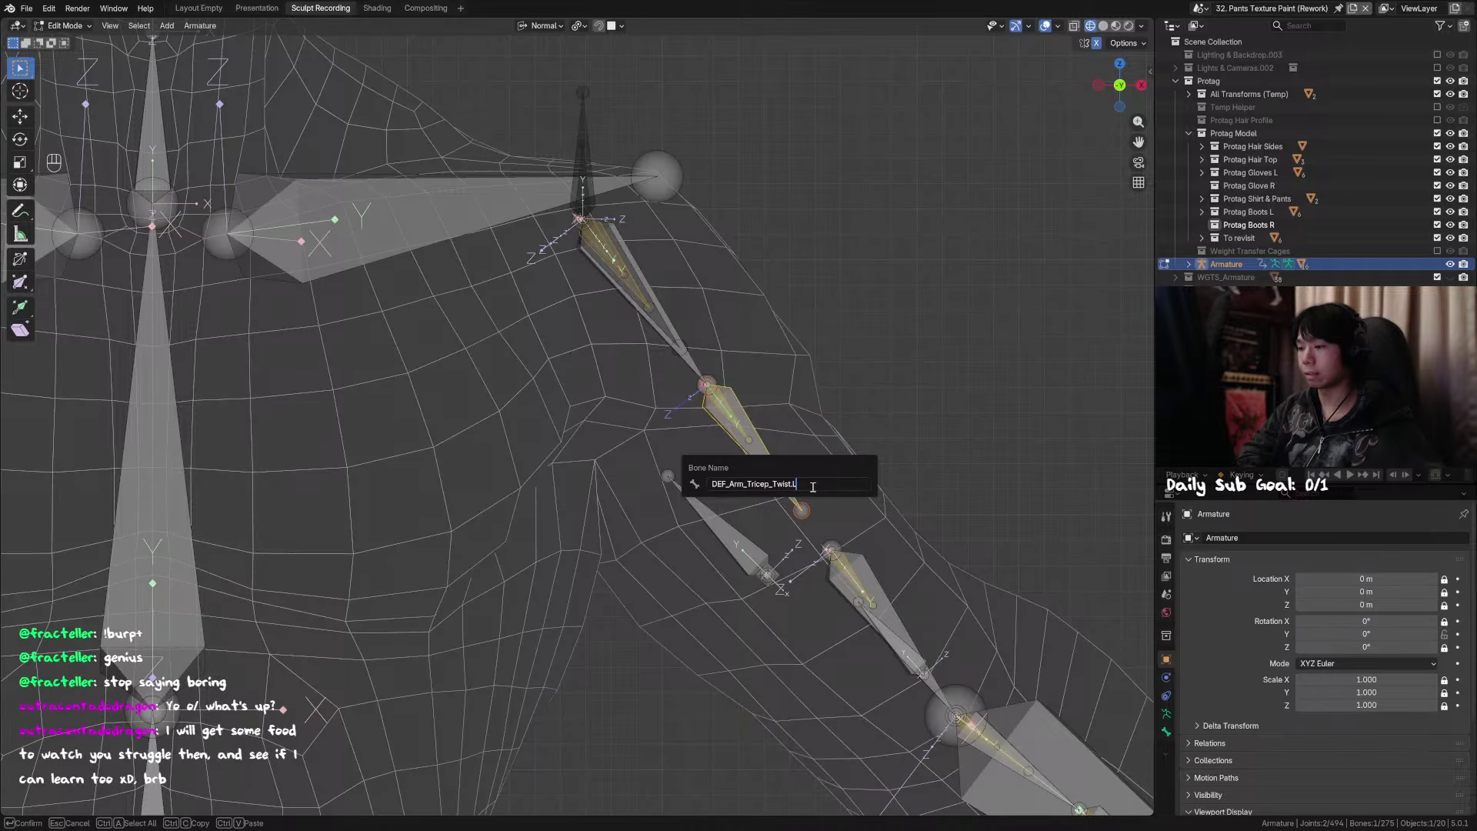
key(Return)
key(F2)
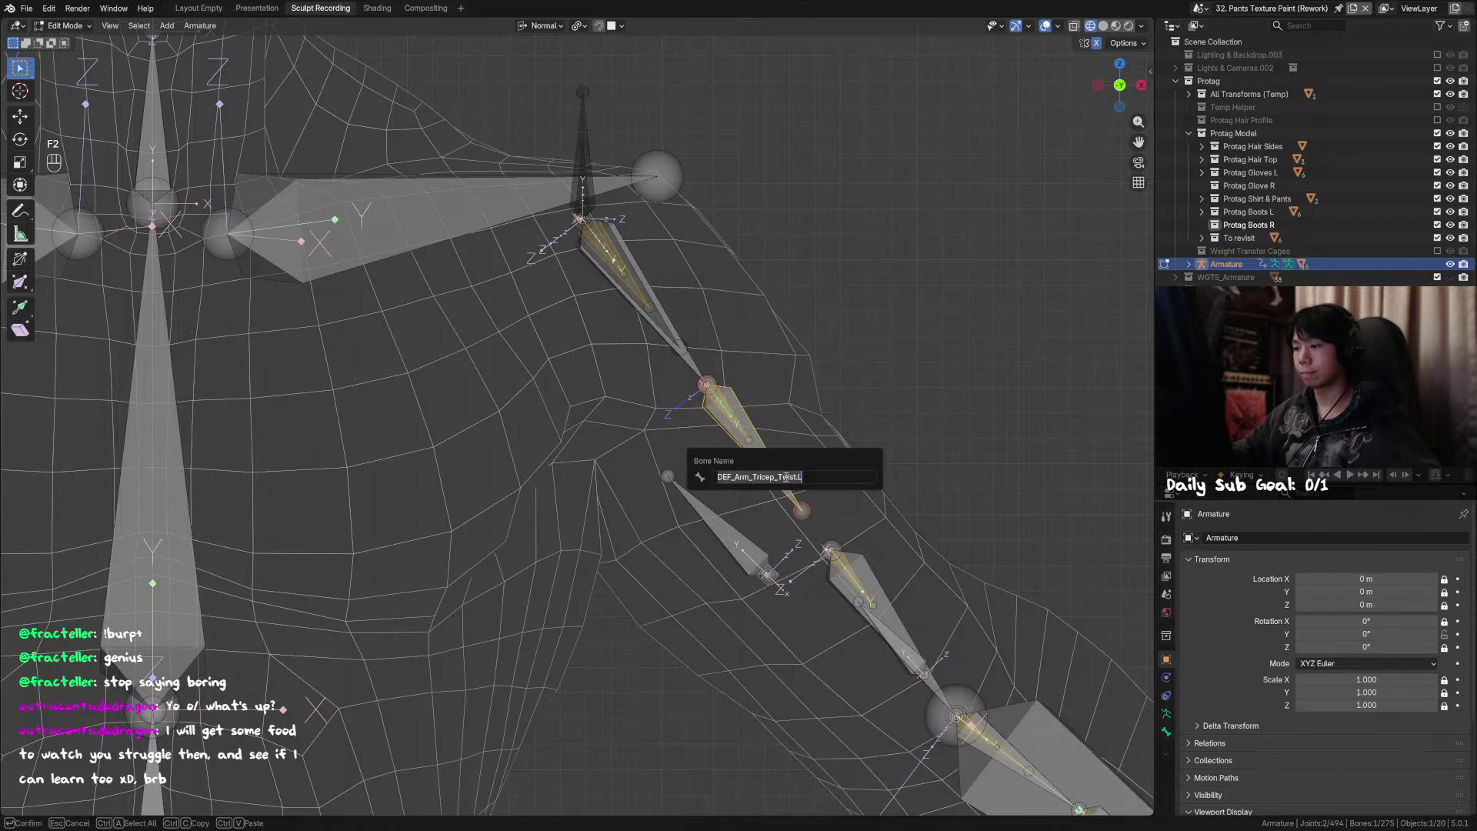
key(Return)
Step: Hide the bones overlapping the short duplicate in the right upper arm and check the duplicate's name
shift+middle_drag(828, 501, 903, 405)
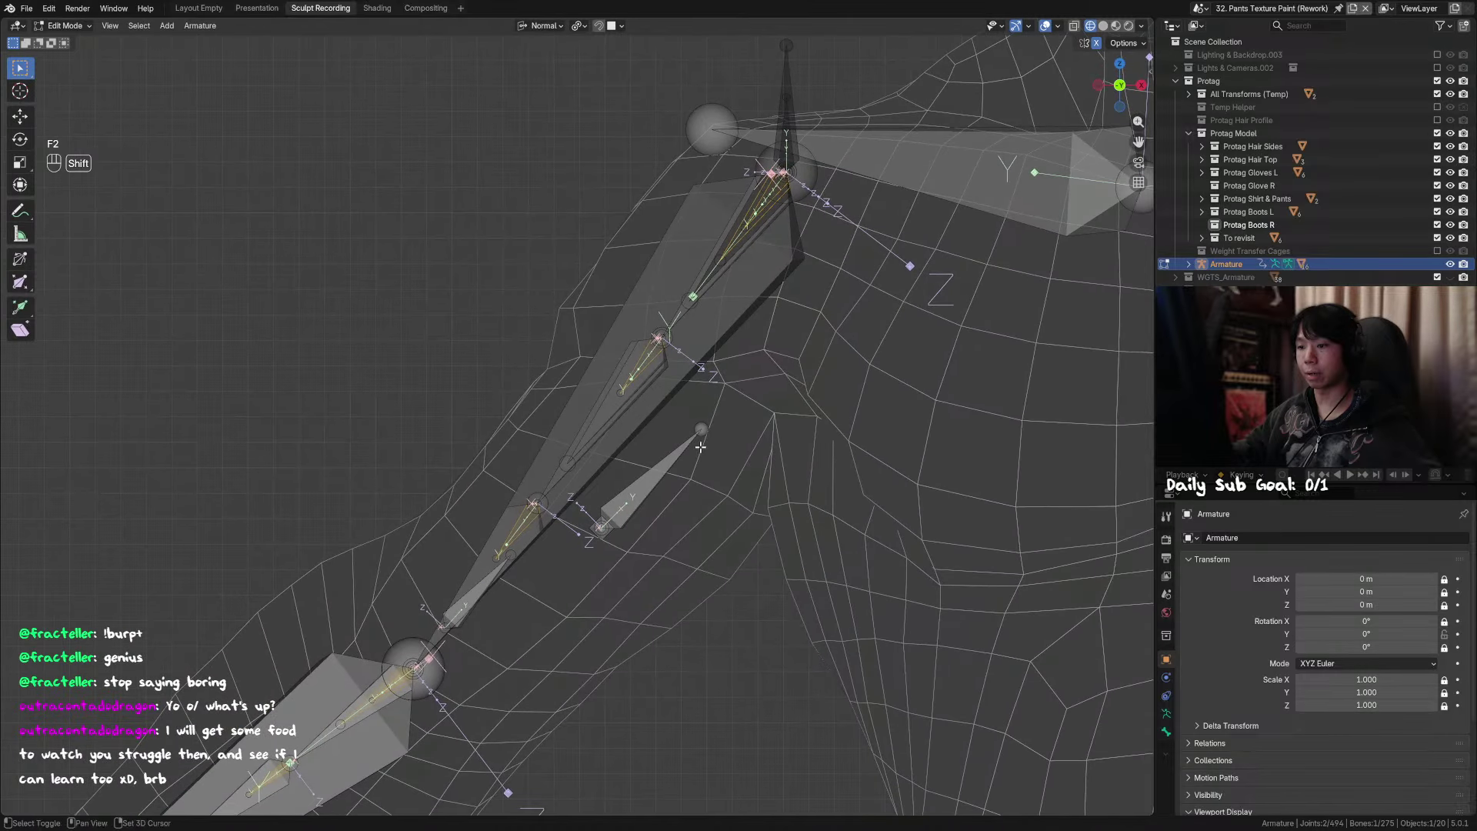
mouse_move(643, 433)
middle_down()
mouse_move(692, 443)
mouse_move(649, 431)
middle_up()
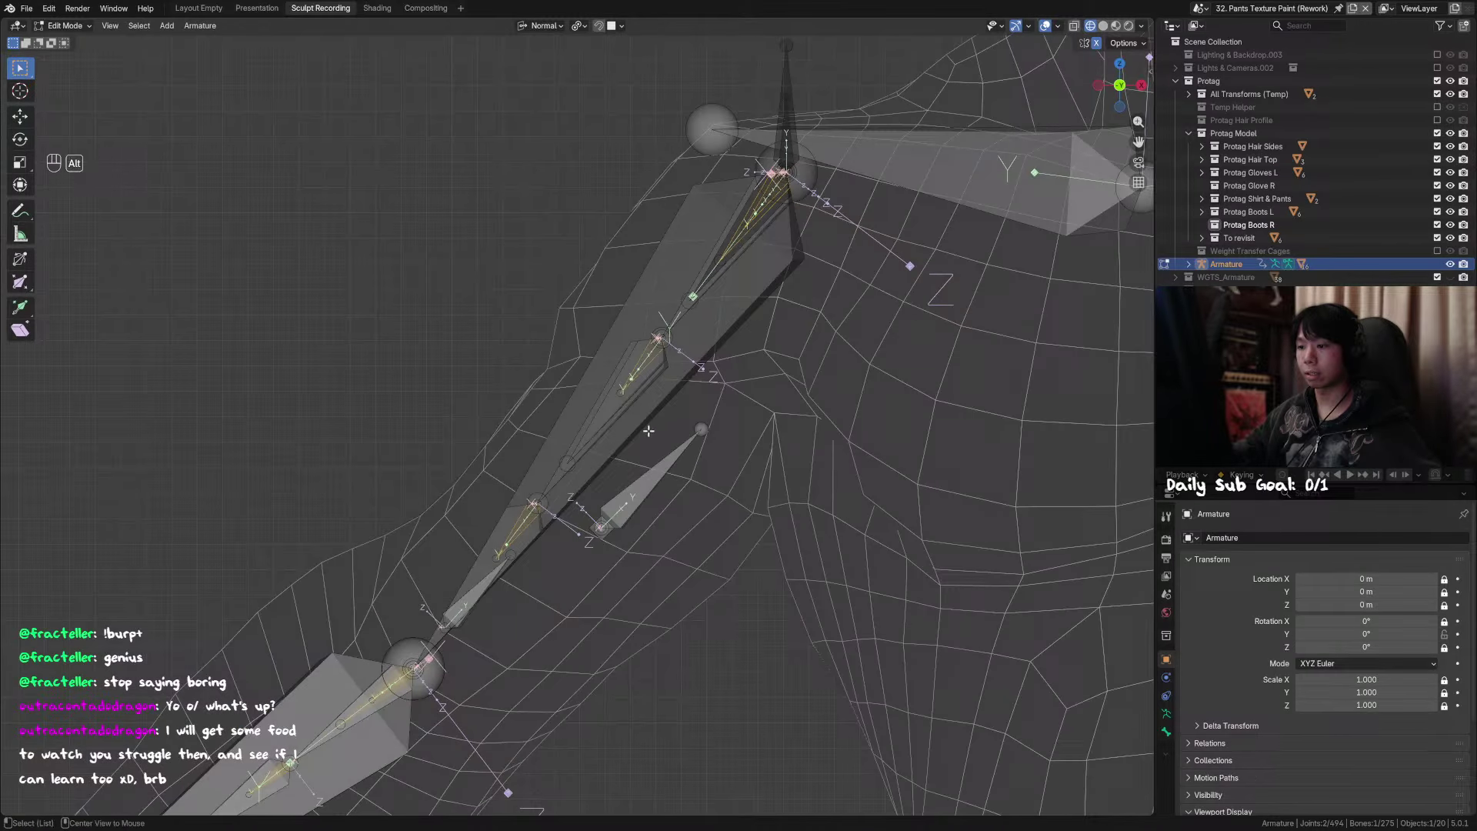
key(h)
click(556, 478)
key(h)
click(556, 479)
key(h)
click(595, 429)
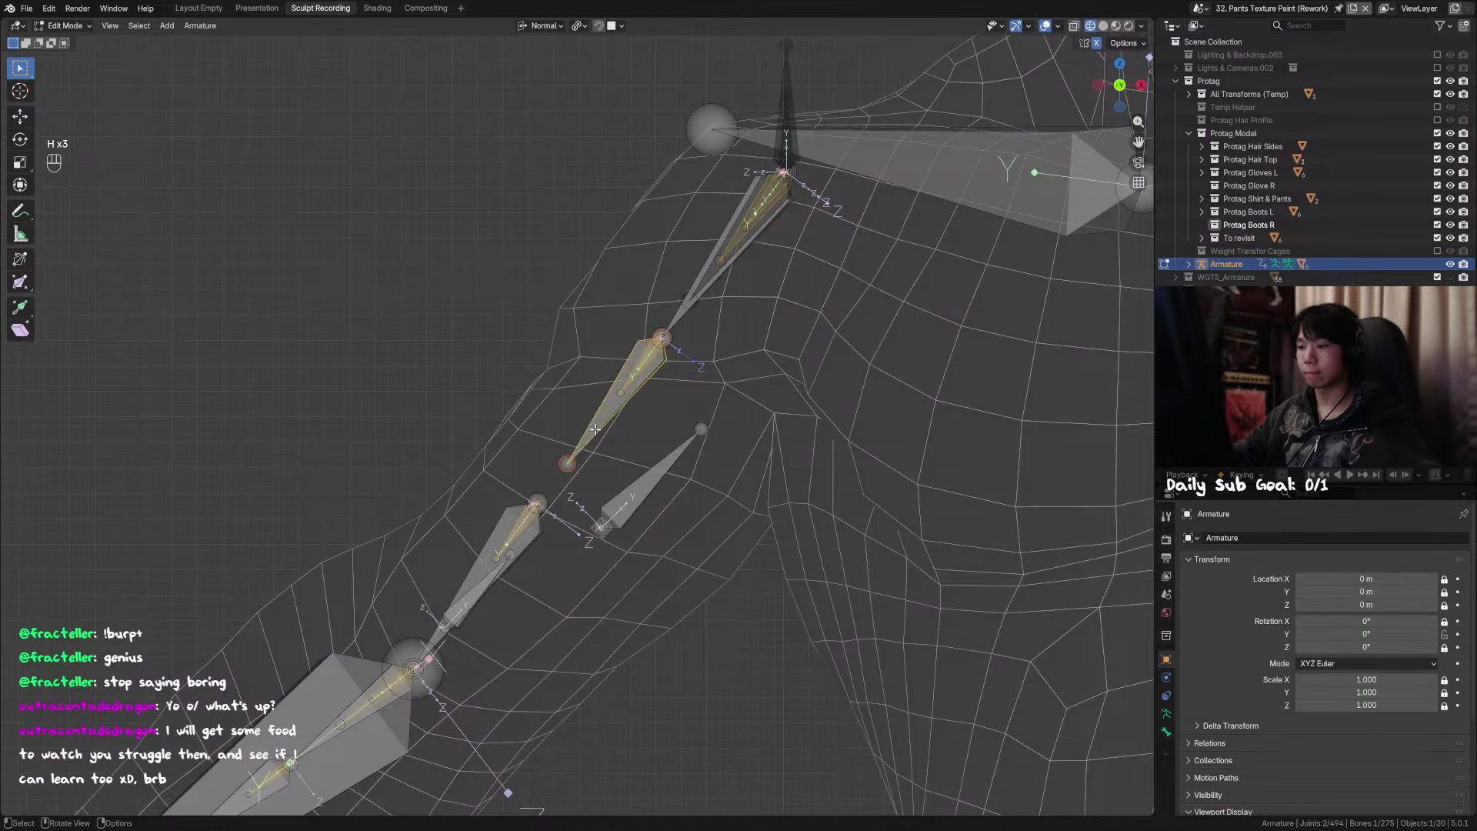
key(F2)
key(Return)
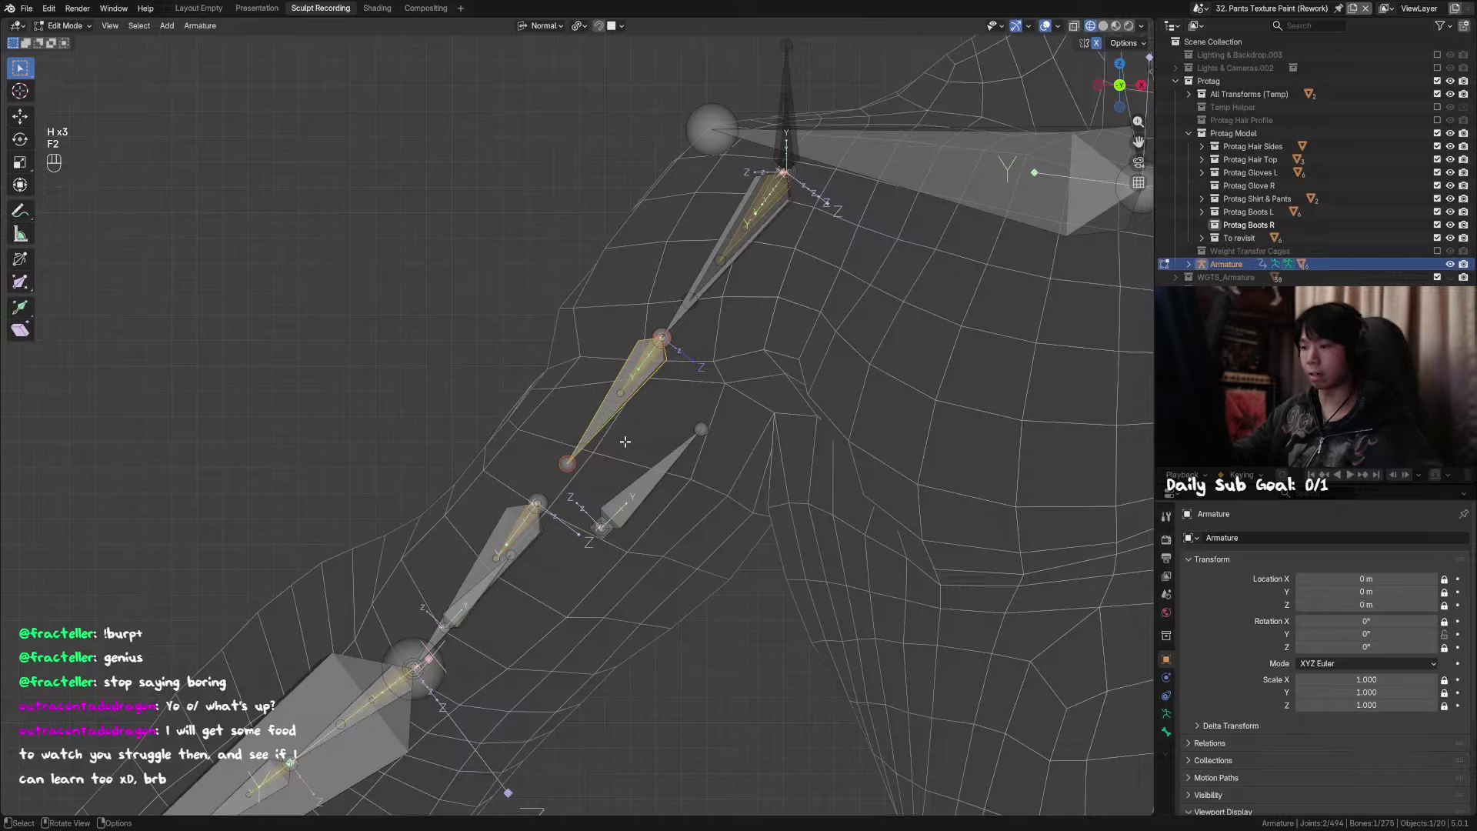
Step: Clear the parent of the two left tricep corrective bones
middle_drag(626, 442, 821, 541)
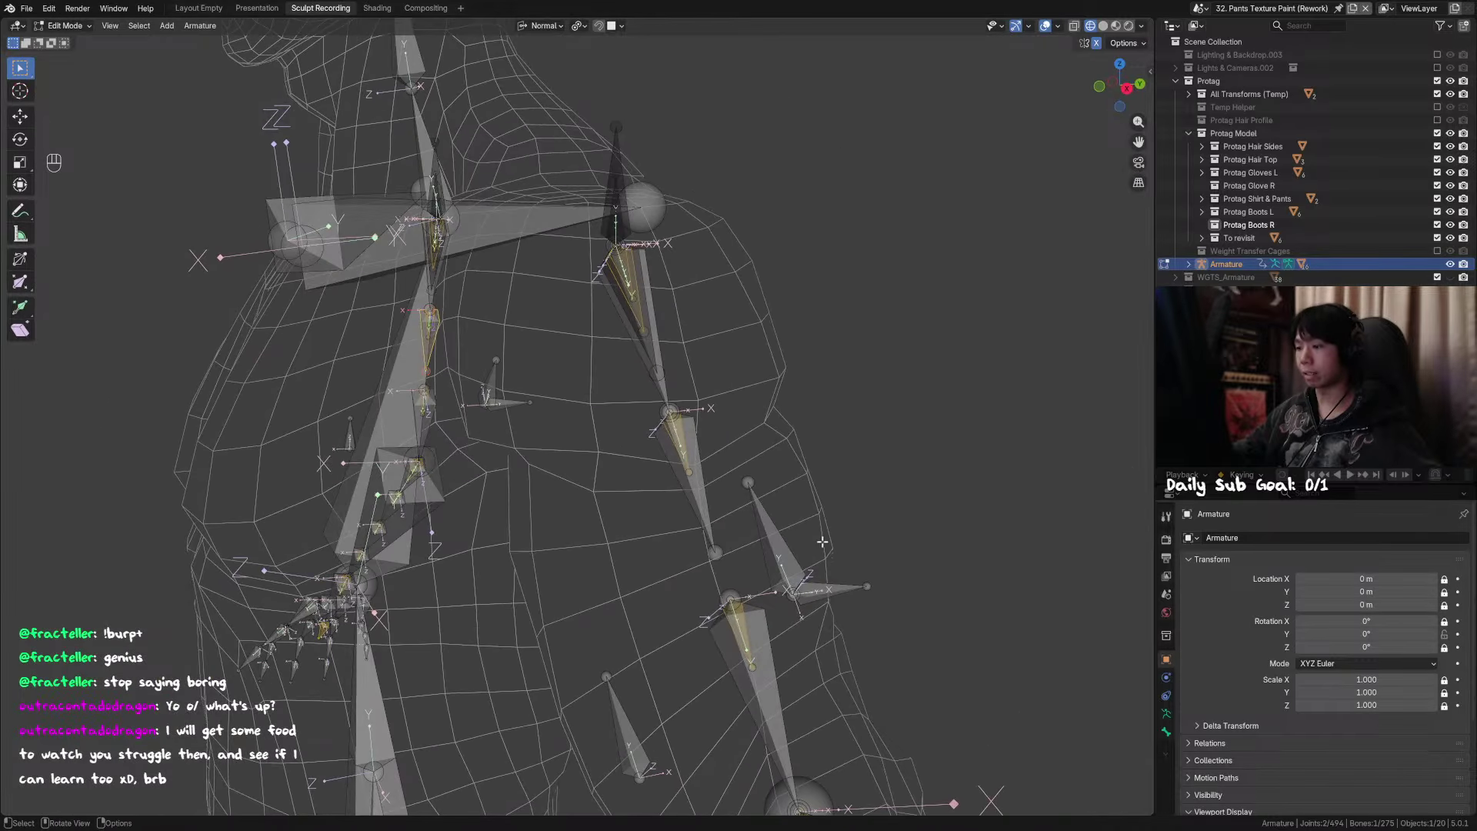
click(779, 539)
shift+click(828, 584)
key(alt+p)
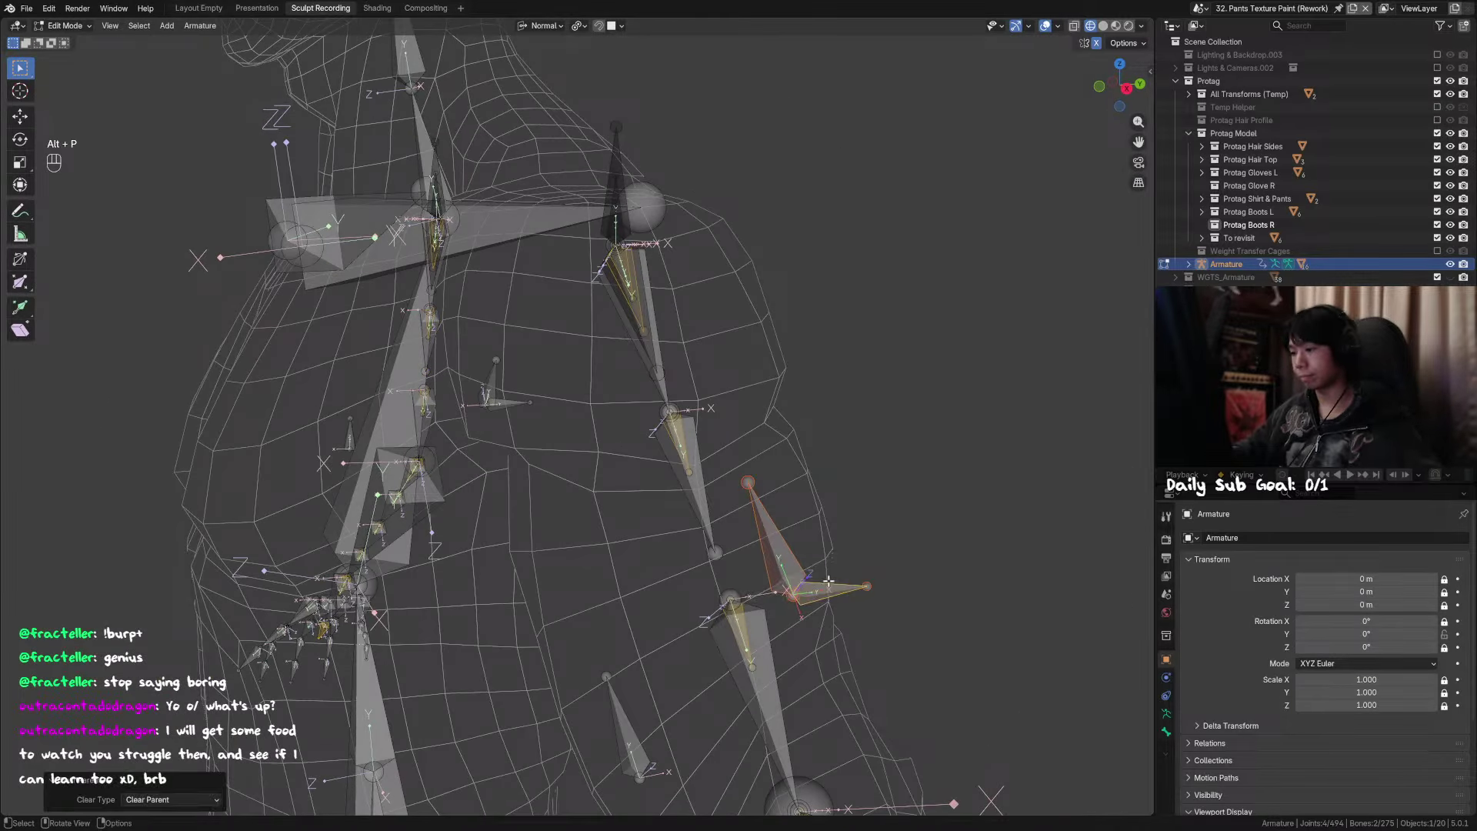
Step: Parent the two left tricep corrective bones to the left tricep twist bone with Keep Offset
click(828, 582)
shift+click(796, 573)
shift+click(711, 512)
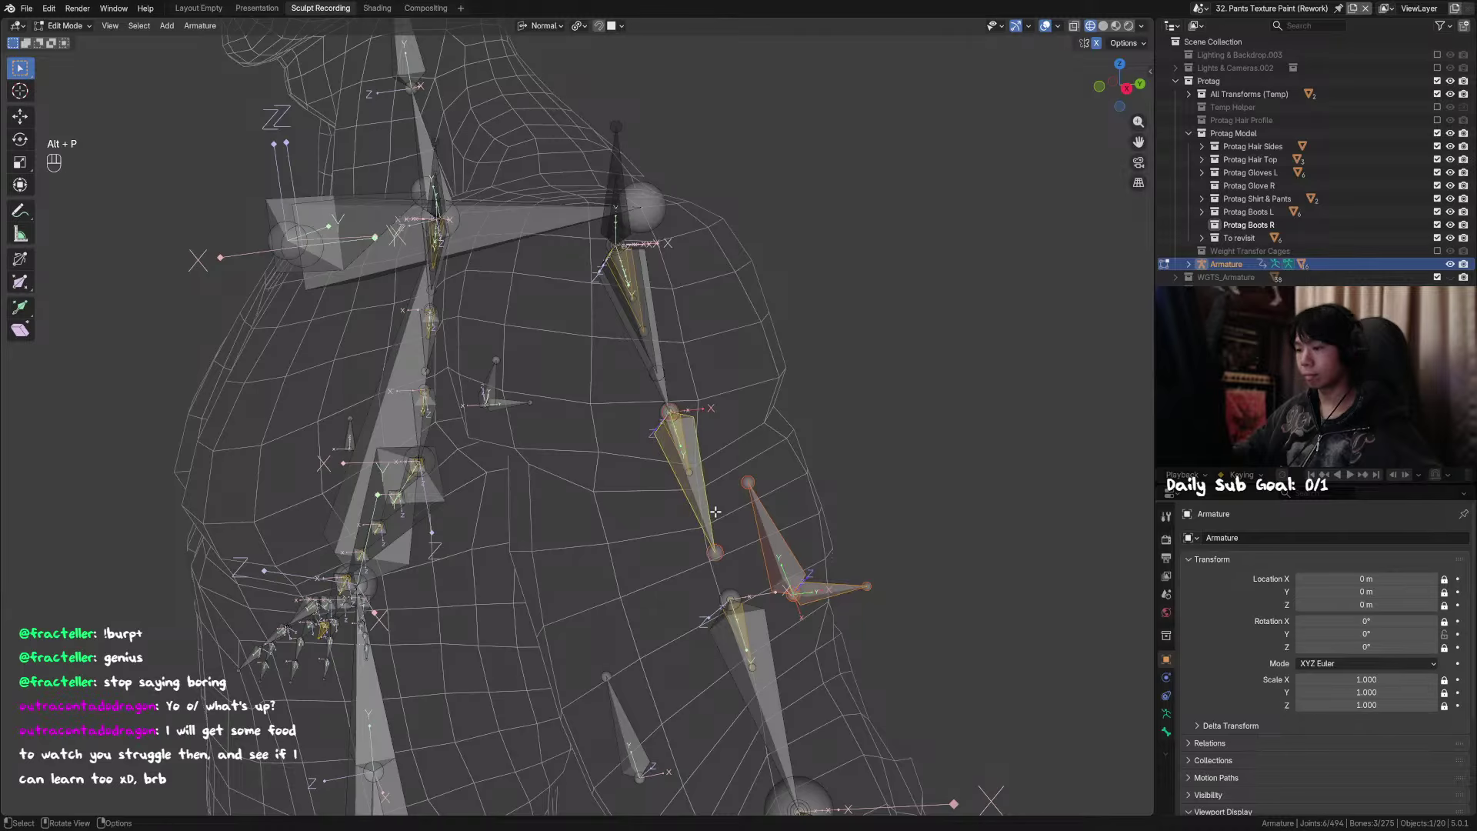
key(ctrl+p)
click(714, 510)
Step: Try to parent the two right tricep corrective bones to the right tricep twist bone, and save the file
middle_drag(671, 487, 708, 465)
click(697, 510)
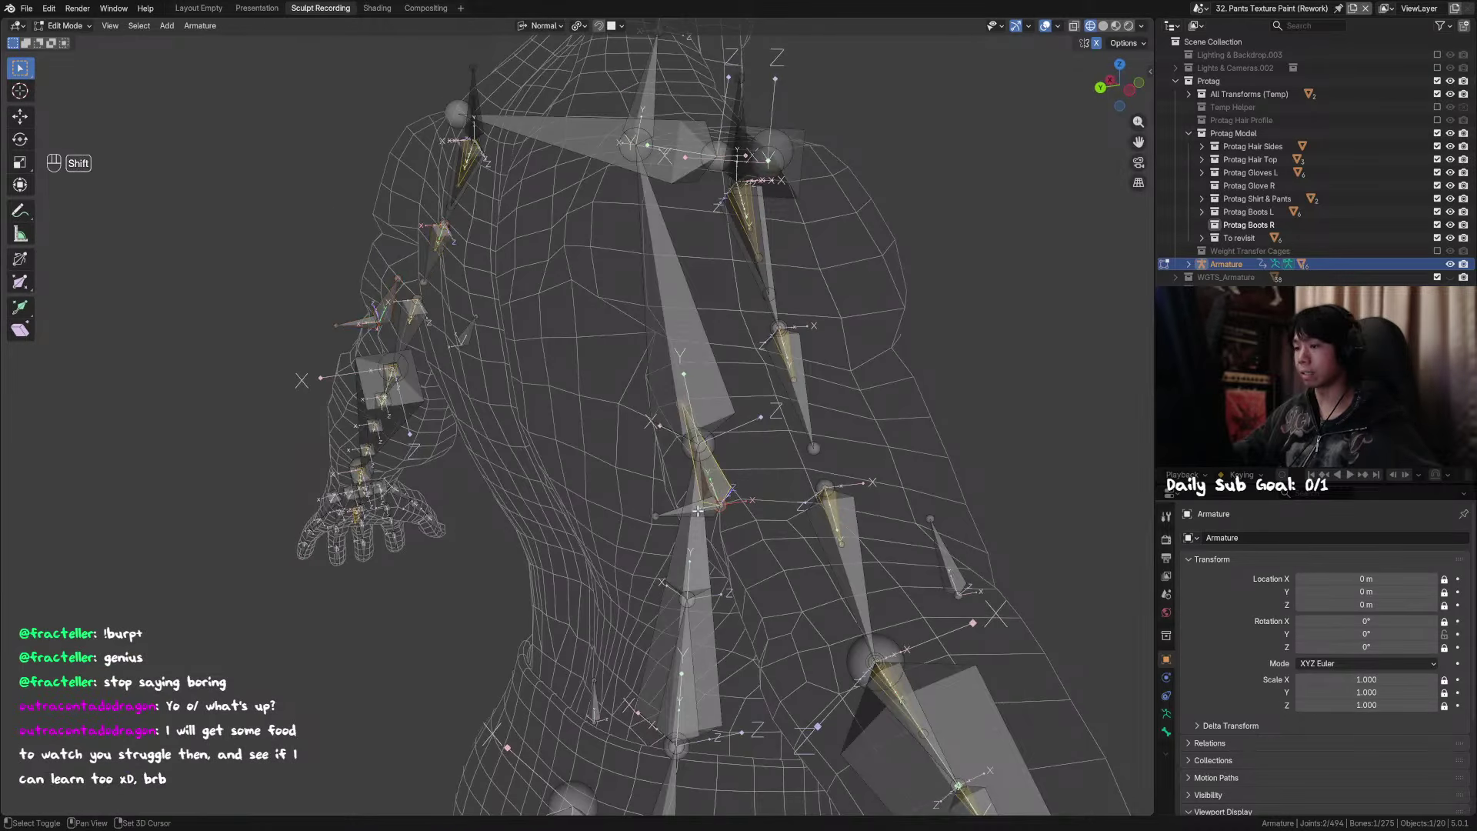
shift+click(801, 410)
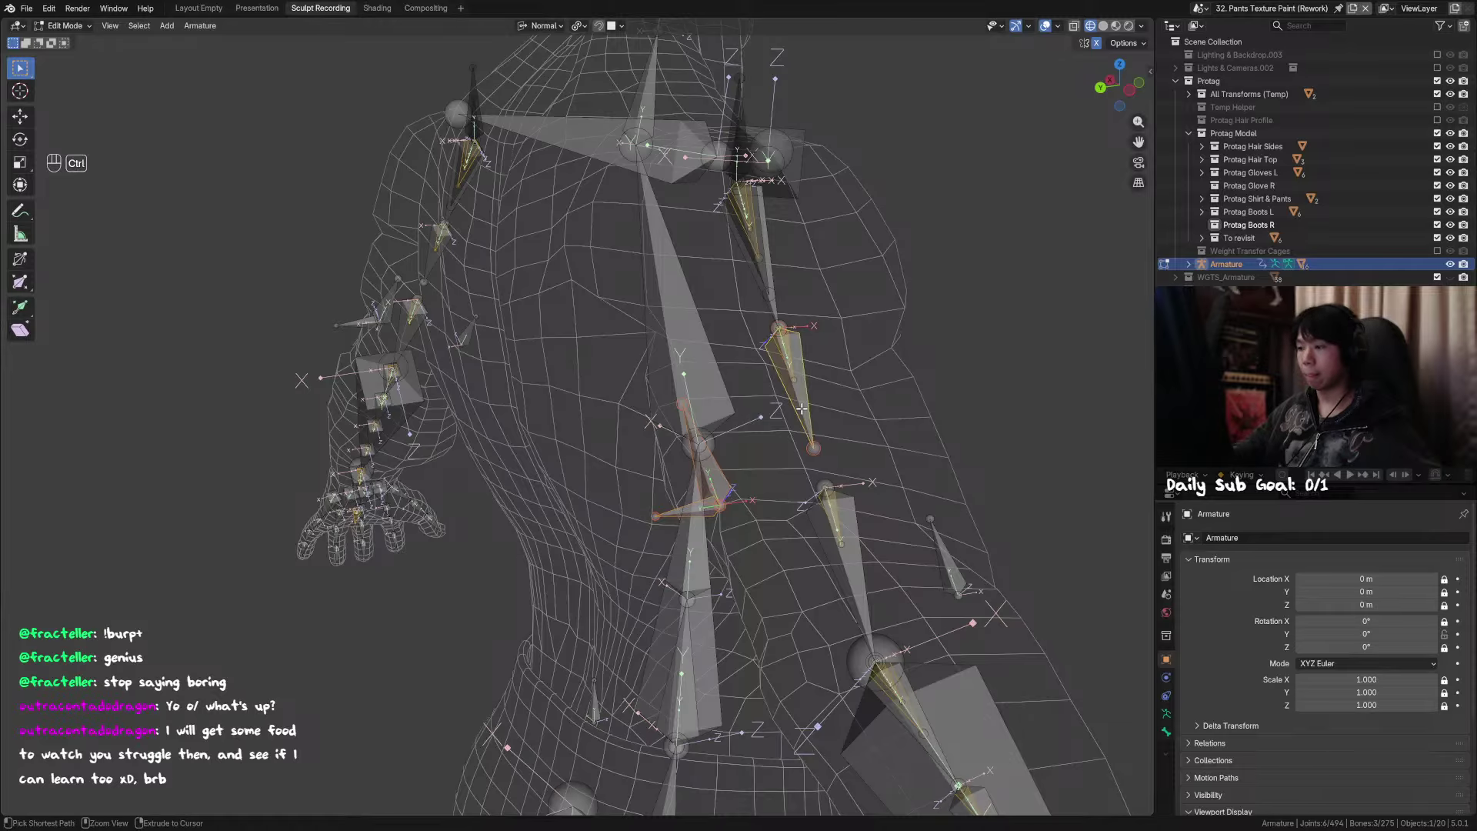
key(ctrl+o)
key(ctrl+p)
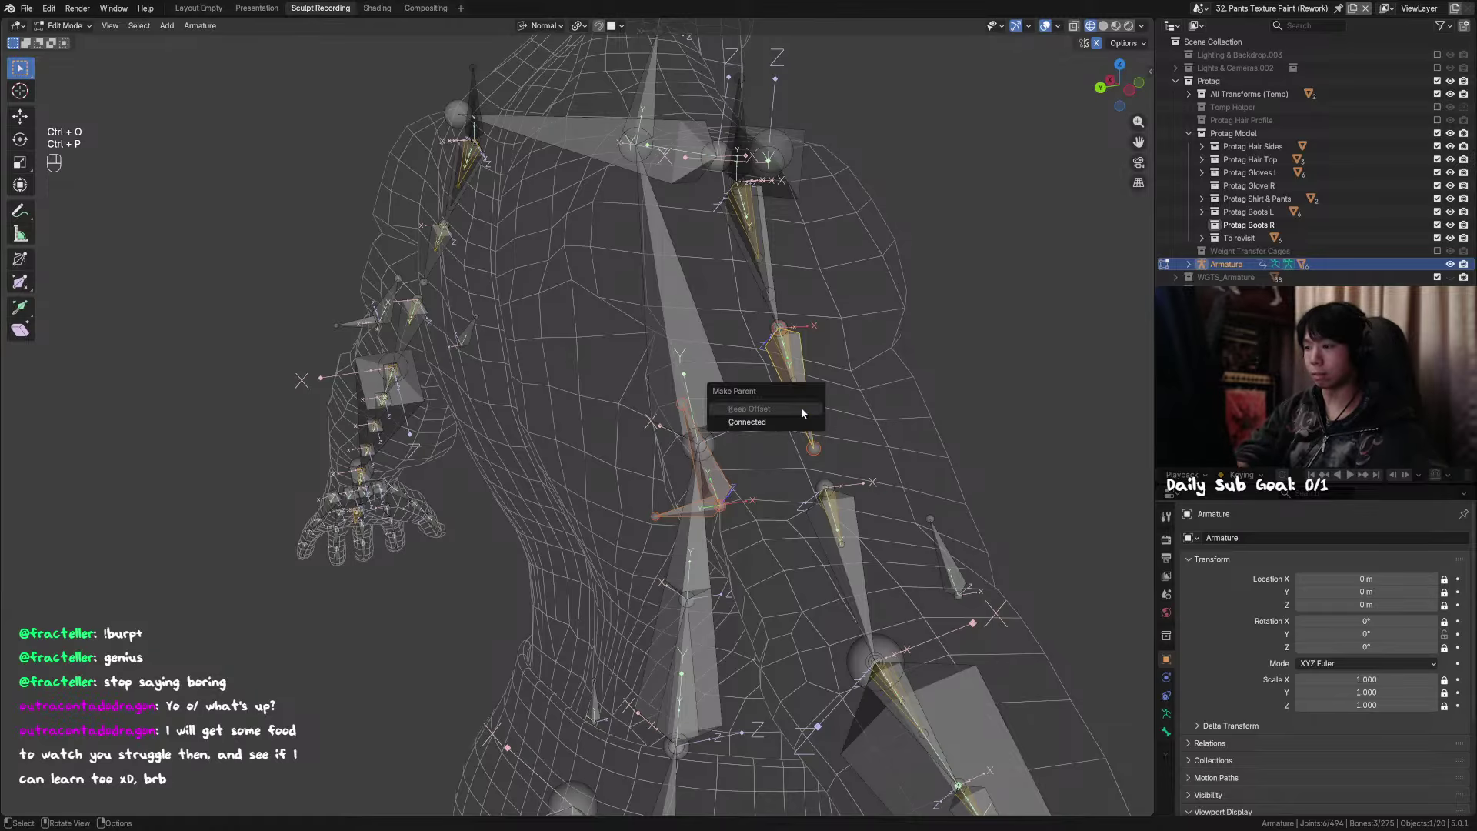
click(801, 420)
middle_drag(871, 301, 718, 277)
key(ctrl+s)
Step: Set the armature to Pose Position and enter Pose Mode
scroll(718, 277, down, 3)
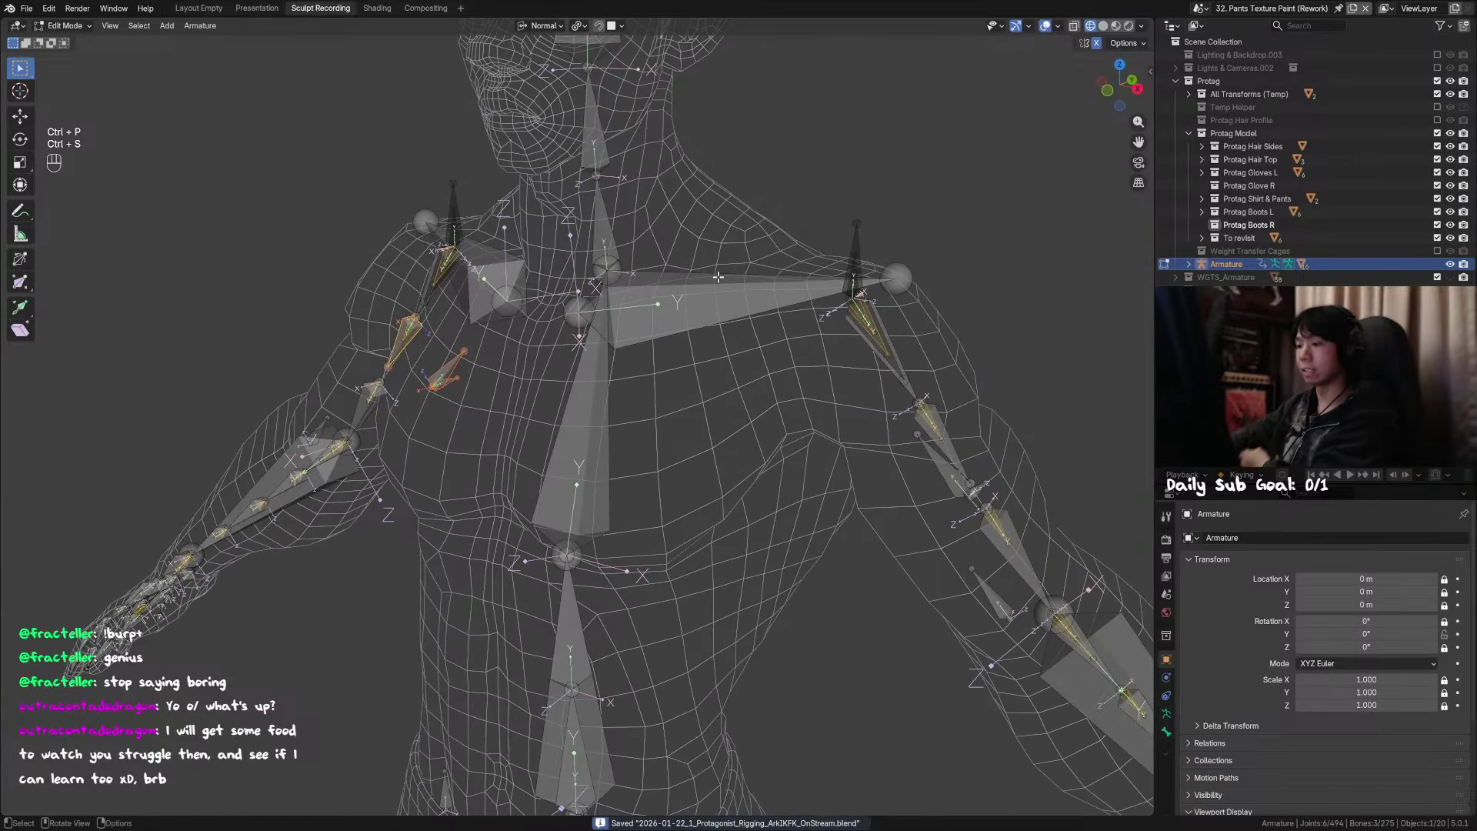
middle_drag(823, 389, 771, 443)
shift+middle_drag(771, 442, 760, 457)
key(ctrl+Tab)
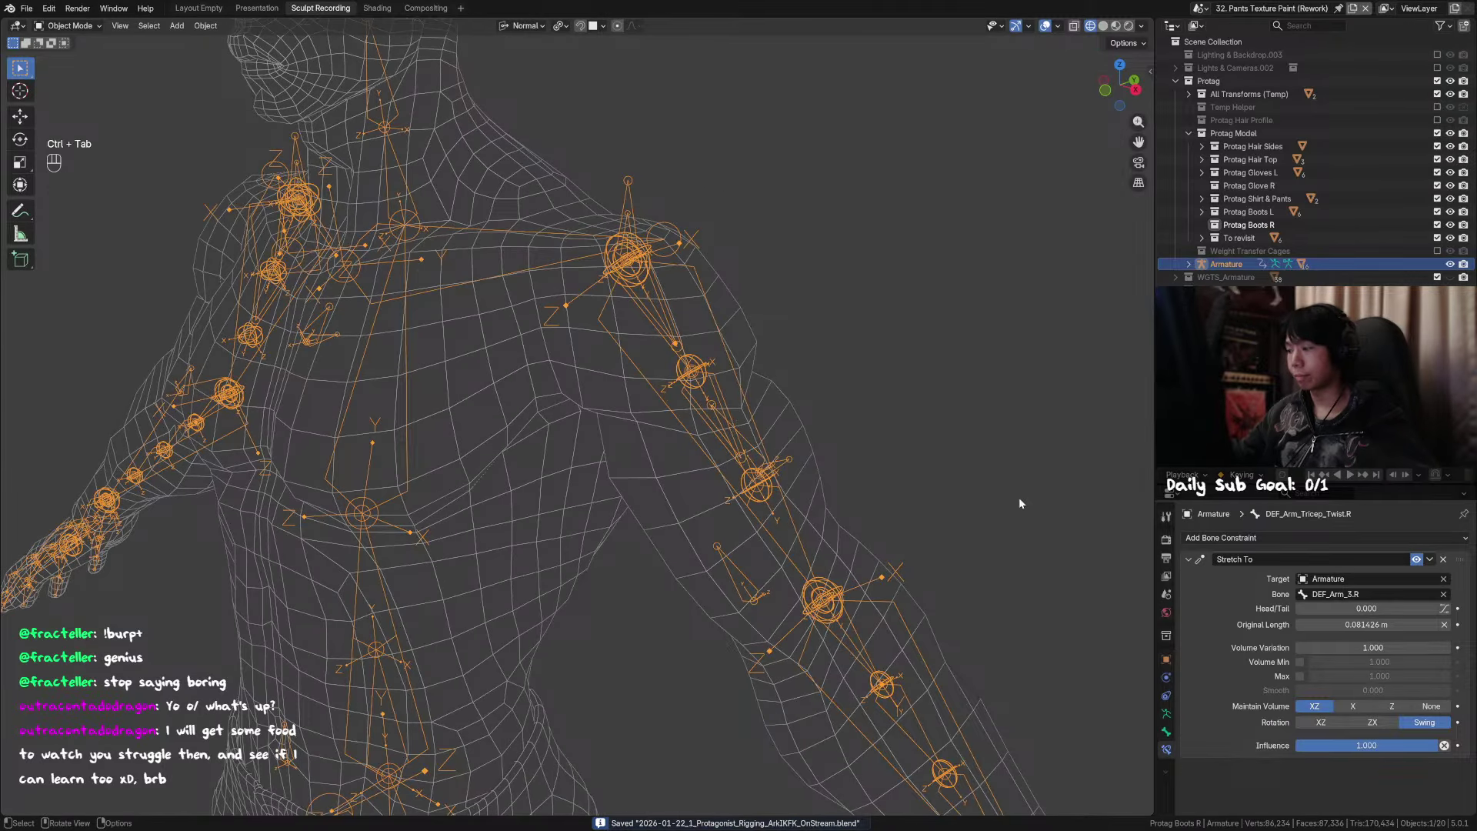
click(1167, 714)
click(1262, 579)
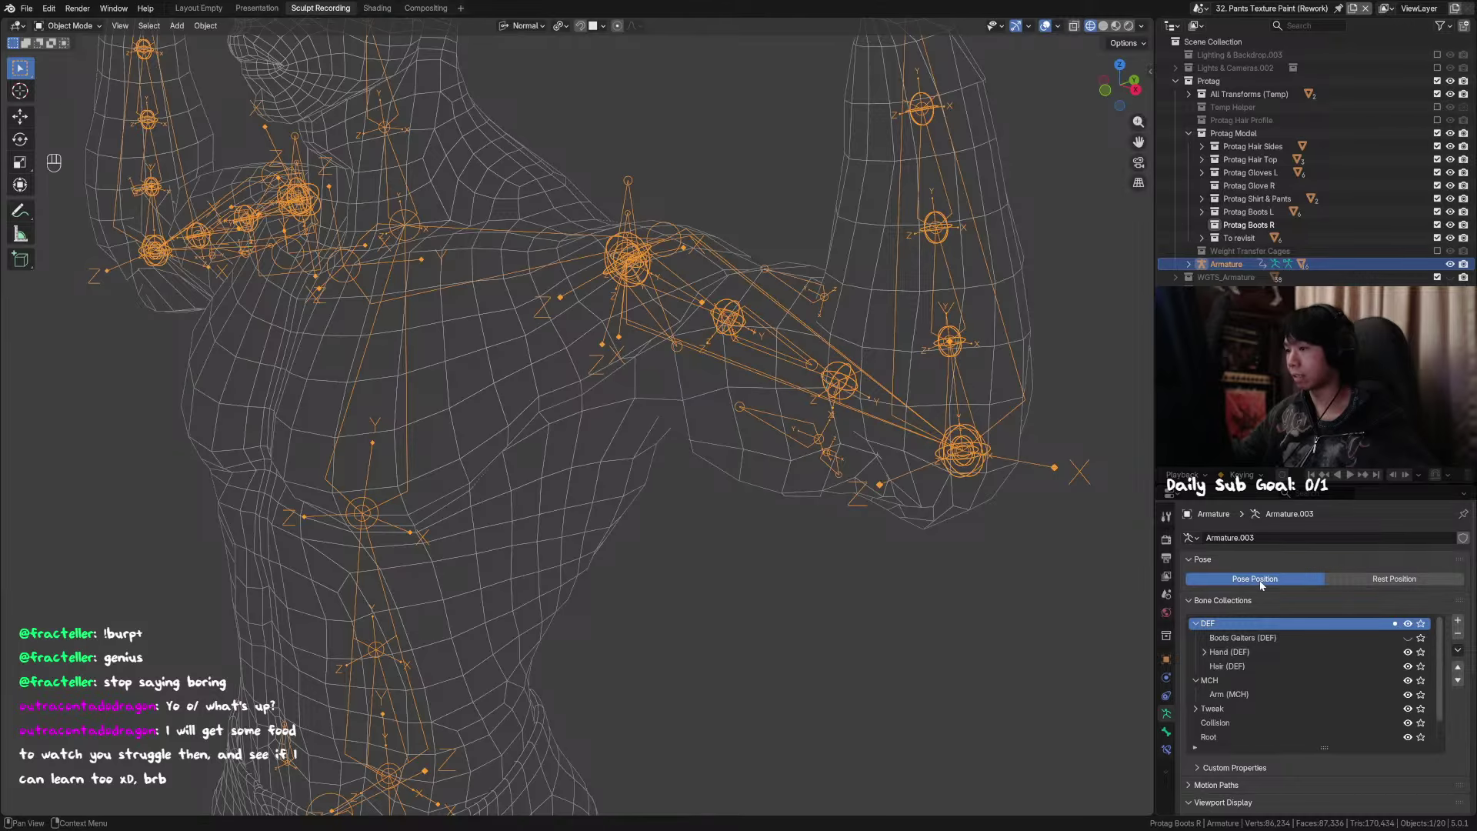
middle_drag(870, 597, 700, 554)
key(ctrl+Tab)
Step: Select the tricep twist bone in the left upper arm, check its name and save the file
shift+middle_drag(563, 423, 590, 413)
click(590, 413)
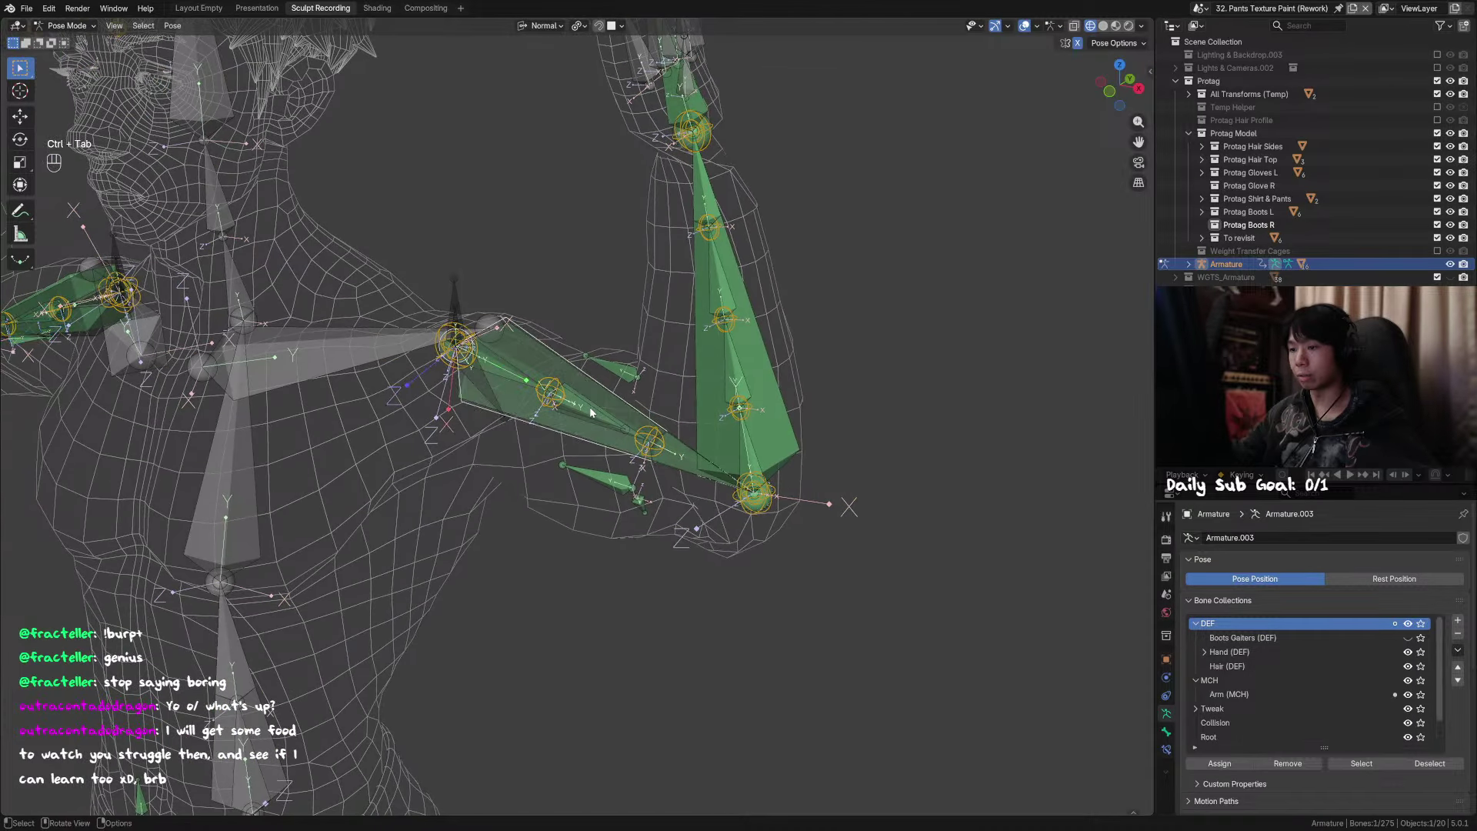
scroll(590, 410, up, 3)
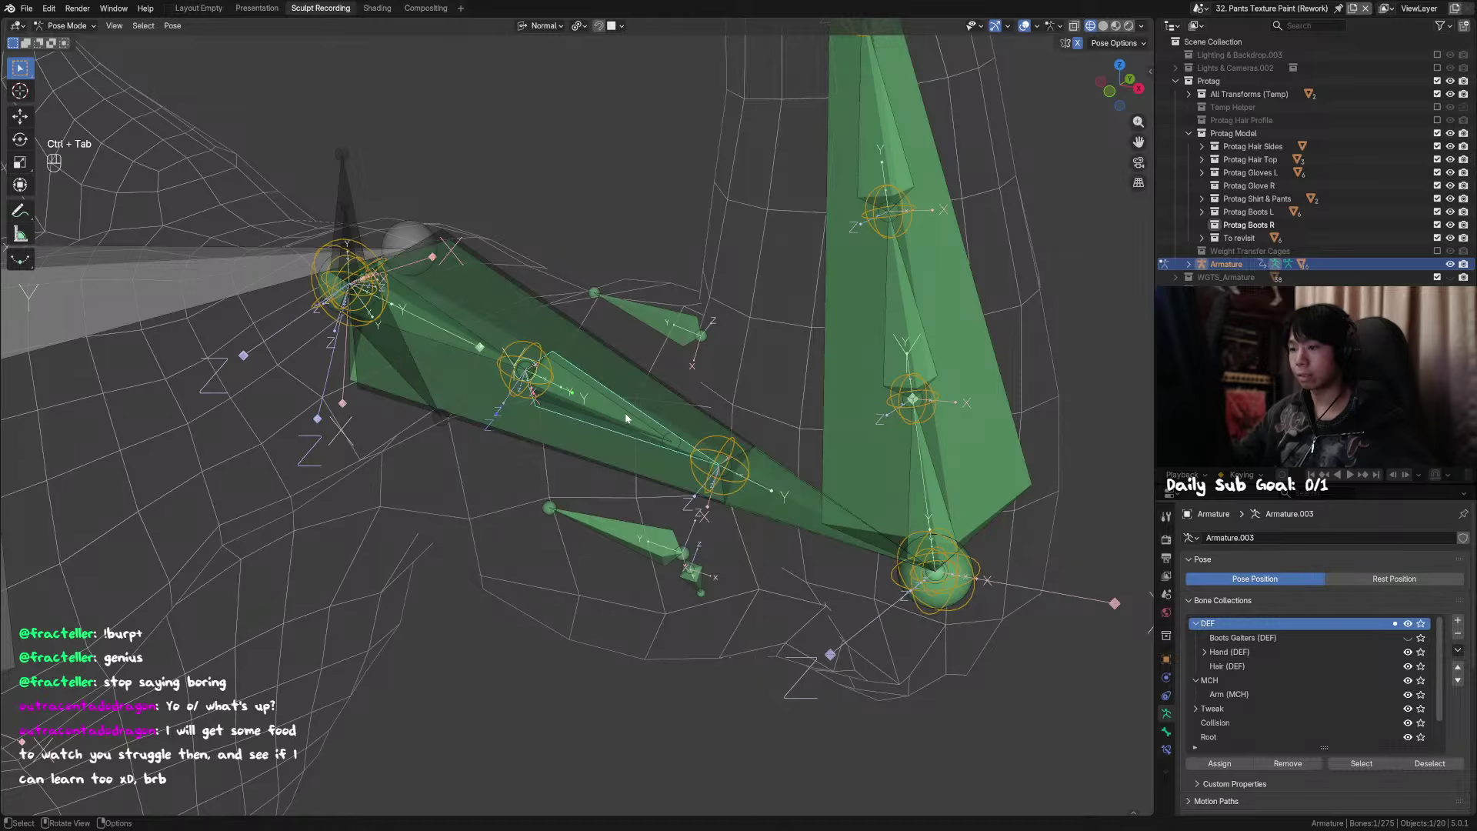
click(625, 413)
click(625, 414)
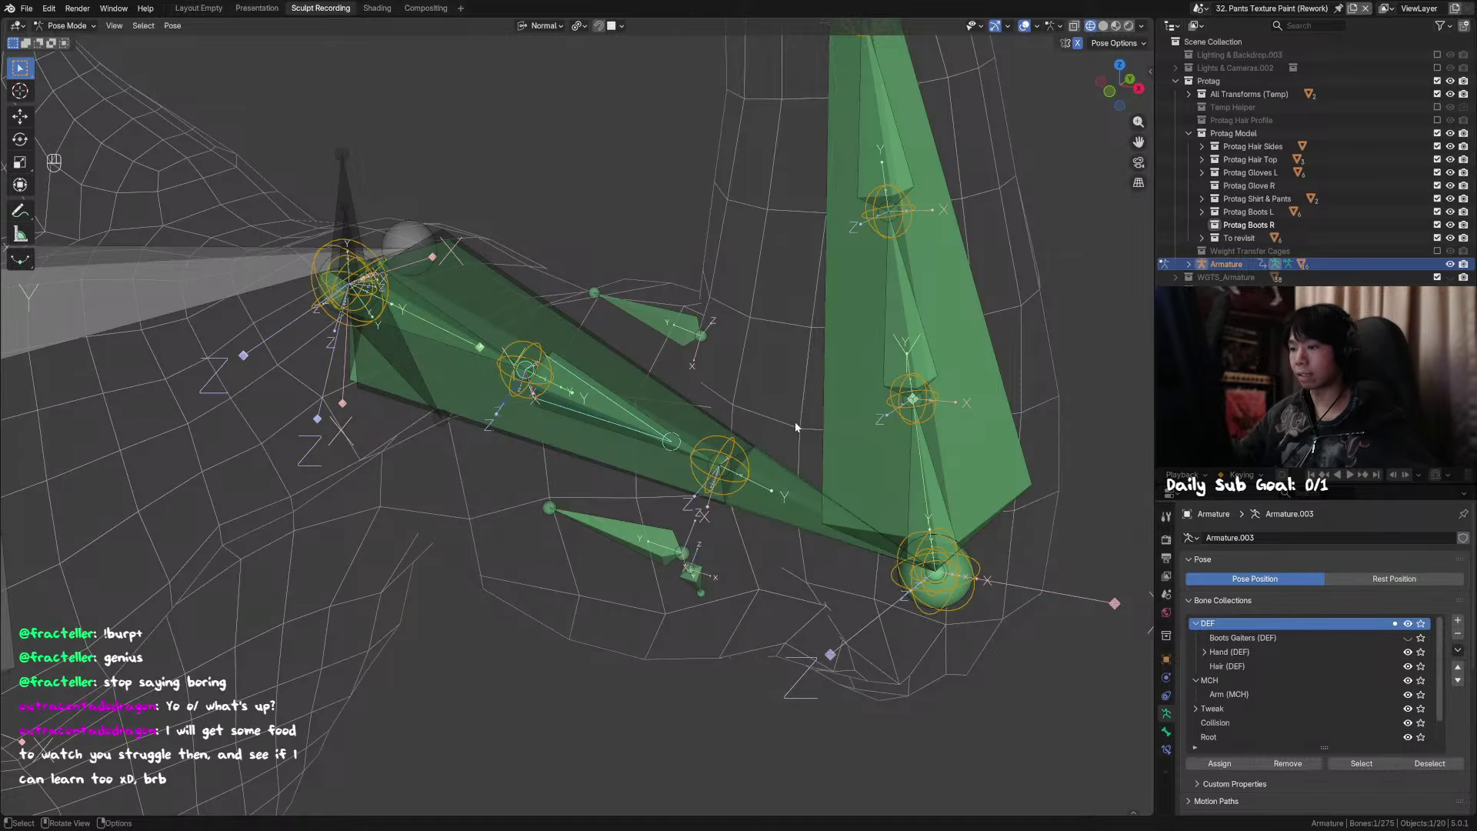
middle_drag(796, 423, 757, 470)
key(F2)
key(Escape)
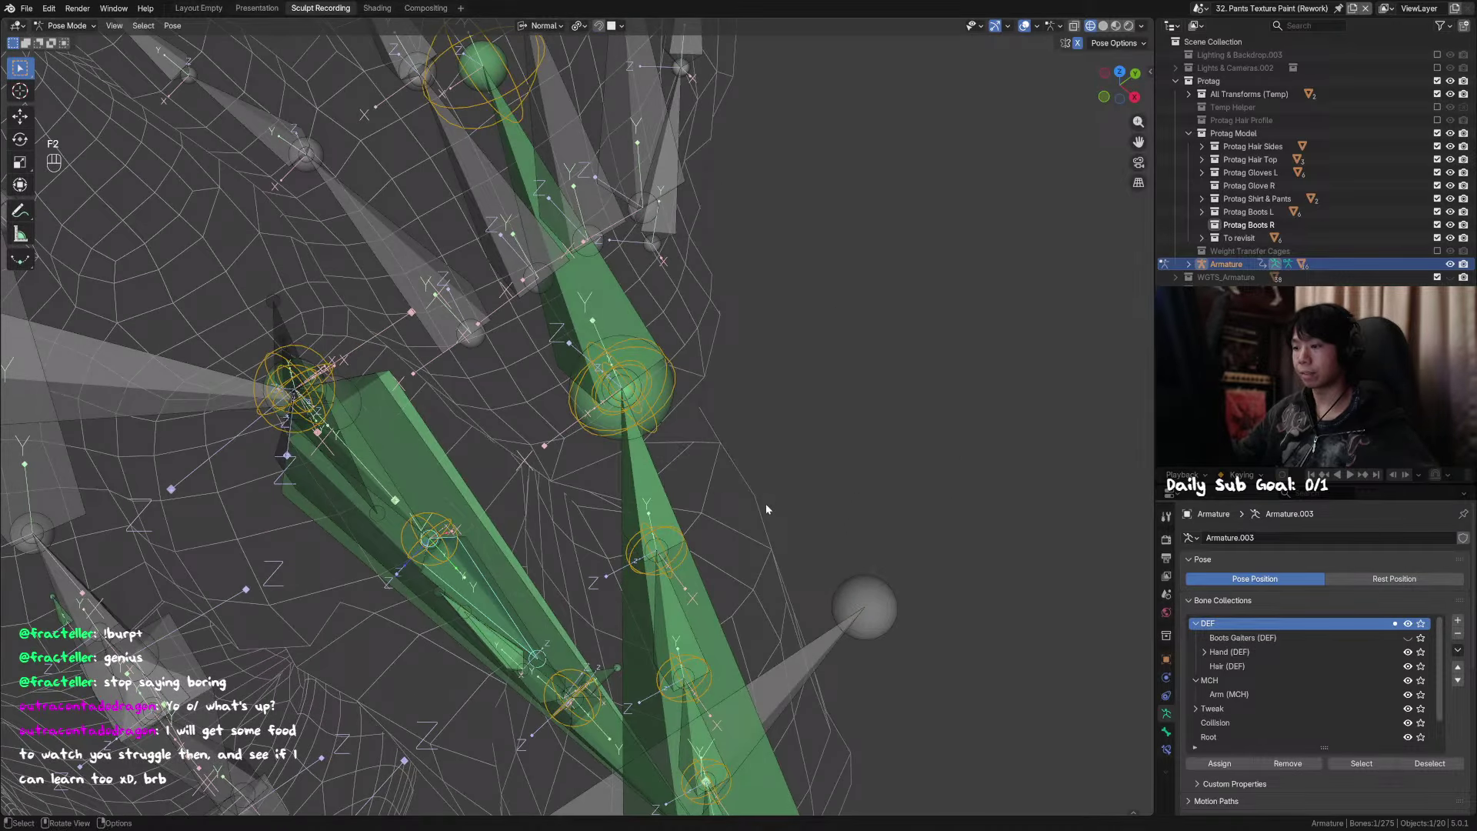
scroll(765, 509, down, 4)
middle_drag(684, 509, 709, 451)
key(ctrl+s)
Step: Set the influence of the Copy Rotation constraint on DEF_Arm_Tricep_Twist.L to 0.800, trying 1.000 on the way
click(1166, 731)
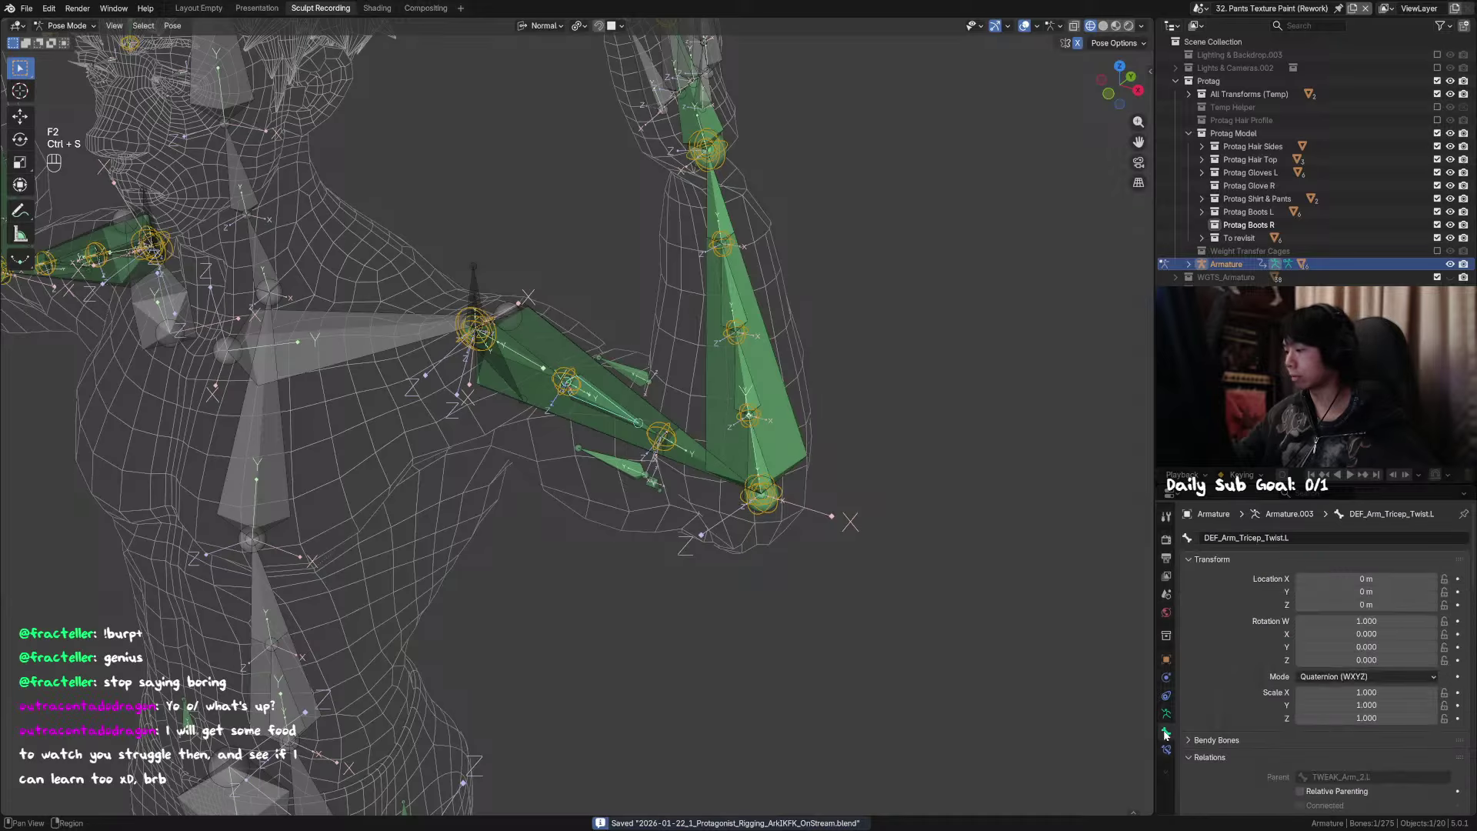
click(1166, 749)
click(1188, 559)
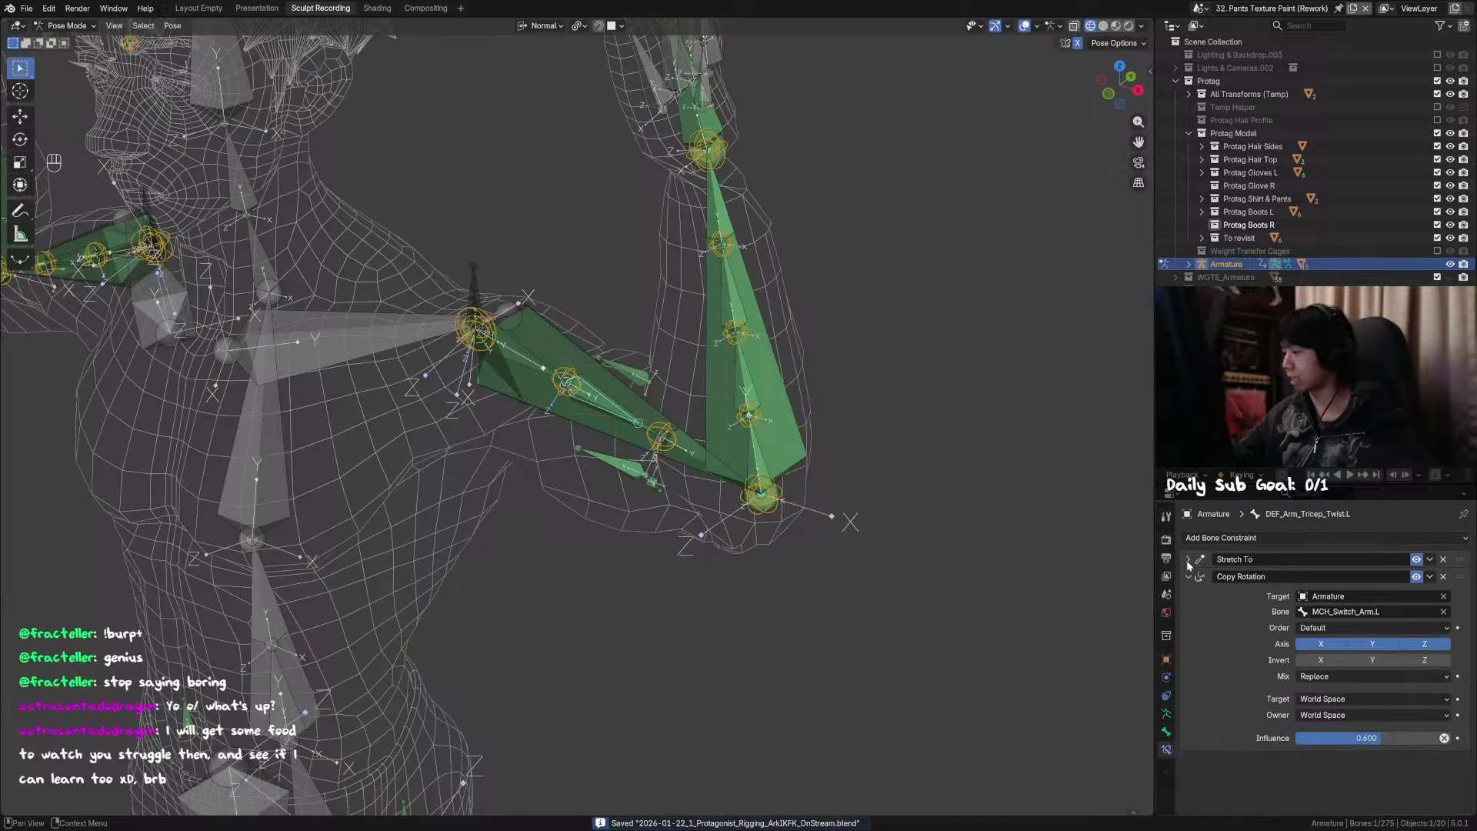
drag(1359, 743, 1419, 743)
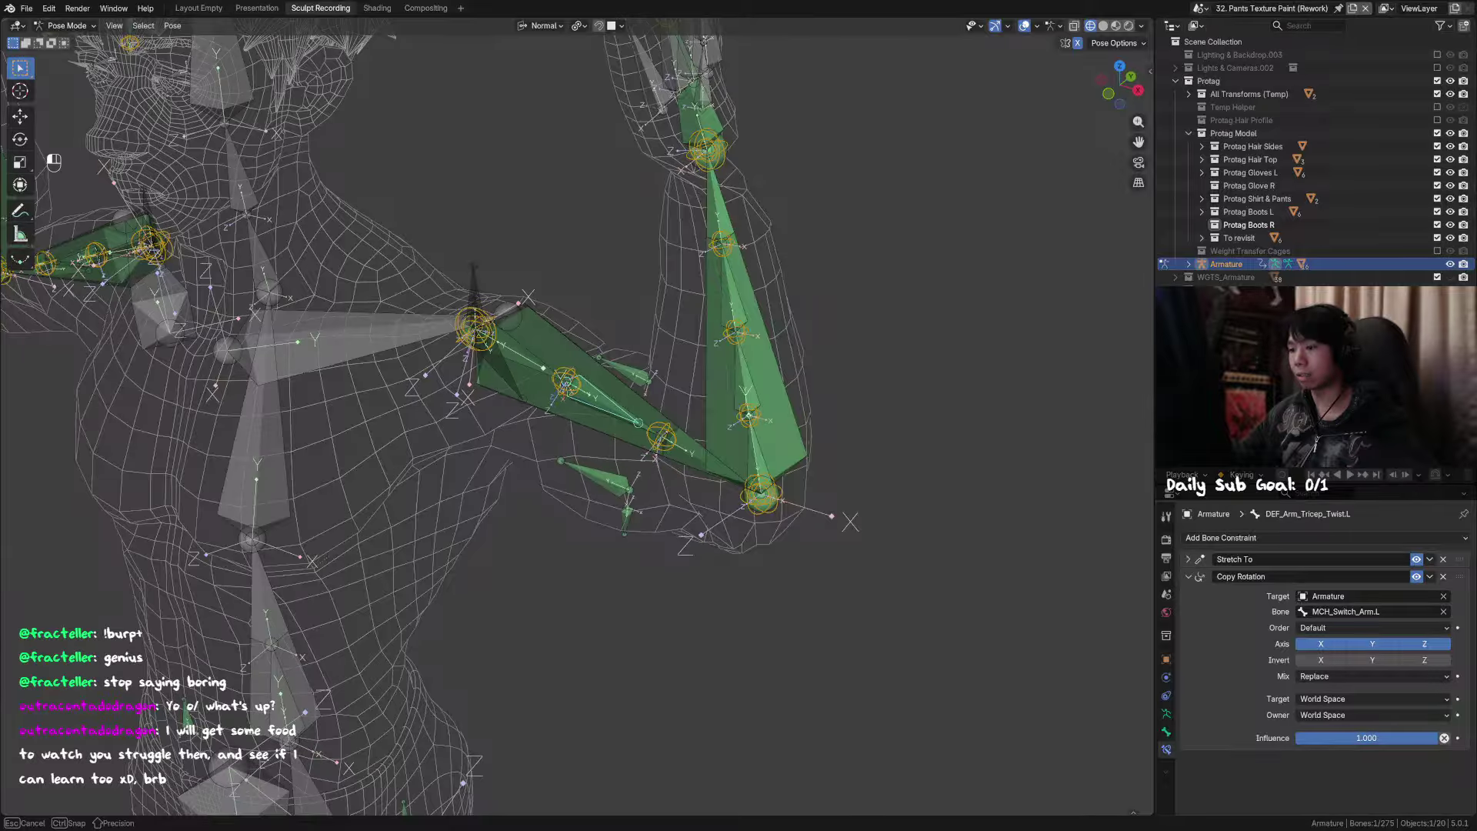
middle_drag(1024, 534, 842, 475)
drag(1367, 738, 1436, 734)
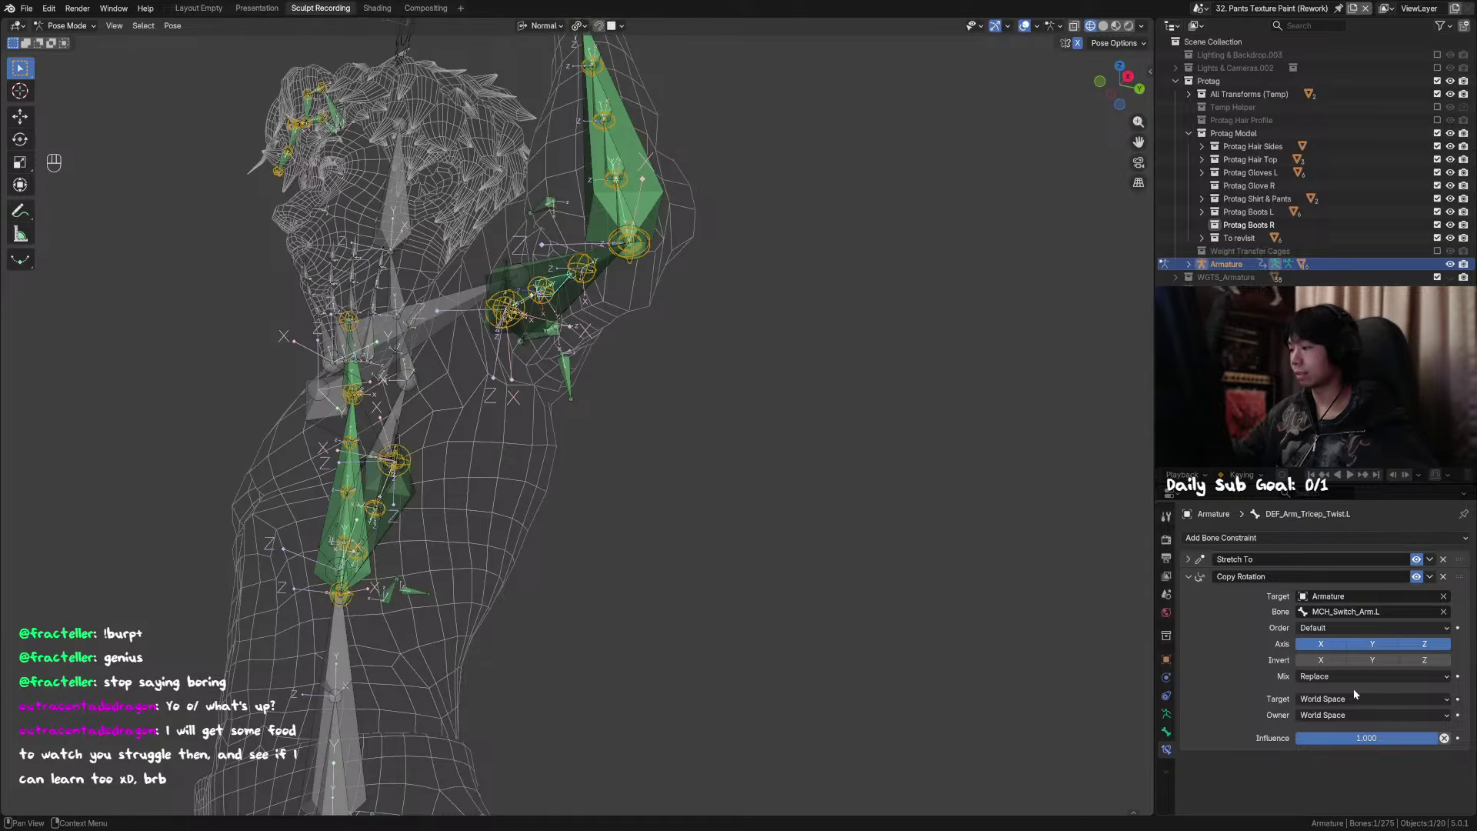
click(1366, 737)
key(Return)
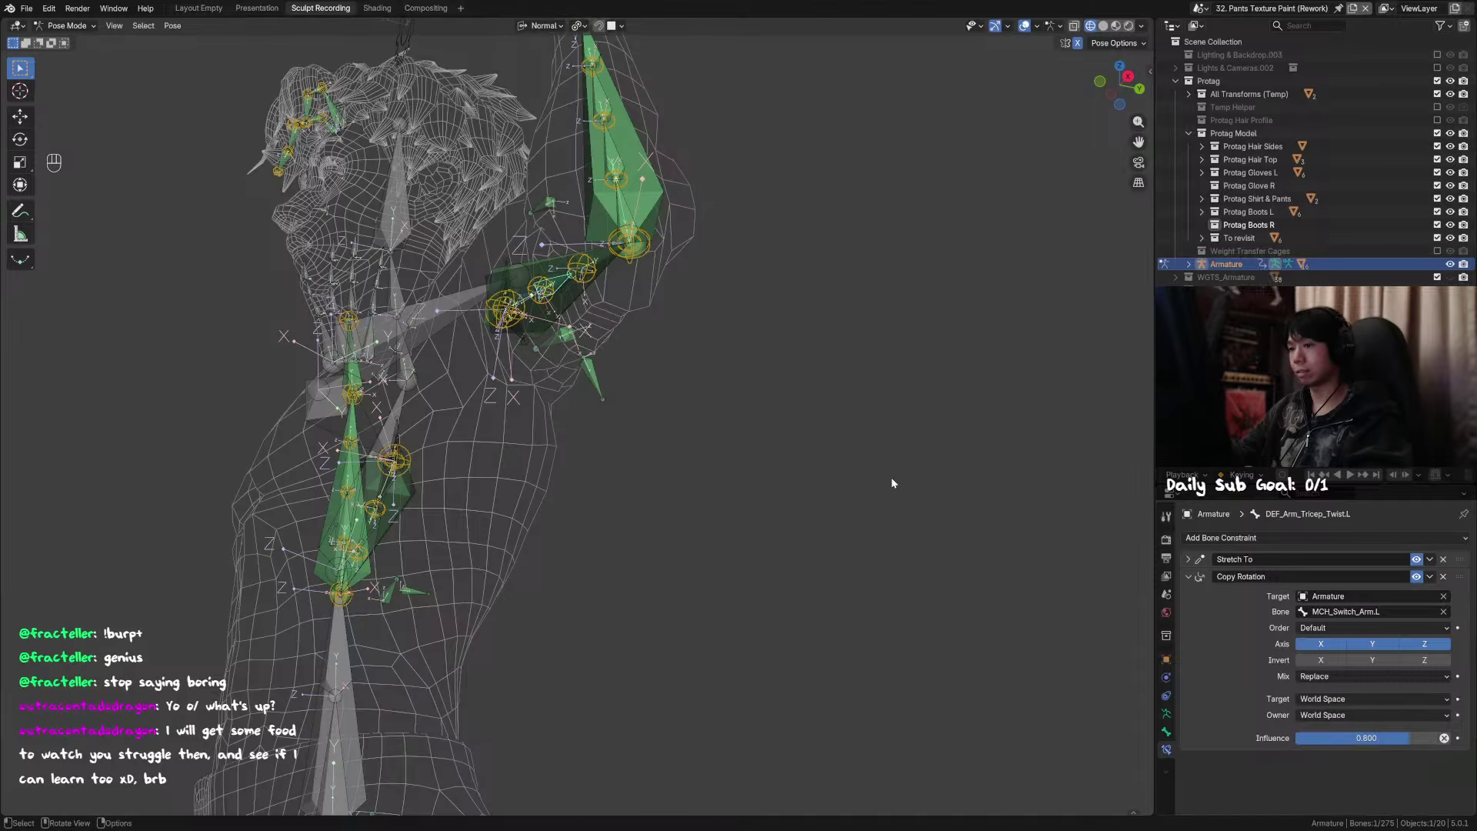
Step: Select DEF_Arm_Tricep_Twist.R in the right upper arm and collapse its Stretch To constraint
middle_drag(891, 477, 769, 481)
shift+middle_drag(1031, 338, 800, 397)
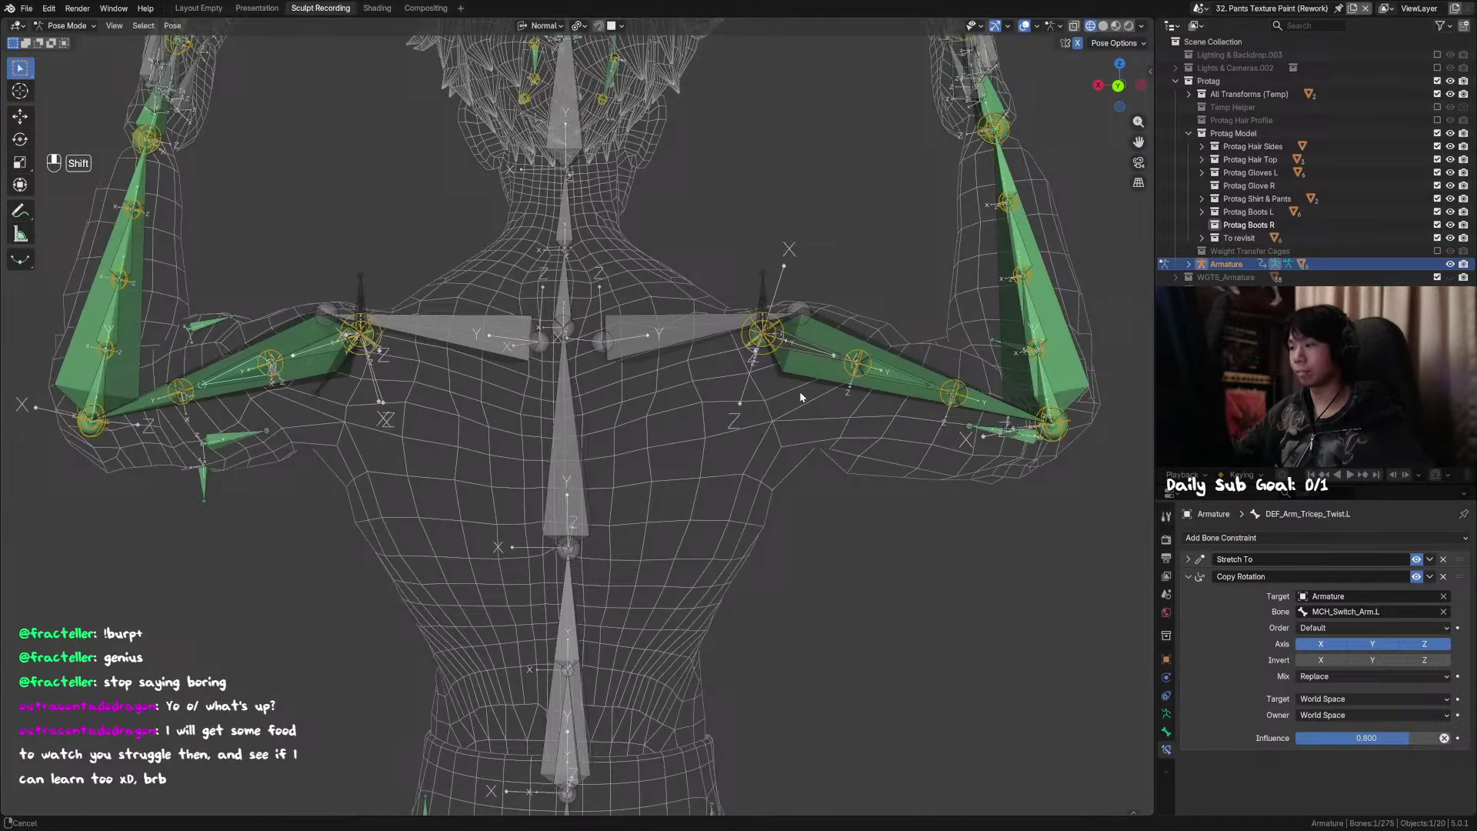
click(889, 377)
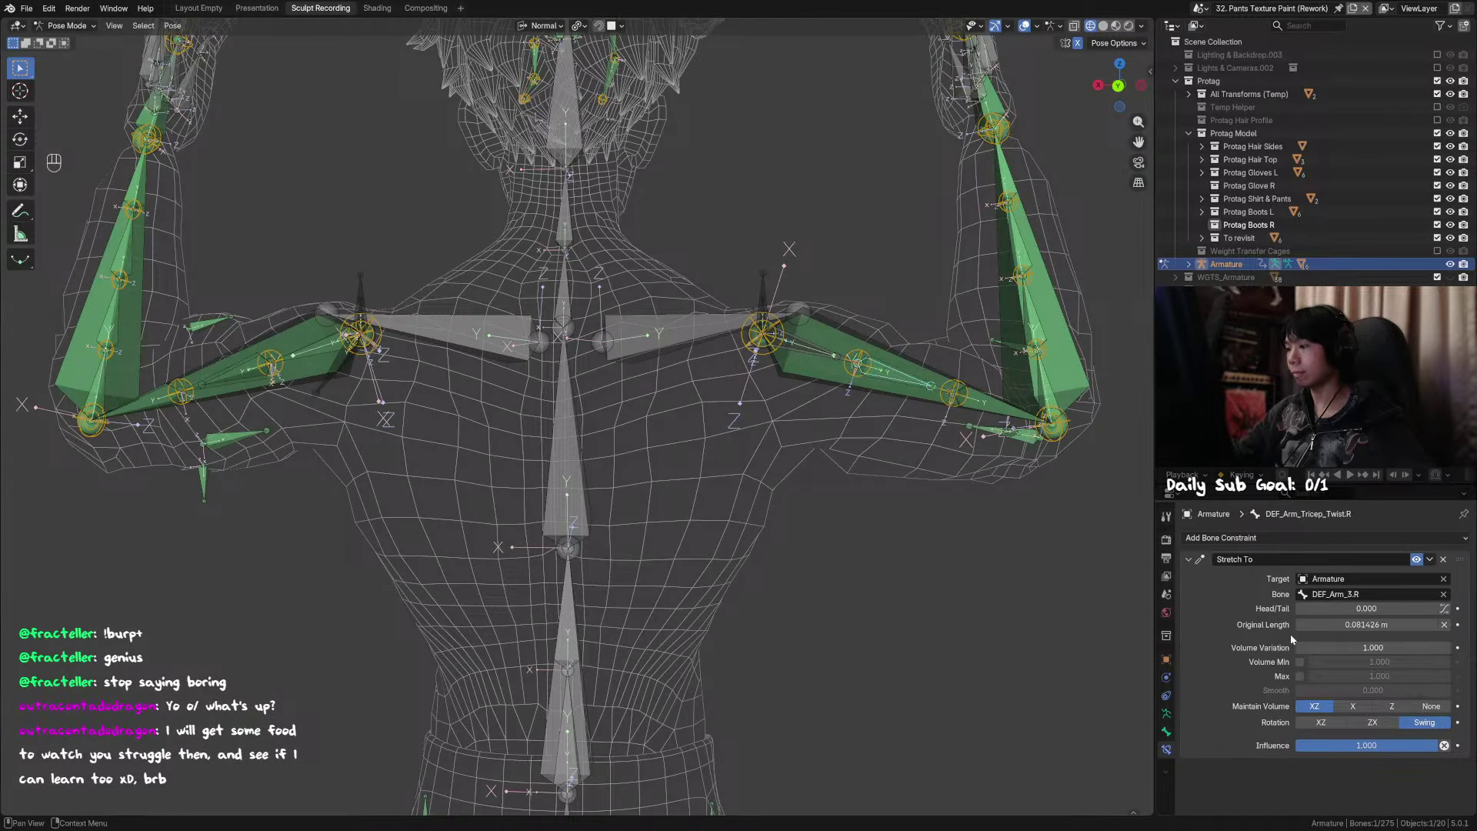
click(1189, 560)
middle_drag(927, 487, 860, 418)
click(860, 417)
click(859, 420)
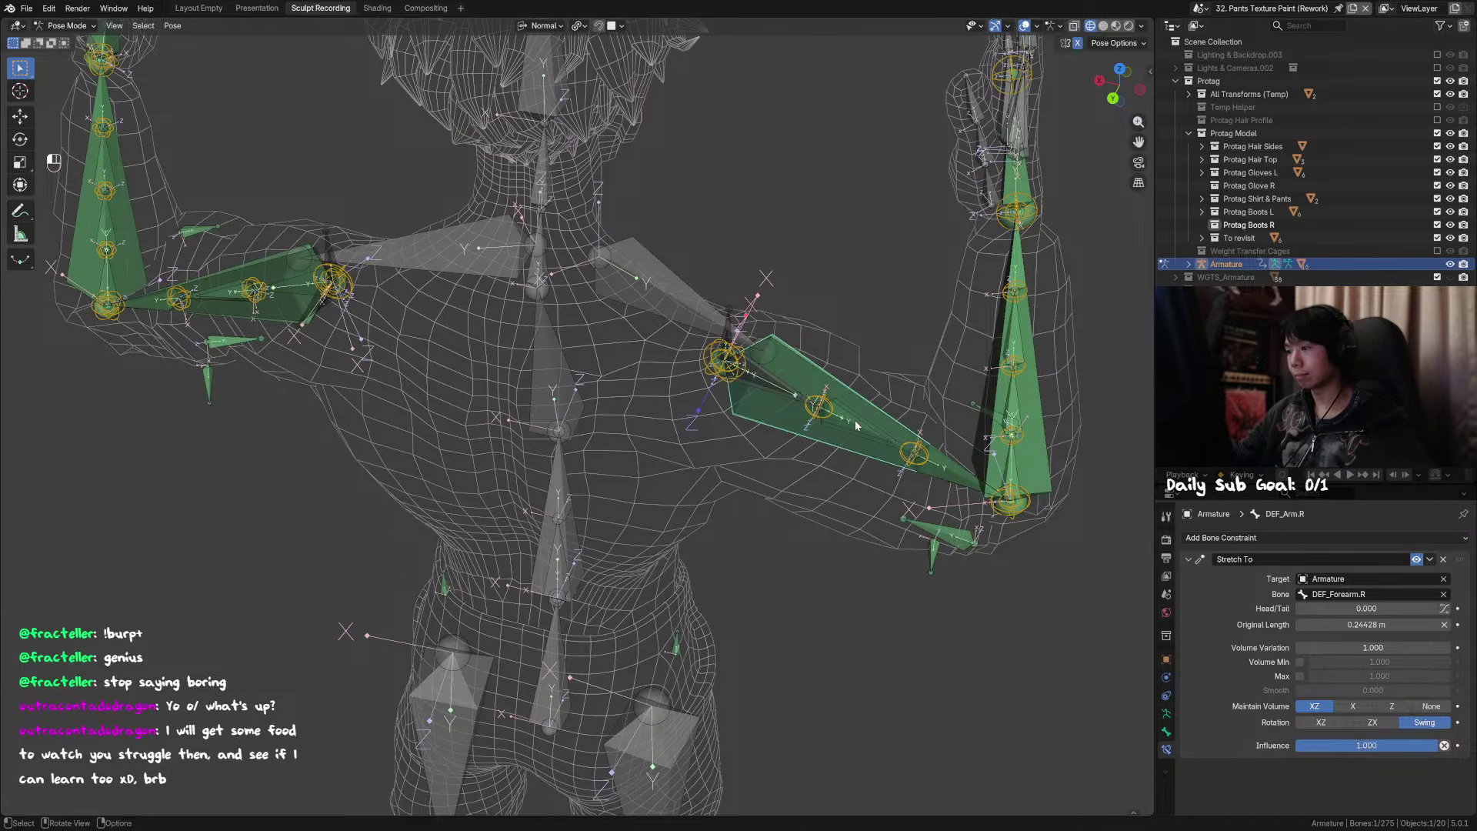
click(860, 419)
click(859, 419)
Step: Add a Copy Rotation constraint to DEF_Arm_Tricep_Twist.R, targeting the Armature's MCH_Twist_Arm.R bone
click(1263, 538)
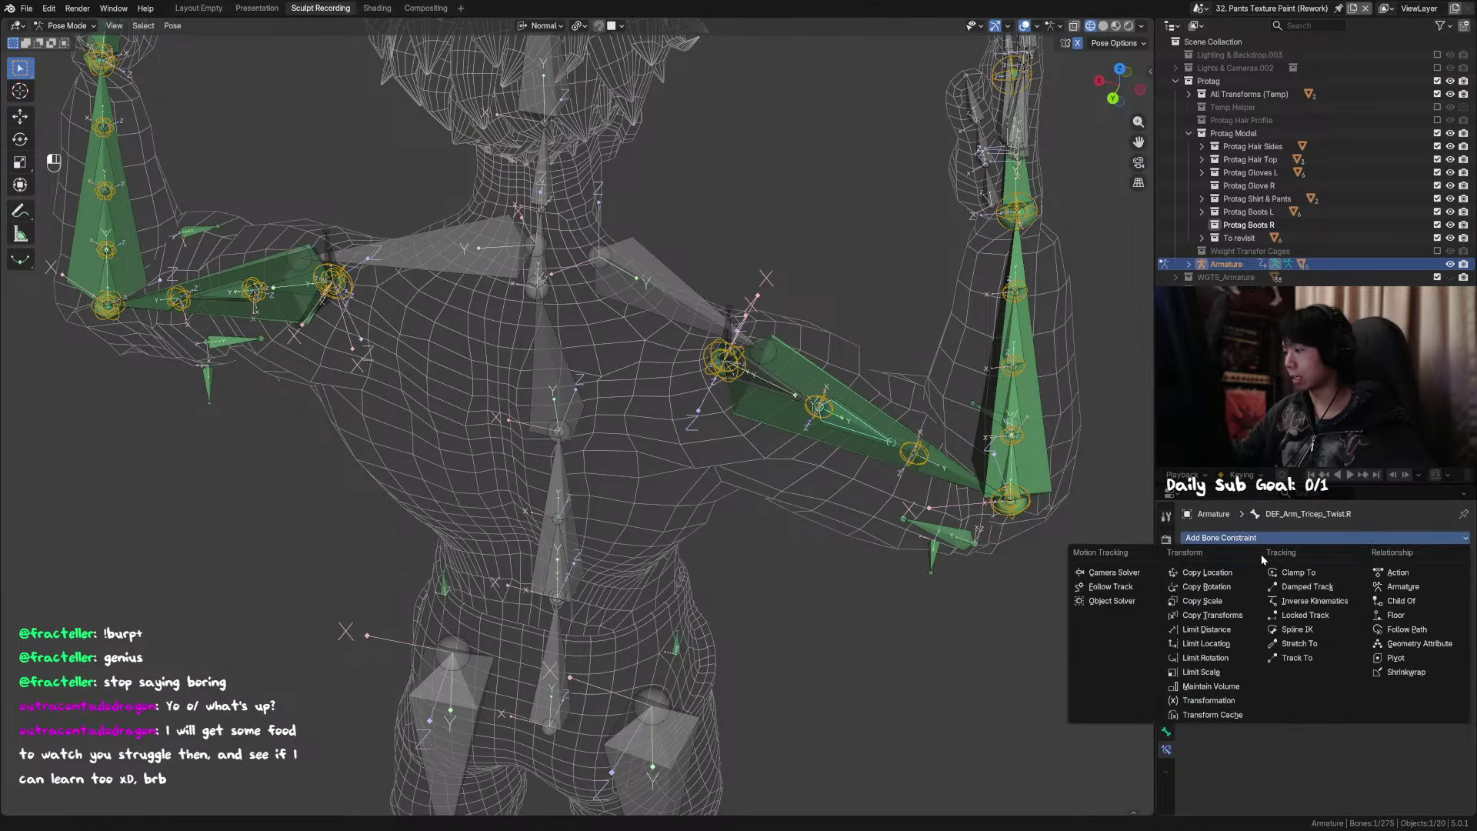
key(Escape)
click(1270, 538)
click(1207, 587)
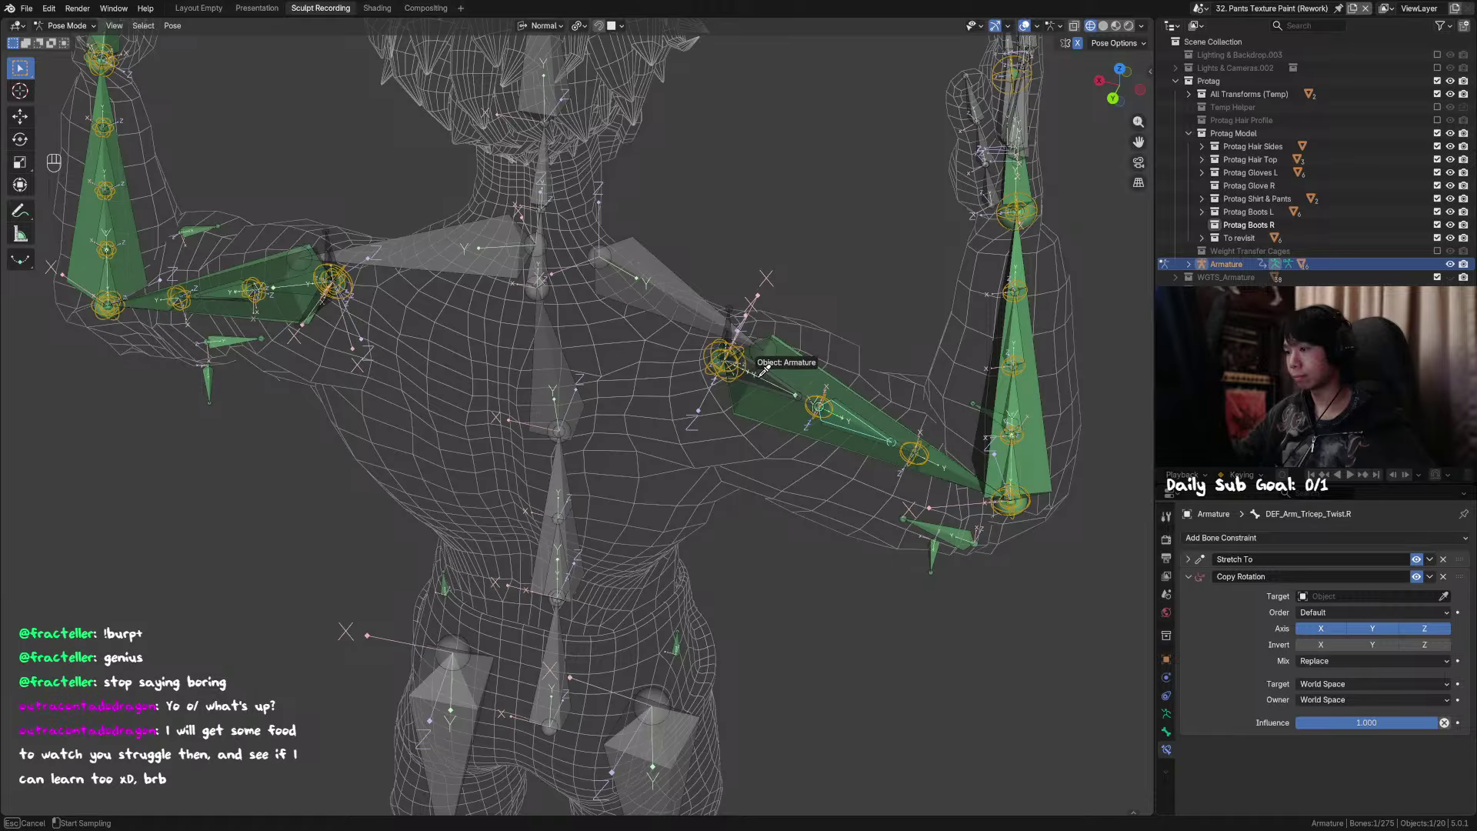
click(761, 374)
click(1442, 612)
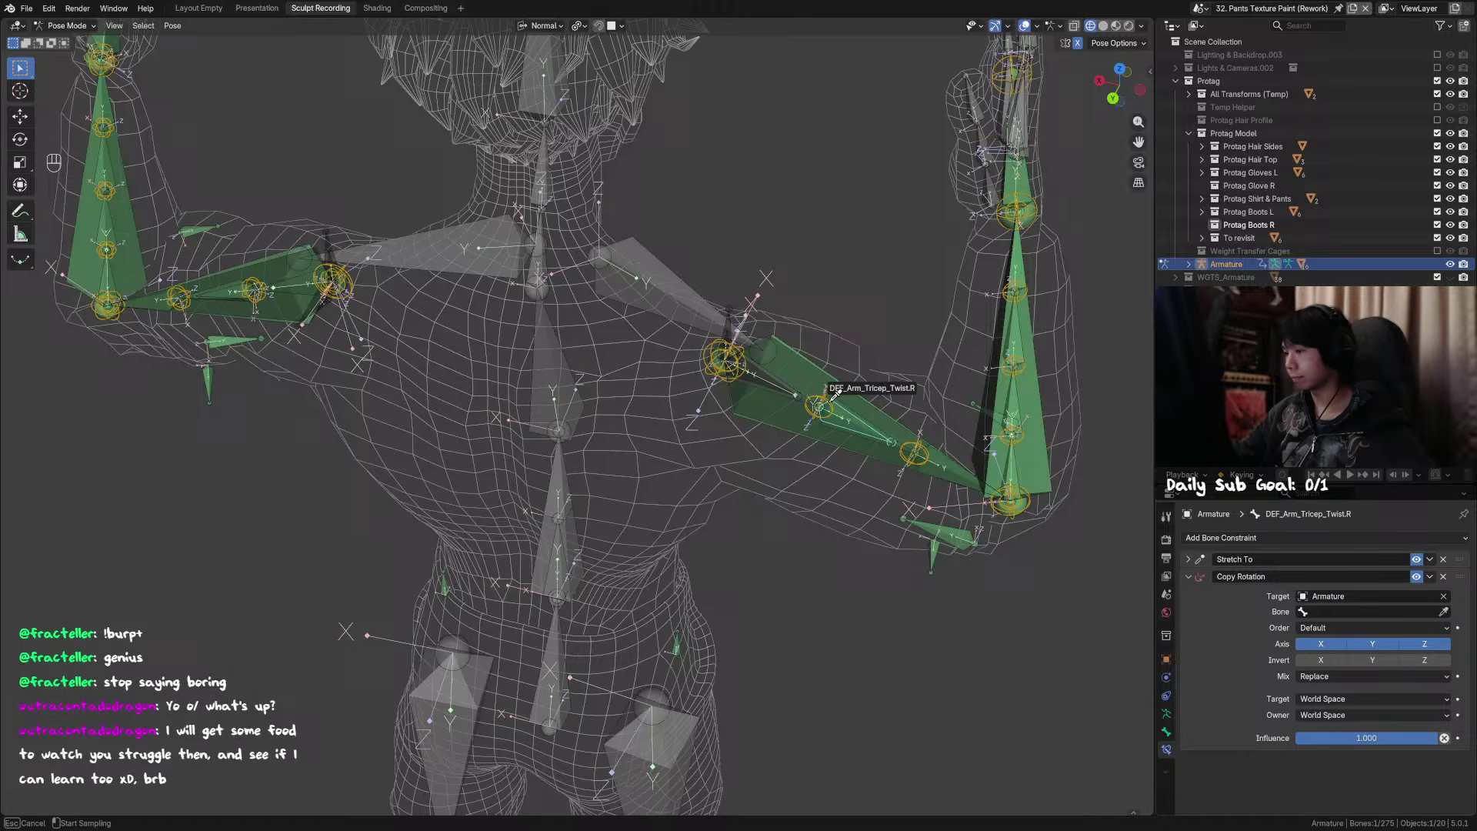
click(764, 372)
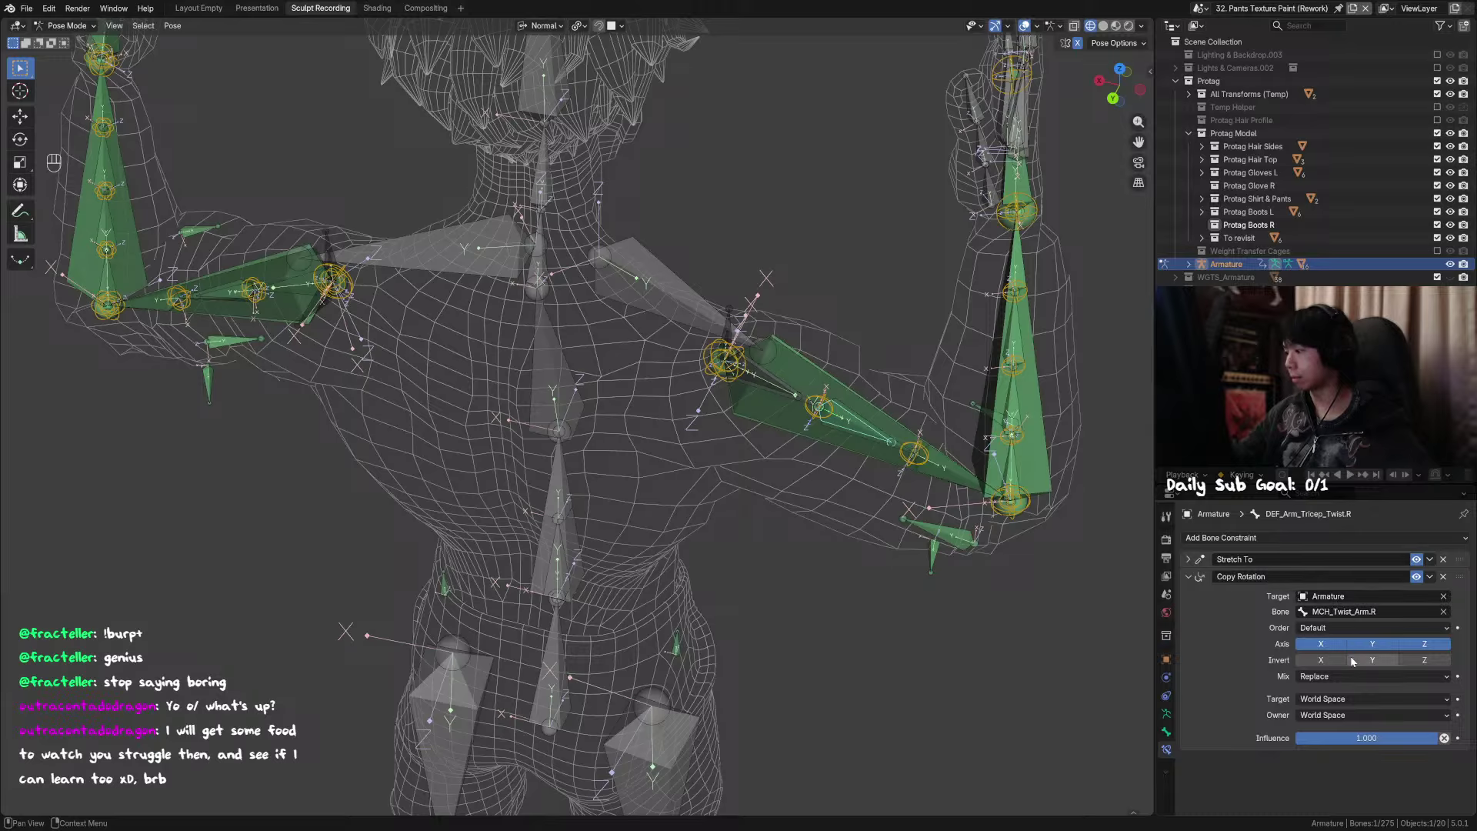
Step: Compare the constraints of the left upper-arm bones with those of the right tricep twist bone
click(235, 294)
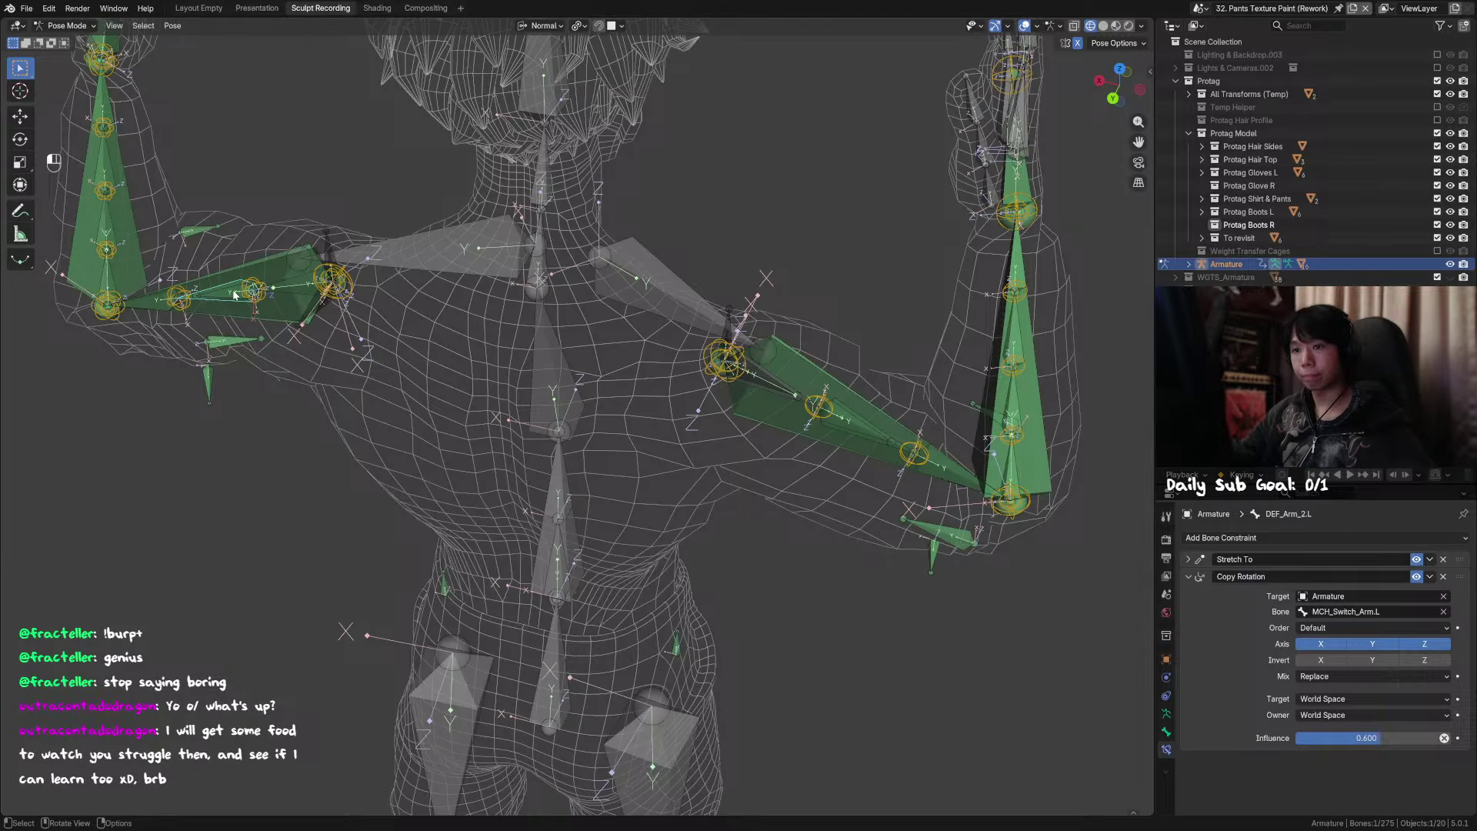
click(235, 294)
click(817, 401)
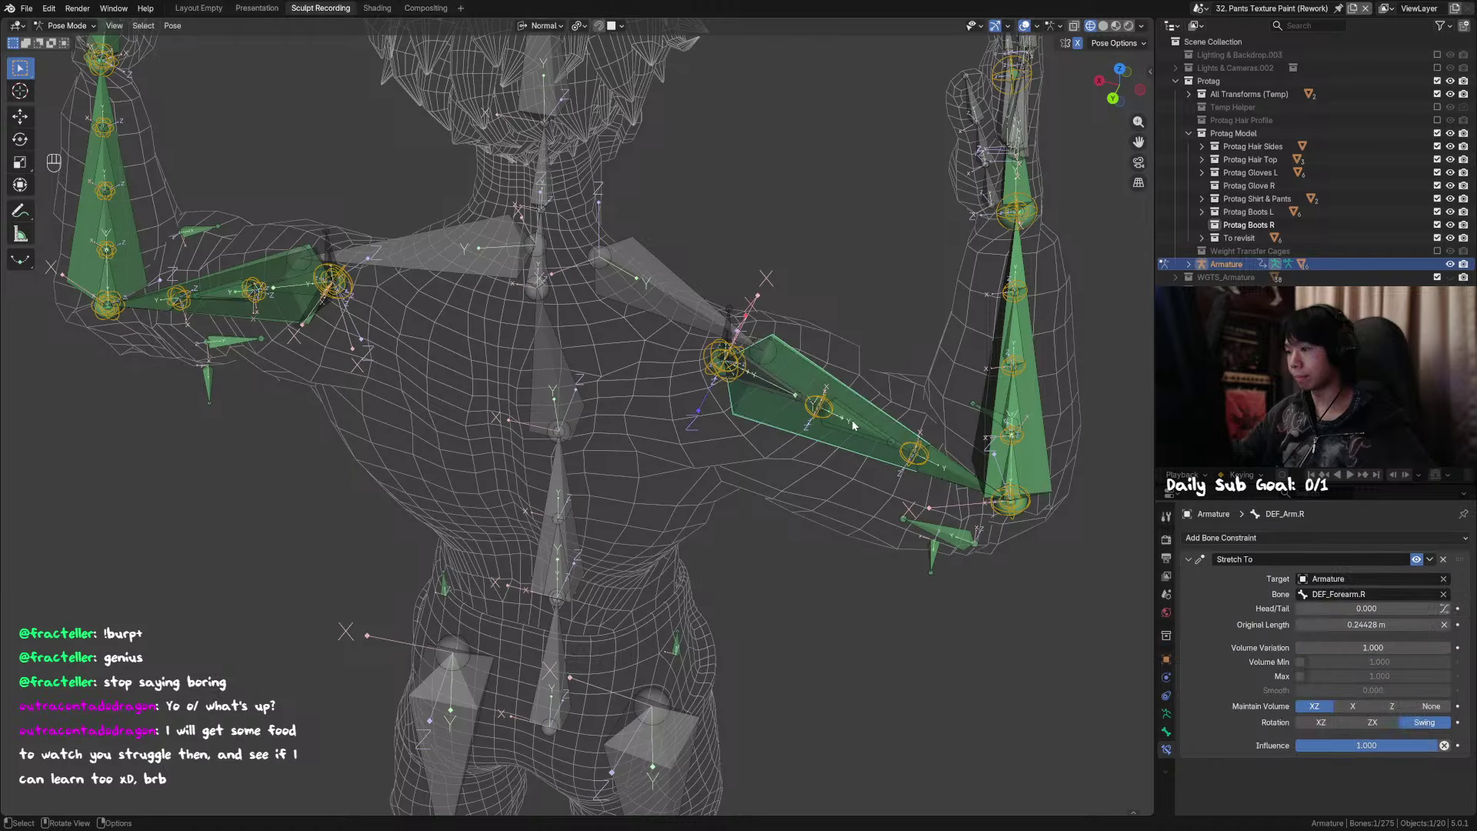
click(817, 401)
middle_drag(817, 401, 863, 393)
Step: Check the arm bones in Rest Position and return the armature to Pose Position
click(1167, 713)
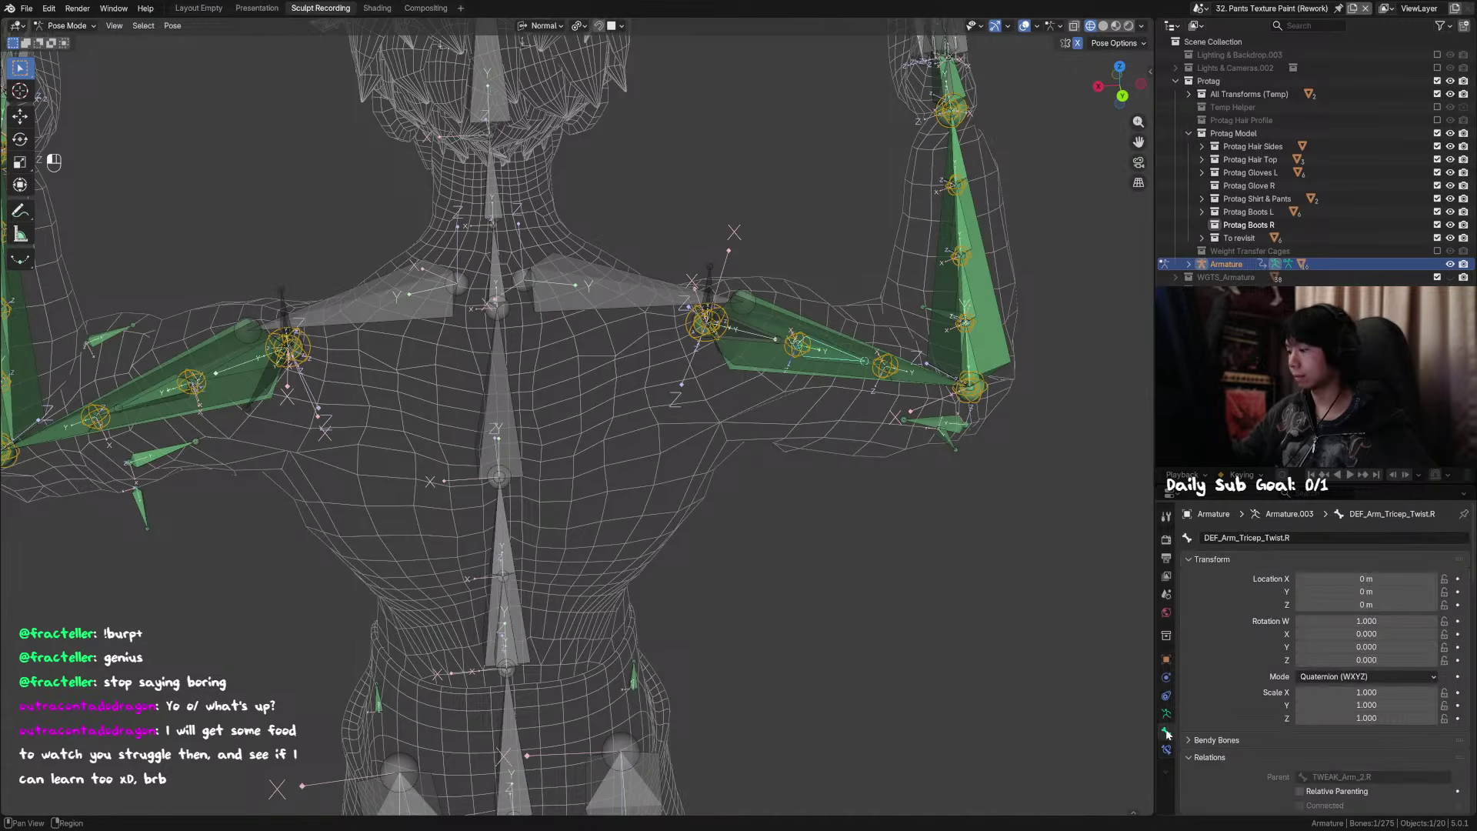
click(1394, 579)
middle_drag(1026, 556, 845, 529)
click(1255, 579)
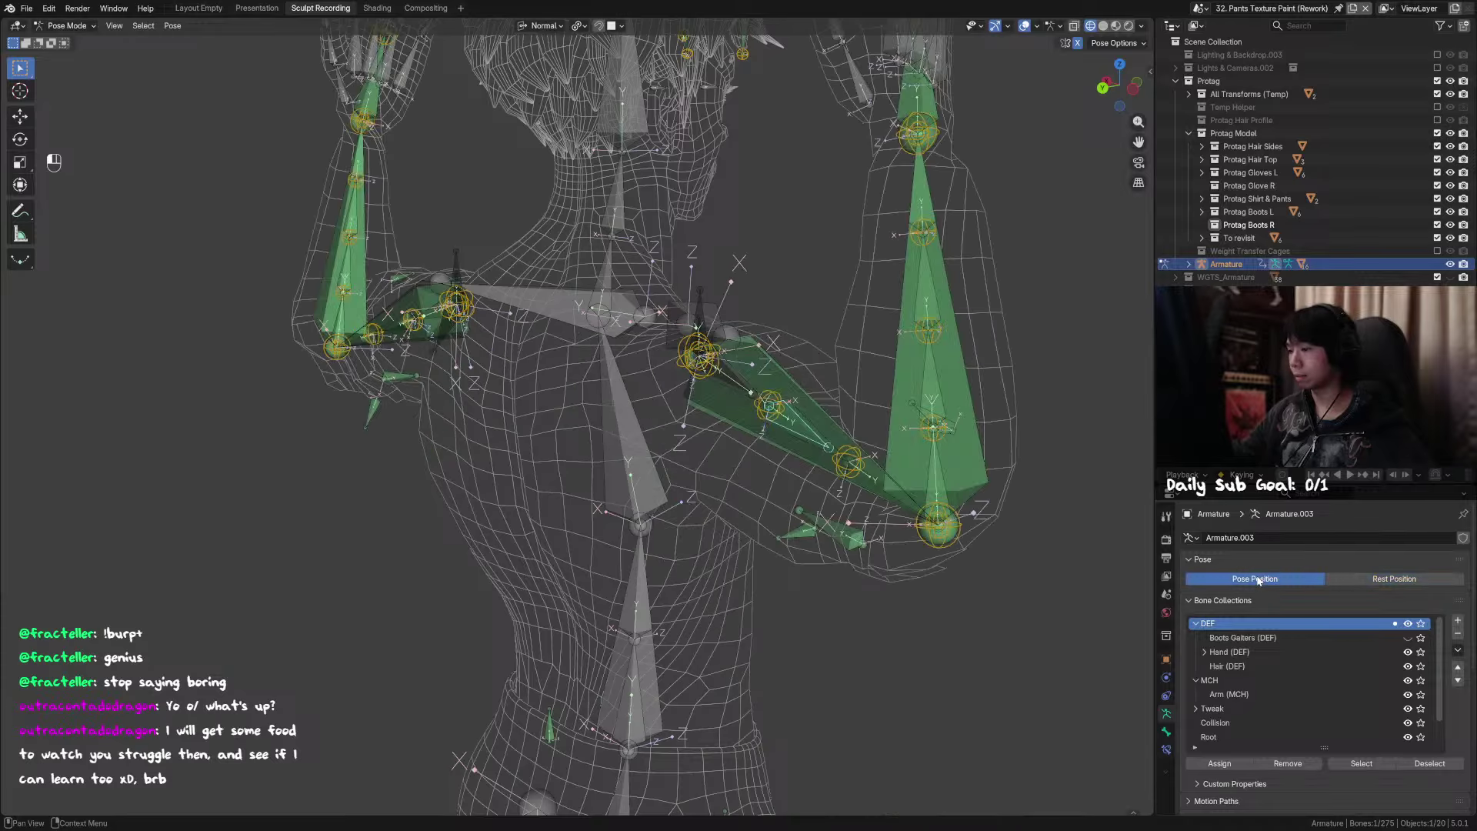
Step: Examine the parent and constraints of COR_Tricep_1.R and compare them with the constraints of COR_Tricep_1.L
middle_drag(931, 381, 920, 466)
click(865, 396)
key(g)
right_click(892, 435)
middle_drag(952, 517, 1007, 458)
click(1167, 732)
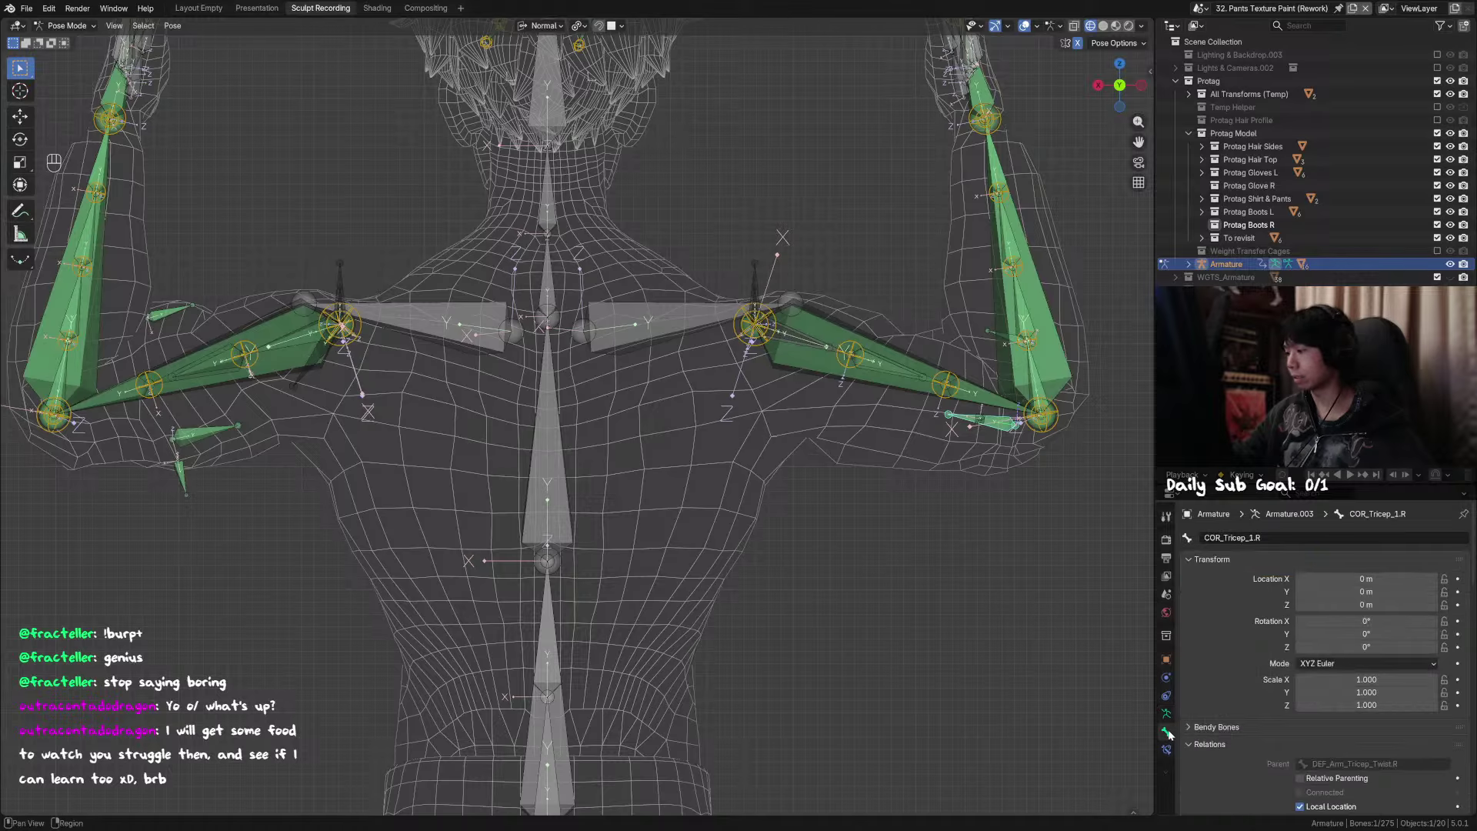
click(1166, 750)
middle_drag(968, 497, 934, 460)
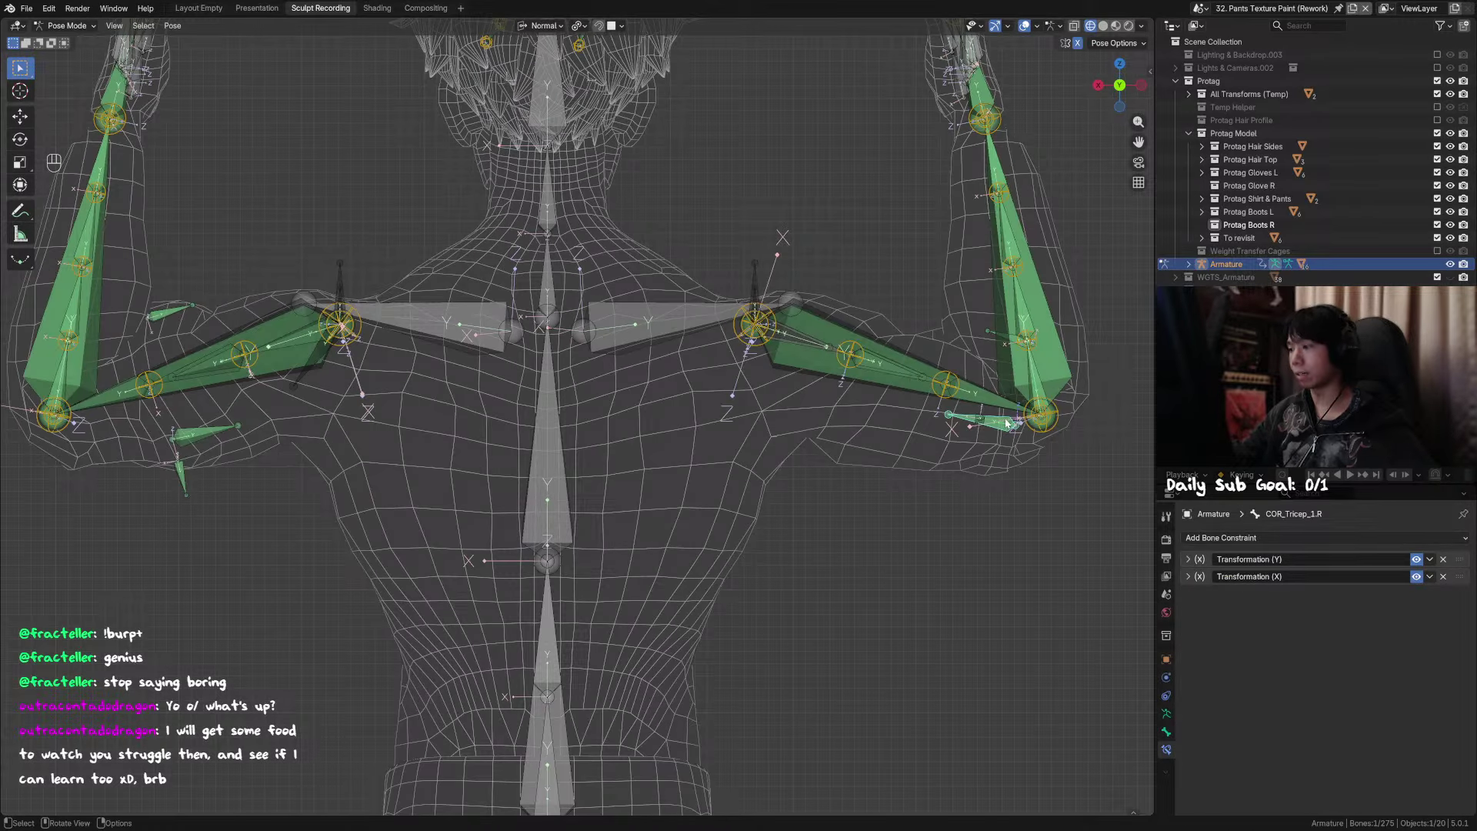
click(185, 437)
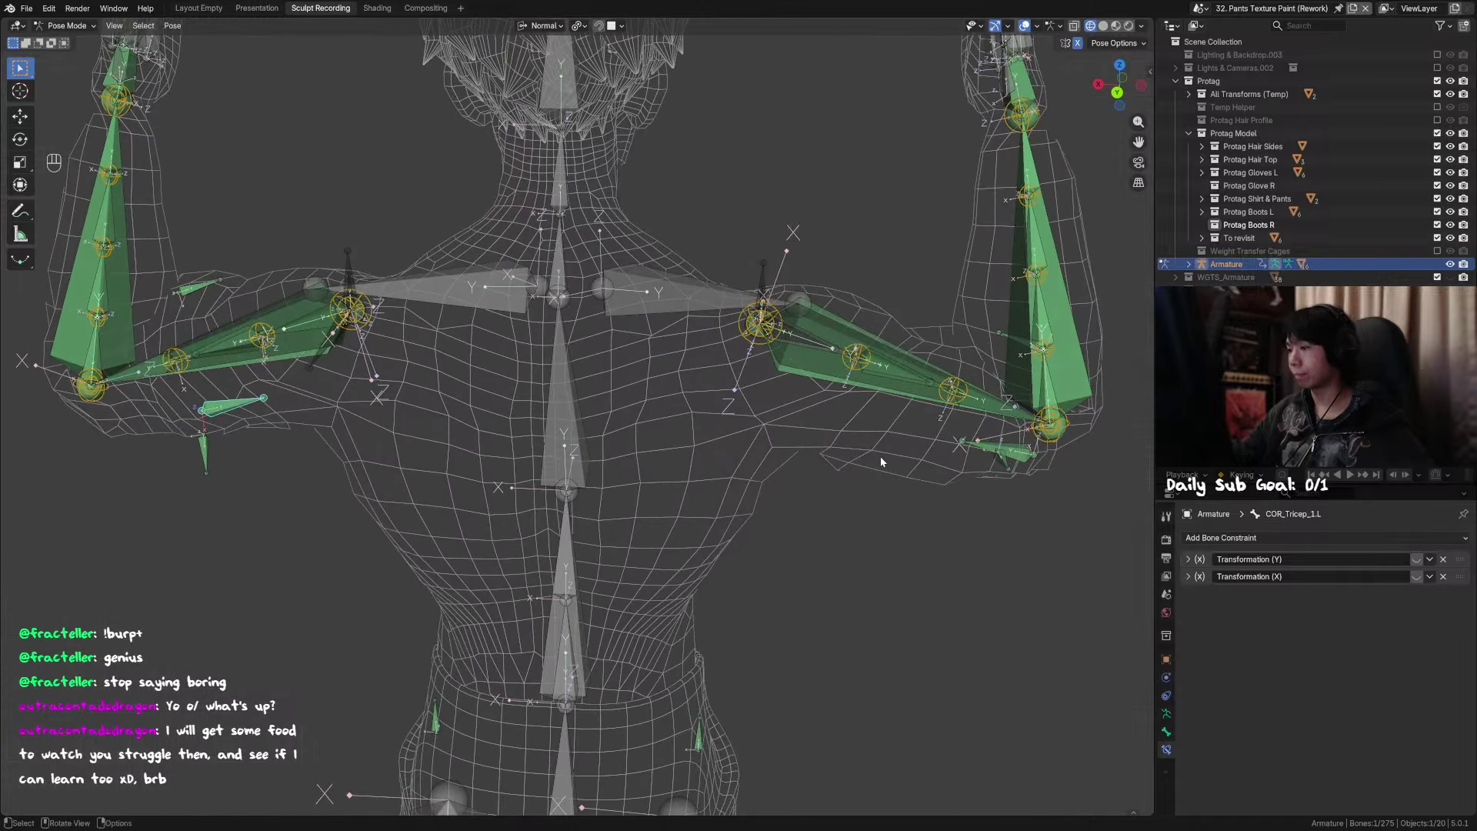
Step: Try to parent the two right tricep corrective bones to the right tricep twist bone with Keep Offset in Edit Mode
key(Tab)
middle_drag(884, 462, 847, 408)
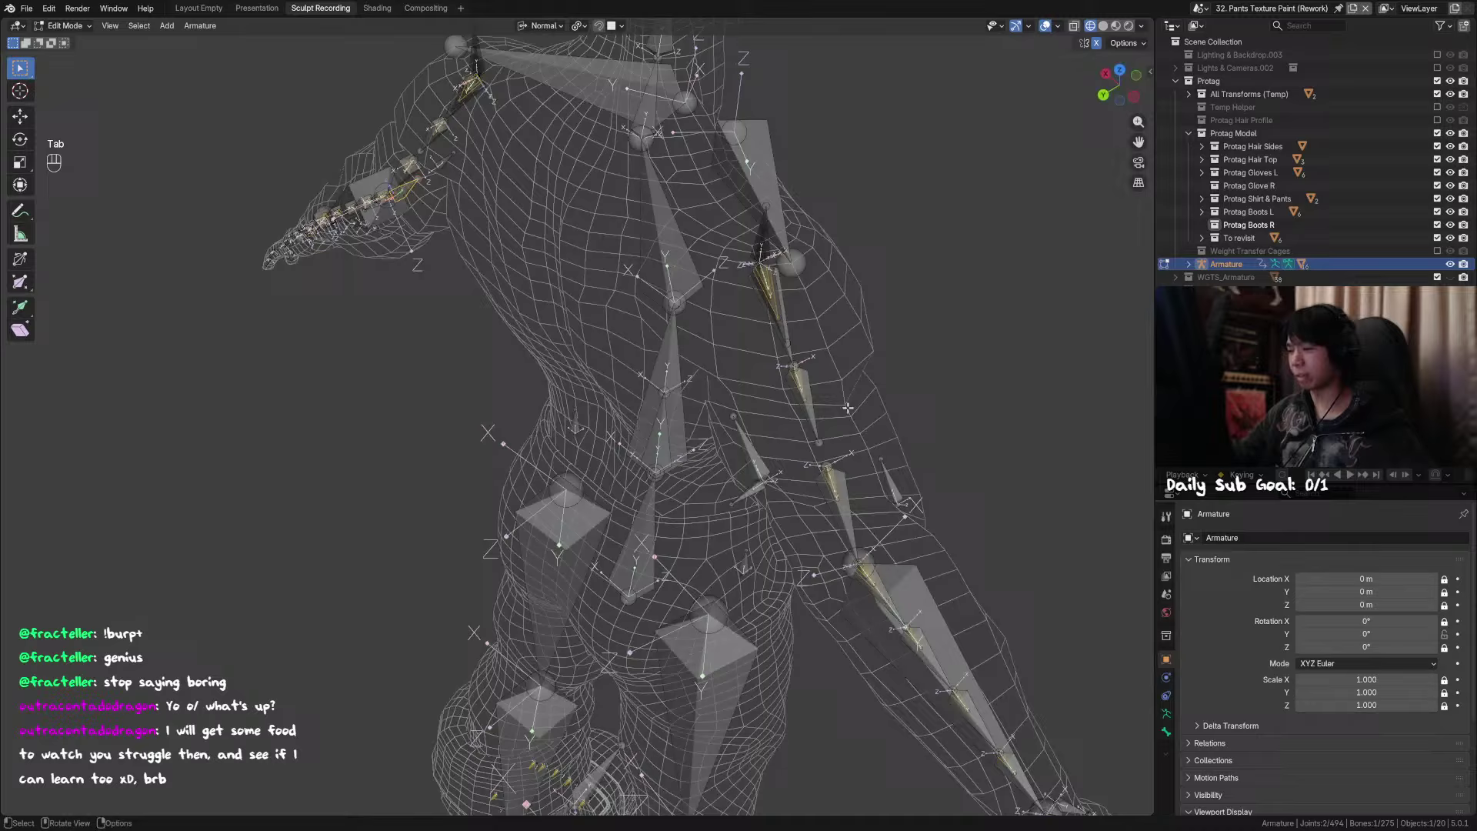
click(758, 456)
middle_drag(758, 455, 749, 457)
shift+click(800, 400)
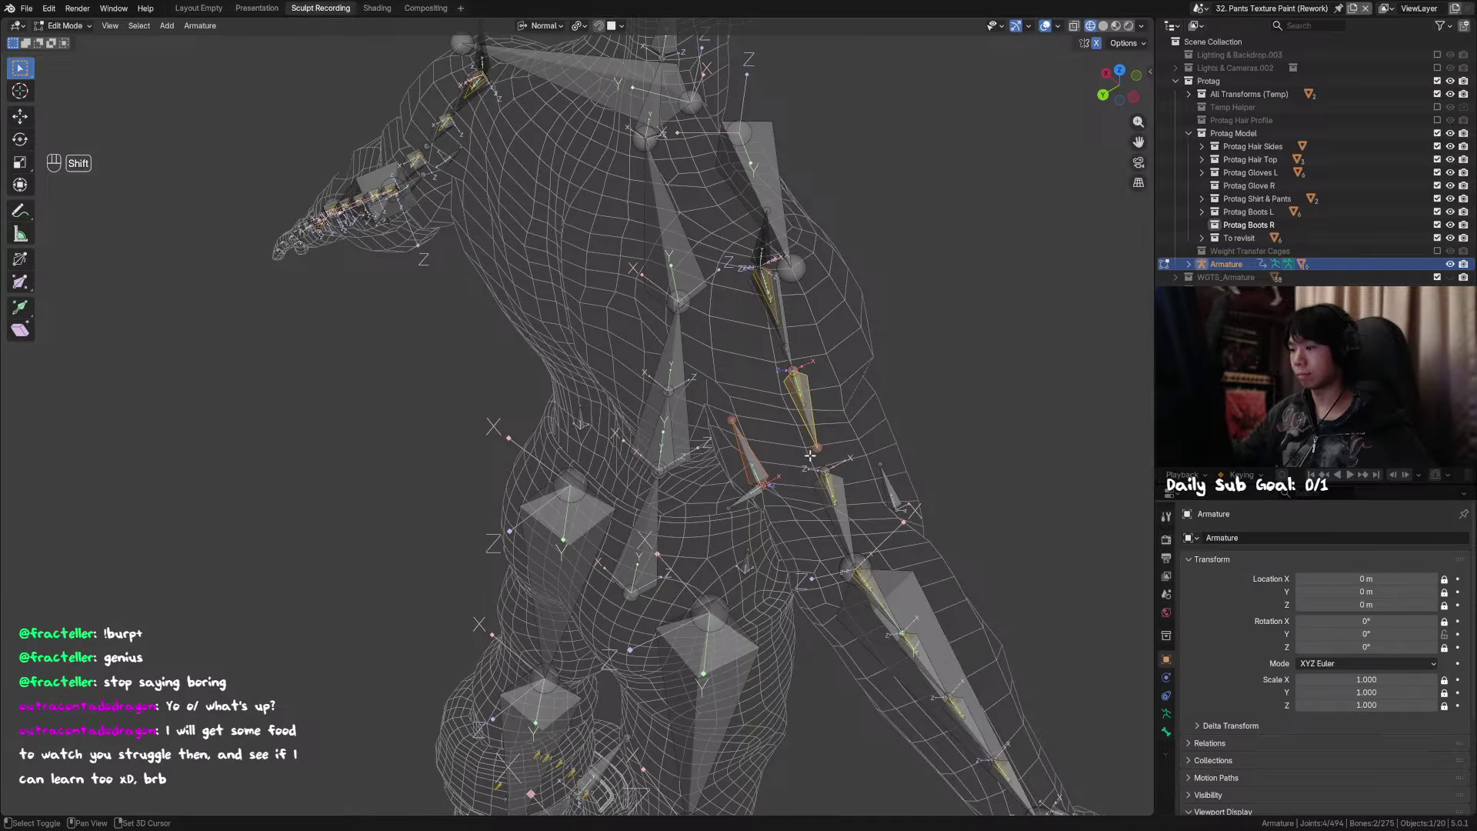
shift+click(806, 419)
key(ctrl+p)
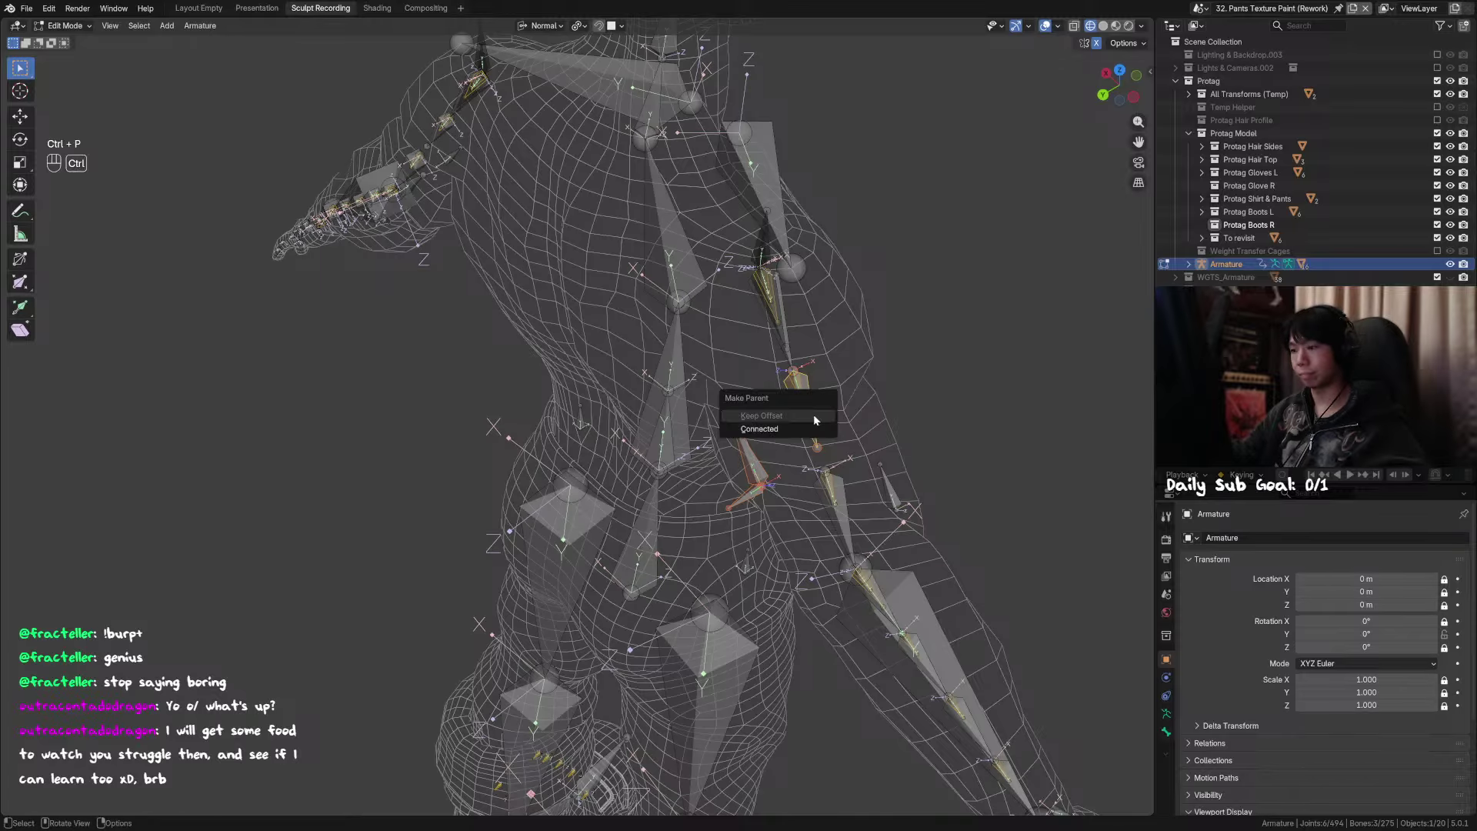
click(814, 414)
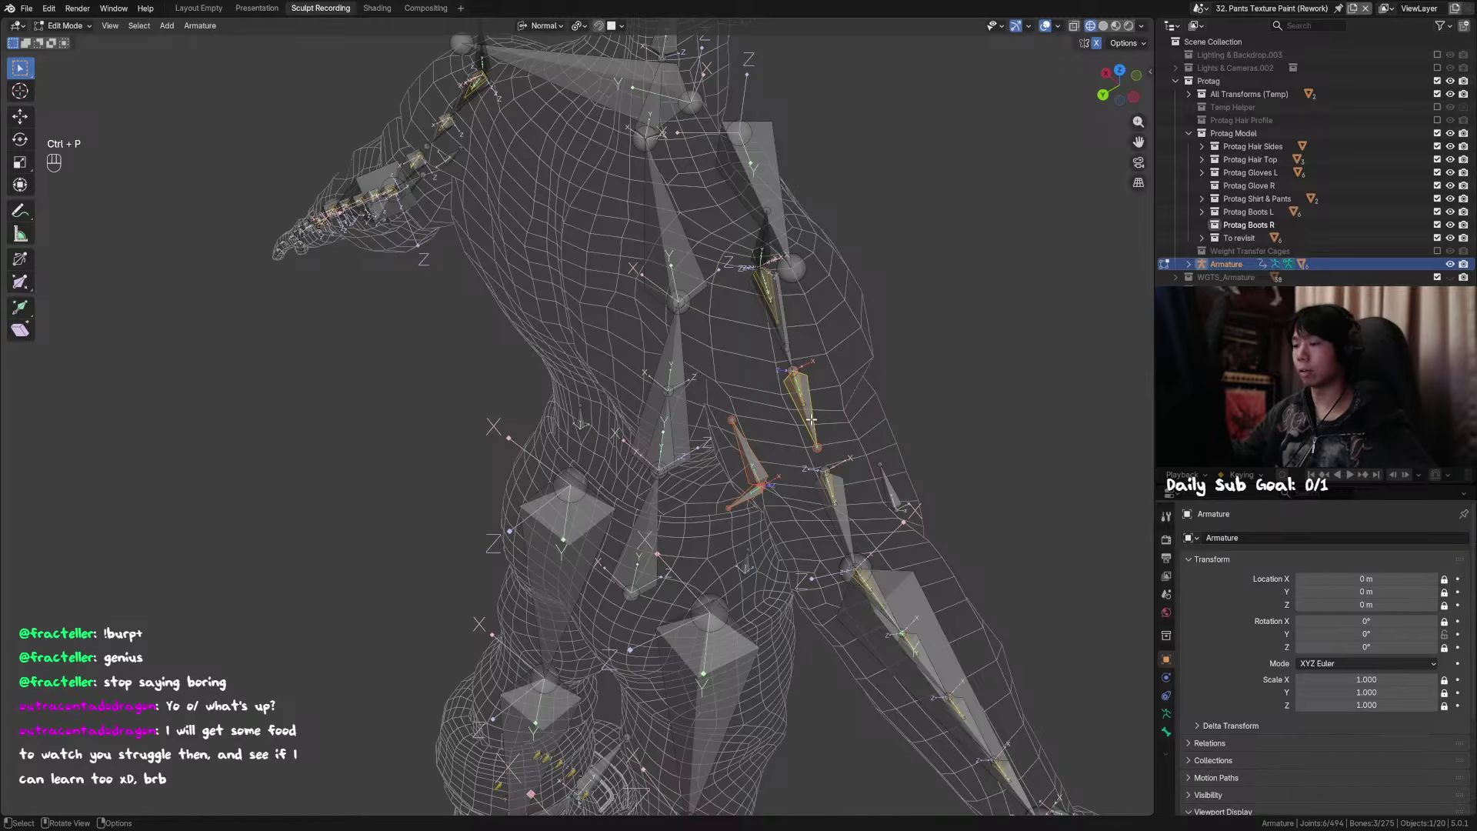
Step: Return to Pose Mode and hide the two bones overlapping the tricep twist bone in the right upper arm
scroll(811, 420, down, 2)
key(Tab)
middle_drag(811, 419, 743, 388)
key(Tab)
click(797, 331)
key(h)
click(784, 346)
key(h)
key(alt+g)
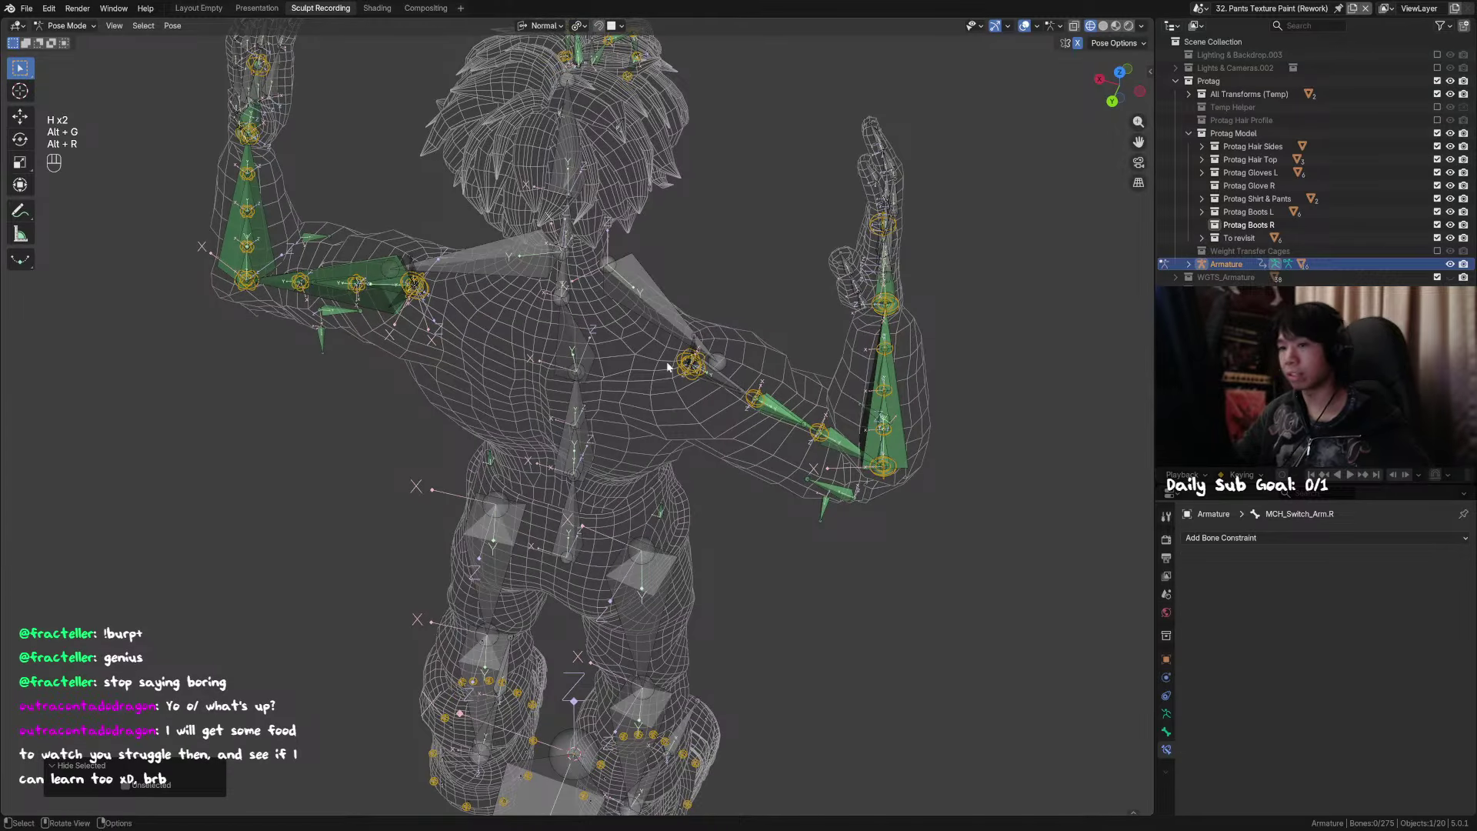
Step: Check the Copy Rotation constraint settings of DEF_Arm_1.L in the left upper arm and save the file
middle_drag(380, 293, 372, 325)
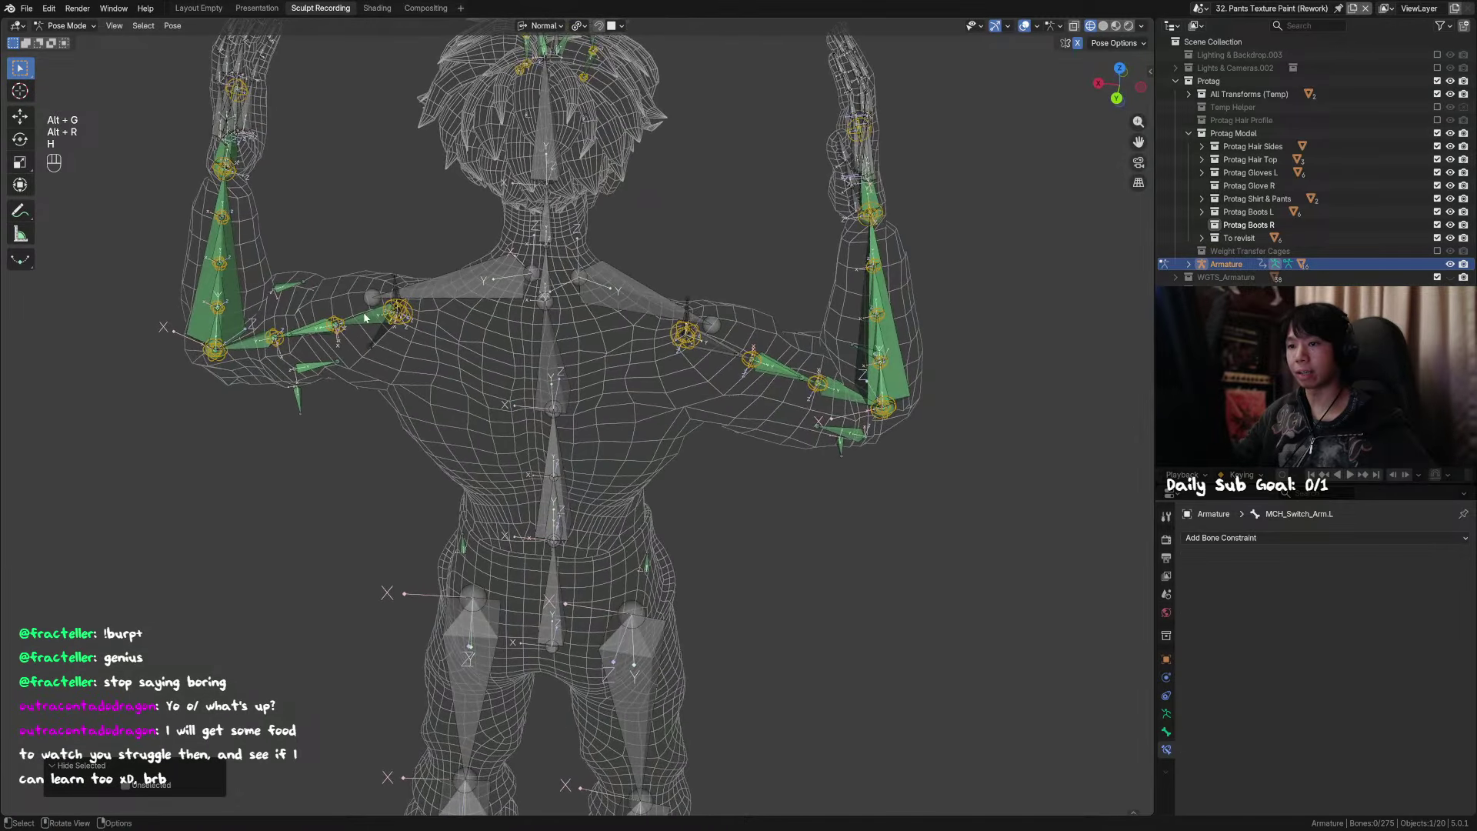
click(371, 325)
key(F2)
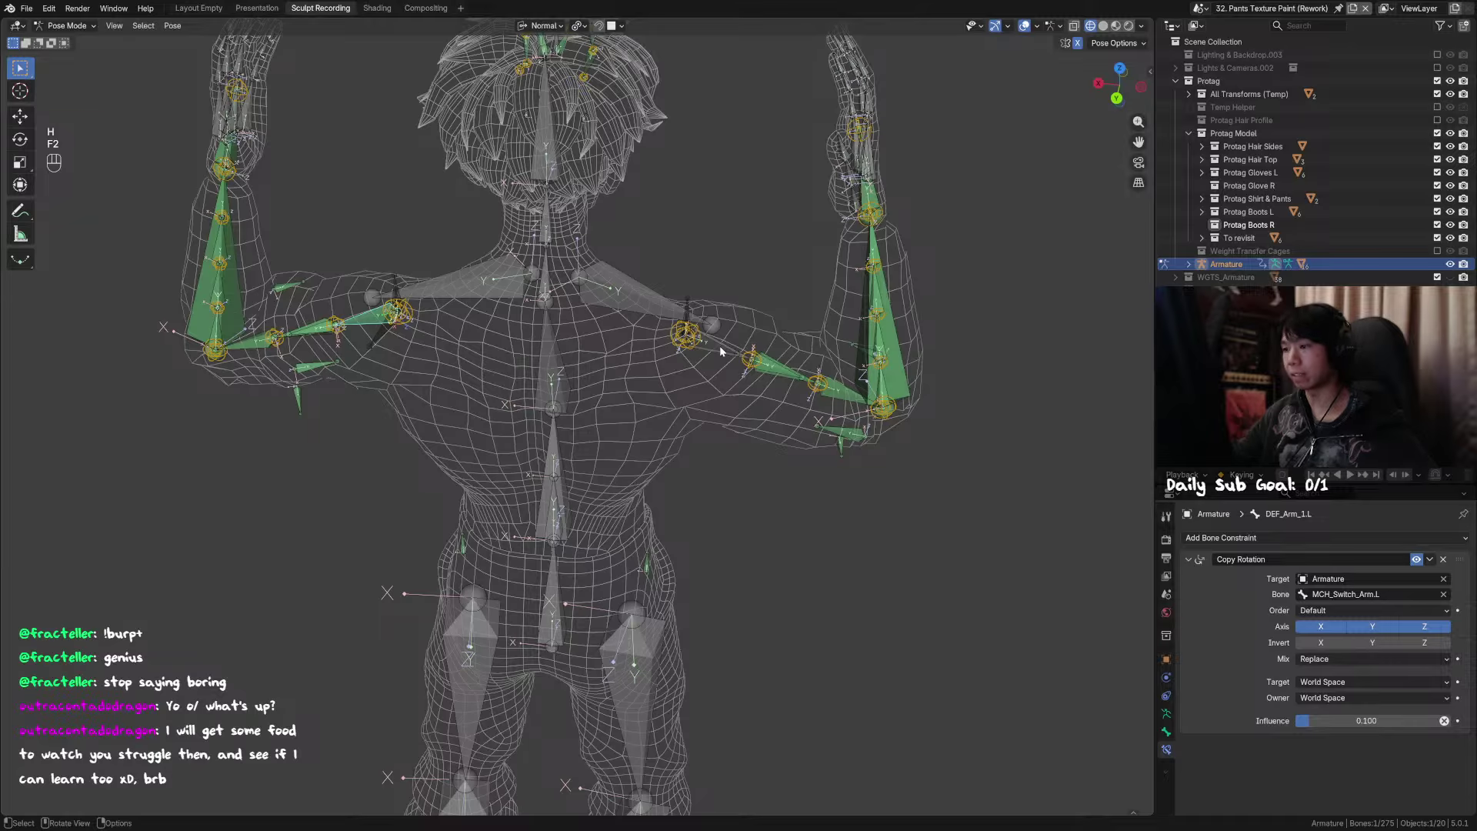
middle_drag(720, 352, 716, 398)
click(727, 404)
key(ctrl+s)
Step: Reveal the hidden bones and hide the ones overlapping the first right upper-arm segment
key(alt+h)
scroll(716, 399, up, 4)
click(912, 329)
key(h)
middle_drag(912, 329, 882, 347)
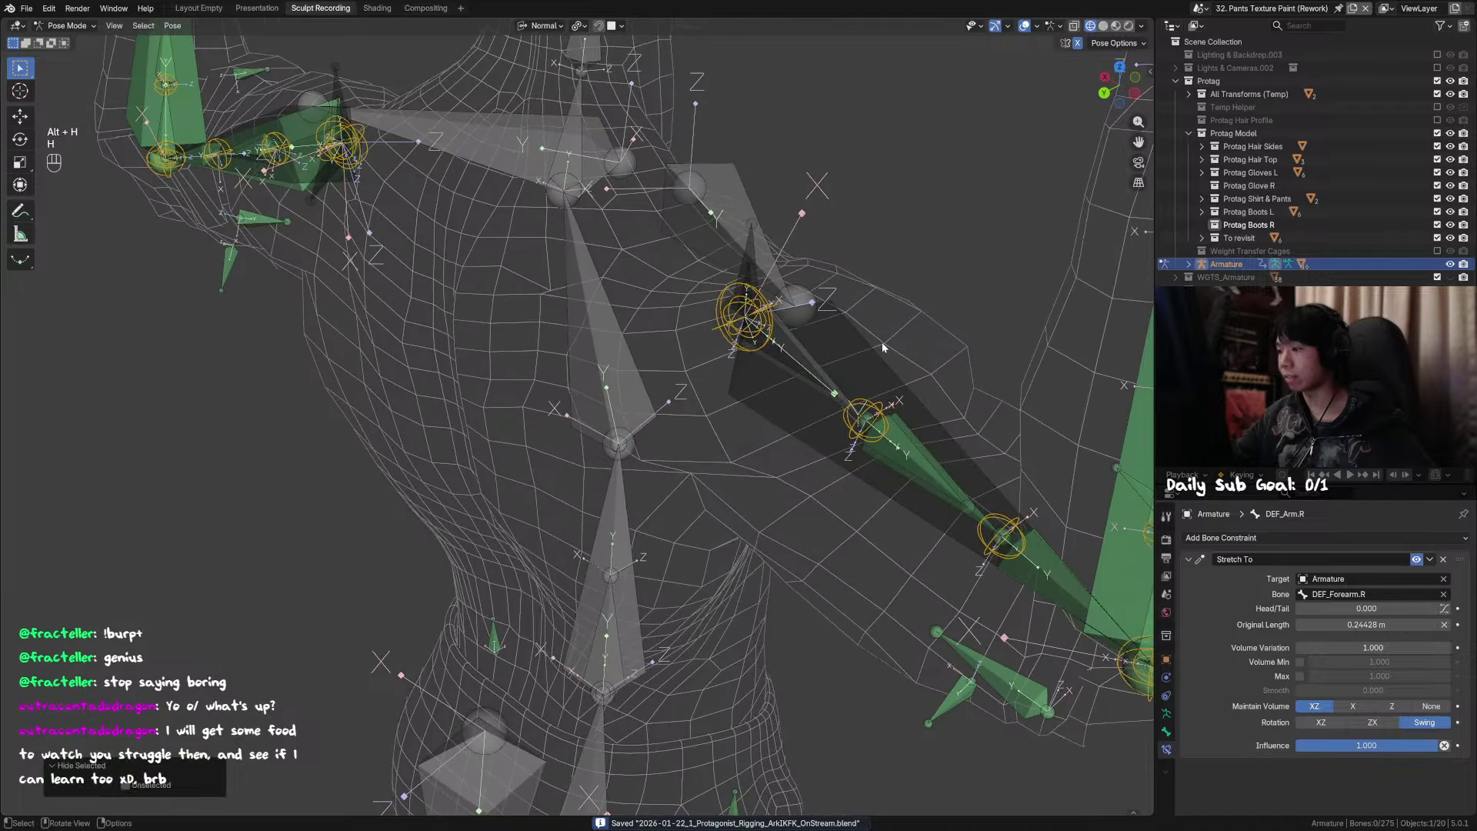
key(h)
shift+click(810, 377)
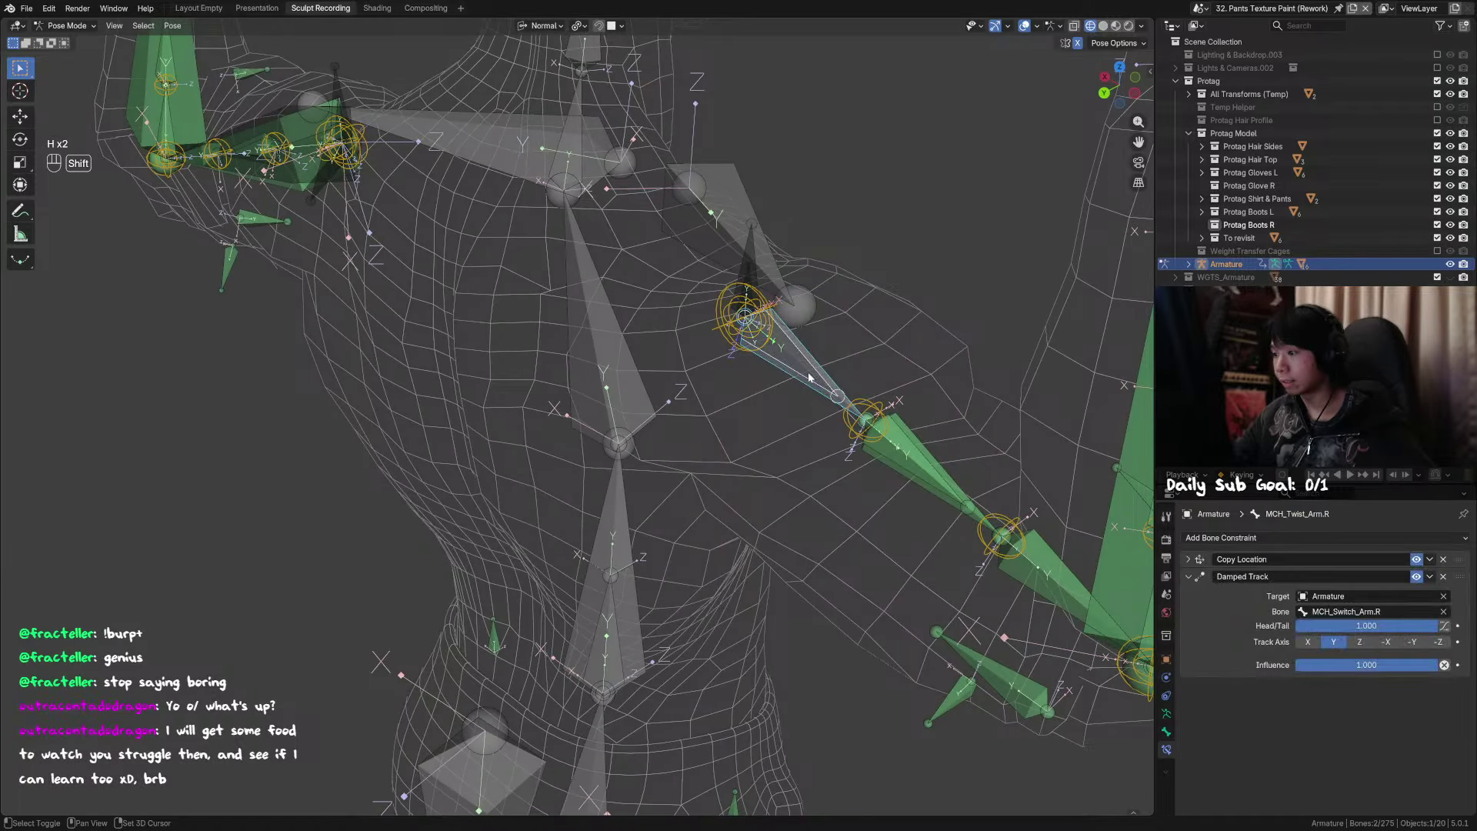
Step: Hide the two bones covering DEF_Arm_1.L and examine that bone's Copy Rotation constraint settings
middle_drag(823, 373, 283, 397)
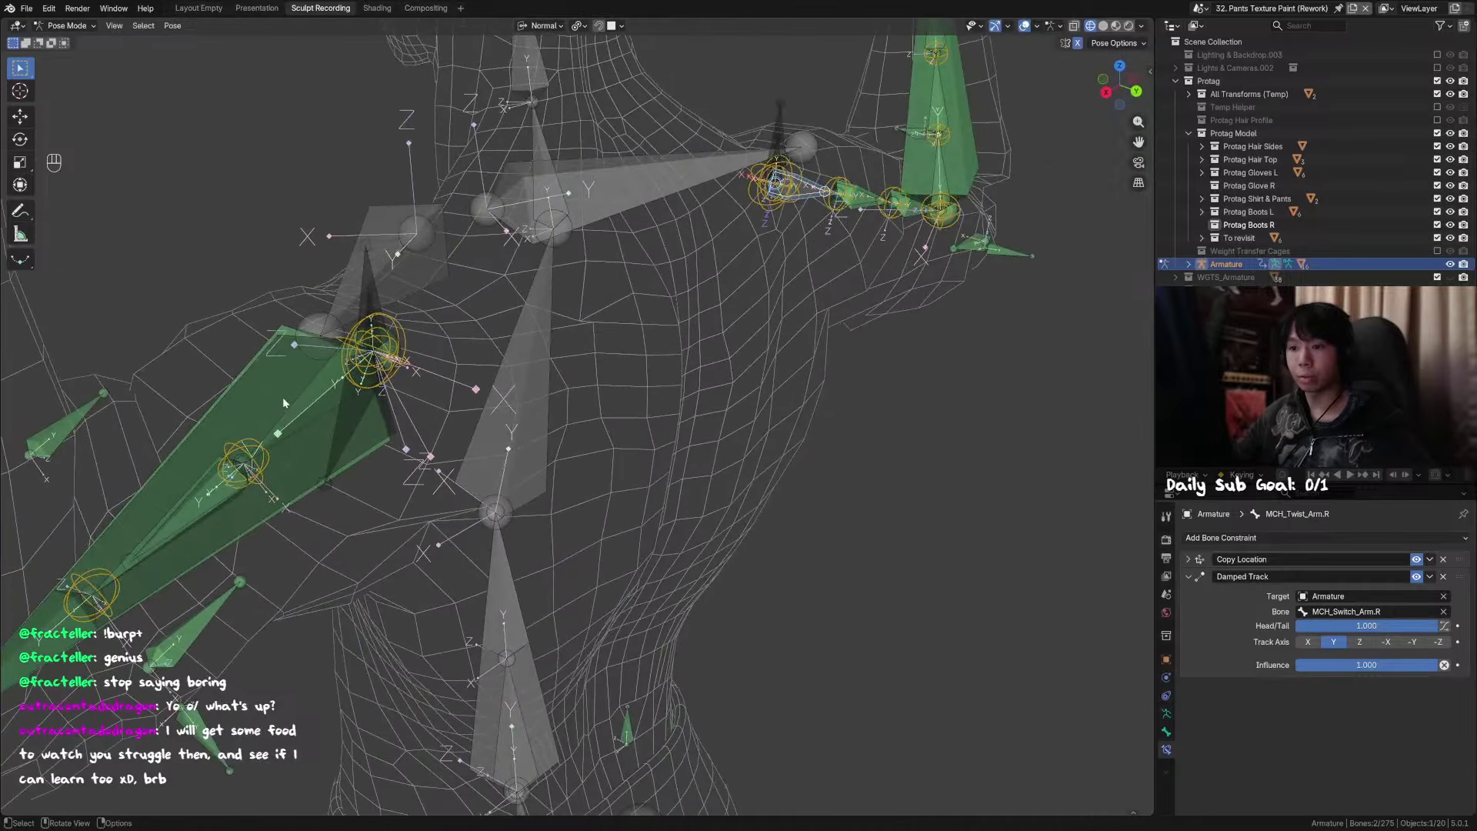
click(281, 399)
key(h)
click(284, 413)
key(h)
click(304, 414)
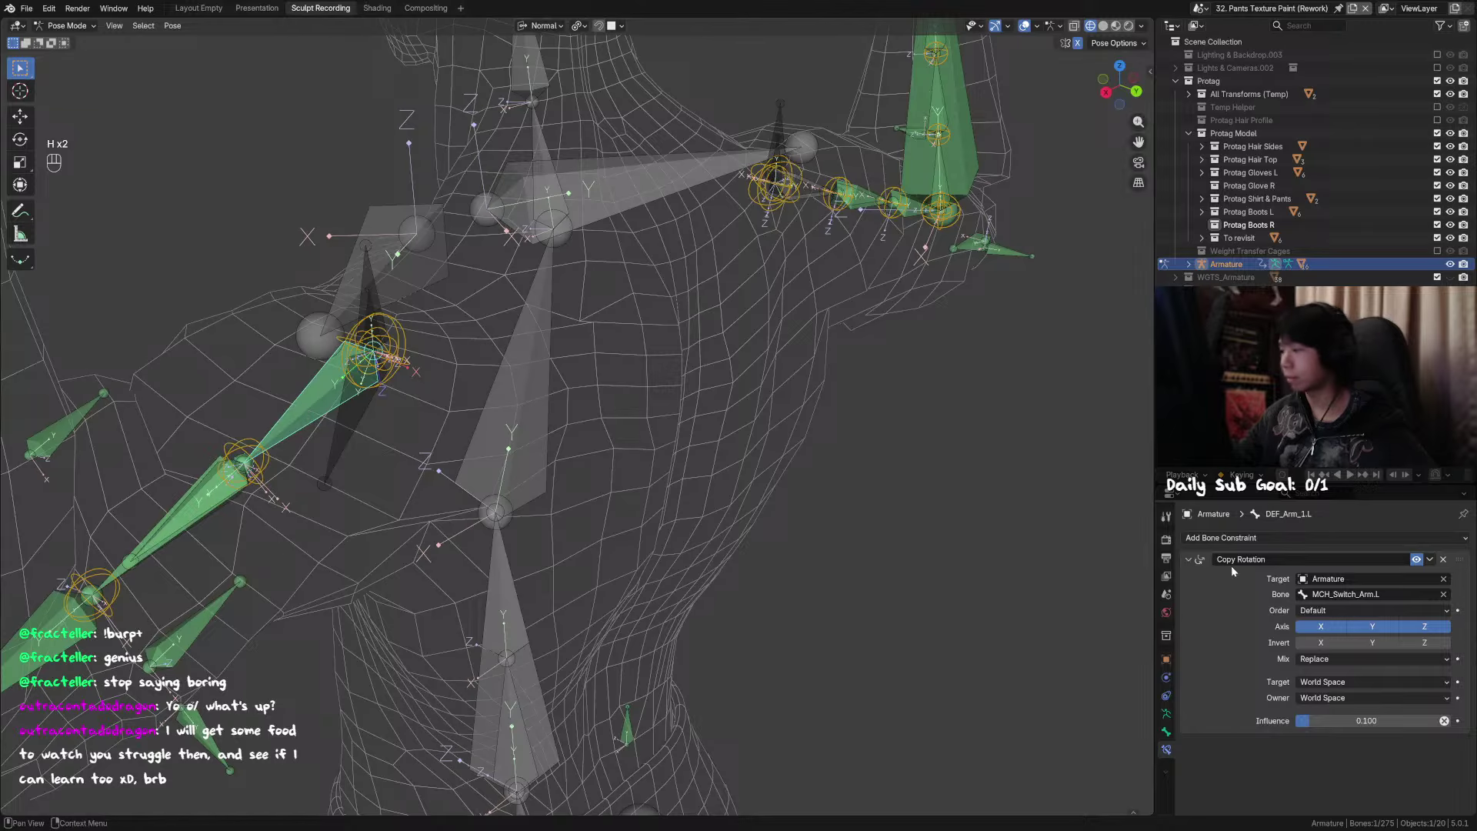
middle_drag(962, 497, 762, 474)
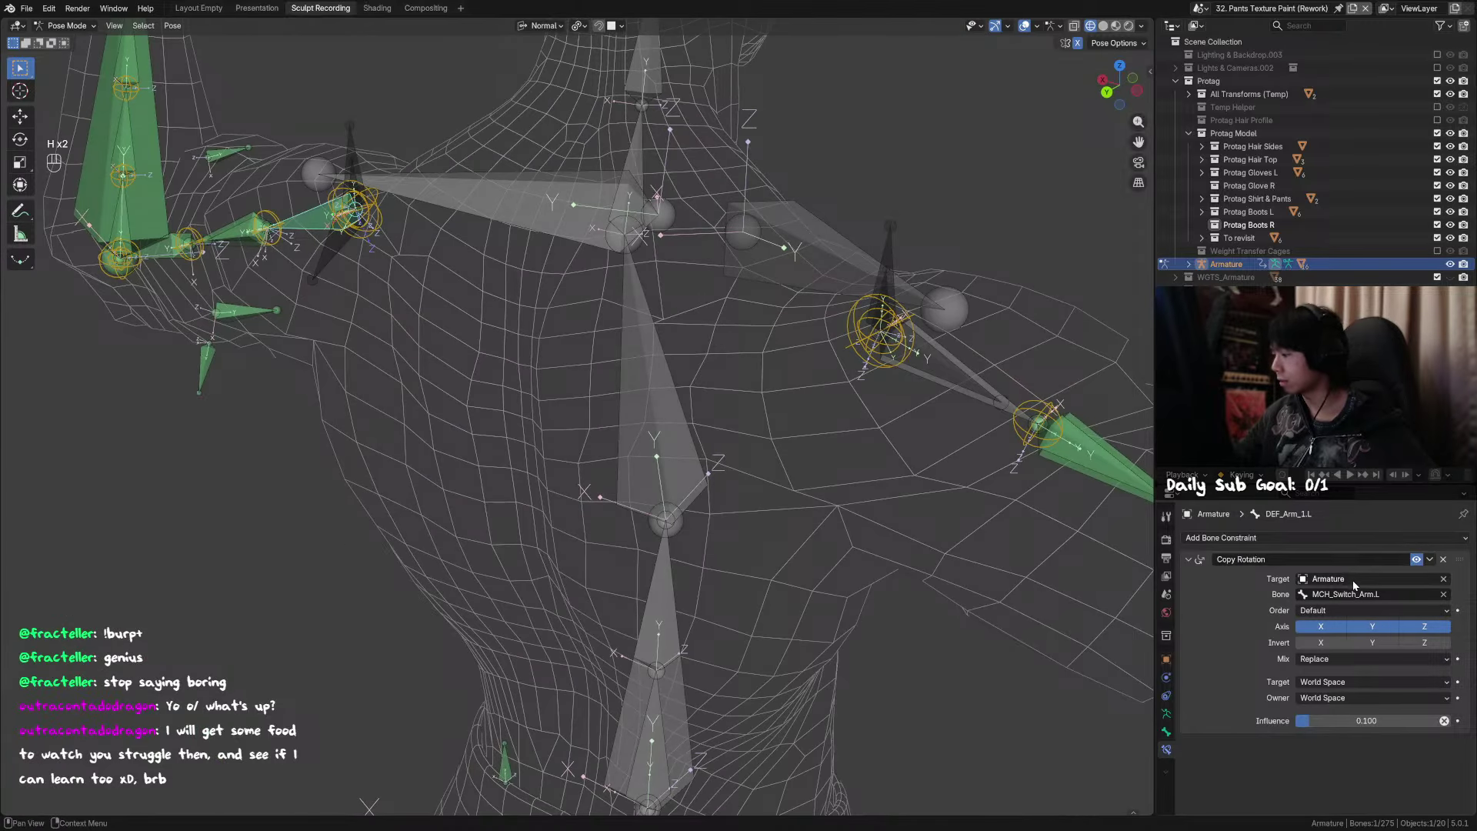
Step: Reveal all hidden bones and hide only DEF_Arm.R, keeping MCH_Switch_Arm.R available in the right upper arm
middle_drag(769, 408, 652, 366)
key(alt+h)
key(h)
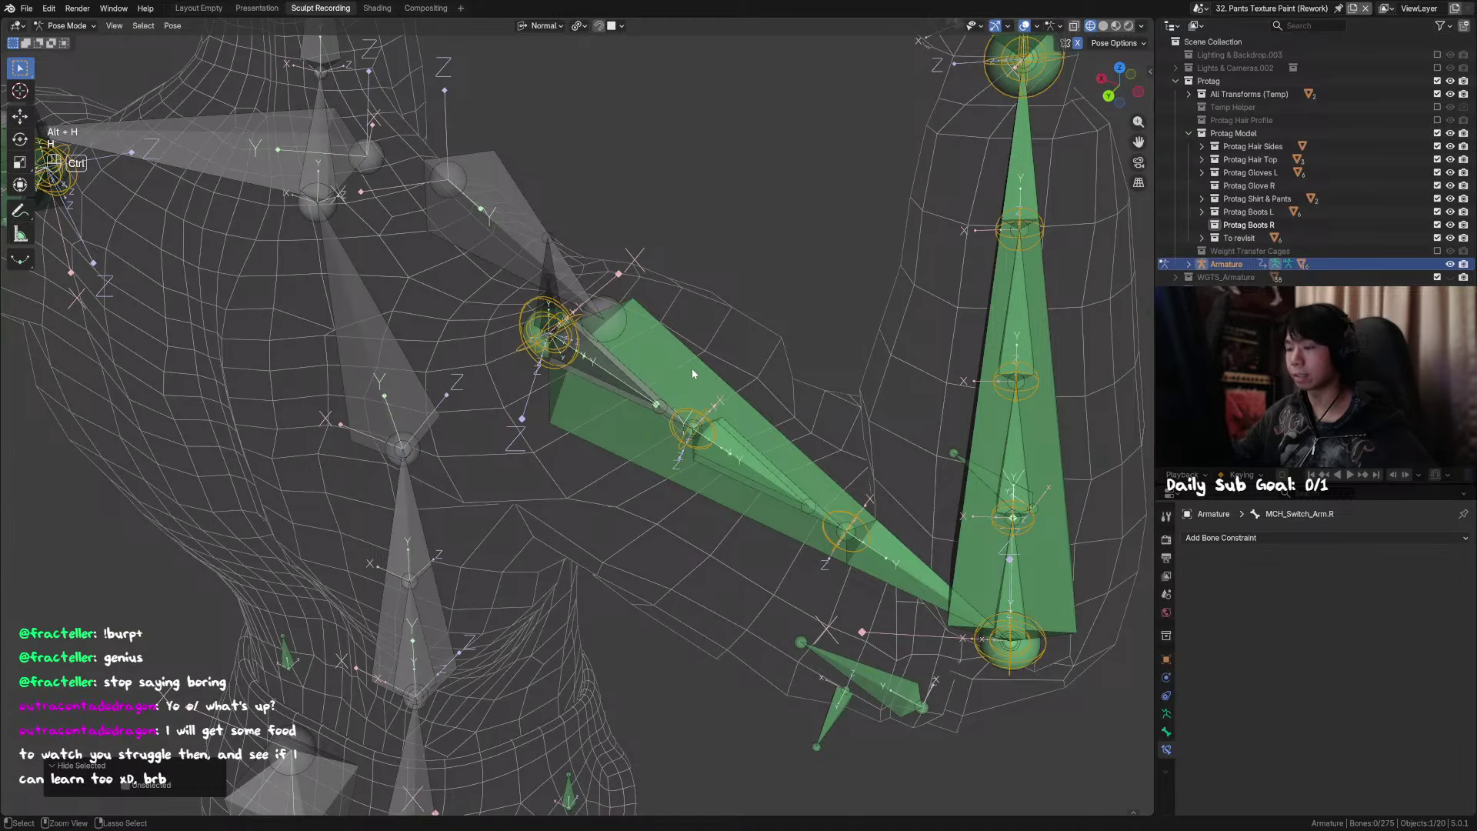
key(ctrl+z)
key(h)
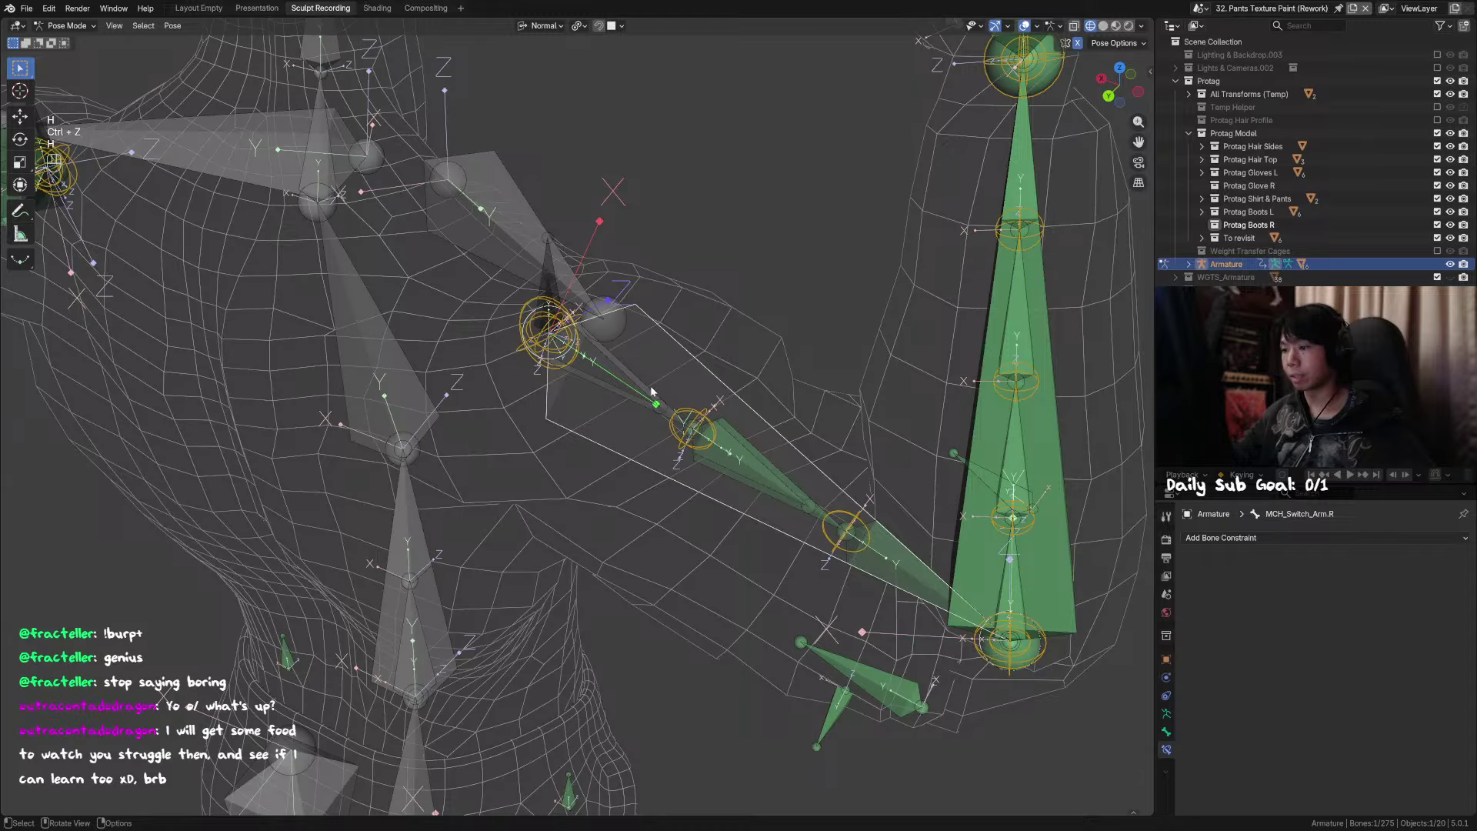
Step: Add a Copy Rotation constraint to DEF_Arm_1.R targeting MCH_Switch_Arm.R, adjust its influence and save the file
shift+click(649, 384)
shift+click(643, 389)
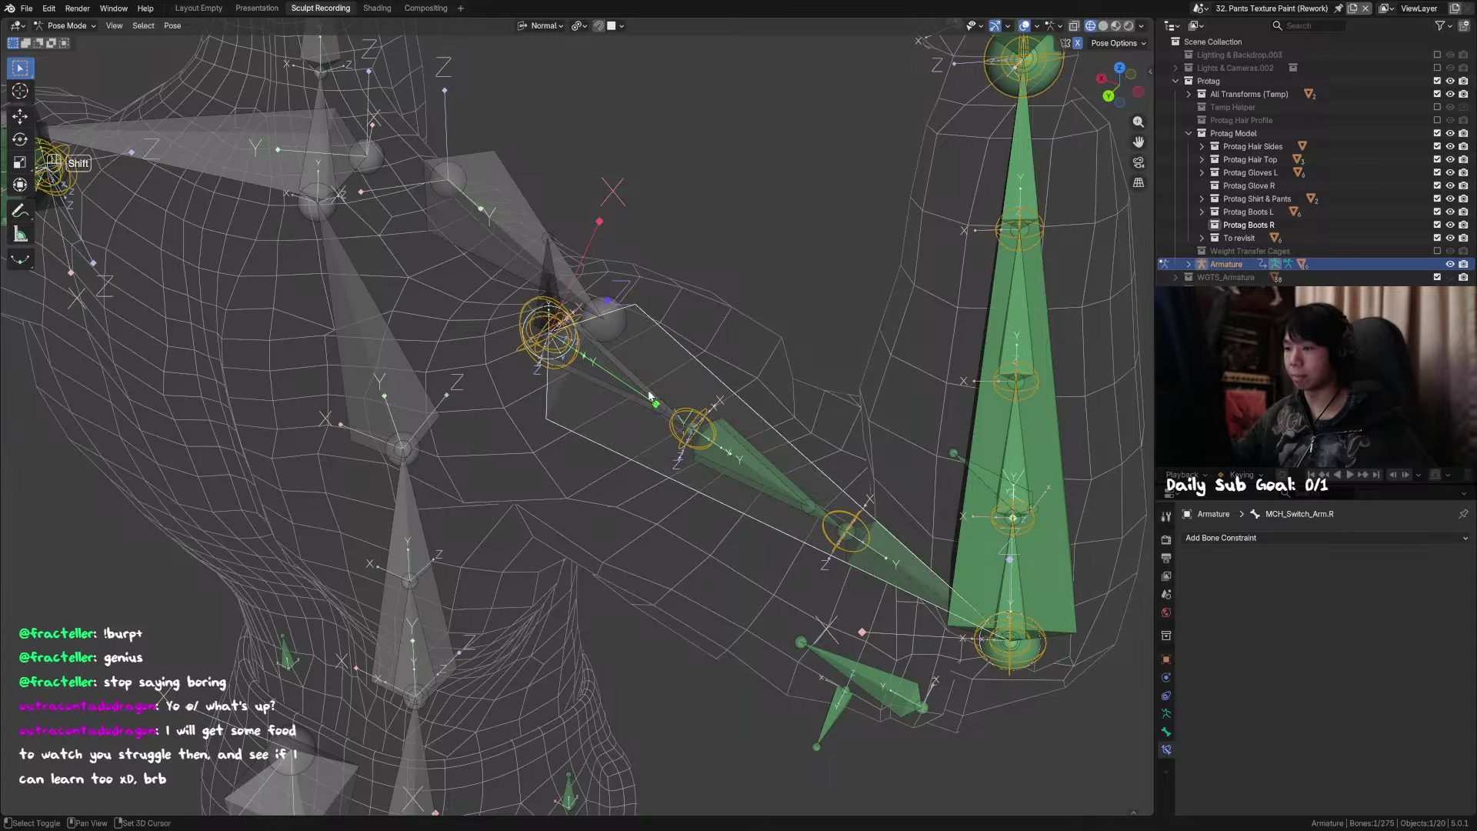
shift+click(649, 392)
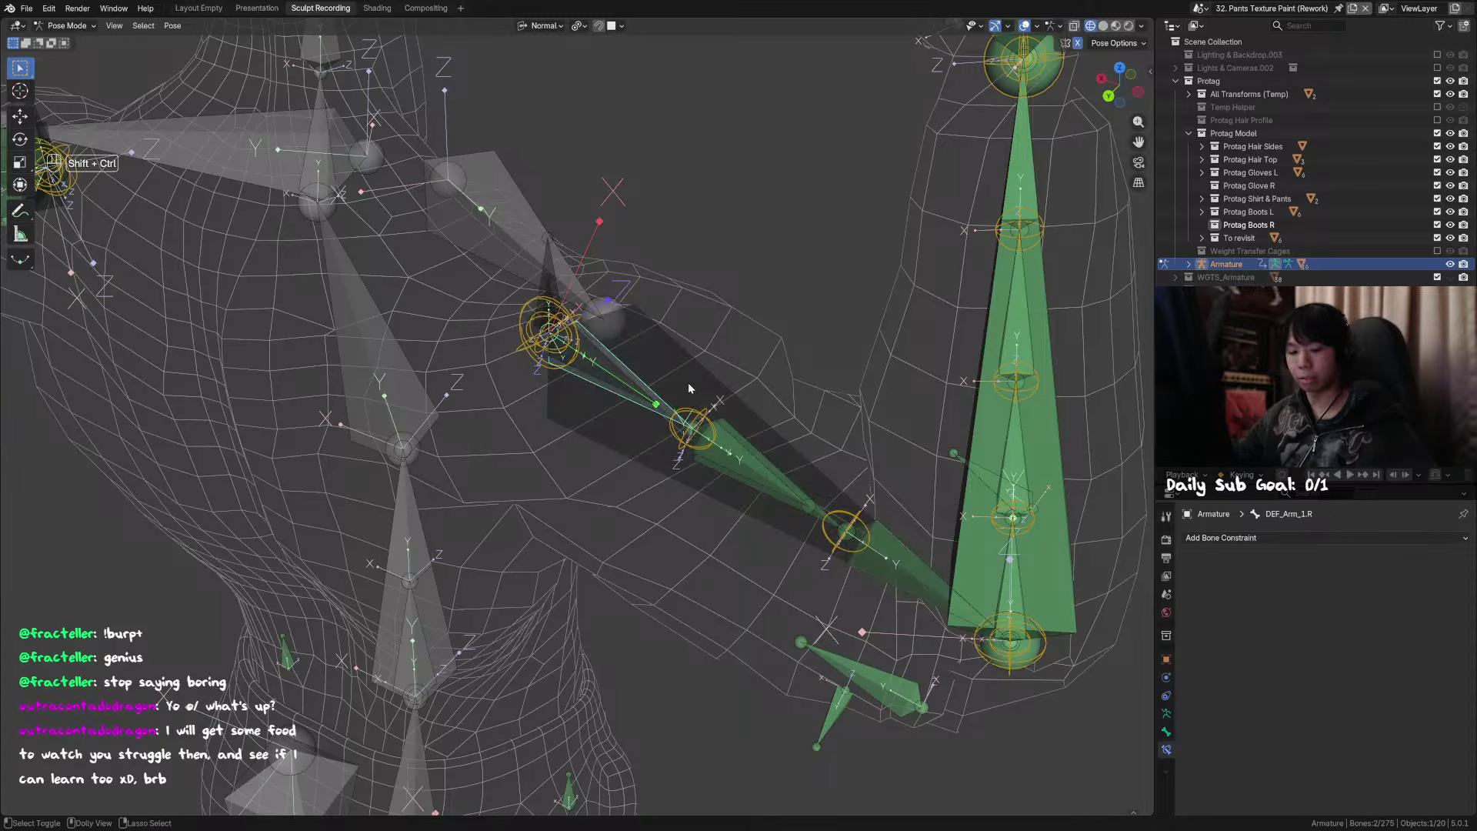
key(shift+ctrl+c)
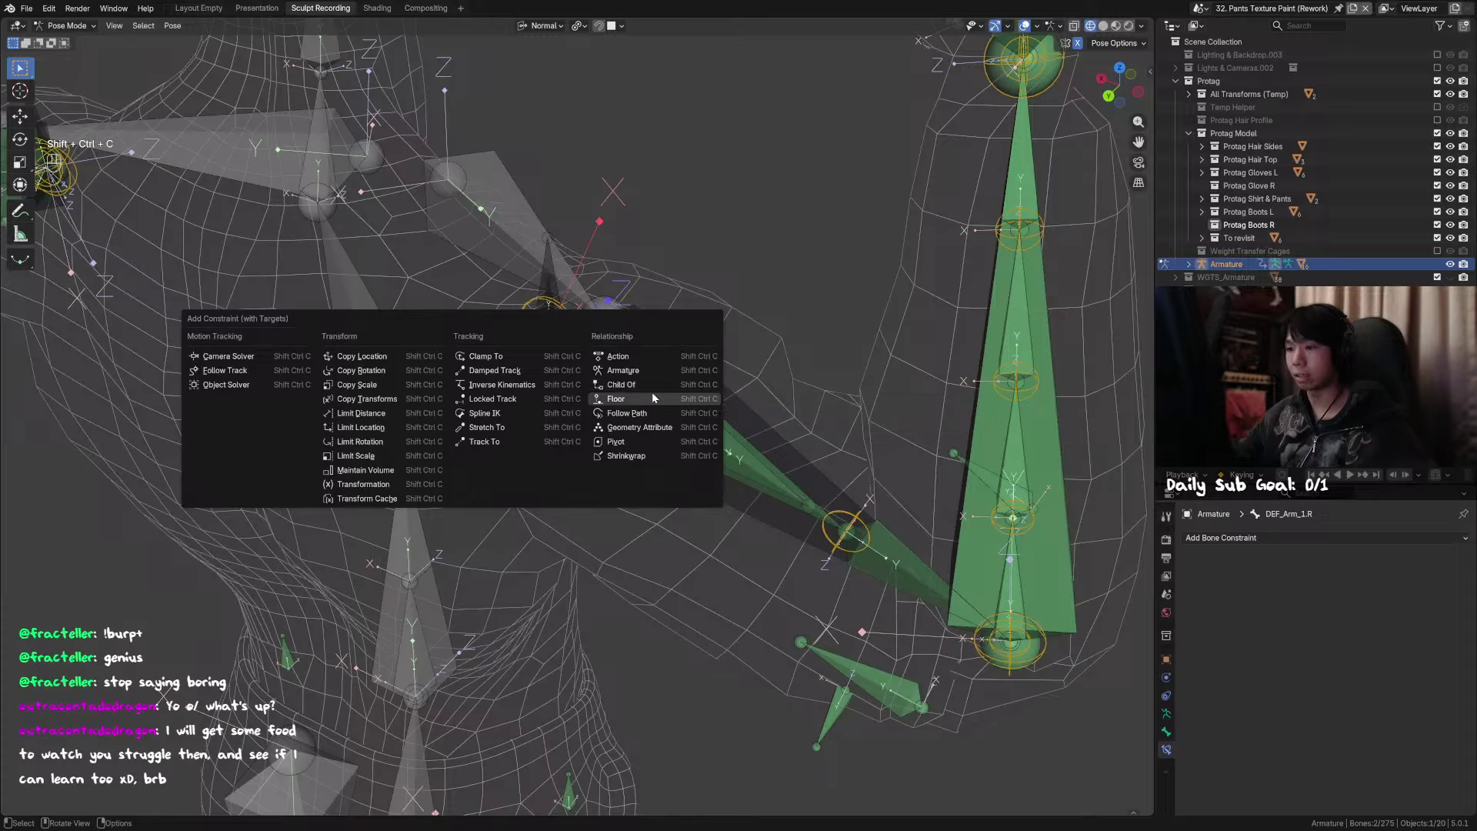
click(383, 374)
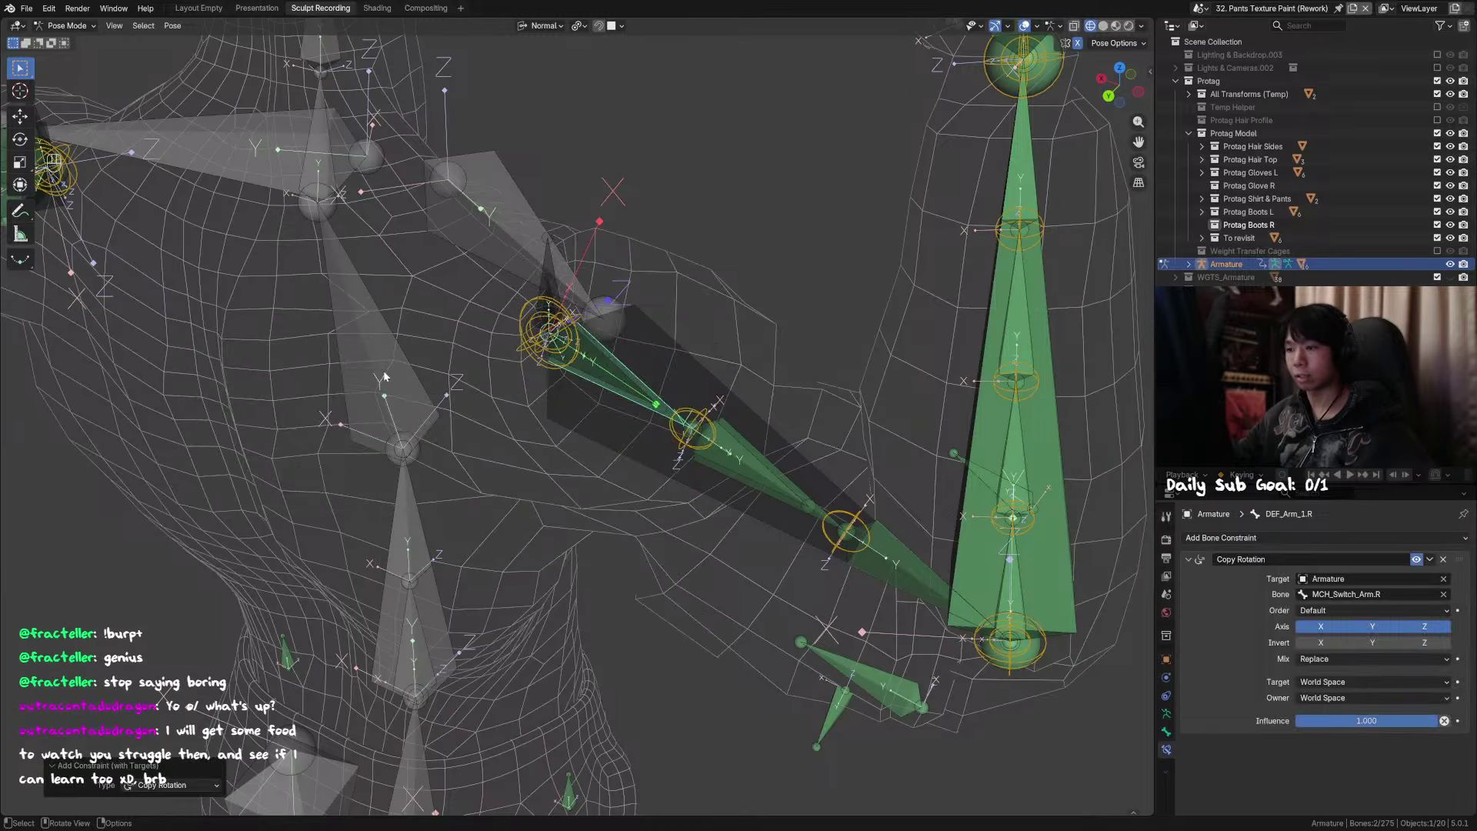
click(1383, 721)
key(Return)
key(ctrl+s)
Step: Compare the new constraint with the Copy Rotation settings of DEF_Arm_1.L on the opposite arm
middle_drag(431, 286, 508, 285)
shift+middle_drag(507, 285, 704, 274)
click(284, 380)
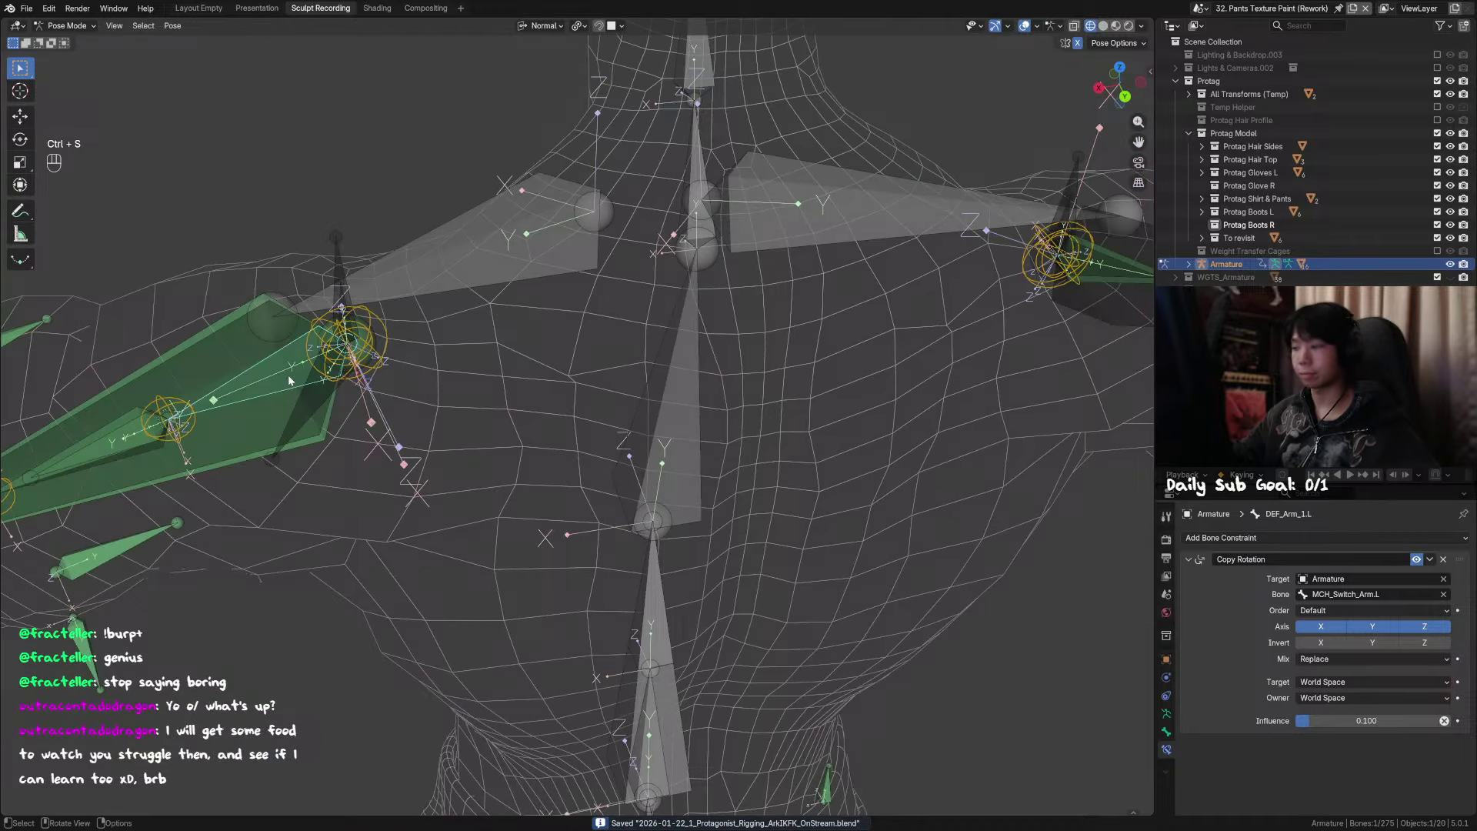
Step: Add a Copy Rotation constraint to MCH_Switch_Arm.R targeting DEF_Arm_2.R and set its influence to 0.6
scroll(289, 380, down, 2)
shift+middle_drag(782, 317, 605, 312)
middle_drag(926, 382, 649, 371)
click(847, 403)
click(847, 403)
scroll(648, 371, up, 2)
ctrl+shift+click(671, 323)
key(ctrl+shift+c)
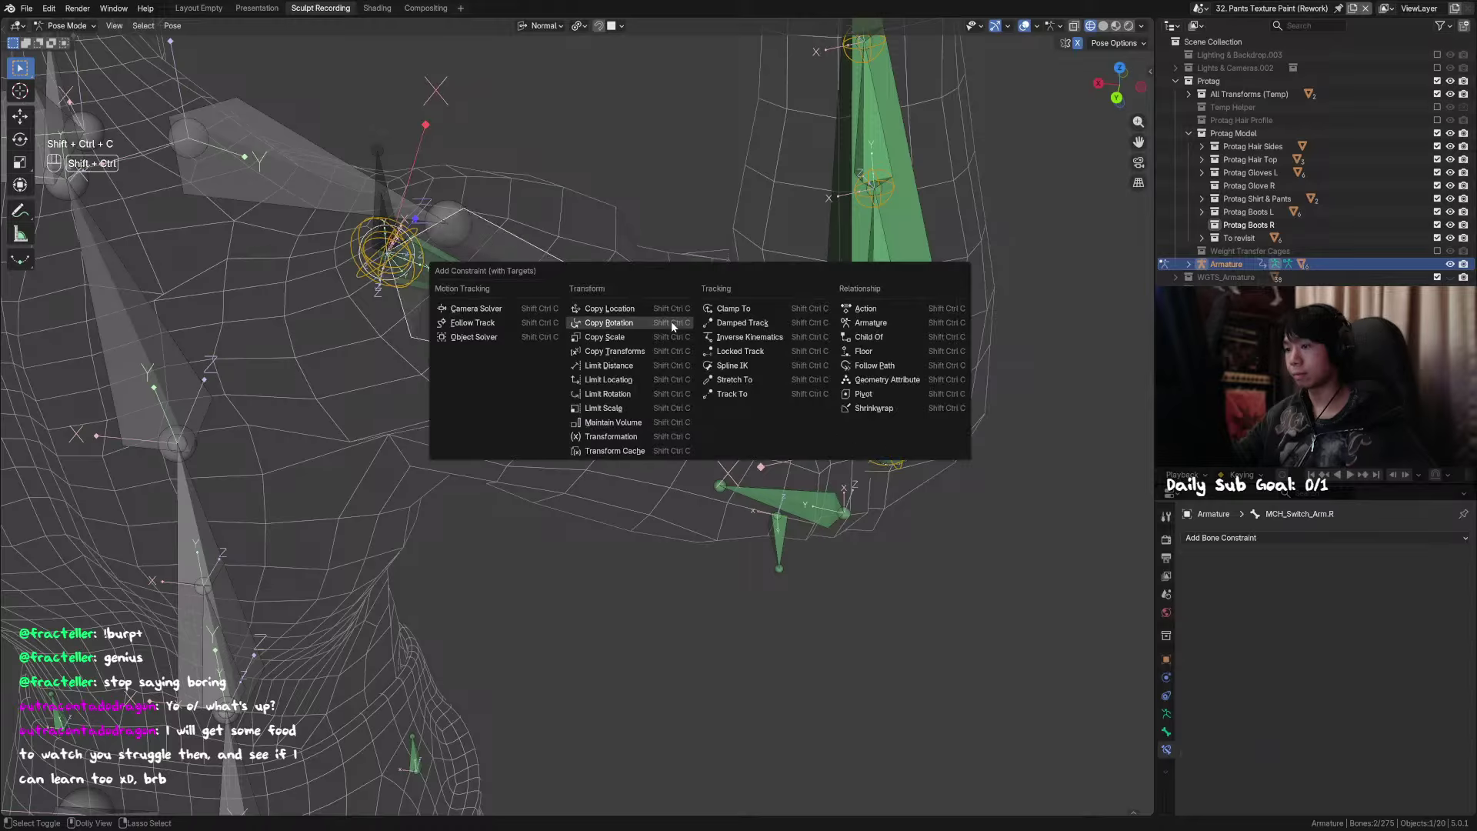
click(609, 322)
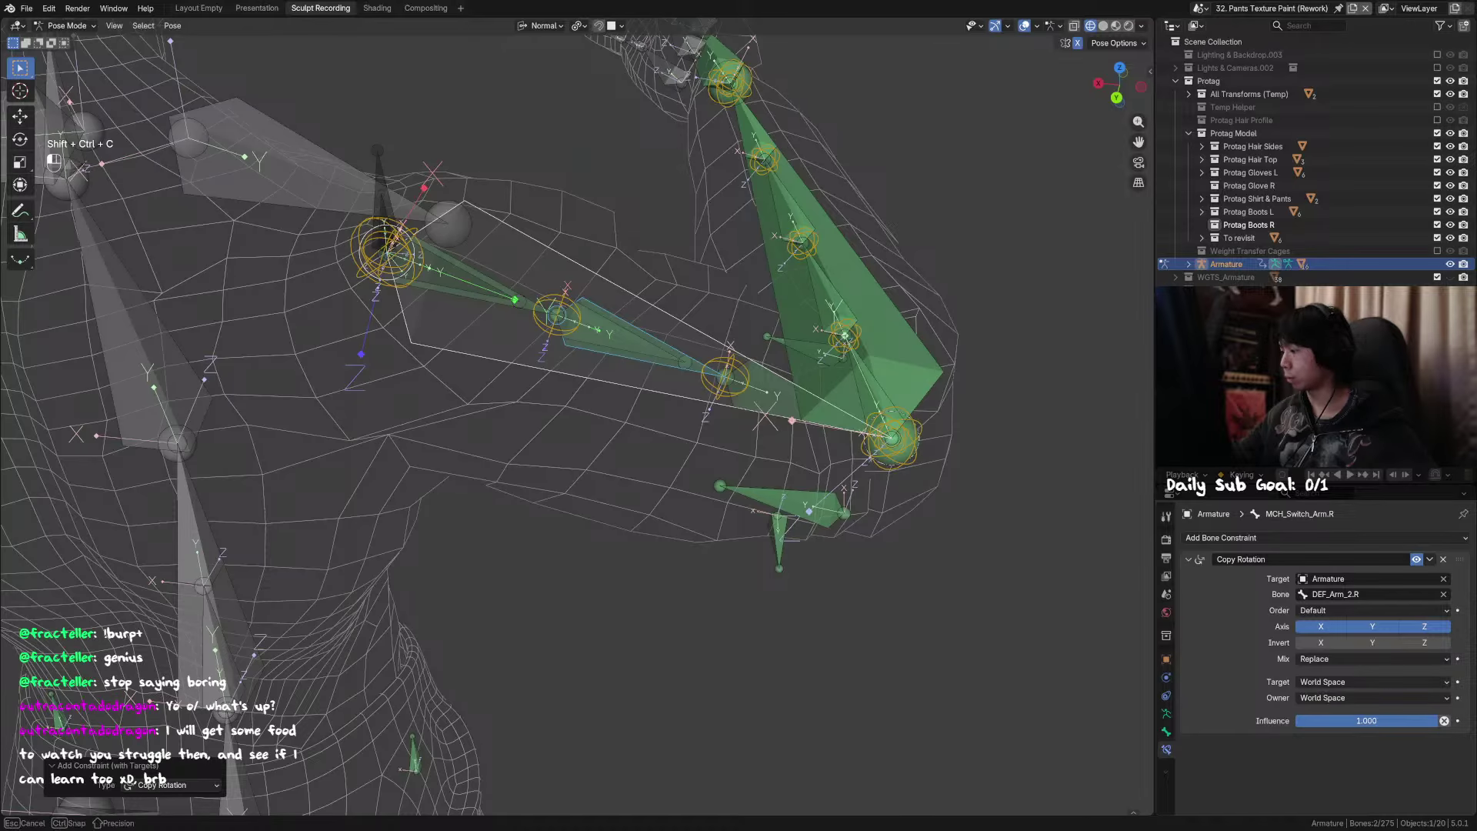
click(1387, 722)
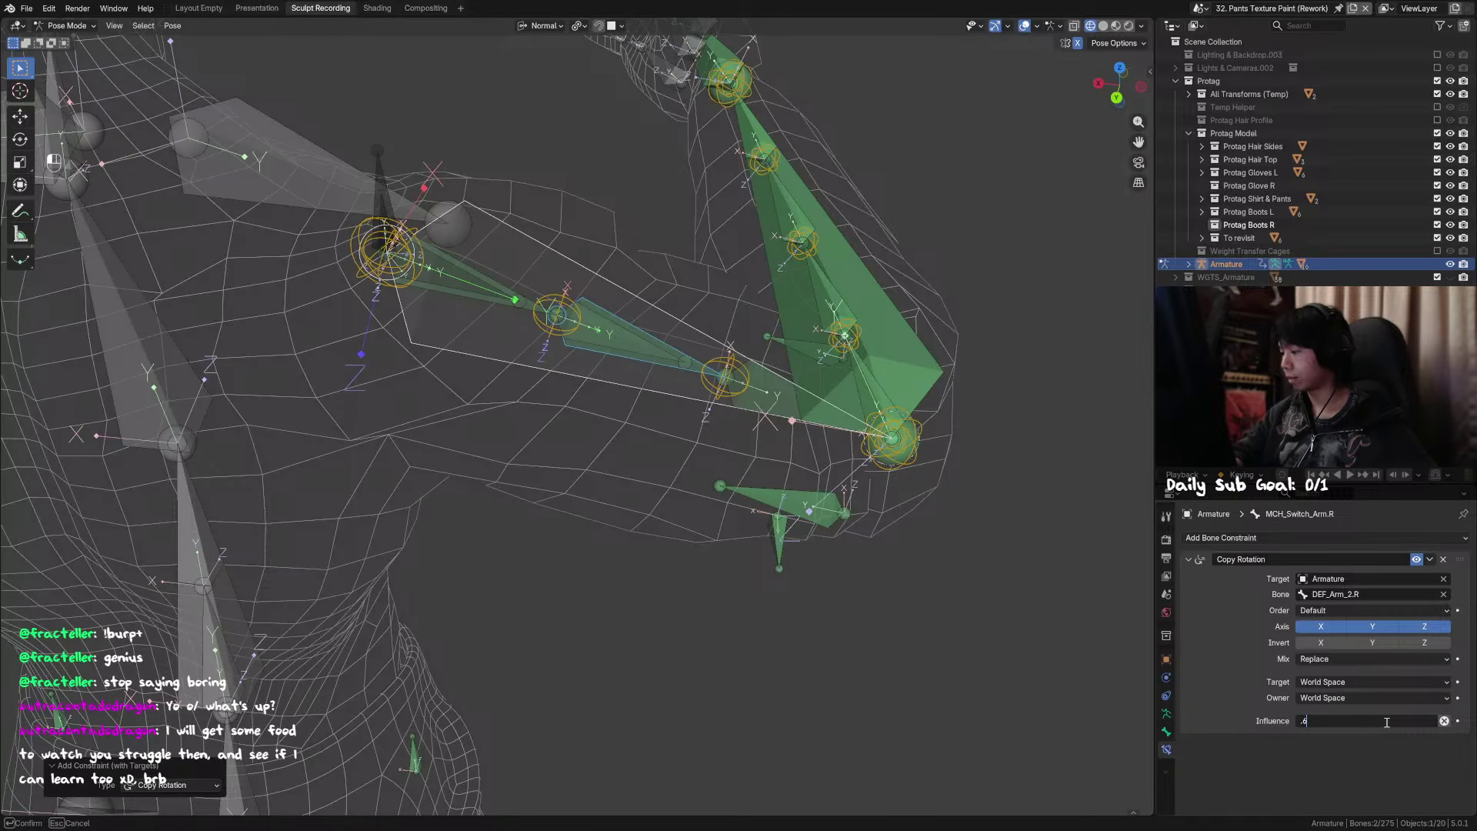
text(.6)
key(Return)
Step: Examine the constraints of DEF_Arm_2.L in the middle of the left upper arm
middle_drag(755, 470, 446, 183)
click(462, 221)
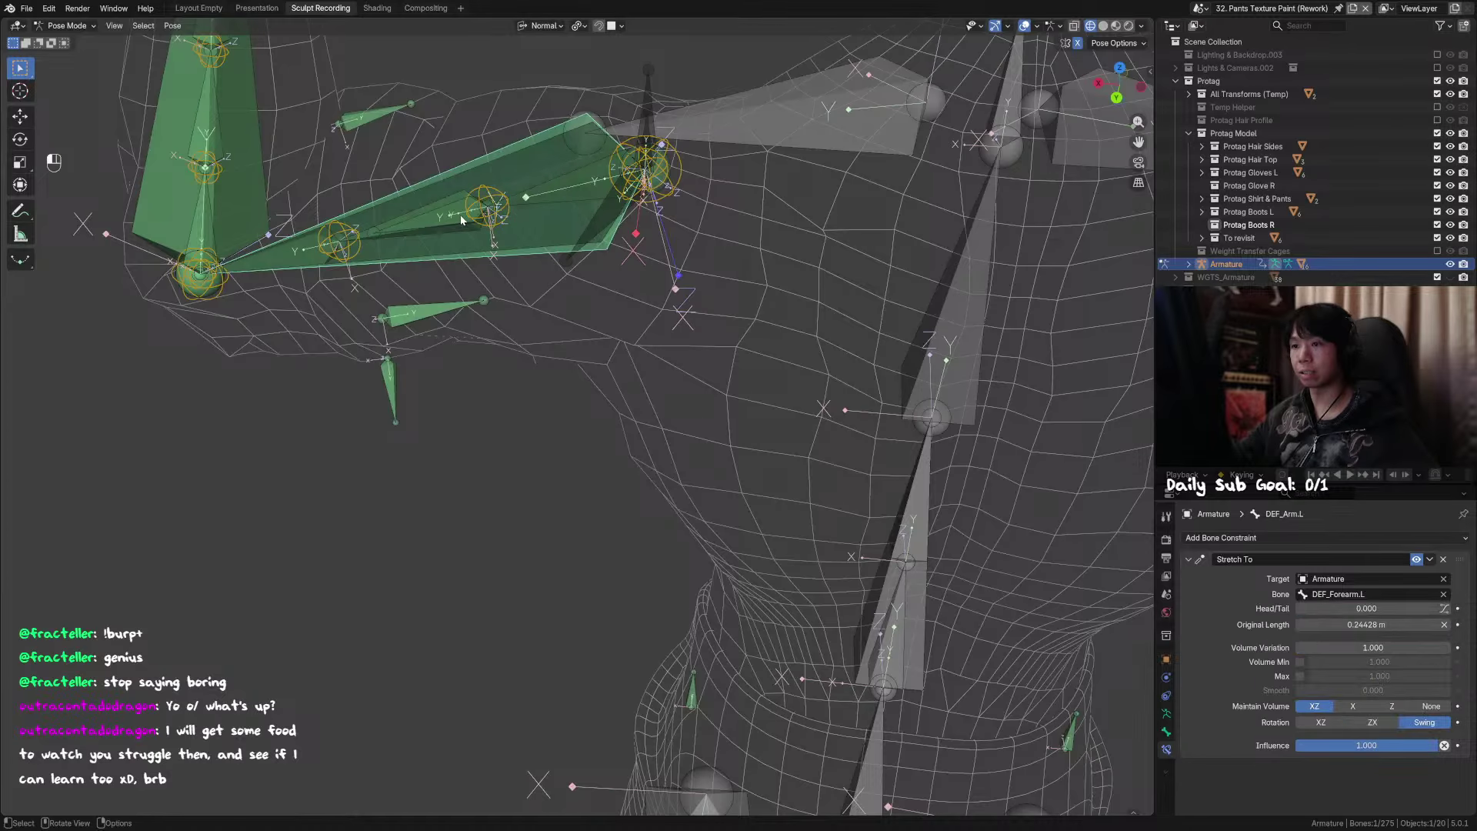
click(462, 221)
Step: Try to add a targeted constraint between DEF_Arm_3.R and MCH_Switch_Arm.R, then undo it
scroll(646, 253, down, 3)
shift+middle_drag(1070, 254, 599, 270)
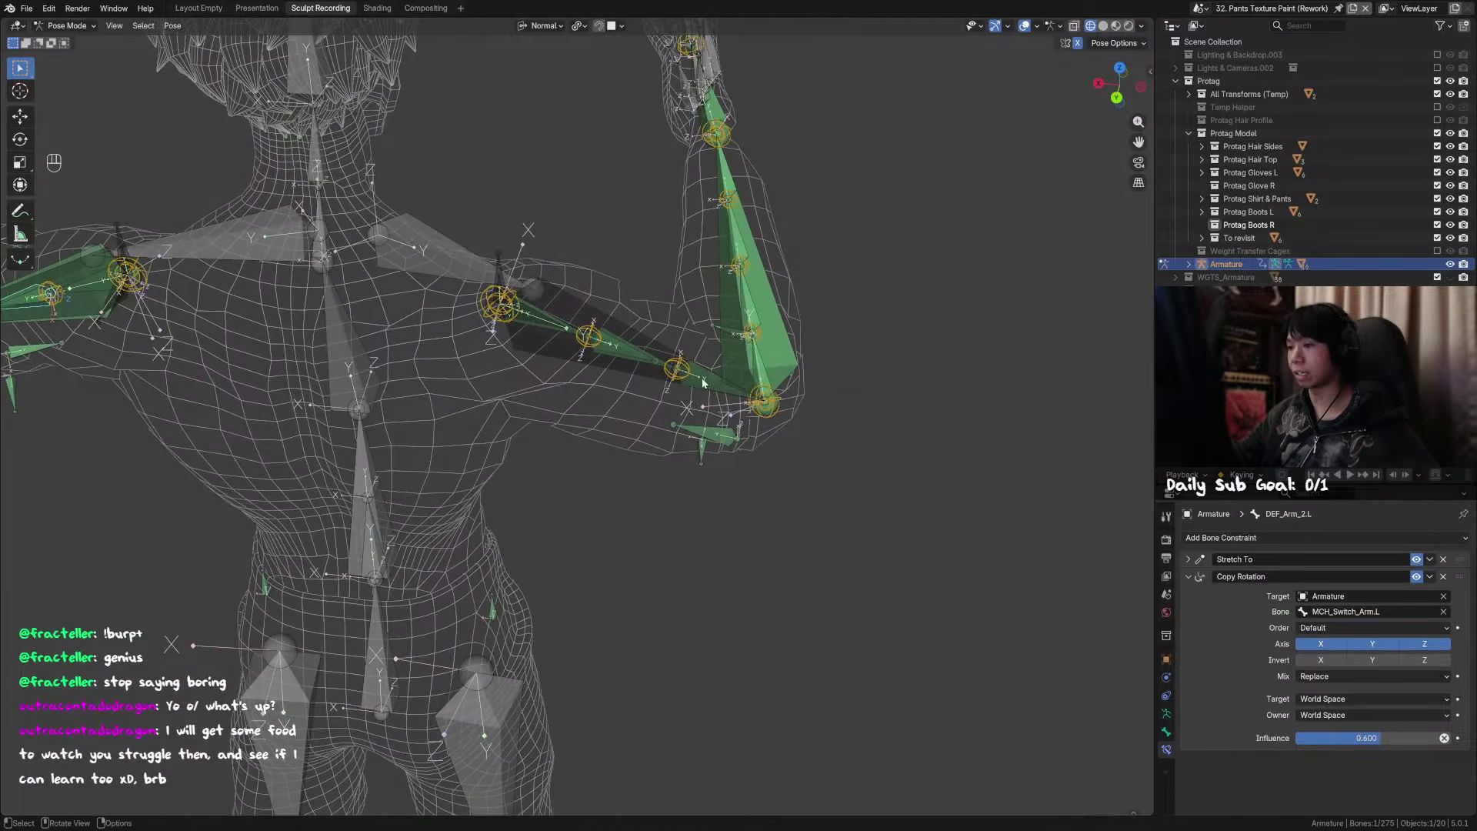
click(702, 382)
click(702, 383)
middle_drag(703, 383, 658, 407)
click(658, 405)
scroll(658, 406, up, 2)
shift+click(631, 336)
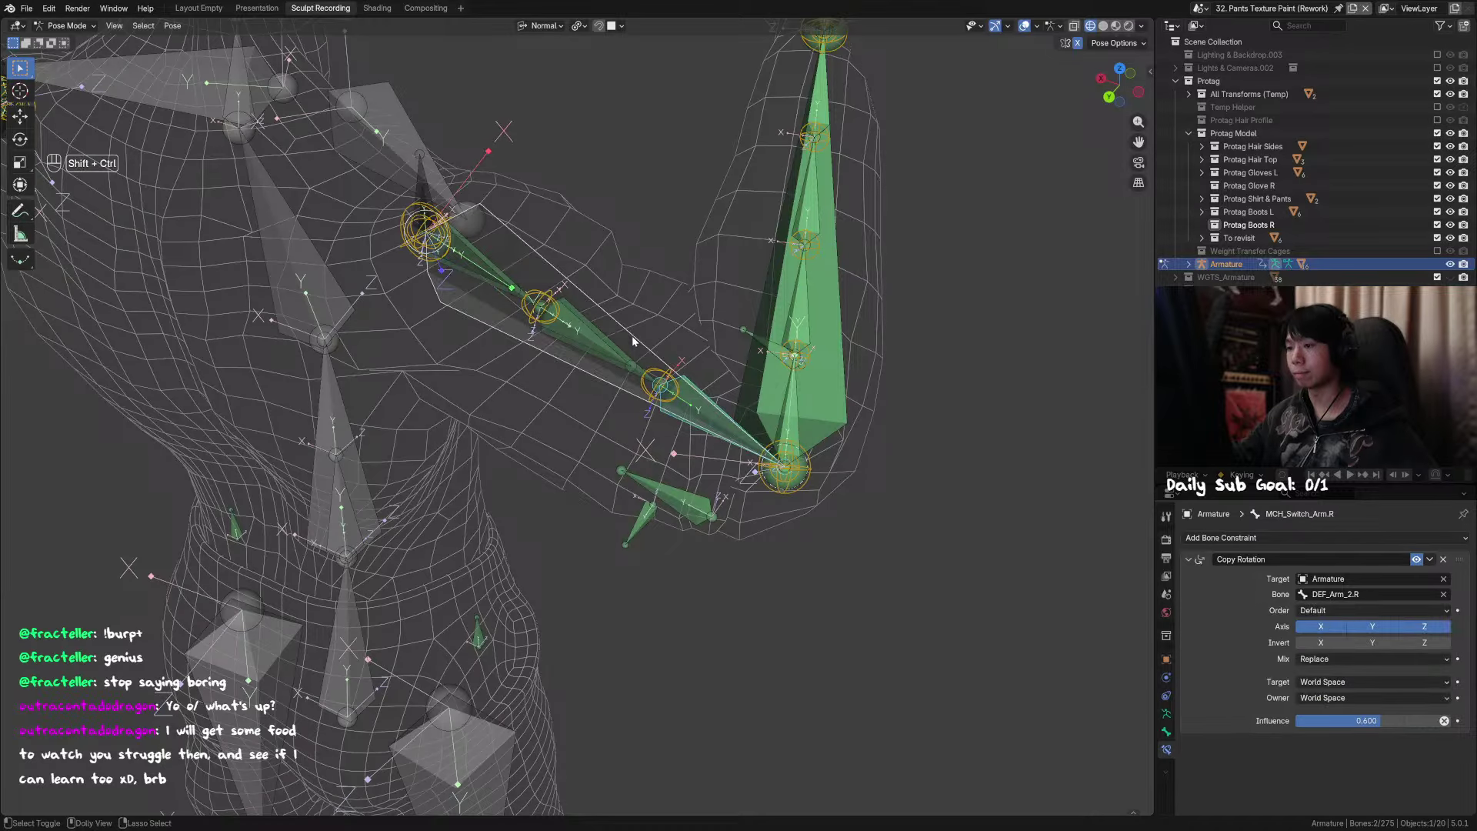
key(ctrl+shift+c)
click(631, 336)
key(ctrl+z)
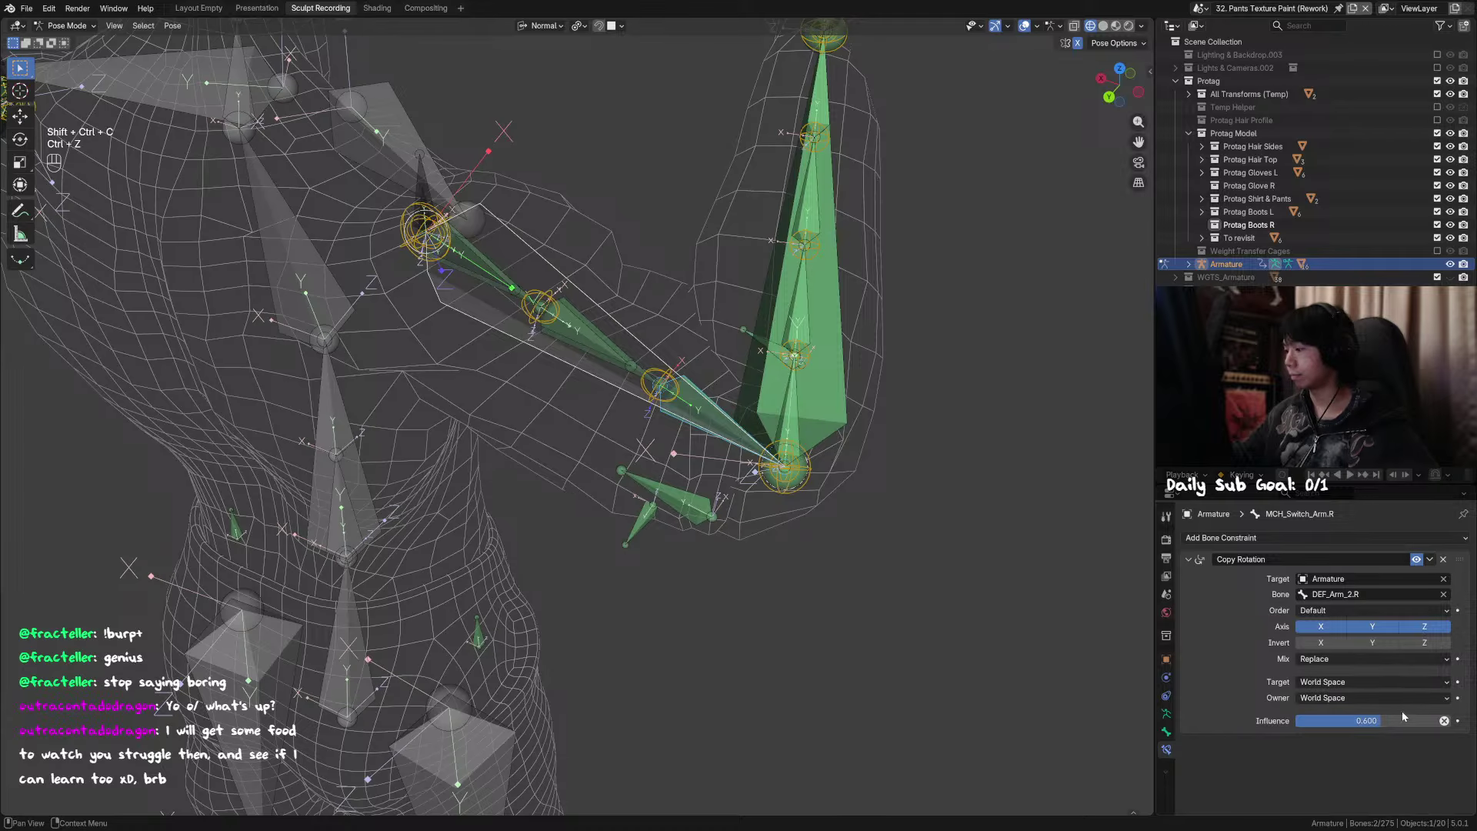
Step: Try adding Copy Rotation with DEF_Arm_3.R selected first and MCH_Switch_Arm.R active, then undo it
click(701, 406)
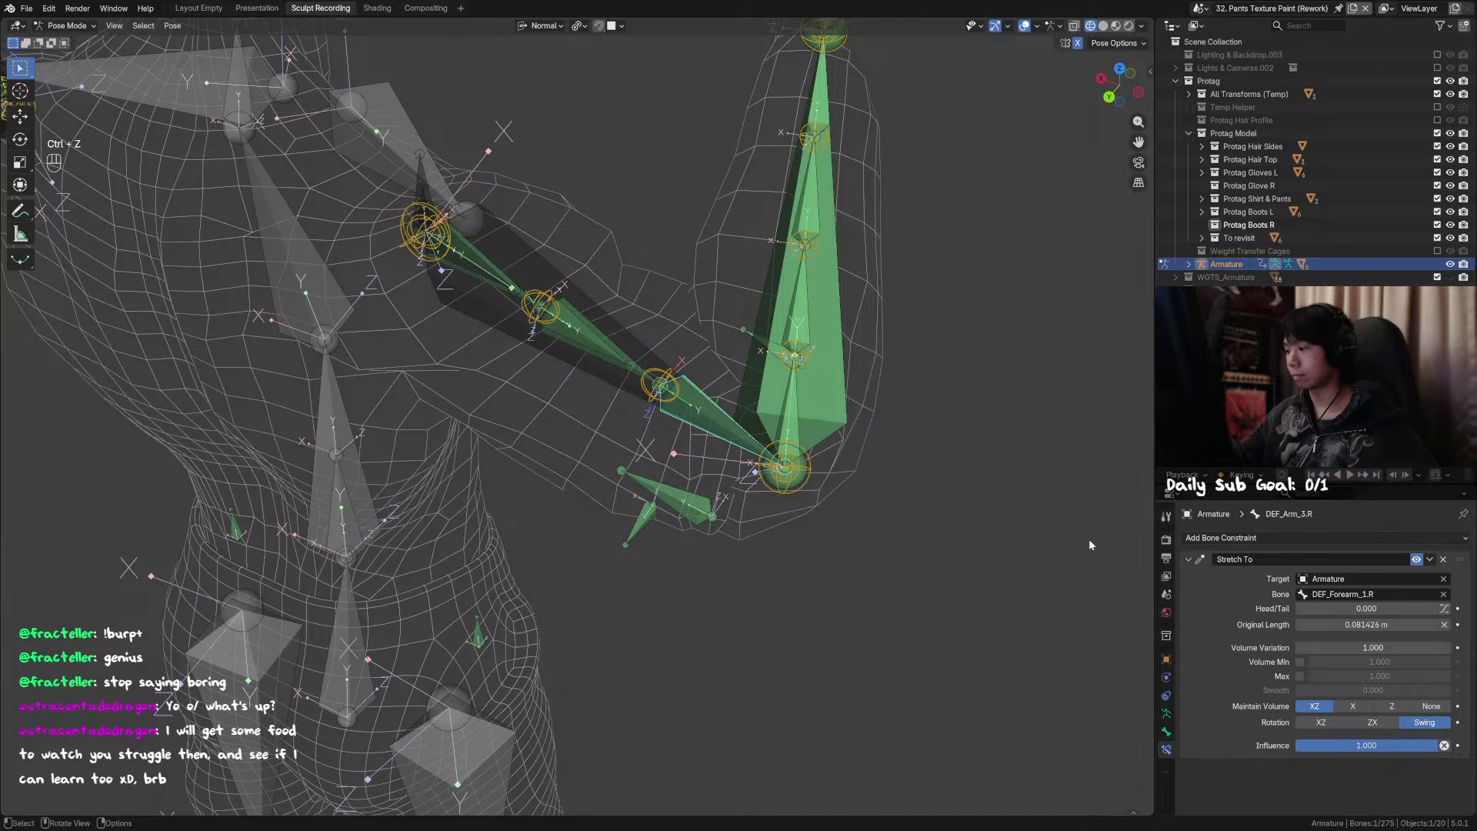
shift+click(634, 338)
key(ctrl+shift+c)
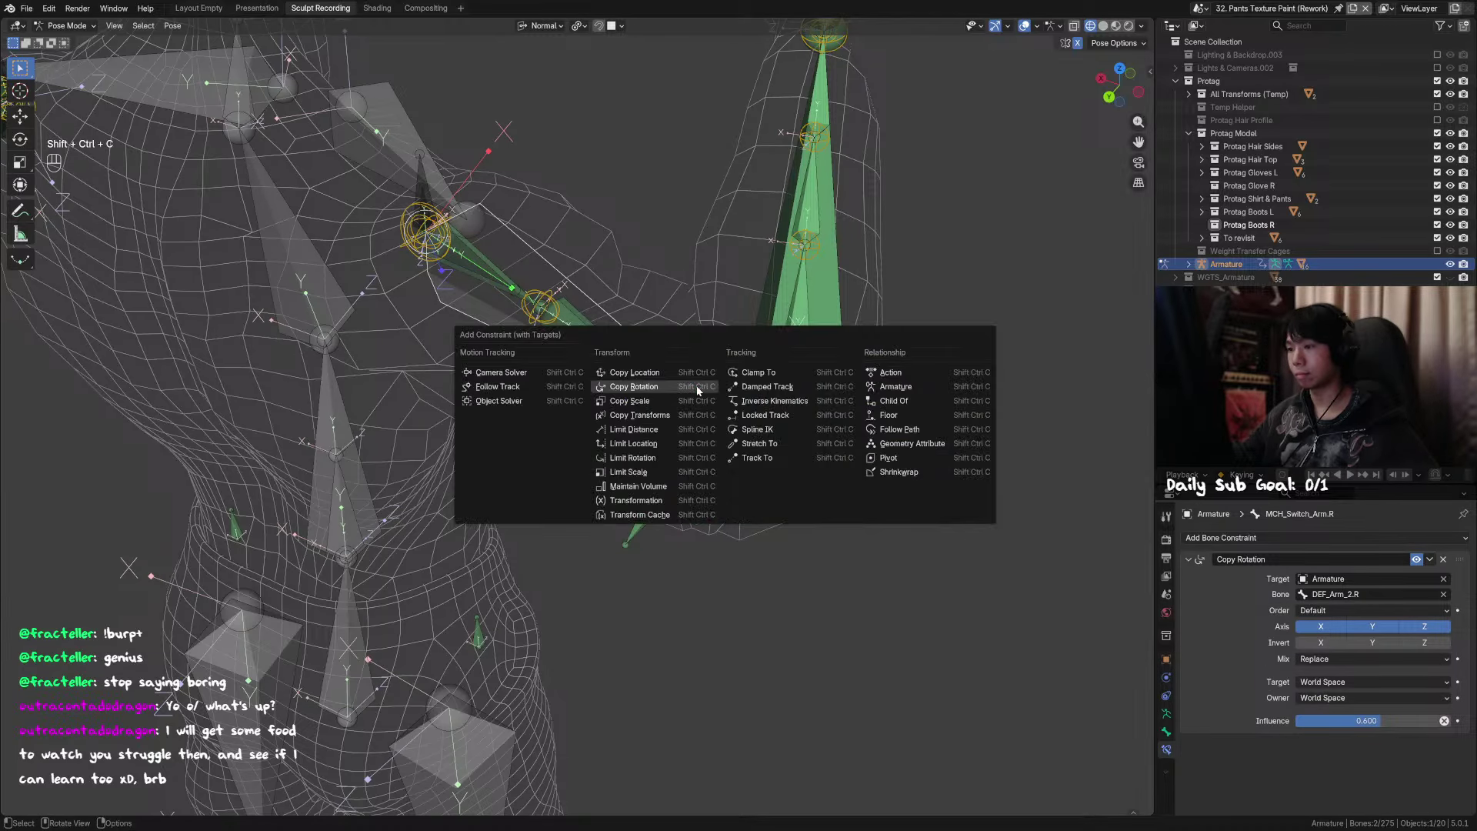
click(697, 391)
key(ctrl+z)
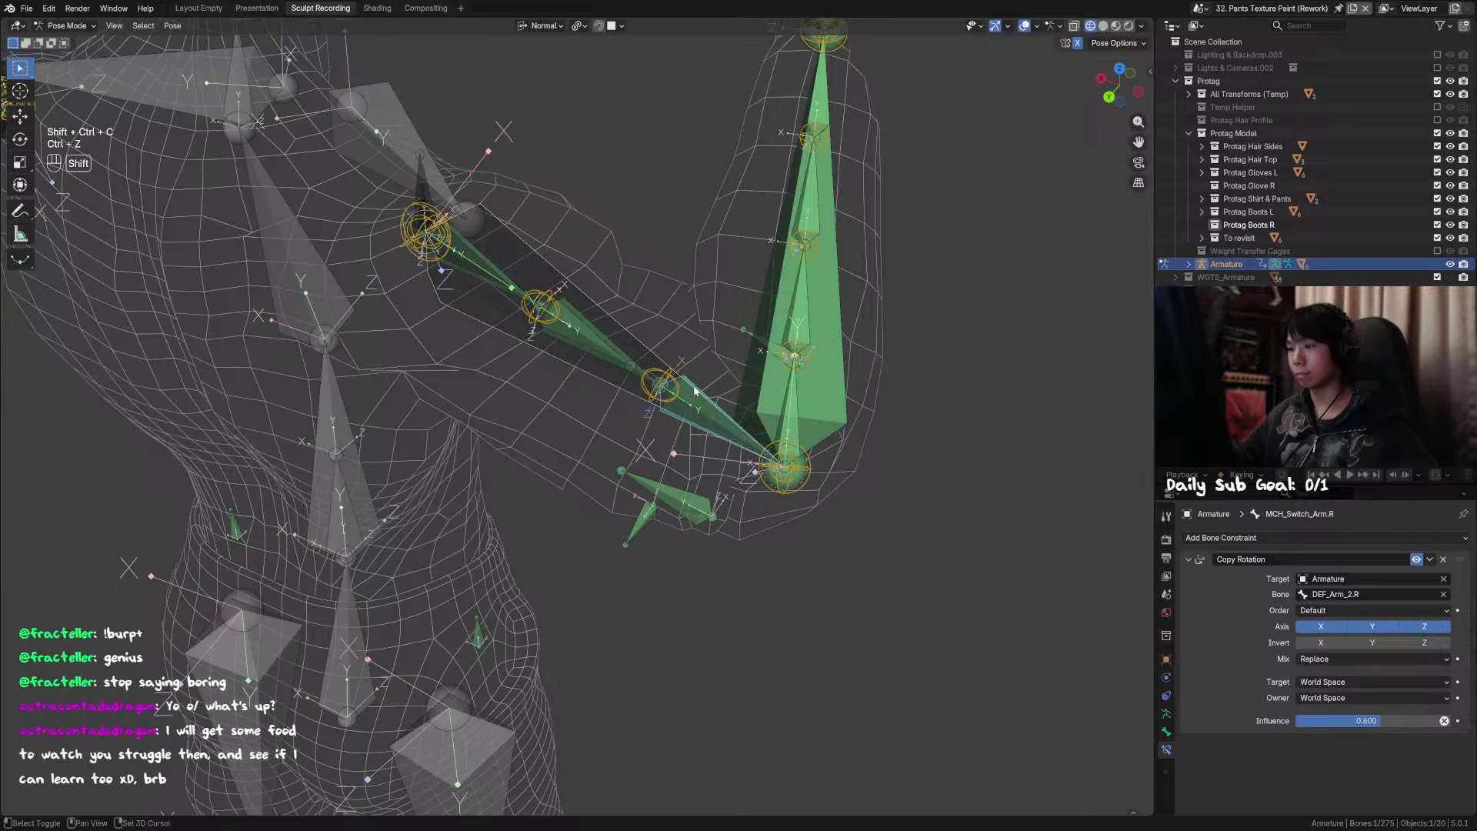
Step: Add a Copy Rotation constraint to DEF_Arm_3.R targeting MCH_Switch_Arm.R and collapse its Stretch To constraint
shift+click(695, 391)
key(ctrl+shift+c)
click(692, 382)
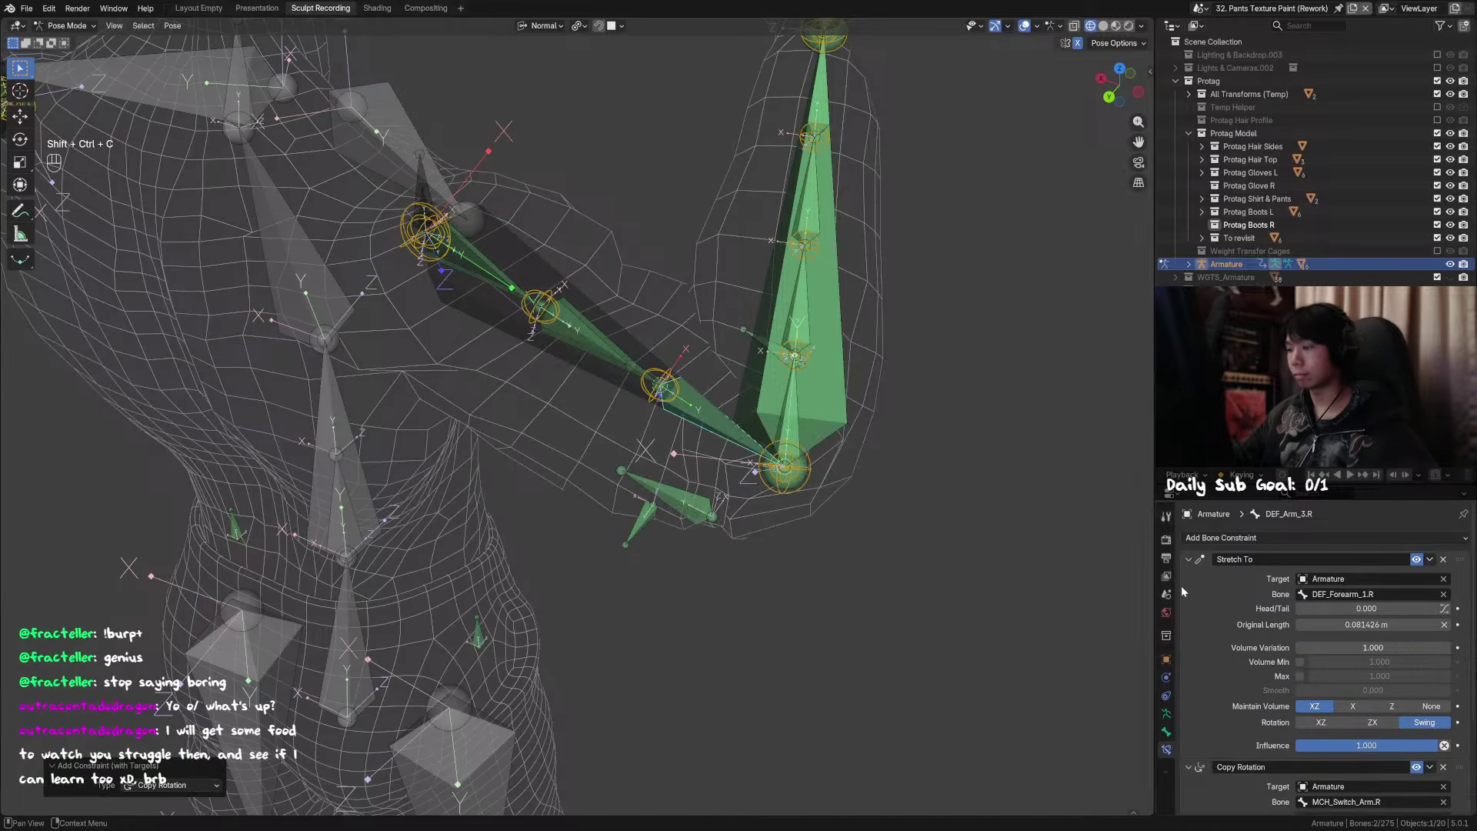
click(1193, 557)
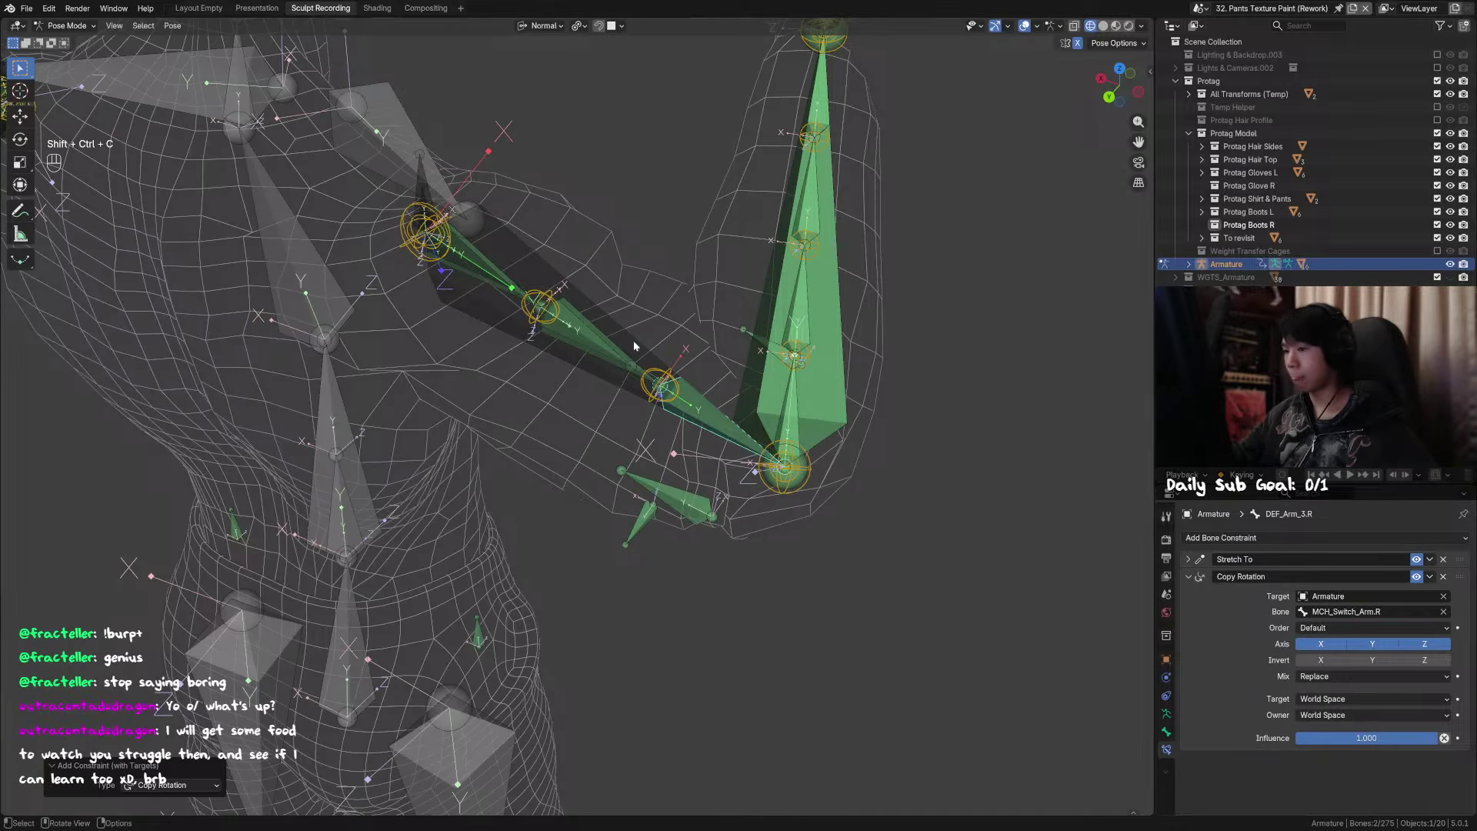
Step: Test the right arm by clearing and rotating MCH_Switch_Arm.R, undoing the pose changes
scroll(634, 340, down, 2)
middle_drag(634, 340, 759, 351)
click(604, 392)
key(alt+r)
key(ctrl+z)
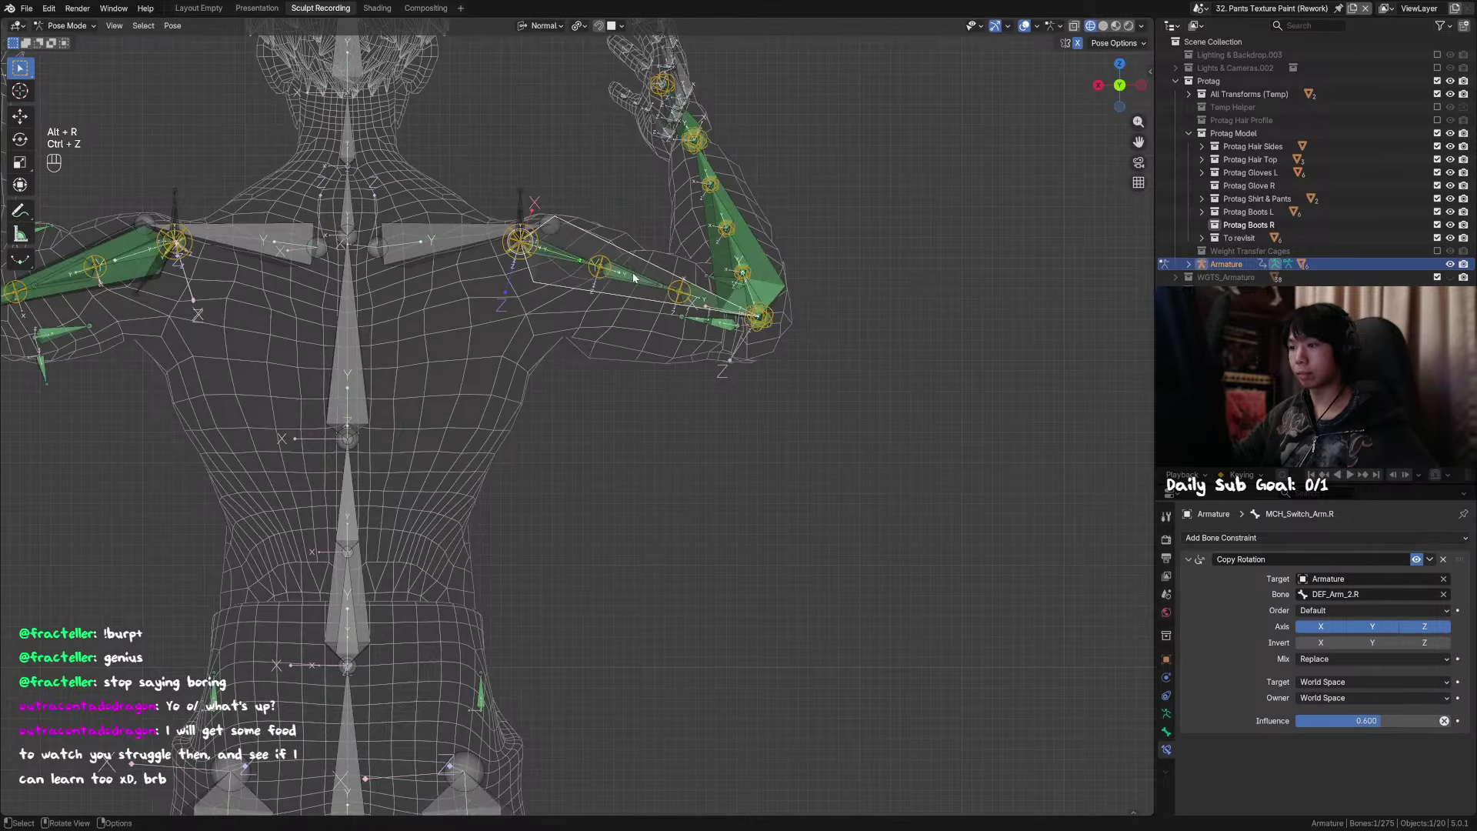
middle_drag(633, 274, 676, 397)
key(r)
right_click(803, 348)
key(ctrl+z)
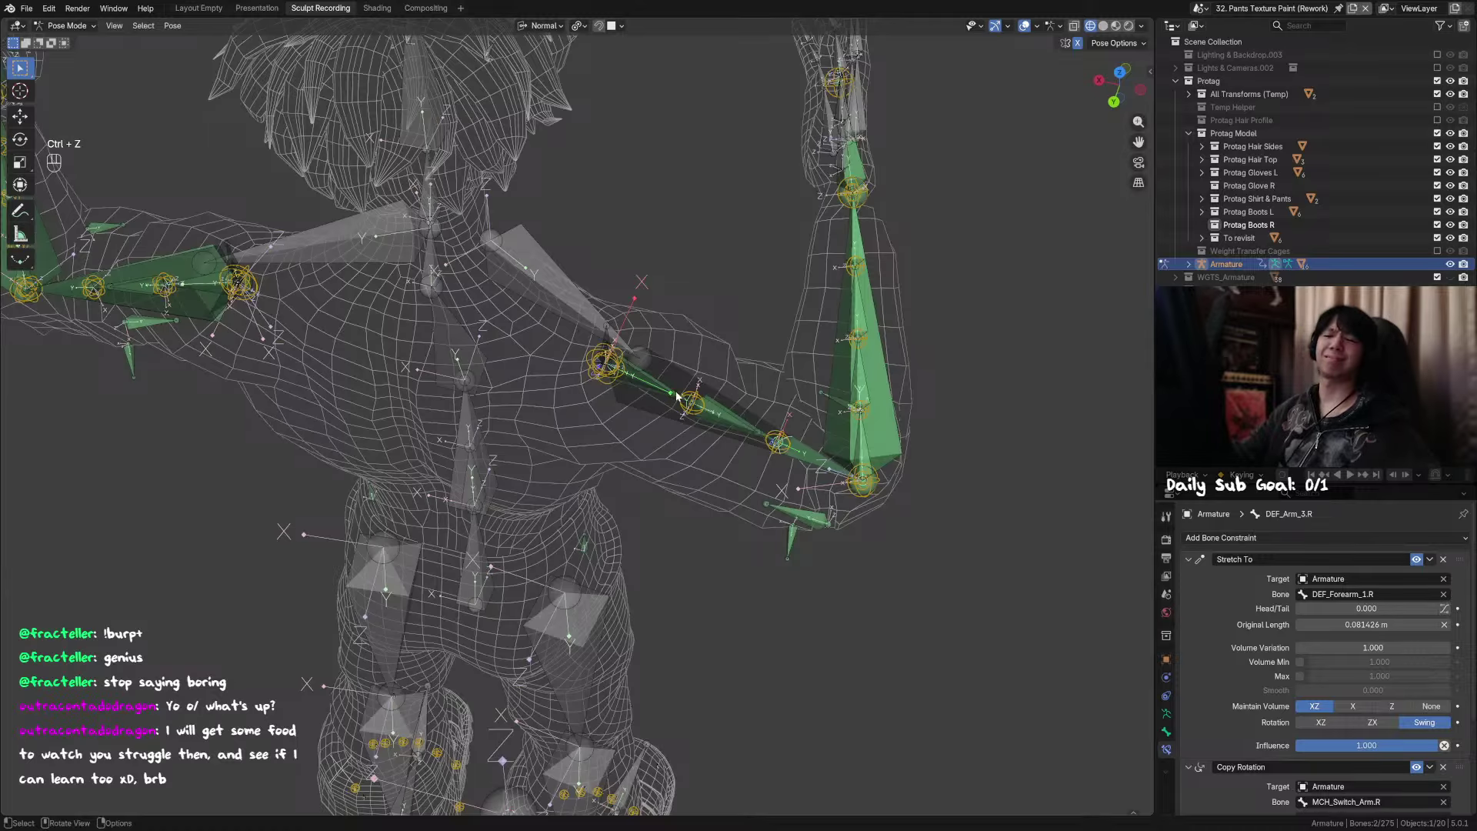
Step: Remove the Copy Rotation constraint from MCH_Switch_Arm.R
shift+middle_drag(158, 285, 297, 264)
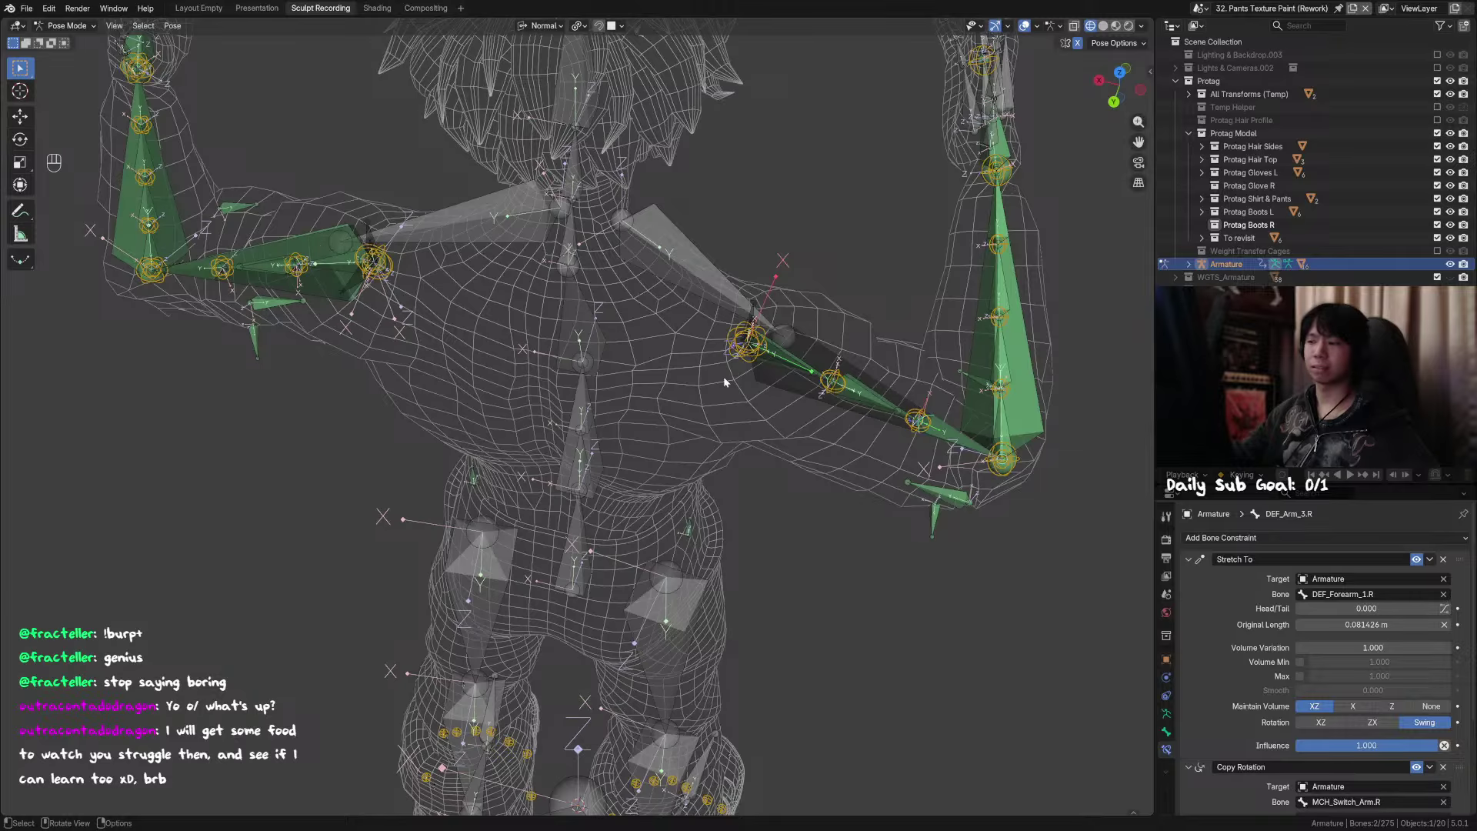
click(853, 375)
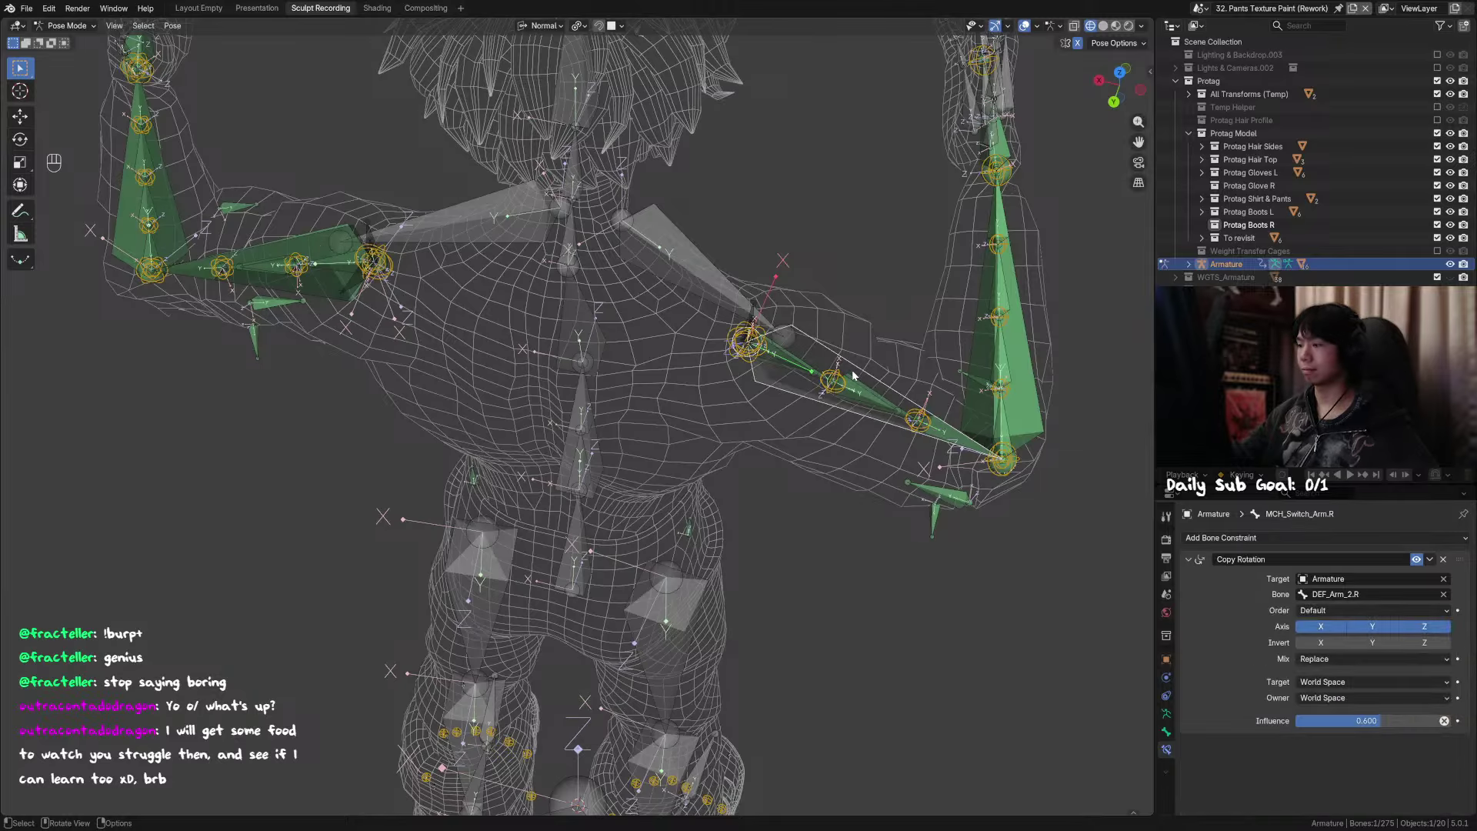
click(1444, 559)
Step: Clear the rotation of MCH_Switch_Arm.R and test the arm deformation by rotating it freely and around the Y axis
middle_drag(954, 400, 788, 307)
key(alt+r)
key(r)
right_click(777, 315)
key(r)
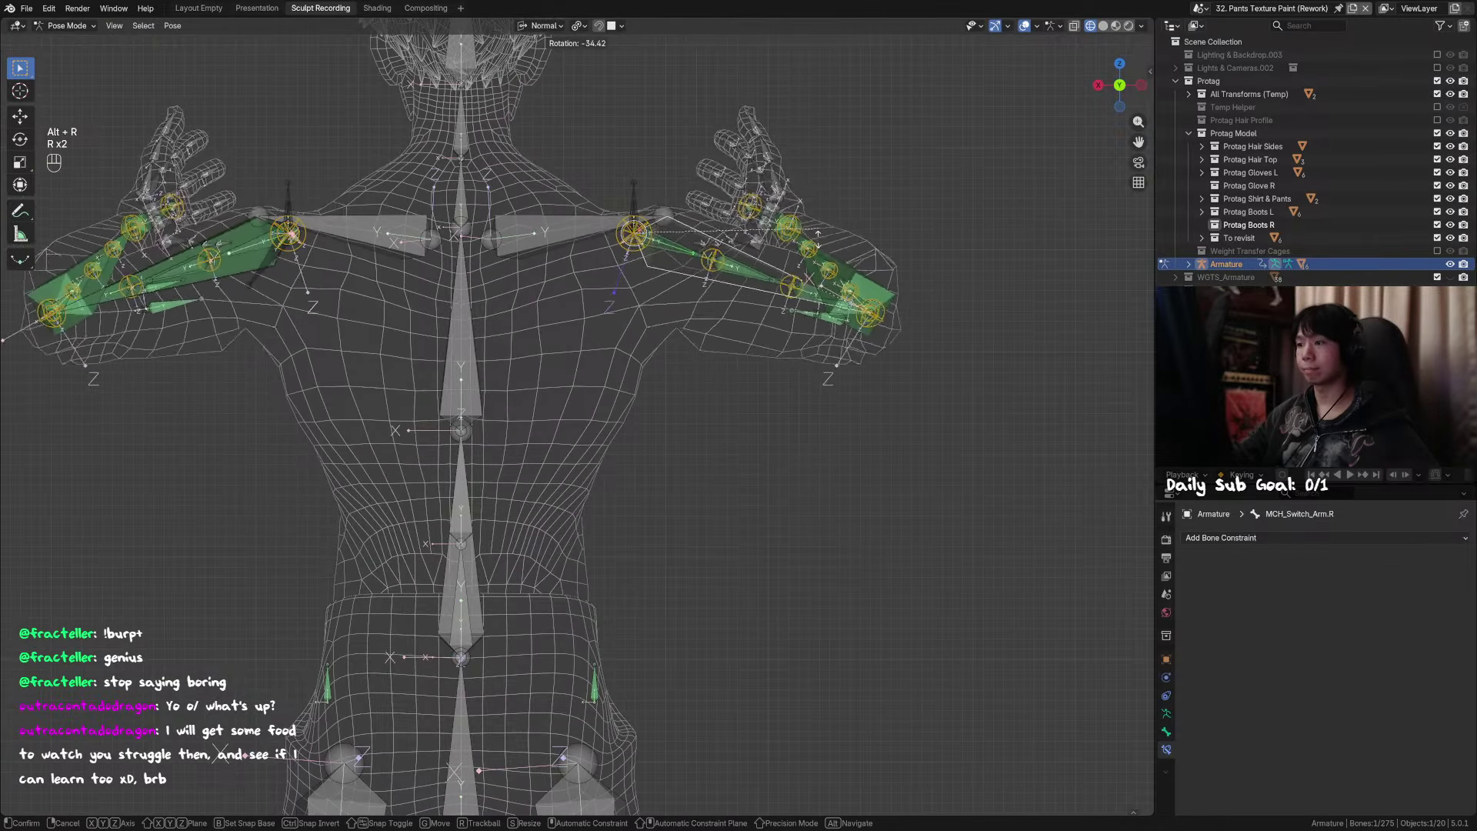
key(r)
key(y)
click(1070, 811)
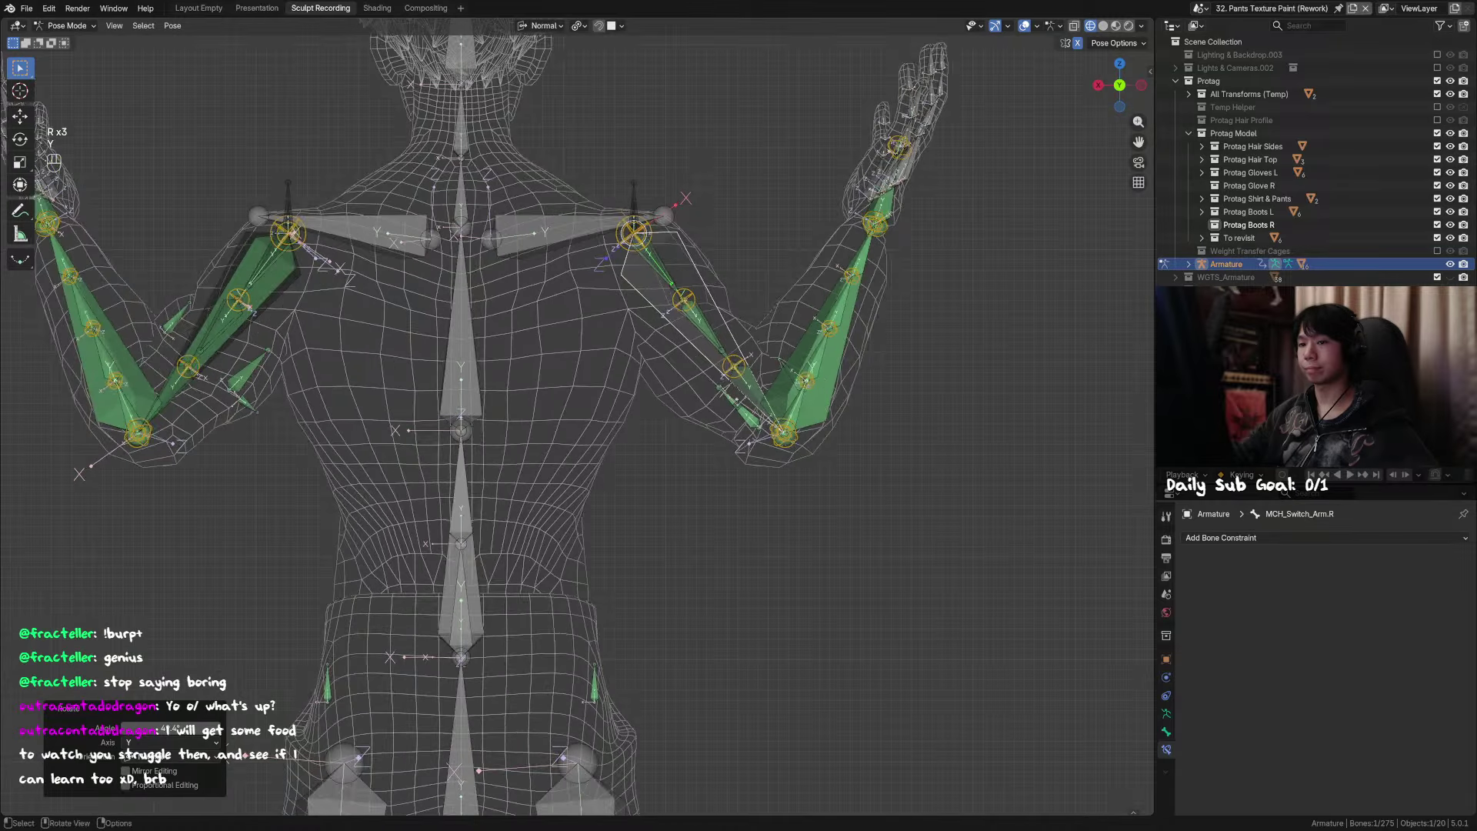
key(r)
key(y)
right_click(878, 300)
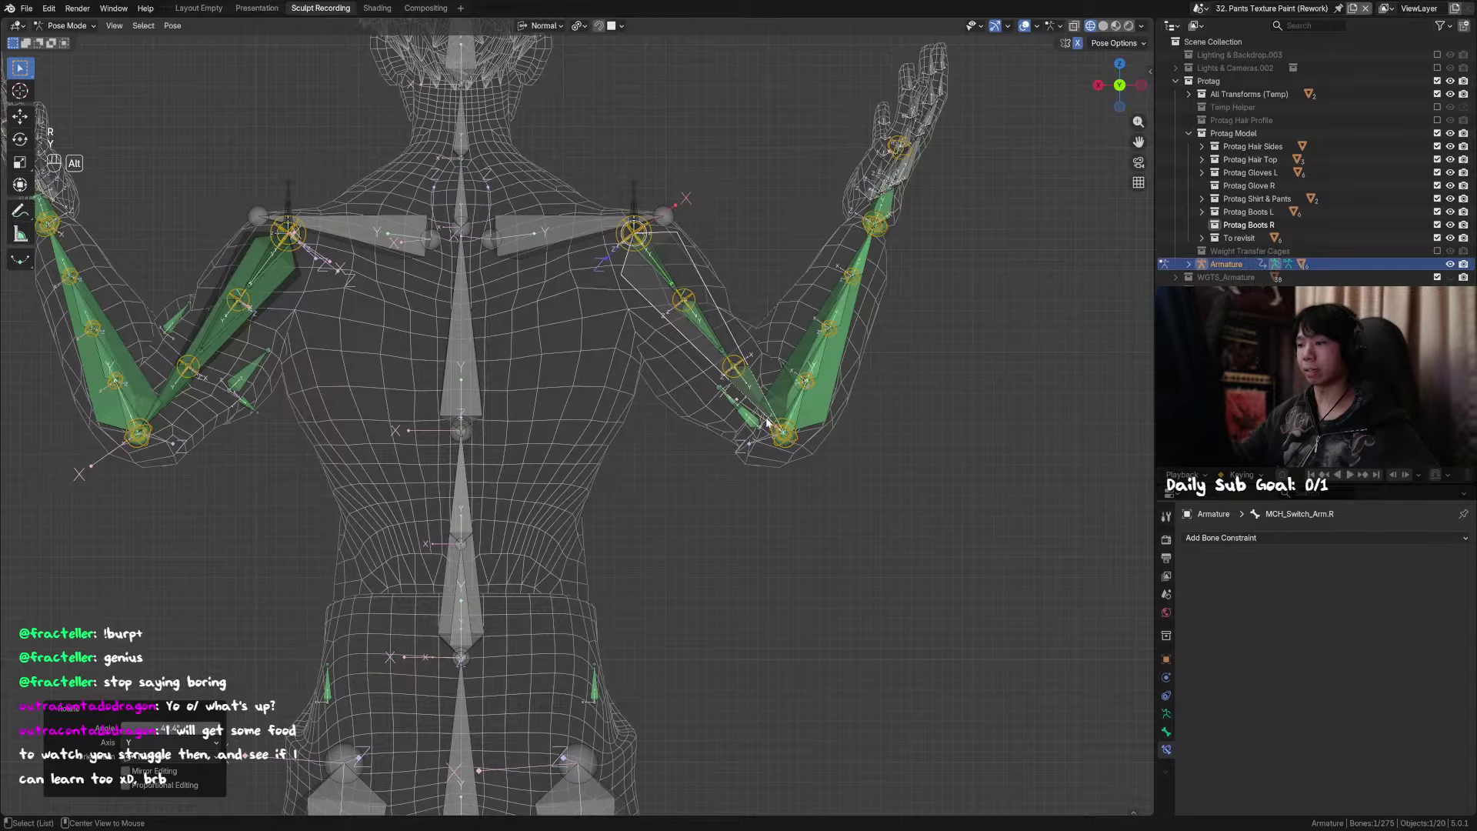
Step: Select all bones and clear their location, rotation and scale
key(a)
key(alt+g)
key(alt+r)
key(alt+s)
key(alt+r)
key(alt+g)
Step: Remove the Copy Rotation constraint from DEF_Arm_Tricep_Twist.R, keeping its Stretch To constraint
middle_drag(767, 422, 806, 369)
click(639, 440)
click(806, 370)
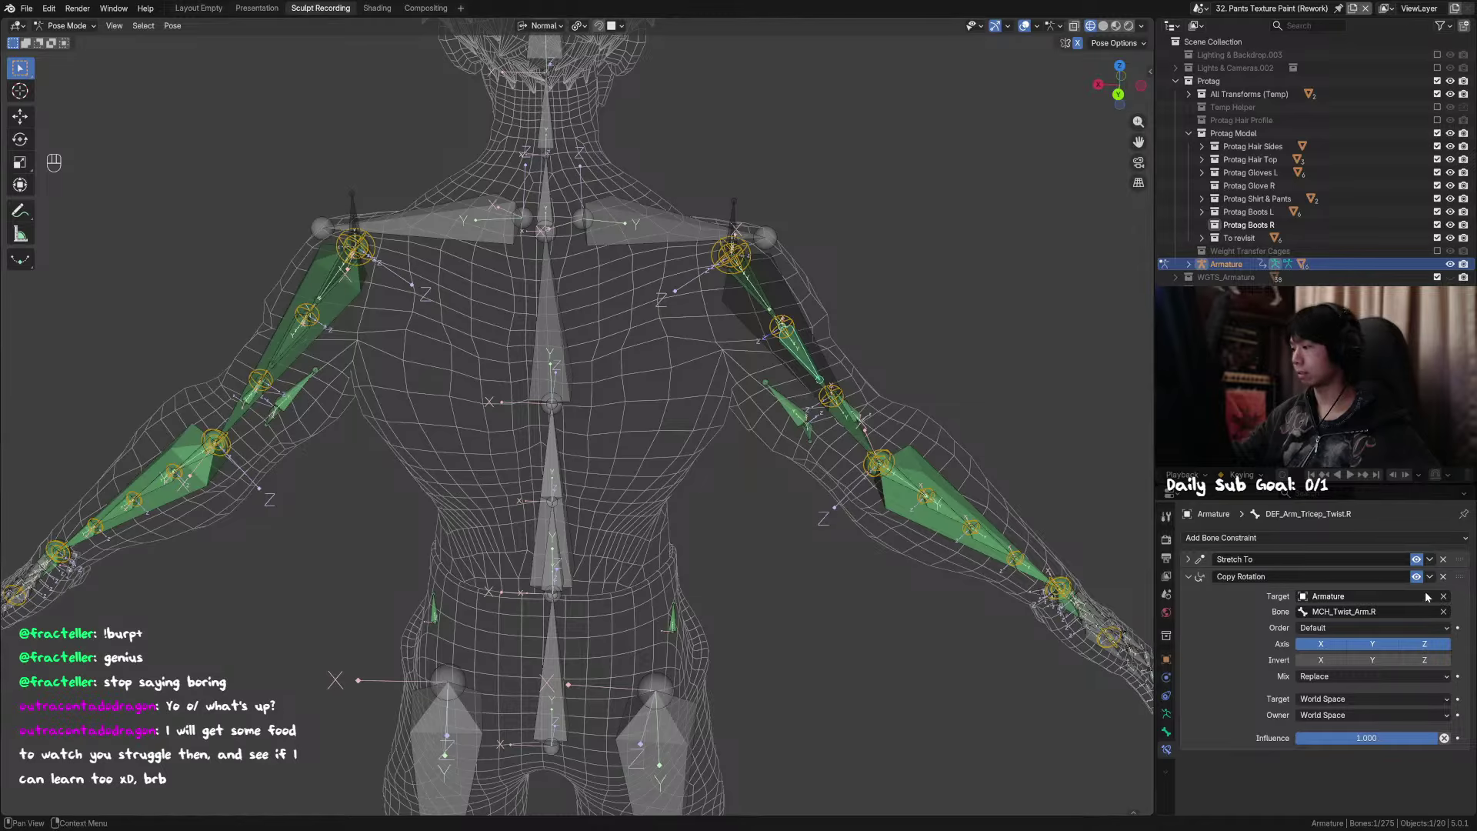
click(1443, 577)
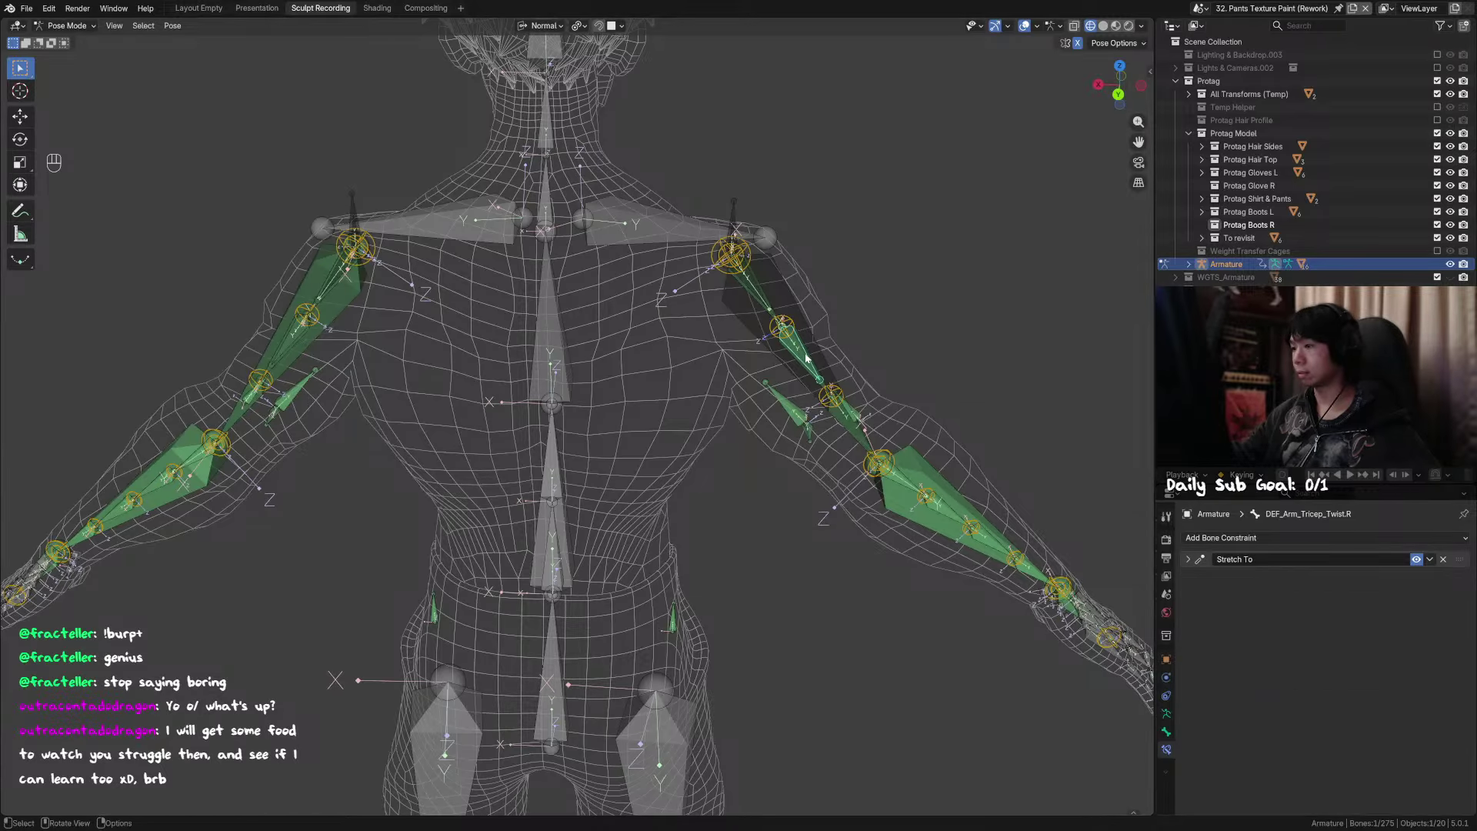
Step: Add a Copy Rotation constraint to DEF_Arm_Tricep_Twist.R targeting MCH_Switch_Arm.R with an influence of 0.8, and save the file
middle_drag(806, 358, 615, 408)
scroll(626, 401, up, 3)
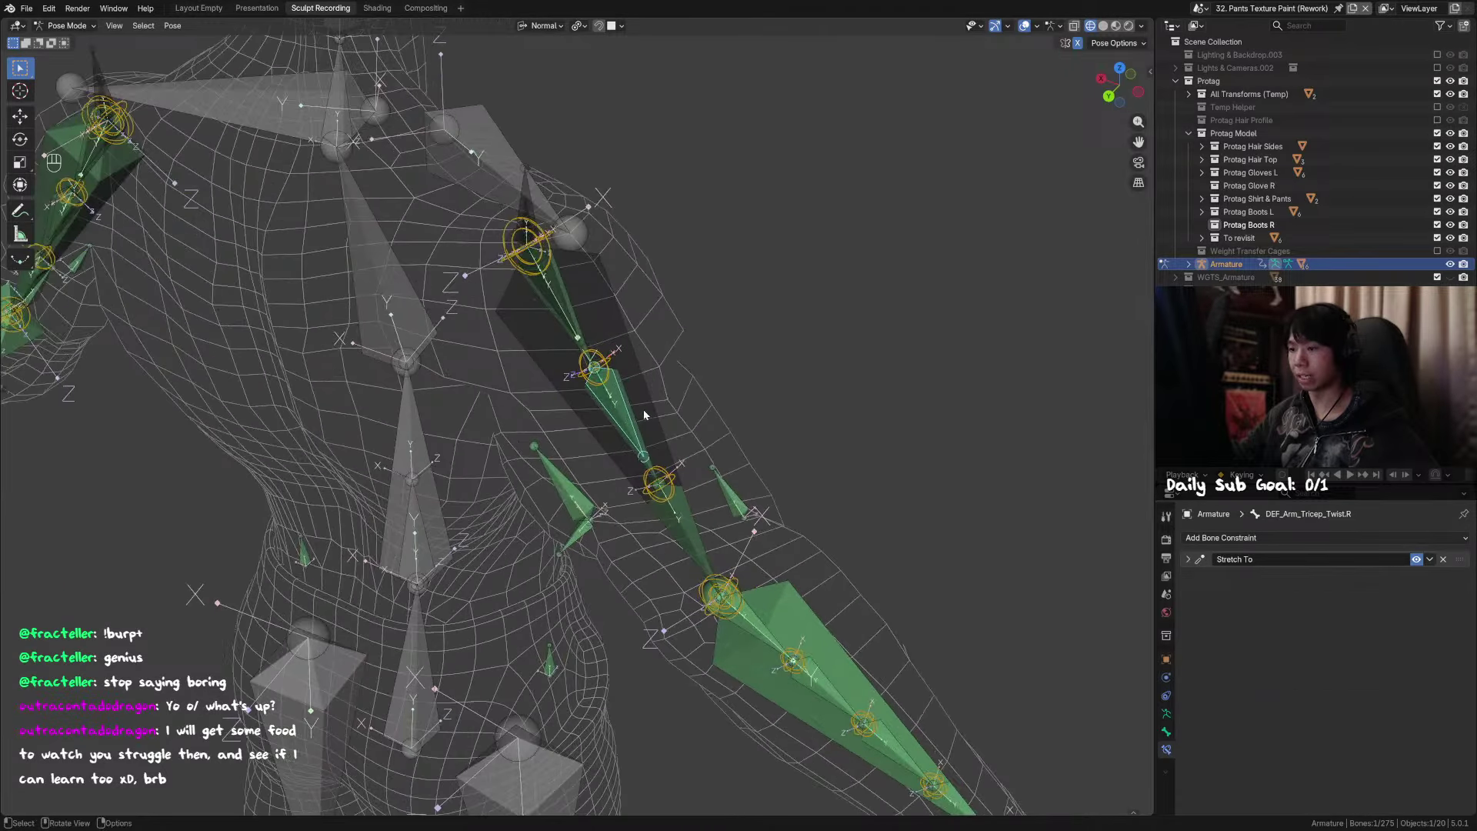
shift+click(645, 397)
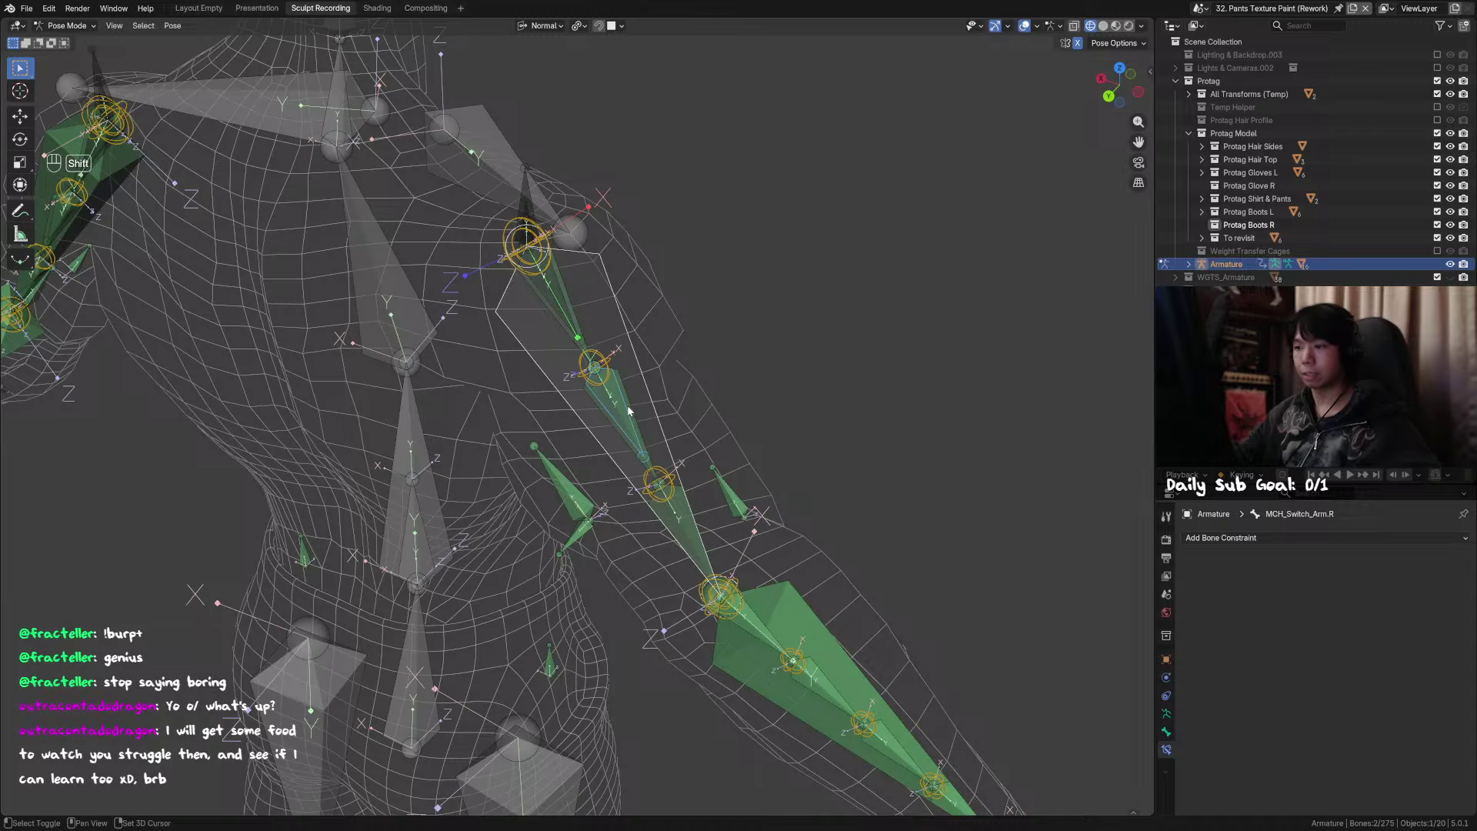
shift+click(629, 410)
shift+click(625, 404)
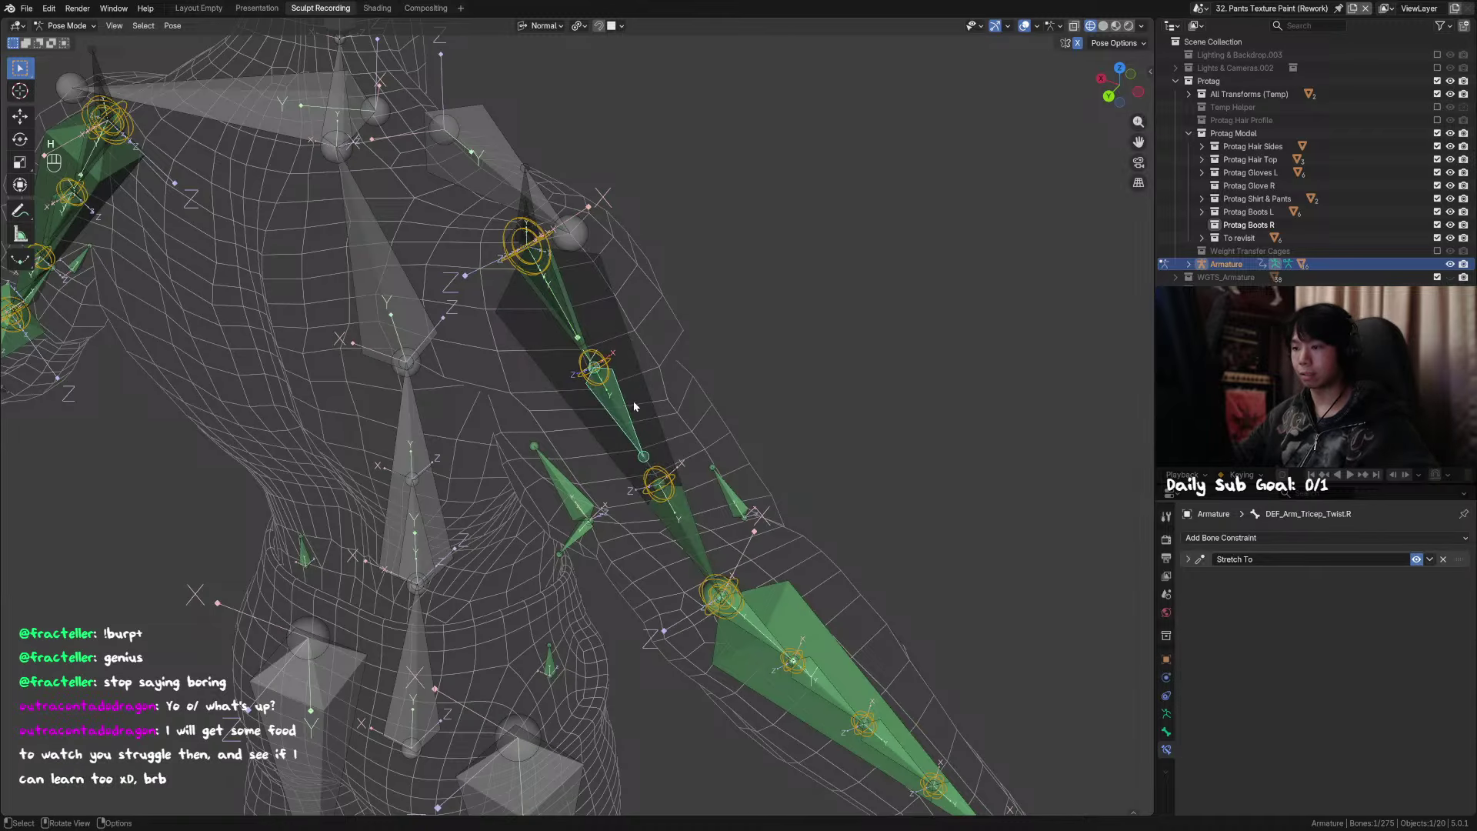
key(shift+ctrl+c)
click(617, 401)
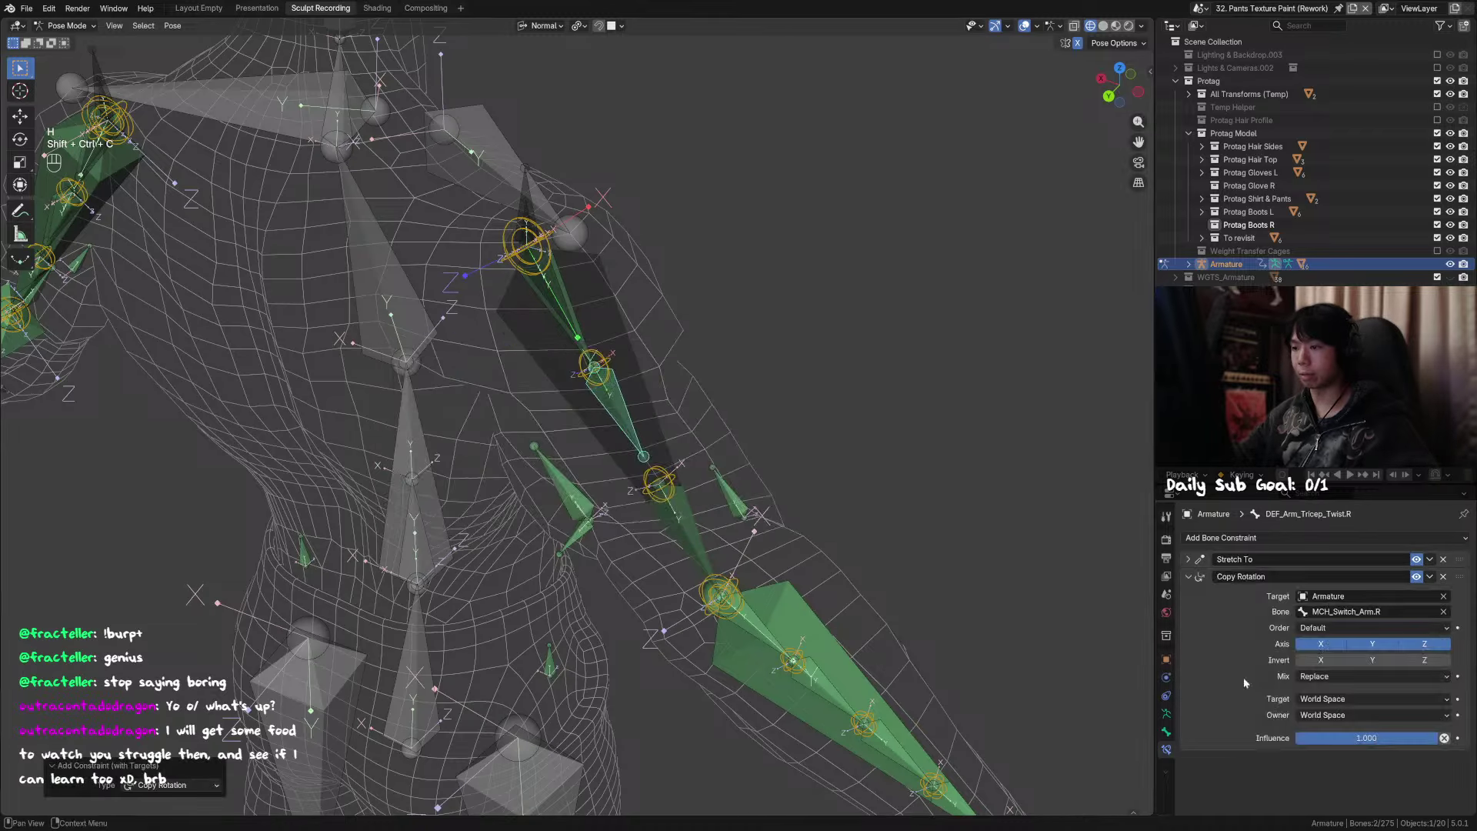
click(1377, 739)
key(Return)
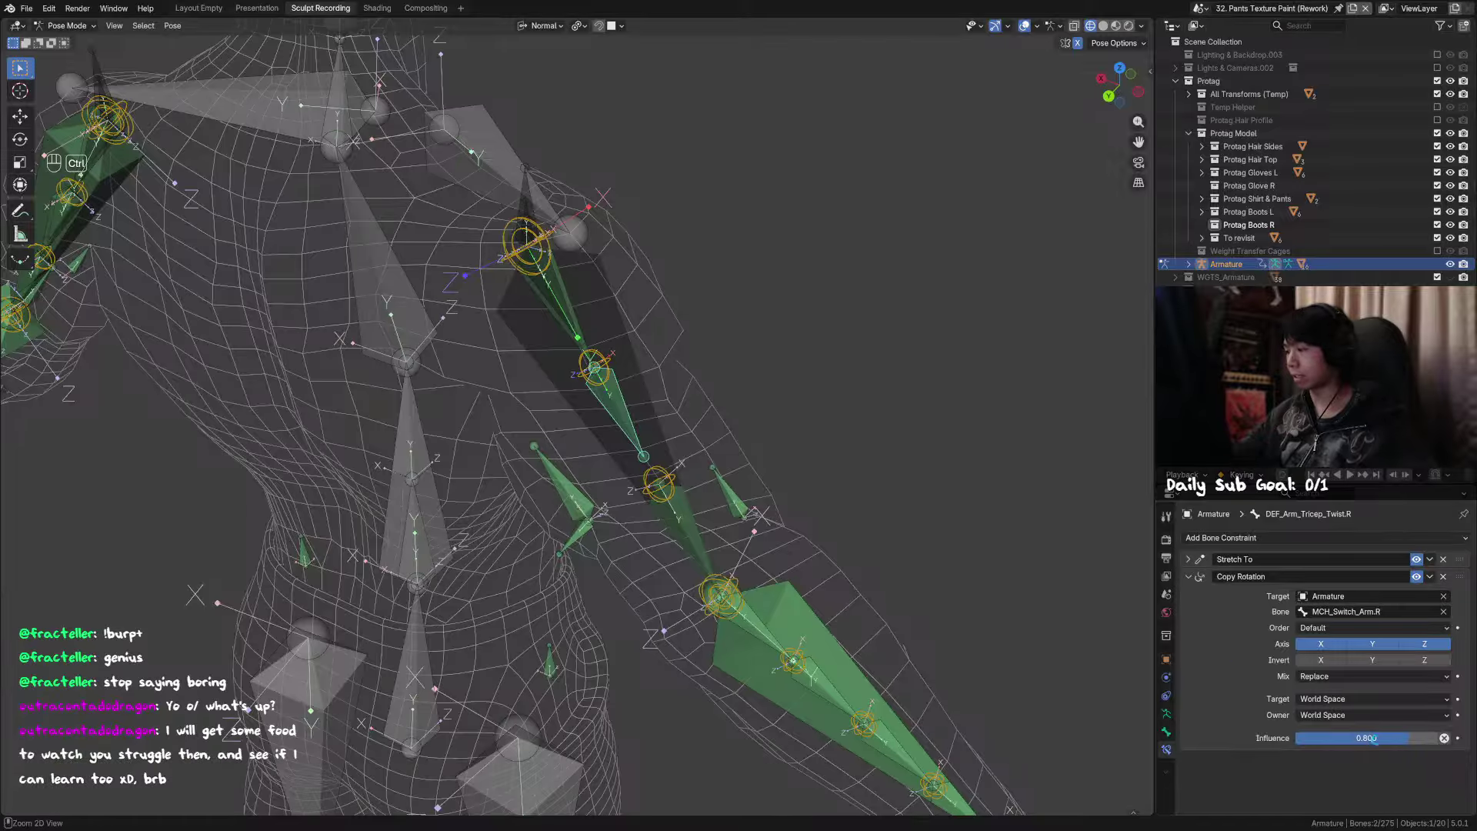
key(ctrl+s)
Step: Reveal all hidden bones, save the file and hide the left upper arm bone that covers MCH_Switch_Arm.L
scroll(753, 488, down, 1)
shift+middle_drag(752, 488, 836, 467)
key(alt+h)
middle_drag(691, 438, 745, 428)
scroll(567, 361, down, 2)
shift+middle_drag(567, 361, 786, 370)
key(ctrl+s)
click(534, 329)
key(h)
Step: Rotate MCH_Switch_Arm.L around its Y axis to test the arm twist
click(534, 327)
middle_drag(533, 328, 742, 306)
key(r)
key(y)
click(543, 487)
alt+middle_drag(543, 487, 508, 484)
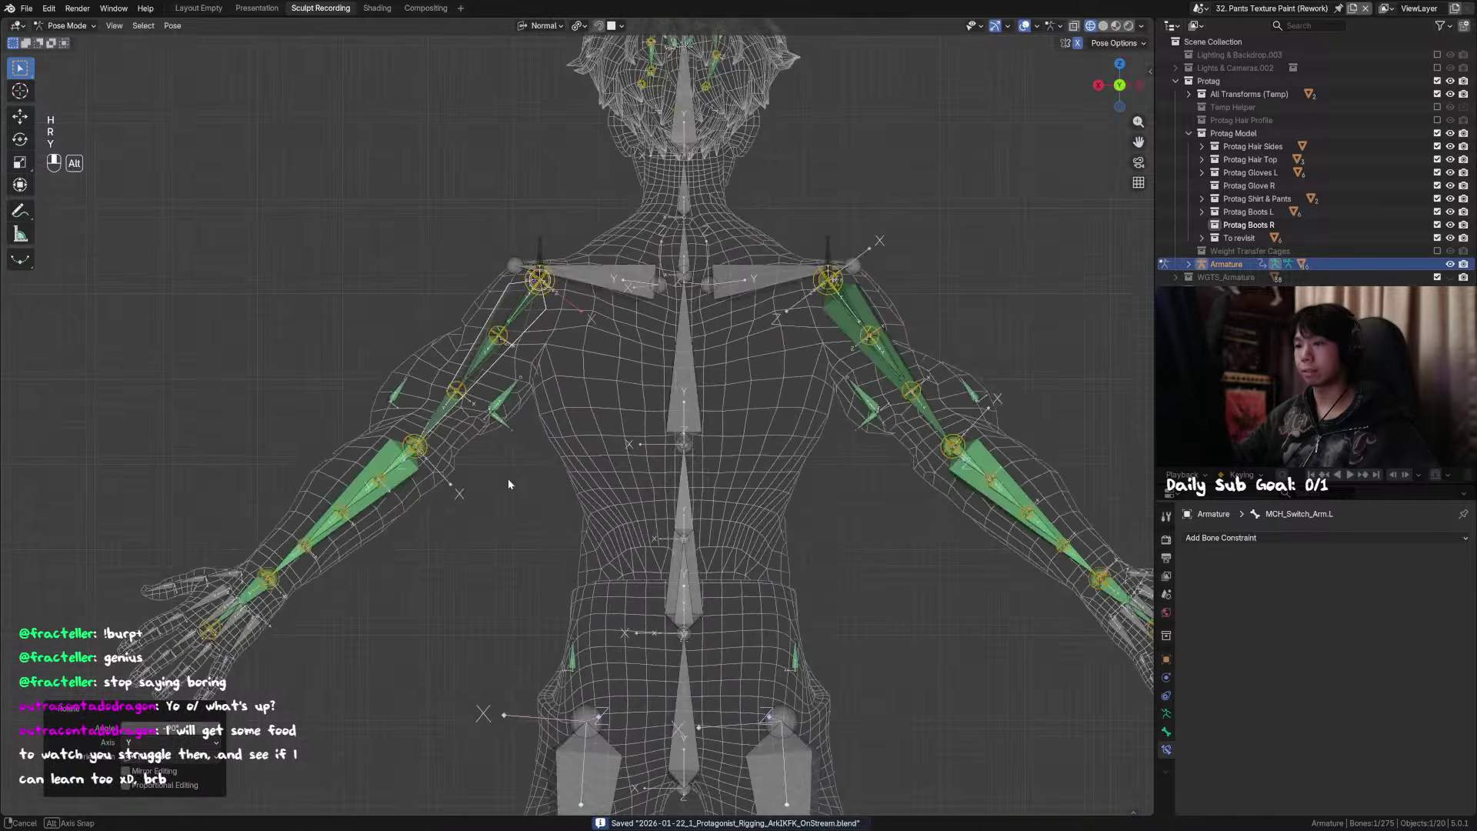
Step: Bend the left forearm around its Z axis and raise MCH_Switch_Arm.L to test the deformation with the arms up
click(405, 460)
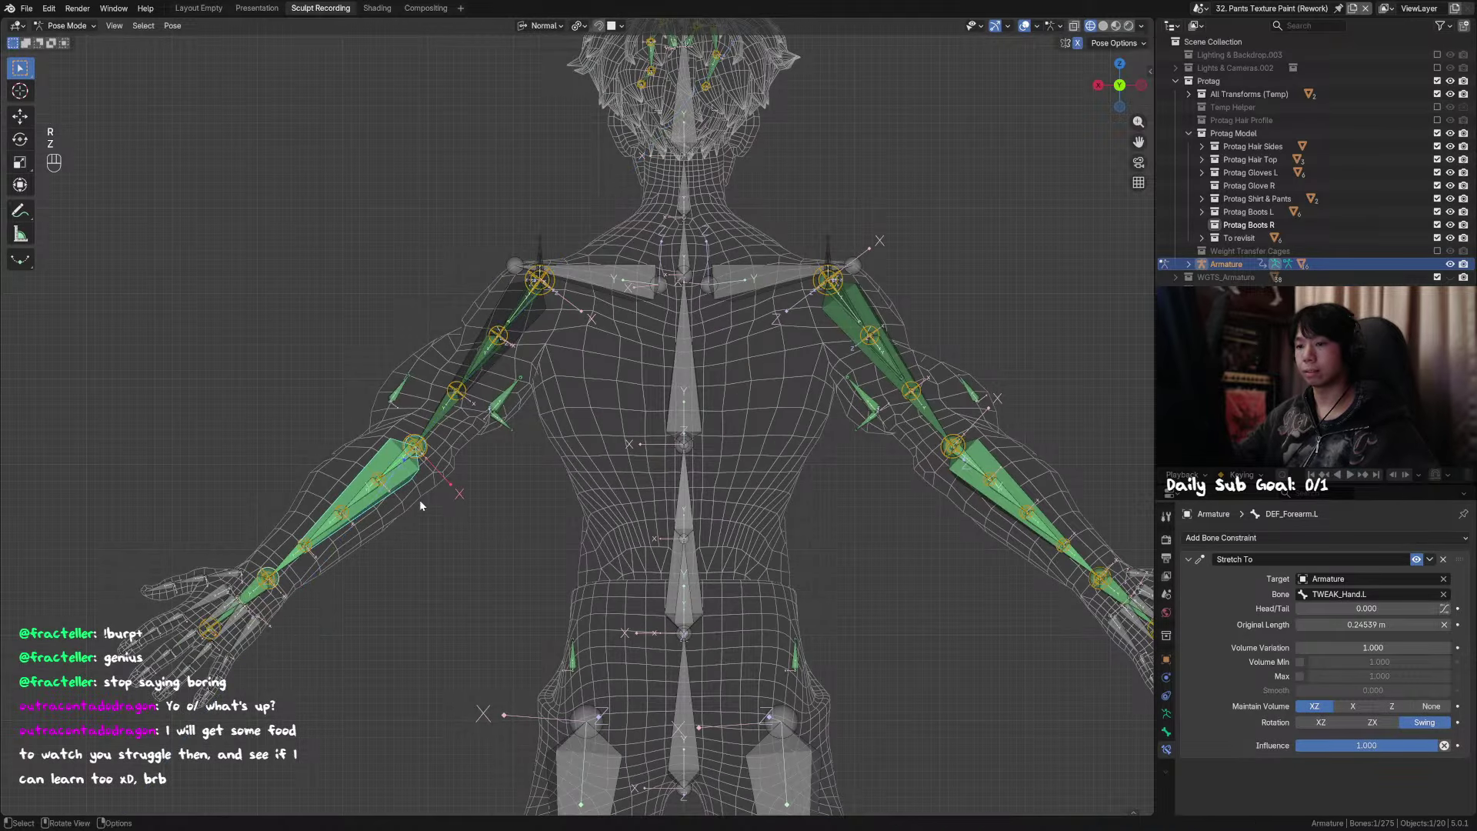
middle_drag(419, 500, 387, 481)
click(404, 478)
key(r)
key(z)
click(383, 472)
click(536, 335)
key(r)
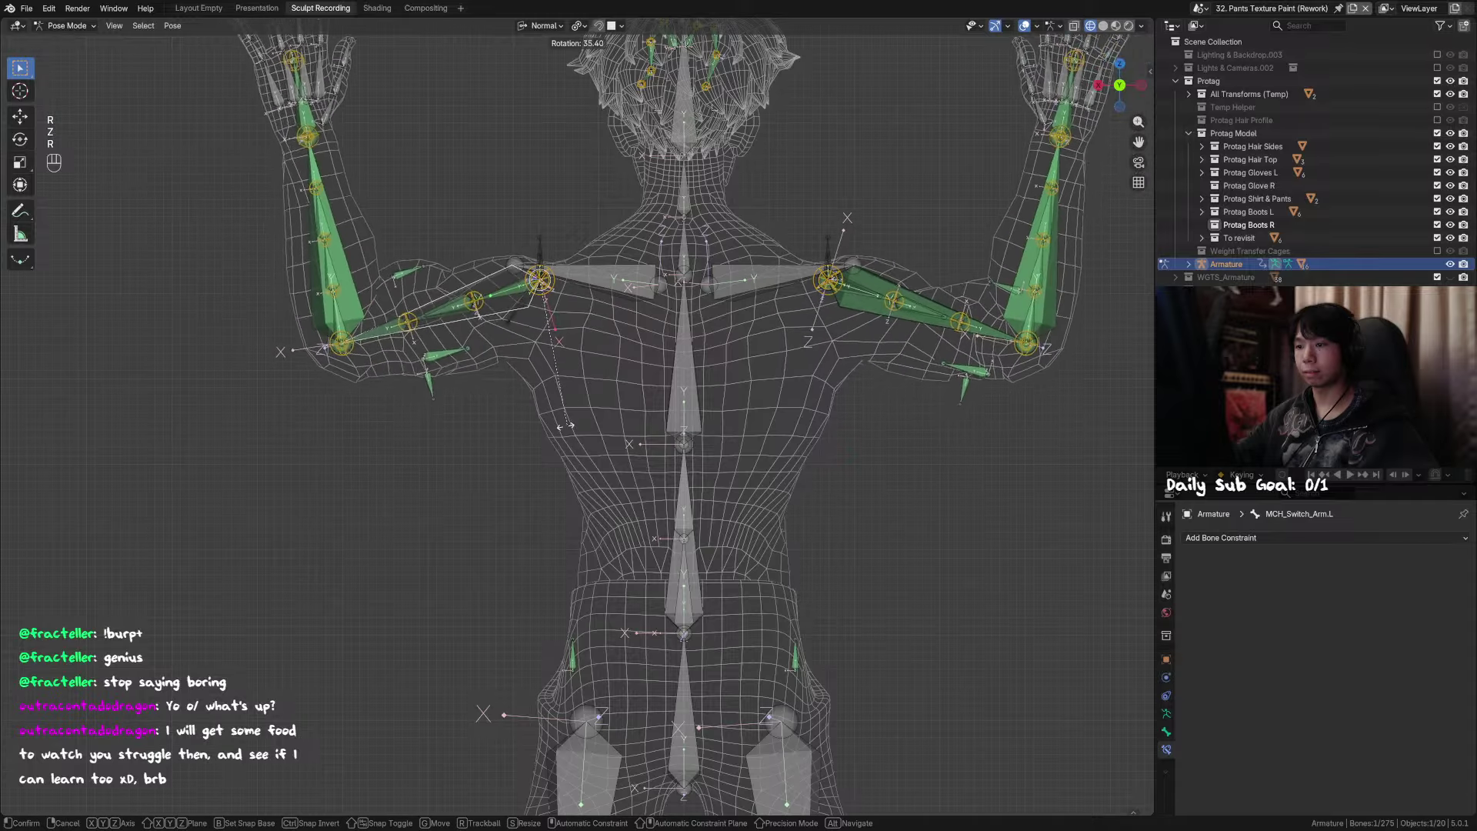
click(548, 446)
Step: Enable the Transformation (Y) and Transformation (X) constraints on COR_Tricep_1.L so they match COR_Tricep_1.R
shift+middle_drag(914, 368, 882, 386)
middle_drag(882, 387, 940, 370)
click(947, 363)
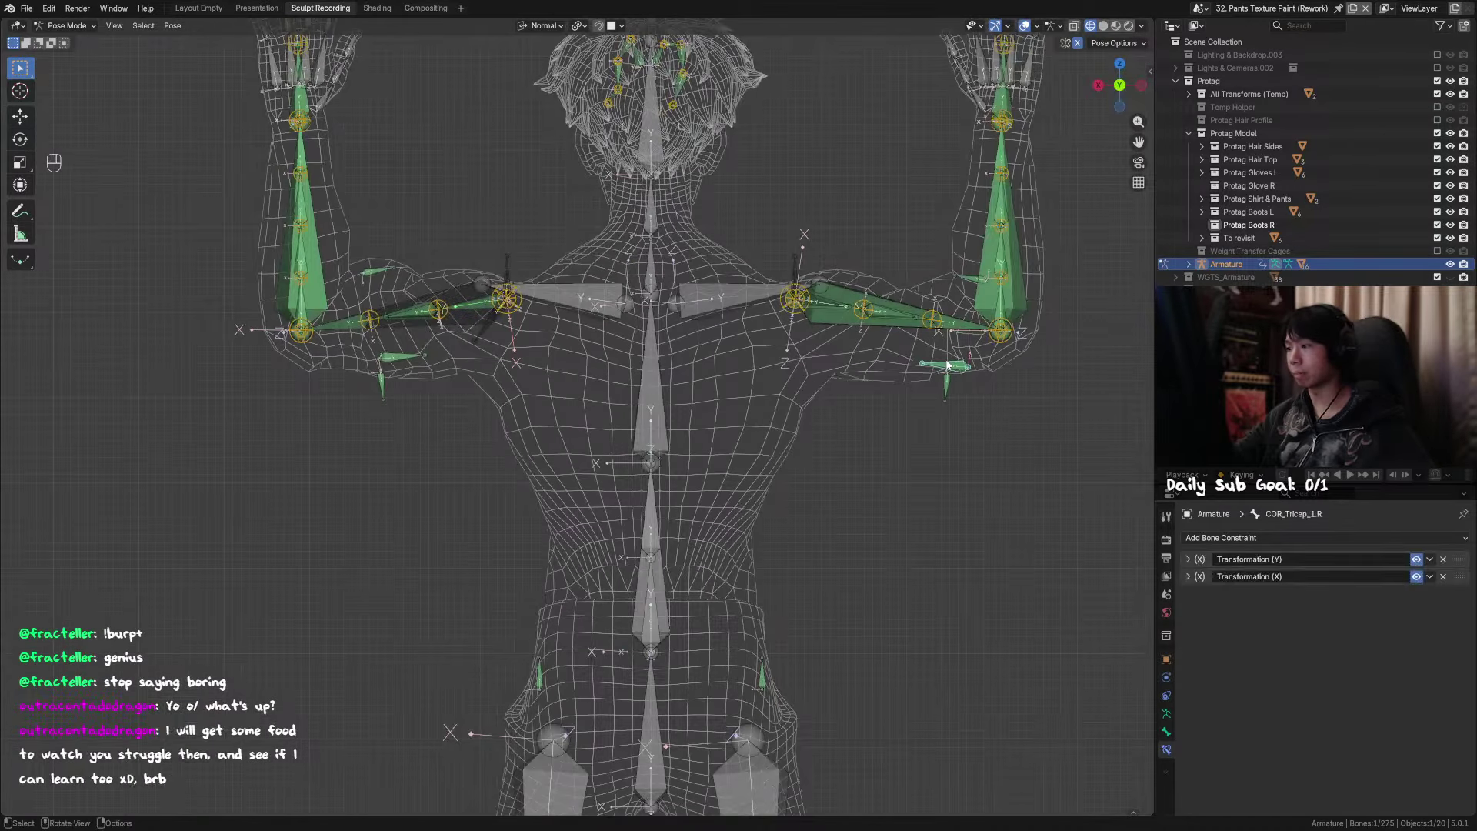
click(399, 364)
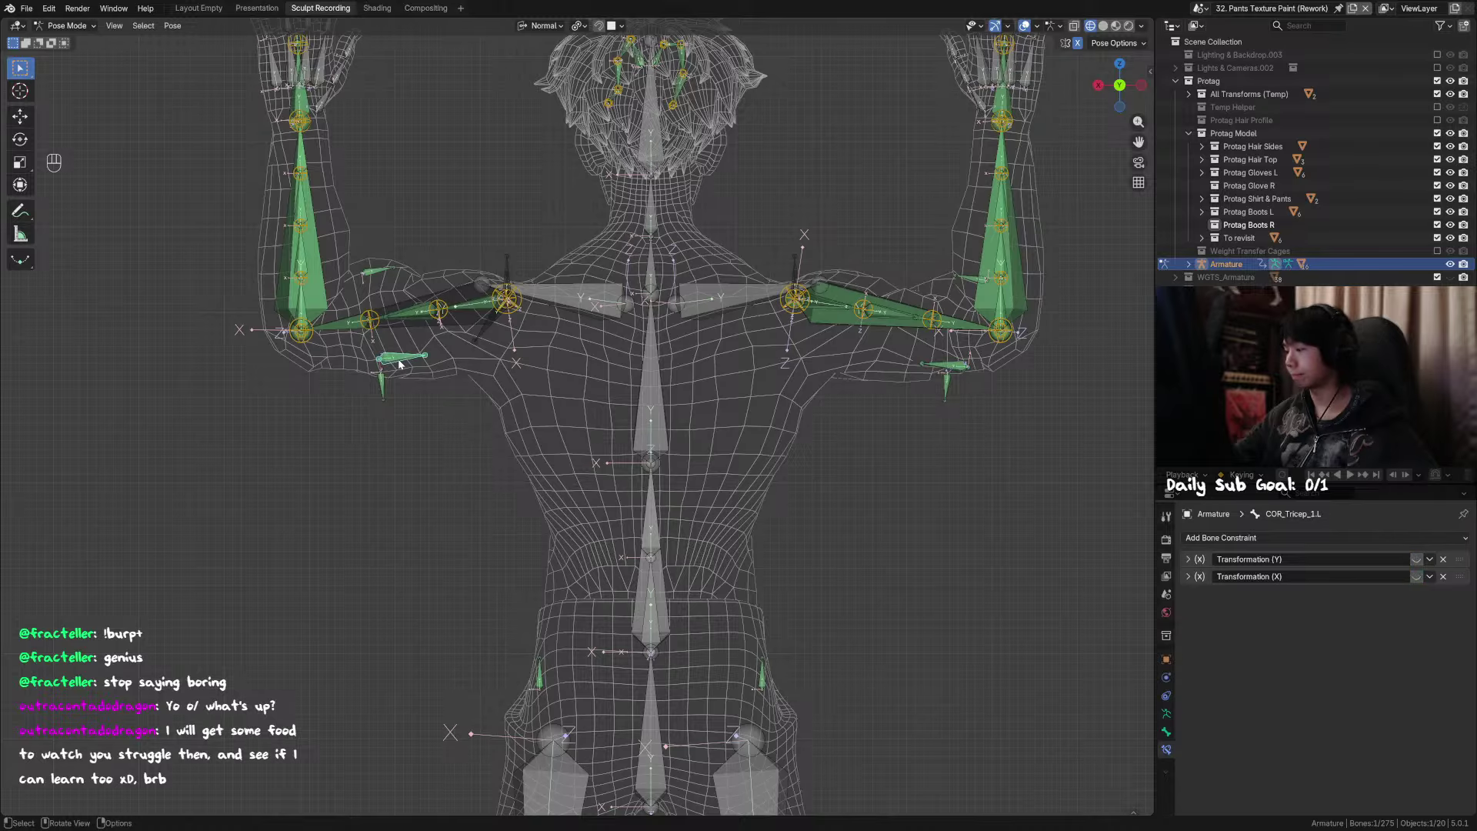
drag(1417, 559, 1418, 586)
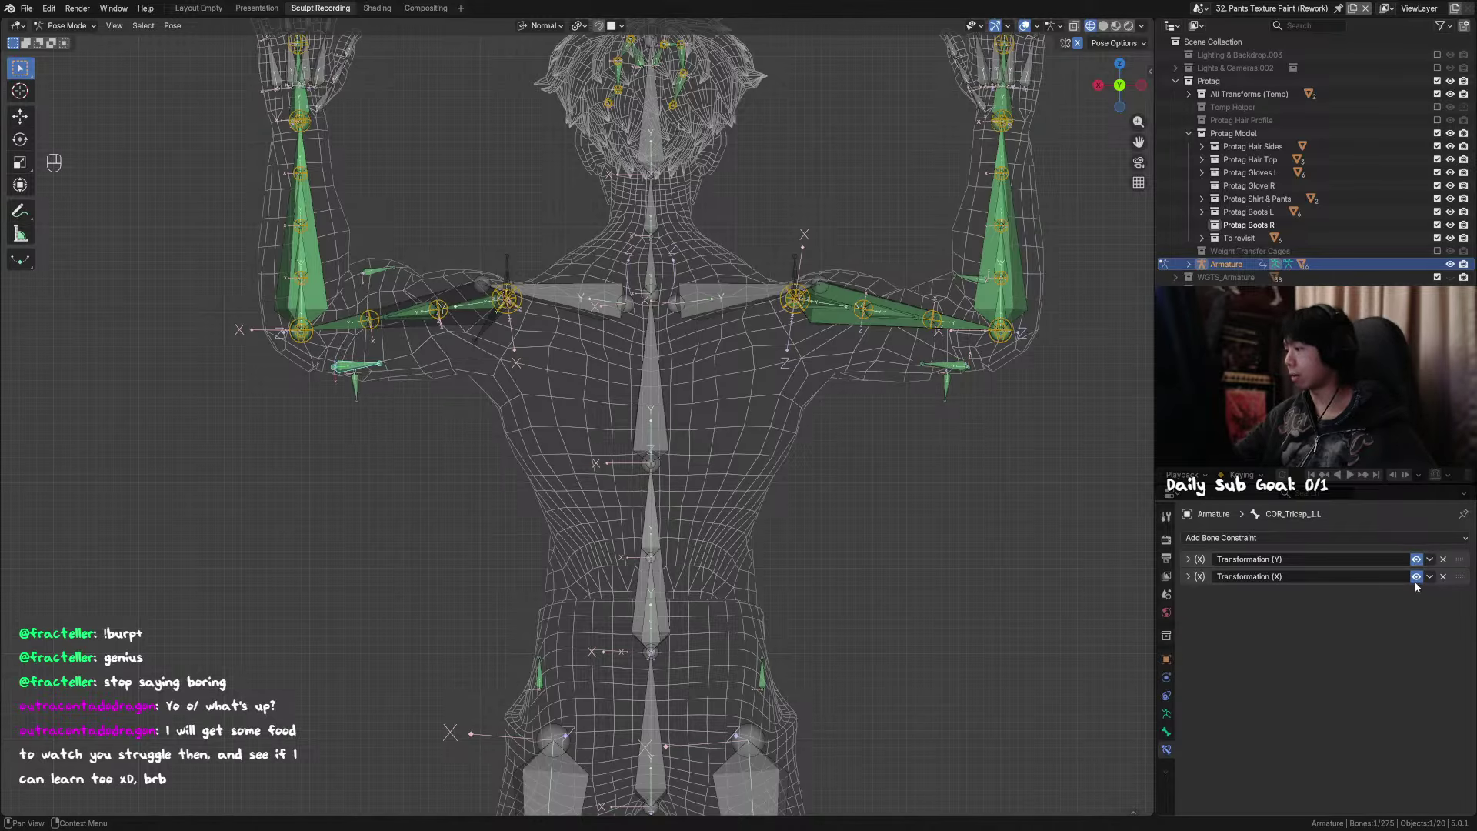
click(950, 338)
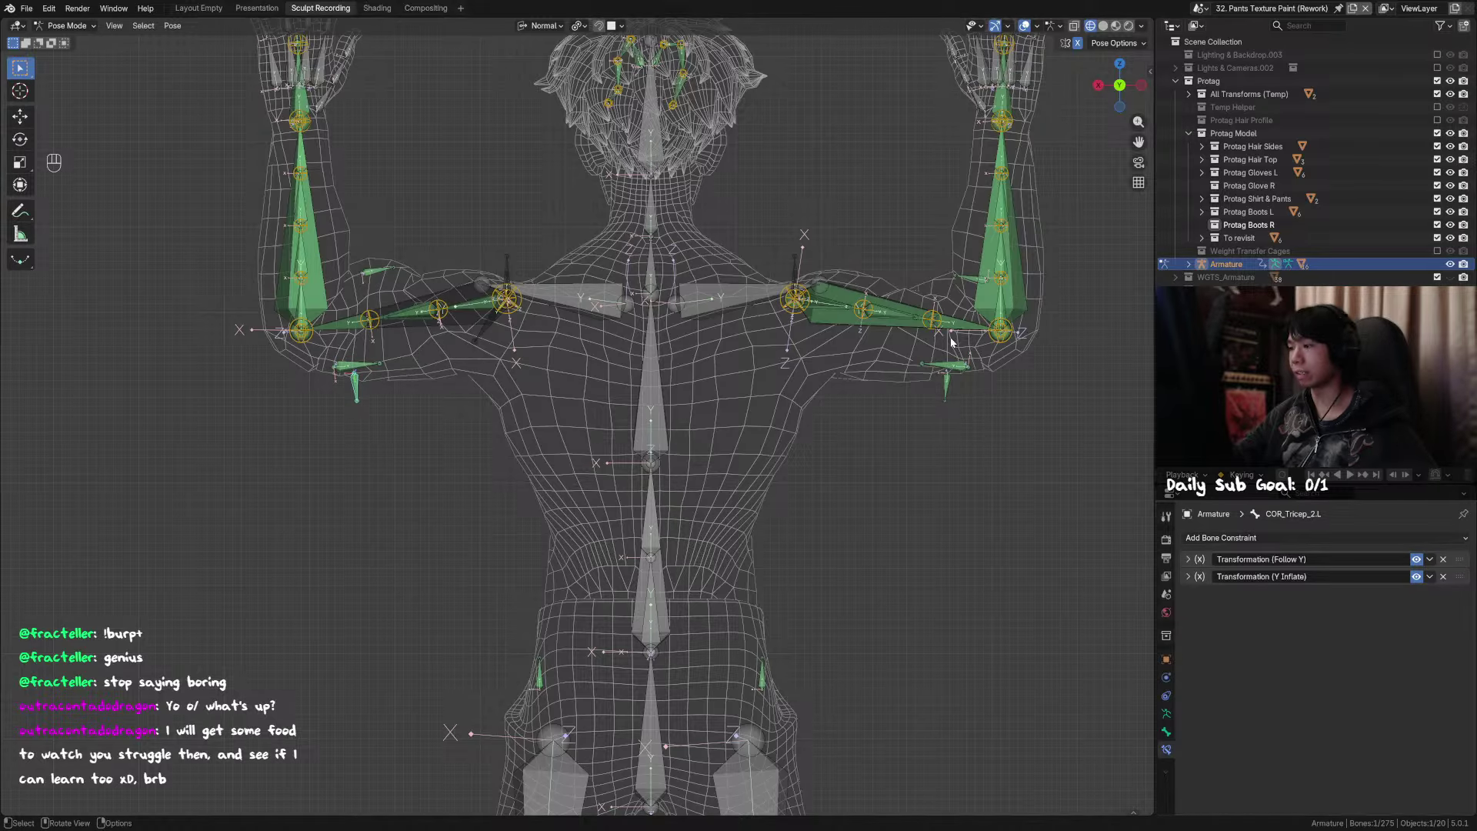
shift+middle_drag(353, 361, 371, 360)
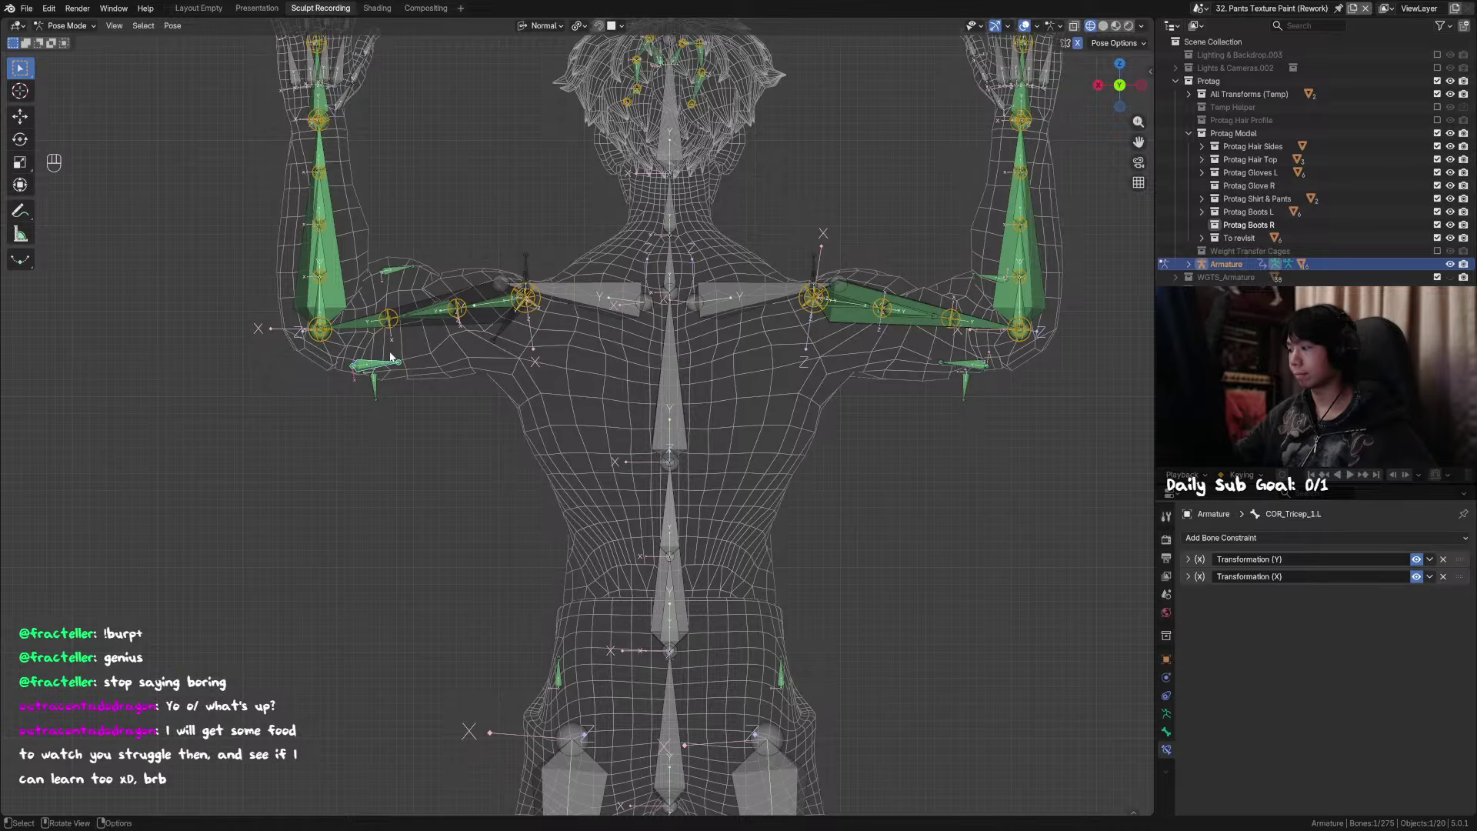
Step: Switch the viewport from wireframe to solid shading and save the file
click(455, 306)
middle_drag(456, 307, 851, 263)
click(789, 364)
key(shift+z)
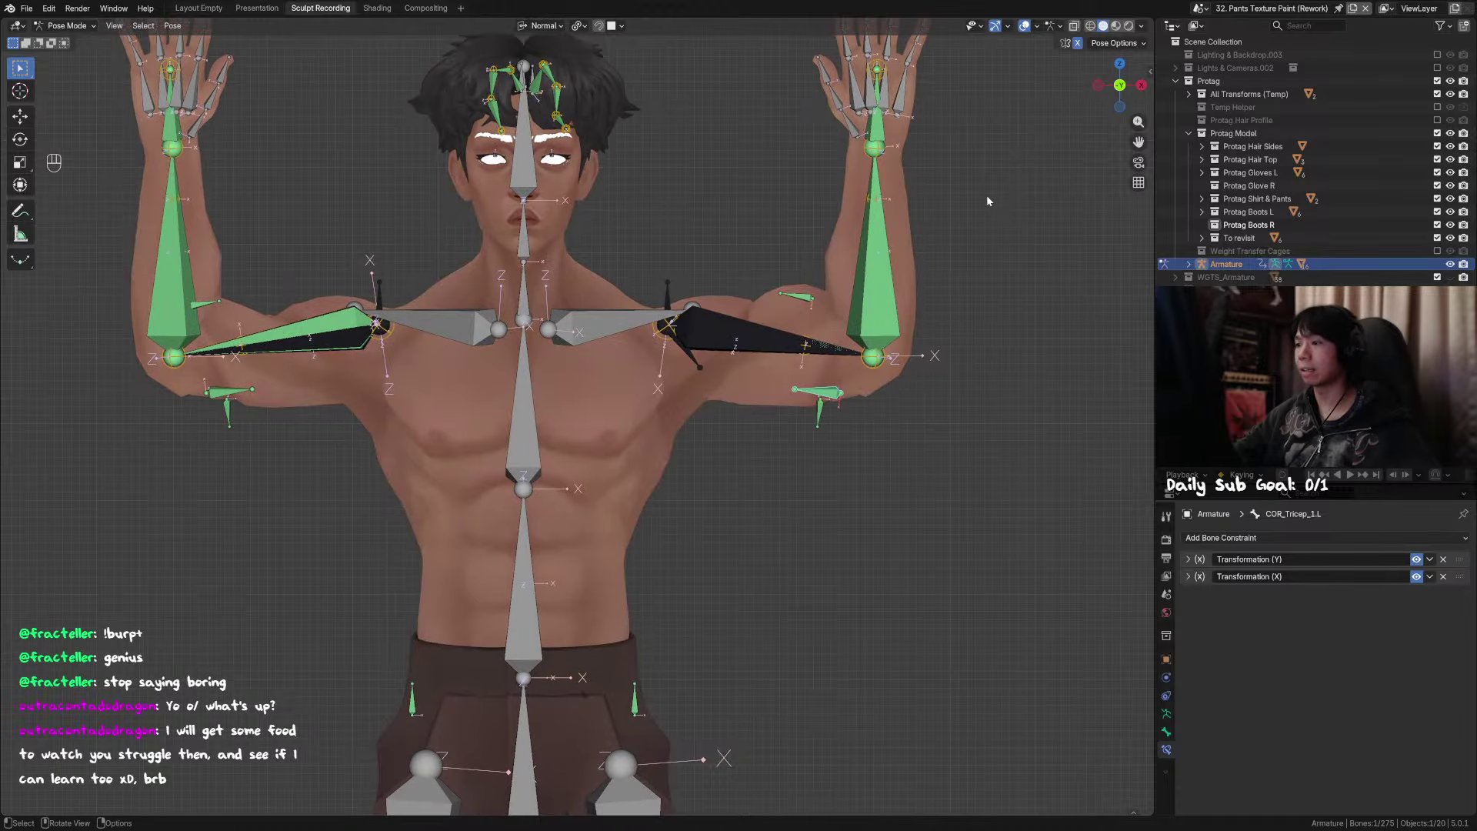
mouse_move(986, 195)
shift+middle_down()
mouse_move(937, 265)
mouse_move(689, 322)
mouse_move(670, 357)
mouse_move(581, 332)
shift+middle_up()
key(ctrl+s)
Step: Hide DEF_Forearm.L to expose MCH_Switch_Forearm.L
click(868, 301)
click(763, 295)
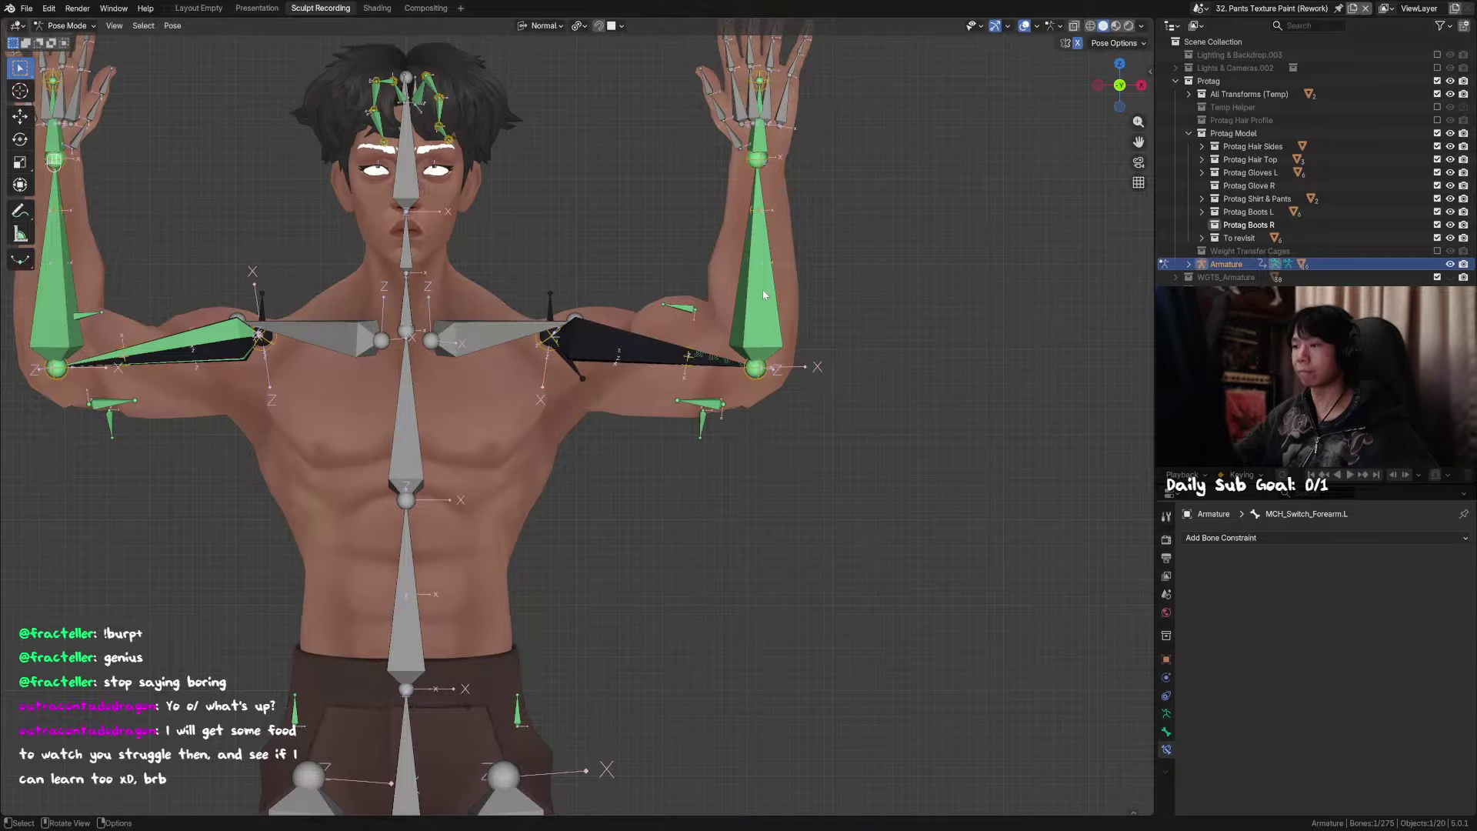
key(h)
key(ctrl+z)
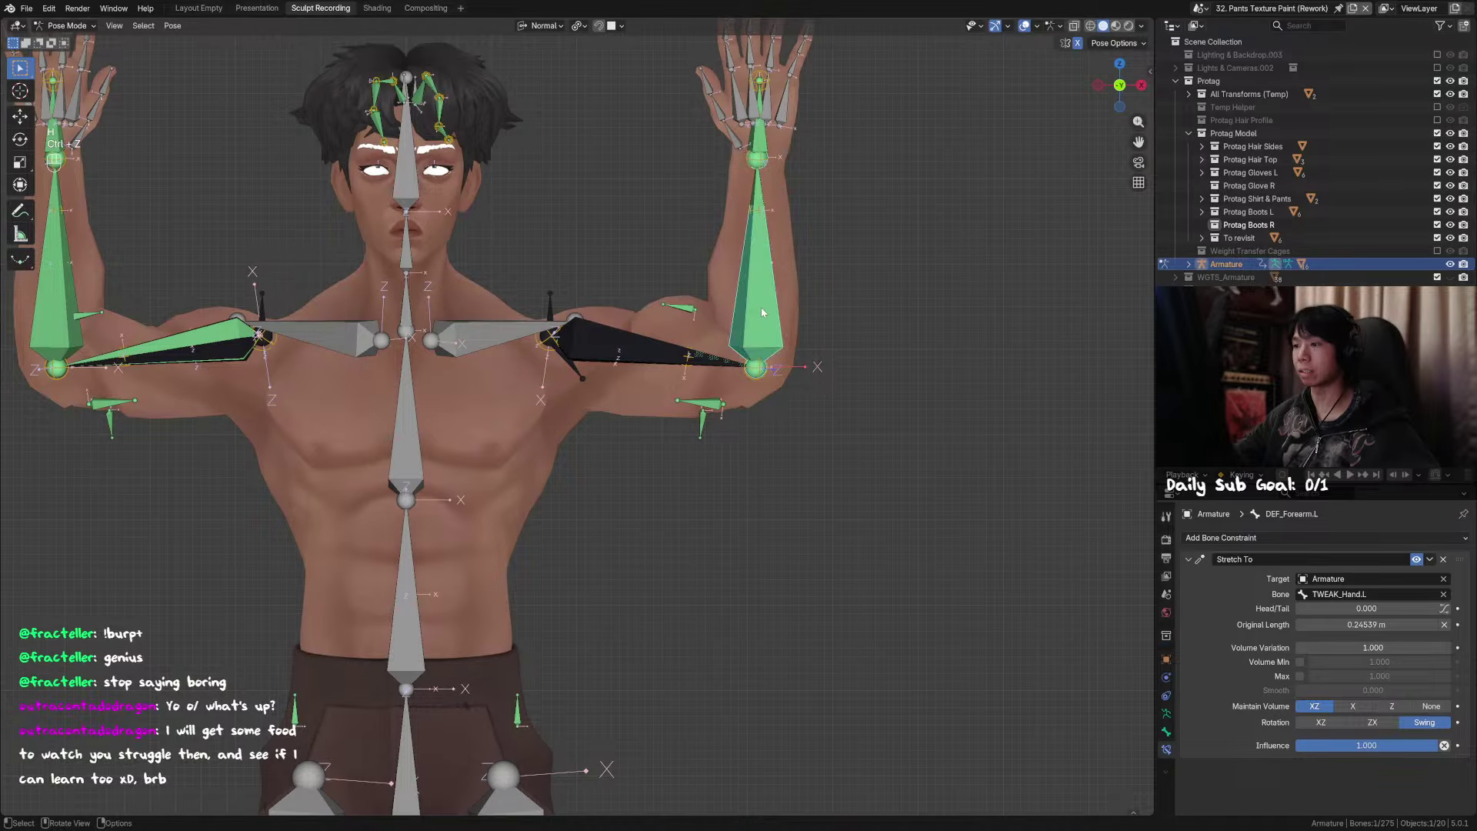
key(ctrl+shift+z)
key(r)
right_click(762, 300)
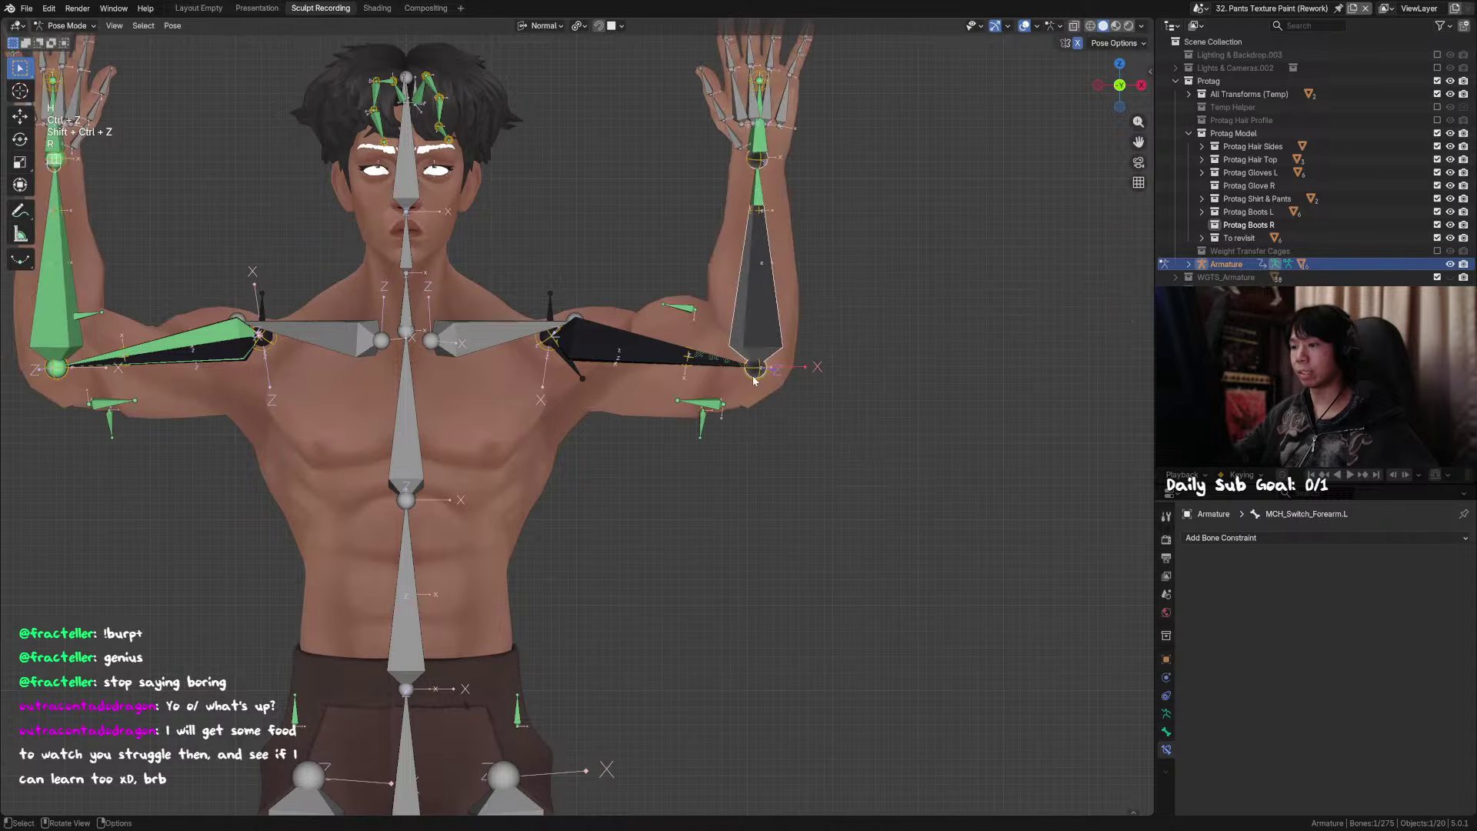
Step: Clear the rotation of MCH_Switch_Arm.L and raise the upper arm to a horizontal pose
click(645, 351)
key(alt+r)
key(r)
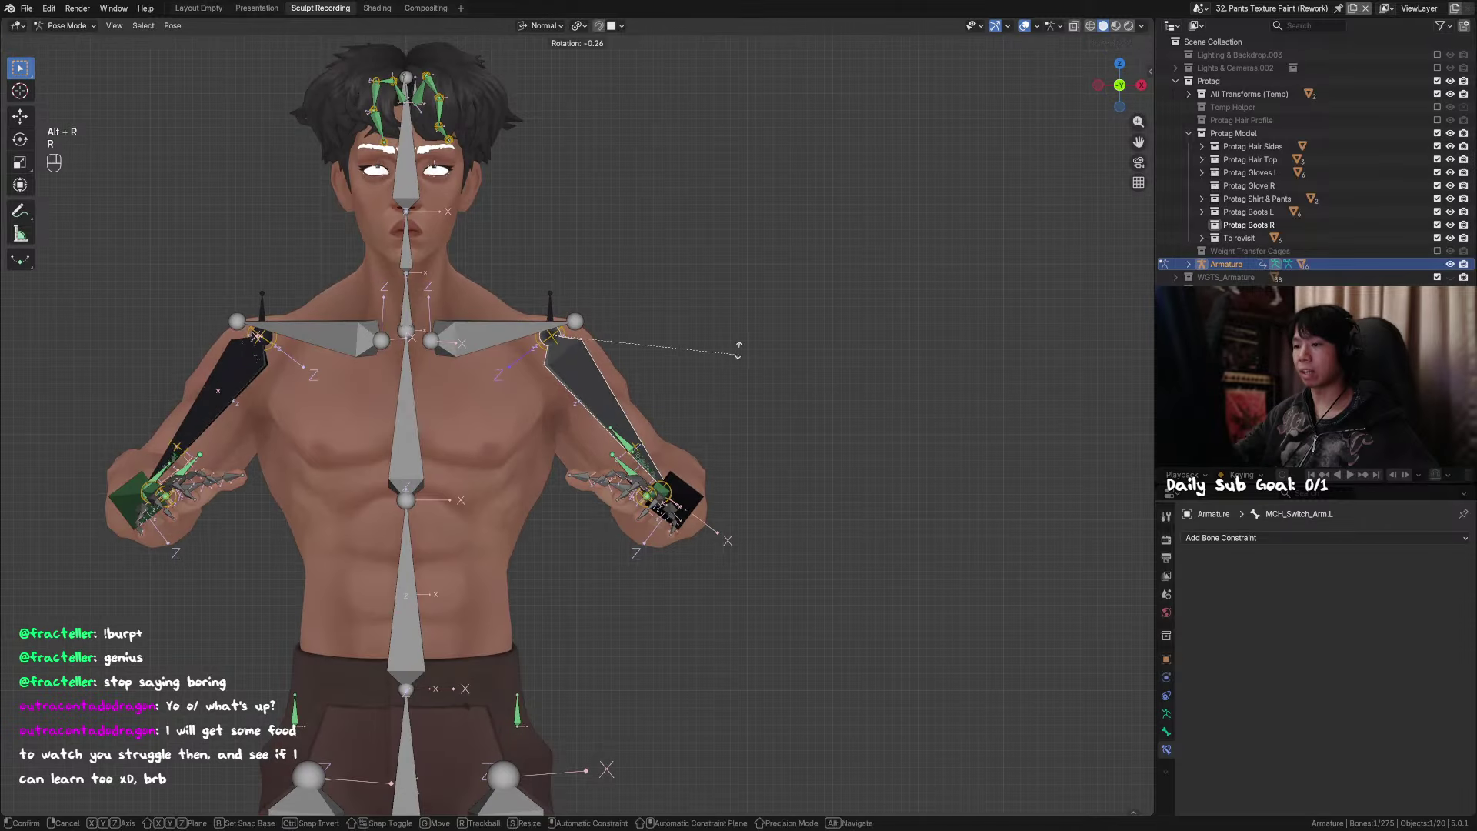
right_click(745, 170)
Step: Rotate MCH_Switch_Forearm.L outward as seen from above until the arm is straight
middle_drag(745, 171, 755, 479)
click(756, 479)
key(r)
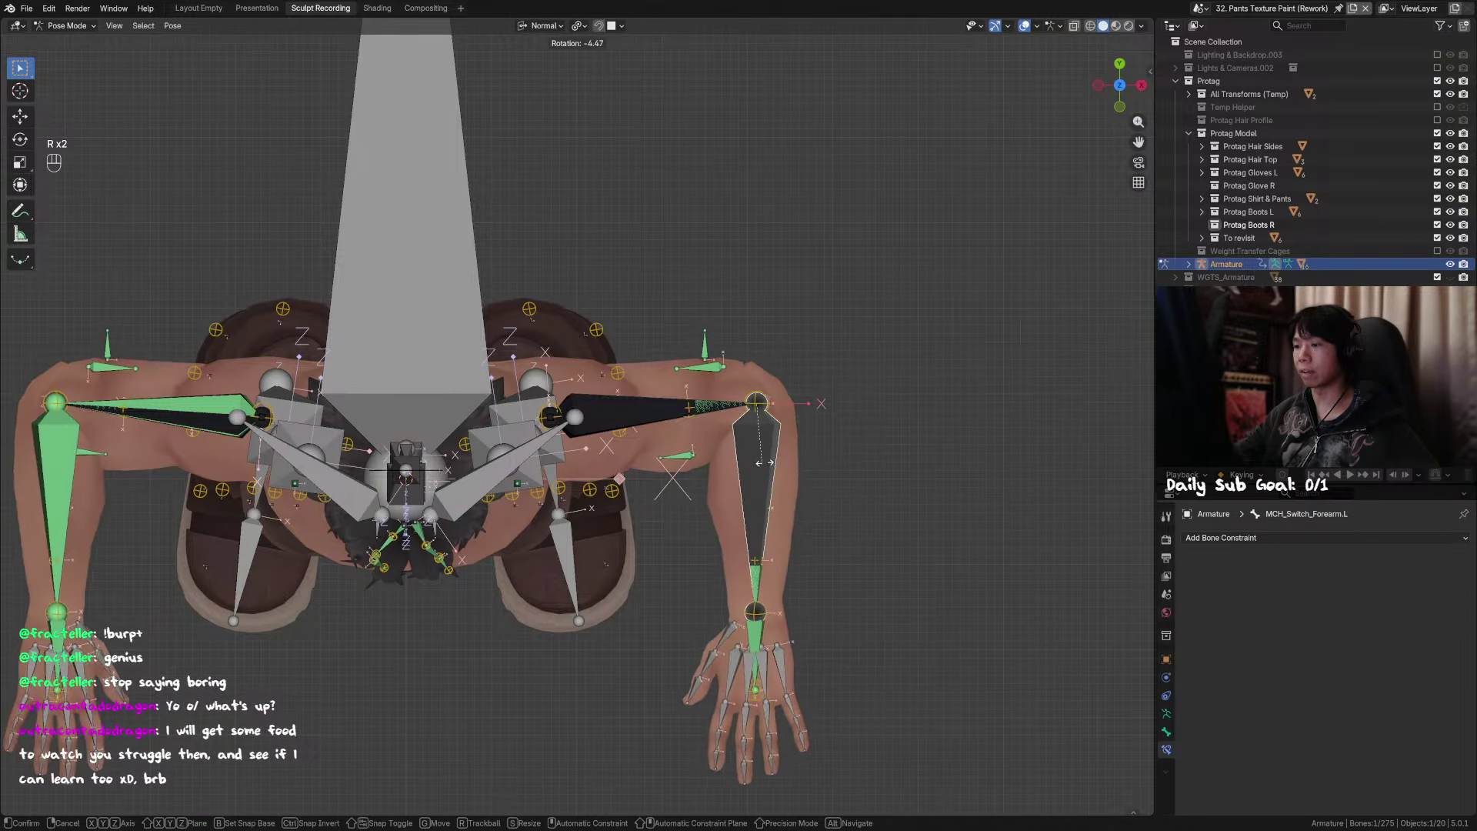
click(821, 408)
Step: Twist MCH_Switch_Arm.L around its Y axis and check the deformation of the outstretched arm
click(668, 401)
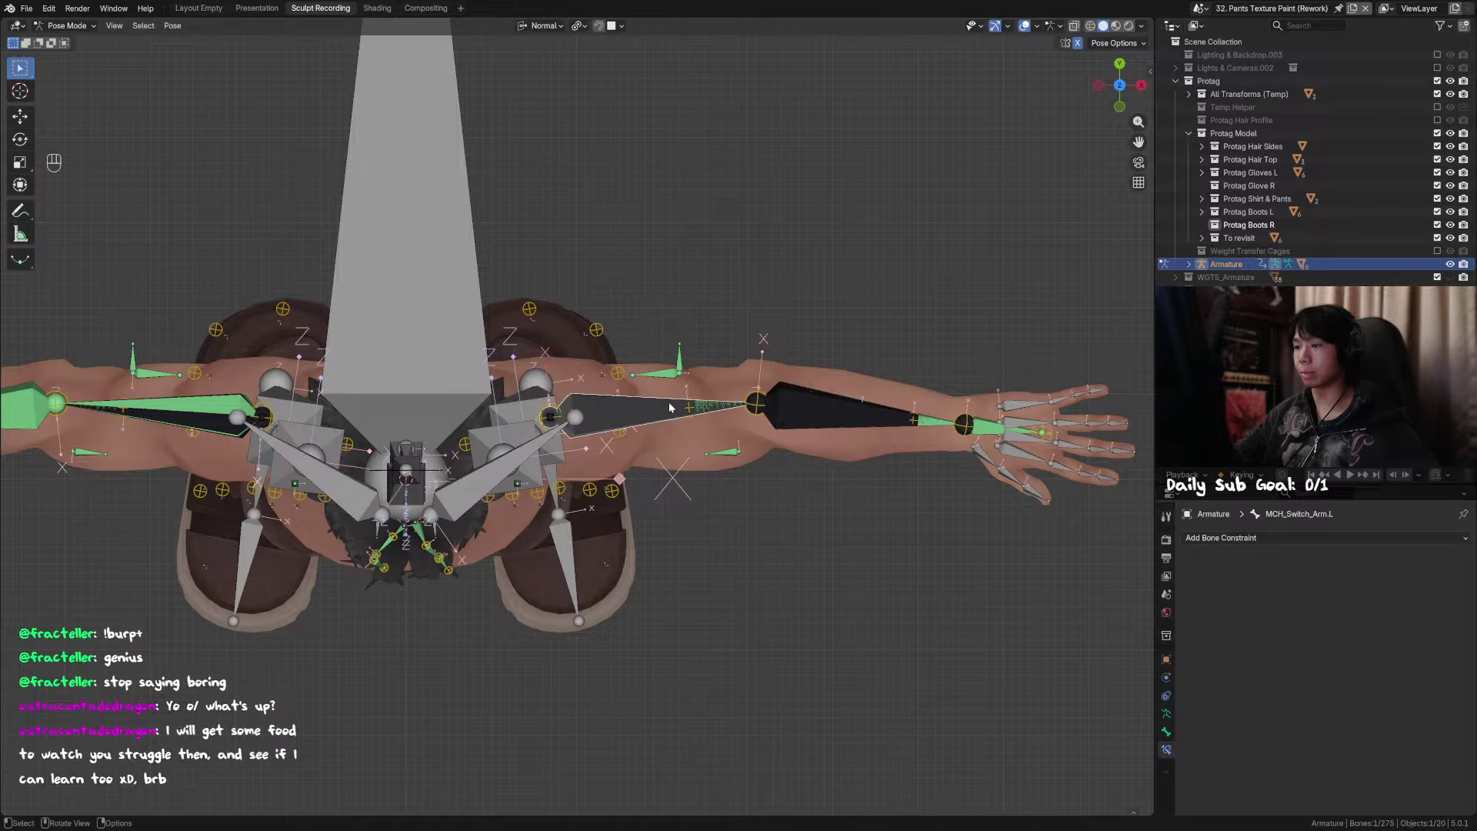
middle_drag(668, 402, 674, 360)
key(r)
key(y)
click(517, 227)
middle_drag(762, 346, 819, 335)
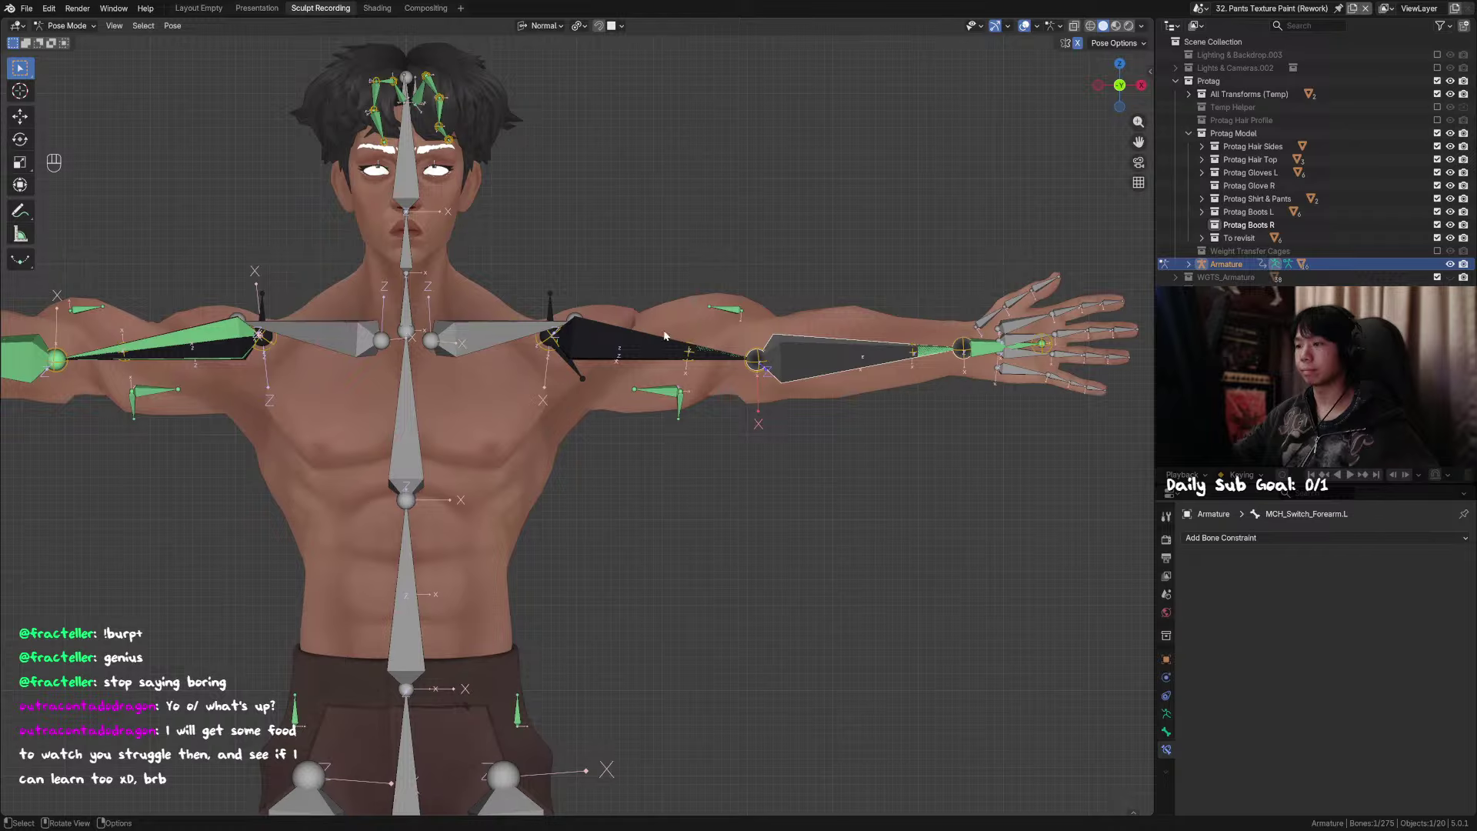
Step: Lower MCH_Switch_Arm.L slightly and bend MCH_Switch_Forearm.L upward around its Z axis to check the elbow
key(r)
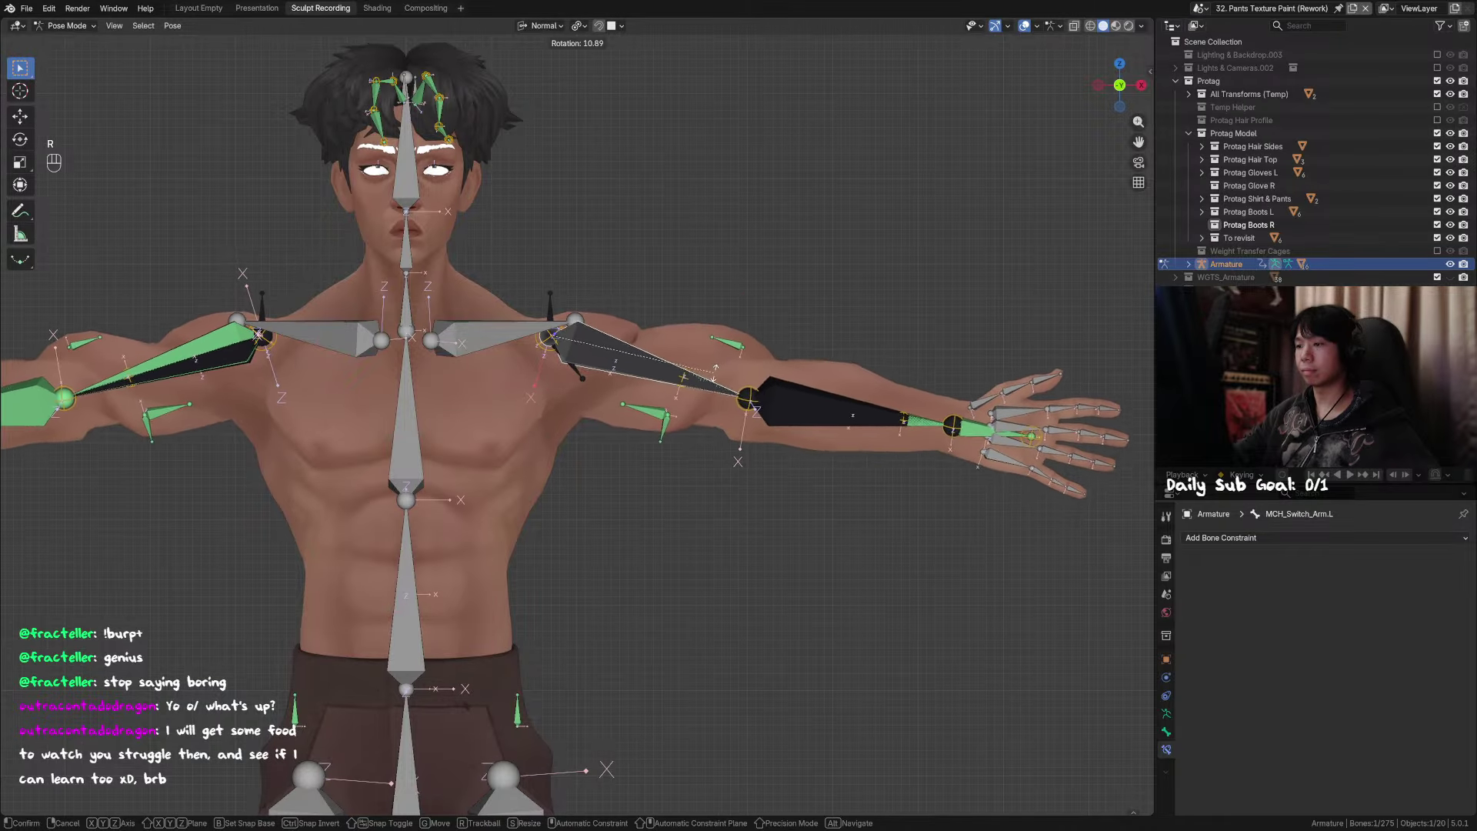
click(715, 372)
click(815, 399)
key(r)
key(z)
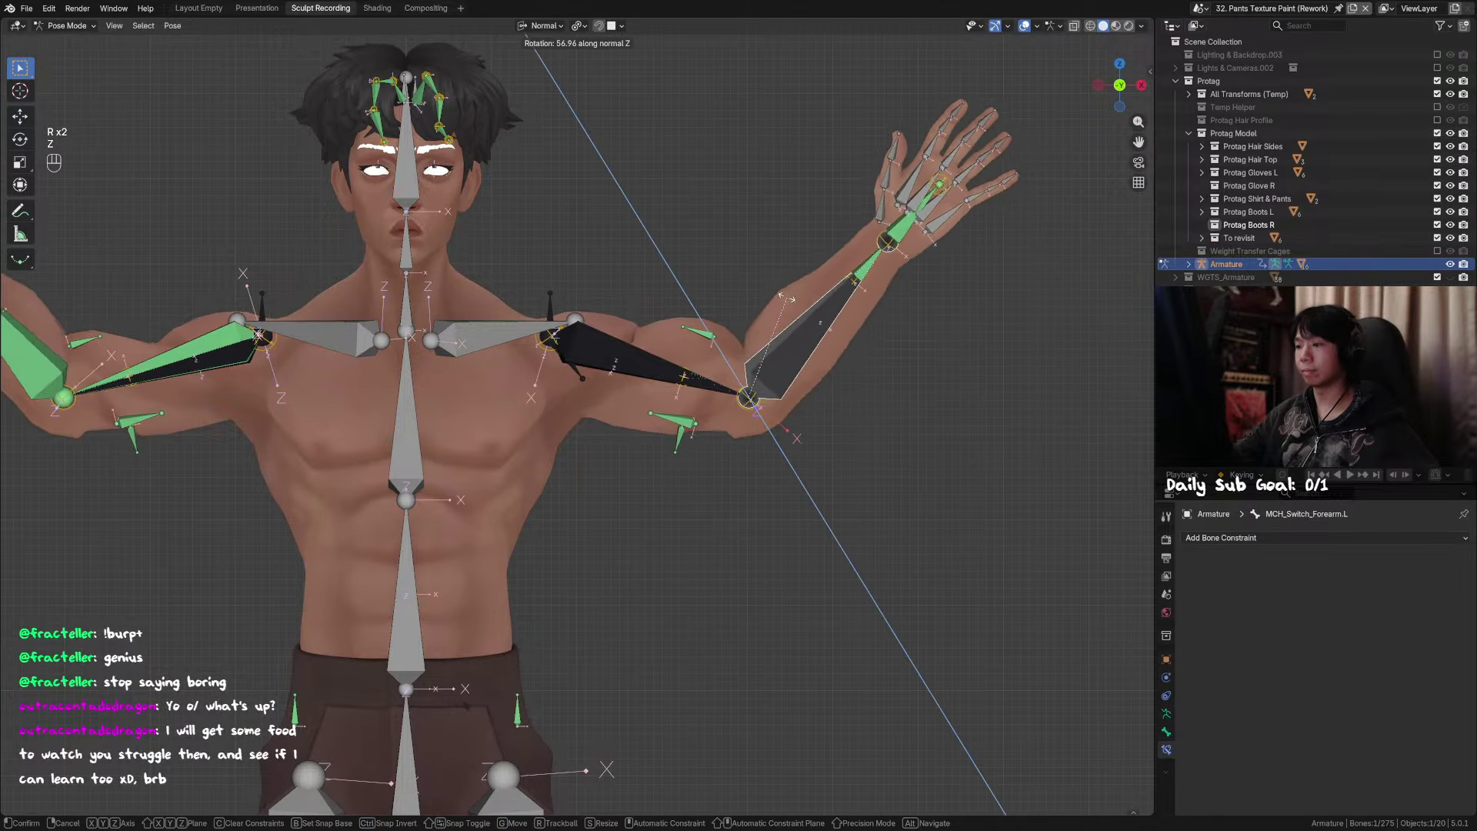
click(793, 292)
middle_drag(792, 293, 811, 353)
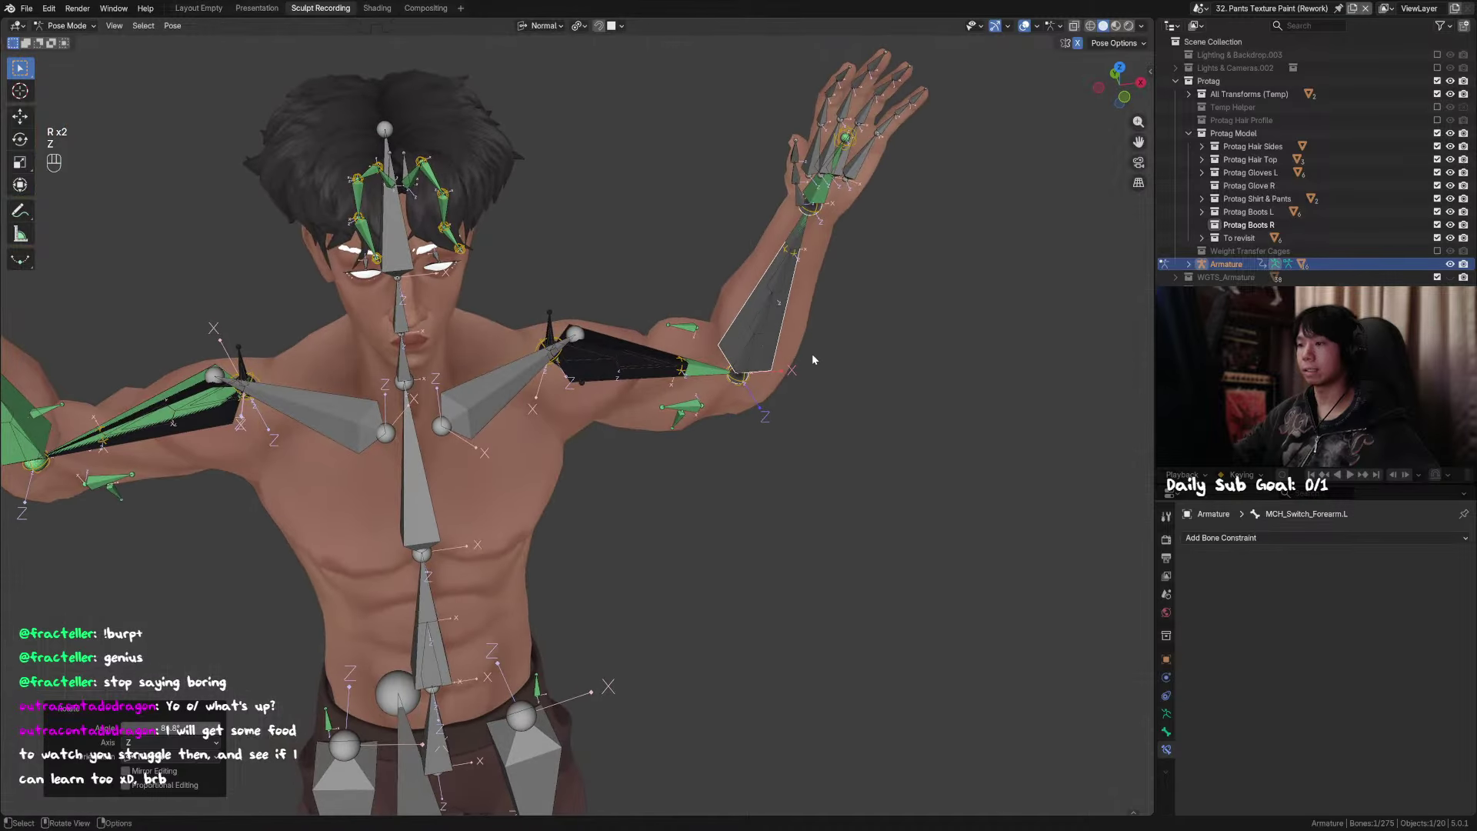
Step: Clear the location, rotation and scale of all bones, deselect everything and save the file
key(a)
key(alt+g)
key(alt+r)
key(alt+s)
key(alt+s)
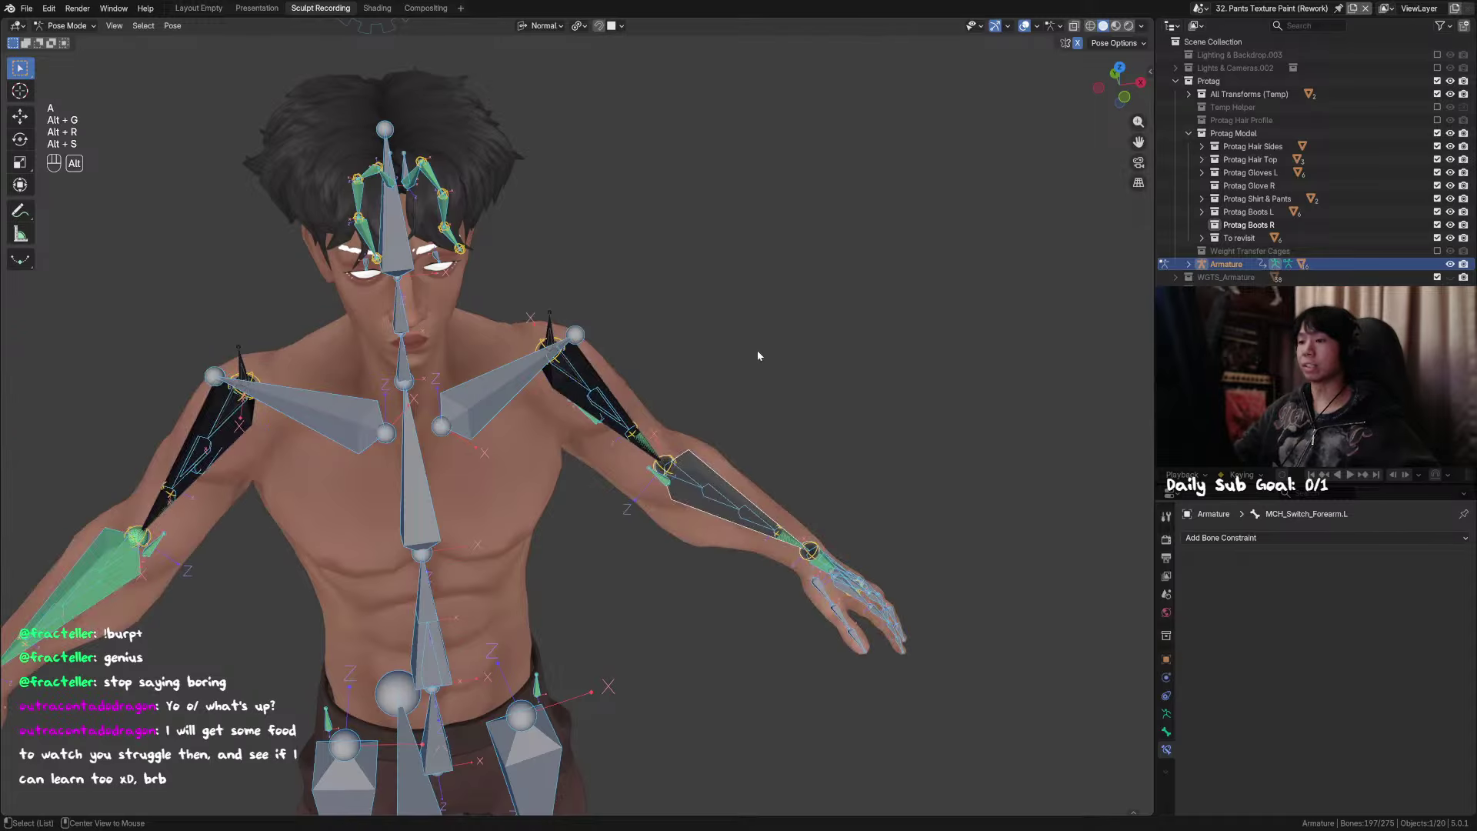
key(alt+g)
key(alt+r)
key(alt+a)
middle_drag(746, 347, 696, 348)
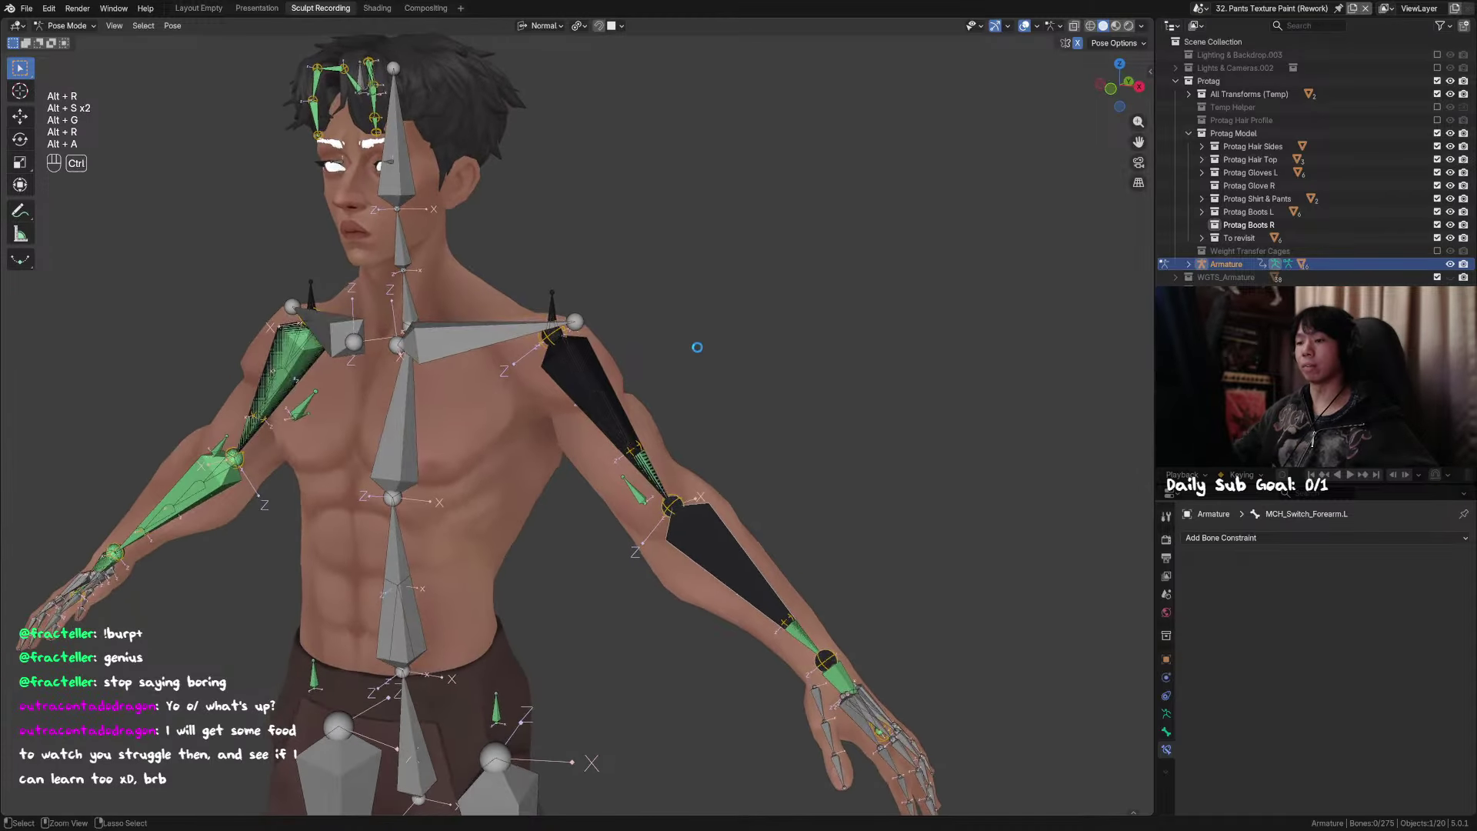
key(ctrl+s)
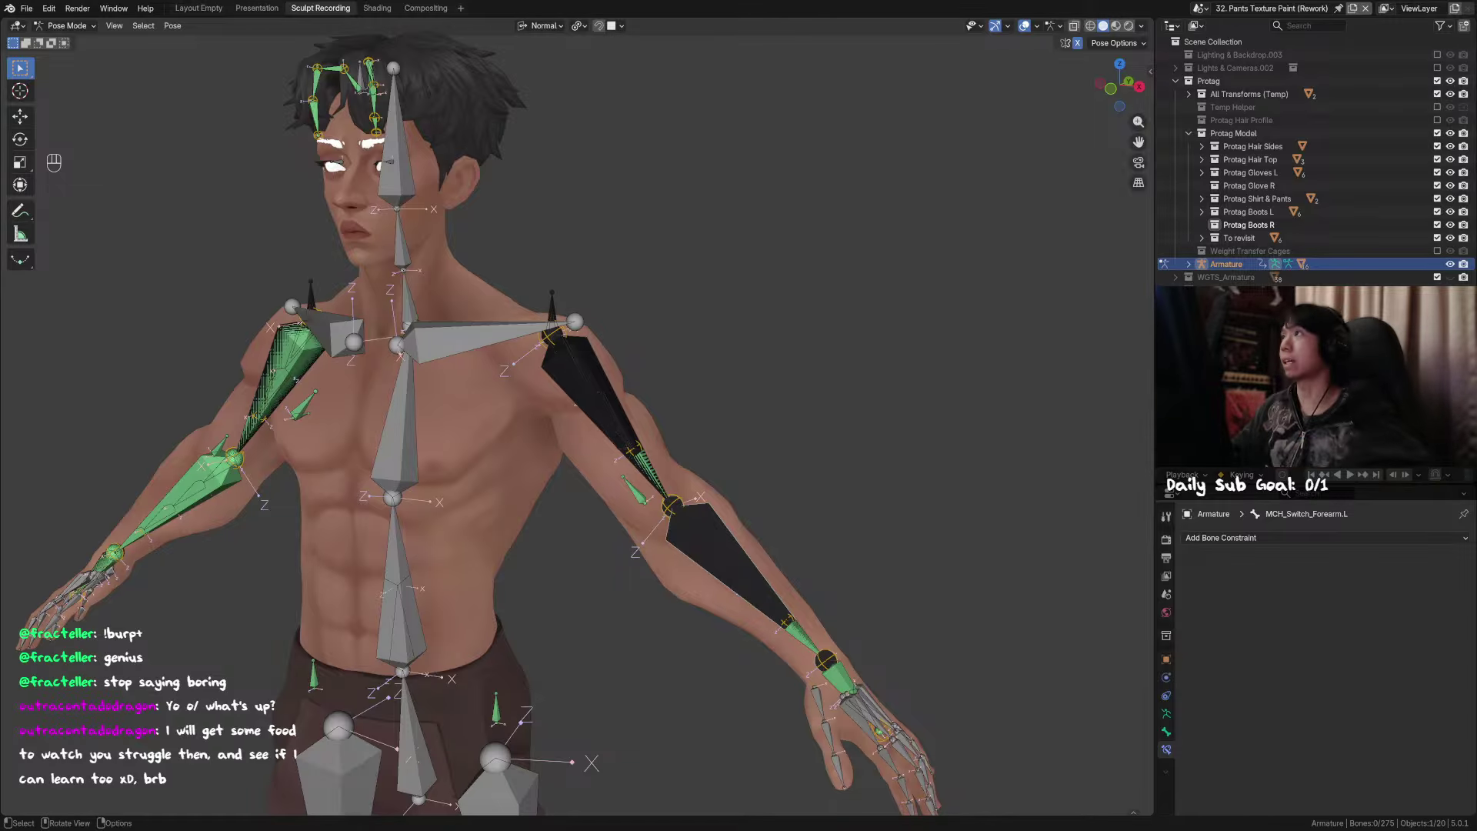
Step: Hide MCH_Switch_Forearm.L to expose the left forearm segment bones, saving the file
shift+middle_drag(669, 482, 608, 330)
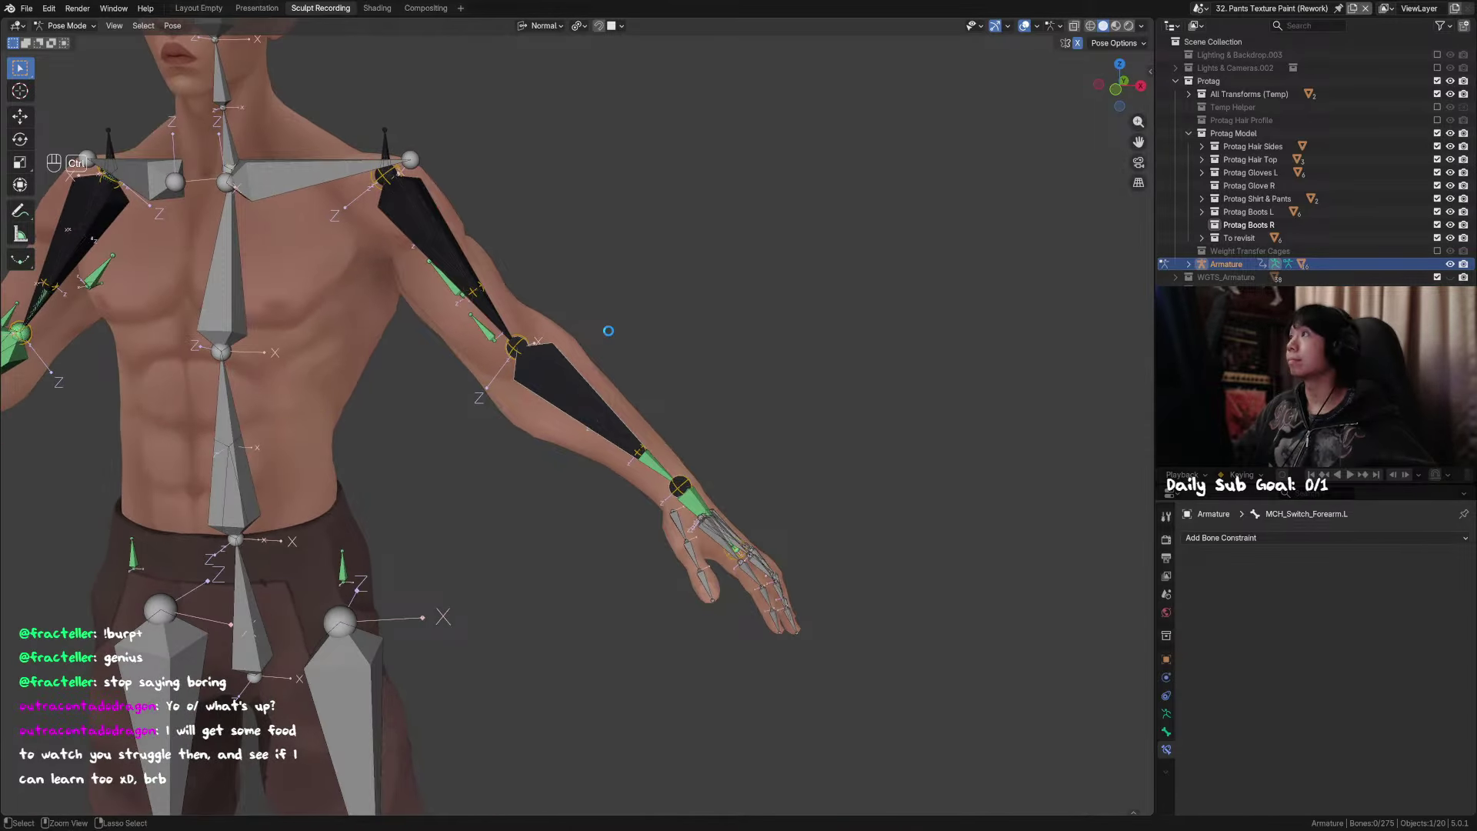
key(ctrl+s)
scroll(571, 344, up, 3)
shift+middle_drag(710, 372, 597, 356)
click(405, 368)
shift+middle_drag(405, 368, 561, 363)
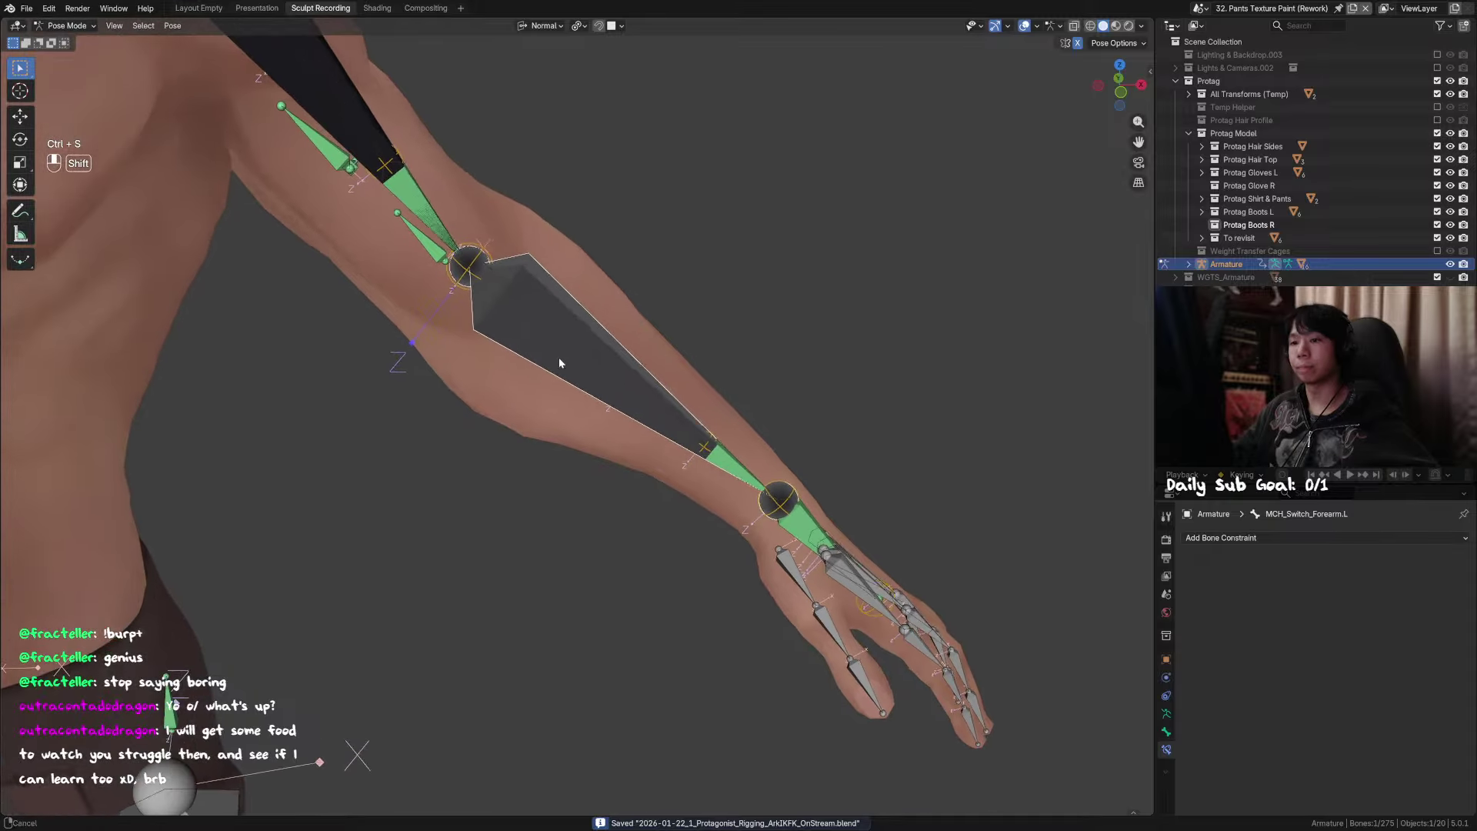
scroll(616, 369, down, 2)
key(h)
middle_drag(740, 388, 714, 417)
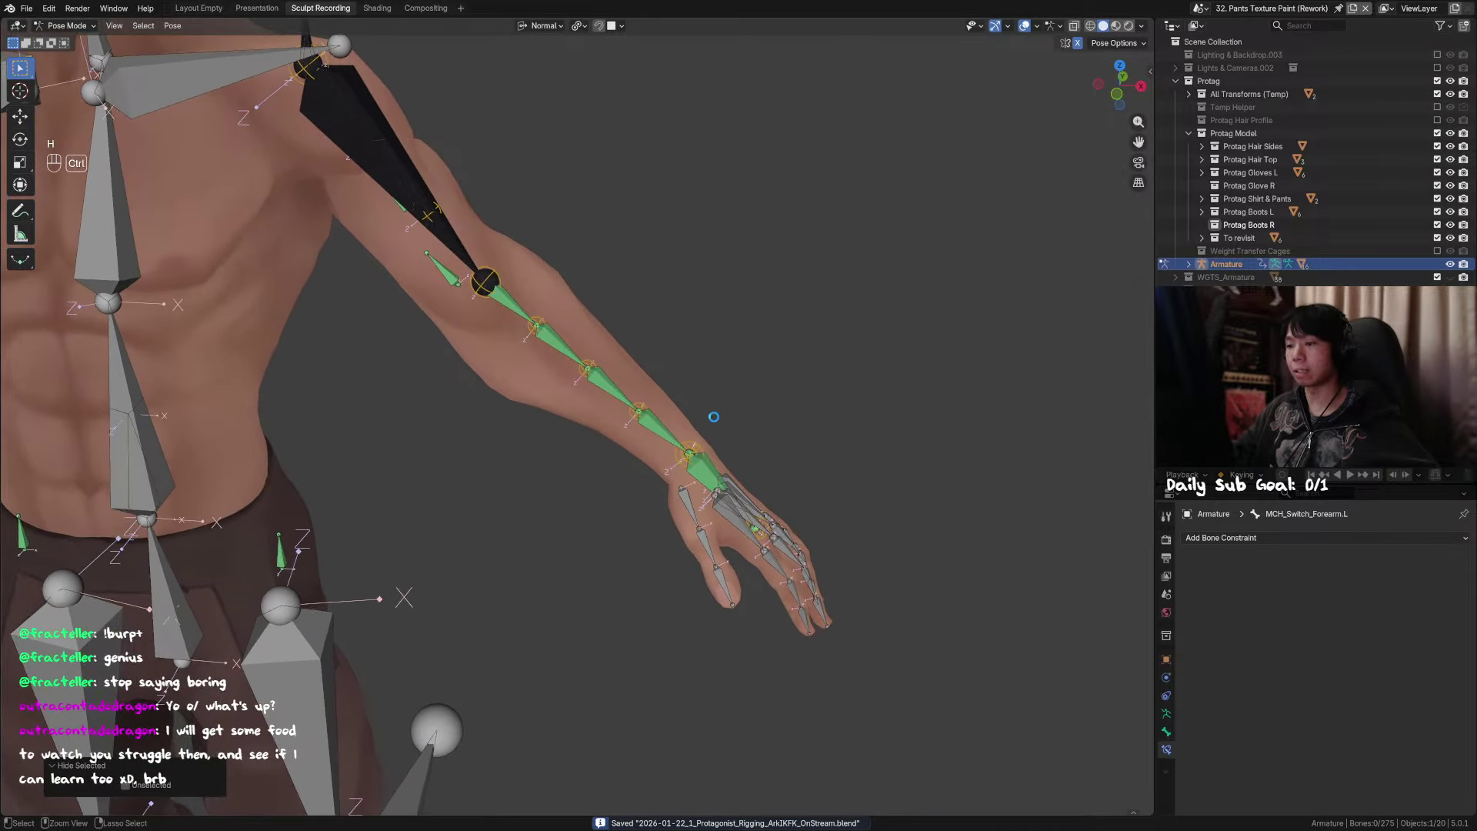
Step: Hide DEF_Hand.L to expose MCH_Switch_Hand.L
scroll(757, 465, up, 3)
shift+middle_drag(756, 465, 753, 523)
click(753, 523)
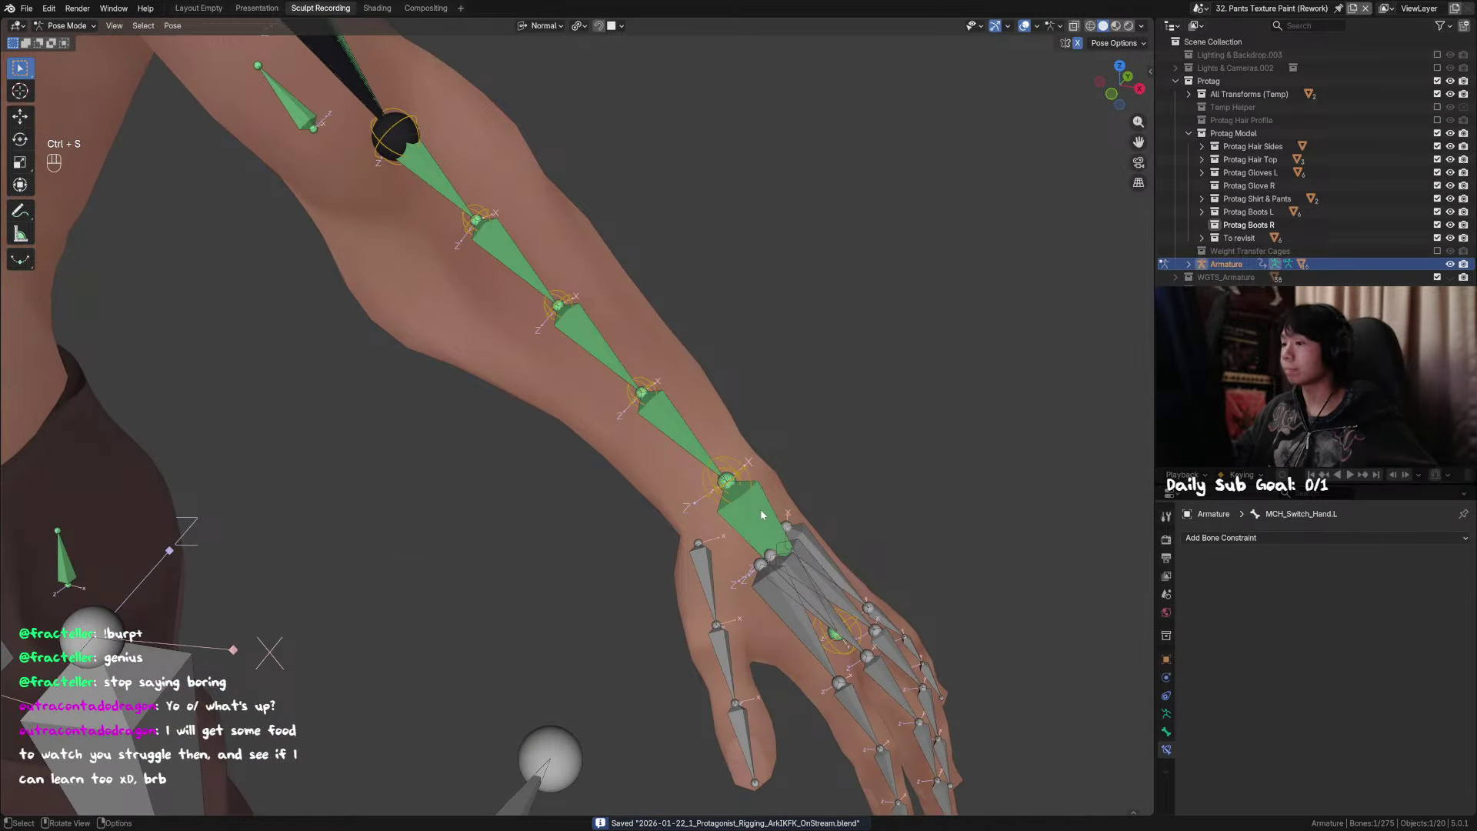
click(760, 512)
key(h)
scroll(714, 464, down, 5)
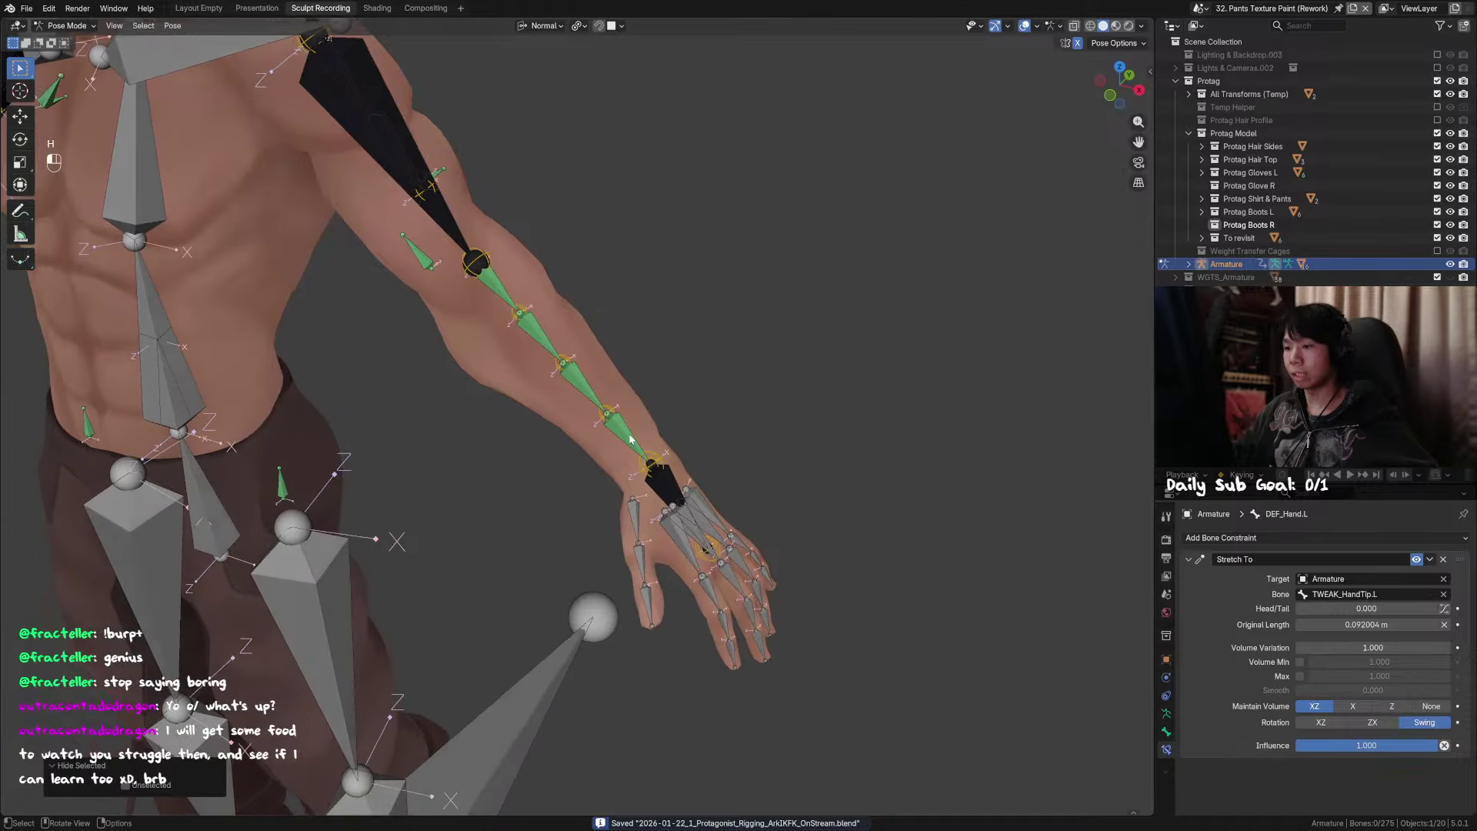
Step: Examine the bone constraints of the left forearm segments from DEF_Forearm_4.L up to DEF_Forearm_1.L
click(631, 440)
scroll(631, 440, up, 3)
click(1187, 560)
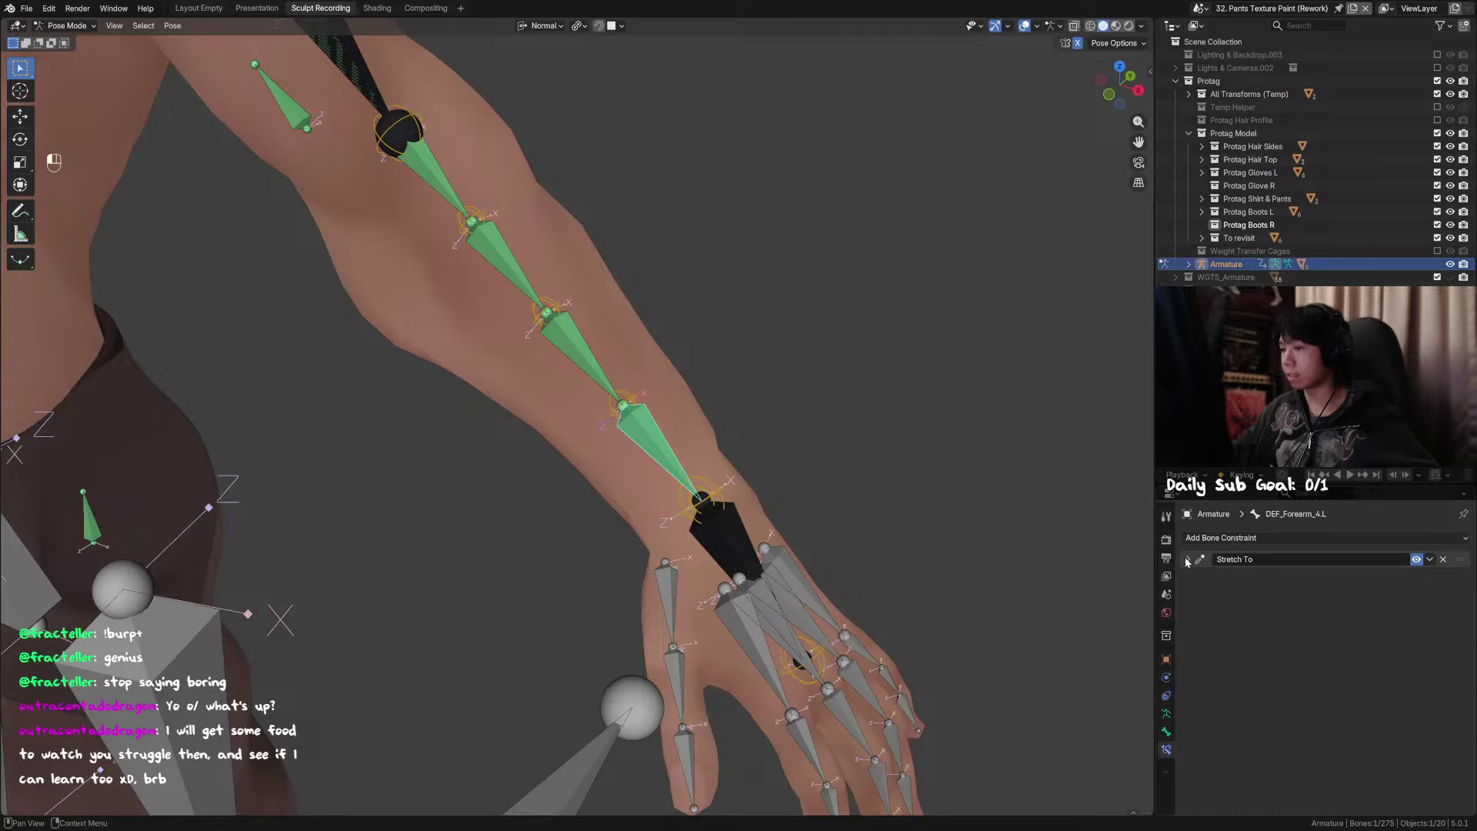
click(579, 346)
click(488, 239)
click(454, 196)
scroll(471, 234, down, 1)
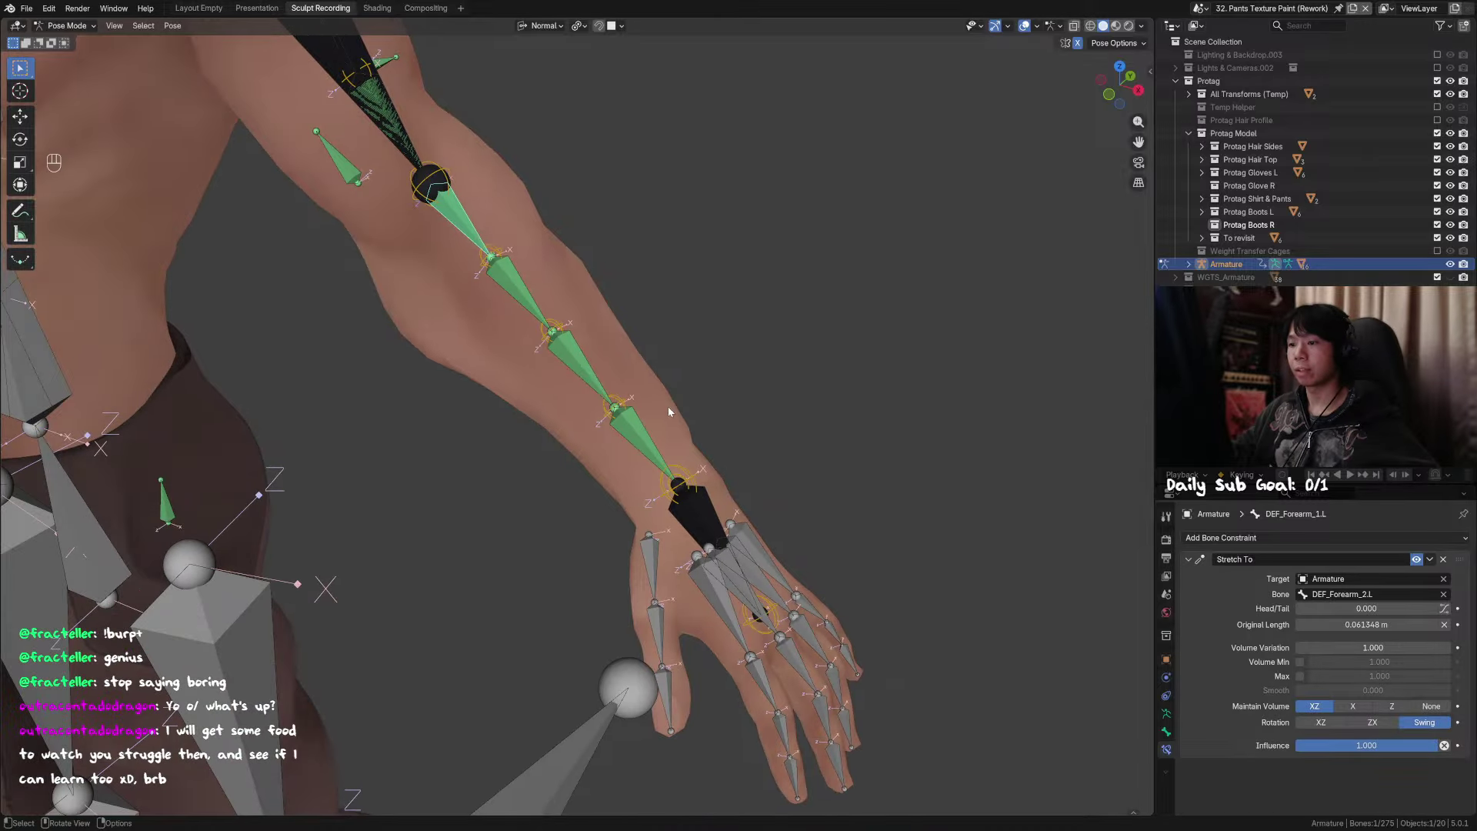
Step: Try twisting MCH_Switch_Hand.L about its normal Y axis to examine the left forearm deformation, cancelling each rotation
scroll(699, 501, down, 2)
click(627, 524)
key(r)
key(y)
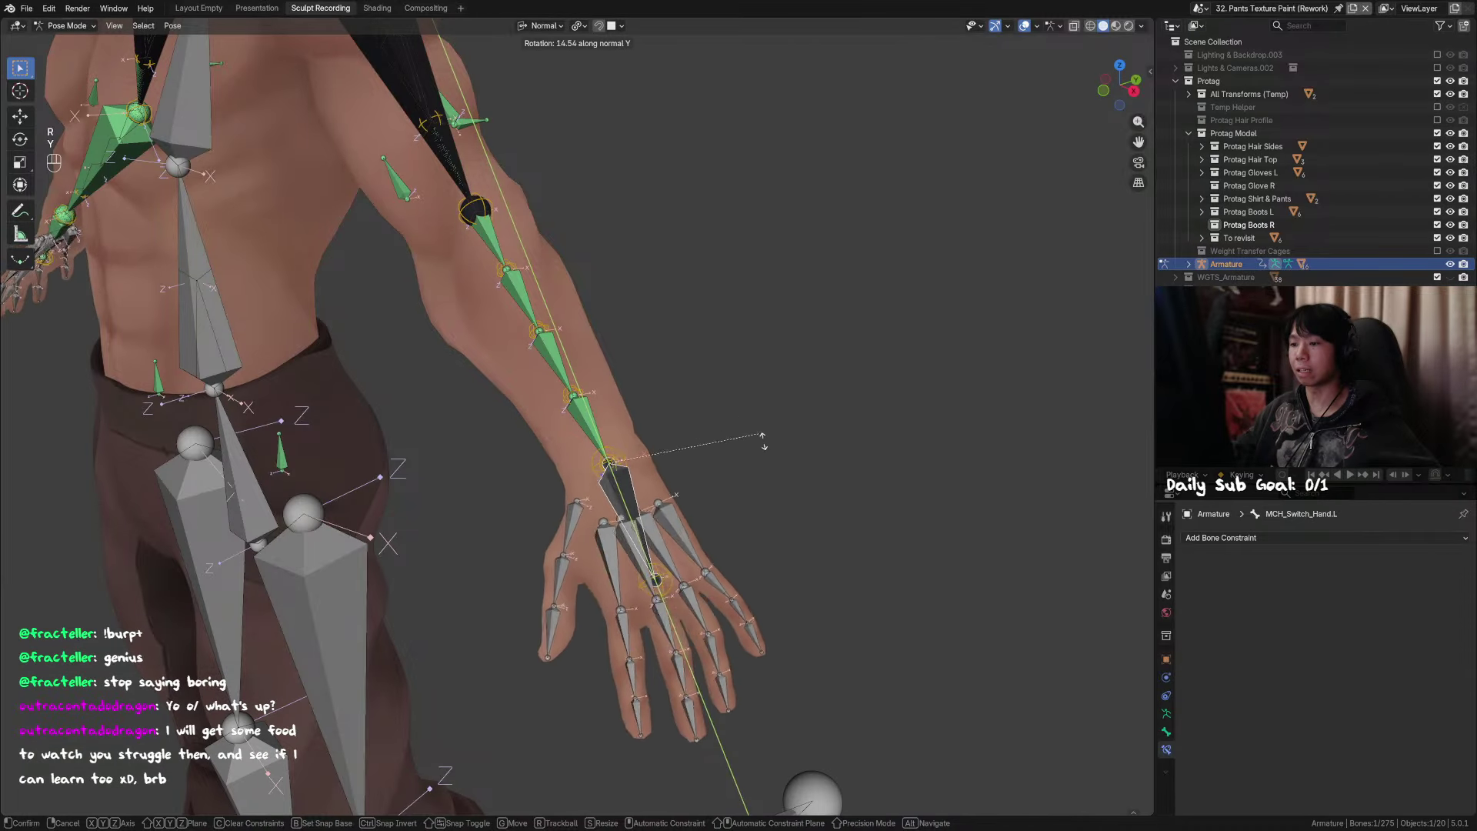
right_click(555, 381)
middle_drag(708, 416, 857, 414)
key(r)
key(y)
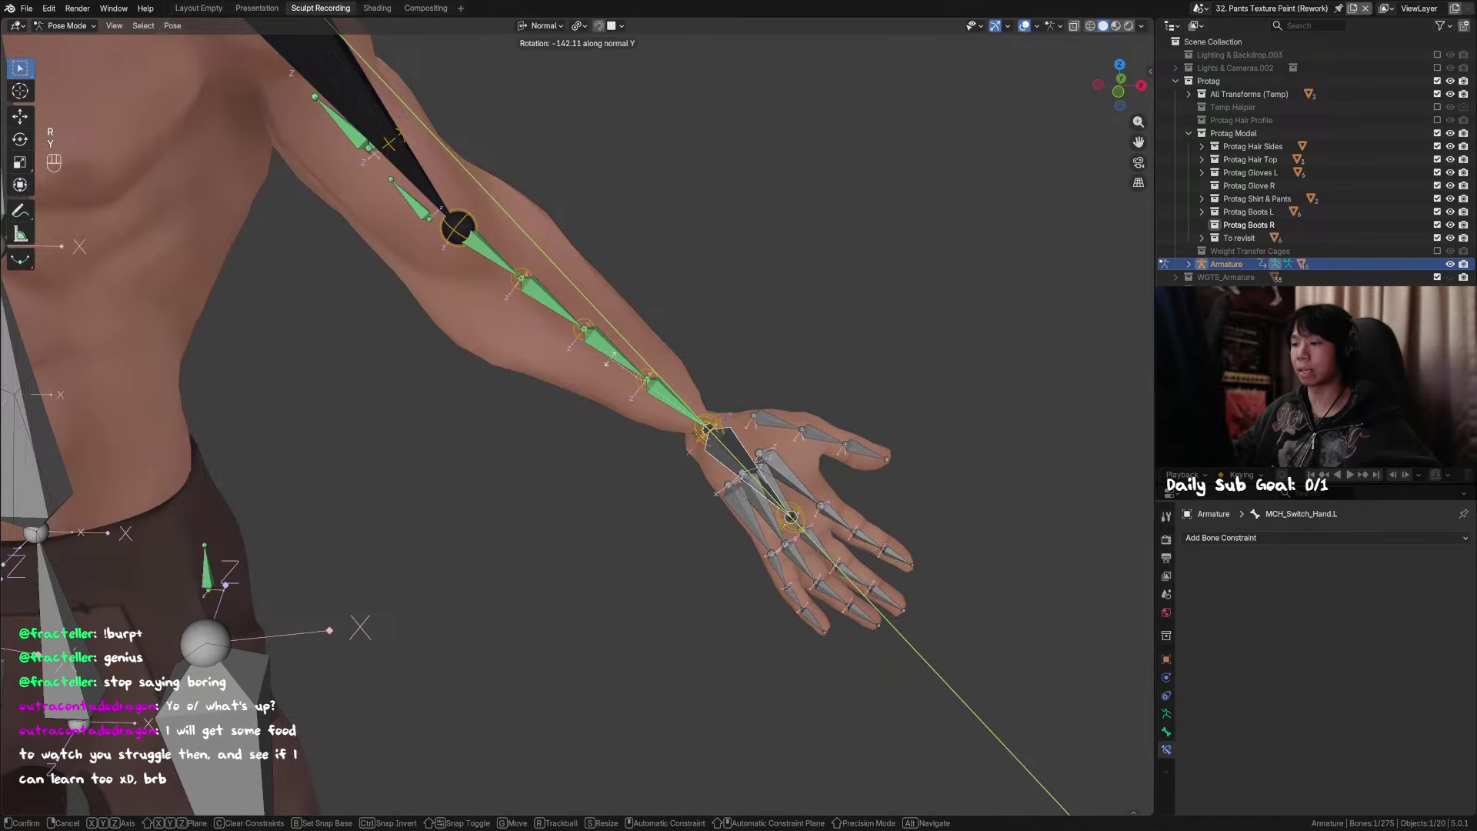
right_click(693, 401)
middle_drag(751, 381, 672, 362)
Step: Save the file and add a Copy Rotation constraint to DEF_Forearm_4.L targeting MCH_Switch_Hand.L
key(ctrl+s)
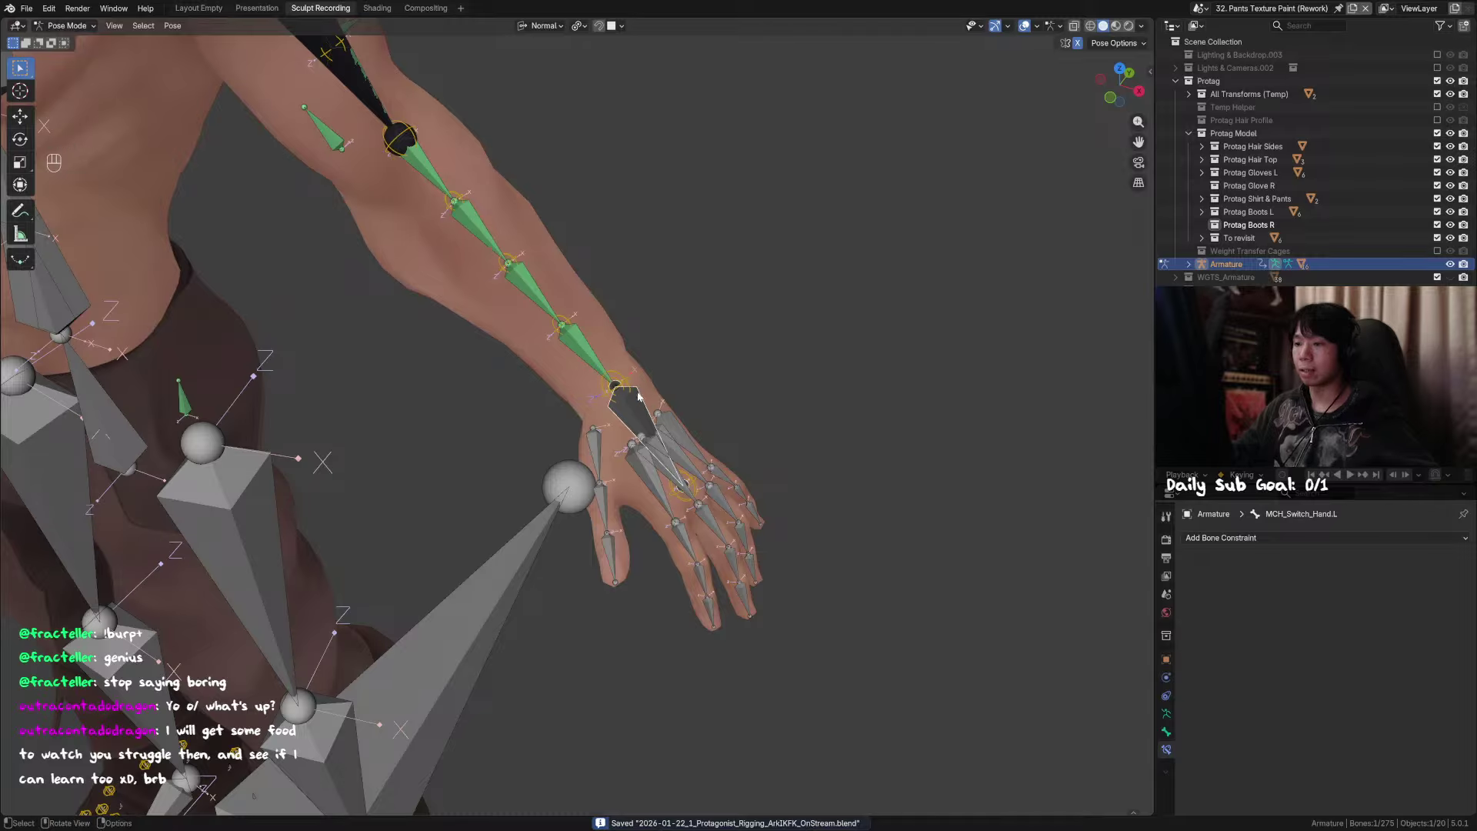
click(582, 349)
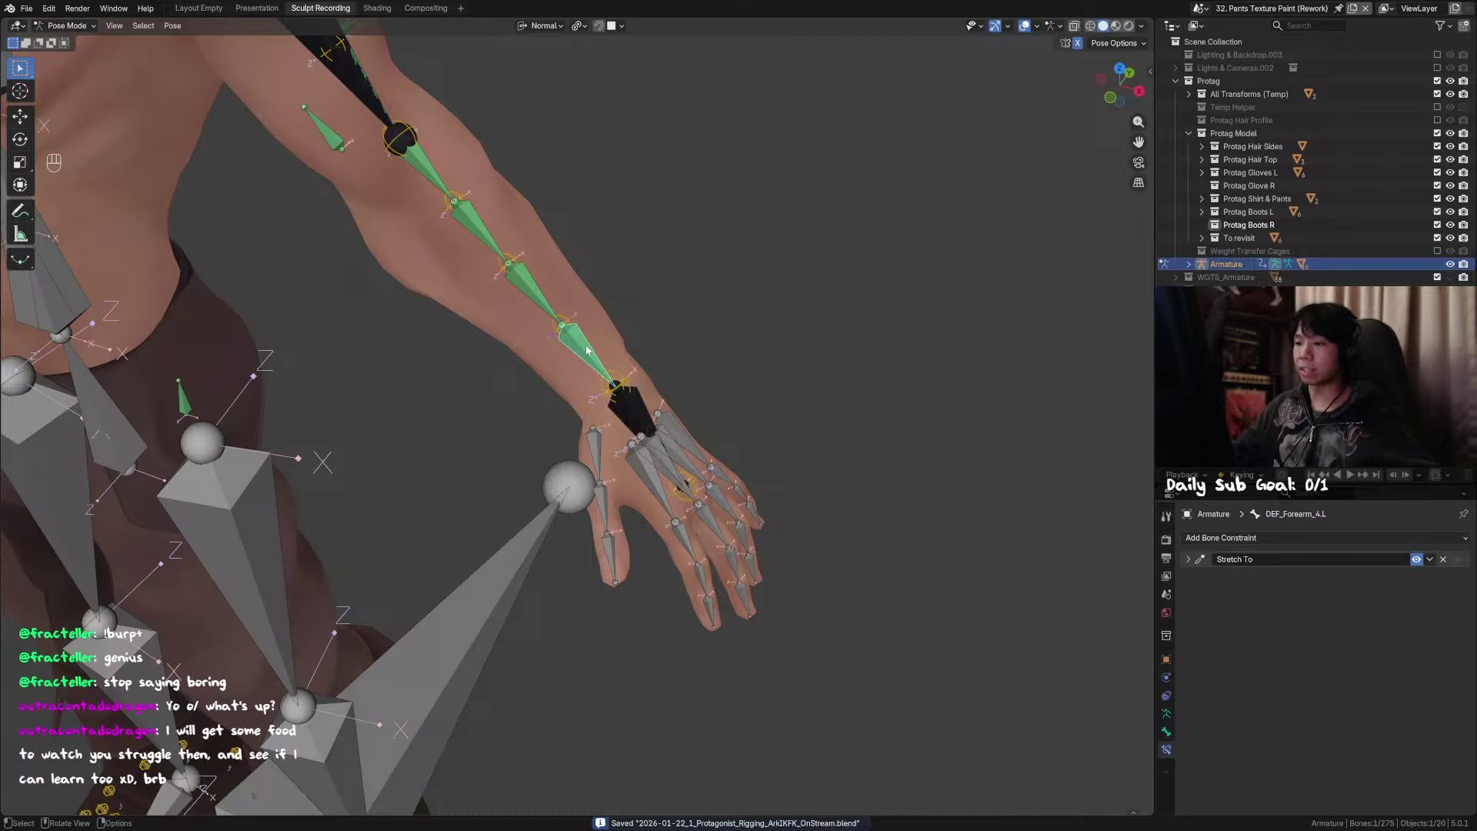
click(642, 413)
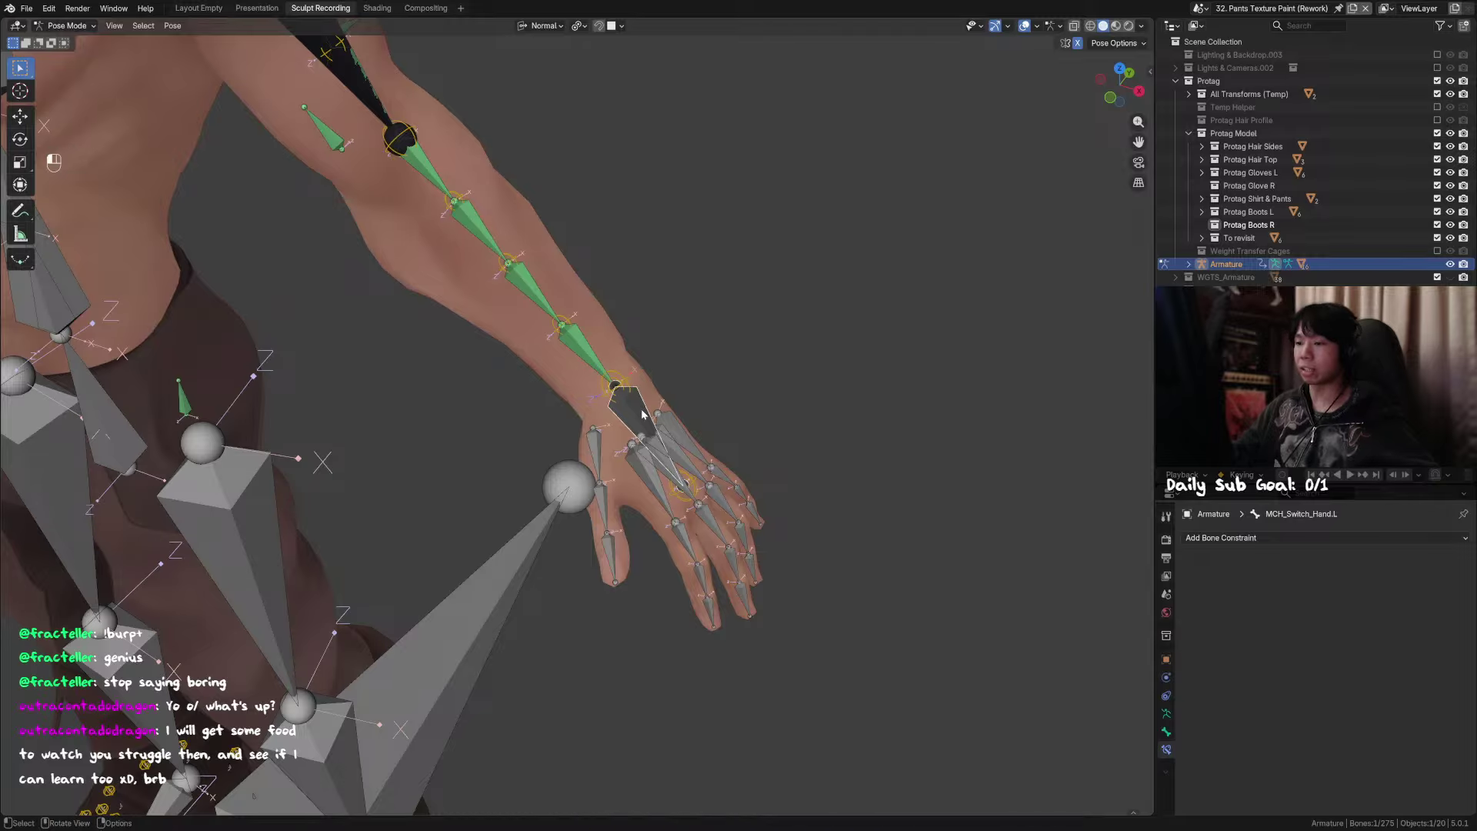
shift+click(585, 348)
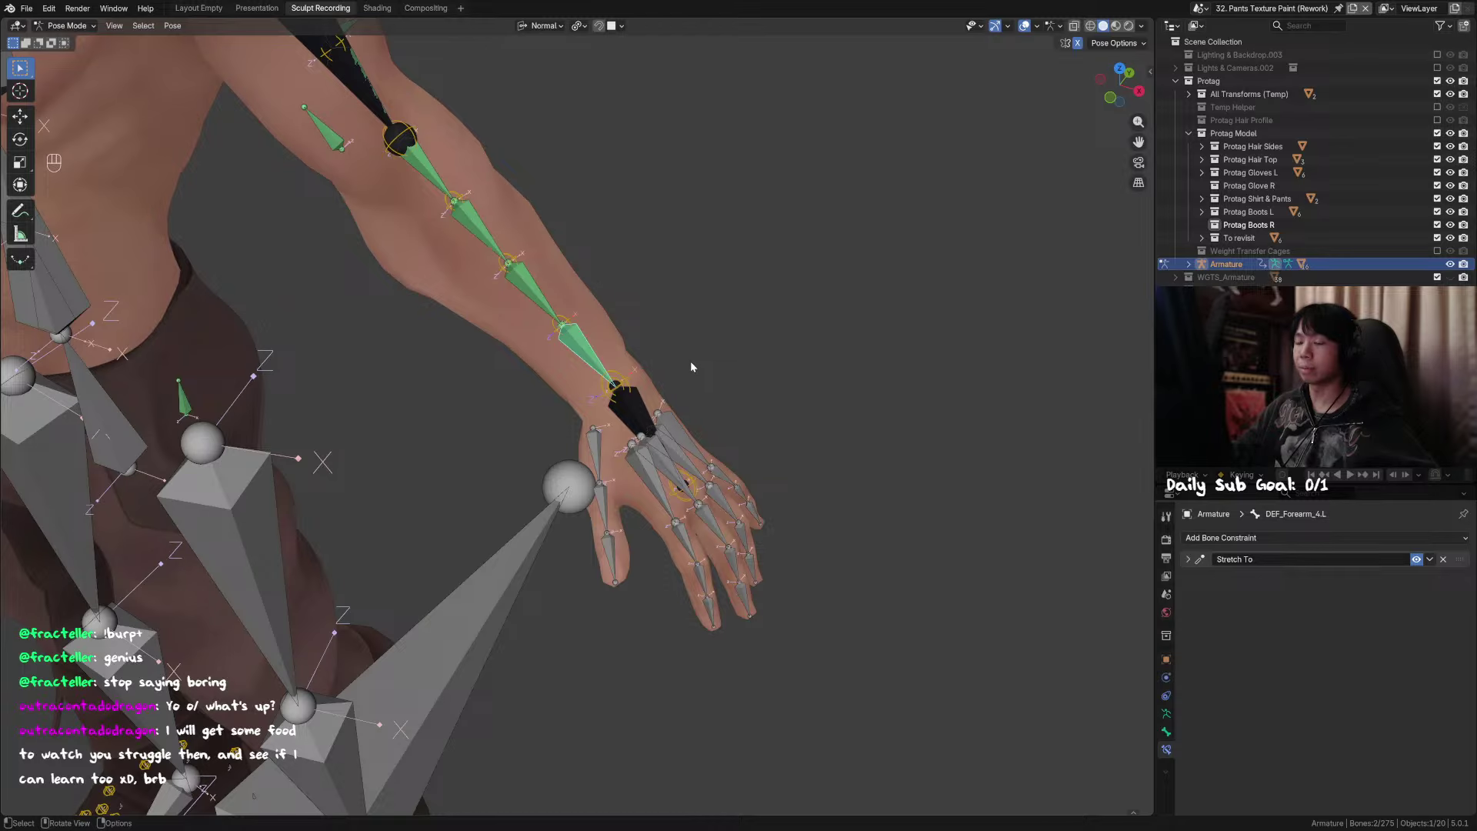
middle_drag(649, 351, 660, 378)
key(ctrl+s)
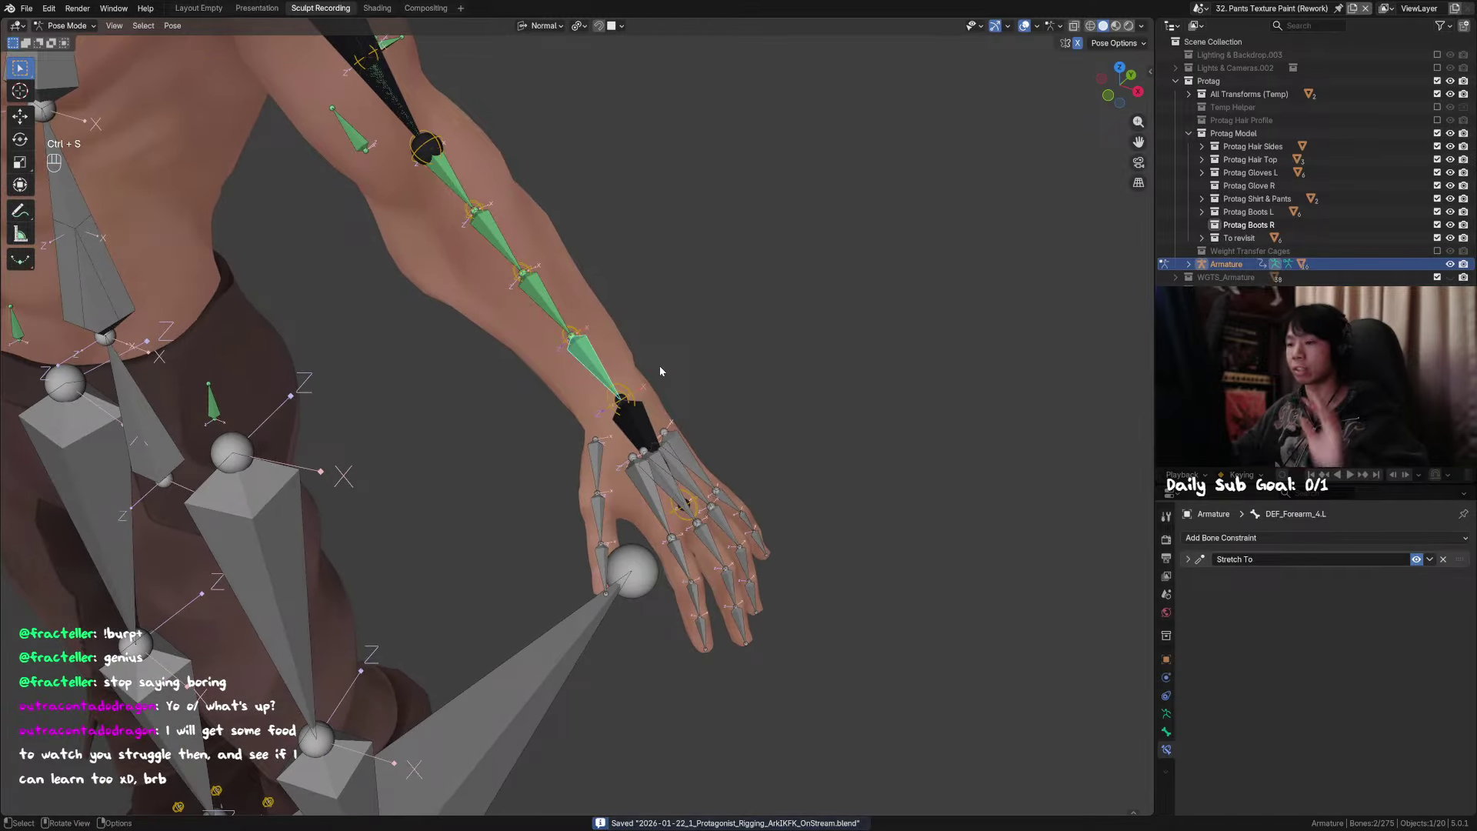
click(639, 419)
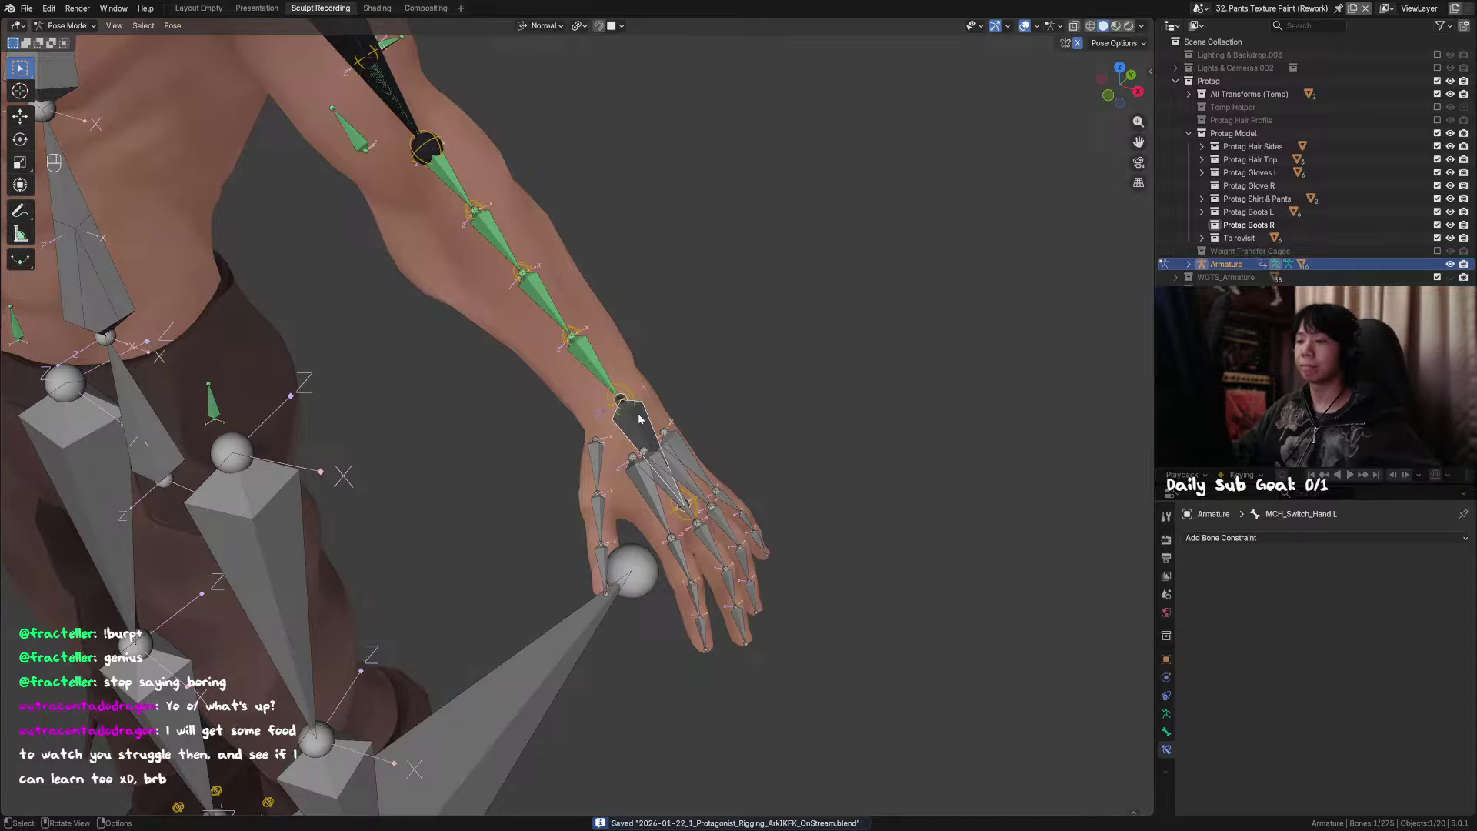
shift+click(599, 362)
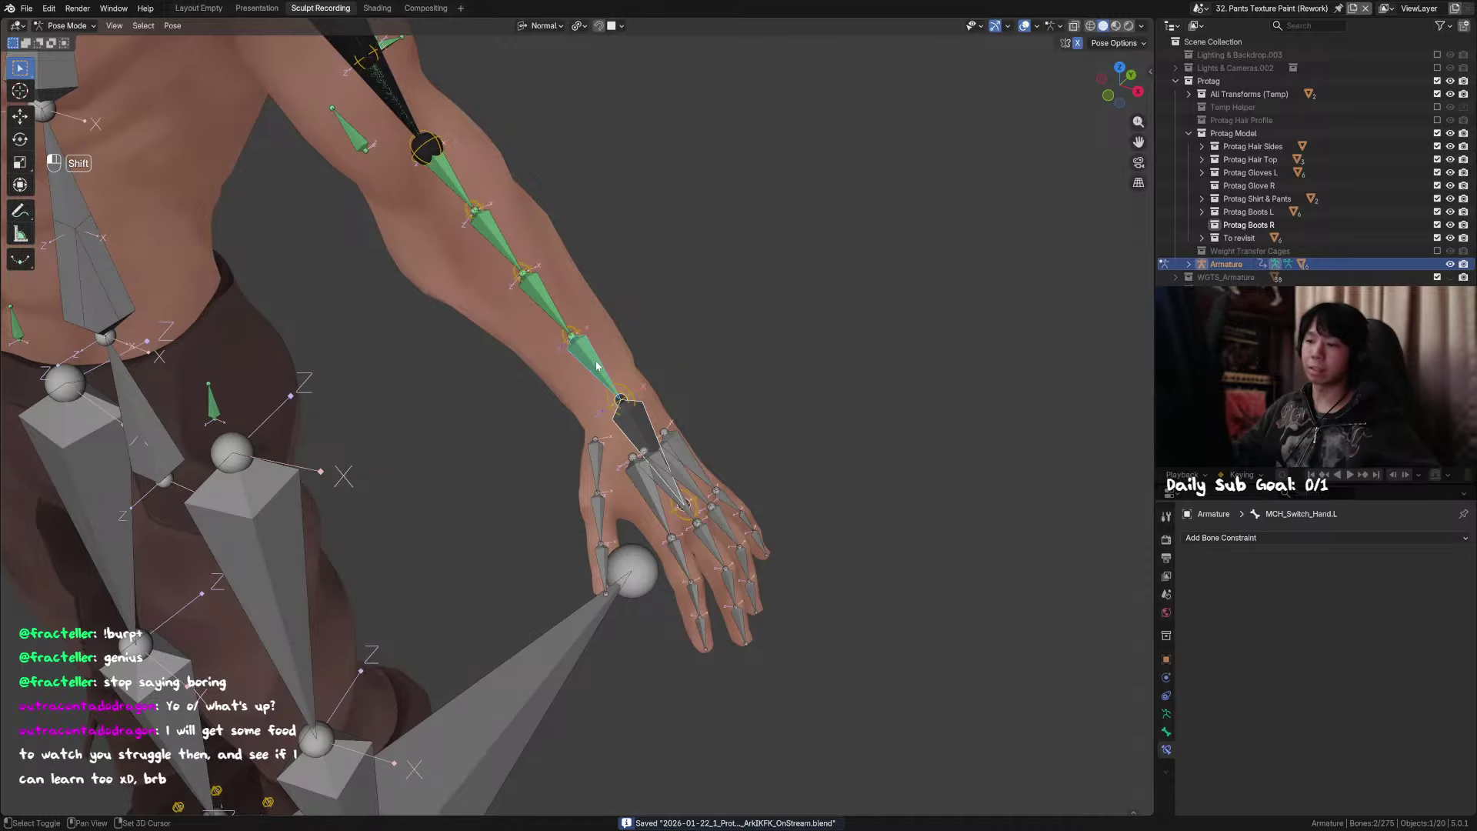
key(shift+ctrl+c)
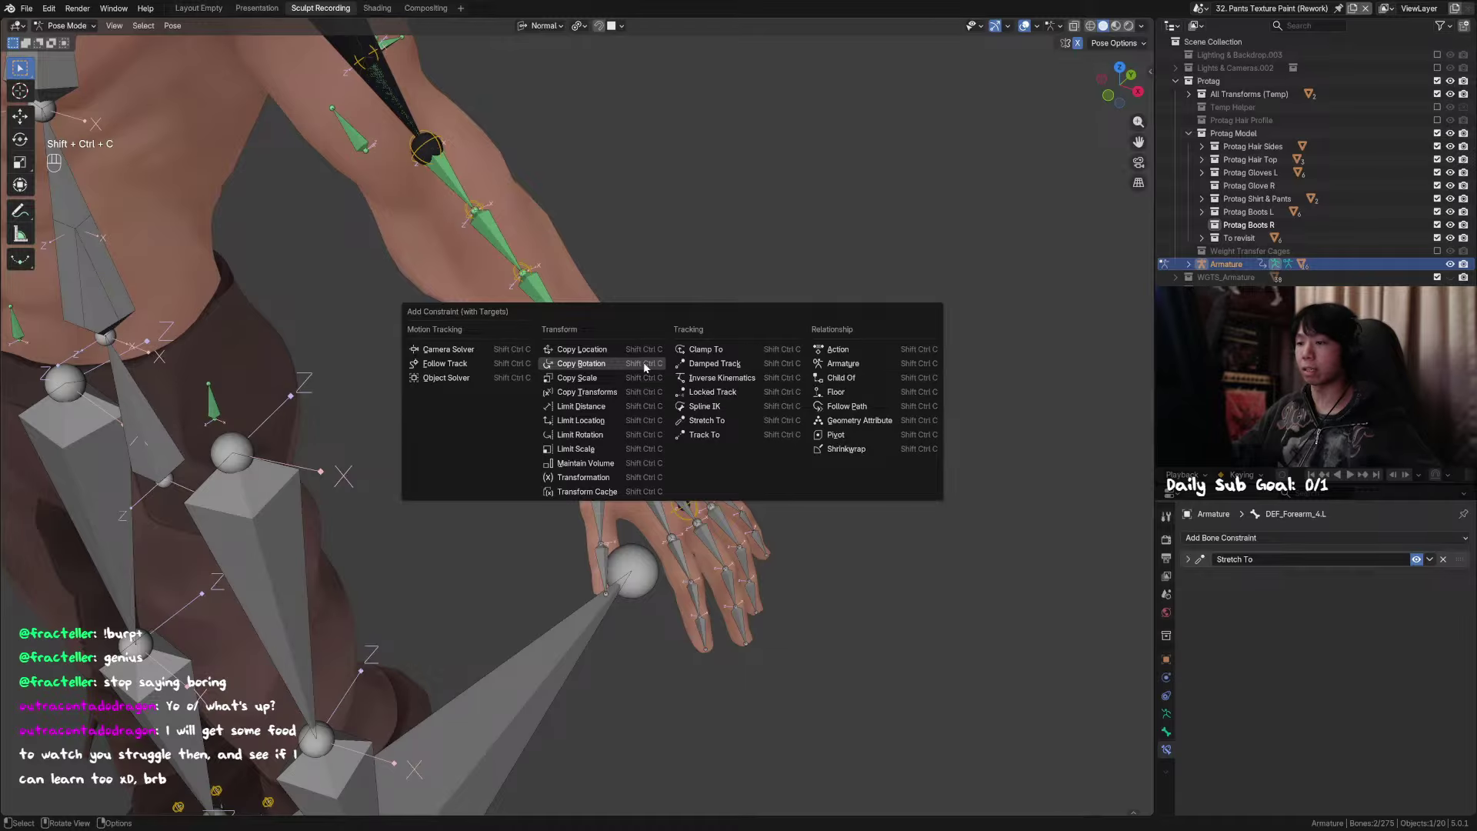
click(645, 365)
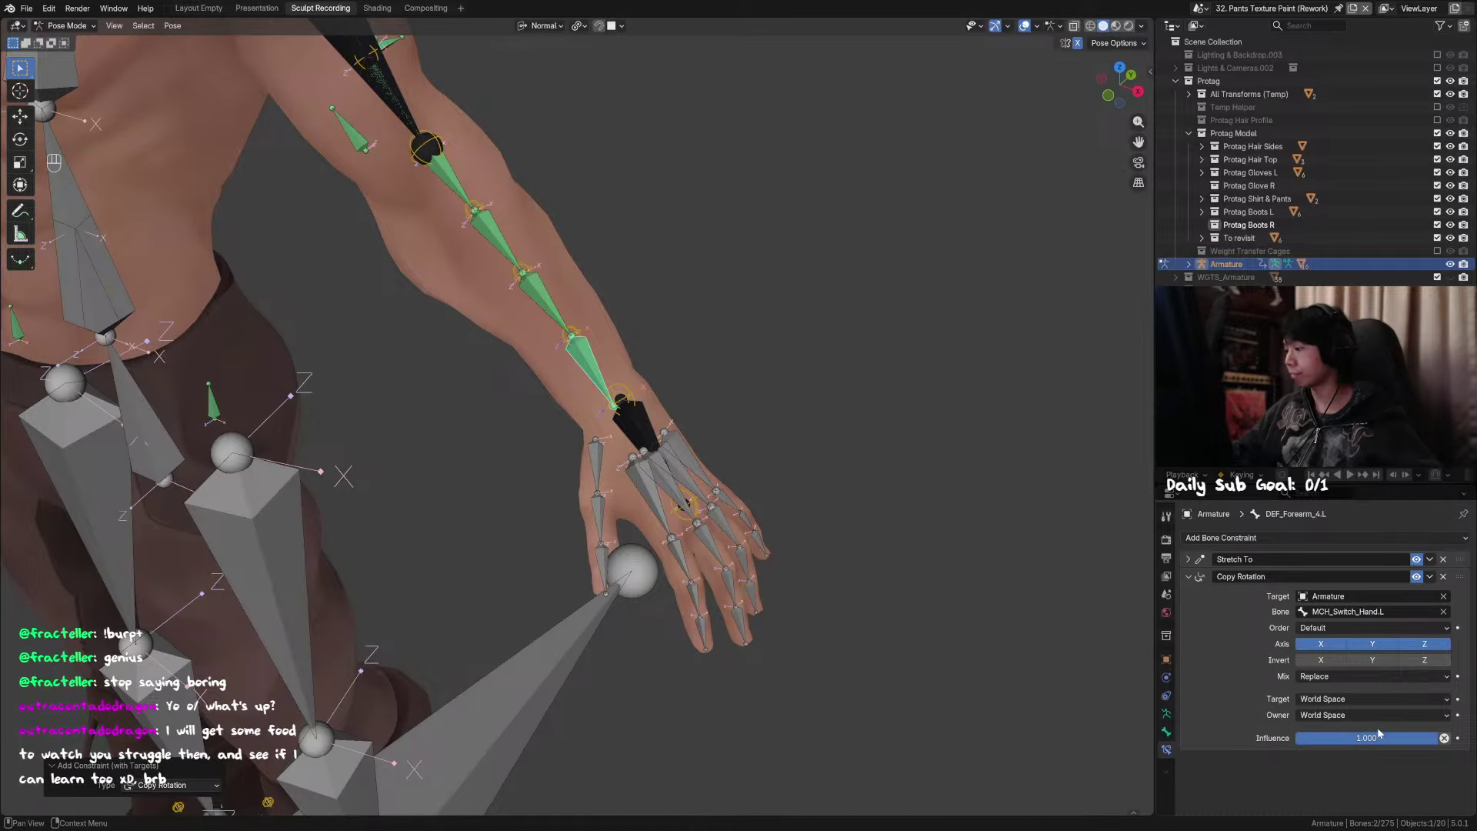
Step: Limit DEF_Forearm_4.L's Copy Rotation to the Y axis and set both its target and owner to Local Space
click(635, 430)
click(598, 374)
middle_drag(600, 382, 770, 462)
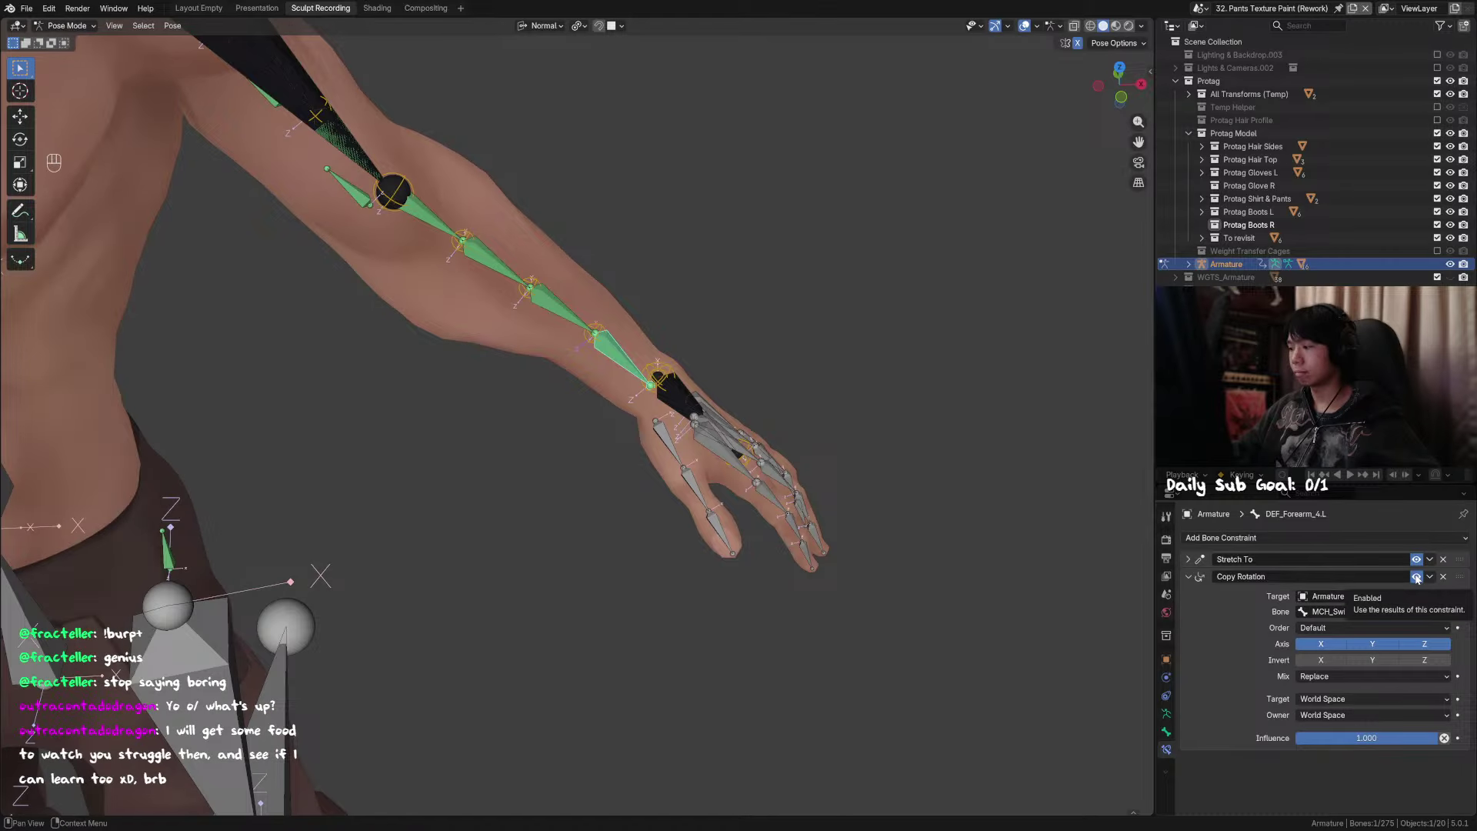
click(1321, 644)
click(1425, 644)
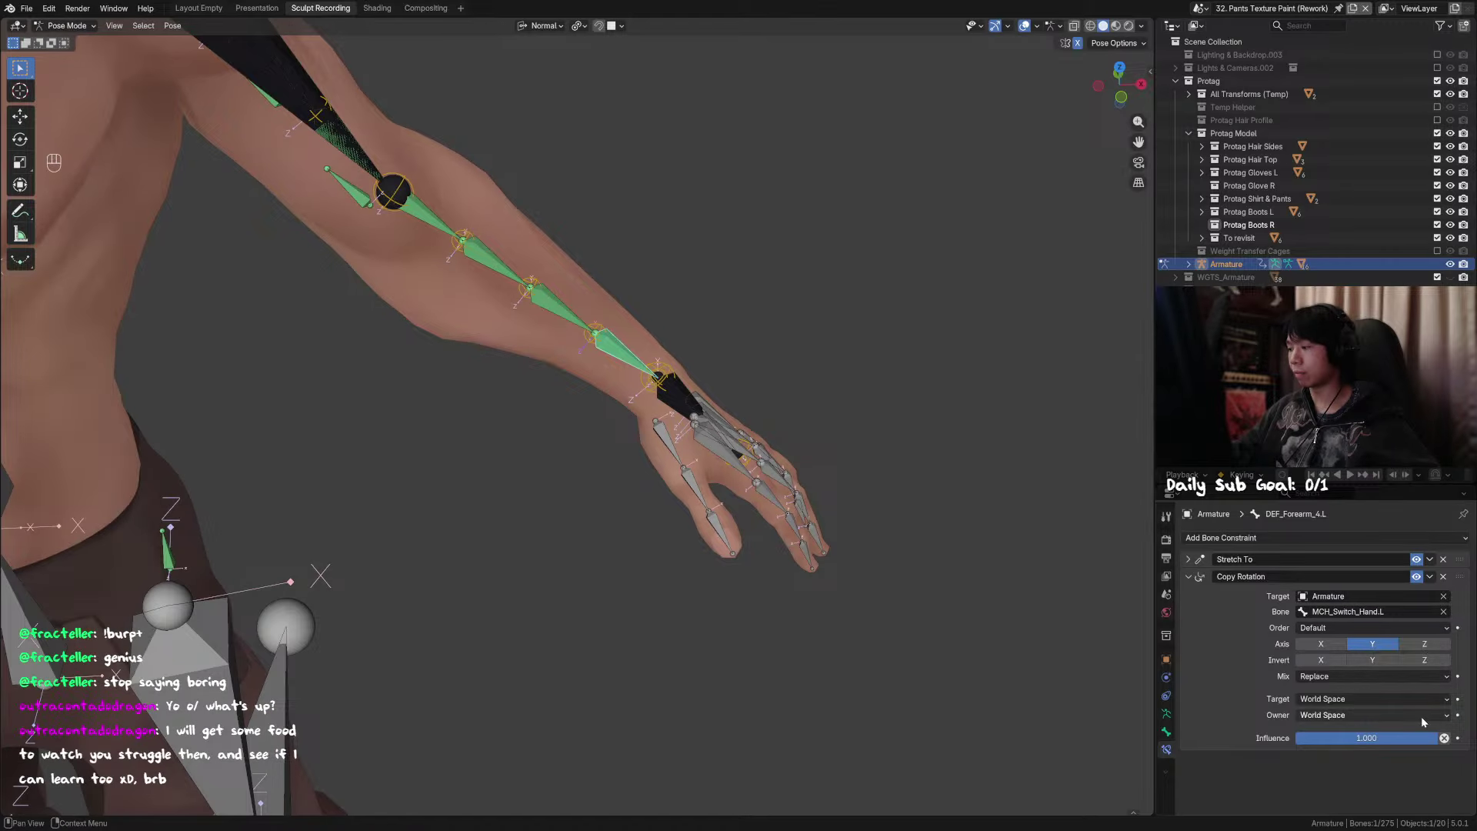
middle_drag(1016, 577, 999, 546)
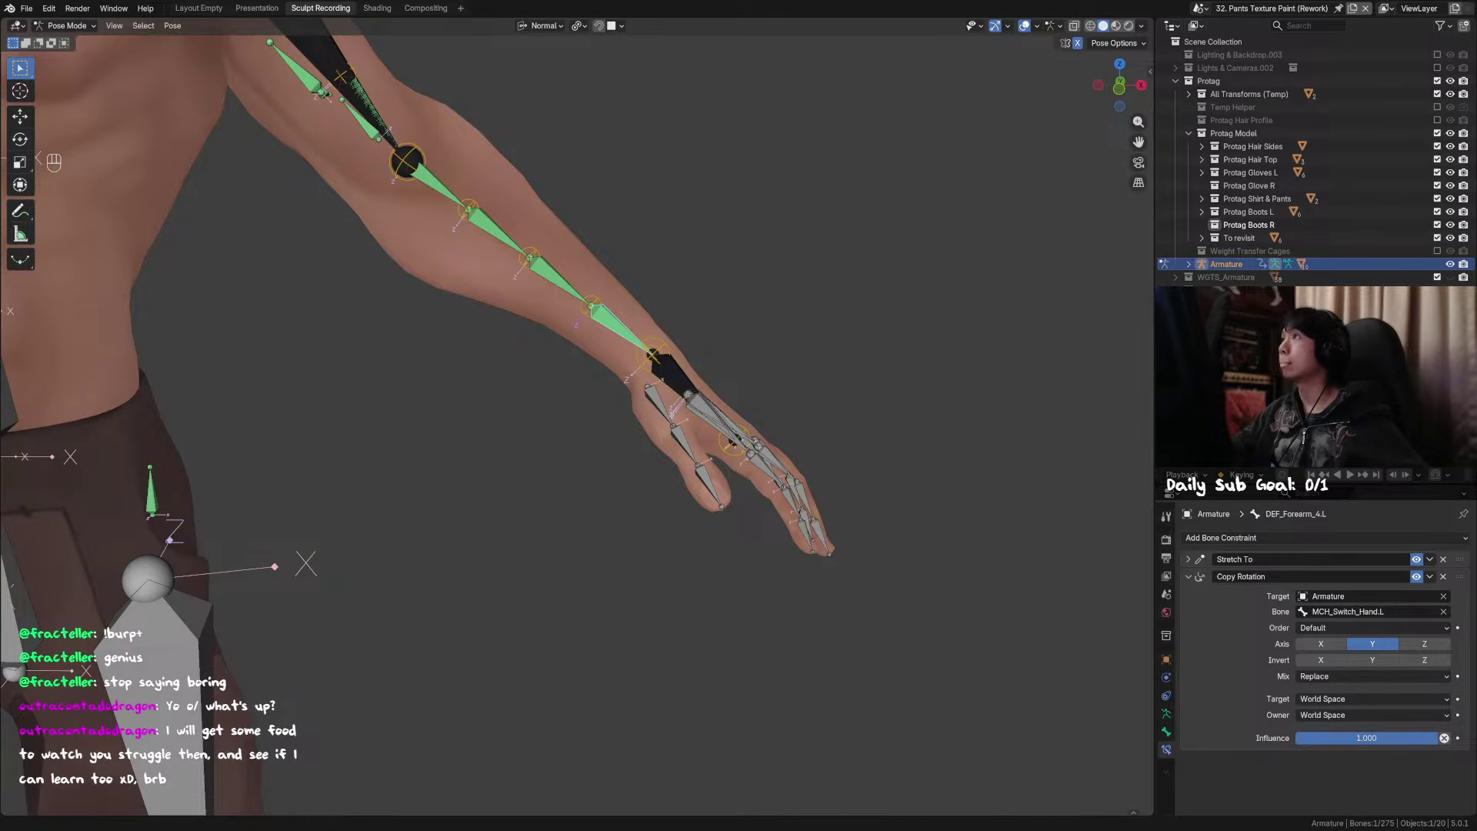
middle_drag(962, 225, 928, 487)
click(1358, 700)
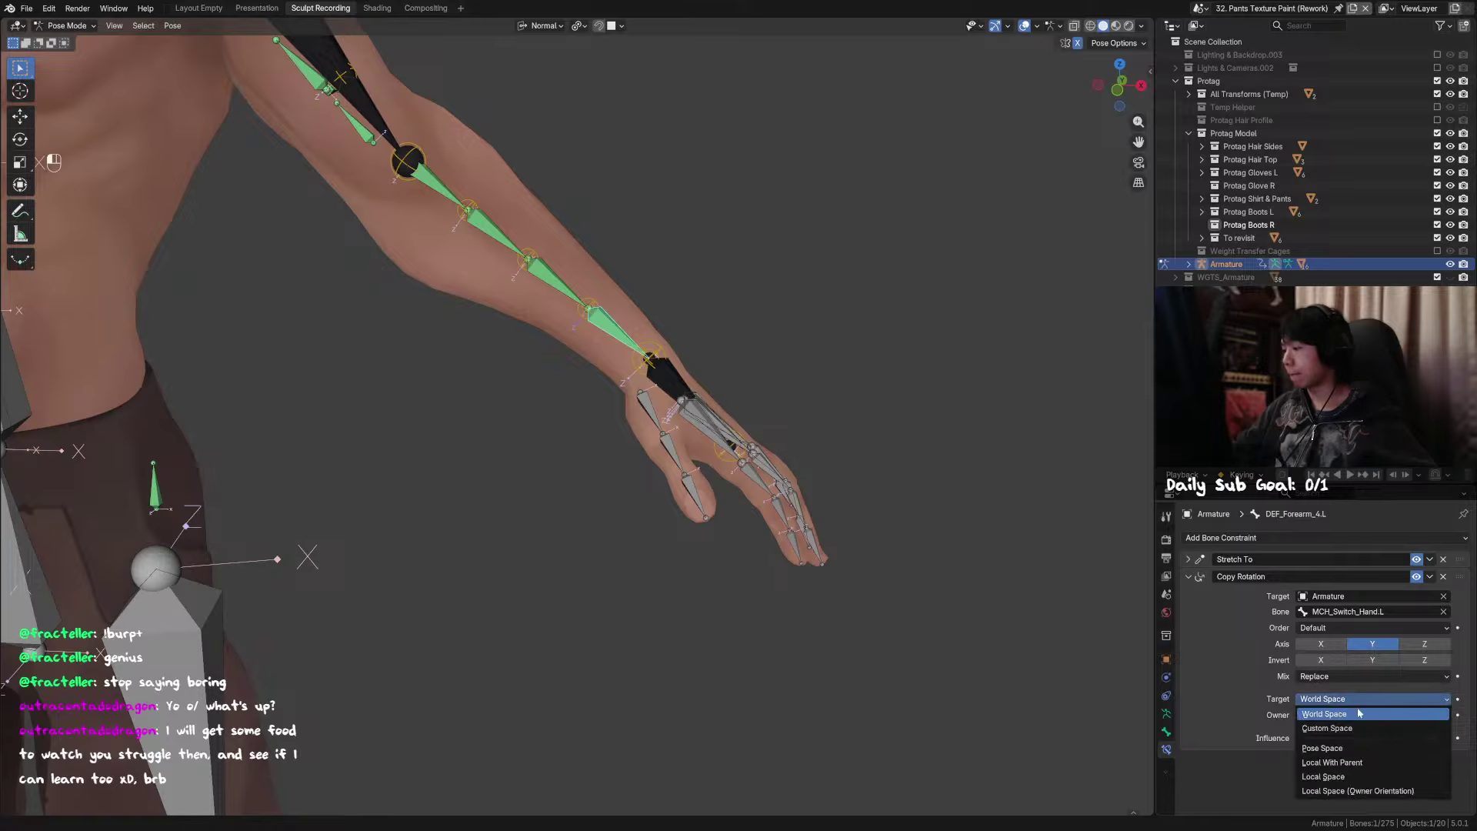
click(1325, 777)
click(1357, 716)
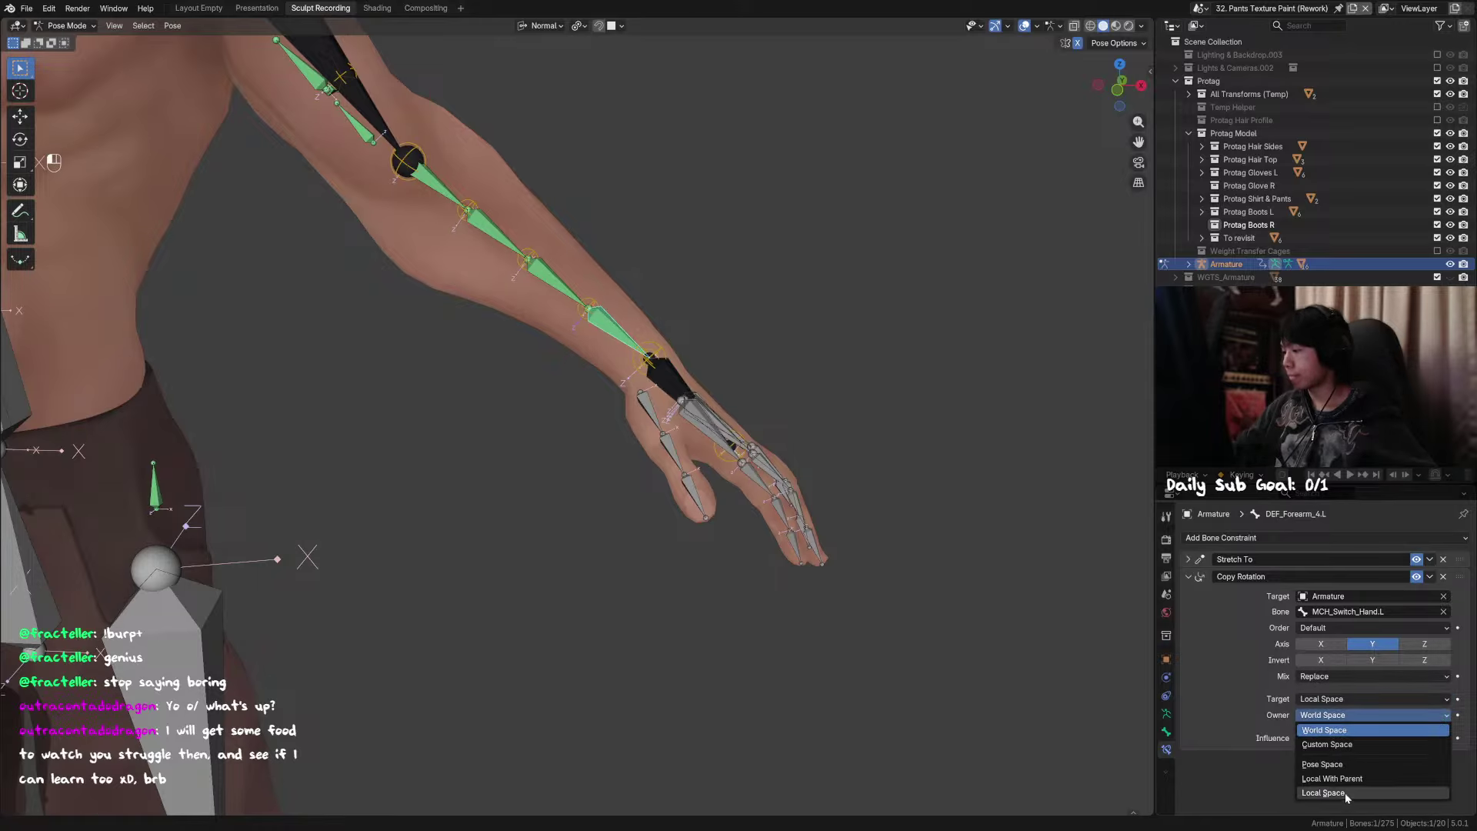
click(1345, 793)
Step: Test-twist MCH_Switch_Hand.L about its normal Y axis to check the wrist deformation, and clear its rotation
middle_drag(843, 437, 677, 396)
click(625, 372)
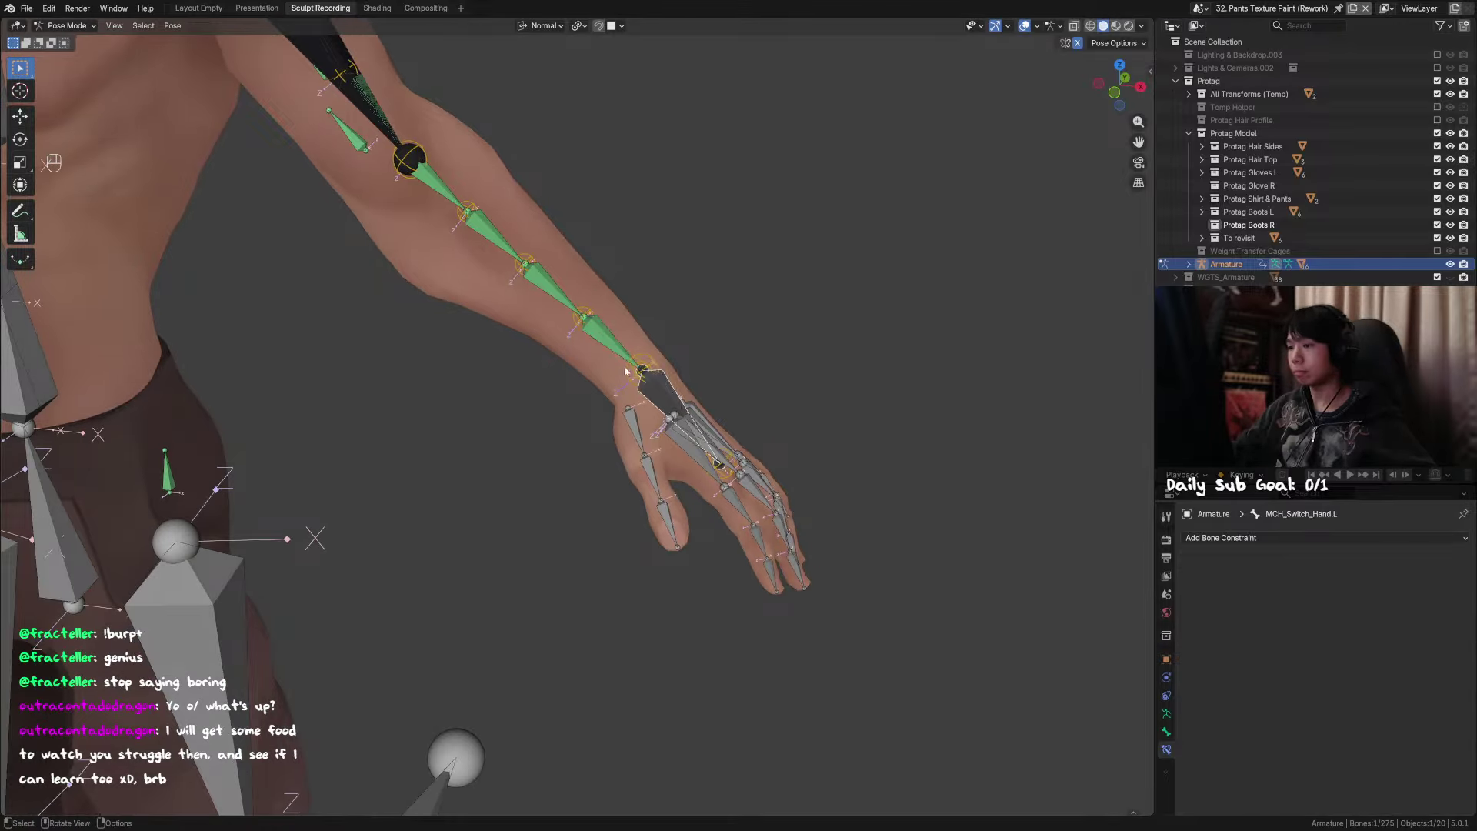
click(607, 341)
shift+middle_drag(611, 360, 679, 403)
click(745, 444)
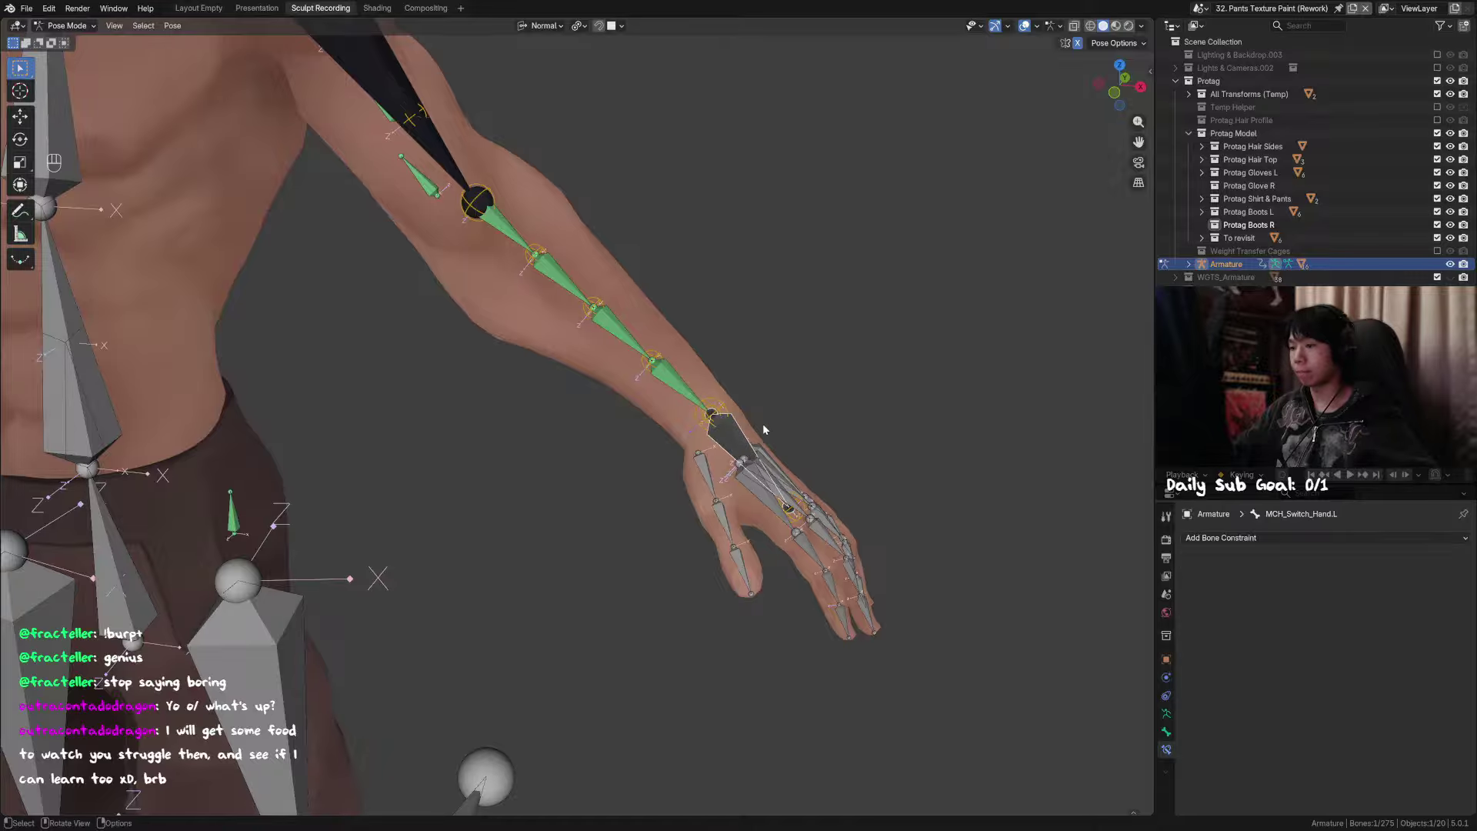
middle_drag(792, 422, 745, 428)
key(alt+r)
key(r)
key(y)
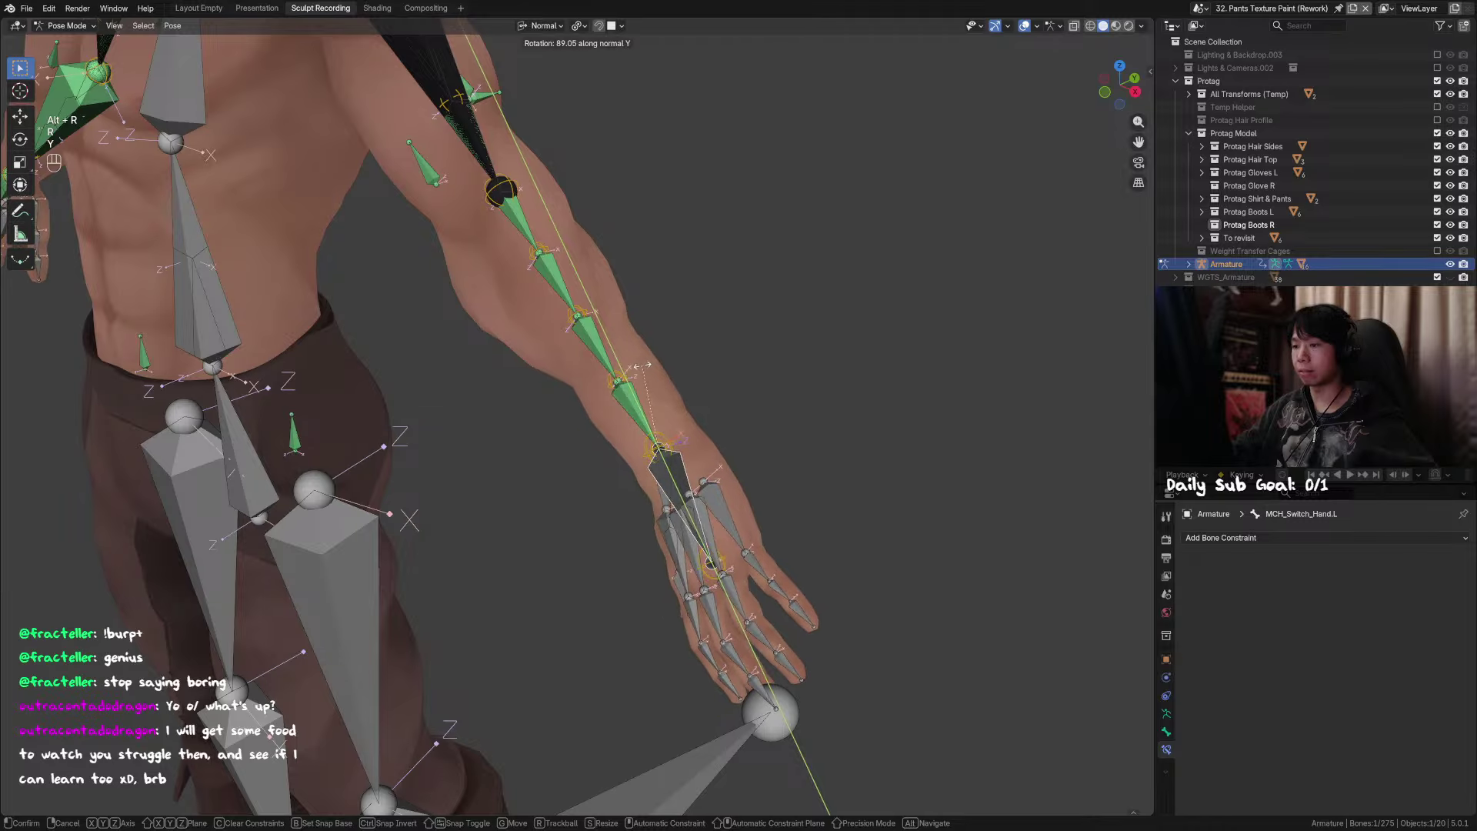
click(649, 347)
middle_drag(648, 347, 687, 425)
key(alt+r)
Step: Add a Copy Rotation constraint to DEF_Forearm_3.L targeting MCH_Switch_Hand.L, saving the file along the way
click(620, 362)
shift+click(730, 472)
shift+click(610, 369)
key(ctrl+s)
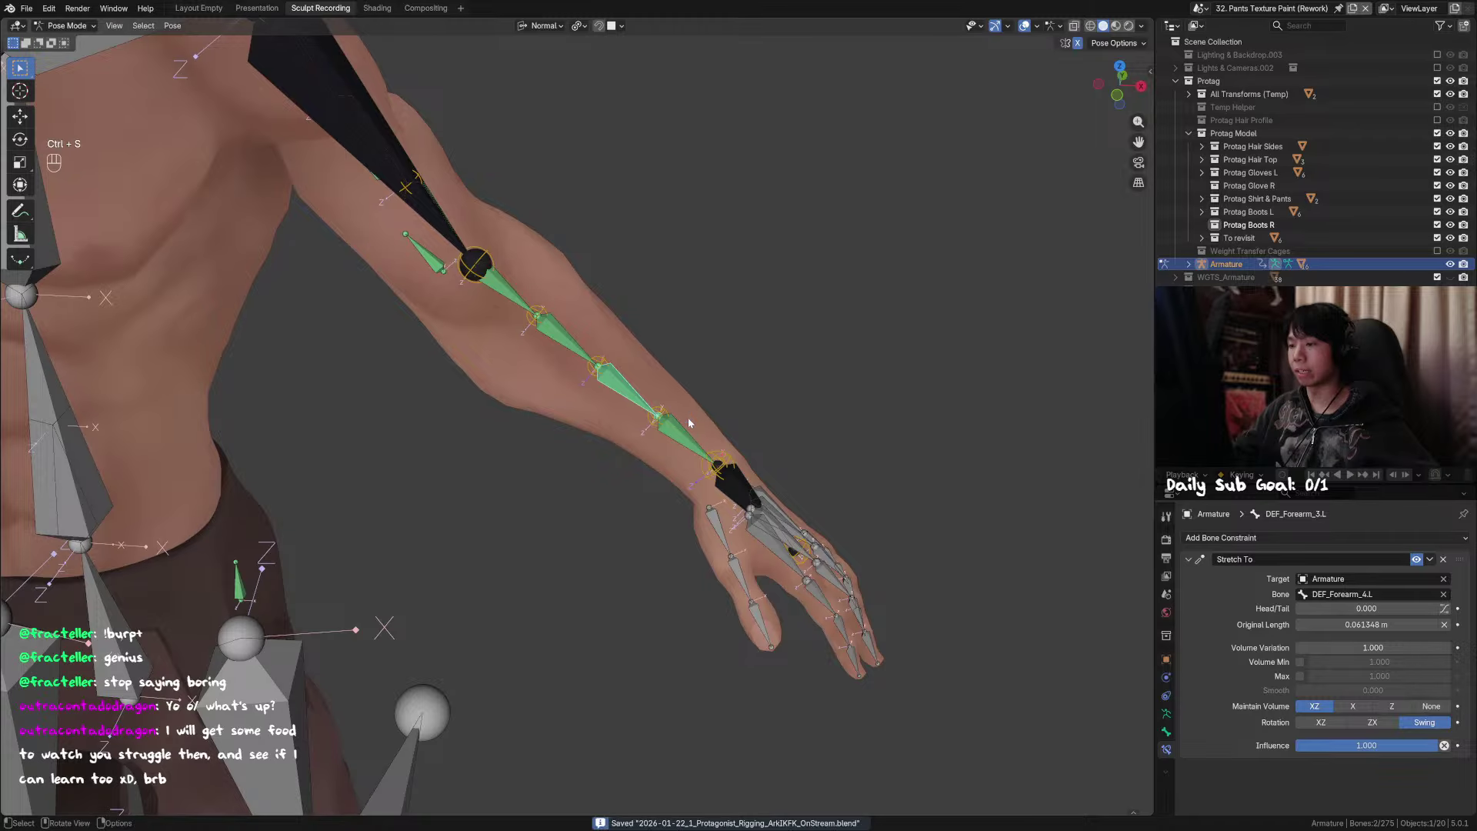
scroll(688, 417, up, 2)
click(660, 393)
shift+click(731, 452)
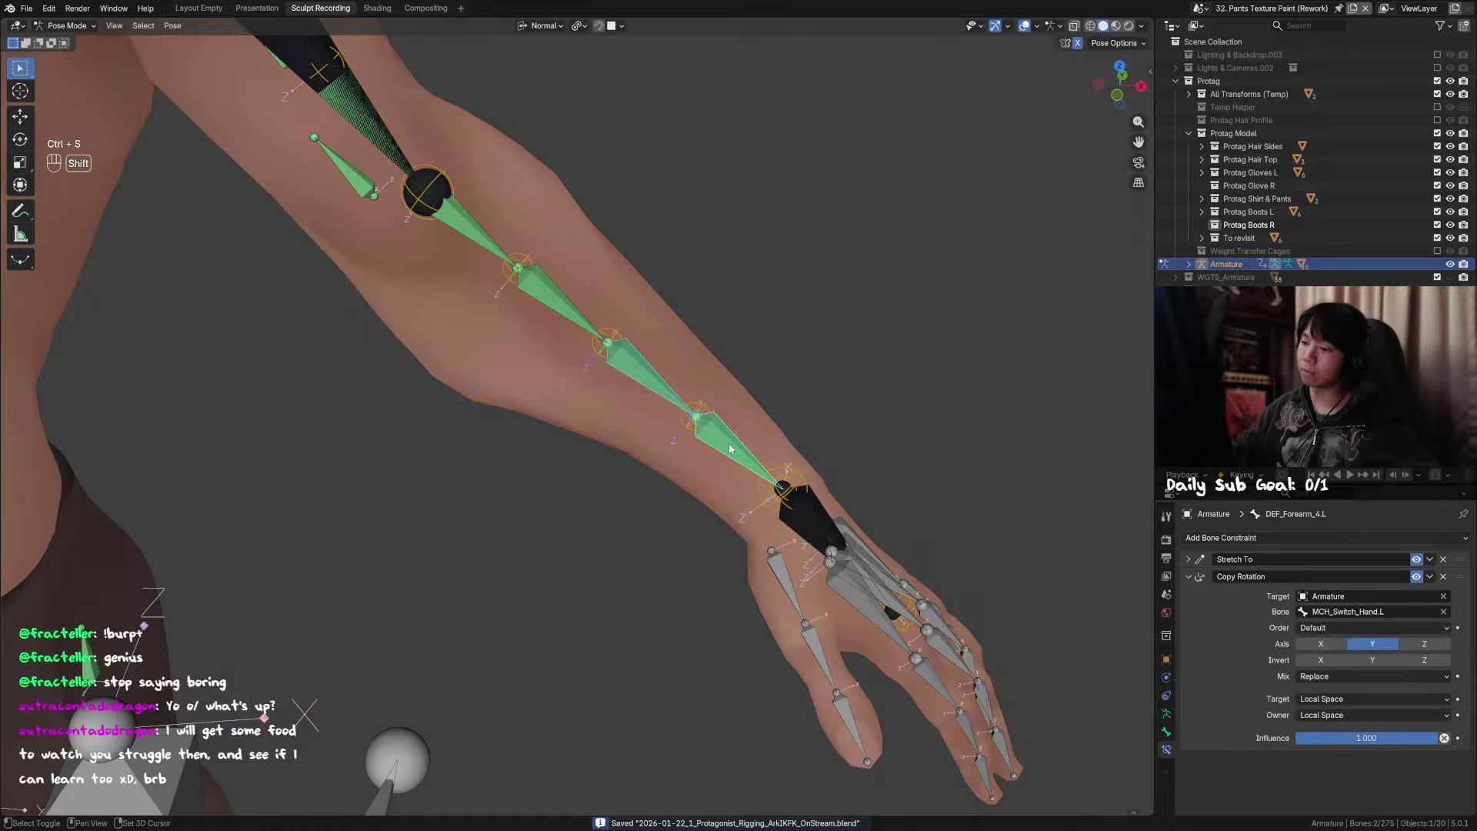
click(640, 379)
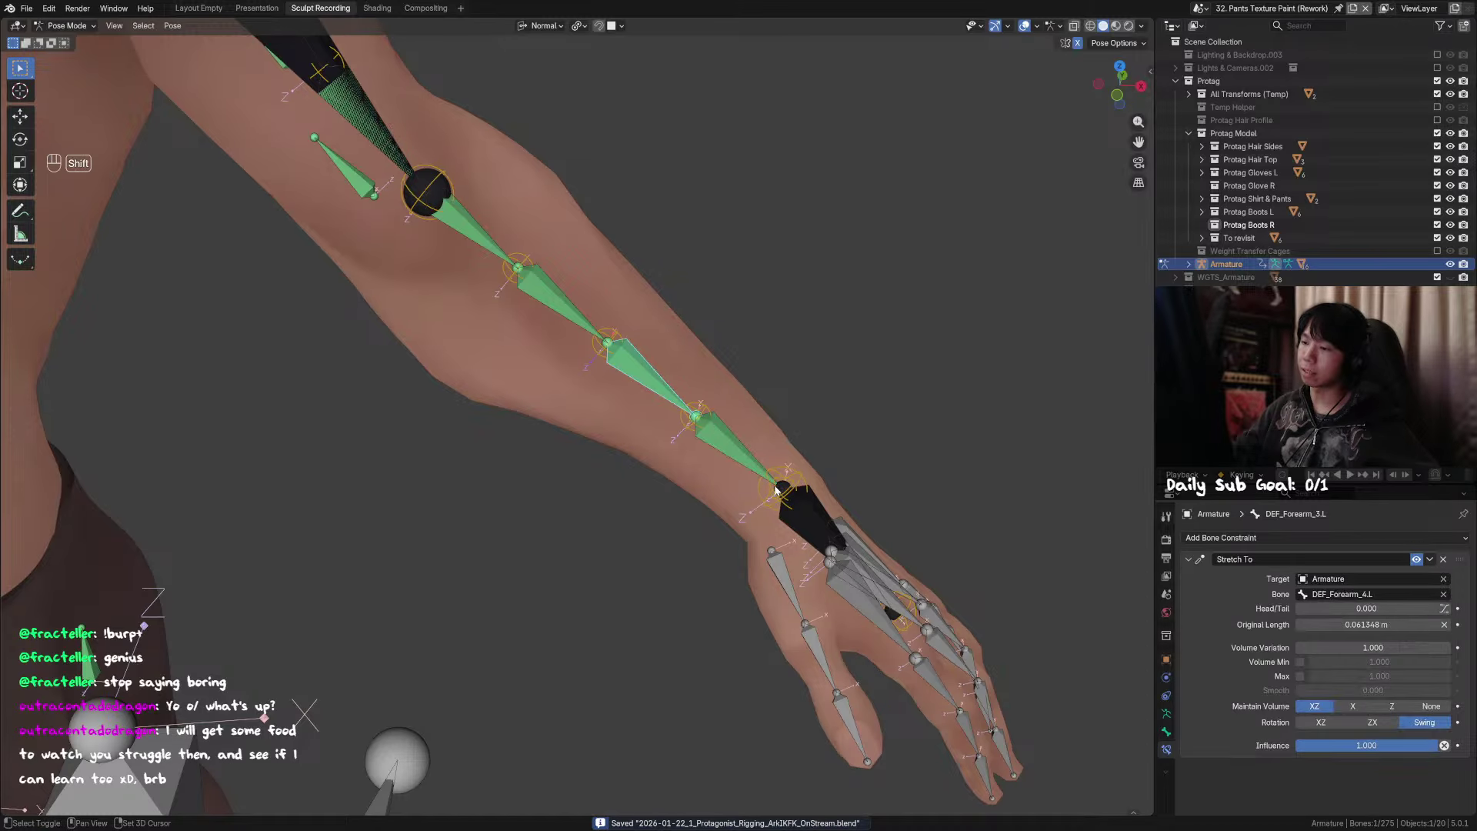
shift+click(796, 510)
click(636, 379)
shift+click(814, 519)
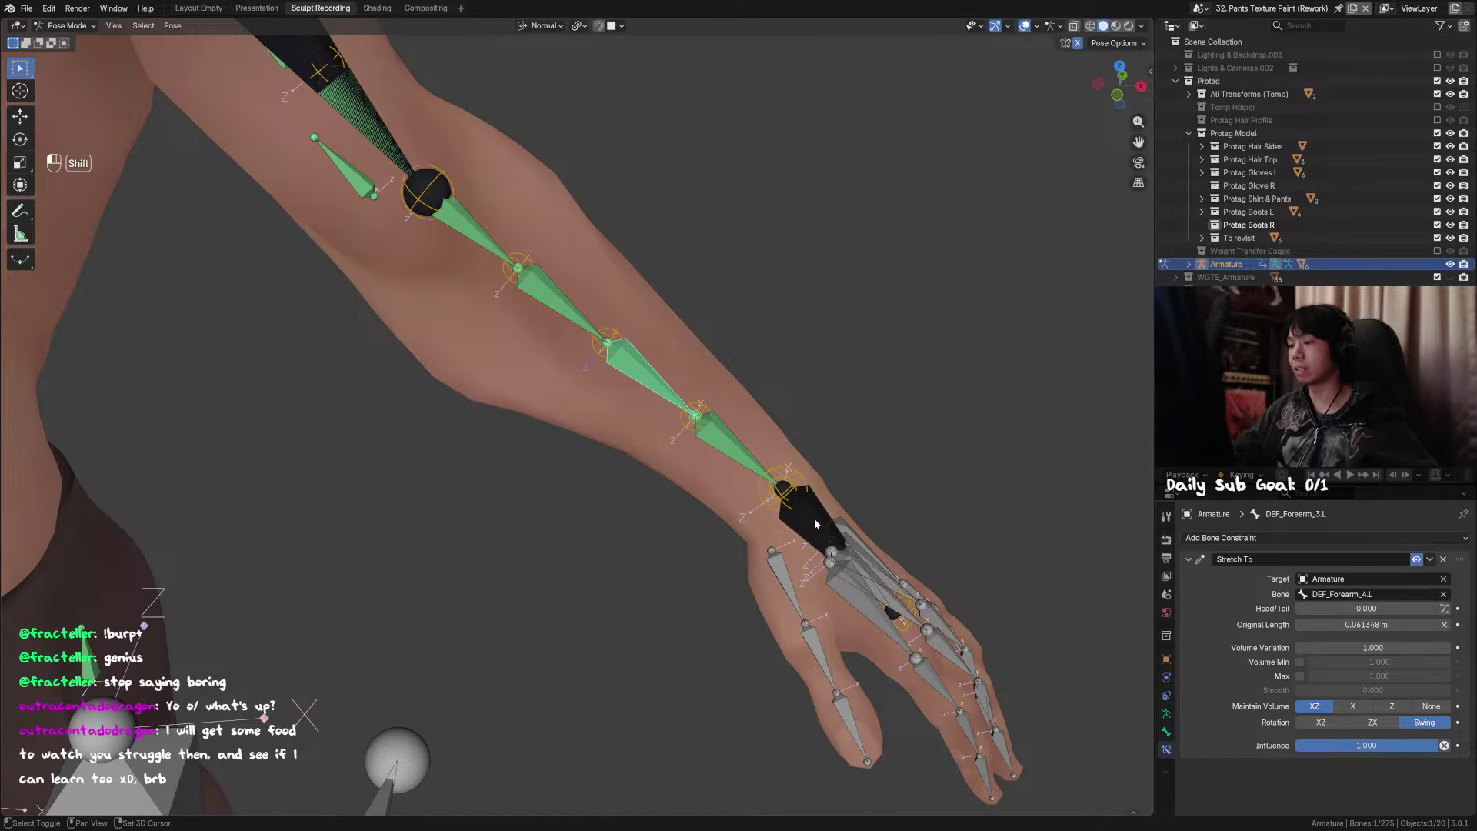
shift+click(660, 386)
key(ctrl+shift+c)
click(613, 376)
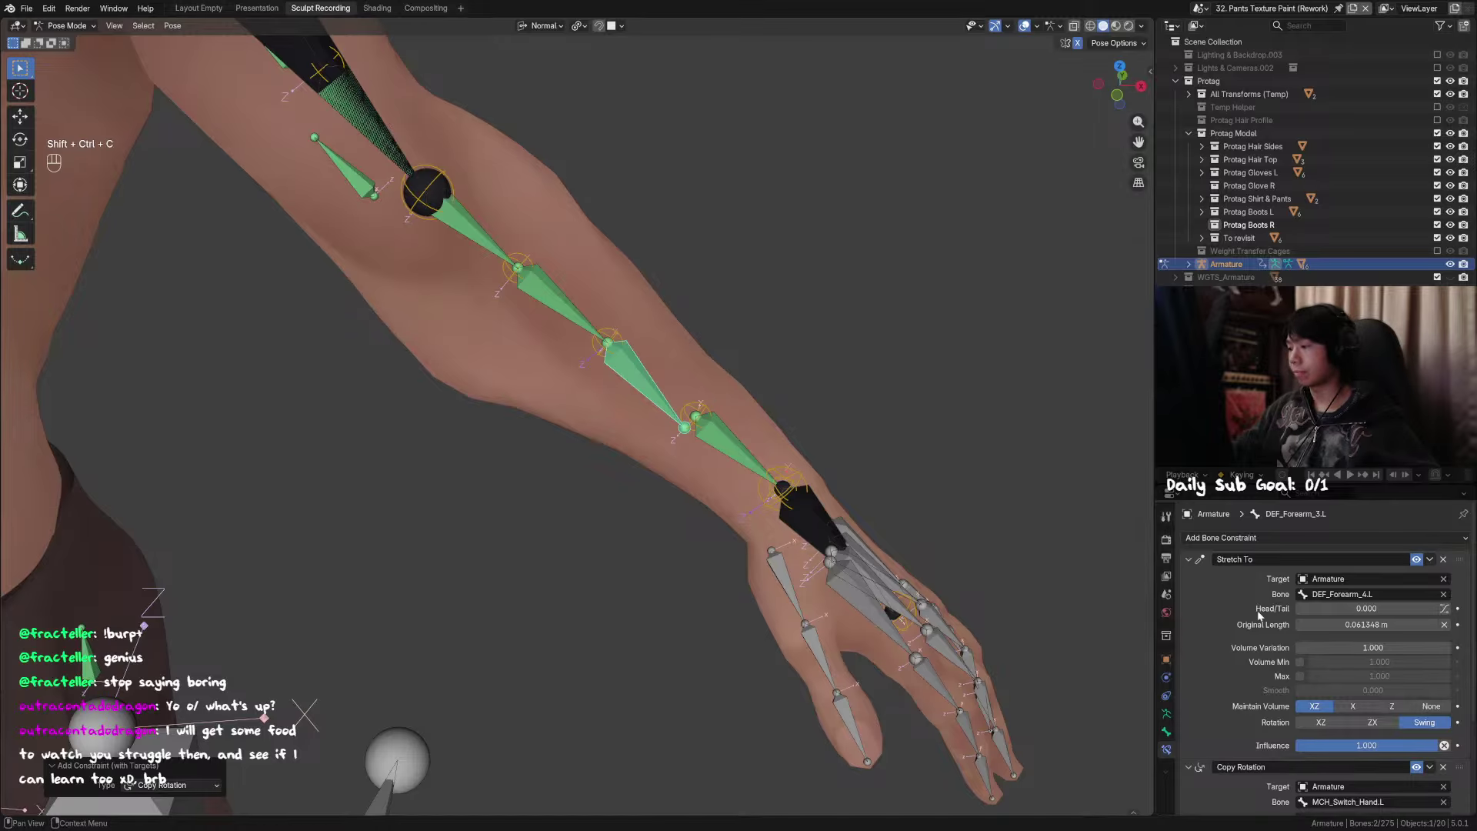
Step: Collapse DEF_Forearm_3.L's Stretch To constraint and set its Copy Rotation influence to 0.65
click(1204, 562)
click(1385, 738)
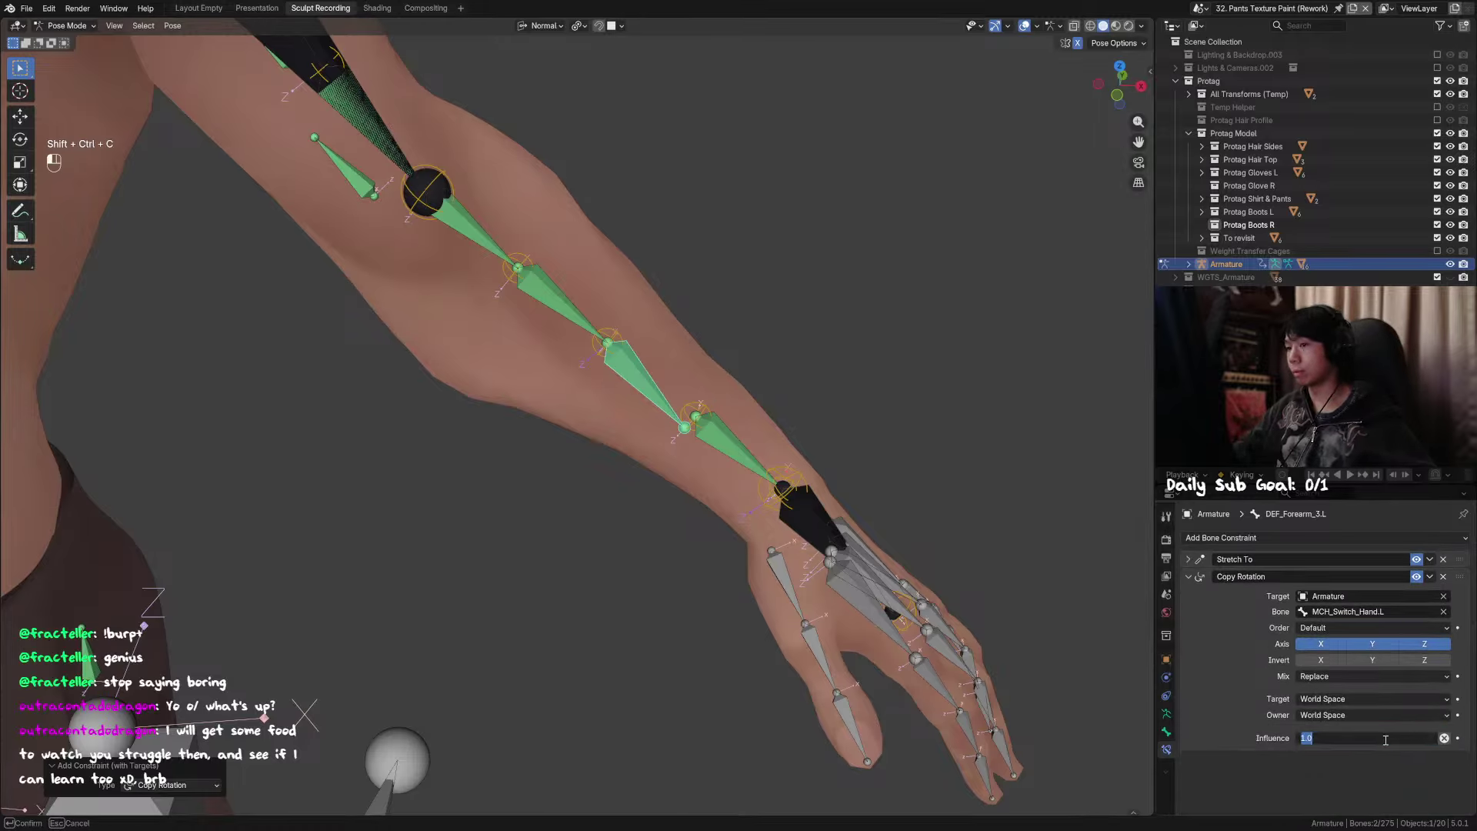
text(.6)
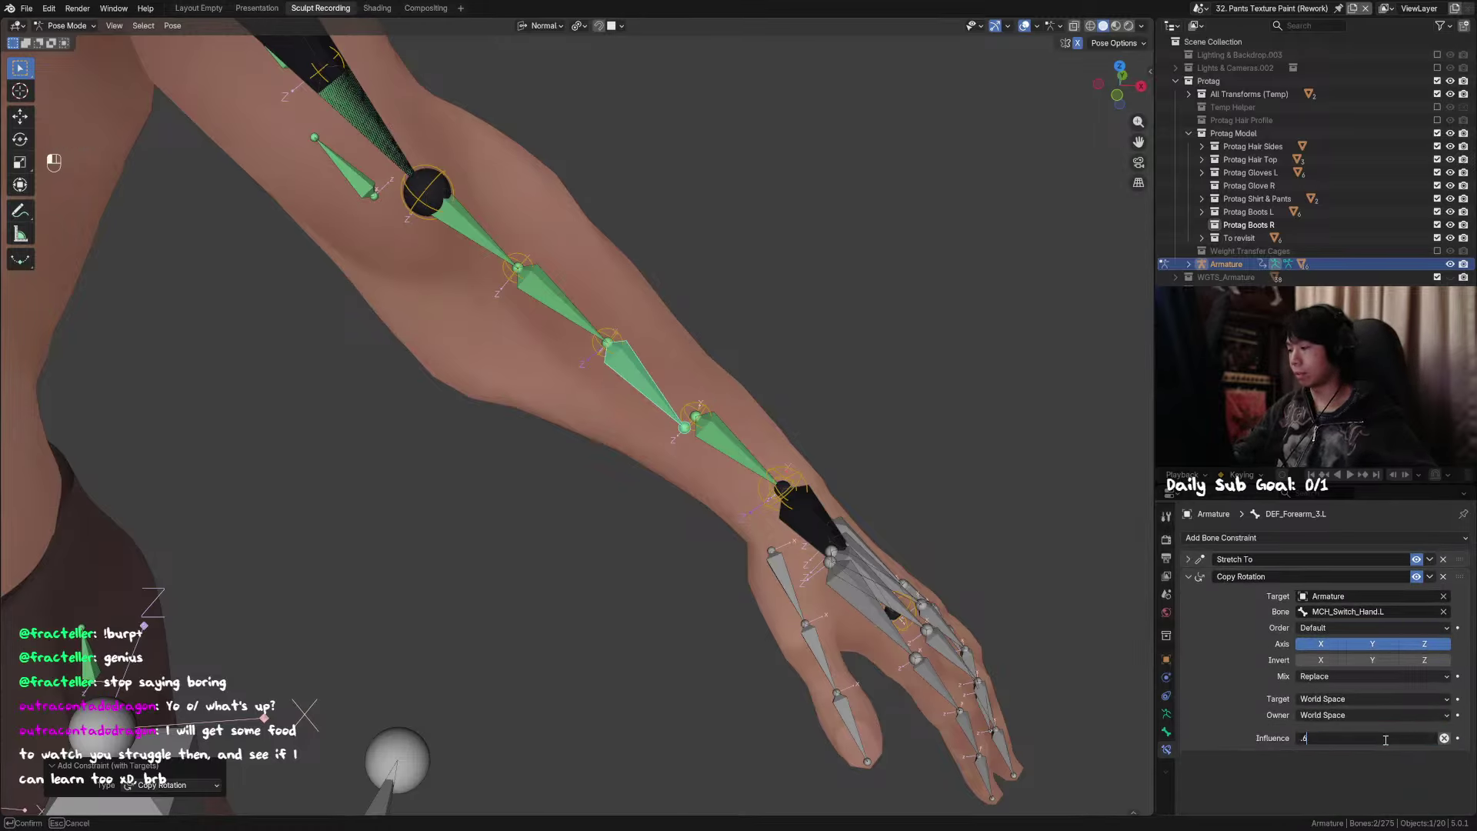
text(5)
key(Return)
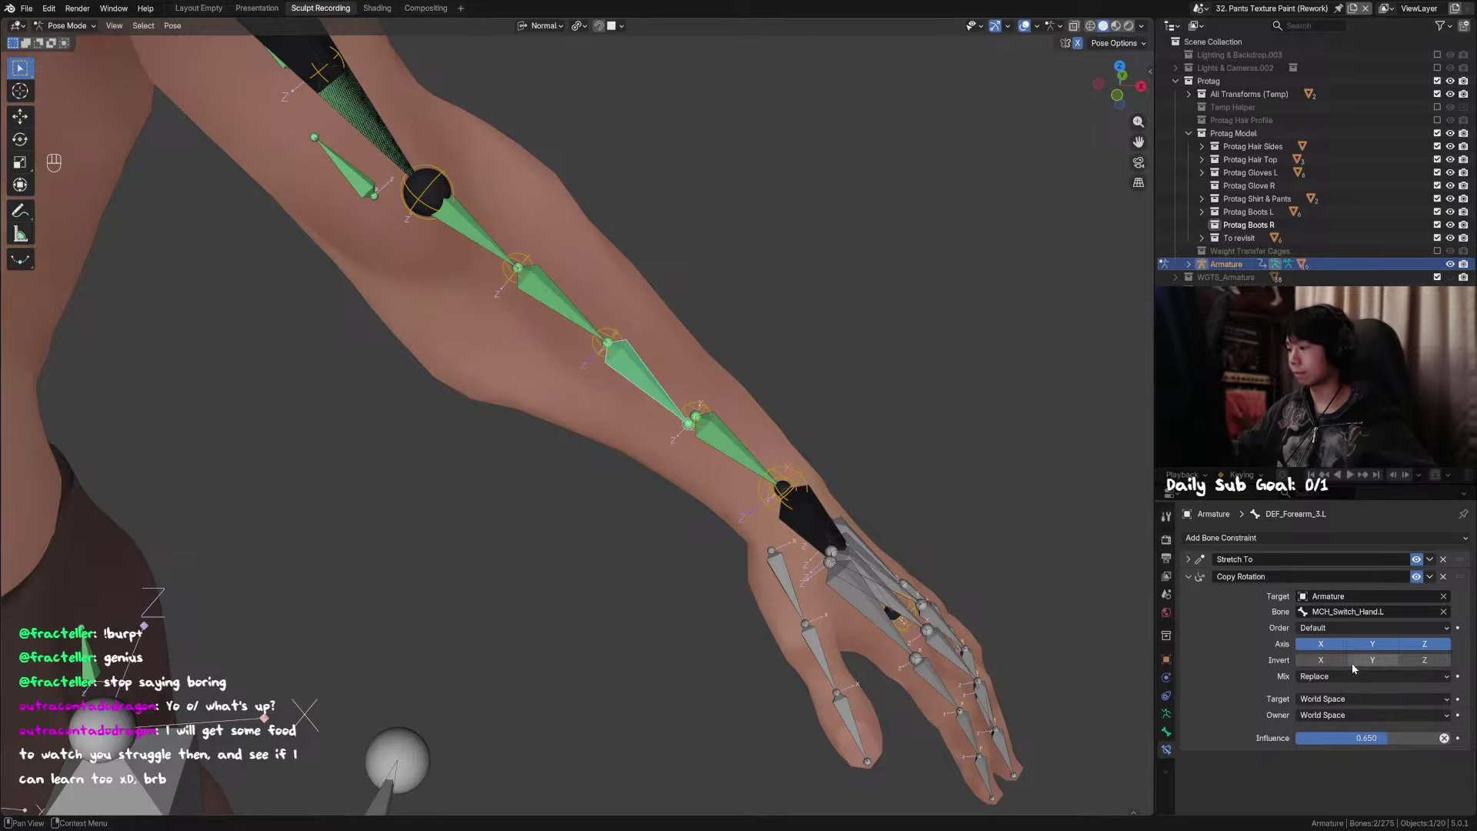
Step: Set DEF_Forearm_3.L's Copy Rotation target and owner to Local Space and restrict it to the Y axis
click(1354, 698)
click(1338, 776)
click(1356, 715)
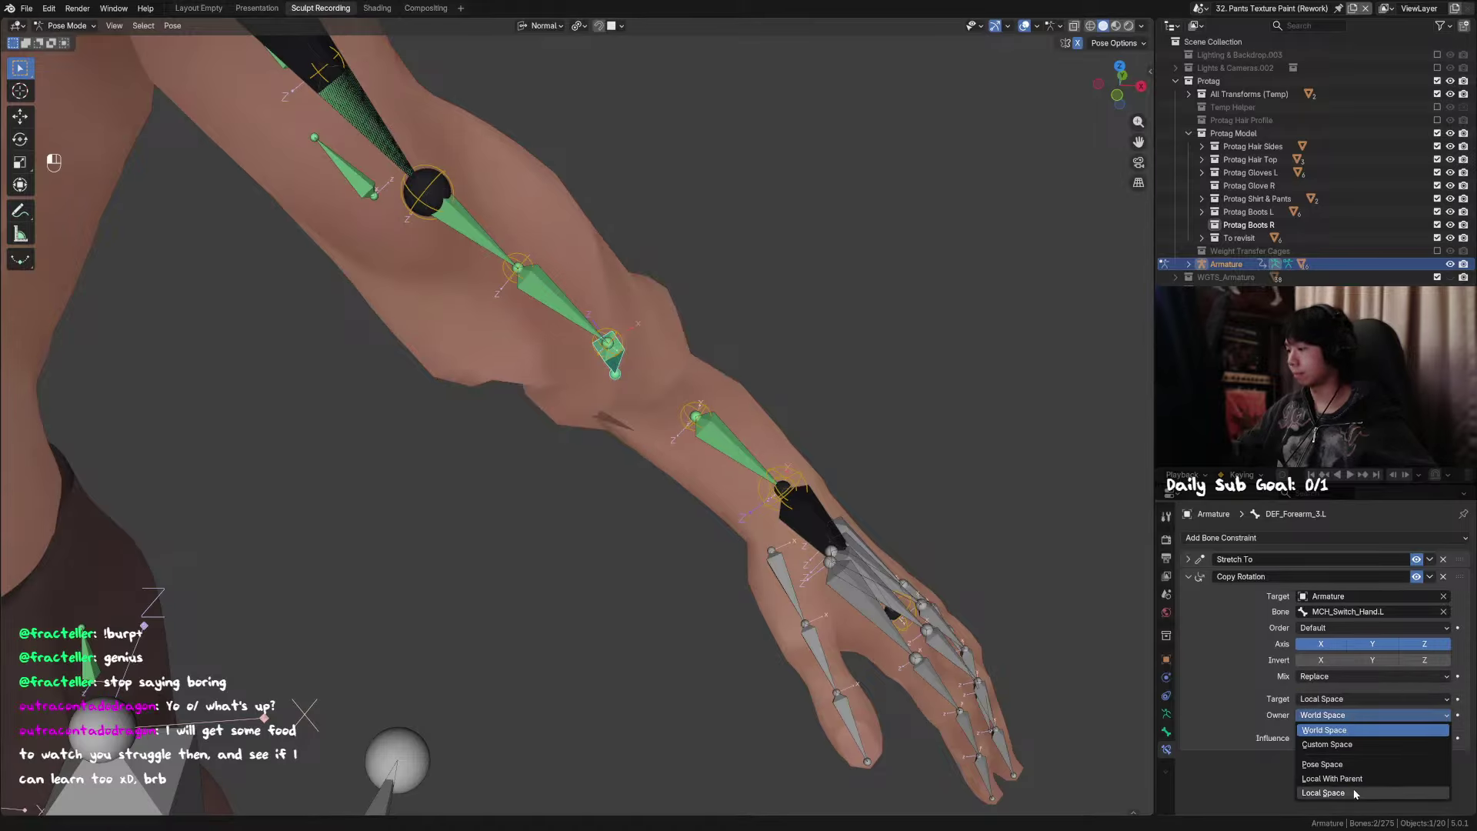
click(1323, 793)
click(1321, 644)
click(1425, 644)
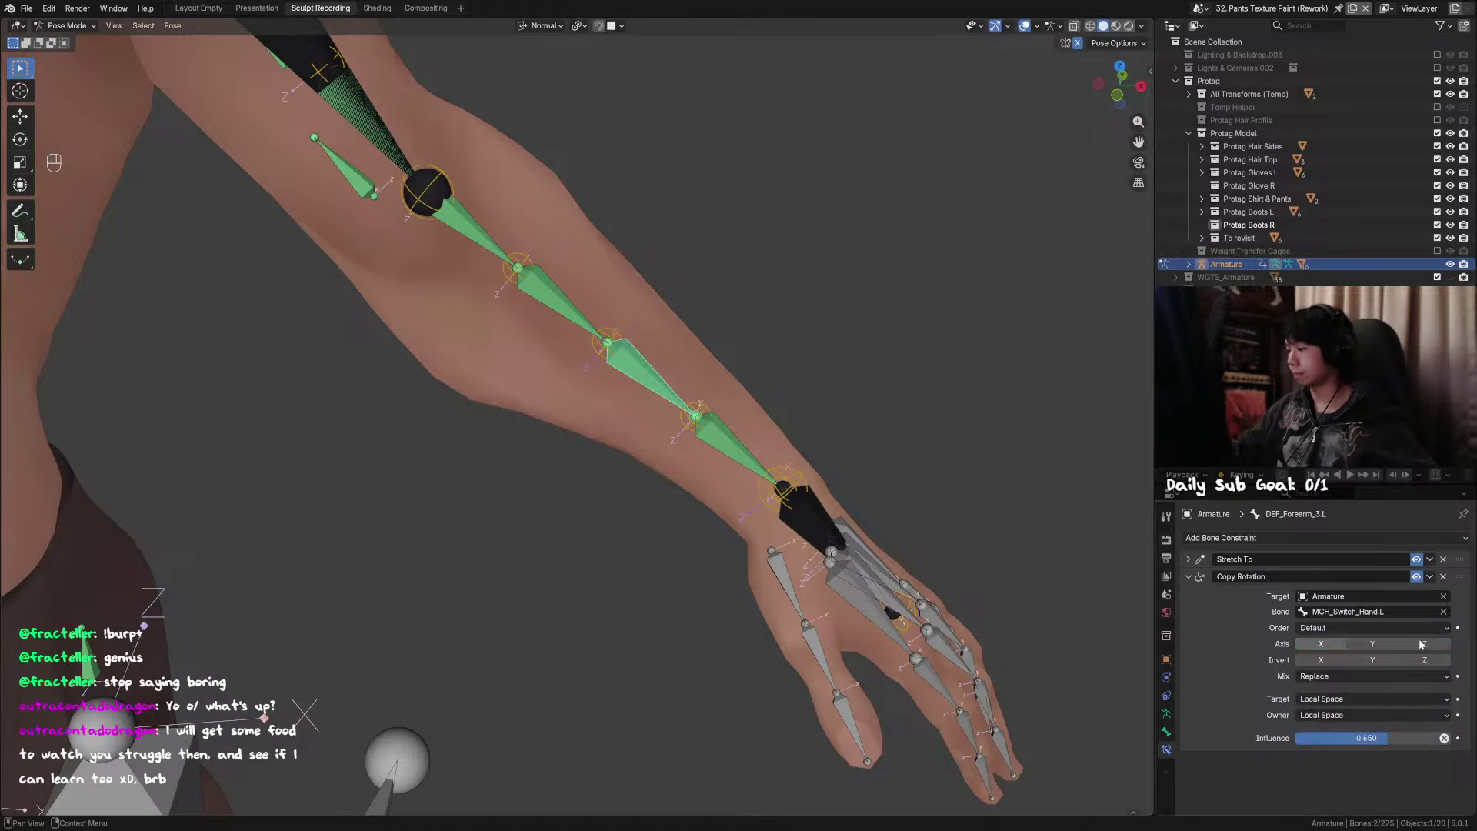
Step: Rotate MCH_Switch_Hand.L about its normal Y axis to leave the left hand twisted for checking the forearm
click(821, 526)
scroll(844, 488, down, 3)
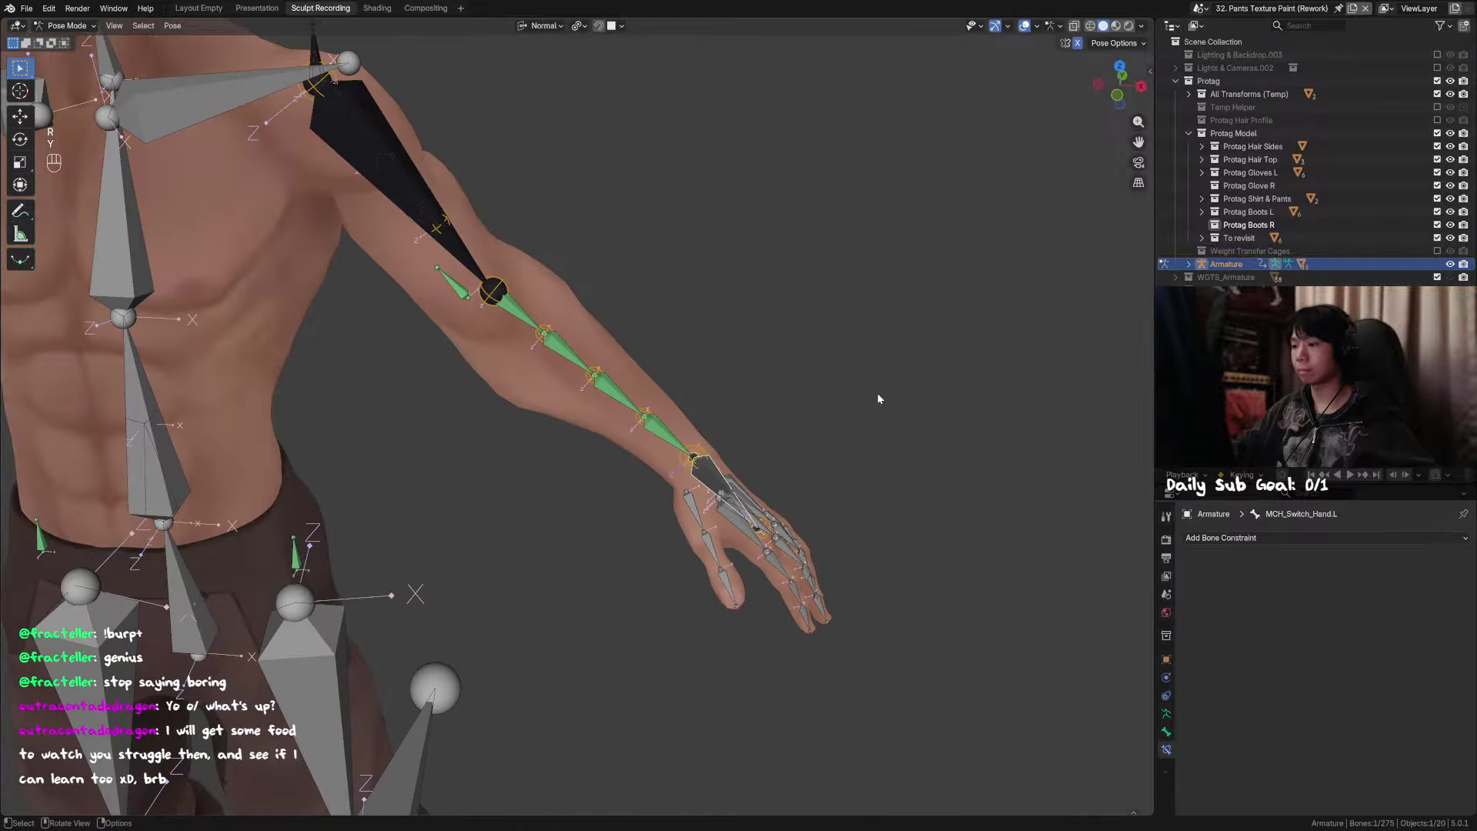
middle_drag(878, 394, 839, 387)
key(r)
key(y)
click(677, 379)
middle_drag(677, 379, 599, 357)
key(r)
key(y)
click(691, 329)
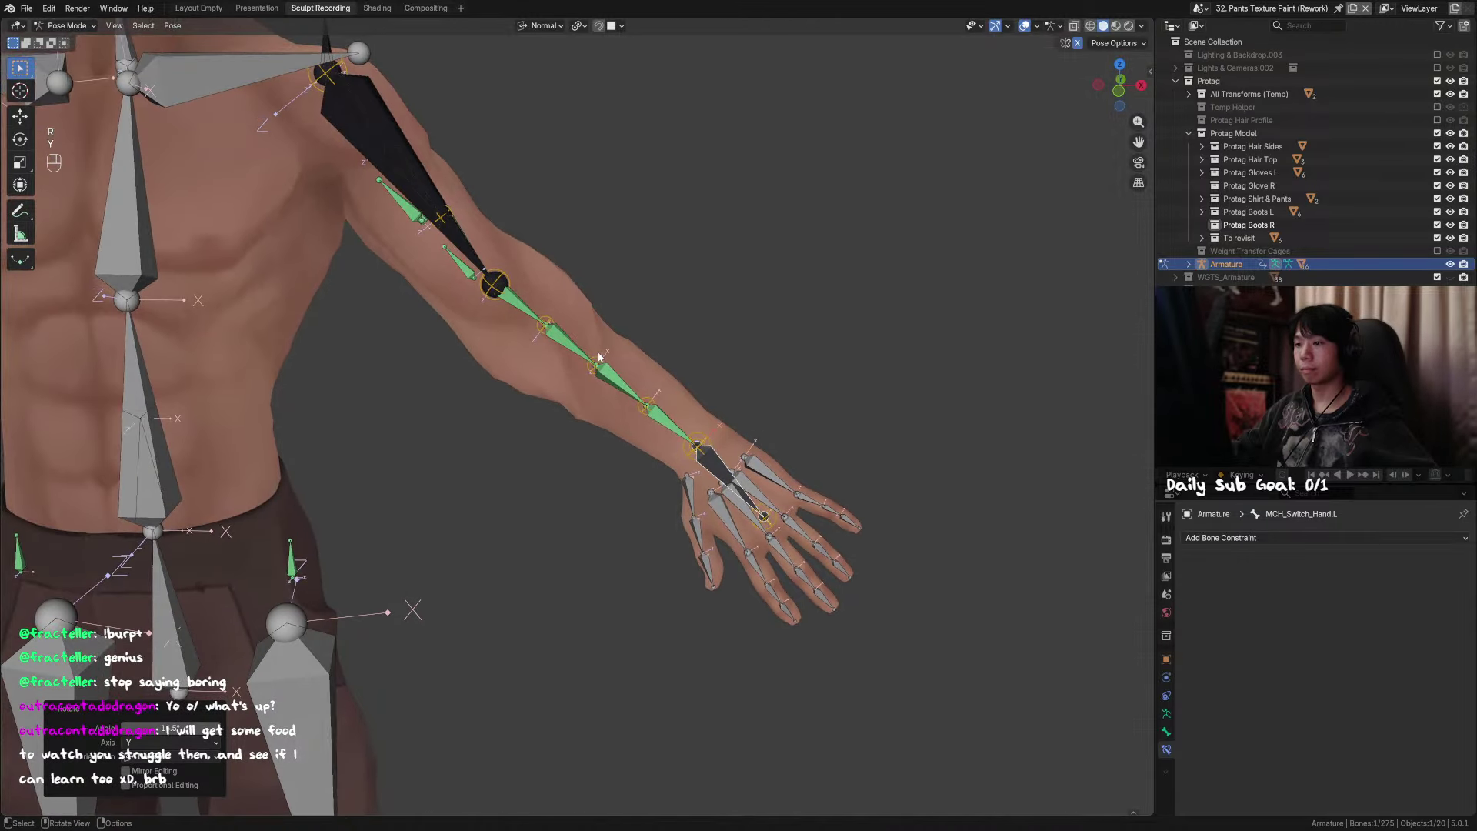
Step: Save the file and add a Copy Rotation constraint to DEF_Forearm_2.L targeting MCH_Switch_Hand.L
click(567, 341)
key(ctrl+s)
click(714, 465)
shift+click(574, 343)
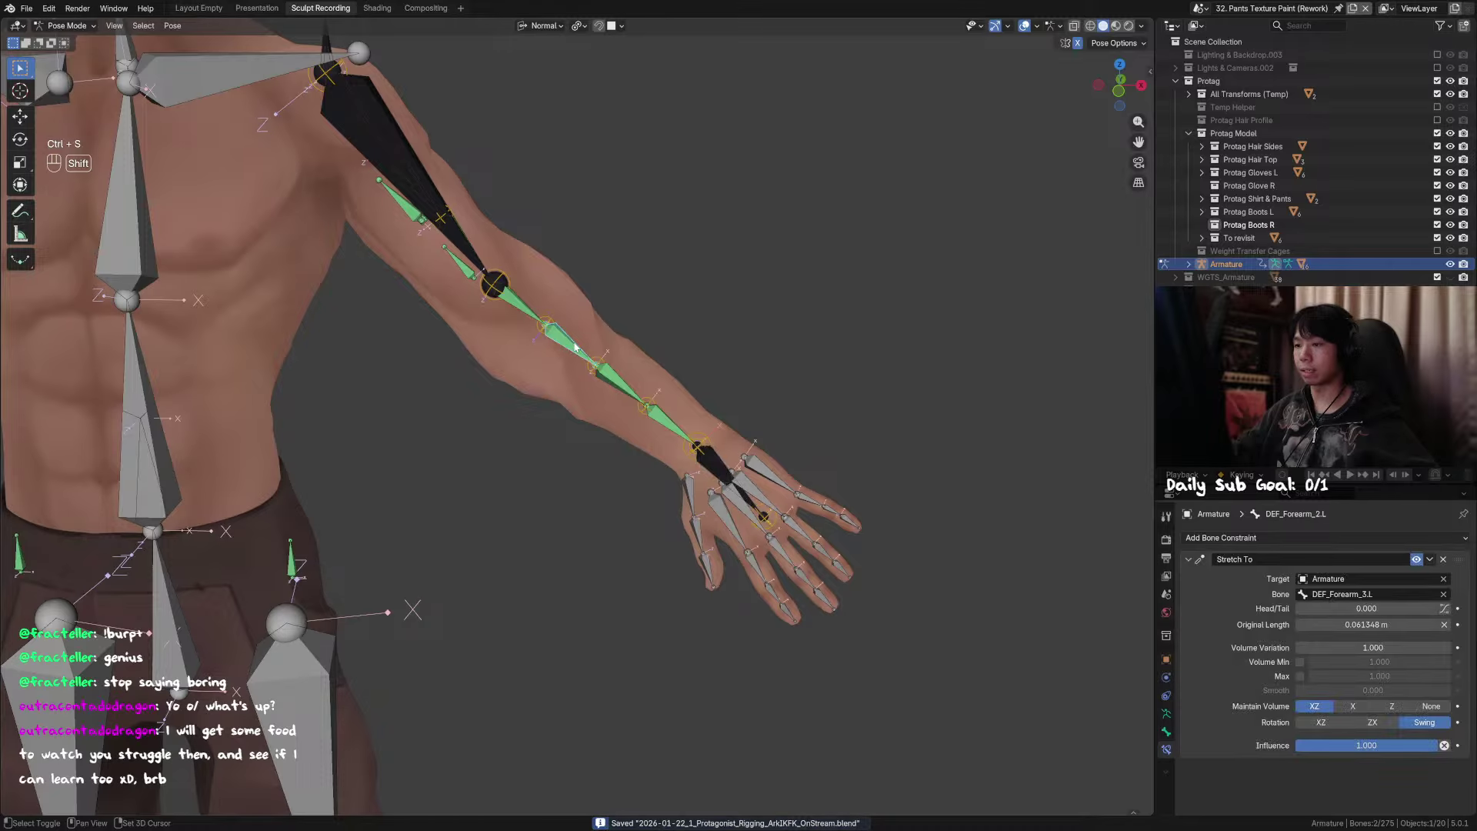
key(shift+ctrl+c)
click(577, 339)
Step: Collapse DEF_Forearm_2.L's Stretch To constraint and set its Copy Rotation influence to 0.35
click(1188, 559)
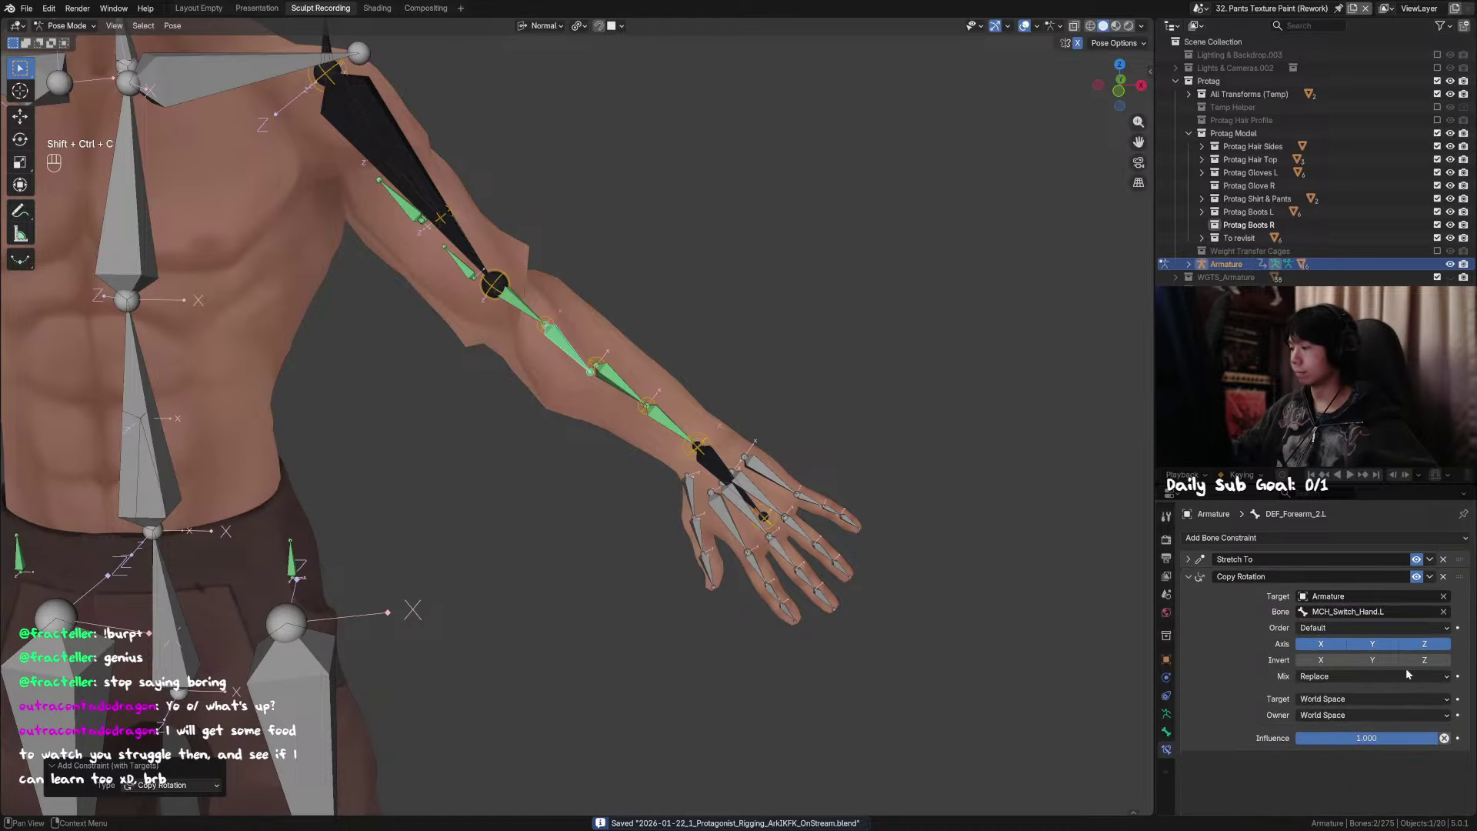
click(1402, 743)
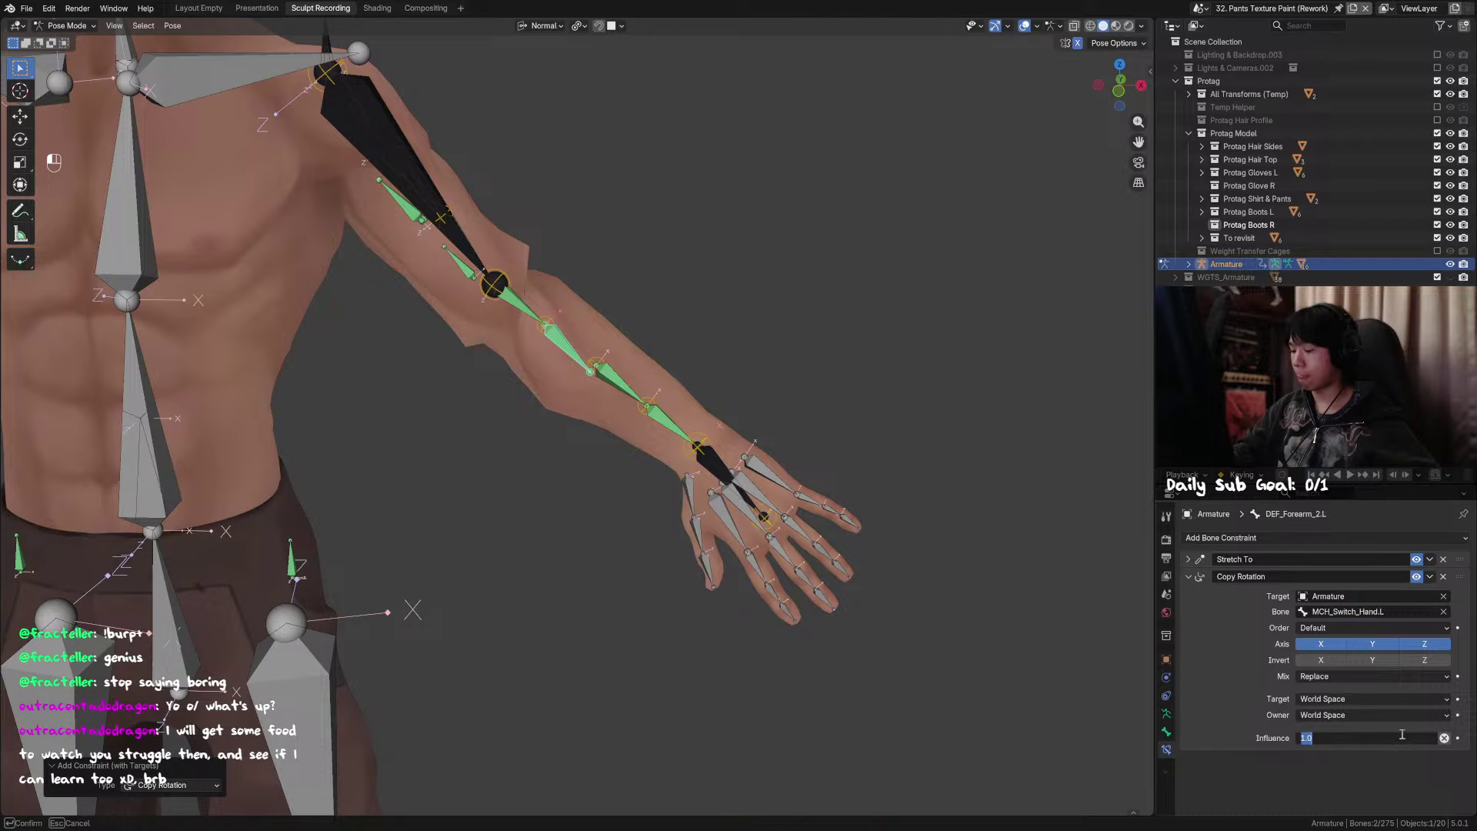
key(Return)
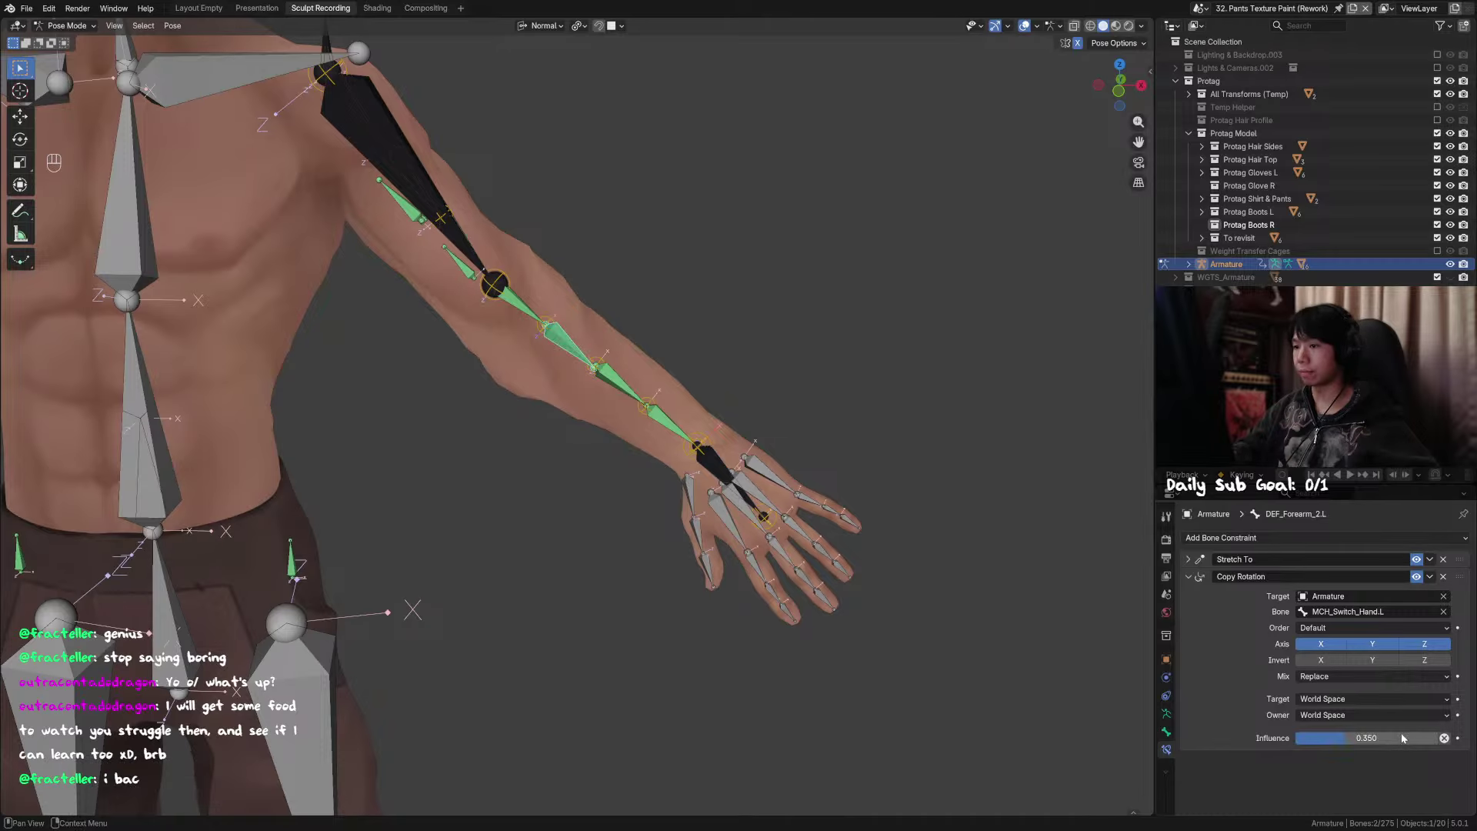
Step: Lower DEF_Forearm_2.L's Copy Rotation influence to 0.291 and save the file
middle_drag(605, 340, 612, 334)
shift+drag(1367, 738, 1347, 738)
right_click(1347, 737)
drag(1346, 737, 1338, 738)
right_click(1356, 738)
shift+middle_drag(643, 466, 671, 479)
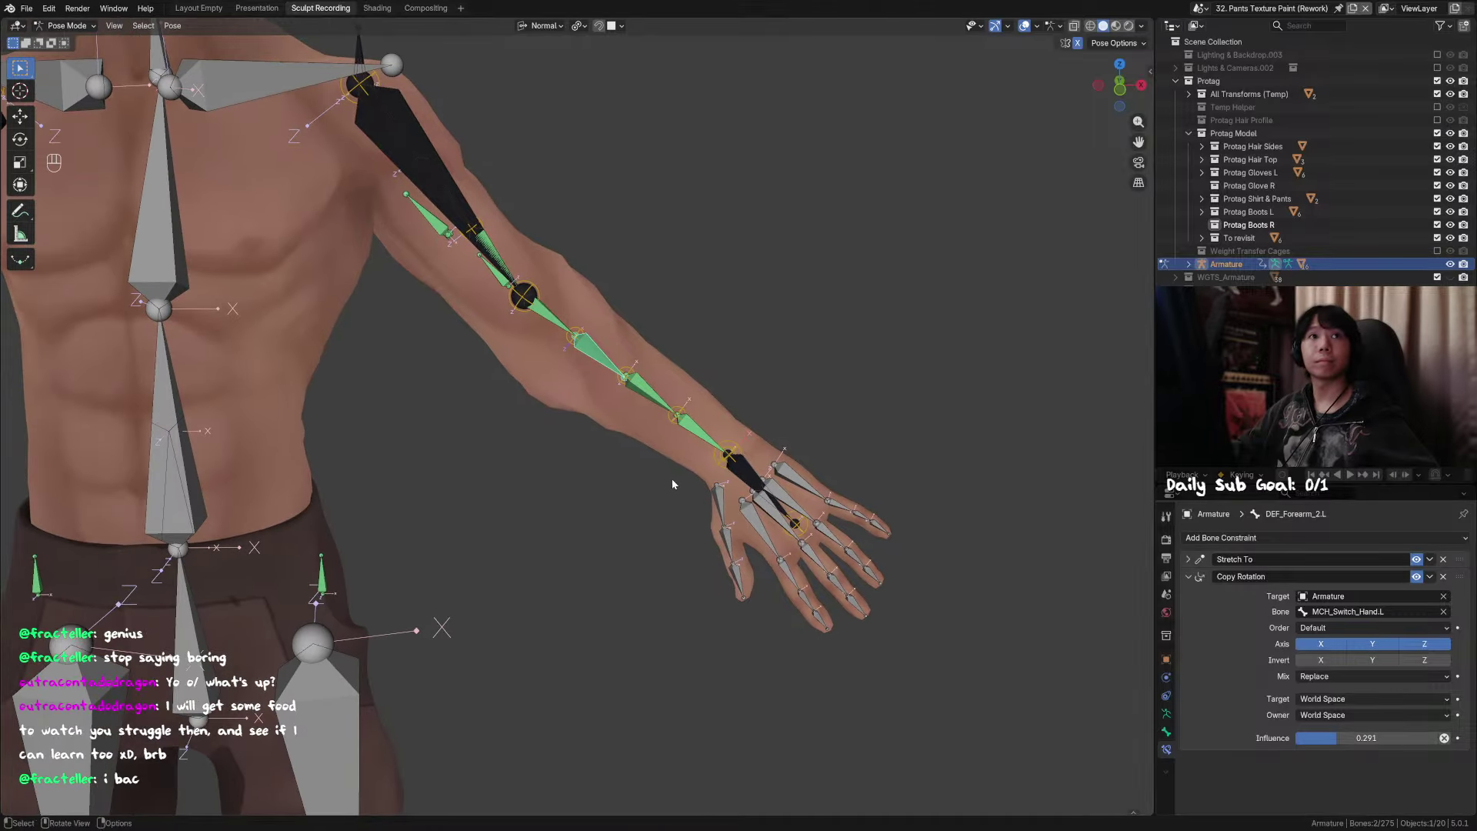
key(ctrl+s)
Step: Clear MCH_Switch_Hand.L's rotation and twist the left hand about its normal Y axis to test the forearm
alt+middle_drag(774, 421, 774, 413)
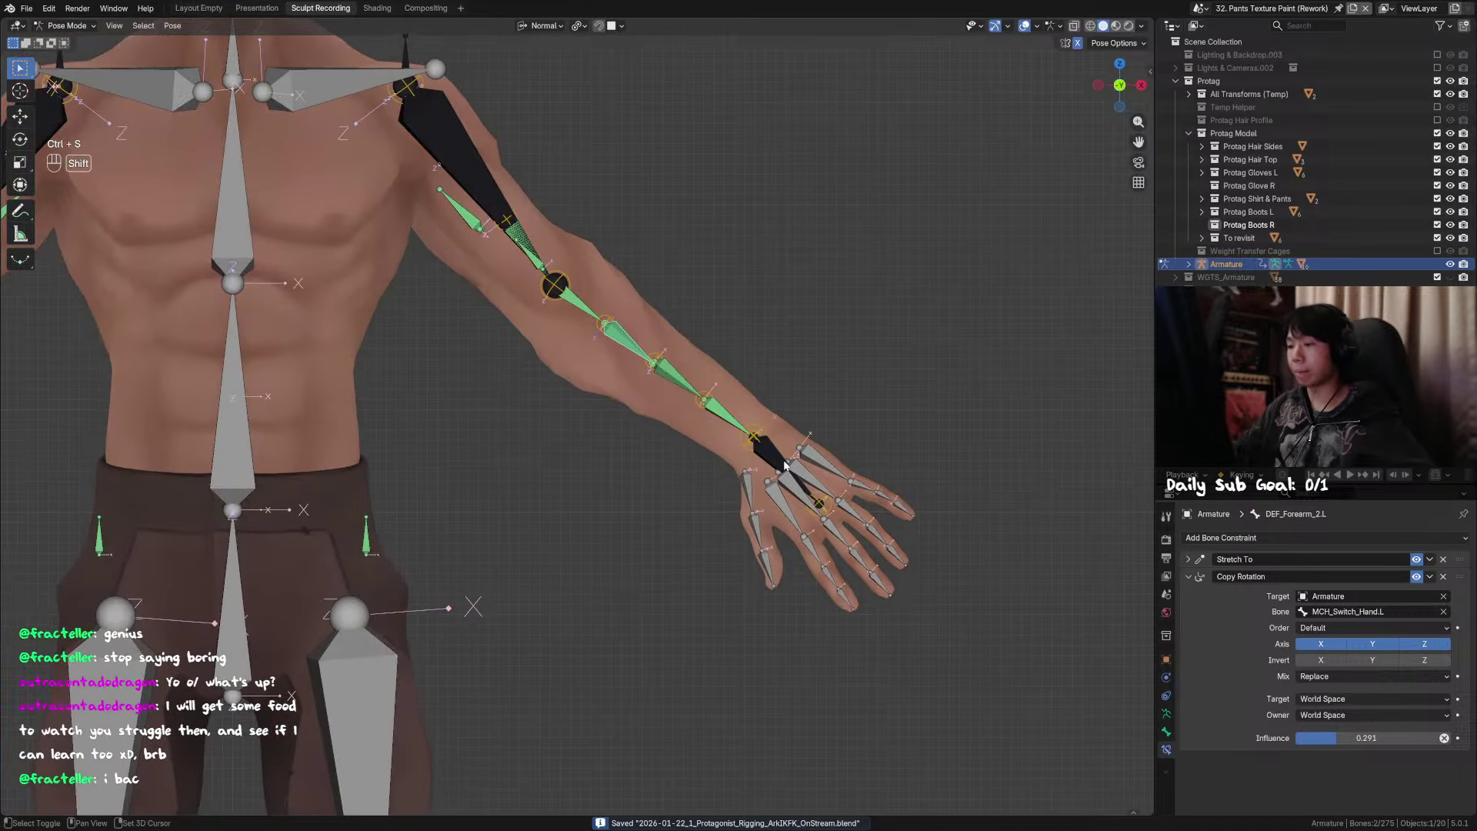
click(774, 454)
key(alt+r)
middle_drag(885, 364, 857, 372)
key(r)
key(y)
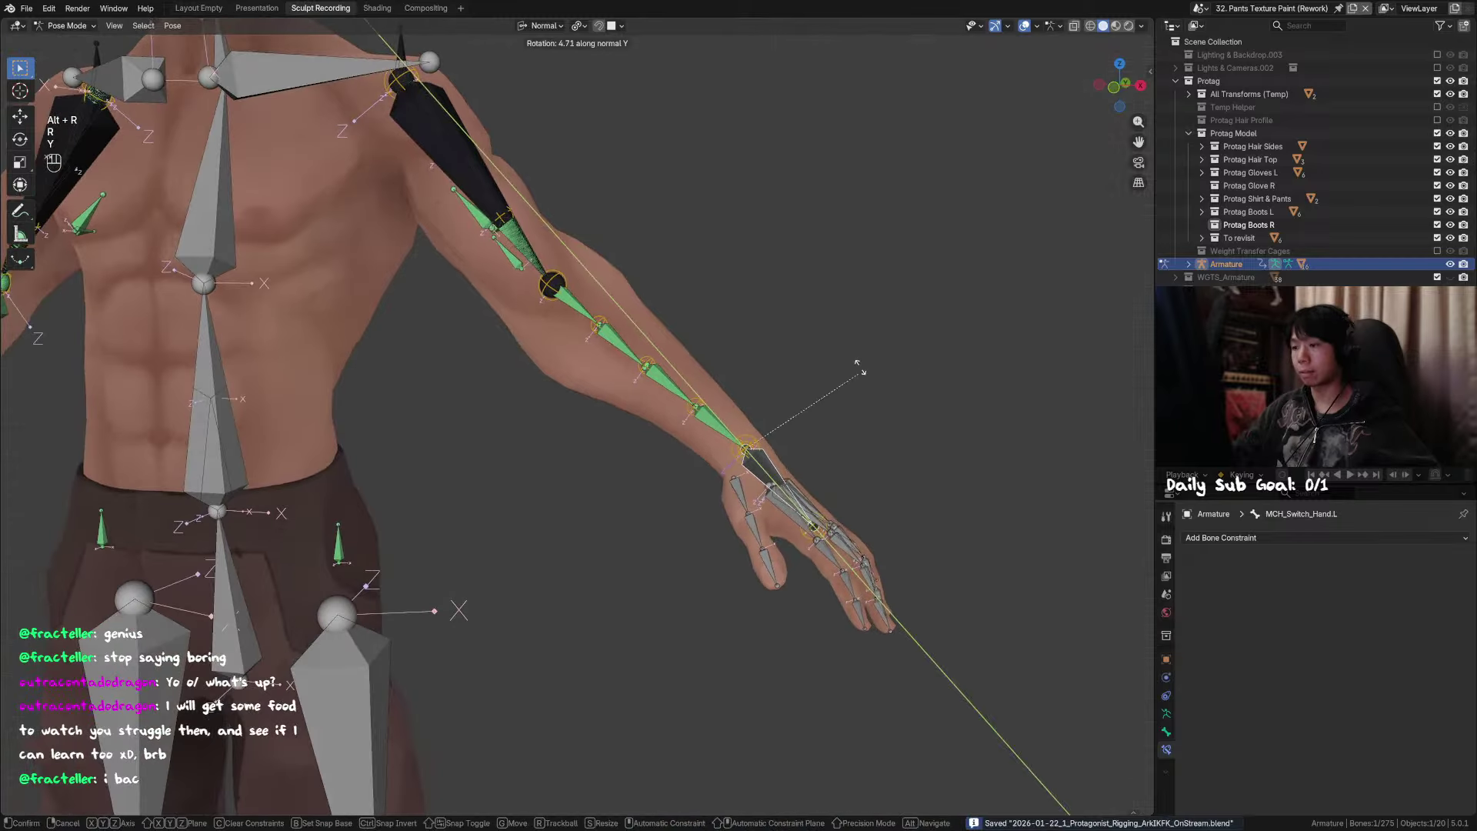
right_click(889, 324)
key(r)
key(y)
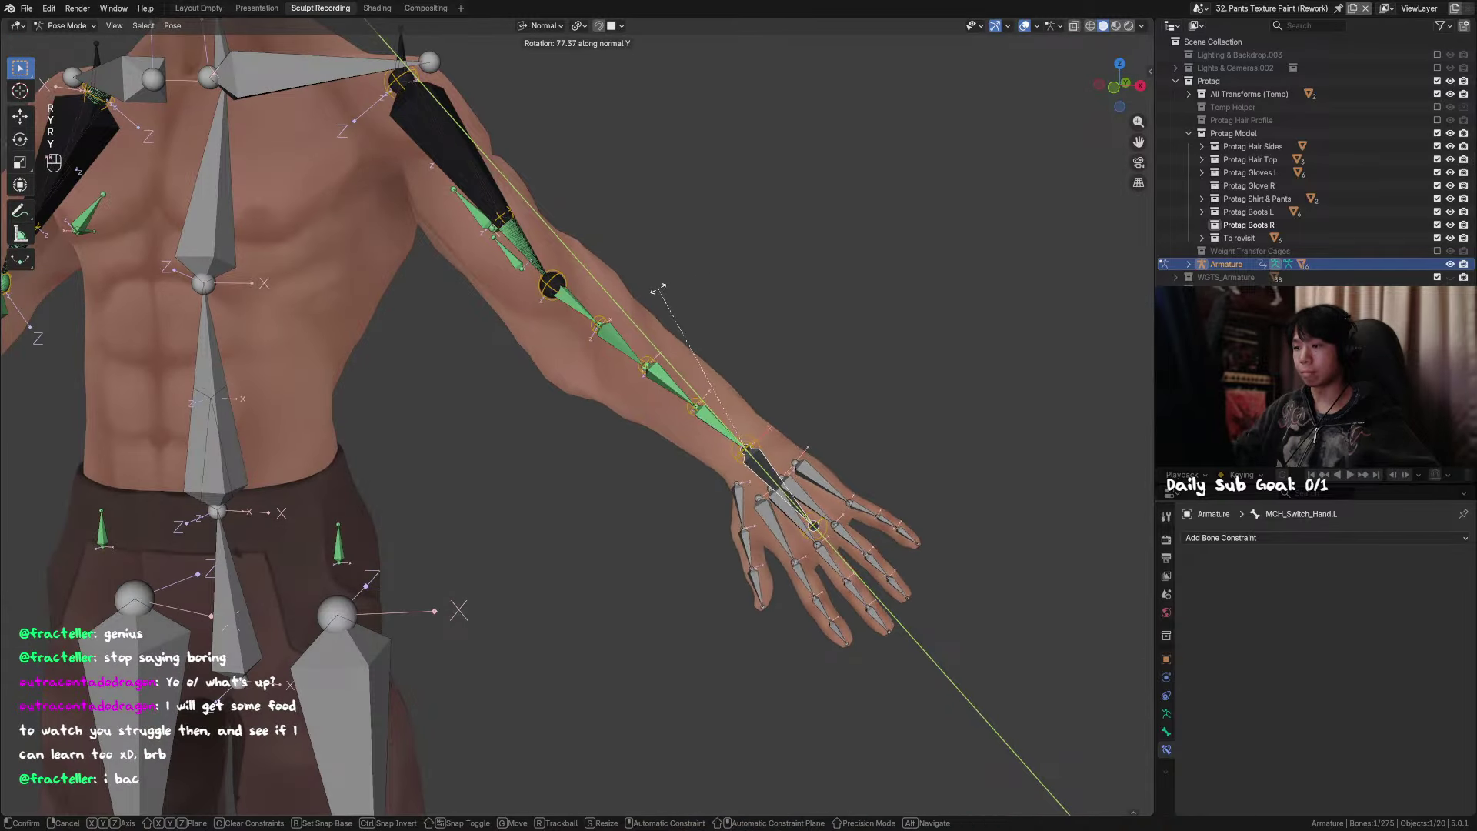
click(667, 317)
Step: Reset MCH_Switch_Hand.L and repeat its normal Y twist to check the forearm from a side angle
alt+middle_drag(667, 317, 612, 355)
key(alt+r)
key(r)
key(y)
click(485, 317)
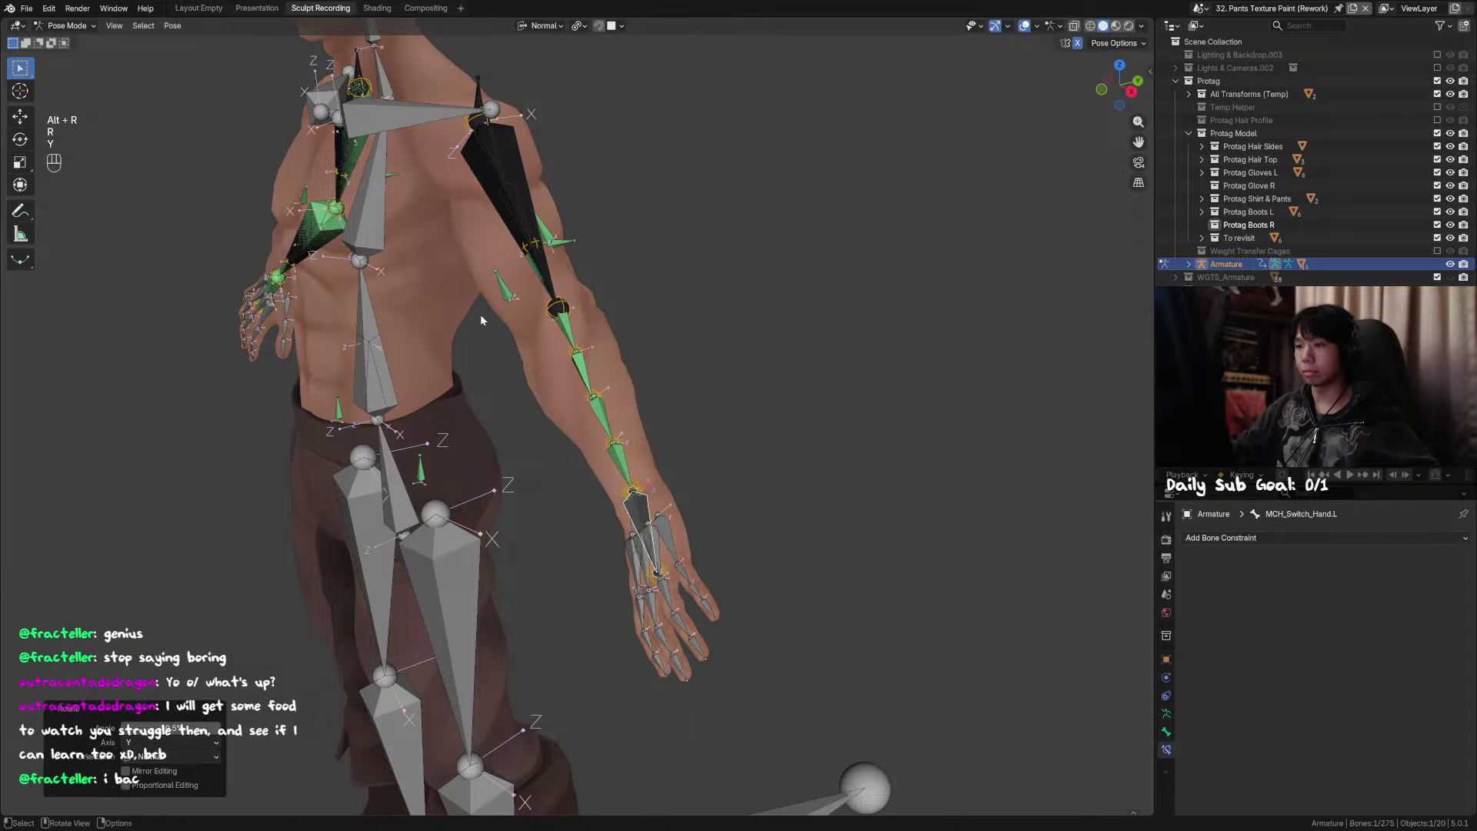
Step: Try rotating DEF_Forearm_1.L about its normal Y axis in side view
mouse_move(488, 320)
middle_down()
mouse_move(495, 343)
mouse_move(719, 333)
mouse_move(514, 316)
middle_up()
click(586, 330)
key(r)
key(y)
right_click(668, 292)
key(r)
key(y)
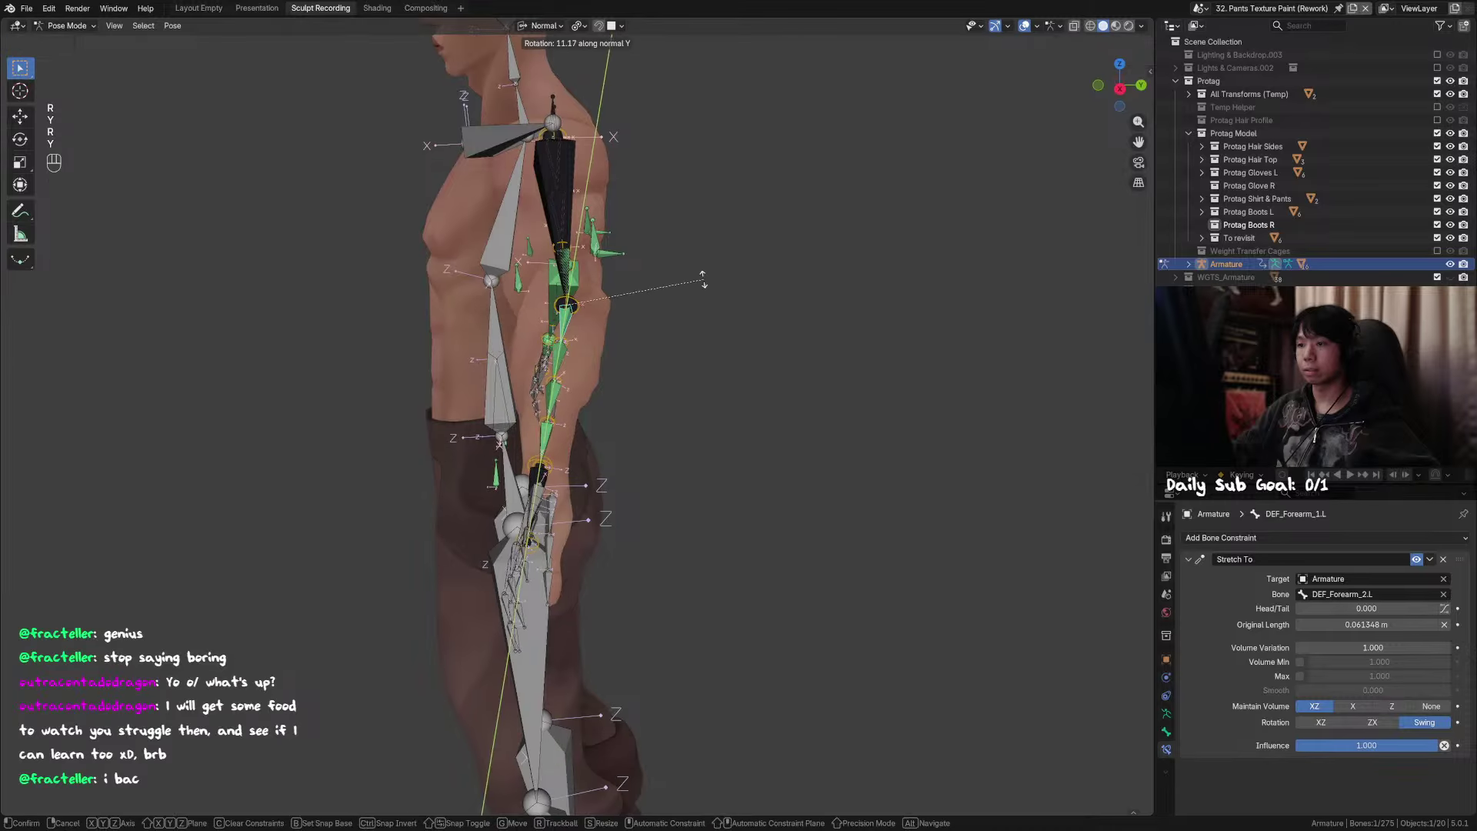
right_click(693, 277)
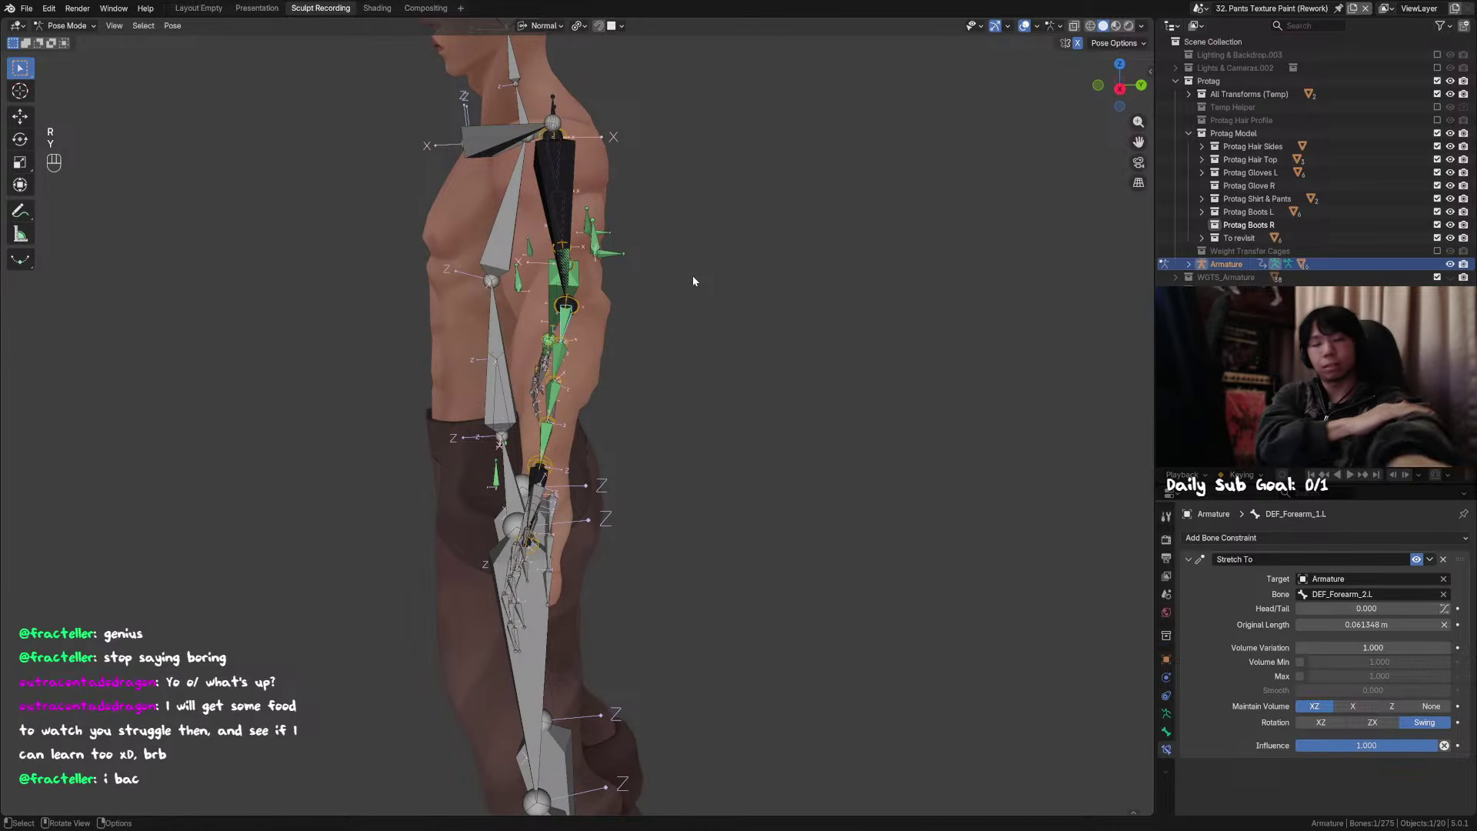
Step: Reset MCH_Switch_Hand.L, twist it about its normal Y axis in front view, and save the file
middle_drag(619, 370, 781, 370)
click(737, 451)
key(alt+r)
key(r)
key(y)
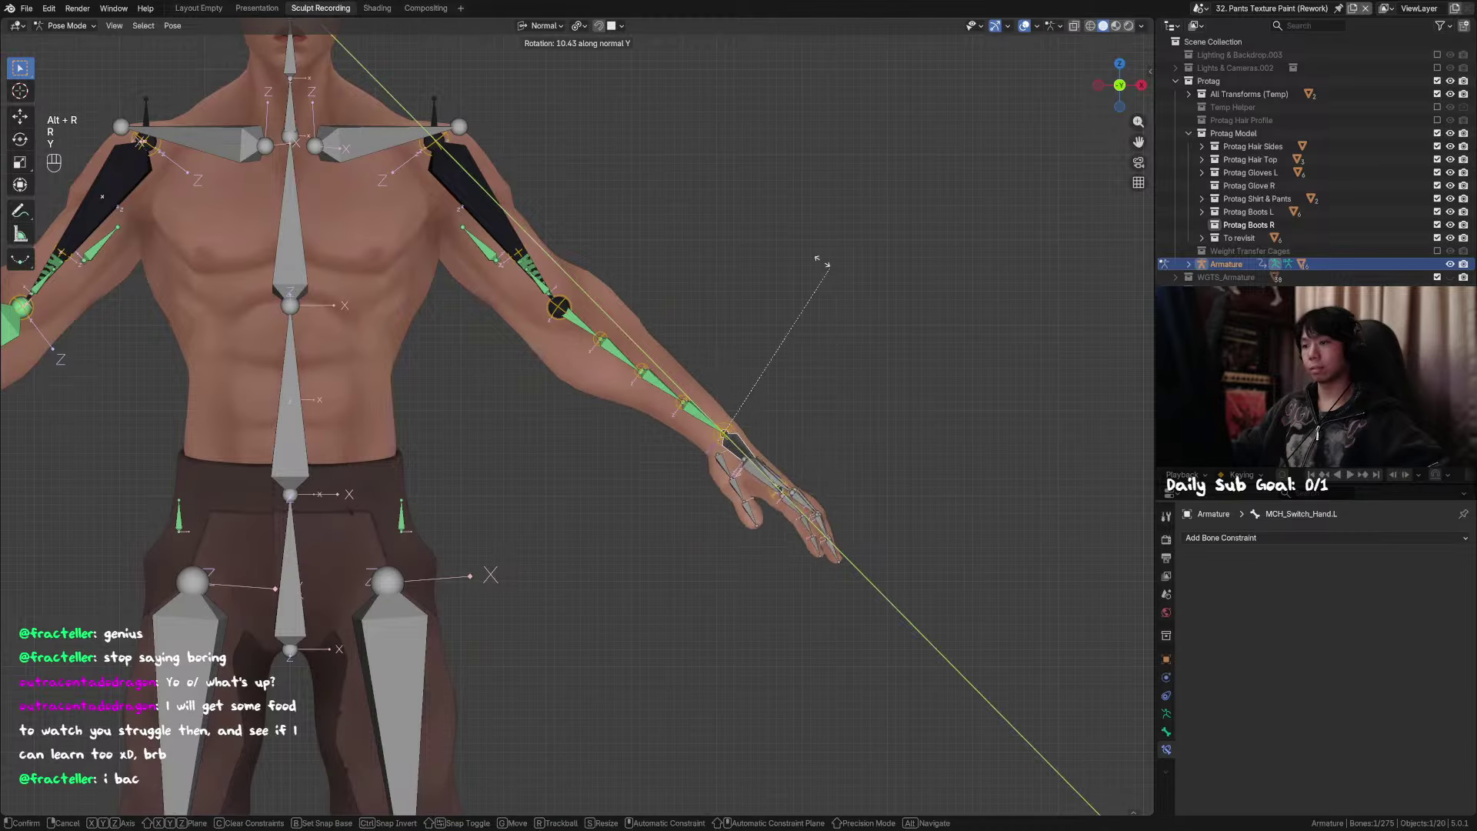
click(570, 243)
scroll(538, 193, down, 5)
key(ctrl+s)
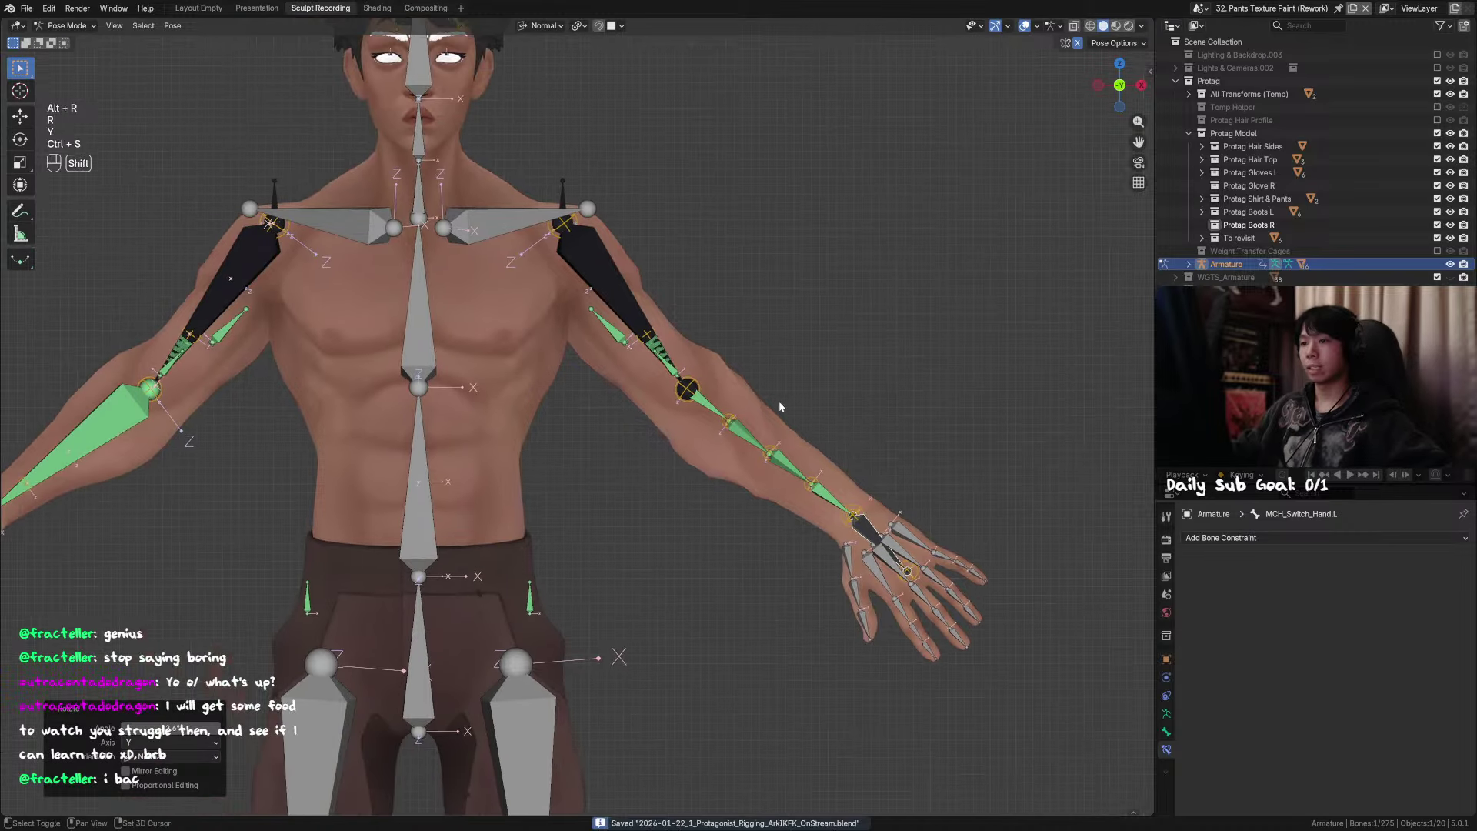
Step: Enable the Subdiv property on the armature's Properties bone
key(ctrl+Tab)
key(ctrl+Tab)
key(n)
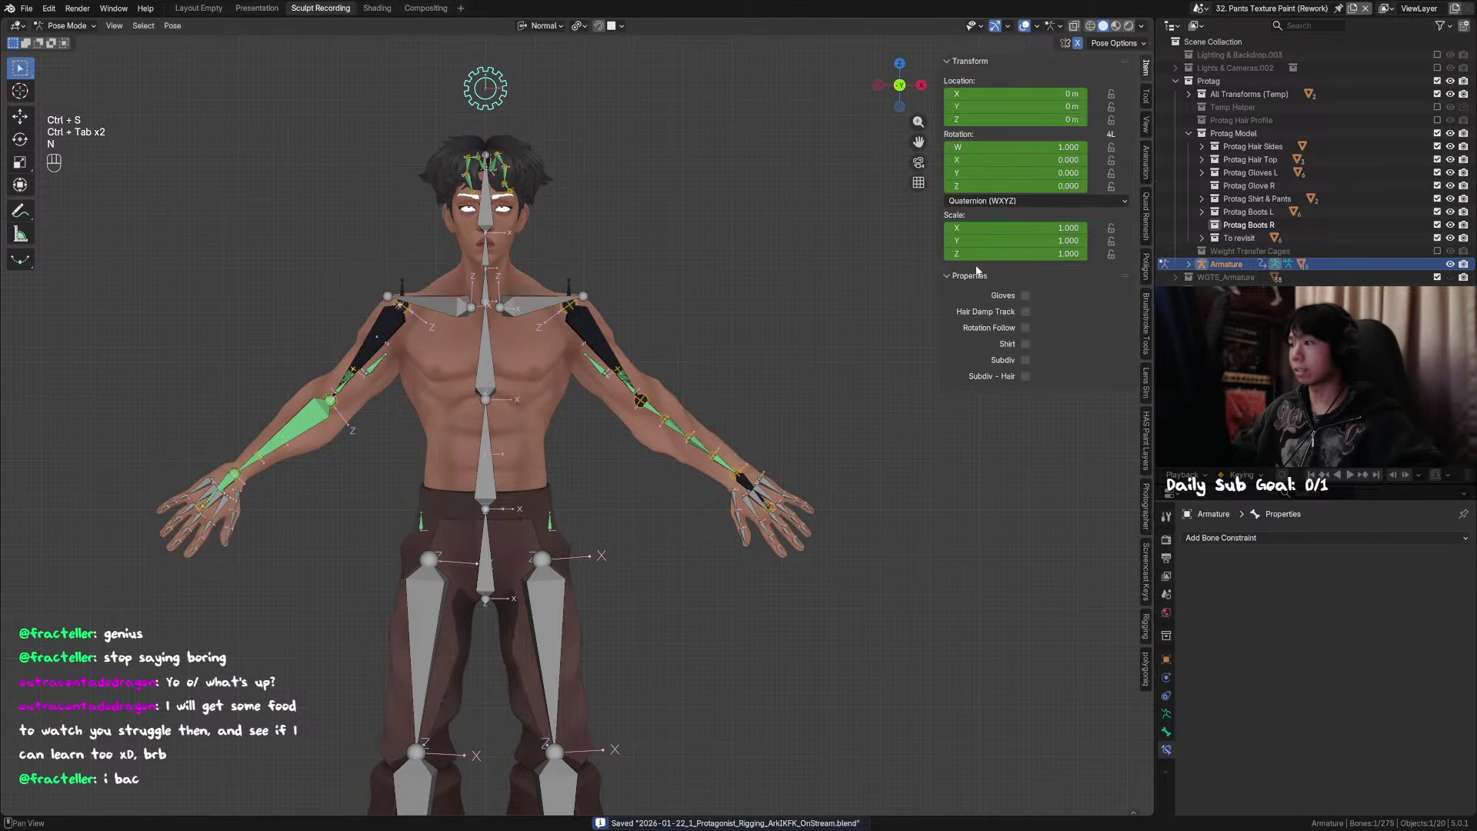
click(1025, 360)
key(n)
scroll(841, 442, up, 3)
shift+middle_drag(841, 441, 738, 395)
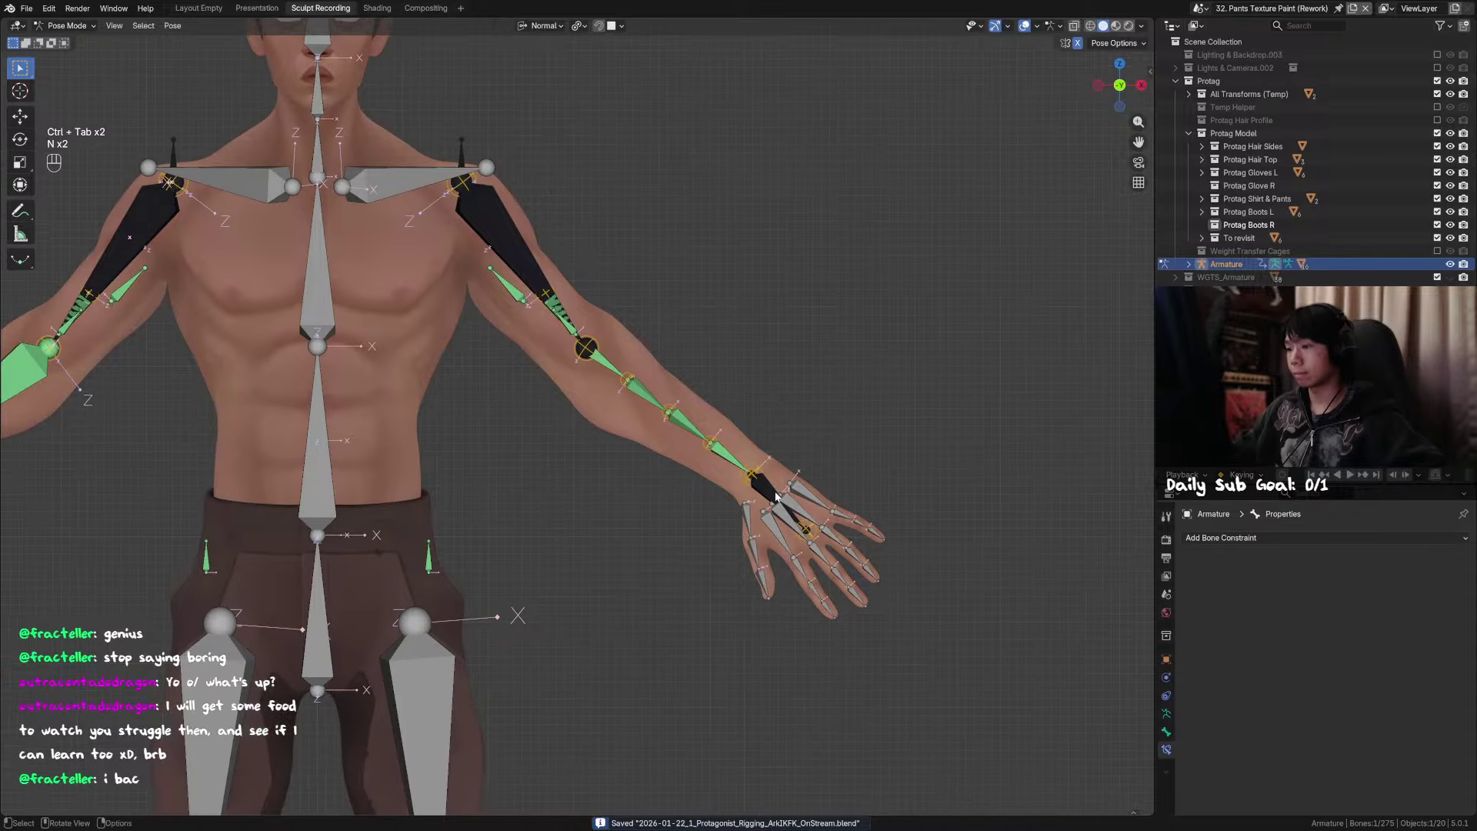
Step: Clear MCH_Switch_Hand.L's rotation and twist it about 86° around its normal Y axis
click(778, 494)
key(alt+r)
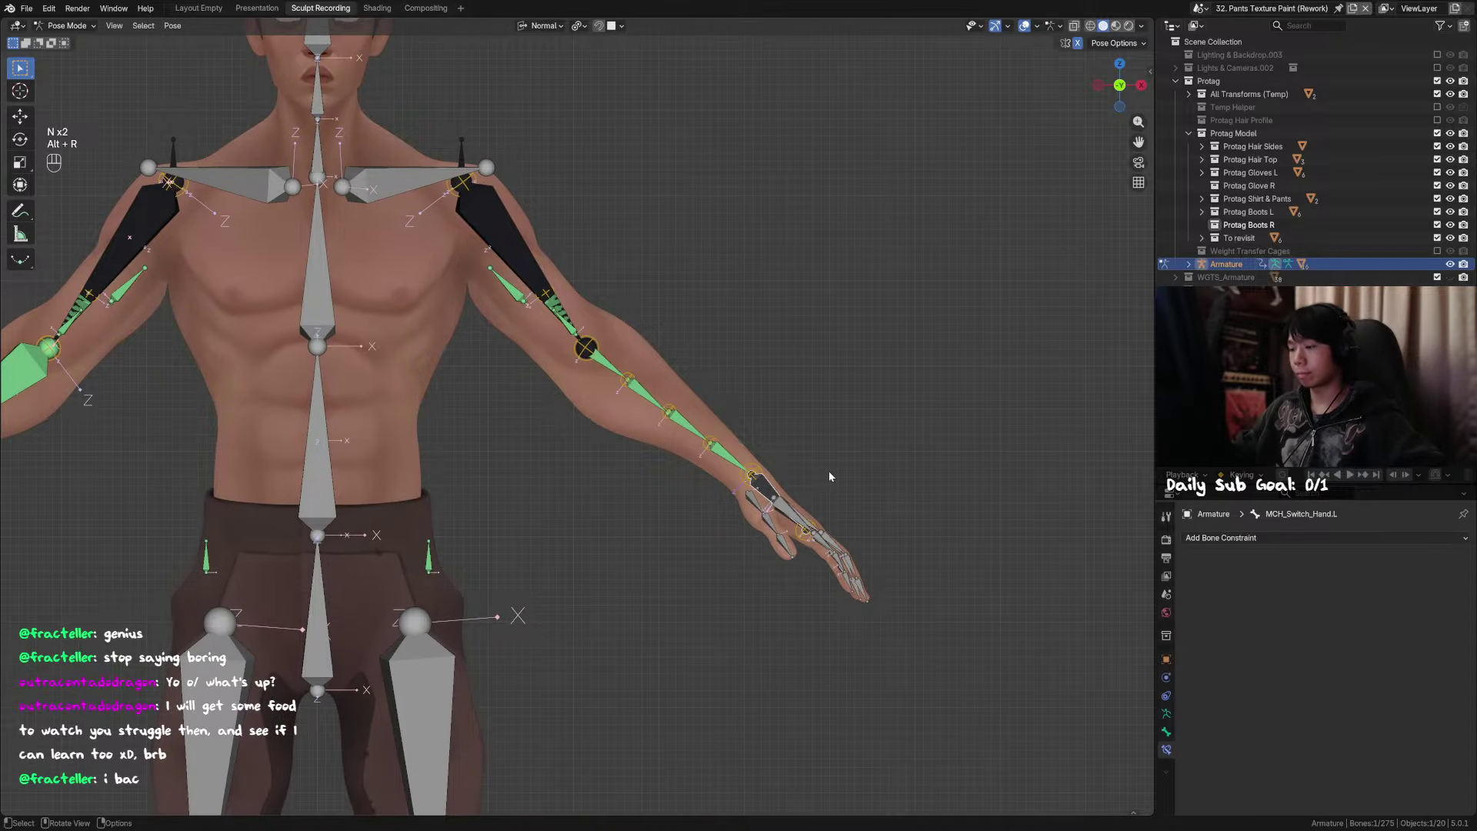
key(r)
key(y)
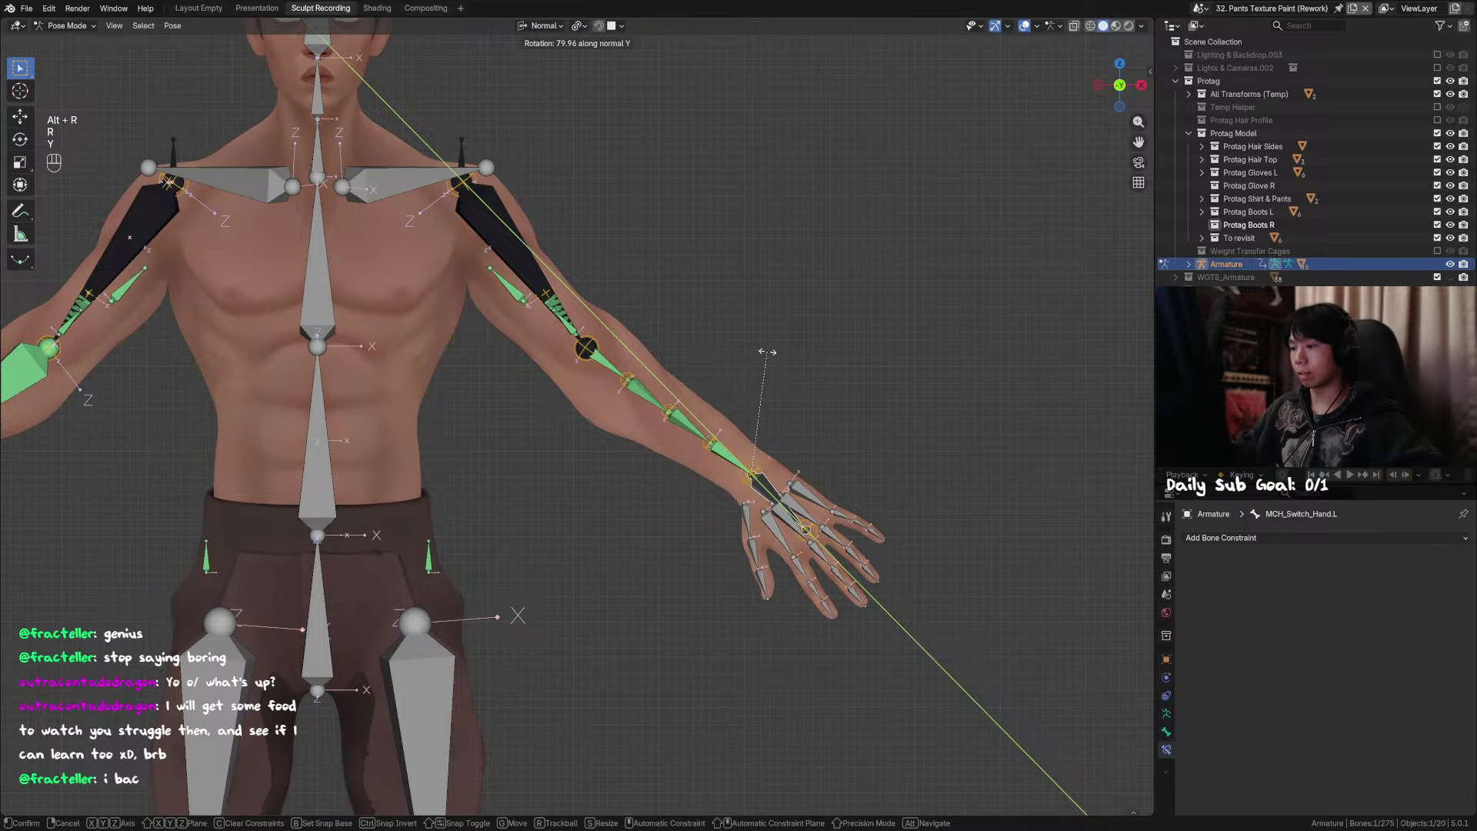
click(755, 354)
scroll(803, 507, up, 3)
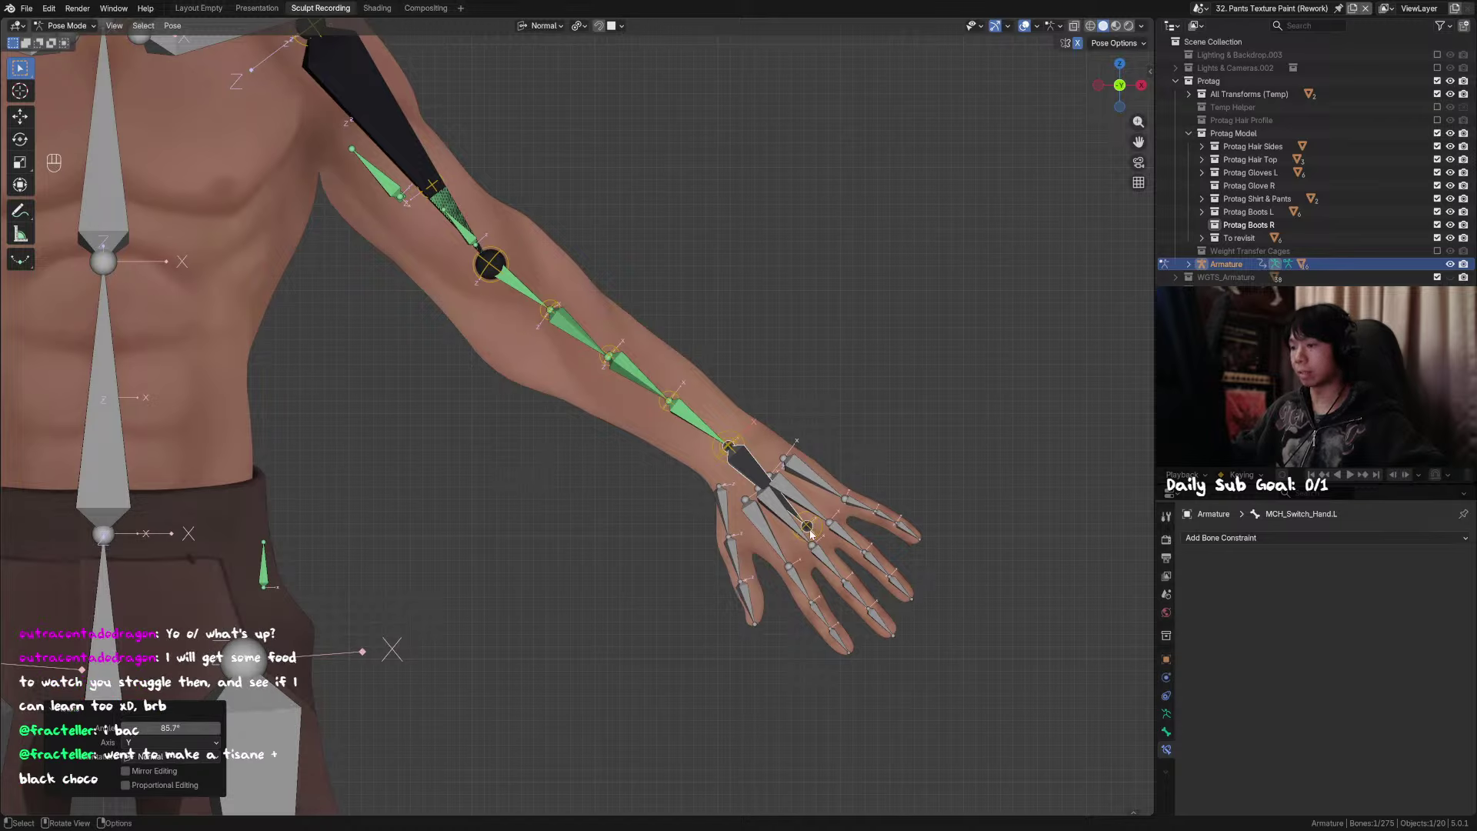
Step: Try tilting the left hand in the view plane, reset it, and twist it about 114° around normal Y
key(r)
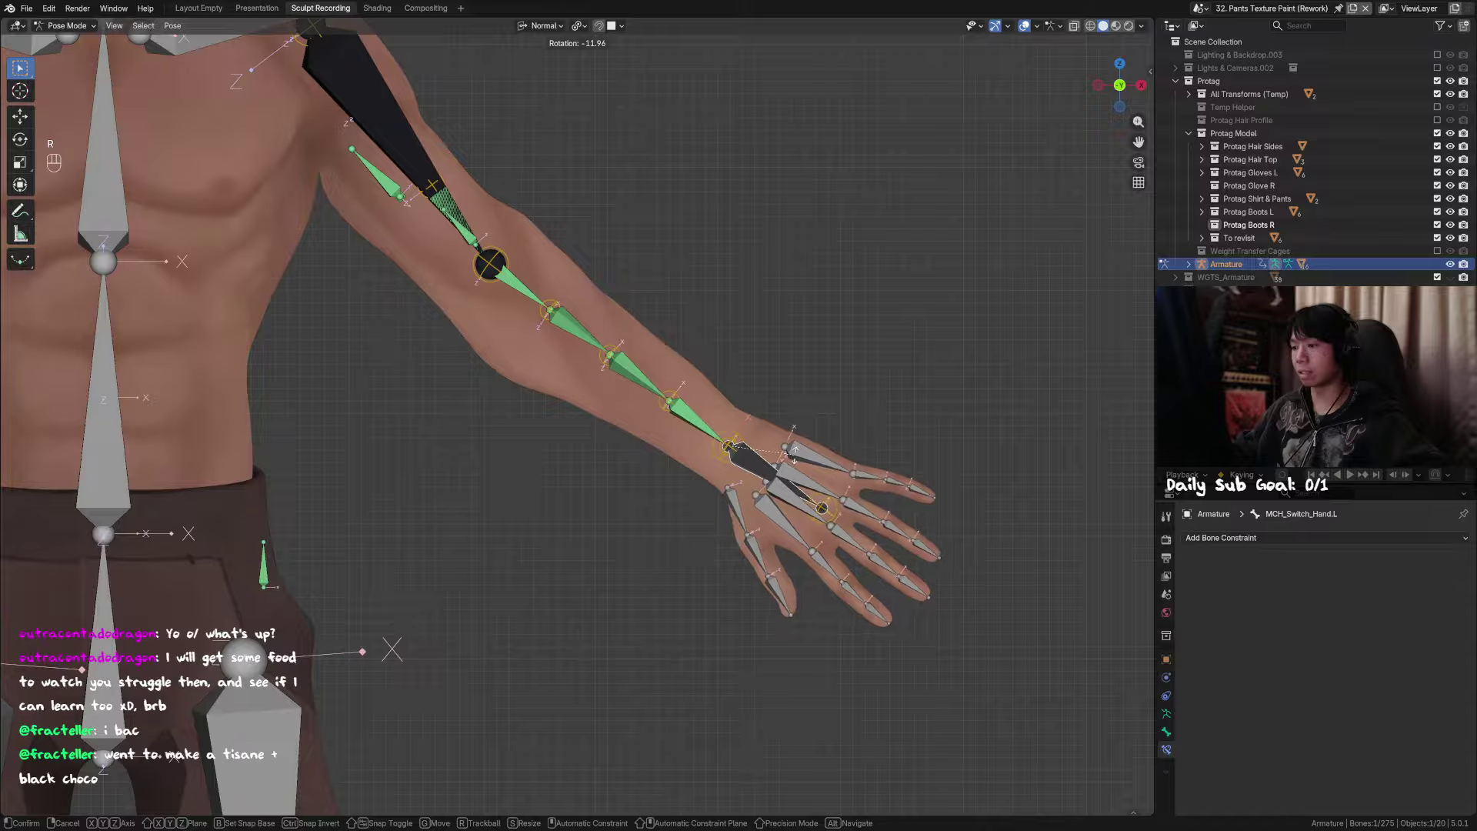
click(796, 459)
key(r)
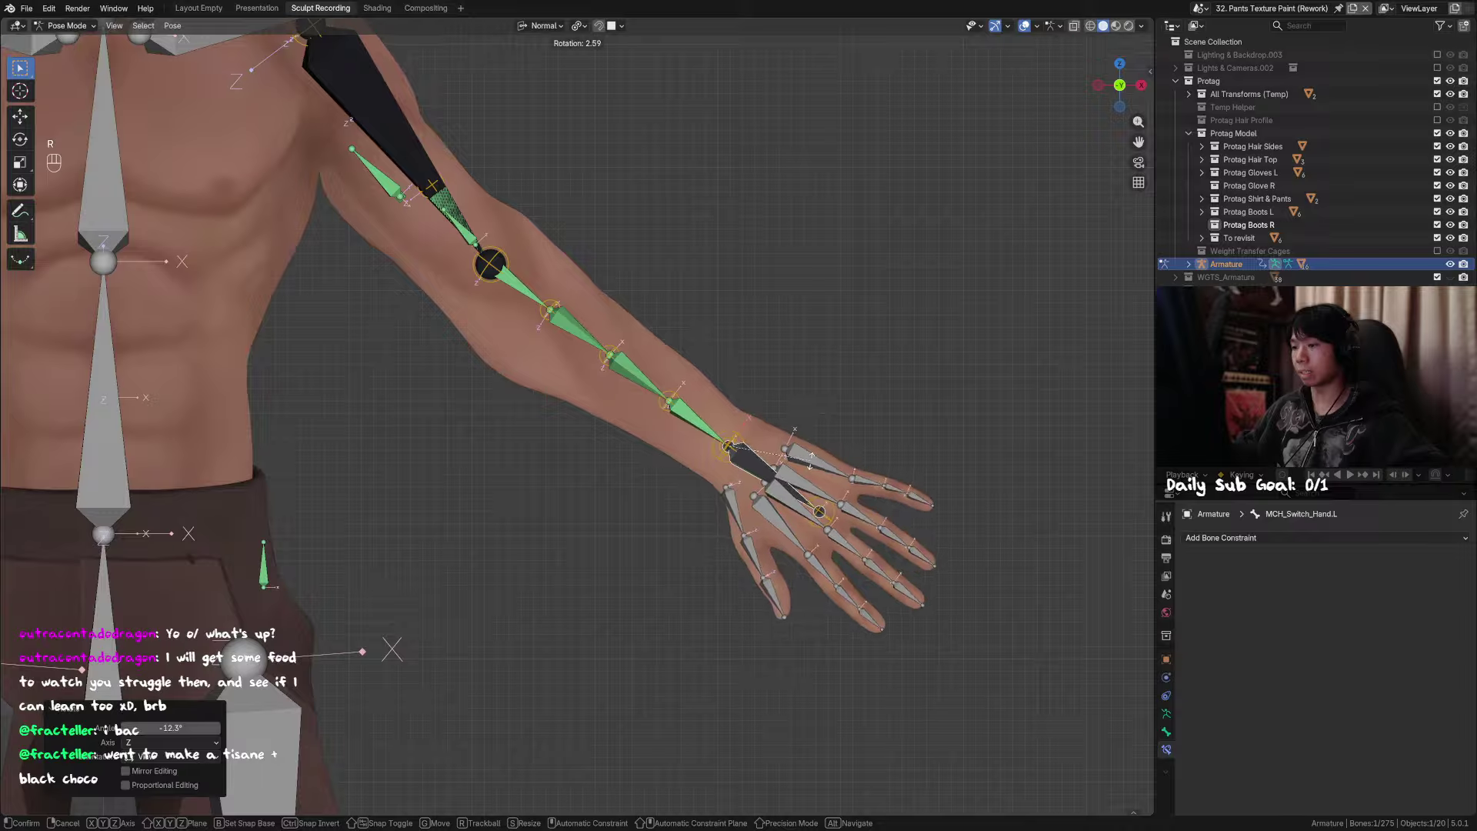
key(alt+r)
key(r)
key(y)
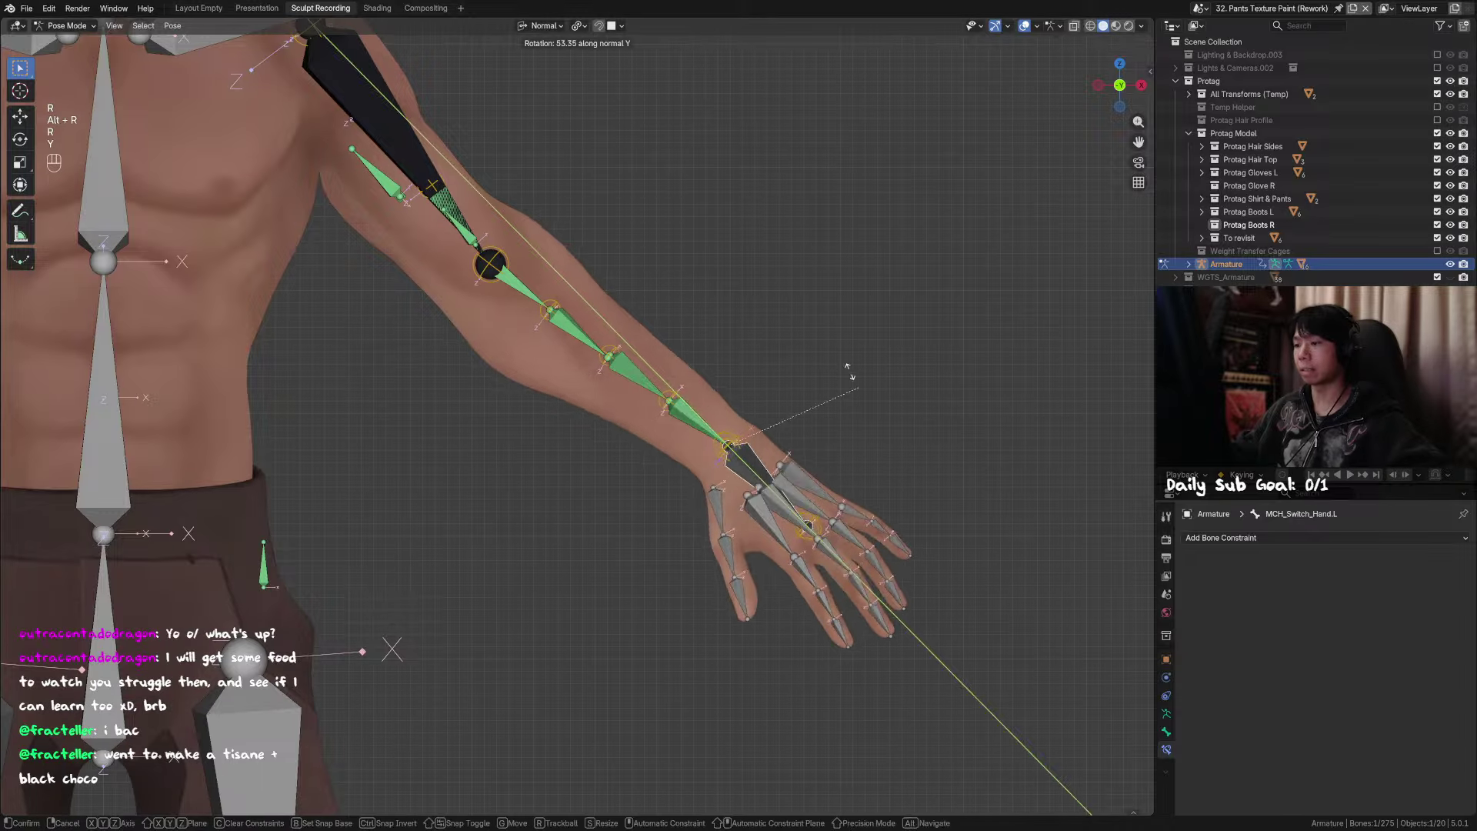
click(734, 334)
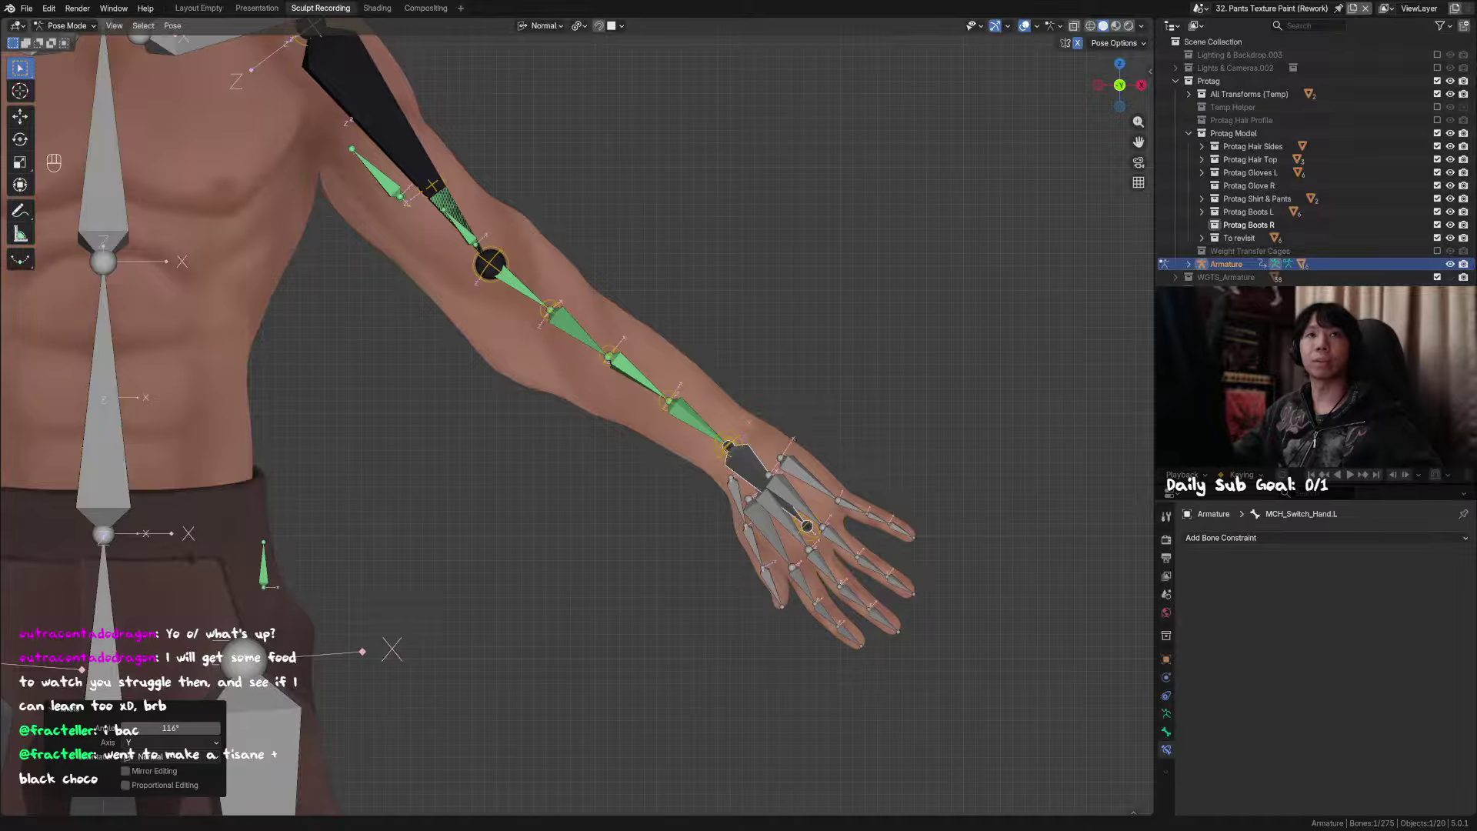
Step: Reset the left hand's rotation and twist it about 89.5° around its normal Y axis
key(alt+r)
middle_drag(761, 567, 740, 403)
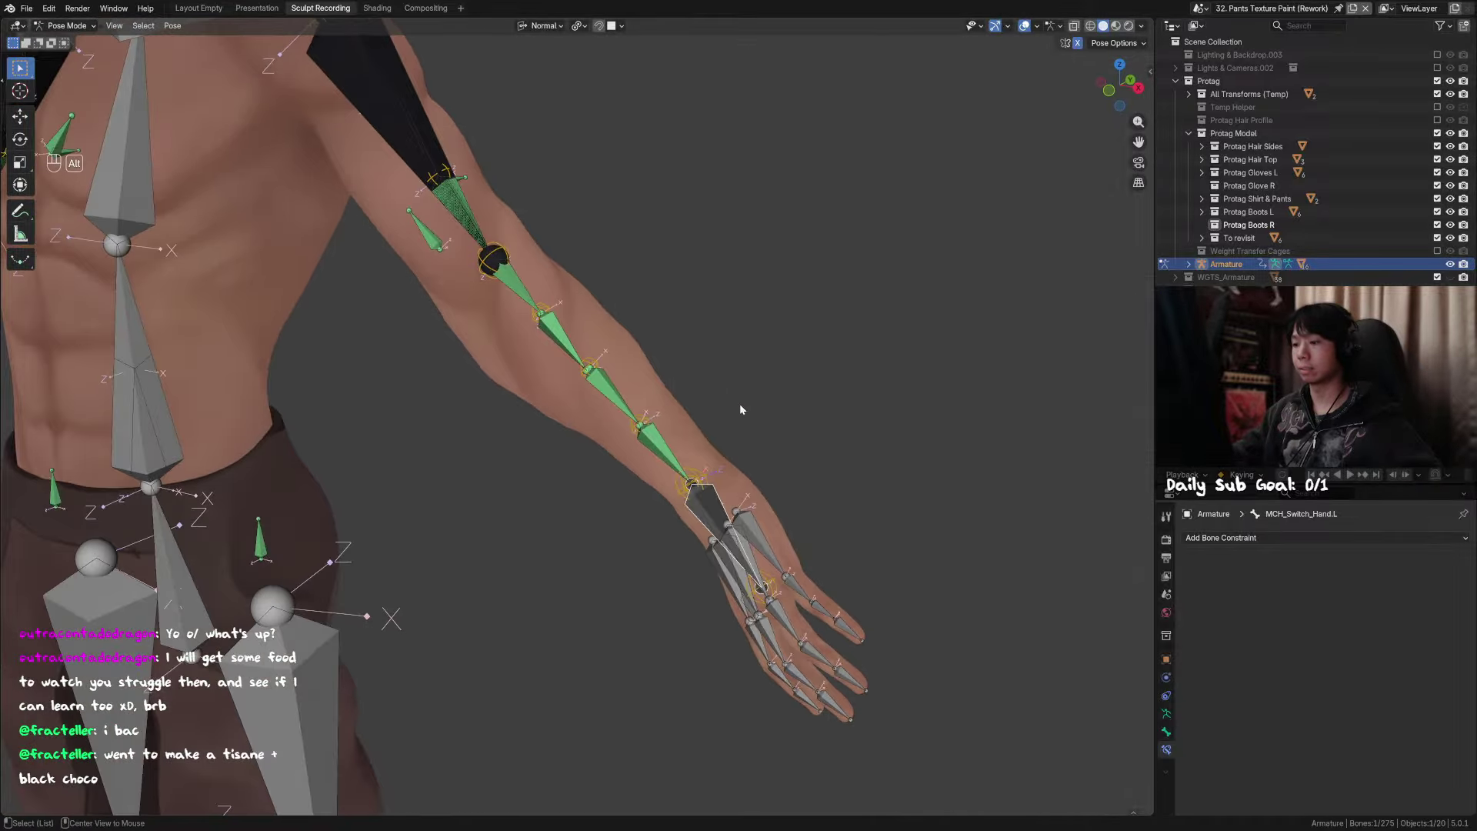
key(r)
key(y)
click(566, 333)
middle_drag(620, 336, 544, 343)
key(r)
key(y)
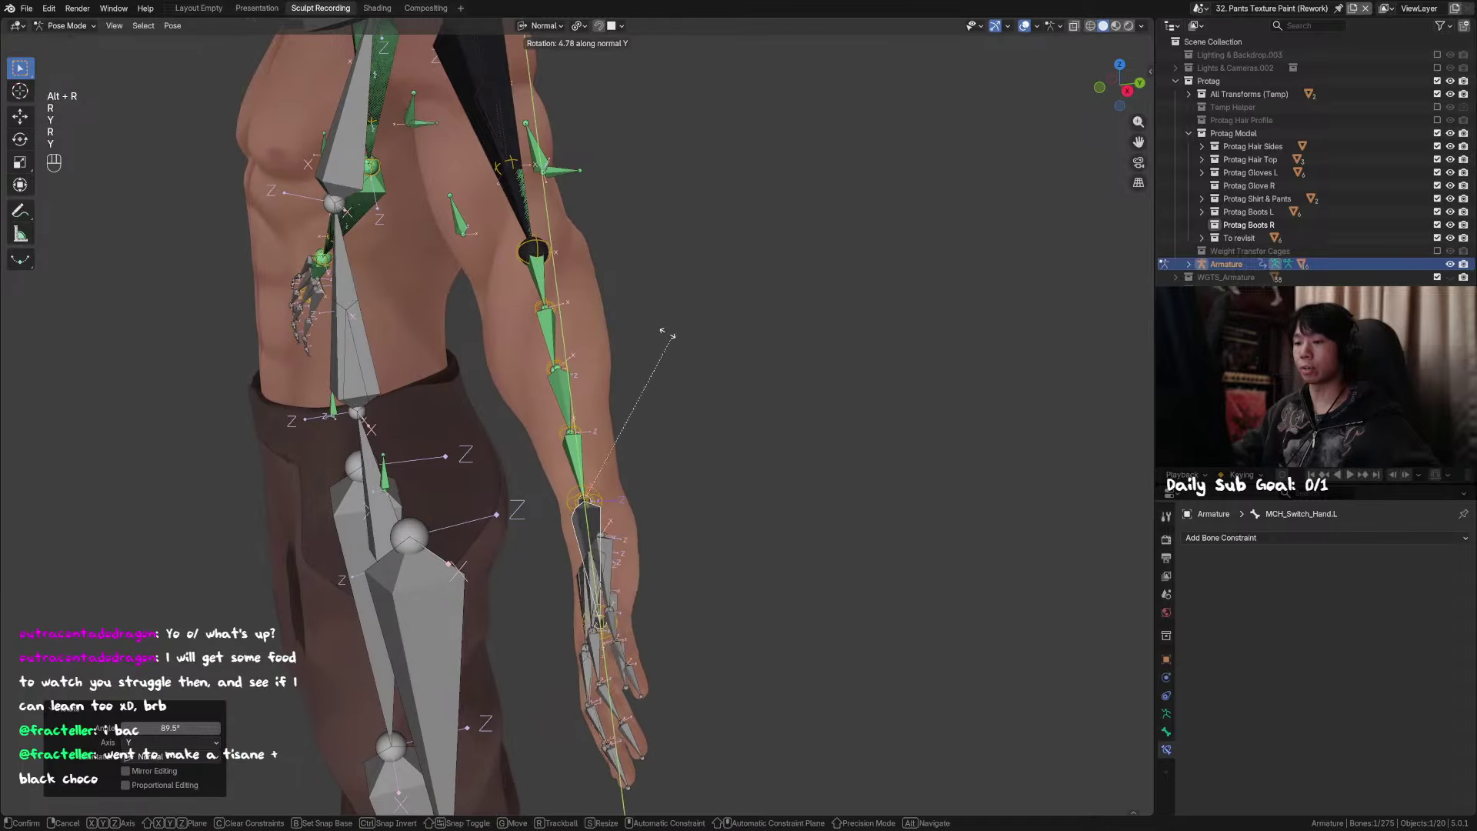
right_click(669, 339)
middle_drag(671, 336, 649, 332)
key(r)
key(y)
right_click(658, 334)
Step: Clear MCH_Switch_Hand.L's rotation and twist it about 91° around normal Y while viewing the arm from the side
key(alt+r)
key(r)
key(y)
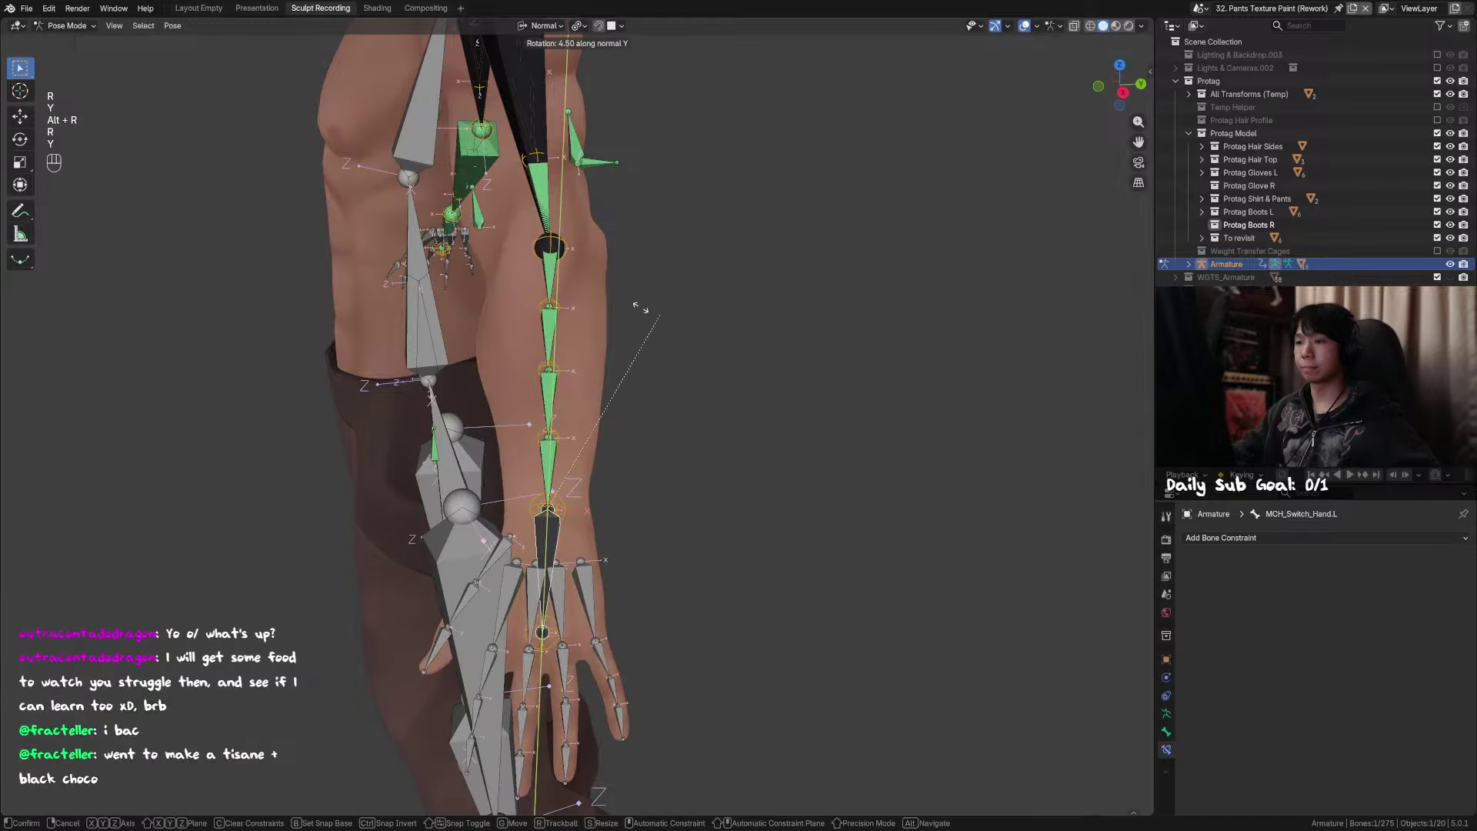
click(324, 350)
middle_drag(448, 363, 517, 389)
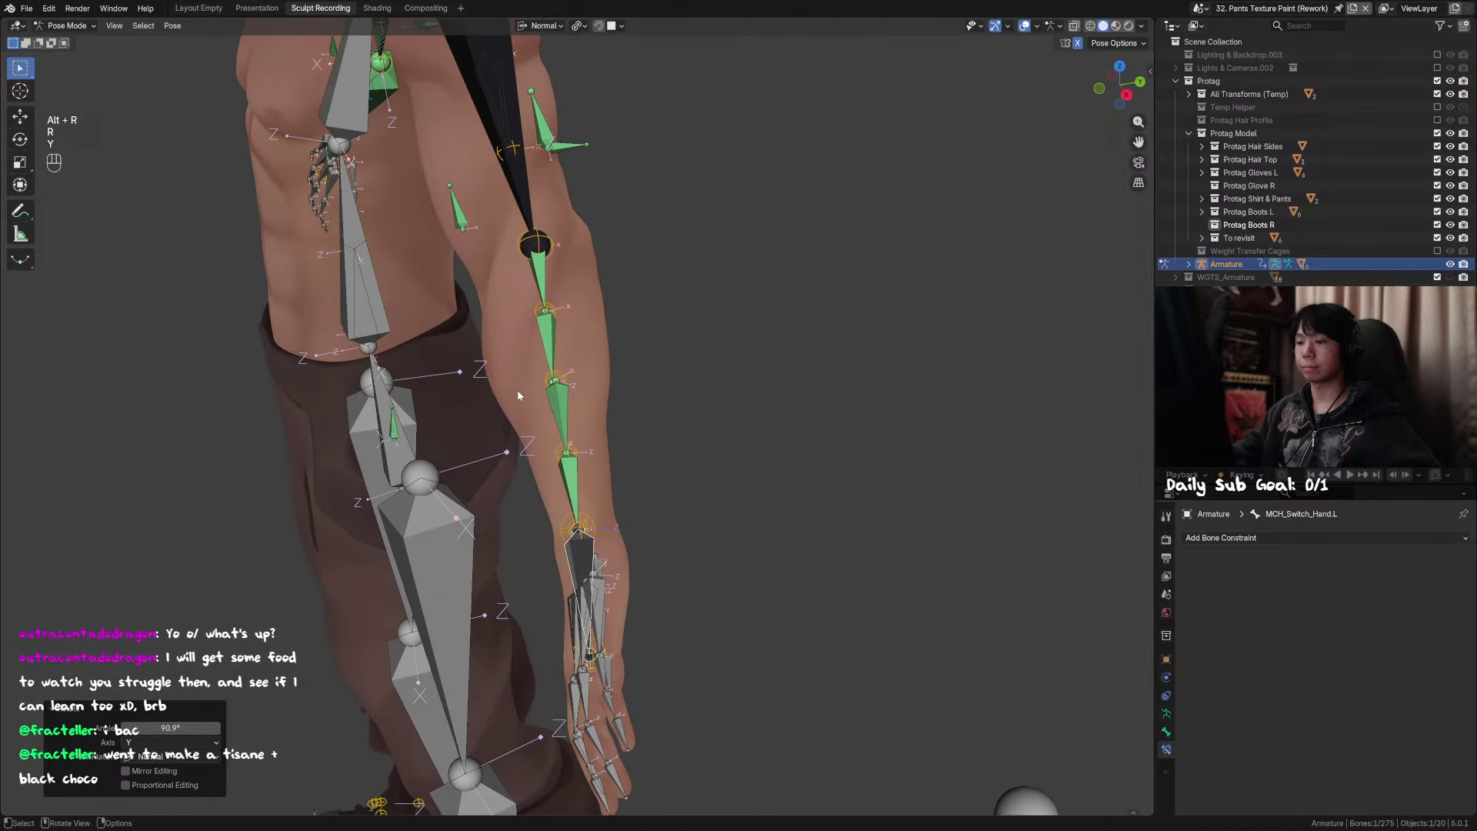
Step: Try moving MCH_Switch_Hand.L to bend the left elbow
key(g)
right_click(339, 377)
scroll(539, 389, down, 4)
middle_drag(620, 371, 627, 409)
key(g)
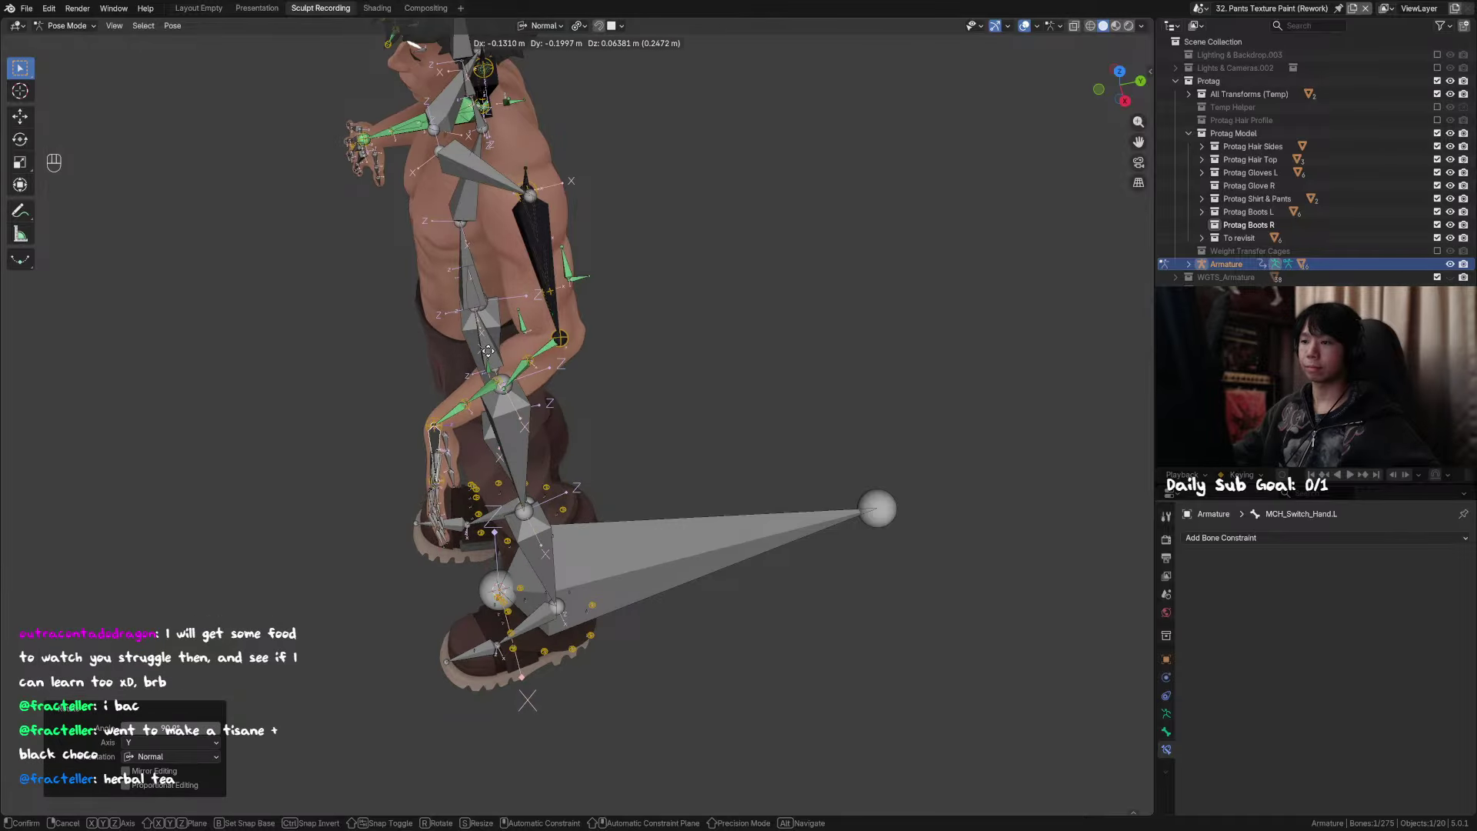
key(Escape)
Step: Rotate the left upper arm bone MCH_Switch_Arm.L about its normal Y axis in two passes
click(549, 240)
middle_drag(579, 274, 639, 393)
key(r)
key(y)
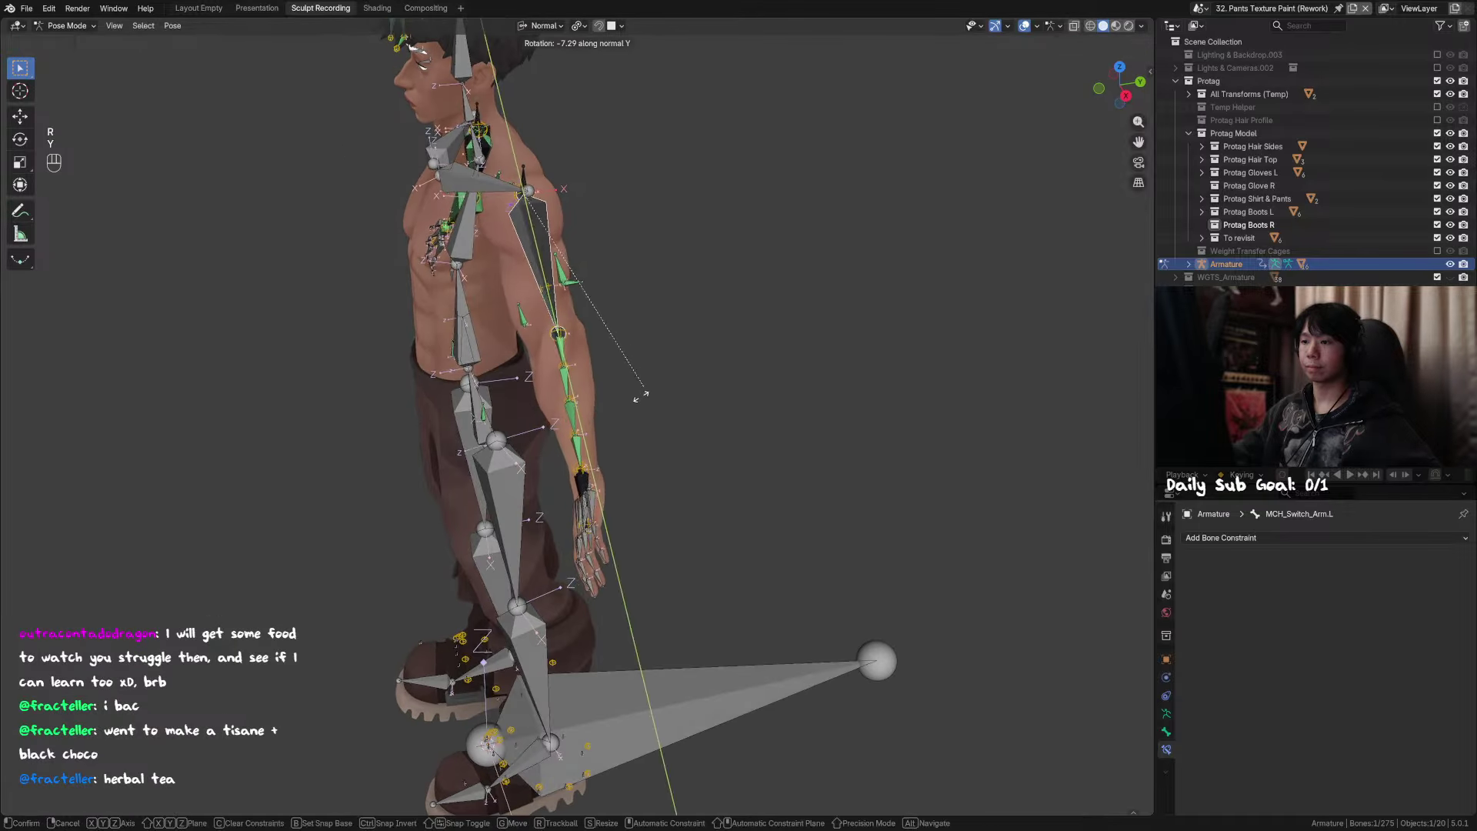
click(421, 378)
middle_drag(894, 392, 929, 412)
key(r)
key(y)
click(843, 505)
Step: Readjust MCH_Switch_Arm.L's twist around its normal Y axis from another angle
middle_drag(842, 505, 647, 482)
key(r)
key(y)
right_click(785, 385)
key(r)
key(y)
click(762, 290)
Step: Move MCH_Switch_Hand.L upward in front view to bend the left elbow
click(647, 482)
key(g)
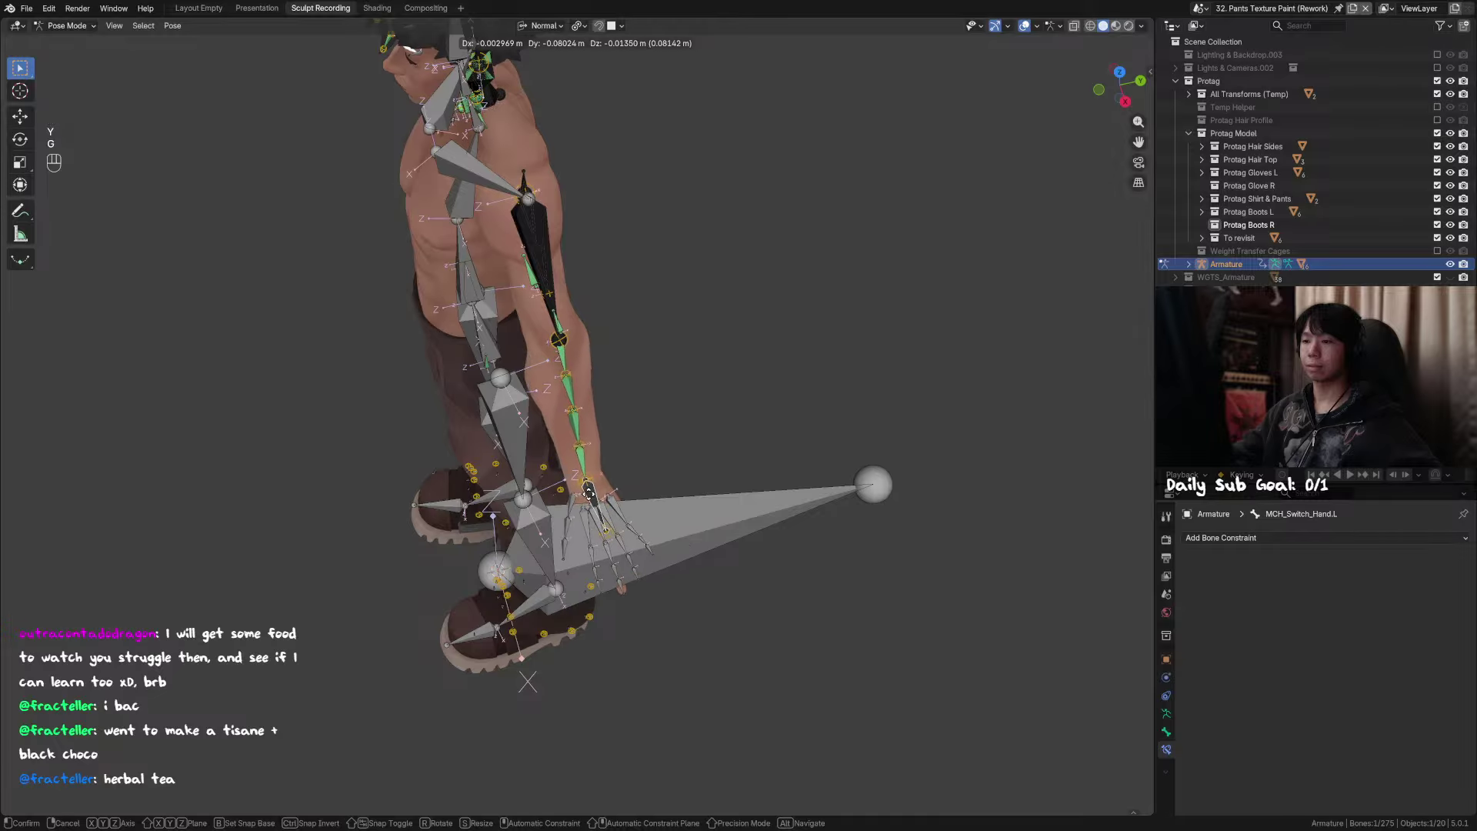
click(610, 483)
key(KP_1)
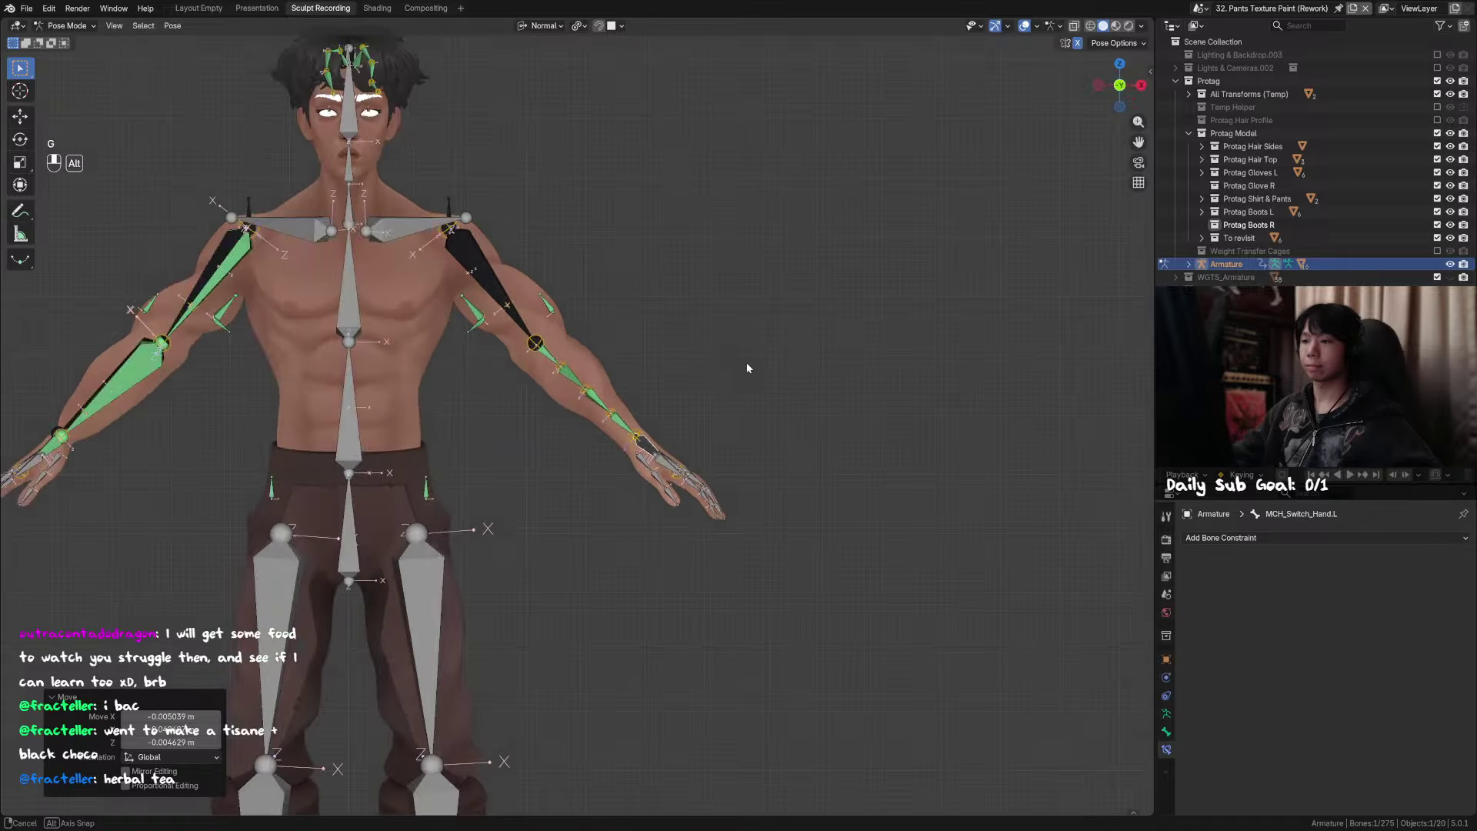
key(g)
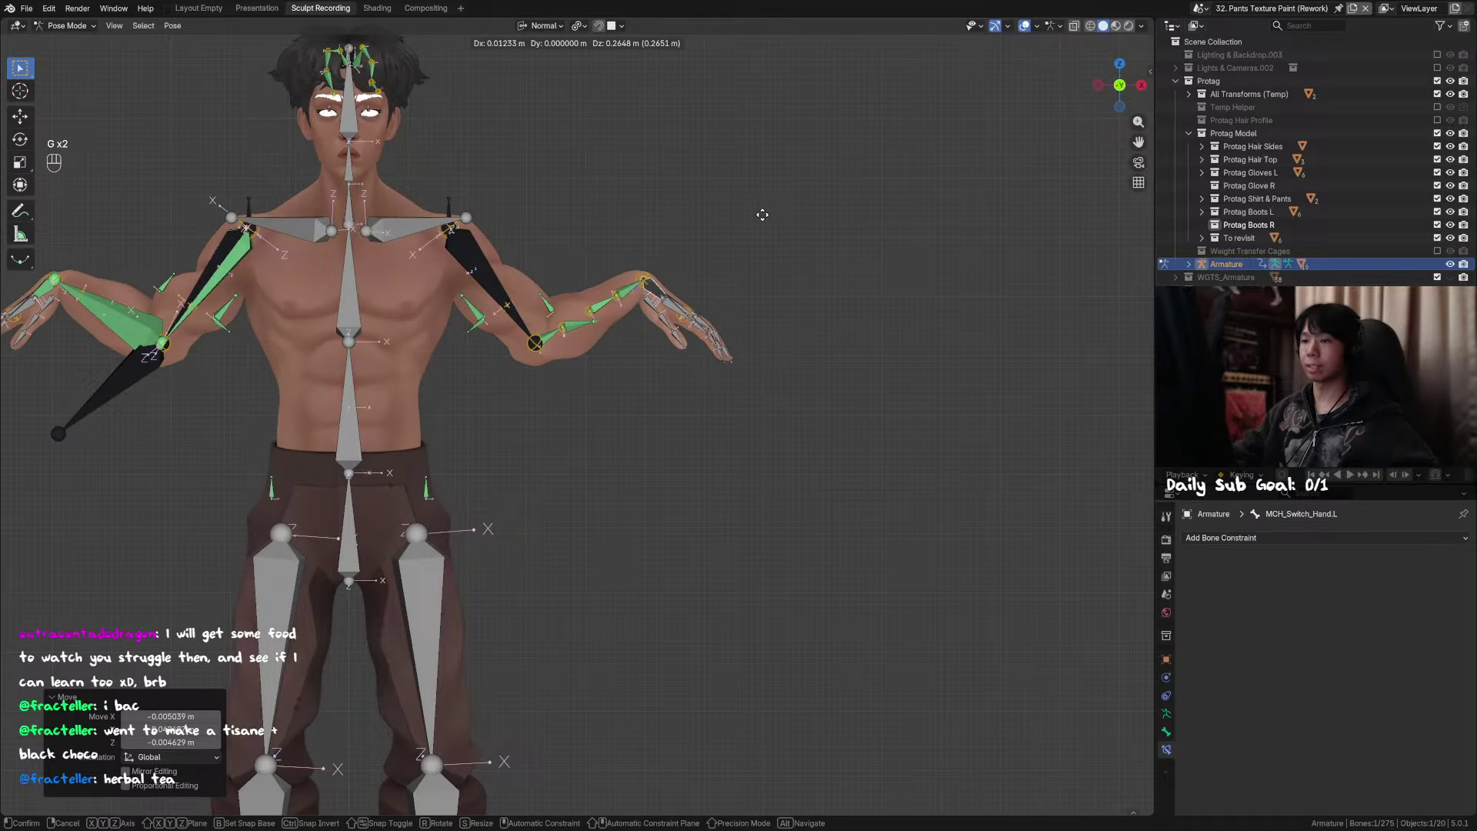
click(751, 326)
middle_drag(751, 326, 856, 359)
key(g)
click(648, 383)
key(g)
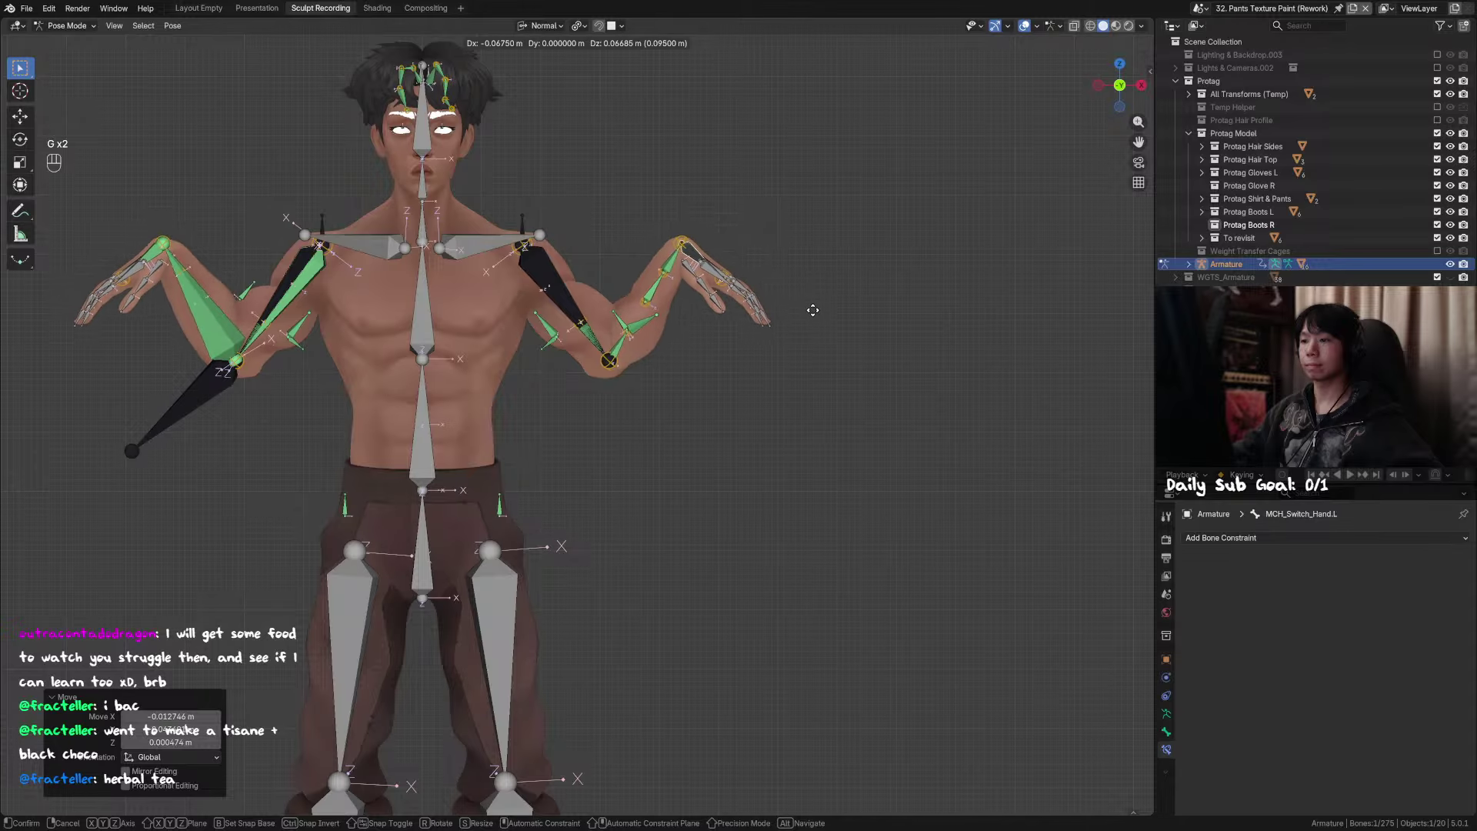
click(725, 308)
Step: Raise MCH_Switch_Arm.L until the upper arm is nearly horizontal and move MCH_Switch_Hand.L outward so the forearm stands vertical
click(562, 298)
key(r)
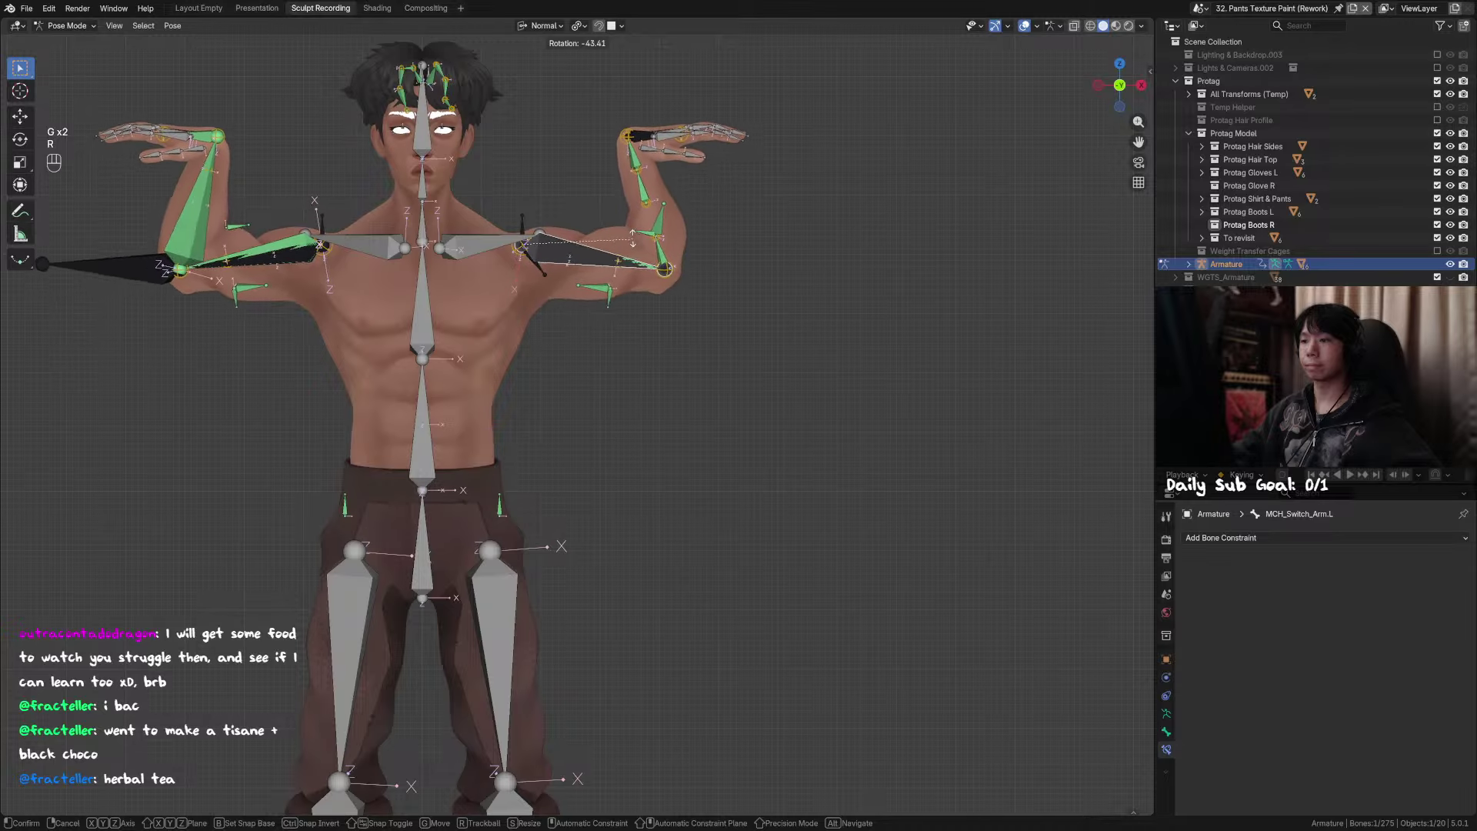
click(655, 138)
shift+middle_drag(655, 139, 736, 200)
click(735, 199)
key(g)
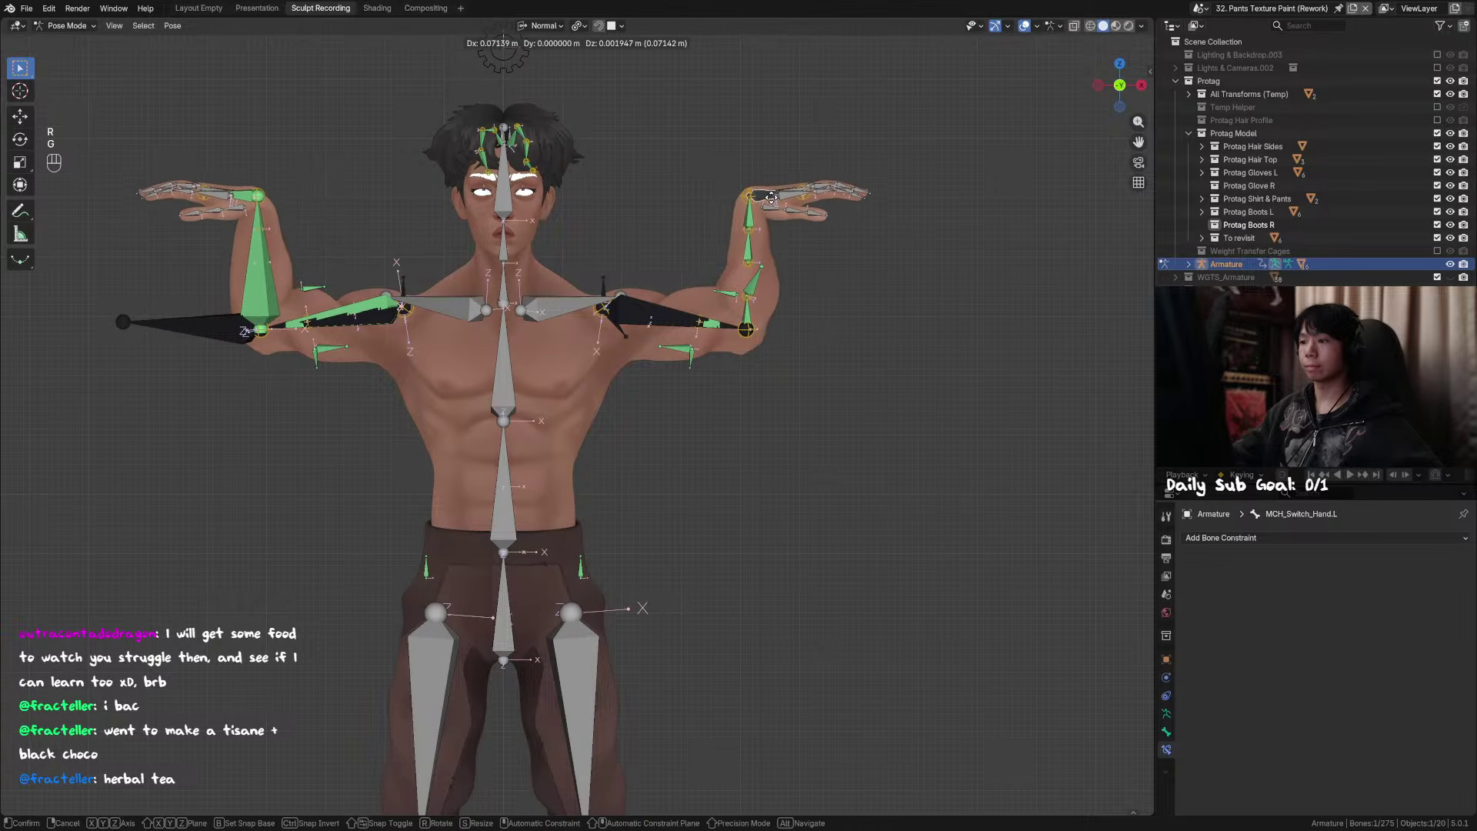
click(803, 259)
shift+middle_drag(803, 259, 714, 359)
Step: Set DEF_Forearm_2.L's Copy Rotation target and owner to Local Space
click(672, 332)
key(alt+r)
key(g)
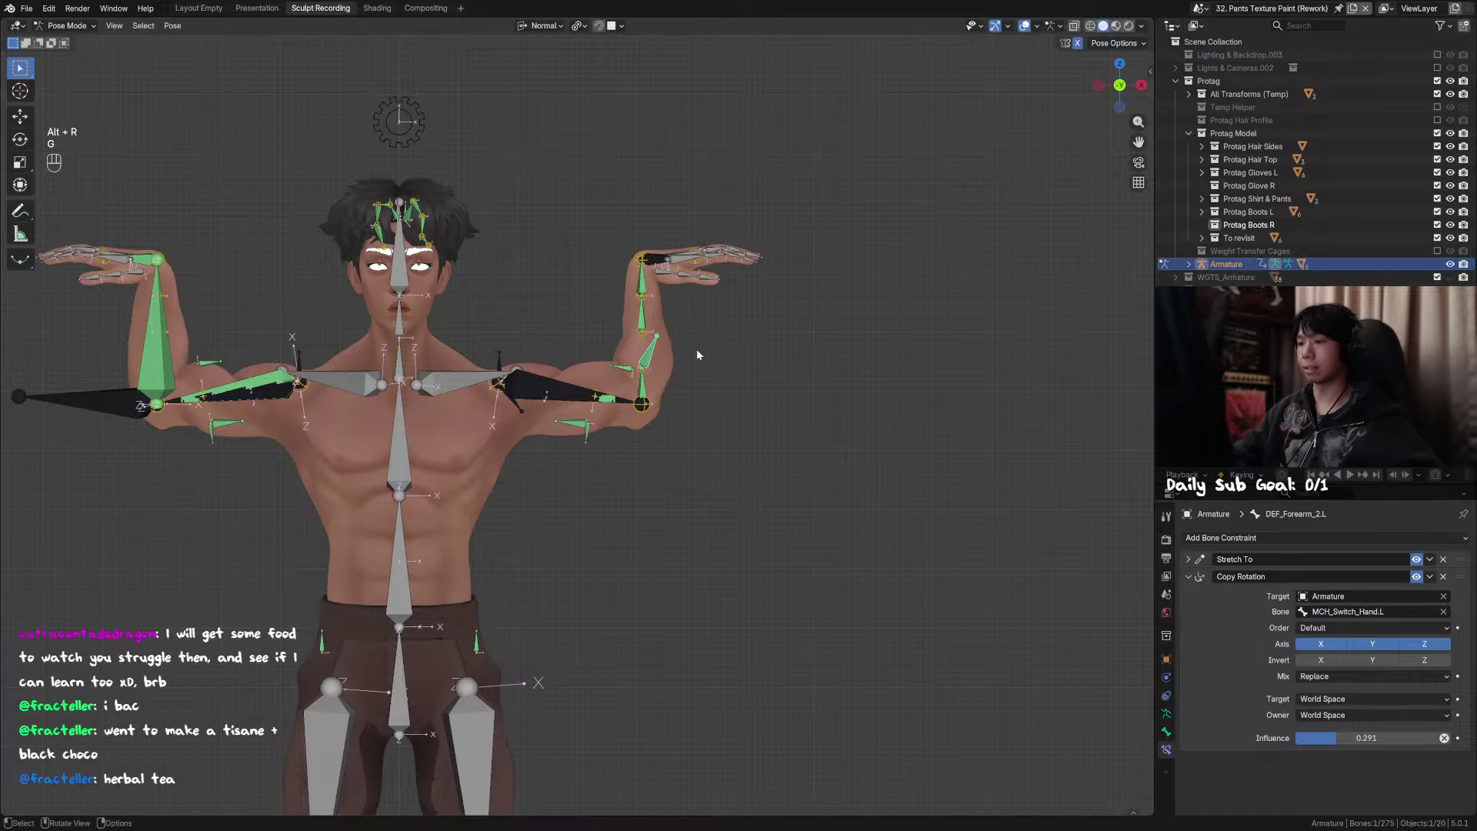
click(1368, 697)
click(1368, 778)
click(1370, 709)
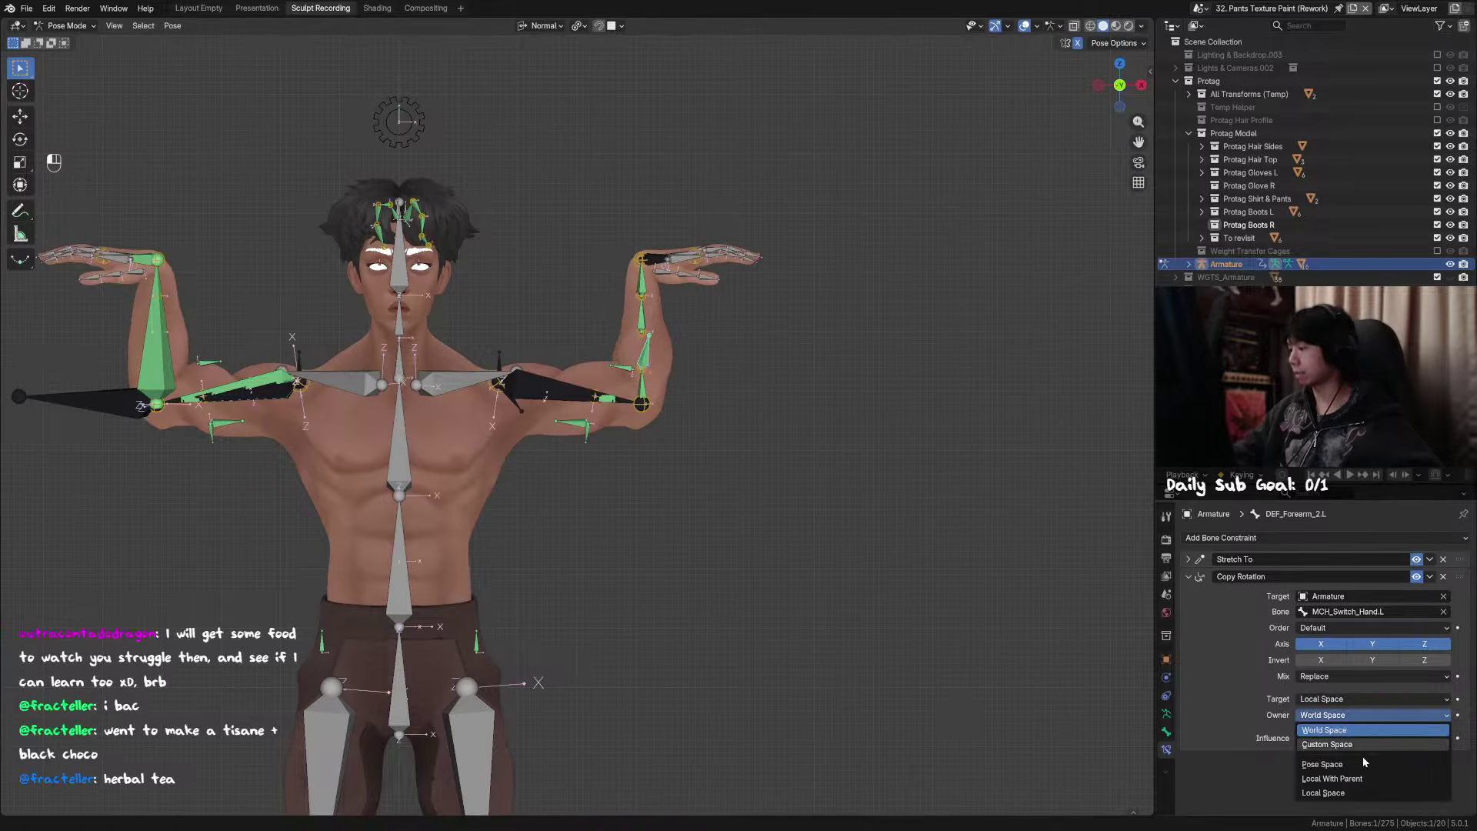
click(1367, 792)
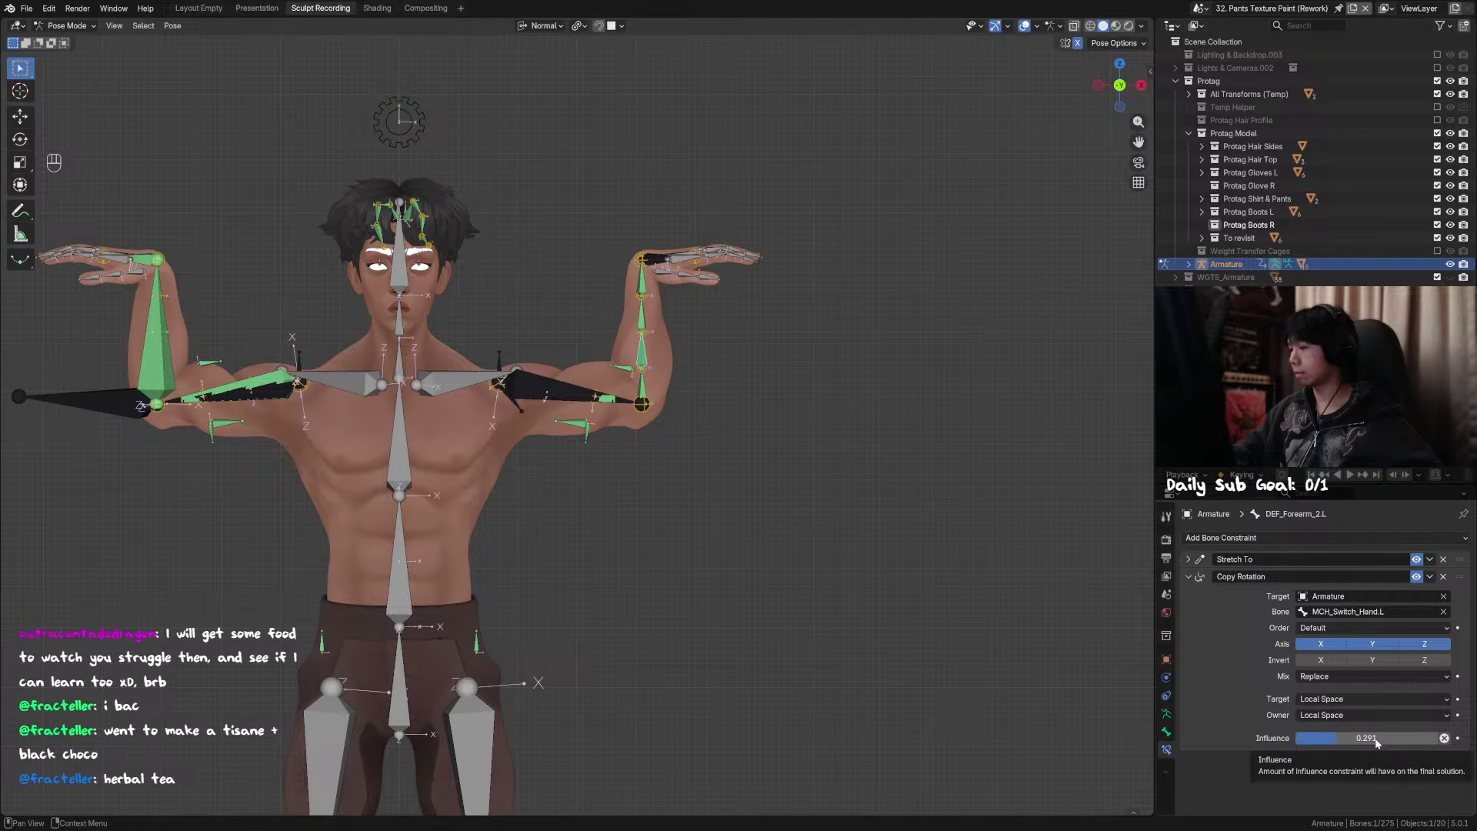
scroll(864, 427, up, 2)
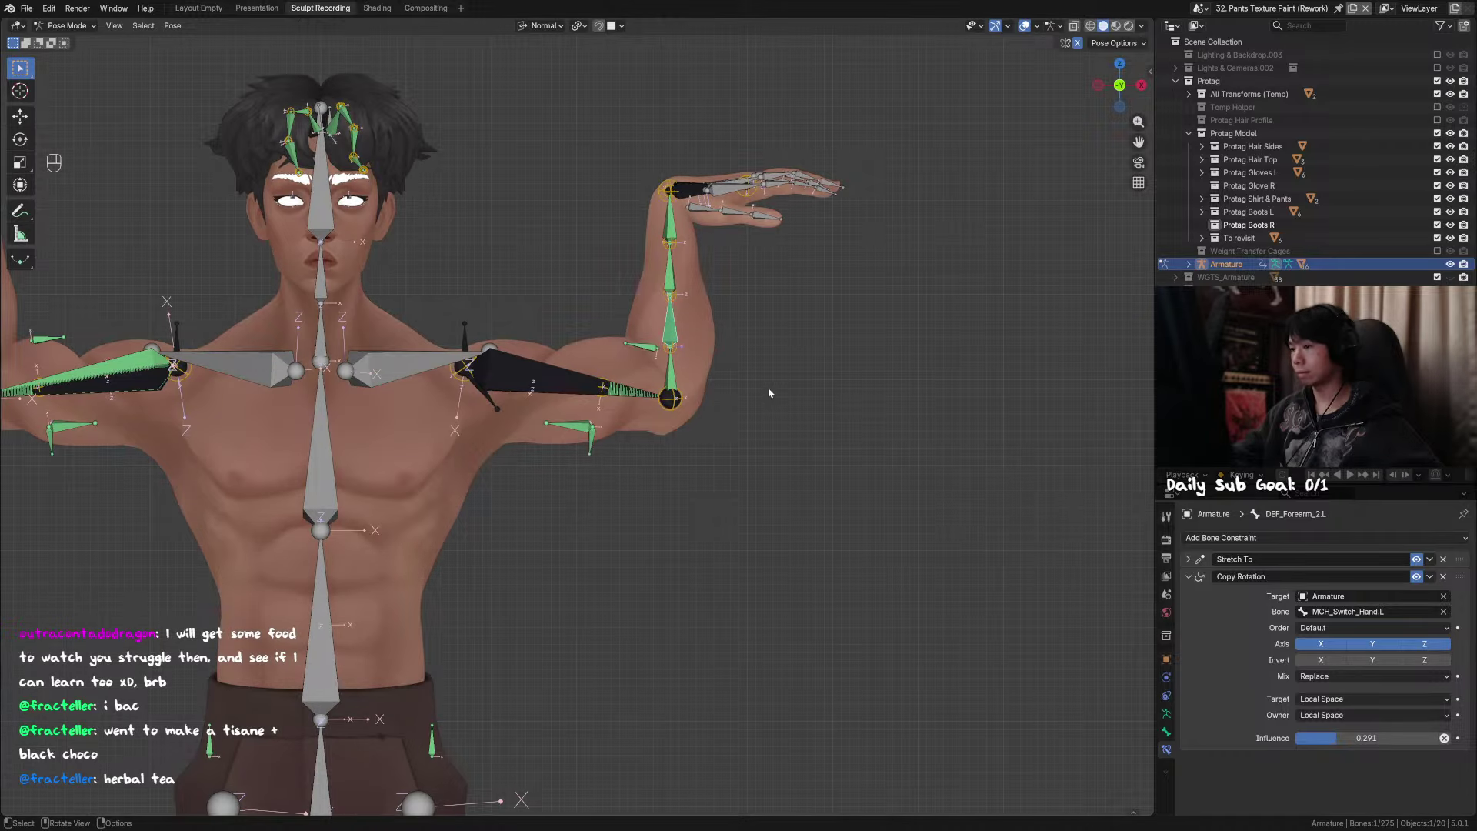
Step: Try moving MCH_Switch_Hand.L outward and back in front view to check how the bent left forearm deforms
middle_drag(768, 387, 702, 209)
click(708, 146)
key(g)
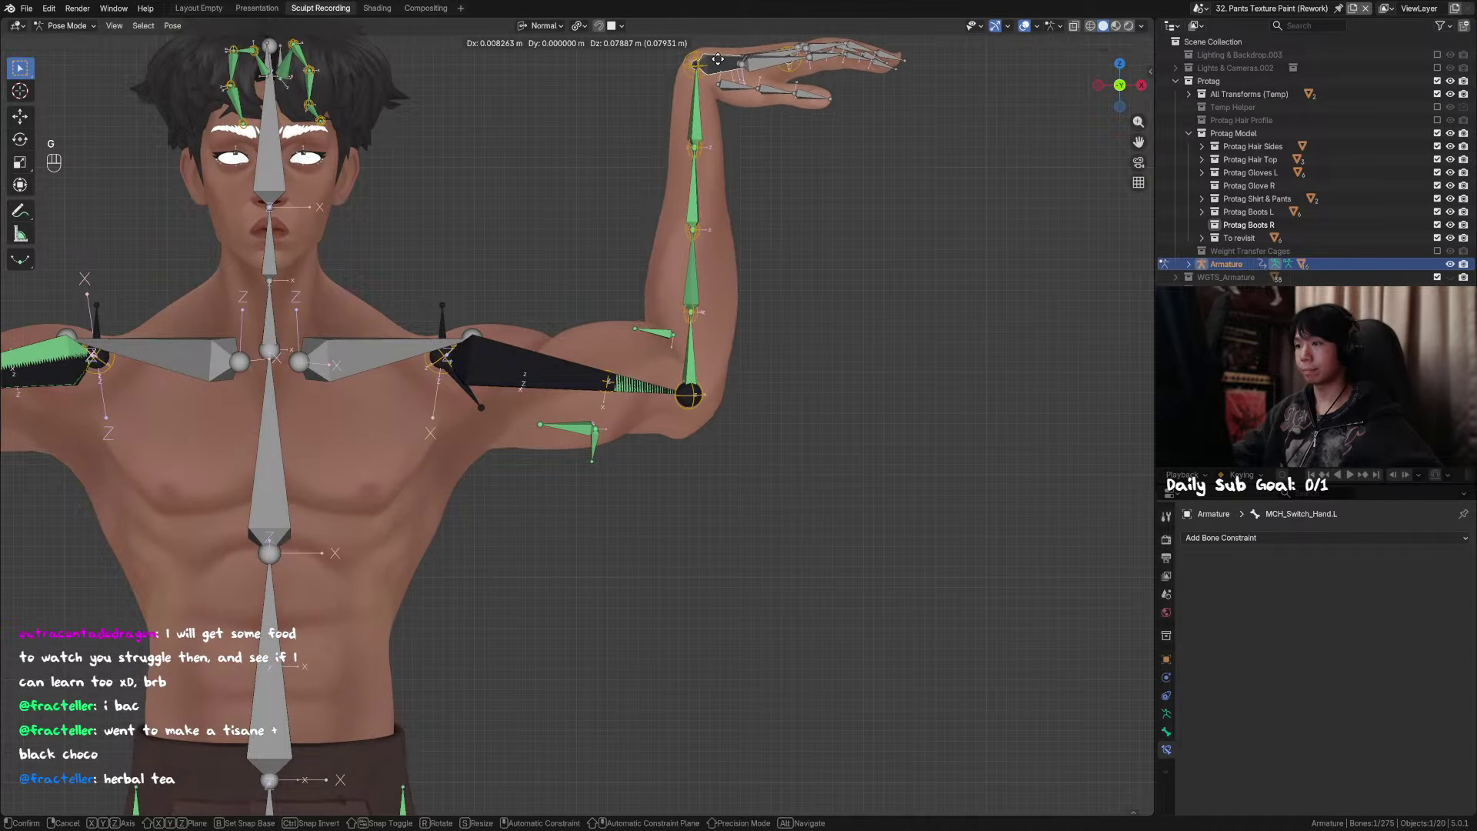
right_click(716, 91)
scroll(708, 231, down, 3)
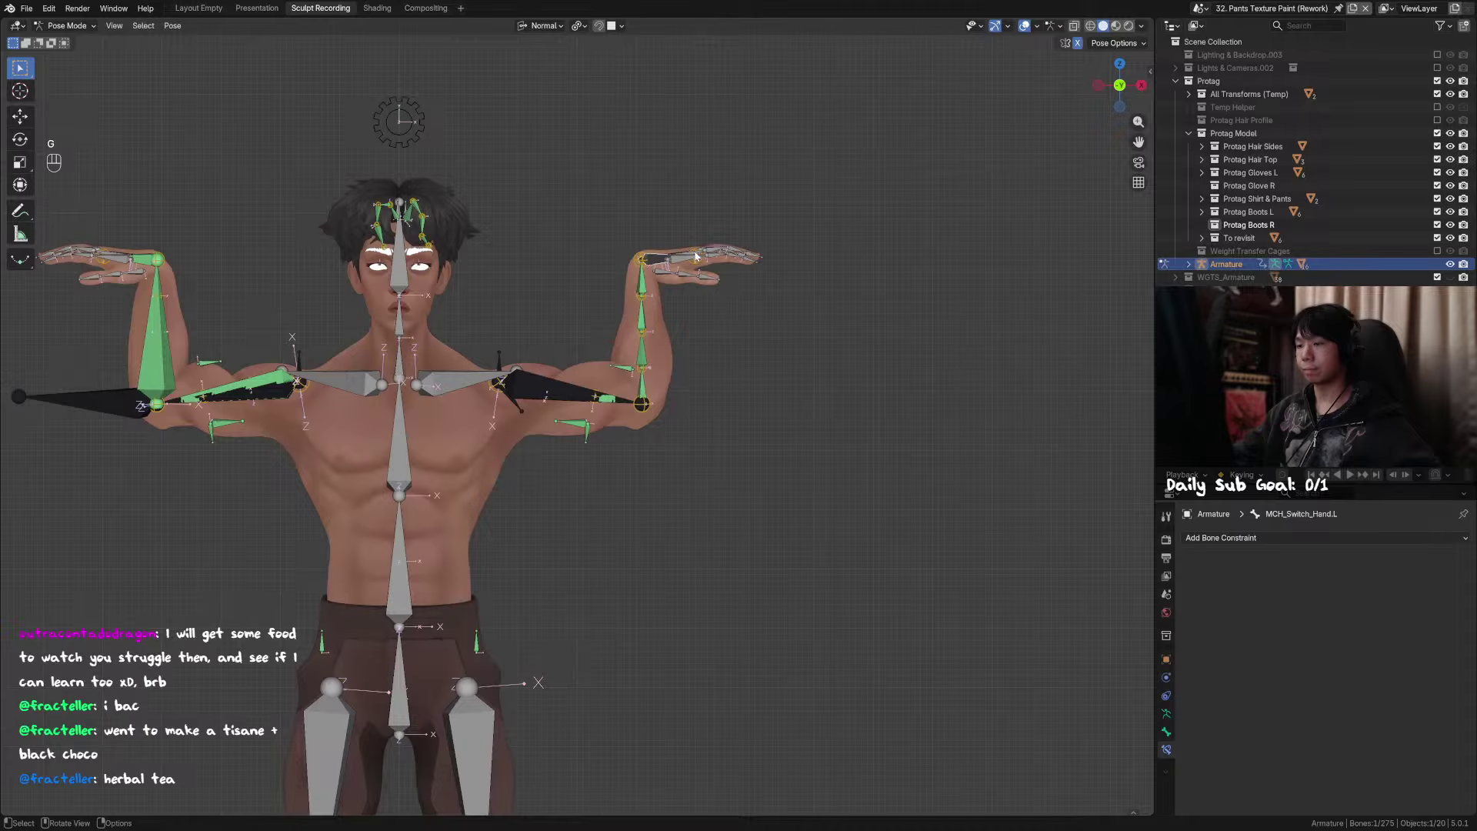
key(g)
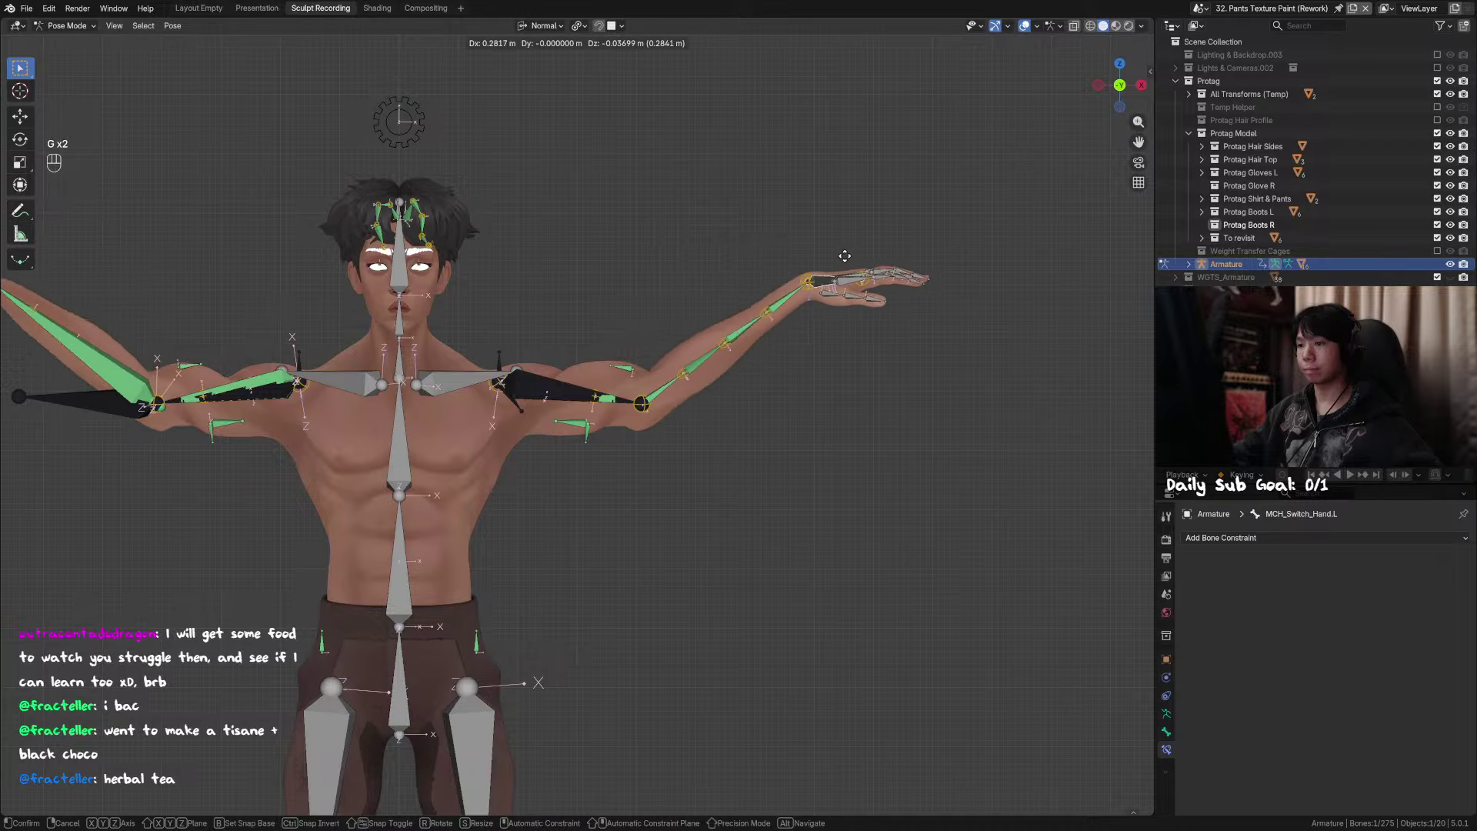
click(680, 280)
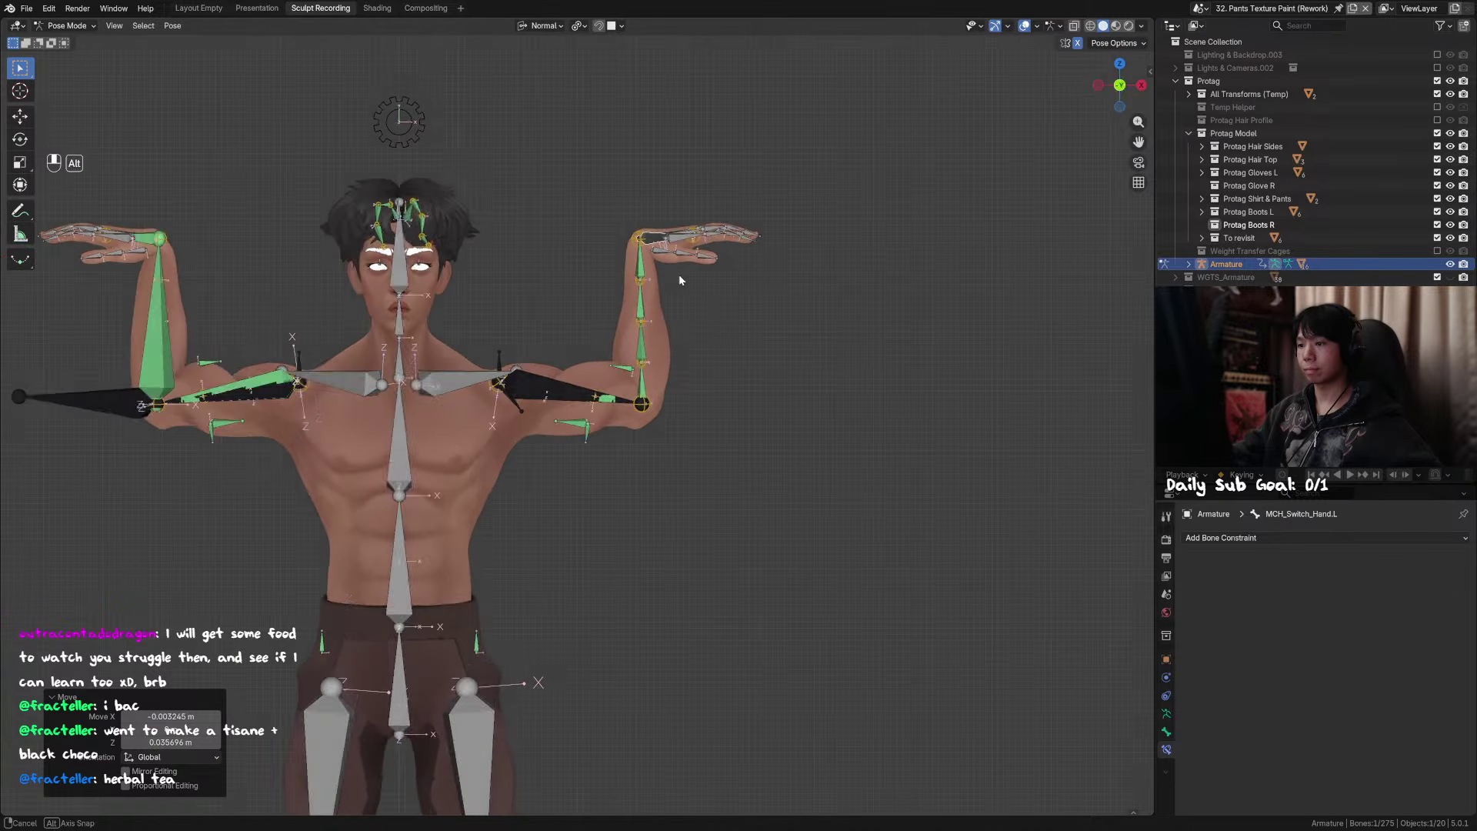
key(g)
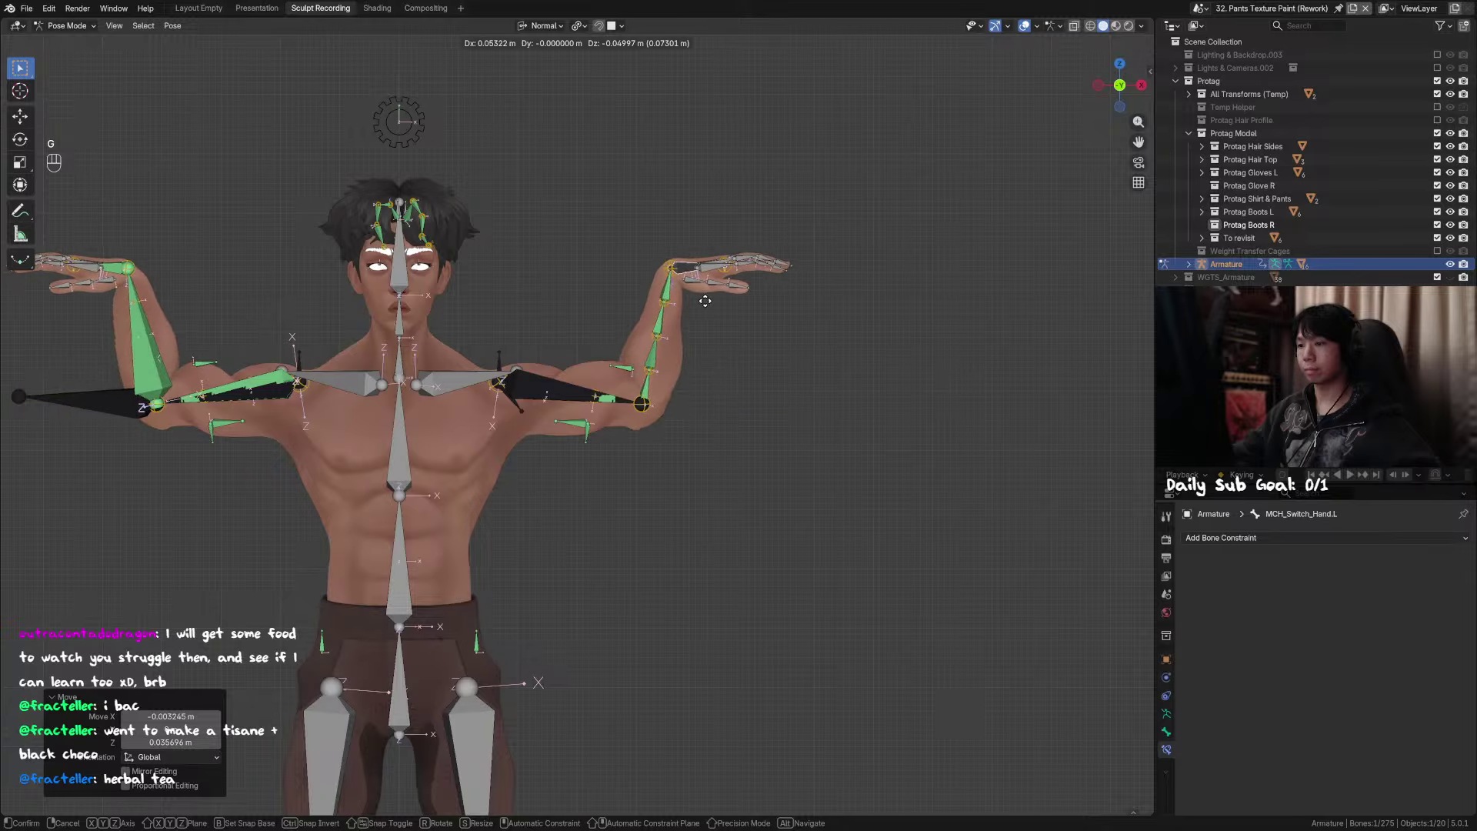
right_click(705, 301)
Step: Clear the location and rotation of MCH_Switch_Hand.L to straighten the arm
key(alt+g)
key(alt+r)
key(alt+g)
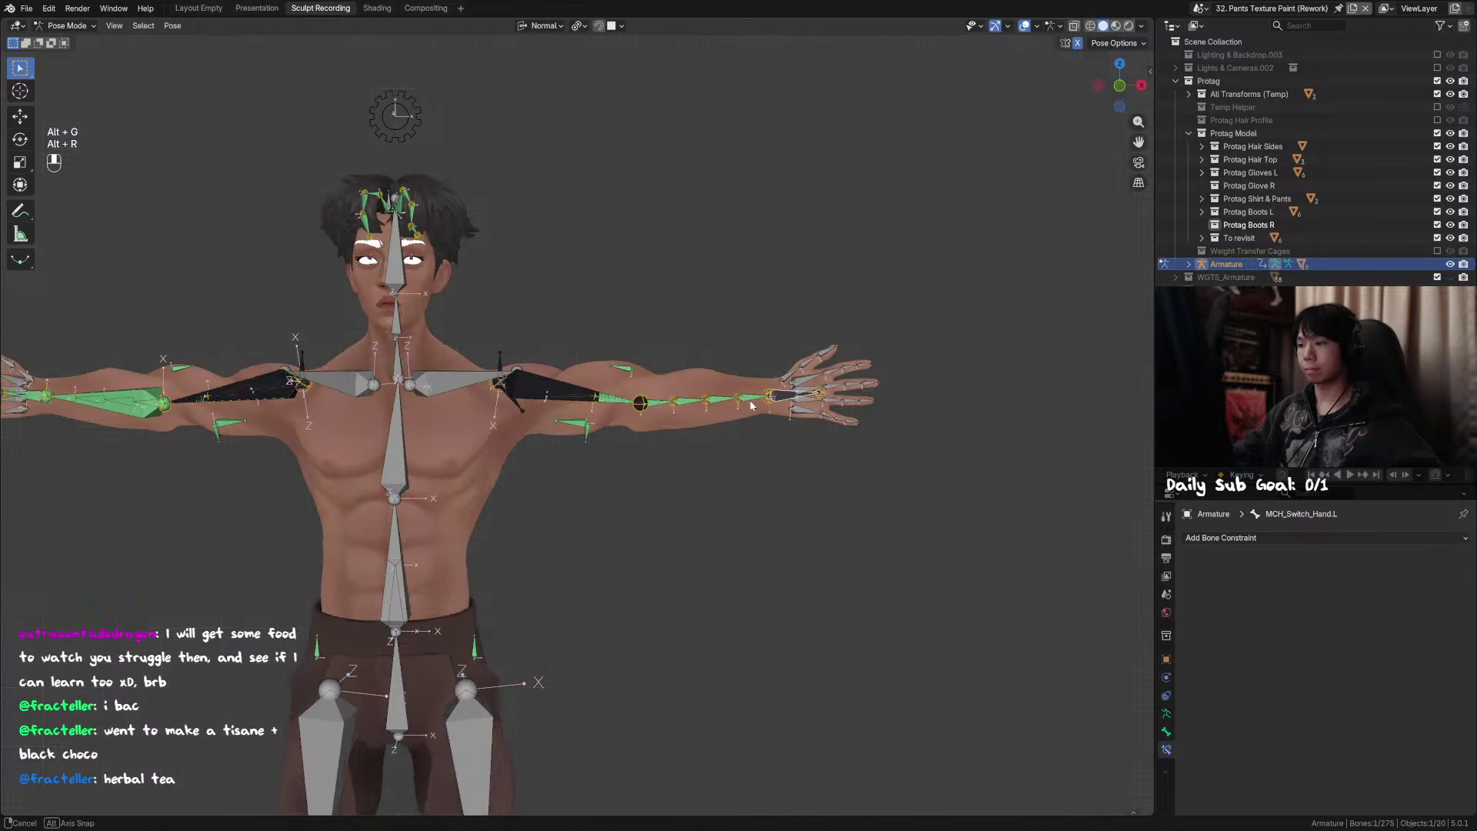
Step: Reveal the armature's hidden bones in Edit Mode
key(Tab)
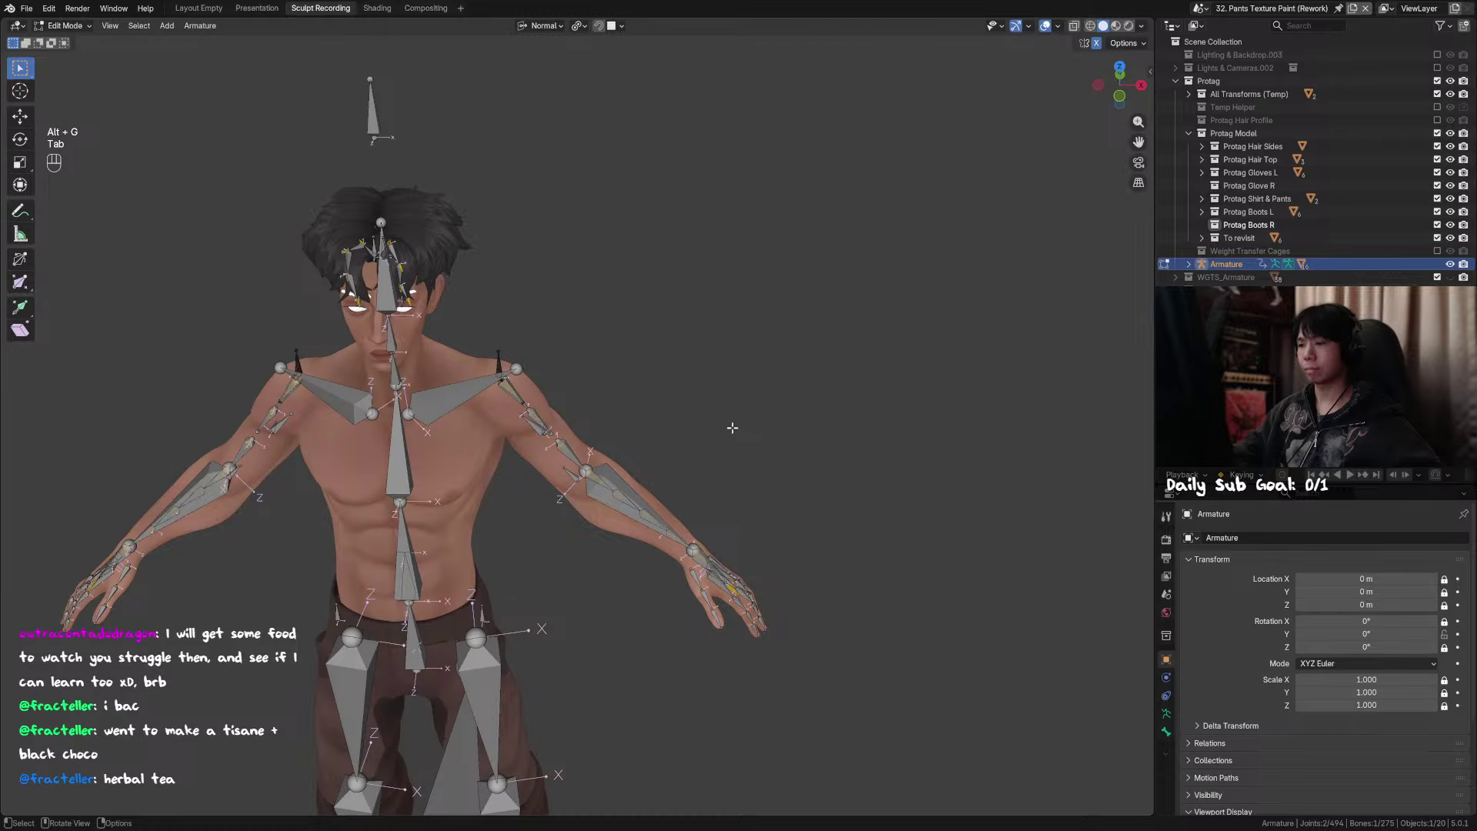
key(a)
key(alt+g)
key(ctrl+Tab)
click(709, 424)
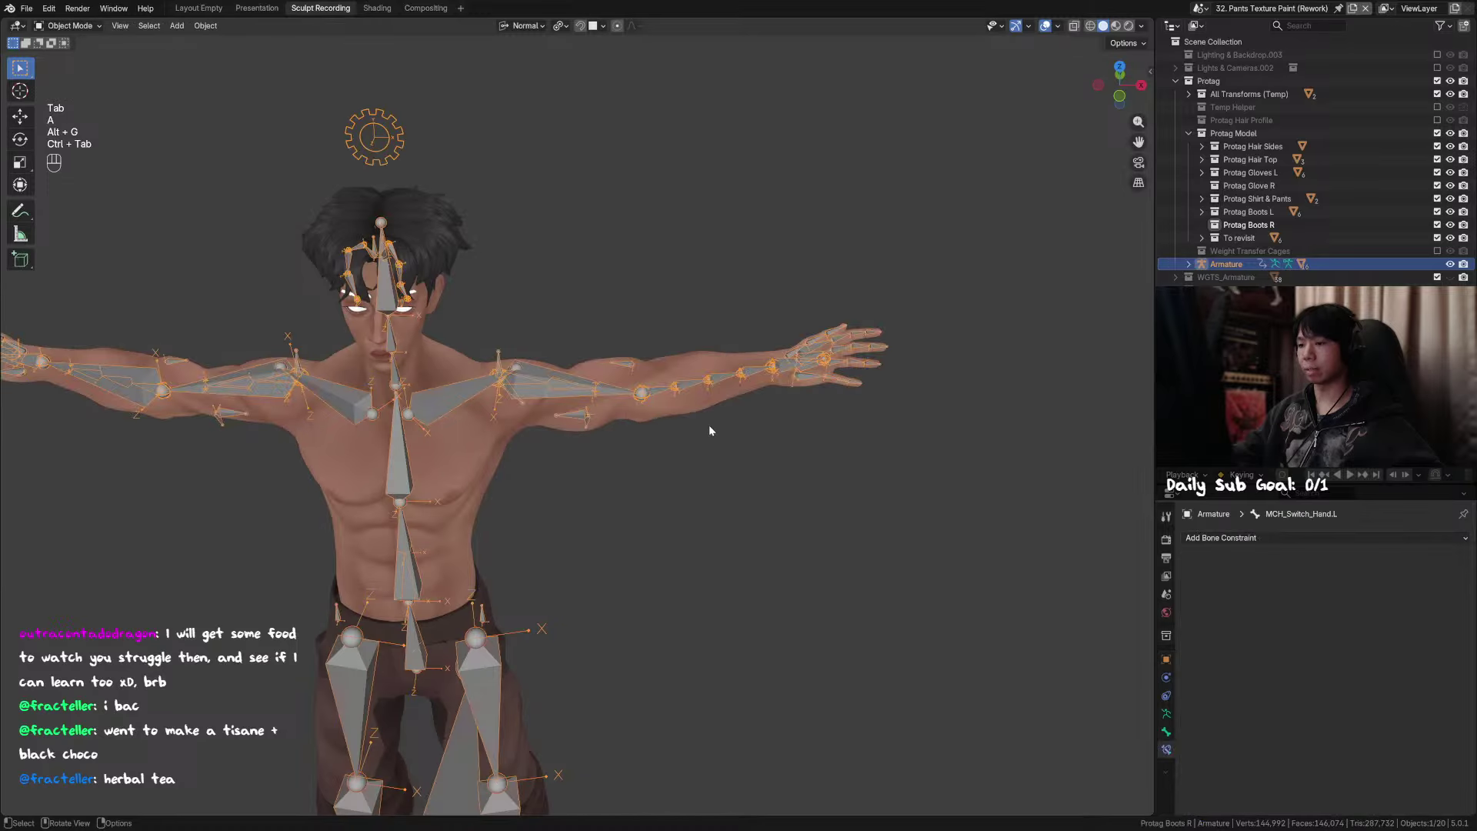
key(Tab)
key(alt+h)
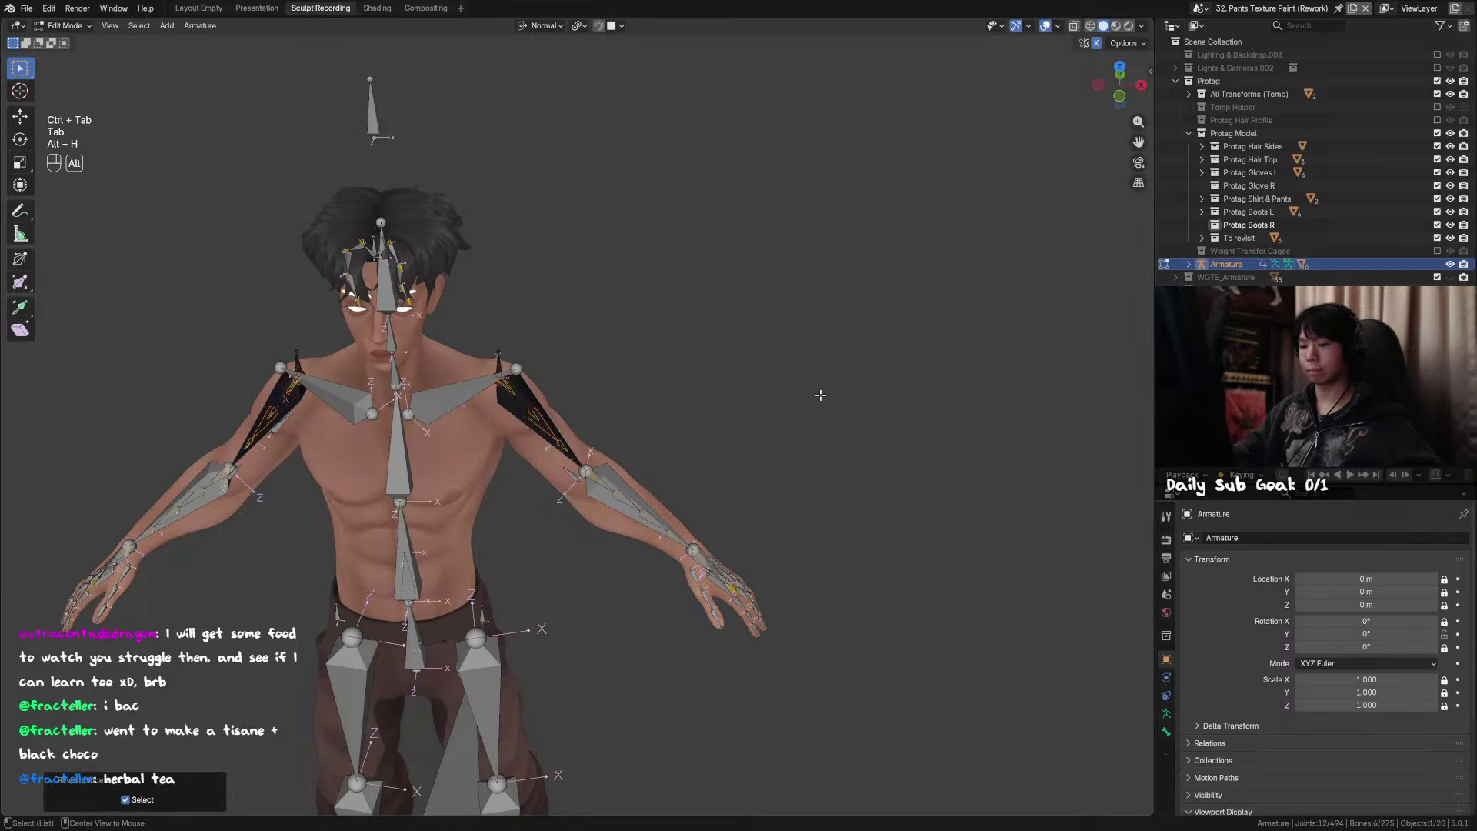
Step: Return the armature to Pose Mode, clear the pose location and reveal the hidden pose bones
key(Tab)
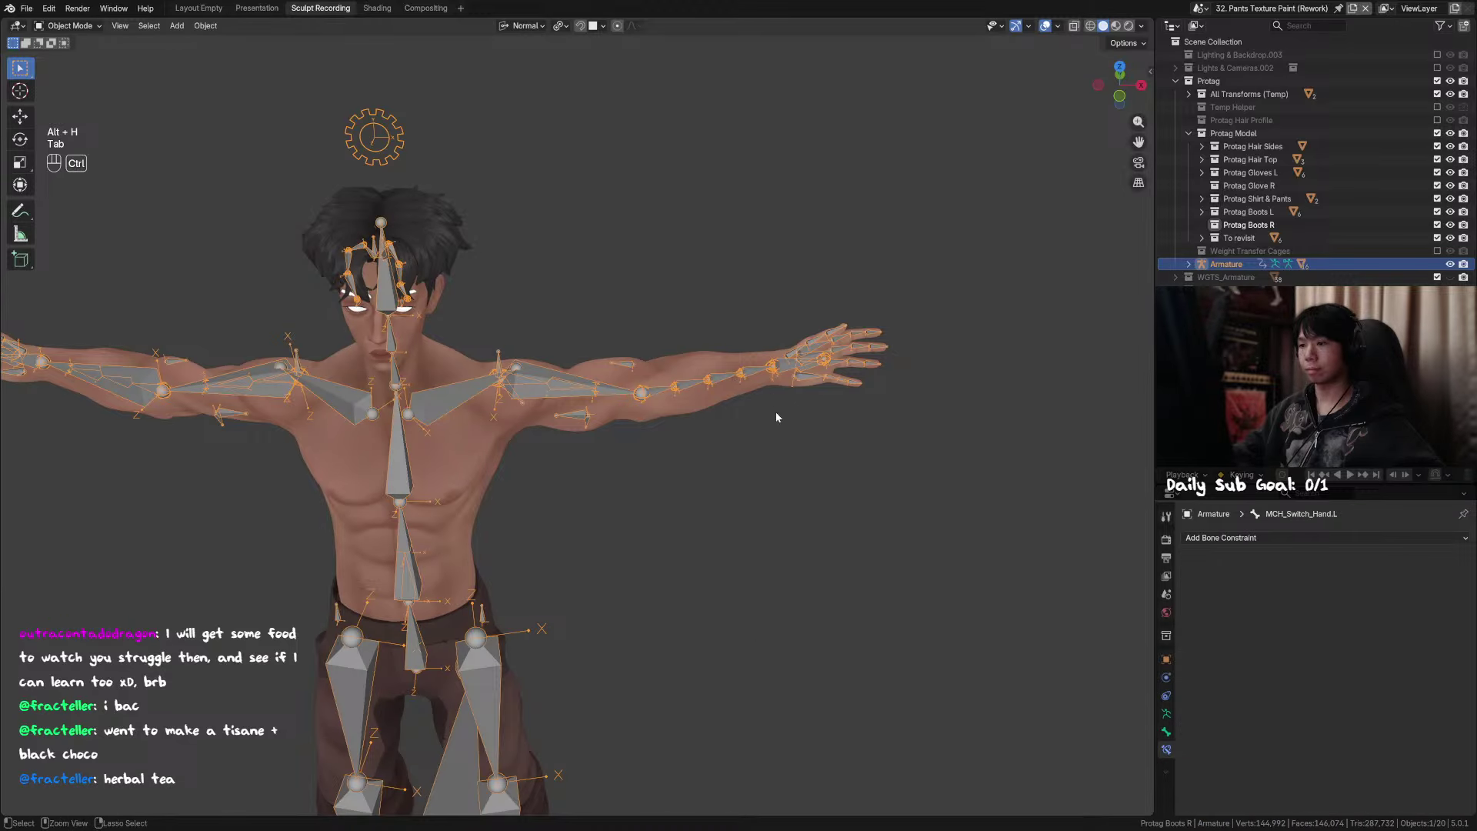
key(ctrl+Tab)
key(alt+g)
key(alt+h)
alt+middle_drag(712, 407, 704, 368)
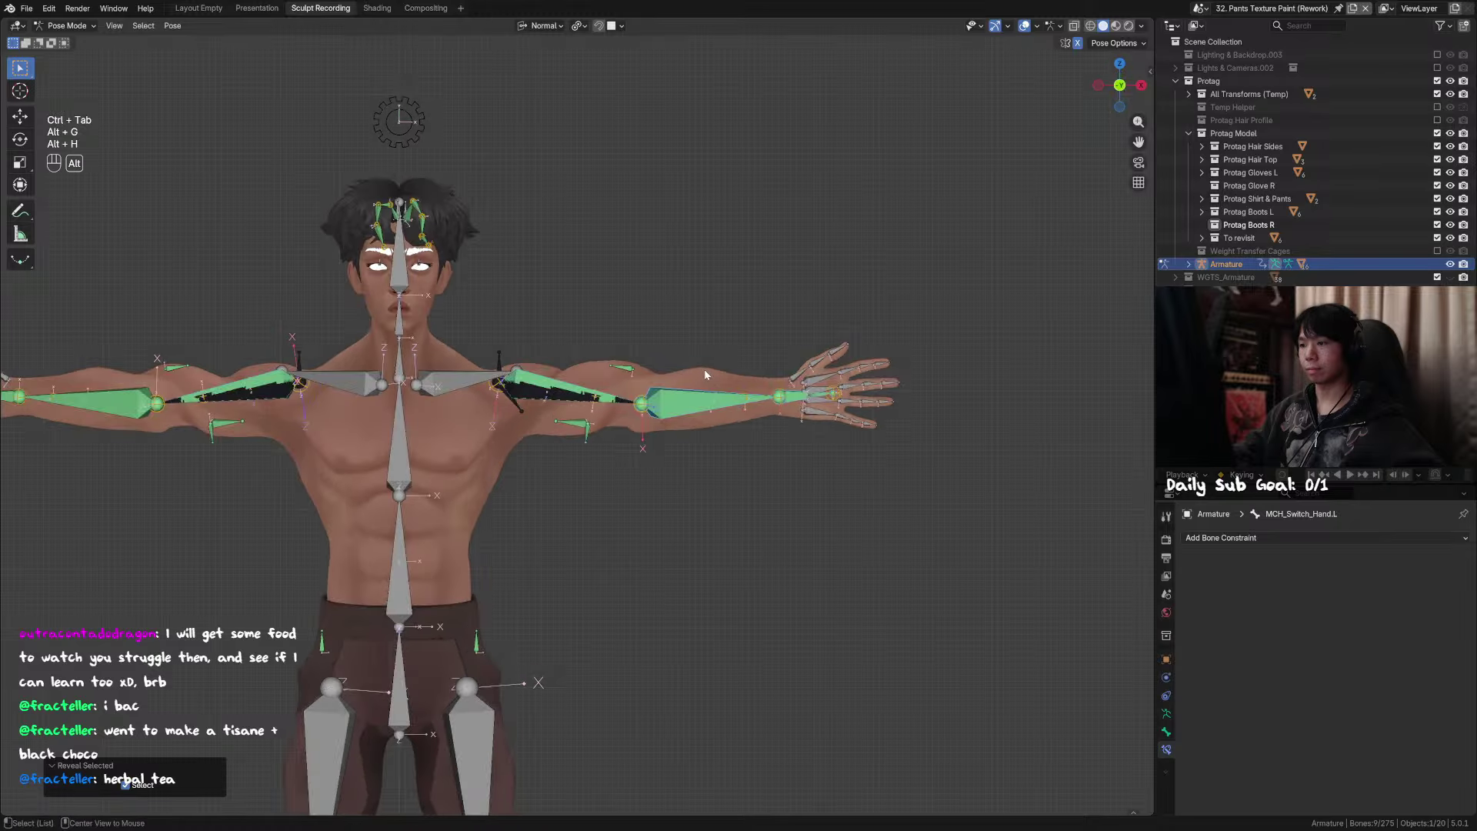
Step: Hide the DEF_Forearm.L and DEF_Hand.L bones
click(669, 402)
key(h)
key(ctrl+z)
click(668, 410)
key(h)
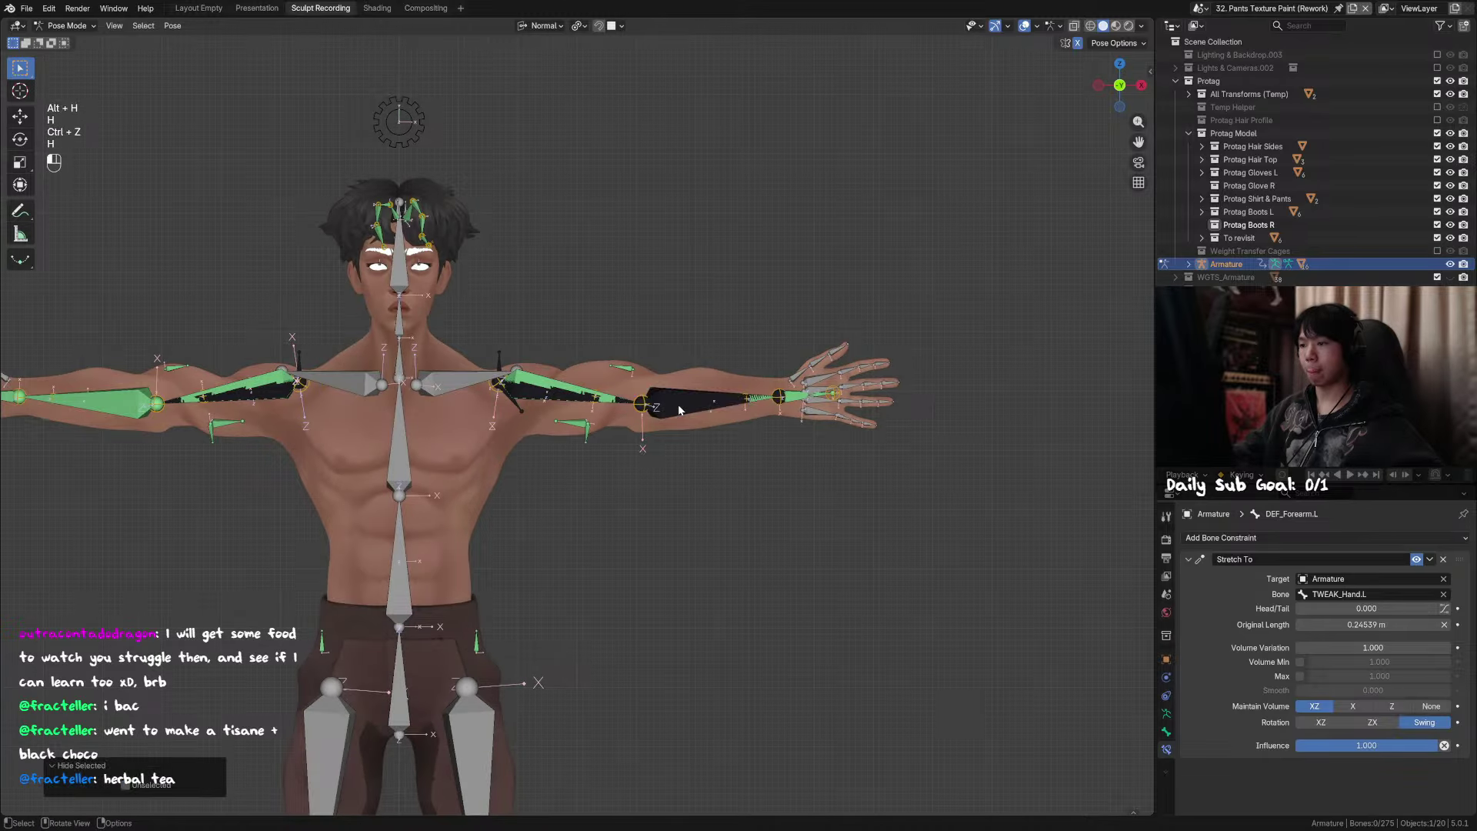
key(r)
right_click(757, 359)
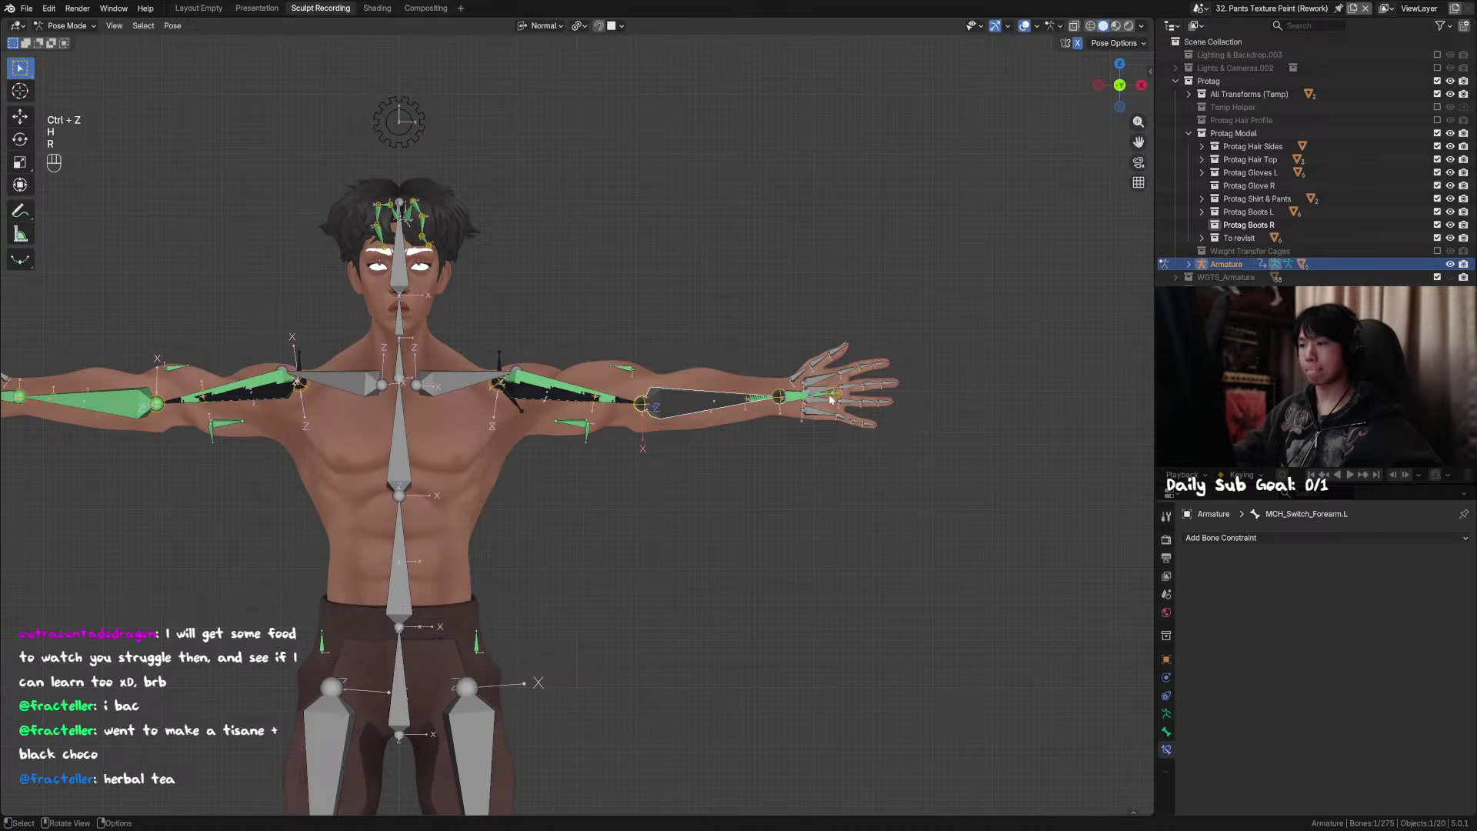
click(796, 399)
key(g)
right_click(793, 376)
key(h)
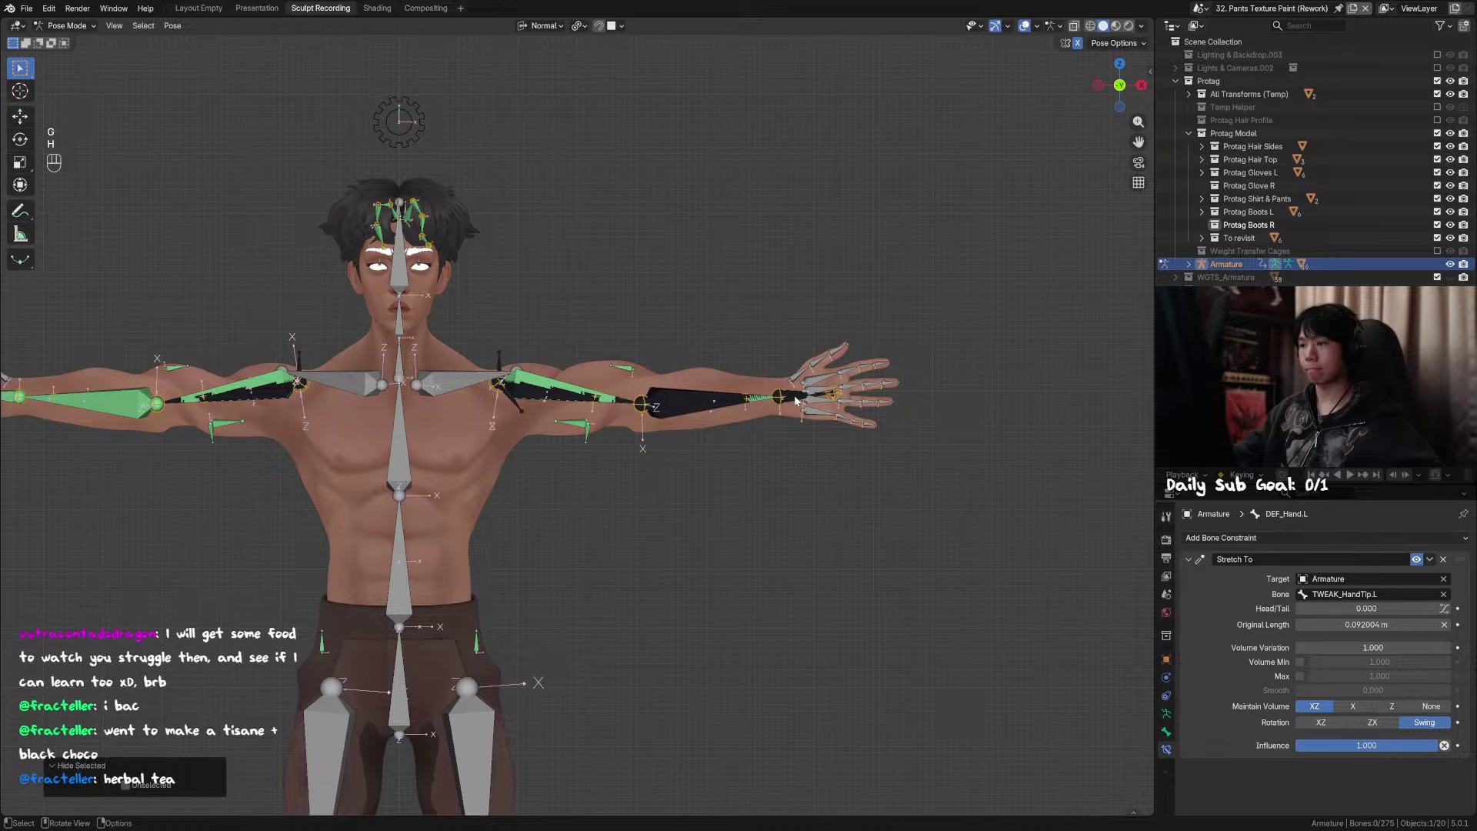
Step: Try moving MCH_Switch_Hand.L up and inward to bend the left elbow, and save the file
click(794, 392)
key(g)
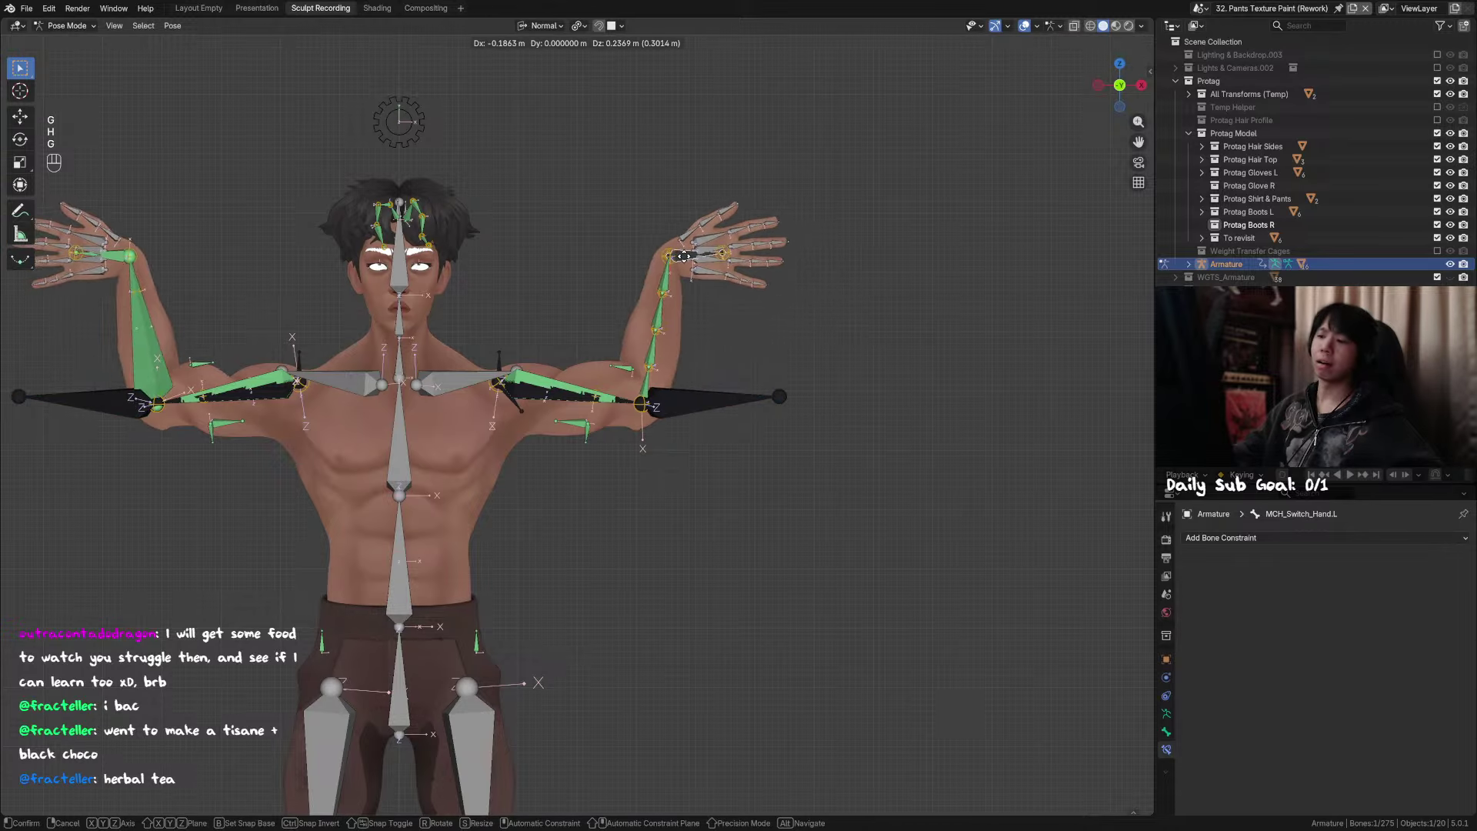
right_click(684, 257)
shift+middle_drag(831, 370, 810, 392)
key(ctrl+s)
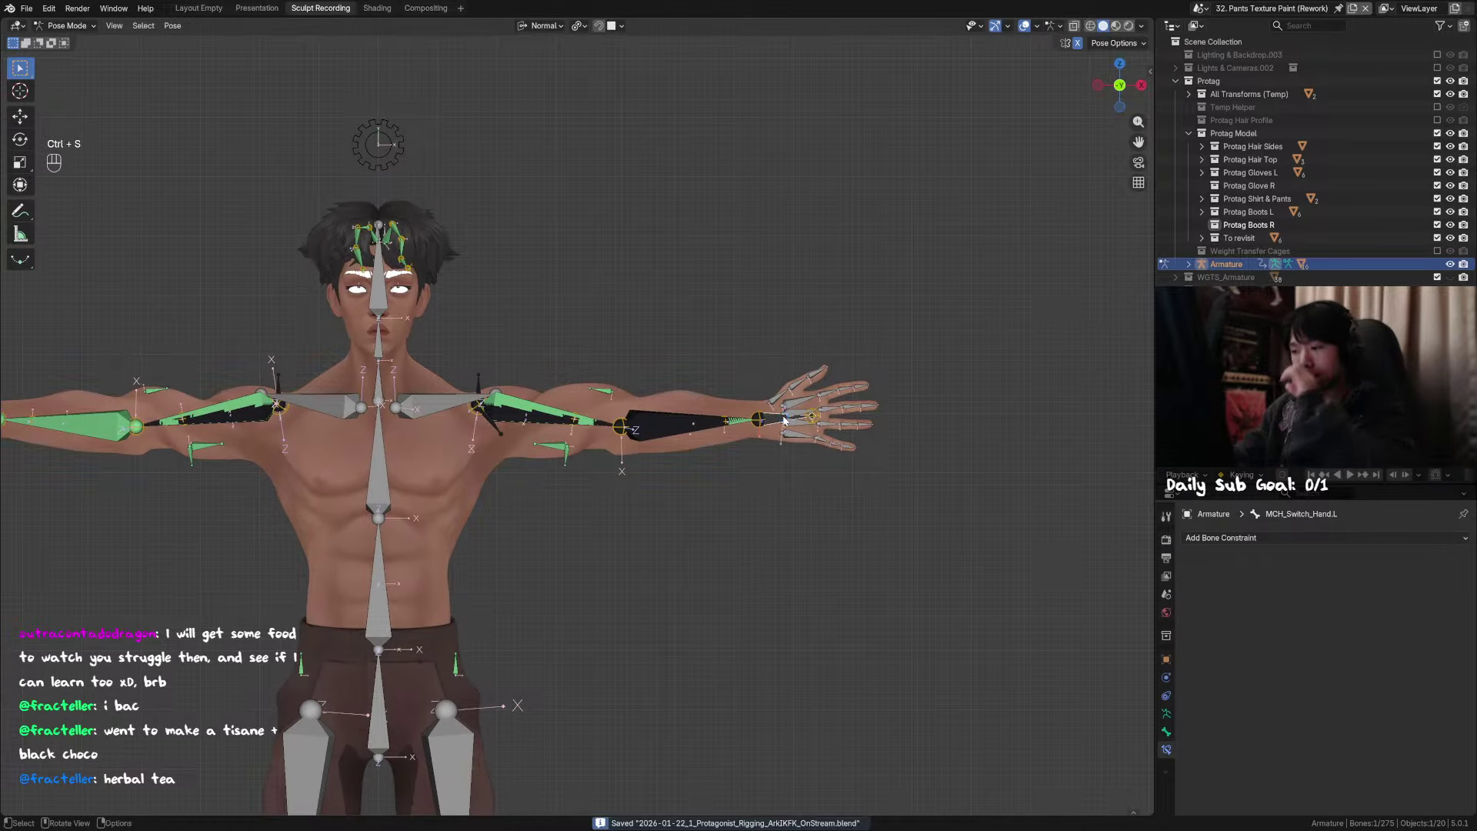
Step: Switch to the Kibali reference rig and identify MCH_SWITCH_ARM.L among the overlapping left upper arm bones
middle_drag(733, 421, 660, 418)
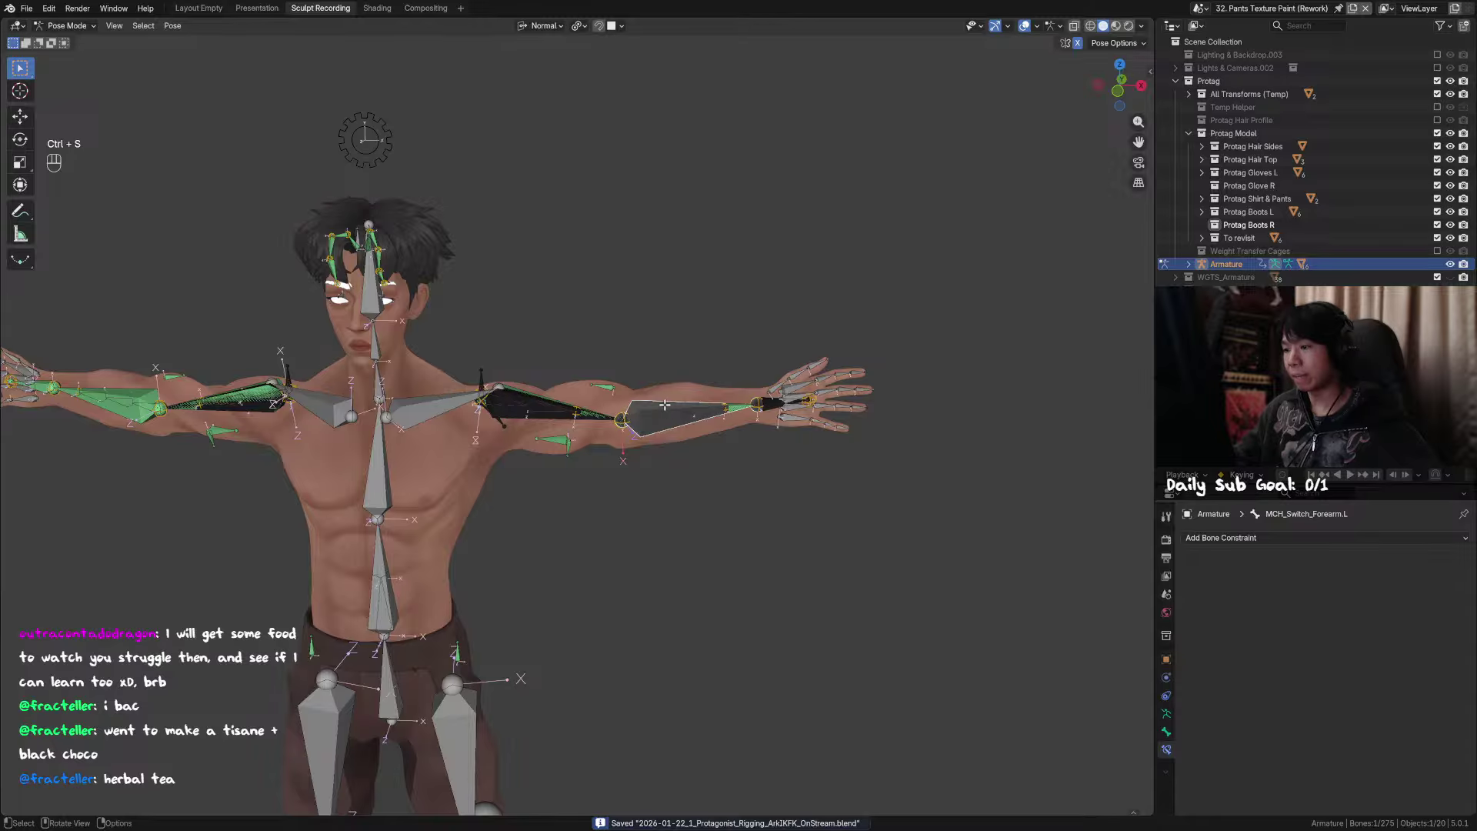
key(Tab)
key(Tab)
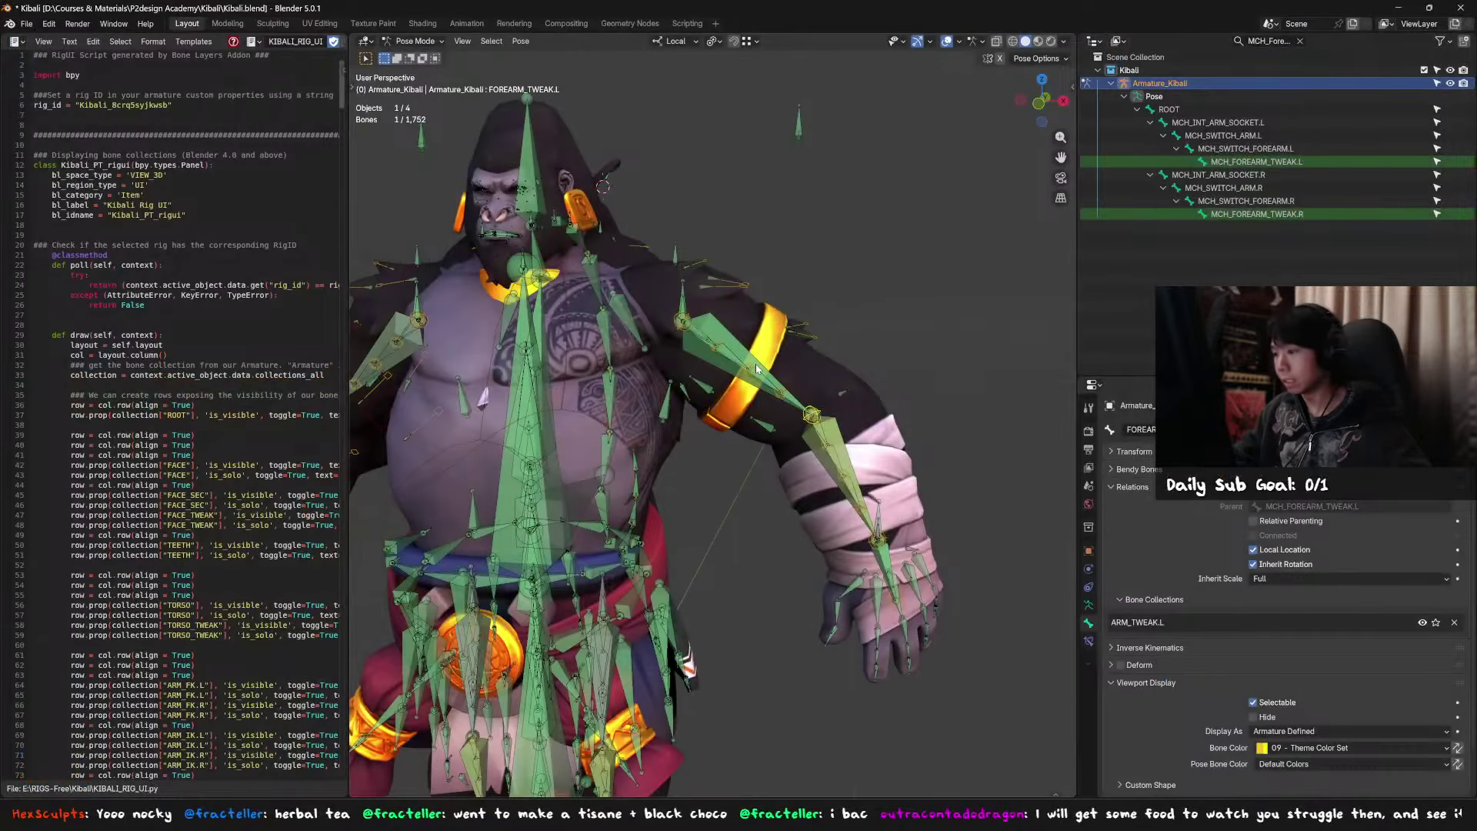
click(756, 369)
key(F2)
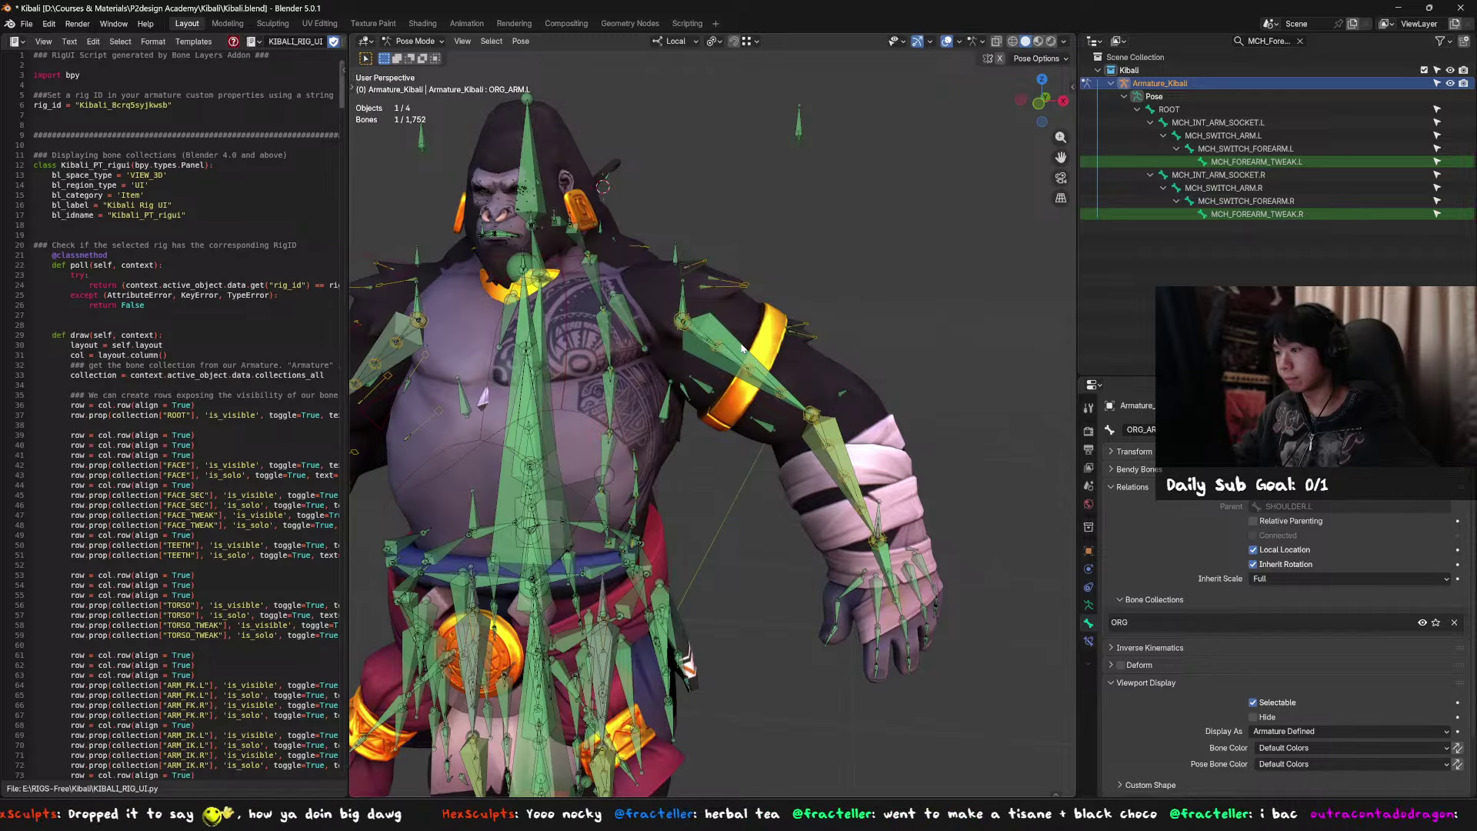
click(754, 350)
key(F2)
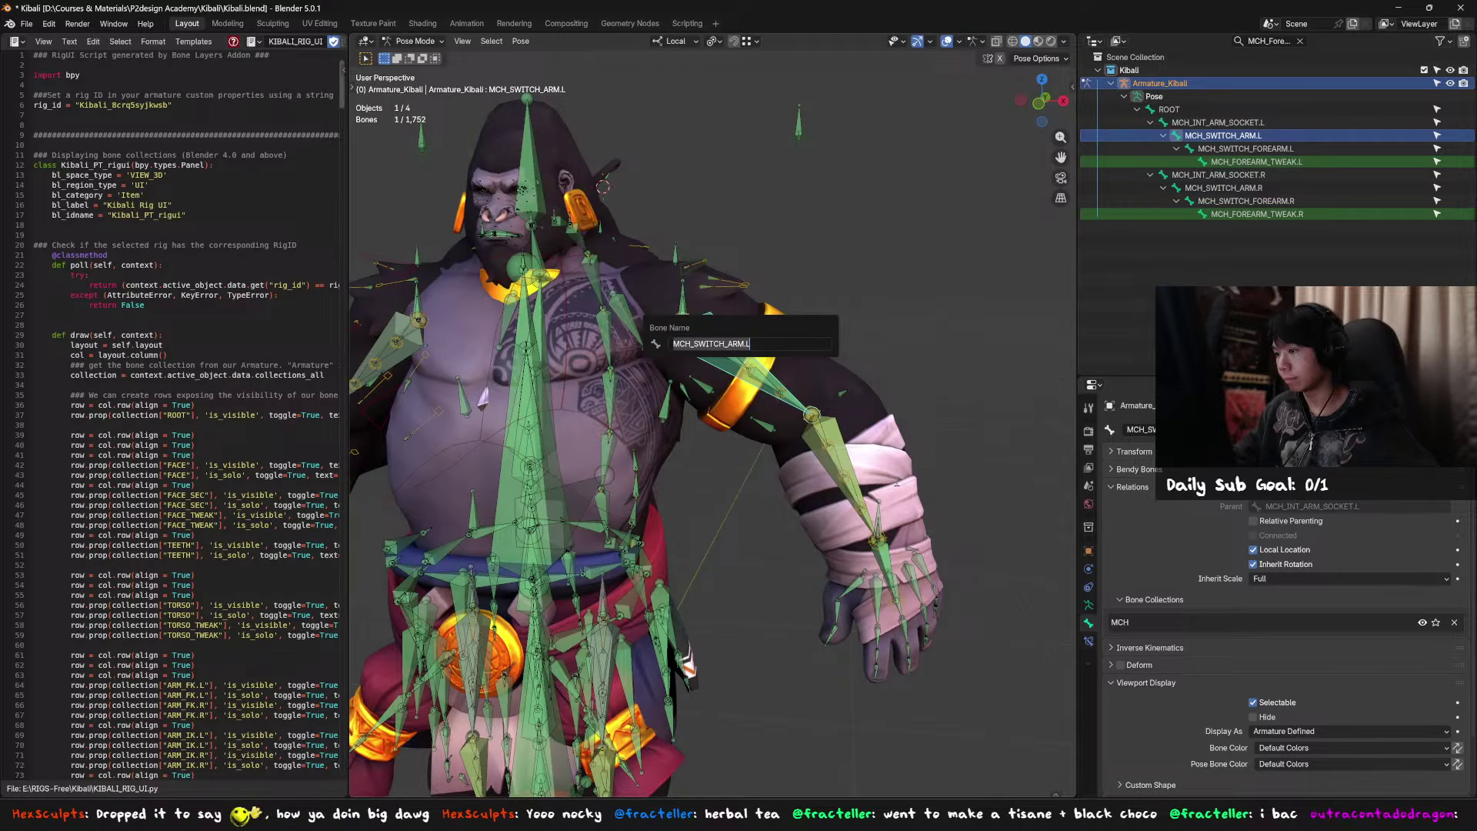
Step: Examine the constraints and parent relations of MCH_SWITCH_ARM.L in the Kibali rig
click(1089, 640)
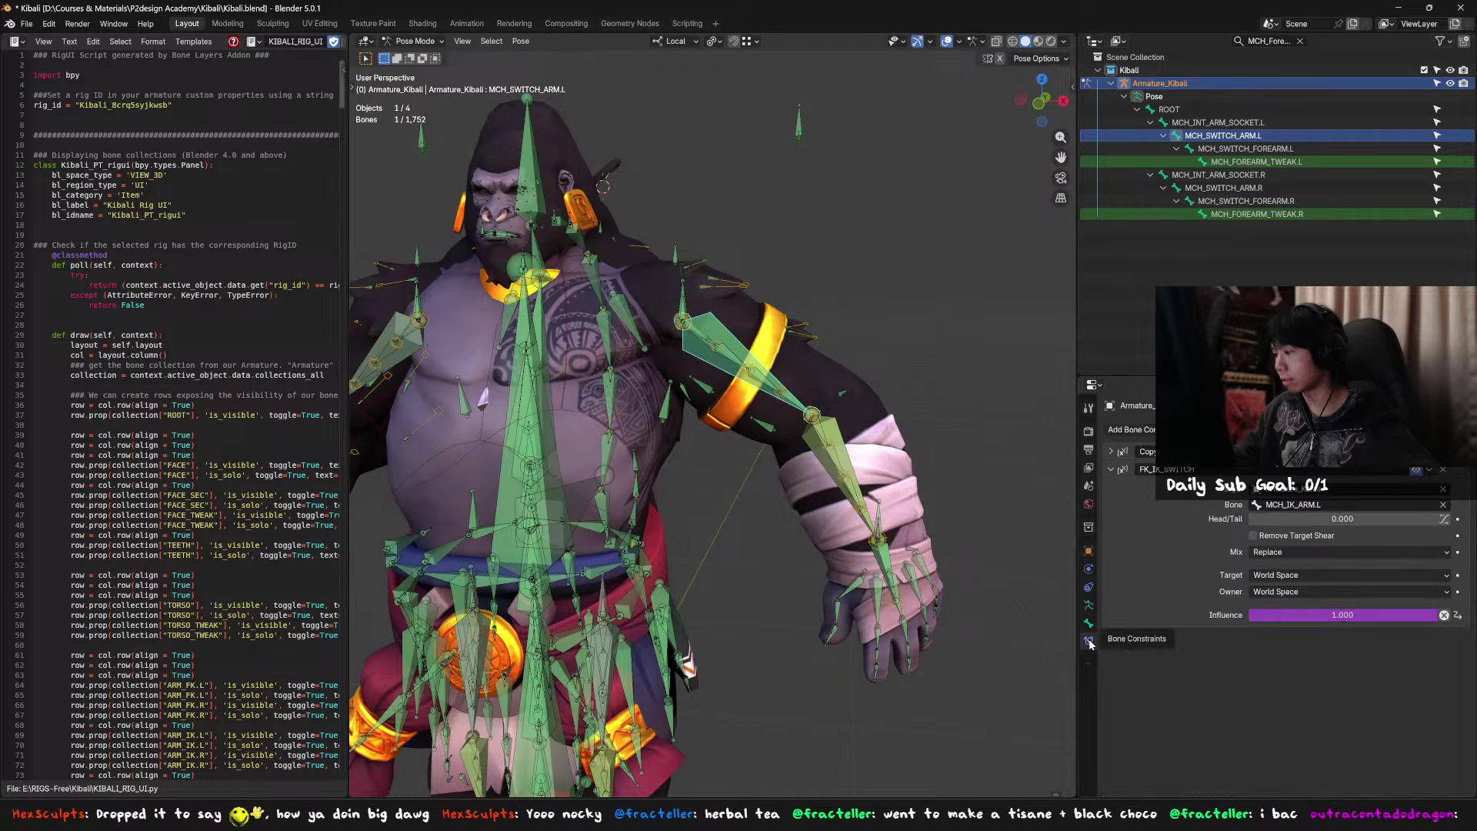
click(1111, 452)
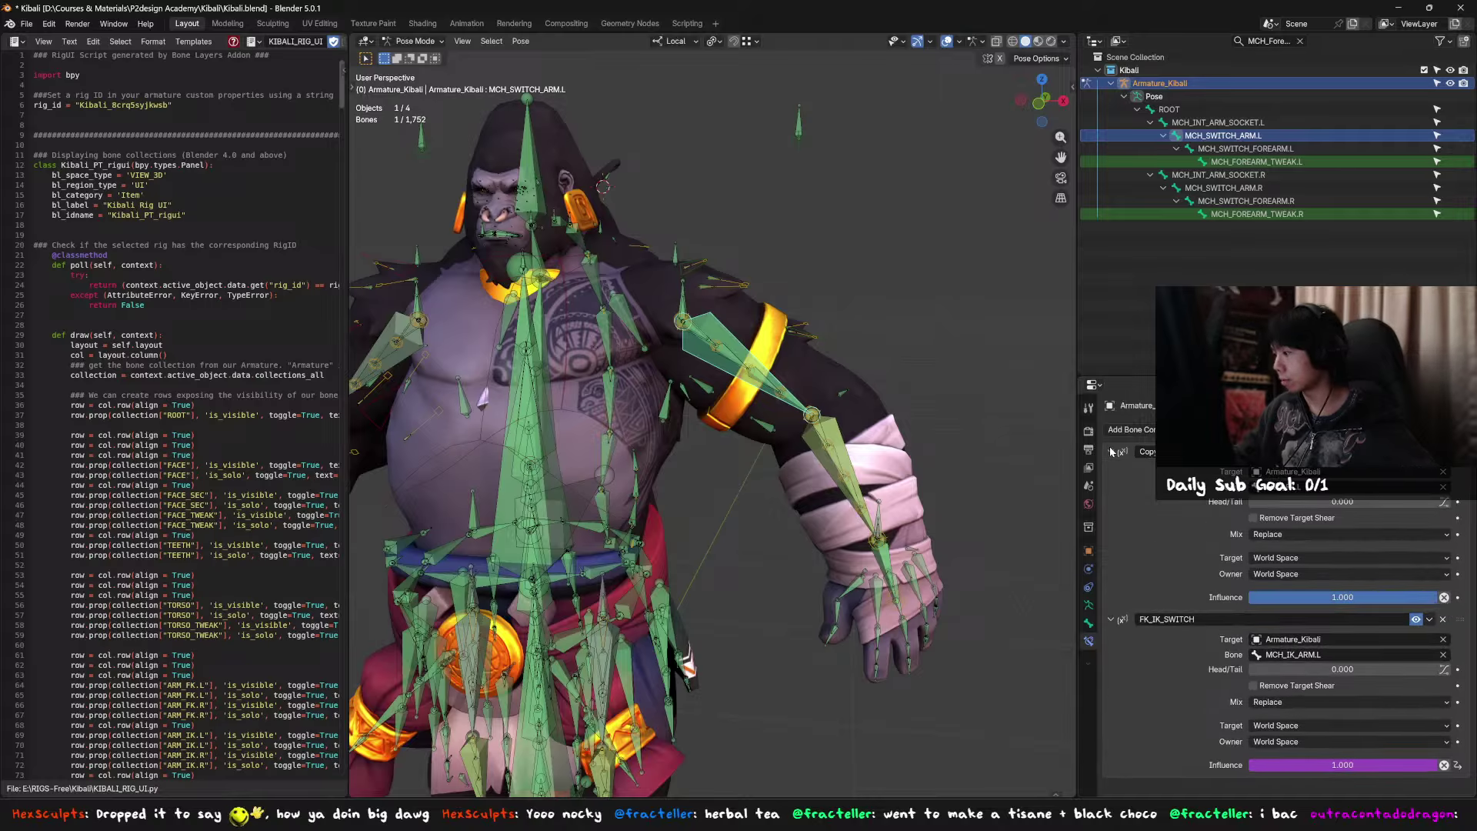
click(1111, 451)
click(1089, 605)
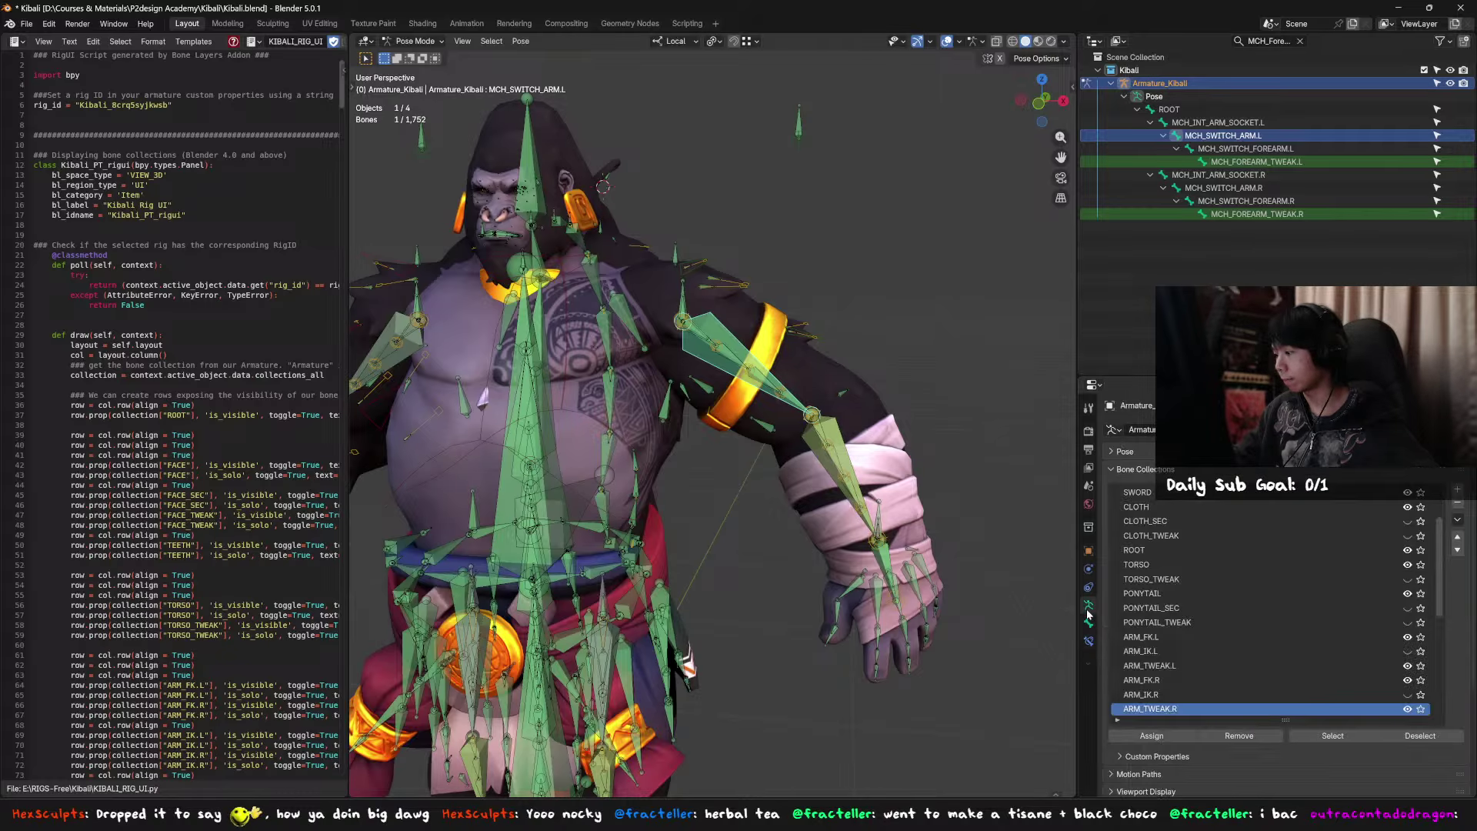
click(1089, 623)
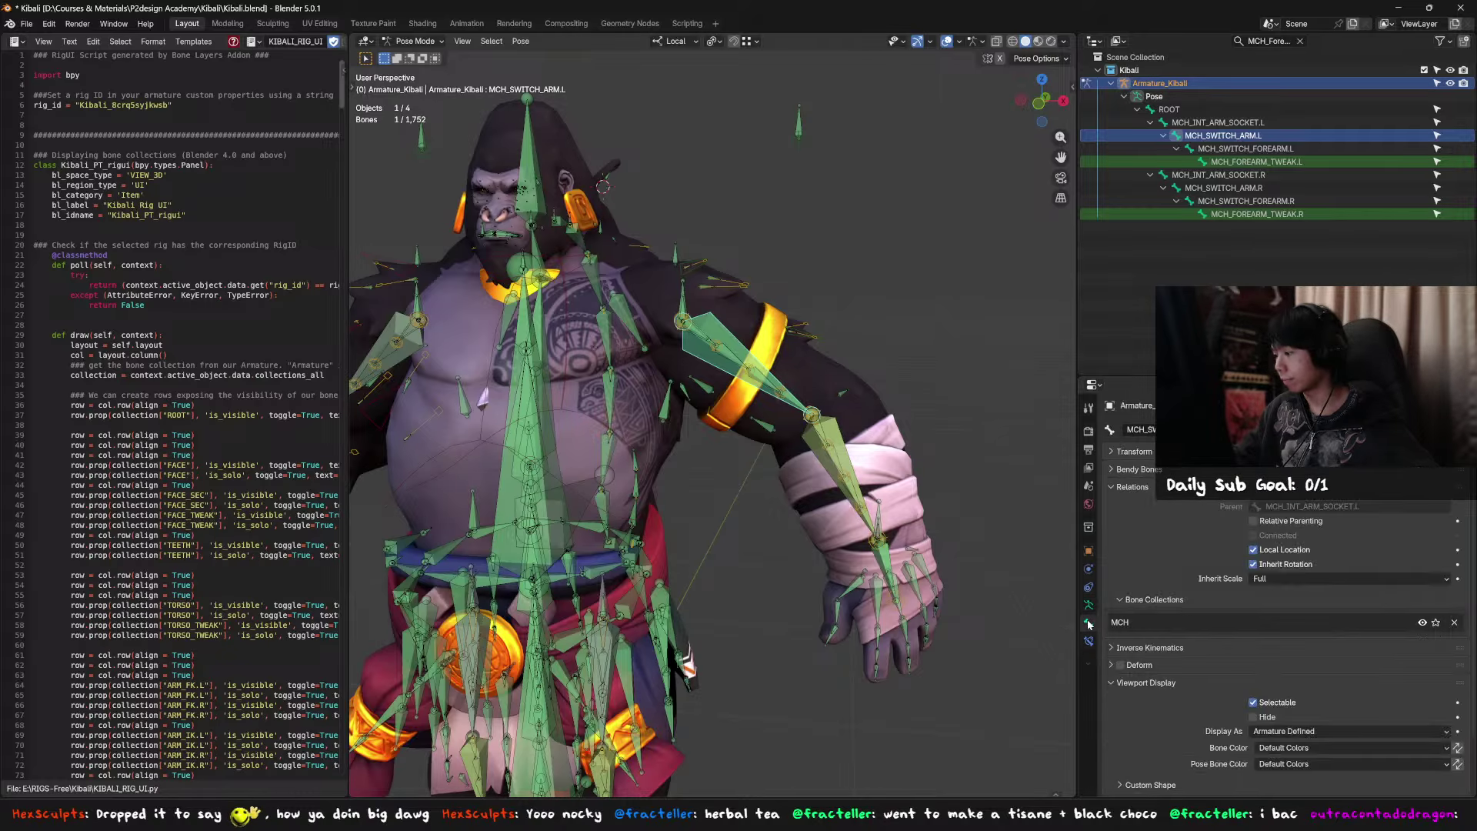
Step: Examine the Kibali rig's overlapping left forearm bones and the constraints on ORG_FOREARM.L
click(843, 442)
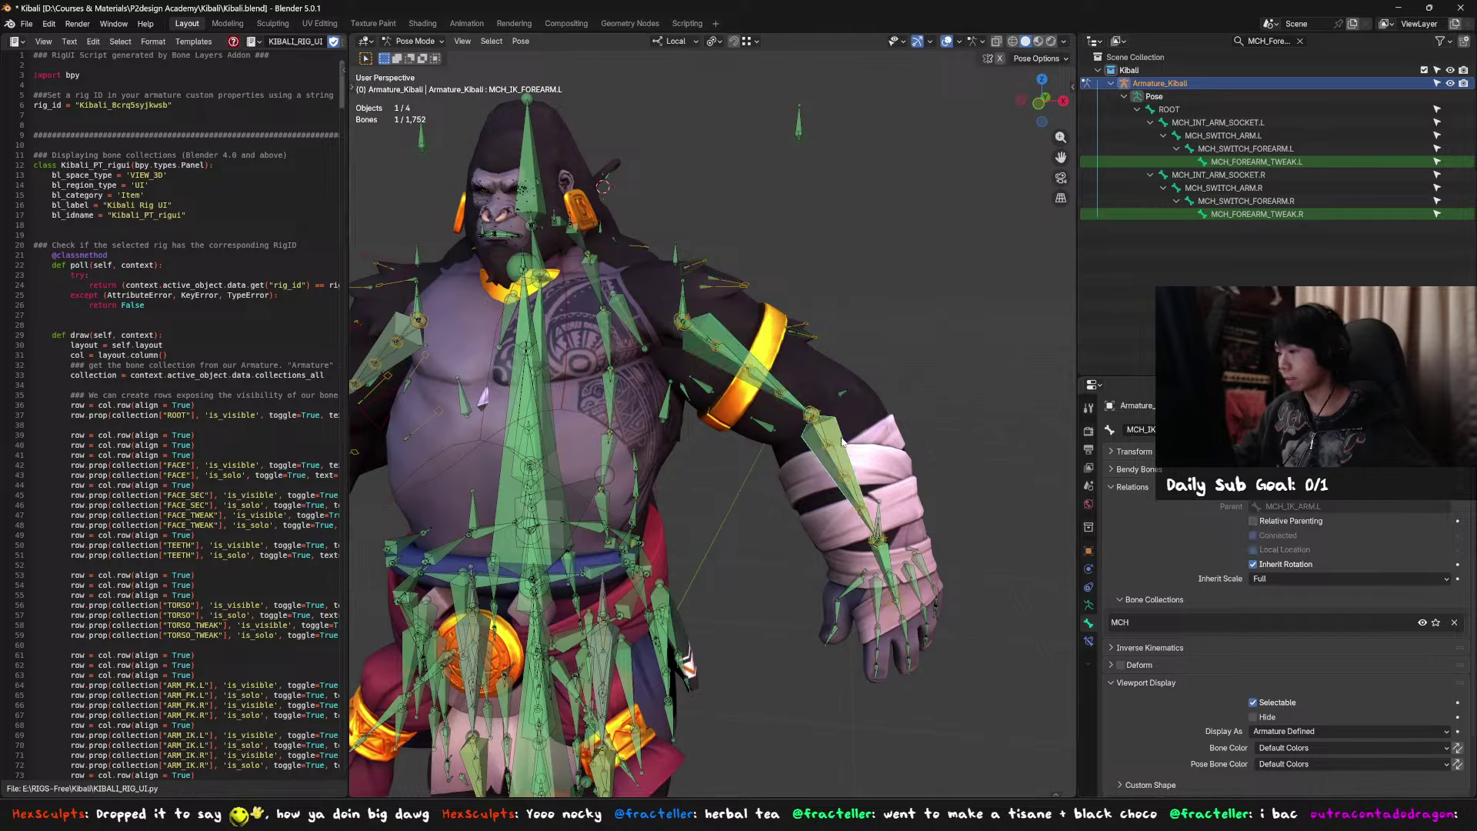
click(843, 442)
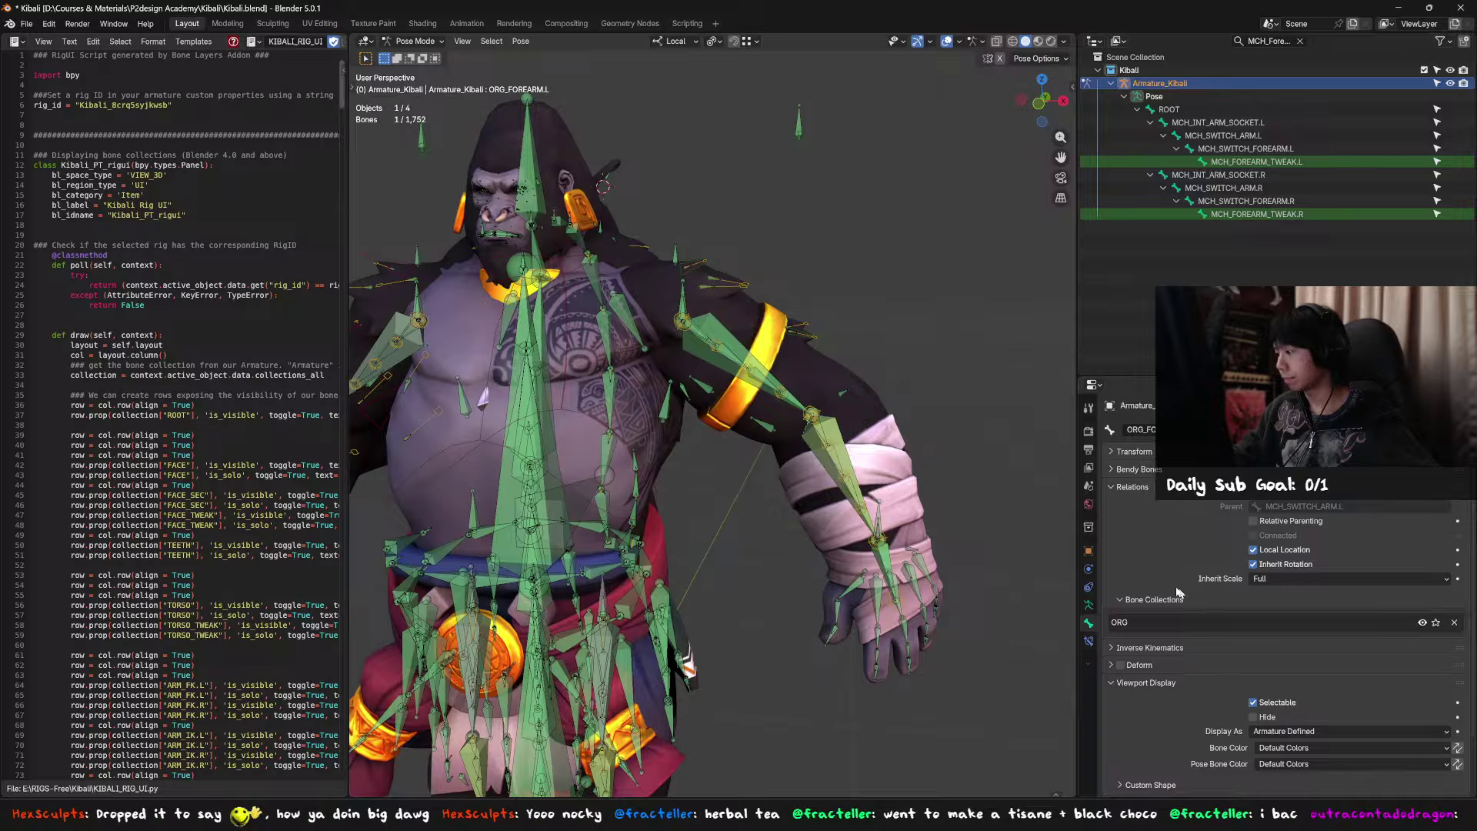
click(838, 445)
click(838, 424)
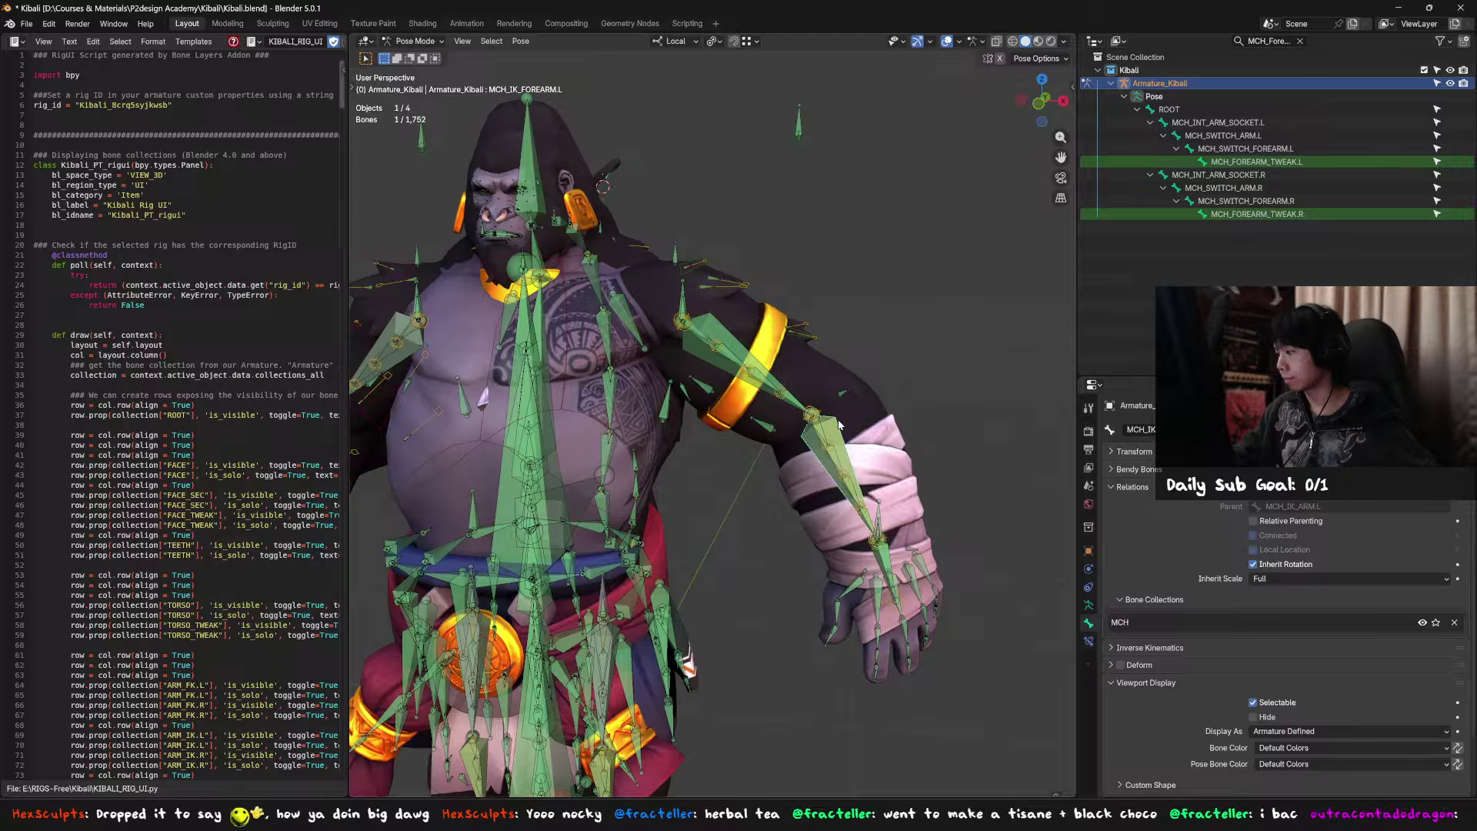
click(838, 424)
click(1089, 641)
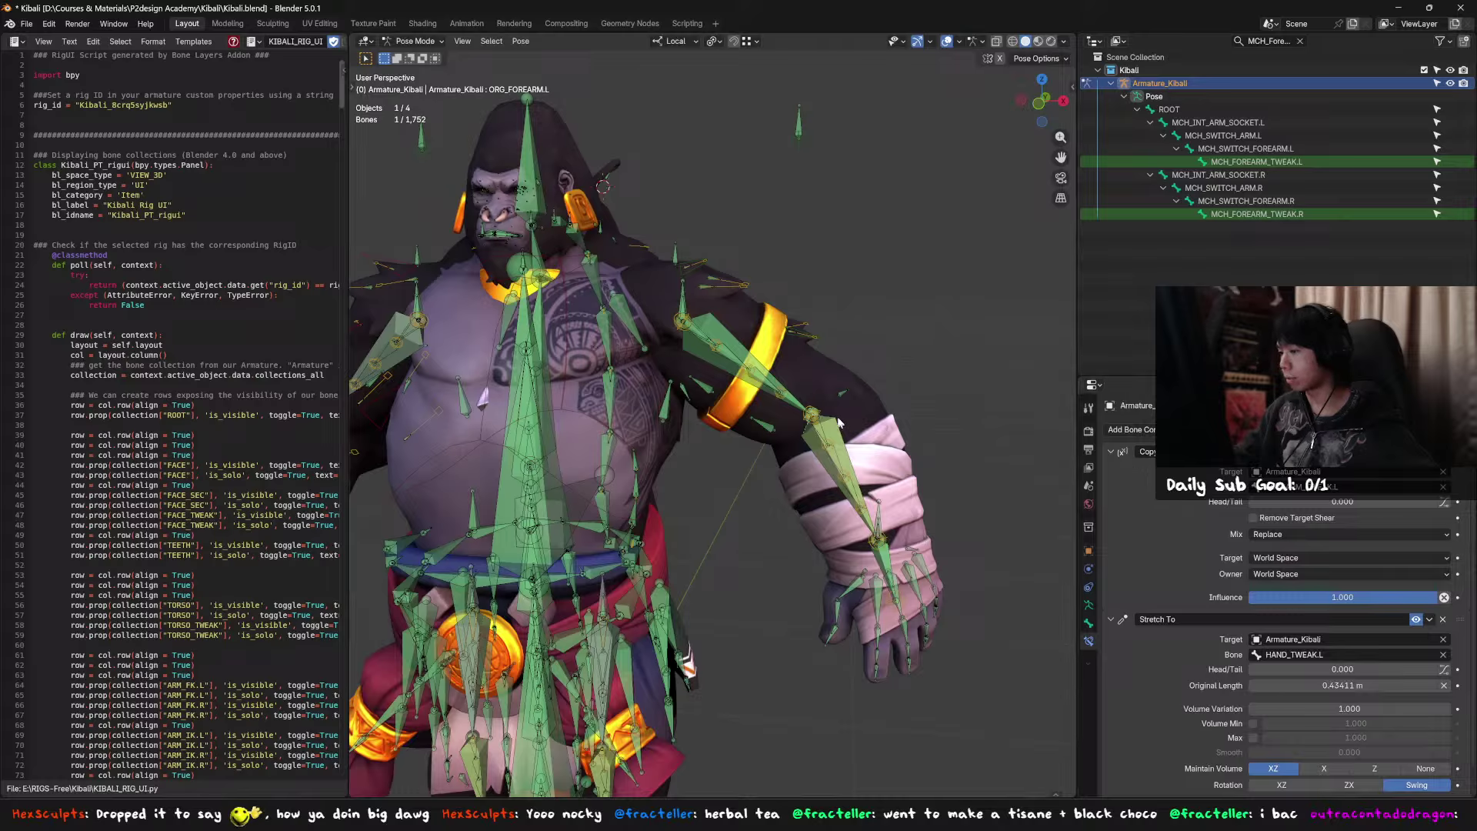
click(1111, 451)
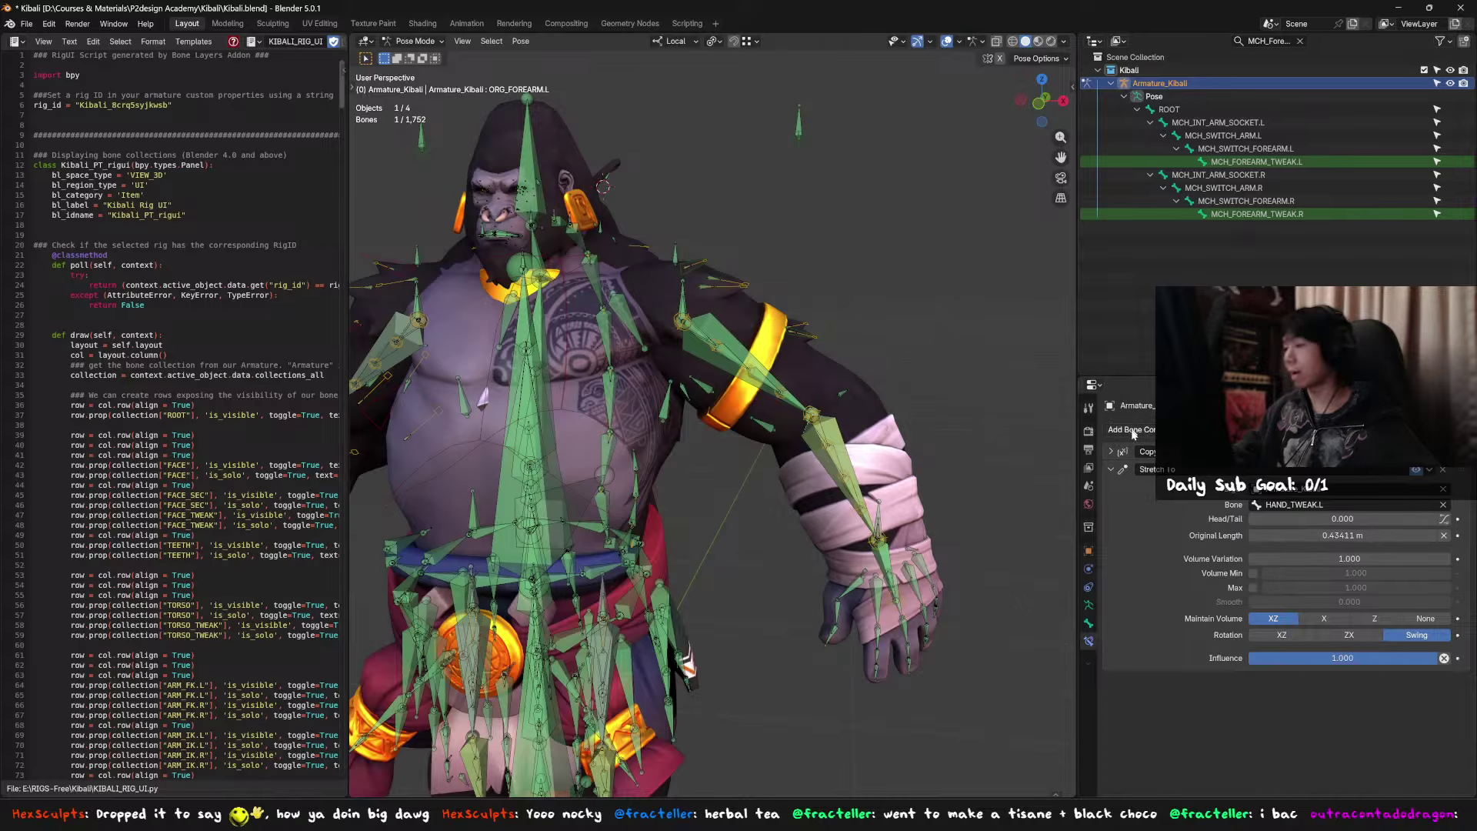
middle_drag(906, 457, 915, 440)
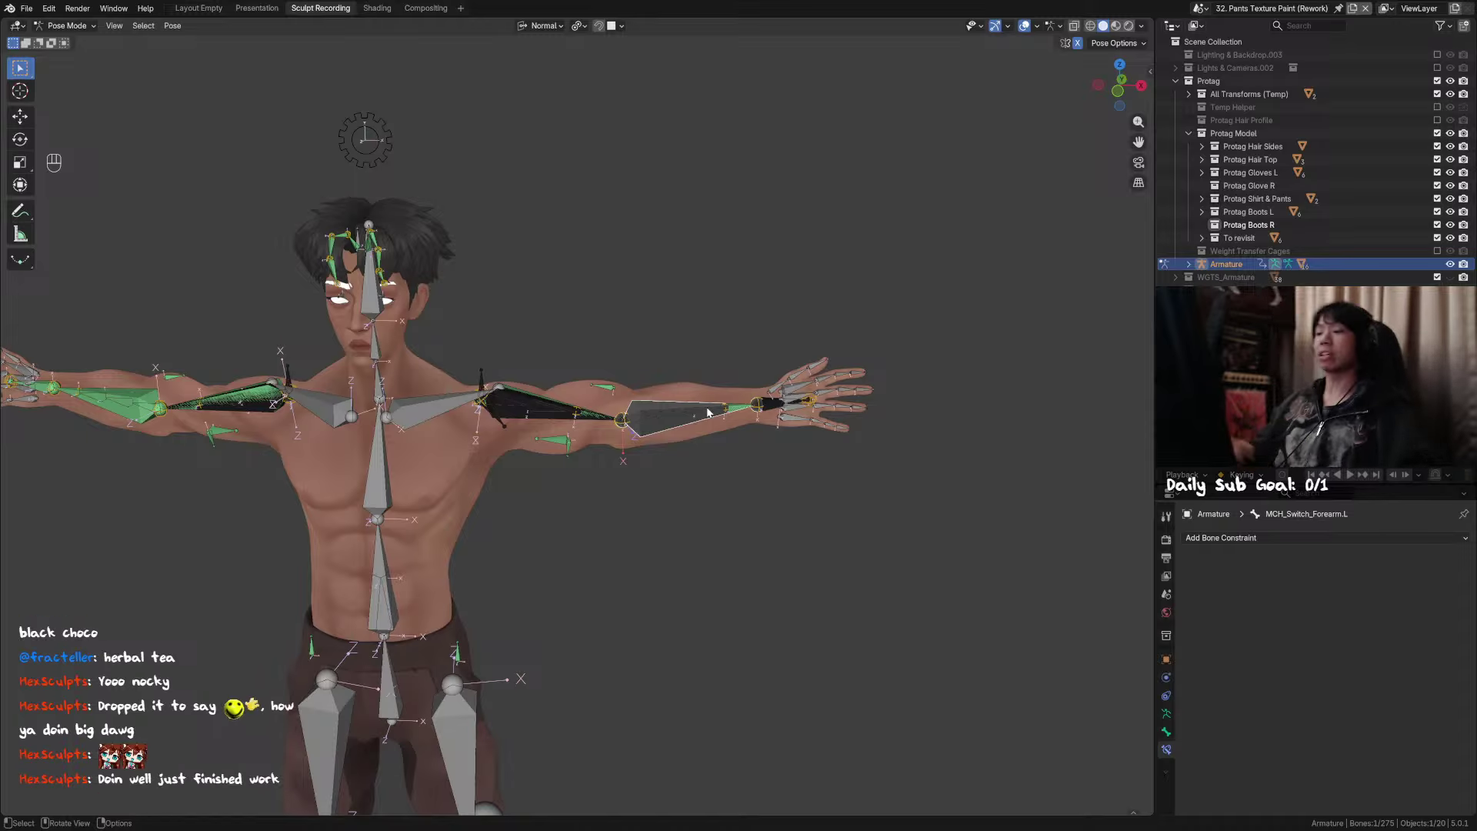
Step: Switch back to the protagonist rig, save the file and try moving MCH_Switch_Forearm.L off the upper arm's end
middle_drag(777, 318, 715, 448)
key(ctrl+s)
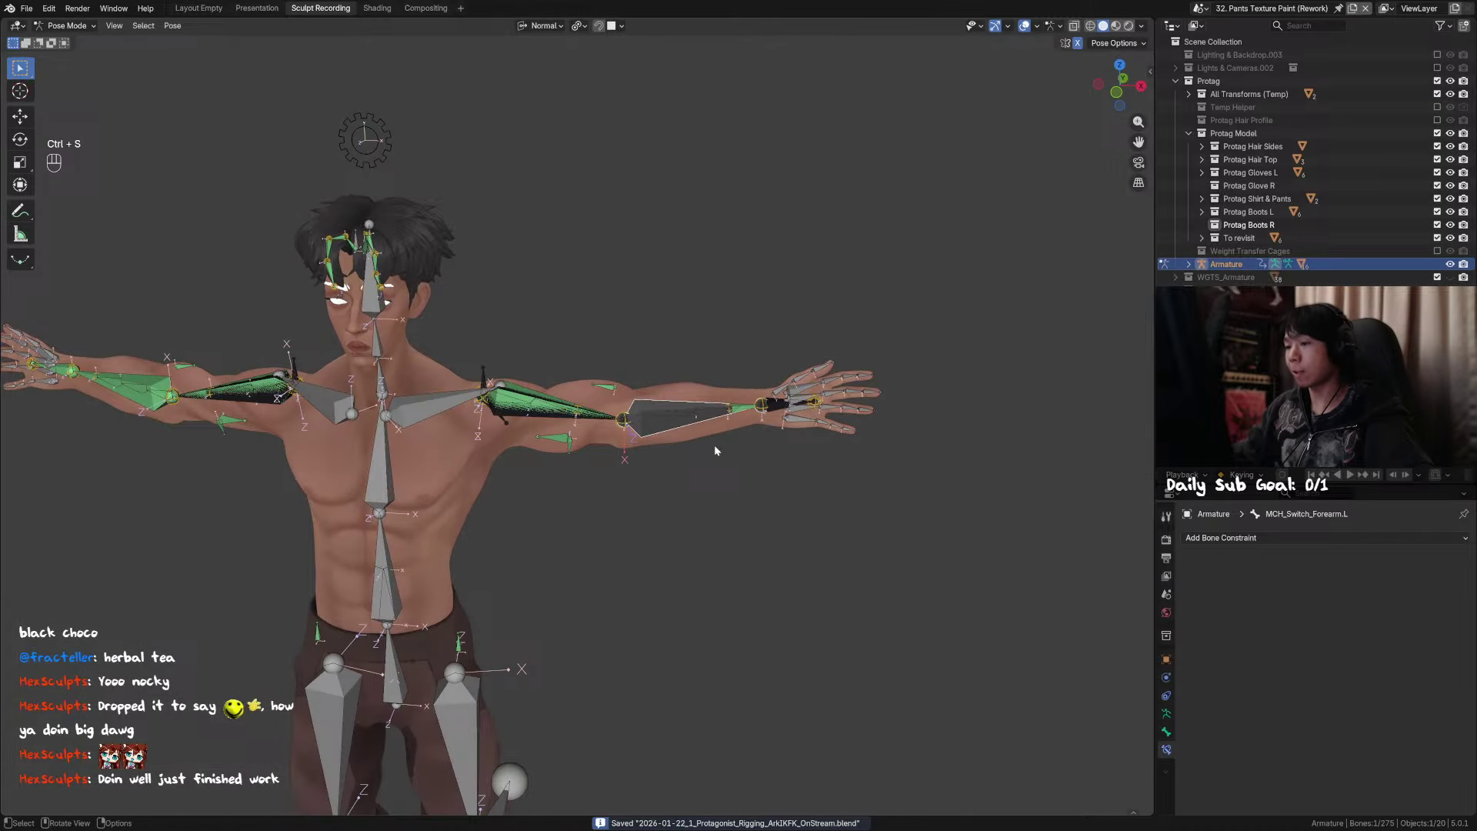
click(776, 411)
shift+click(655, 403)
middle_drag(713, 437, 667, 404)
click(666, 405)
key(g)
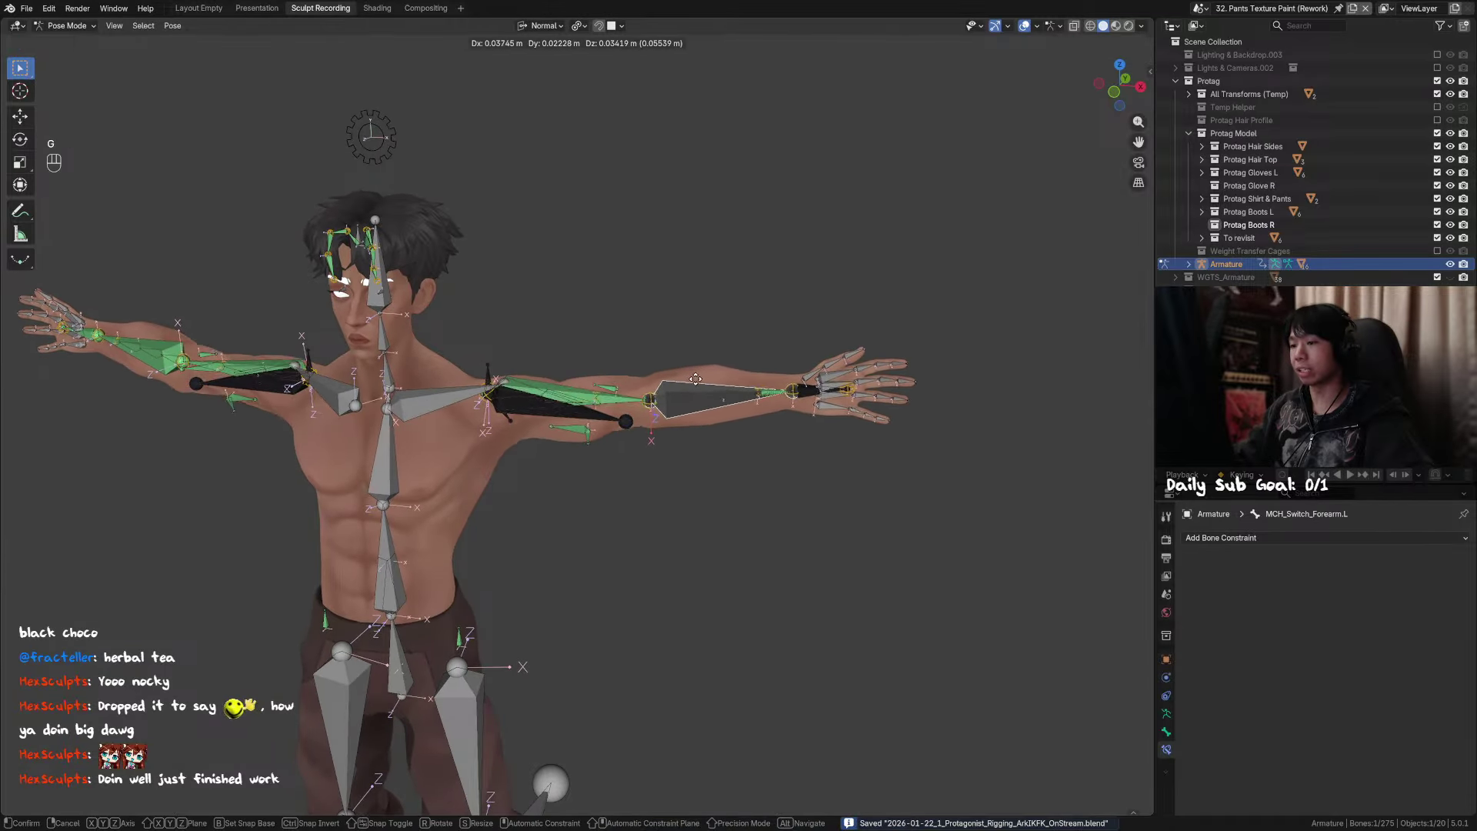
click(685, 429)
Step: Try bending the left elbow by rotating MCH_Switch_Forearm.L in the front view
middle_drag(783, 421, 718, 436)
scroll(711, 444, up, 1)
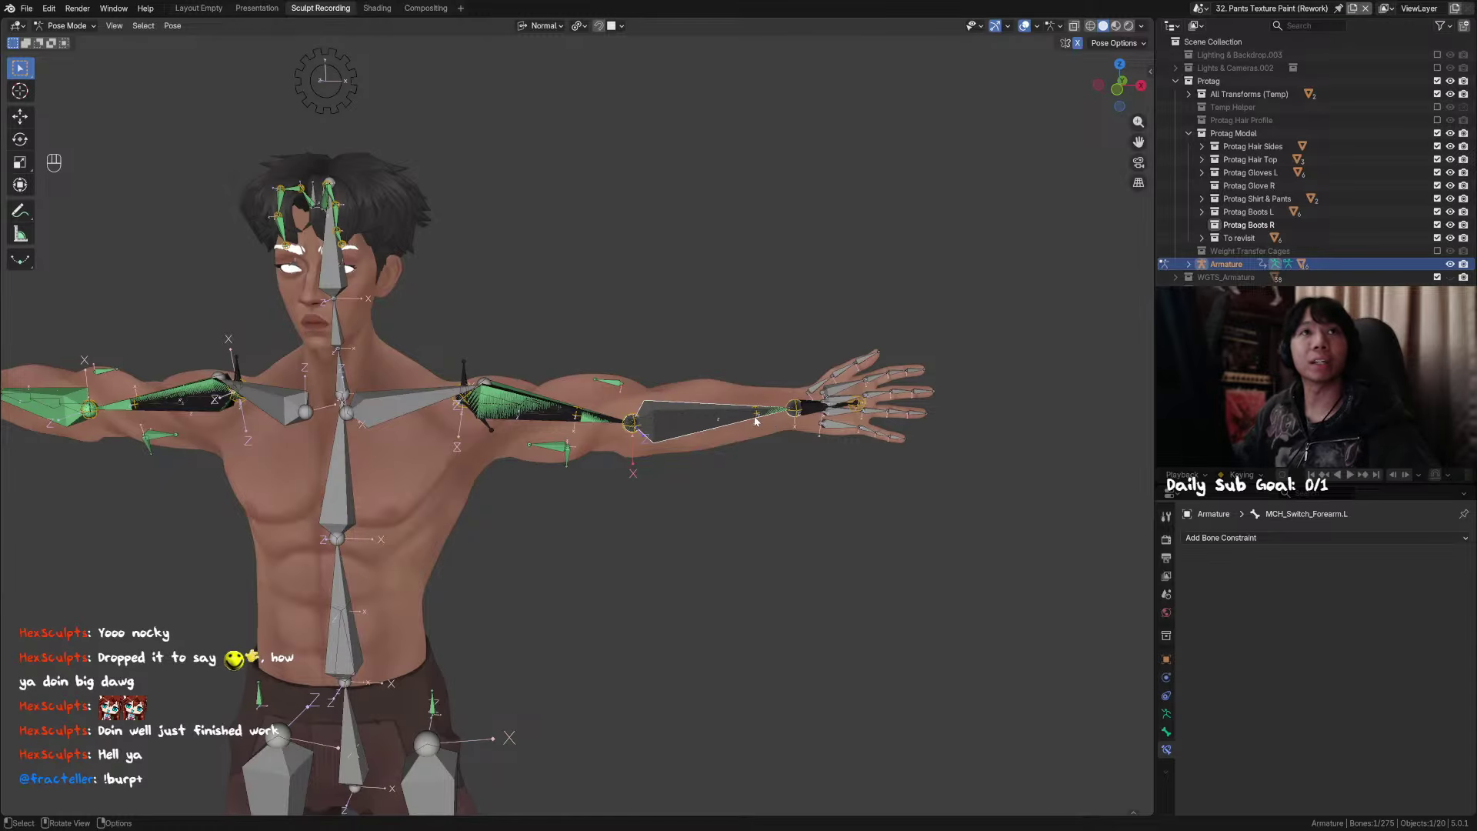
key(KP_1)
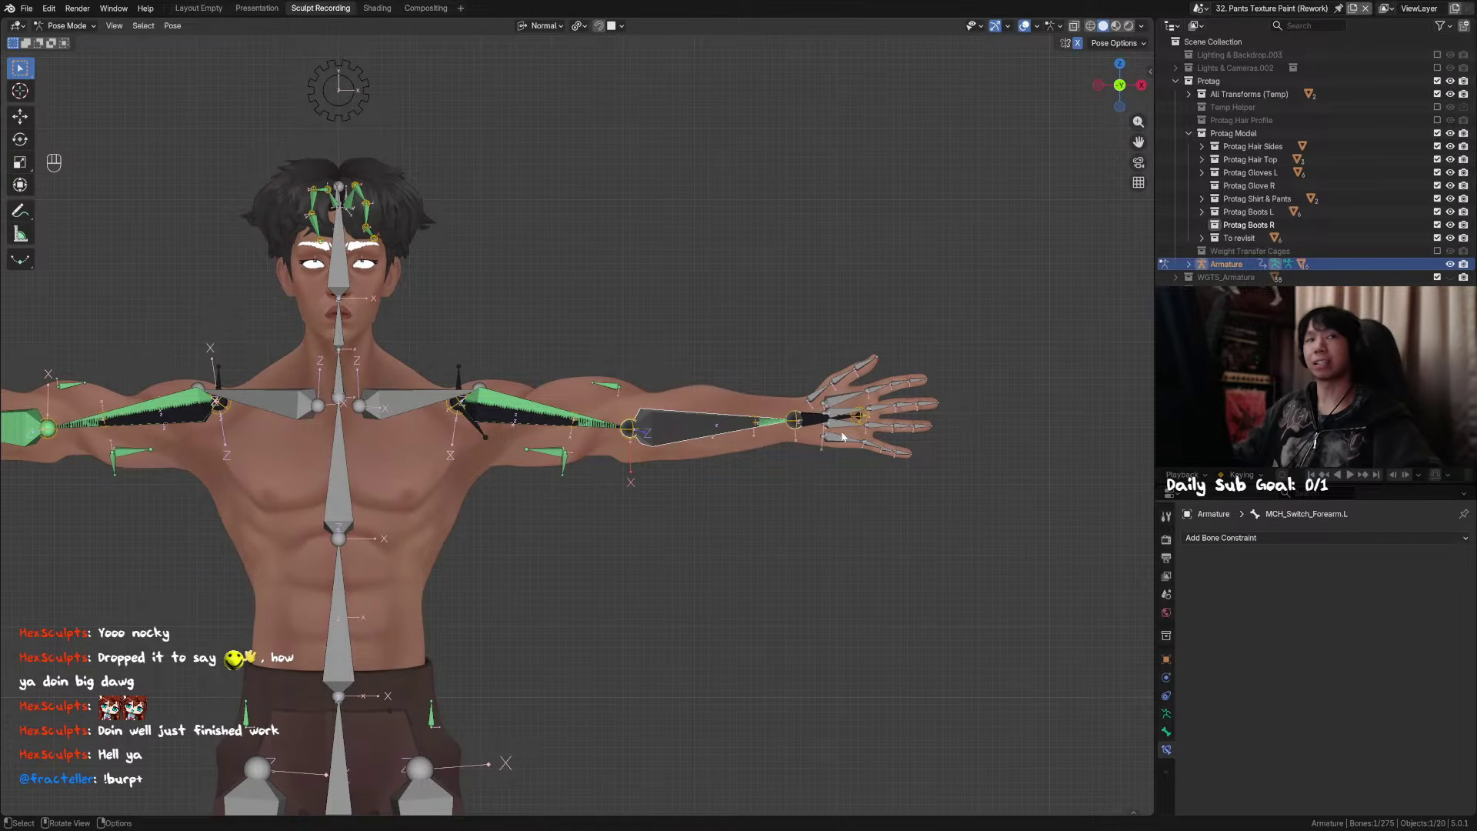
key(r)
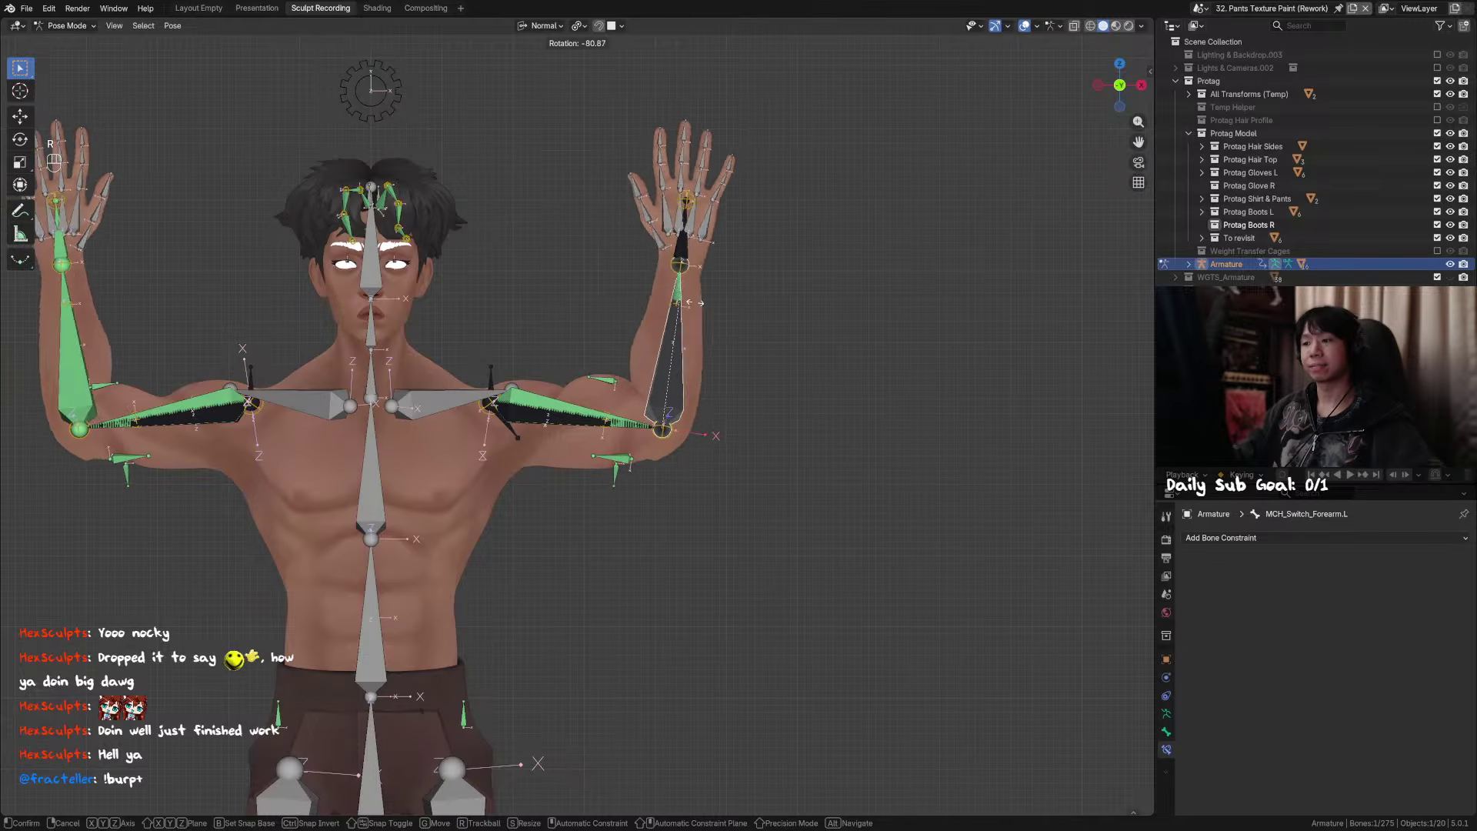
right_click(849, 375)
key(r)
right_click(763, 278)
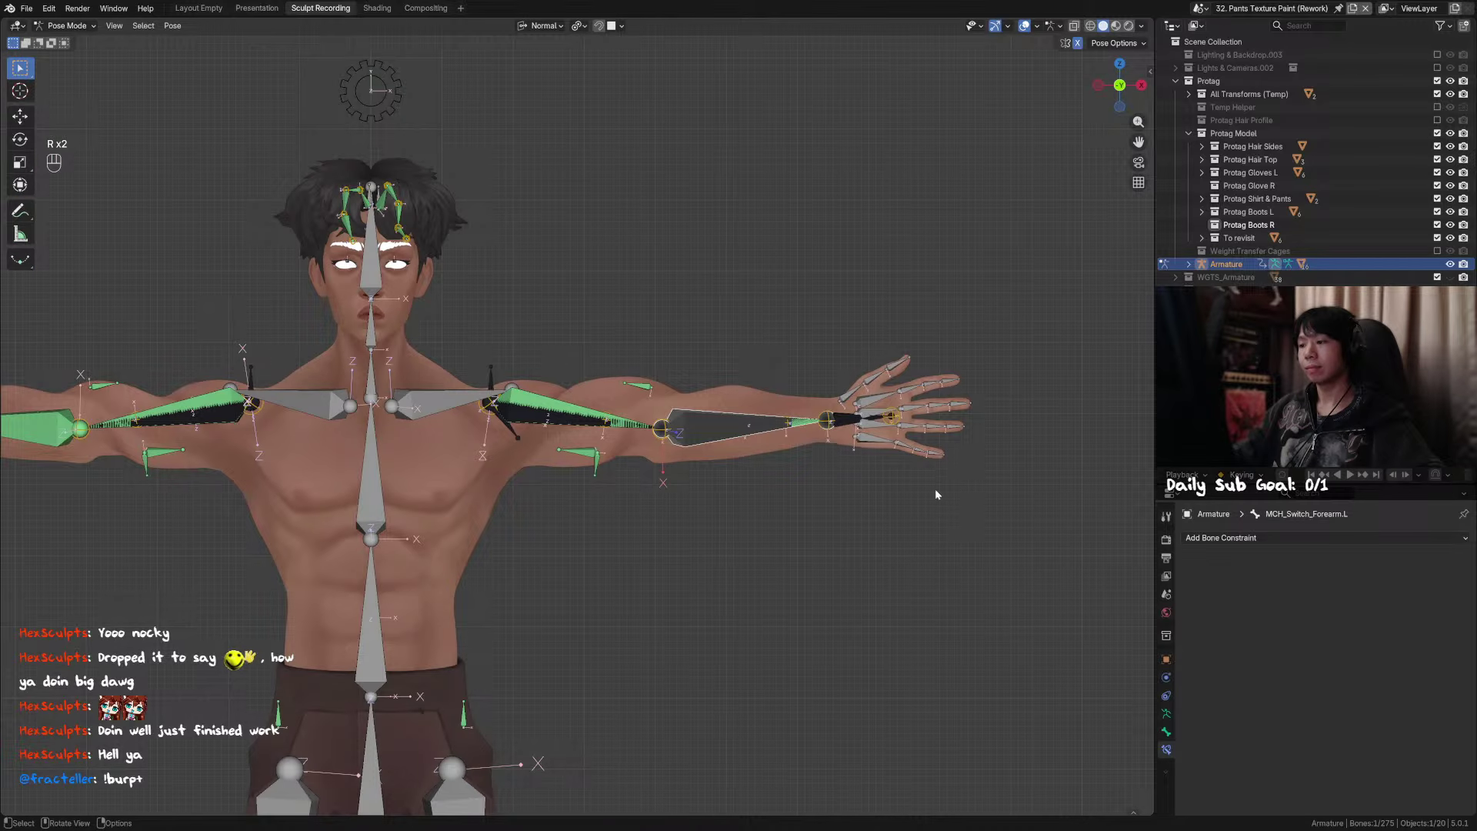
Step: Examine the bone transforms and parent relations of MCH_Switch_Forearm.L, DEF_Forearm_3.L and MCH_Switch_Hand.L
click(1167, 732)
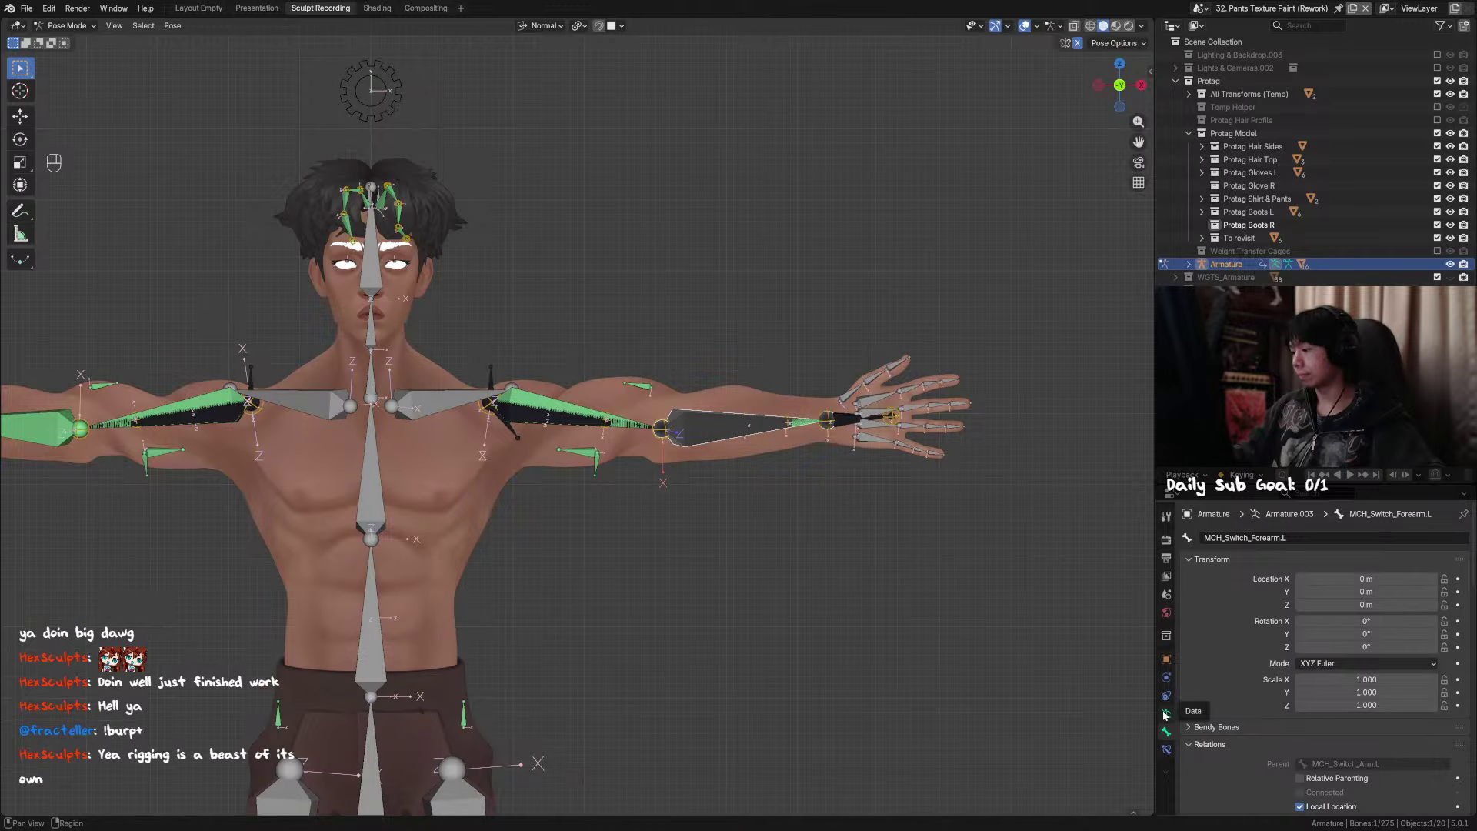
click(769, 427)
key(r)
right_click(758, 380)
click(734, 413)
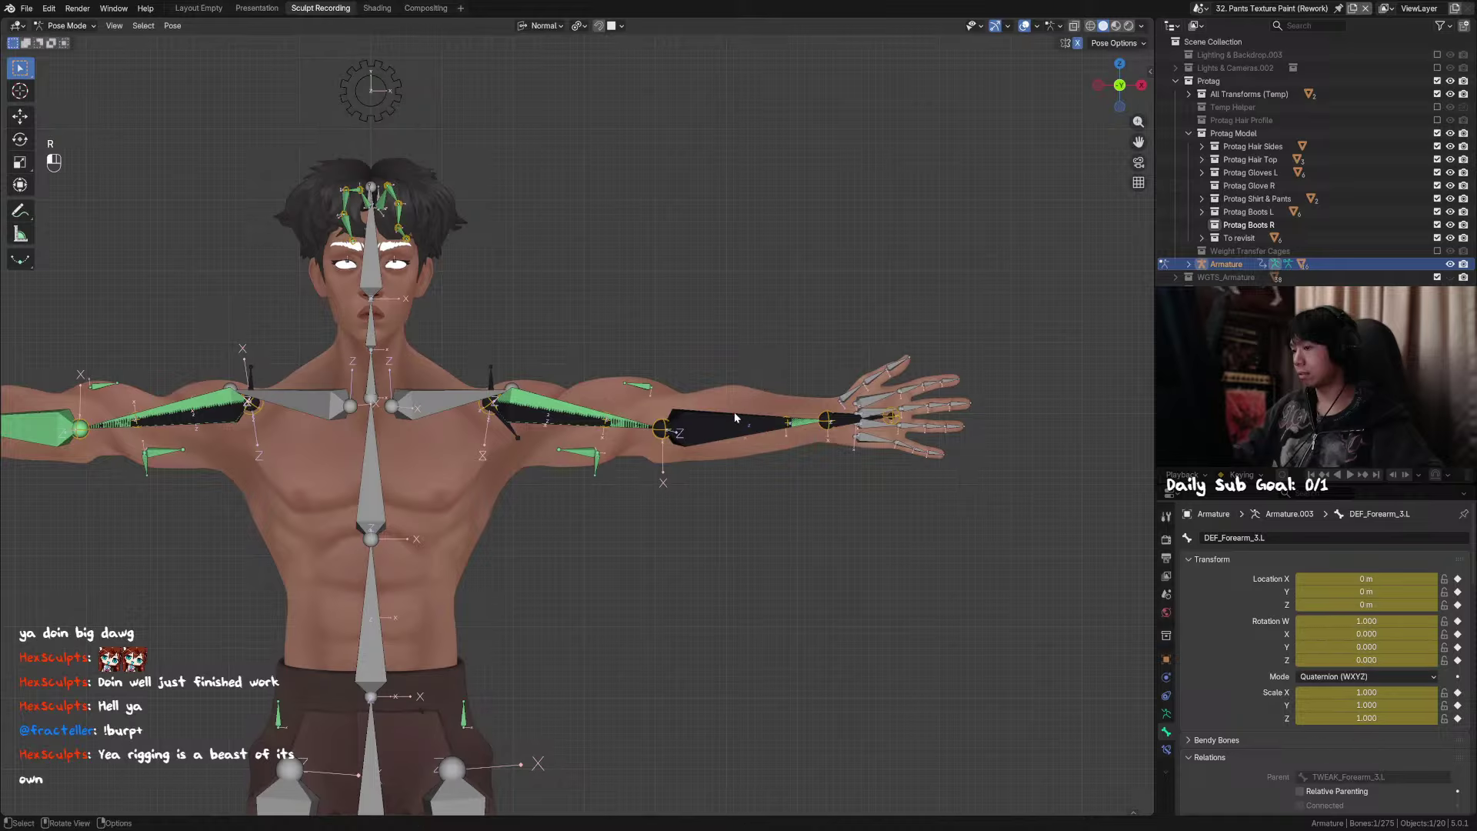
click(848, 418)
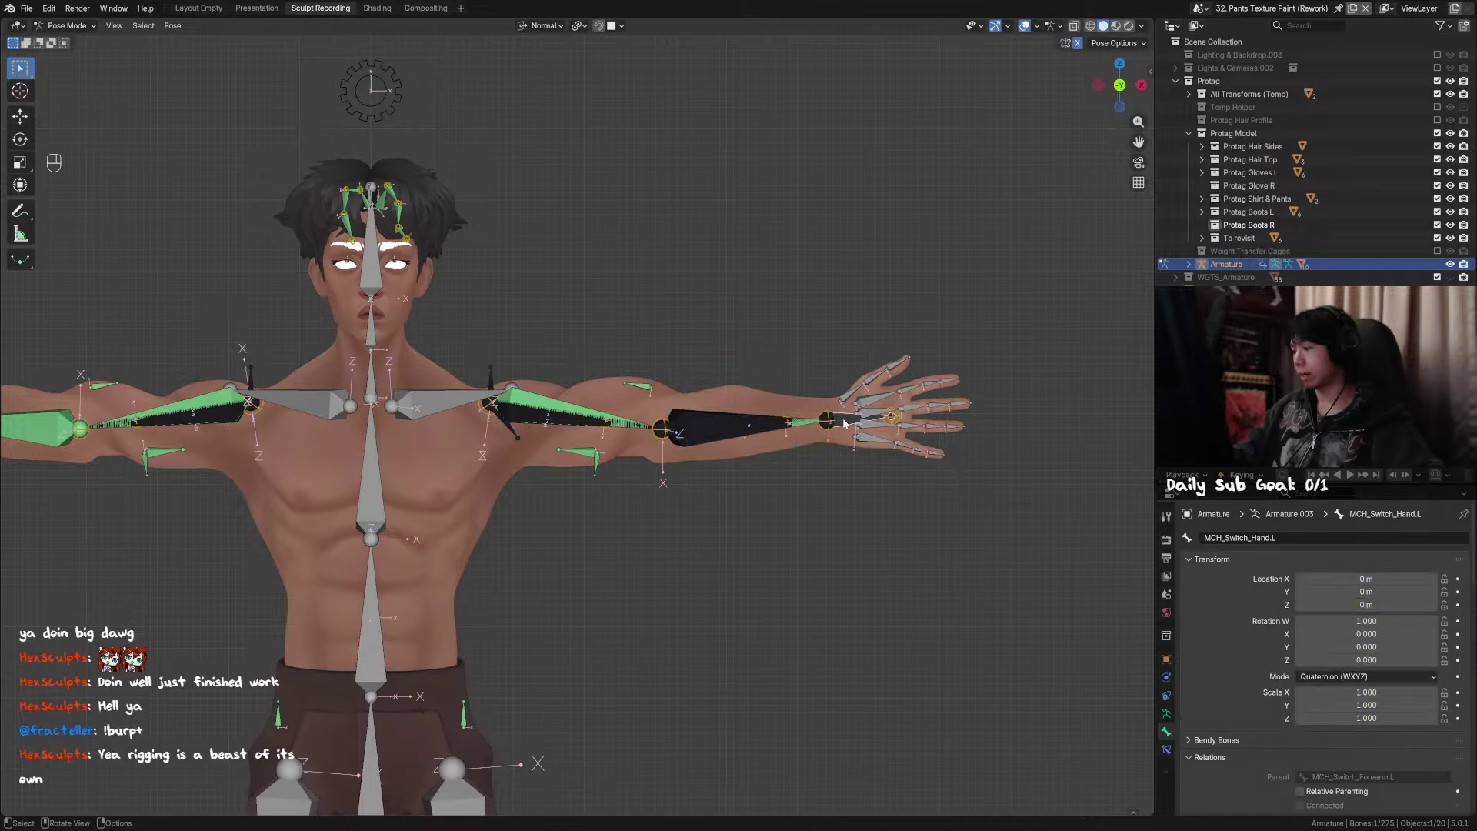
click(836, 421)
click(850, 422)
click(756, 427)
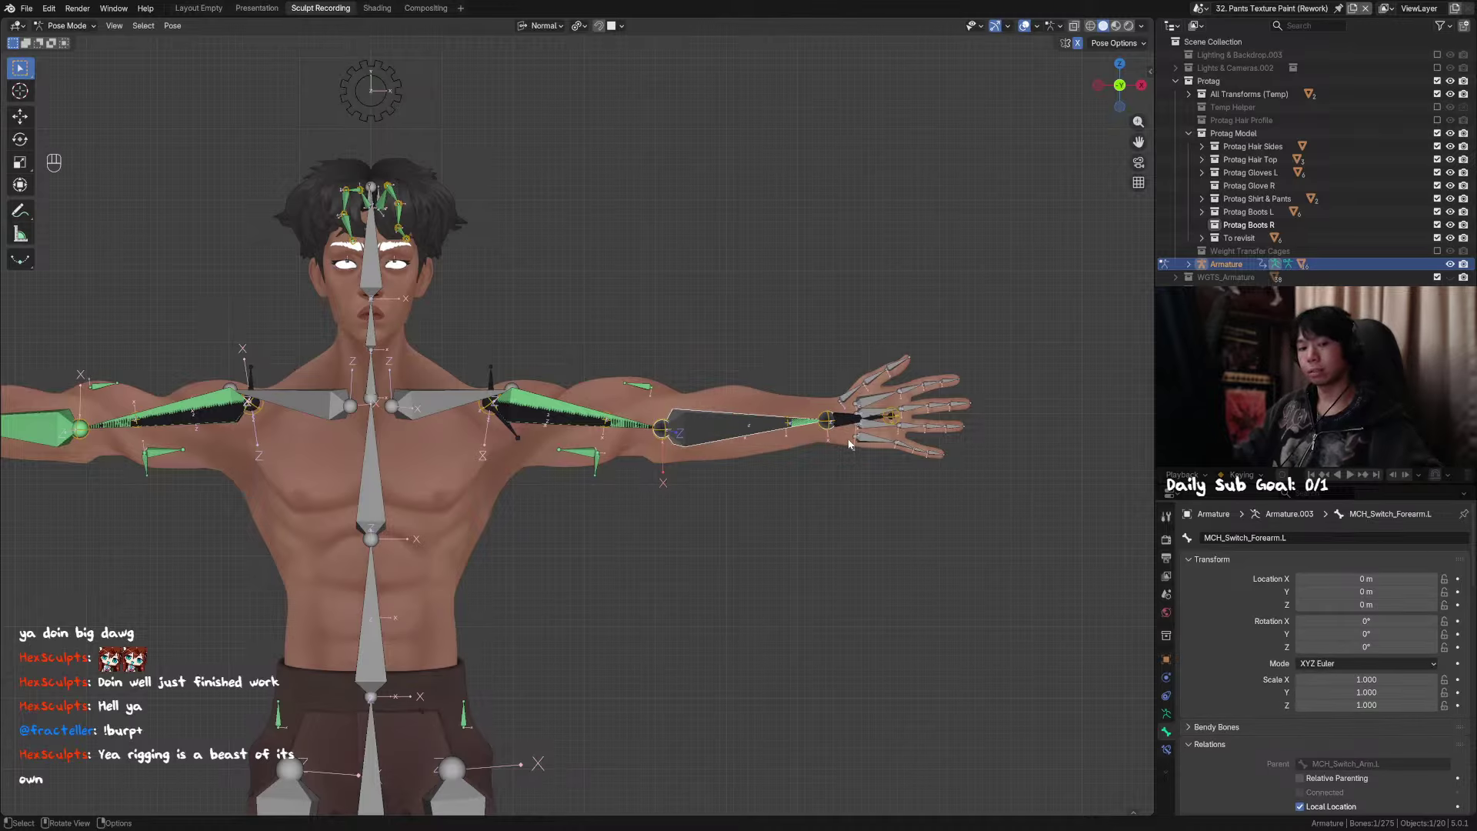
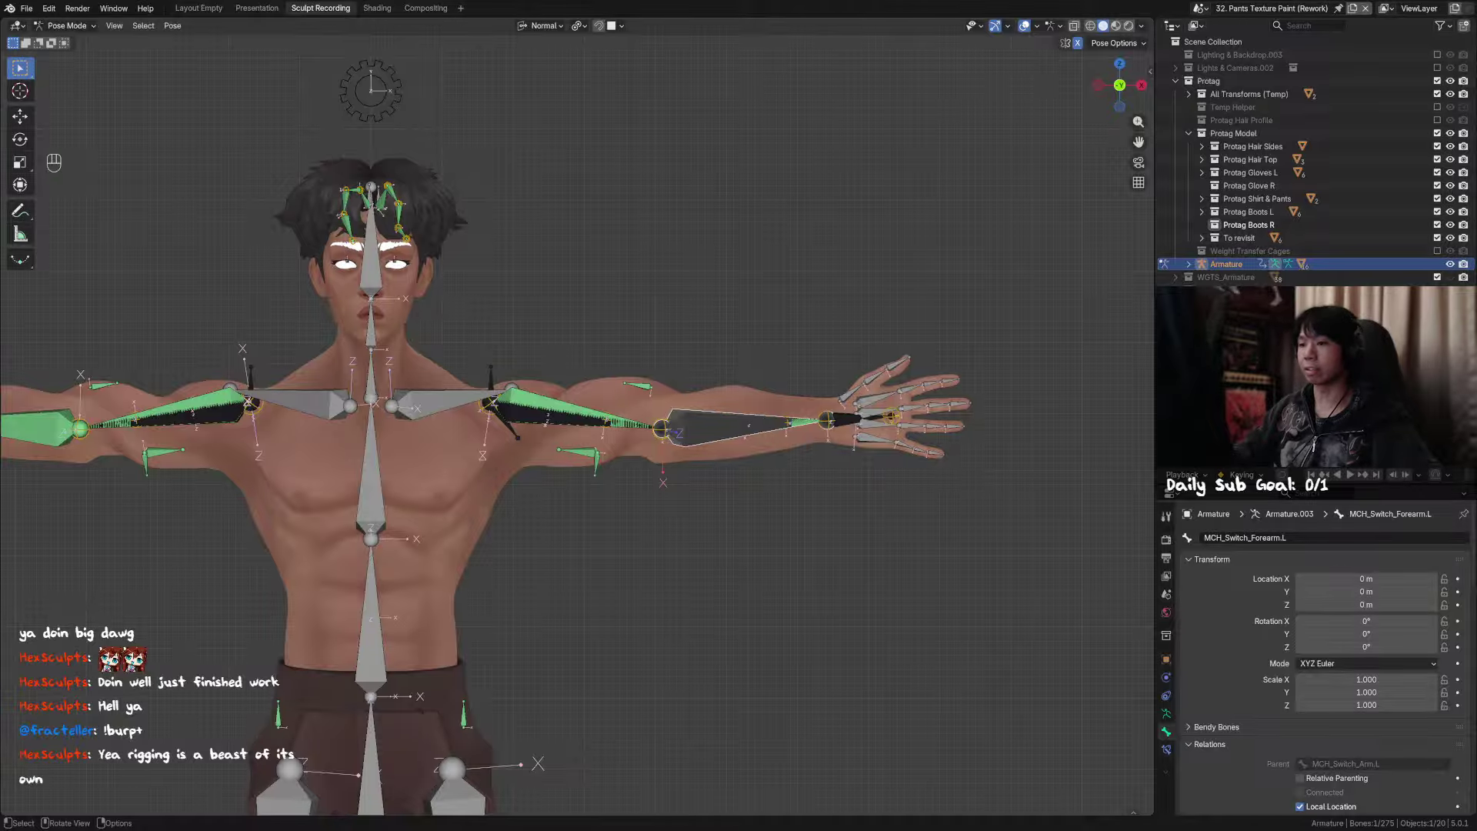
Step: Save the file and try moving MCH_Switch_Hand.L in the top view
middle_drag(663, 333, 736, 523)
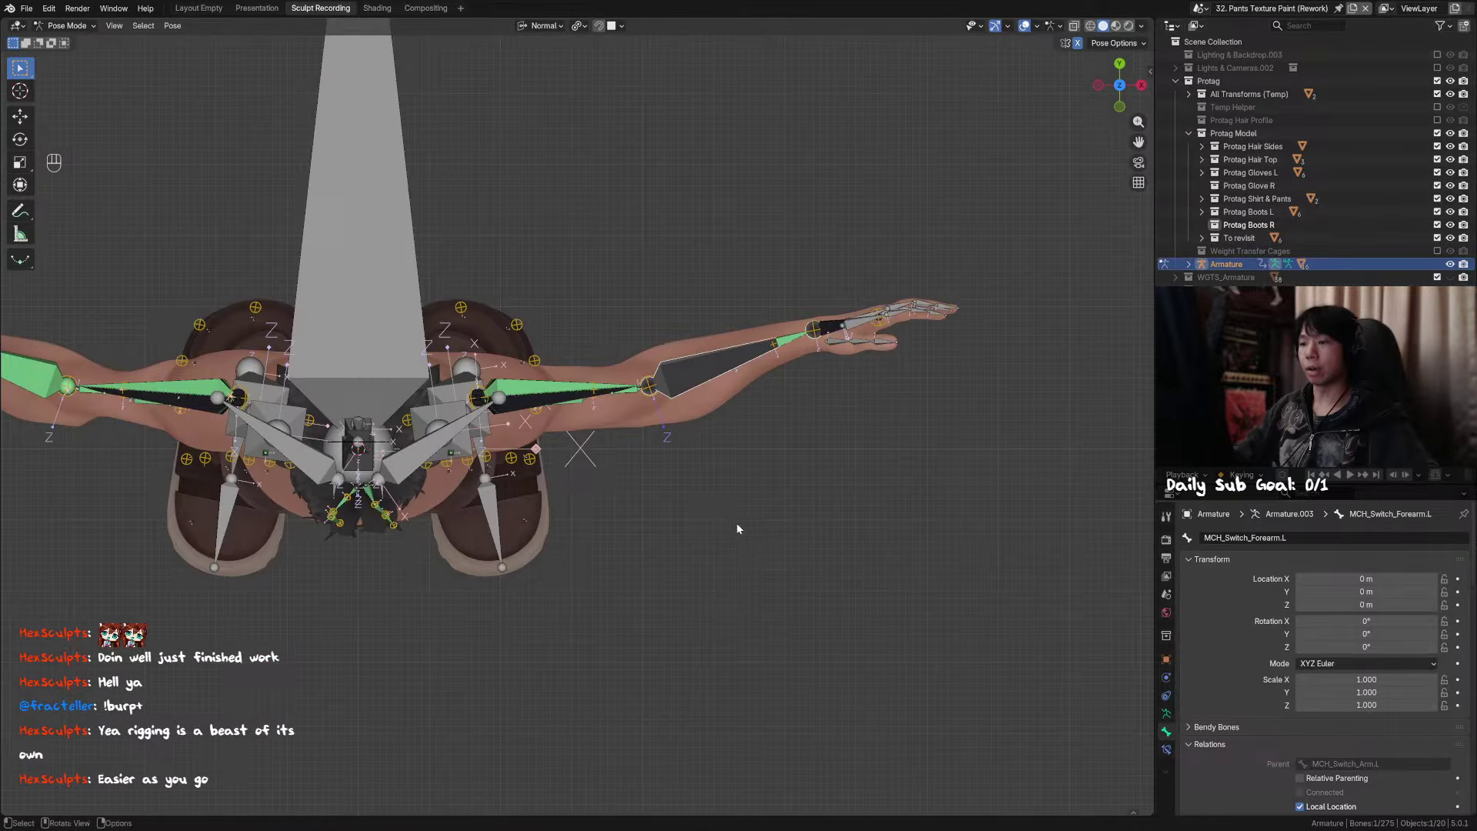
click(825, 340)
key(g)
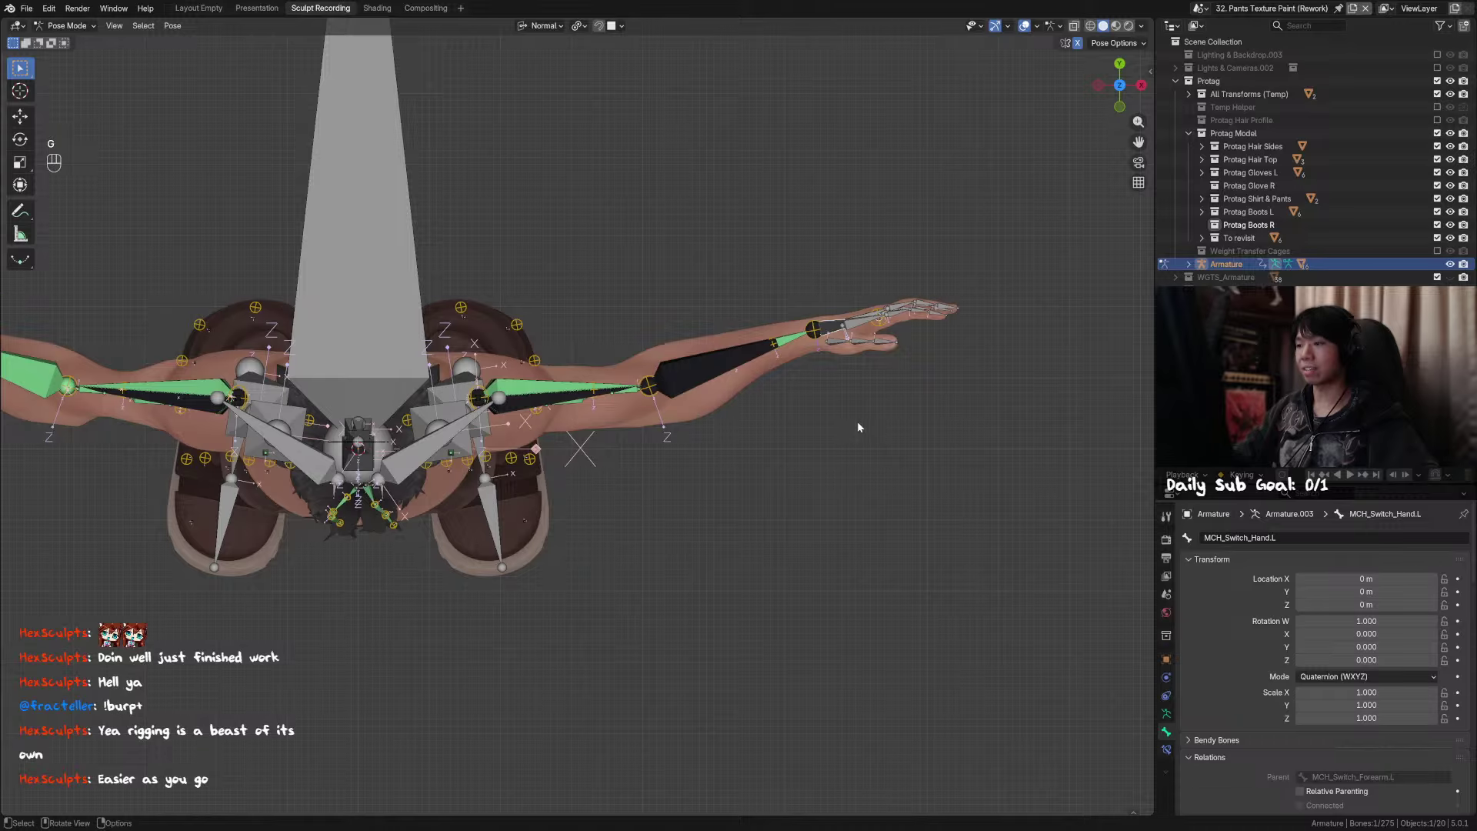
shift+middle_drag(862, 414, 854, 439)
key(ctrl+s)
key(g)
right_click(847, 514)
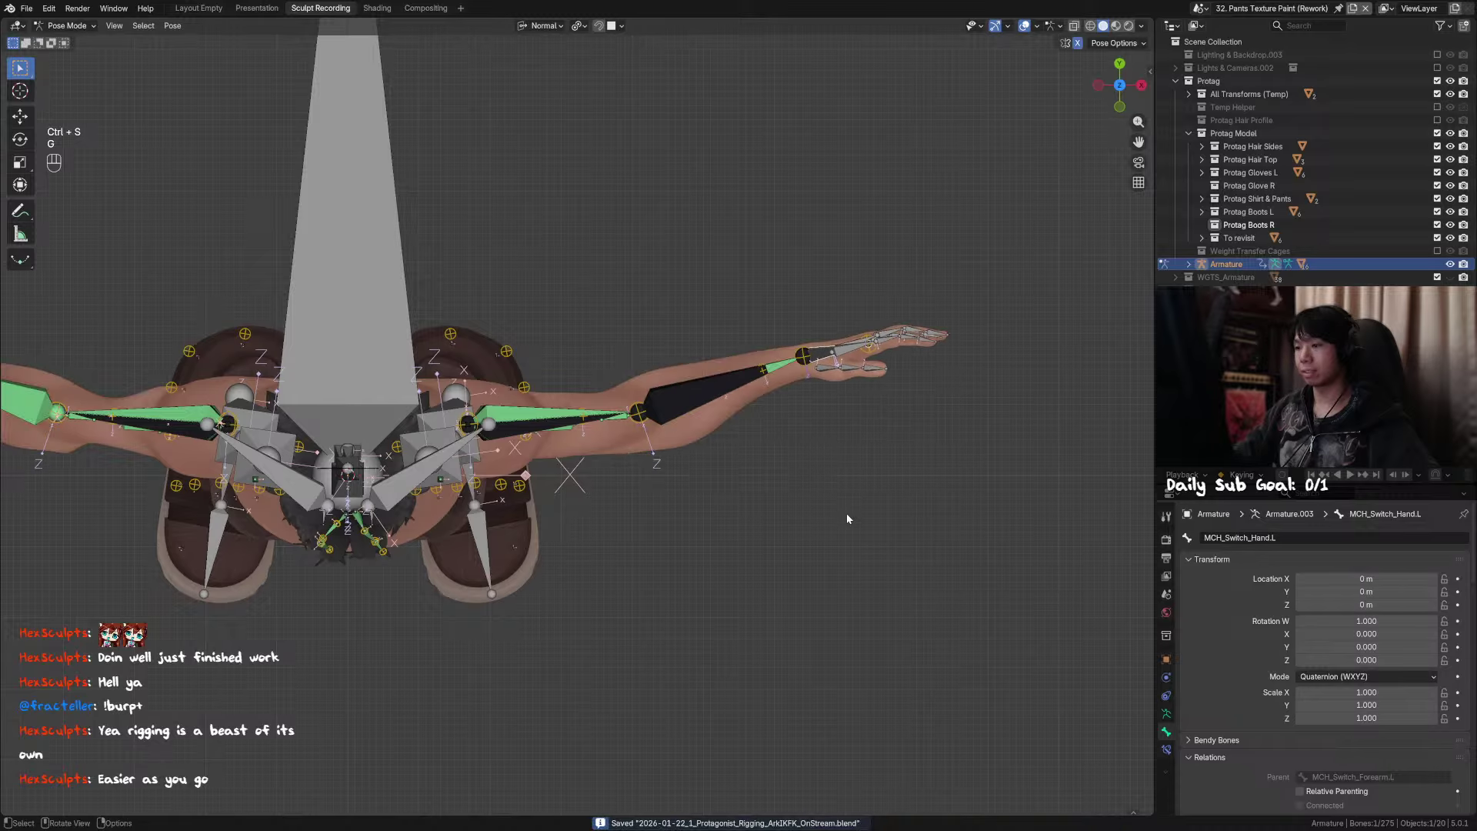
Step: Try moving MCH_Switch_Hand.L away from the forearm in both the top and front views
key(g)
right_click(827, 323)
key(g)
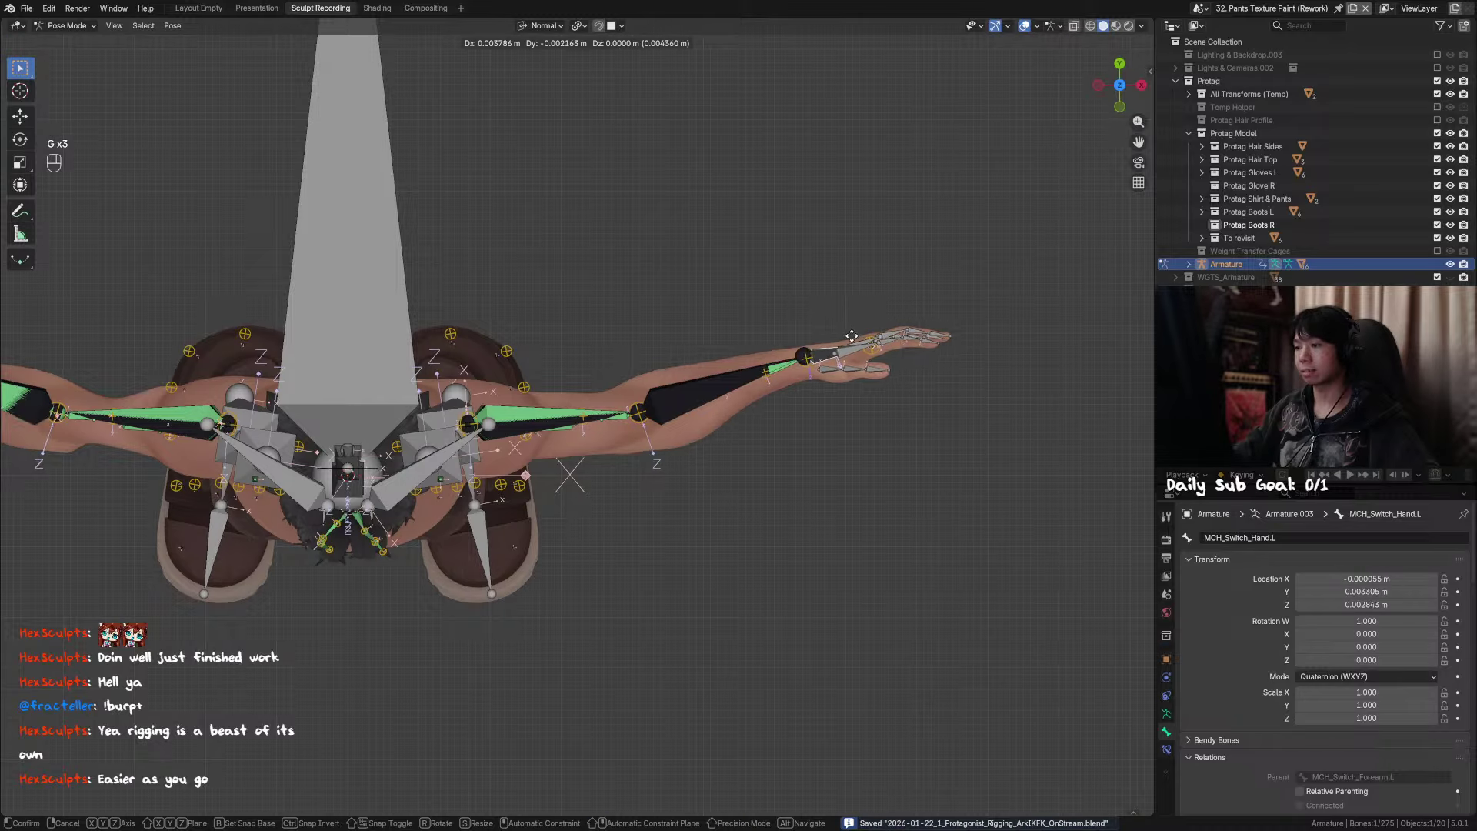
right_click(853, 450)
alt+middle_drag(851, 450, 846, 357)
key(g)
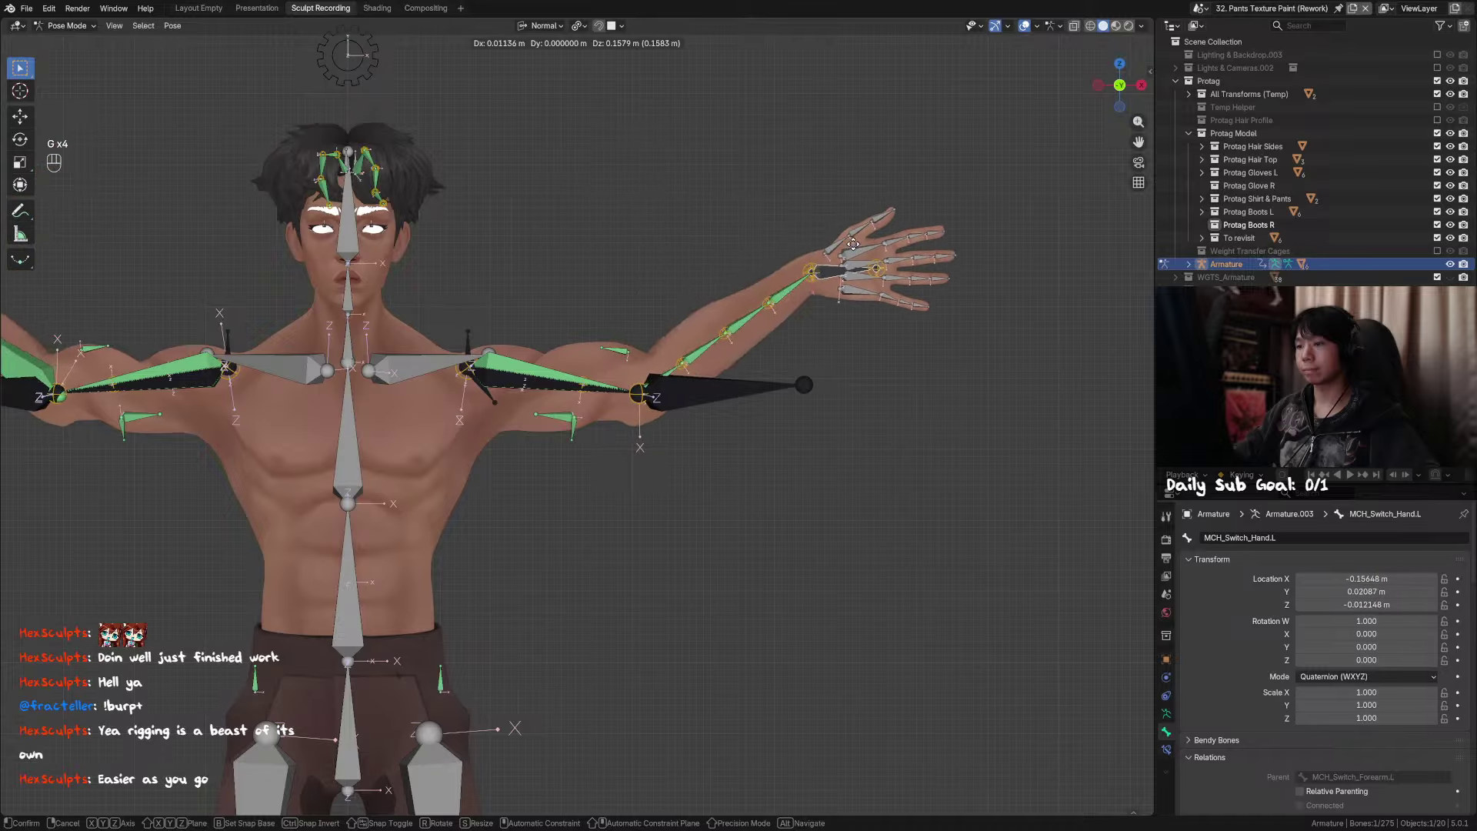
right_click(858, 296)
Step: Add a Stretch To constraint to MCH_Switch_Forearm.L with MCH_Switch_Hand.L as its target bone
click(710, 390)
click(1166, 713)
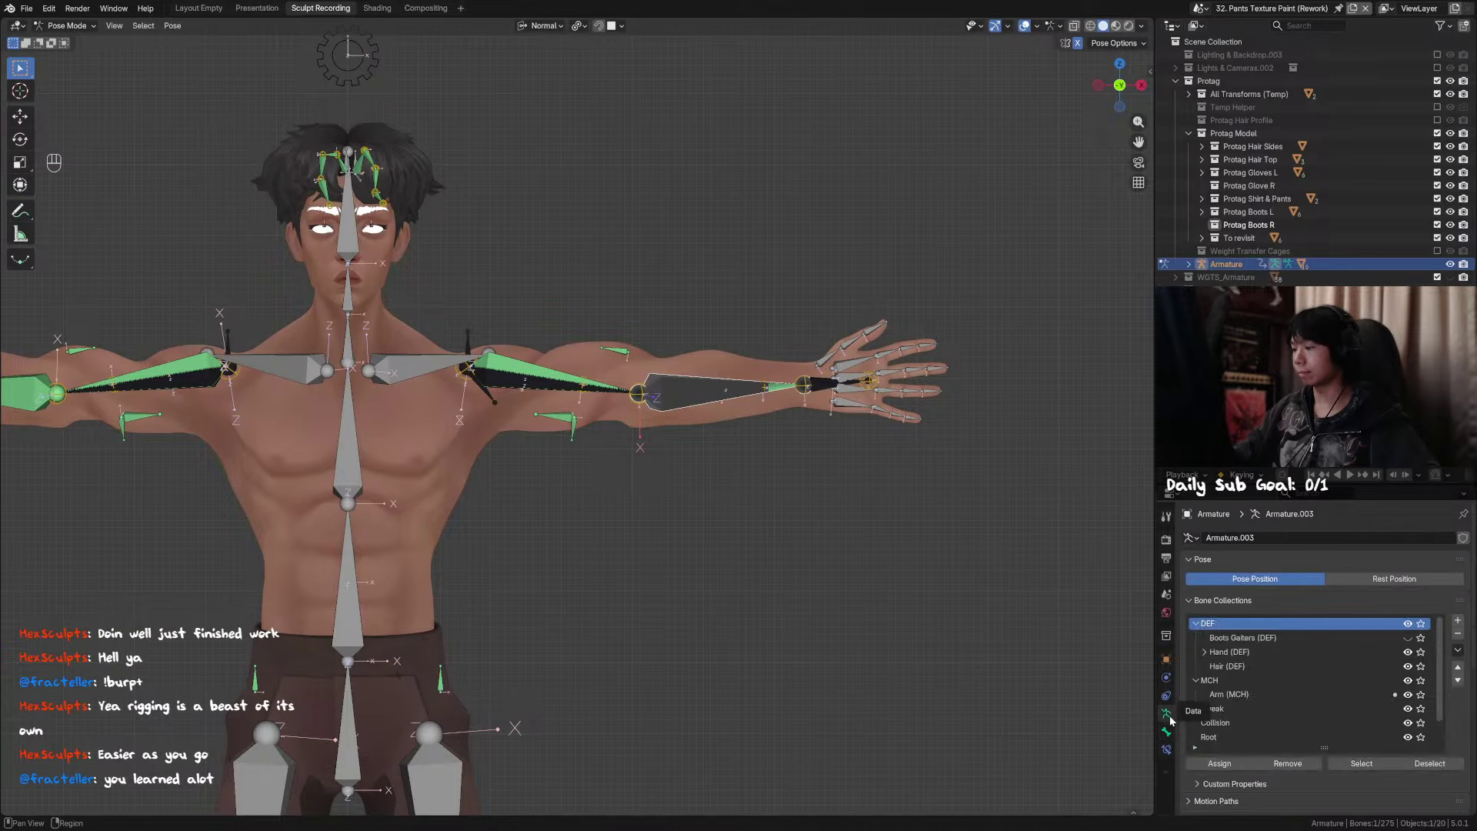
click(1166, 731)
click(1166, 749)
middle_drag(866, 331, 830, 376)
click(828, 383)
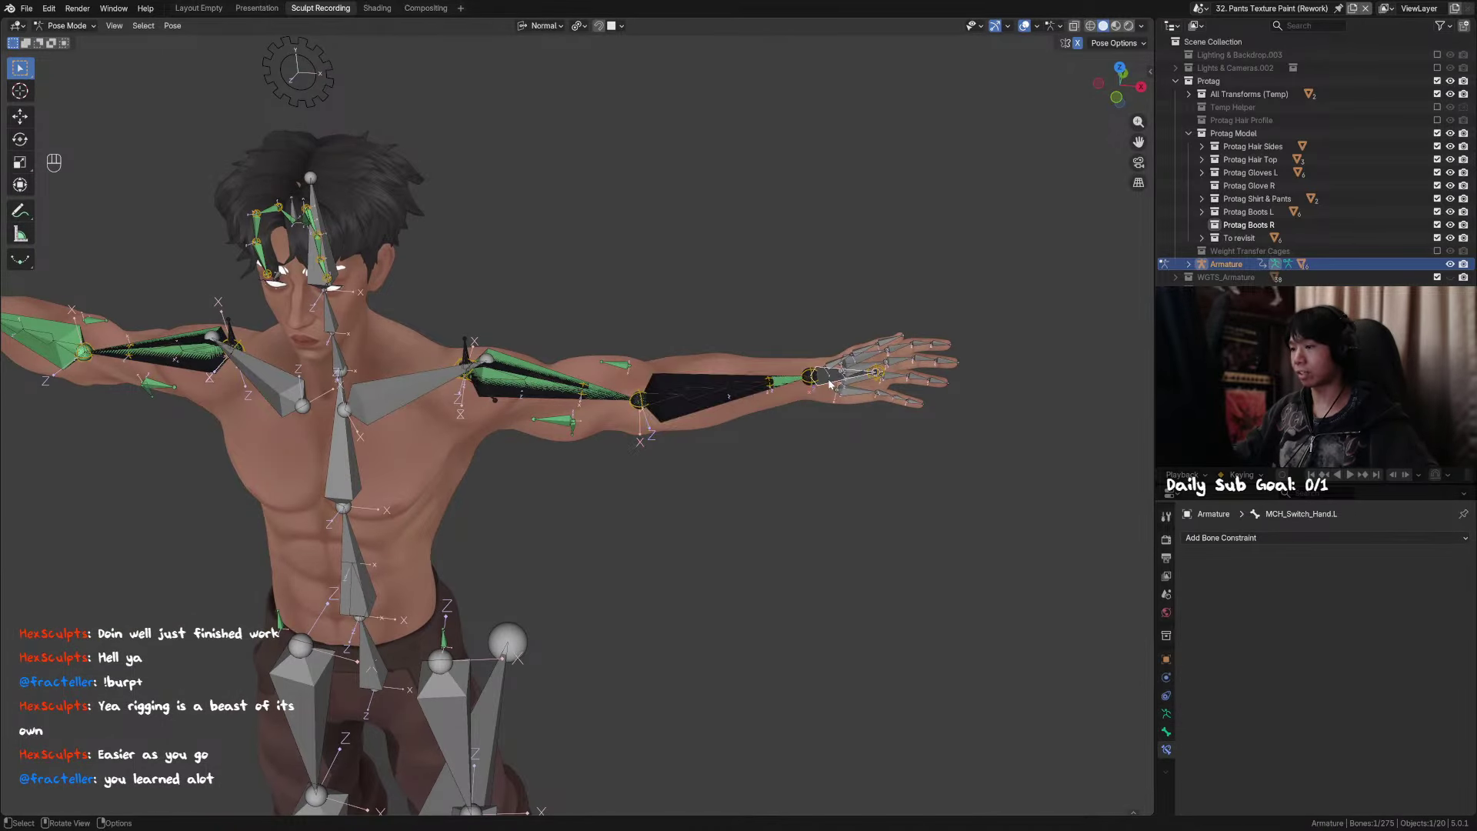
shift+click(831, 387)
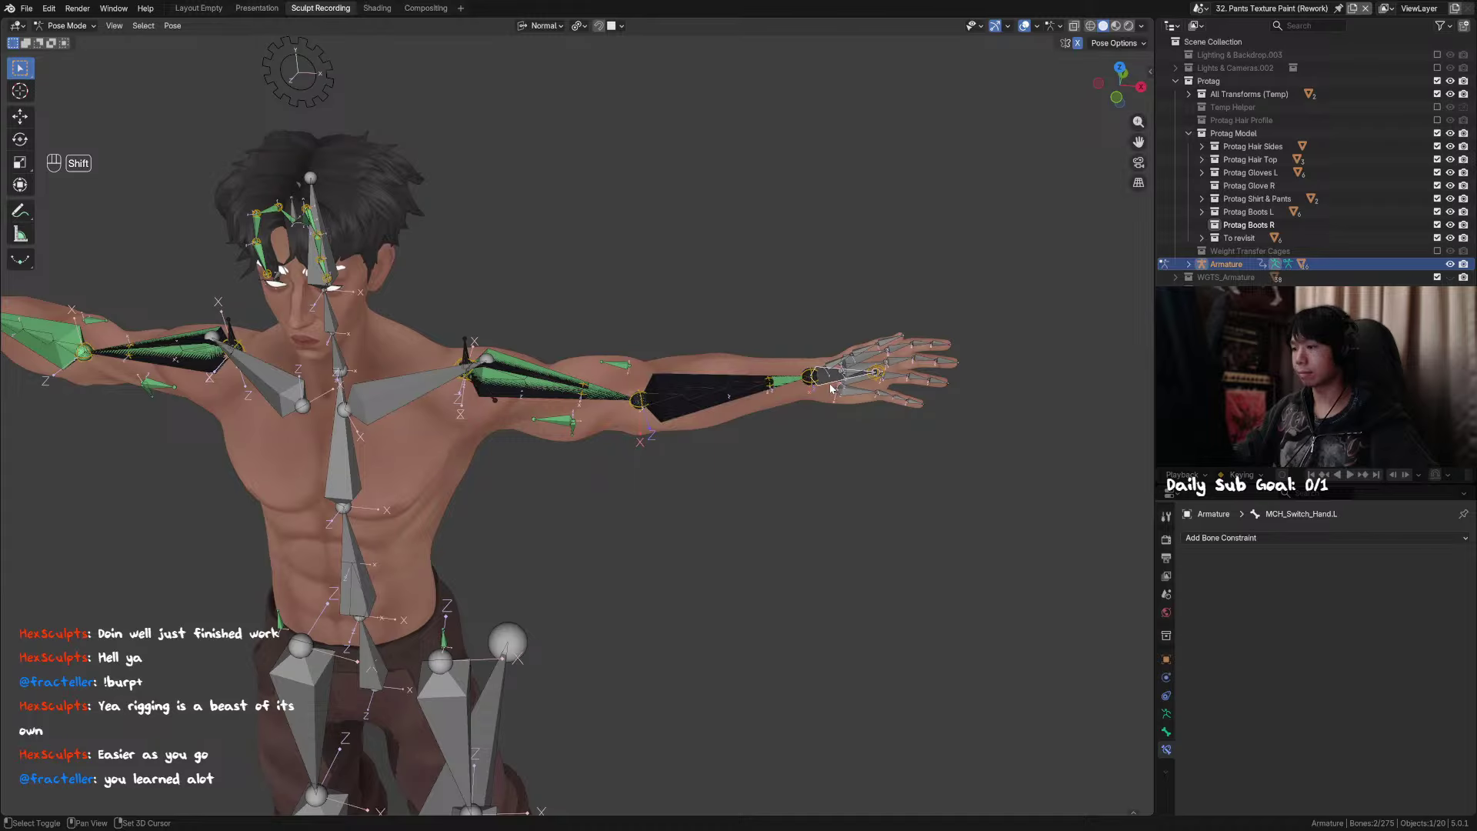
shift+click(831, 389)
key(ctrl+shift+c)
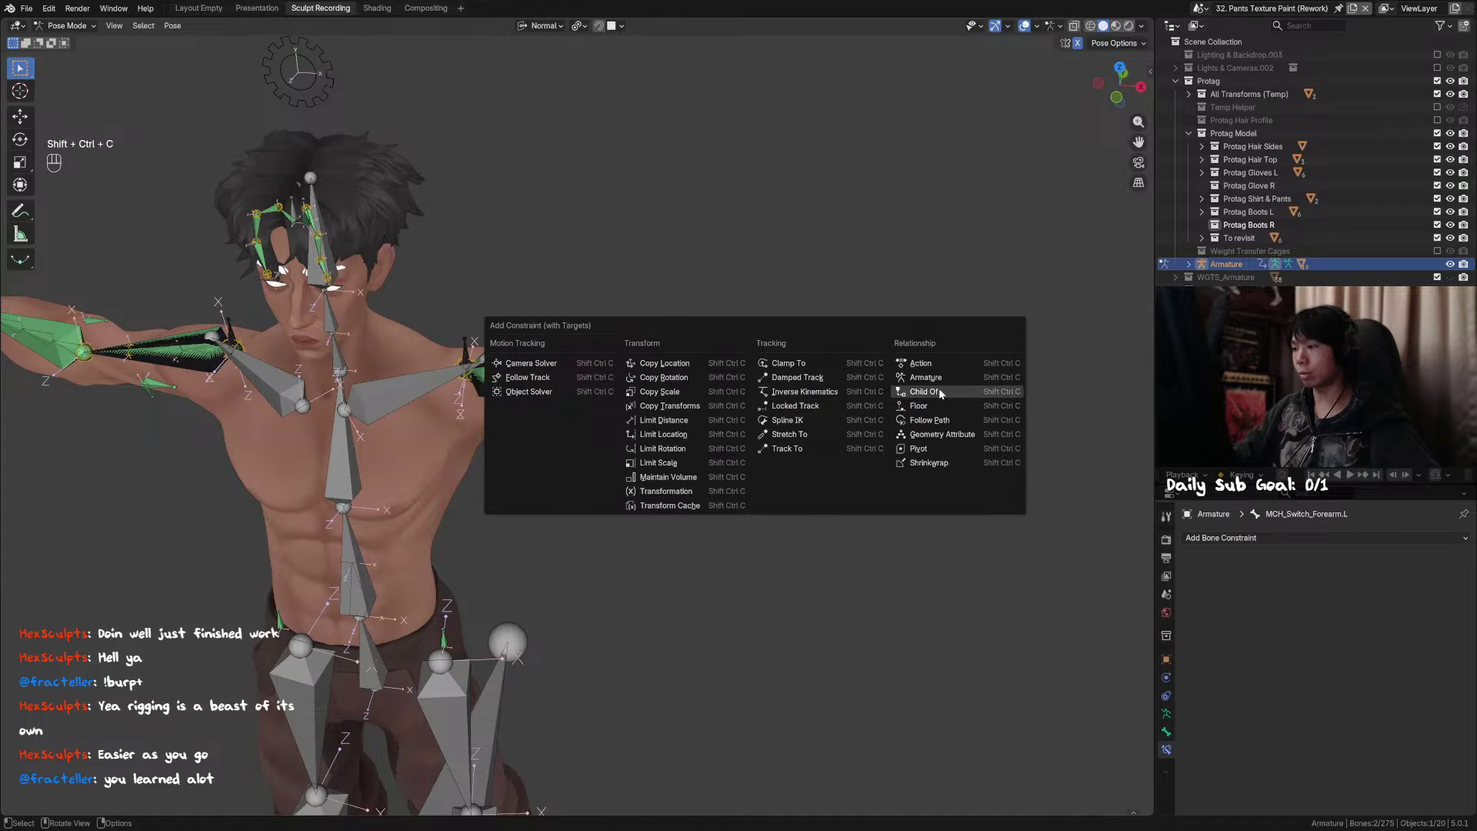
click(823, 431)
Step: Try moving MCH_Switch_Hand.L in the front view to test the forearm's Stretch To constraint
alt+middle_drag(824, 432, 814, 403)
click(822, 365)
key(g)
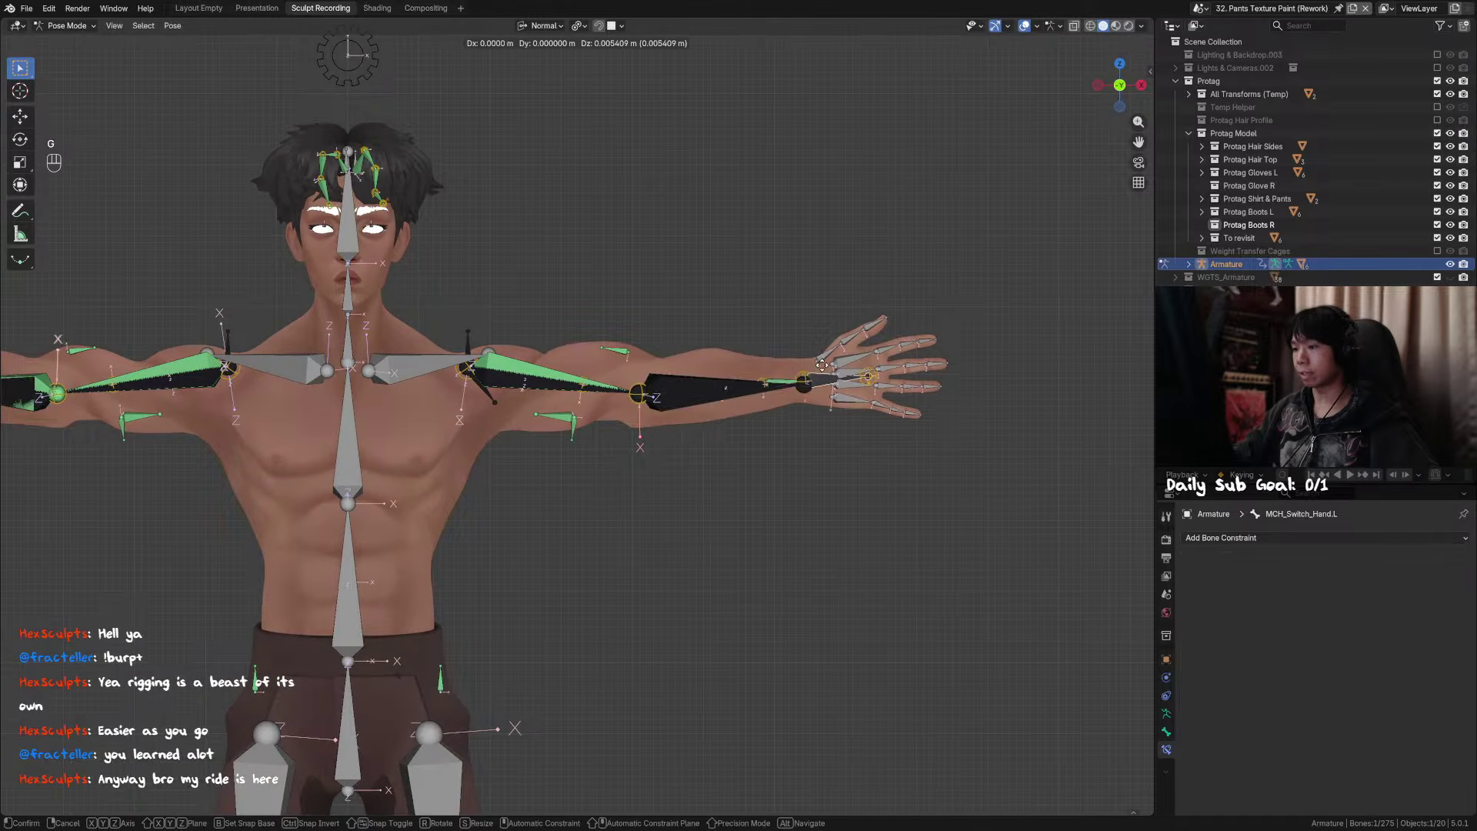
right_click(754, 369)
key(ctrl+z)
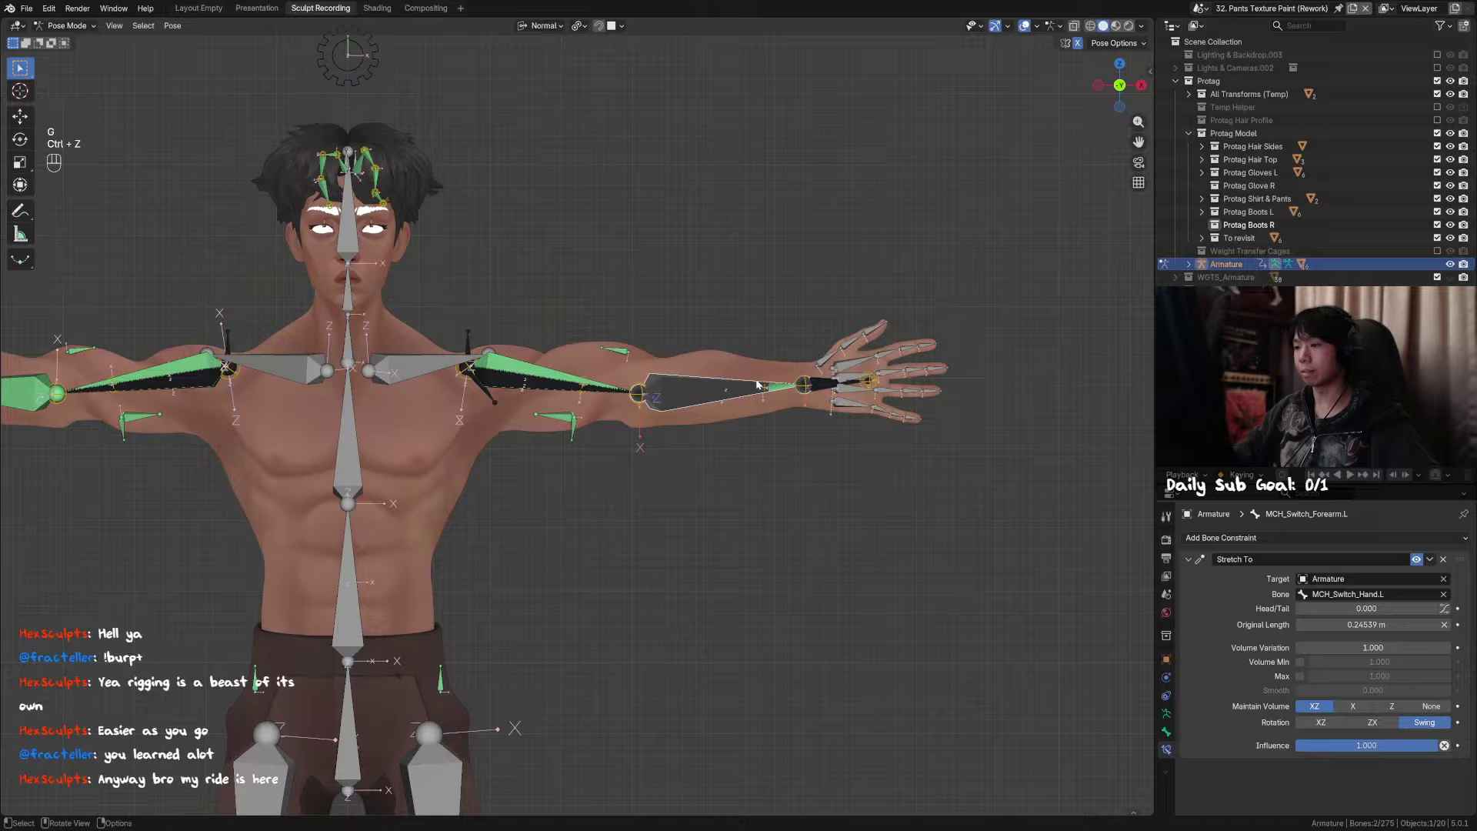
click(819, 386)
key(g)
right_click(796, 373)
key(ctrl+z)
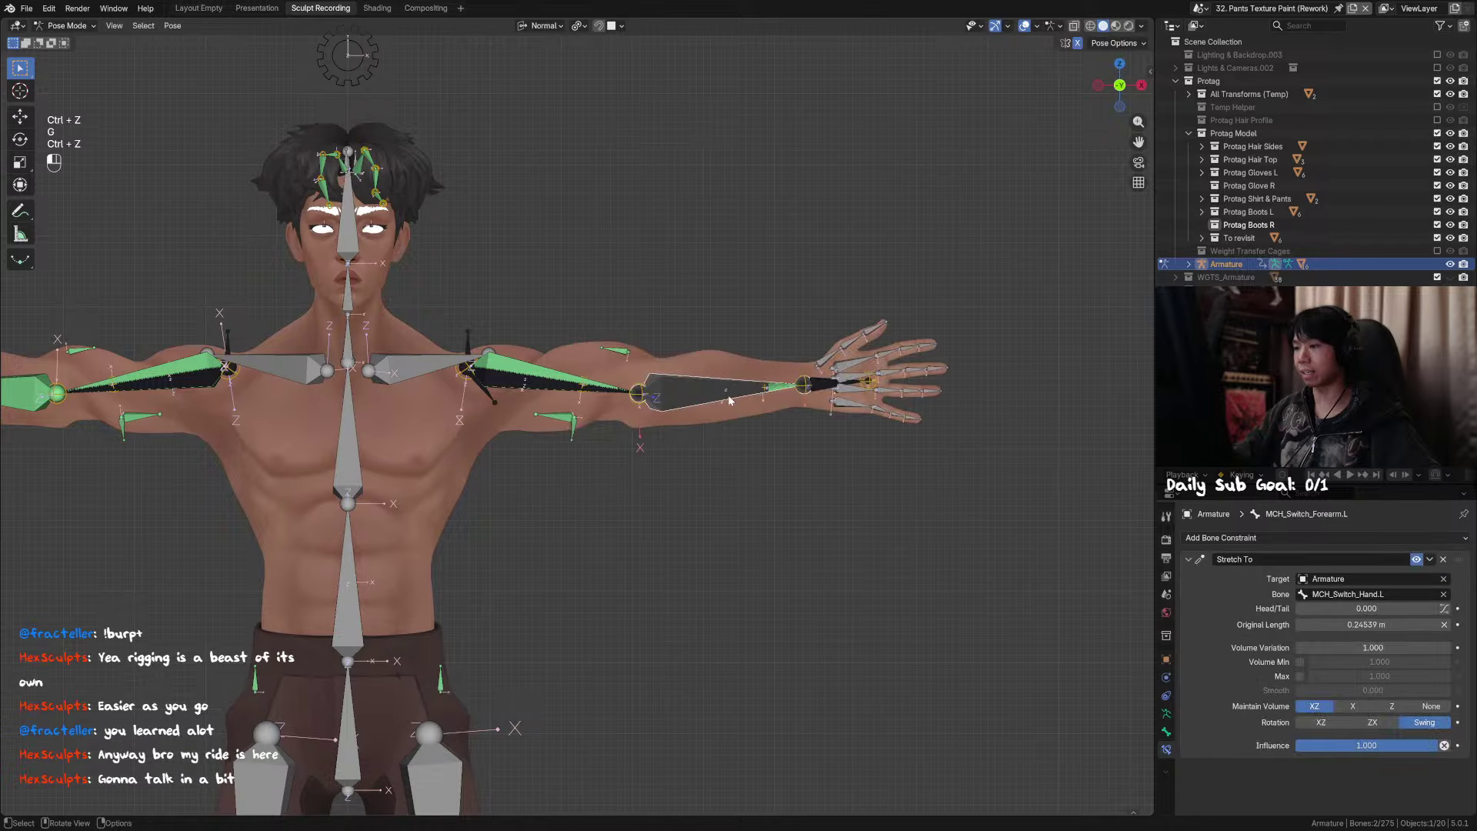
Step: Remove the Stretch To constraint from MCH_Switch_Forearm.L and try moving MCH_Switch_Hand.L without it
click(699, 395)
click(700, 392)
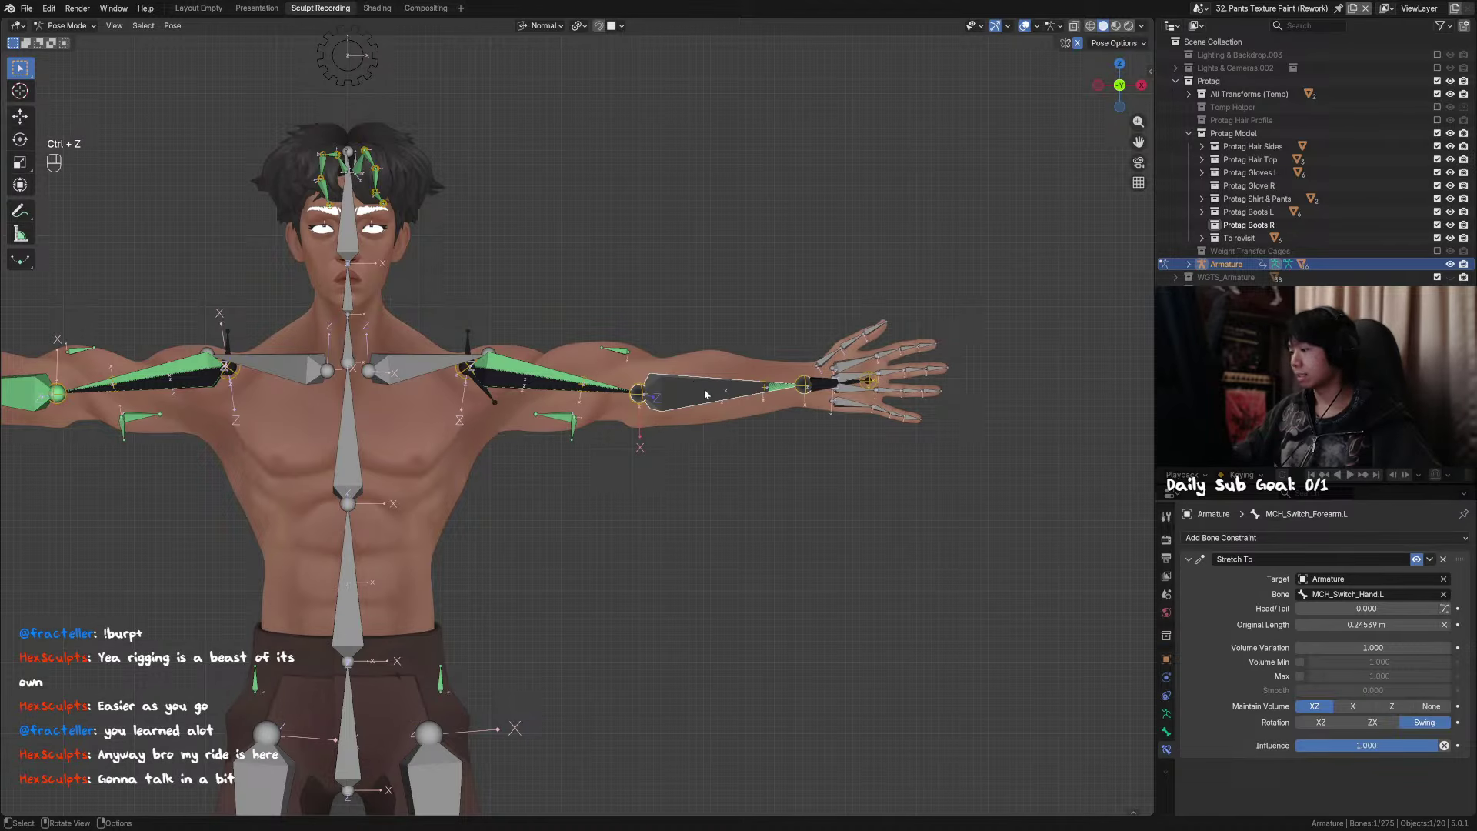
click(820, 389)
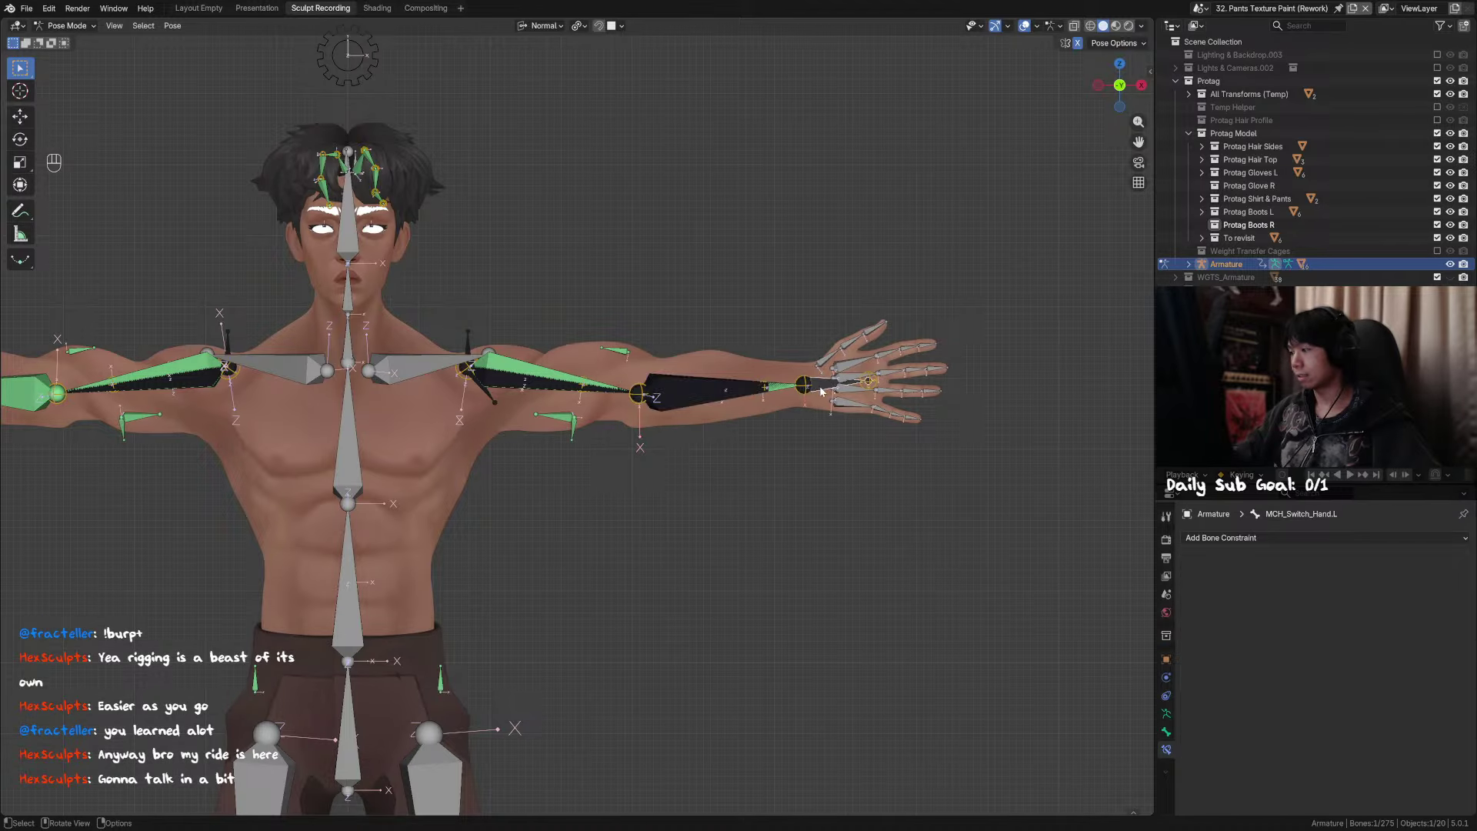
click(719, 386)
click(1444, 567)
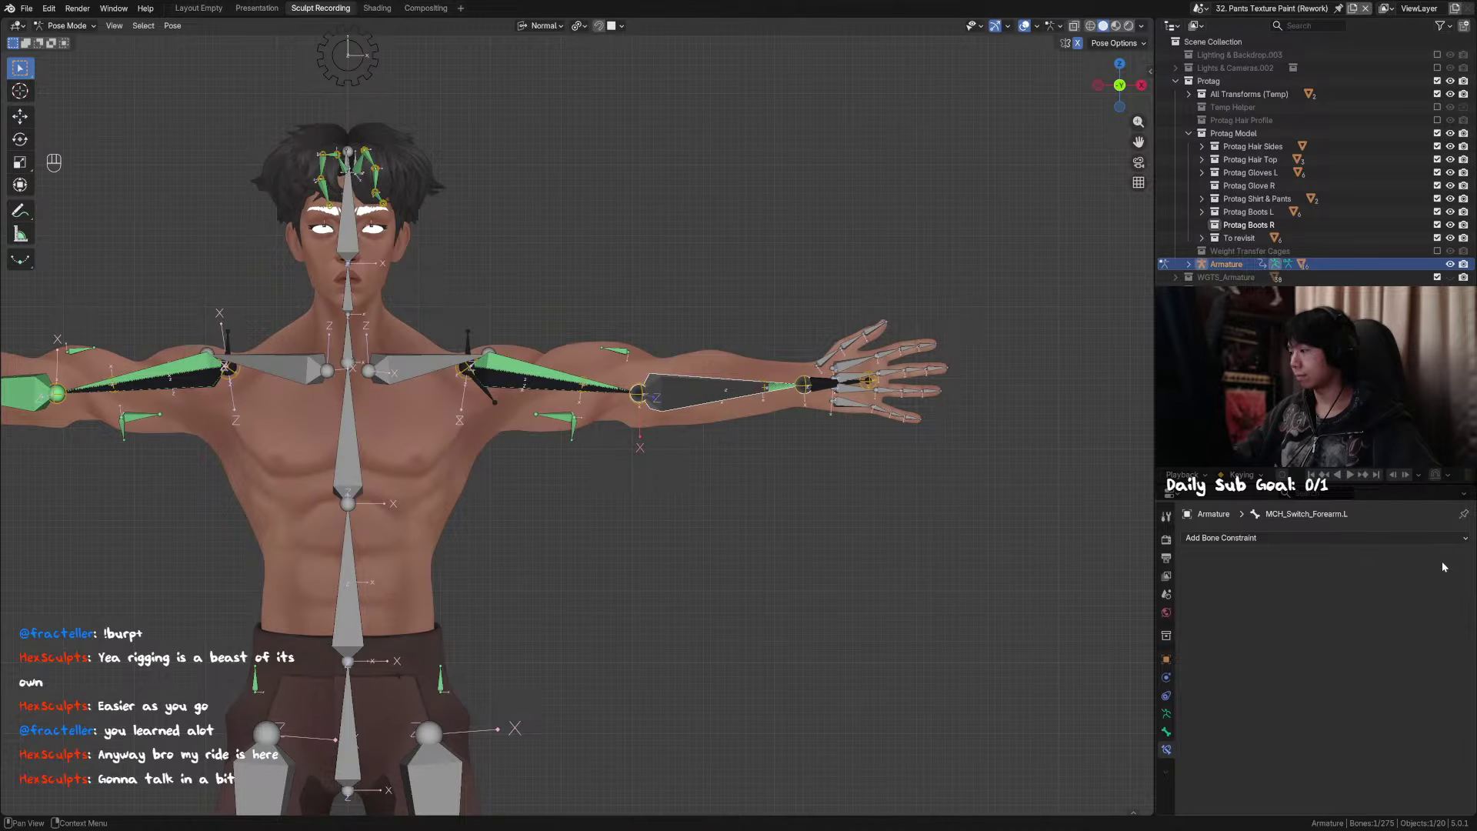
click(827, 385)
key(g)
key(g)
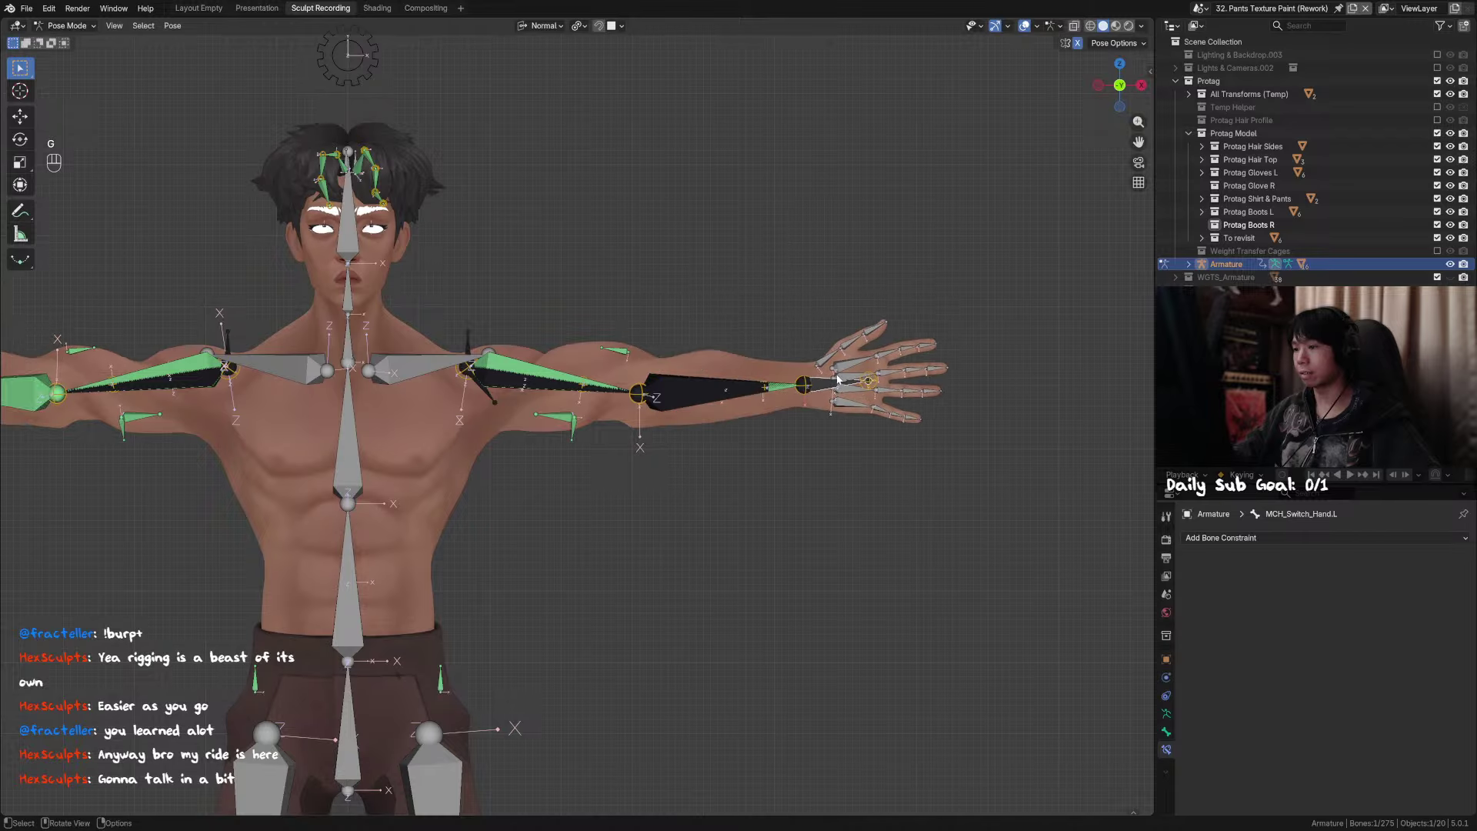
right_click(721, 218)
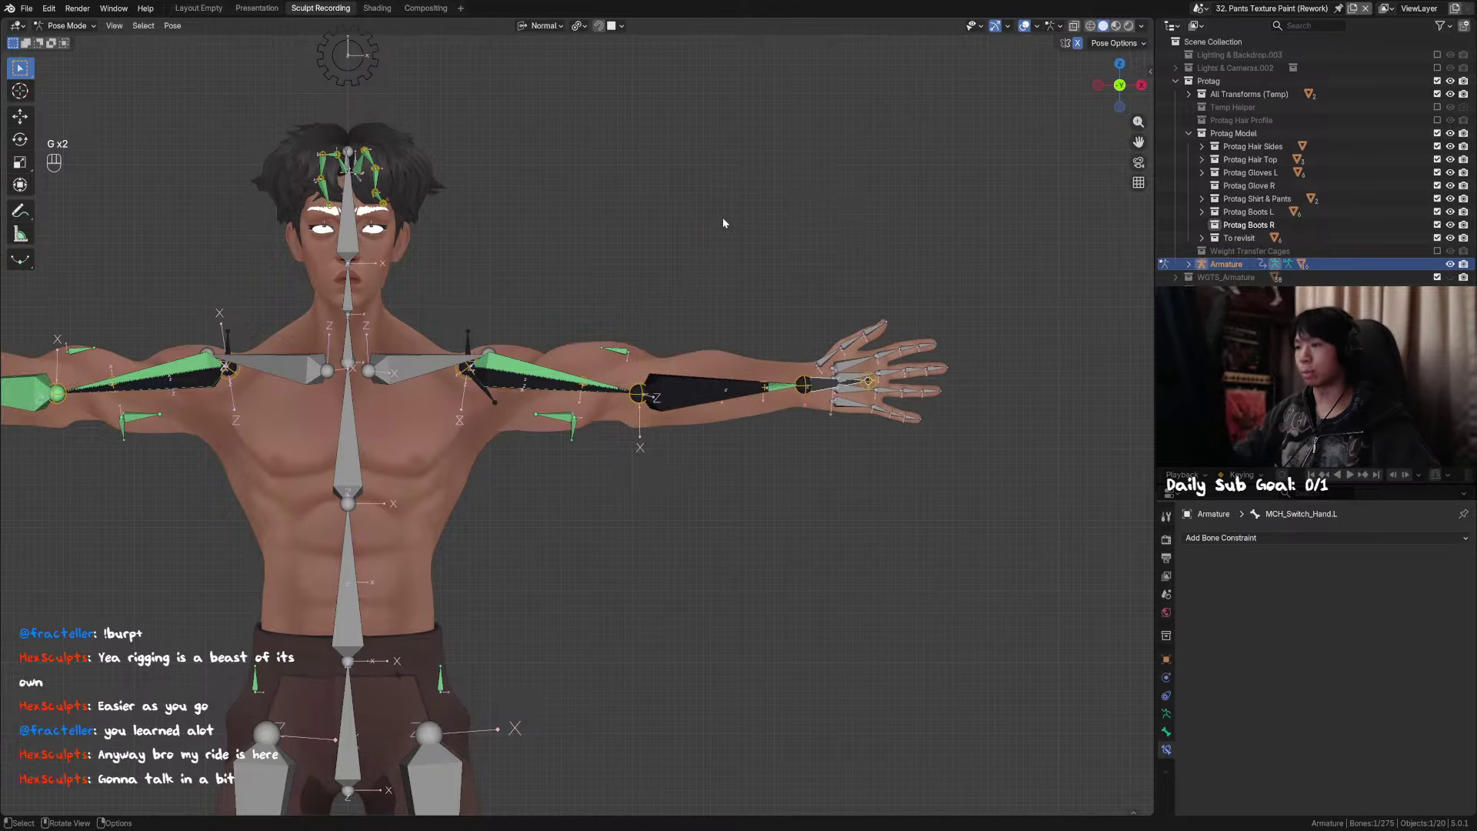
Step: Add a Stretch To constraint to MCH_Switch_Forearm.L with TWEAK_Hand.L as its target bone
scroll(769, 384, up, 2)
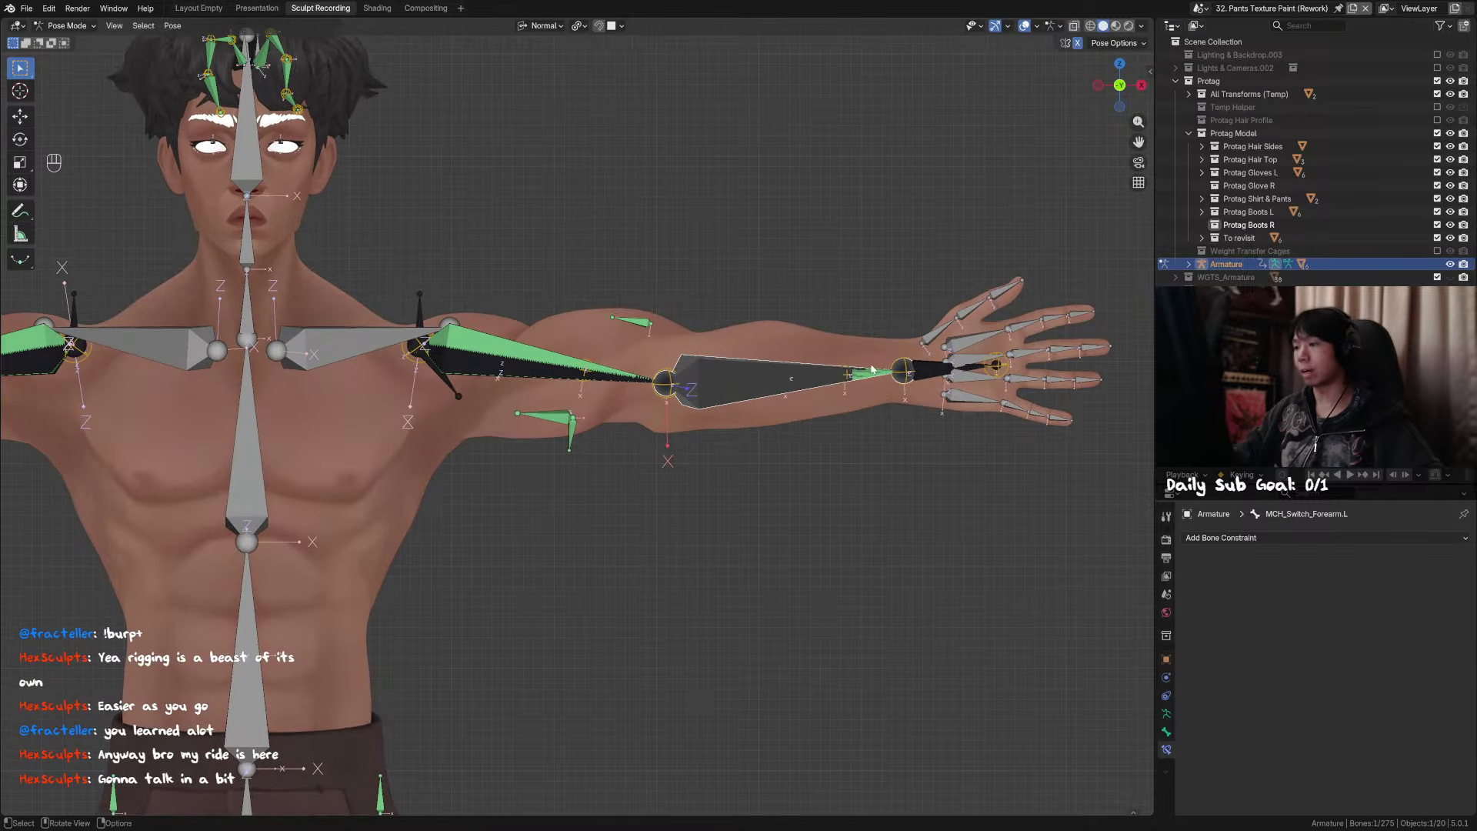
click(906, 372)
key(F2)
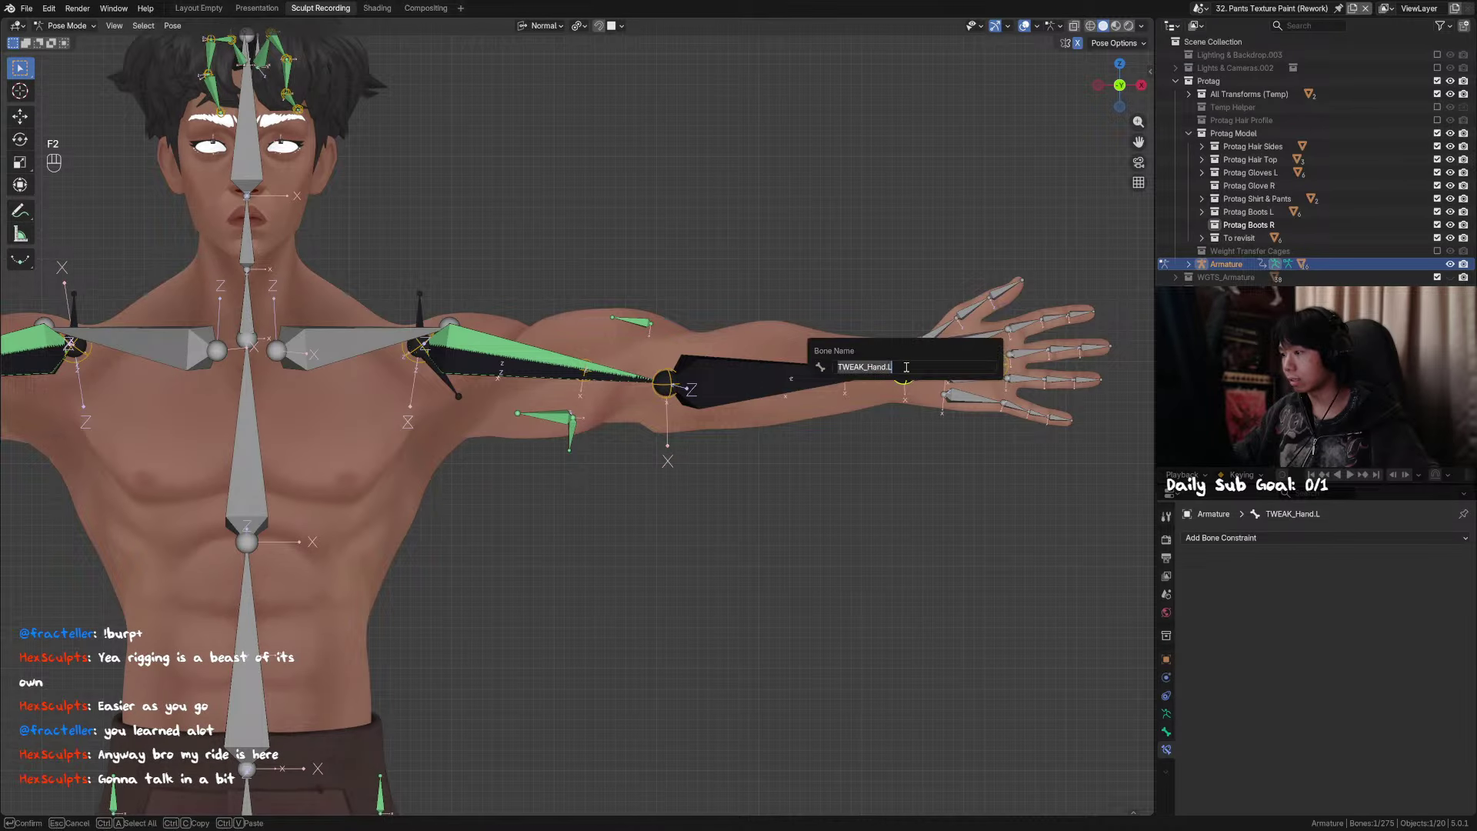
shift+click(777, 379)
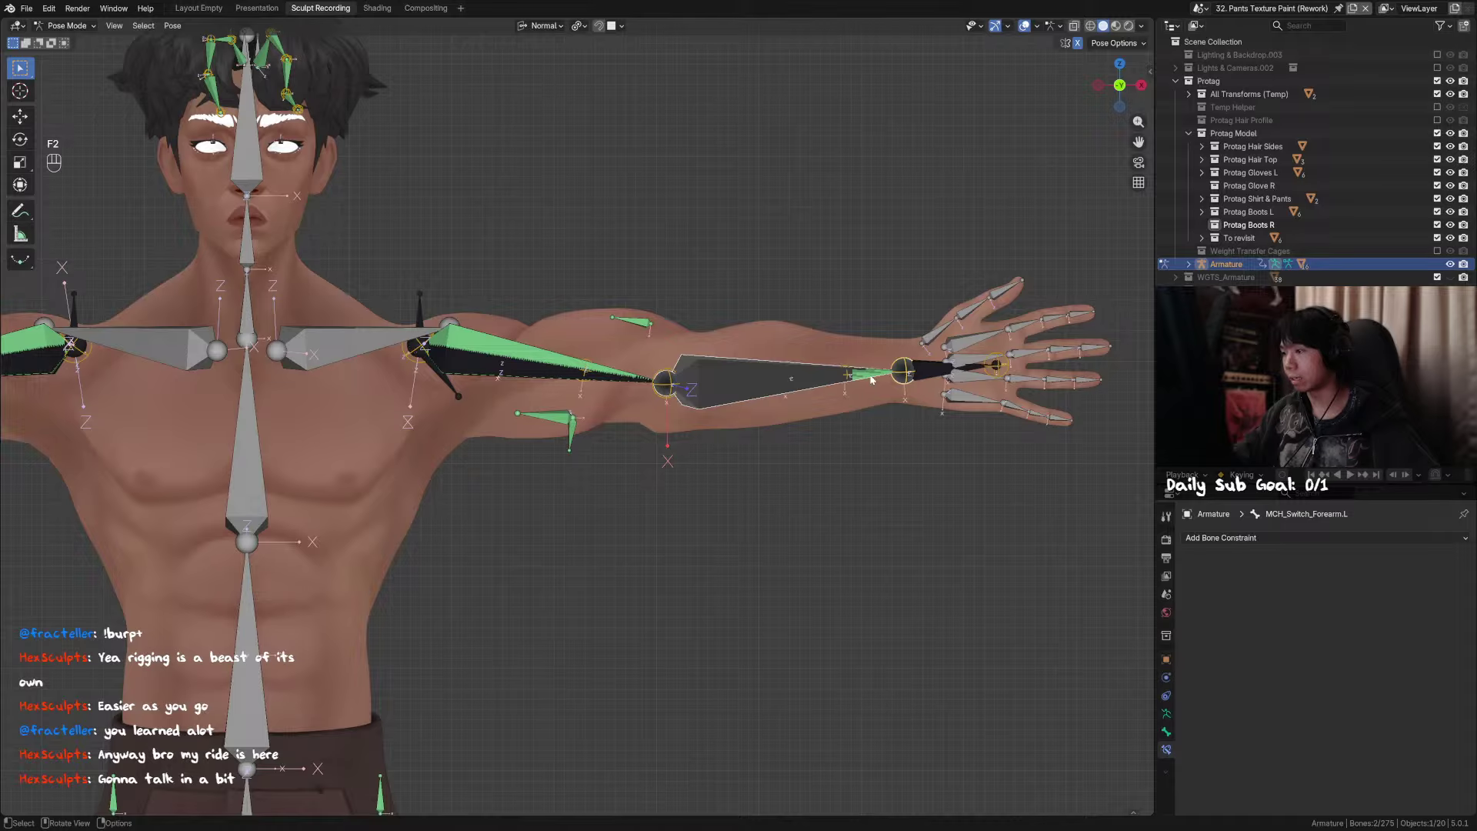
key(shift+ctrl+c)
click(933, 372)
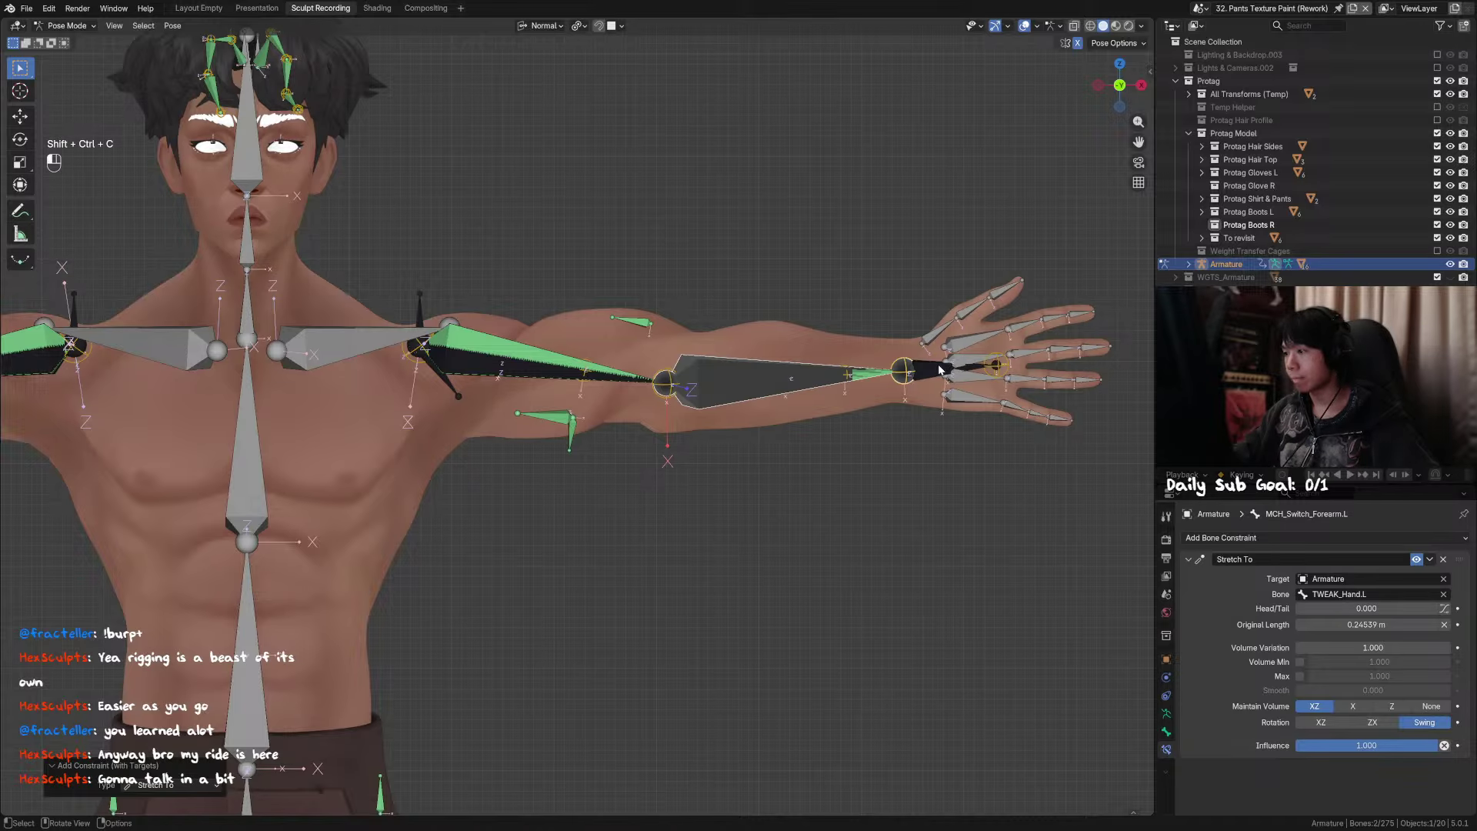
Step: Try moving the left hand switch bone with the forearm stretching to TWEAK_Hand.L, and undo the move
click(939, 370)
key(g)
click(901, 290)
key(ctrl+z)
Step: Remove the Stretch To constraint targeting TWEAK_Hand.L from MCH_Switch_Forearm.L
click(860, 378)
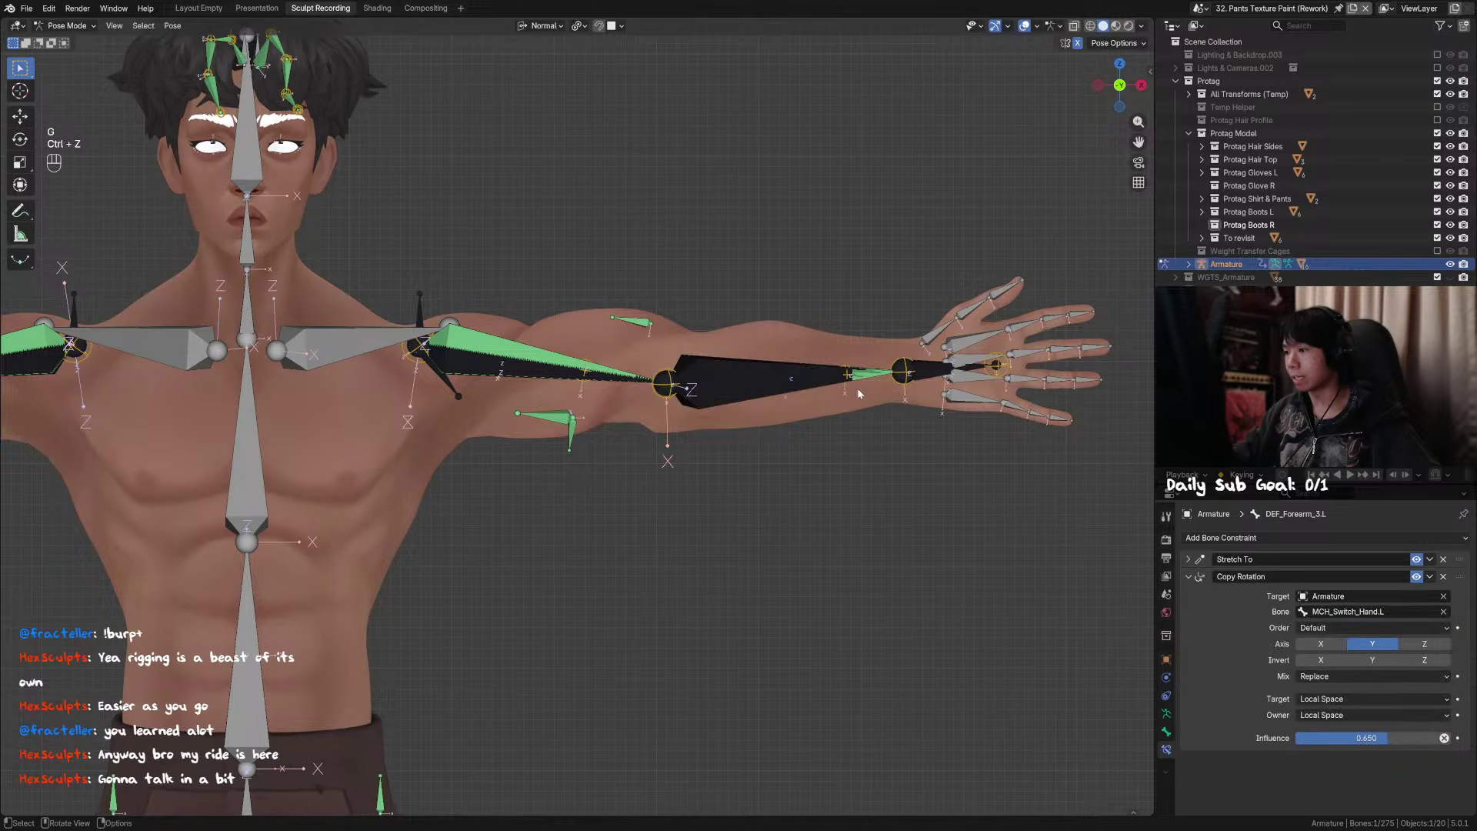
click(803, 405)
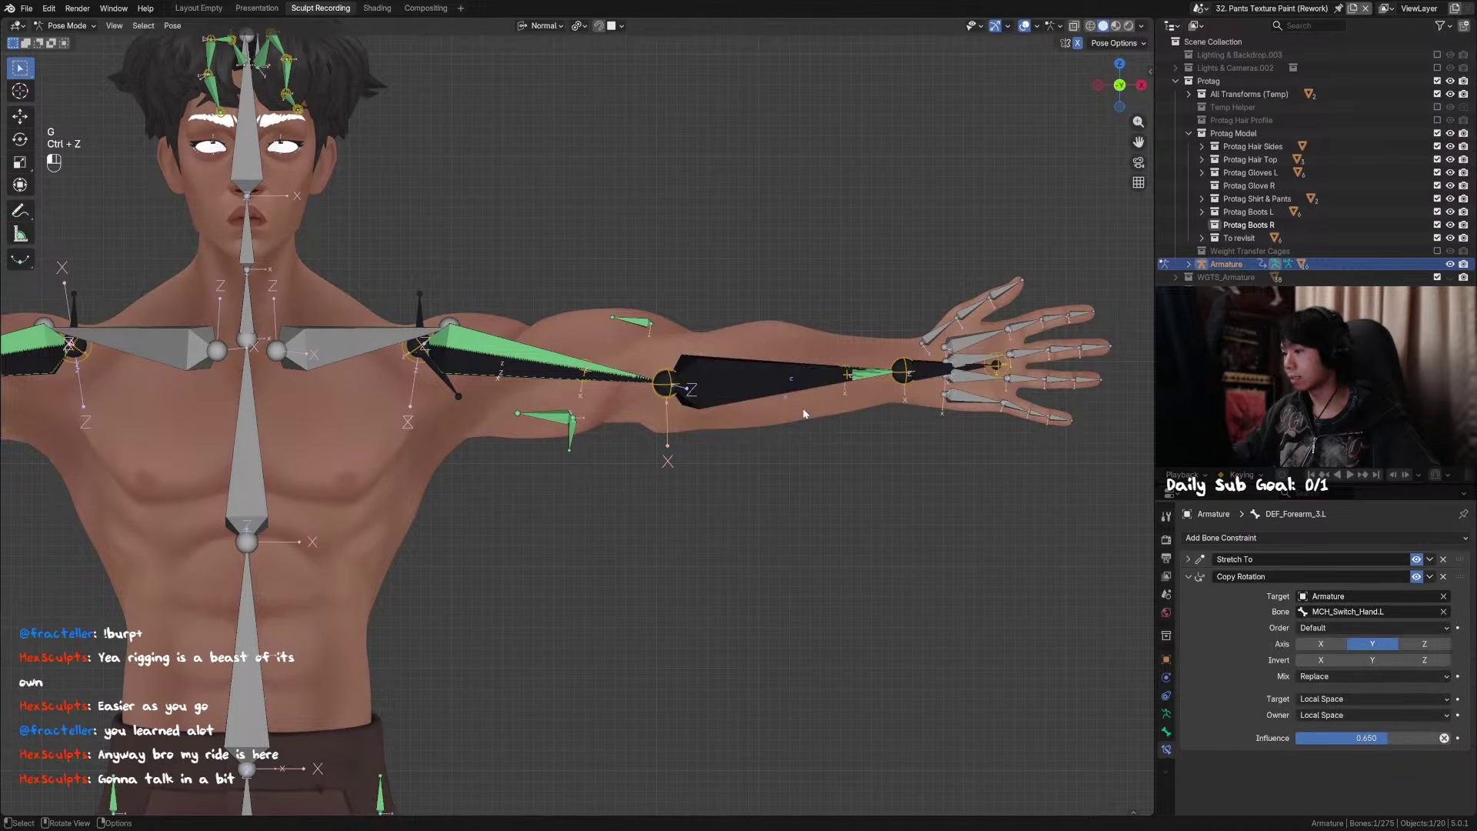
click(1442, 559)
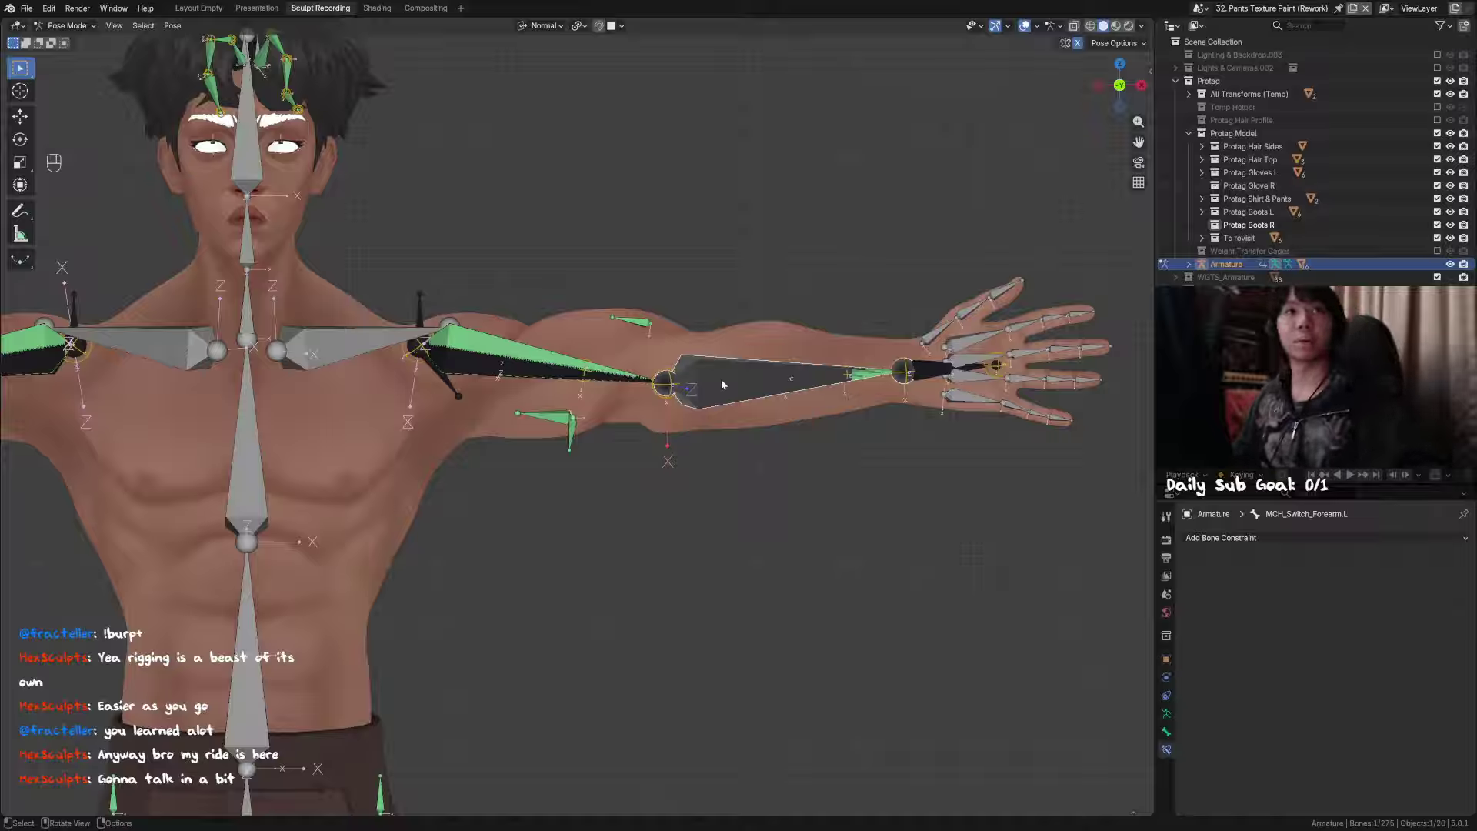
Step: Try twisting MCH_Switch_Arm.L about its Y axis in the top view and clear its rotation
middle_drag(714, 366, 801, 441)
click(855, 361)
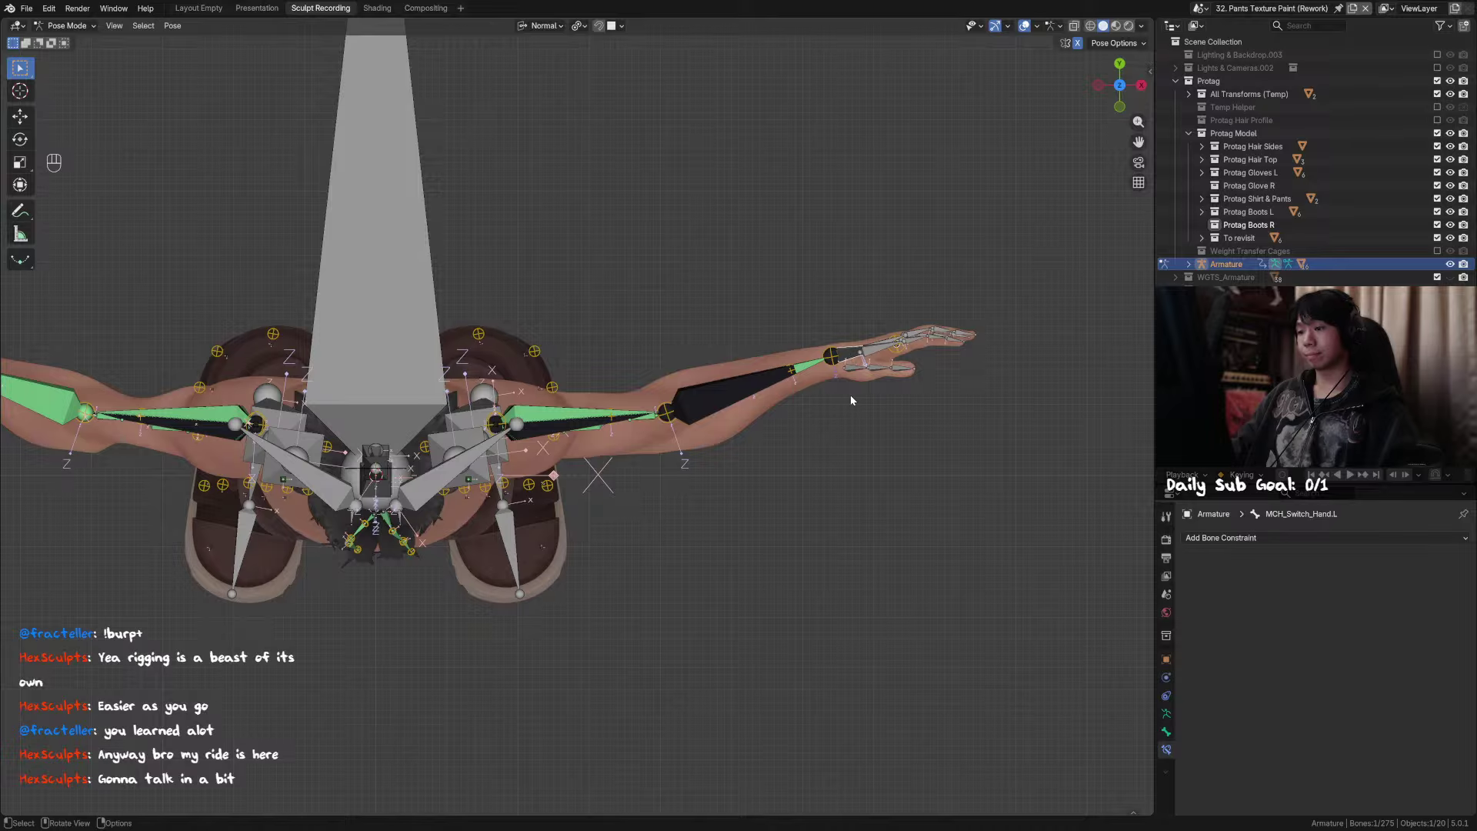
click(578, 433)
key(r)
key(y)
key(alt+r)
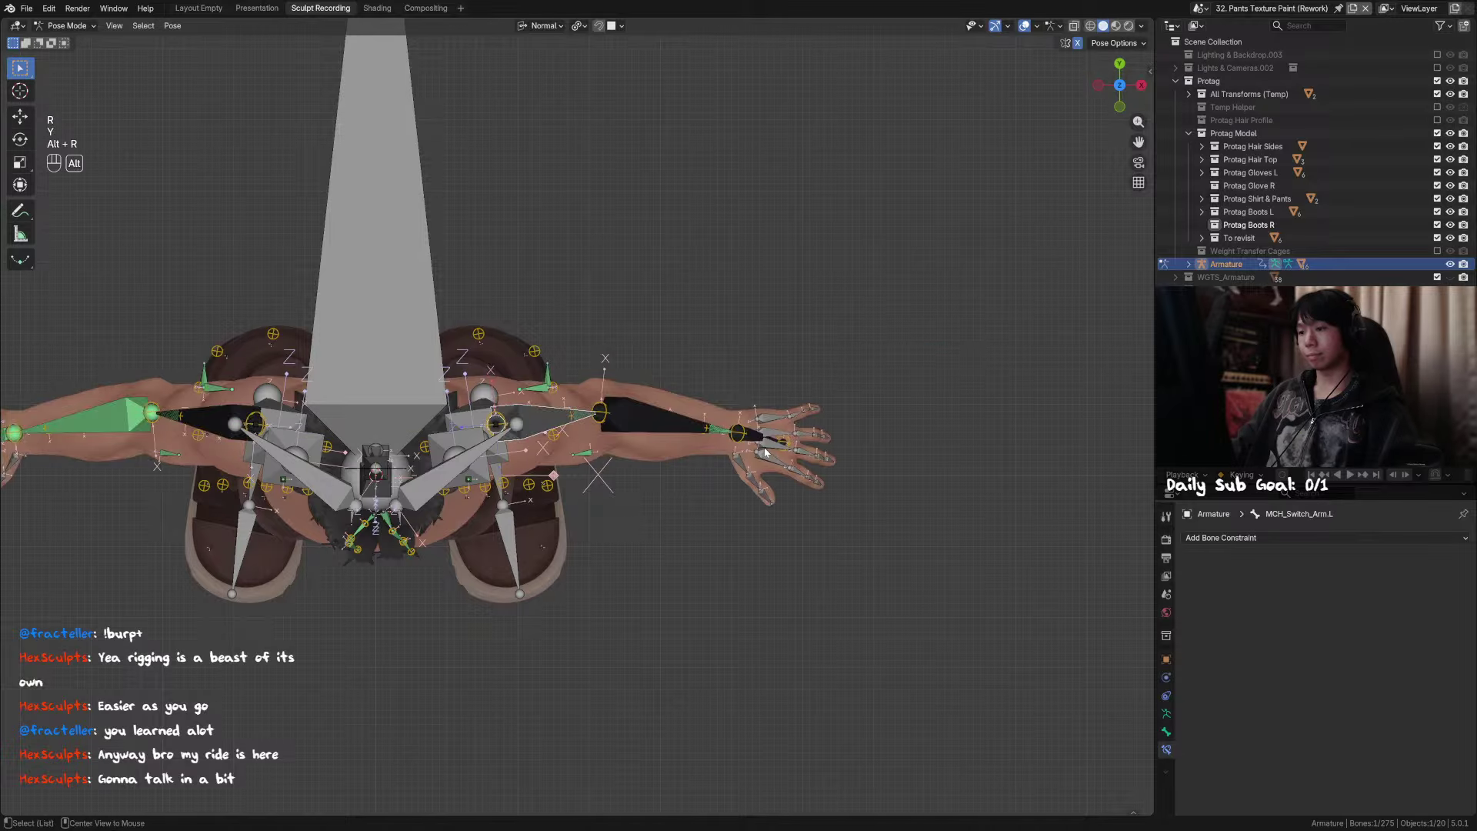
Step: Try twisting MCH_Switch_Arm.L about its Y axis from the side of the character and clear its rotation
middle_drag(579, 433, 665, 404)
key(r)
key(y)
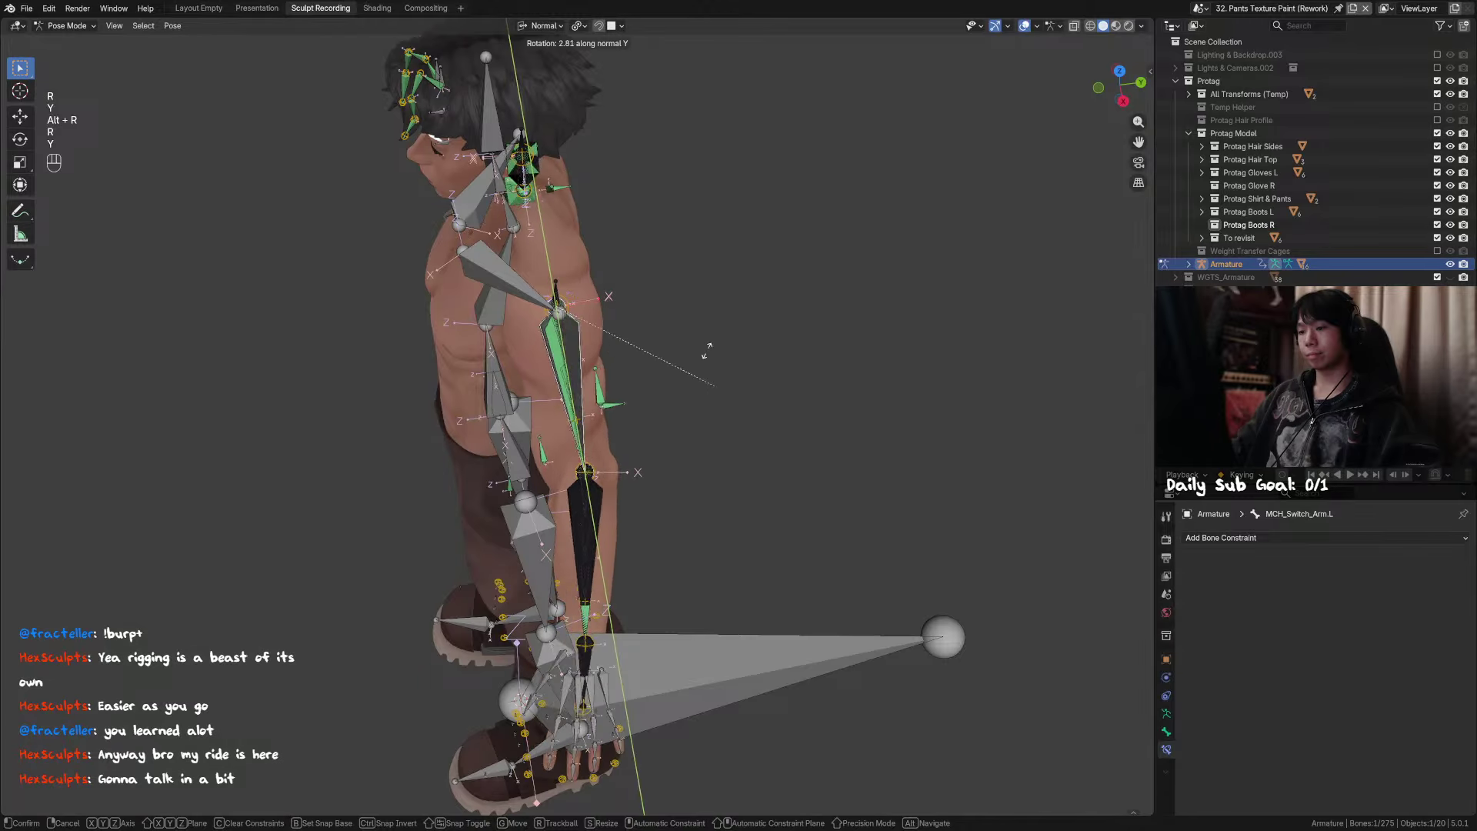
right_click(616, 256)
middle_drag(617, 257, 643, 280)
key(r)
key(y)
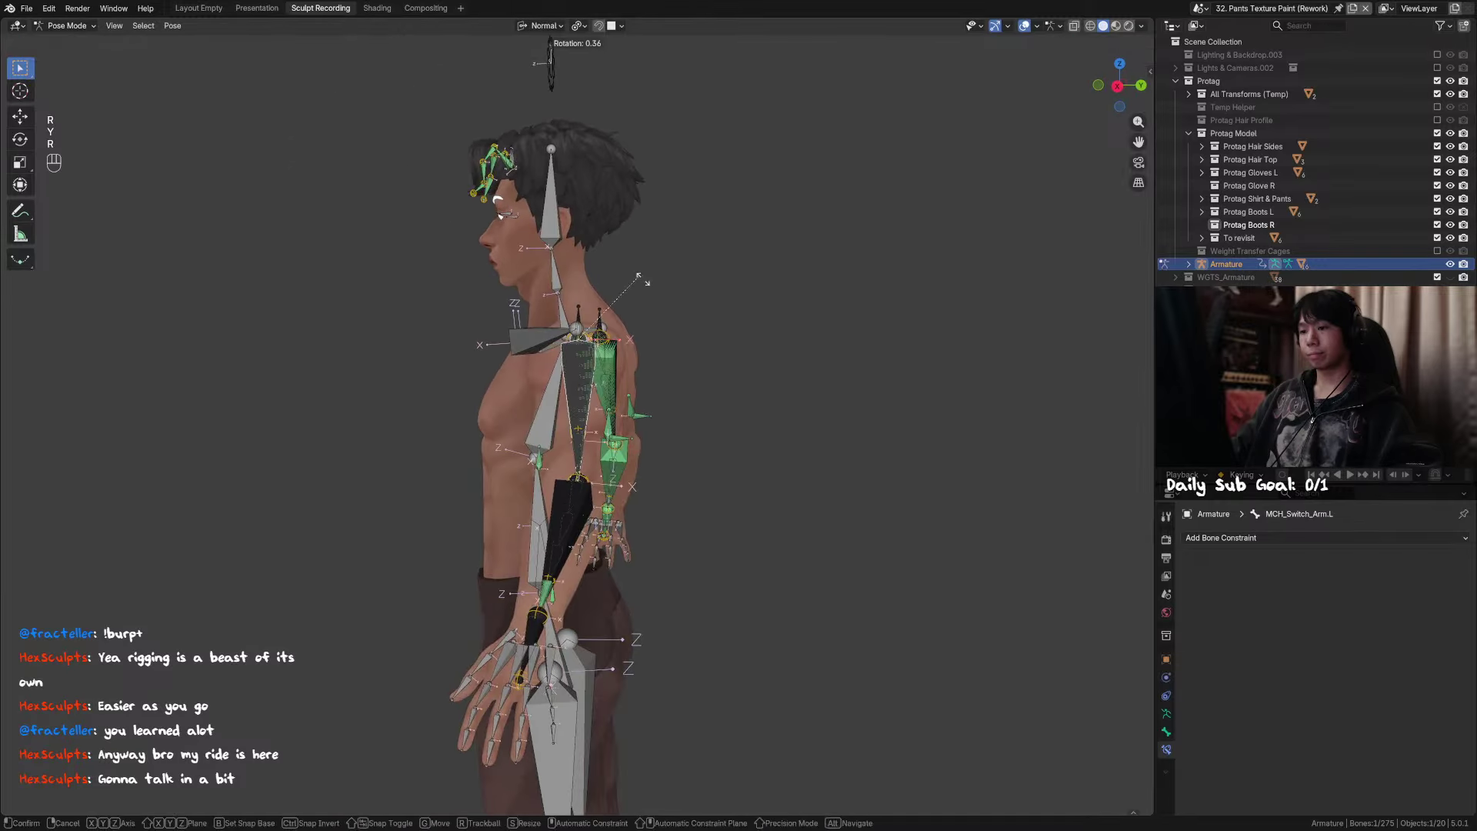
click(672, 447)
middle_drag(672, 447, 692, 342)
key(alt+r)
shift+middle_drag(692, 341, 804, 340)
scroll(816, 347, down, 4)
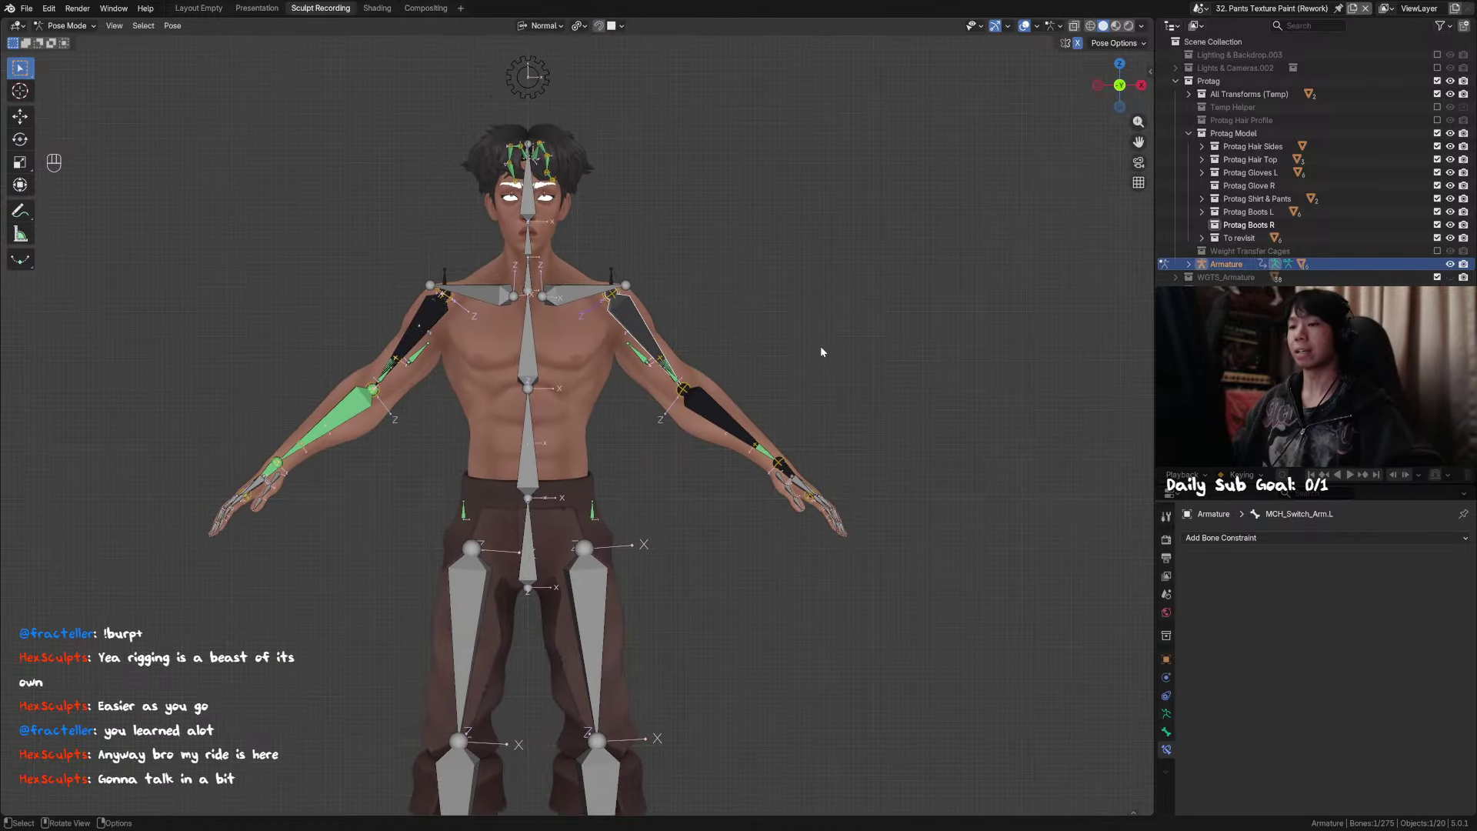
Step: Clear the location, rotation and scale of all pose bones, deselect them and save the file
key(a)
key(alt+g)
key(alt+r)
key(alt+s)
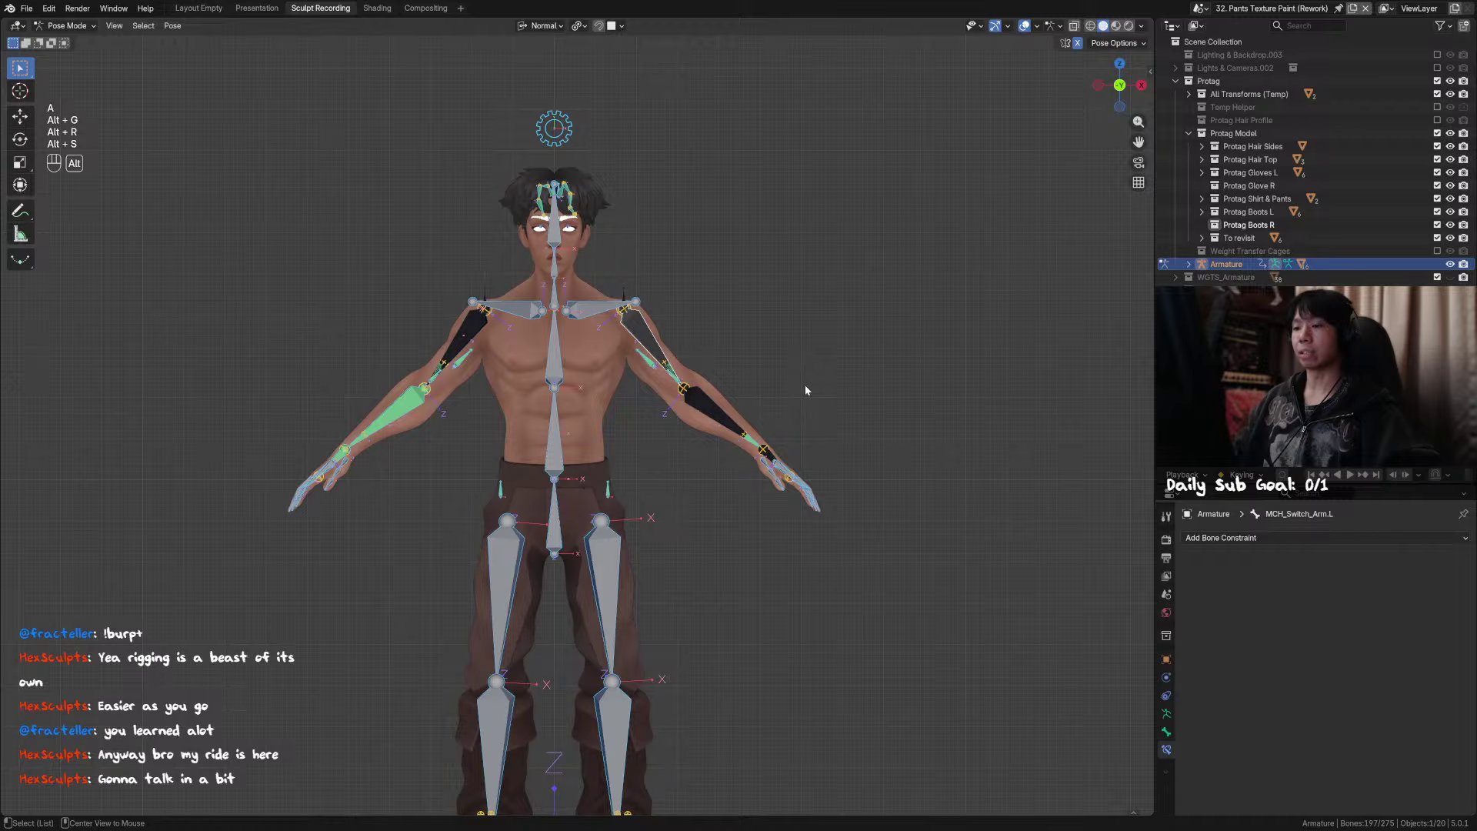
scroll(805, 388, down, 2)
shift+middle_drag(765, 381, 871, 261)
click(820, 307)
key(ctrl+s)
scroll(781, 331, down, 1)
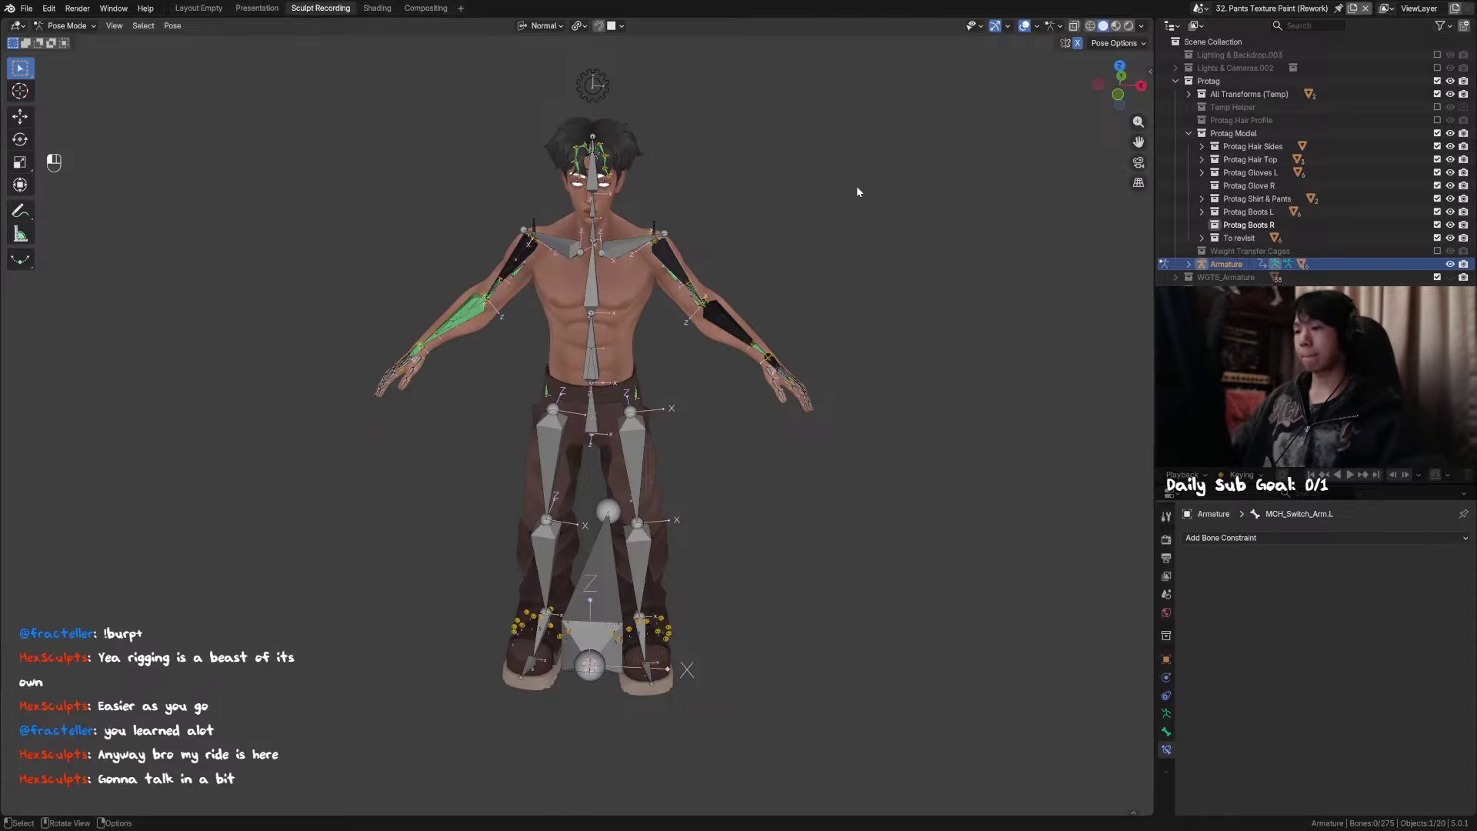
Step: Try bending the left elbow by rotating MCH_Switch_Forearm.L about its Z axis in two passes
middle_drag(856, 187, 658, 357)
click(745, 331)
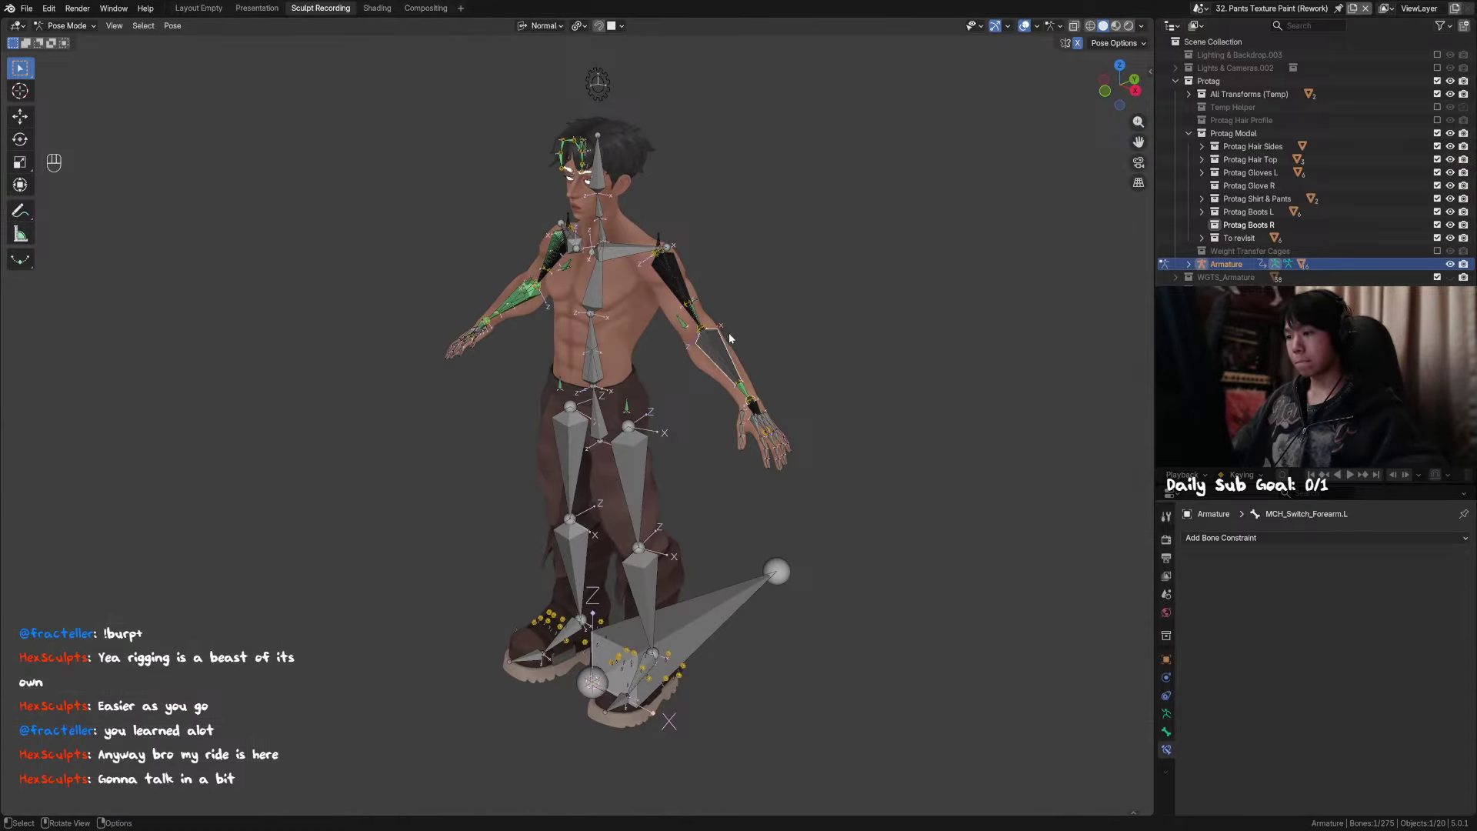
key(r)
key(z)
click(721, 413)
middle_drag(804, 377, 742, 374)
key(r)
key(z)
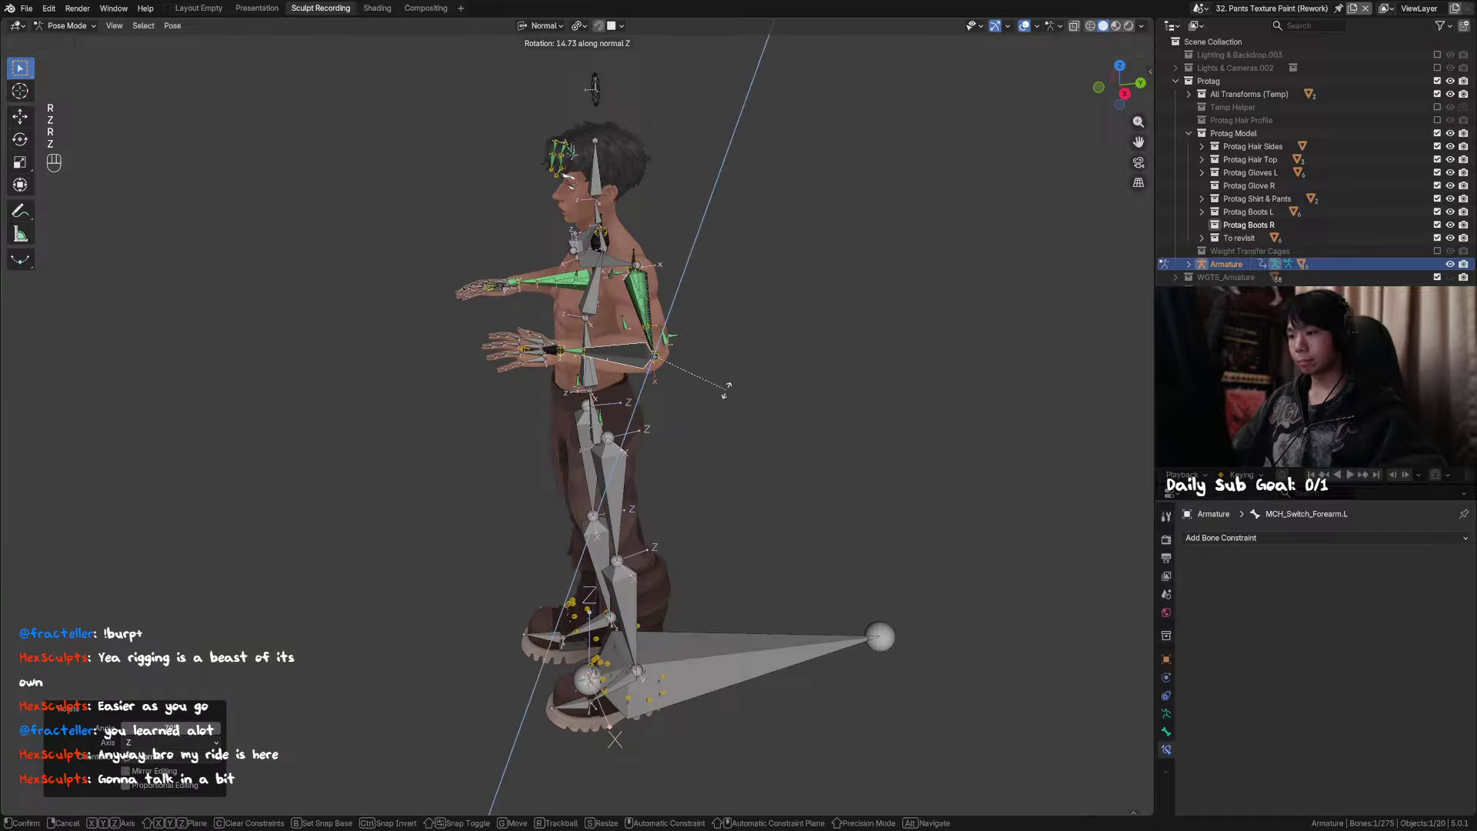
click(726, 389)
Step: Check the Stretch To constraint on DEF_Arm.L, then reset the location, rotation and scale of all bones
click(646, 294)
middle_drag(654, 288, 711, 298)
key(a)
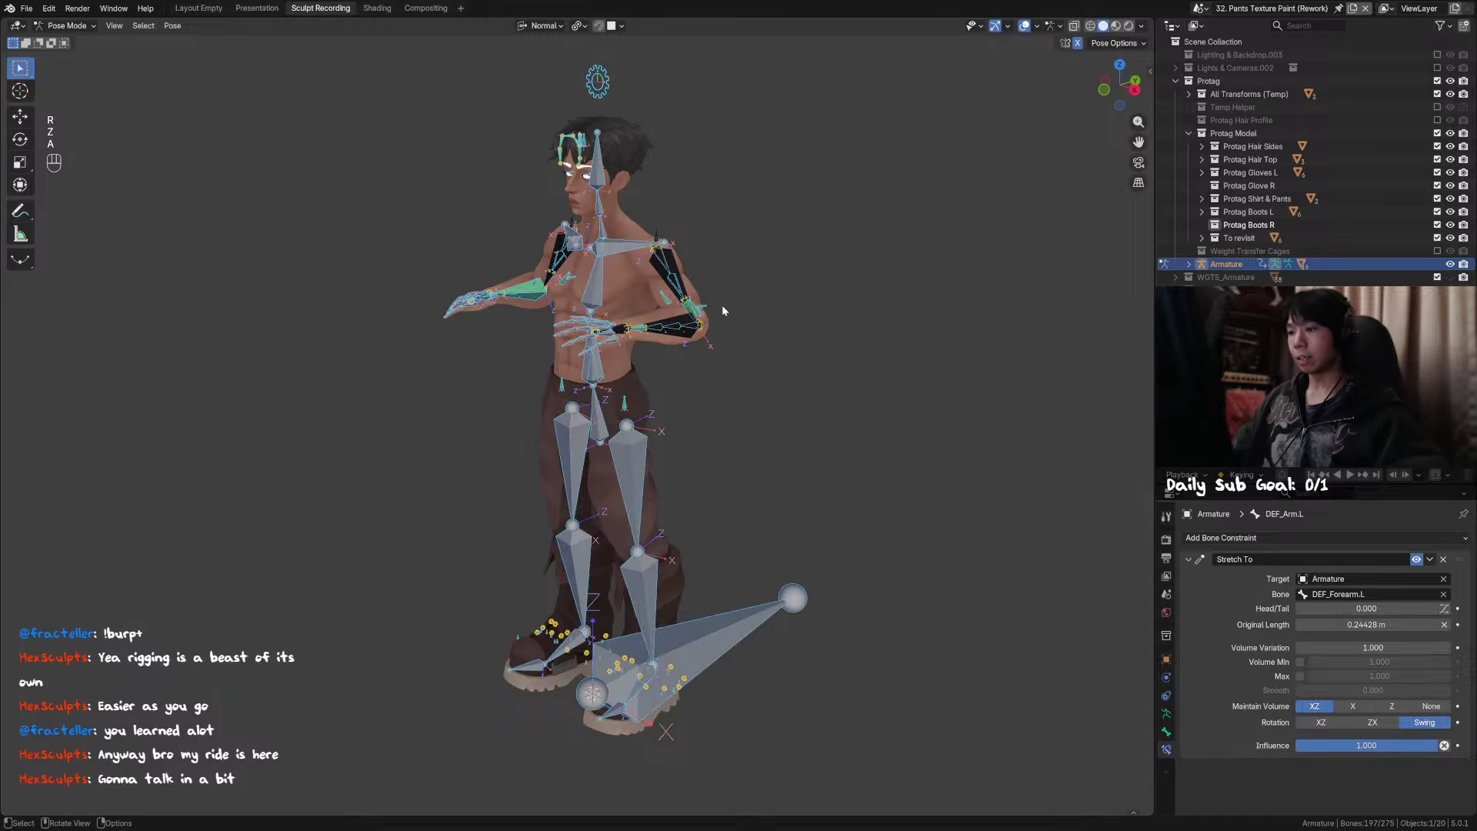
key(alt+g)
key(alt+r)
key(alt+s)
drag(834, 194, 739, 305)
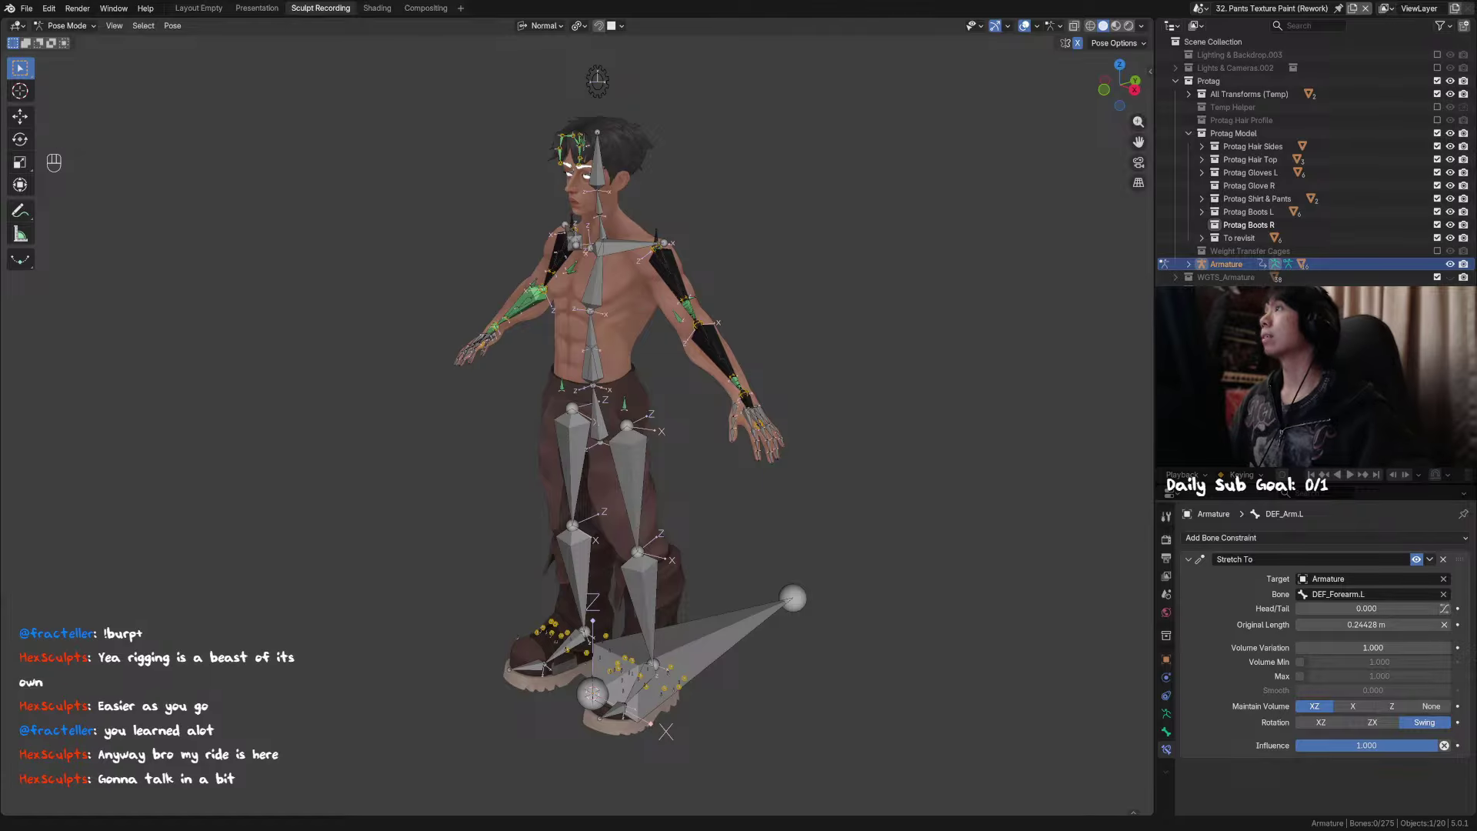
Step: Hide MCH_Switch_Forearm.L and inspect the Copy Rotation constraint on DEF_Forearm_2.L
click(720, 360)
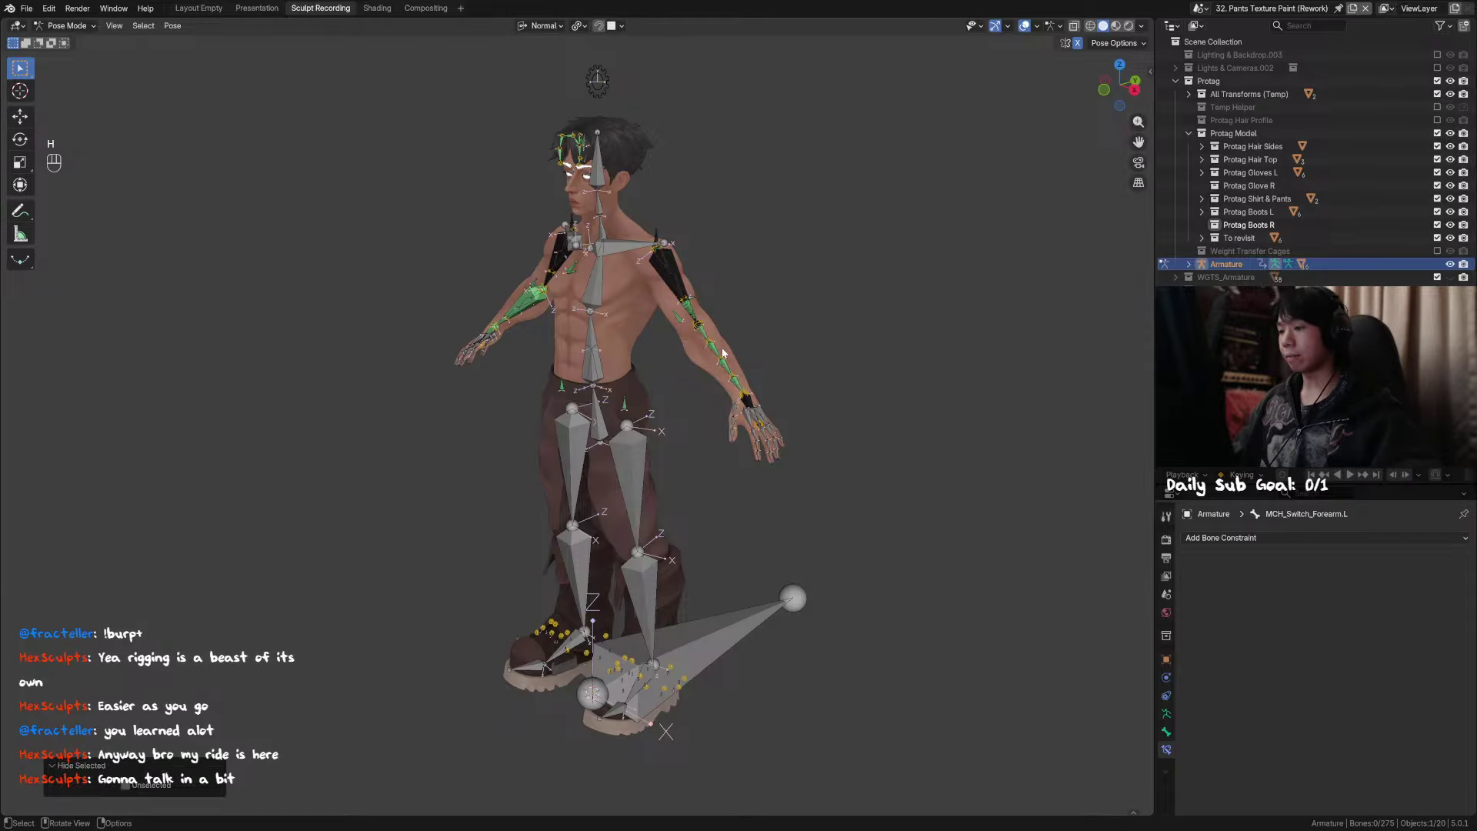
key(KP_Decimal)
scroll(720, 370, down, 6)
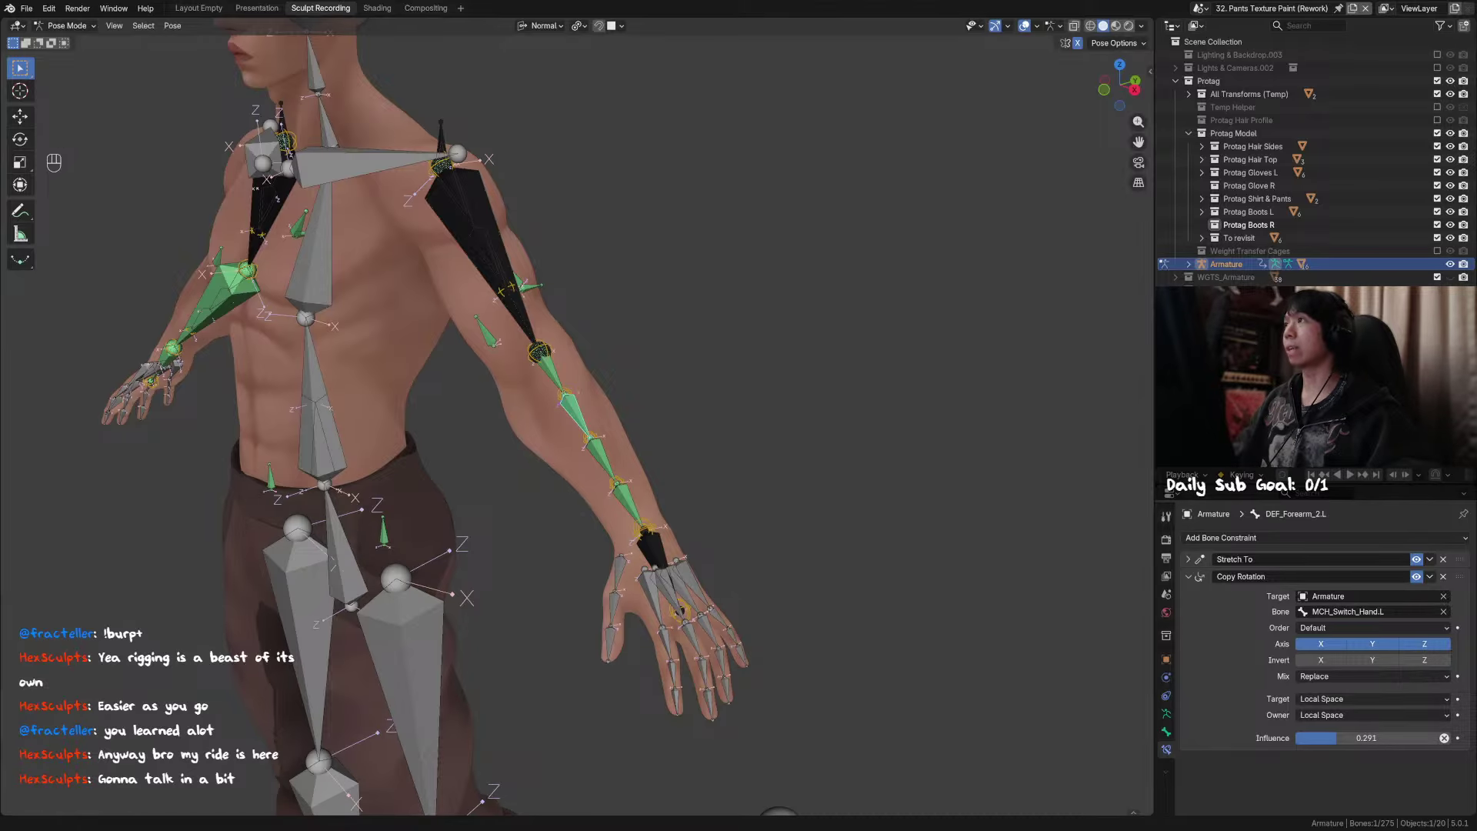
Step: Select DEF_Shoulder.L in the front view and show the viewport sidebar with the pose tool options
key(KP_1)
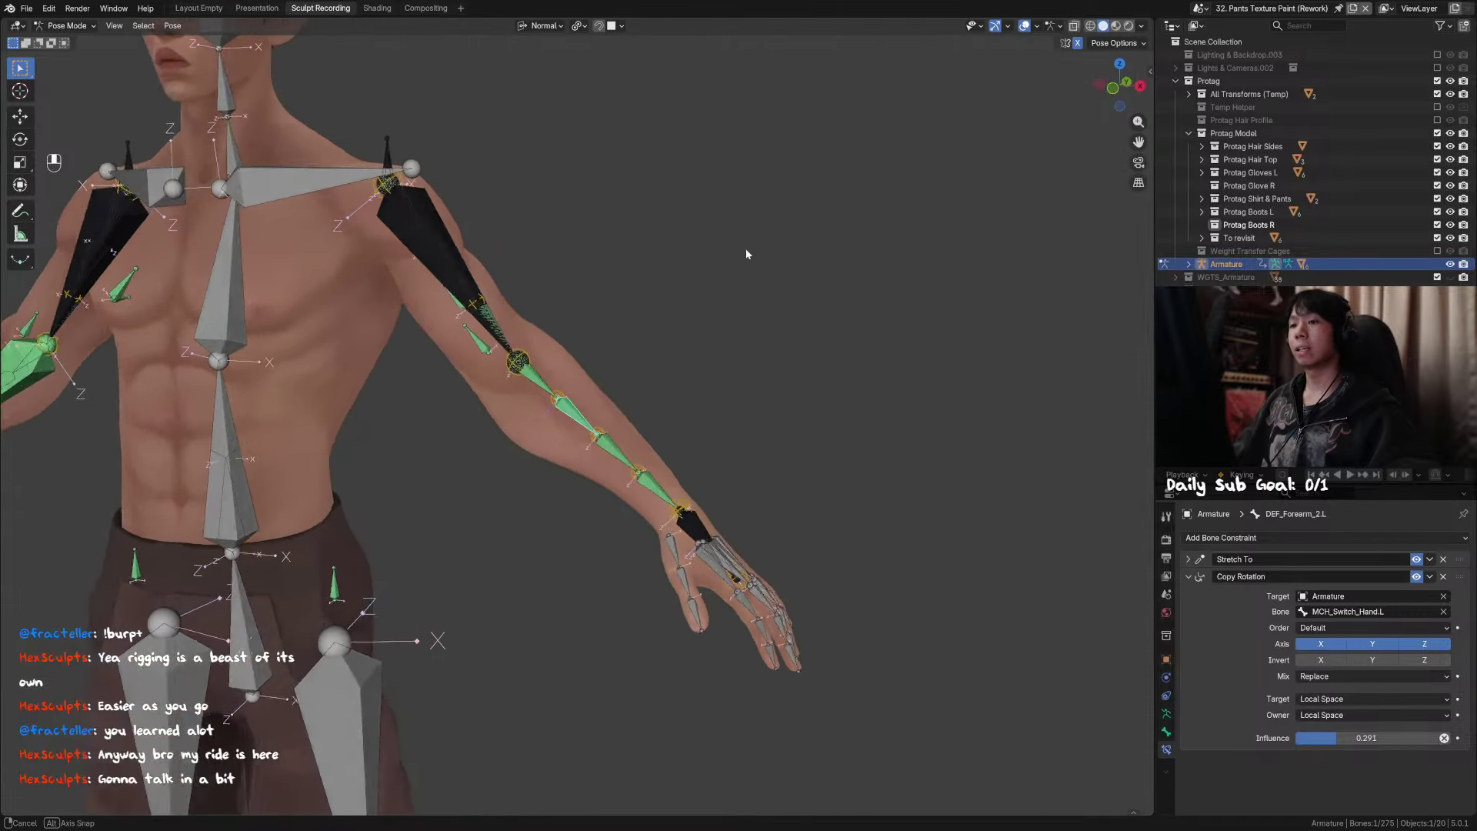
shift+middle_drag(634, 299, 714, 300)
shift+middle_drag(427, 206, 608, 244)
click(606, 241)
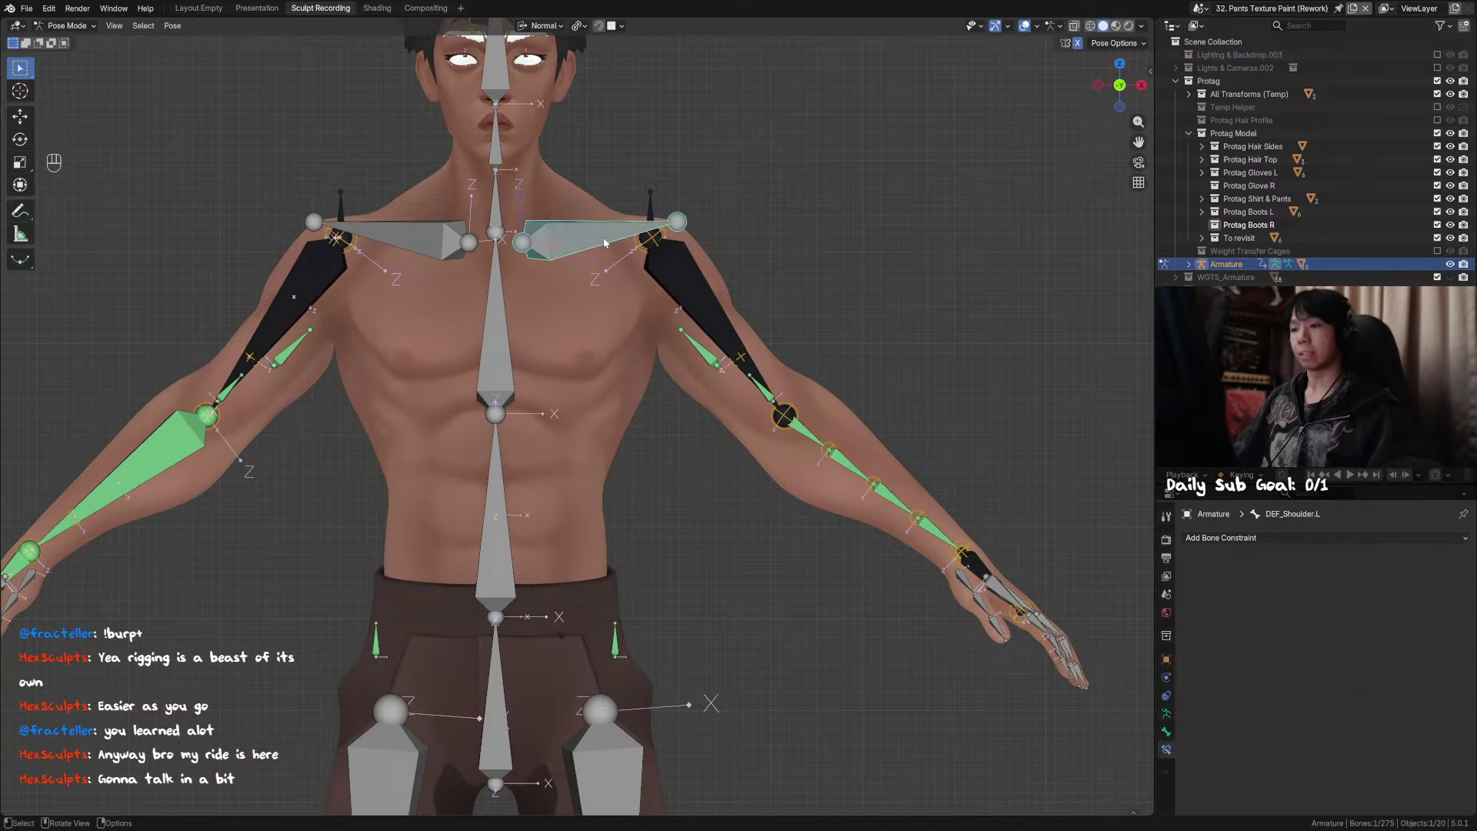
key(n)
click(1145, 96)
shift+middle_drag(527, 118, 665, 289)
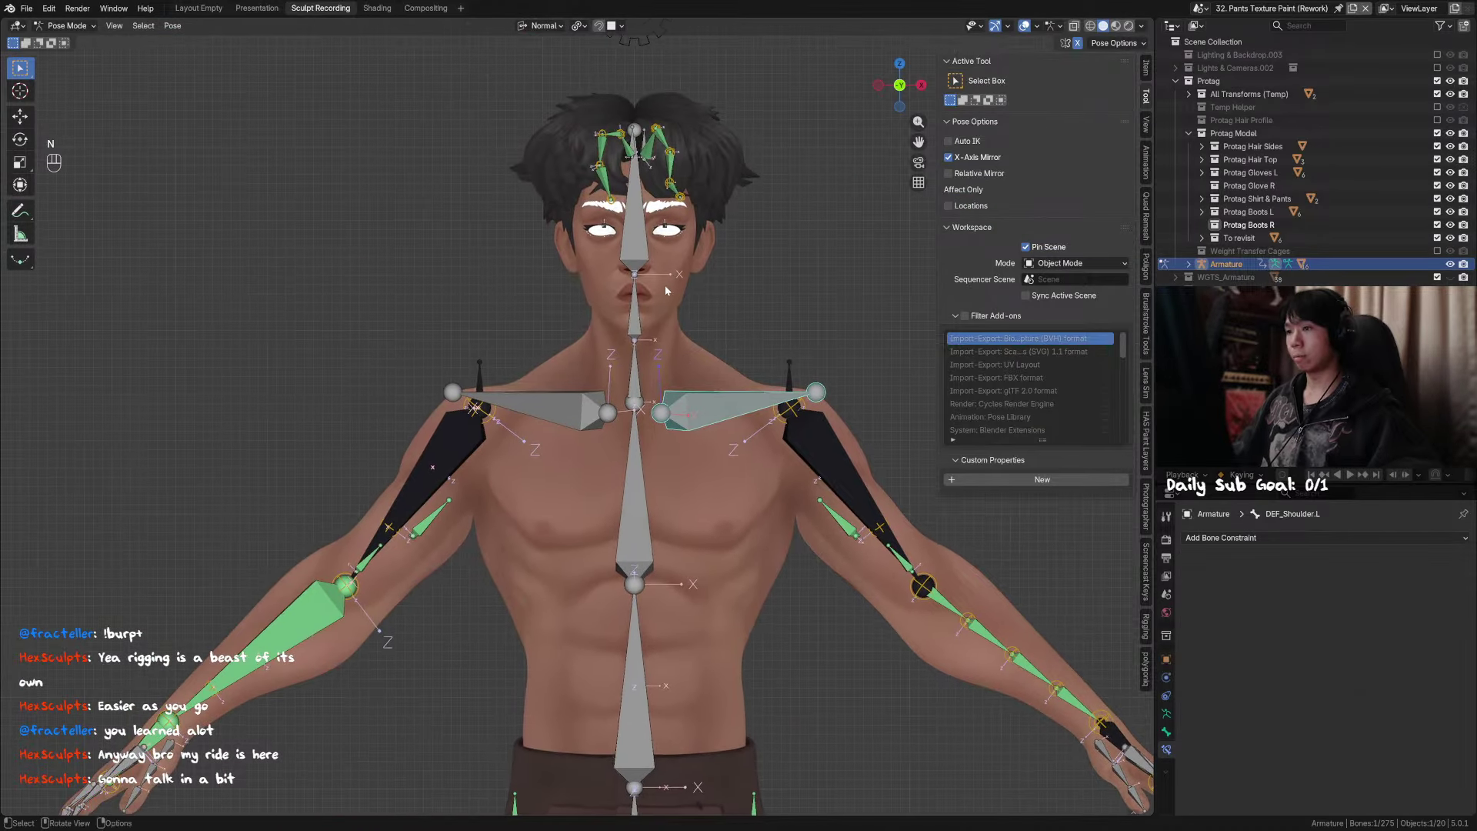
click(650, 48)
shift+middle_drag(677, 231, 629, 212)
Step: Unhide all hidden bones and try rotating DEF_Shoulder.L upward
click(696, 392)
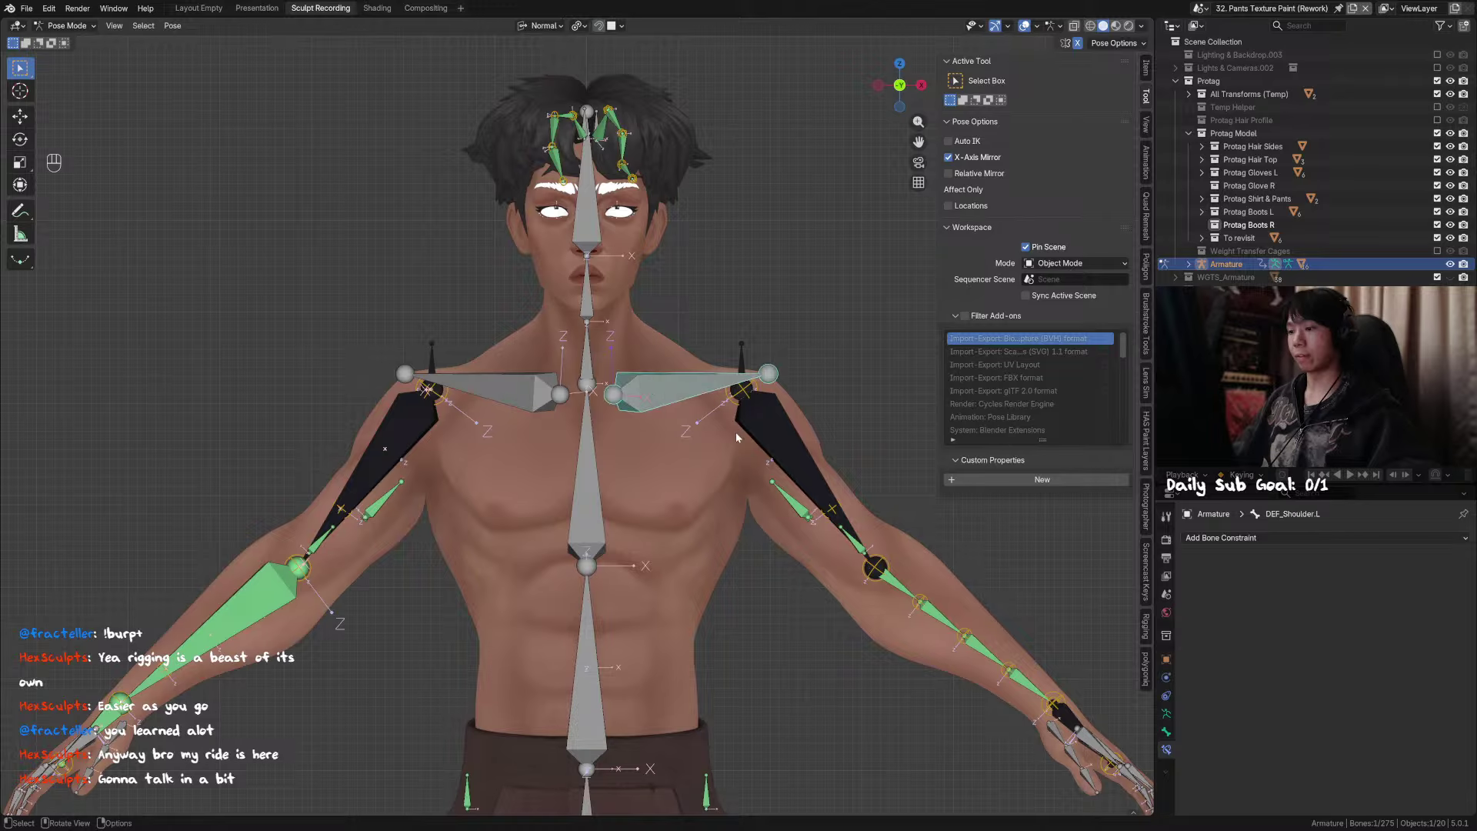
key(alt+h)
key(r)
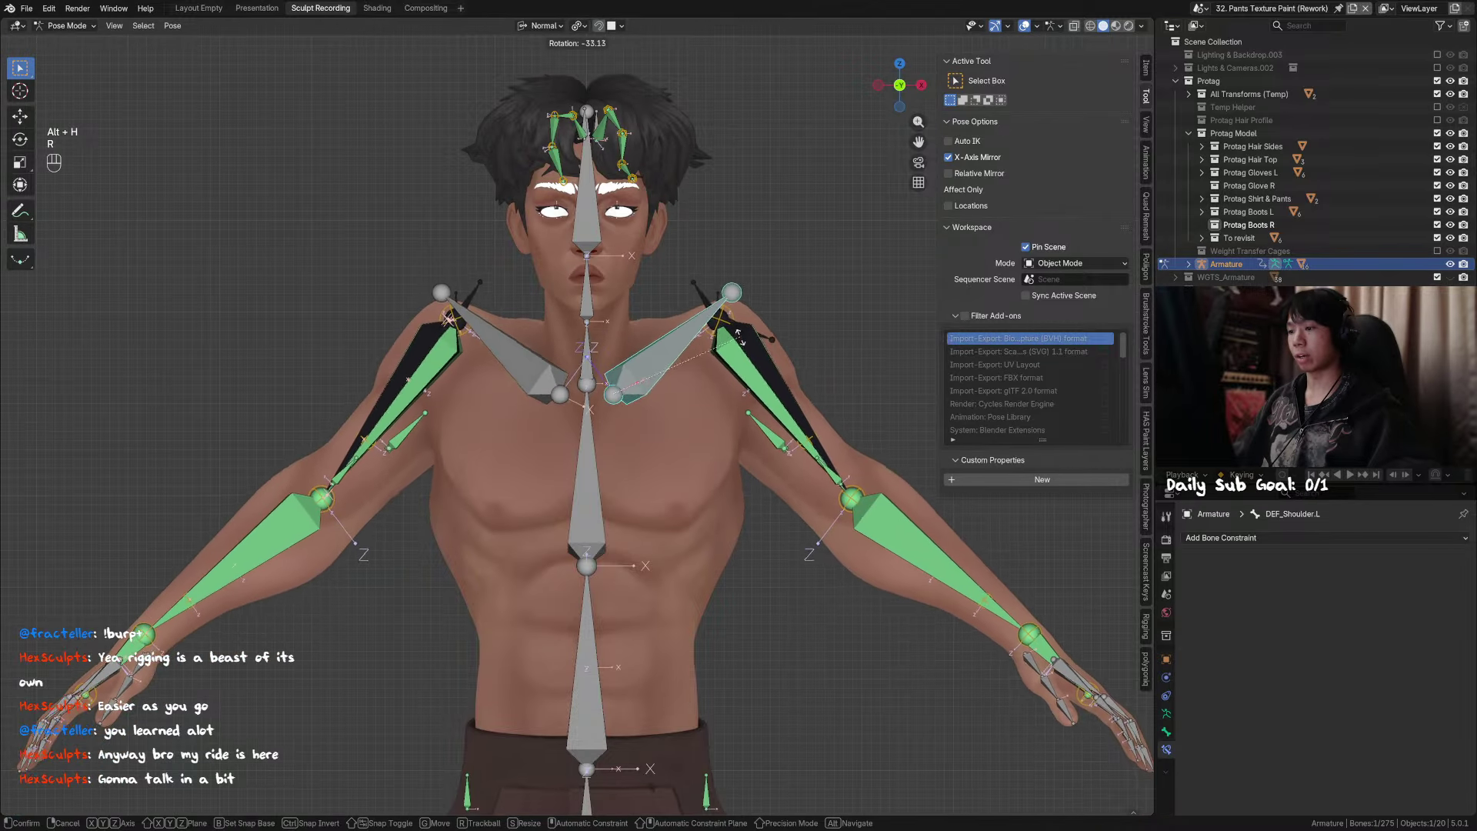
key(r)
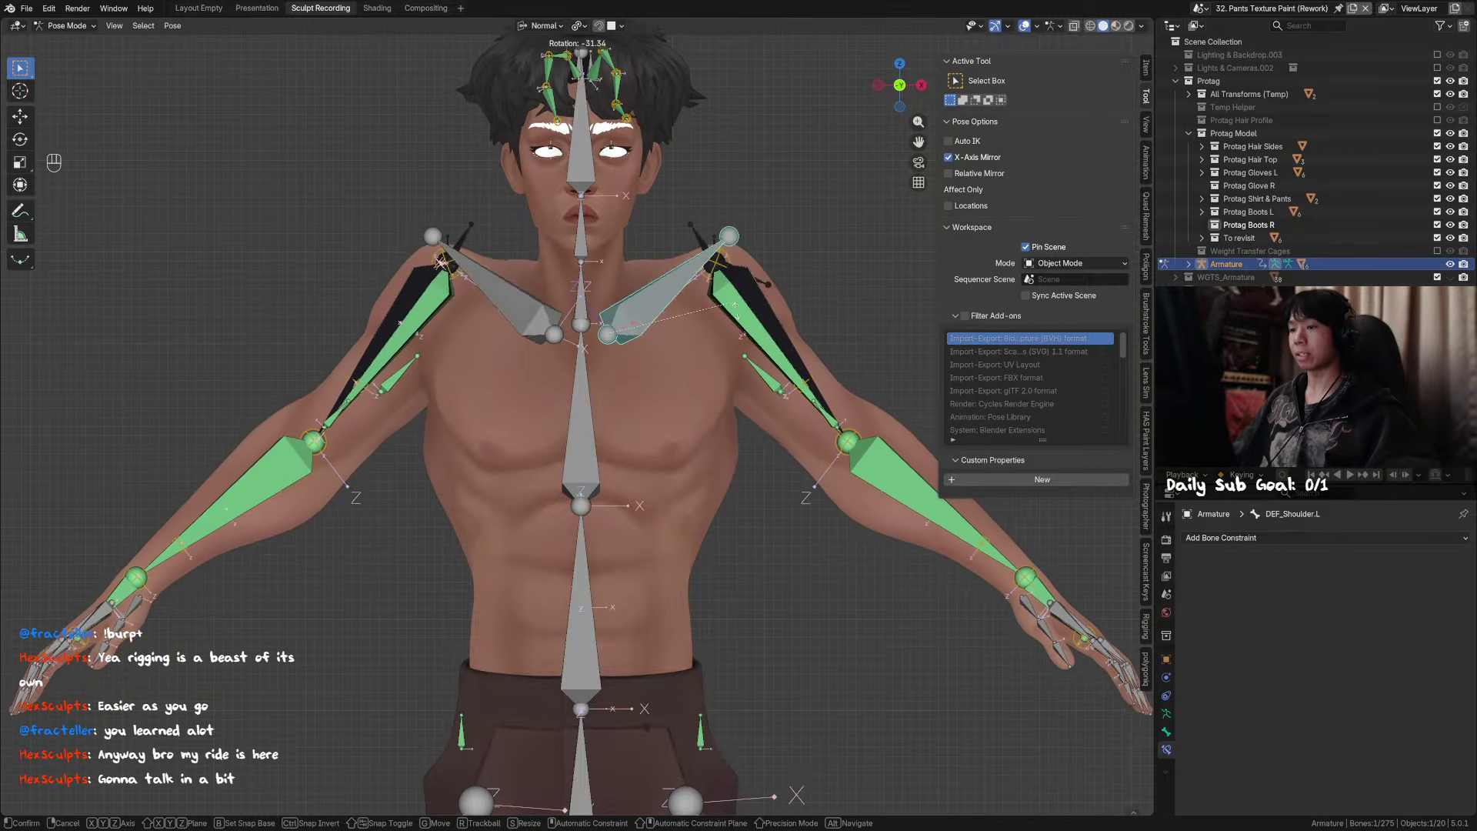
right_click(691, 190)
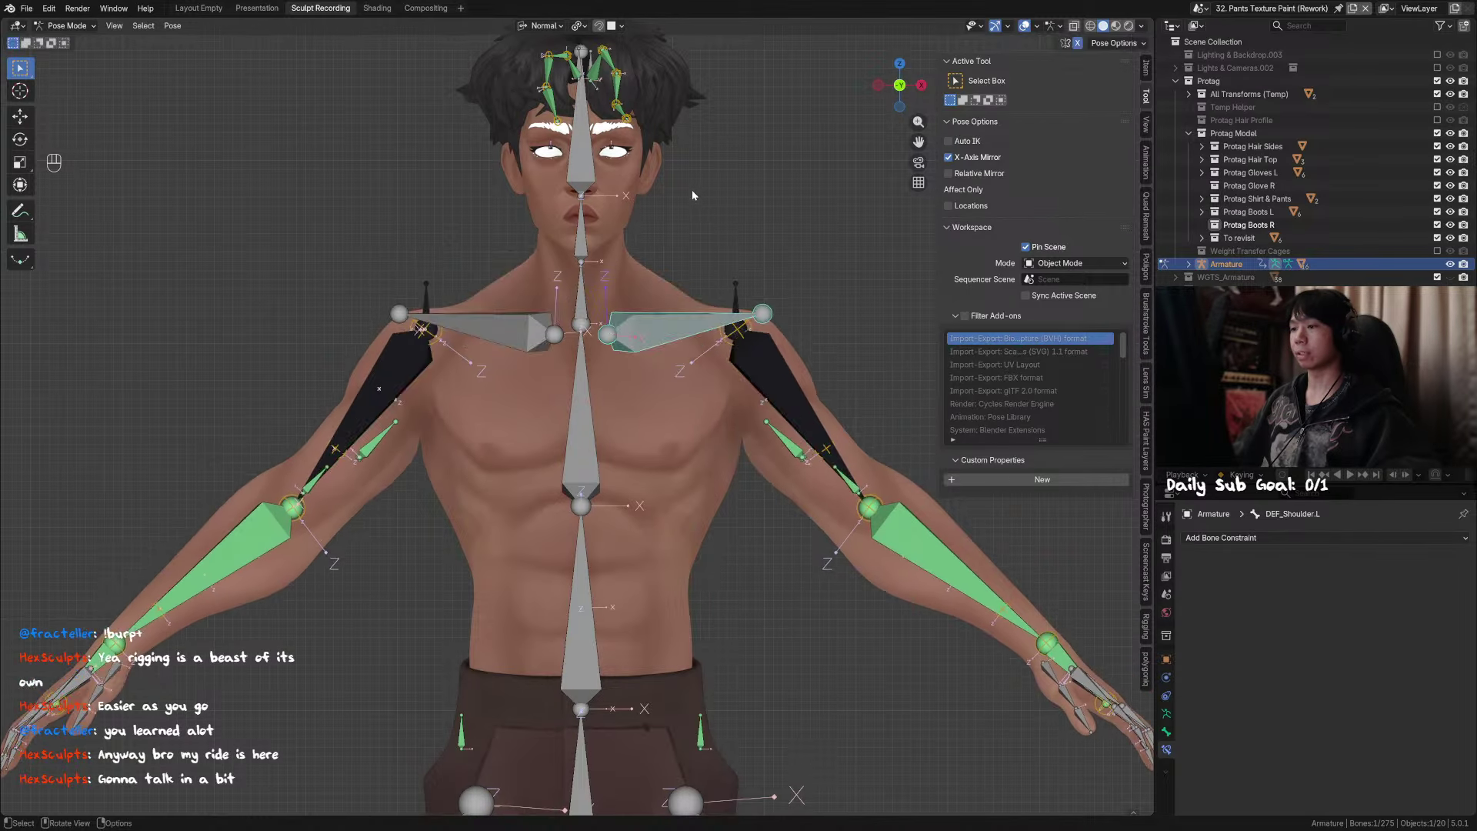
Step: Display the custom properties of the gear-shaped Properties bone and turn on Rotation Follow
scroll(690, 189, down, 1)
shift+middle_drag(644, 90, 716, 182)
click(715, 185)
scroll(701, 199, up, 1)
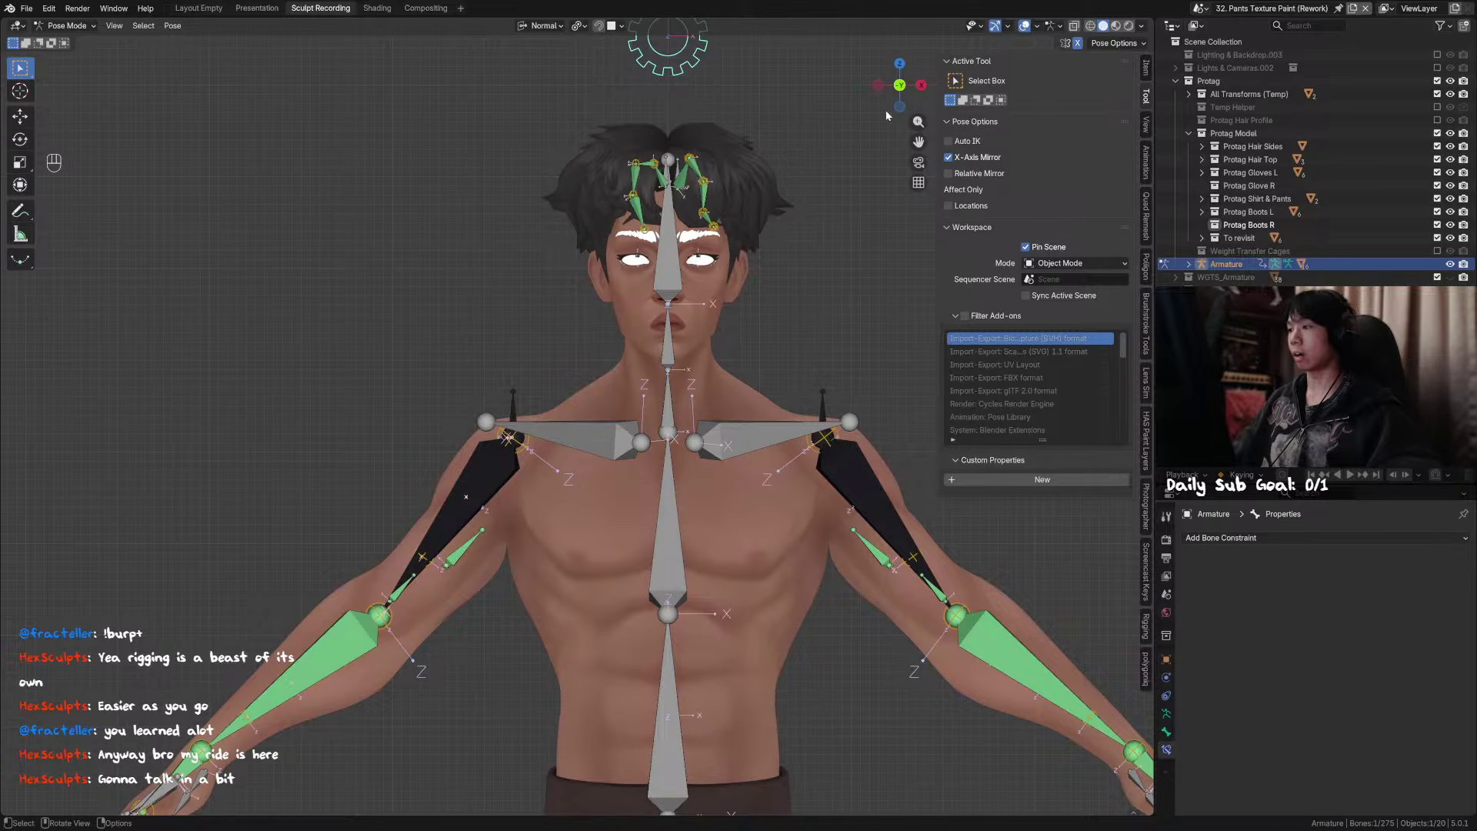
click(1145, 68)
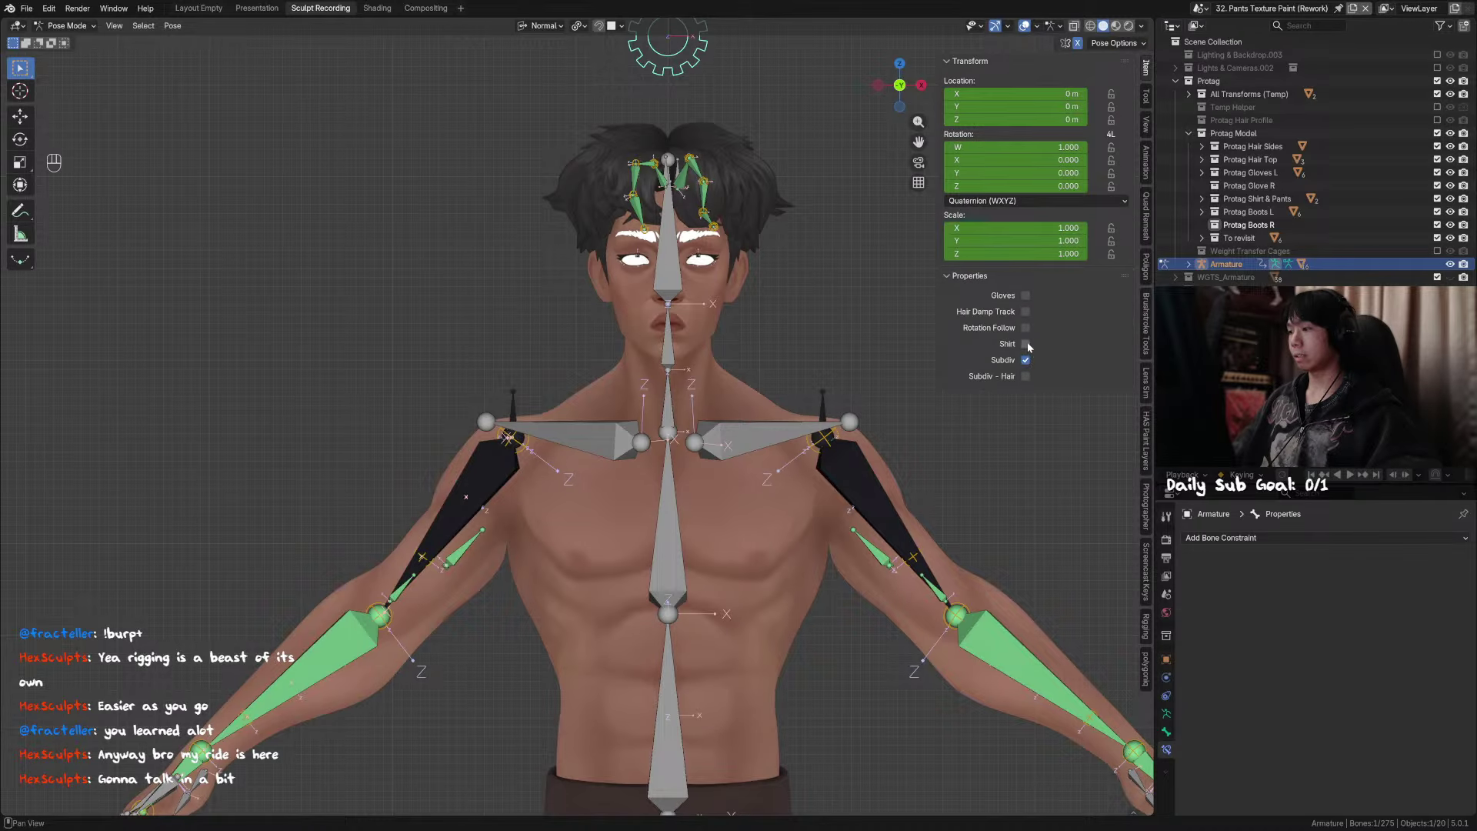
Step: Rotate DEF_Shoulder.L upward by about 30 degrees, mirrored on the other shoulder
shift+middle_drag(777, 427, 680, 391)
click(680, 391)
key(r)
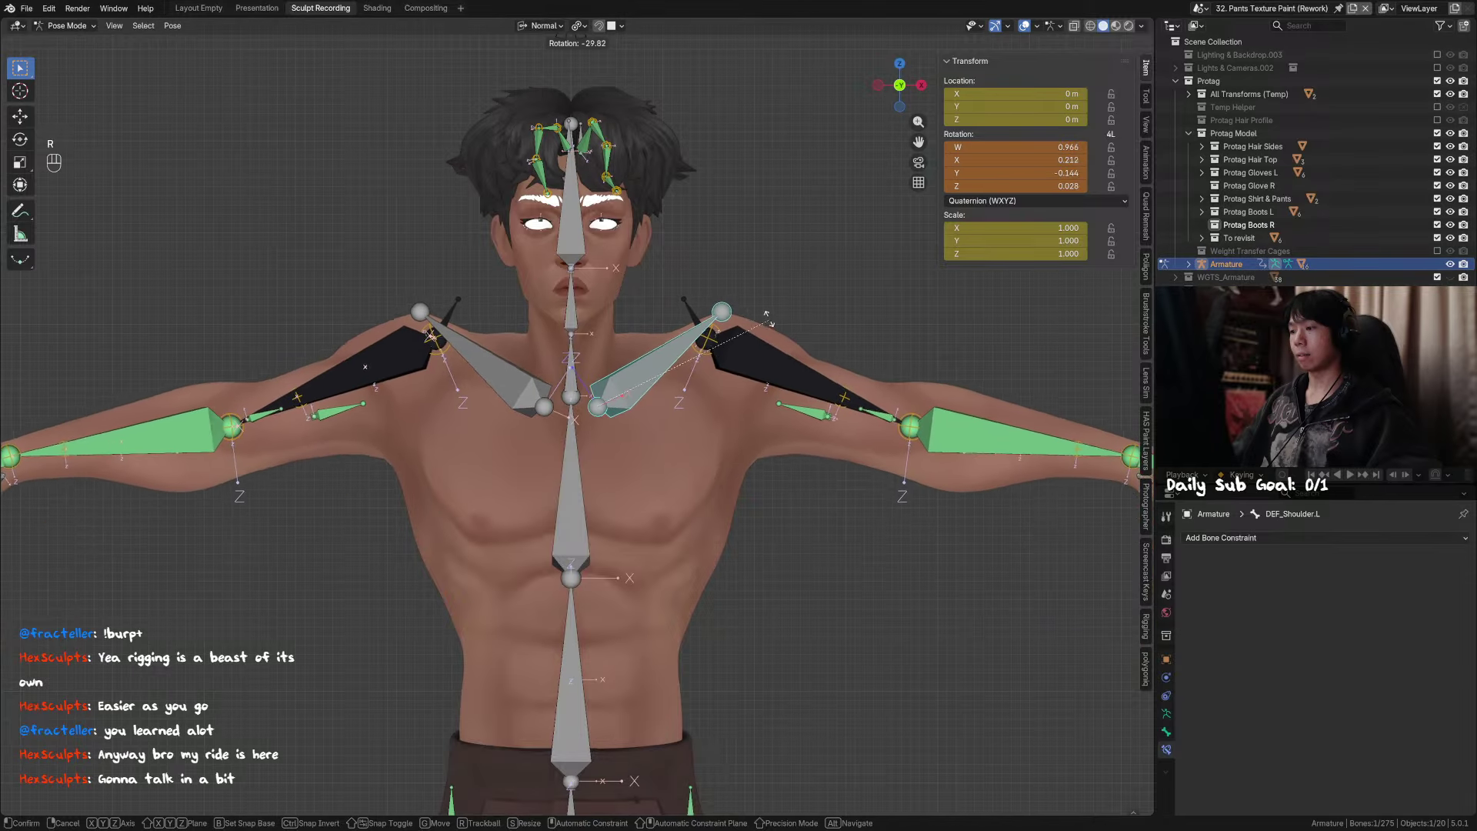
right_click(765, 312)
Step: Toggle Rotation Follow on the Properties bone repeatedly to compare the arm behaviour, leaving it off
scroll(735, 320, down, 2)
click(577, 150)
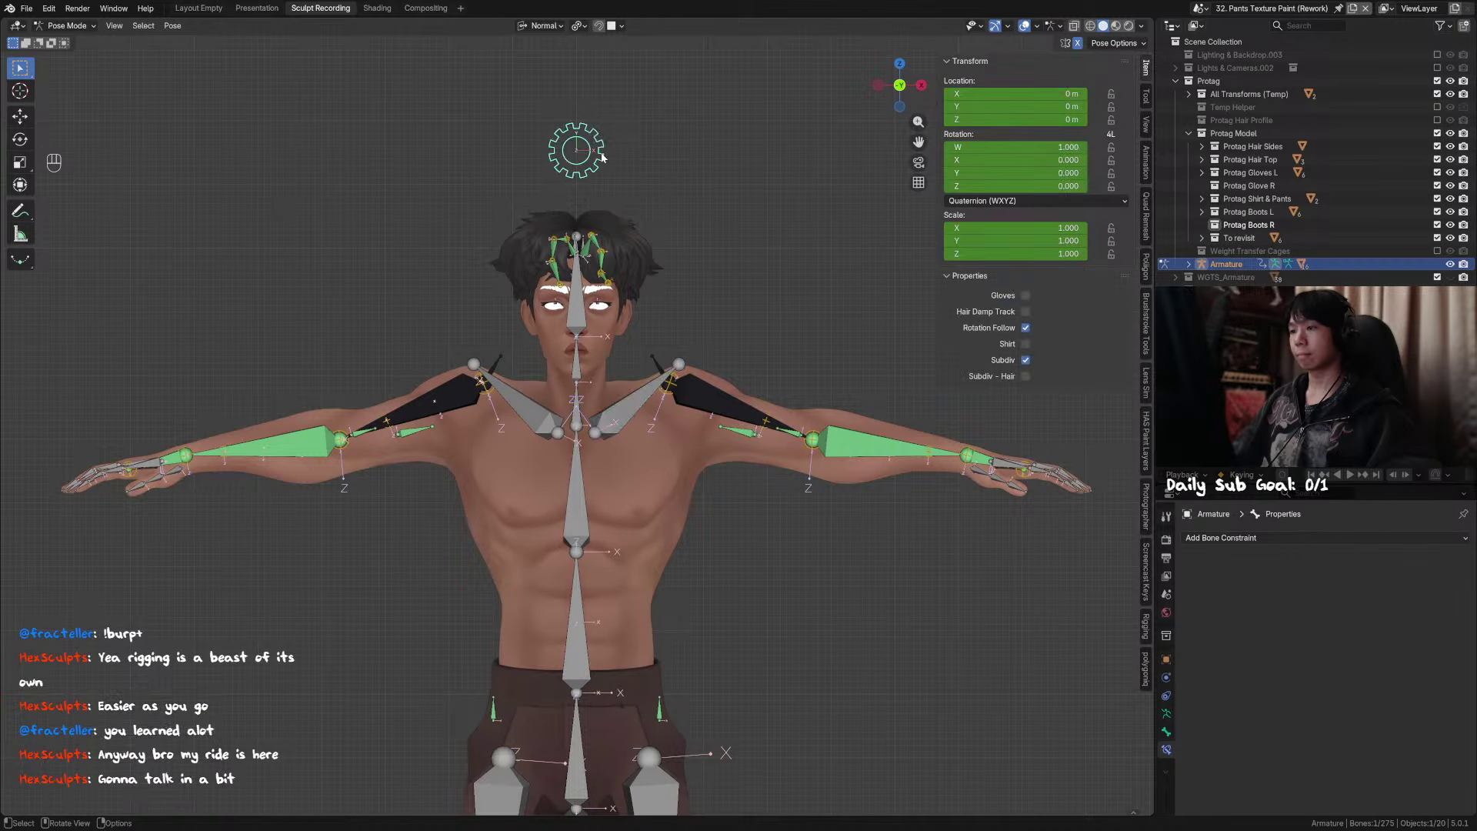
click(1026, 328)
click(1026, 328)
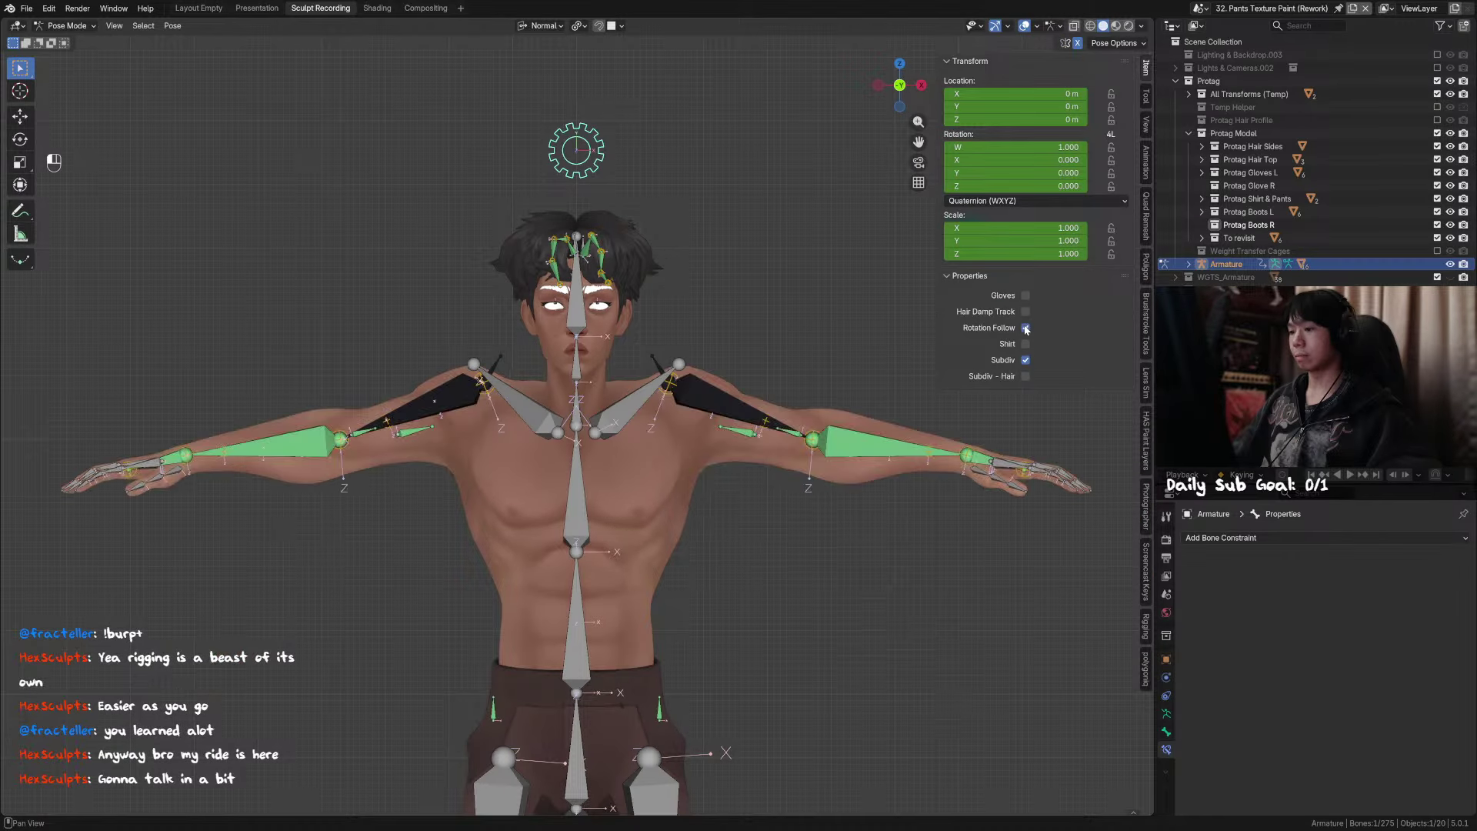
click(1026, 328)
click(1026, 328)
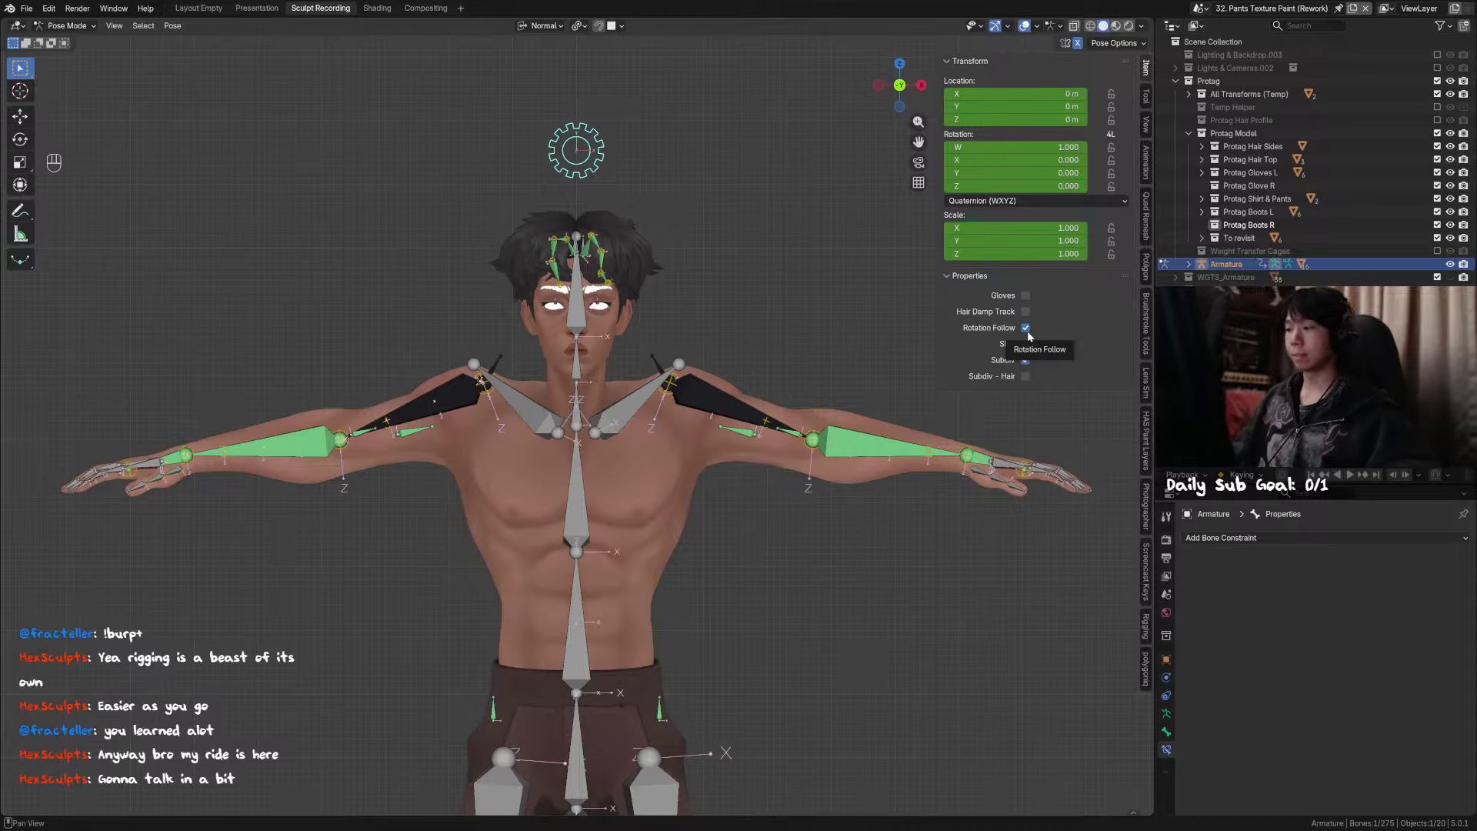
click(1025, 327)
Step: Try rotating MCH_Switch_Arm.L with Rotation Follow off, cancel it and reselect the Properties bone
click(737, 418)
key(r)
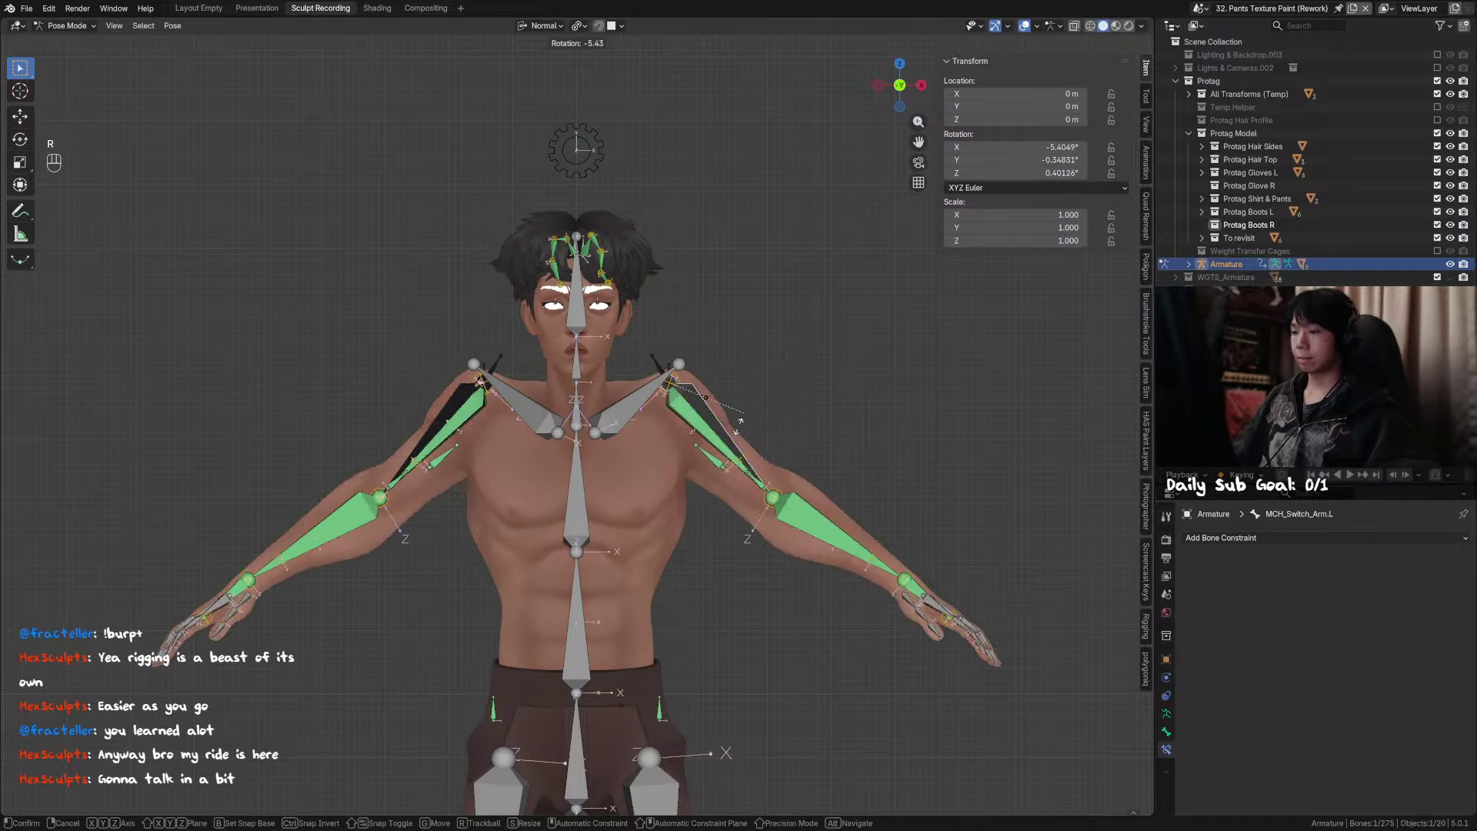
right_click(648, 311)
click(597, 171)
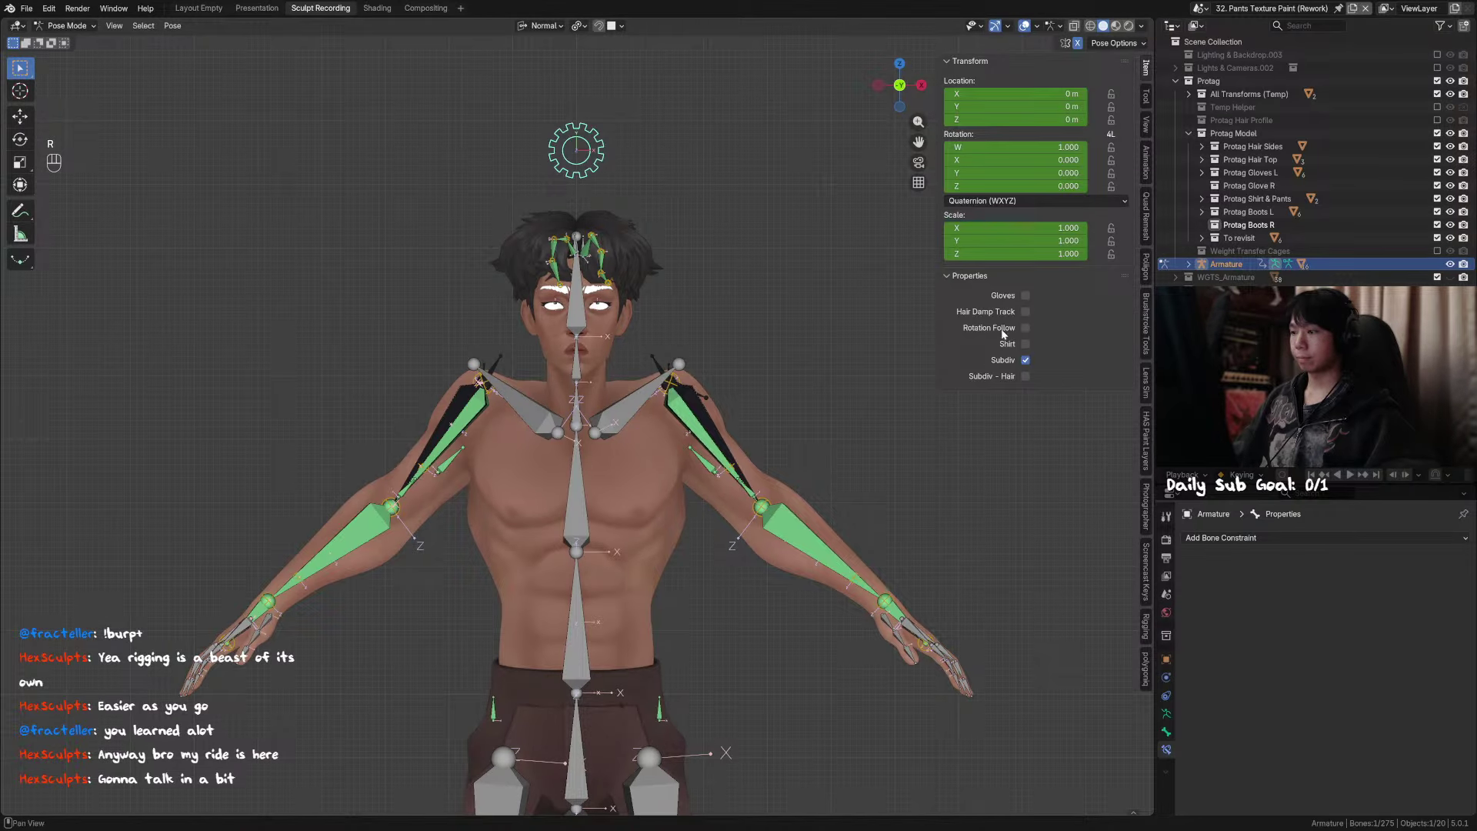
Step: Enable the Rotation Follow property and clear the rotation of the DEF_Shoulder.L bone
click(1025, 311)
click(1025, 328)
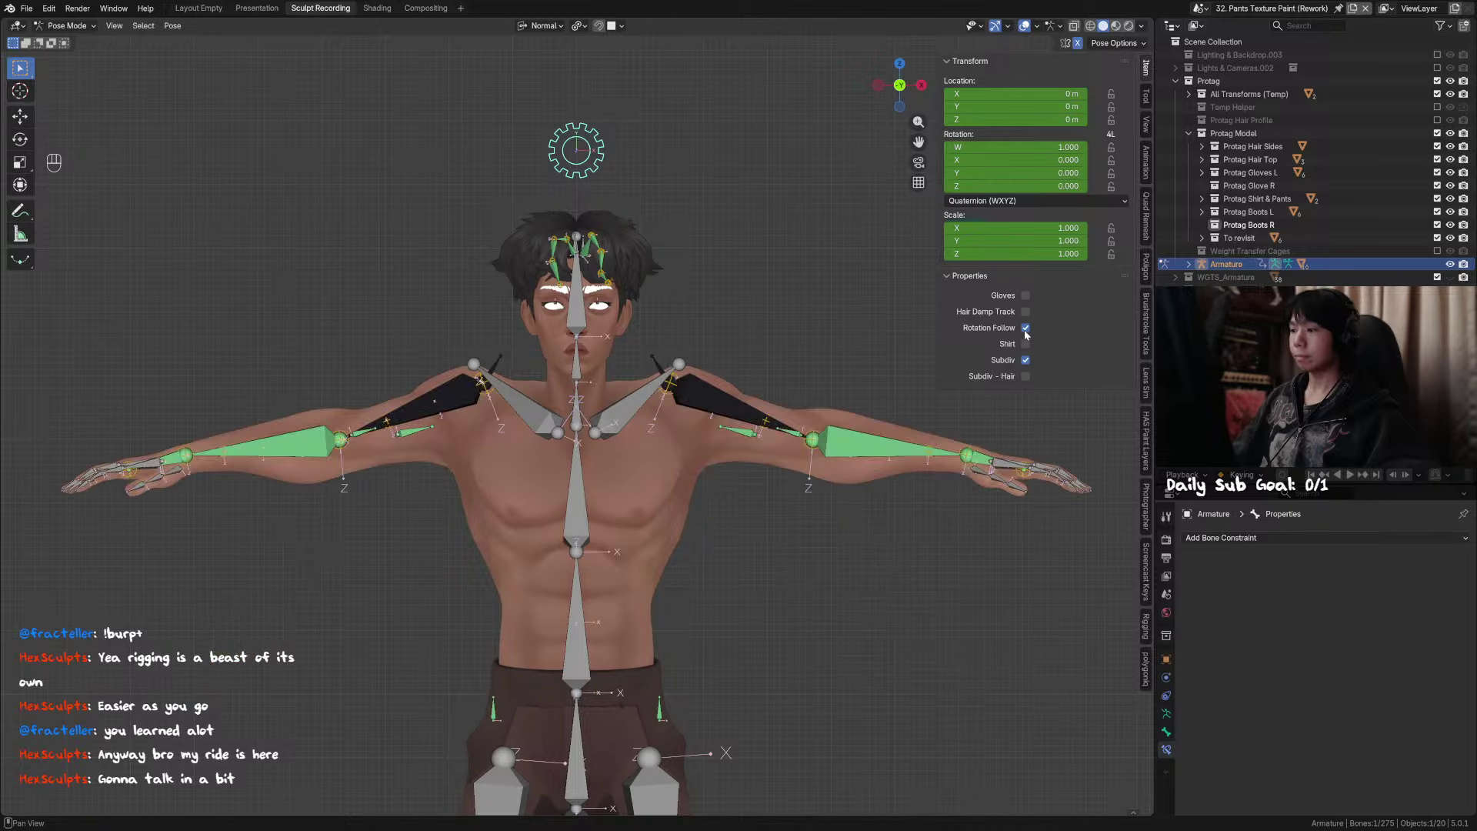
click(636, 398)
key(alt+r)
middle_drag(636, 397, 709, 455)
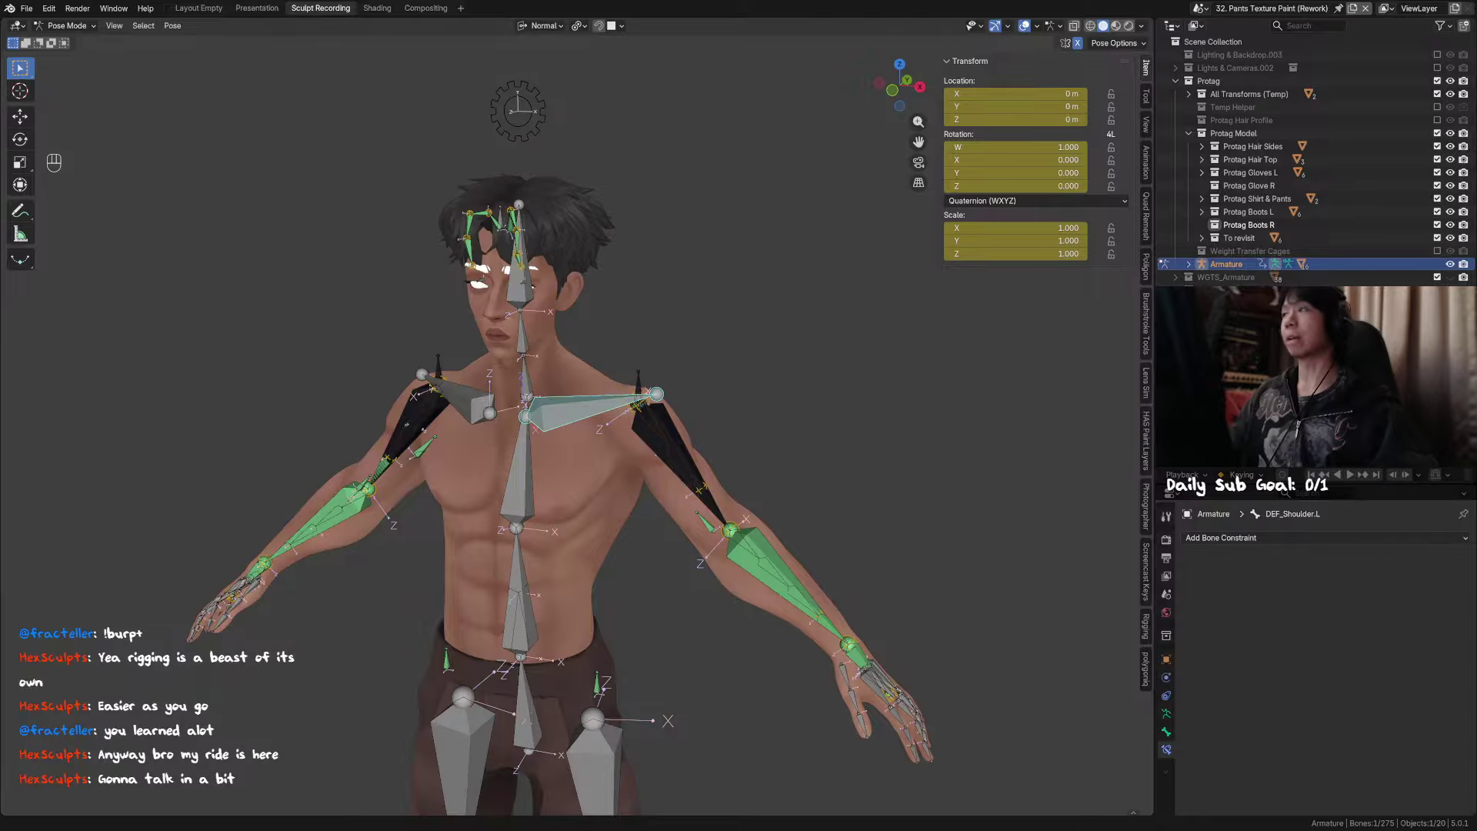
key(KP_1)
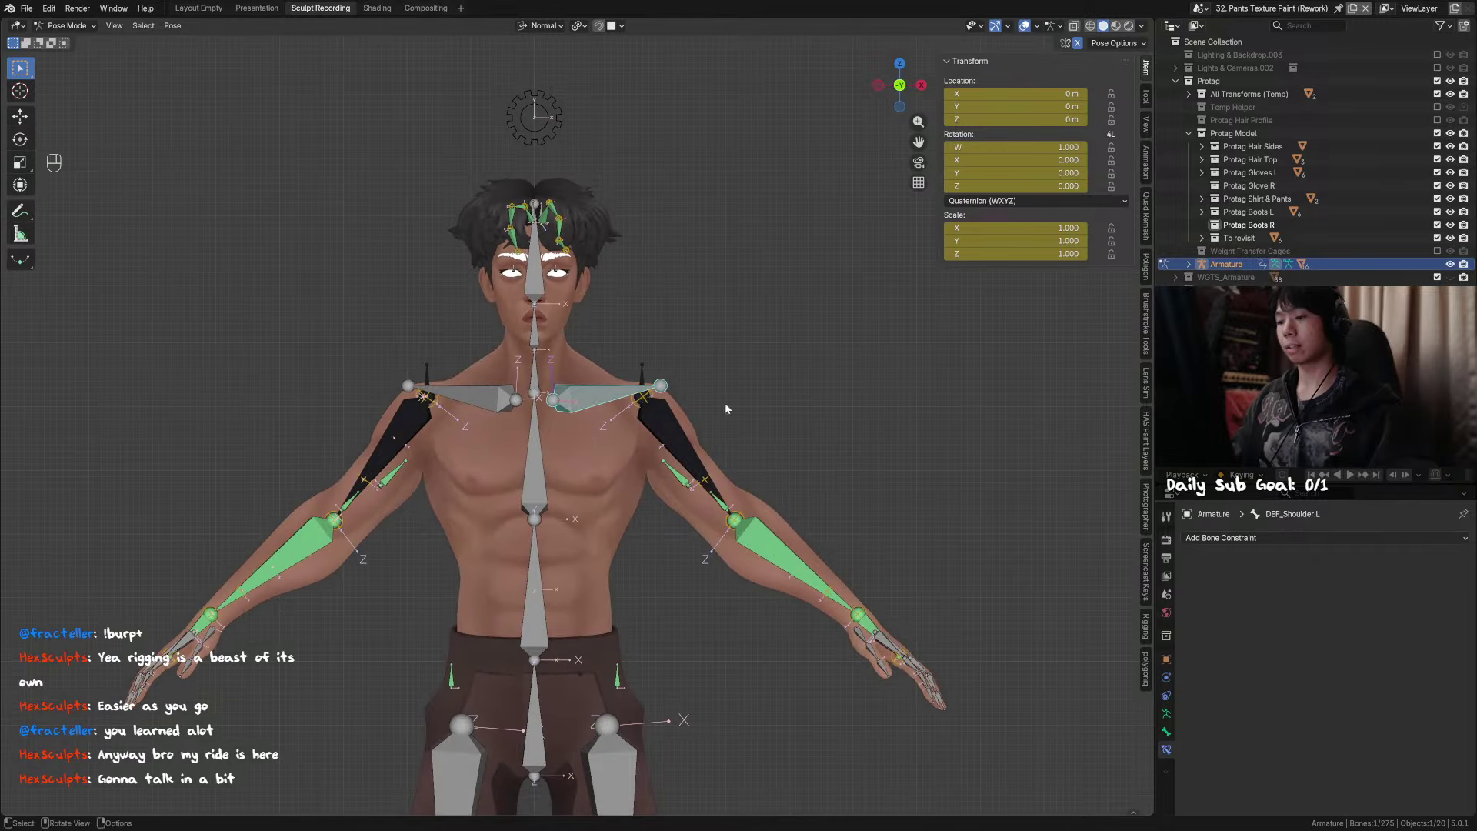
Step: Rotate the DEF_Shoulder.L bone upward in front view to raise both shoulders, and select MCH_Switch_Arm.L
click(683, 428)
key(r)
key(r)
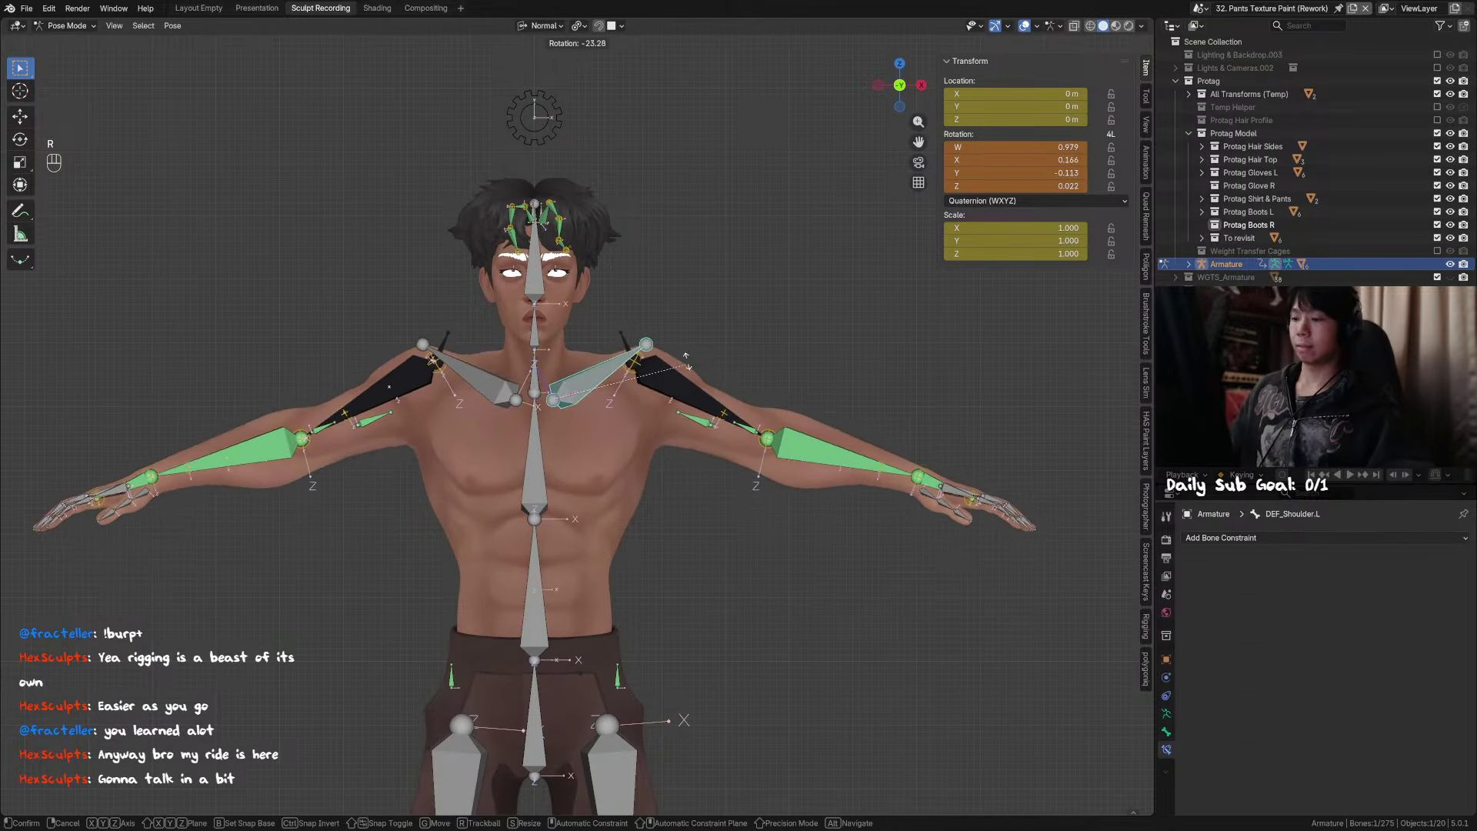
key(r)
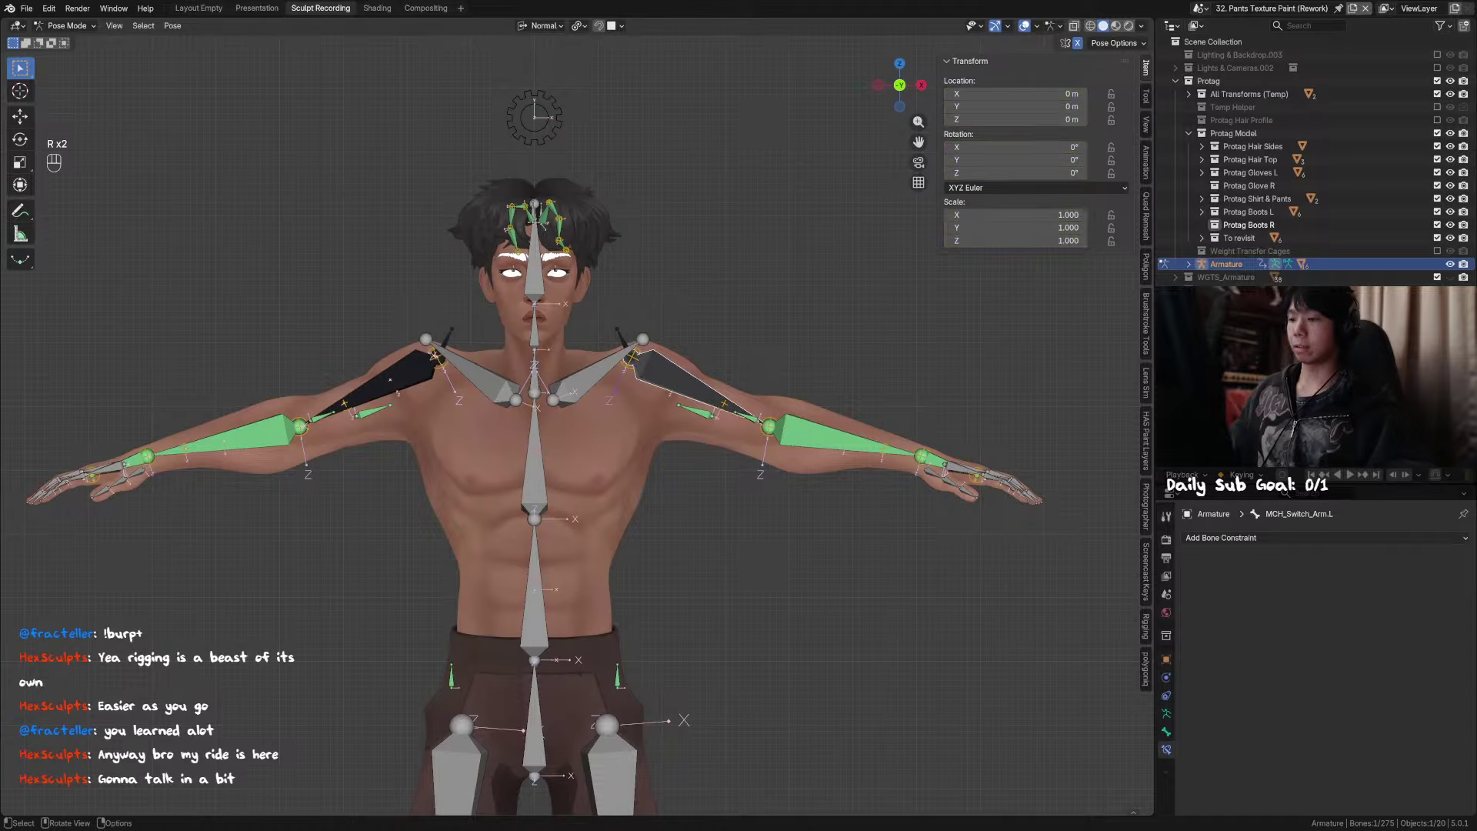
Step: Try rotating the MCH_Switch_Arm.L bone downward by about 40 degrees, and cancel the rotation
key(r)
key(r)
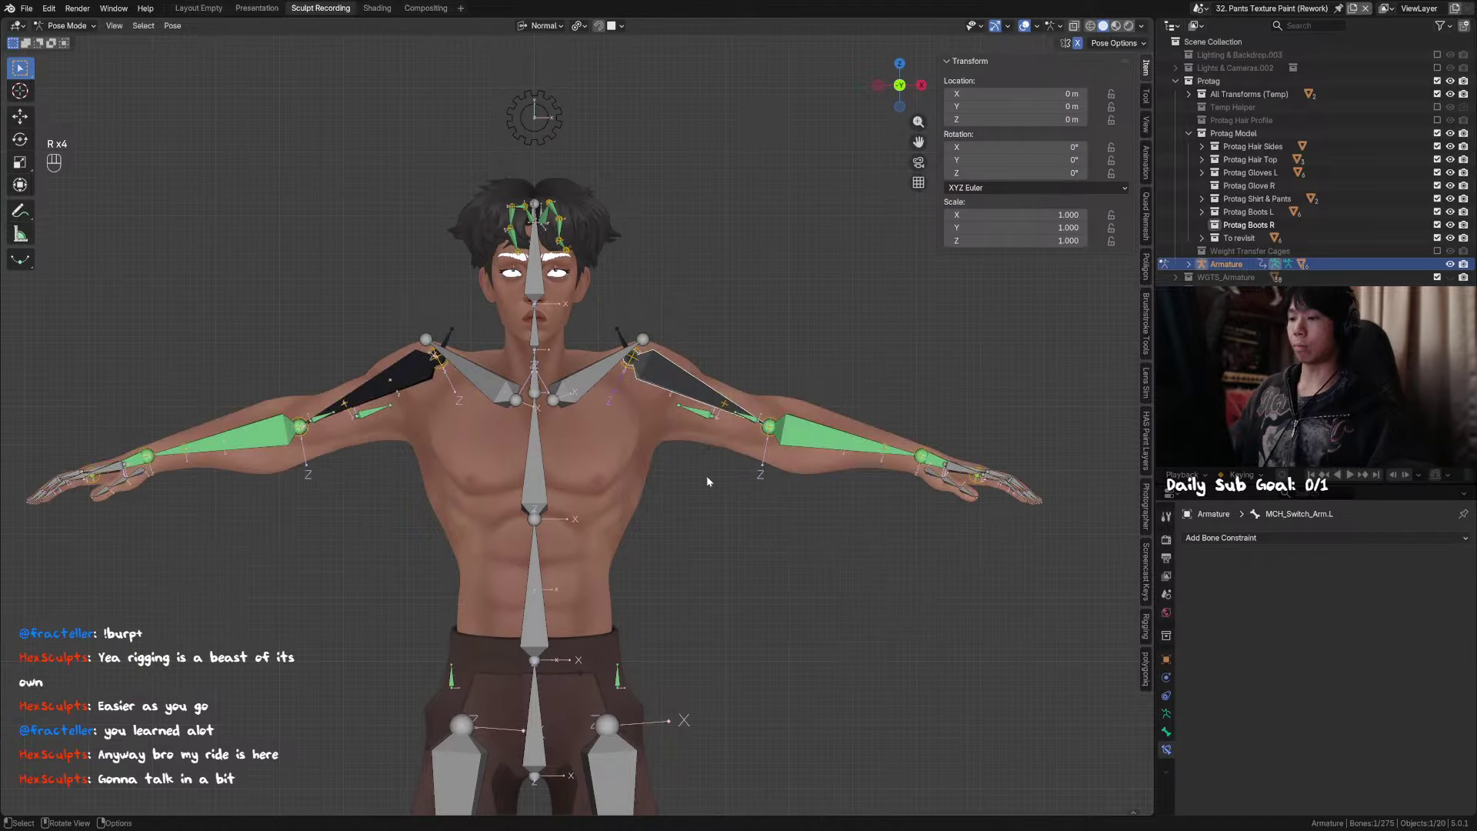
key(r)
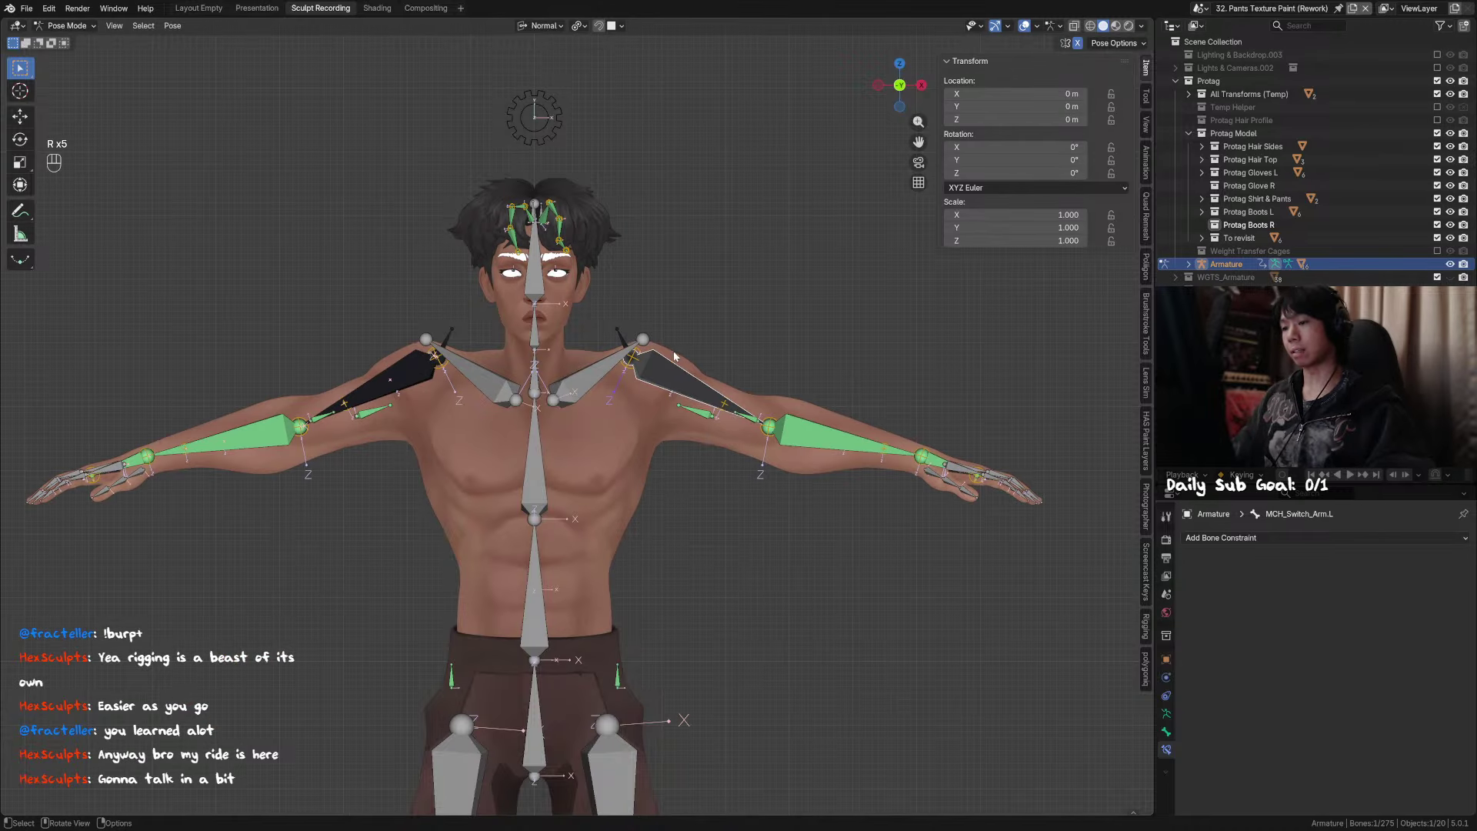
key(r)
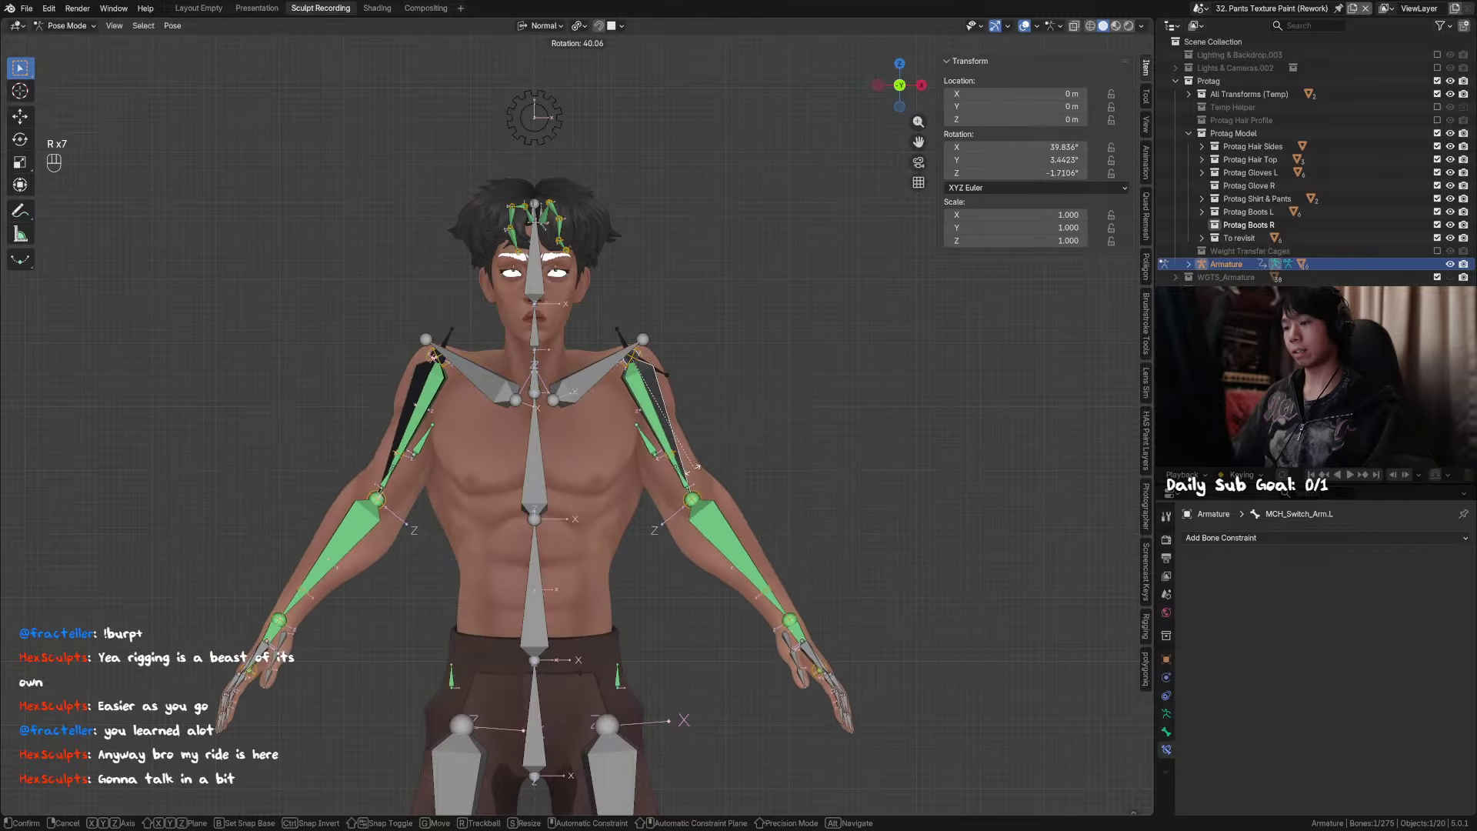
right_click(679, 389)
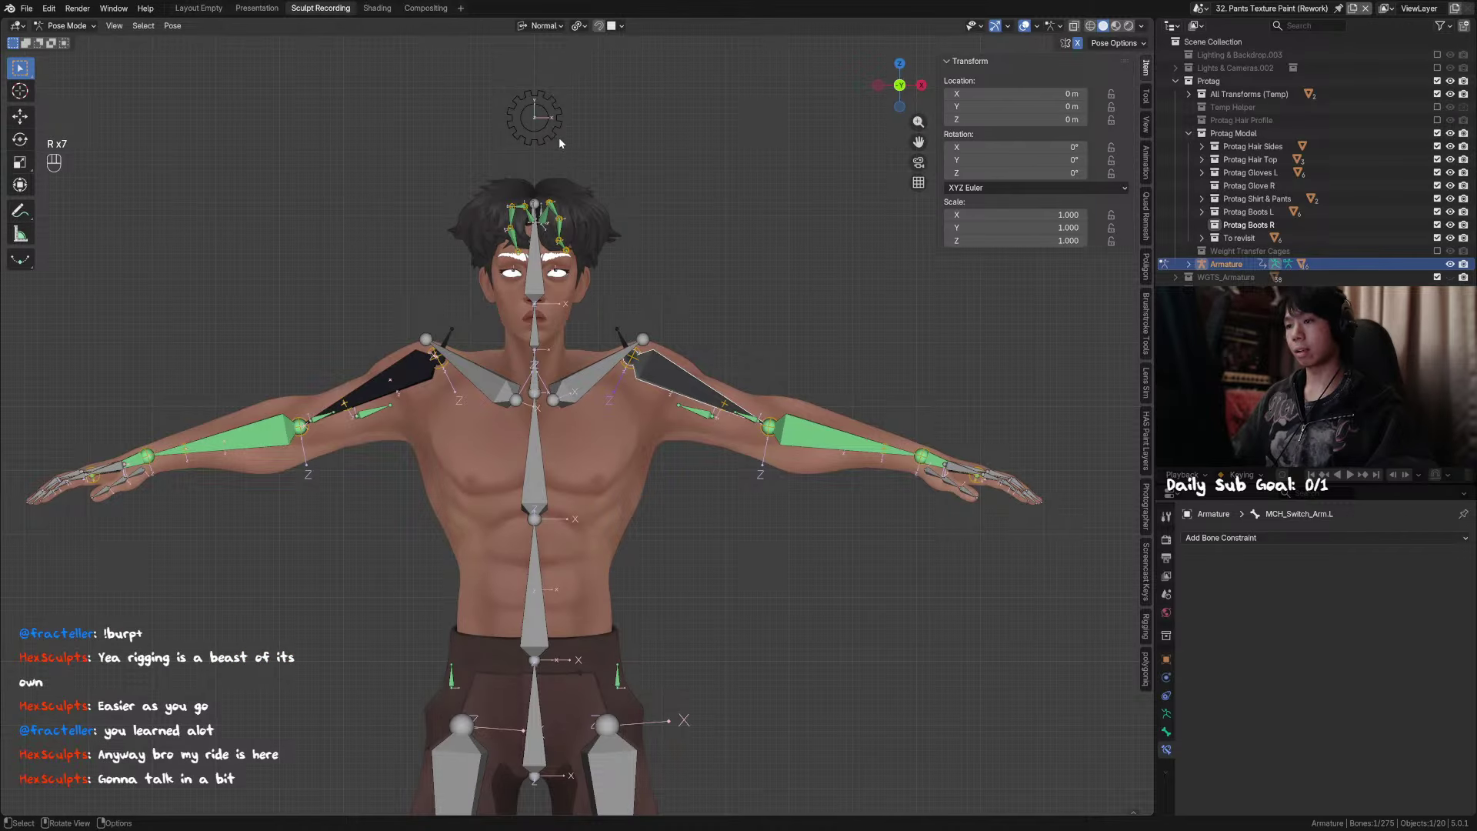
Step: Clear the rotation of the DEF_Shoulder.L bone and save the file
click(583, 365)
key(alt+r)
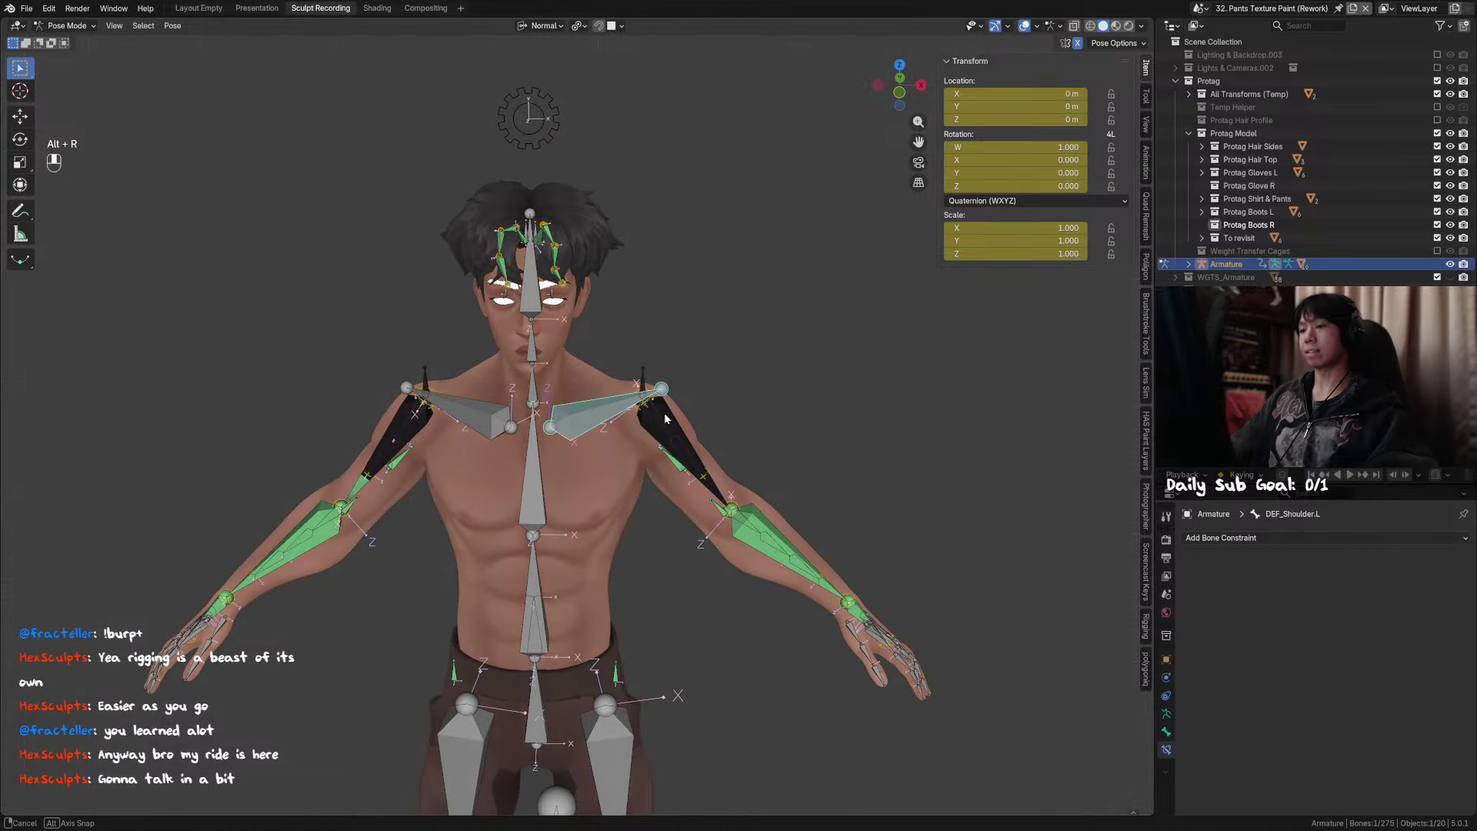
middle_drag(712, 368, 700, 371)
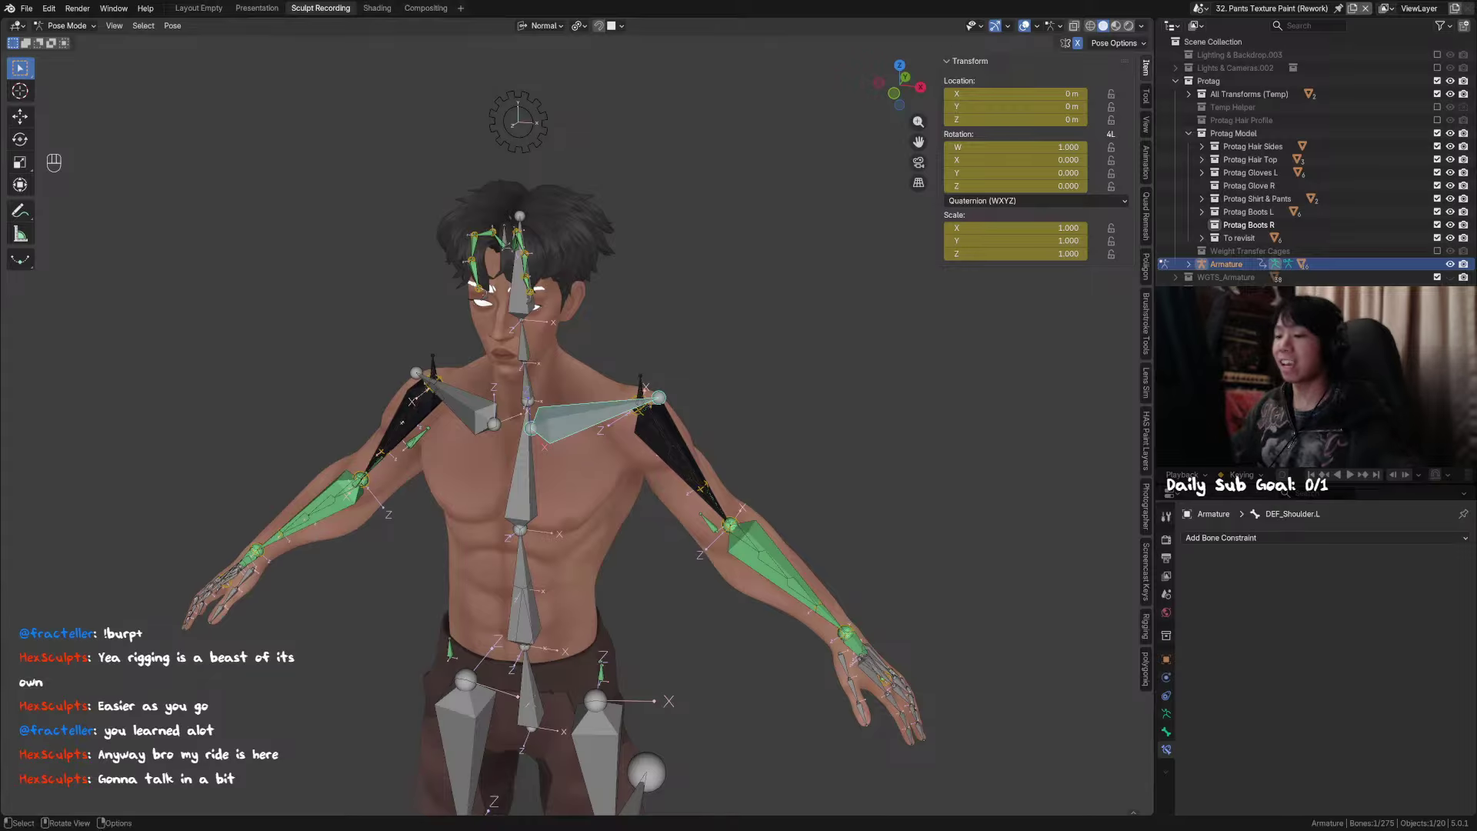
alt+middle_drag(692, 430, 700, 435)
key(ctrl+s)
scroll(644, 381, up, 5)
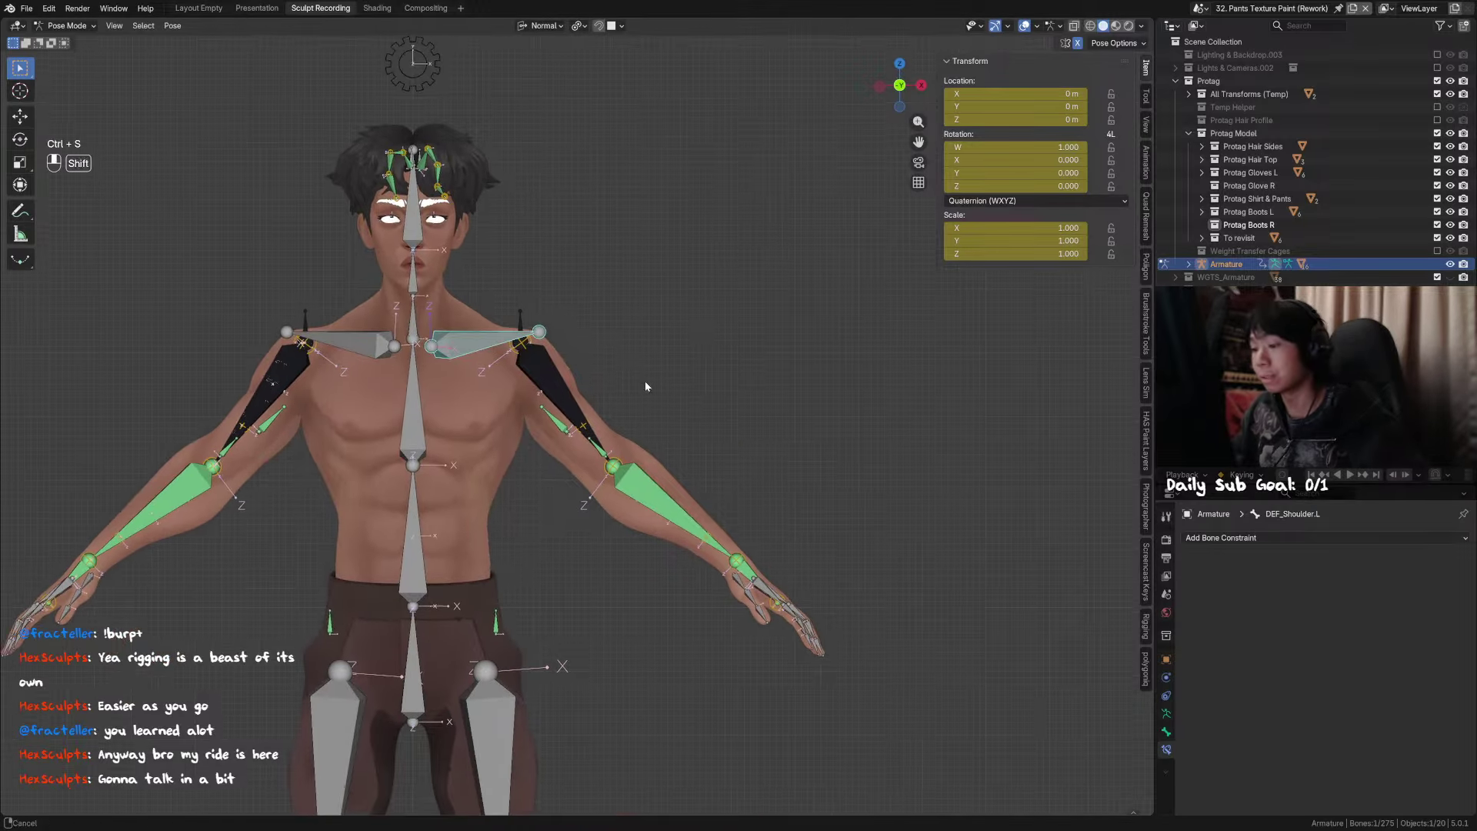
Step: Examine the left upper arm and forearm bones in the armature's Edit Mode and save the file
click(537, 380)
middle_drag(537, 380, 496, 384)
key(Tab)
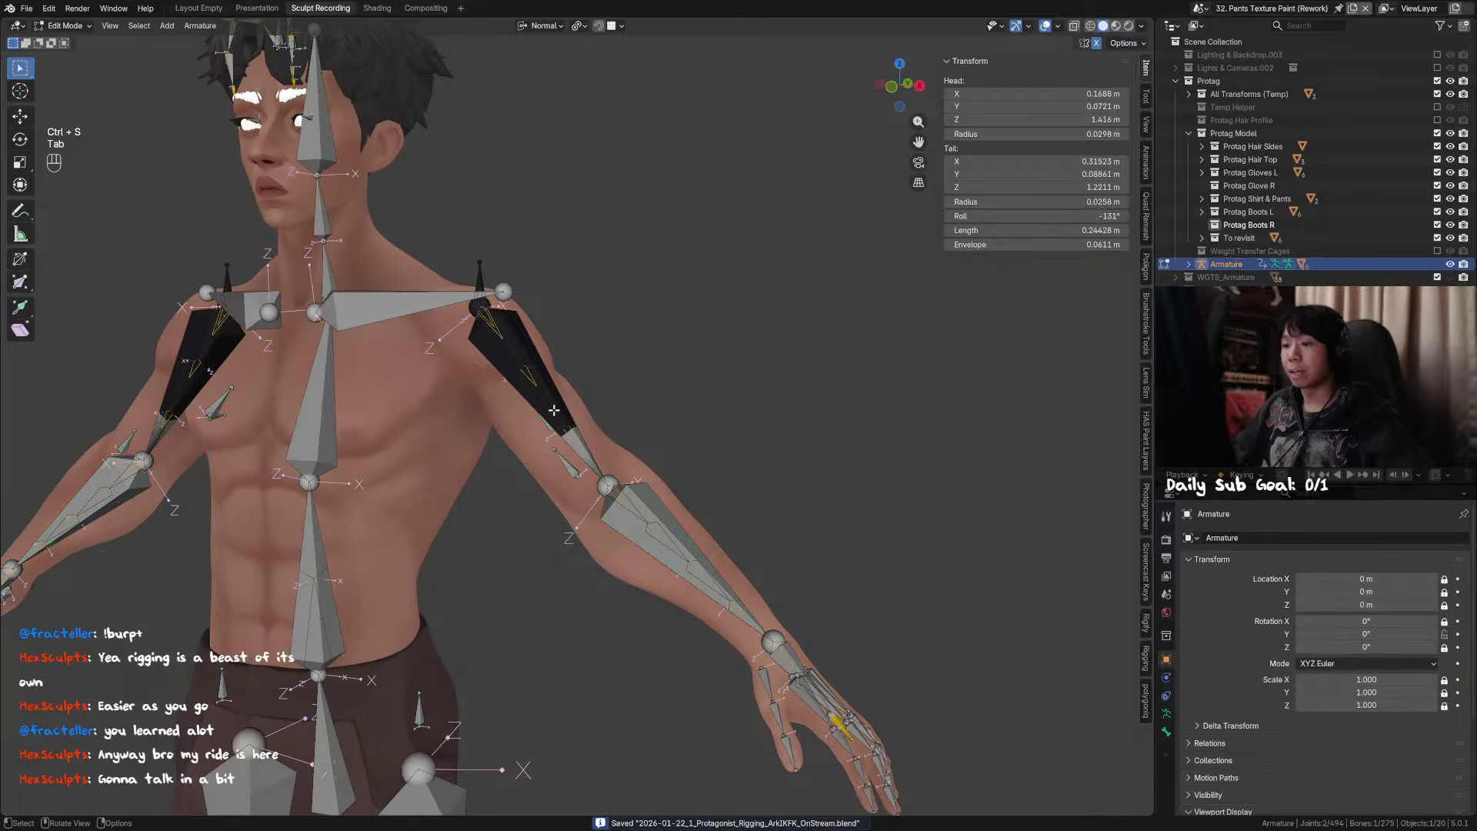
click(533, 349)
key(ctrl+s)
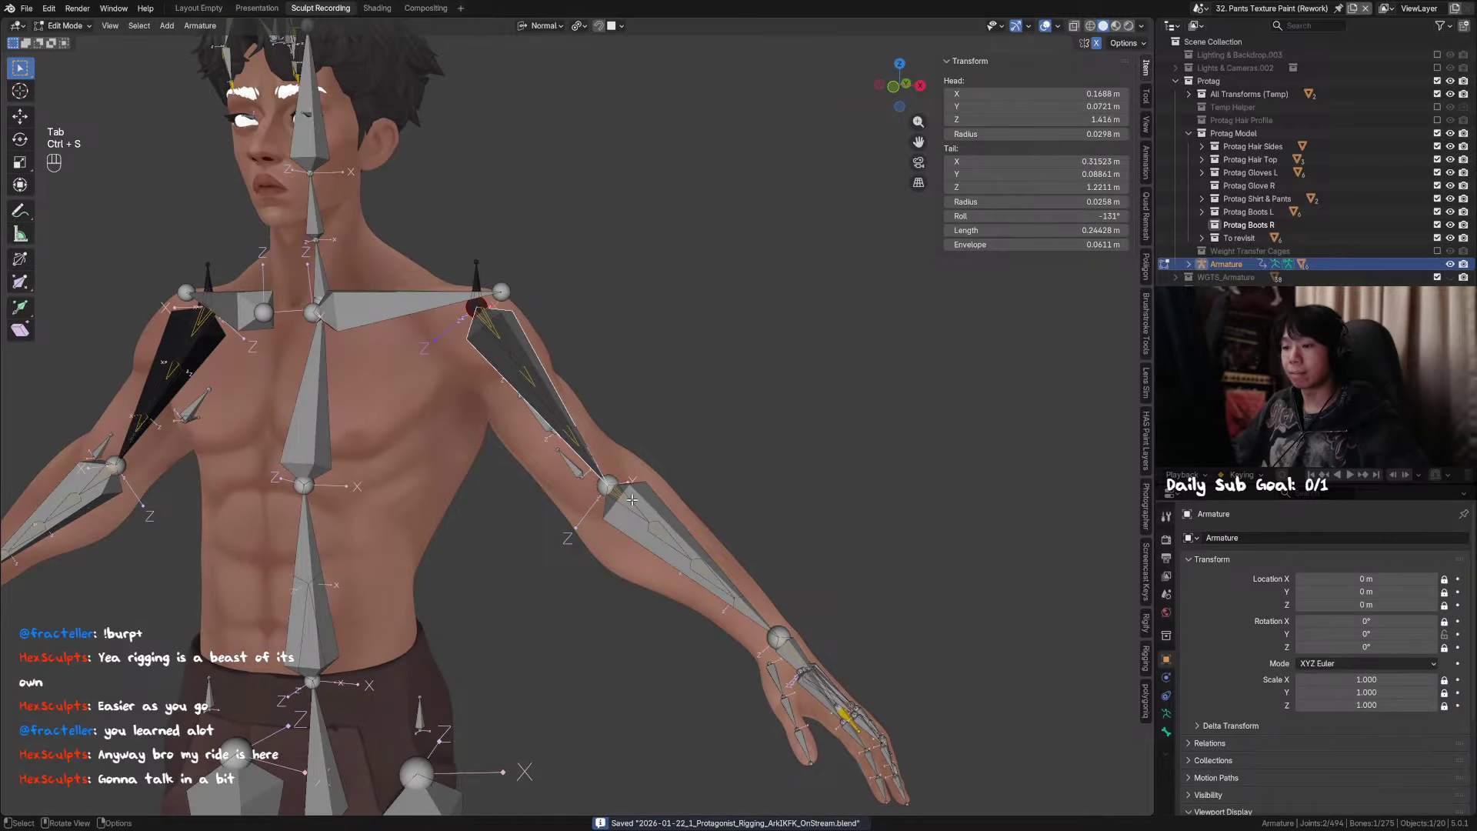
click(666, 515)
shift+middle_drag(665, 515, 559, 331)
key(ctrl+s)
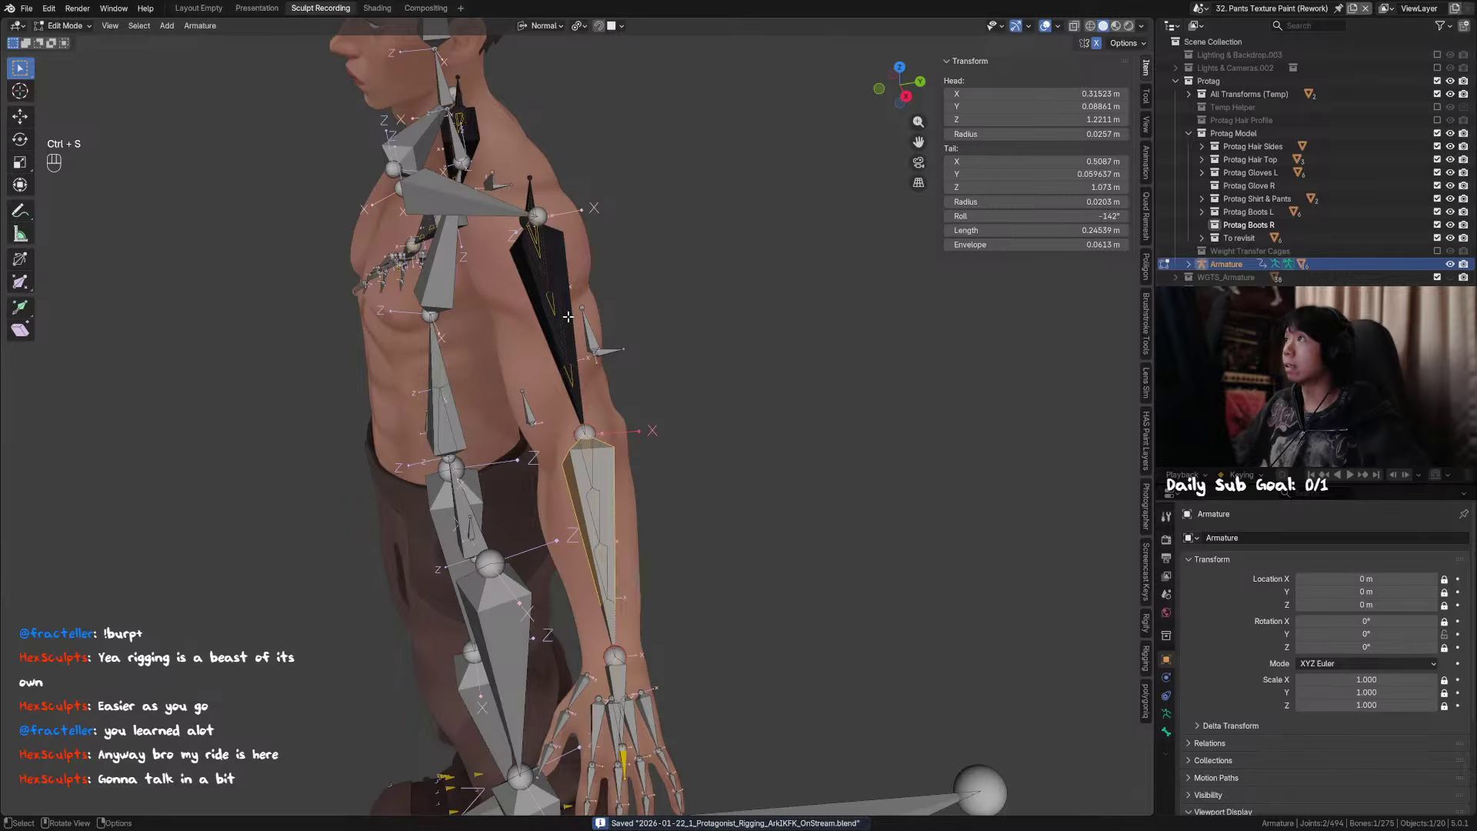
Step: Try hiding the left forearm bone and revealing hidden bones in Edit Mode, undoing the changes
middle_drag(589, 439, 691, 417)
key(h)
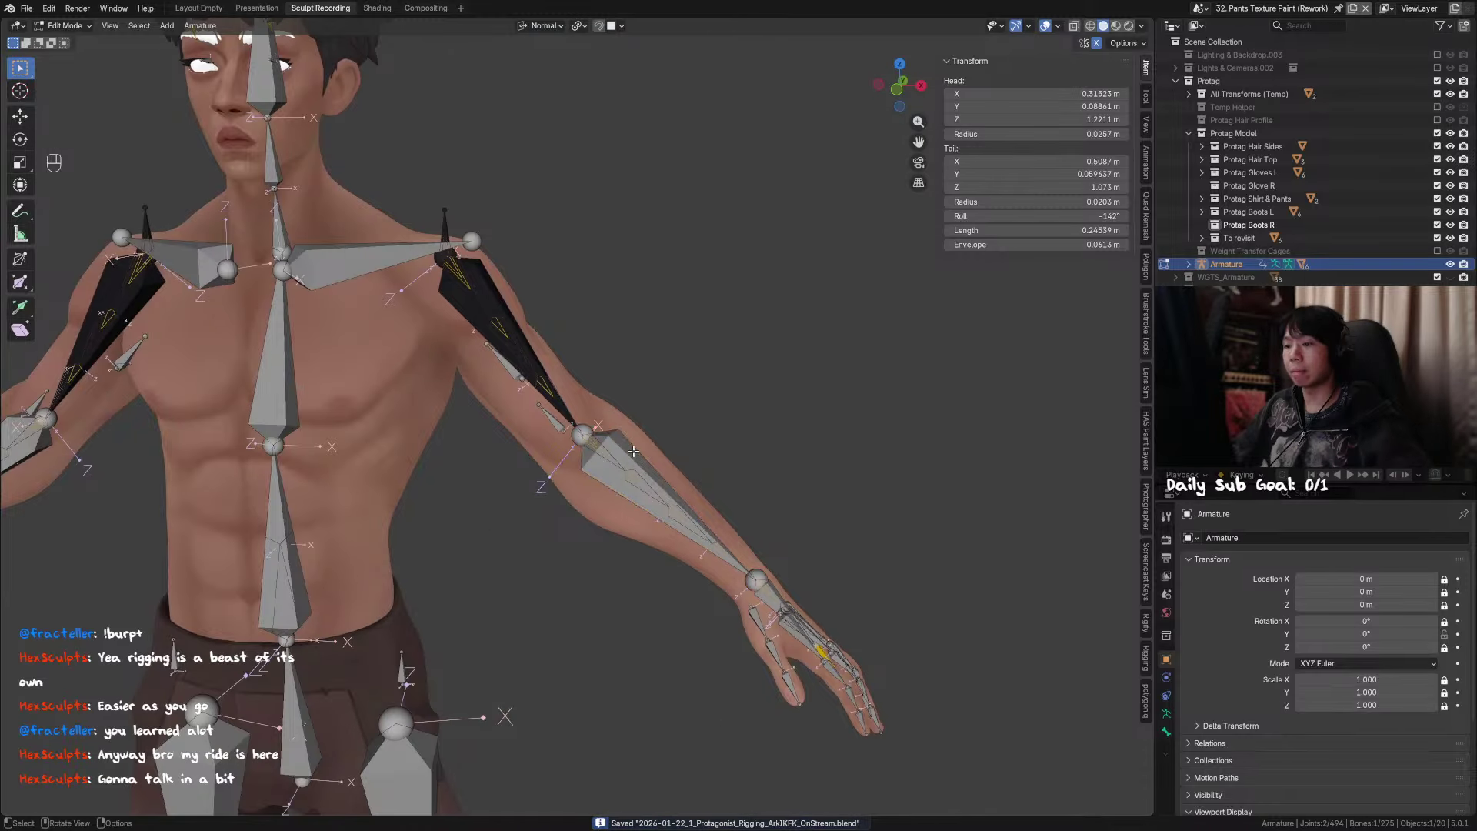
key(ctrl+z)
key(alt+h)
key(h)
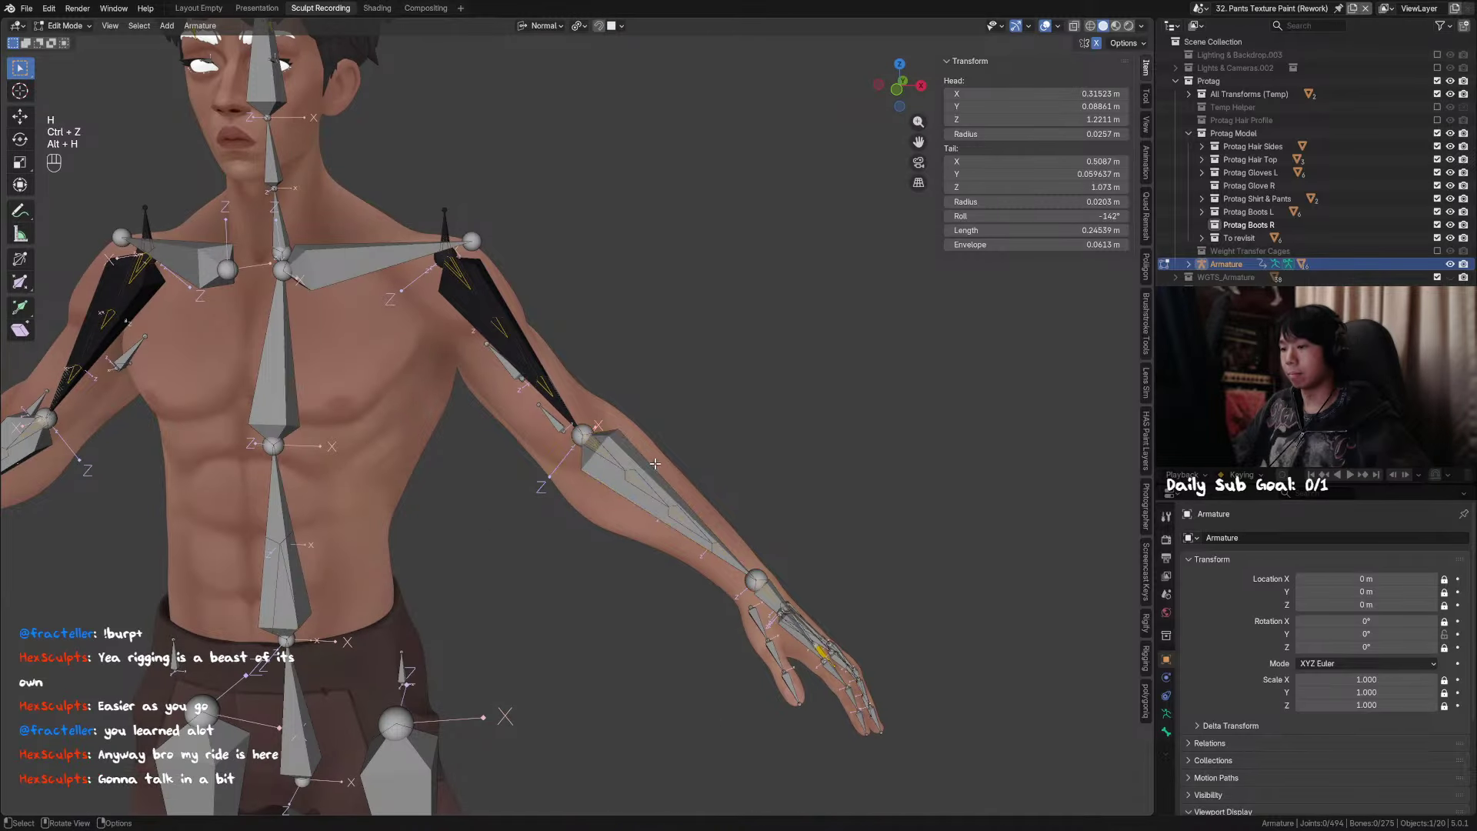
key(ctrl+z)
middle_drag(653, 461, 675, 420)
click(616, 458)
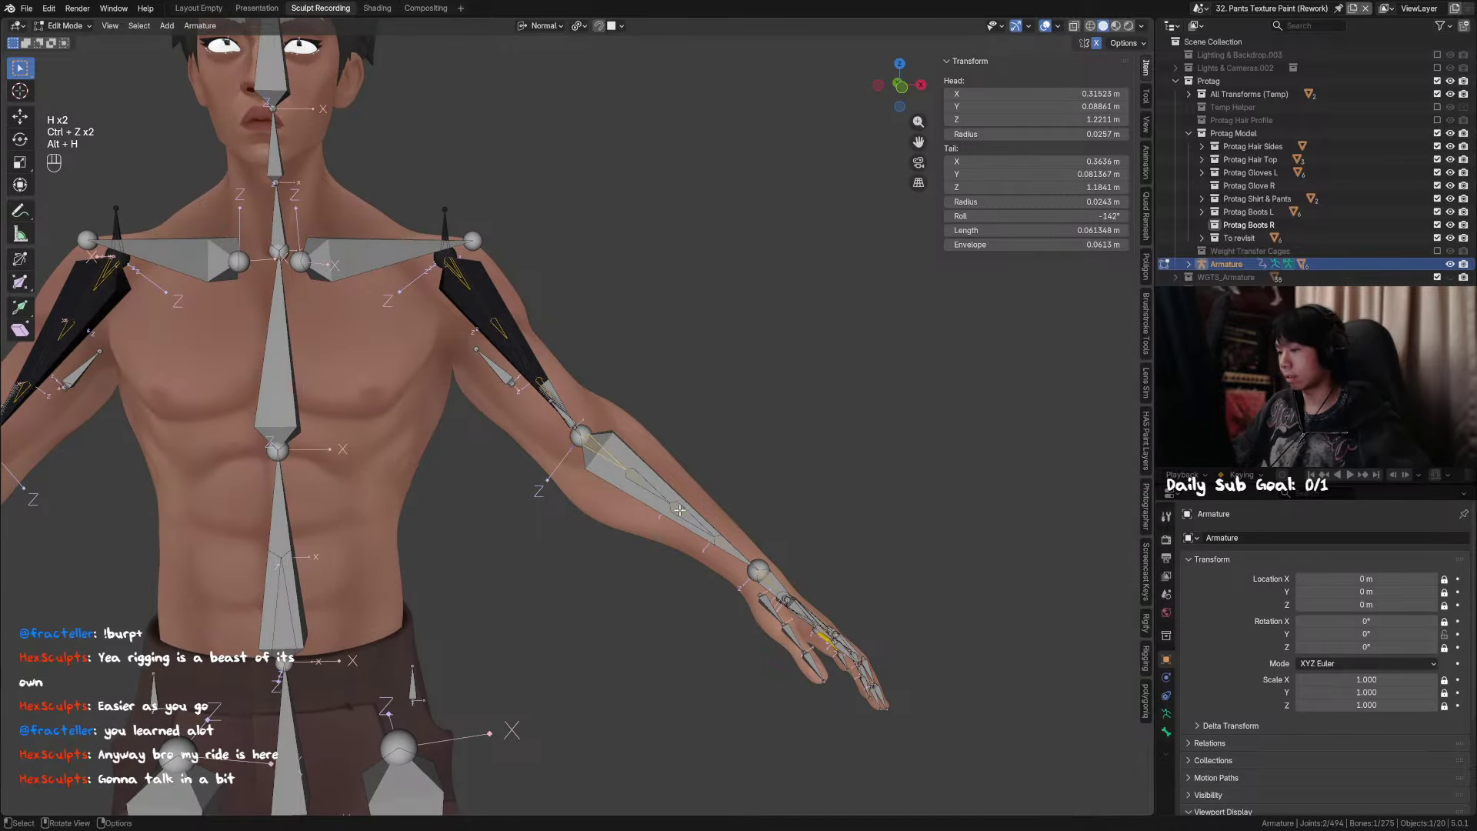
Step: Switch the armature to Pose Mode and reveal all hidden bones
click(524, 338)
key(ctrl+Tab)
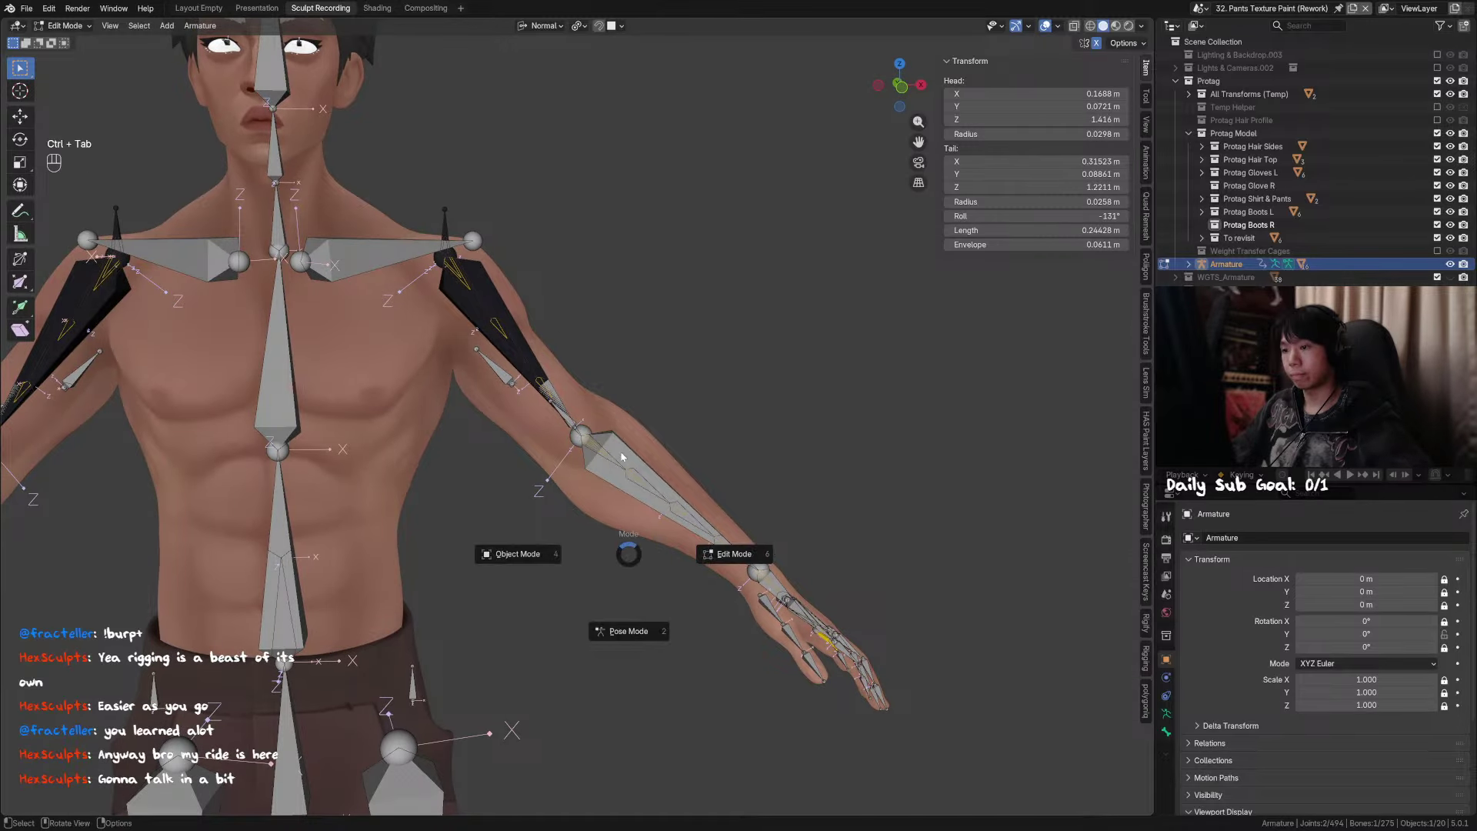
click(639, 608)
key(alt+h)
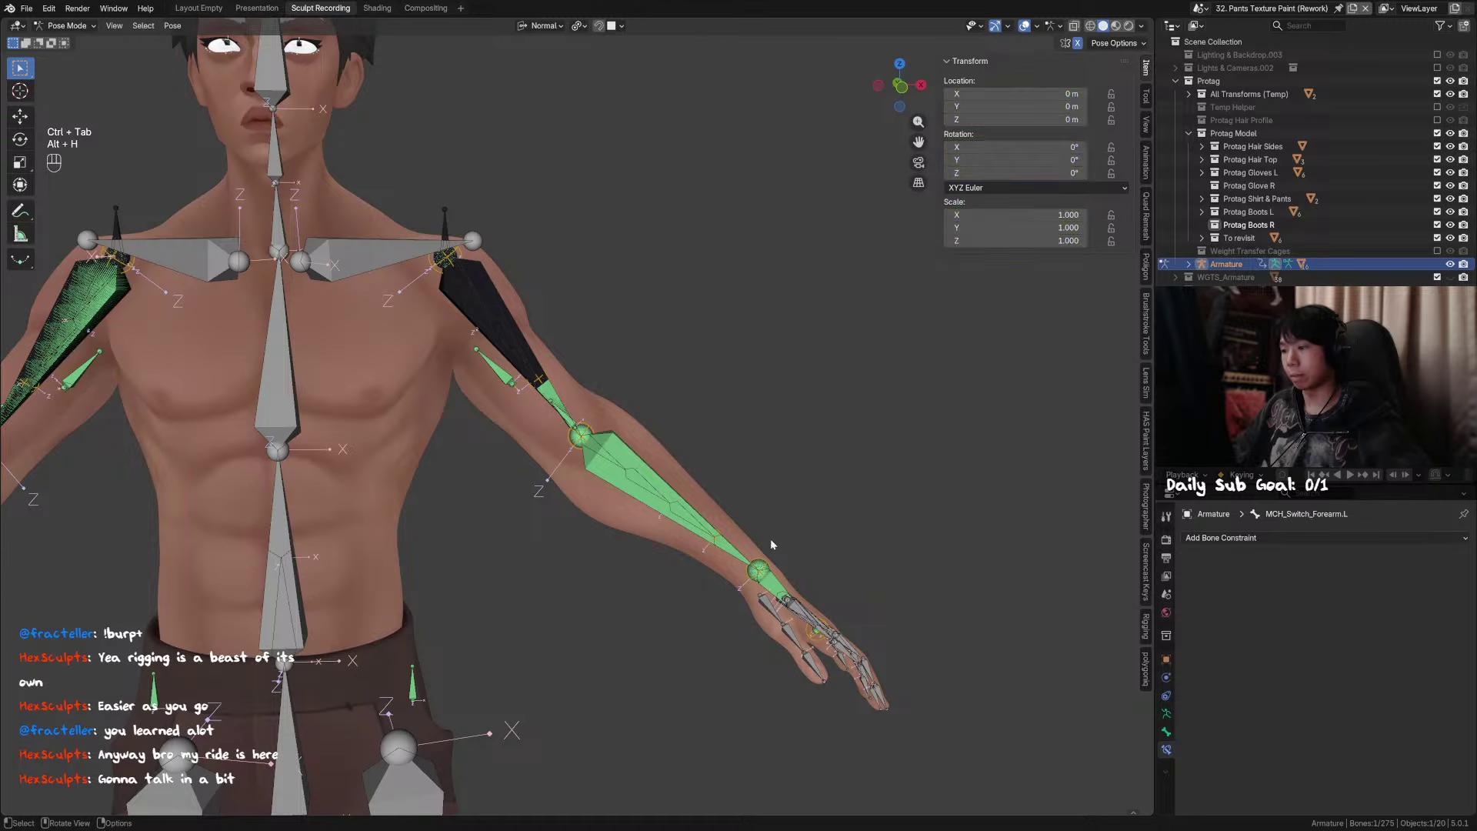
Step: Try moving the MCH_Switch_Forearm.L bone to test what follows it, and cancel the move
middle_drag(707, 408, 686, 437)
key(g)
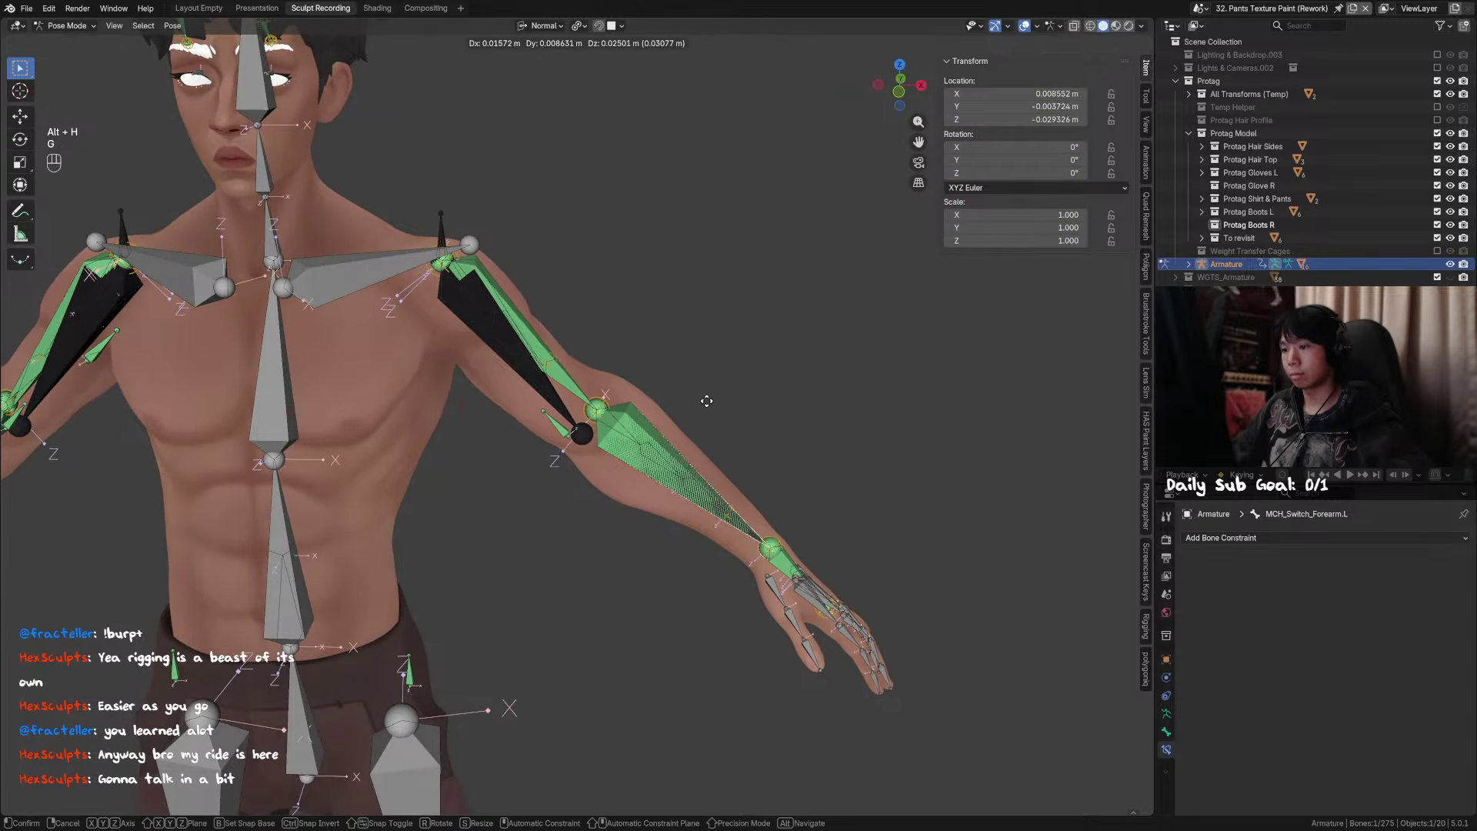
right_click(724, 386)
key(Tab)
key(Tab)
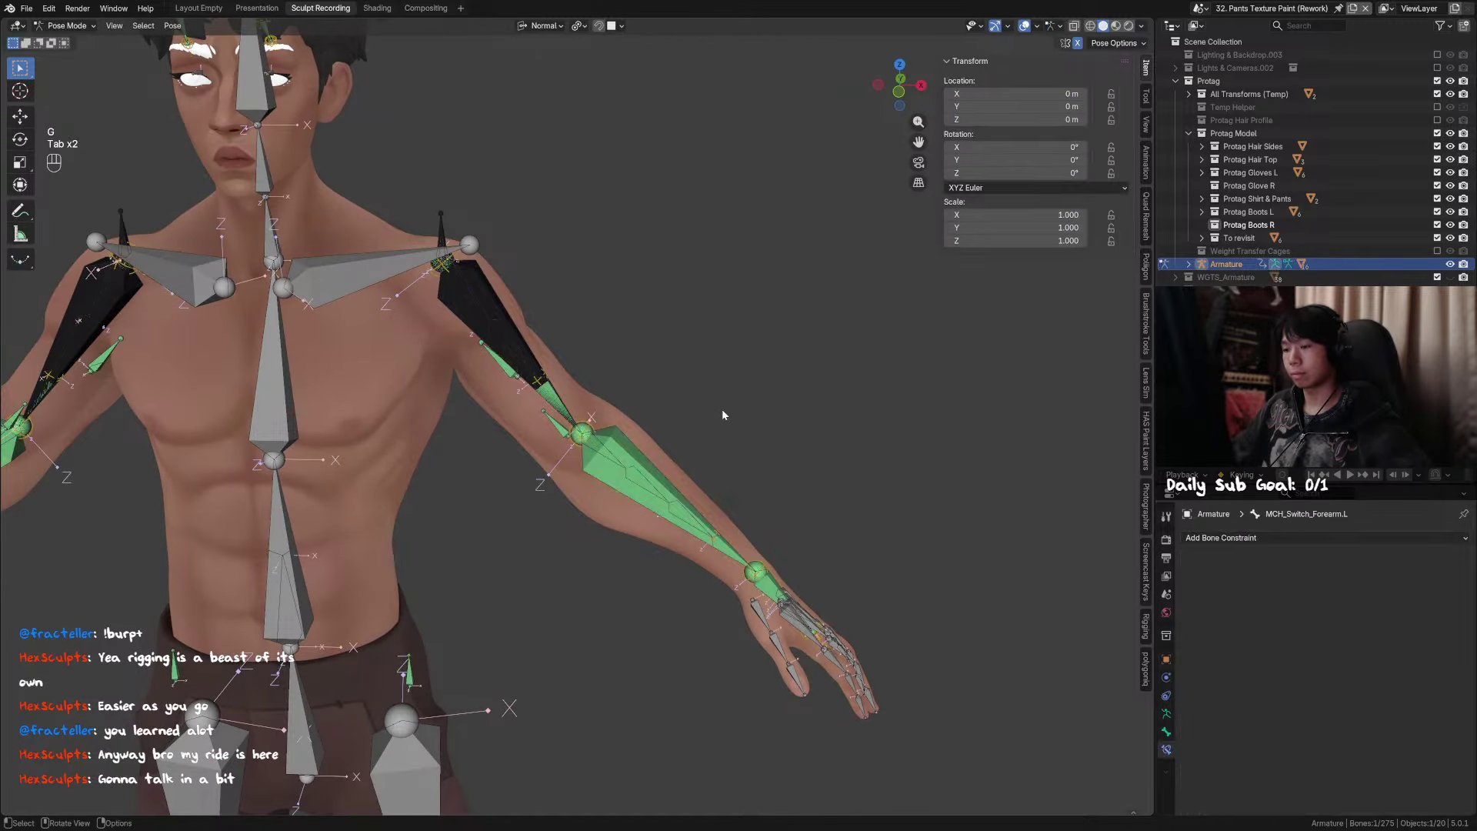
shift+click(510, 322)
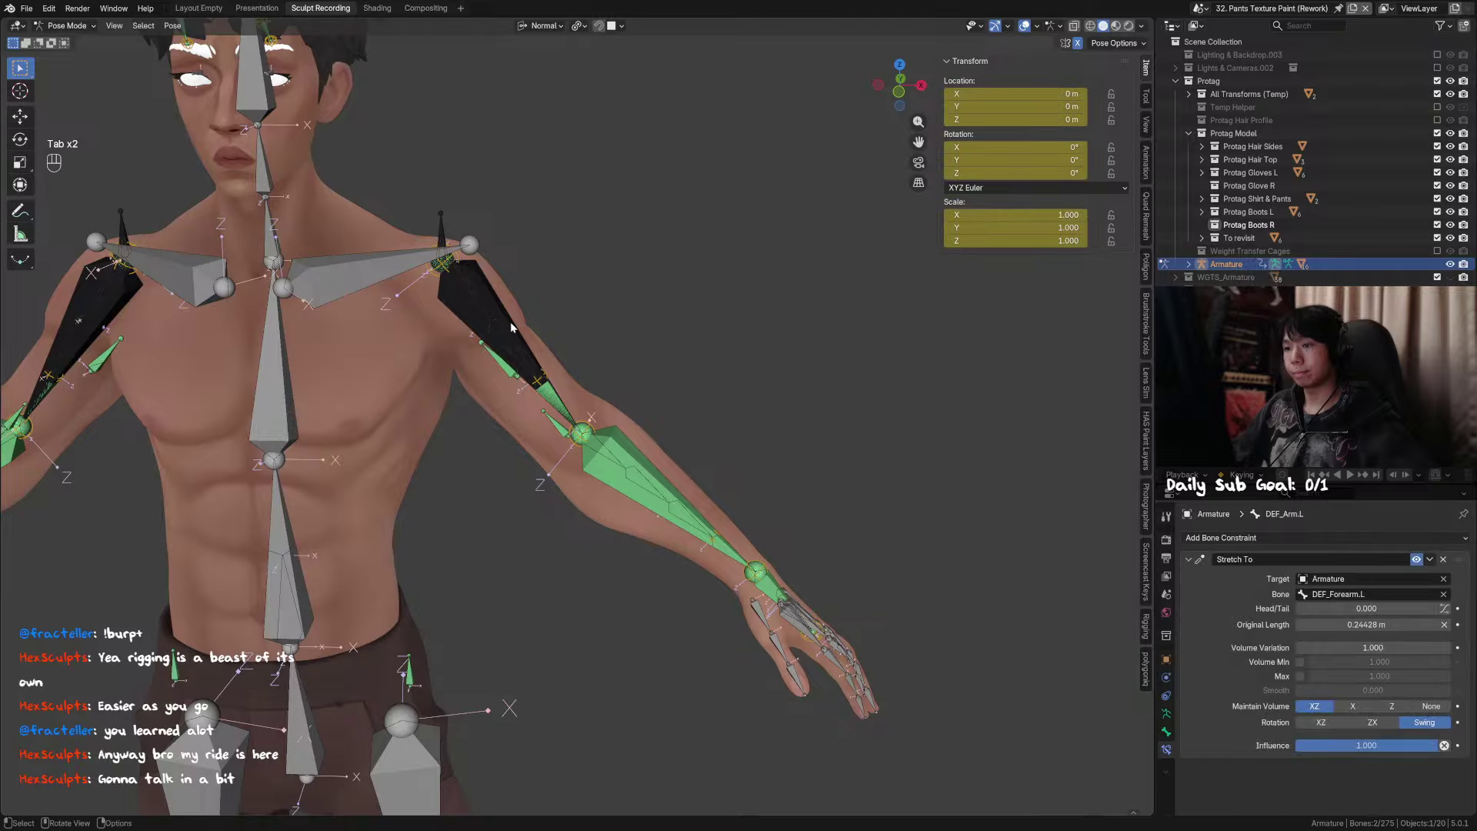
key(ctrl+z)
click(628, 450)
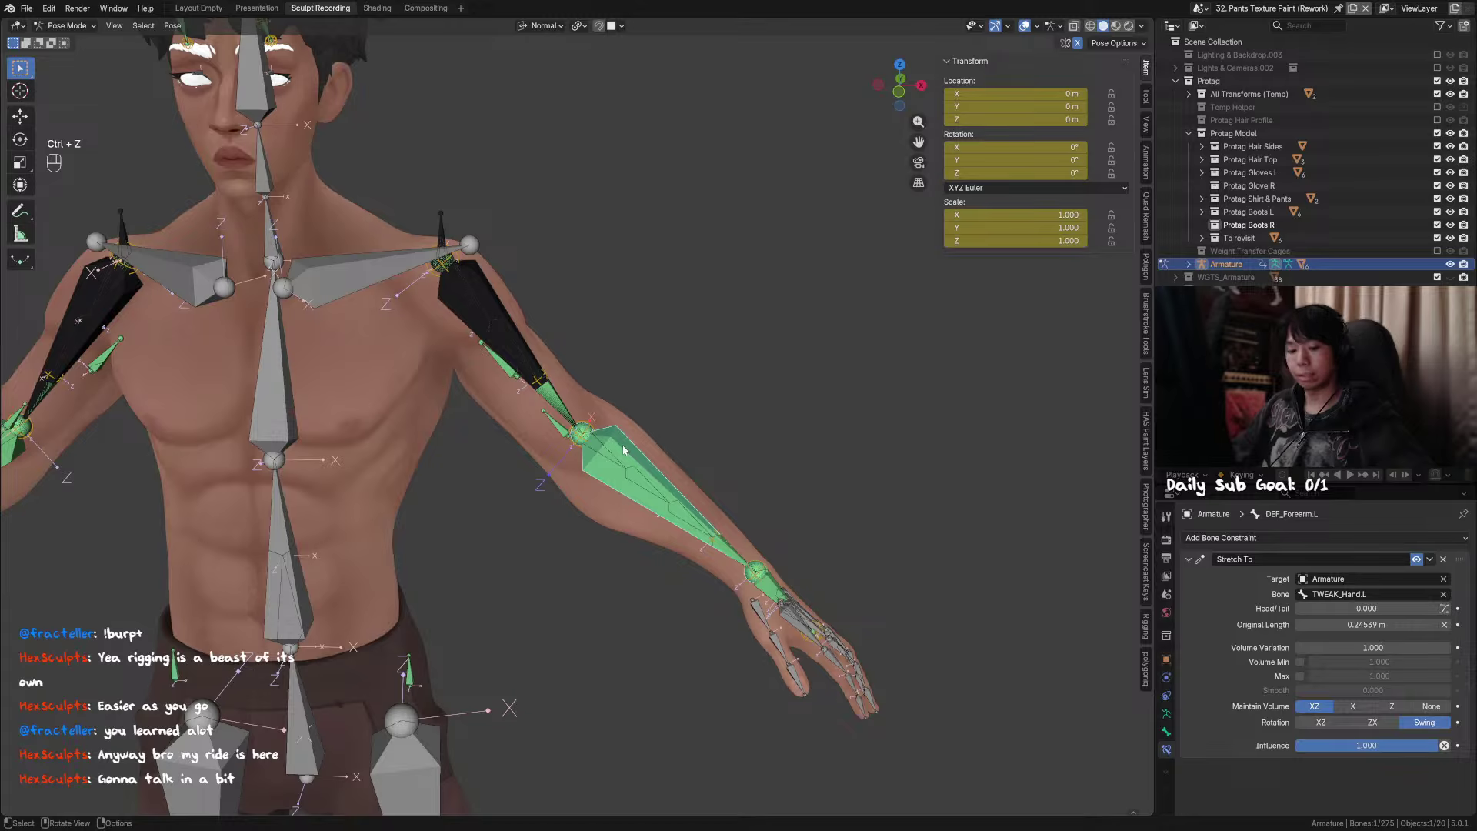
key(alt)
click(650, 445)
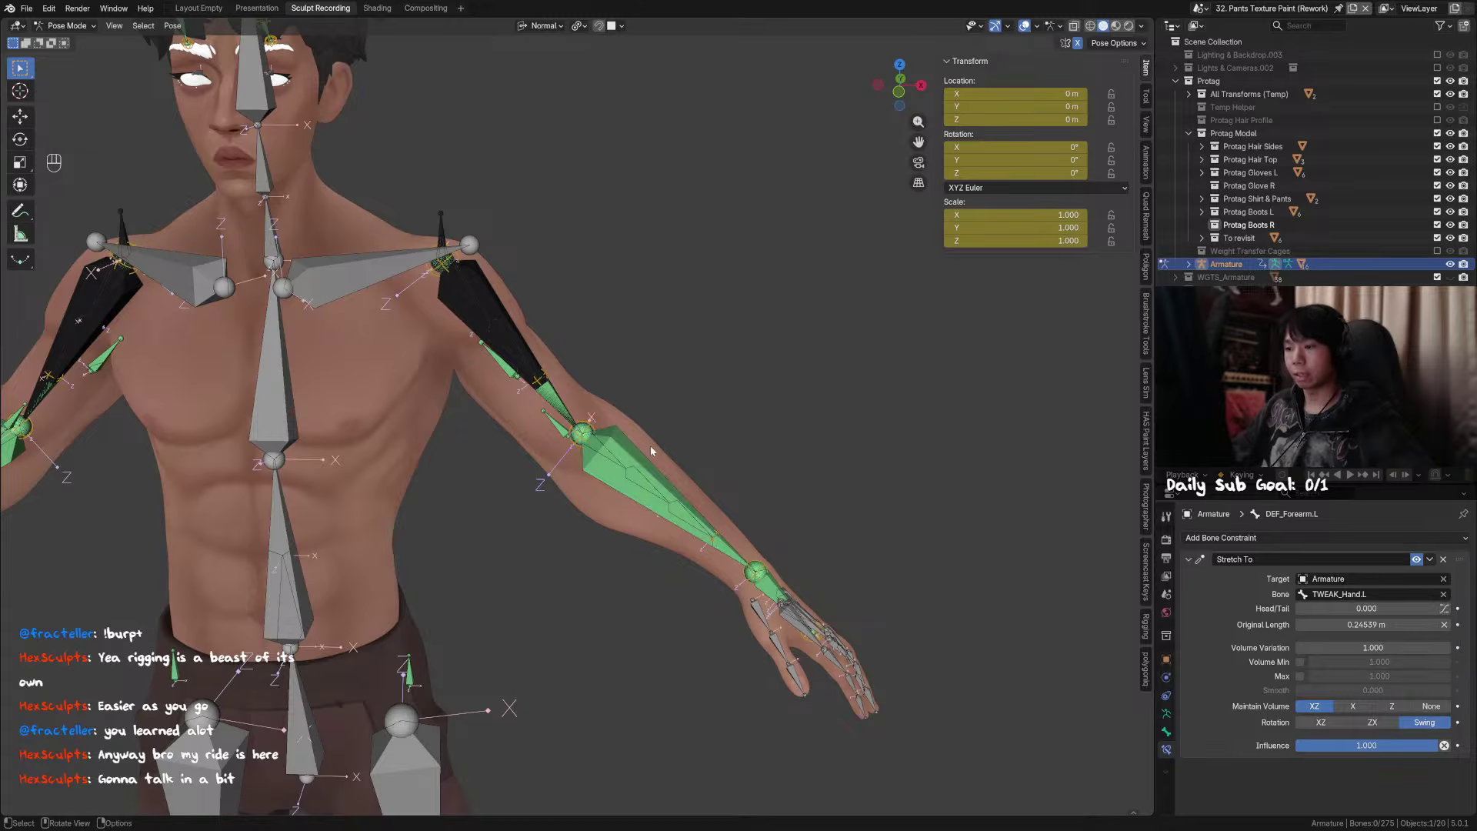
Step: Select MCH_Switch_Forearm.L, MCH_Switch_Arm.L and MCH_Switch_Hand.L together from among the overlapping left arm bones
alt+click(615, 454)
click(615, 452)
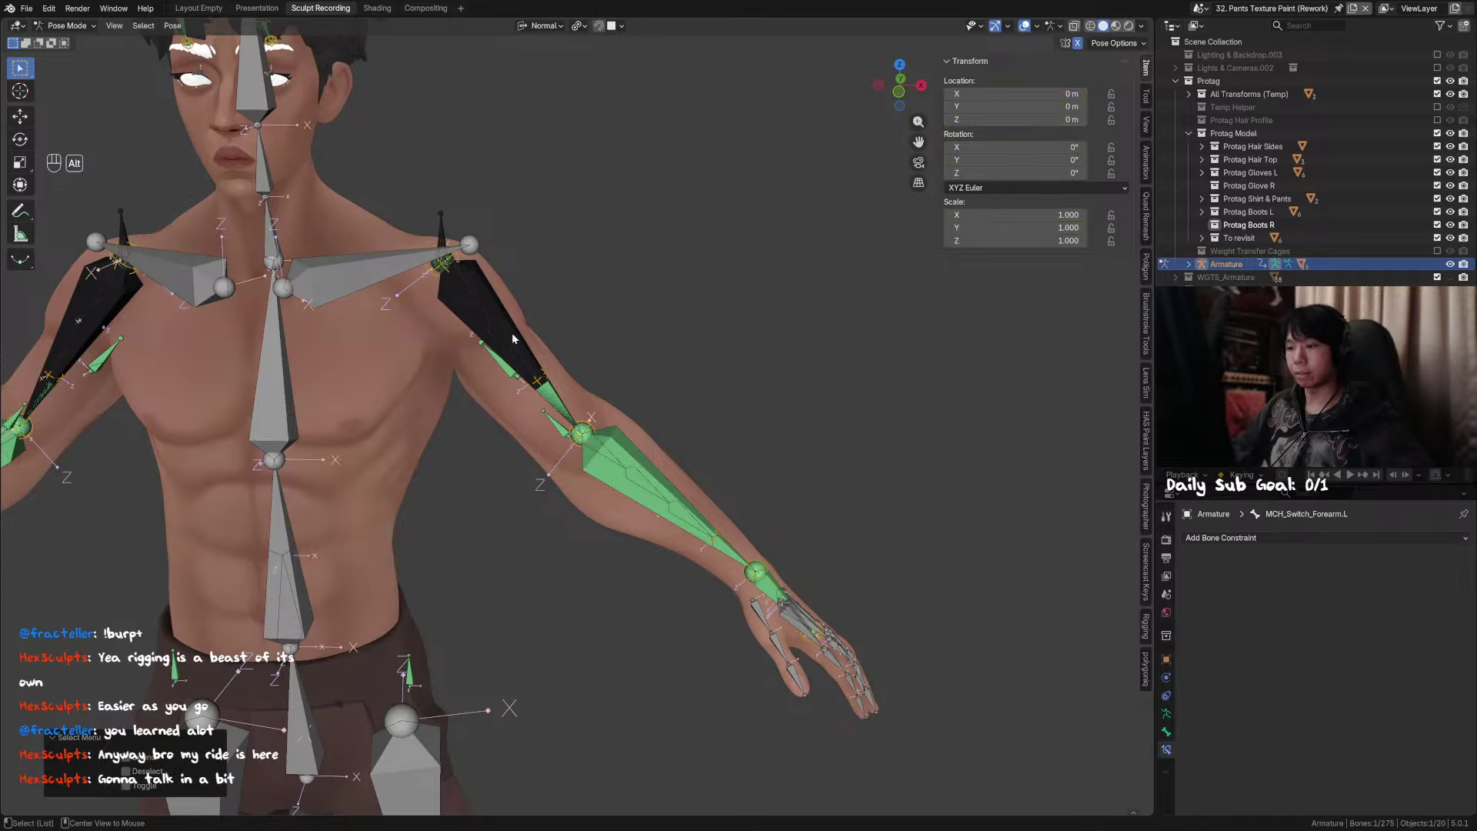
alt+shift+click(496, 301)
click(493, 315)
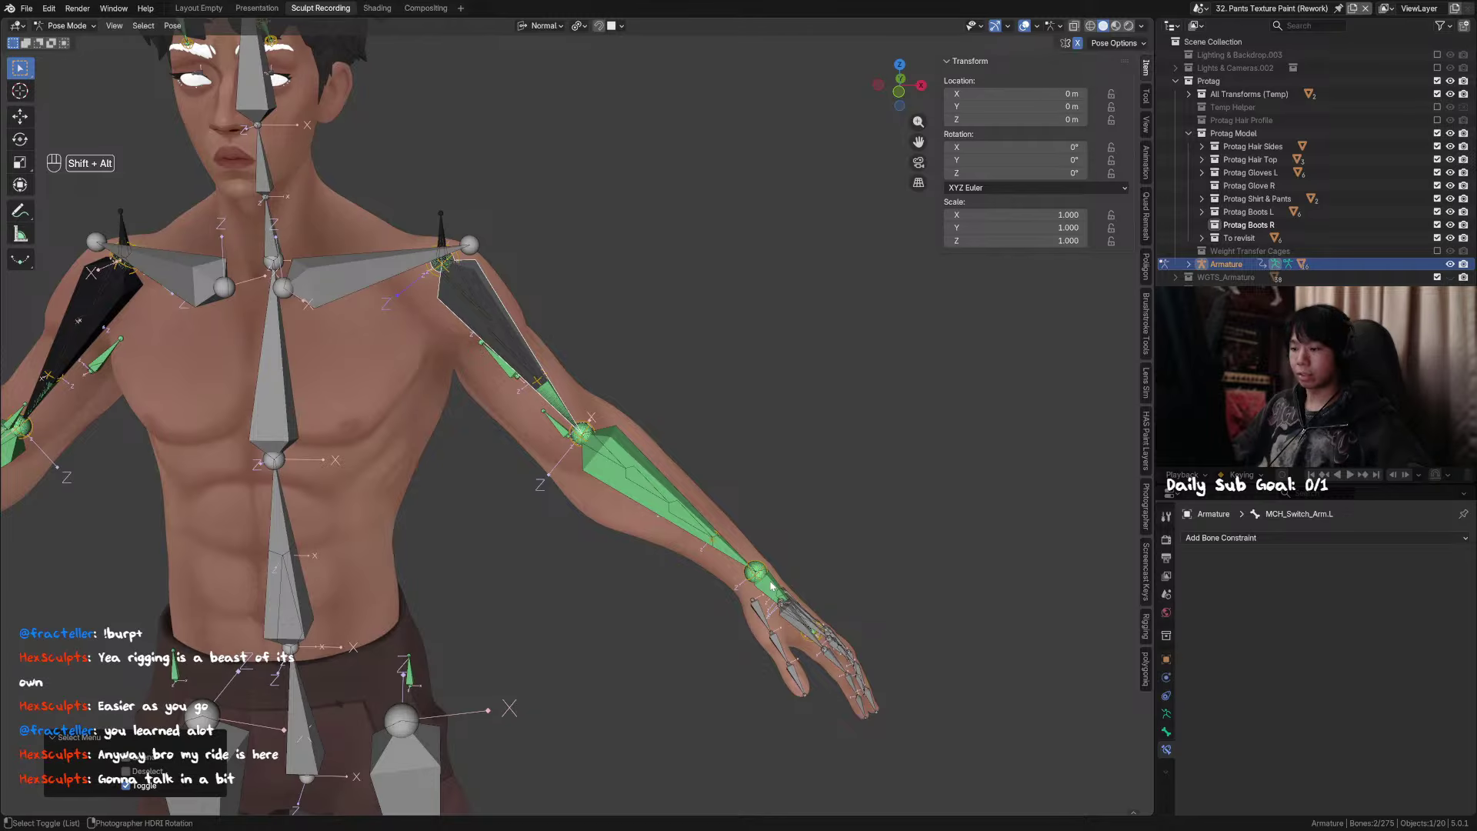
alt+shift+click(772, 586)
click(756, 583)
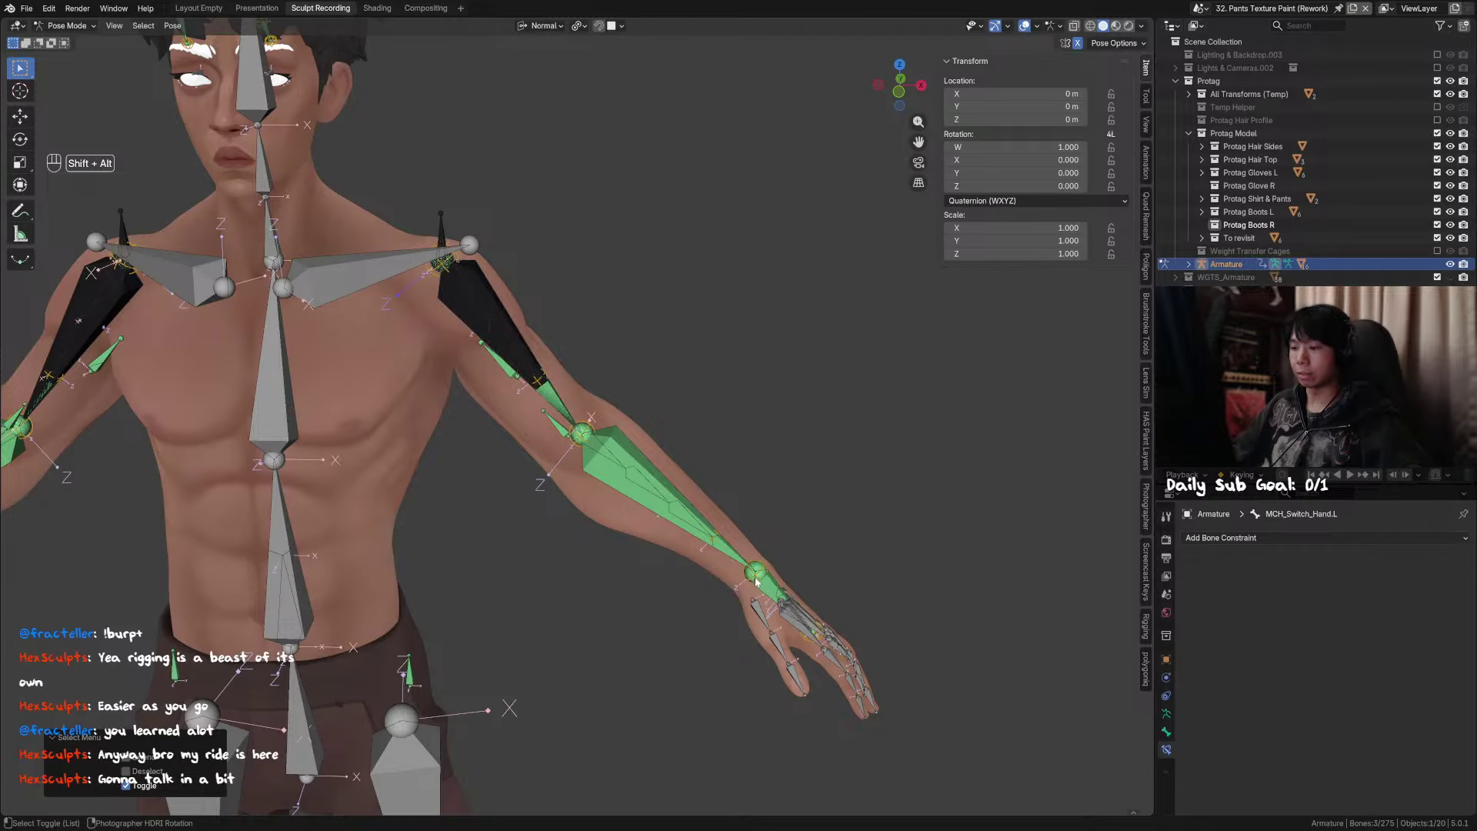
Step: Extend the selection to the mirrored right arm bones with Select Mirror and hide all unselected bones
middle_drag(733, 409, 659, 431)
key(F3)
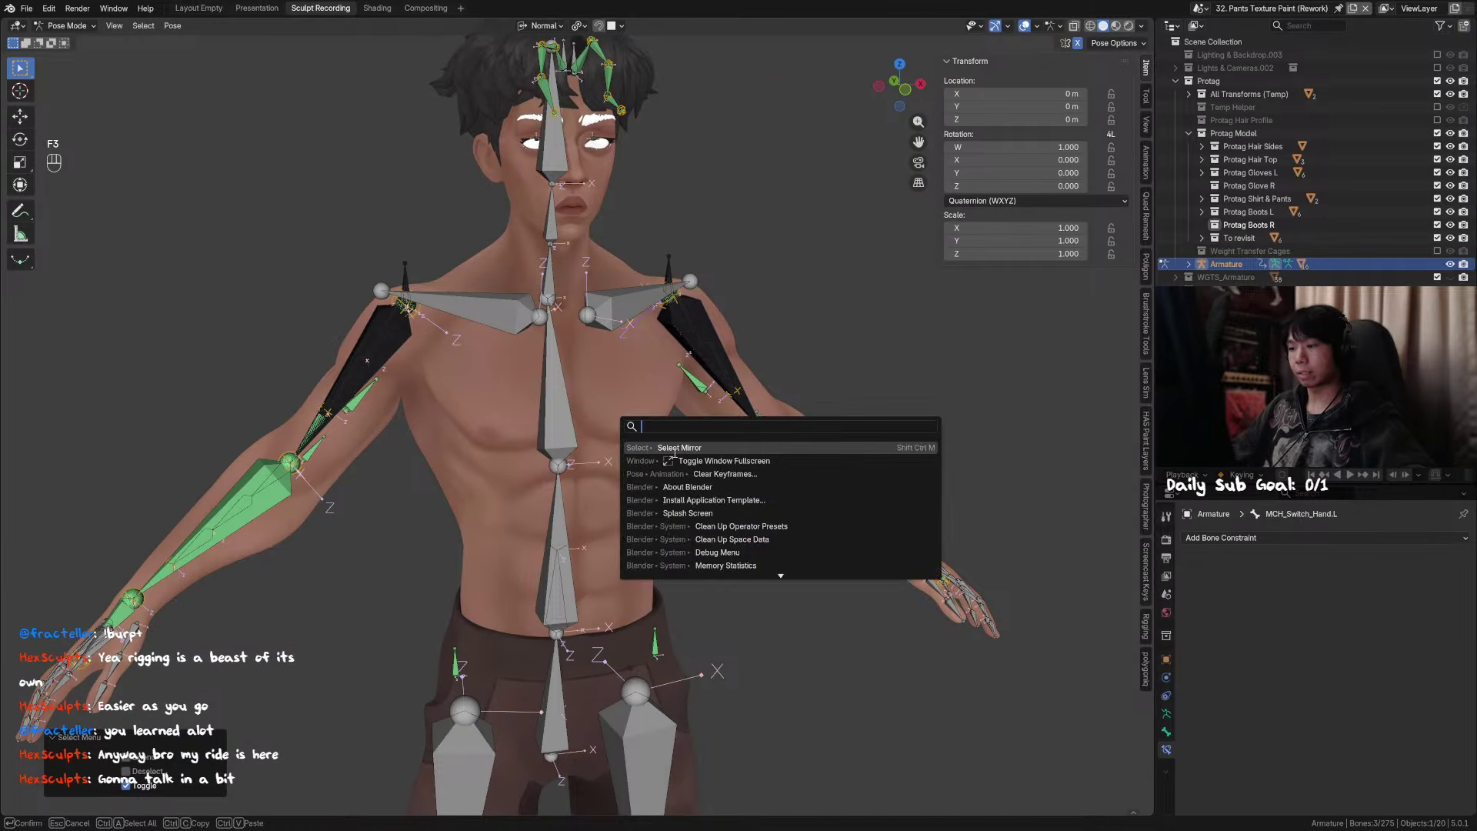
key(Return)
middle_drag(554, 442, 636, 434)
key(shift+h)
Step: Save the file and select the three isolated switch bones of the left arm
scroll(626, 449, up, 2)
click(551, 342)
key(ctrl+s)
scroll(581, 418, down, 4)
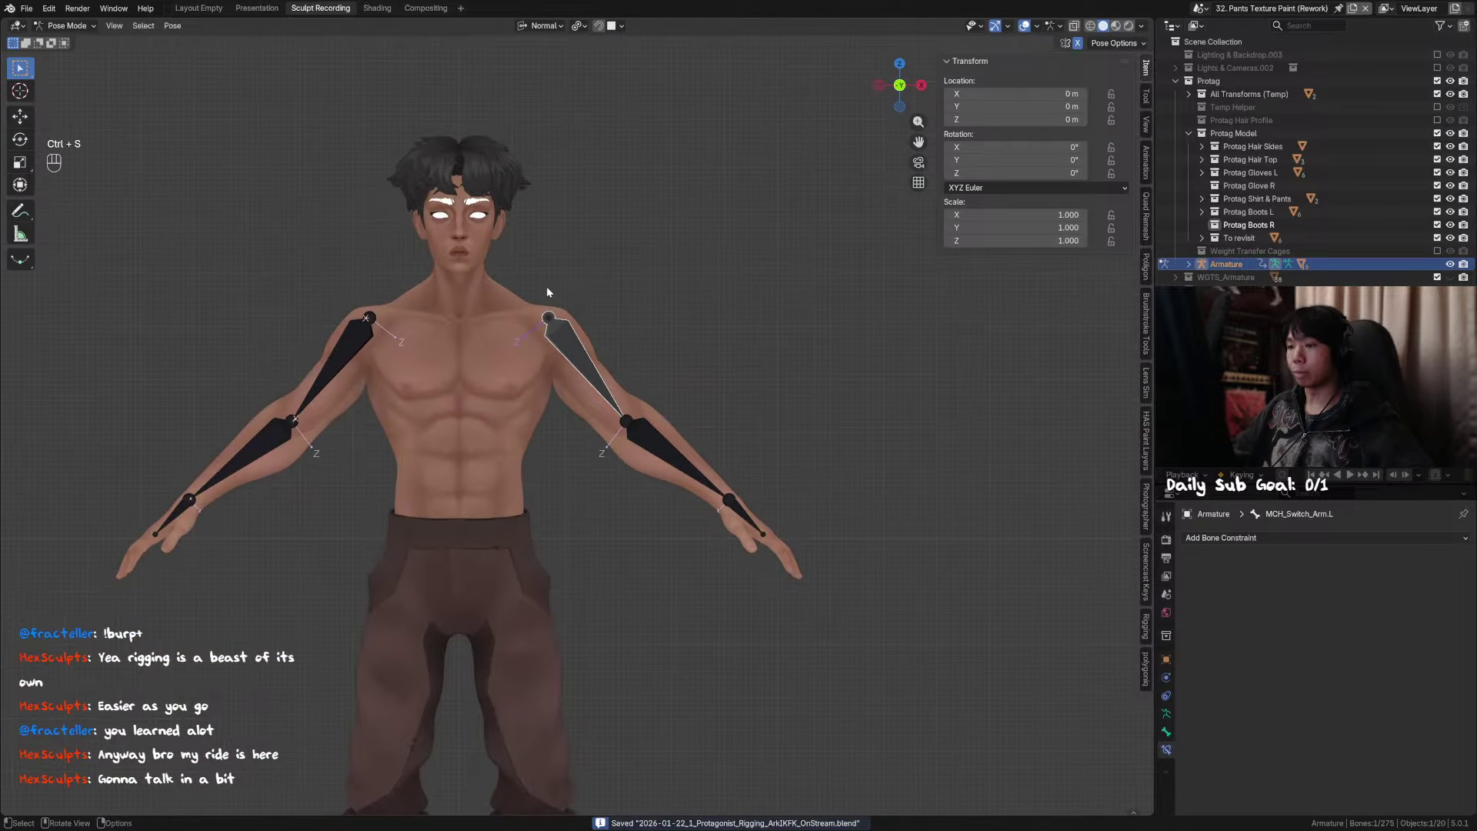
drag(536, 285, 805, 556)
key(Tab)
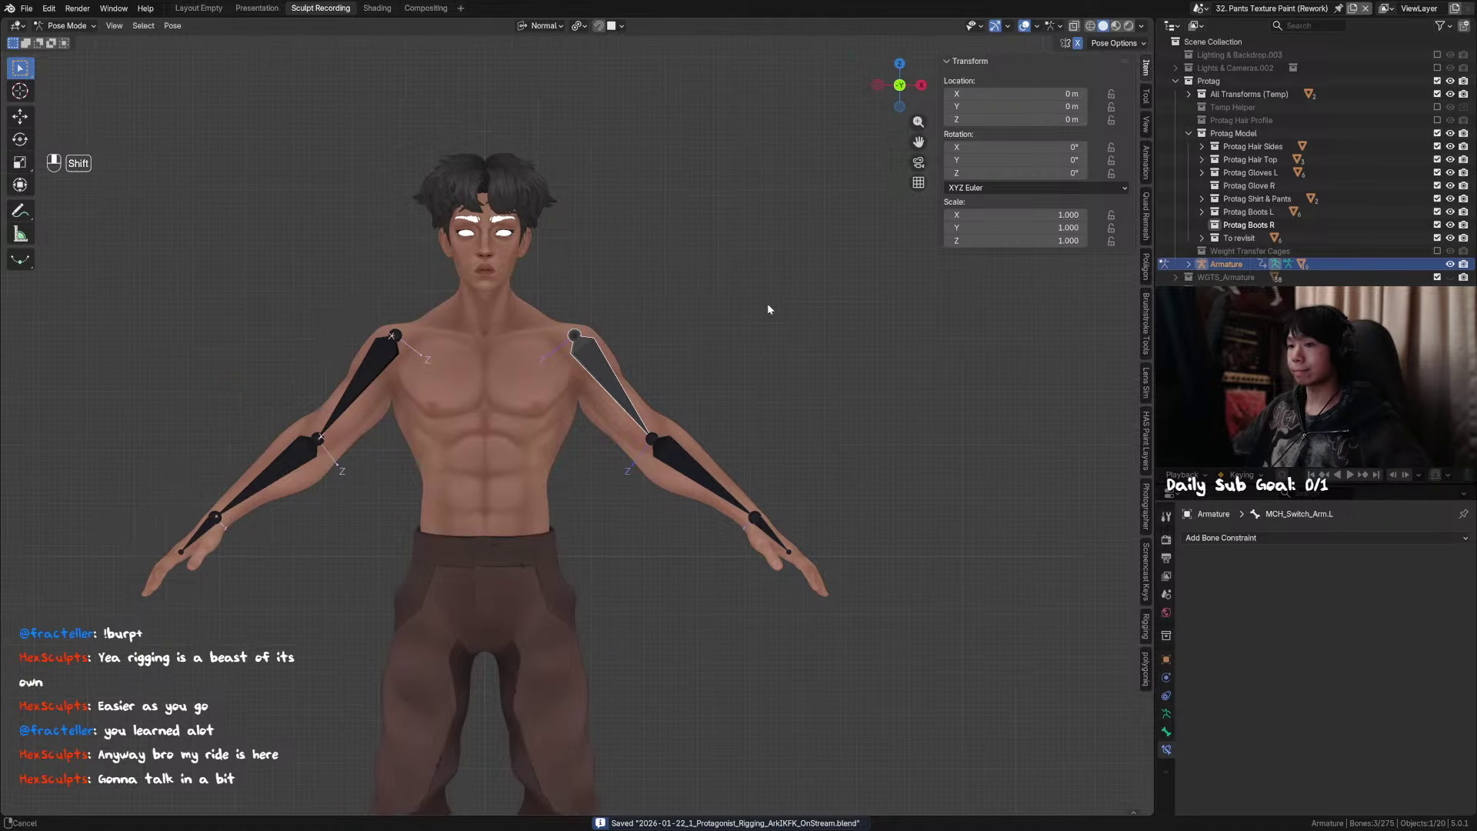
key(Tab)
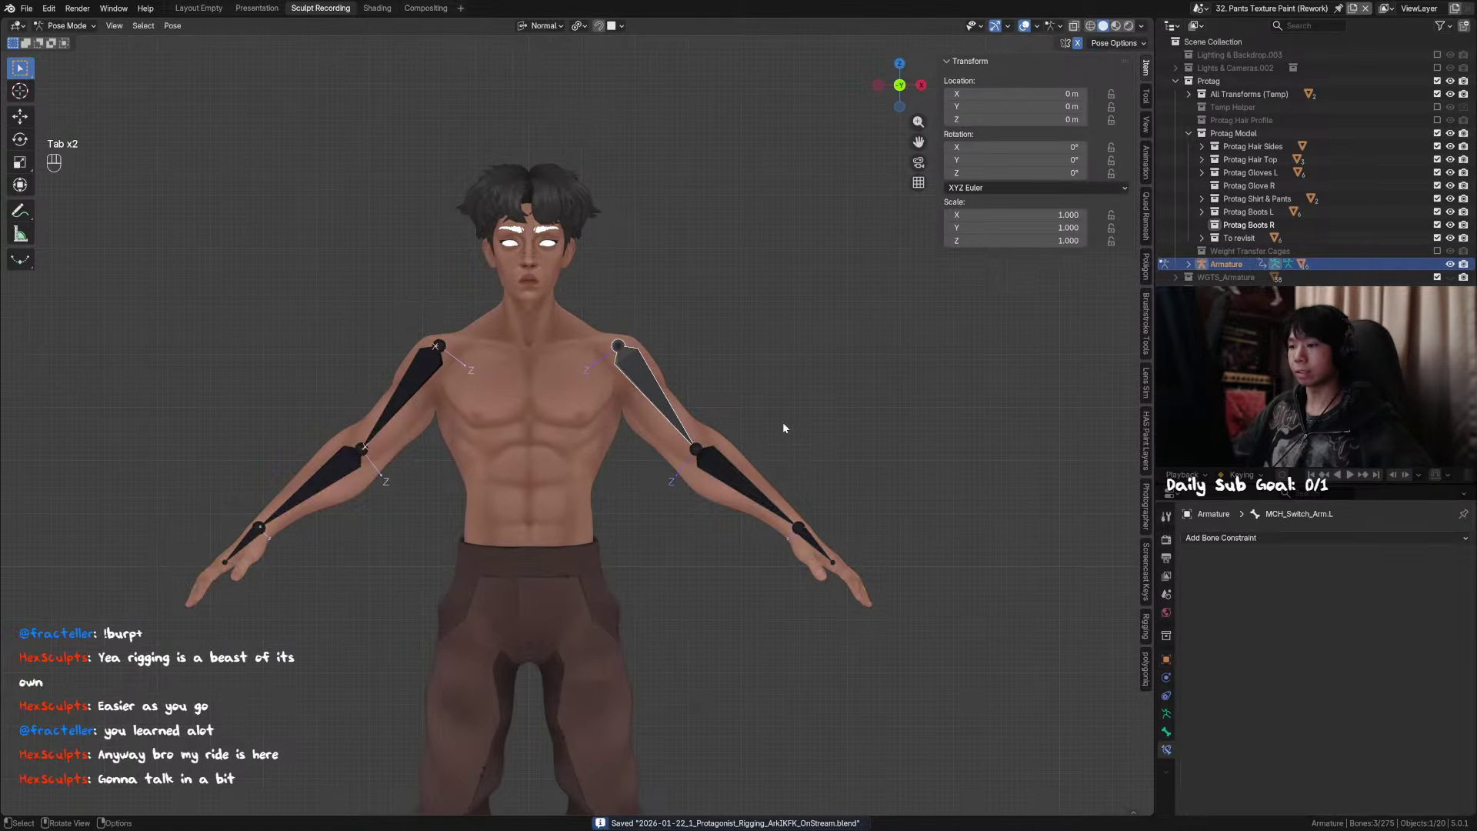
Step: Select all six switch bones of both arms and enter the armature's Edit Mode
drag(926, 266, 124, 685)
drag(782, 390, 929, 367)
drag(994, 241, 598, 569)
key(ctrl+z)
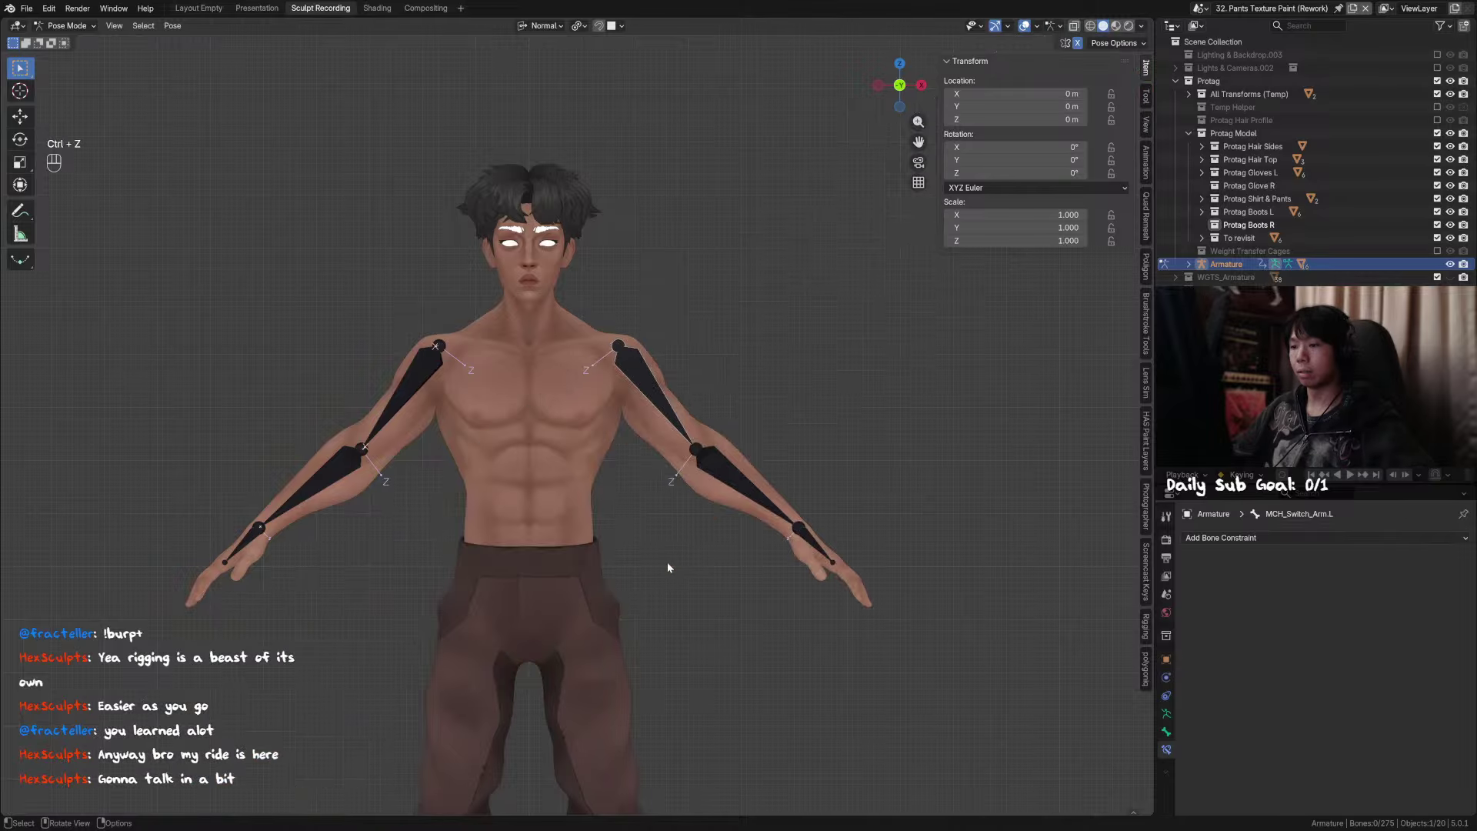
drag(907, 268, 164, 707)
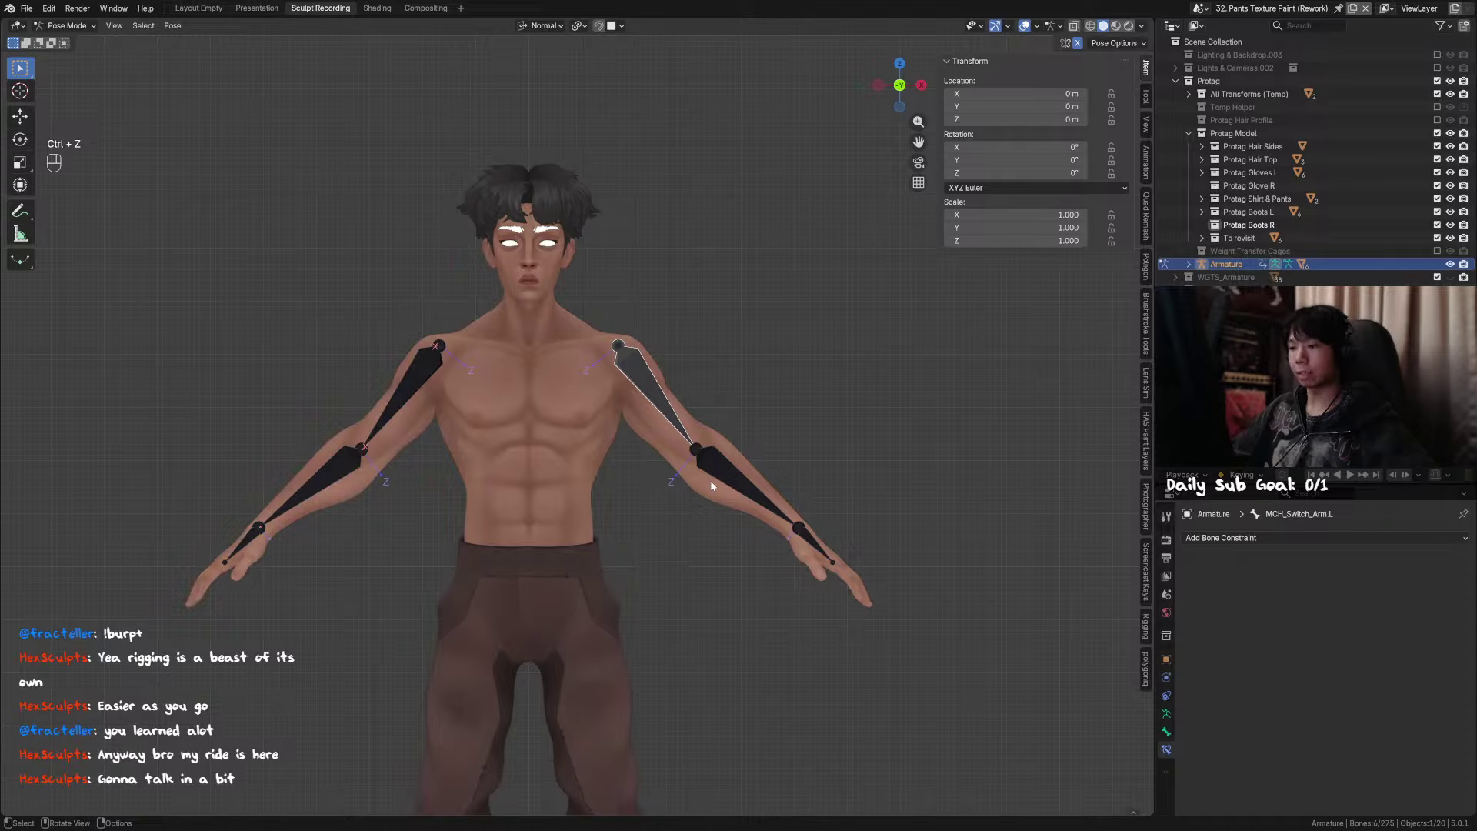
key(Tab)
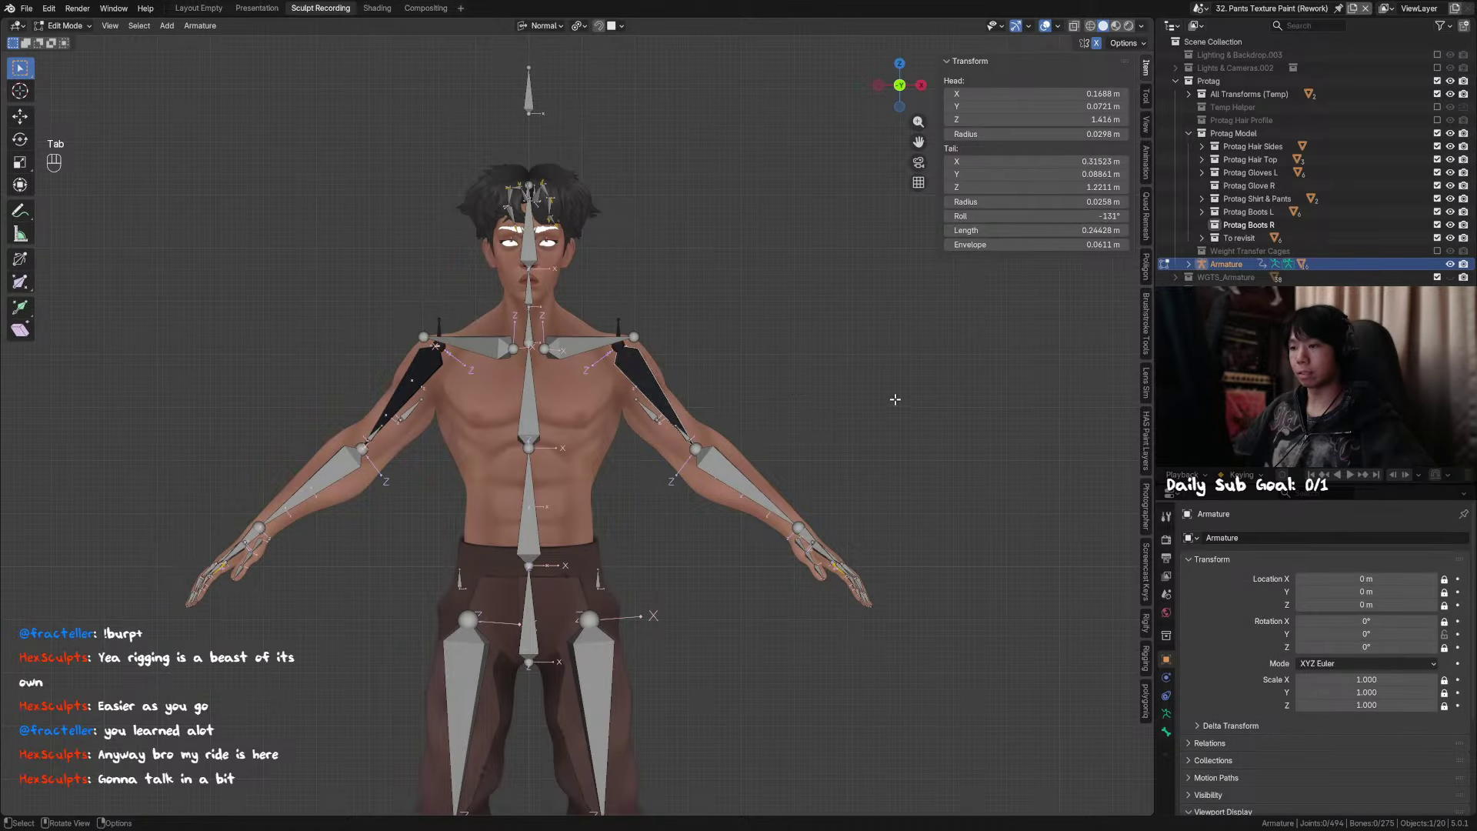
key(shift+d)
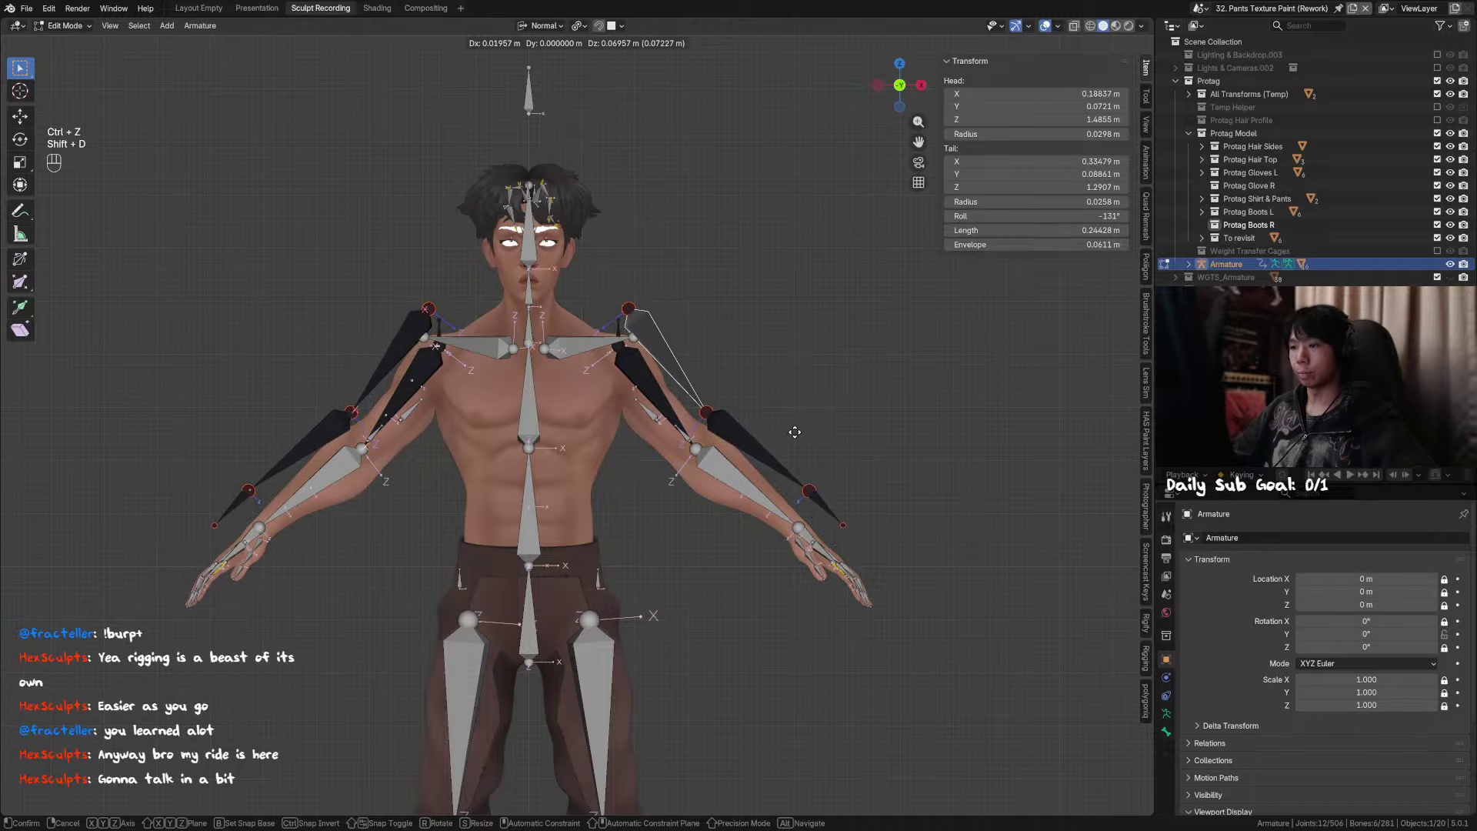
key(z)
right_click(797, 436)
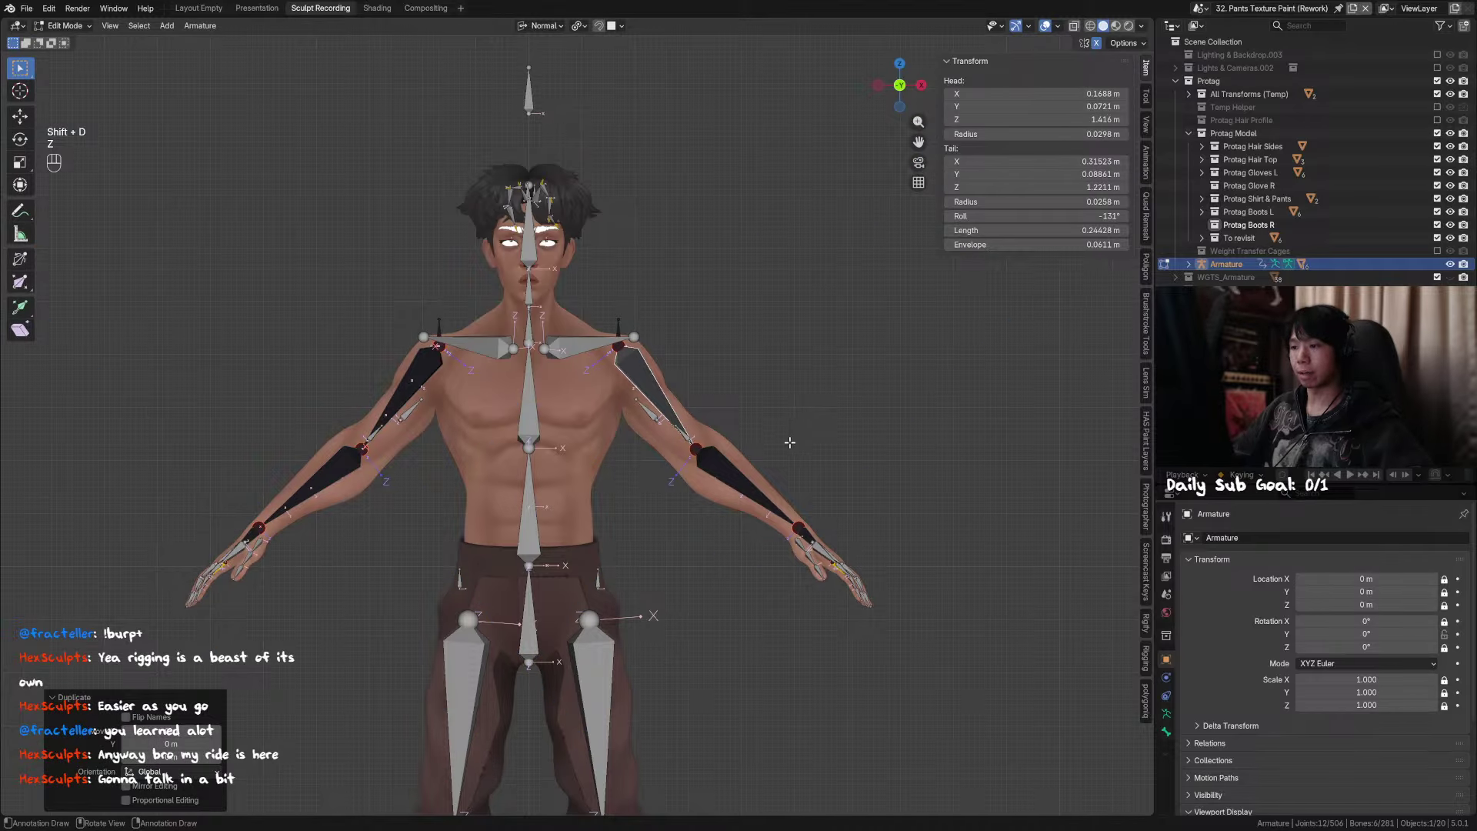
key(ctrl+z)
key(ctrl+z)
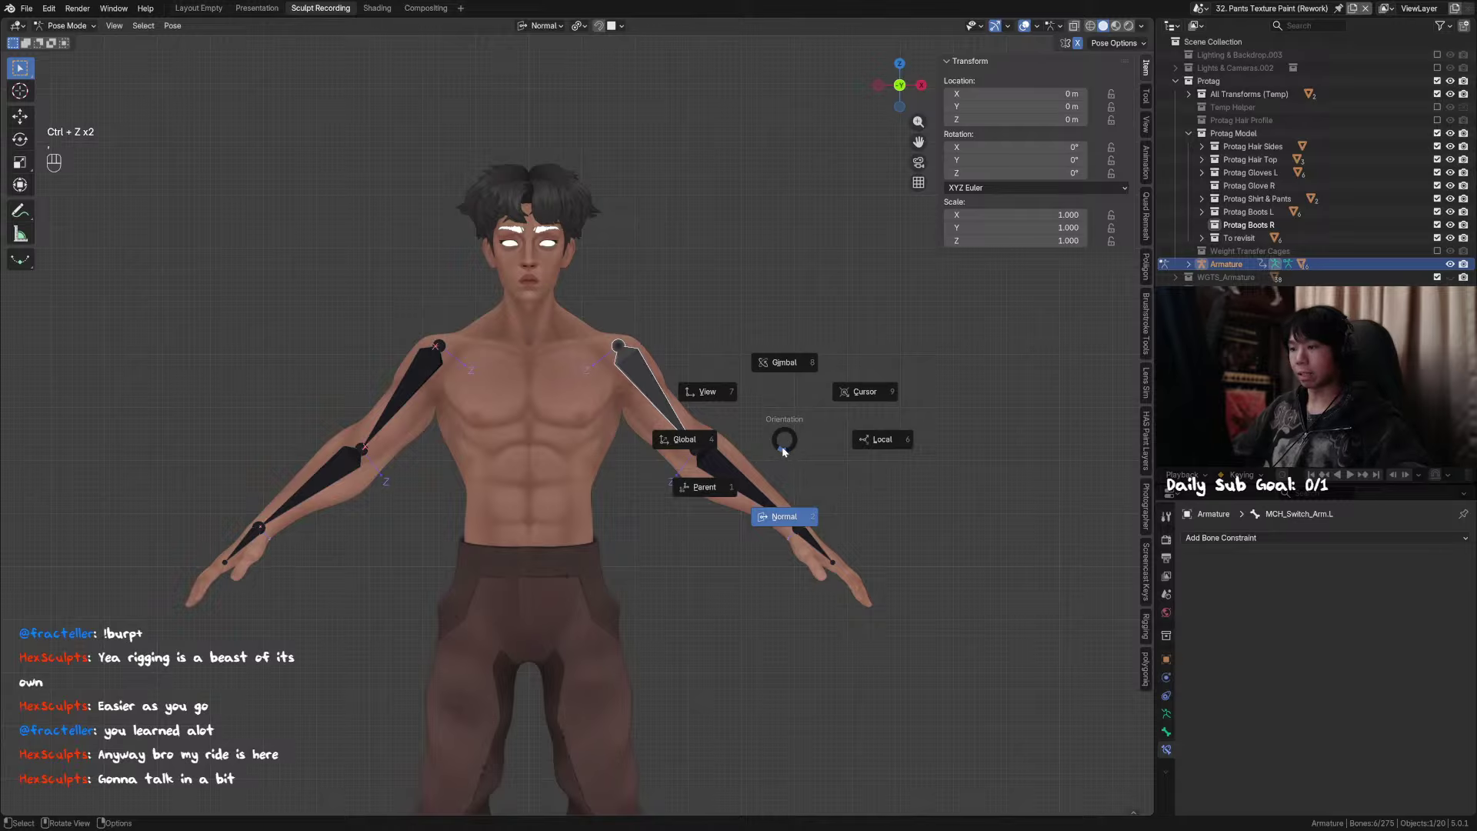
Step: Set the transform orientation to Global and duplicate the six switch bones in place in Edit Mode
click(726, 448)
key(Tab)
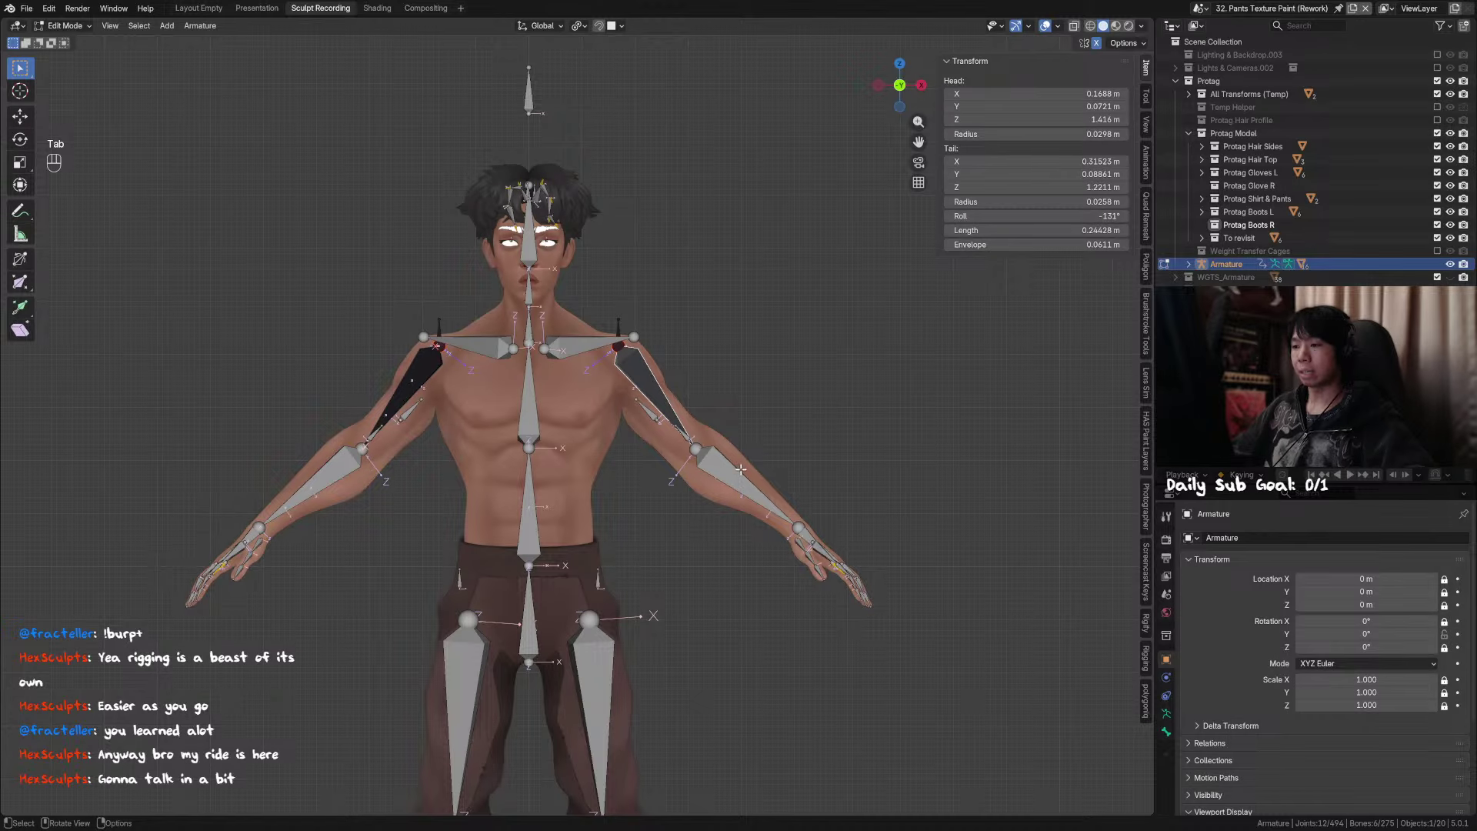
key(shift+d)
right_click(742, 458)
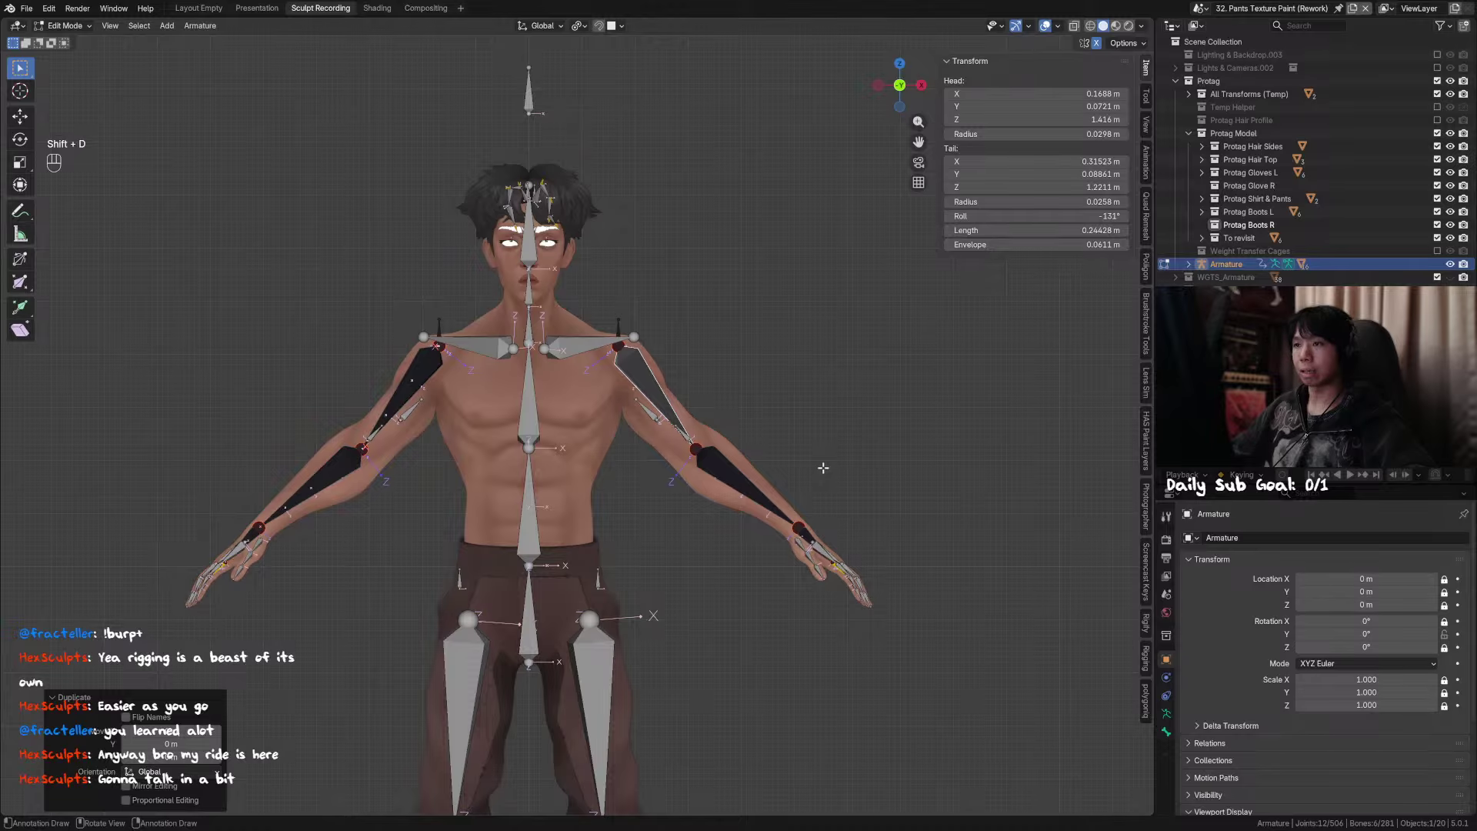
Step: Set the snap target to Increment and raise the duplicated arm bones about 0.22 m along global Z
click(621, 25)
click(593, 94)
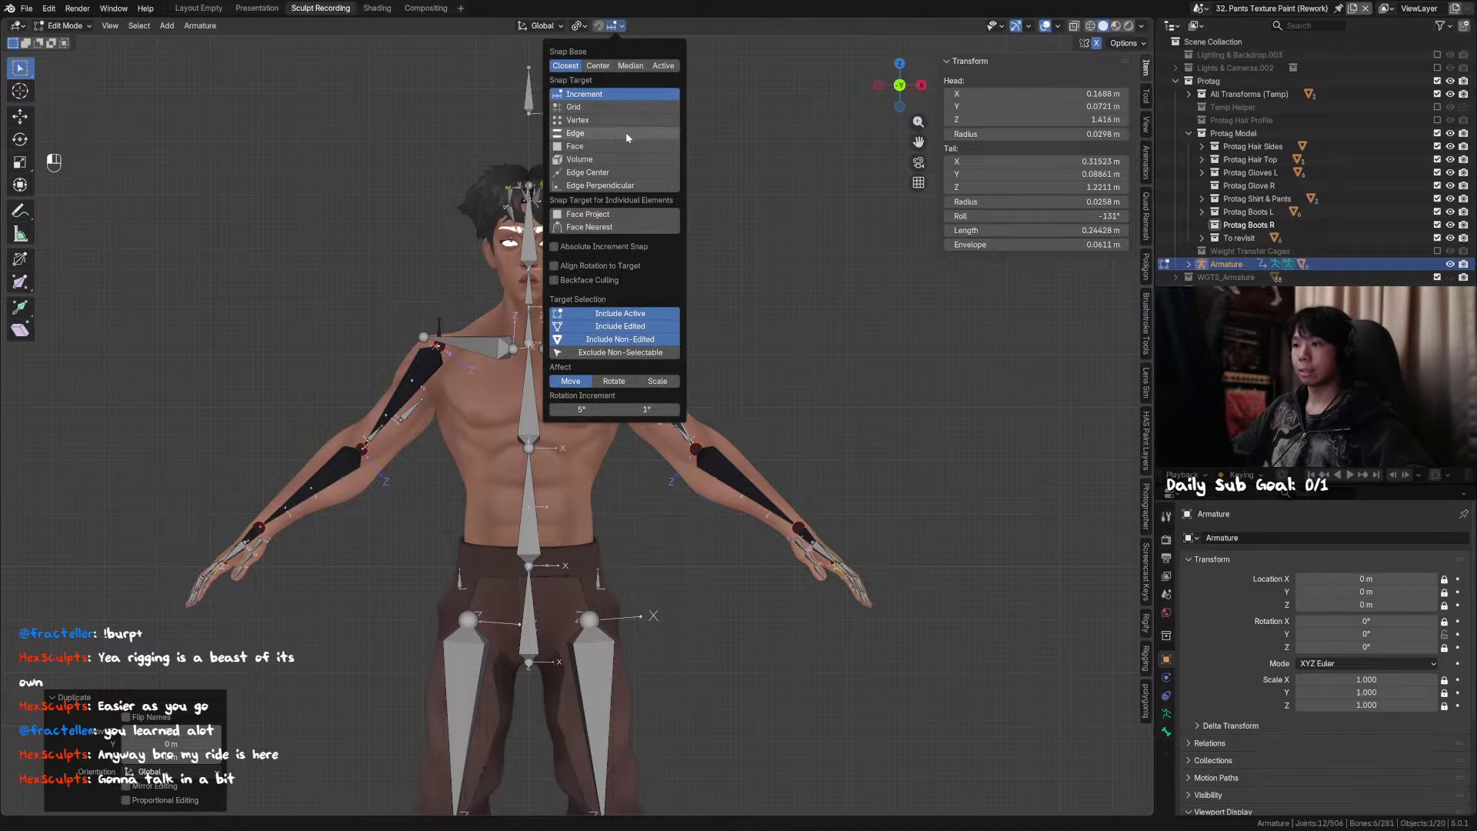
key(g)
key(z)
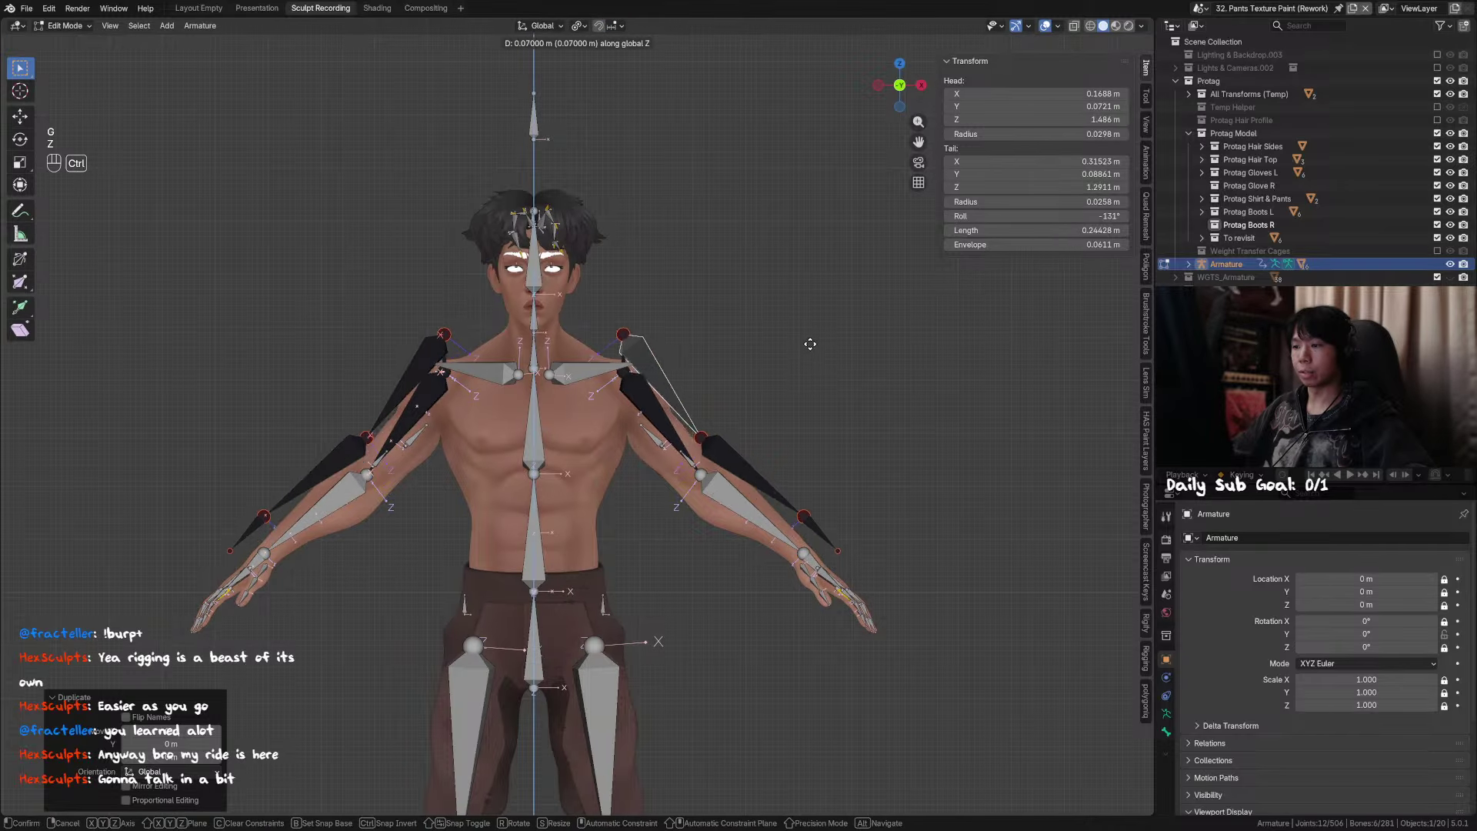
click(818, 267)
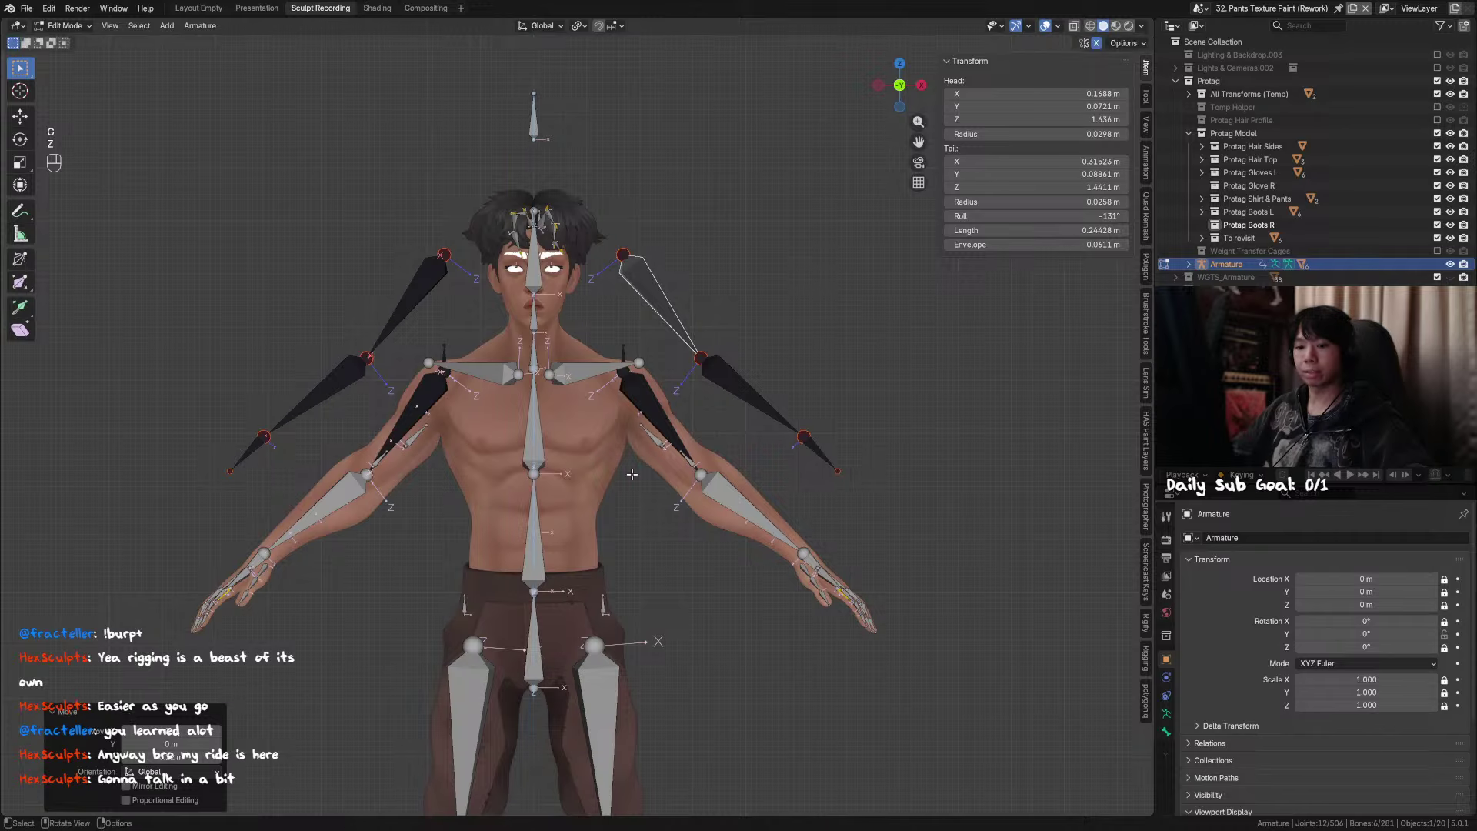
Step: Set the Z offset of the duplicated bones' move to 0.25 m, after trying 0.5 m
click(185, 757)
key(BackSpace)
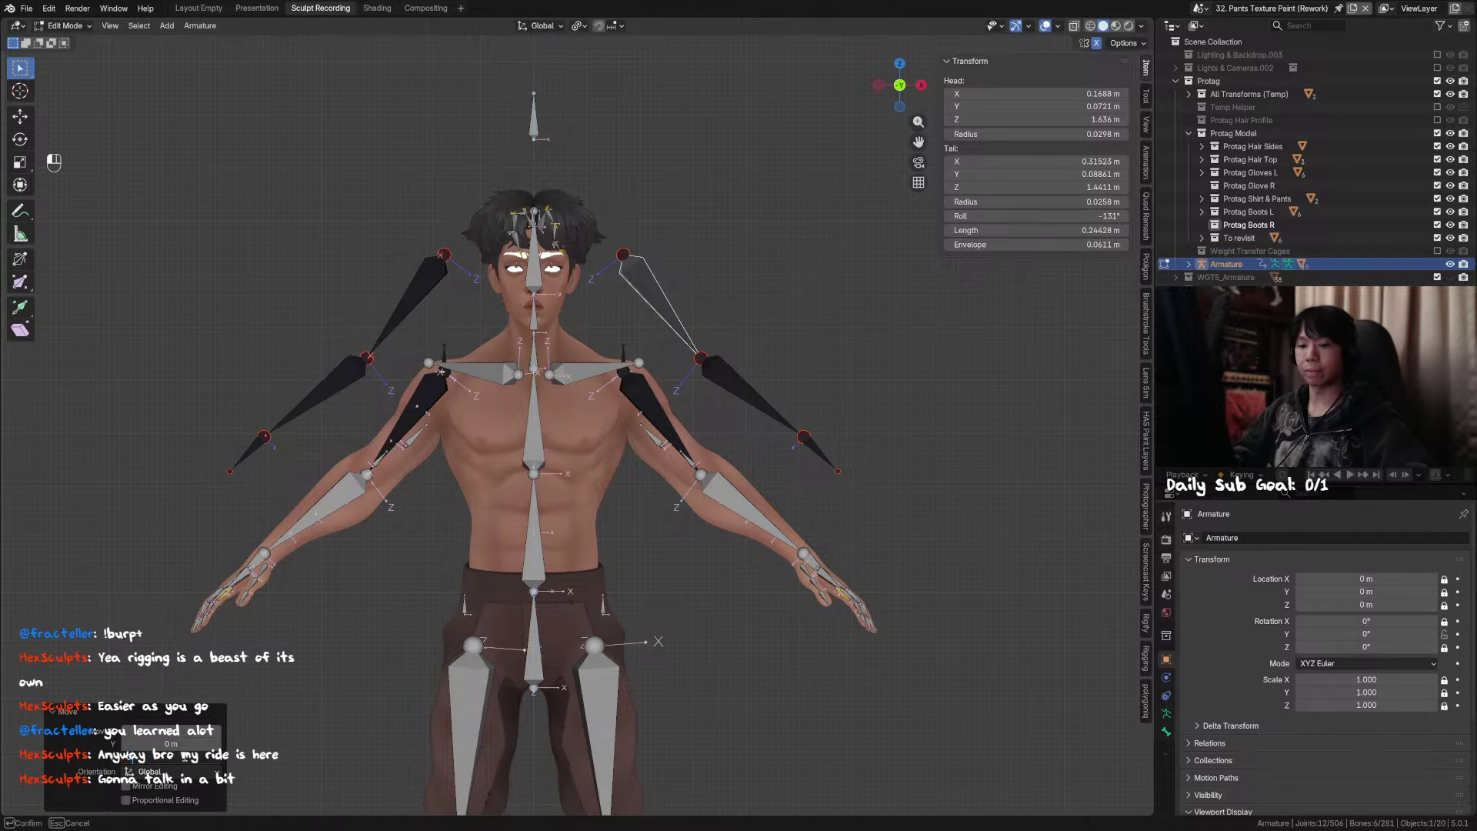
text(.5)
key(Return)
shift+middle_drag(679, 363, 680, 416)
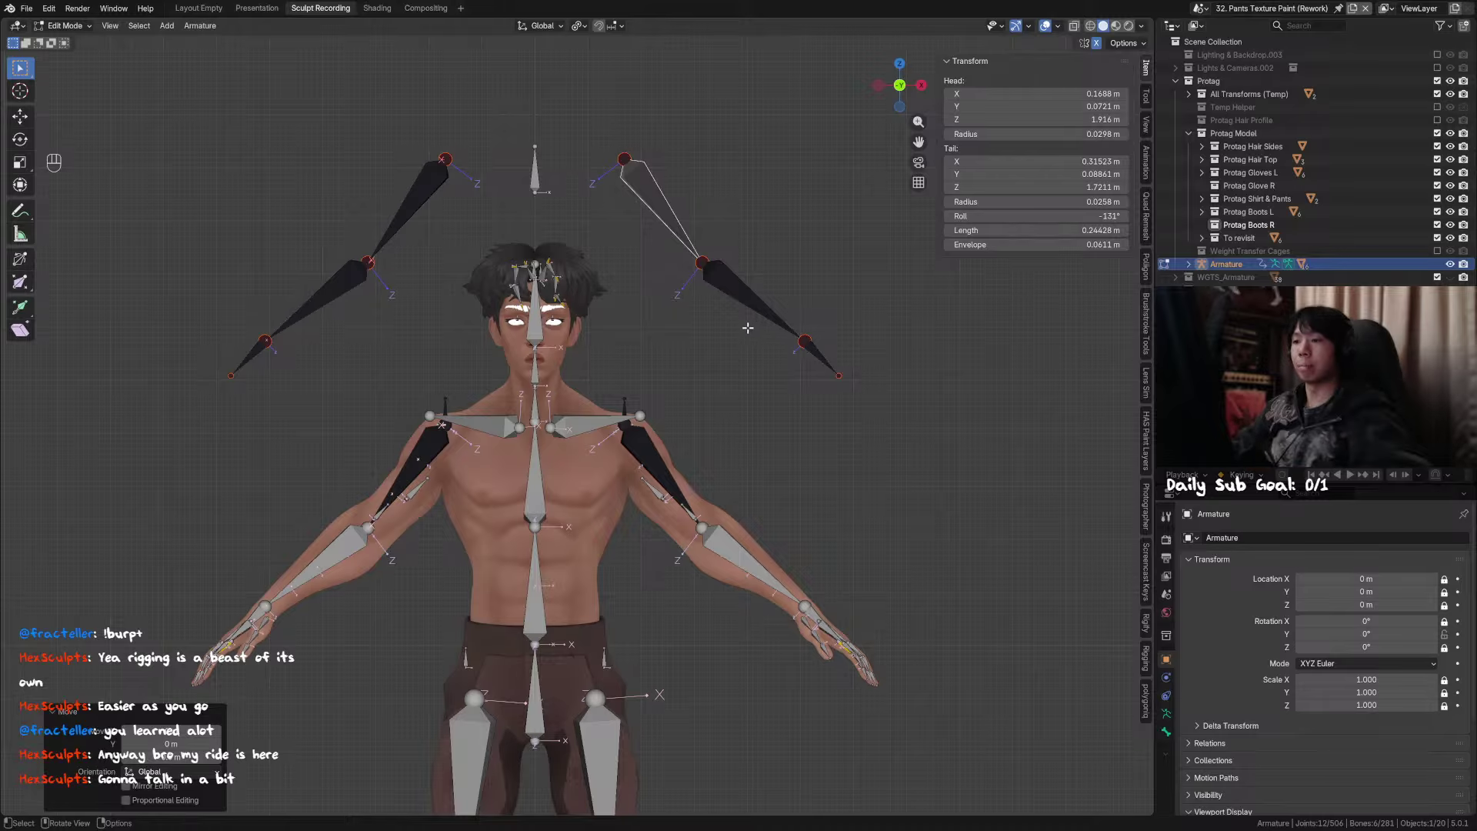
shift+middle_drag(747, 328, 819, 431)
scroll(779, 433, down, 2)
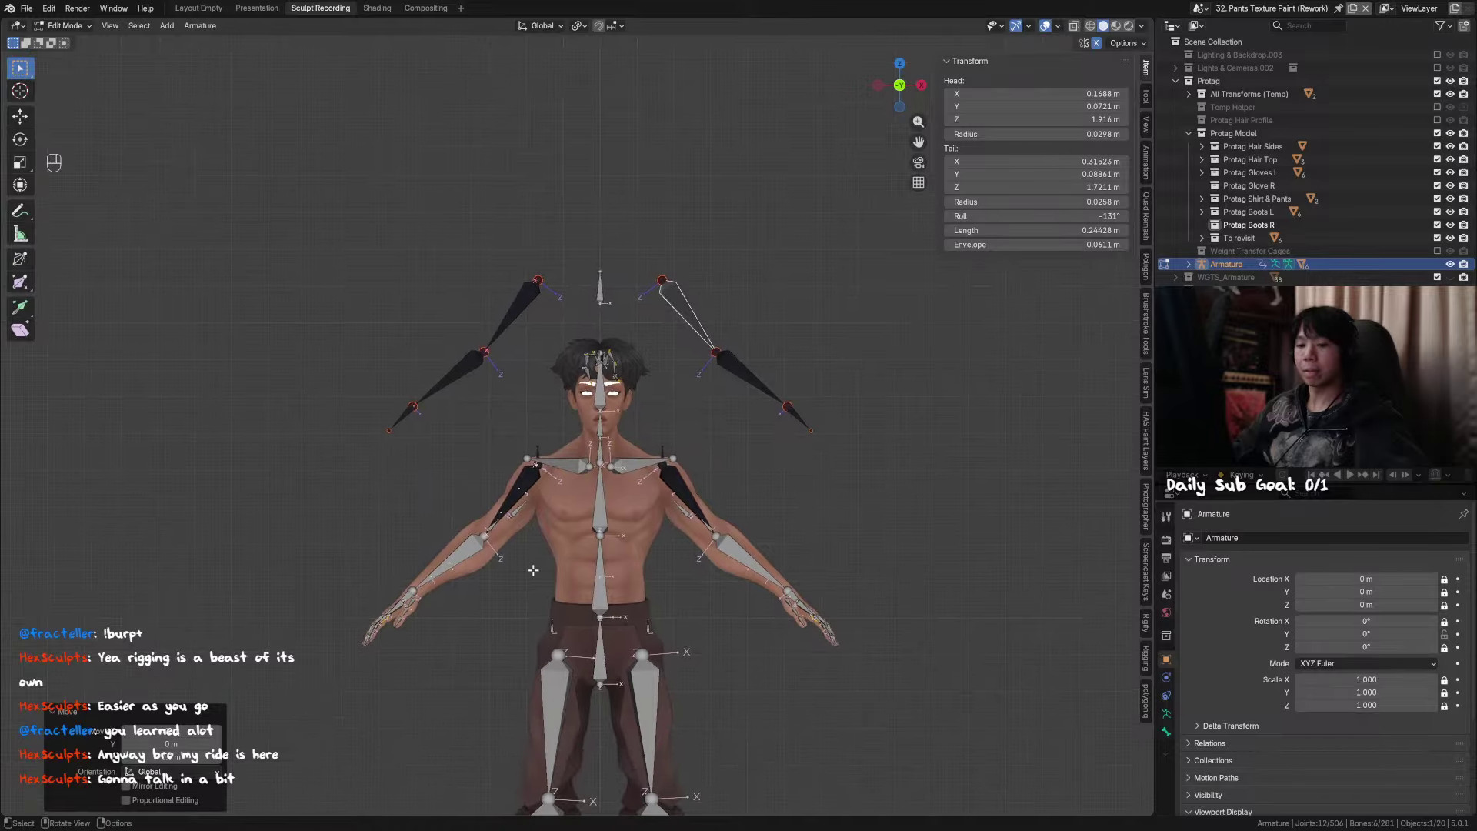
key(Return)
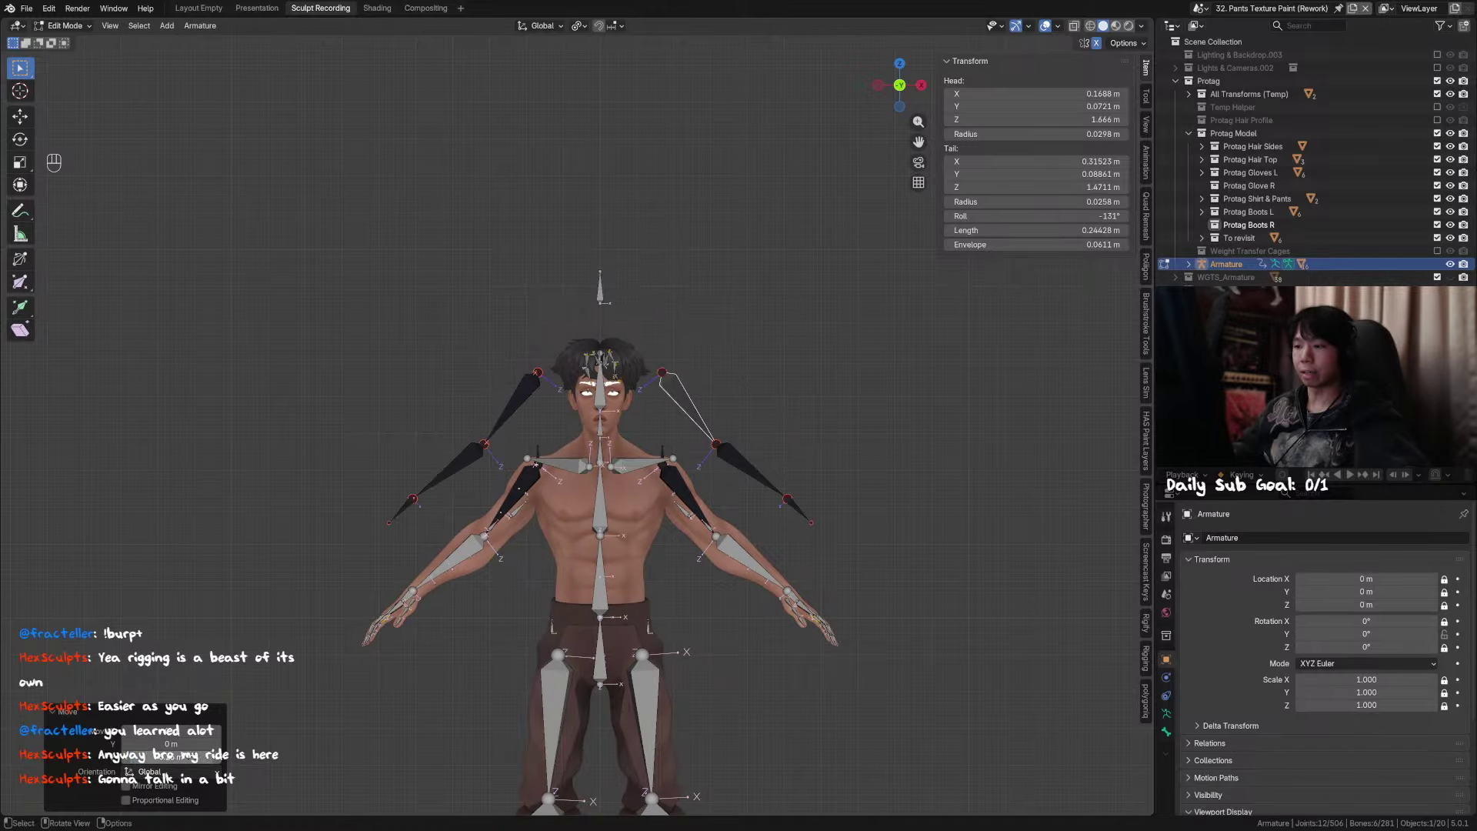
middle_drag(663, 388, 716, 382)
scroll(716, 392, up, 3)
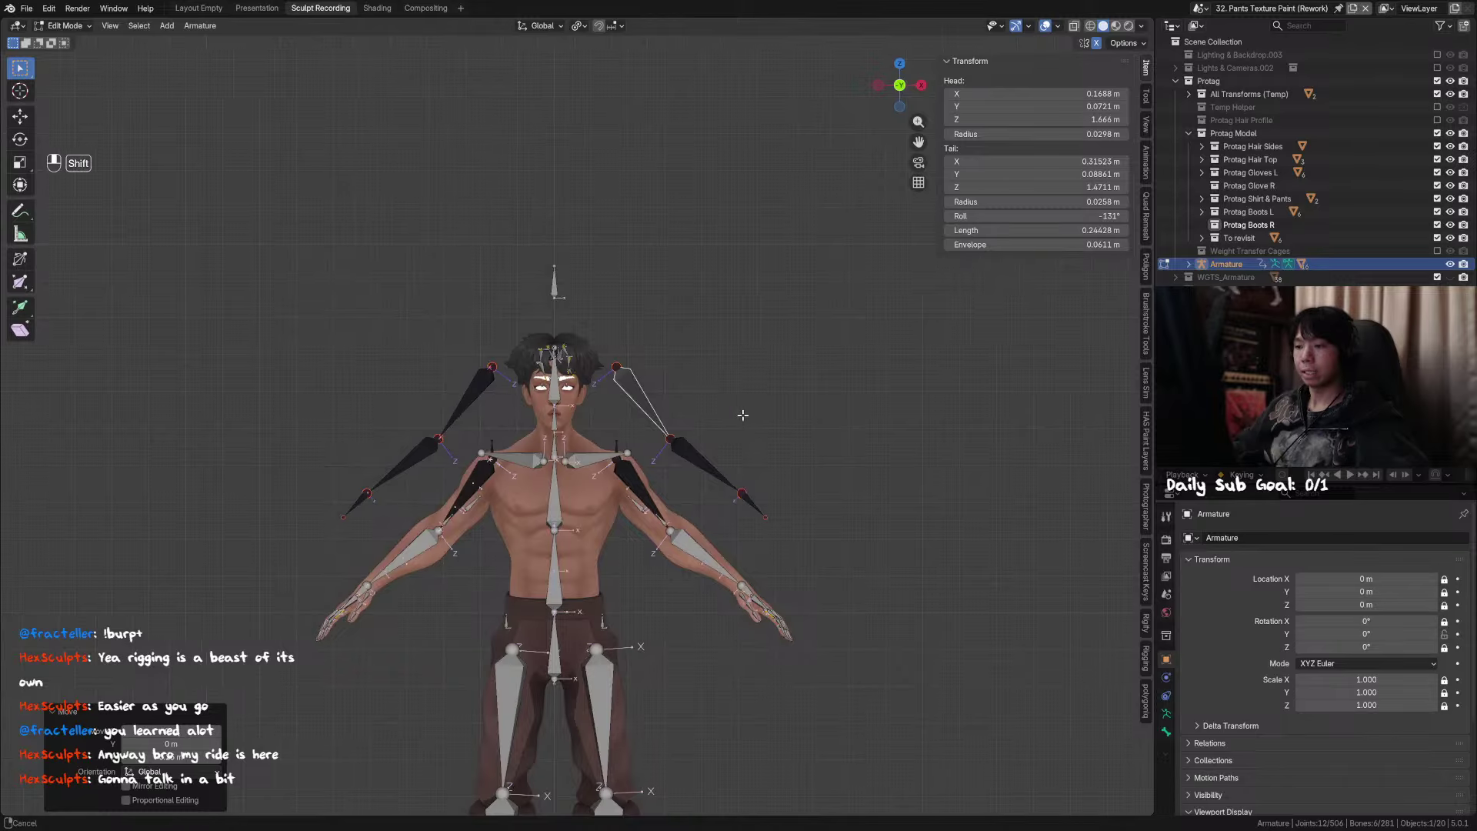
drag(886, 319, 619, 468)
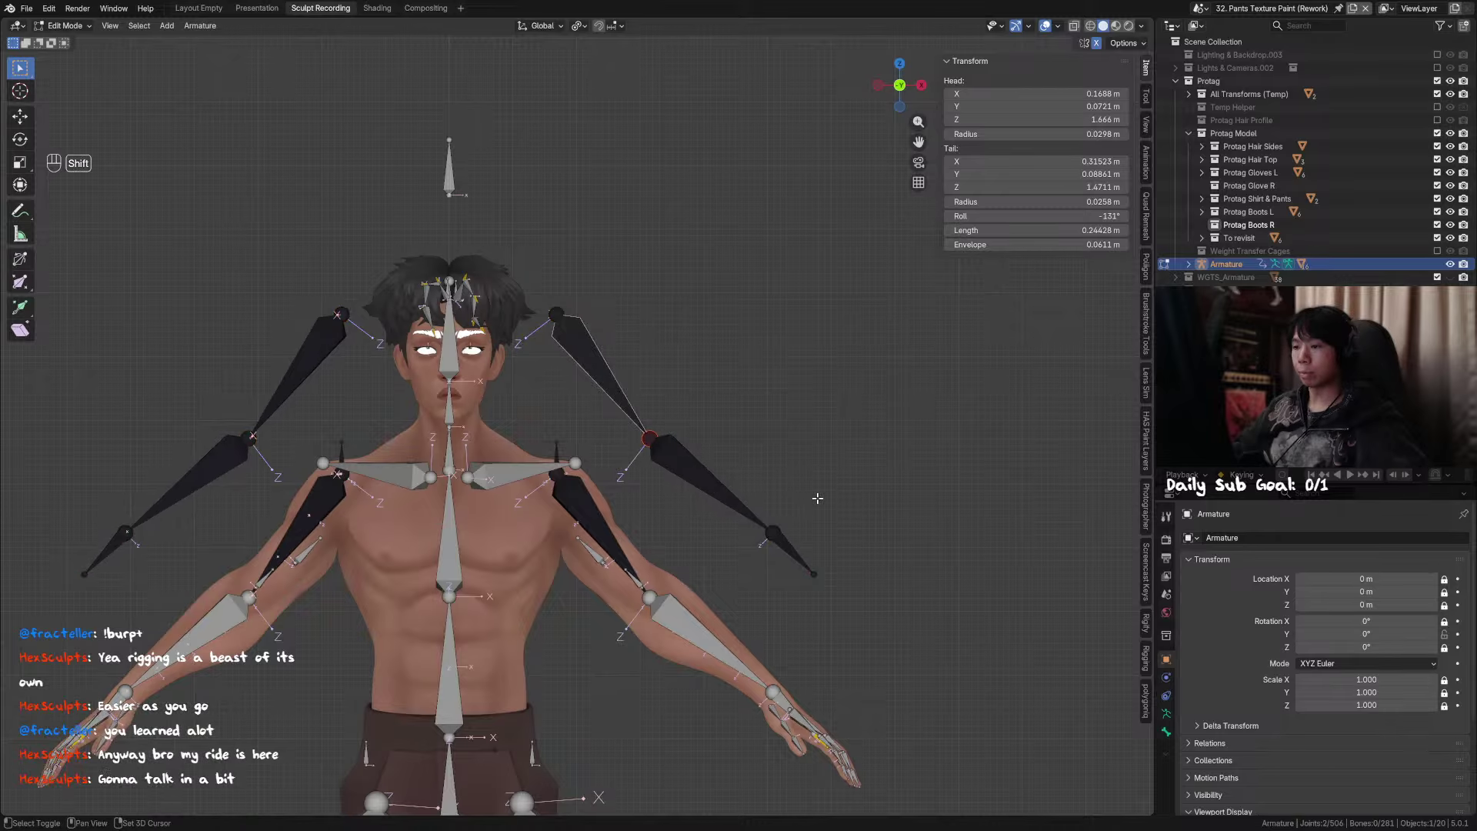
shift+drag(839, 449, 783, 459)
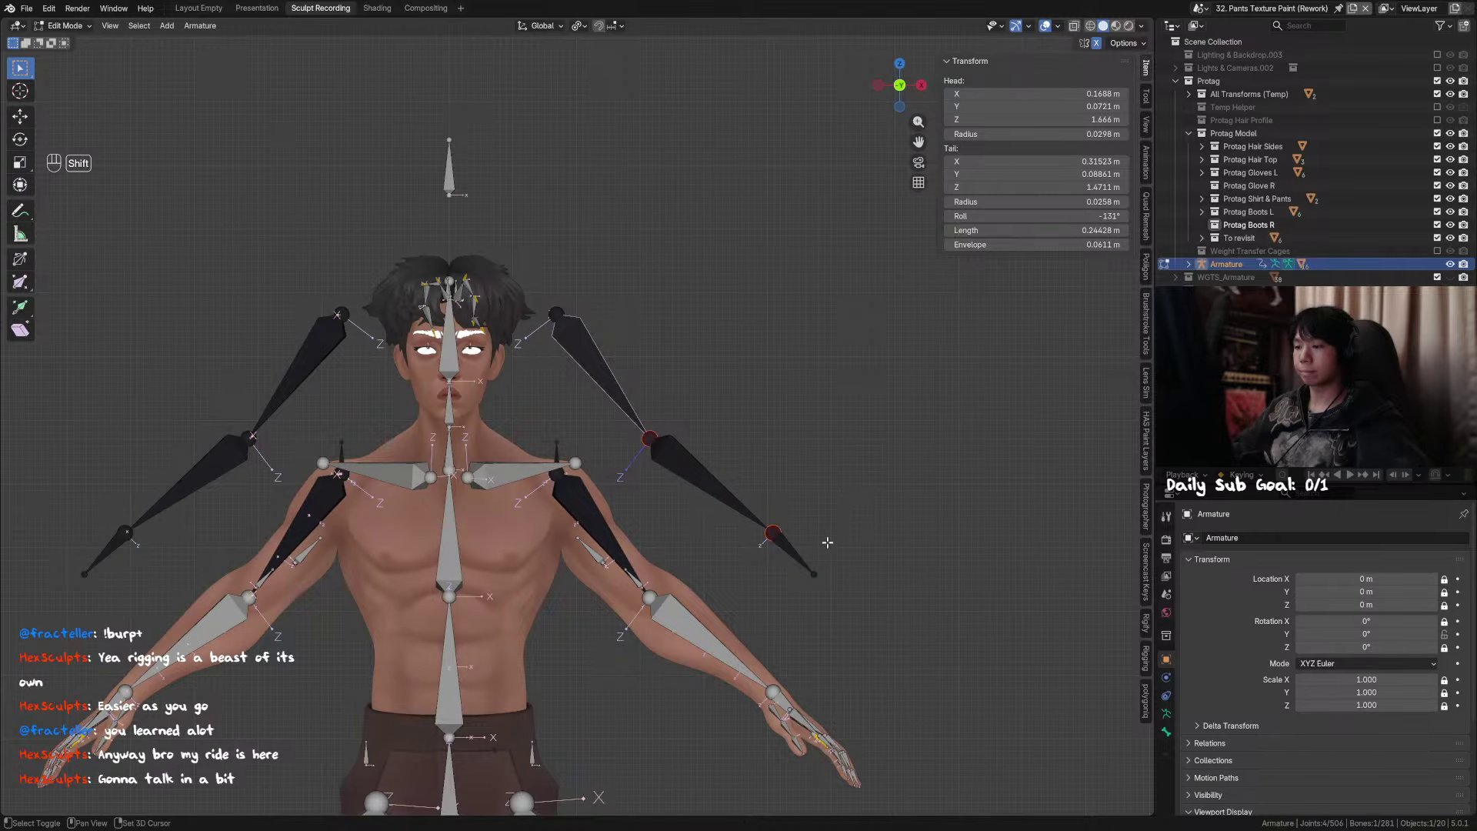
shift+drag(834, 525, 771, 571)
key(shift+d)
key(ctrl+z)
key(ctrl+z)
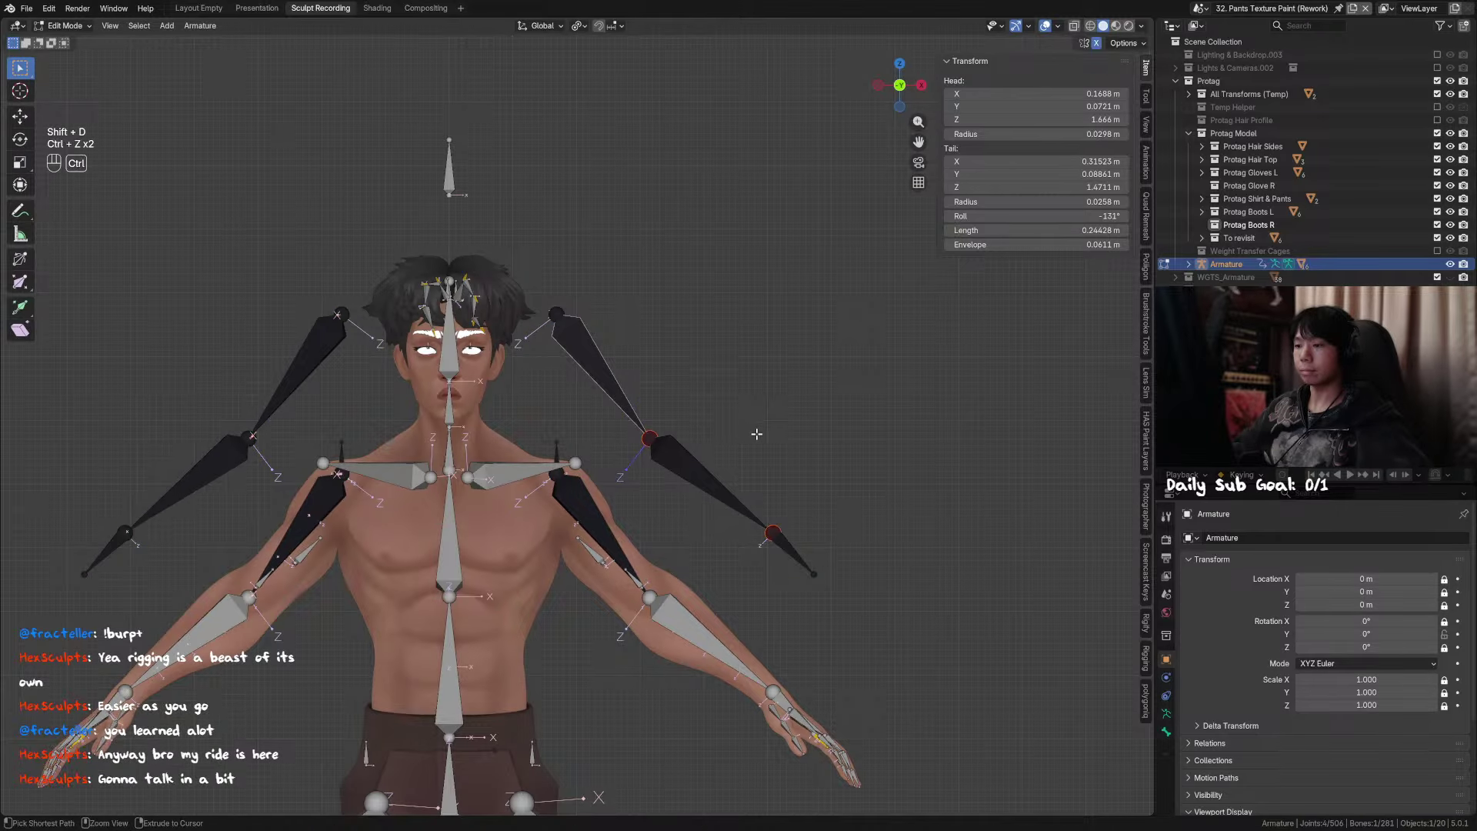
Step: Select the duplicated left arm, forearm and hand bones and extend the selection to the right side with Select Mirror
scroll(696, 475, down, 3)
click(584, 373)
shift+click(647, 441)
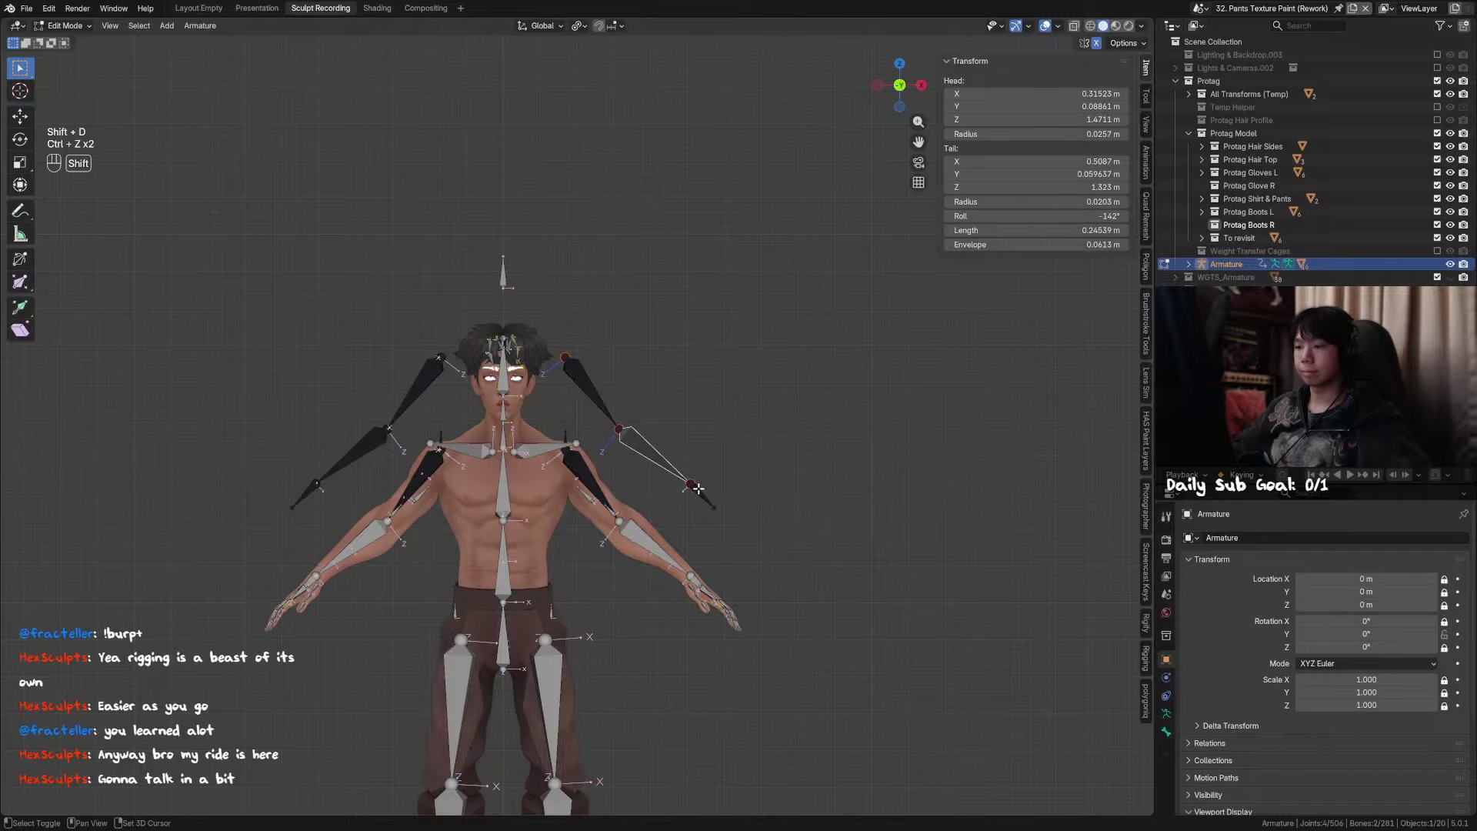
shift+click(699, 489)
key(g)
right_click(778, 433)
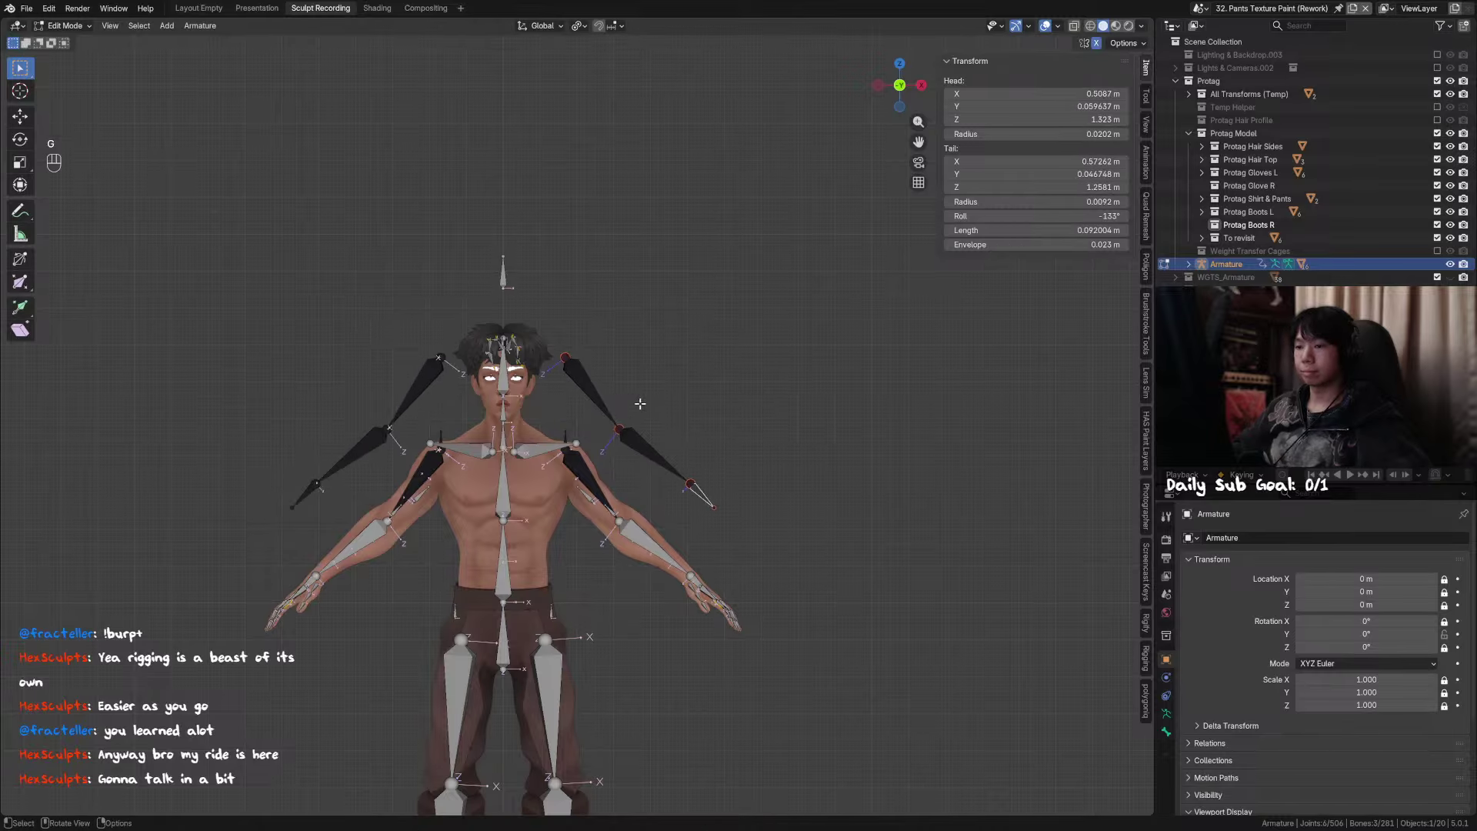
key(F3)
click(687, 423)
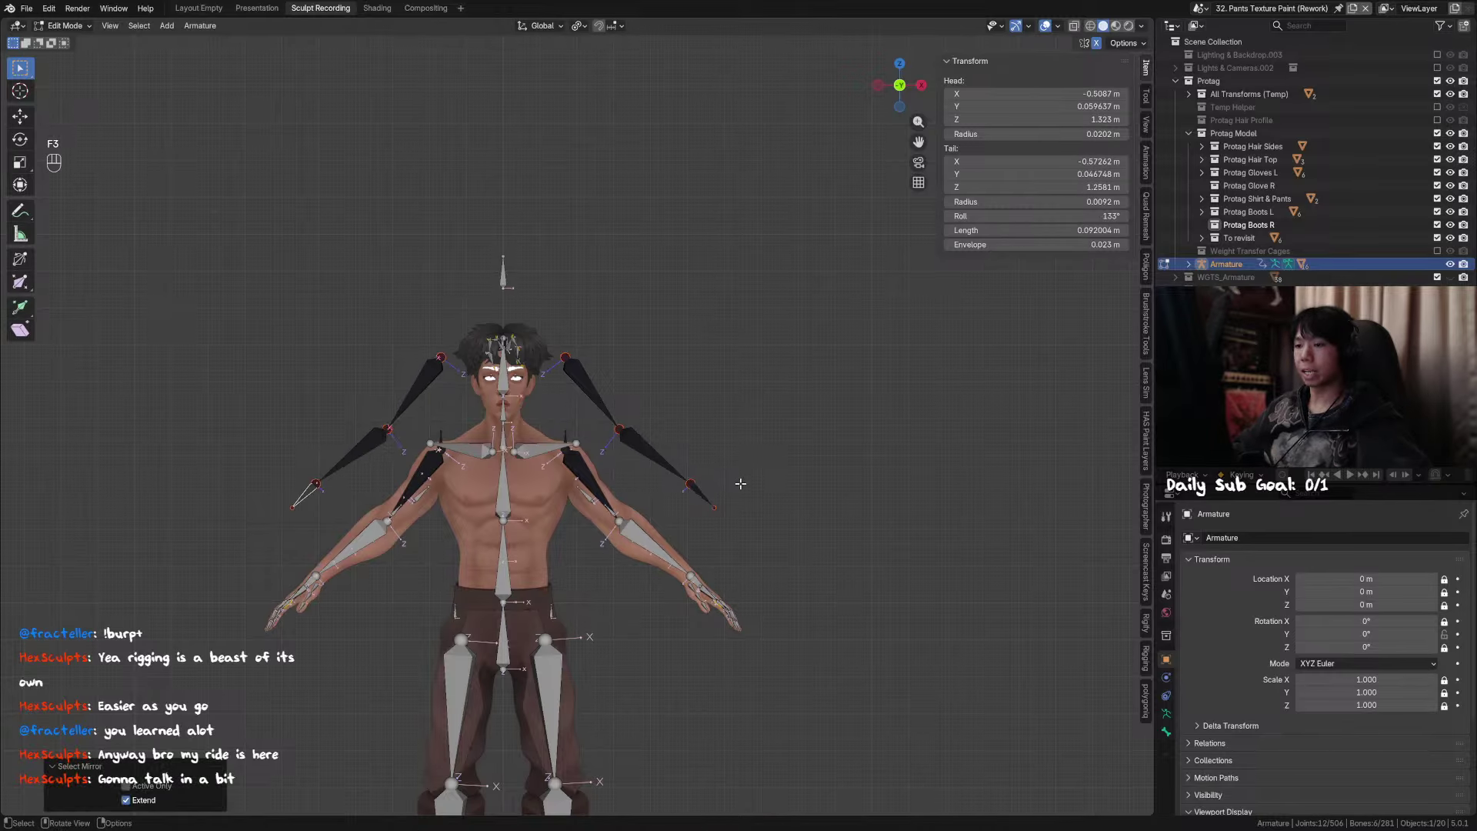
Step: Duplicate the six raised arm bones again and offset the new copies 0.25 m upward along global Z
key(shift+d)
key(y)
key(z)
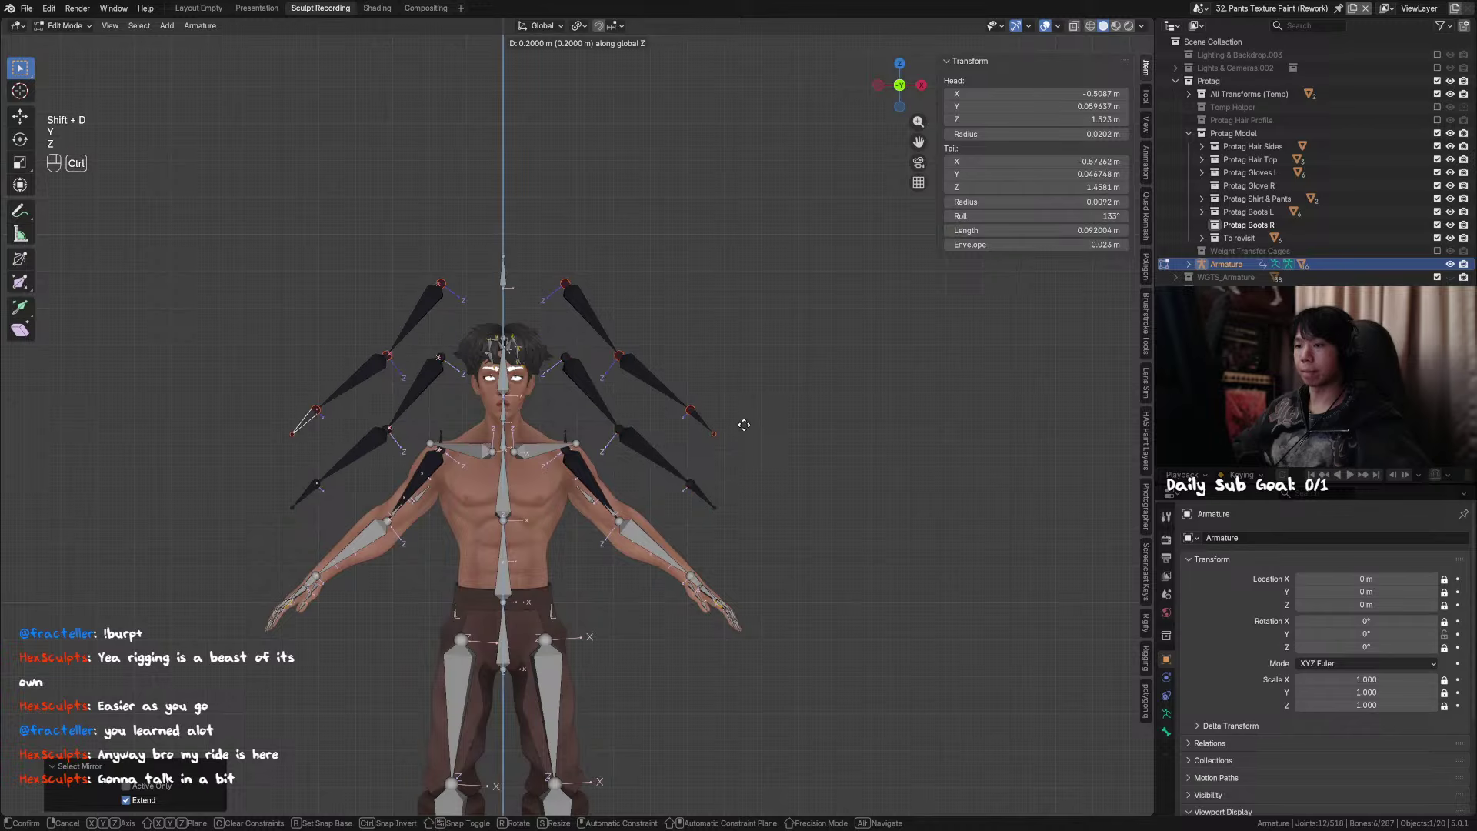
click(746, 405)
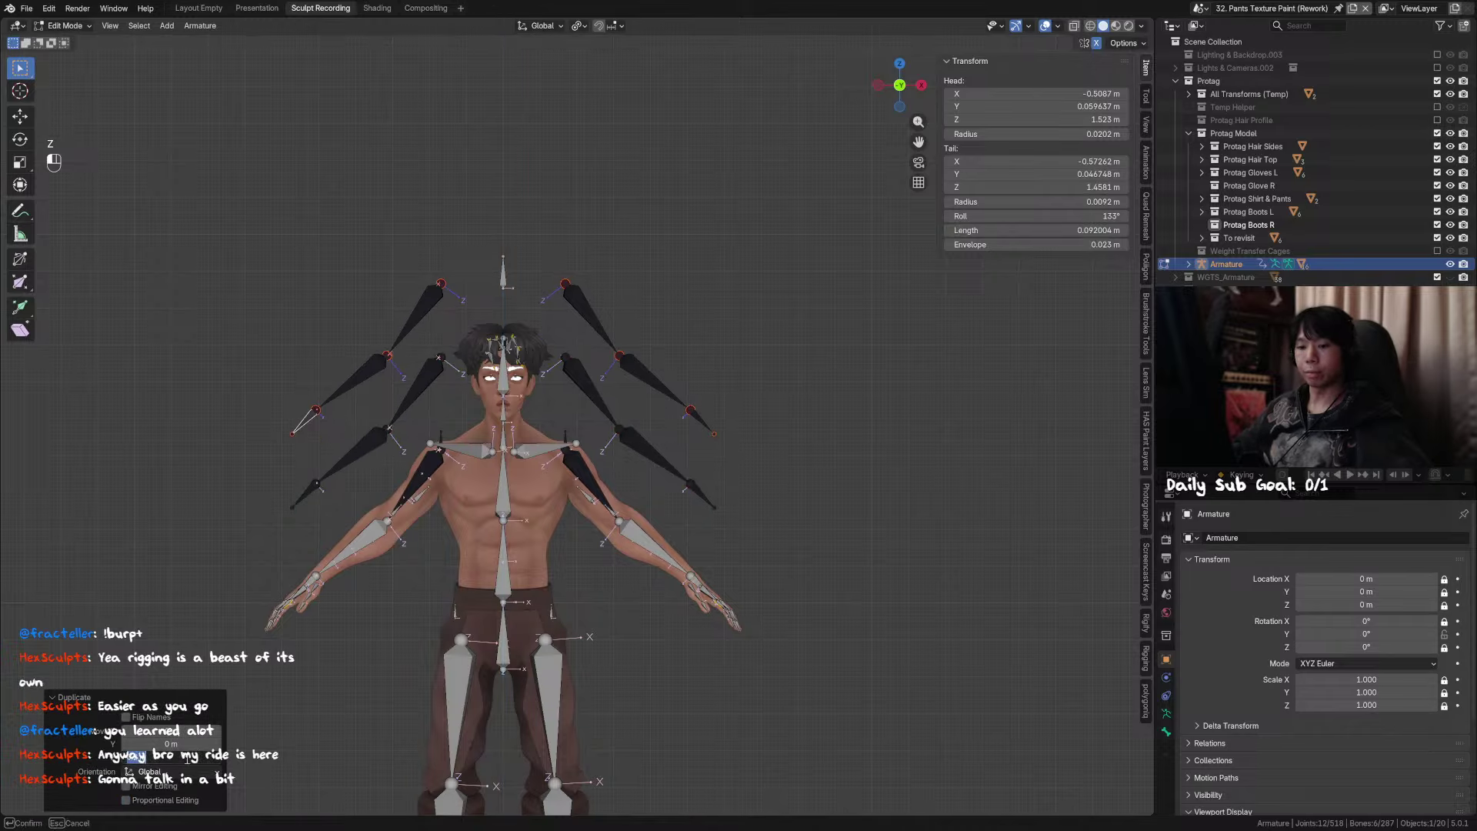
text(0.25)
key(Return)
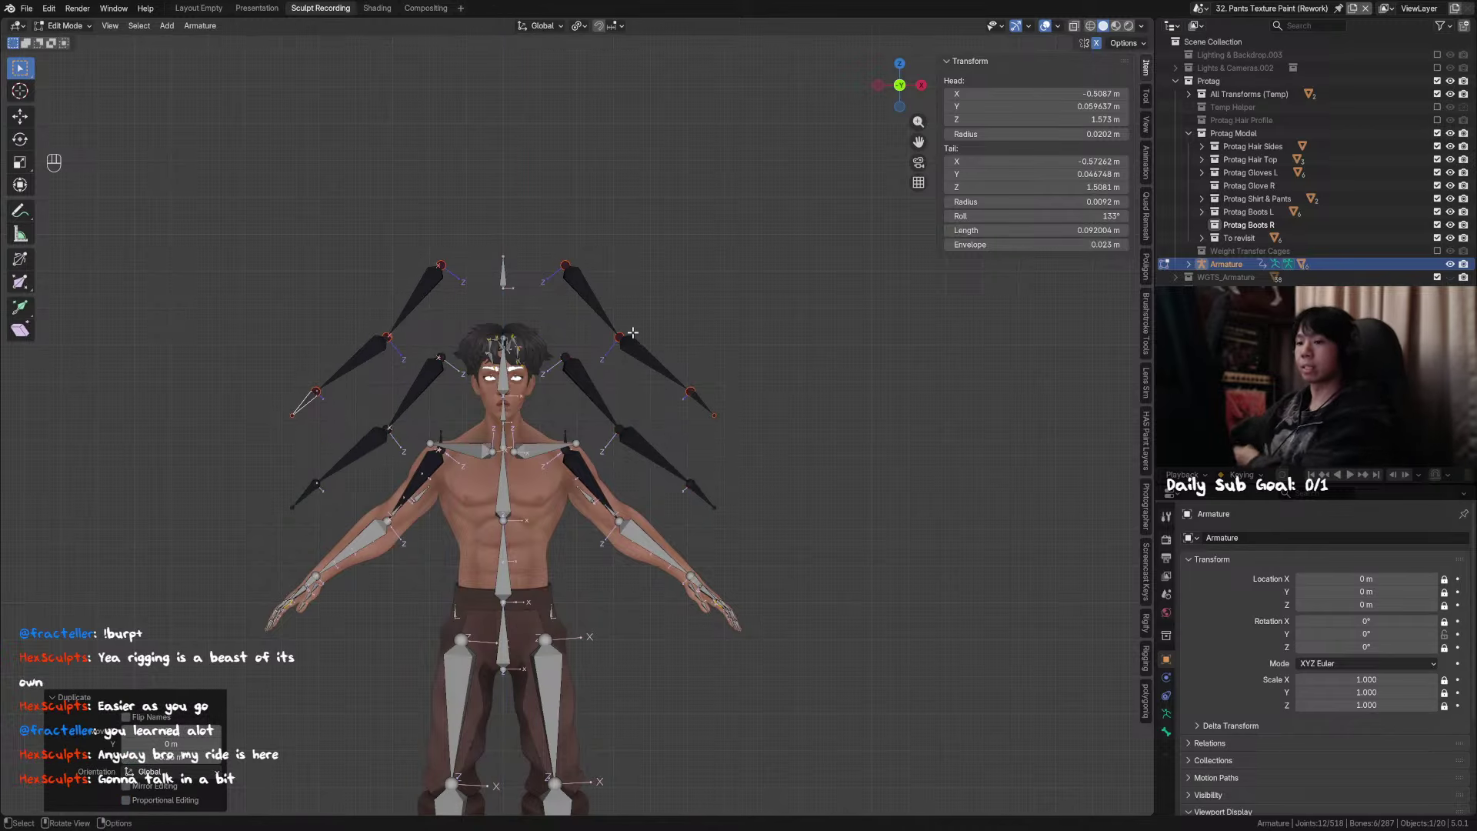
Step: Inspect the name of the left upper-arm bone in the middle duplicated chain, leaving it unrenamed
scroll(589, 319, up, 2)
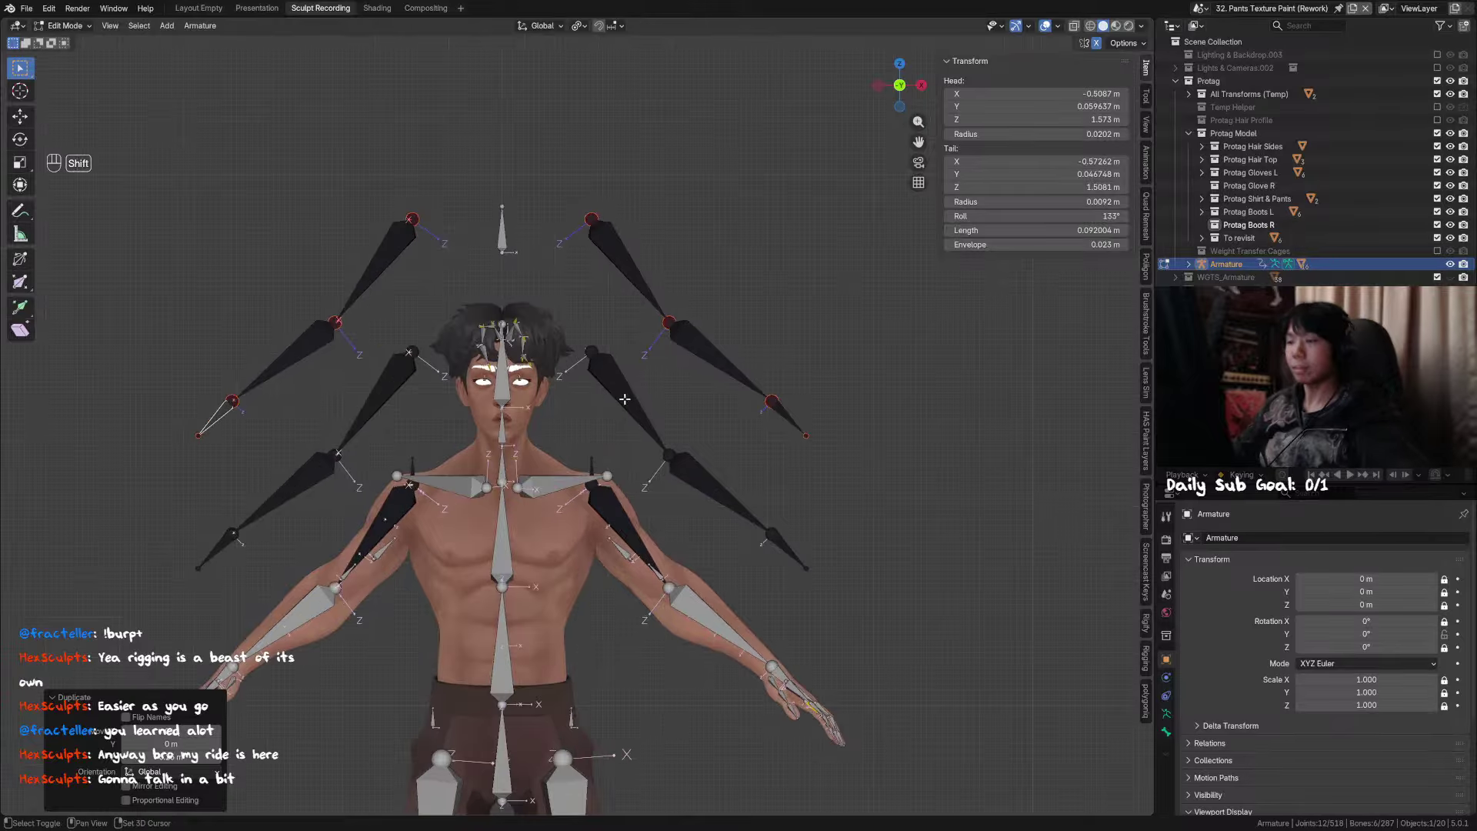
shift+middle_drag(625, 399, 646, 378)
click(645, 373)
shift+click(725, 459)
shift+click(806, 518)
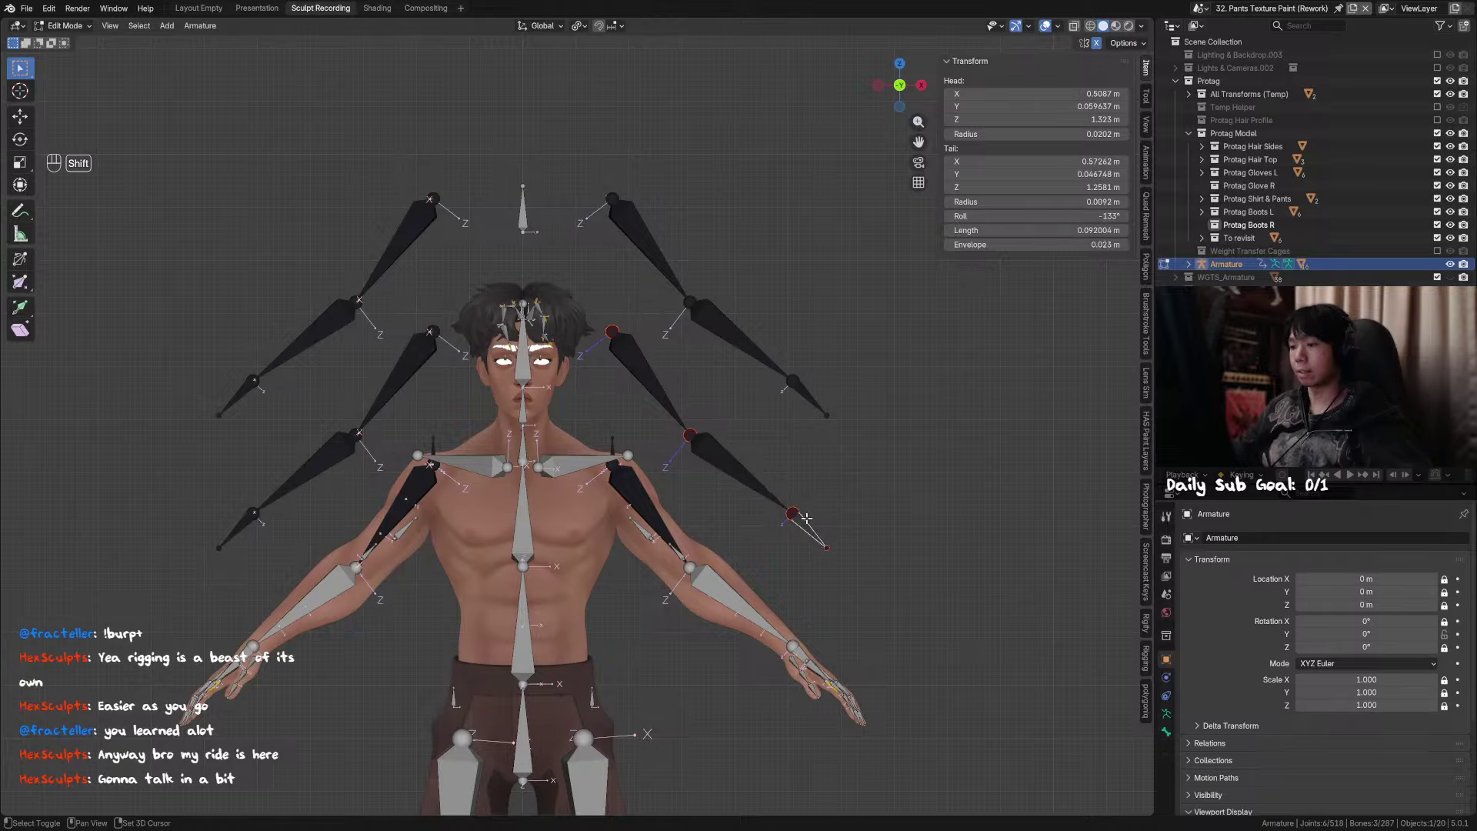
click(659, 377)
key(F2)
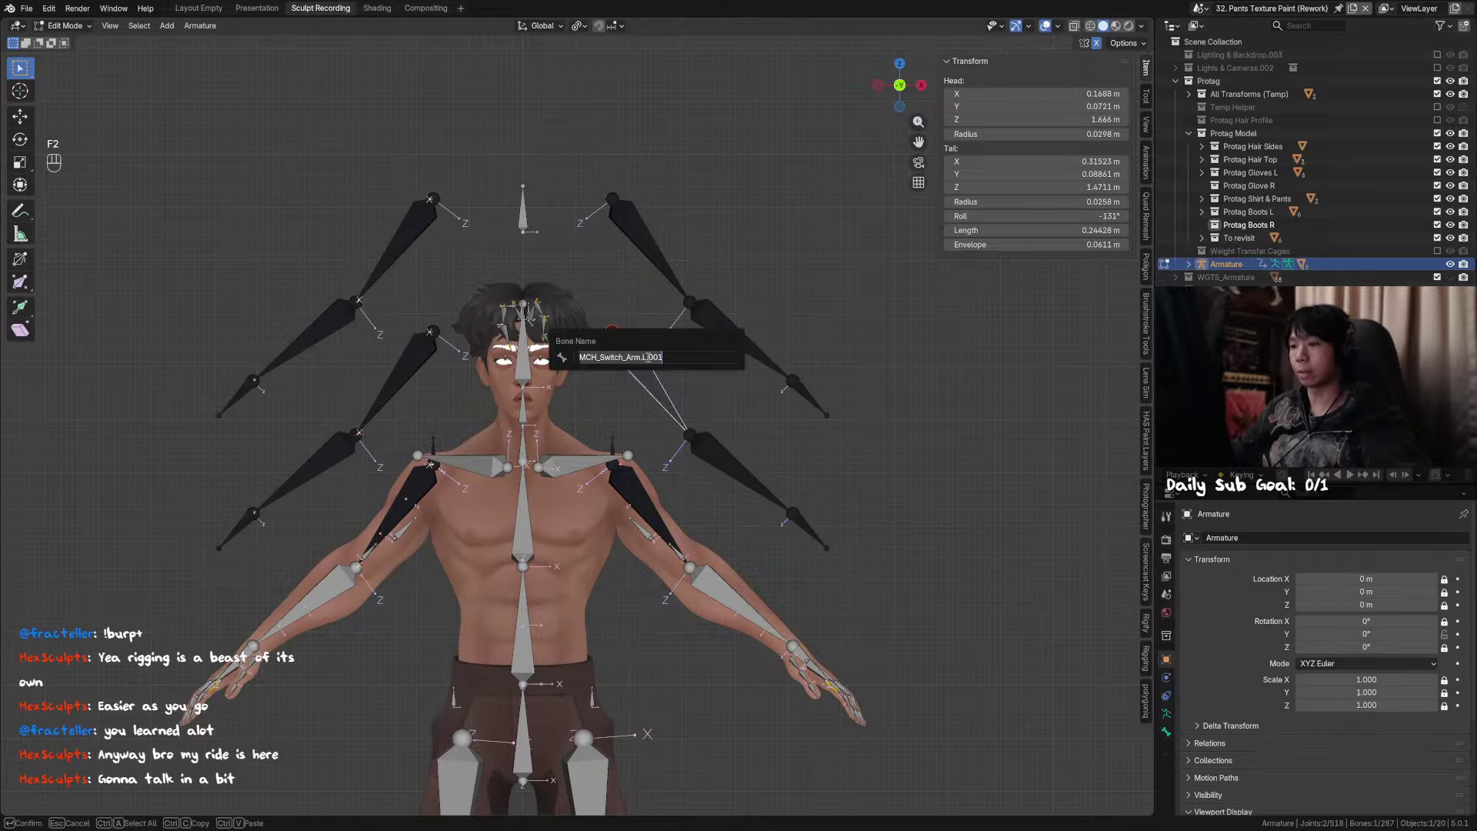
key(Tab)
key(Tab)
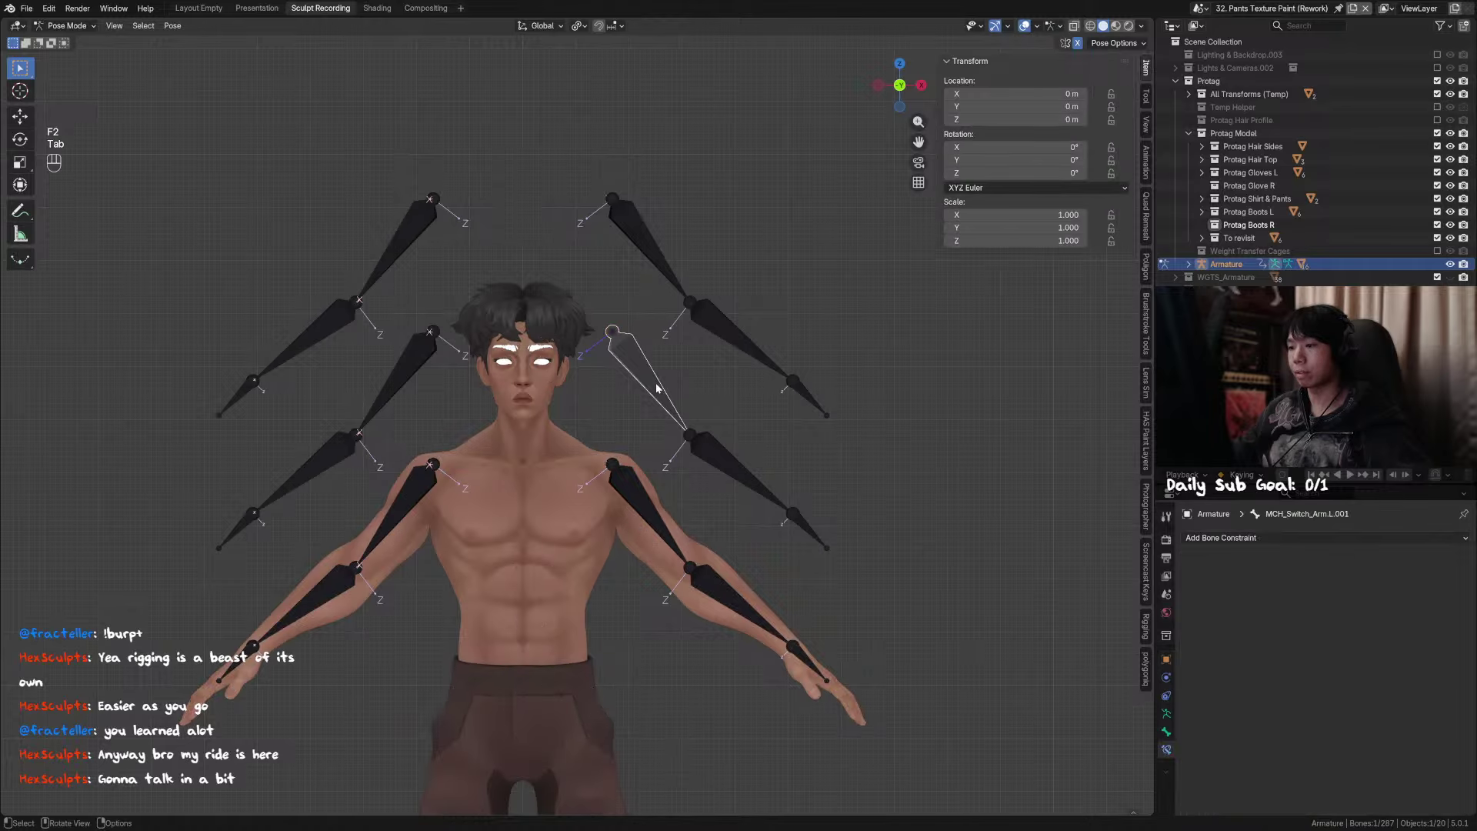
Step: Select all six arm, forearm and hand bones of the middle duplicated chains on both sides
shift+click(722, 456)
shift+click(791, 514)
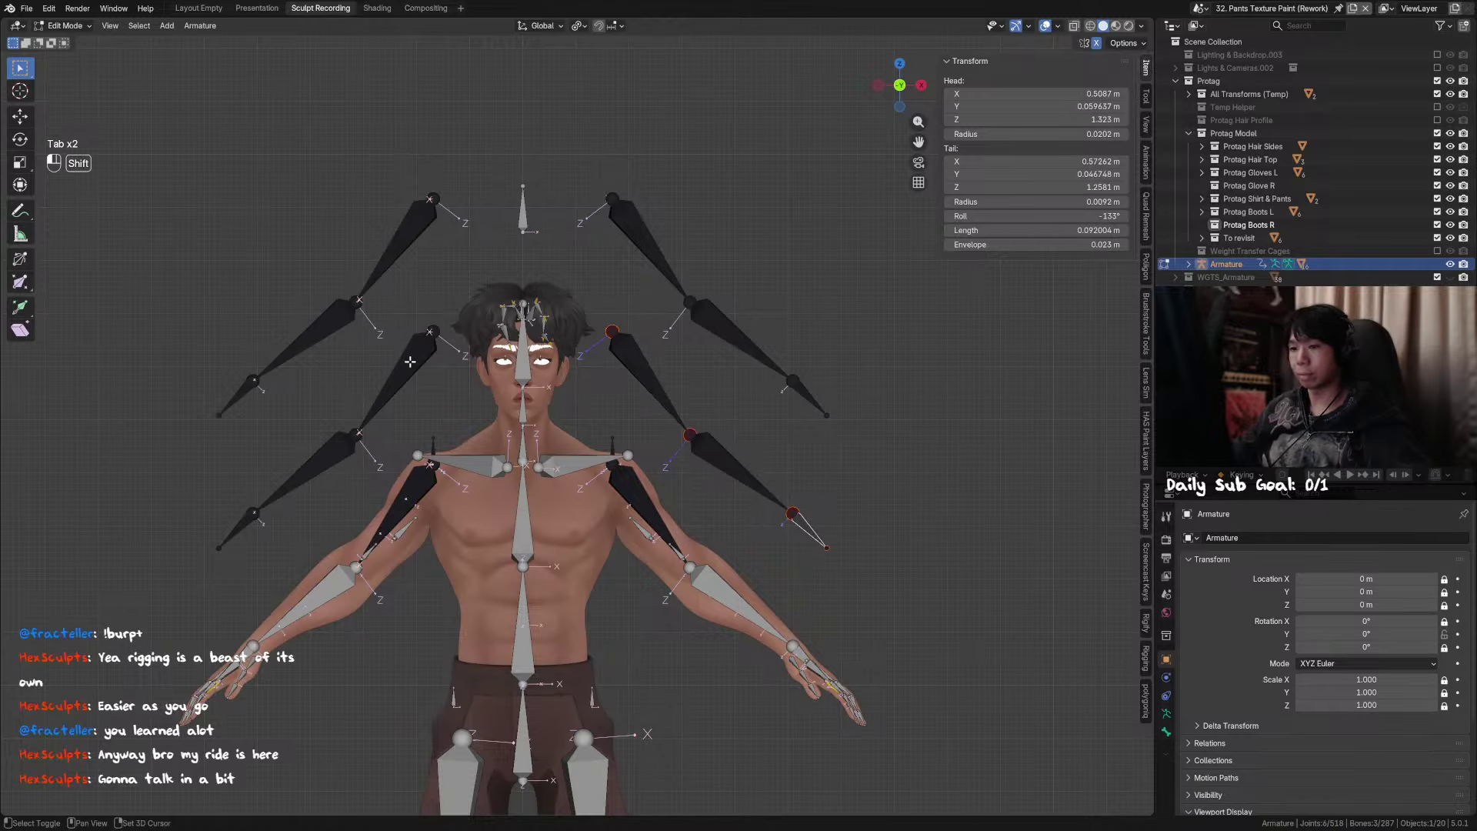
shift+click(338, 468)
shift+click(395, 377)
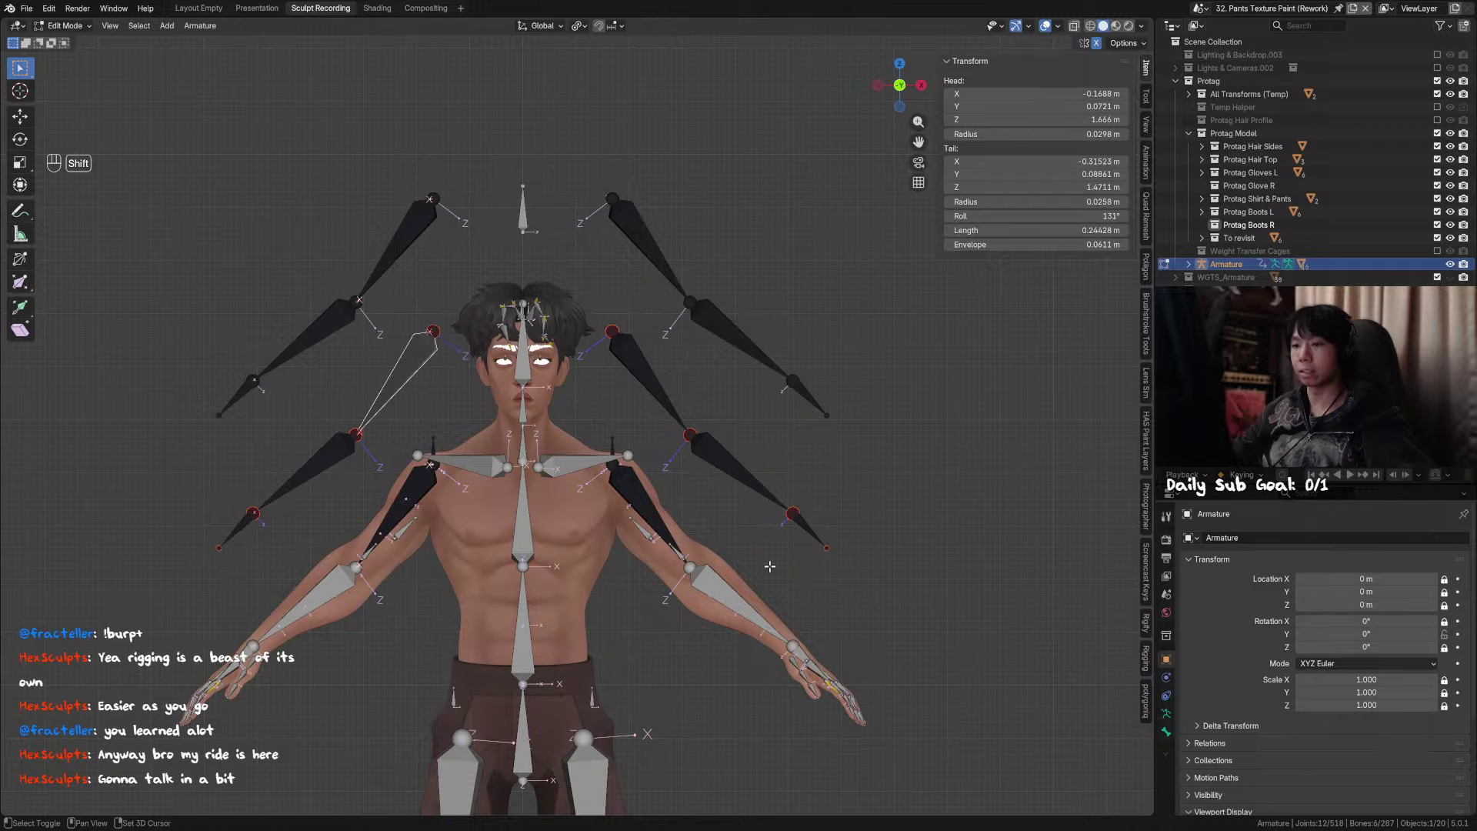
Step: Set the Bone Color of all six selected bones to 15 - Theme Color Set, after trying 03 - Theme Color Set
click(1166, 732)
scroll(1252, 589, down, 5)
scroll(1459, 732, down, 4)
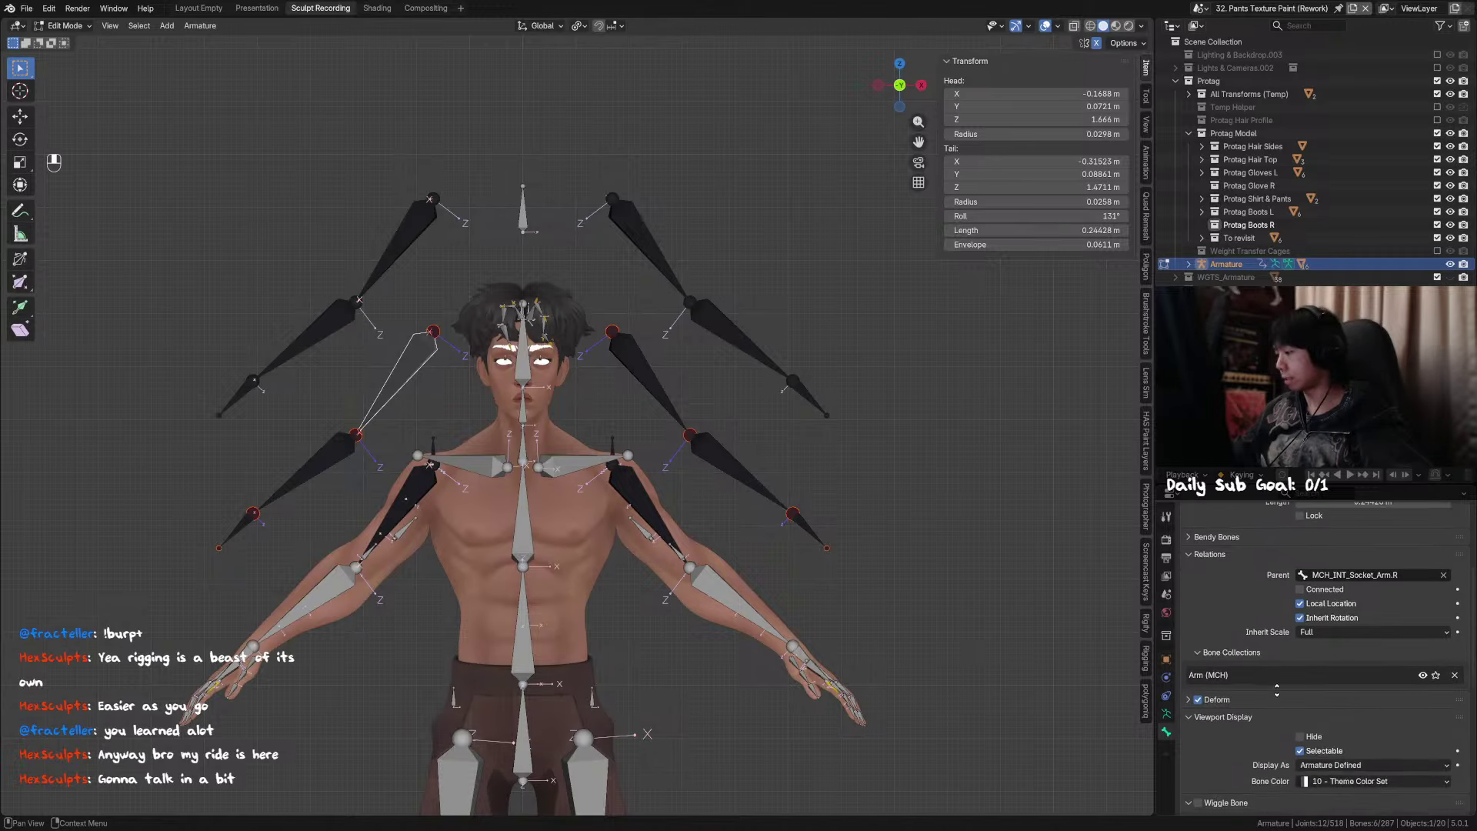
click(1436, 711)
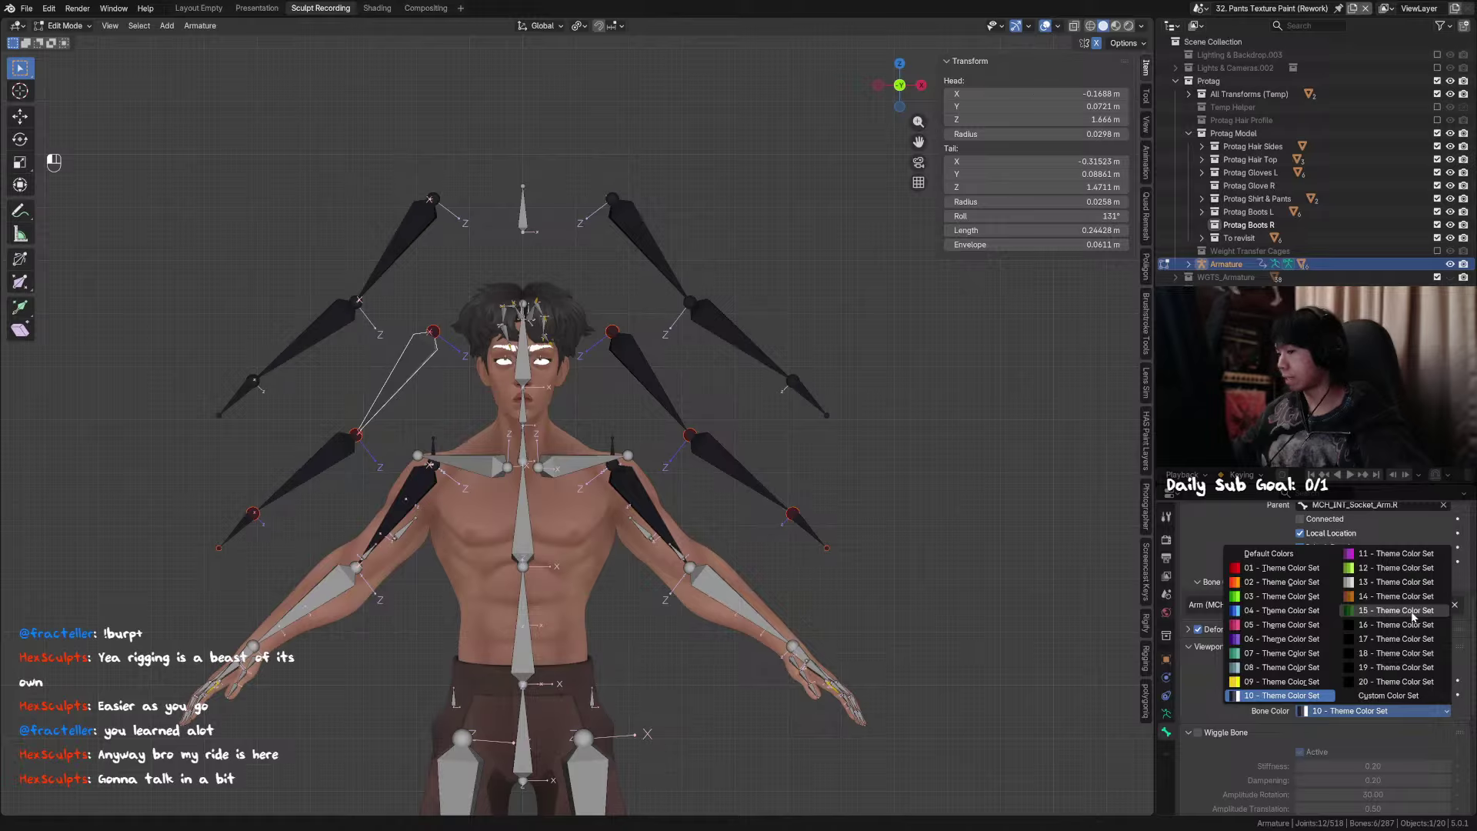
click(1412, 612)
alt+click(1419, 713)
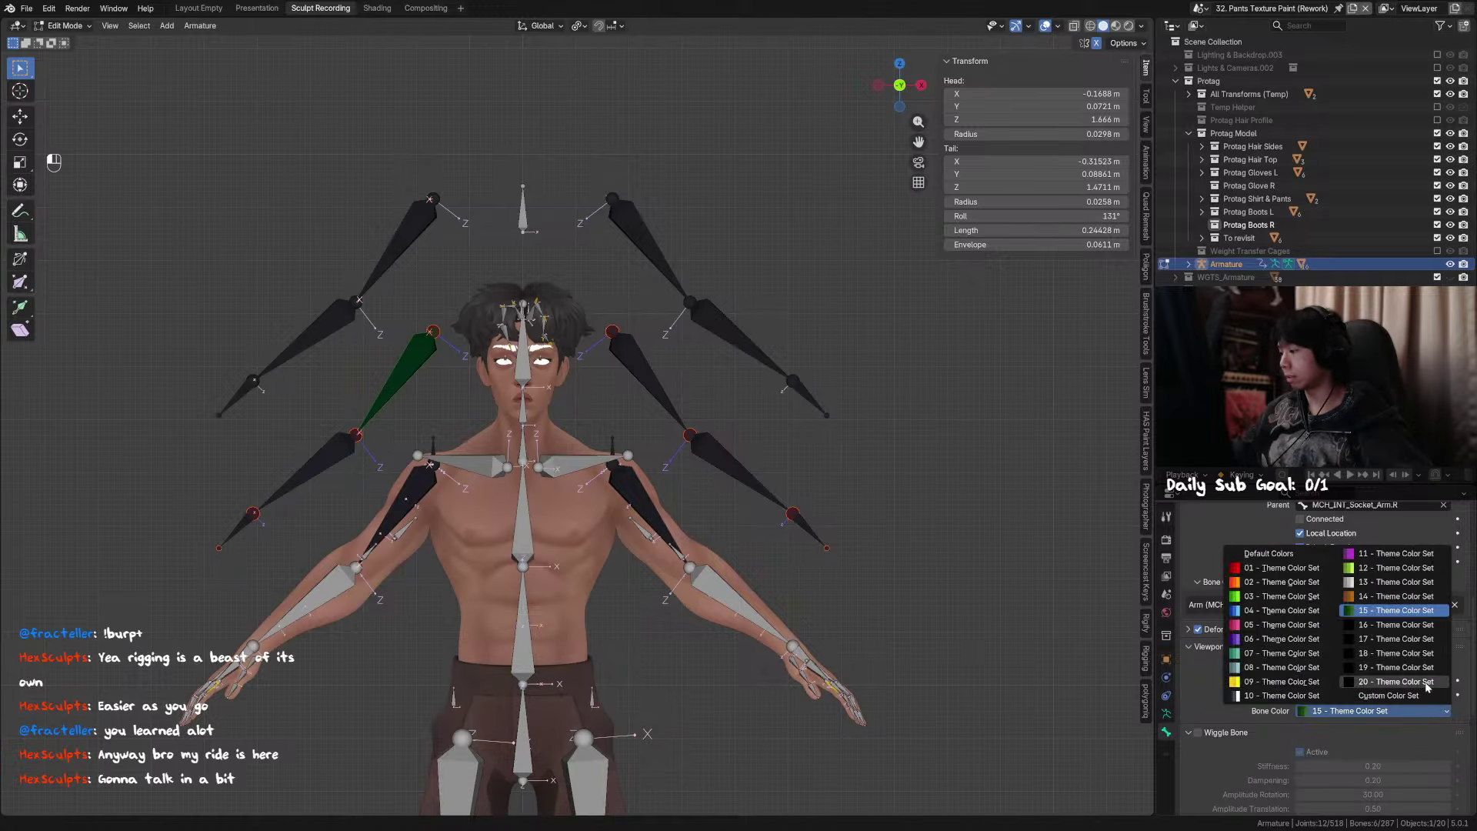
alt+click(1281, 597)
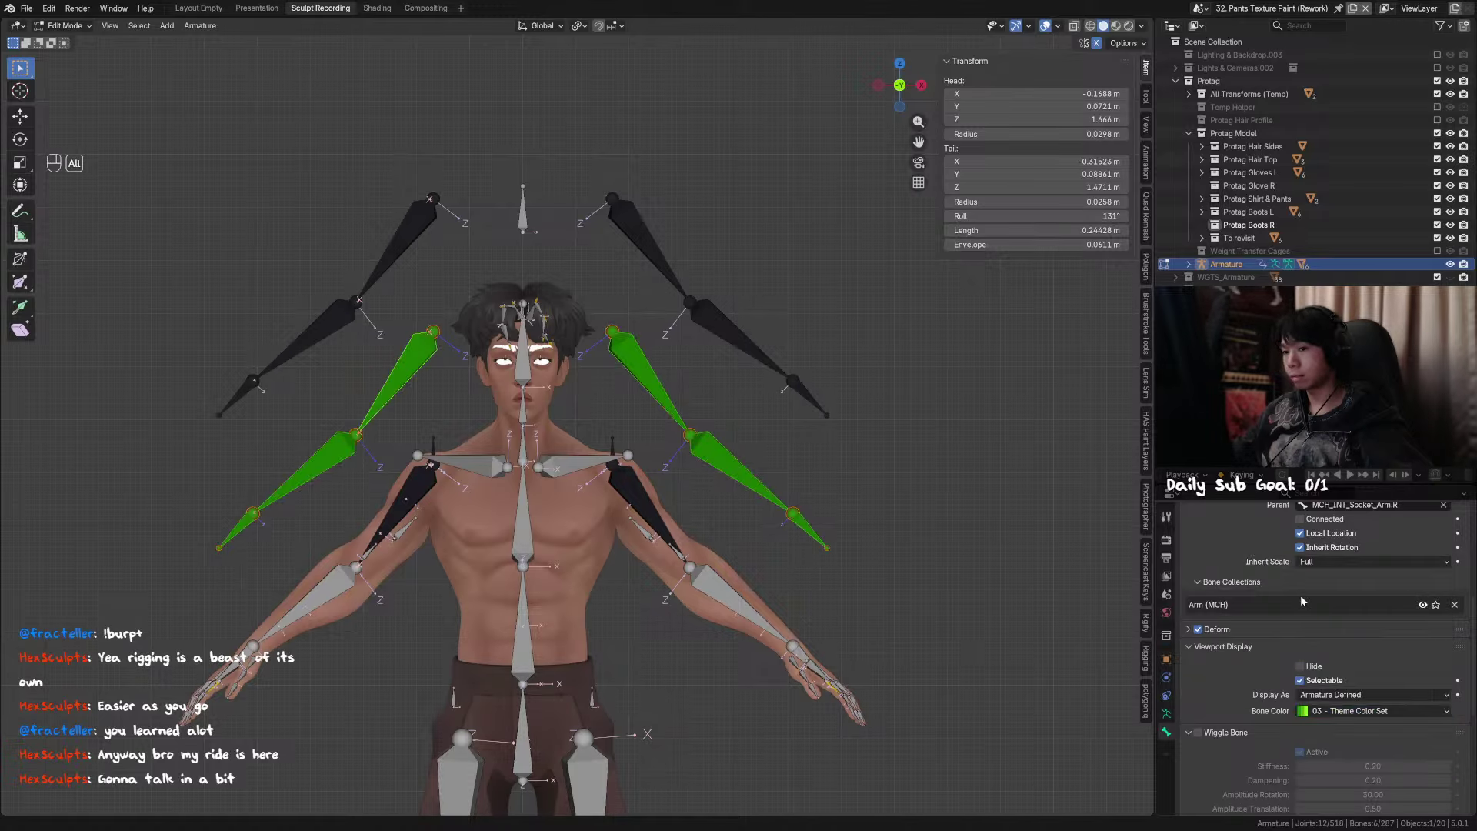
click(1348, 712)
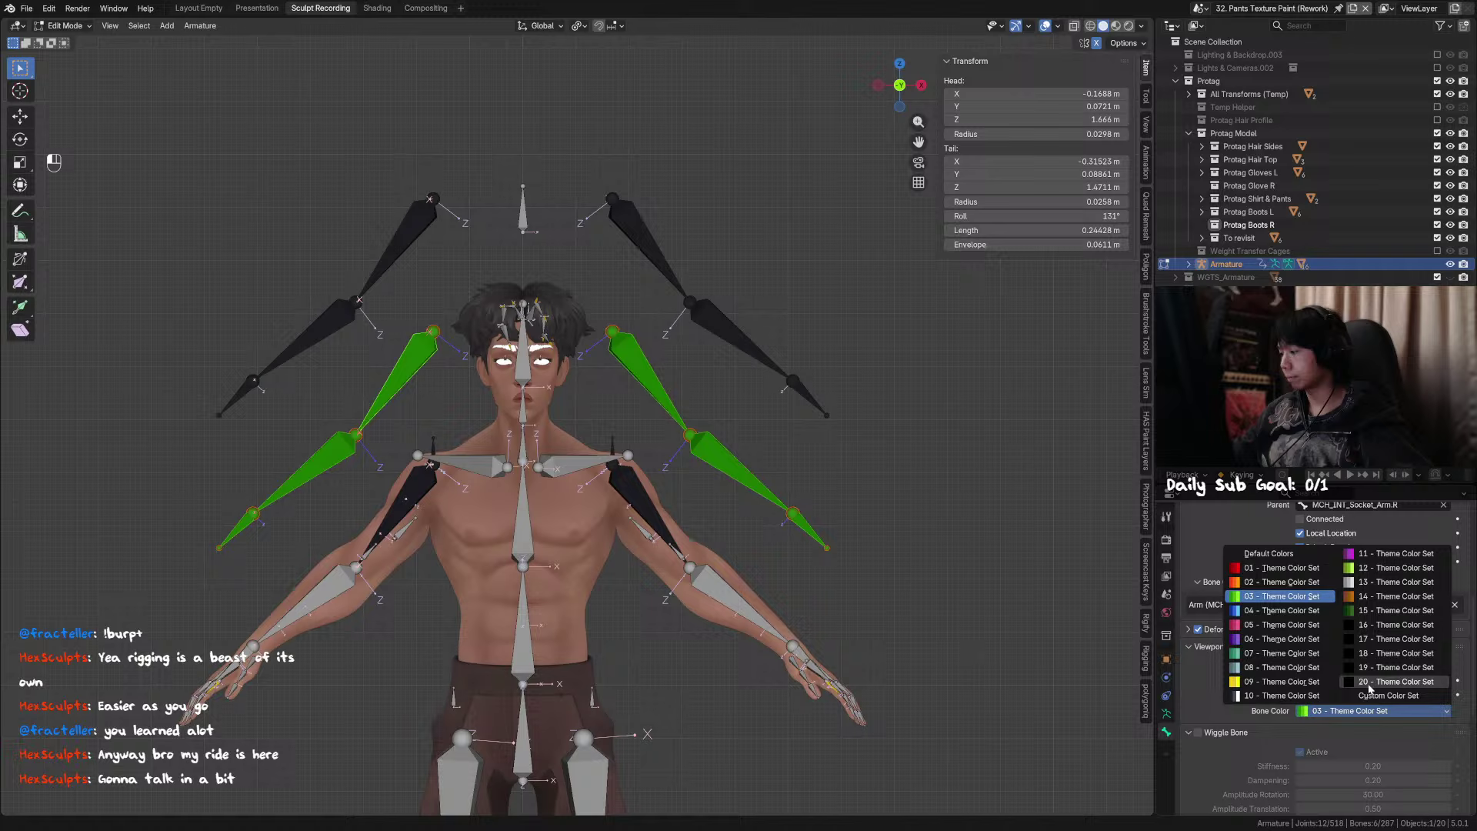
alt+click(1385, 610)
Step: Try 12 and 03 - Theme Color Sets on the six middle-chain bones and restore their Bone Color to 15 - Theme Color Set
key(Tab)
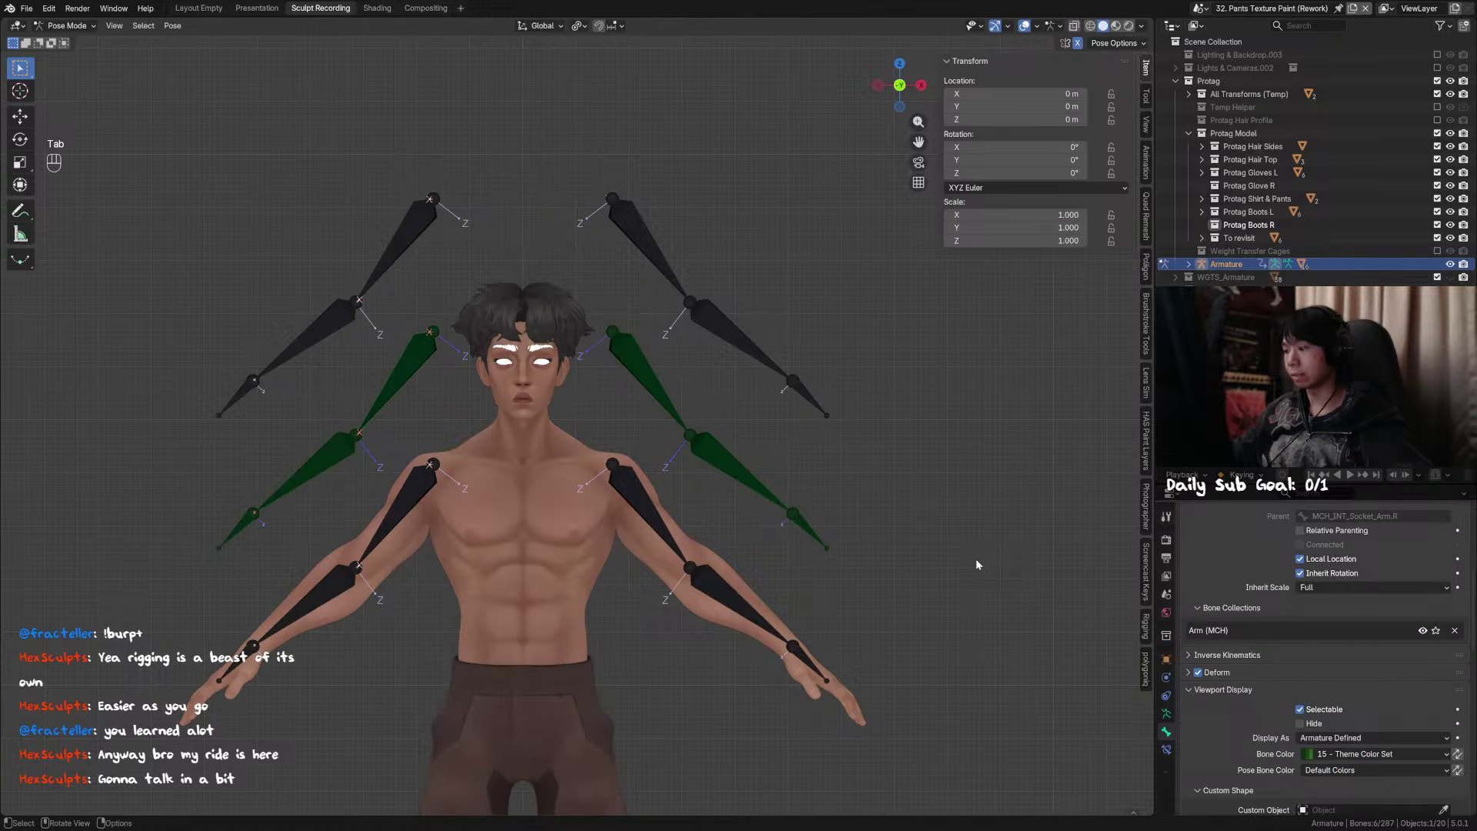
key(Tab)
click(1354, 711)
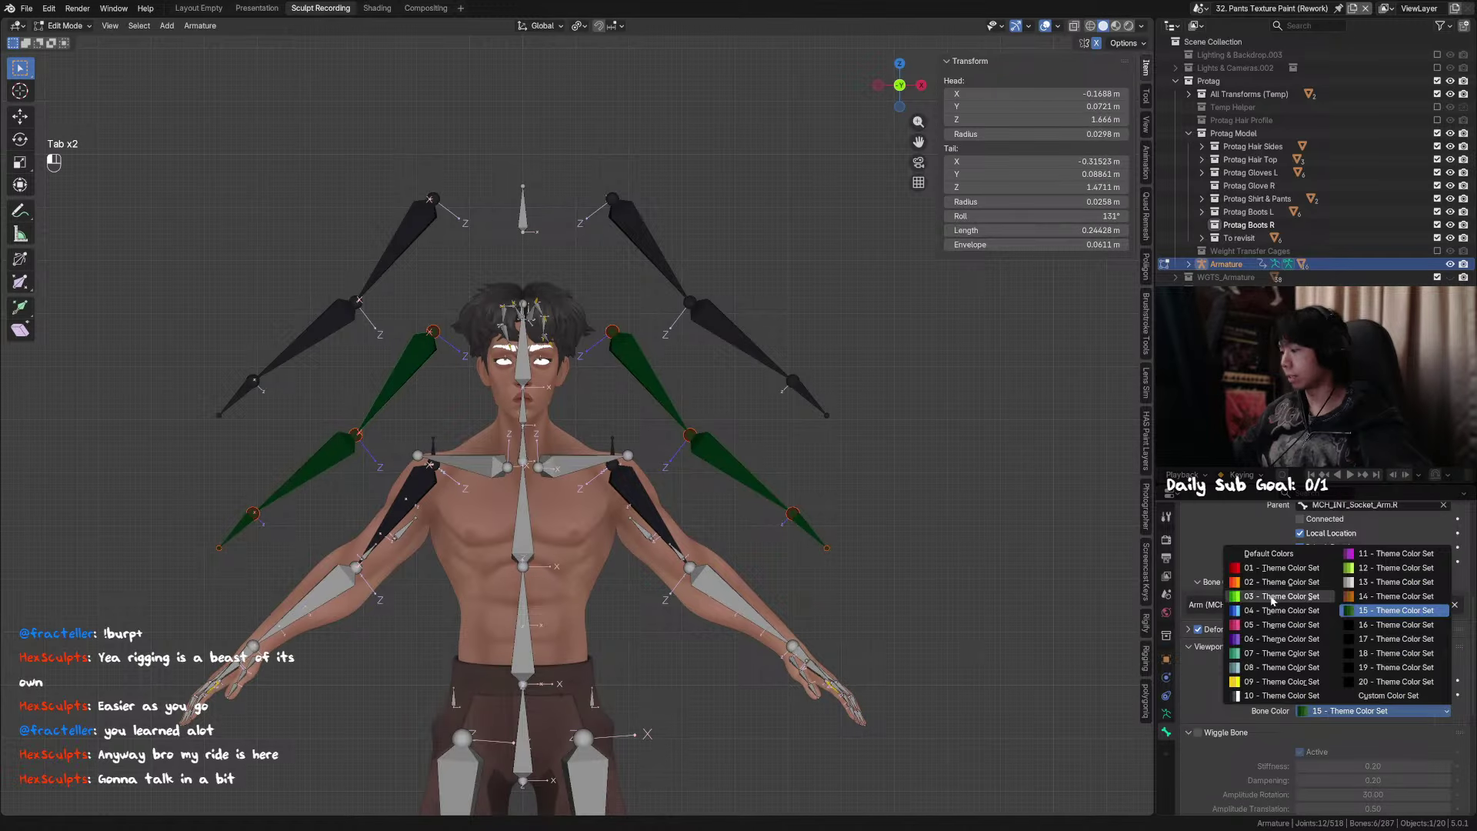
alt+click(1385, 568)
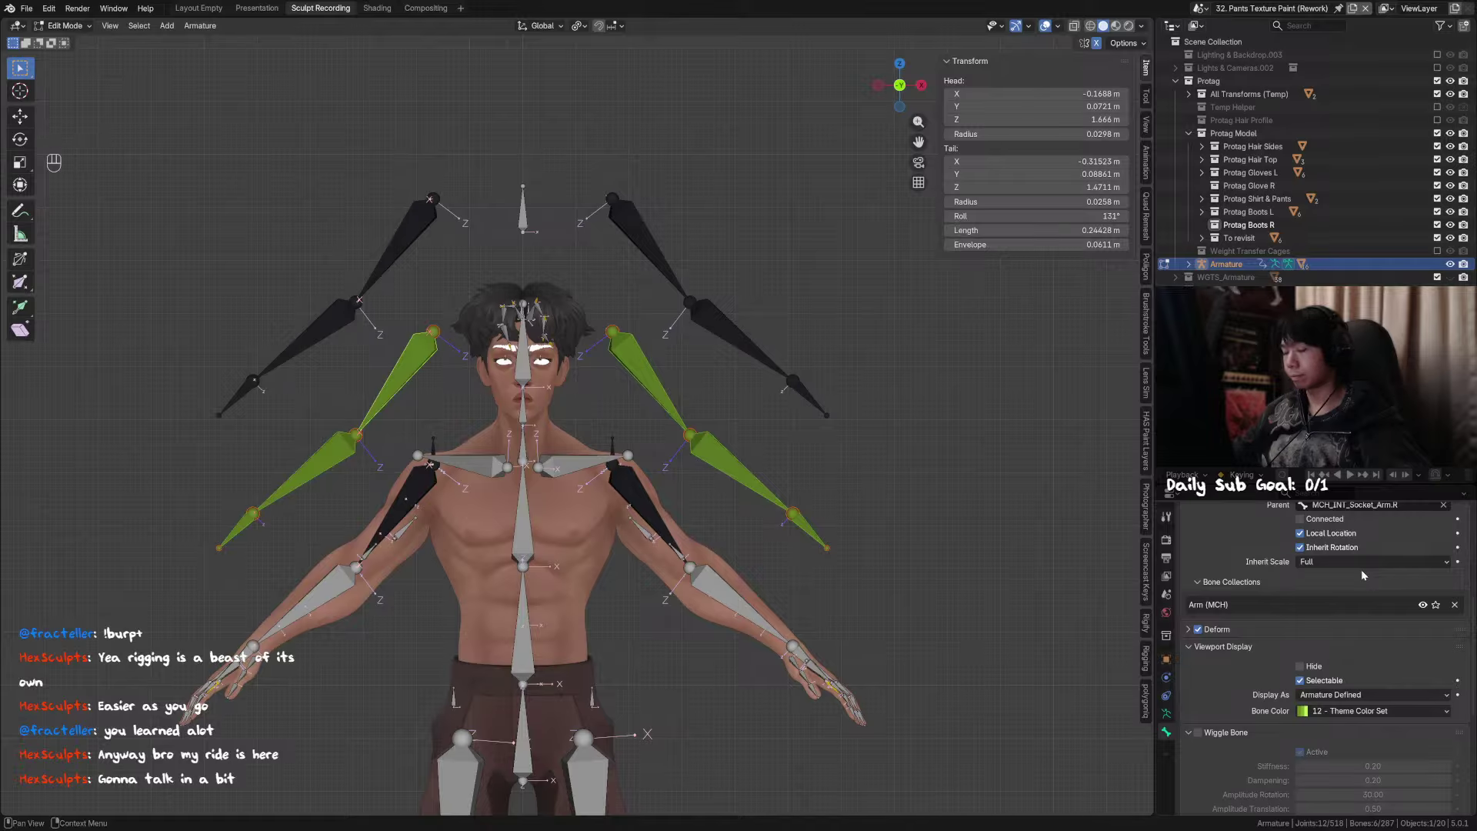
click(1352, 709)
alt+click(1281, 602)
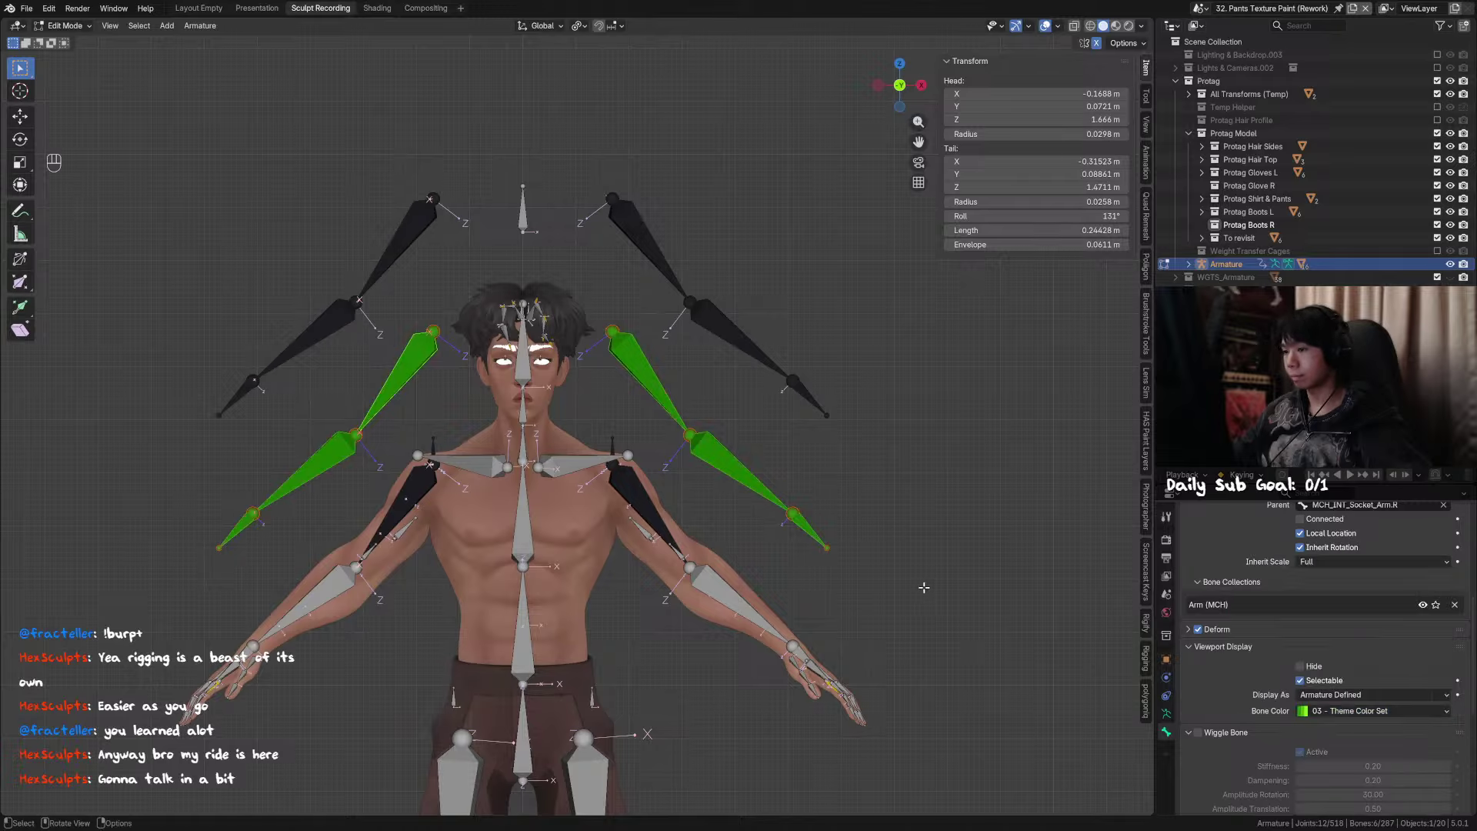
click(1324, 713)
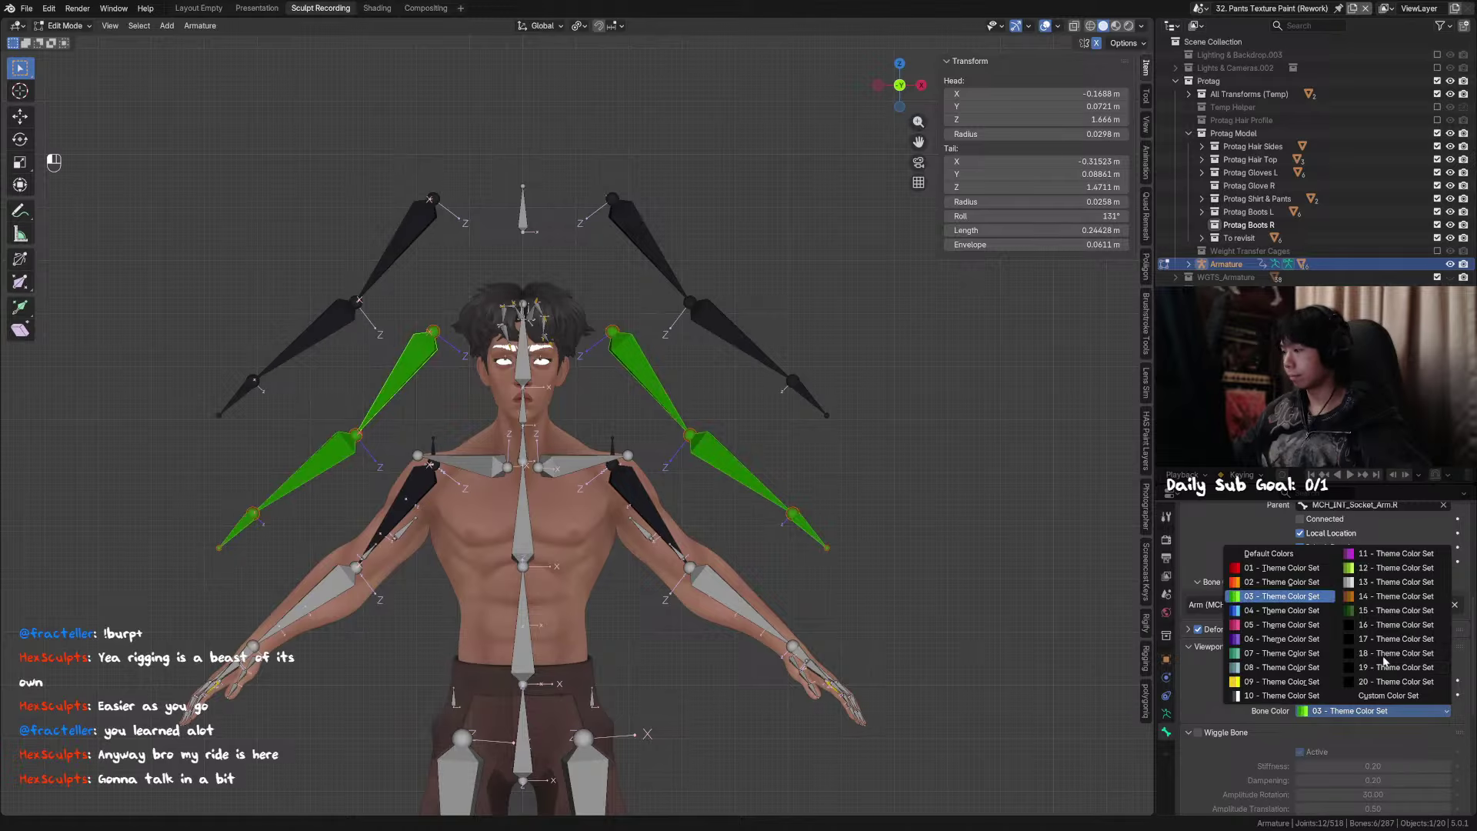
alt+click(1385, 568)
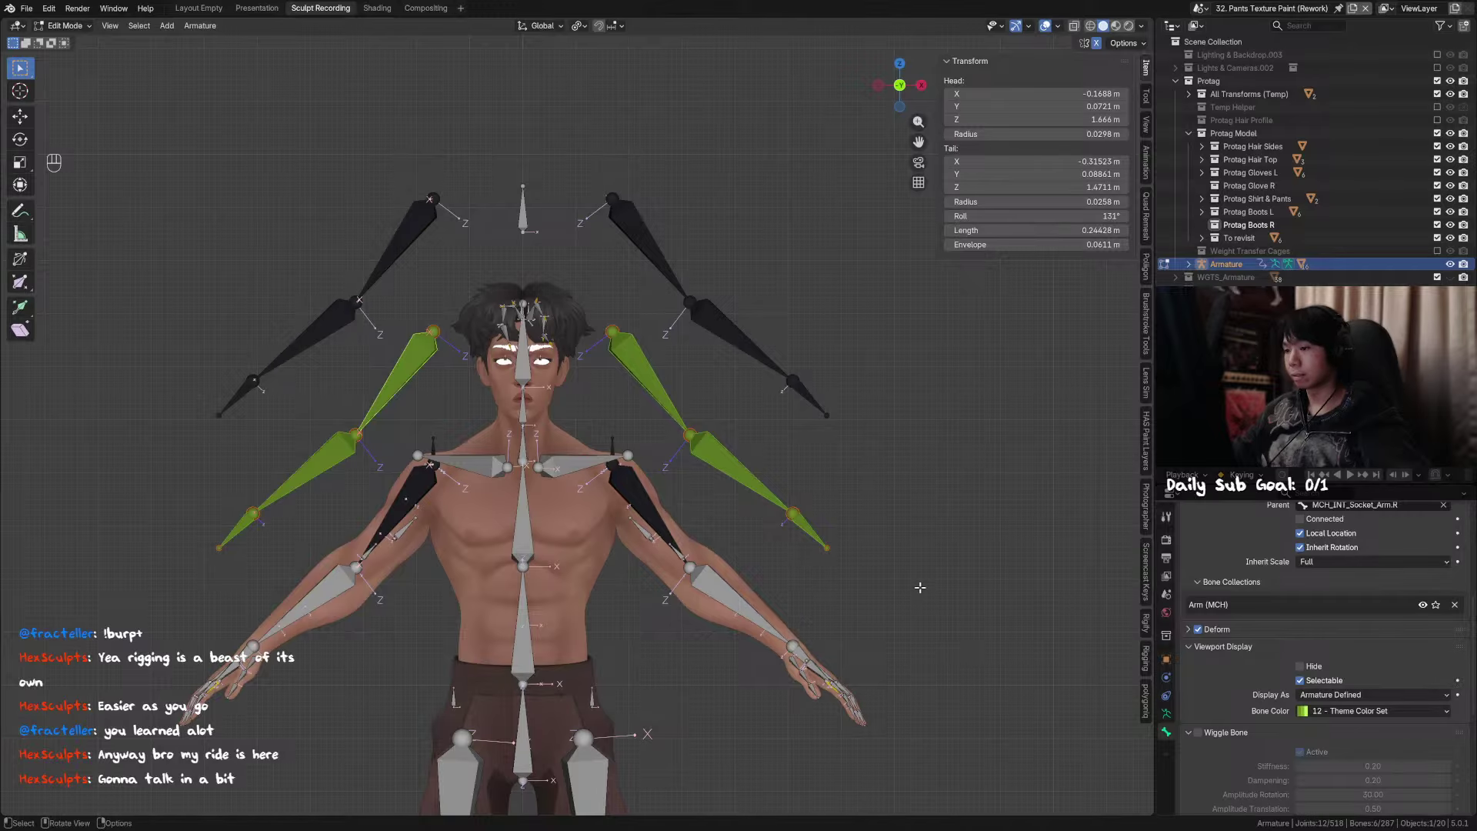
middle_drag(912, 596, 850, 614)
click(1354, 711)
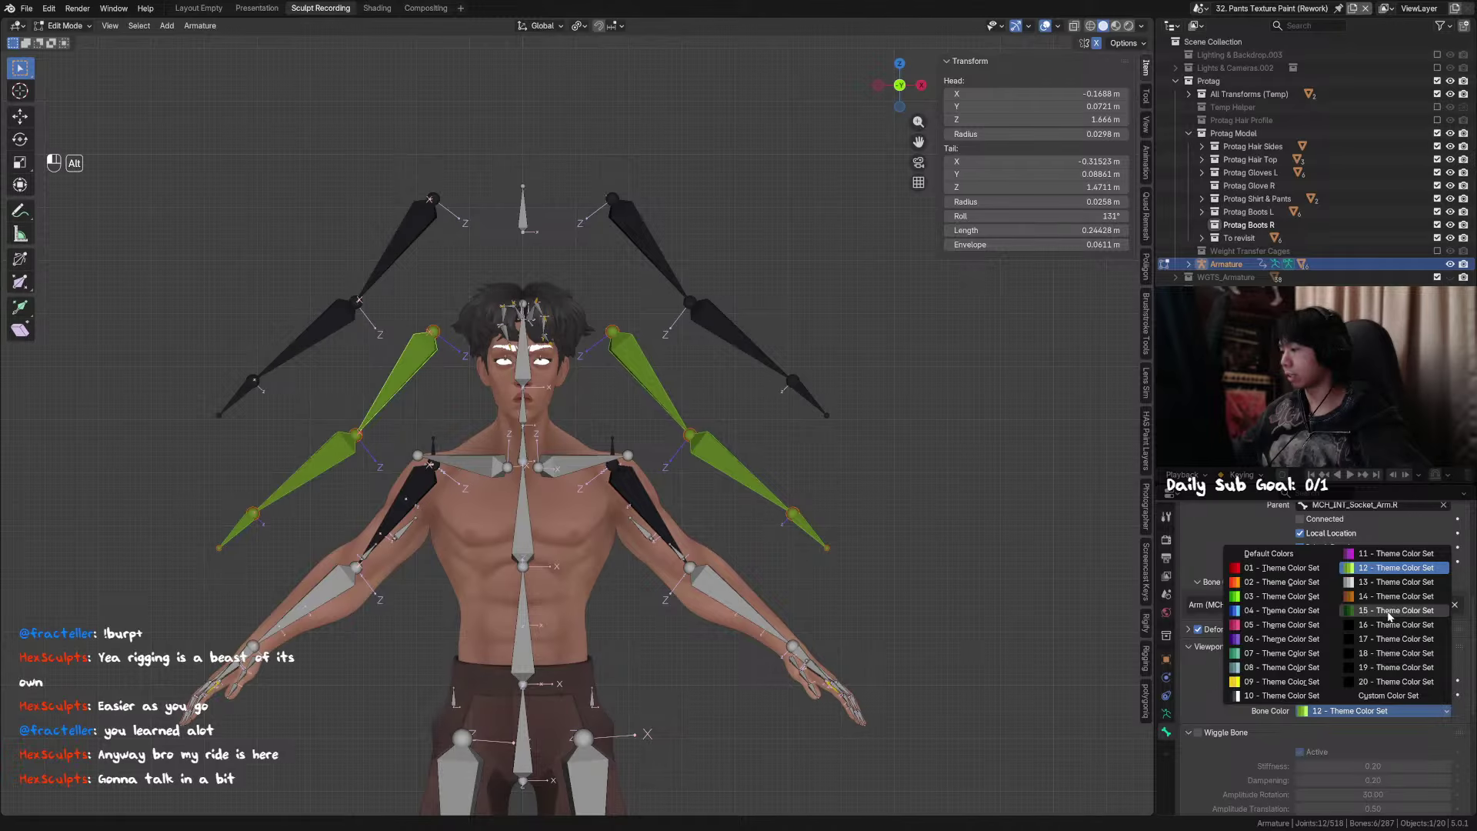
click(1389, 611)
Step: Select all six arm, forearm and hand bones of the uppermost chains and set their Bone Color to 01 - Theme Color Set
shift+middle_drag(747, 487, 777, 492)
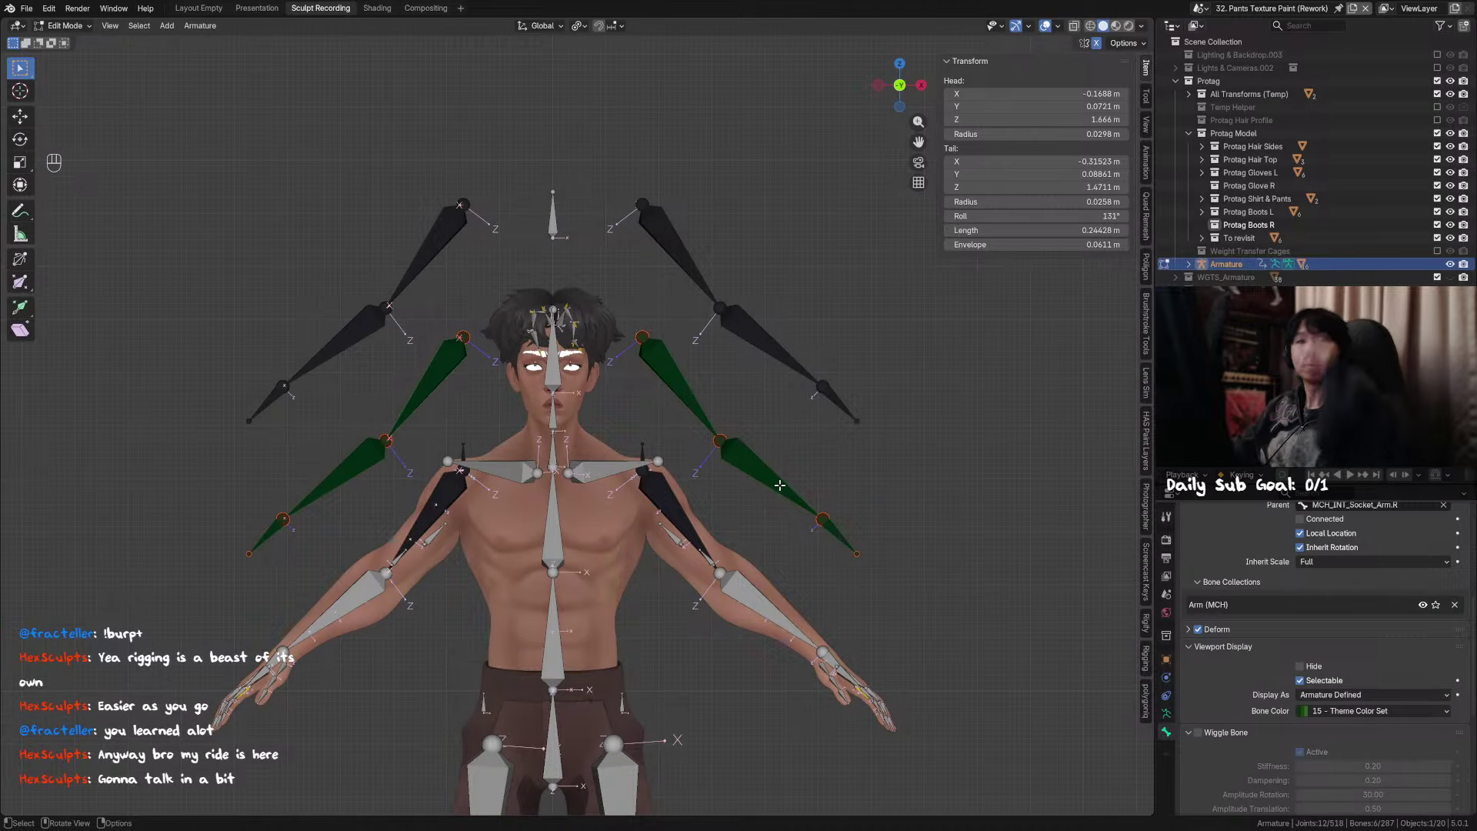
shift+middle_drag(740, 348, 747, 369)
click(679, 255)
shift+click(768, 366)
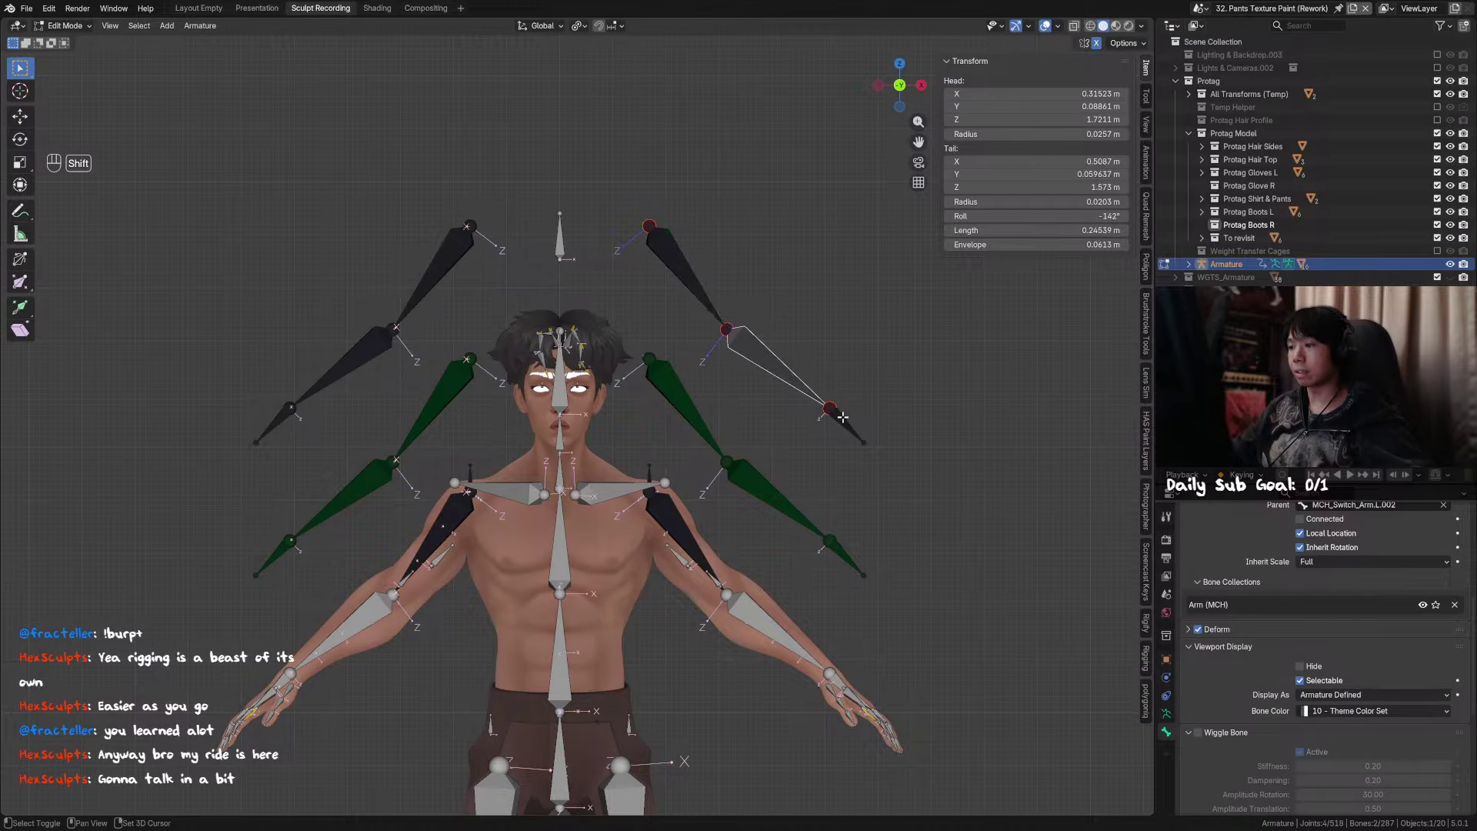
shift+click(845, 421)
shift+click(432, 271)
shift+click(343, 363)
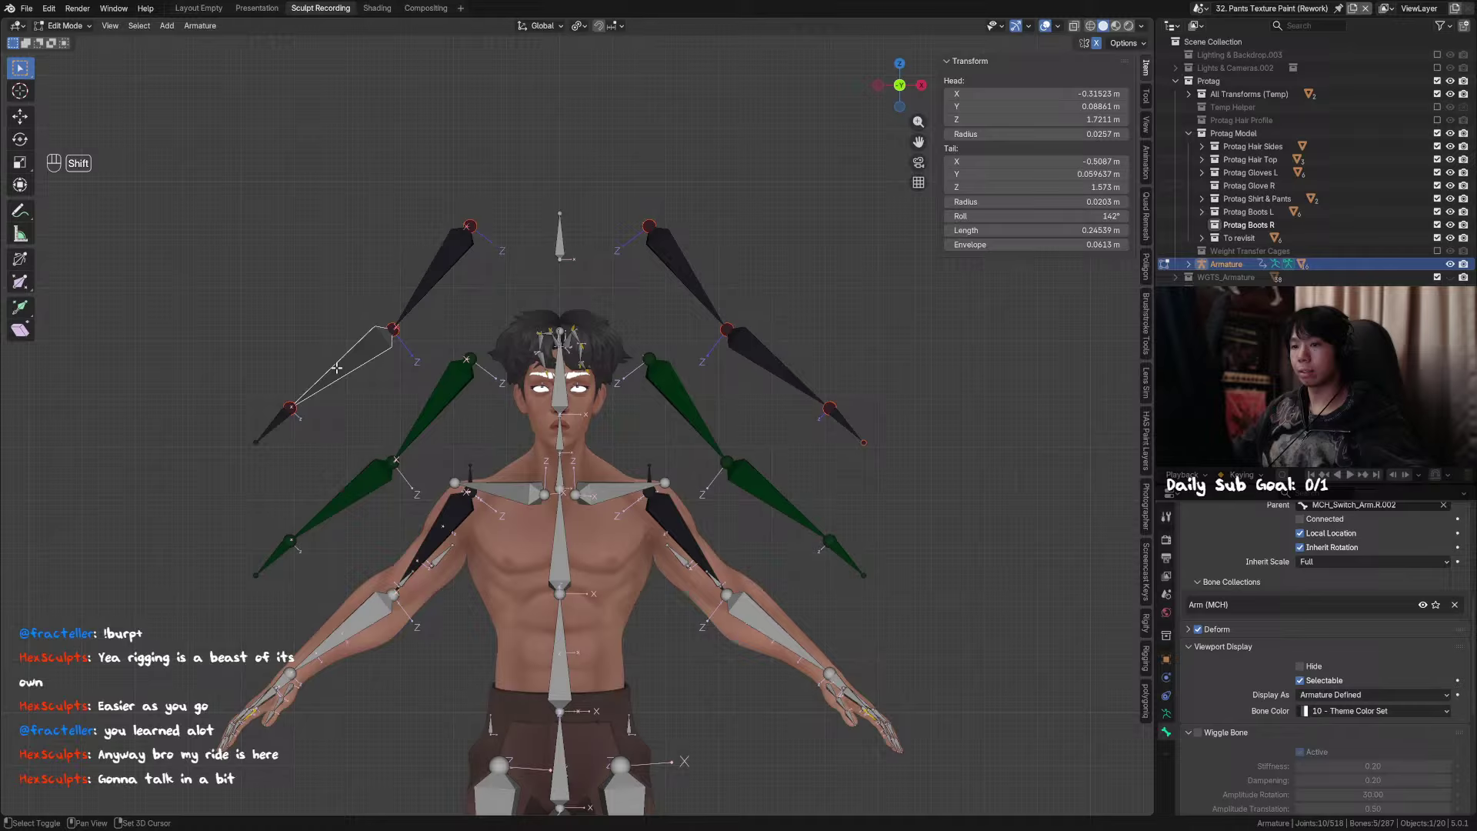
shift+click(278, 427)
click(1381, 711)
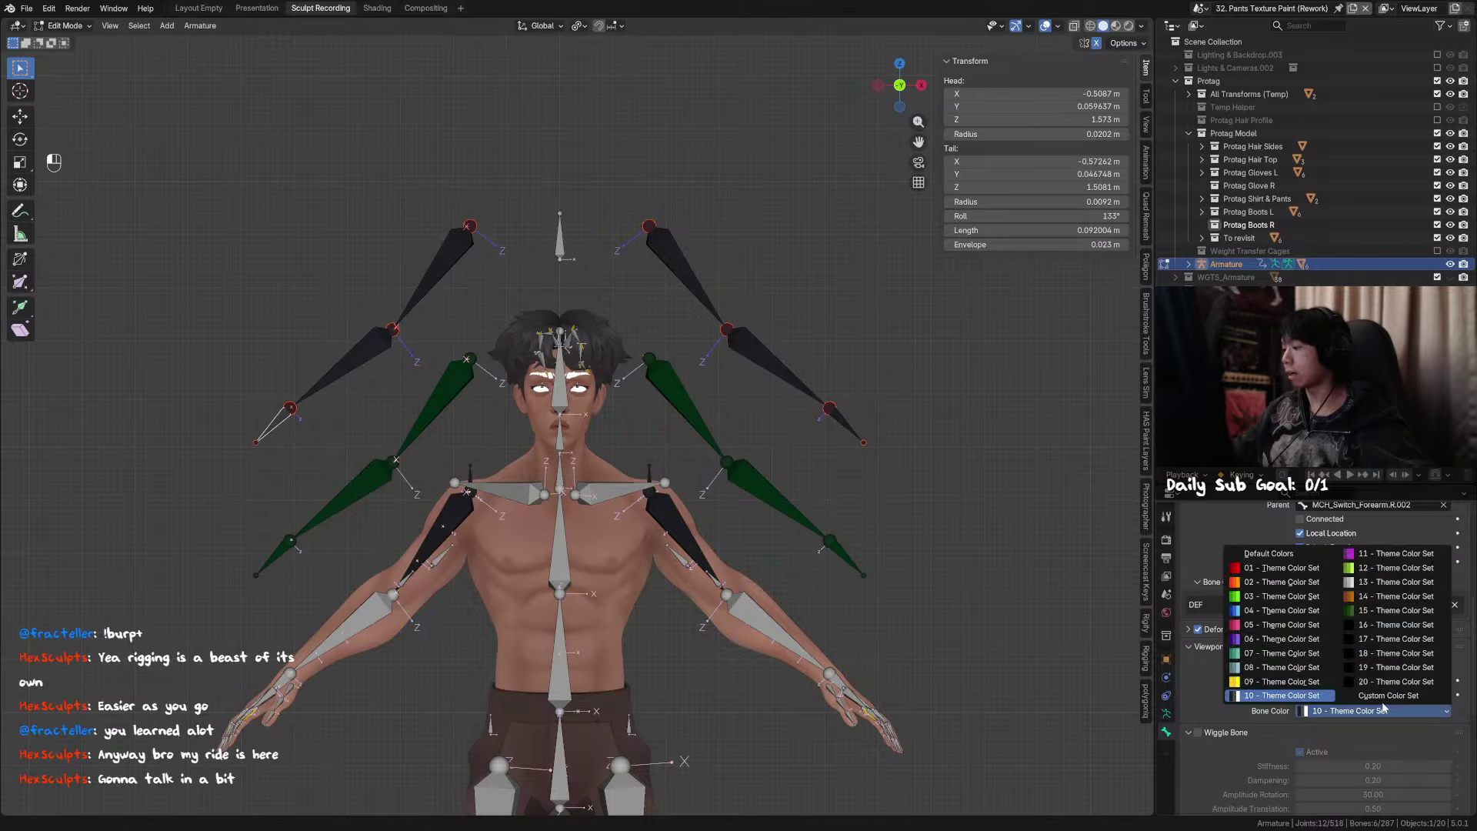
alt+click(1292, 574)
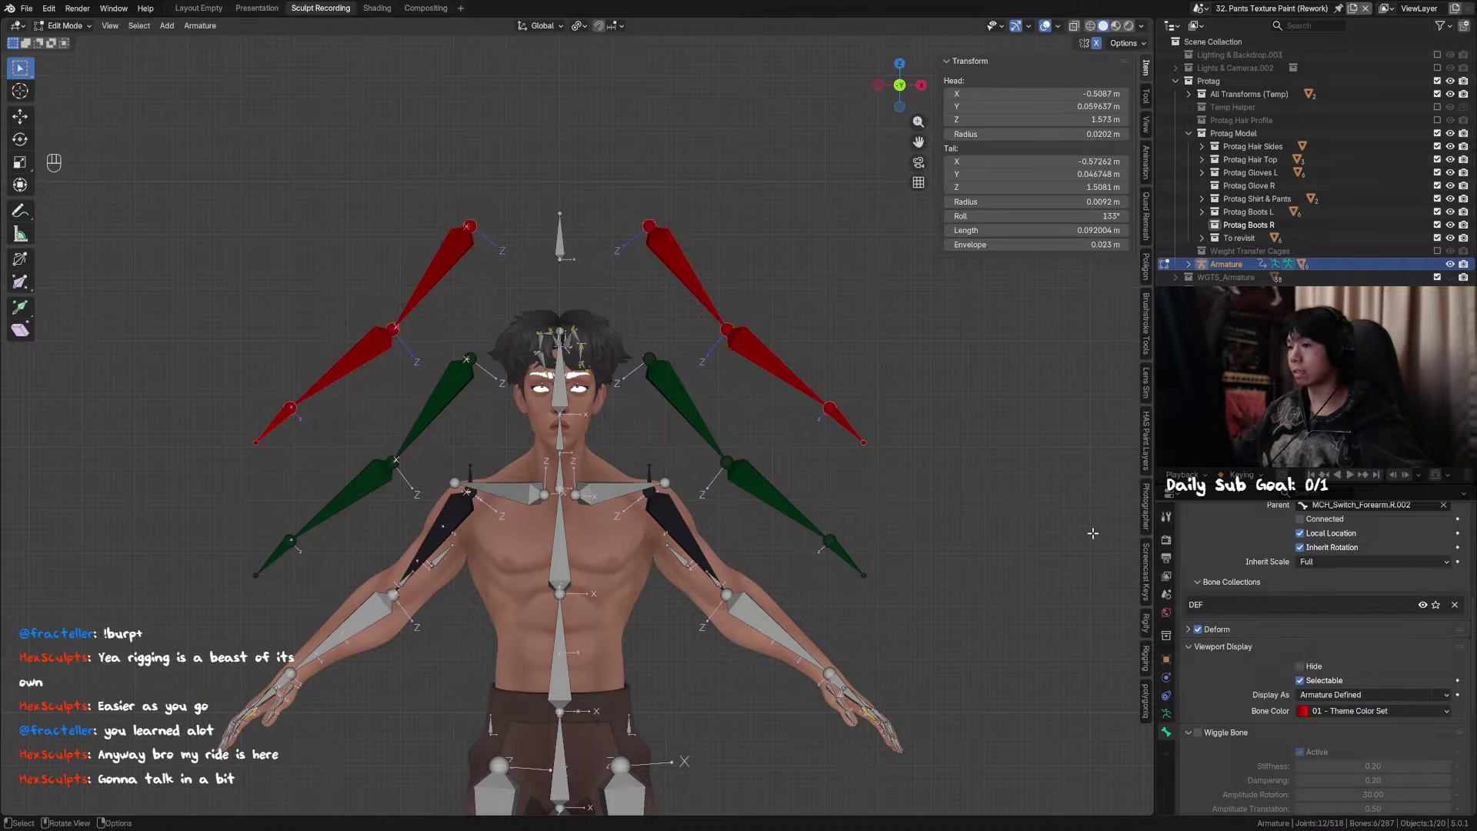
click(1349, 713)
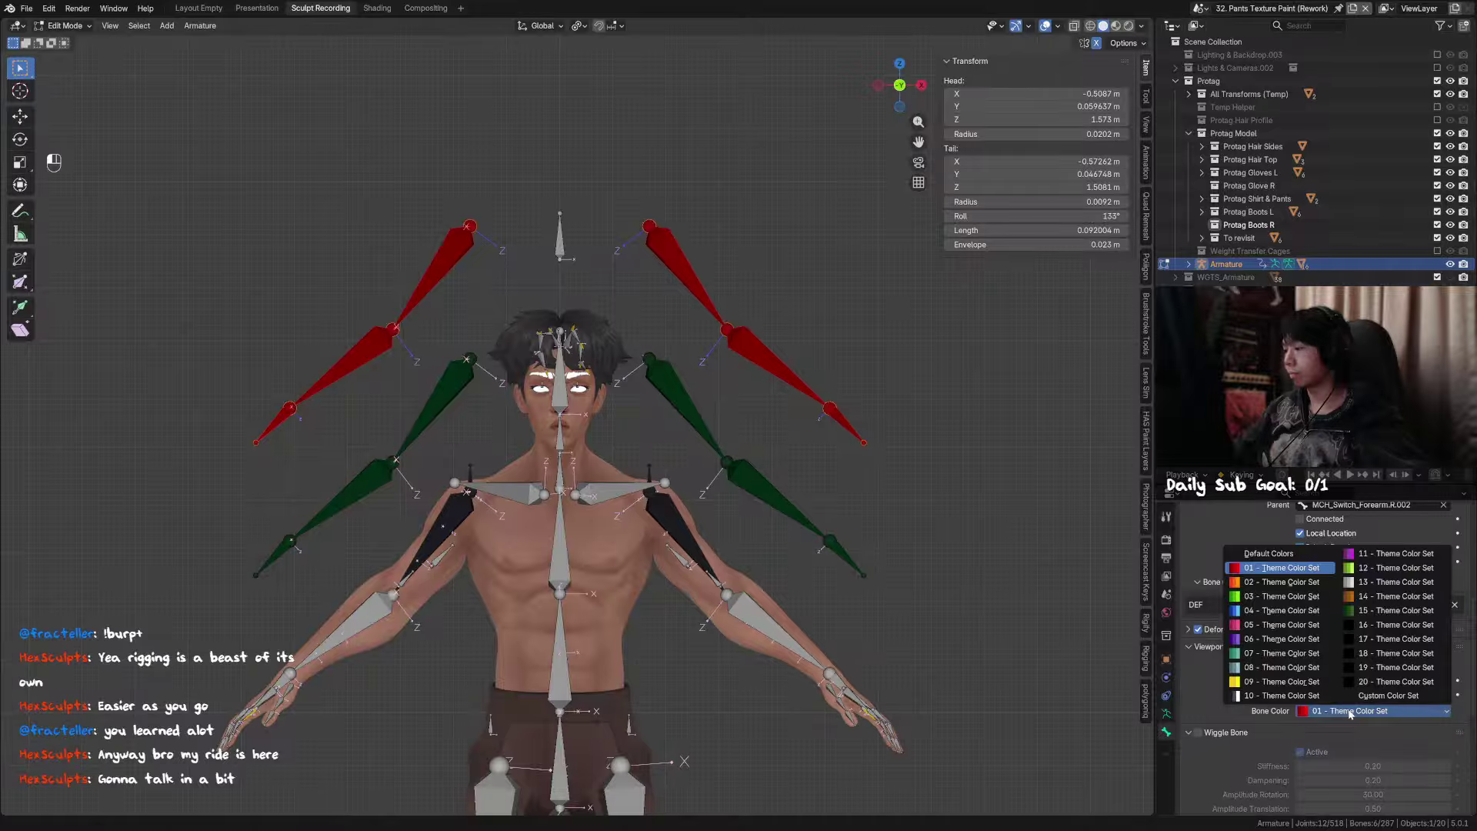
click(1351, 714)
Step: Save the rig file with the newly color-coded arm chains
middle_drag(876, 514, 843, 481)
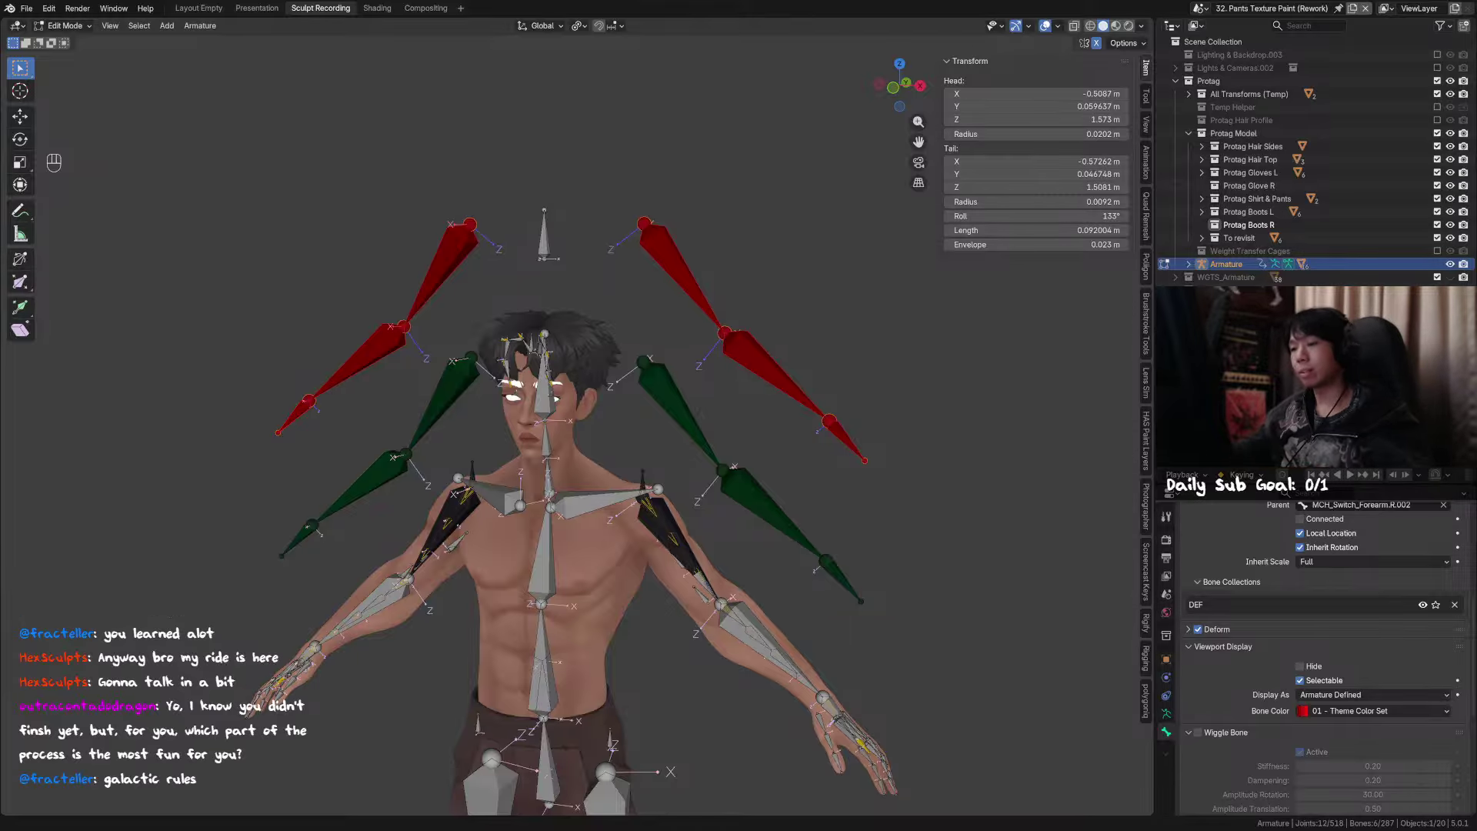
shift+middle_drag(660, 437, 657, 275)
scroll(657, 276, down, 2)
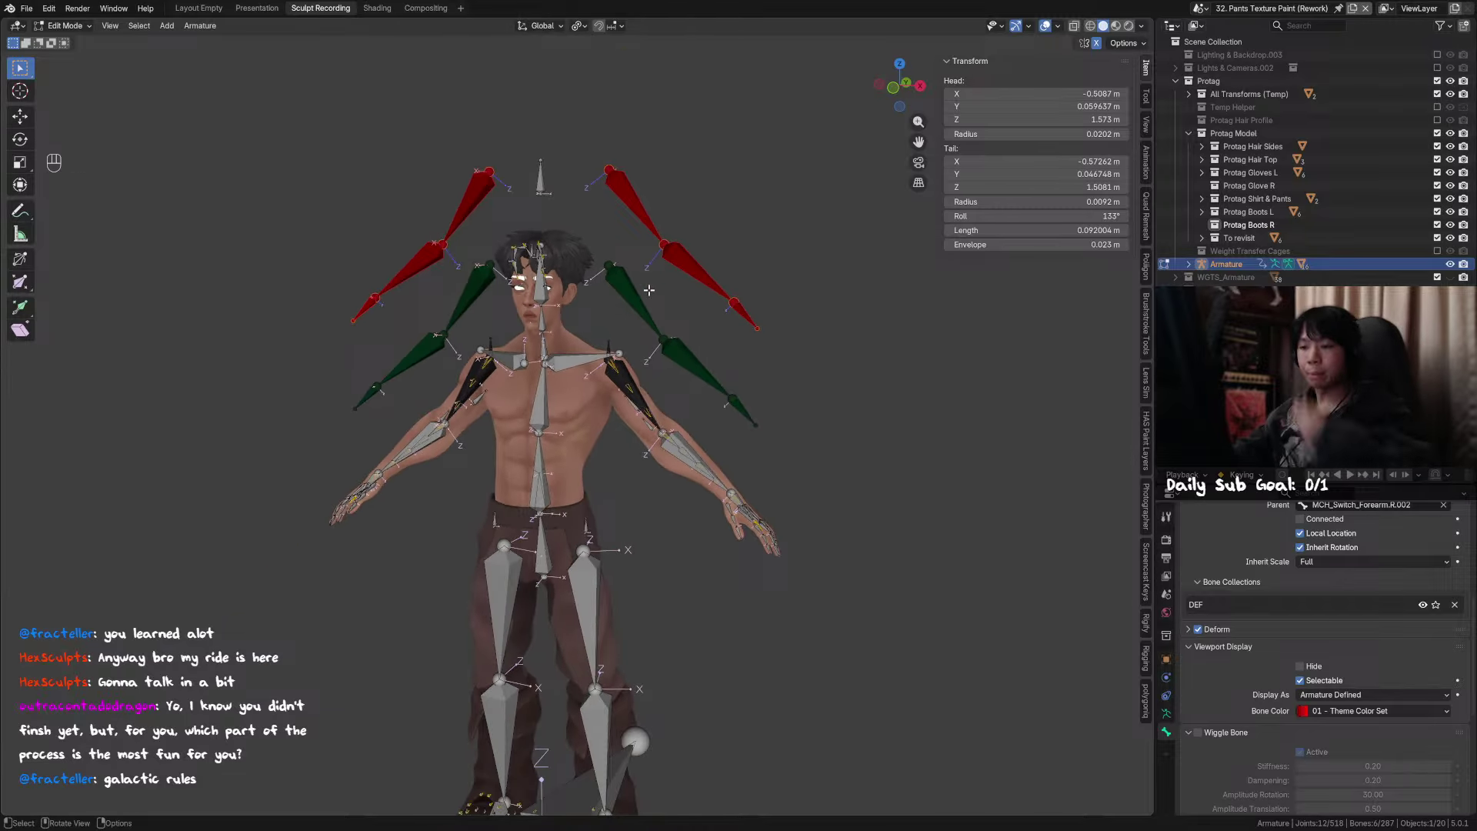
shift+middle_drag(641, 296, 692, 331)
scroll(648, 334, up, 2)
key(ctrl+s)
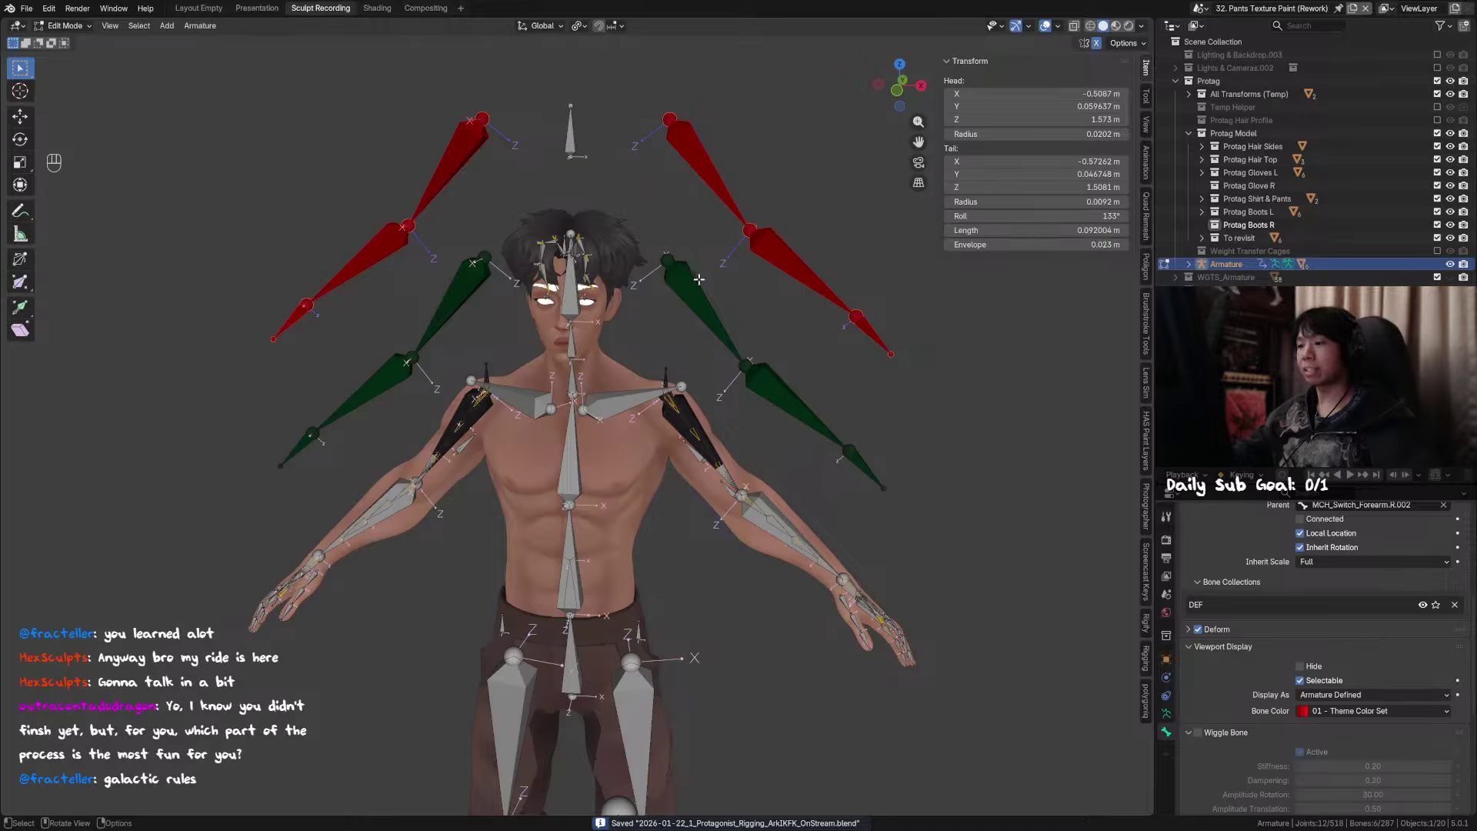
Step: Look over the red and green arm chains around the character and save the file again
middle_drag(698, 279, 685, 358)
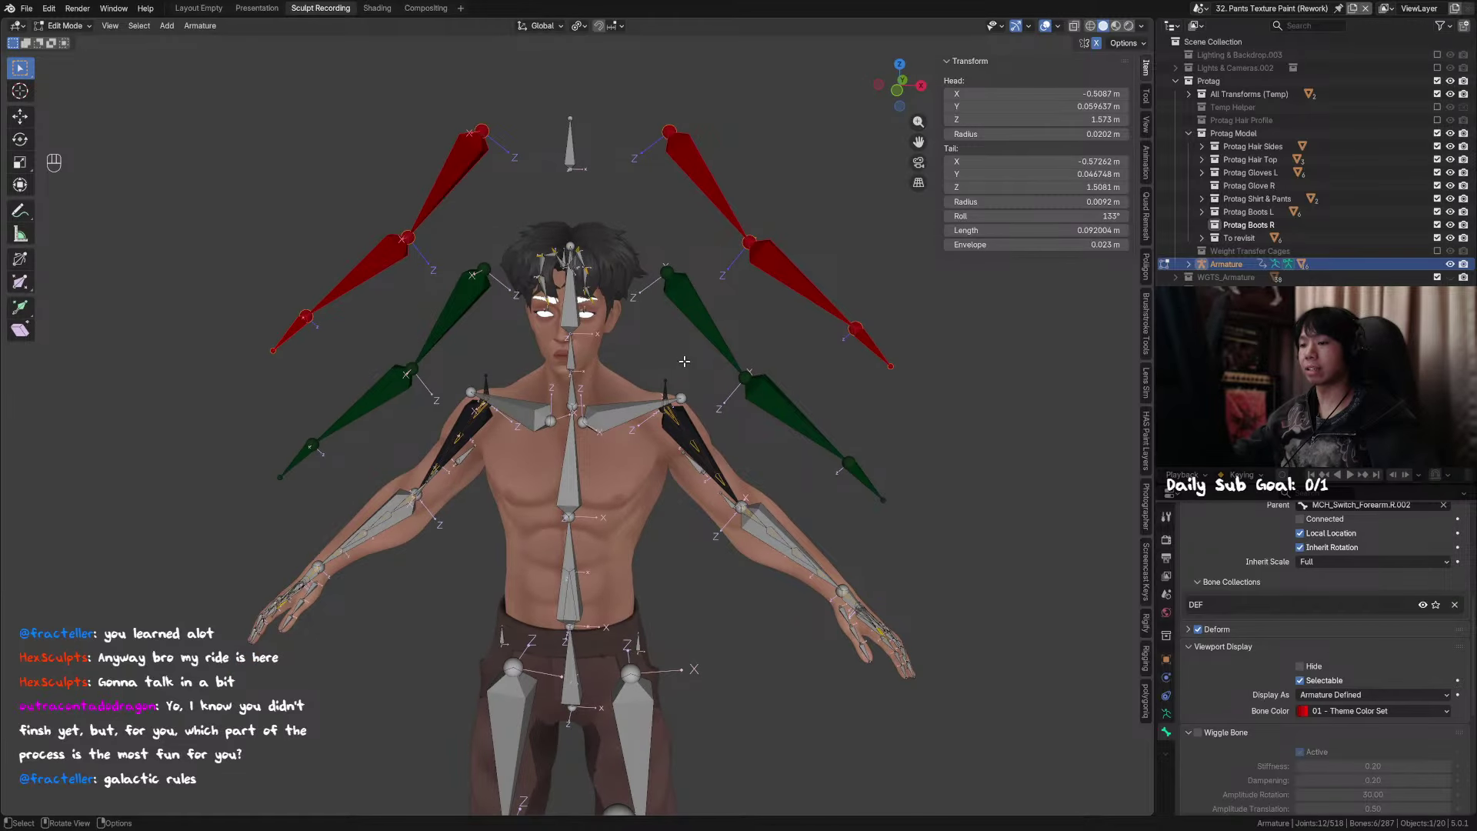
scroll(684, 362, up, 5)
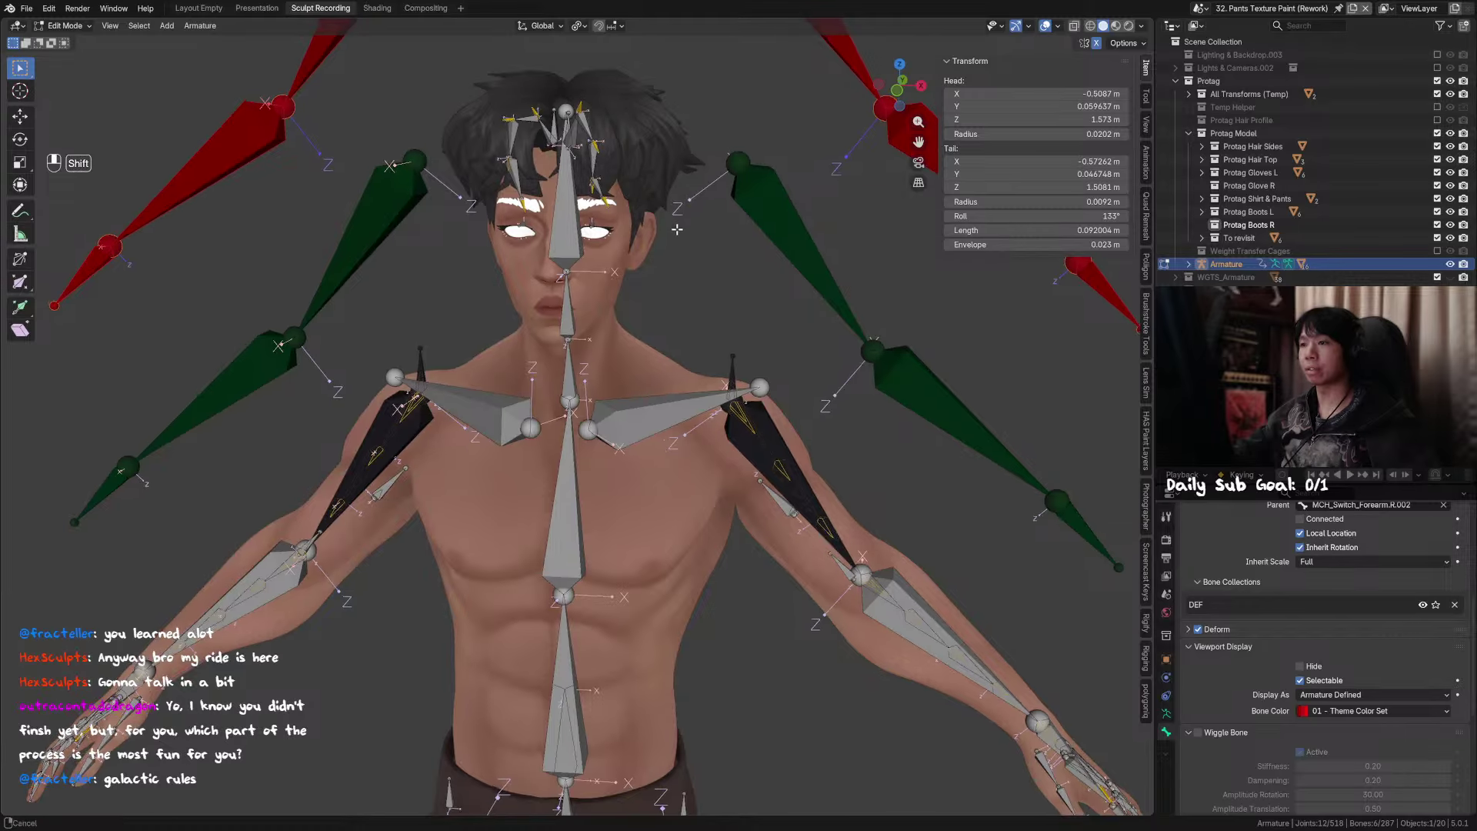
scroll(673, 380, down, 4)
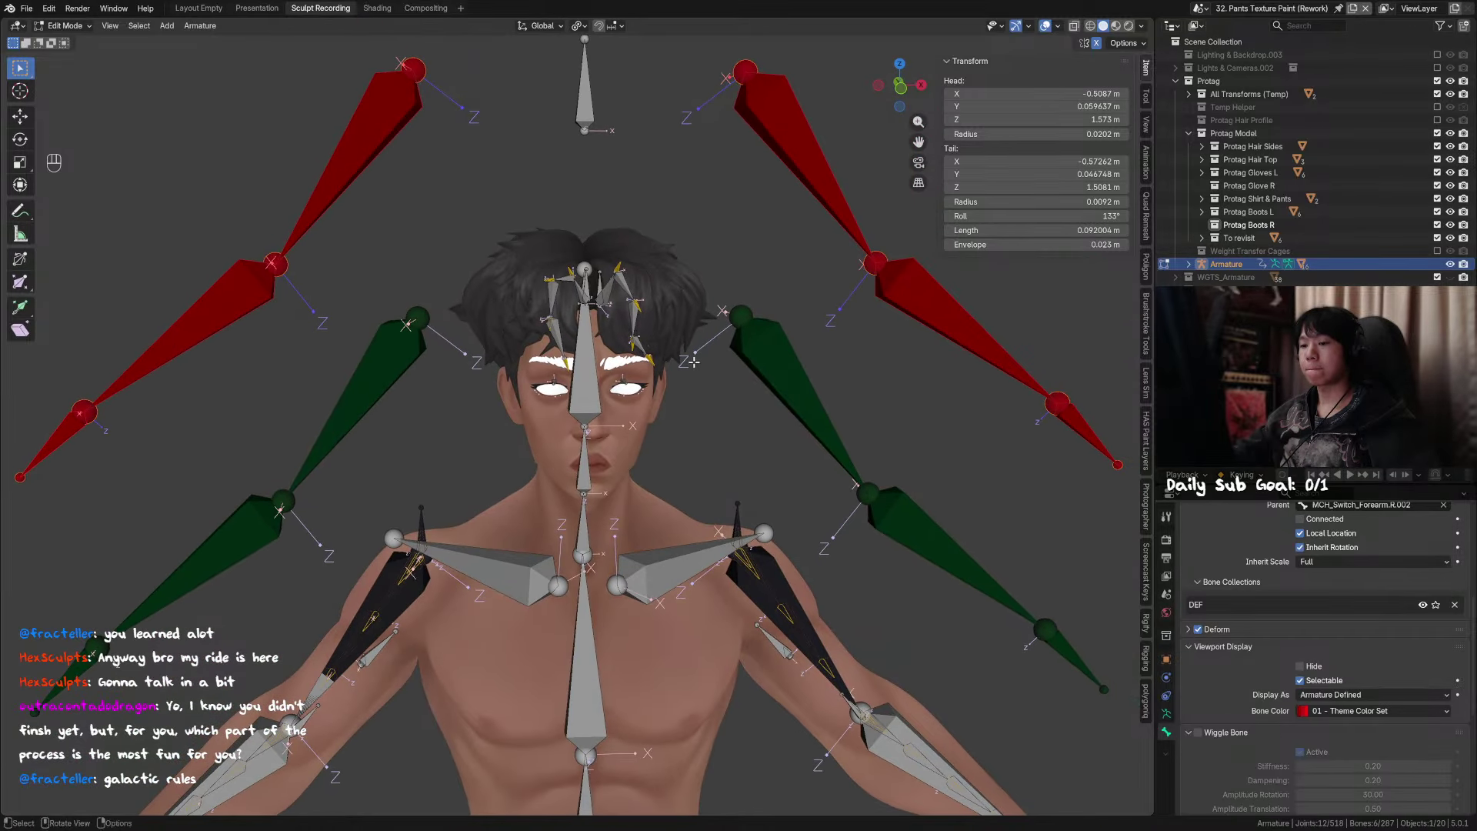
scroll(705, 347, down, 5)
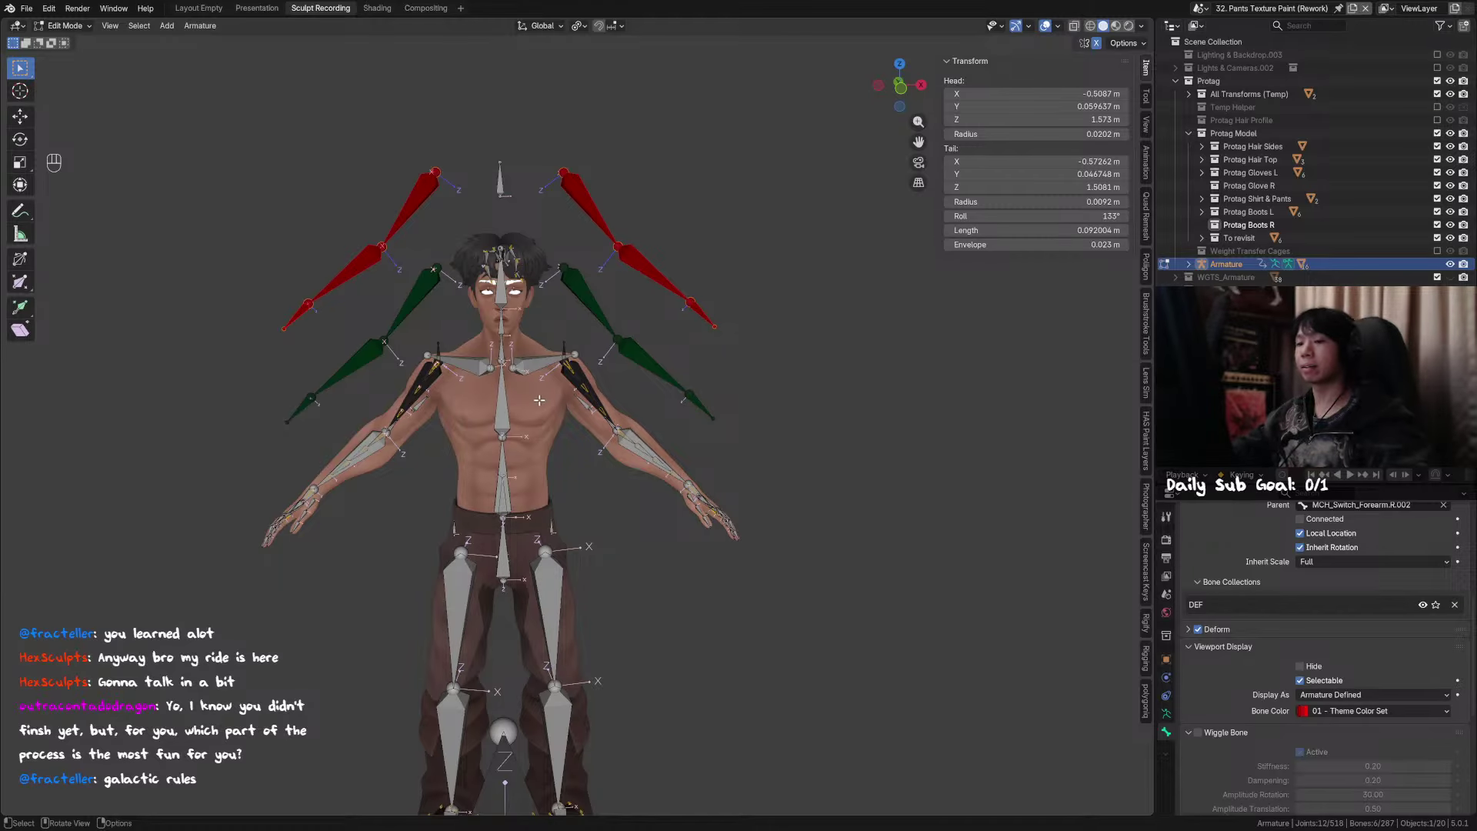
middle_drag(502, 394, 570, 425)
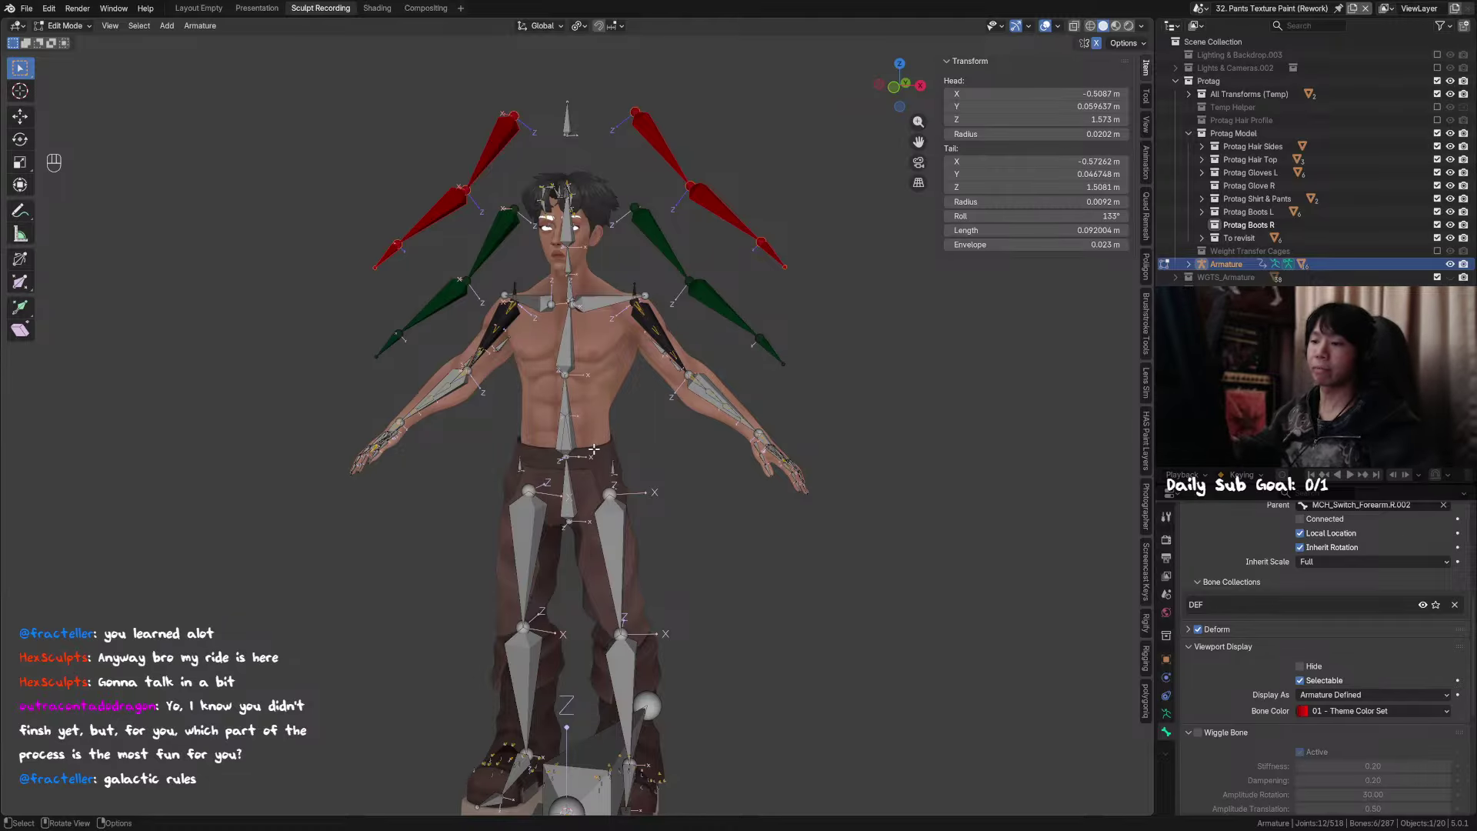
shift+middle_drag(676, 318, 686, 333)
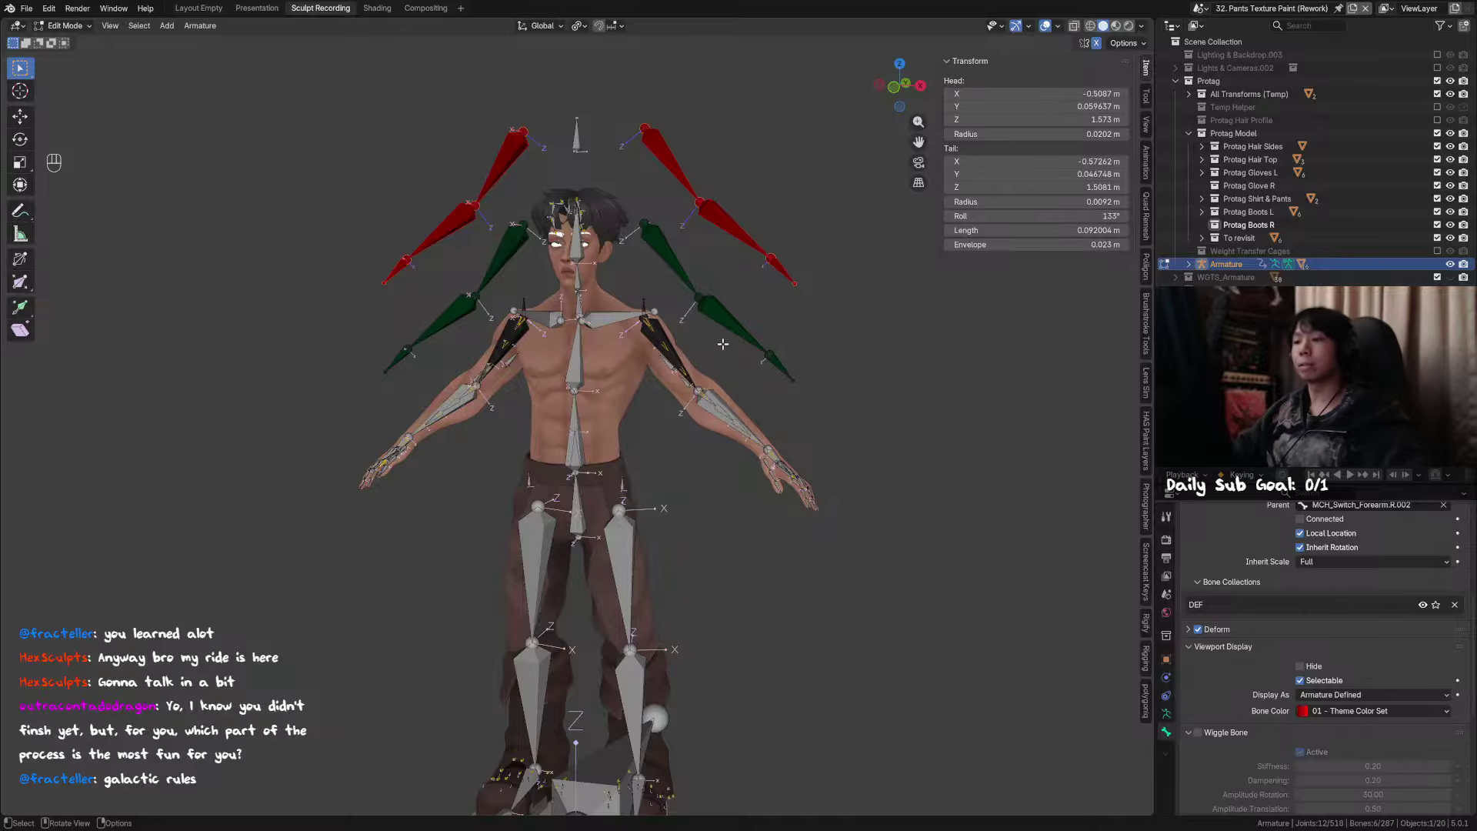
shift+middle_drag(723, 343, 717, 370)
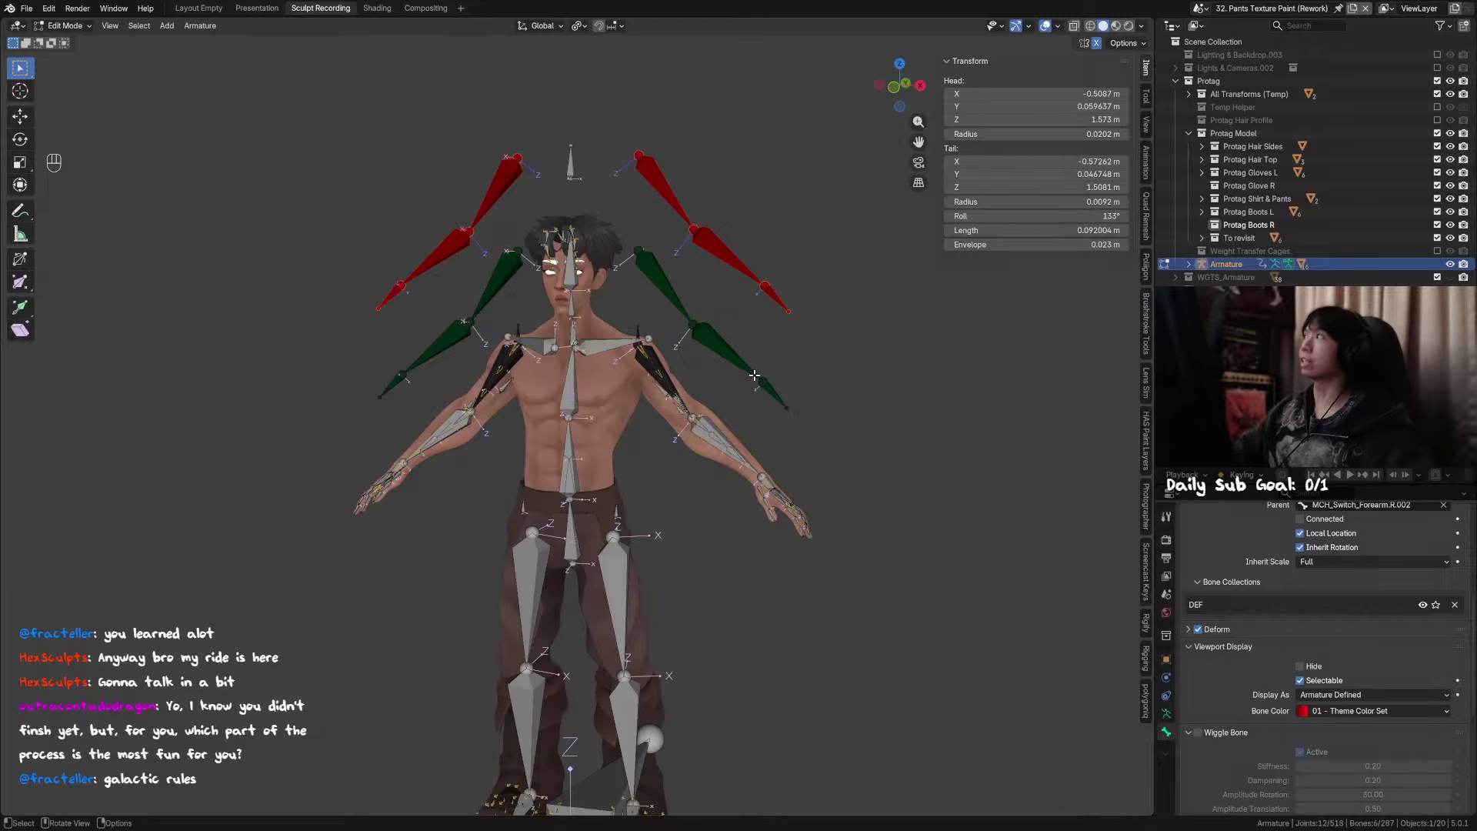
middle_drag(727, 386, 740, 380)
key(ctrl+s)
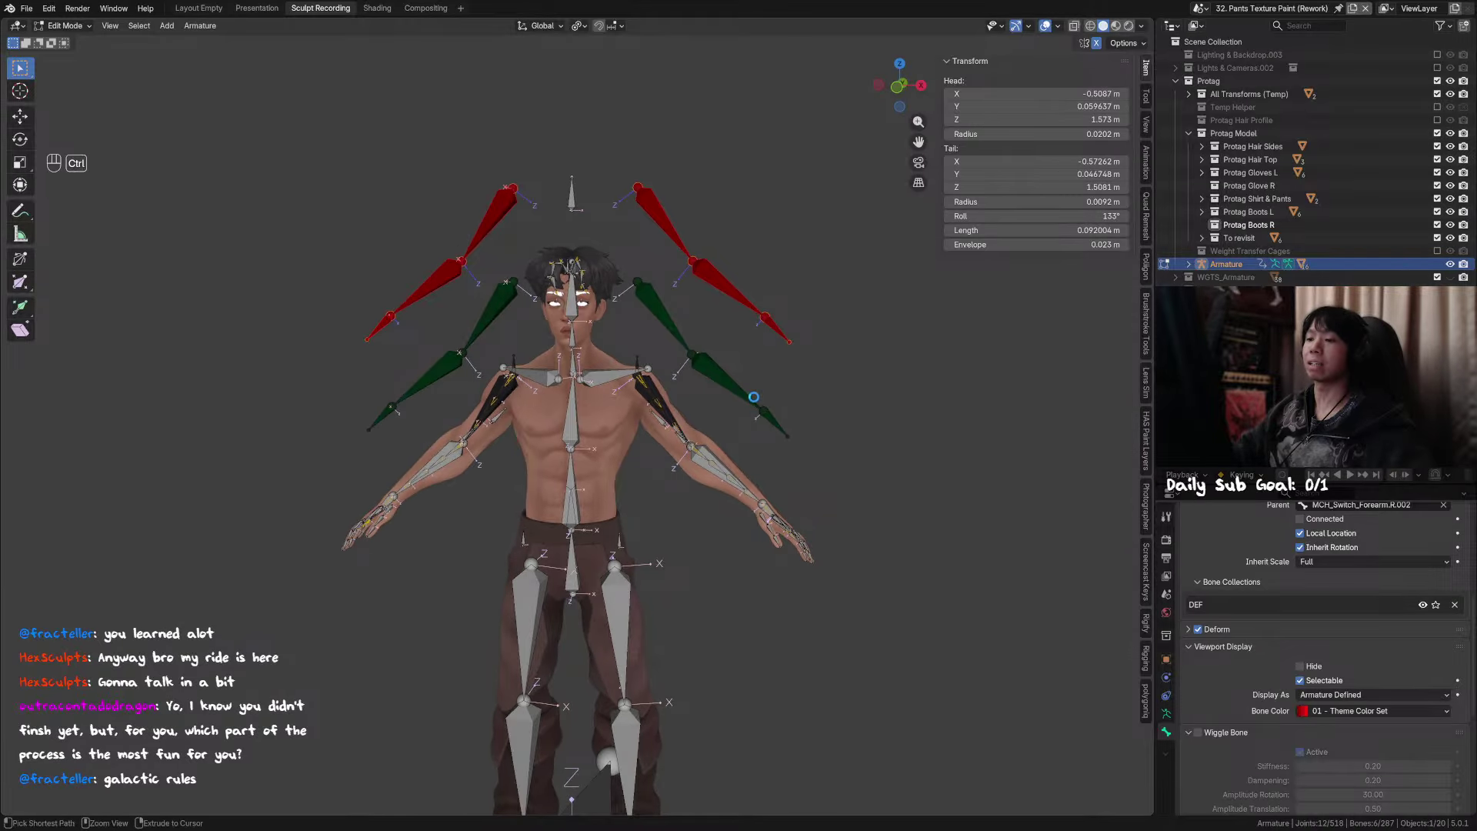
scroll(751, 389, up, 2)
mouse_move(766, 386)
shift+middle_down()
mouse_move(804, 402)
mouse_move(791, 391)
shift+middle_up()
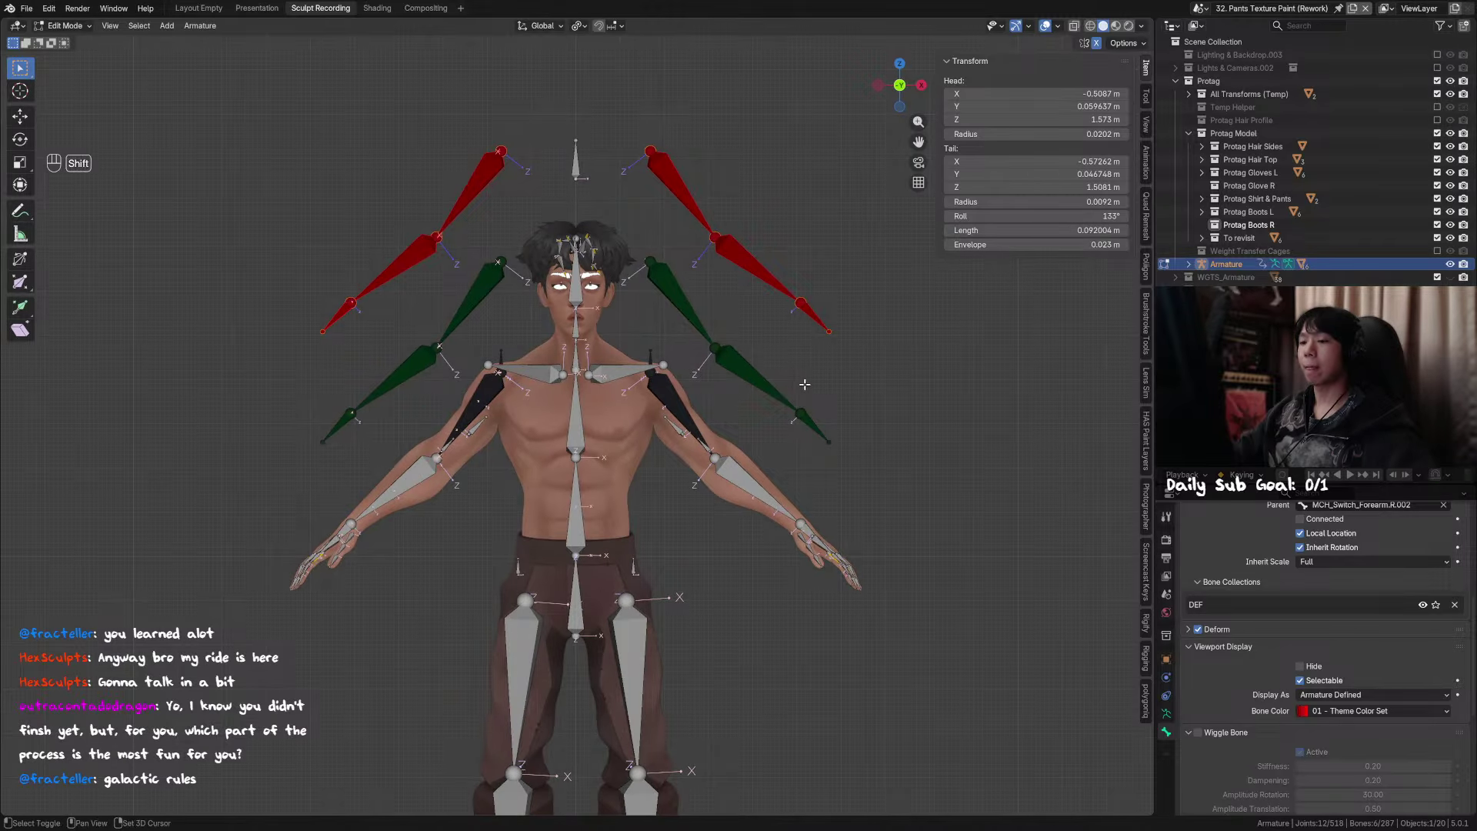
shift+middle_drag(803, 377, 800, 404)
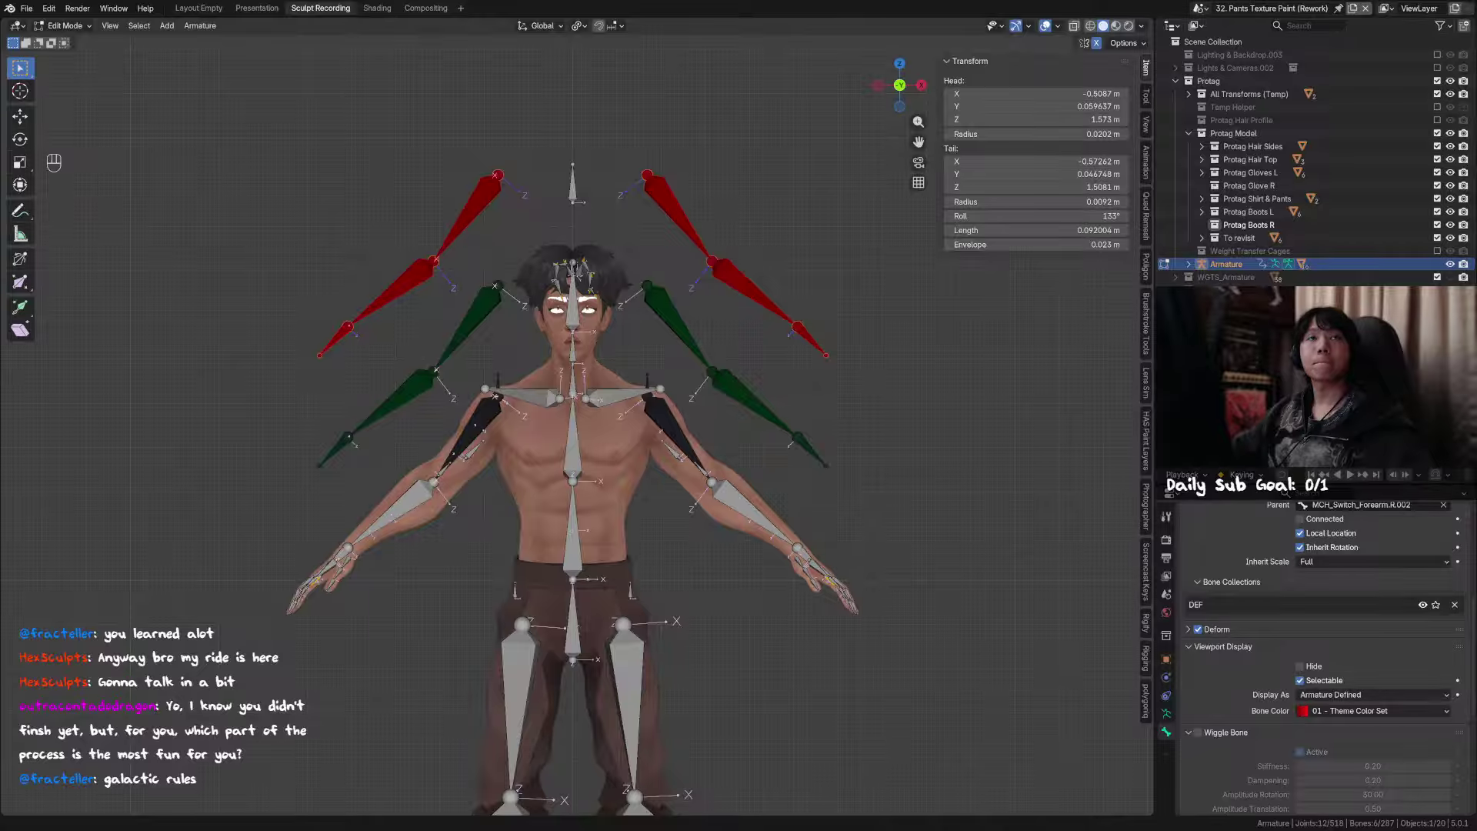
middle_drag(755, 446, 707, 450)
scroll(707, 449, up, 3)
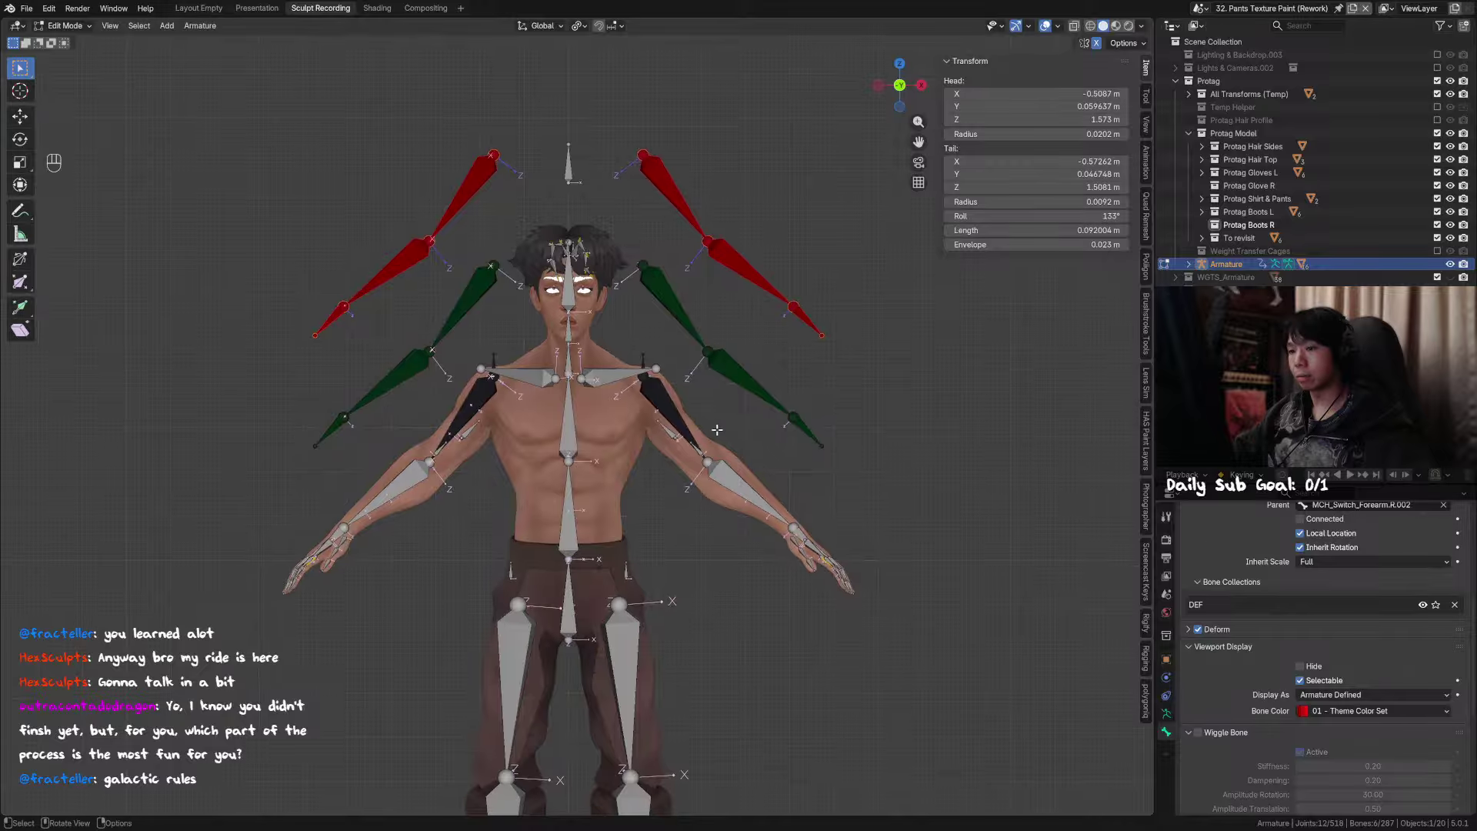
scroll(735, 438, down, 3)
middle_drag(742, 450, 745, 450)
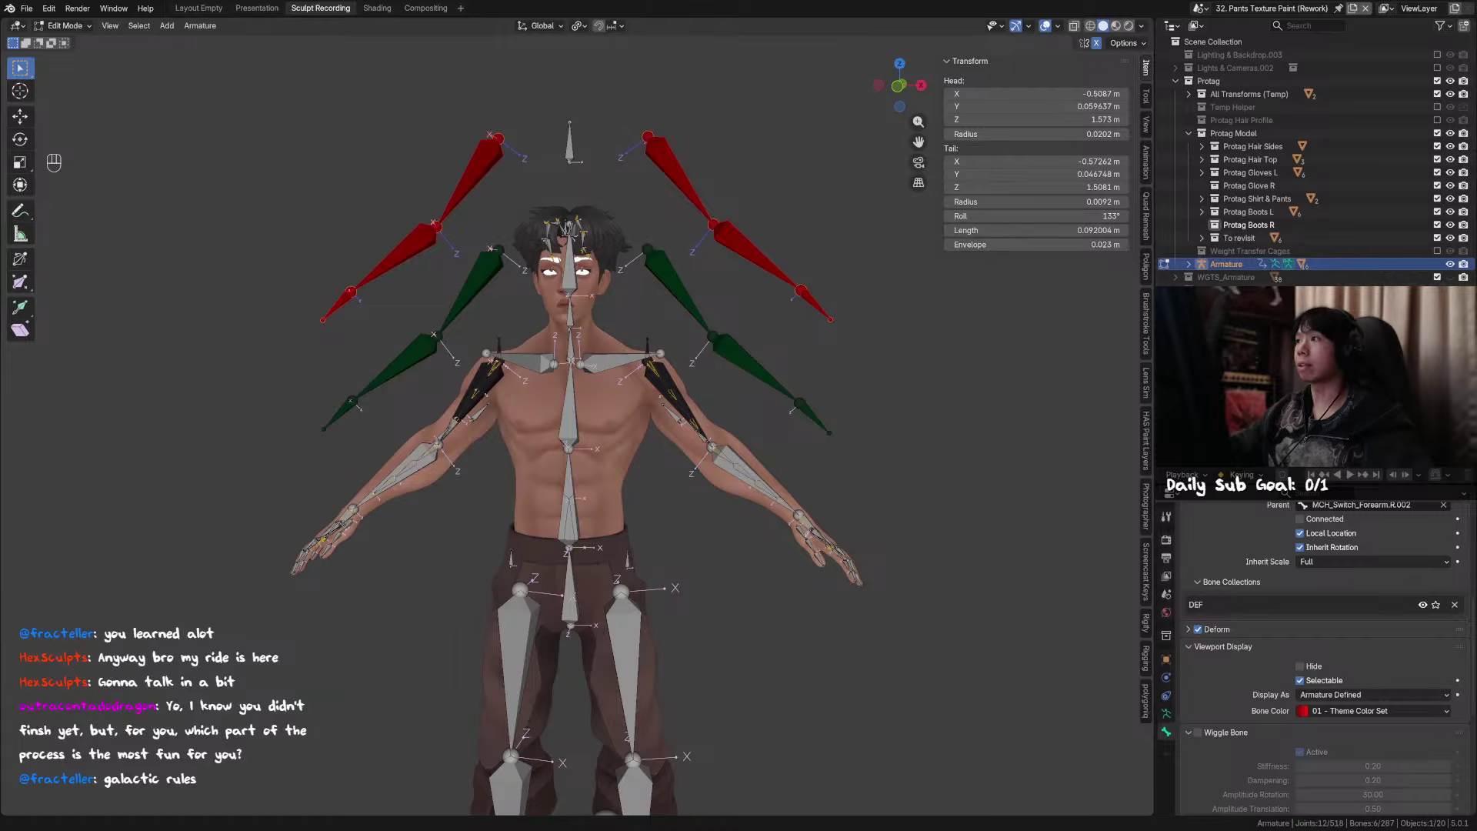
Step: Rename the left upper-arm bone of the green middle chain, replacing its MCH_Switch_ prefix with FK
click(680, 292)
scroll(686, 376, up, 3)
key(F2)
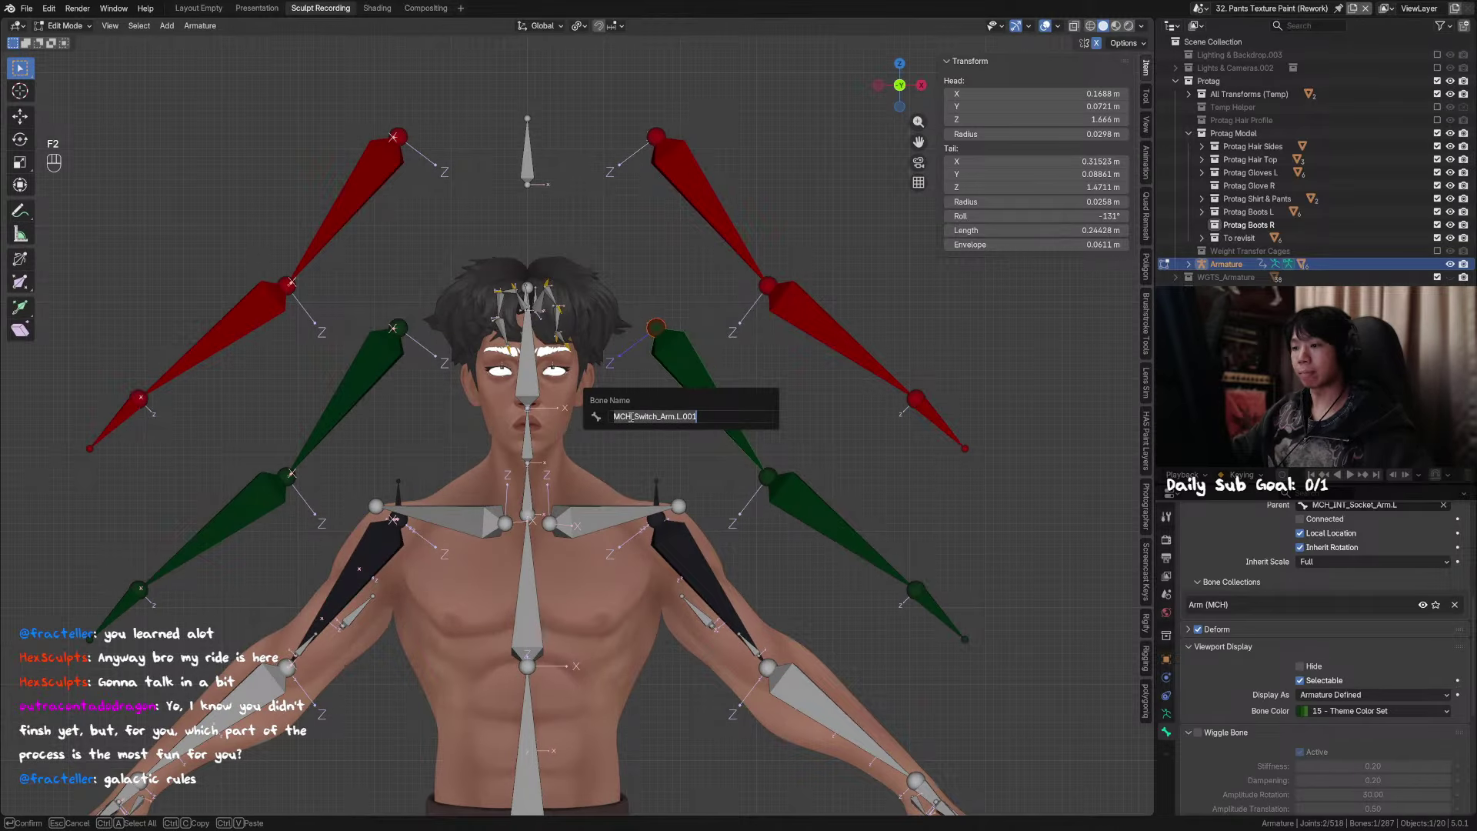
drag(630, 417, 595, 411)
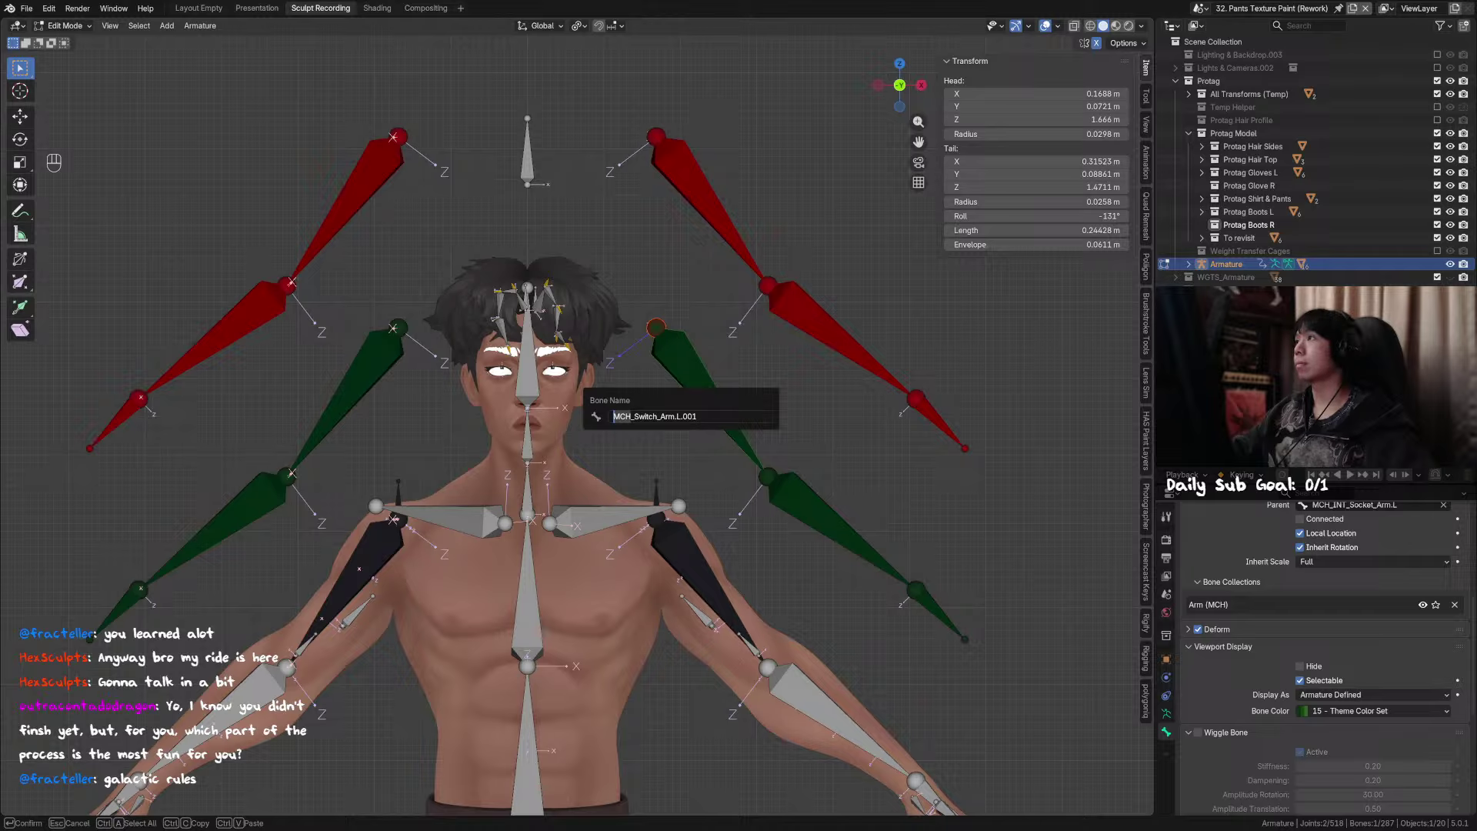
click(633, 417)
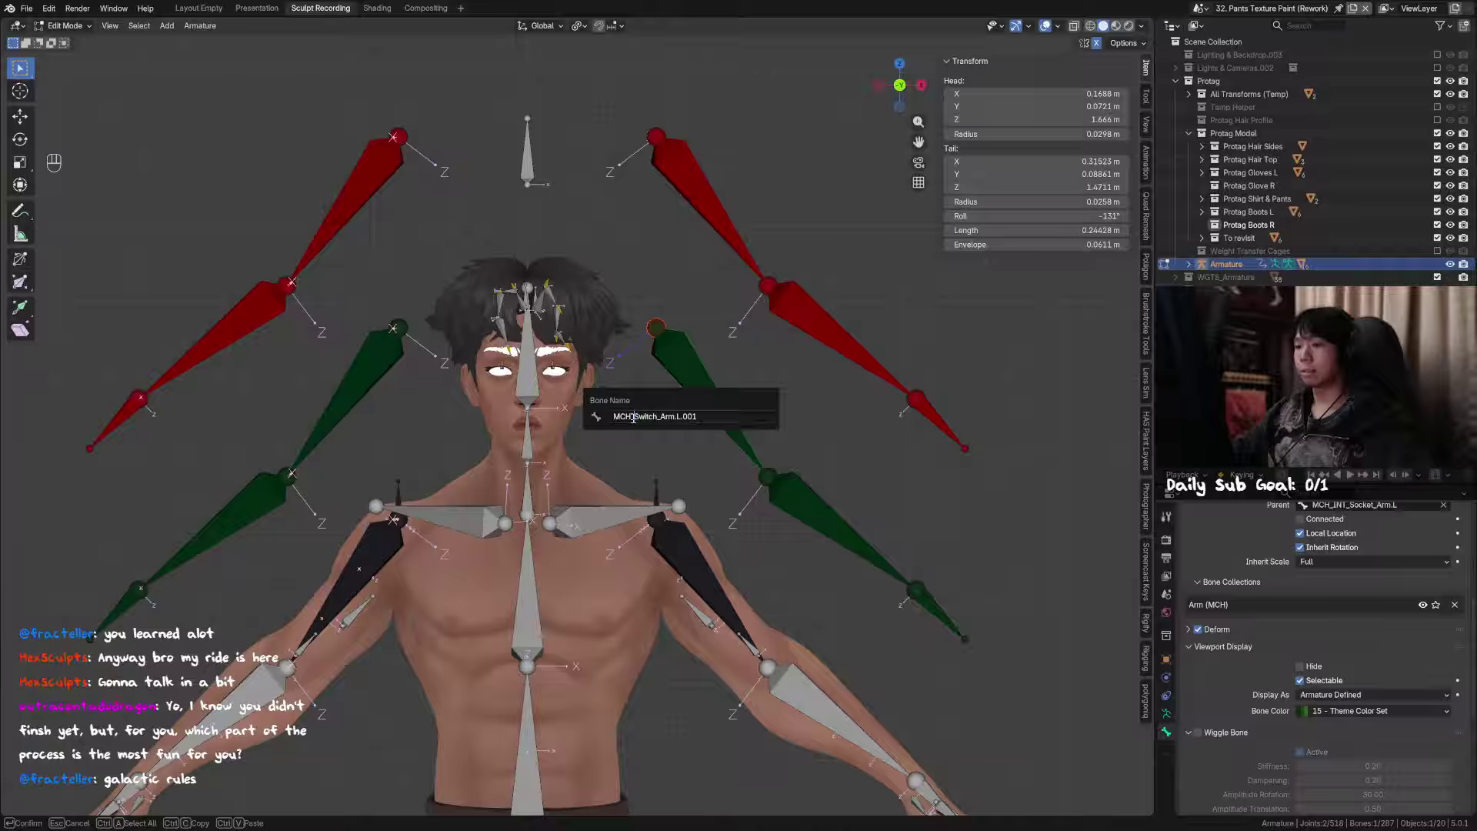
double_click(620, 417)
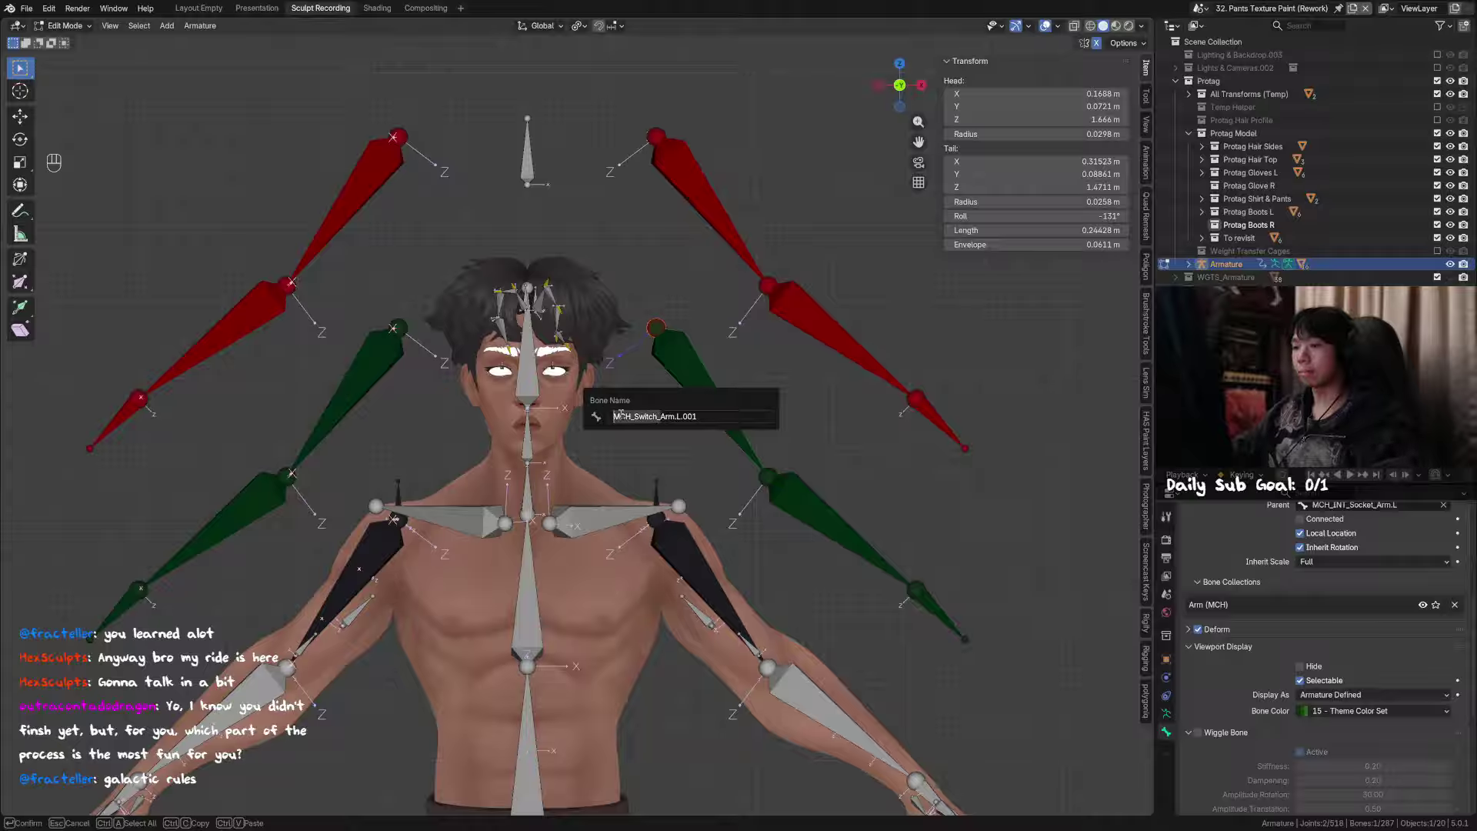
key(BackSpace)
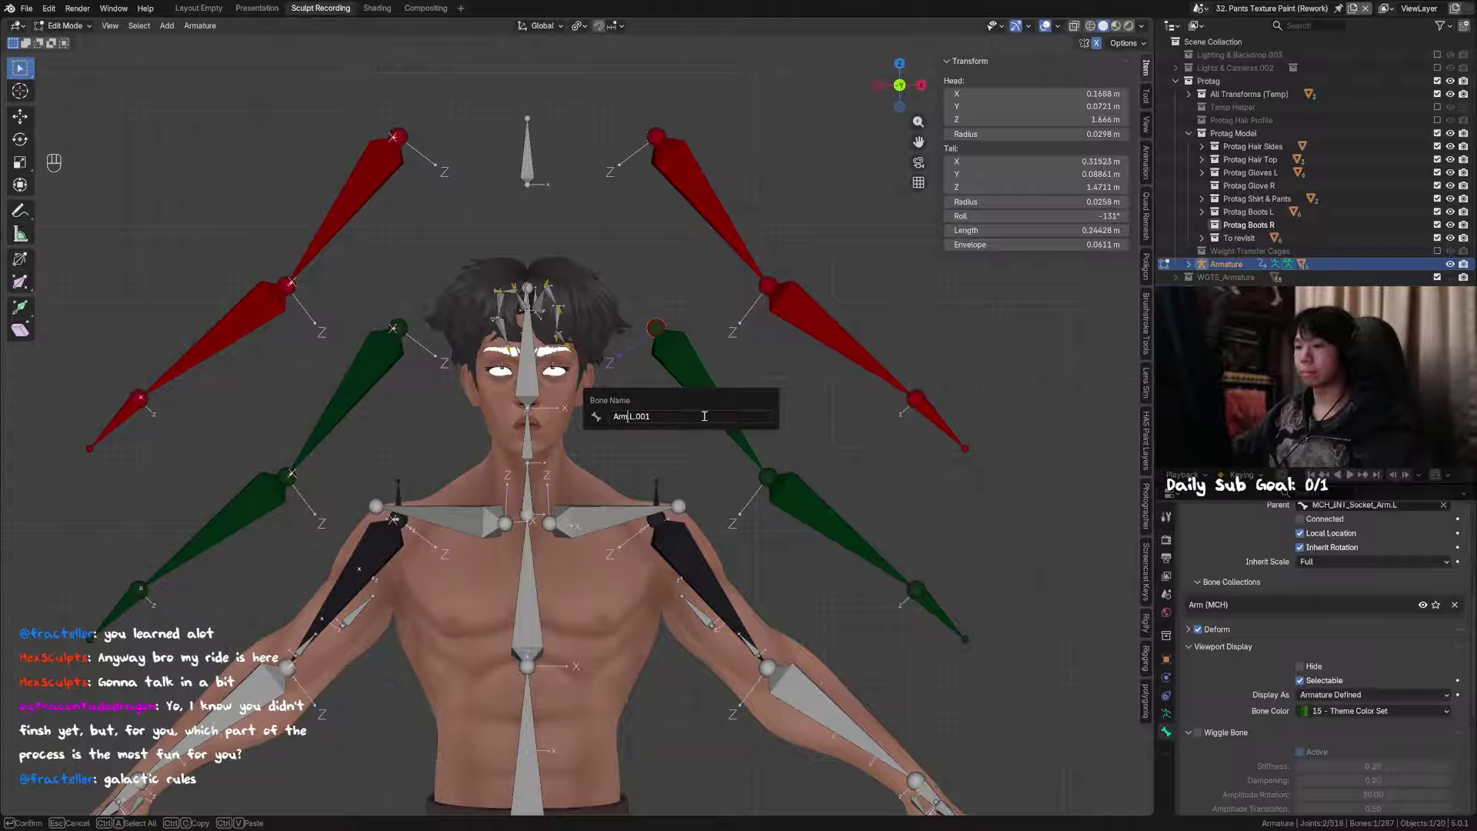
key(Left)
key(Left)
text(IK)
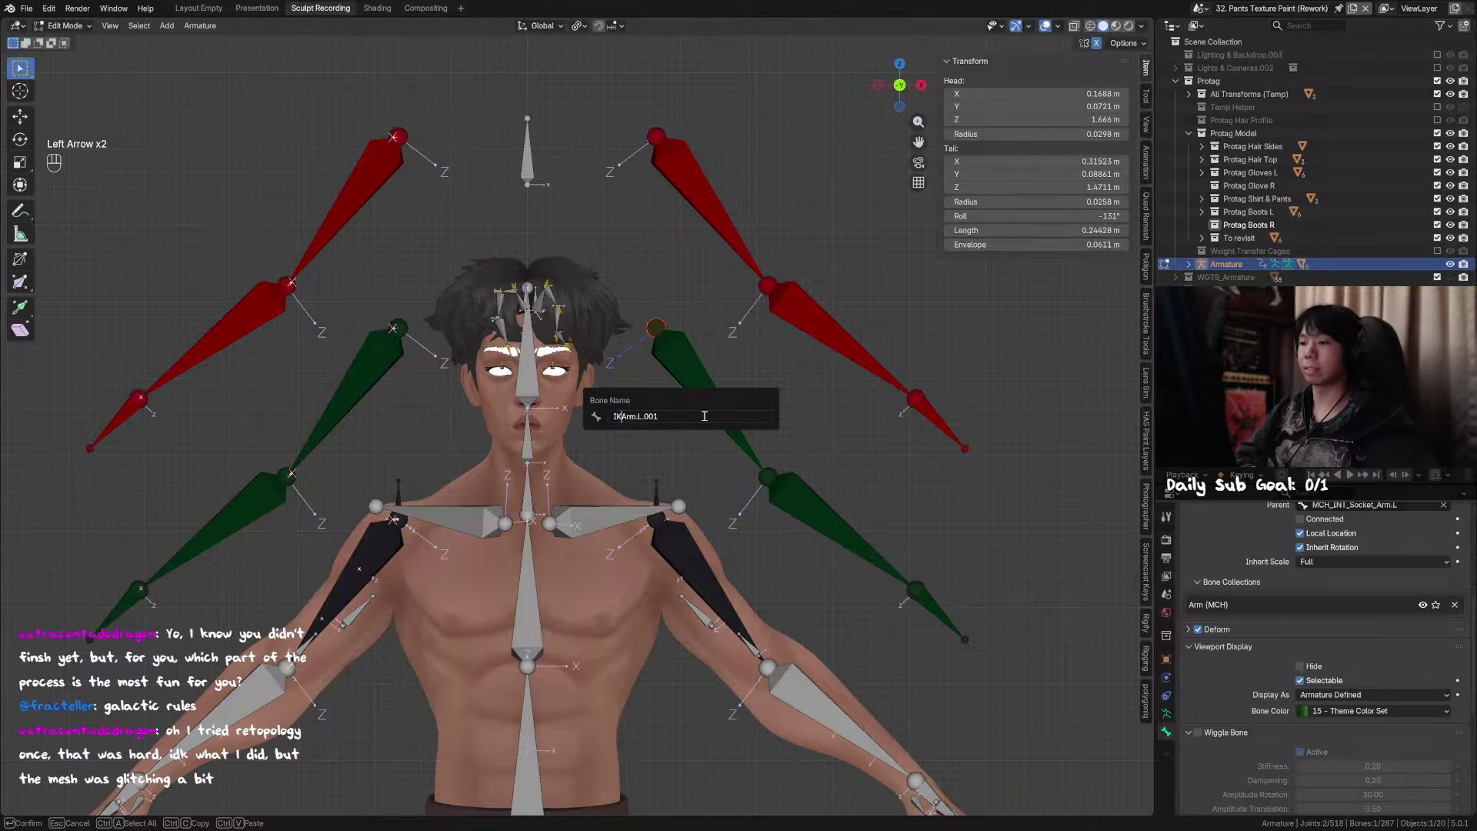
key(BackSpace)
key(BackSpace)
text(FK)
key(Return)
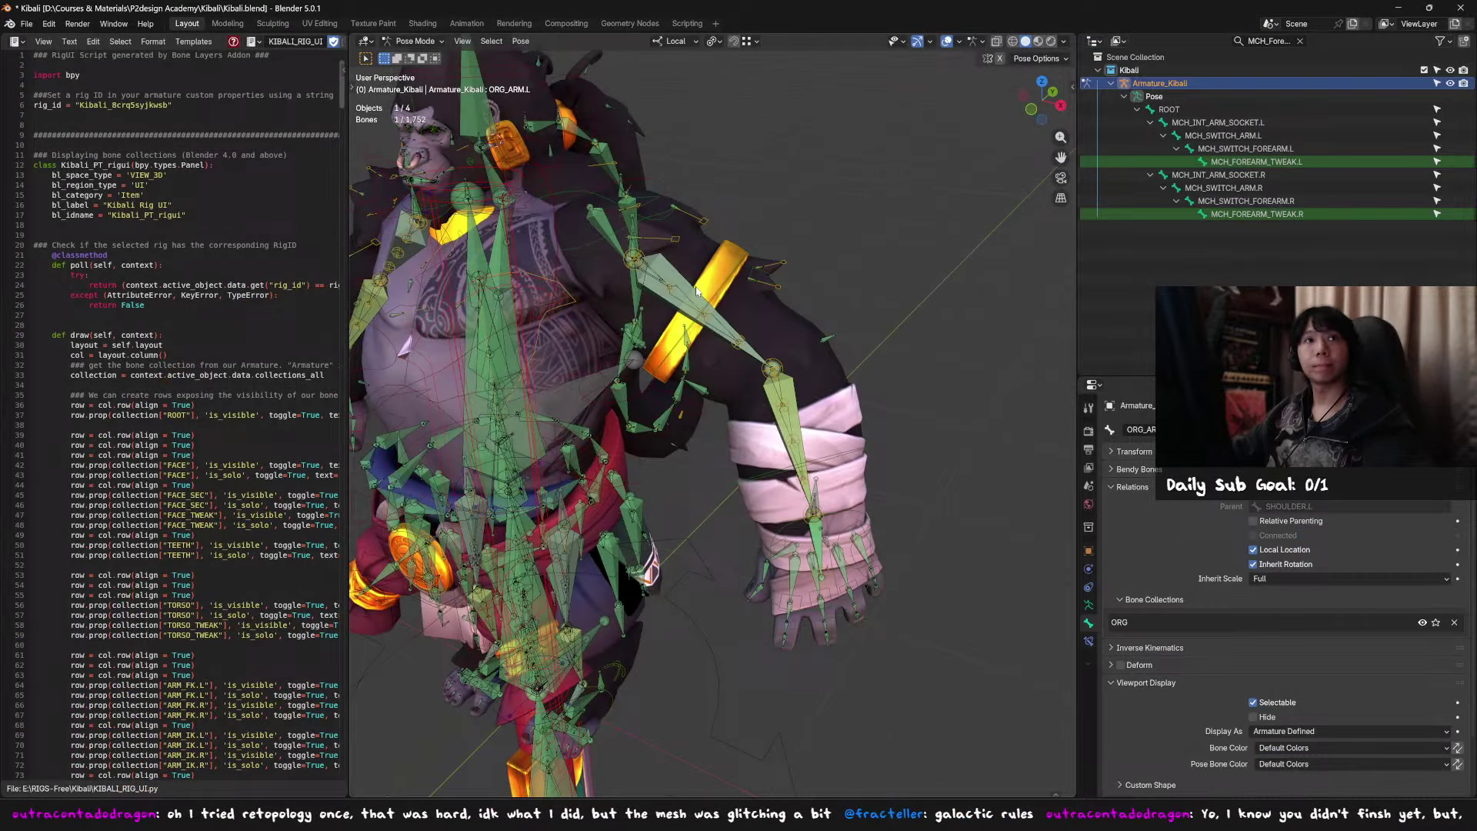
Step: Check the bone names along the left upper arm and forearm of the Kibali reference rig
middle_drag(697, 290, 727, 292)
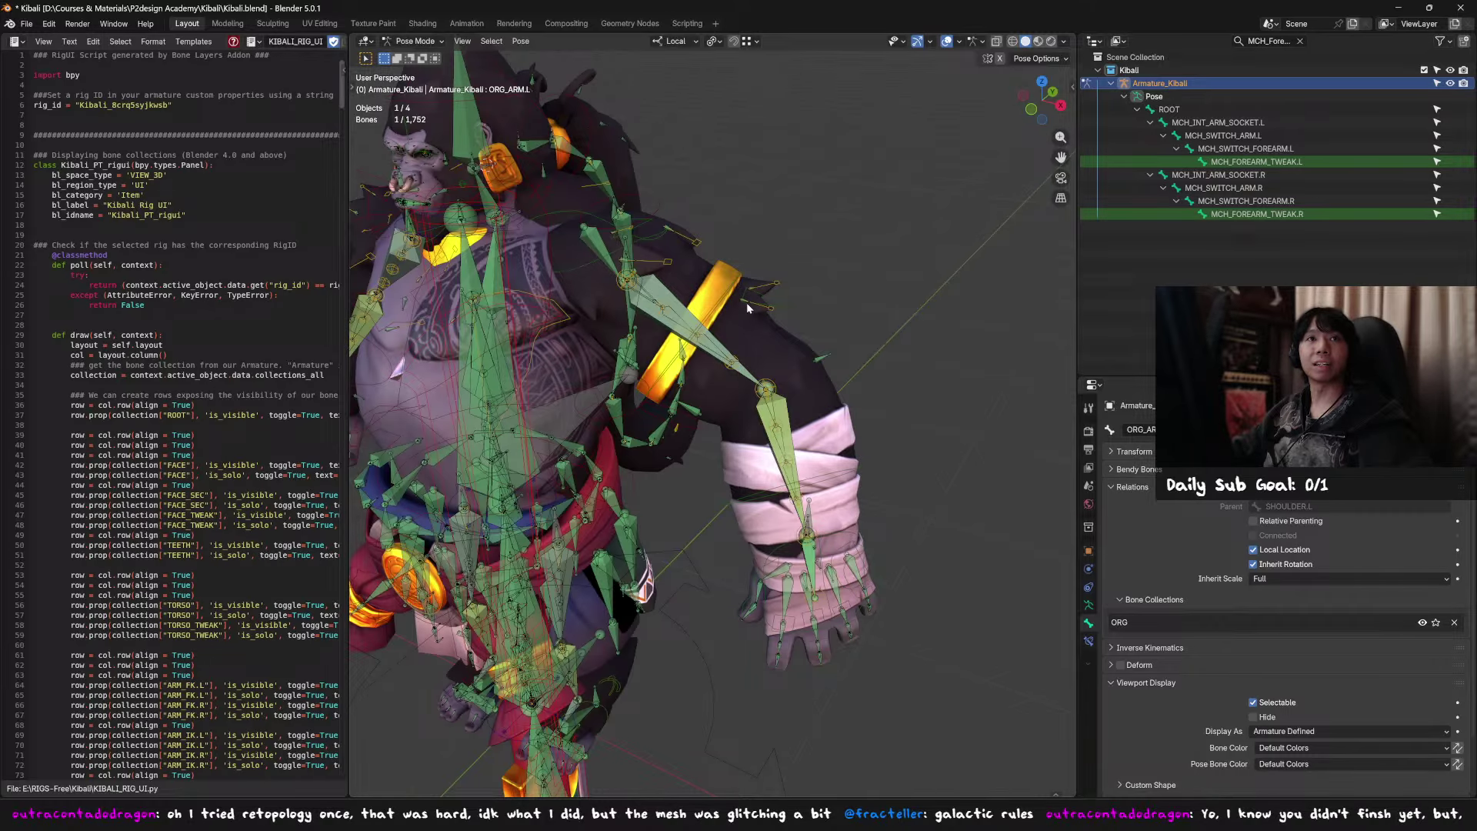
scroll(755, 332, up, 3)
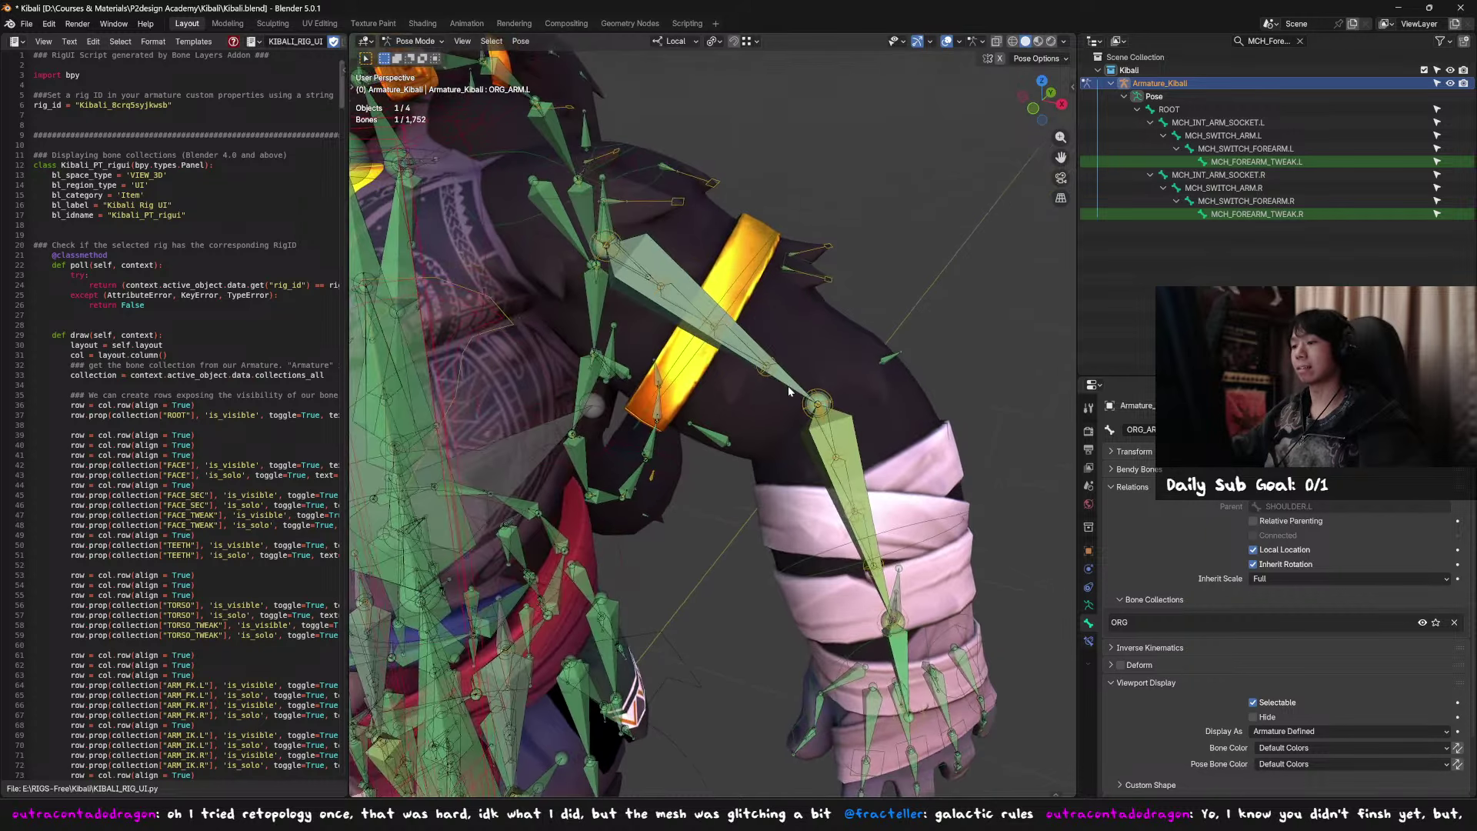
click(788, 385)
key(F2)
key(Escape)
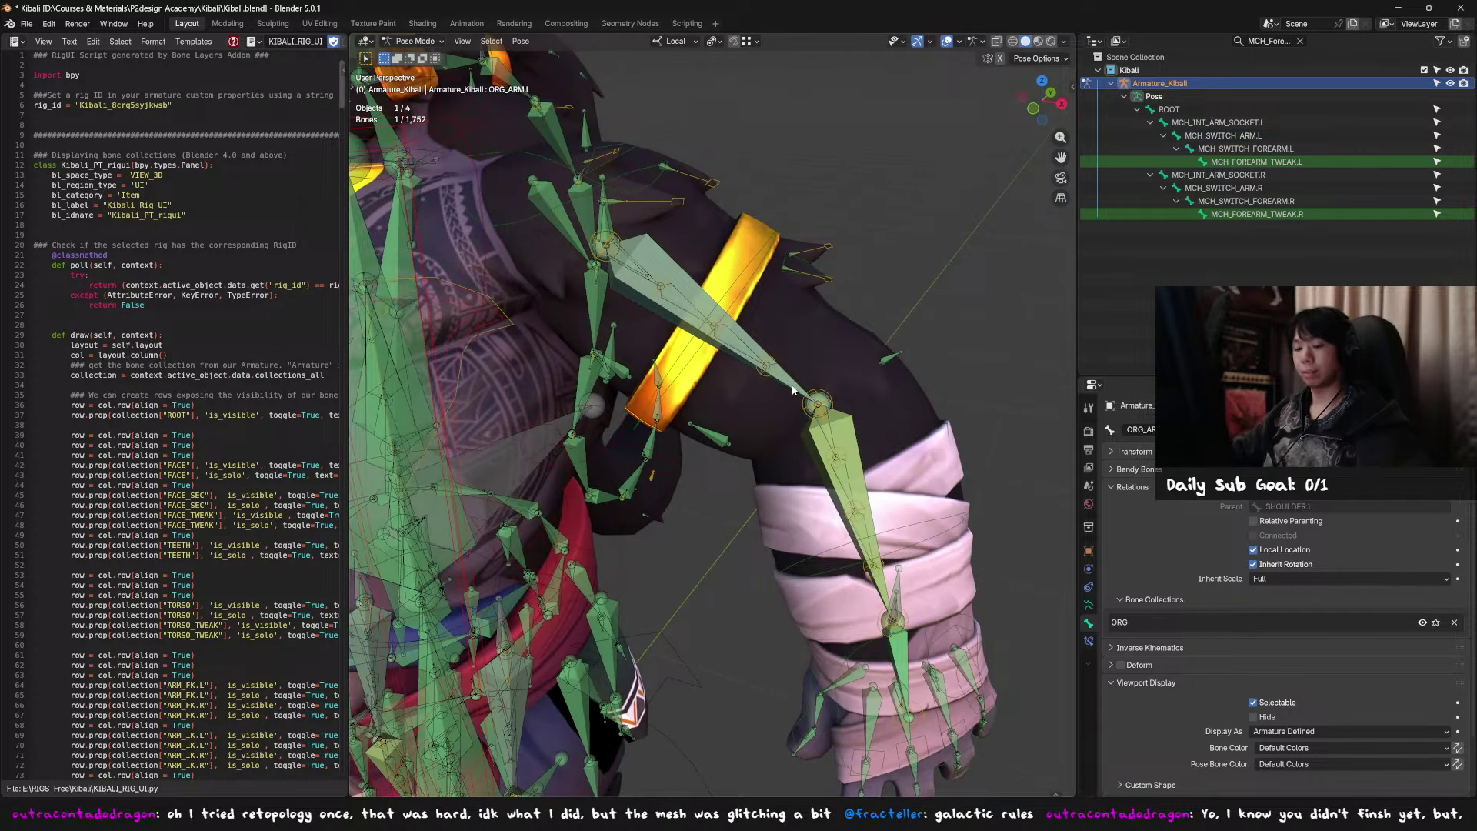
key(h)
click(792, 390)
key(F2)
key(Escape)
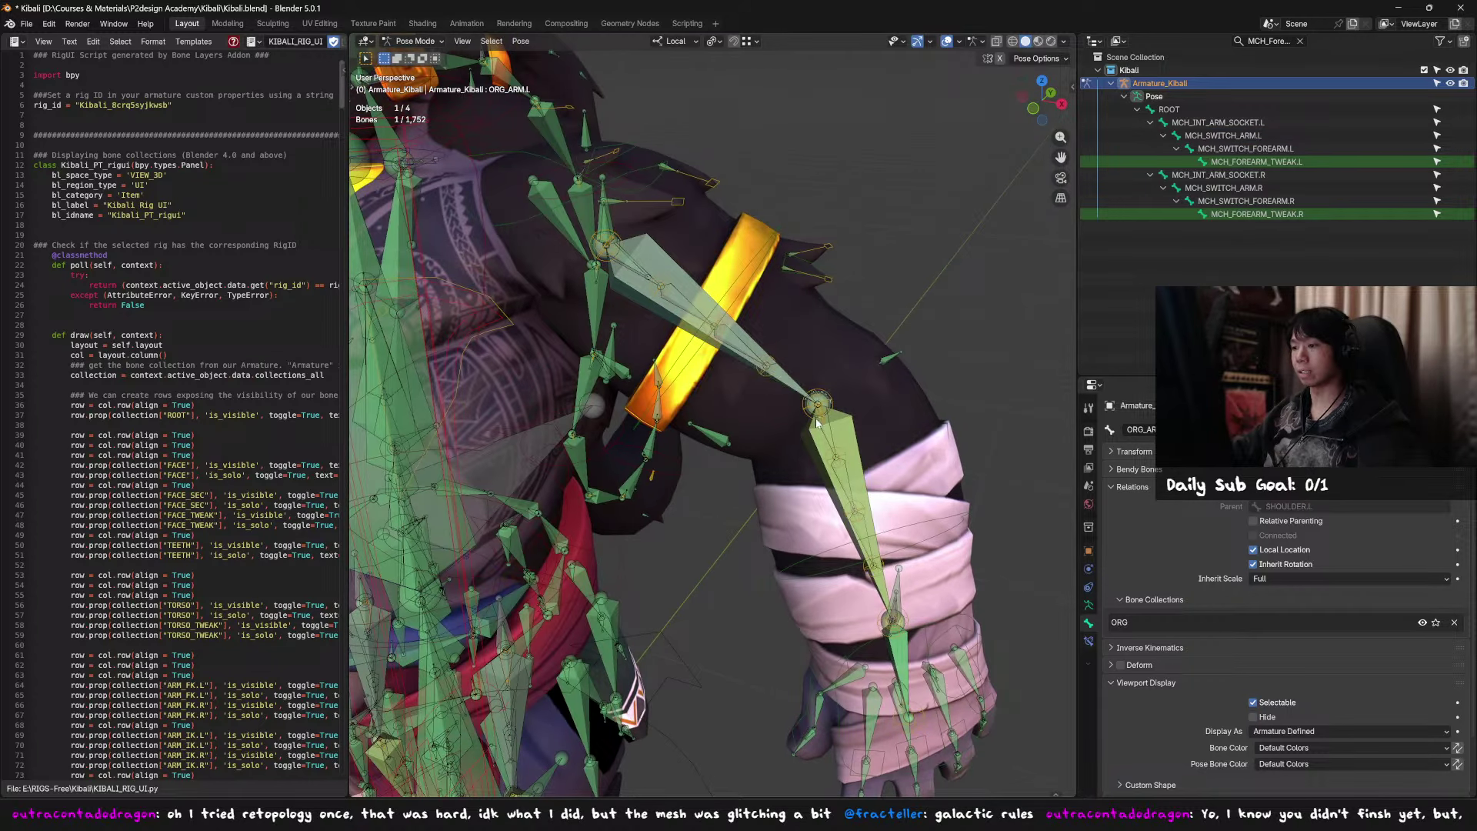
click(793, 387)
key(h)
shift+middle_drag(871, 428, 757, 373)
click(816, 437)
key(F2)
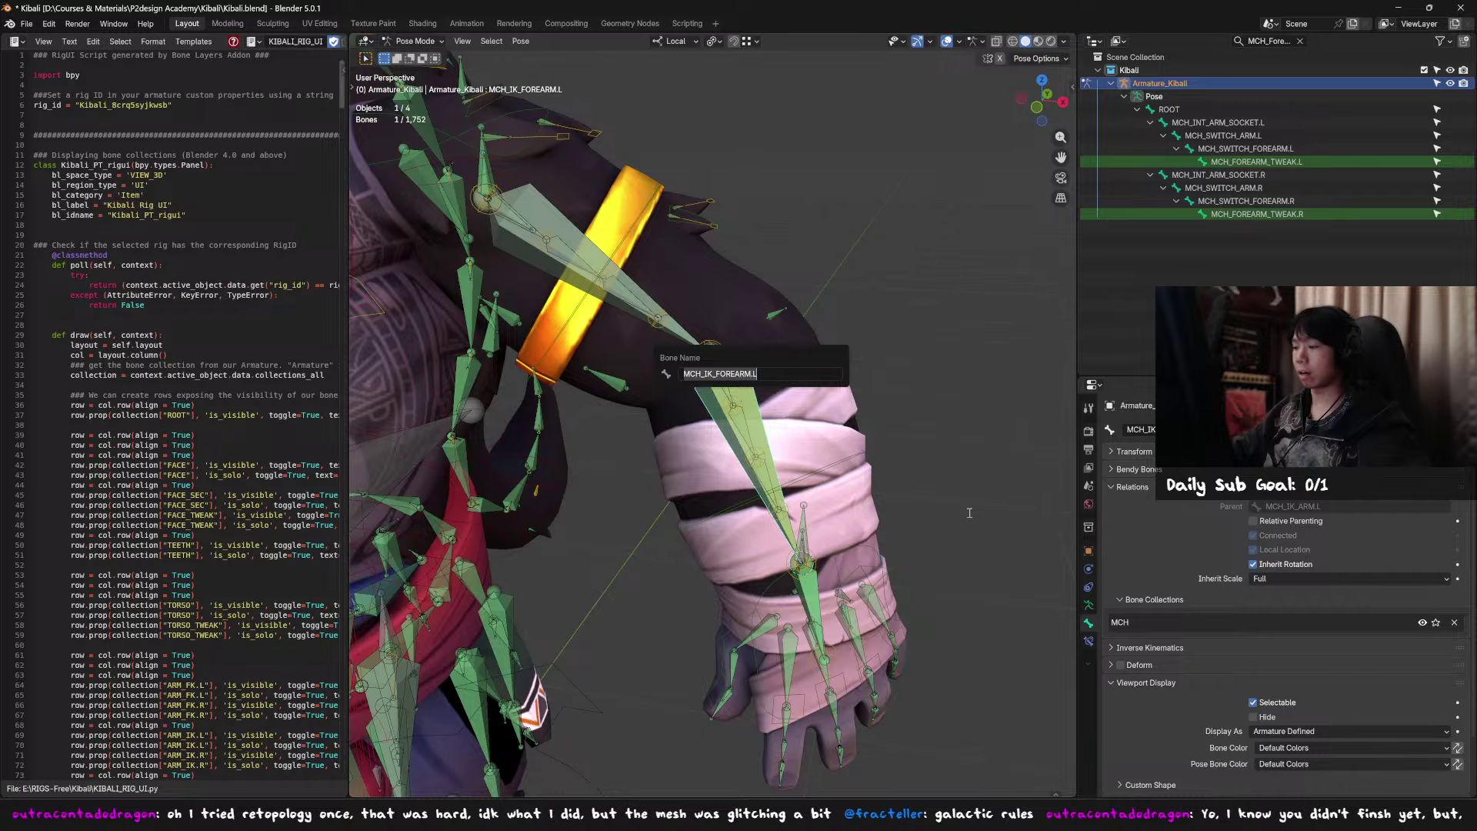
key(Escape)
scroll(835, 470, up, 2)
key(F2)
key(Escape)
key(F2)
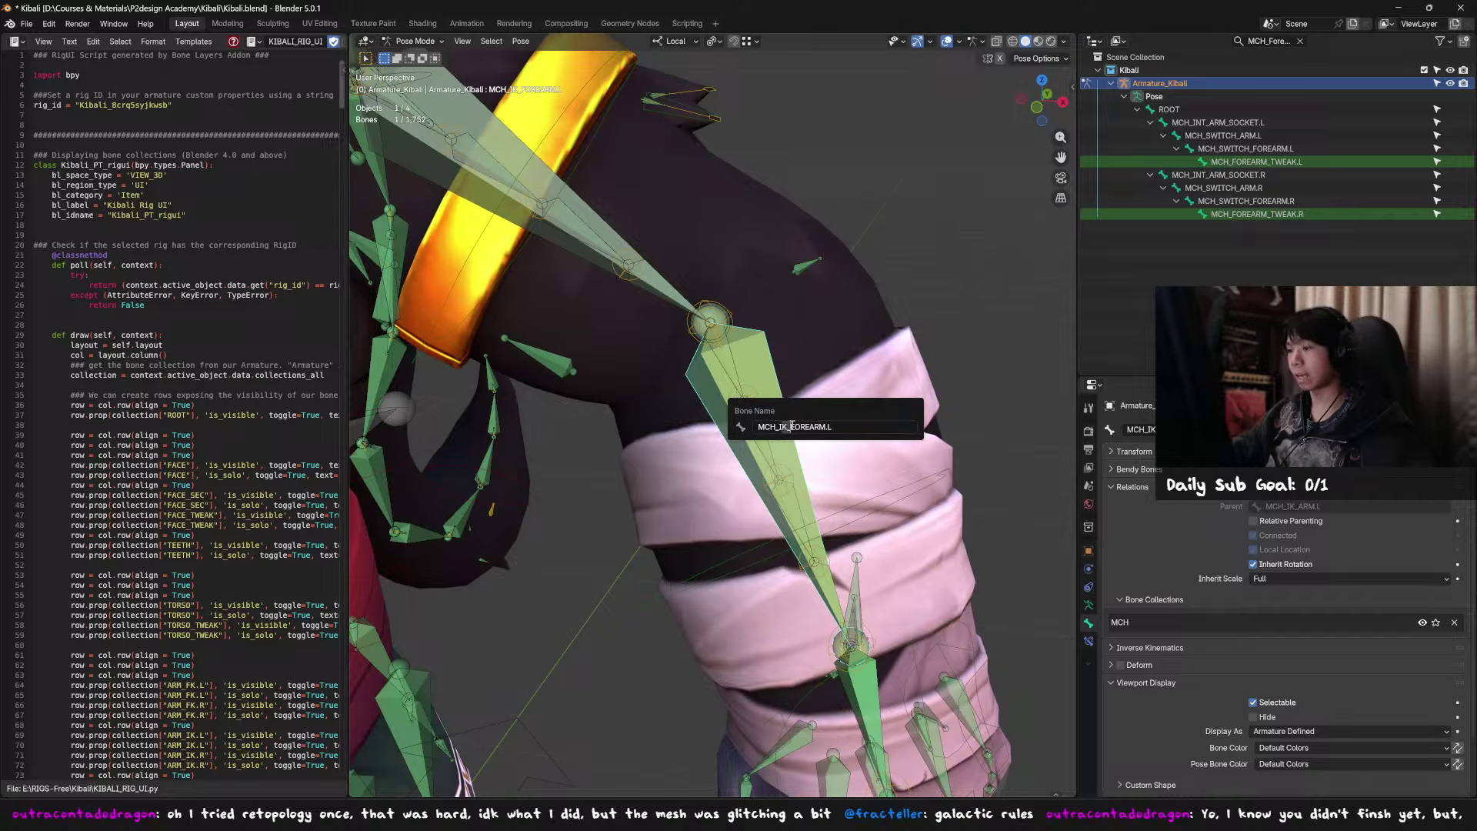
key(Return)
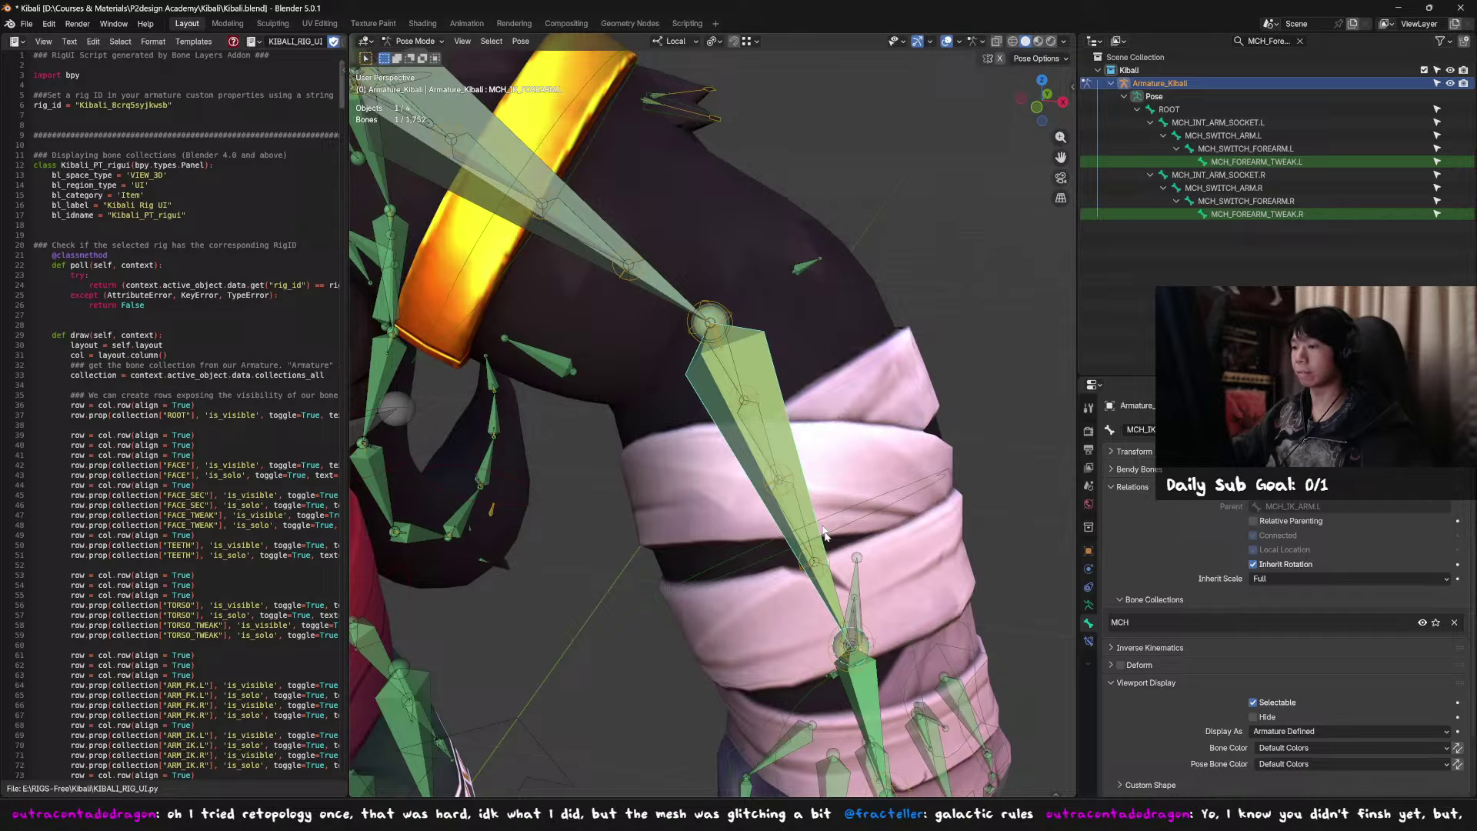
Step: Check how the left wrist, hand and palm bones of the Kibali reference rig are named, including the FK hand control
click(846, 634)
key(F2)
click(874, 693)
key(F2)
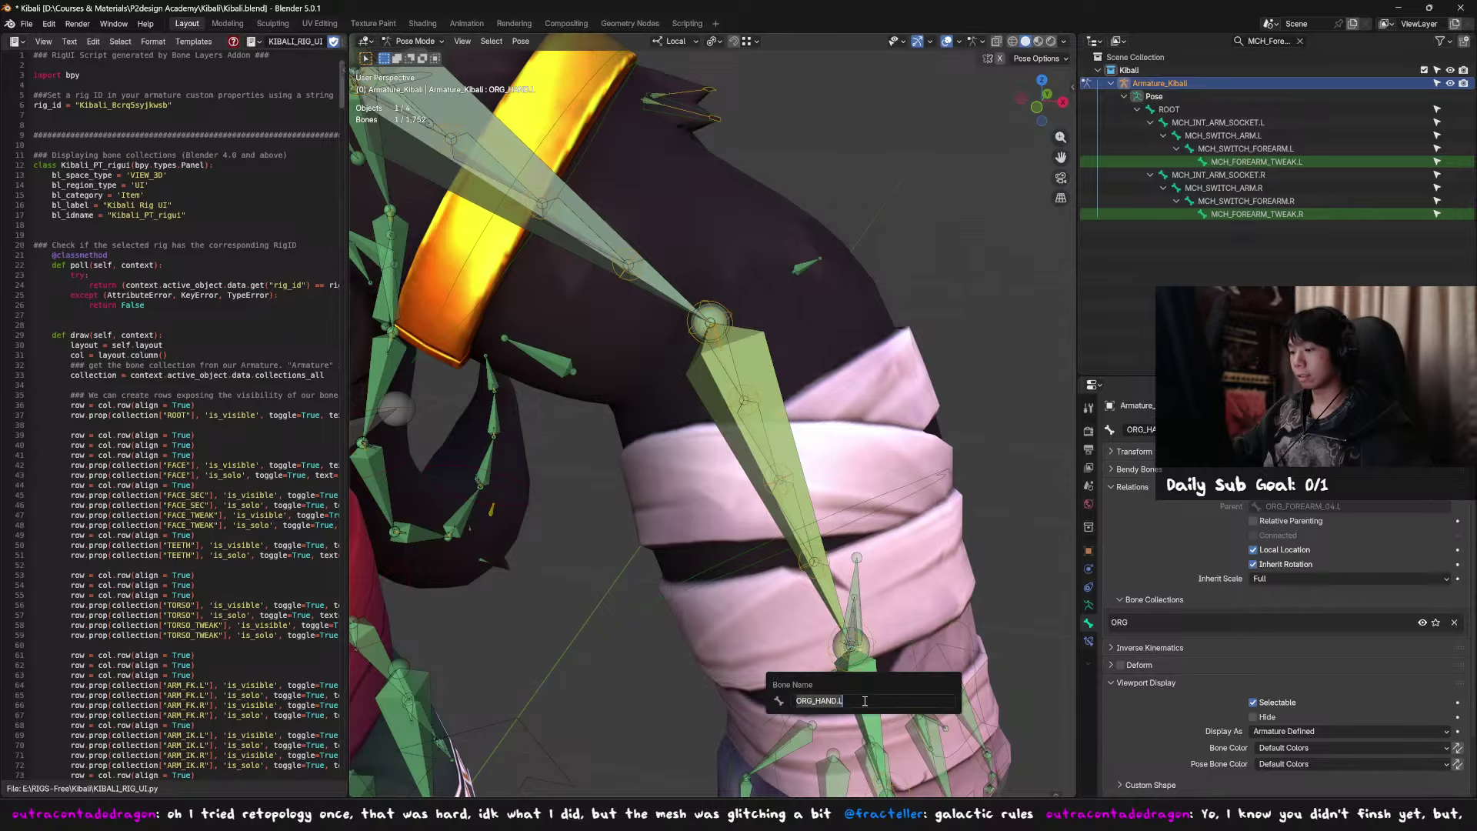
key(Return)
shift+middle_drag(966, 674, 820, 506)
click(820, 488)
key(F2)
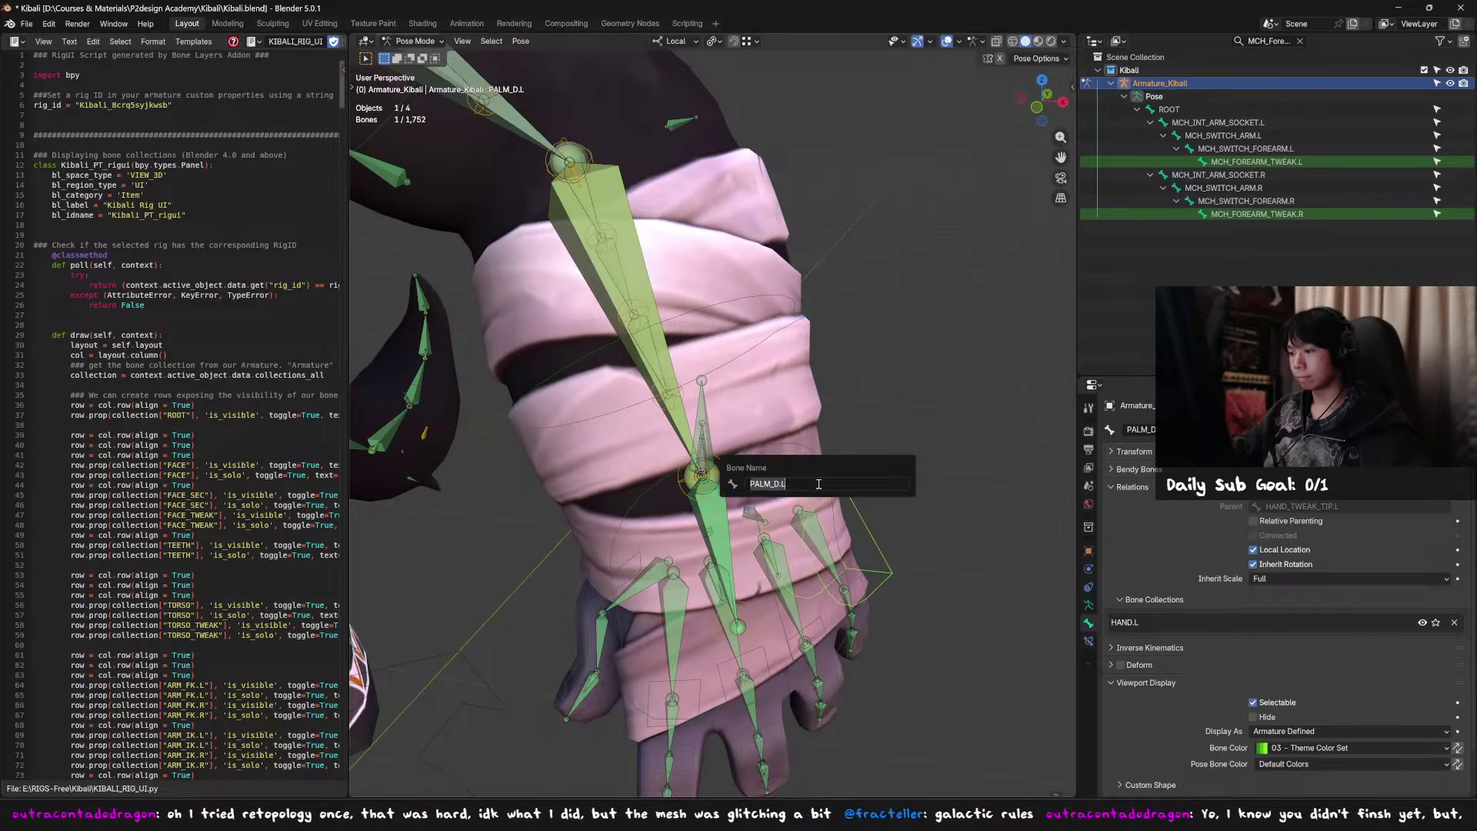
key(Escape)
click(637, 494)
key(F2)
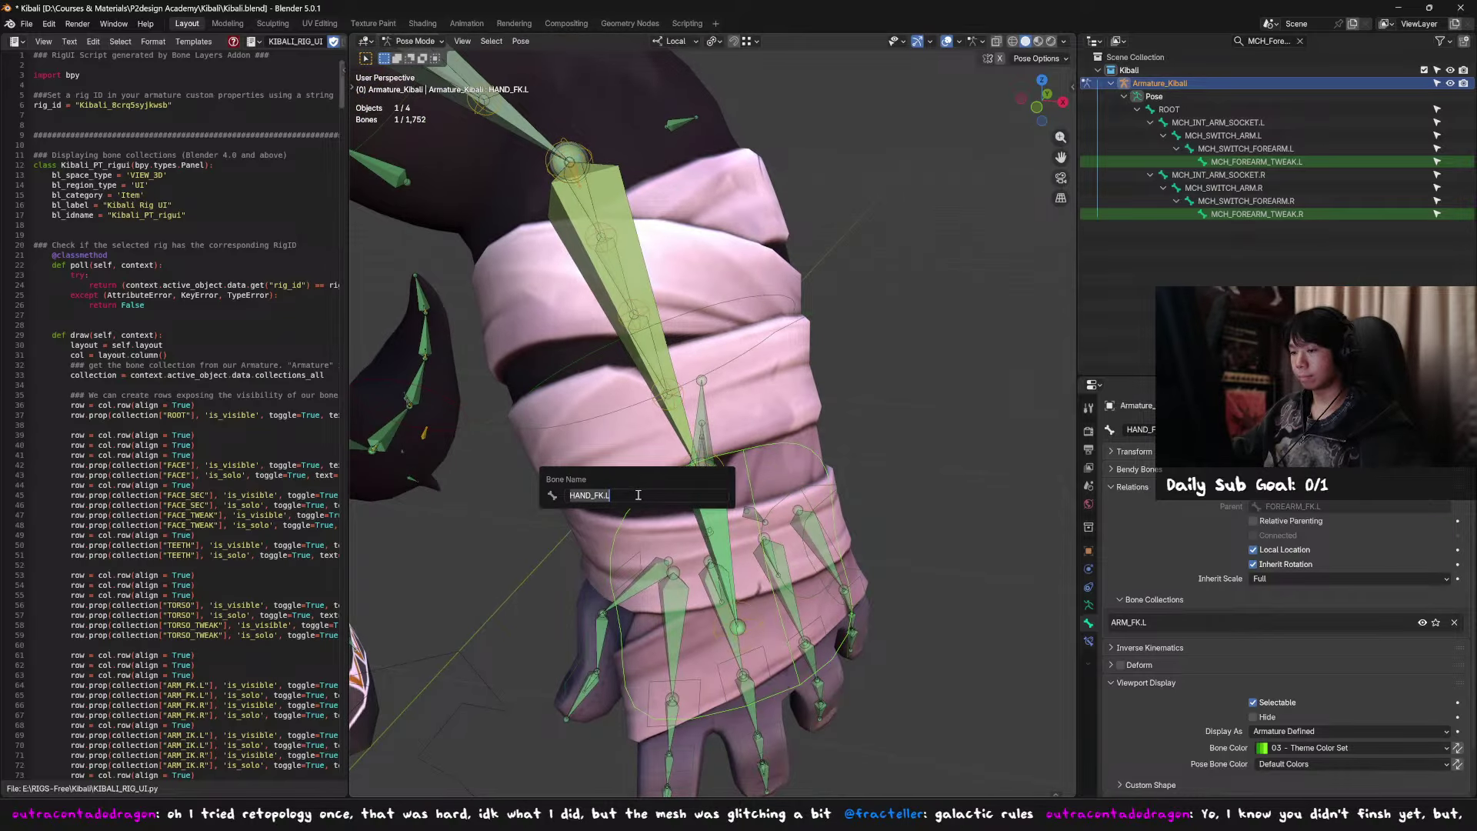
key(Escape)
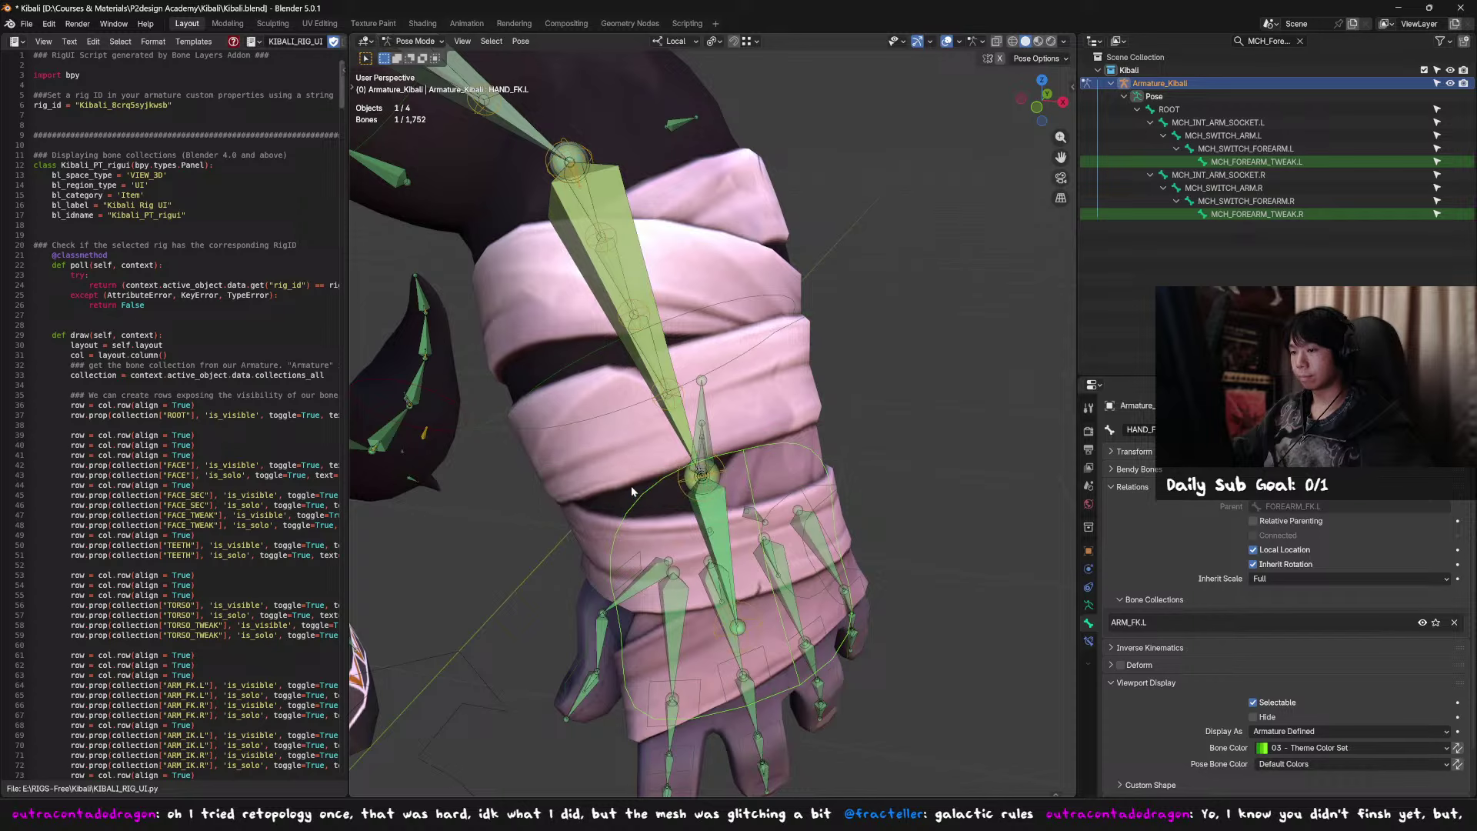
click(443, 396)
key(F2)
key(Escape)
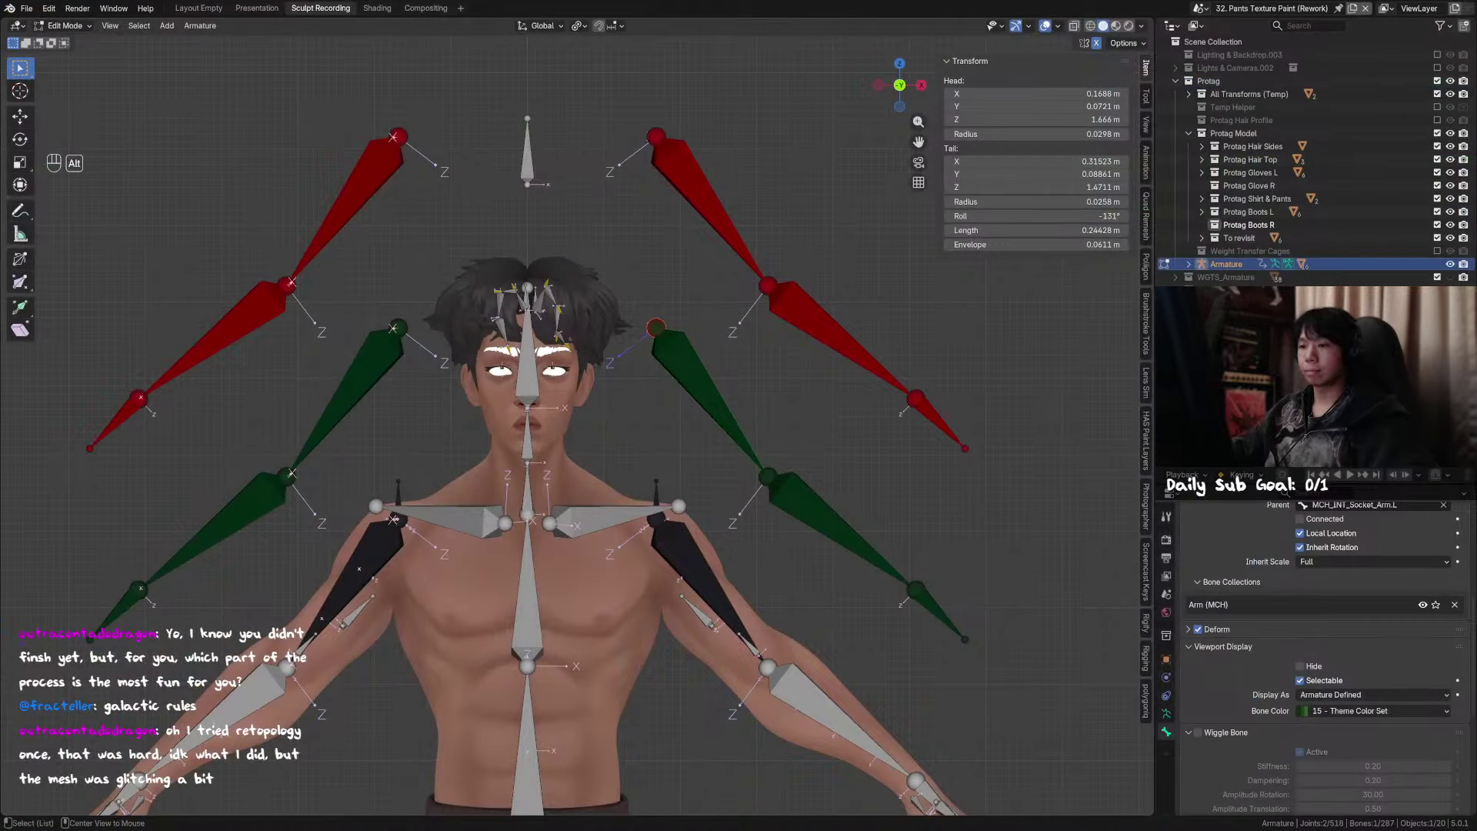
Step: Back in the protagonist's armature, rename the left upper-arm bone of the green chain to Arm_FK_1.L
key(F2)
click(631, 380)
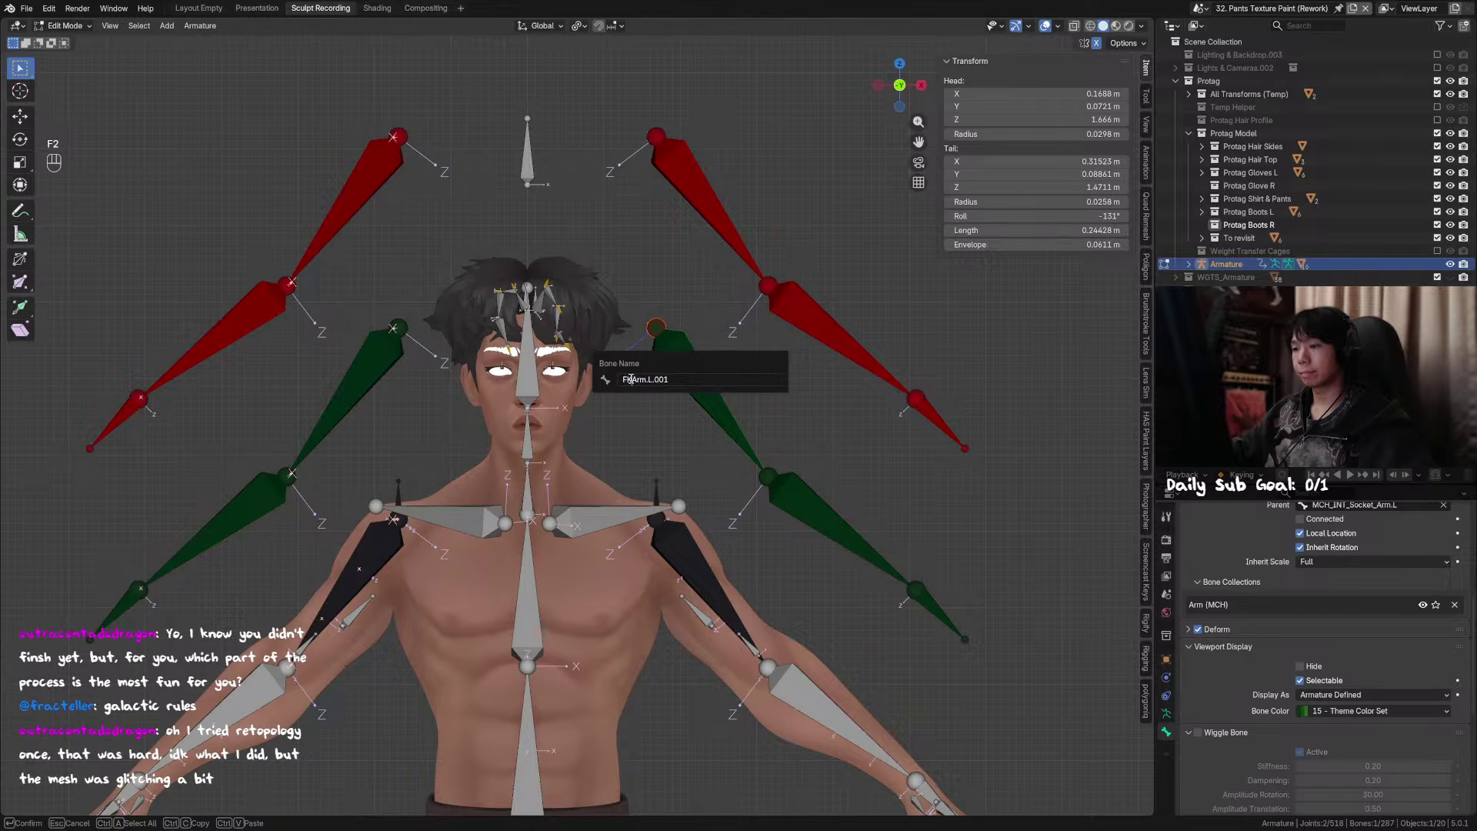
key(BackSpace)
key(BackSpace)
key(Right)
key(Right)
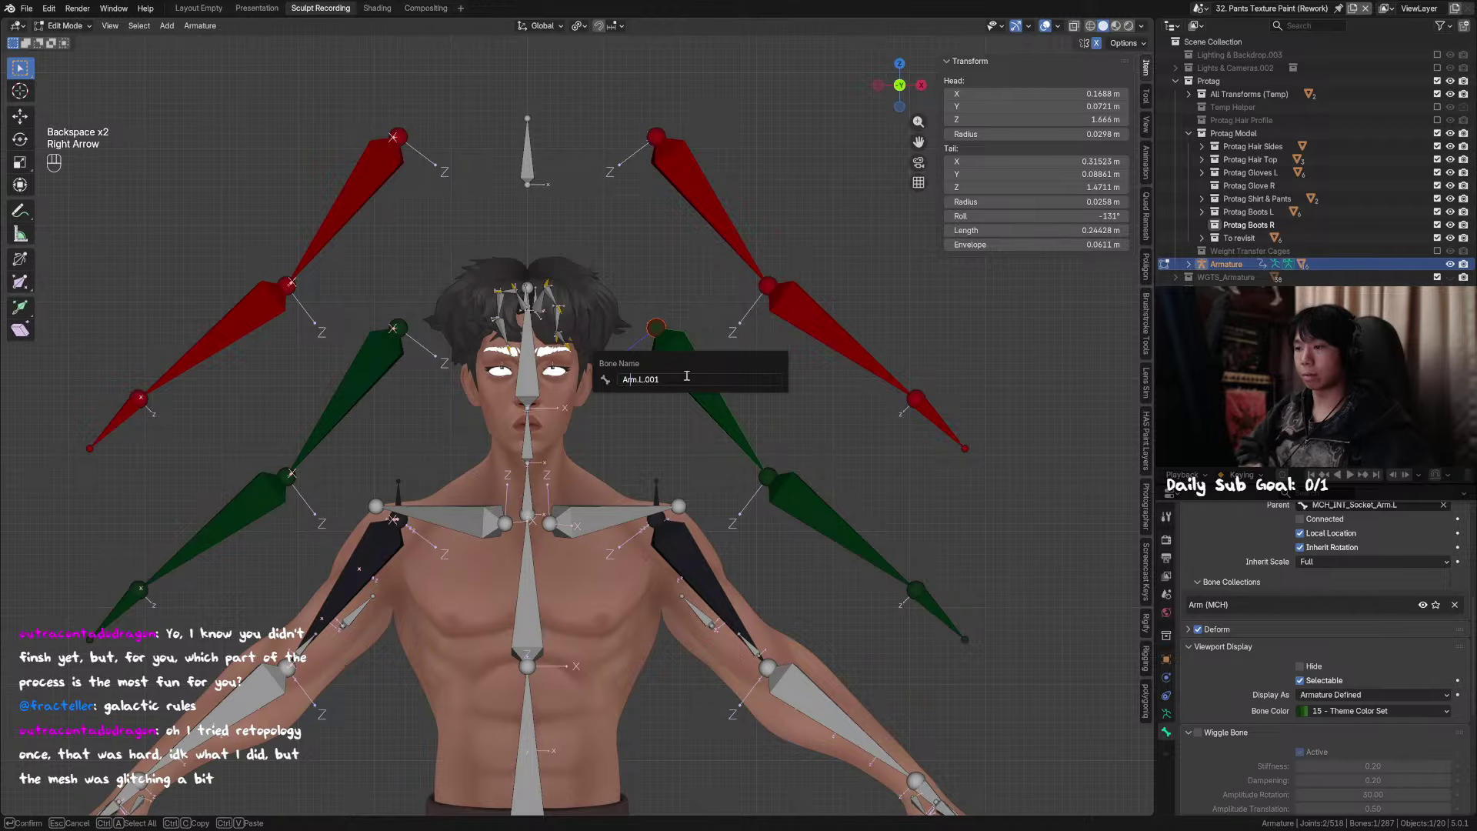
text(_FK)
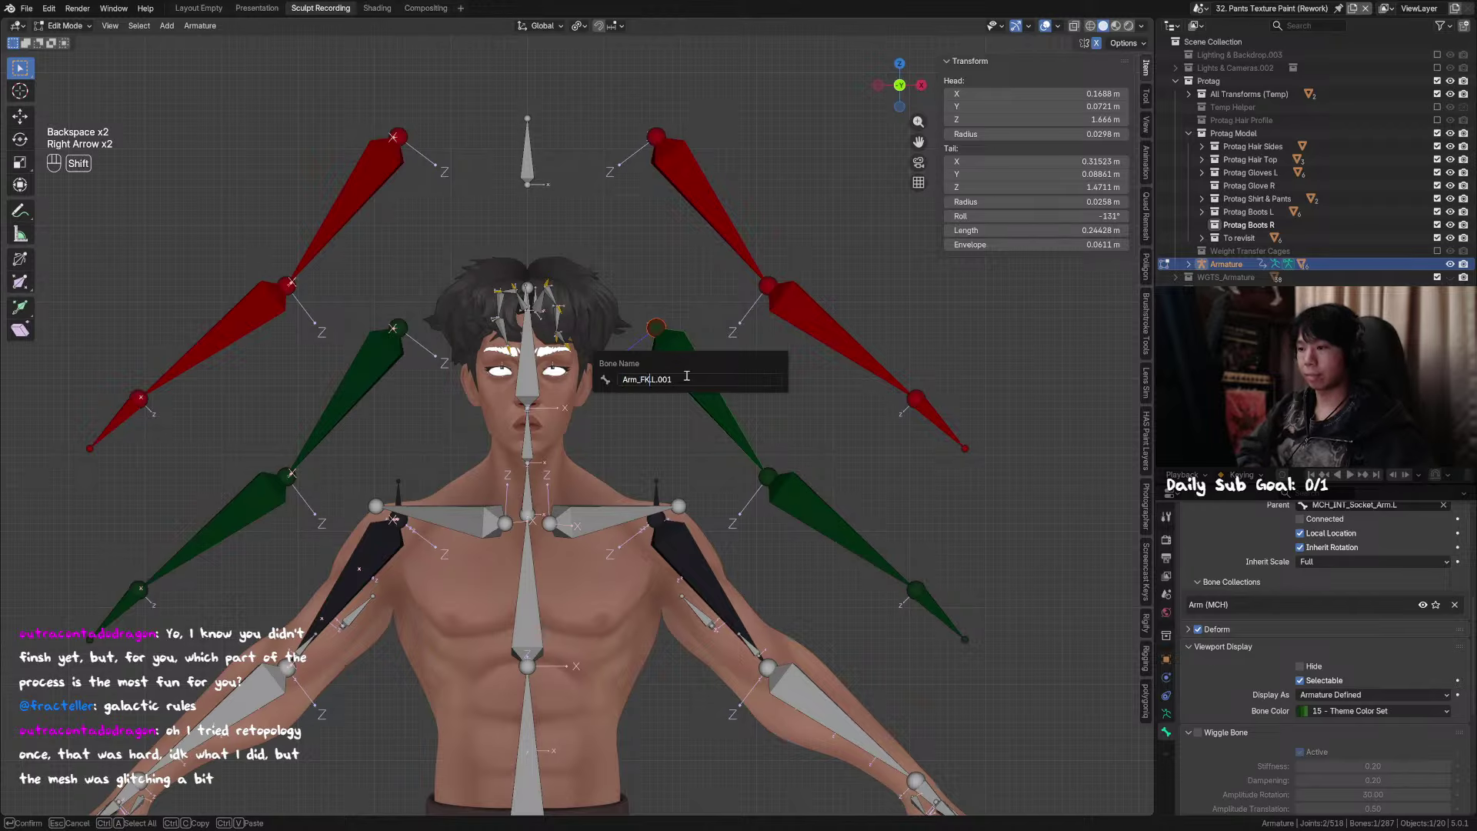
key(End)
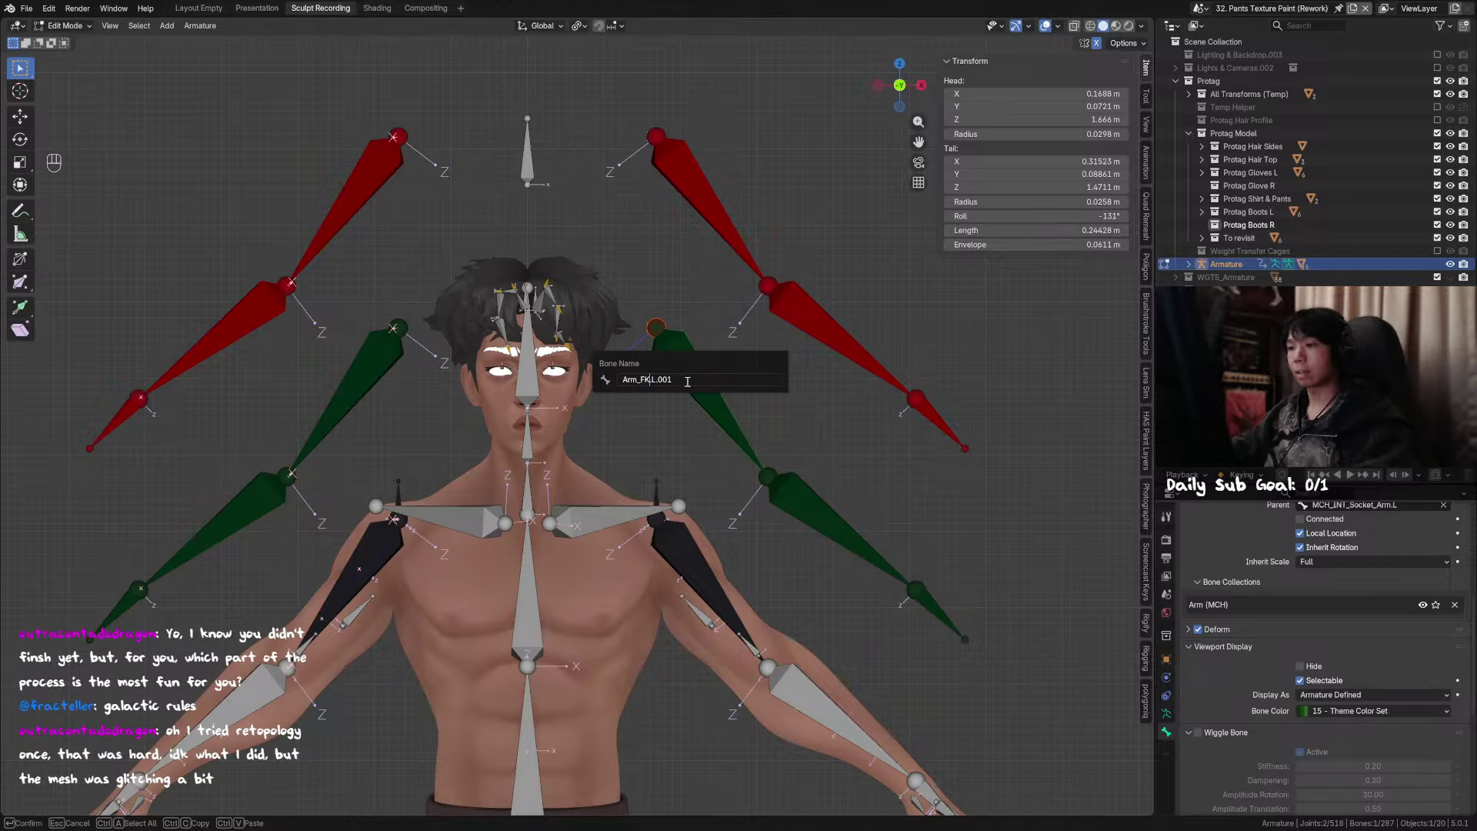
key(BackSpace)
key(BackSpace)
key(BackSpace)
key(BackSpace)
key(Left)
key(Left)
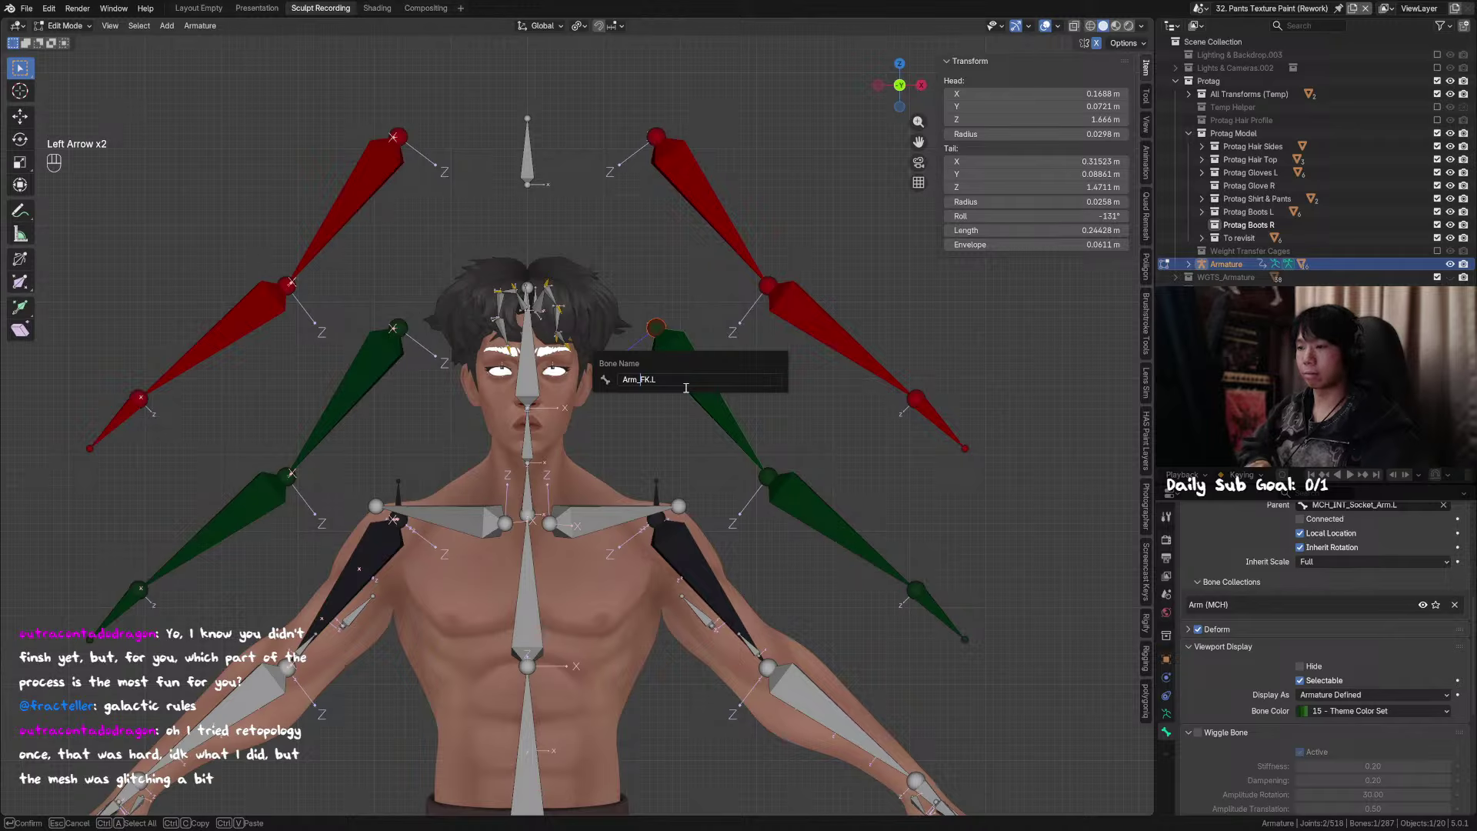
key(Right)
text(_)
key(Return)
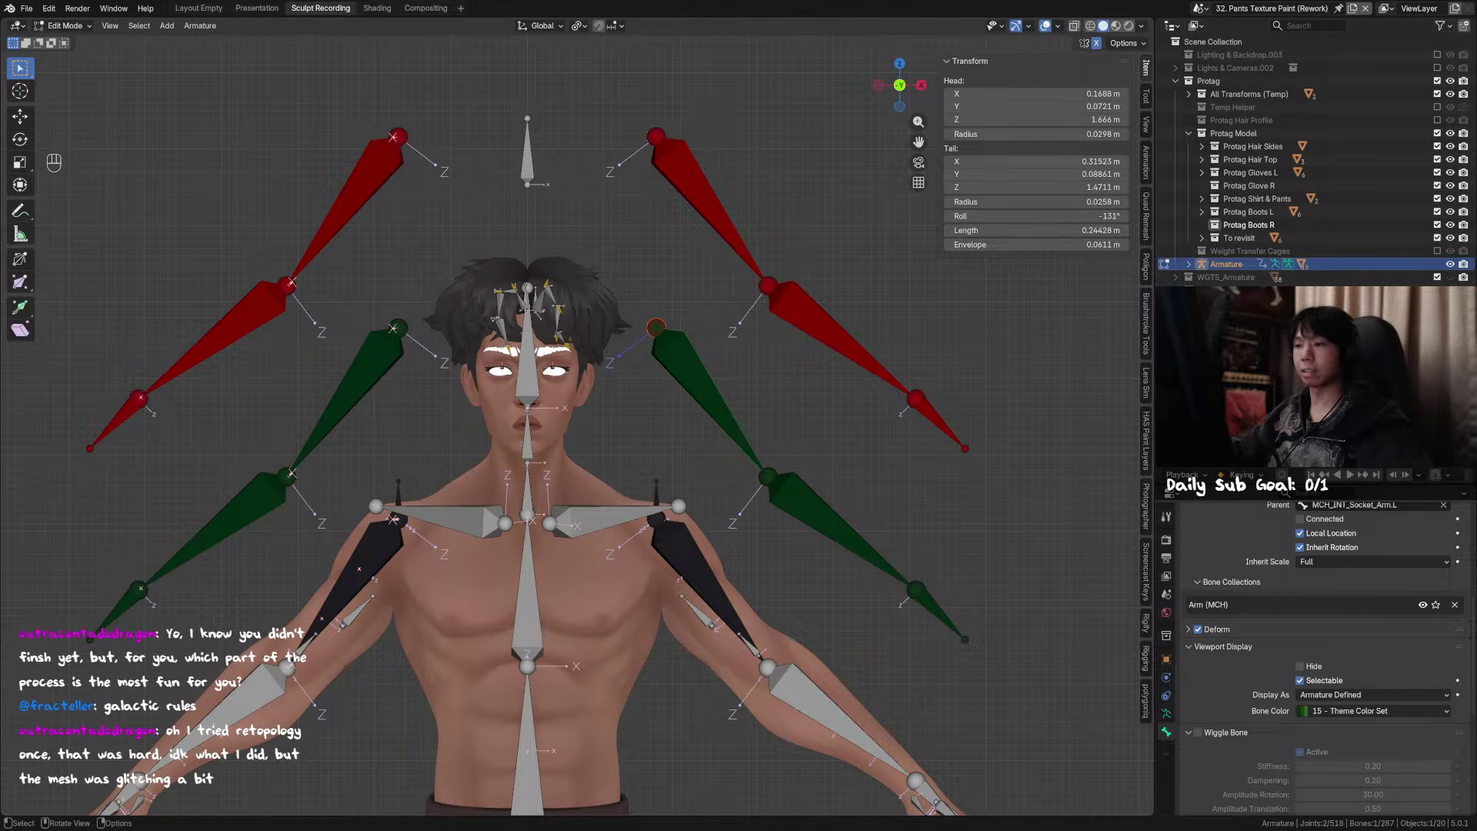
Step: Drop the _1 suffix from the green left upper-arm bone, naming it Arm_FK.L
shift+middle_drag(700, 400, 659, 347)
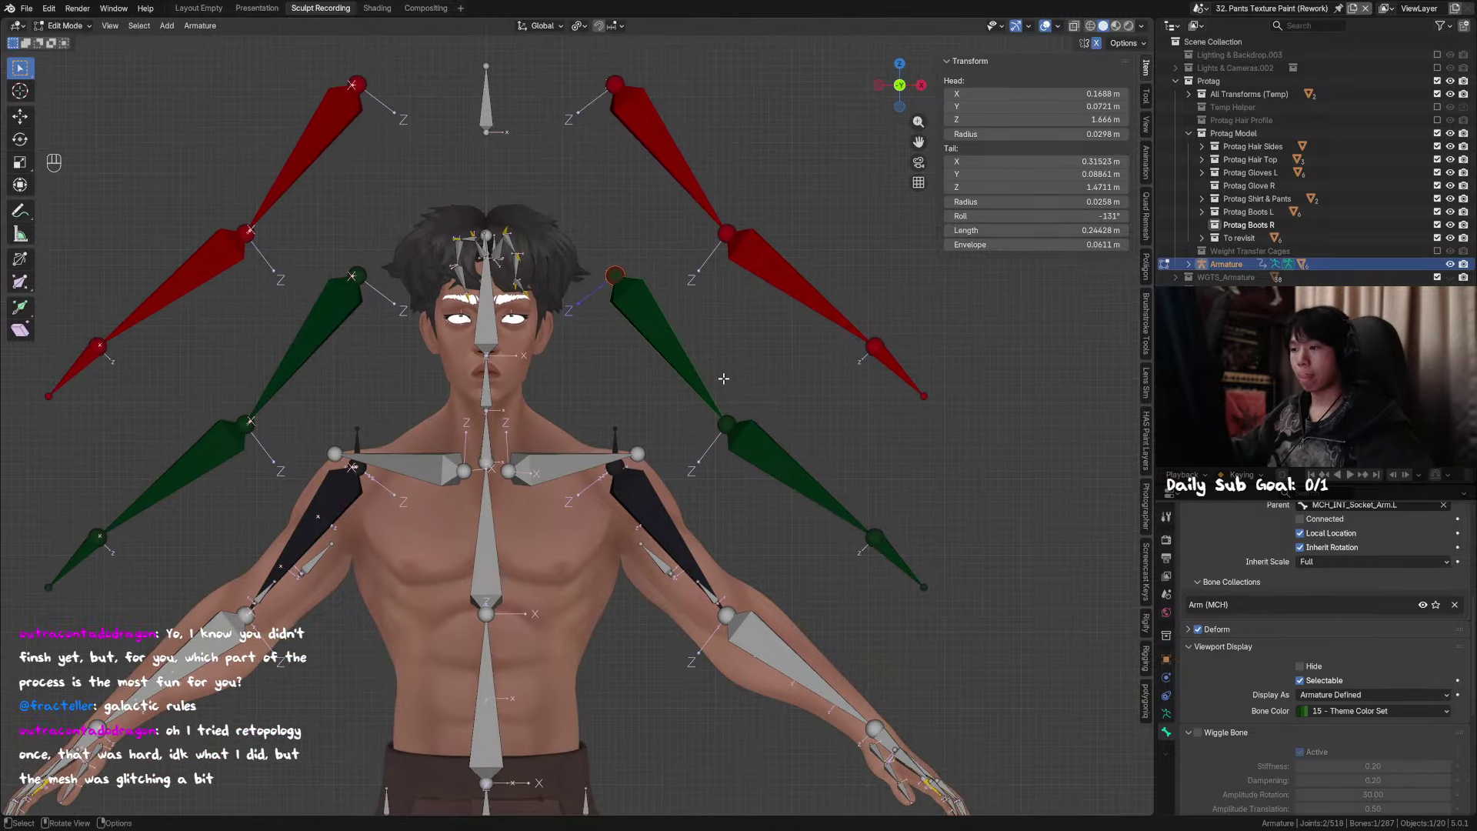
key(F2)
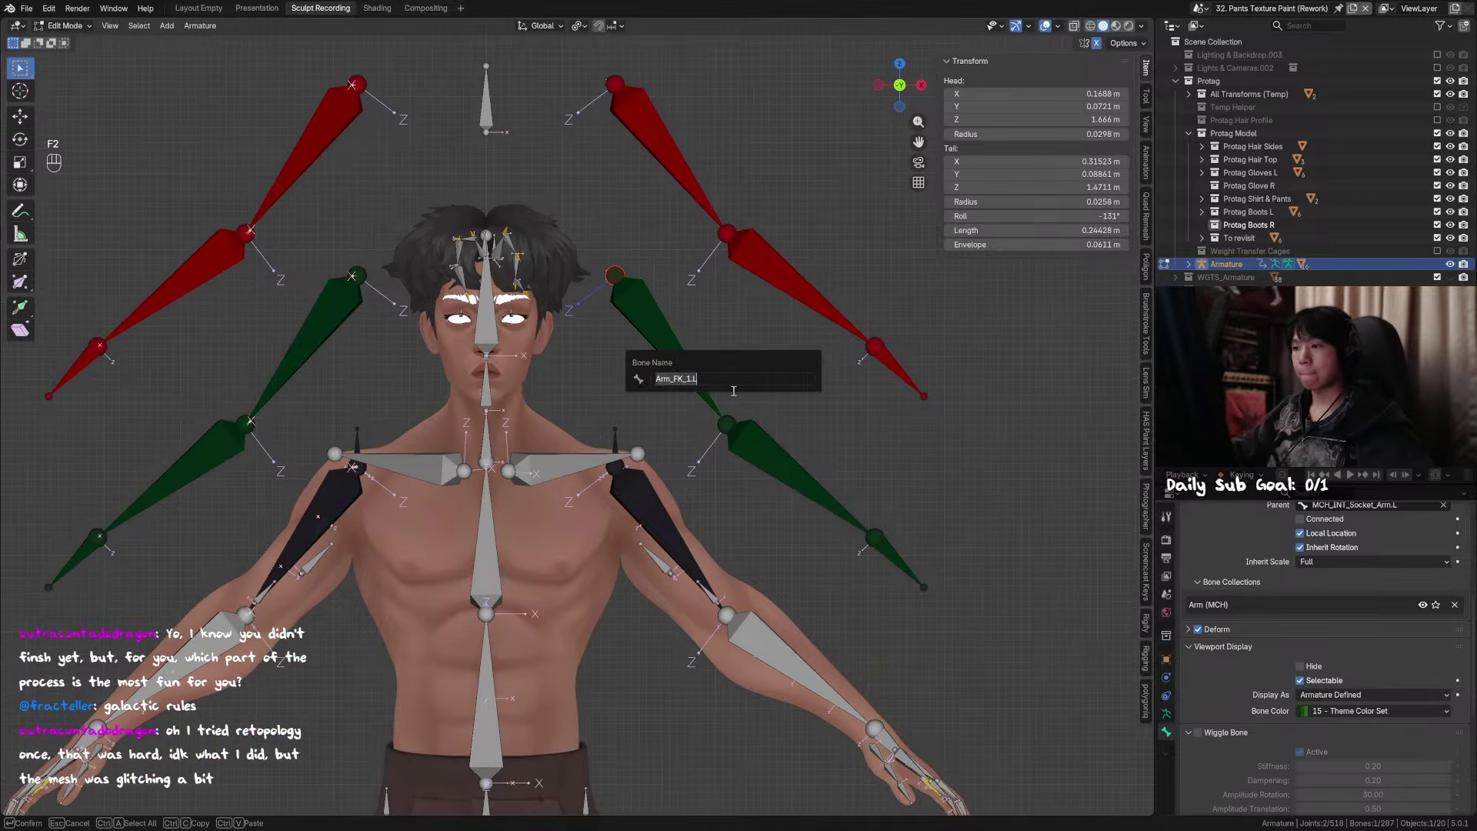
click(691, 379)
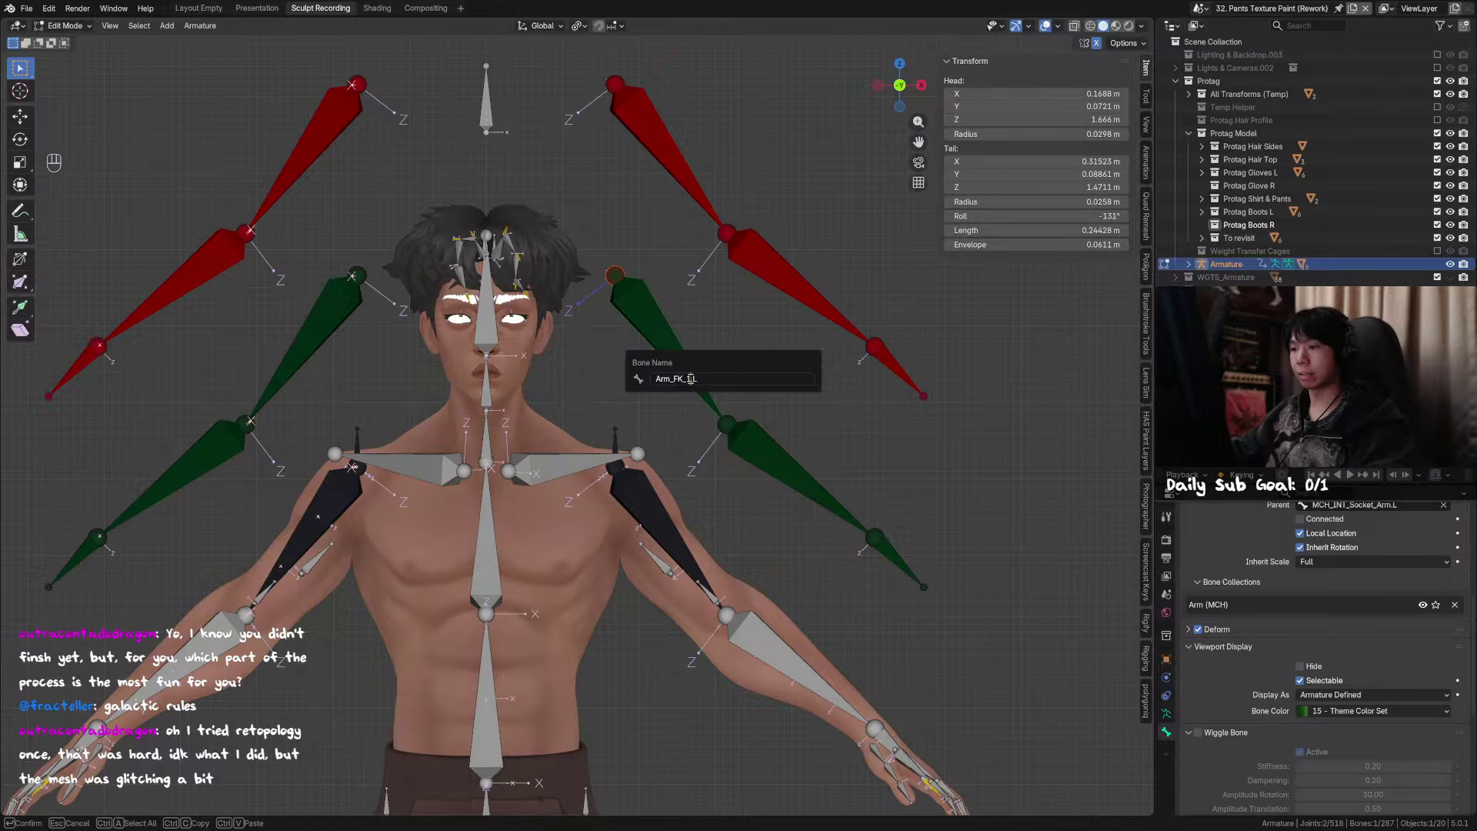
key(BackSpace)
key(BackSpace)
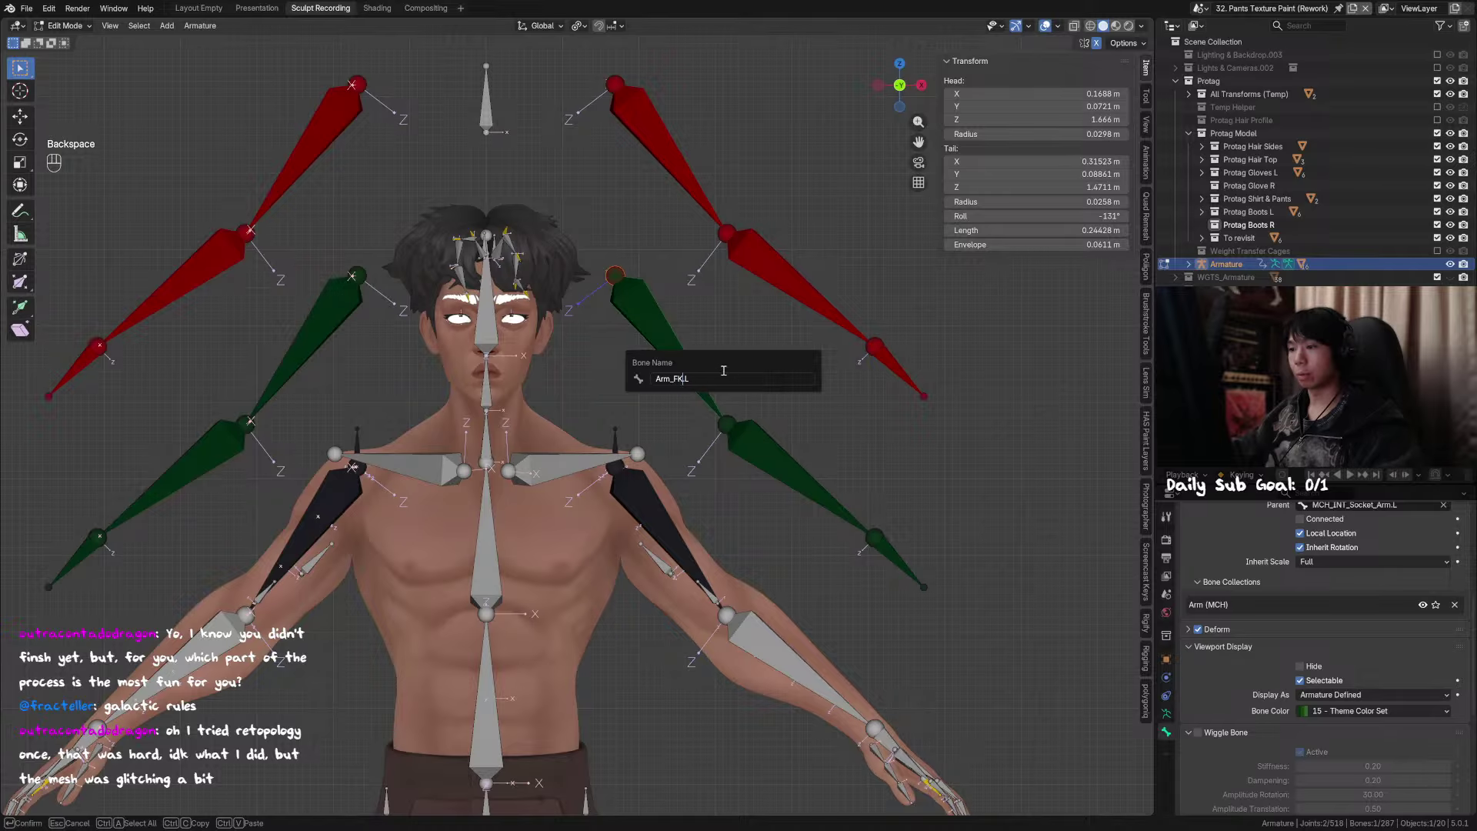
key(Return)
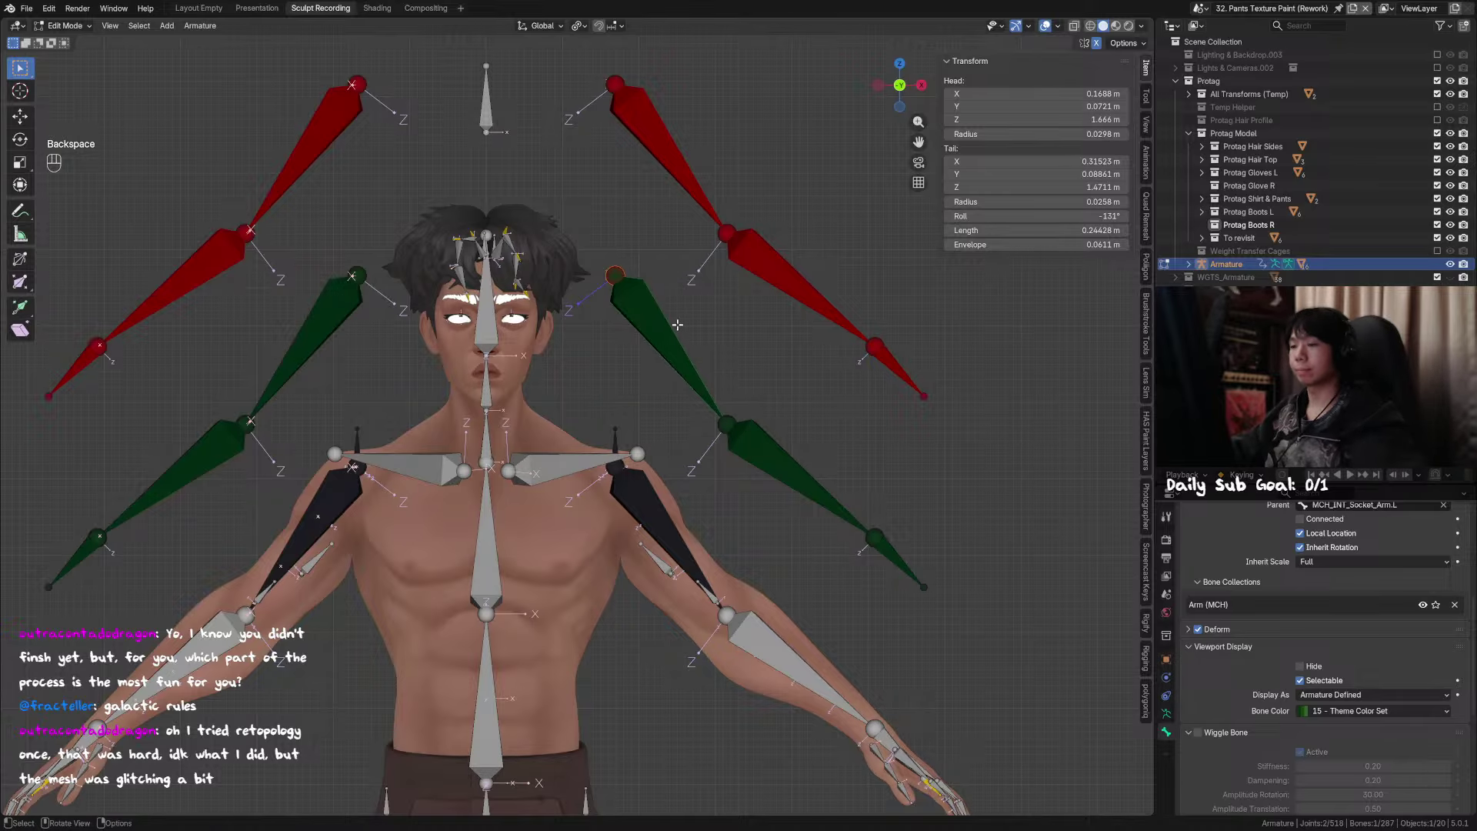
Step: Rename the left forearm bone of the green chain to Forearm_FK.L
shift+middle_drag(674, 325, 572, 282)
click(696, 412)
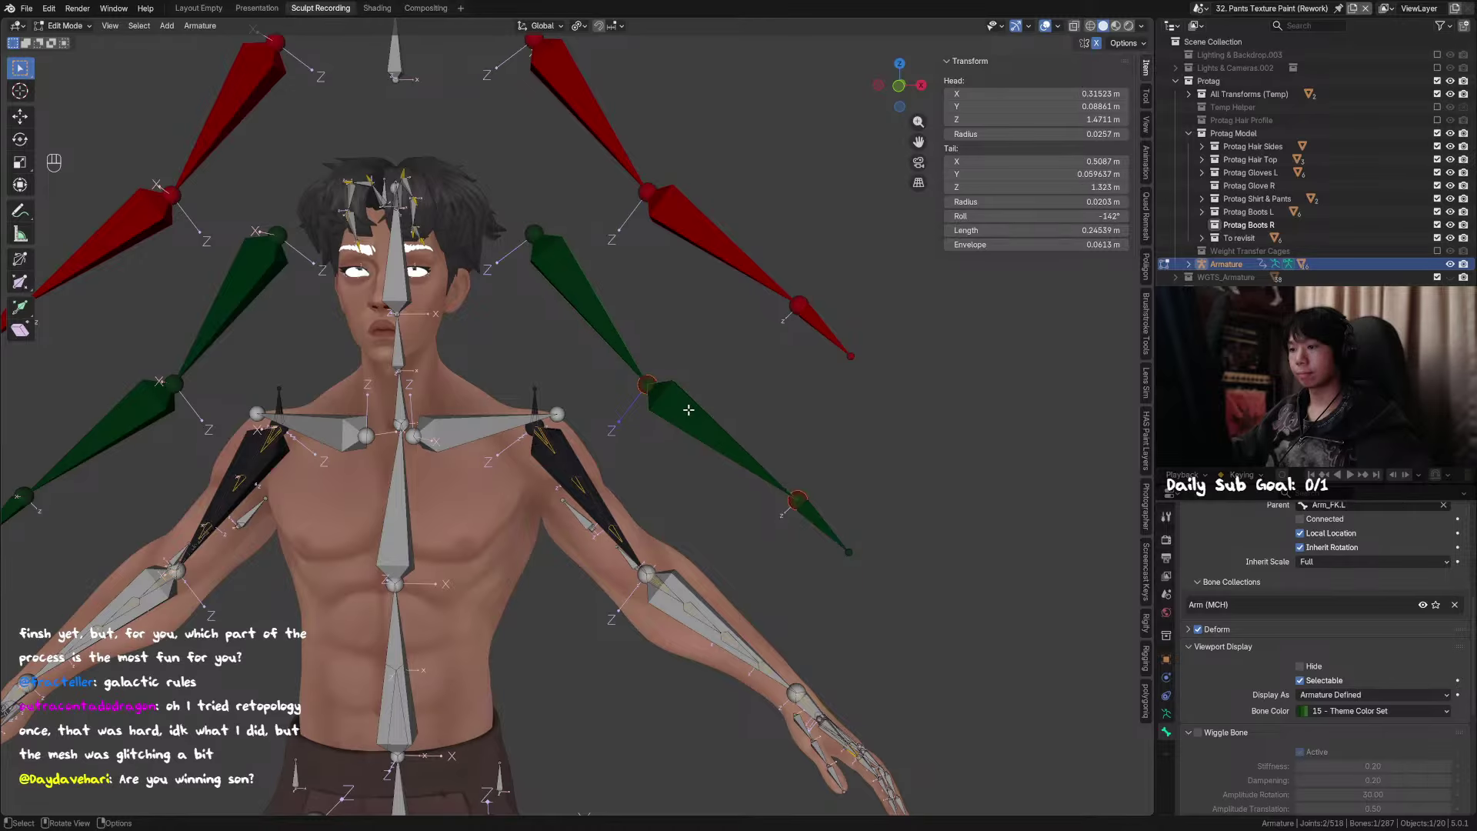
click(610, 320)
click(698, 413)
key(F2)
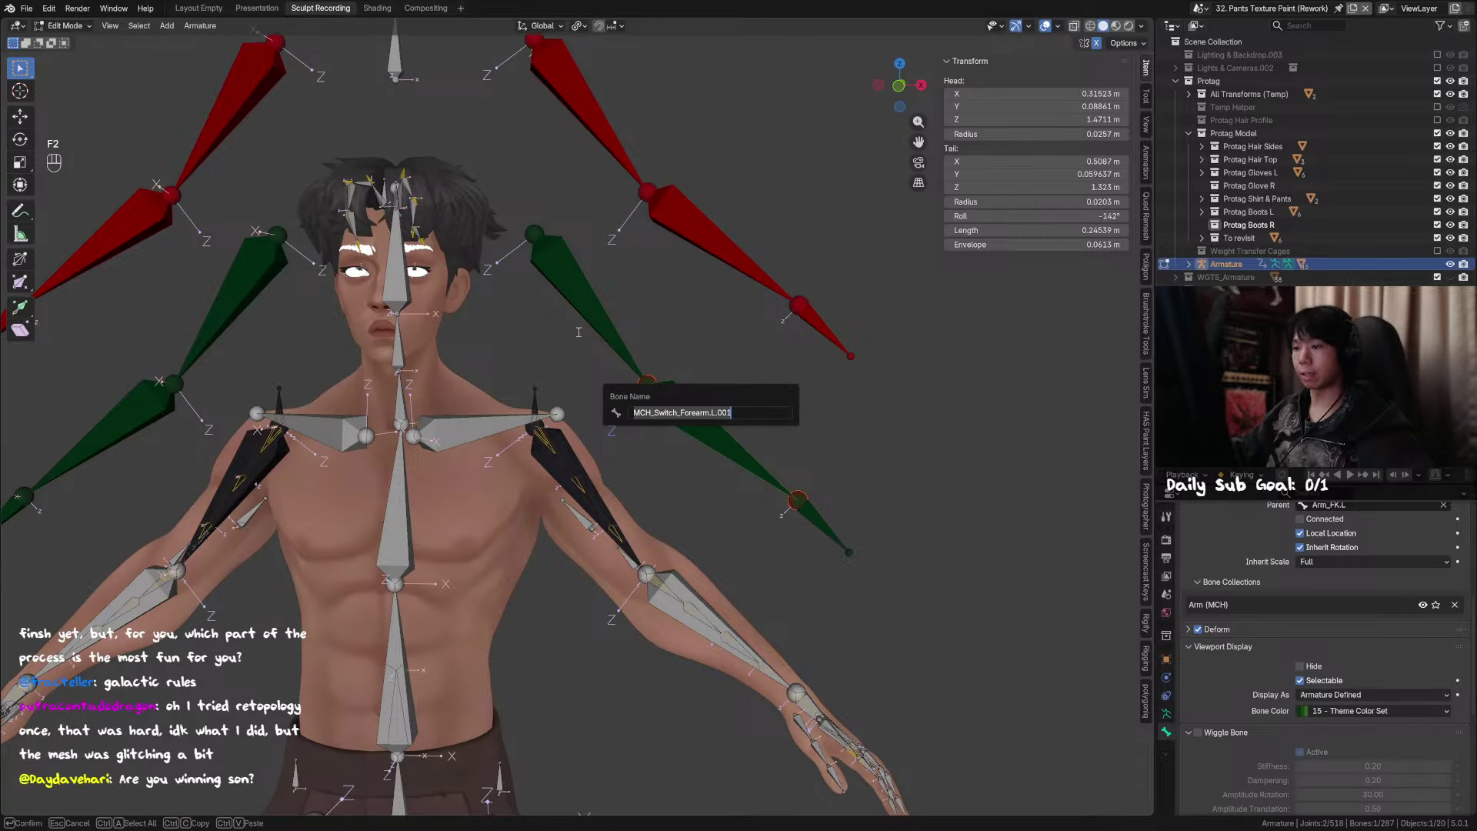
key(F2)
key(F2)
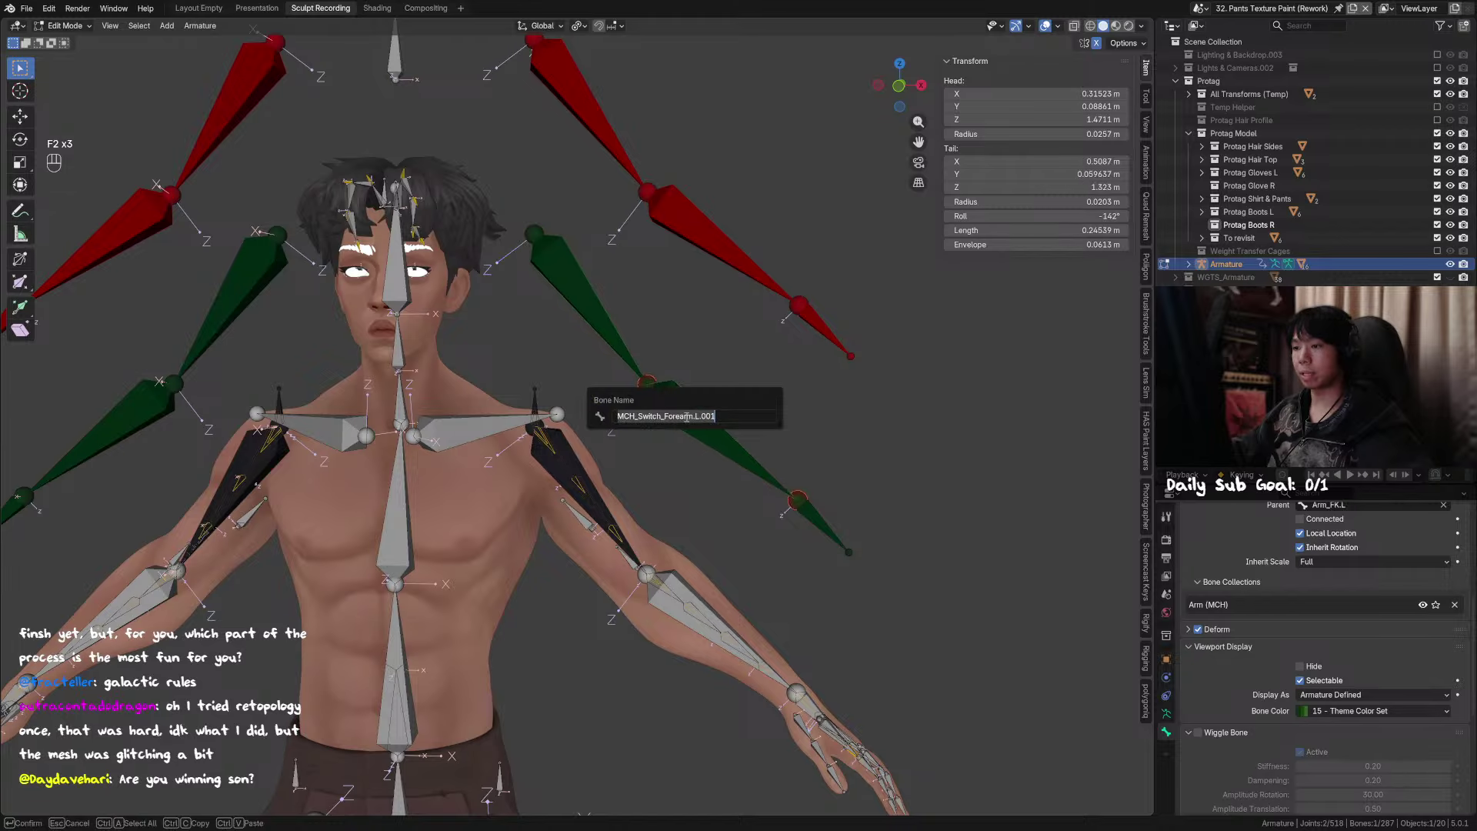
text(Arm_FK.L)
drag(625, 417, 612, 413)
text(Foo)
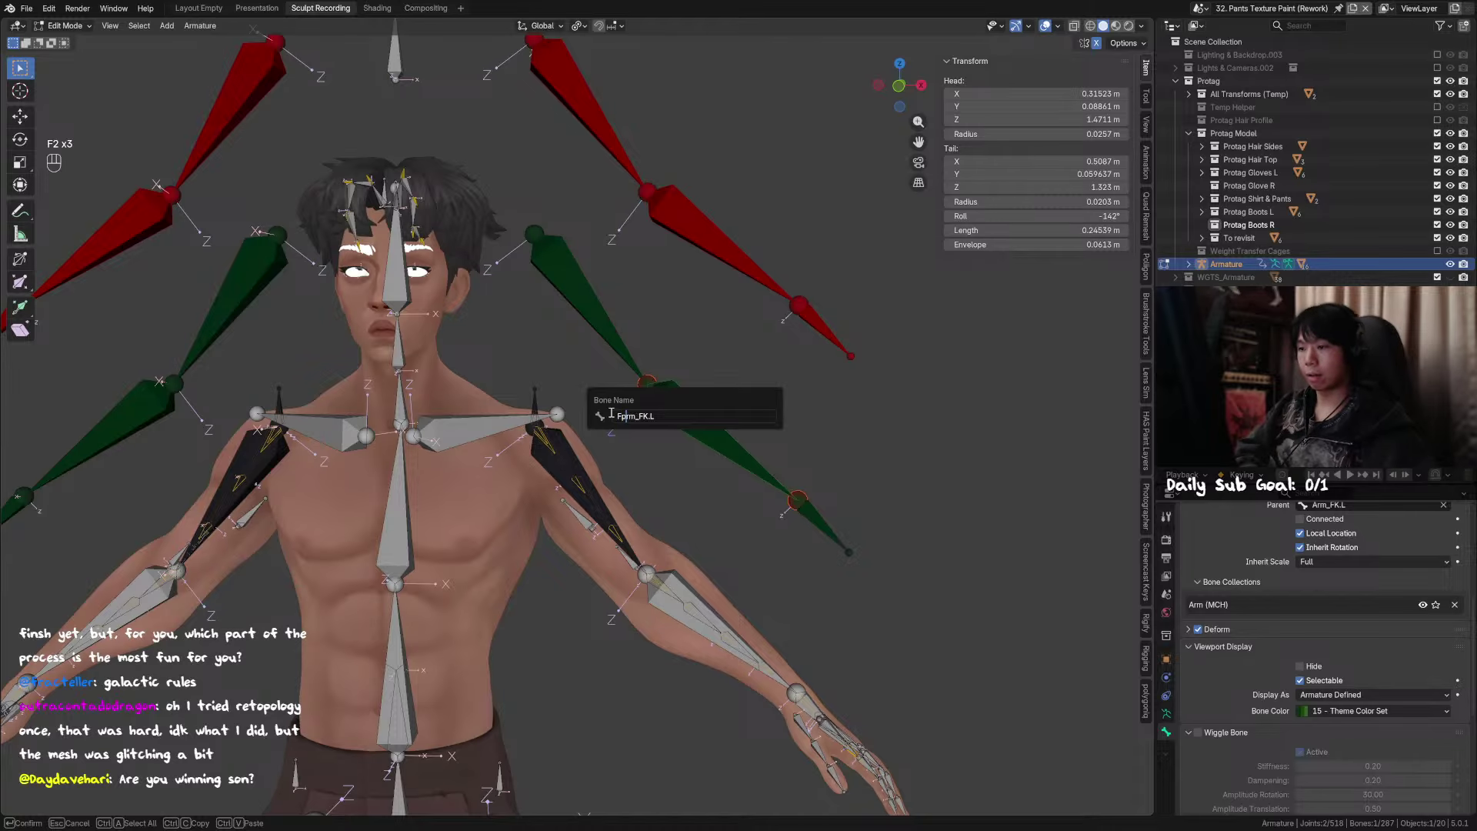
text(rea)
key(Return)
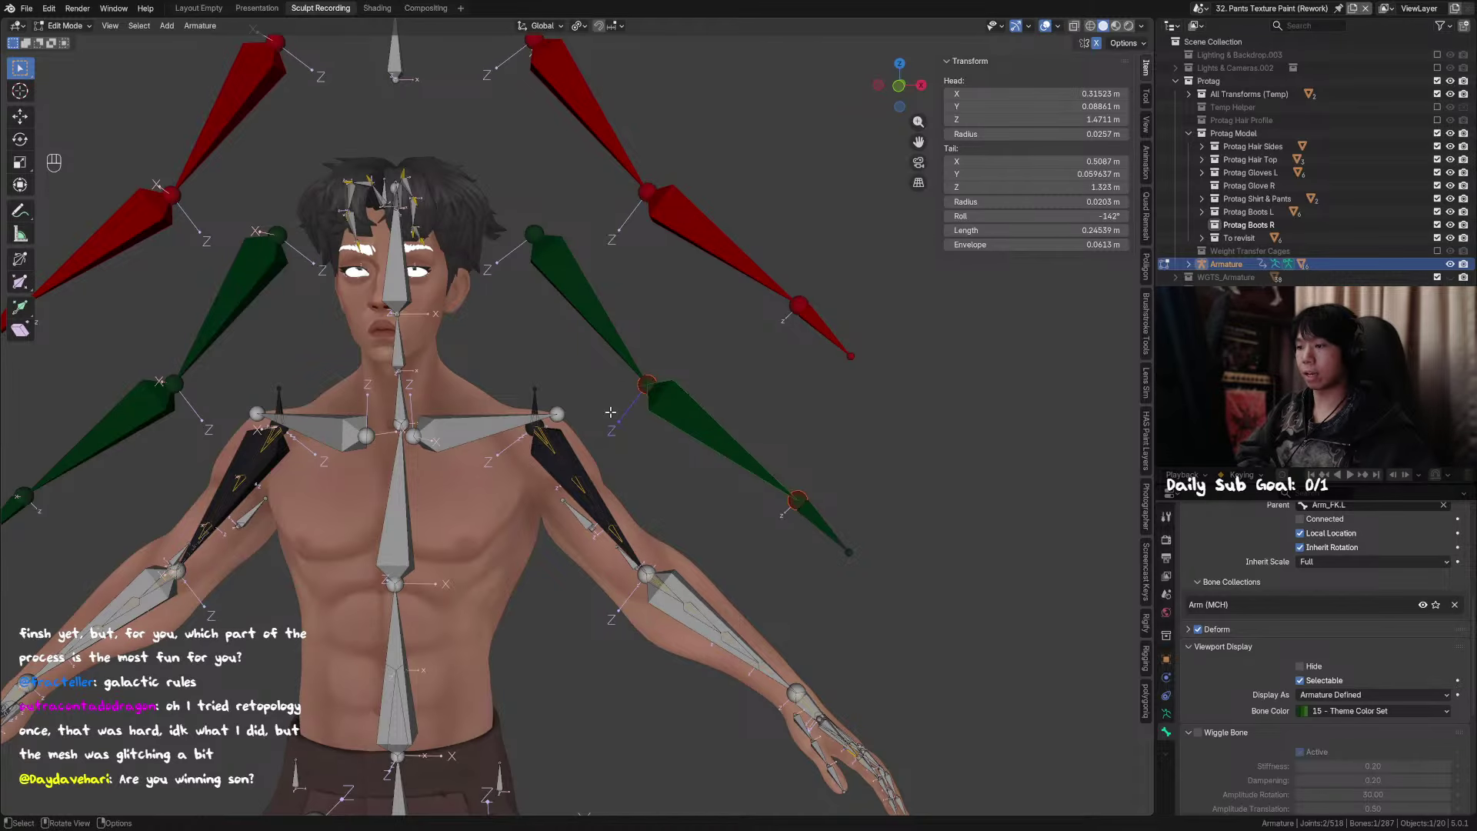
click(717, 400)
key(F2)
key(Return)
Step: Rename the left hand bone of the green chain to Hand_FK.L
shift+middle_drag(838, 534, 734, 460)
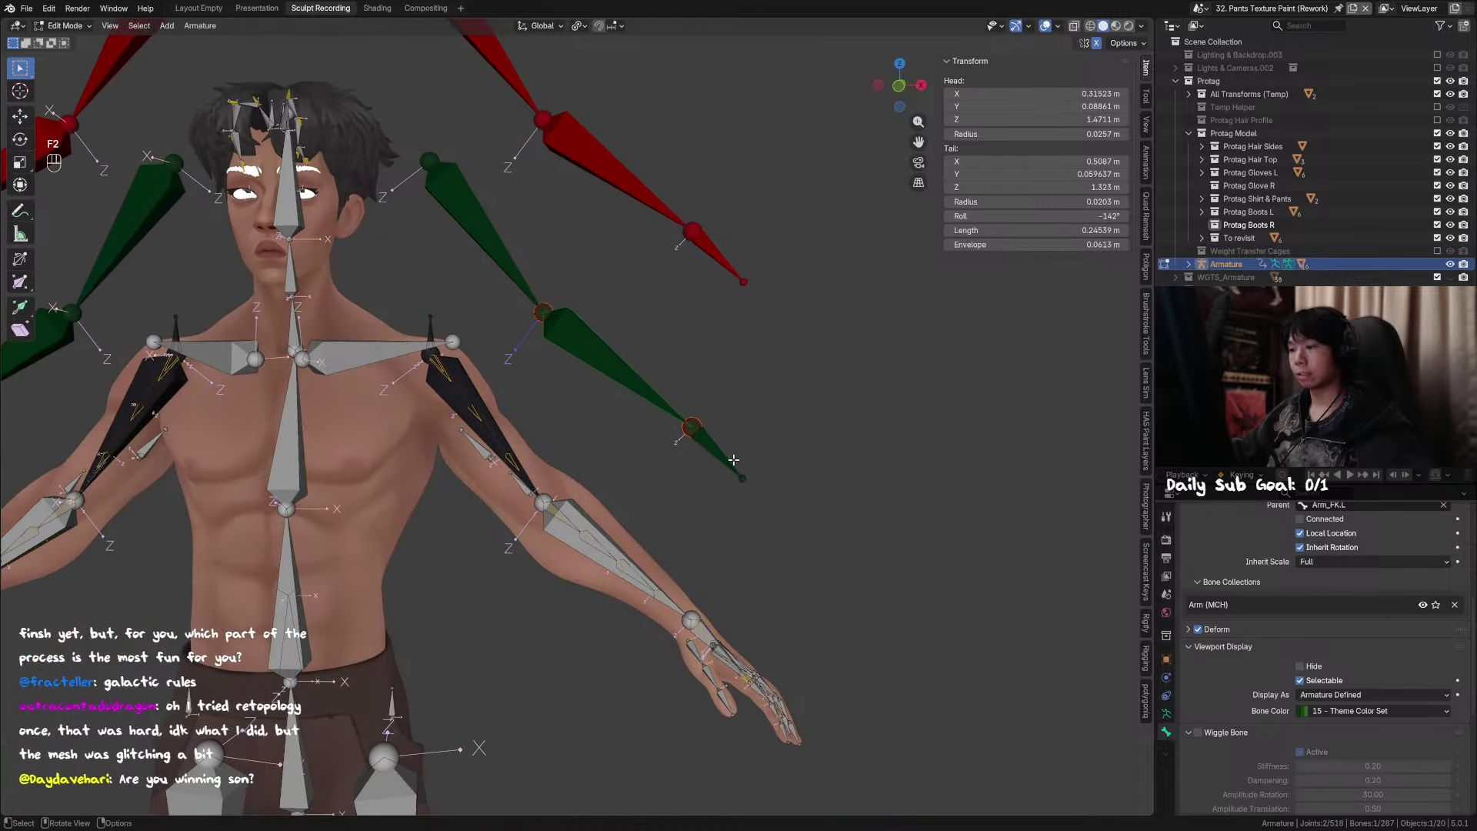
click(720, 452)
key(F2)
text(Arm_FK.L)
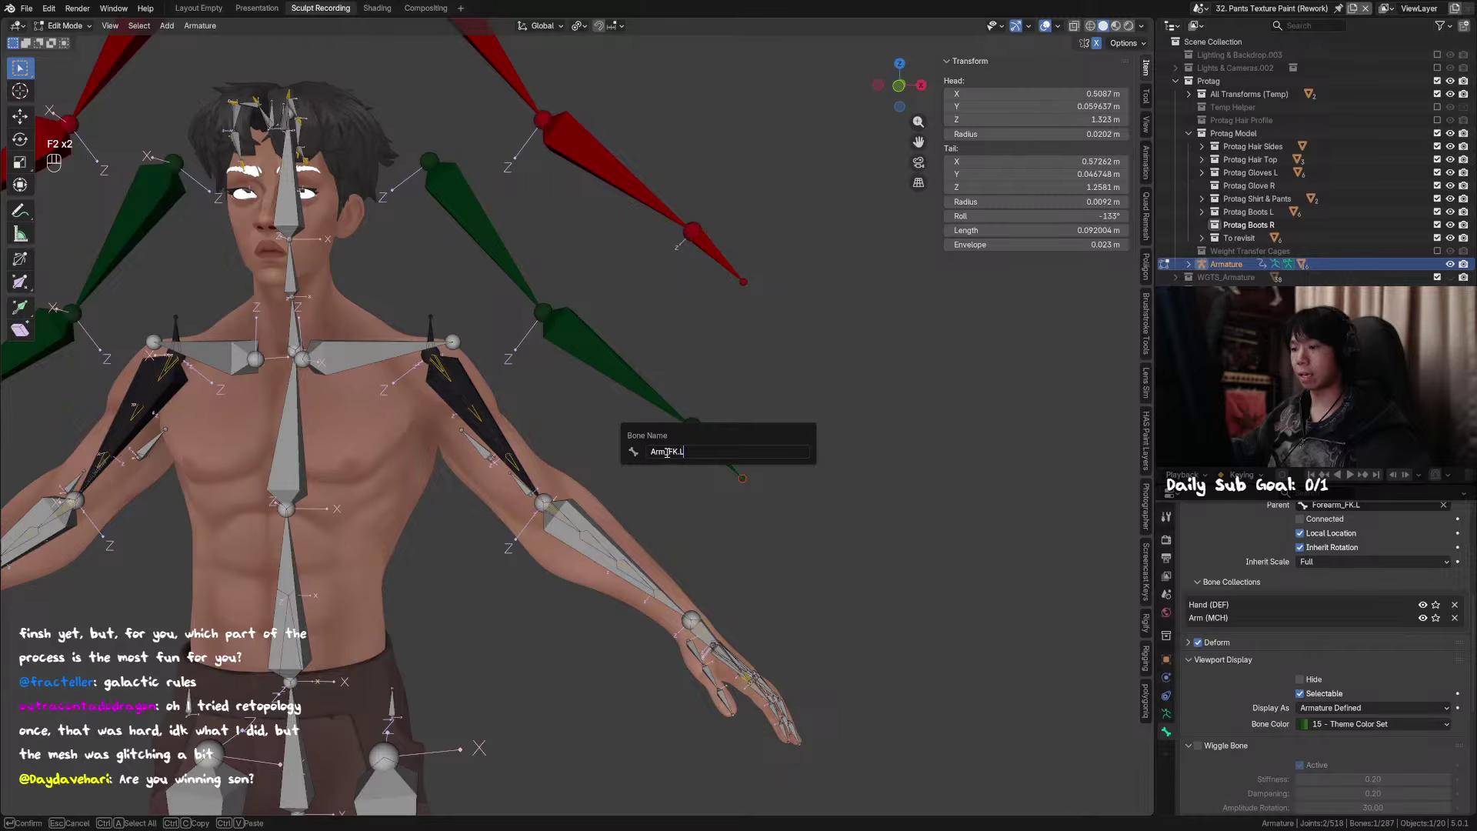
drag(667, 454, 613, 451)
text(Hand)
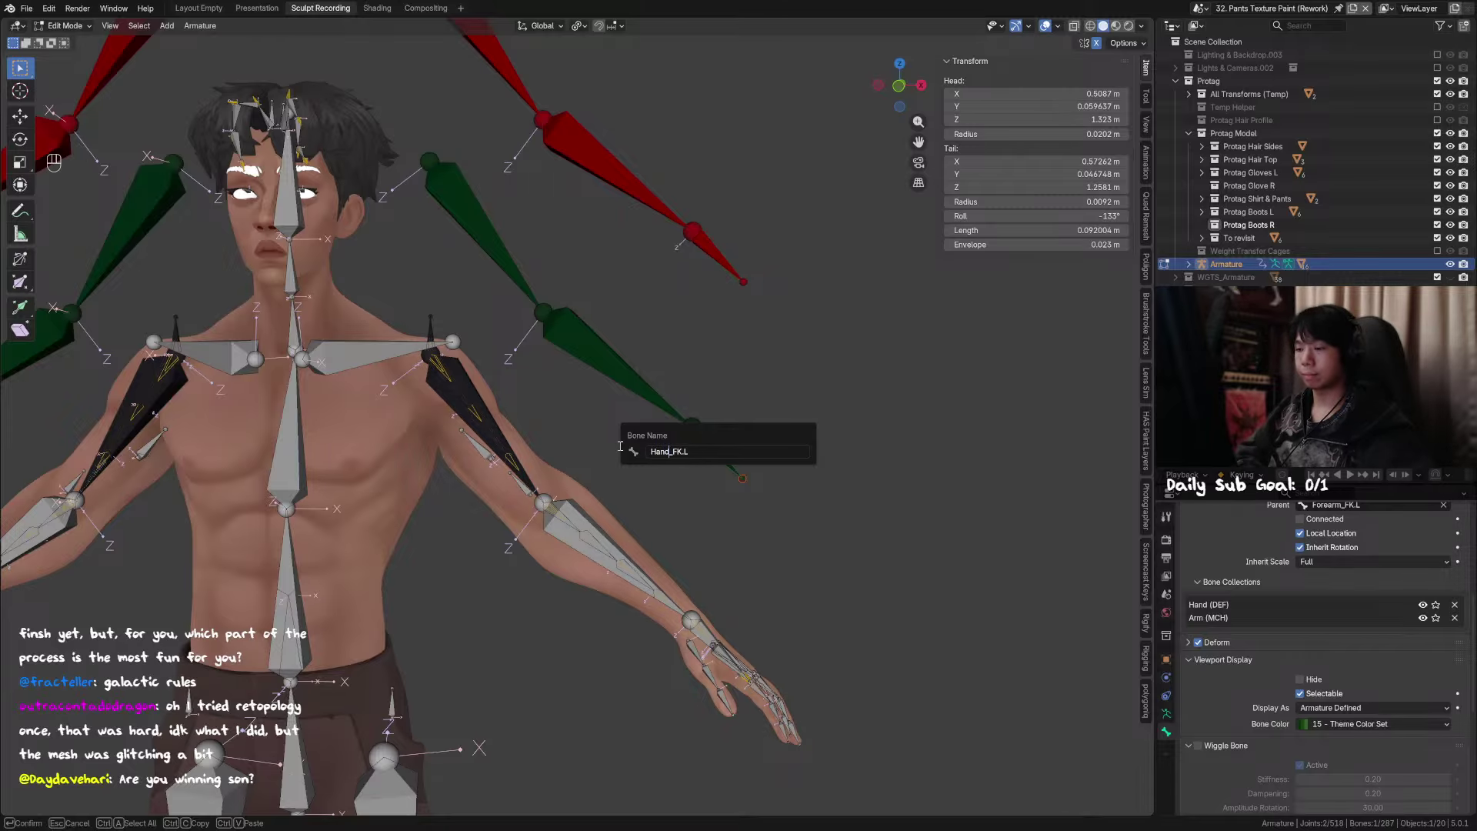
key(Return)
Step: Reuse the left hand bone's Hand_FK name for the right hand bone of the green chain
key(F2)
middle_drag(677, 422, 572, 435)
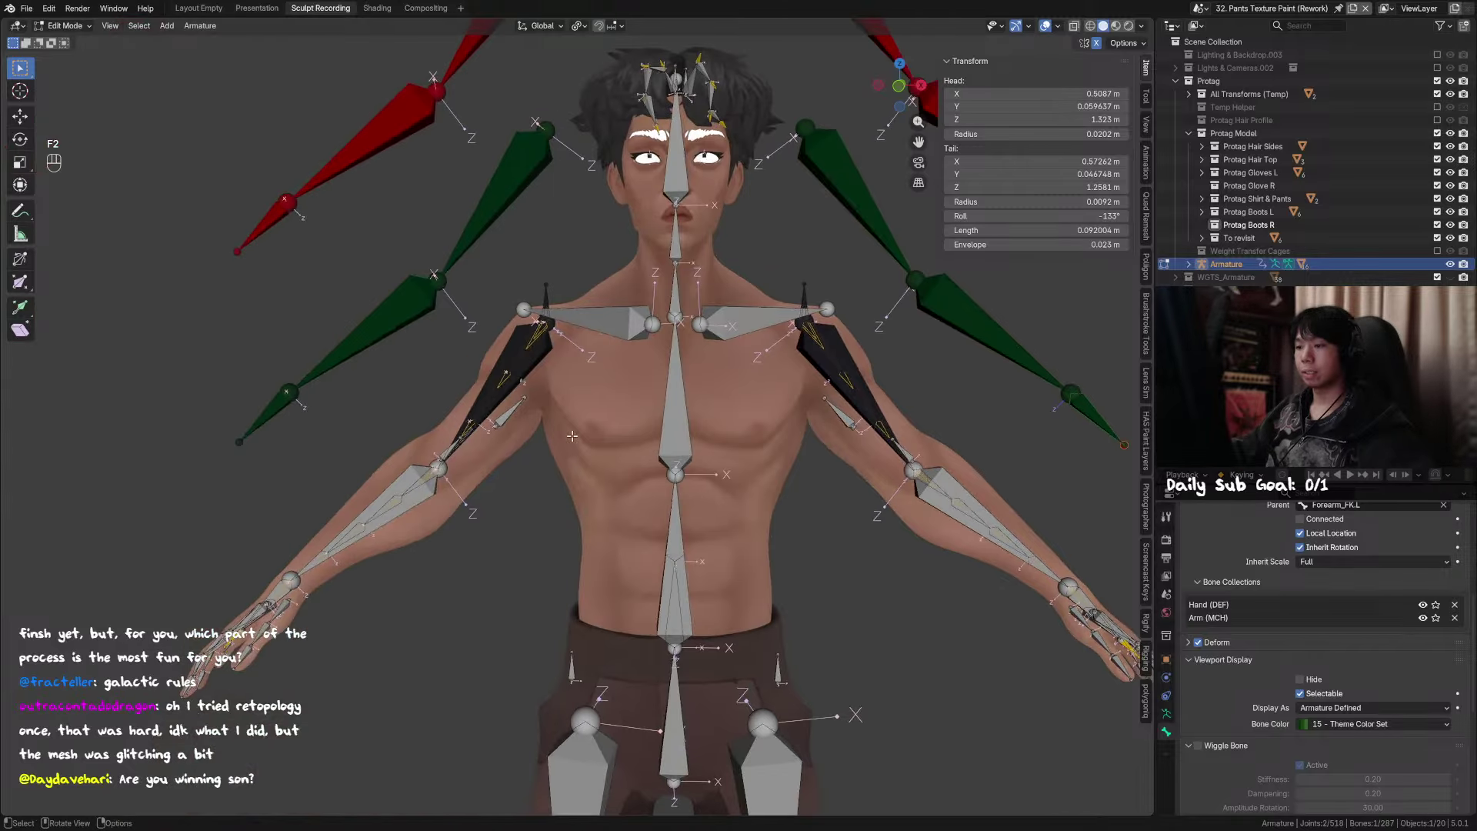
click(268, 400)
key(F2)
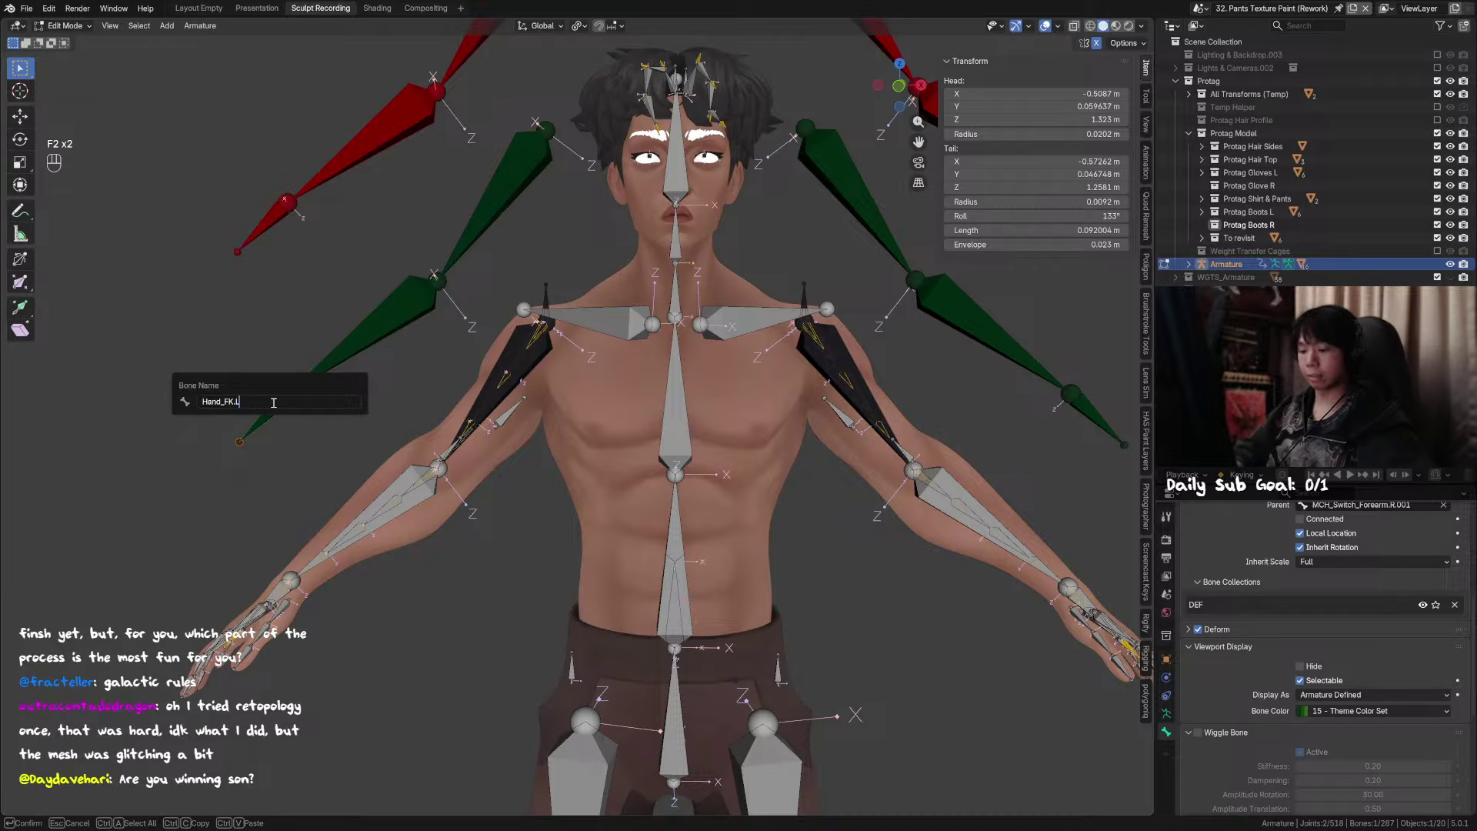
key(Return)
Step: Reuse the left forearm bone's Forearm_FK name for the right forearm bone of the green chain
key(F2)
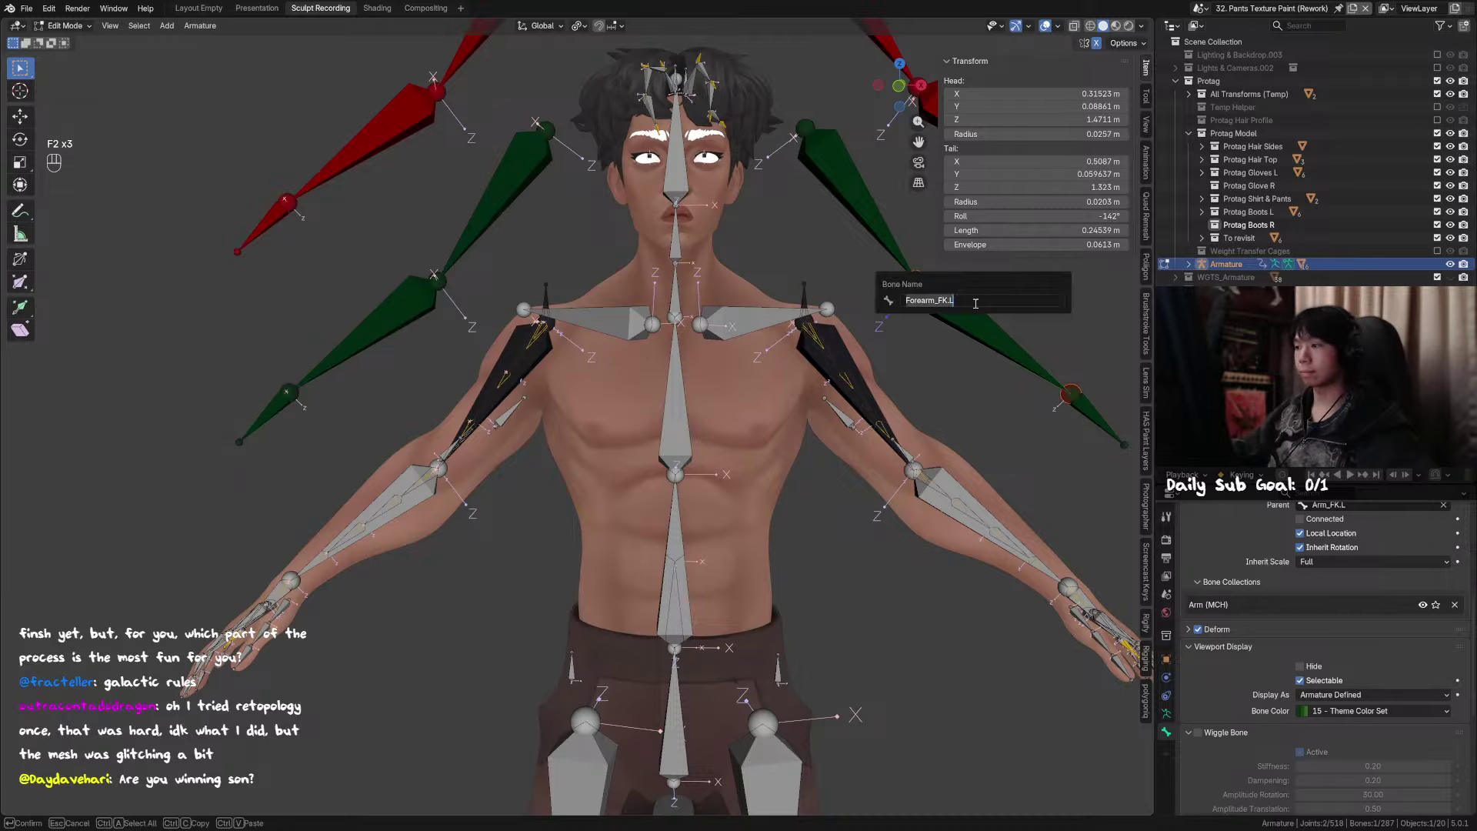
click(411, 319)
key(F2)
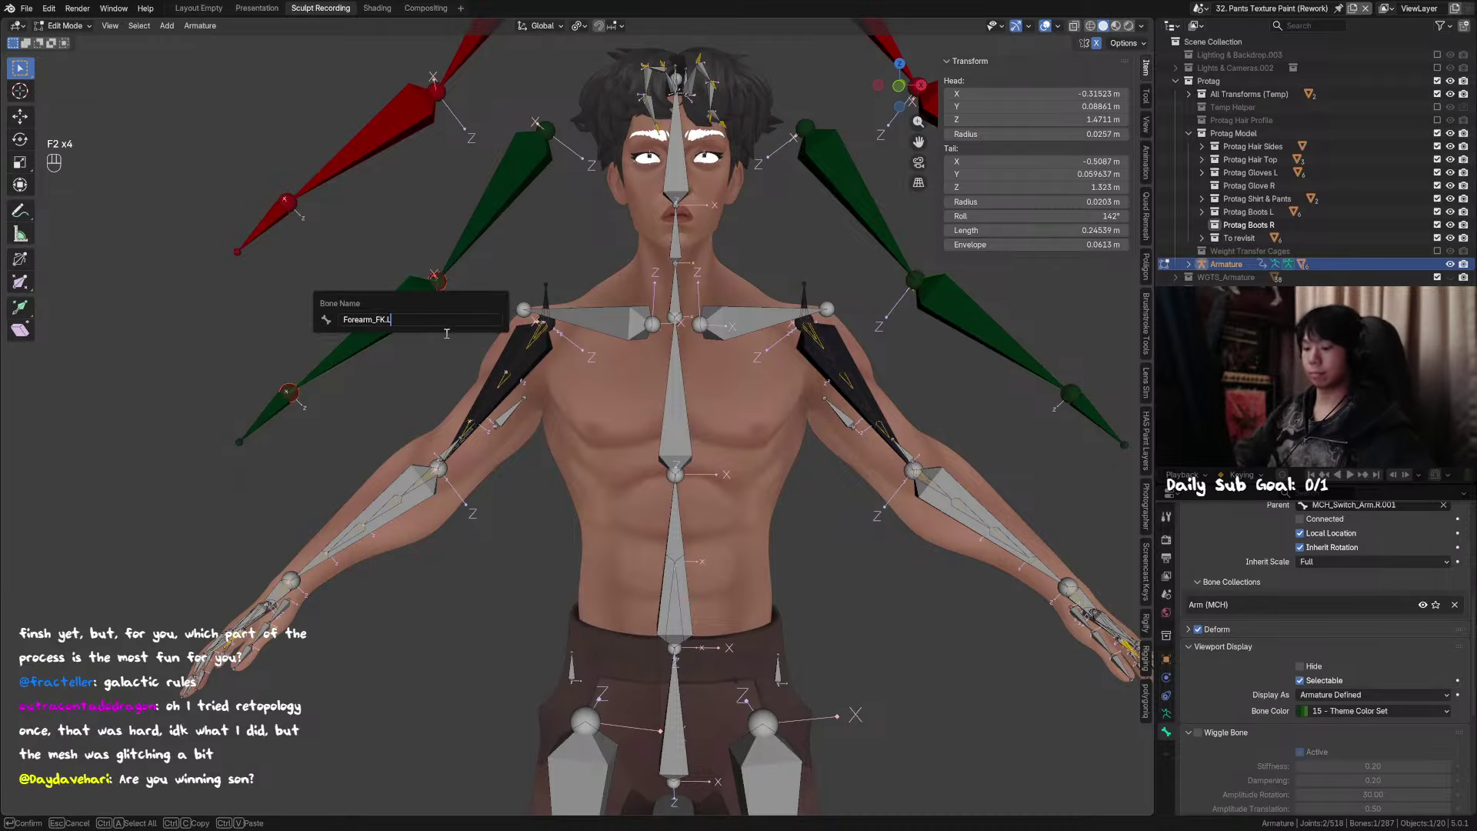
Step: Rename the right upper-arm bone of the green chain to Arm_FK.R, reusing the left bone's name
shift+middle_drag(646, 262, 609, 352)
click(802, 242)
key(F2)
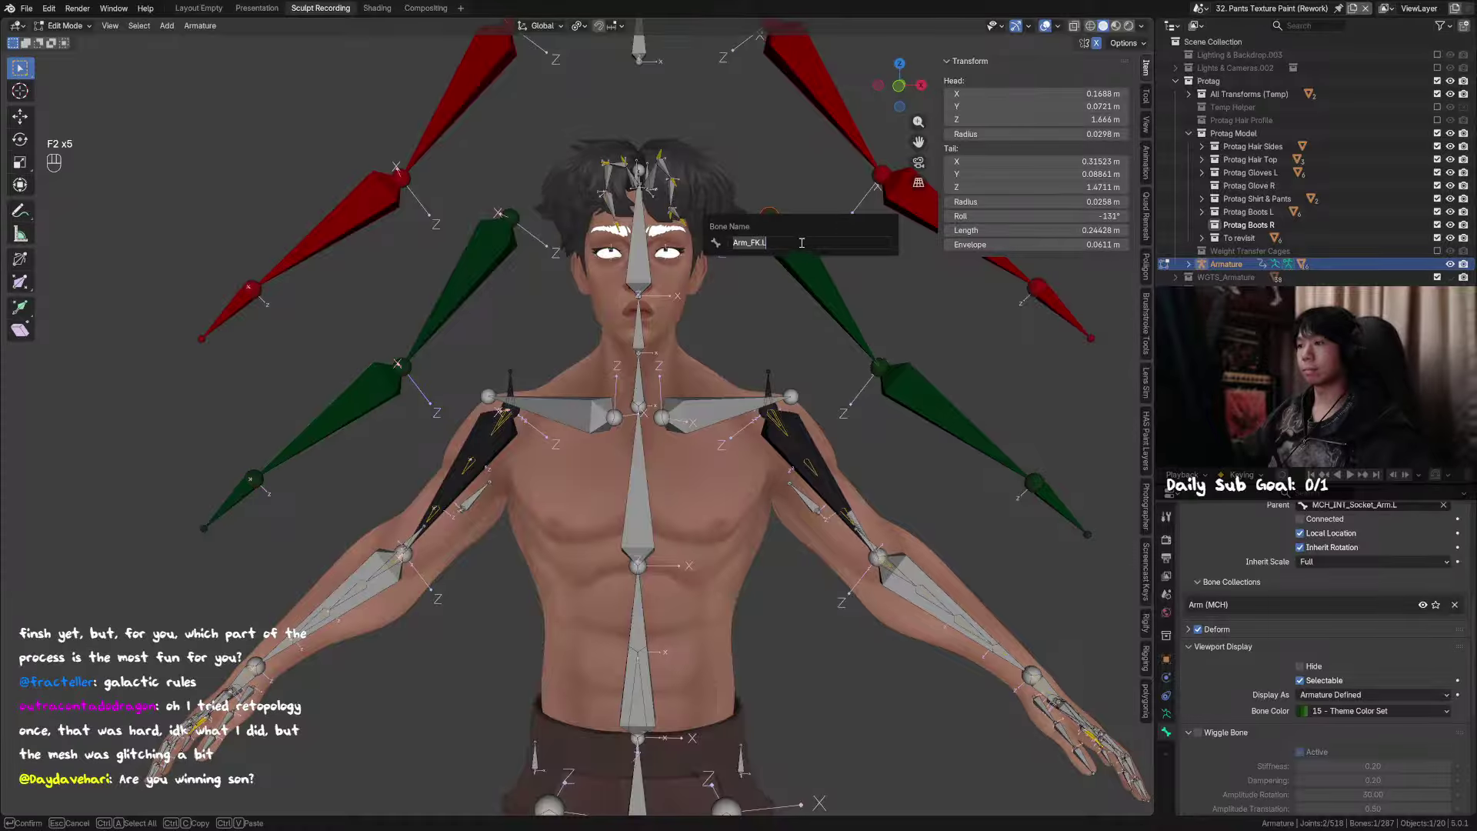
key(ctrl+c)
key(Return)
click(468, 262)
key(F2)
key(ctrl+v)
key(BackSpace)
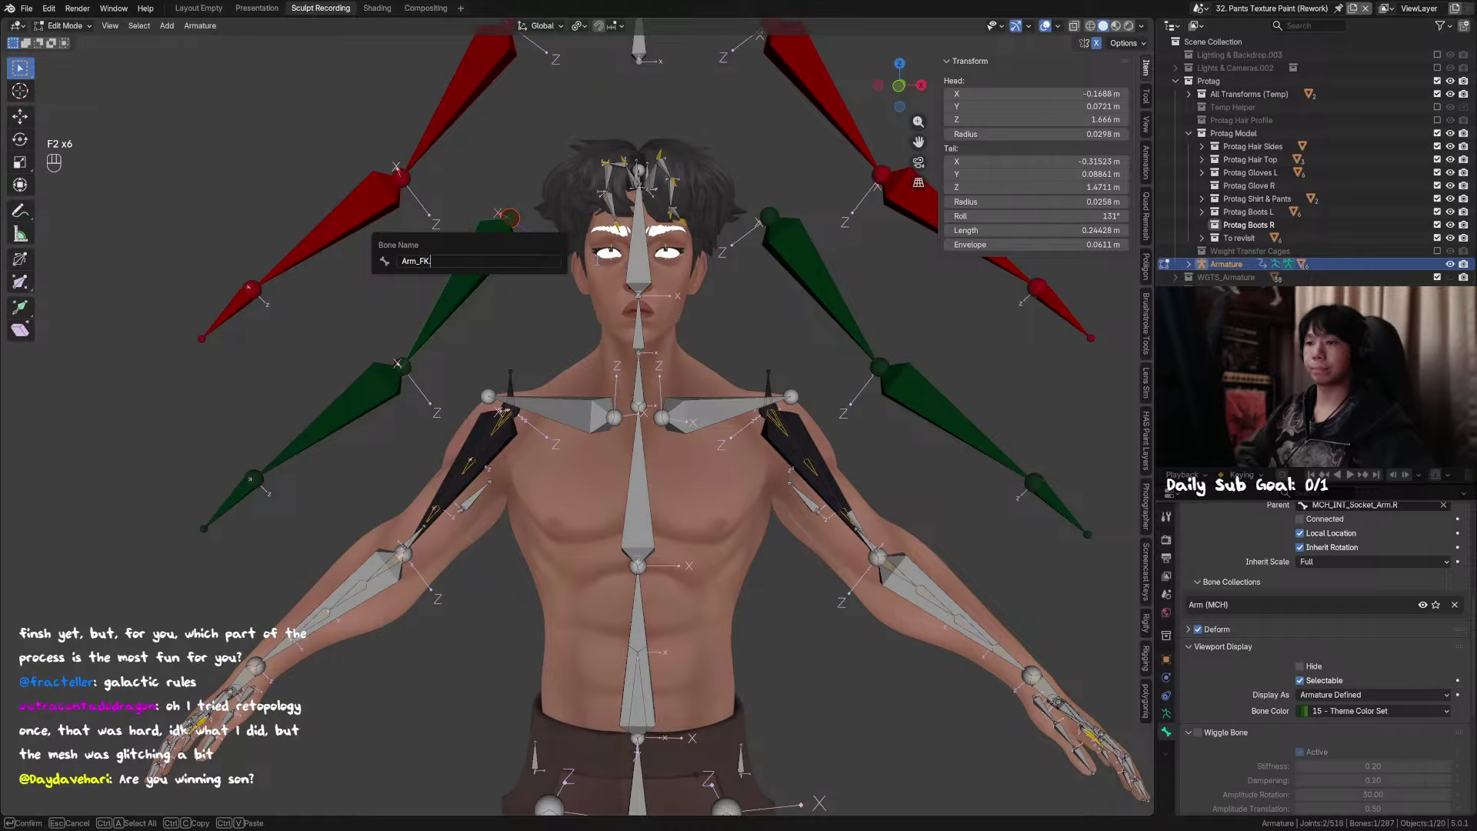
text(R)
key(Return)
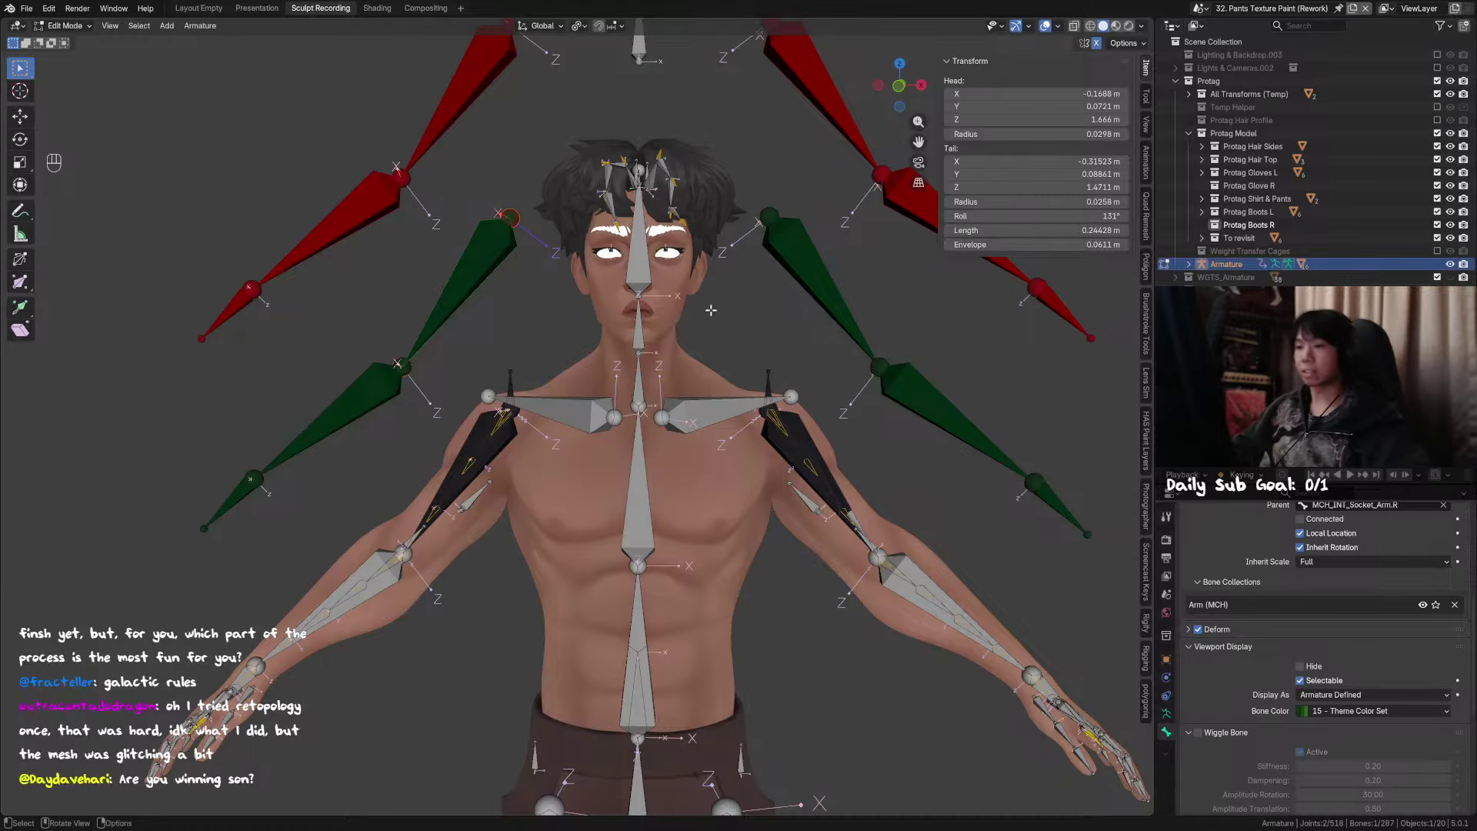
Step: Hide the transform sidebar and save the file
scroll(711, 310, down, 5)
key(n)
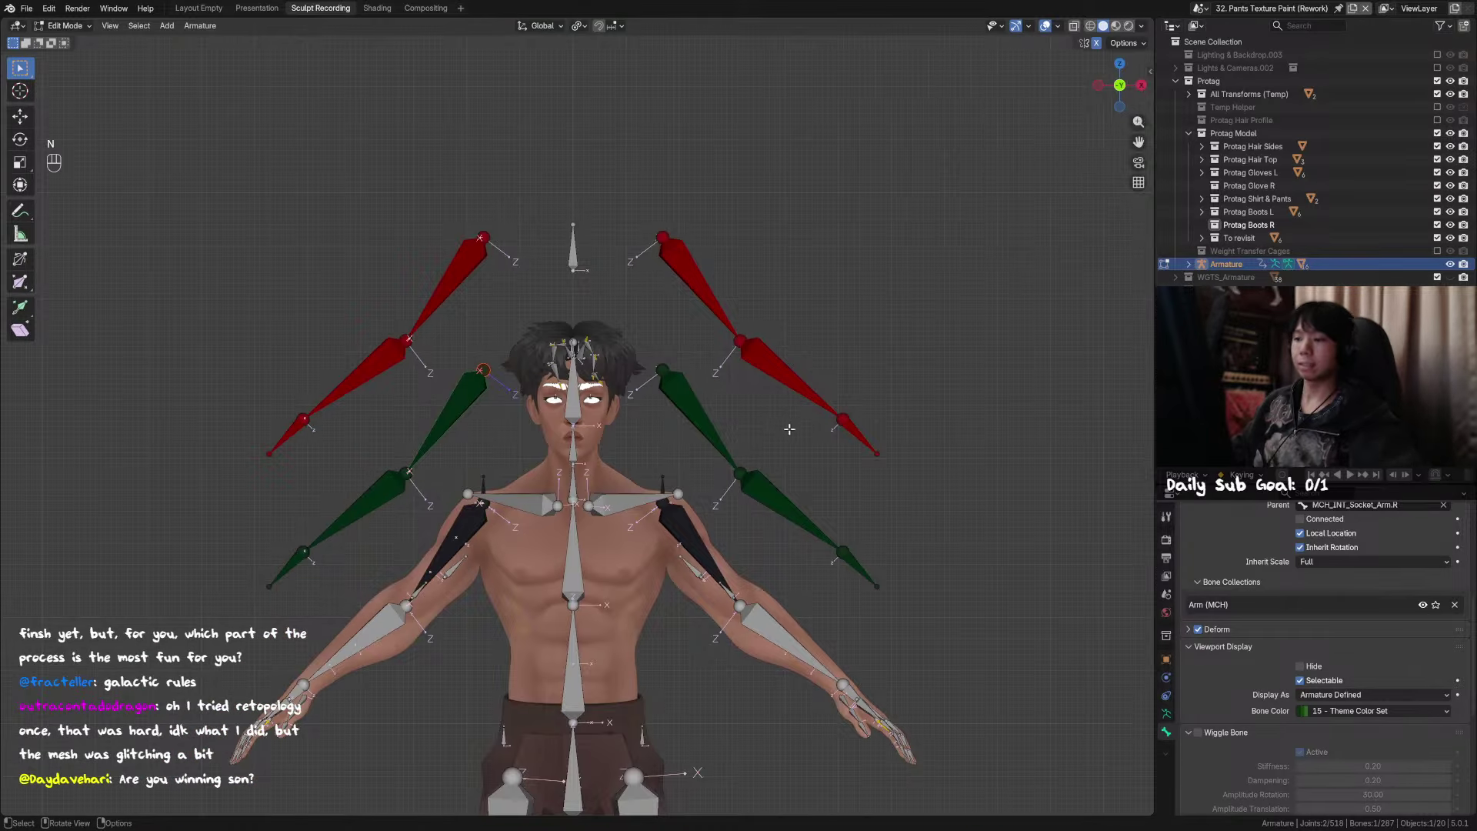
scroll(790, 429, up, 2)
shift+middle_drag(800, 439, 760, 419)
key(ctrl+s)
Step: Rename the left upper-arm bone of the red chain to Arm_IK.L
click(953, 428)
shift+middle_drag(954, 428, 900, 385)
scroll(917, 349, down, 2)
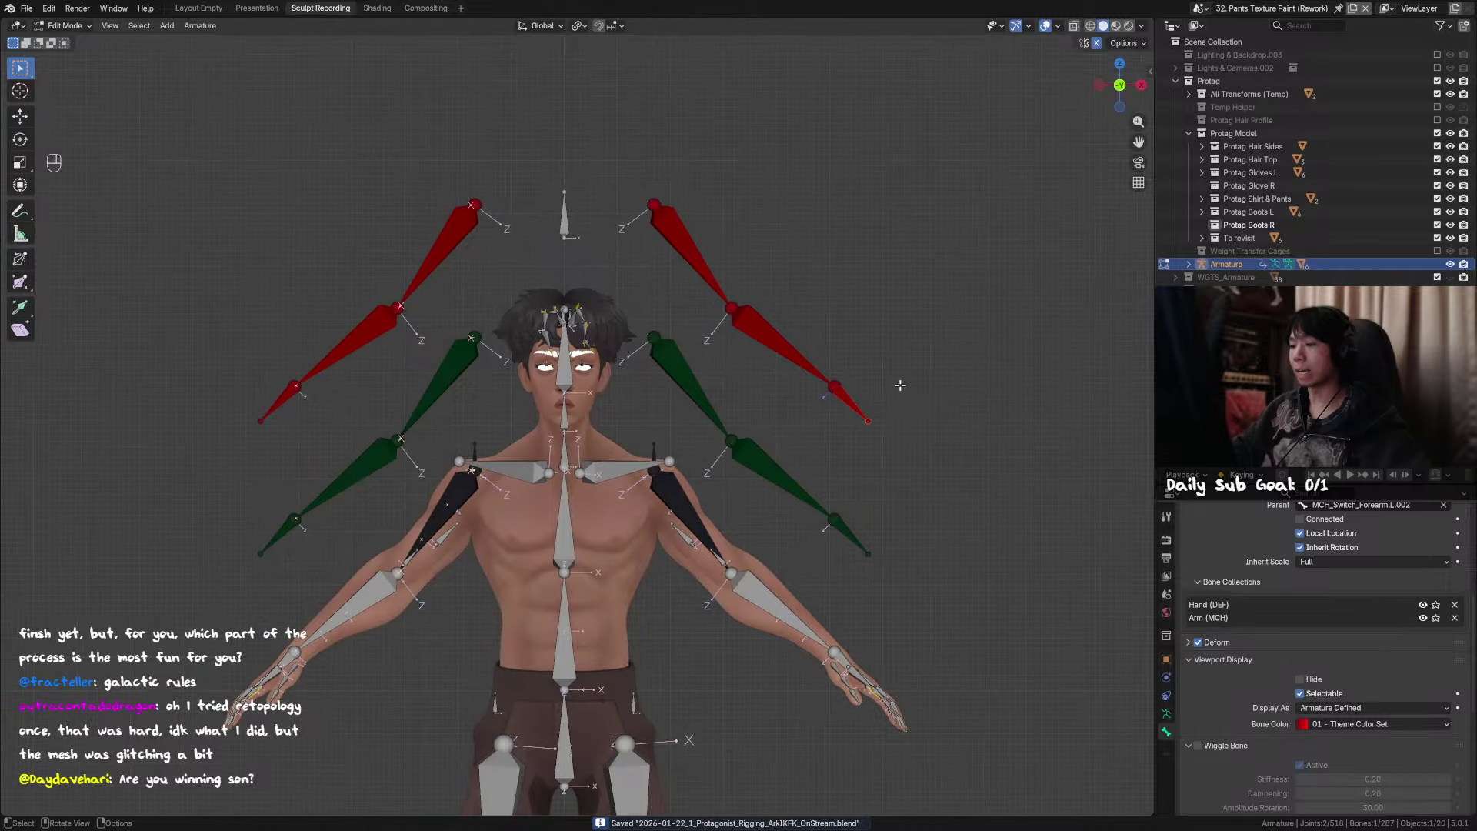
scroll(900, 385, up, 1)
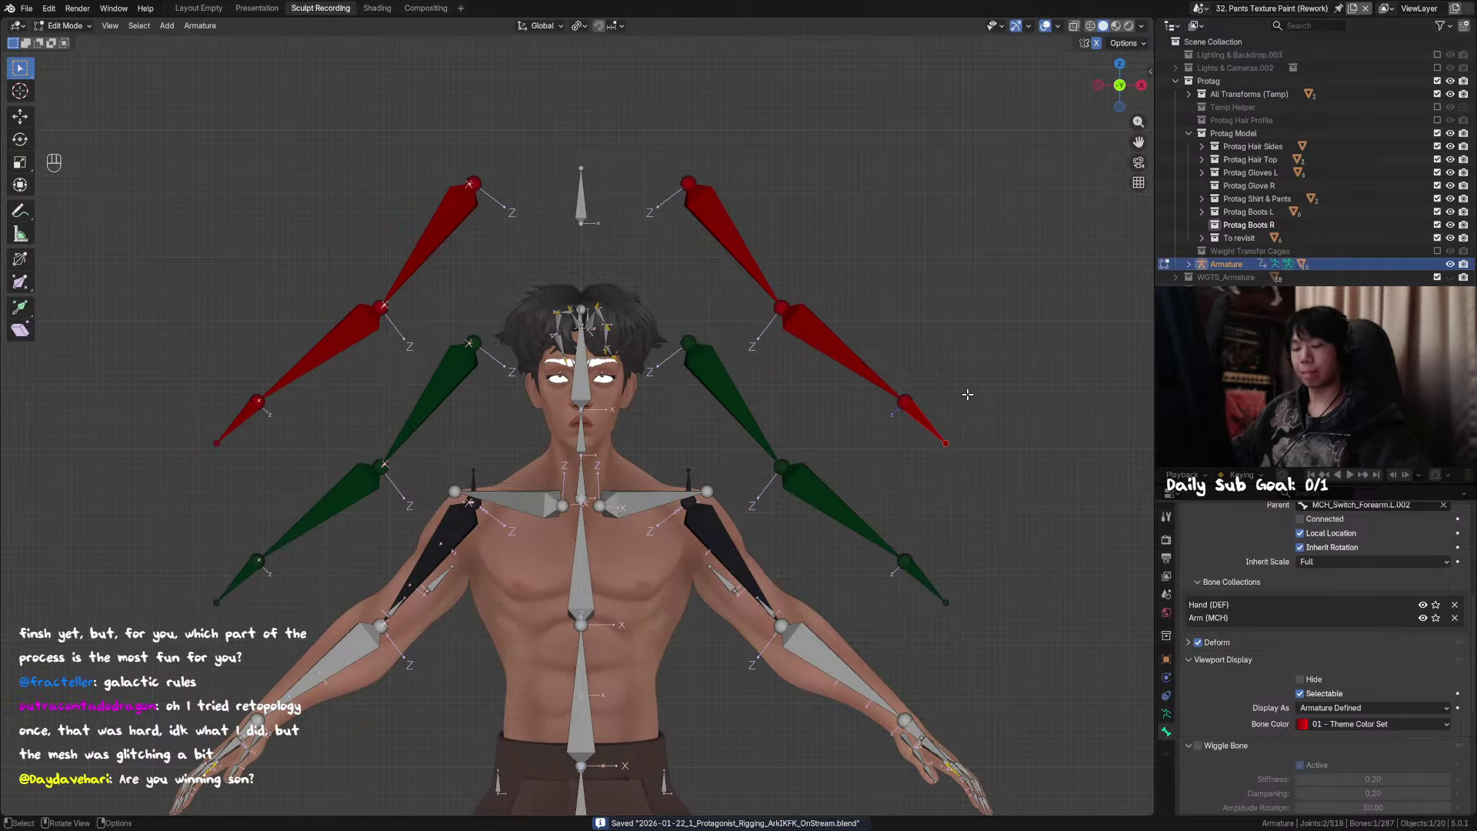
key(F2)
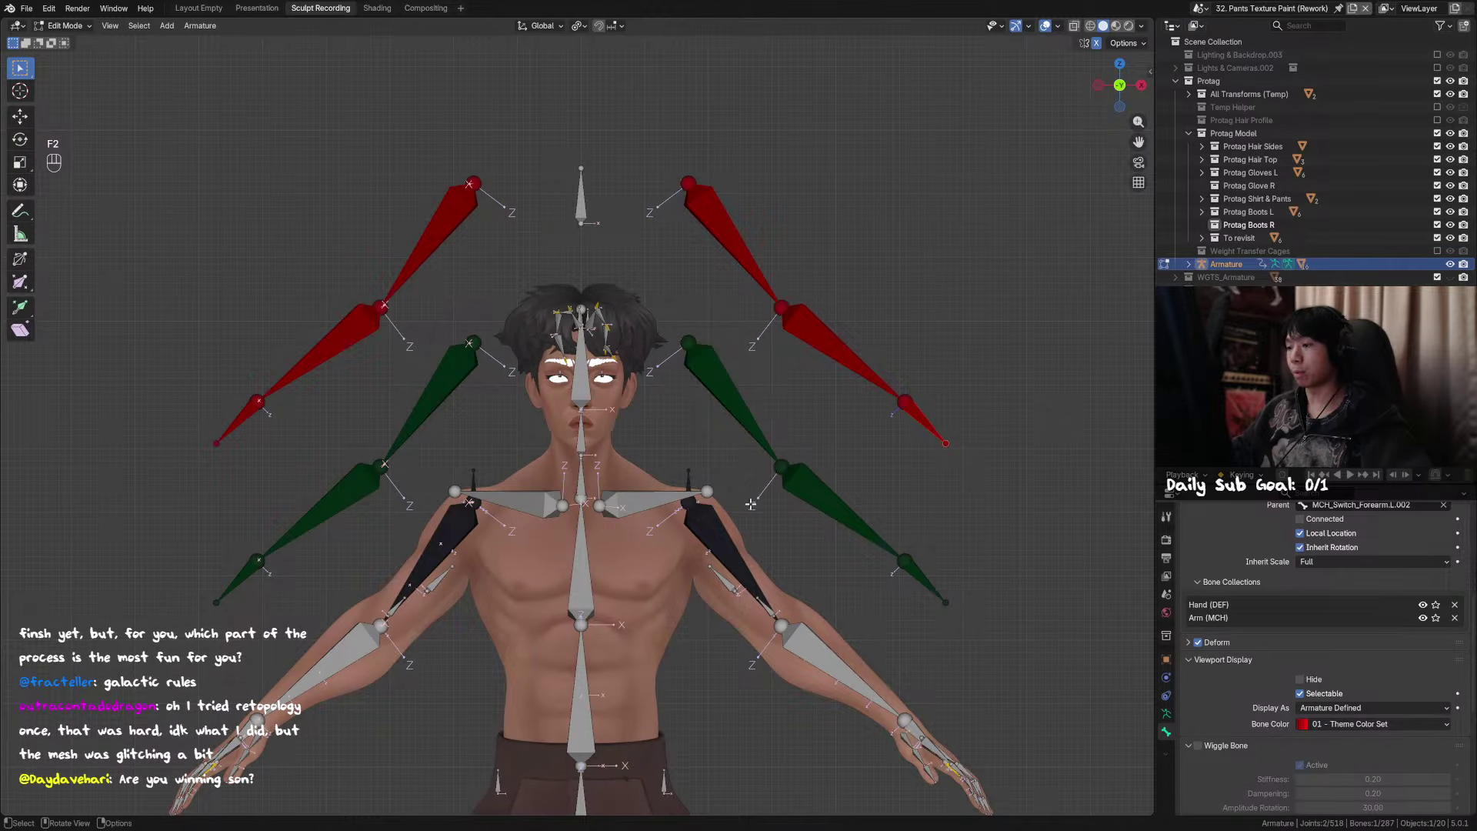
click(722, 398)
key(F2)
key(F2)
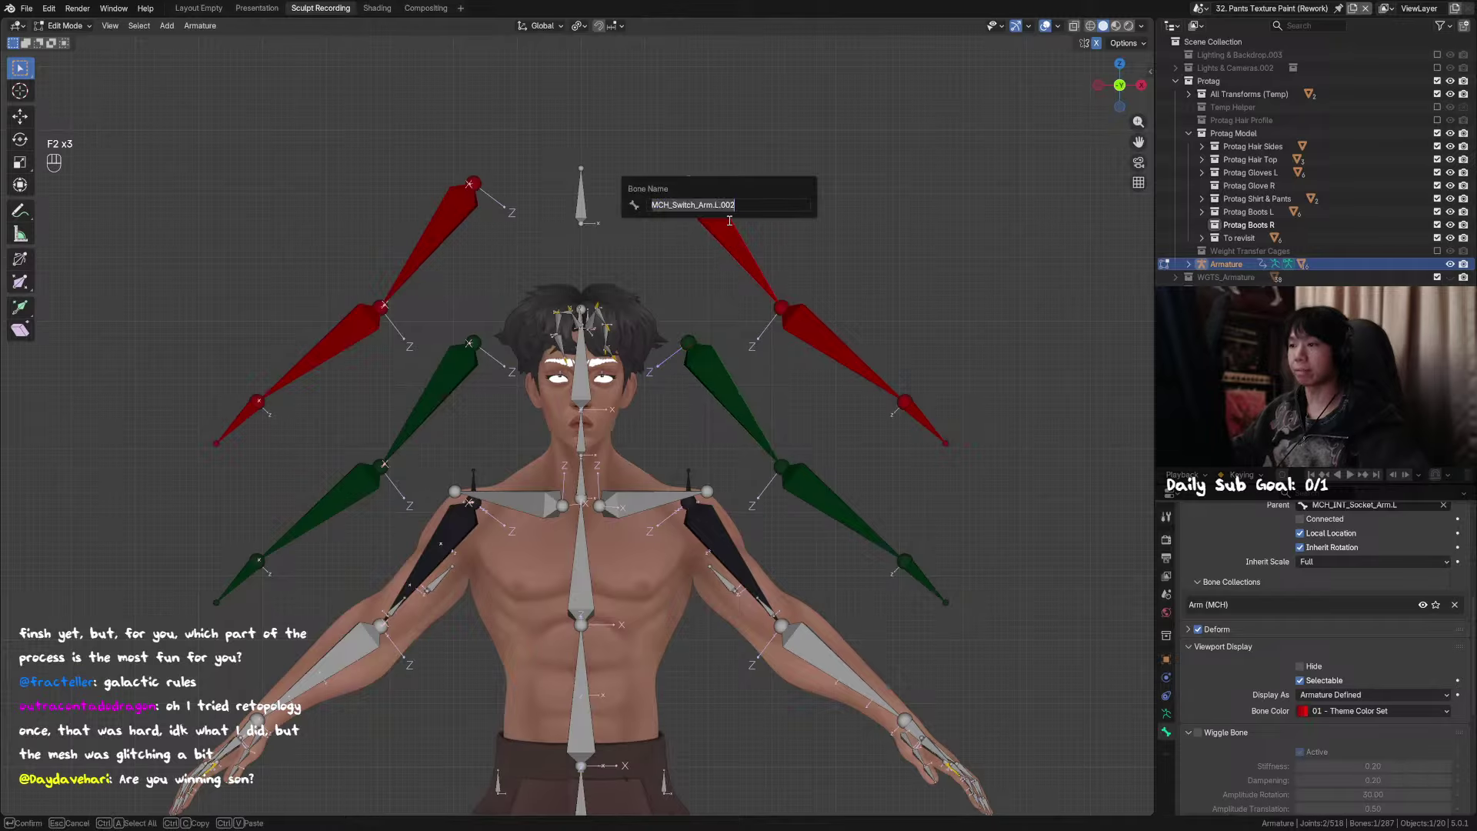
text(Arm_FK.L)
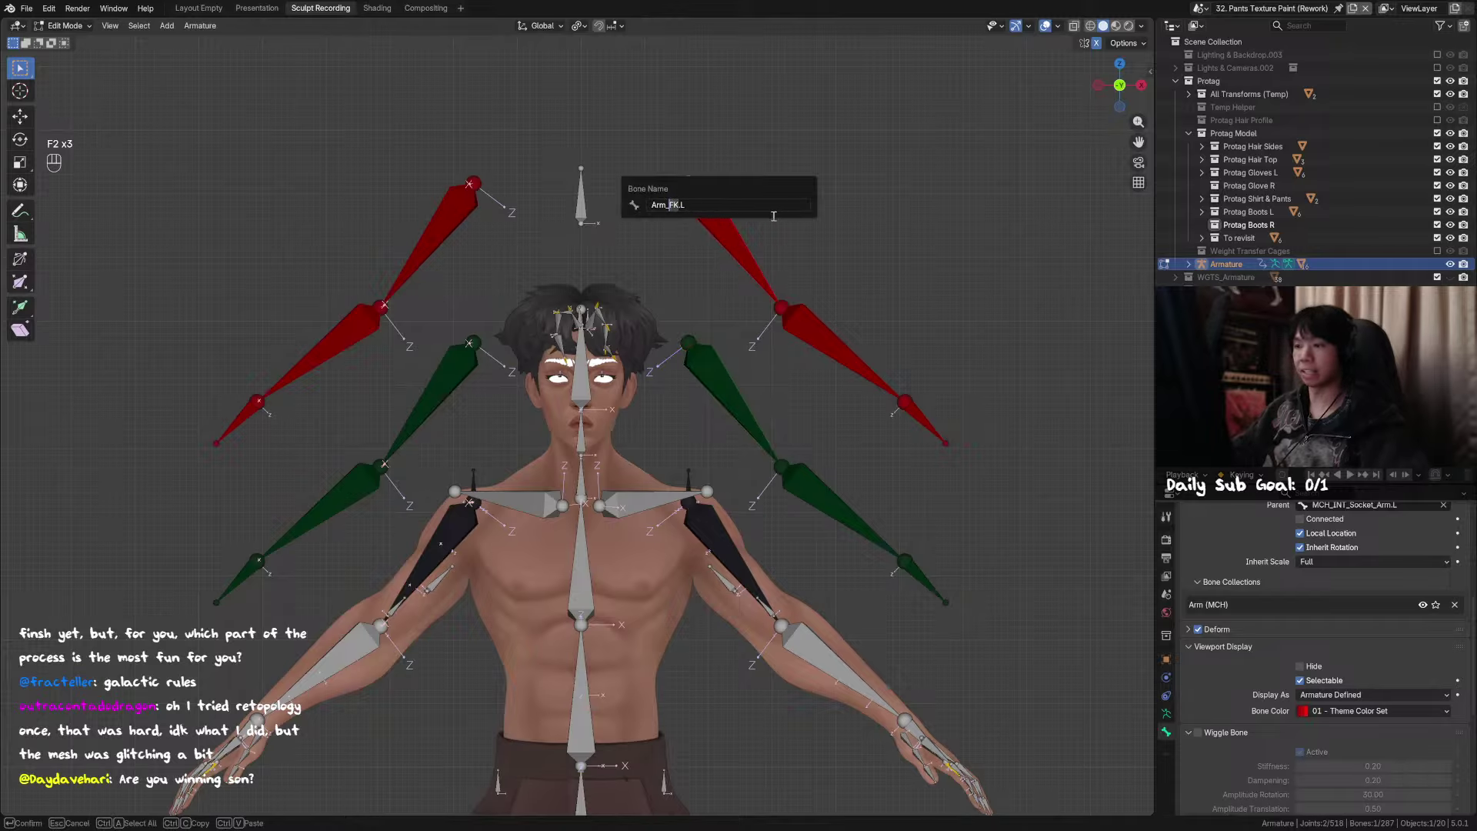
key(Return)
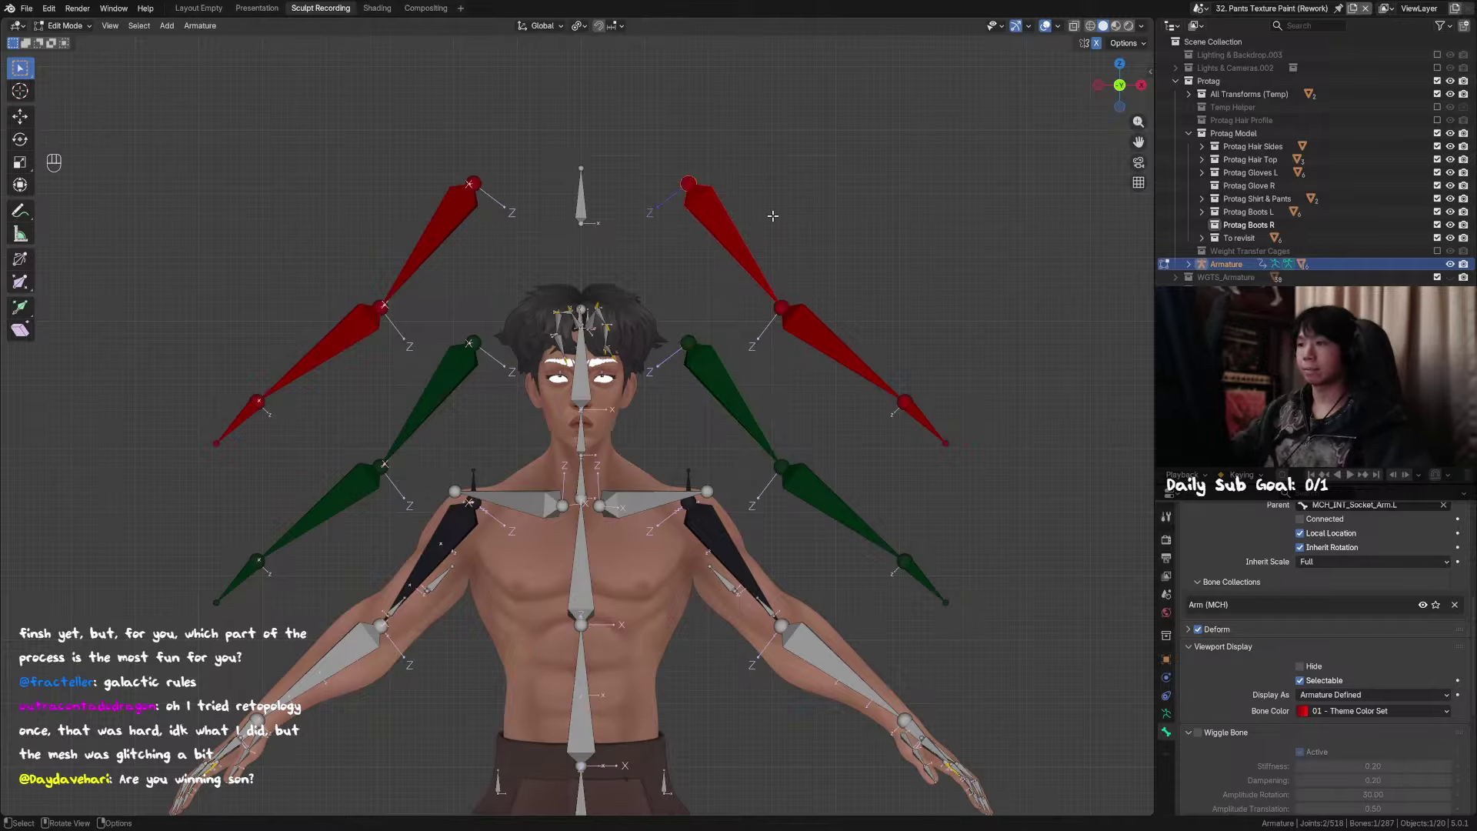
Step: Rename the right upper-arm bone of the red chain to Arm_IK.R
click(447, 202)
key(F2)
text(Arm_IK.L)
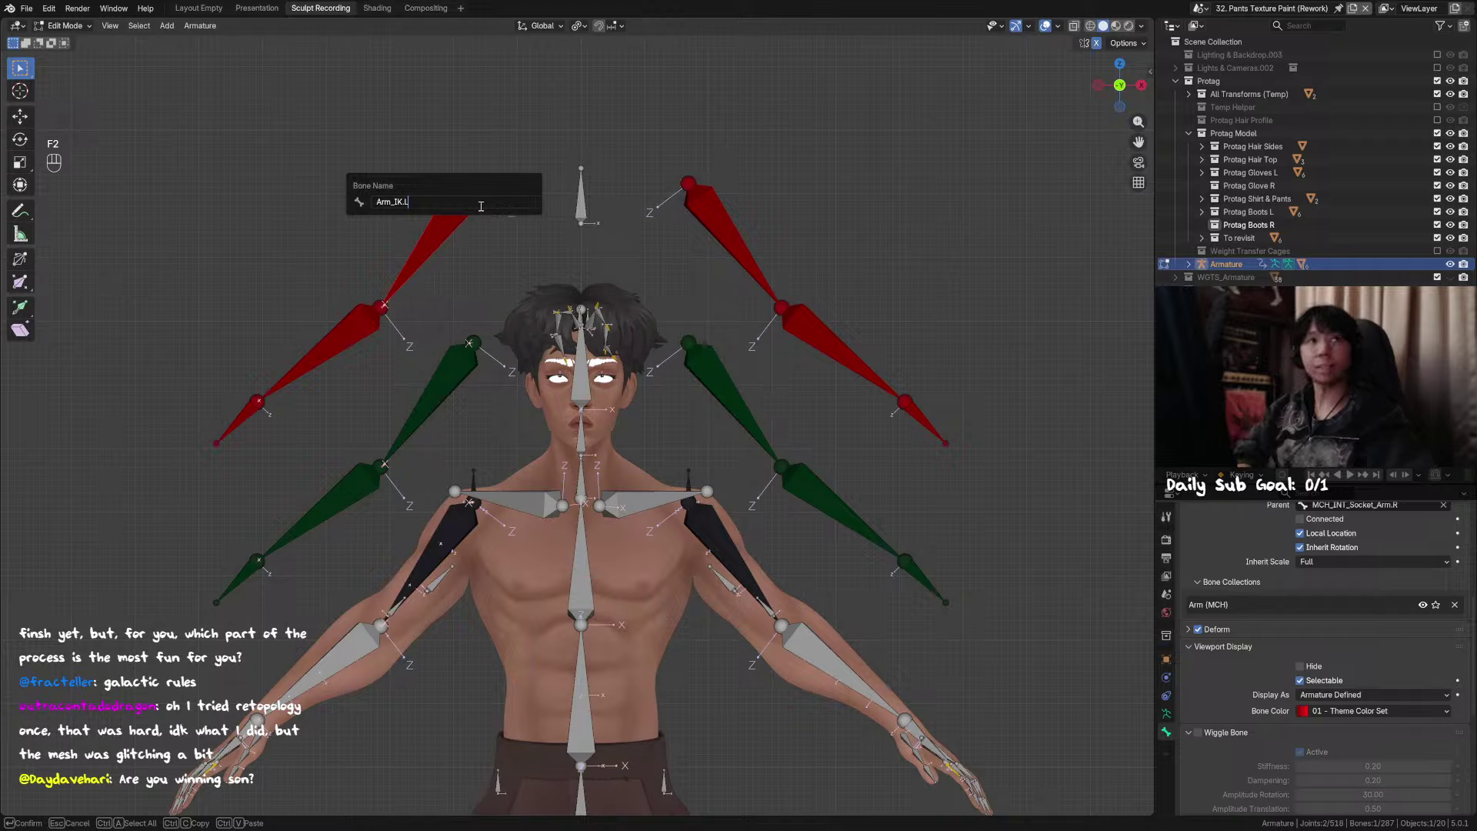
key(Return)
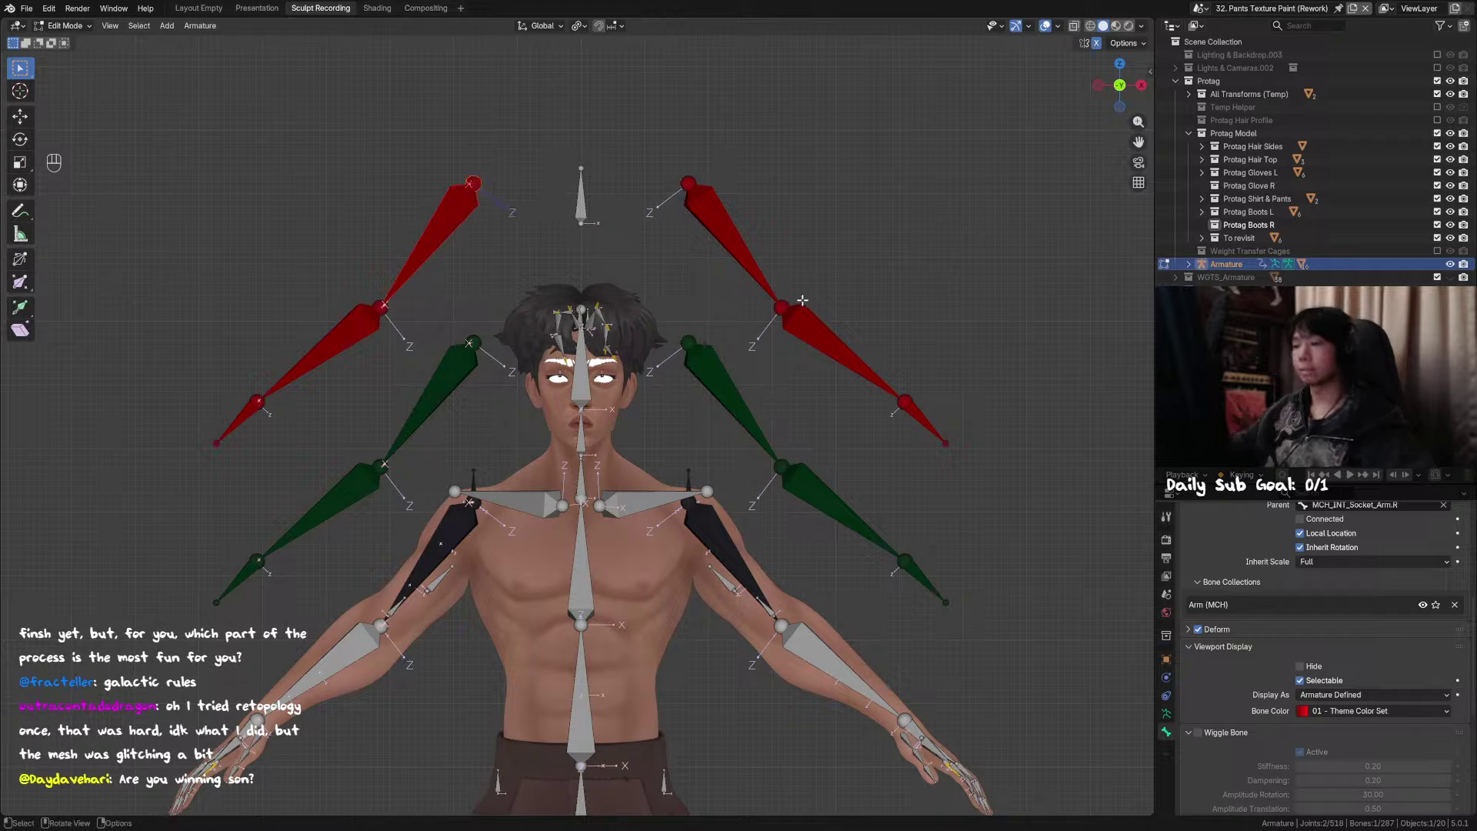
Step: Rename the left forearm bone of the red chain to Forearm_IK.L and copy that name
click(827, 320)
key(F2)
text(Arm_IK.L)
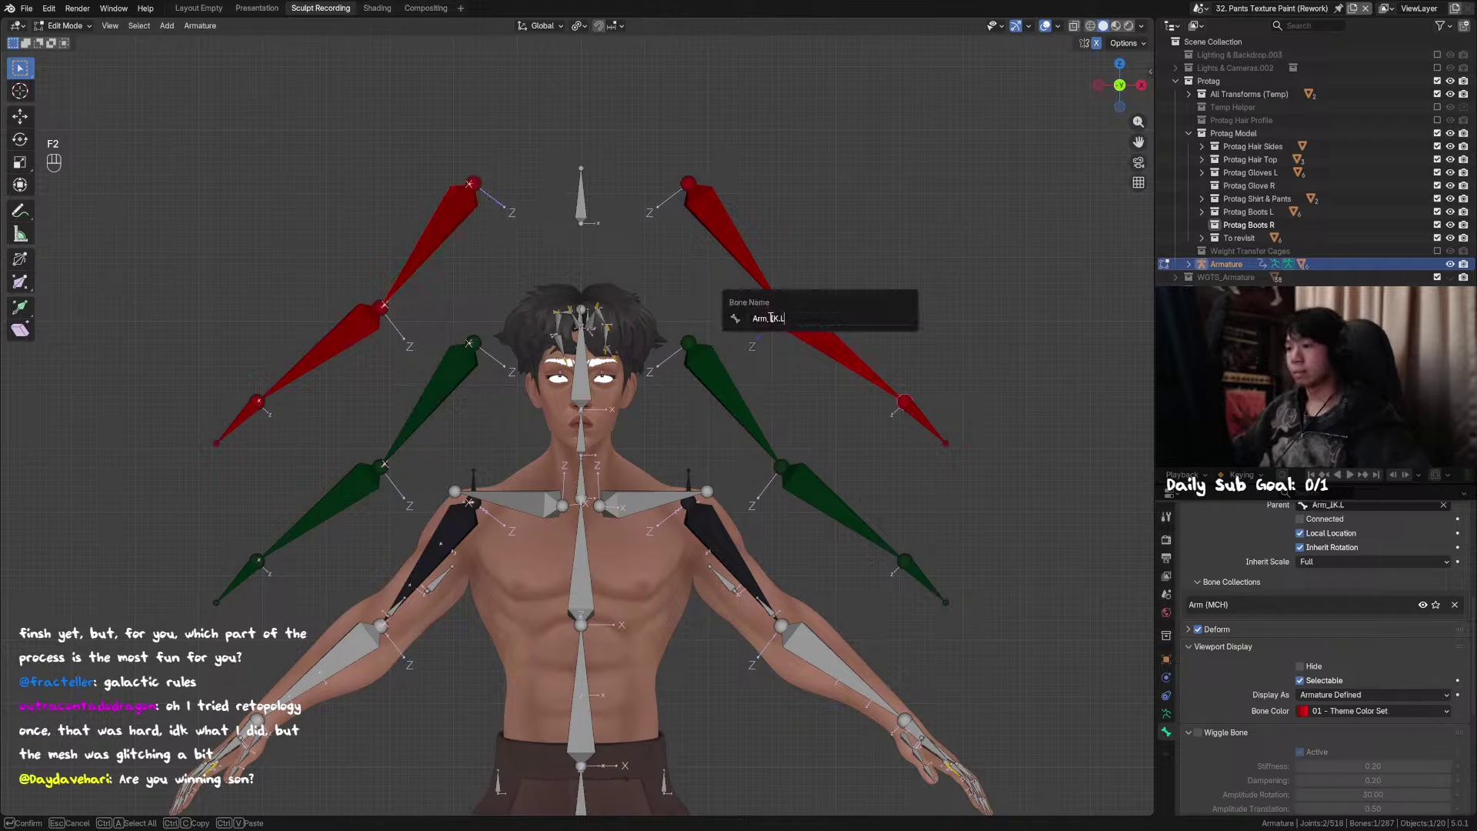
click(754, 318)
key(Delete)
text(Forea)
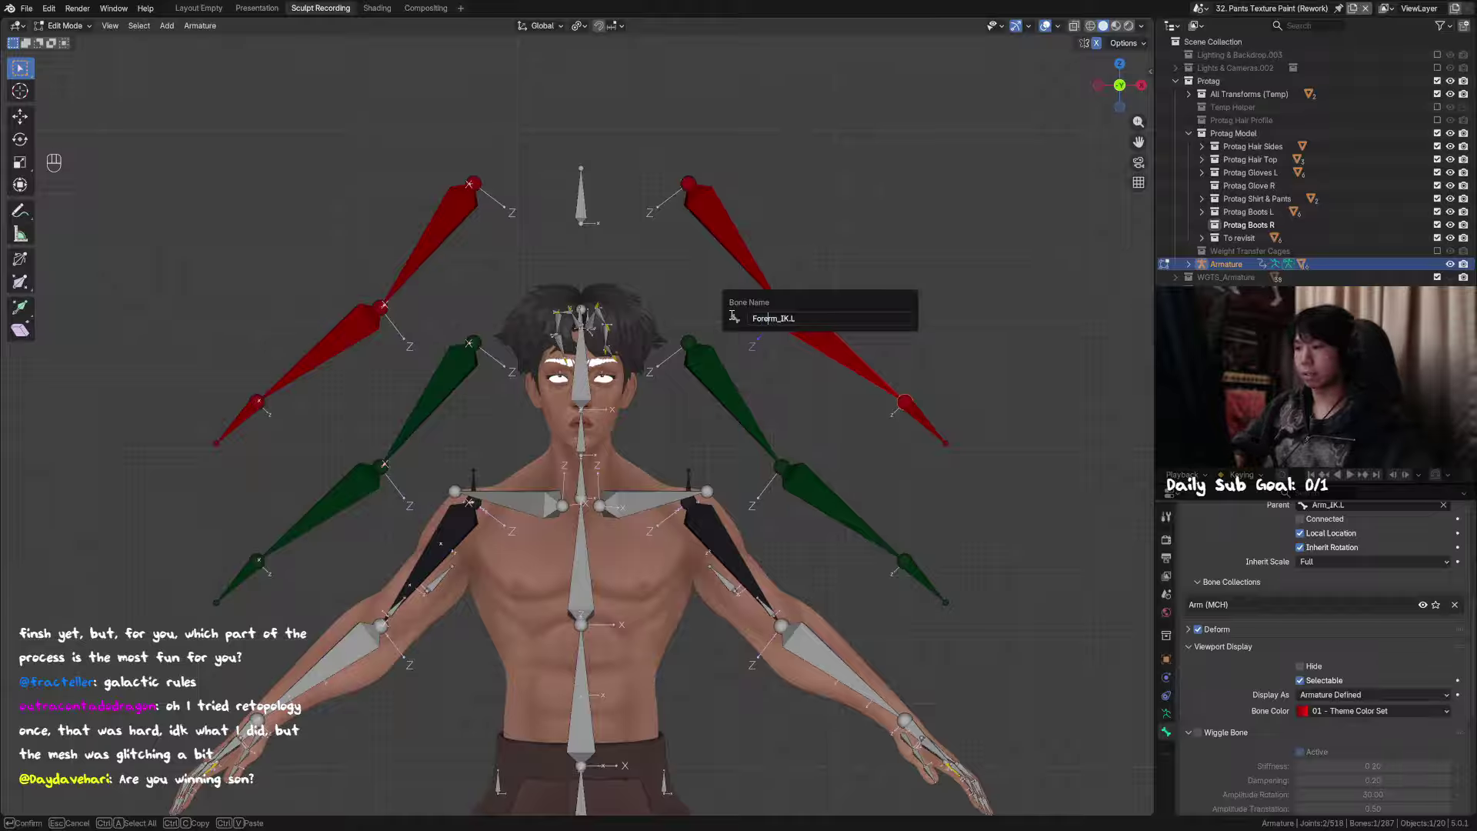
key(ctrl+c)
key(Return)
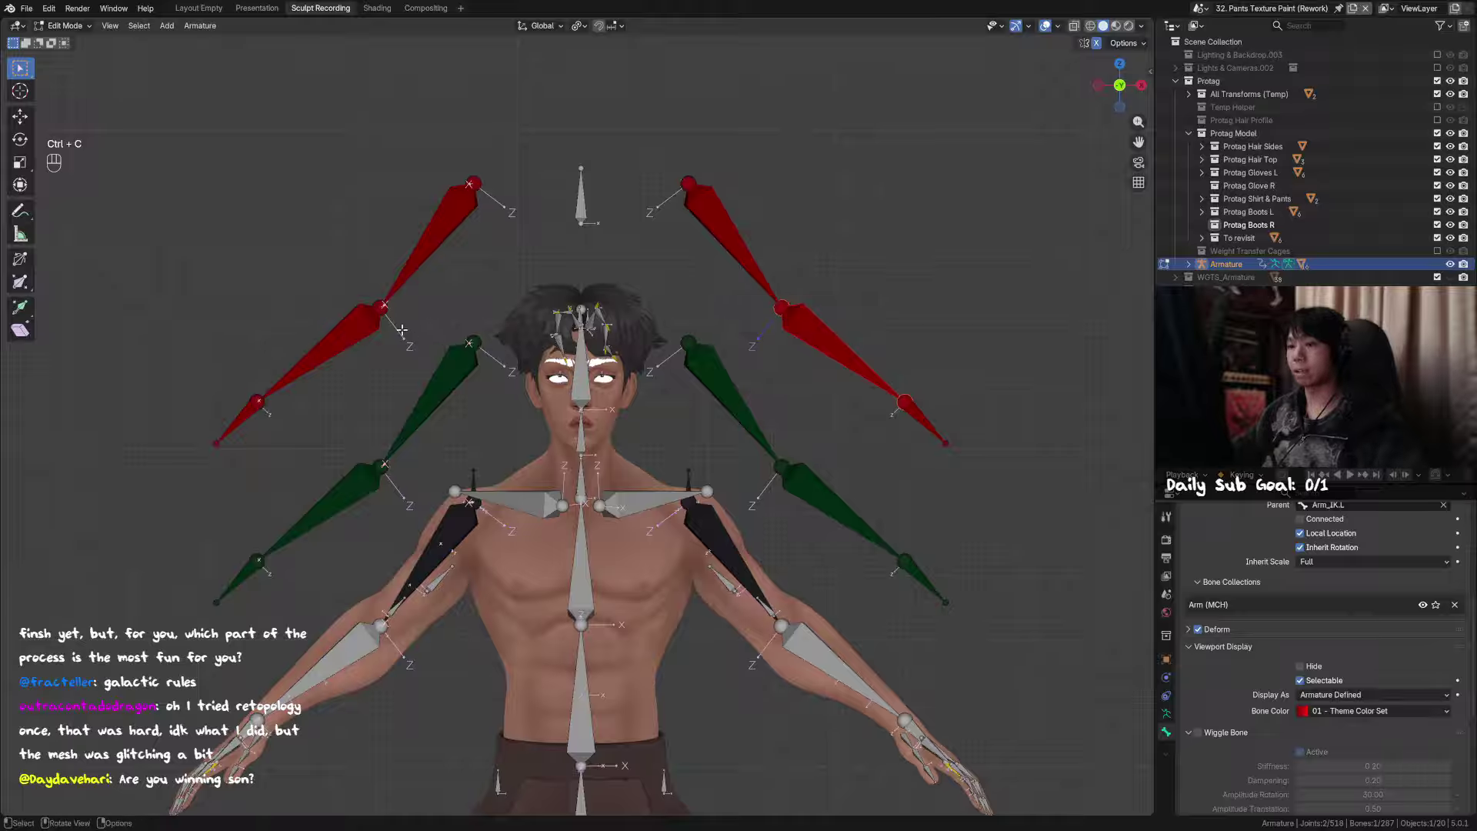
Step: Rename the right forearm bone of the red chain to Forearm_IK.R
click(383, 331)
key(F2)
key(ctrl+v)
key(Return)
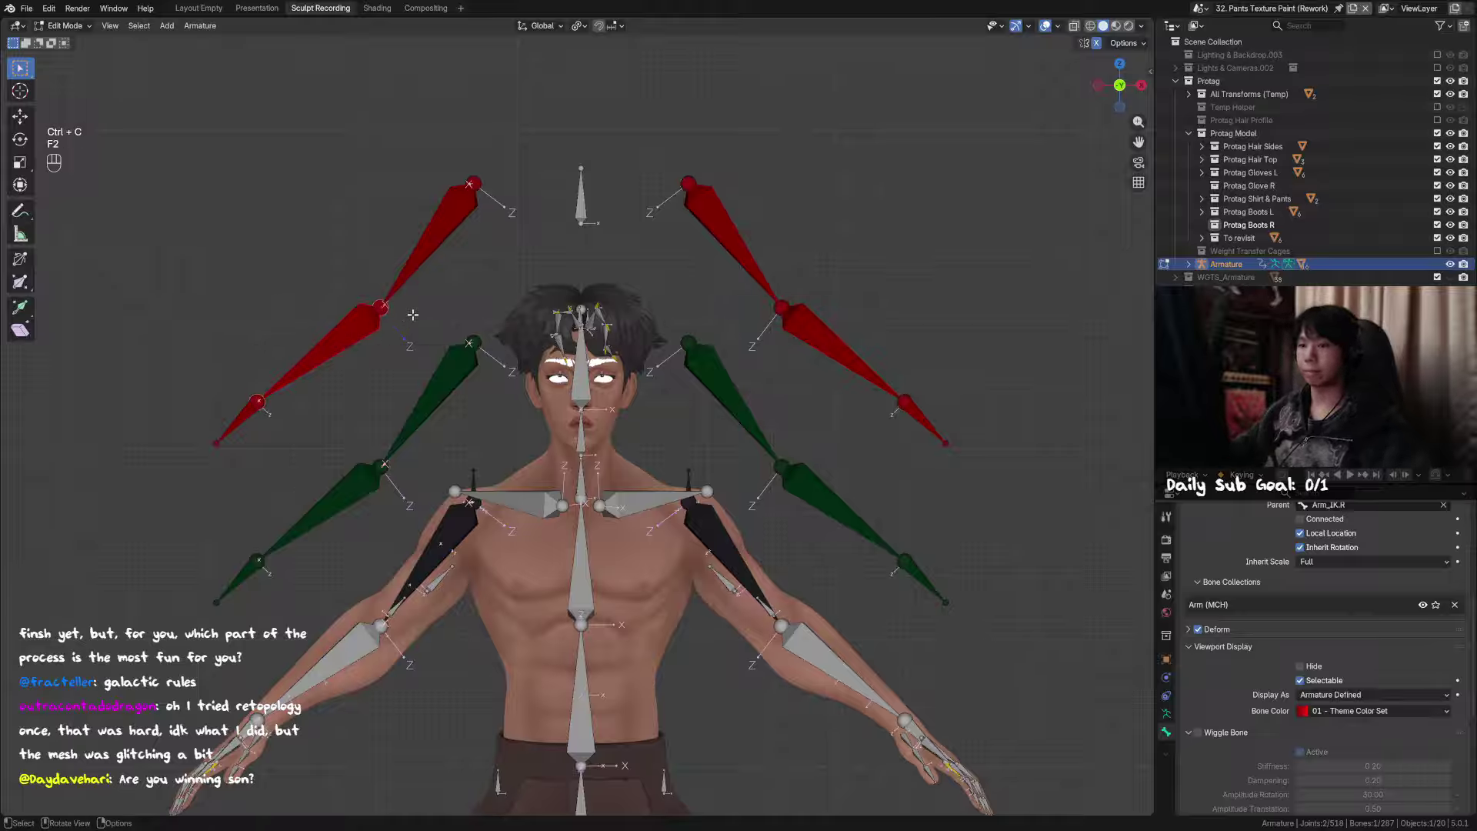
Step: Rename the left hand bone of the red chain to Hand_IK.L, adapting the Hand_FK name, and copy it
click(912, 415)
key(F2)
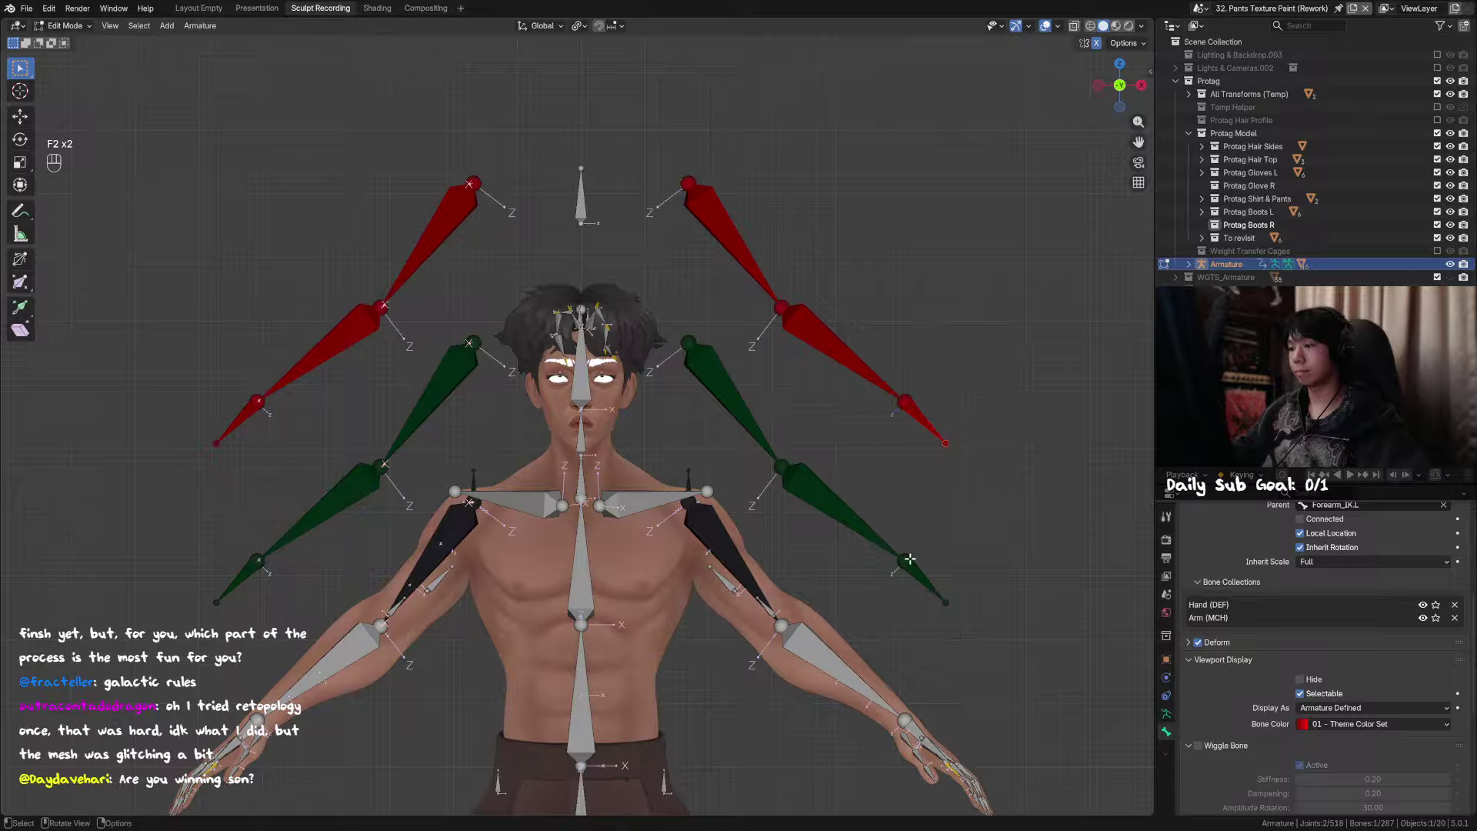
key(F2)
key(F2)
key(ctrl+v)
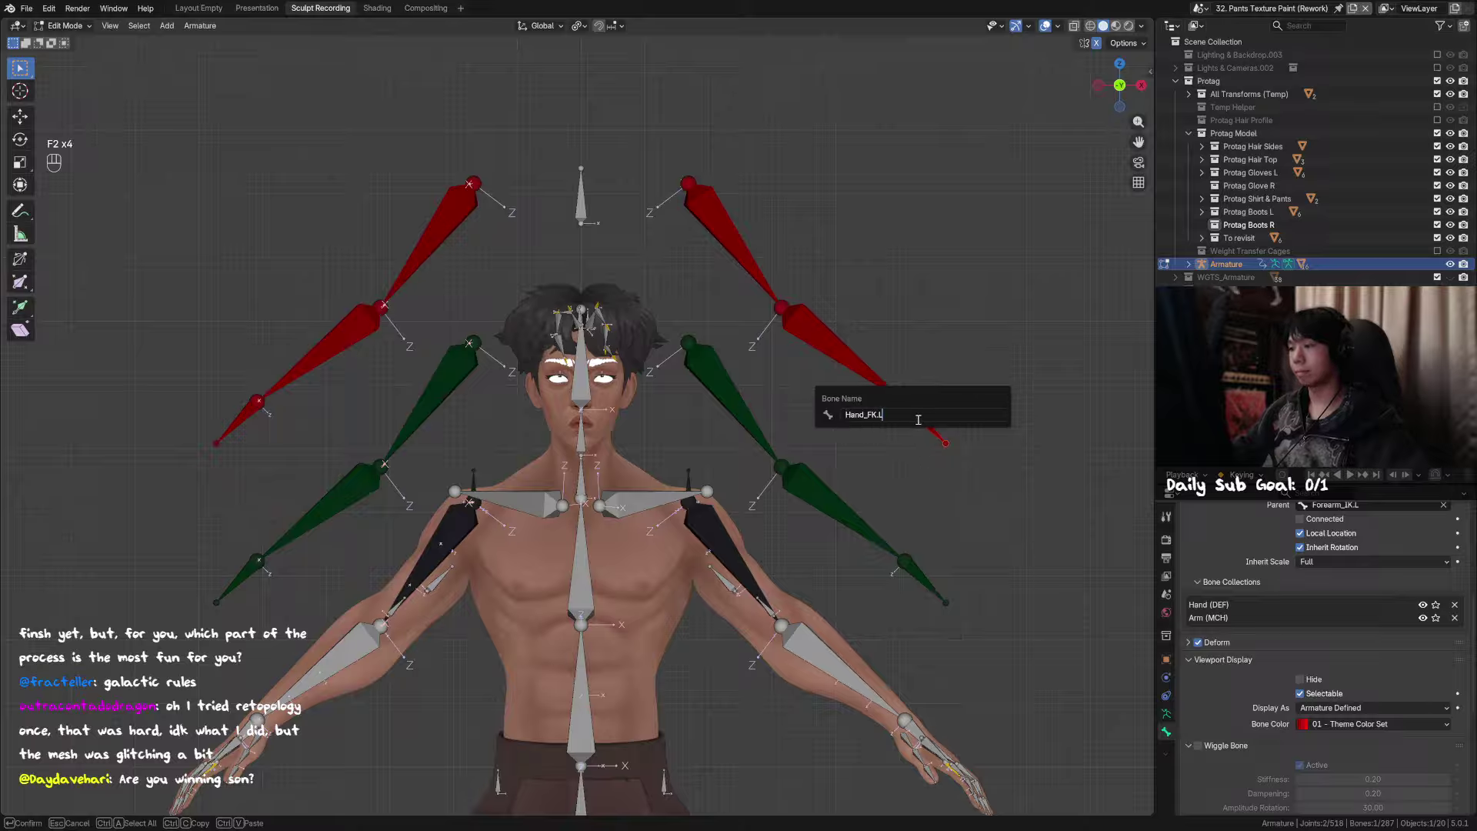
key(Left)
key(Left)
key(BackSpace)
key(BackSpace)
text(IK)
key(ctrl+a)
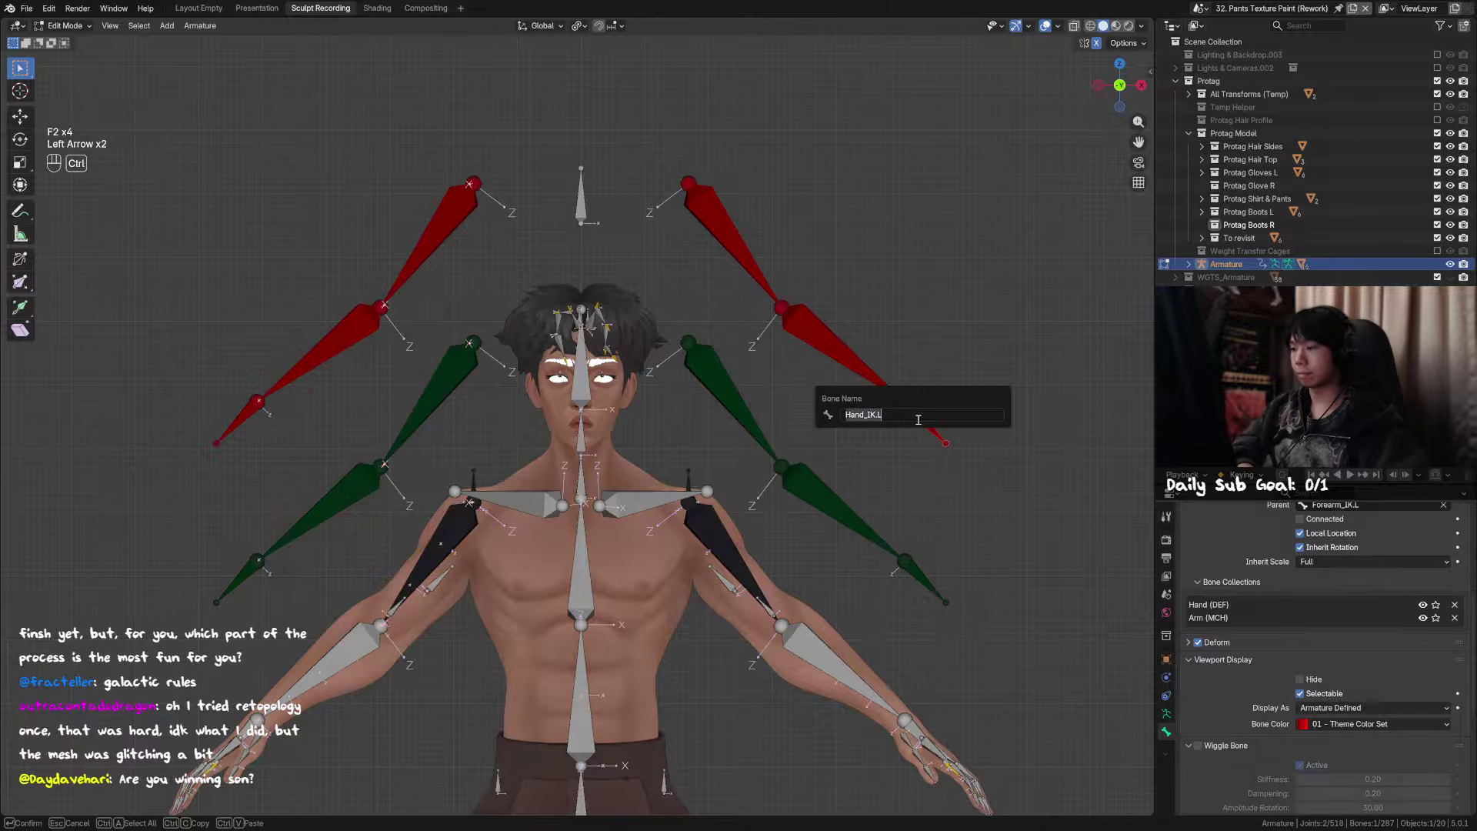
key(Return)
Step: Rename the right hand bone of the red chain to Hand_IK.R
click(240, 414)
key(F2)
key(ctrl+v)
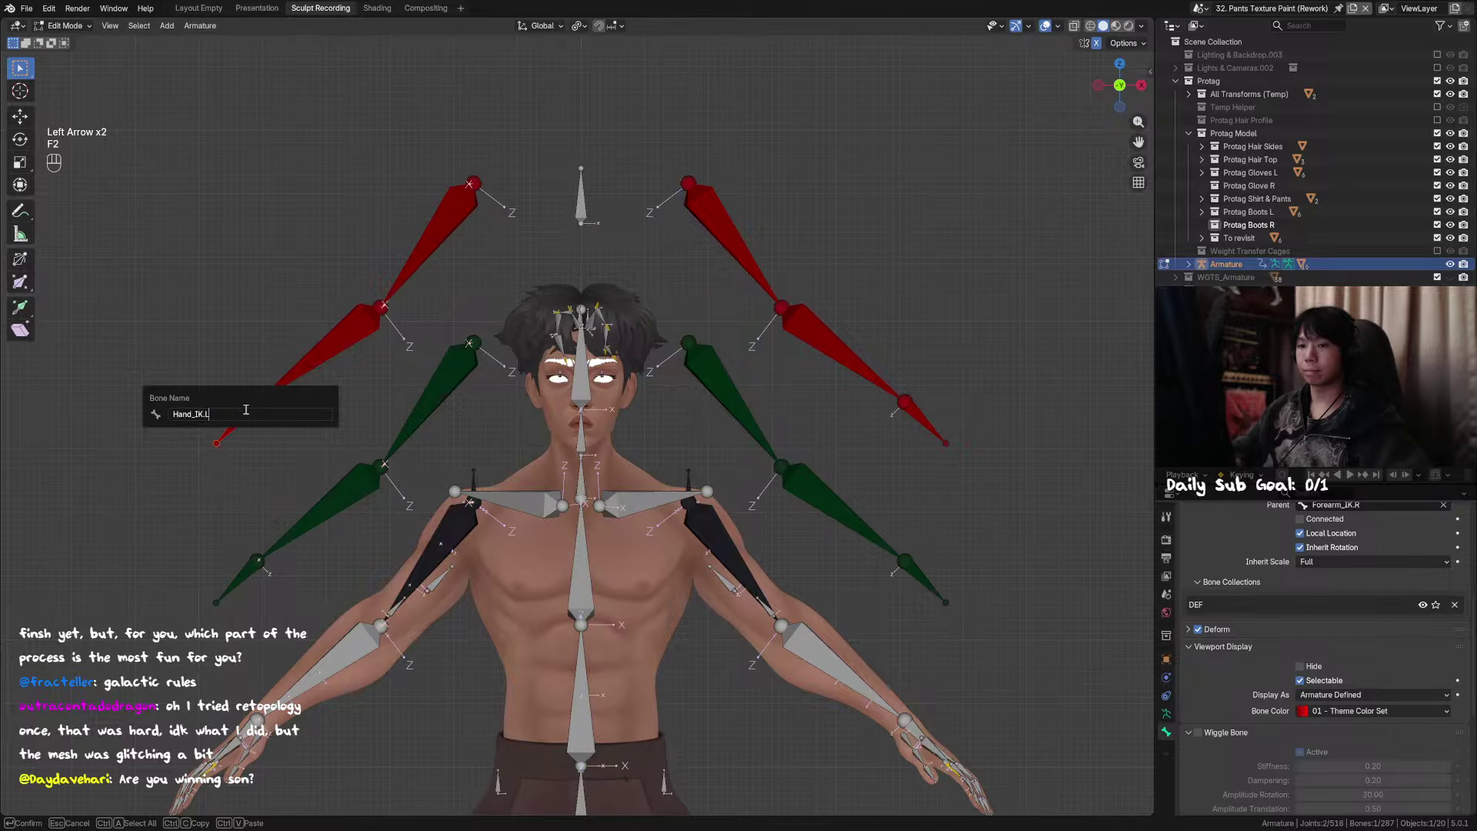
key(BackSpace)
text(R)
key(Return)
Step: Switch the armature to Pose Mode, select the red chain's left hand bone and save the file
scroll(269, 411, down, 2)
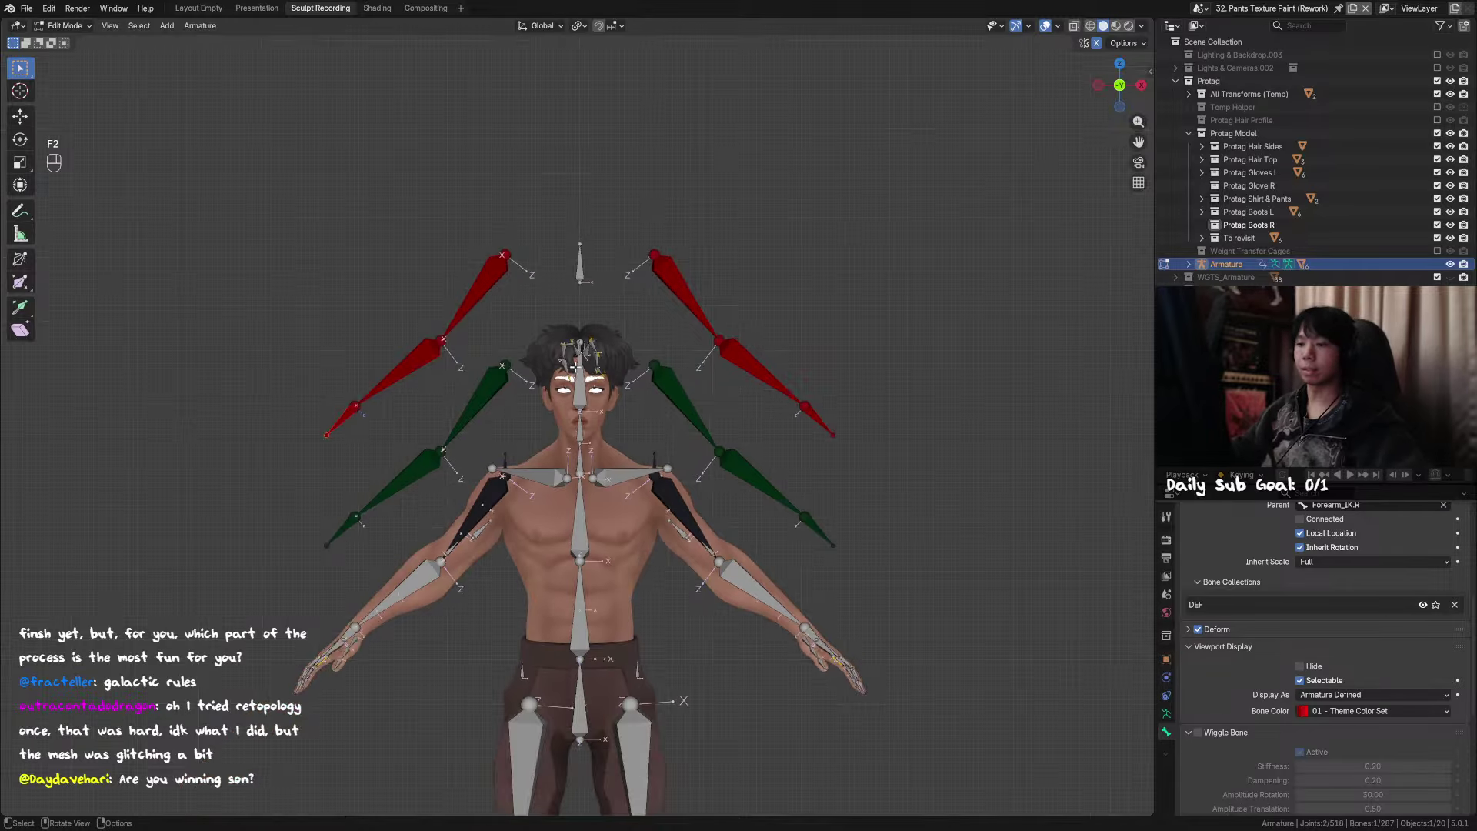
mouse_move(808, 416)
middle_down()
mouse_move(858, 415)
mouse_move(797, 414)
middle_up()
key(Tab)
click(818, 427)
key(ctrl+s)
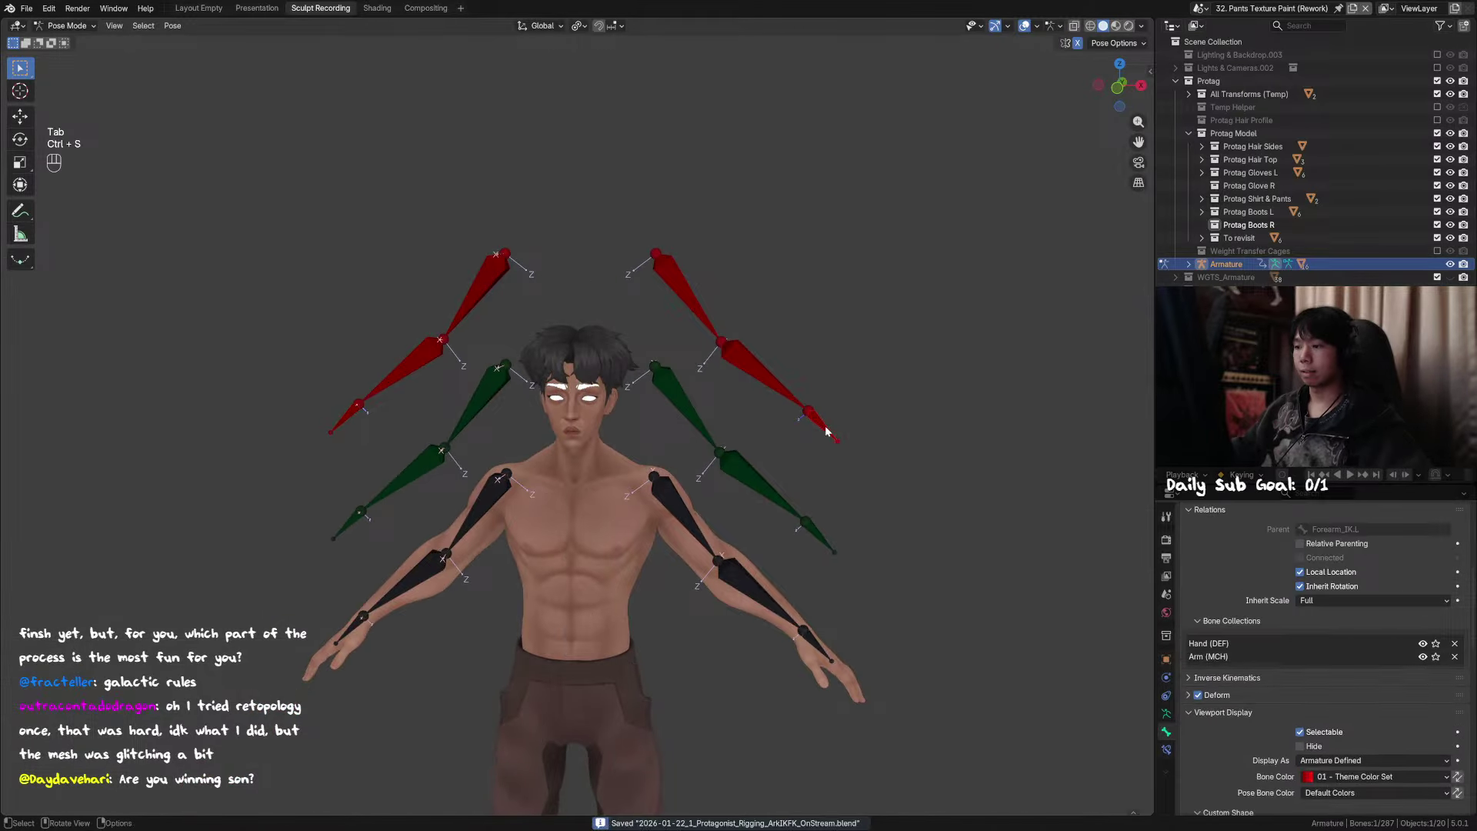
Step: Test the parenting of the left red and green chain bones with trial moves, cancelling each one
key(ctrl+Tab)
key(ctrl+Tab)
key(g)
key(g)
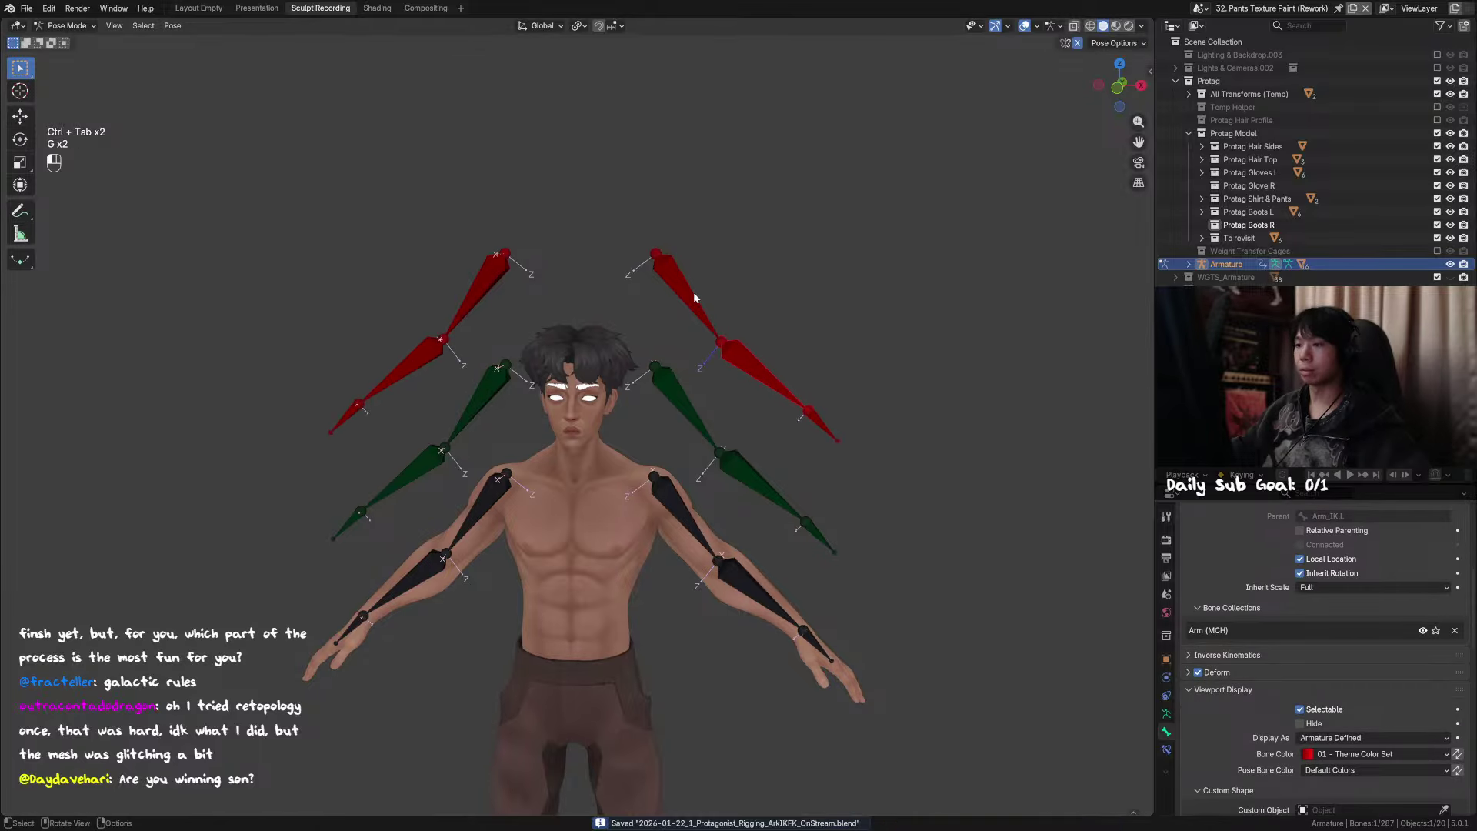
key(g)
key(g)
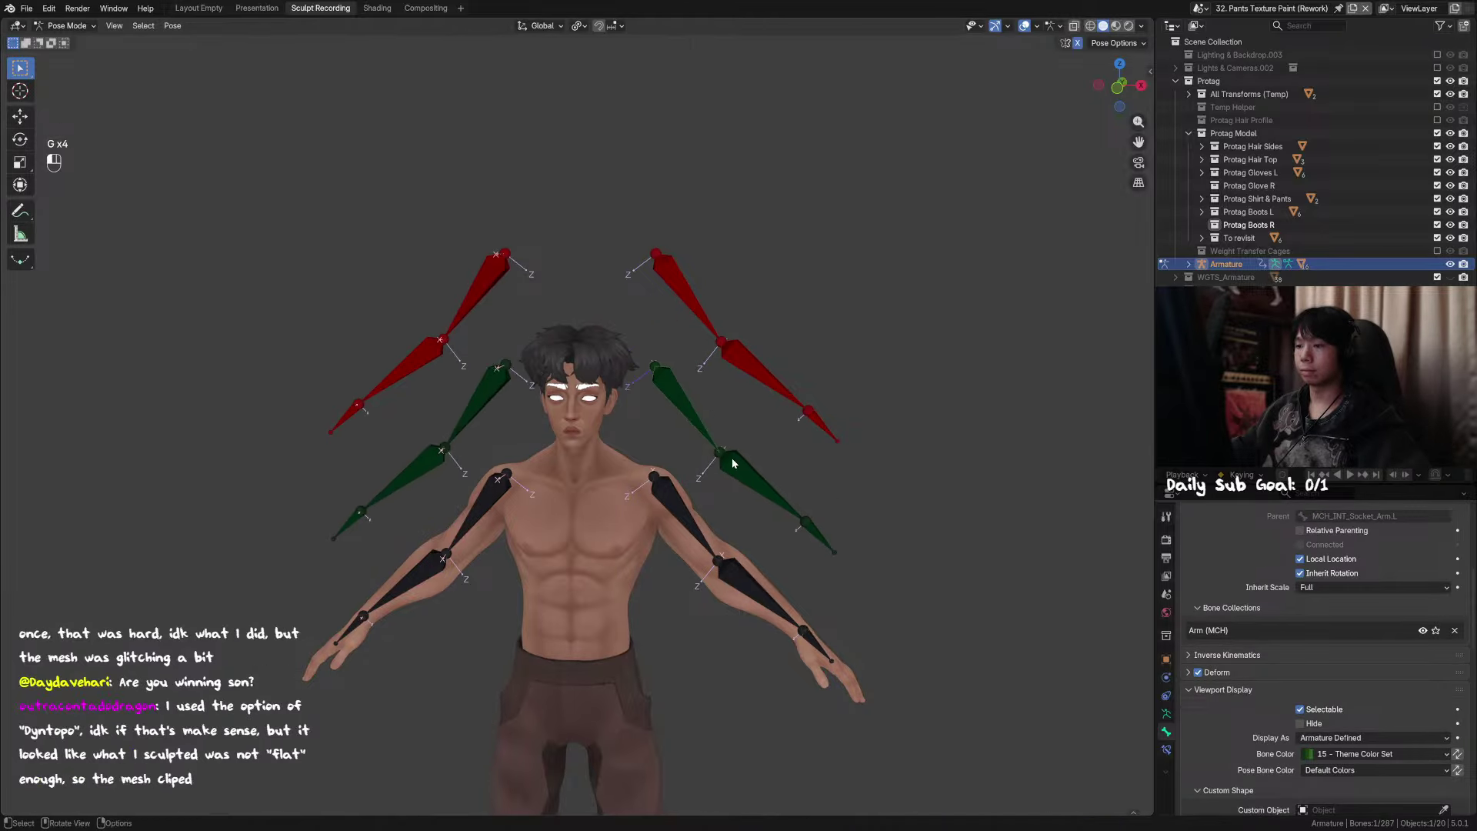
key(g)
key(g)
right_click(841, 518)
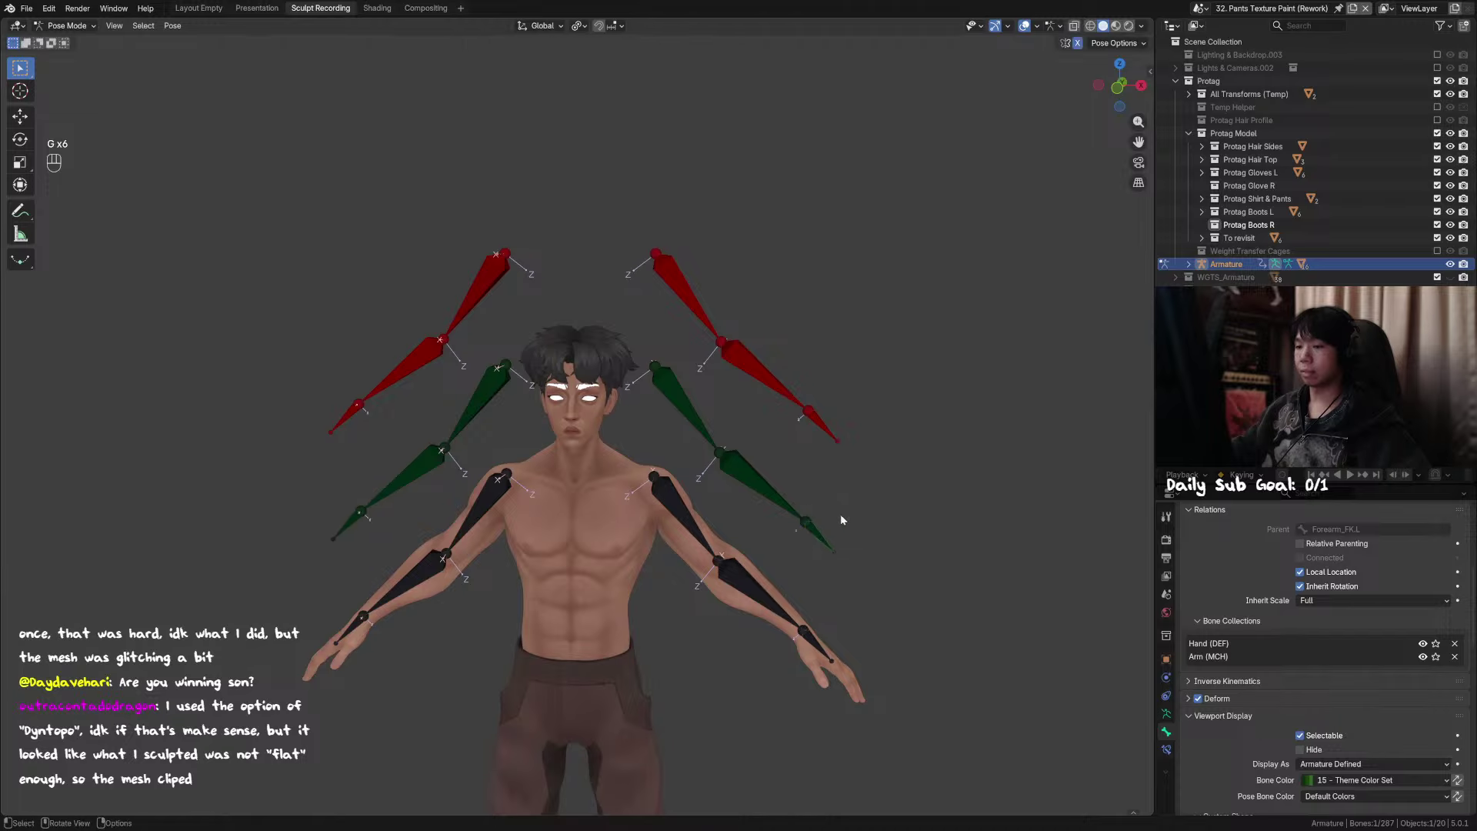
Step: Save the rigging file again after testing the chains
alt+middle_drag(841, 518, 853, 473)
key(ctrl+s)
key(ctrl+s)
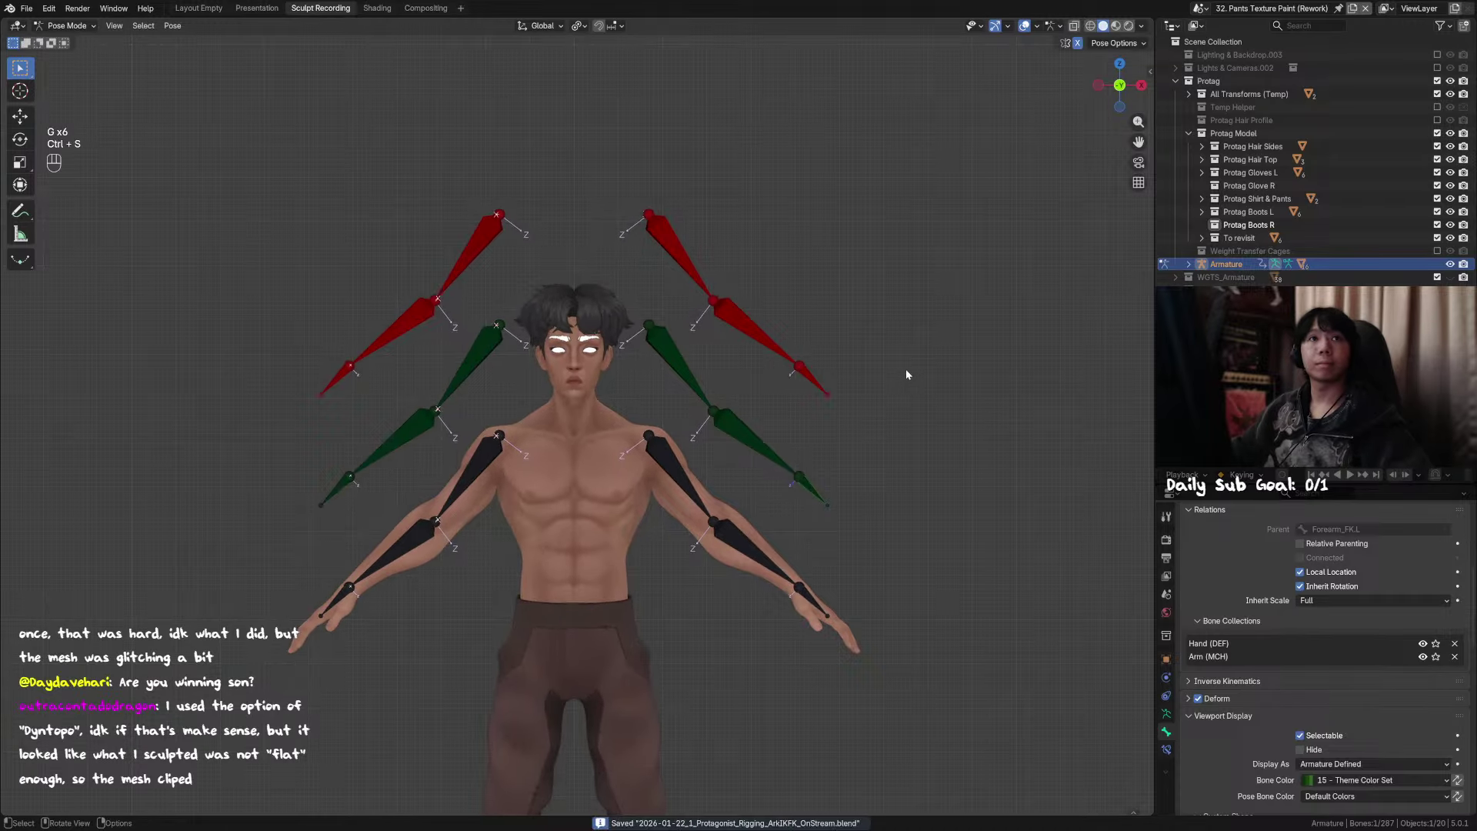
middle_drag(906, 368, 897, 398)
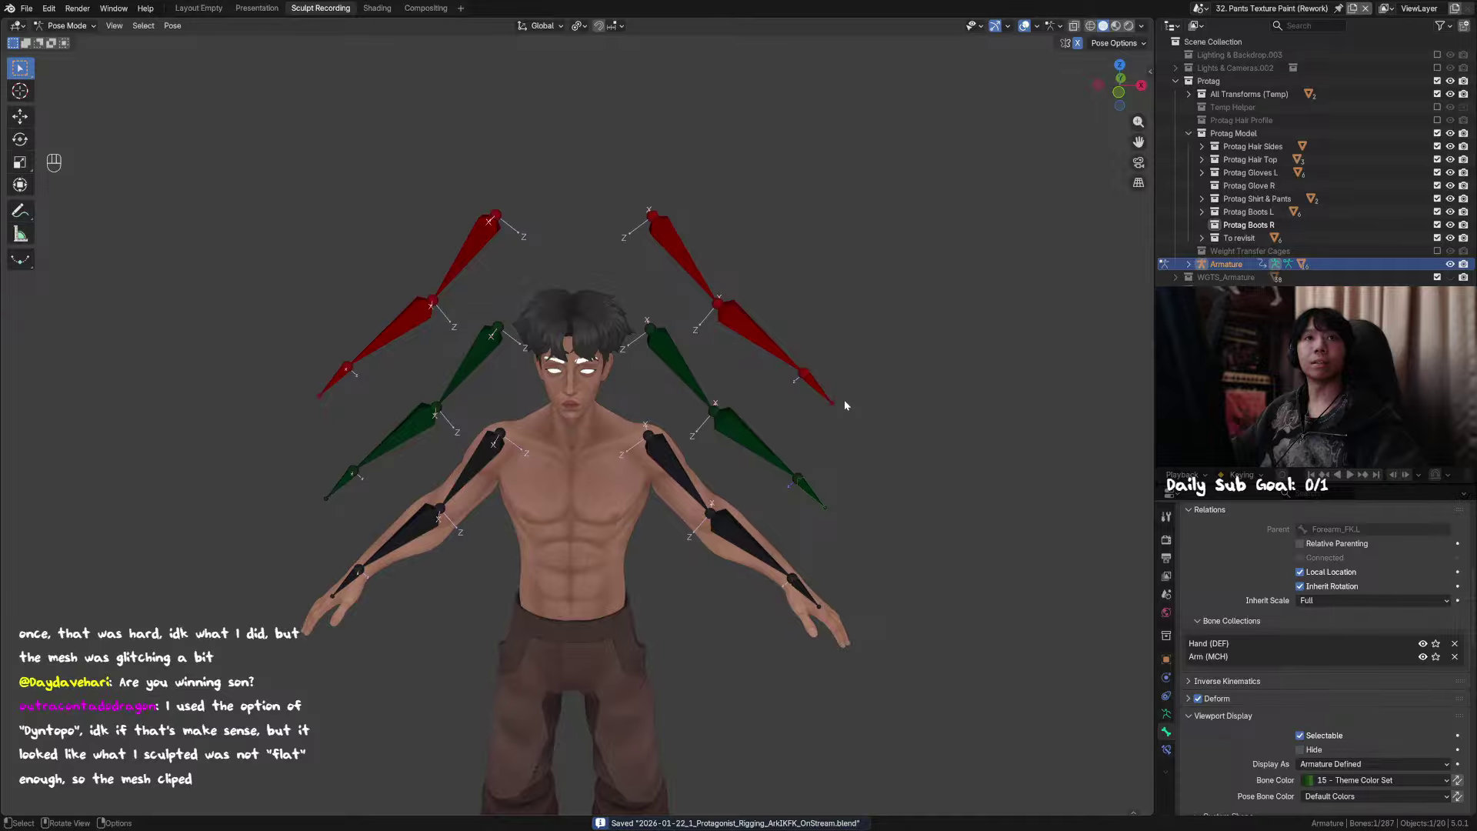
middle_drag(845, 405, 817, 414)
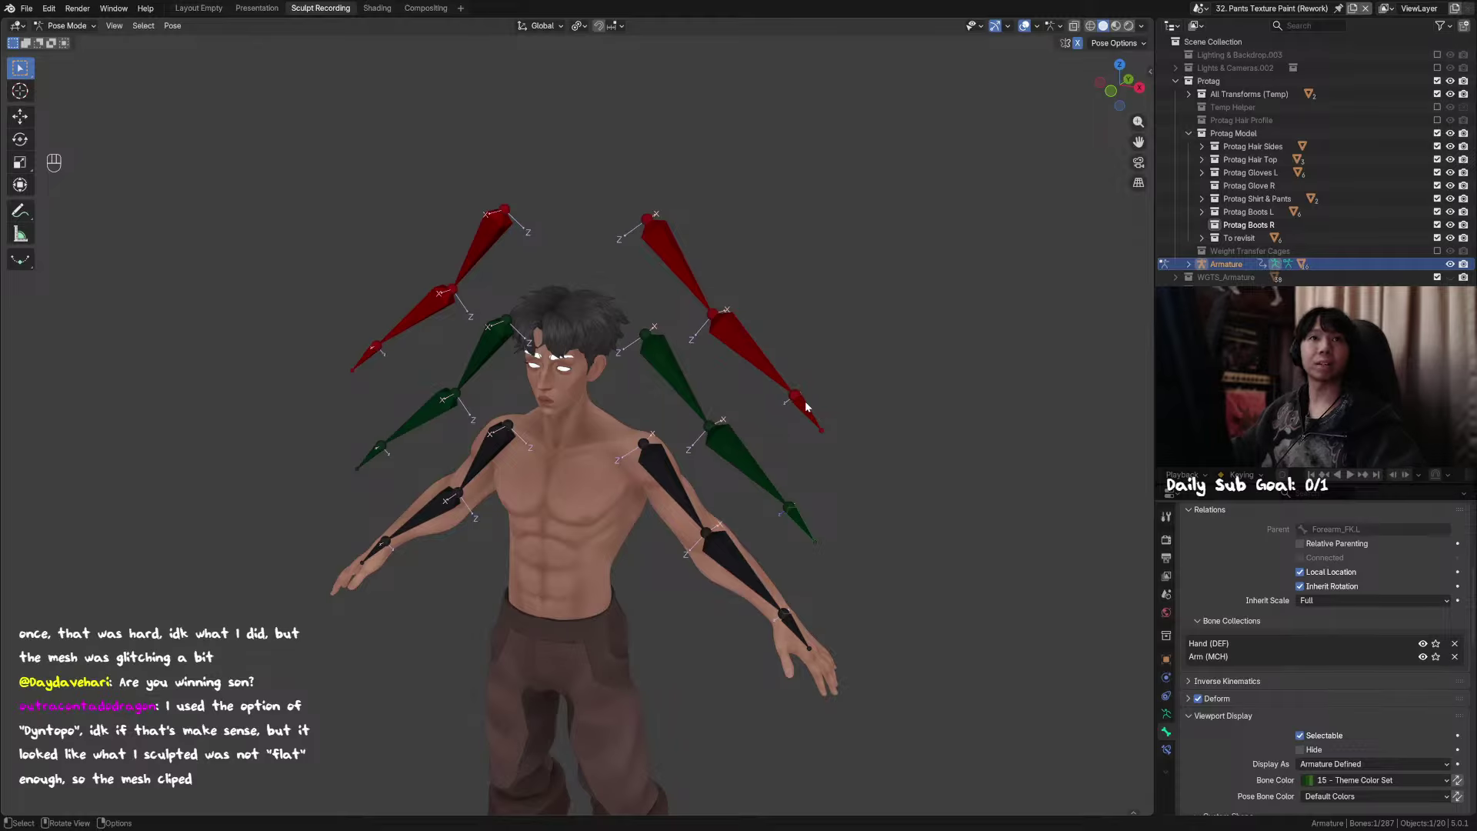
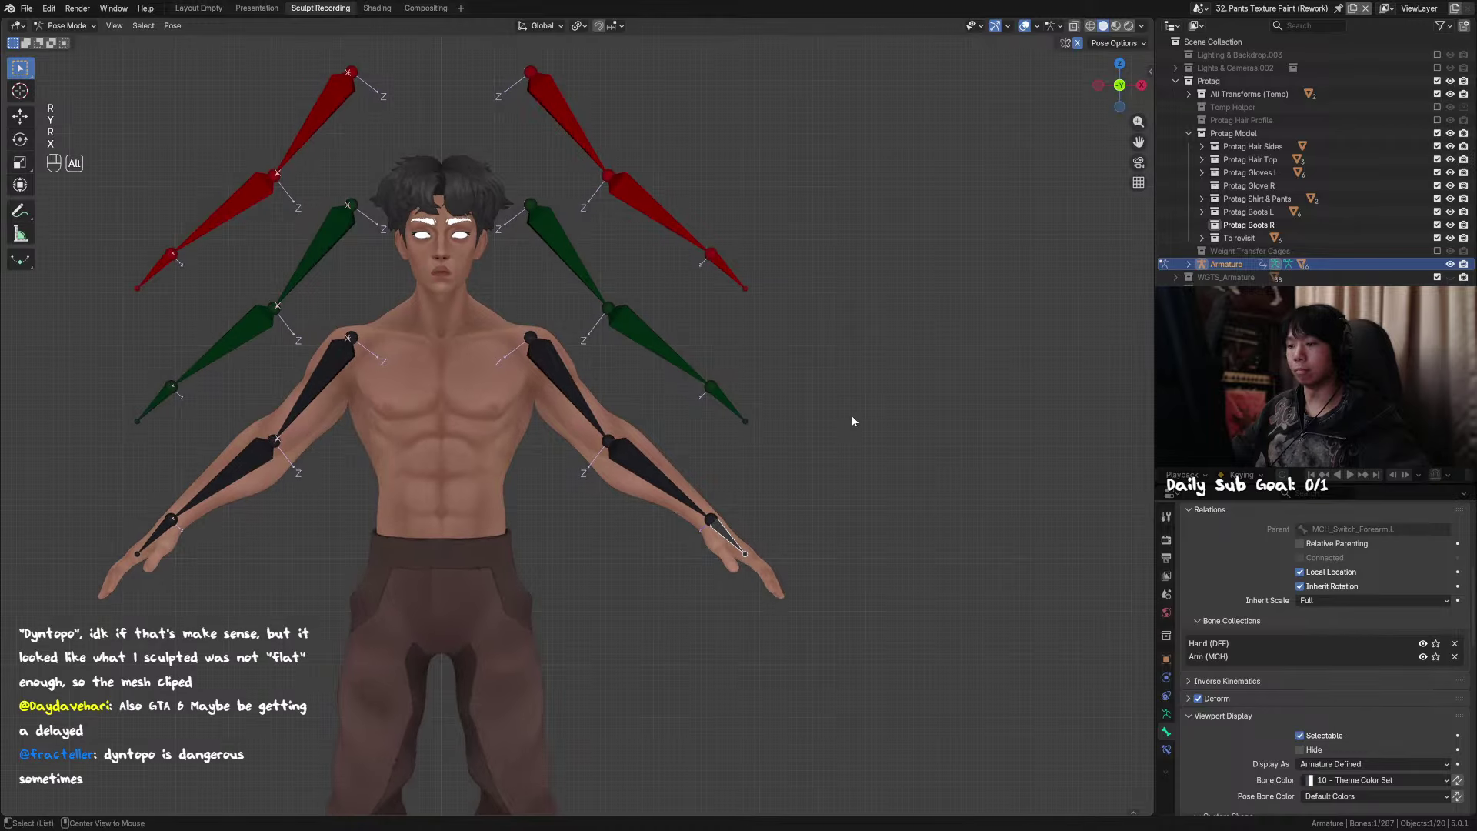
Step: Test how the left hand deforms by trial-rotating its MCH_Switch hand bone about the Z and Y axes, cancelling both
key(r)
key(z)
right_click(831, 537)
key(r)
key(y)
right_click(778, 517)
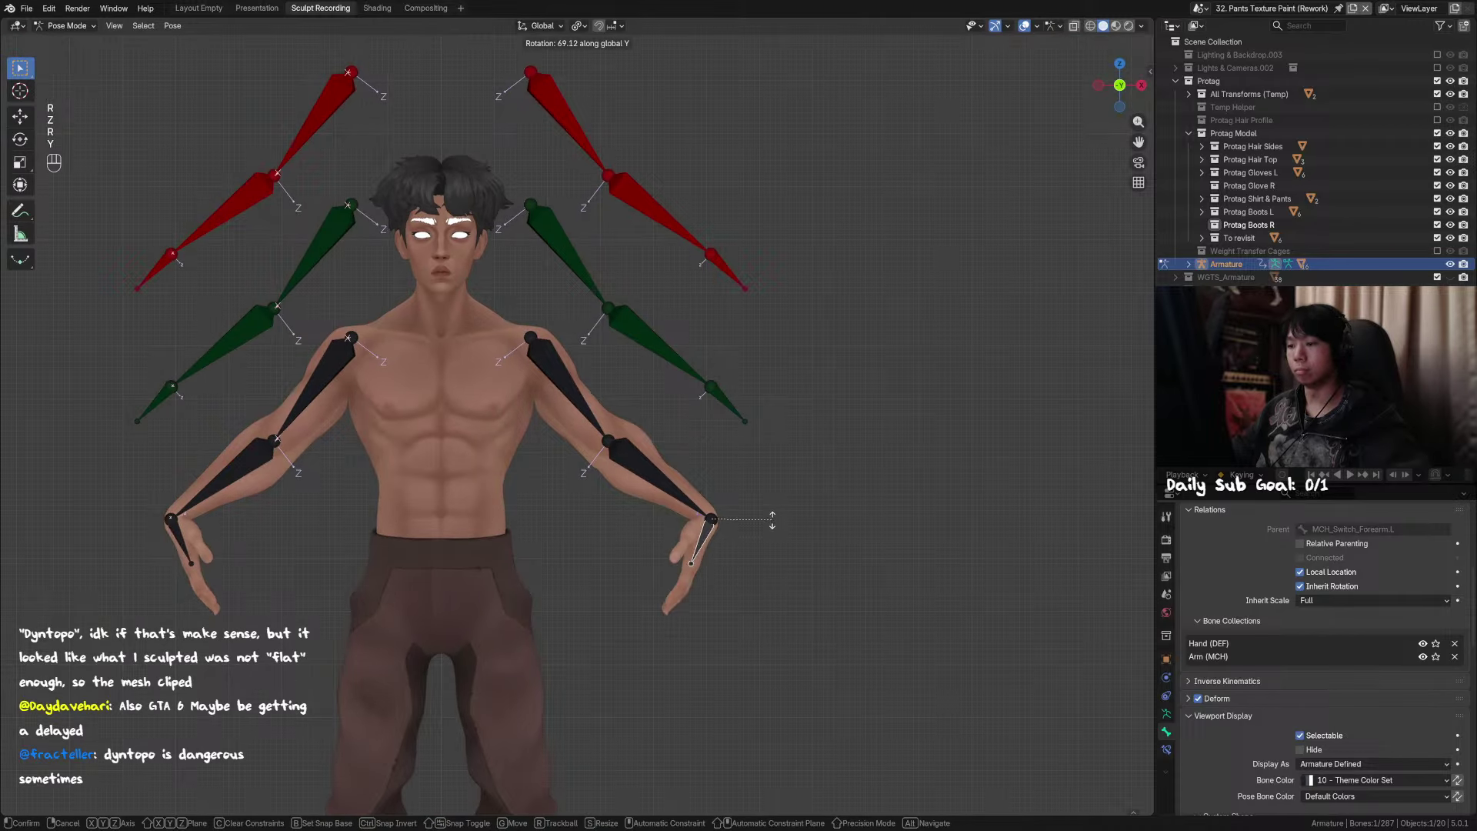
Step: Reveal all hidden bones and hide the large overlapping left forearm bones to expose the deform segments underneath
scroll(633, 380, up, 5)
click(624, 435)
key(h)
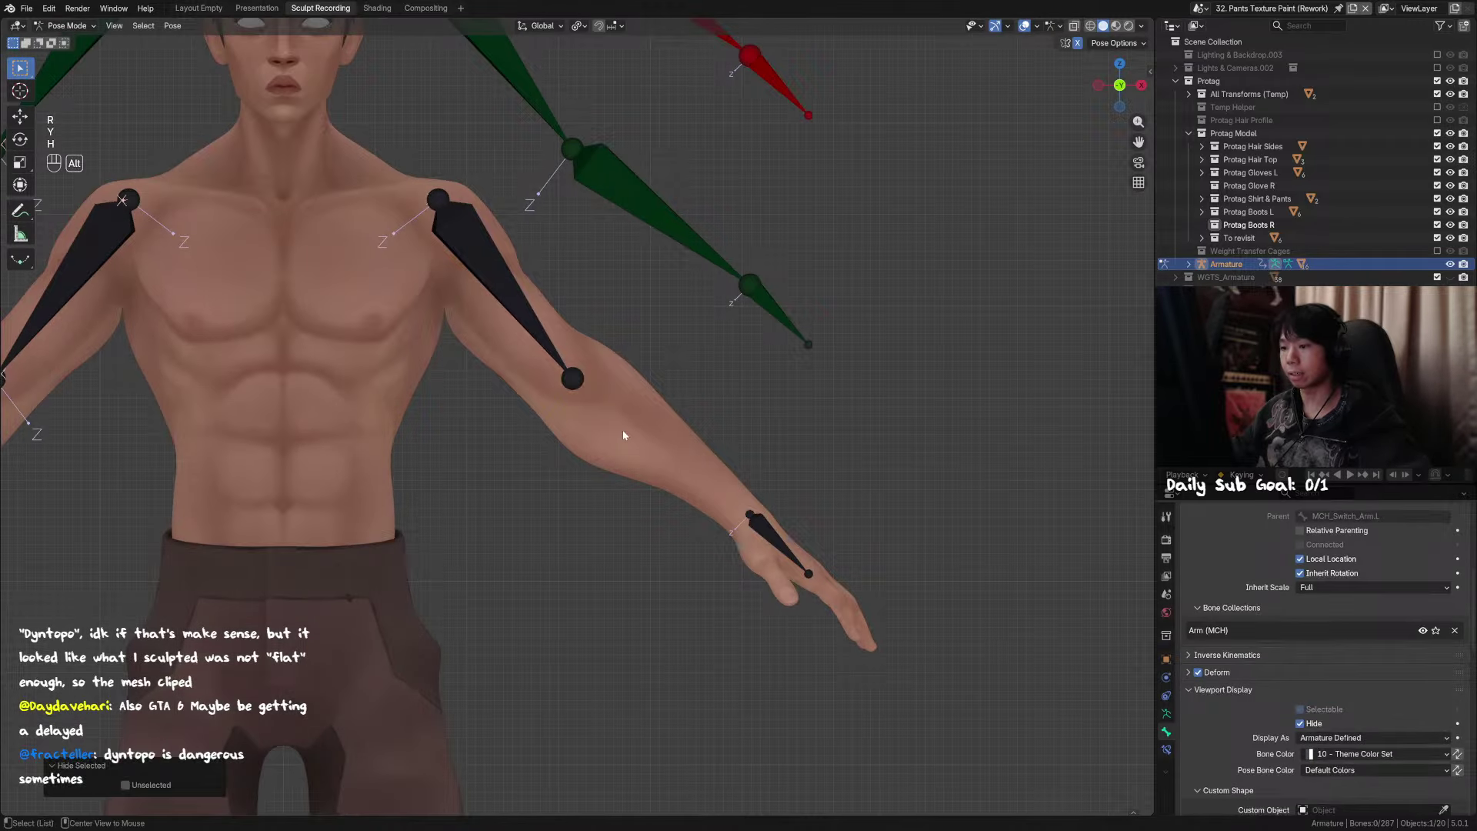
key(alt+h)
key(h)
scroll(643, 387, up, 2)
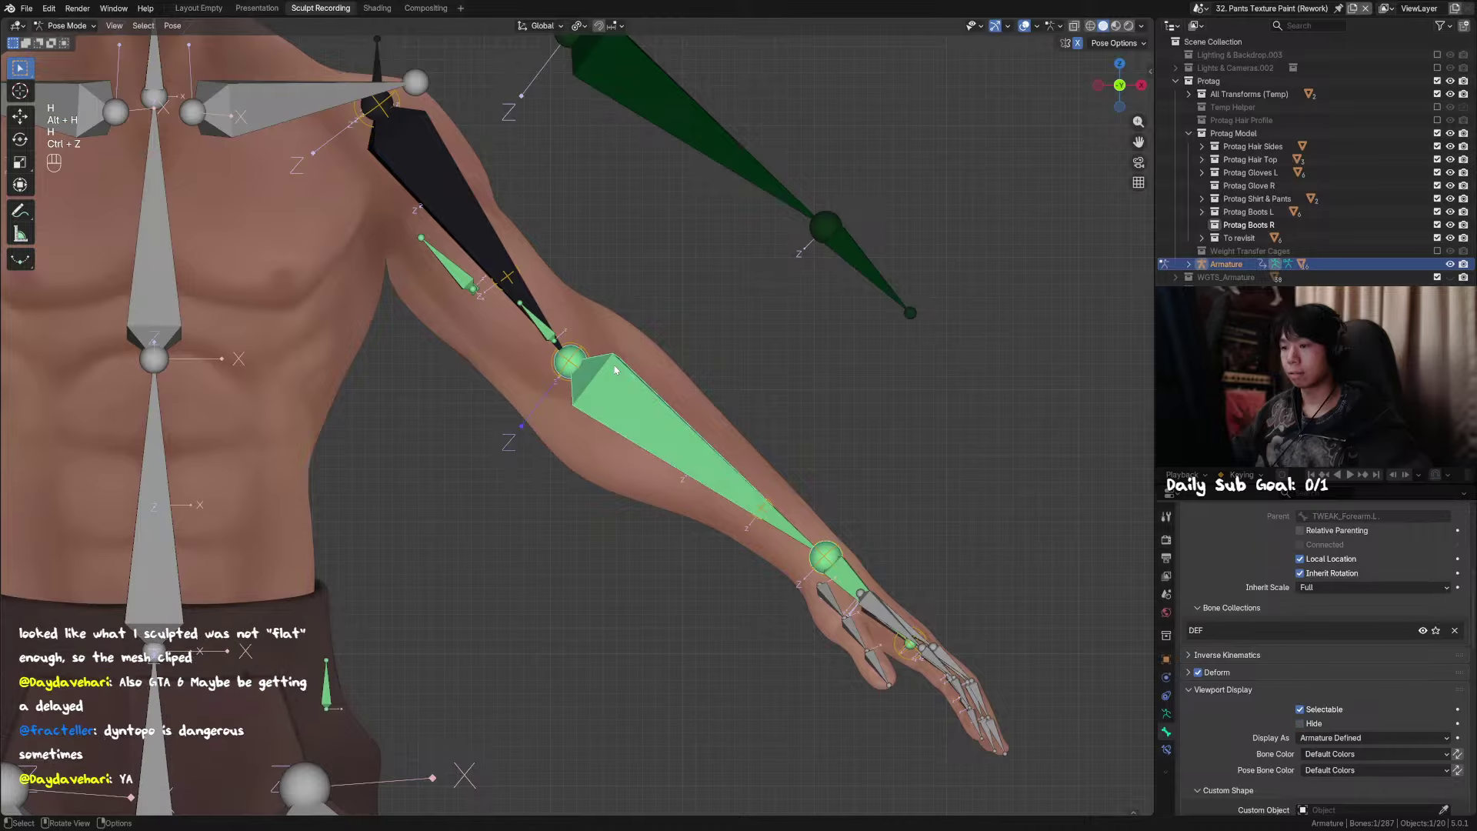
key(ctrl+z)
key(h)
key(h)
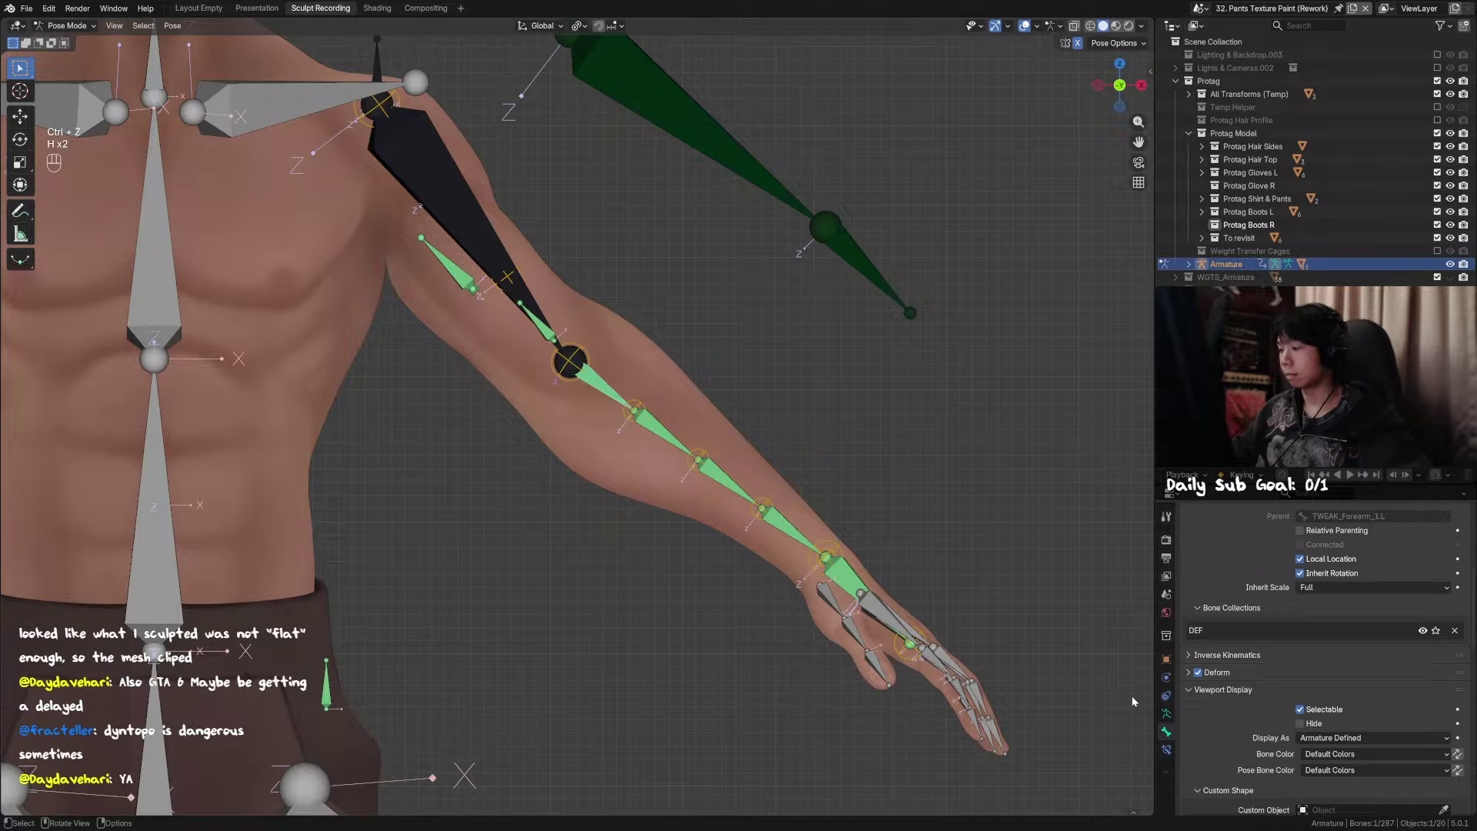
Step: Limit the Copy Rotation constraint on DEF_Forearm_2.L to the Y axis by disabling its X and Z axes
click(1168, 748)
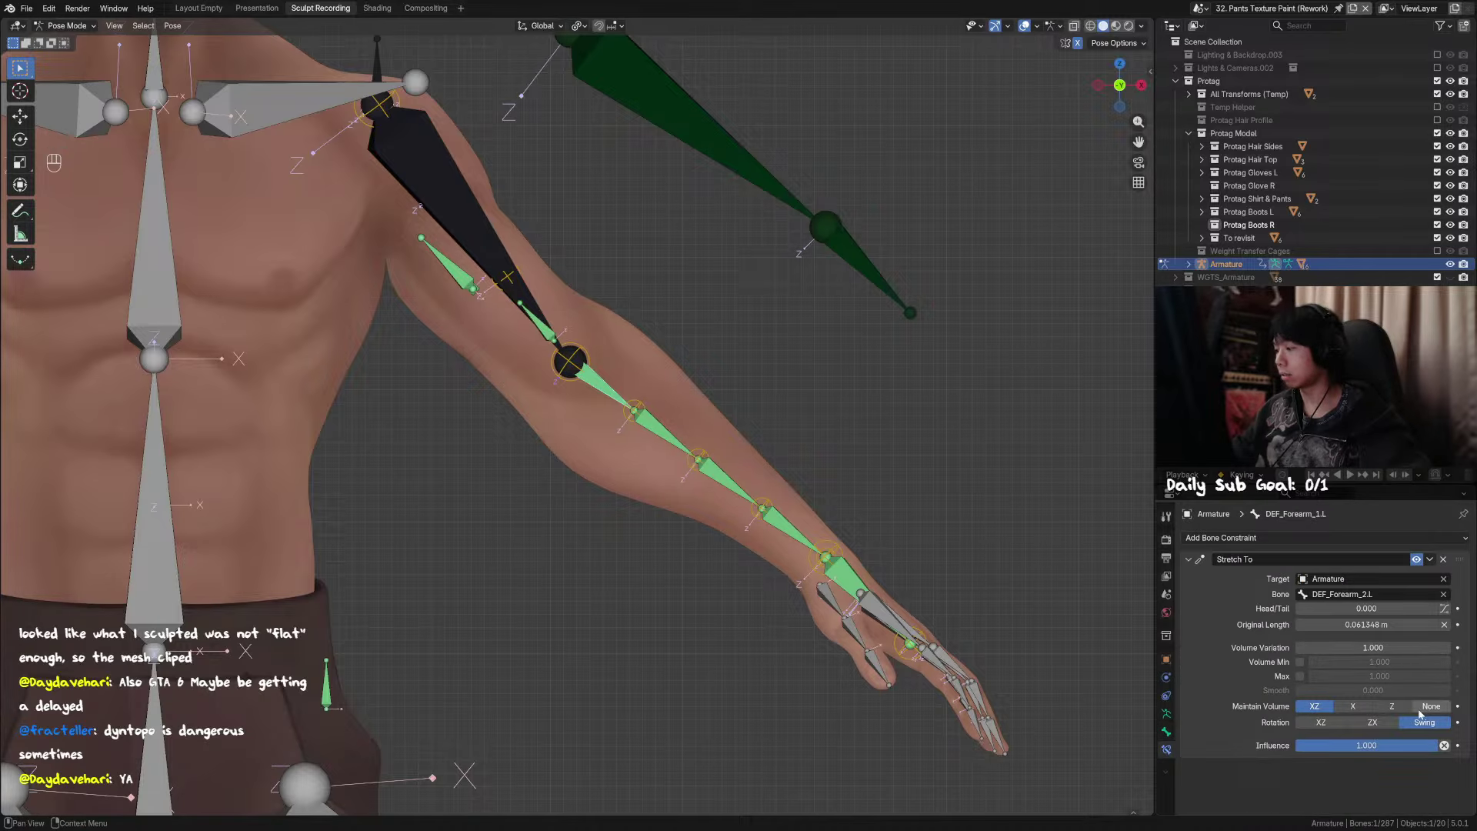
click(678, 422)
click(1329, 647)
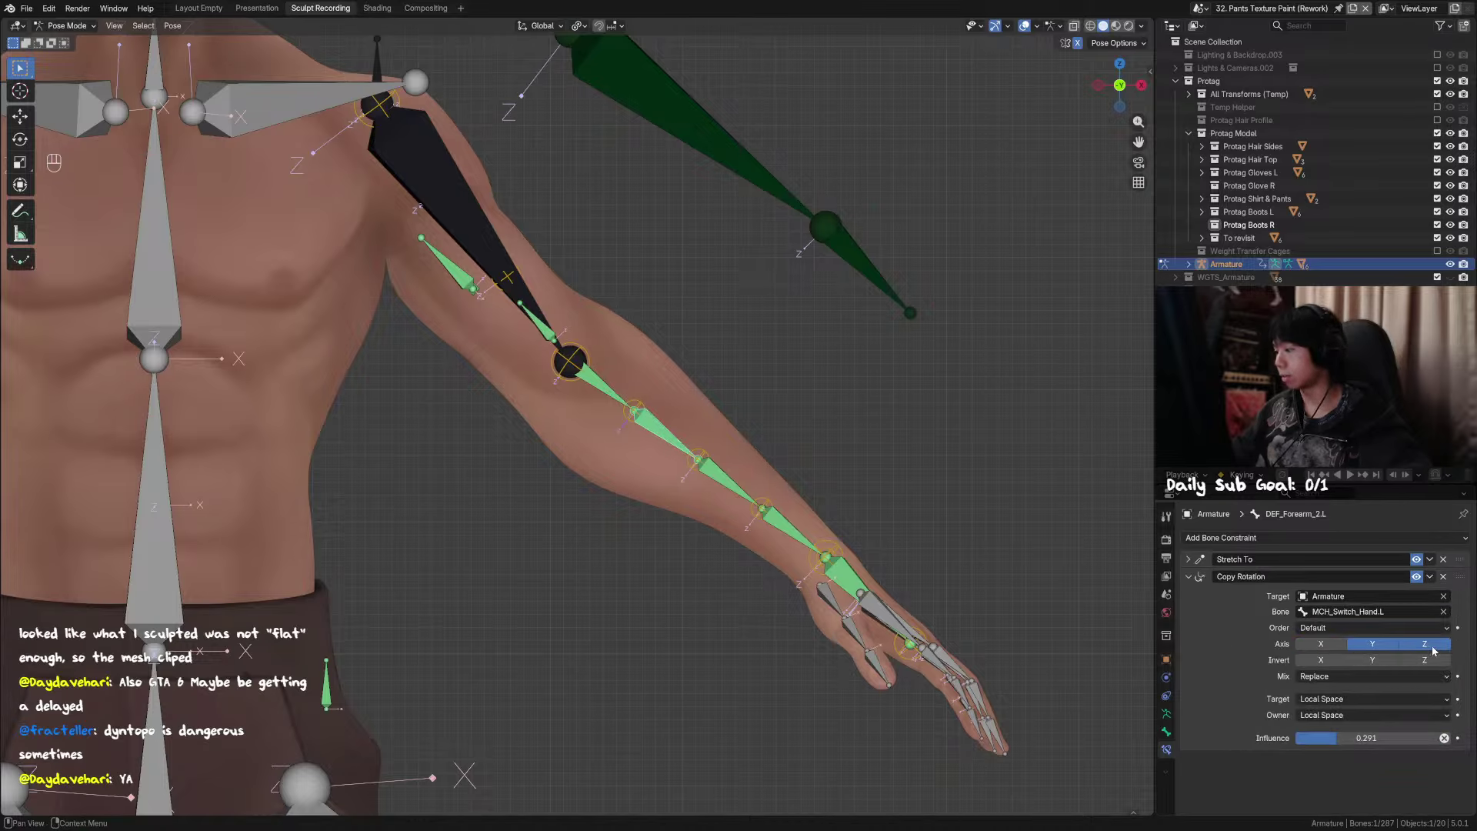
click(1435, 646)
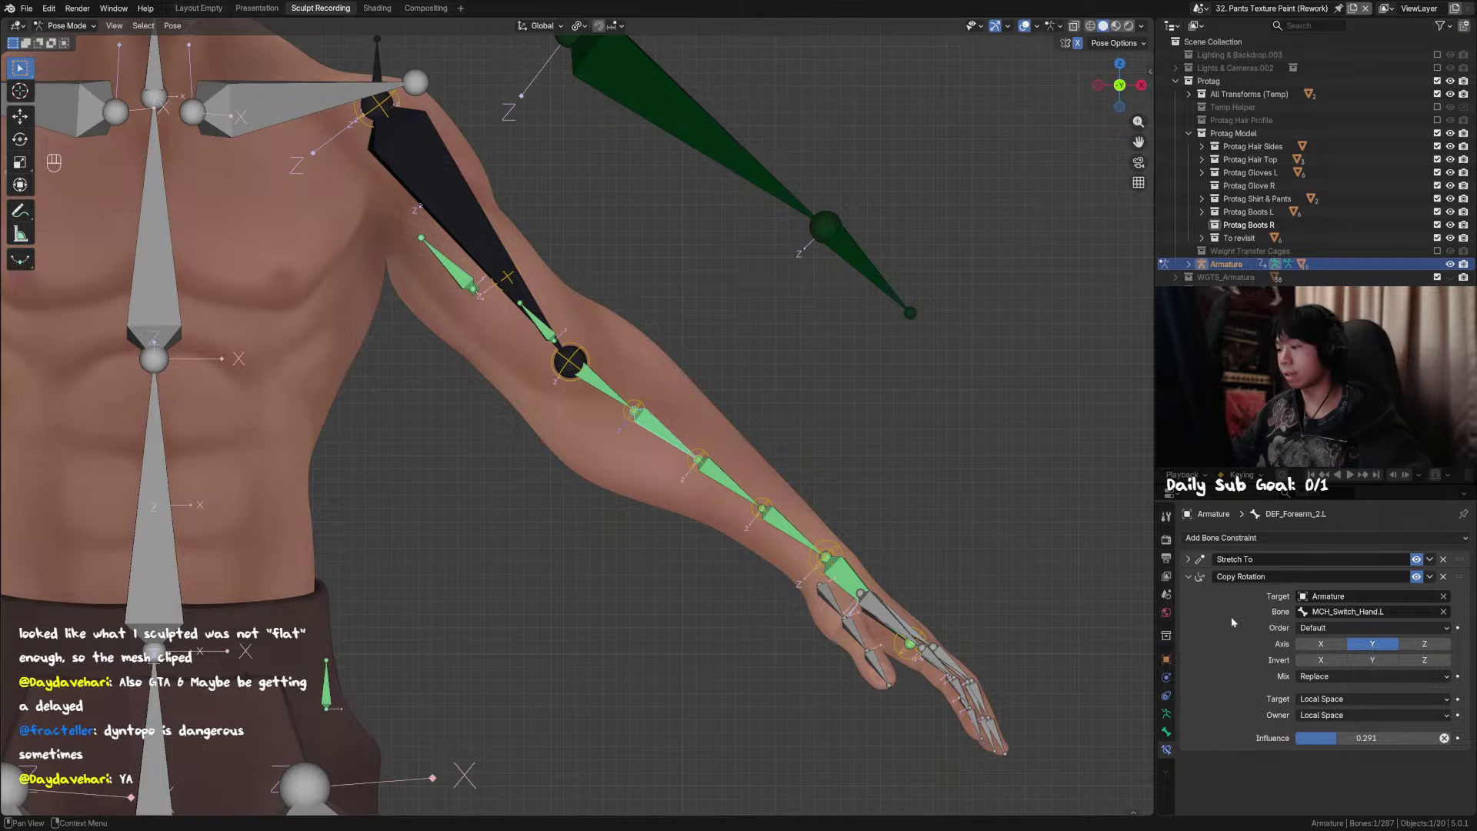
Step: Review the constraint settings on the remaining left forearm deform segments, DEF_Forearm_3.L, DEF_Forearm_4.L and DEF_Forearm_1.L
click(736, 483)
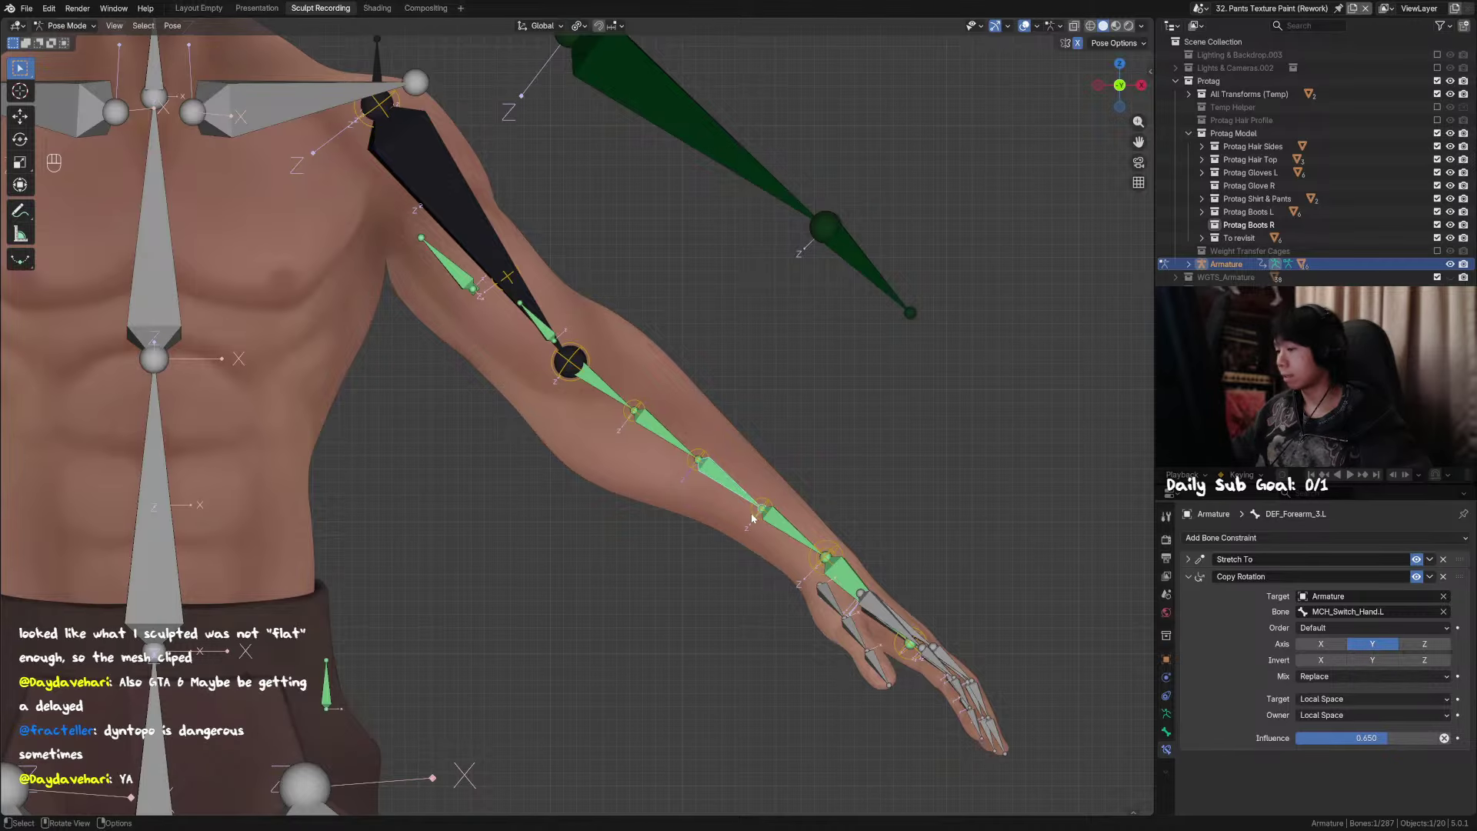
click(800, 532)
click(601, 392)
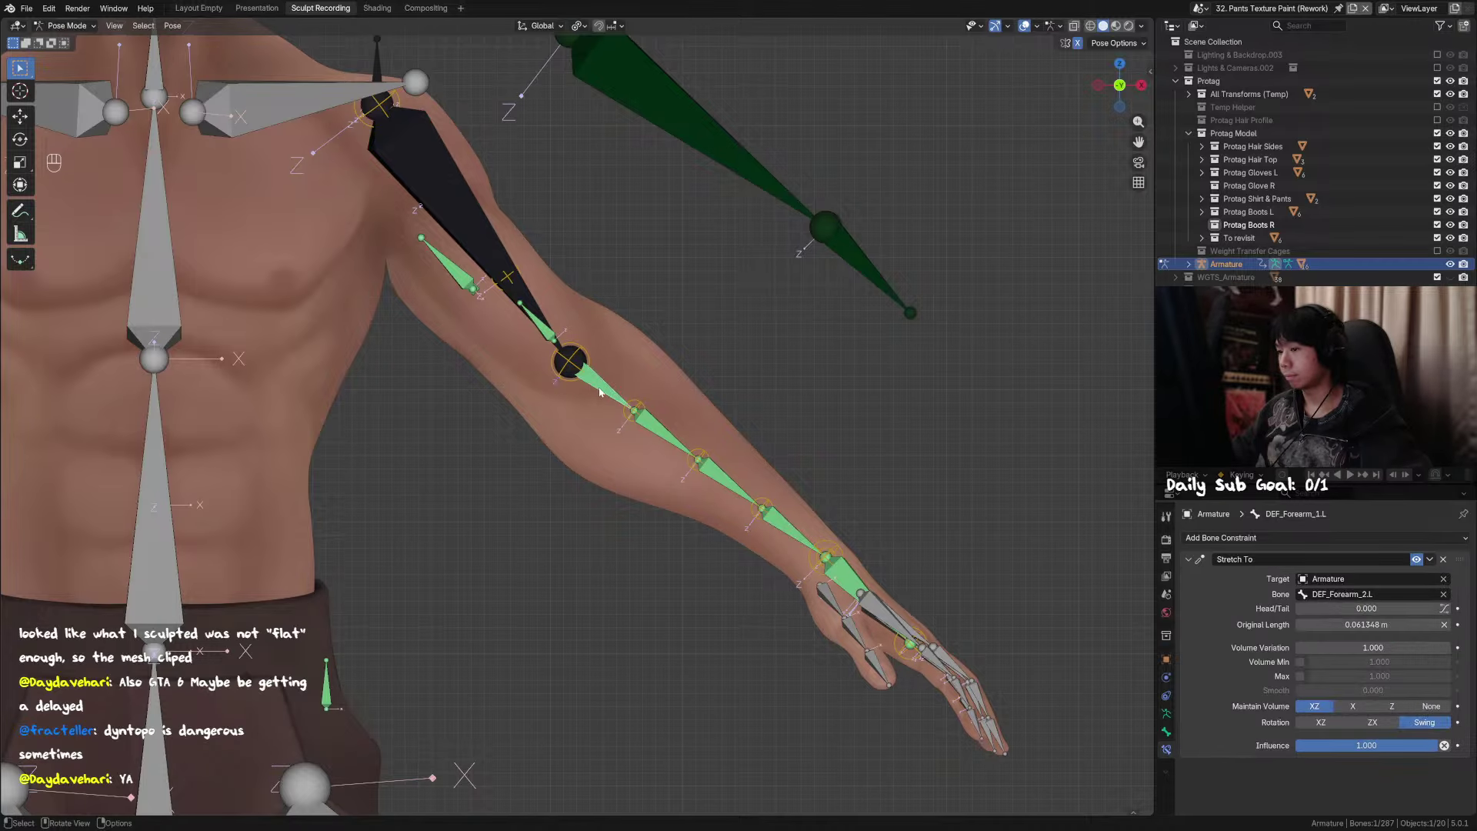
click(655, 434)
Step: Hide the large overlapping right forearm bones to expose the deform segments underneath
shift+middle_drag(318, 444, 653, 419)
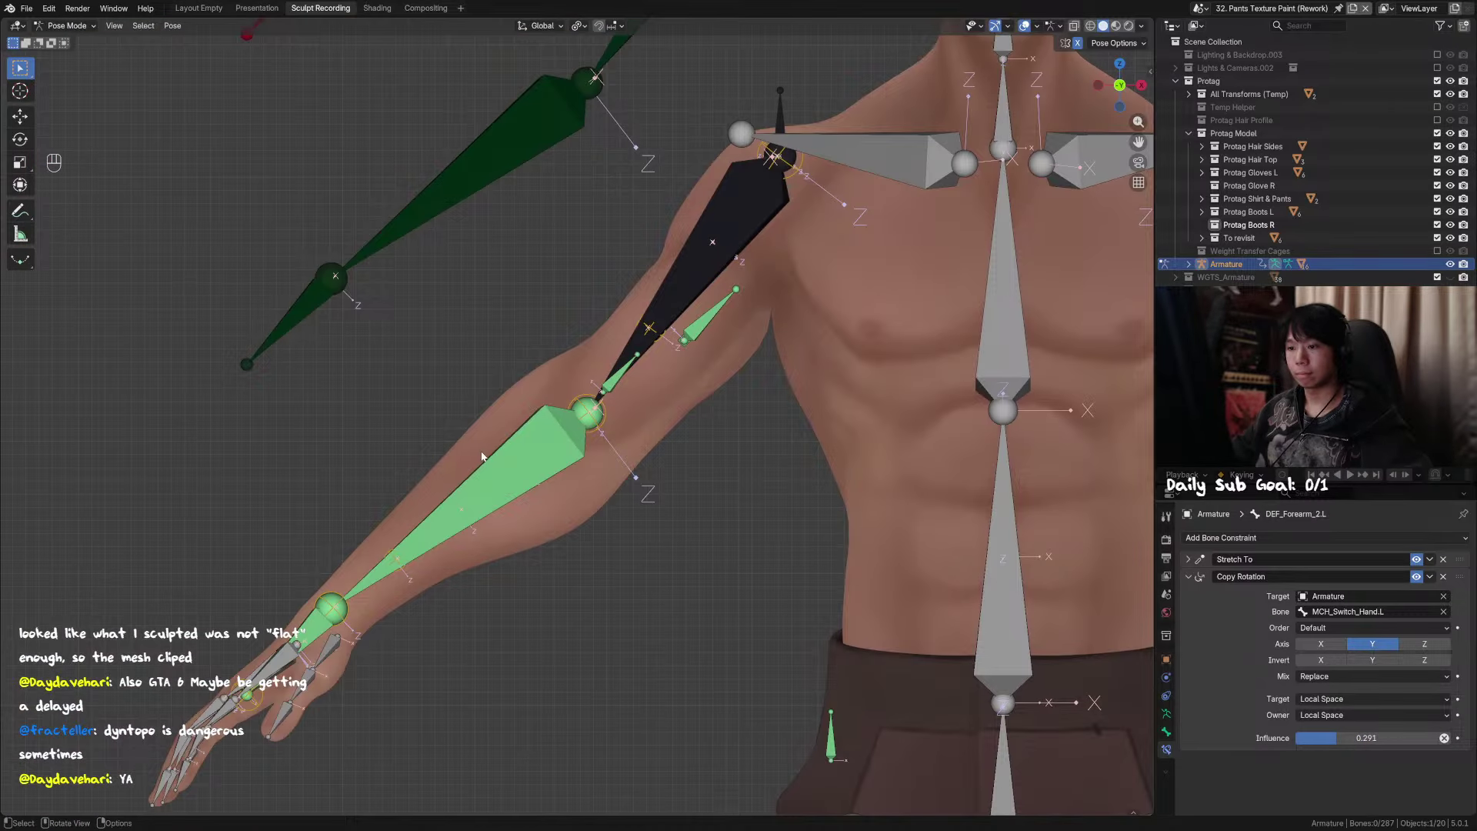
click(501, 475)
key(h)
shift+middle_drag(502, 475, 616, 419)
key(ctrl+z)
key(h)
key(h)
Step: Inspect the constraints on DEF_Forearm_3.R, DEF_Forearm_4.R and DEF_Forearm_4.L, and save the rigging file
click(552, 438)
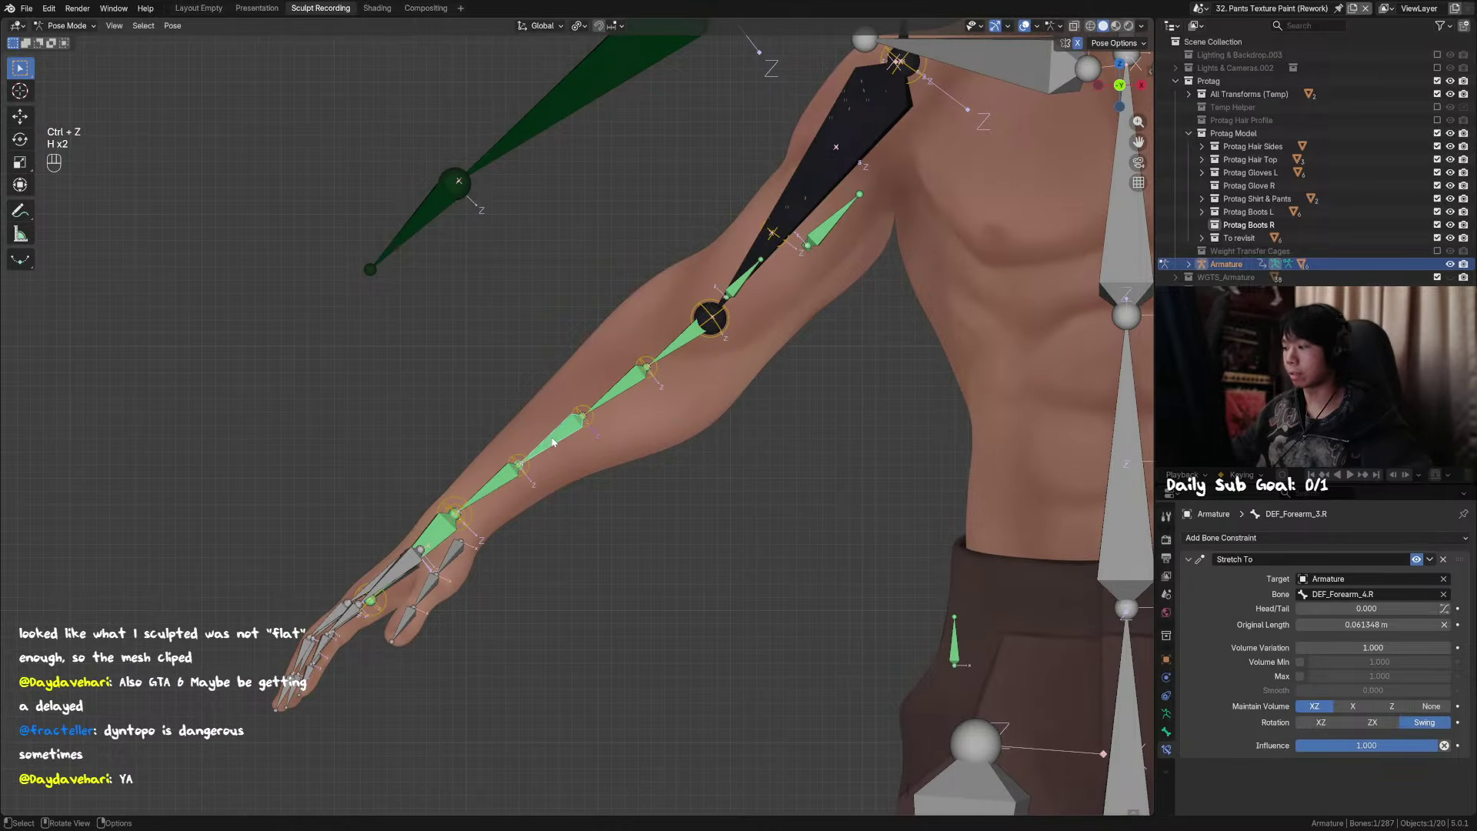
click(494, 495)
shift+middle_drag(494, 495, 529, 458)
key(ctrl+s)
scroll(723, 466, down, 4)
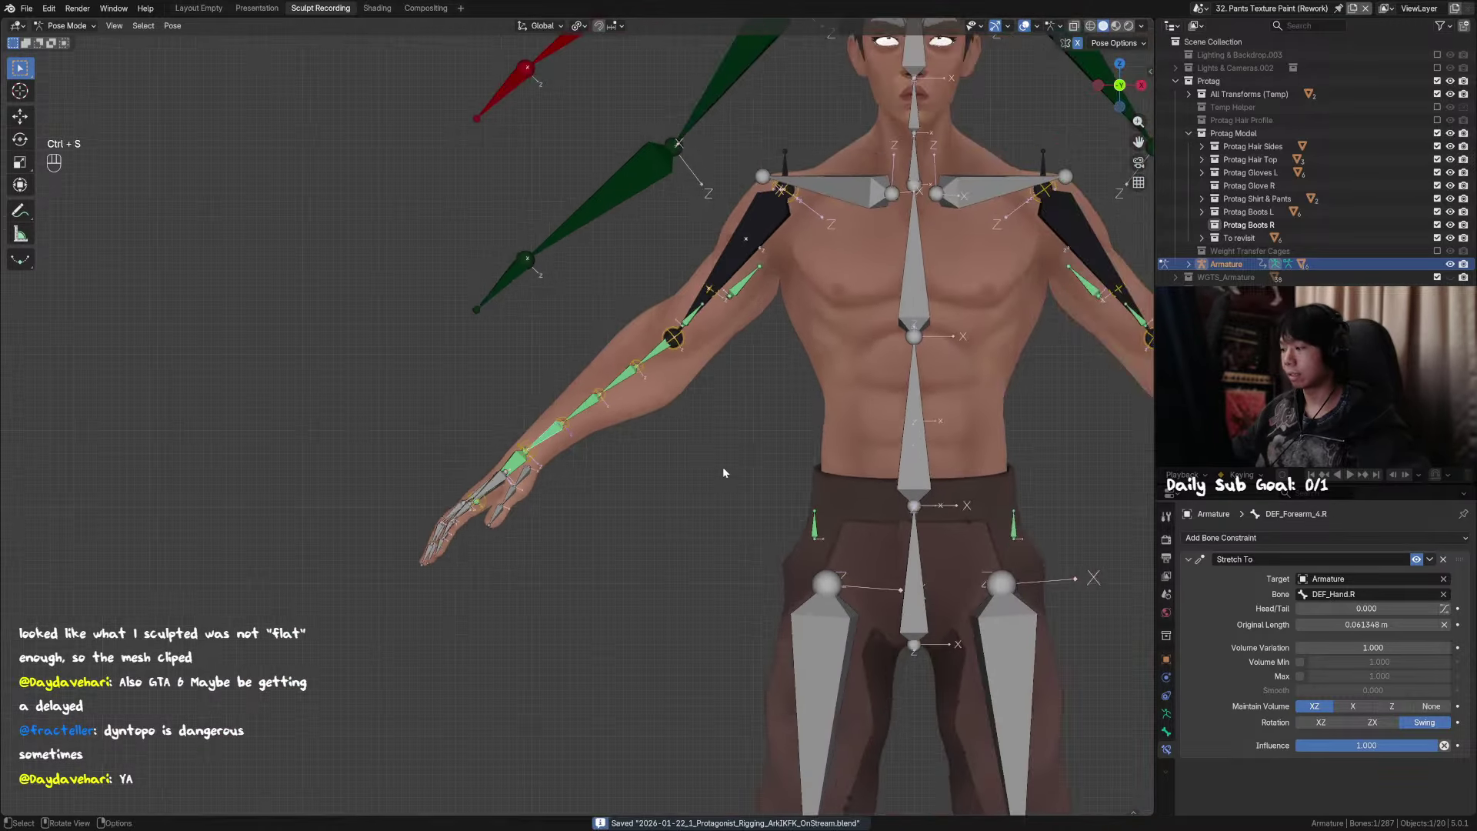
shift+middle_drag(1027, 471, 683, 447)
click(822, 403)
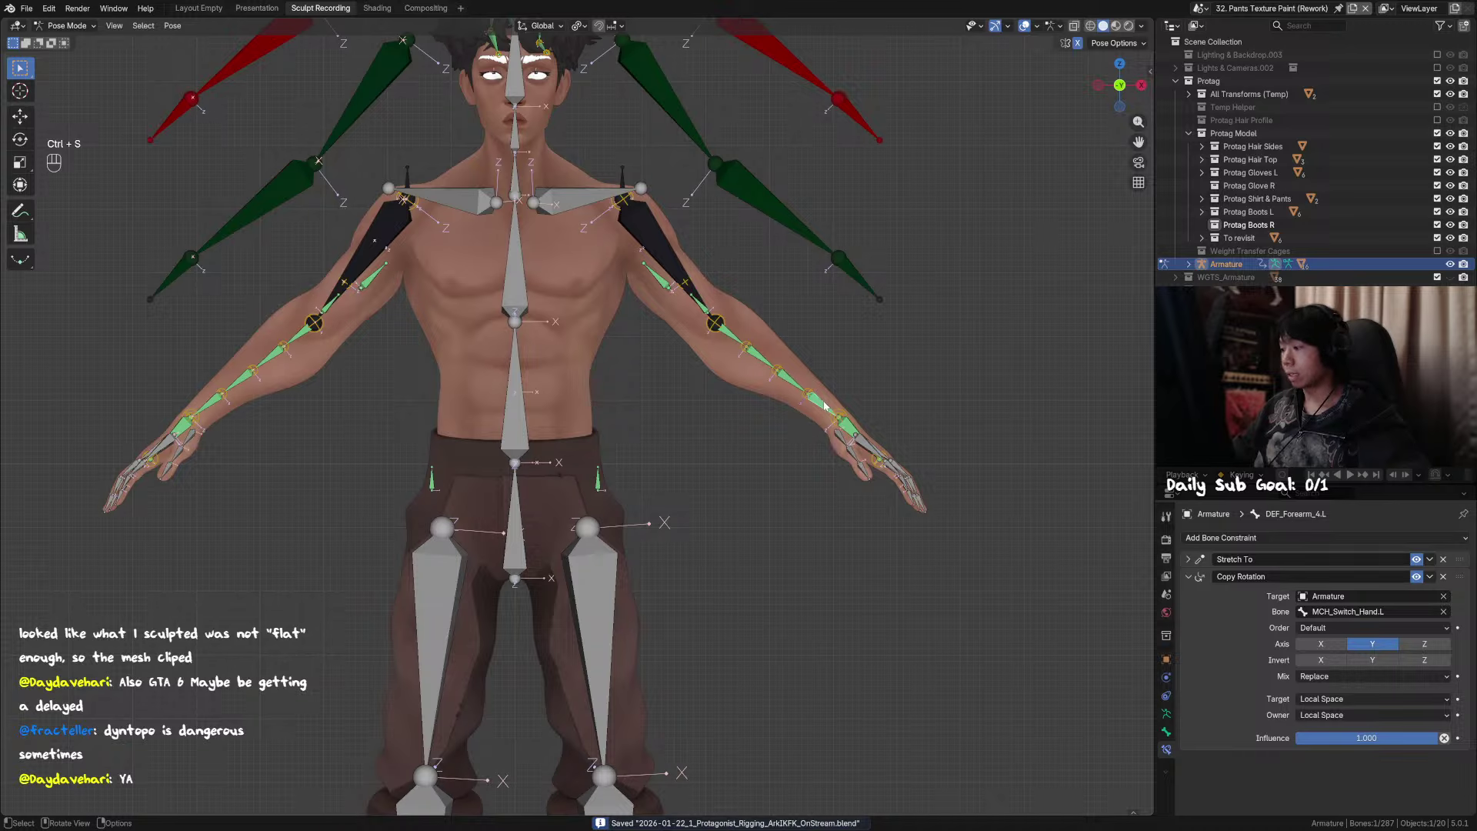
Step: Hide the DEF_Hand.R bone to expose the right switch hand bone beneath it
scroll(434, 492, up, 4)
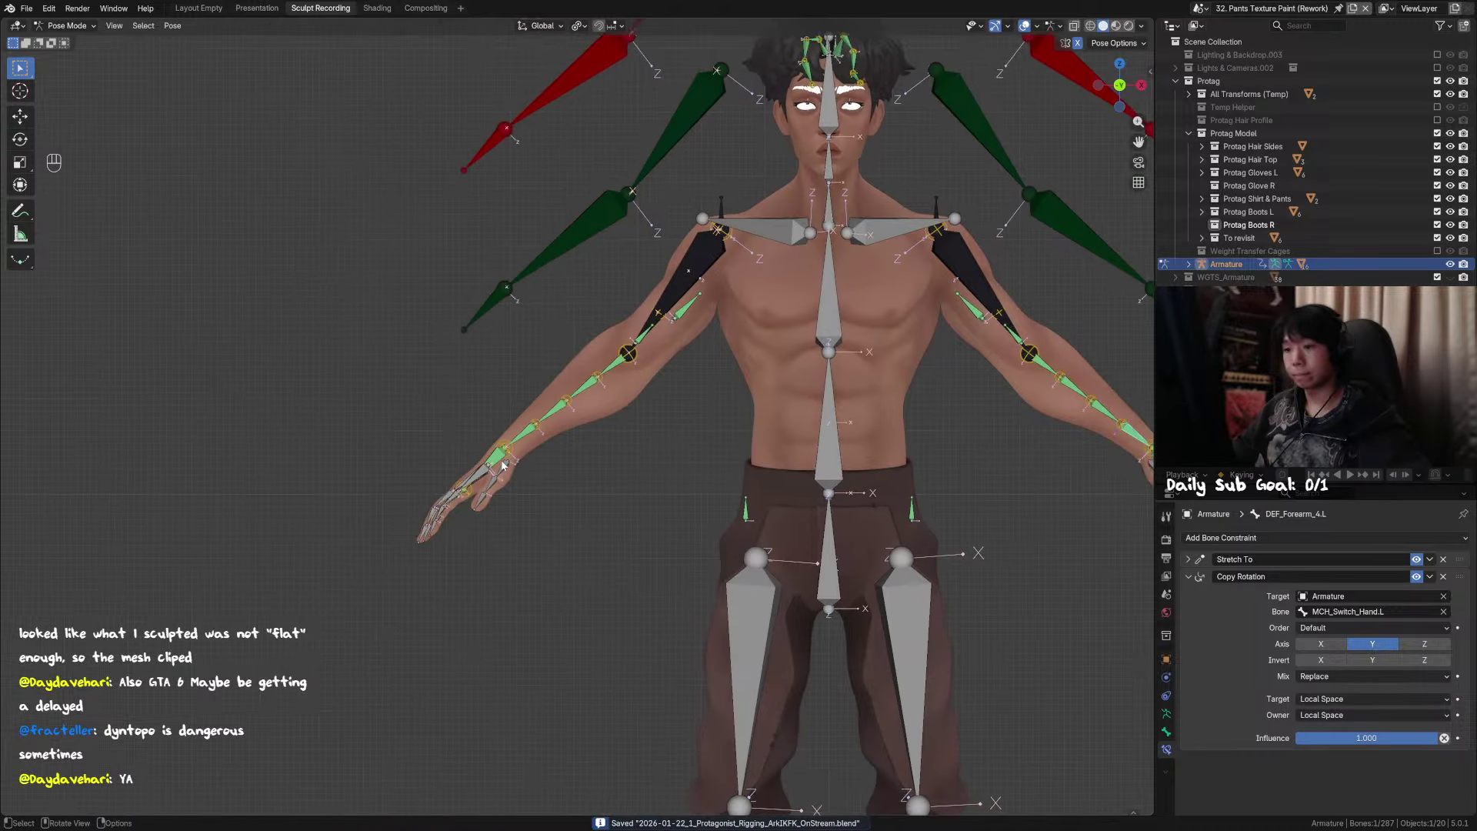
click(435, 492)
key(h)
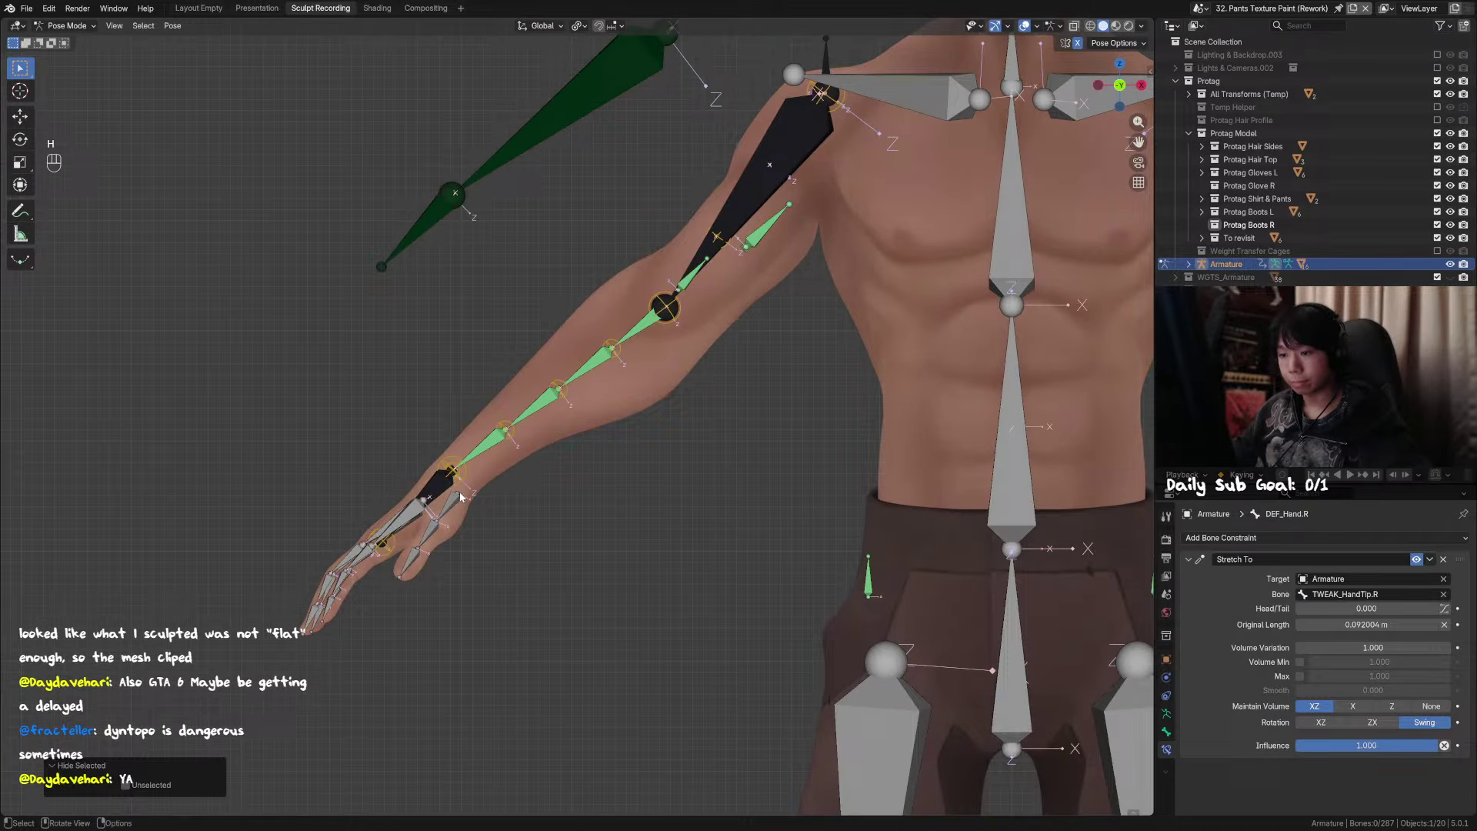
click(499, 437)
shift+click(442, 482)
shift+click(478, 450)
key(ctrl+shift+c)
key(Escape)
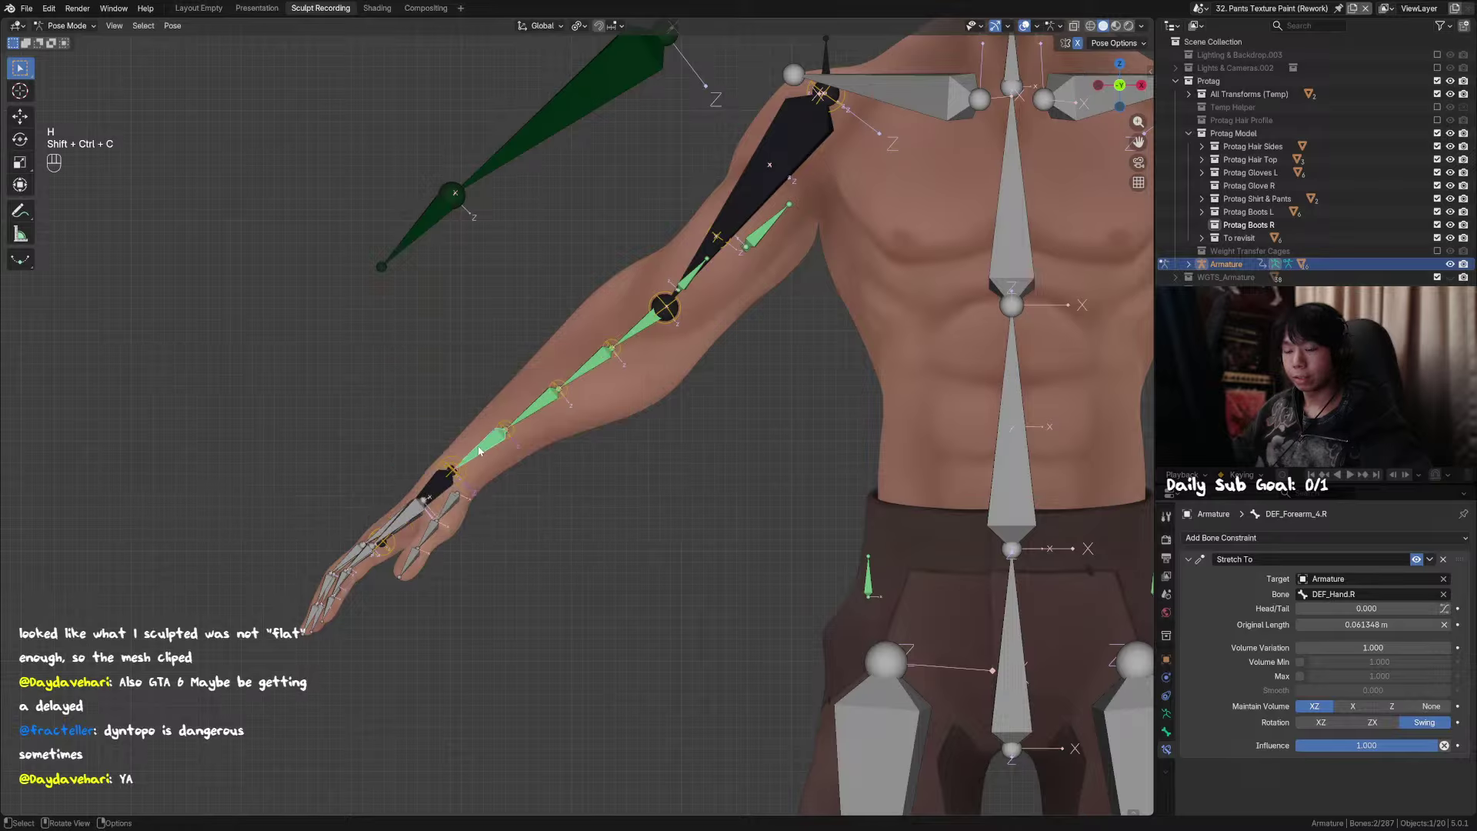
Step: Add a Copy Rotation constraint to DEF_Forearm_4.R with MCH_Switch_Hand.R as its target bone
scroll(479, 450, up, 3)
click(452, 455)
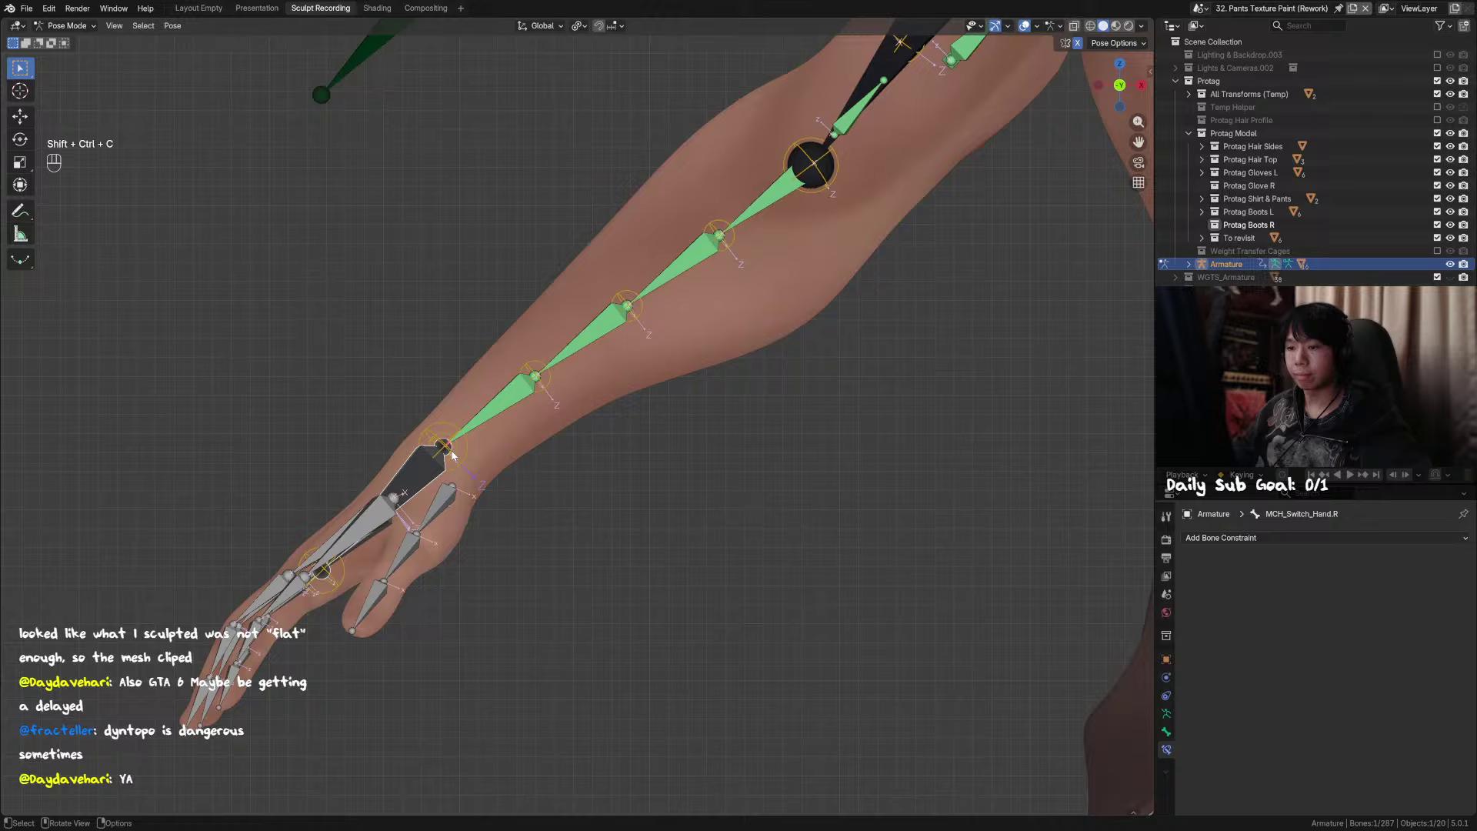
shift+click(498, 405)
shift+click(409, 464)
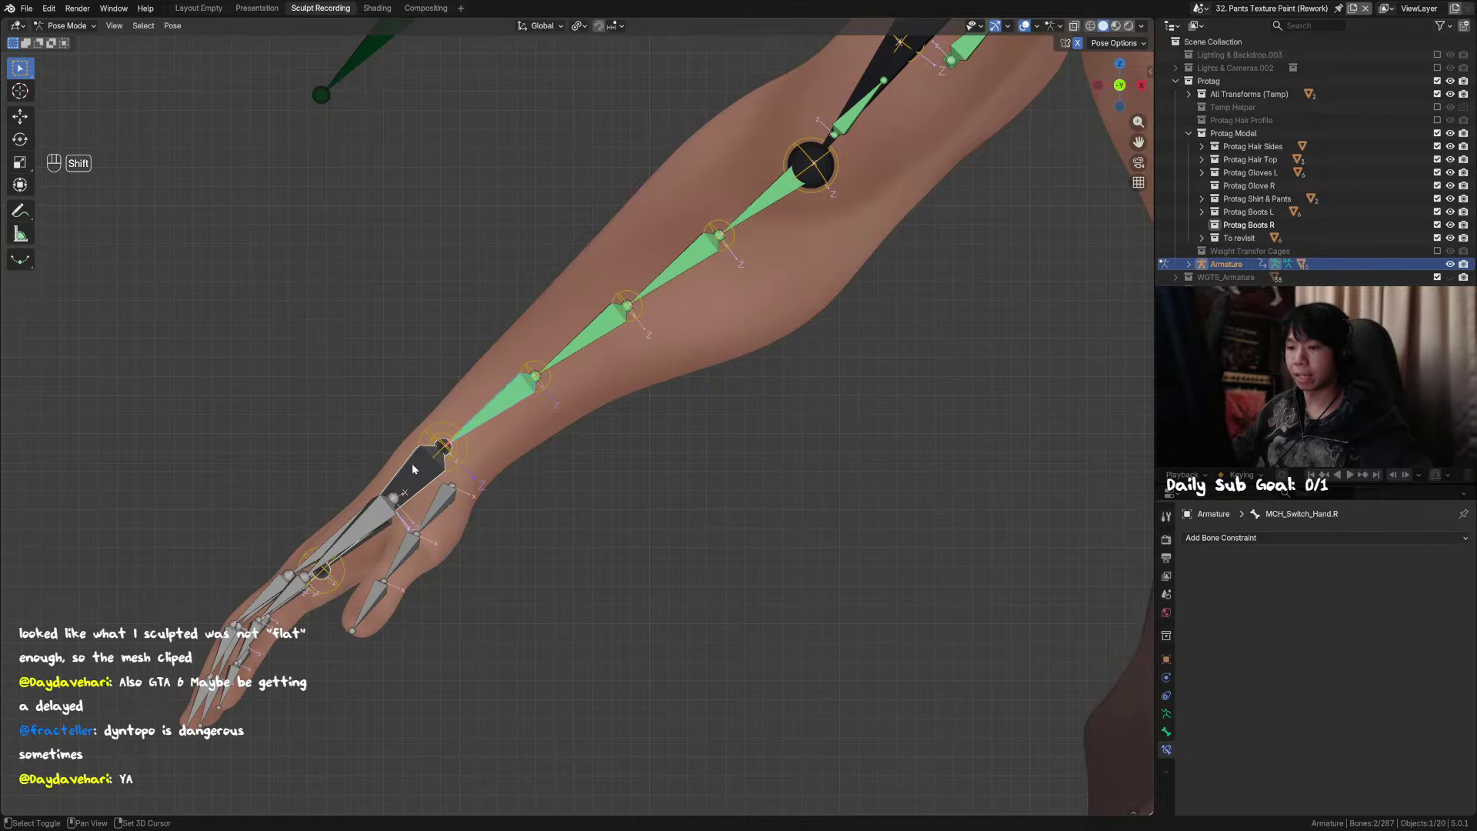
shift+click(510, 399)
key(ctrl+shift+c)
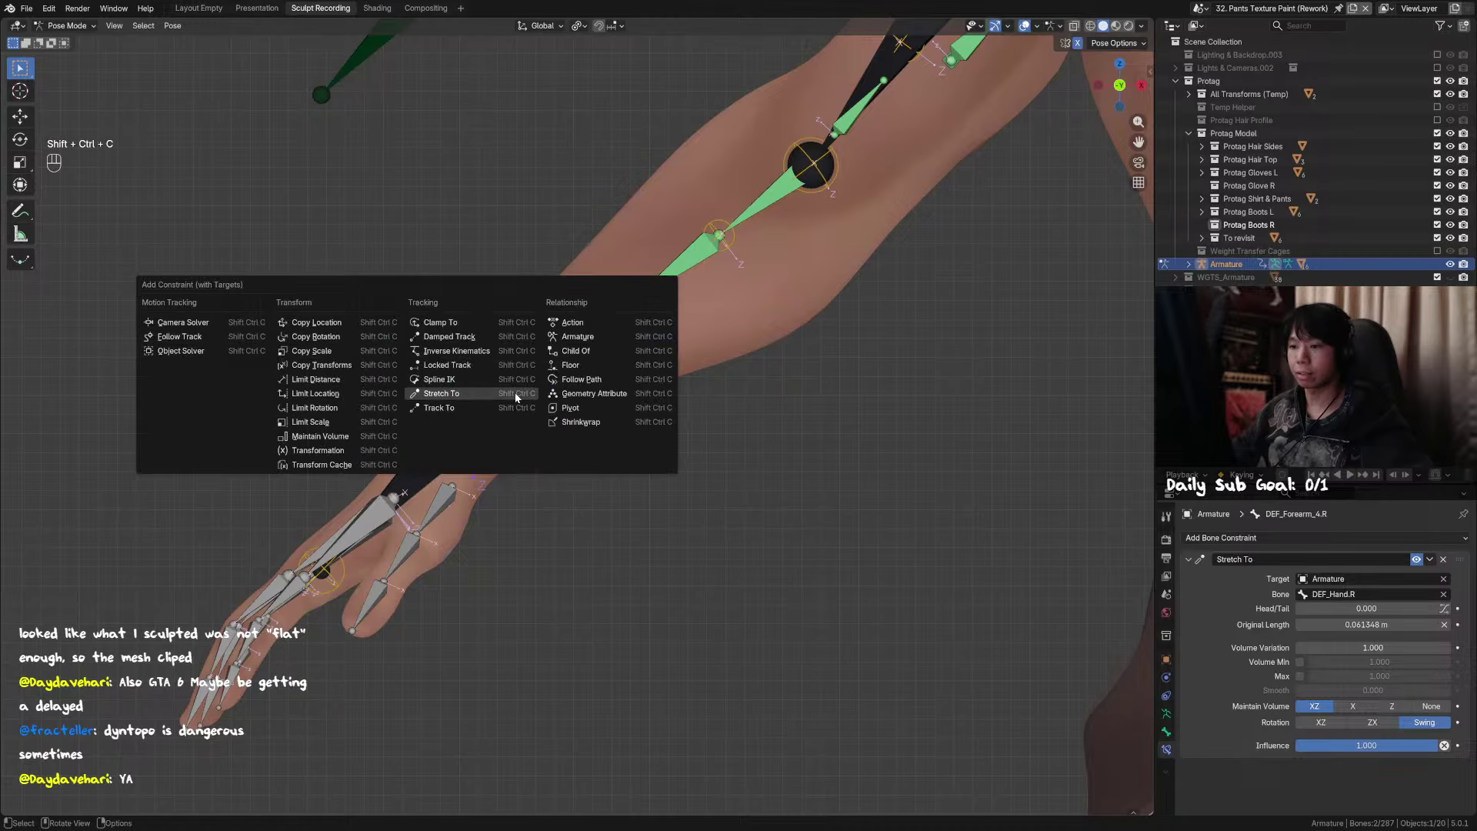
key(Escape)
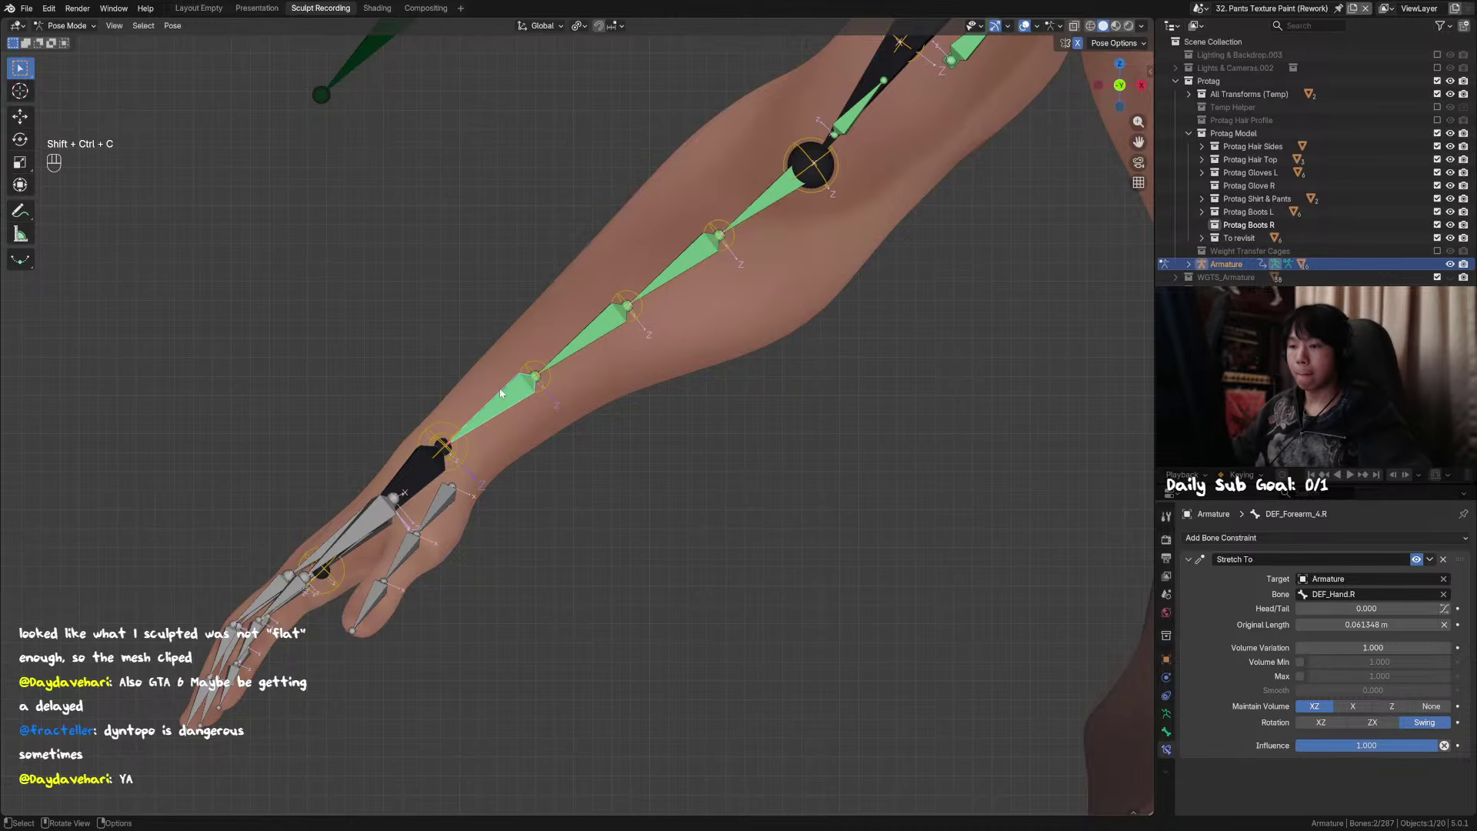
middle_drag(501, 392, 525, 377)
key(ctrl+shift+c)
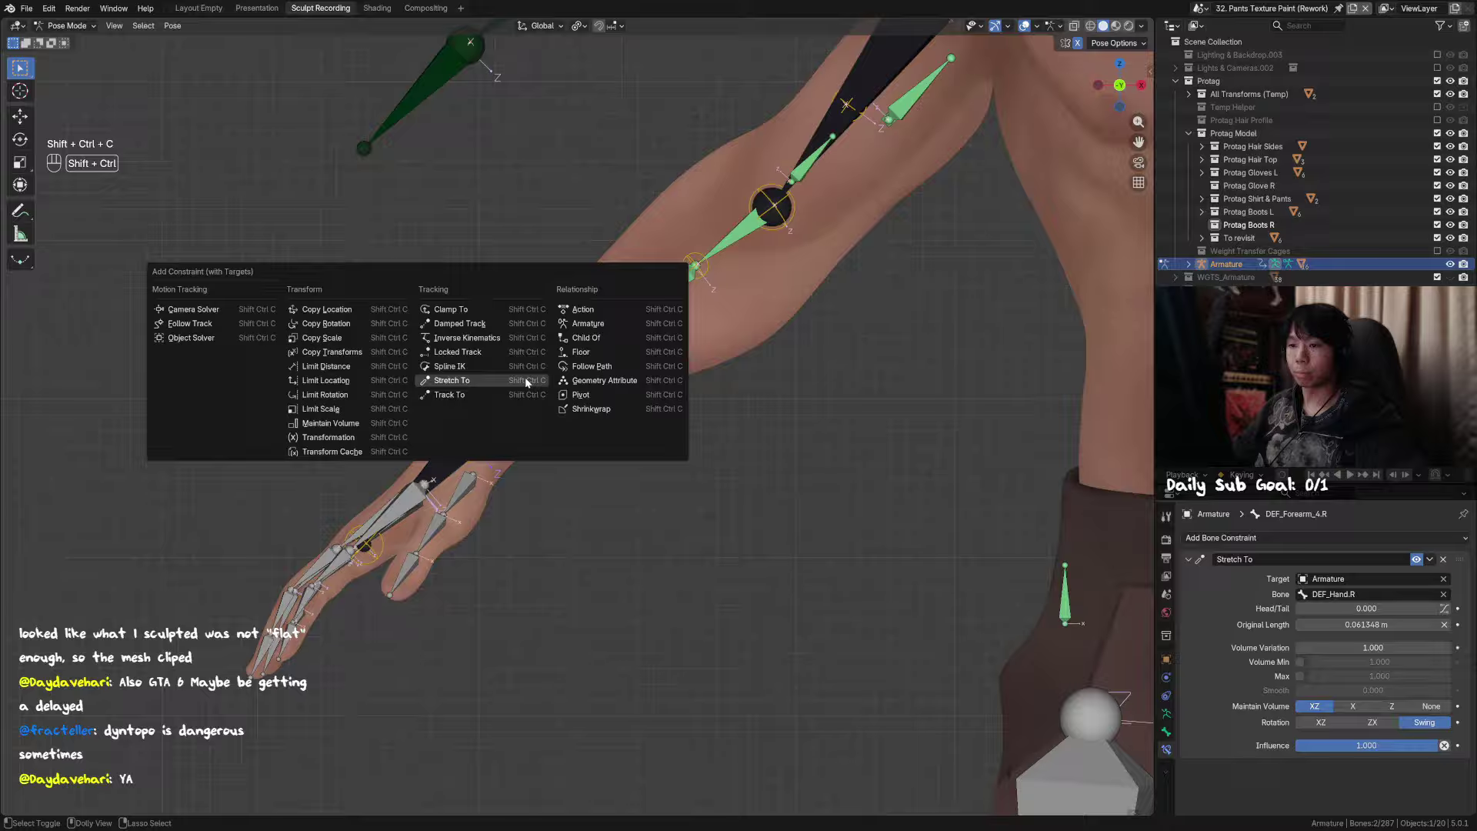
click(359, 324)
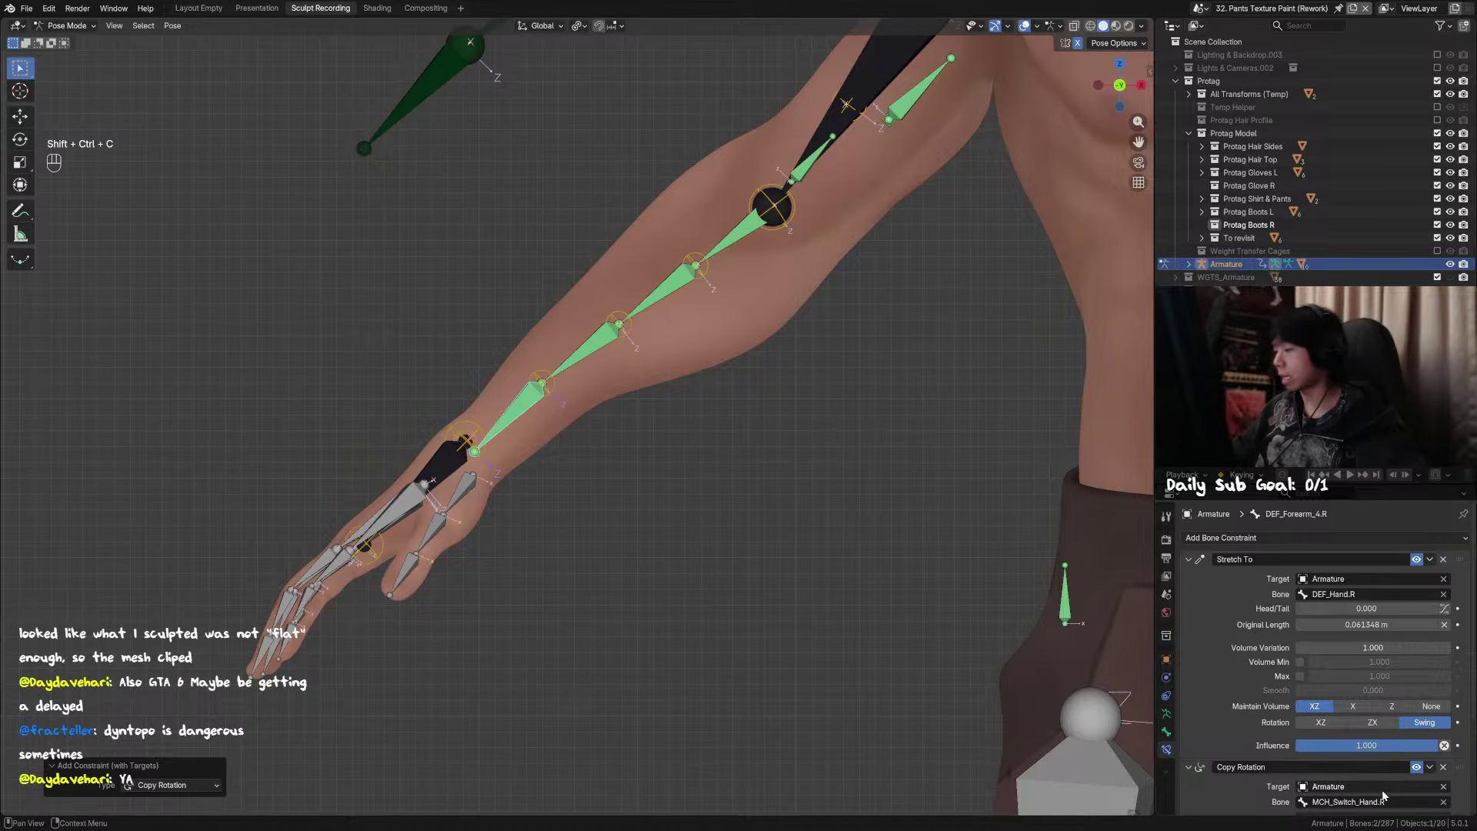
Step: Limit DEF_Forearm_4.R's Copy Rotation to the Y axis and set both target and owner to Local Space
click(1193, 561)
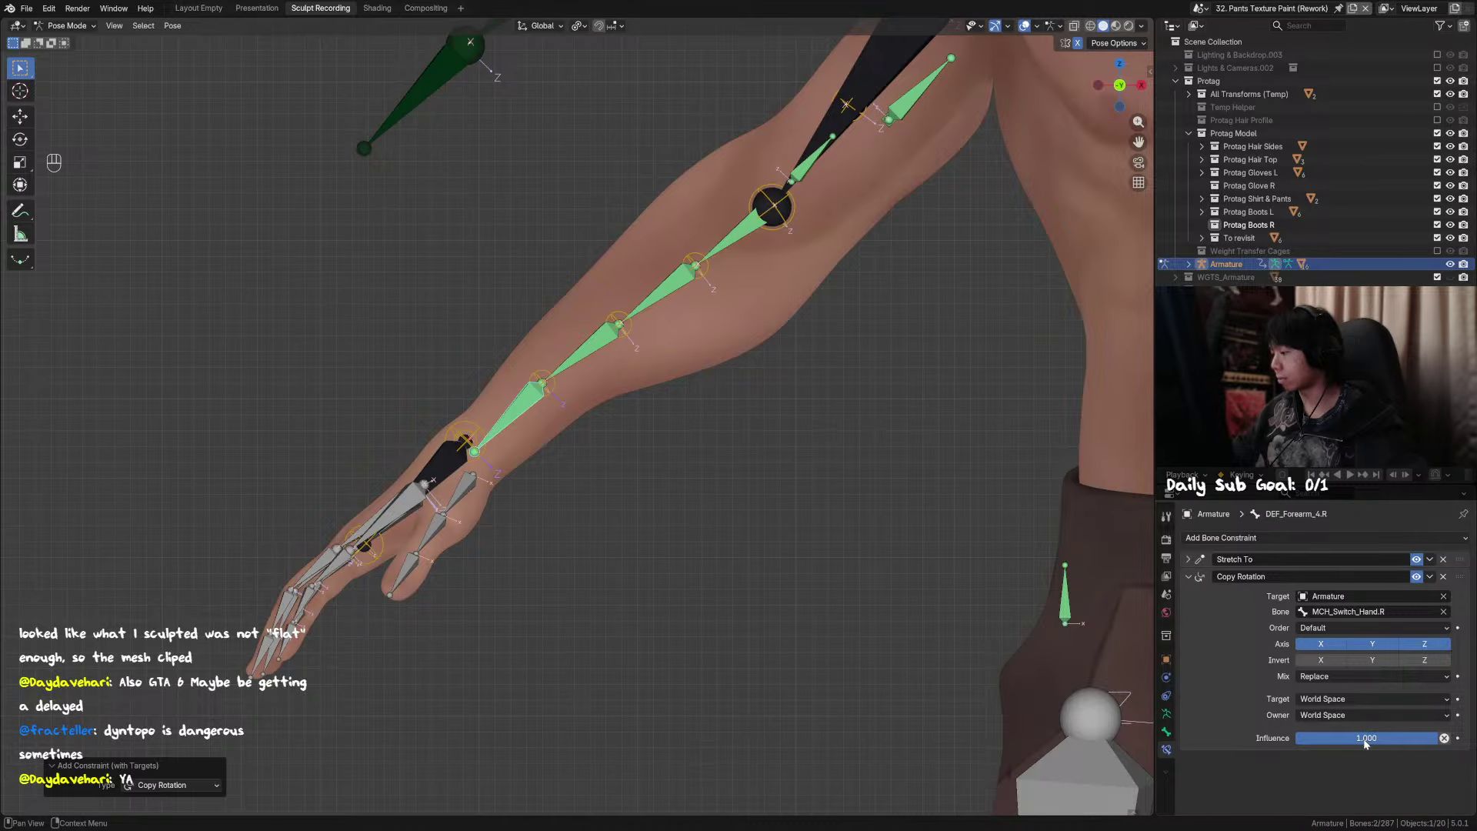
click(1339, 648)
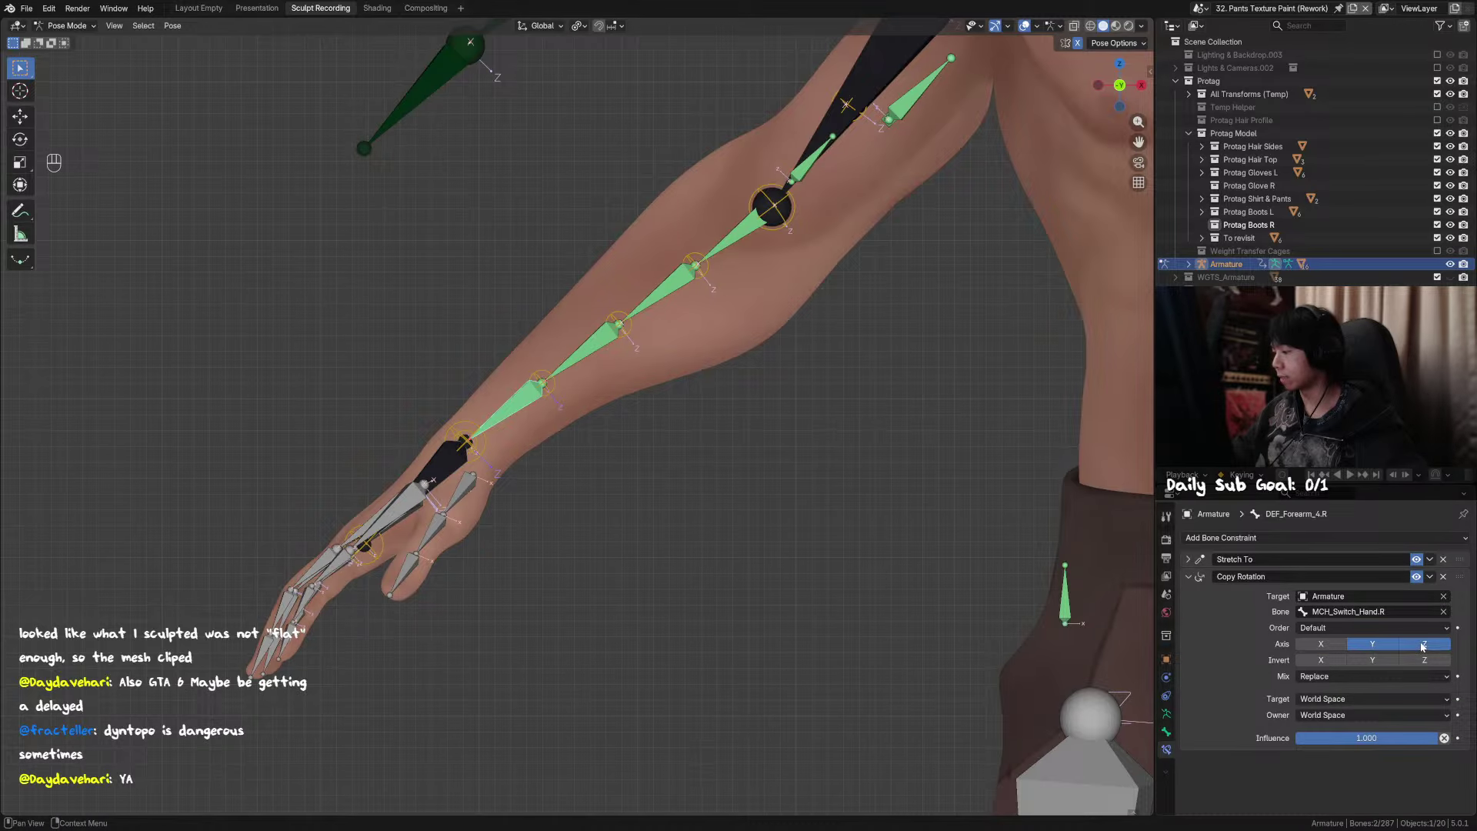
click(1423, 647)
click(1355, 700)
click(1324, 777)
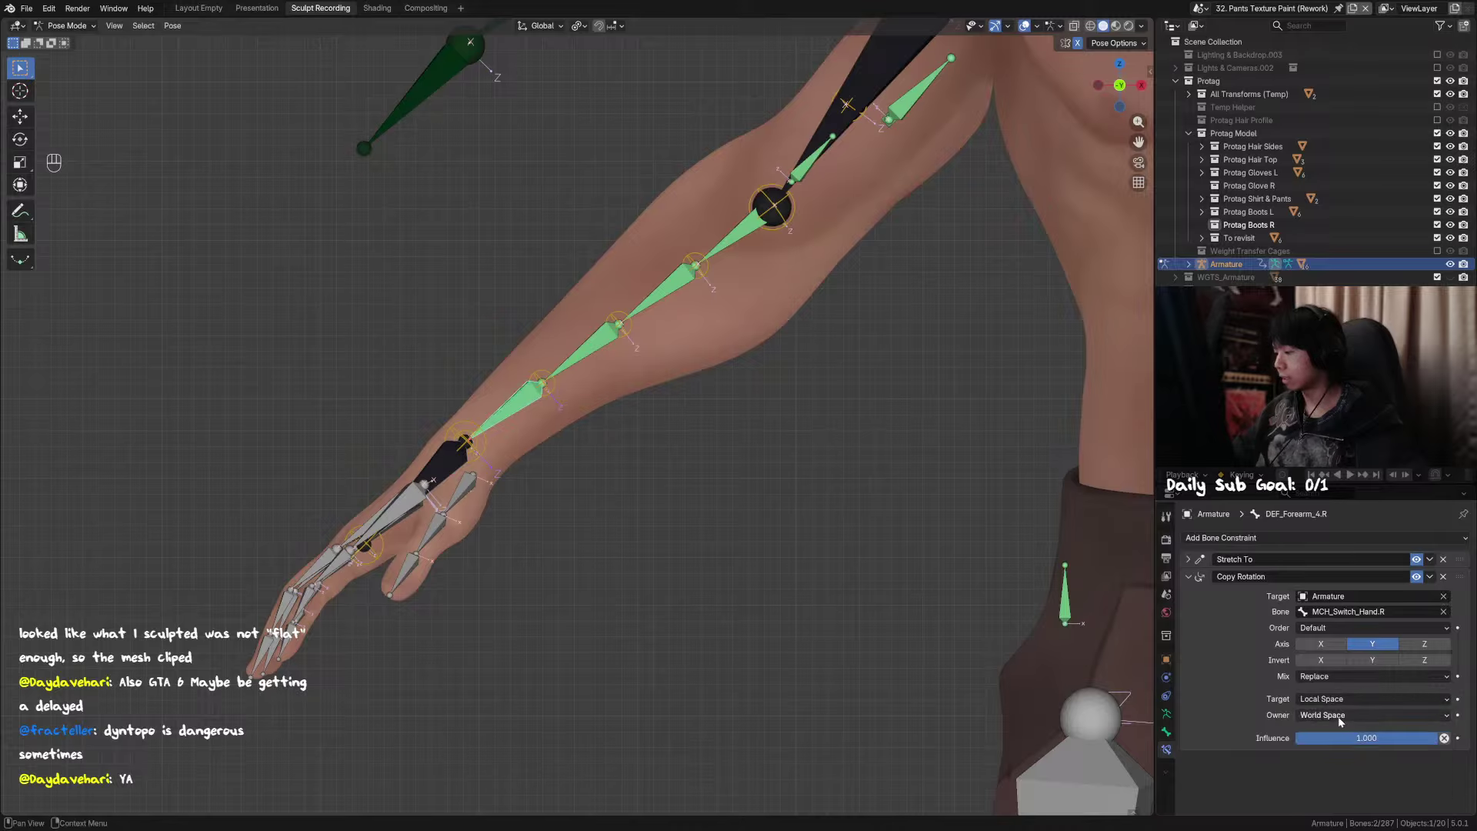
click(1342, 715)
click(1321, 793)
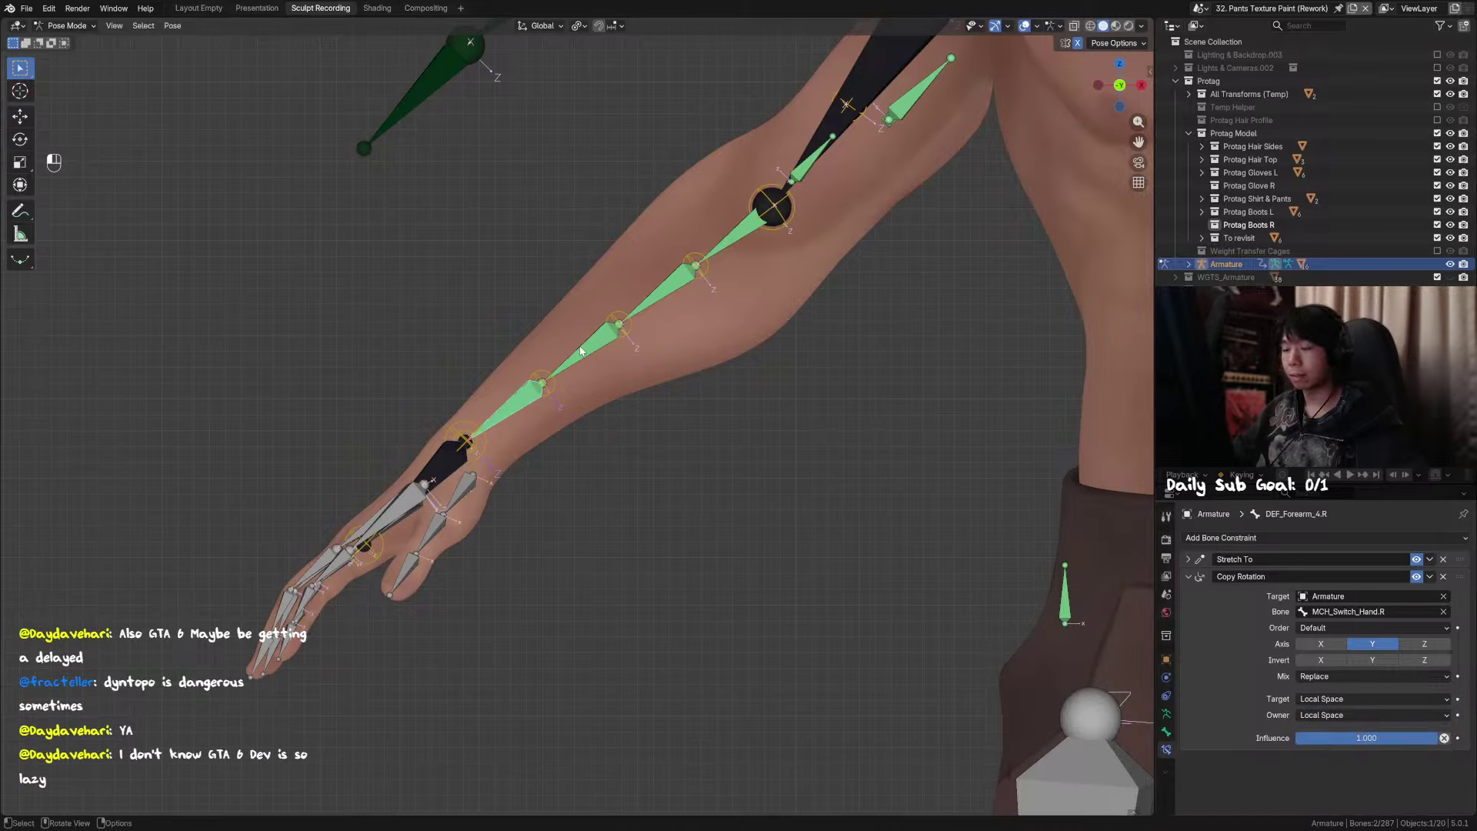
Step: Add a Y-only Copy Rotation constraint to DEF_Forearm_3.R targeting MCH_Switch_Hand.R, with target and owner in Local Space
shift+click(568, 395)
key(shift+ctrl+c)
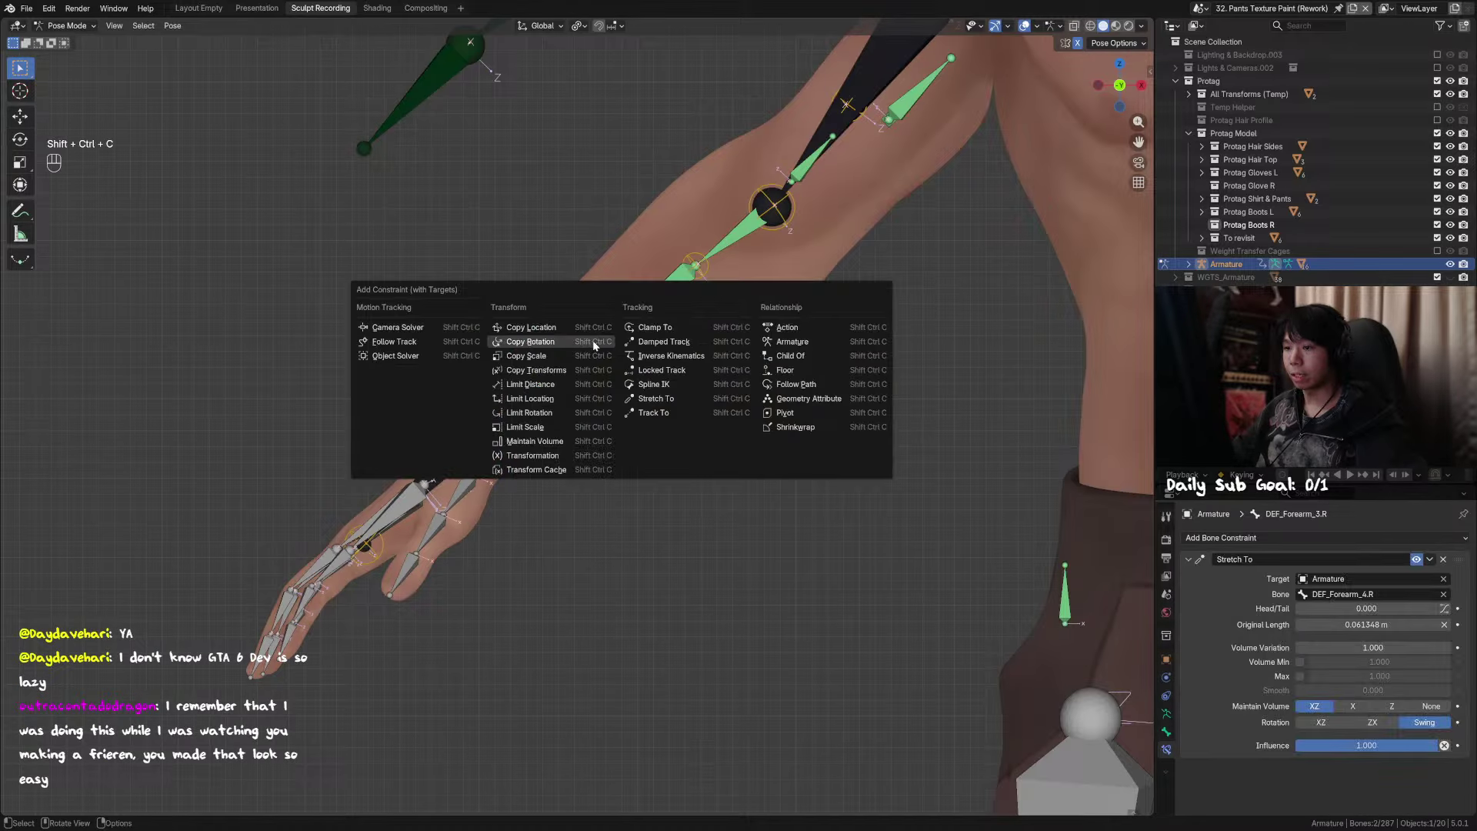
click(593, 342)
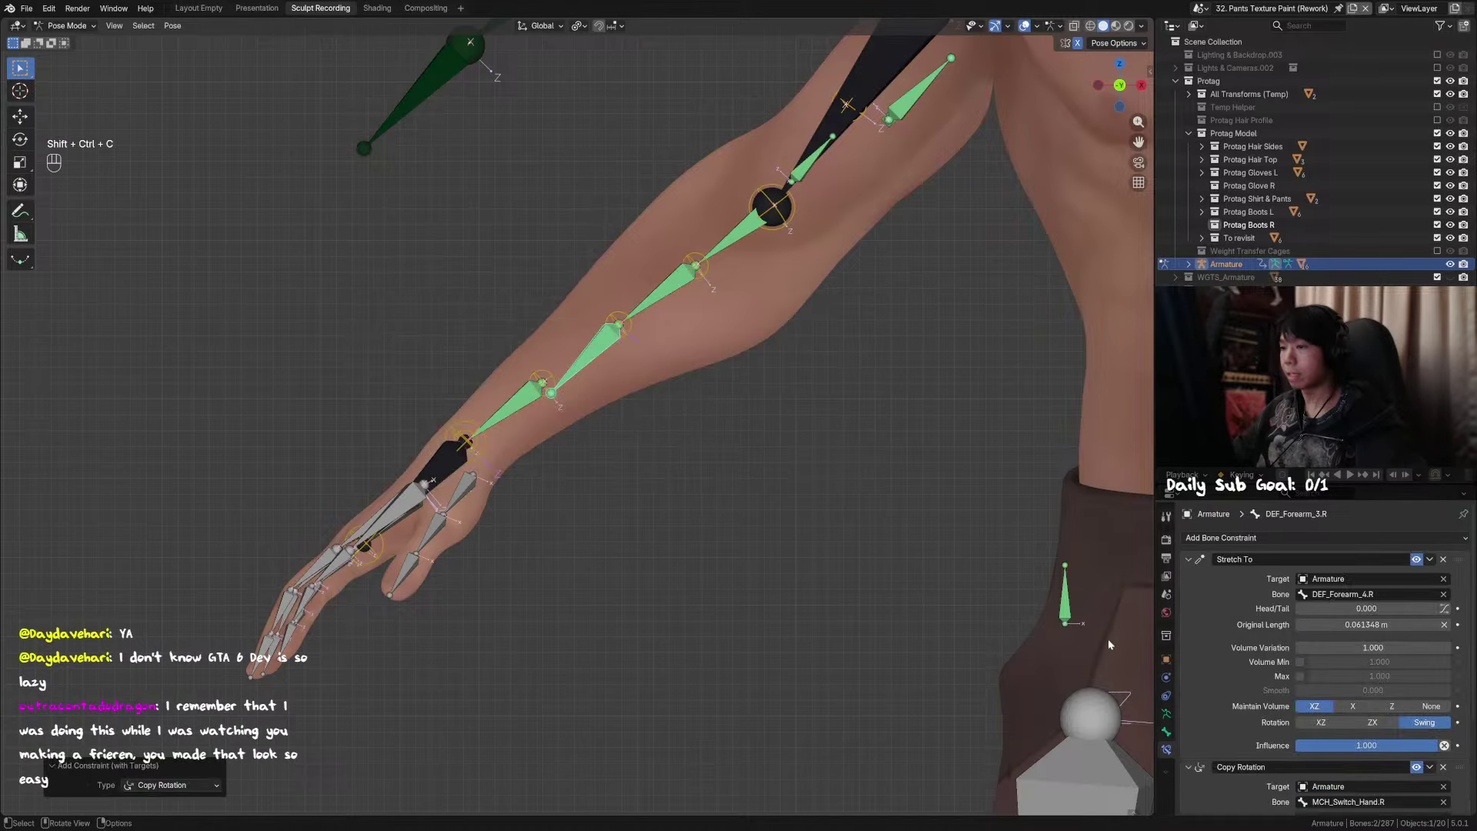
click(1188, 559)
click(1321, 643)
click(1424, 643)
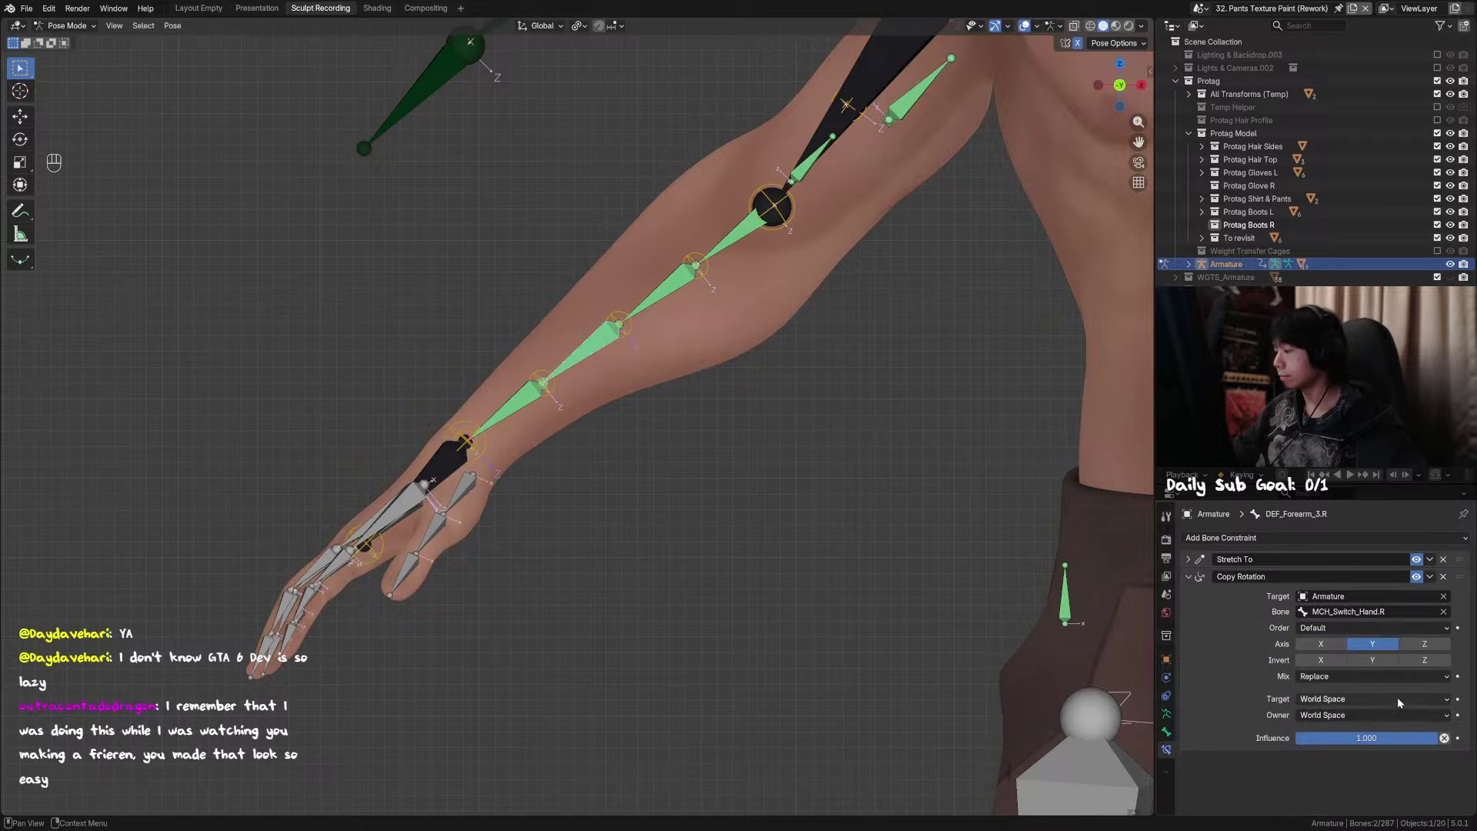
click(1398, 697)
click(1368, 774)
click(1372, 714)
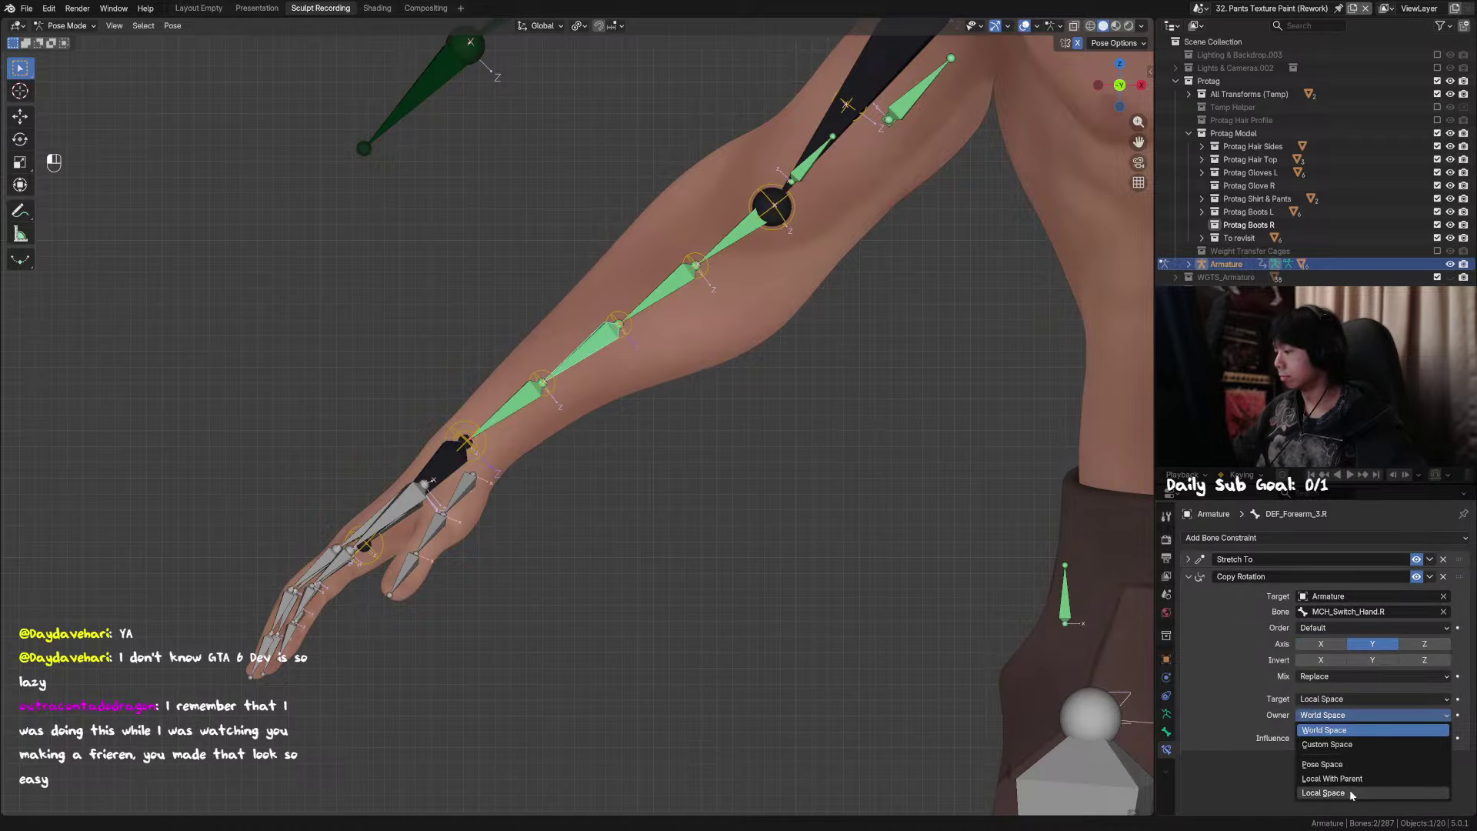
click(1349, 789)
Step: Set the Copy Rotation influence on DEF_Forearm_3.R to 0.6
click(1377, 737)
text(.)
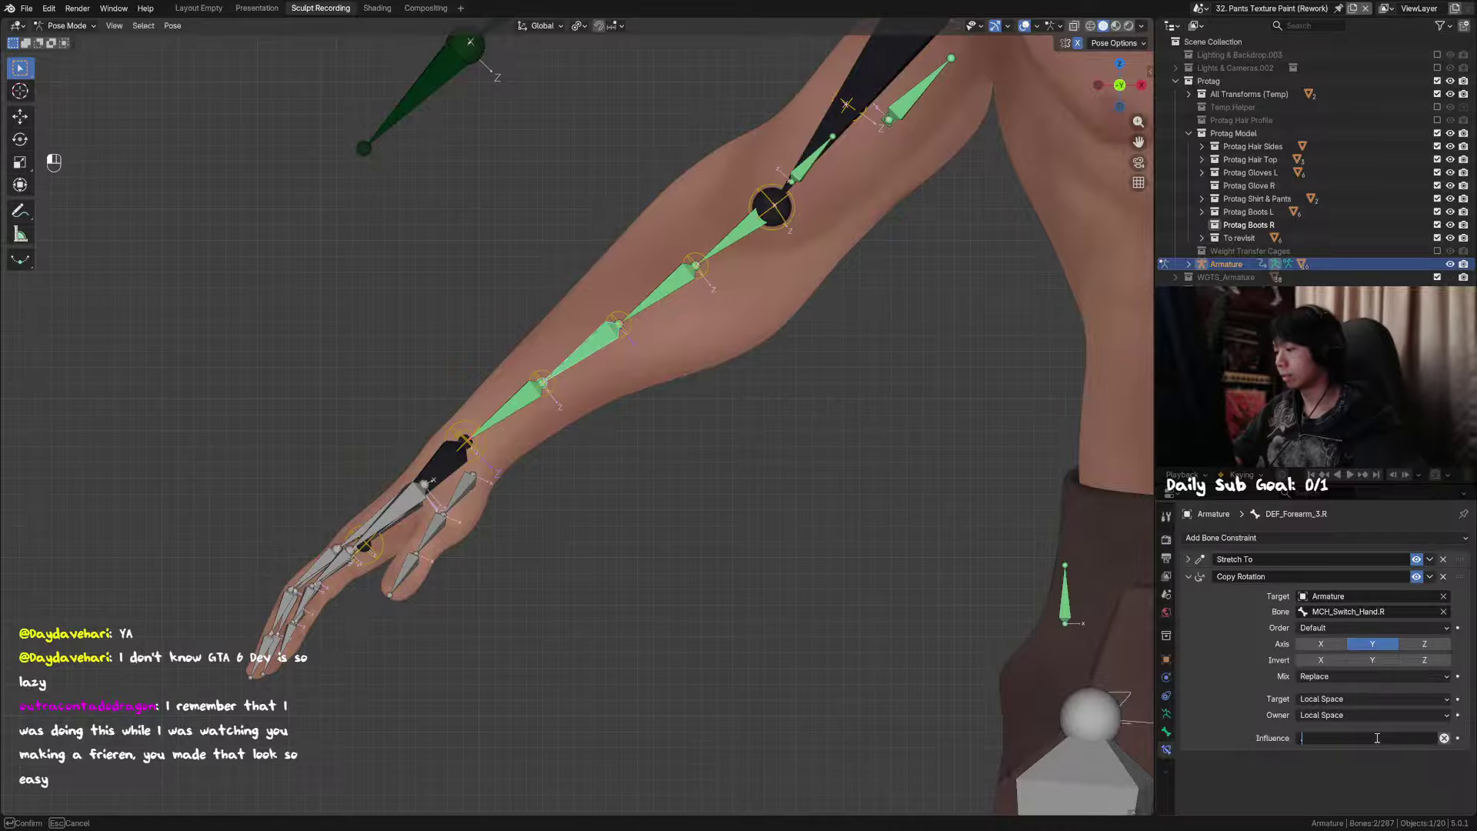
text(6)
key(Return)
Step: Check DEF_Forearm_3.L's Copy Rotation influence and match it on DEF_Forearm_3.R by setting 0.65
scroll(671, 442, down, 4)
shift+middle_drag(1012, 431, 783, 421)
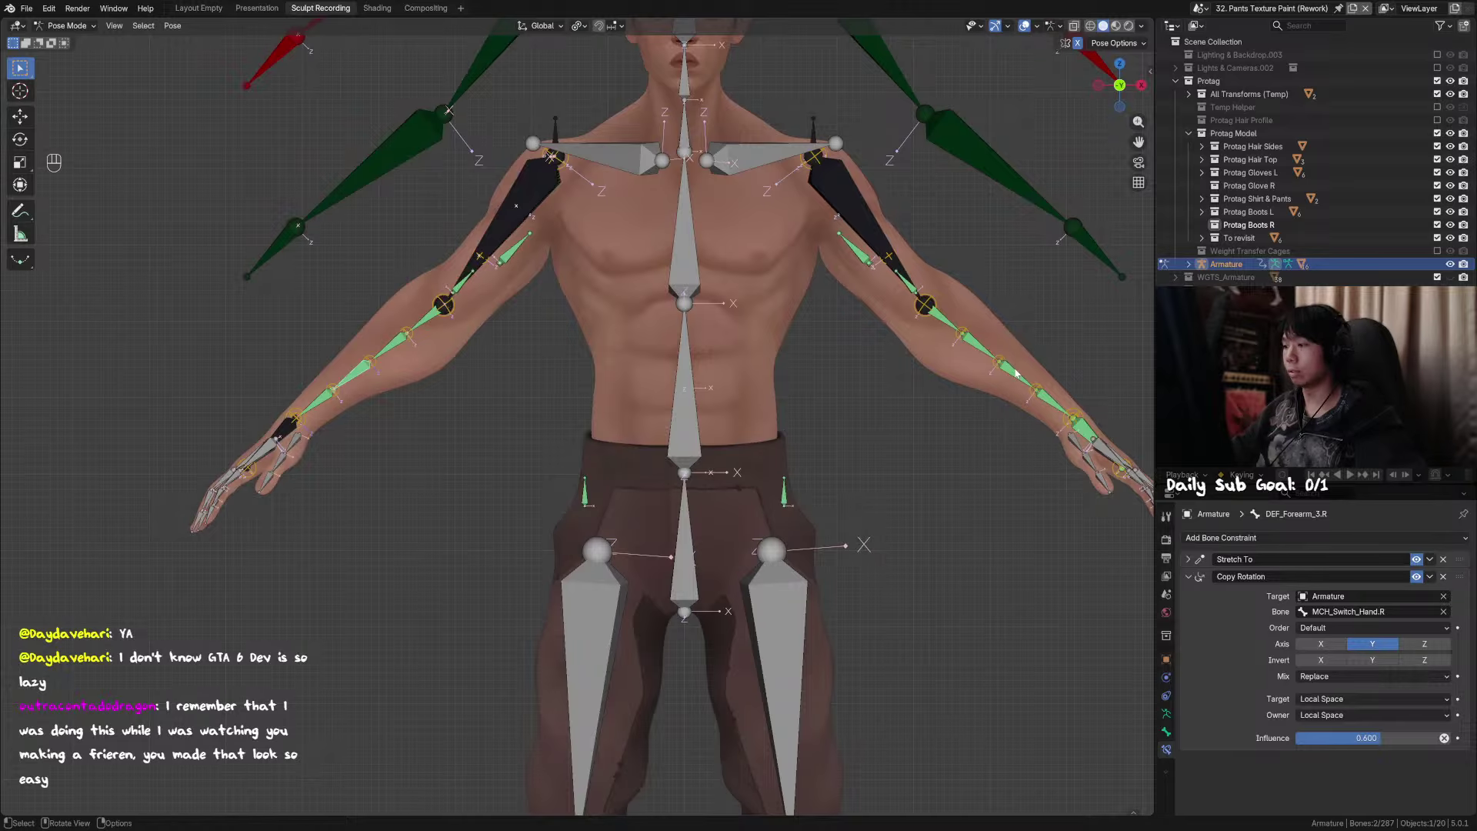
key(shift)
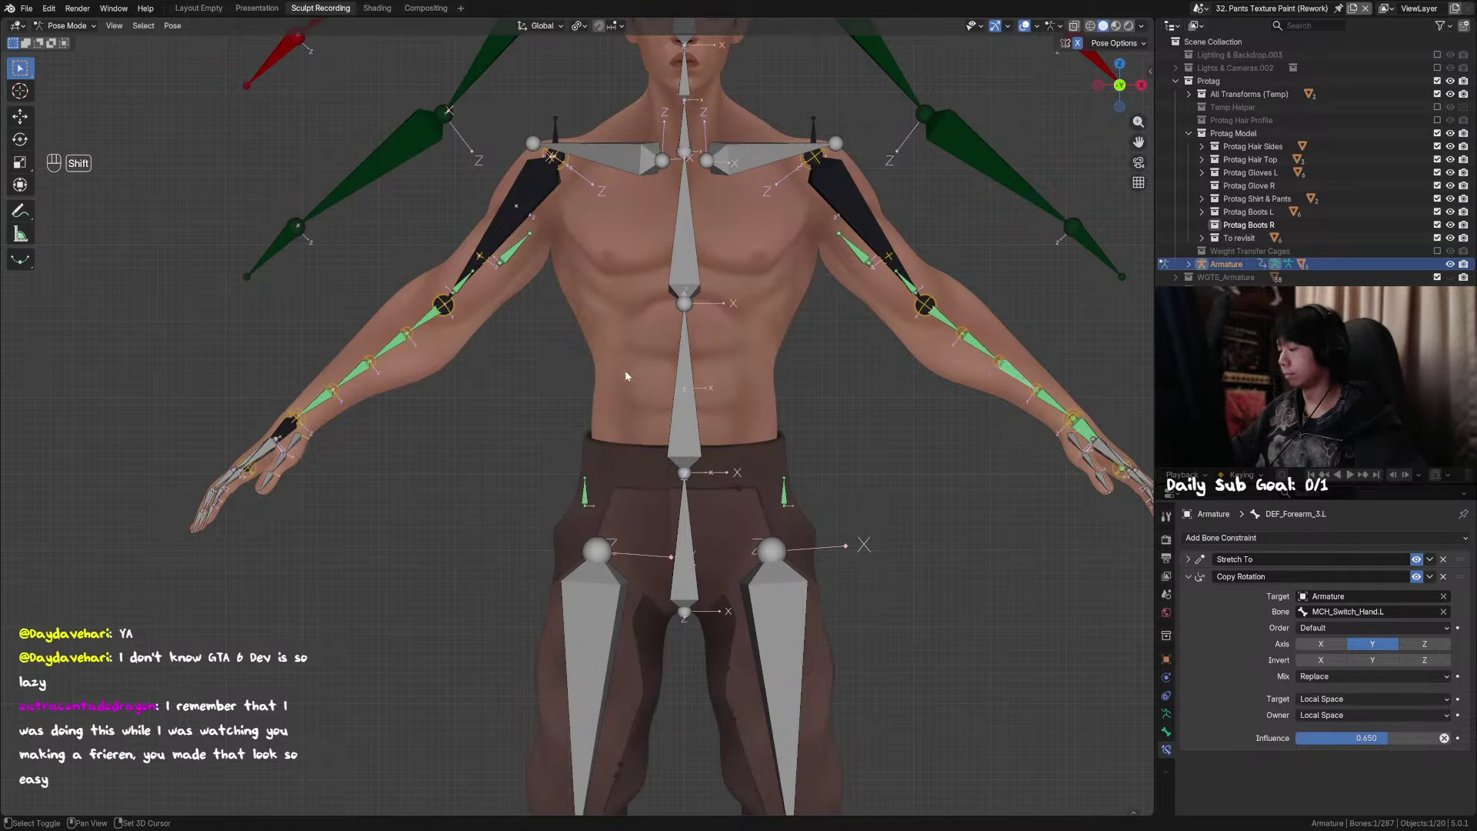
shift+middle_drag(591, 377, 637, 420)
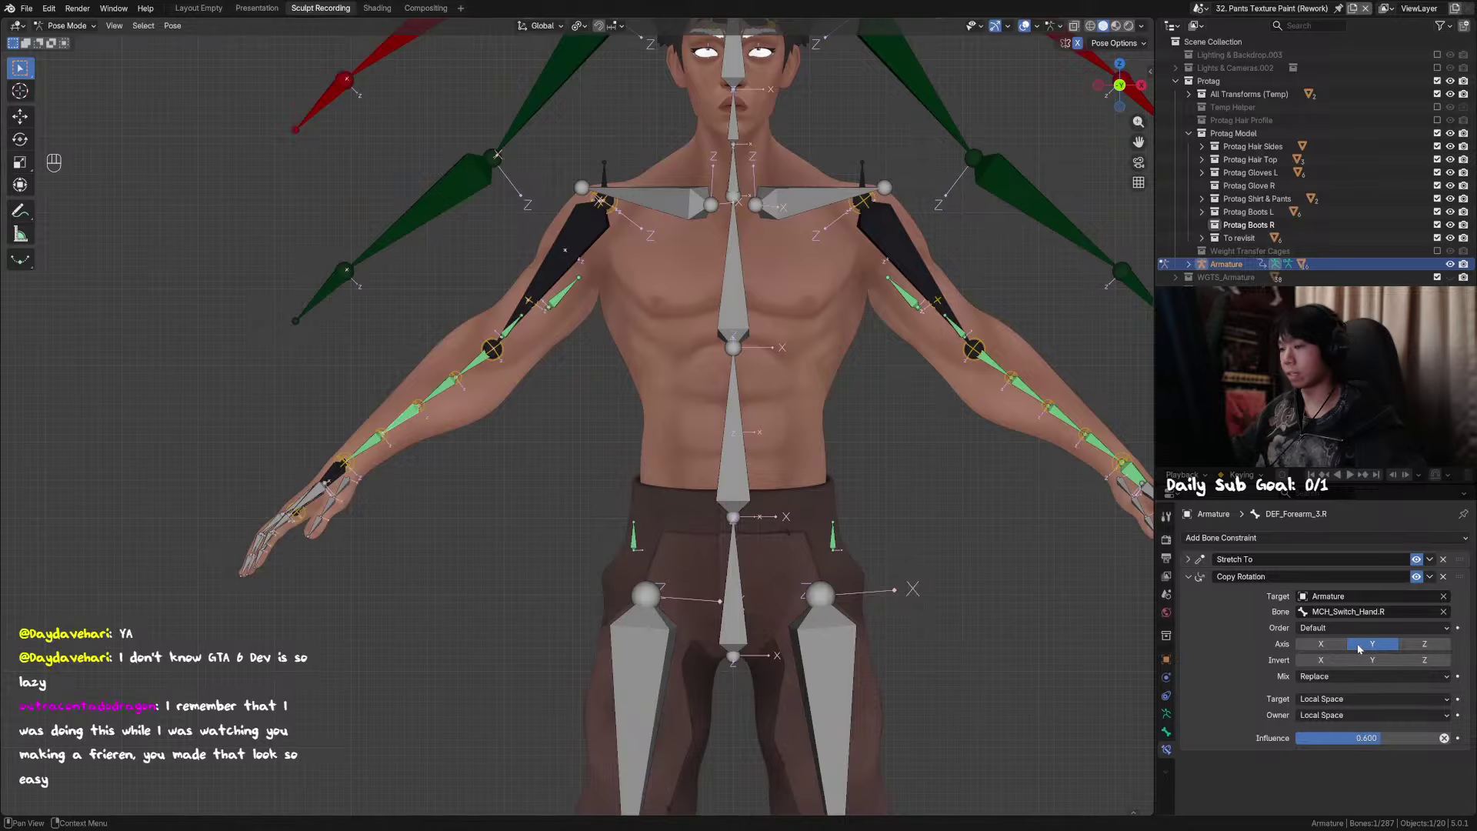
click(1394, 740)
text(6)
key(Return)
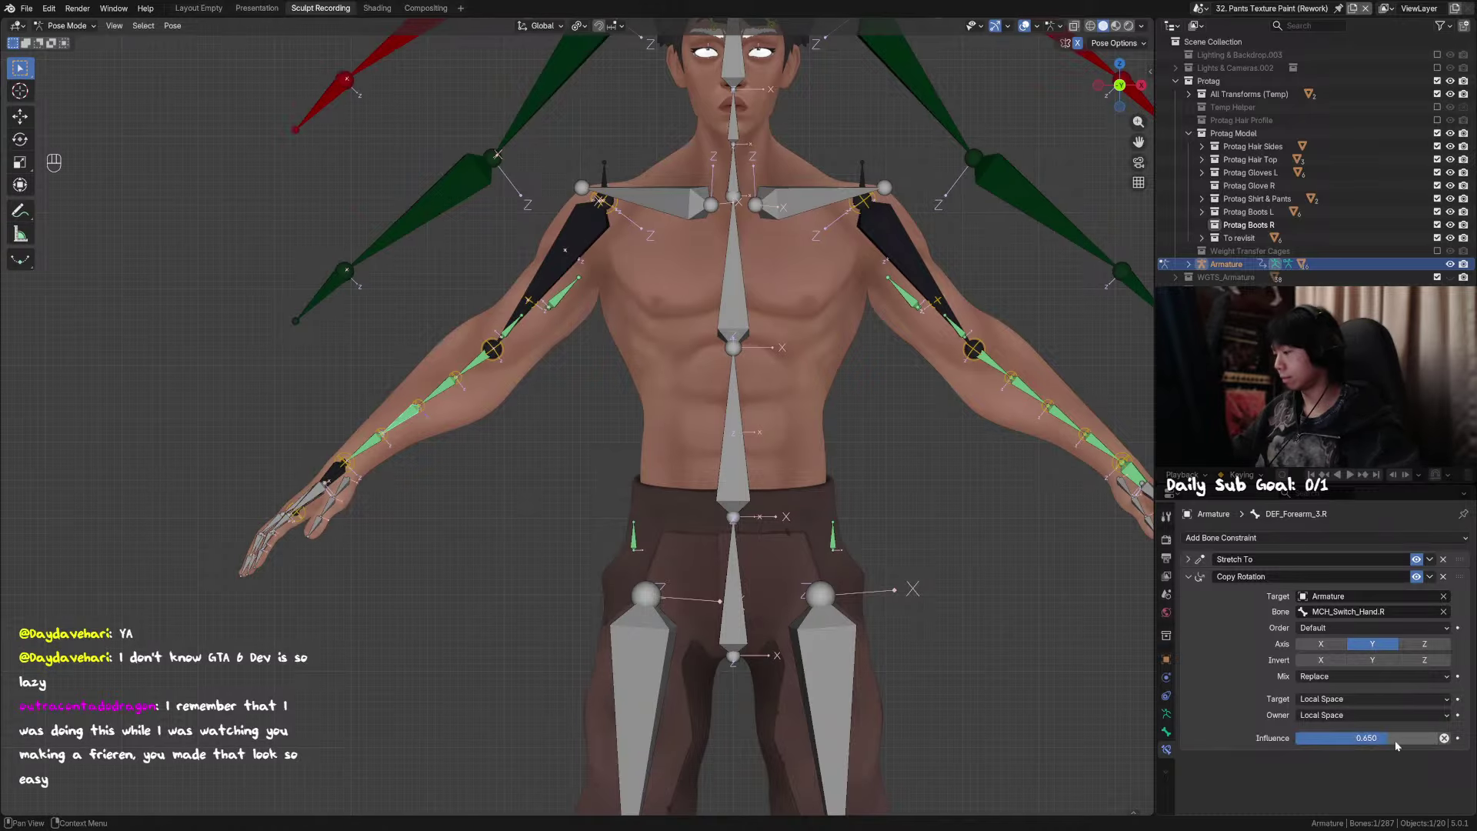
Step: Set the Copy Rotation influence on DEF_Forearm_2.L to 0.29 and copy that value
shift+middle_drag(535, 408, 449, 432)
click(937, 417)
shift+middle_drag(571, 439, 778, 448)
click(1380, 735)
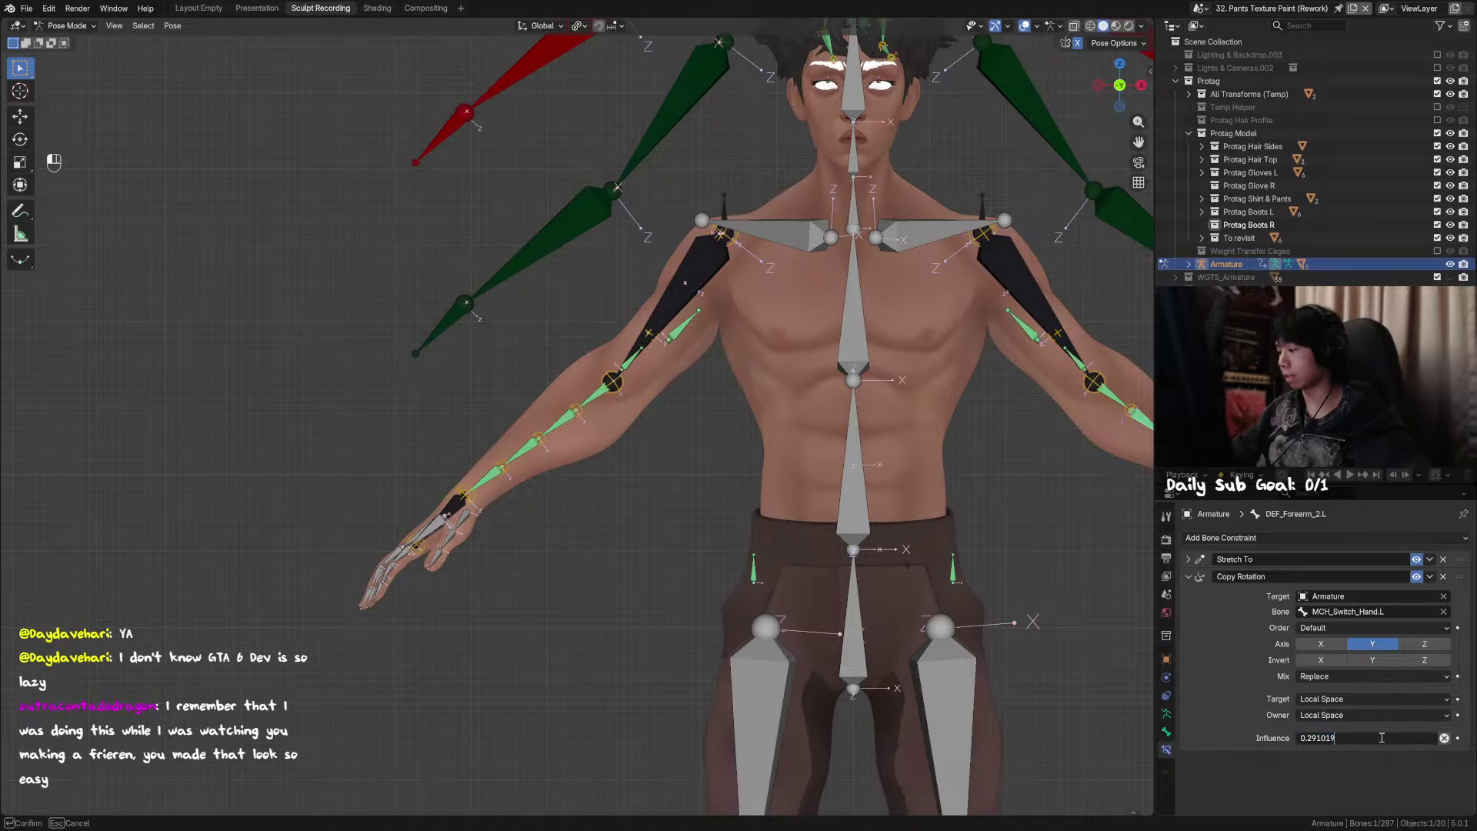
key(BackSpace)
key(BackSpace)
key(BackSpace)
key(Return)
click(1381, 735)
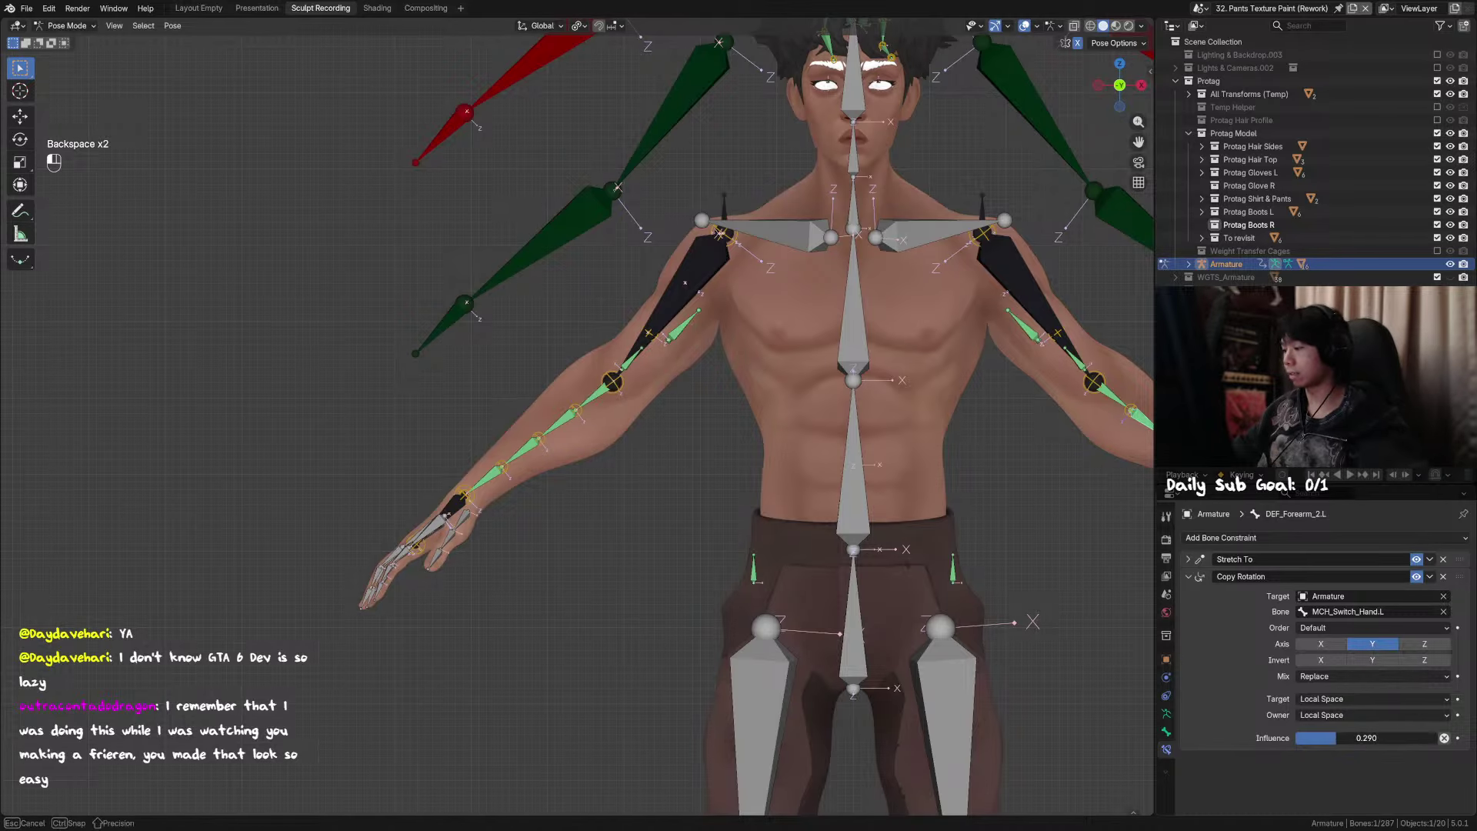
key(ctrl+c)
key(Return)
Step: Add a Y-only Copy Rotation constraint to DEF_Forearm_2.R targeting MCH_Switch_Hand.R, with target and owner in Local Space
click(560, 423)
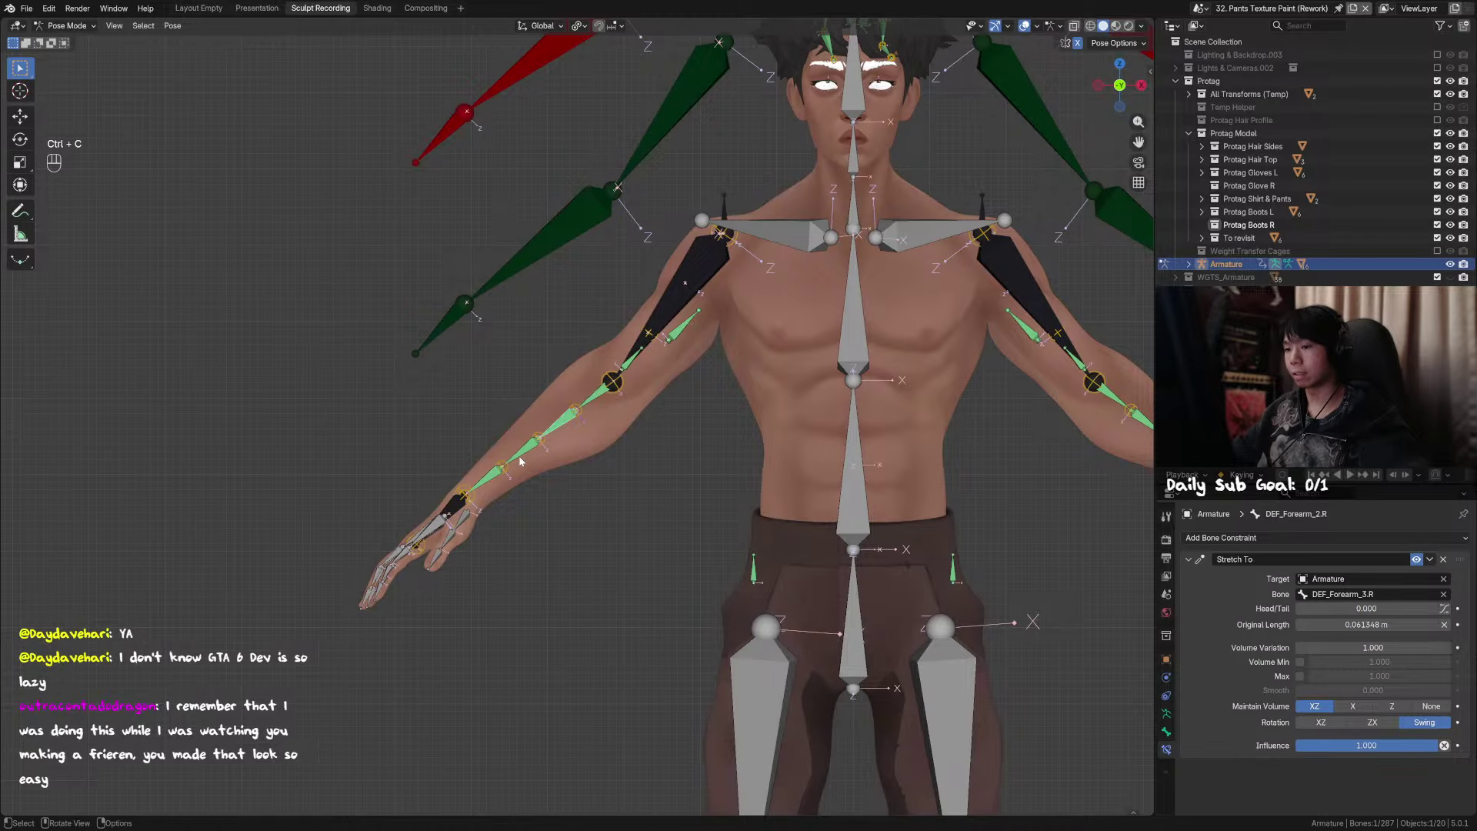
click(454, 507)
shift+click(562, 424)
key(ctrl+shift+c)
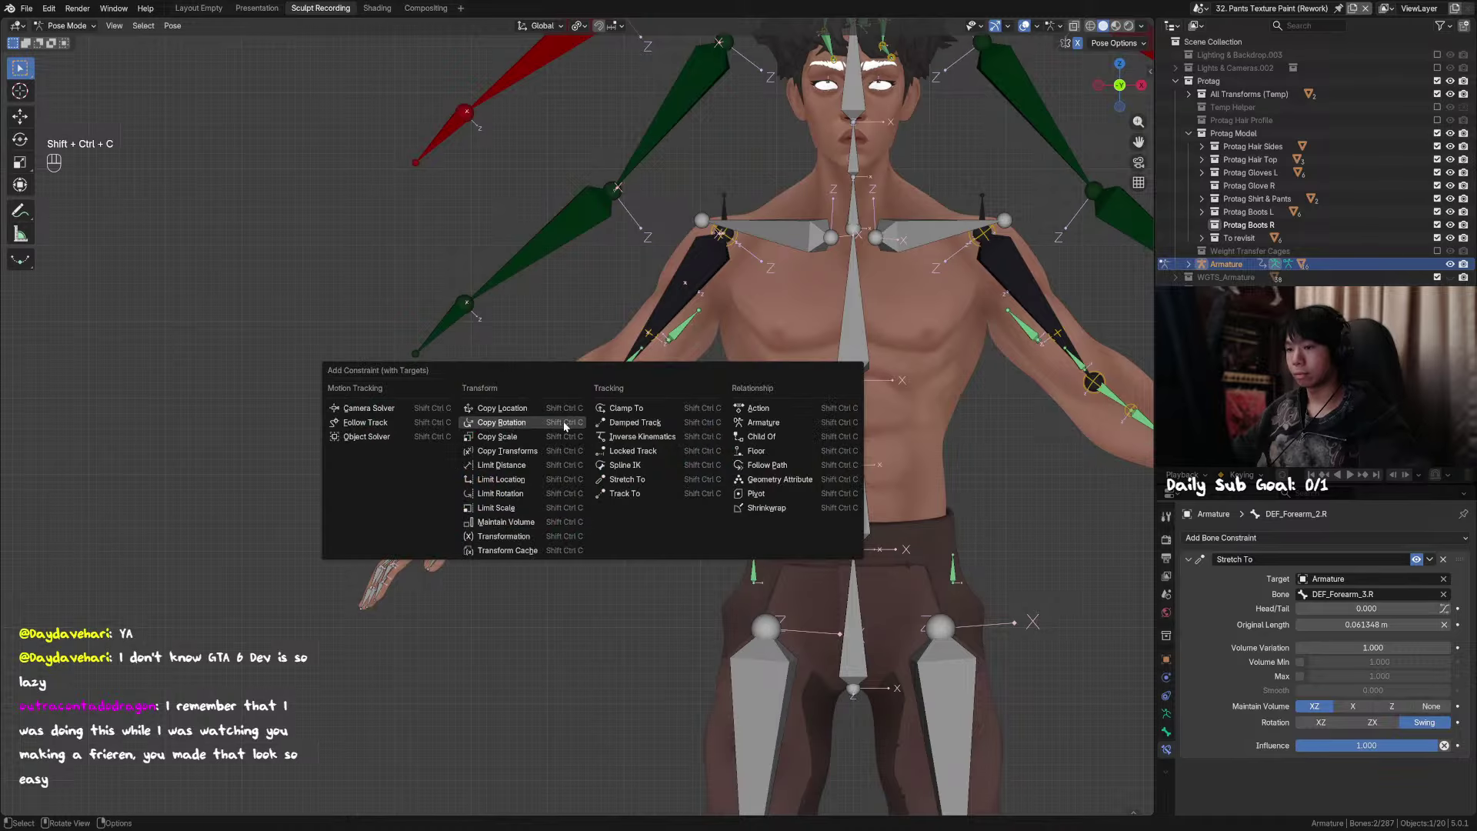
click(564, 426)
click(1189, 559)
click(1374, 699)
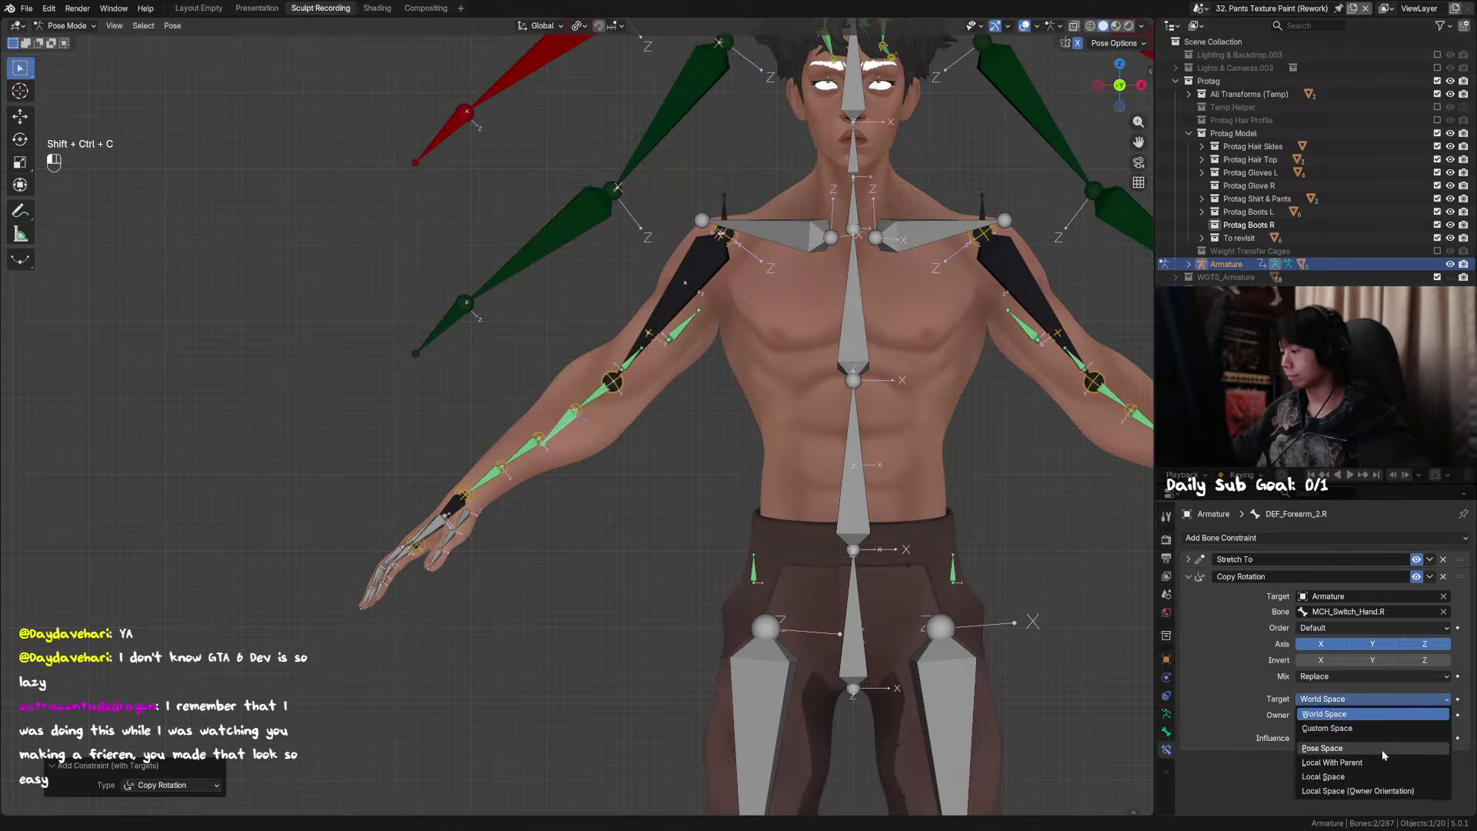
click(1343, 777)
click(1373, 715)
click(1335, 793)
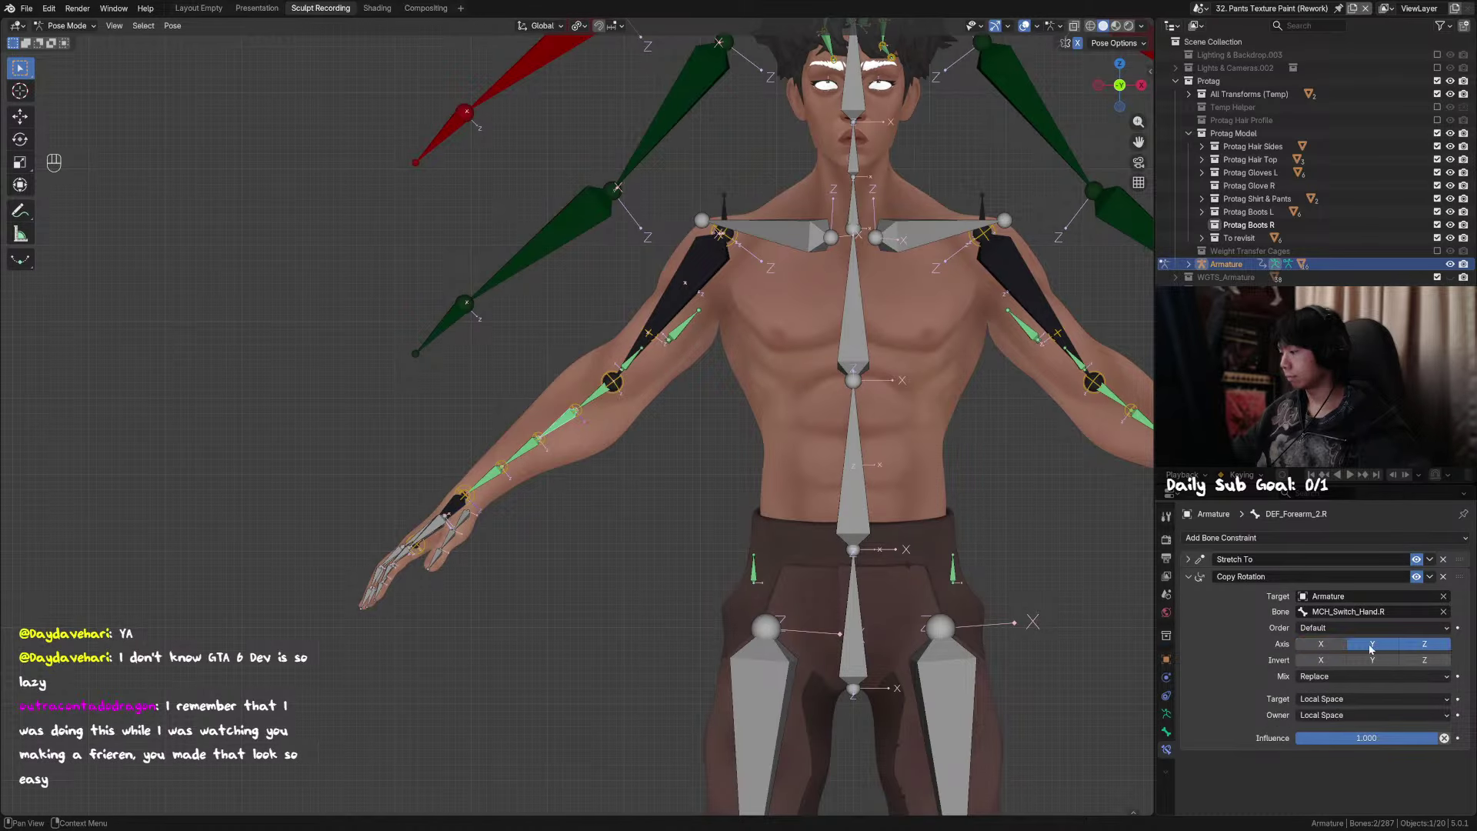
click(1425, 644)
Step: Set the Copy Rotation influence on DEF_Forearm_2.R to 0.29 and save the file
click(1361, 735)
text(0.29)
key(Return)
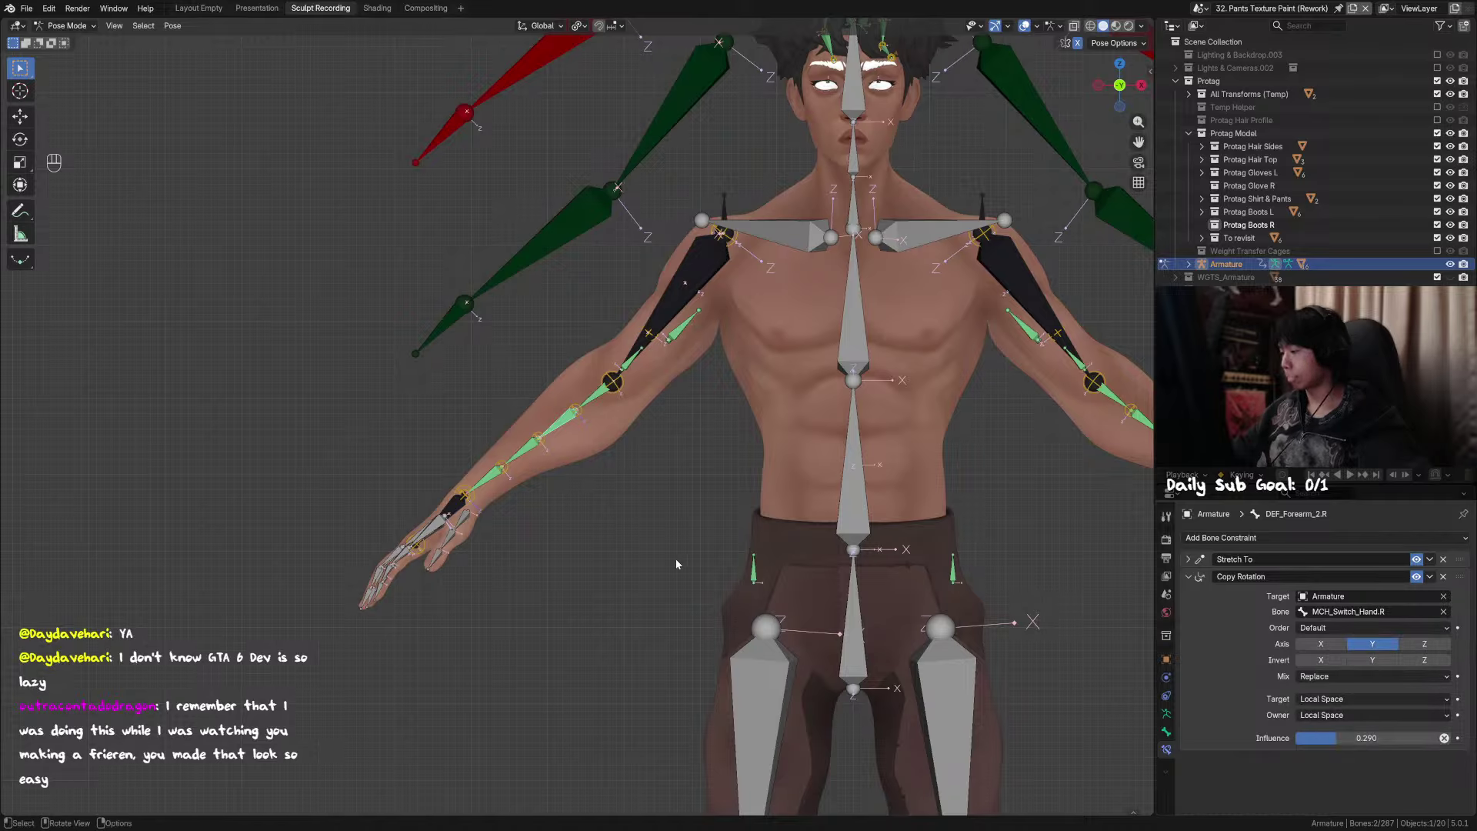
scroll(574, 505, down, 2)
shift+middle_drag(620, 529, 571, 501)
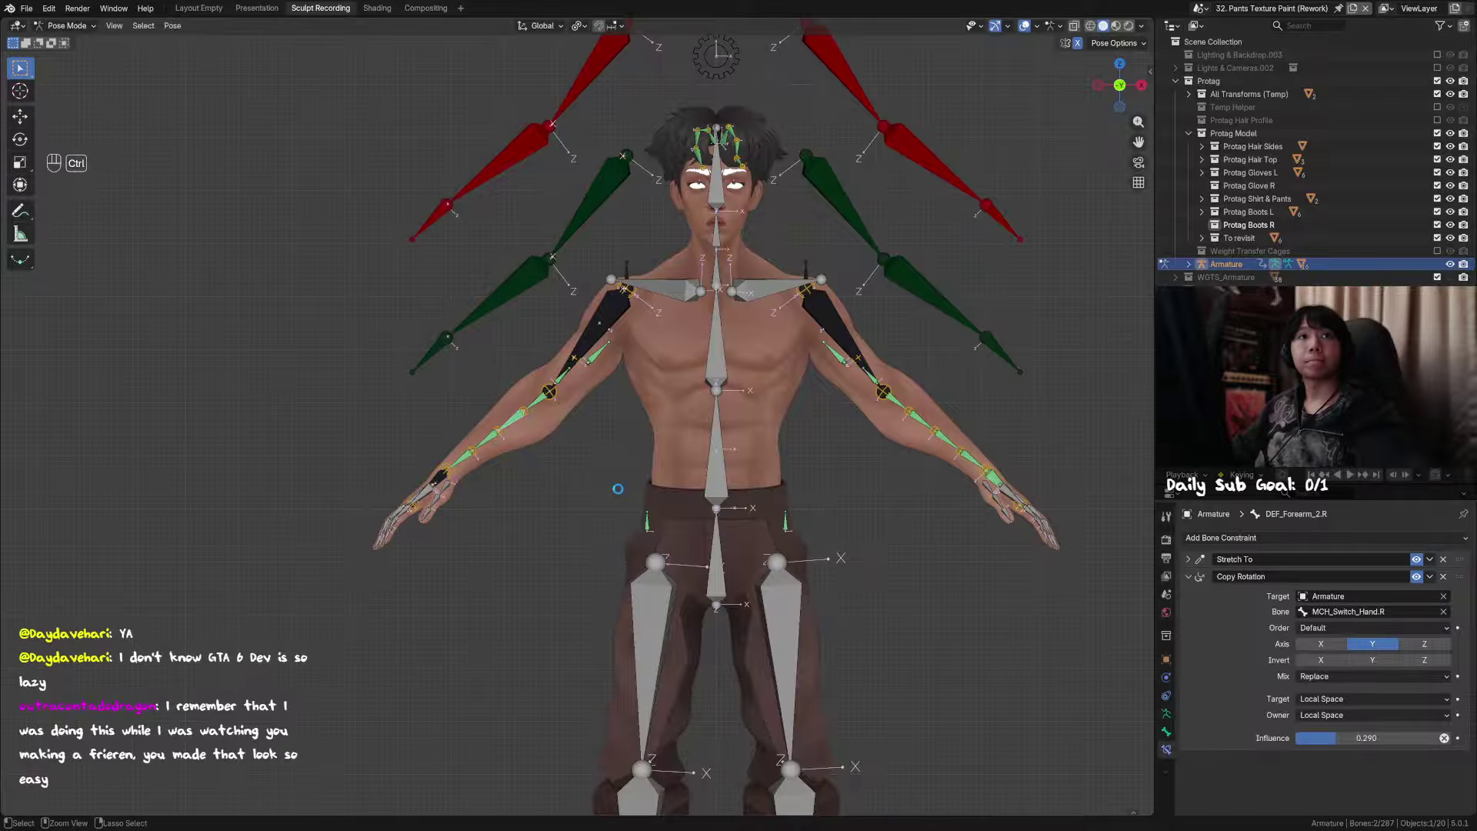
key(ctrl+s)
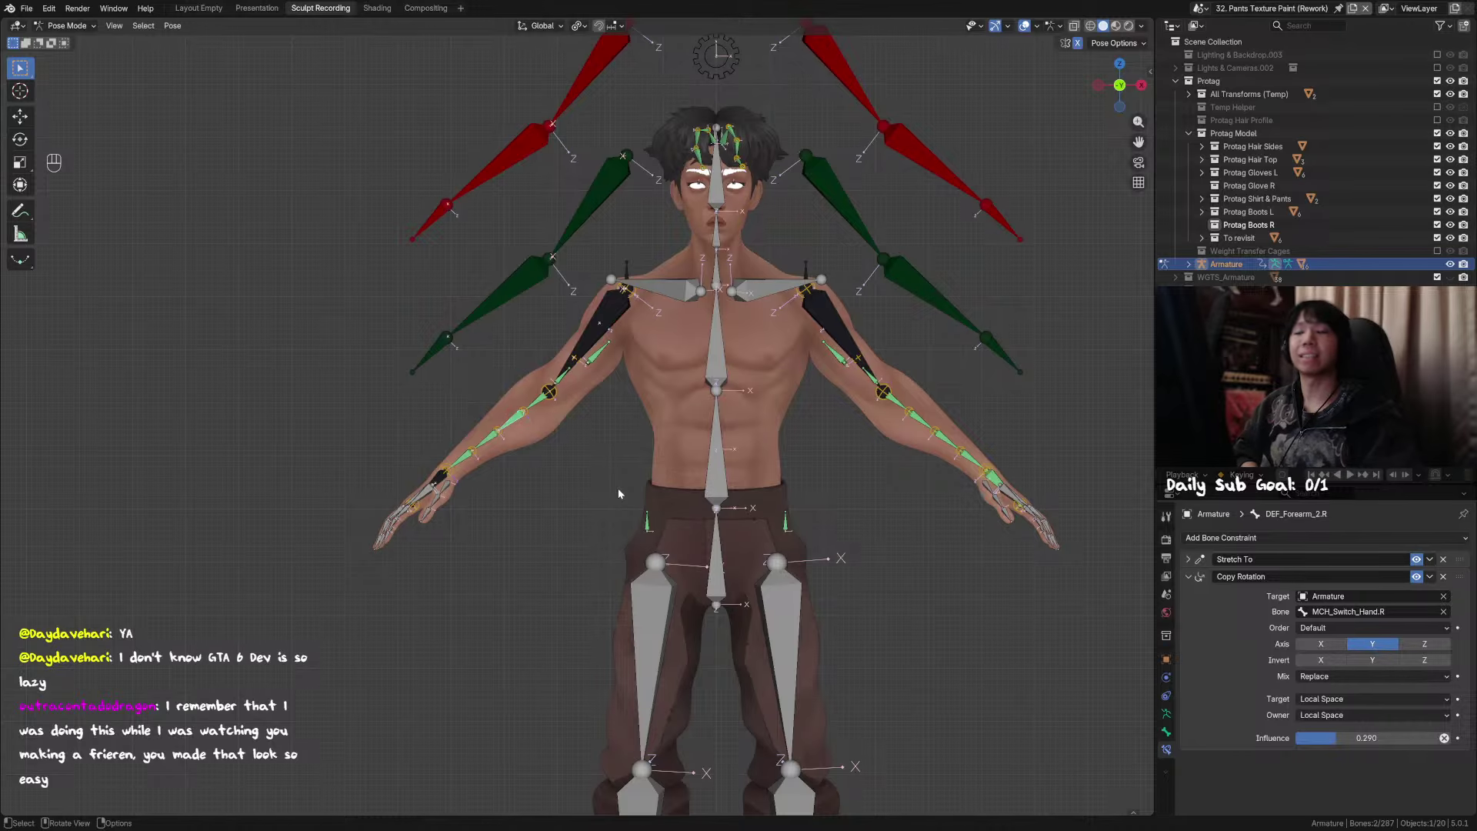
Step: Try moving the tweak bone at the left elbow to test the arm's stretching, and save the file
shift+middle_drag(820, 324, 674, 334)
scroll(671, 381, up, 1)
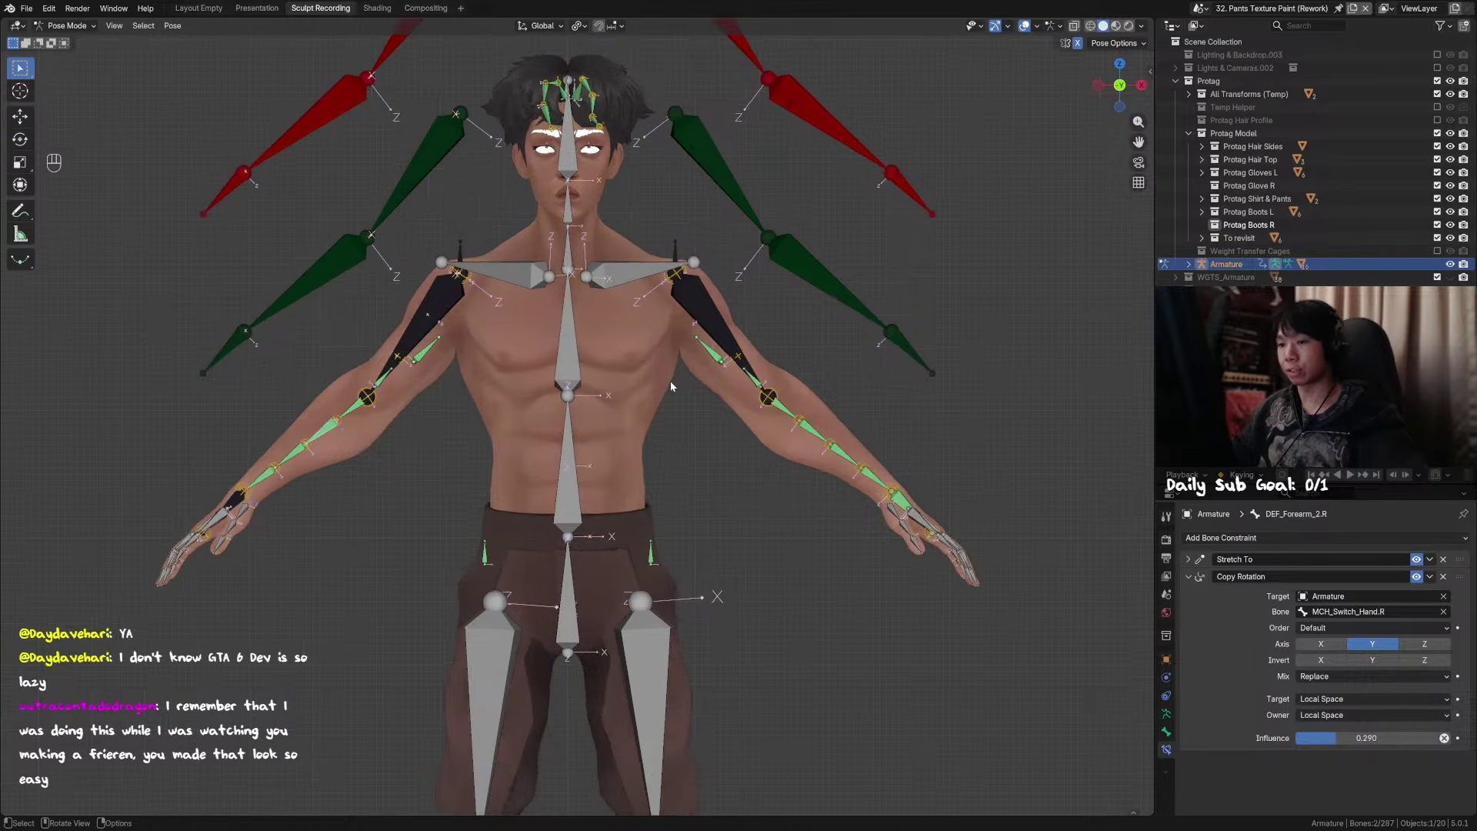
scroll(670, 381, up, 1)
shift+middle_drag(756, 361, 714, 427)
click(791, 397)
key(ctrl+s)
click(793, 397)
key(g)
key(Escape)
key(g)
right_click(748, 402)
key(ctrl+s)
Step: Try moving the DEF_Arm.L bone
click(712, 425)
click(713, 427)
click(713, 427)
key(g)
right_click(732, 425)
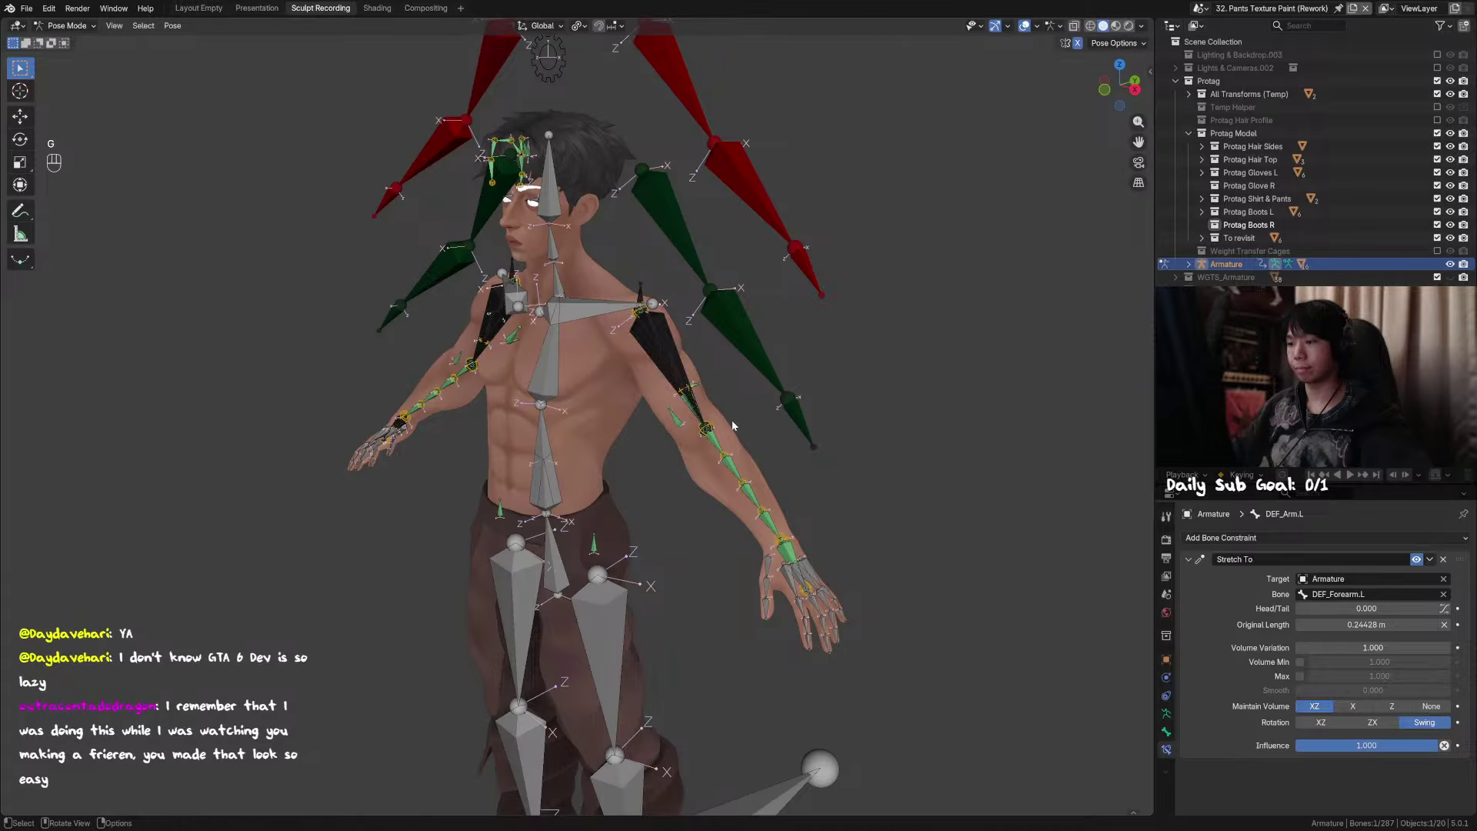
Step: Try moving TWEAK_Forearm.L from several viewing angles to test the left arm's deformation, and save the file
click(709, 428)
key(g)
right_click(797, 431)
key(g)
middle_drag(823, 432, 715, 477)
right_click(719, 439)
key(g)
right_click(786, 437)
key(g)
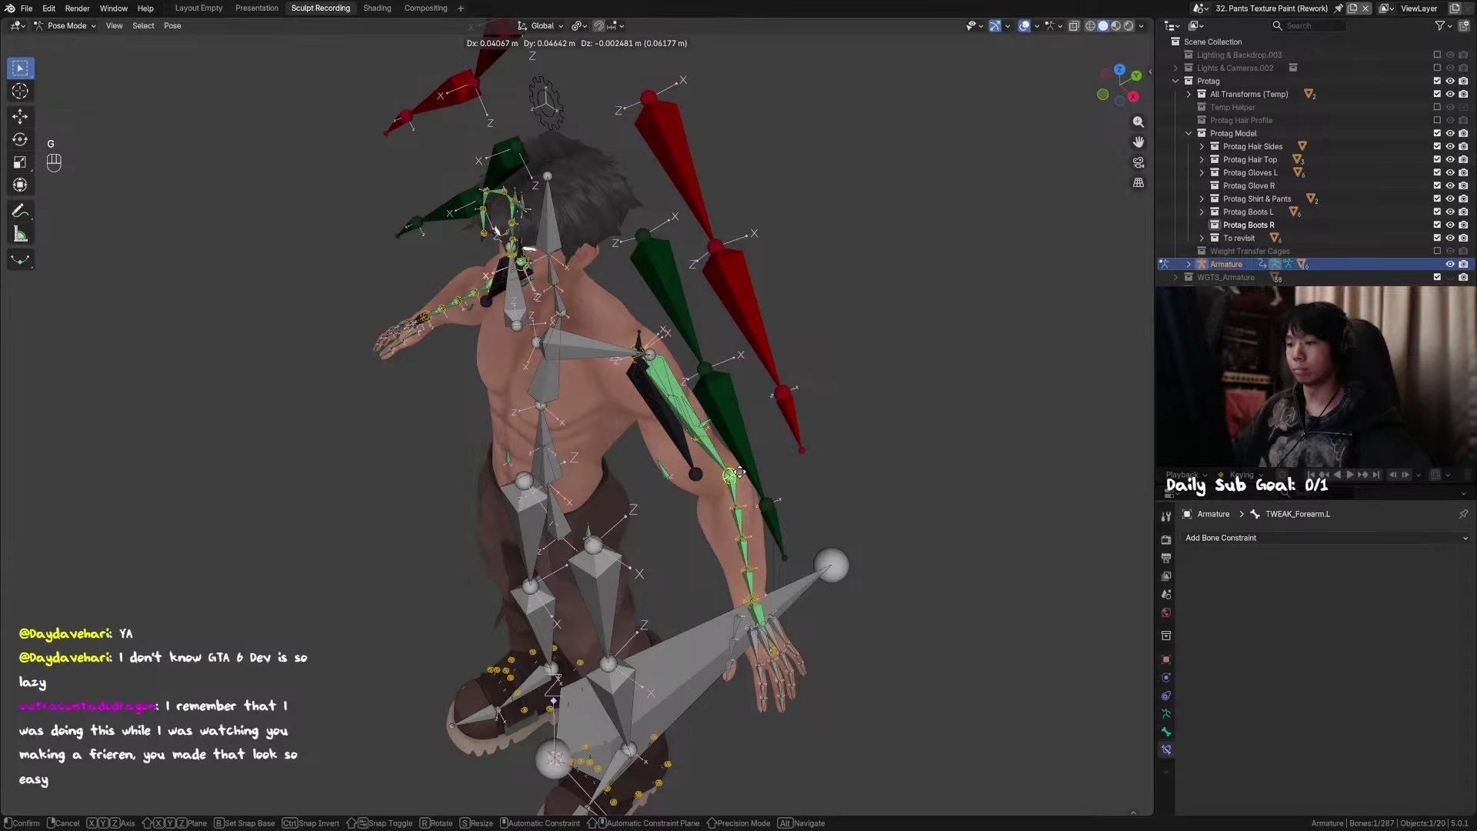
right_click(739, 473)
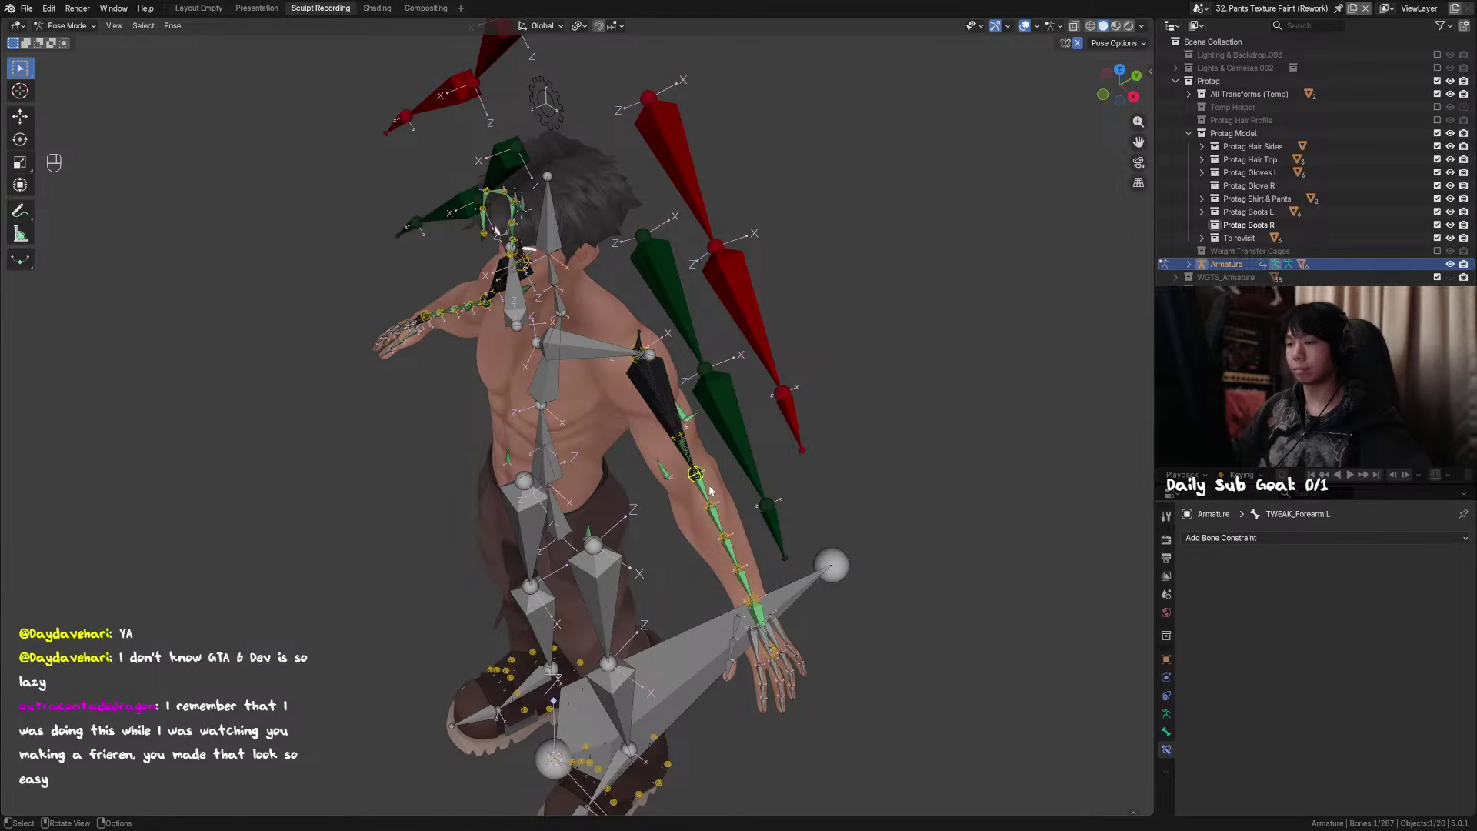
middle_drag(709, 490, 750, 514)
key(g)
right_click(837, 416)
key(ctrl+s)
key(g)
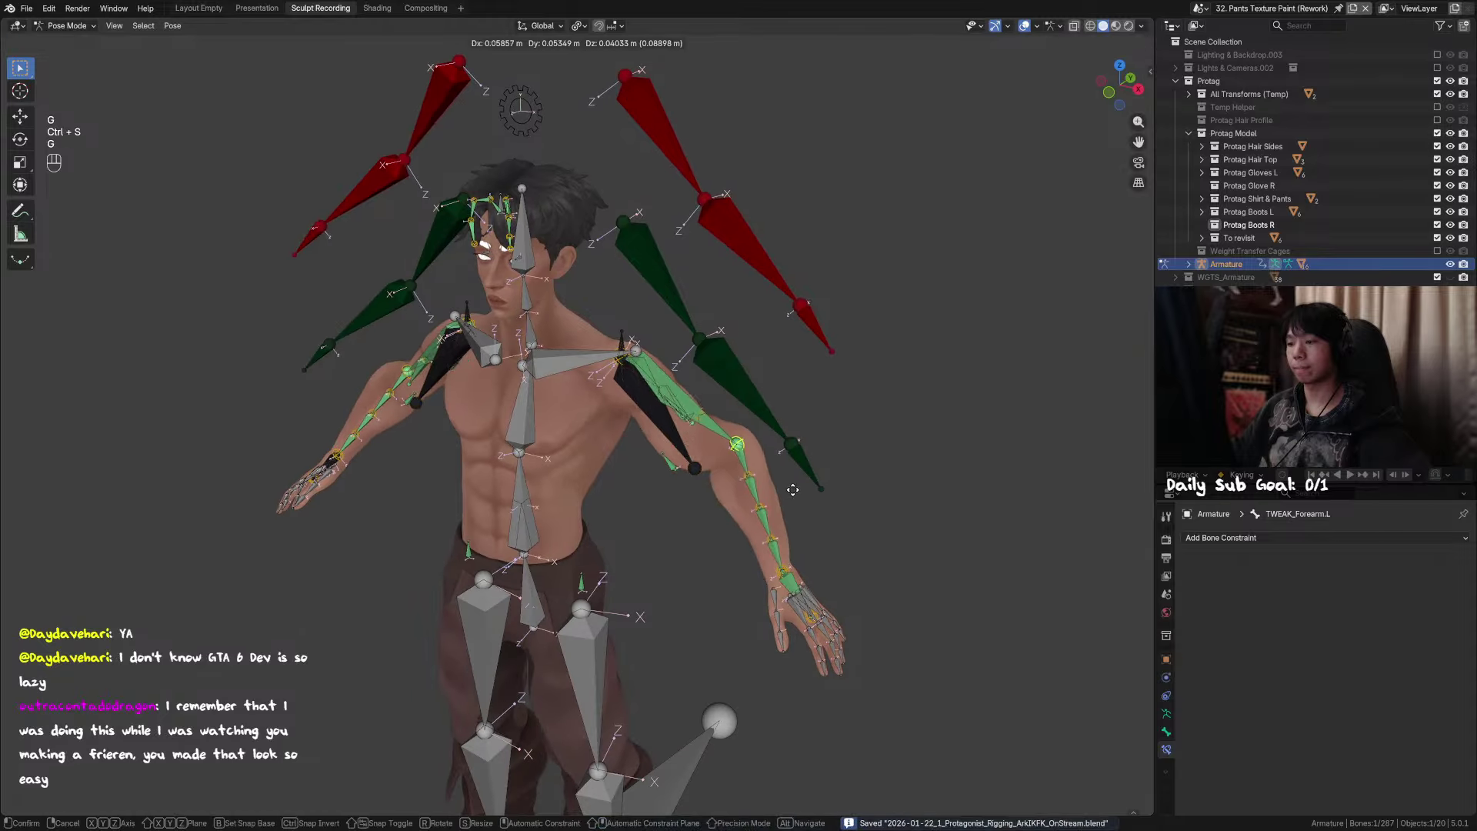
right_click(734, 448)
Step: Try moving MCH_Switch_Arm.L and rotating it around the Z axis to test the whole left arm
click(676, 403)
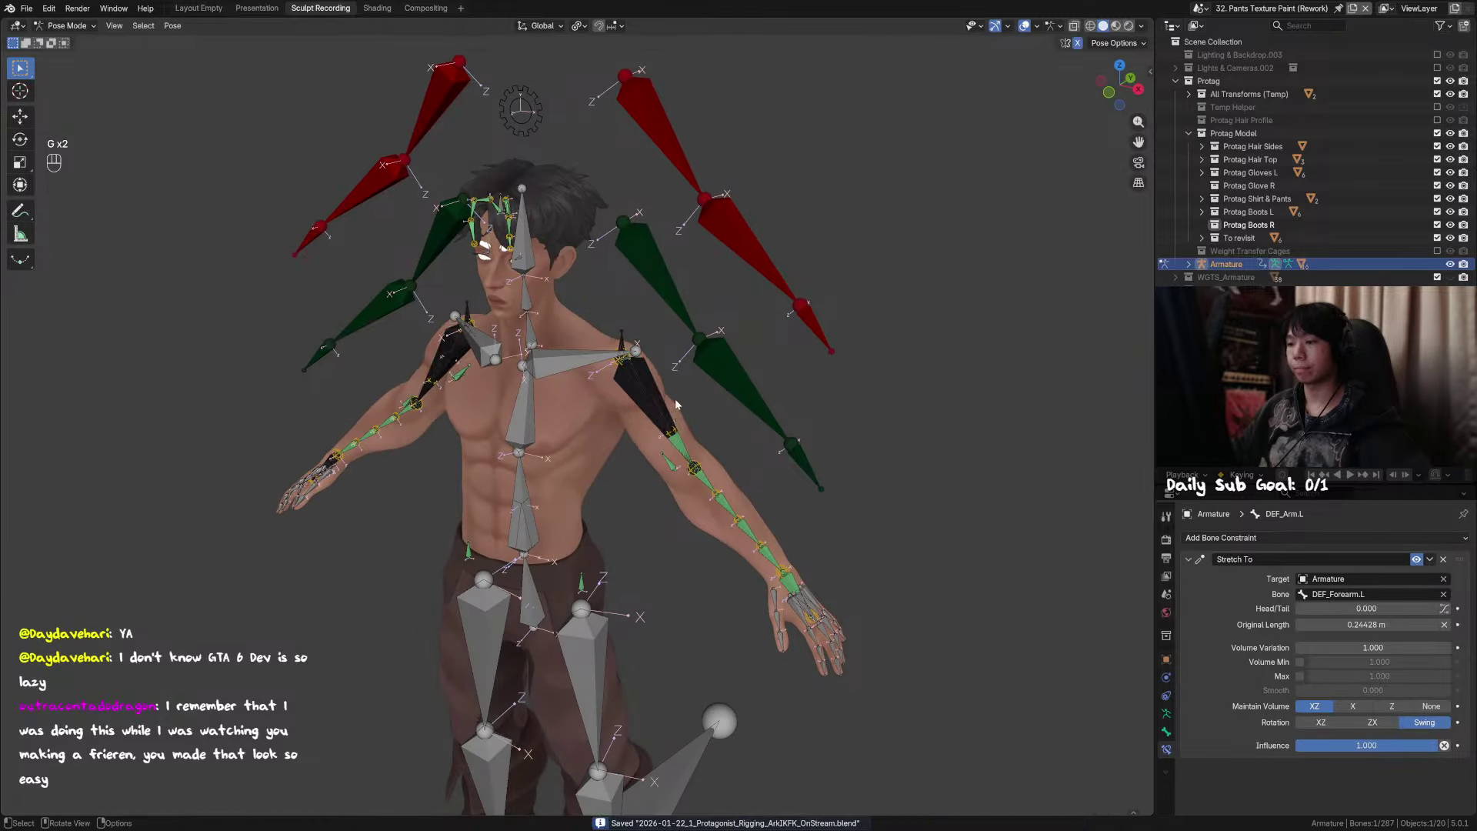
click(675, 404)
key(g)
right_click(723, 427)
key(r)
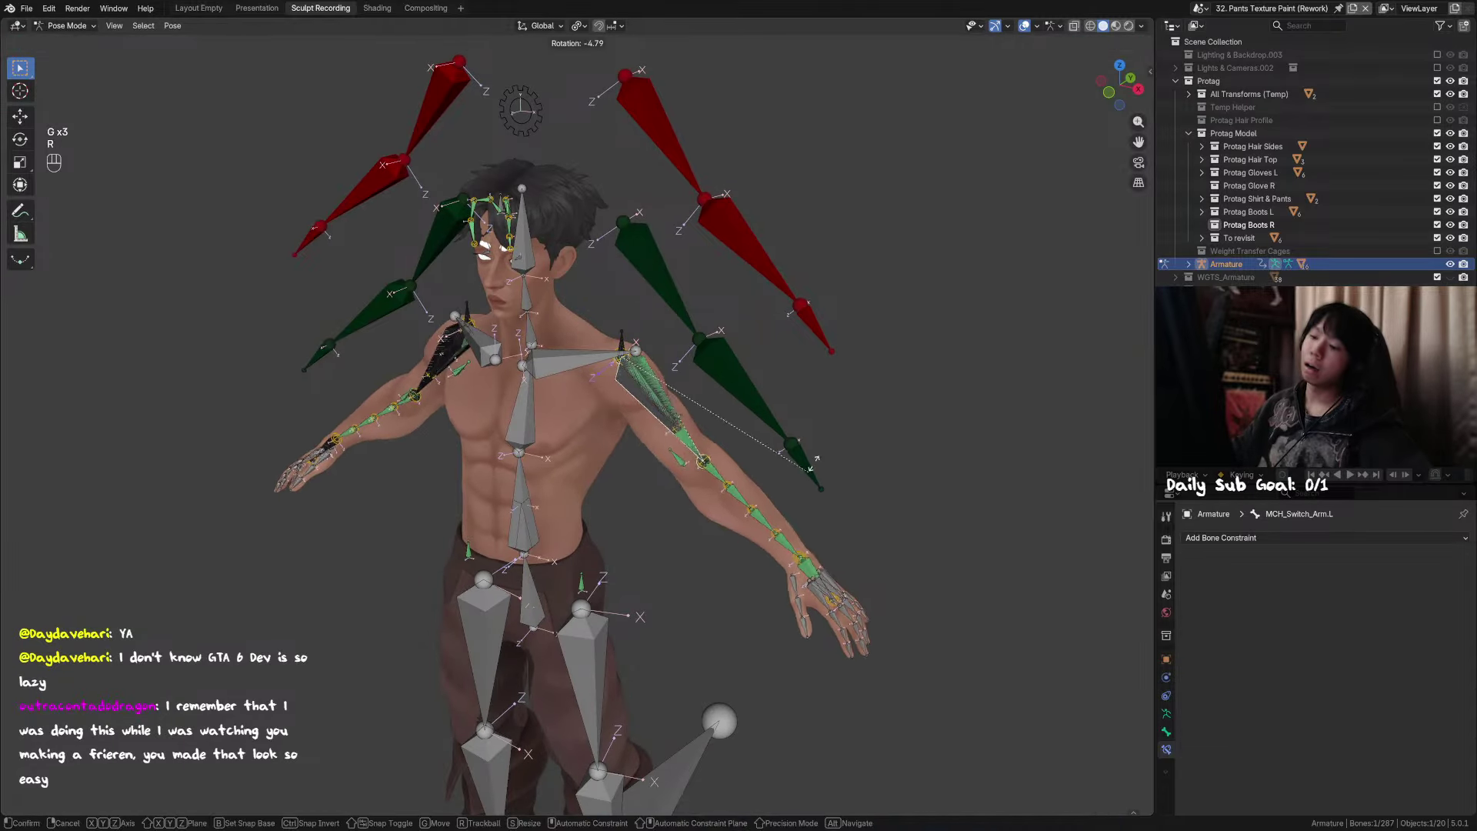
key(z)
right_click(837, 412)
middle_drag(837, 413, 769, 423)
key(r)
key(z)
right_click(767, 417)
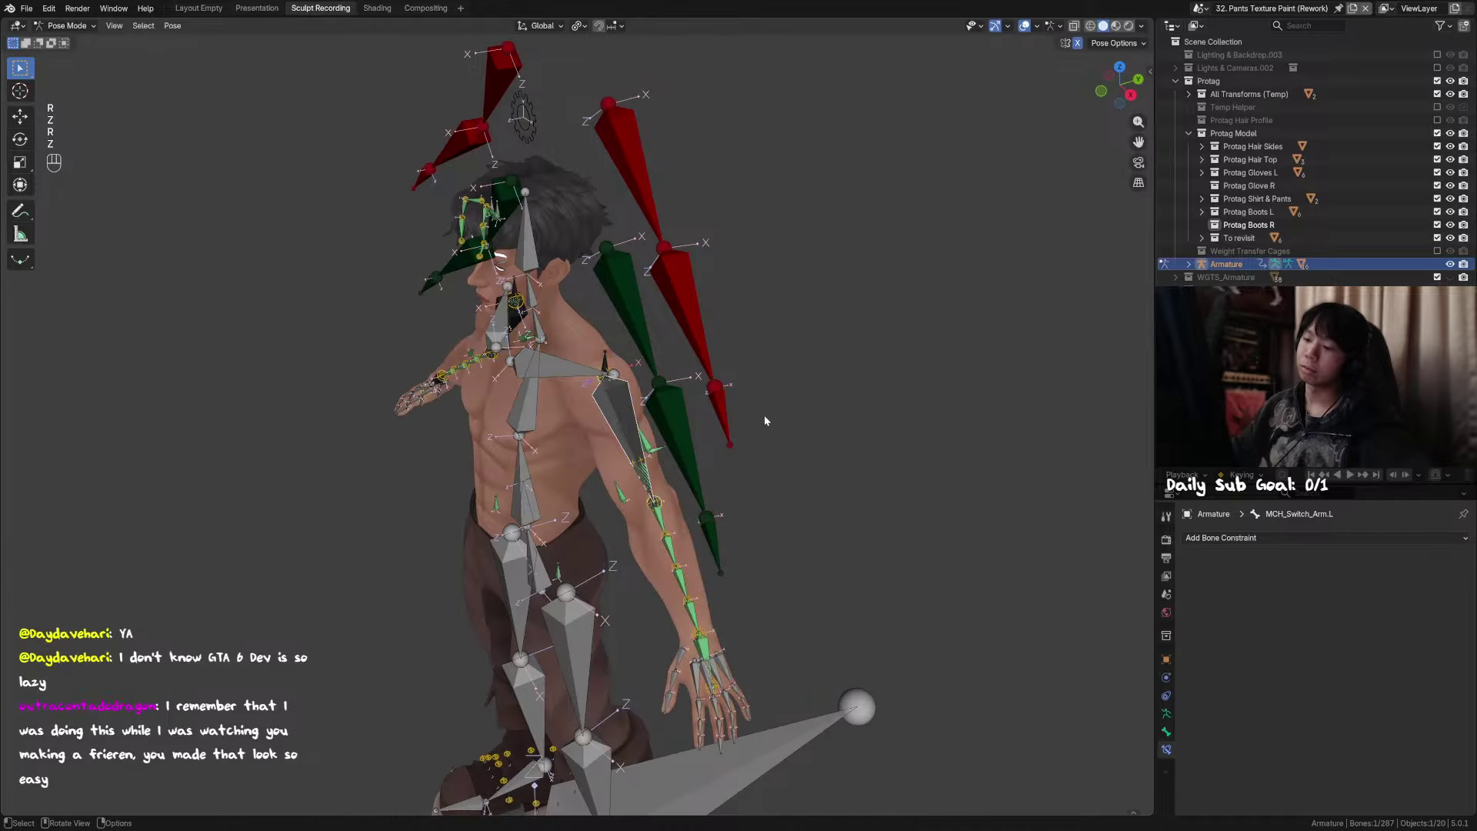
middle_drag(681, 474, 732, 437)
Step: Rotate MCH_Switch_Arm.L by about -24 degrees, try moving TWEAK_Forearm.L in that pose, and undo the last changes
key(r)
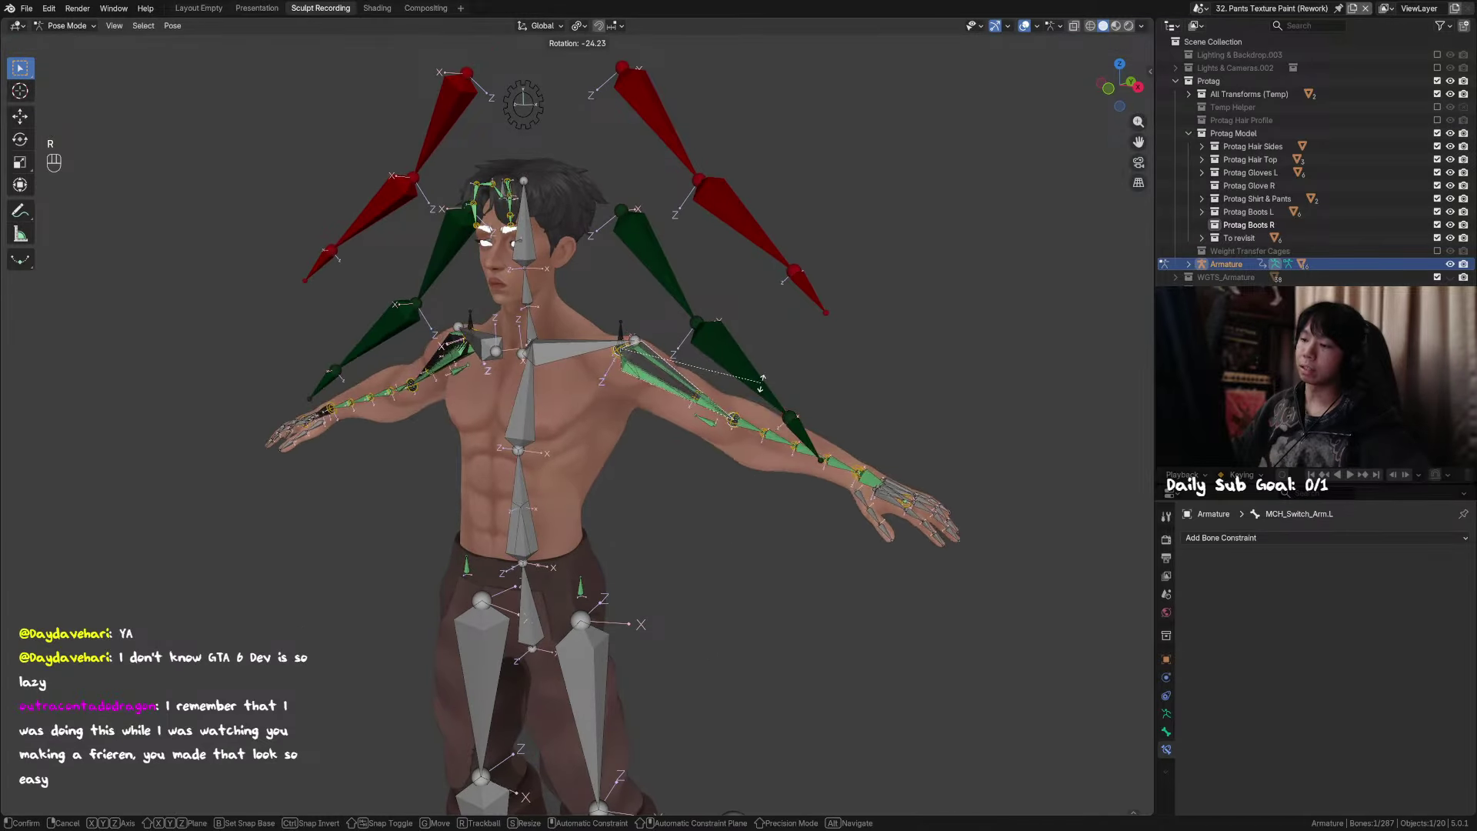
click(742, 410)
click(741, 411)
click(741, 410)
click(741, 411)
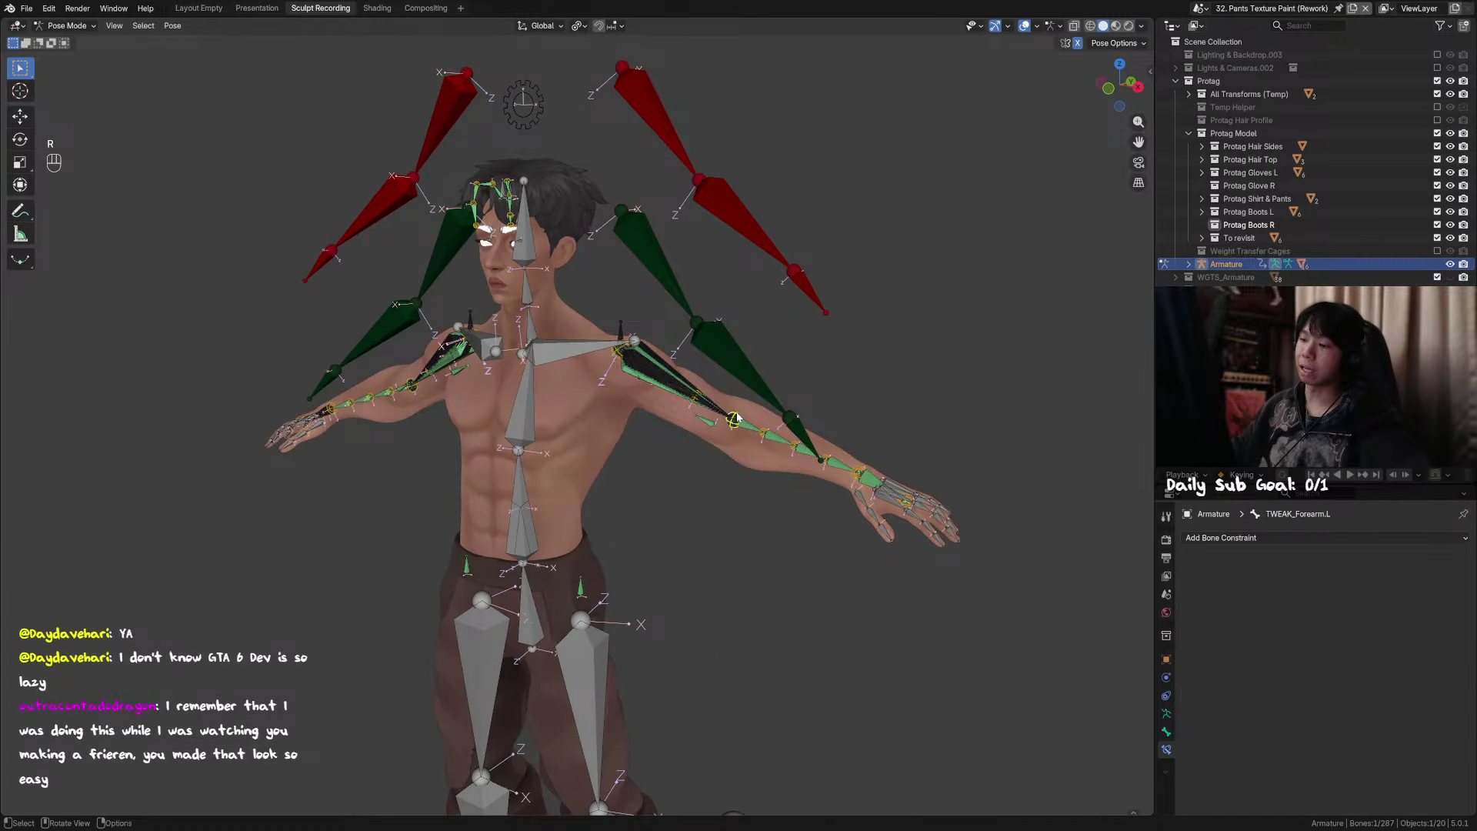
key(g)
key(ctrl+z)
middle_drag(734, 314, 752, 464)
key(ctrl+z)
Step: Clear the location, rotation and scale of all bones to restore the rest pose, and save the file
key(a)
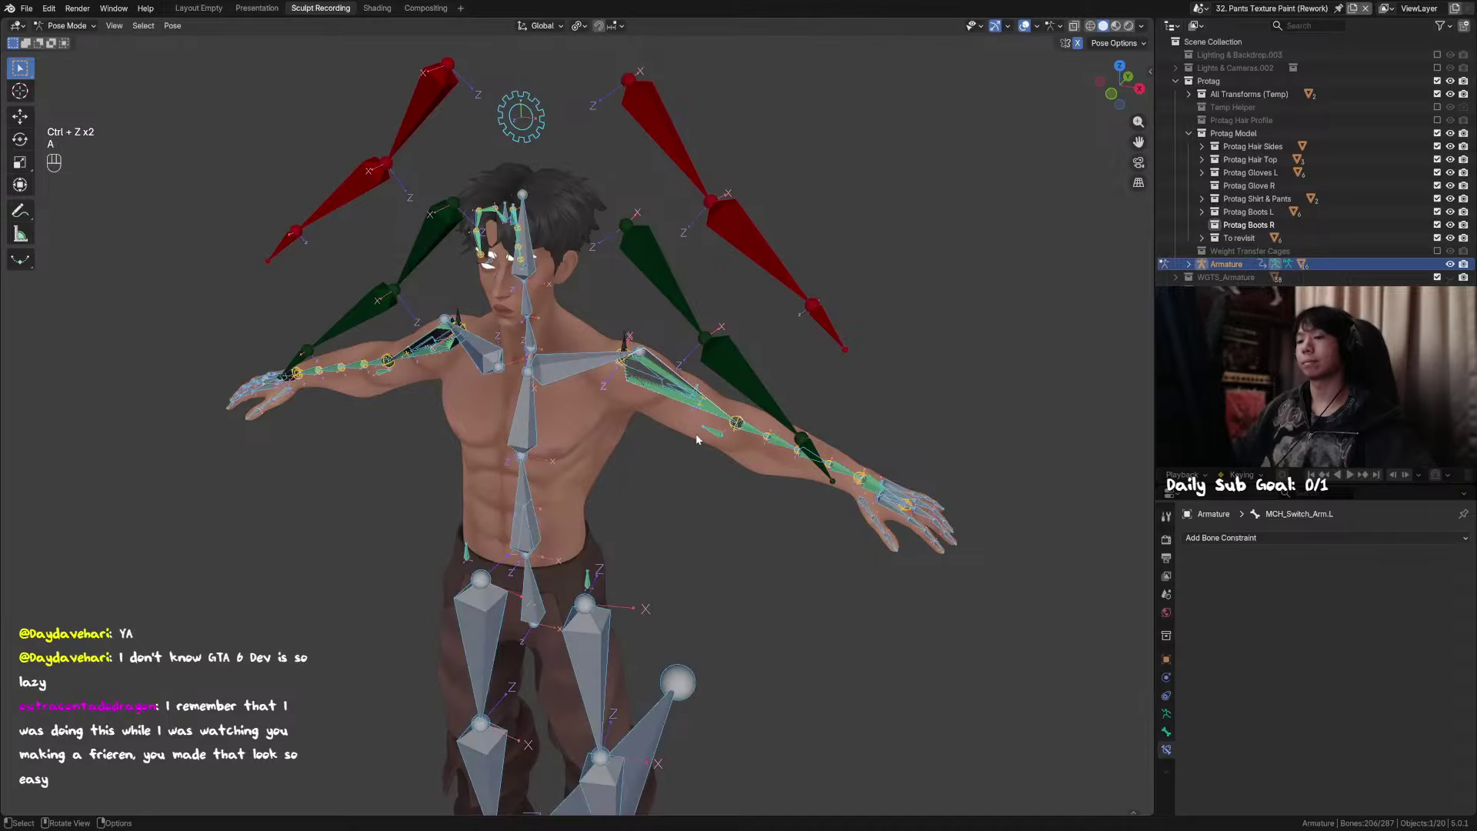
key(alt+g)
key(alt+r)
key(alt+s)
key(alt+r)
key(alt+g)
key(alt+a)
alt+middle_drag(695, 441, 760, 402)
key(a)
key(ctrl+s)
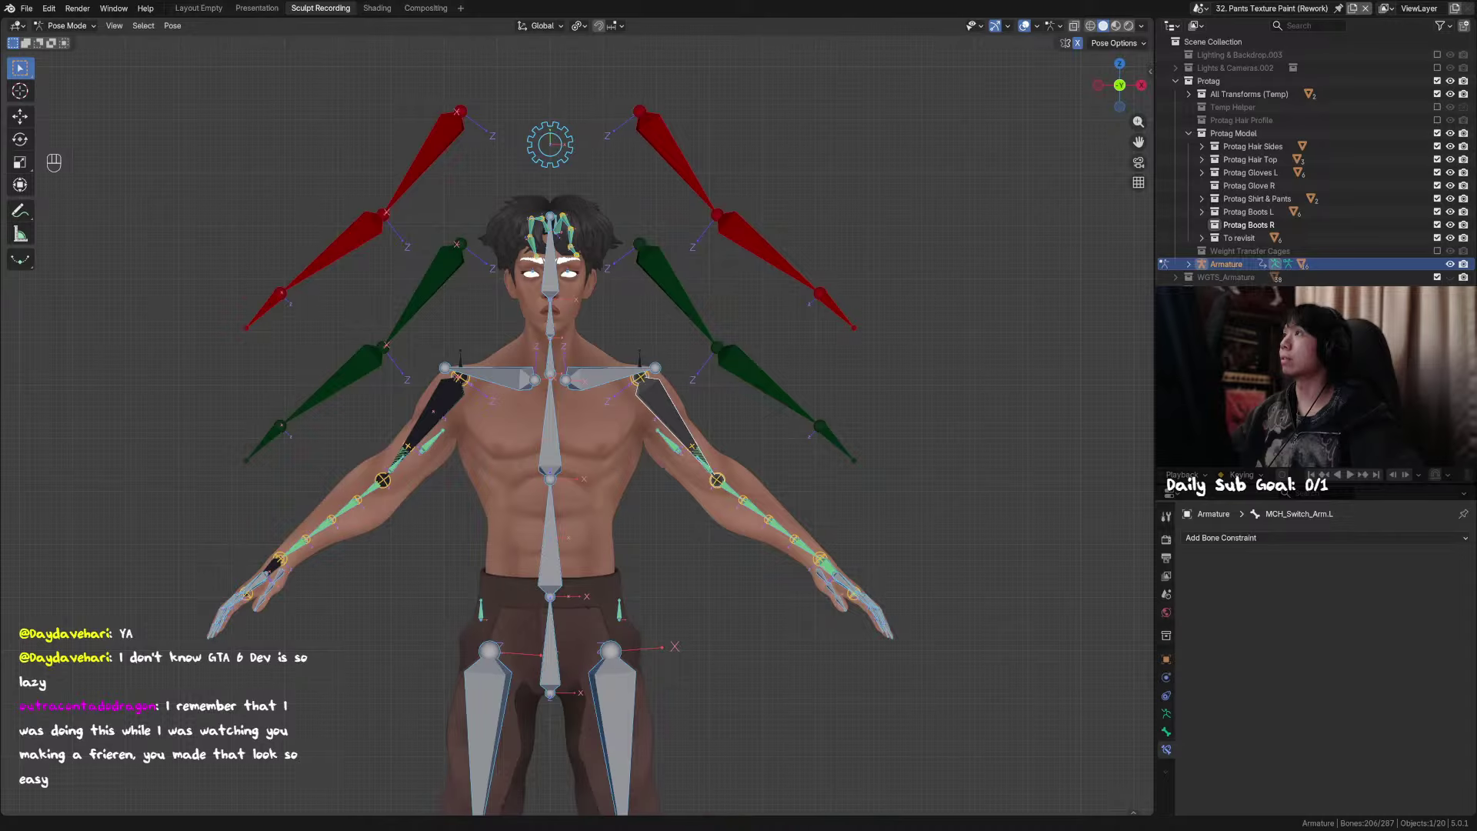
Step: Examine the left arm's MCH_Switch_Arm.L, Arm_FK.L and Hand_IK.L bones from the front, and save the file
click(880, 359)
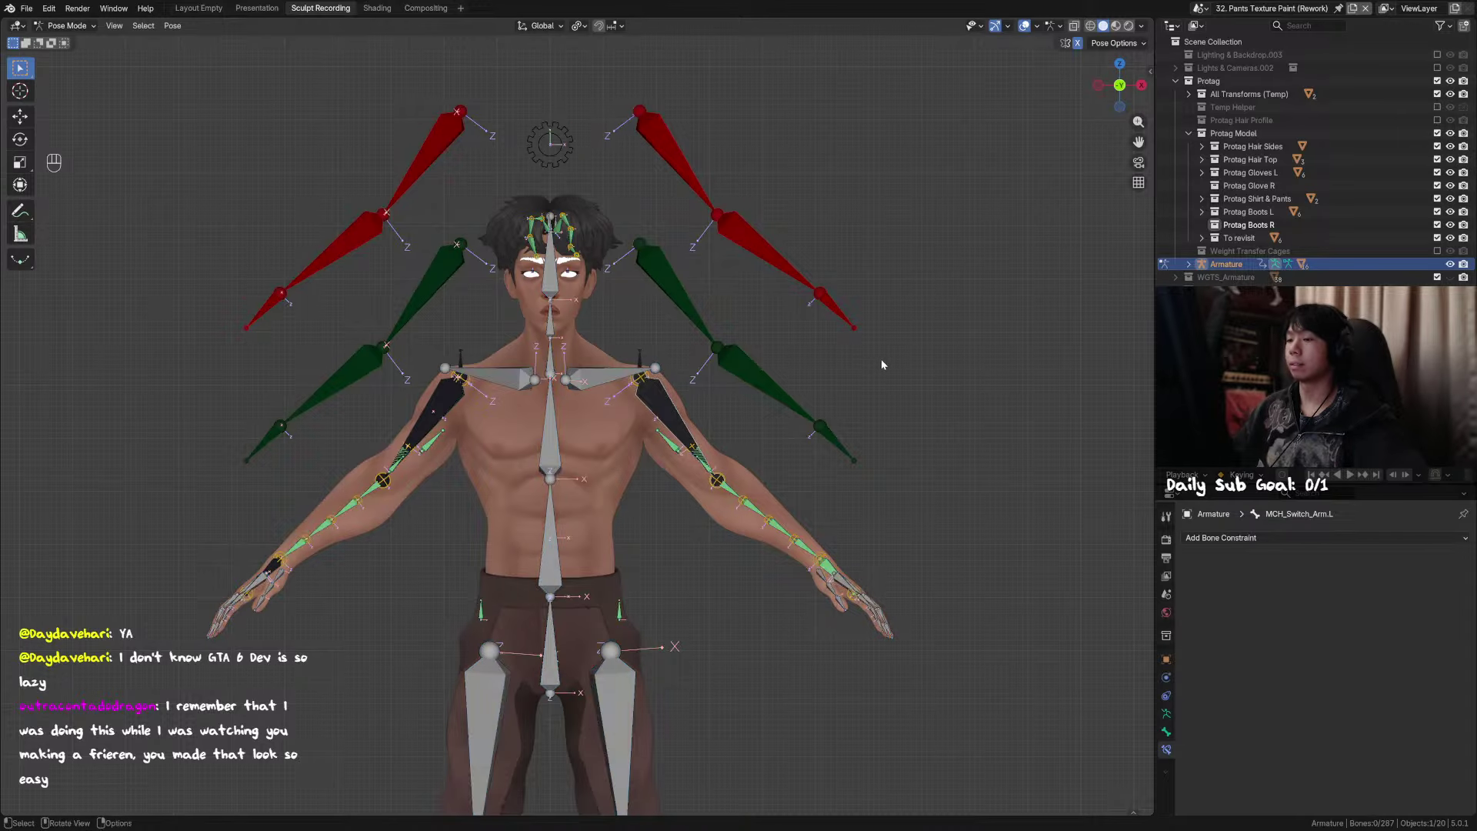
middle_drag(881, 359, 839, 371)
alt+middle_drag(647, 309, 699, 320)
click(671, 401)
shift+middle_drag(671, 402, 672, 422)
key(ctrl+s)
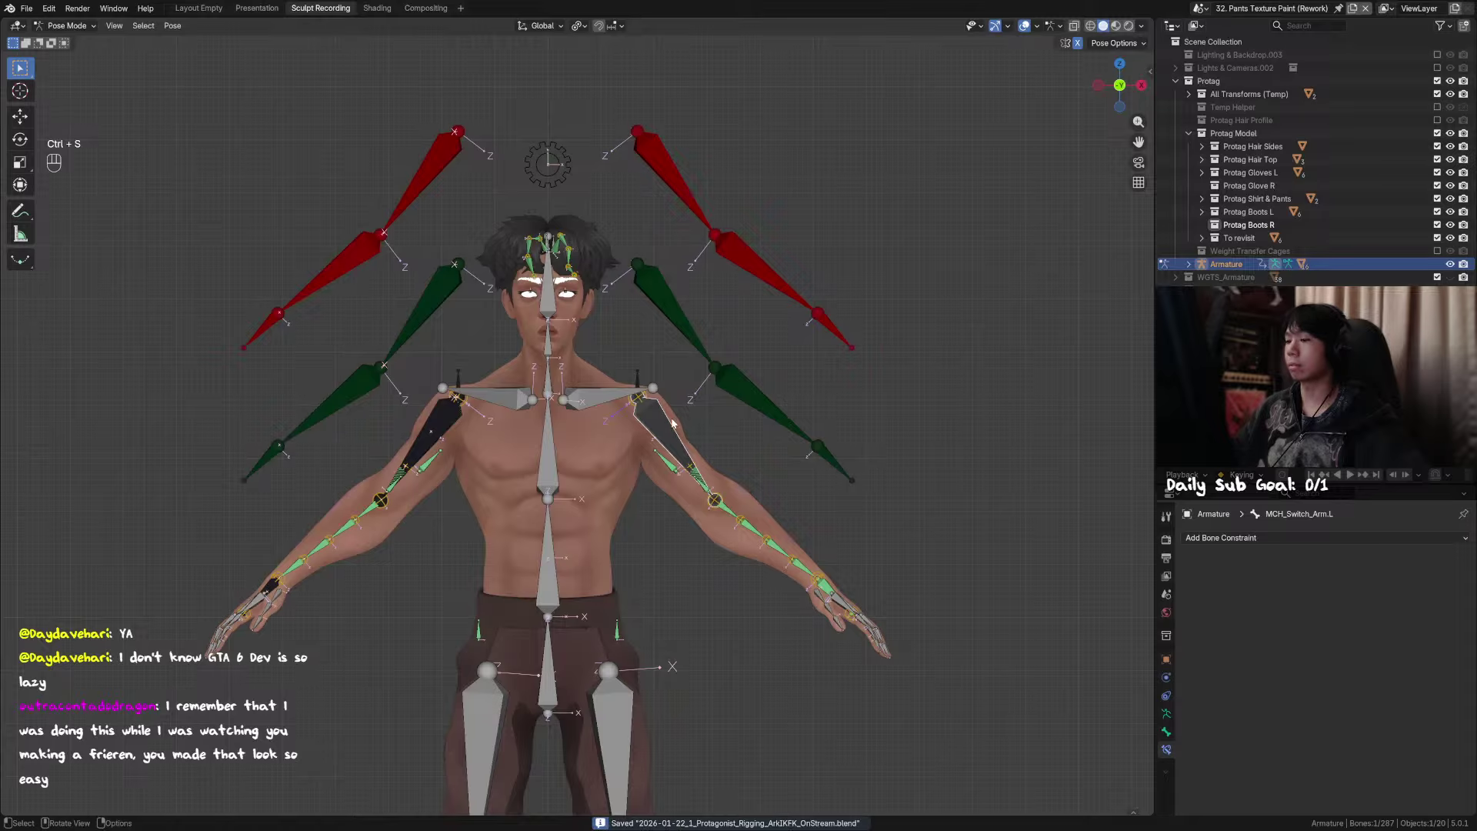
click(672, 422)
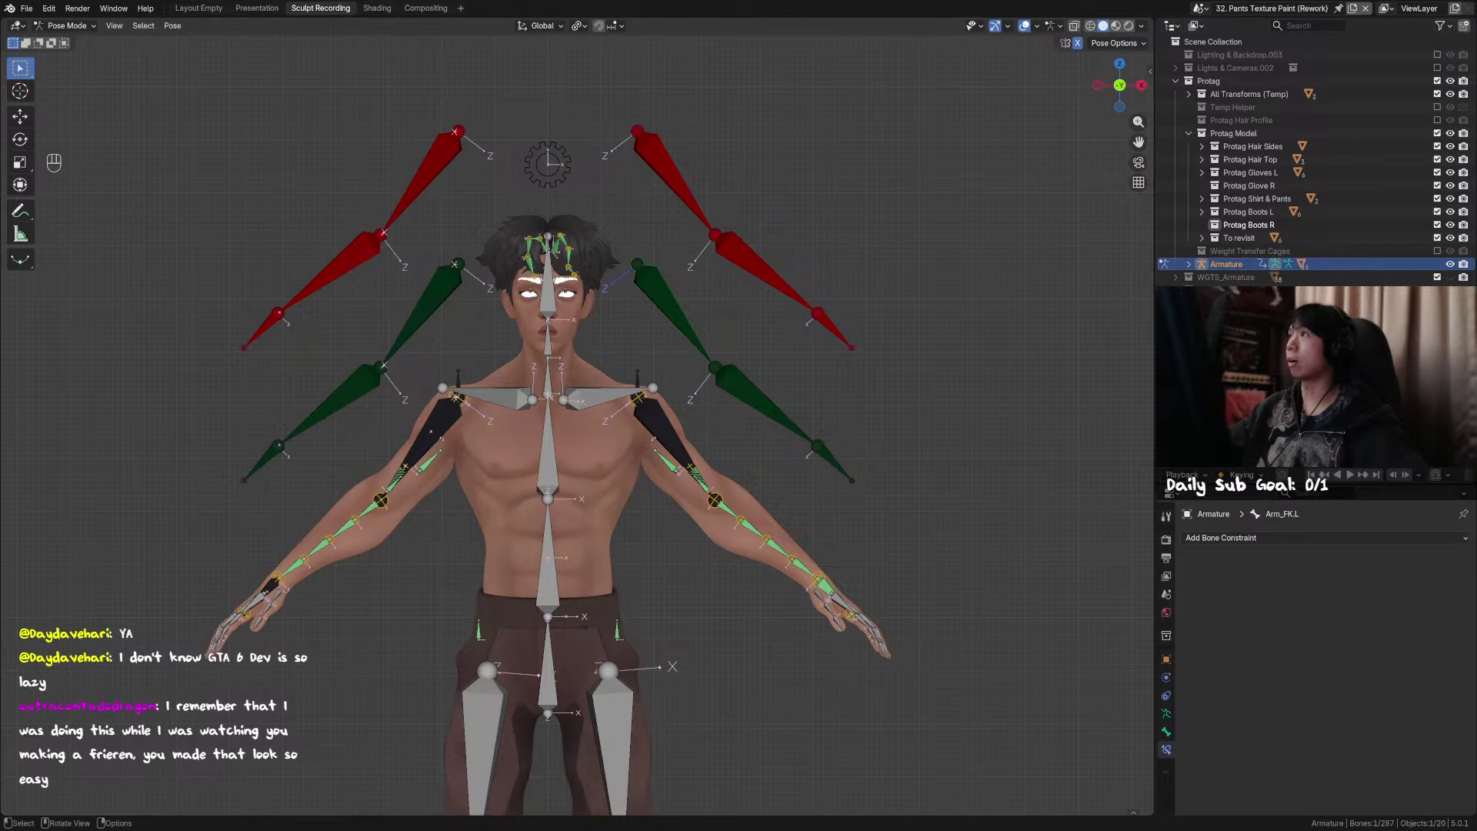
click(790, 311)
scroll(726, 511, up, 1)
shift+middle_drag(791, 310, 735, 452)
scroll(735, 451, up, 1)
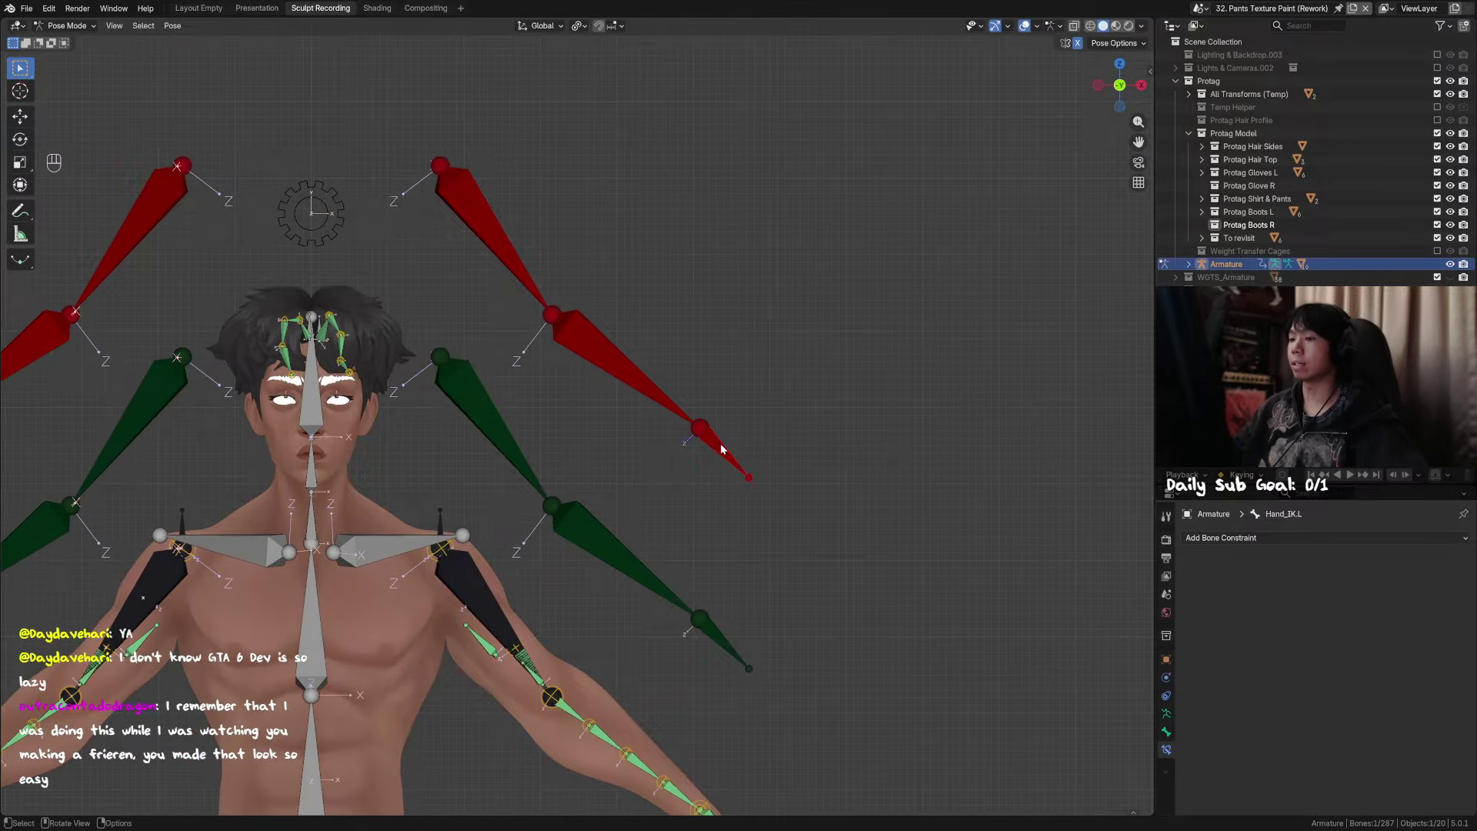
click(720, 453)
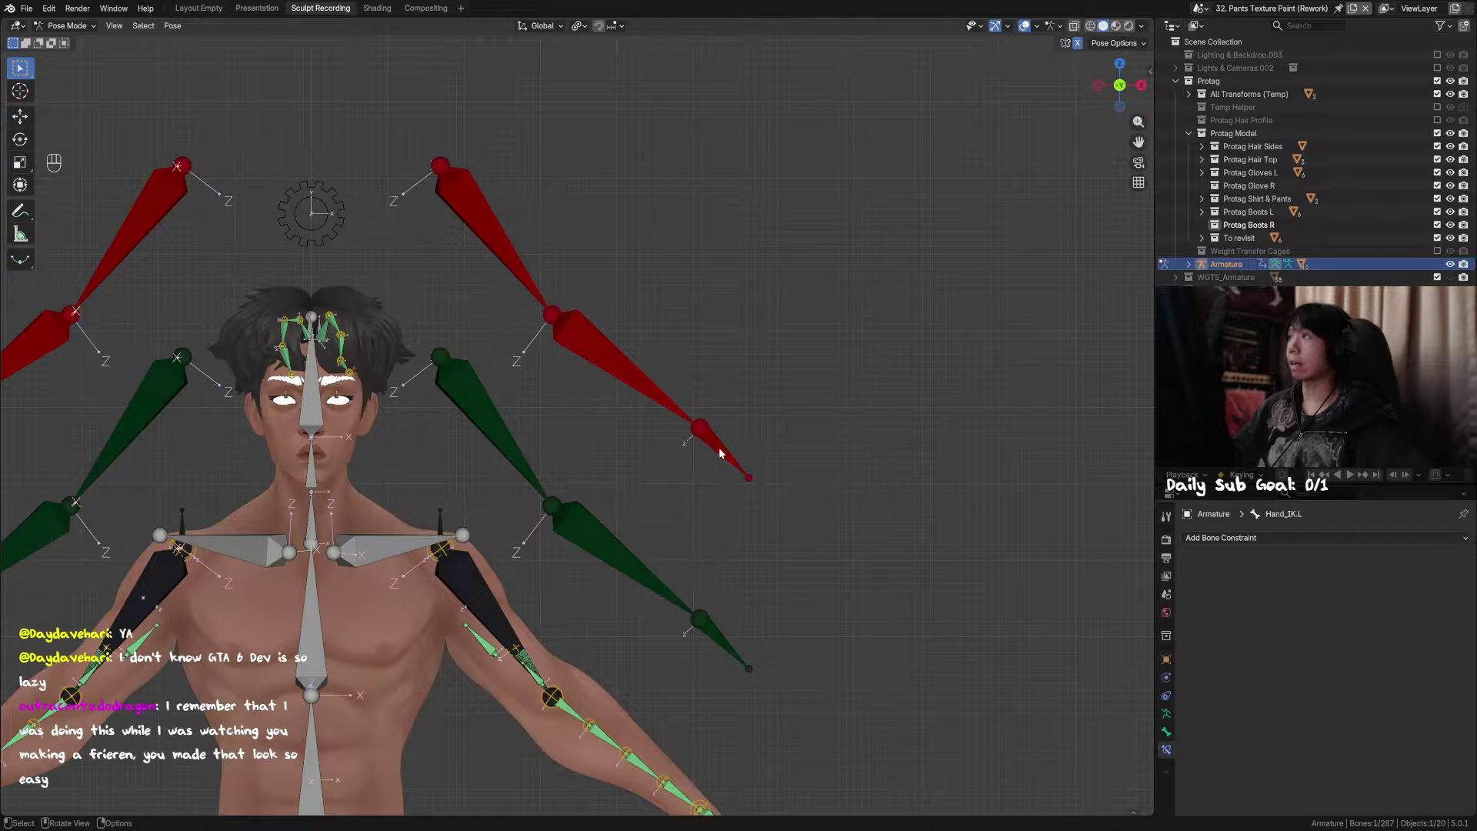
mouse_move(720, 453)
shift+middle_down()
mouse_move(727, 479)
mouse_move(686, 474)
mouse_move(798, 488)
mouse_move(700, 460)
shift+middle_up()
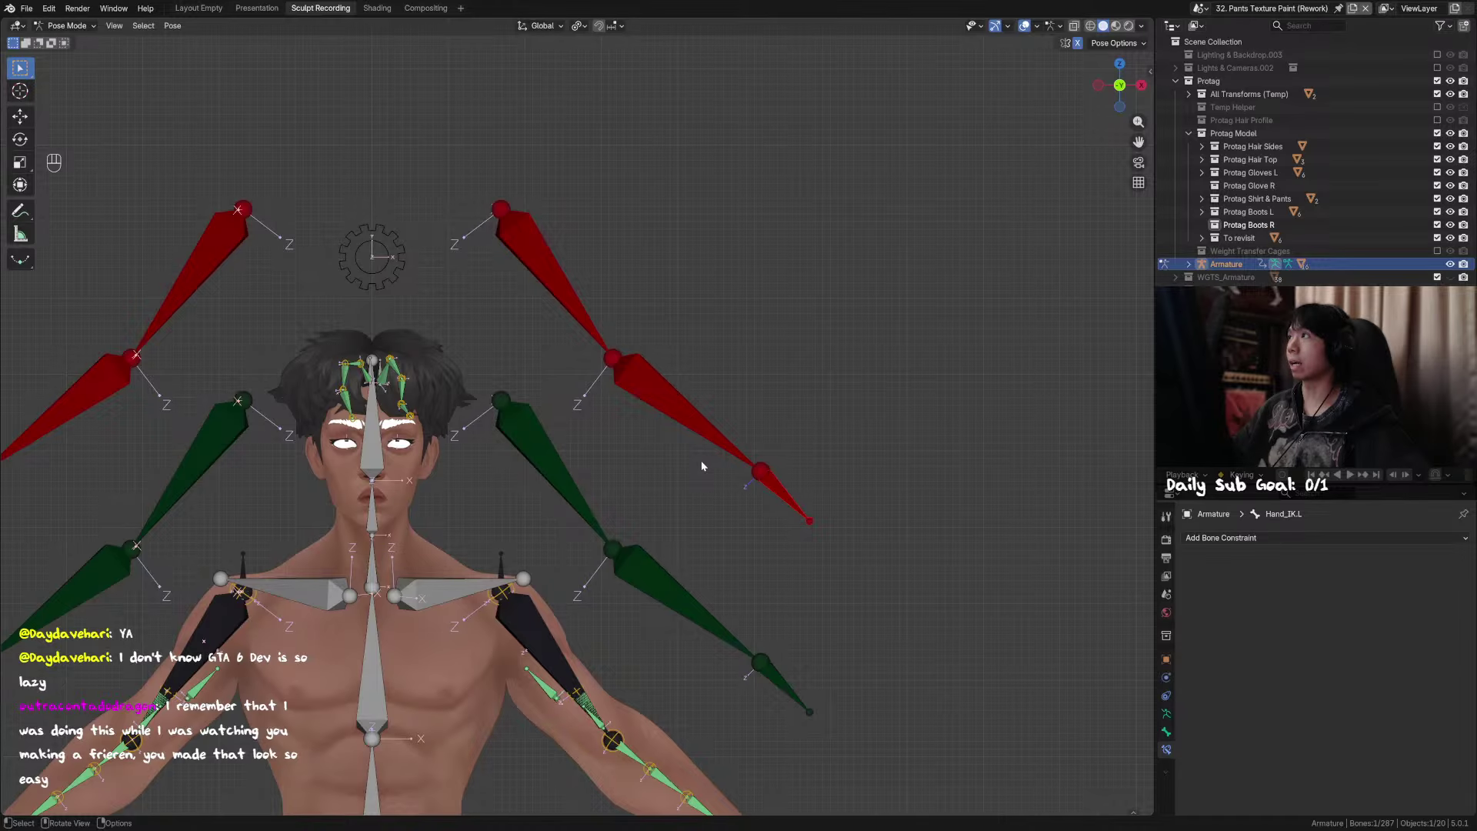
key(ctrl+s)
Step: Parent Forearm_IK.L to the red left upper-arm IK bone with the Connected option in Edit Mode
click(649, 385)
middle_drag(648, 384, 700, 442)
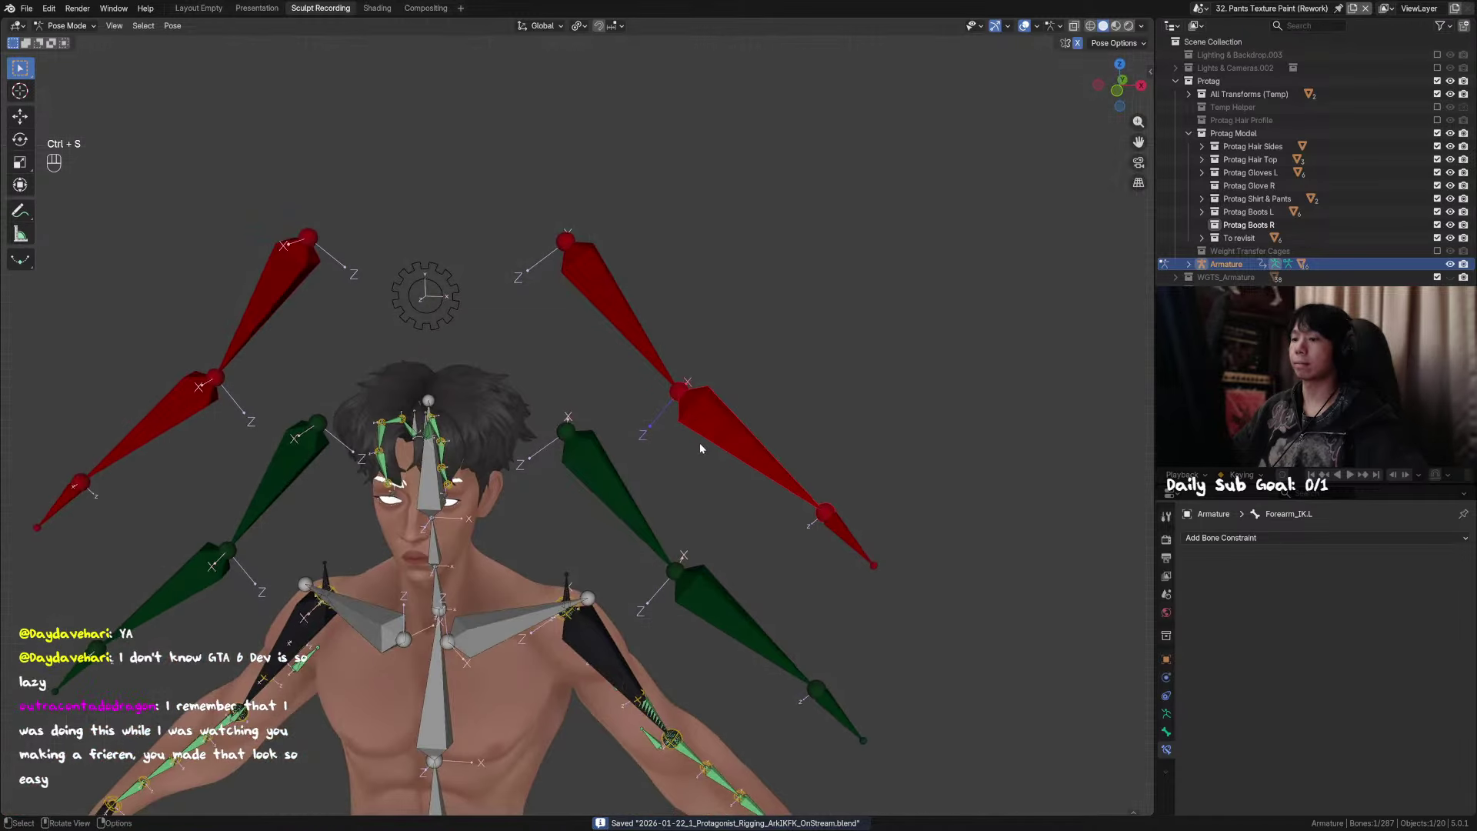
key(Tab)
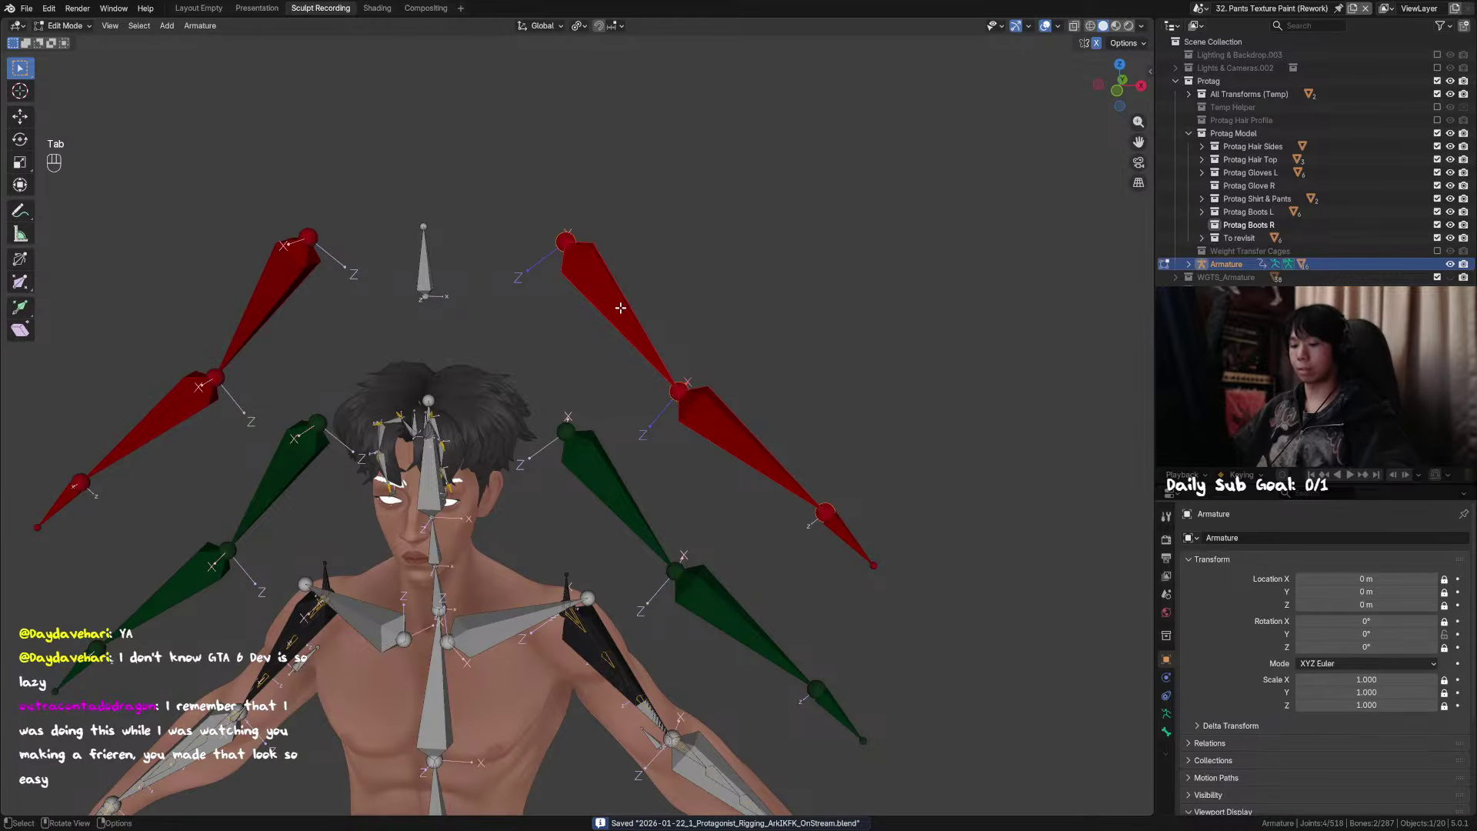
key(ctrl+p)
click(612, 317)
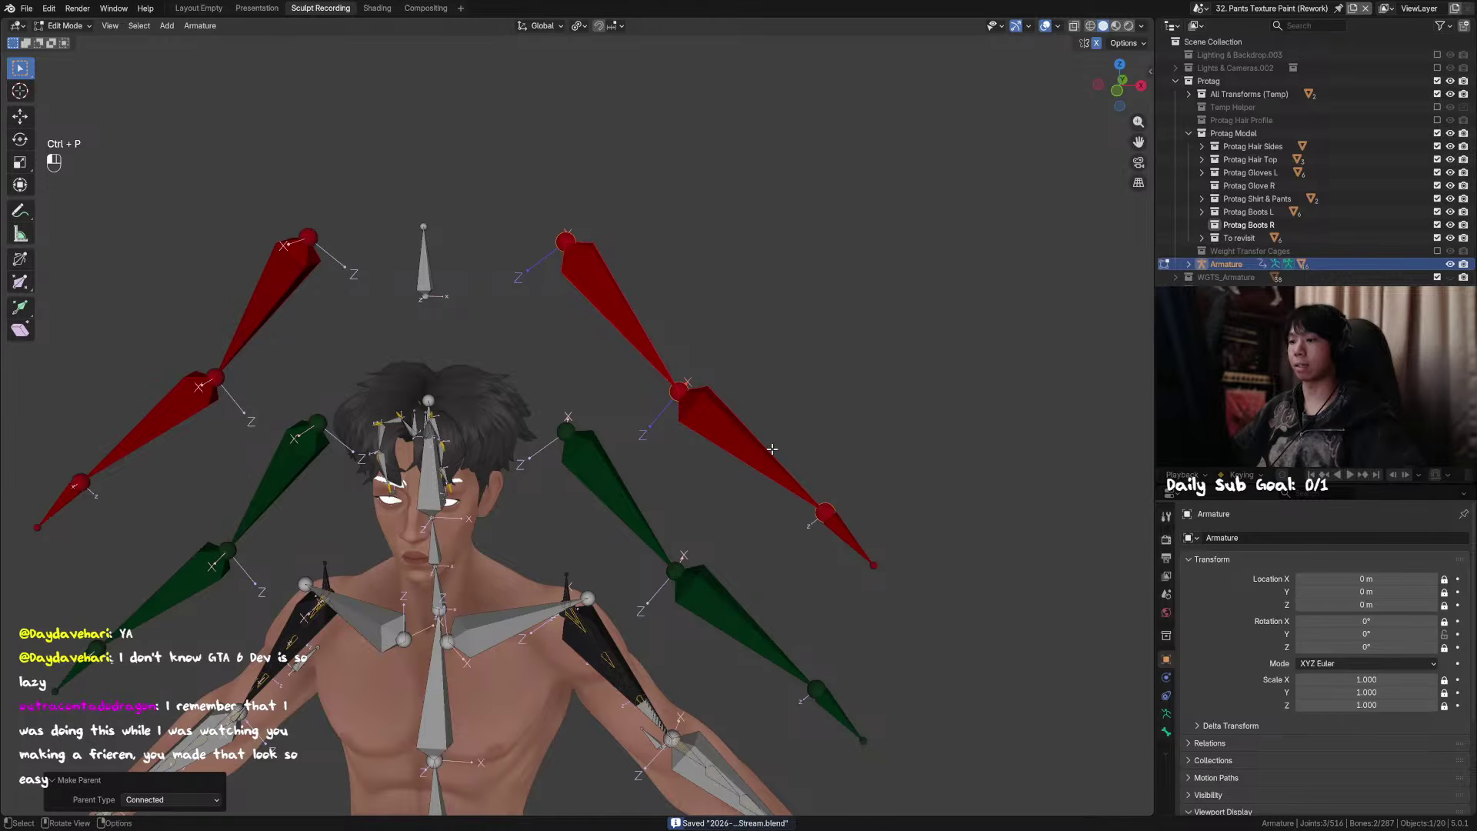
Step: Test rotating and moving Forearm_IK.L and moving Hand_IK.L in Pose Mode, and save the file
key(ctrl+Tab)
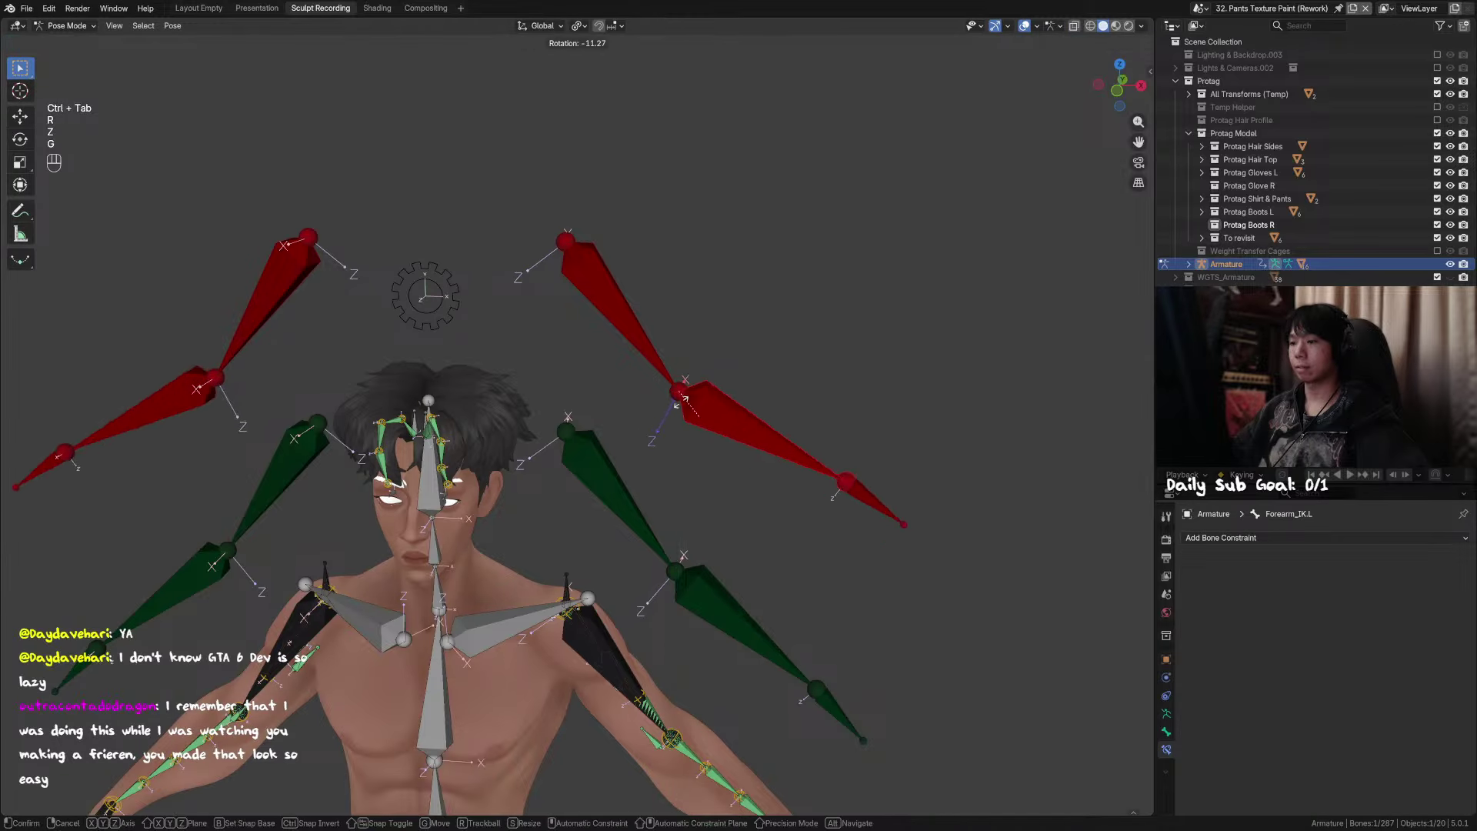
key(g)
right_click(691, 435)
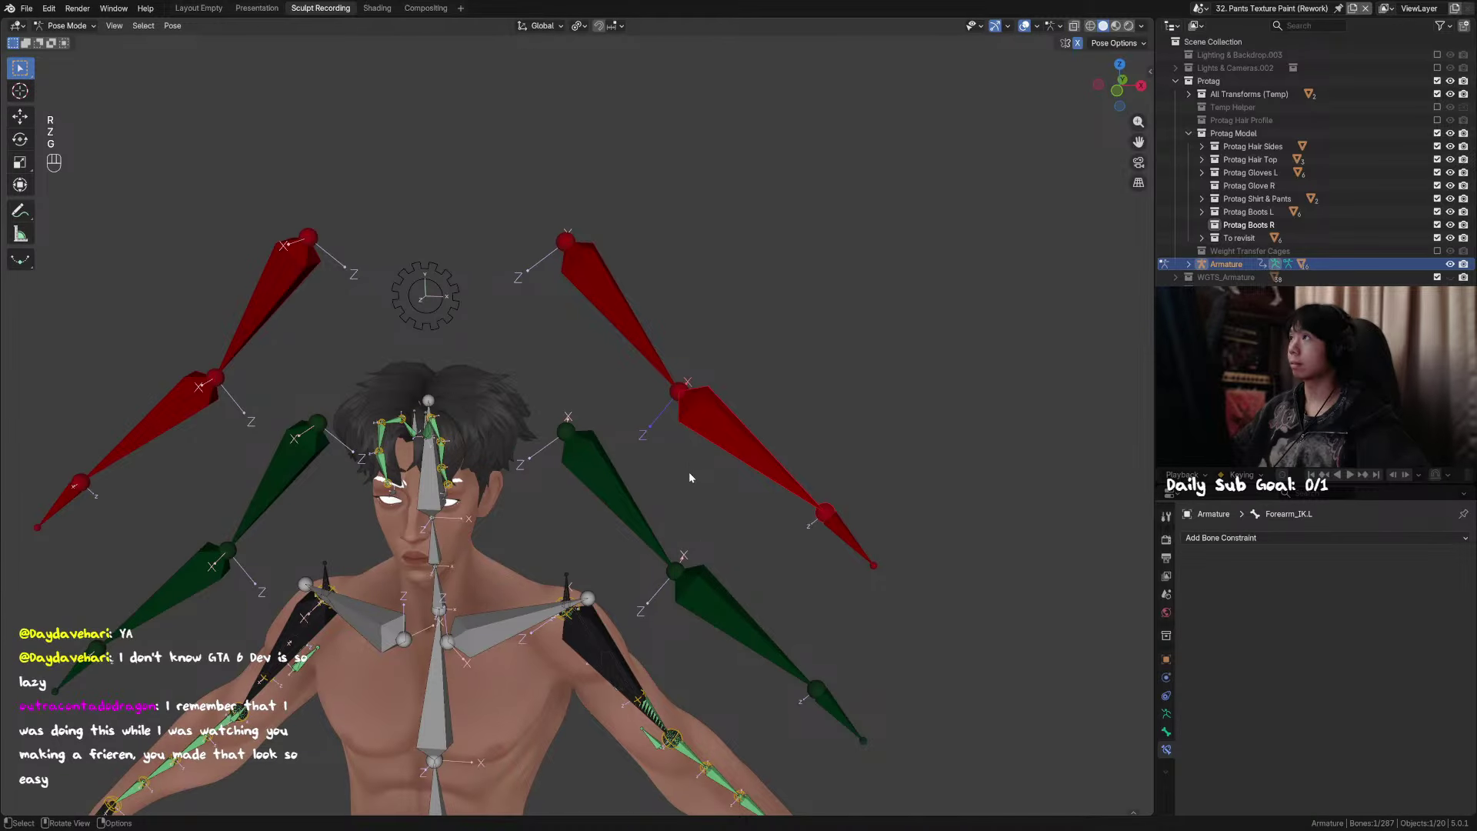
middle_drag(716, 492, 759, 470)
click(824, 510)
key(g)
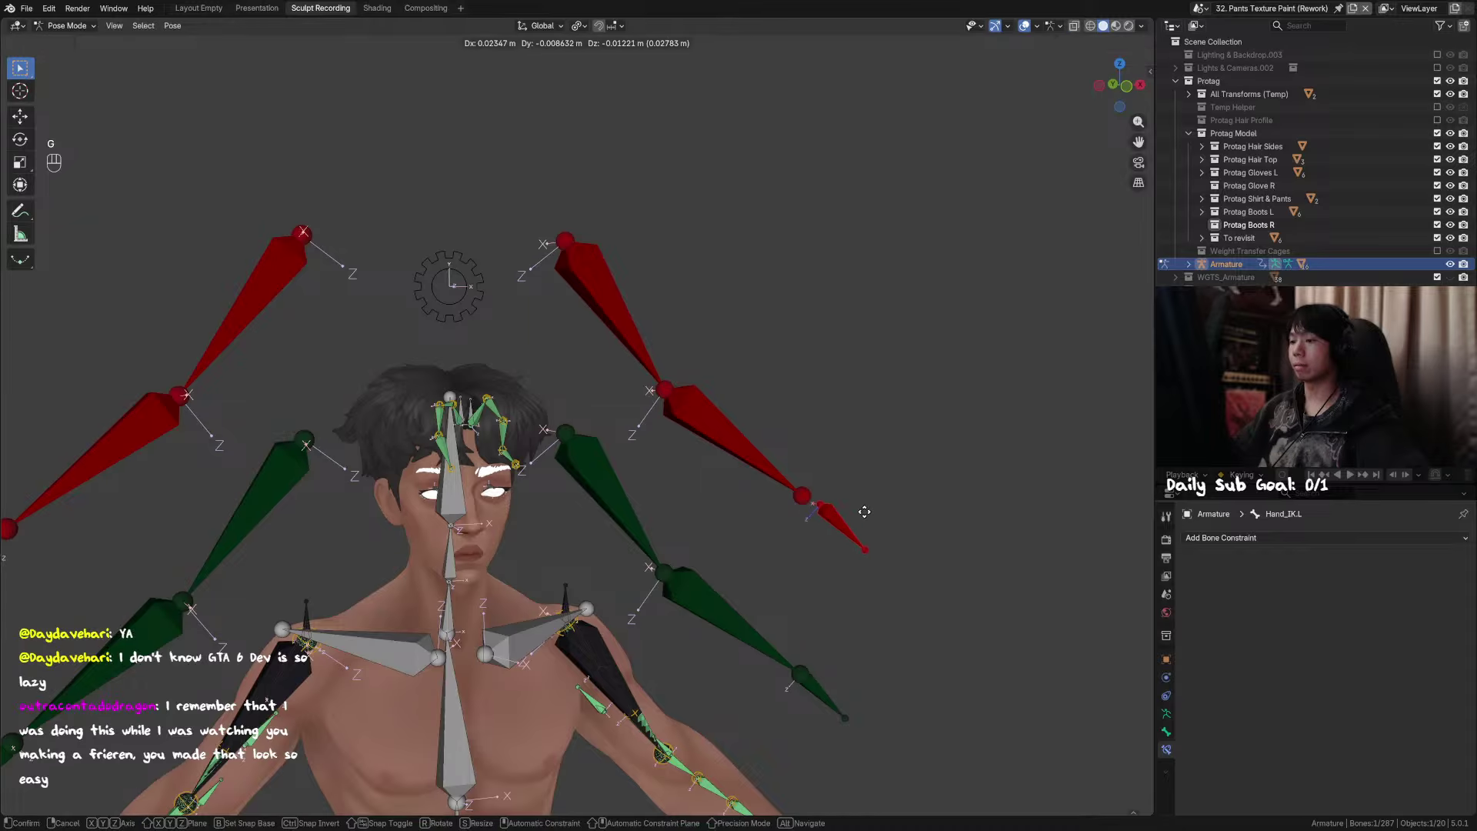
right_click(860, 513)
alt+middle_drag(843, 521, 811, 521)
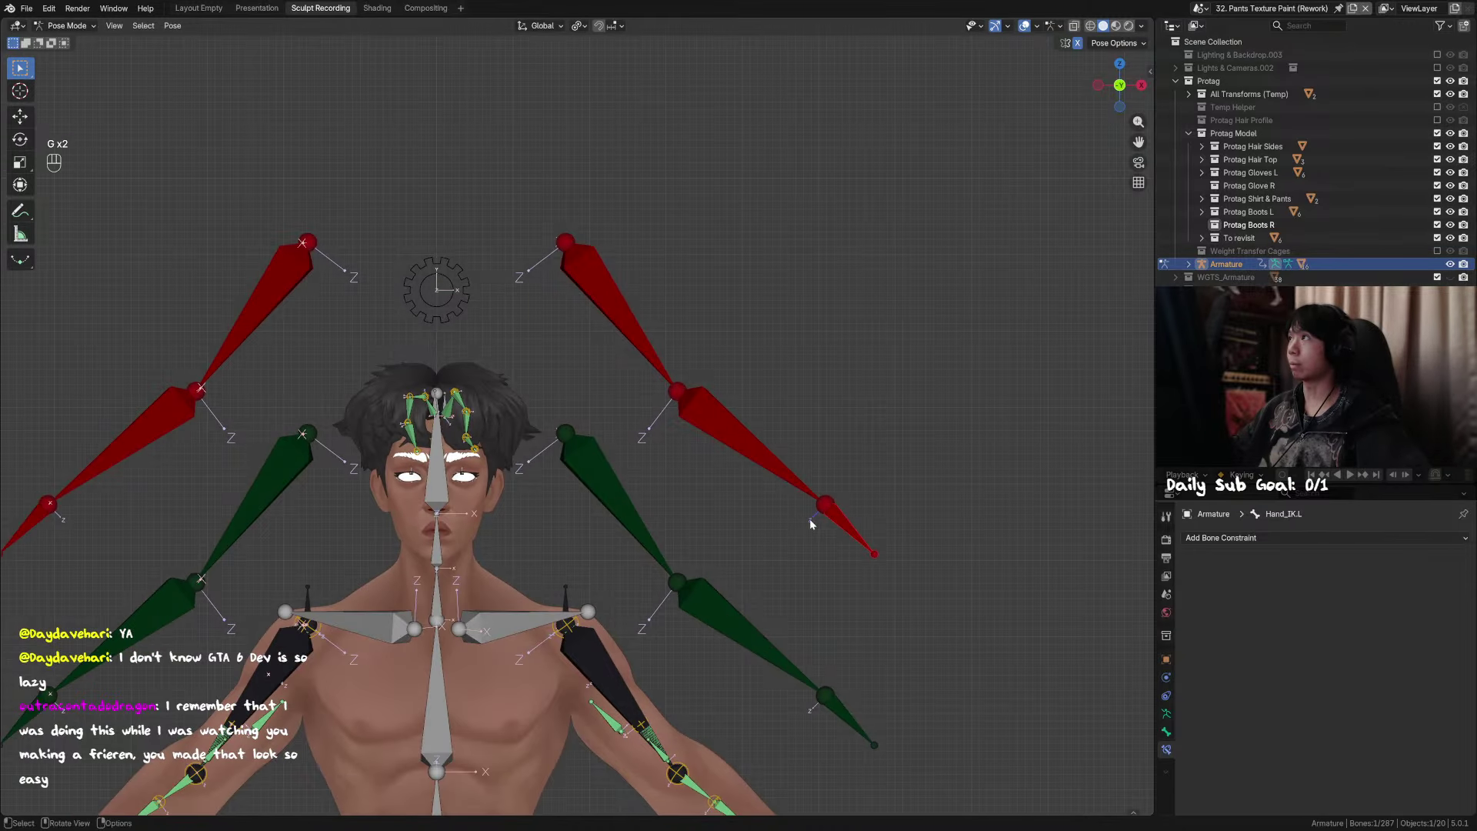
key(ctrl+s)
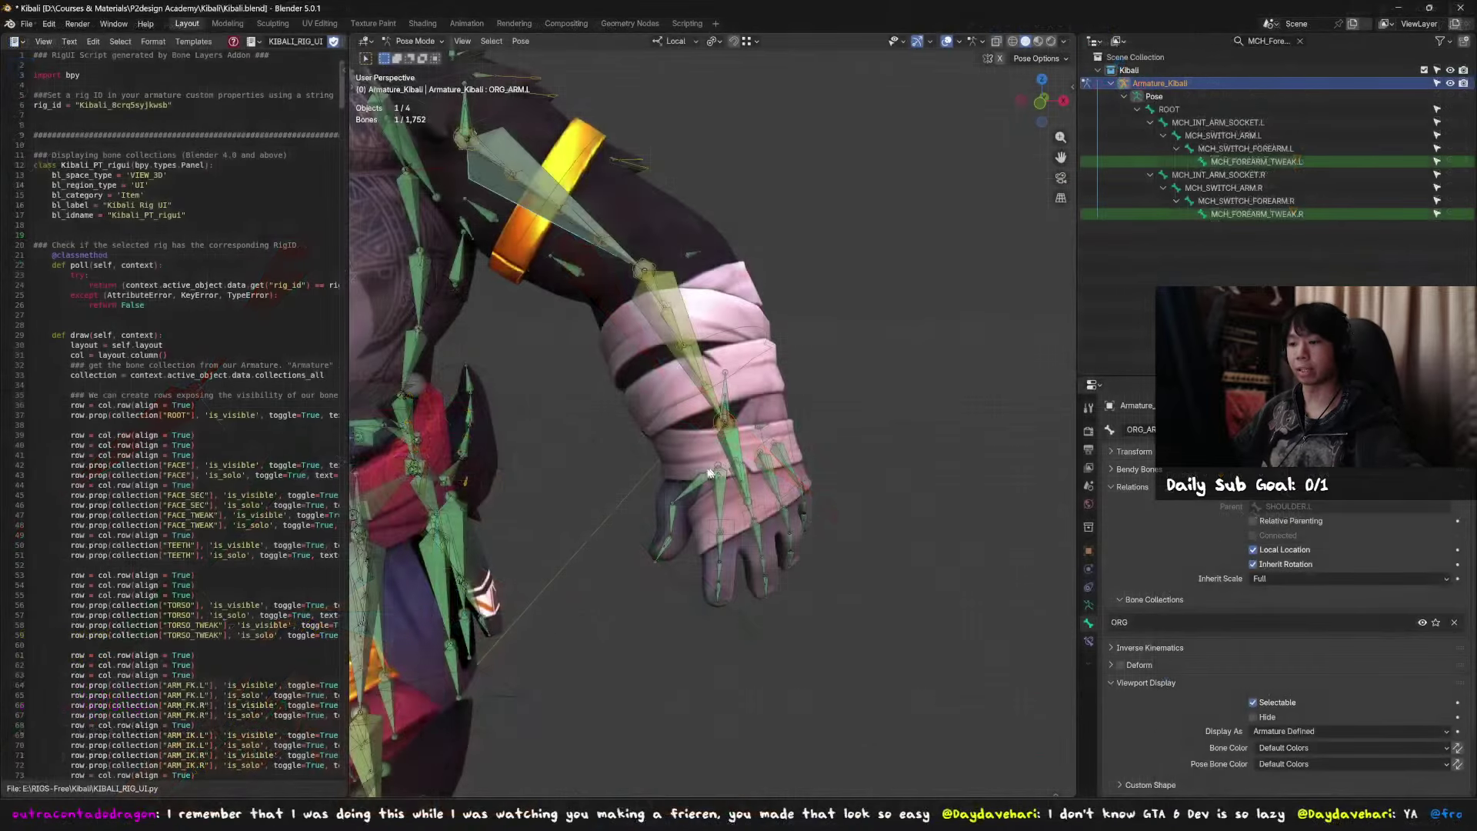
Step: Show the ARM_IK.L bone collection and hide ARM_FK.L and ARM_FK.R in the Kibali rig
scroll(640, 470, down, 5)
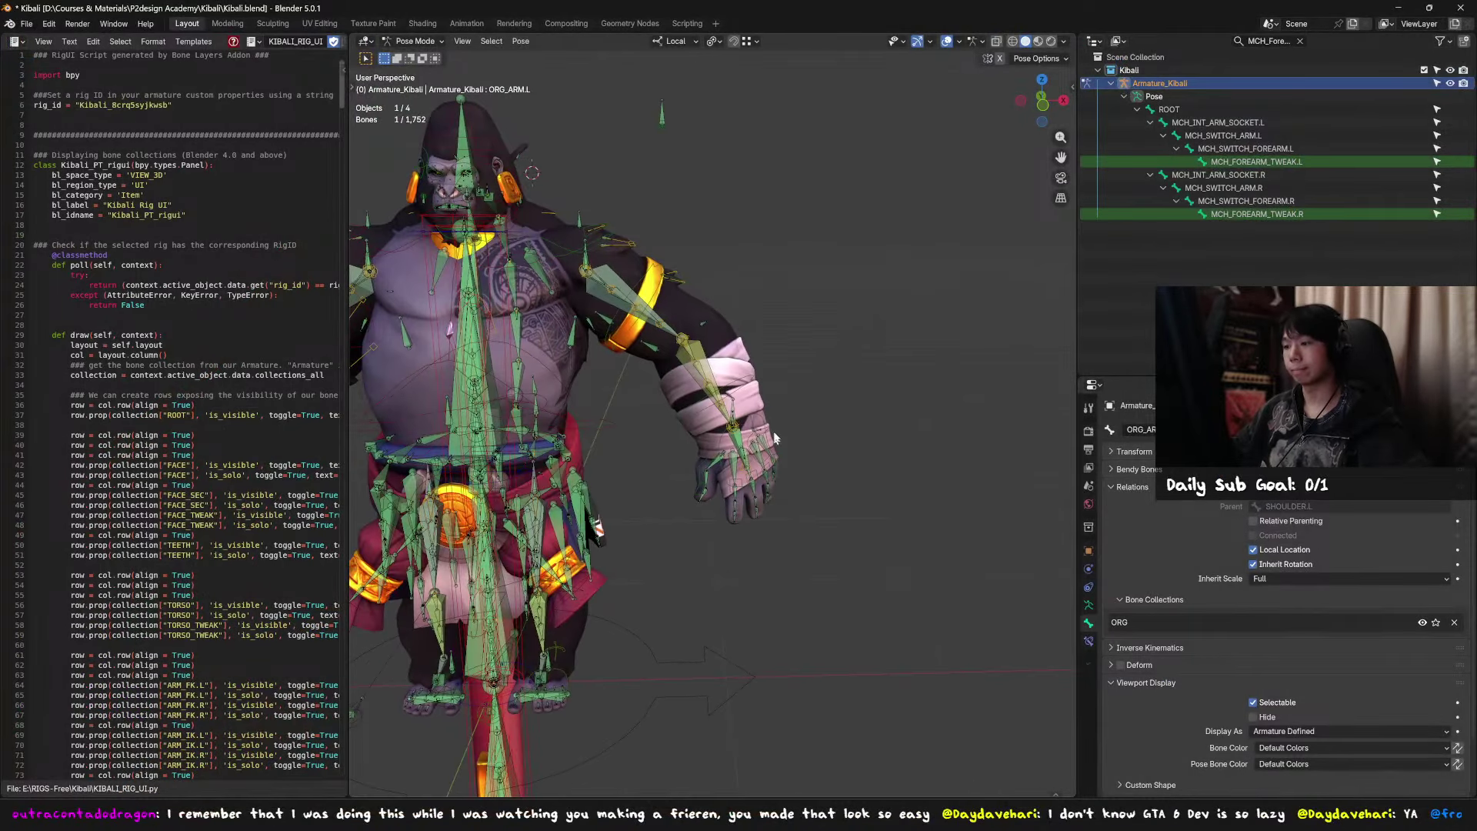
key(n)
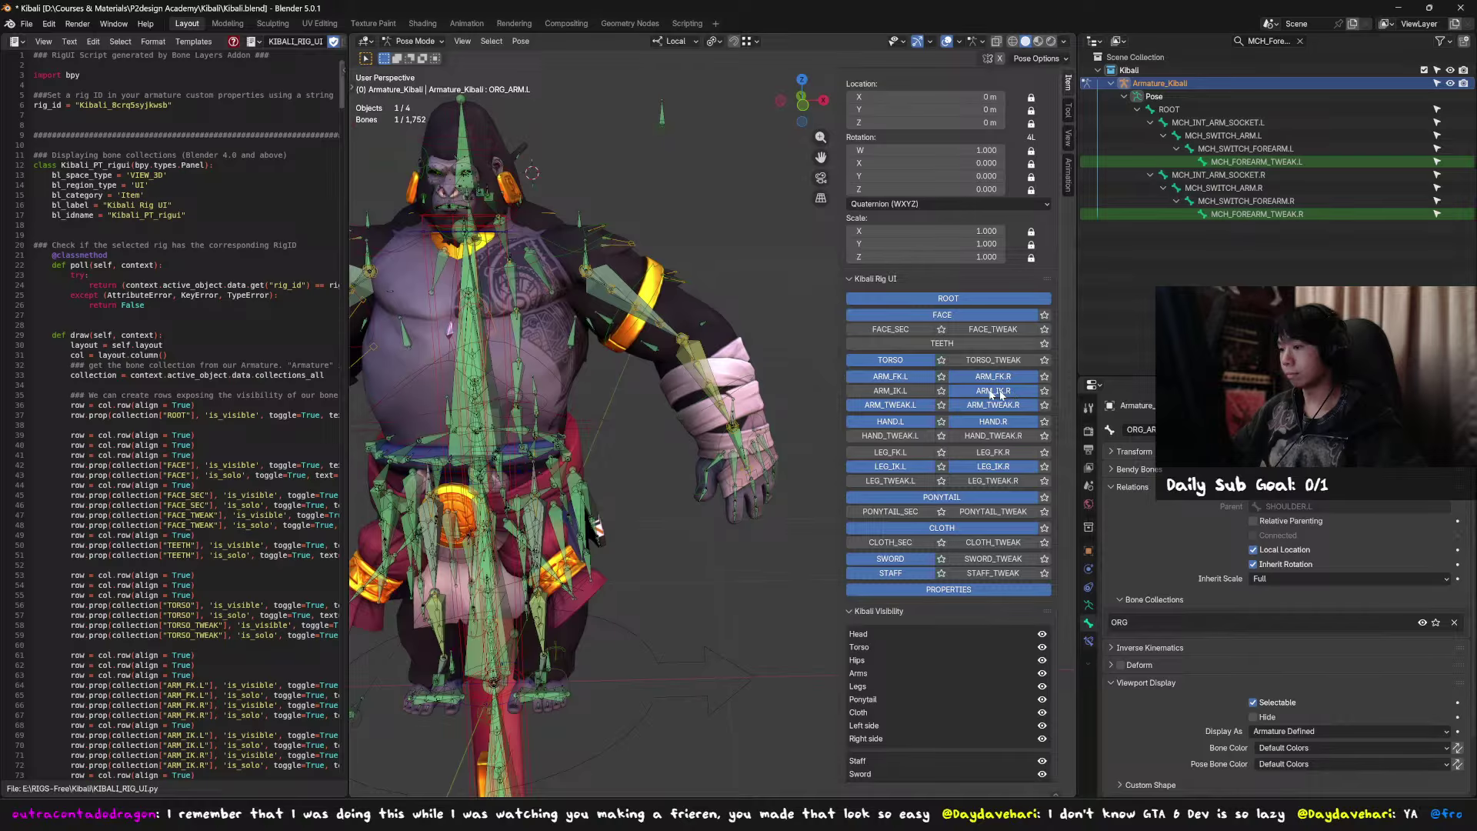
click(904, 391)
click(912, 376)
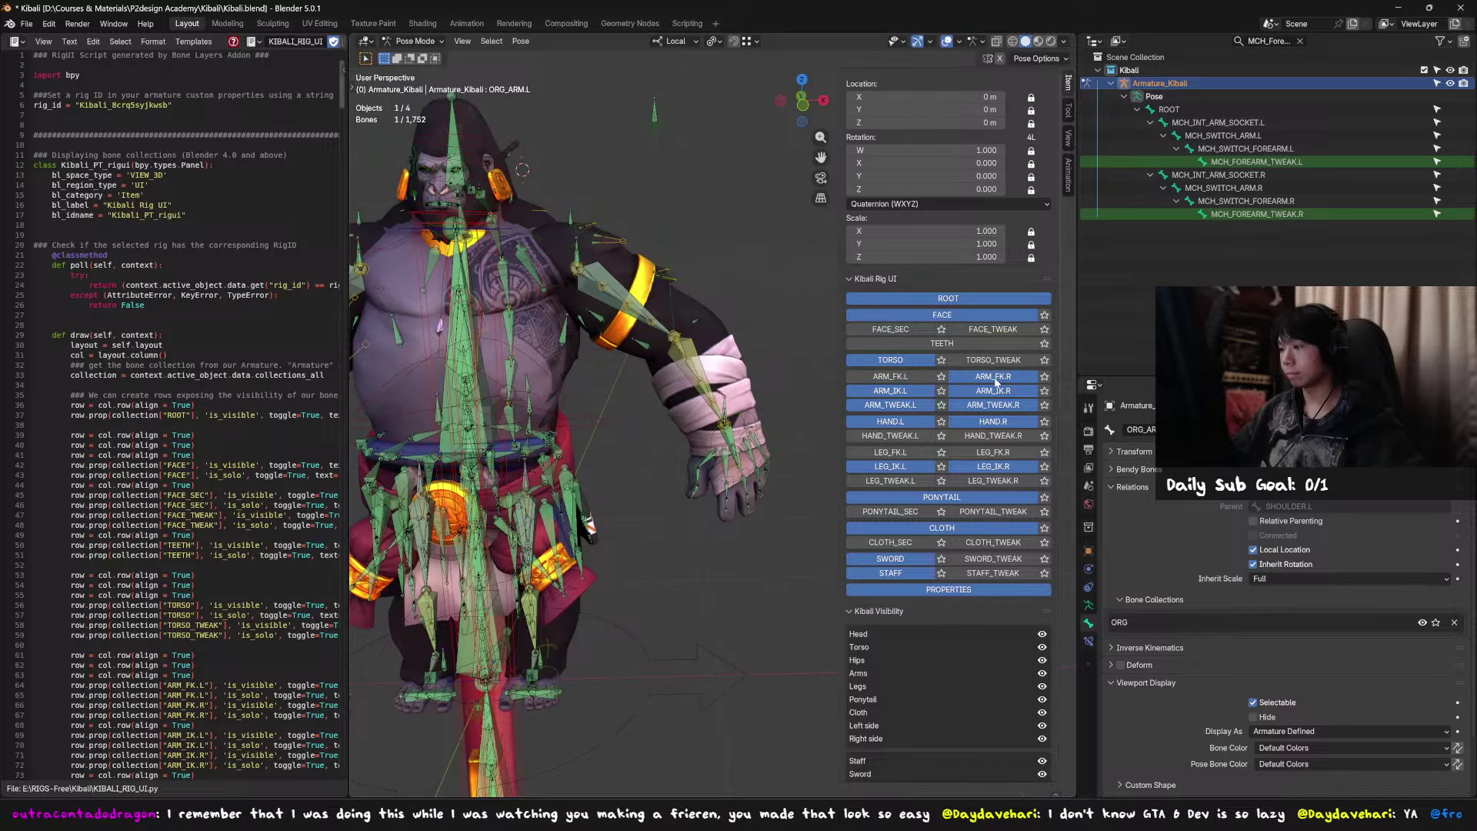
click(981, 376)
Step: Test moving HAND_IK.L on the Kibali rig from several angles, cancelling each move, to examine how the arm follows
scroll(754, 372, down, 5)
click(637, 374)
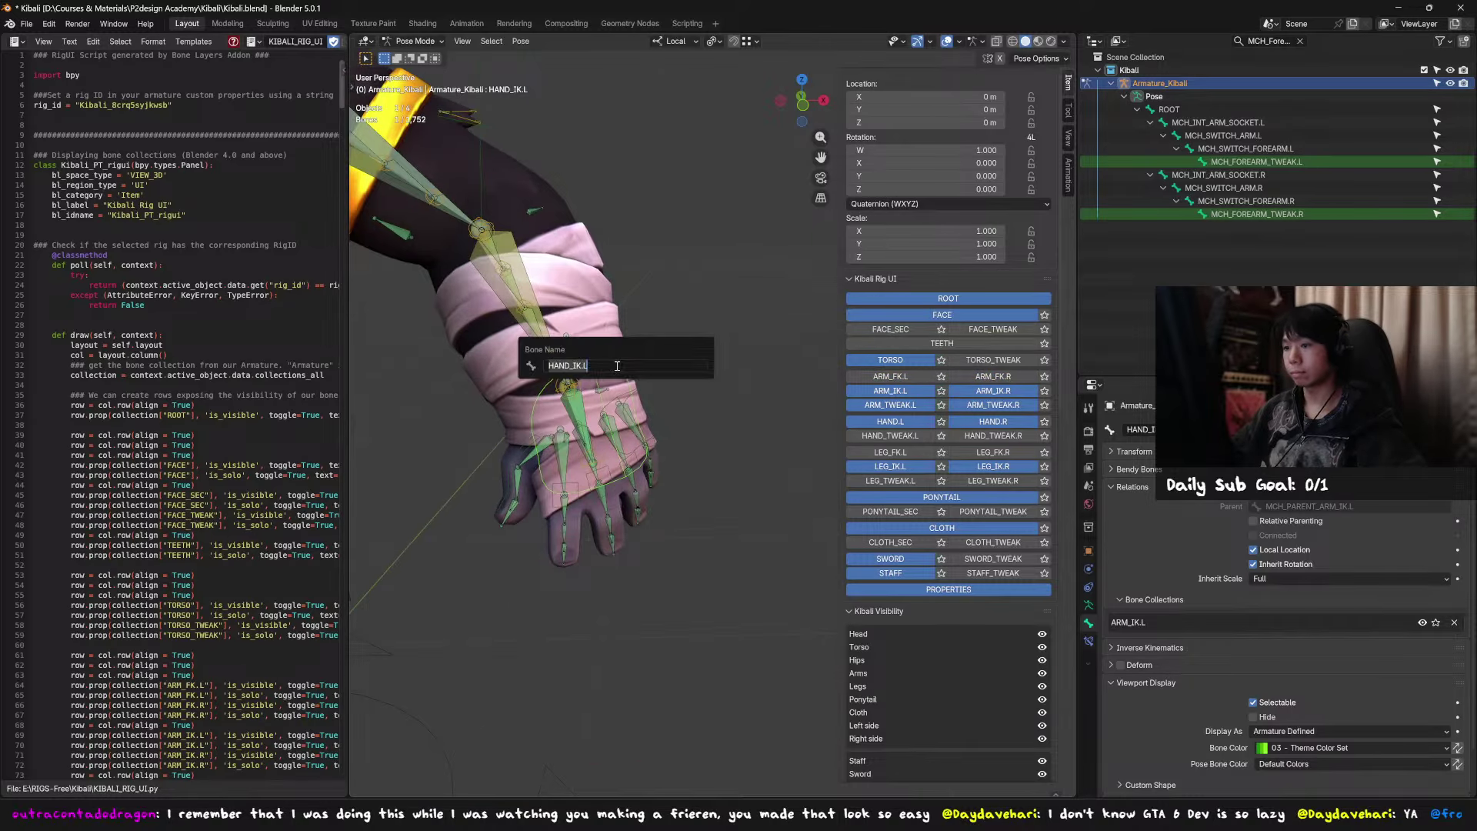
key(n)
key(g)
right_click(815, 471)
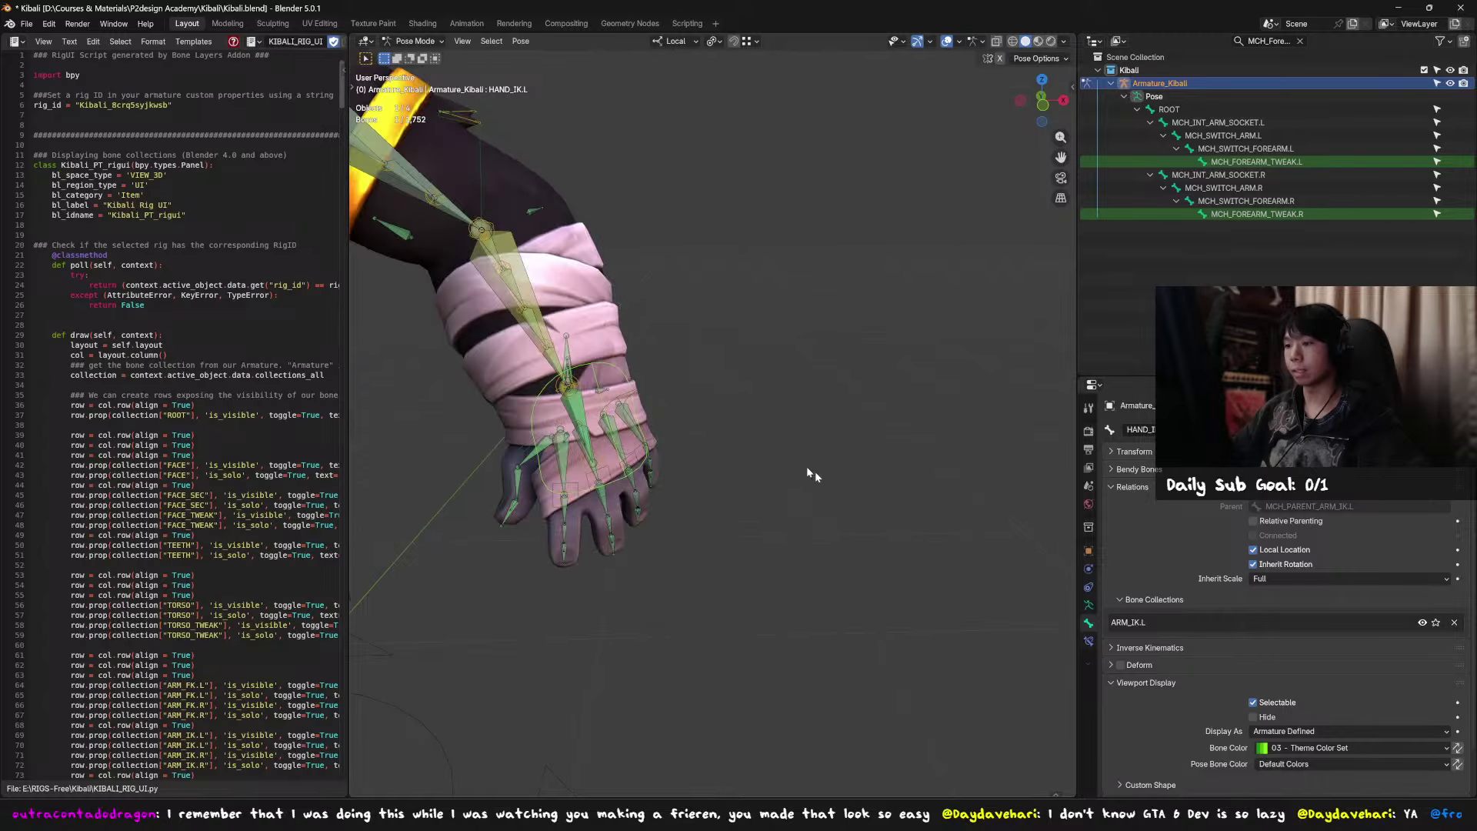
key(g)
right_click(648, 416)
shift+middle_drag(648, 410, 754, 431)
key(g)
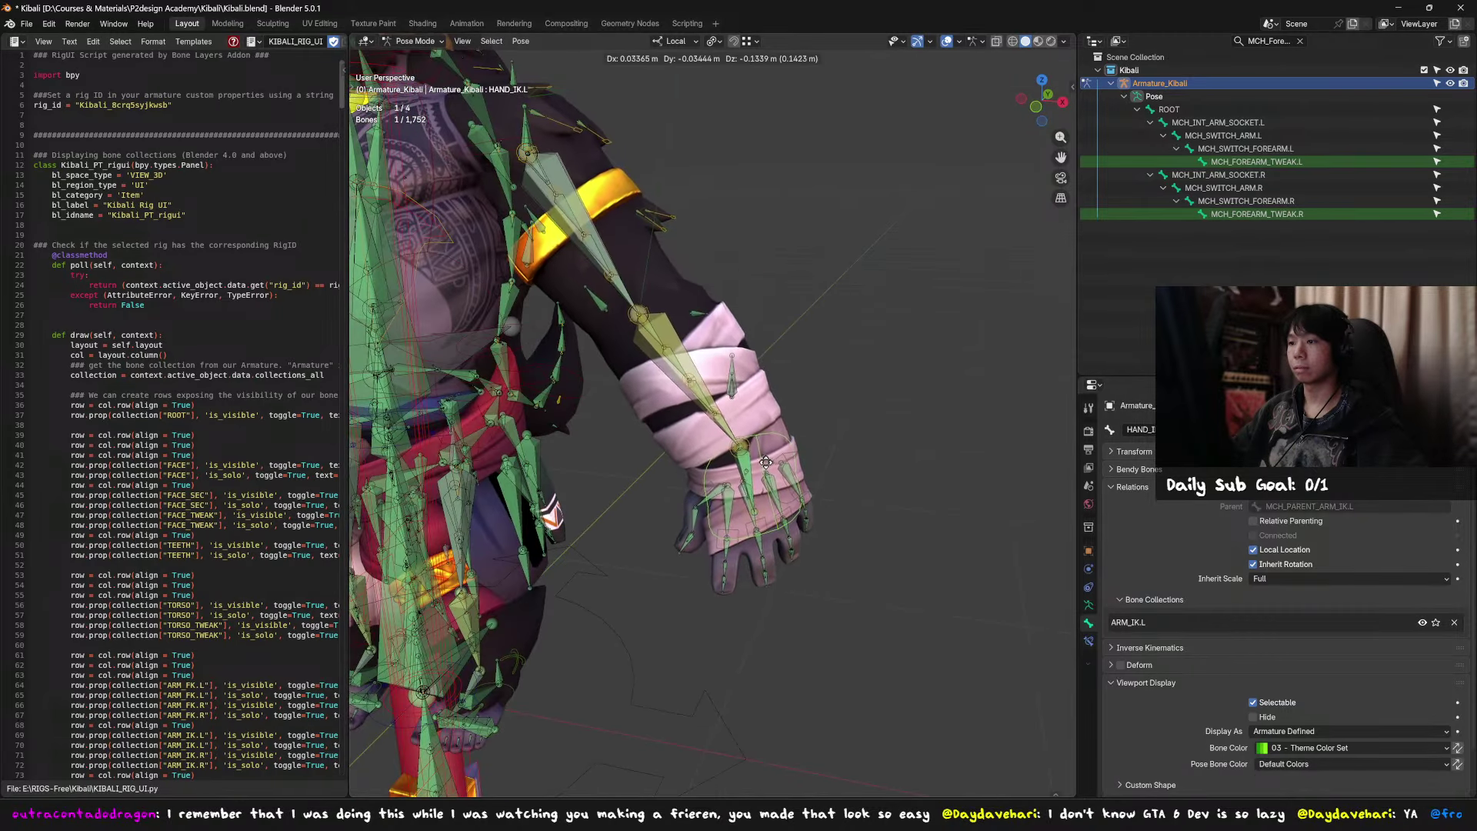
right_click(834, 536)
middle_drag(748, 362, 727, 381)
key(g)
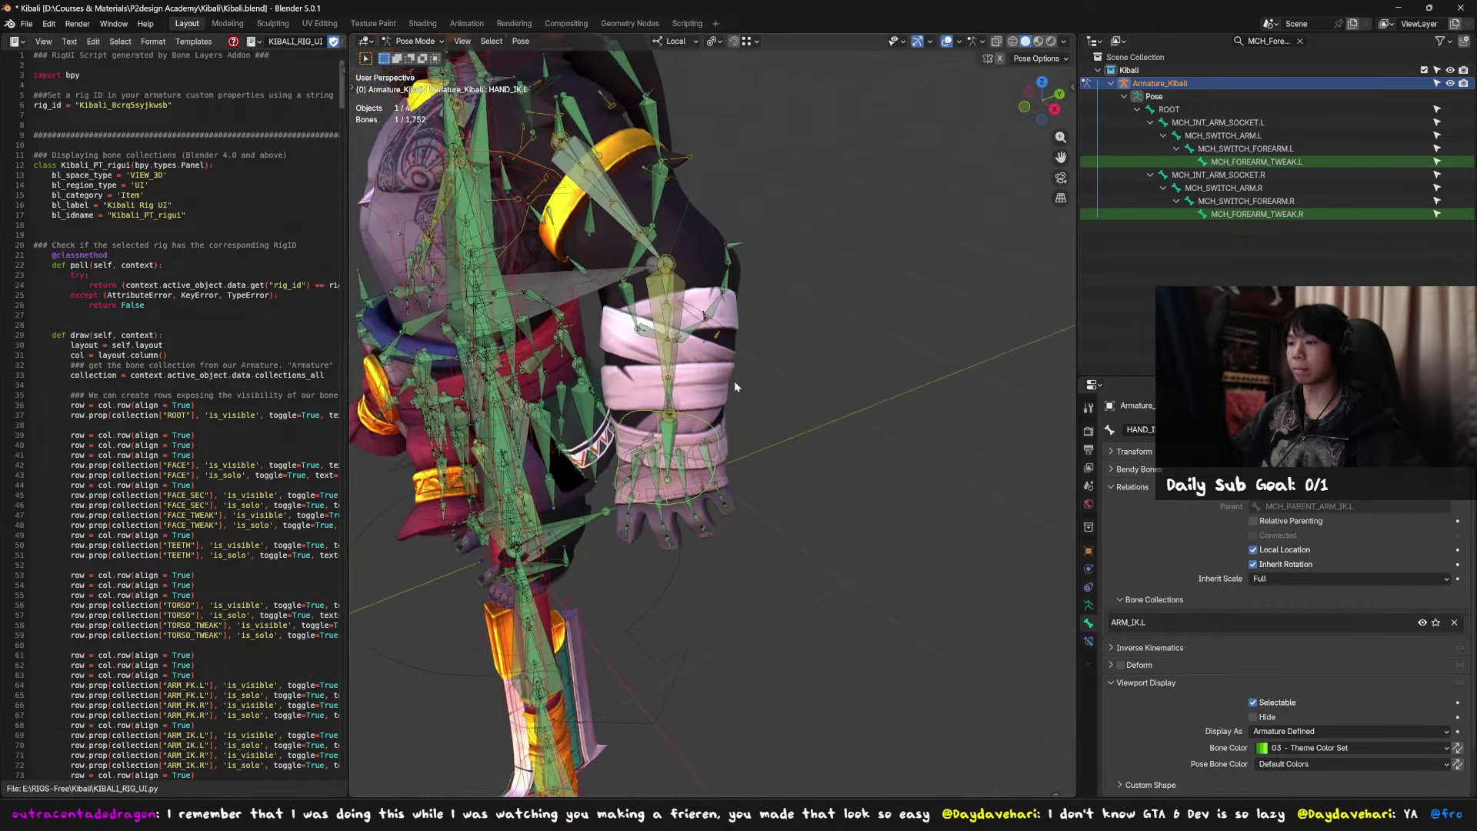
right_click(886, 514)
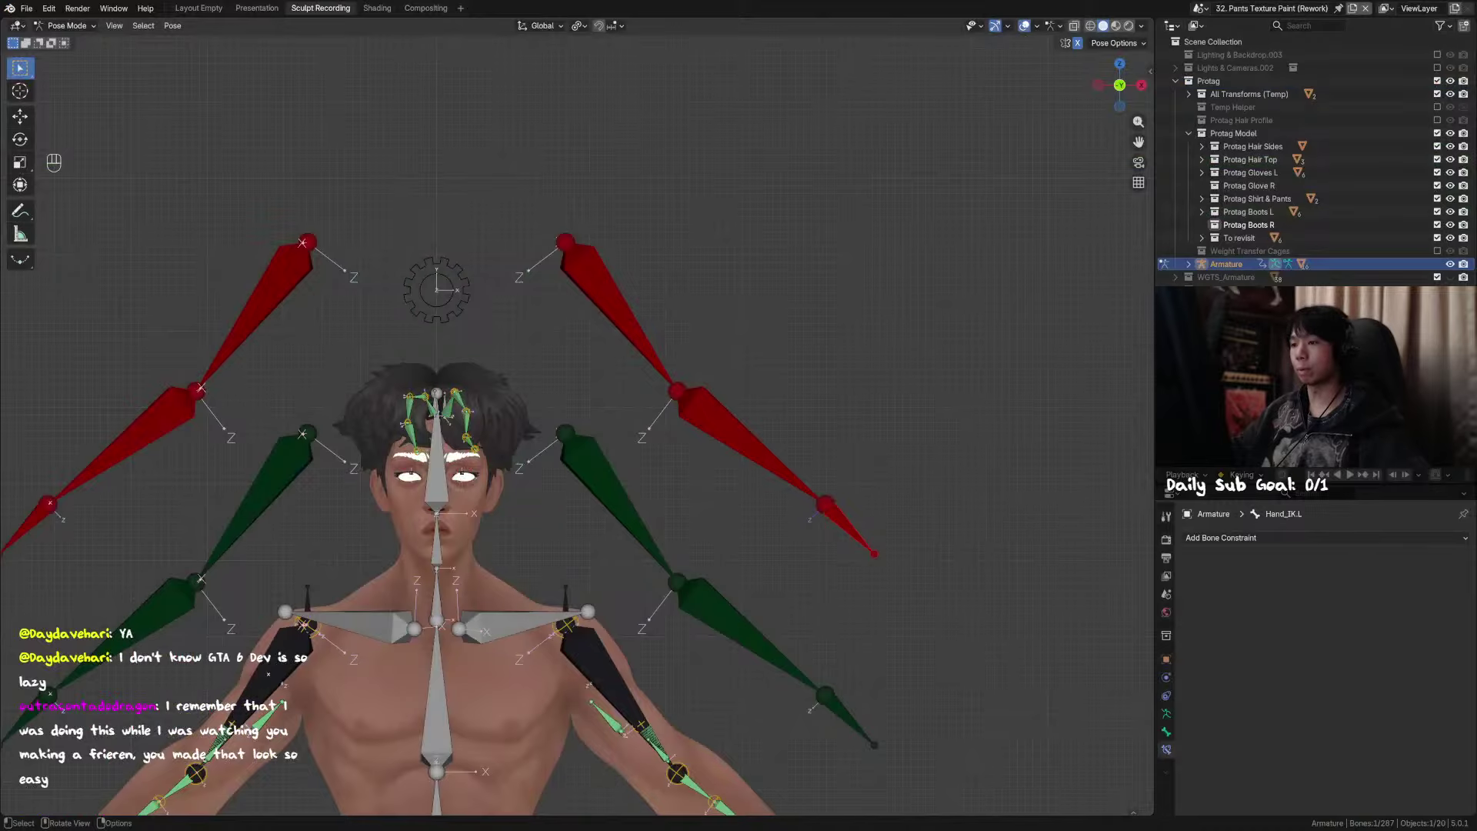
Step: Switch to the protagonist rig file, select the left upper arm's MCH_Switch_Arm.L bone in front view, and save the file
middle_drag(842, 437, 889, 357)
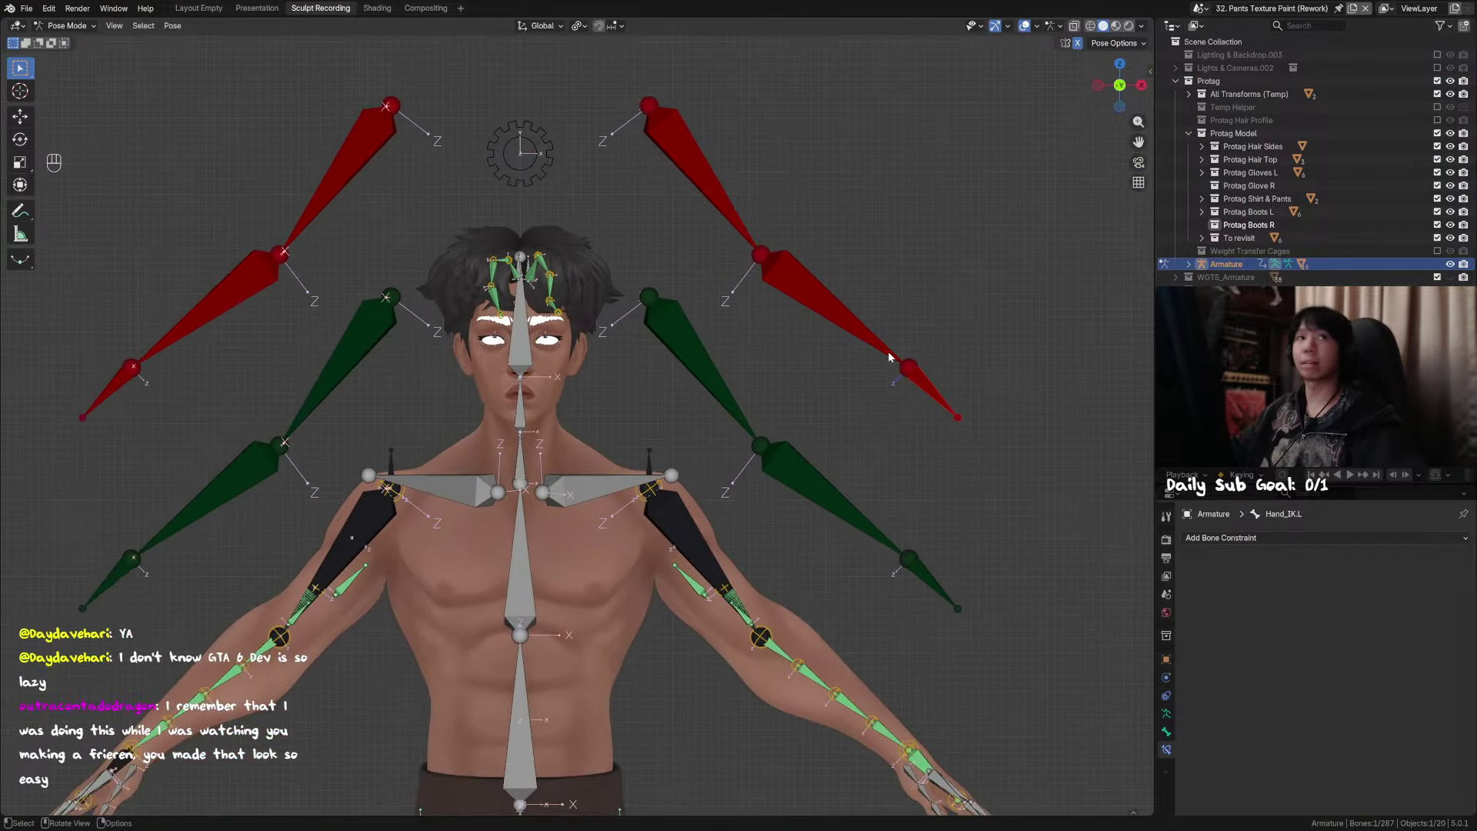
key(ctrl+s)
shift+middle_drag(876, 454, 886, 370)
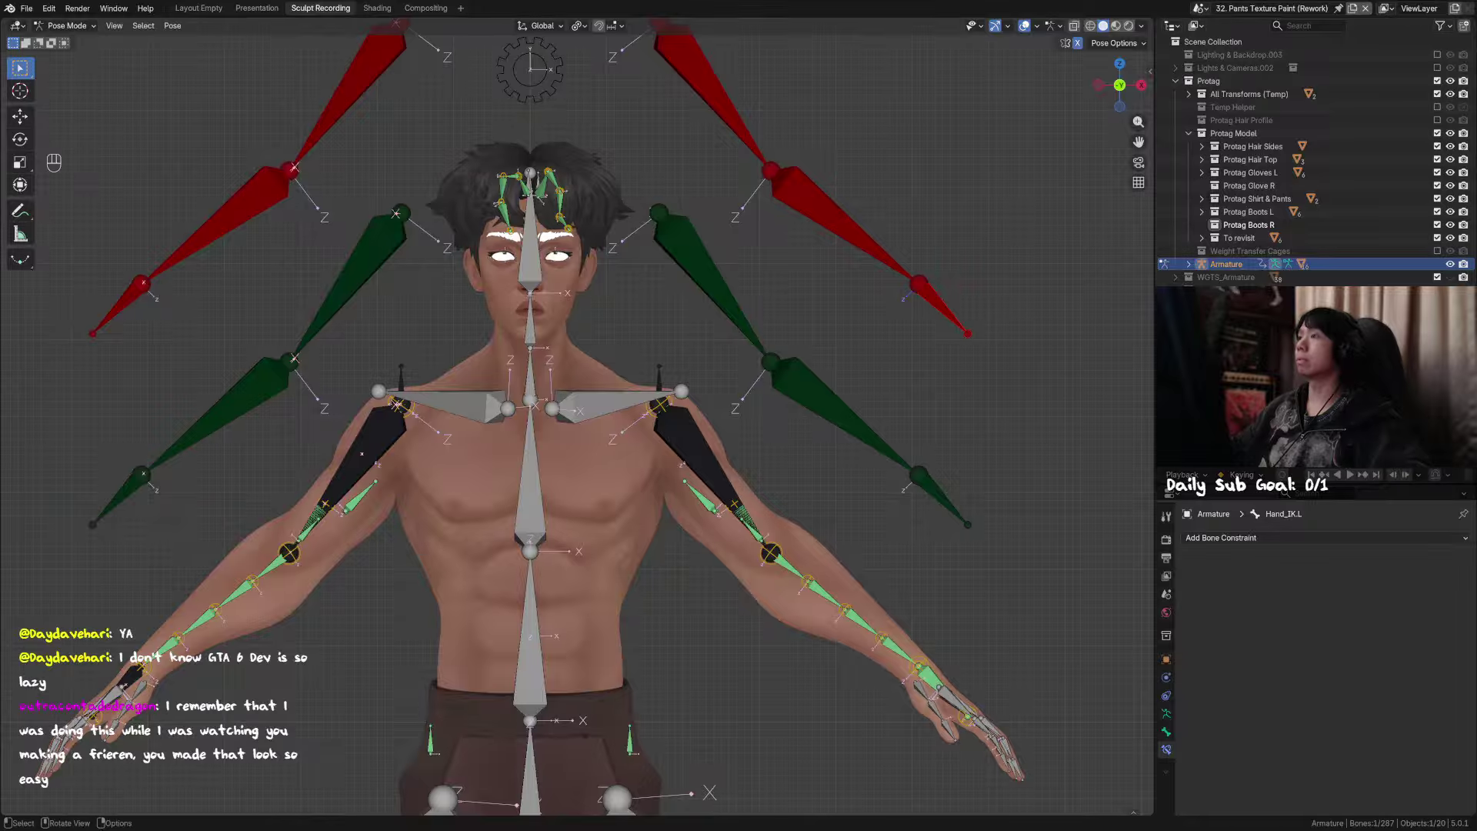
shift+middle_drag(712, 435, 613, 331)
click(652, 325)
click(610, 314)
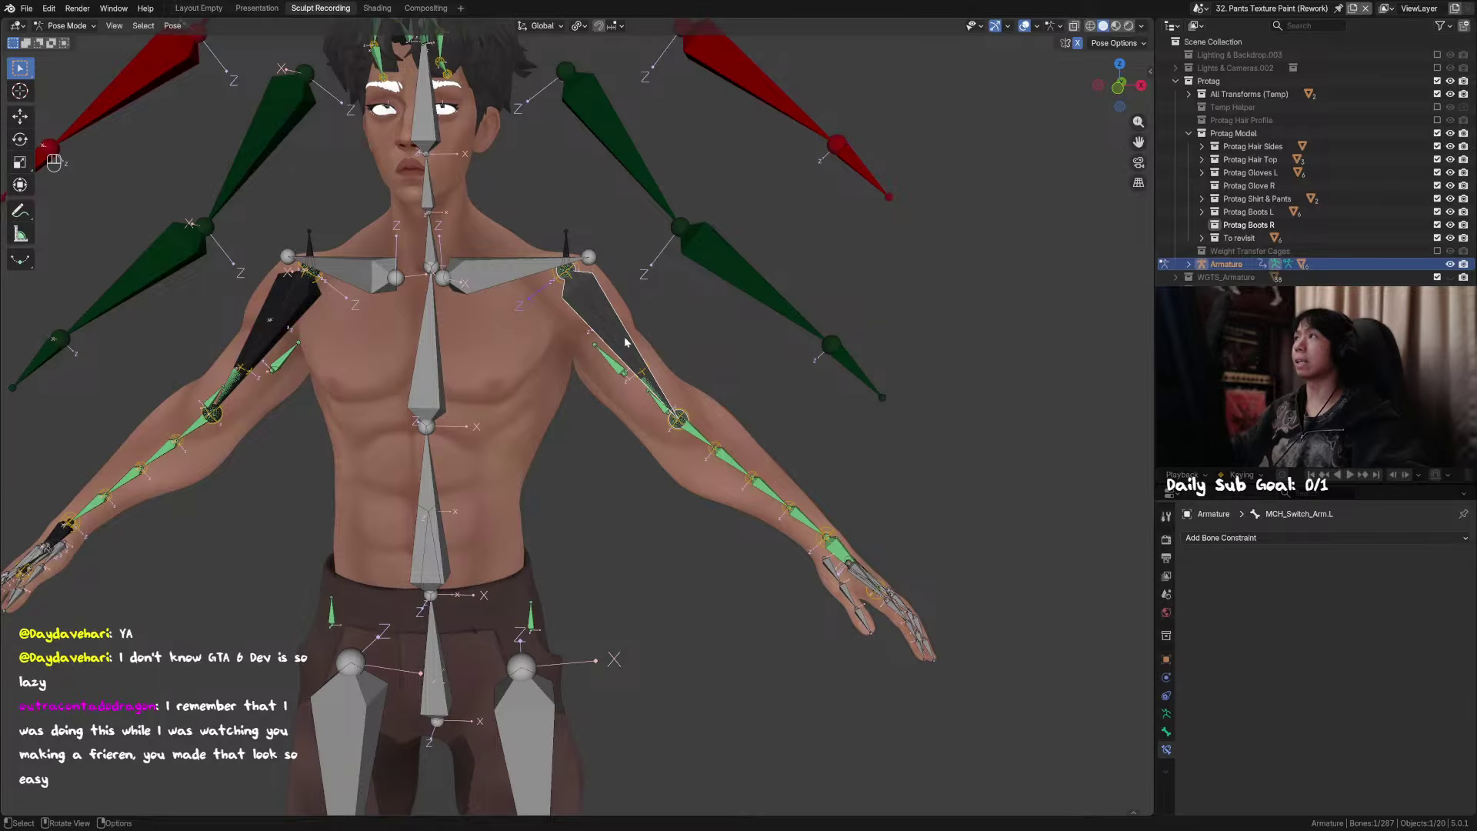
shift+middle_drag(714, 195, 686, 313)
key(KP_1)
key(ctrl+s)
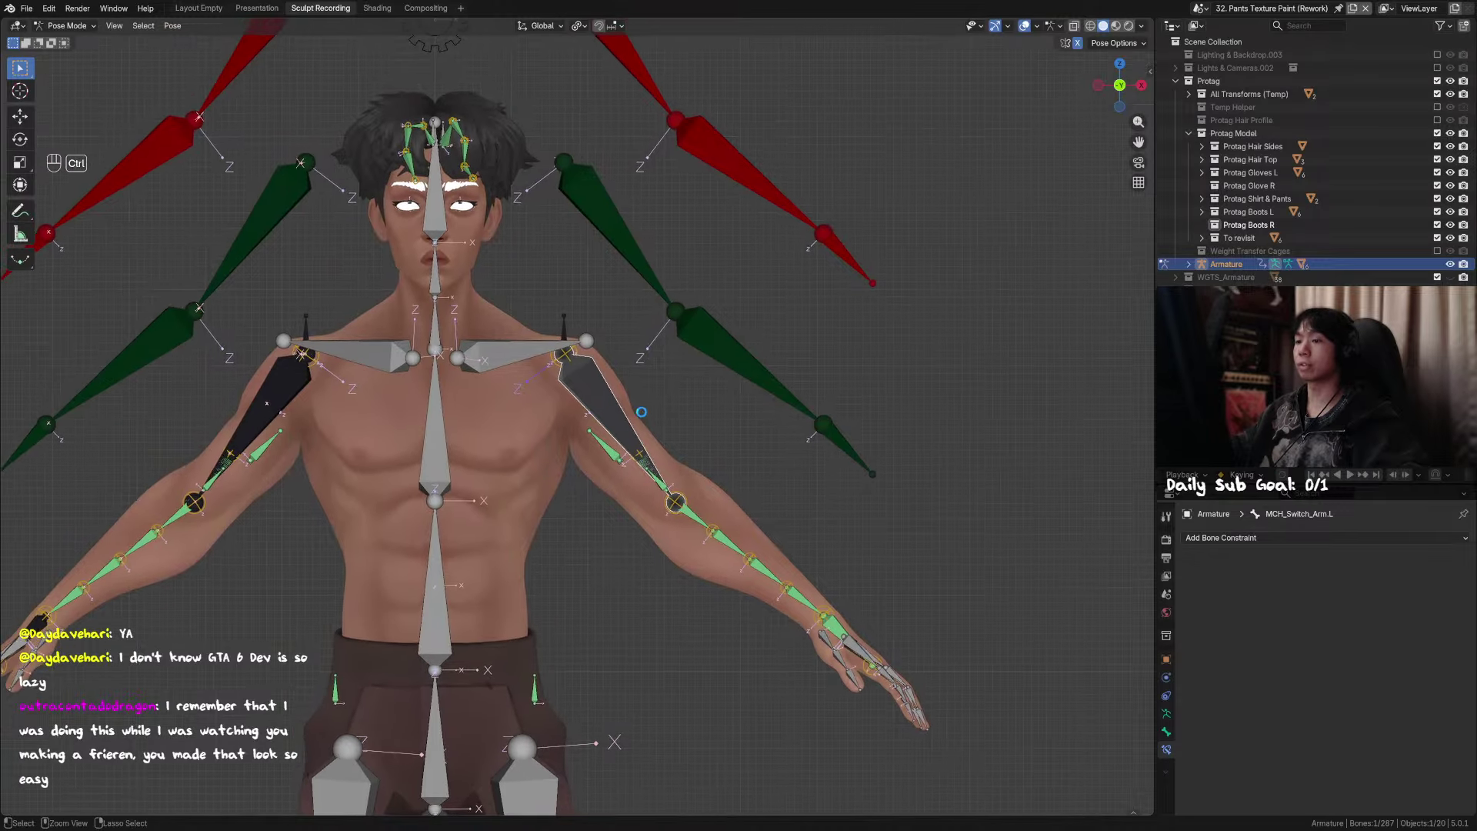
key(ctrl+s)
Step: Reveal all hidden bones, then hide the ones overlapping the left forearm
shift+middle_drag(640, 412, 694, 352)
key(alt+h)
click(741, 425)
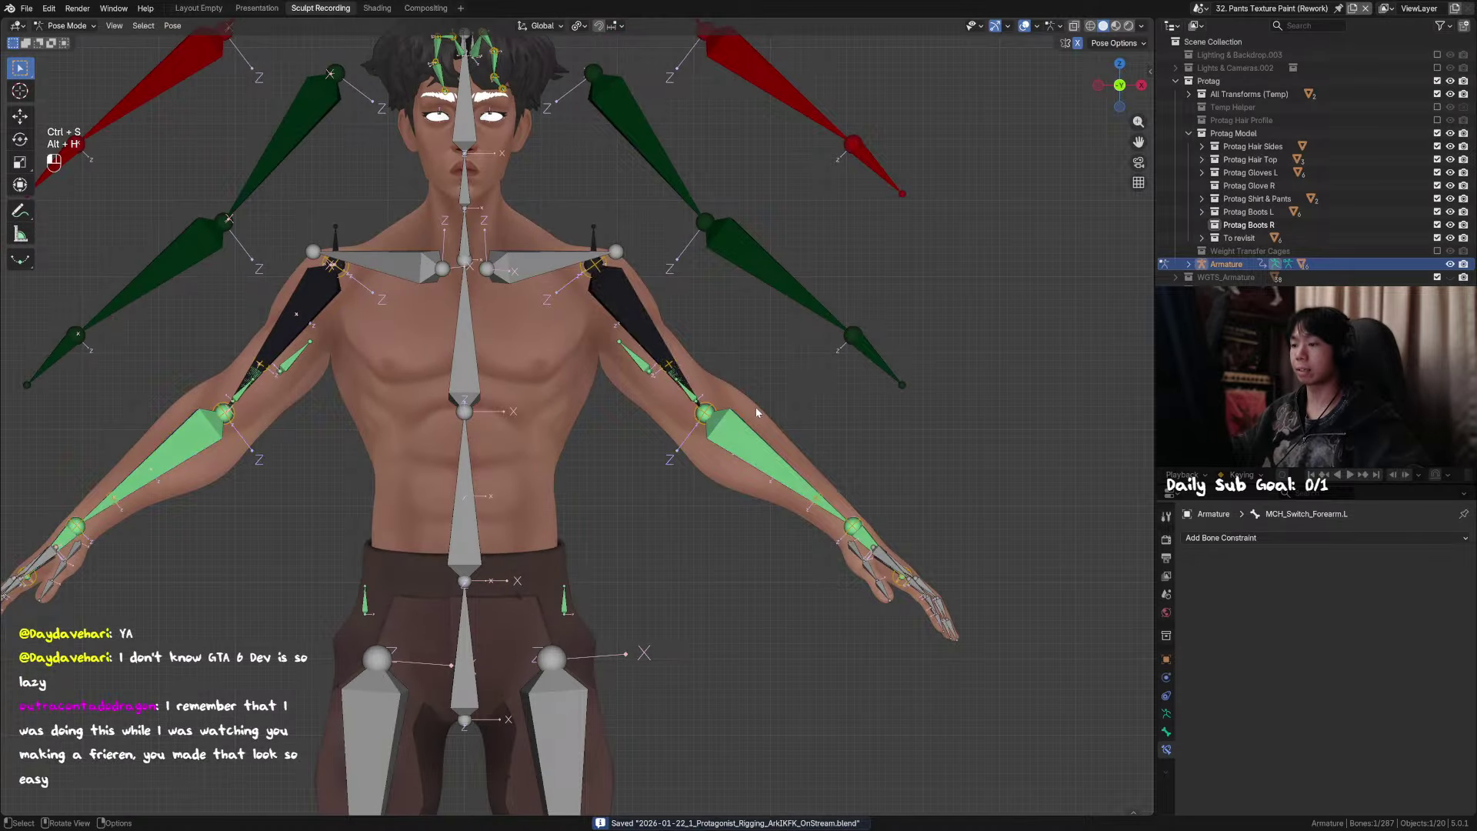
key(h)
key(h)
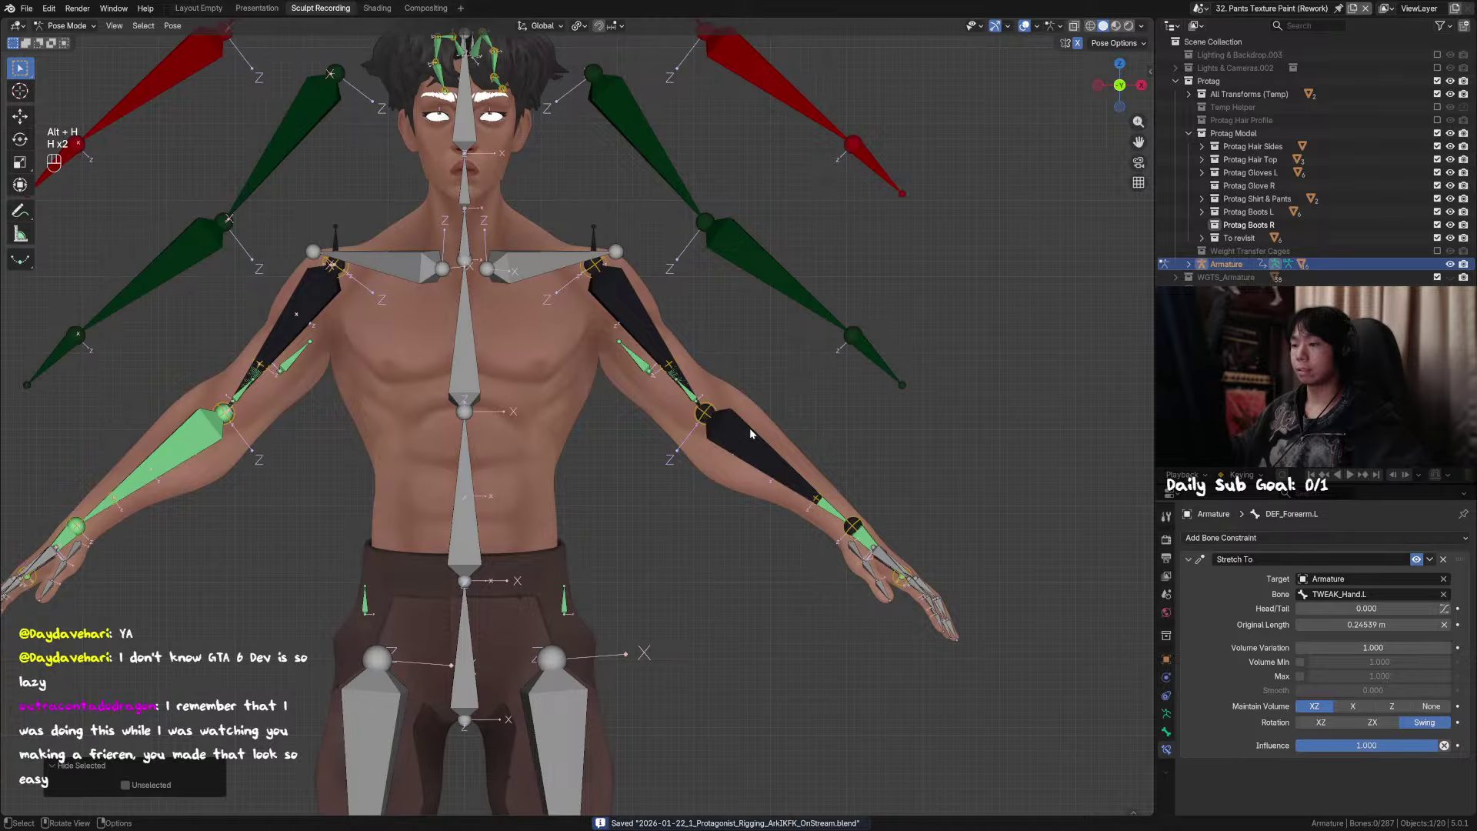
Step: Hide the DEF and Tweak bone collections so the arm chains stay uncluttered, and save the file
click(633, 310)
shift+middle_drag(801, 450, 862, 434)
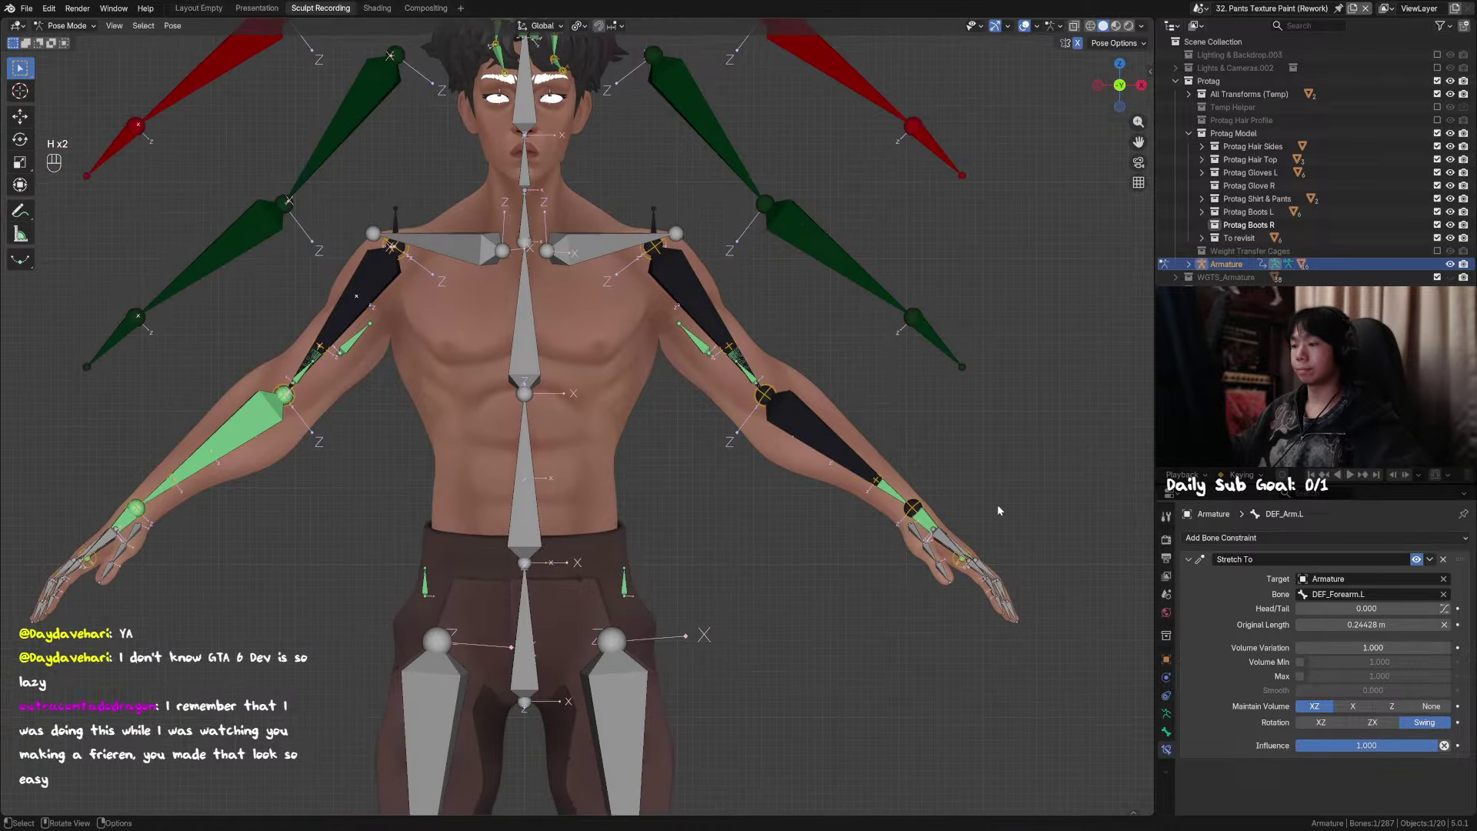
click(1167, 731)
click(1167, 713)
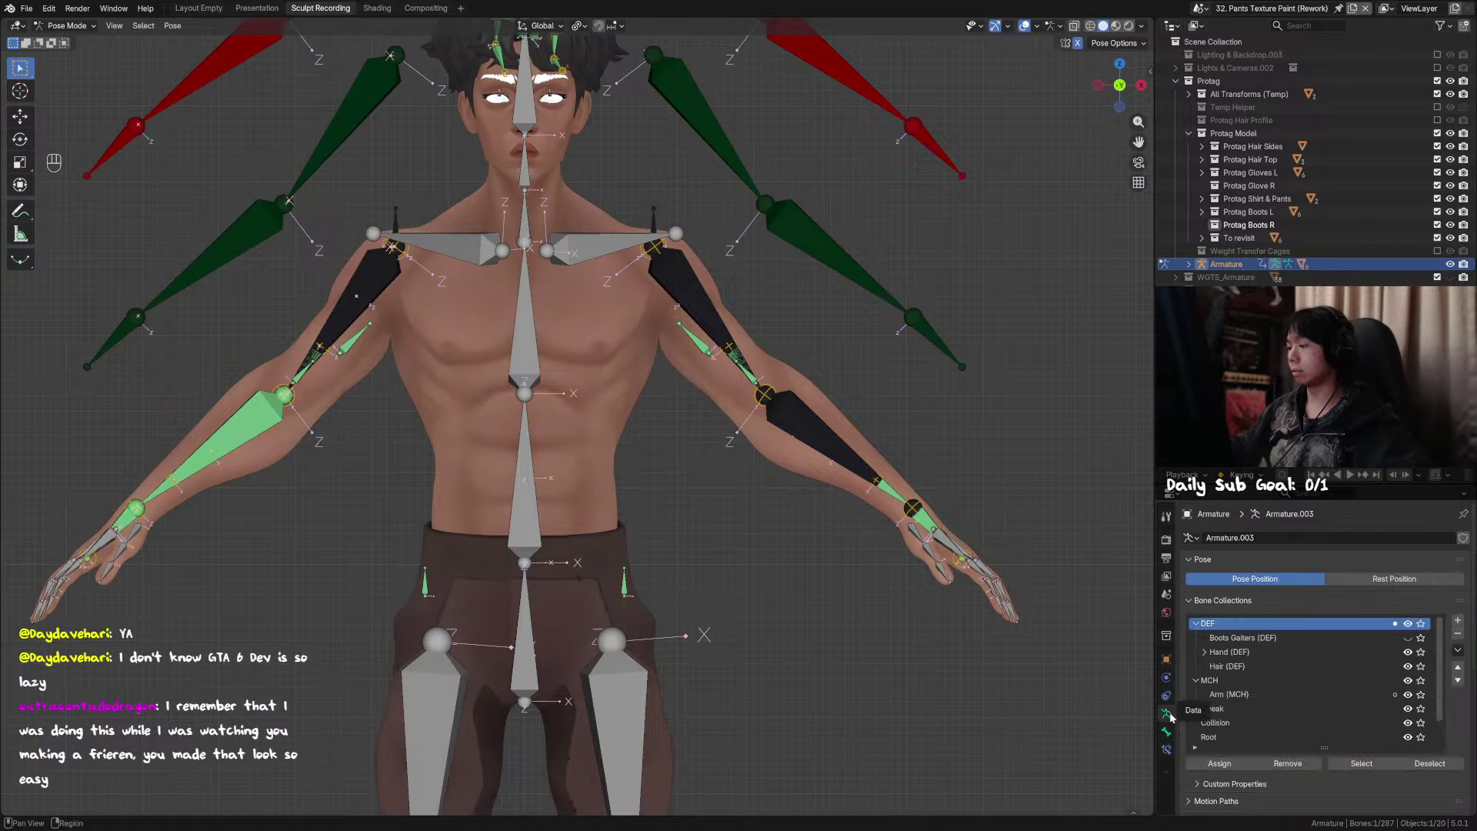
click(1408, 623)
shift+middle_drag(687, 308, 665, 388)
key(ctrl+s)
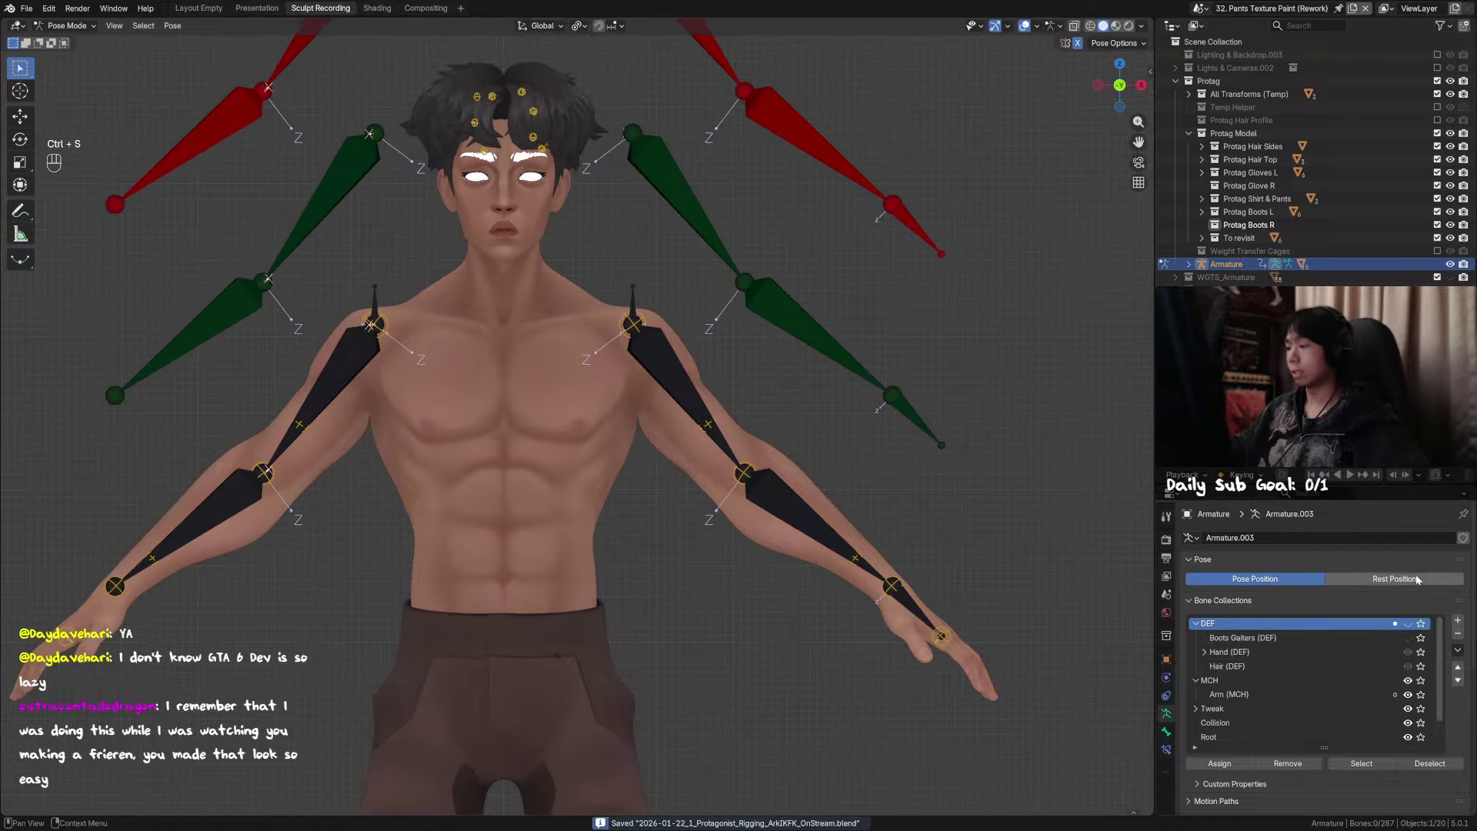
click(1408, 709)
click(687, 365)
middle_drag(687, 365, 681, 316)
scroll(680, 311, down, 4)
key(ctrl+s)
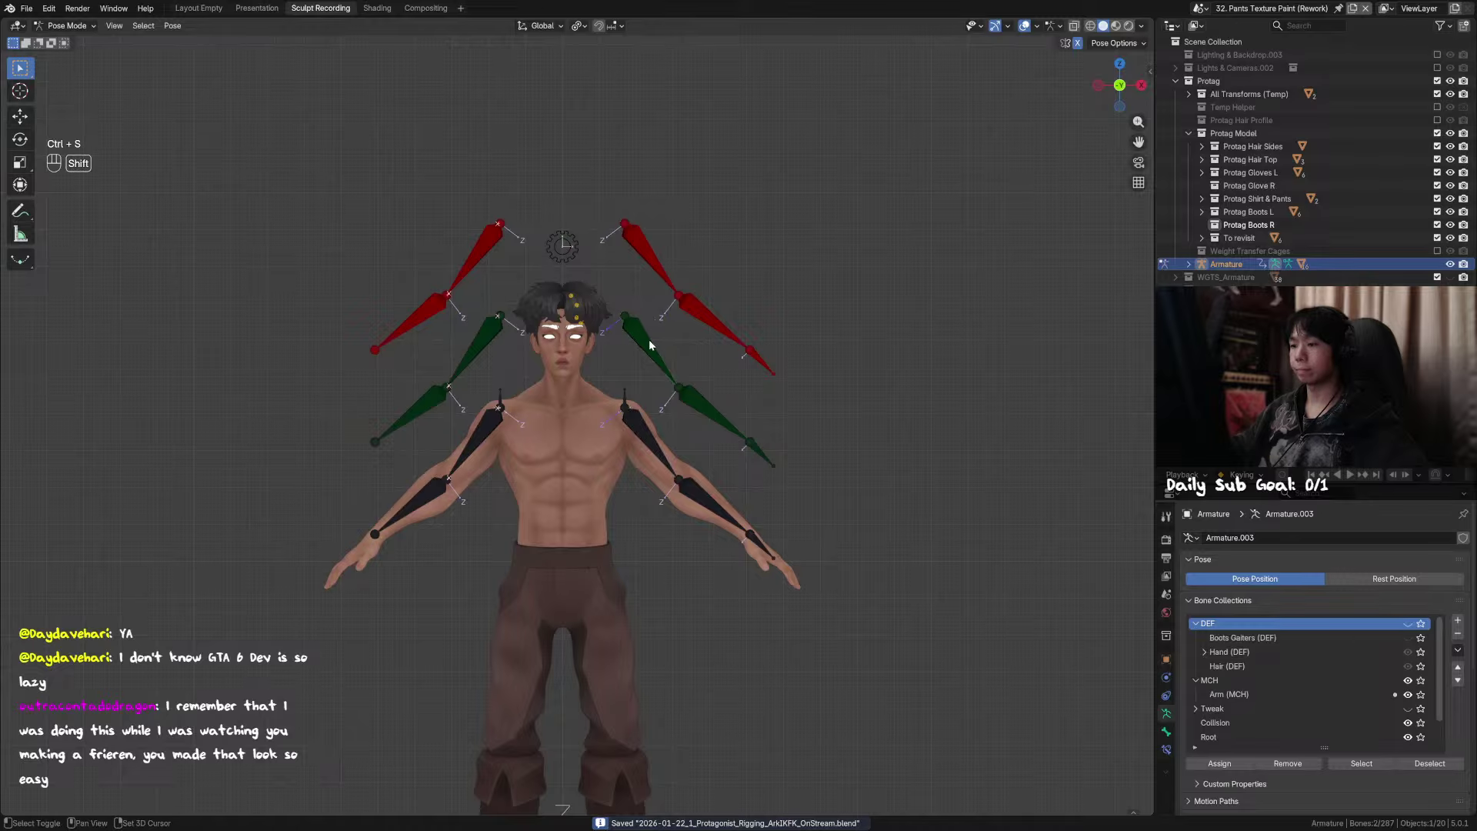
Step: Add a Copy Transforms constraint to MCH_Switch_Arm.L targeting Arm_FK.L, and display its constraint settings
scroll(691, 285, up, 3)
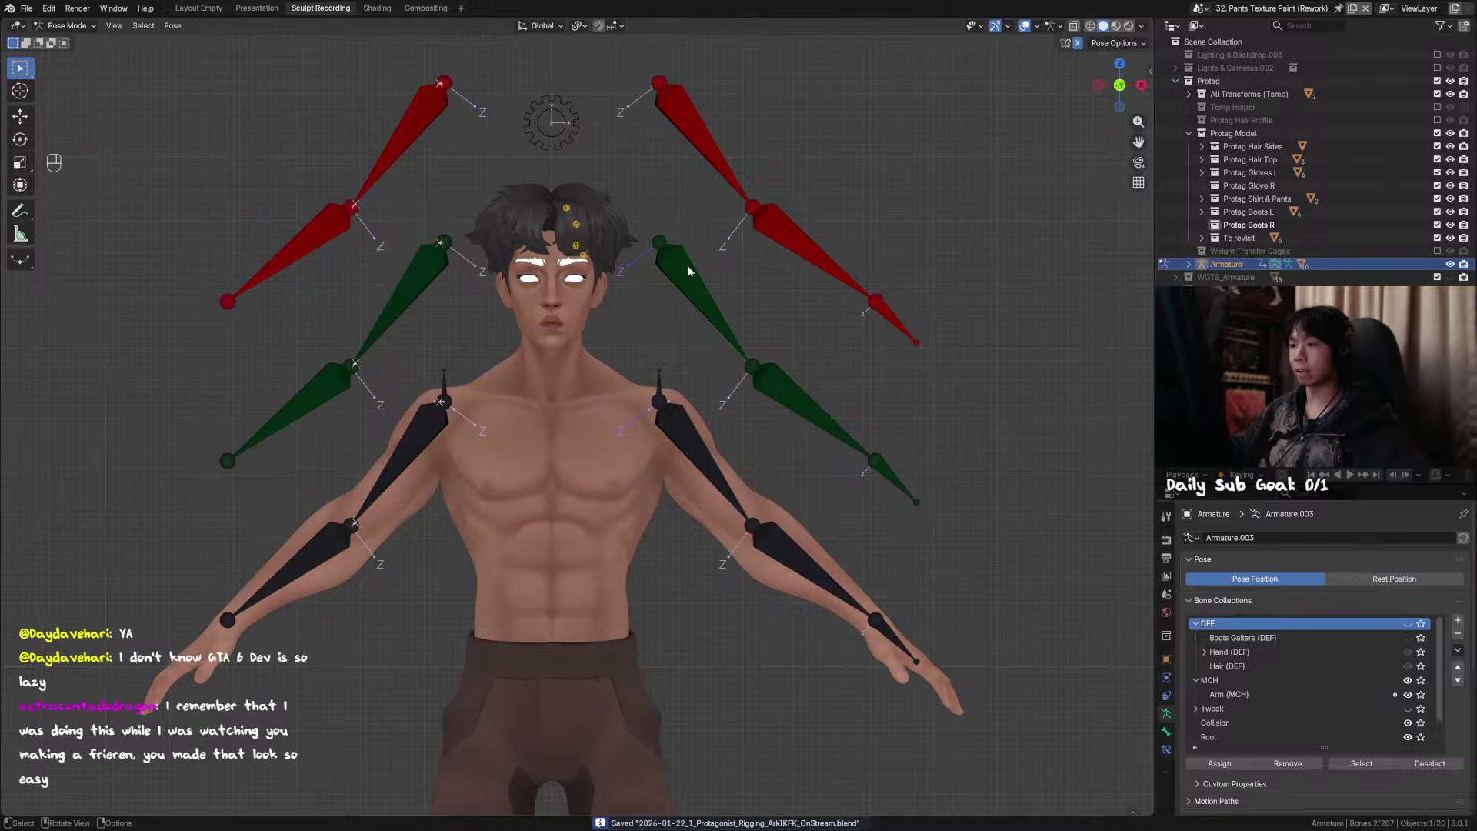
ctrl+shift+click(702, 448)
key(shift+ctrl+c)
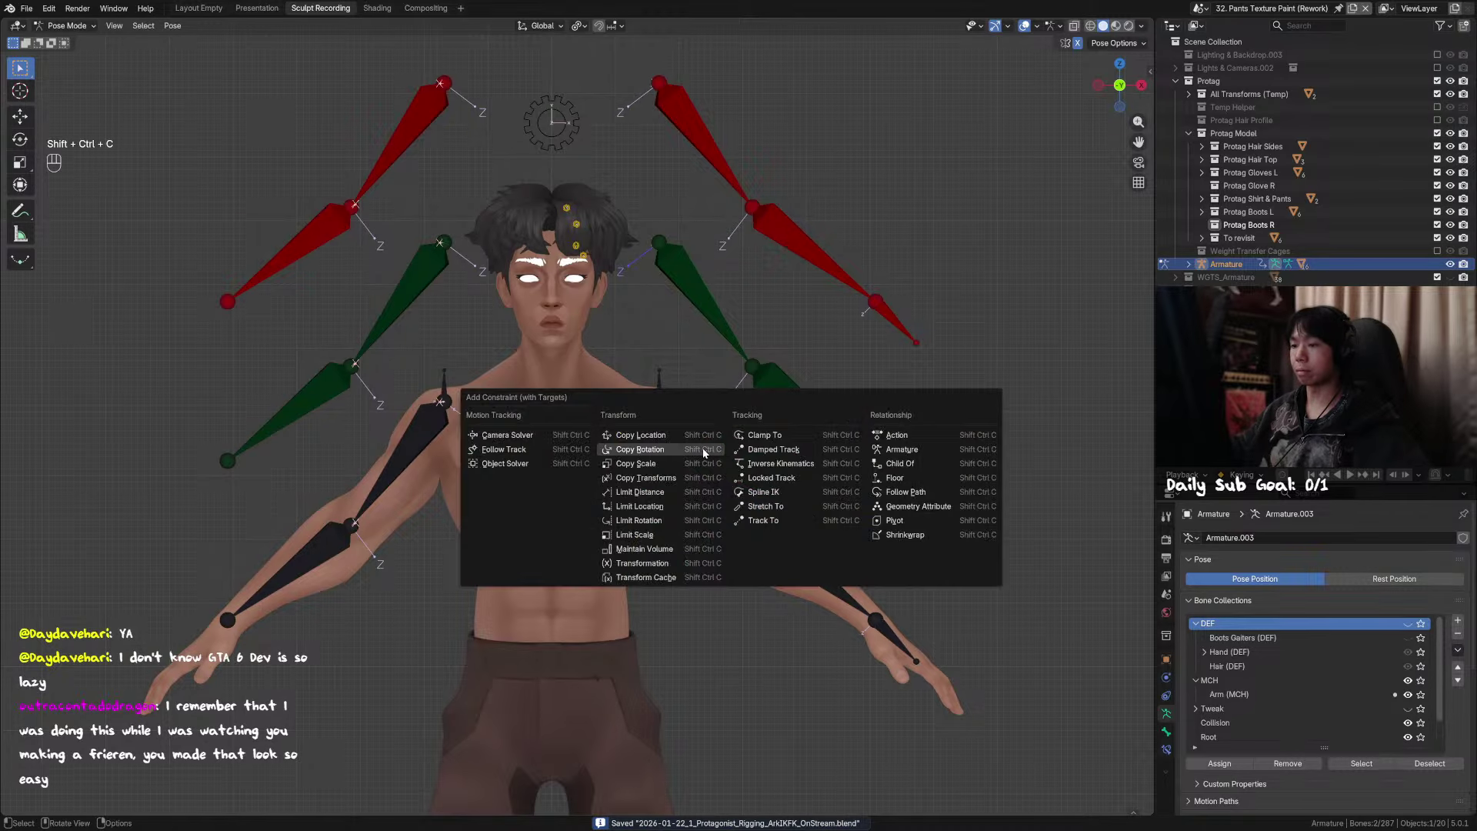
click(700, 479)
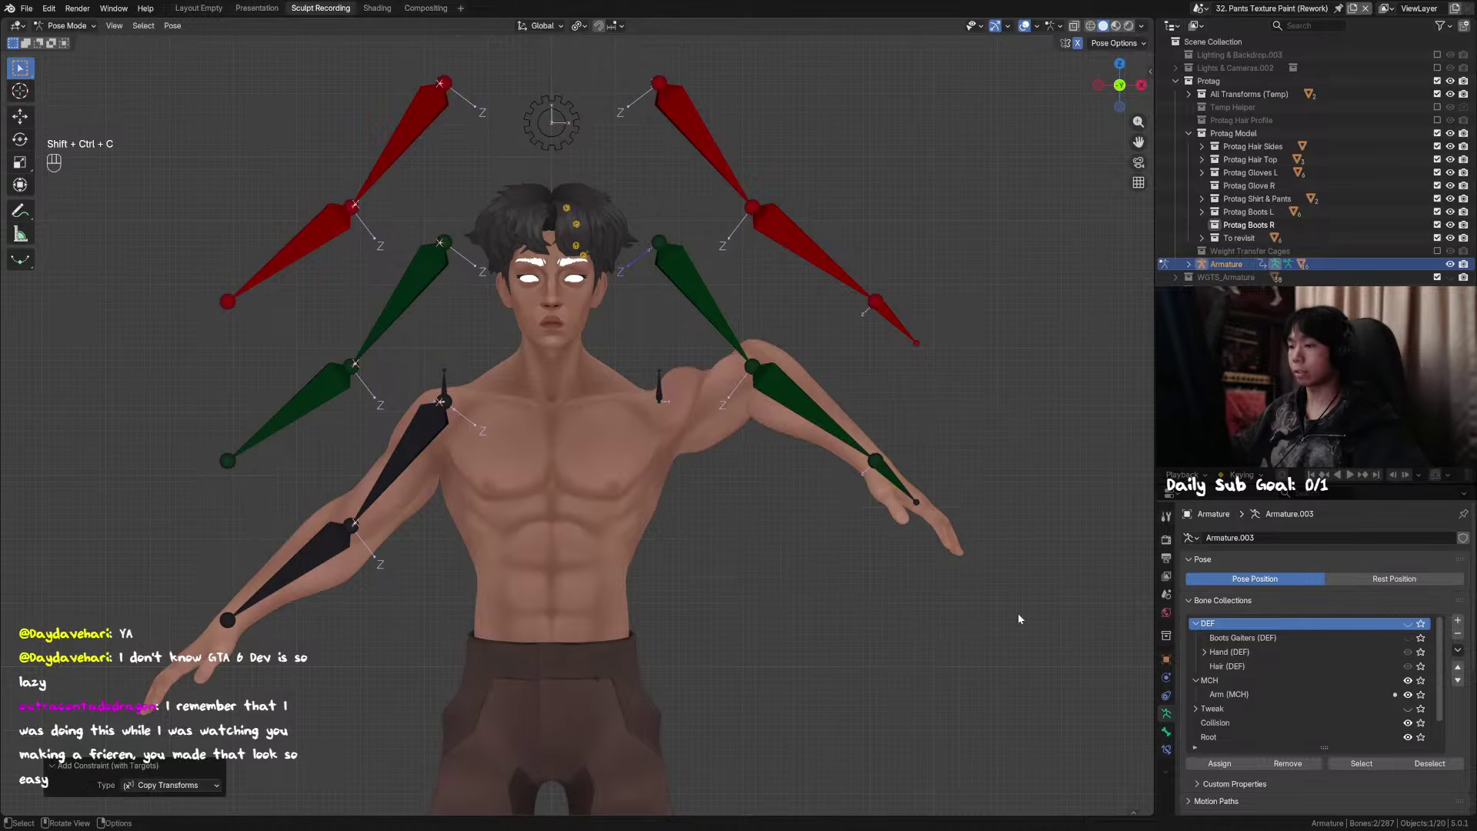
click(1166, 731)
click(1167, 749)
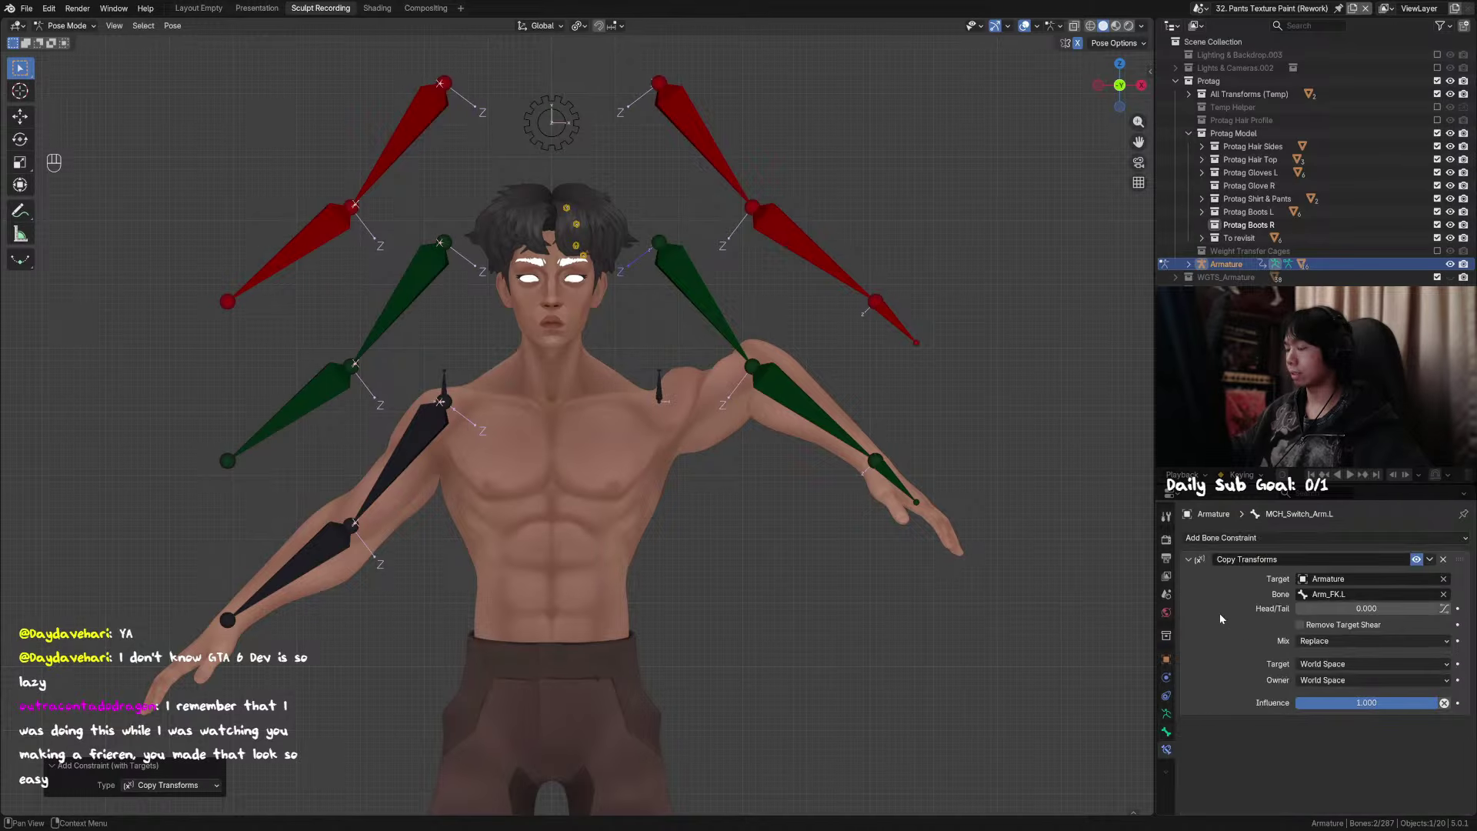
Step: Test the influence of MCH_Switch_Arm.L's Copy Transforms constraint, leave it at 1.000, and disable the constraint
middle_drag(880, 309, 821, 341)
key(g)
key(Tab)
key(Tab)
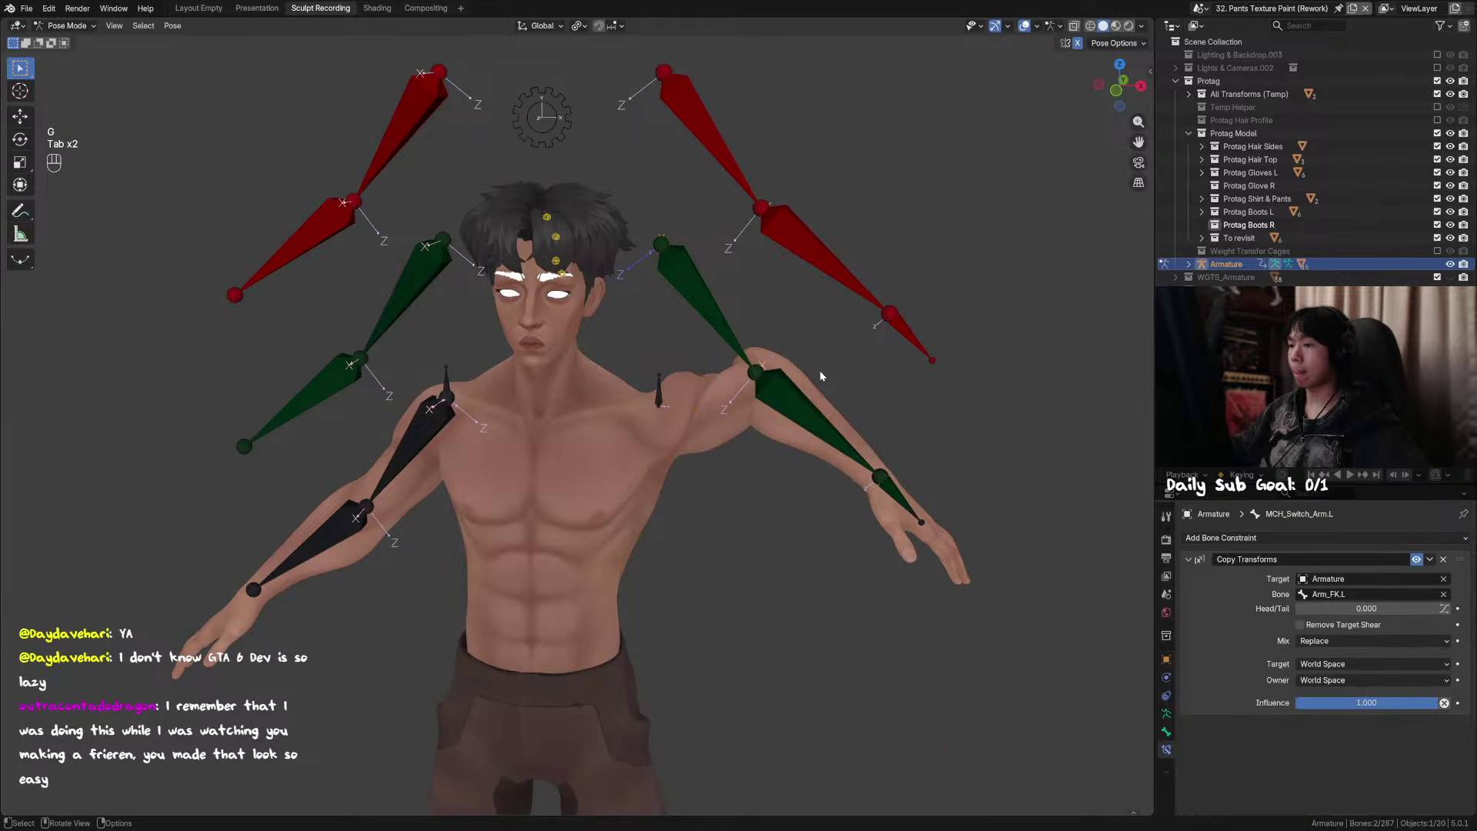
drag(1366, 702, 1437, 703)
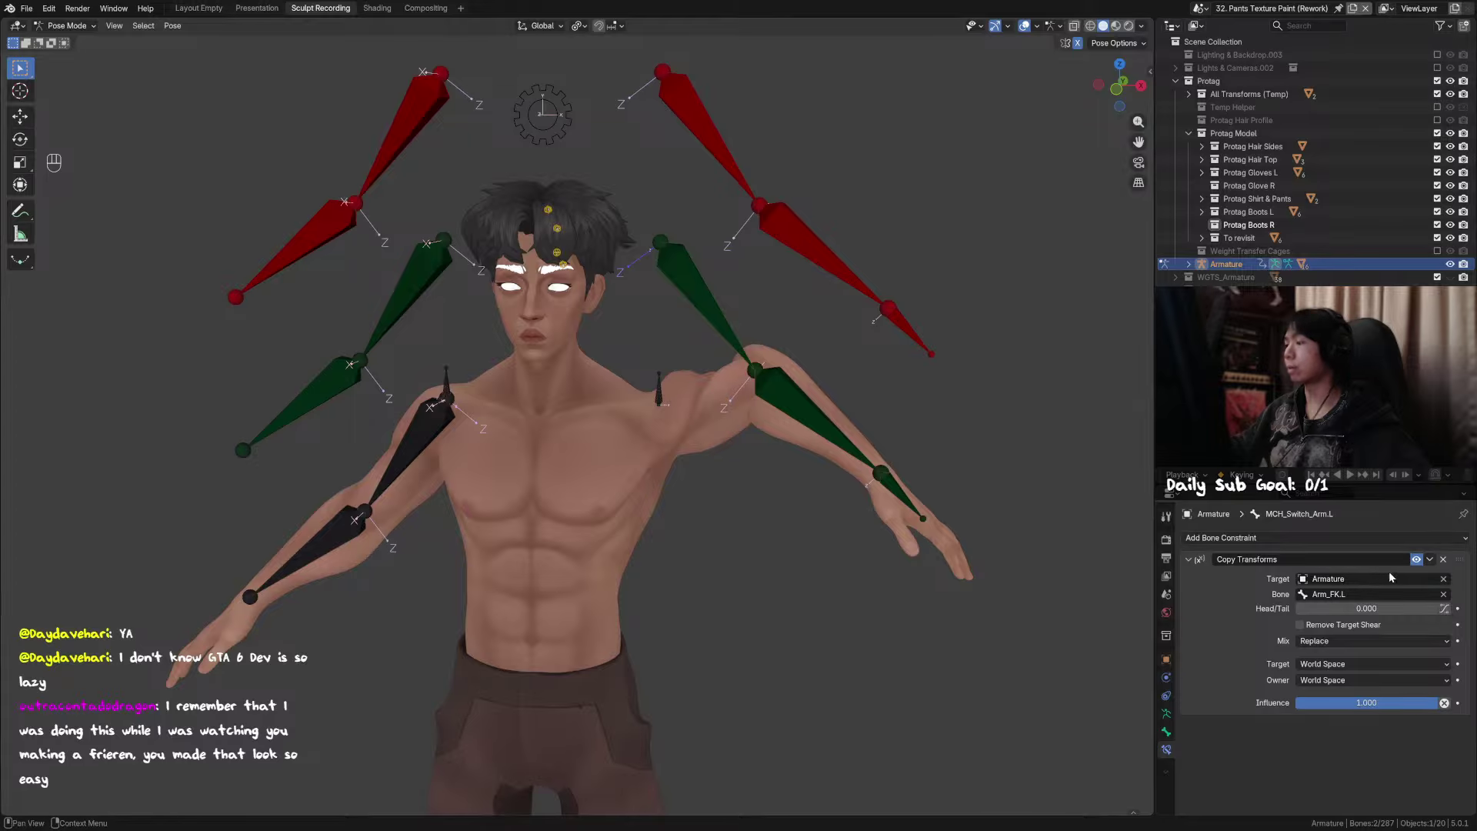
middle_drag(1019, 575, 1035, 557)
click(1417, 559)
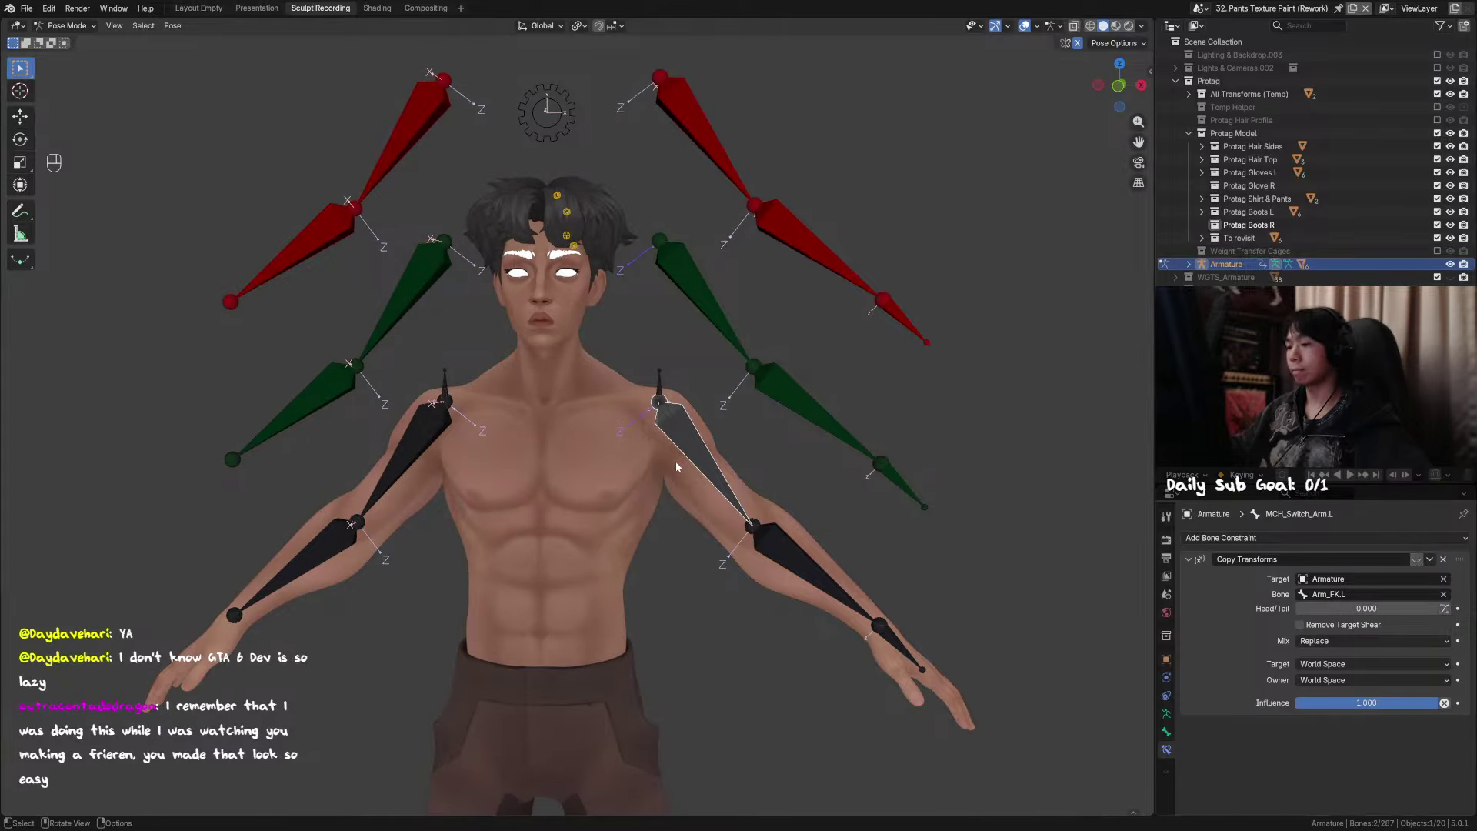
Step: Add a second Copy Transforms constraint to MCH_Switch_Arm.L targeting the red Arm_IK.L bone, and collapse the first constraint
alt+middle_drag(702, 450, 722, 453)
scroll(779, 463, down, 2)
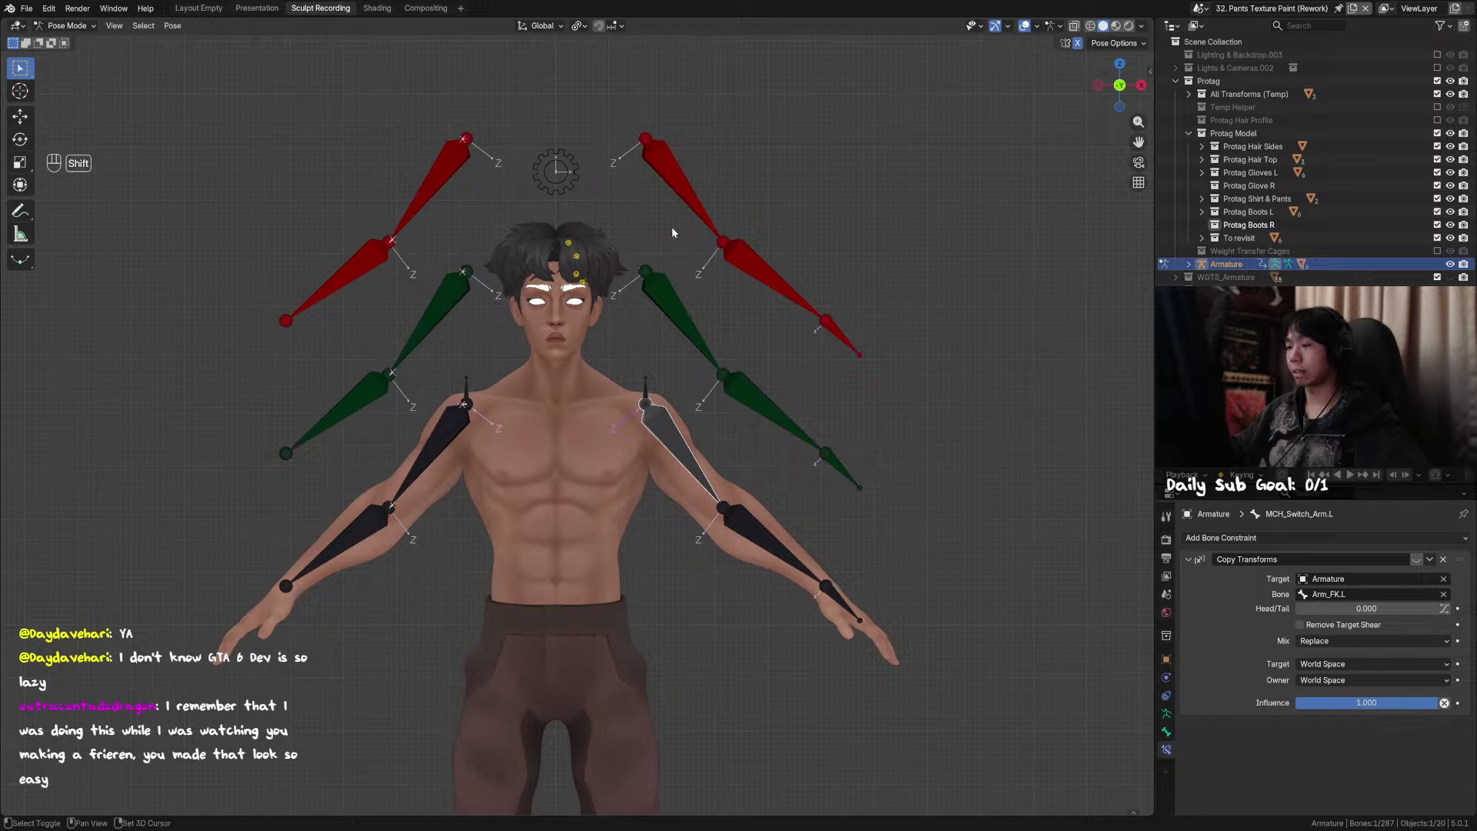
shift+click(680, 190)
shift+click(690, 467)
key(ctrl+shift+c)
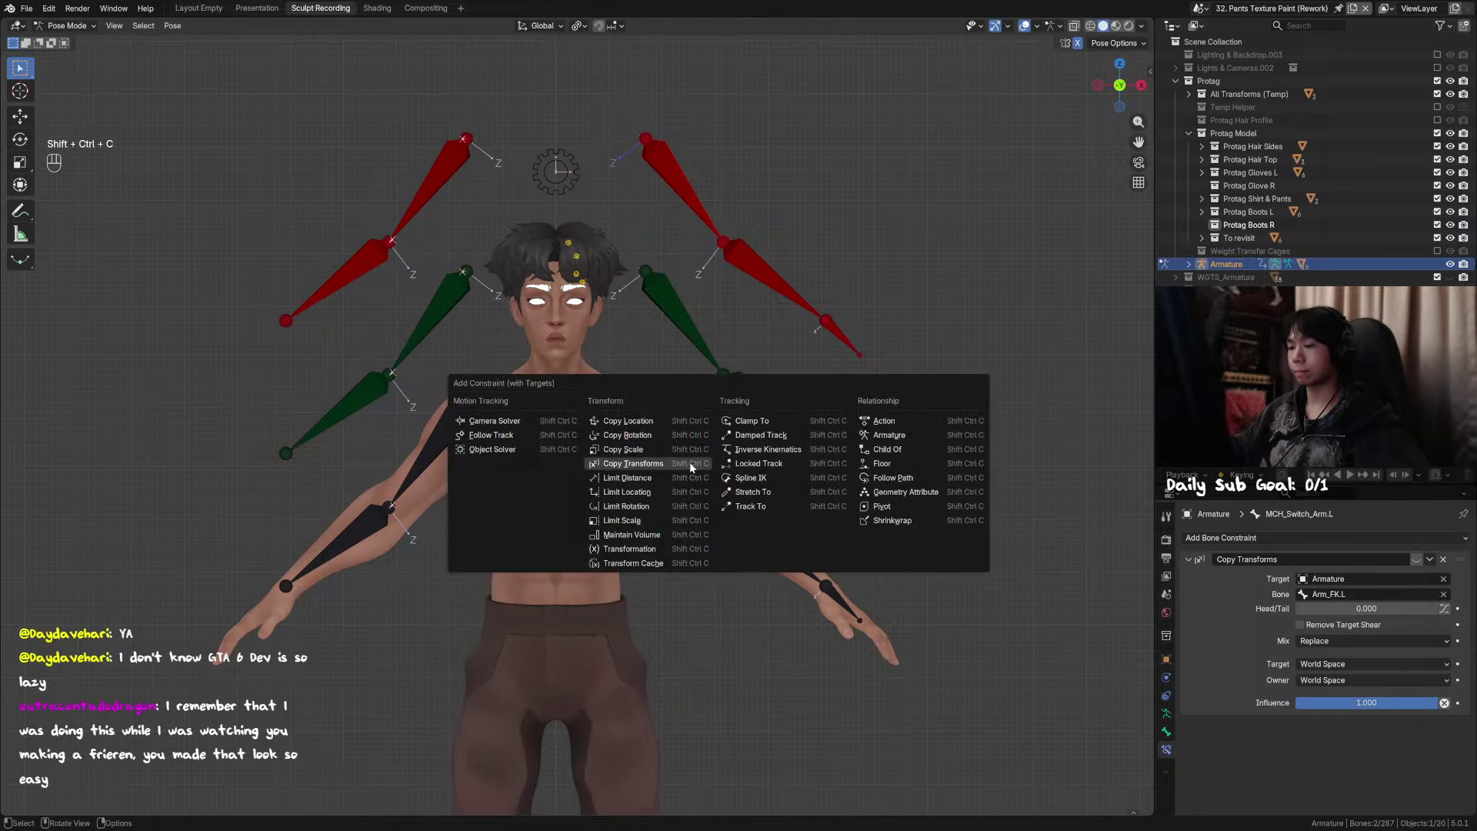
click(677, 466)
click(1188, 559)
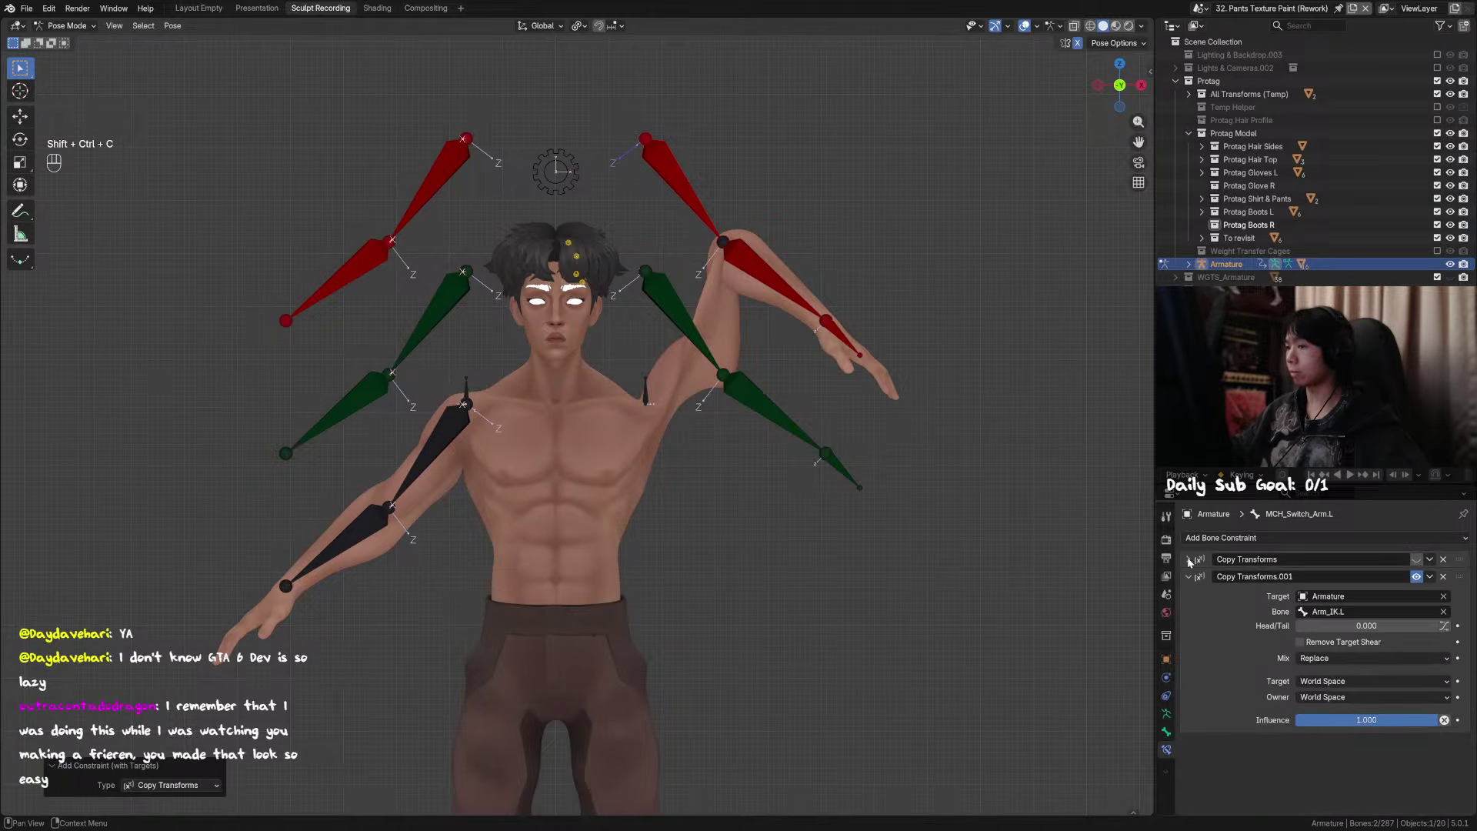
key(Tab)
key(Tab)
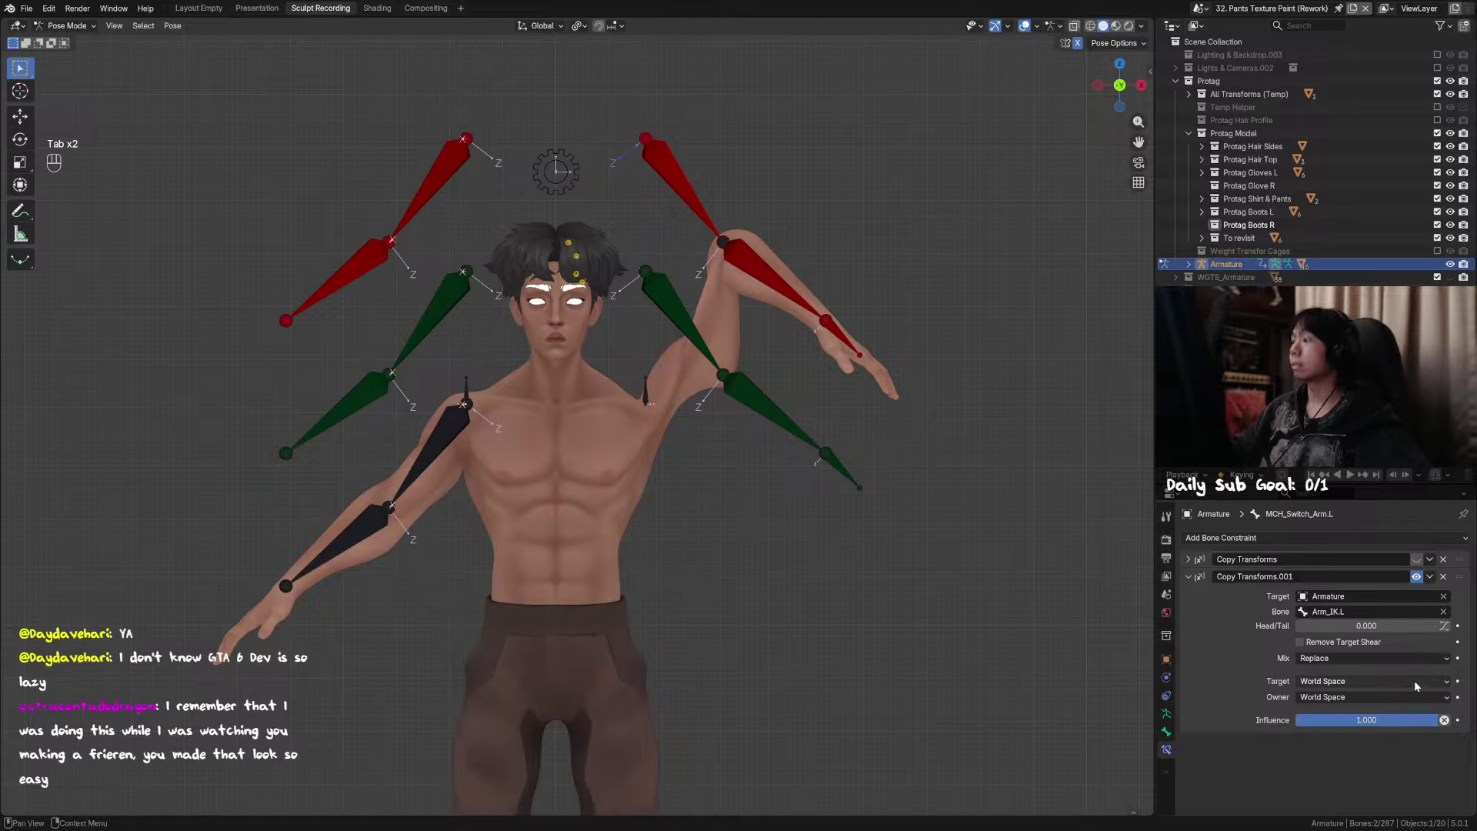
Step: Rename the constraint targeting Arm_IK.L to "FK IK Switch (Copy Transforms)"
double_click(1343, 576)
key(ctrl+a)
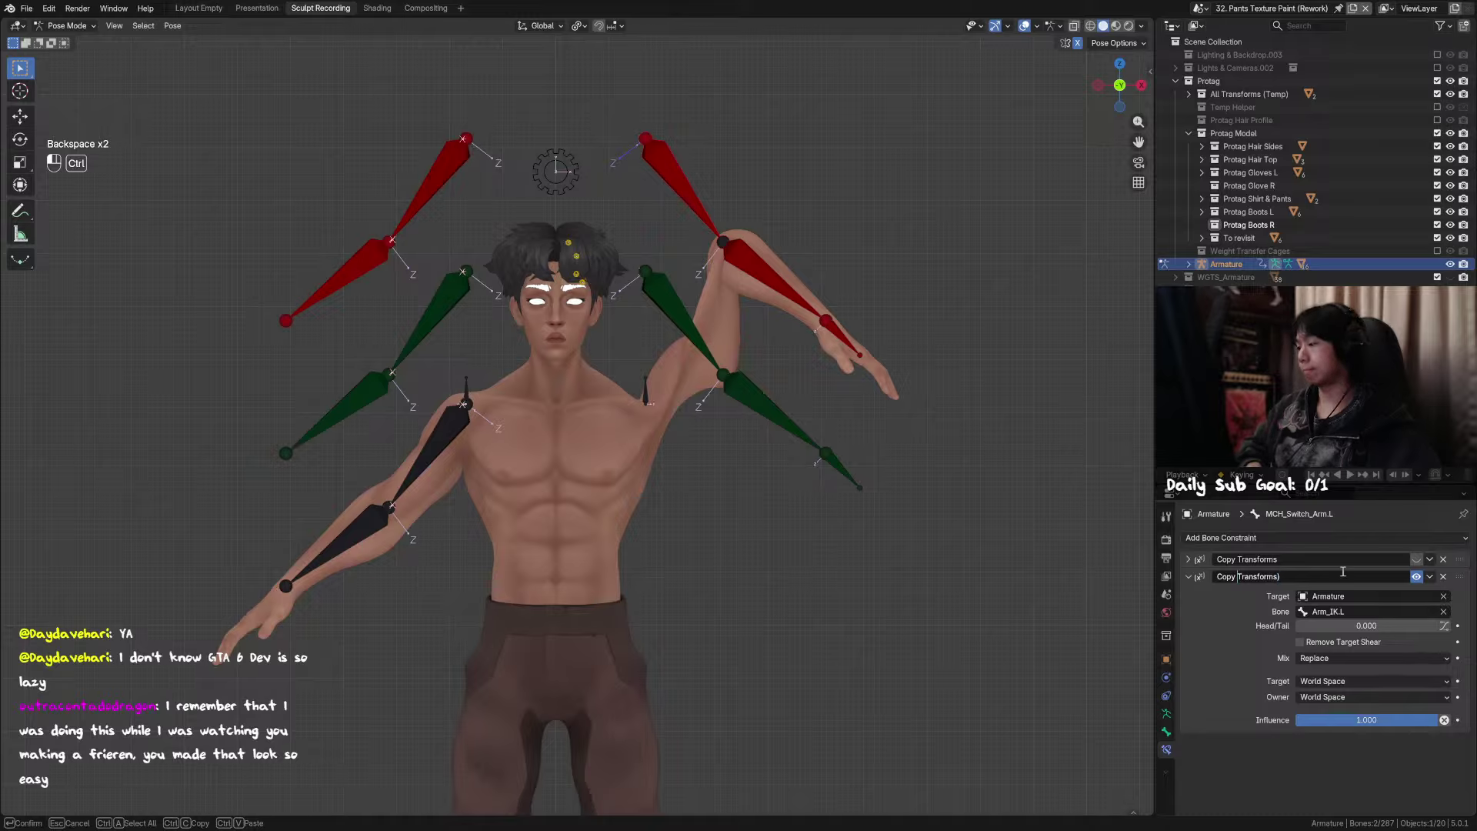
text(()
key(ctrl+Left)
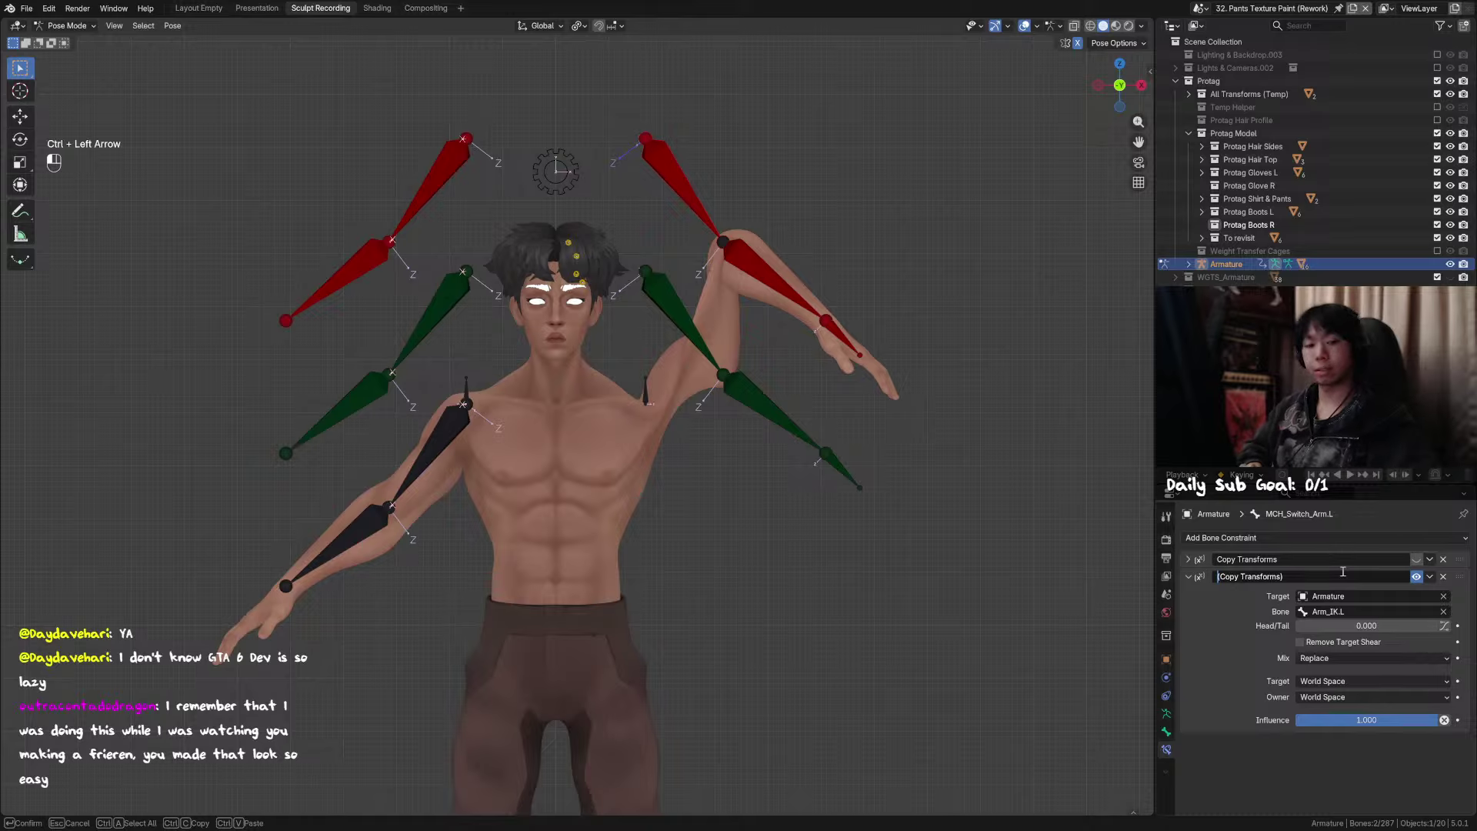
text(F)
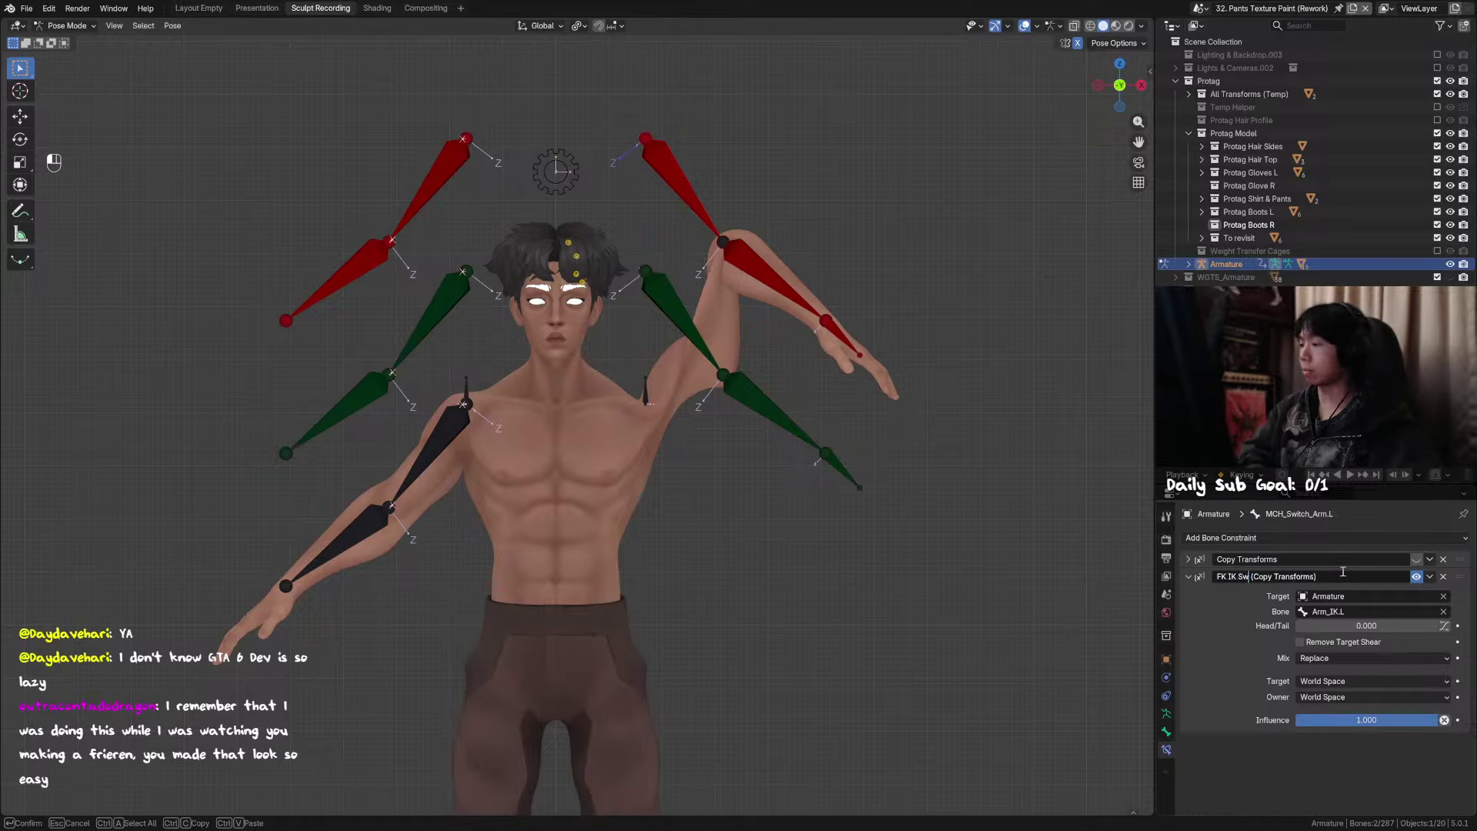
text(K IK SW)
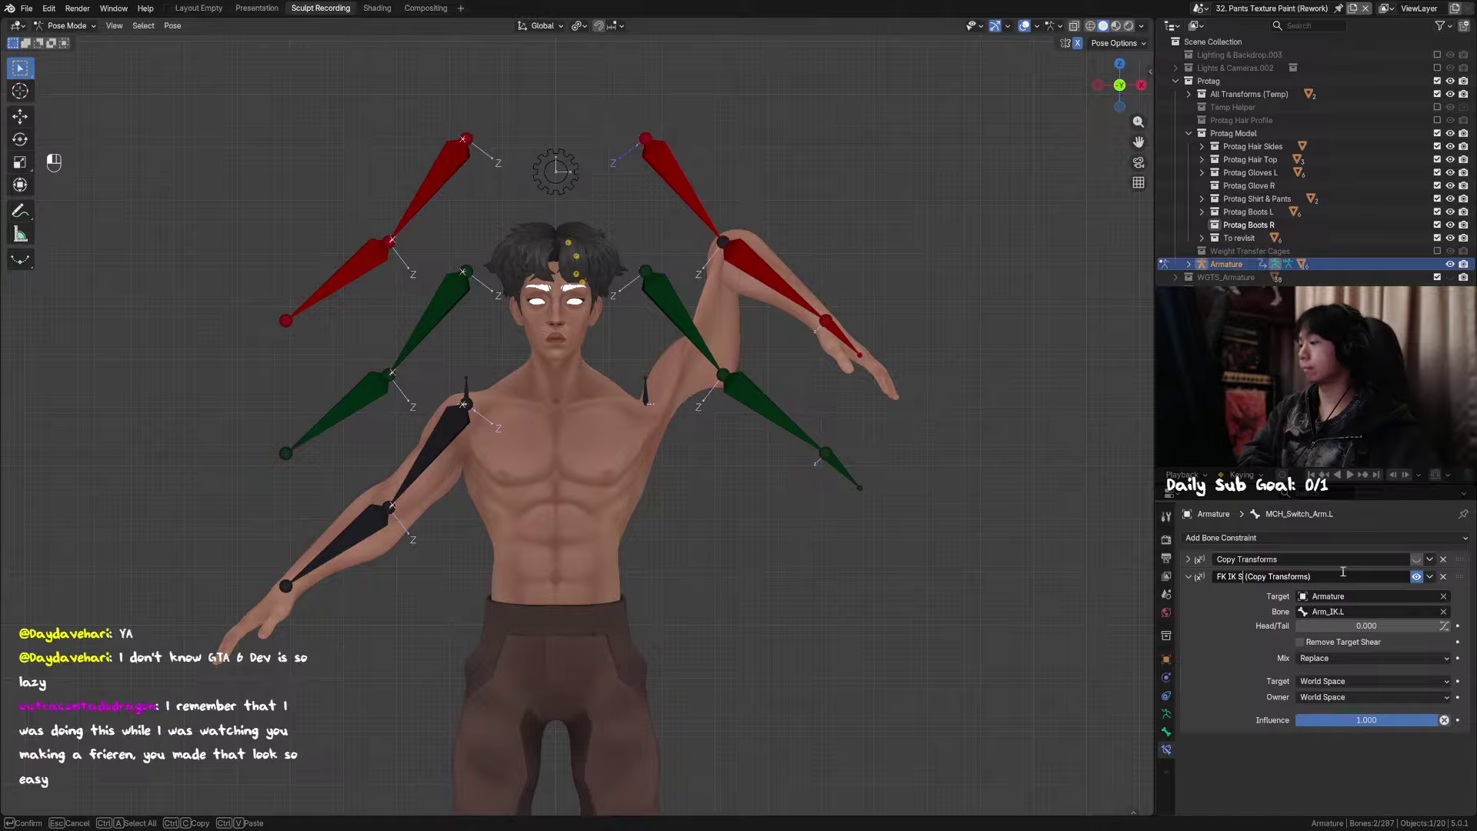
text(Switch)
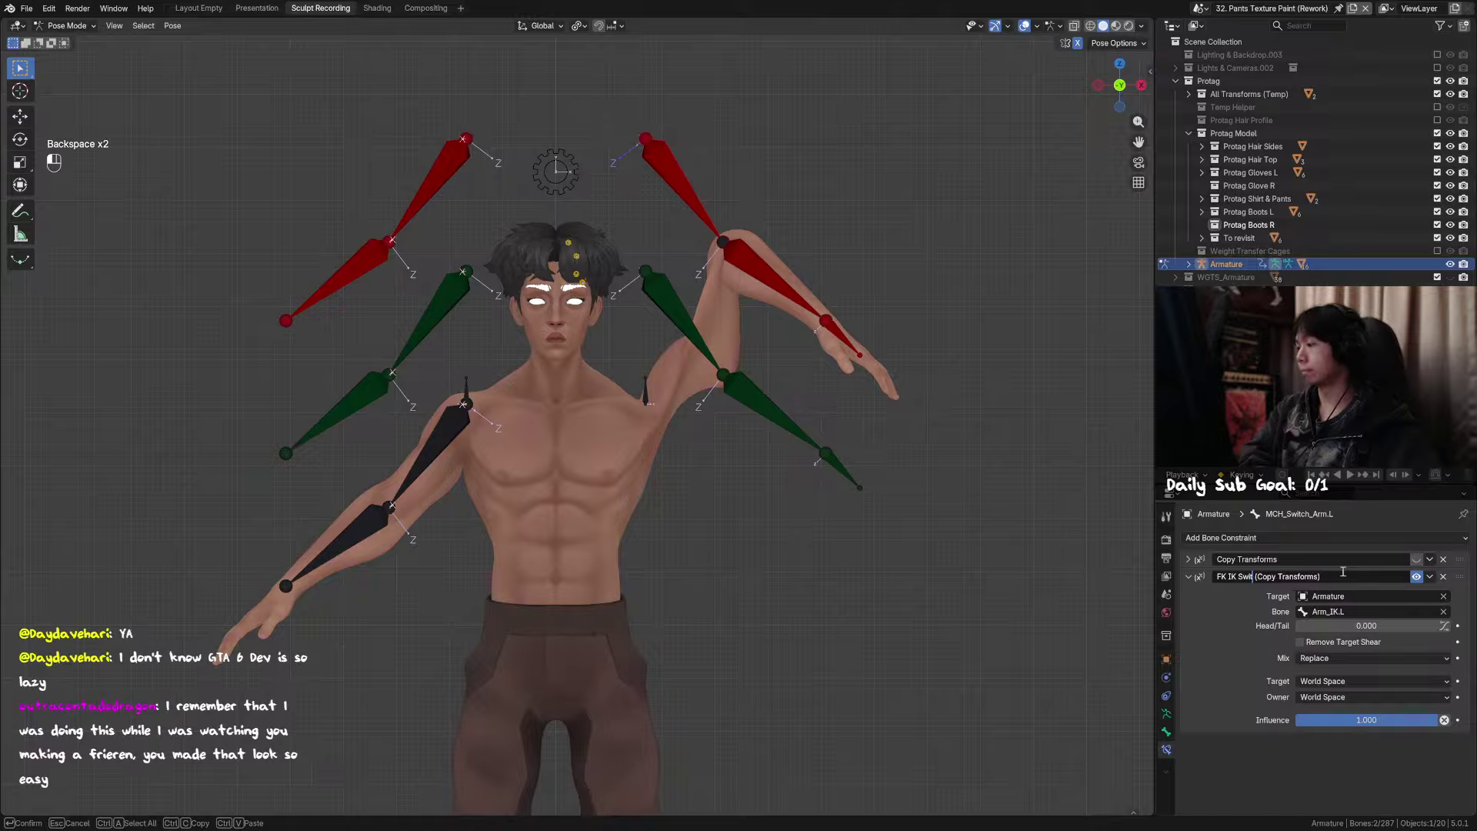
key(Return)
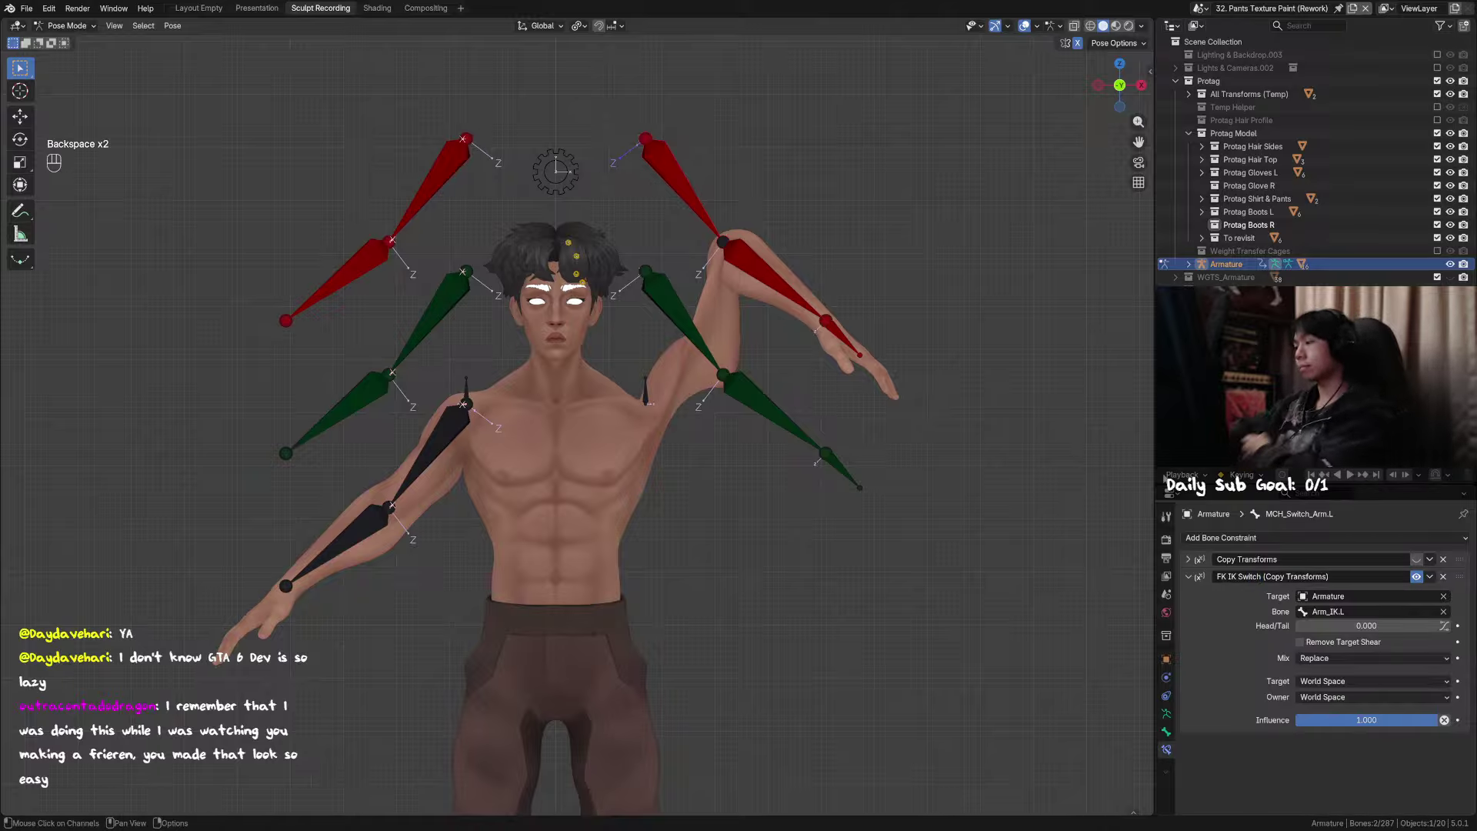
Step: Disable and collapse the FK IK Switch constraint on MCH_Switch_Arm.L, and save the file
click(1417, 577)
click(1418, 577)
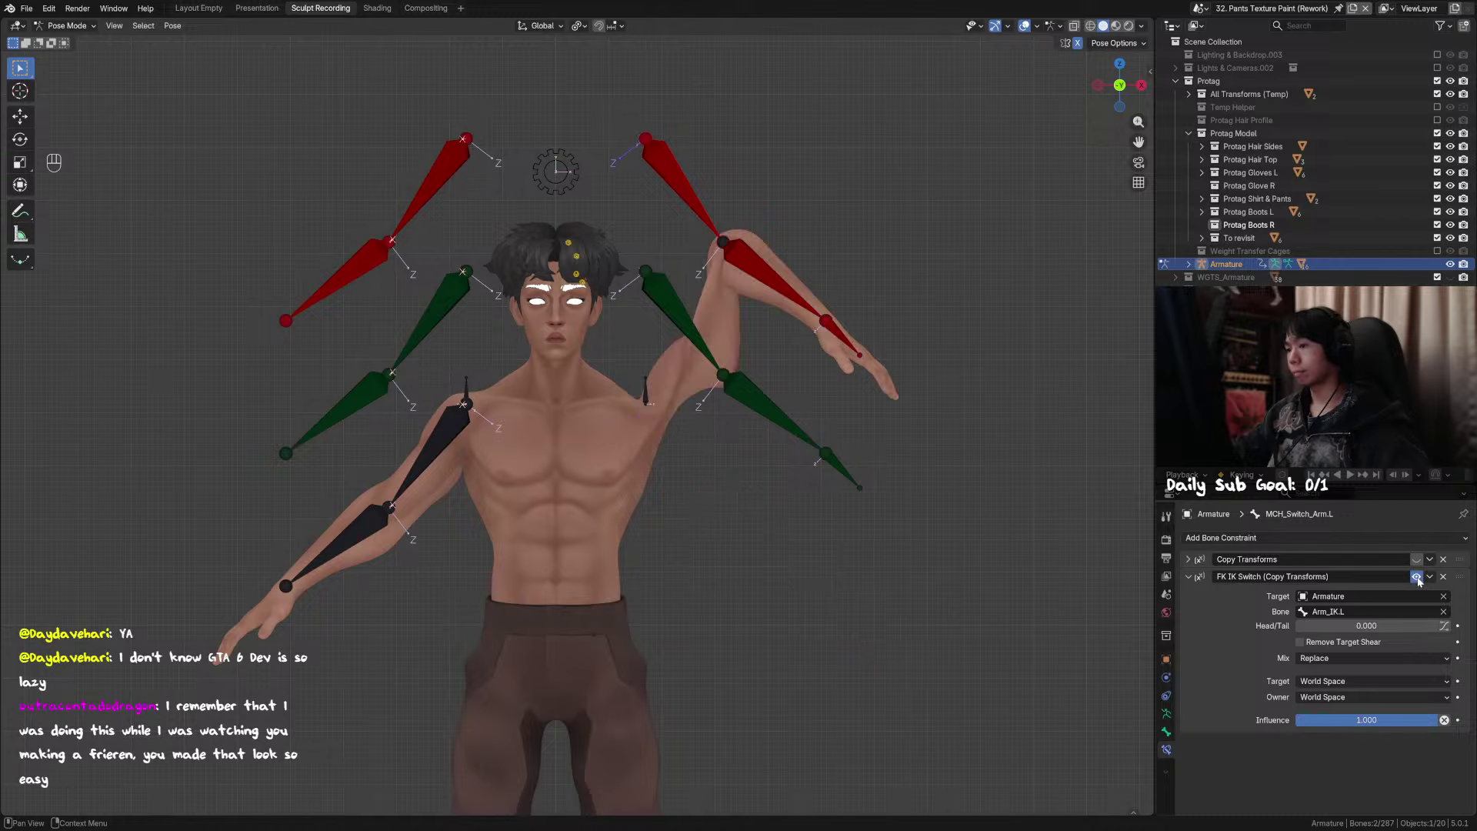
click(1417, 577)
shift+middle_drag(788, 497, 810, 462)
key(ctrl+s)
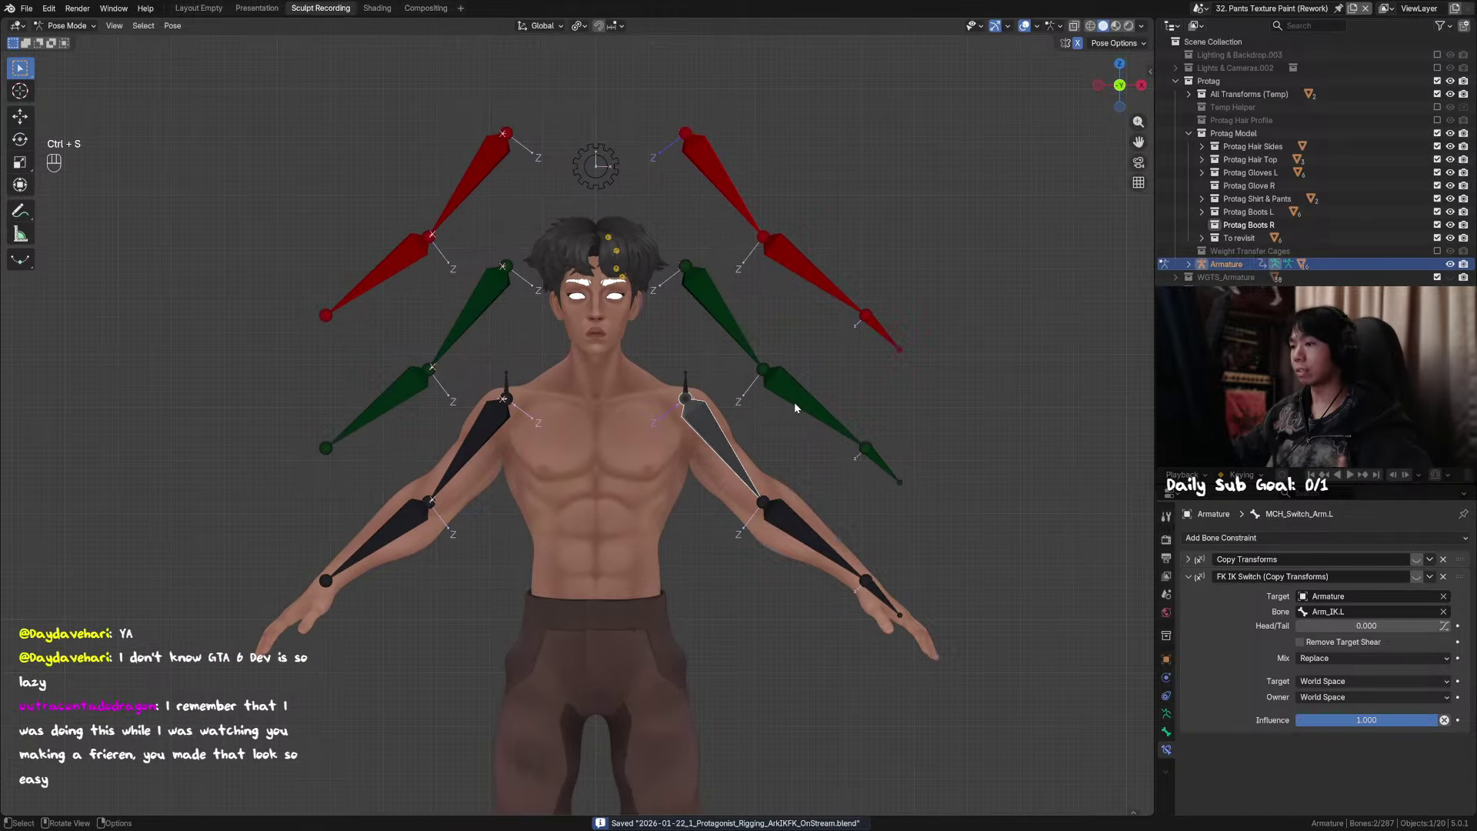
shift+middle_drag(796, 399, 747, 359)
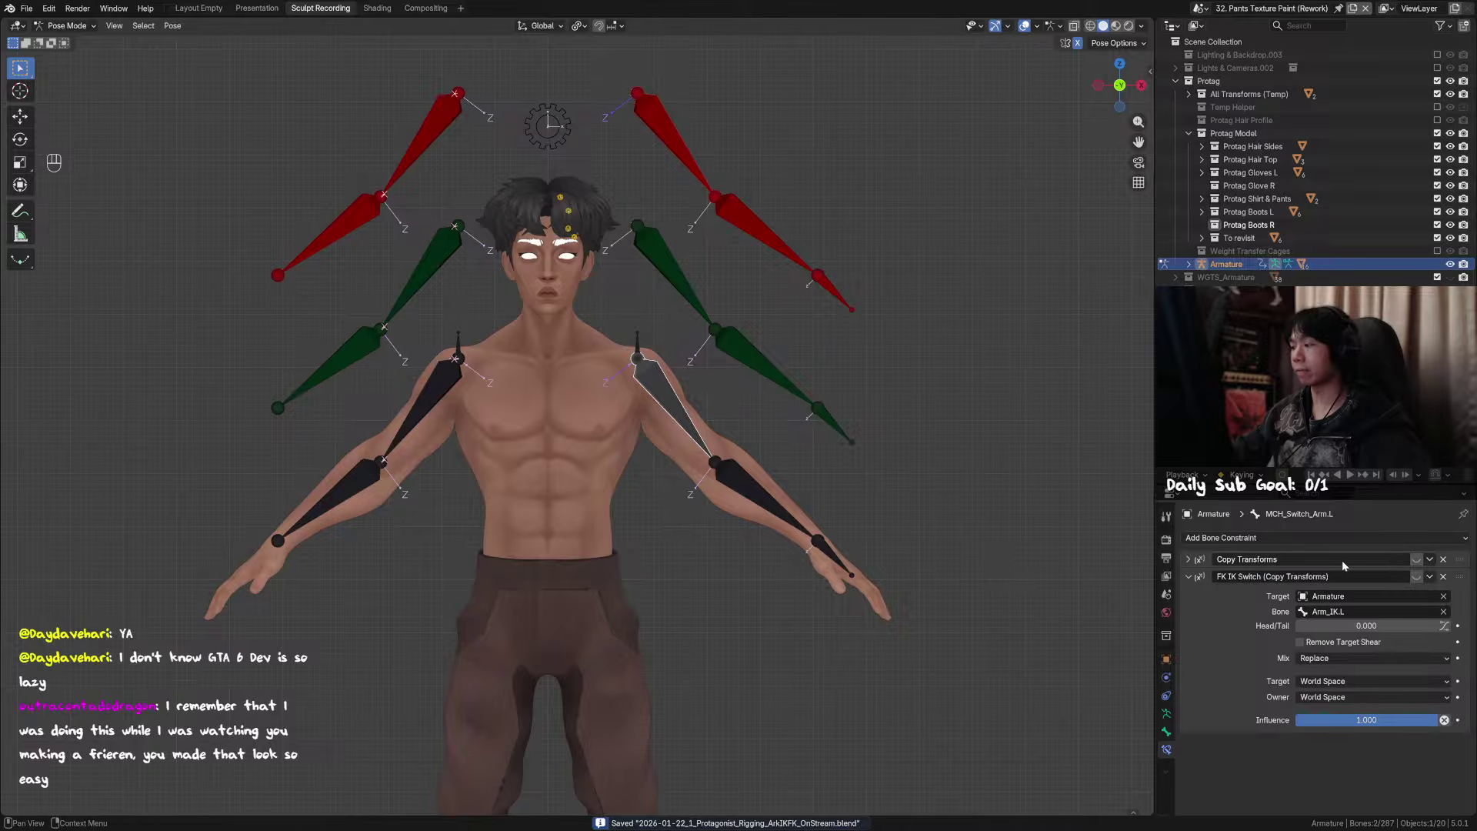
click(1186, 577)
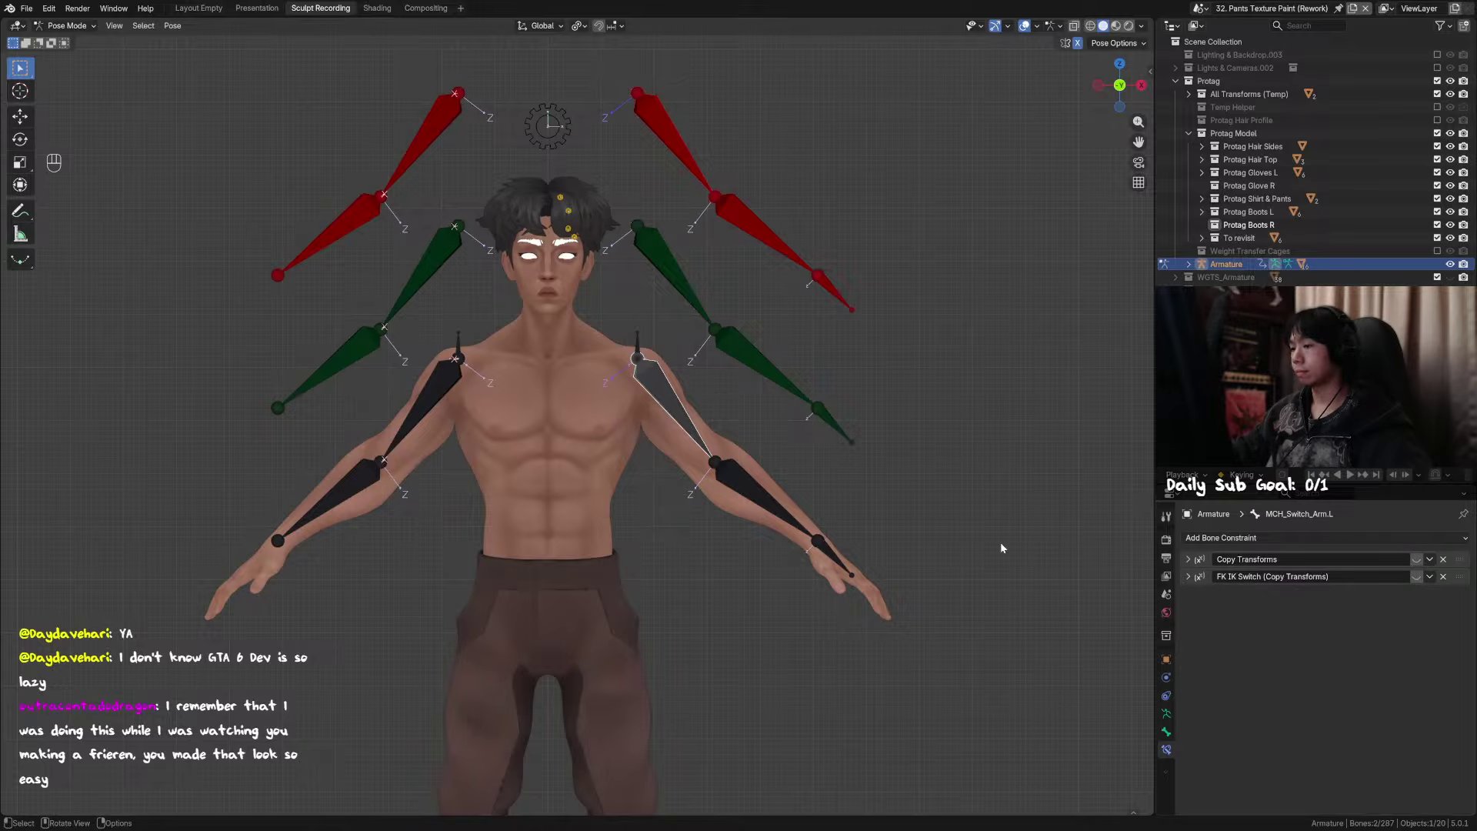
shift+middle_drag(898, 526, 943, 531)
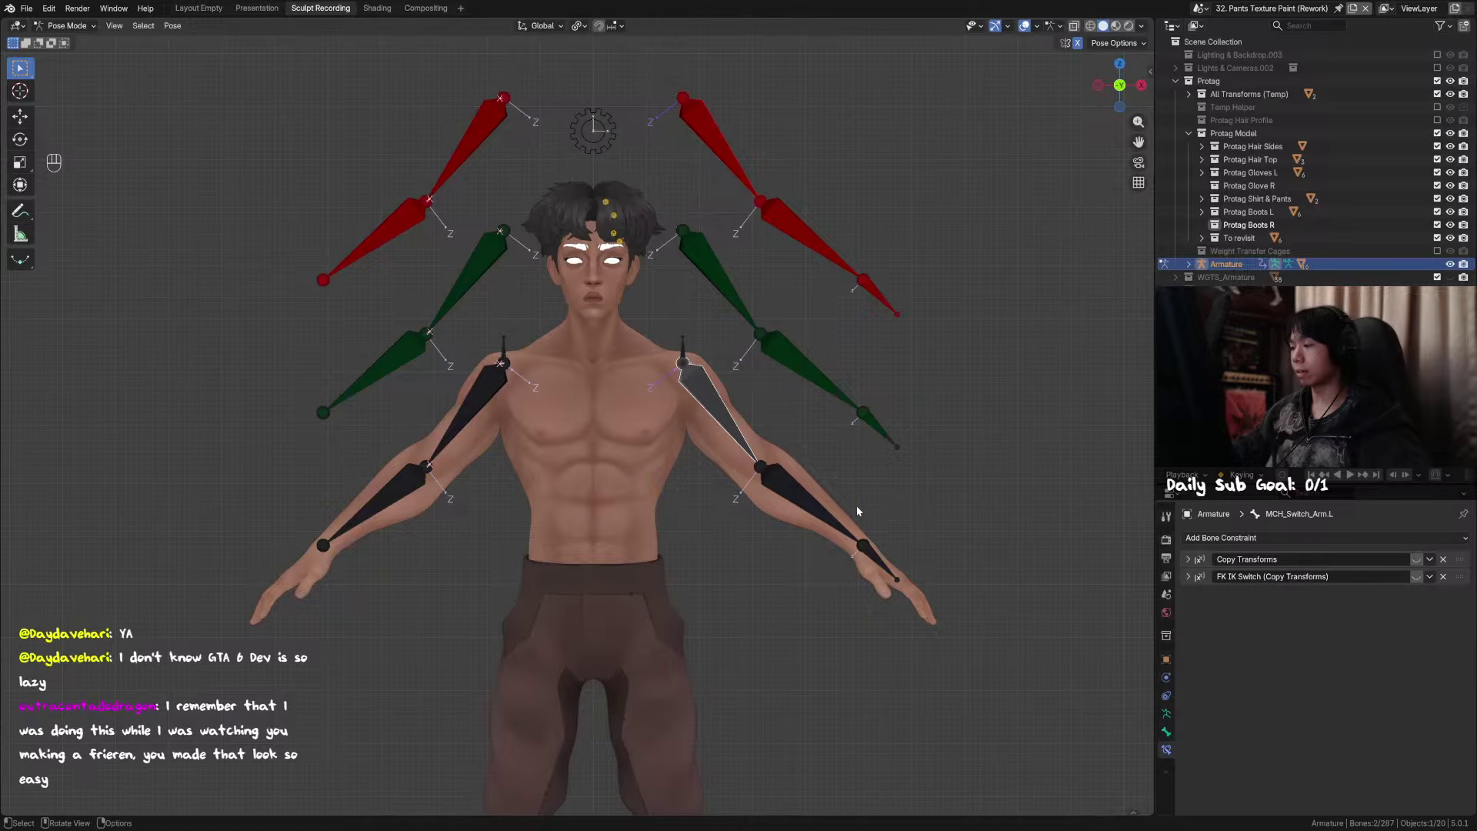
click(854, 538)
shift+click(878, 562)
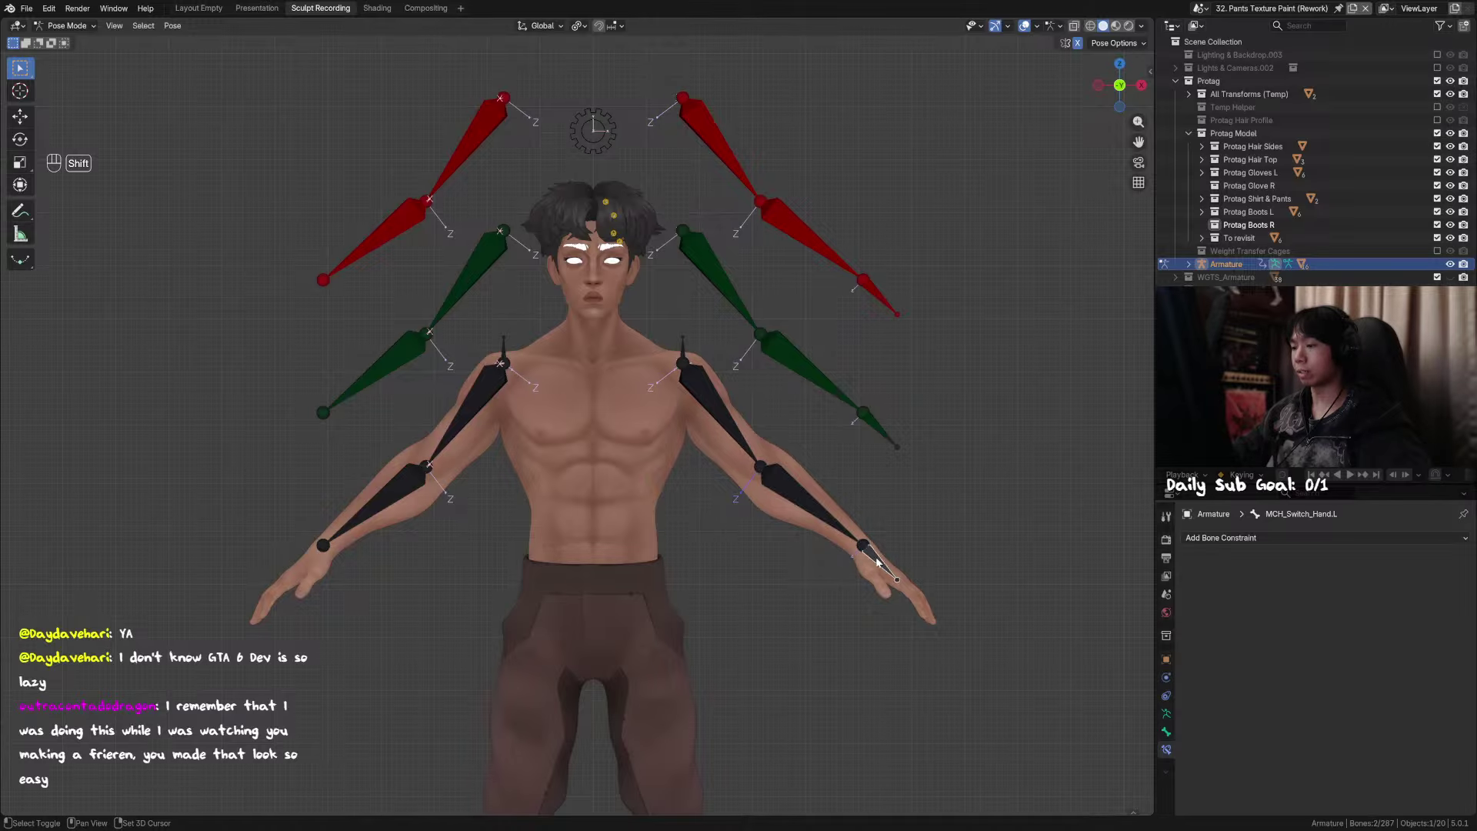
shift+click(403, 490)
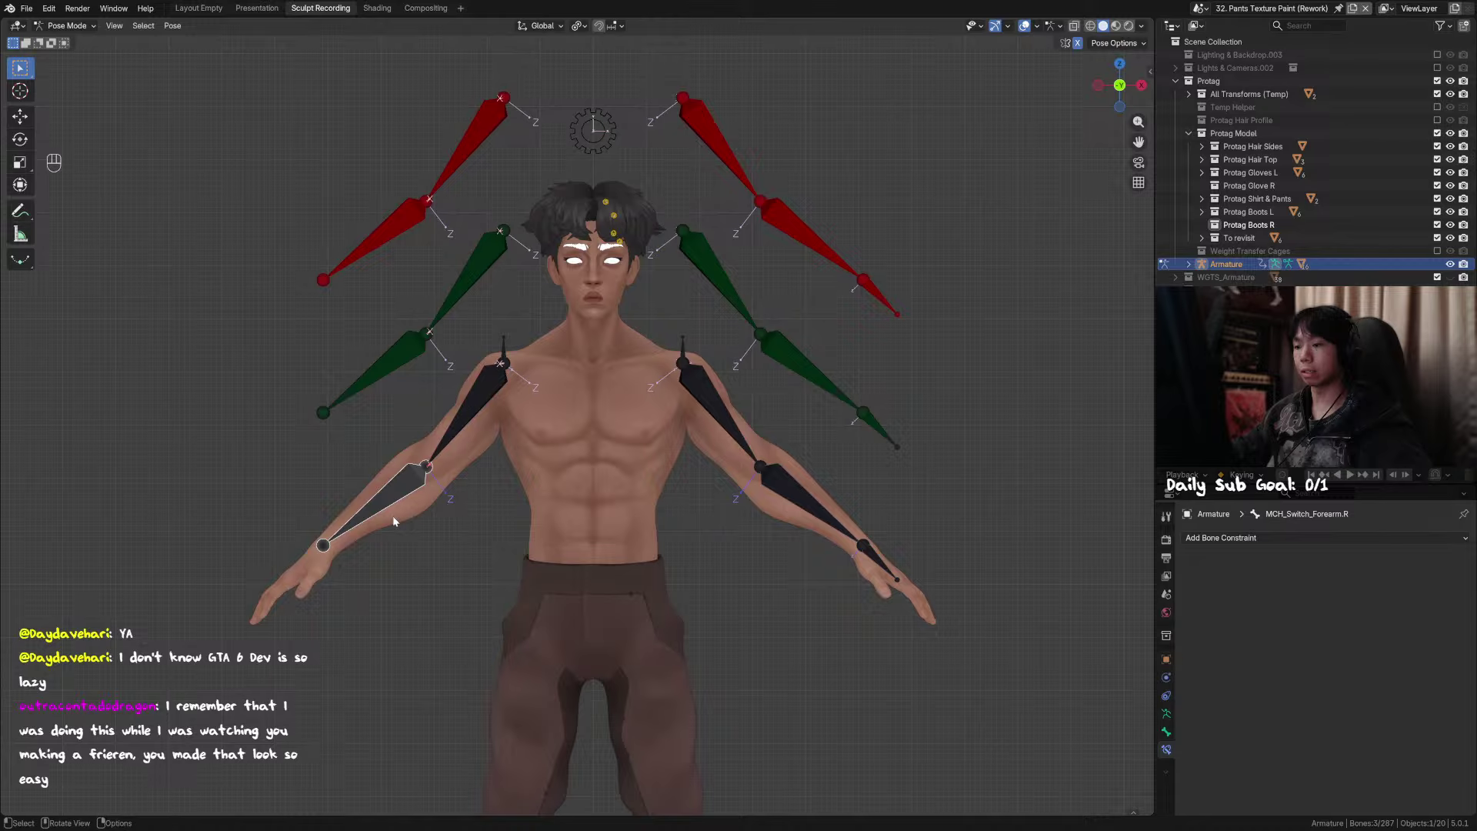
scroll(390, 517, down, 1)
scroll(385, 520, up, 1)
shift+middle_drag(316, 567, 380, 546)
key(alt+h)
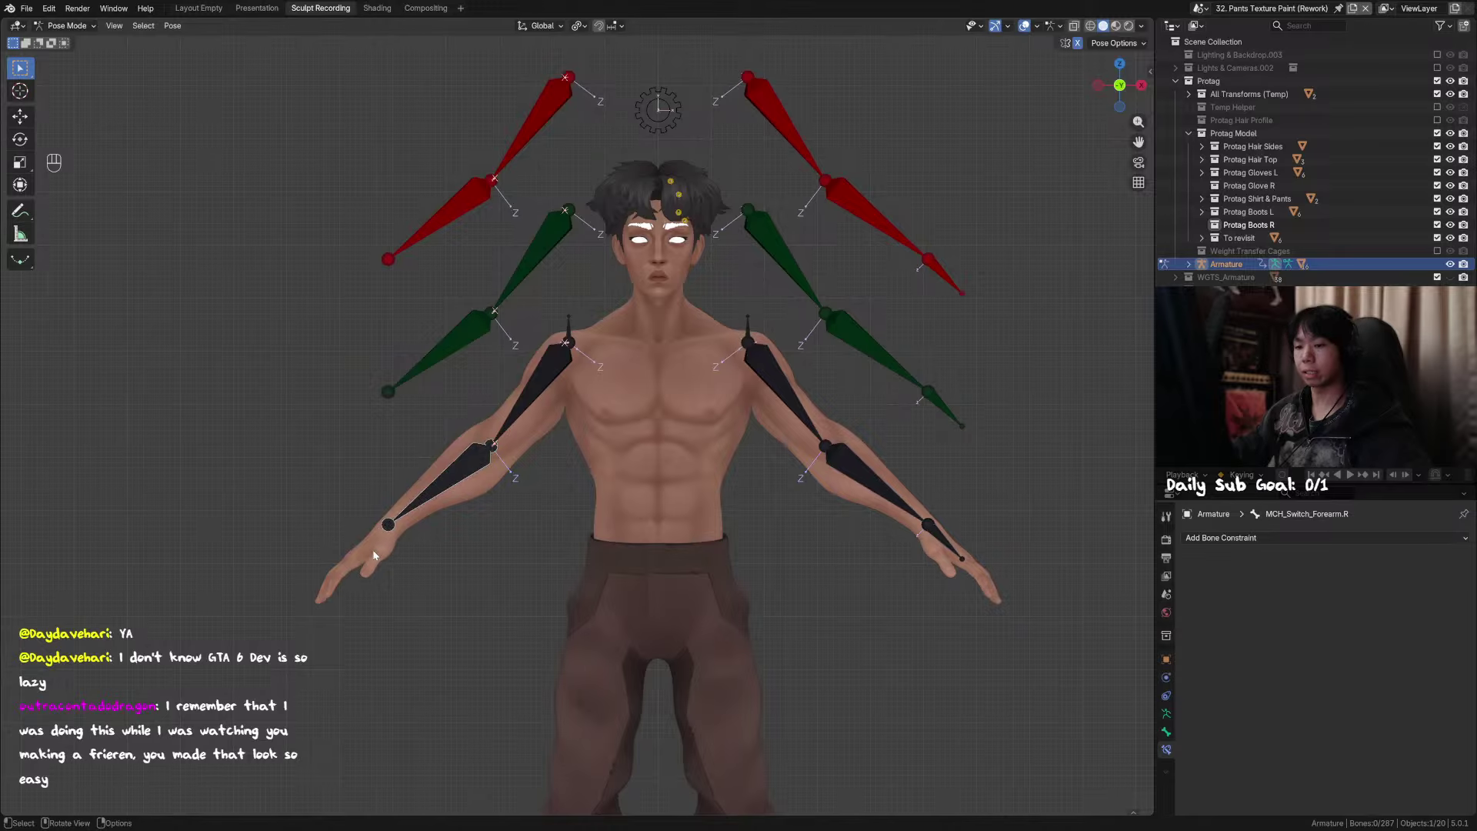
key(ctrl+z)
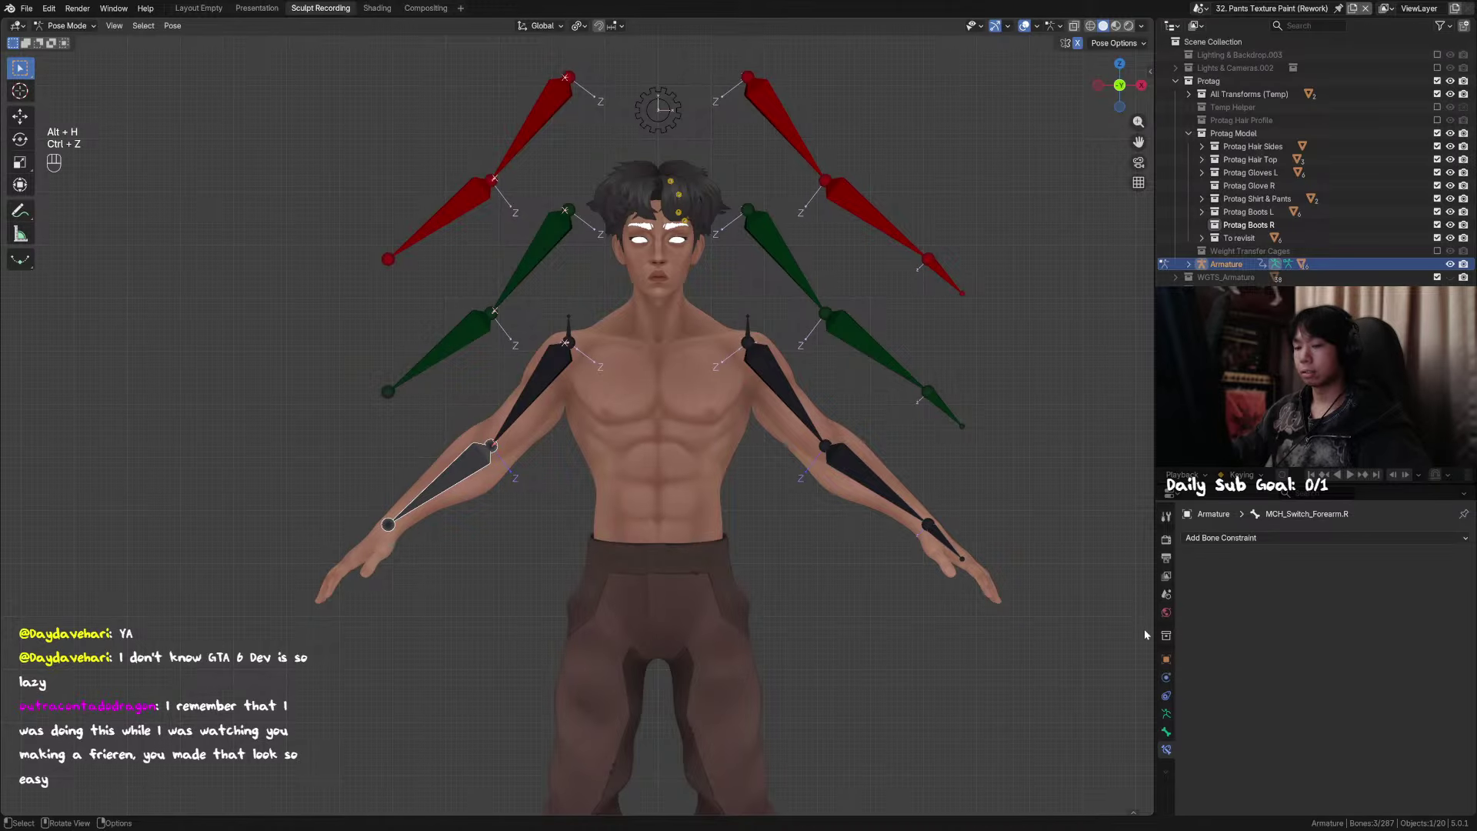
Step: Show the DEF bone collection, hide the deform bone covering the right hand, and select the MCH_Switch_Hand.R bone beneath it
click(1166, 713)
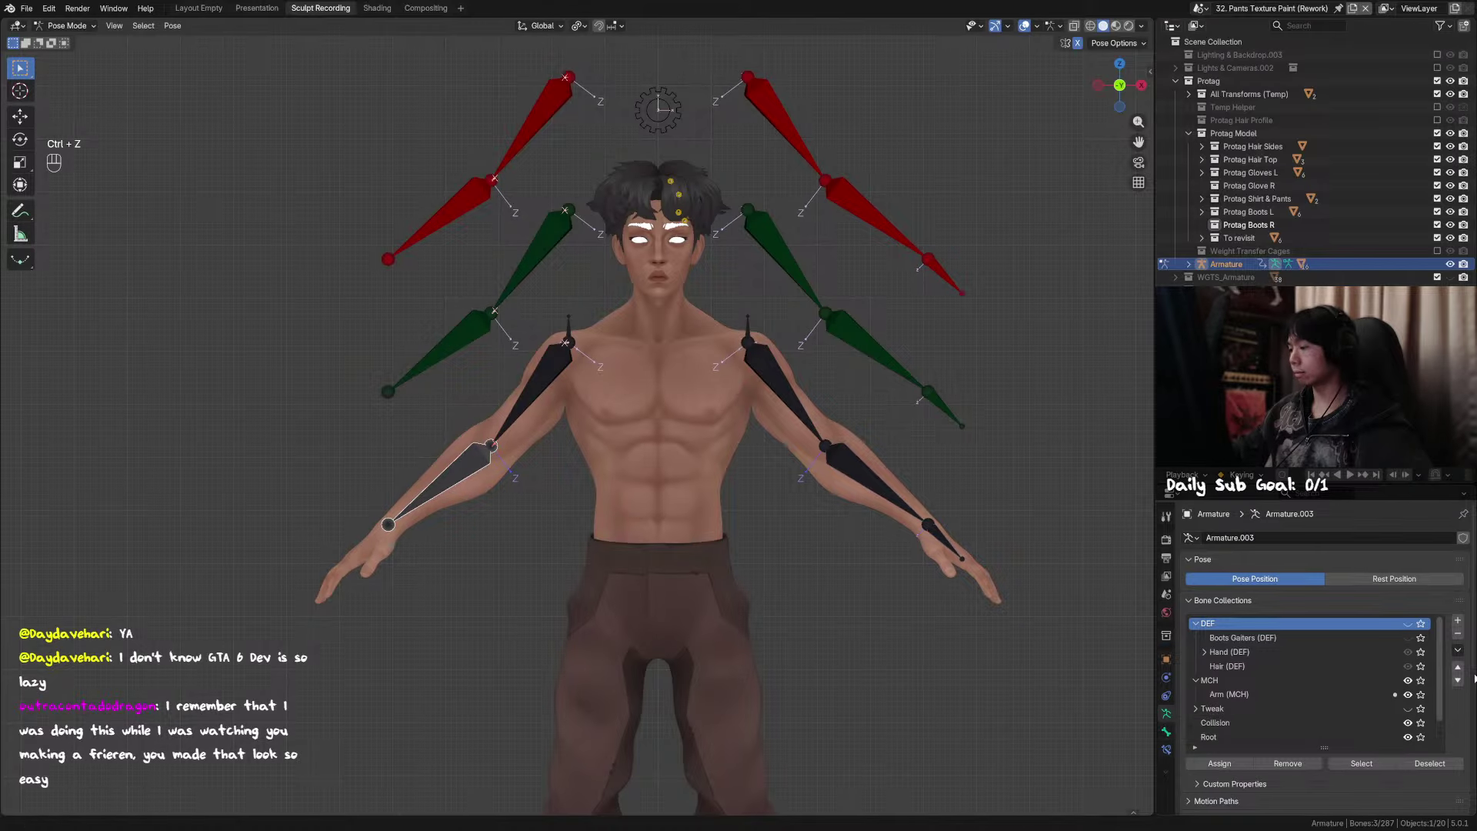
click(1408, 624)
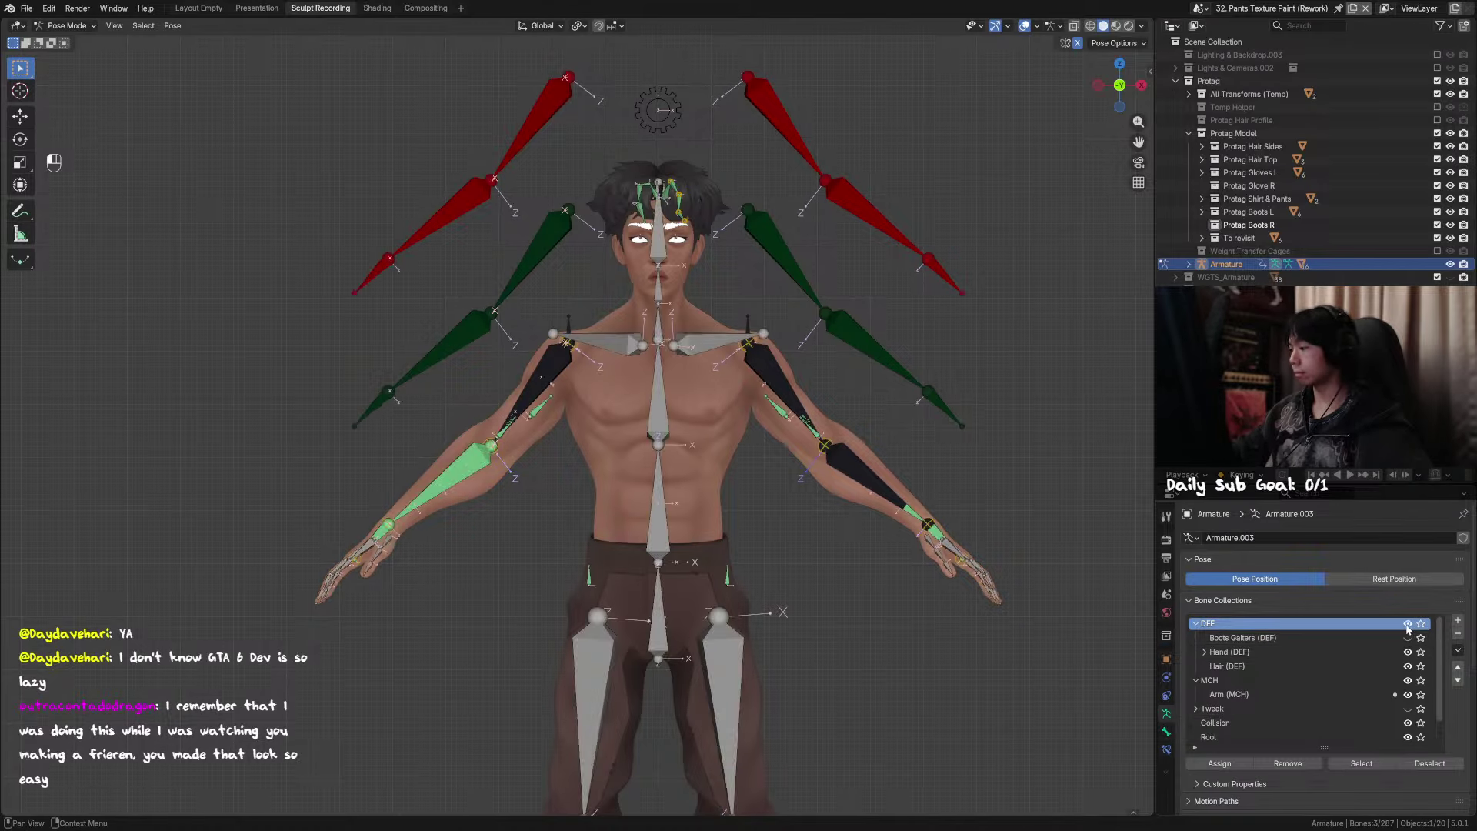
click(384, 528)
click(384, 528)
middle_drag(384, 528, 382, 539)
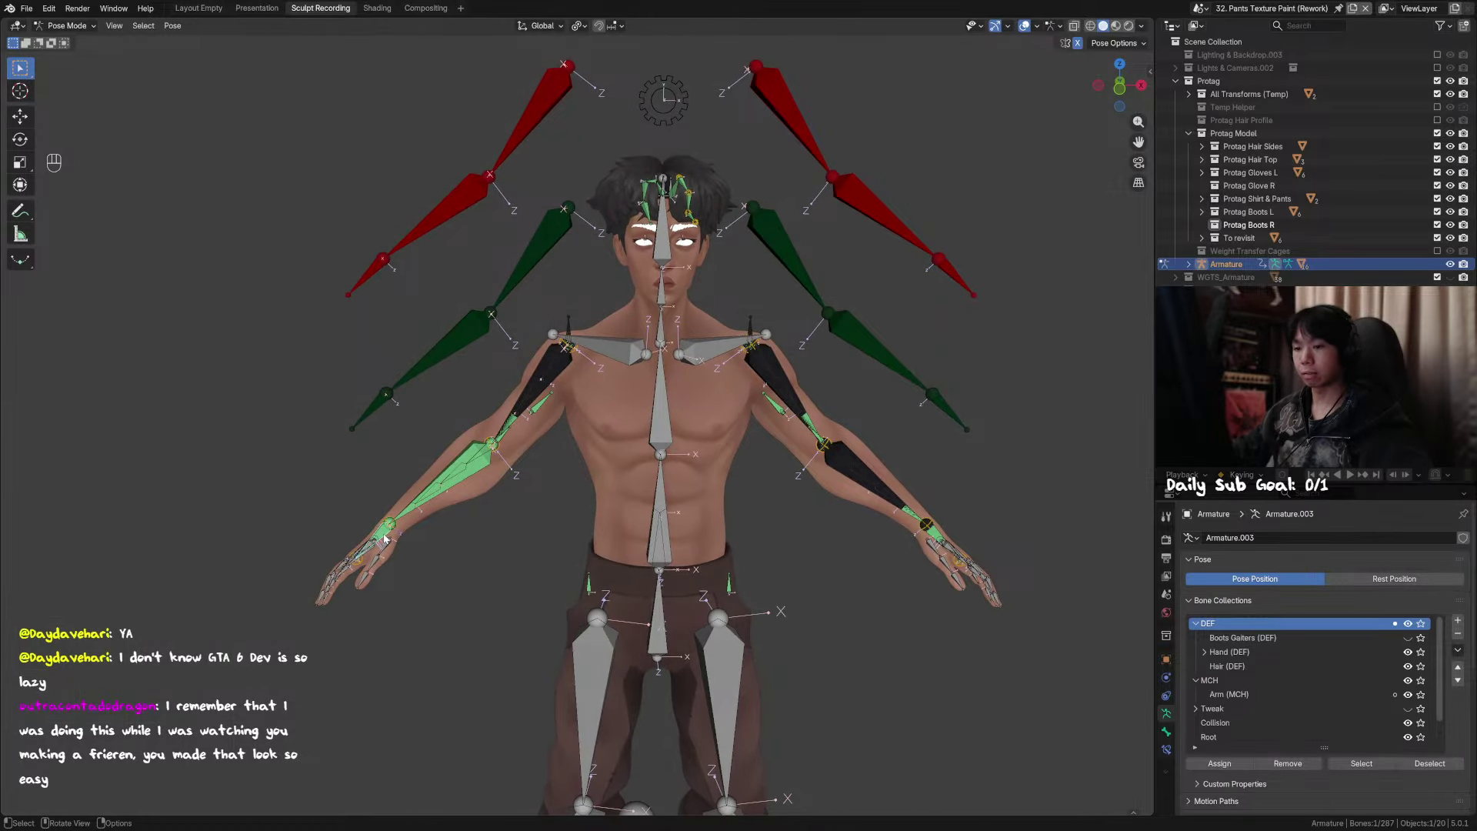
key(h)
click(385, 536)
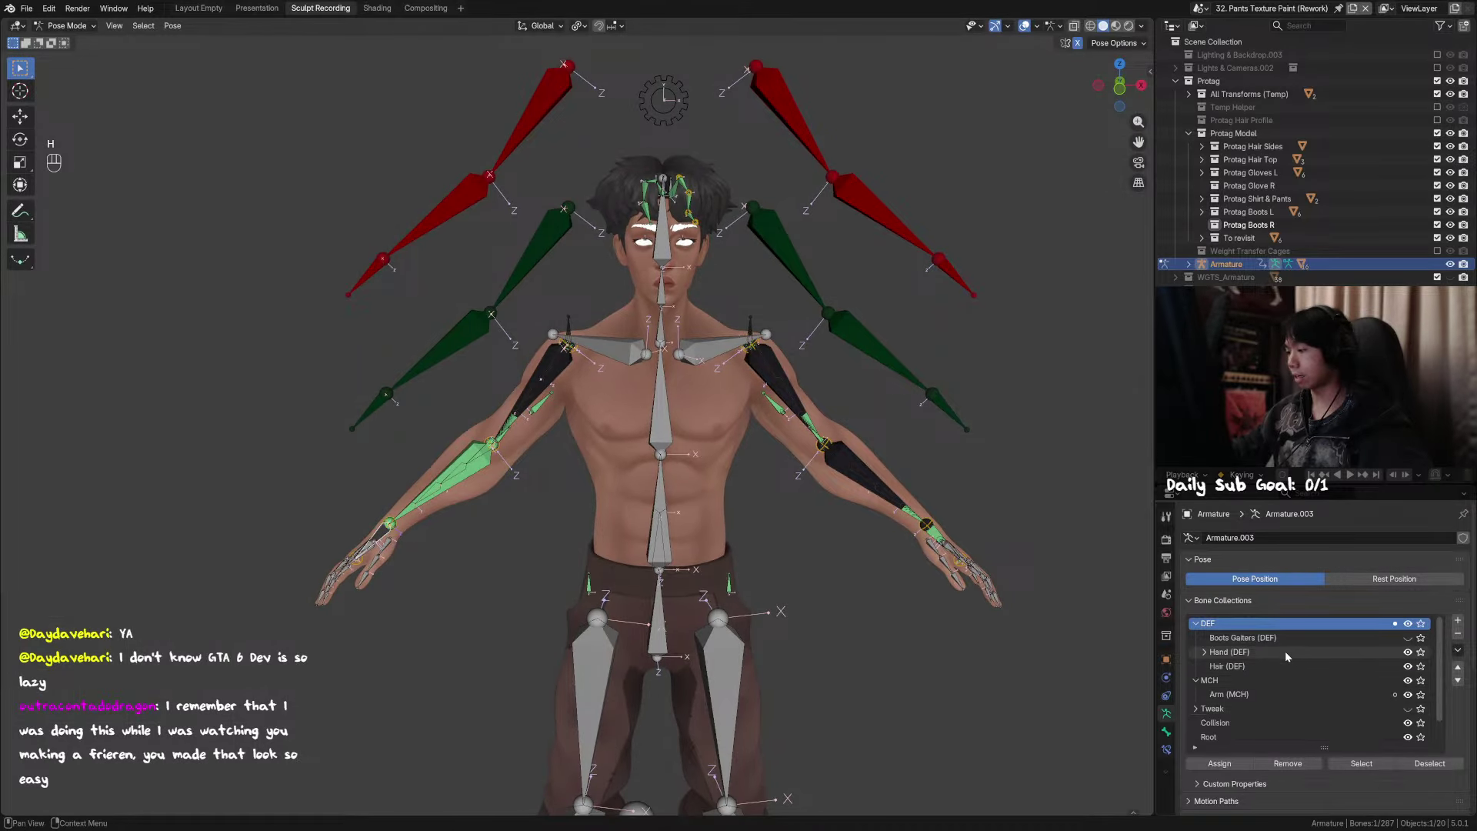
Step: Move the selected right hand switch bone from the DEF collection to Arm (MCH), and hide the DEF collection
click(1299, 694)
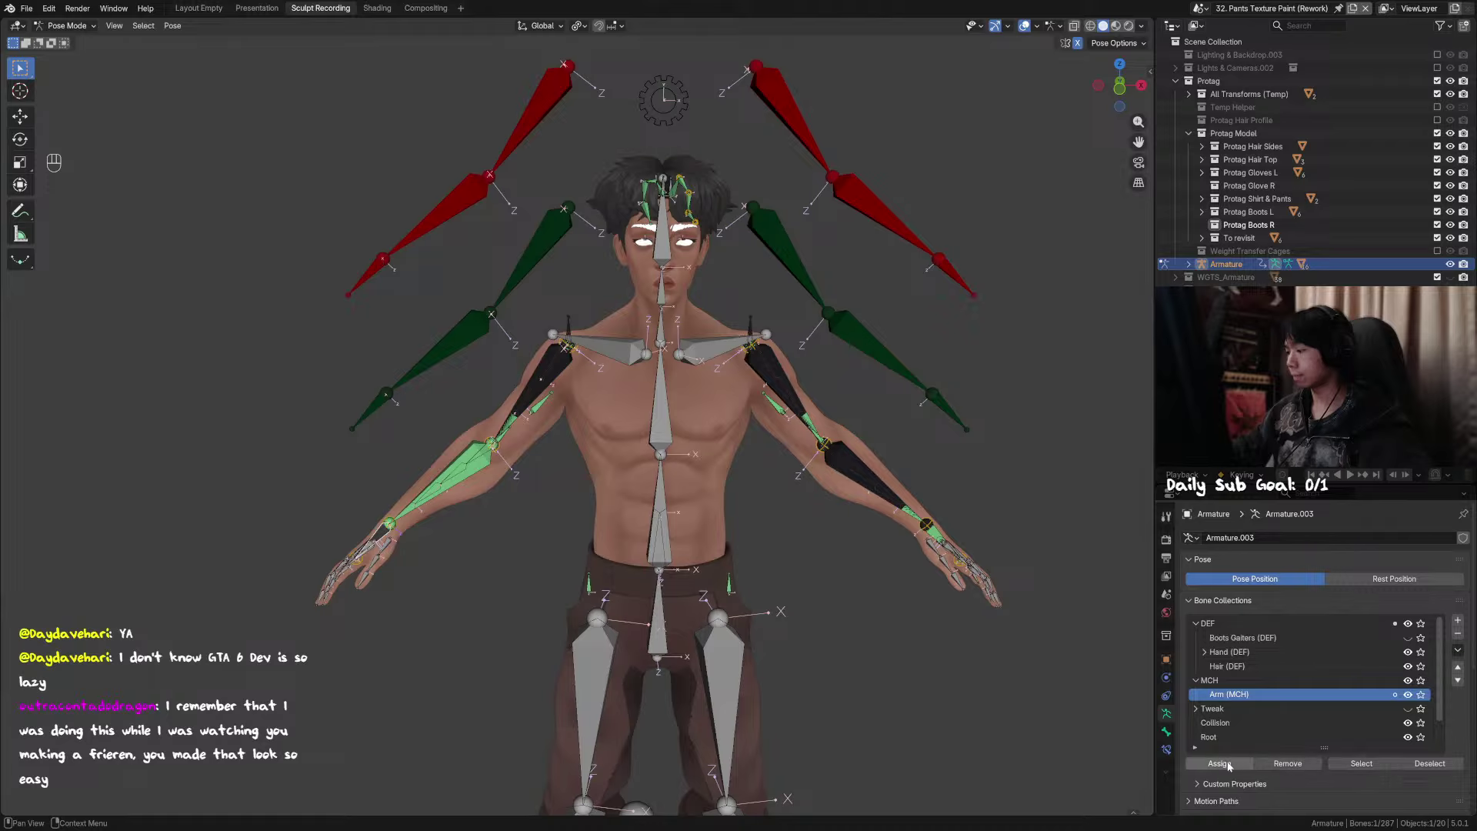
click(1313, 625)
click(1283, 694)
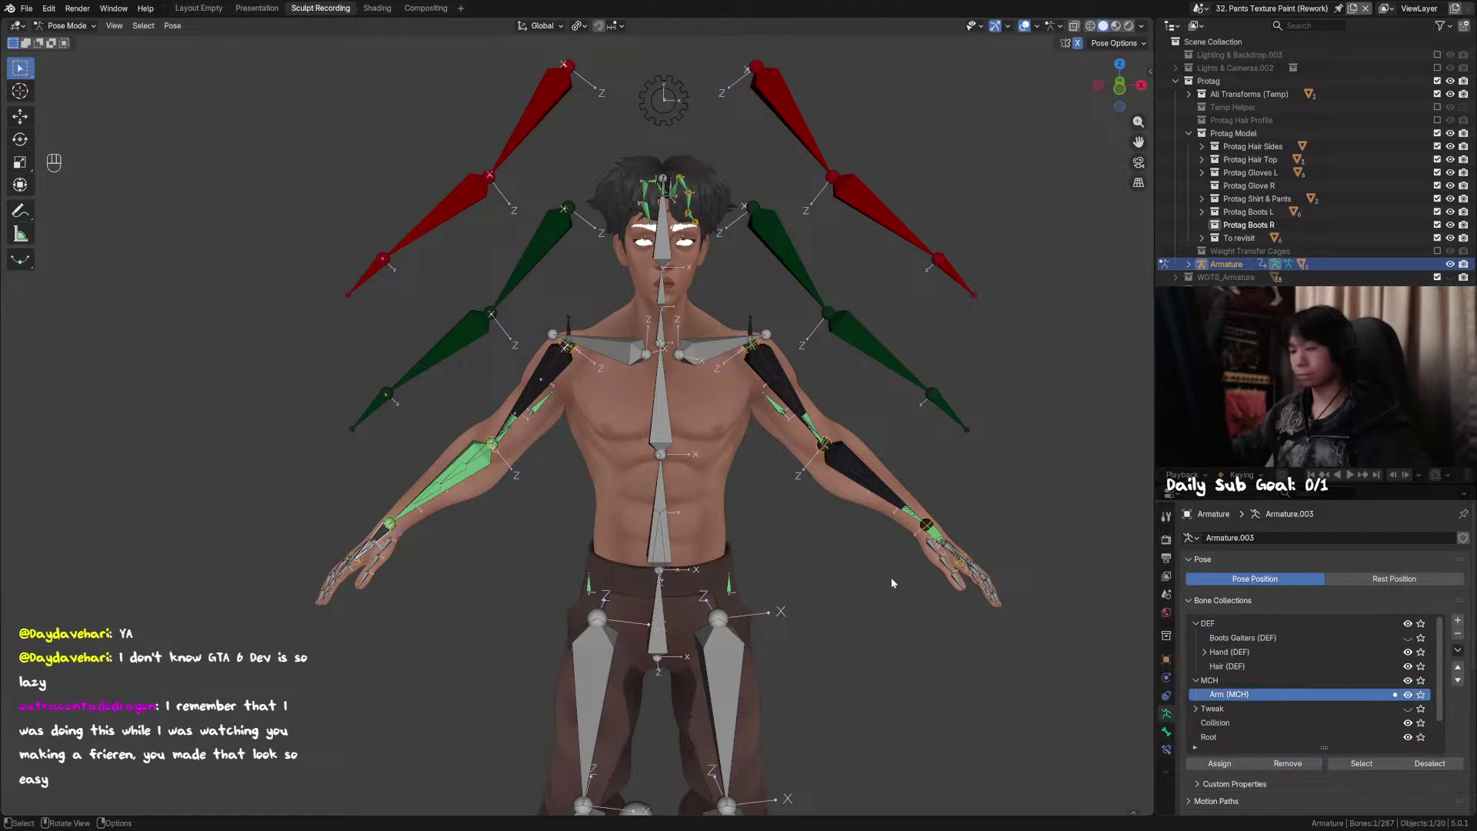
middle_drag(891, 577, 920, 541)
click(1407, 622)
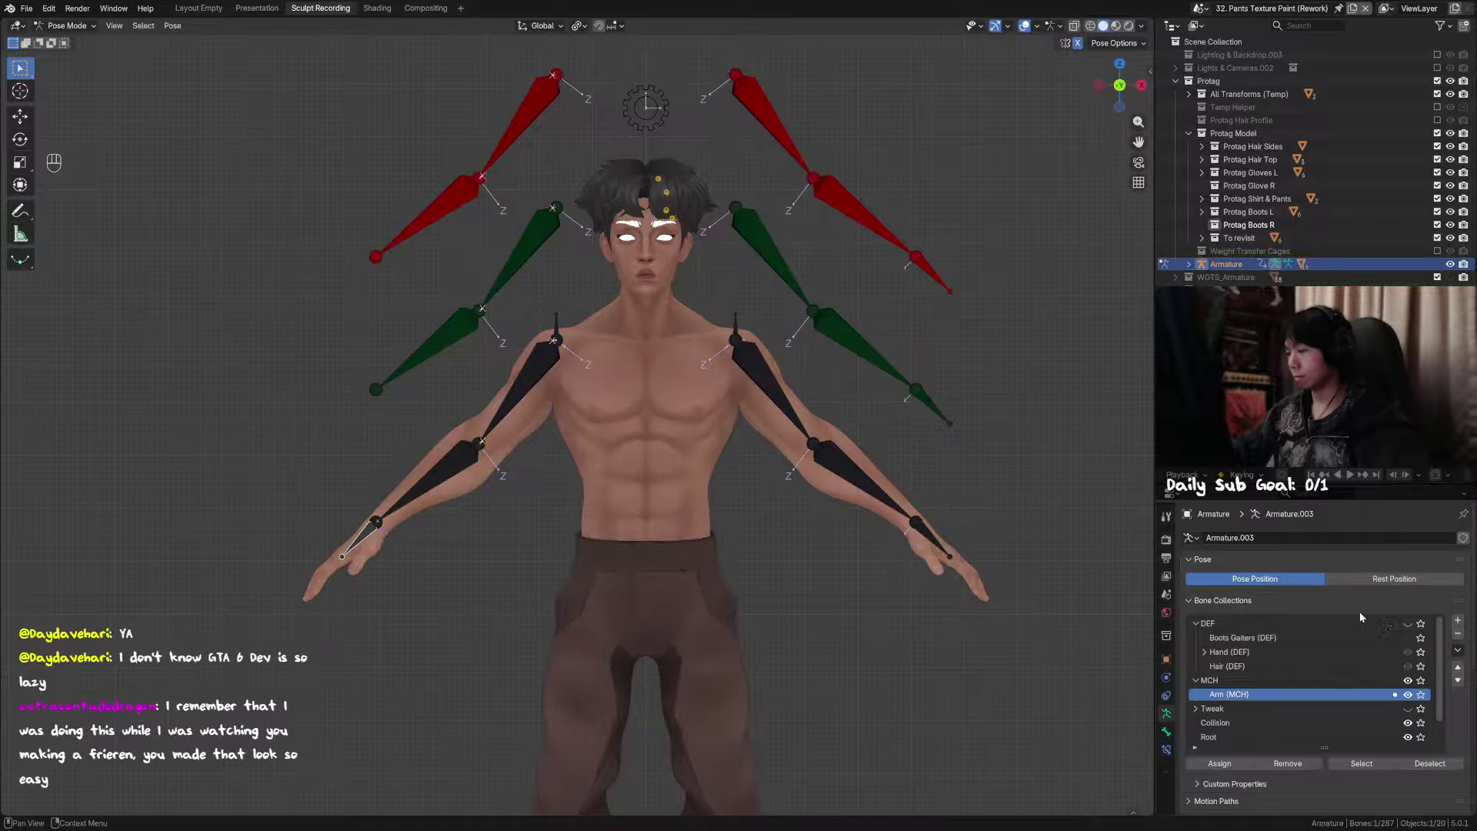
Step: Save the file and copy MCH_Switch_Arm.L's constraints to MCH_Switch_Forearm.L and the right arm, forearm and hand switch bones
shift+middle_drag(484, 517, 454, 537)
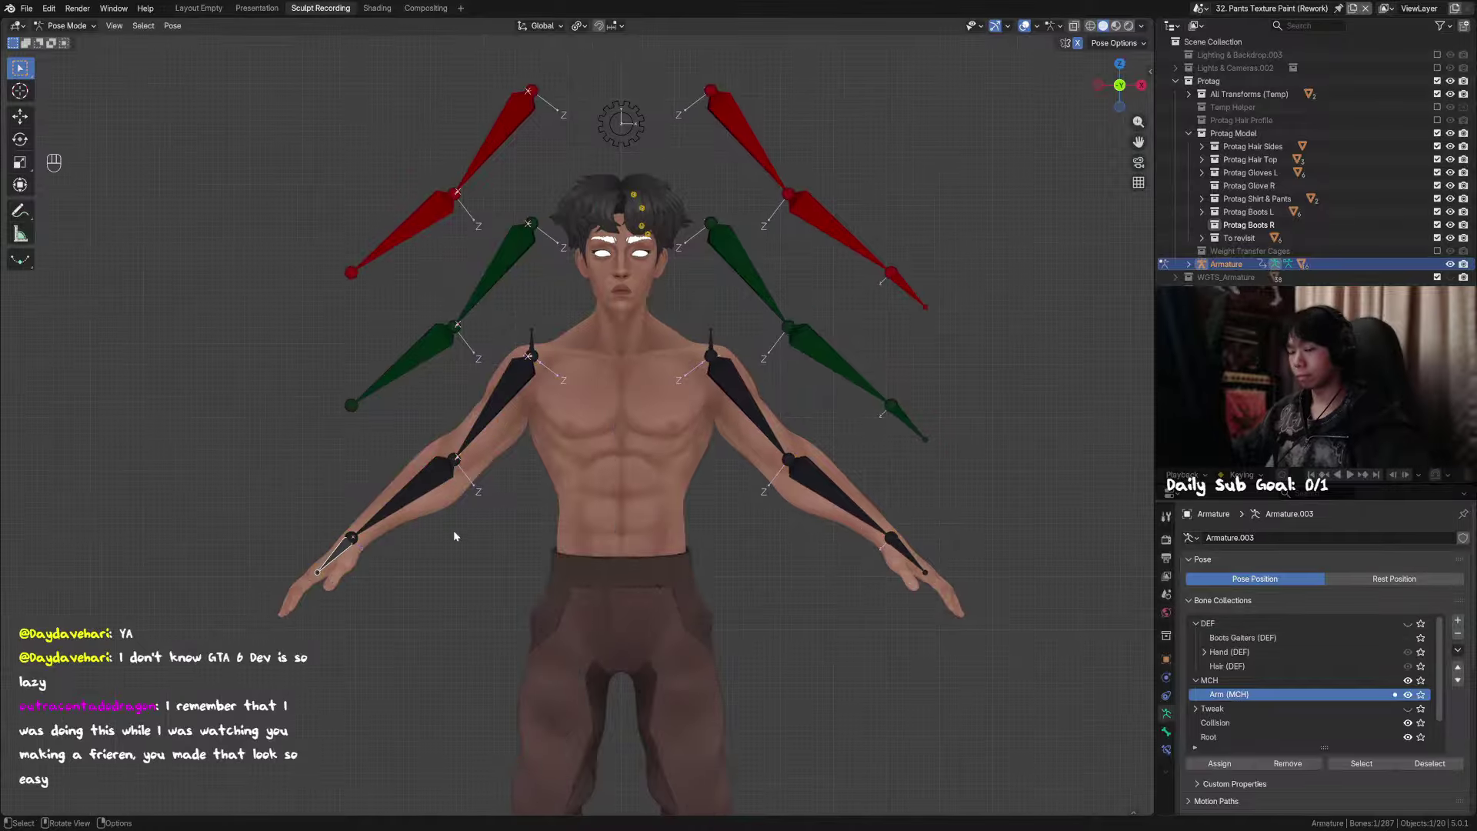
shift+click(451, 460)
shift+click(882, 531)
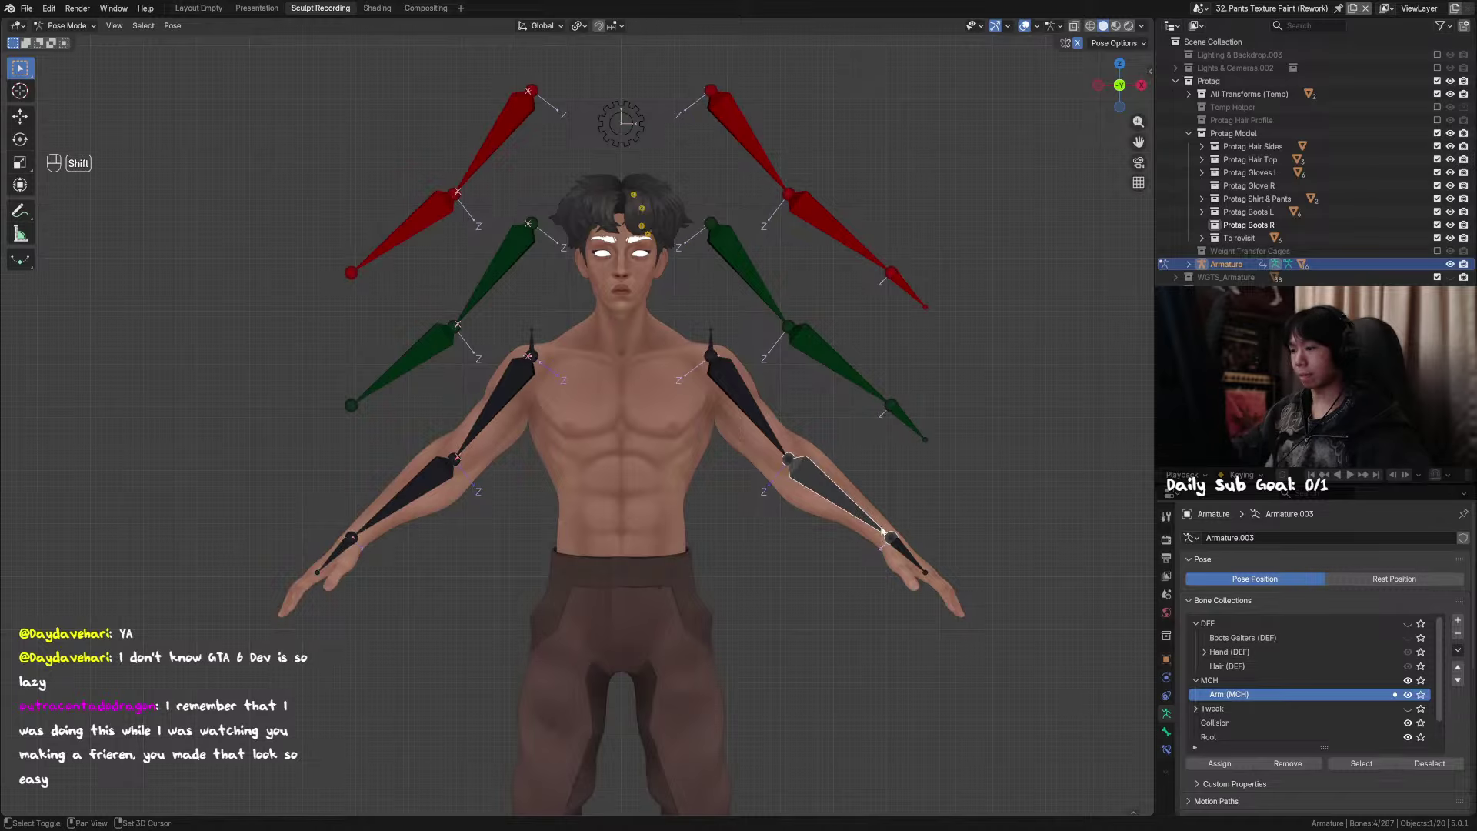
click(1166, 749)
shift+click(760, 424)
shift+middle_drag(660, 372, 709, 408)
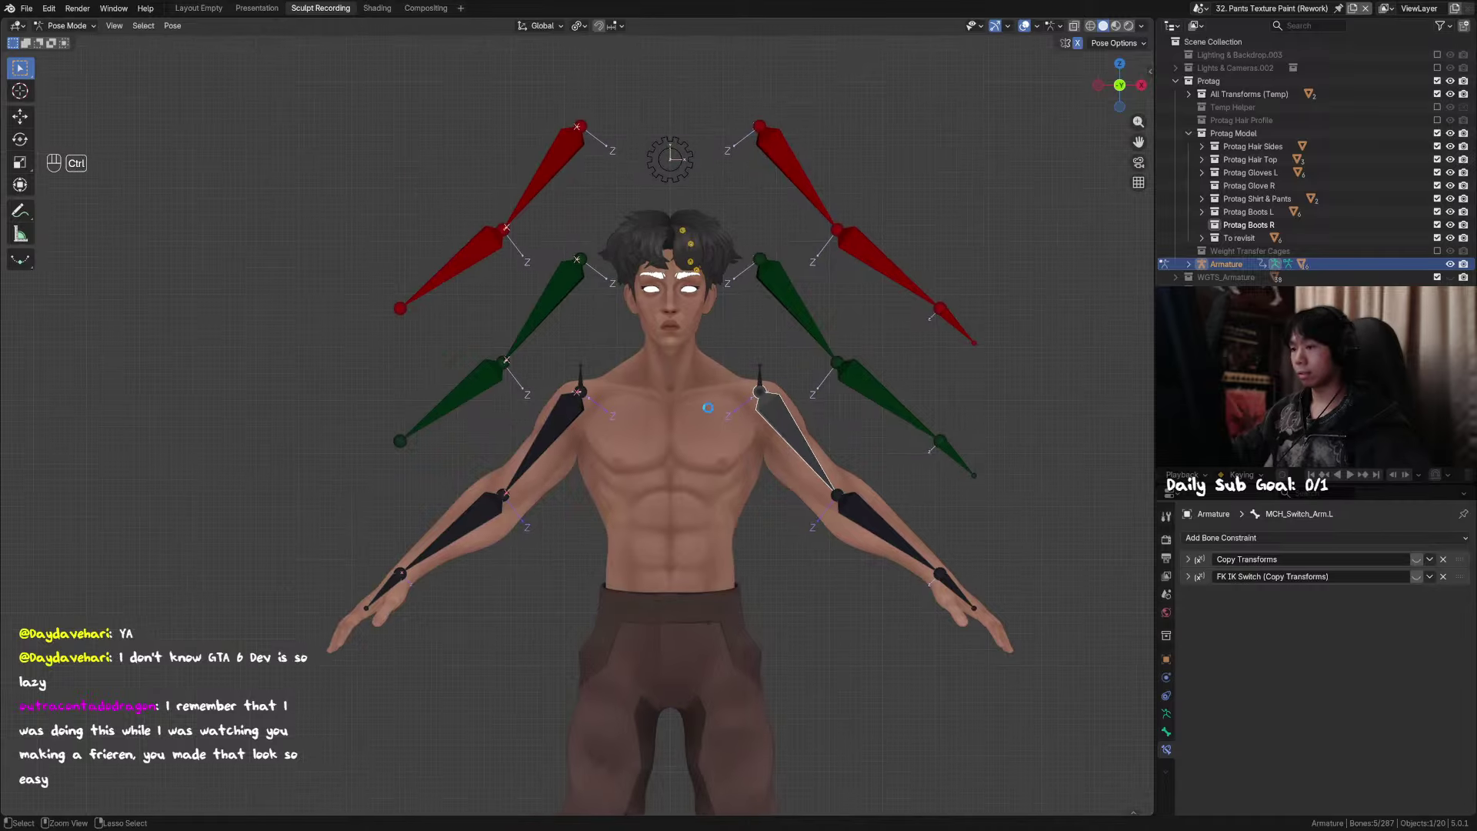
key(ctrl+s)
shift+middle_drag(750, 480, 737, 481)
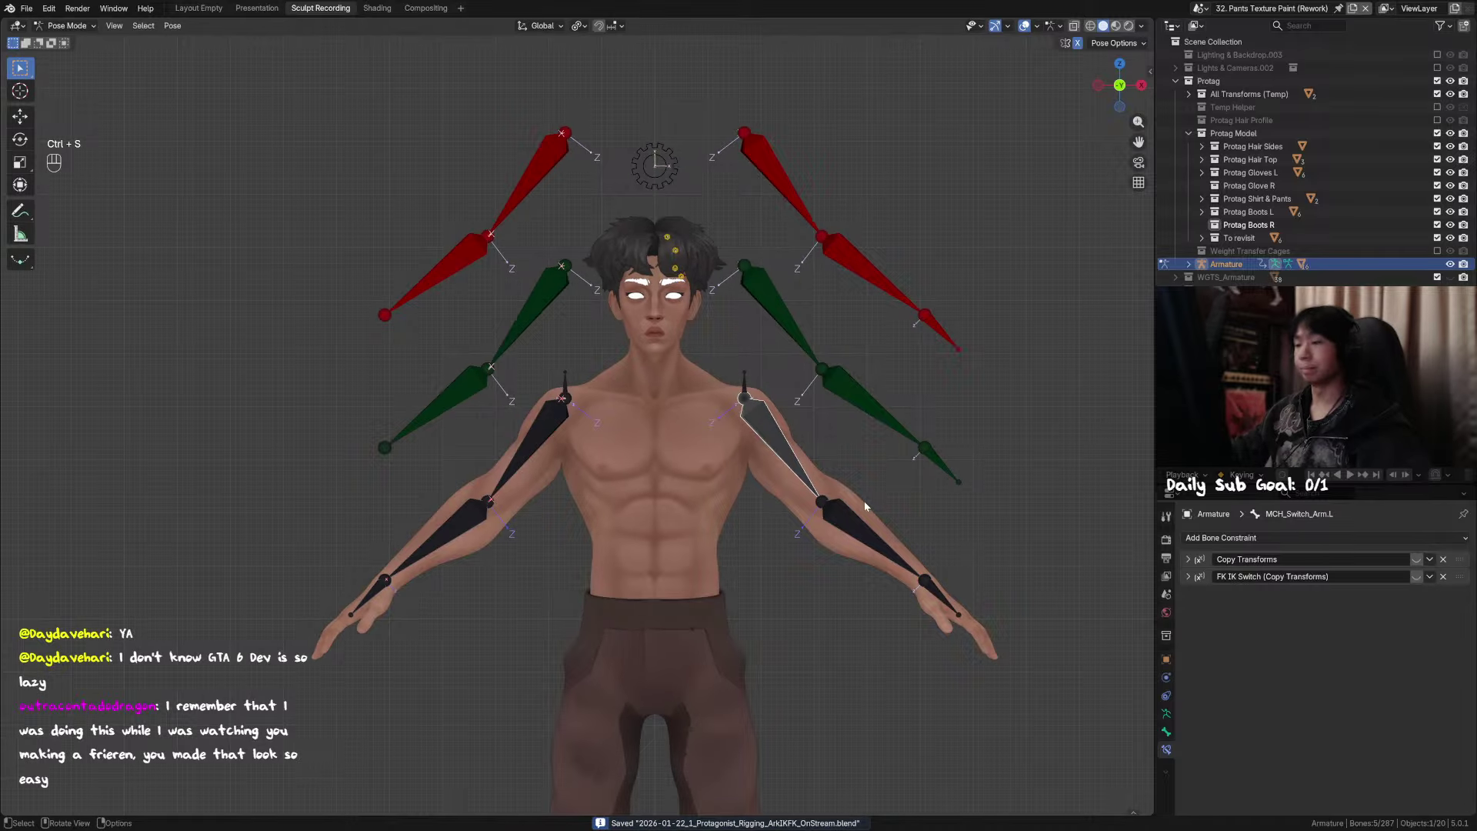
key(q)
key(q)
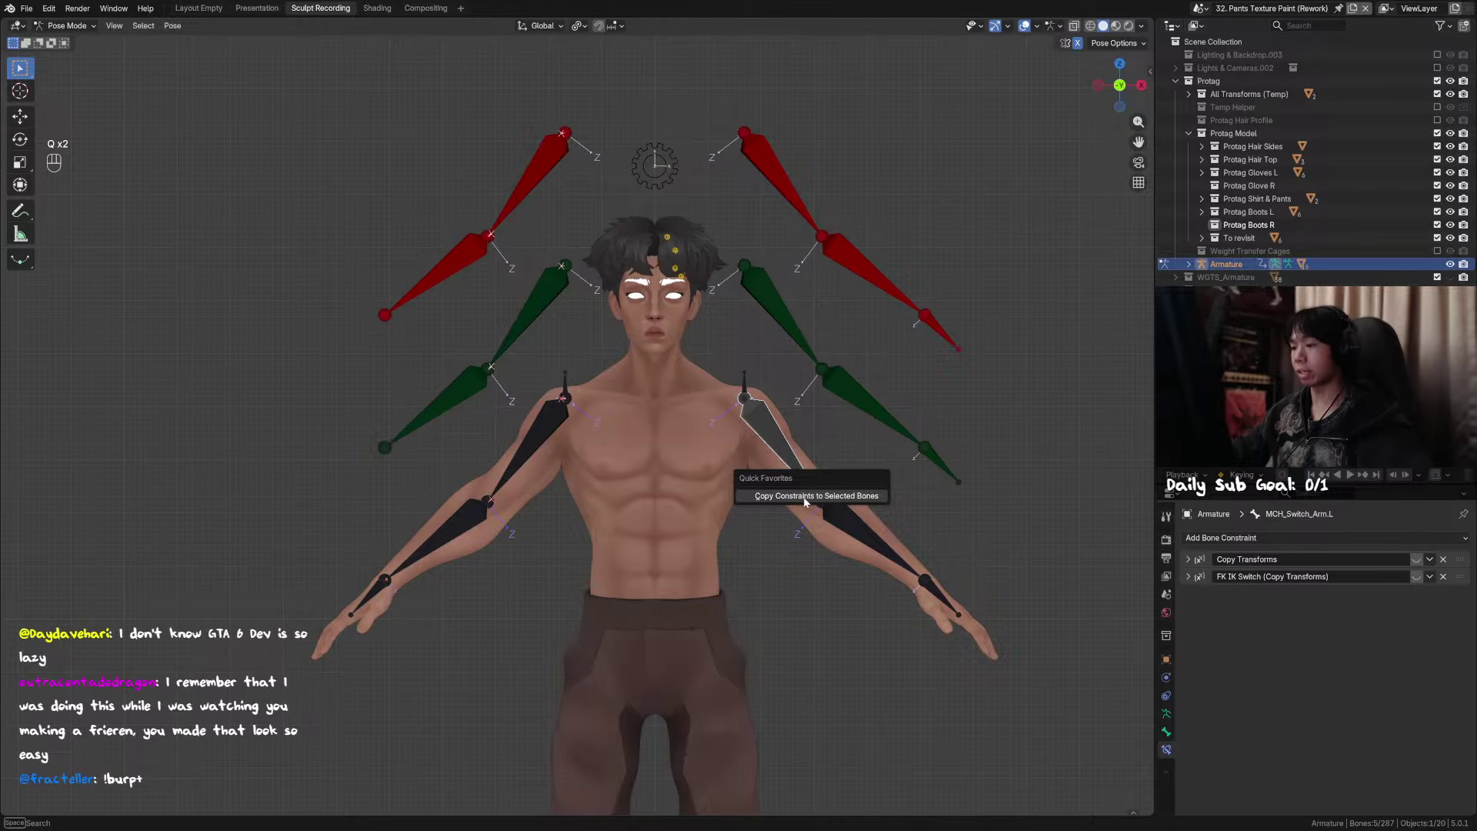
click(805, 496)
Step: Check the constraints on each of the left and right arm, forearm and hand switch bones
click(938, 595)
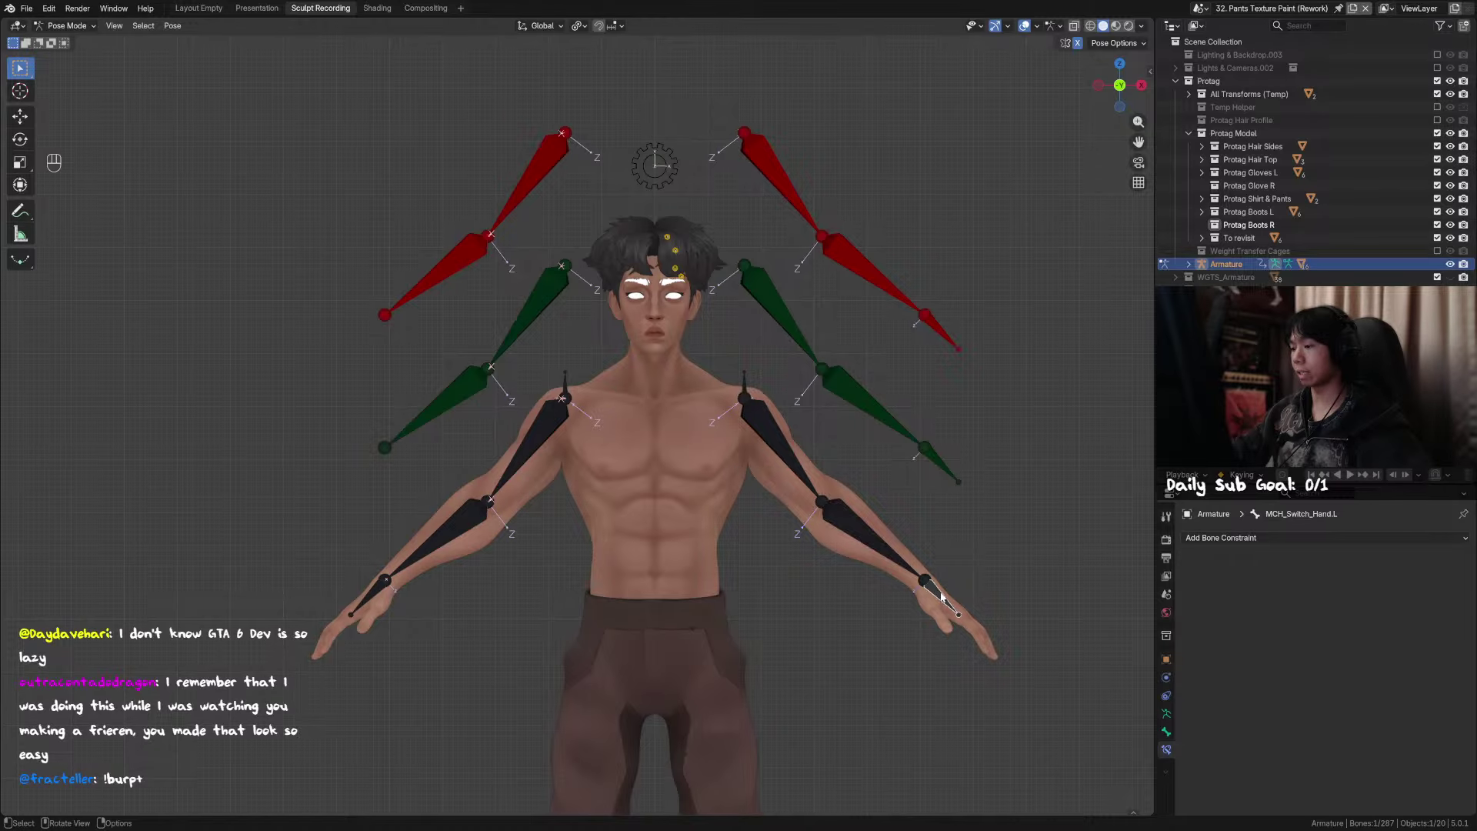
click(835, 513)
shift+middle_drag(930, 566, 858, 556)
click(448, 451)
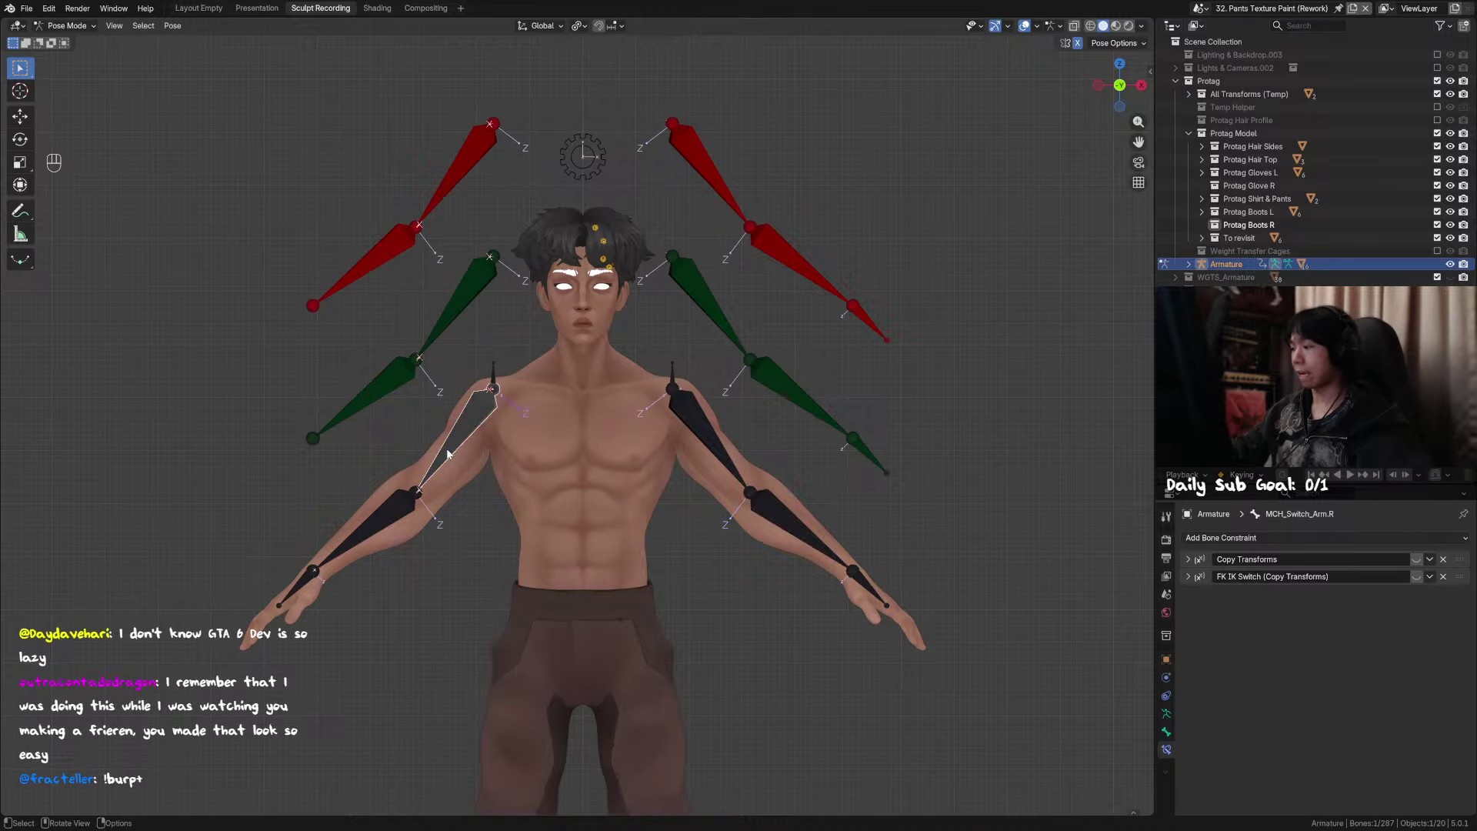
click(379, 531)
click(300, 586)
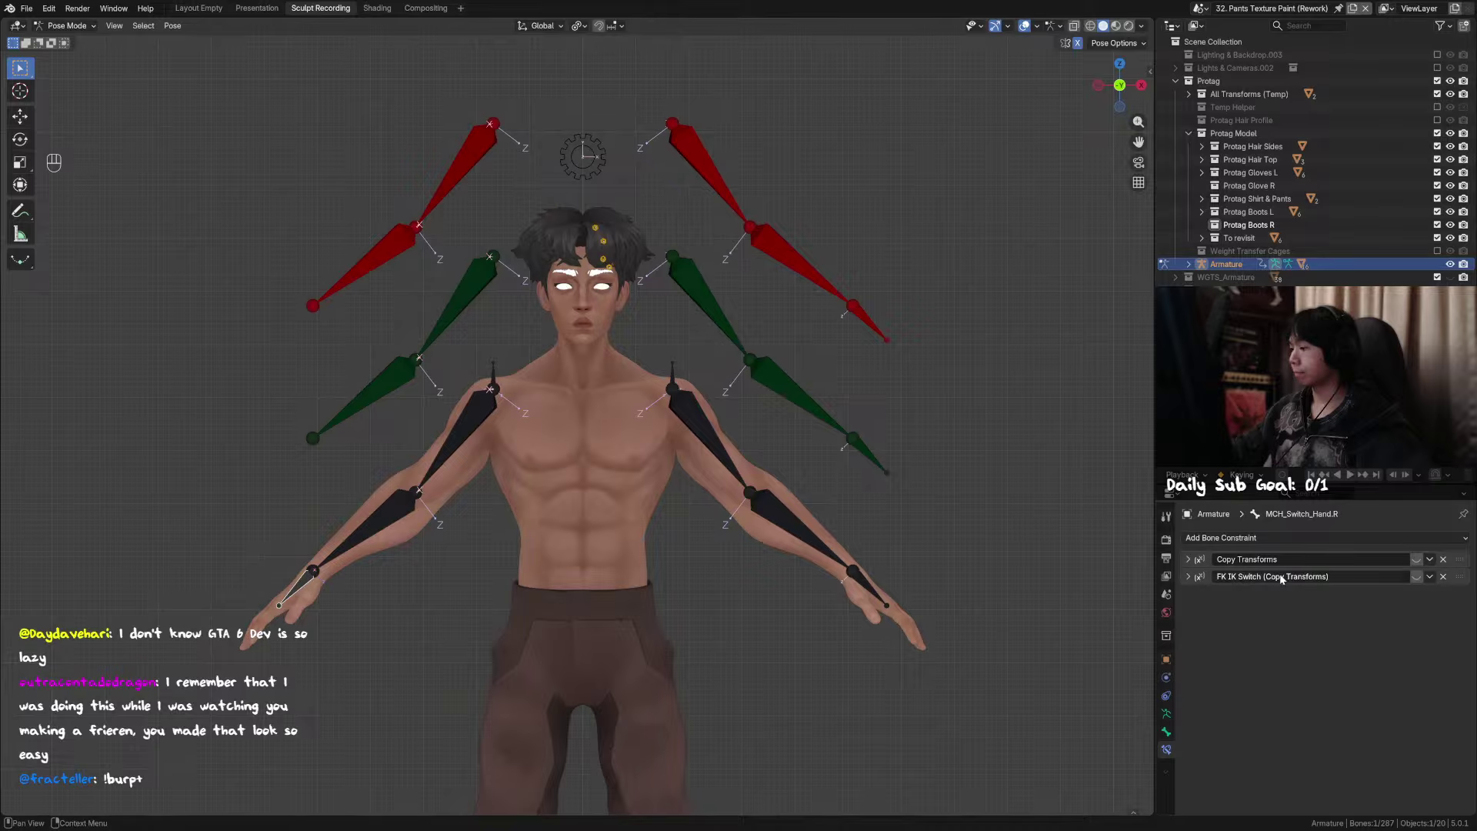
click(781, 504)
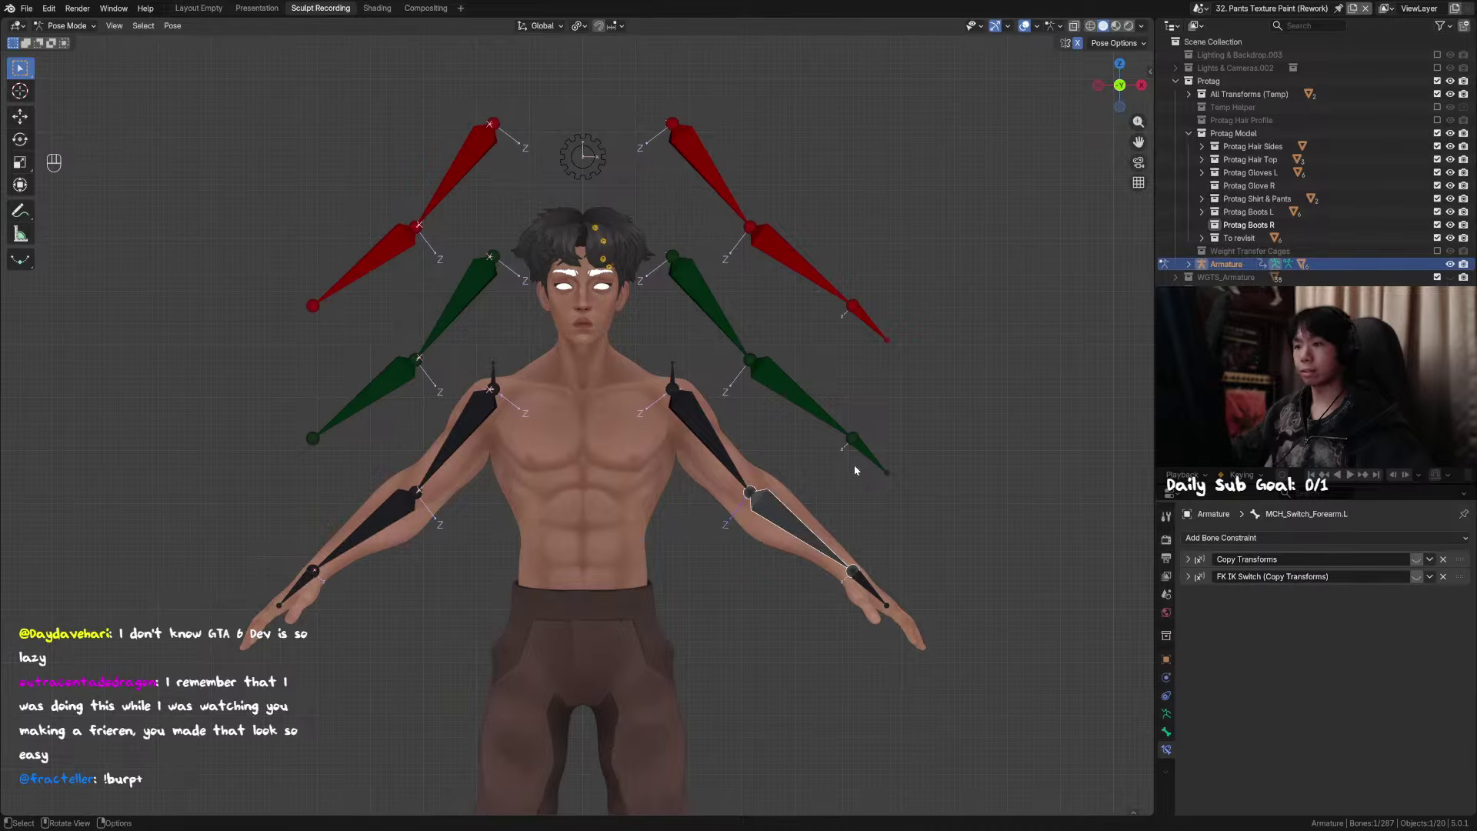
Step: Look up the Copy Constraints to Selected Bones command for MCH_Switch_Arm.L, also searching the commands for "copy"
click(708, 437)
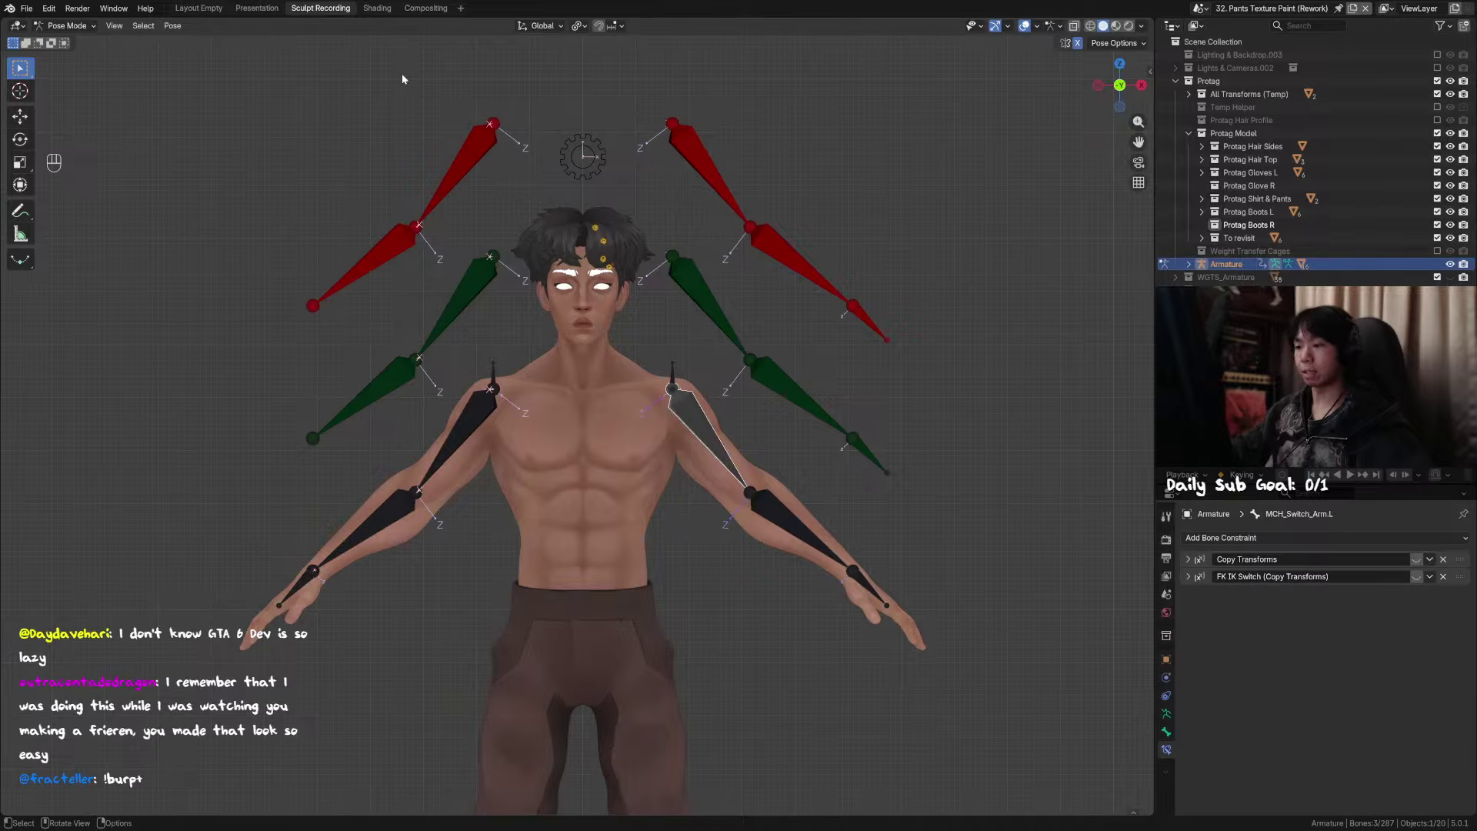
click(174, 27)
mouse_move(232, 243)
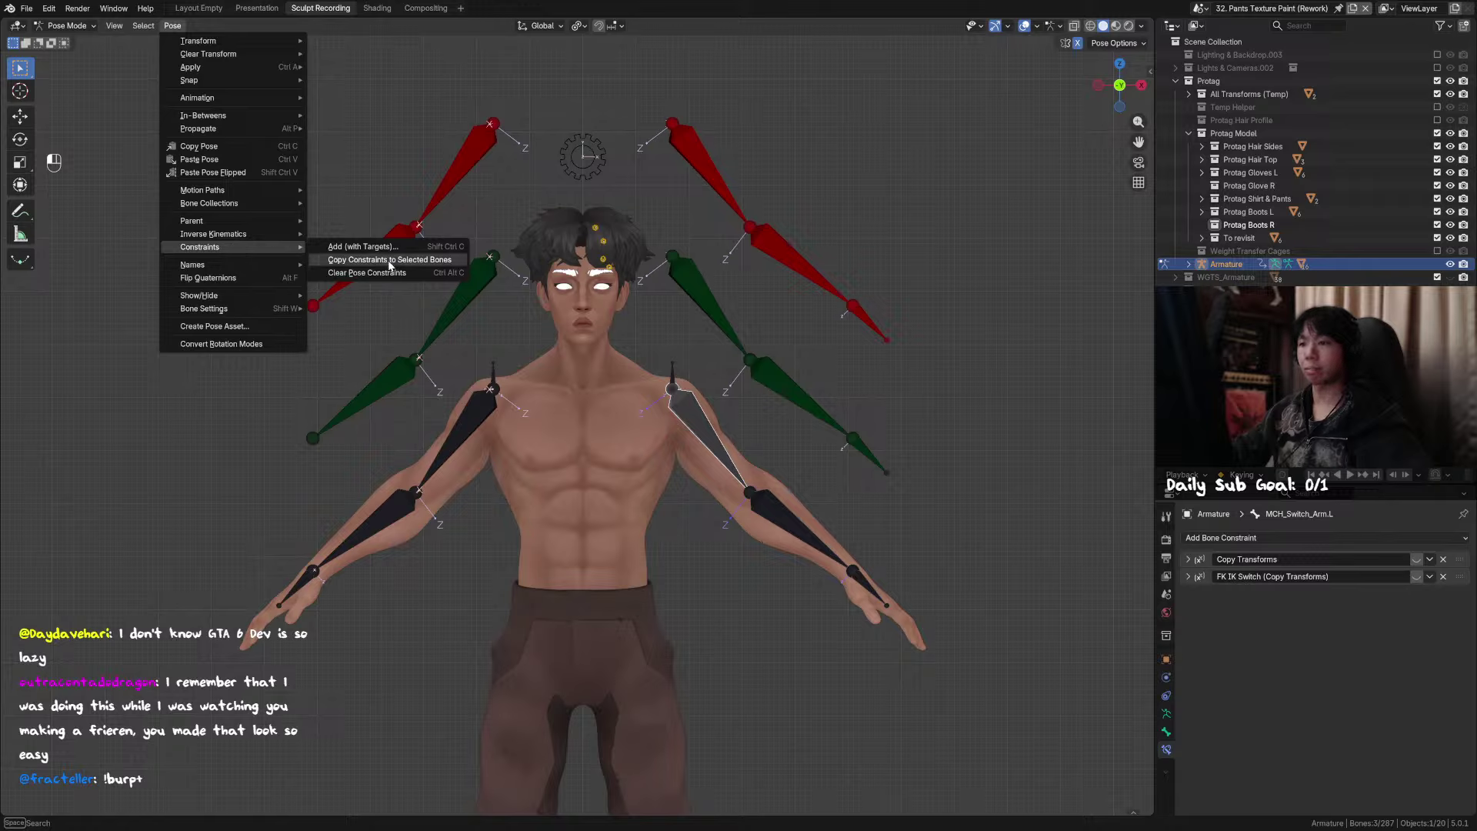
key(F3)
text(copy)
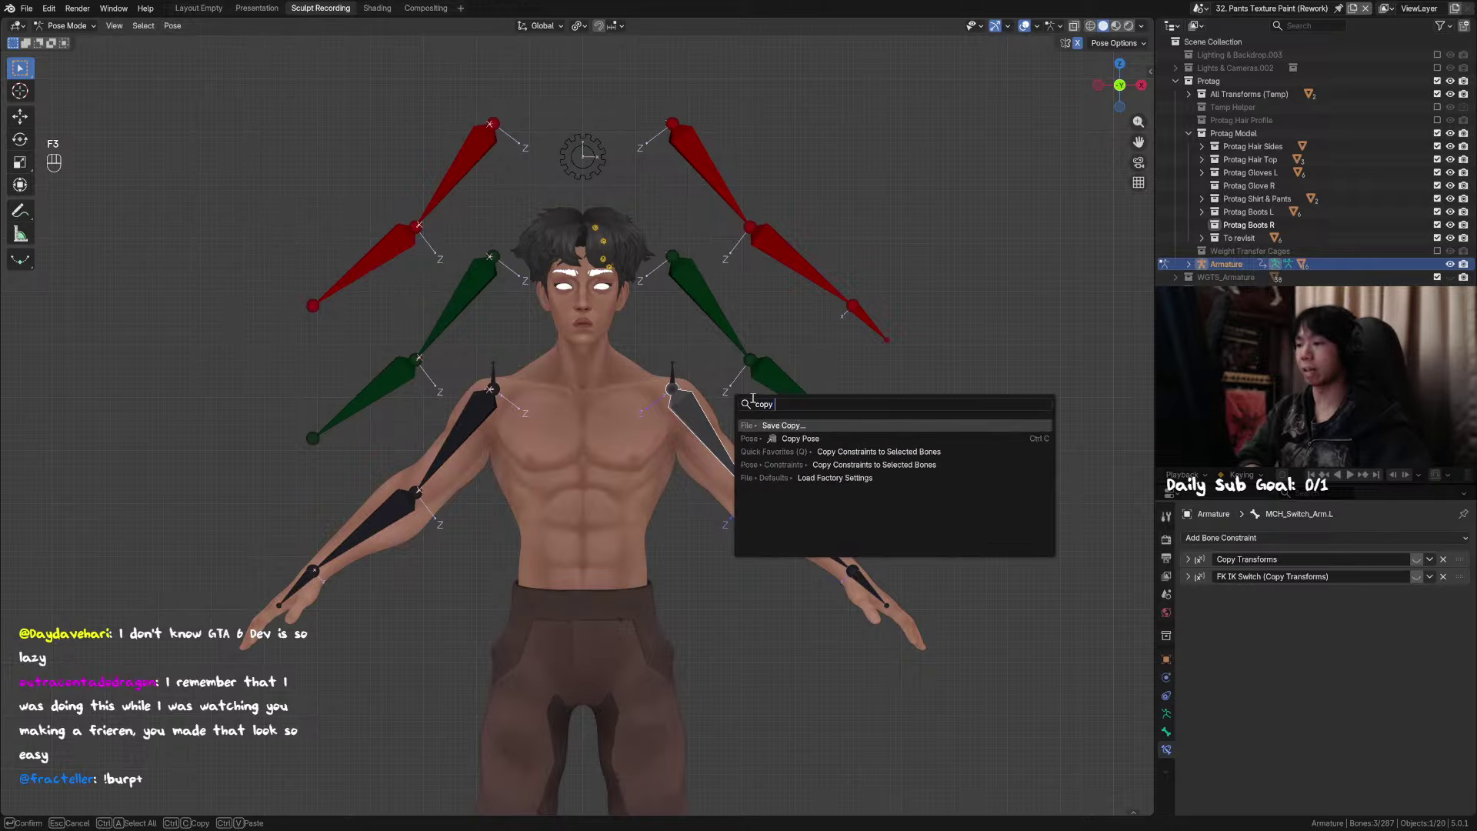
key(Escape)
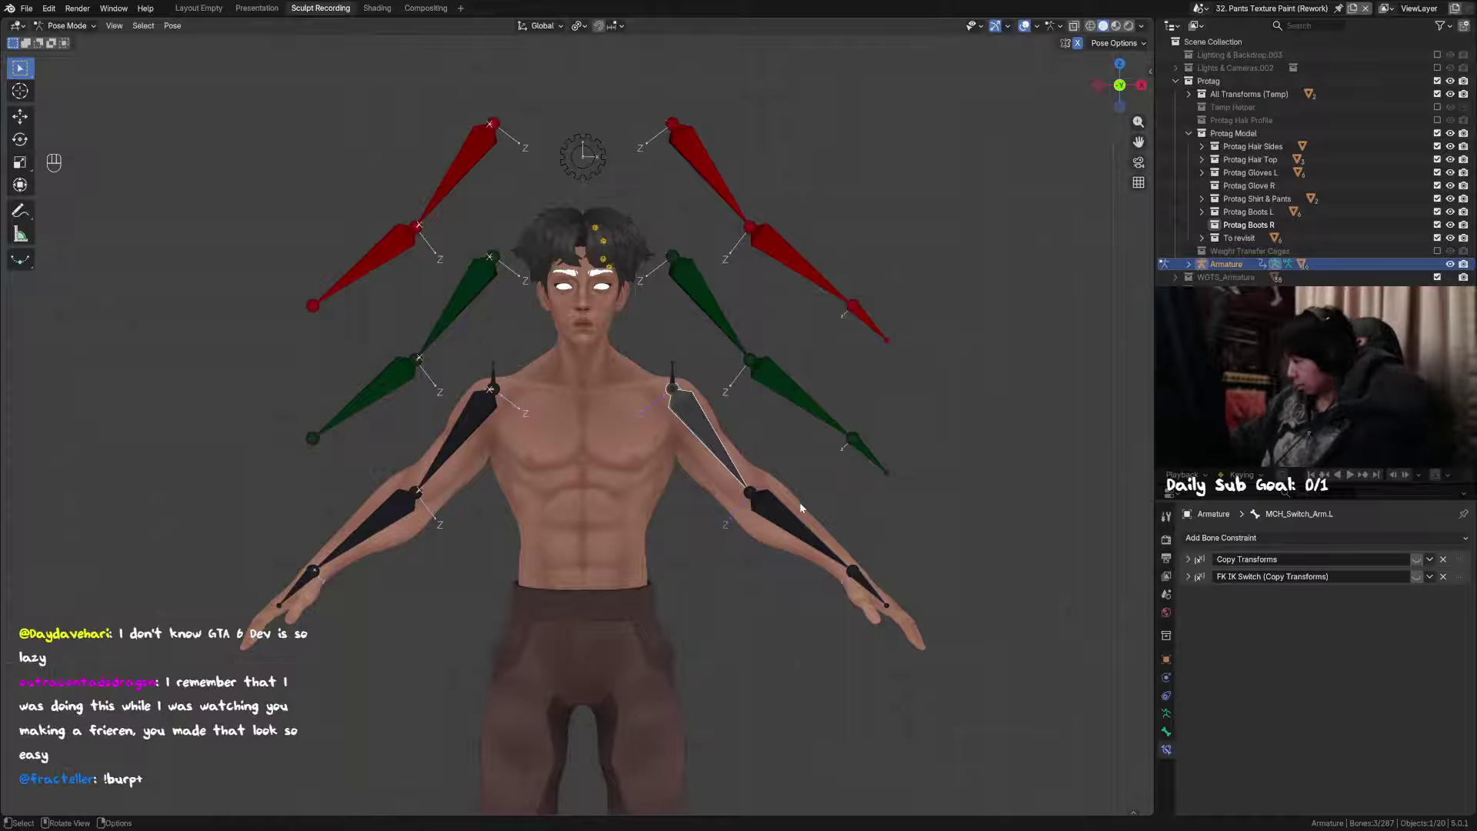
Step: Set the target bone of MCH_Switch_Forearm.L's first Copy Transforms constraint to Forearm_FK.L, and collapse the constraint
click(791, 527)
scroll(791, 527, up, 2)
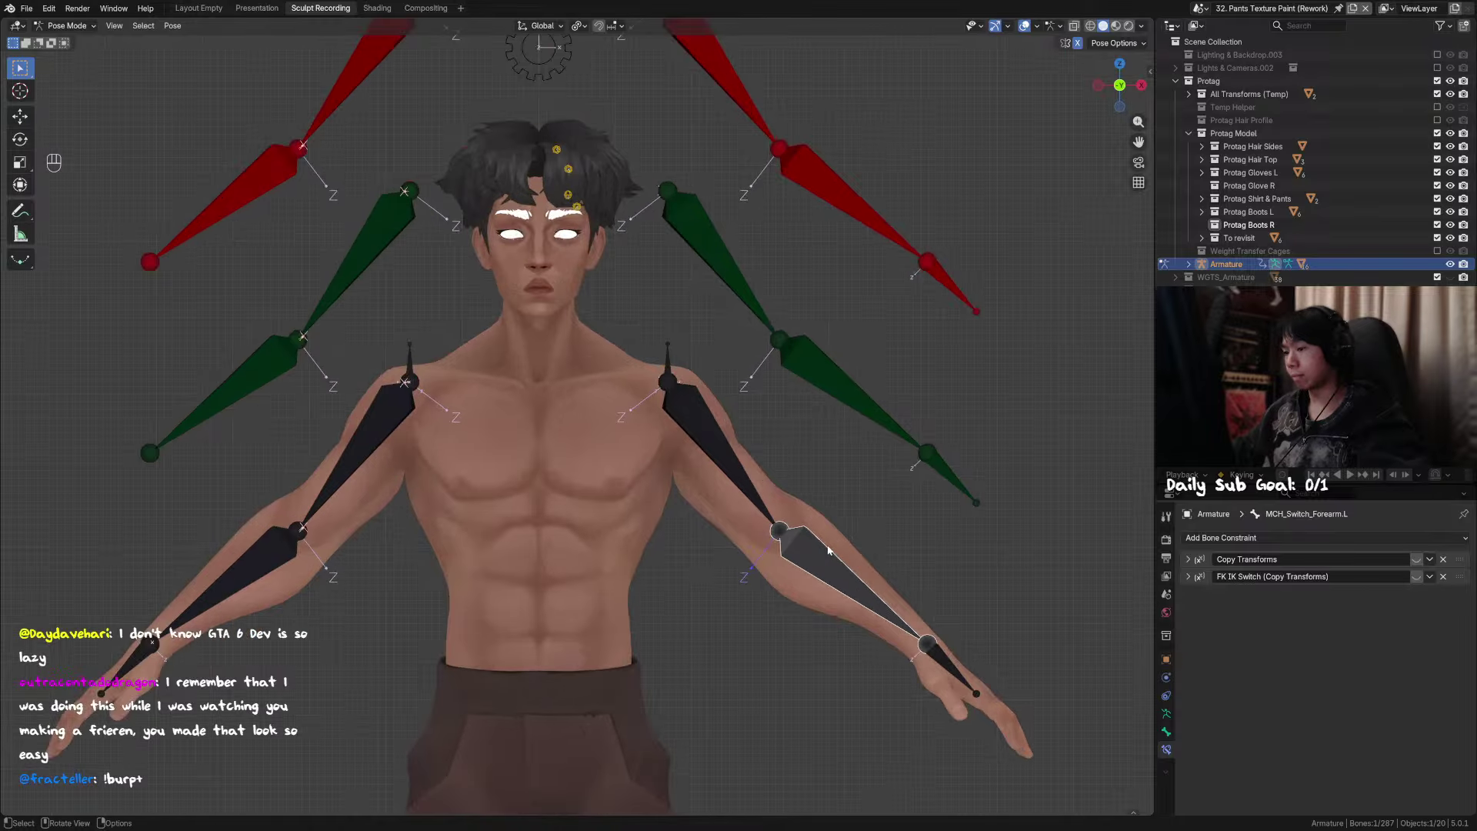
click(1193, 557)
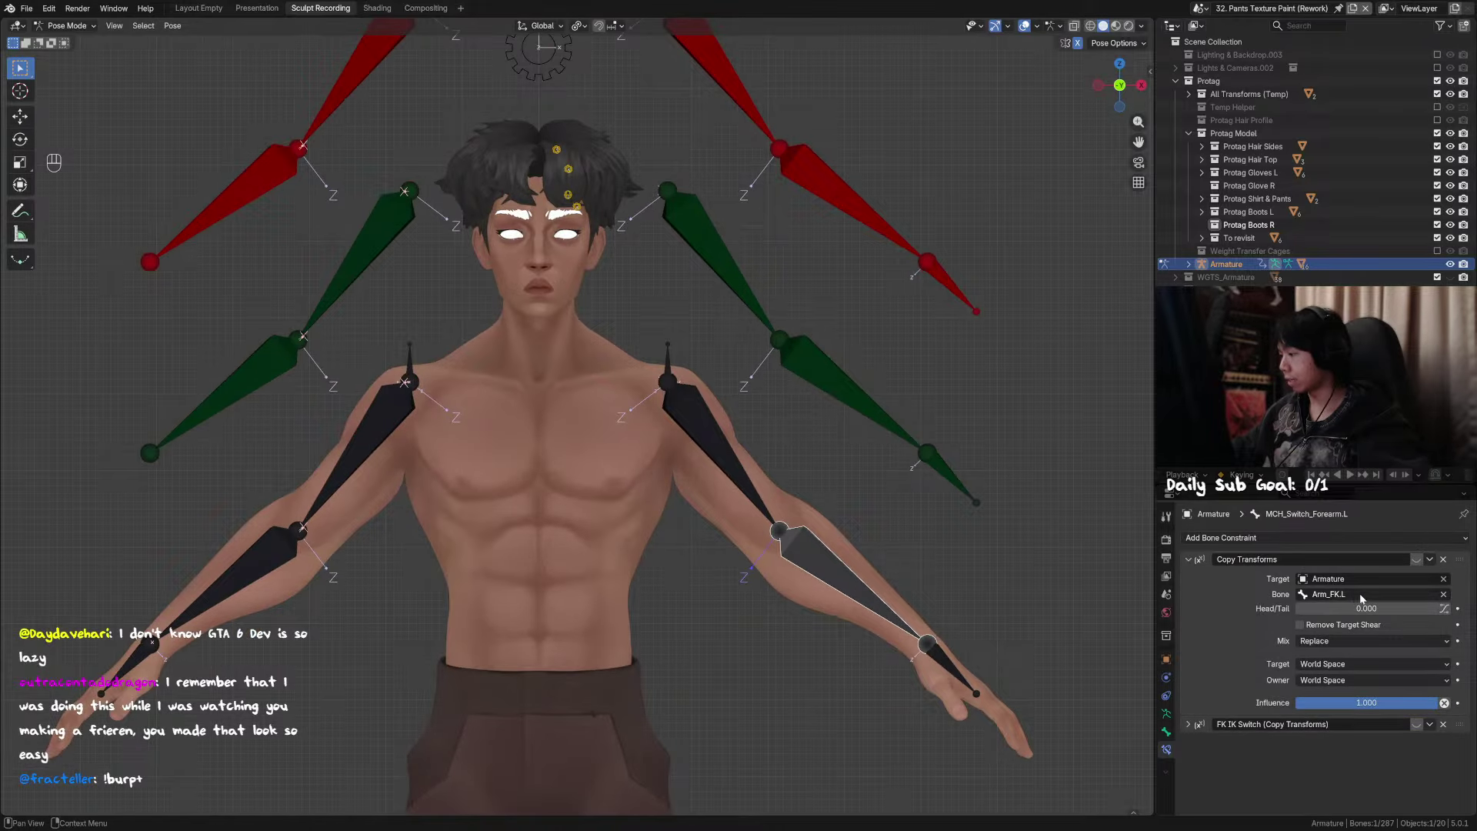
click(1360, 597)
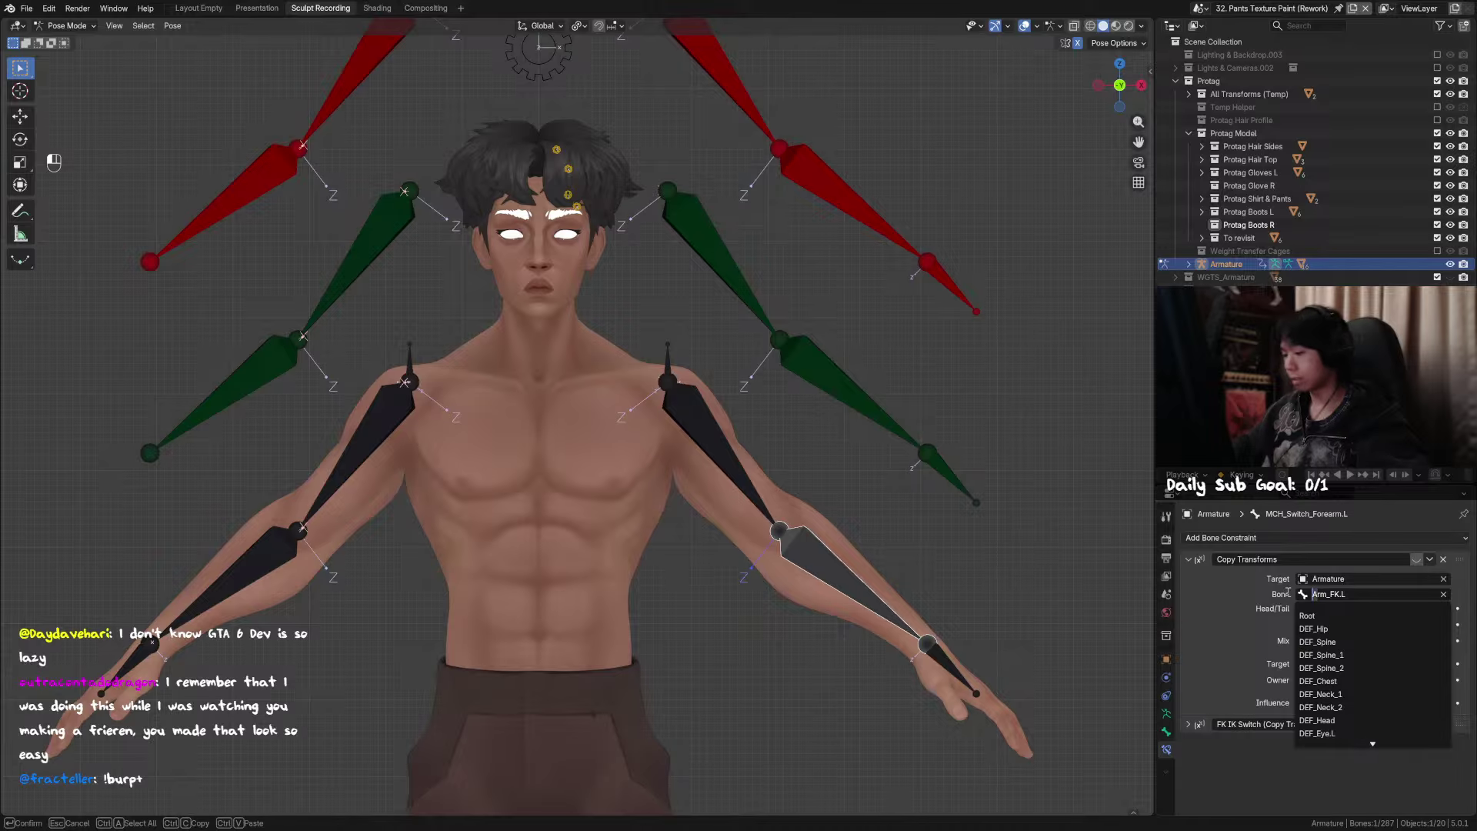
text(for)
key(BackSpace)
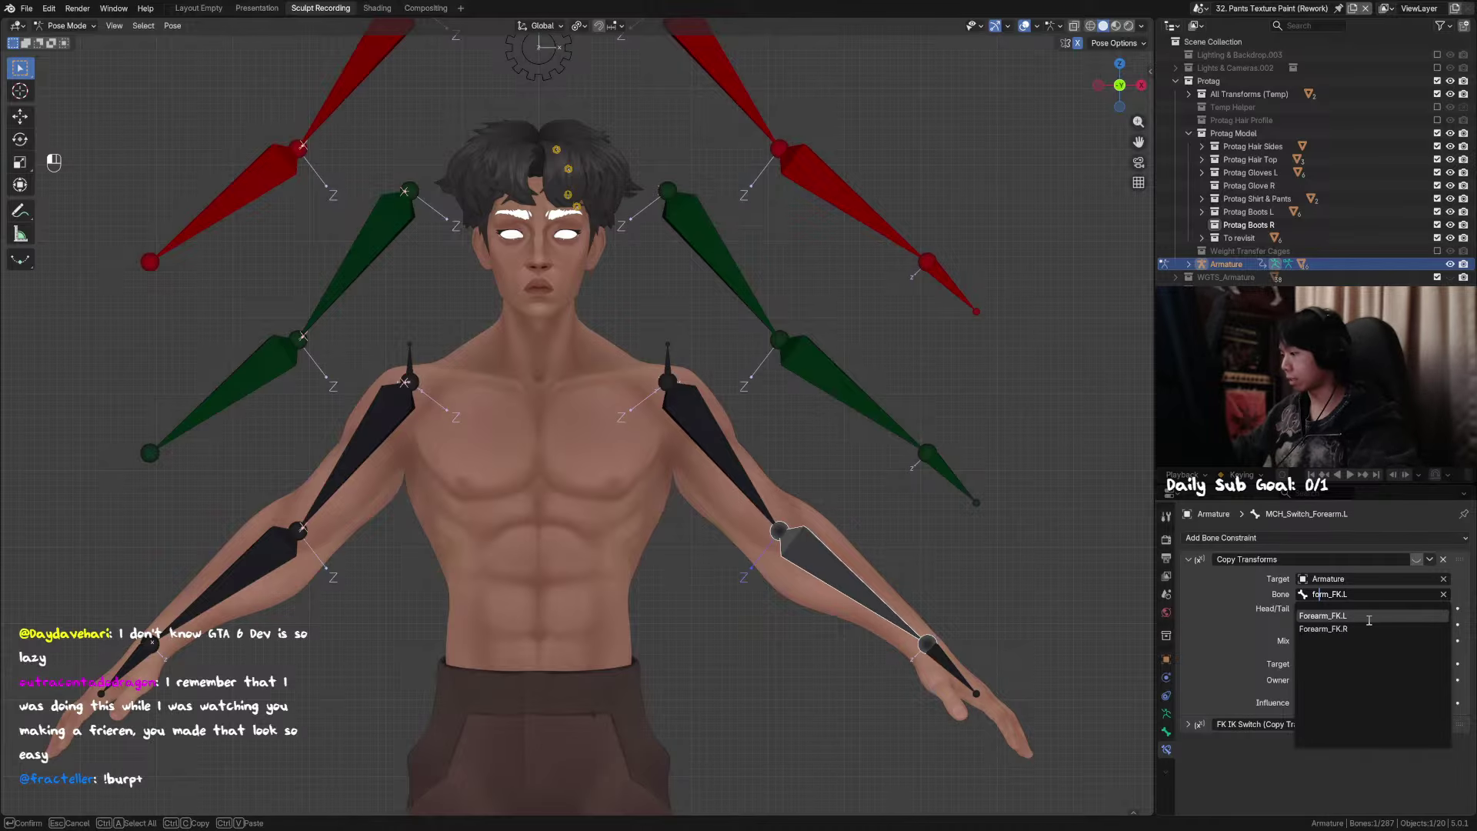
click(1371, 617)
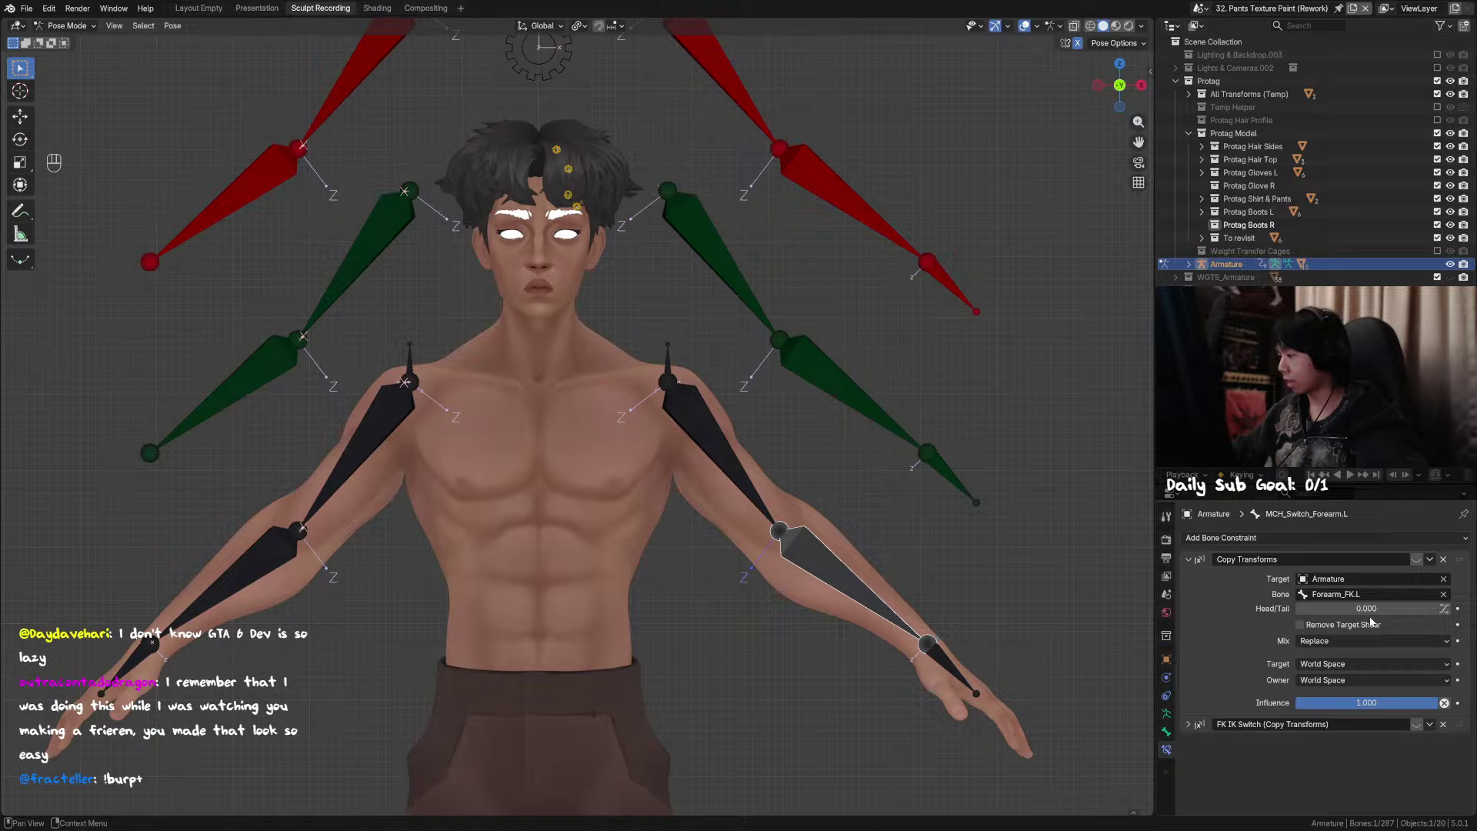
click(1417, 561)
click(1189, 559)
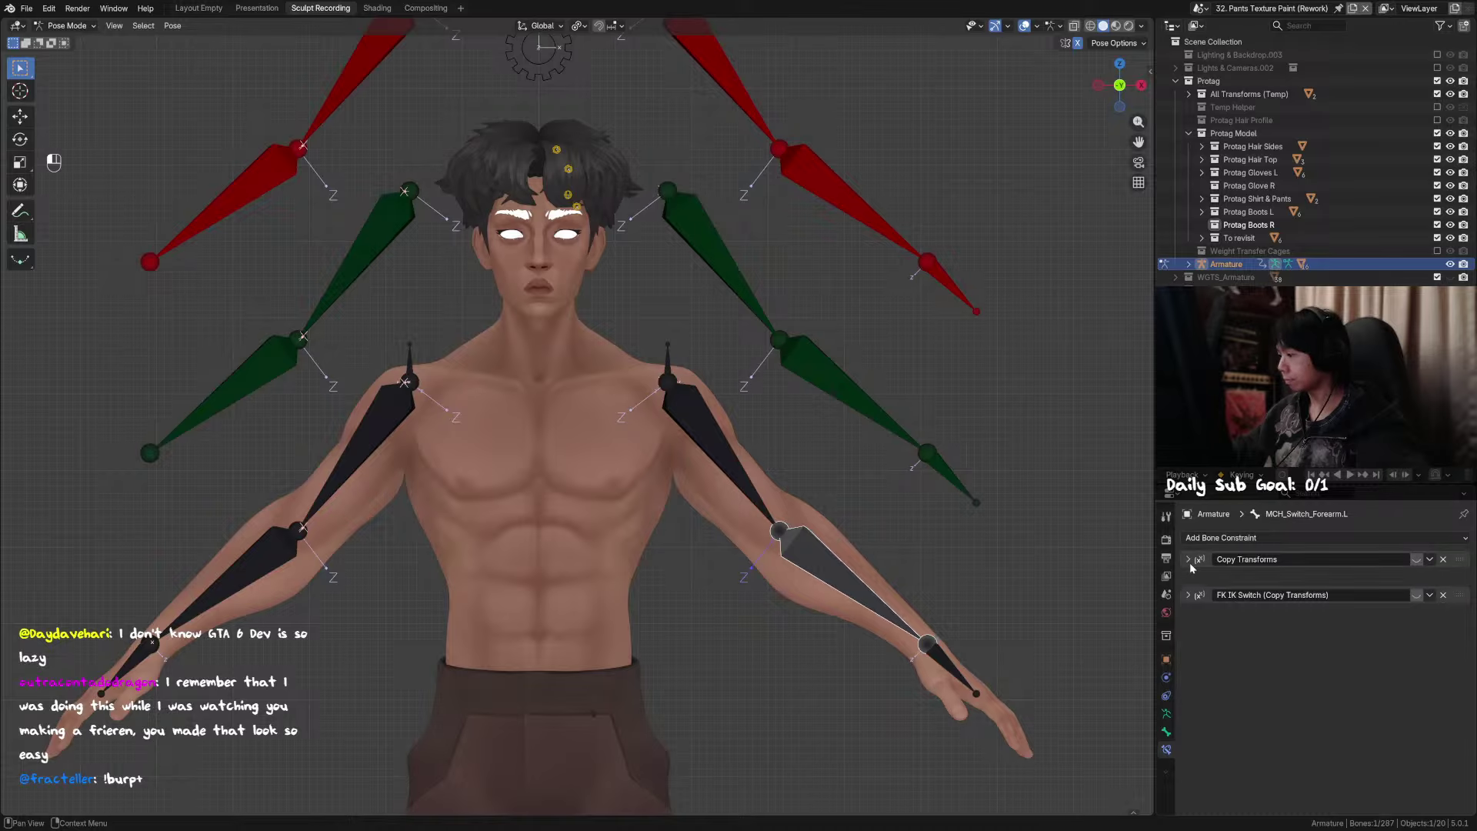
Step: Set the target bone of MCH_Switch_Forearm.L's FK IK Switch constraint to Forearm_IK.L, test the constraint briefly, and collapse it
click(1189, 576)
click(1354, 611)
drag(1318, 612, 1286, 612)
text(forearm_IK.L)
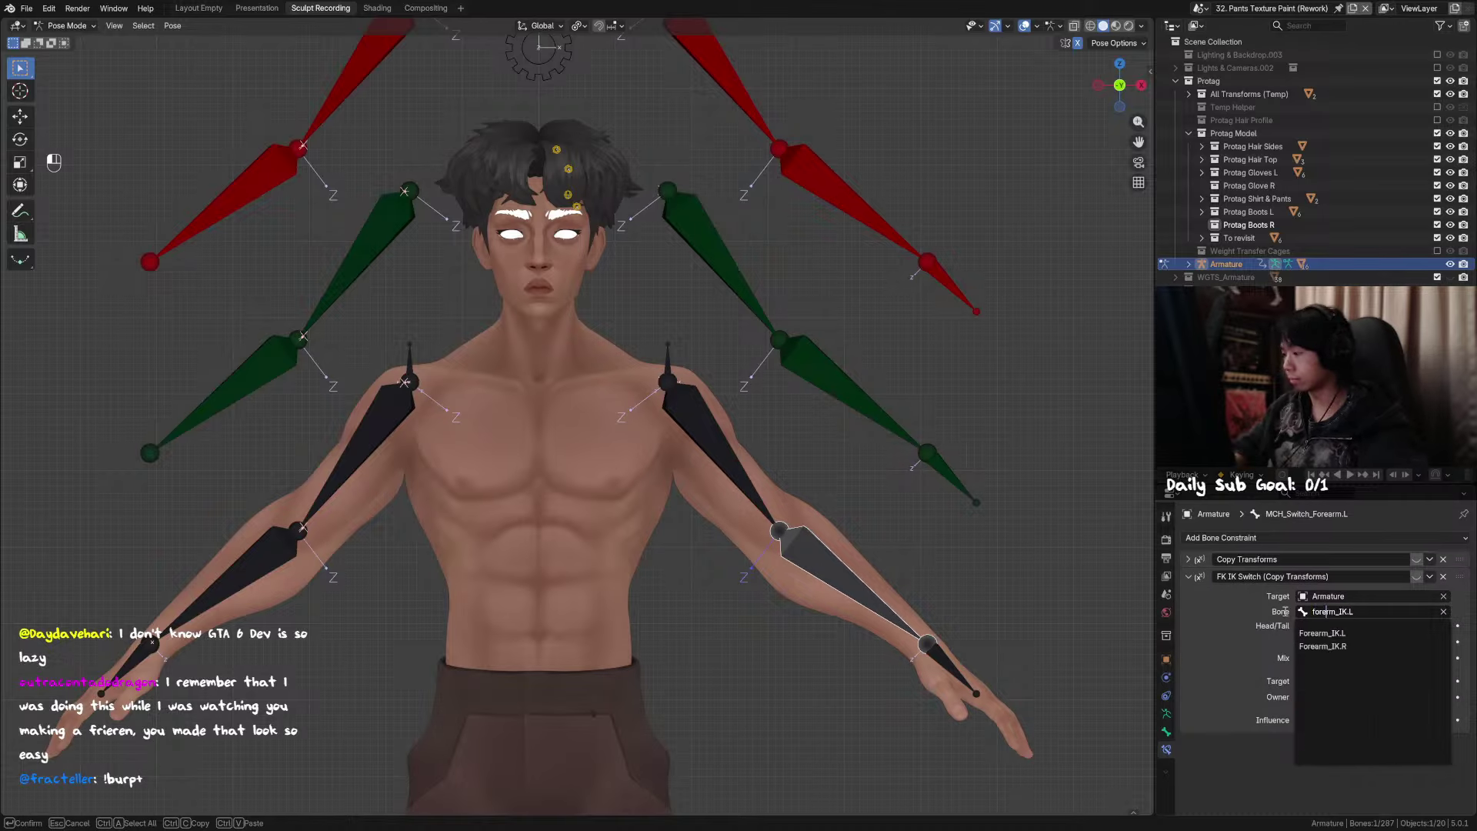
click(1371, 634)
click(1417, 577)
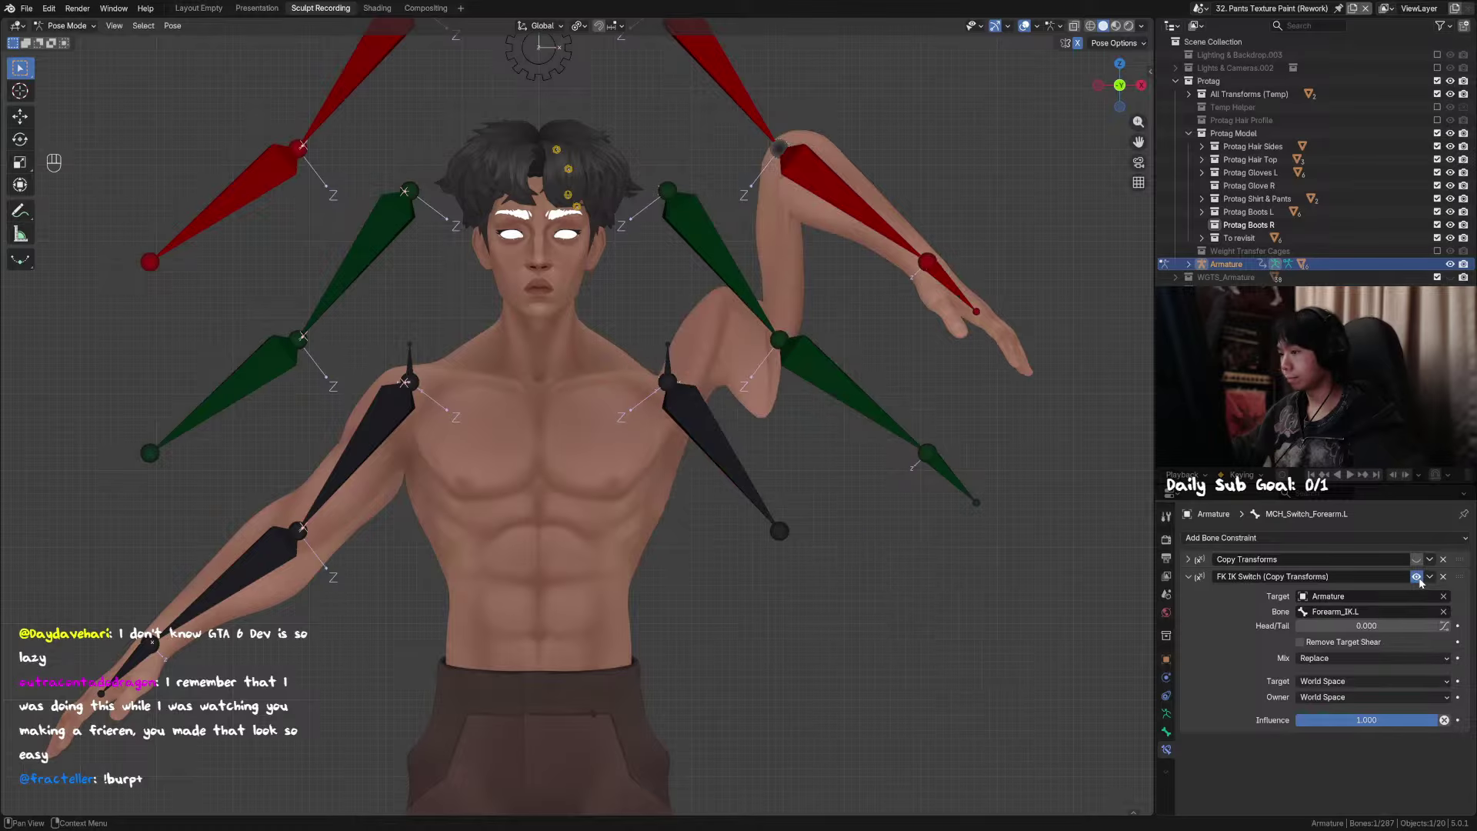
click(1417, 577)
click(1188, 577)
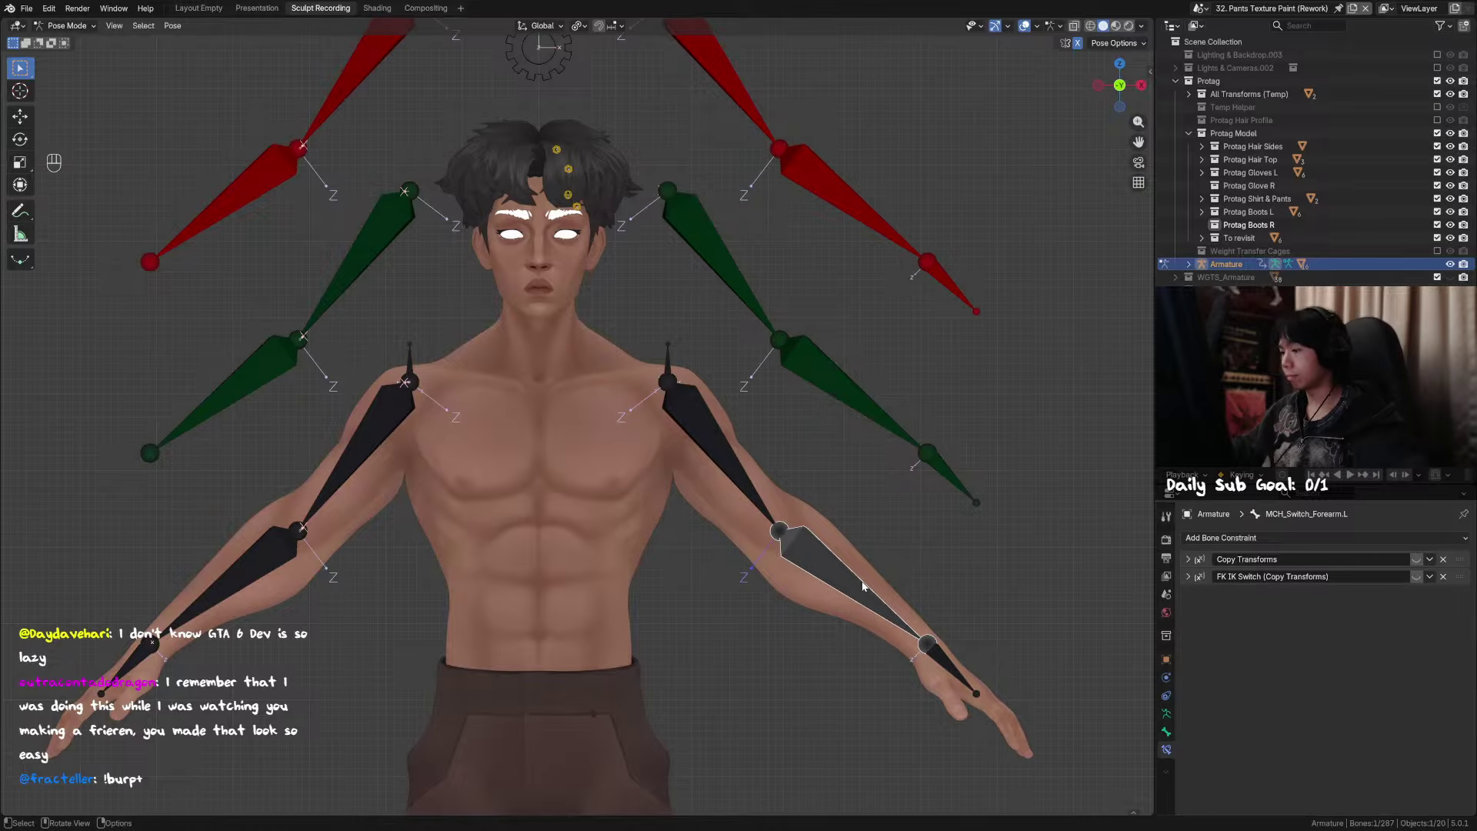
Step: Save the file and copy MCH_Switch_Forearm.L's constraints to MCH_Switch_Hand.L and the right arm, forearm and hand switch bones
shift+middle_drag(864, 587, 734, 548)
key(ctrl+s)
click(813, 622)
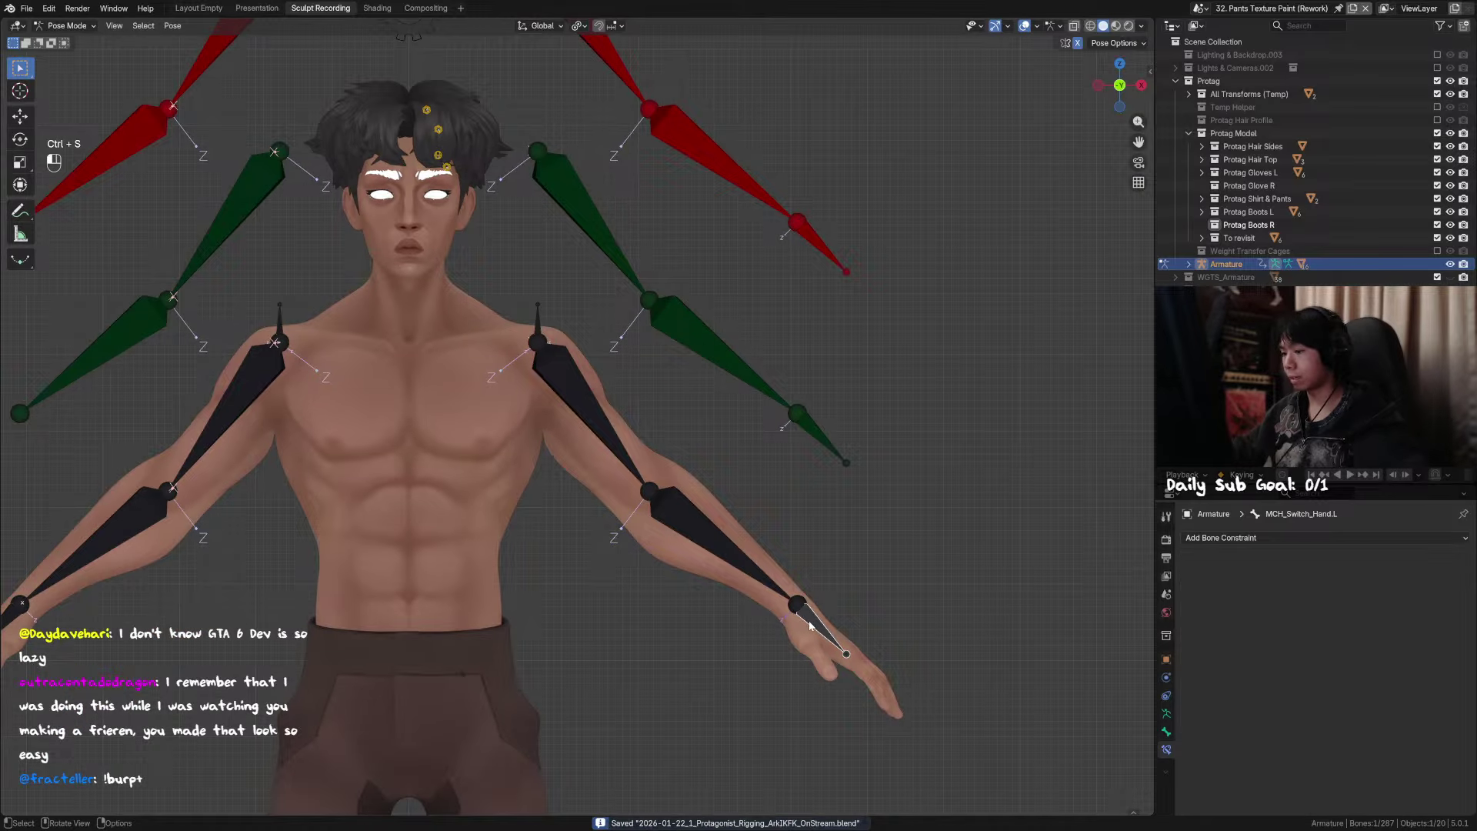
scroll(809, 625, down, 3)
shift+click(245, 534)
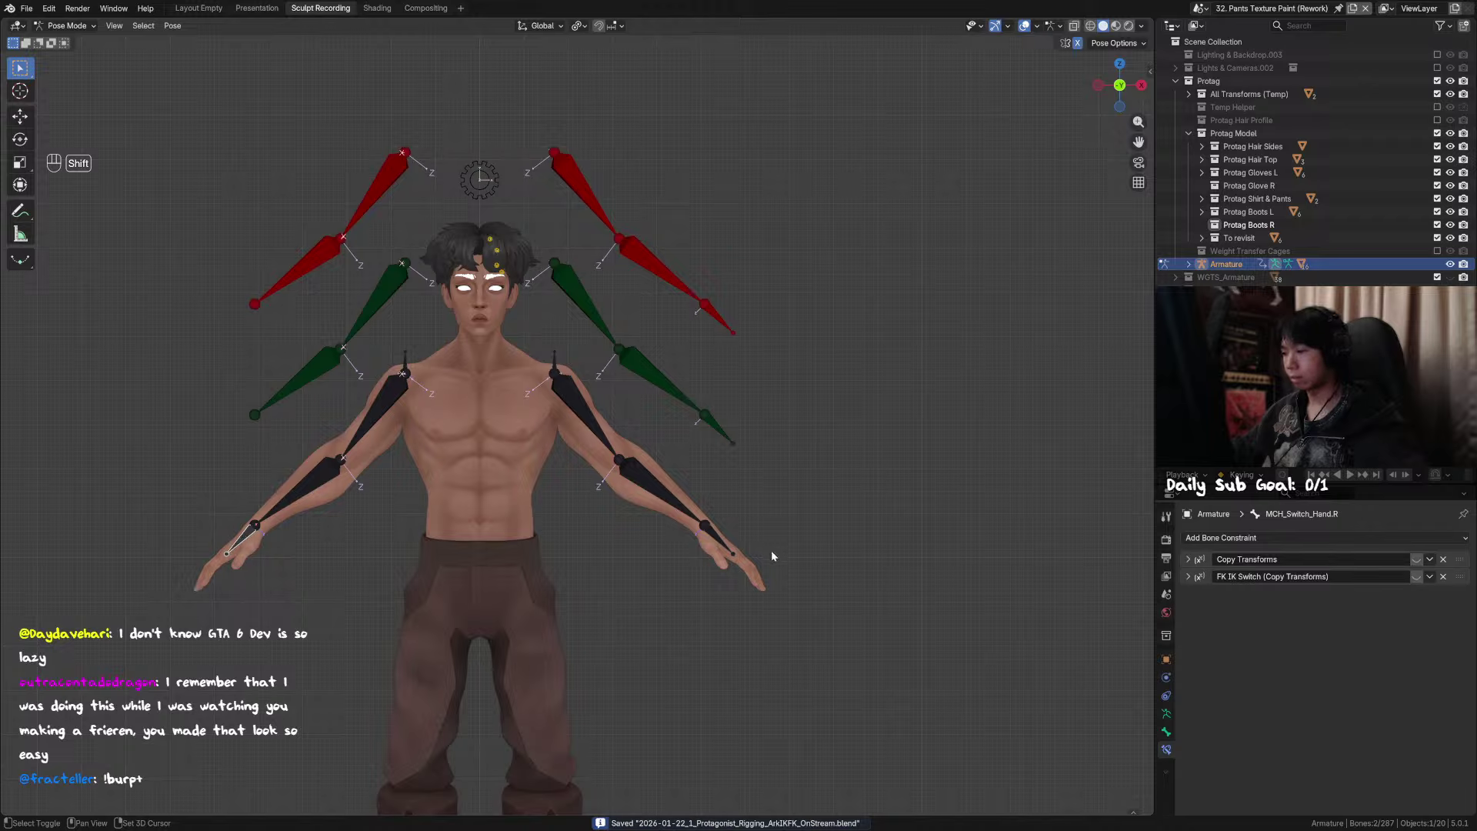
shift+click(721, 541)
shift+click(373, 411)
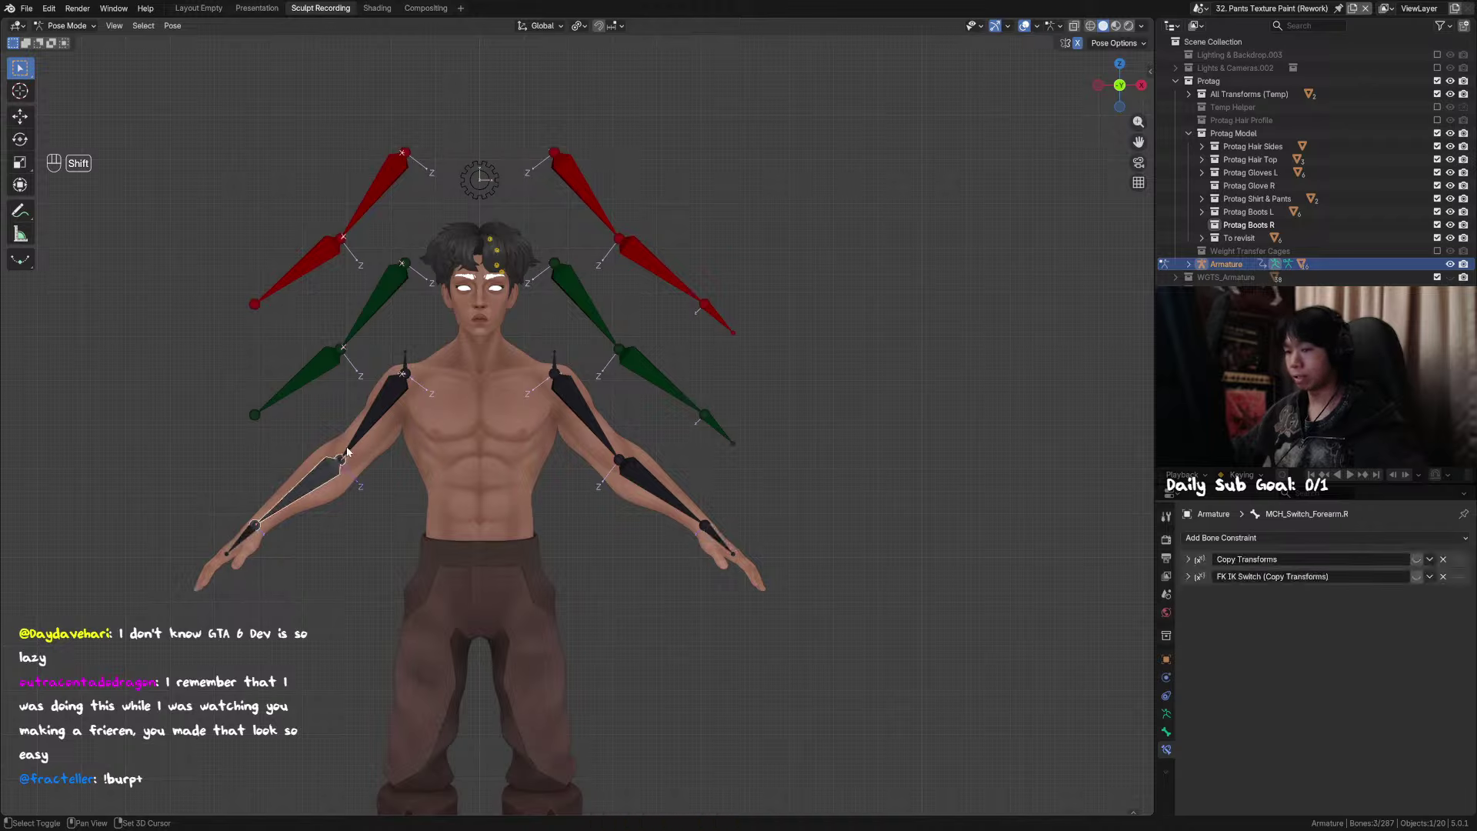
shift+click(729, 541)
shift+click(689, 523)
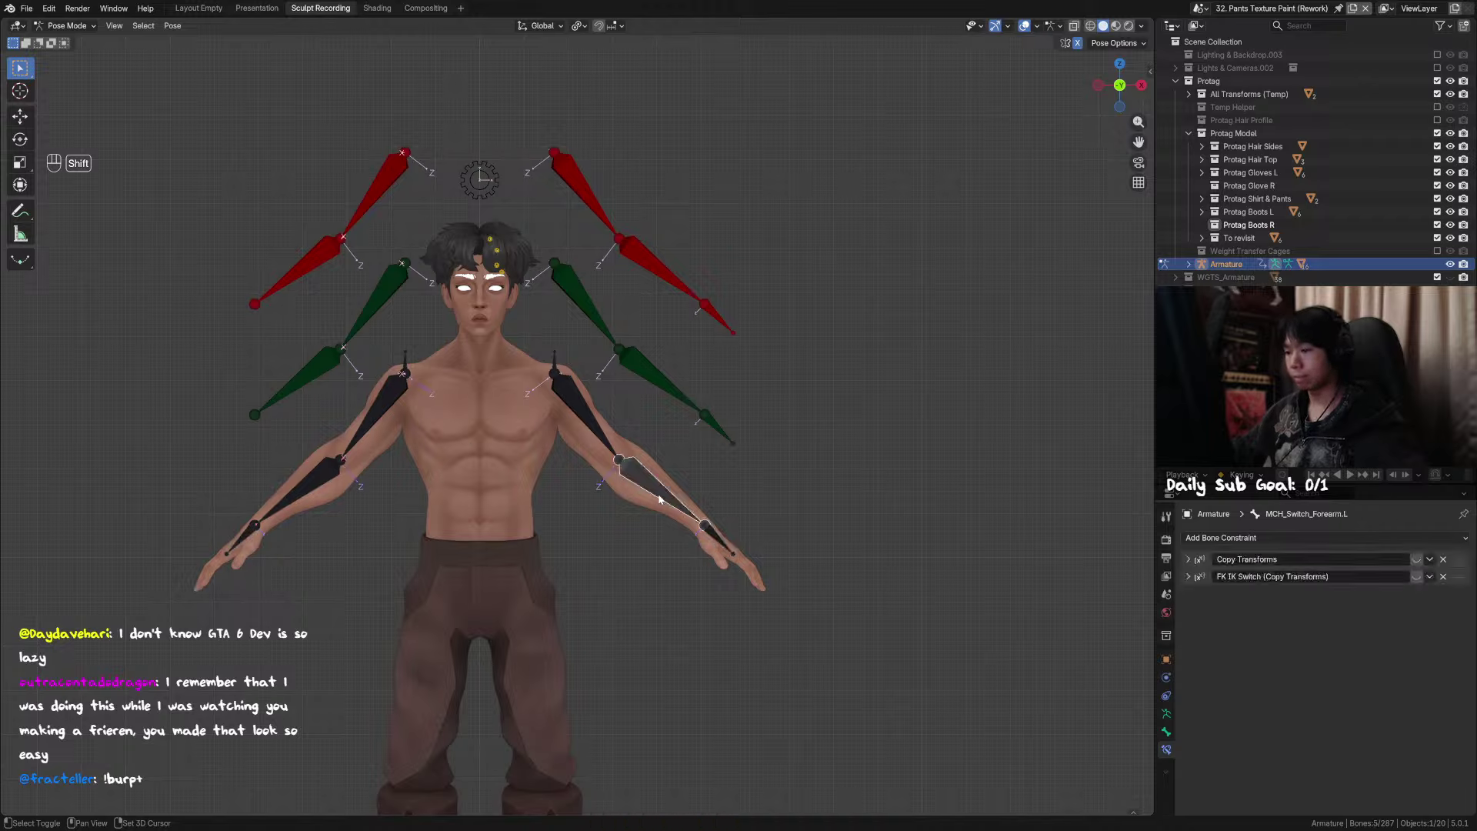
click(713, 537)
scroll(897, 564, up, 3)
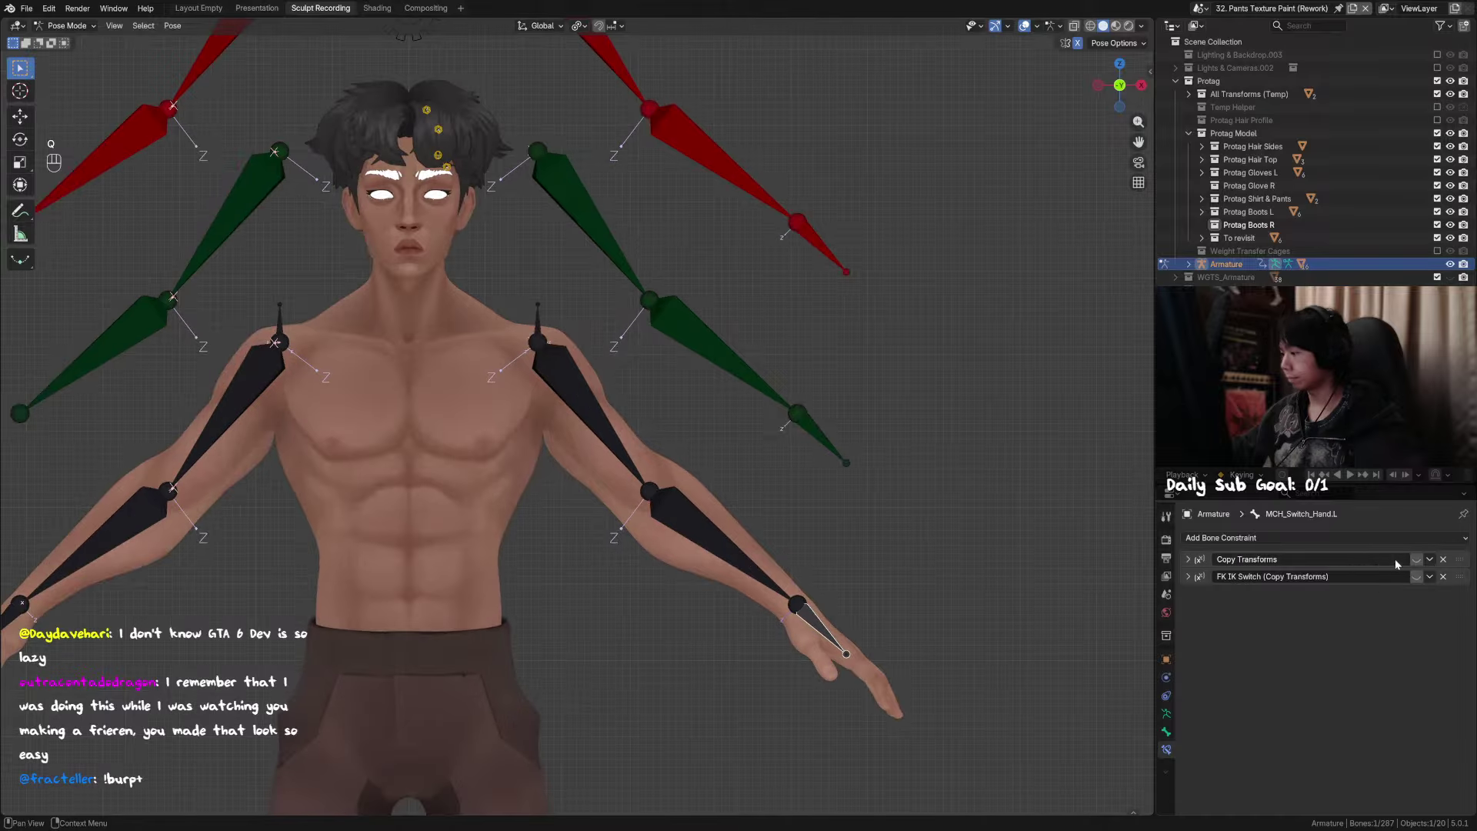
Step: Enable MCH_Switch_Hand.L's first Copy Transforms constraint, set its target bone to Hand_FK.L, and collapse it
click(1417, 560)
click(1213, 560)
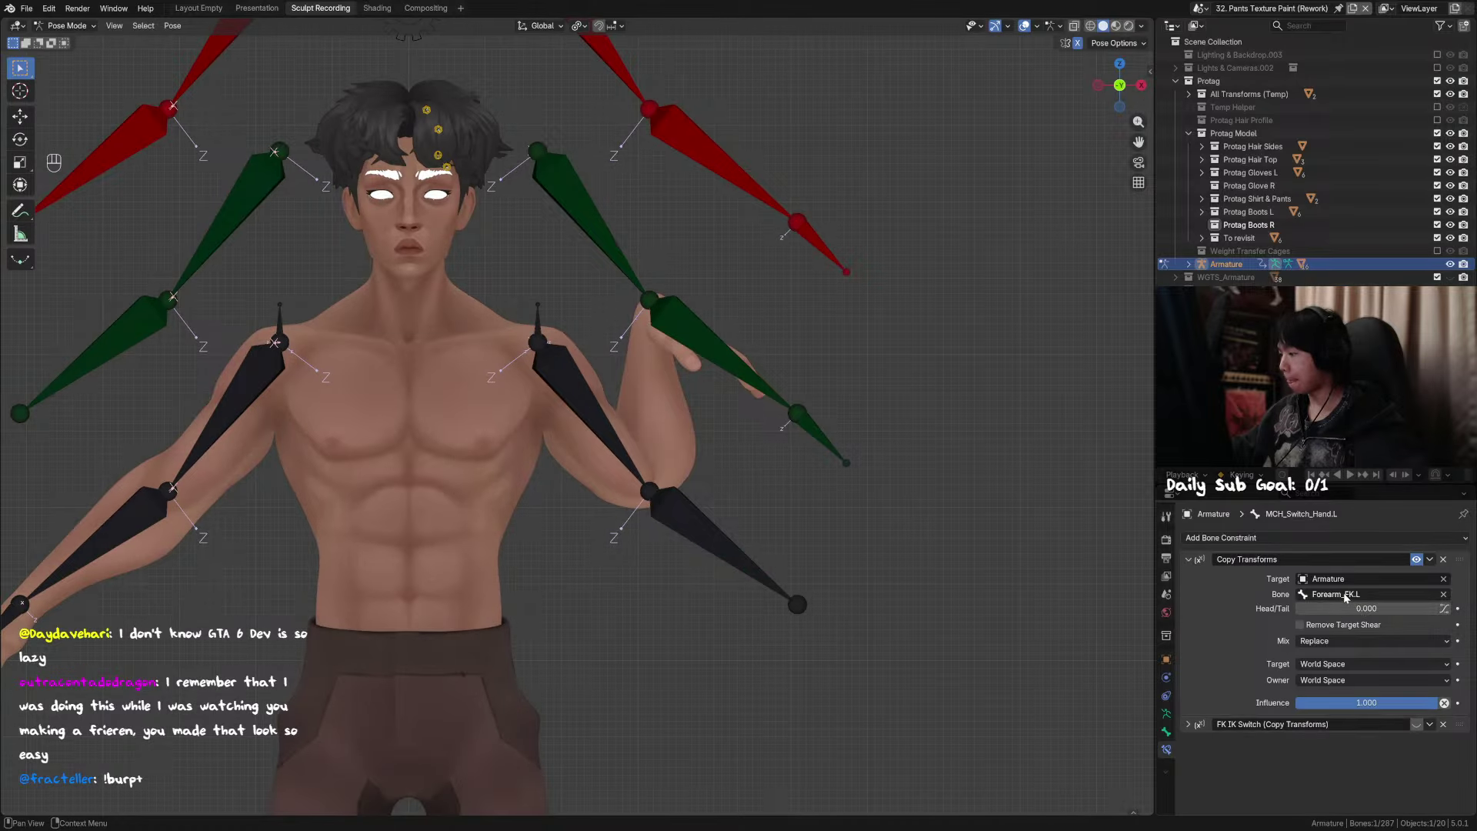
click(1330, 595)
text(Han)
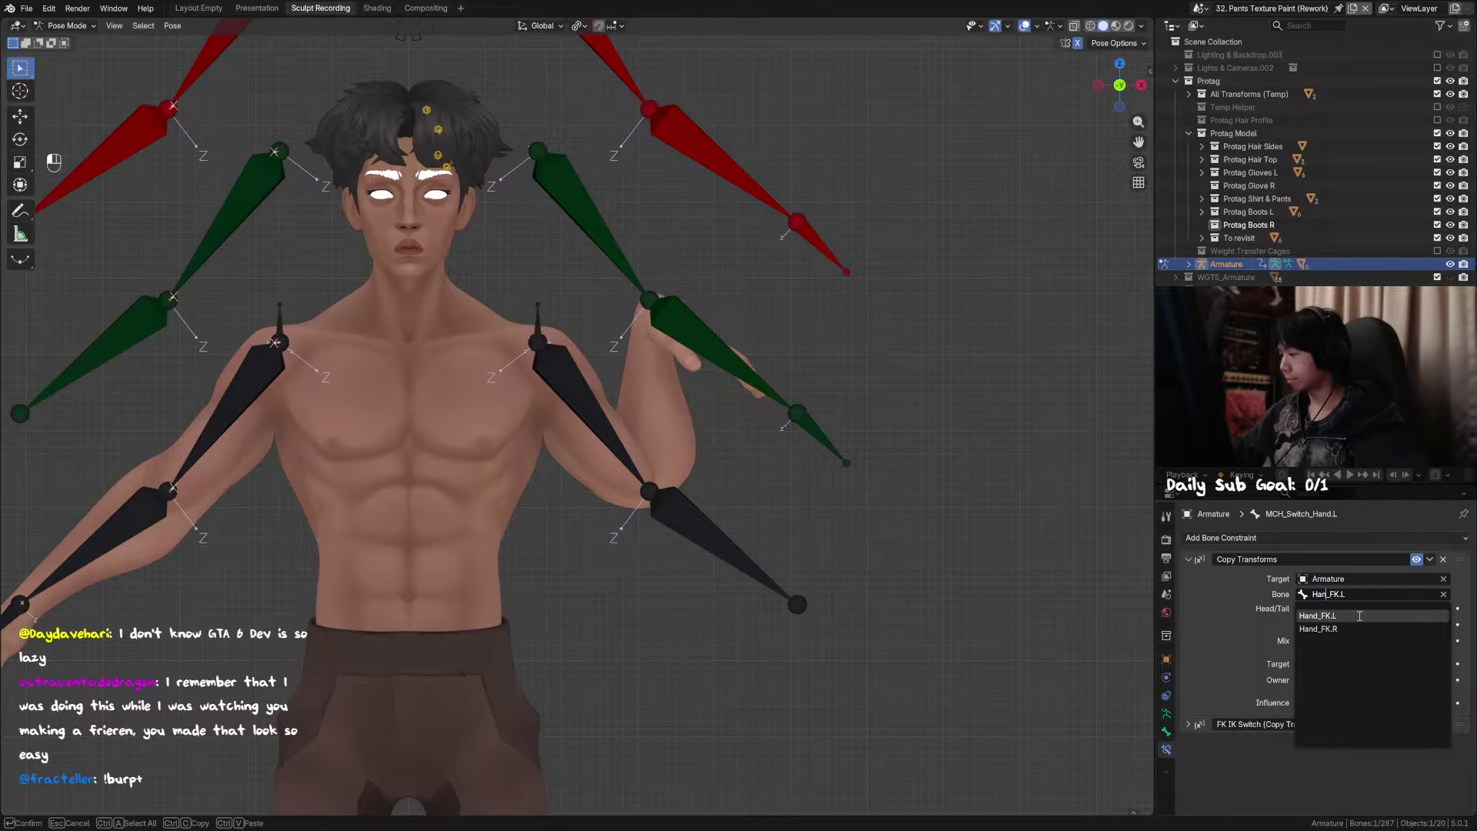
click(1360, 616)
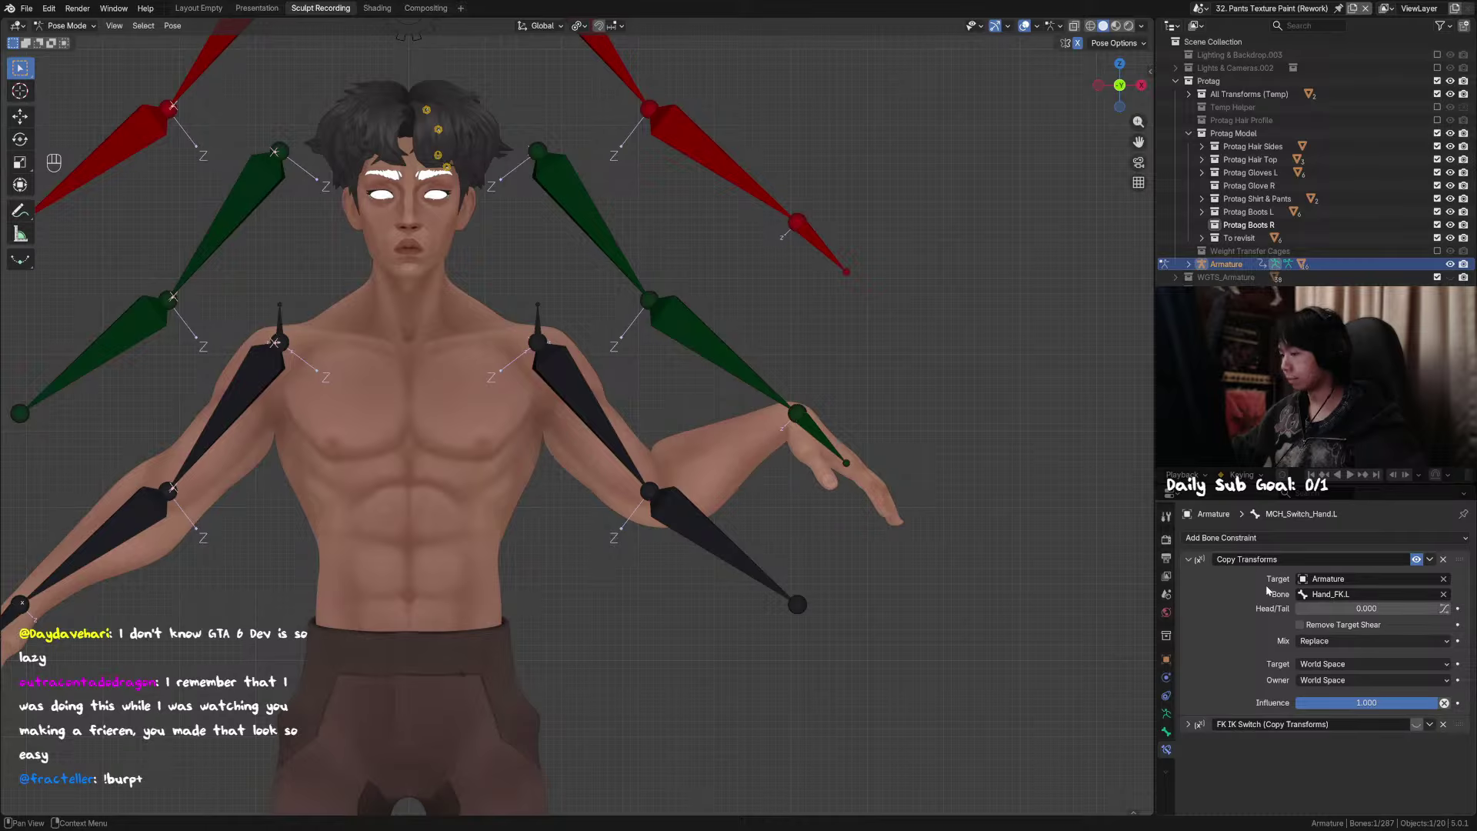
click(1308, 568)
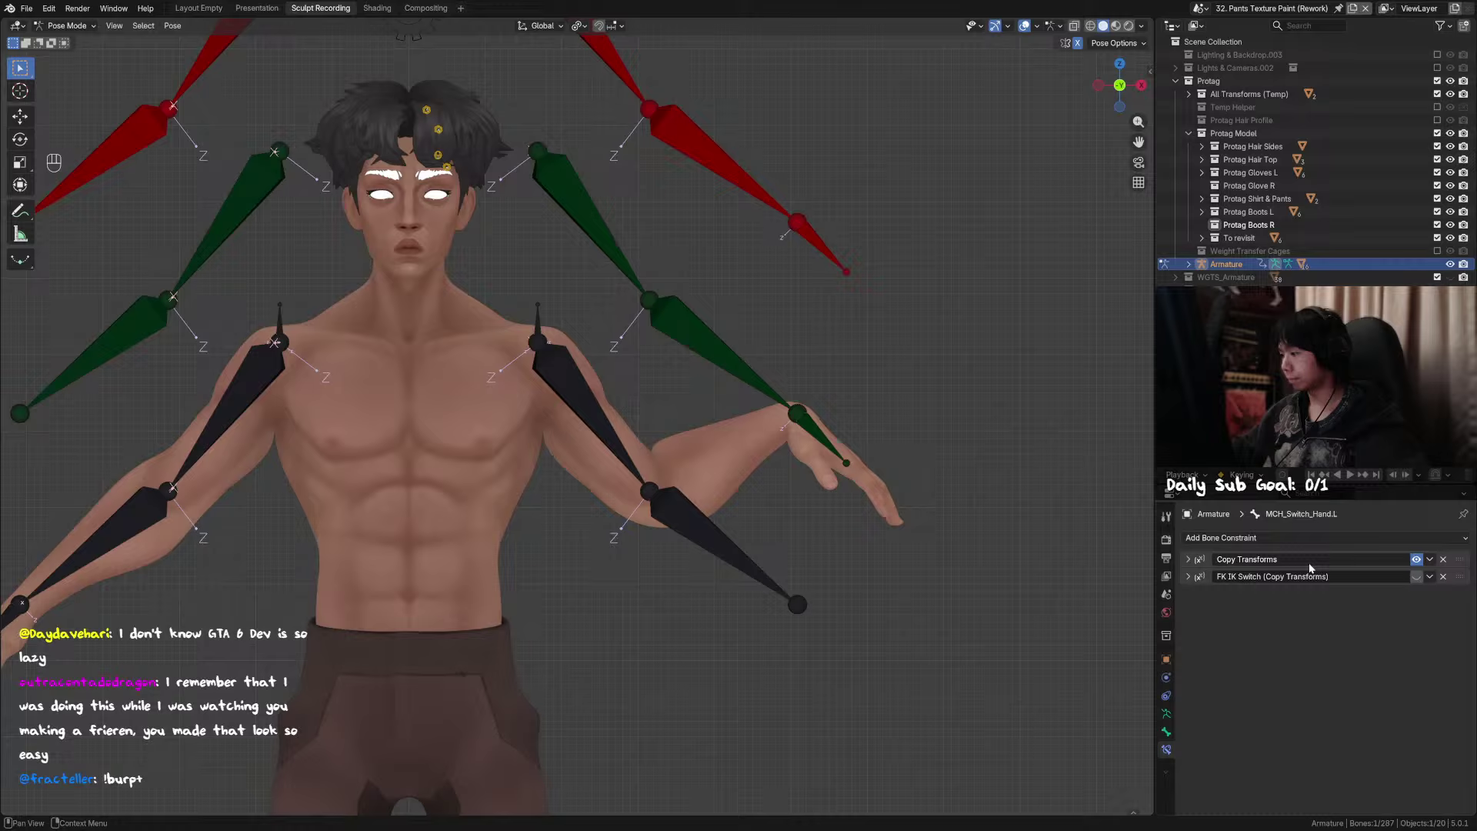
click(1188, 560)
click(1187, 561)
Step: Set the target bone of MCH_Switch_Hand.L's FK IK Switch constraint to Hand_IK.L, test it, and leave both hand constraints disabled
click(1189, 576)
click(1328, 611)
drag(1343, 611, 1259, 604)
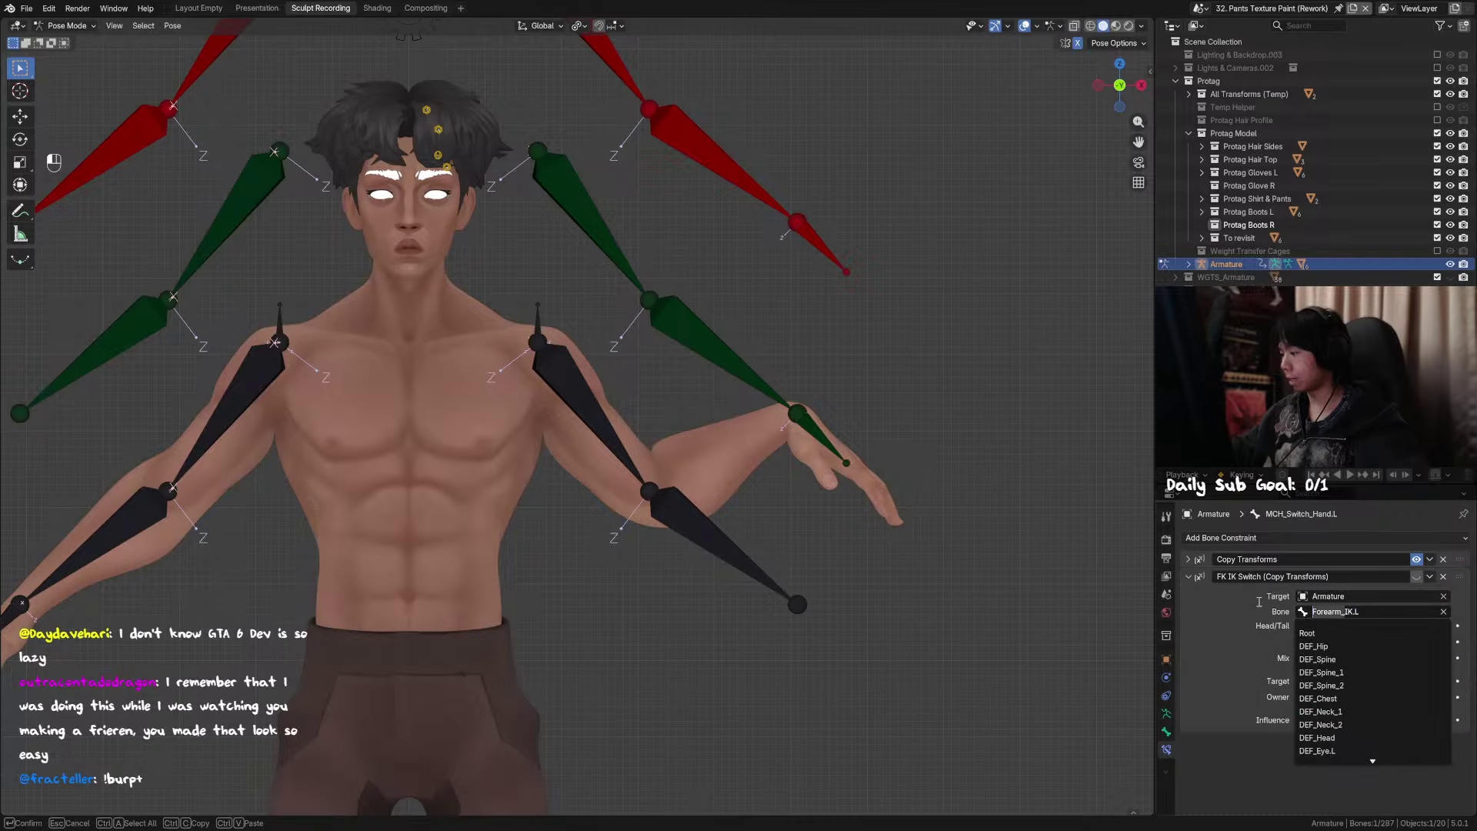
text(Hab=)
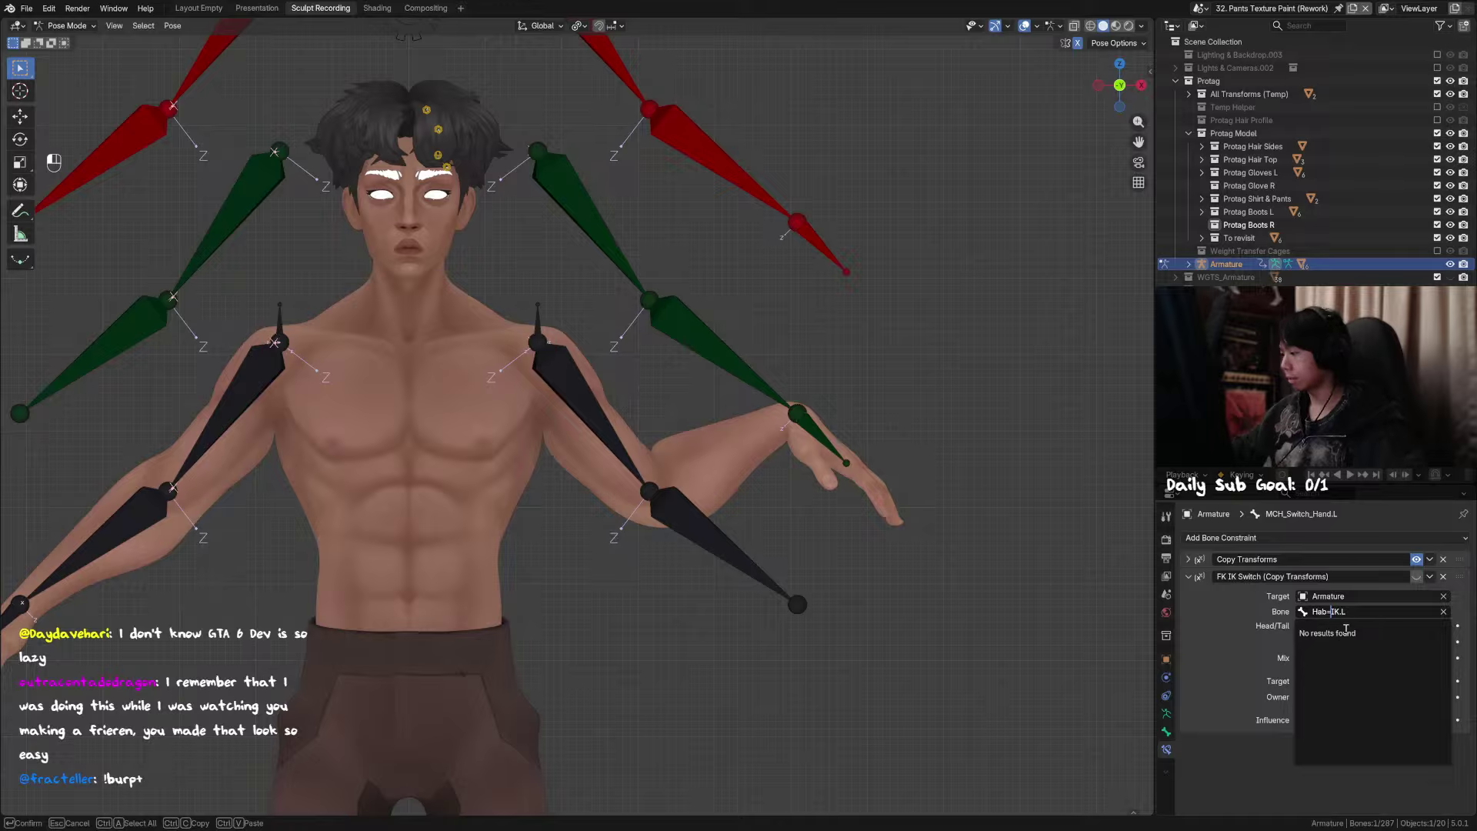
key(BackSpace)
text(nd)
click(1360, 636)
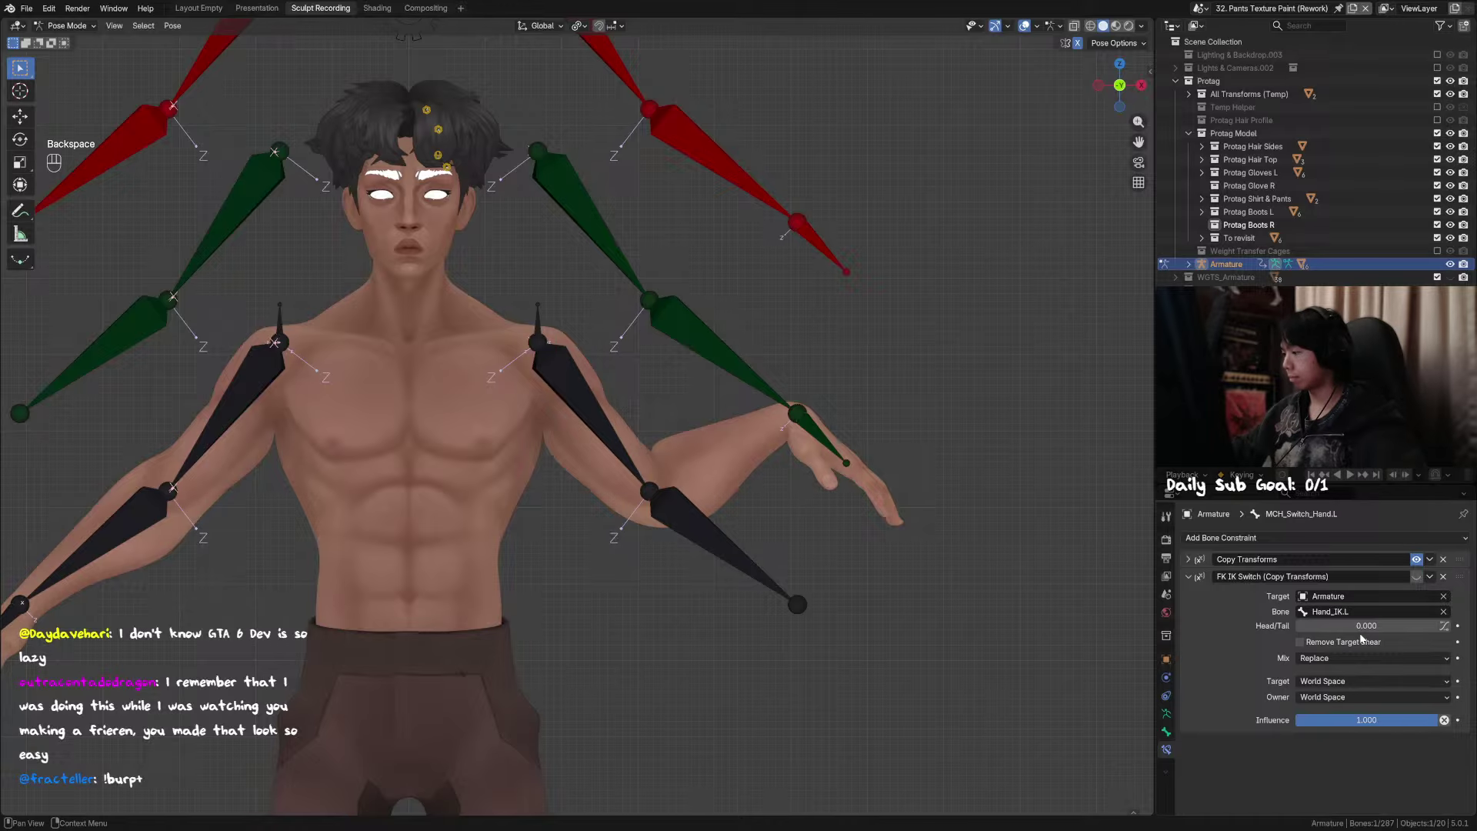
click(1417, 577)
click(1417, 560)
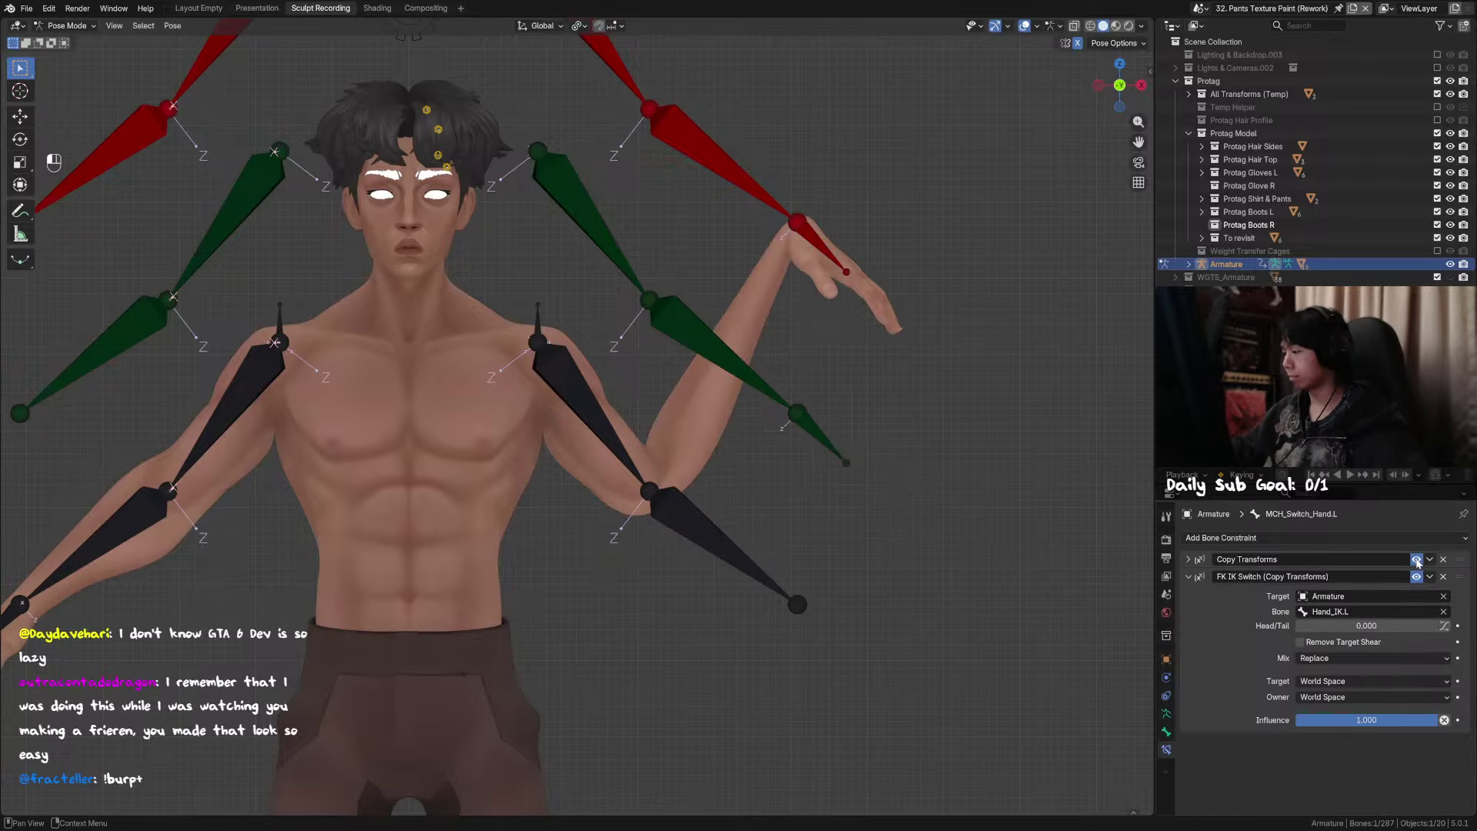
click(1416, 577)
click(1239, 583)
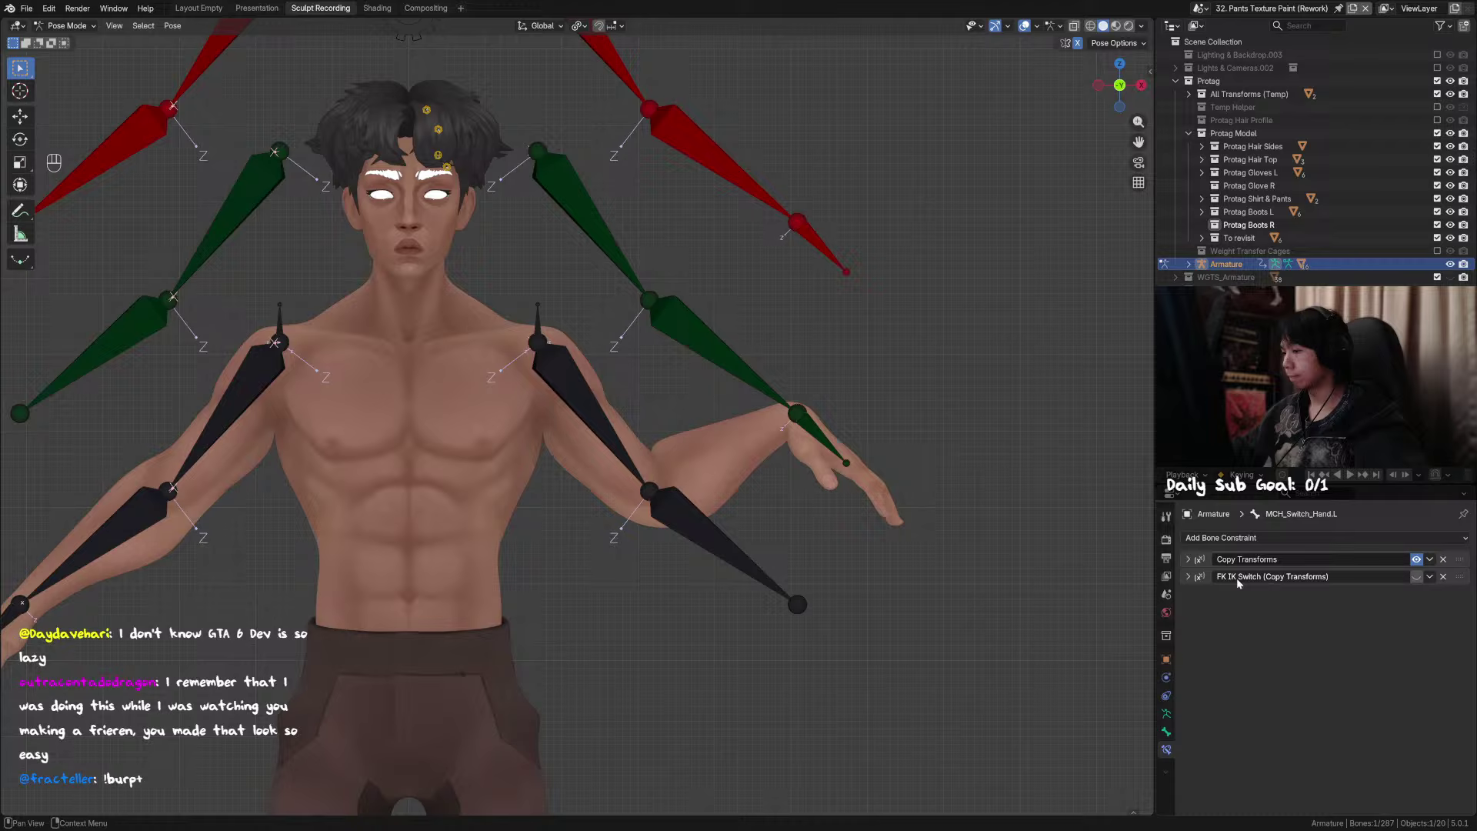
click(1417, 559)
Step: Check the FK and IK constraints of MCH_Switch_Forearm.L and MCH_Switch_Hand.L by toggling each one on and off
click(729, 566)
click(1417, 578)
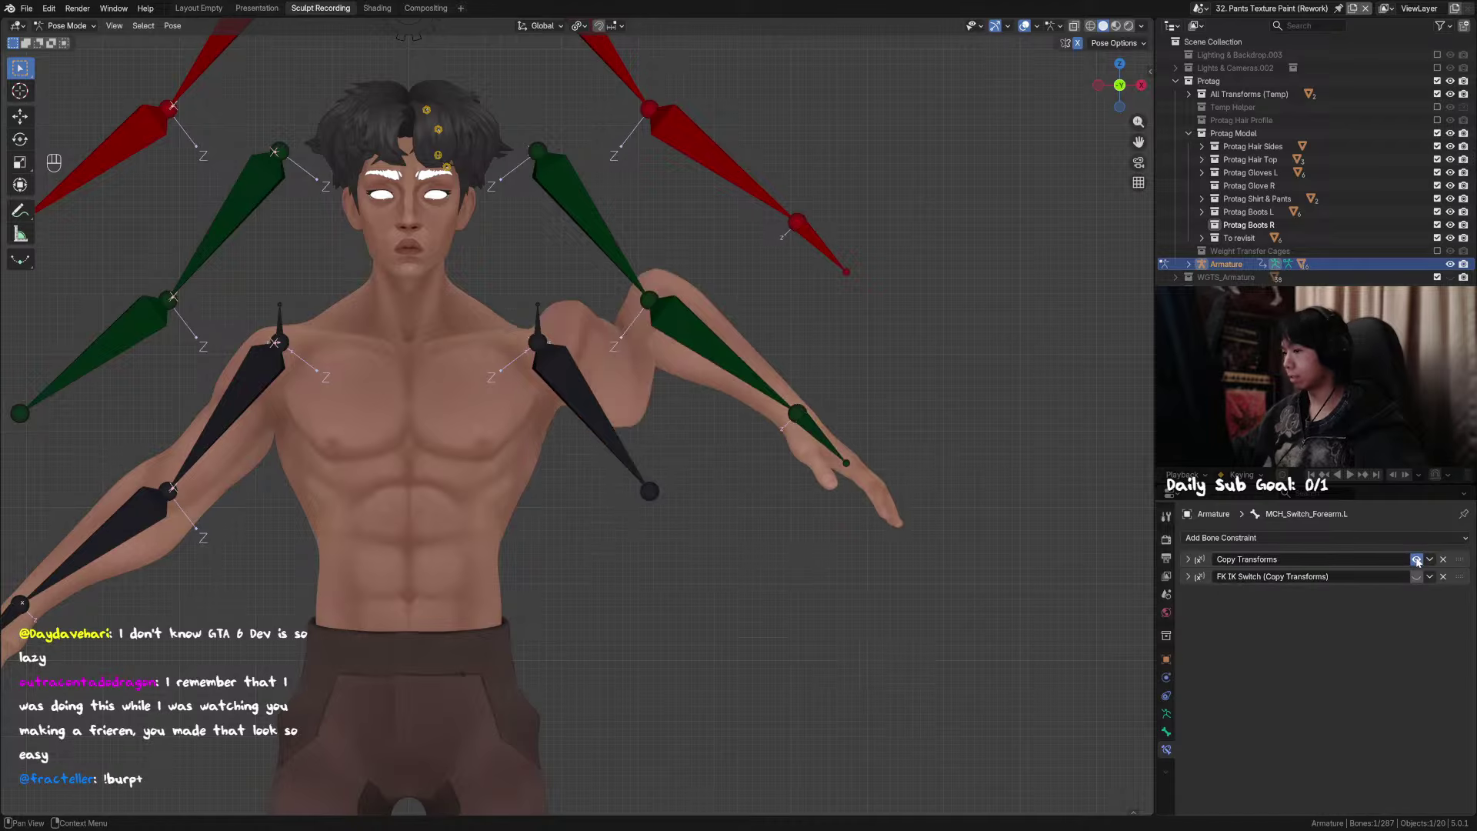
click(1416, 560)
click(1417, 577)
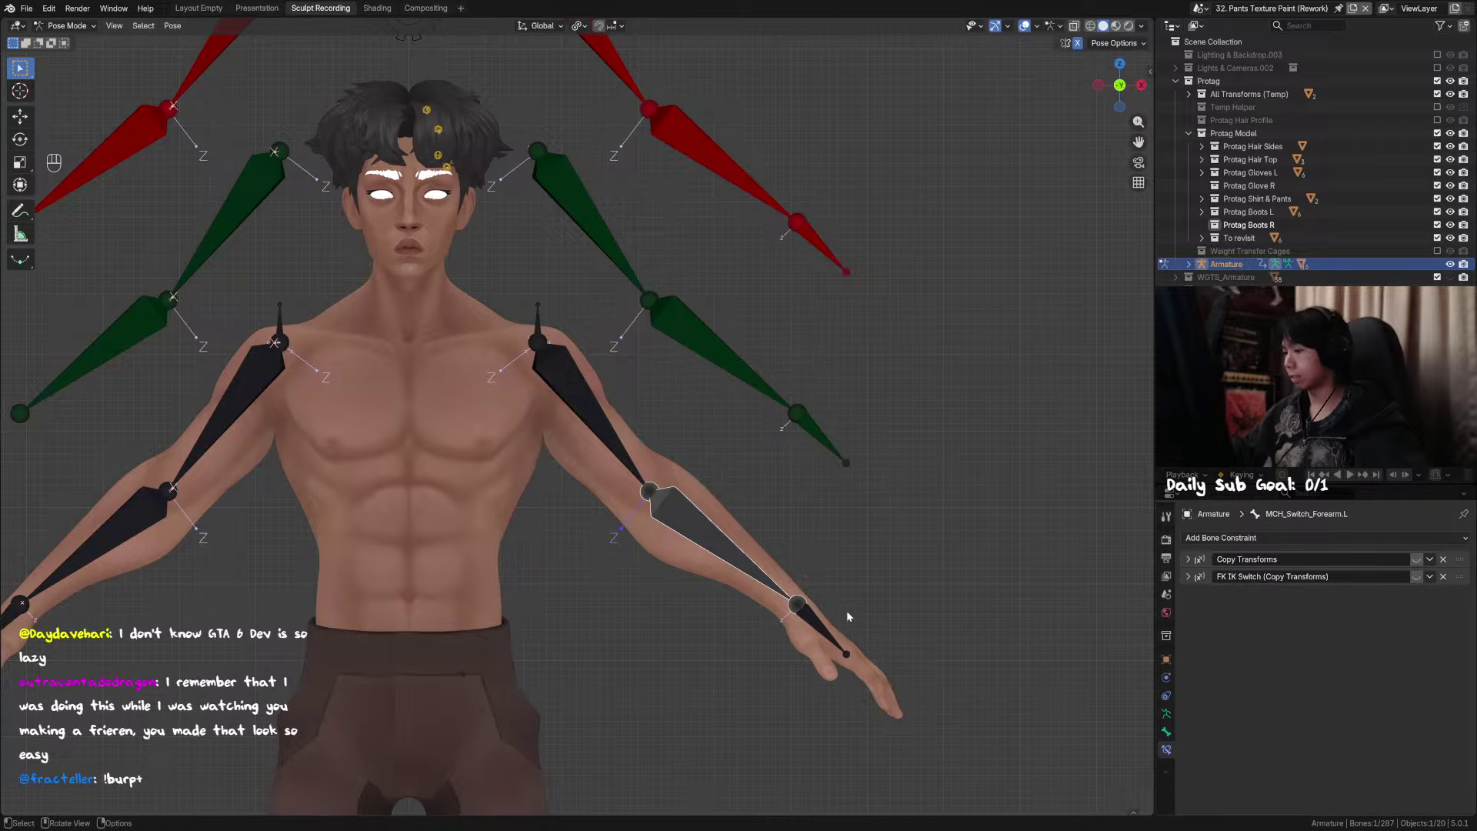
click(827, 631)
click(1417, 577)
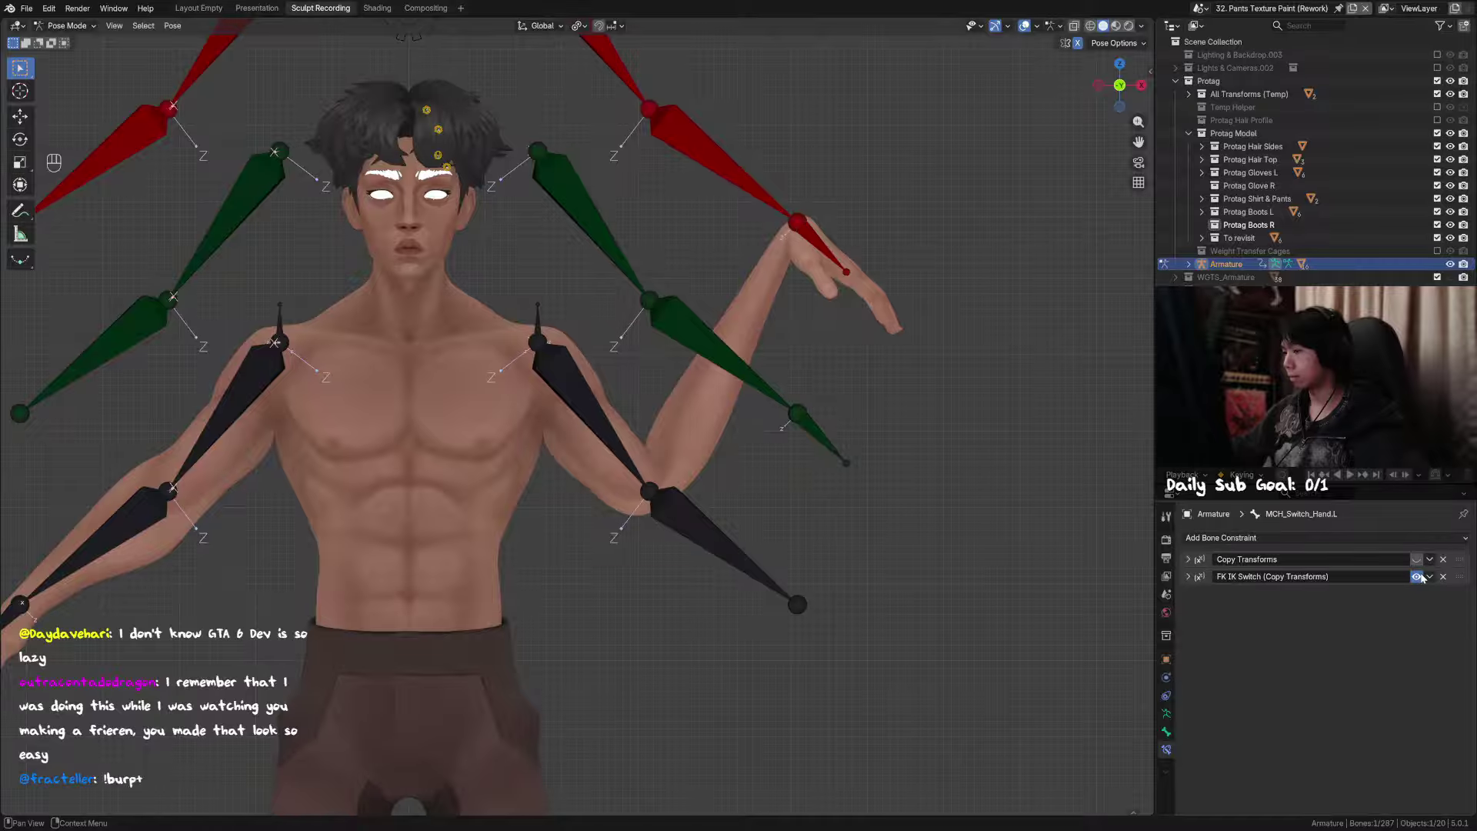
click(1417, 577)
click(1417, 560)
click(1418, 560)
Step: Save the file and select MCH_Switch_Arm.R to show its constraints
scroll(621, 520, down, 3)
shift+middle_drag(622, 520, 859, 522)
key(ctrl+s)
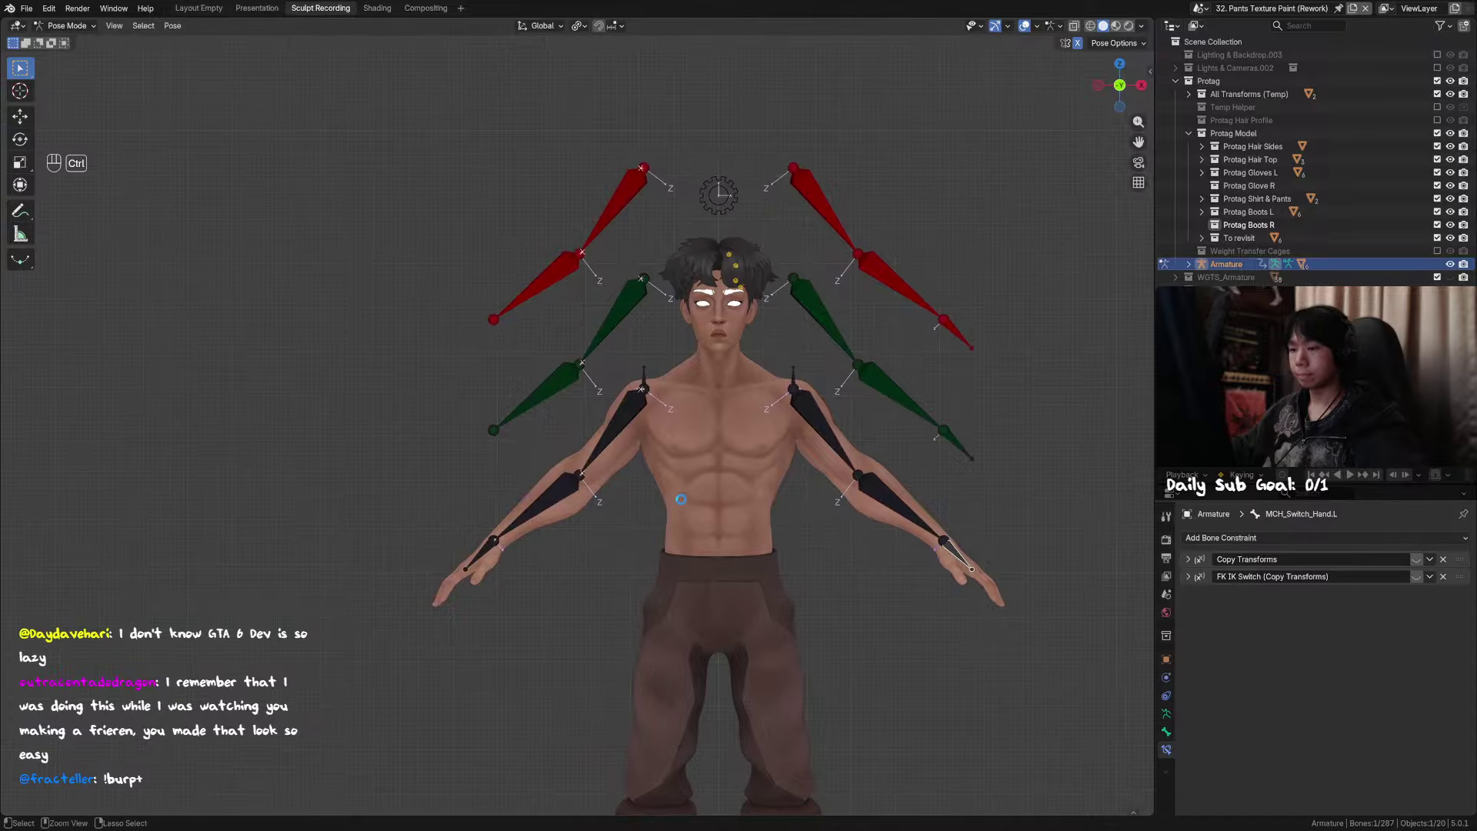
scroll(681, 499, up, 2)
click(639, 414)
key(ctrl+s)
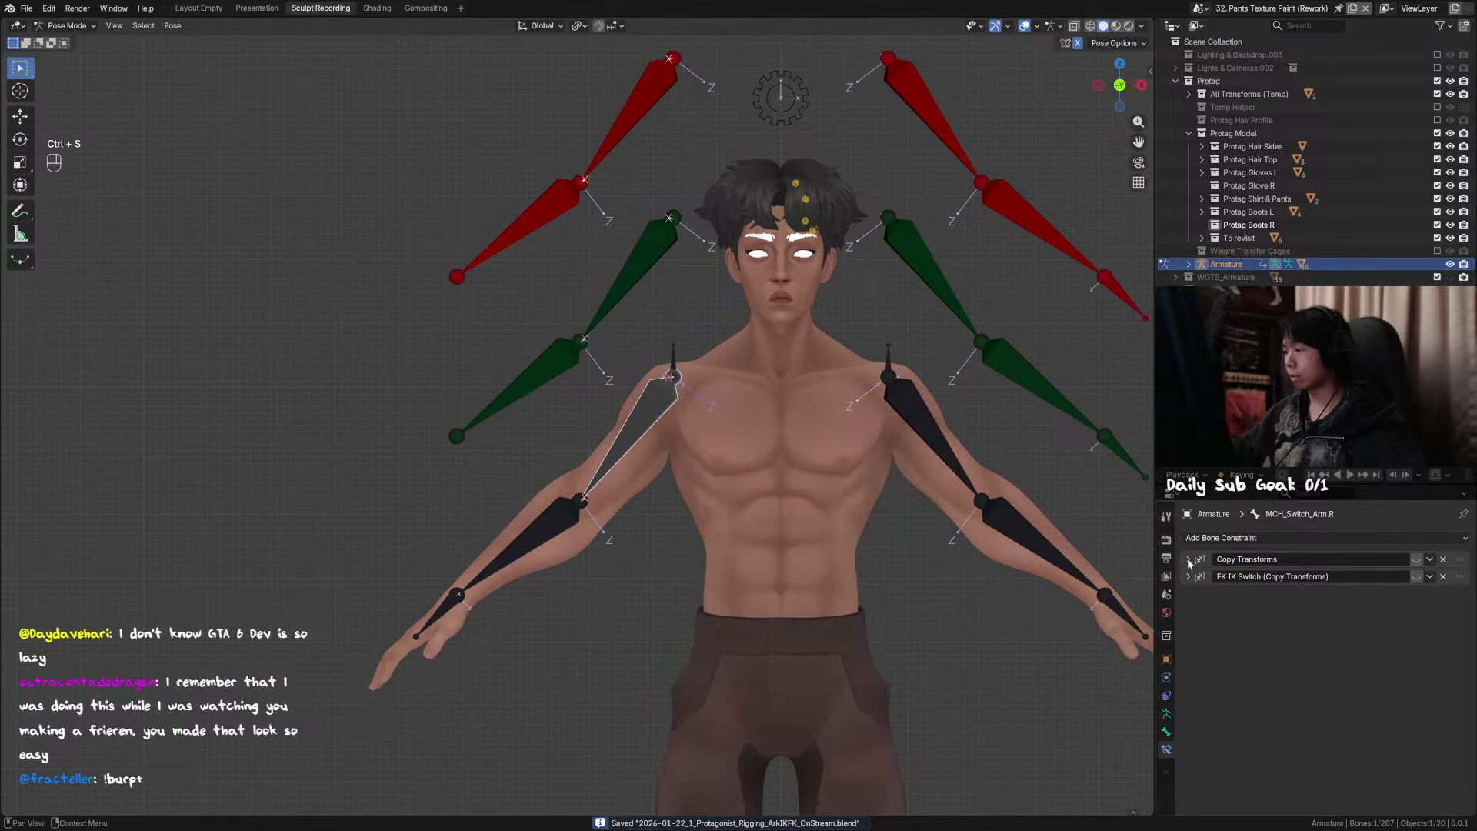
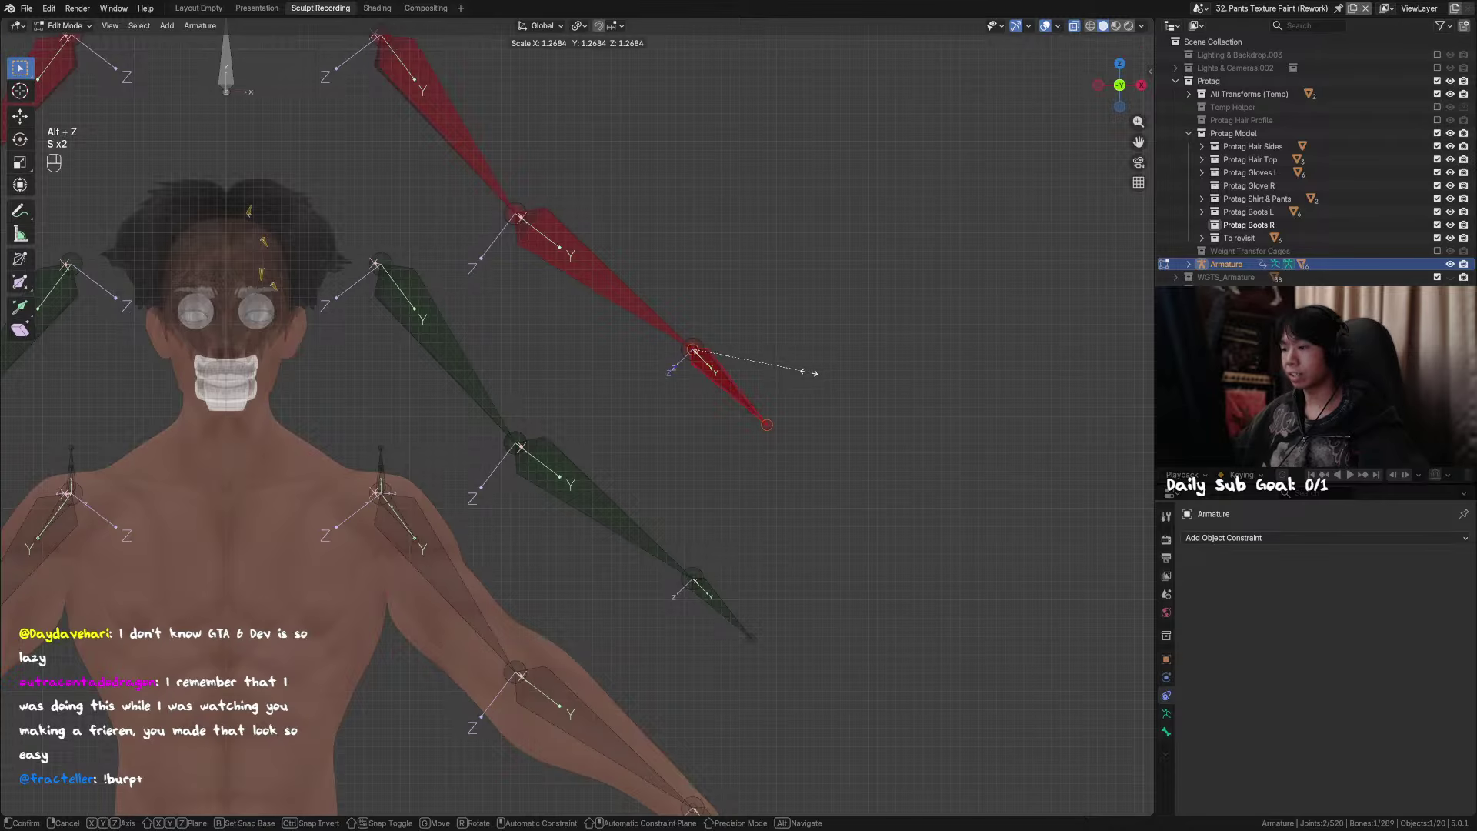
Step: Try enlarging the selected hand bone at the end of the left red arm chain by about 1.27, and undo it
click(812, 372)
shift+middle_drag(763, 359, 855, 338)
key(ctrl+z)
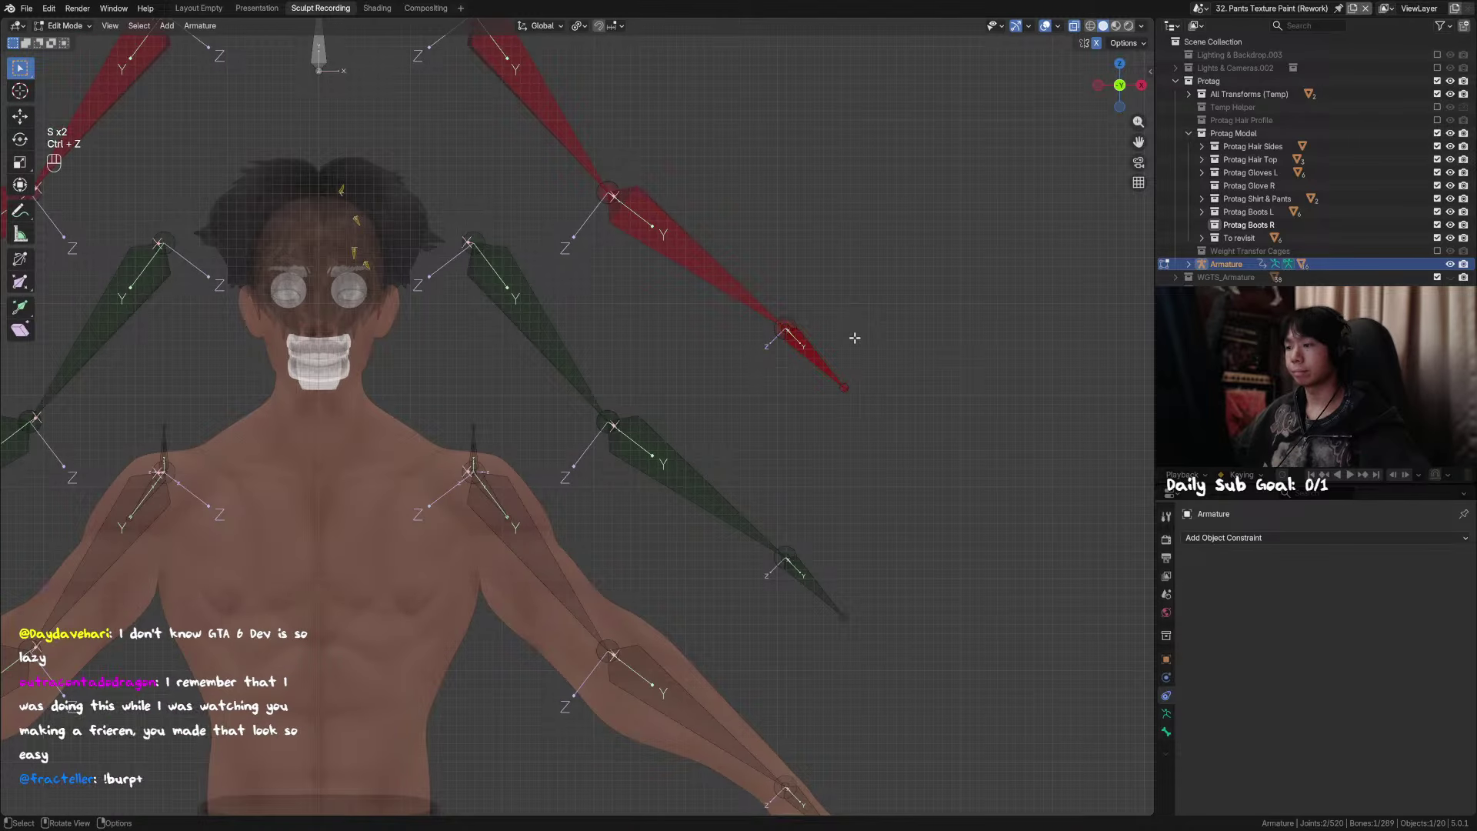
key(ctrl+shift+z)
key(ctrl+z)
Step: Try scaling the left red hand bone by 1.5 and rescaling it by 0.5, and undo the scaling
key(s)
click(864, 346)
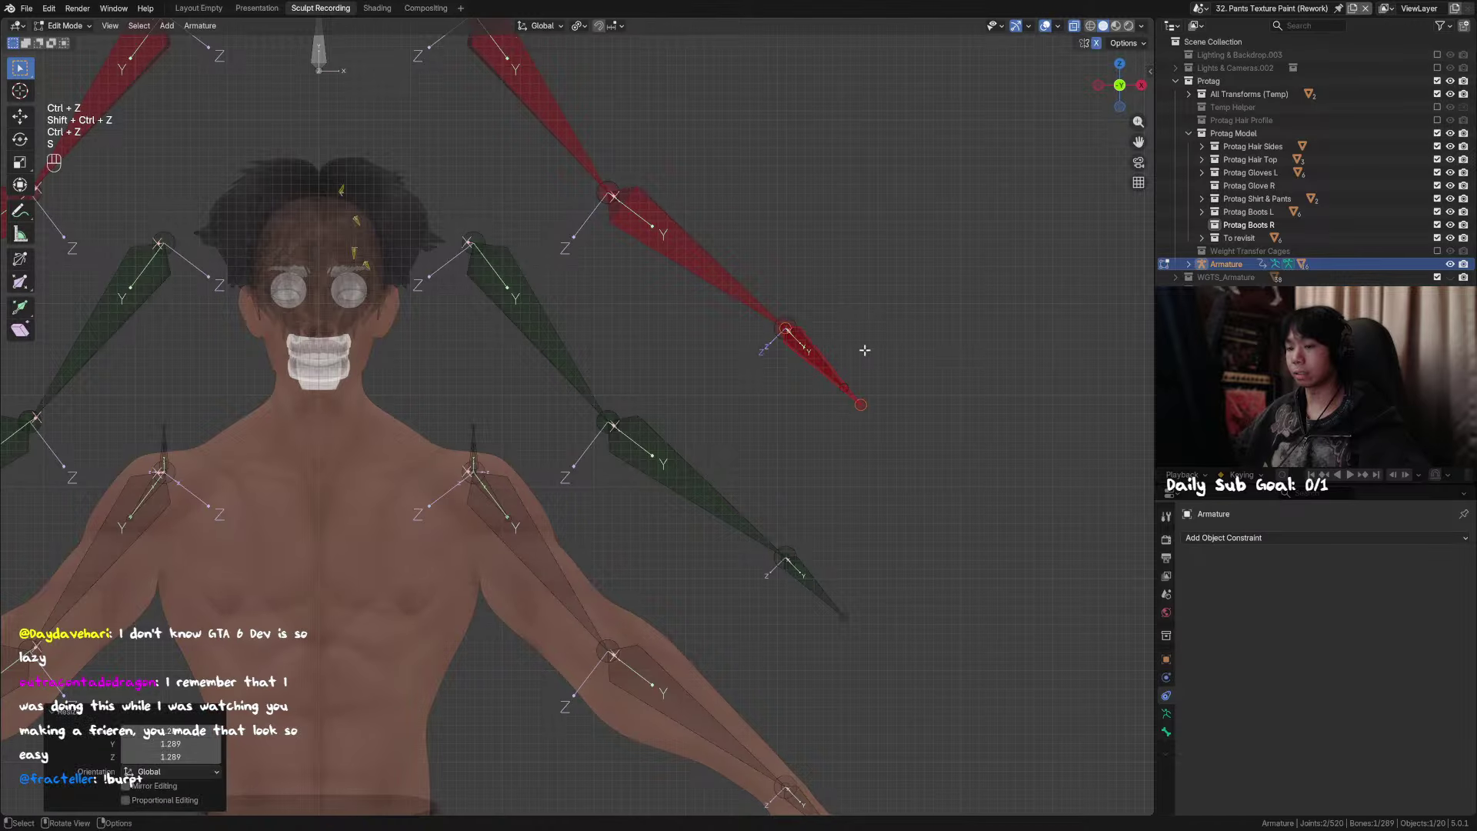
drag(130, 744, 131, 757)
text(1.)
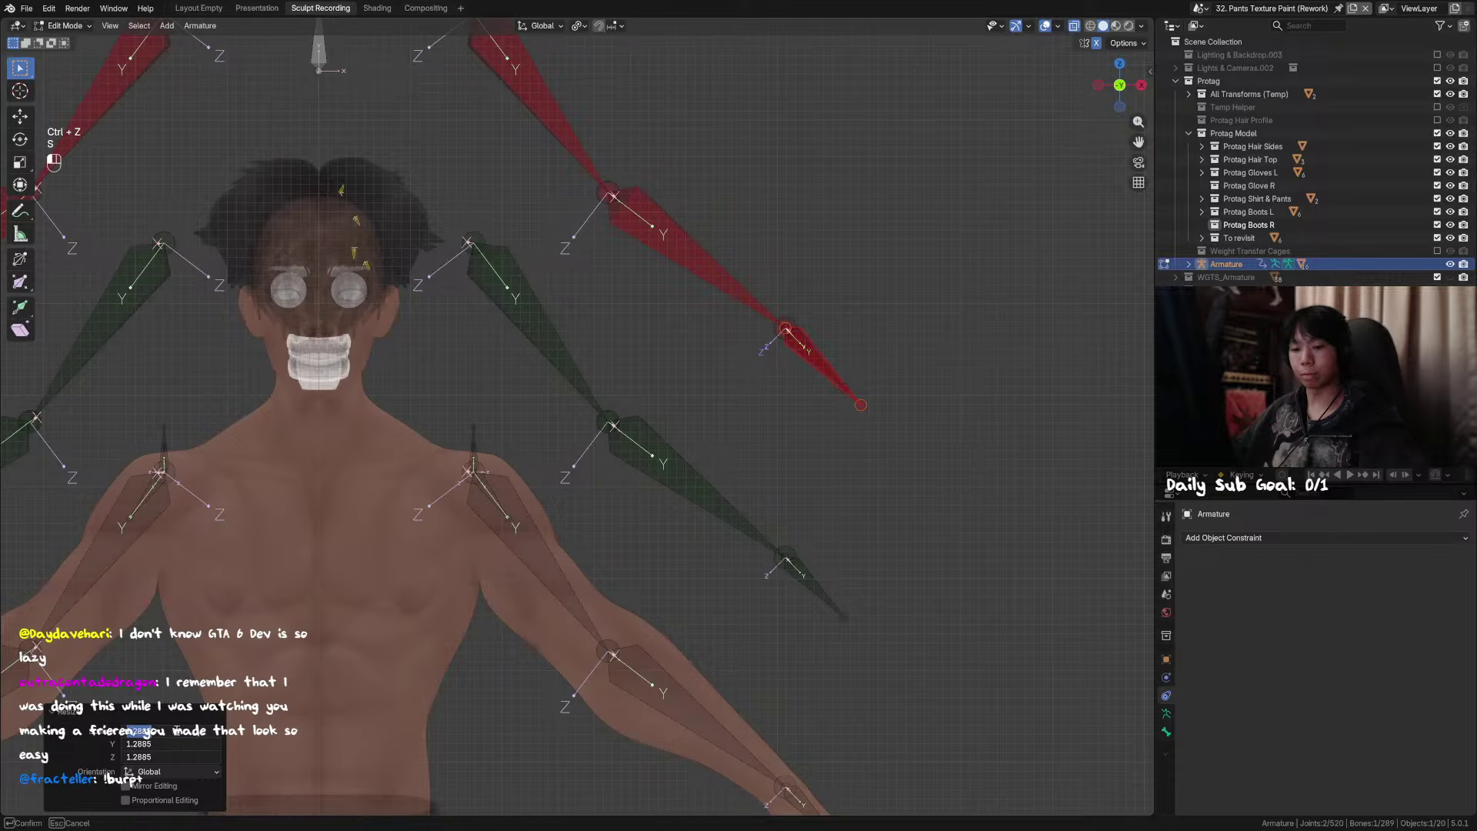
text(5)
key(Return)
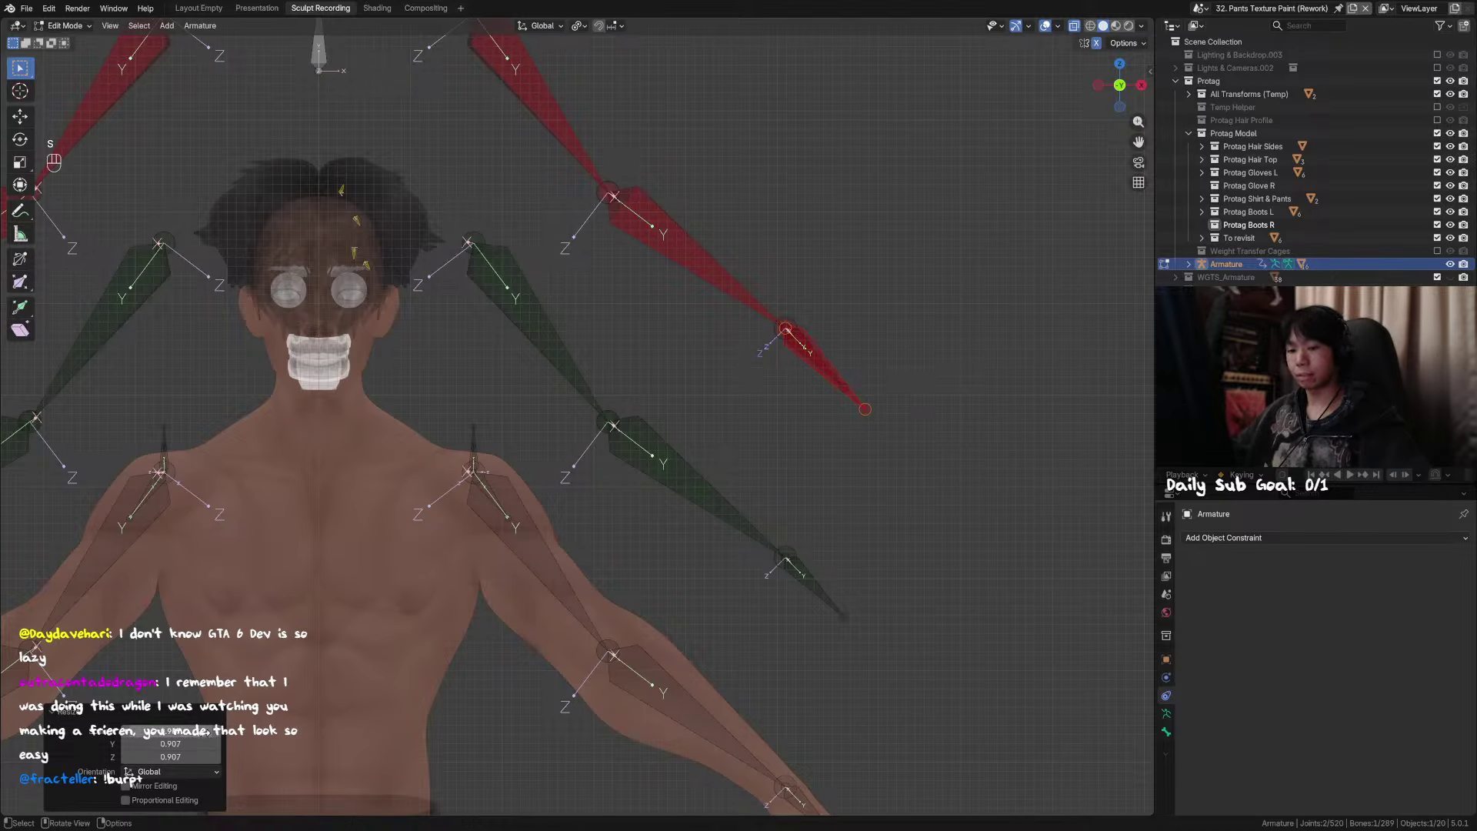
key(s)
drag(202, 730, 202, 757)
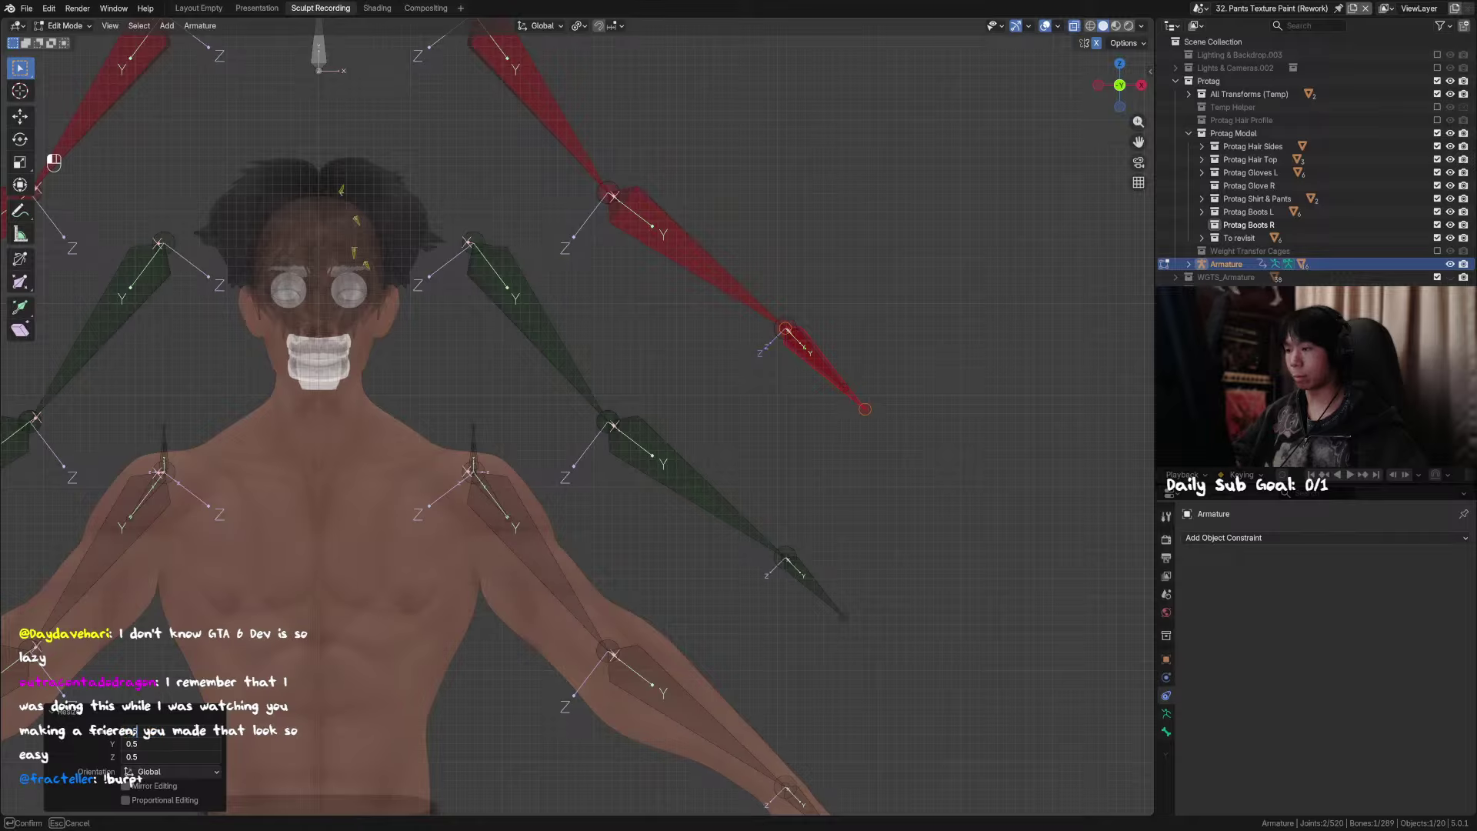
key(Escape)
key(ctrl+z)
key(ctrl+z)
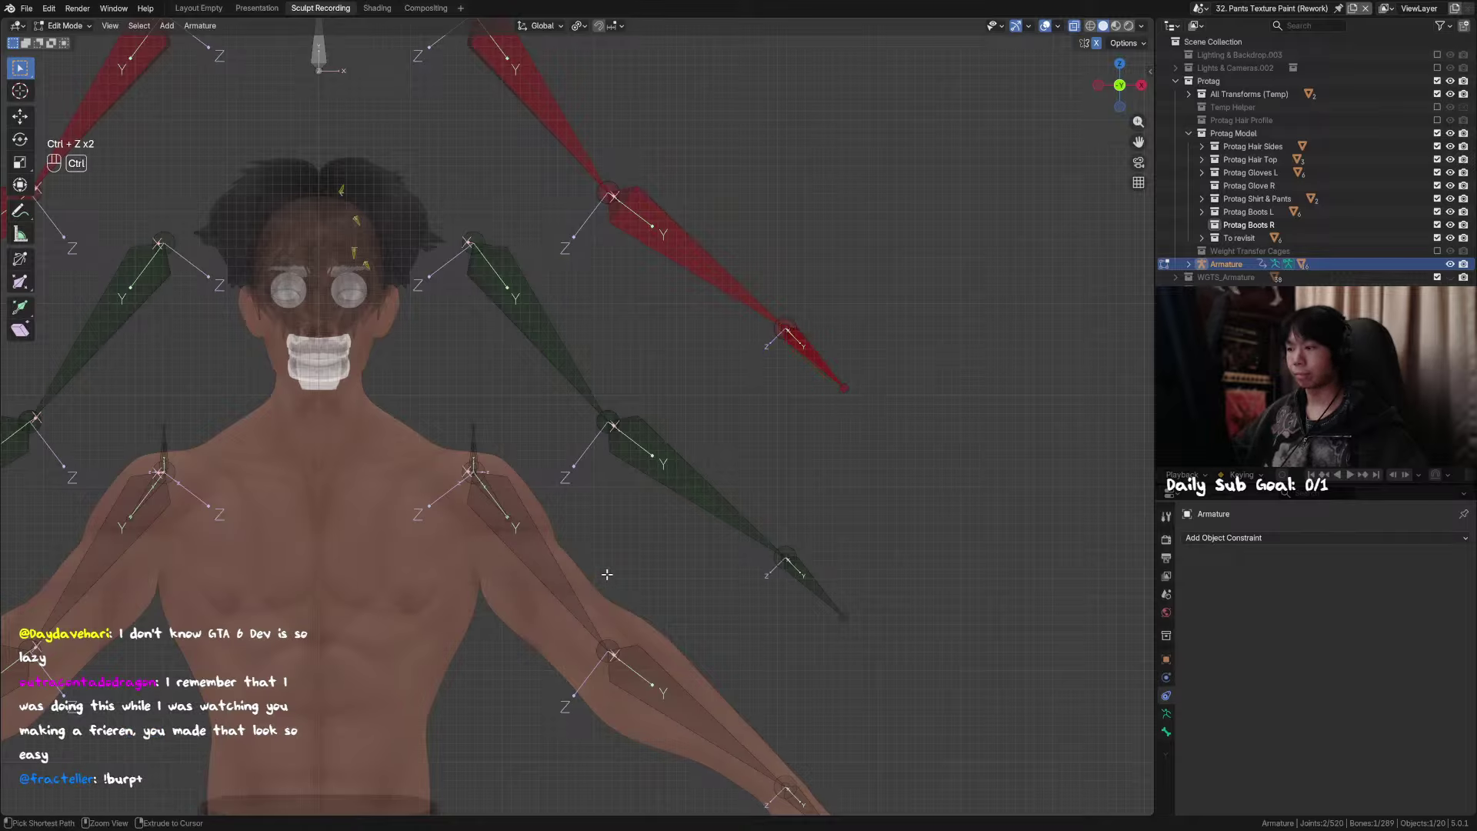
key(s)
right_click(815, 484)
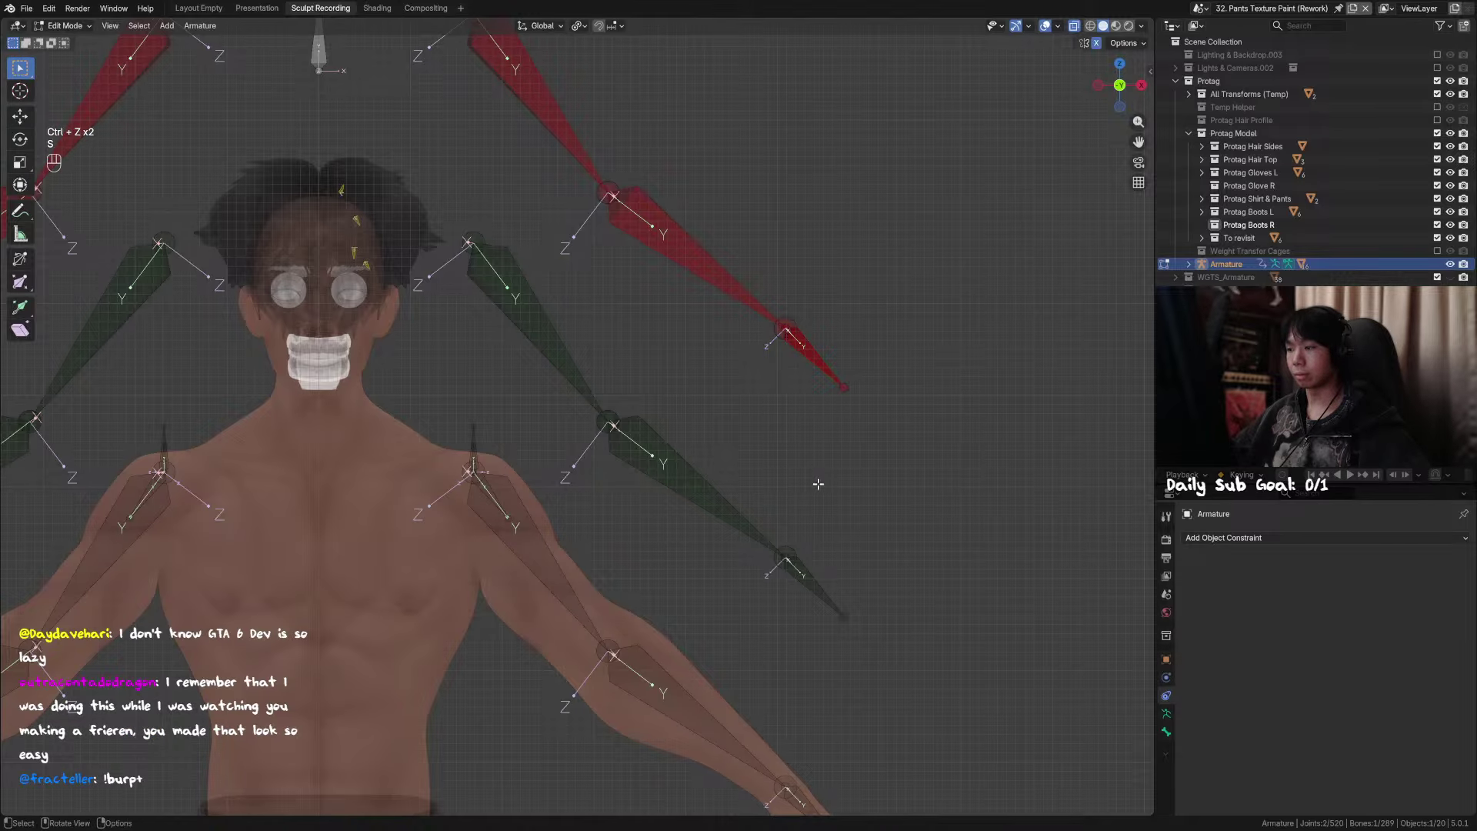
Step: Scale the selected left red hand bone by a factor of 2 on all axes
key(s)
ctrl+click(897, 541)
drag(192, 730, 193, 757)
text(2)
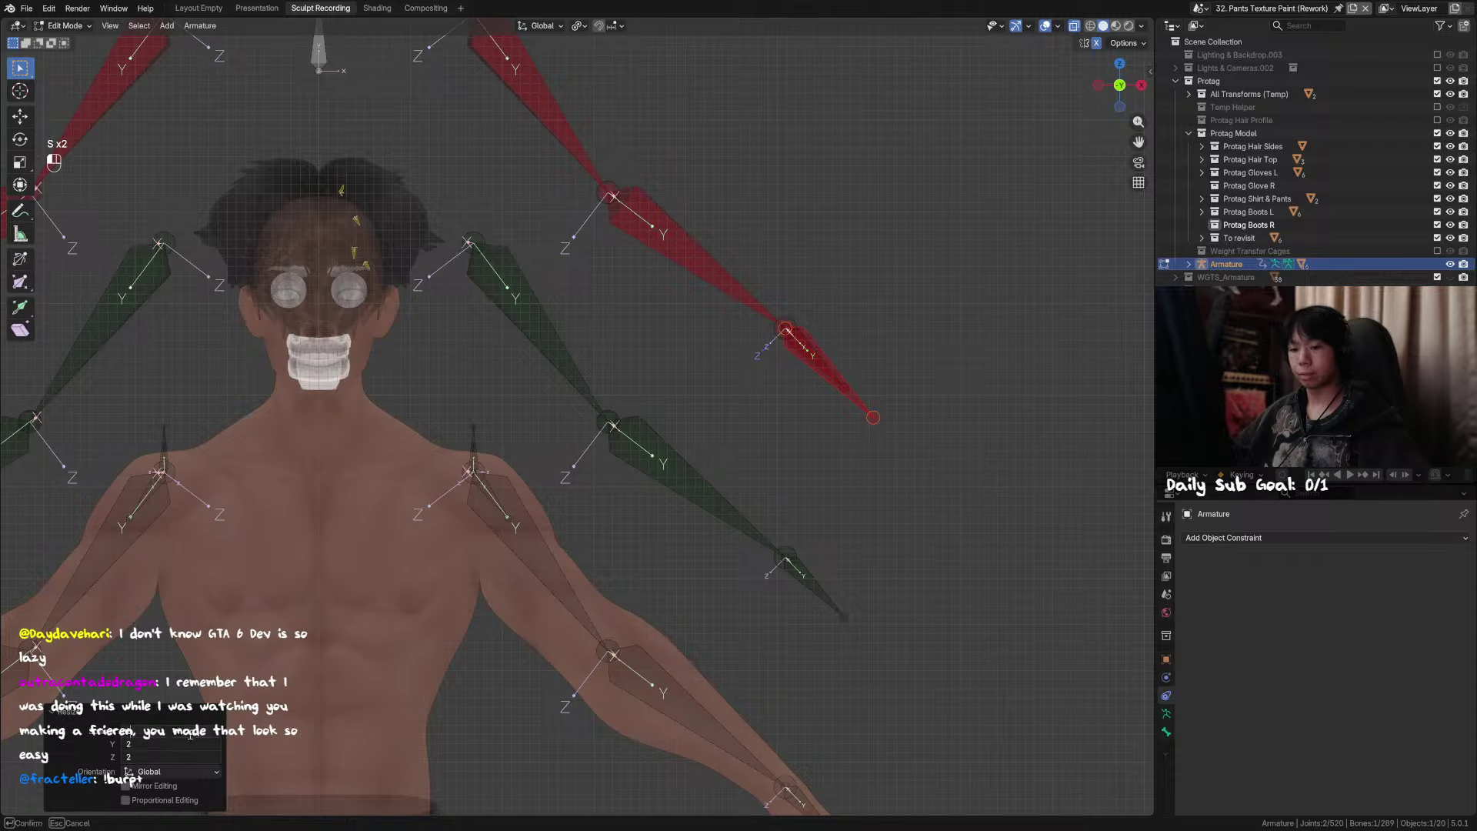
key(Return)
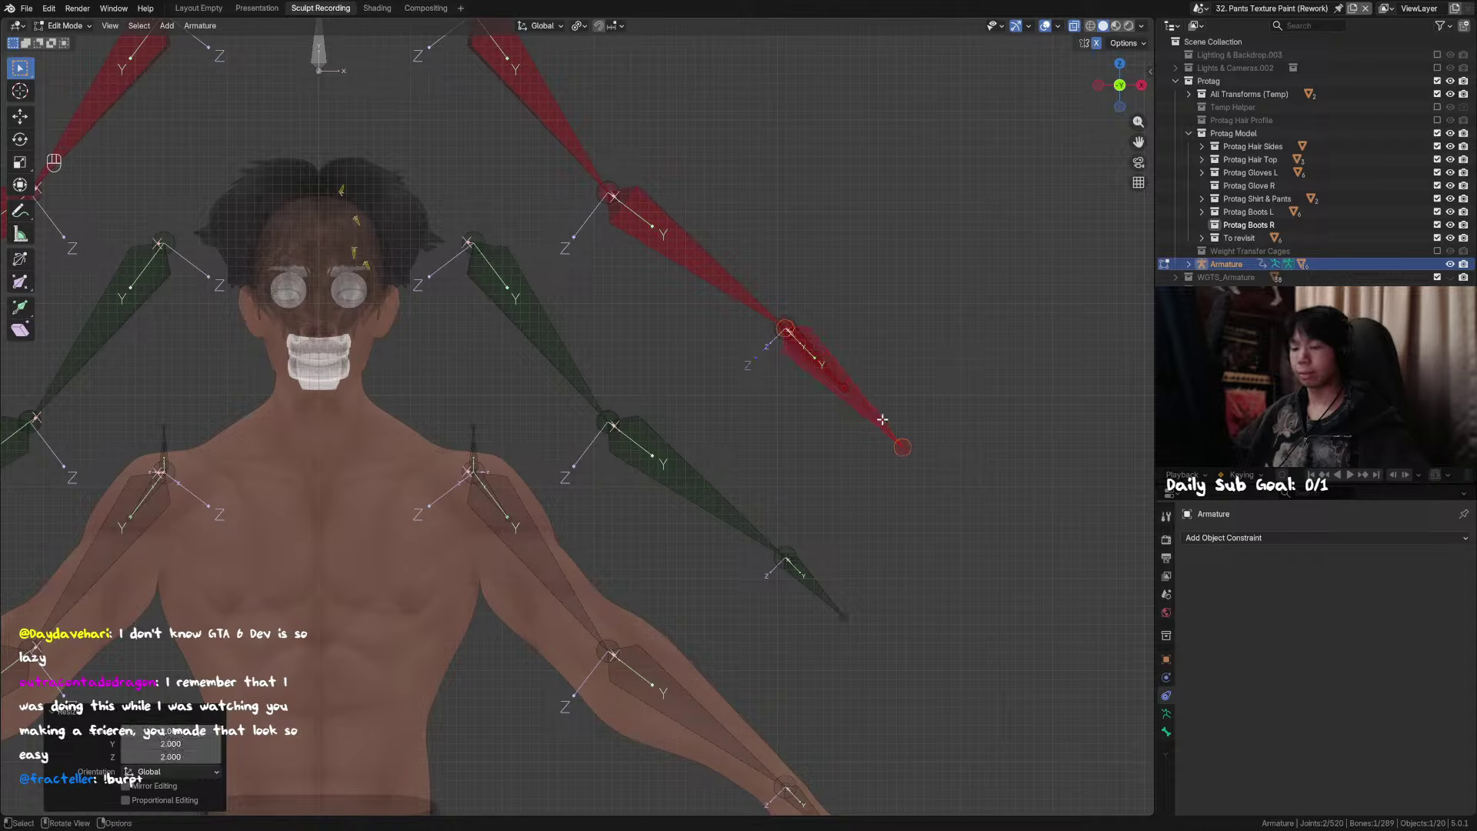
Step: Scale the left red hand bone again, trying factors 0.7 and 1 and settling on 0.5 on all axes
text(s0.7)
key(Return)
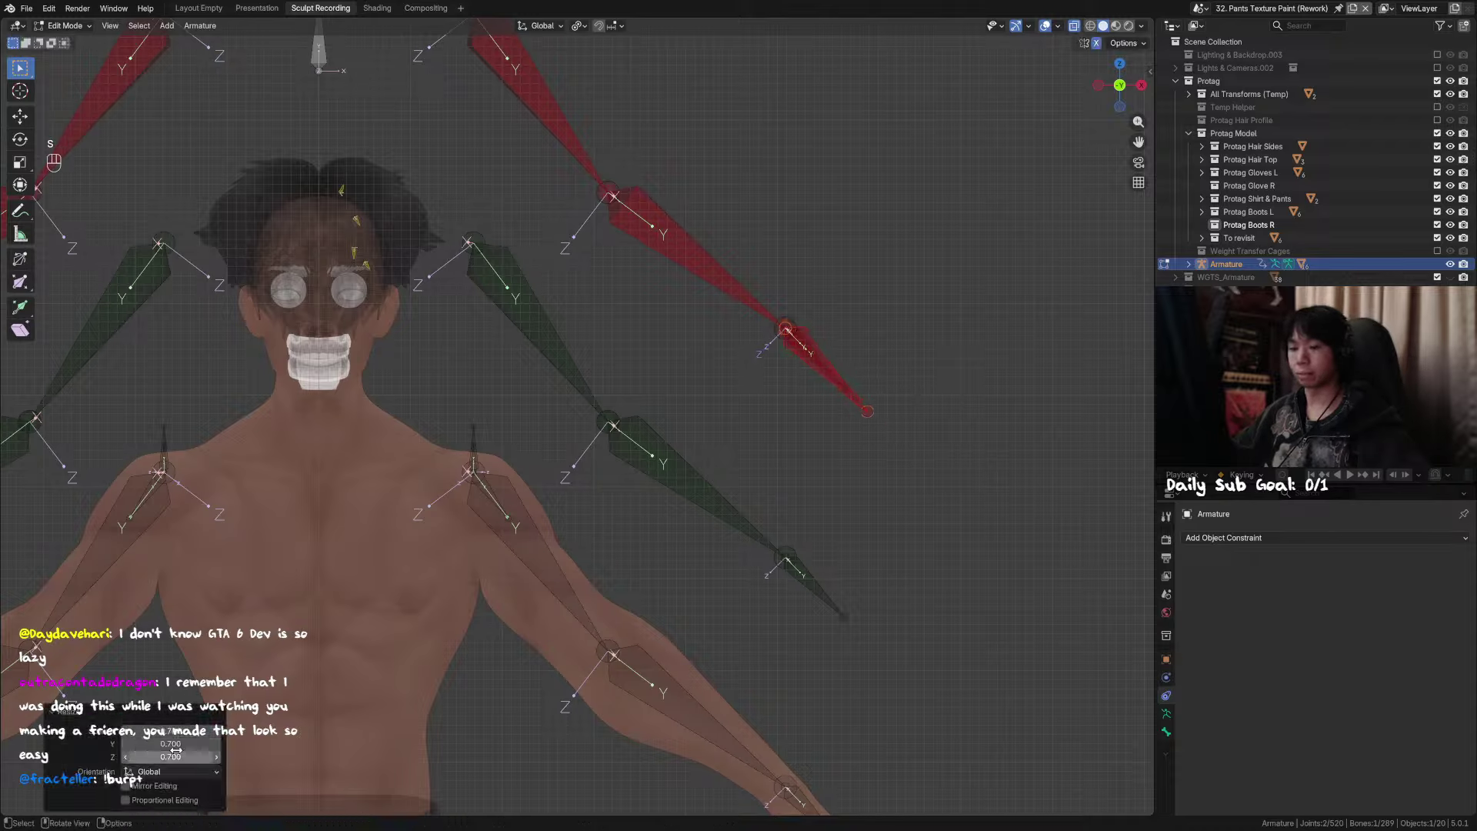
text(1)
mouse_move(176, 754)
mouse_down()
mouse_move(173, 737)
mouse_move(171, 757)
mouse_up()
key(Return)
text(0)
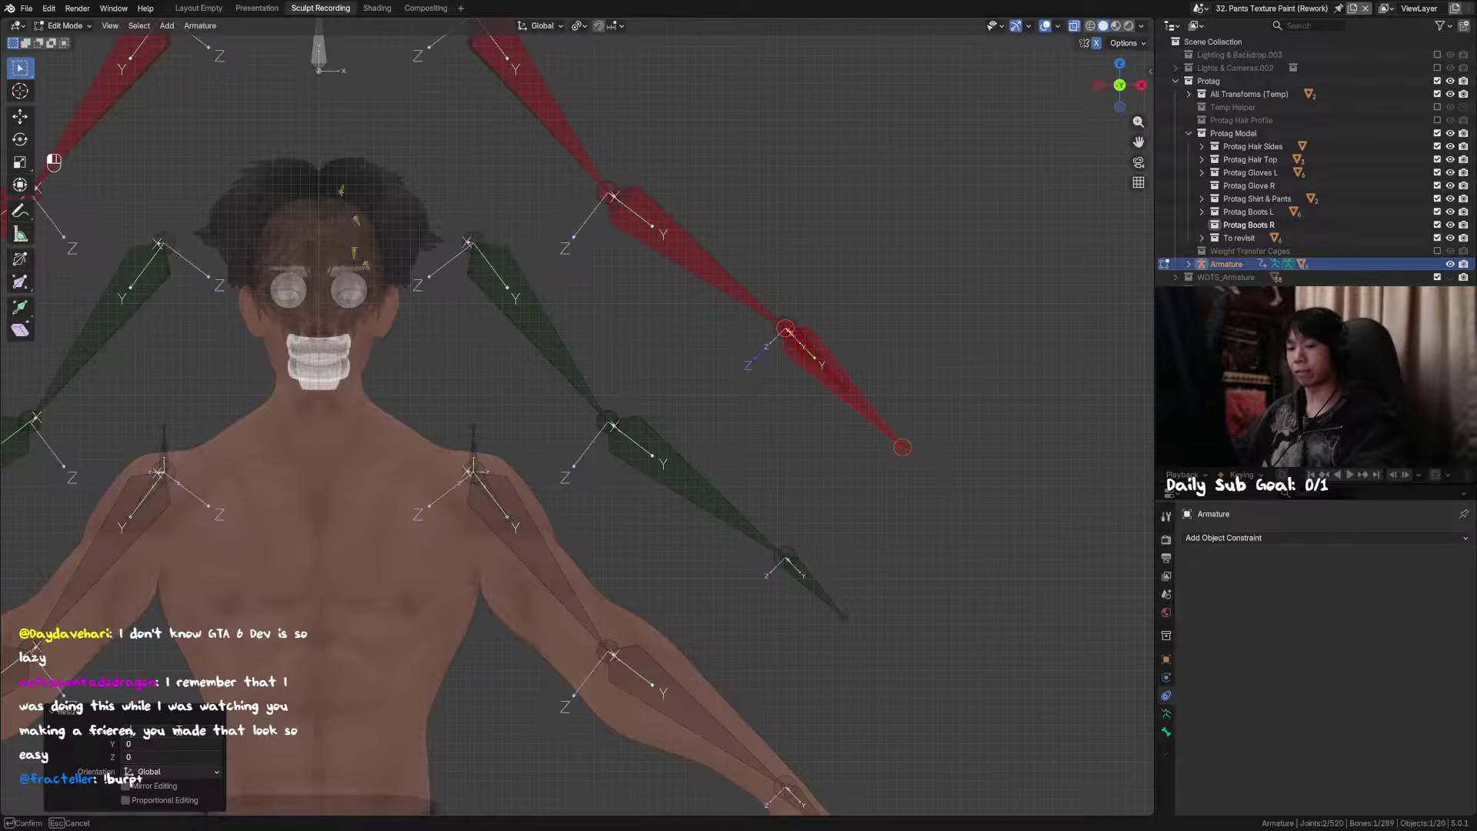
text(.5)
key(Return)
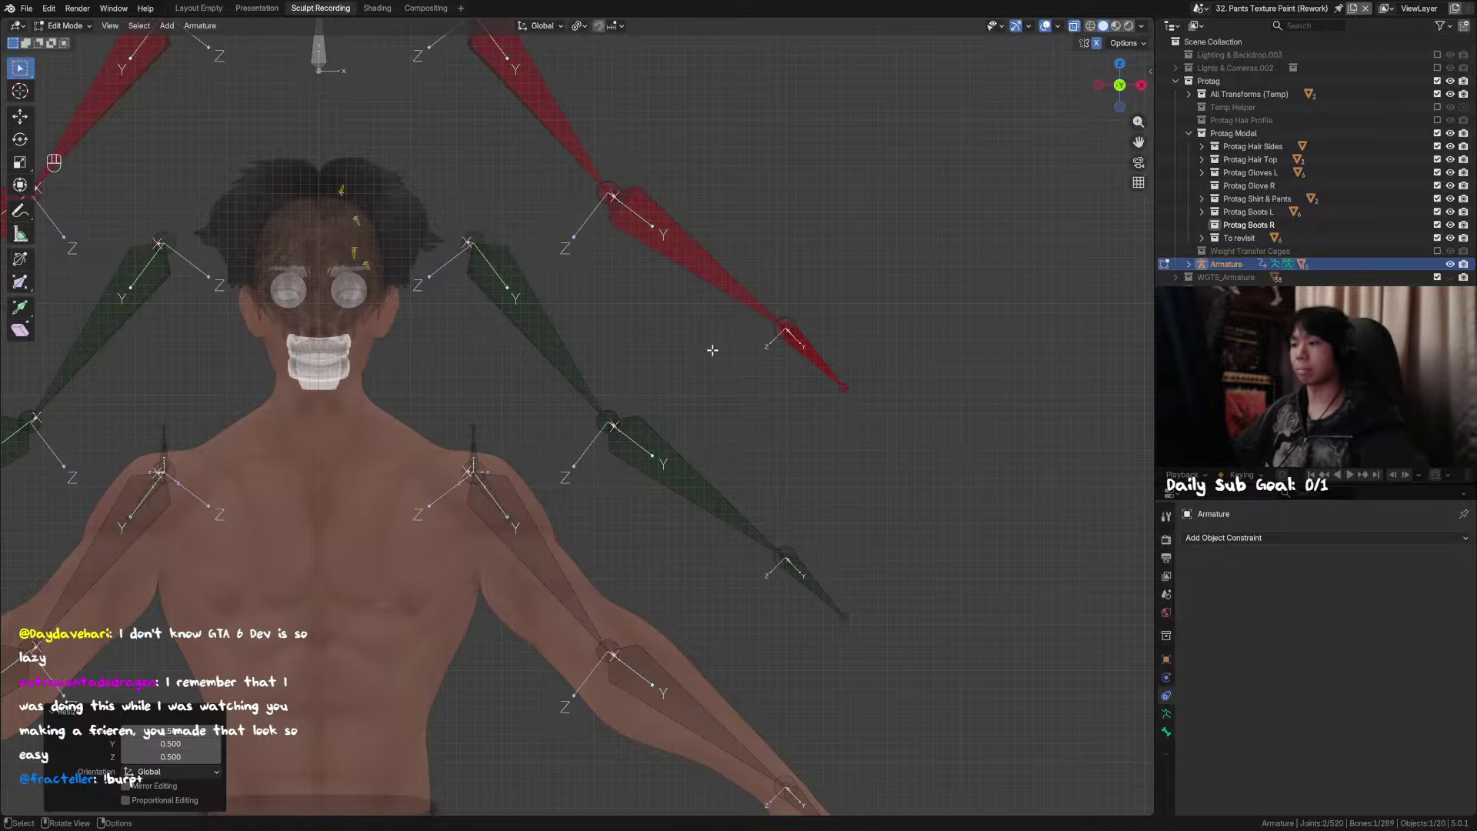
Step: Scale the left red hand bone by a factor of 1.5 on all axes
middle_drag(712, 348, 822, 367)
key(s)
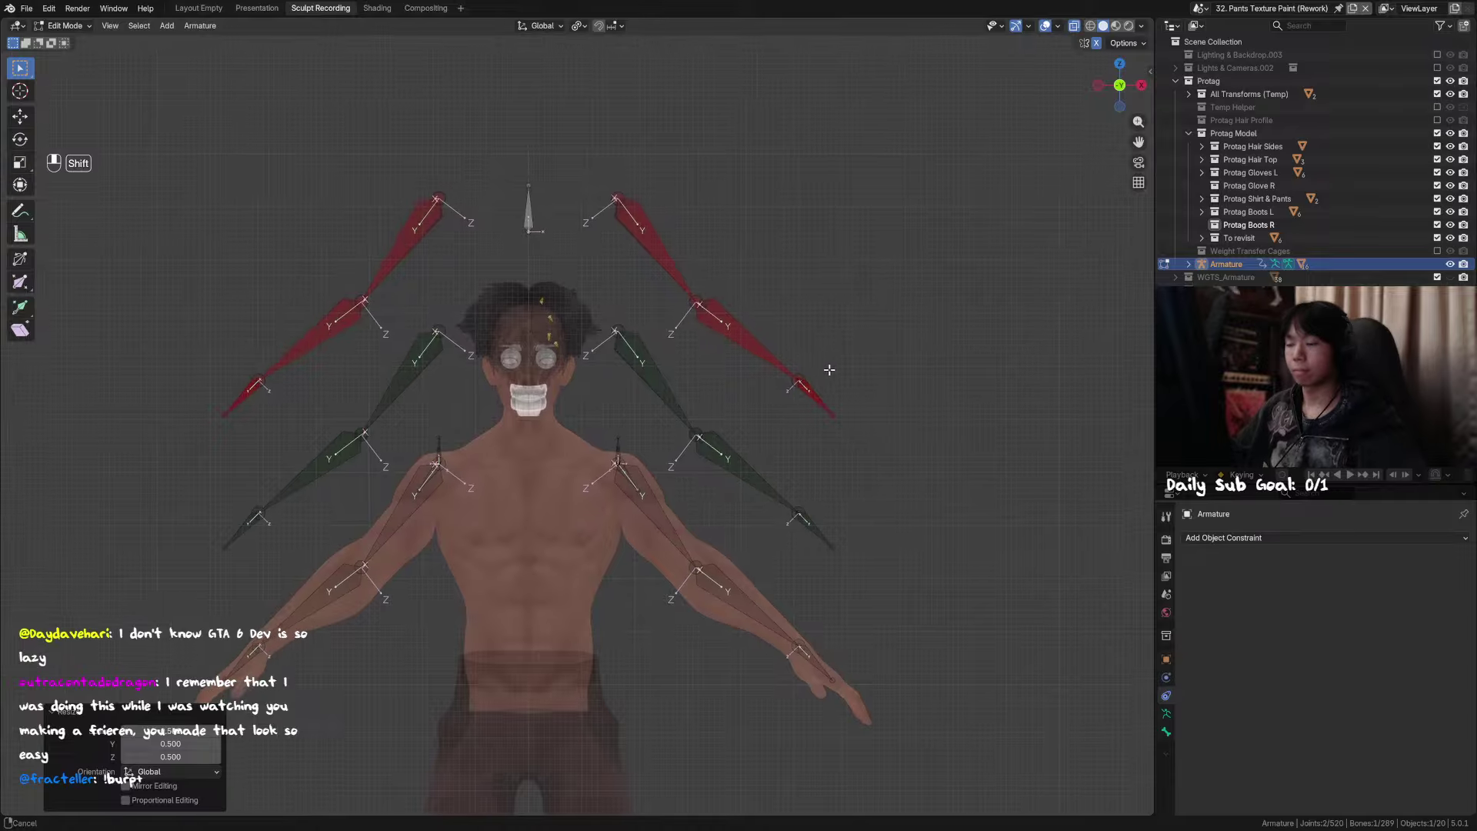
right_click(870, 392)
scroll(854, 379, up, 3)
scroll(854, 376, down, 1)
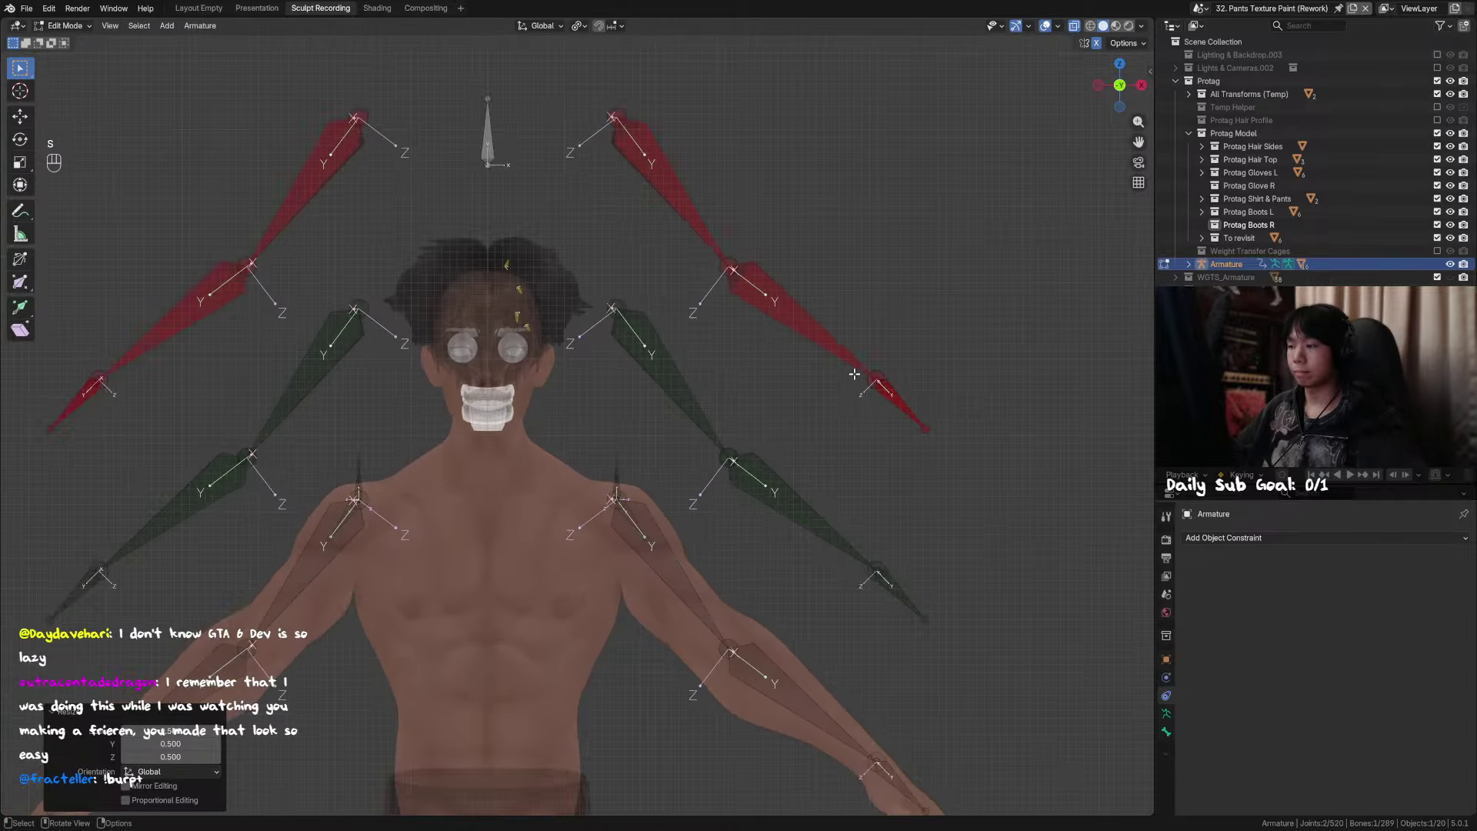
shift+middle_drag(909, 375, 819, 369)
key(s)
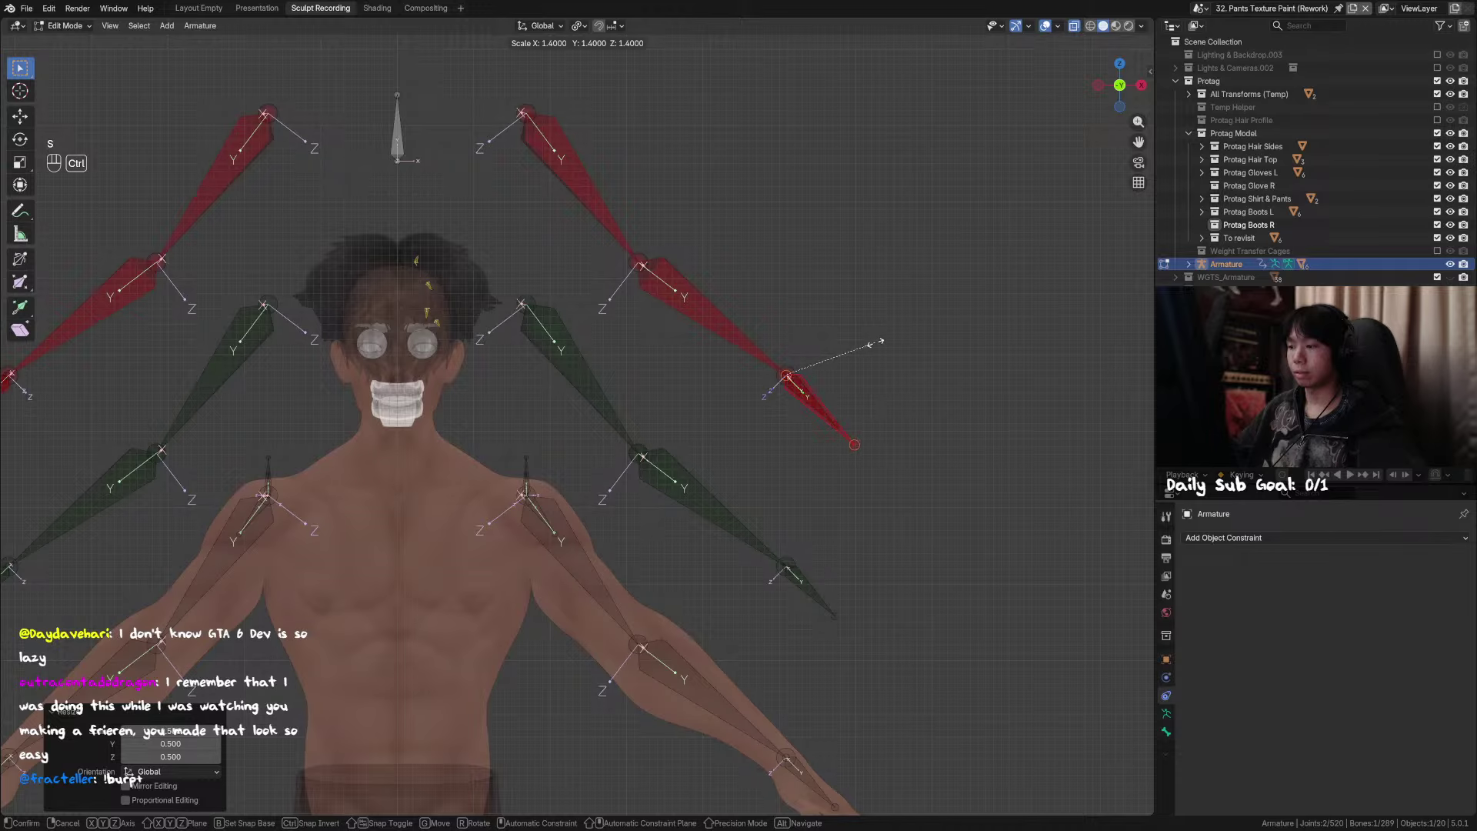
click(875, 342)
drag(187, 731, 188, 756)
text(1.5)
key(Return)
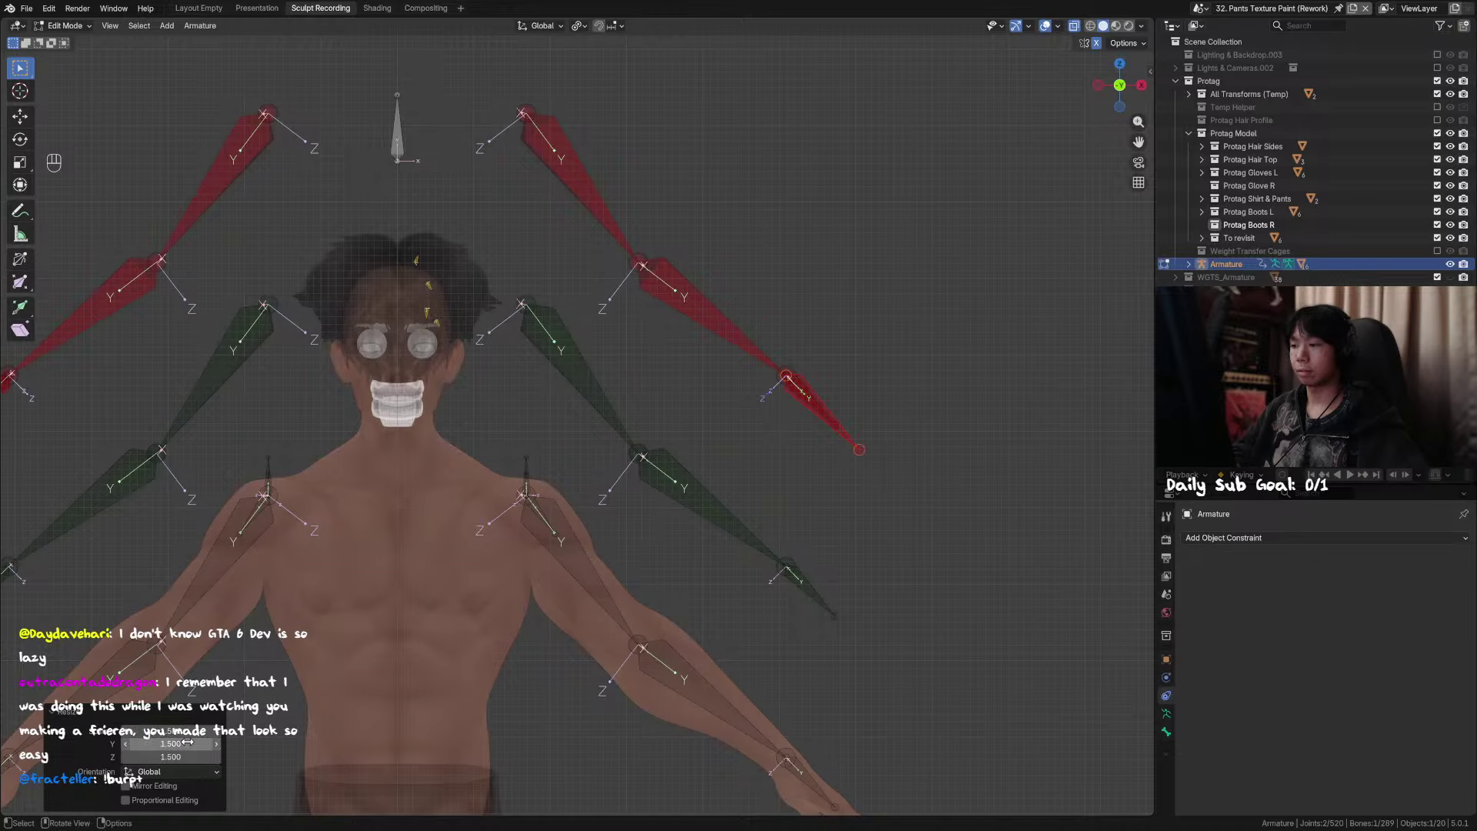
Step: Try rescaling the left red hand bone by 0.5 on all axes, and undo the recent scalings of that bone
scroll(711, 468, up, 5)
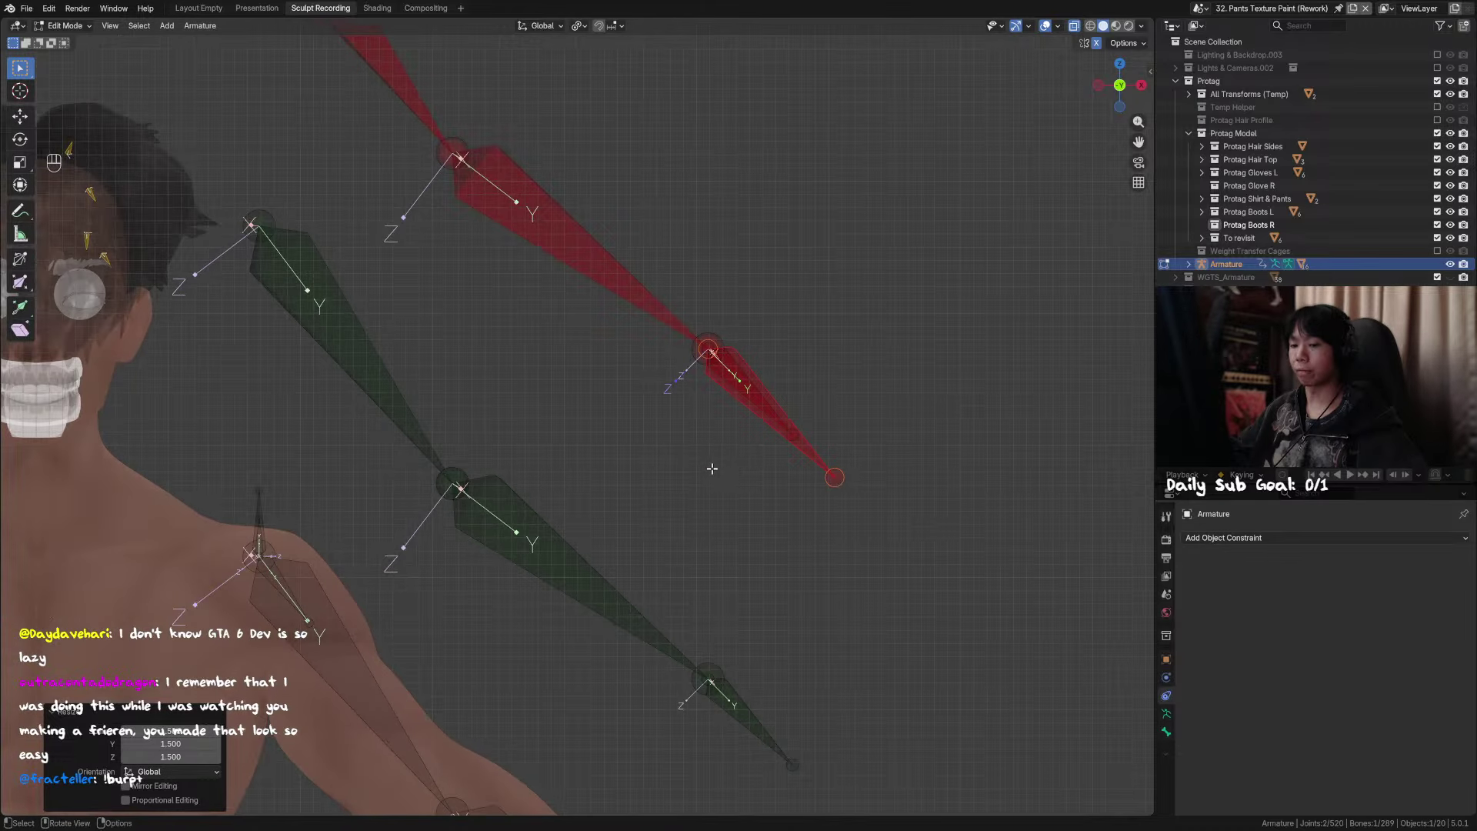
key(s)
drag(170, 730, 170, 757)
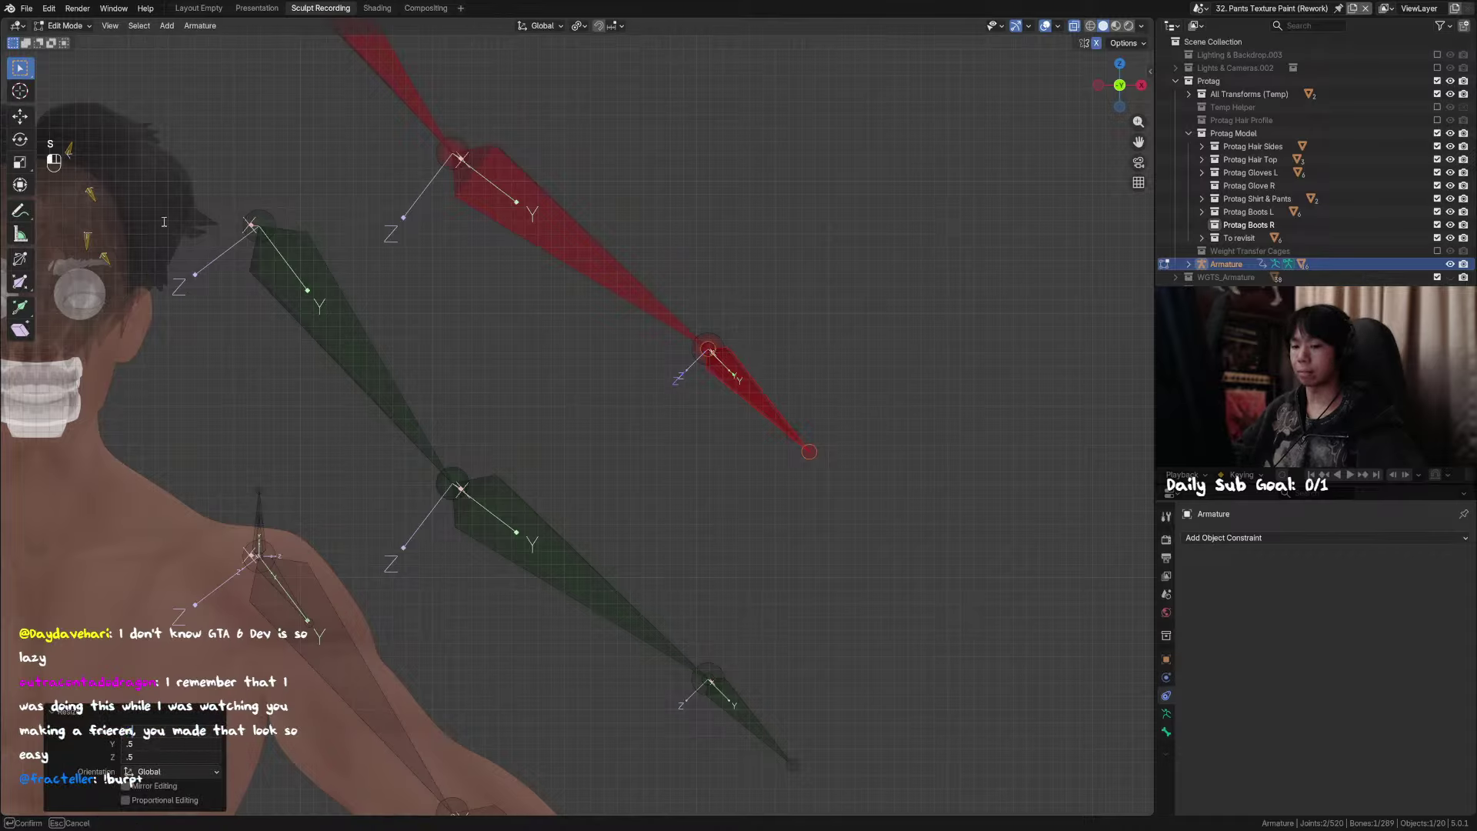
key(Return)
key(ctrl+z)
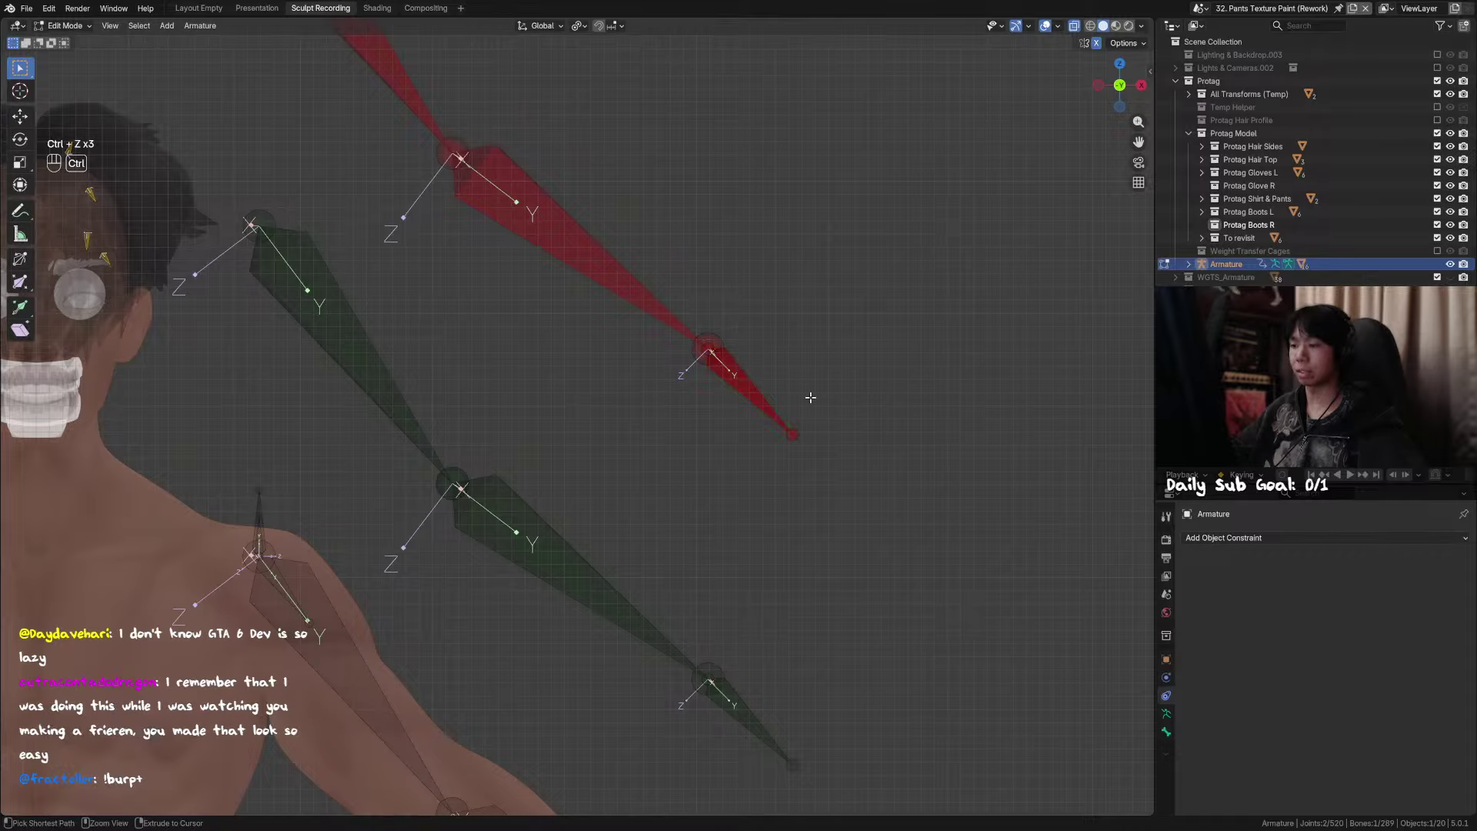
key(ctrl+z)
key(ctrl+z)
scroll(816, 464, down, 3)
mouse_move(818, 454)
shift+middle_down()
mouse_move(823, 422)
mouse_move(831, 438)
mouse_move(988, 430)
mouse_move(752, 439)
shift+middle_up()
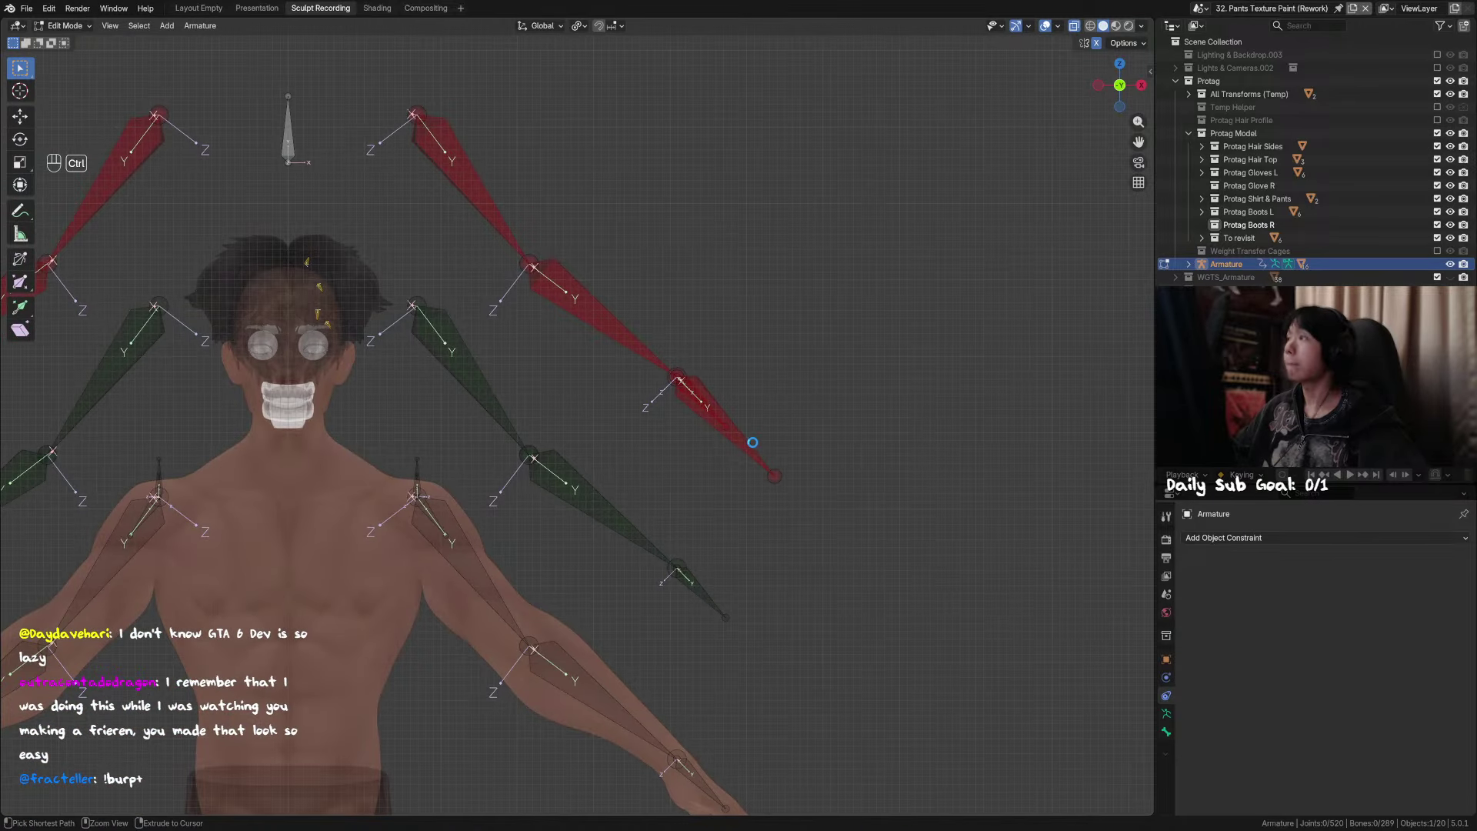
Step: Save the file and switch the armature to Pose Mode to check the name of the left red hand bone
click(745, 445)
key(ctrl+s)
key(ctrl+Tab)
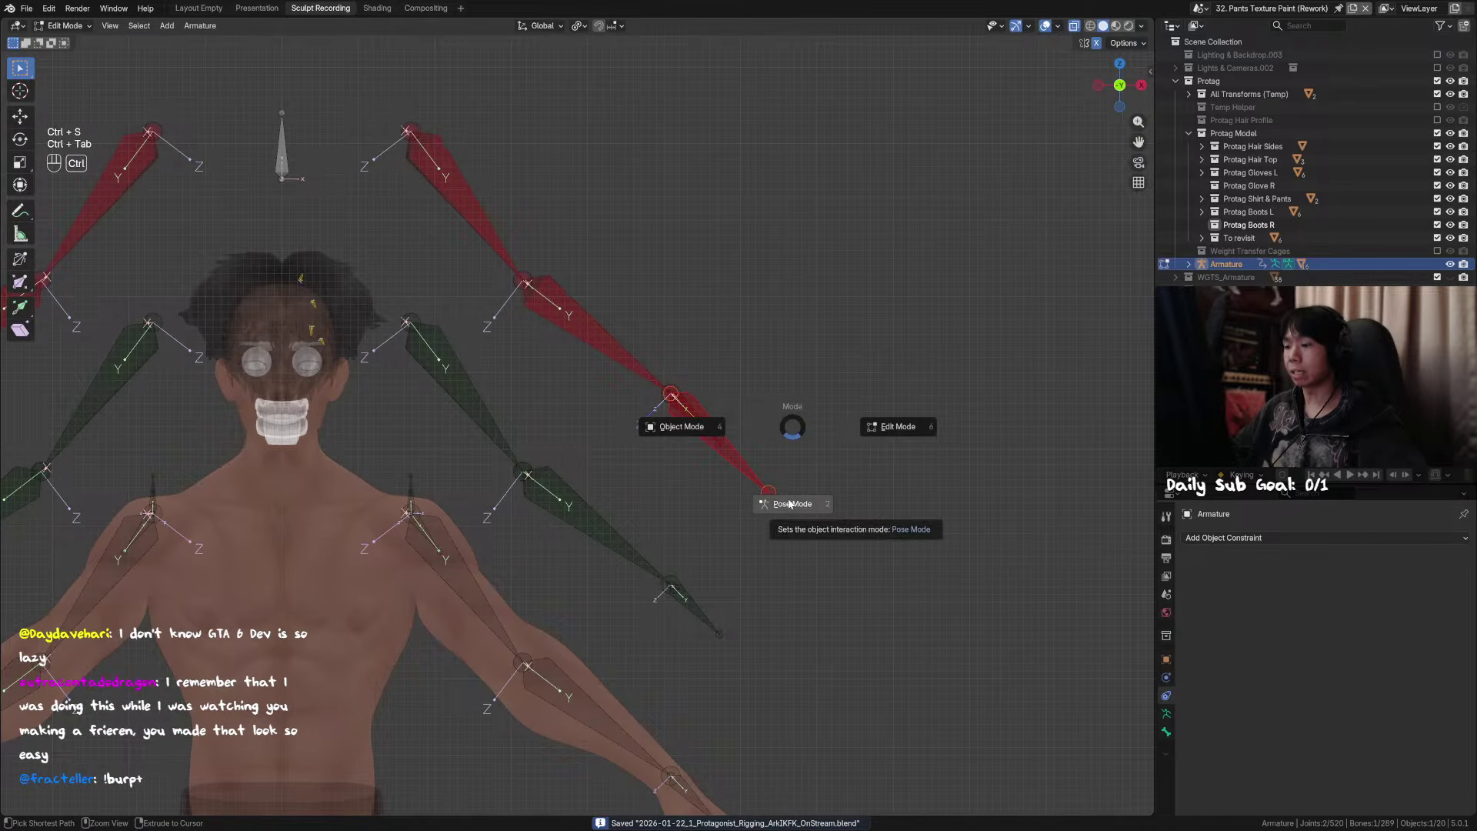
scroll(725, 413, up, 3)
key(F2)
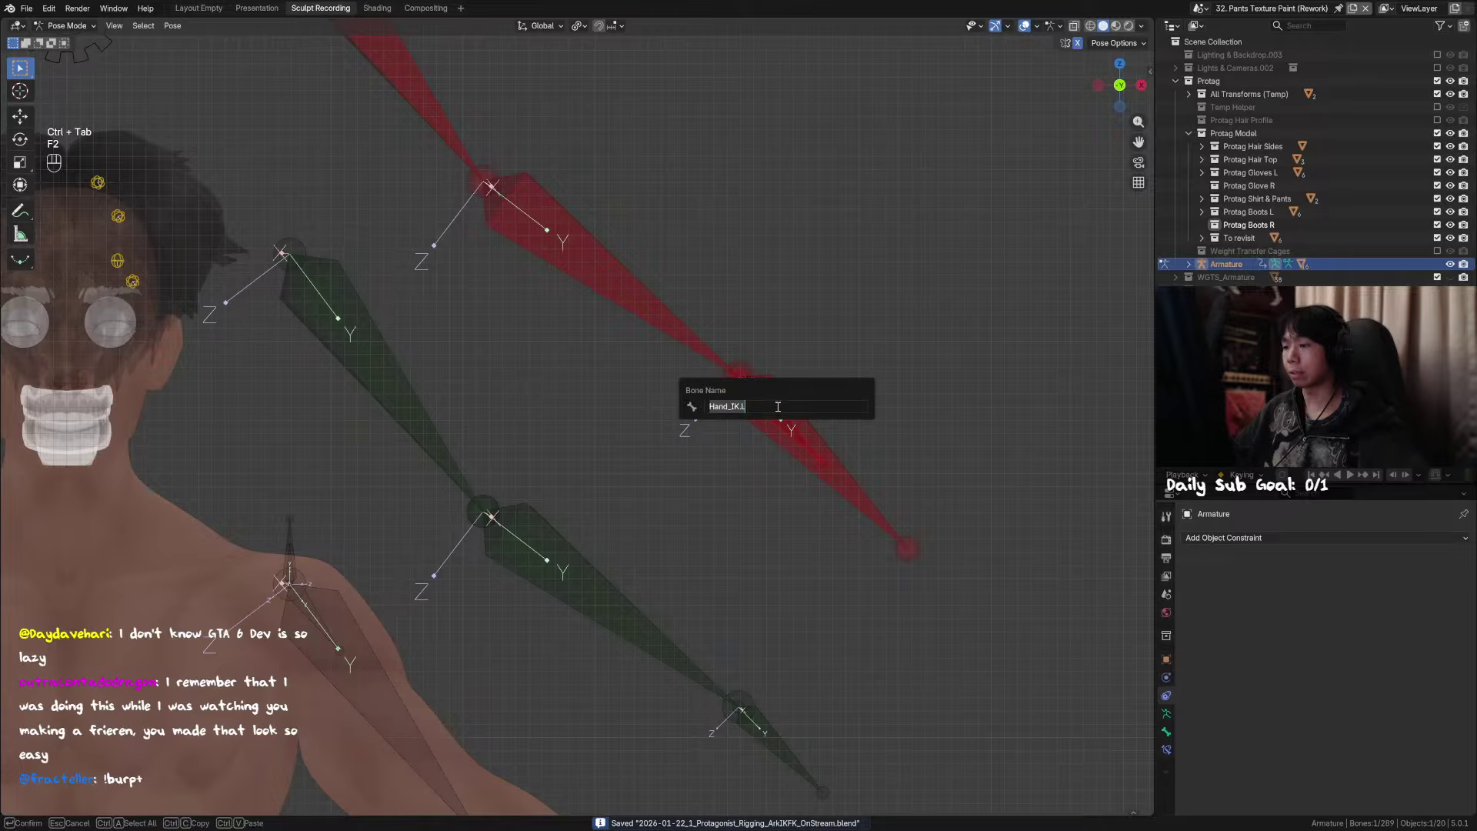
key(Escape)
key(F2)
key(Escape)
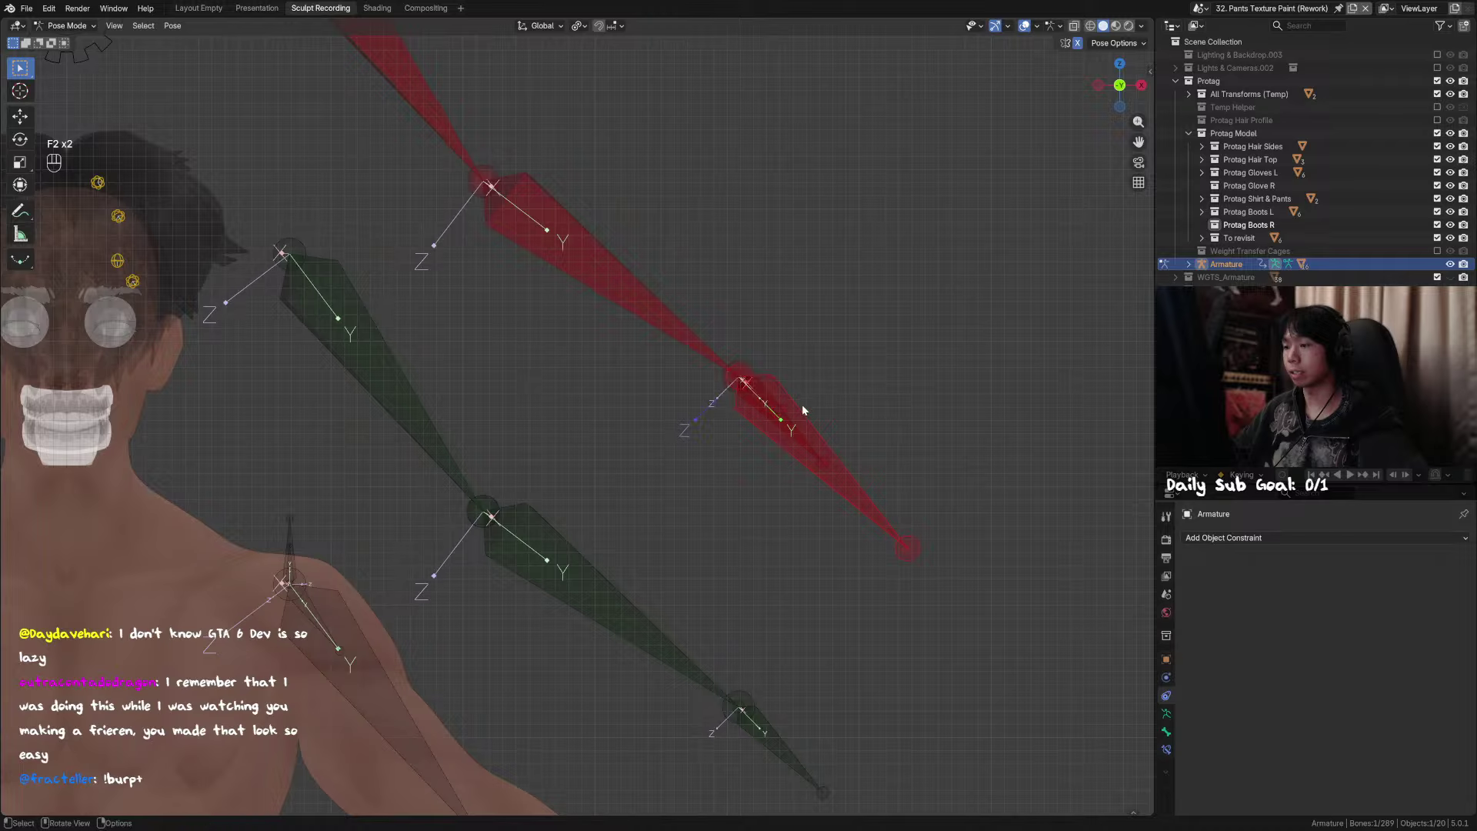
Step: Undo the switch to Pose Mode and the enlargement of the left red hand bone, and check the selected bone's name
key(ctrl+z)
key(ctrl+z)
key(ctrl+z)
key(ctrl+z)
key(ctrl+z)
key(ctrl+z)
key(ctrl+z)
key(ctrl+z)
key(ctrl+z)
key(ctrl+z)
key(ctrl+z)
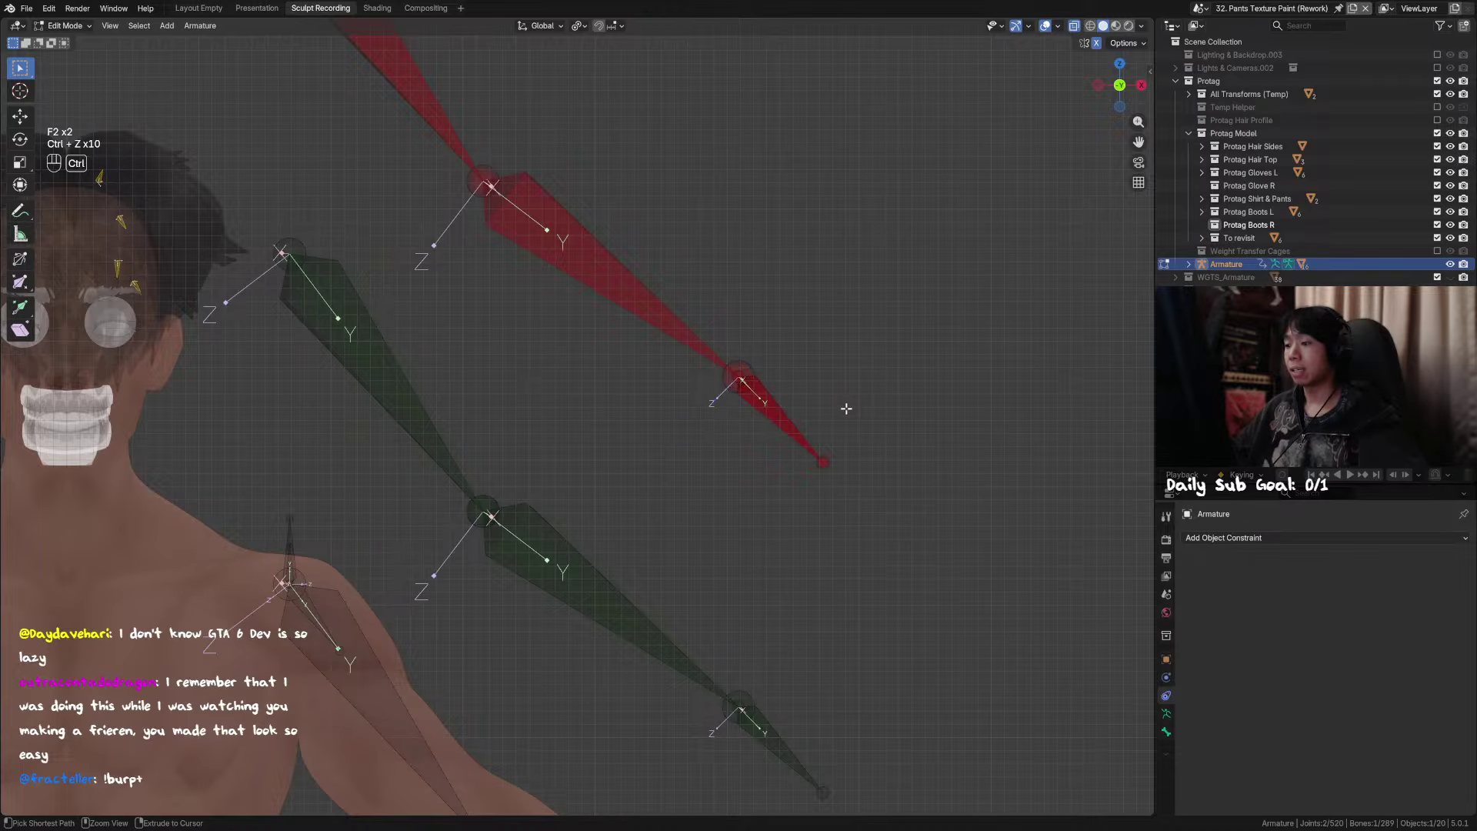
key(shift+ctrl+z)
key(F2)
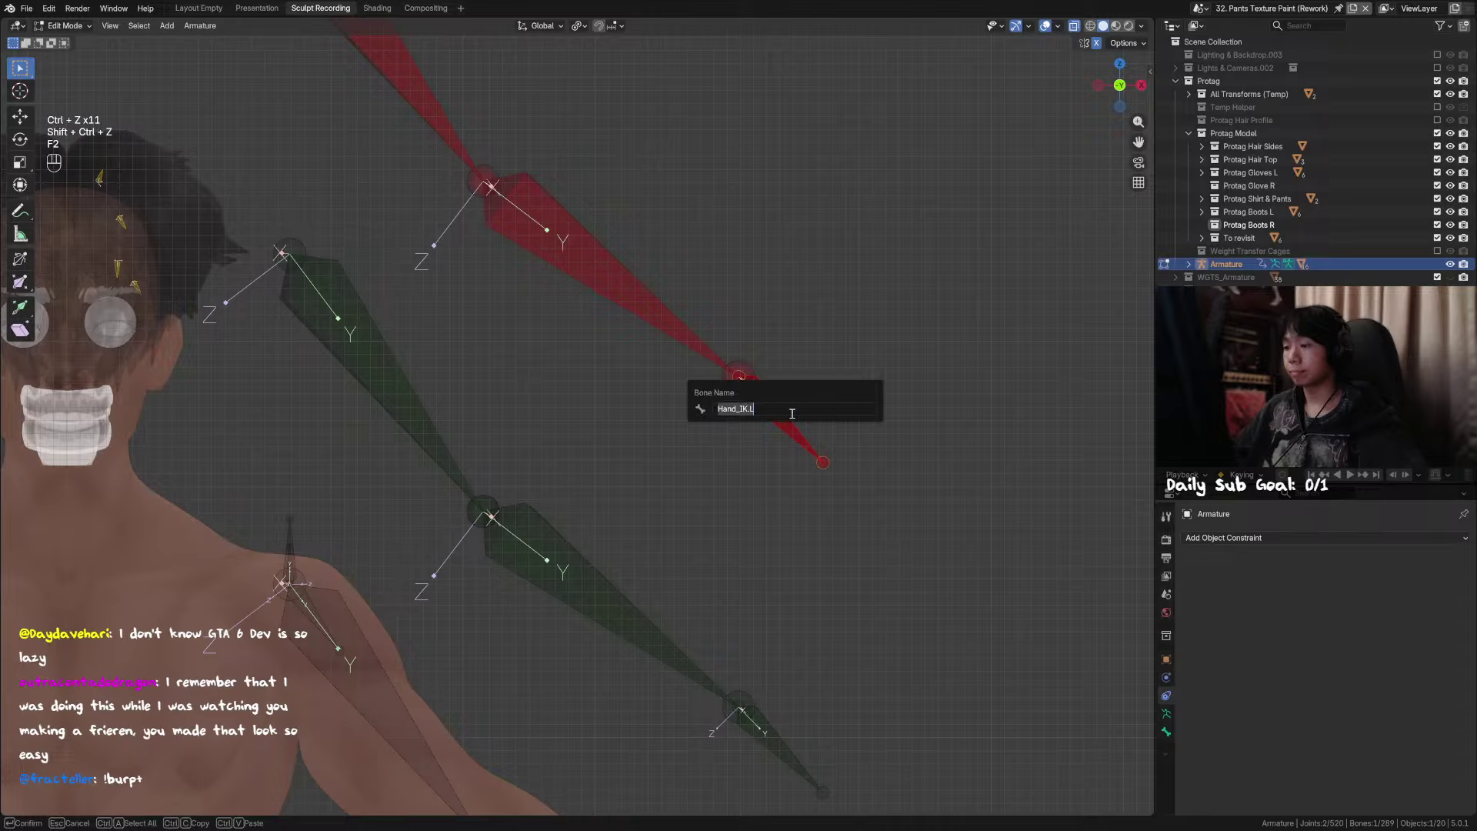
key(Escape)
Step: Scale the Hand_IK.L bone at the end of the left red arm chain by a factor of 2 on all axes
key(s)
click(836, 448)
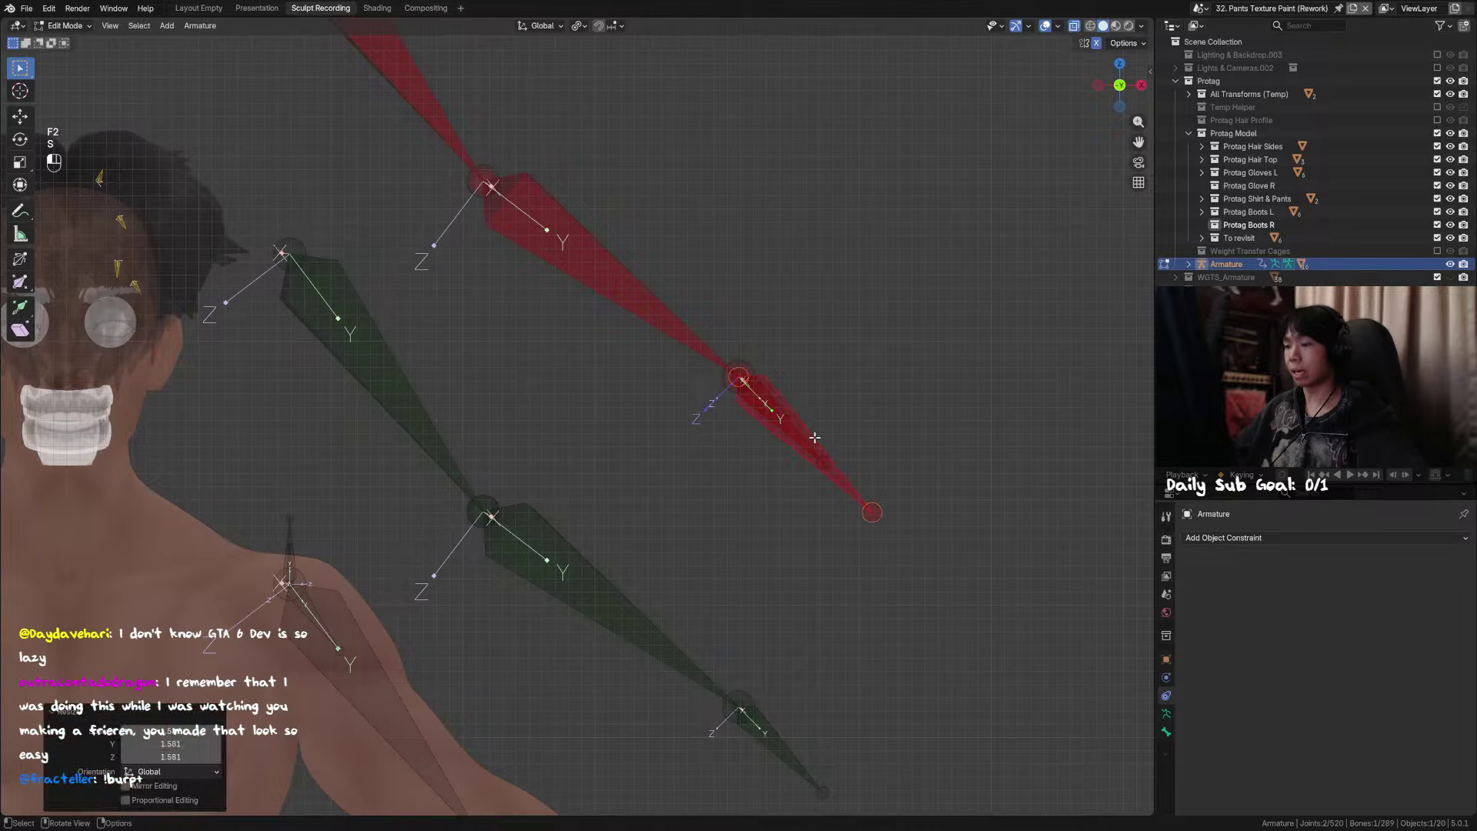
key(F2)
key(Return)
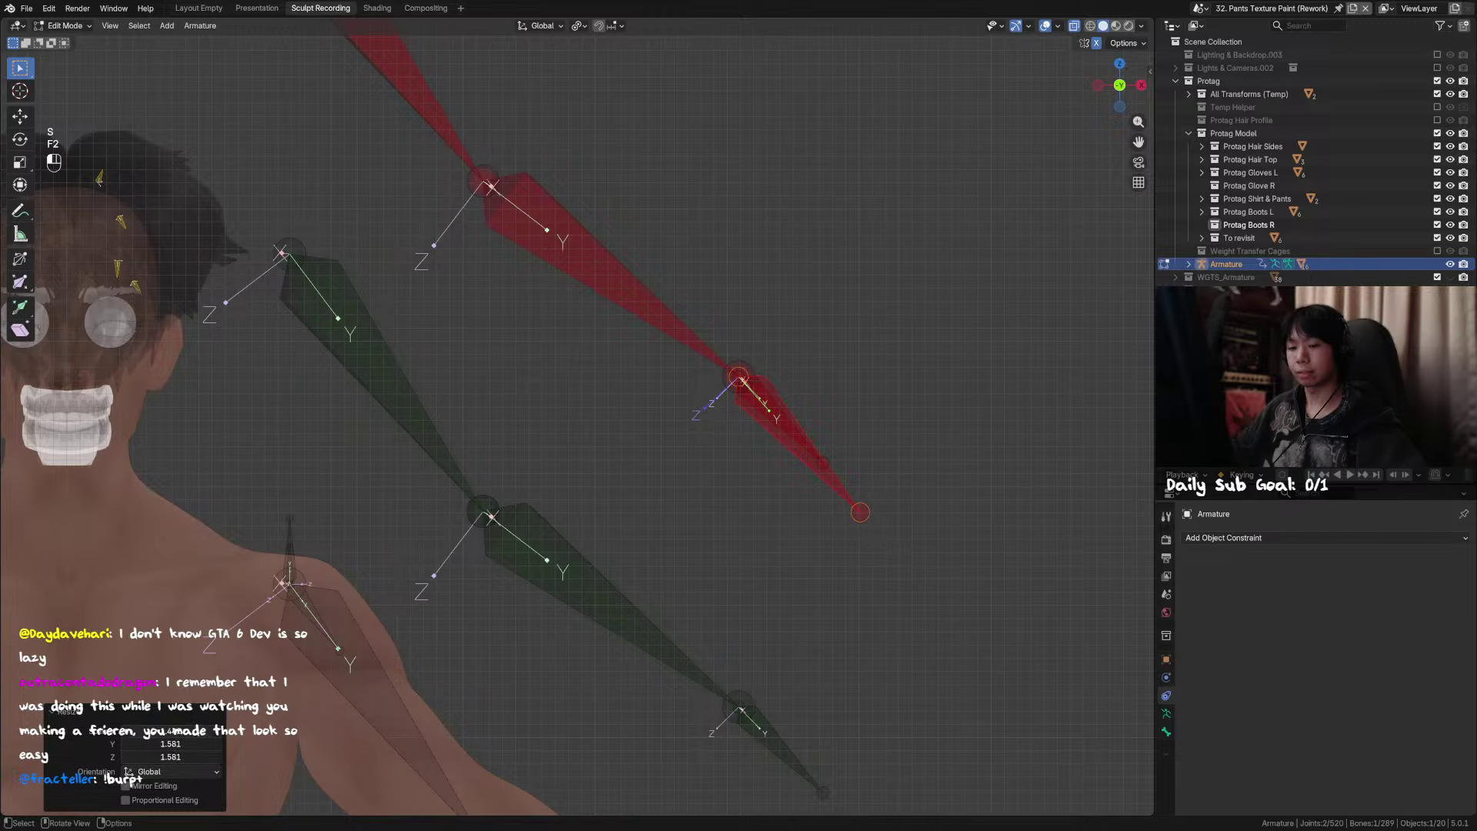
mouse_move(170, 731)
mouse_down()
mouse_move(197, 730)
mouse_move(170, 757)
mouse_up()
text(2)
key(Return)
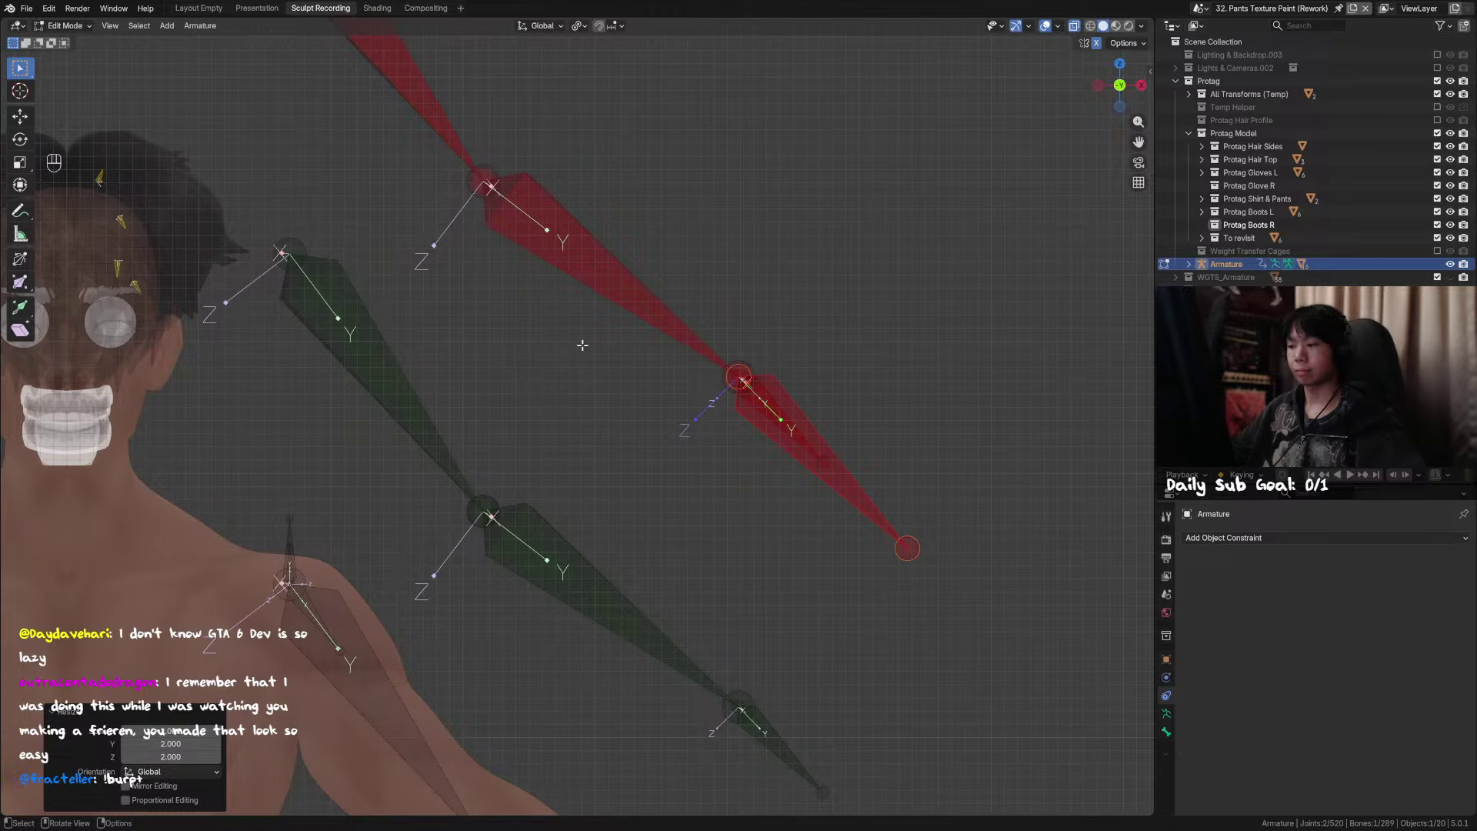
scroll(580, 343, down, 4)
middle_drag(478, 323, 827, 414)
scroll(742, 387, up, 3)
shift+middle_drag(827, 414, 711, 398)
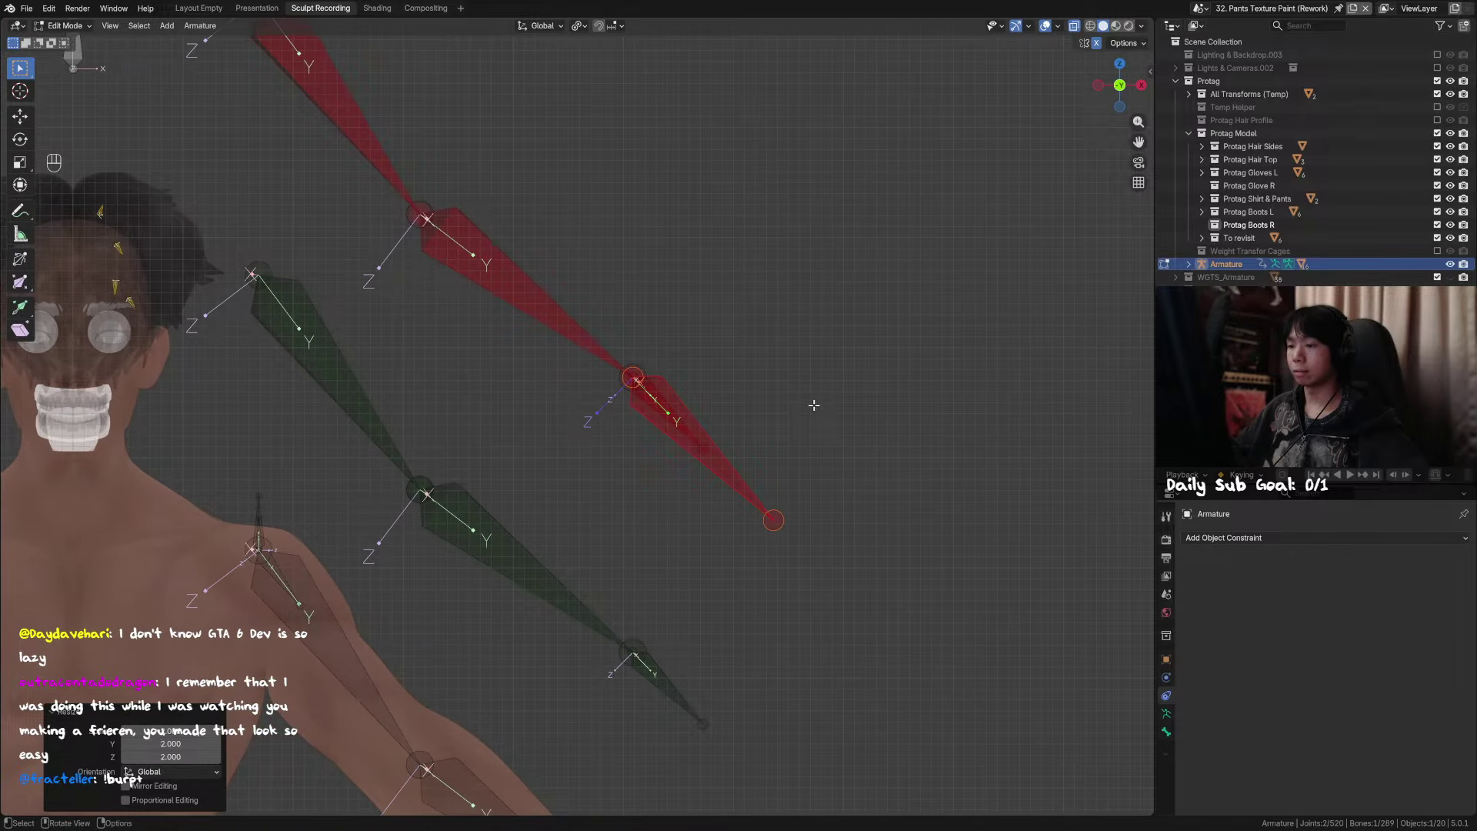
Step: Switch the armature to Pose Mode and set it to Pose Position instead of Rest Position
key(Tab)
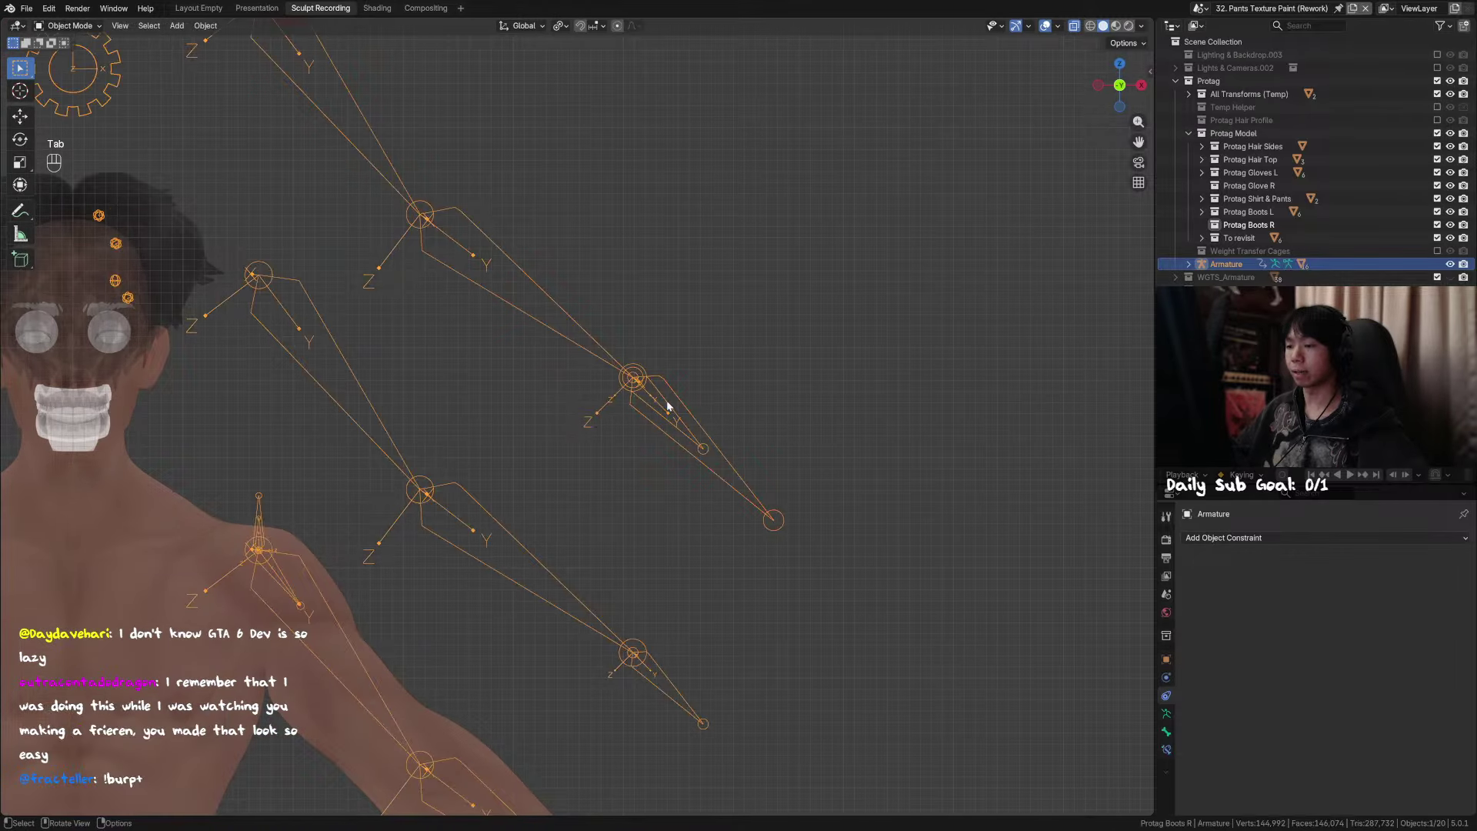
key(ctrl+Tab)
key(g)
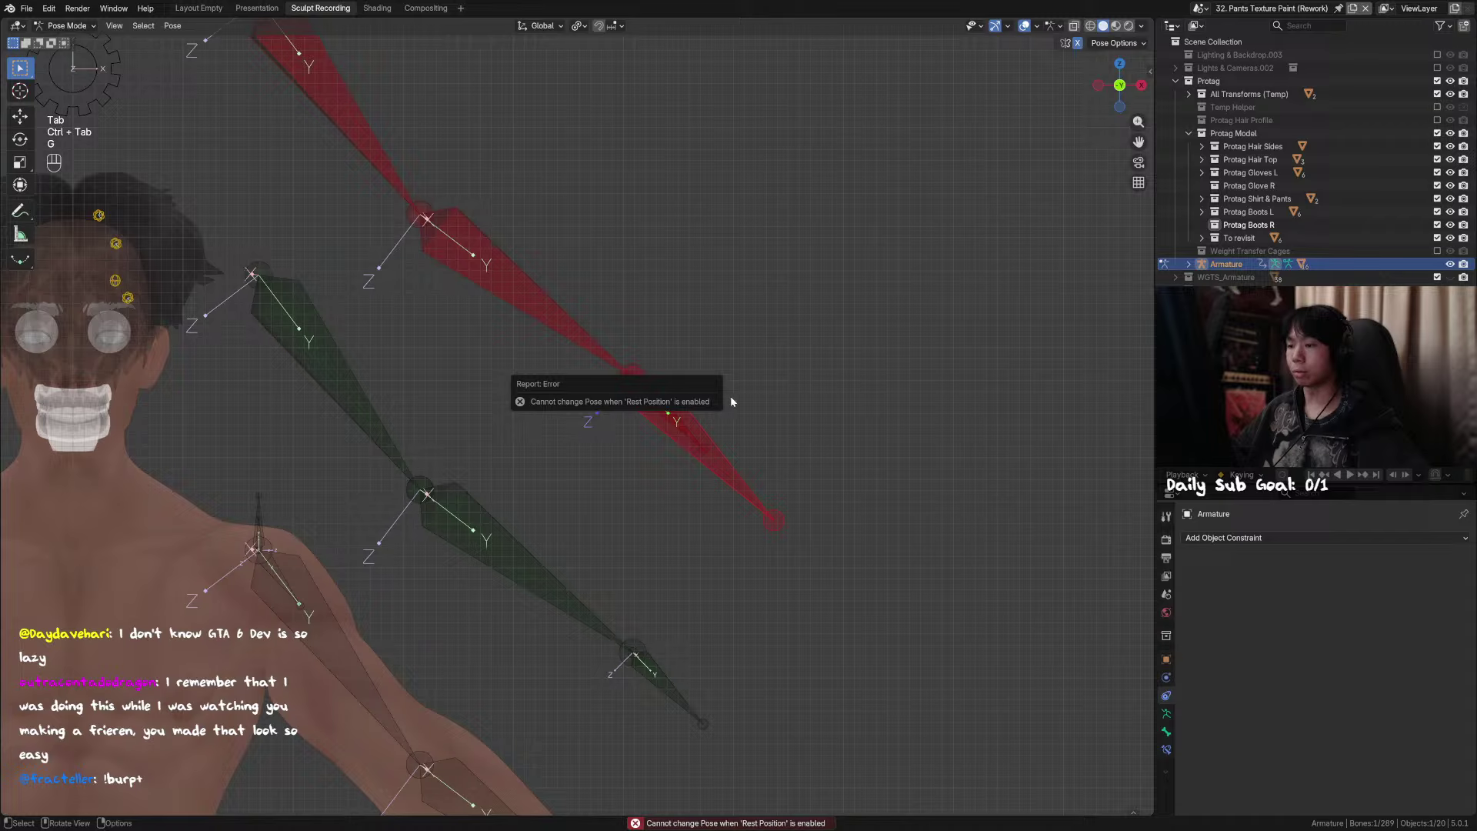
click(1166, 731)
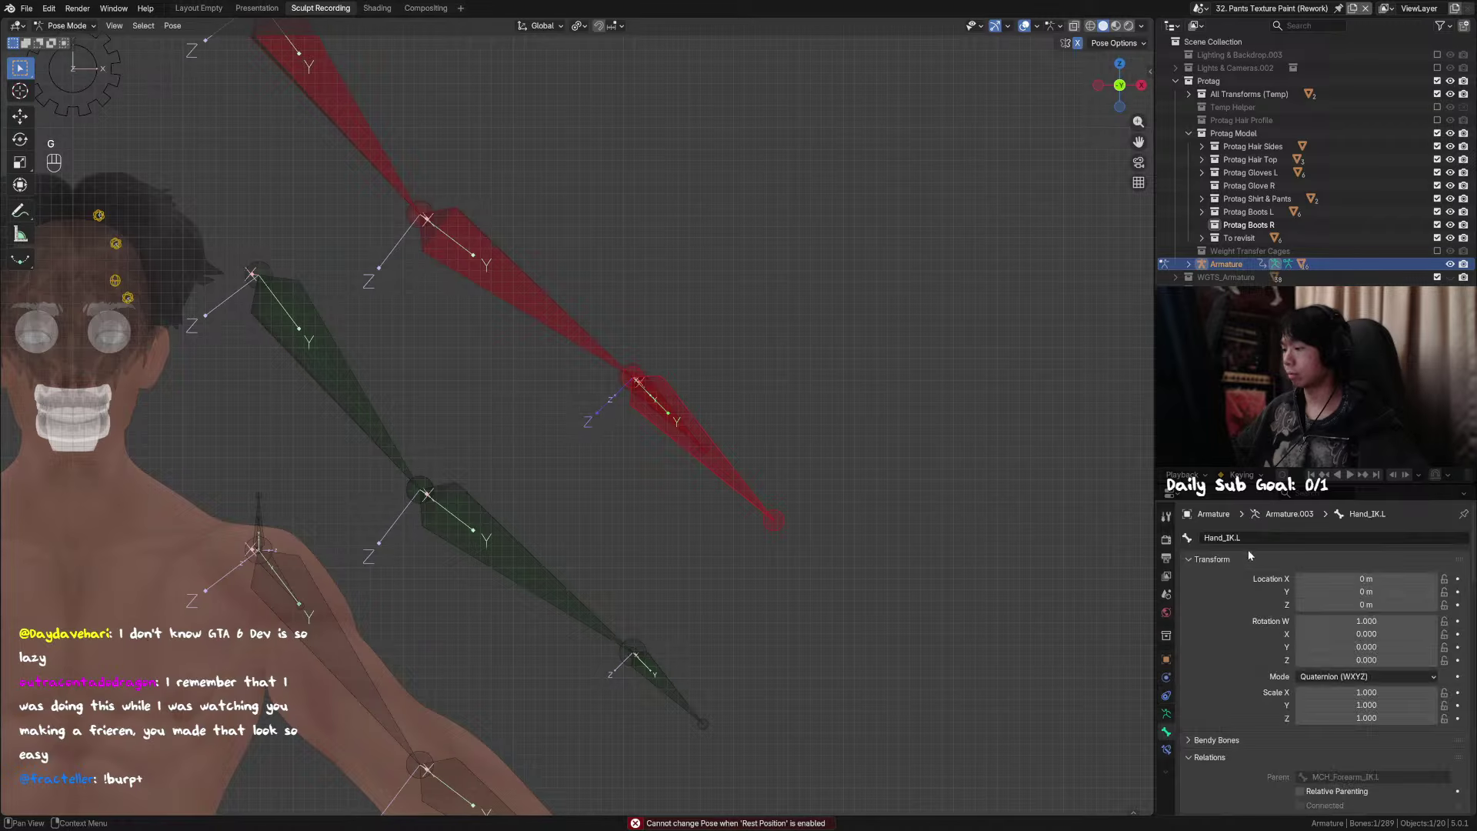
click(1167, 713)
click(1255, 578)
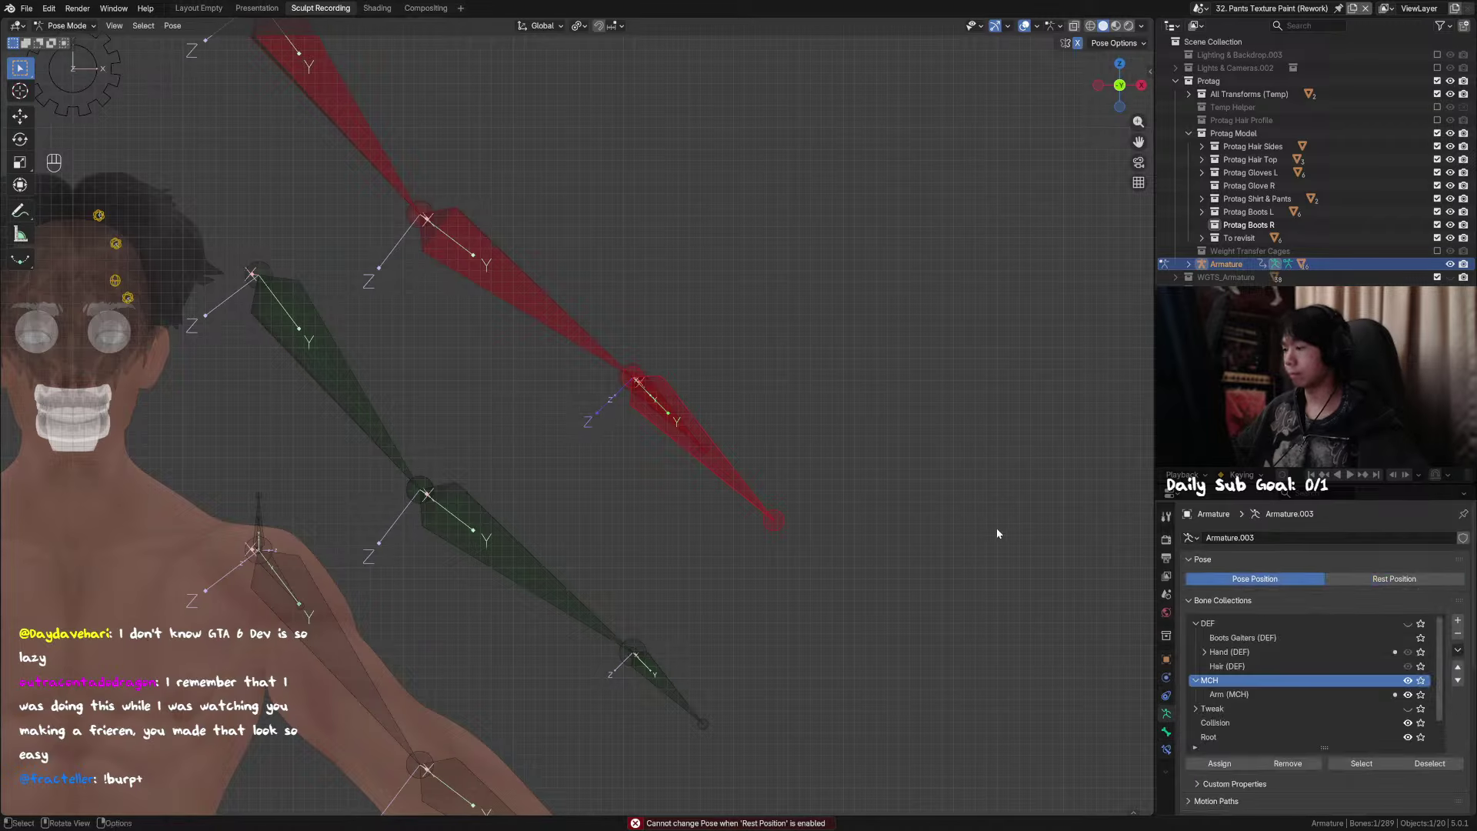
Step: Clear the location, rotation and scale of all pose bones, and save the file with the left red hand bone selected
key(a)
key(alt+g)
key(alt+r)
key(alt+s)
click(658, 401)
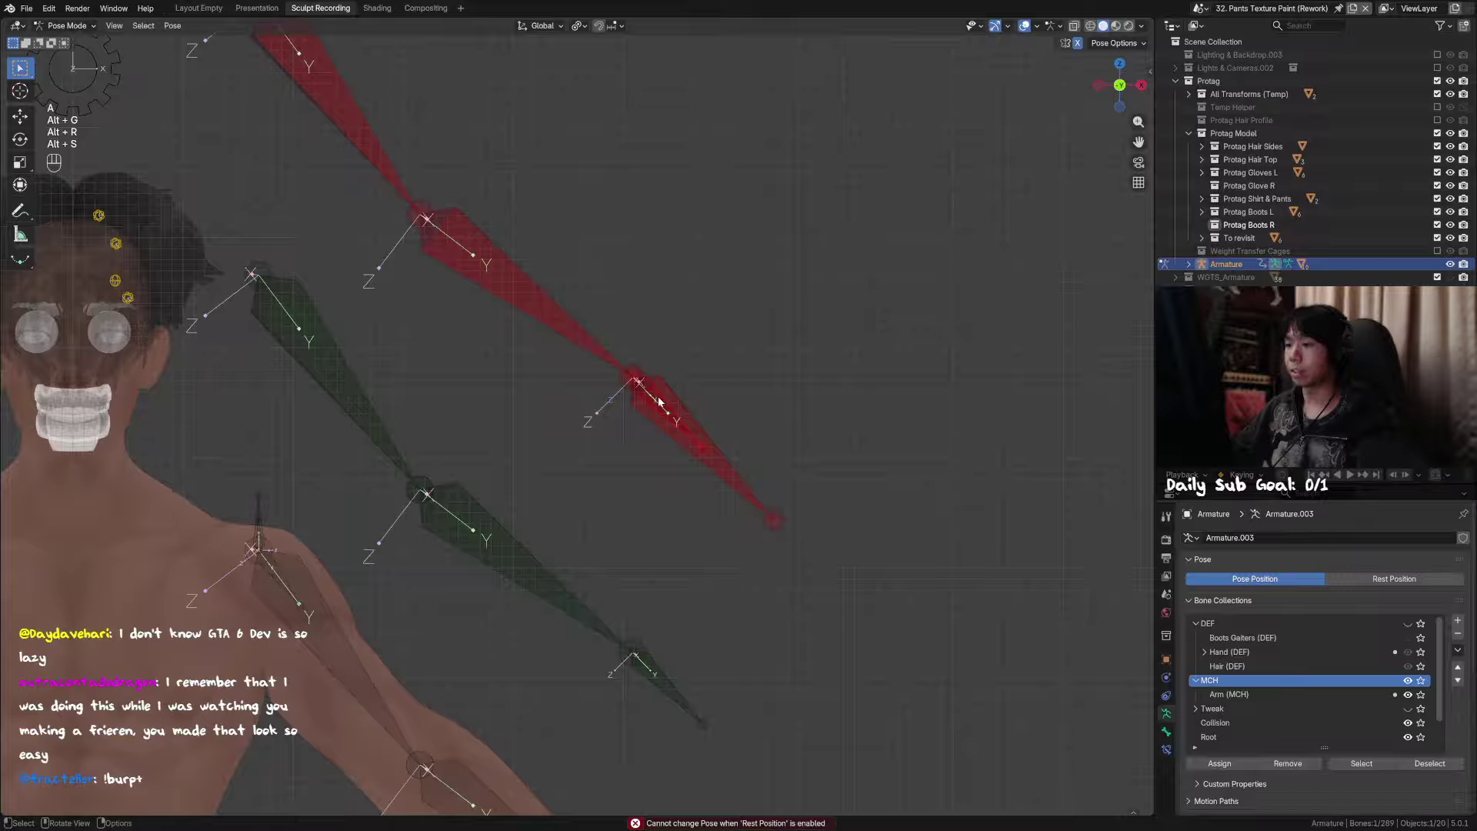
key(ctrl+s)
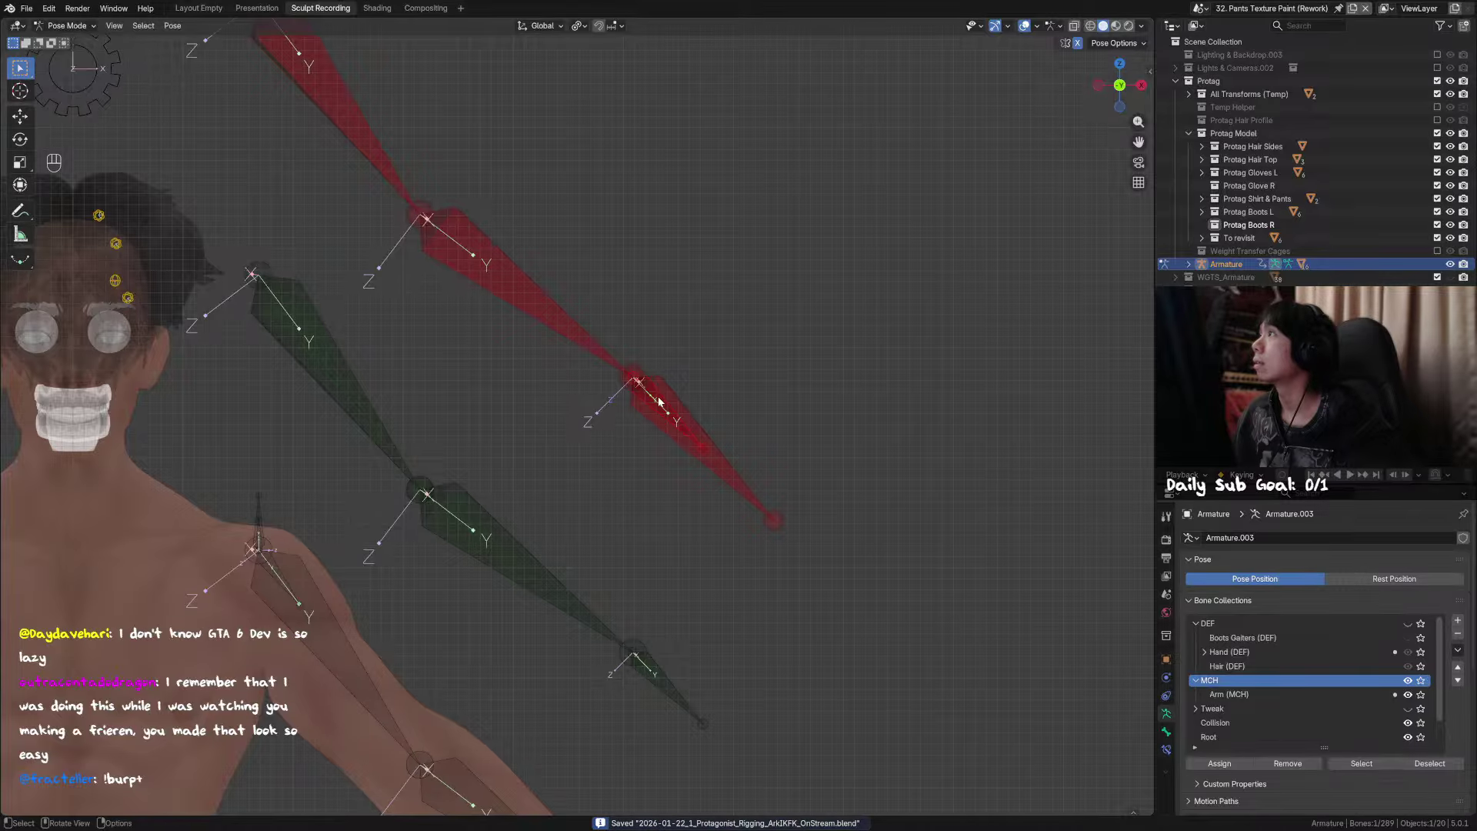
Step: Add a Copy Transforms constraint between the two overlapping red hand bones of the character's left arm chain
shift+scroll(699, 389, down, 2)
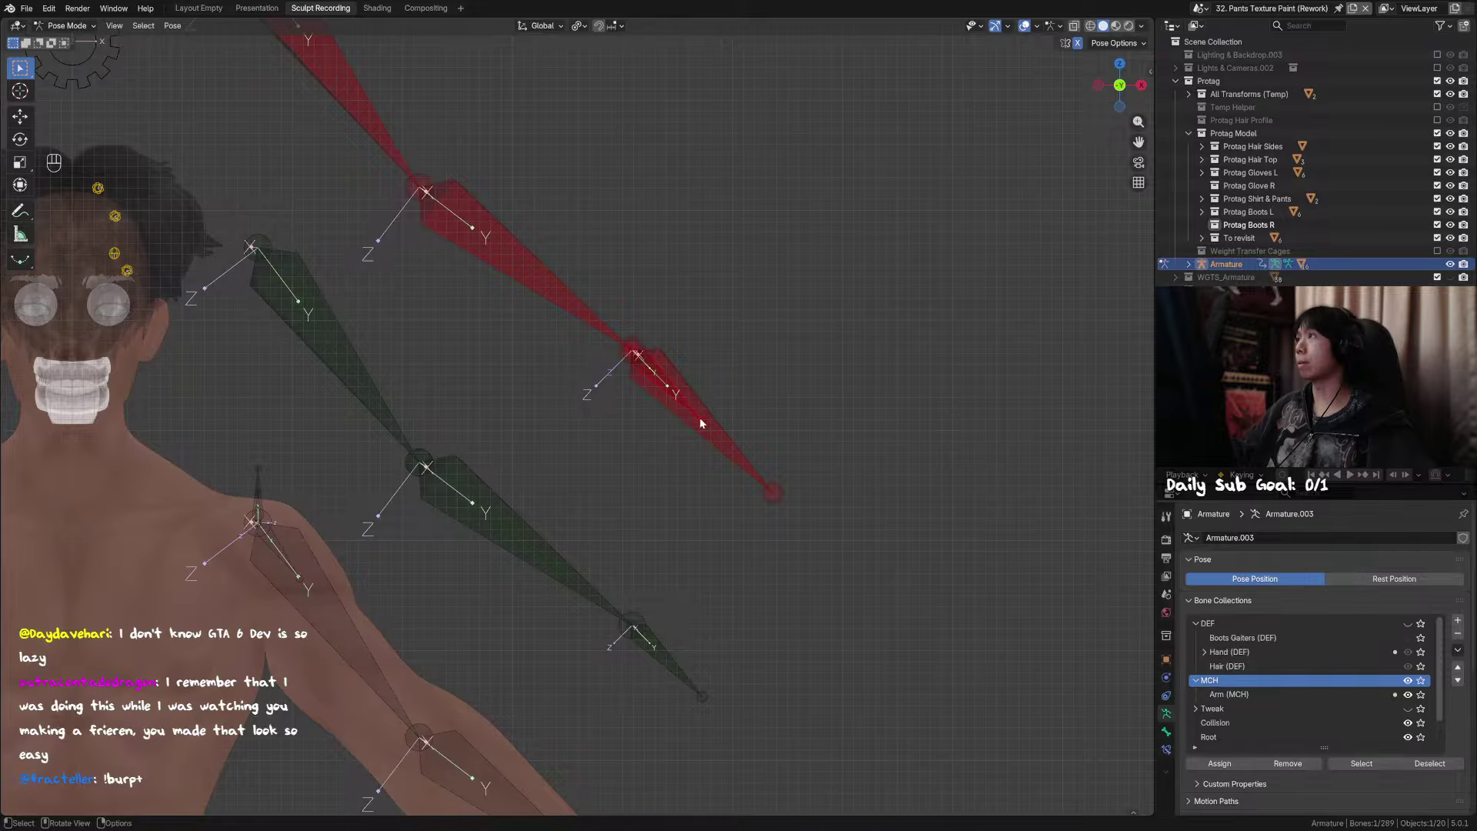
key(shift)
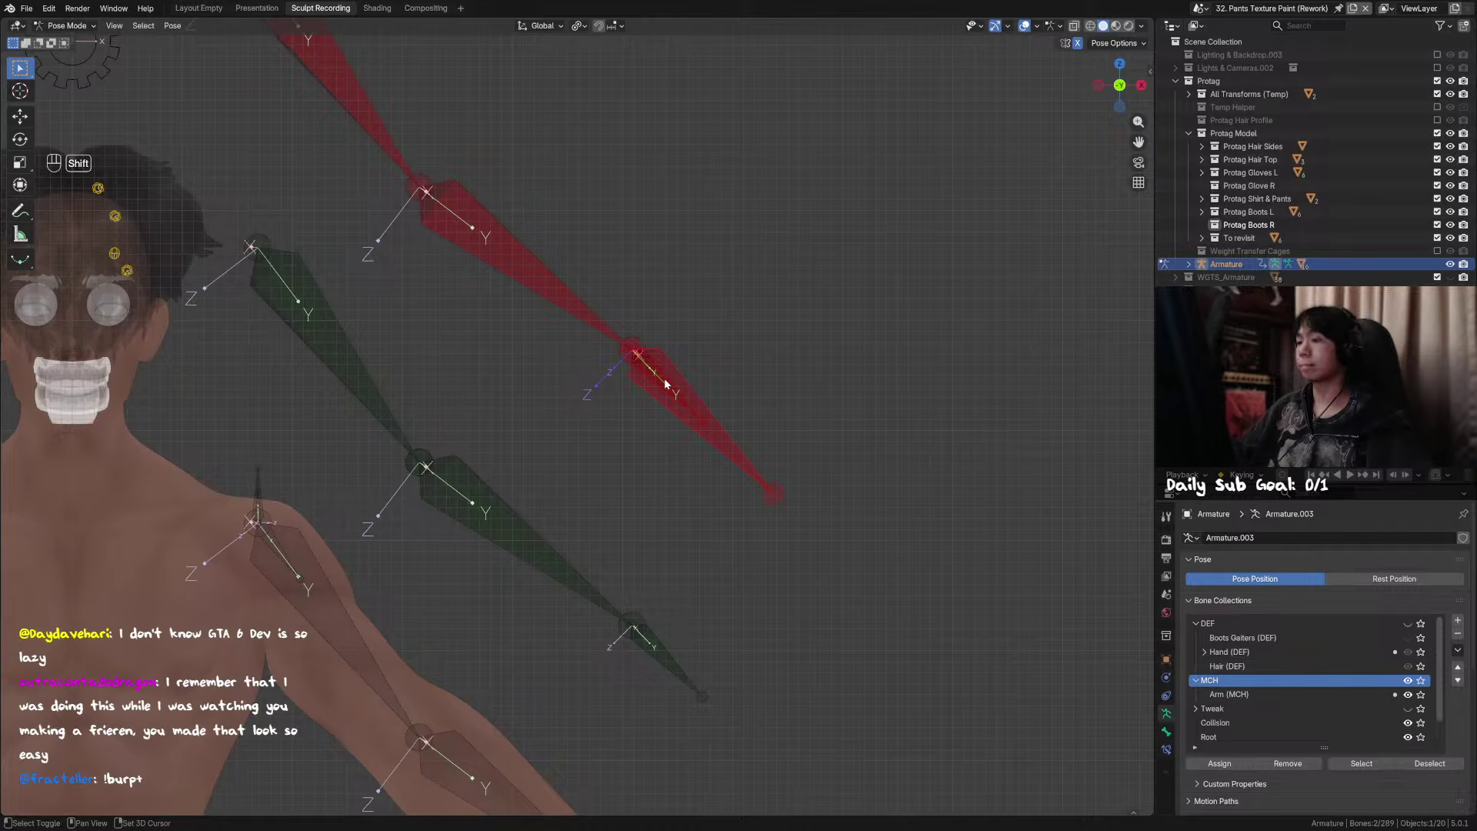
key(shift+ctrl+c)
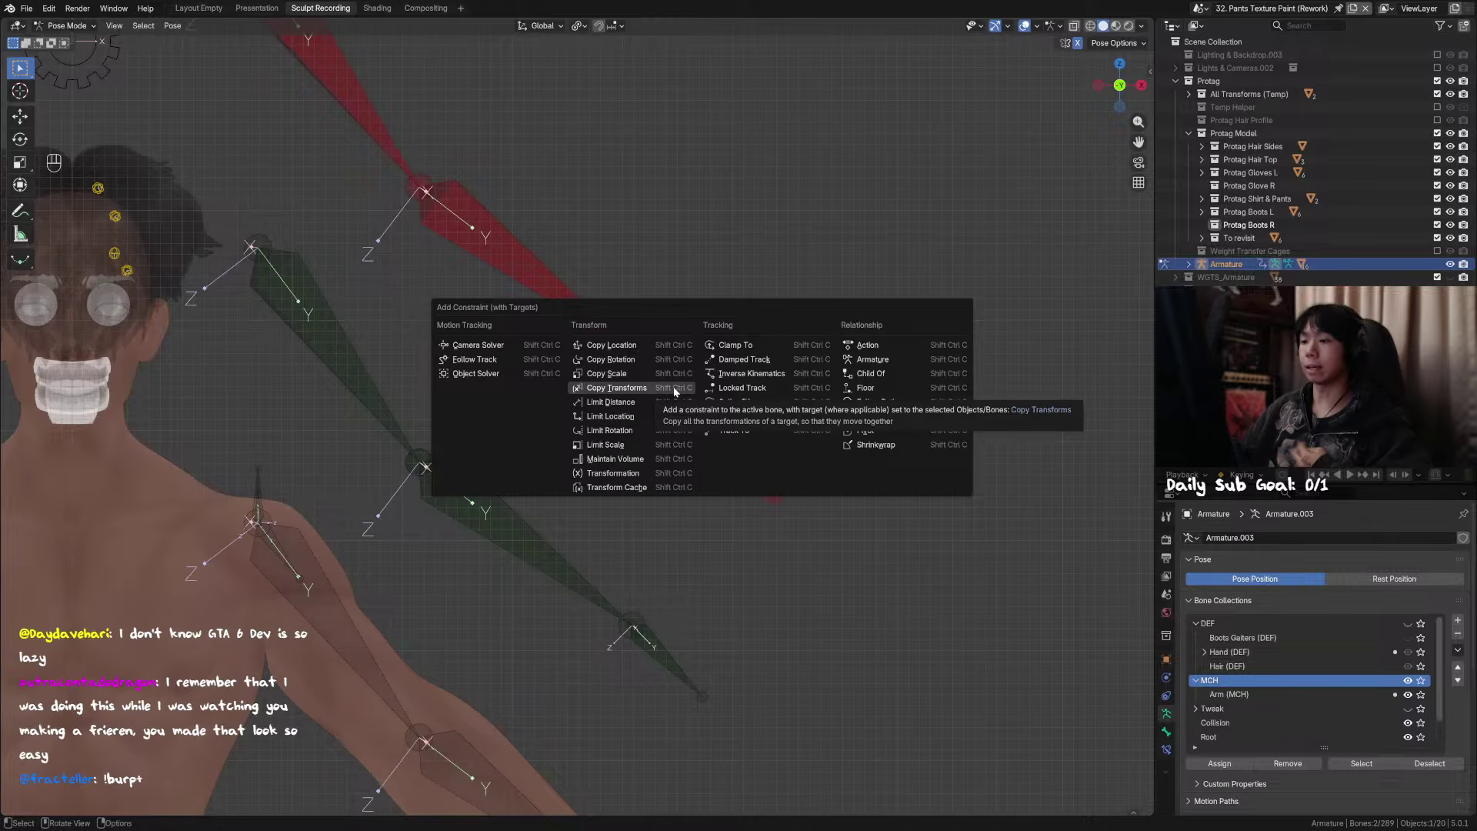
key(Escape)
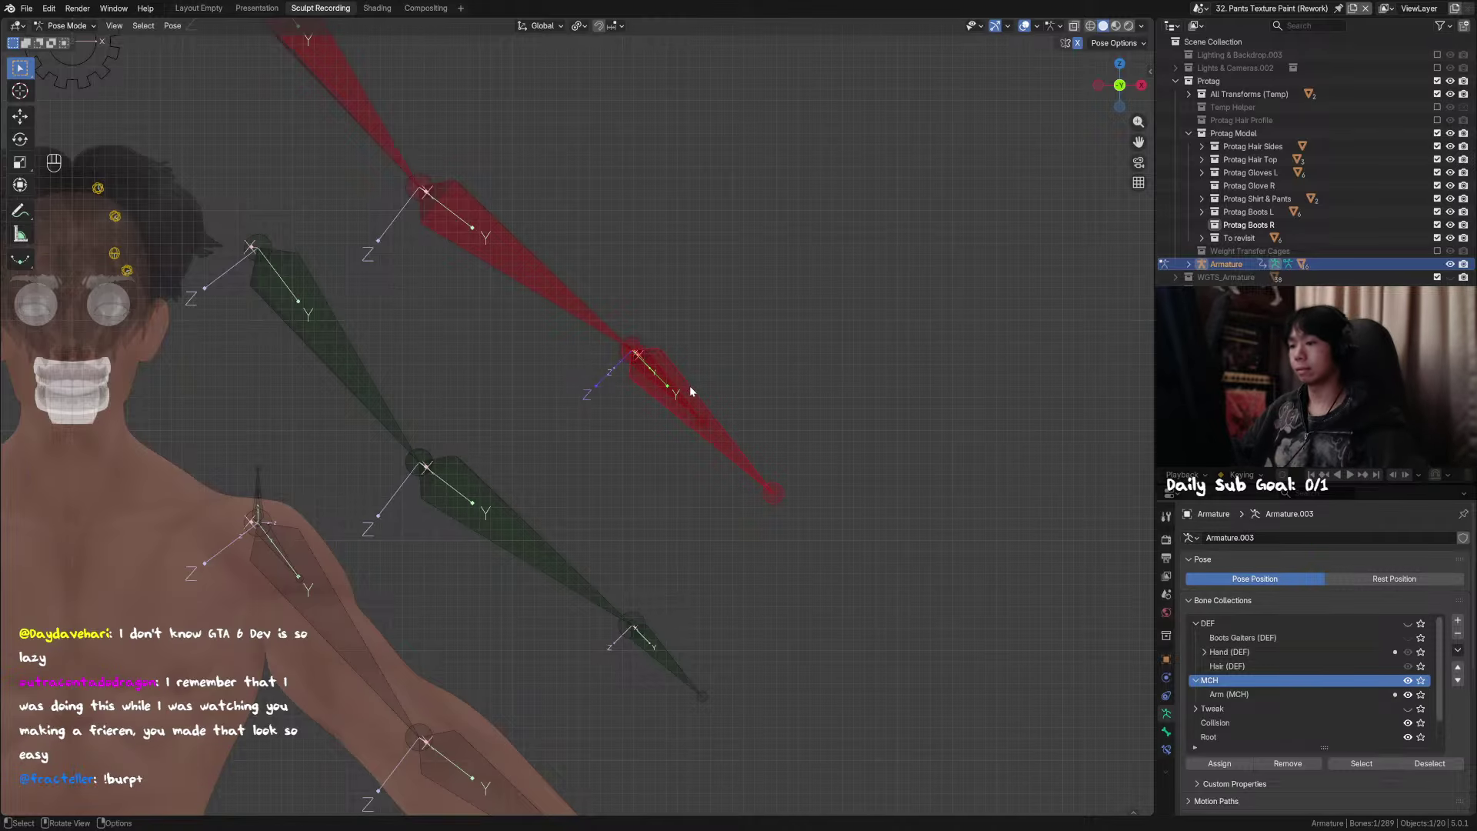
key(g)
click(737, 397)
Step: Add a Copy Transforms constraint between the overlapping red hand bones of the character's right arm chain and save the file
middle_drag(436, 356, 577, 404)
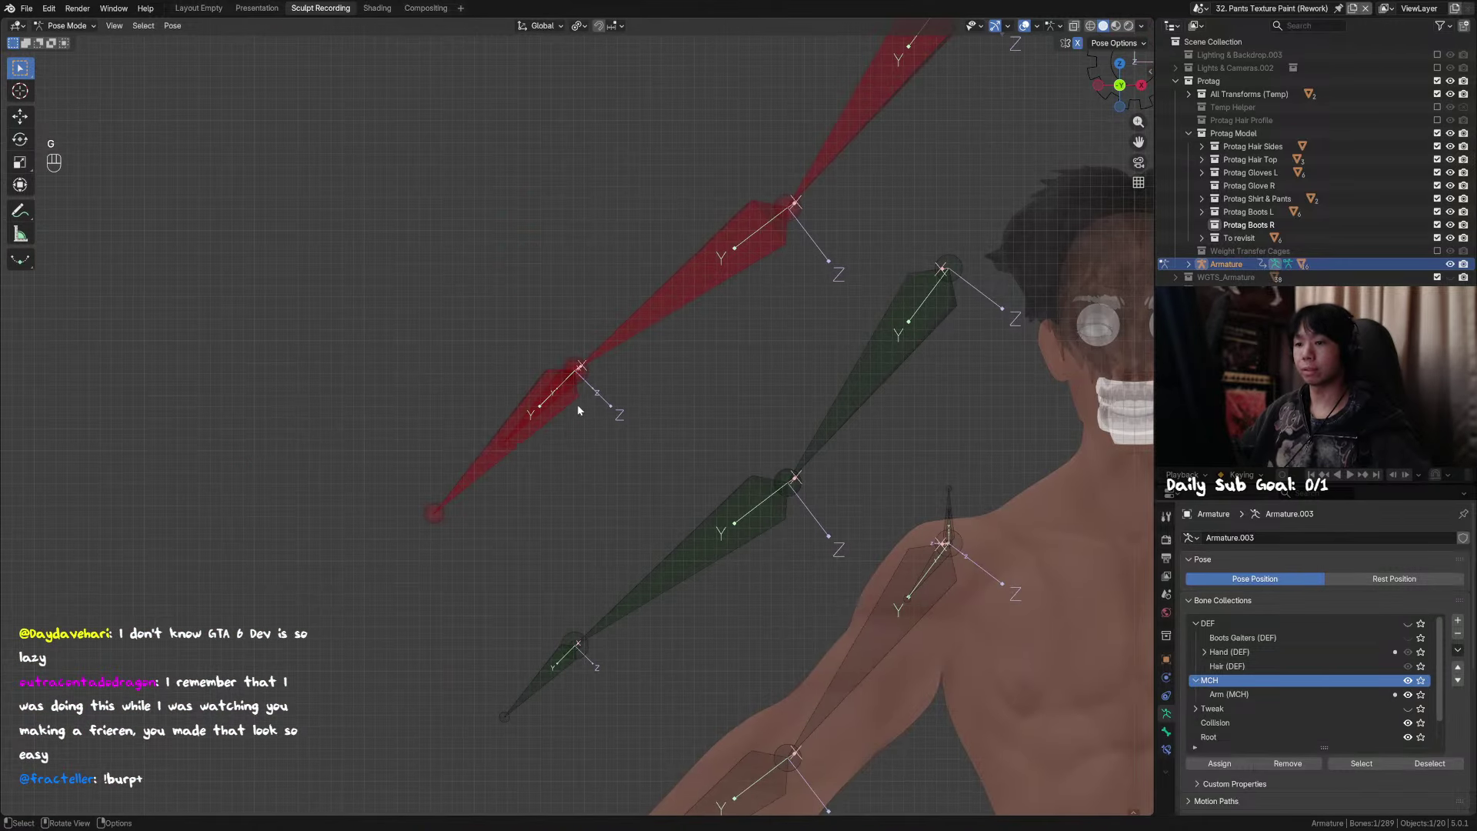
shift+click(559, 398)
key(ctrl+shift+c)
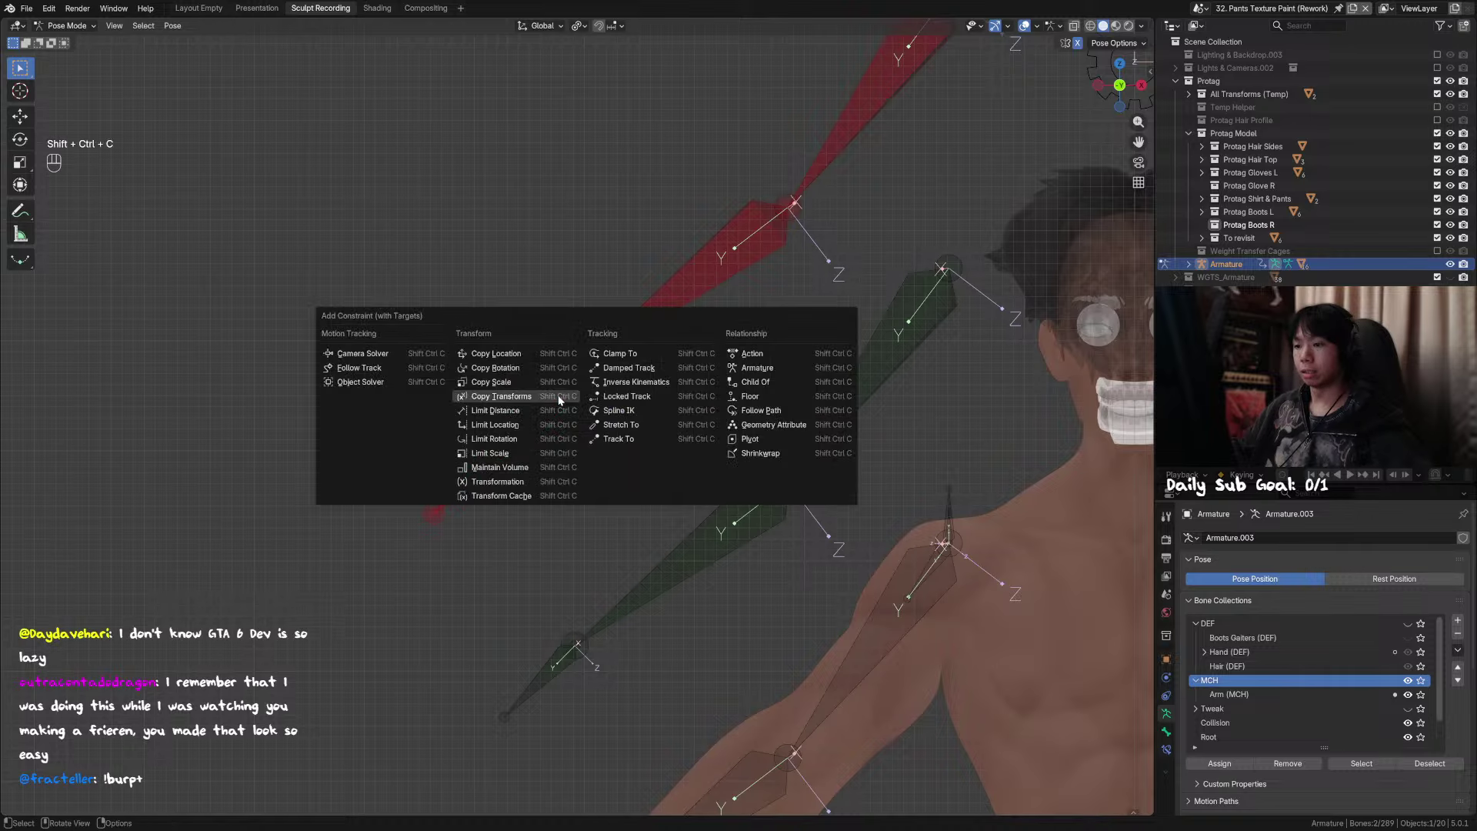
click(560, 400)
scroll(601, 412, down, 3)
key(ctrl+s)
Step: Test the right red hand bone's constraint by moving the bone briefly, without keeping the move
click(485, 422)
key(g)
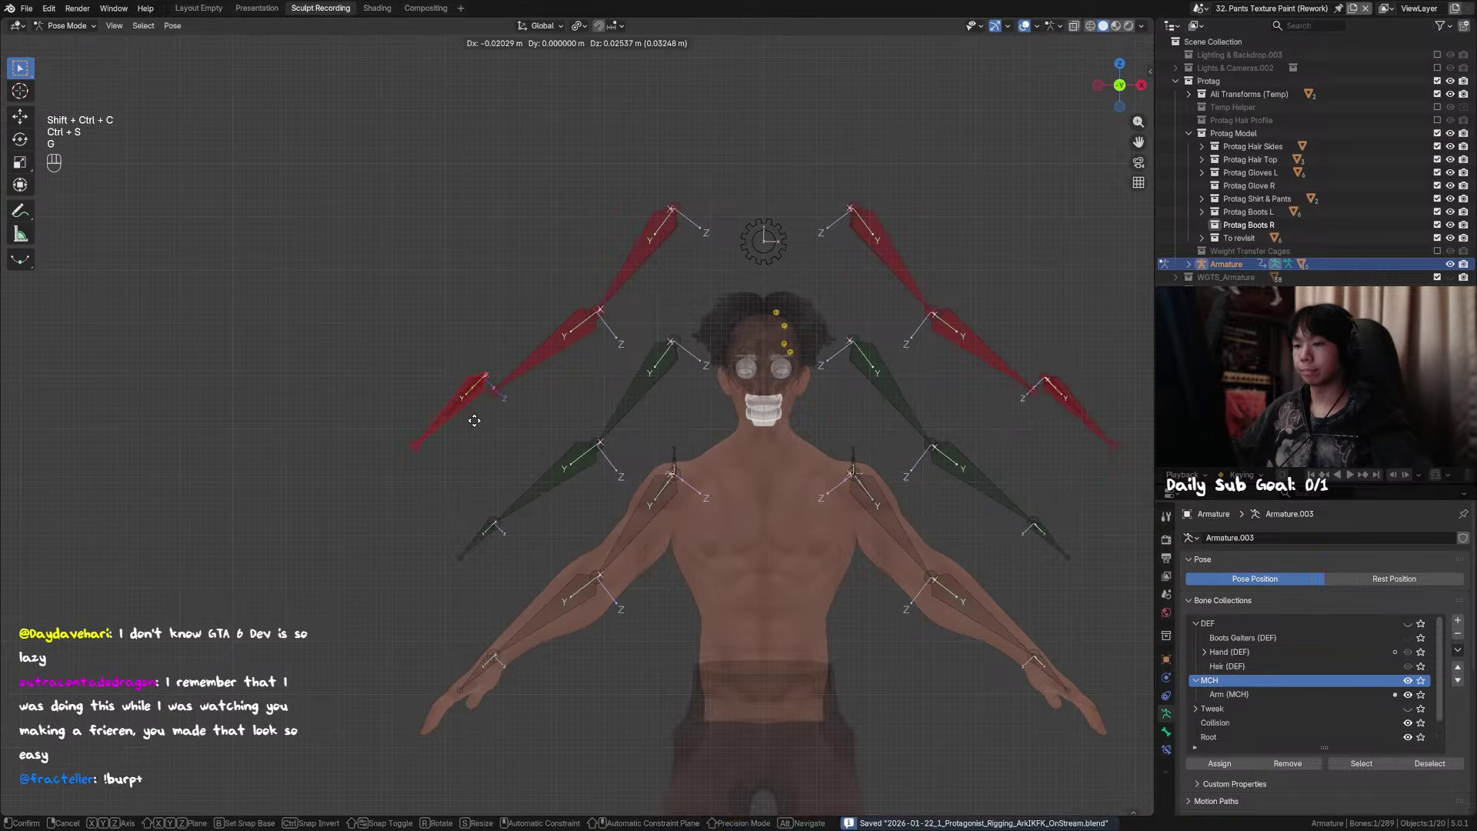
right_click(492, 416)
Step: Save the file and set the transform orientation to Normal
shift+middle_drag(893, 397, 665, 376)
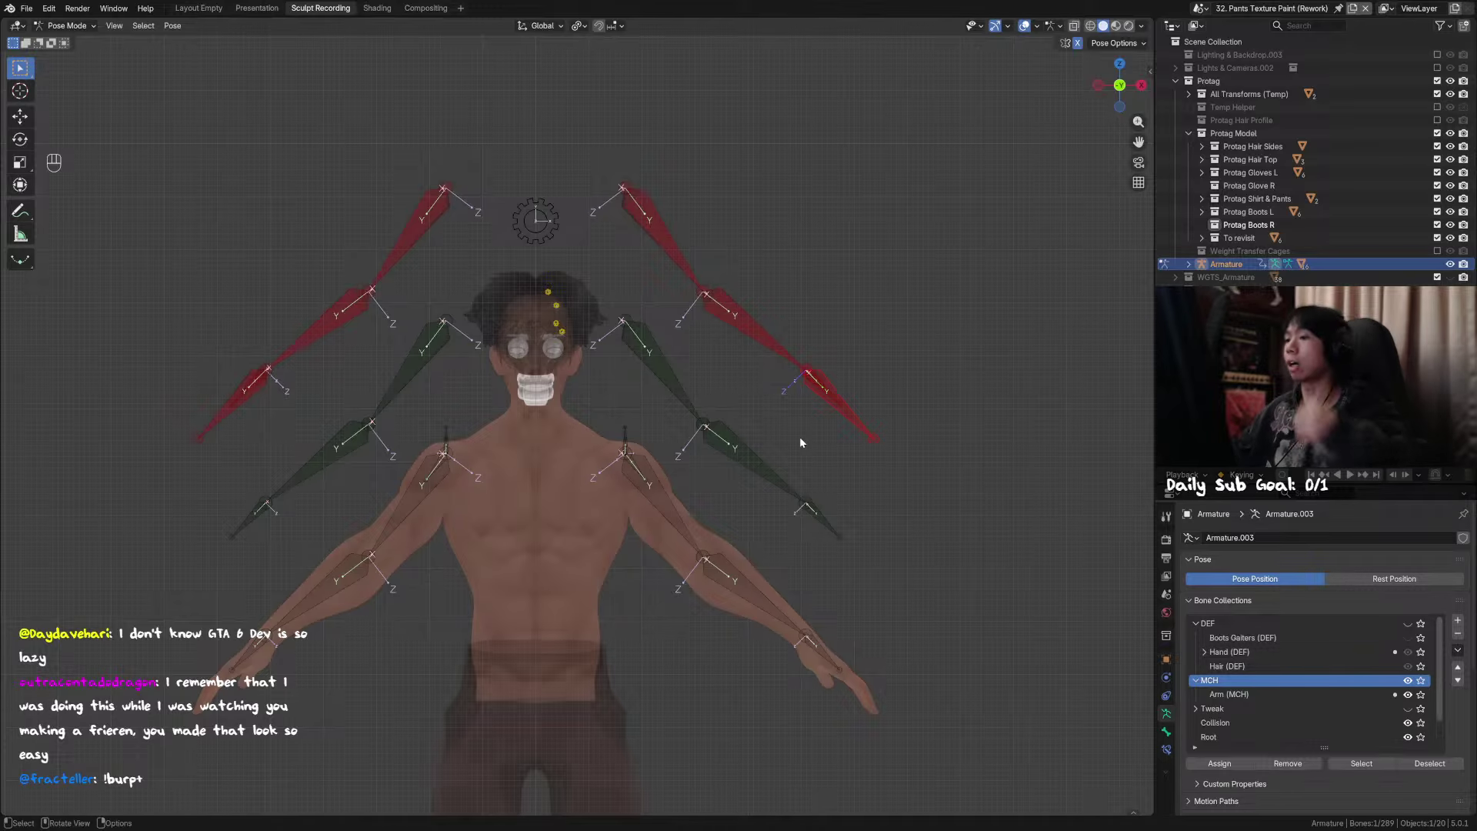
middle_drag(763, 302, 708, 341)
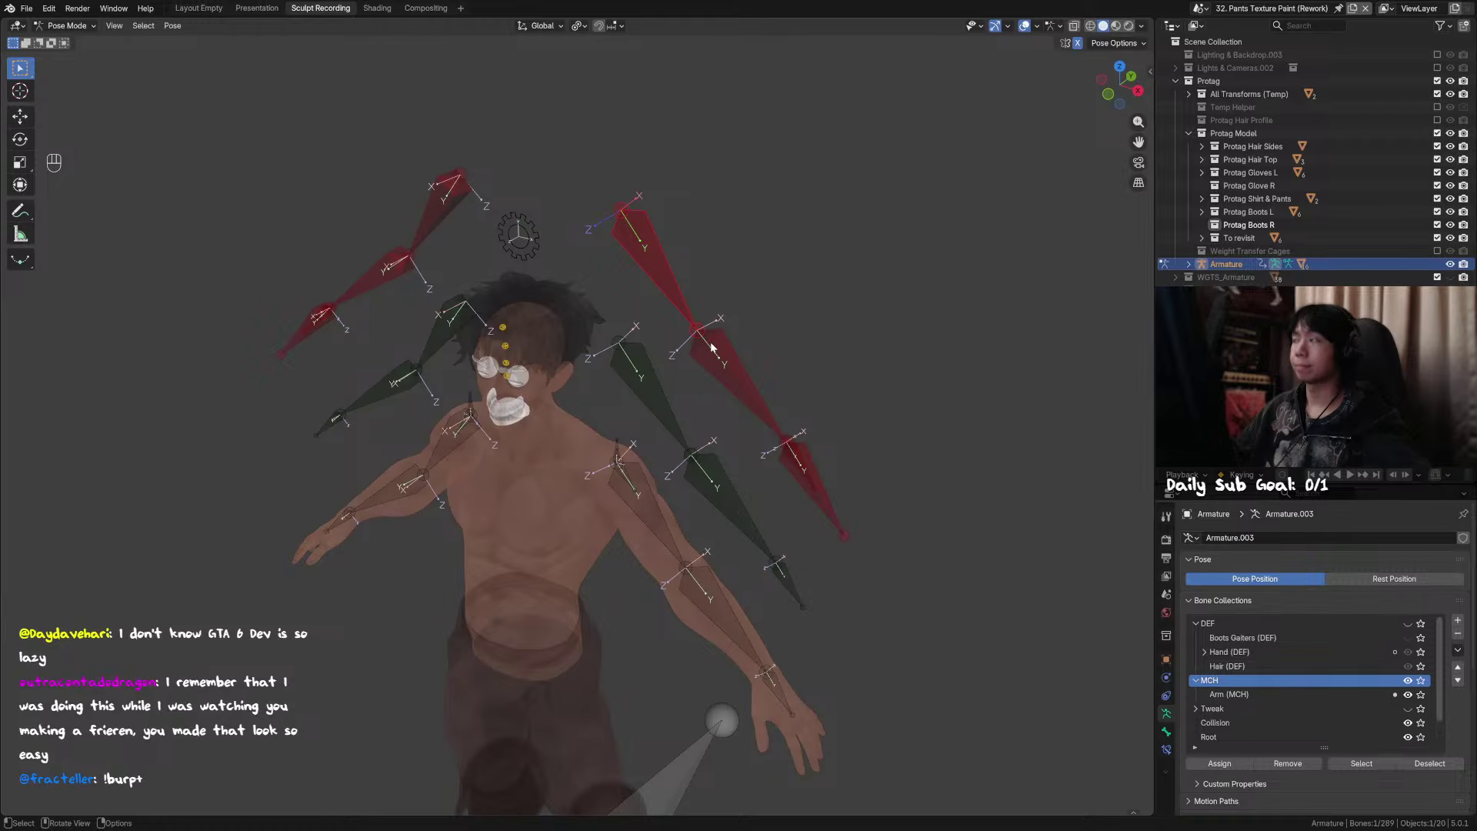
key(ctrl+s)
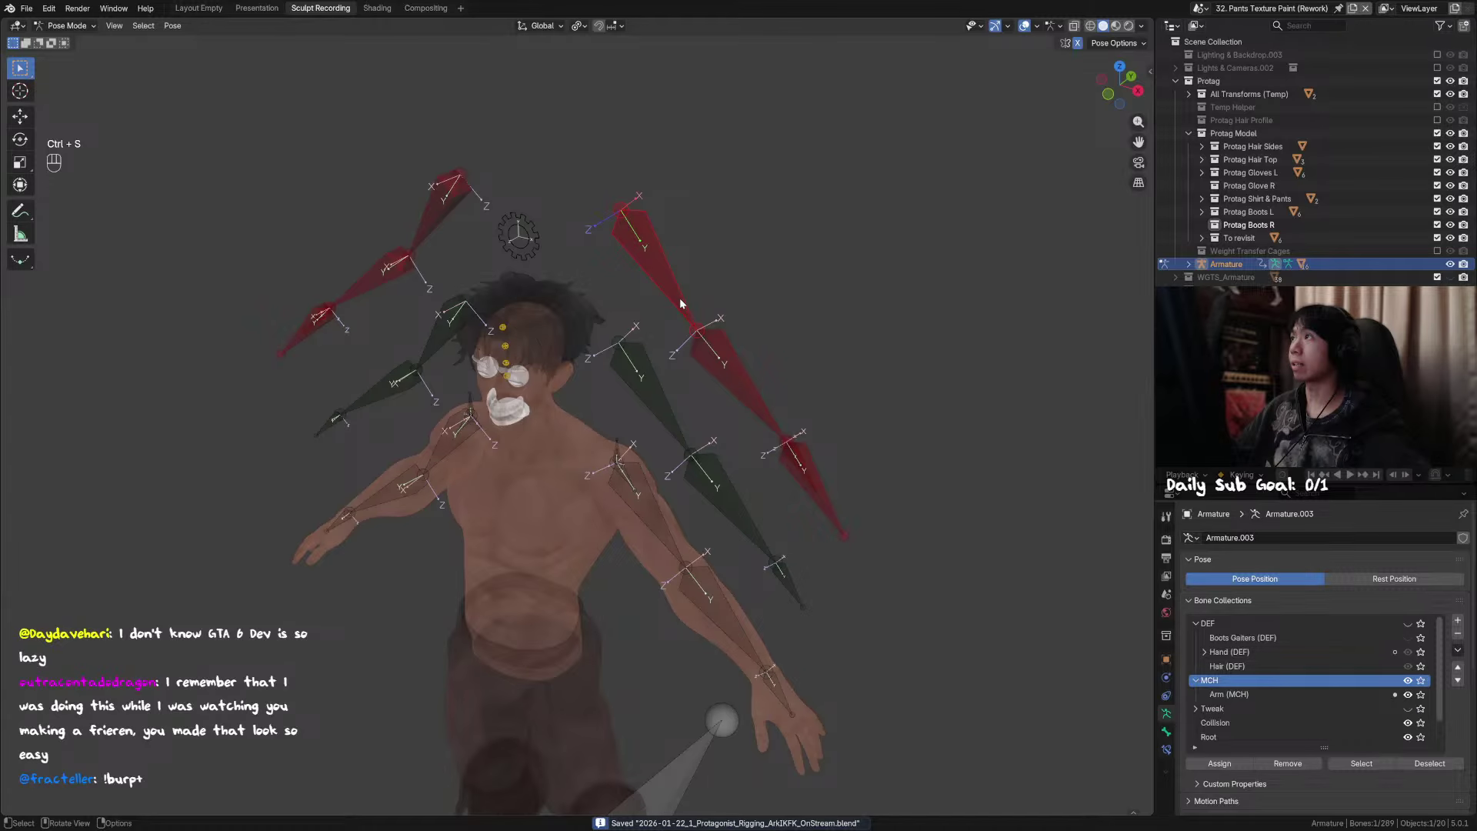
shift+middle_drag(677, 283, 717, 297)
key(comma)
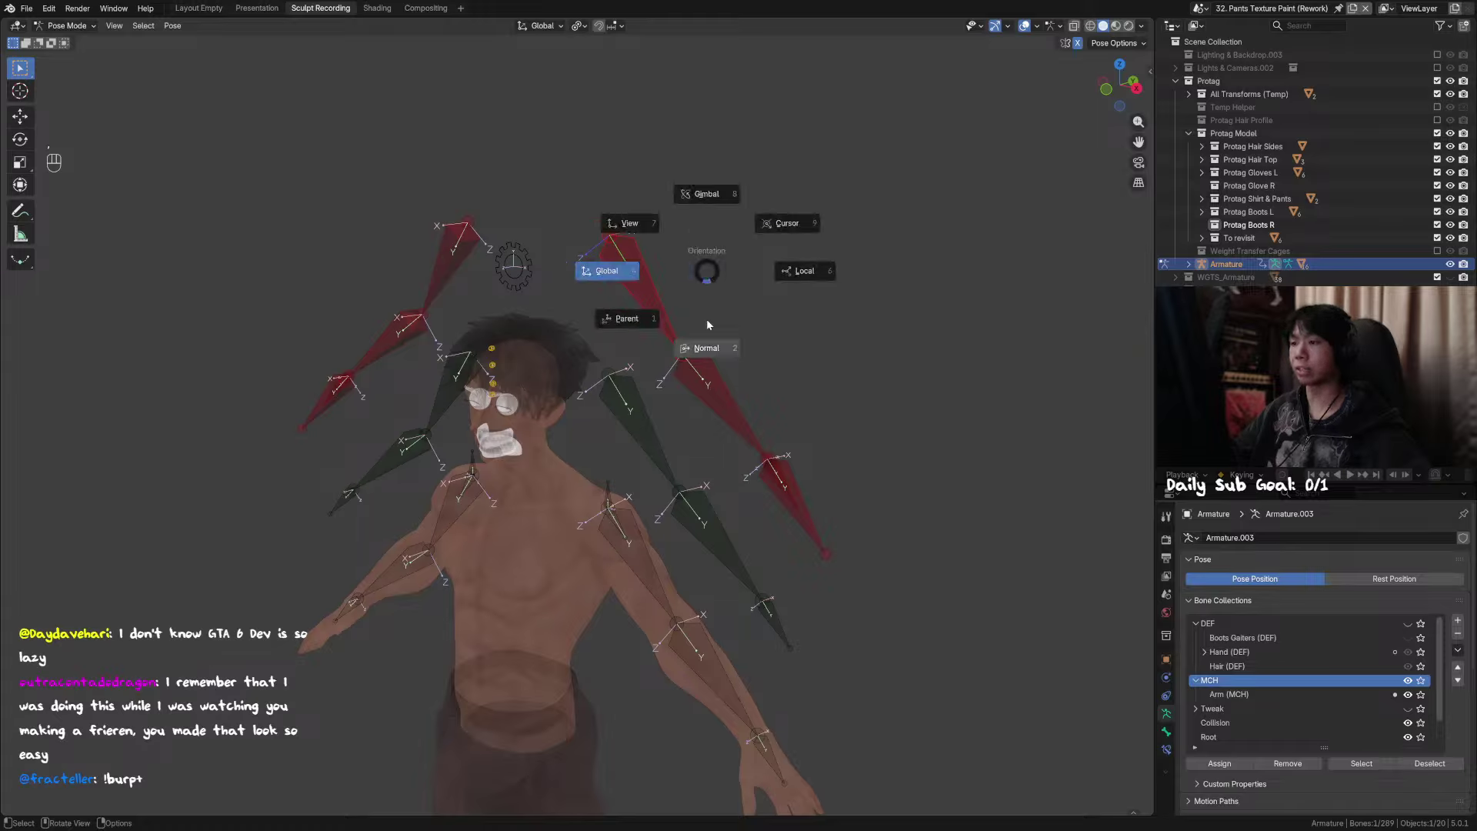
click(706, 348)
Step: Save, and in Edit Mode duplicate the left red upper arm bone about 0.3 m behind the original along normal X
mouse_move(700, 332)
middle_down()
mouse_move(650, 394)
mouse_move(606, 276)
mouse_move(578, 384)
mouse_move(587, 352)
mouse_move(565, 348)
mouse_move(603, 325)
mouse_move(615, 343)
middle_up()
key(ctrl+s)
key(shift+d)
key(Tab)
key(shift+d)
key(x)
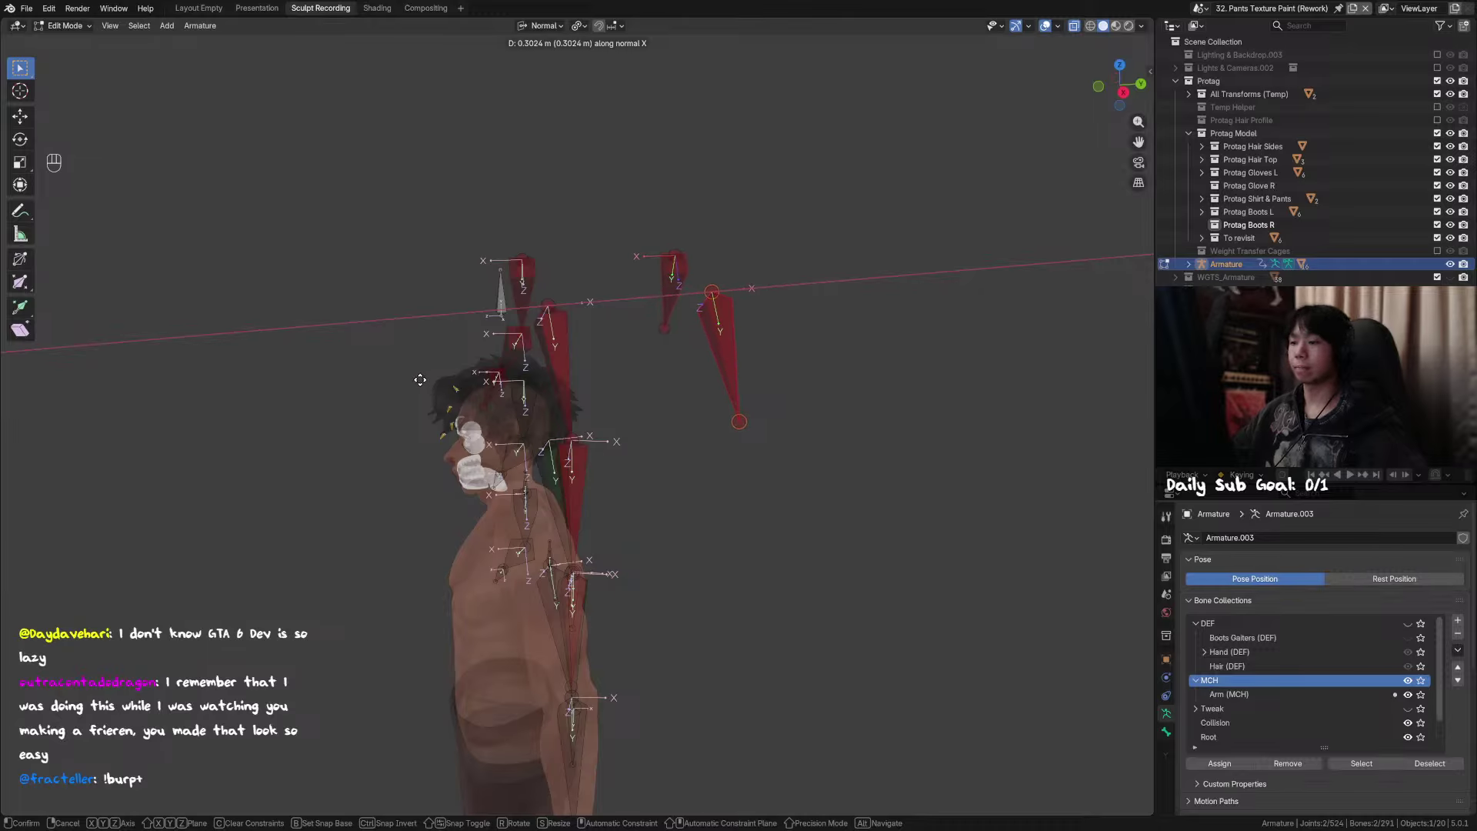
click(425, 379)
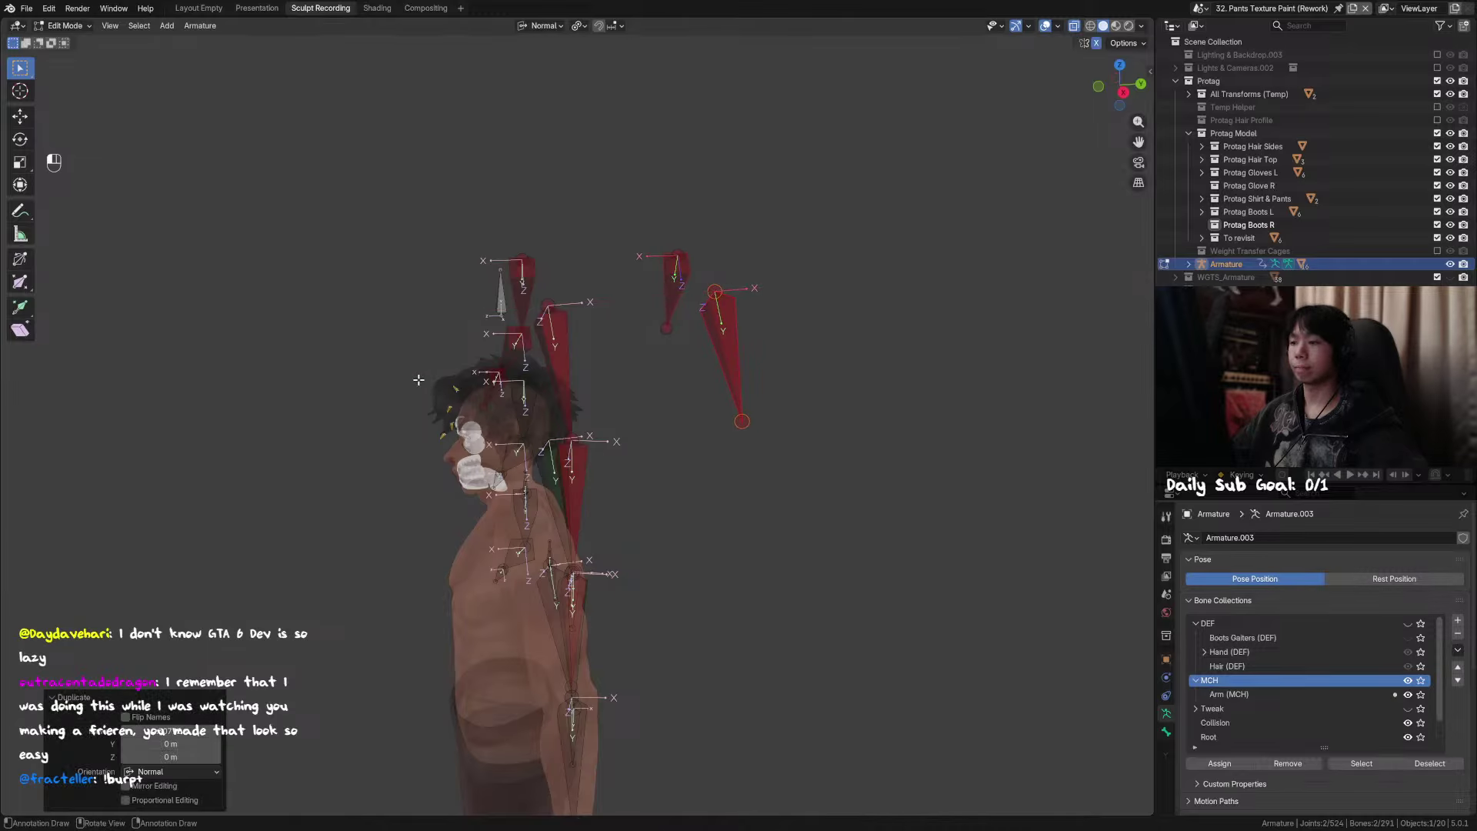
Step: Snap the 3D cursor to the head joint of the duplicated upper arm bone and add a new bone there
click(715, 292)
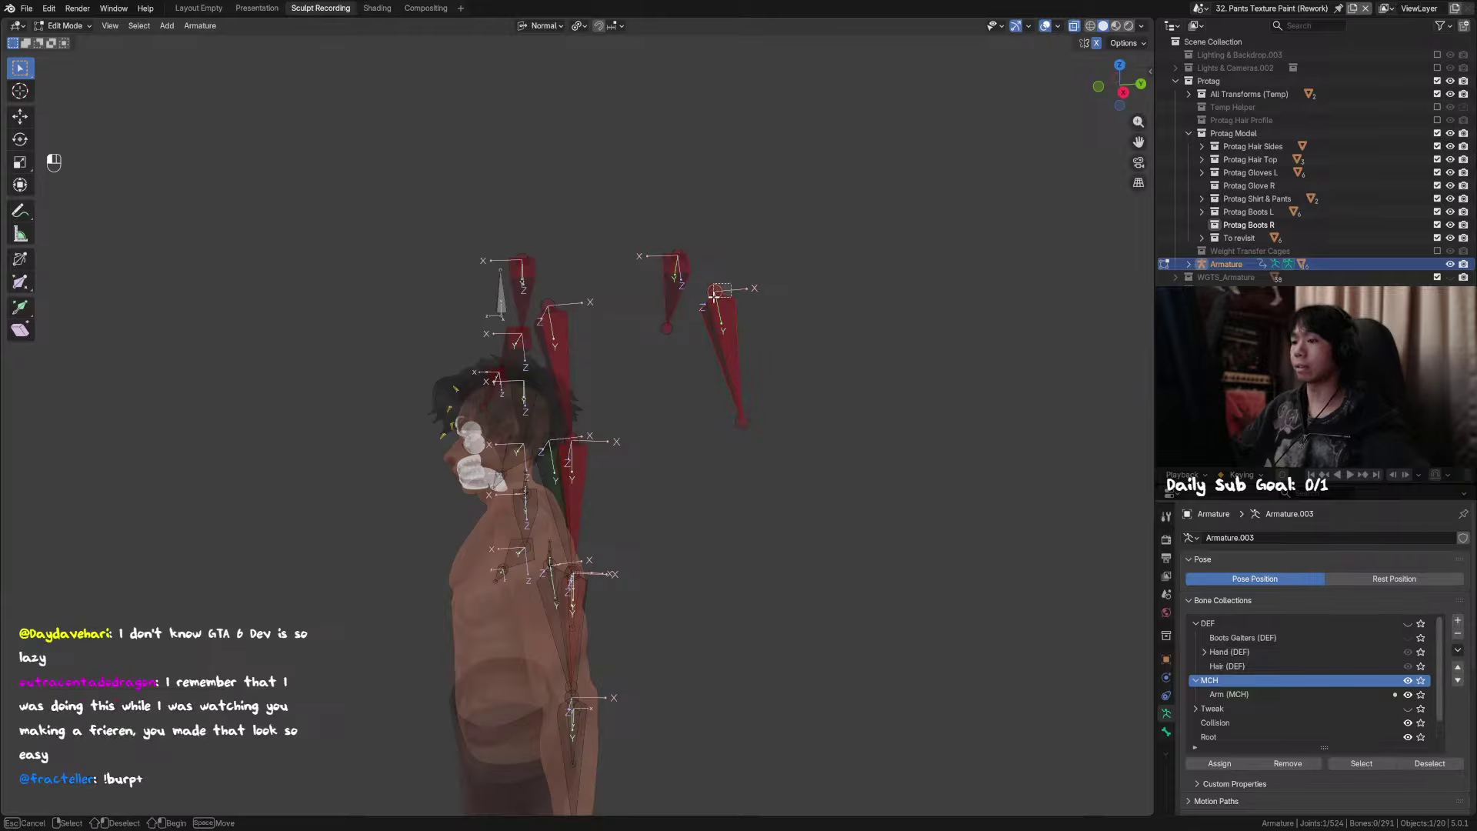
key(shift+s)
click(762, 376)
mouse_move(761, 375)
middle_down()
mouse_move(699, 369)
mouse_move(754, 357)
middle_up()
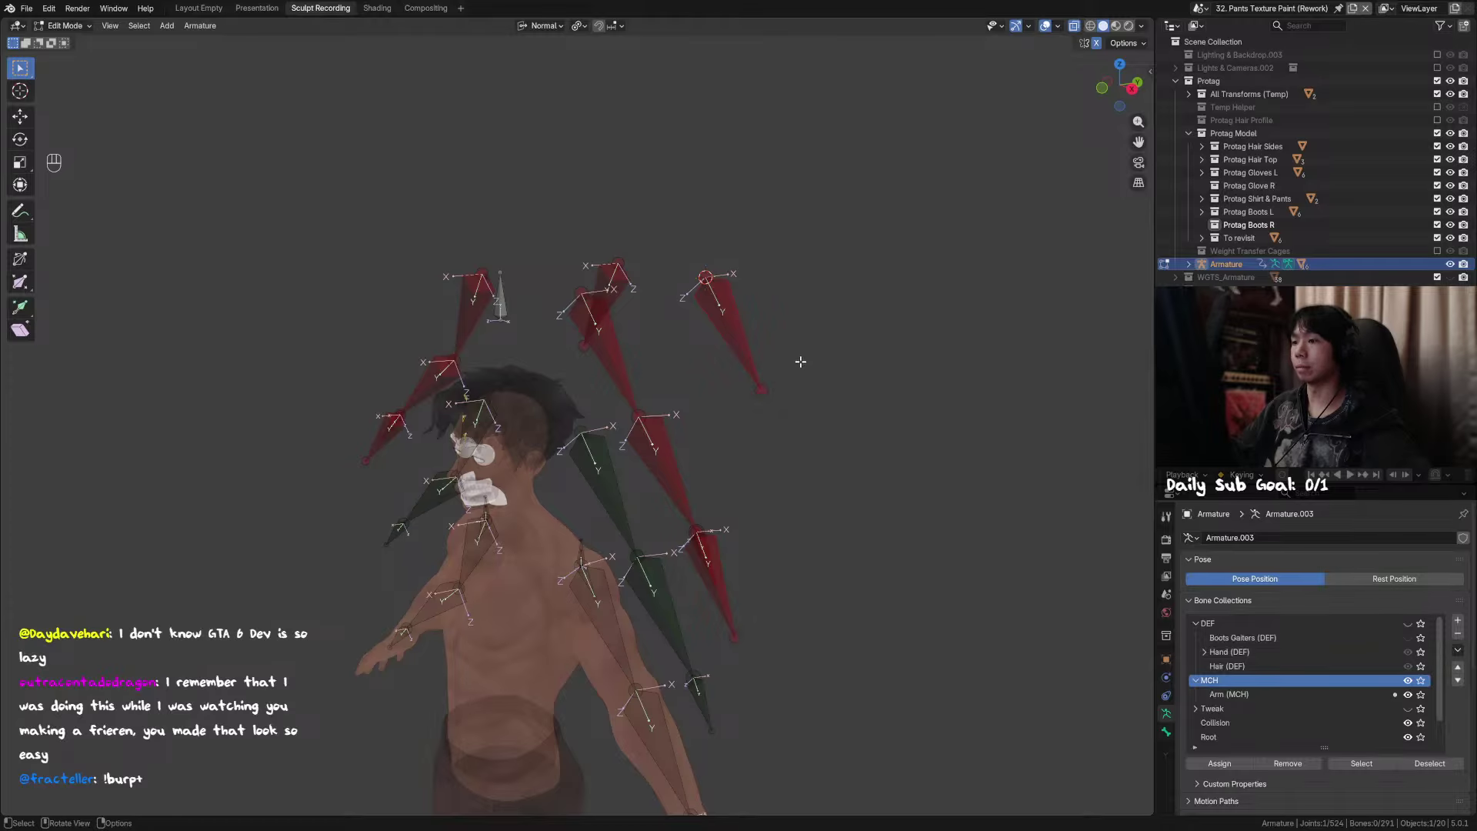
key(shift+a)
scroll(816, 301, down, 3)
Step: Try to shorten the new bone by moving its tip about 0.79 m down along normal Y, and undo the move
key(g)
key(z)
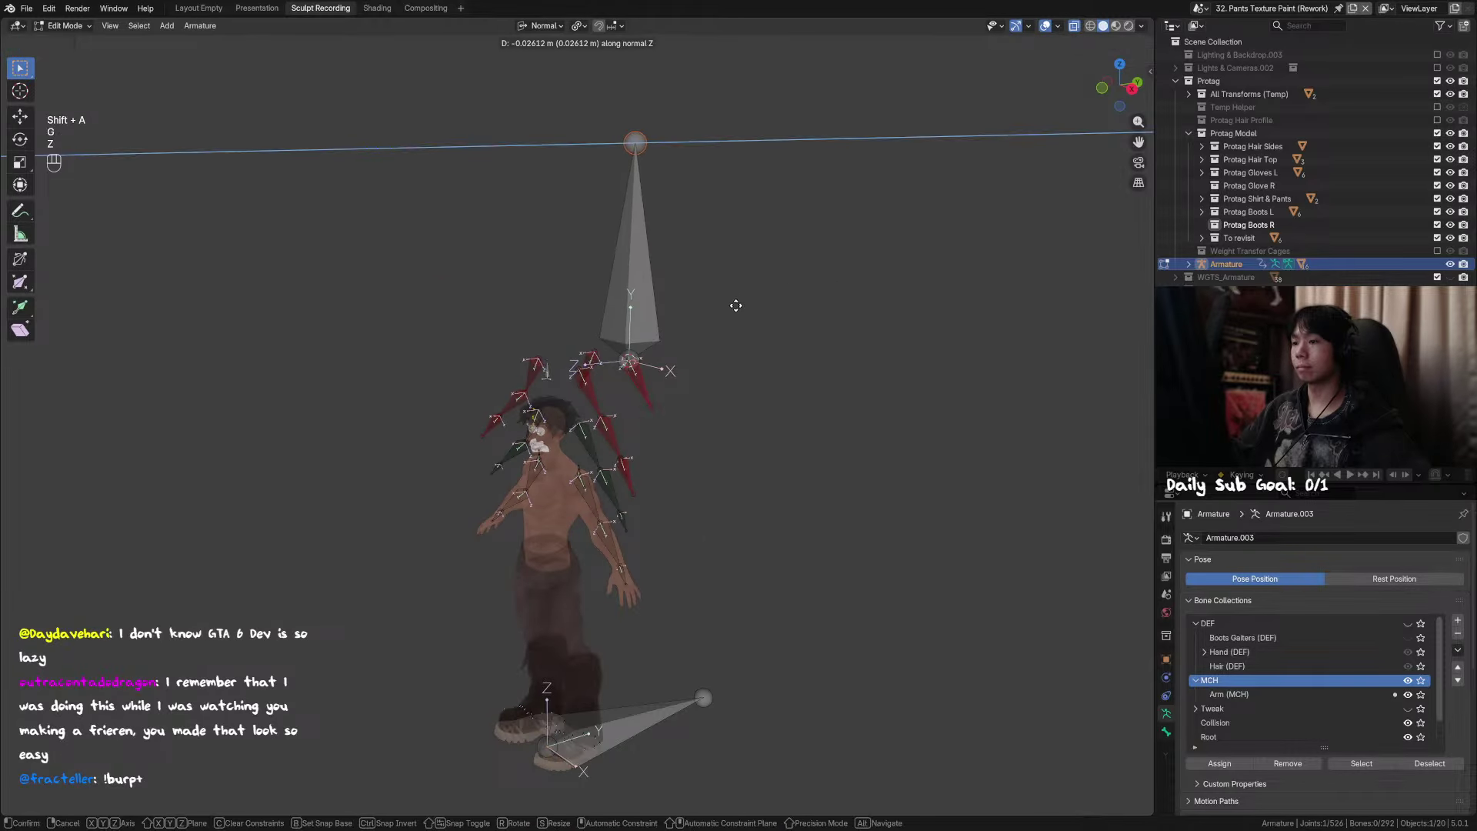
key(y)
click(731, 348)
scroll(735, 345, up, 3)
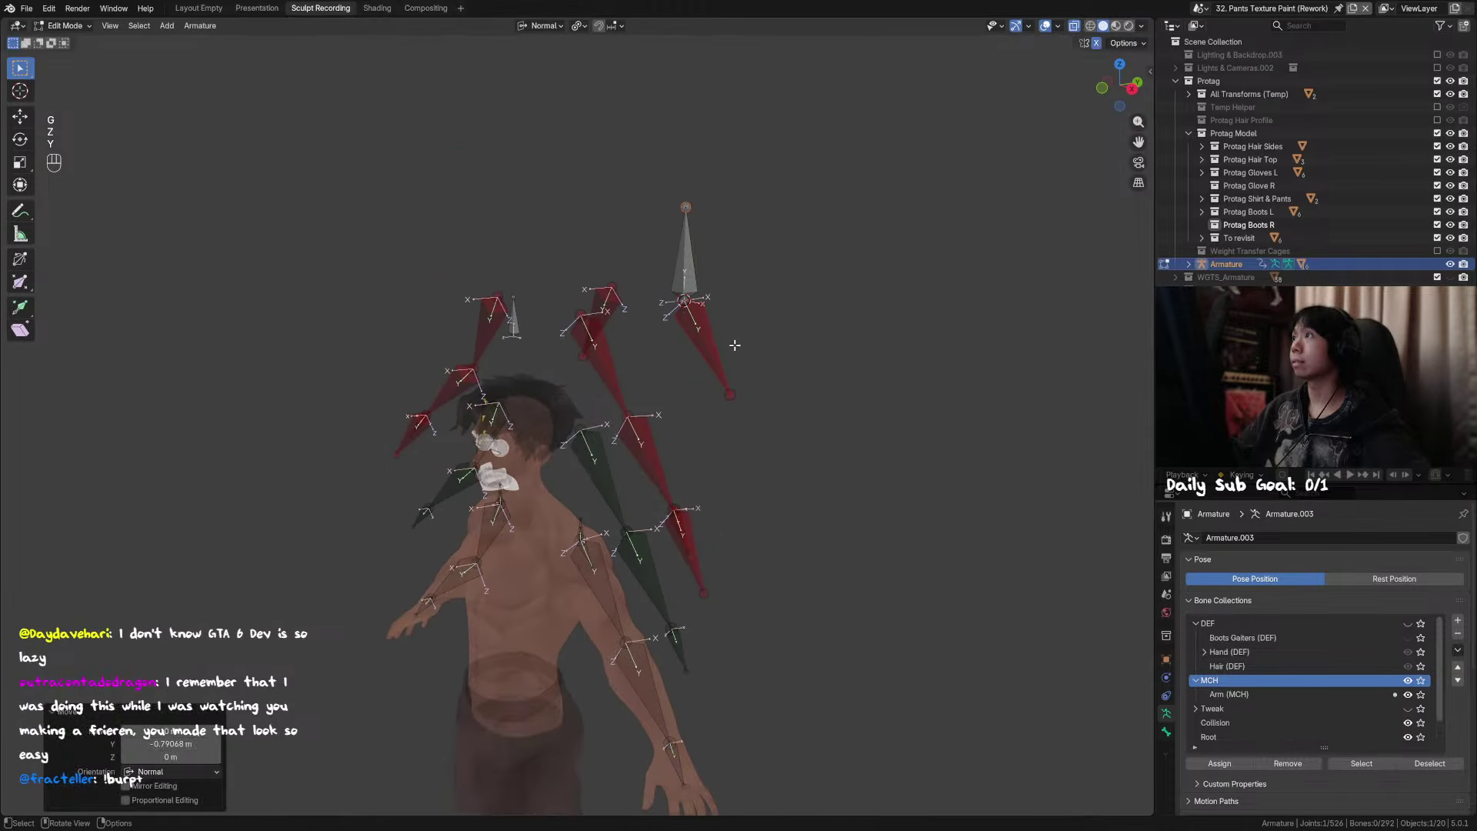
scroll(735, 345, up, 3)
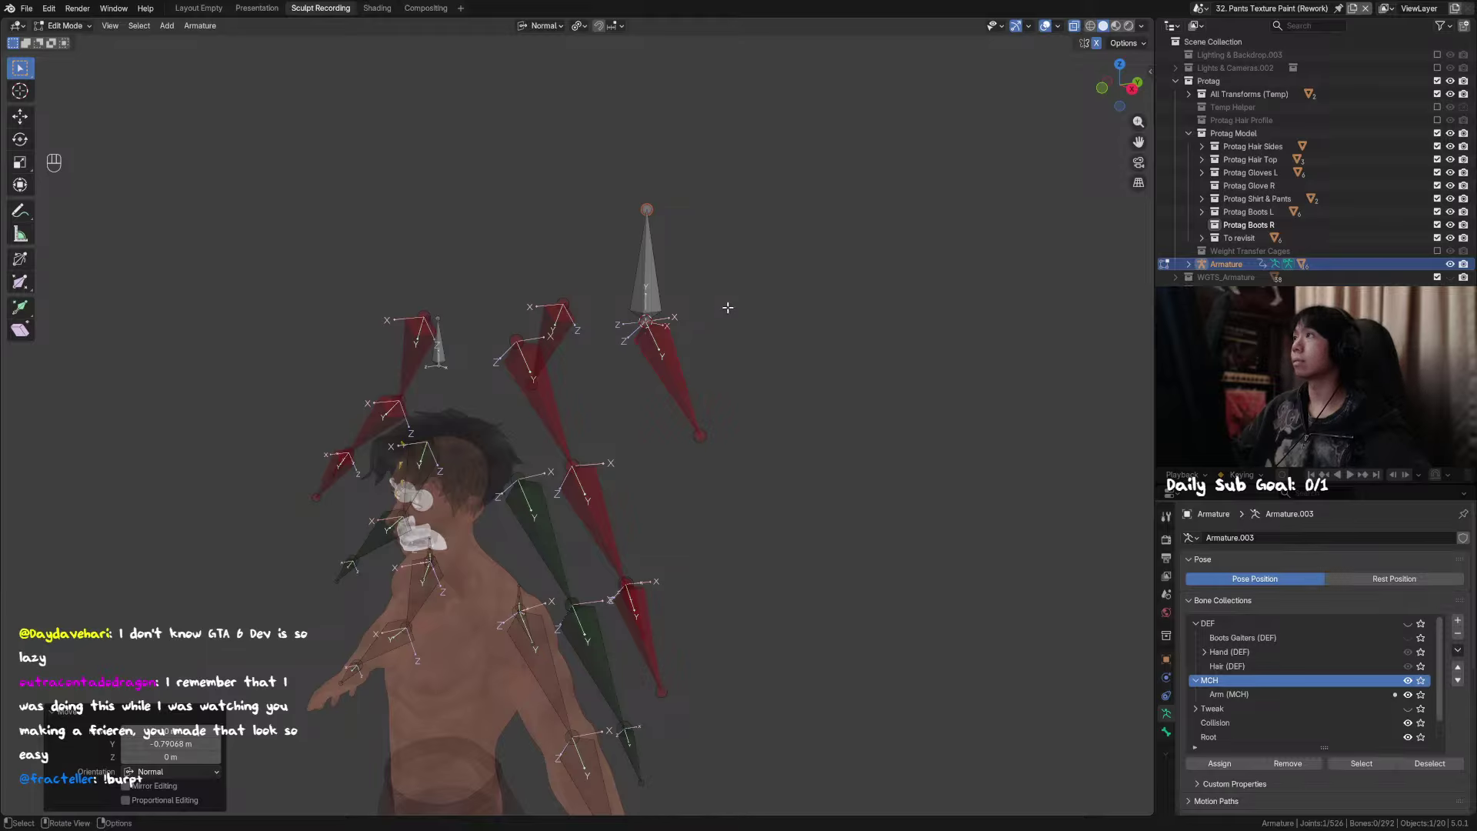
key(ctrl+z)
scroll(767, 320, down, 3)
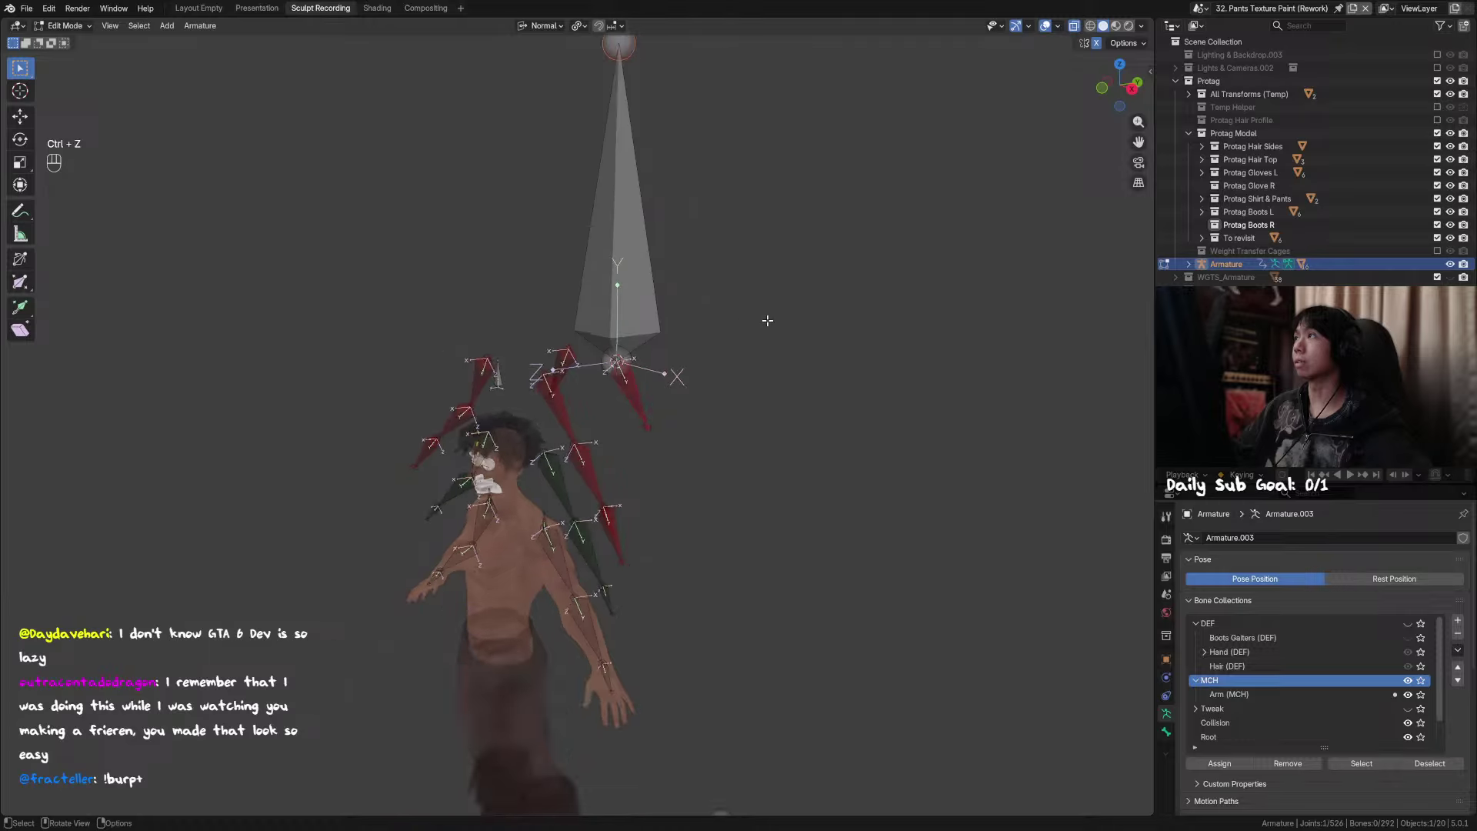
Step: Rotate the whole new bone by 90° in the side view so it points straight backward from the character
key(KP_9)
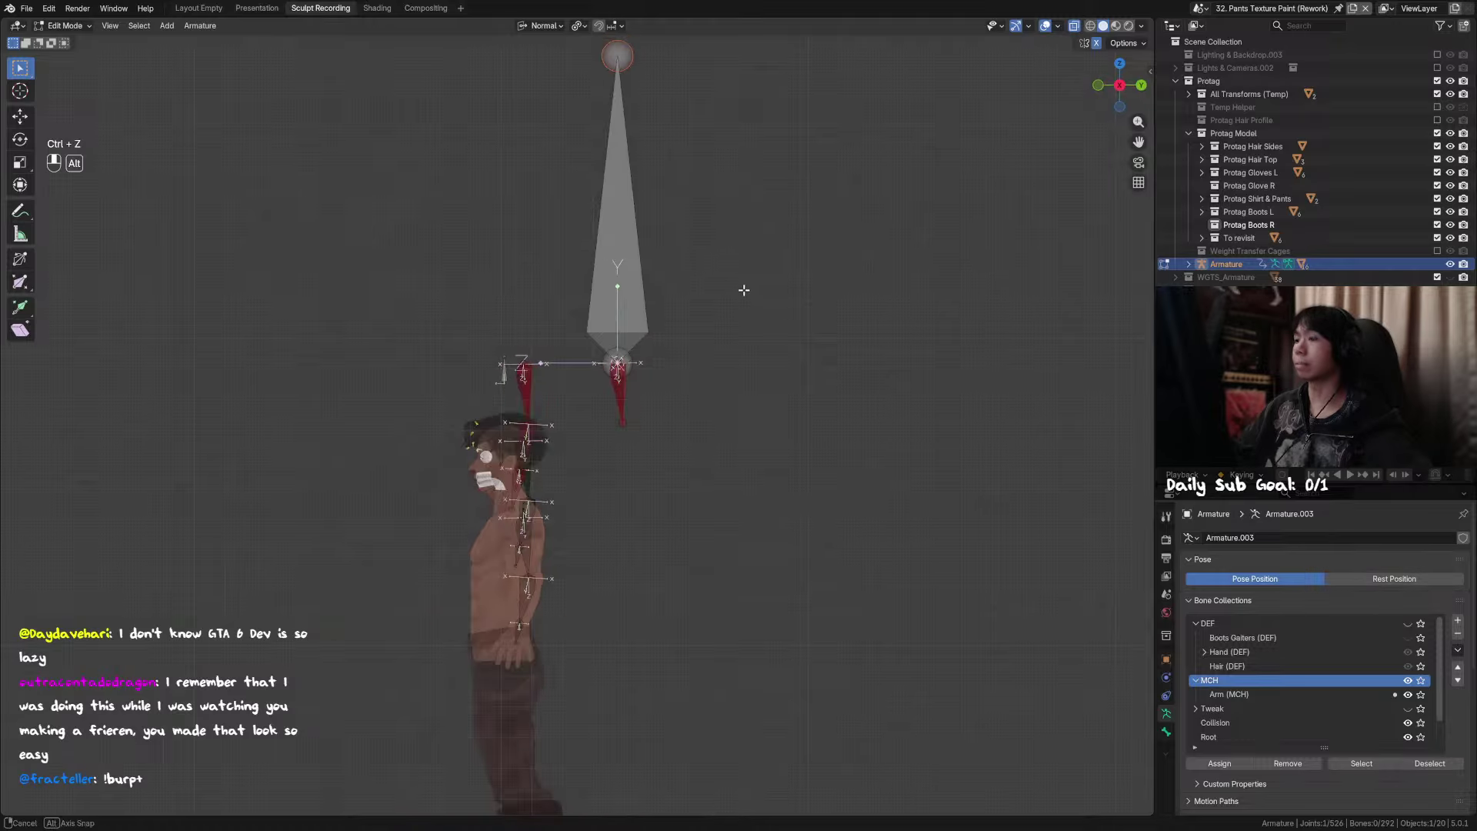
key(KP_0)
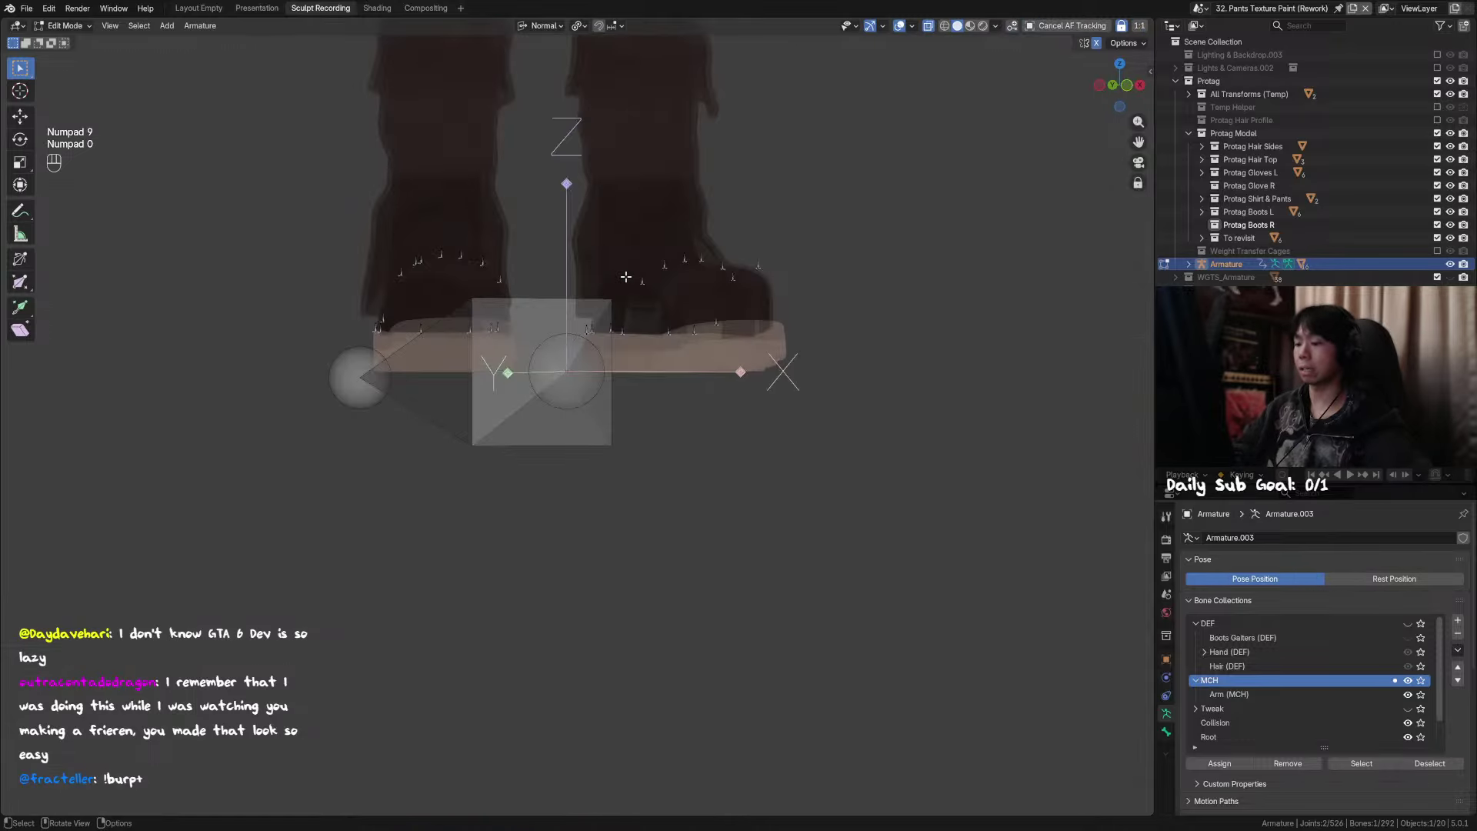
key(KP_Decimal)
scroll(619, 396, down, 6)
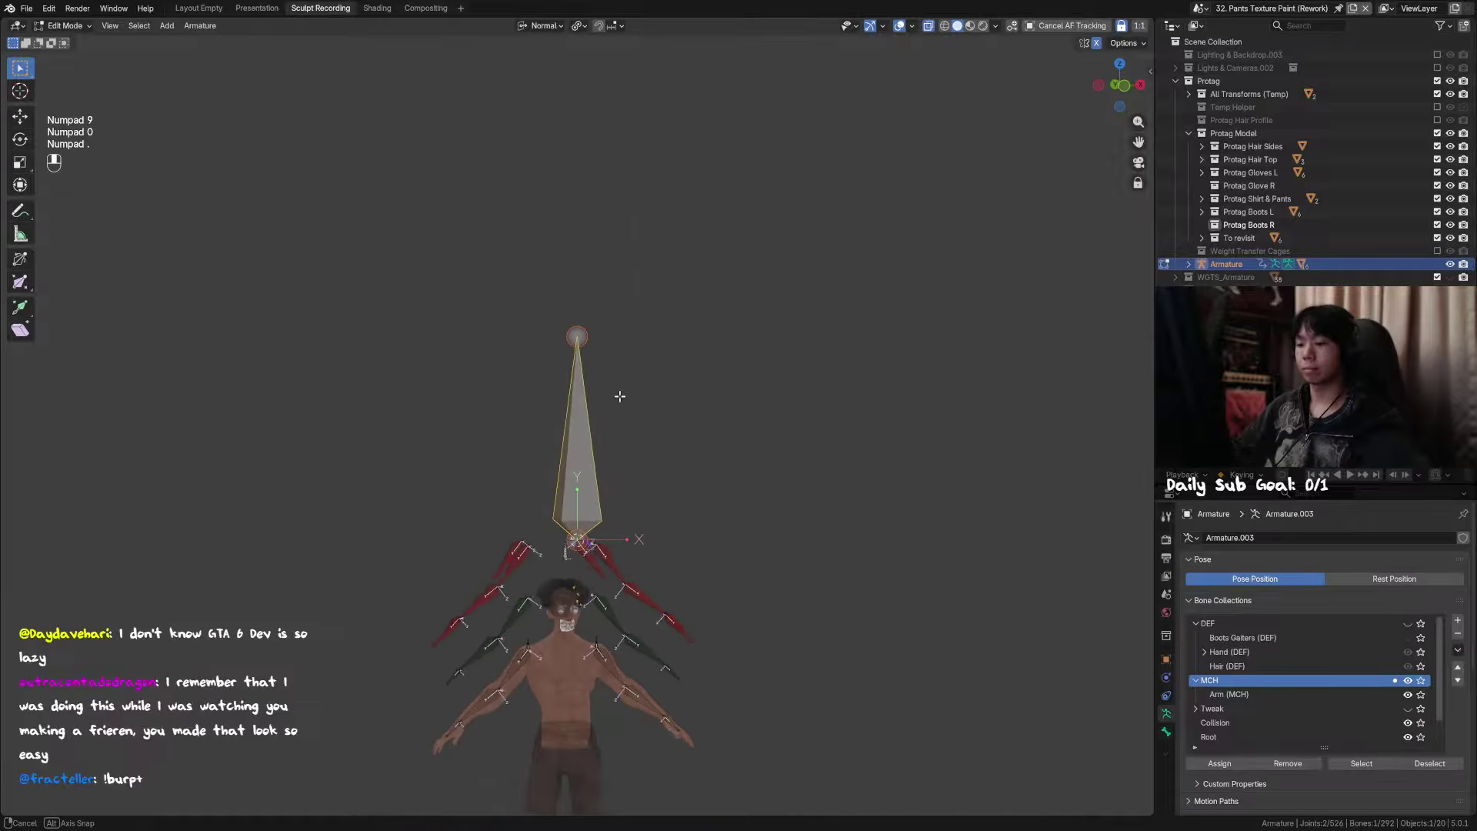
alt+middle_drag(620, 395, 673, 316)
scroll(699, 333, up, 3)
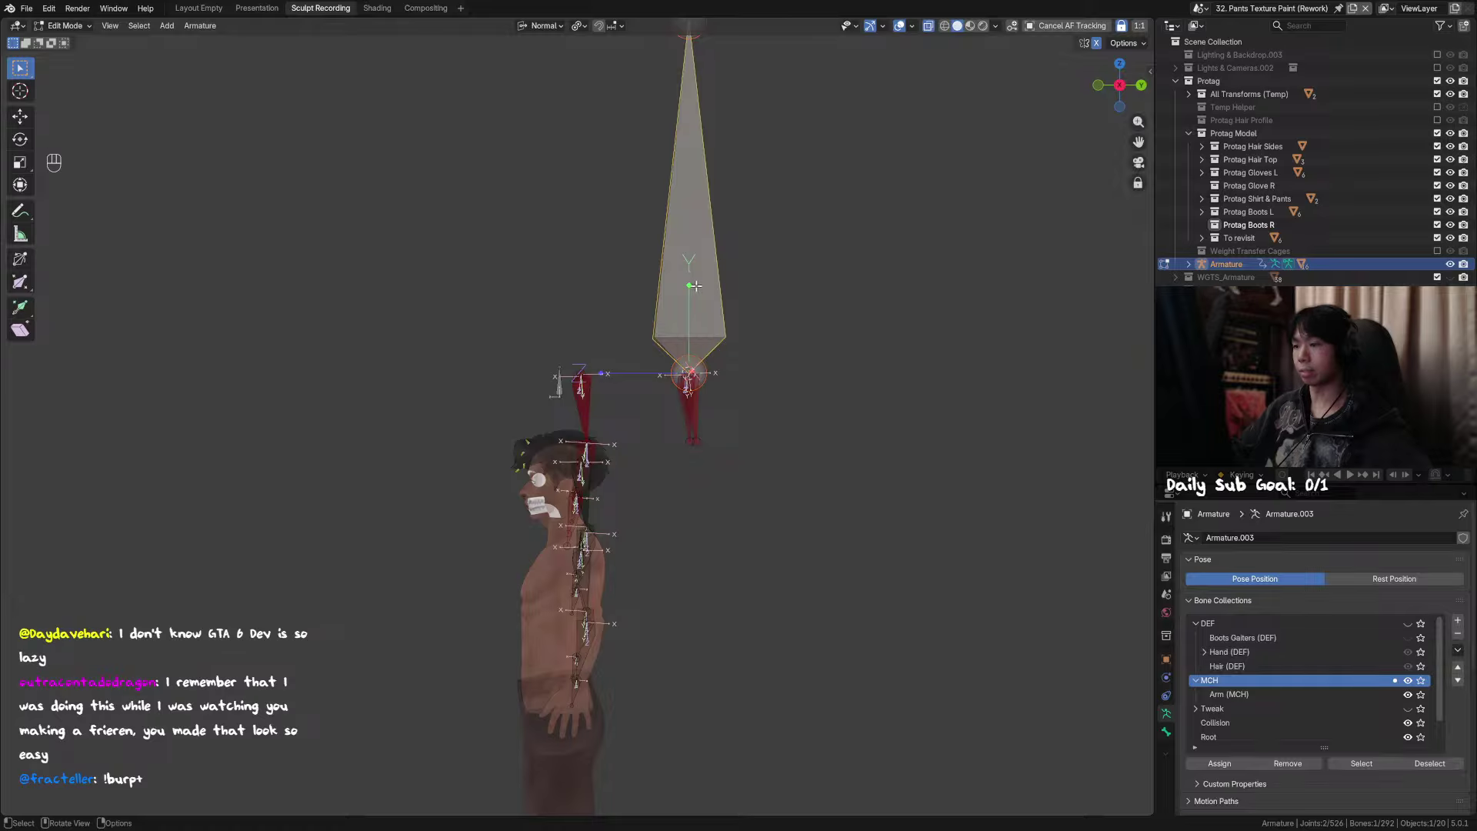
key(r)
key(KP_9)
key(KP_0)
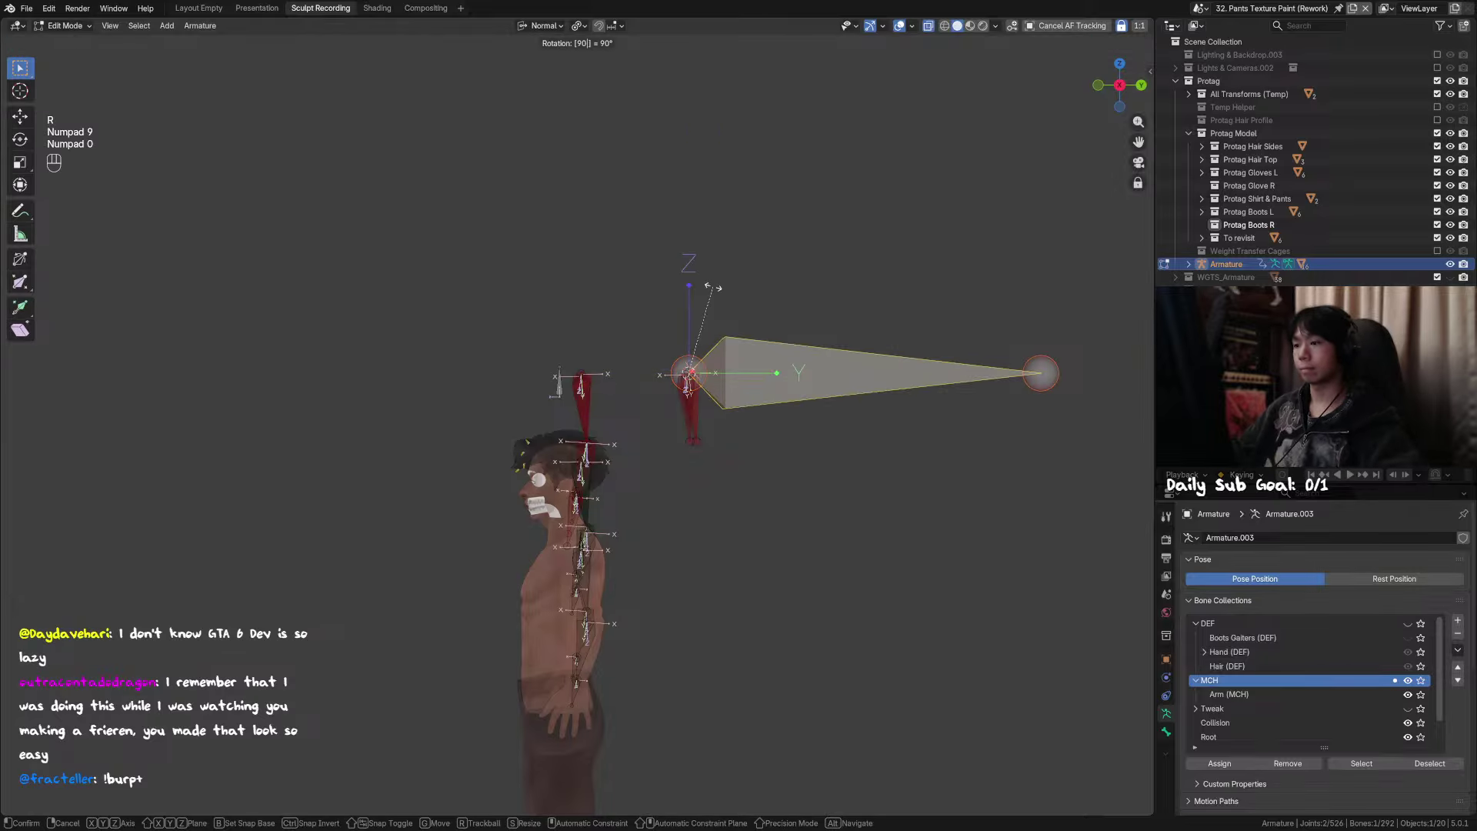
key(Return)
middle_drag(726, 304, 789, 392)
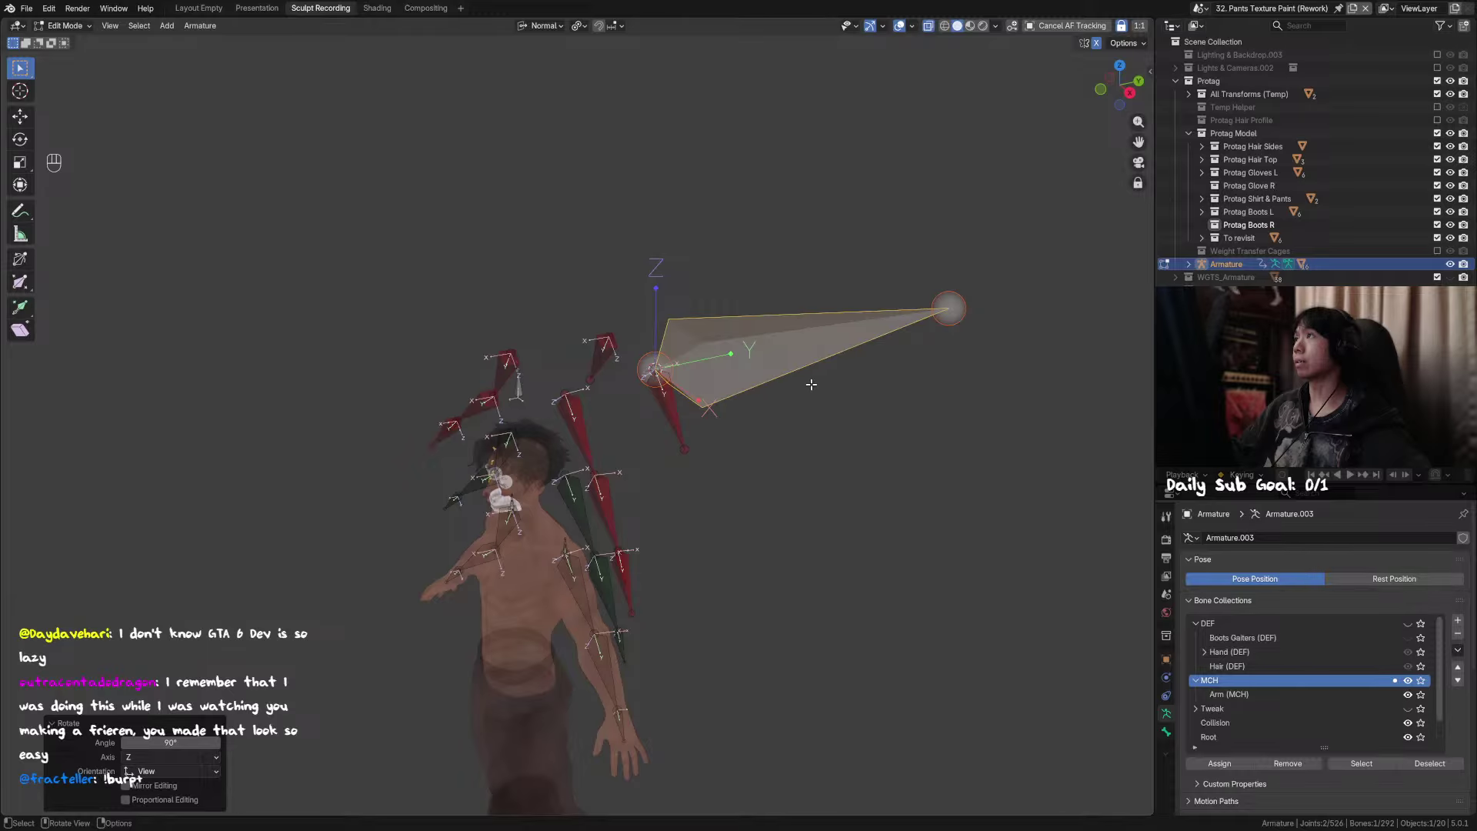
mouse_move(929, 401)
alt+middle_down()
mouse_move(942, 391)
mouse_move(906, 402)
alt+middle_up()
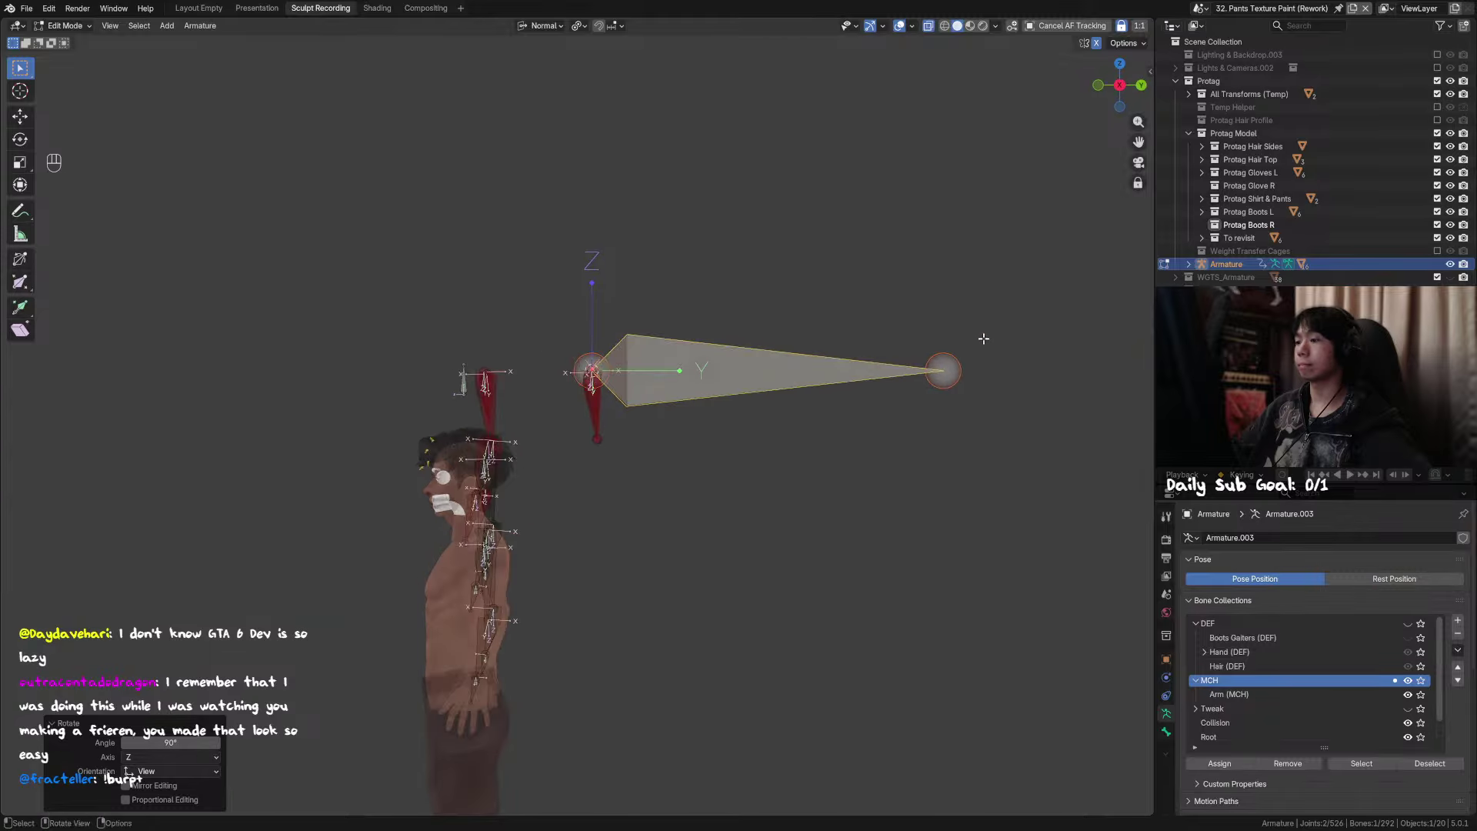
drag(982, 337, 927, 404)
middle_drag(990, 406, 897, 399)
key(g)
key(y)
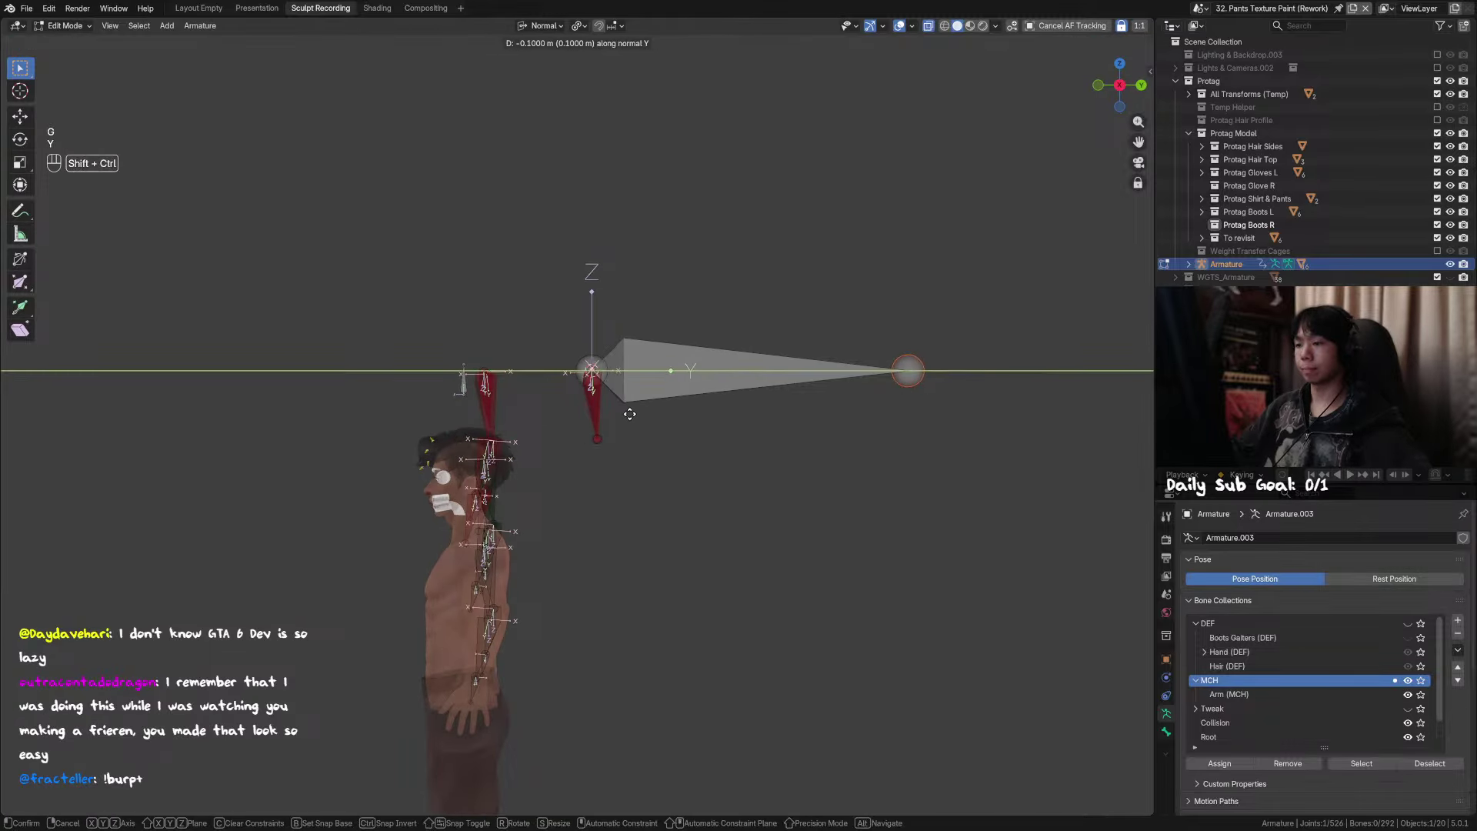
right_click(498, 425)
key(g)
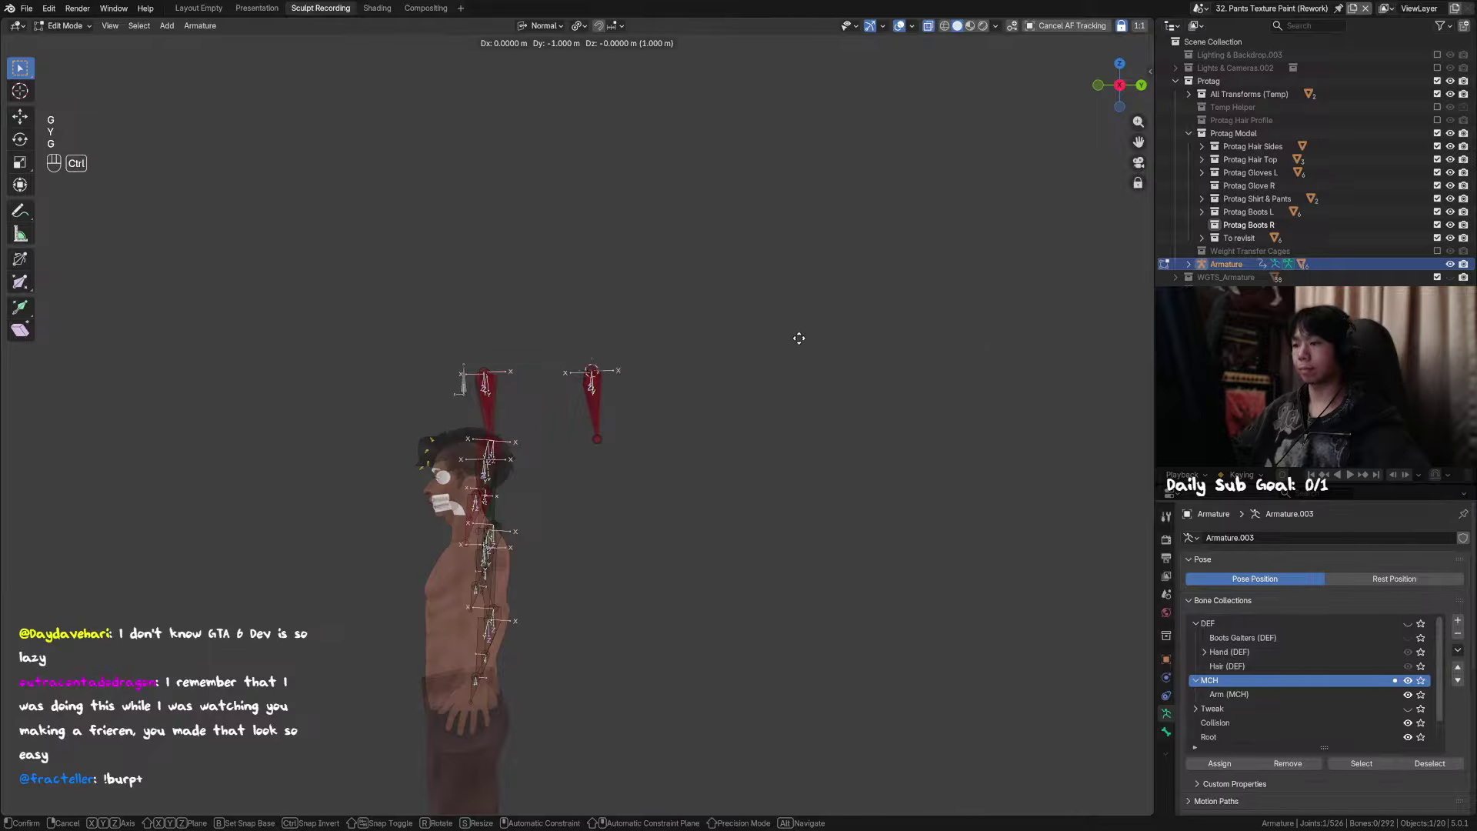
right_click(541, 417)
Step: Scale the whole new backward-pointing bone down to 0.2 of its size
alt+middle_drag(1062, 254, 1062, 409)
key(s)
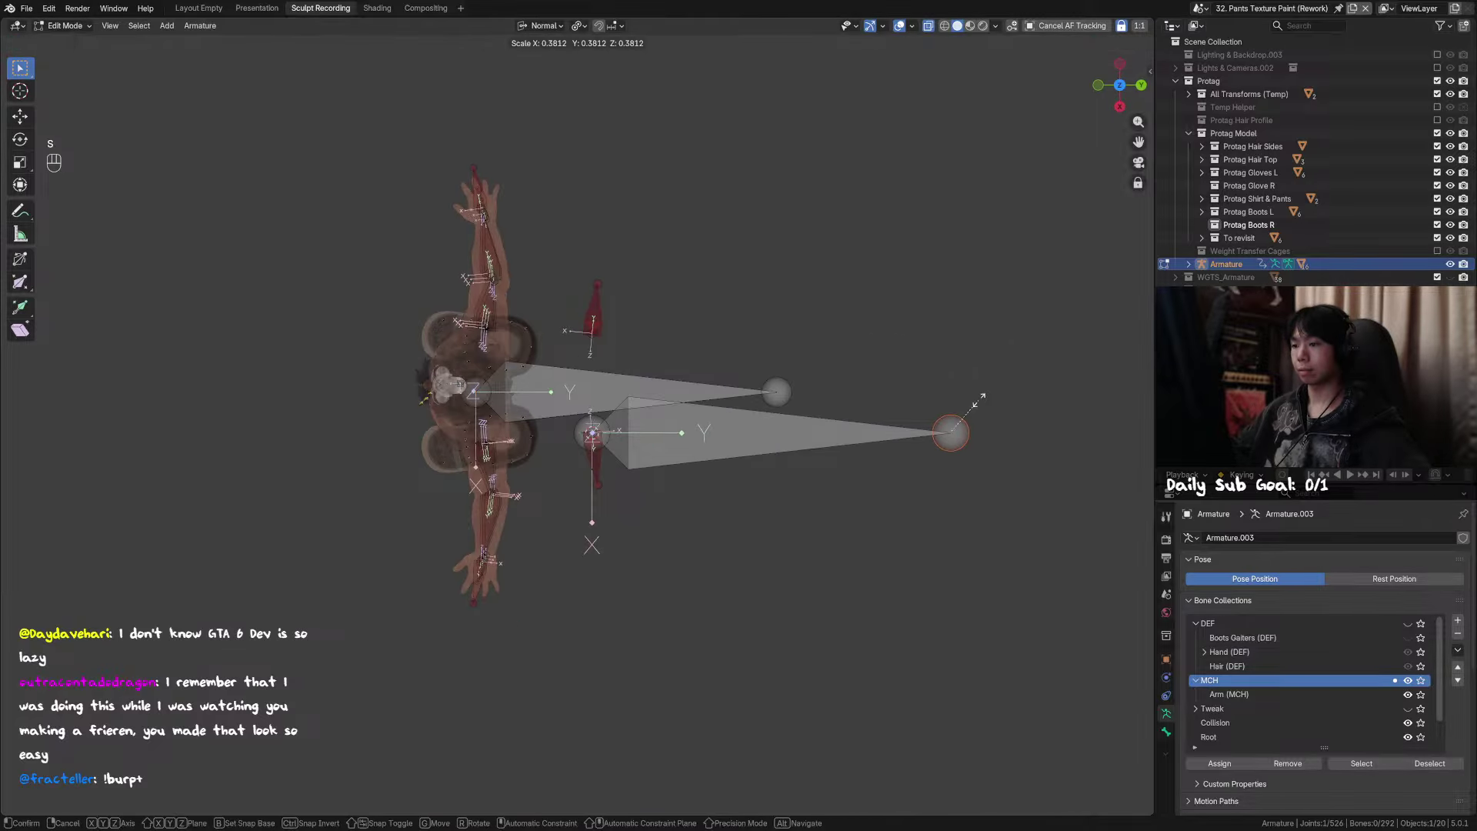
key(s)
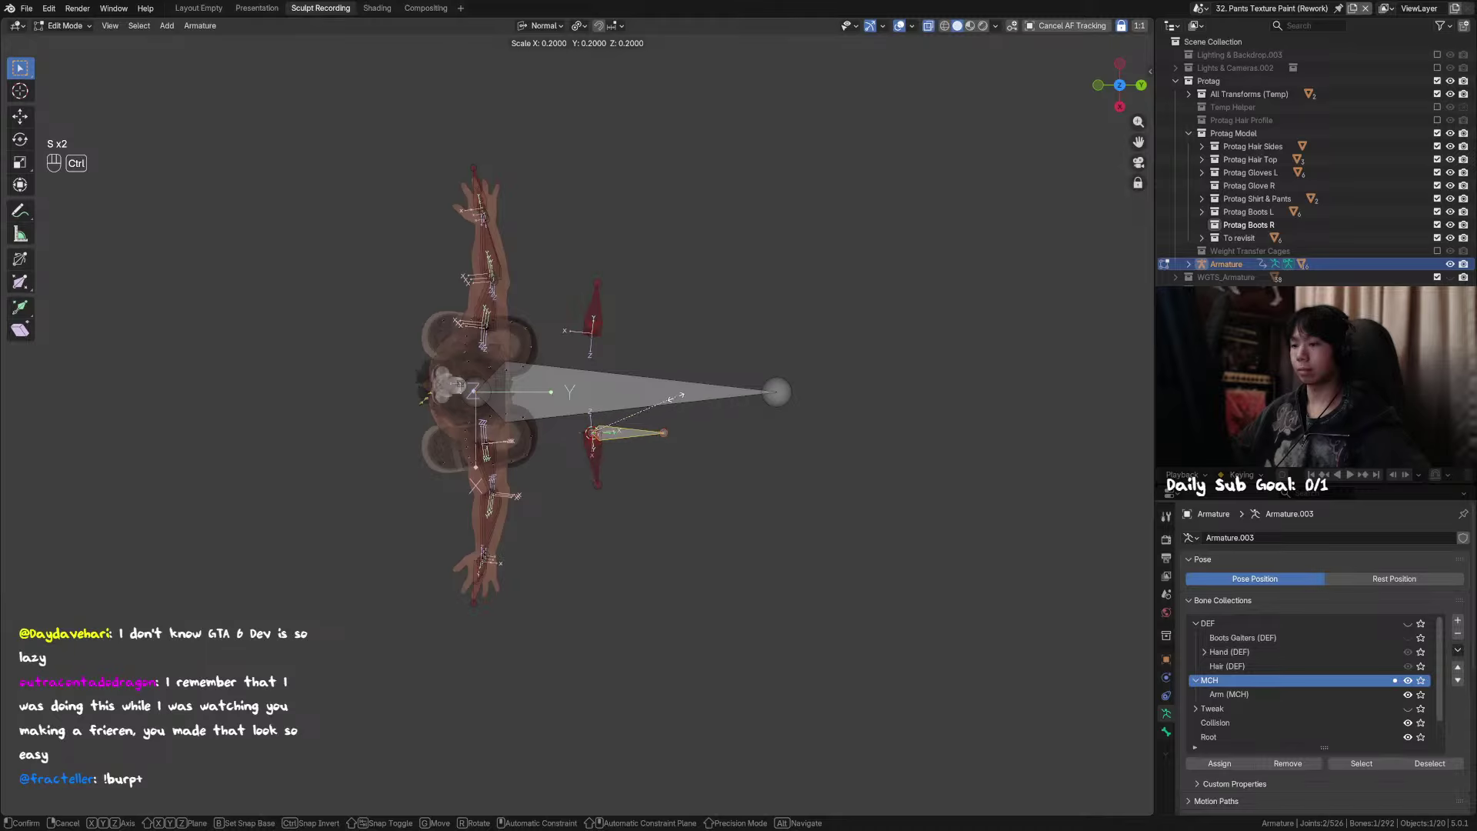
ctrl+middle_drag(666, 395, 673, 269)
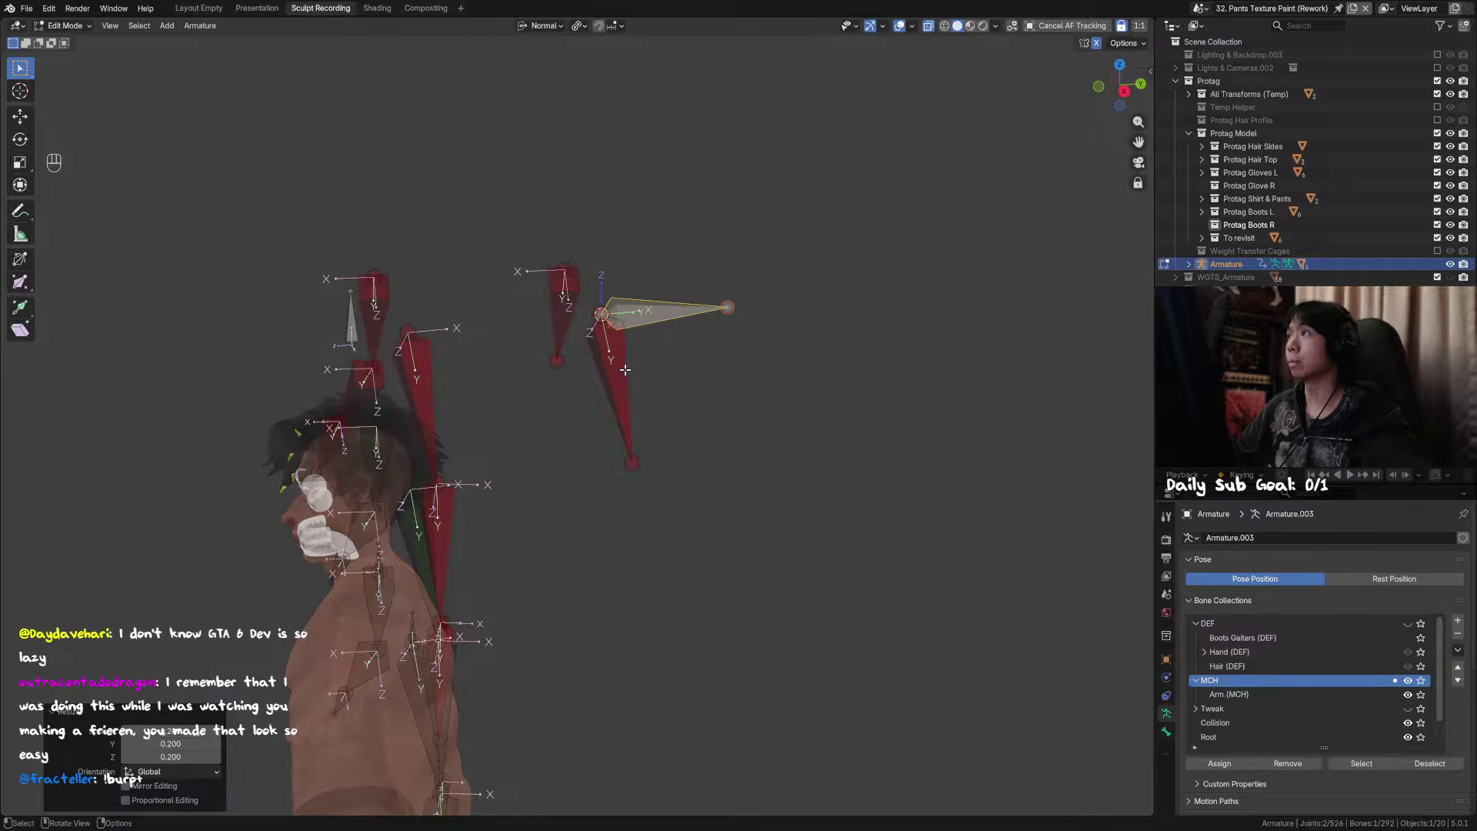
Step: Rename the new backward-pointing bone as Arm_IK_Pole.L
key(F2)
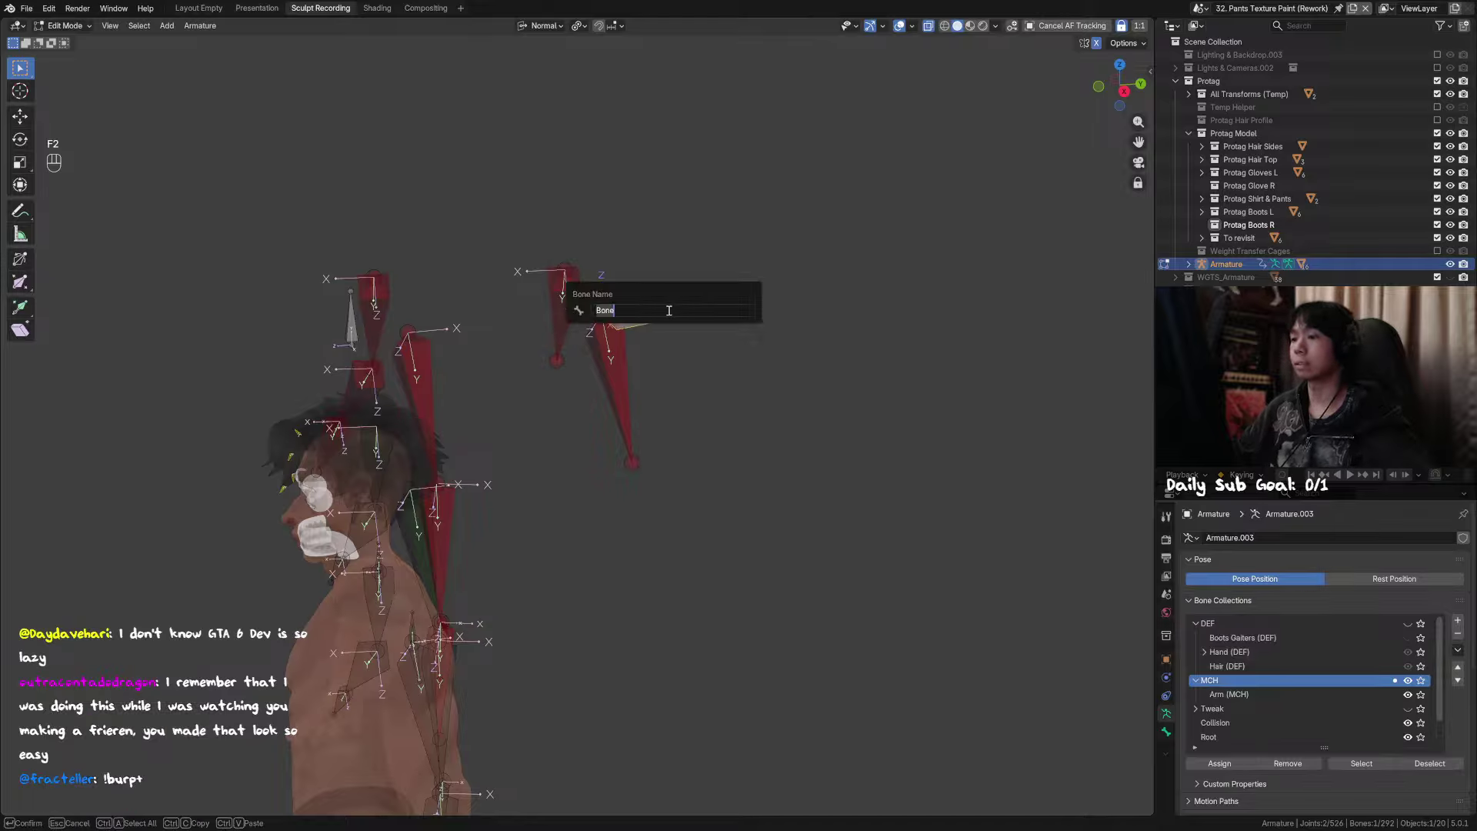
text(A)
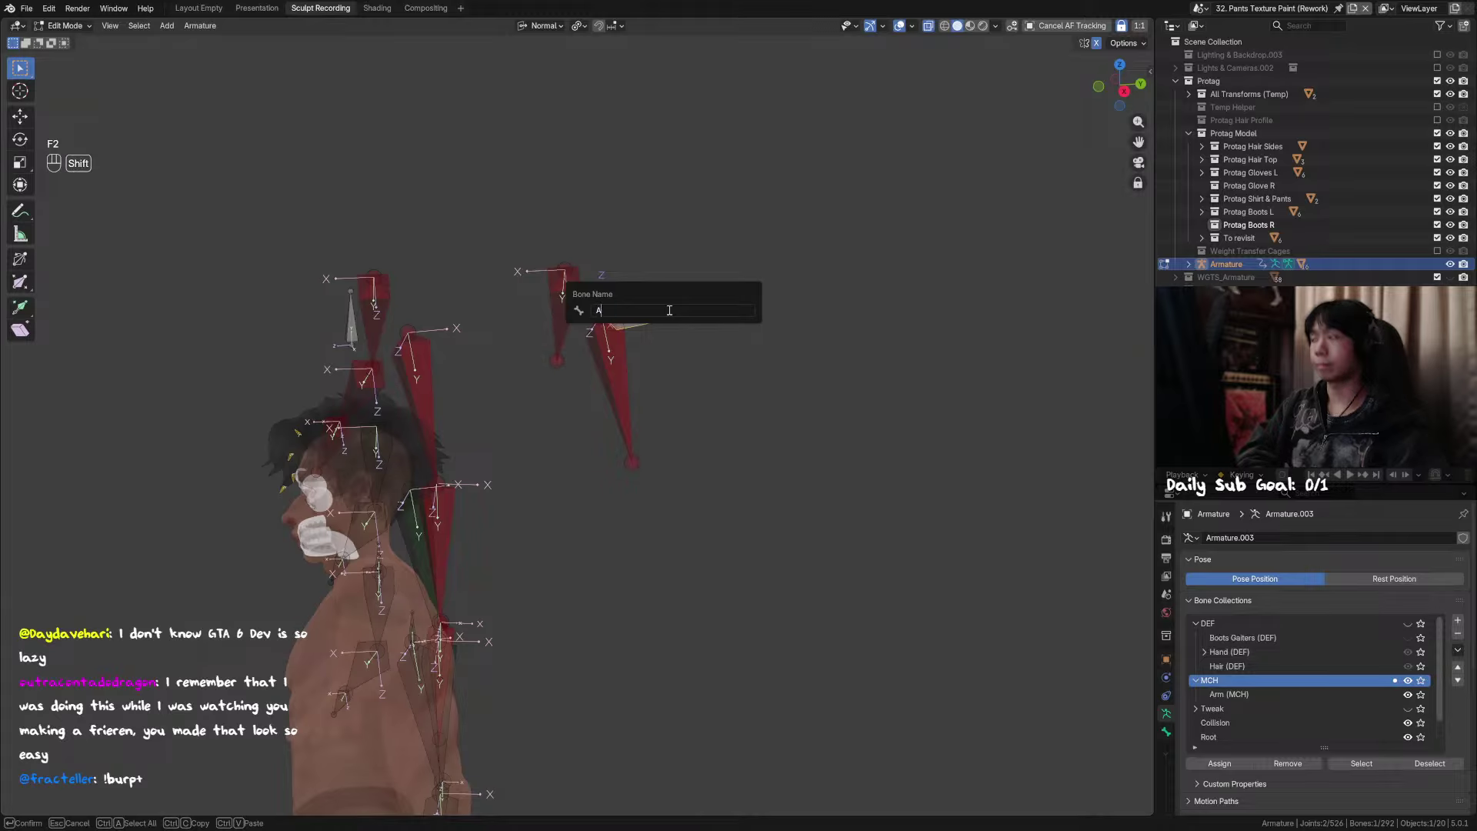
text(rm_IK)
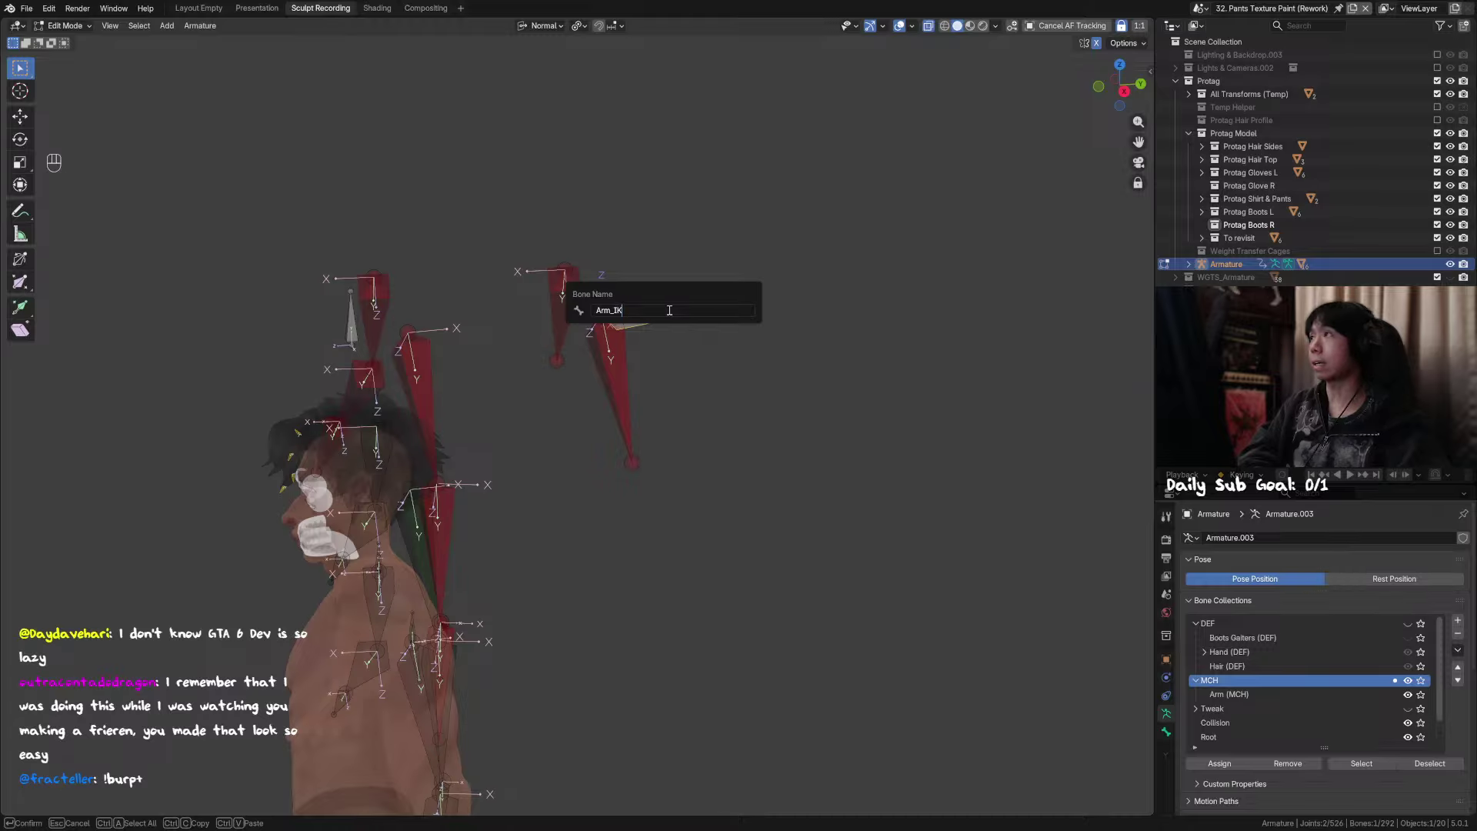
text(_Po)
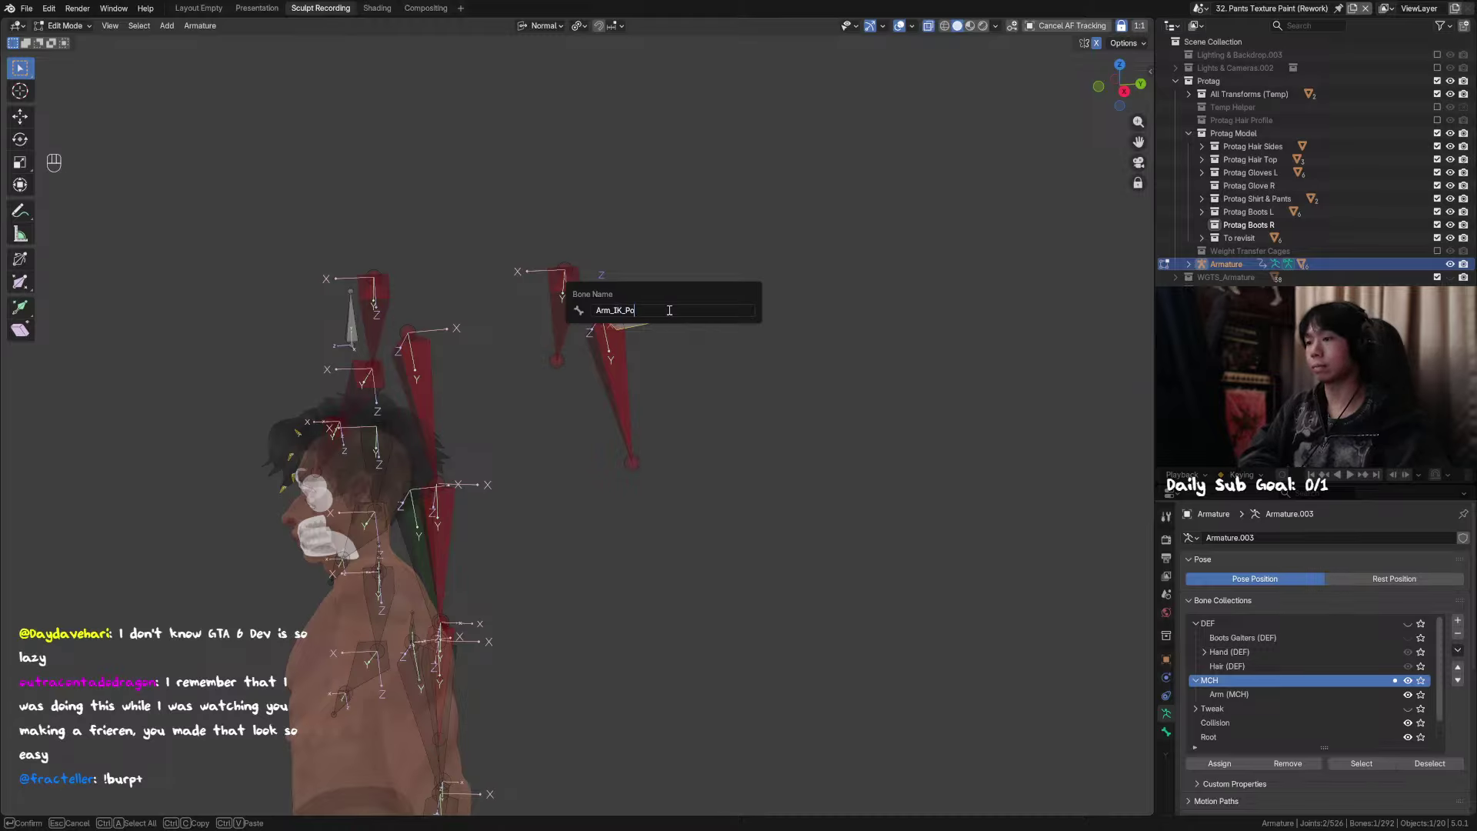
text(le)
key(Return)
key(F2)
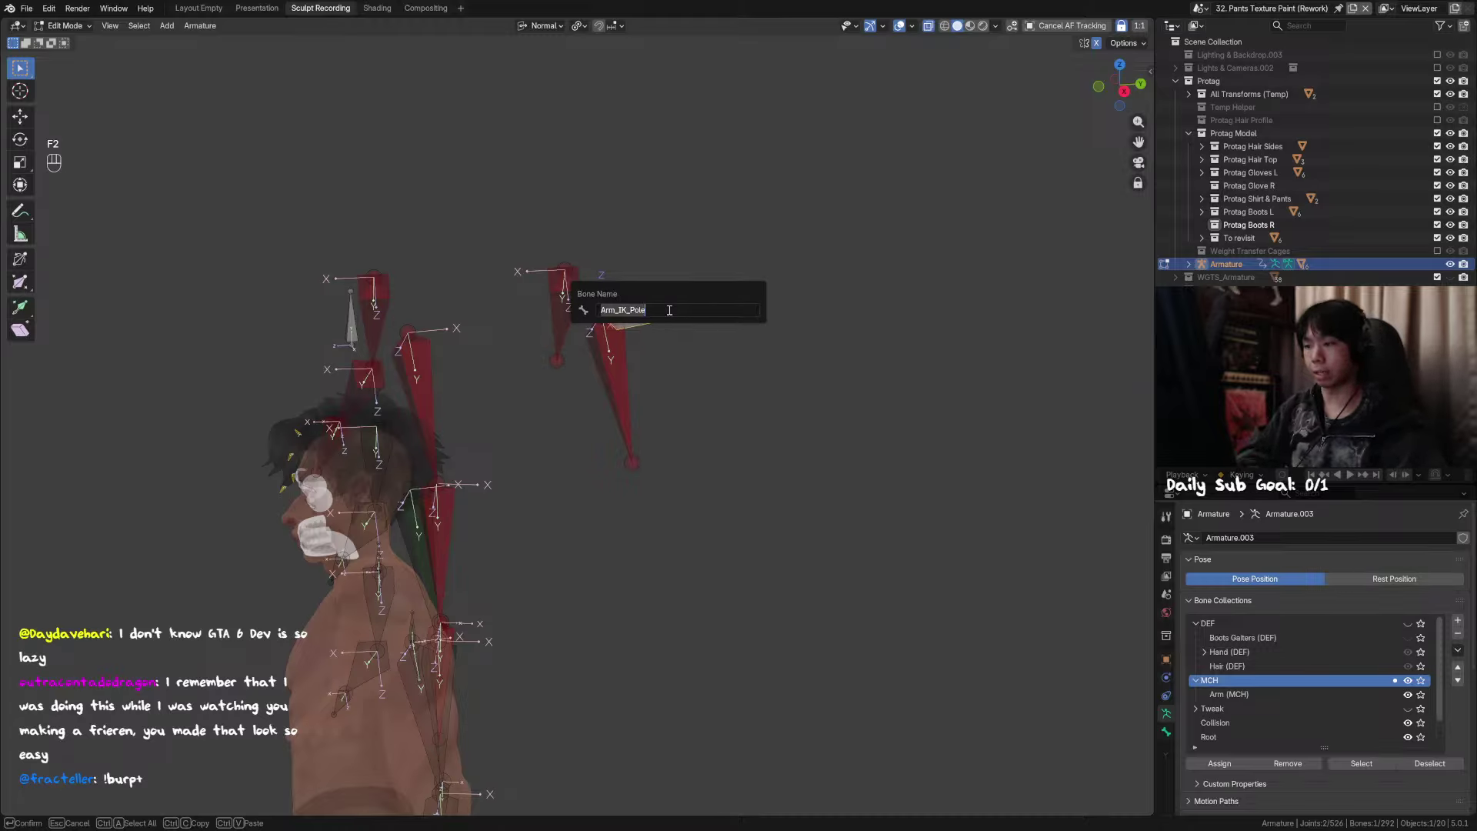
click(669, 310)
text(.L)
key(Return)
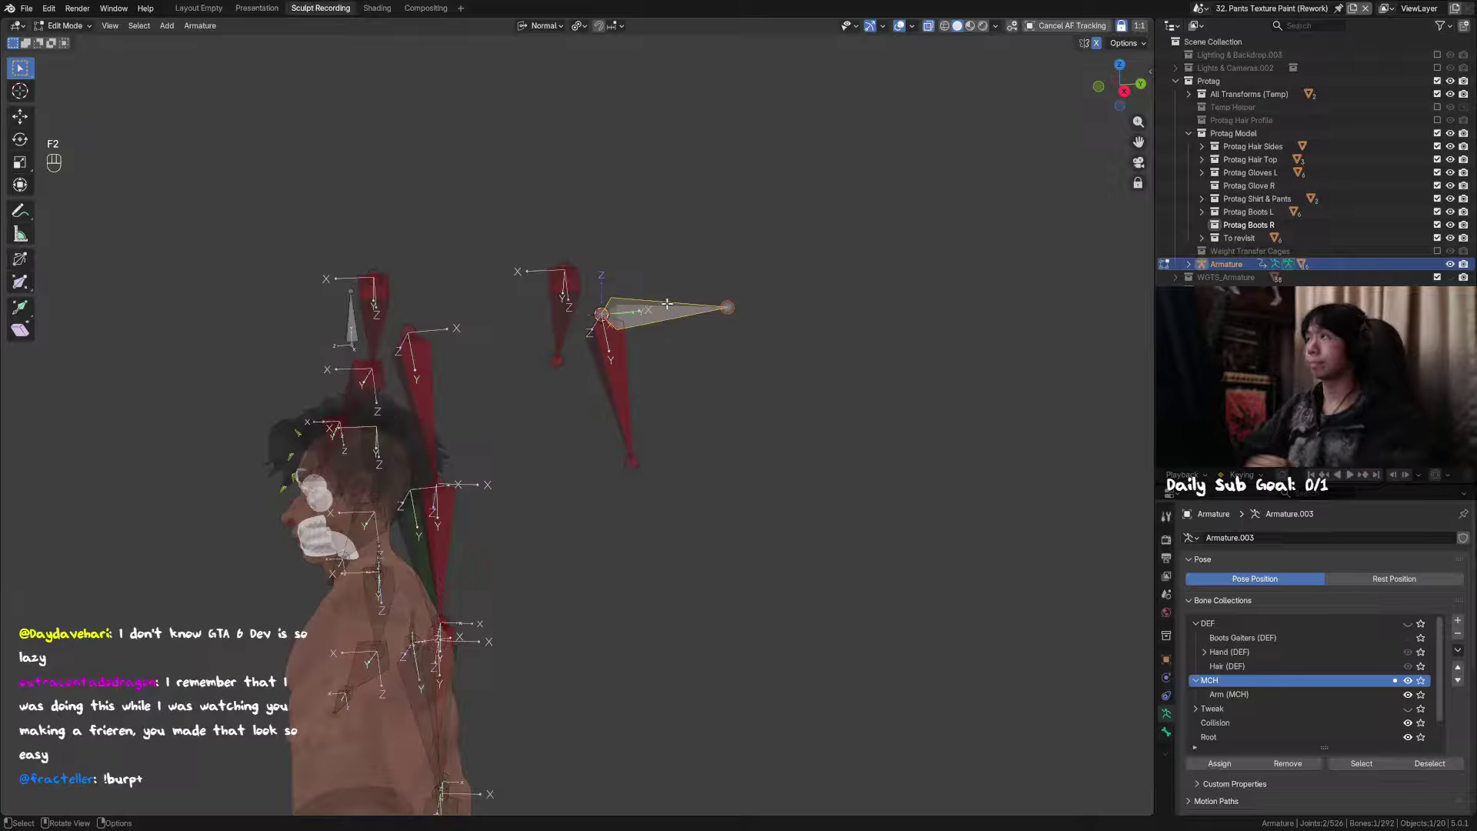
Step: Parent Arm_IK_Pole.L to the large root bone at the character's feet with Keep Offset, and save the file
middle_drag(702, 254, 674, 470)
shift+click(662, 670)
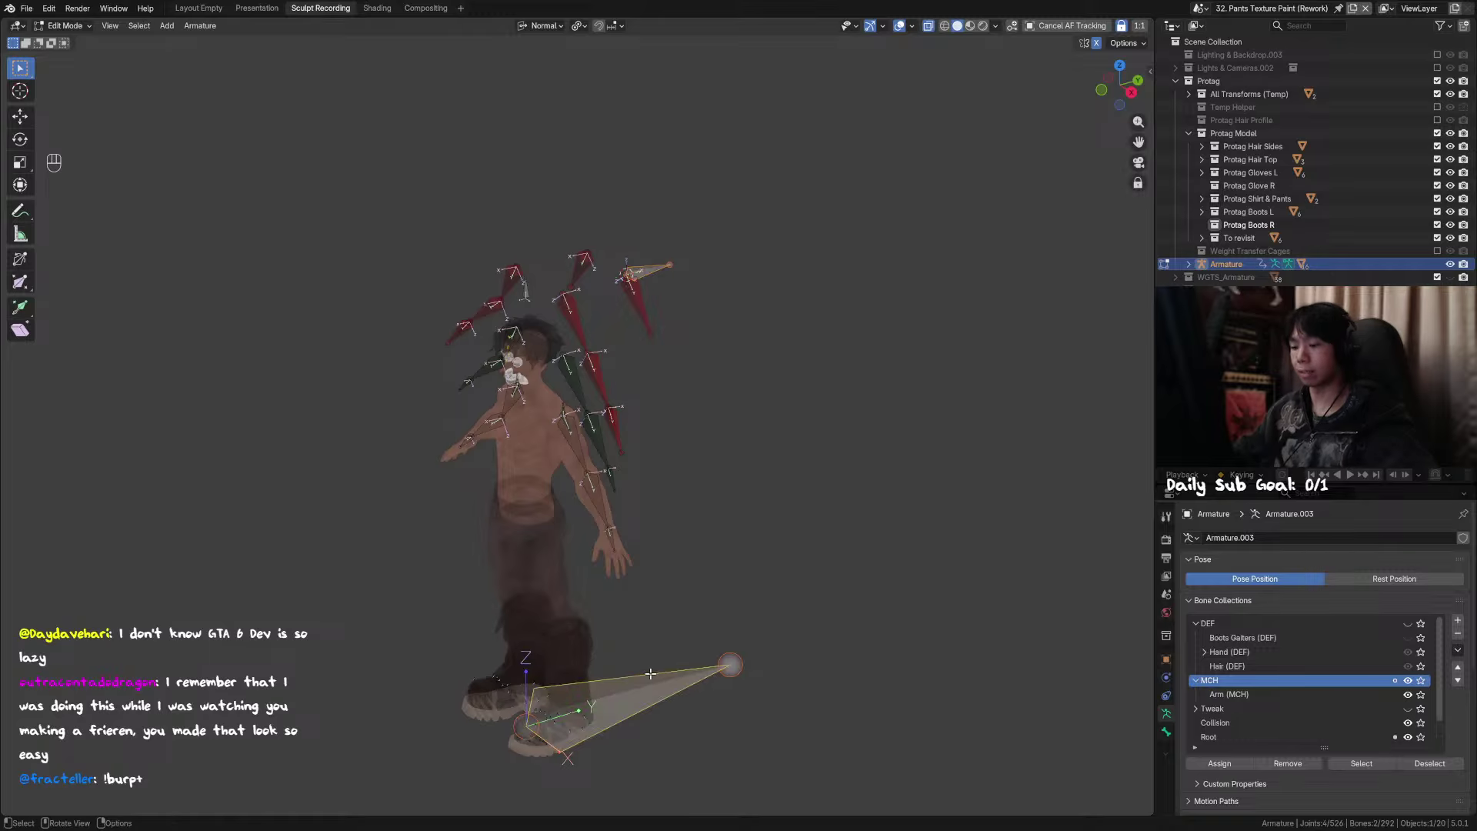
key(ctrl+p)
click(654, 660)
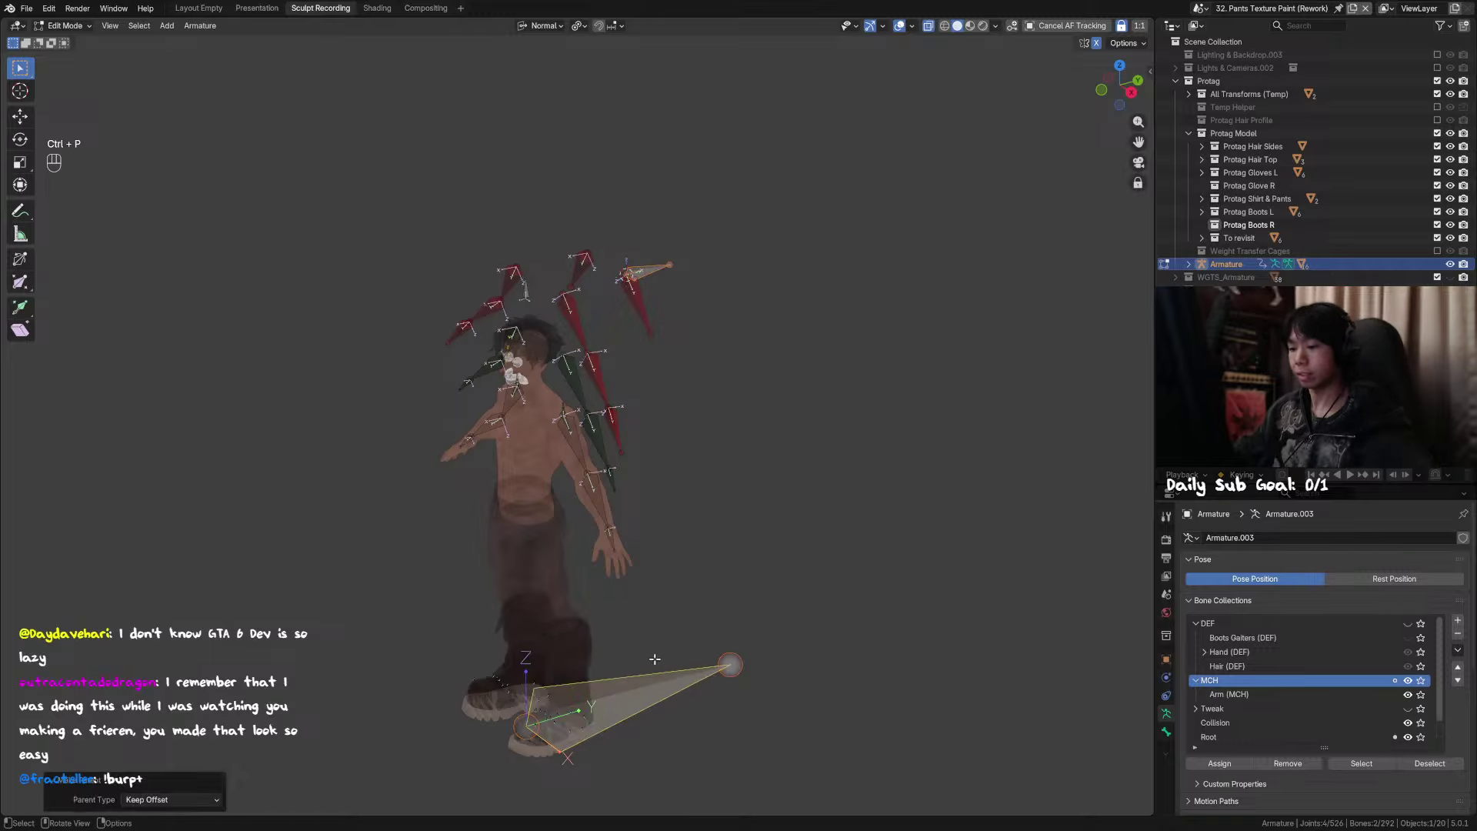
middle_drag(681, 469, 718, 287)
key(ctrl+s)
Step: Delete the two duplicated upper arm bones behind the character, keeping the pole bone, and save the file
middle_drag(767, 217, 742, 245)
middle_drag(714, 310, 715, 305)
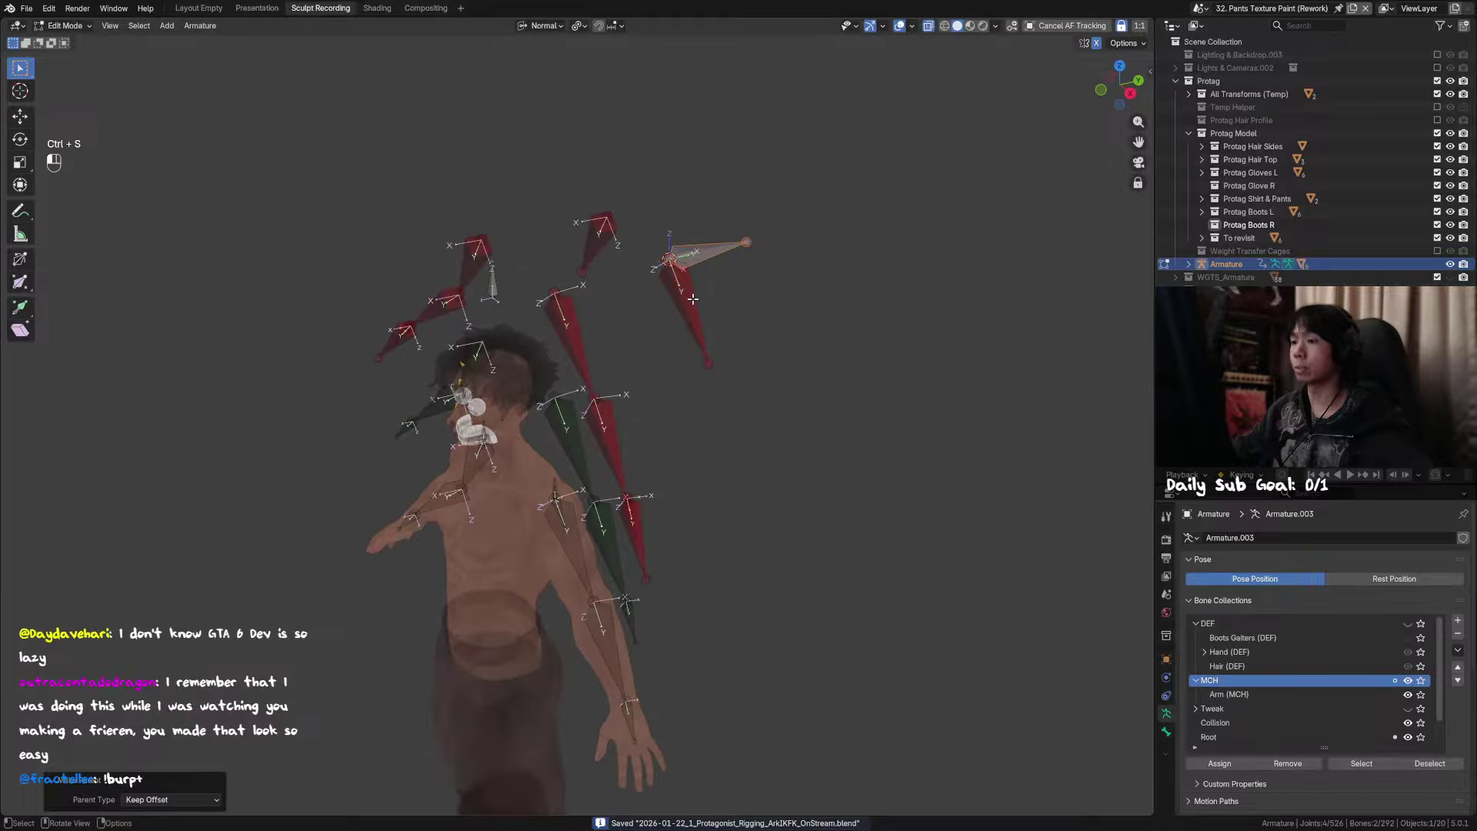
key(x)
click(630, 299)
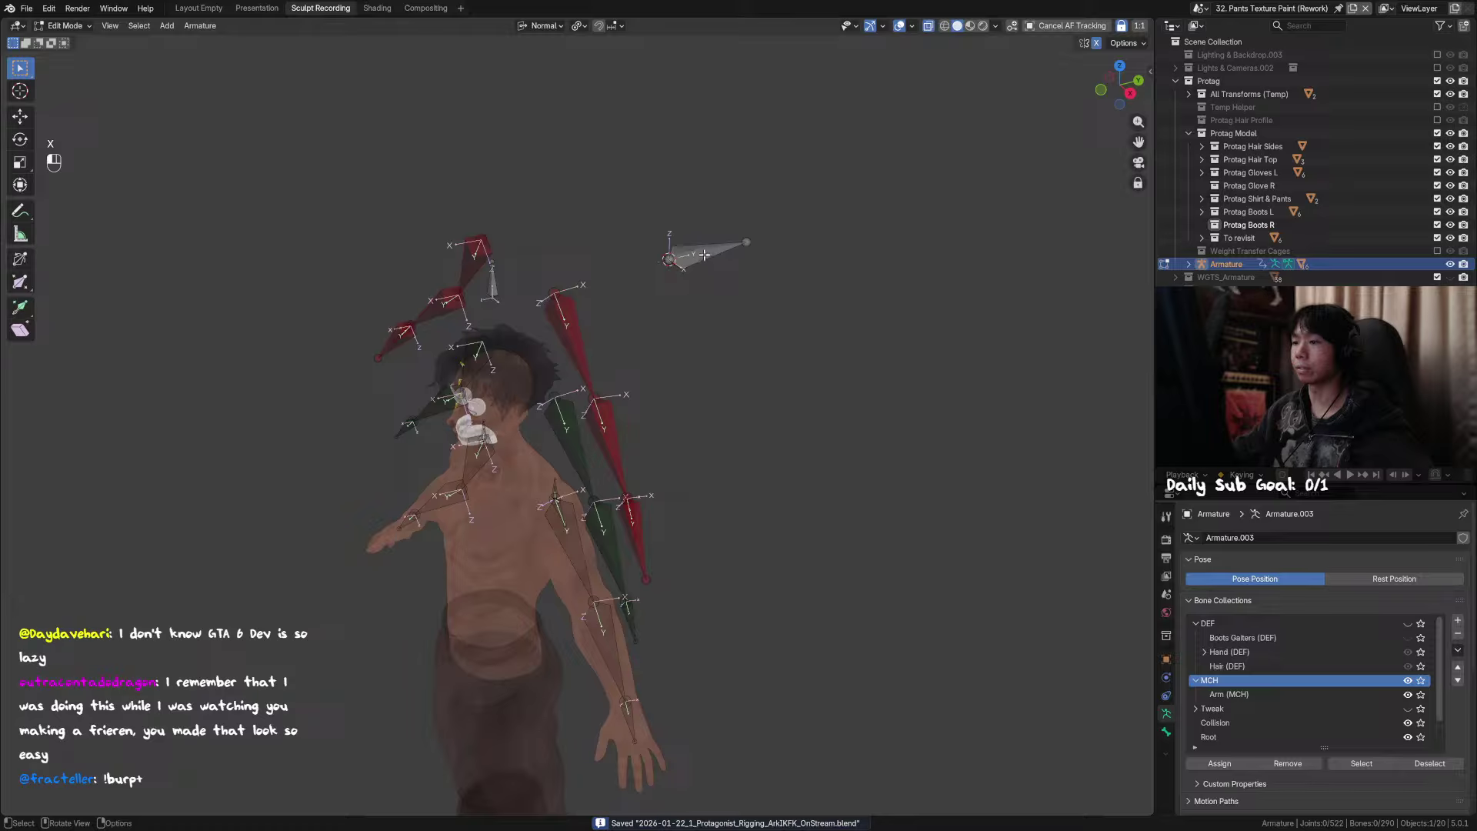
click(719, 260)
middle_drag(737, 300, 736, 283)
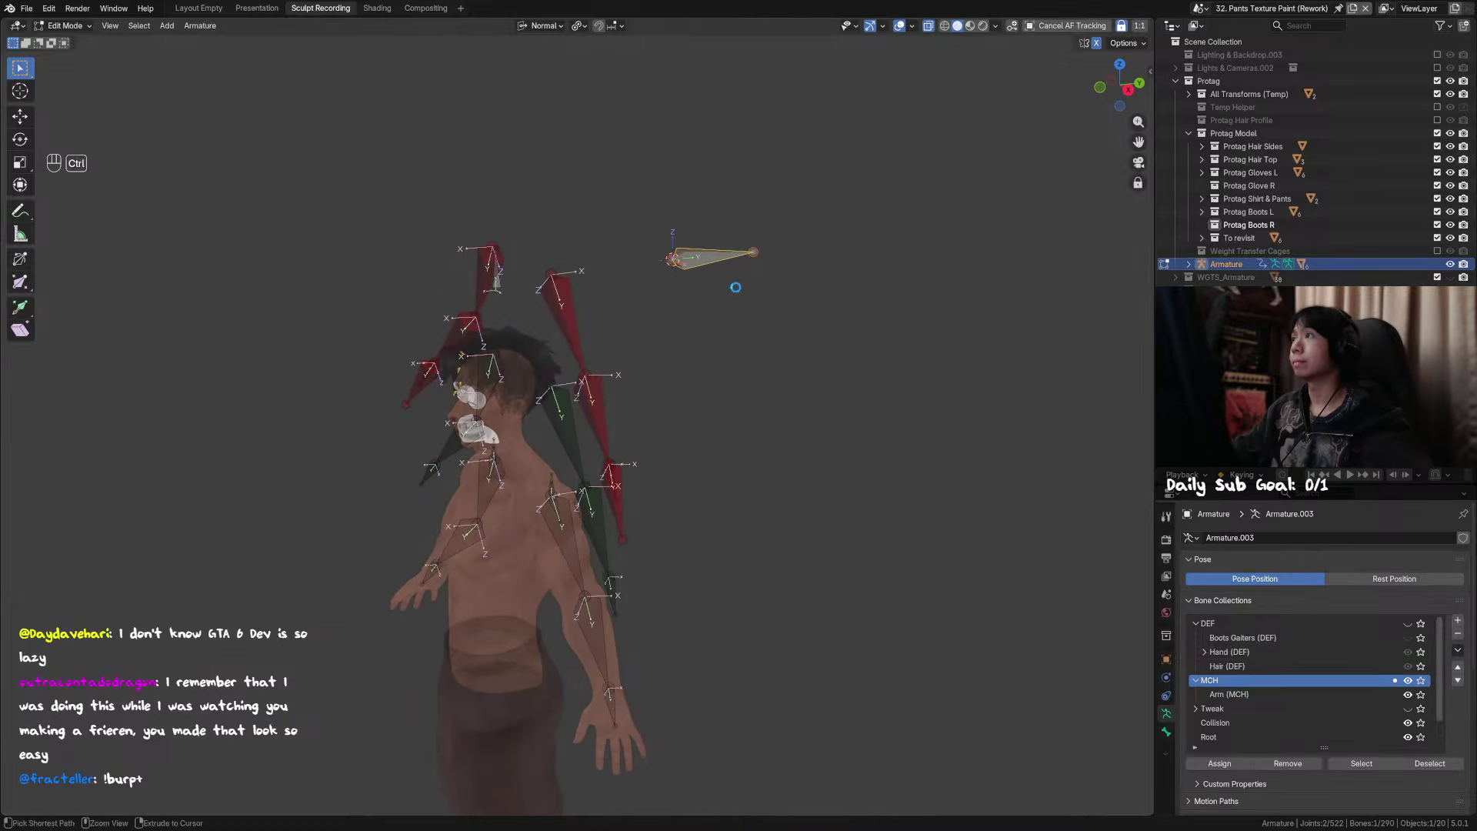
key(ctrl+s)
Step: Clear the location and rotation of MCH_Forearm_IK.L and delete its IK constraint
middle_drag(788, 346, 788, 313)
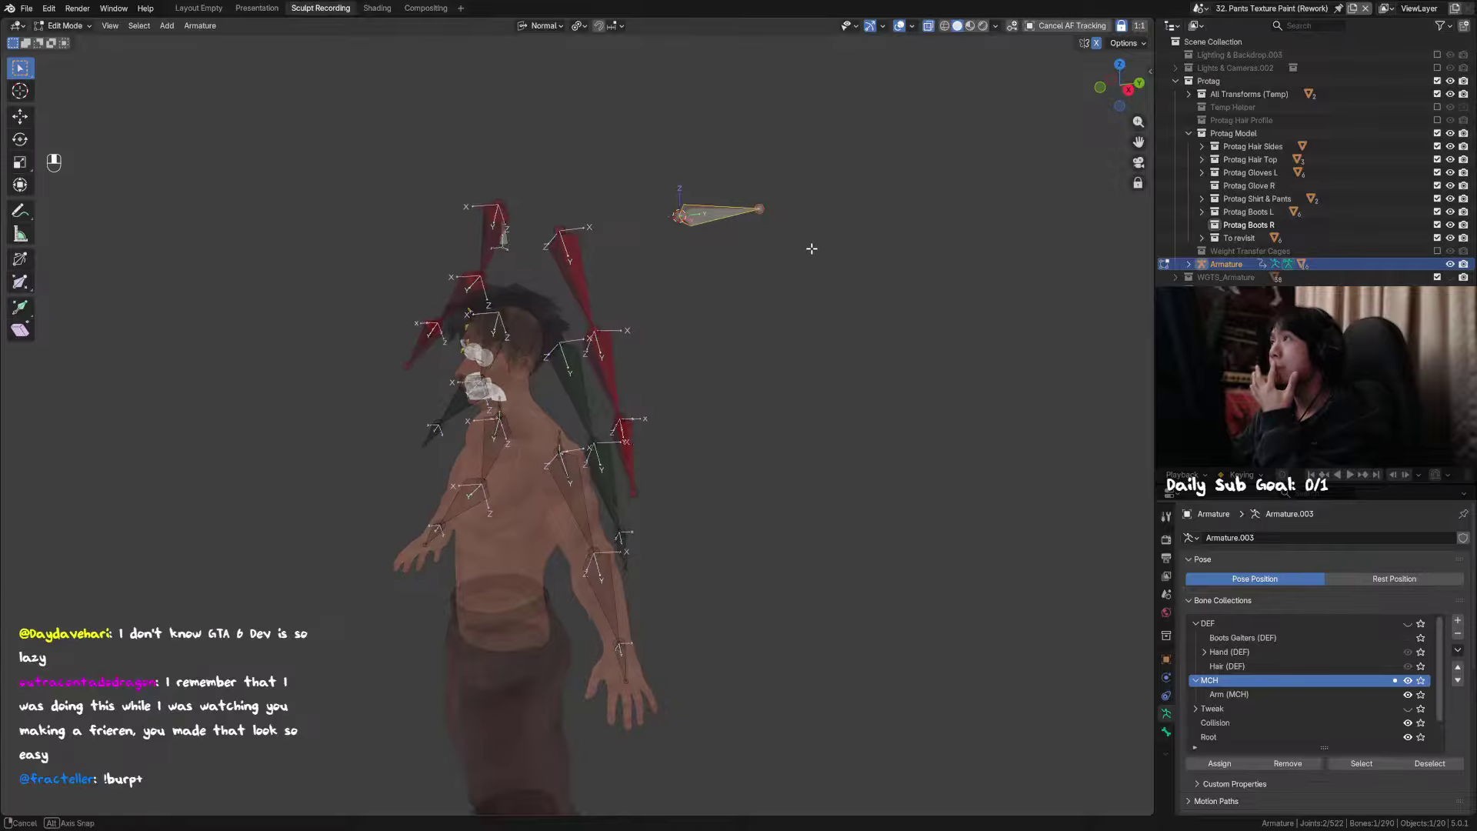
middle_drag(819, 199, 837, 242)
click(640, 365)
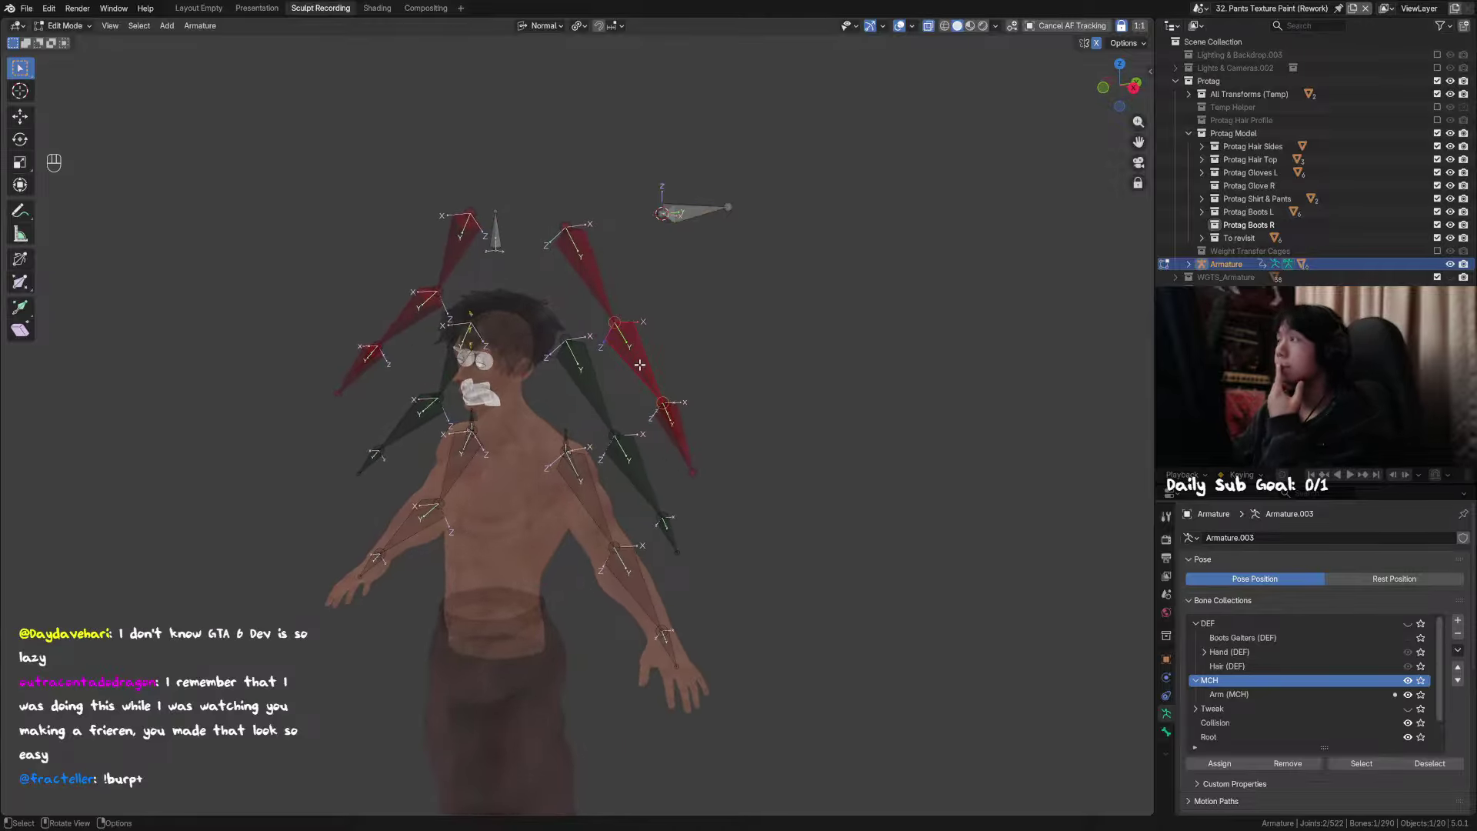
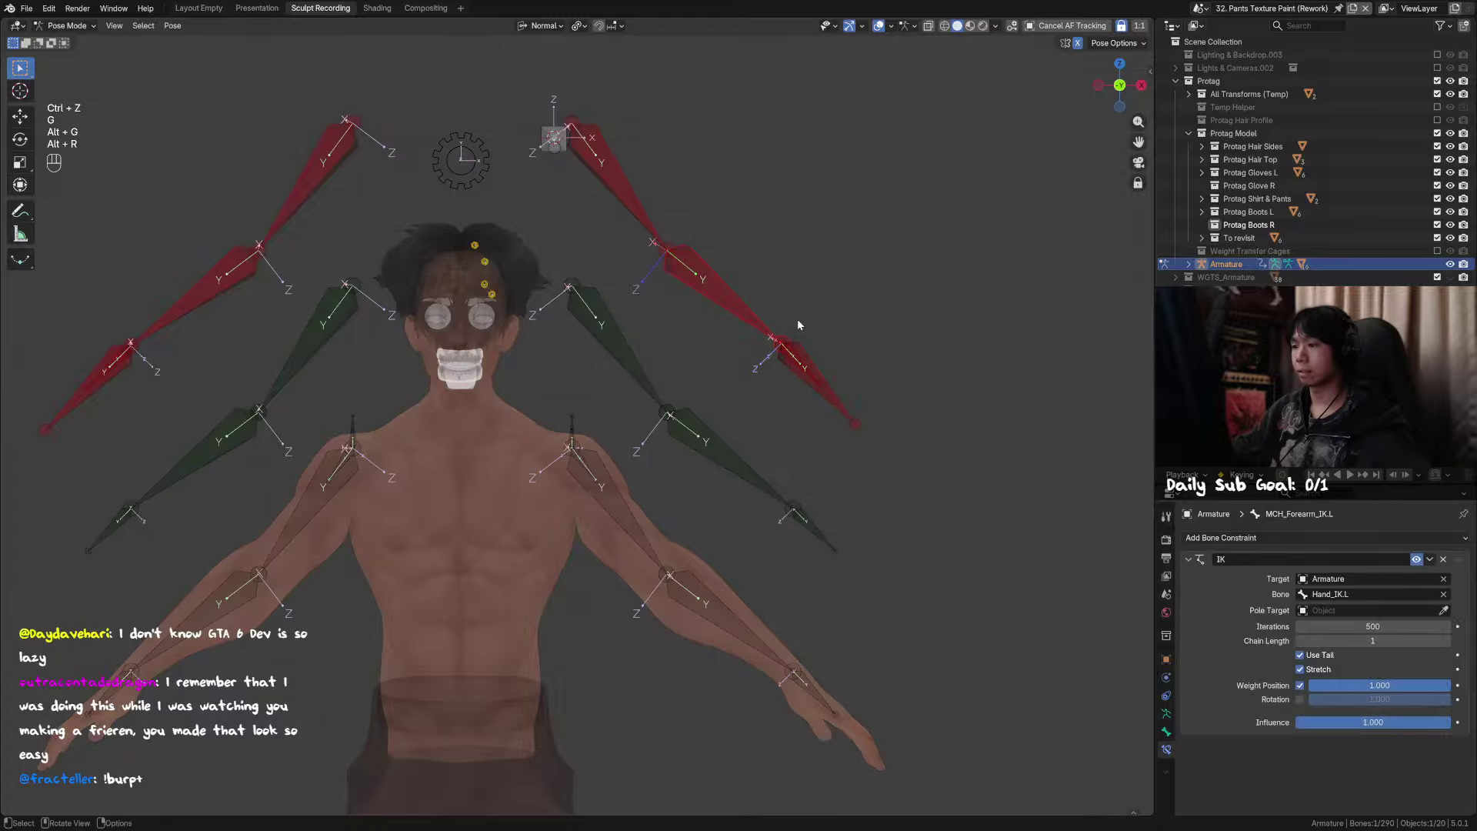
key(alt+g)
key(alt+r)
click(1441, 561)
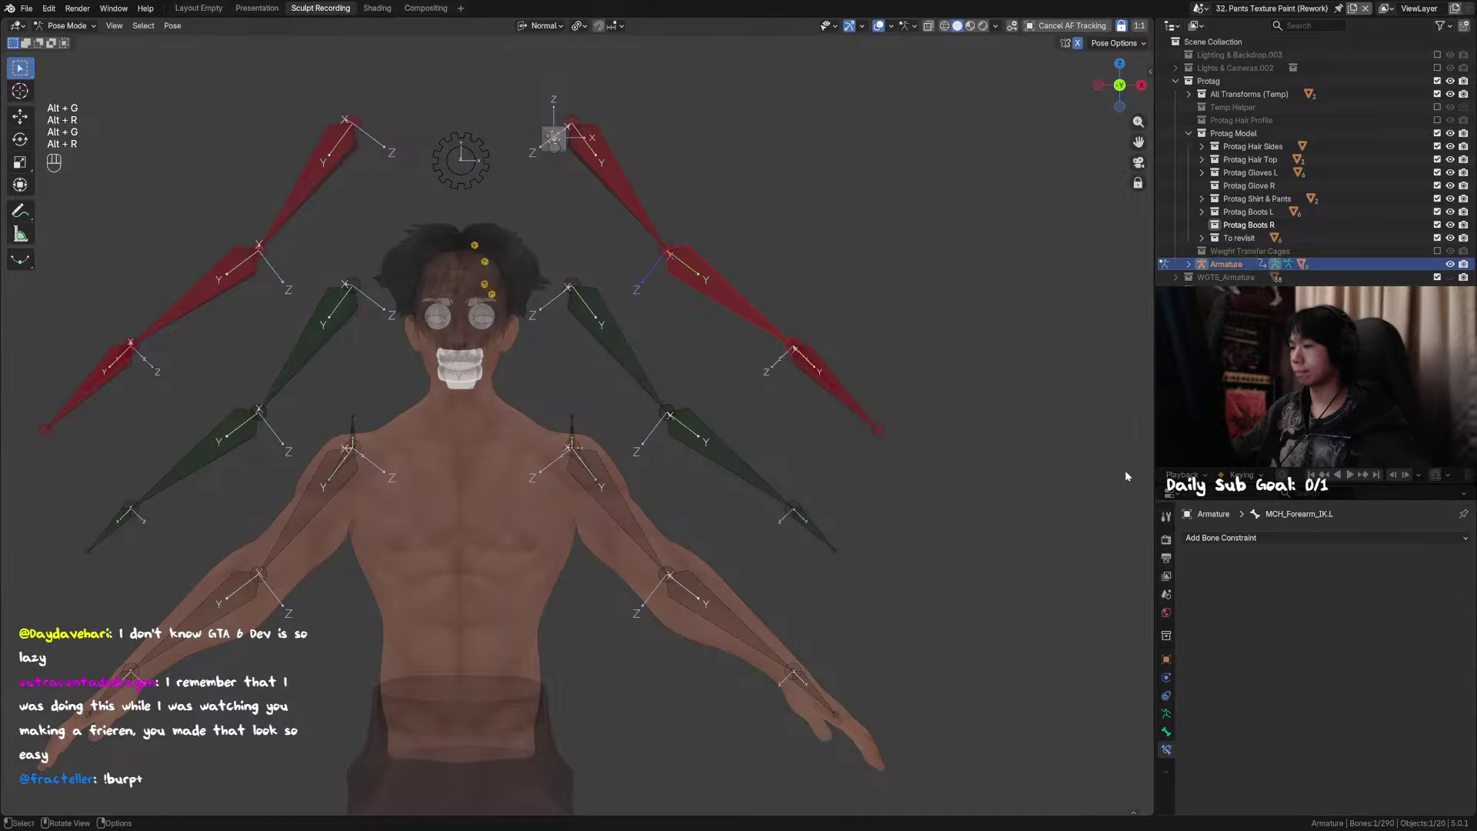
Step: Try to add an IK constraint on Hand_IK.L that targets MCH_Forearm_IK.L, and undo it
shift+click(850, 410)
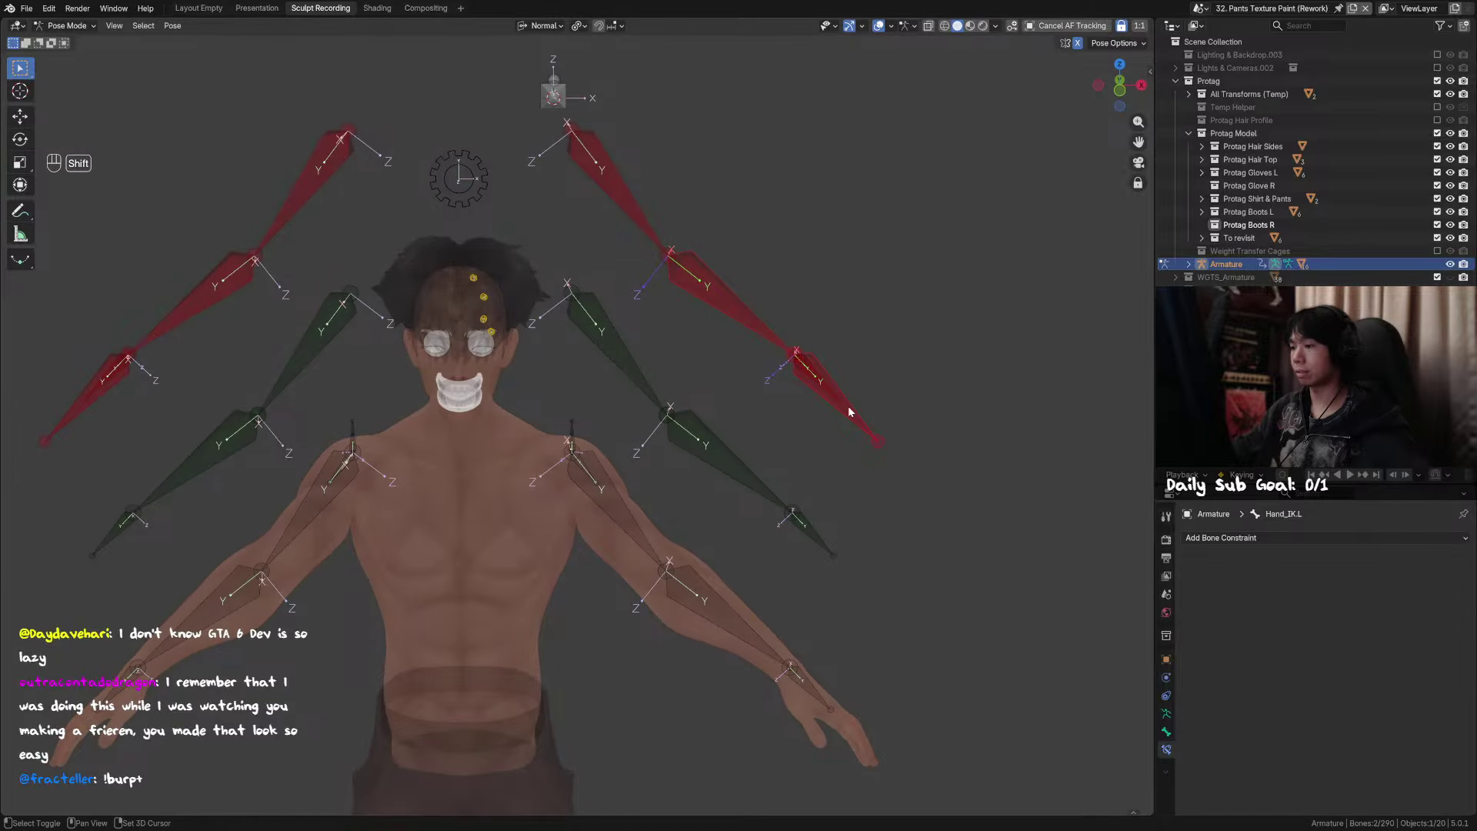
key(shift+i)
click(860, 401)
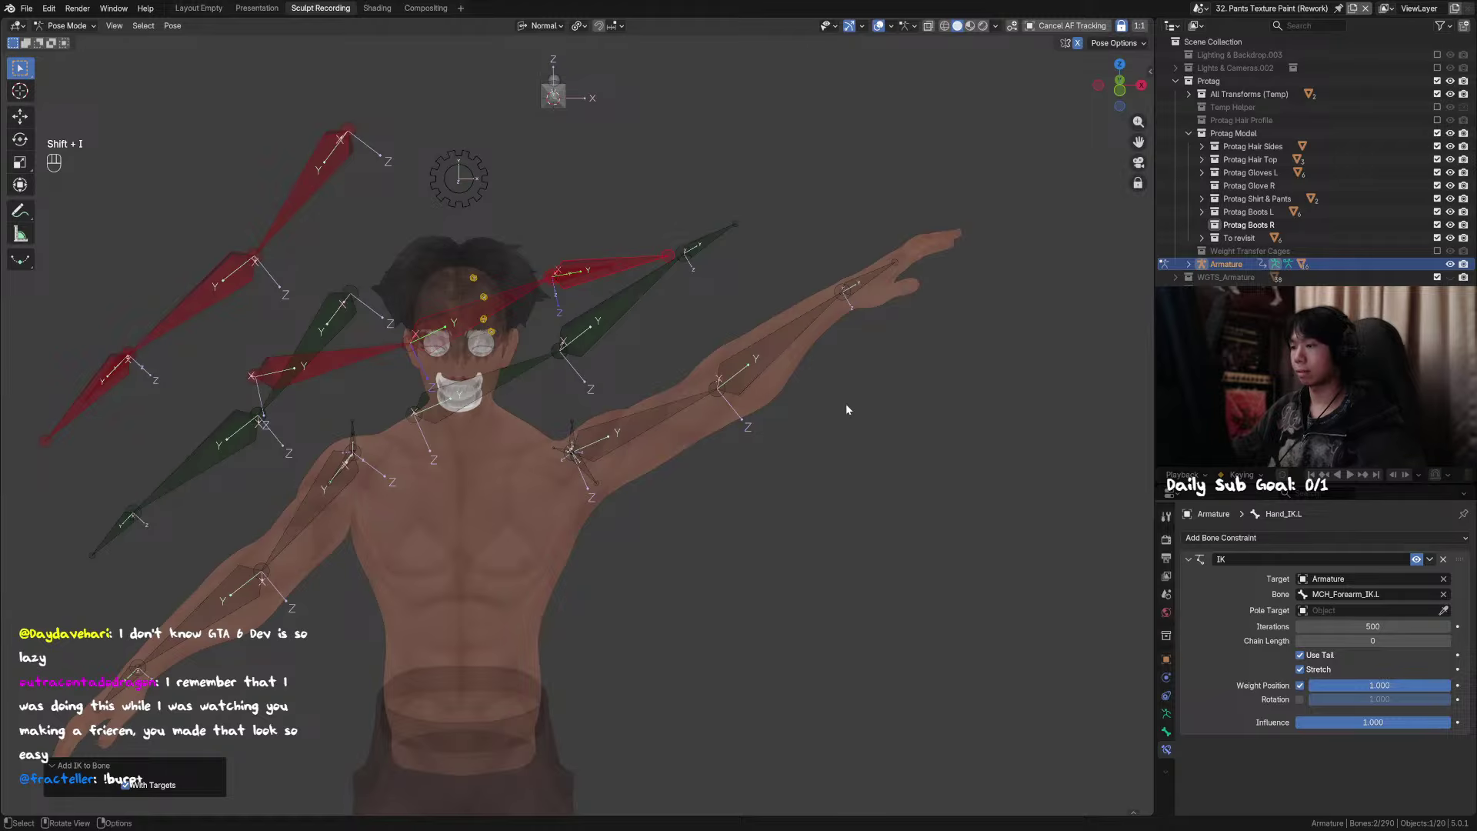
key(ctrl+z)
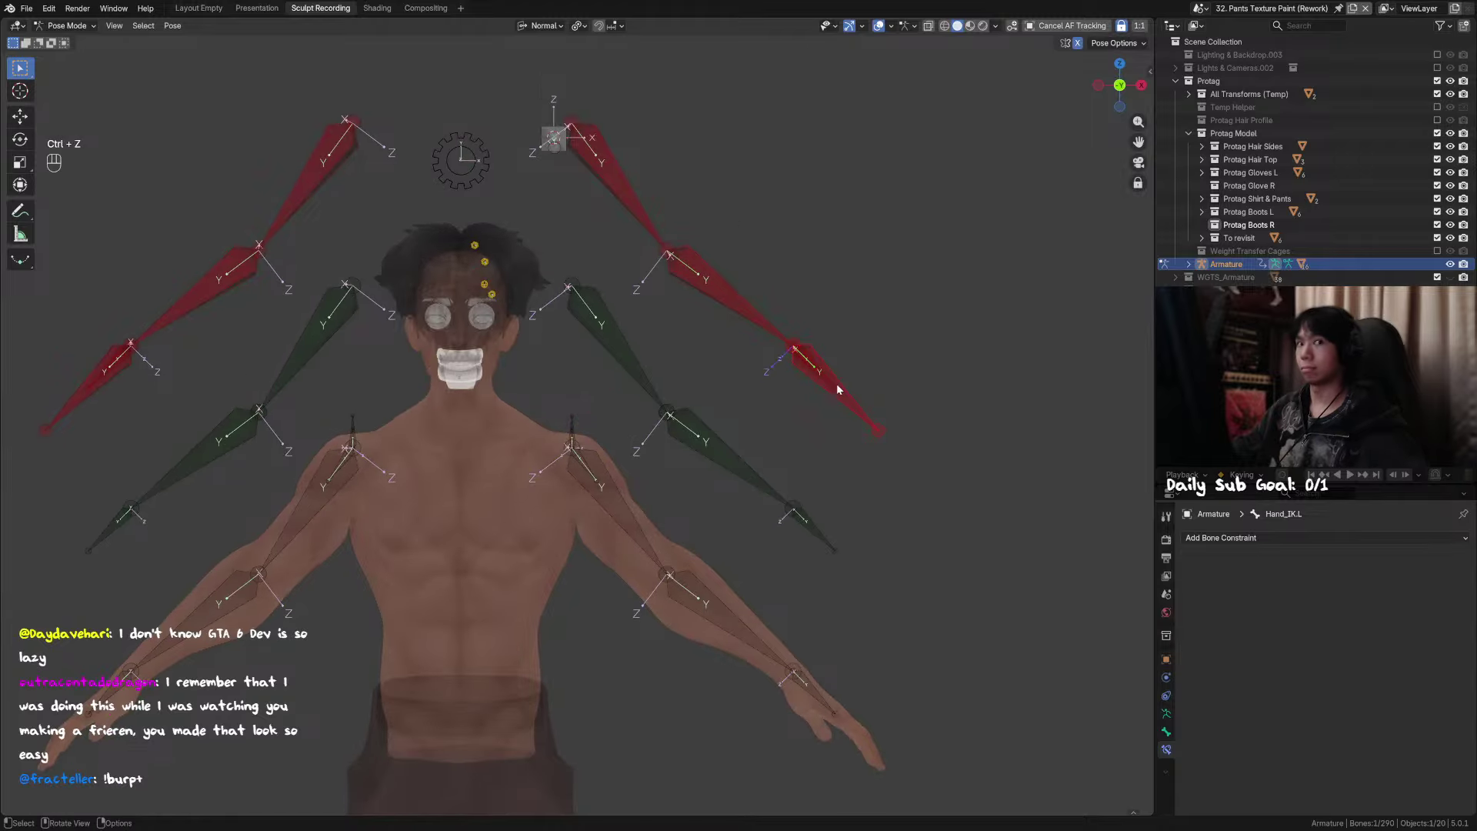
Step: Add an IK constraint to MCH_Forearm_IK.L targeting the Hand_IK.L bone, with a chain length of 1
mouse_move(861, 407)
middle_down()
mouse_move(874, 431)
mouse_move(867, 400)
middle_up()
shift+click(731, 320)
key(shift+i)
click(915, 374)
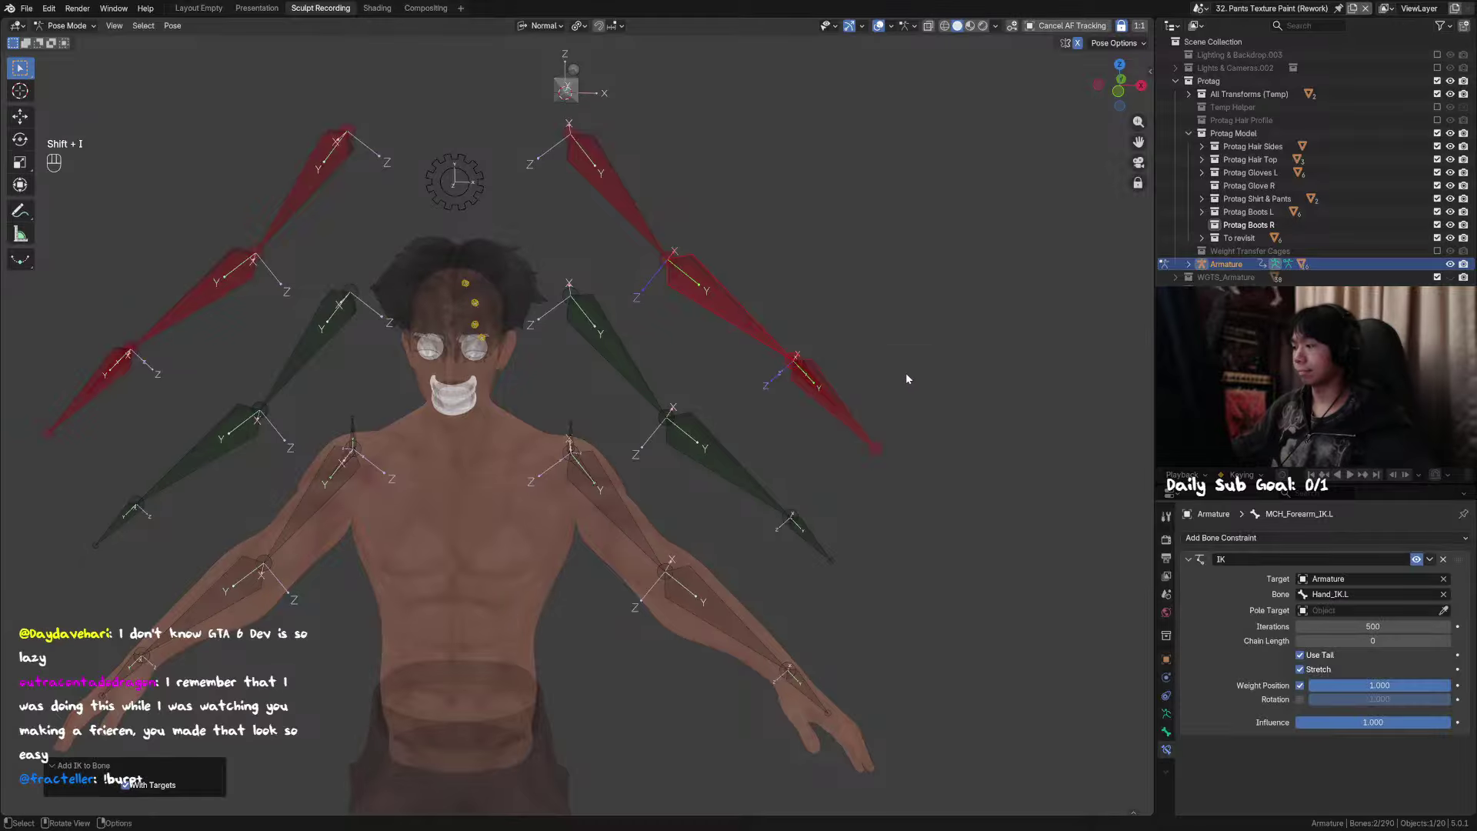
click(1446, 641)
Step: Hide the Hand_IK.L control bone to expose the MCH hand bone beneath it
click(773, 345)
shift+middle_drag(773, 344, 750, 394)
key(h)
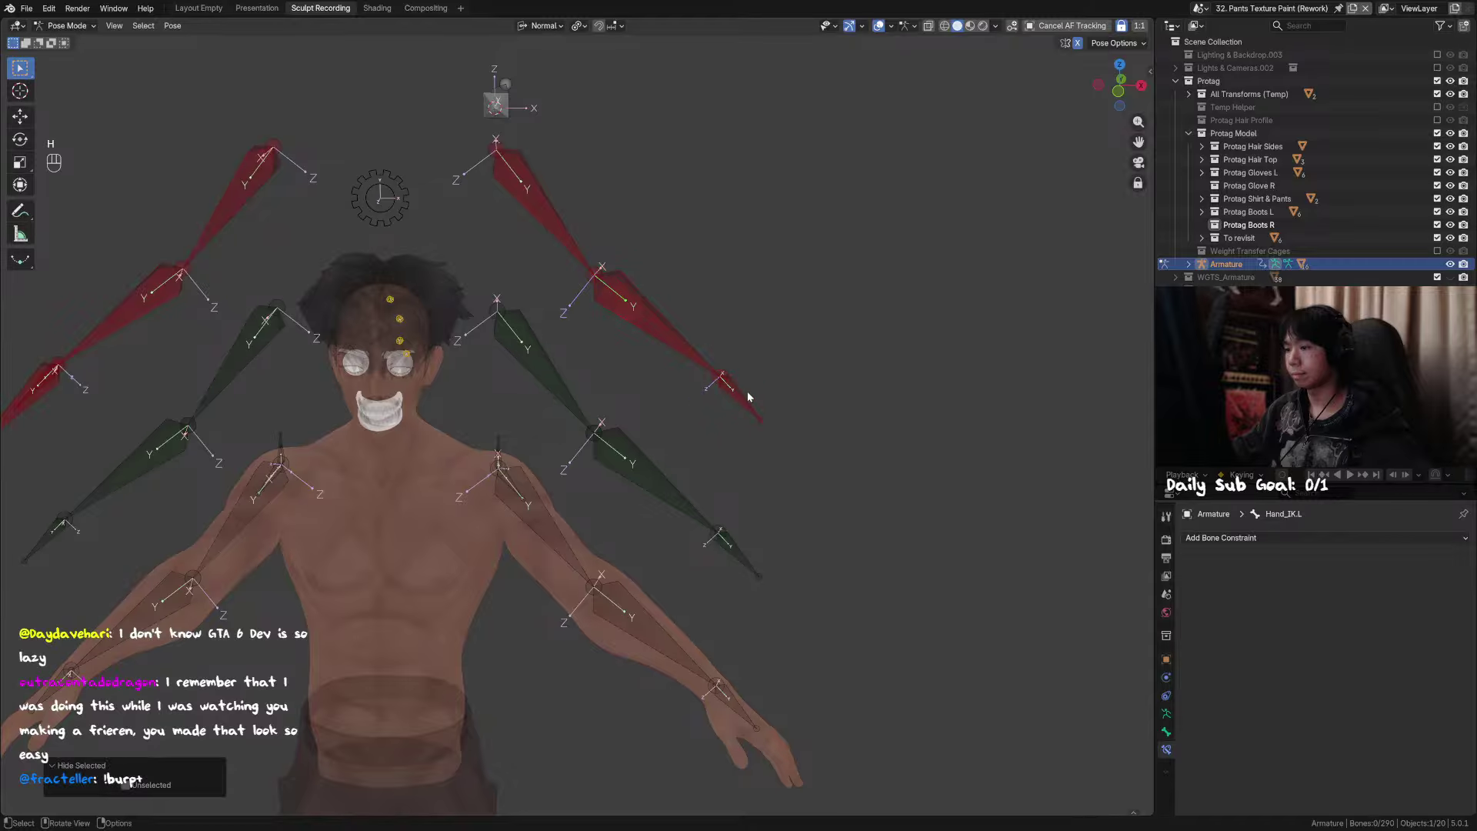
Step: Test moving MCH_Hand_IK.L and MCH_Forearm_IK.L in turn, cancelling each move
click(741, 391)
key(g)
right_click(730, 338)
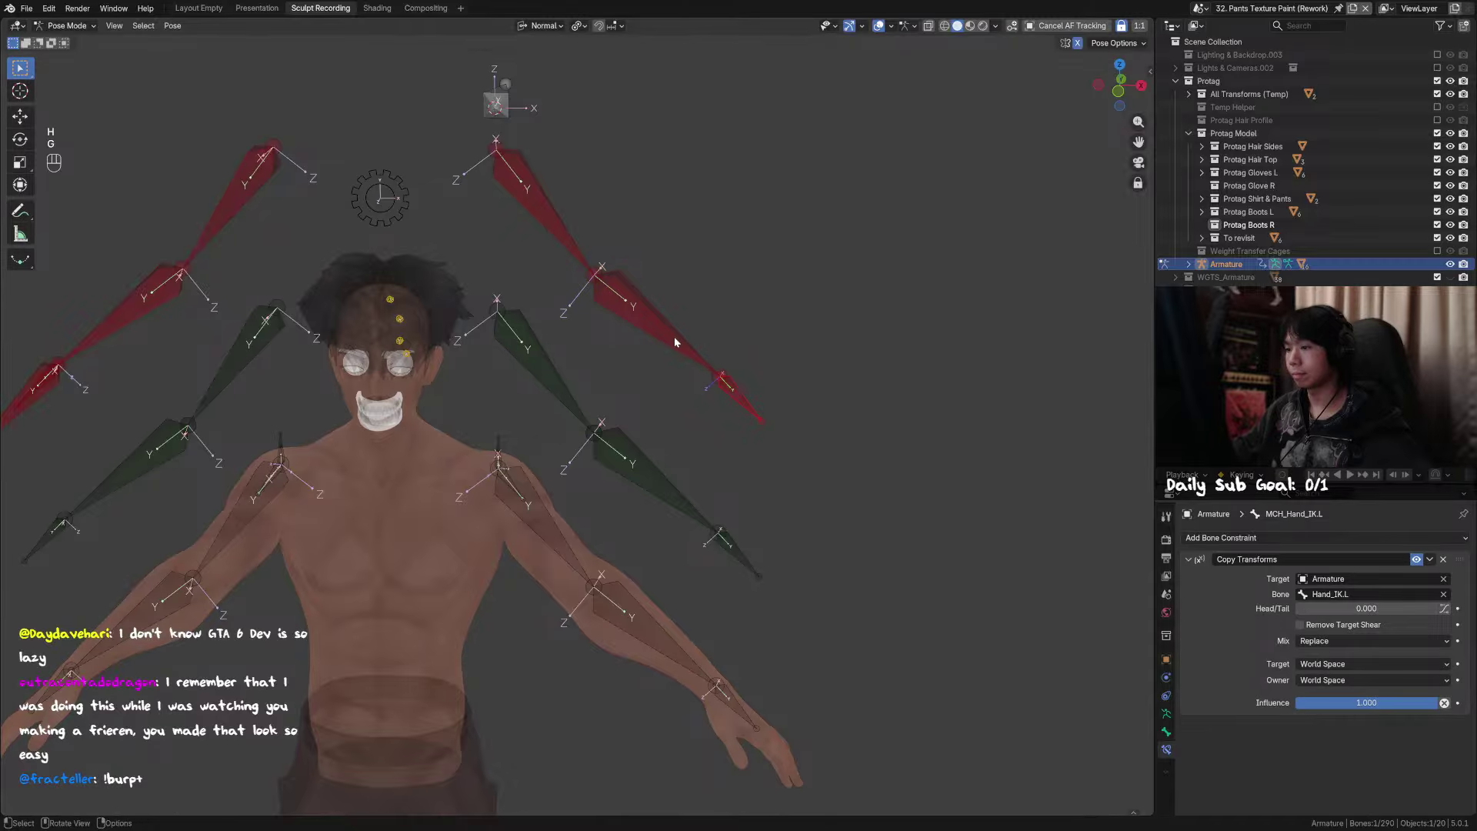
click(674, 335)
key(g)
right_click(738, 345)
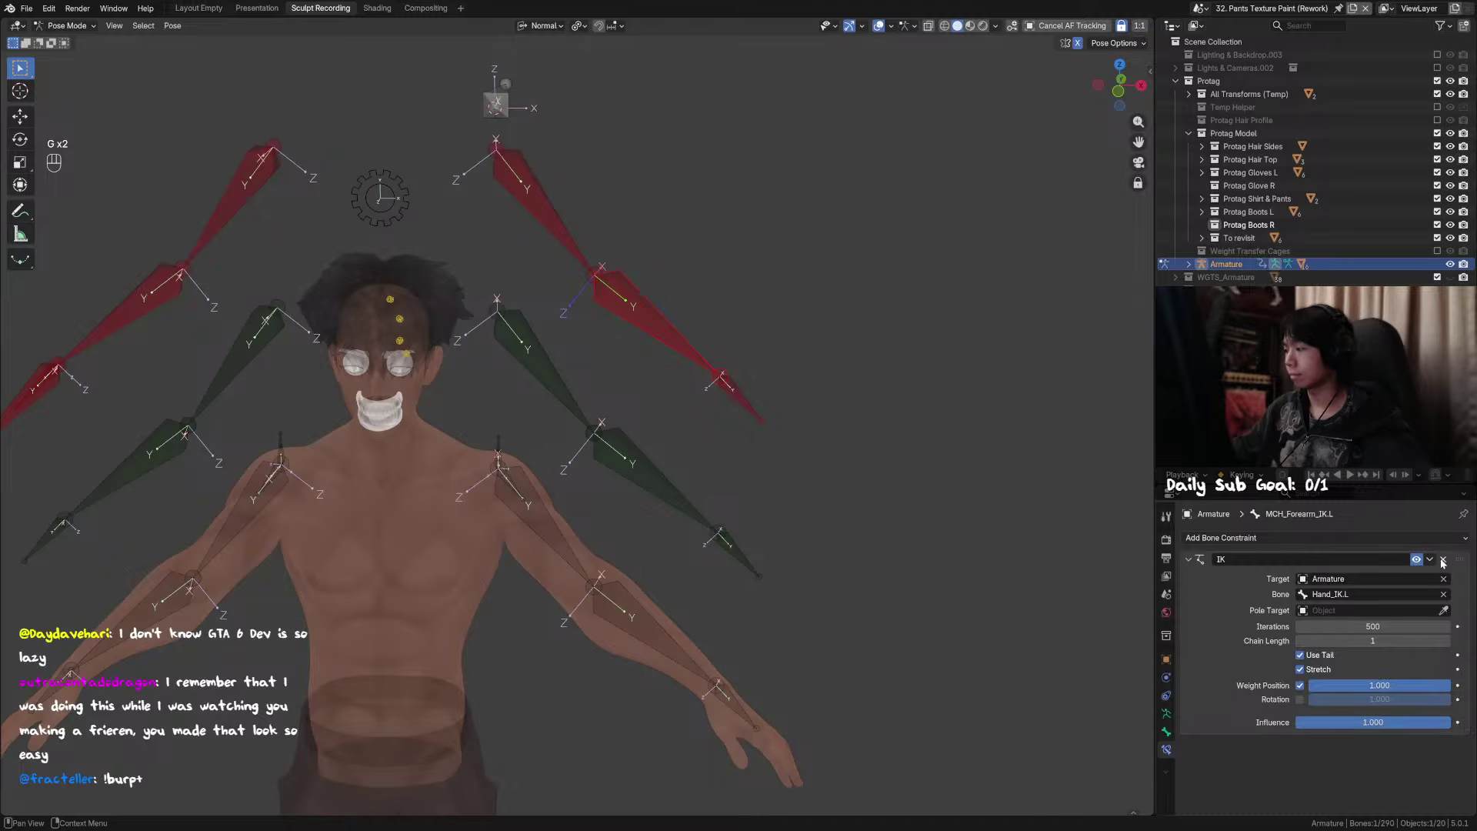
Step: Test moving MCH_Hand_IK.L again and rotating it about Z, cancel each transform, and reselect the IK forearm bone
click(740, 403)
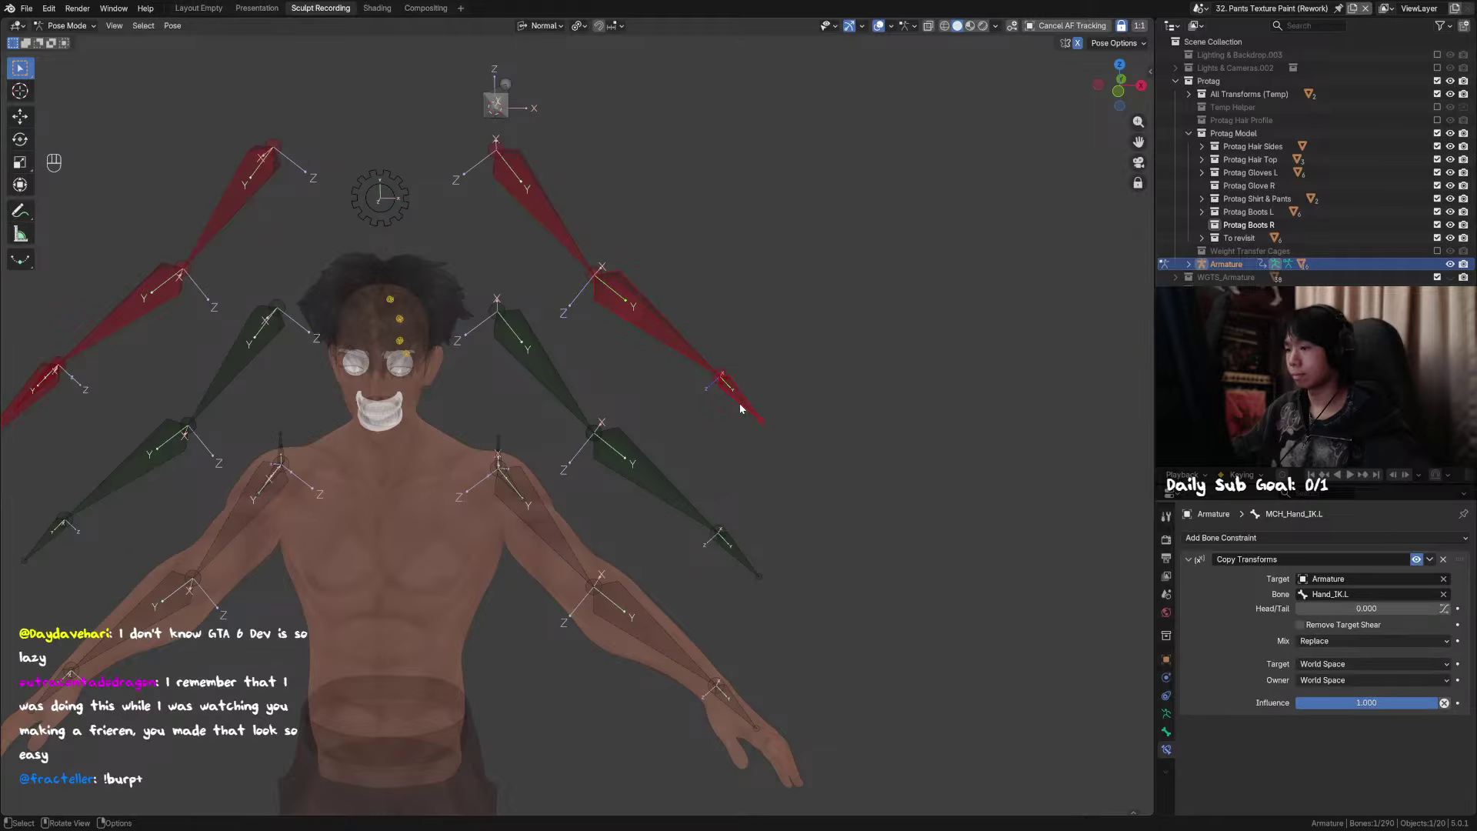
key(g)
right_click(758, 400)
key(g)
right_click(757, 405)
middle_drag(810, 410, 709, 416)
key(r)
key(z)
right_click(658, 419)
click(613, 358)
middle_drag(612, 358, 658, 363)
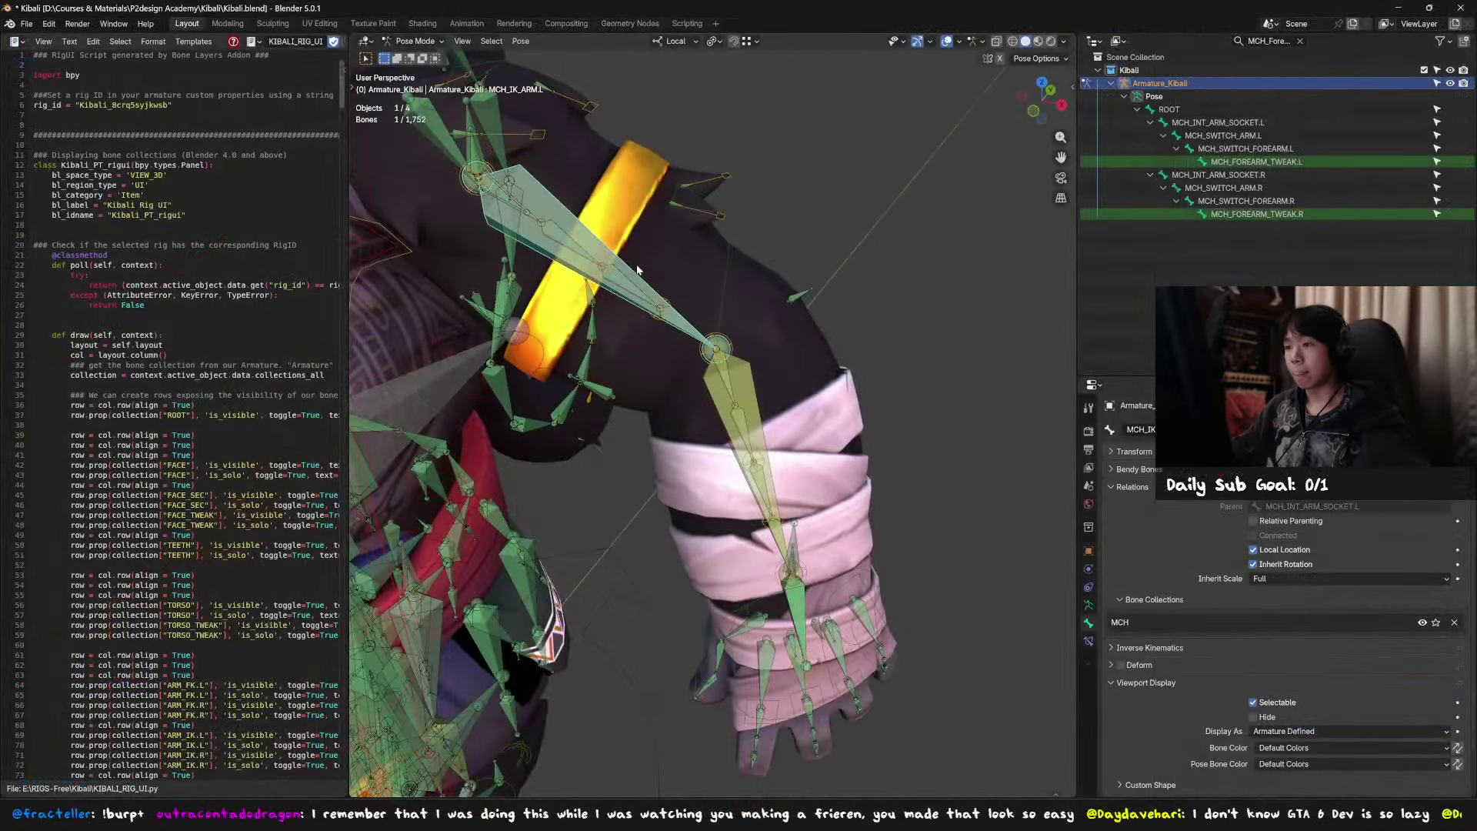
Step: Switch to the Kibali reference rig and examine the names and parent relations of its left MCH IK arm and forearm bones
key(F2)
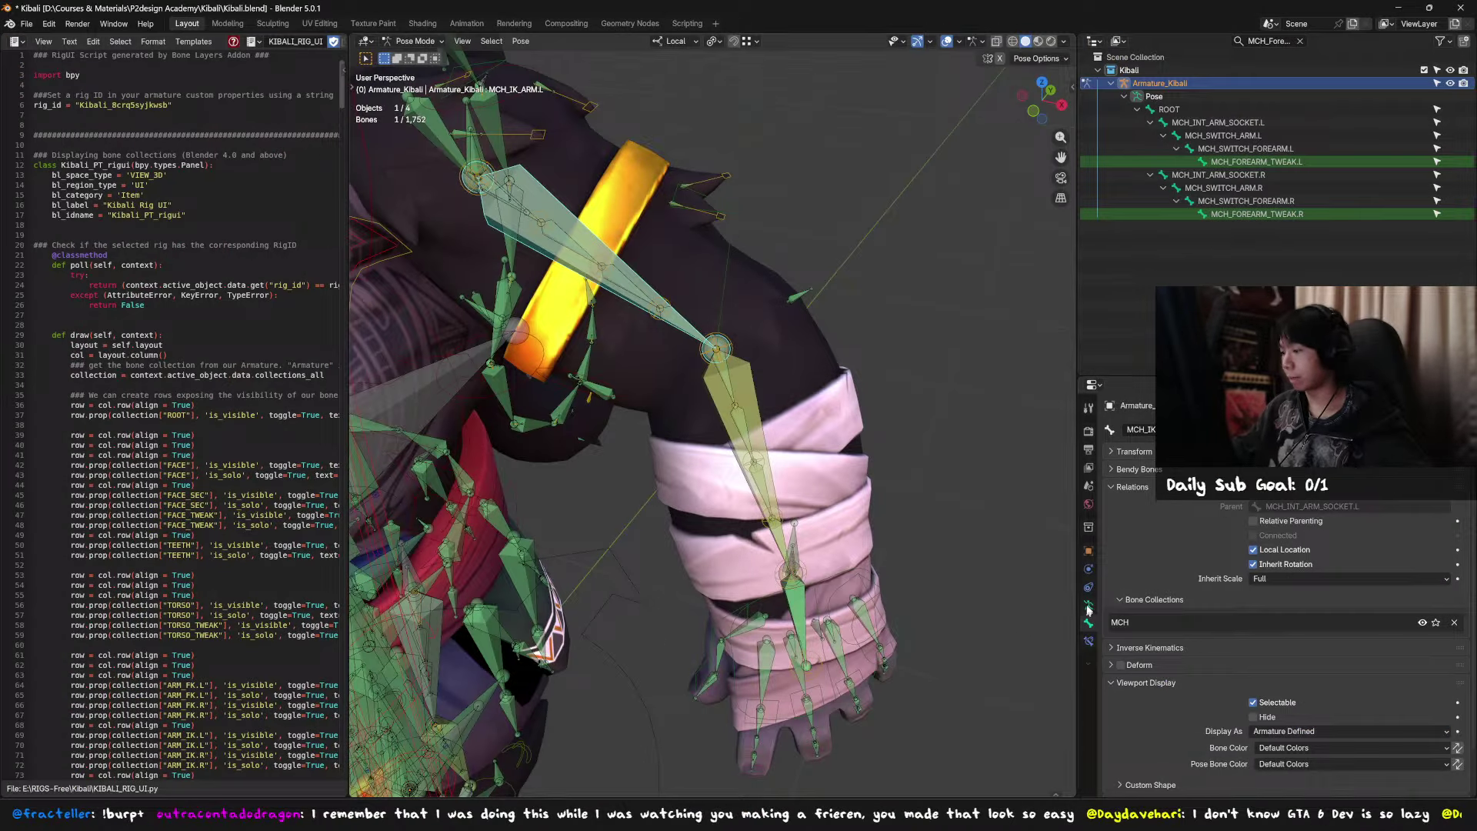
click(1088, 606)
click(1089, 623)
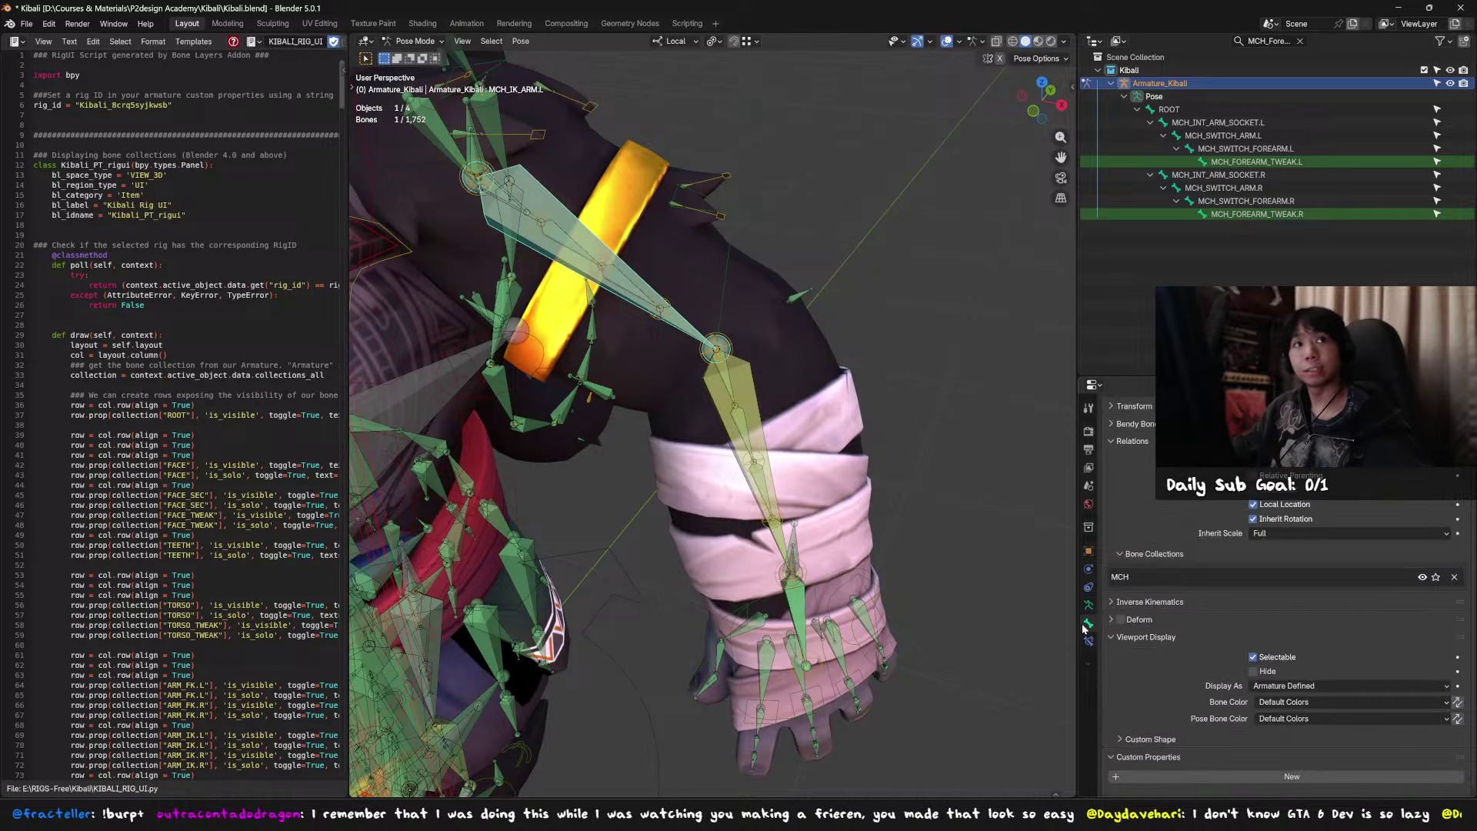
scroll(1185, 652, up, 3)
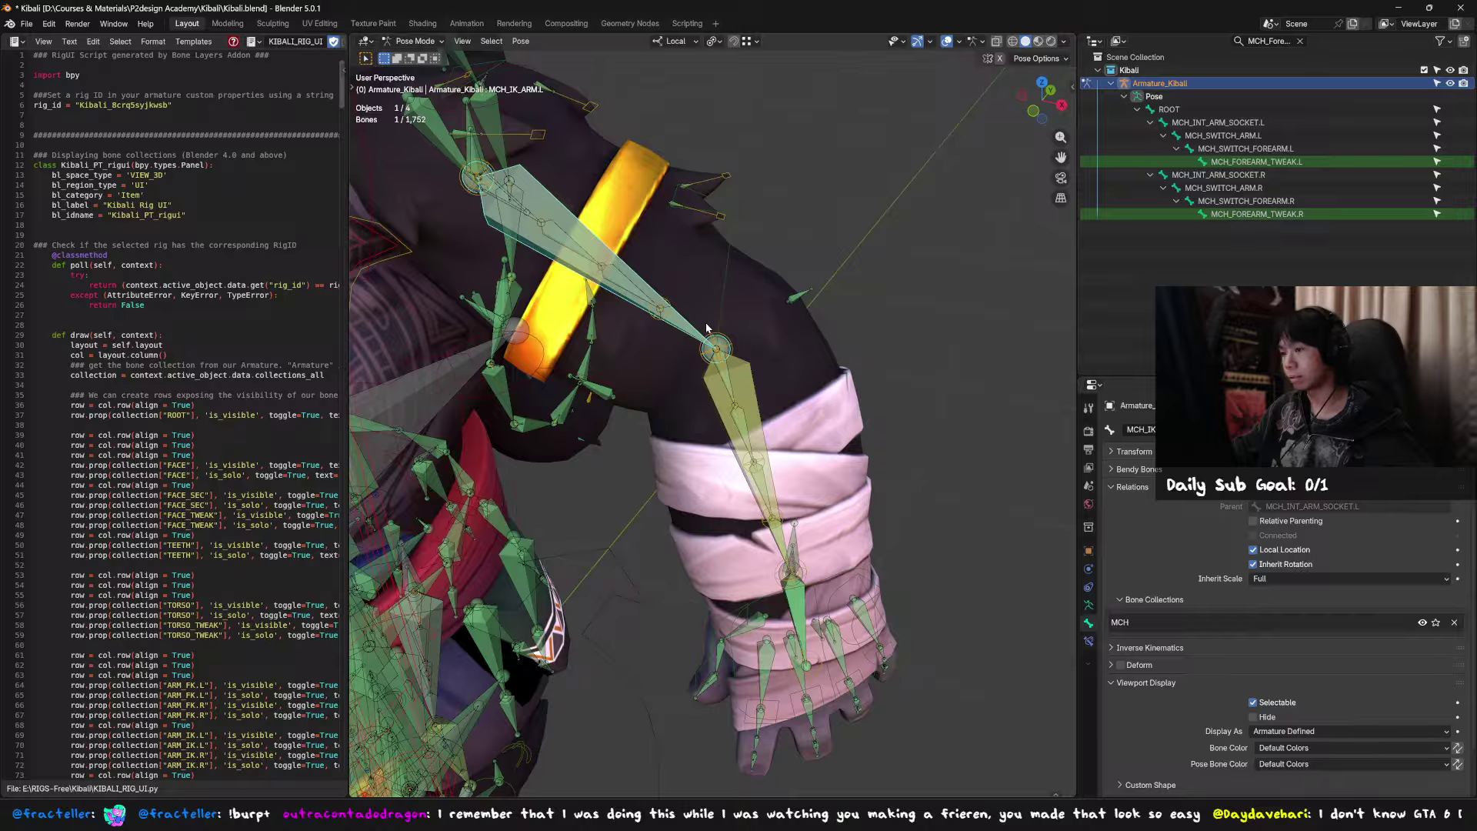
click(751, 397)
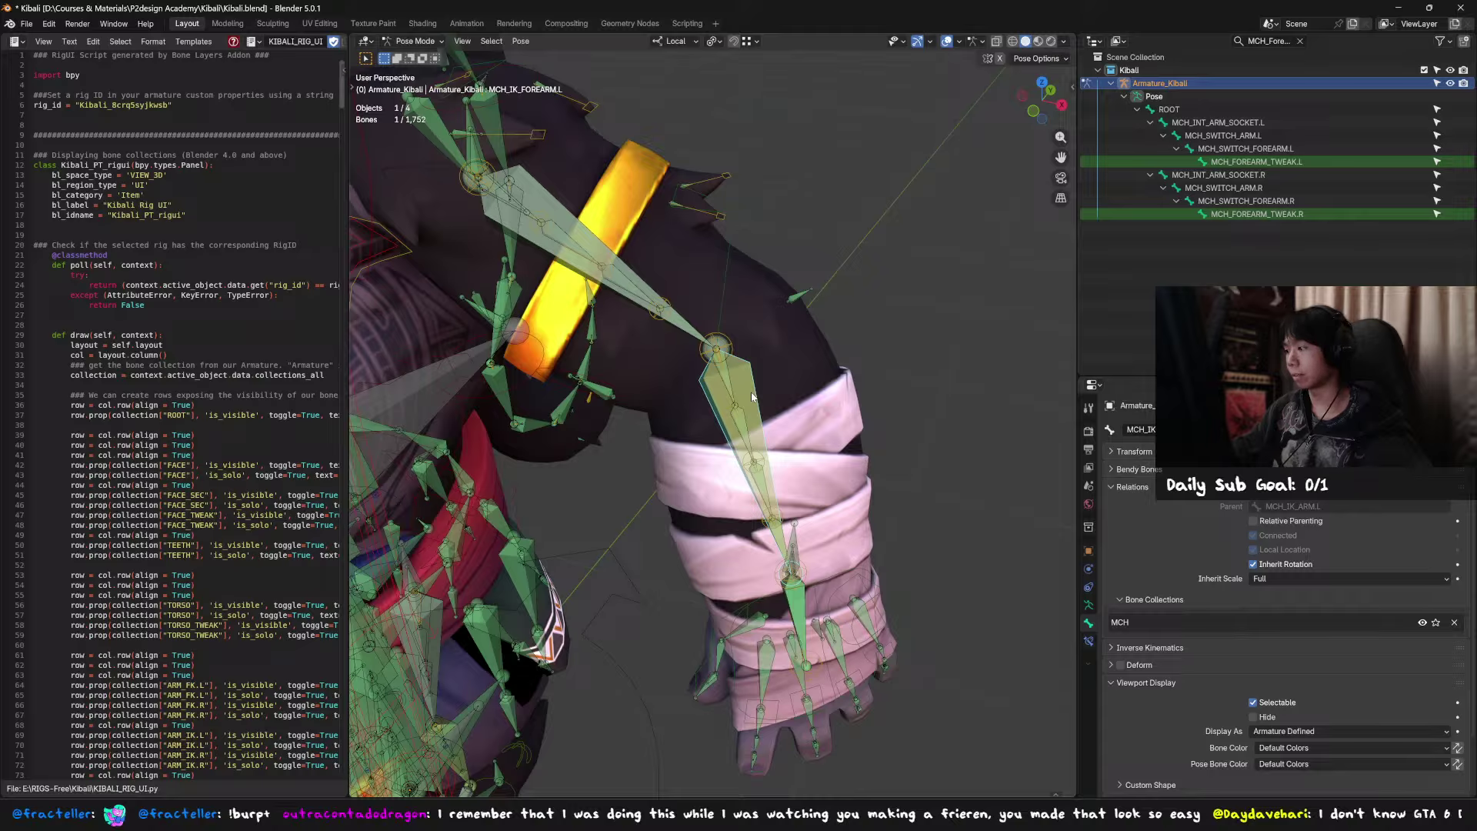
click(686, 329)
click(686, 329)
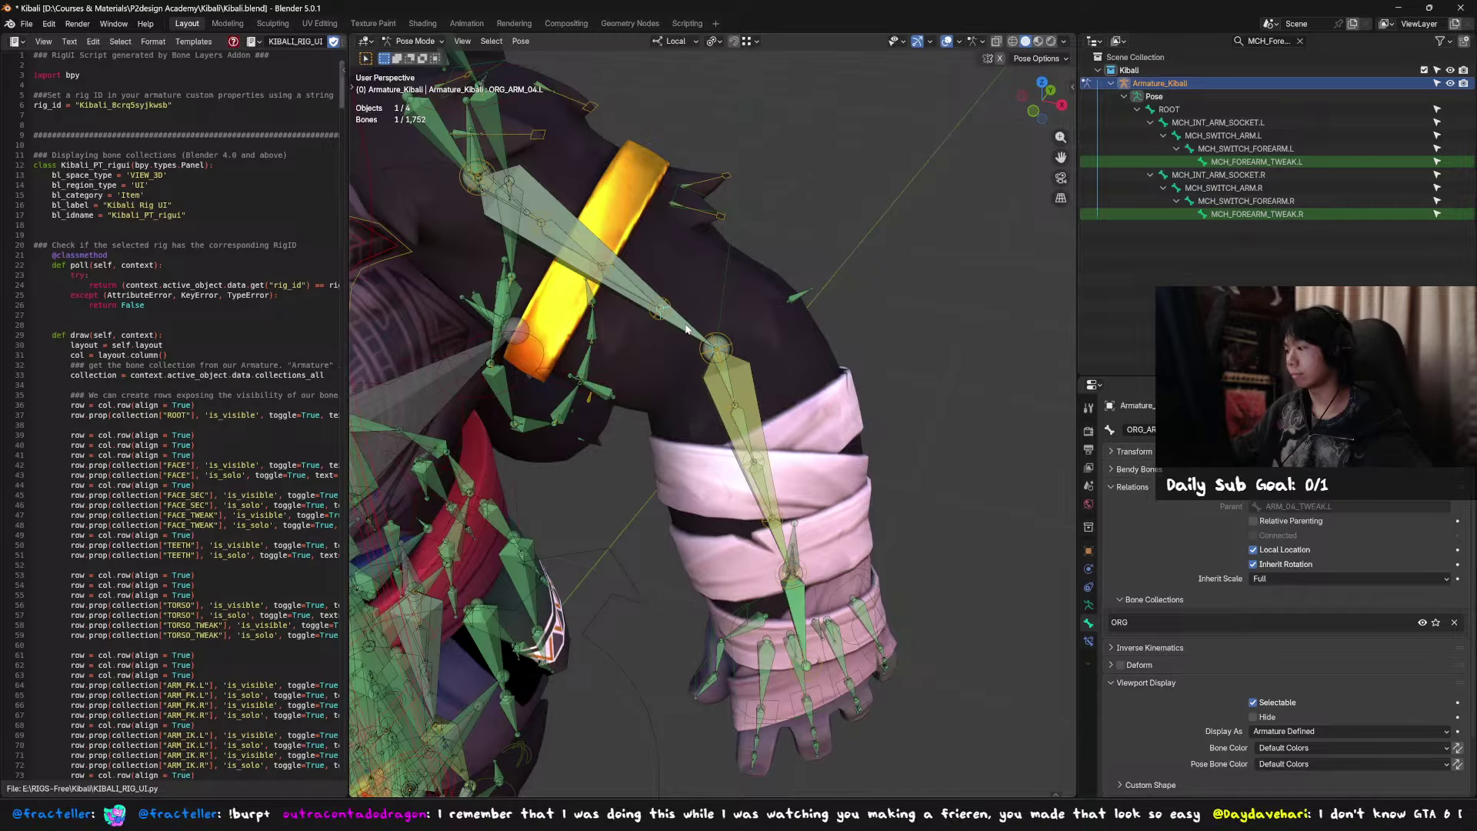
click(686, 328)
key(F2)
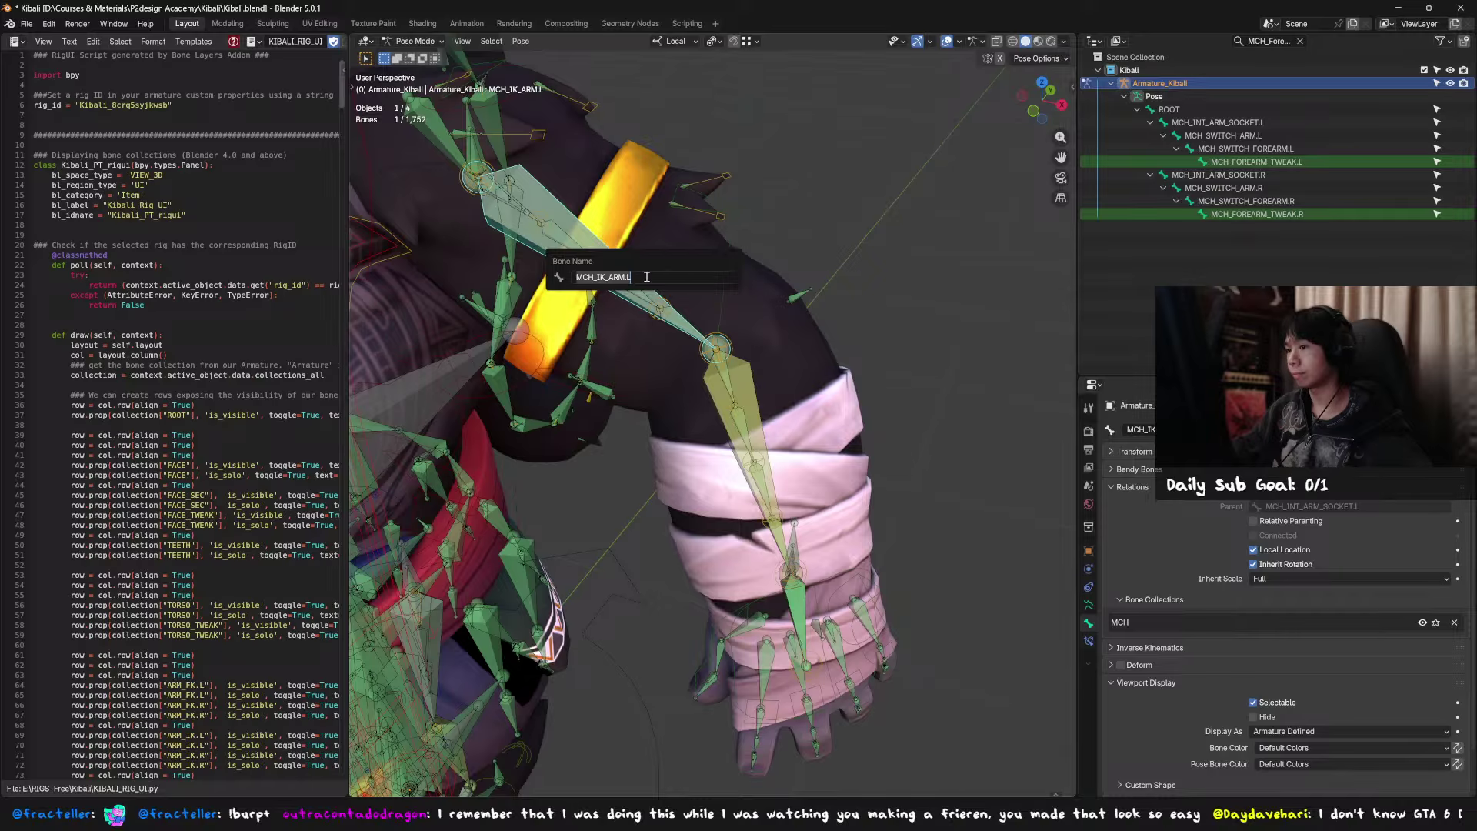
key(Escape)
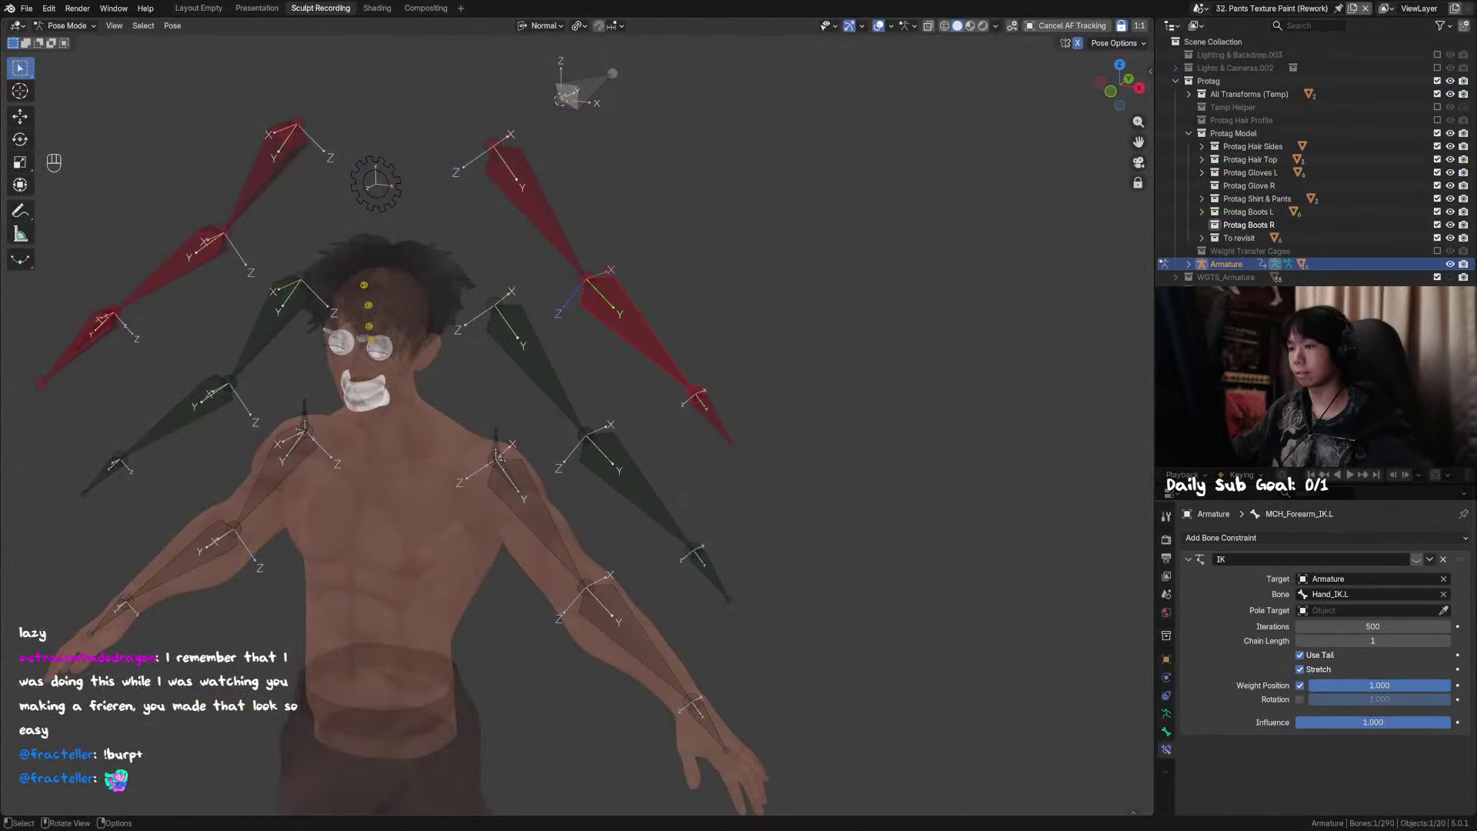
Step: Compare the relations settings of MCH_Forearm_IK.L in the protagonist rig with those of MCH_IK_FOREARM.L in the Kibali rig
click(1167, 731)
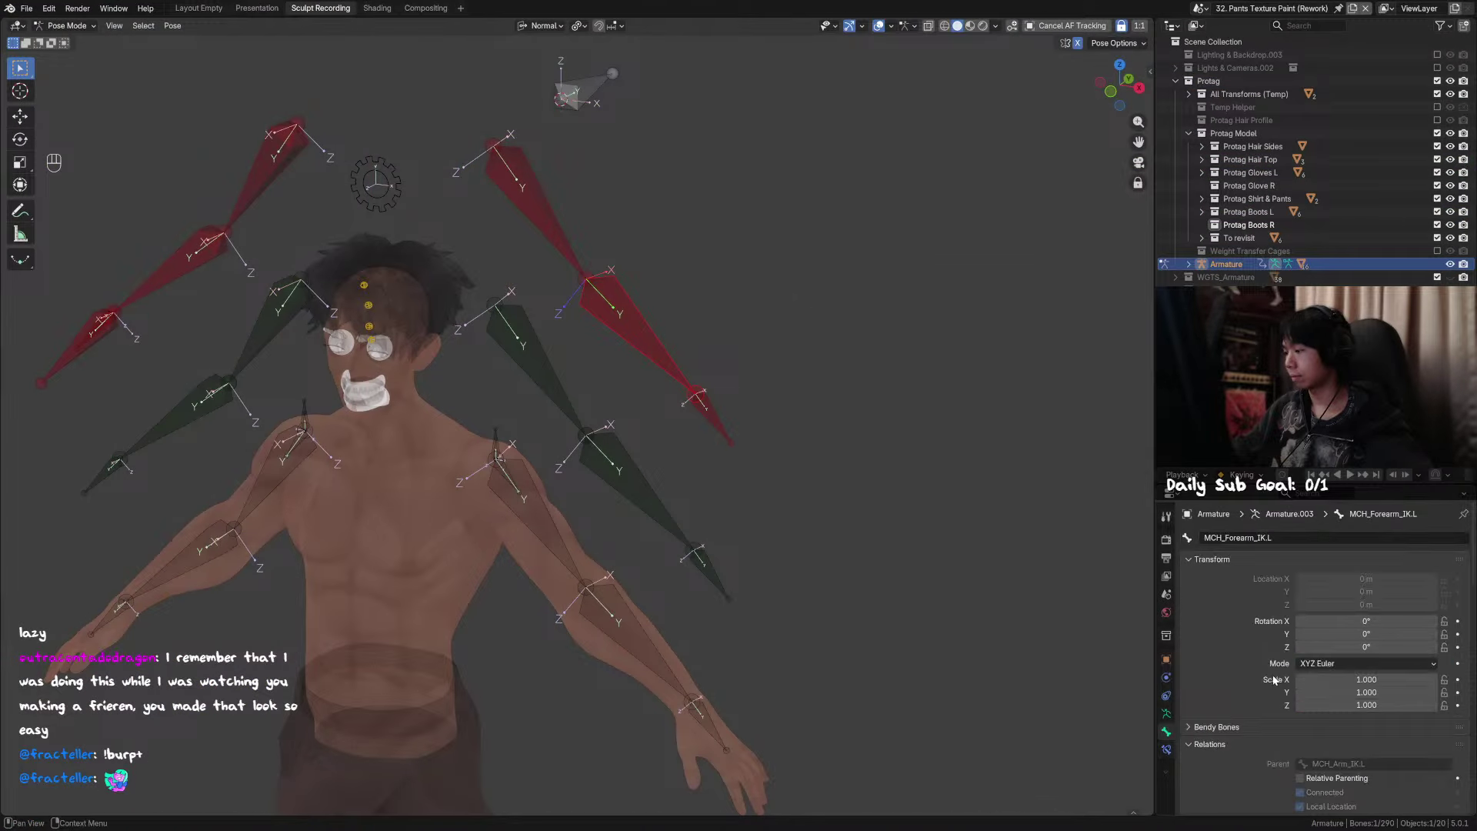
middle_drag(1248, 669, 1248, 656)
scroll(1308, 677, down, 2)
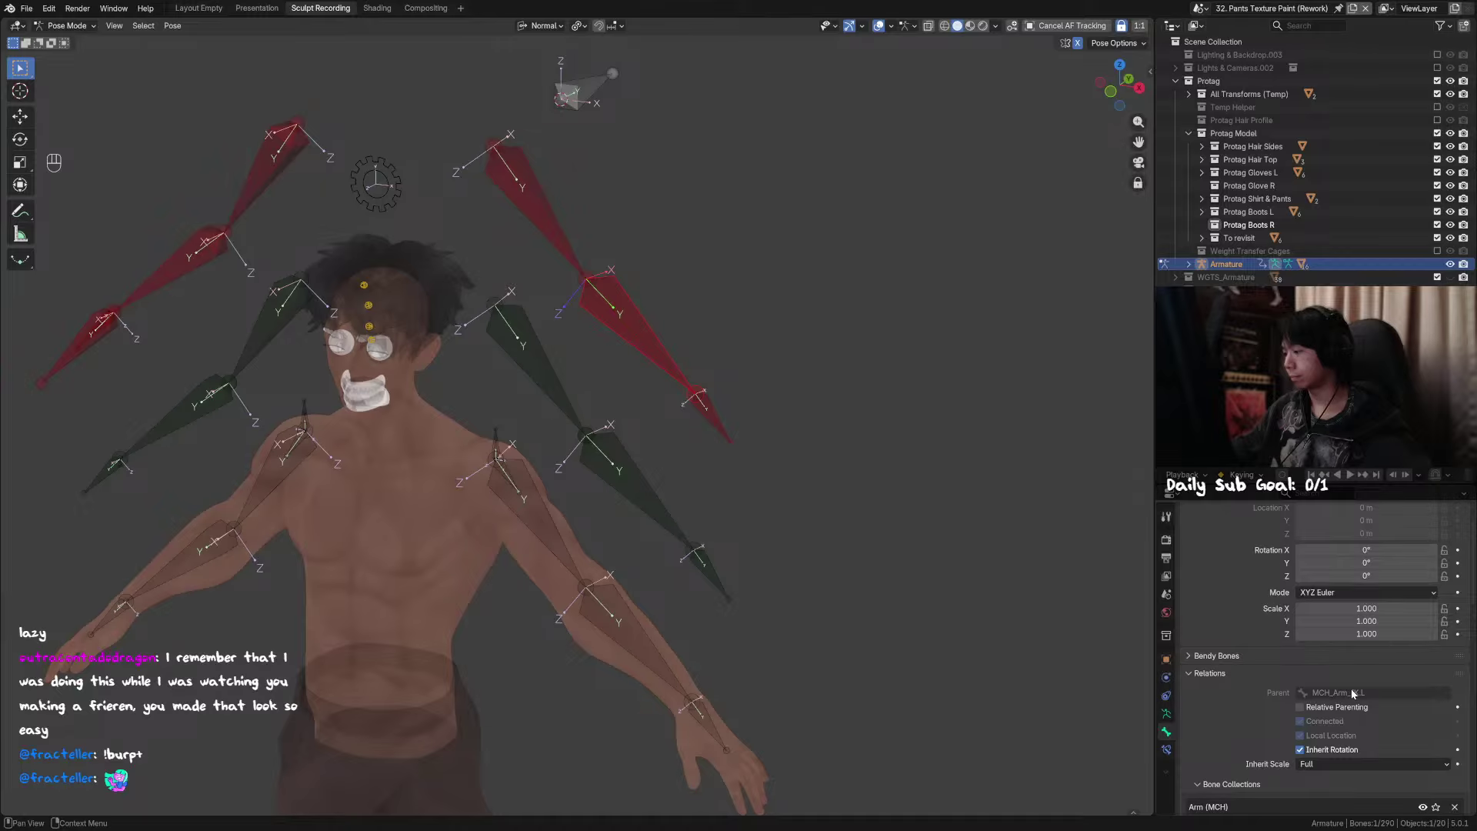
click(551, 231)
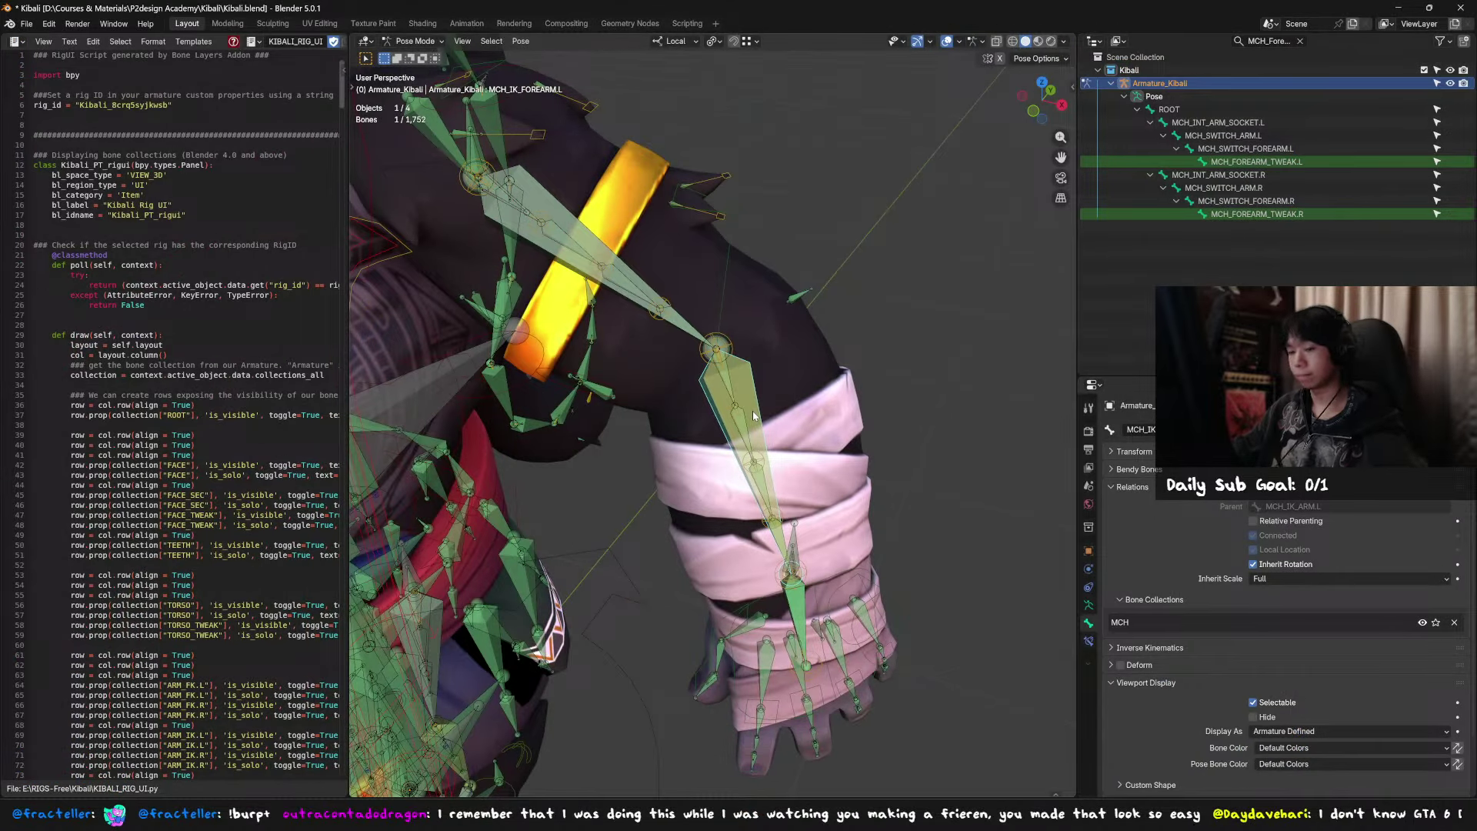
key(F2)
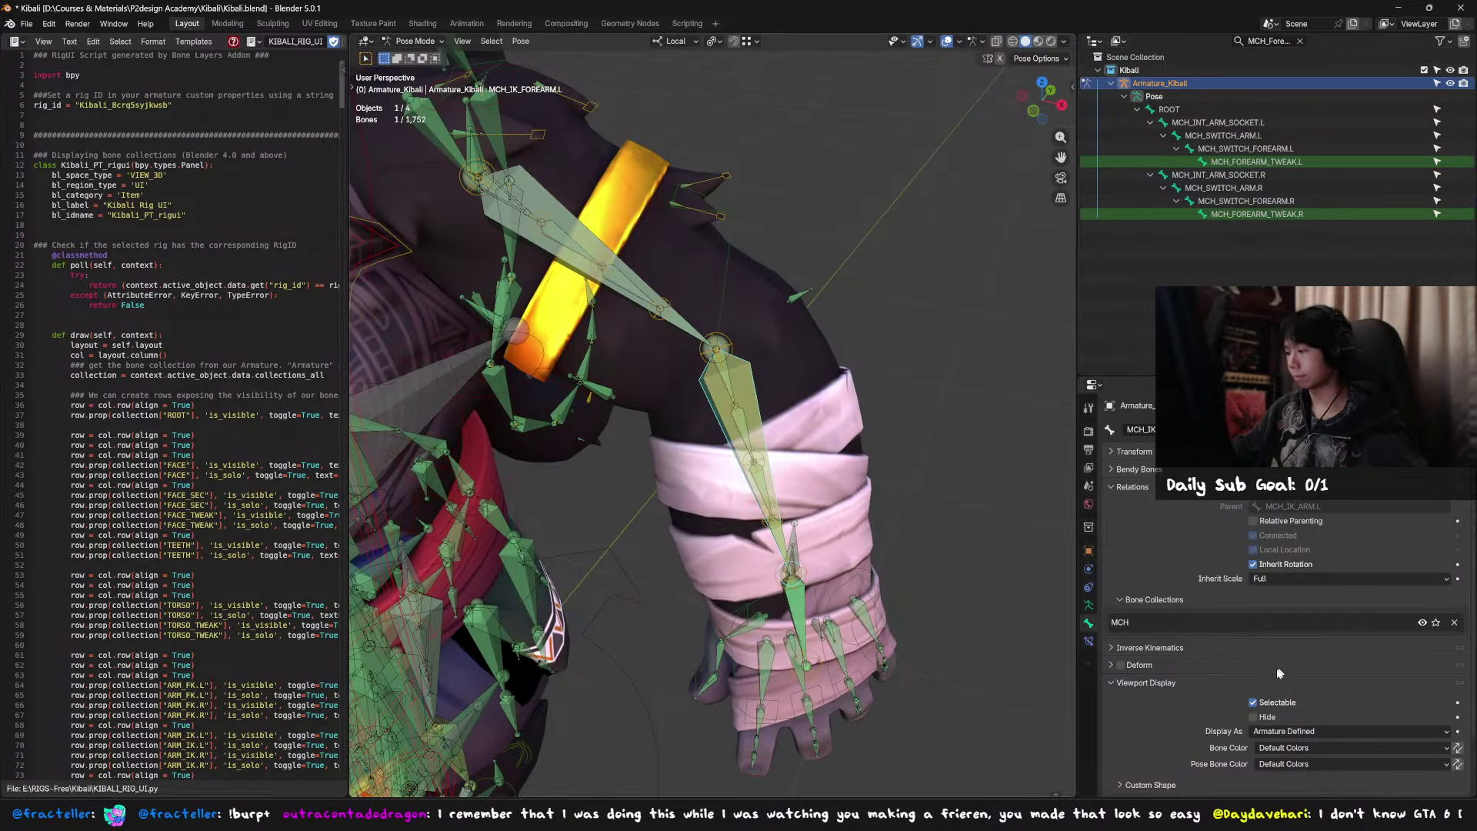
Step: Check the remaining settings of the Kibali rig's MCH_IK_FOREARM.L, then return to the protagonist rig and inspect MCH_Forearm_IK.L's relations
scroll(1218, 666, down, 3)
scroll(1266, 591, up, 2)
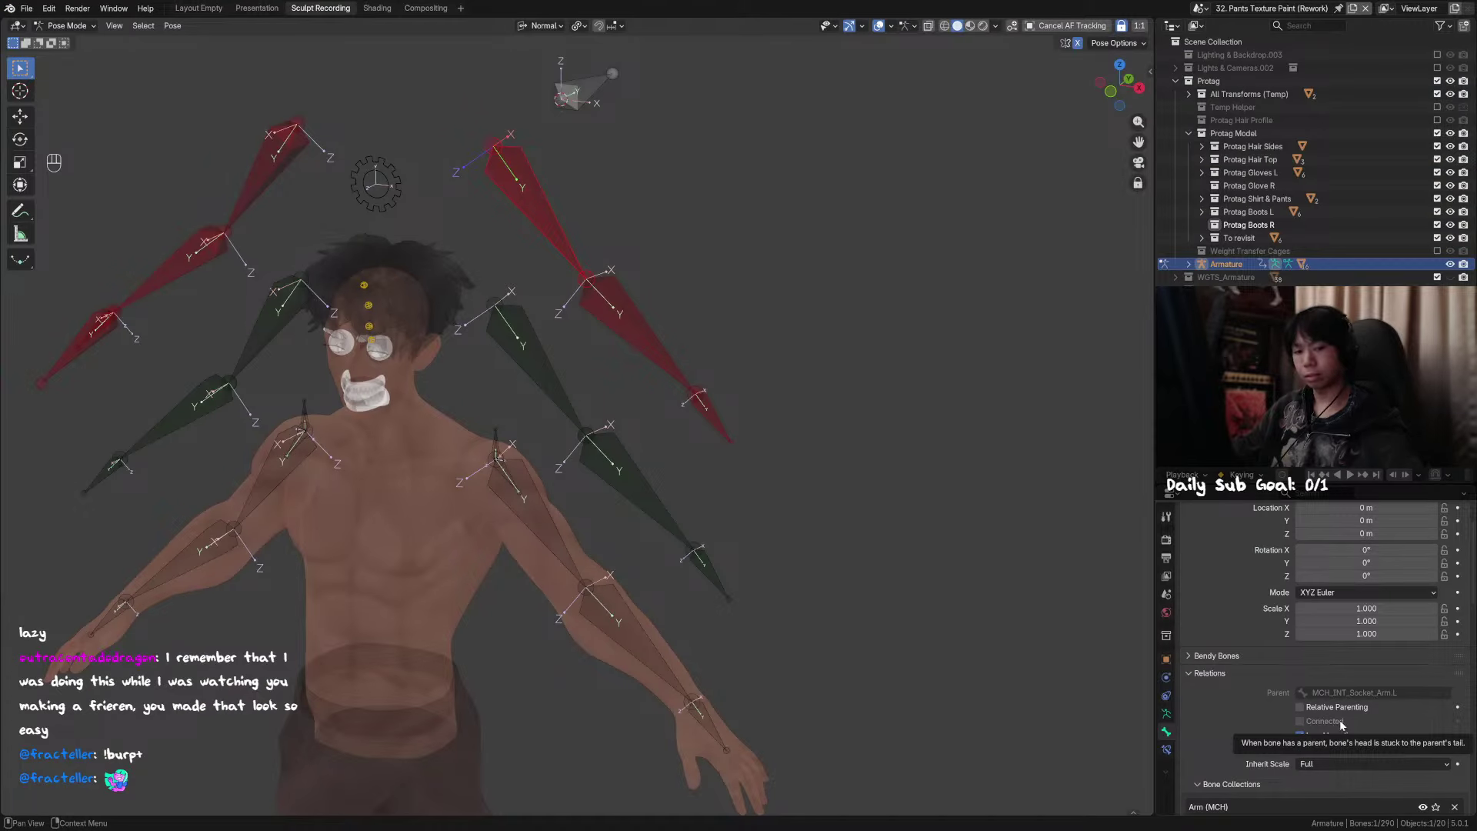
click(640, 329)
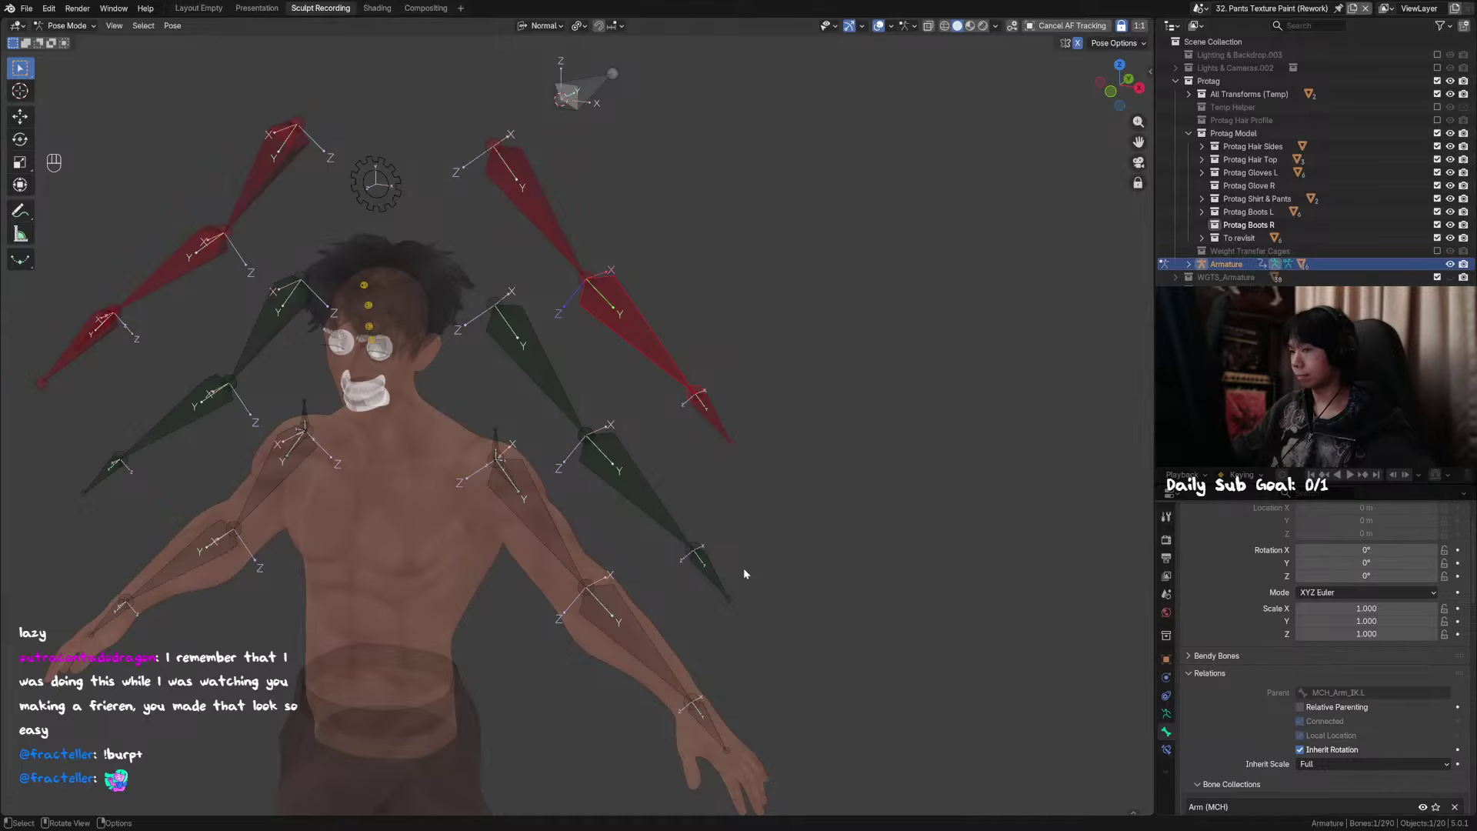
middle_drag(732, 546, 702, 537)
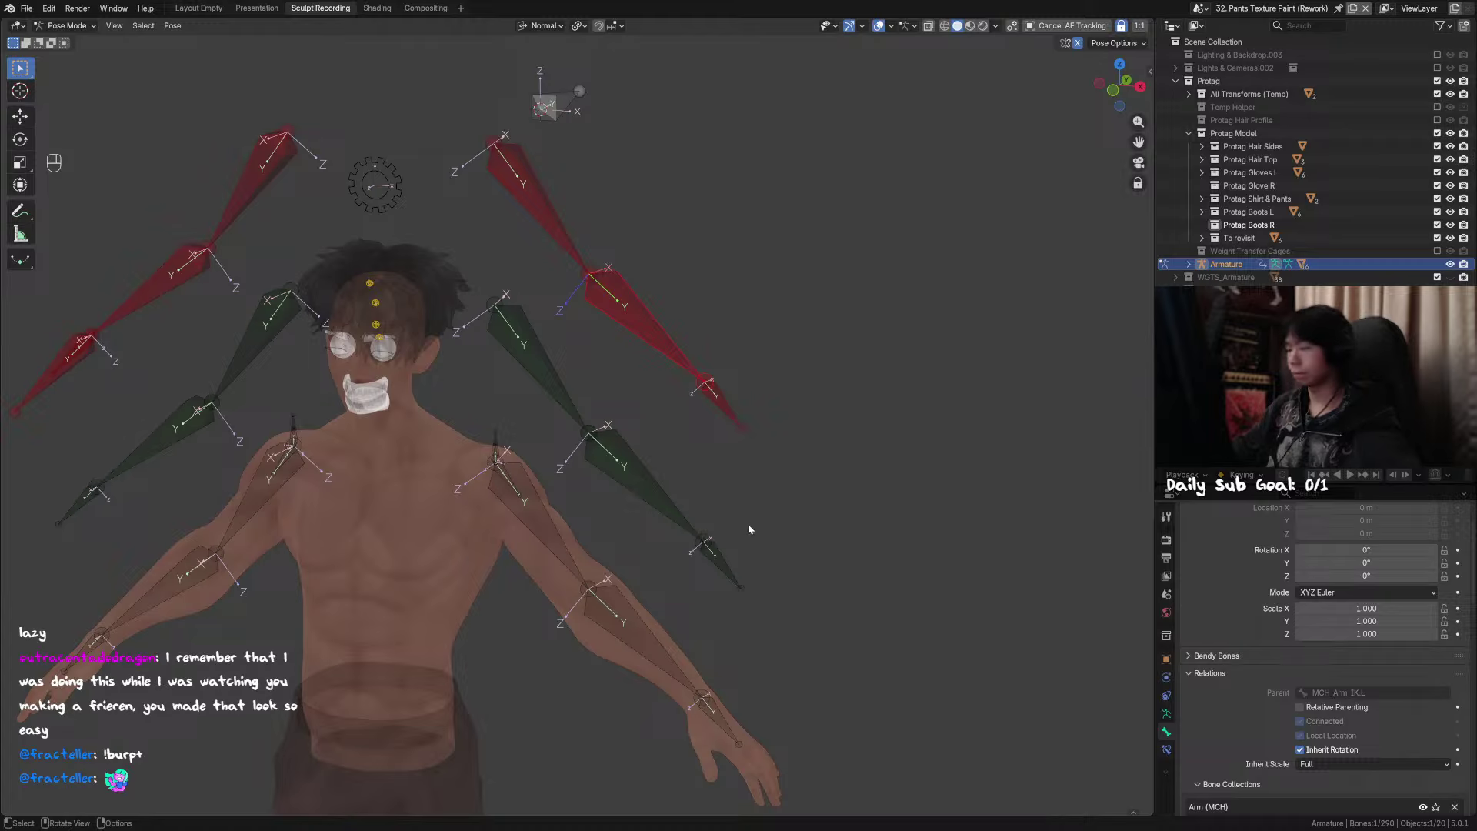
shift+middle_drag(885, 551, 980, 630)
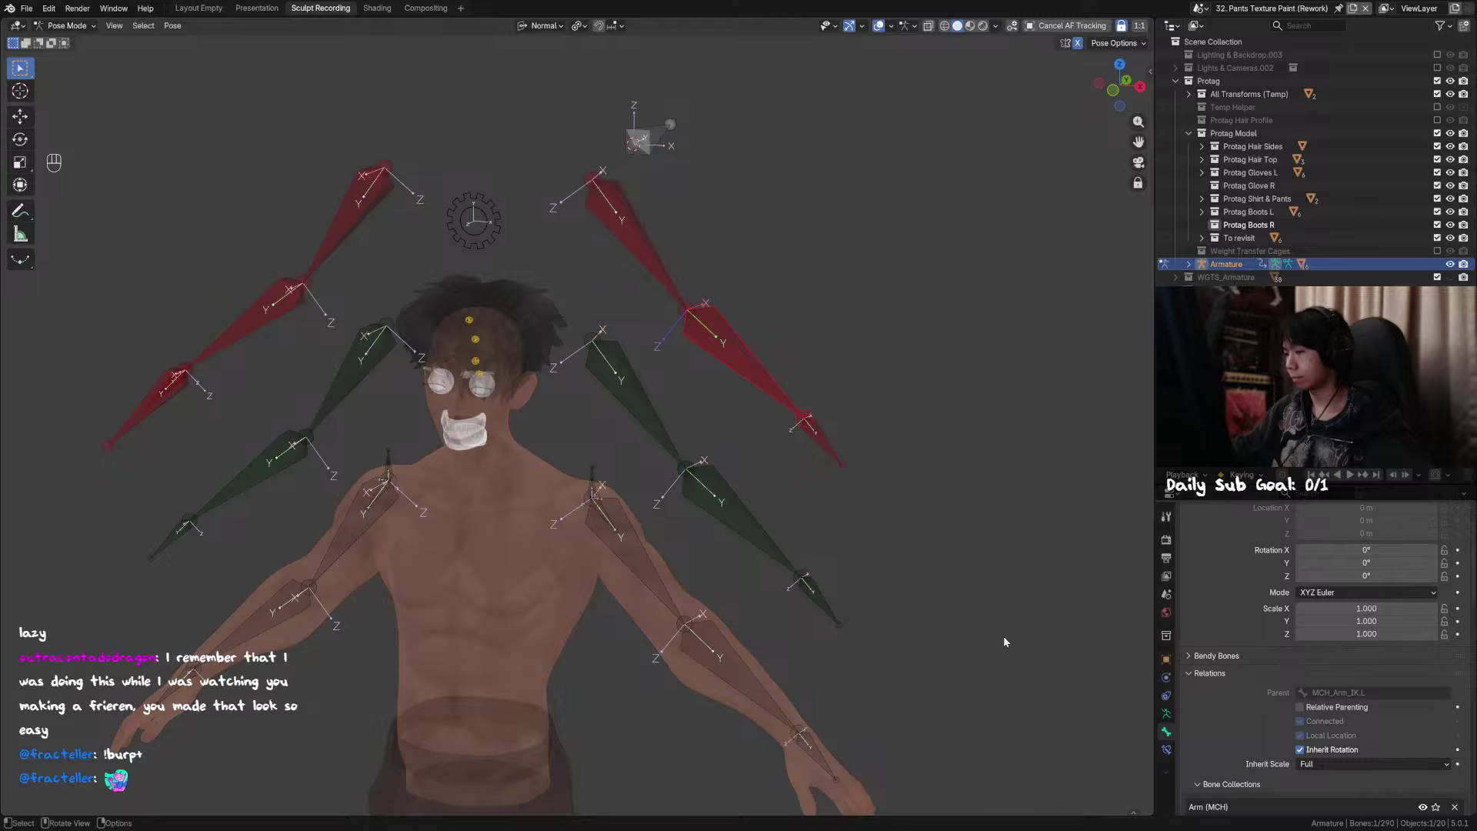
Step: Reveal the hidden bones and clear the parent of Hand_IK.L in Edit Mode
click(817, 440)
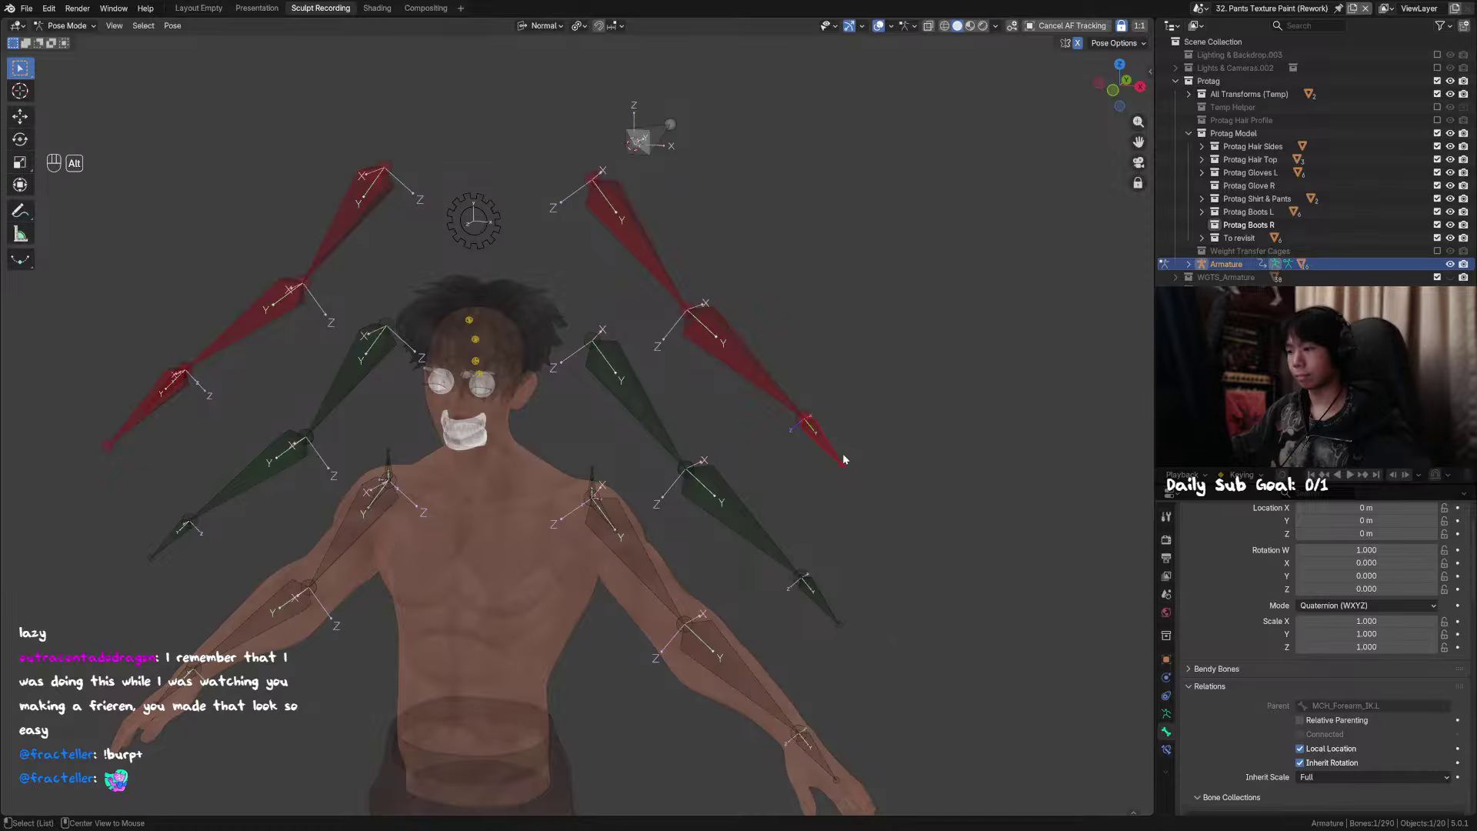
key(alt+h)
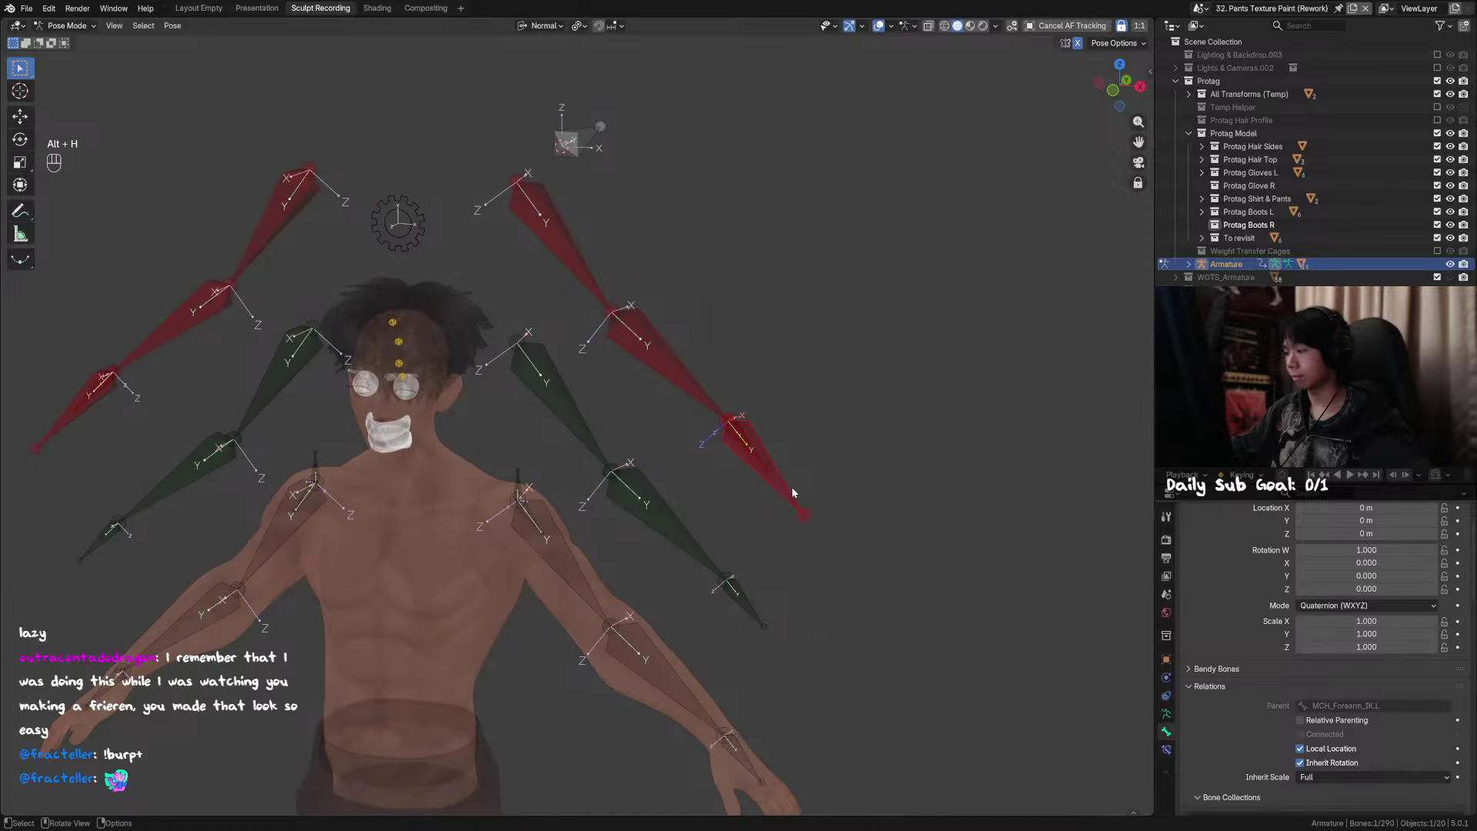
click(781, 506)
scroll(792, 500, up, 2)
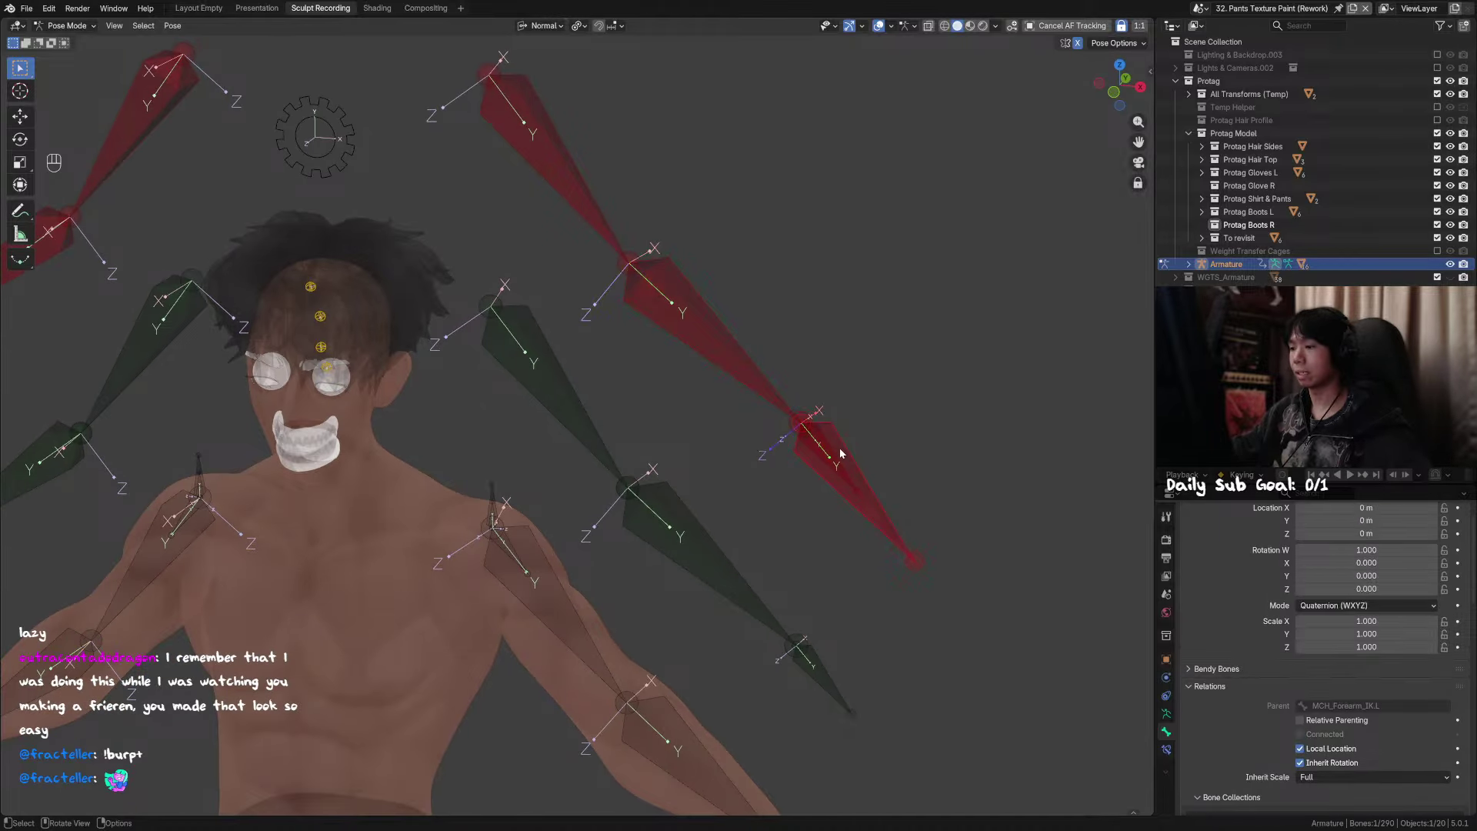
key(Tab)
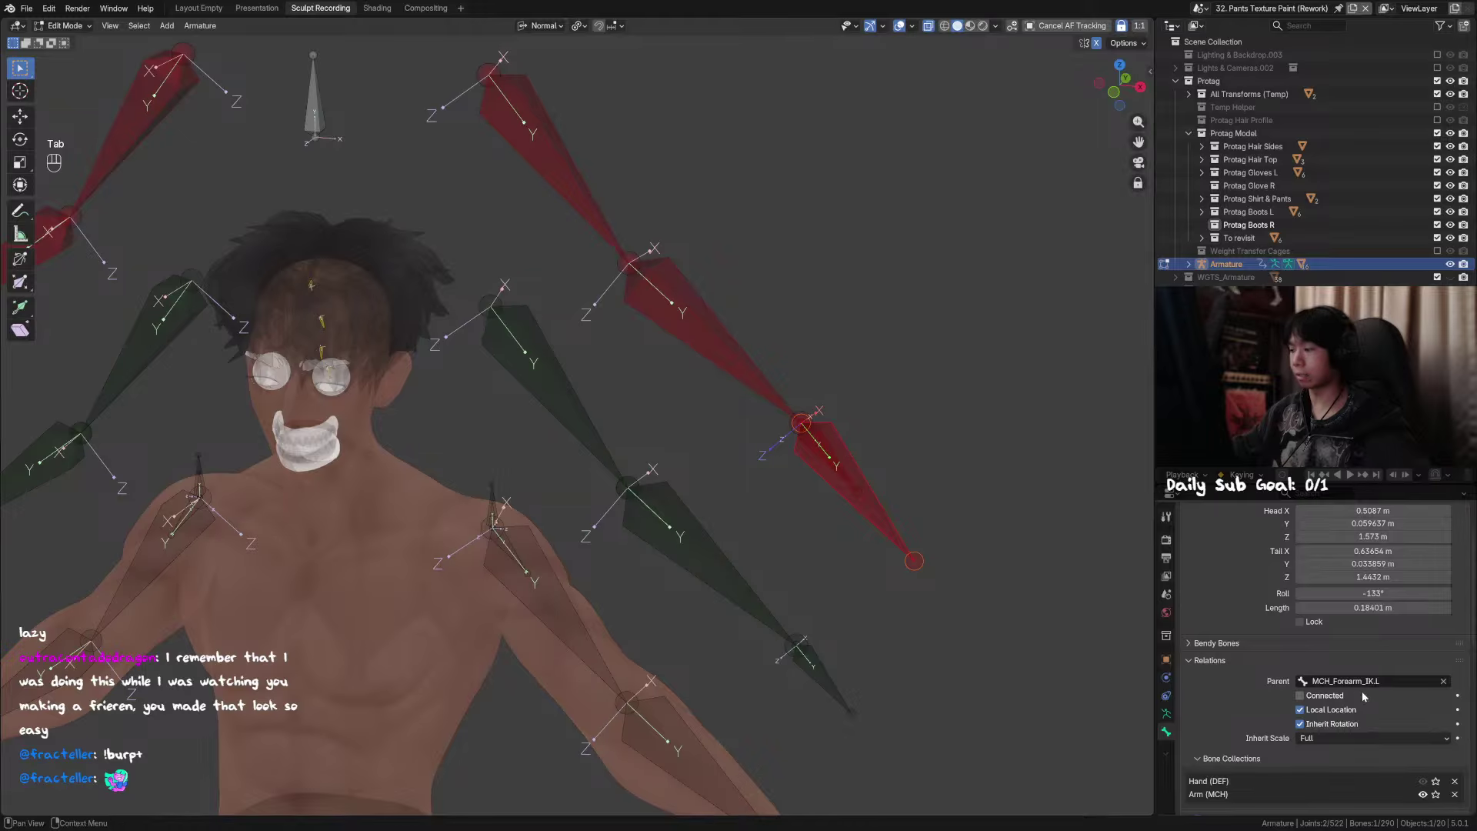
click(1443, 682)
scroll(676, 454, down, 3)
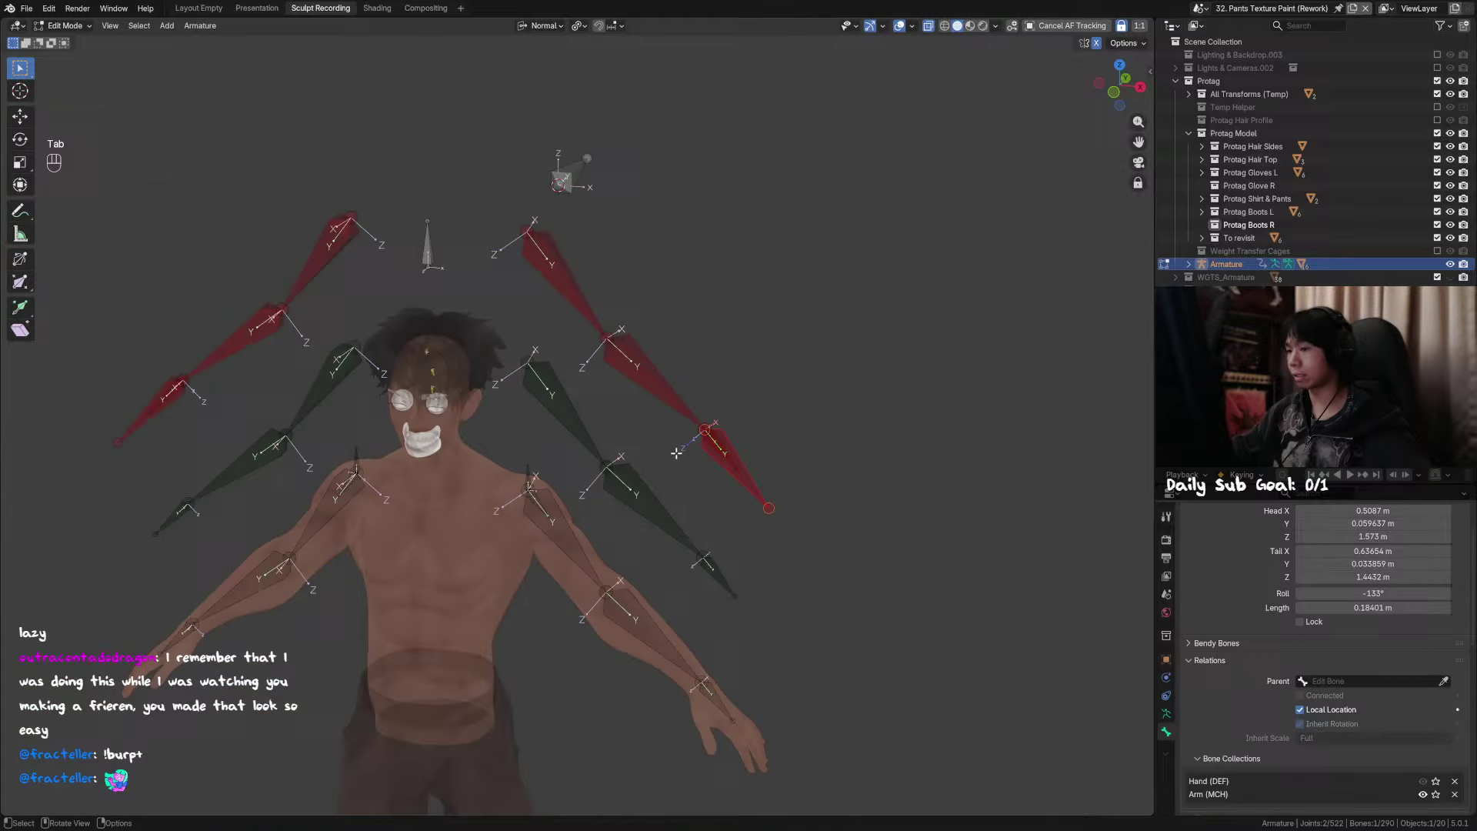
Step: Clear the parent of the matching right IK hand bone and return to Pose Mode
click(140, 409)
click(1441, 681)
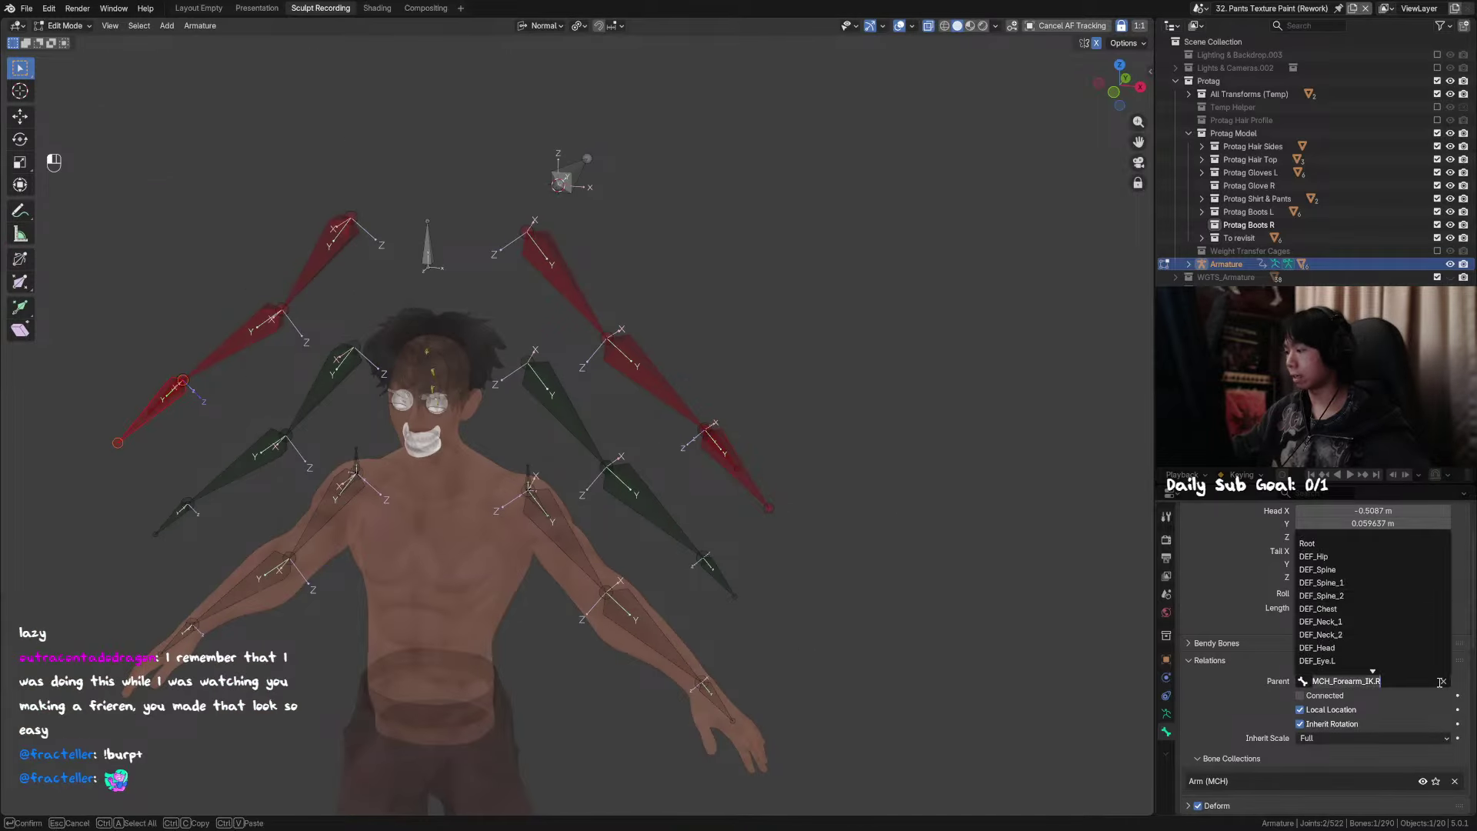
click(1441, 682)
key(Tab)
Step: Test moving Hand_IK.L twice, cancelling each move, and open the bone constraint settings in between
scroll(809, 456, up, 2)
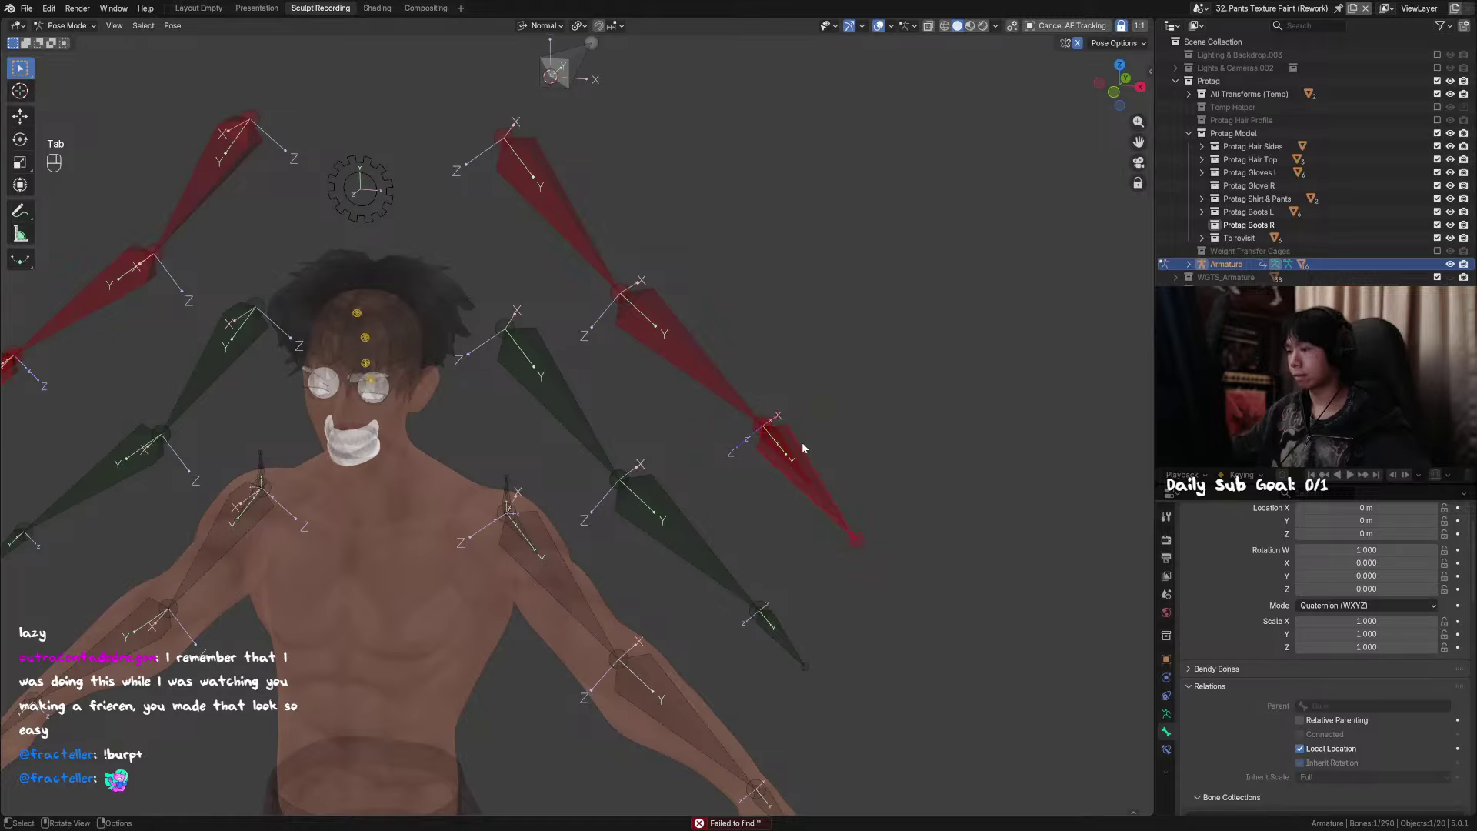
key(g)
right_click(808, 446)
click(723, 385)
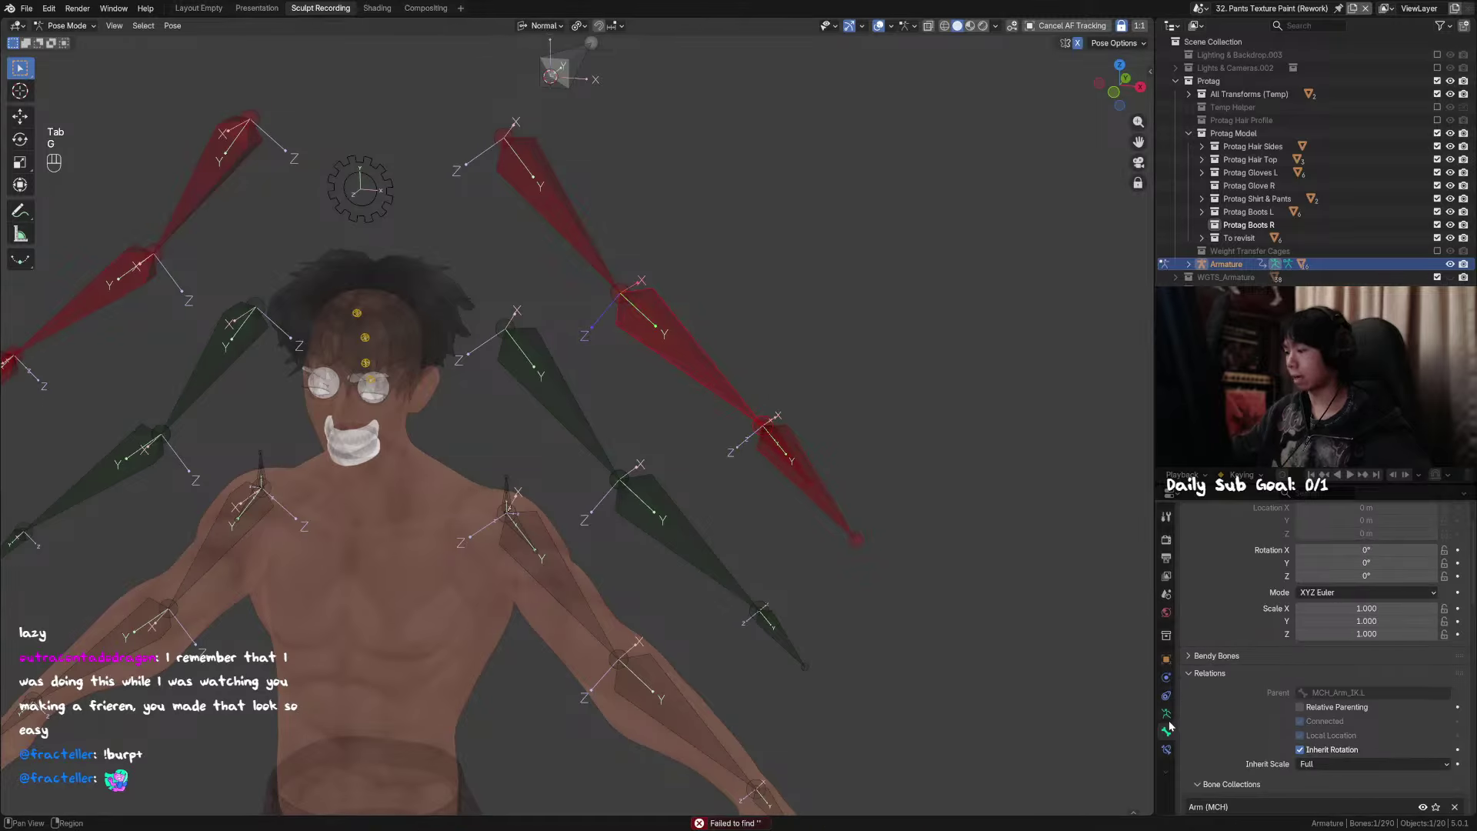
click(1166, 748)
click(818, 487)
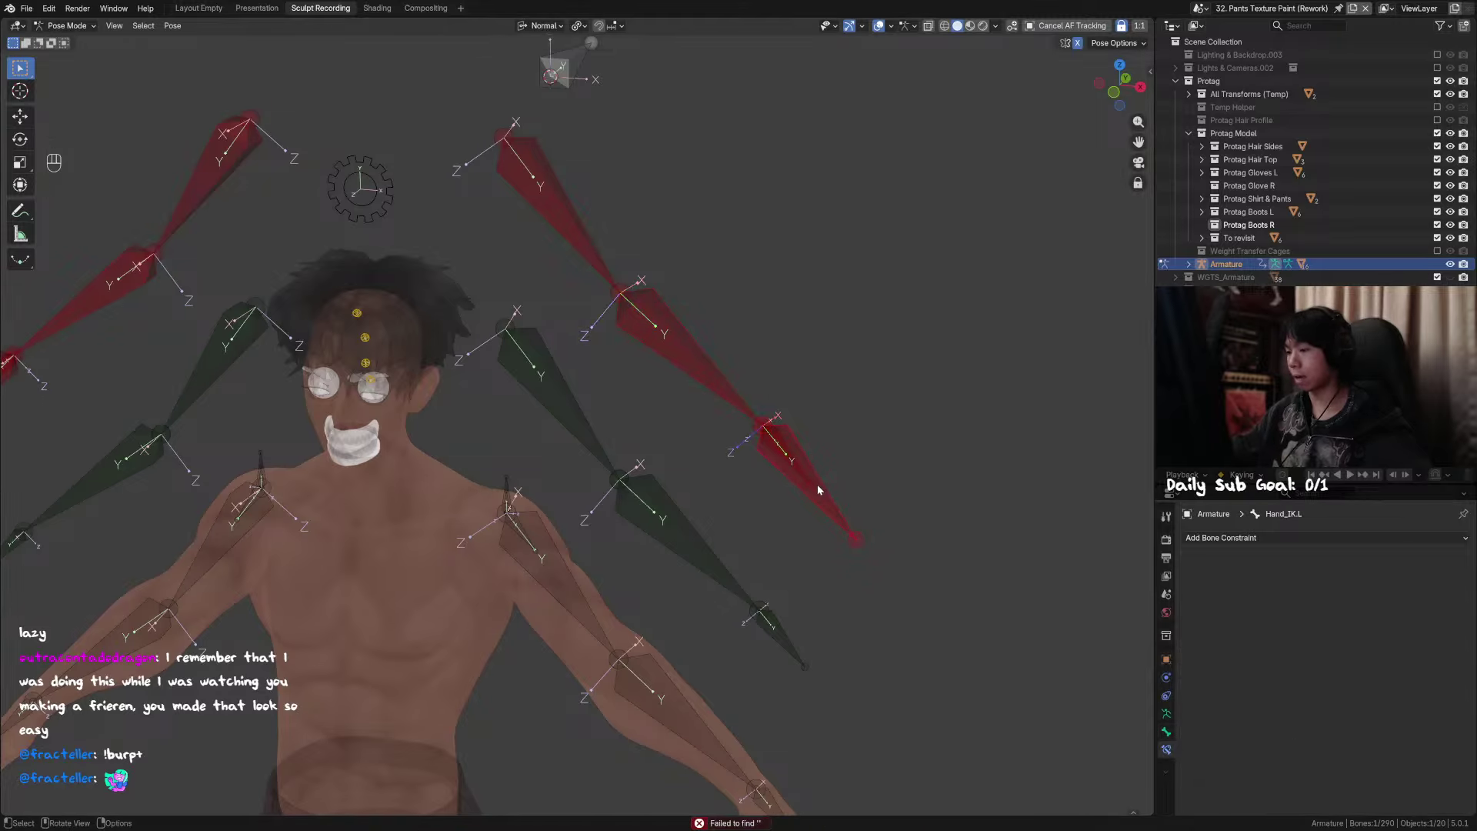
key(g)
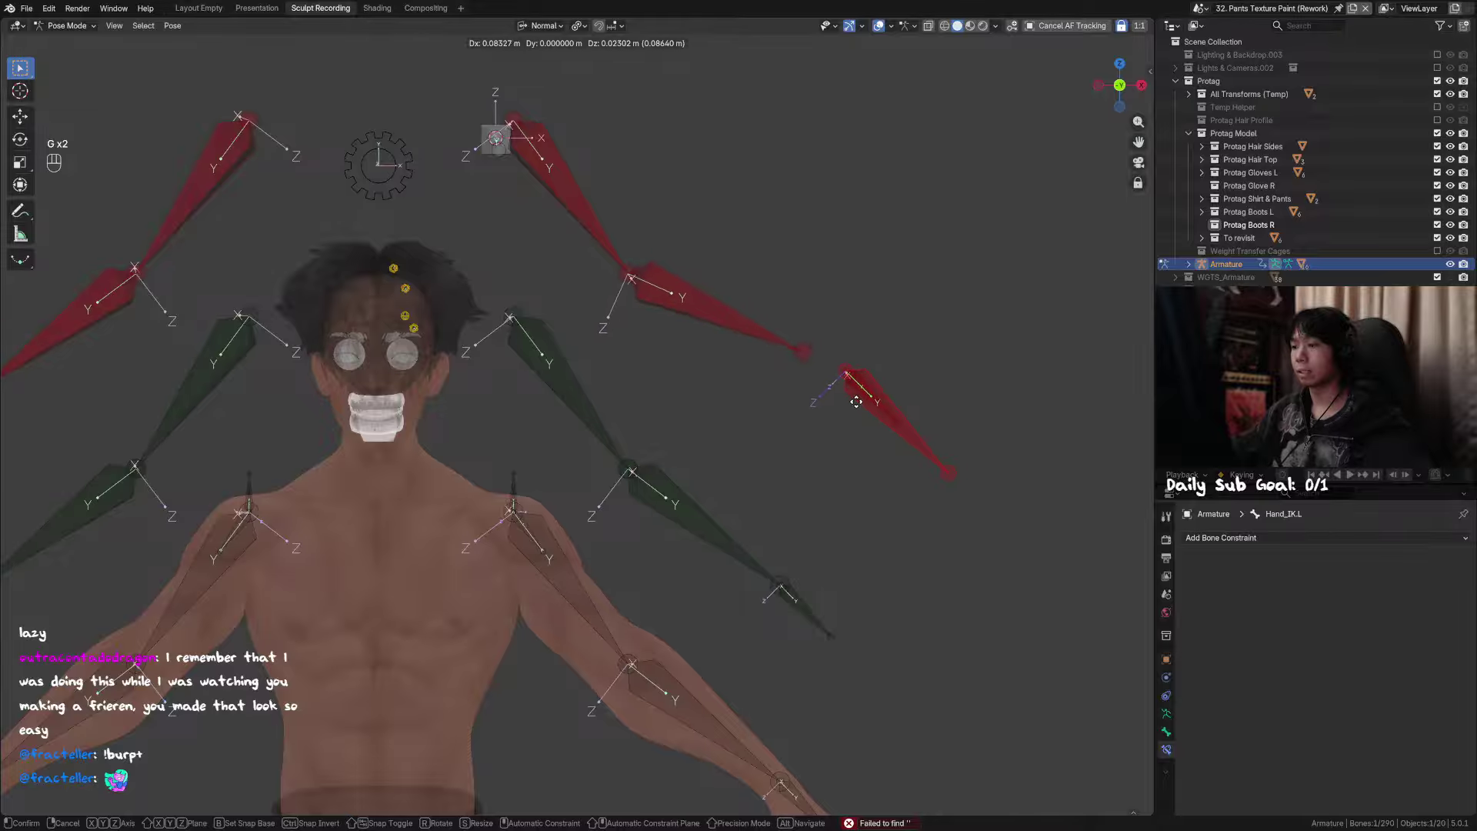
right_click(809, 419)
Step: Save the file and set the chain length of MCH_Forearm_IK.L's IK constraint to 2, testing it with a cancelled move of Hand_IK.L
shift+middle_drag(720, 375, 774, 423)
click(722, 347)
key(ctrl+s)
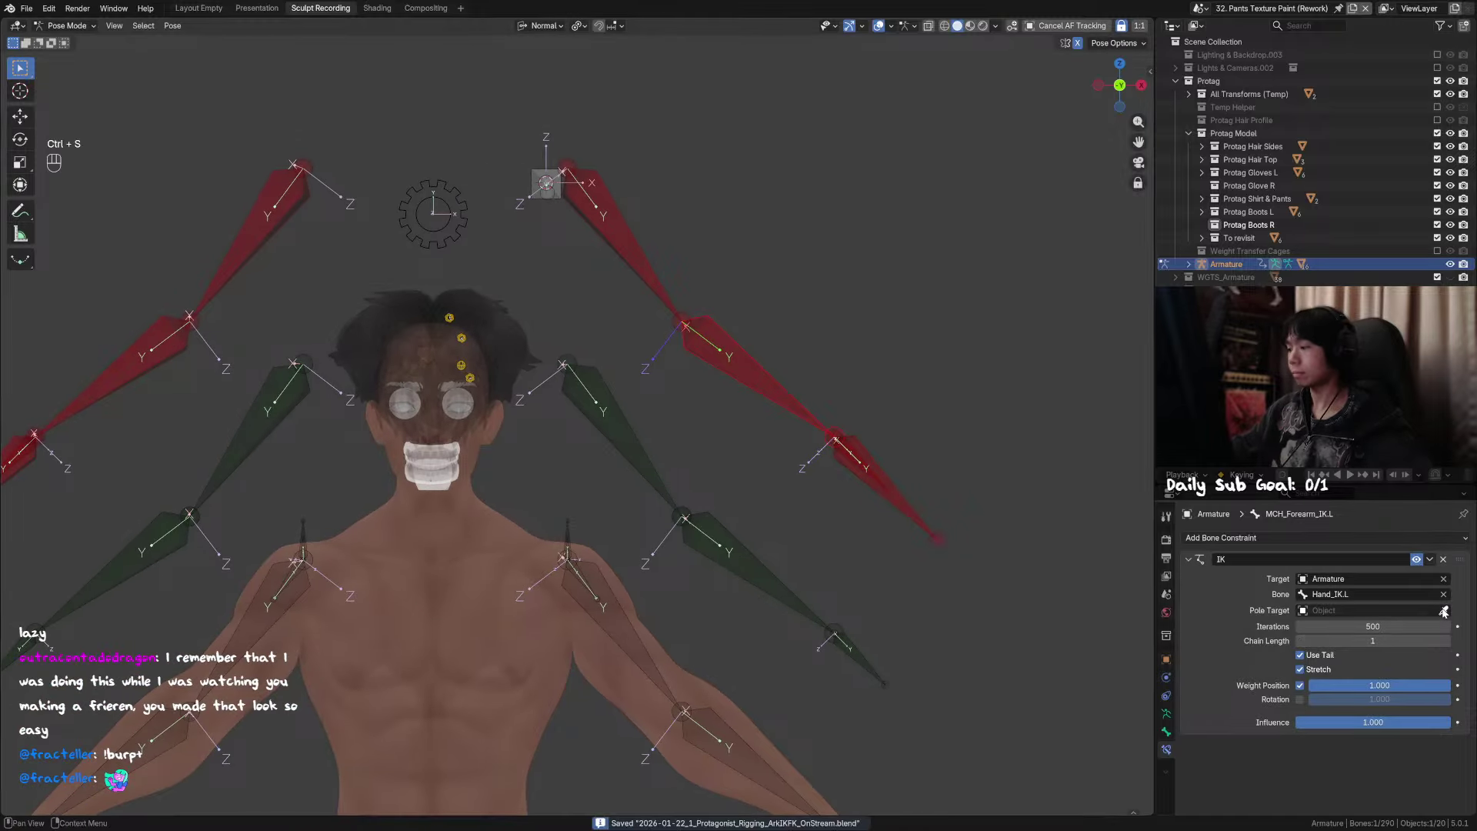
click(1445, 641)
click(900, 504)
key(g)
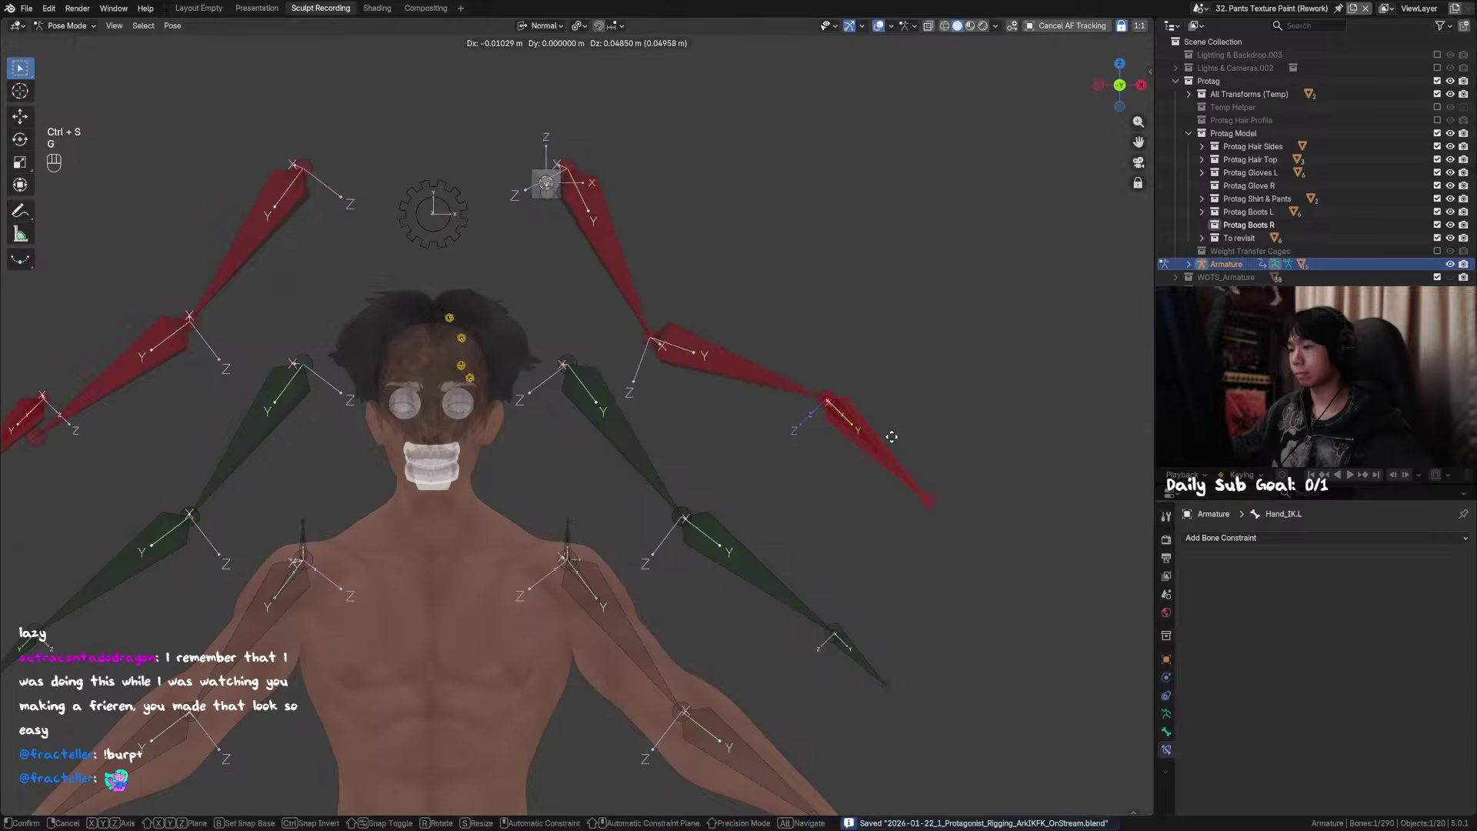
right_click(875, 434)
Step: Set the pole target of MCH_Forearm_IK.L's IK constraint to the armature's Arm_IK_Pole.L bone
middle_drag(787, 302, 616, 341)
click(637, 445)
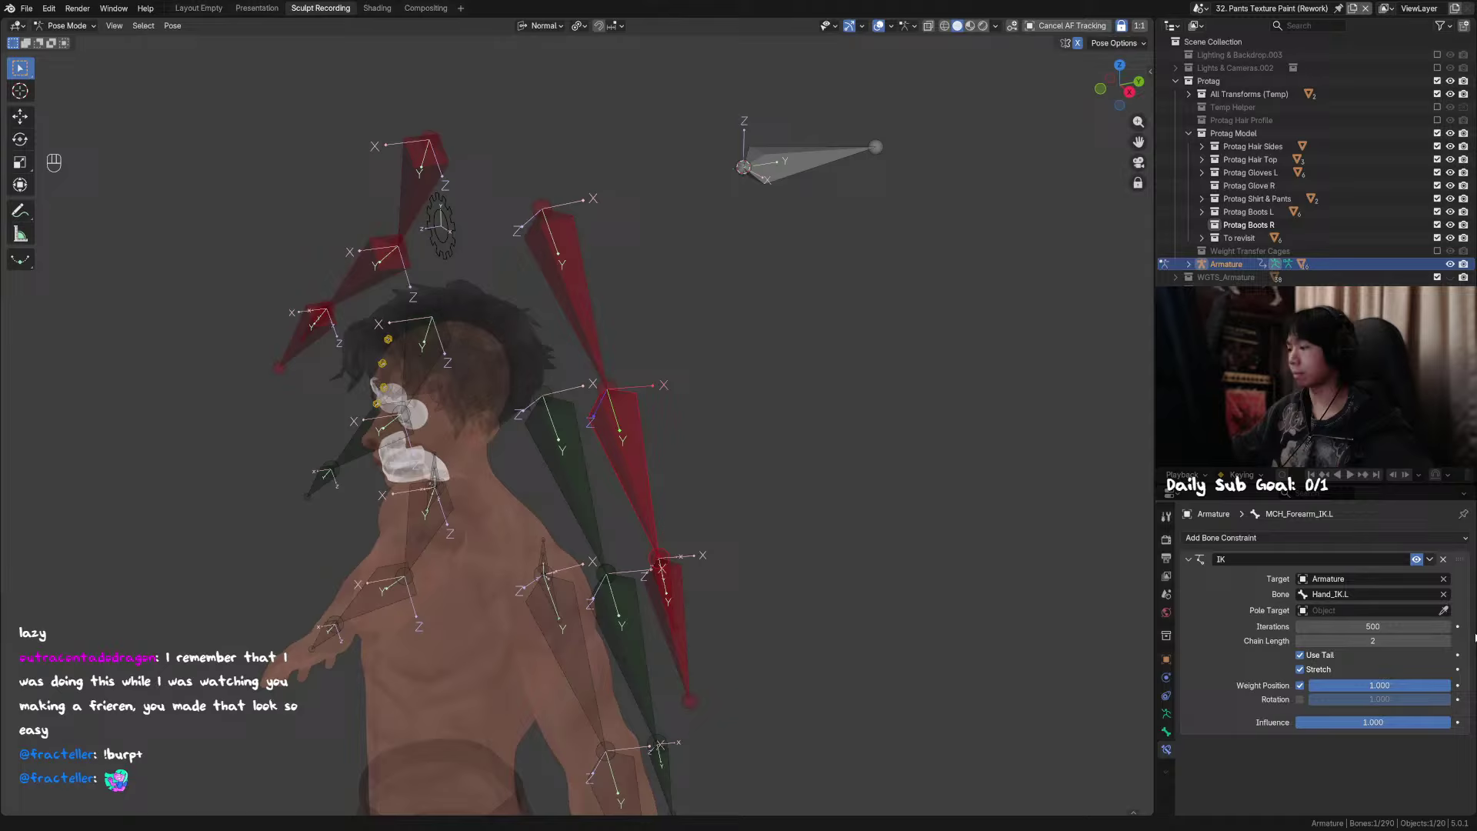
click(1443, 610)
click(812, 150)
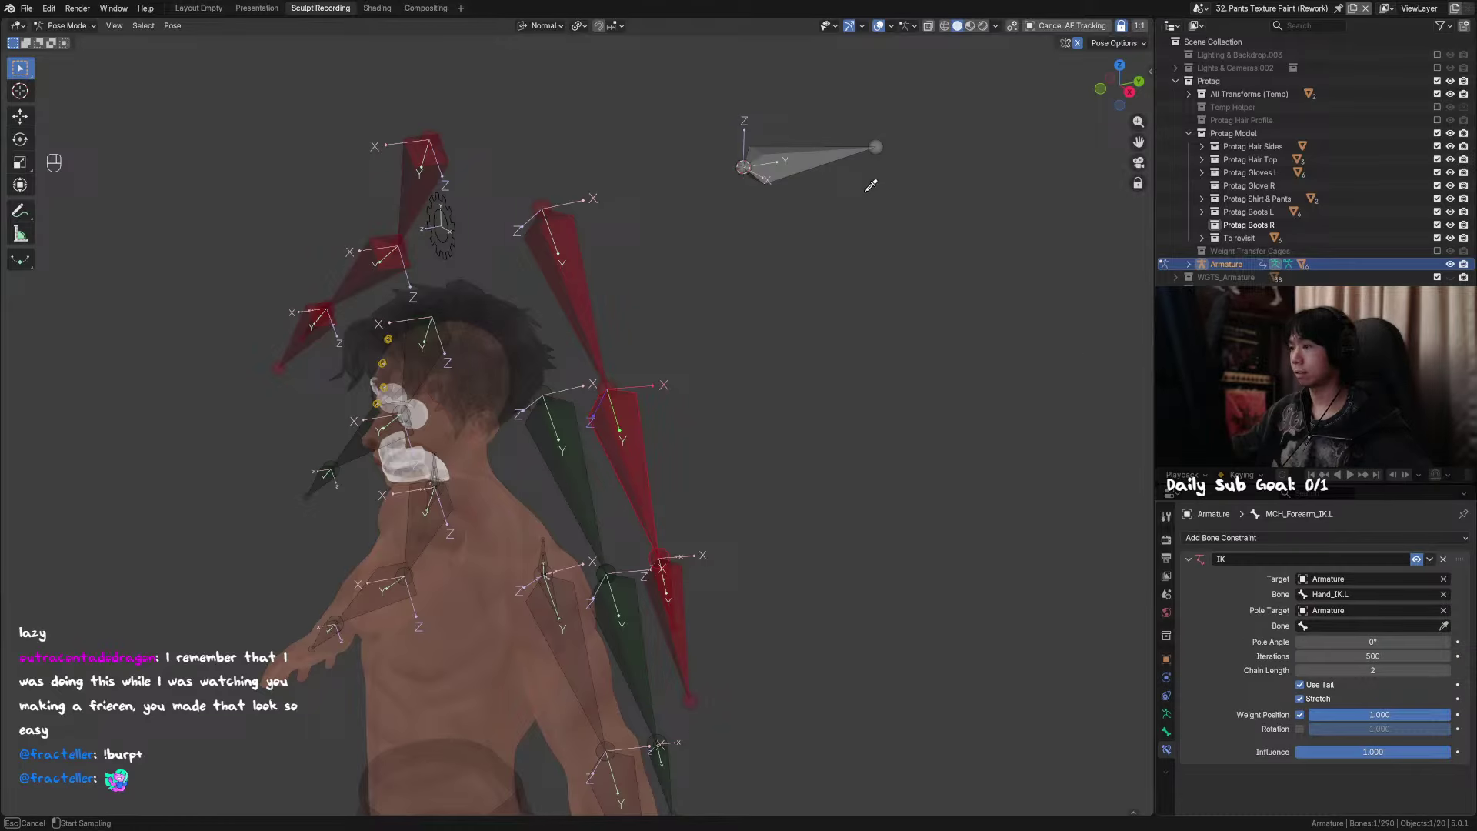
key(Escape)
Step: Test moving Arm_IK_Pole.L, including from the side view, and cancel each move
click(811, 161)
key(g)
right_click(825, 170)
scroll(761, 204, down, 2)
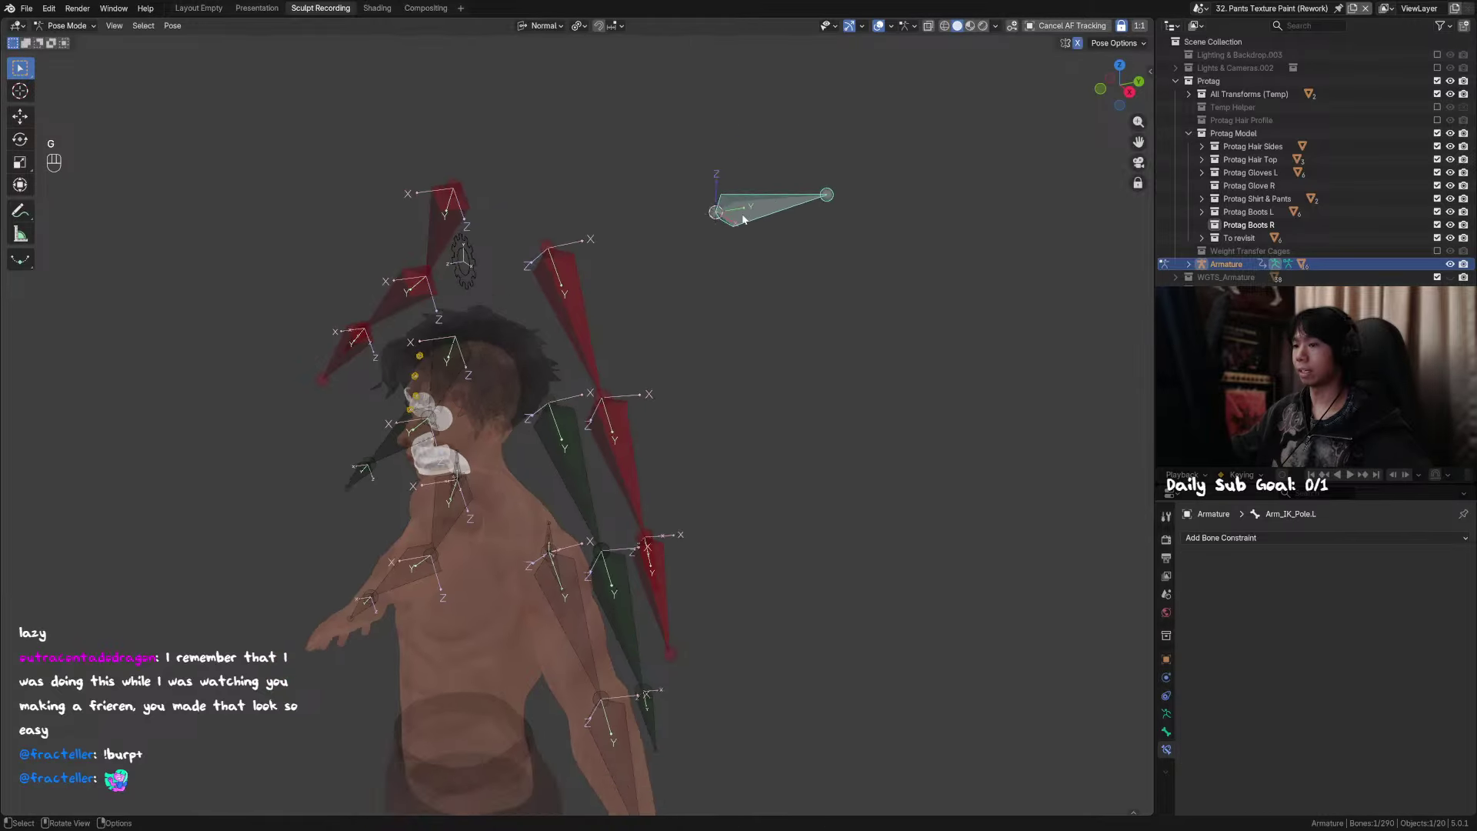
alt+middle_drag(742, 217, 704, 187)
key(g)
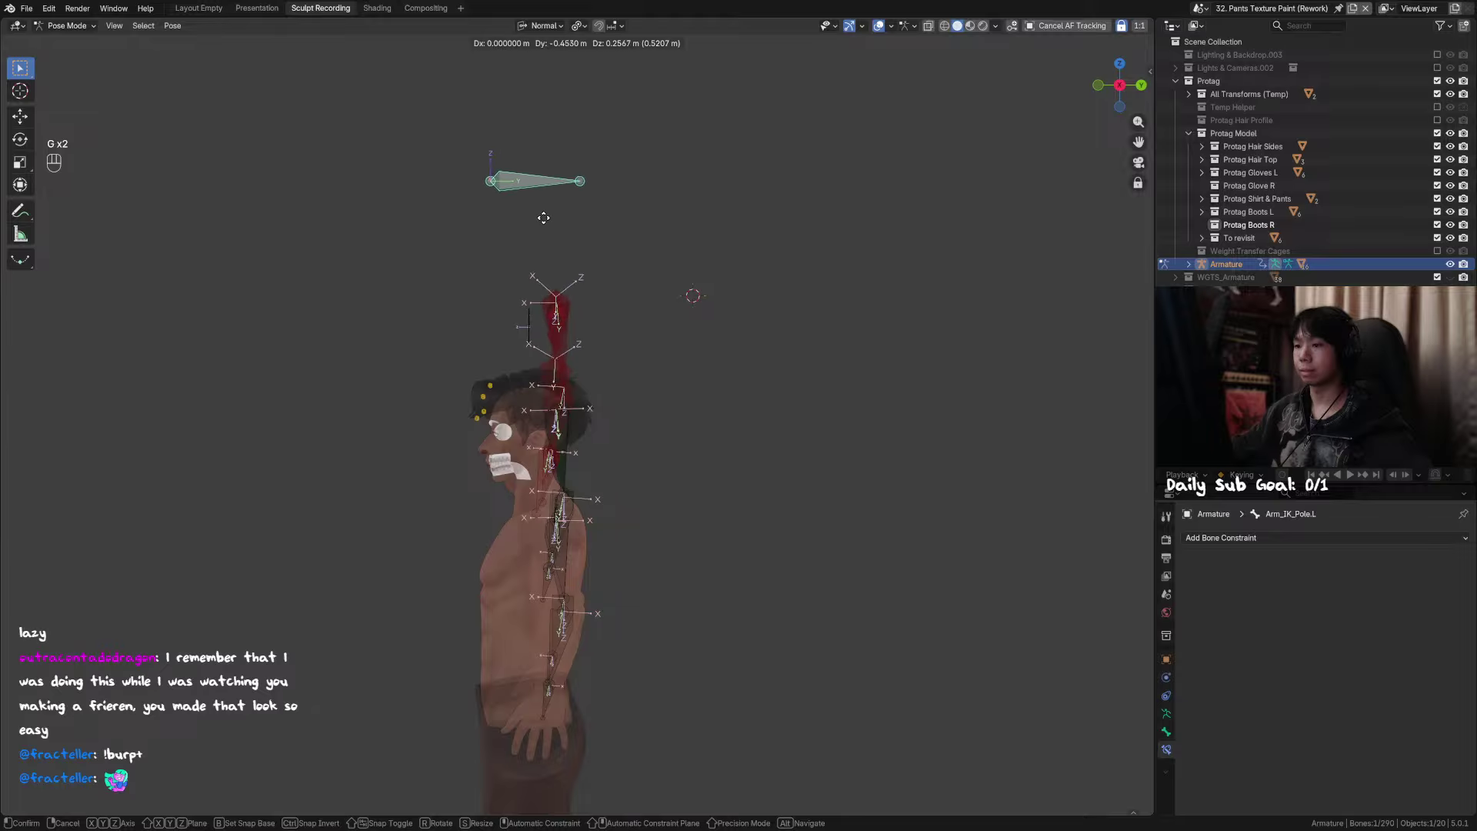
right_click(657, 315)
Step: Raise Hand_IK.L to bend the IK arm, test moving Arm_IK_Pole.L, cancel that move and clear the pole's location
middle_drag(639, 416, 711, 442)
click(682, 479)
key(g)
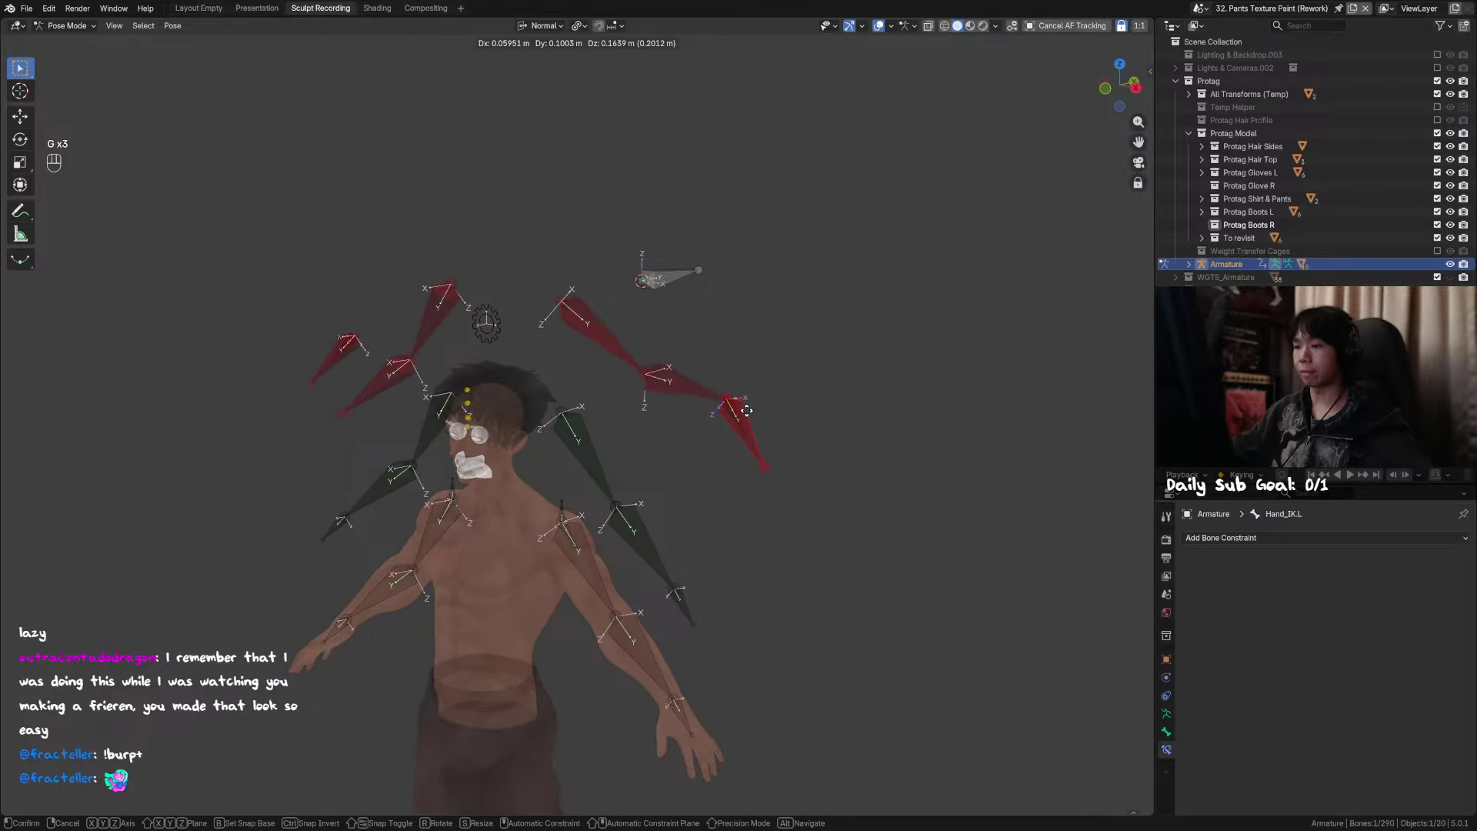
click(715, 369)
click(674, 286)
key(g)
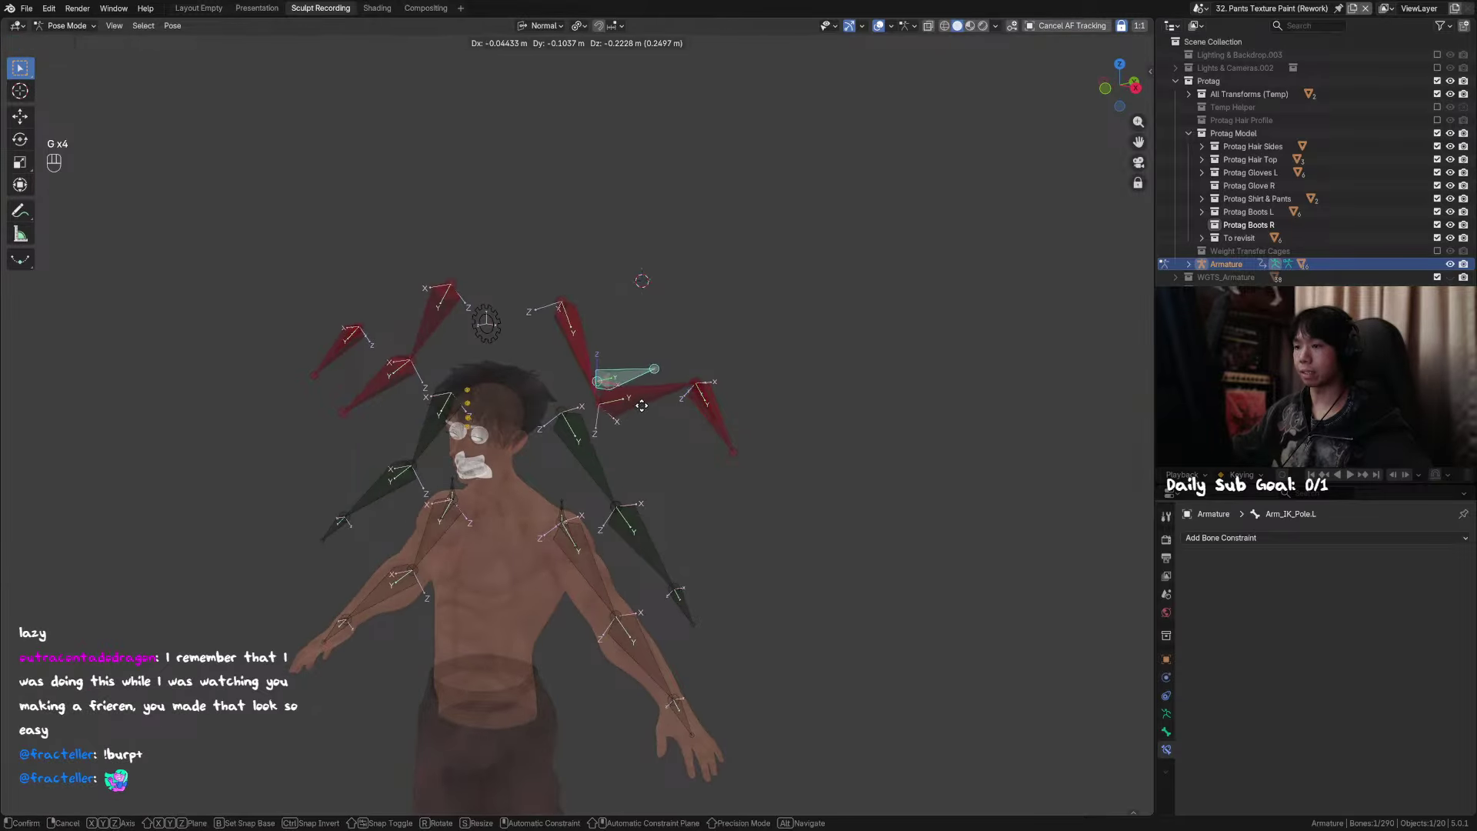
right_click(723, 227)
key(alt+g)
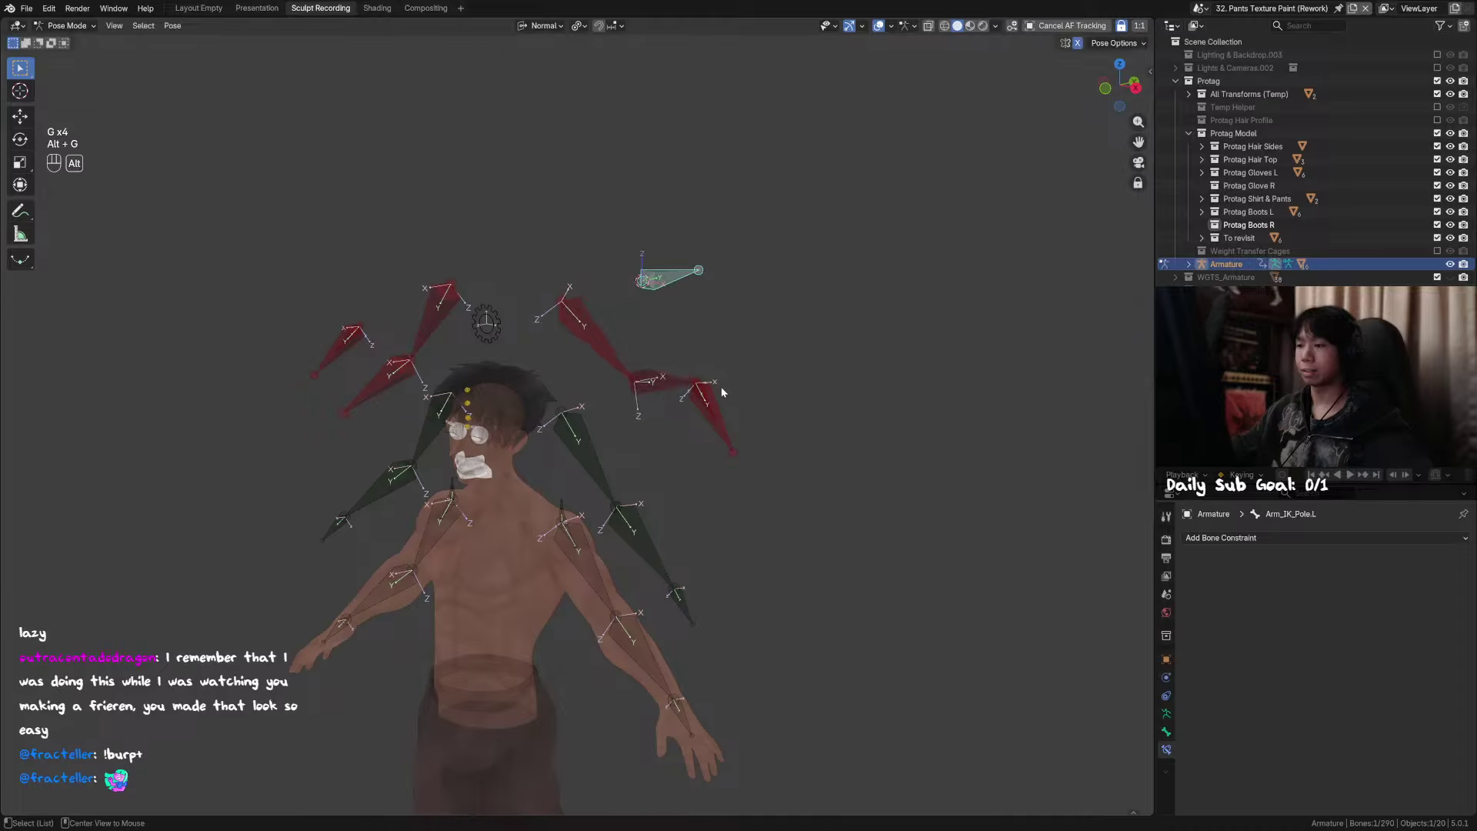
Step: Clear the location of Hand_IK.L and save the file
click(715, 419)
key(alt+g)
click(721, 409)
key(alt+g)
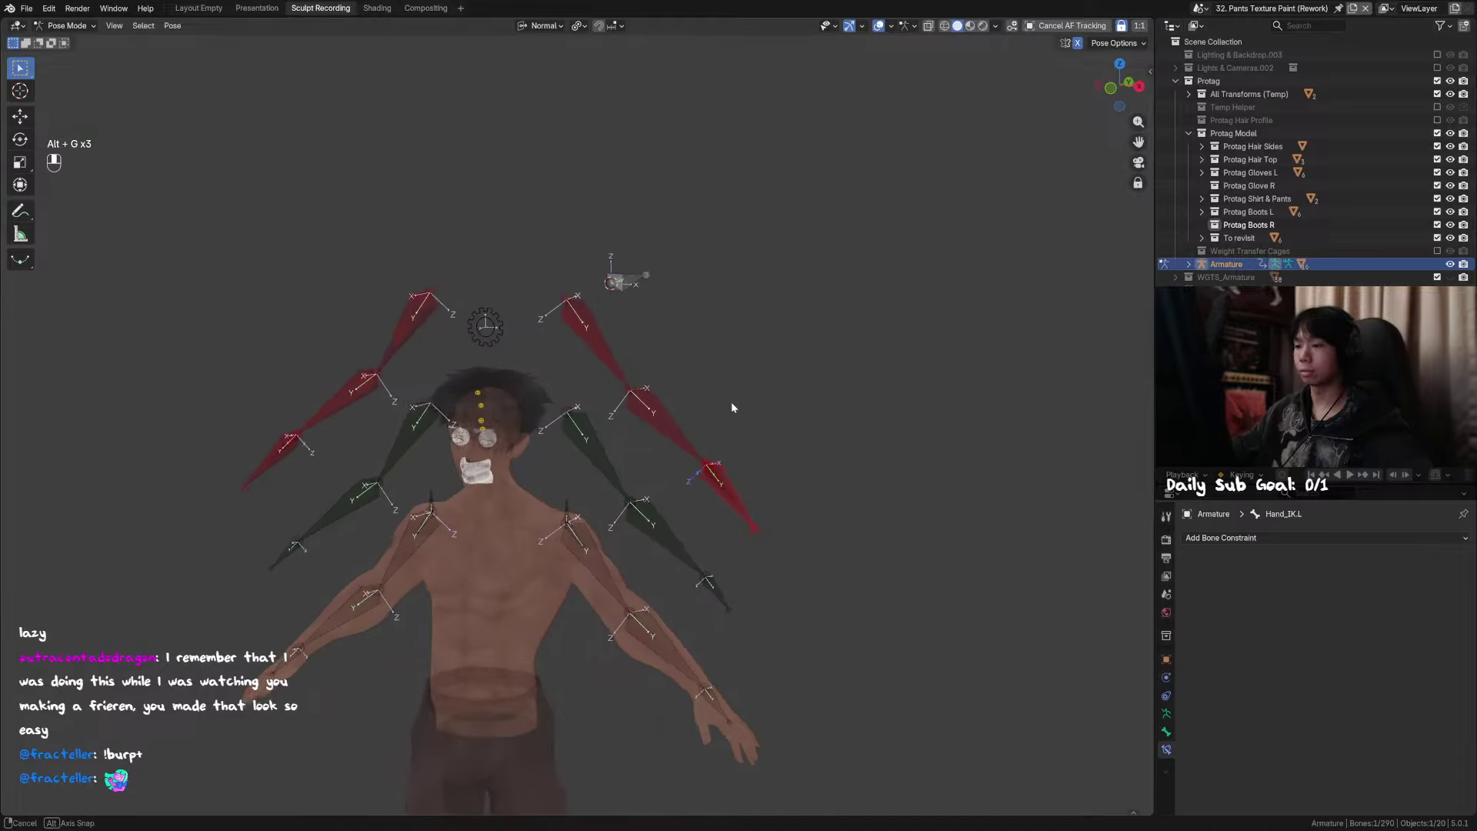
key(ctrl+s)
middle_drag(731, 402, 805, 386)
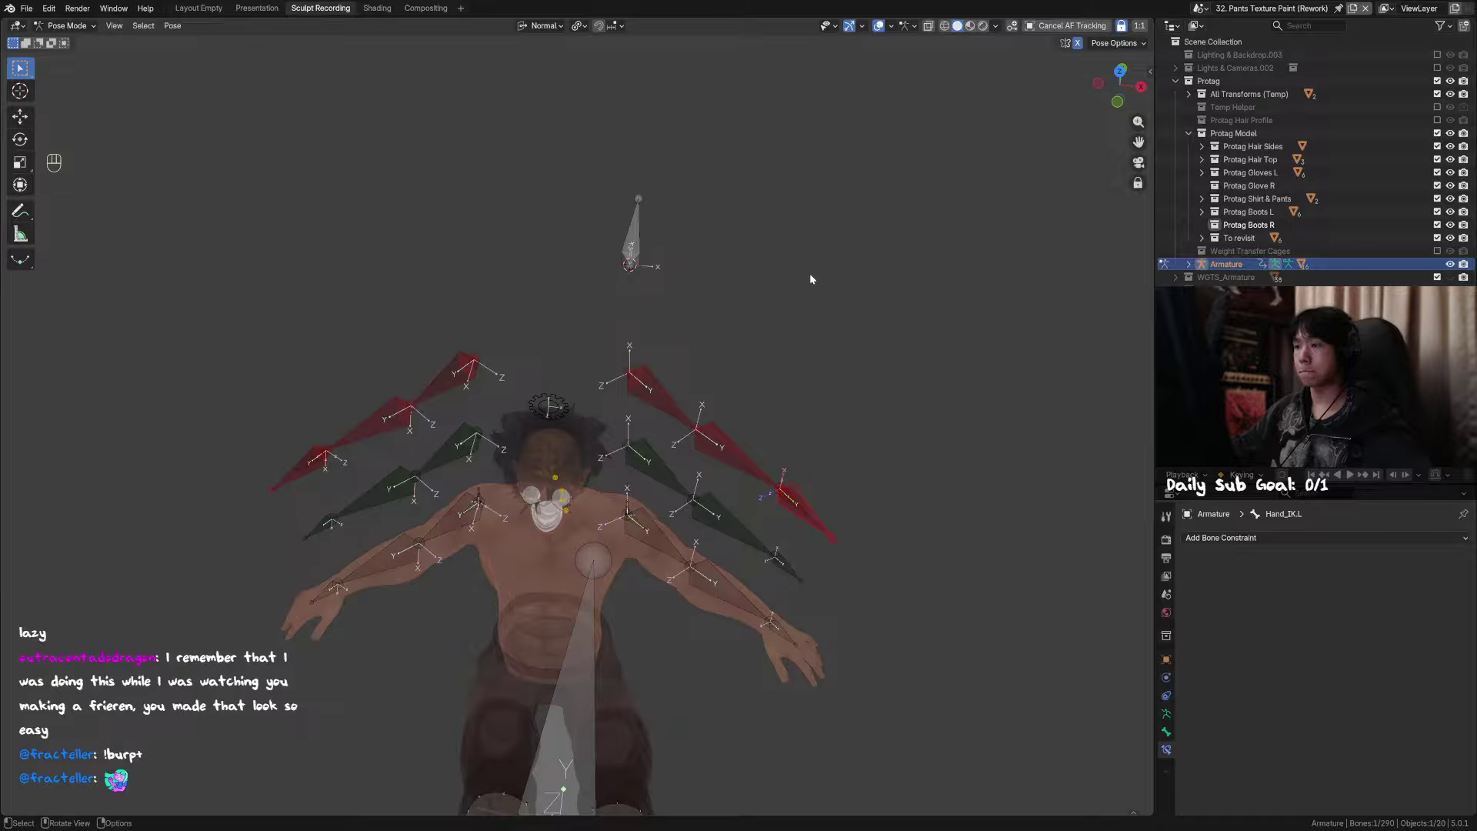
Step: Try deleting the Arm_IK_Pole.L bone and duplicating the left IK forearm bone in place
middle_drag(810, 279, 731, 277)
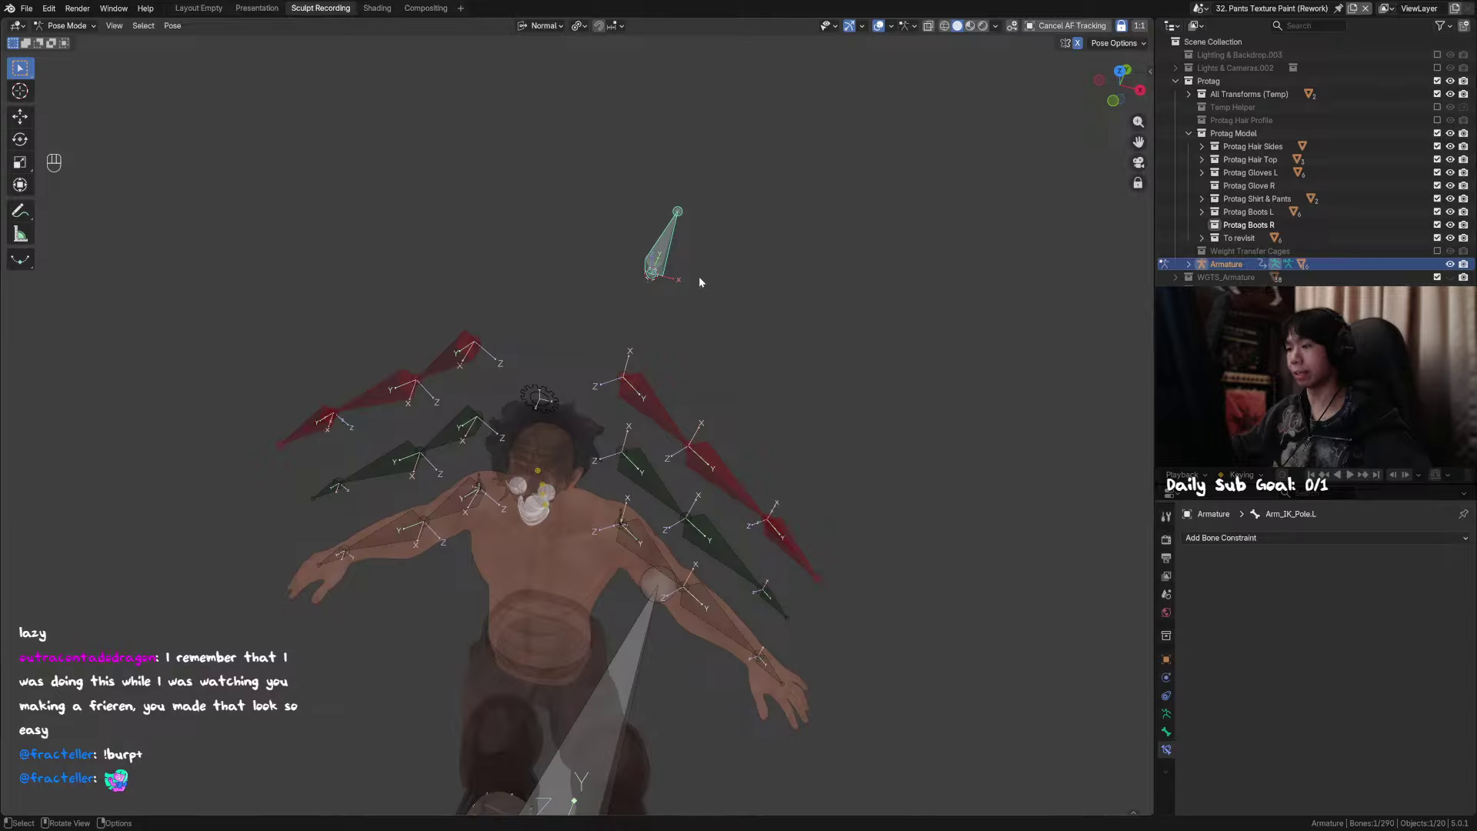
key(Tab)
middle_drag(698, 282, 727, 336)
key(x)
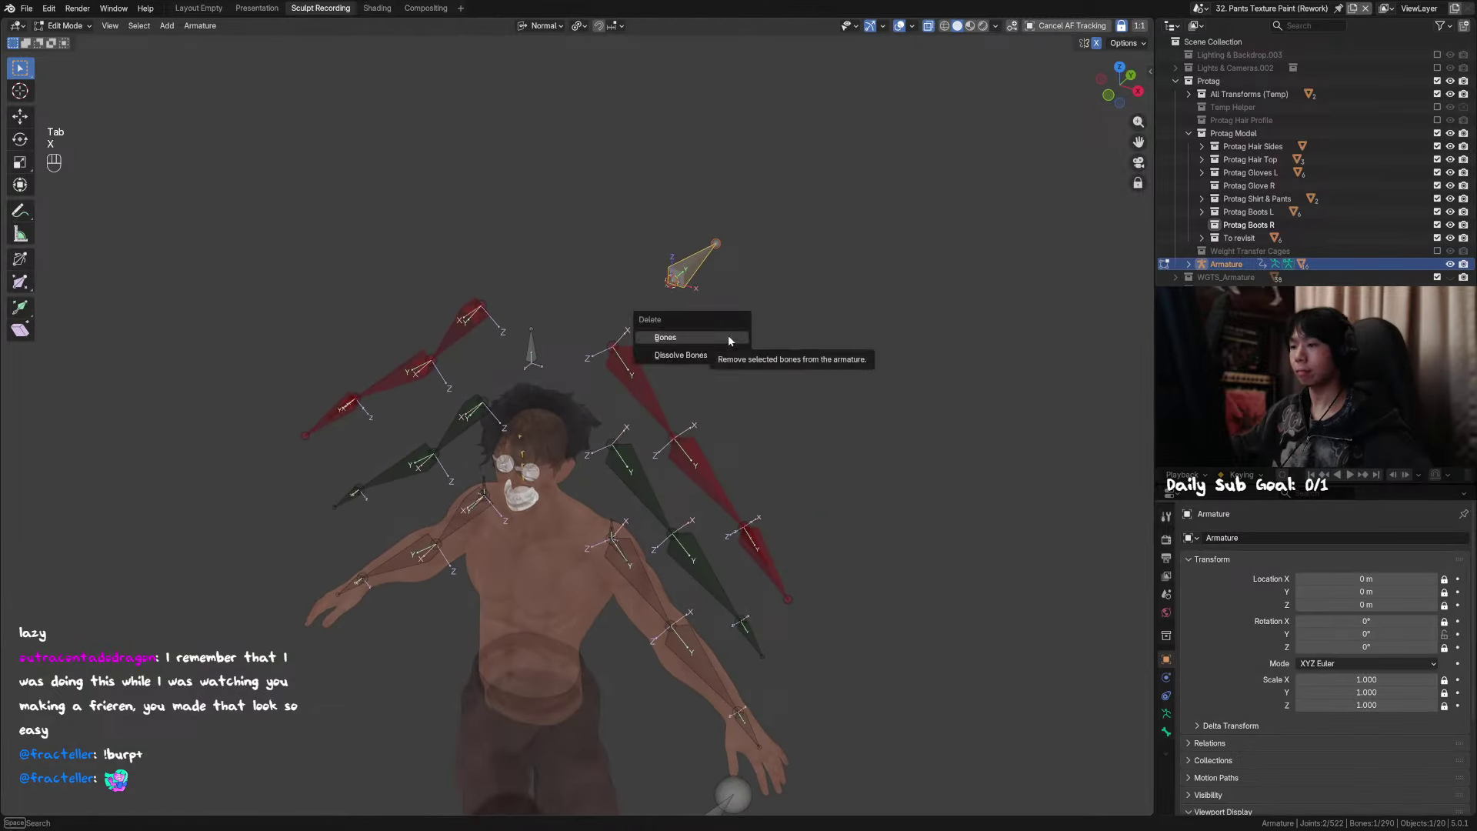
click(728, 339)
middle_drag(696, 457, 662, 405)
key(shift+d)
right_click(695, 439)
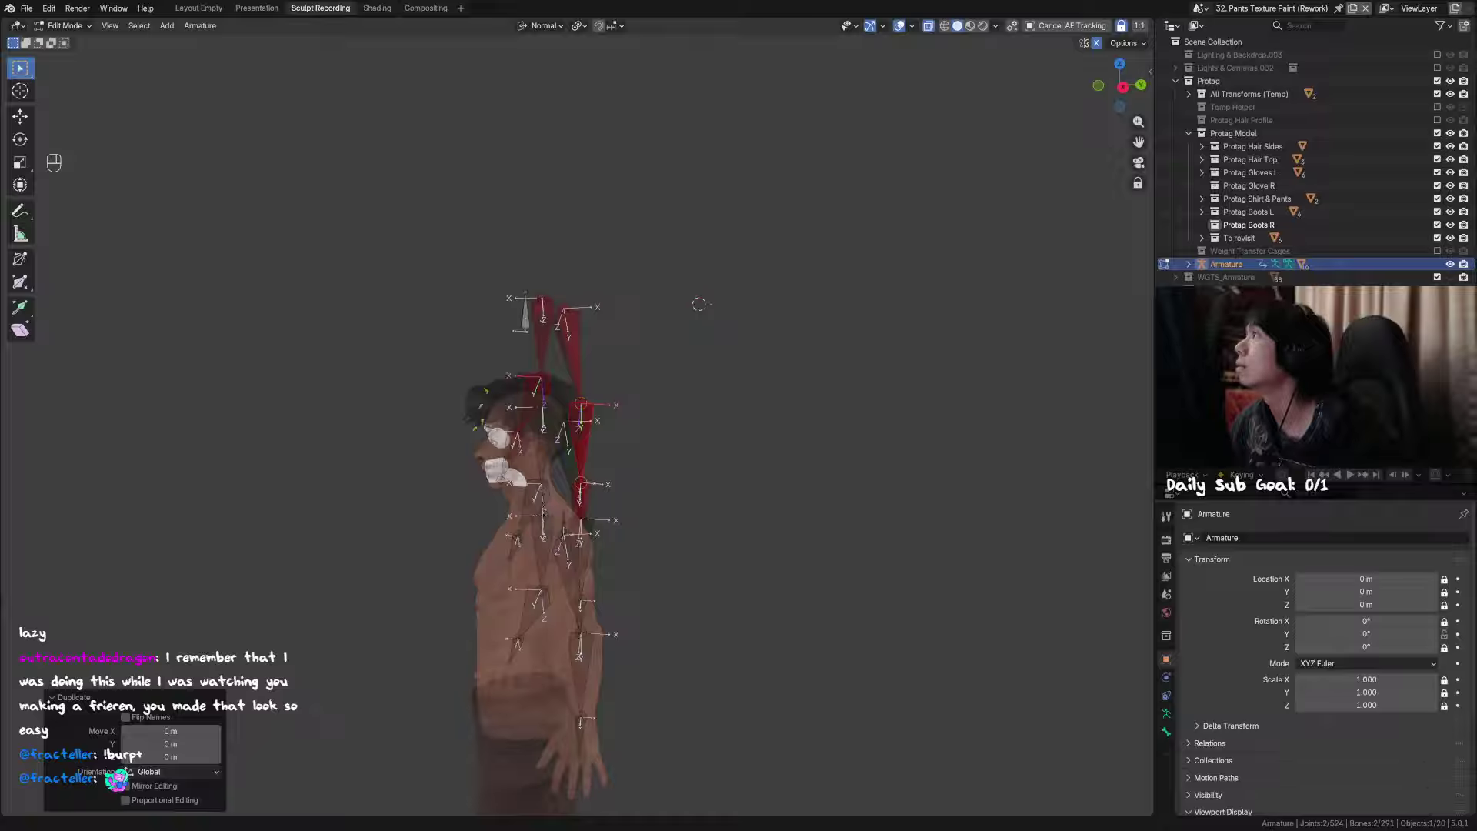
Step: Undo the forearm duplication and the pole bone deletion, and reselect the pole bone
middle_drag(833, 591, 874, 616)
key(ctrl+z)
key(ctrl+z)
key(ctrl+z)
key(ctrl+z)
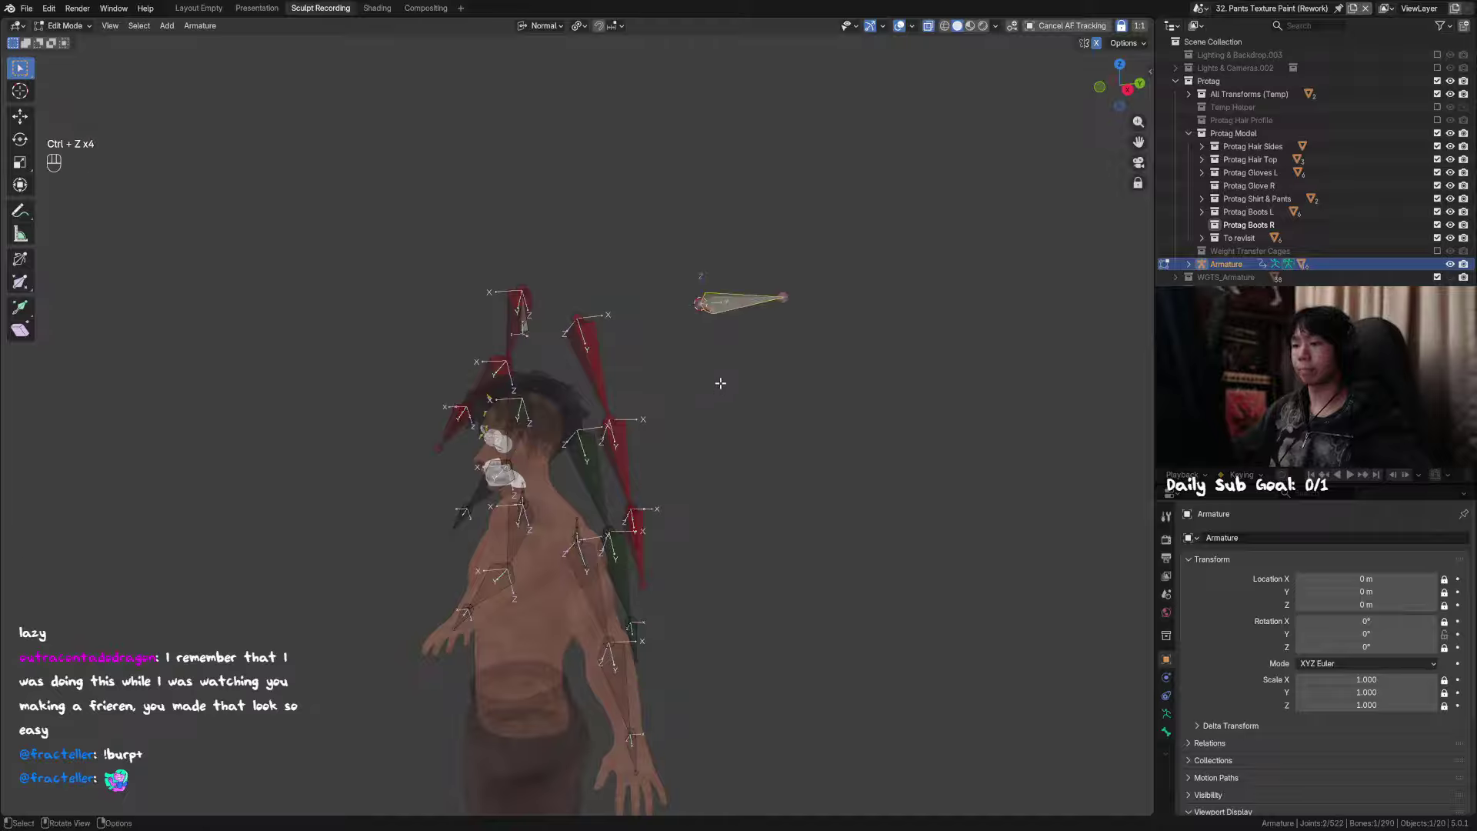
key(ctrl+shift+z)
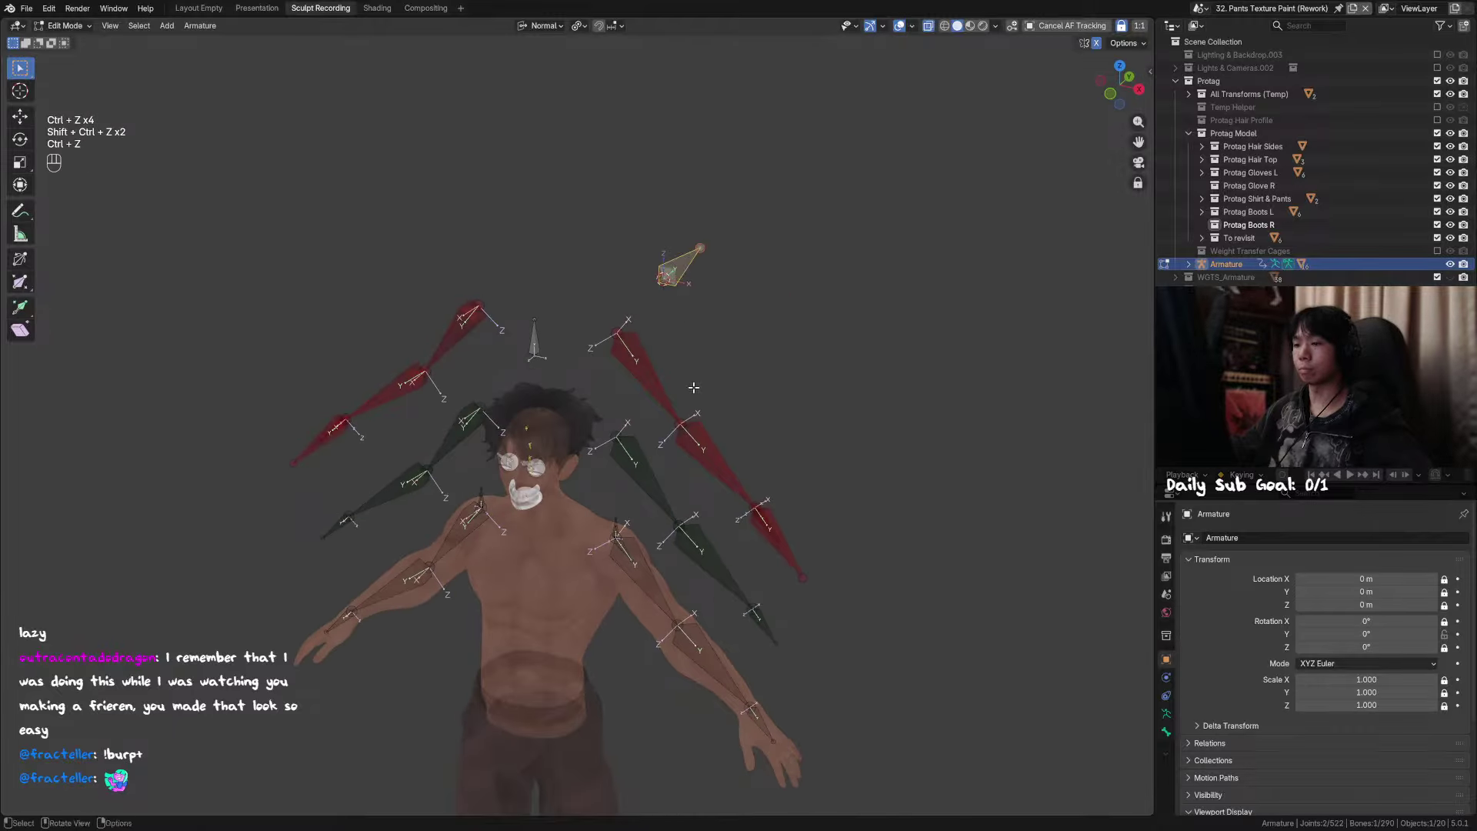
key(ctrl+z)
click(656, 275)
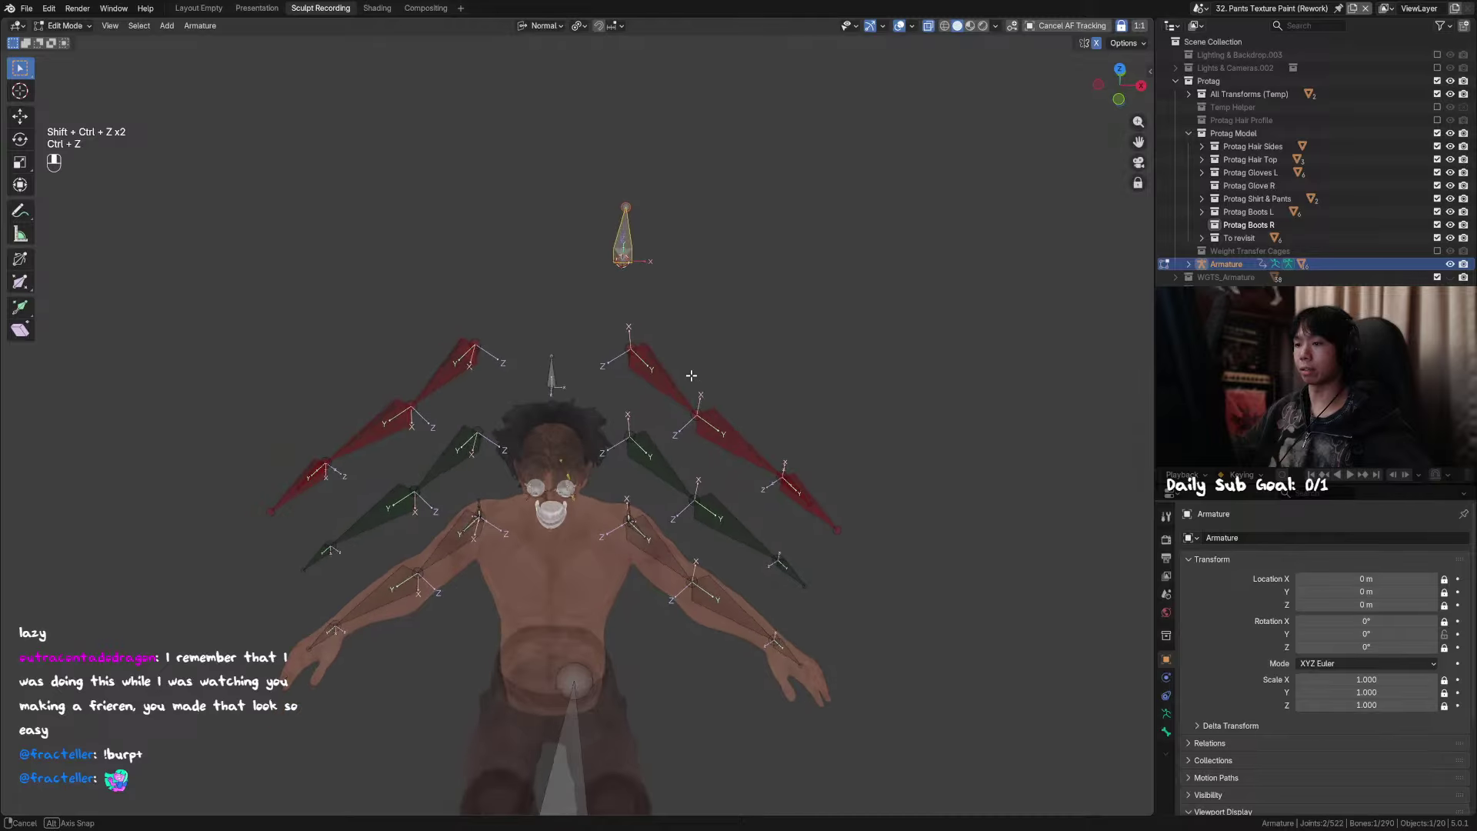
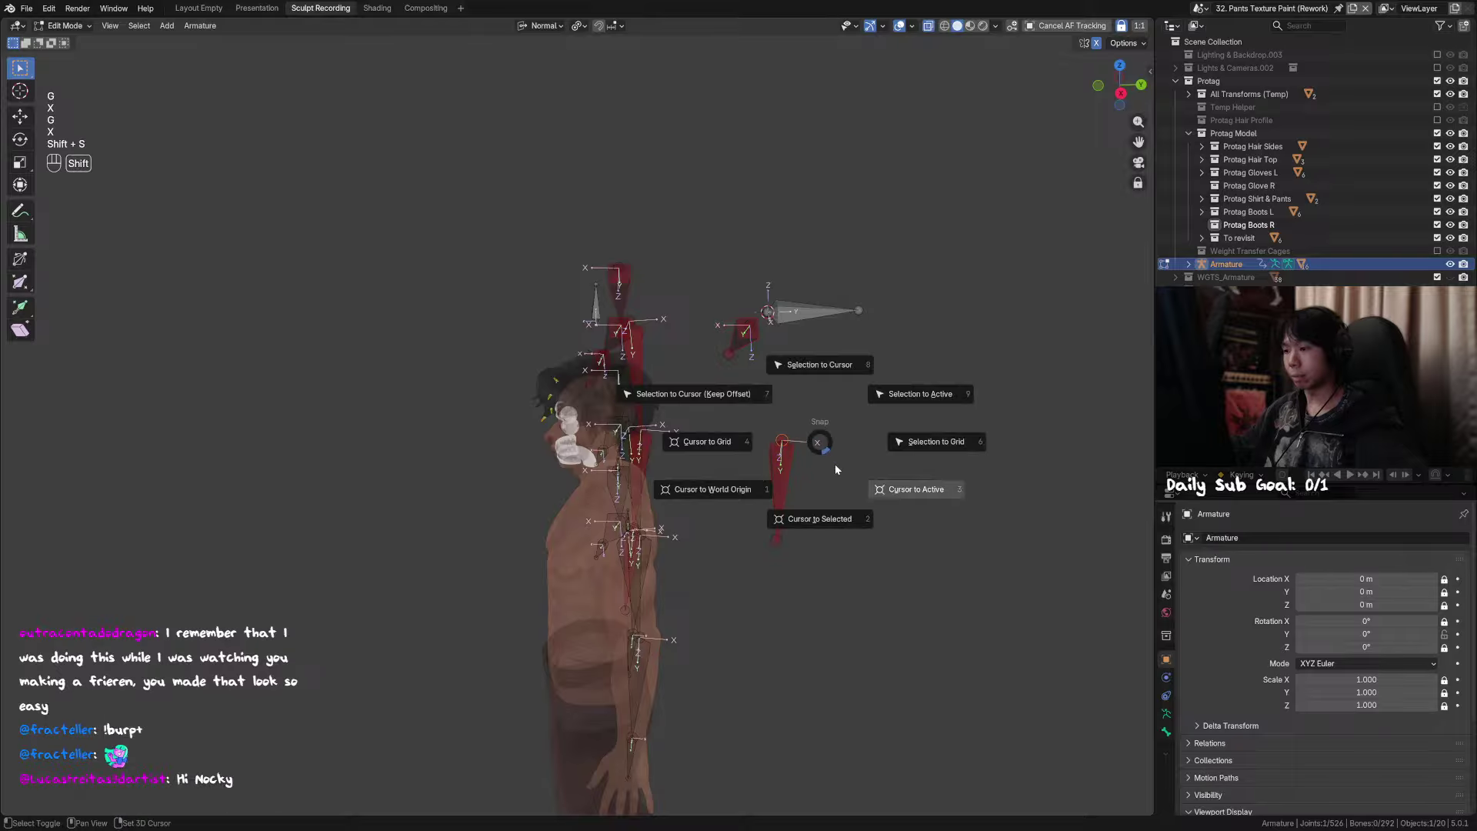
Step: Snap the 3D cursor to the selected joint behind the arm and add a new bone there
click(829, 517)
middle_drag(725, 423, 816, 397)
key(shift+a)
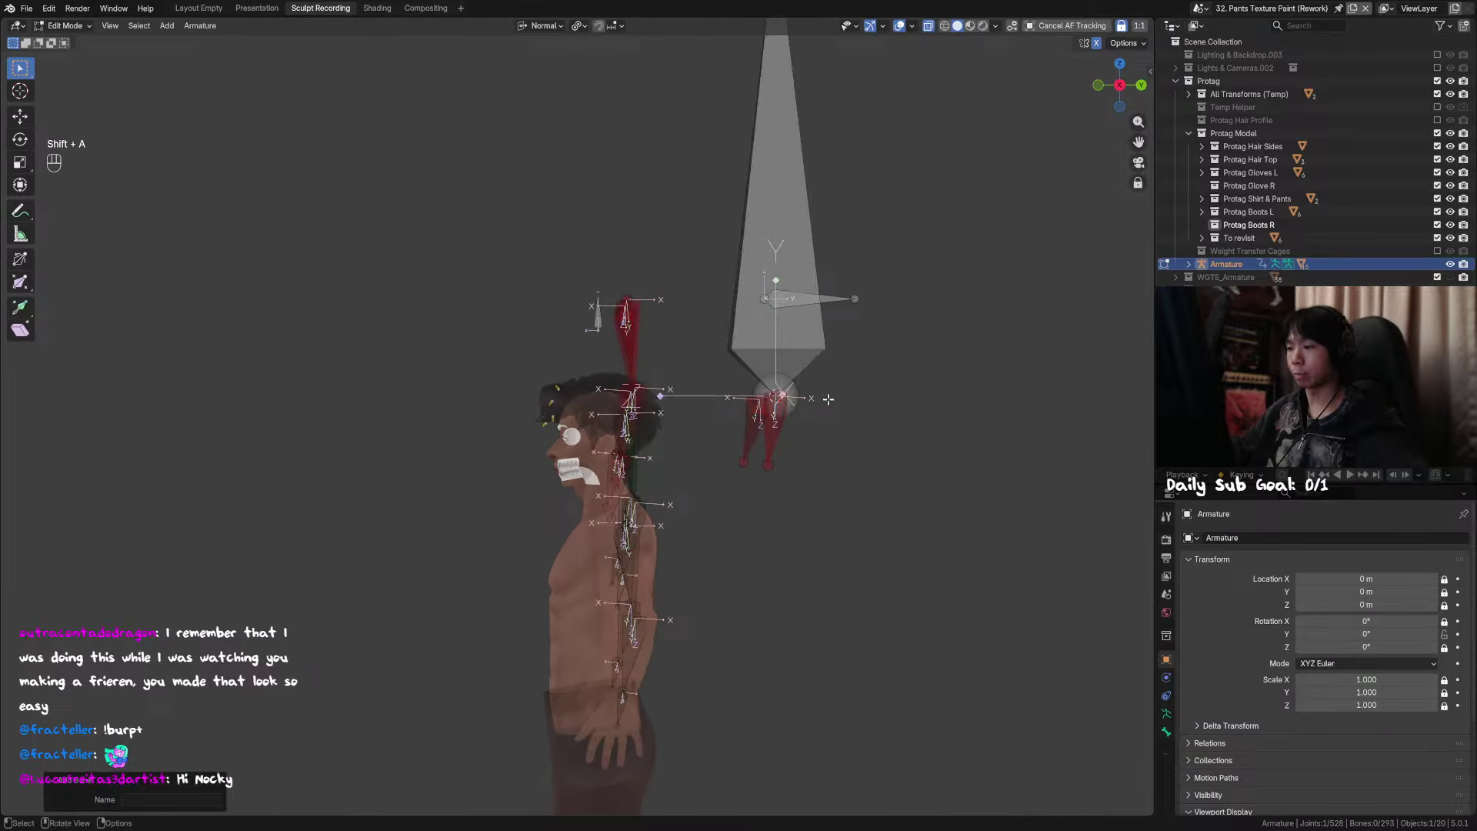
Step: Rotate the new bone 90° in side view, scale it down to about the existing pole bone's size, and return to Pose Mode
scroll(769, 323, down, 2)
key(r)
key(KP_9)
key(KP_0)
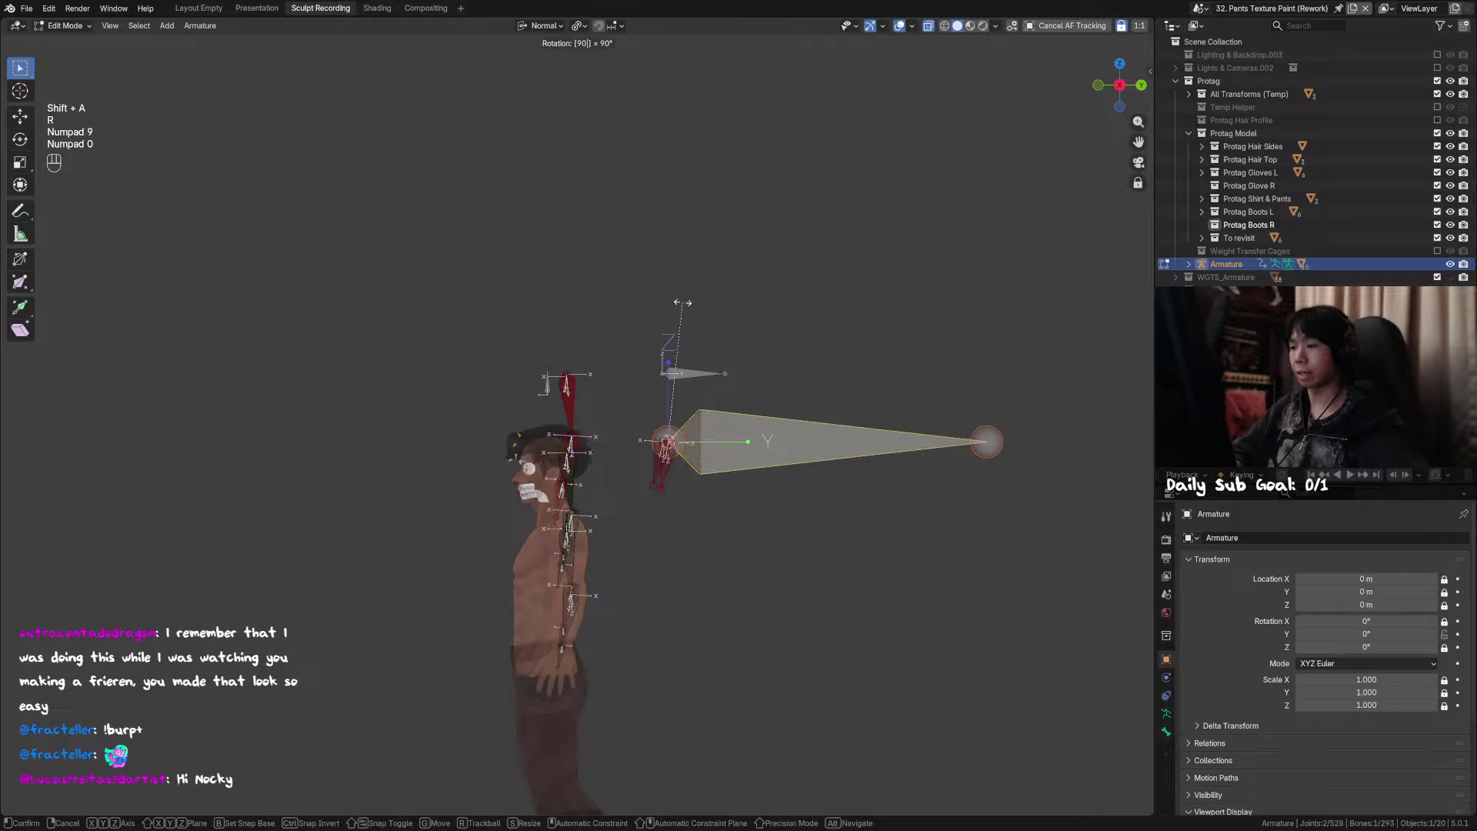
key(KP_Enter)
key(s)
click(712, 380)
key(Tab)
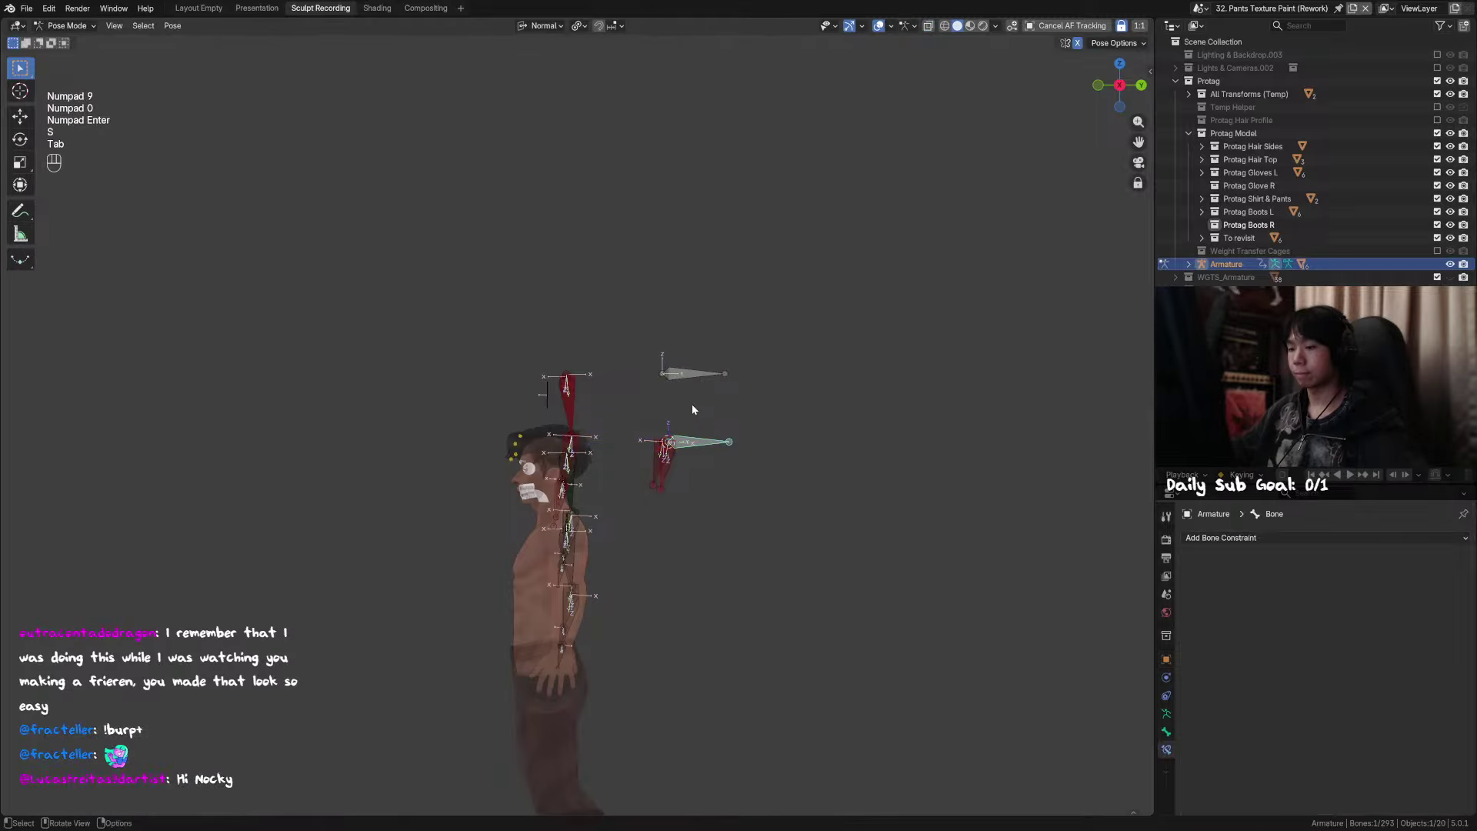
Step: Delete the duplicated IK forearm bone behind the arm in Edit Mode and return to Pose Mode
middle_drag(691, 404, 719, 454)
click(717, 454)
key(Tab)
key(x)
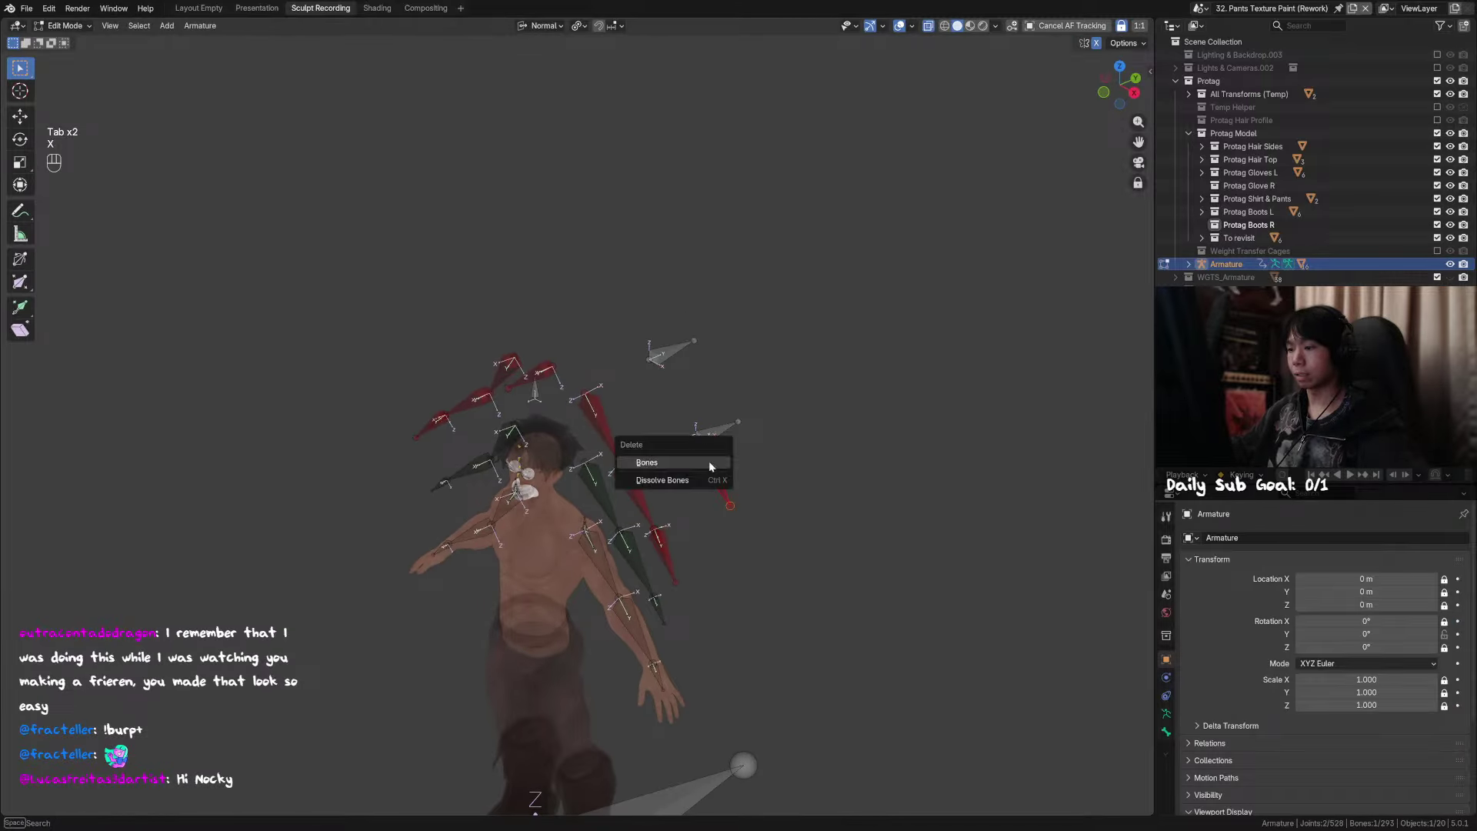
click(702, 456)
key(Tab)
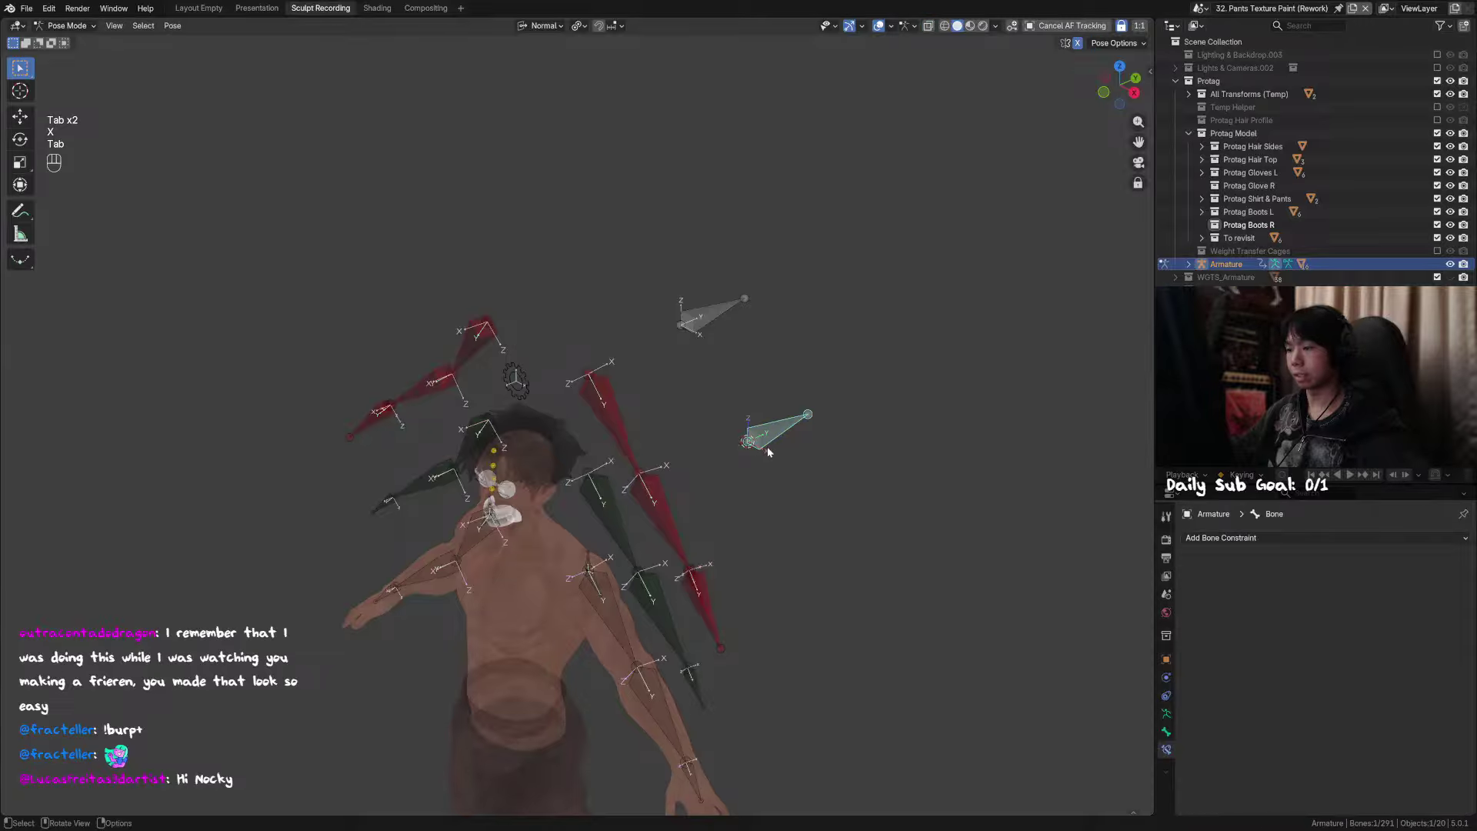
Step: Set the newly added bone as the pole bone in the IK constraint of MCH_Forearm_IK.L
click(644, 485)
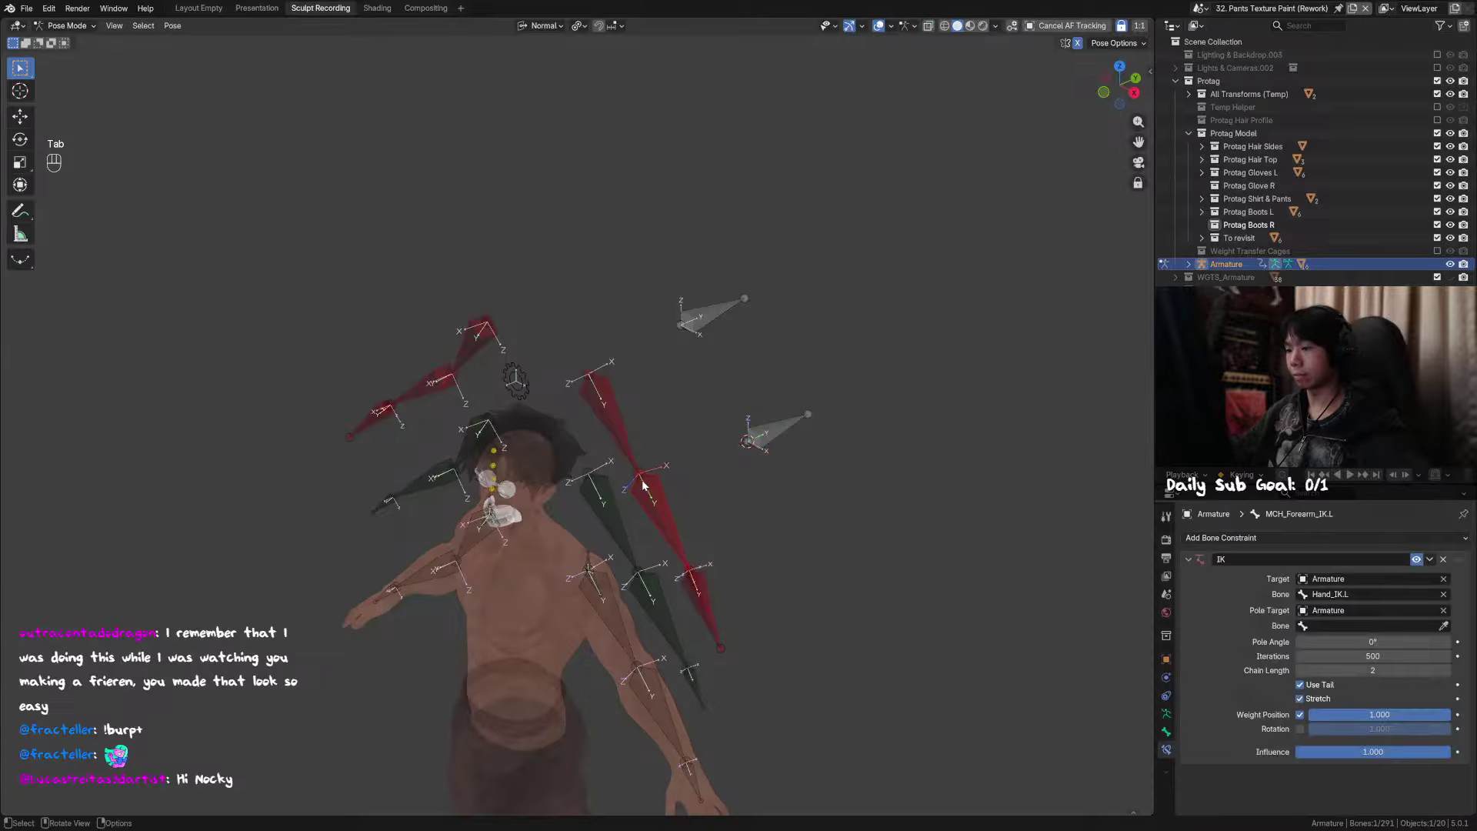
click(1443, 627)
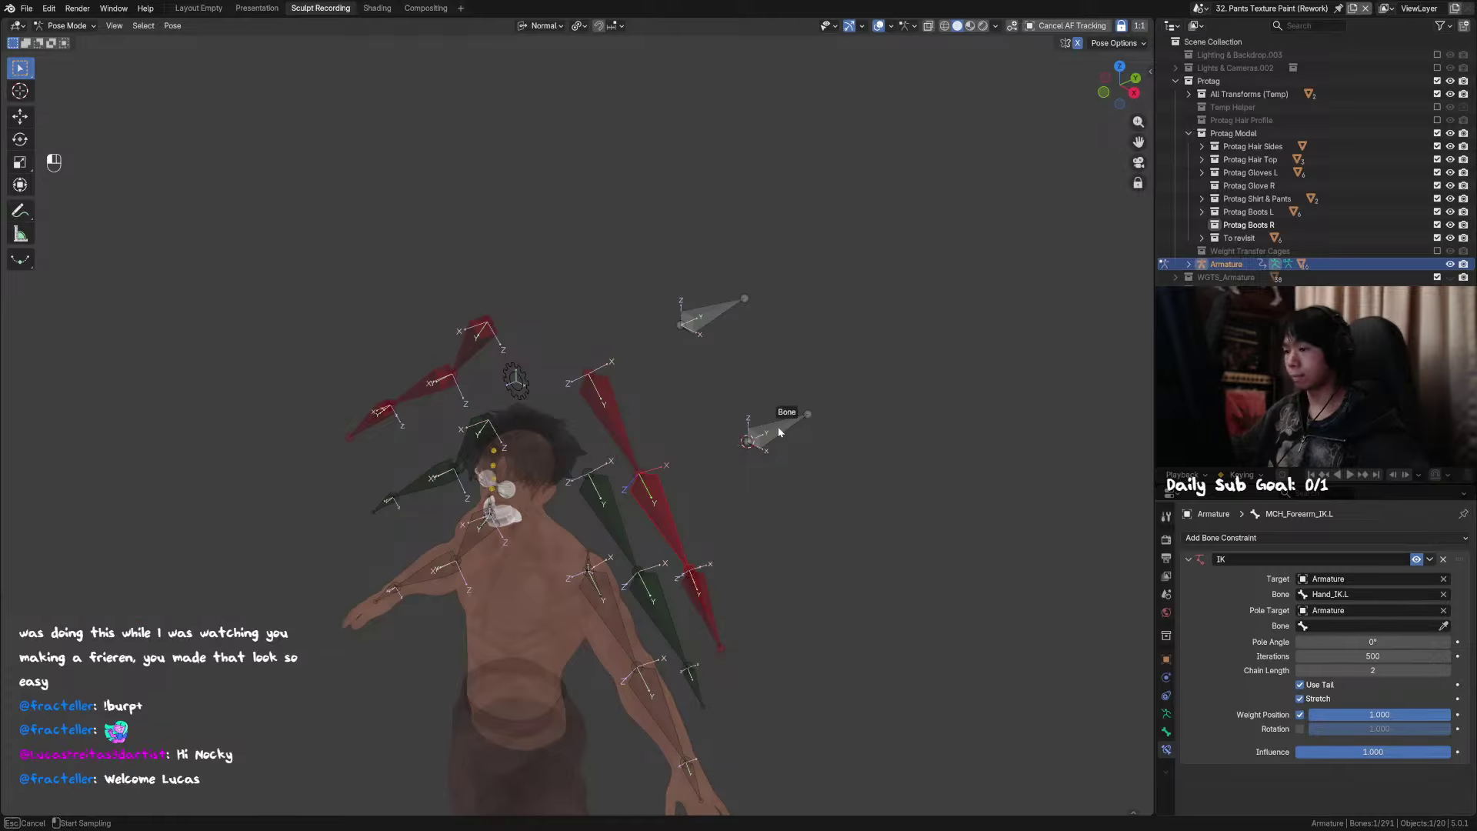
click(779, 432)
Step: Clear the pose transforms of both pole bones and the left IK upper arm, forearm and hand bones
click(772, 437)
key(alt+g)
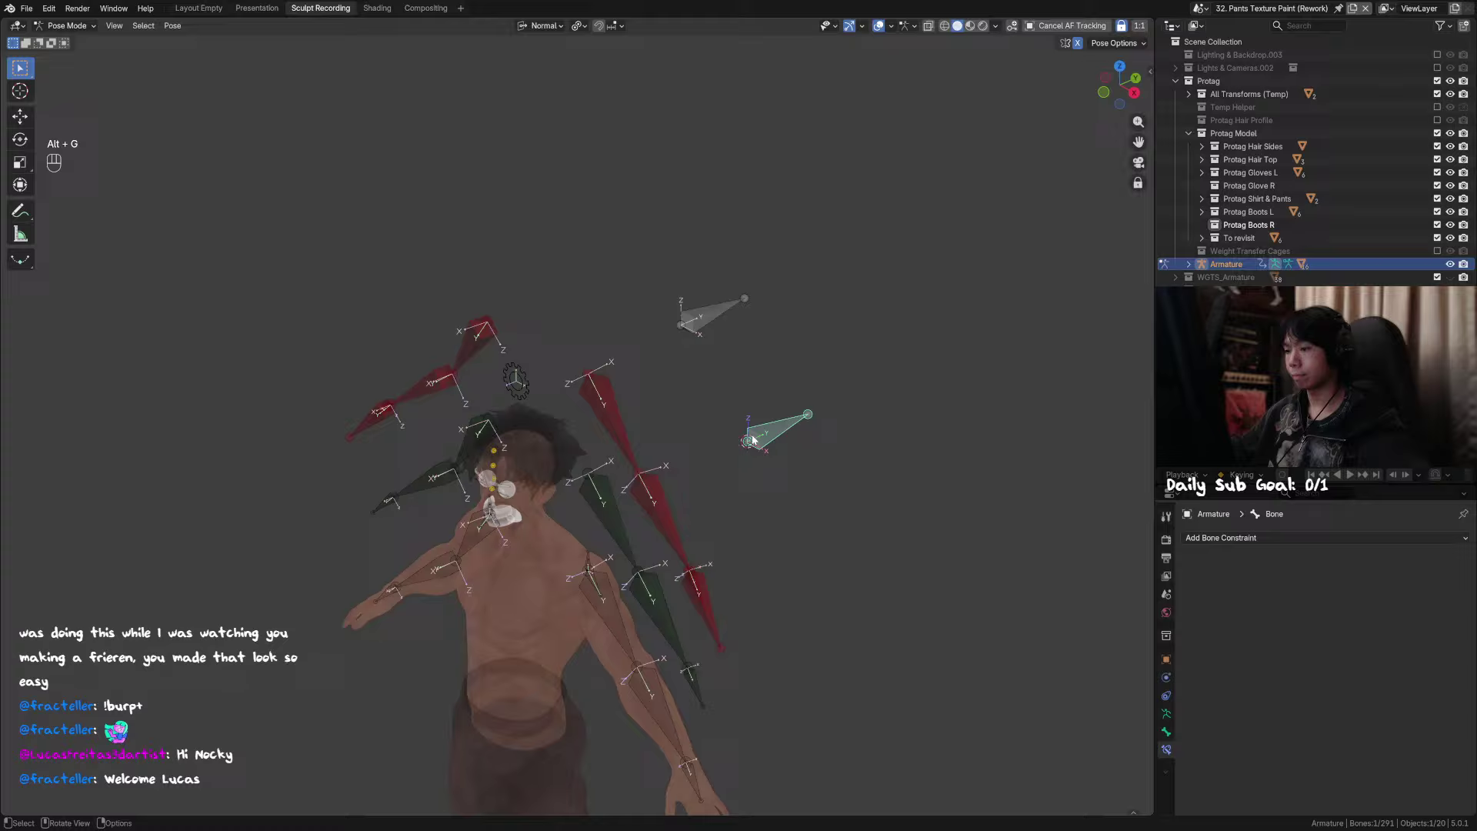
click(711, 308)
key(alt+g)
click(662, 495)
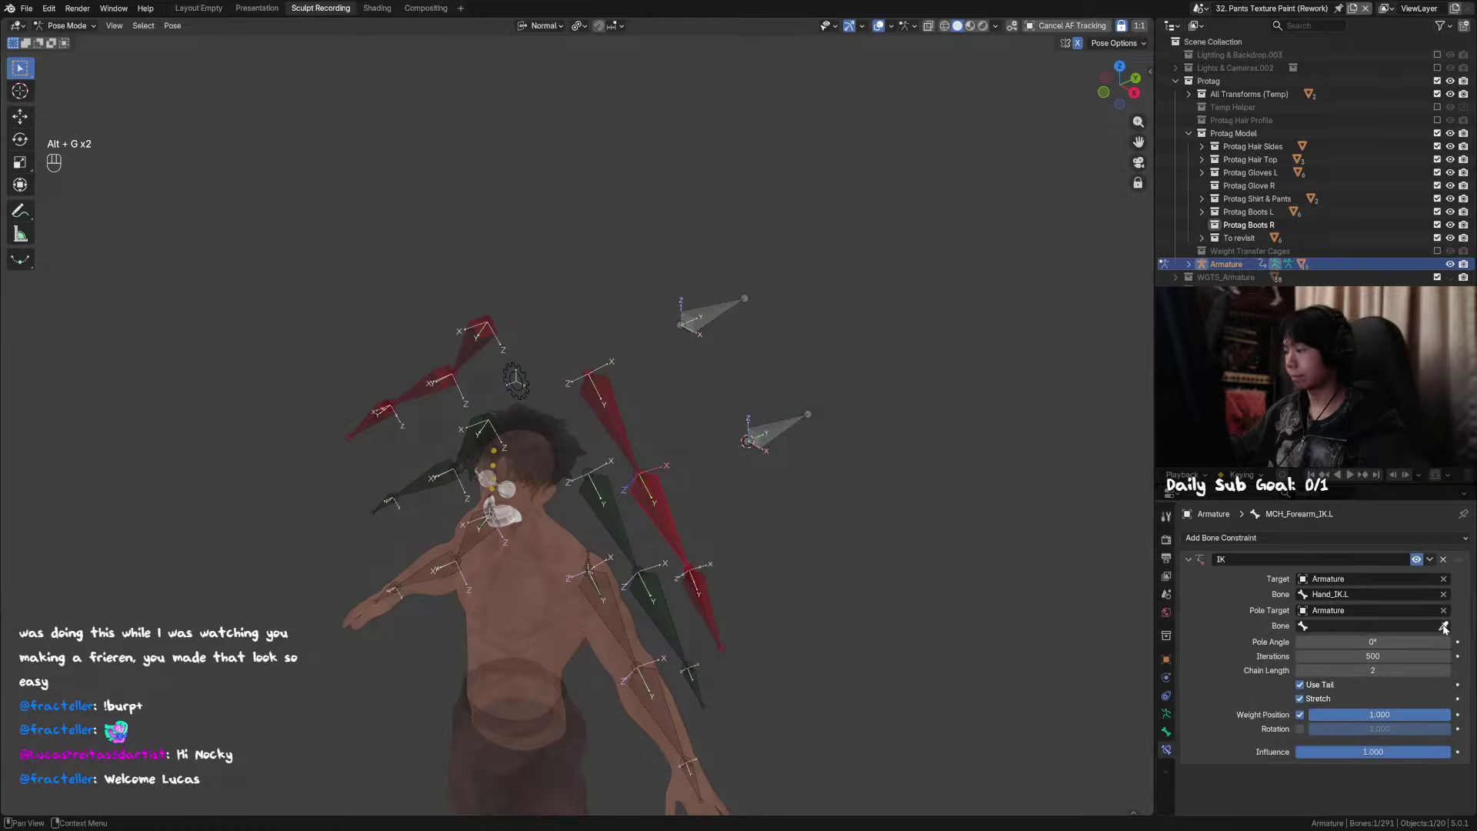
key(alt+g)
click(702, 590)
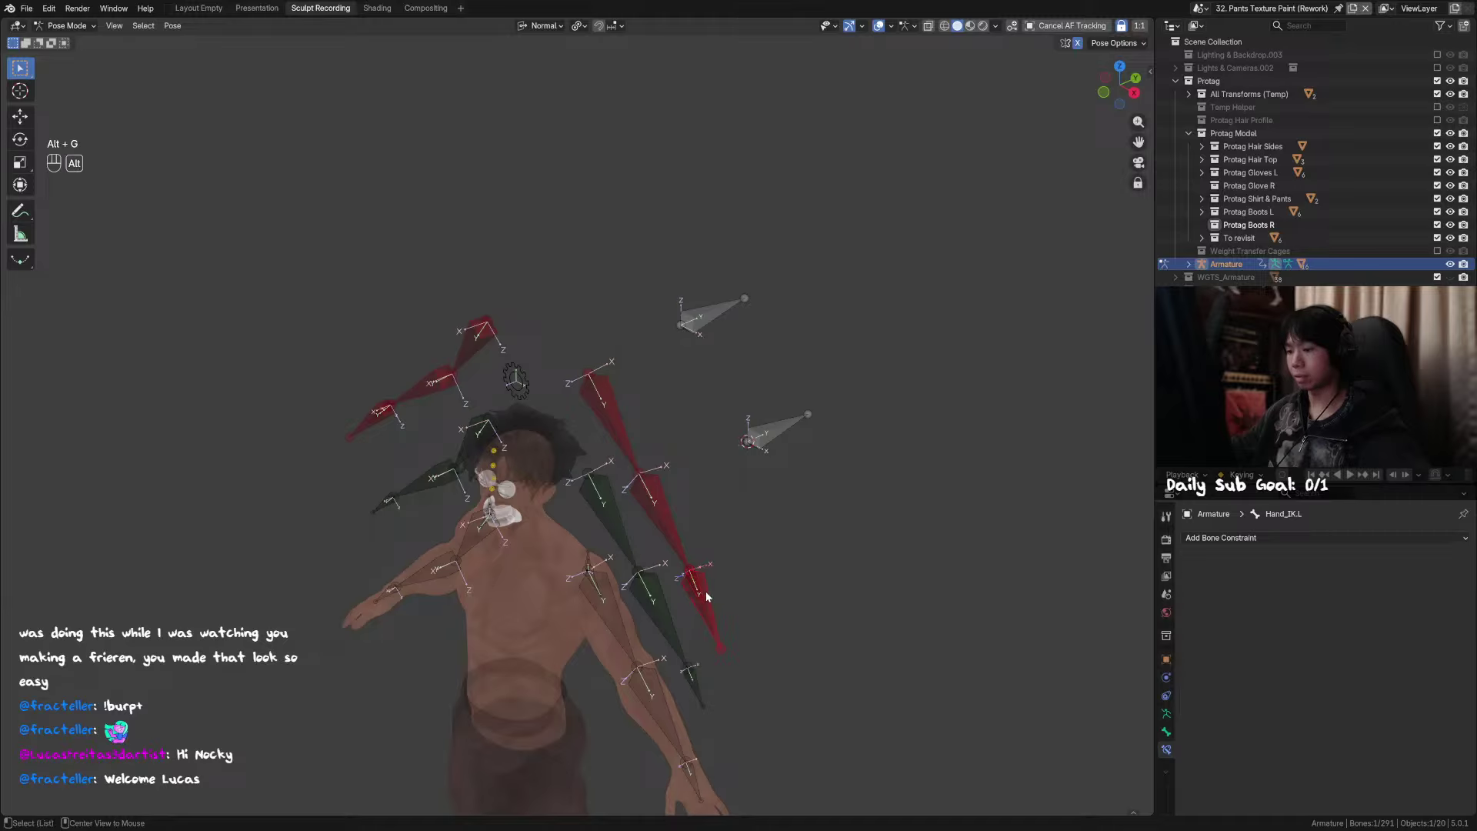
drag(708, 485, 667, 586)
shift+click(614, 420)
key(alt+g)
Step: Reassign the lower new bone as the pole target bone of the left IK forearm's constraint
click(671, 534)
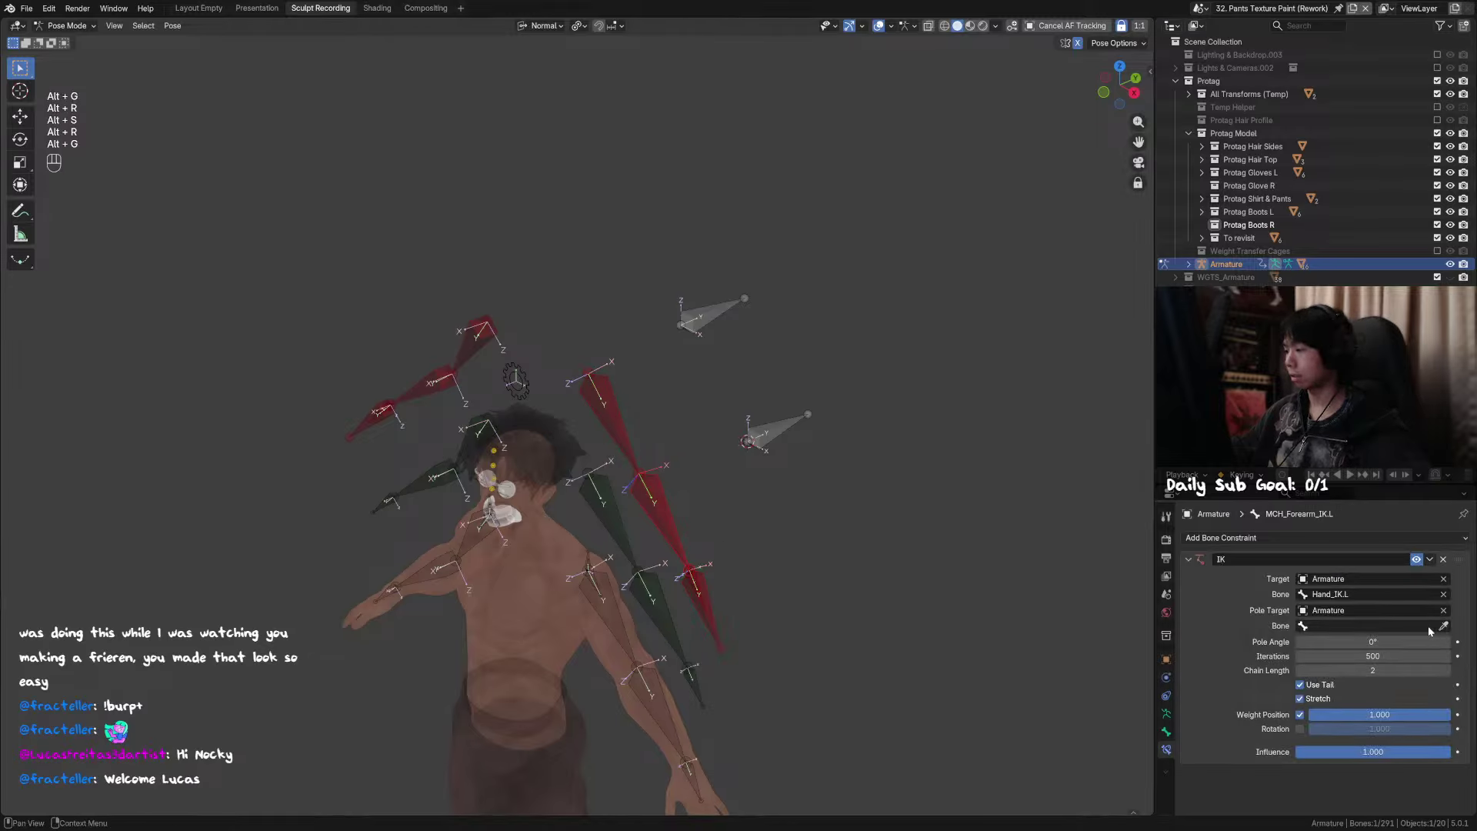
click(721, 301)
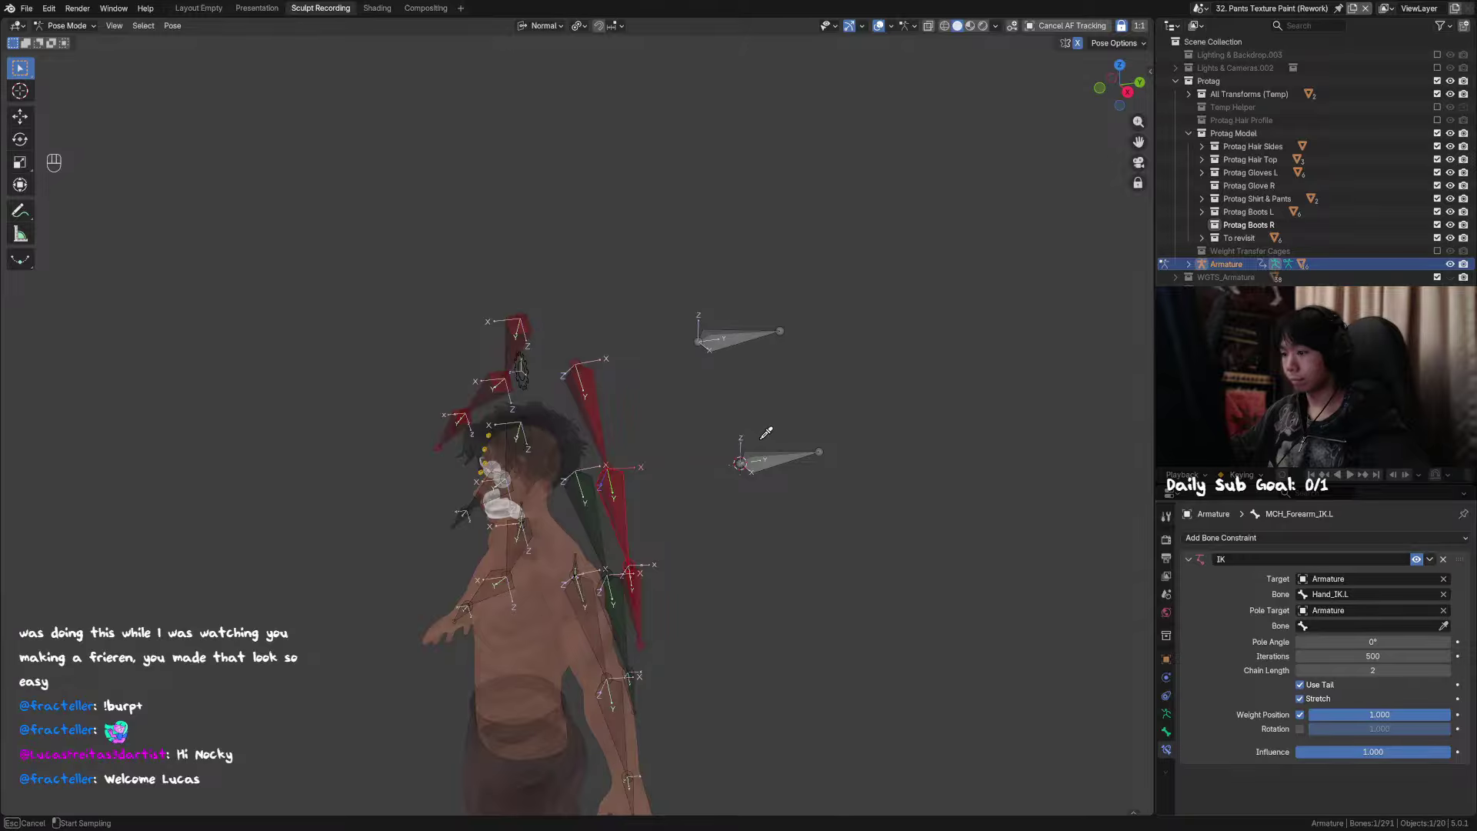
click(772, 452)
scroll(697, 448, up, 2)
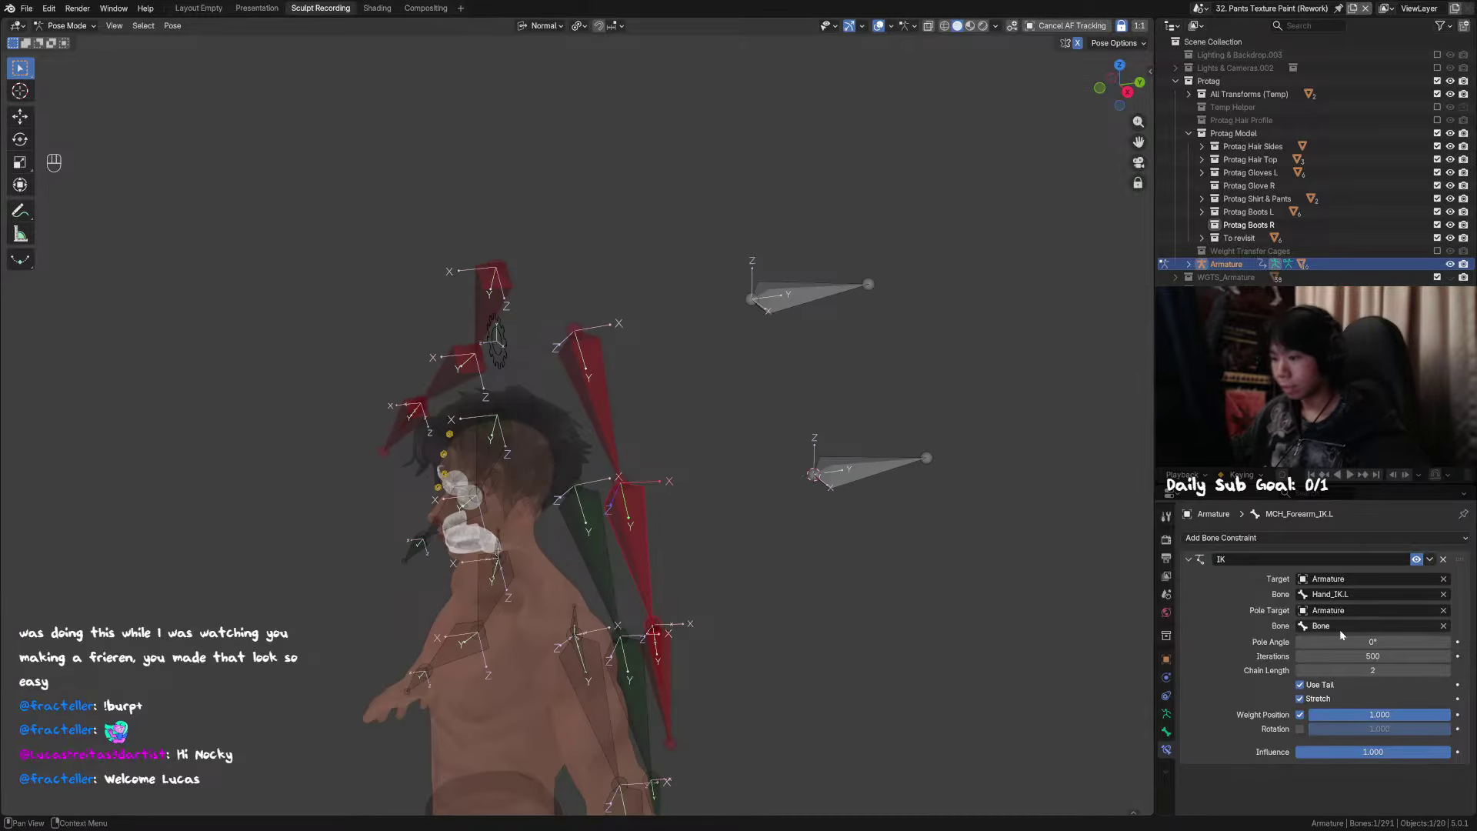
Step: Test-move the new pole bone to check how the IK arm reacts, cancelling each move
click(848, 467)
key(g)
right_click(868, 424)
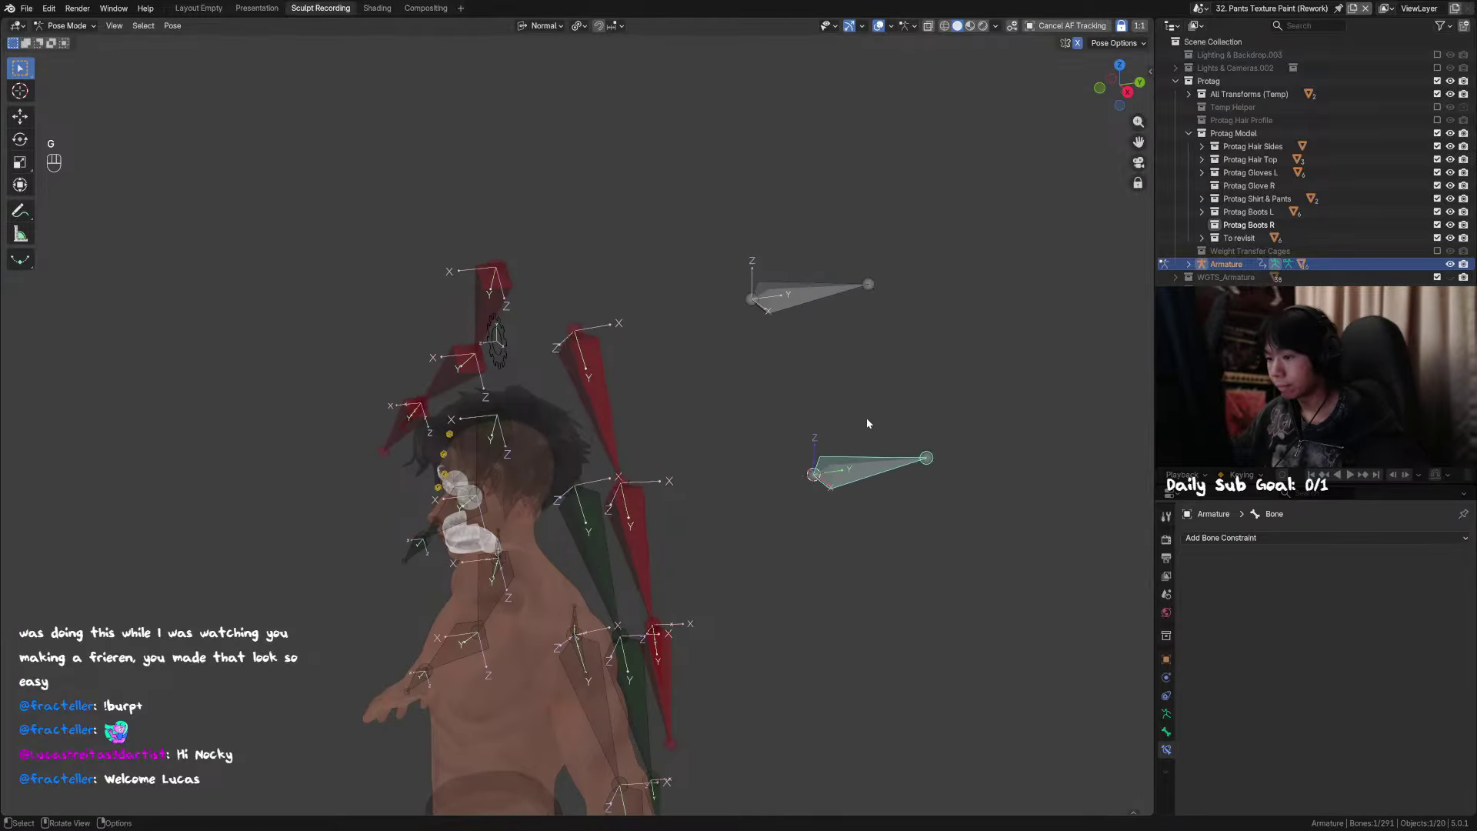
alt+middle_drag(867, 424, 792, 475)
key(g)
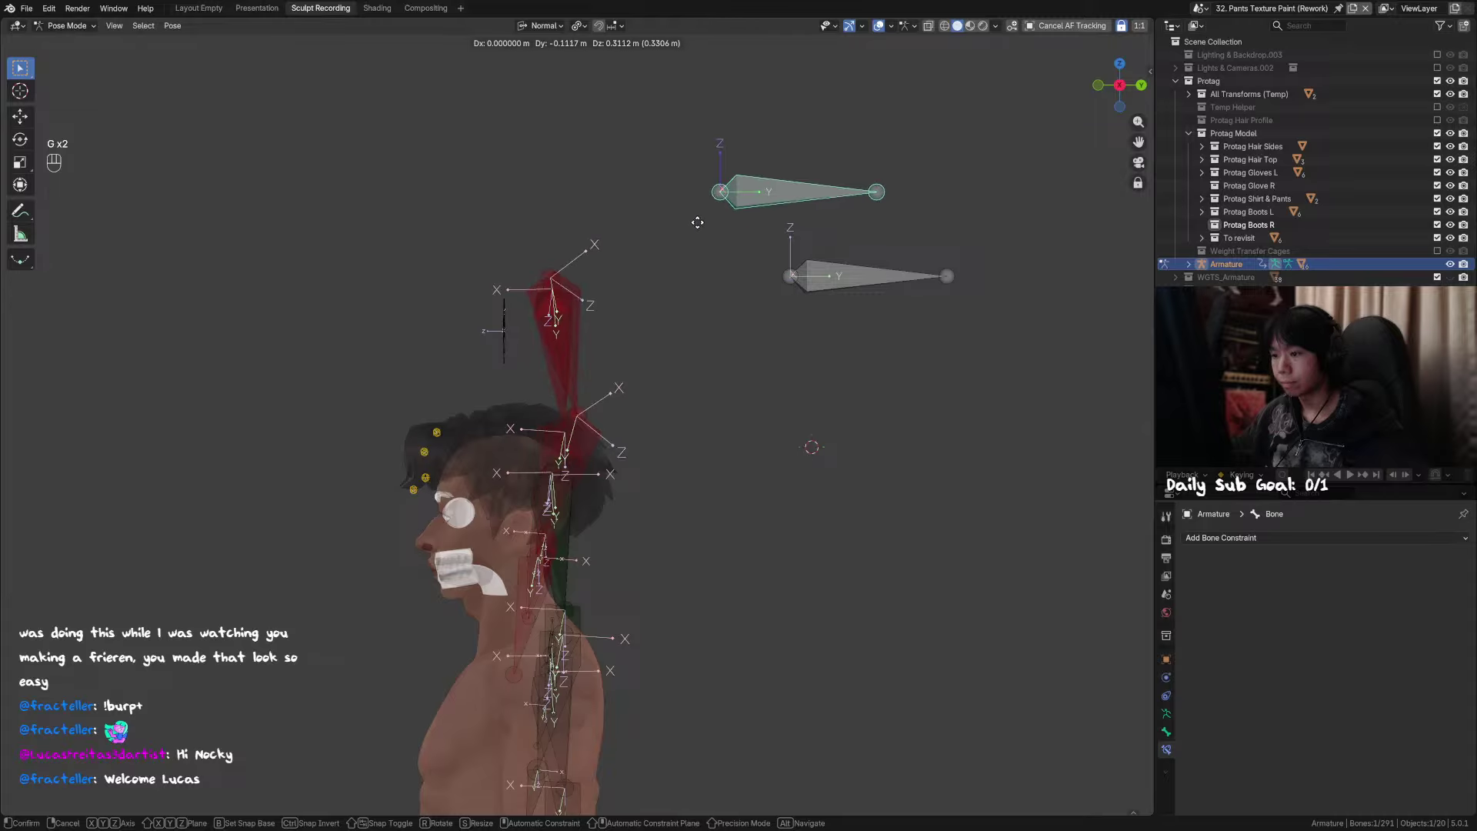
right_click(822, 440)
middle_drag(829, 436, 841, 450)
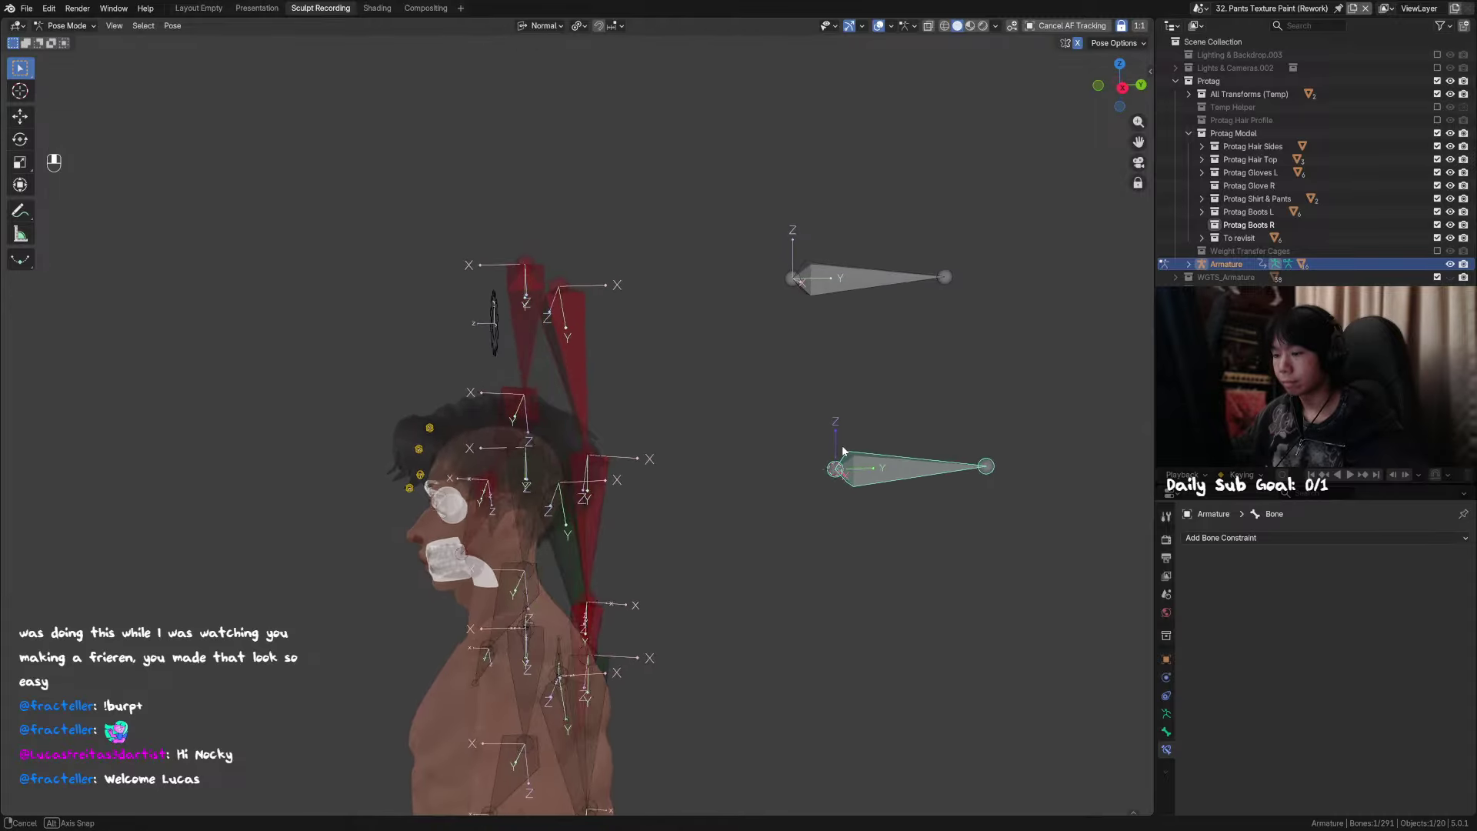
click(884, 451)
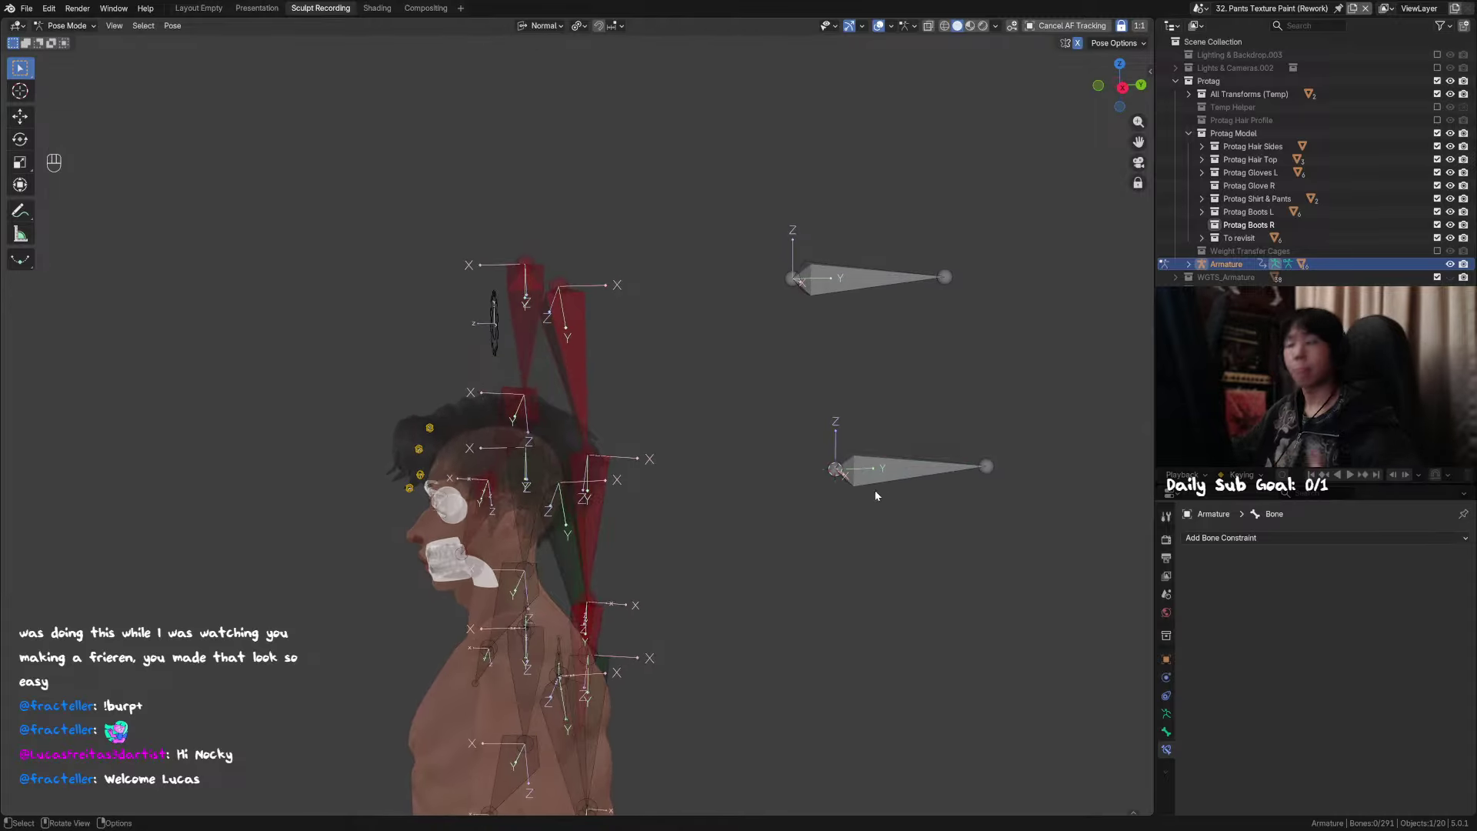
click(885, 477)
key(g)
right_click(886, 336)
alt+middle_drag(880, 475, 832, 468)
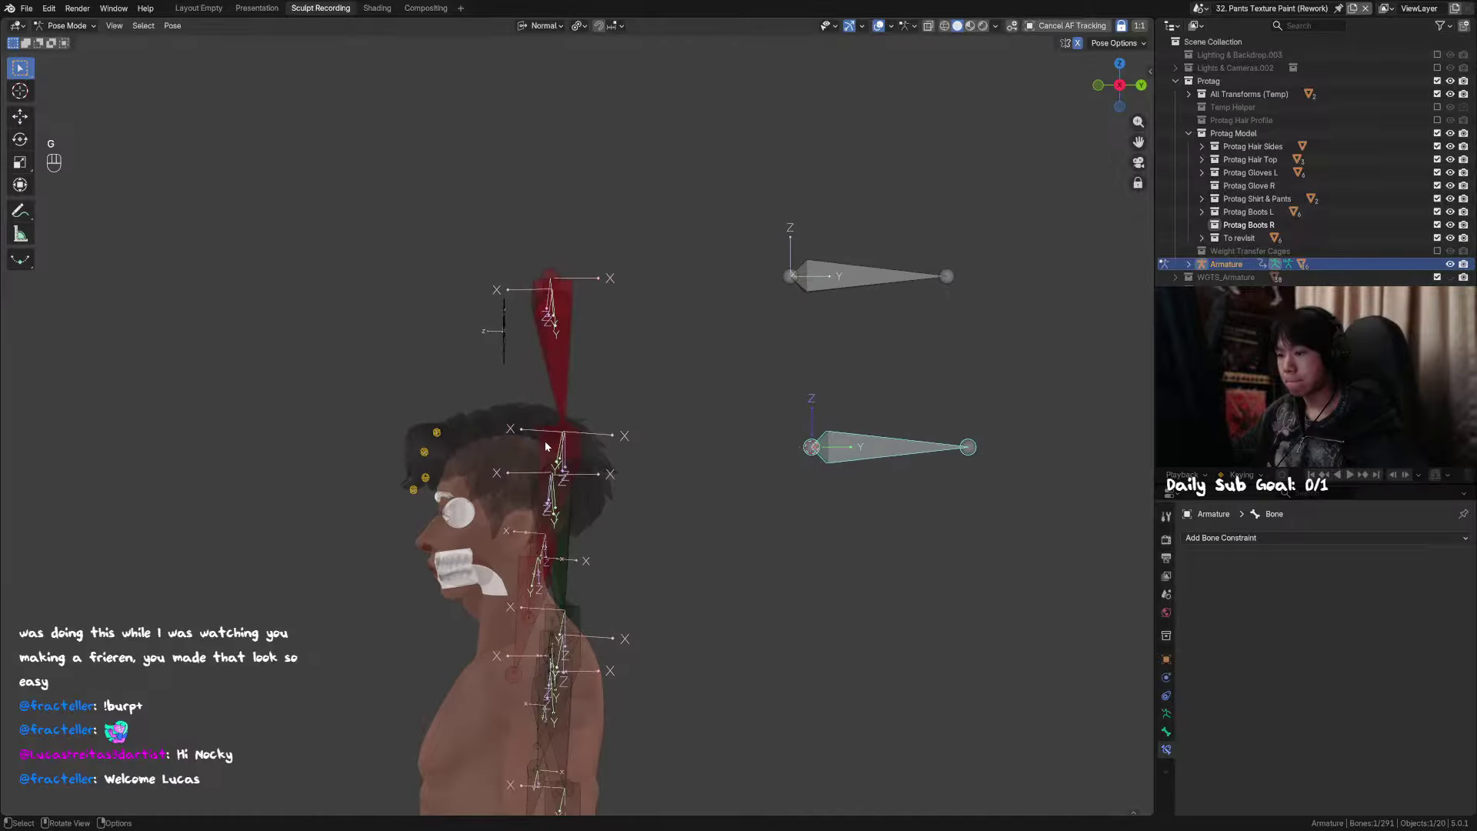
Step: Clear the pole bone from the MCH_Forearm_IK.L constraint and delete the new bone in Edit Mode
click(573, 452)
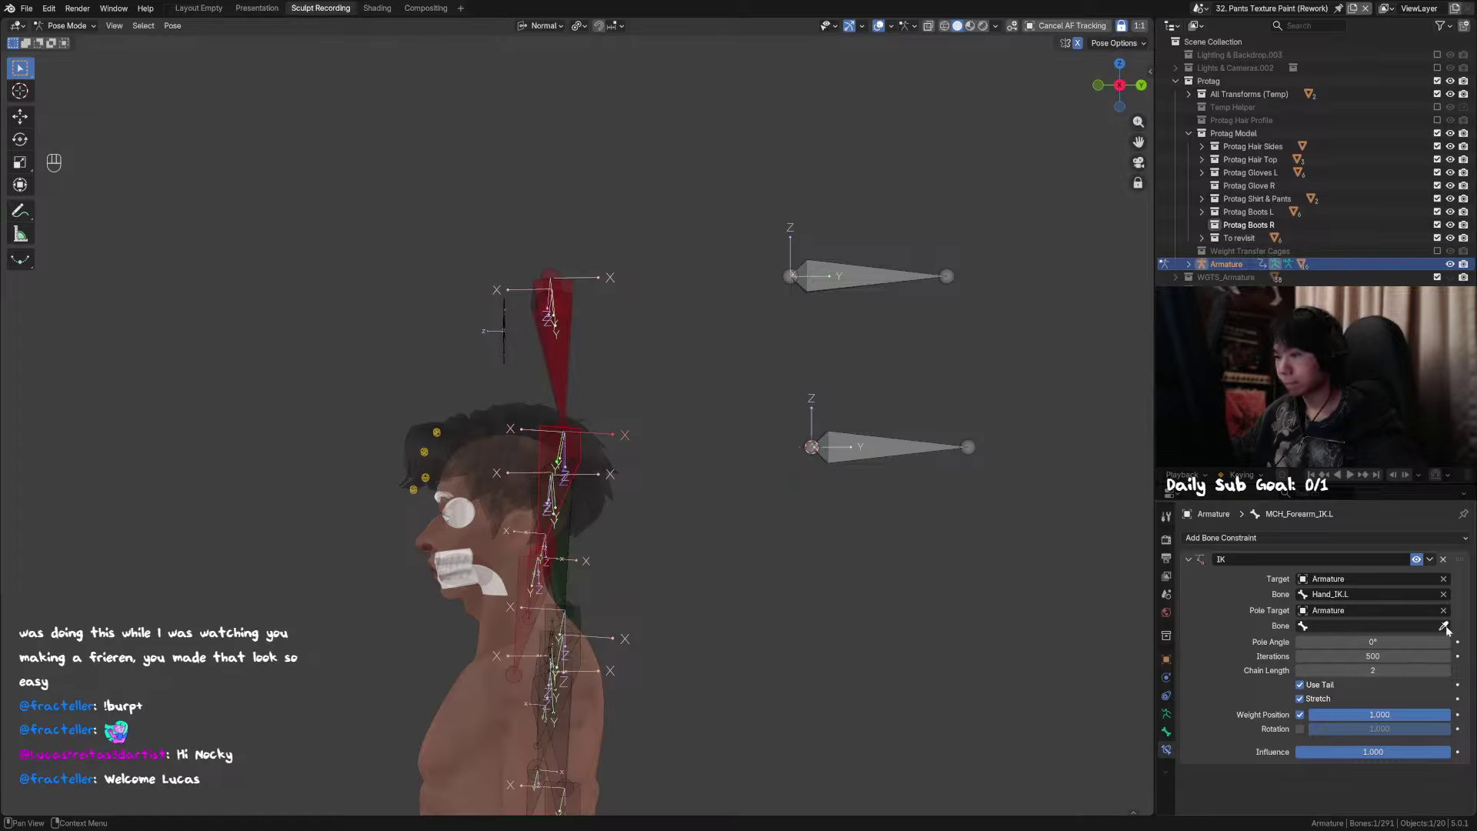
click(1445, 626)
key(Tab)
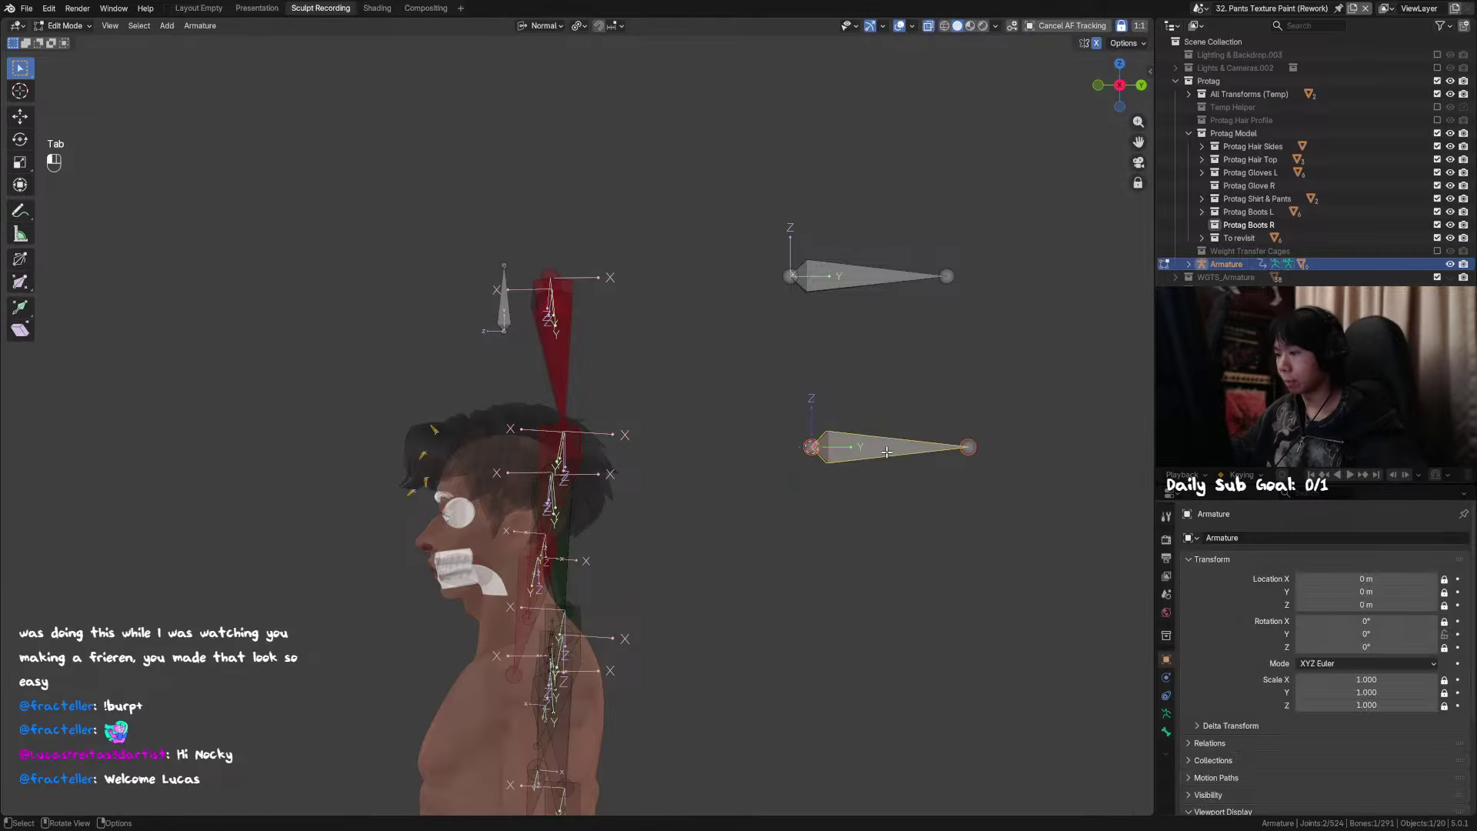
key(x)
click(884, 452)
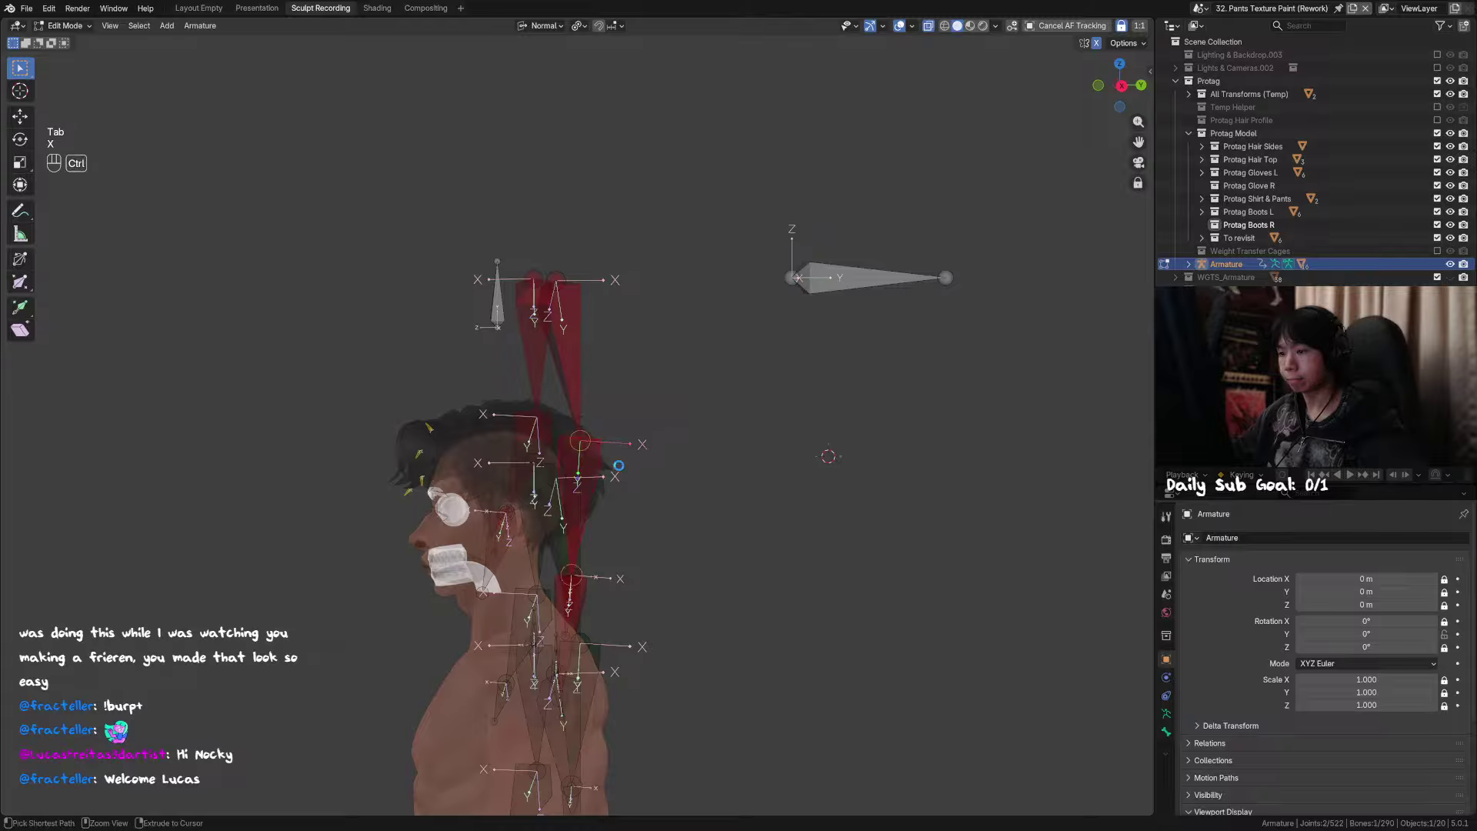
Step: Save the Blender file
key(ctrl+s)
key(n)
key(n)
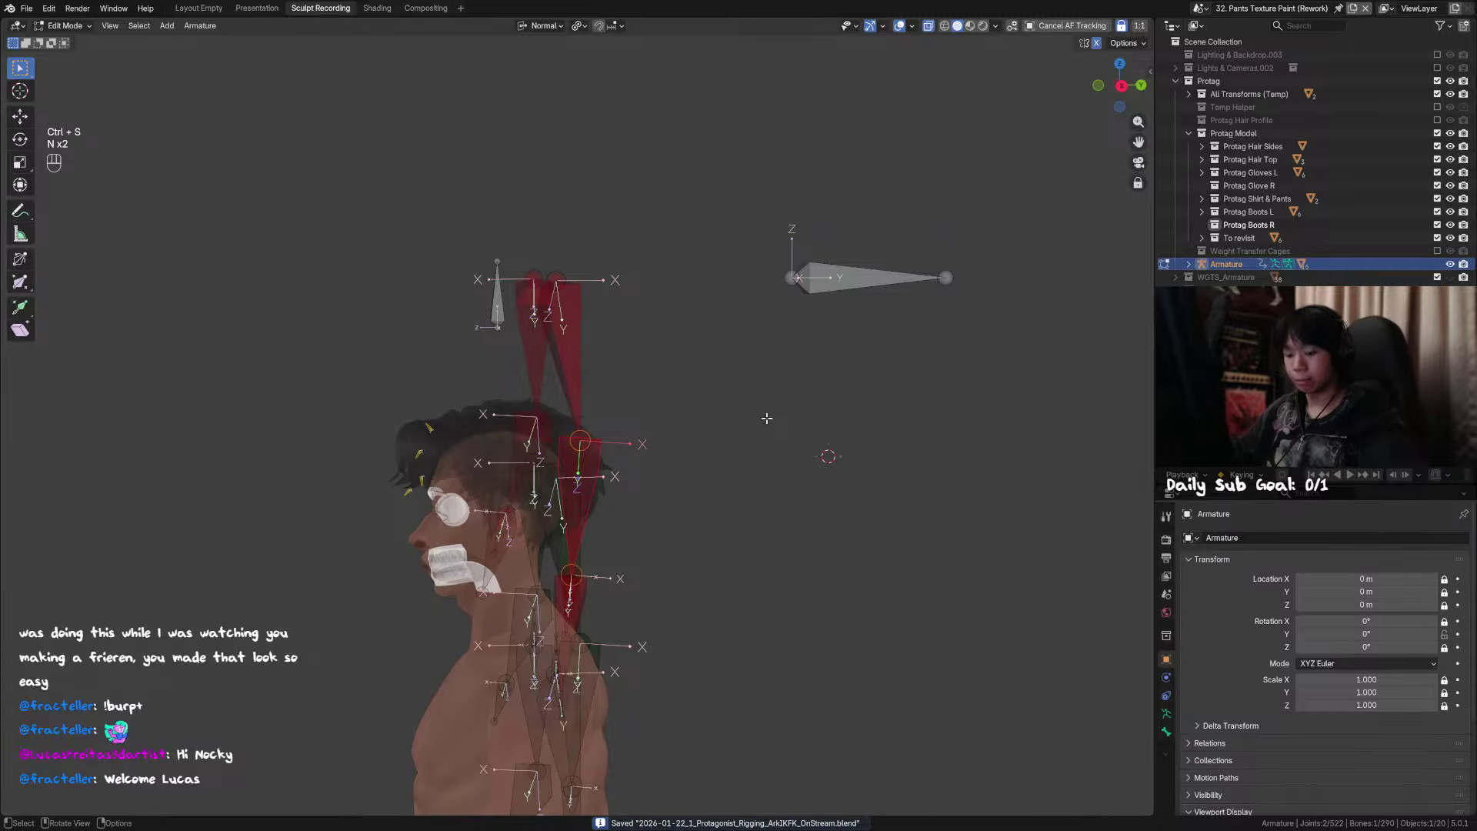
Step: Duplicate the left IK forearm bone about 0.31 m behind the arm along its normal X axis
key(comma)
click(762, 491)
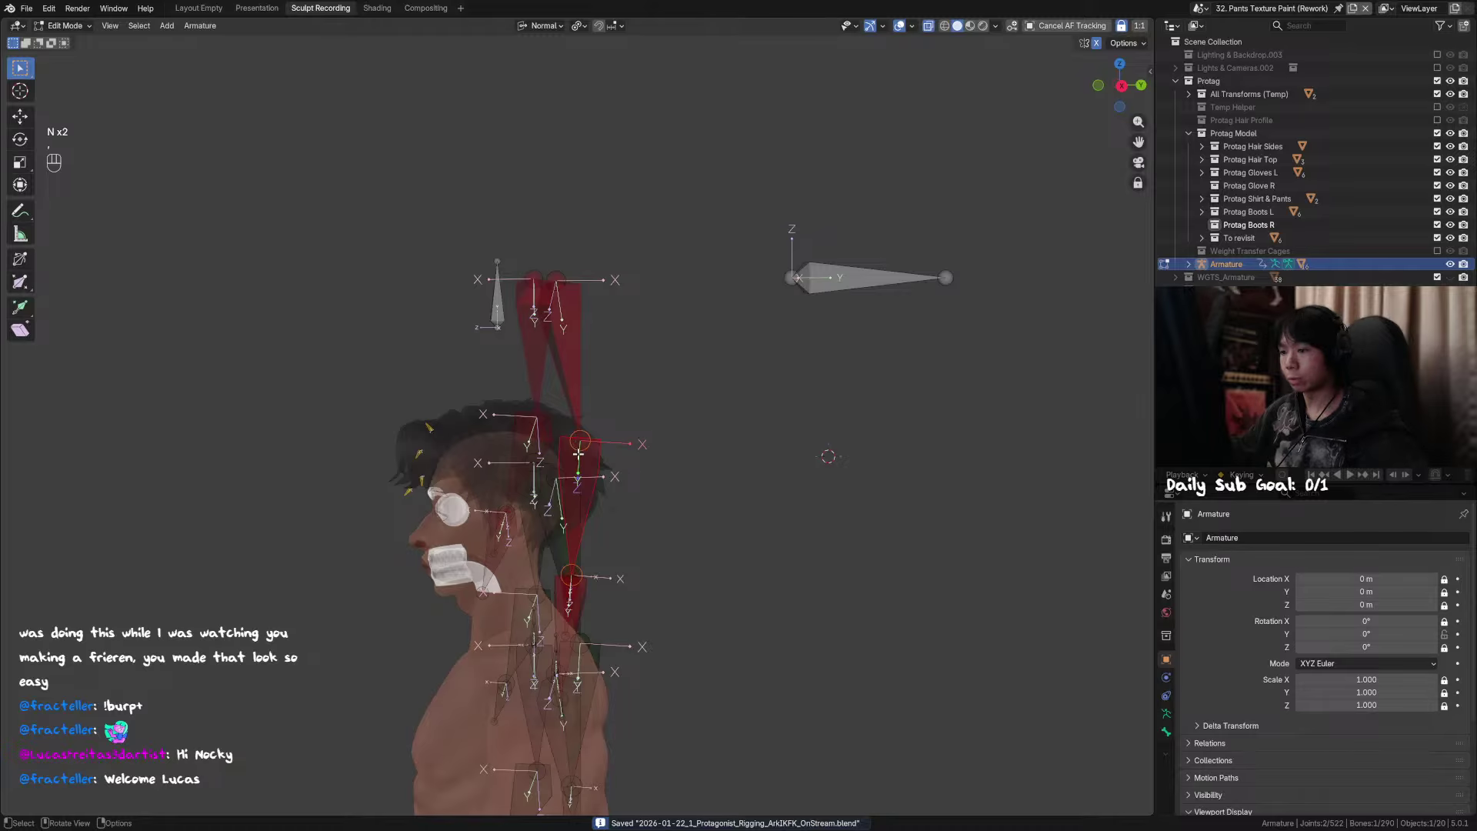
key(shift+d)
key(x)
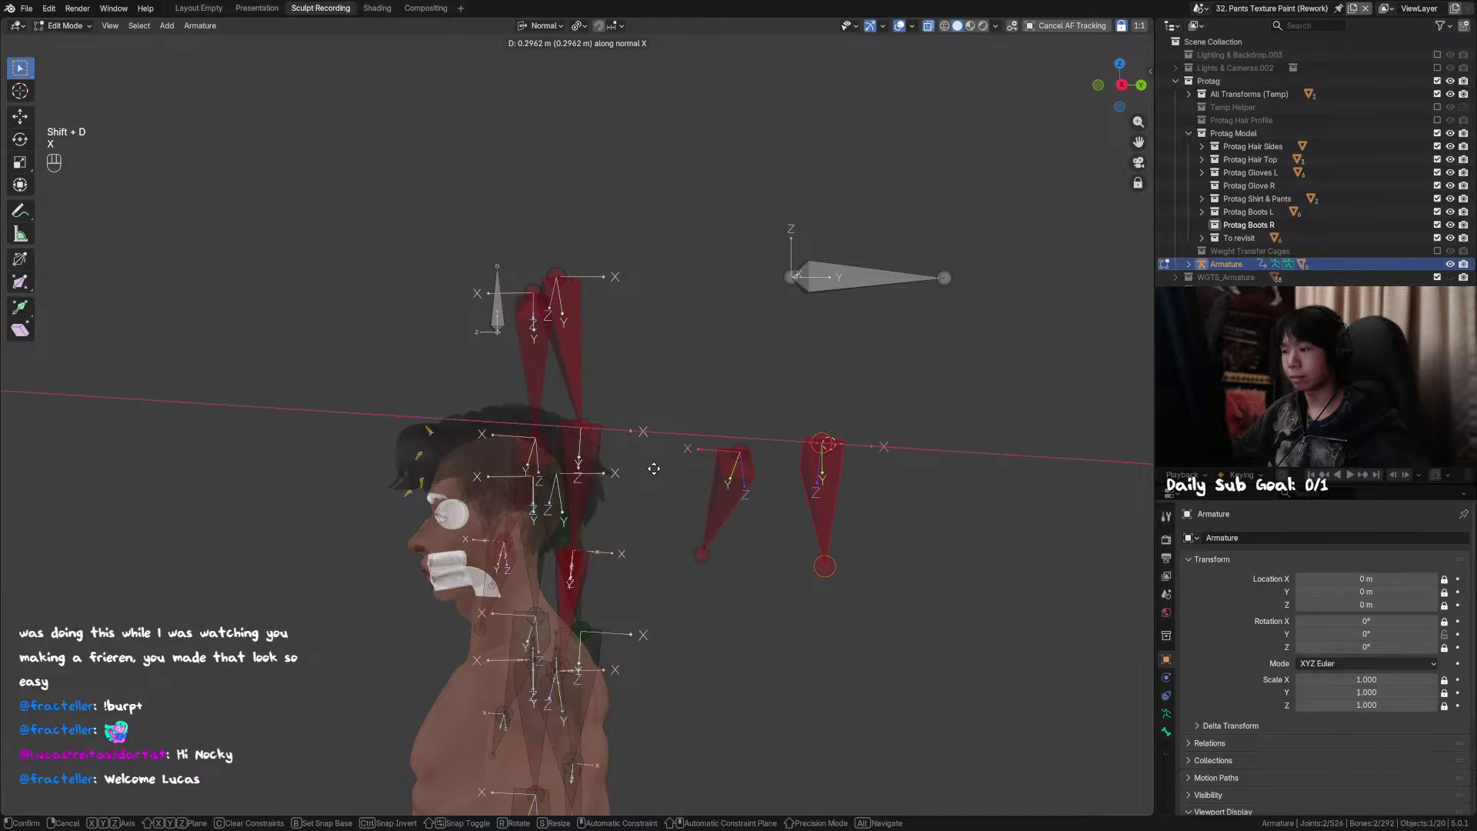
key(shift)
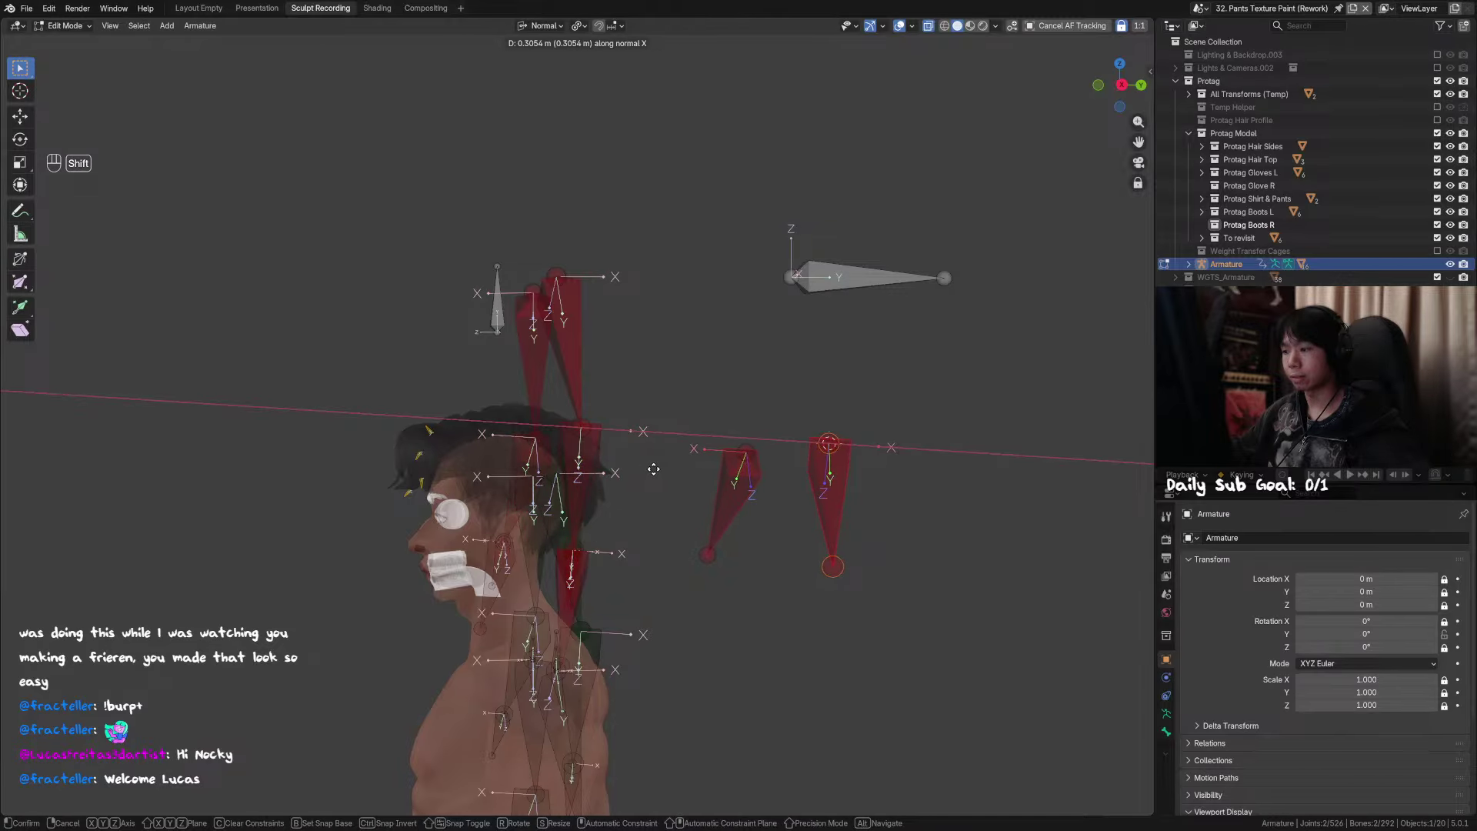
click(654, 468)
Step: Snap the 3D cursor to the head joint of the duplicated forearm bone and add a new bone there
middle_drag(653, 468, 876, 519)
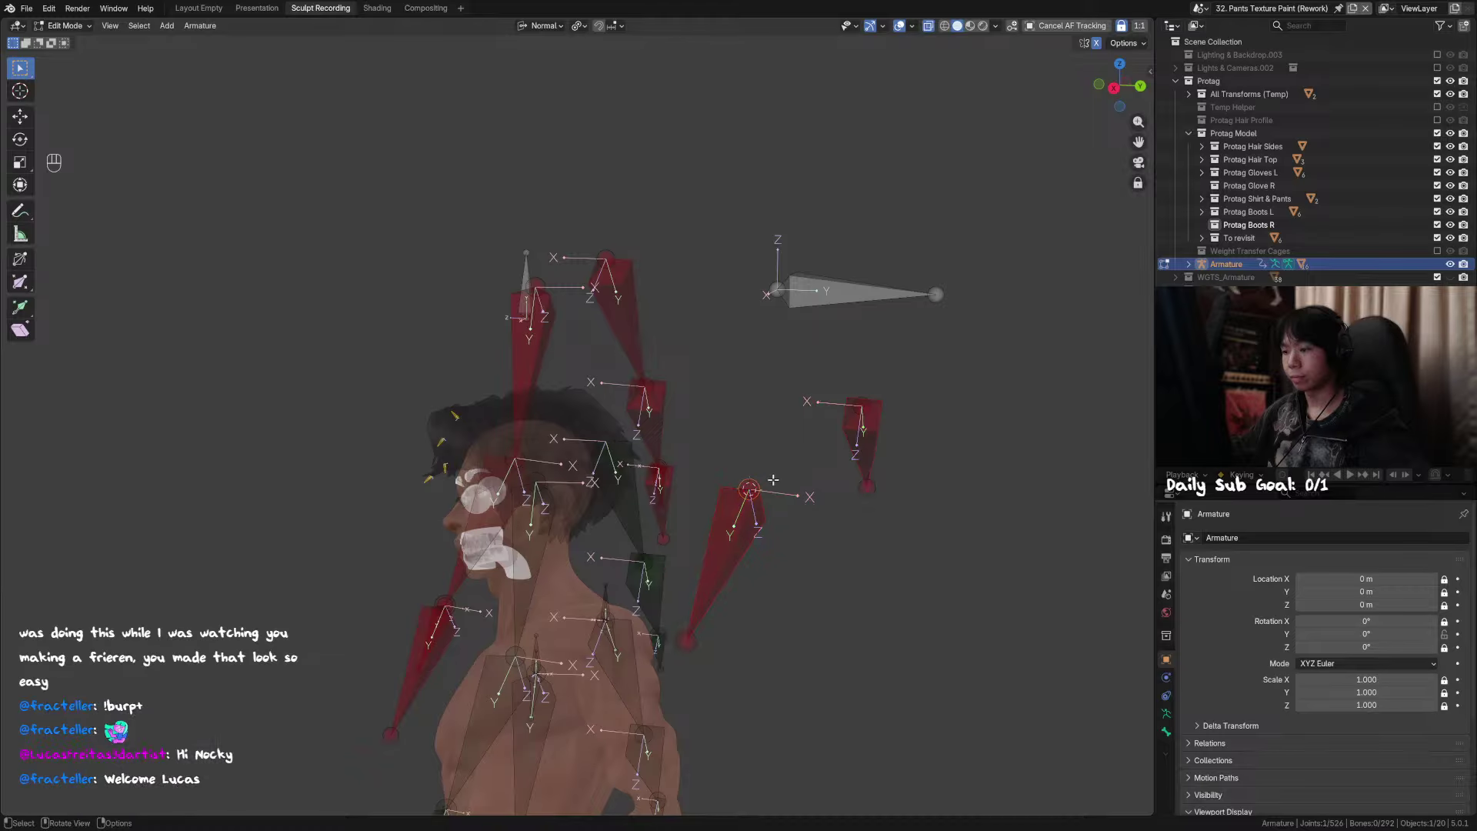
key(shift+s)
click(800, 570)
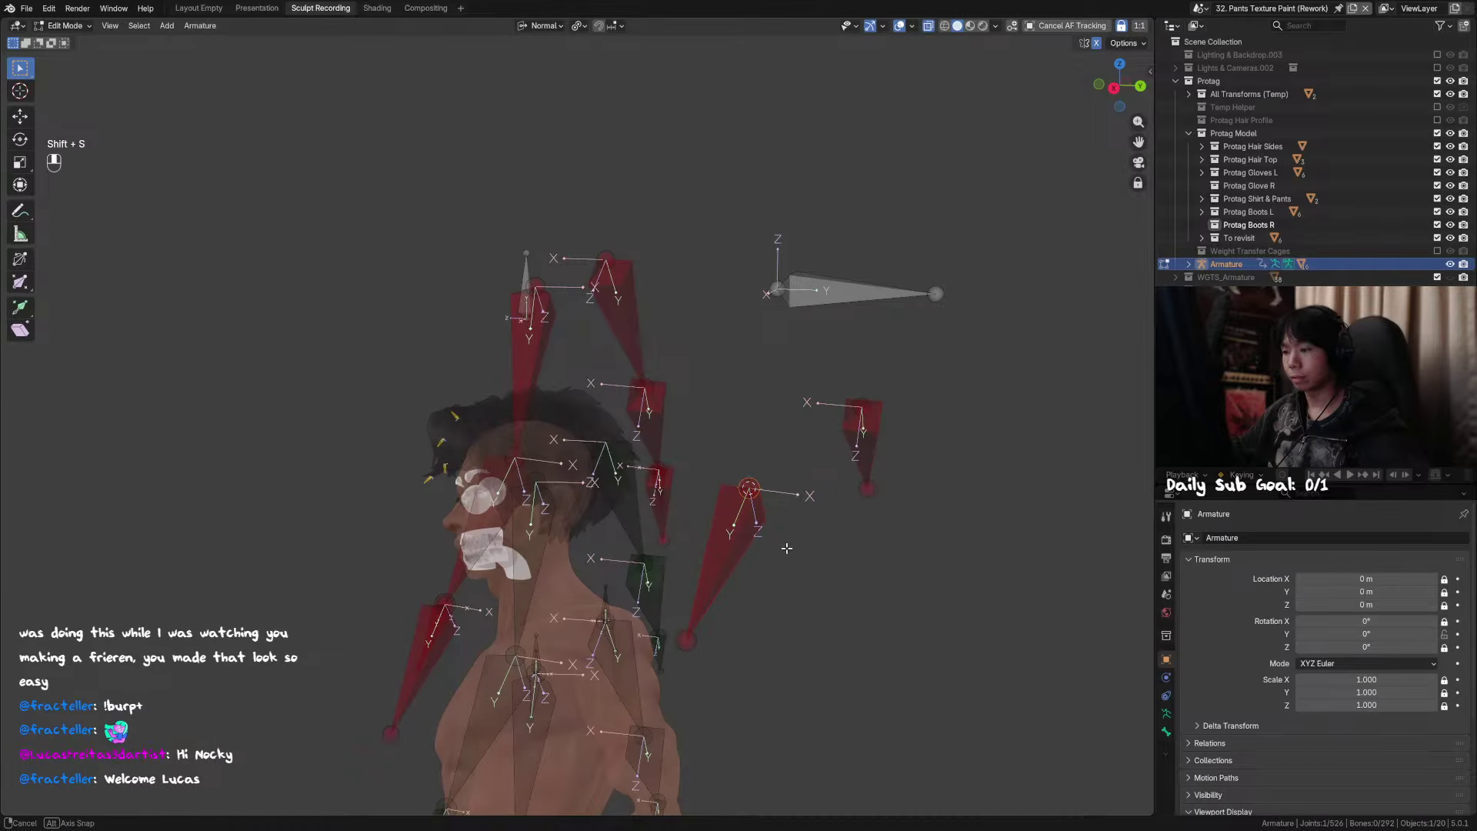
middle_drag(787, 548, 844, 498)
key(shift+a)
click(836, 327)
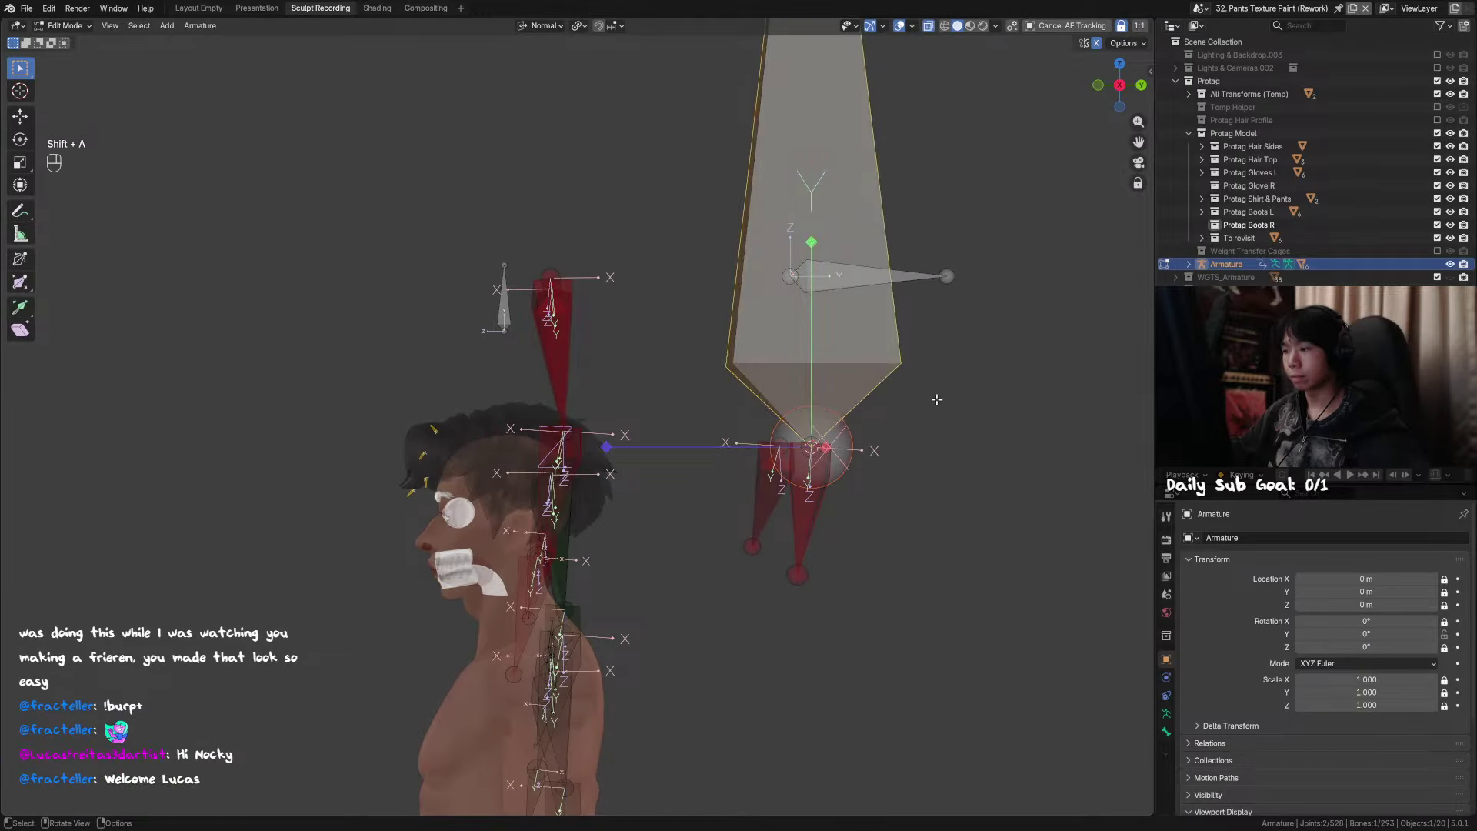
Step: Try recalculating the new bone's roll to the Global +X Axis, undoing the change
scroll(901, 439, down, 3)
middle_drag(873, 426, 817, 427)
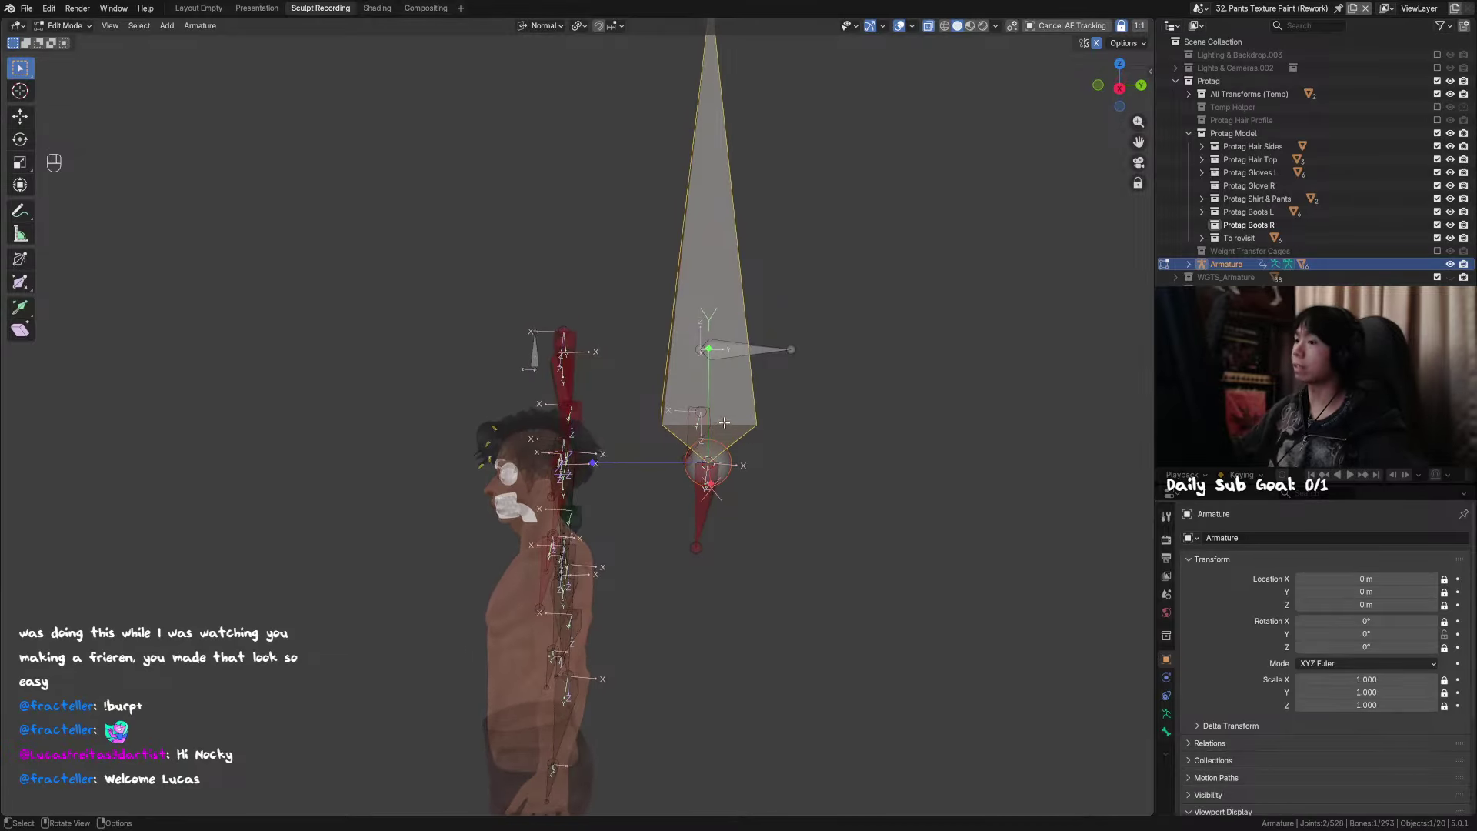
middle_drag(787, 420, 864, 410)
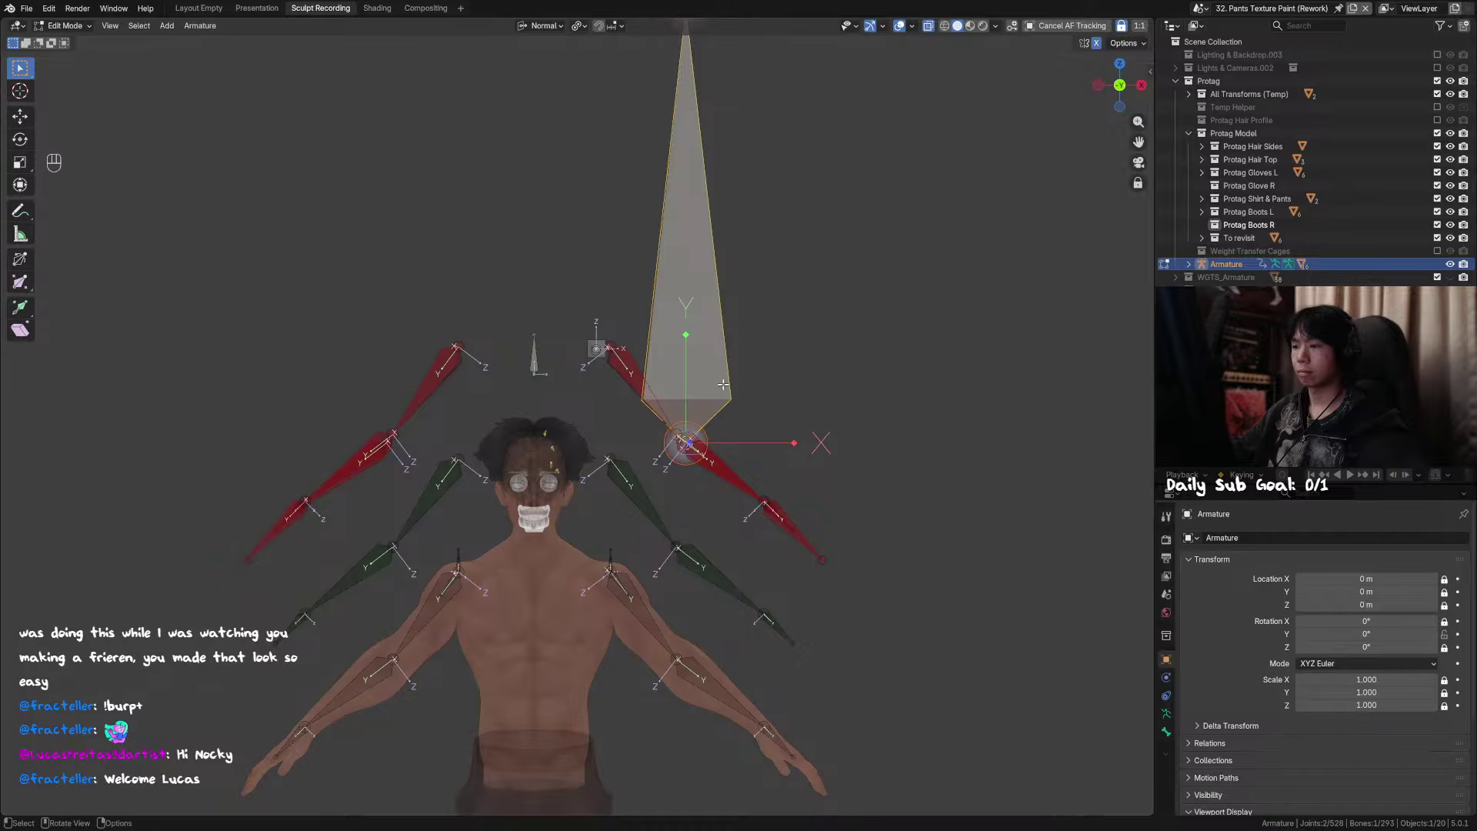
key(shift)
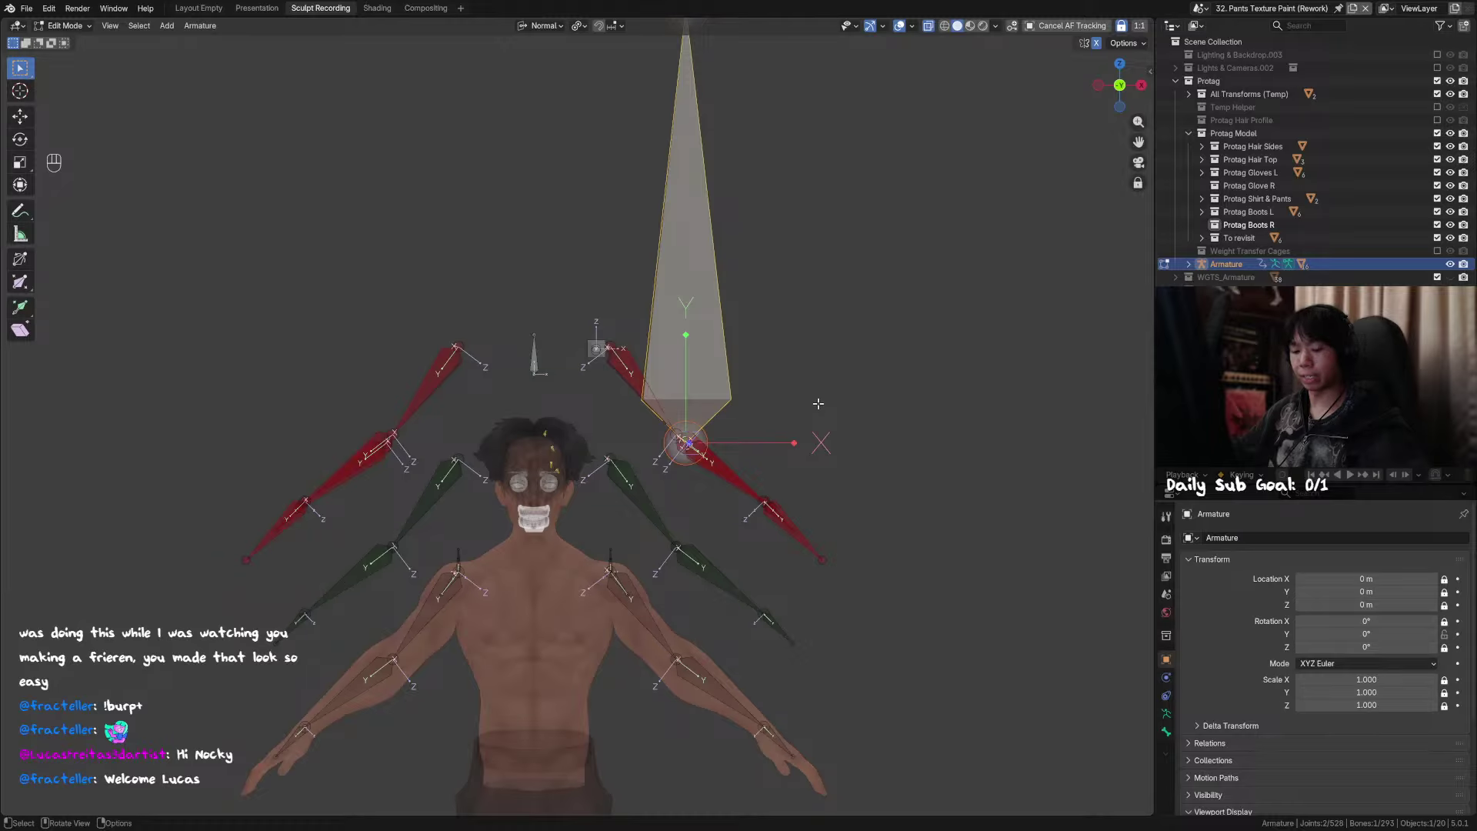
key(shift+r)
key(ctrl+z)
key(shift+n)
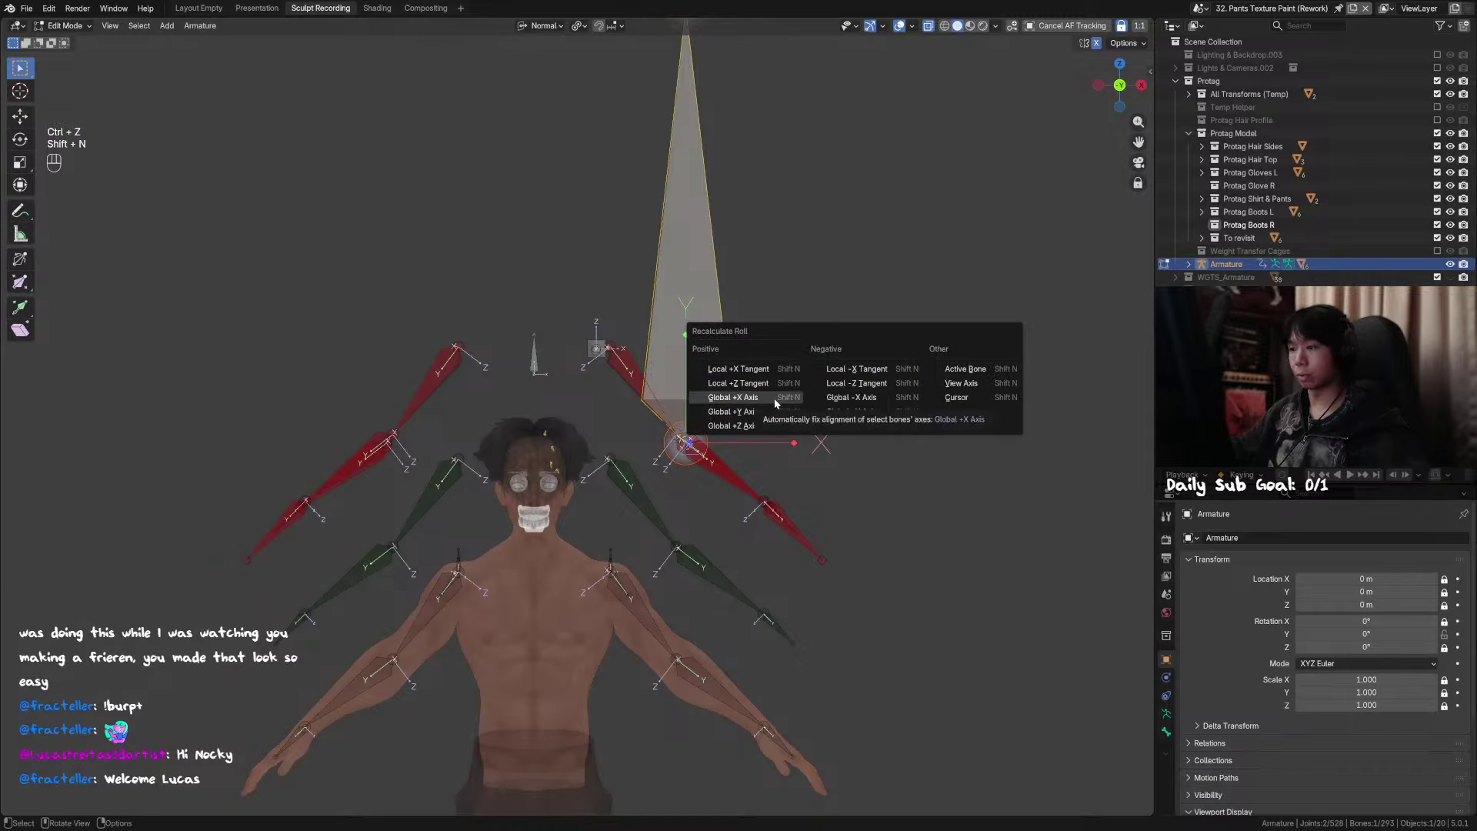
click(768, 398)
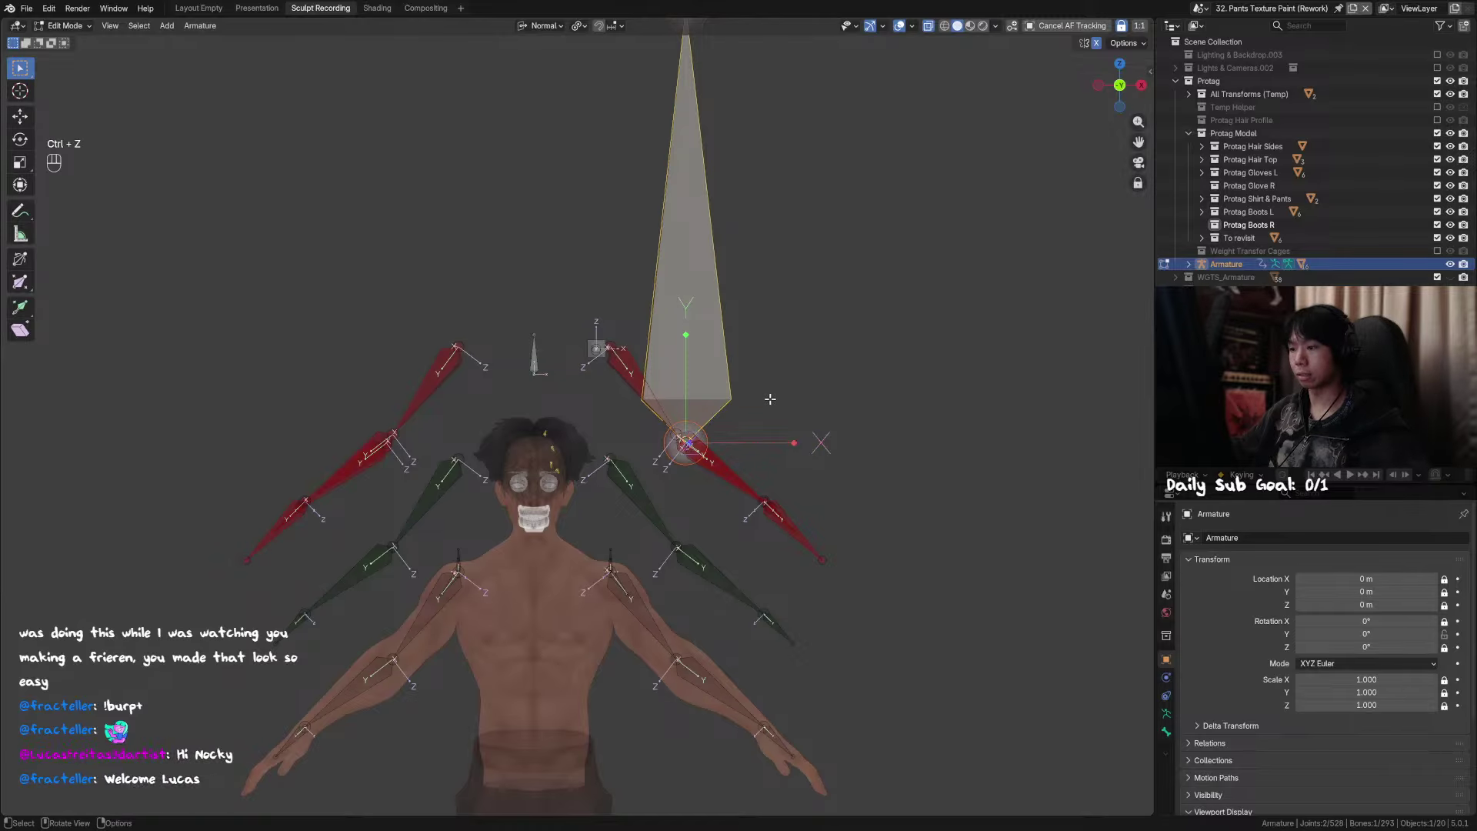
key(shift+n)
key(ctrl+z)
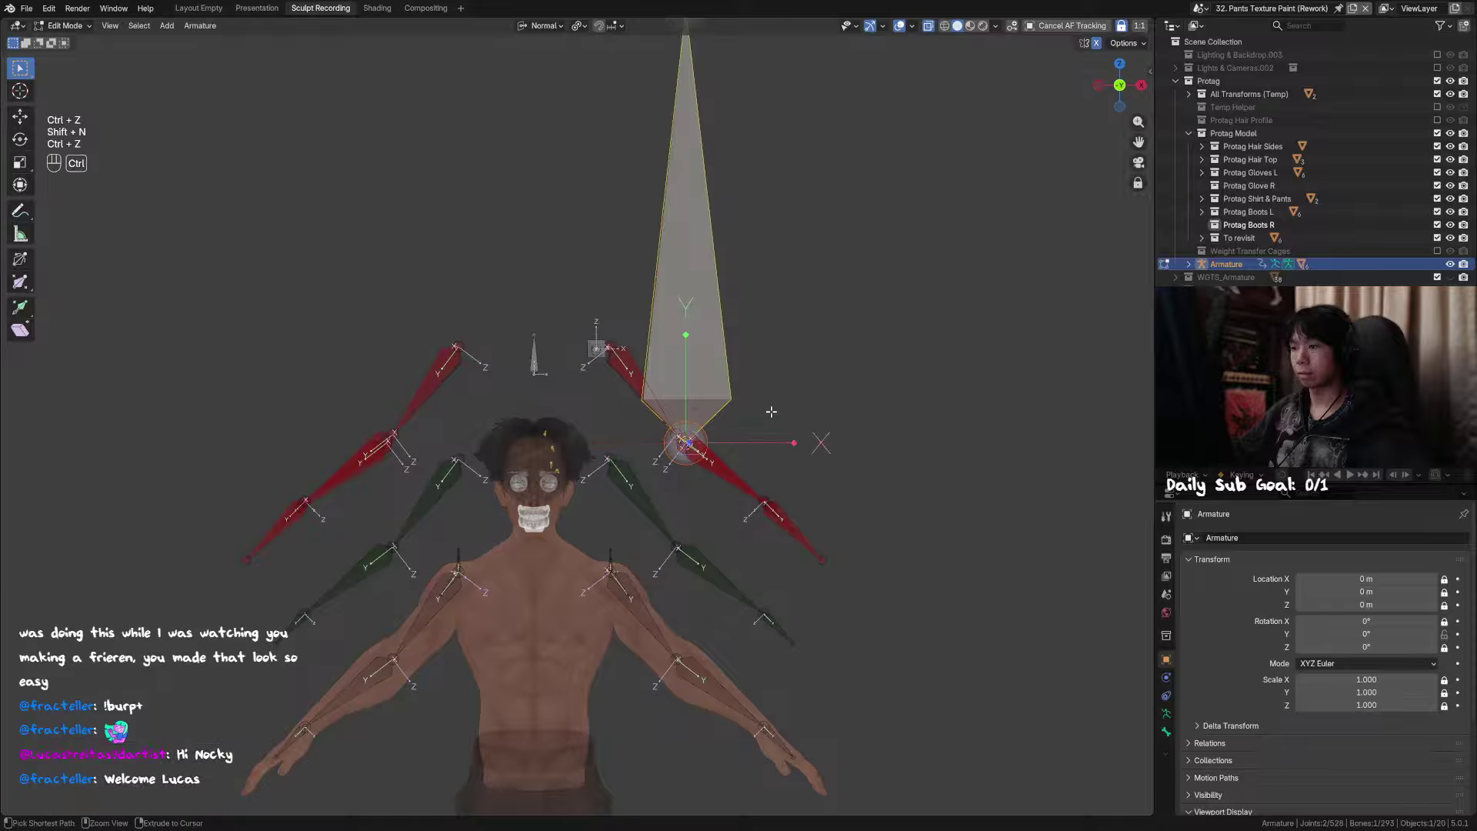
Step: Try rolling the new bone manually and recalculating its roll to the cursor, discarding both changes
key(ctrl+r)
right_click(816, 393)
key(shift+n)
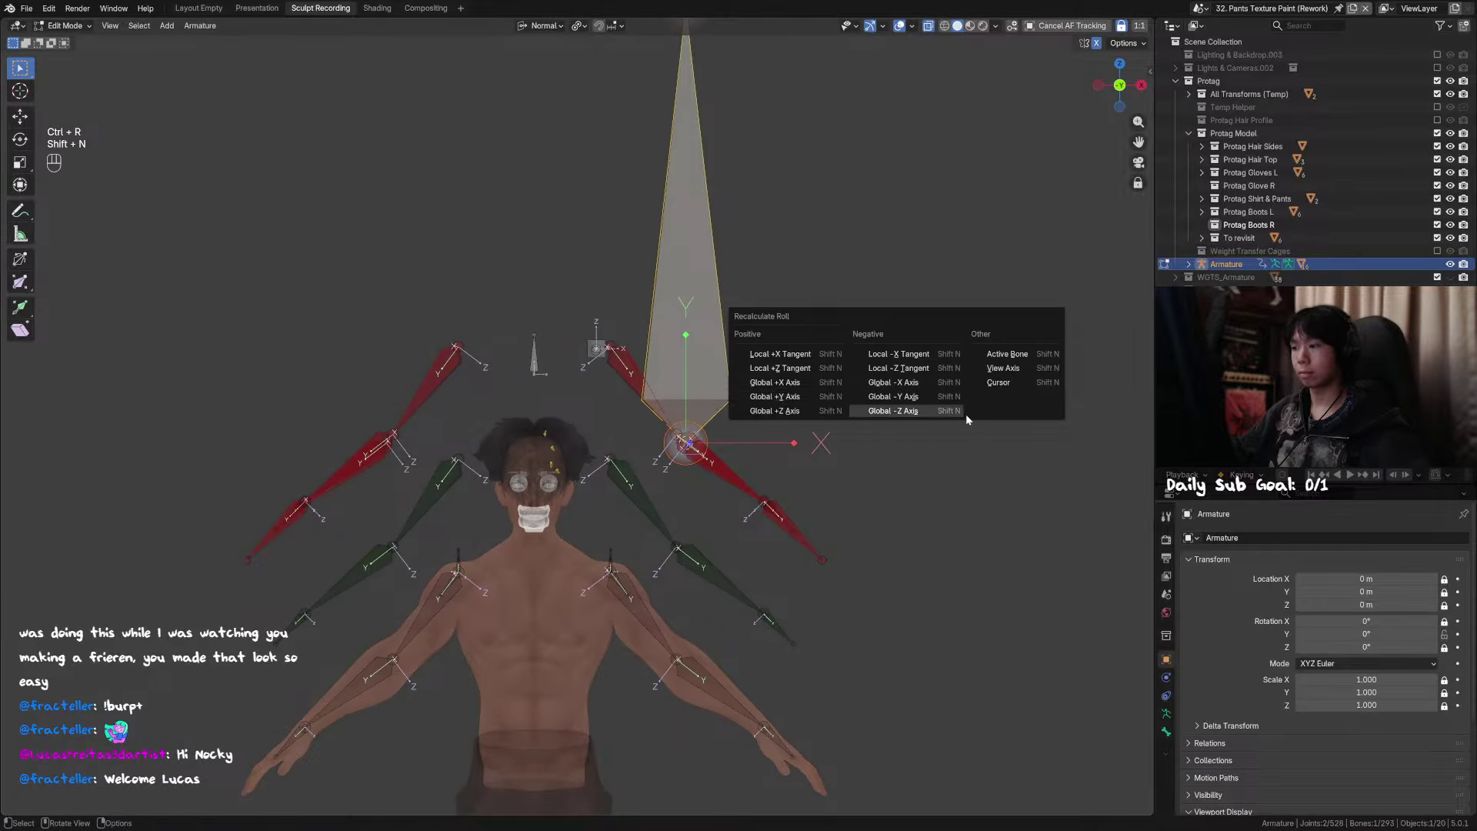
click(994, 383)
key(ctrl+z)
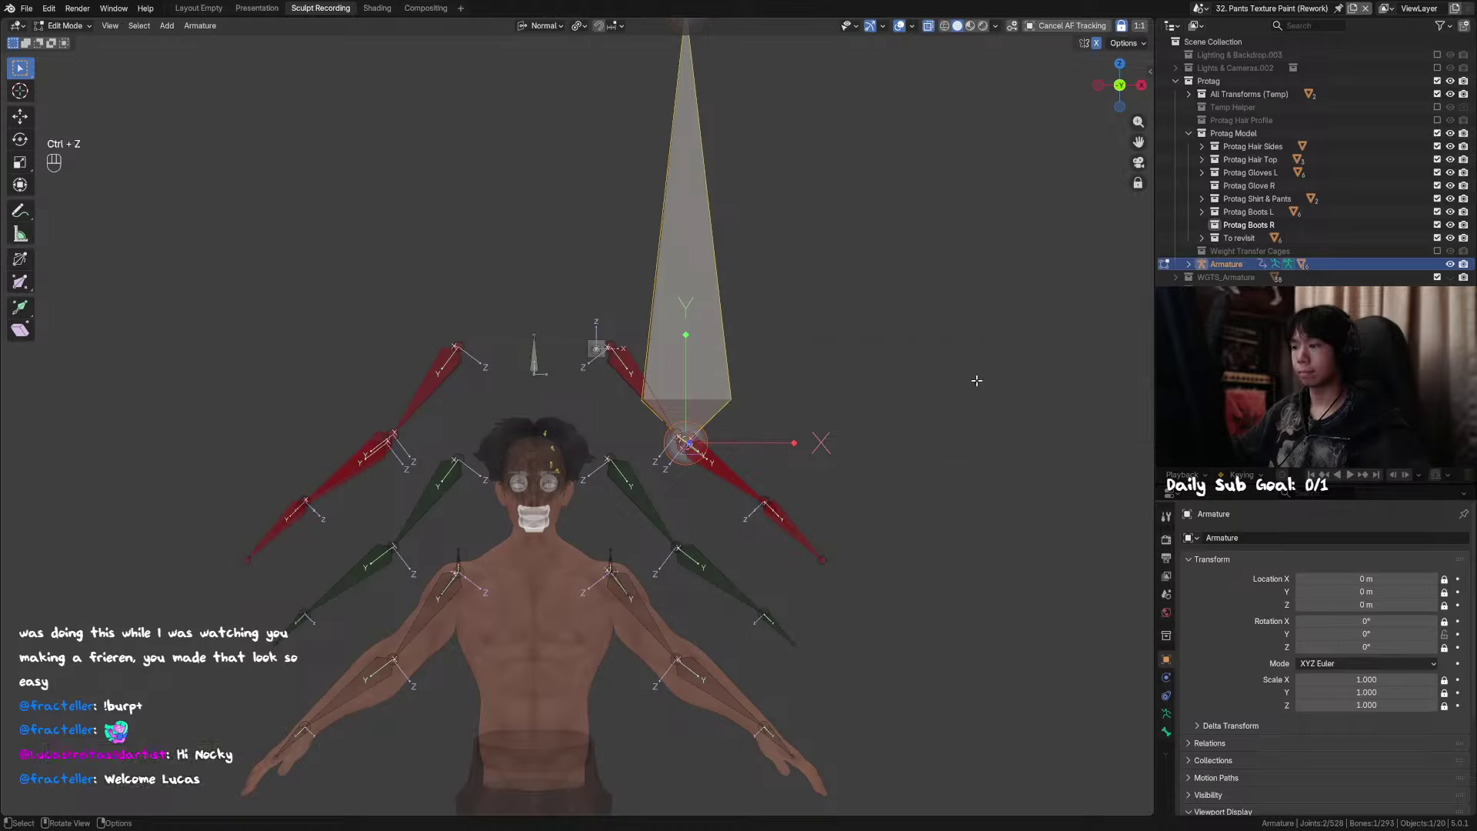
Step: Try recalculating the new bone's roll with several options, including Local +X Tangent, Global +Y Axis and Global +X Axis, undoing each attempt
key(shift+n)
click(696, 406)
key(ctrl+z)
key(shift+n)
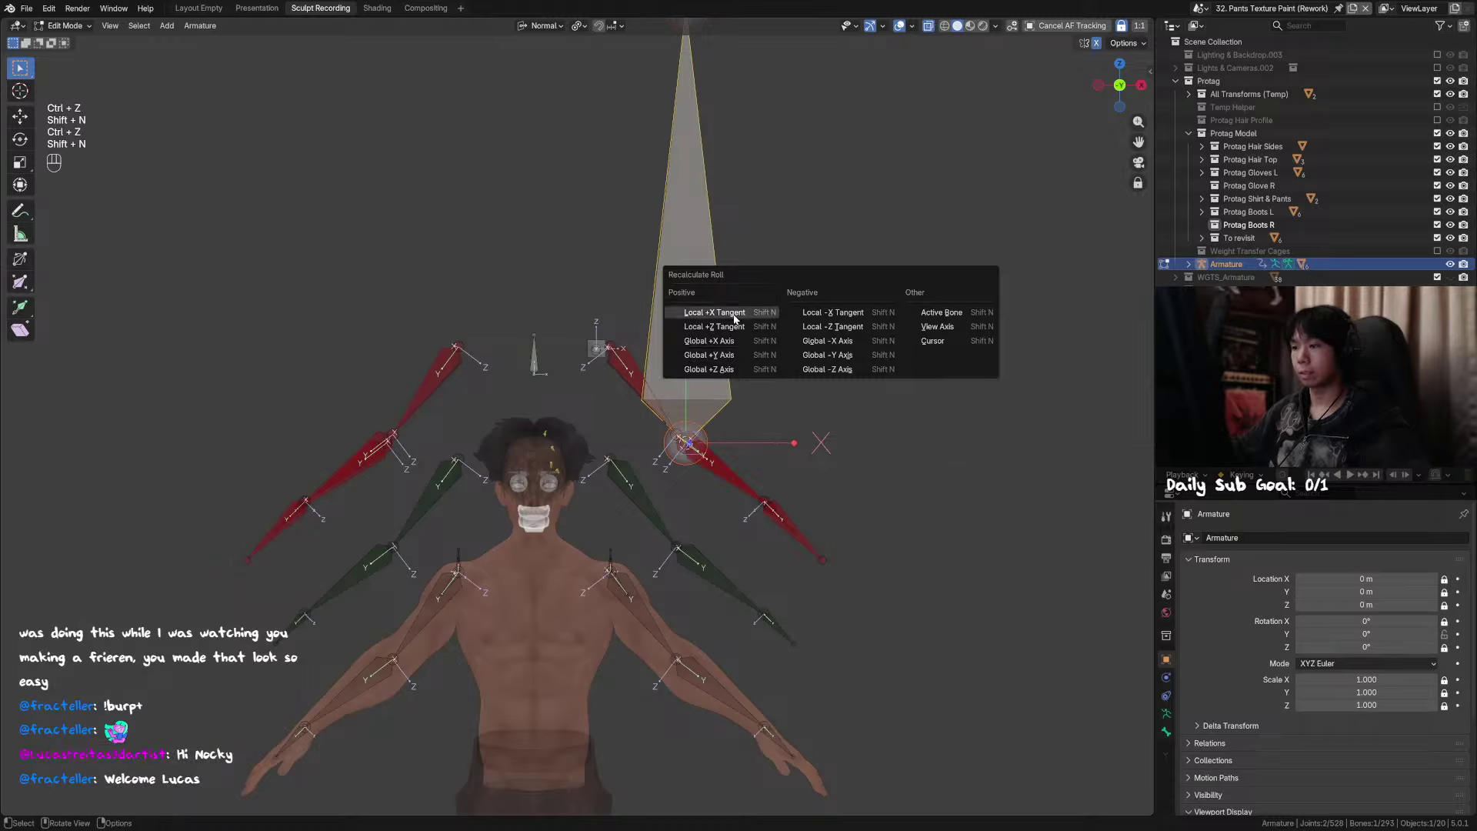
click(704, 313)
key(ctrl+z)
key(shift+n)
click(905, 330)
key(ctrl+z)
key(shift+n)
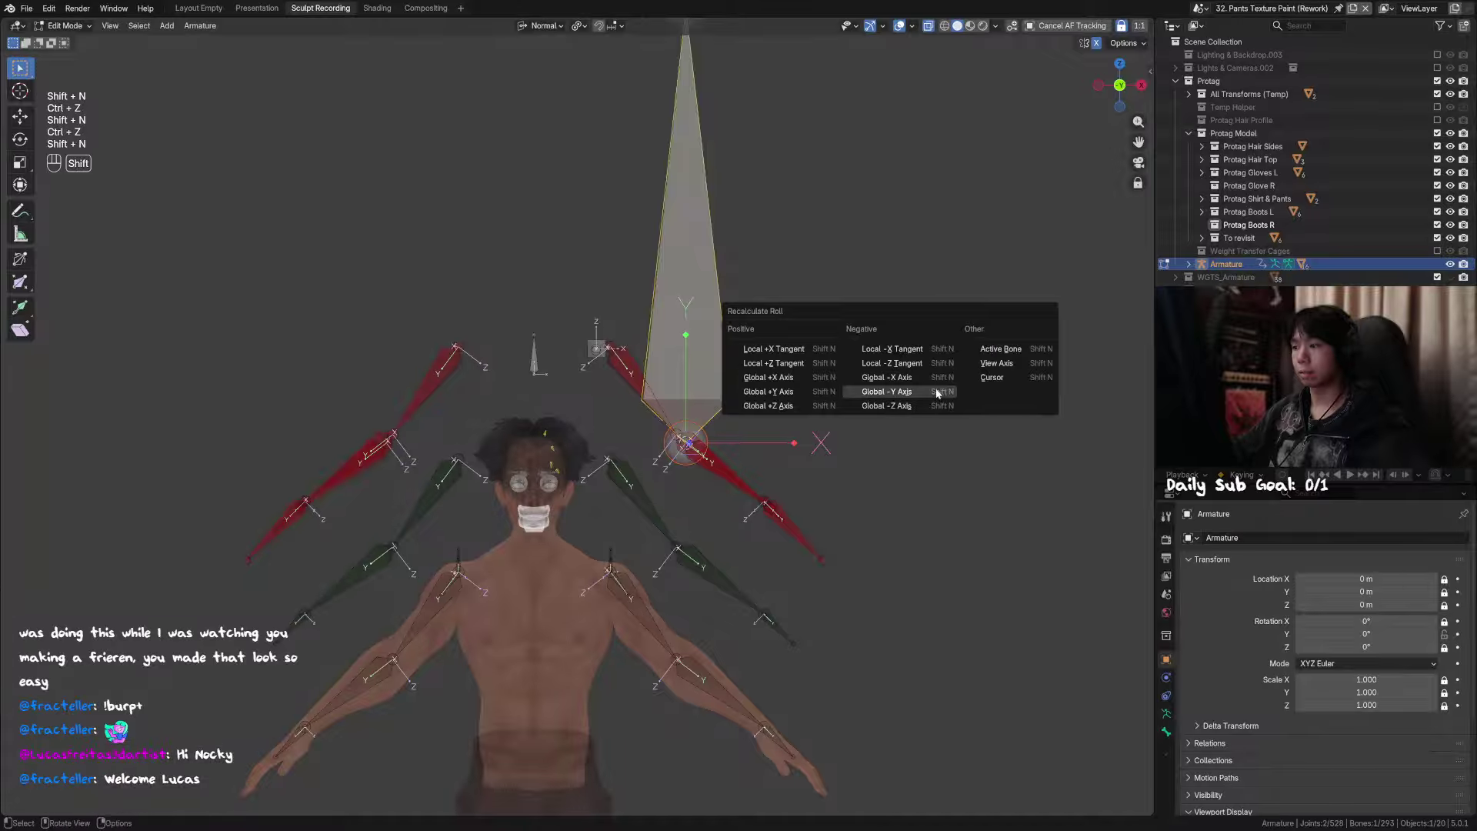
click(800, 392)
key(ctrl+z)
key(shift+n)
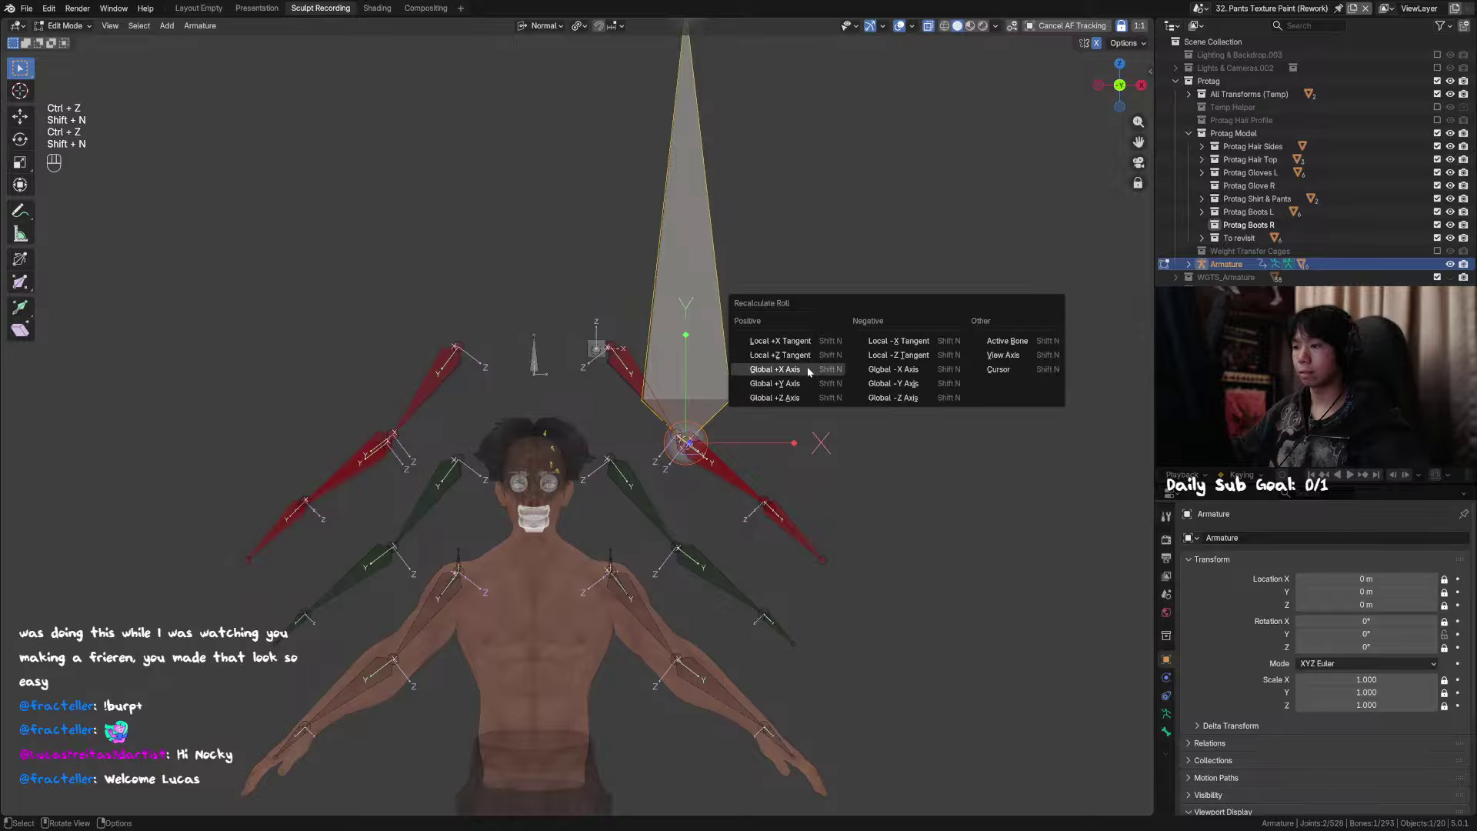
click(806, 374)
key(ctrl+z)
Step: Rotate the new bone by -90° about its normal X axis
middle_drag(809, 366, 800, 554)
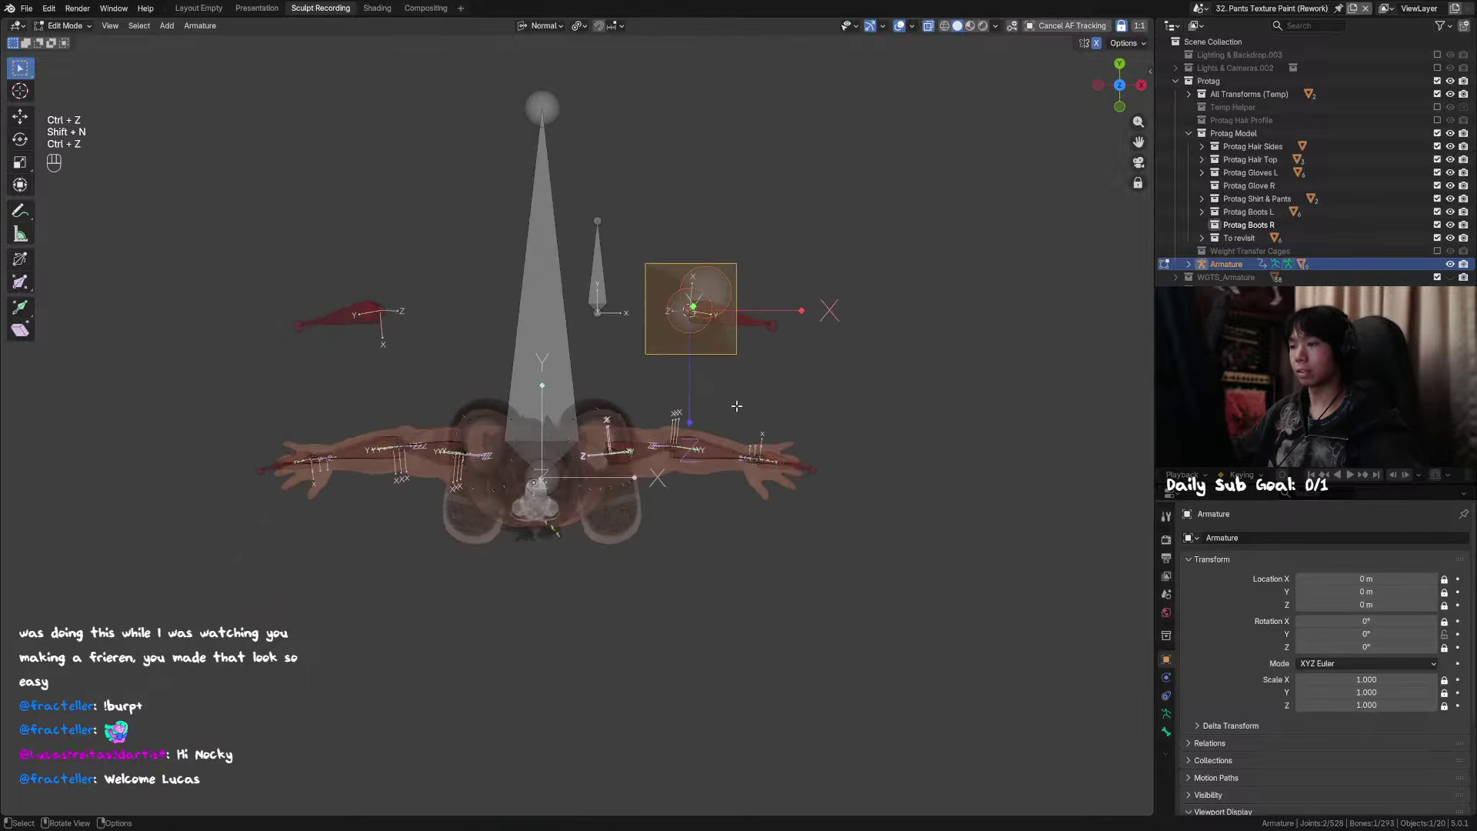
middle_drag(821, 376, 656, 244)
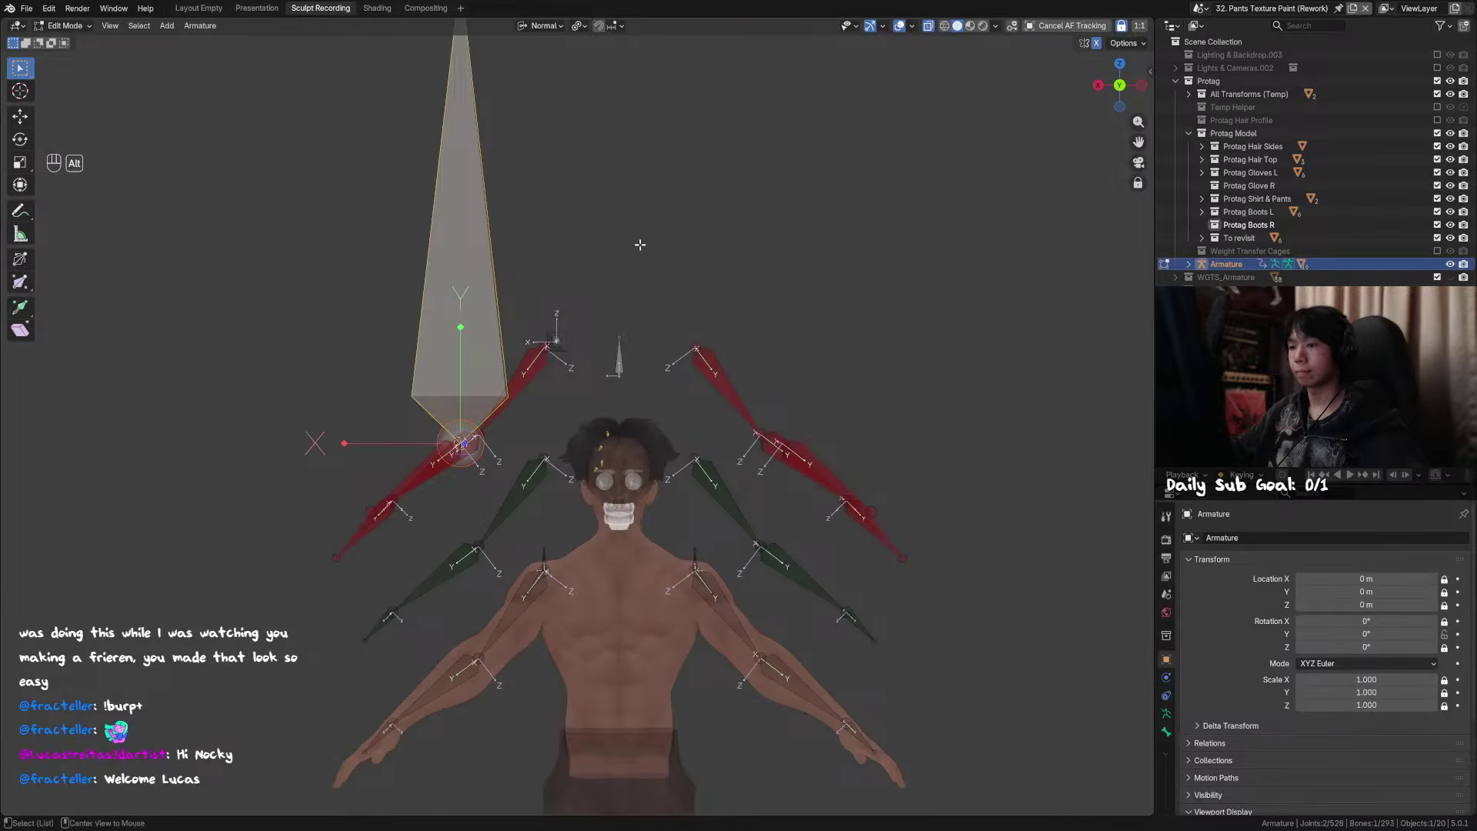
shift+middle_drag(514, 319, 750, 391)
click(668, 362)
click(768, 377)
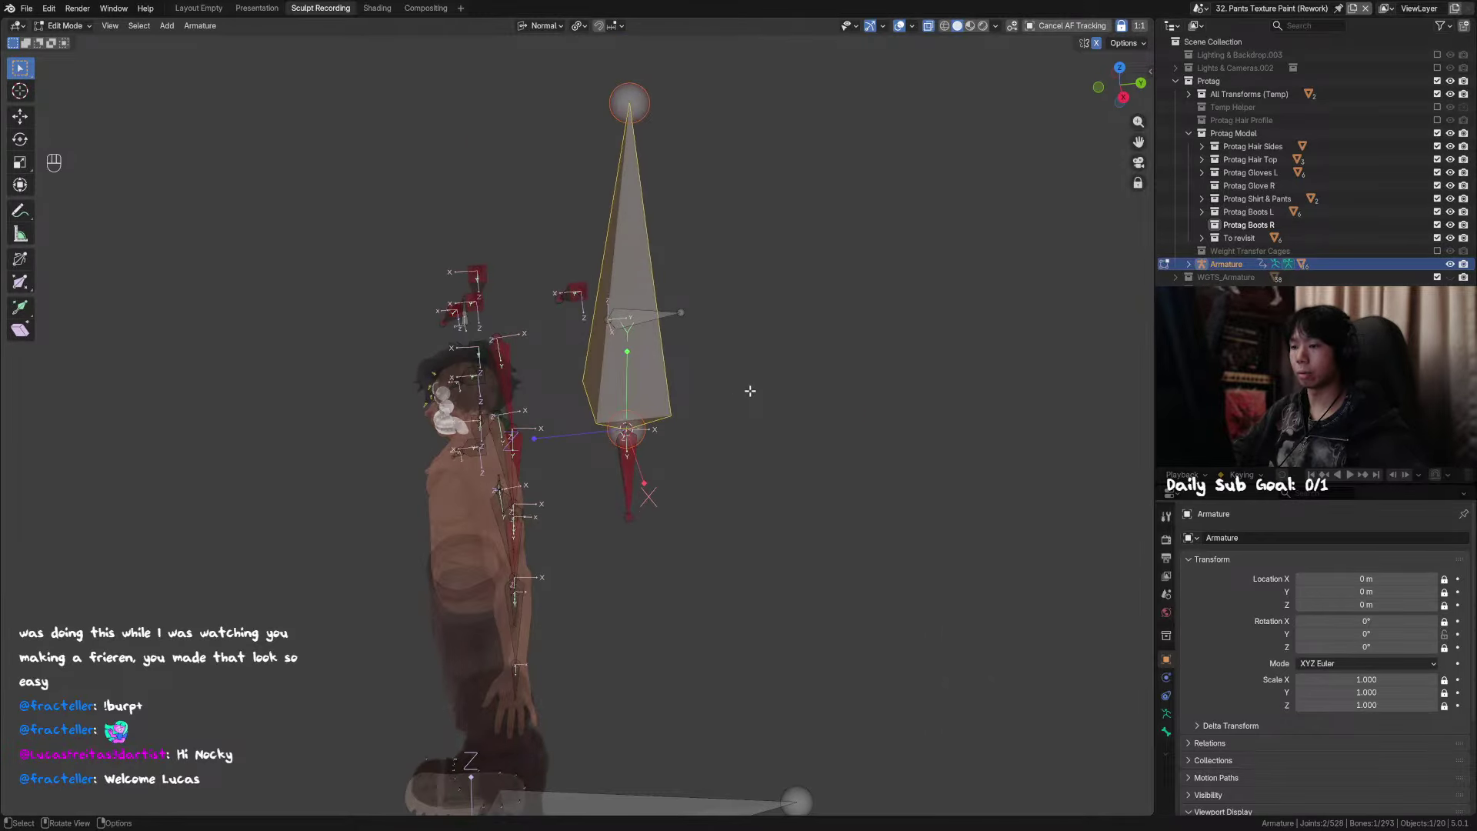
key(r)
key(KP_9)
key(KP_0)
key(x)
key(minus)
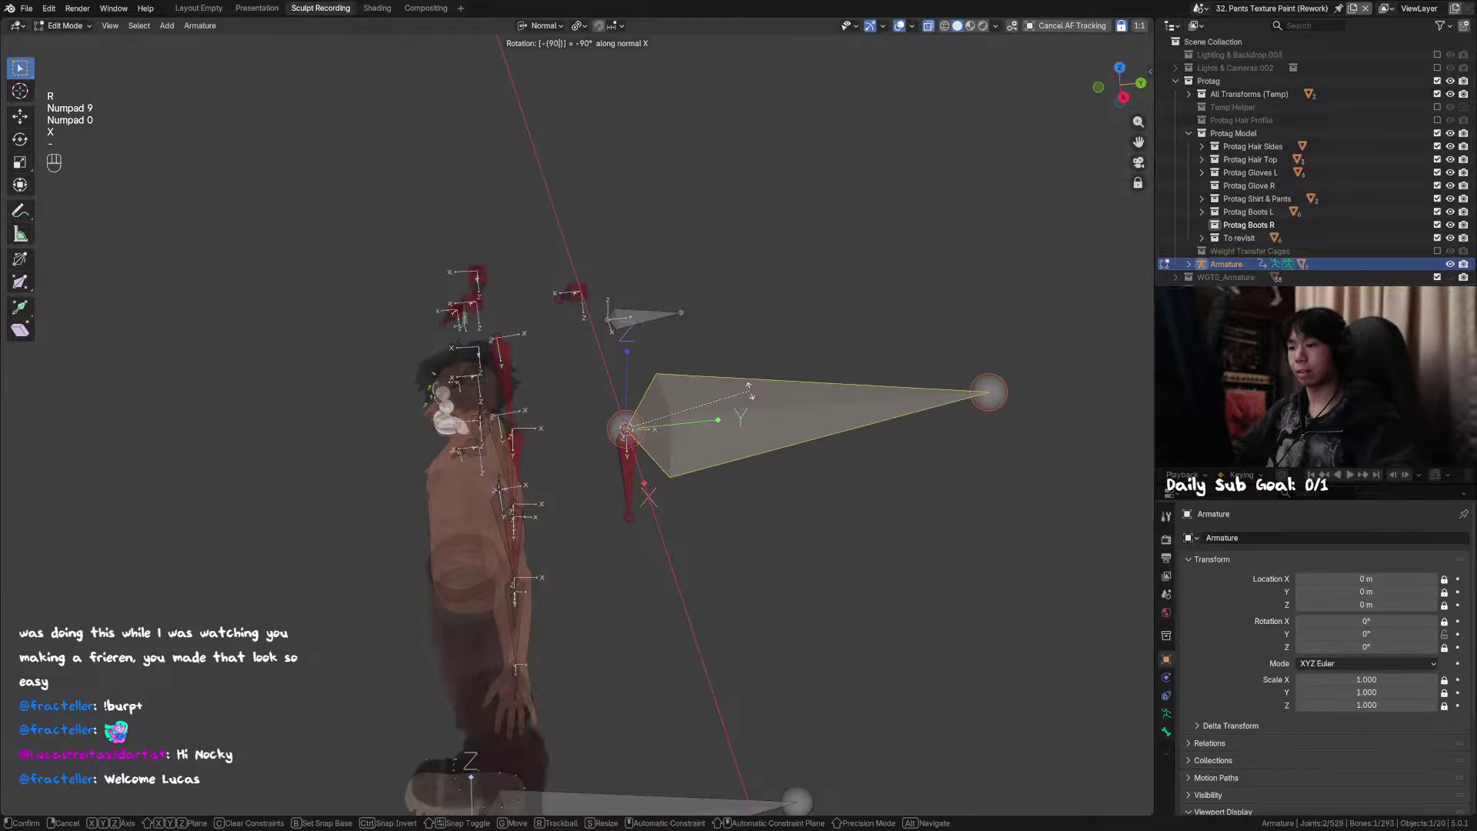
key(KP_Enter)
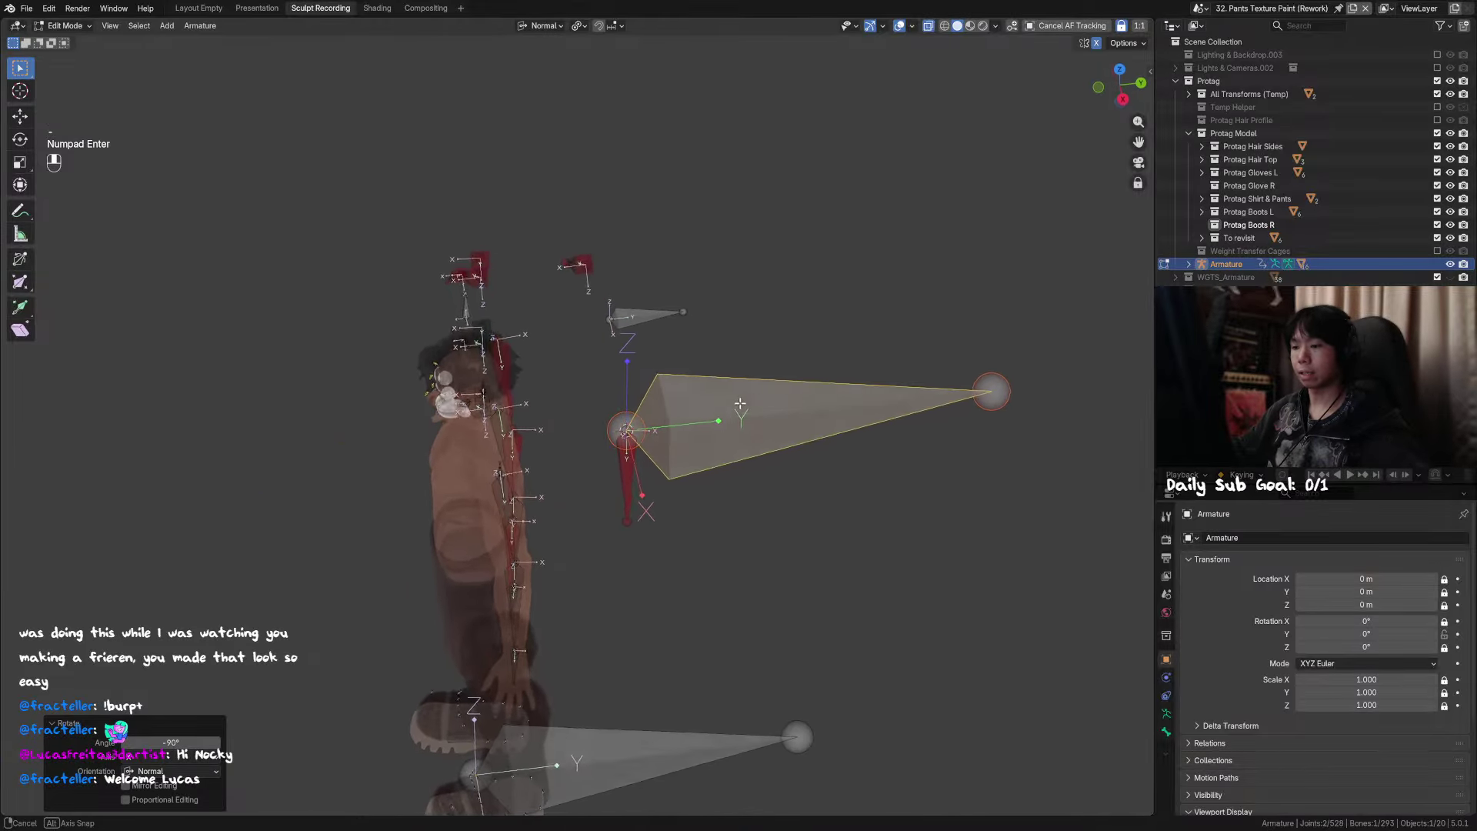
Step: Scale the new bone down to roughly the length of the existing pole bone above it
alt+middle_drag(739, 403, 785, 412)
key(Tab)
key(Tab)
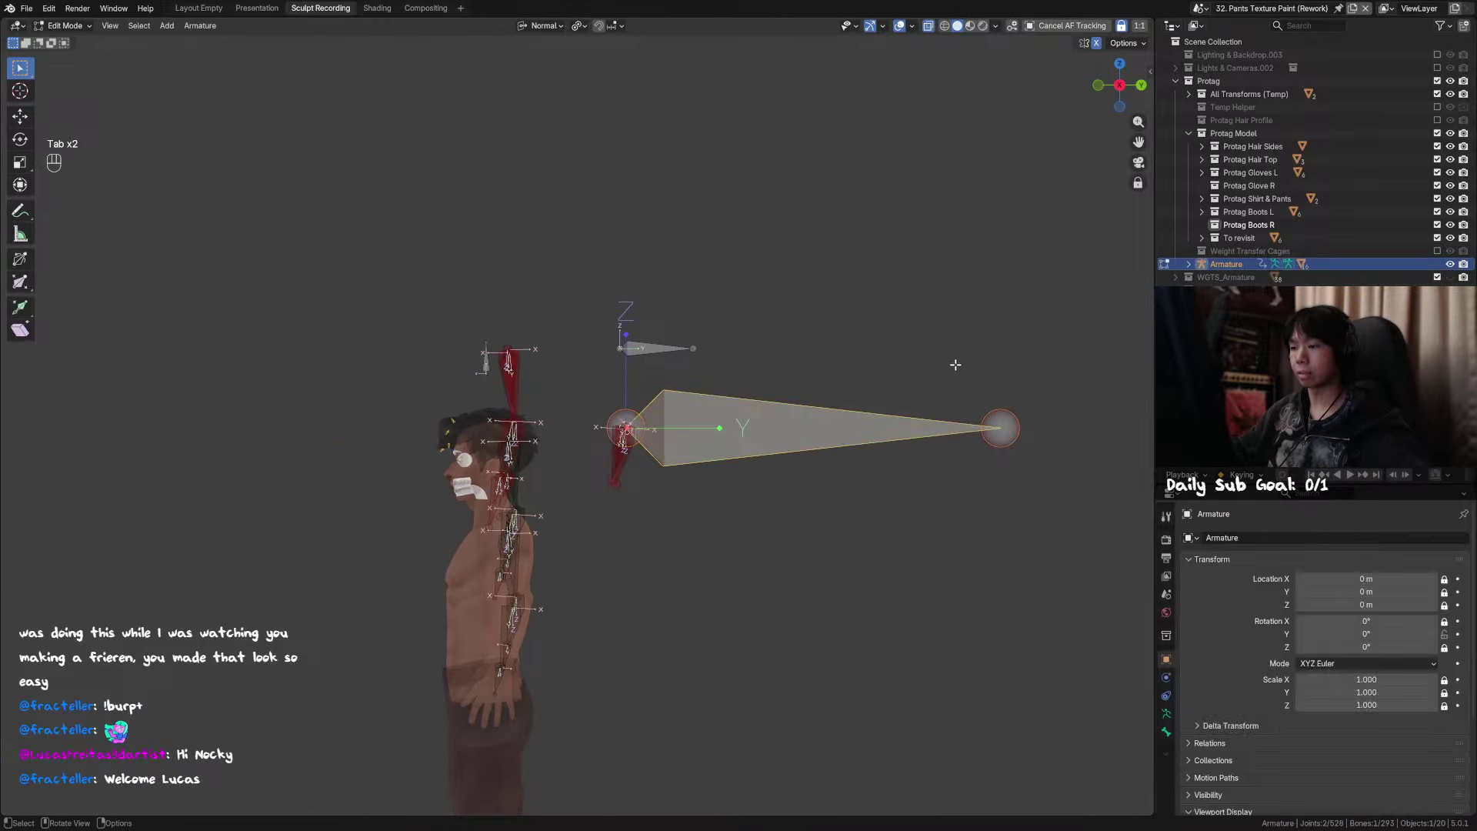
key(s)
click(711, 381)
middle_drag(711, 380, 706, 437)
key(ctrl+z)
key(ctrl+shift+z)
key(ctrl+z)
key(ctrl+shift+z)
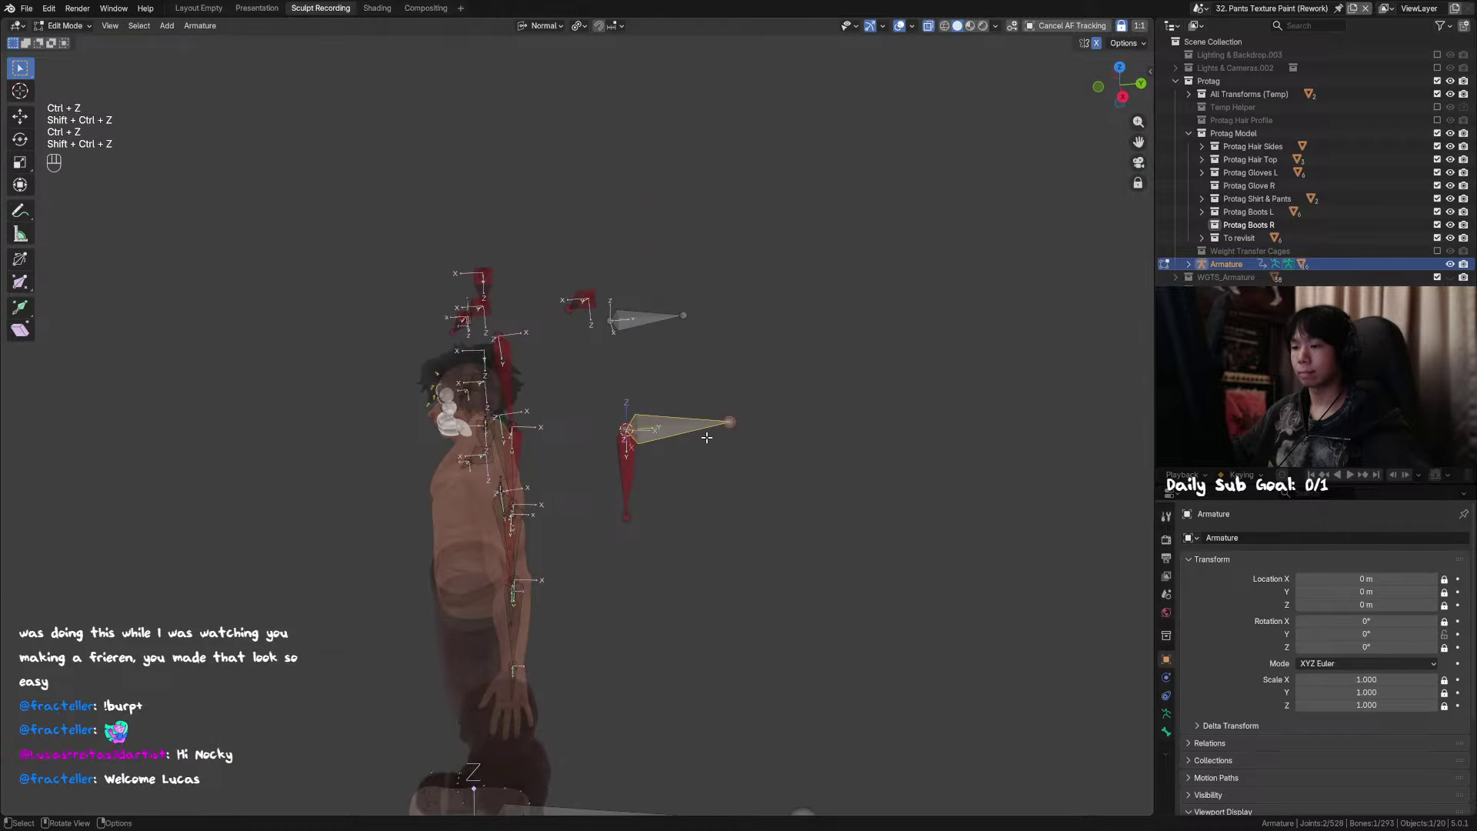
Step: Delete the duplicated forearm bone hanging below the new bone
key(Tab)
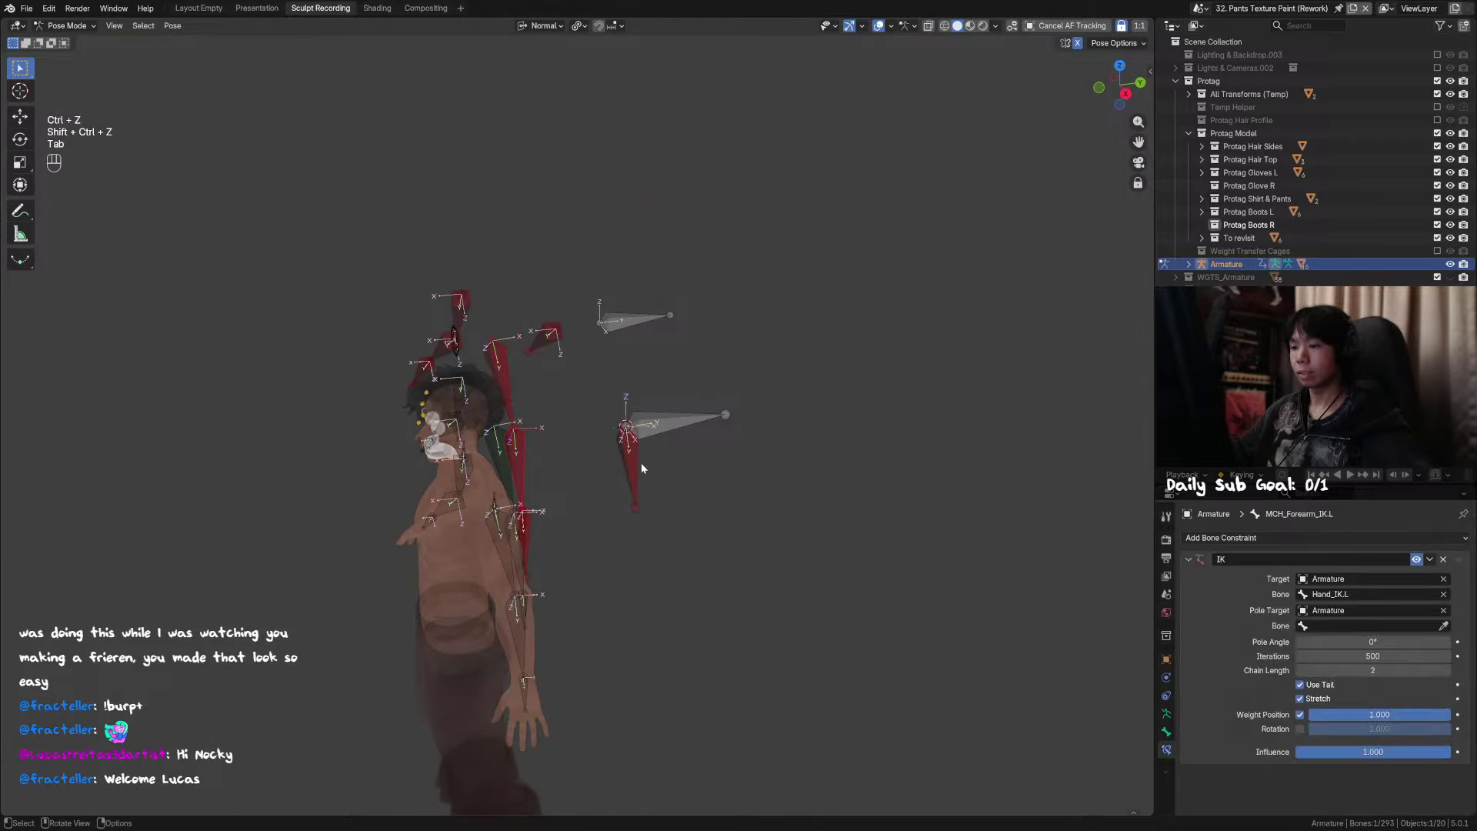
key(Tab)
key(x)
click(631, 461)
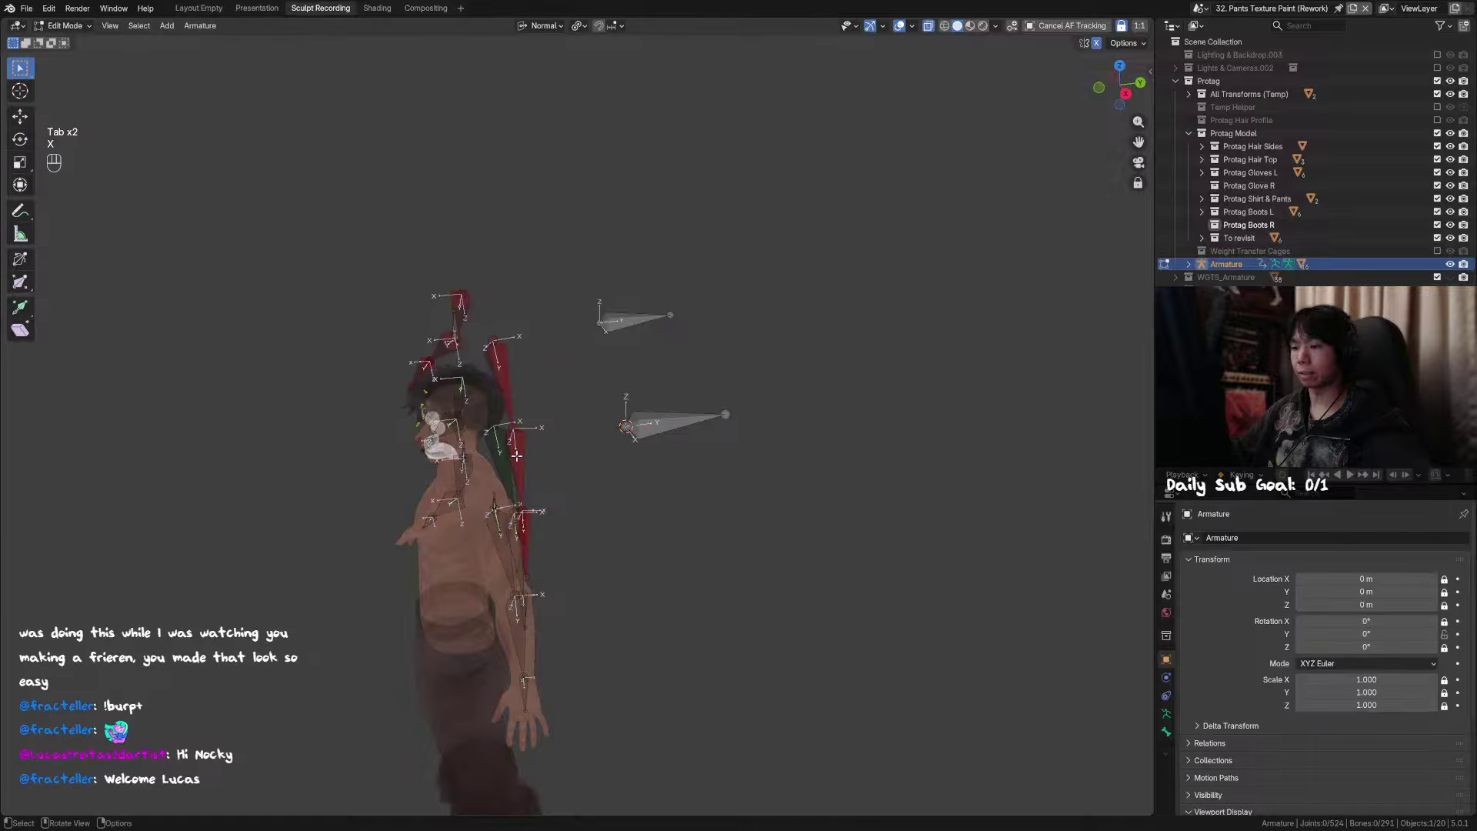
Step: Try the new bone as the pole bone of the MCH_Forearm_IK.L IK constraint, comparing it by undo and redo, and clear it again
key(ctrl+Tab)
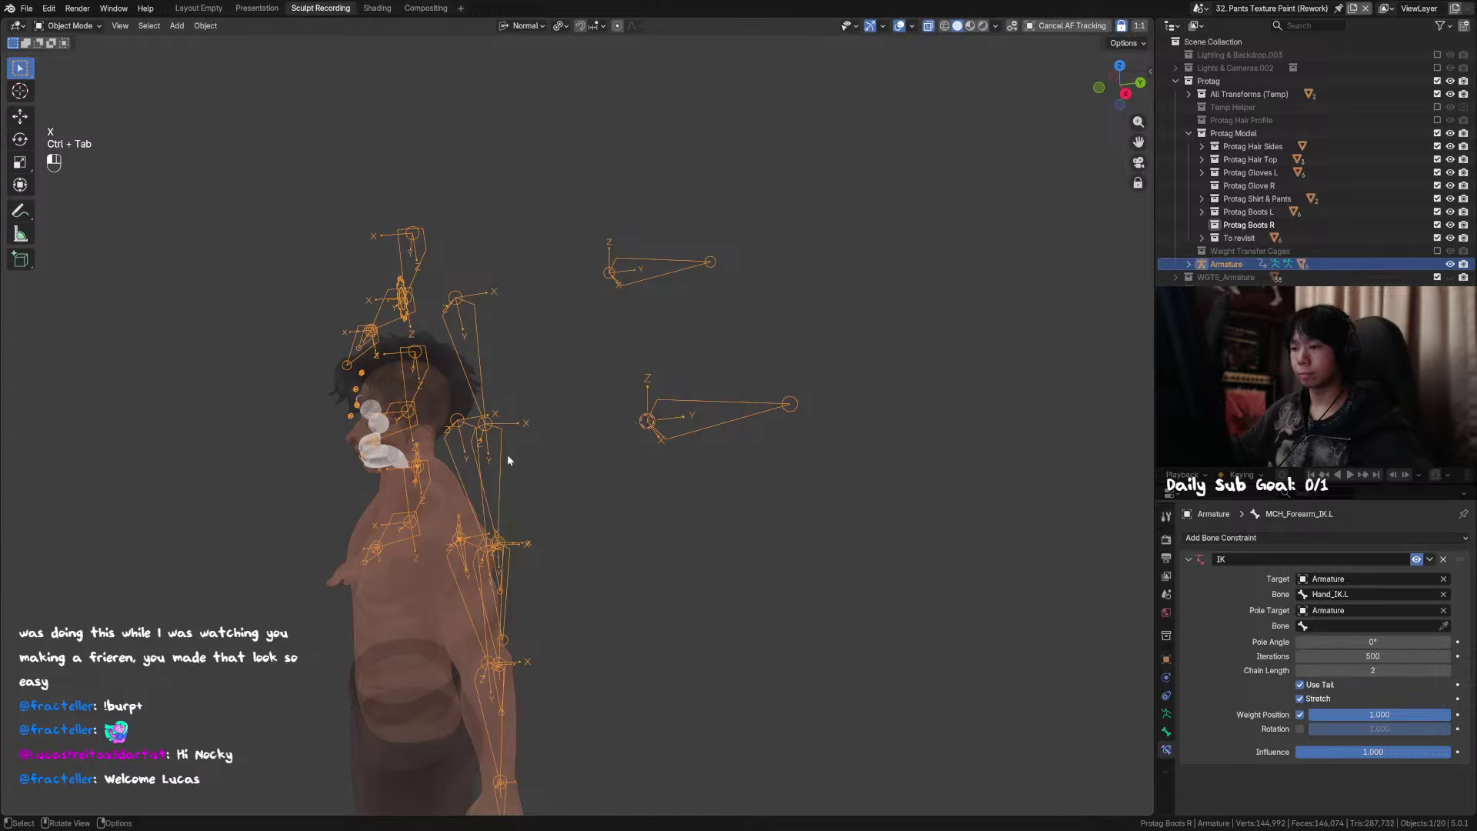
click(505, 459)
click(492, 459)
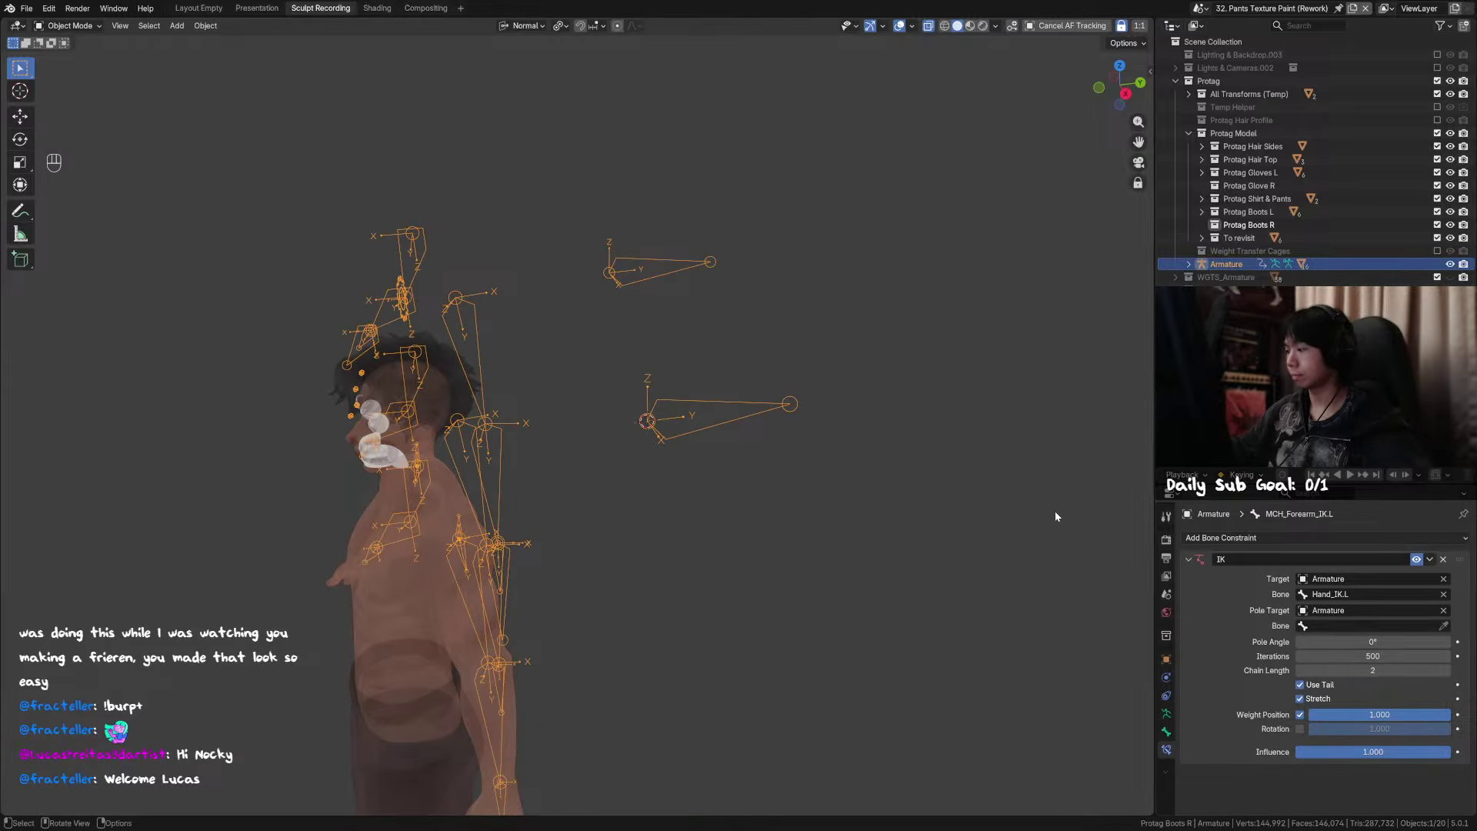
key(ctrl+Tab)
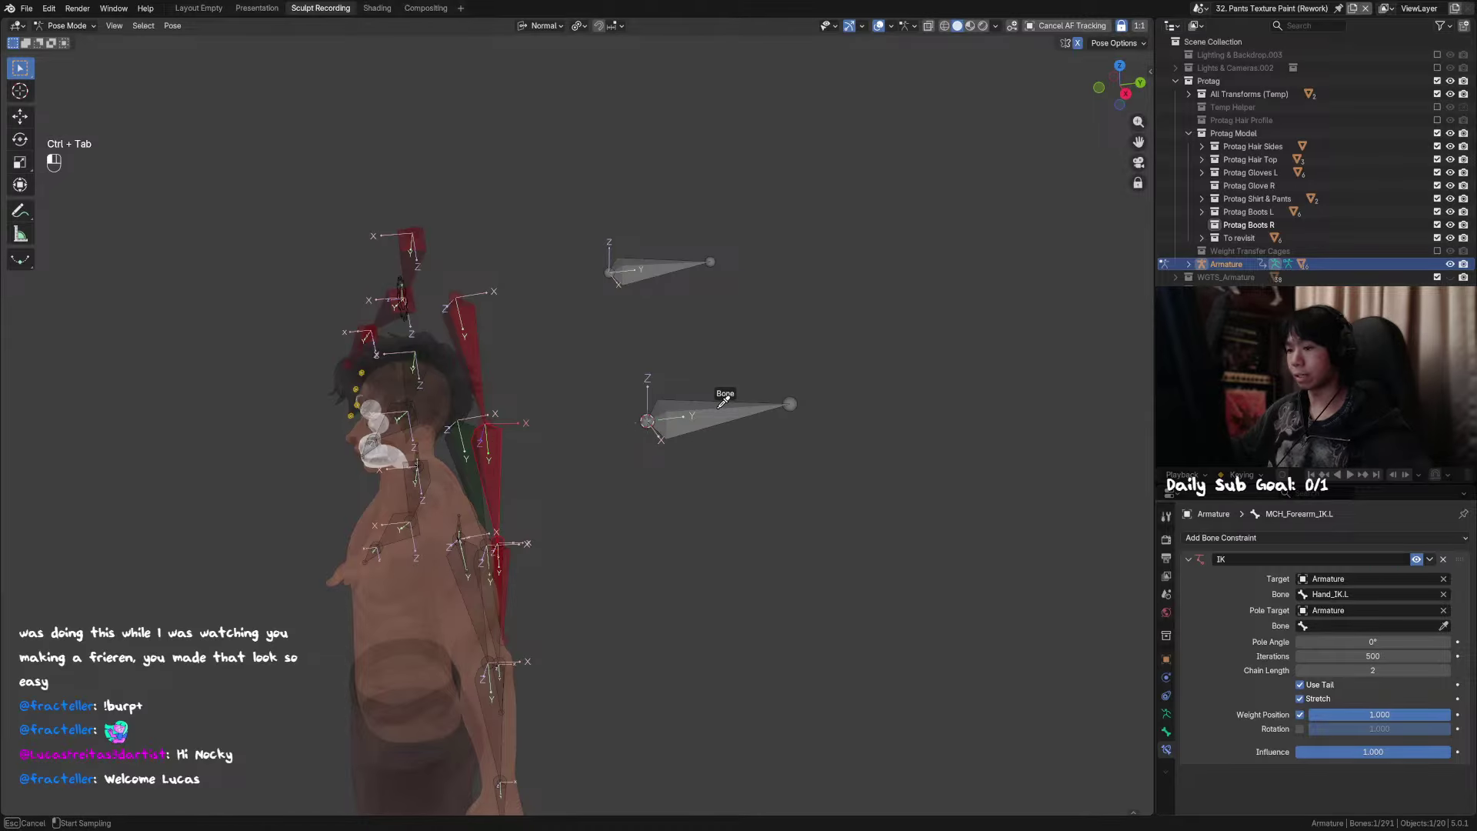
middle_drag(723, 418, 701, 386)
alt+middle_drag(701, 386, 727, 369)
key(ctrl+z)
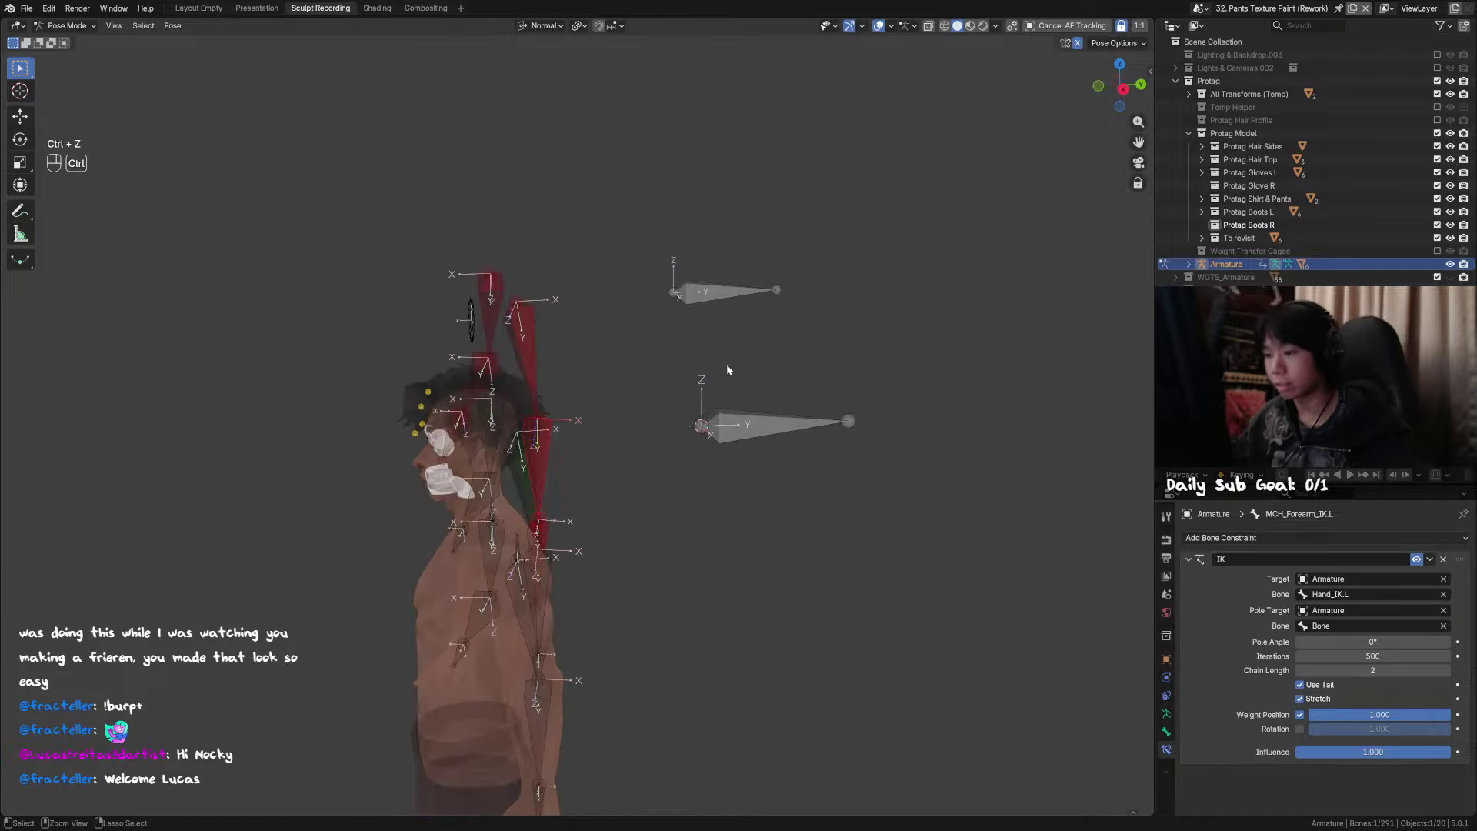
key(ctrl+shift+z)
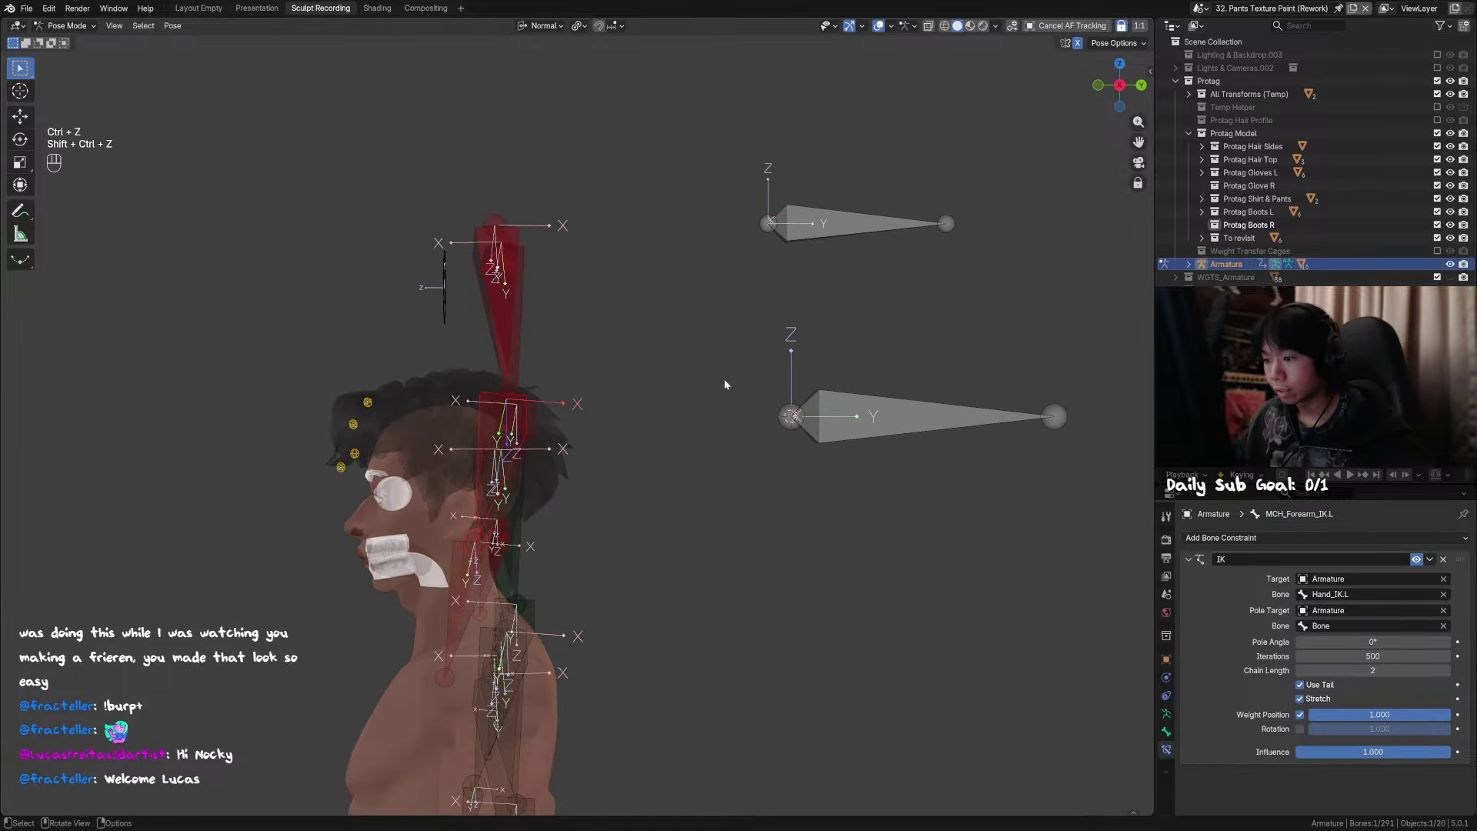
click(1444, 626)
click(846, 394)
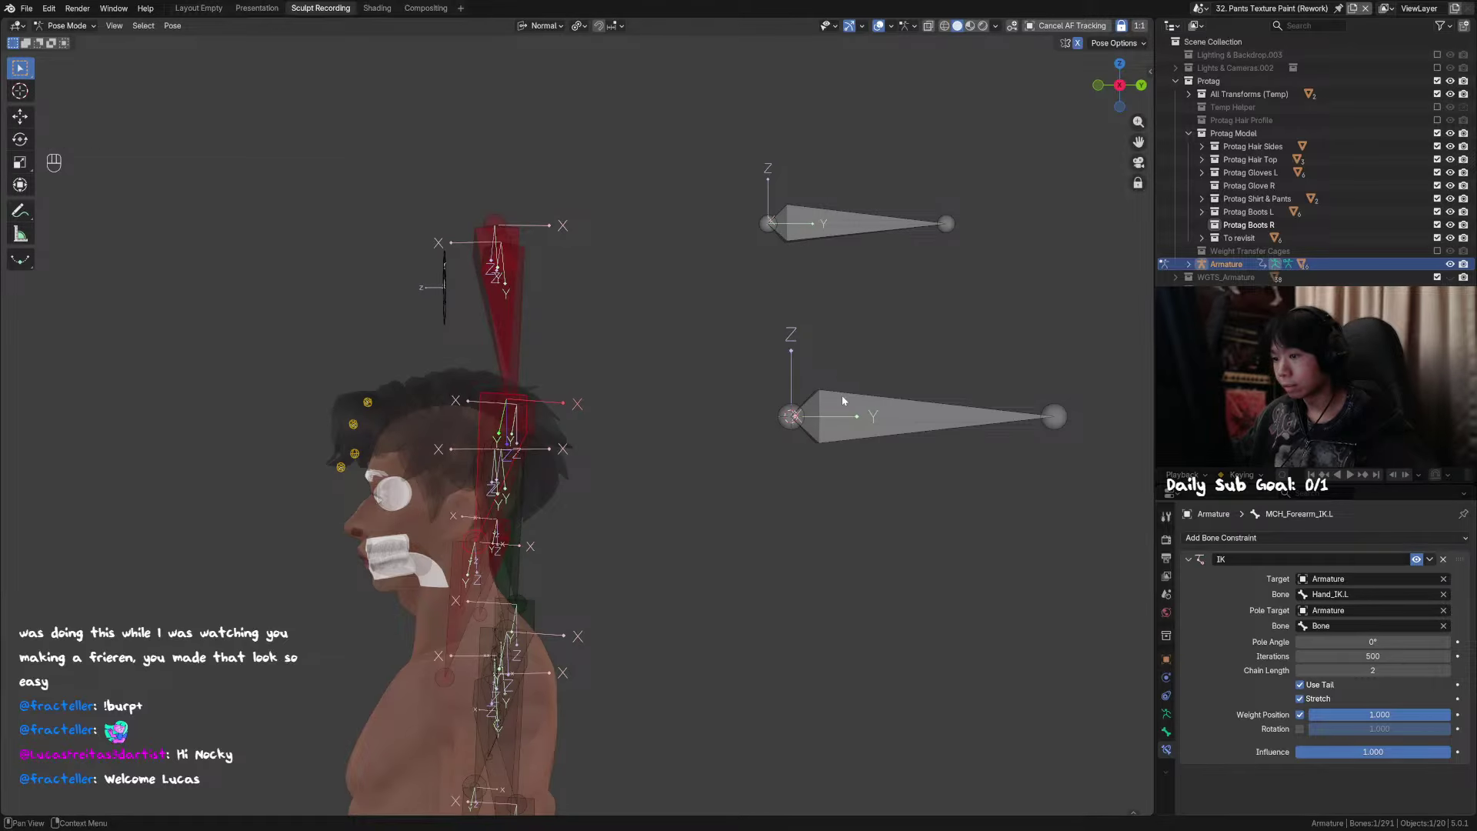
click(1444, 626)
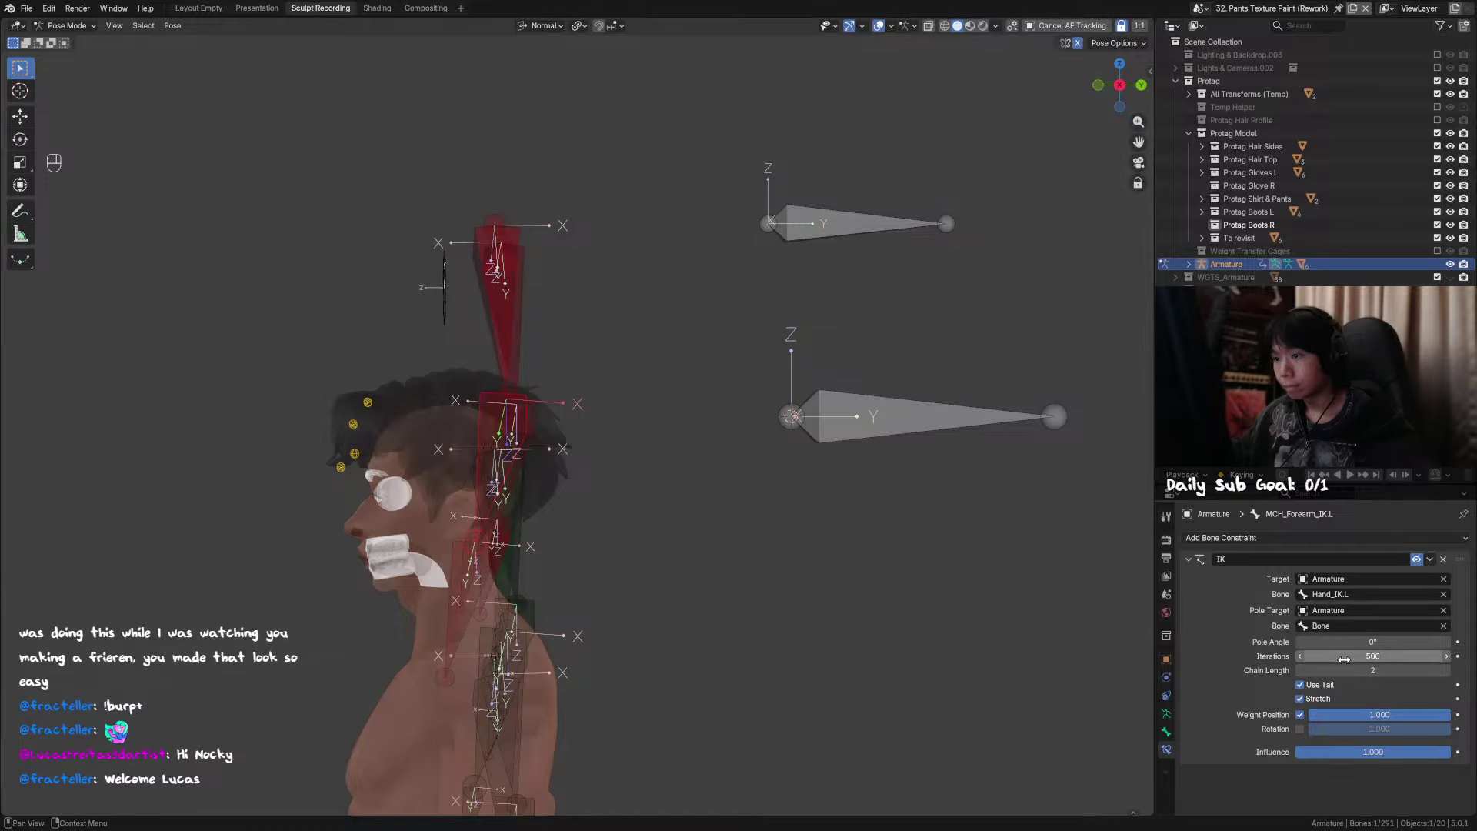
Step: Try recalculating the roll of the left upper-arm and forearm IK bones together, toggling between the original and recalculated orientation
middle_drag(662, 492, 530, 428)
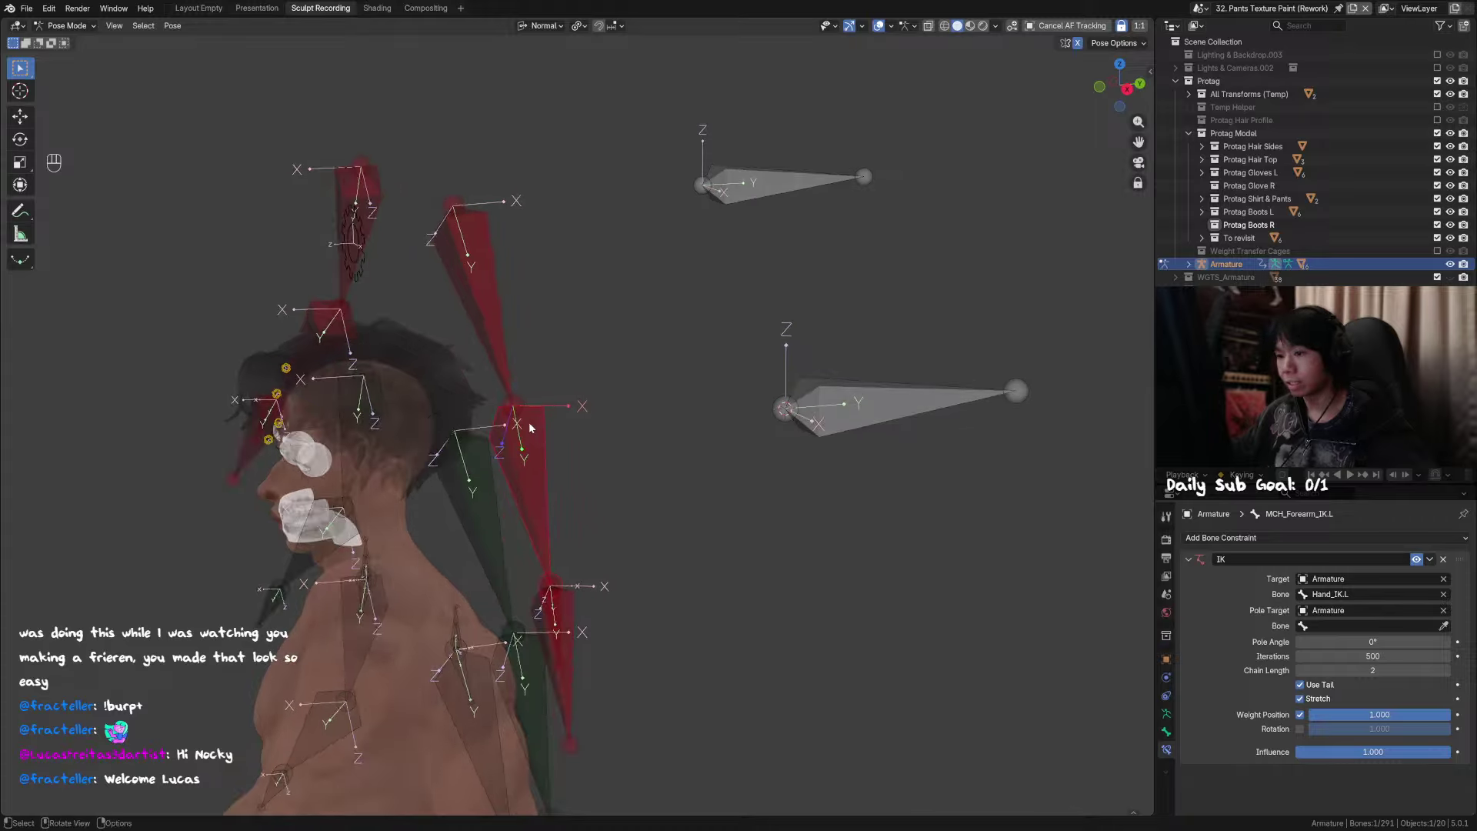
scroll(538, 440, down, 5)
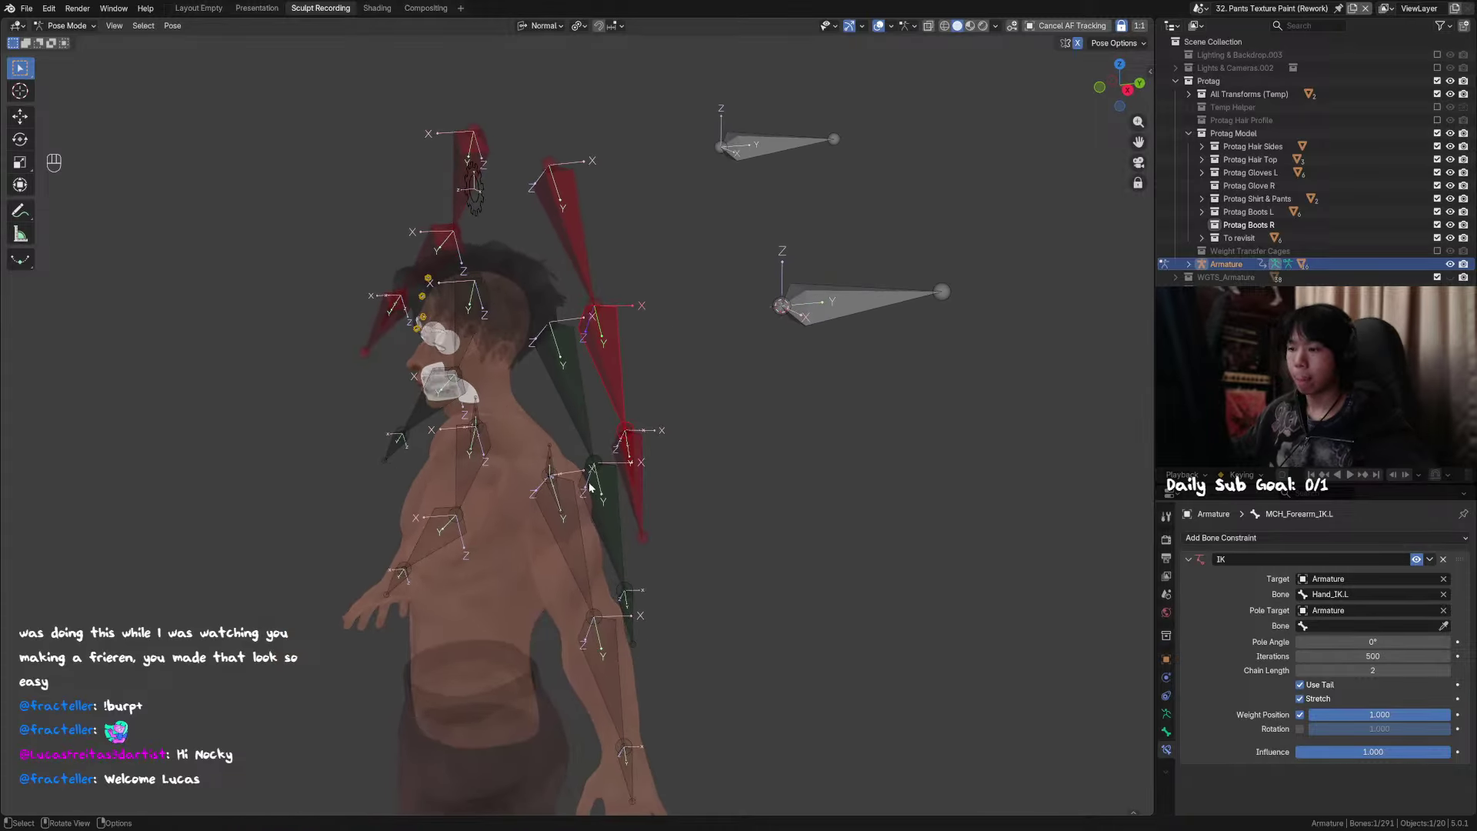
middle_drag(589, 589, 668, 440)
shift+middle_drag(694, 196, 691, 325)
middle_drag(691, 326, 653, 335)
scroll(653, 335, up, 4)
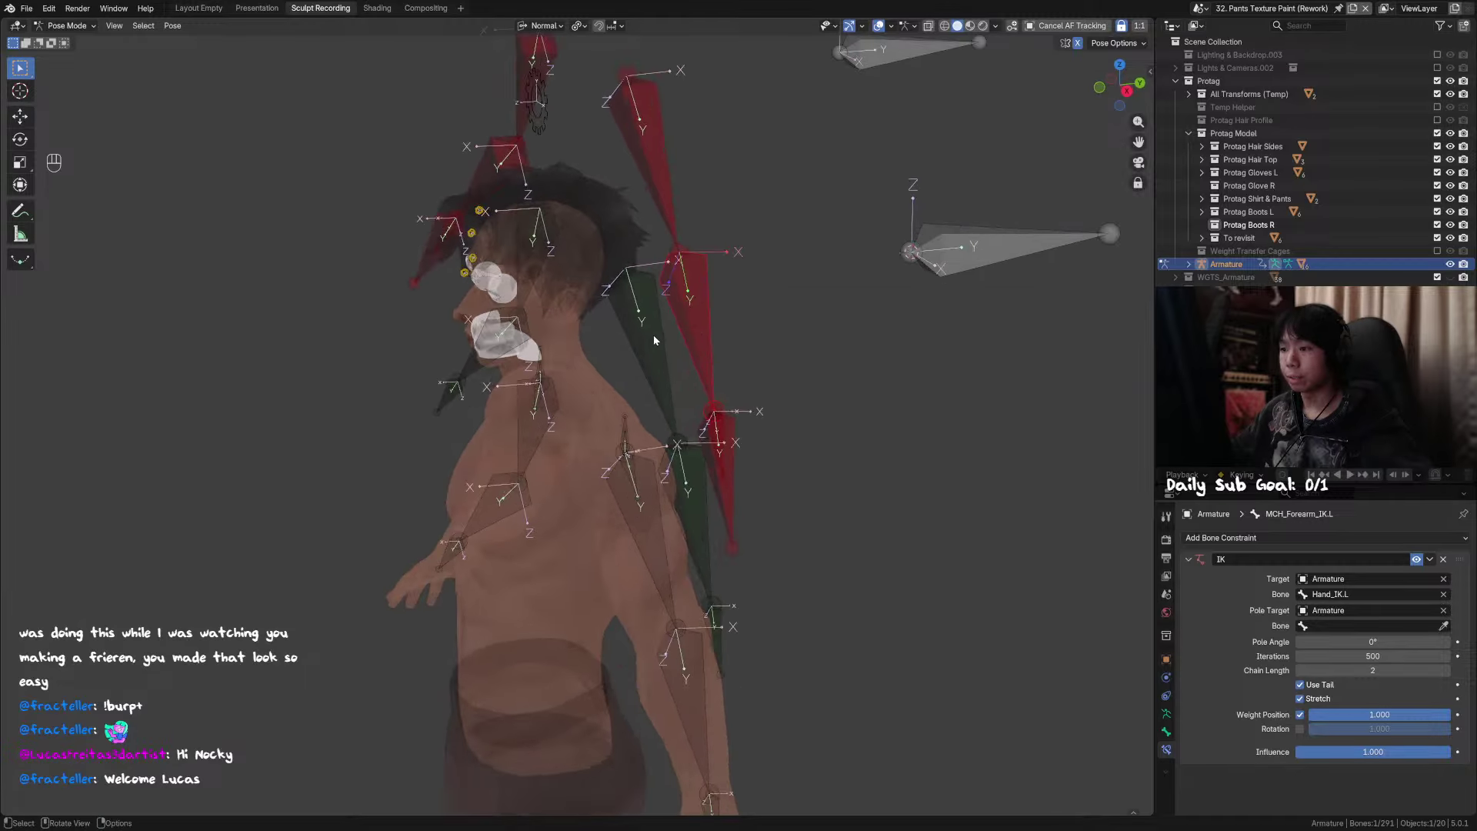
key(Tab)
shift+middle_drag(743, 238, 713, 338)
shift+click(643, 208)
middle_drag(743, 272, 745, 250)
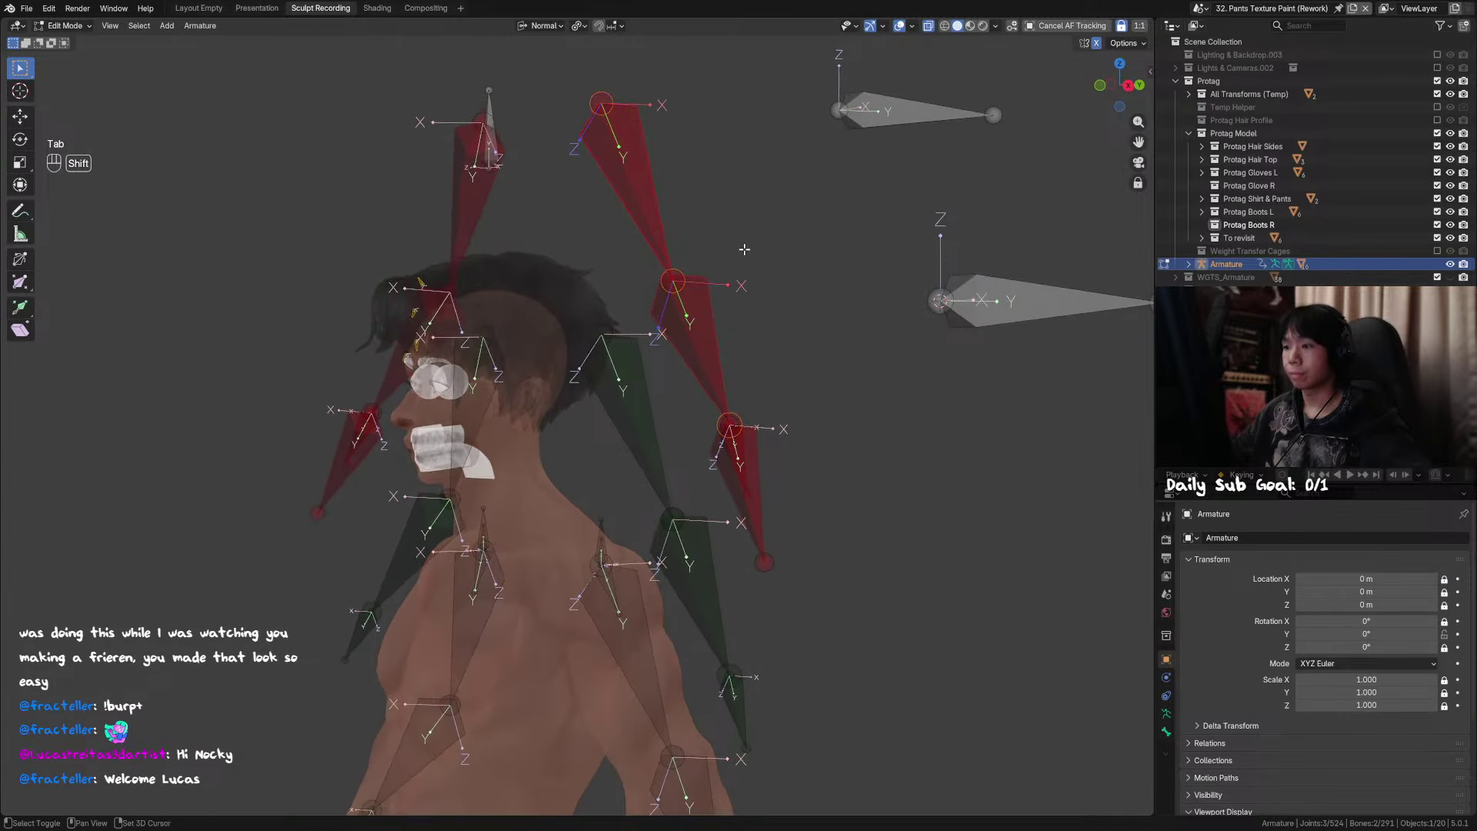
key(shift+n)
click(1015, 242)
key(ctrl+z)
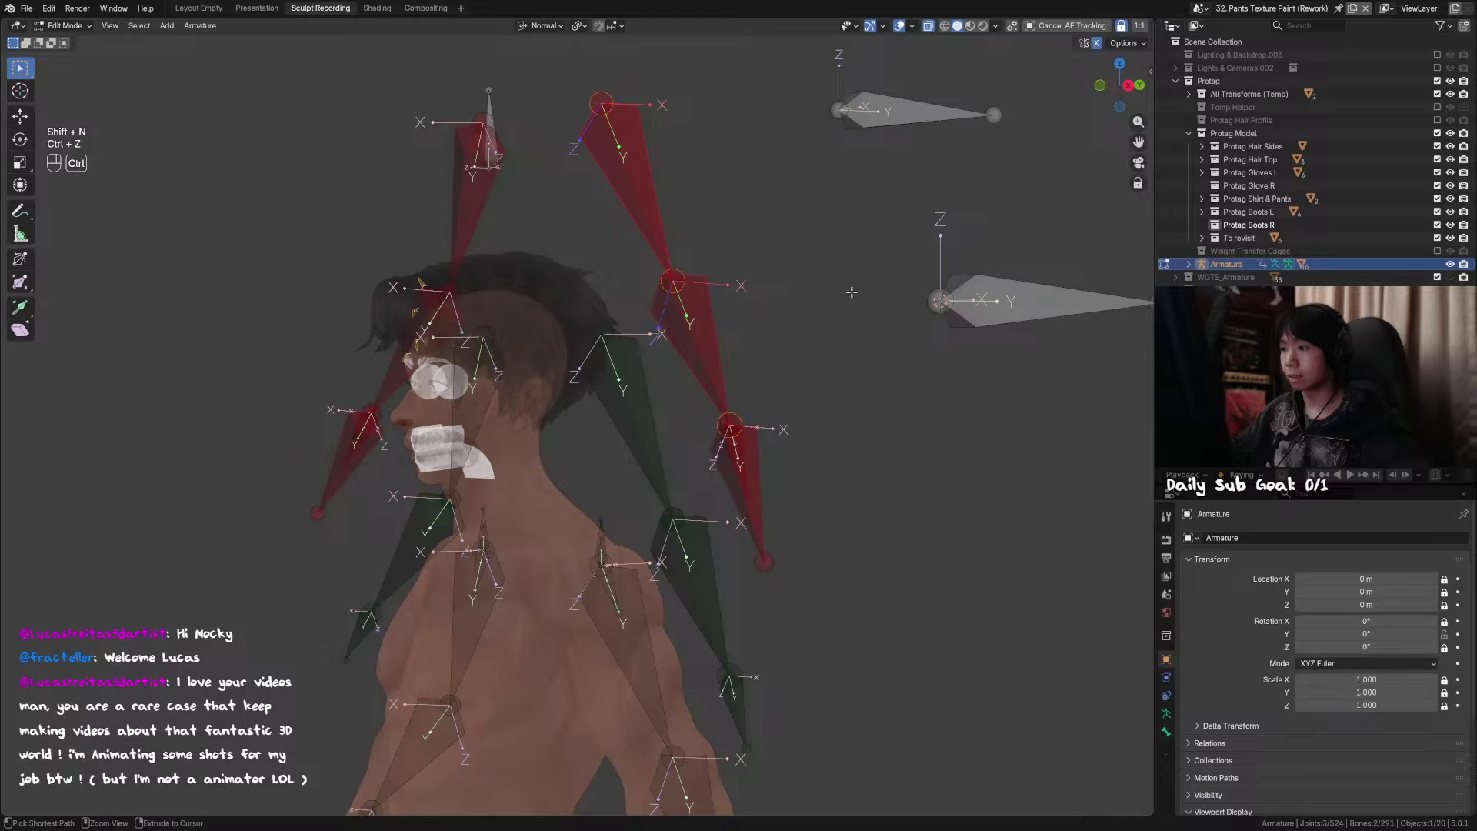
middle_drag(851, 290, 695, 338)
key(ctrl+shift+z)
key(ctrl+z)
key(ctrl+shift+z)
key(ctrl+z)
Step: Try recalculating the left IK arm bones' roll with the forearm and hand bones selected, and match the roll to the Active Bone
shift+click(692, 336)
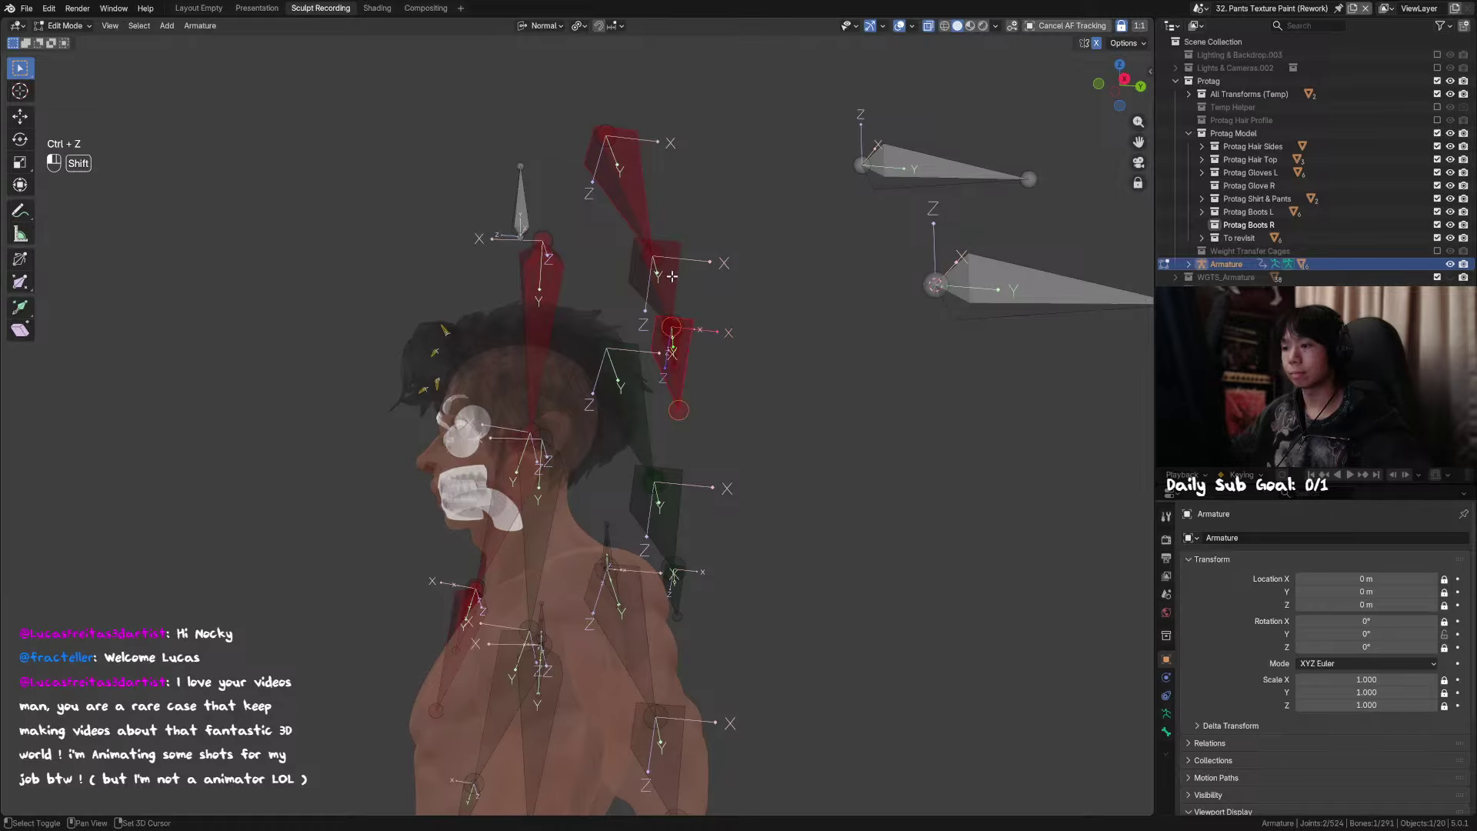
key(shift+n)
click(818, 287)
key(ctrl+z)
key(ctrl+shift+z)
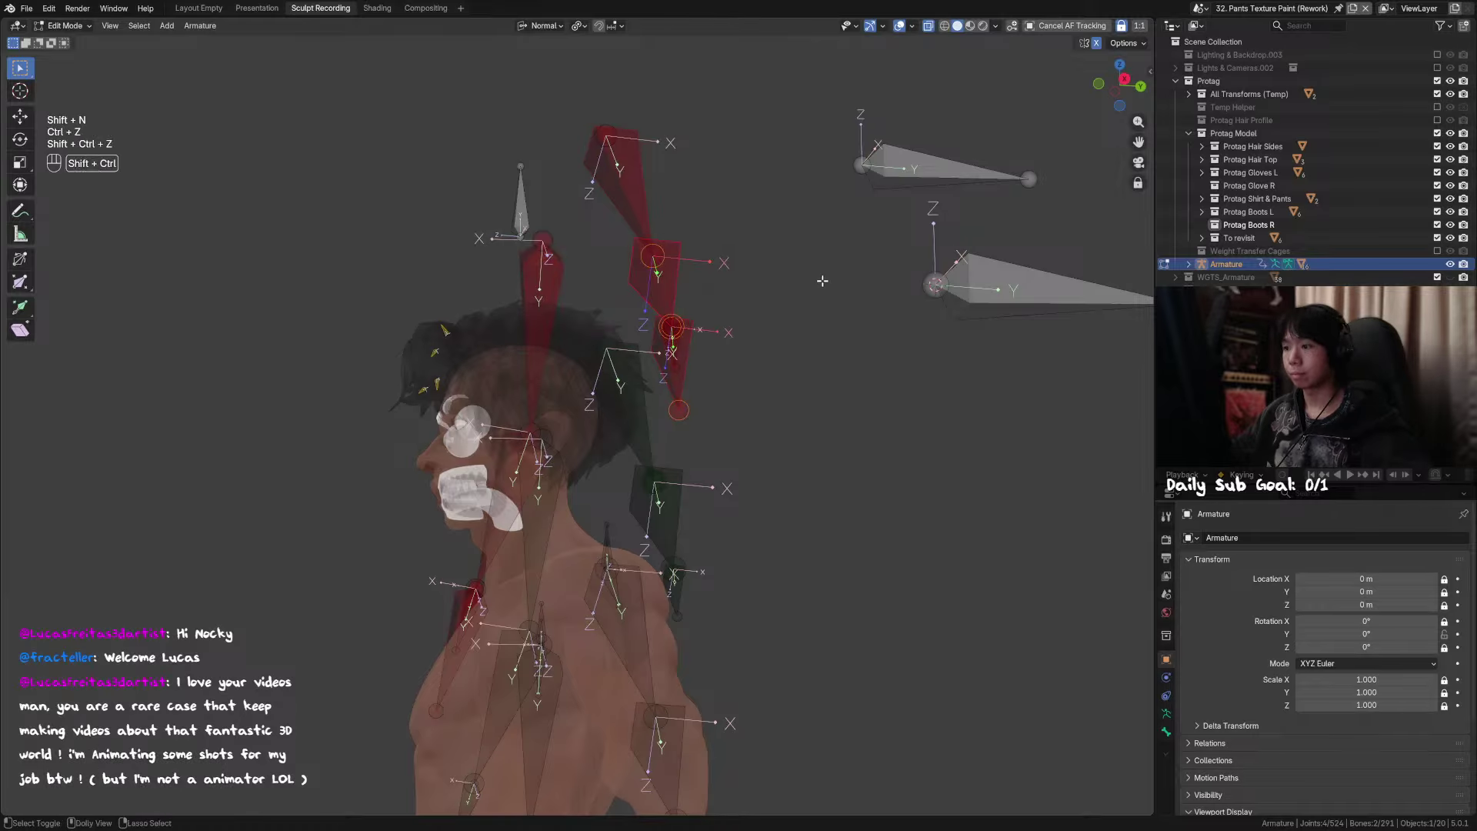
key(shift+n)
click(817, 231)
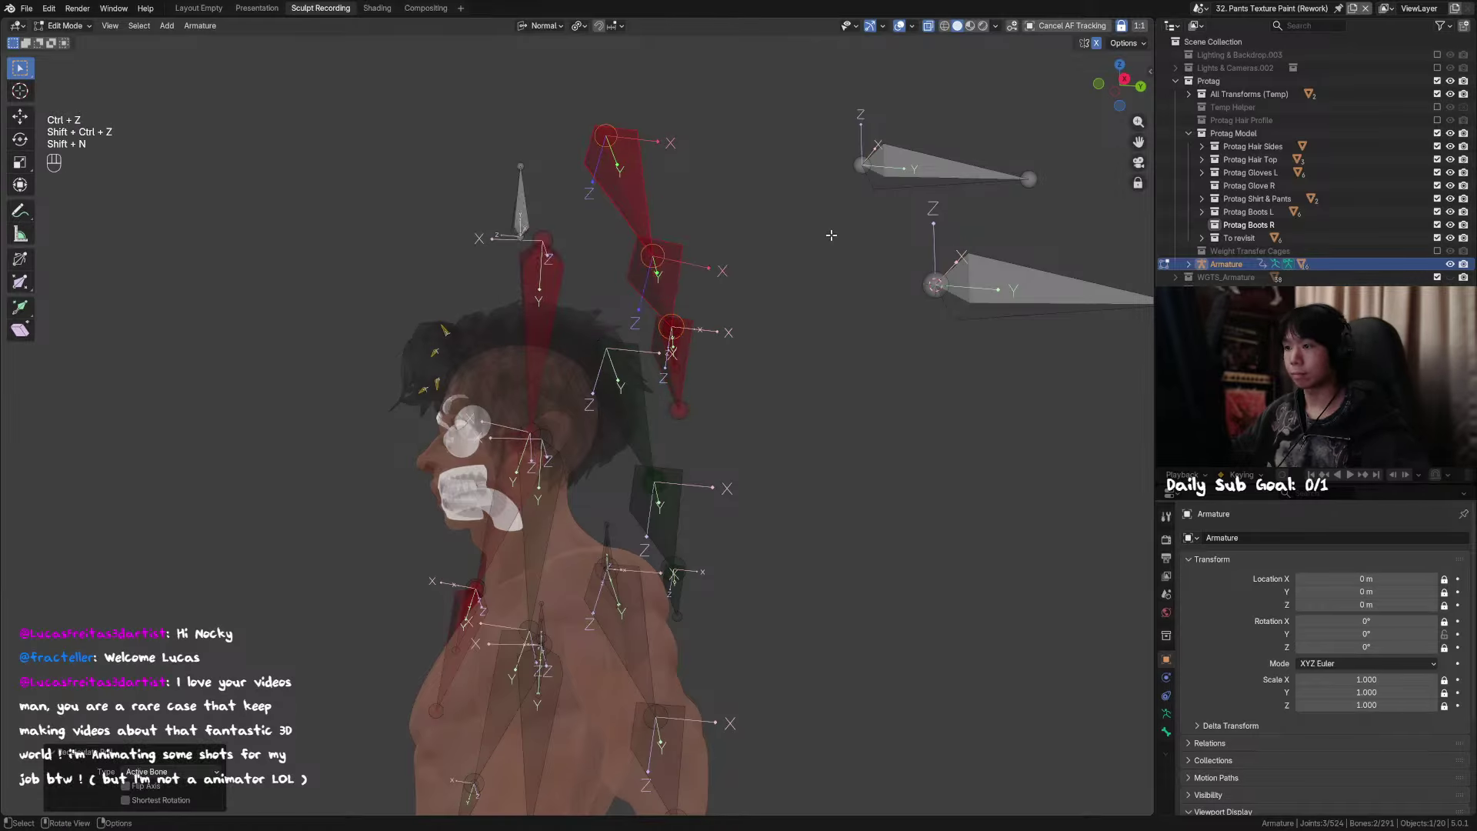
Step: Undo the roll recalculations and selection changes on the left IK arm bones
middle_drag(817, 231, 804, 259)
key(ctrl+z)
key(ctrl+z)
key(ctrl+z)
key(ctrl+z)
key(ctrl+z)
key(ctrl+z)
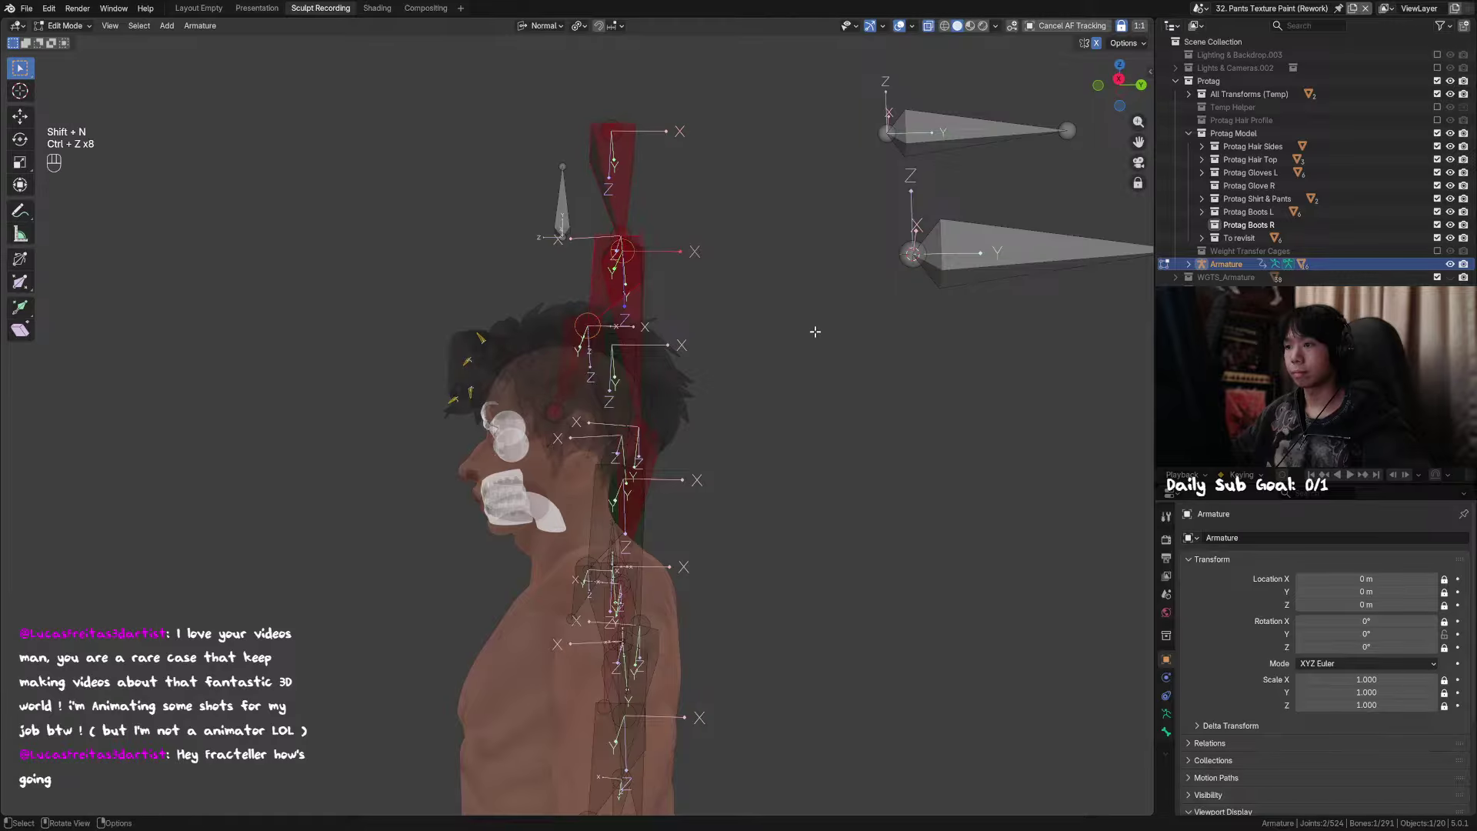
shift+middle_drag(784, 521, 756, 482)
key(ctrl+z)
Step: Switch the armature to Object Mode and turn off X-ray to view the arm chains from the side
key(ctrl+Tab)
click(668, 472)
middle_drag(846, 462, 901, 481)
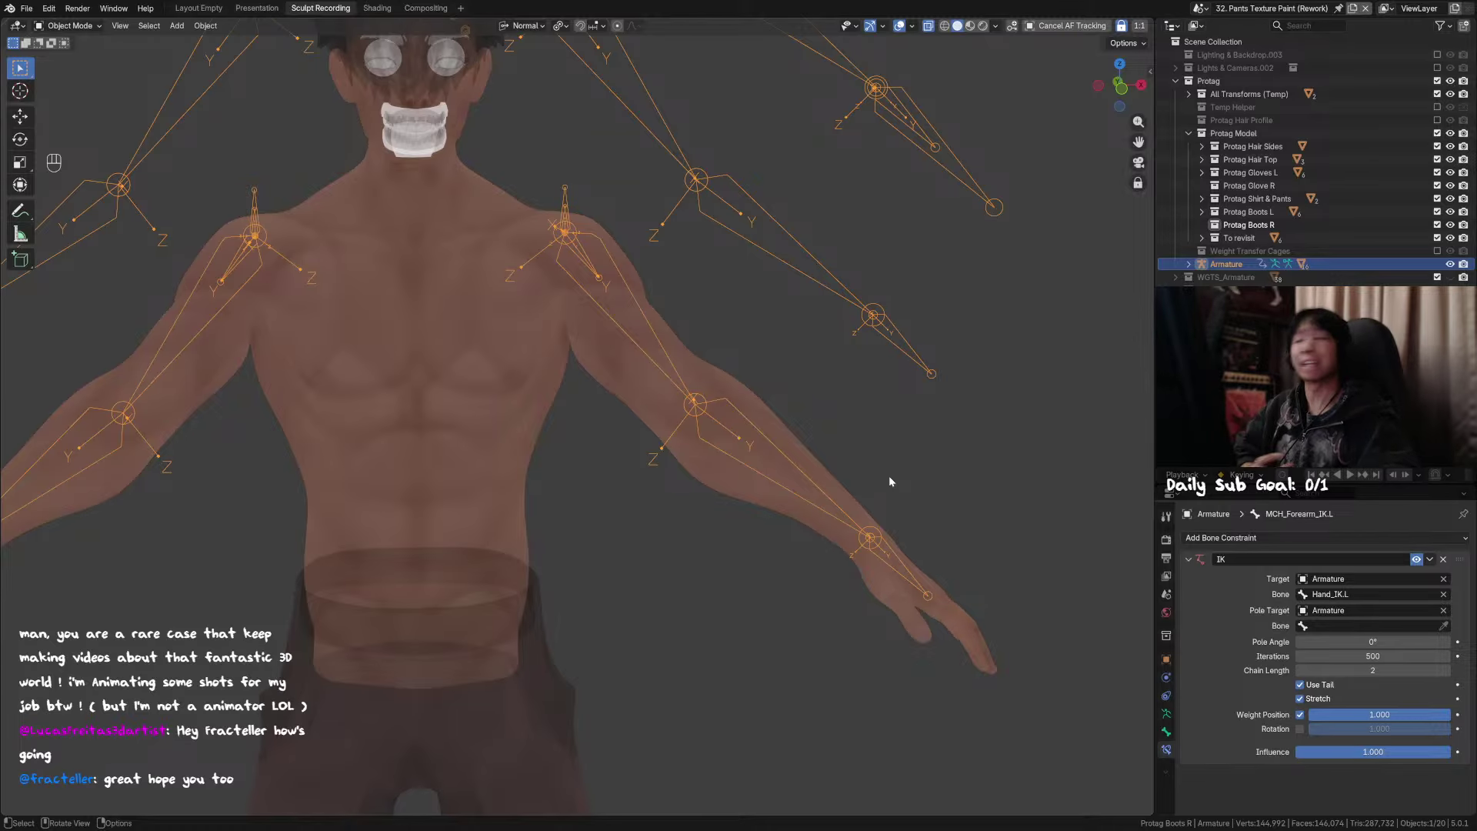
scroll(916, 392, down, 2)
shift+middle_drag(868, 289, 835, 431)
key(alt+z)
alt+middle_drag(834, 431, 772, 395)
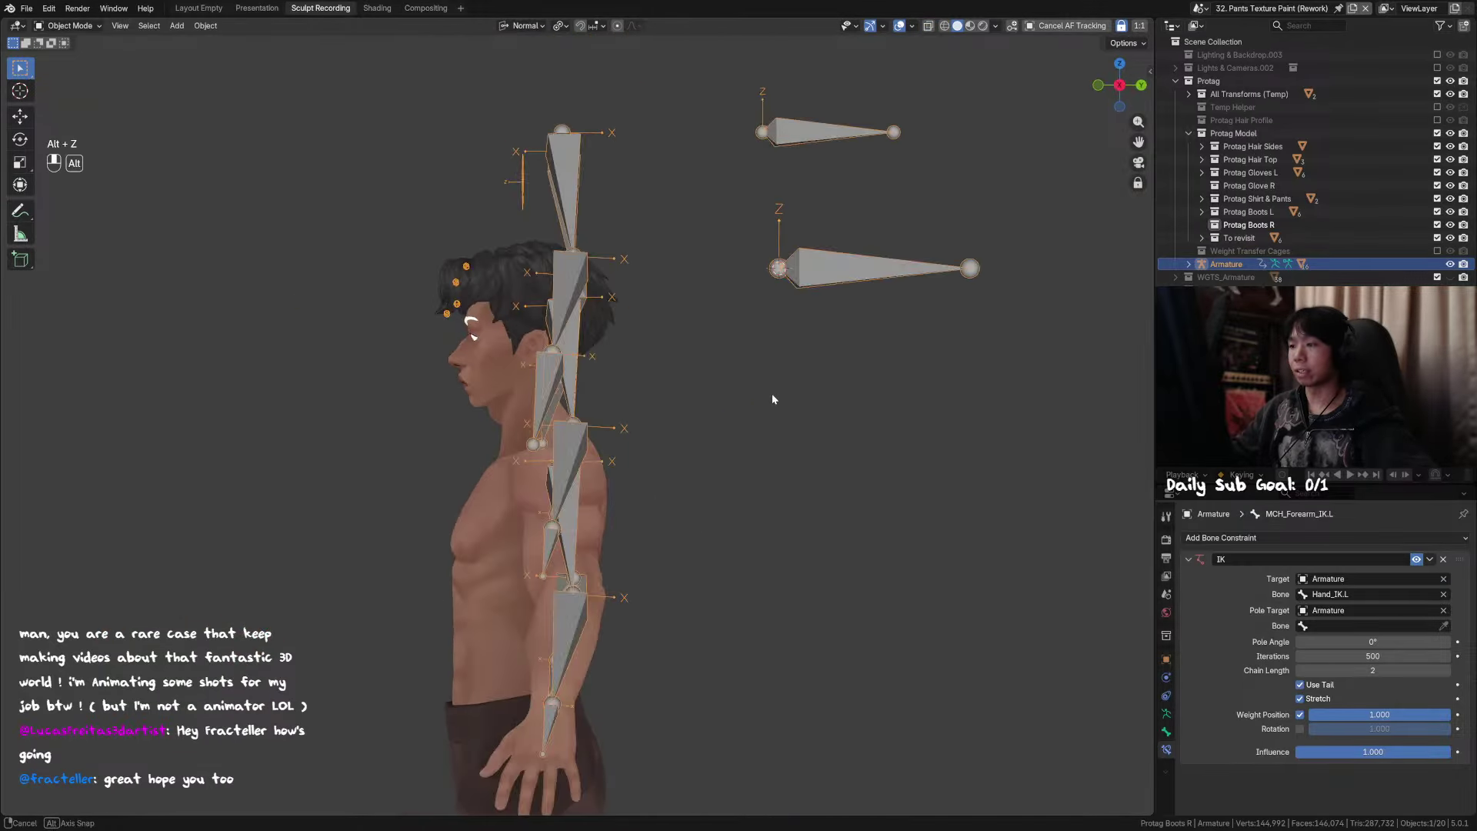
middle_drag(703, 206, 785, 366)
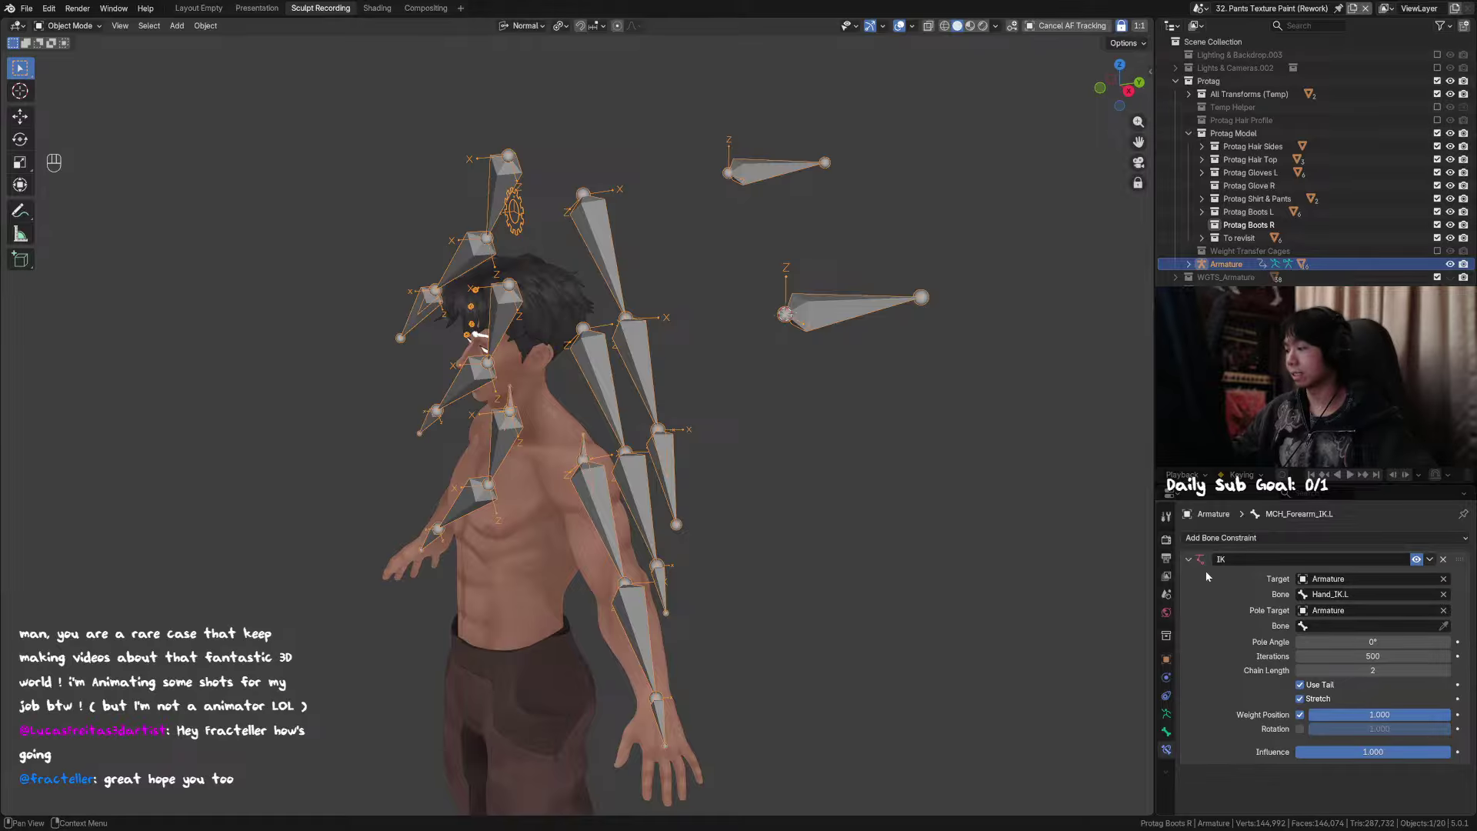
Step: In Pose Mode, try the new bone behind the arm as the forearm IK constraint's pole bone and undo the assignment
key(ctrl+Tab)
click(1443, 626)
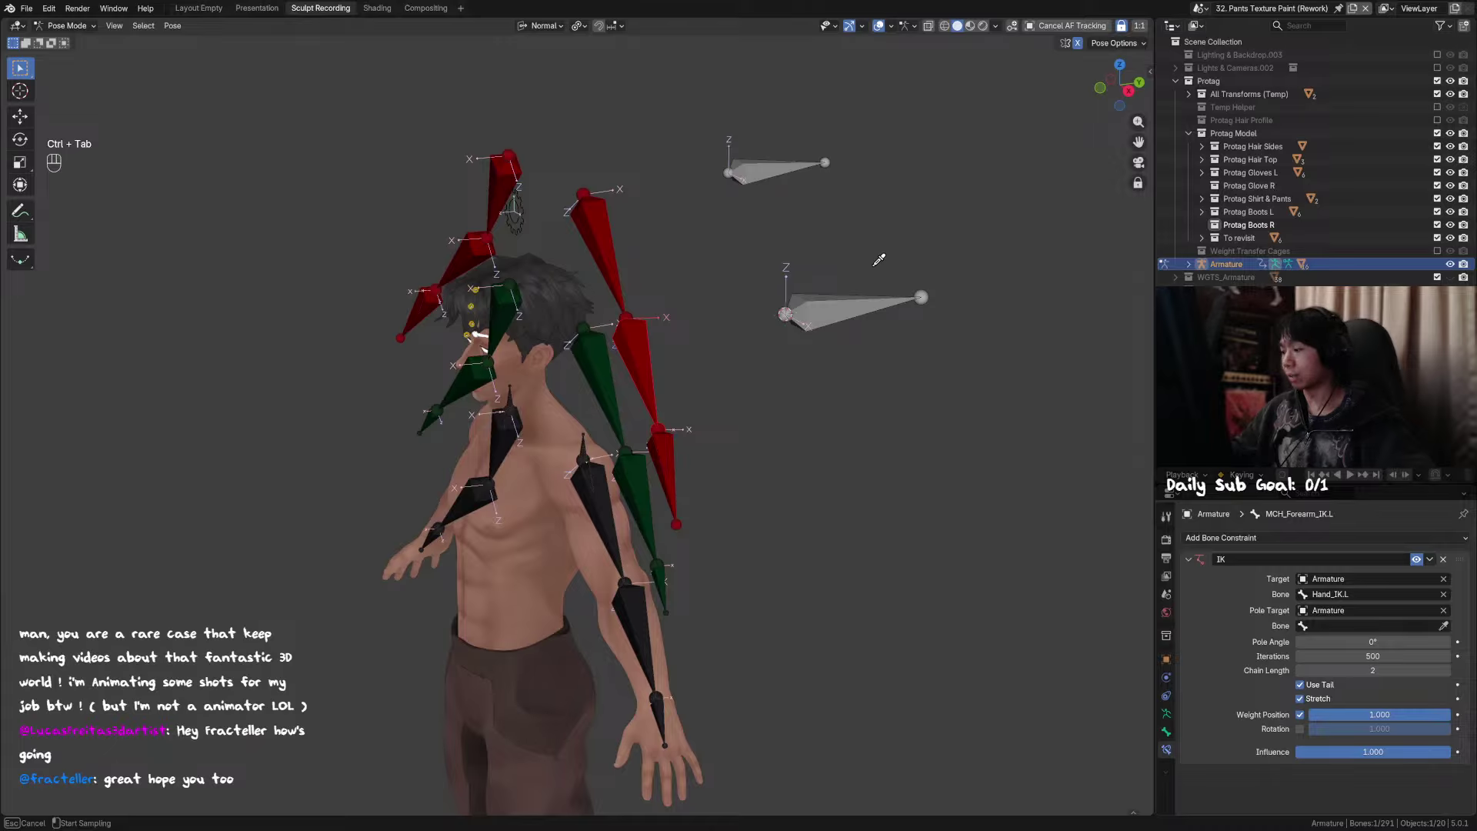
click(842, 294)
key(ctrl+z)
key(shift+ctrl+z)
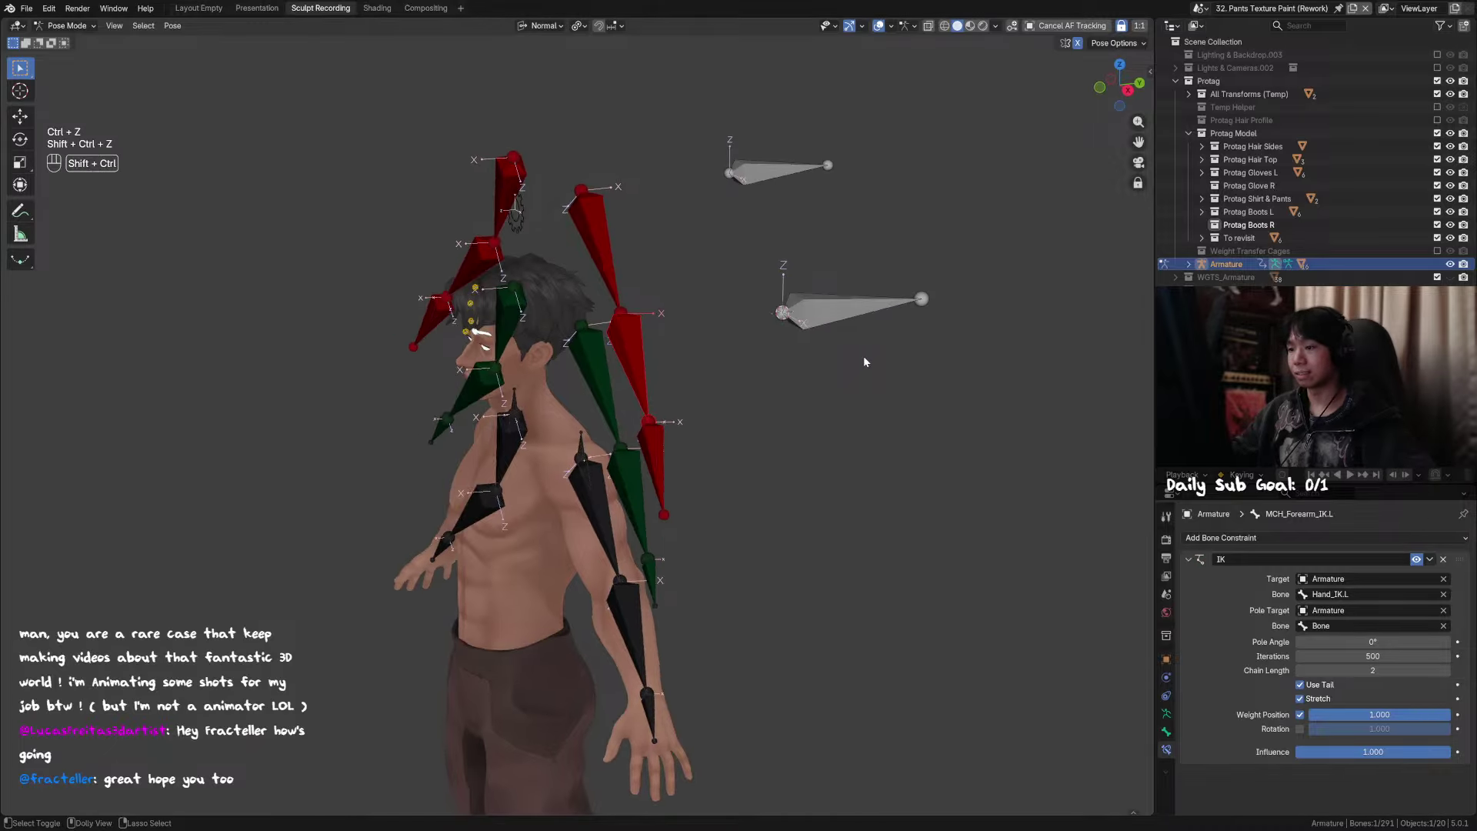
key(ctrl+z)
key(ctrl+z)
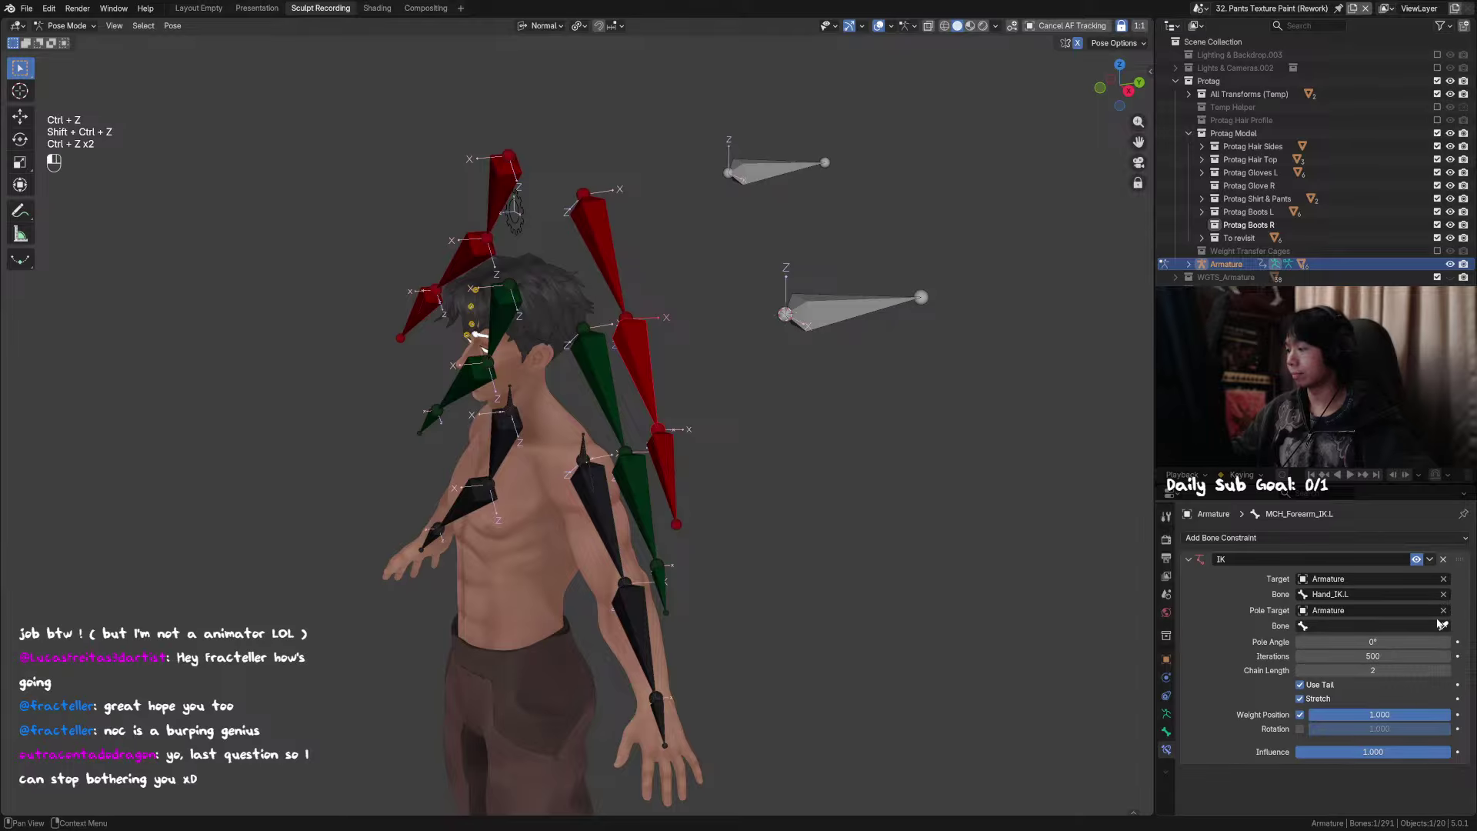
Step: Set the pole bone of the MCH_Forearm_IK.L IK constraint to Arm_IK_Pole.L
click(1443, 626)
click(768, 171)
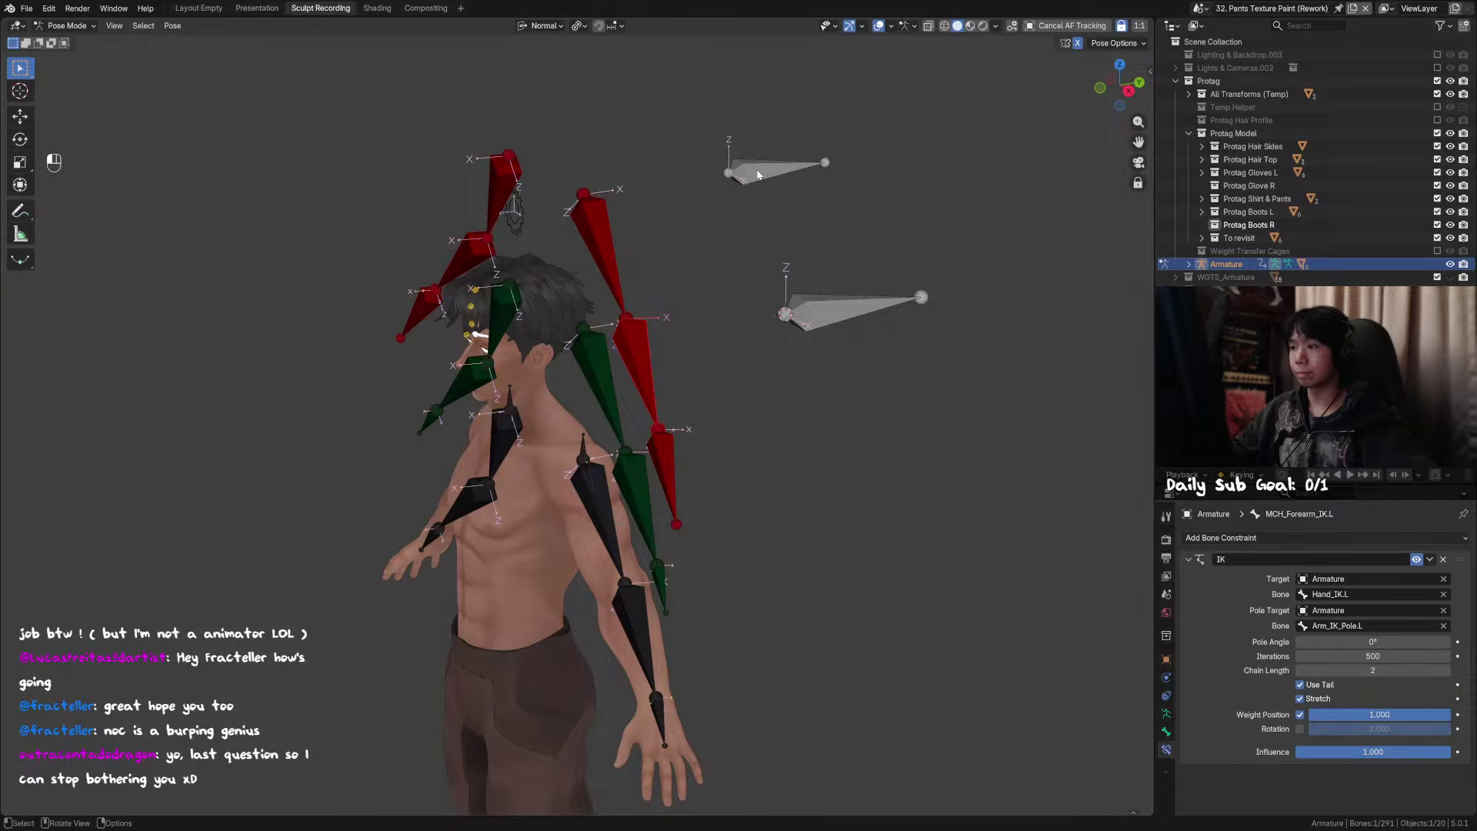
Step: Try snapping the upper pole bone, Arm_IK_Pole.L, to the 3D cursor in the armature's Edit Mode
click(767, 175)
key(Tab)
key(g)
key(y)
key(g)
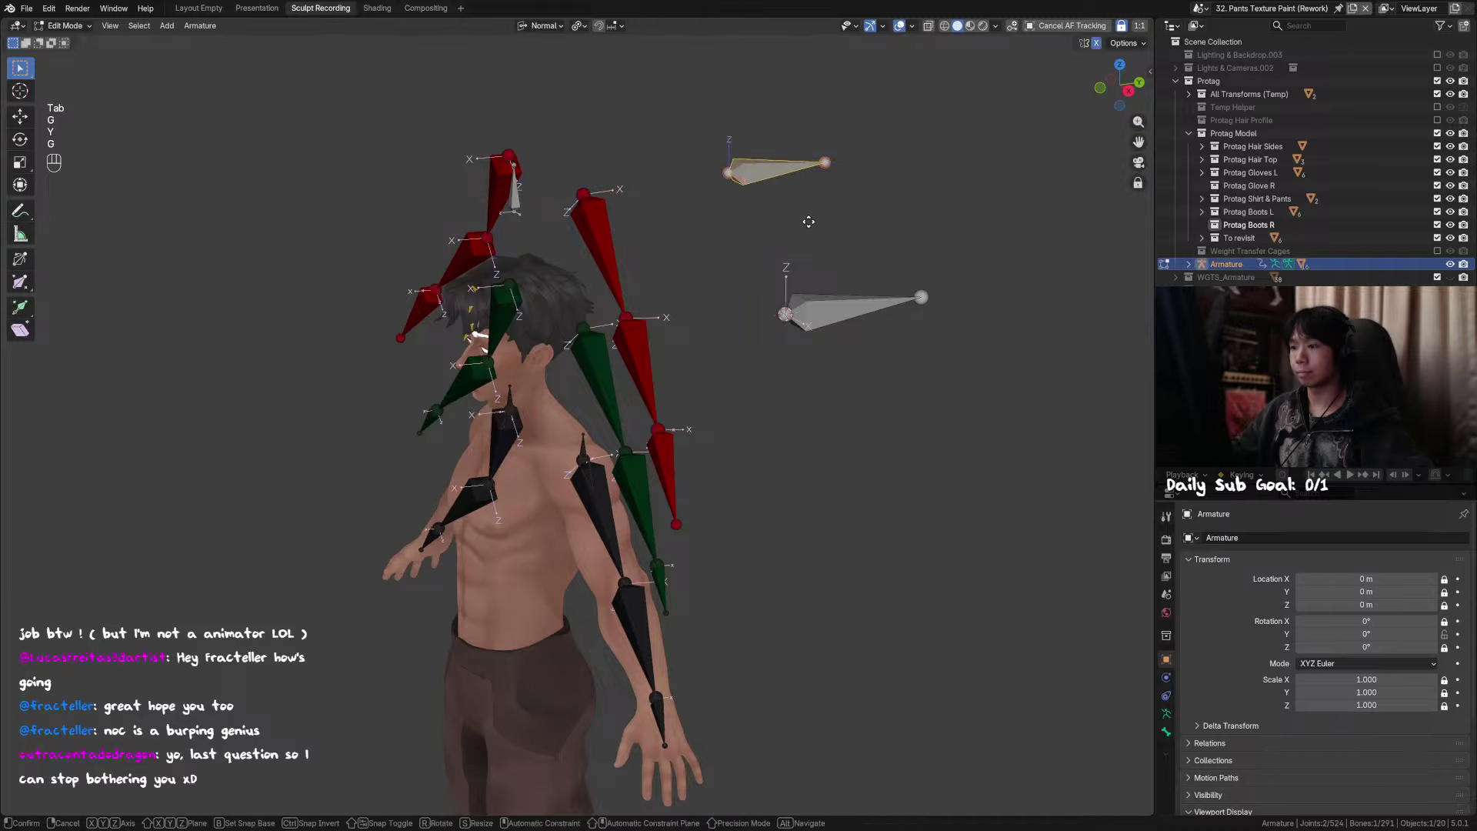
key(x)
right_click(891, 311)
key(shift+s)
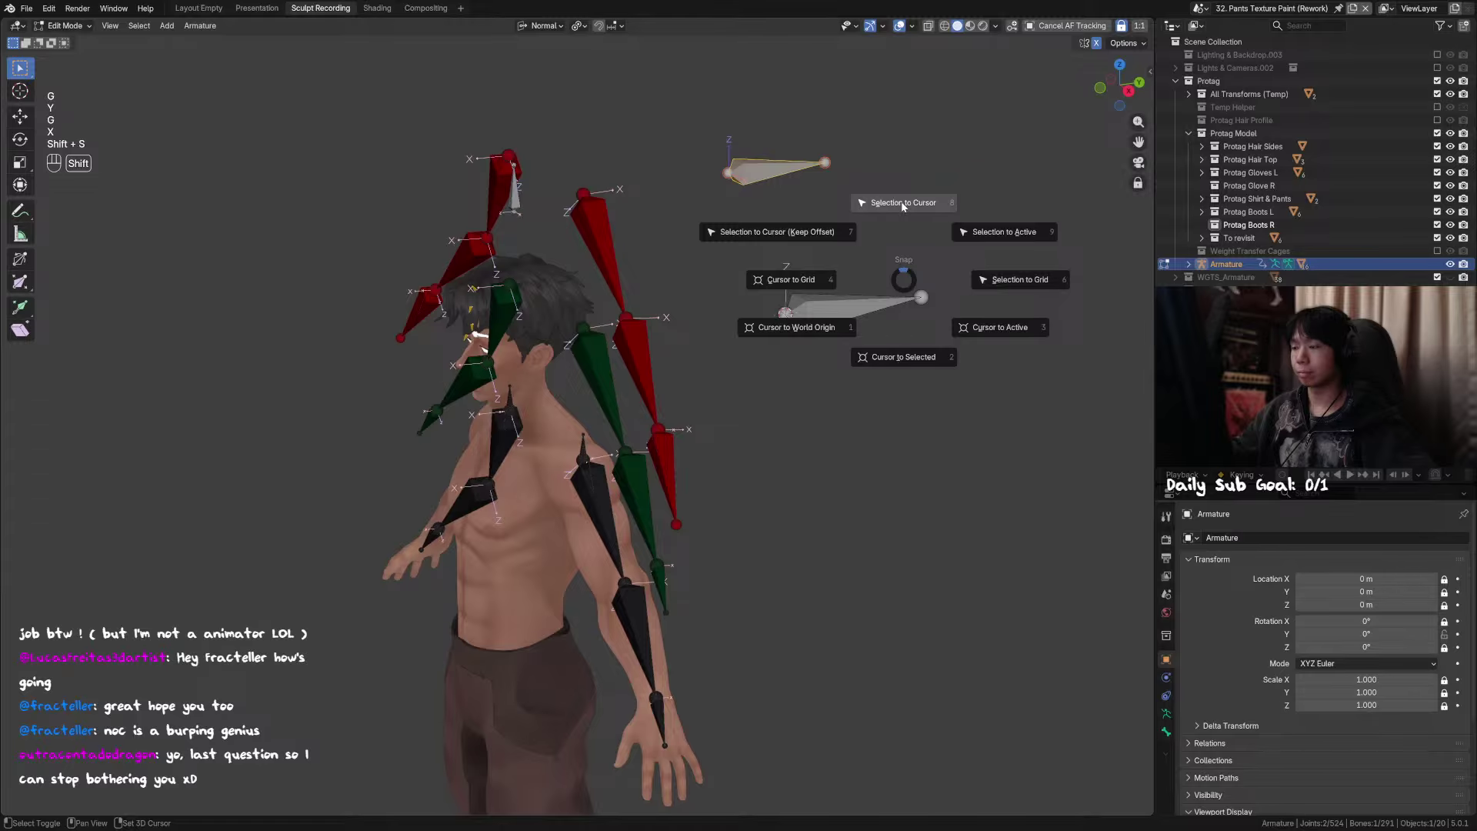
click(904, 203)
Step: Undo the pole bone's snap to the 3D cursor and switch the armature to Object Mode
key(ctrl+Tab)
key(ctrl+z)
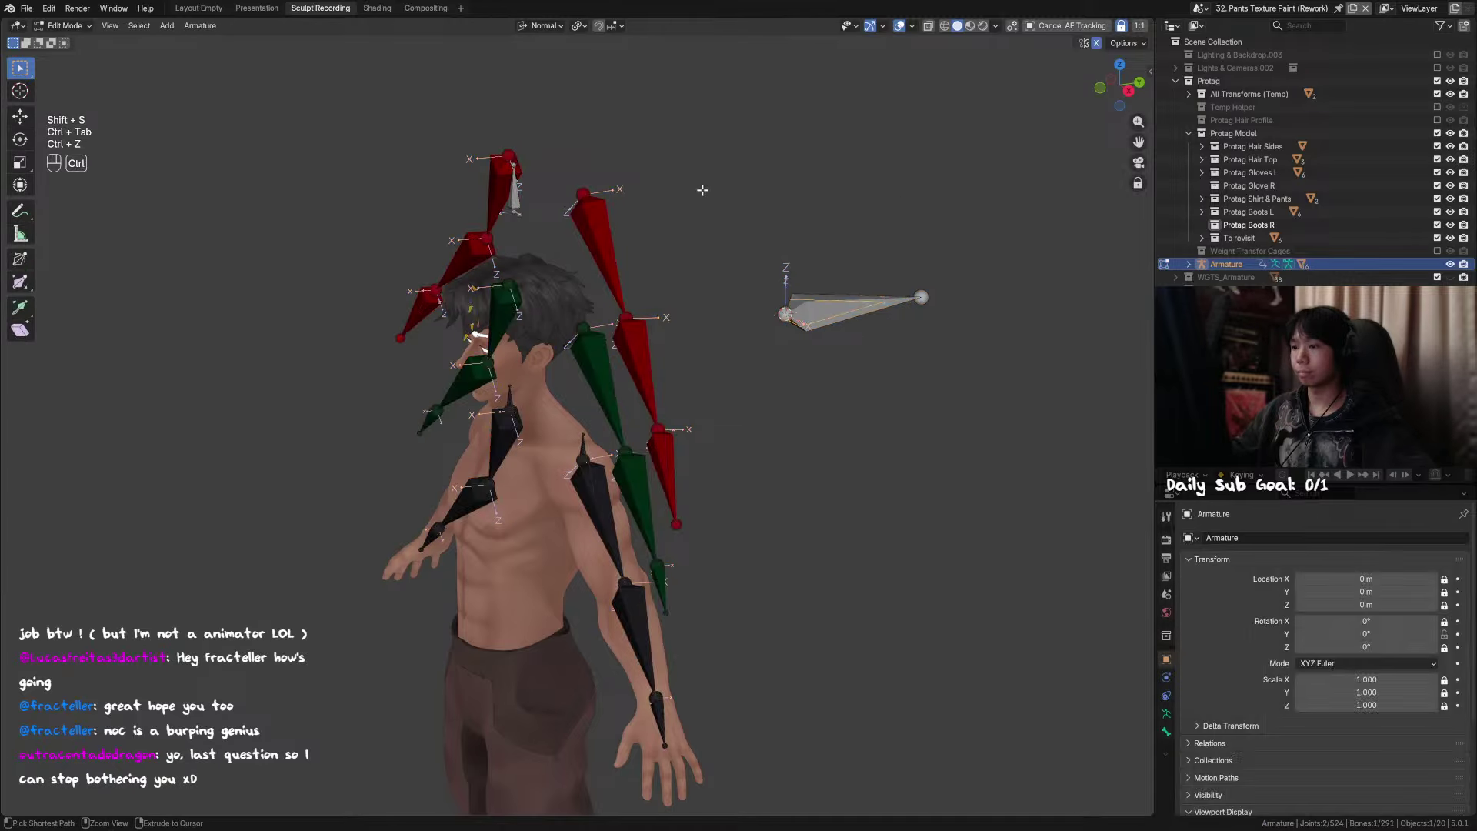
key(ctrl+z)
key(ctrl+z)
key(ctrl+Tab)
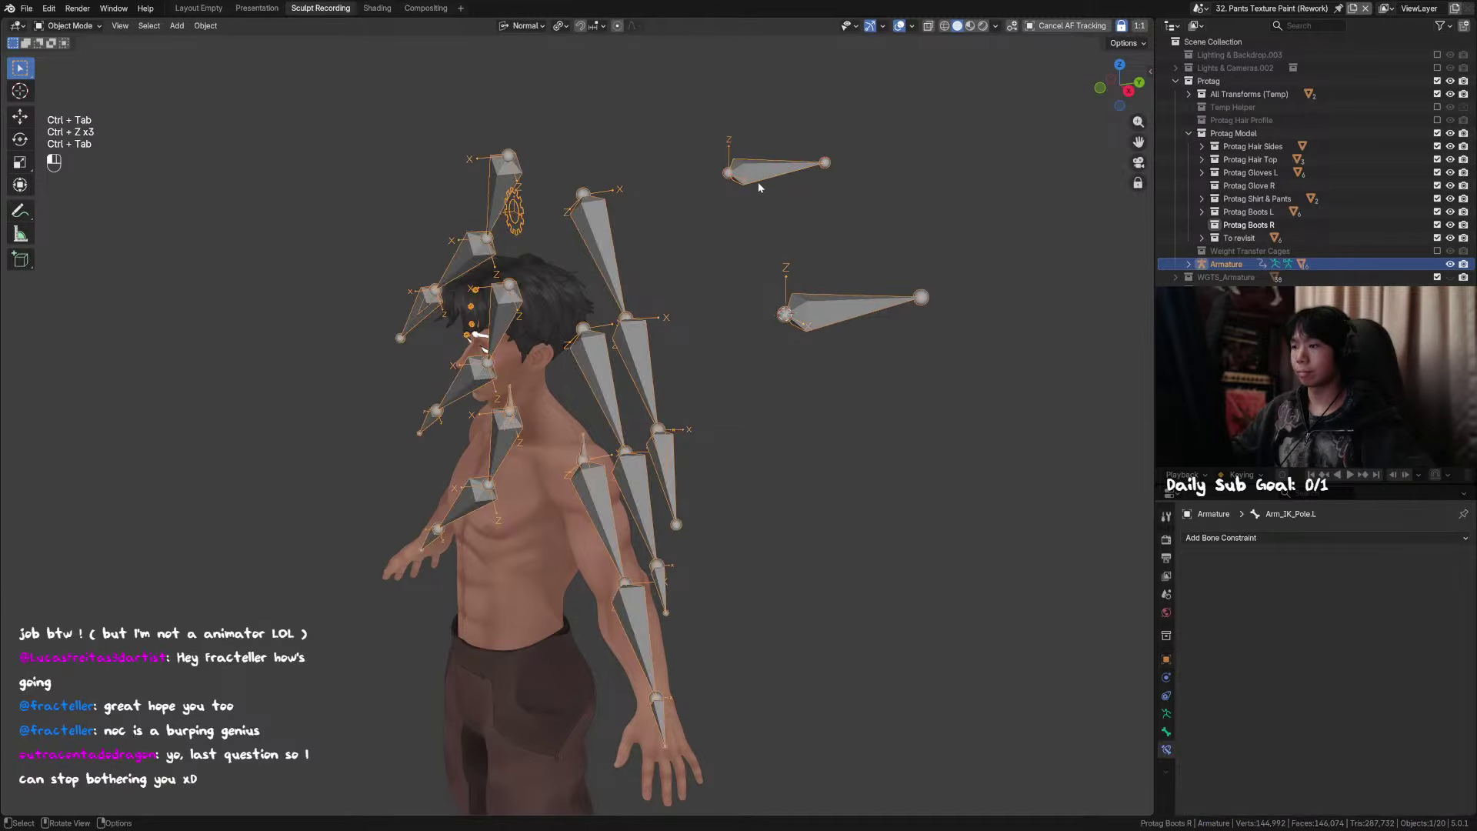
middle_drag(759, 187, 715, 330)
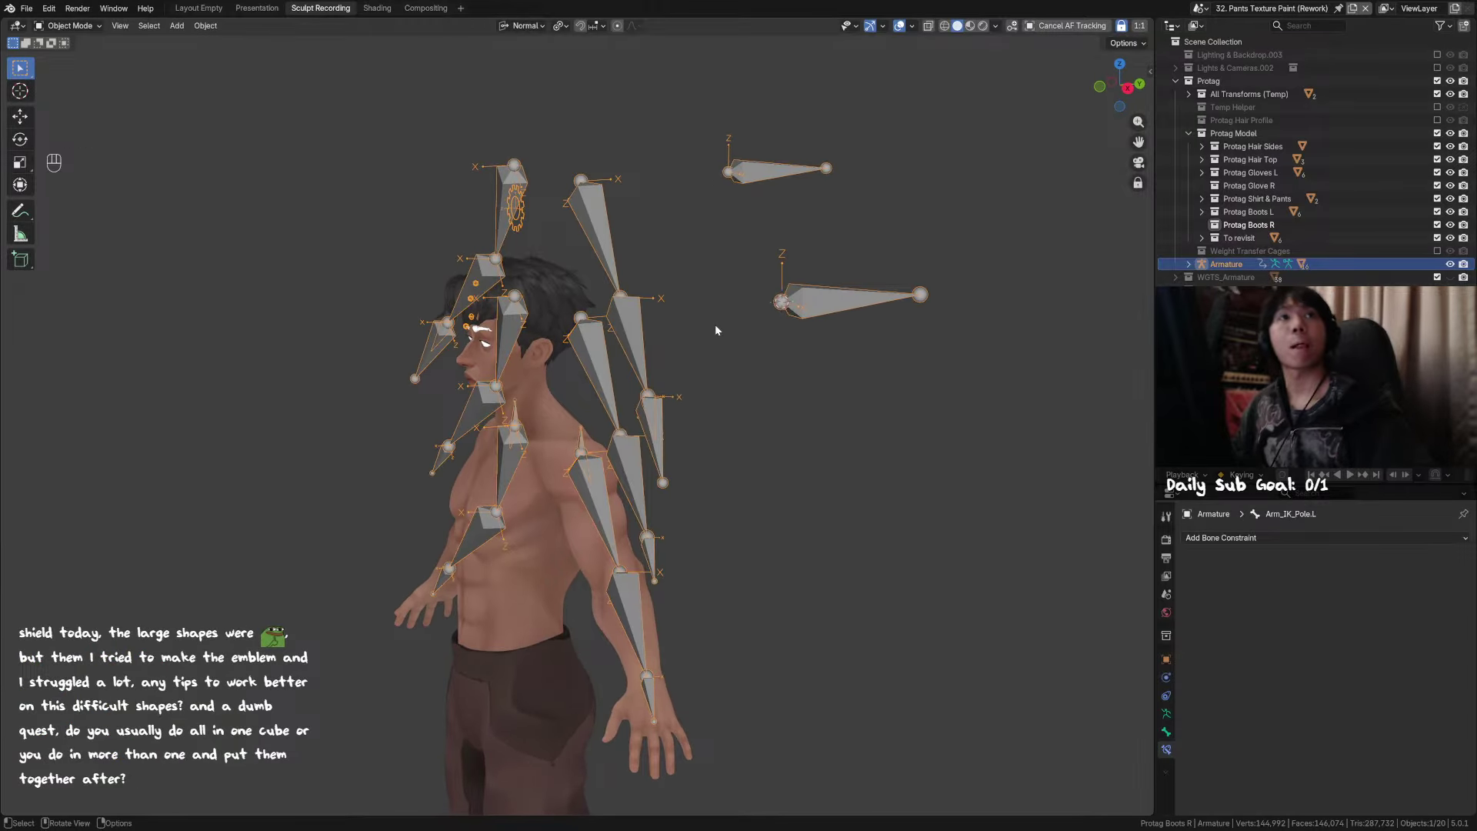
middle_drag(727, 353, 758, 385)
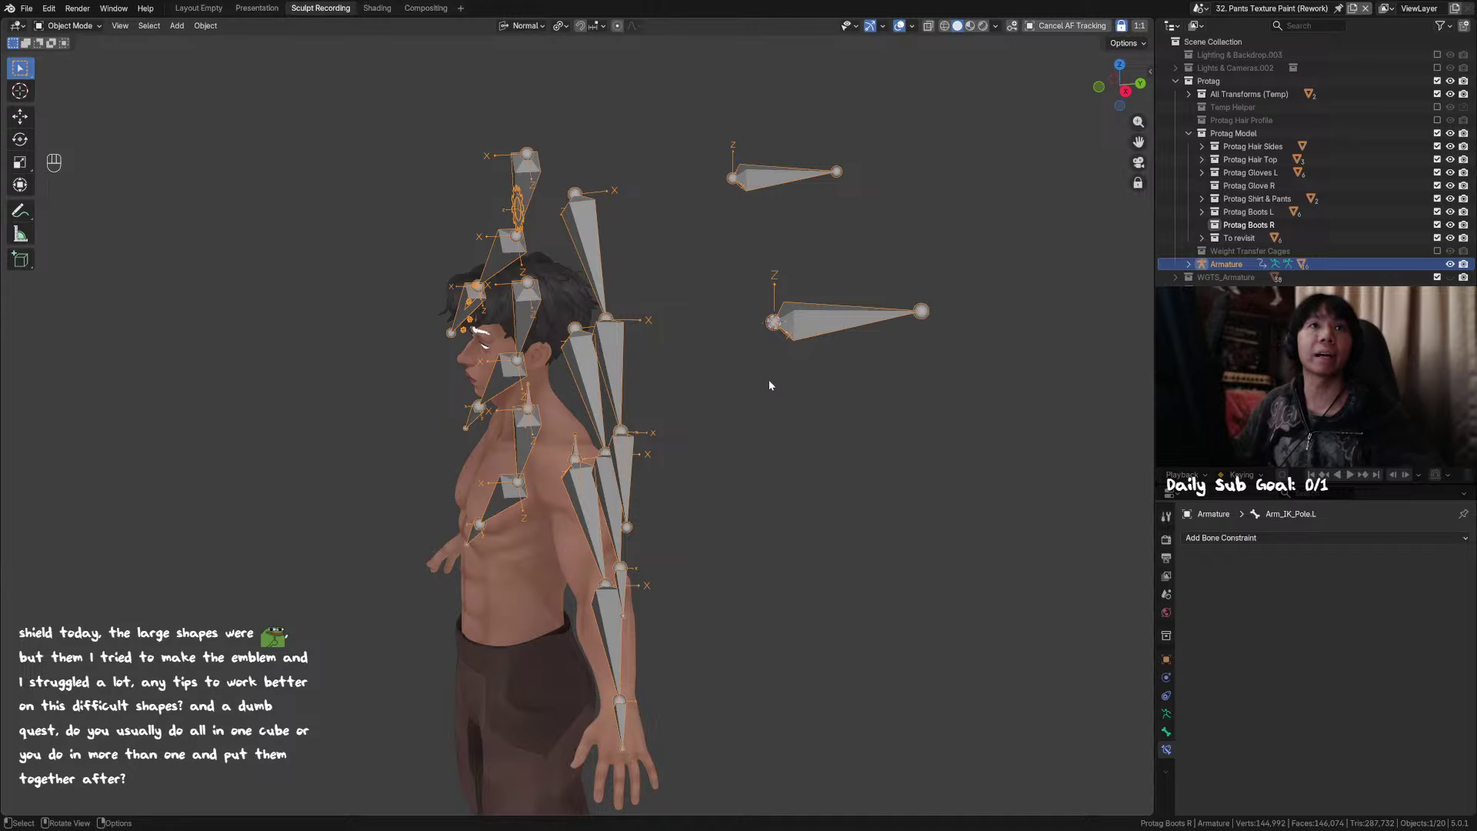
mouse_move(769, 380)
middle_down()
mouse_move(700, 394)
mouse_move(748, 386)
middle_up()
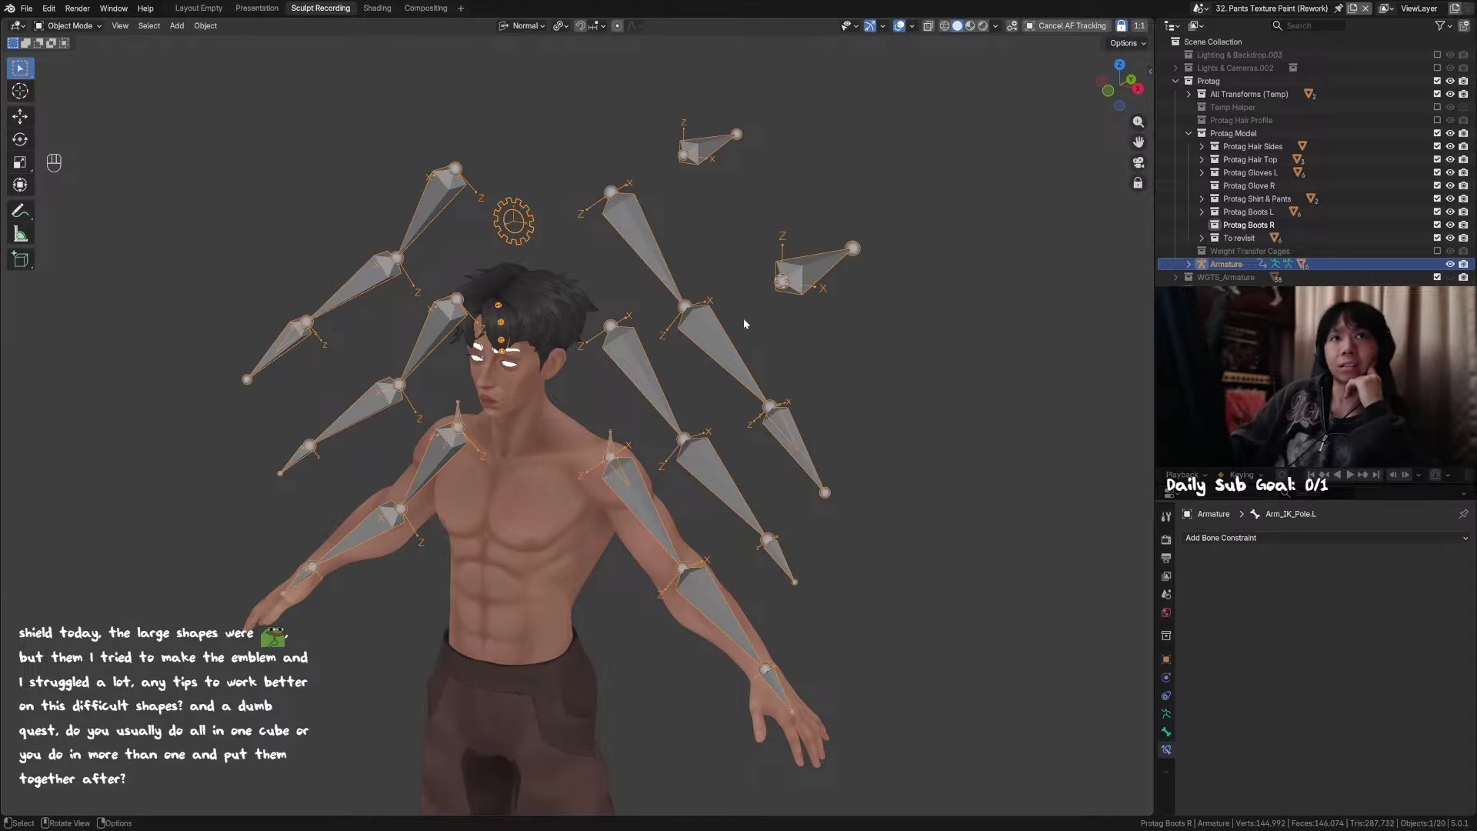
middle_drag(743, 320, 745, 387)
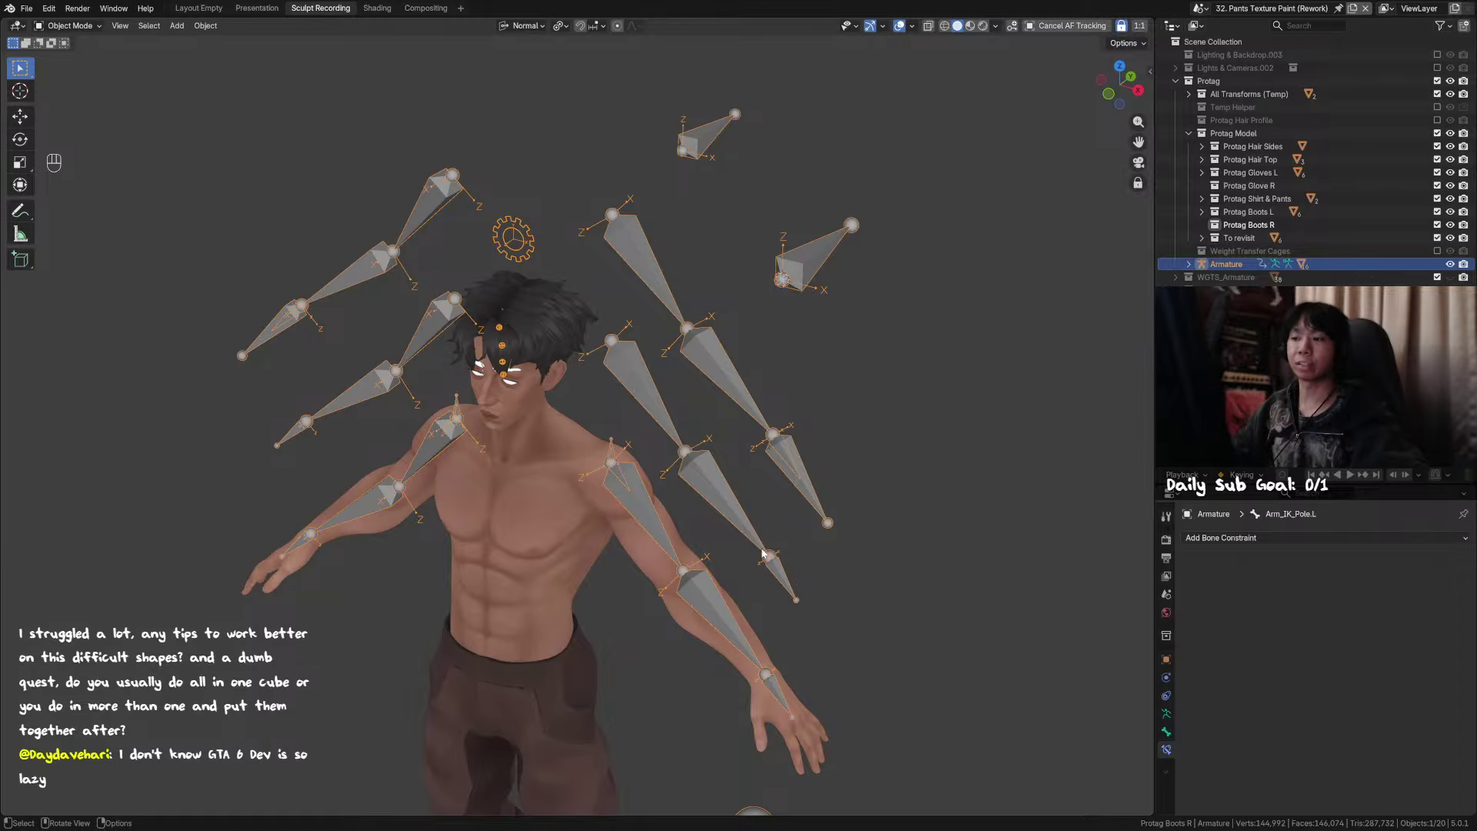
Step: Unhide all objects and, in Pose Mode, turn Subdiv off and Gloves on in the Properties bone's custom properties
shift+middle_drag(761, 550, 765, 472)
key(alt+h)
shift+middle_drag(833, 555, 775, 494)
click(893, 480)
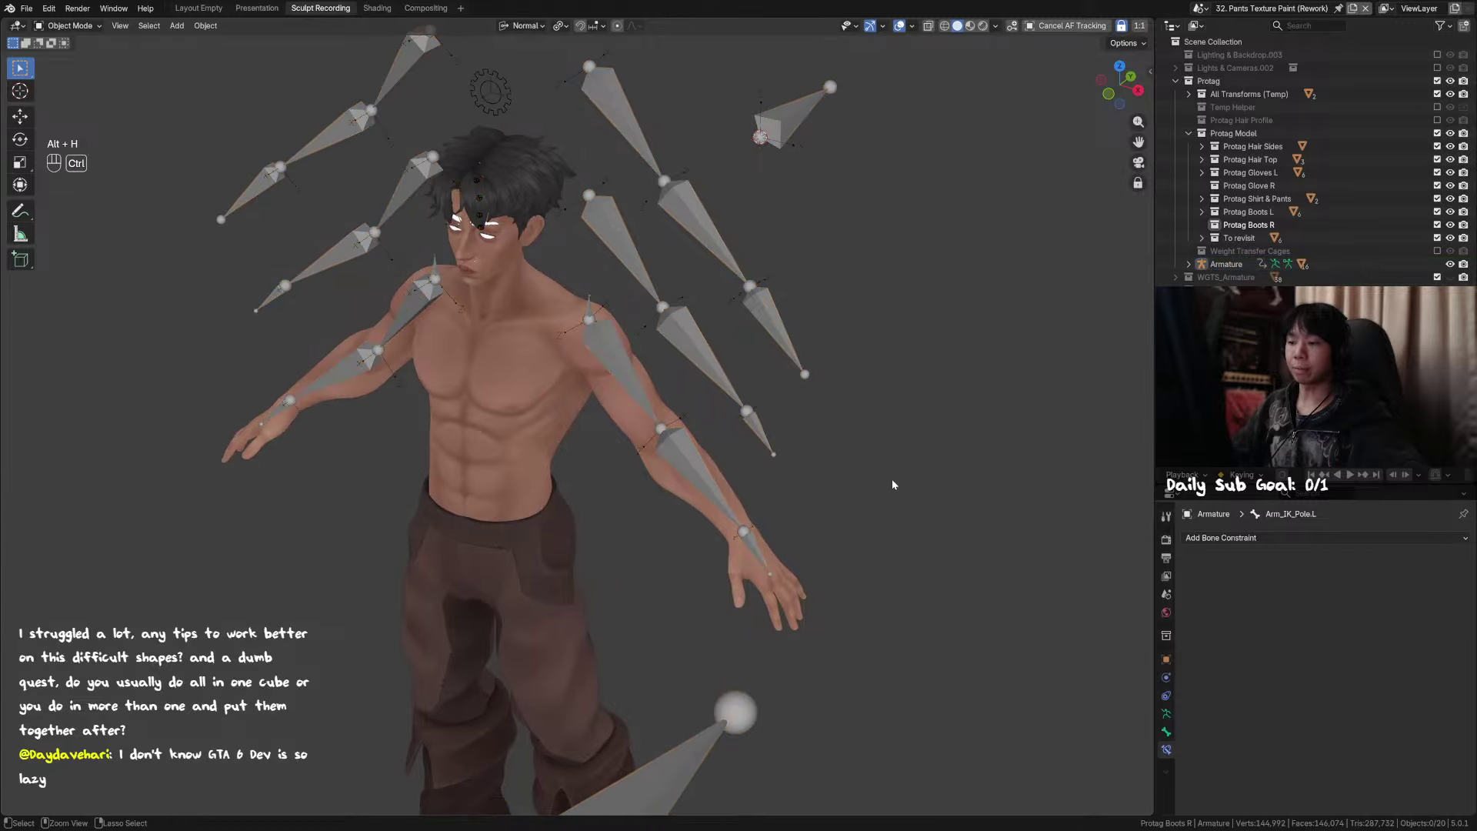
click(539, 177)
key(ctrl+Tab)
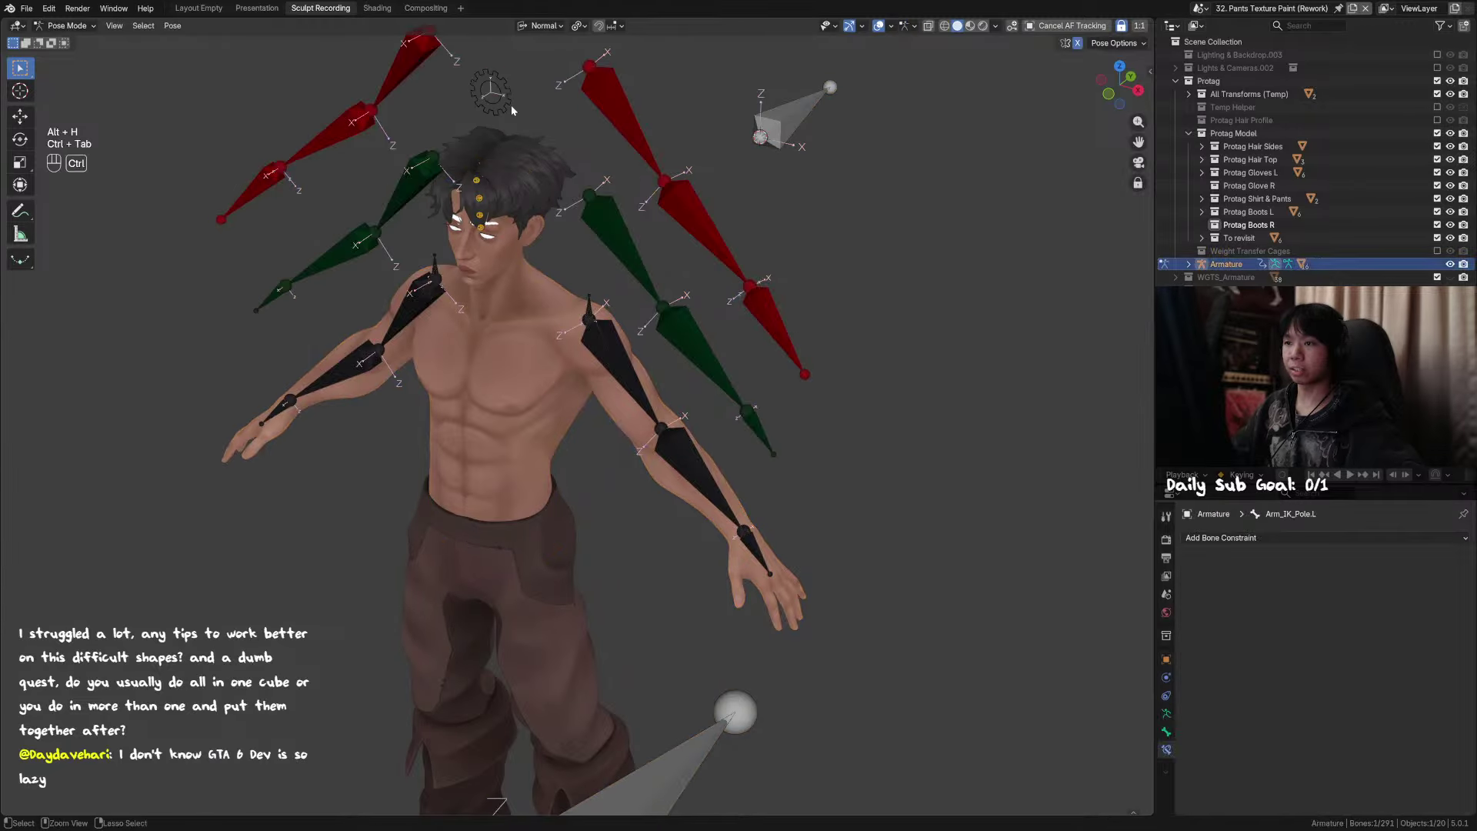
click(510, 104)
key(n)
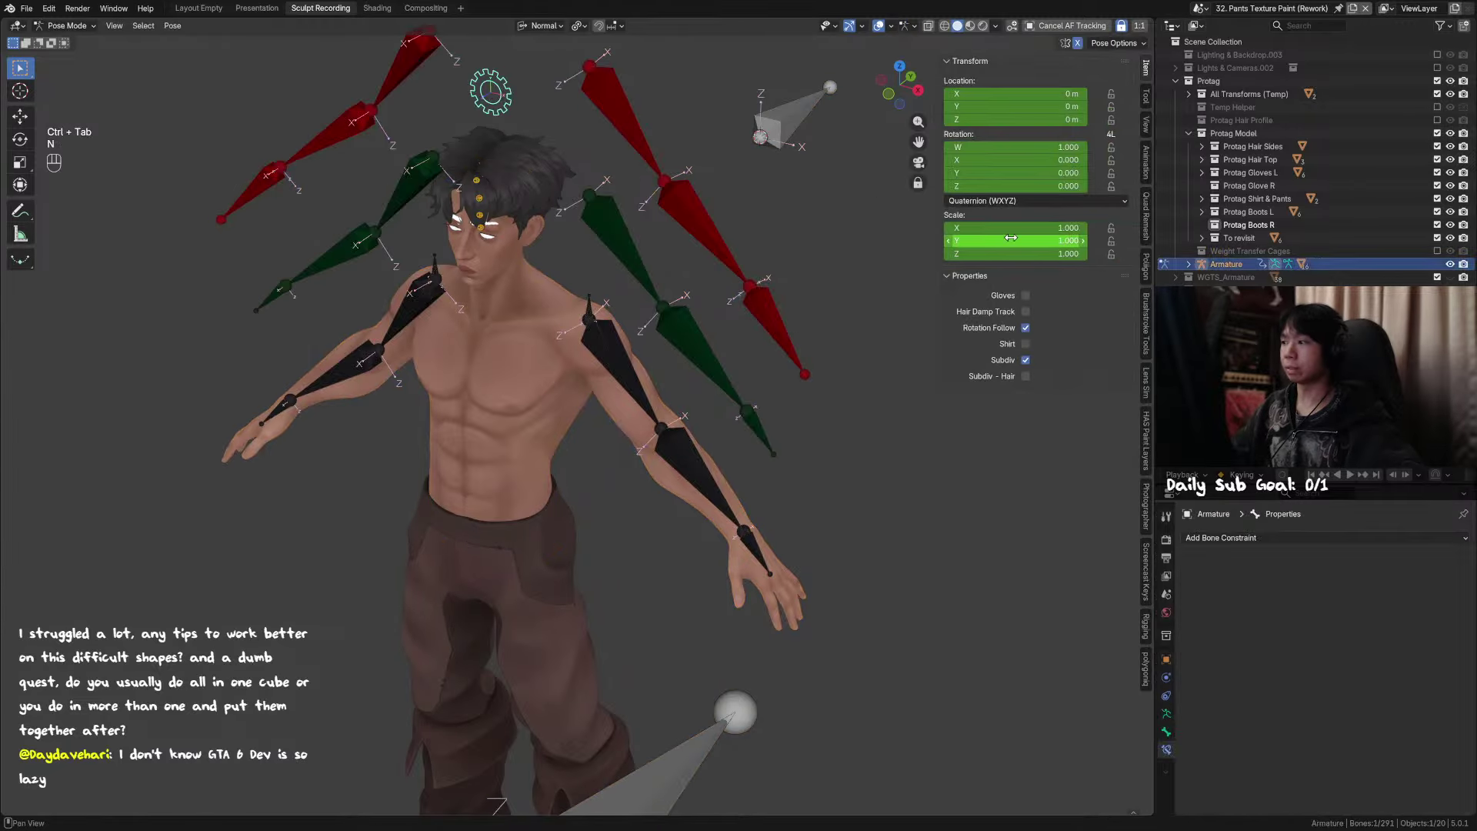
click(1026, 358)
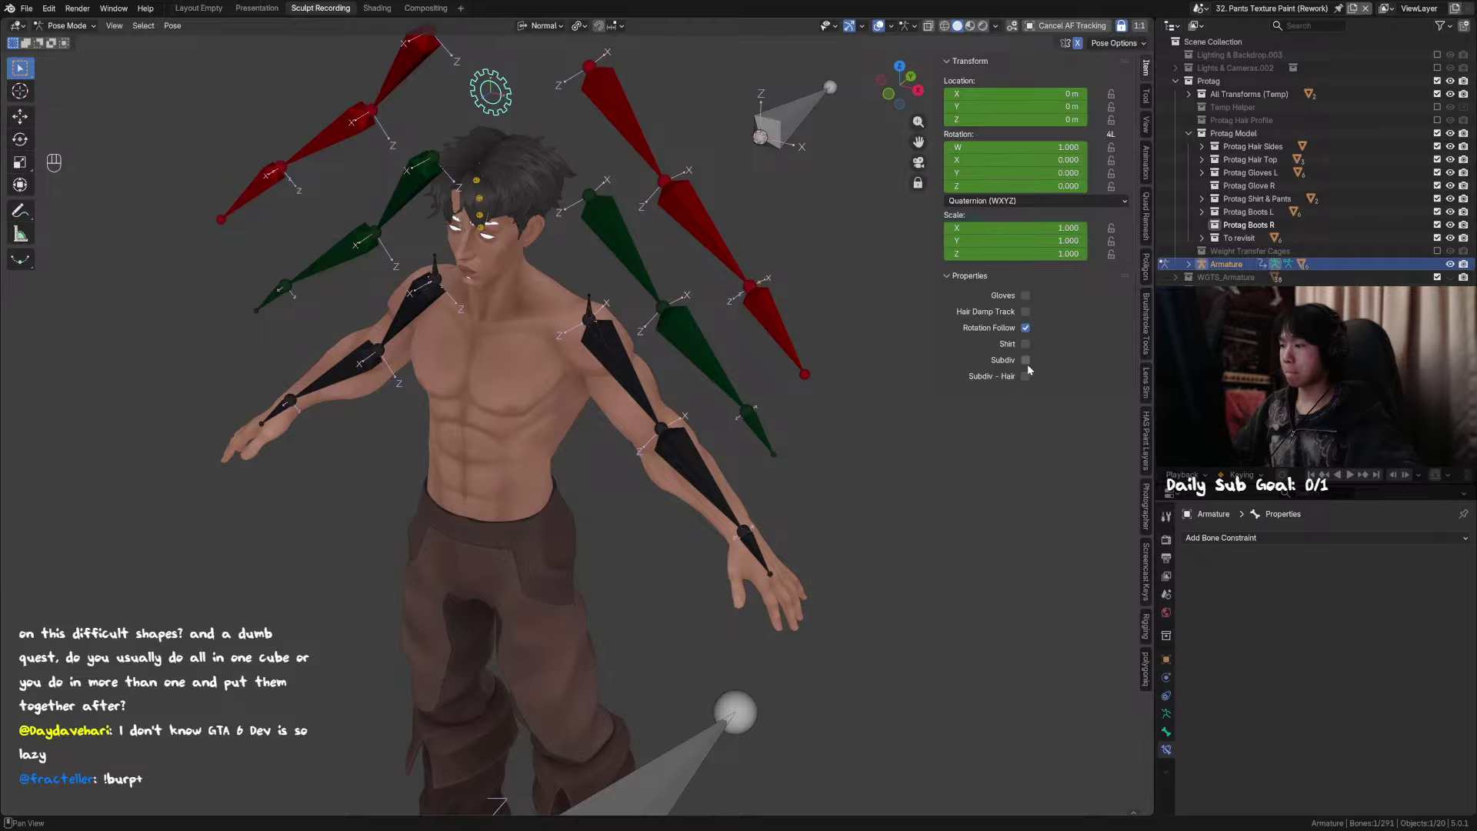
click(1026, 295)
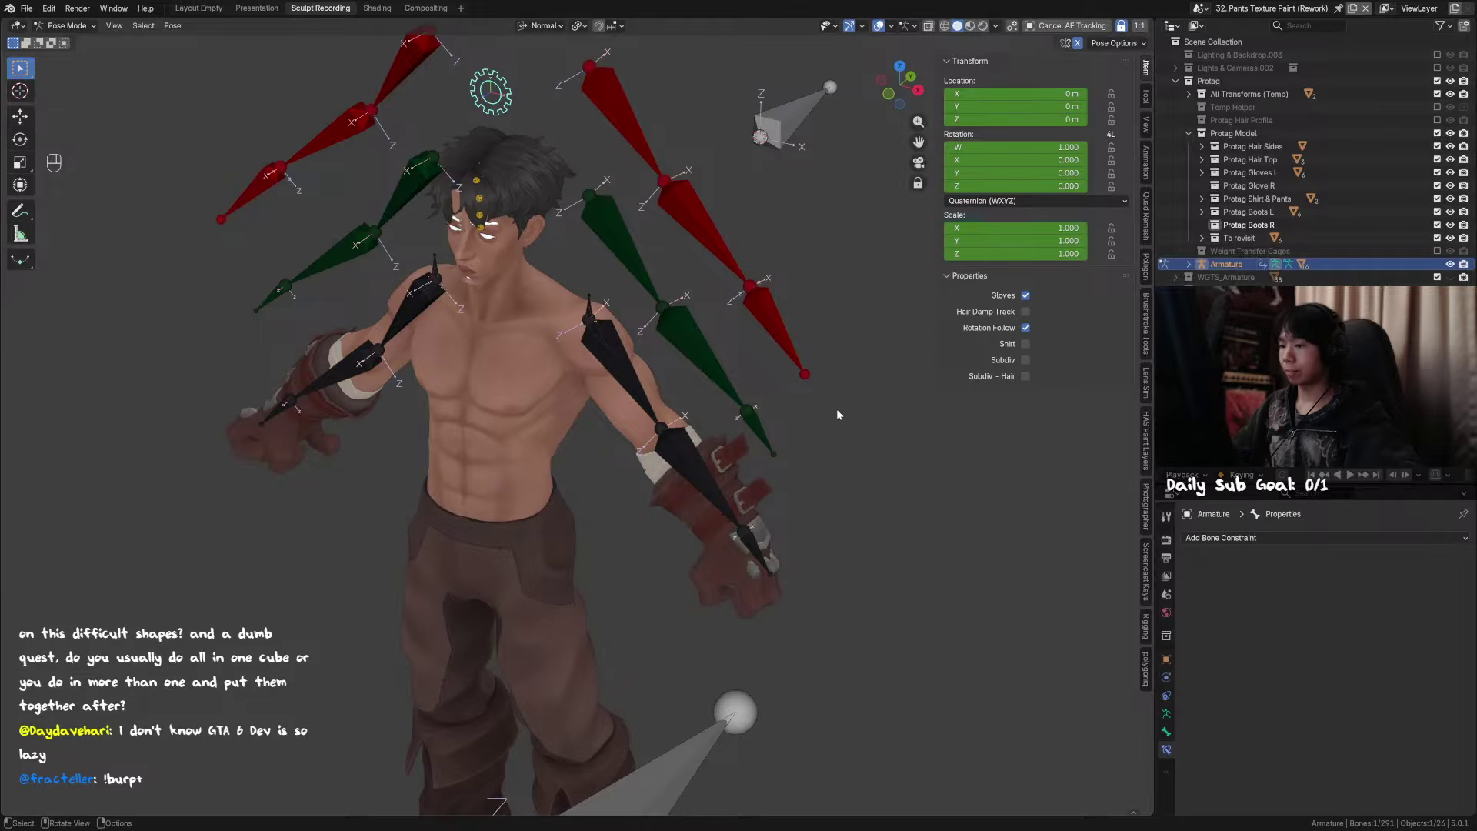
Step: Switch the armature to Object Mode and select the left glove's metal plate object
shift+middle_drag(838, 416, 668, 410)
scroll(728, 425, up, 2)
scroll(668, 411, up, 4)
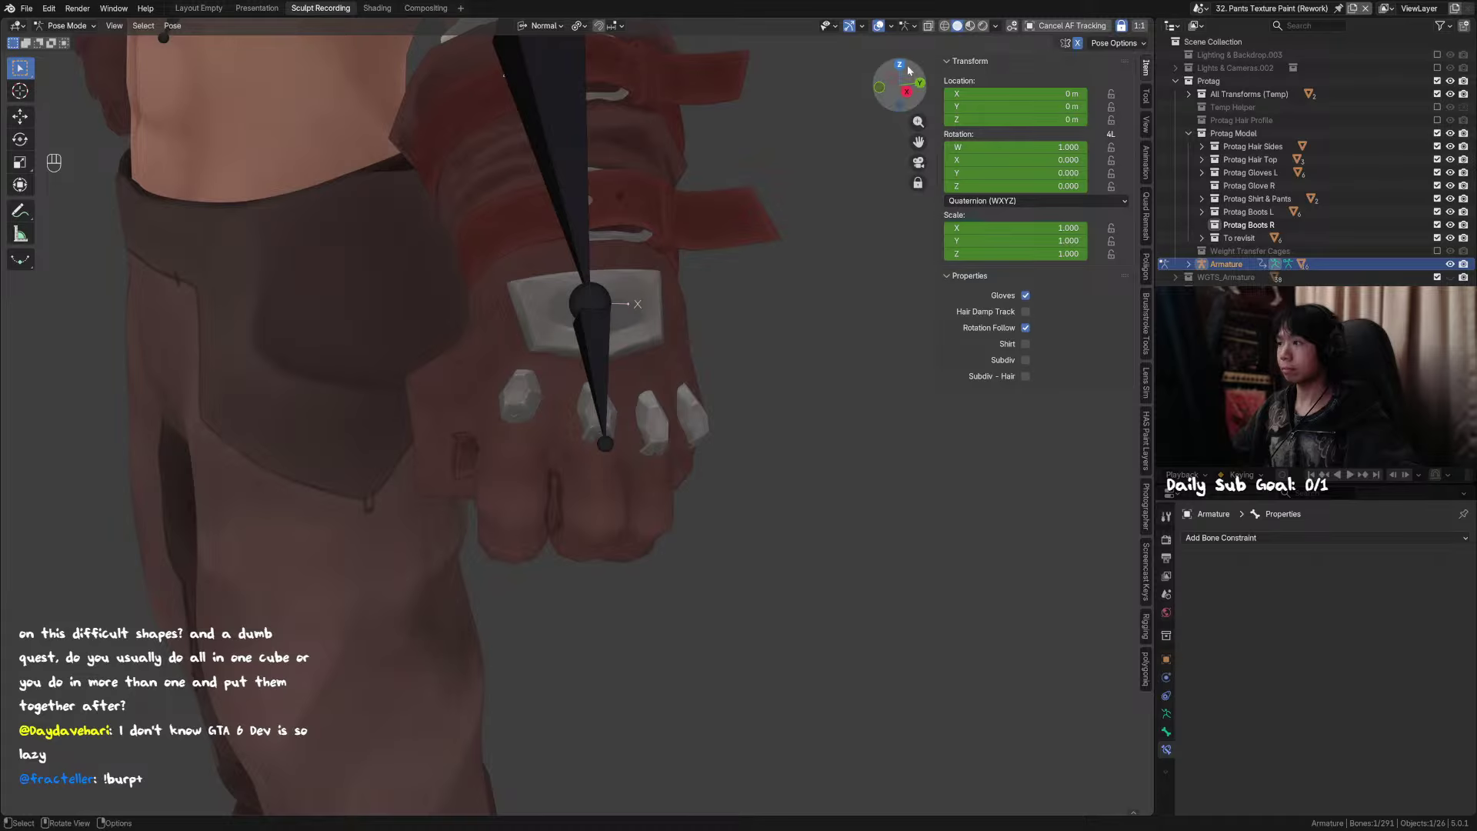
key(Tab)
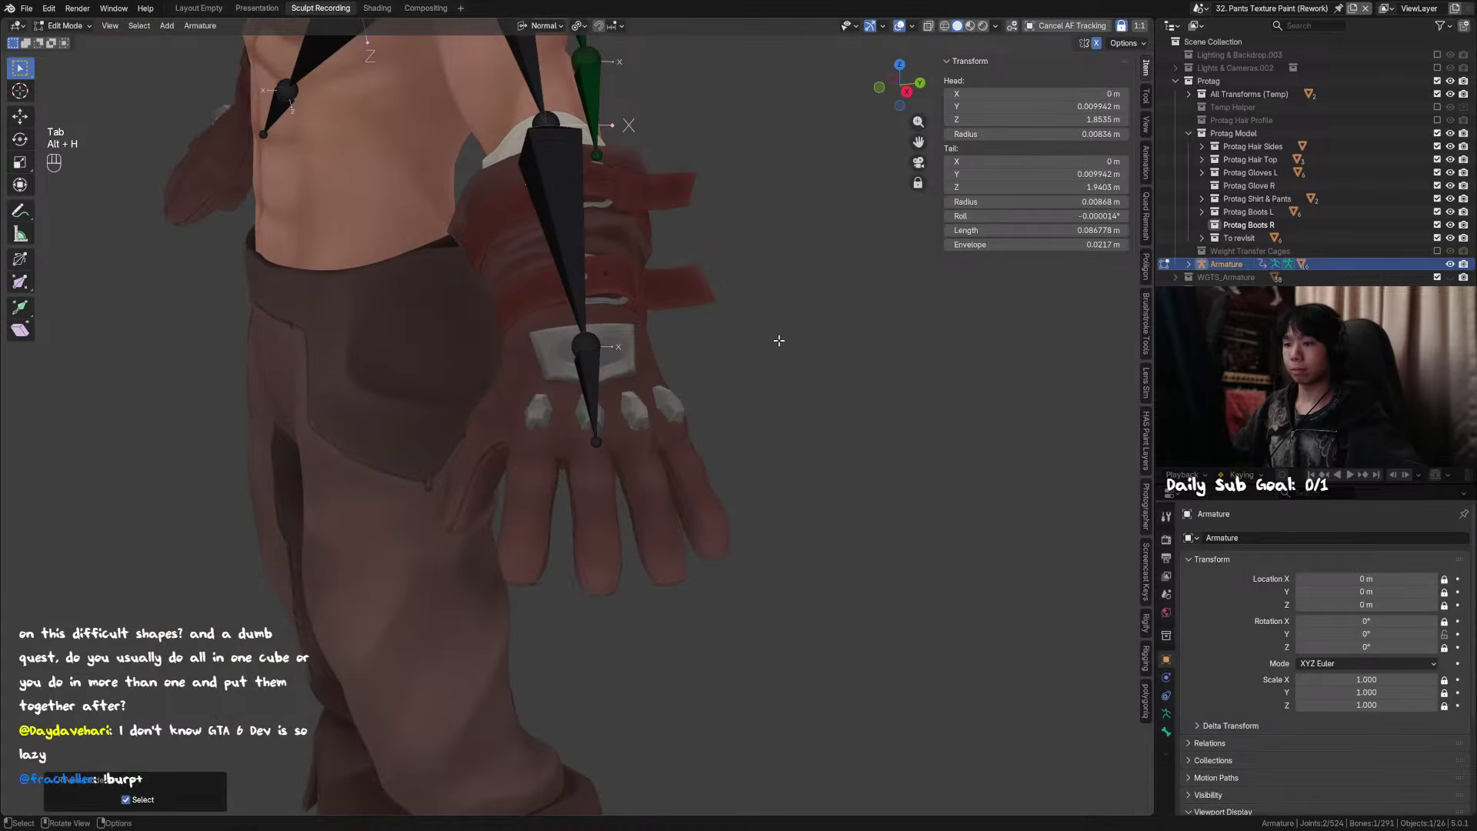
key(alt+h)
key(ctrl+Tab)
scroll(686, 341, up, 4)
click(667, 380)
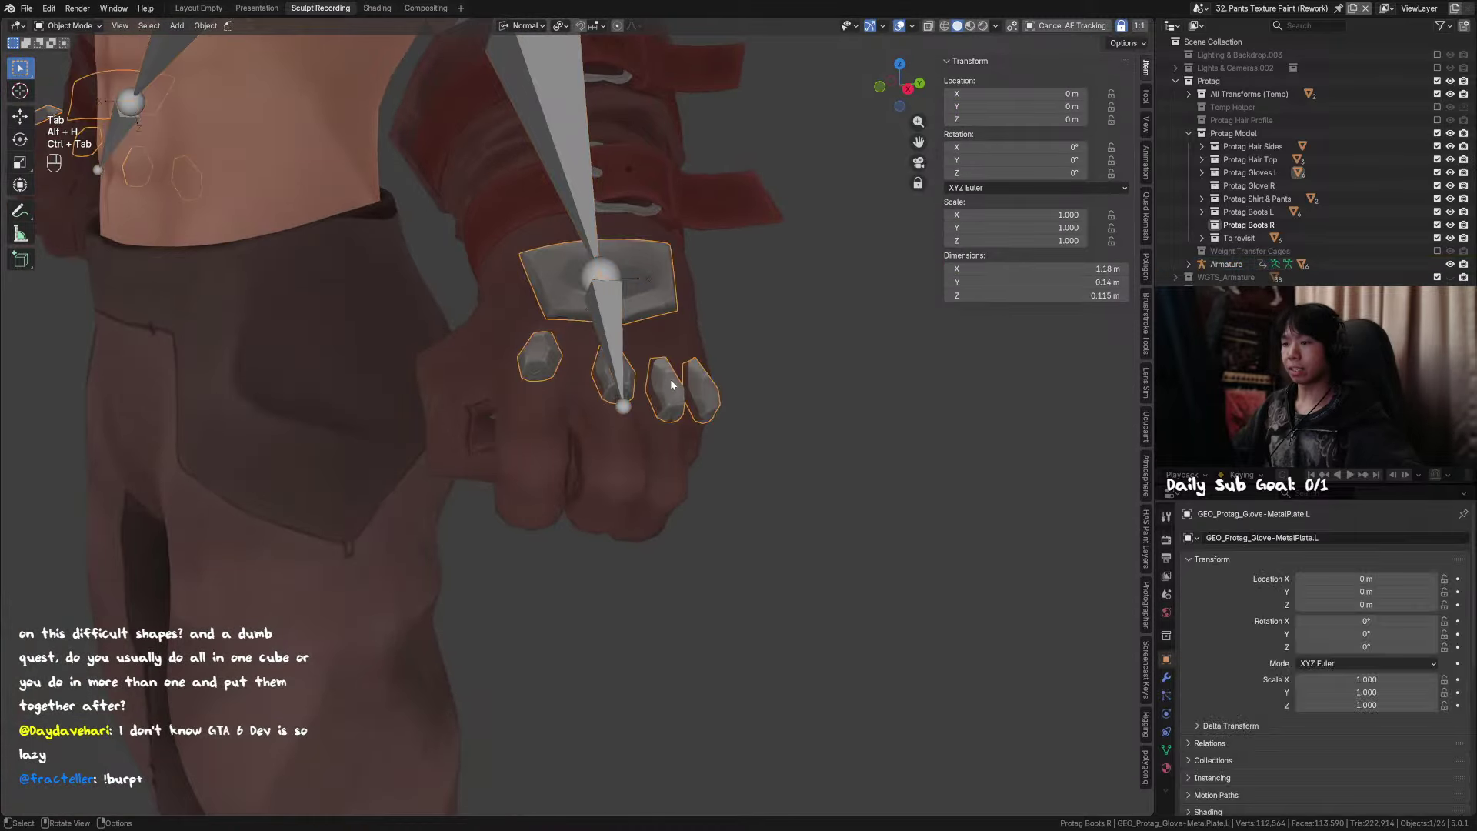
scroll(692, 375, up, 4)
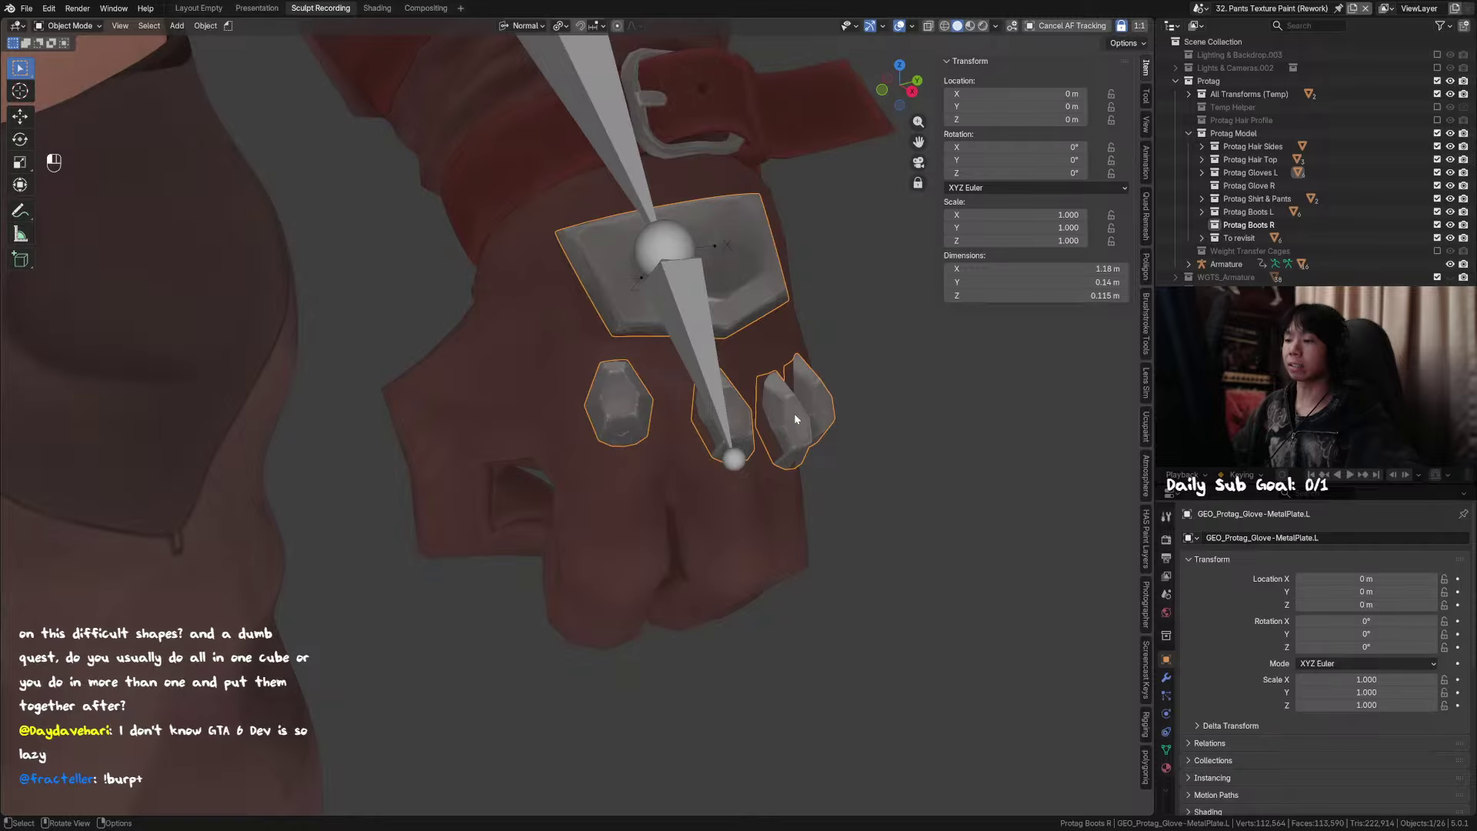
Step: In Edit Mode on the lower glove belt, try moving the buckle frame away as a separate linked piece
shift+middle_drag(728, 257, 738, 452)
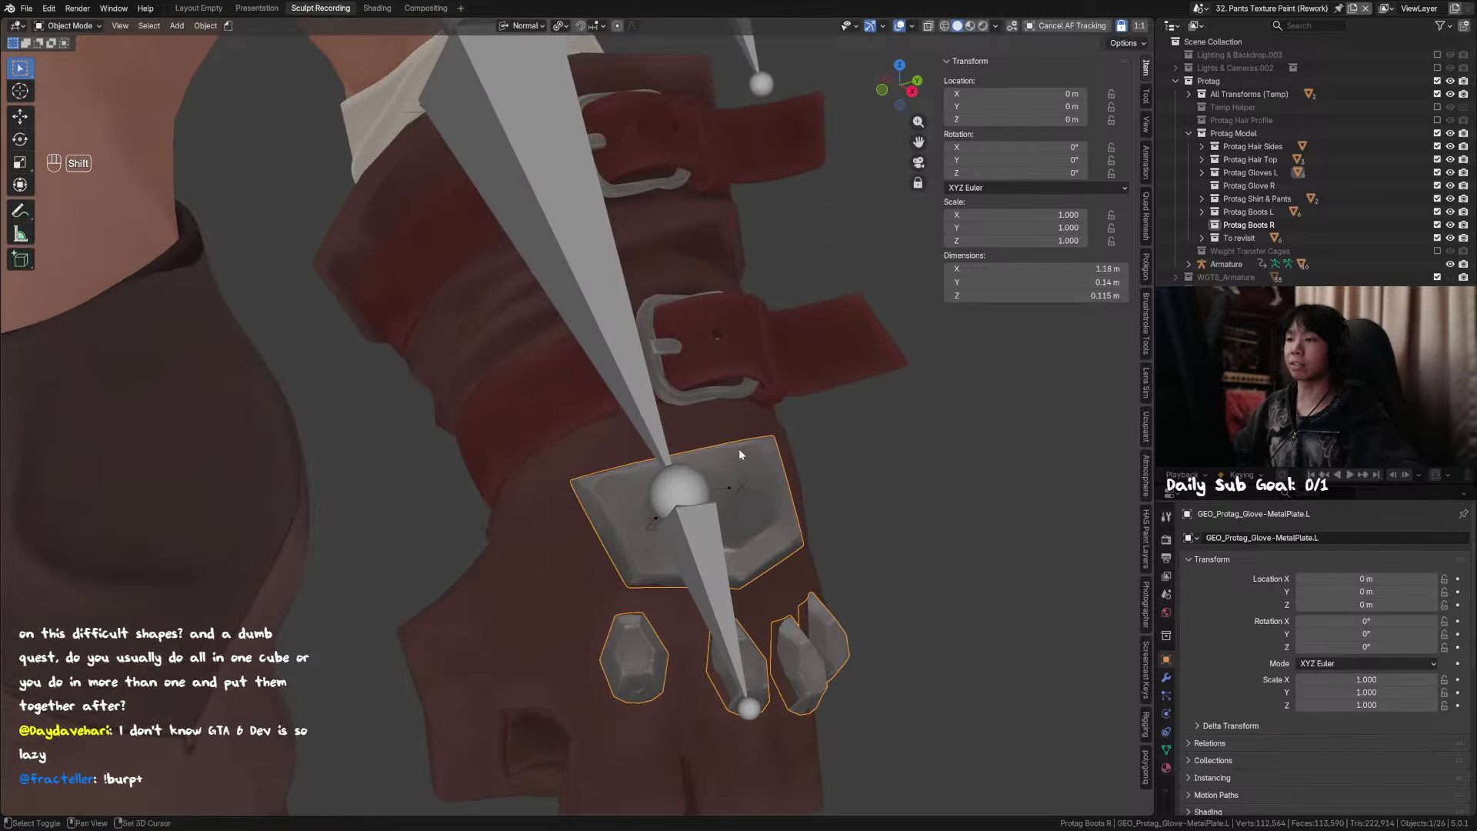
scroll(707, 409, up, 1)
shift+middle_drag(685, 320, 687, 351)
click(685, 376)
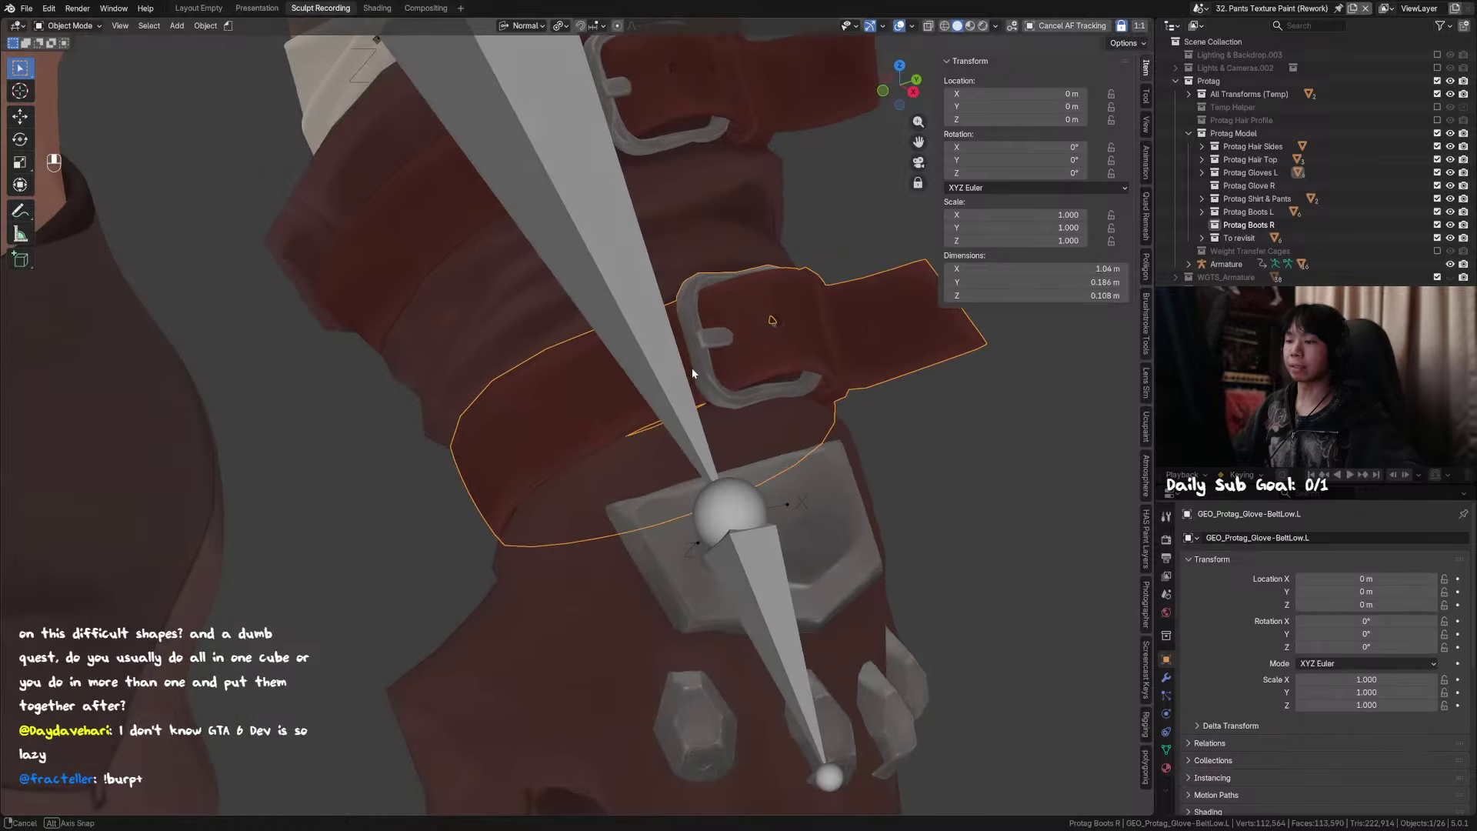
key(Tab)
click(716, 337)
key(l)
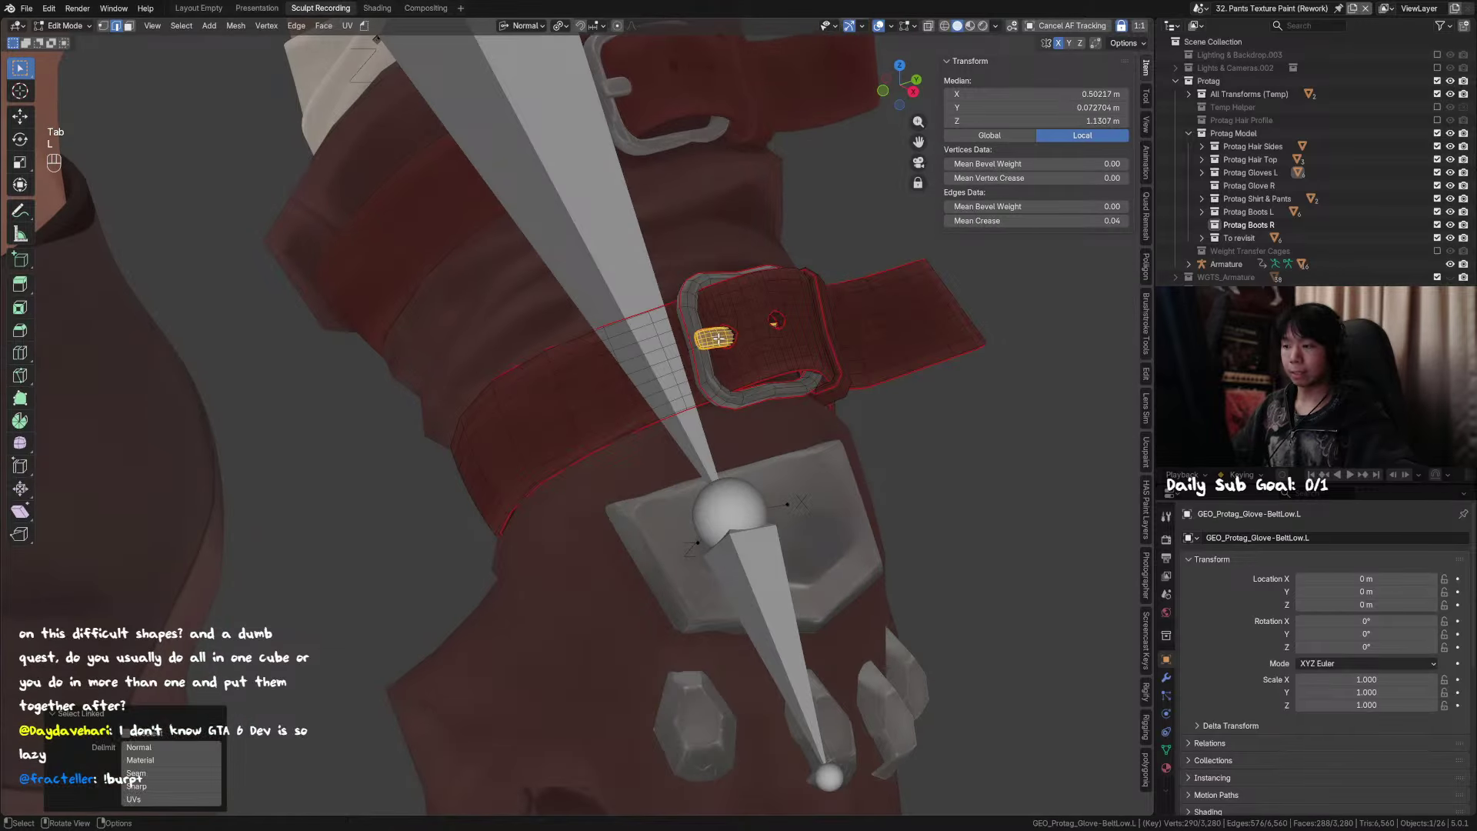
key(l)
key(g)
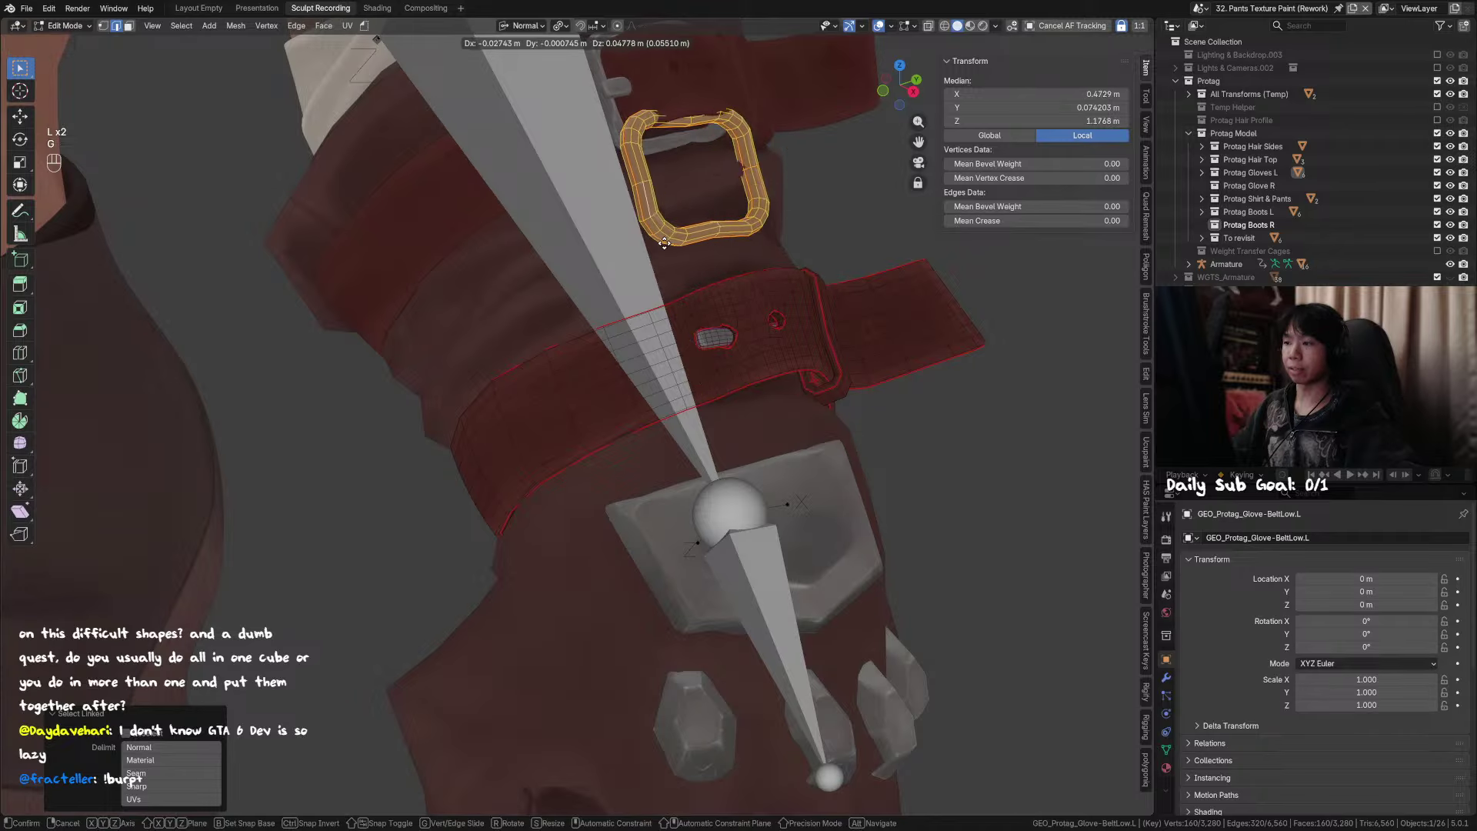
right_click(830, 311)
Step: Try moving the lower belt's keeper loop and strap as separate linked pieces, cancelling each move
click(823, 309)
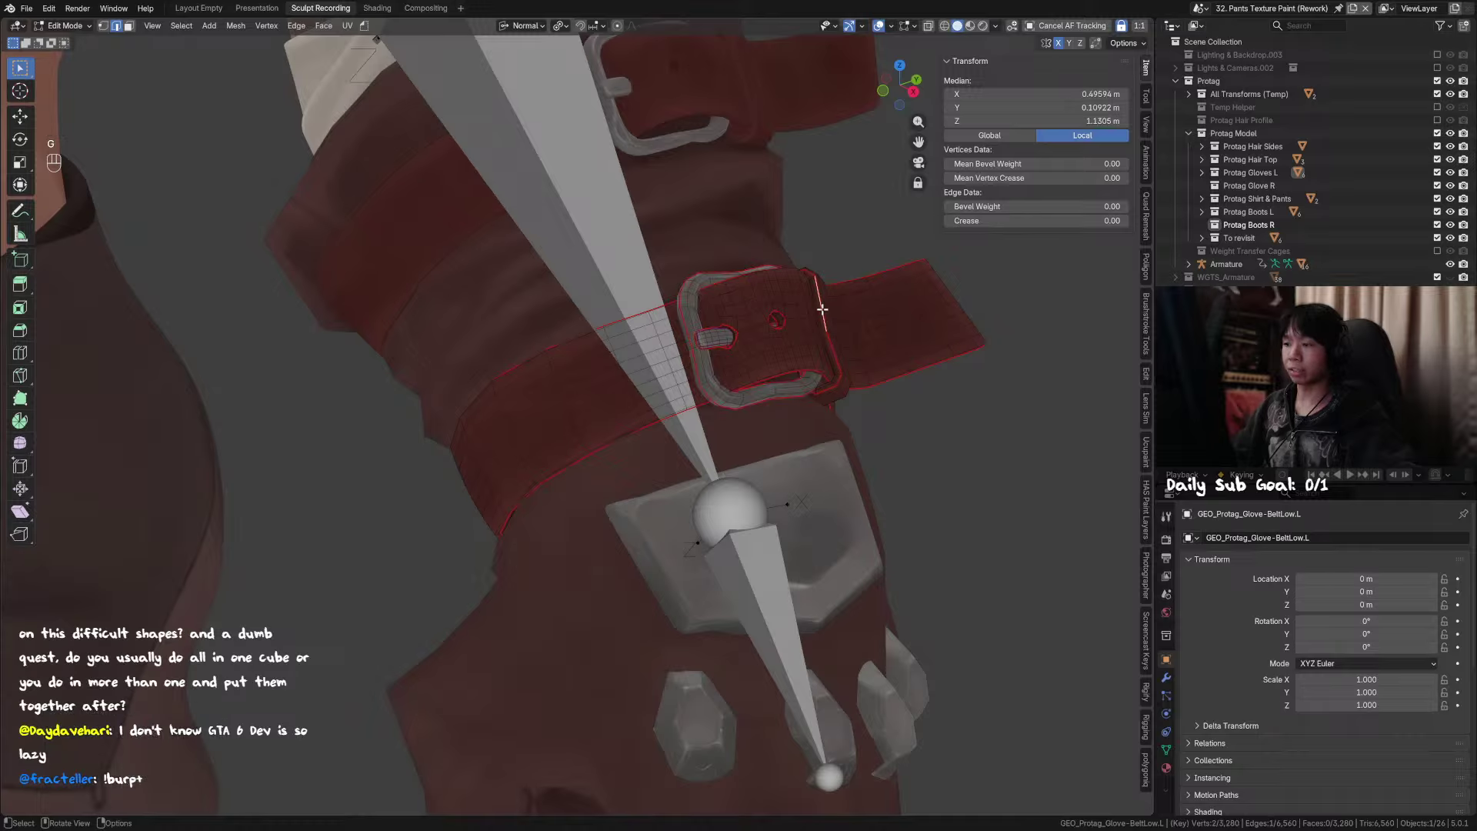
key(l)
key(g)
right_click(809, 333)
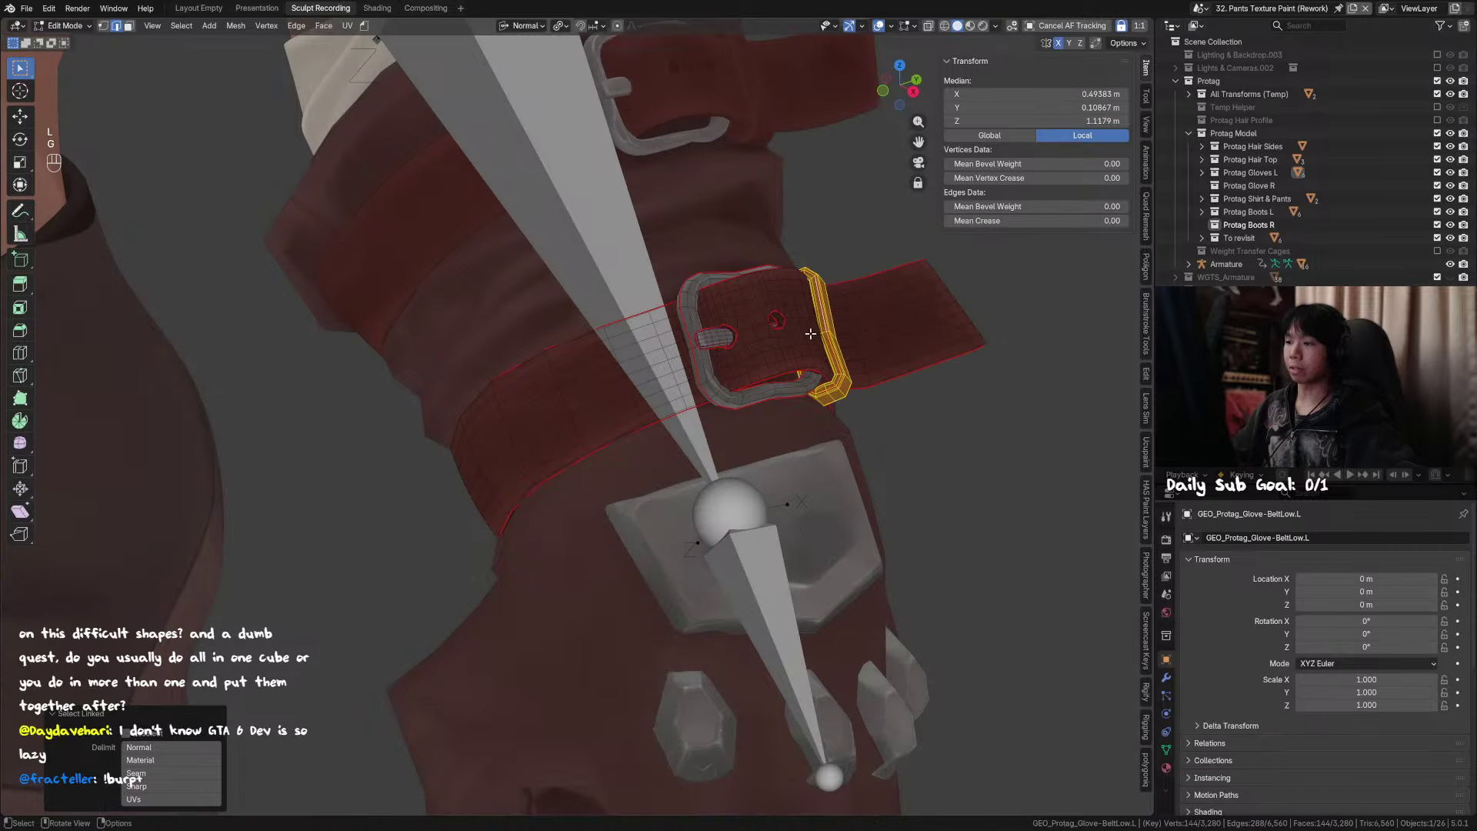
click(810, 334)
key(l)
key(g)
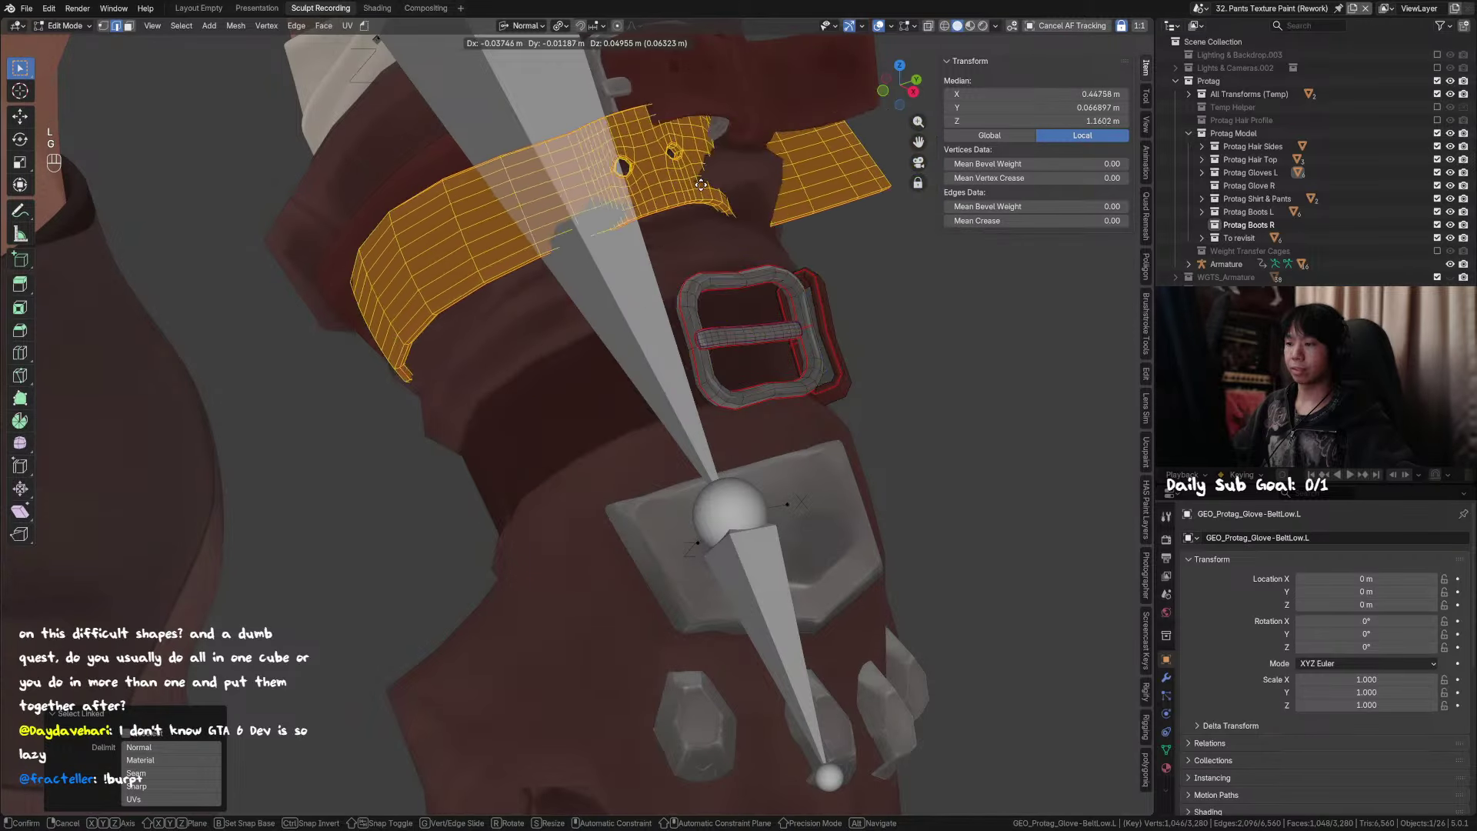
right_click(788, 413)
Step: Select the buckle's linked prong and try moving it off the lower belt, cancelling the move
click(717, 339)
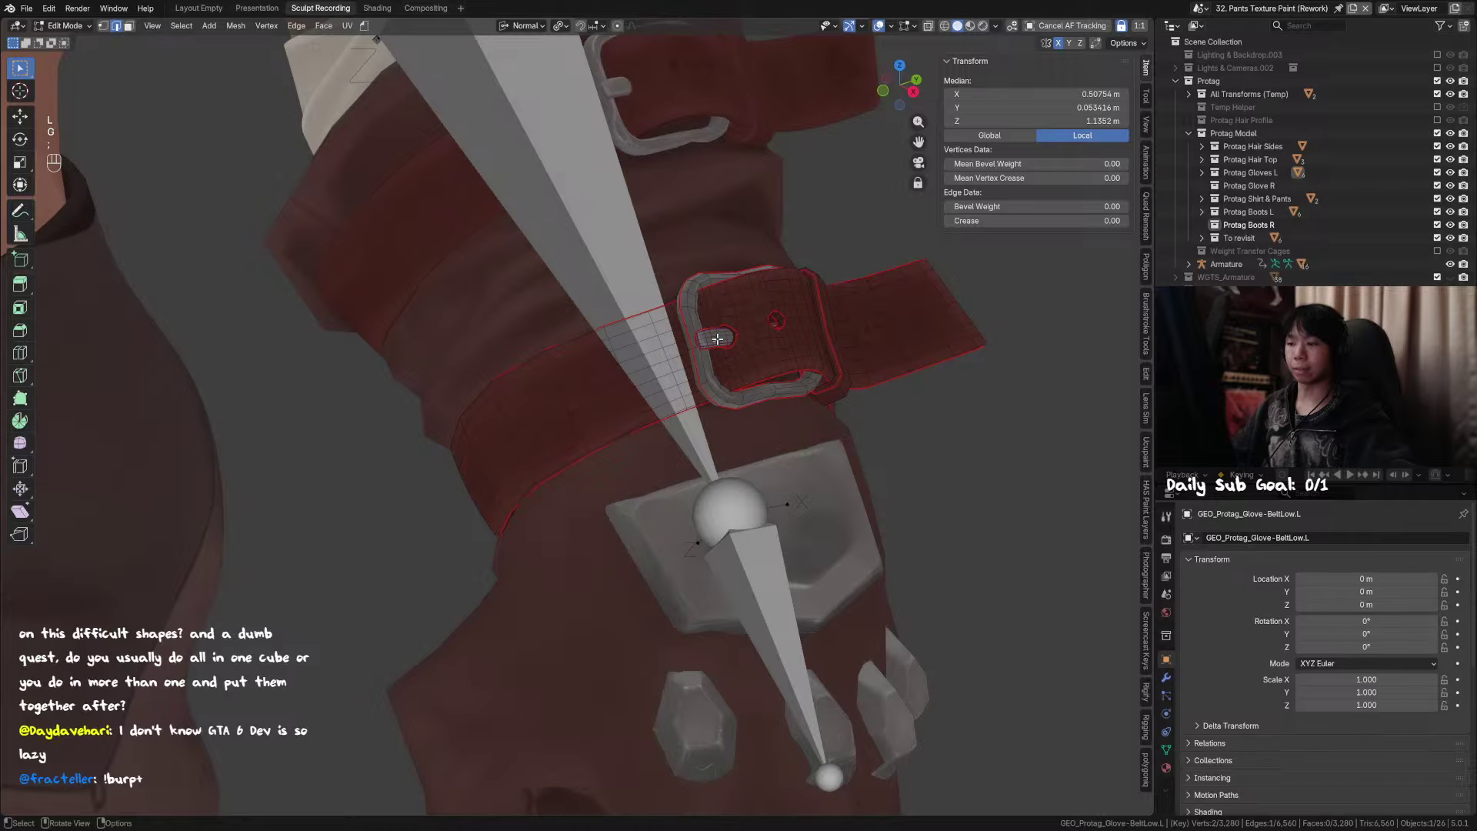
key(l)
key(ctrl+z)
key(l)
key(g)
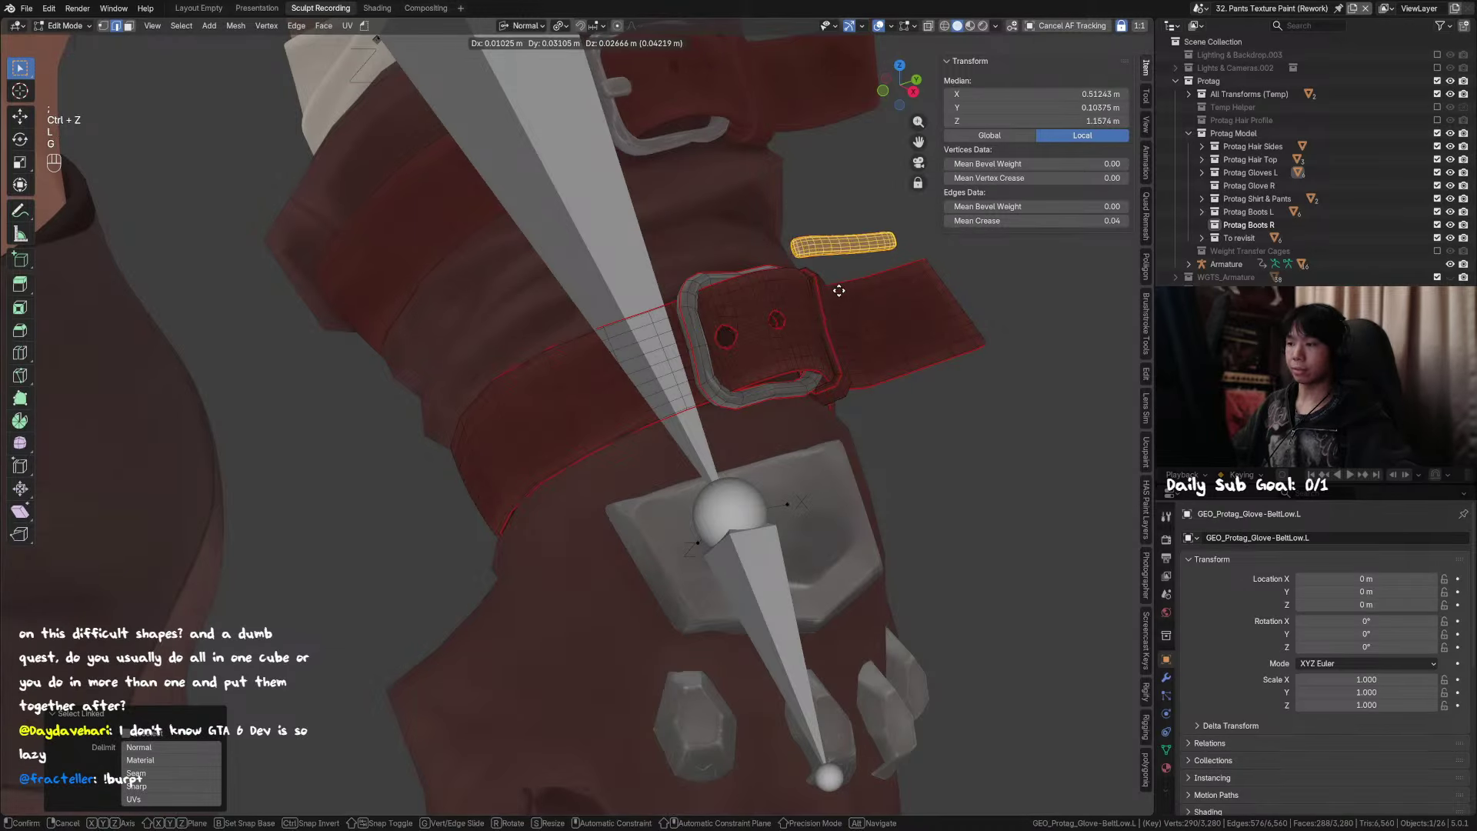
right_click(695, 234)
Step: Enter Edit Mode on the glove's metal plate object and try moving the large hand plate, cancelling the move
shift+middle_drag(889, 551, 709, 369)
key(Tab)
click(659, 356)
key(Tab)
click(675, 355)
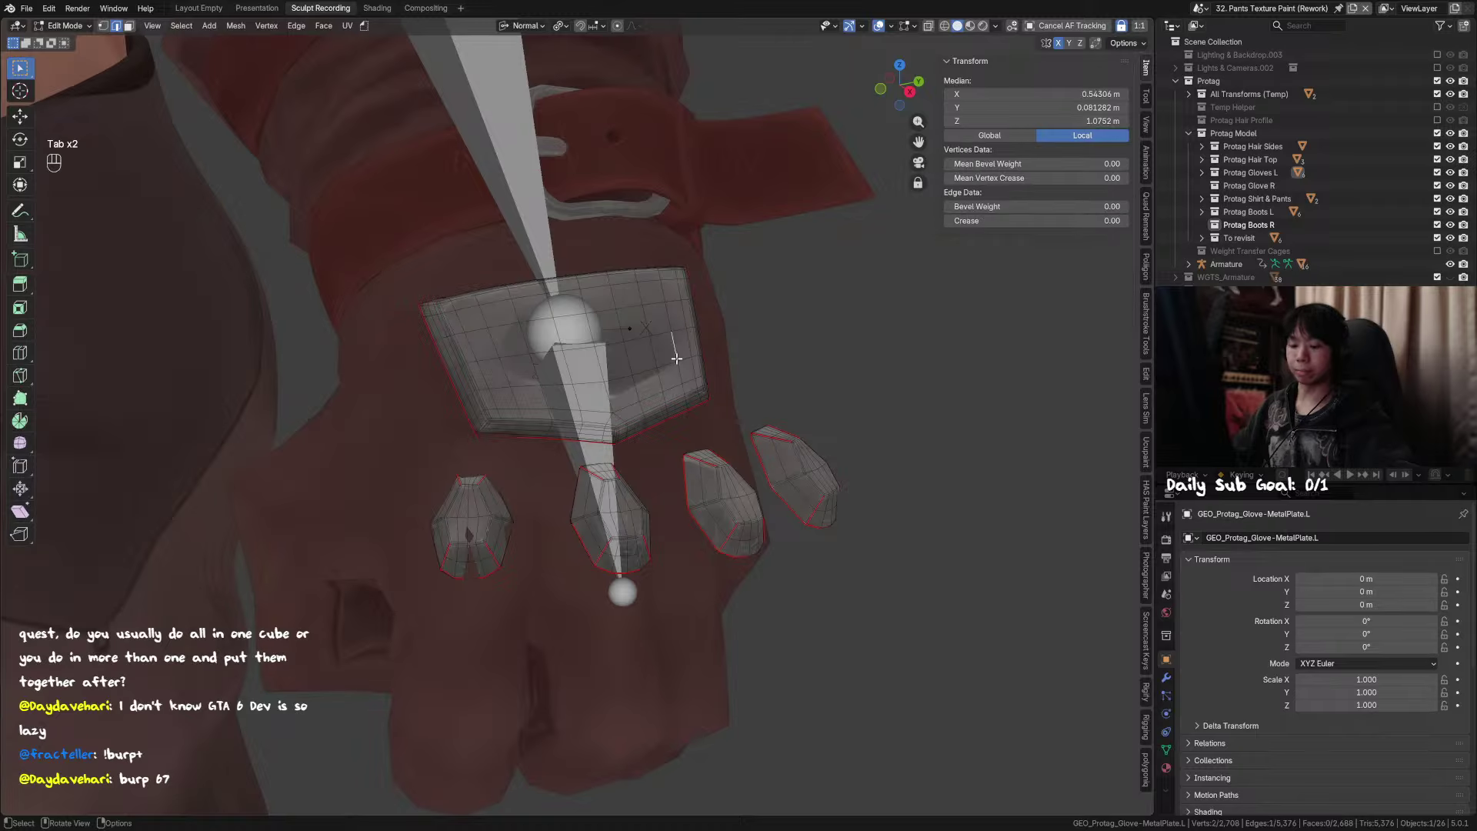
key(l)
key(g)
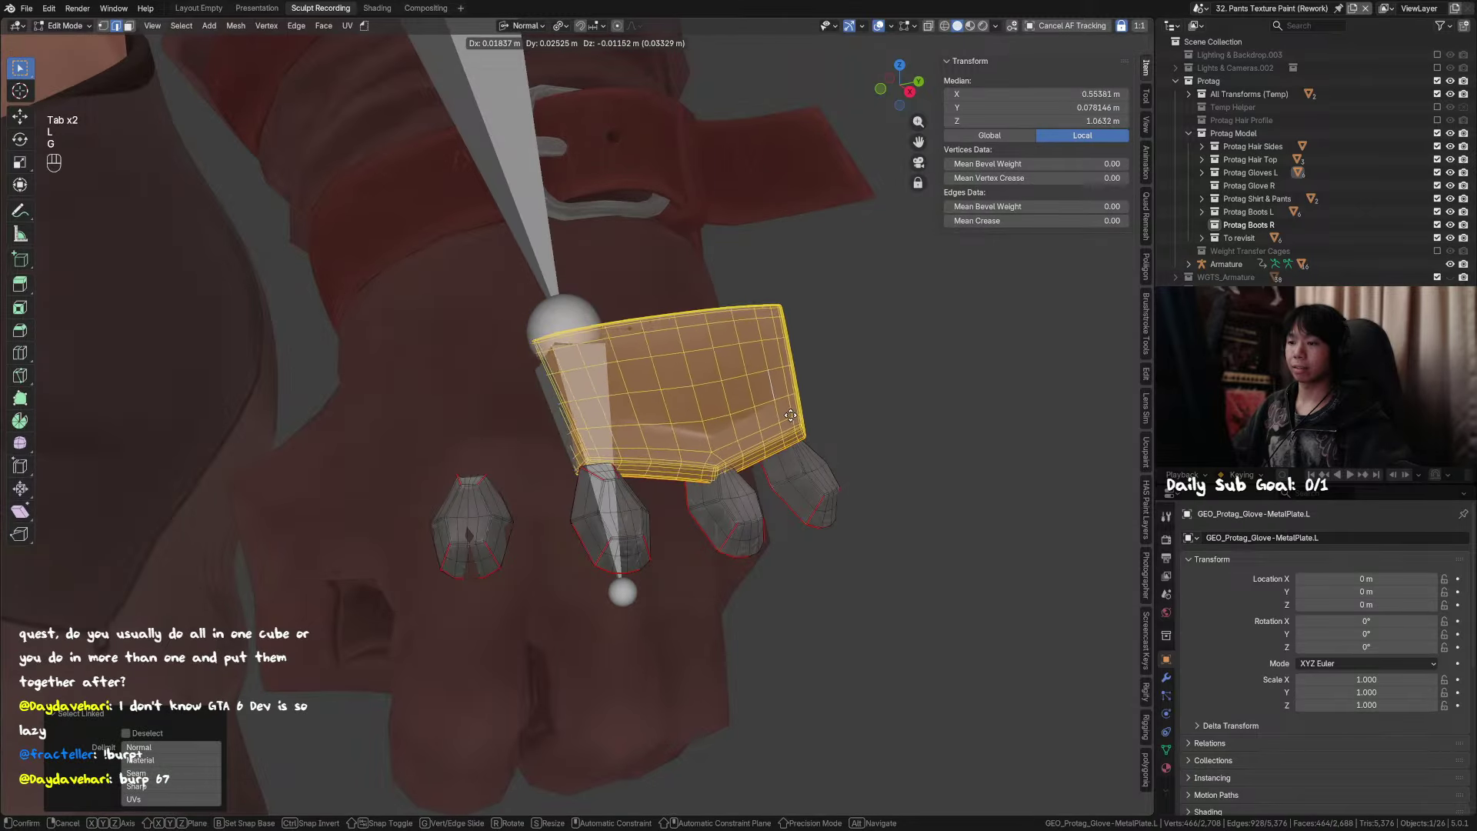
right_click(790, 416)
Step: Try moving the outermost knuckle plate as a separate linked piece, cancel it, and return to Object Mode
mouse_move(713, 416)
middle_down()
mouse_move(697, 389)
mouse_move(723, 407)
middle_up()
click(857, 417)
key(l)
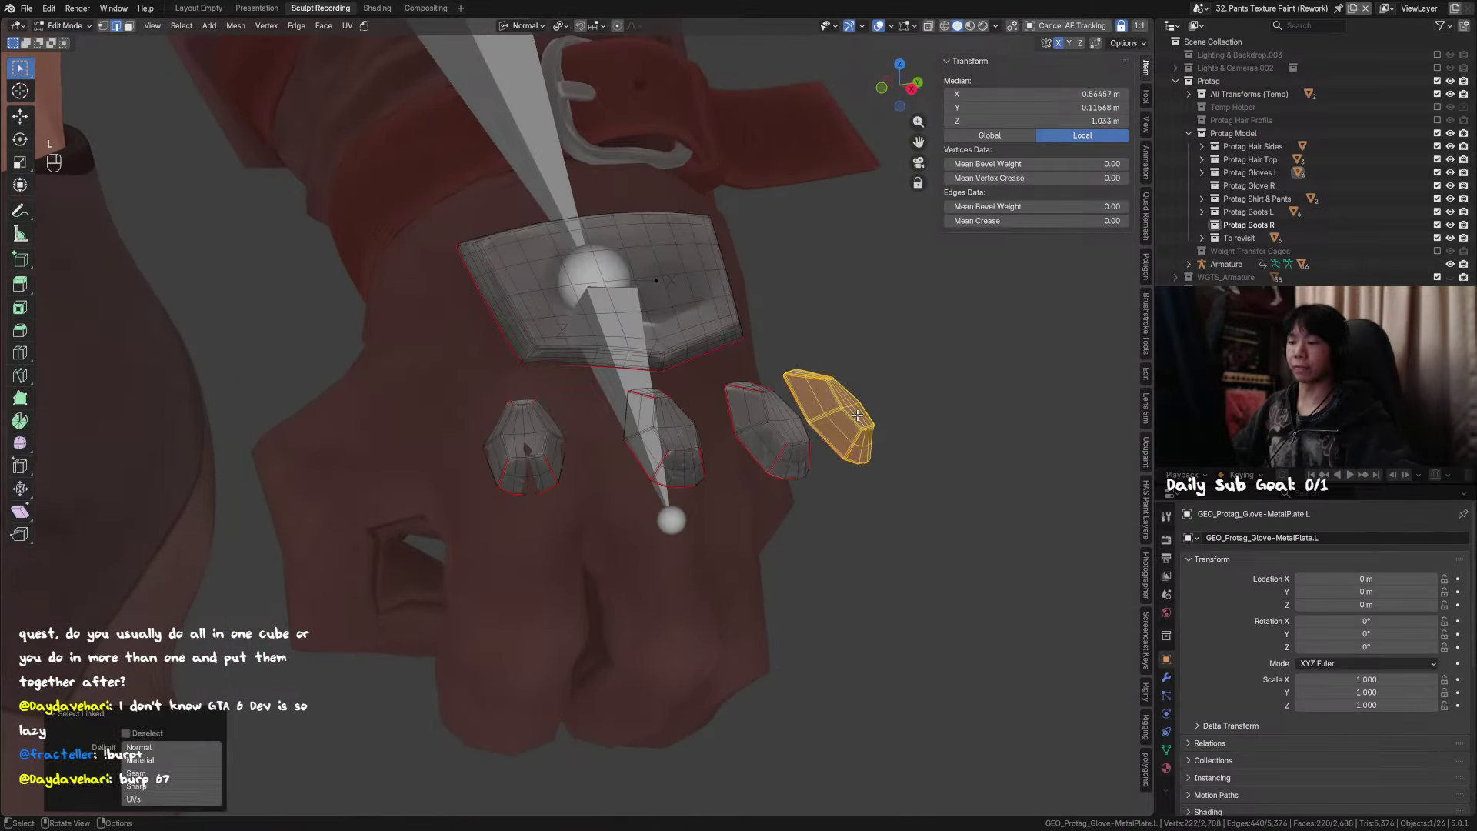
key(g)
right_click(905, 326)
middle_drag(895, 410, 865, 400)
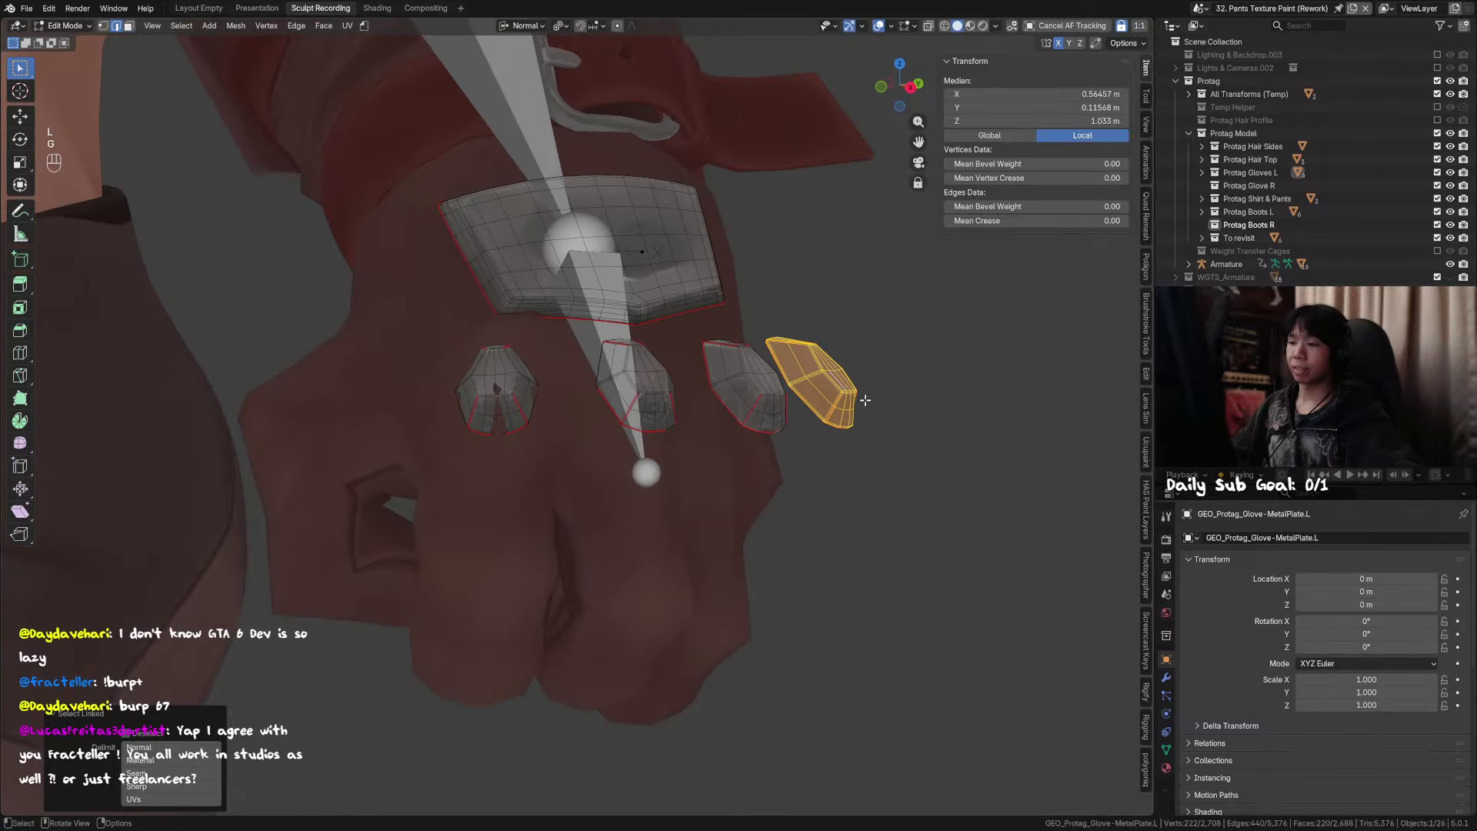
click(753, 397)
key(Tab)
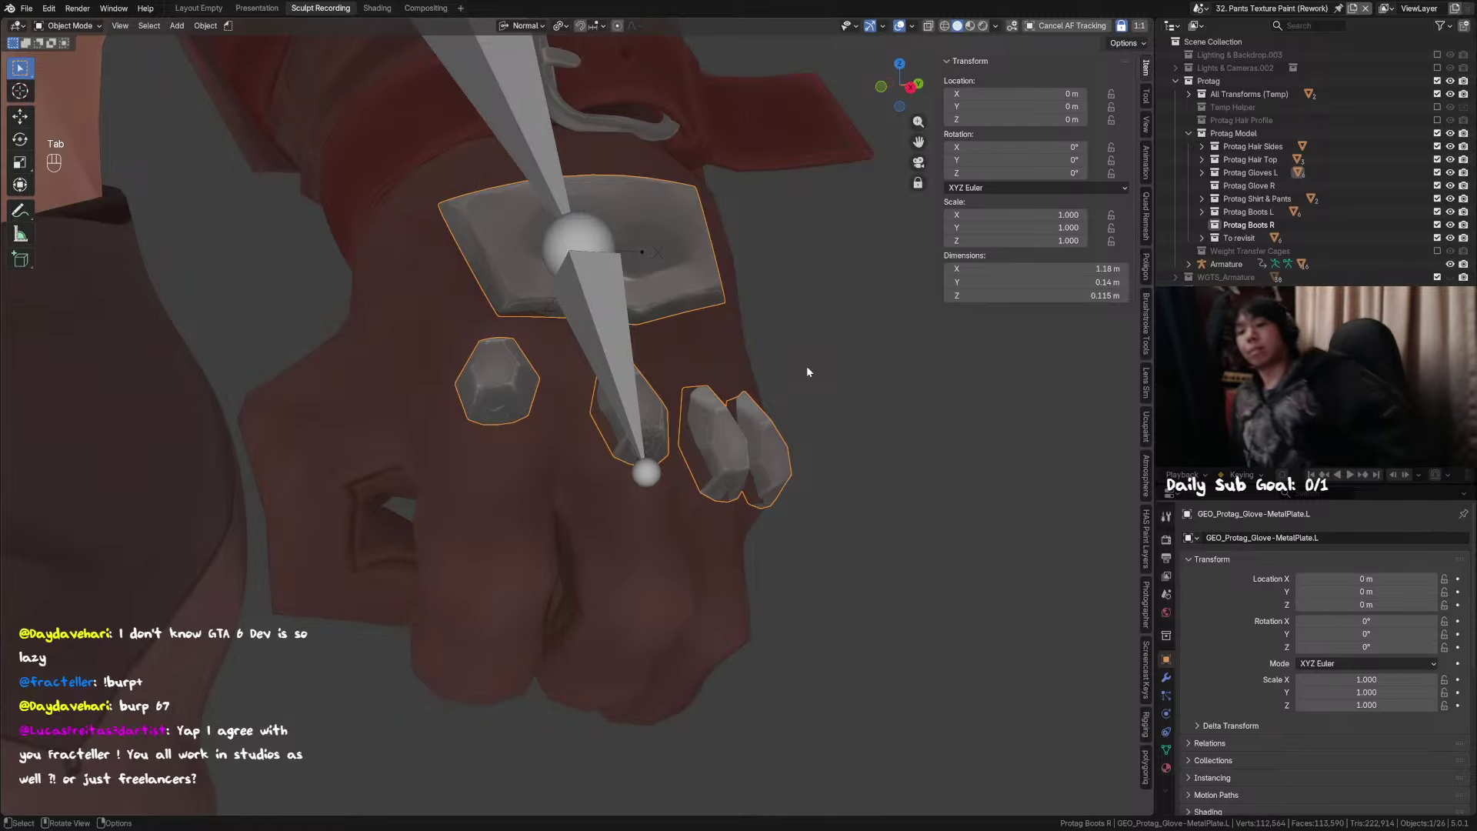
Step: Isolate a glove piece to check its mesh in Edit Mode, and unhide the other objects
middle_drag(806, 371, 719, 412)
click(777, 339)
key(shift+h)
click(699, 410)
key(Tab)
key(Tab)
key(alt+h)
Step: Isolate the left glove's cushion to examine its mesh in Edit Mode, and unhide the other objects
click(688, 369)
key(shift+h)
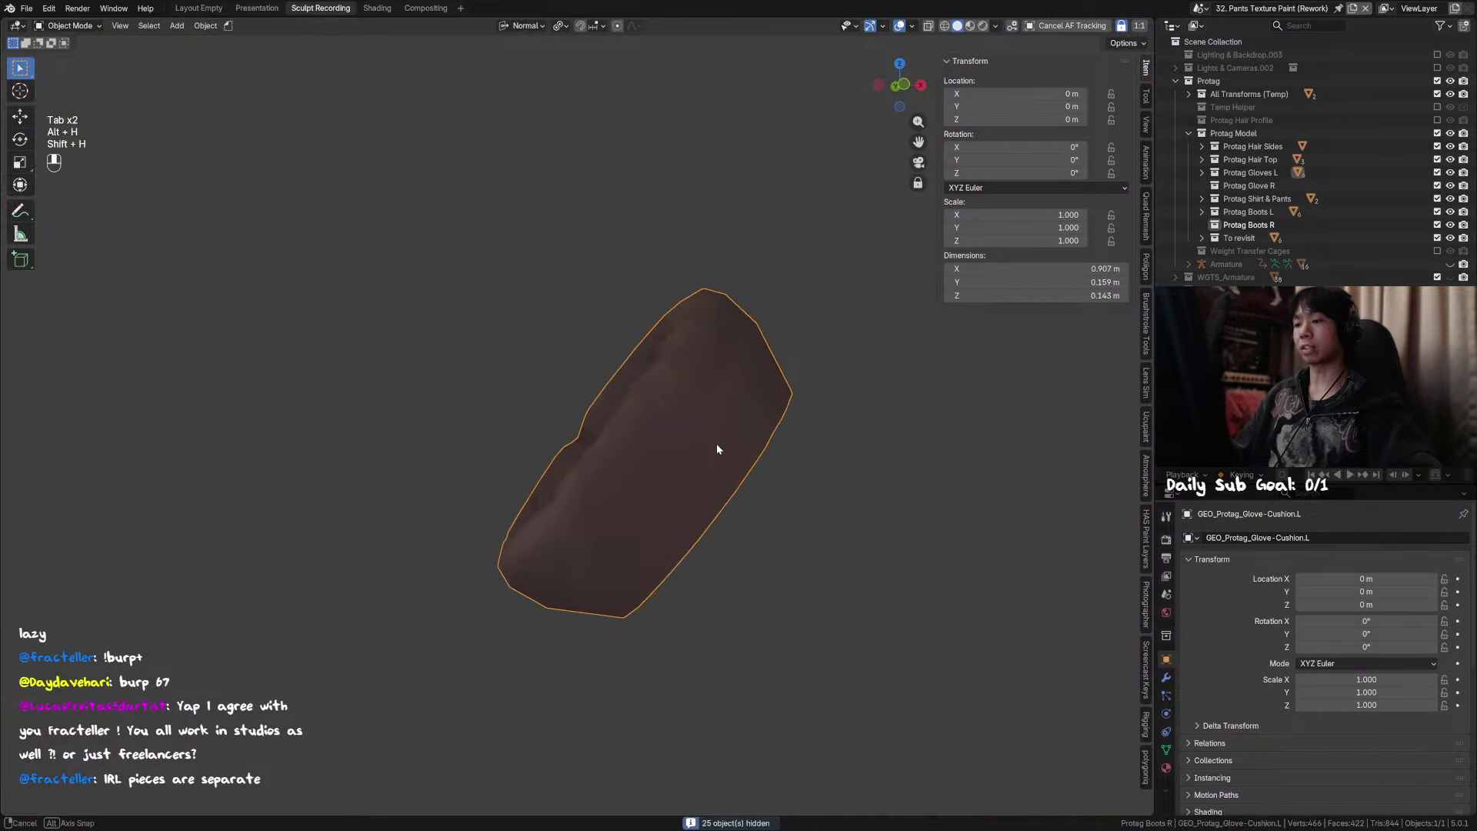
key(Tab)
middle_drag(711, 489, 847, 489)
key(Tab)
key(alt+h)
Step: Isolate the glove base in Edit Mode and grow the edge selection five times around the cuff opening
middle_drag(603, 472, 462, 254)
click(506, 367)
key(shift+h)
key(Tab)
key(2)
key(ctrl+KP_Add)
key(ctrl+KP_Add)
key(ctrl+KP_Add)
key(ctrl+KP_Add)
key(ctrl+KP_Add)
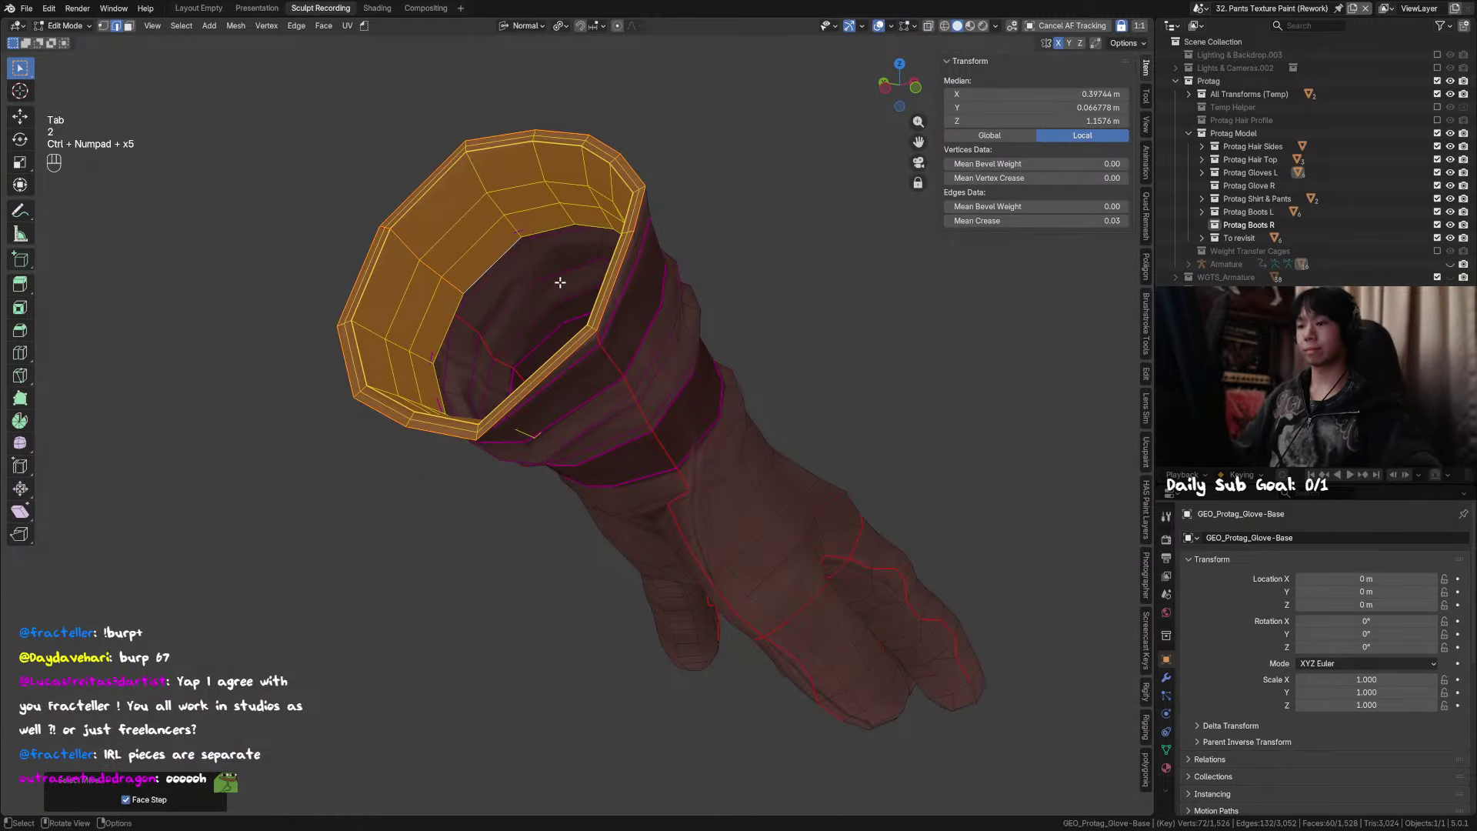
Step: Return the glove base to Object Mode and unhide all objects
middle_drag(560, 283, 514, 246)
key(Tab)
scroll(541, 235, down, 6)
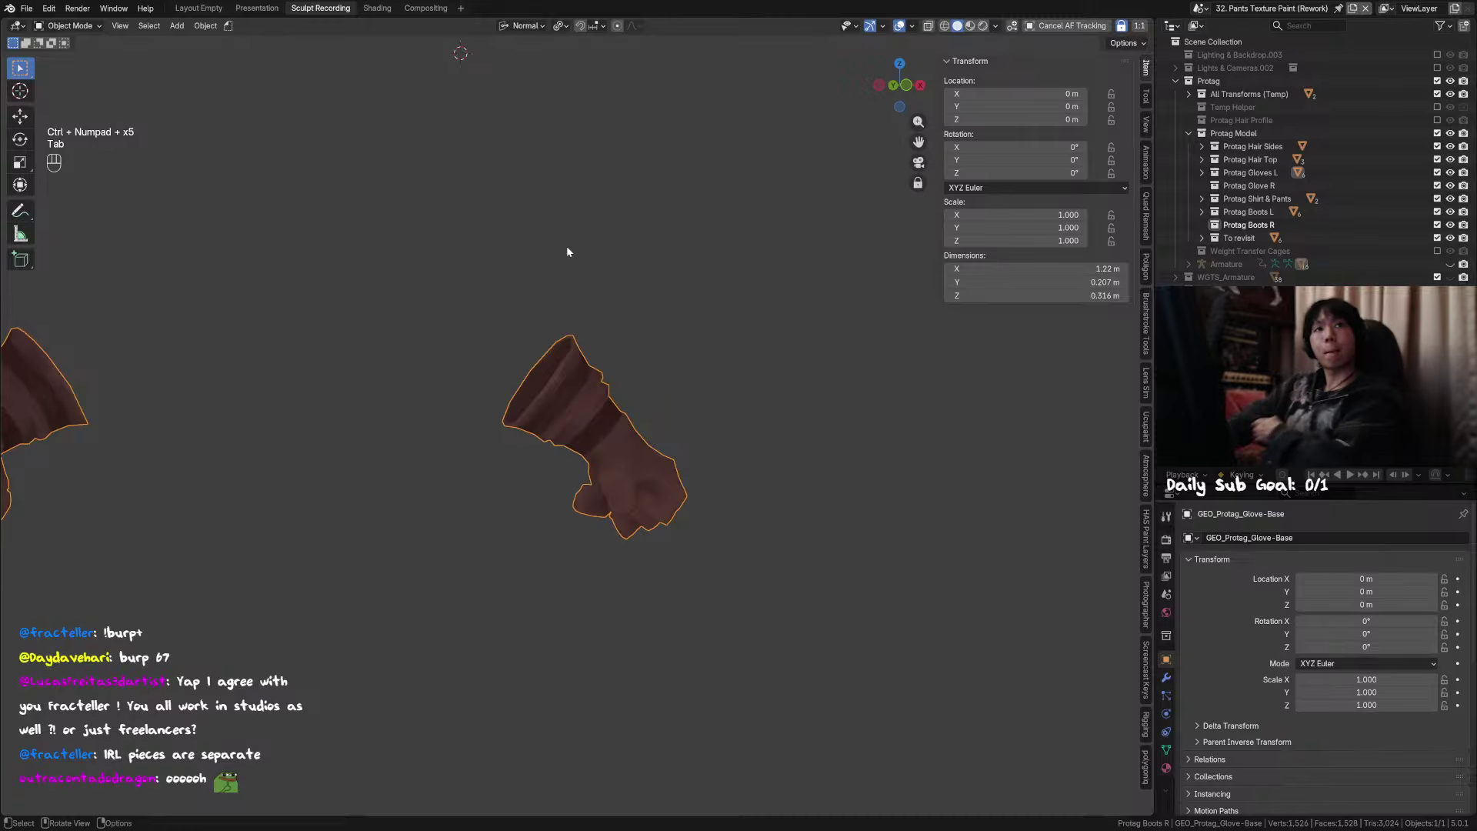
key(alt+h)
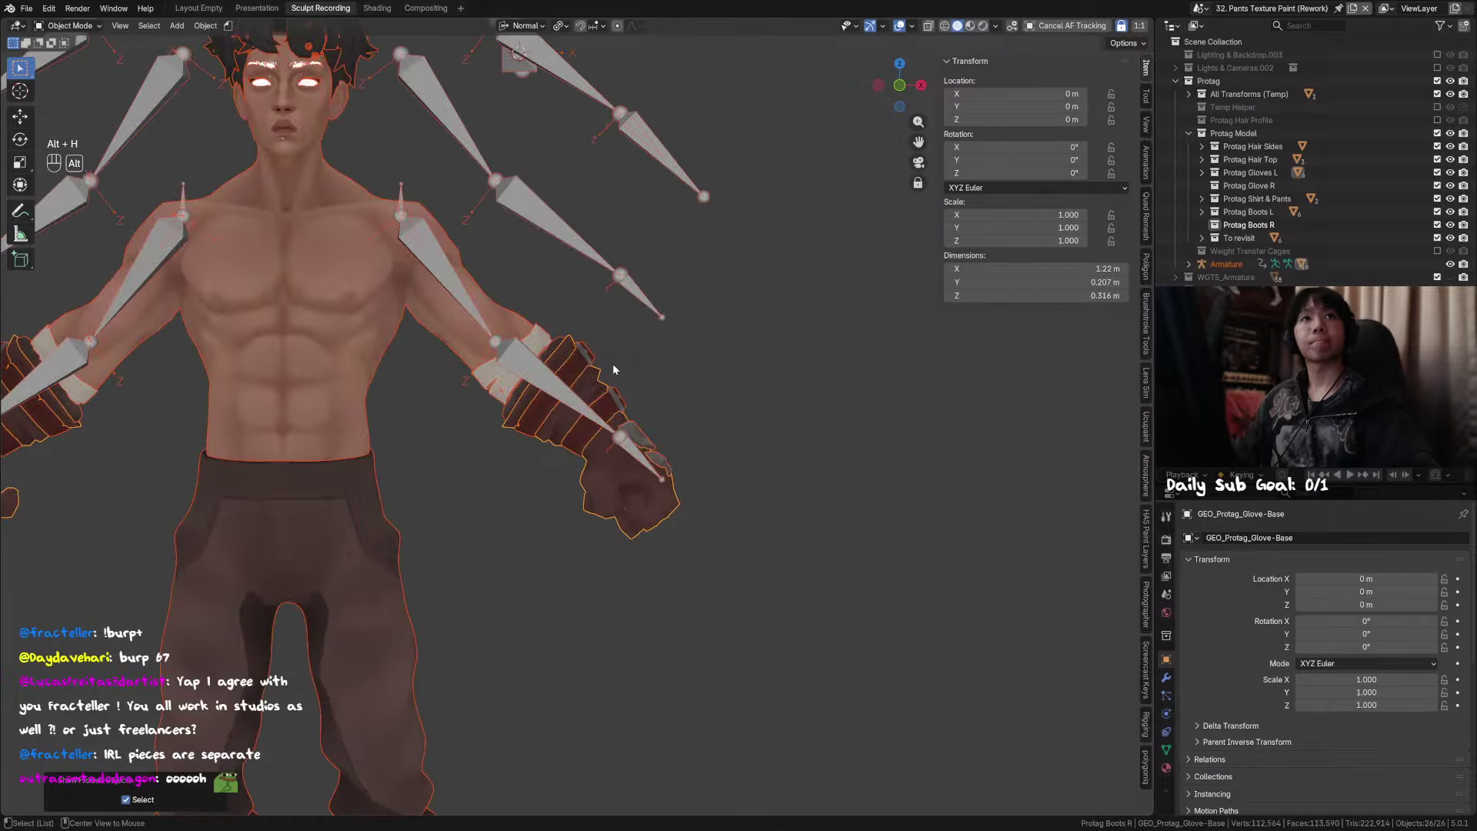
Step: Select the protagonist's armature in the viewport and save the file
middle_drag(613, 364, 709, 408)
key(n)
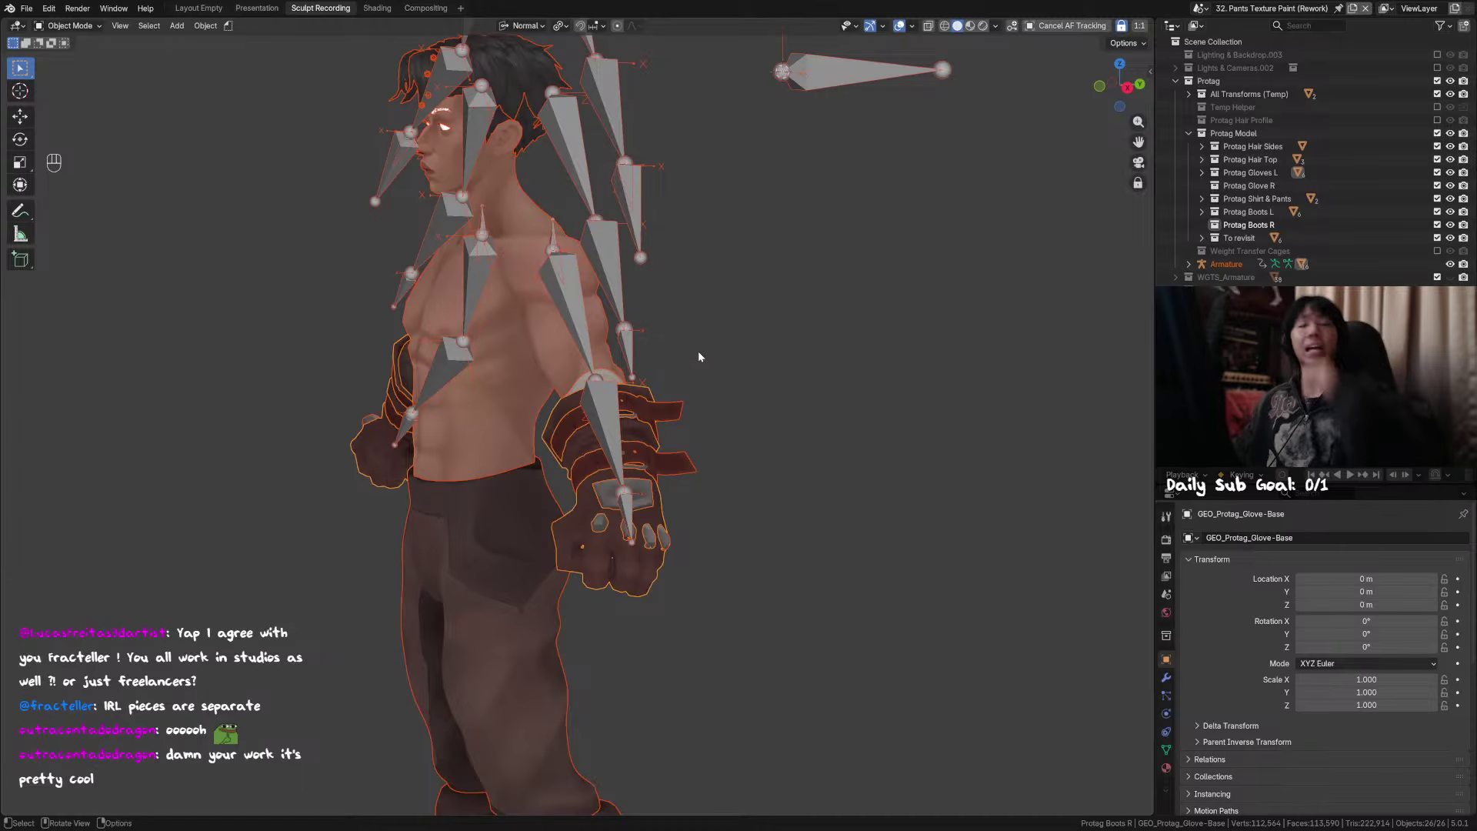
middle_drag(696, 352, 718, 408)
click(715, 393)
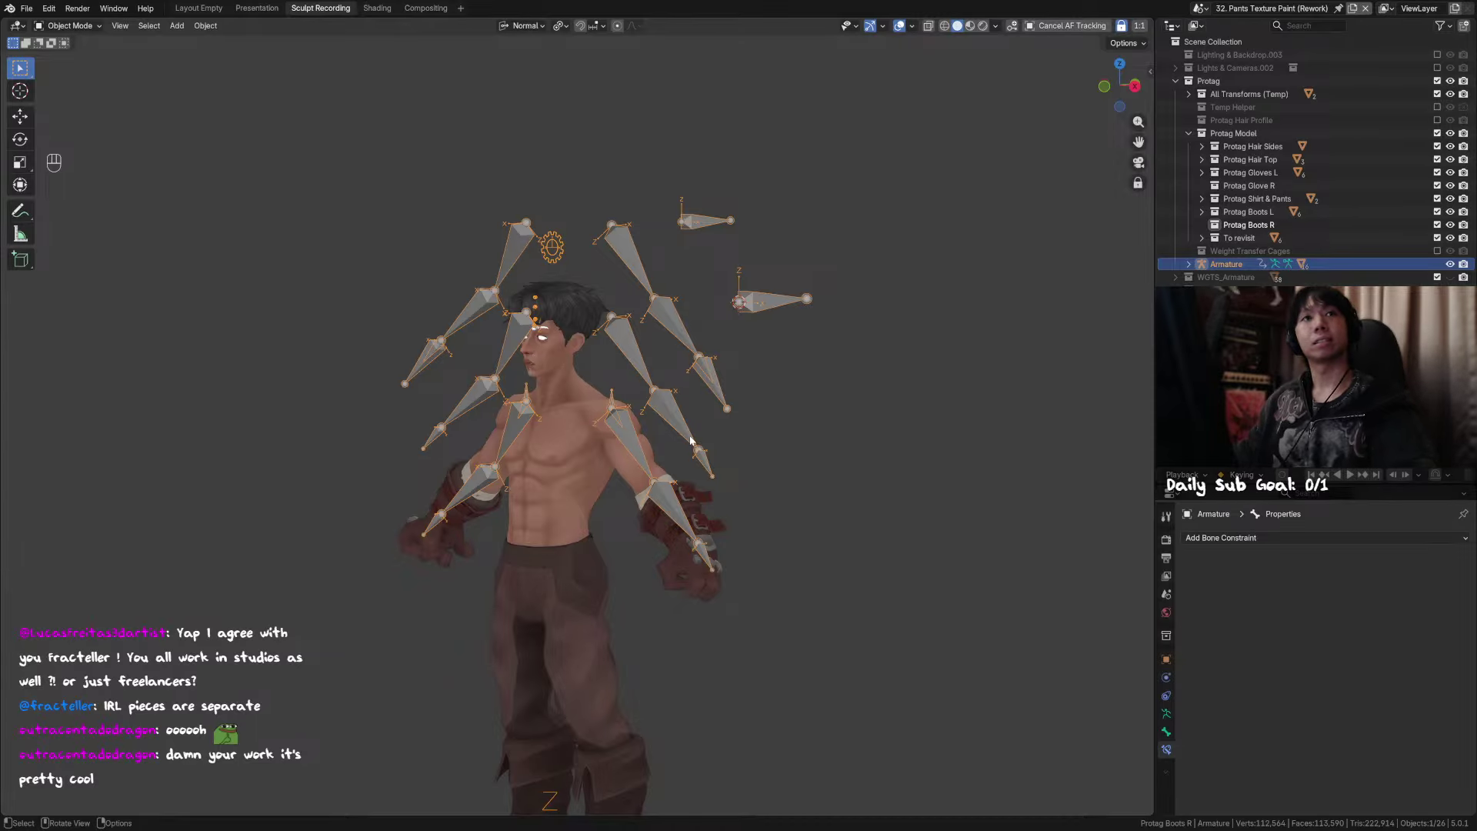
scroll(713, 423, up, 1)
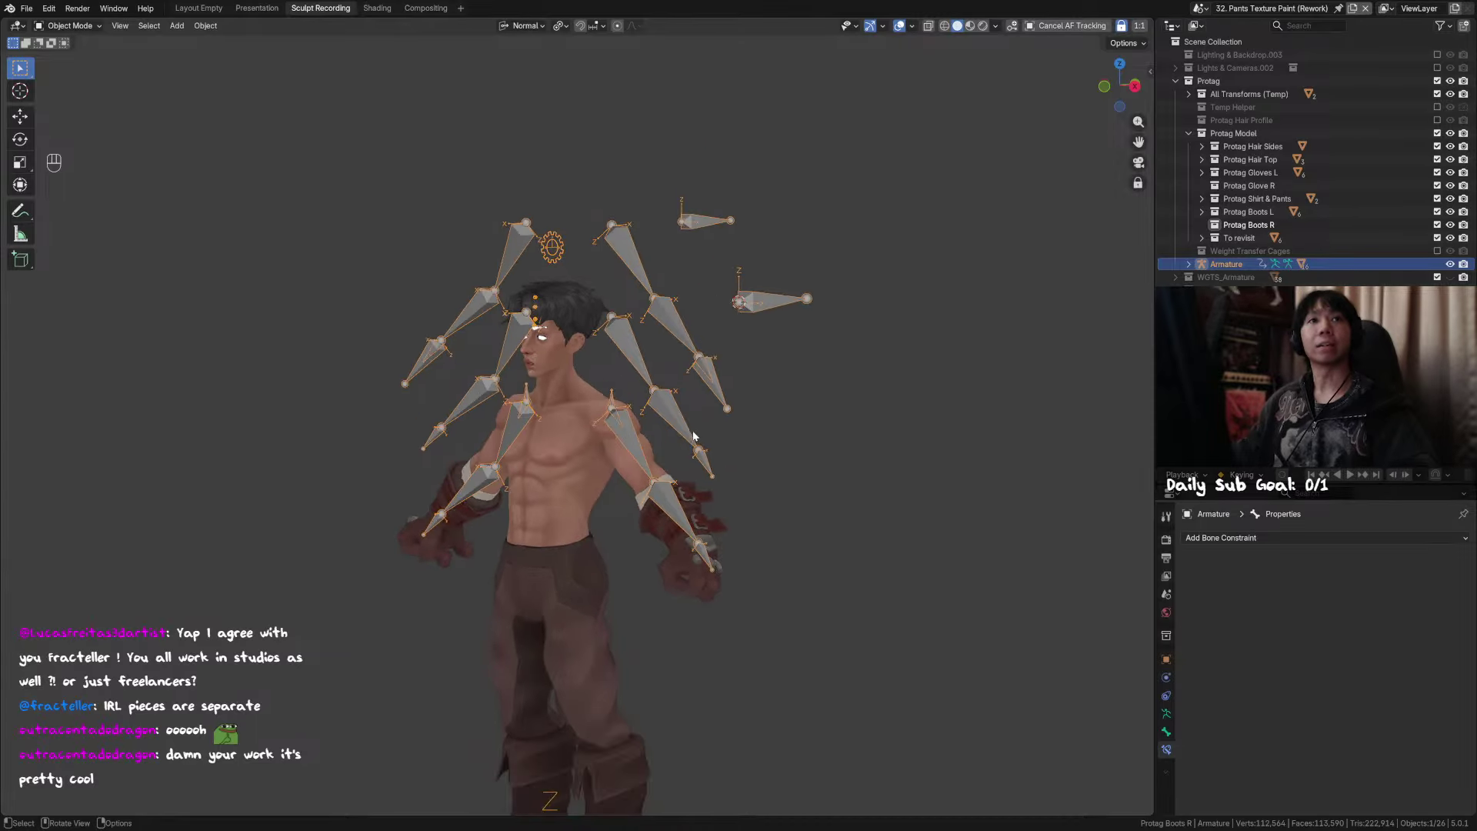
scroll(733, 428, up, 4)
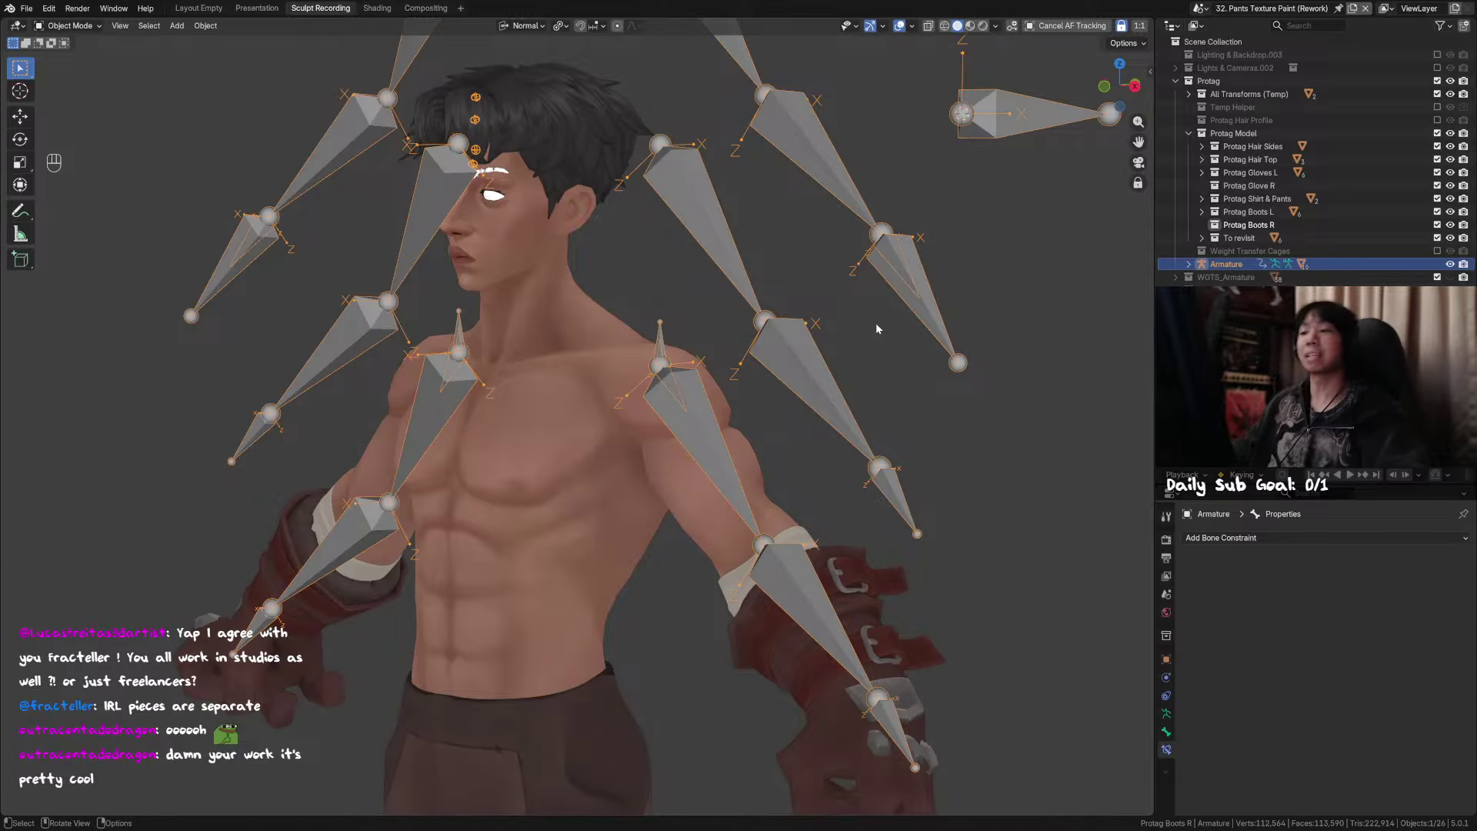
scroll(876, 321, down, 3)
middle_drag(687, 299, 714, 328)
key(ctrl+s)
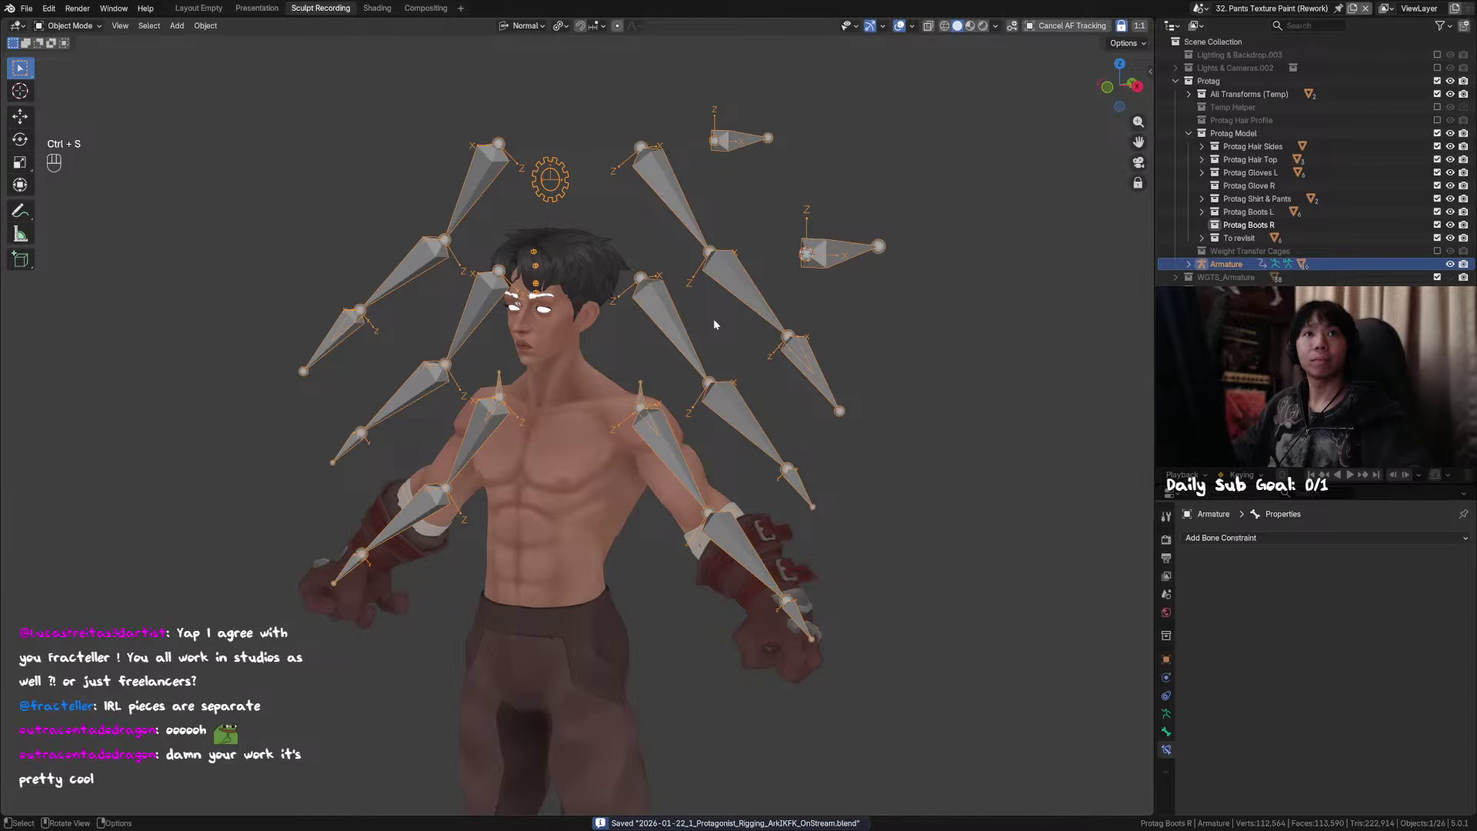
Step: Put the armature in Pose Mode and enable the Shirt and Subdiv properties of the settings bone above the head
scroll(732, 457, up, 2)
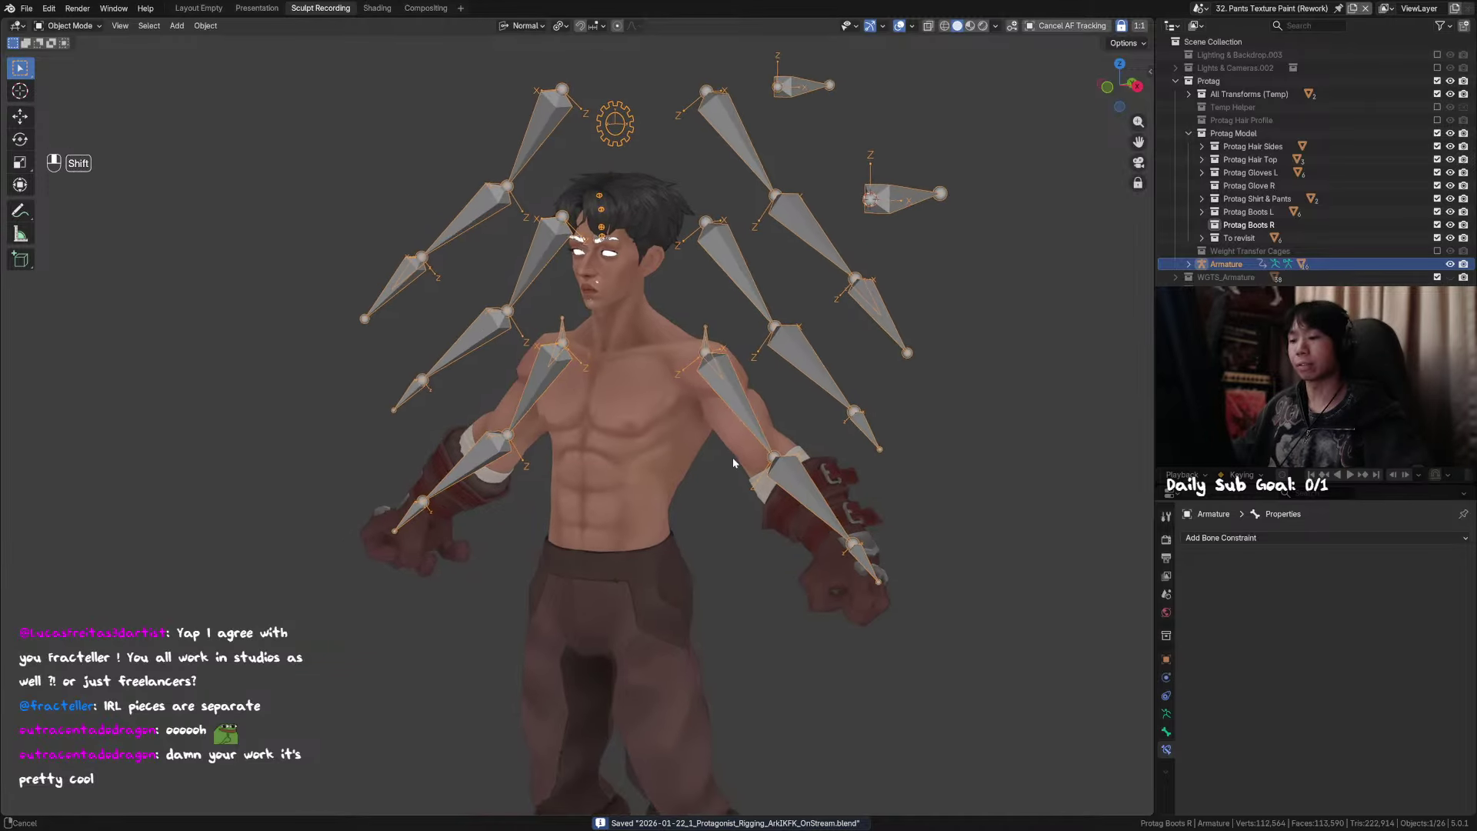
scroll(620, 439, up, 3)
click(621, 436)
middle_drag(620, 437, 660, 441)
scroll(657, 437, down, 1)
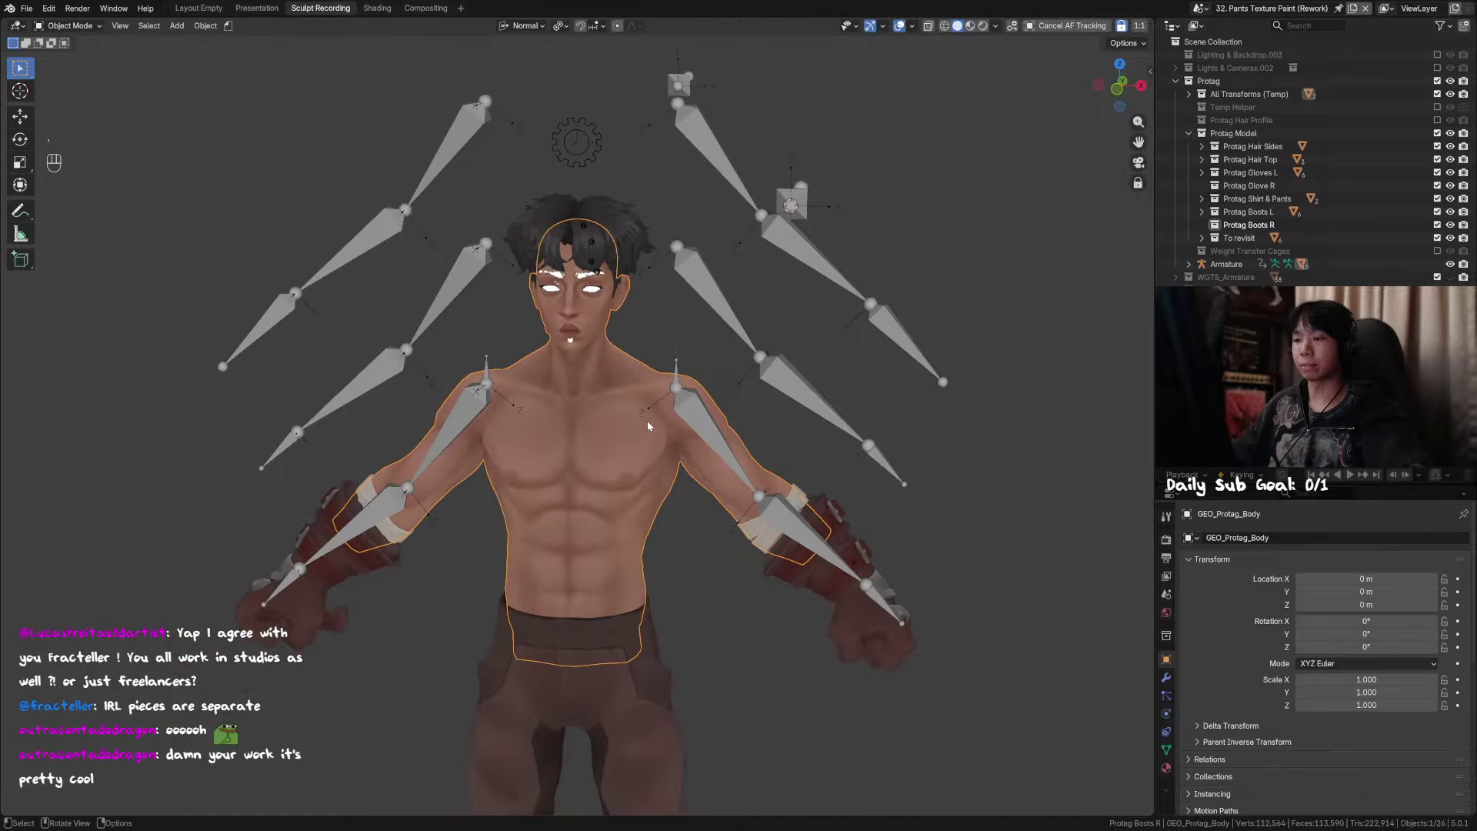
click(591, 165)
key(ctrl+Tab)
key(n)
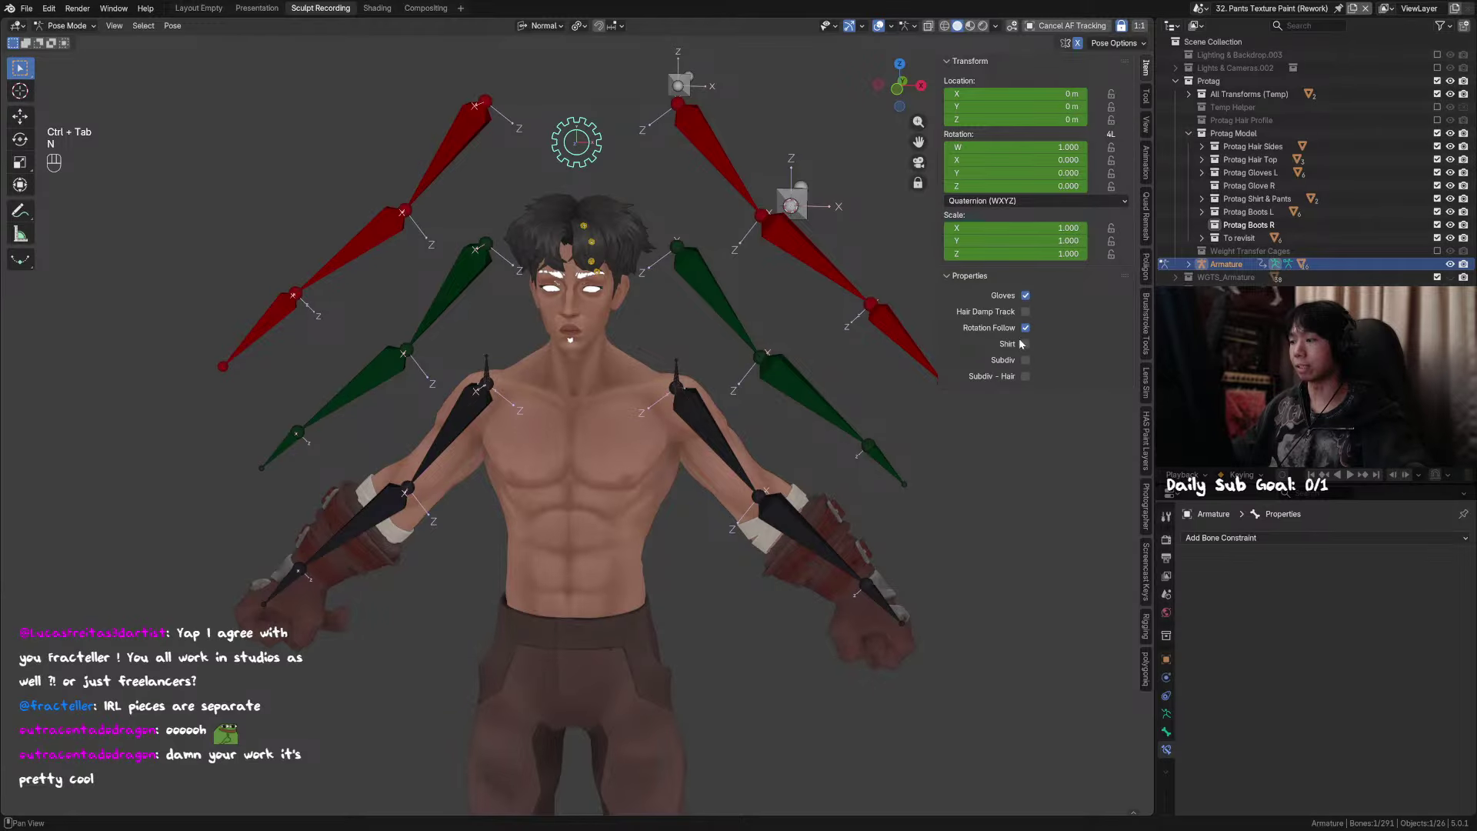
click(1025, 344)
scroll(631, 405, up, 4)
middle_drag(631, 405, 578, 419)
click(1025, 360)
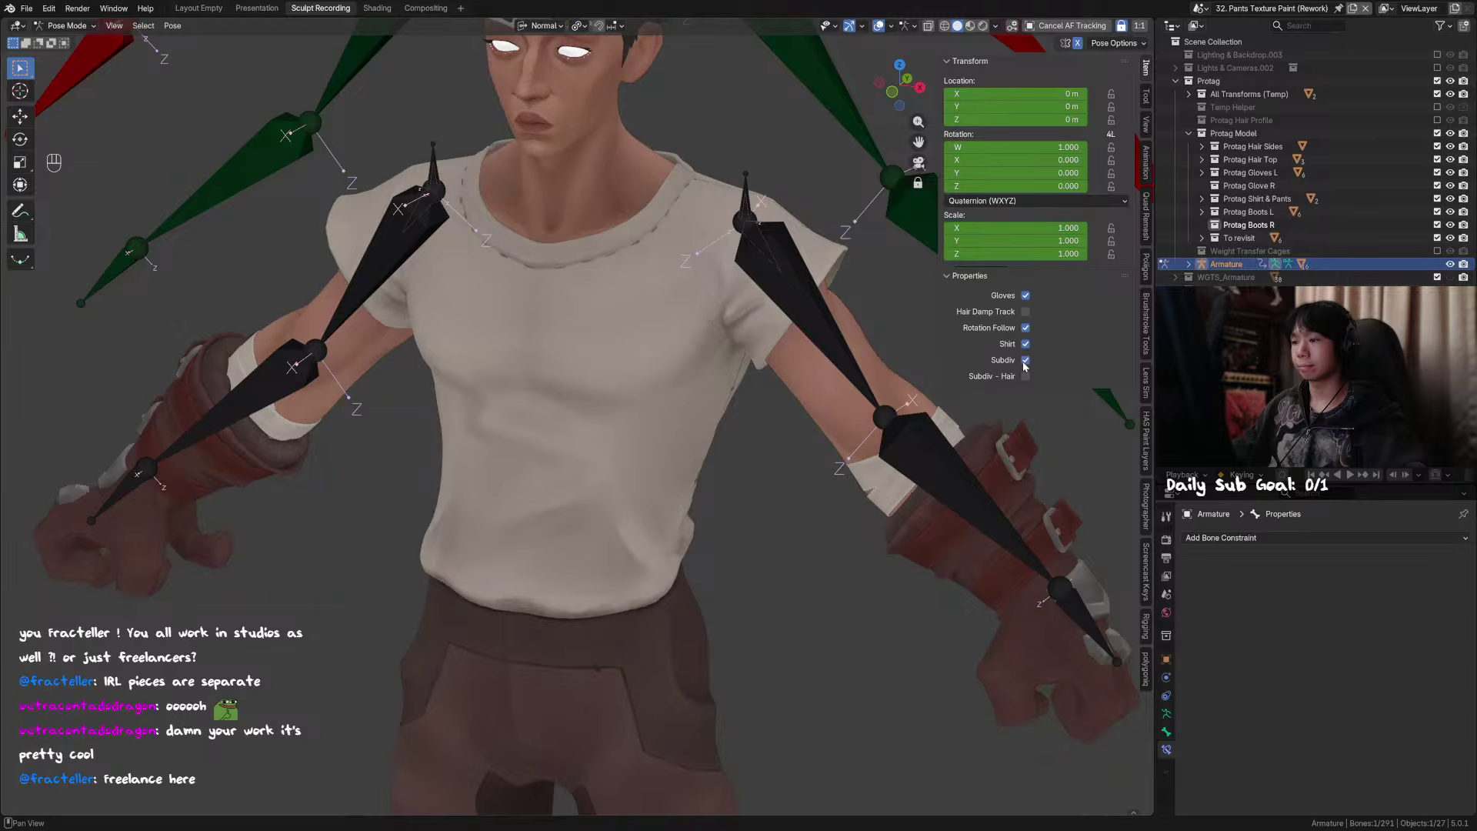
middle_drag(777, 386, 685, 365)
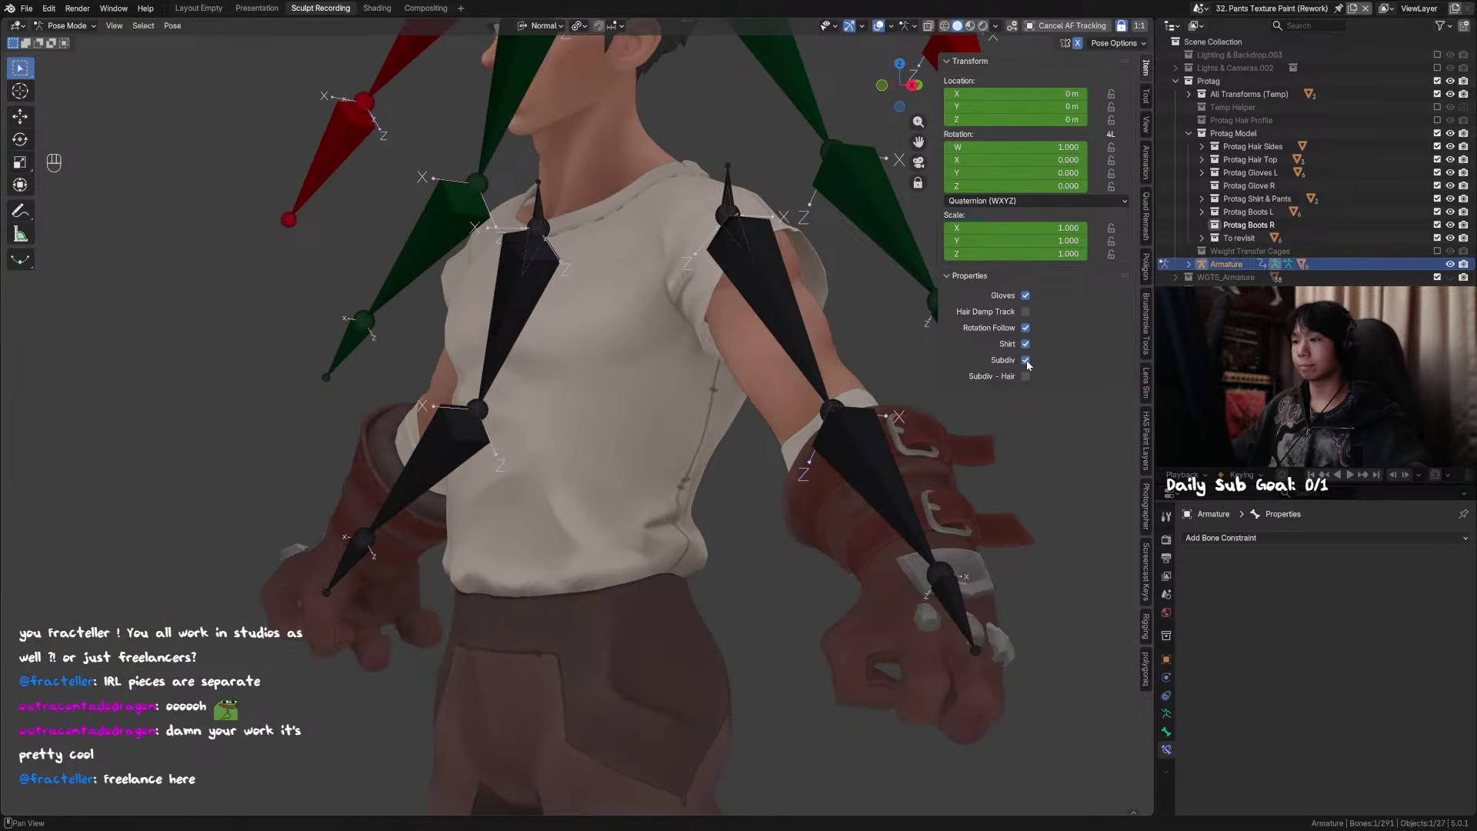
Step: Return to Object Mode, isolate the pants to examine them, and bring the hidden objects back
middle_drag(1026, 365, 663, 305)
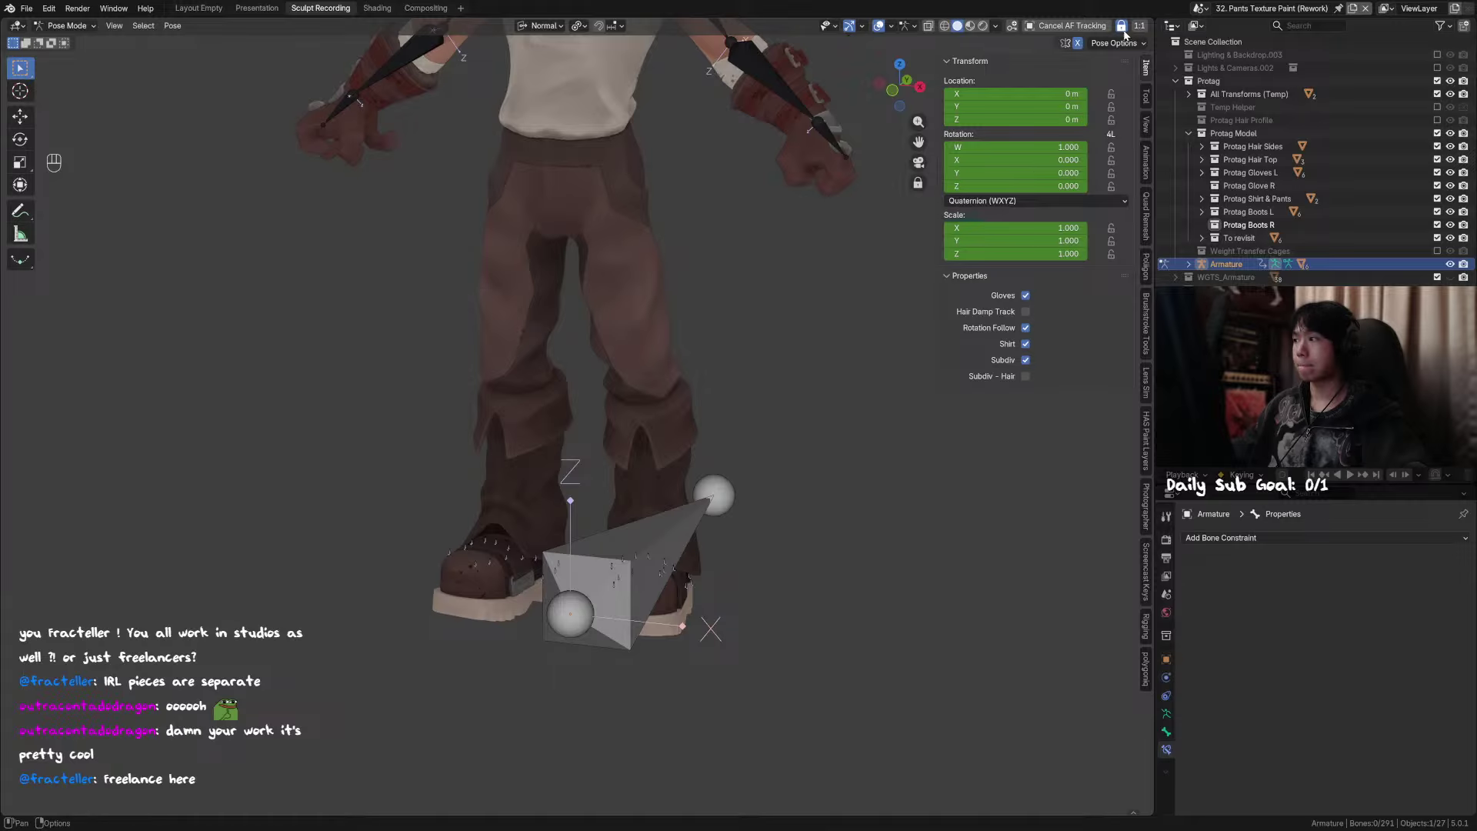
scroll(872, 336, up, 2)
shift+middle_drag(659, 285, 640, 472)
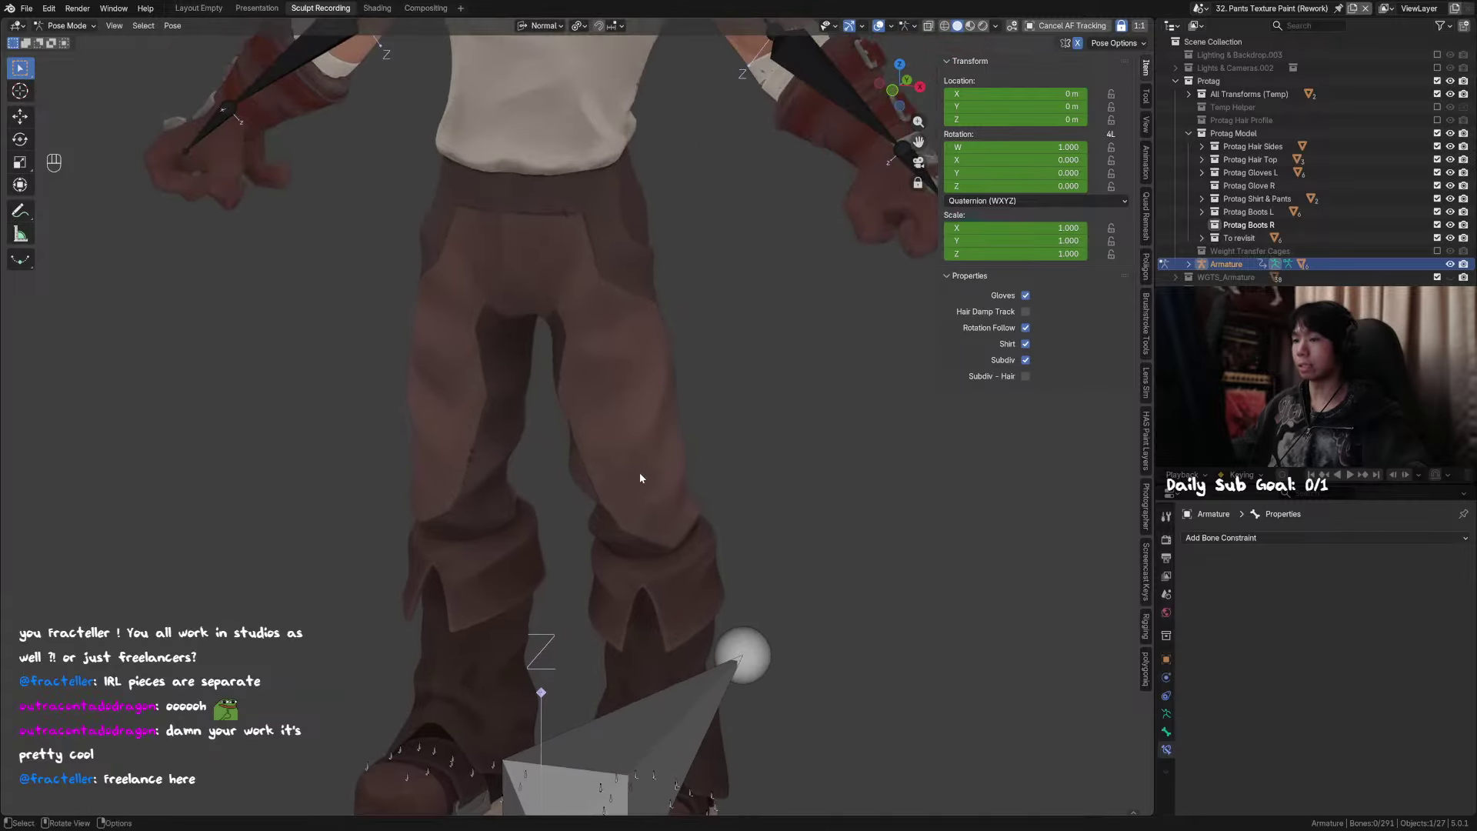
key(ctrl+Tab)
click(656, 408)
middle_drag(652, 401, 707, 483)
key(shift+h)
key(ctrl+z)
key(alt+h)
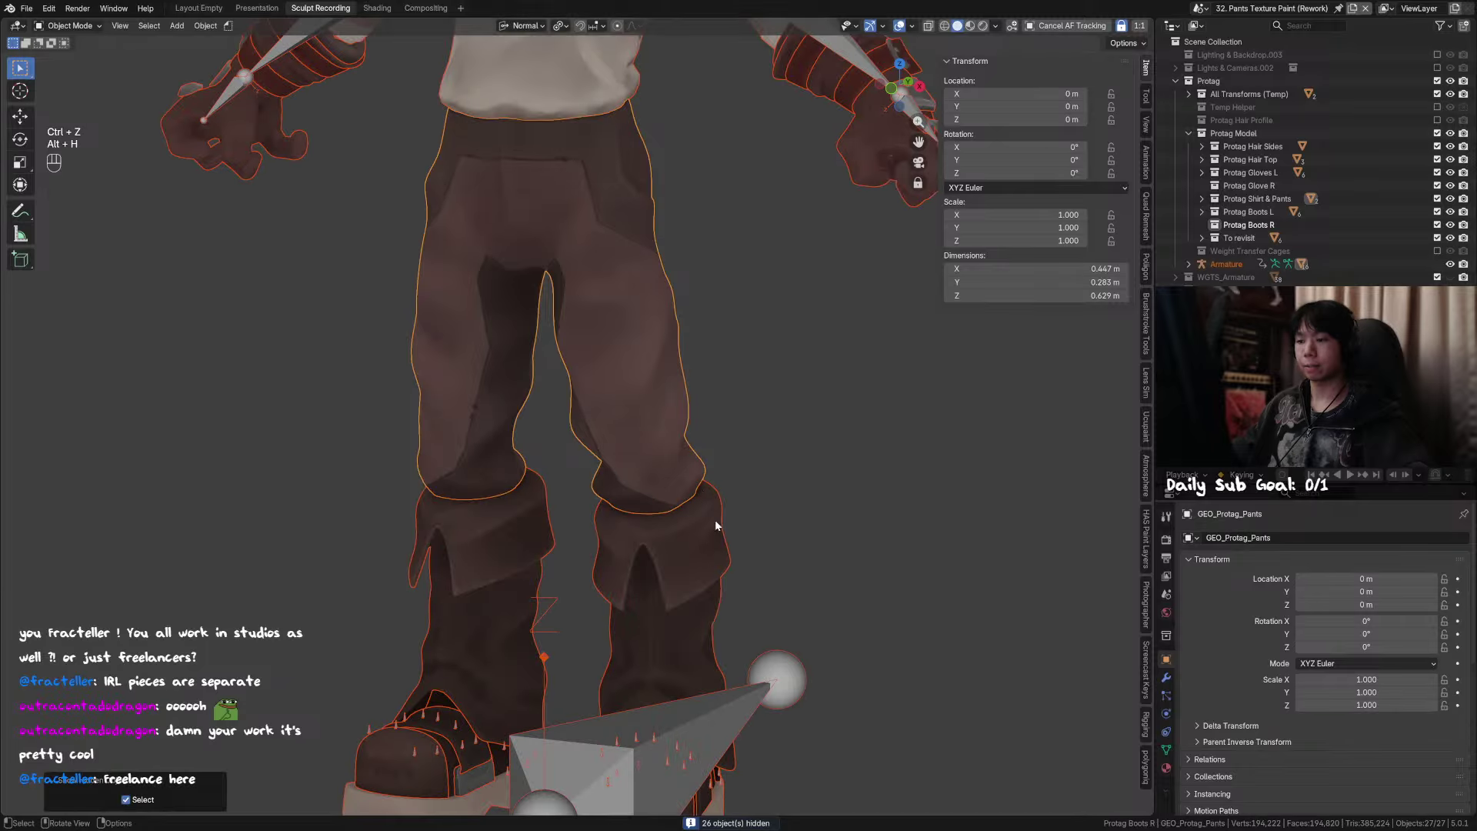
key(ctrl+z)
key(ctrl+z)
key(ctrl+z)
Step: Frame the boot gaiters and hide the armature that obstructs the view of the feet
shift+middle_drag(732, 537, 726, 292)
click(678, 342)
middle_drag(690, 340, 677, 343)
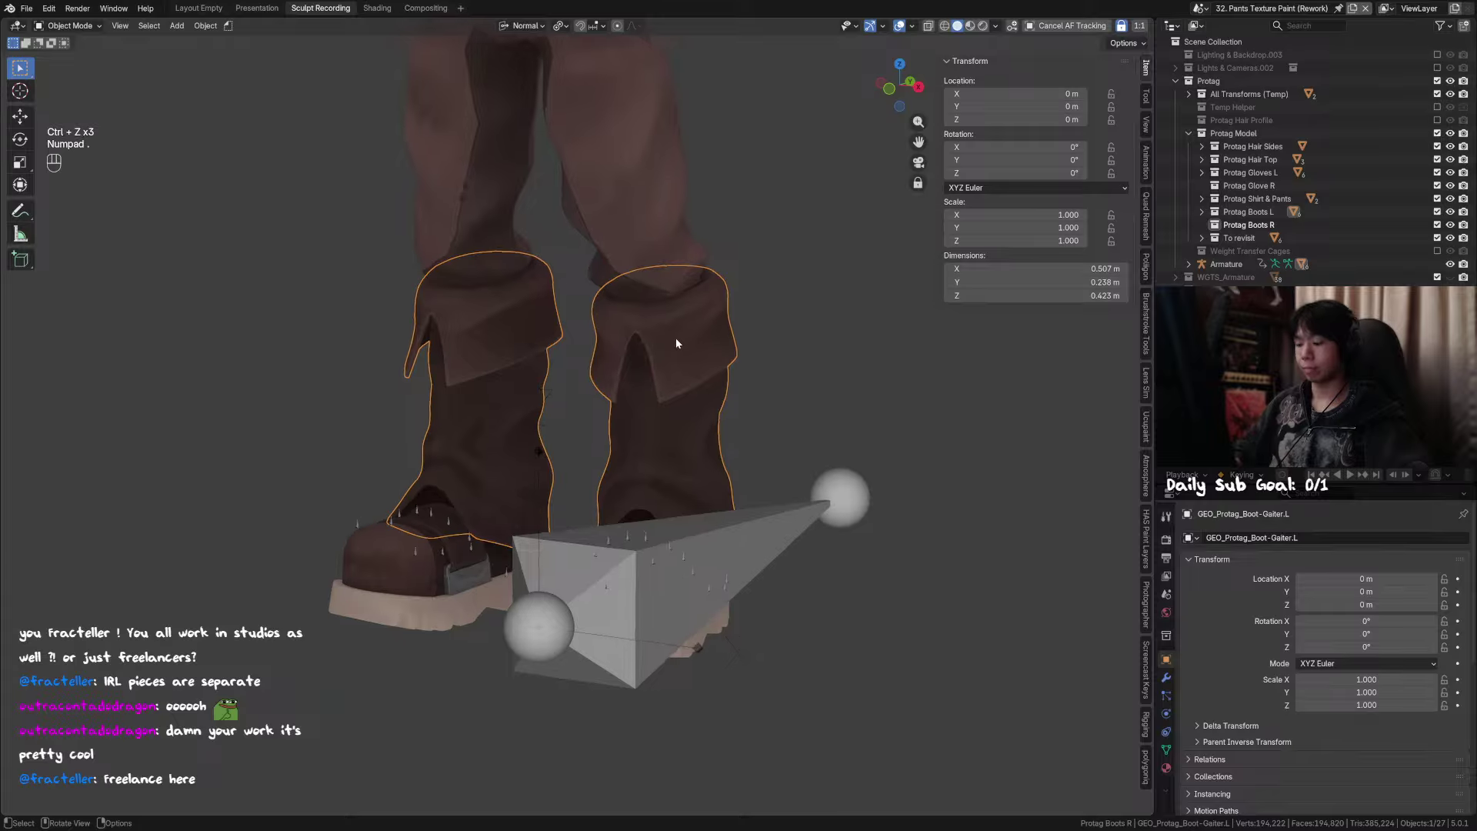
key(KP_Decimal)
scroll(672, 341, up, 2)
click(824, 559)
key(g)
right_click(841, 551)
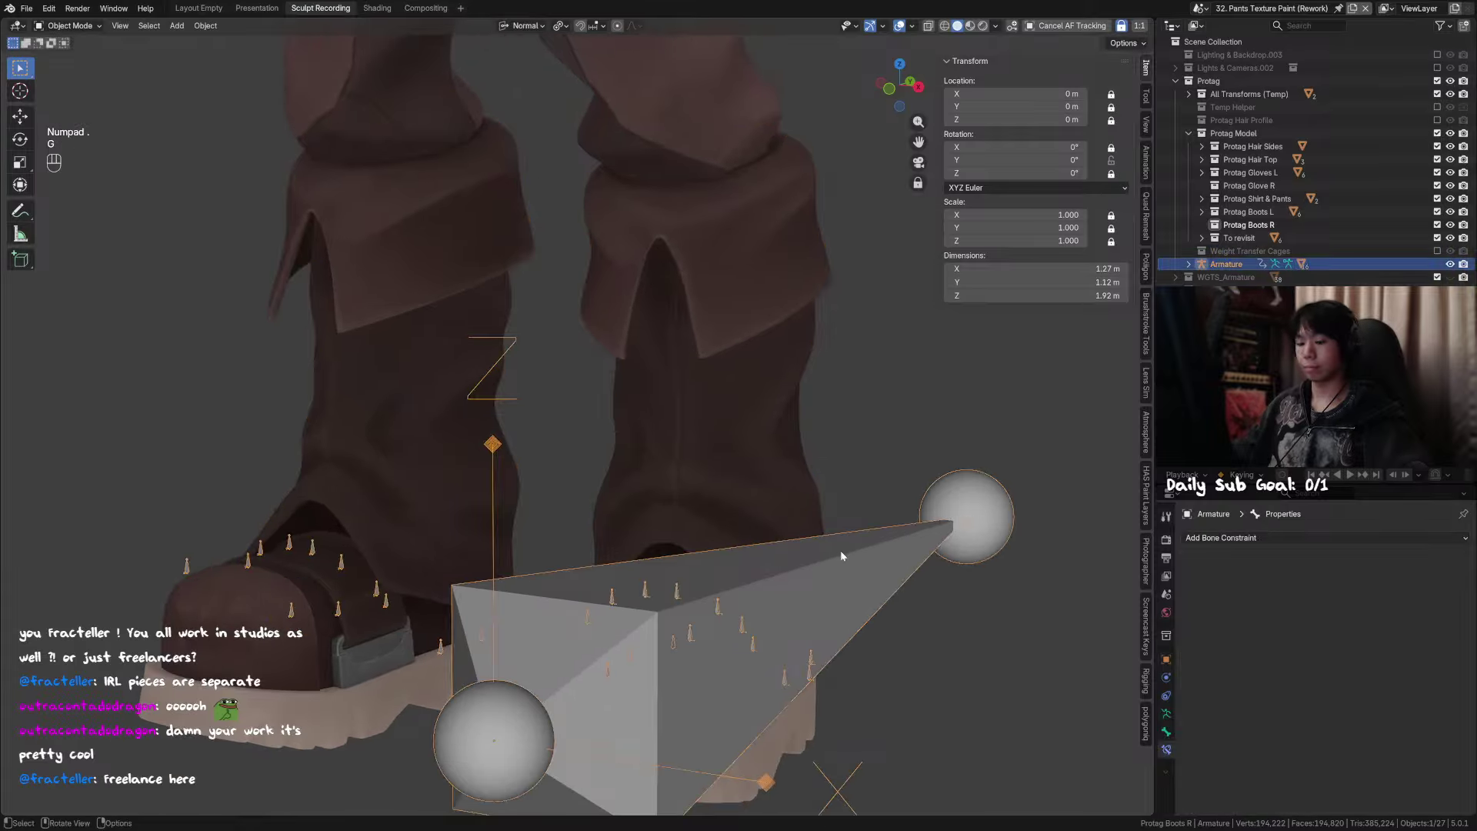
key(h)
scroll(800, 520, down, 2)
key(n)
Step: In Edit Mode, select the left gaiter's linked mesh, lift it off the boot to look underneath, and cancel the move
shift+middle_drag(728, 395, 681, 385)
click(593, 354)
key(KP_5)
scroll(588, 358, up, 3)
key(period)
scroll(597, 376, down, 2)
key(KP_5)
scroll(714, 356, up, 1)
scroll(649, 350, up, 2)
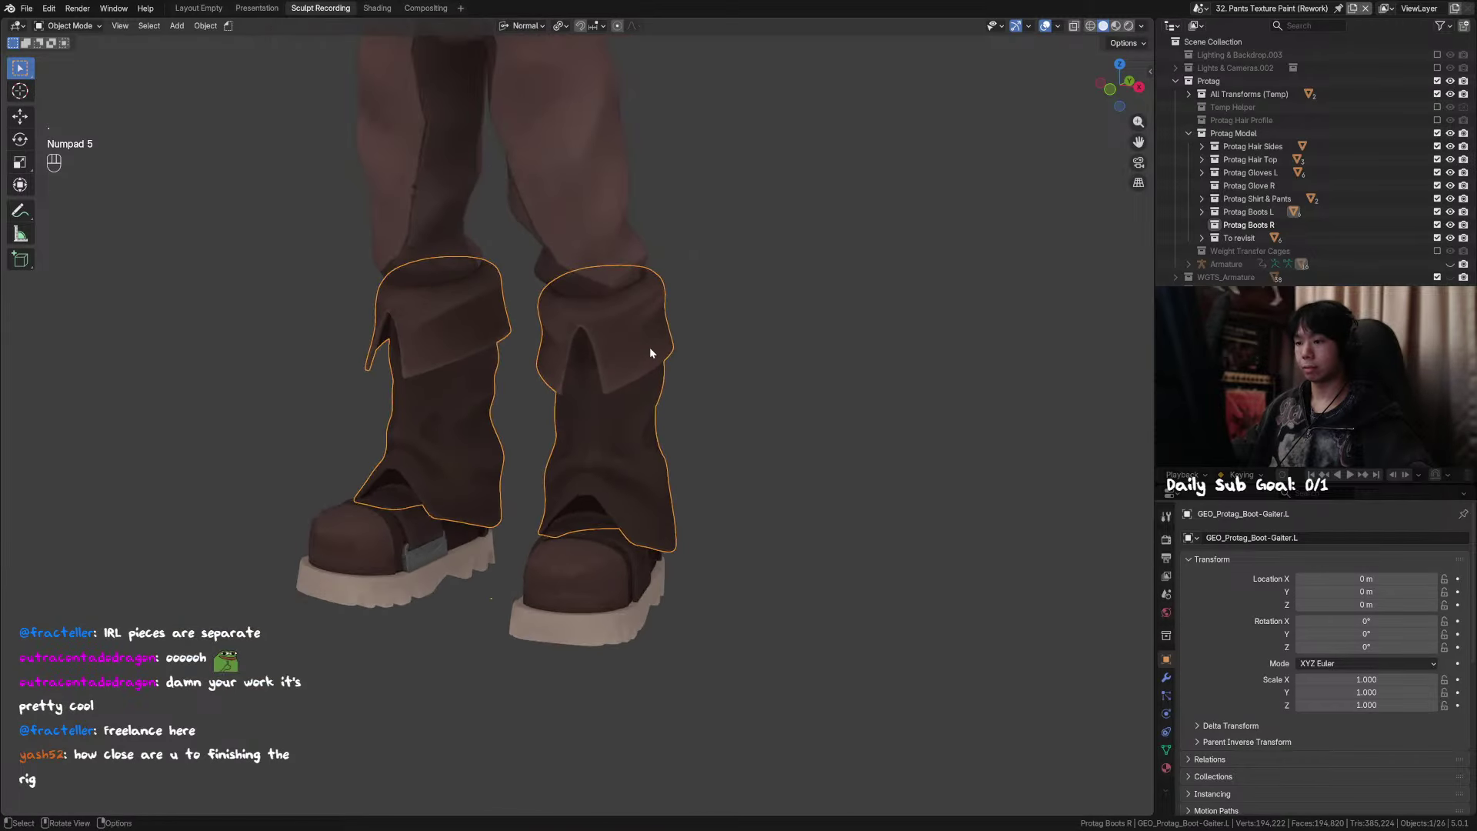
key(Tab)
scroll(665, 307, up, 2)
key(l)
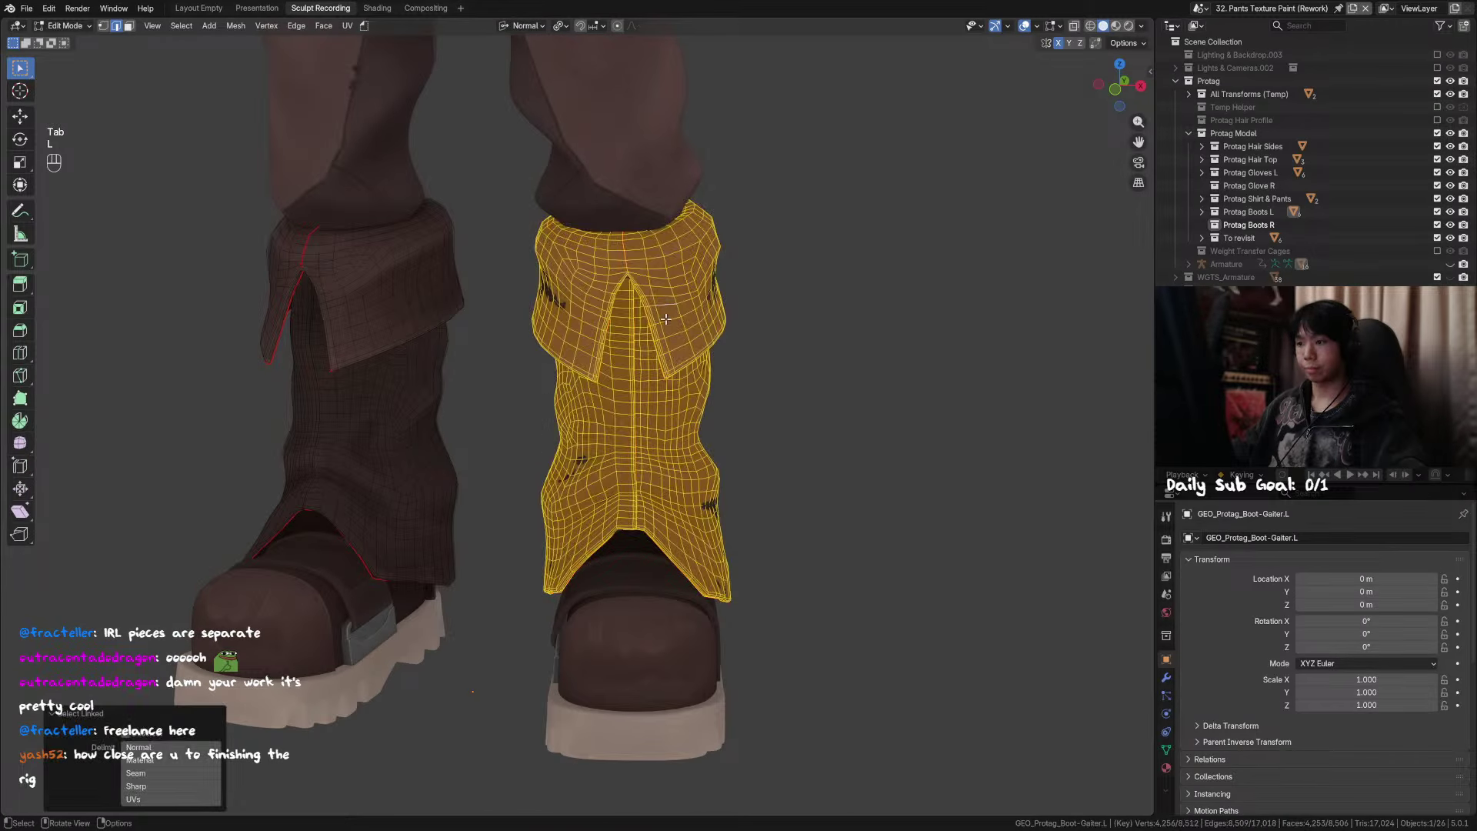
key(g)
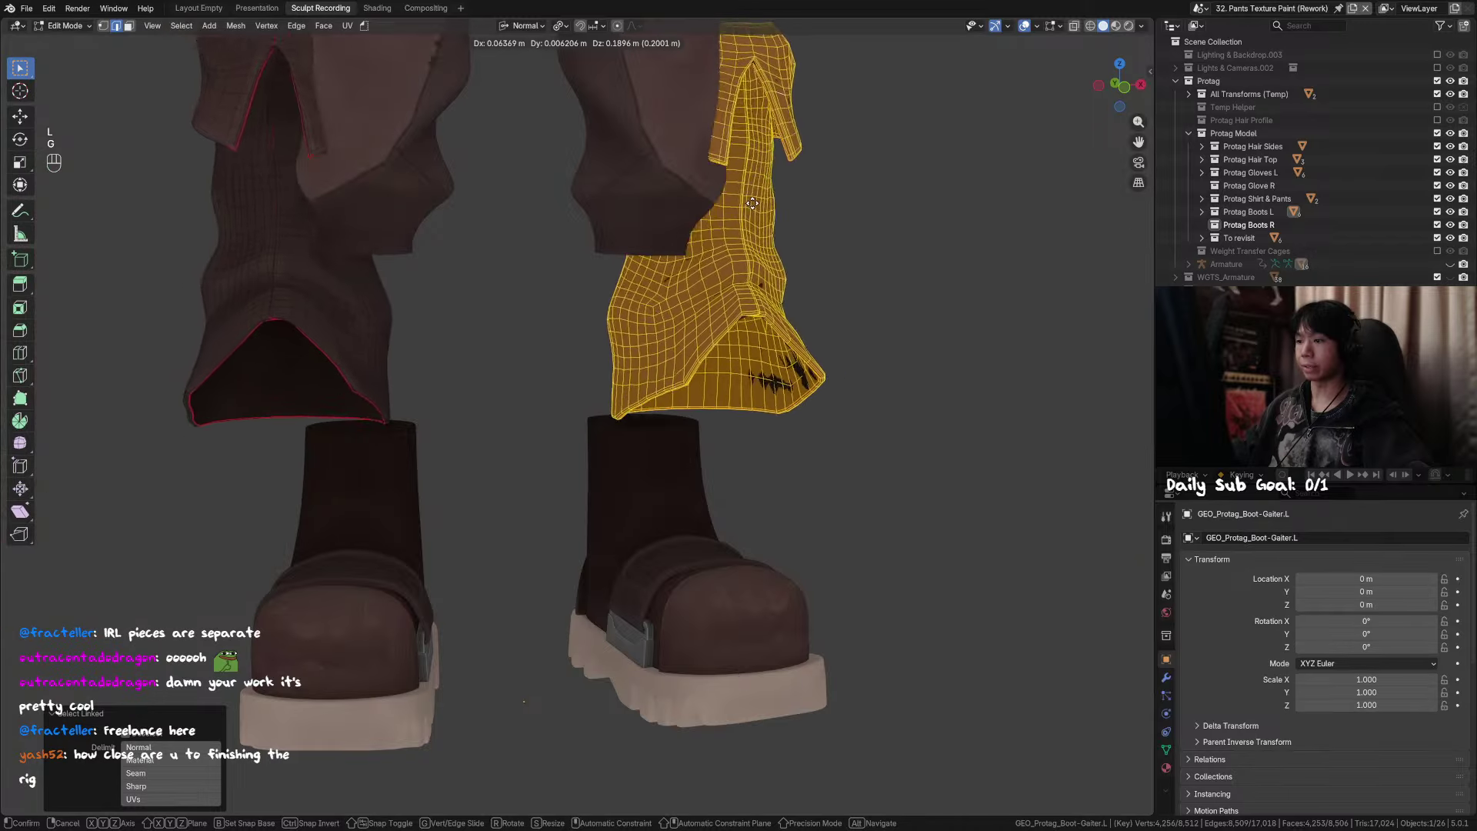
right_click(700, 527)
key(Tab)
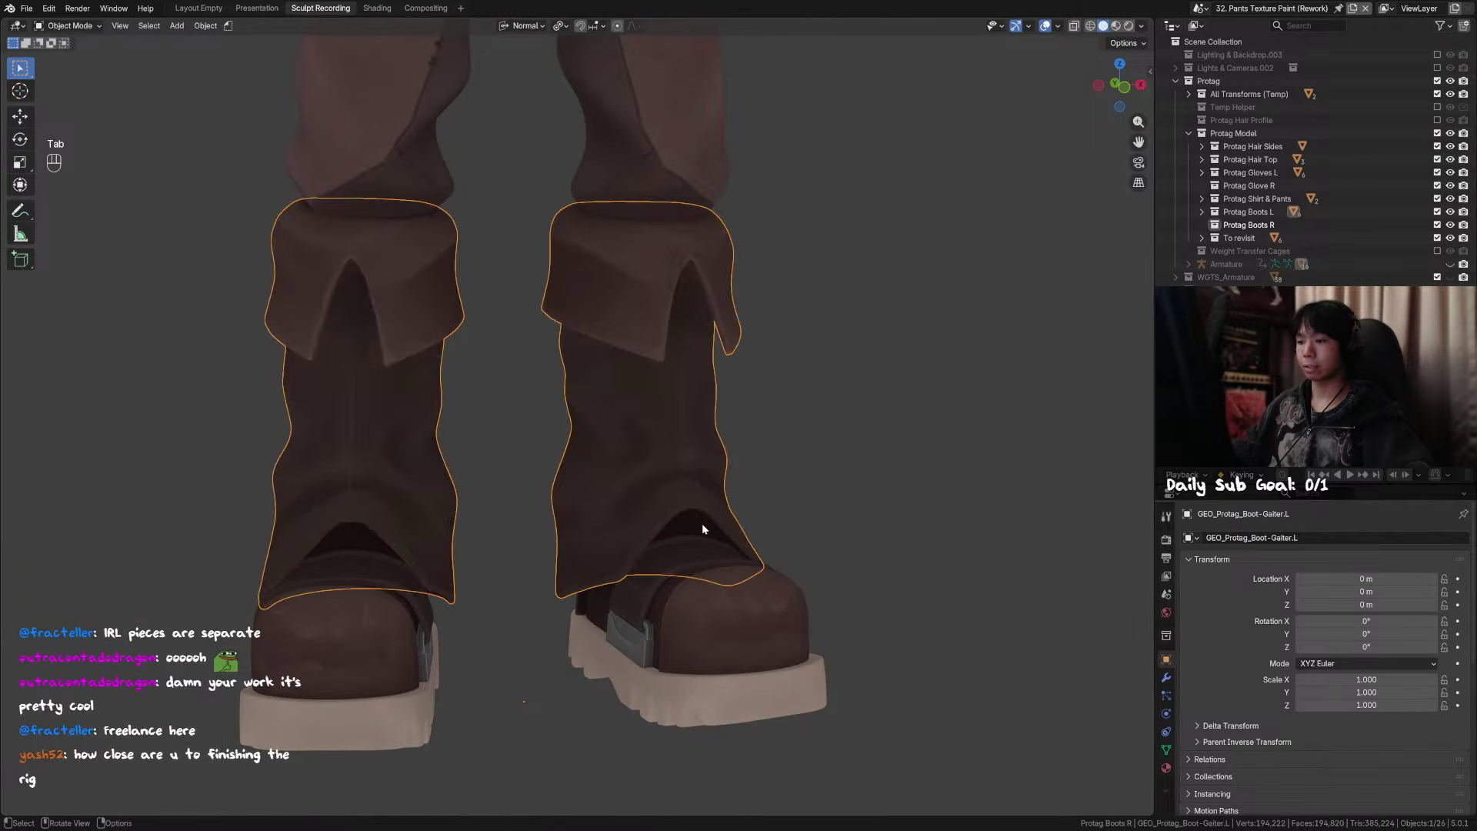
Step: Hide the gaiters, then isolate the main boot mesh and show it in Edit Mode
key(h)
click(670, 494)
middle_drag(670, 494, 636, 440)
key(shift+h)
scroll(778, 449, up, 2)
key(Tab)
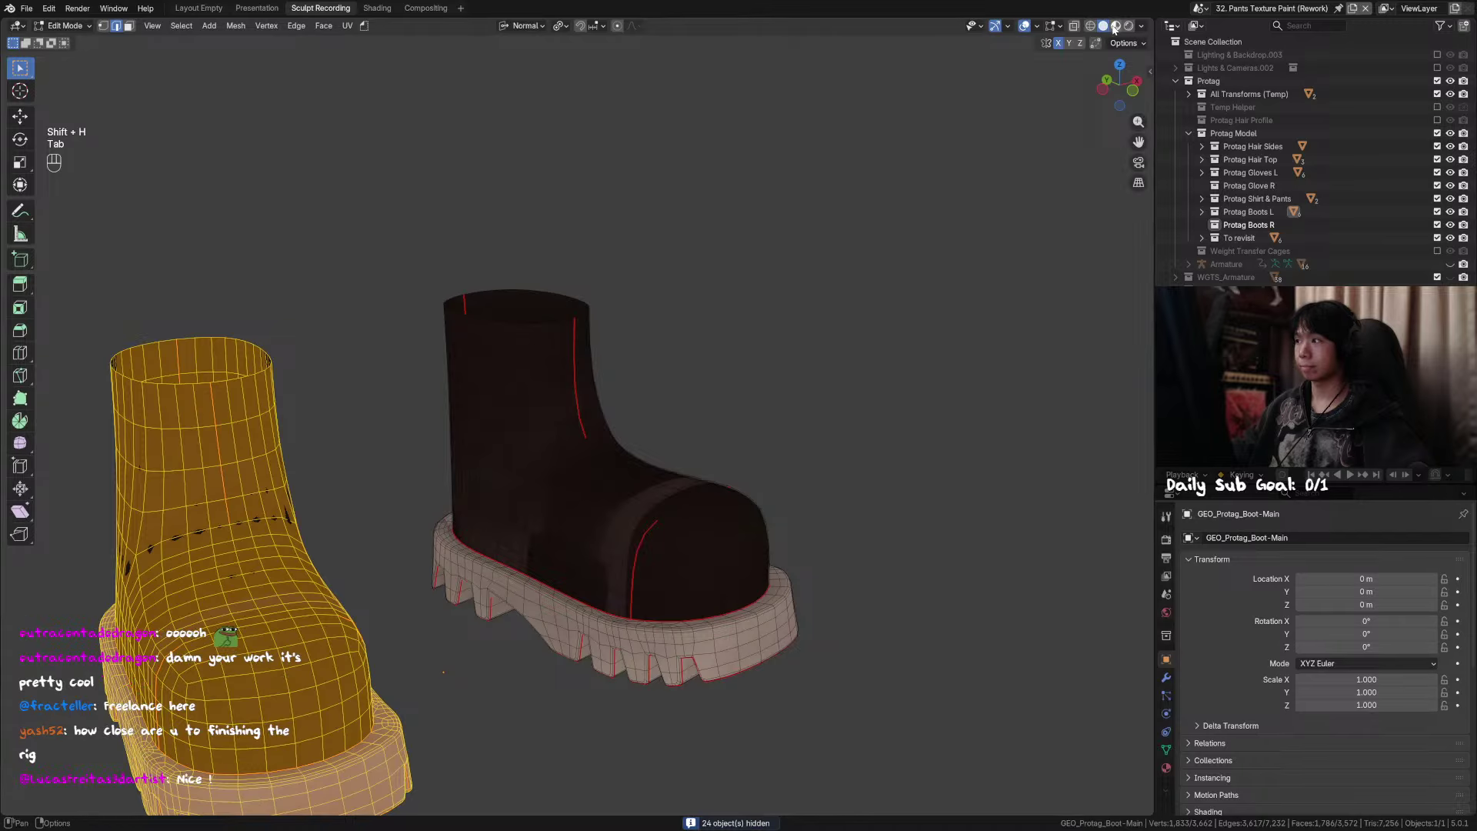
Step: Switch the viewport to MatCap lighting without texture colour, then return to Object Mode and unhide all objects
click(1142, 26)
click(1152, 91)
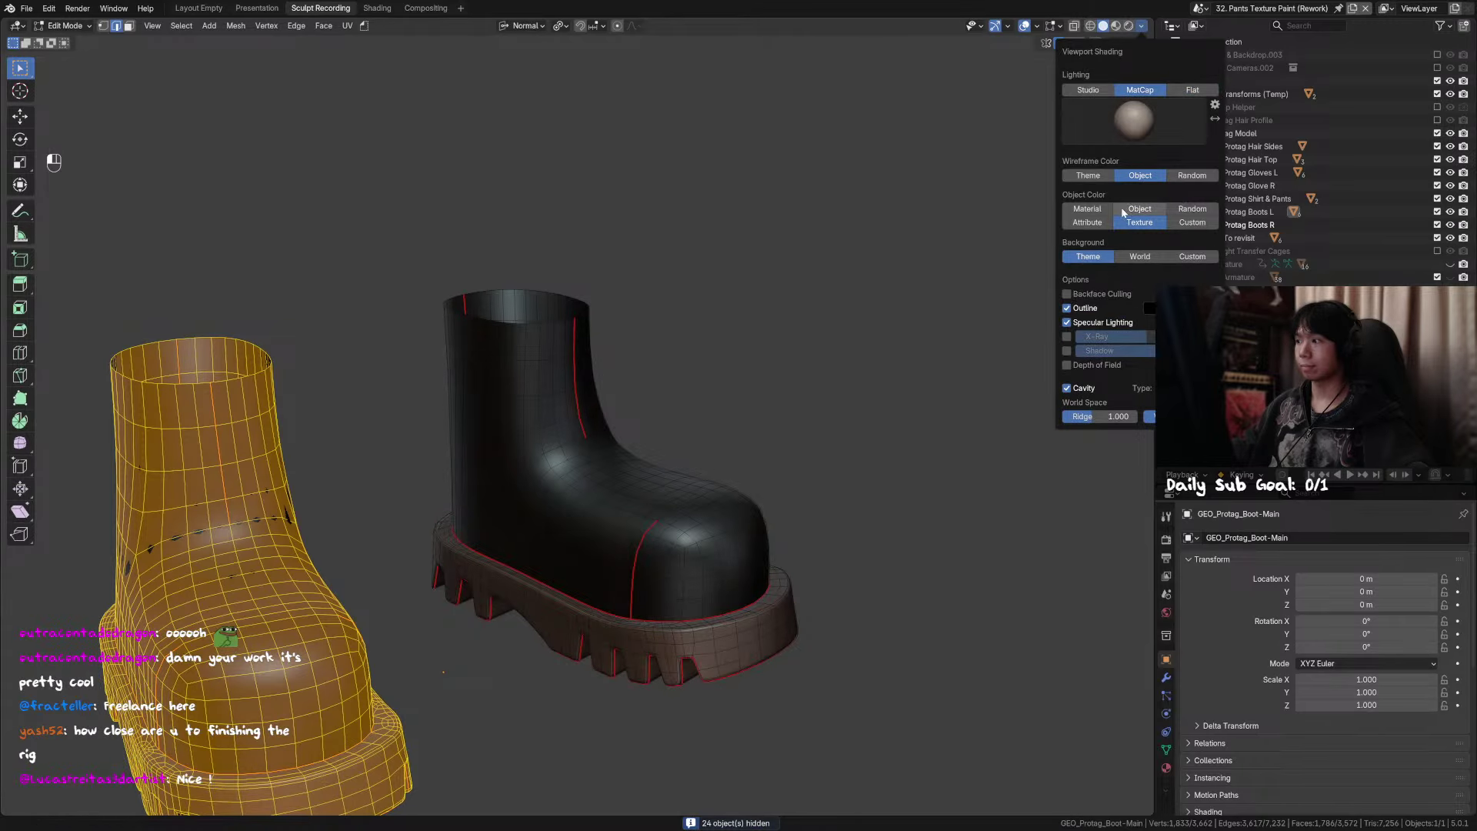
click(1088, 90)
shift+middle_drag(741, 391, 775, 333)
key(Tab)
key(alt+h)
Step: Isolate the boot's toe piece to examine it, undo the isolation, and hide the boot strap
click(704, 395)
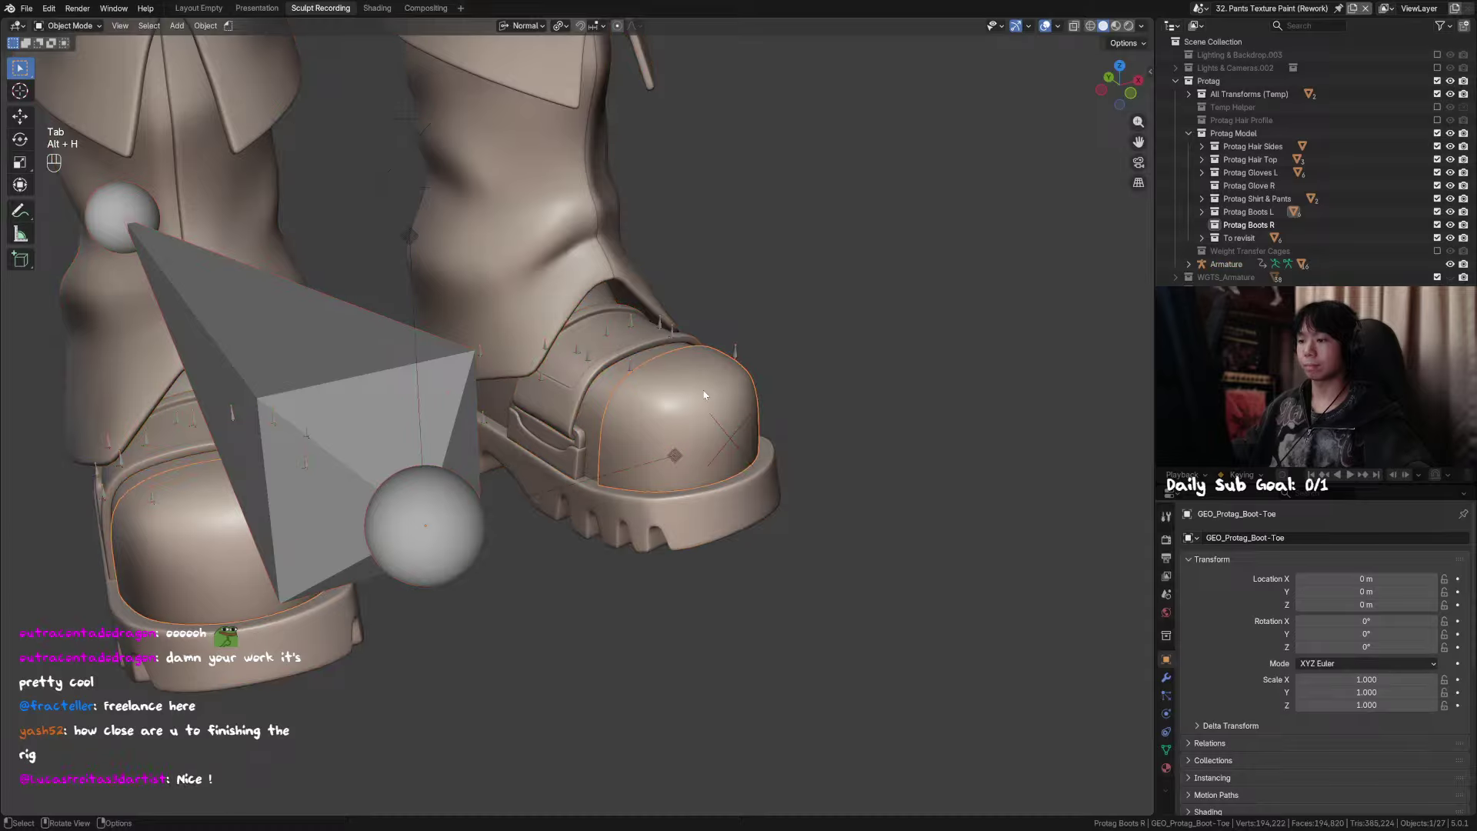
key(shift+h)
middle_drag(721, 389, 802, 382)
key(ctrl+z)
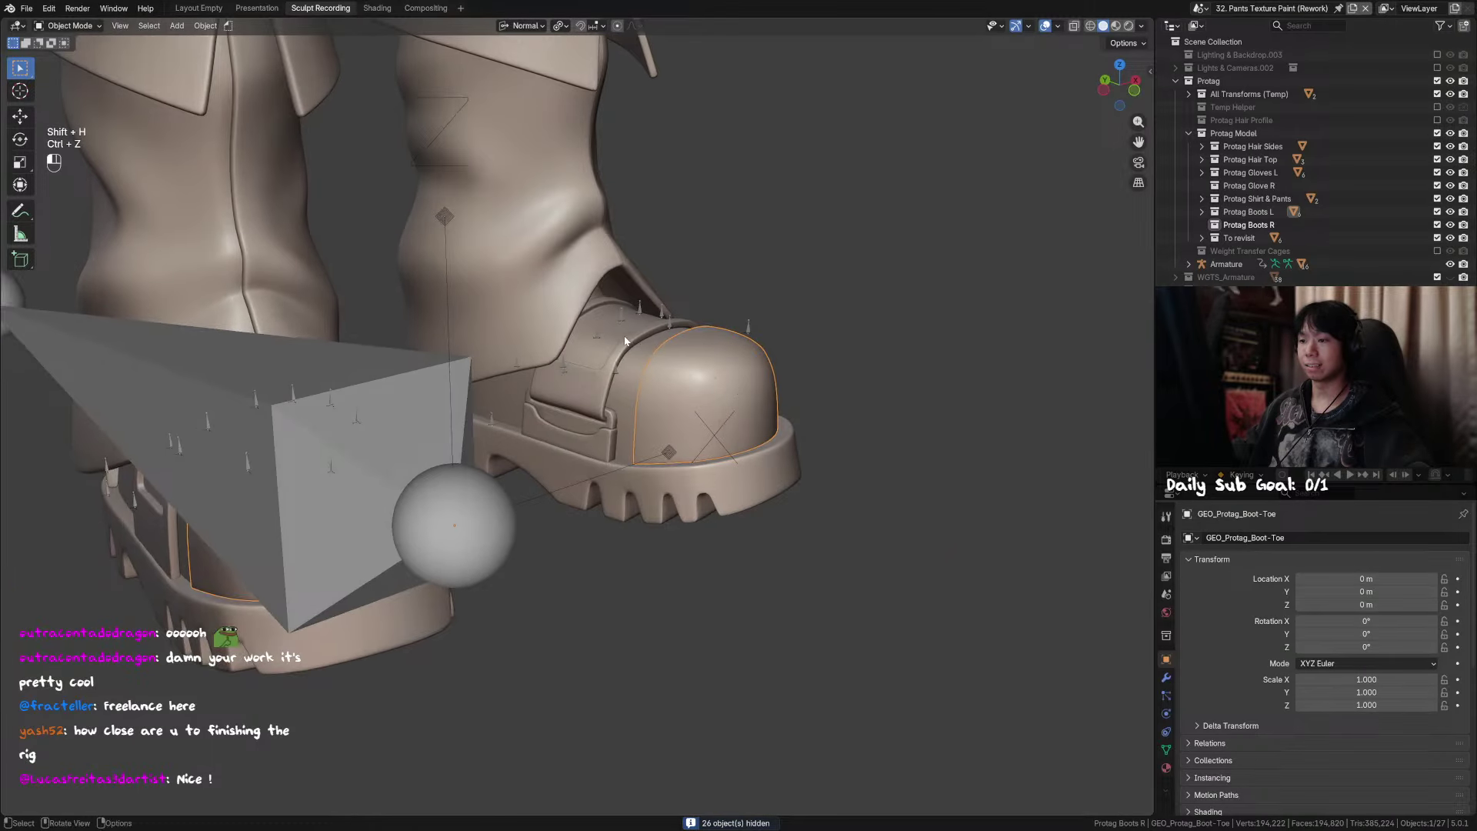
click(630, 343)
key(h)
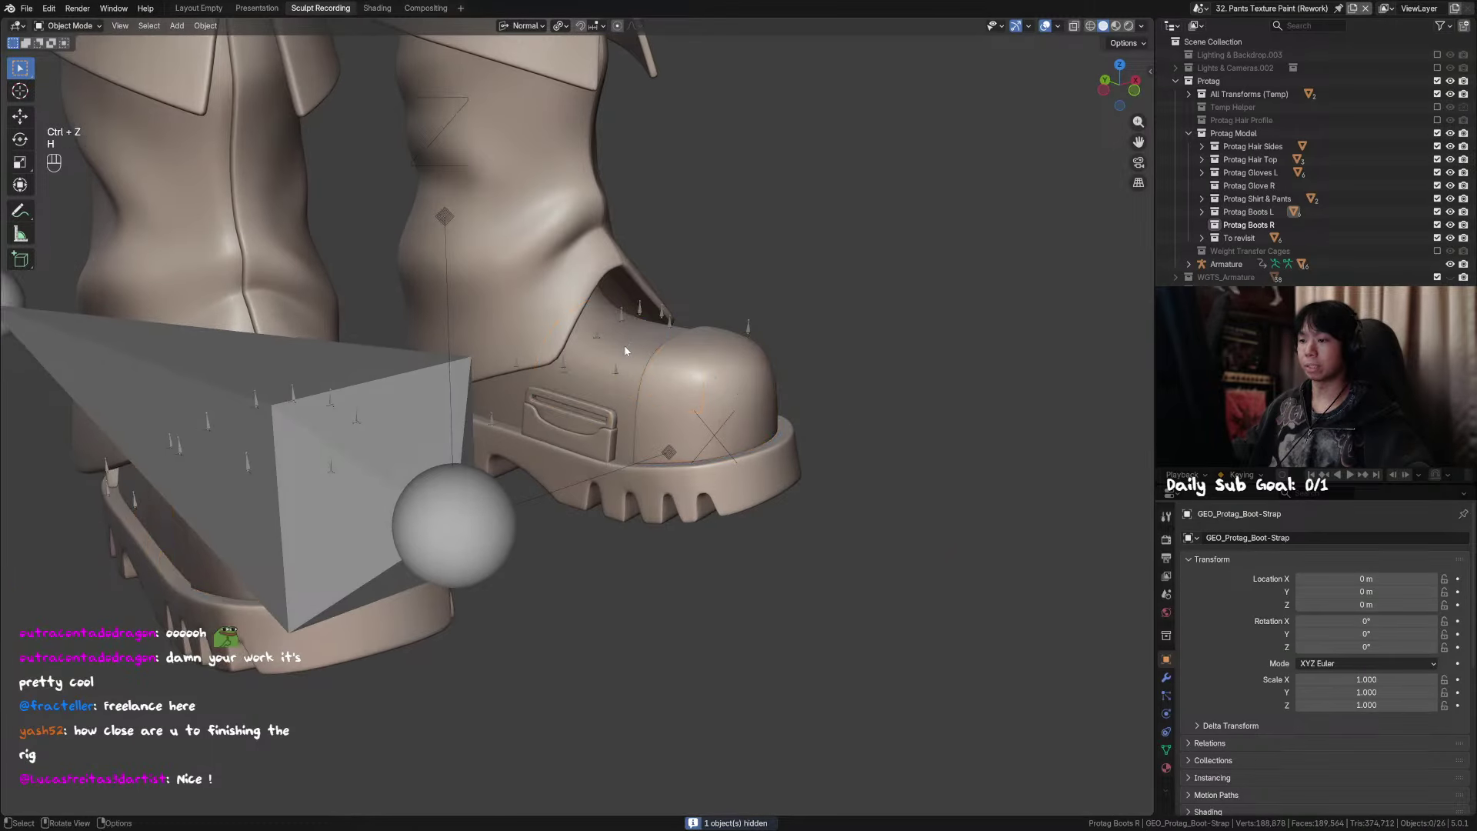
Step: Set the viewport's solid shading to Flat lighting with Texture object colour
click(1116, 26)
click(1103, 25)
click(1142, 26)
click(1177, 134)
click(1193, 90)
click(1140, 175)
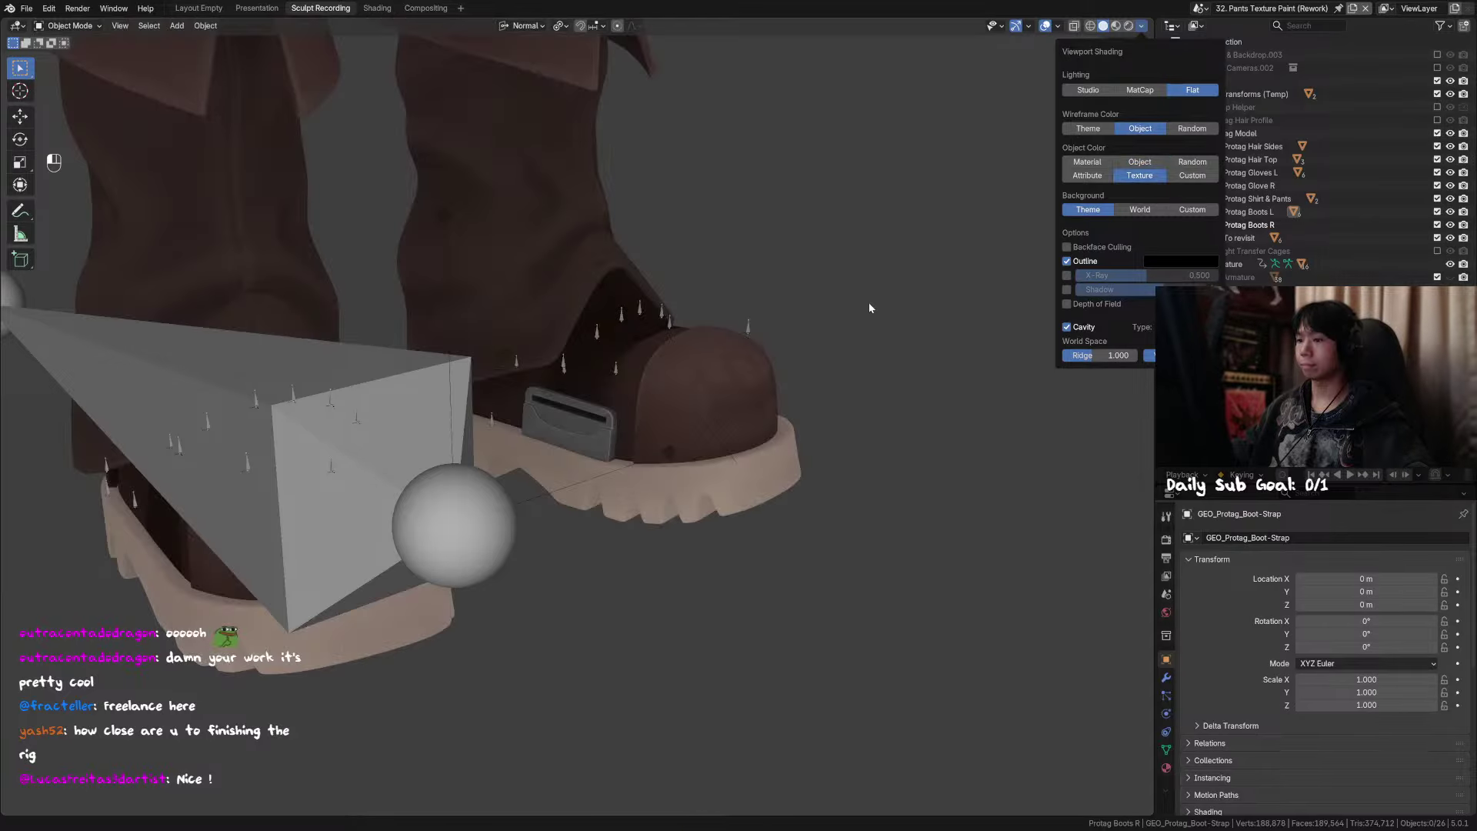
Step: Examine the boot buckle's separate linked parts in Edit Mode, then return to Object Mode and unhide all objects
scroll(606, 351, up, 4)
click(621, 399)
scroll(598, 390, up, 4)
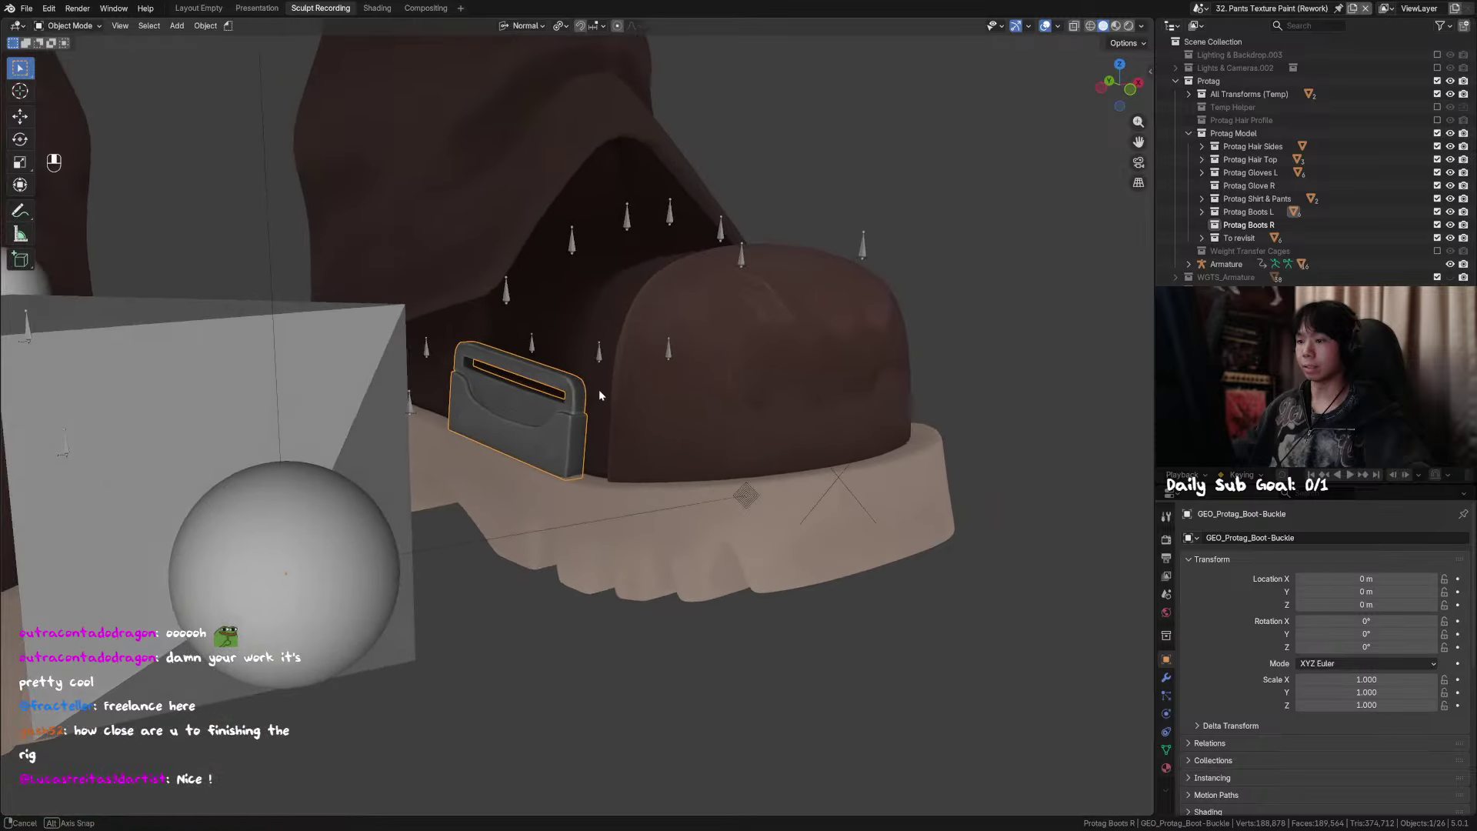
key(Tab)
middle_drag(493, 423, 527, 429)
click(527, 428)
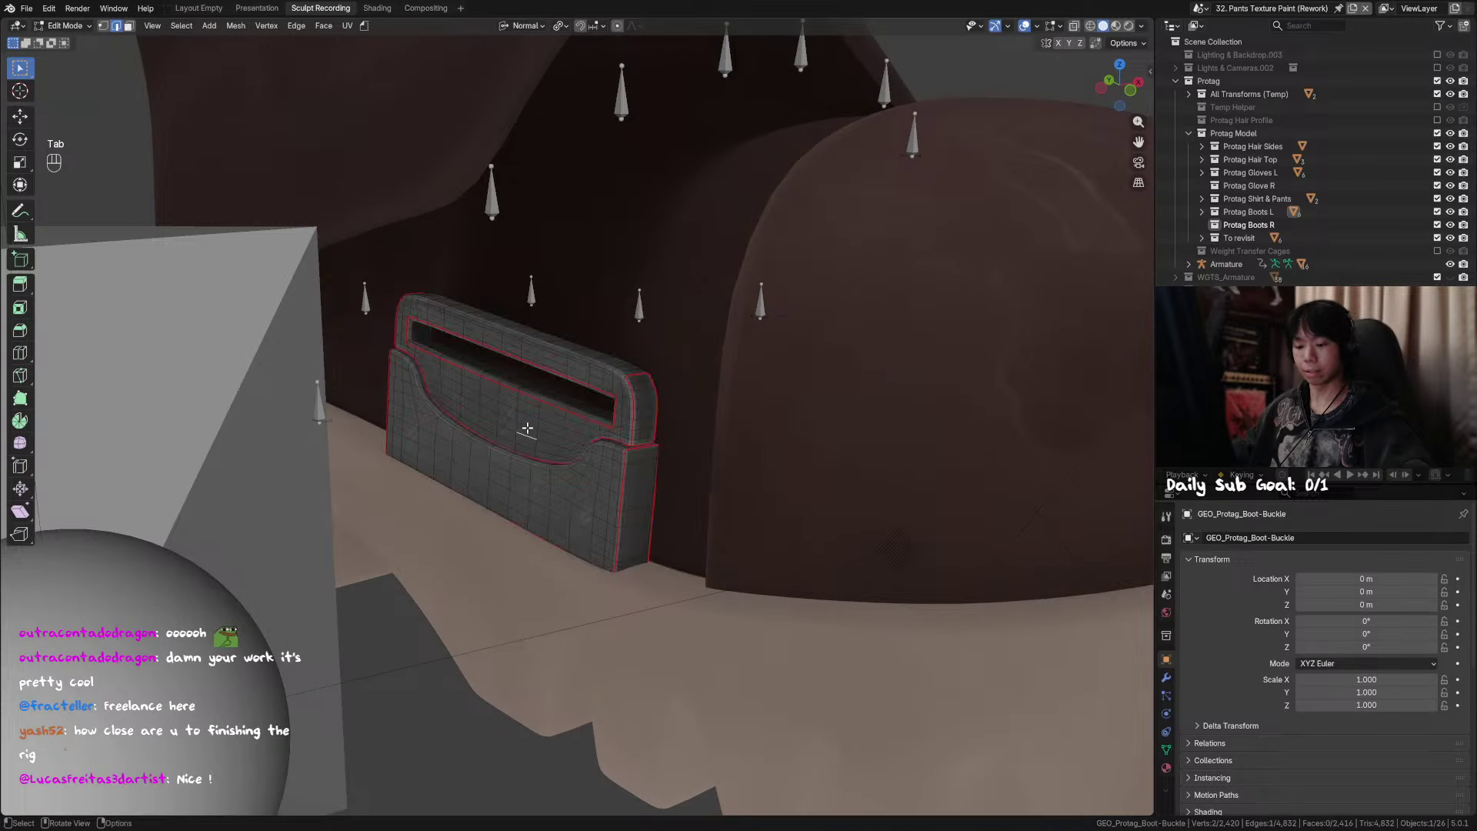
key(l)
click(596, 494)
key(l)
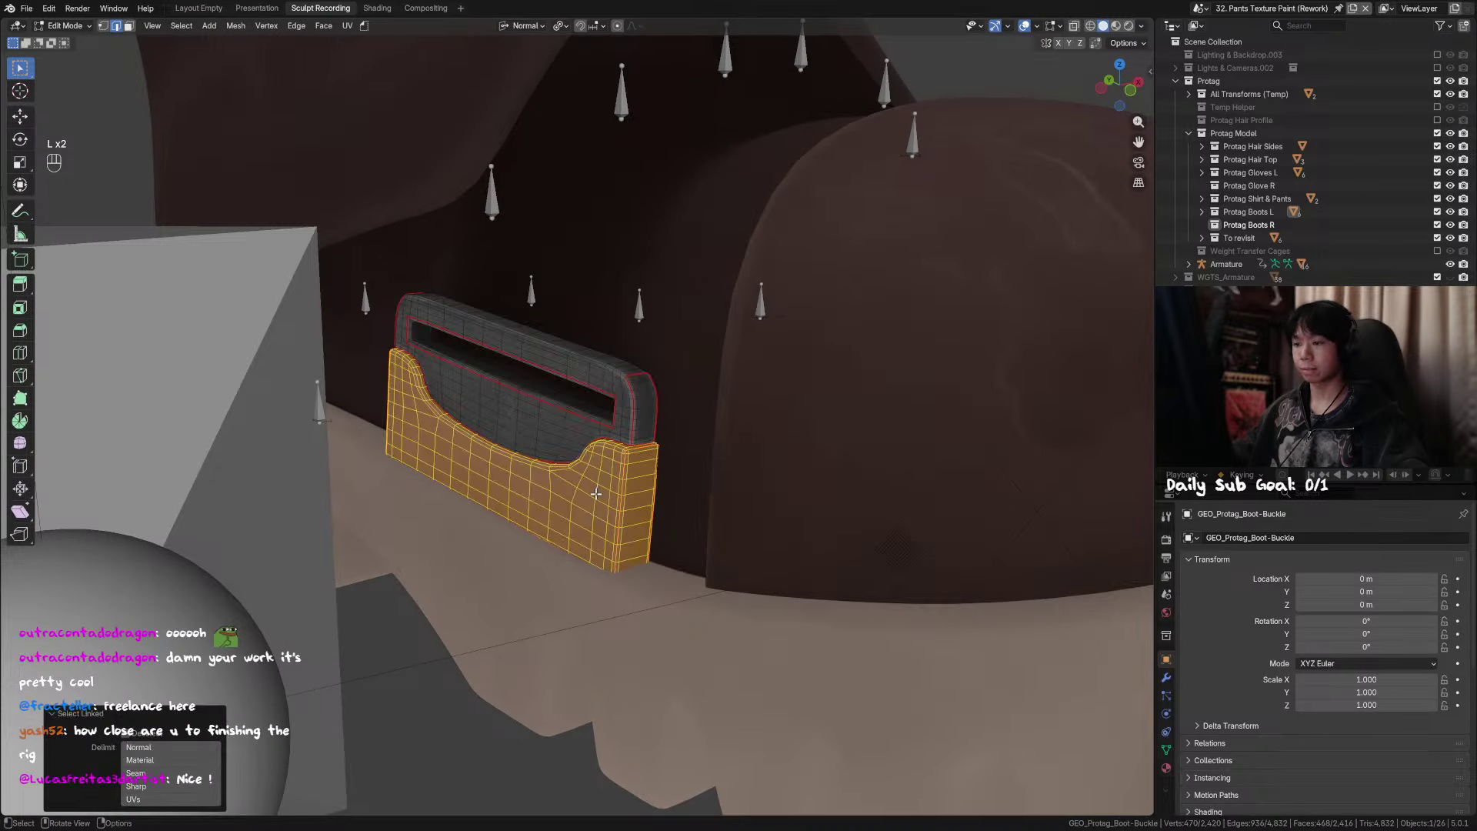
click(543, 435)
key(l)
scroll(573, 439, down, 4)
key(Tab)
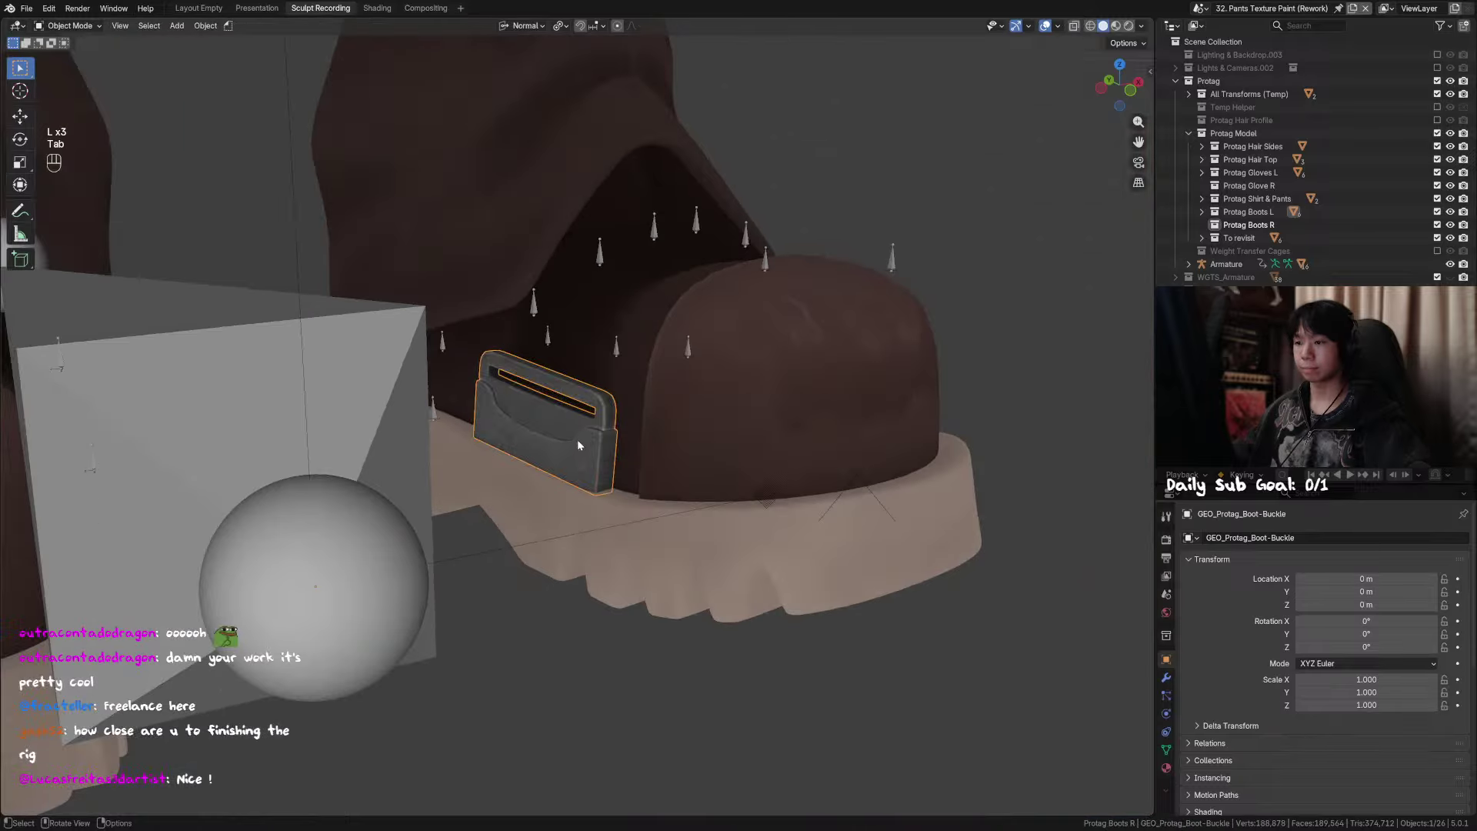
key(alt+h)
Step: Select the top hair piece on the head and frame it in the view
middle_drag(579, 435, 441, 322)
click(443, 322)
scroll(436, 321, down, 6)
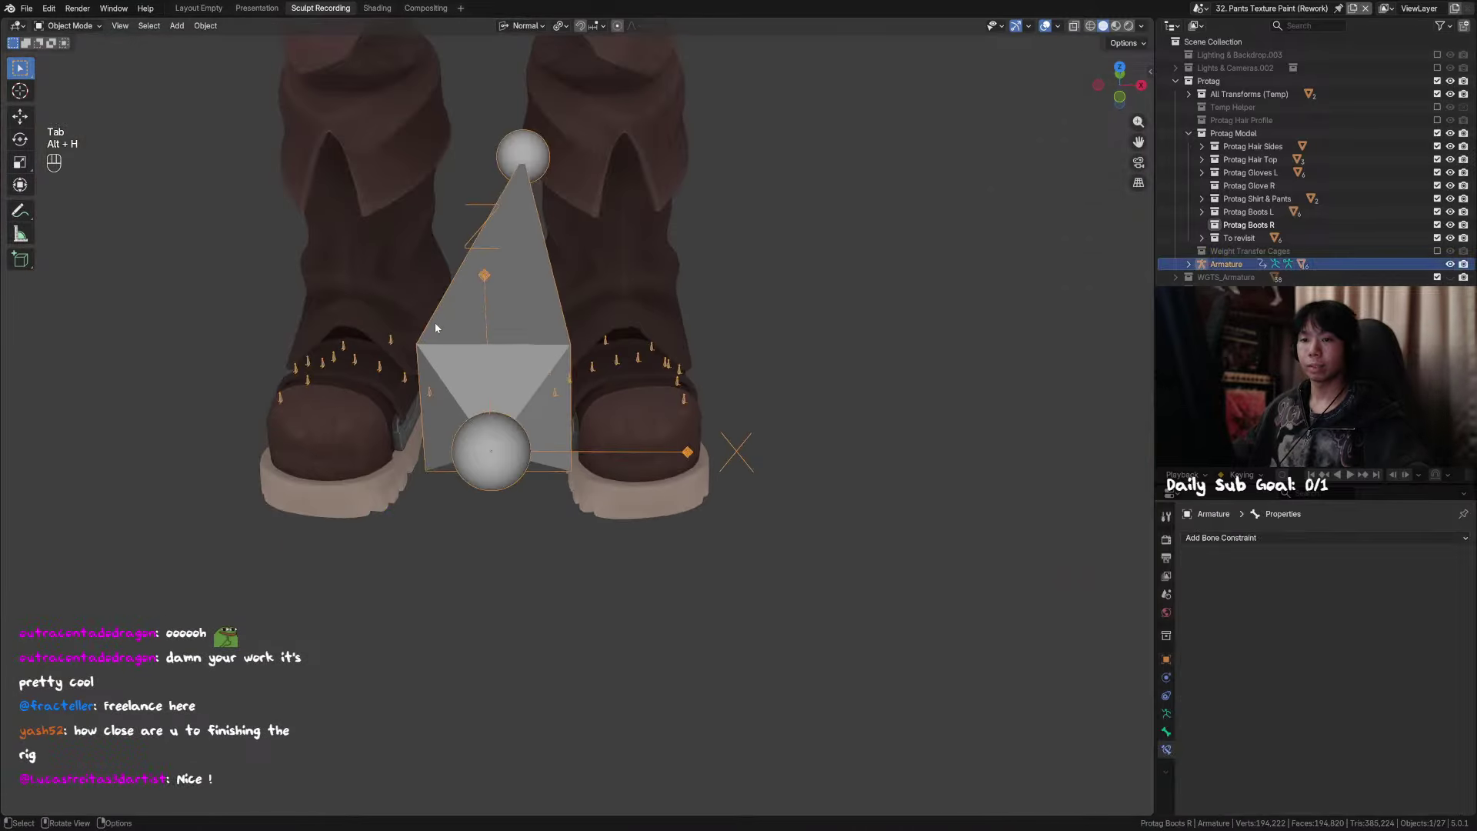
shift+middle_drag(608, 201, 658, 312)
middle_drag(631, 266, 514, 479)
click(607, 46)
key(KP_Decimal)
scroll(607, 247, down, 5)
scroll(521, 320, up, 2)
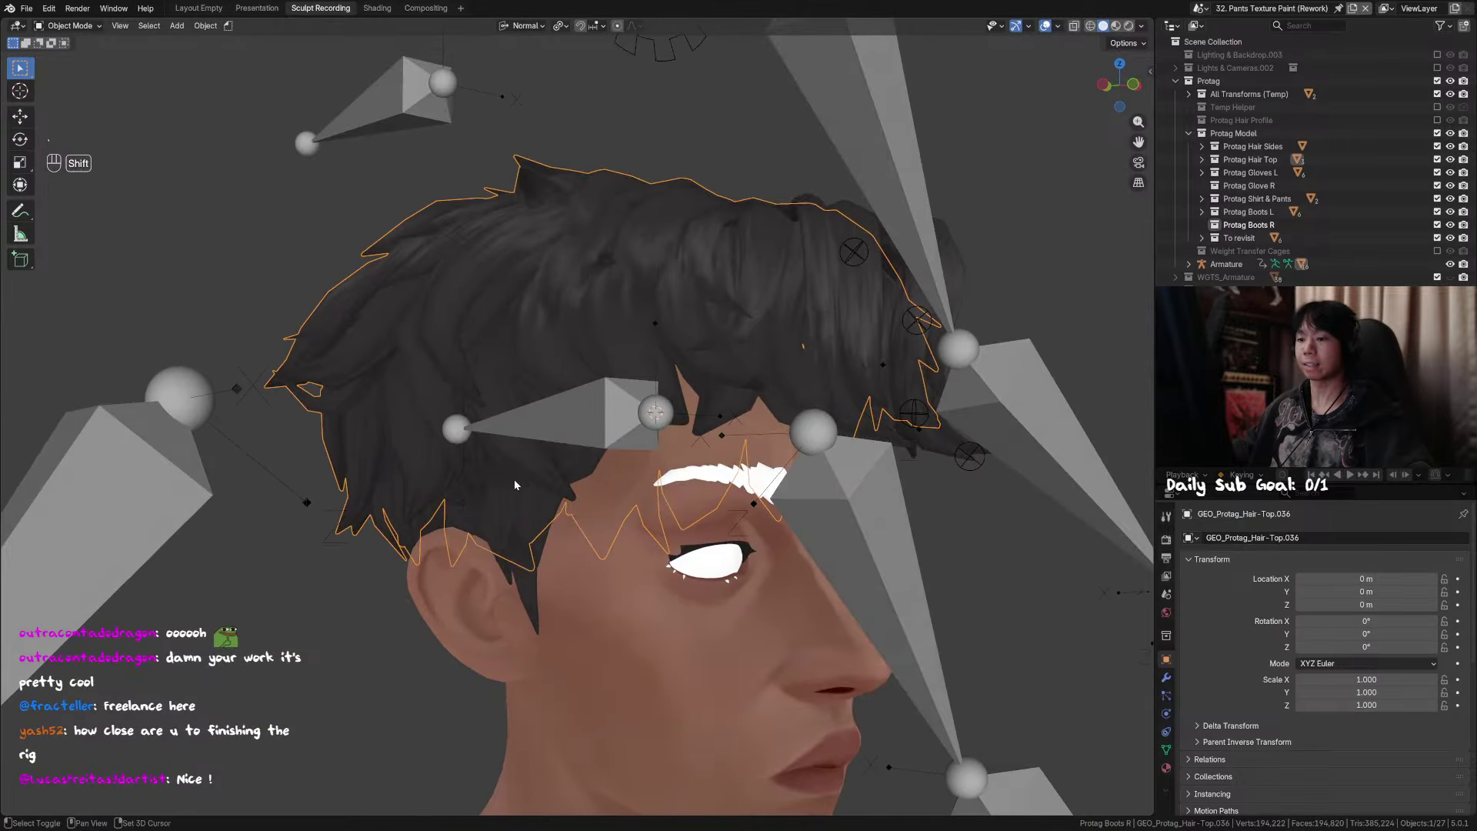
Step: Add the side hair and the remaining front hair pieces to the selection and isolate all the hair
shift+click(538, 487)
key(shift+h)
middle_drag(640, 362, 716, 397)
key(ctrl+z)
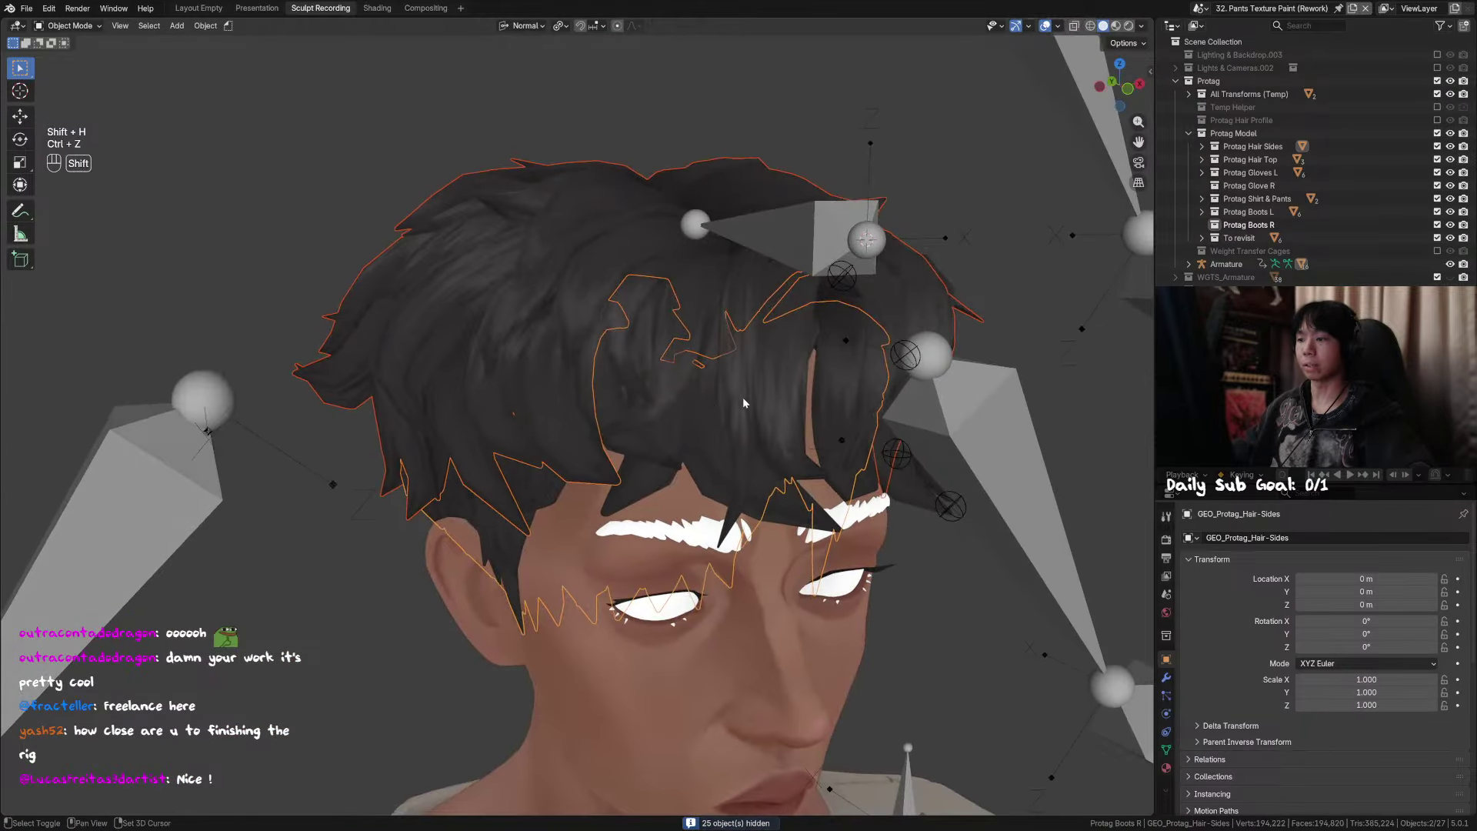
shift+click(742, 397)
shift+click(860, 370)
key(shift+h)
scroll(881, 357, down, 3)
middle_drag(874, 370, 794, 339)
click(794, 340)
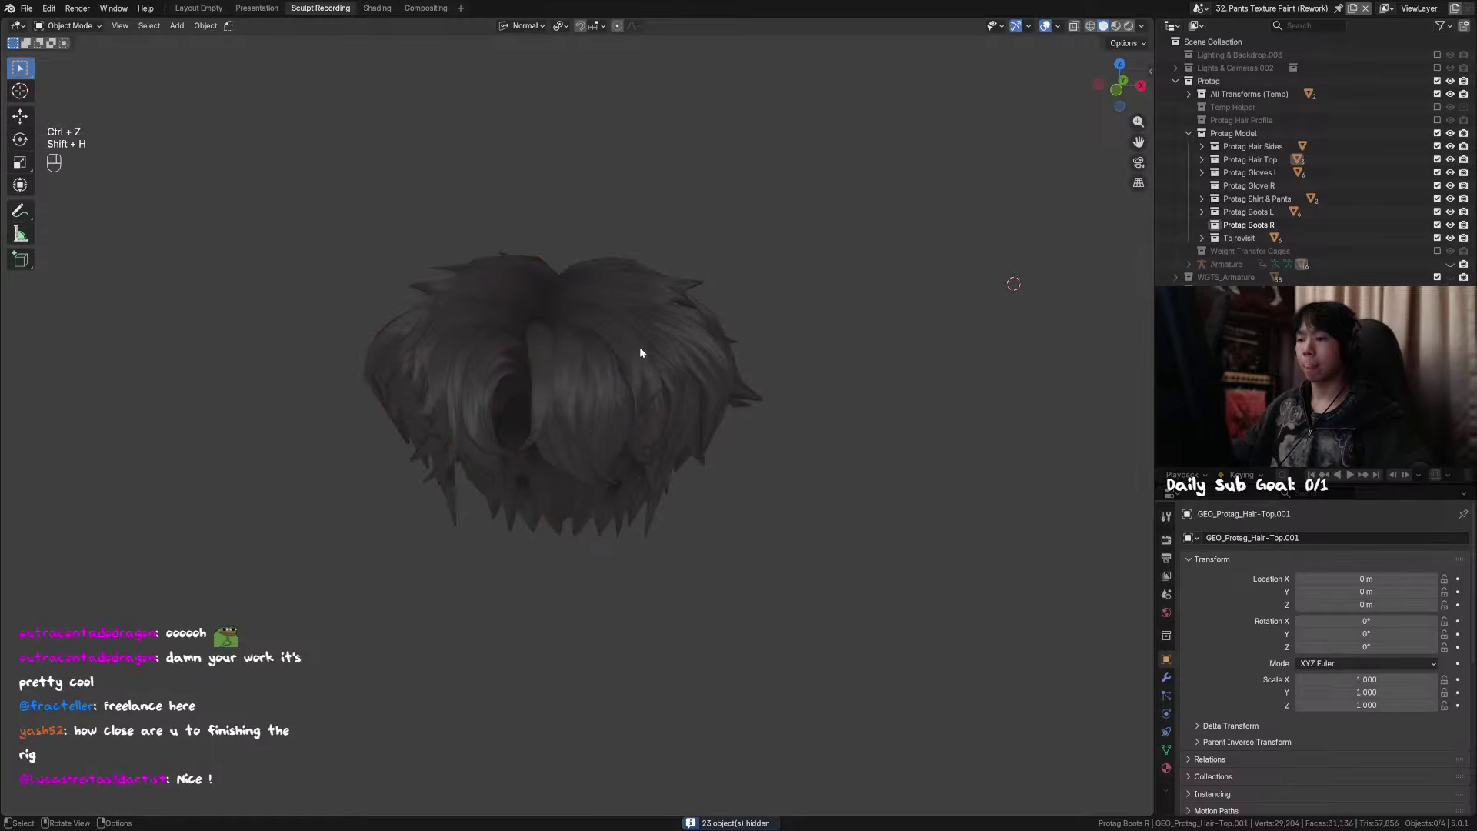
Step: Open the front hair piece in Edit Mode and select its individual strands as linked meshes
click(584, 376)
key(Tab)
scroll(573, 381, up, 2)
click(562, 379)
key(l)
key(l)
key(l)
key(l)
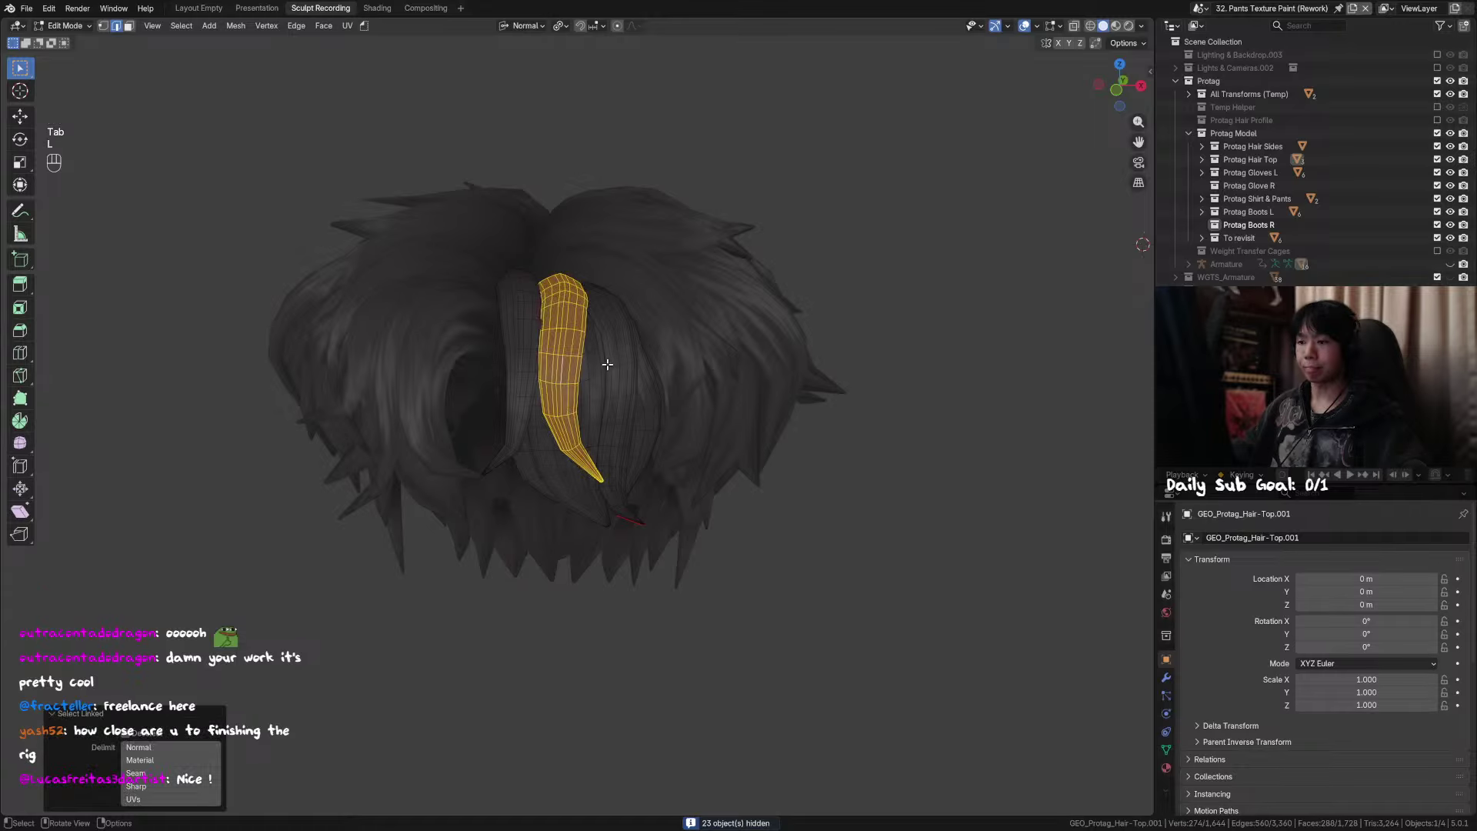
key(l)
key(l)
key(l)
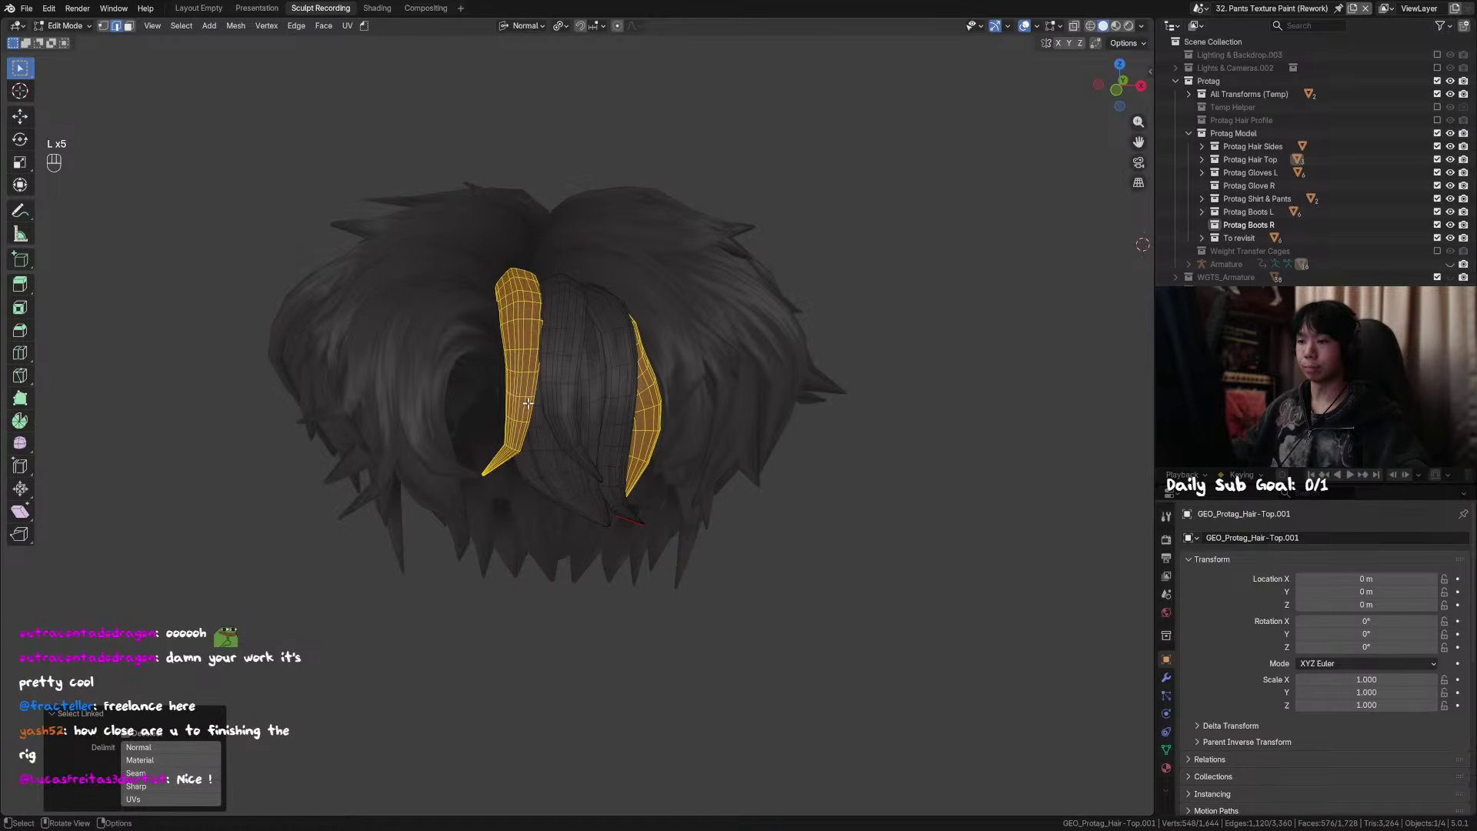
Step: Switch to the GEO_Protag_Hair-Top.036 hair piece in Edit Mode and select its side strands one by one as linked meshes
key(Tab)
click(668, 286)
key(Tab)
middle_drag(727, 380, 524, 326)
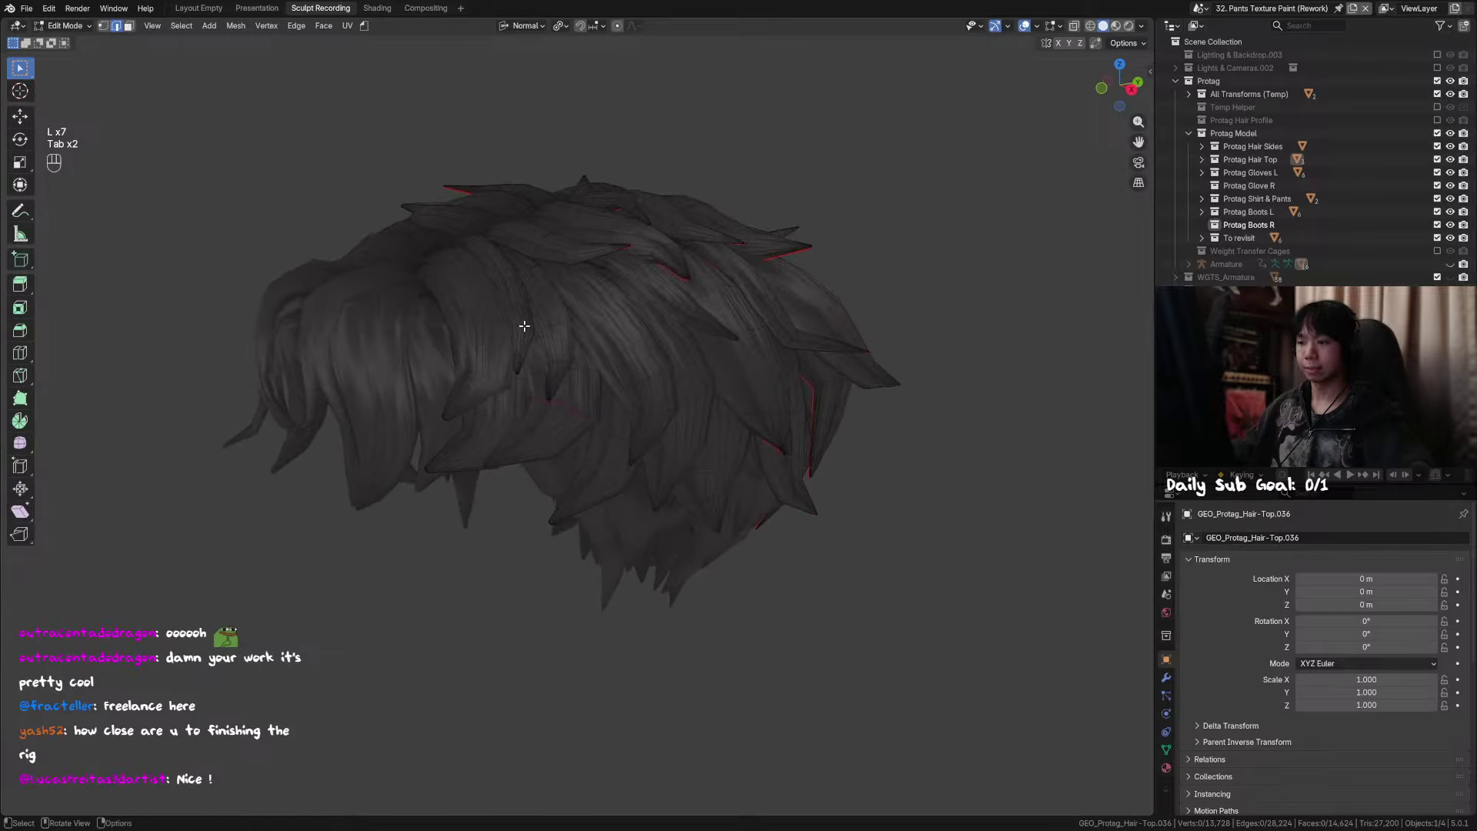
key(l)
key(l)
key(l)
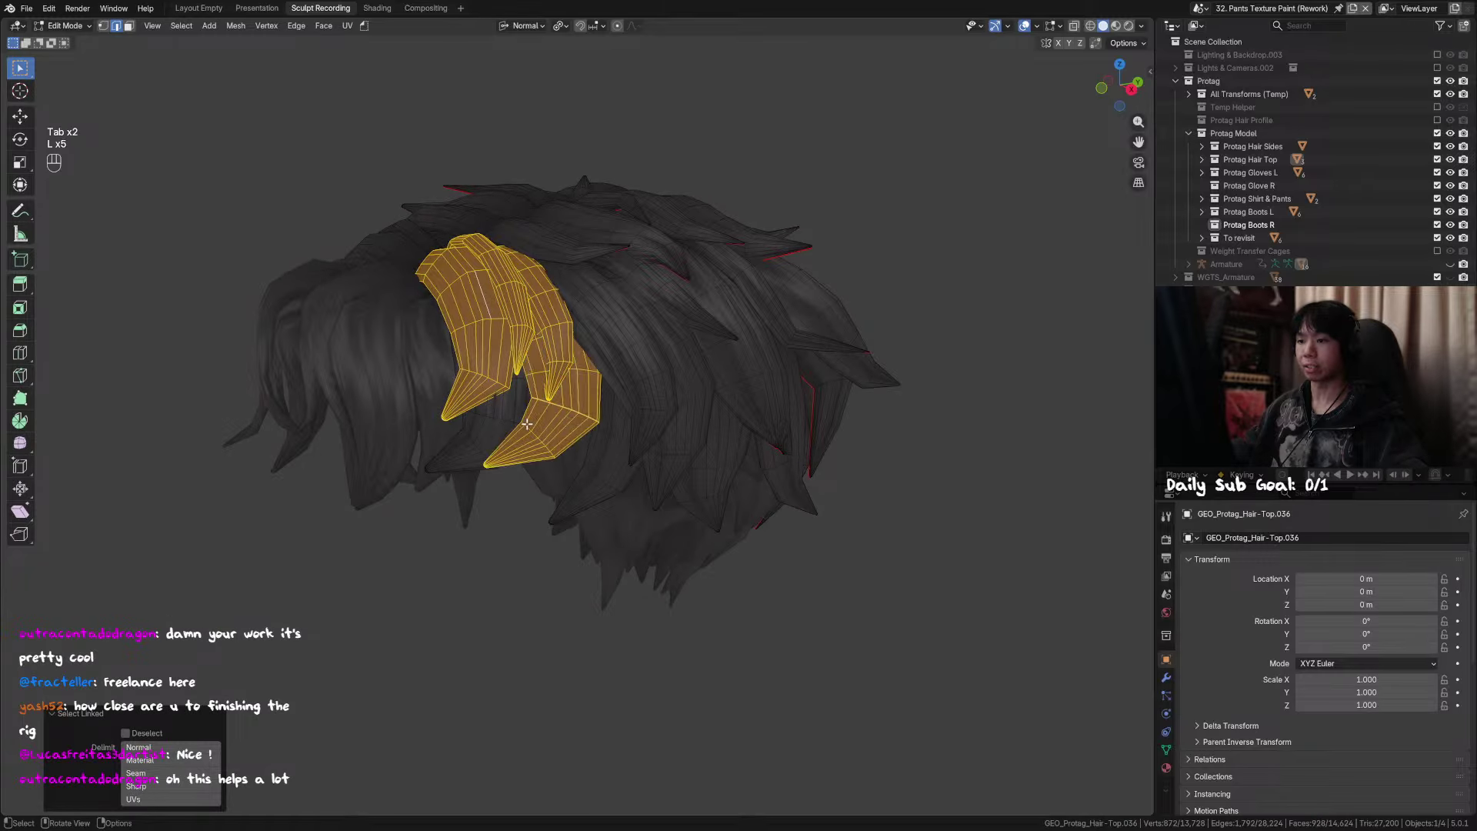
key(l)
key(l)
key(l)
key(l)
key(l)
key(l)
key(l)
key(l)
key(l)
key(l)
key(l)
key(l)
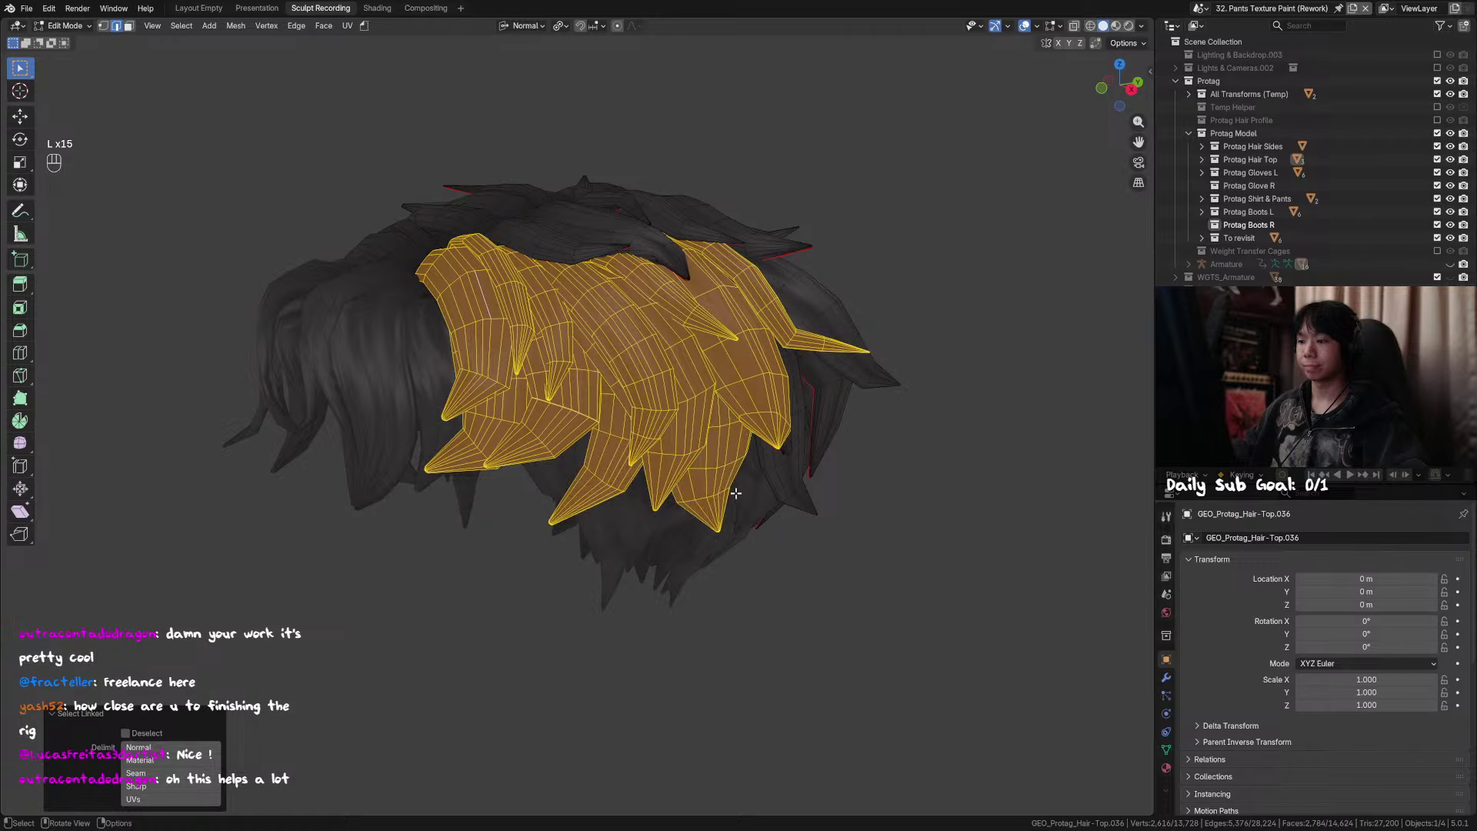
middle_drag(569, 221, 818, 436)
key(l)
key(l)
key(l)
key(l)
Step: Return to Object Mode, unhide all objects and clear the selection
key(ctrl+Tab)
middle_drag(1042, 412, 631, 428)
key(alt+h)
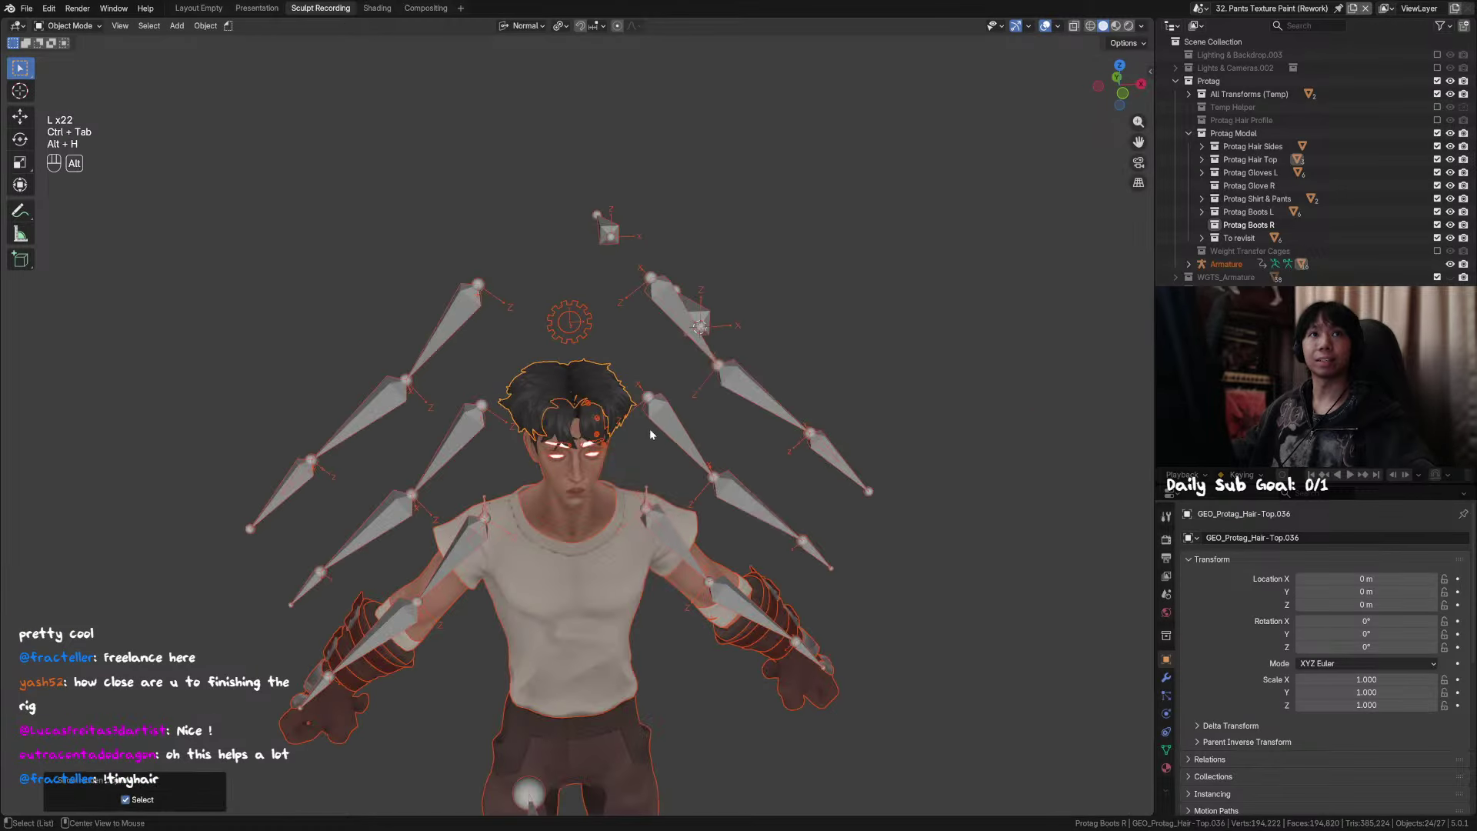
click(796, 382)
shift+middle_drag(789, 569, 789, 459)
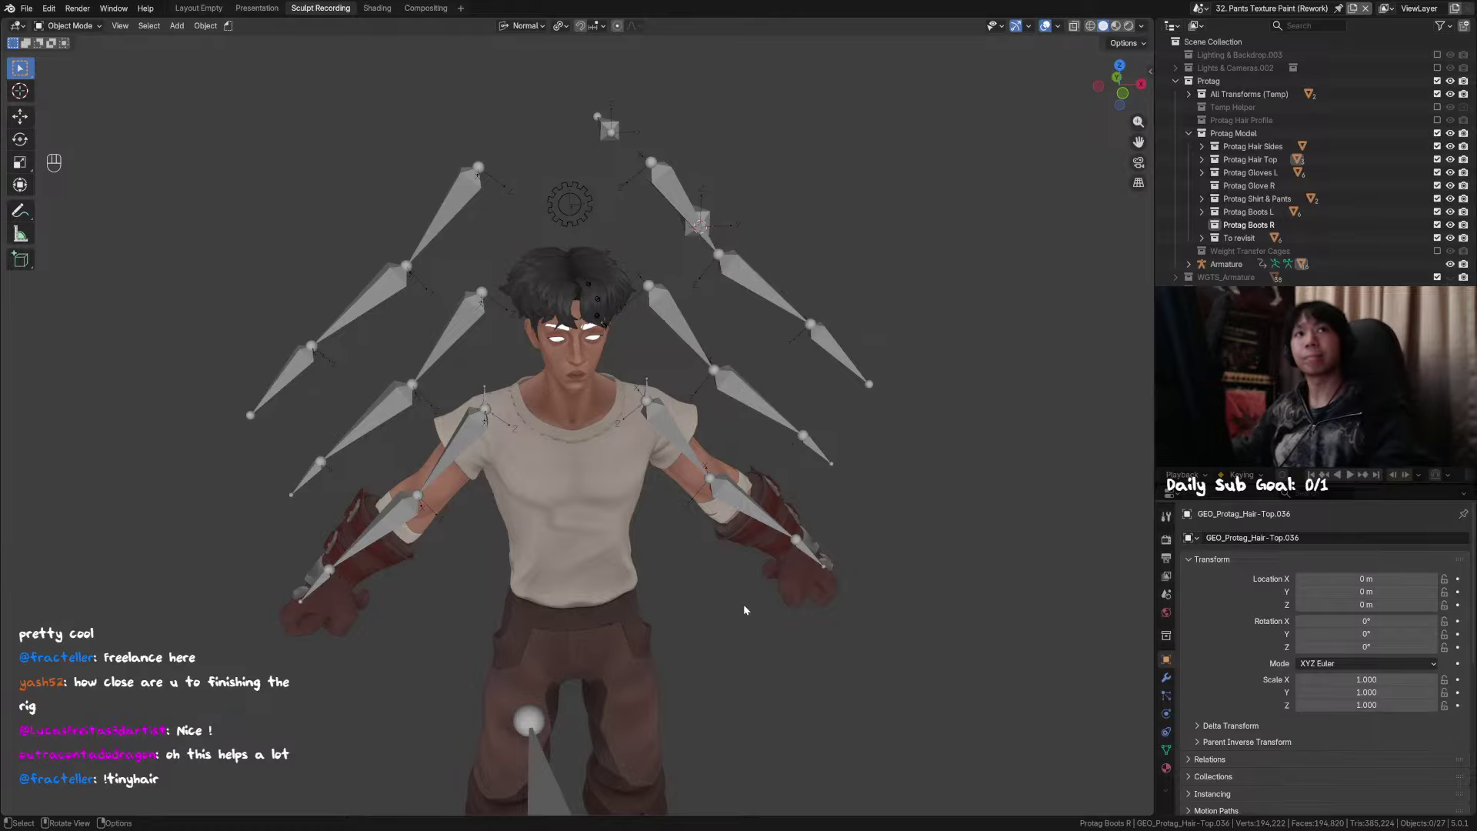
middle_drag(743, 609, 758, 496)
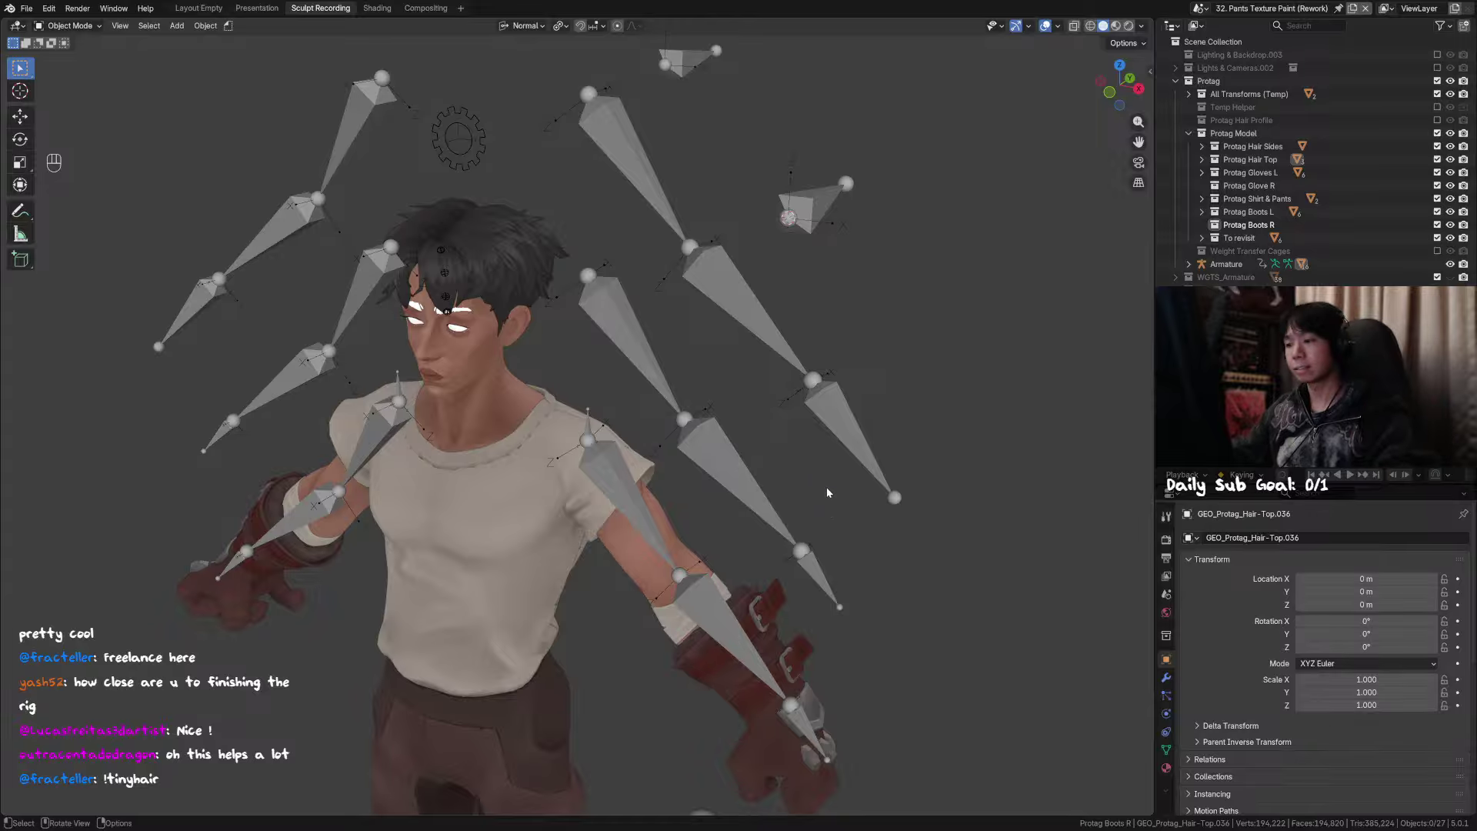
middle_drag(826, 487, 528, 452)
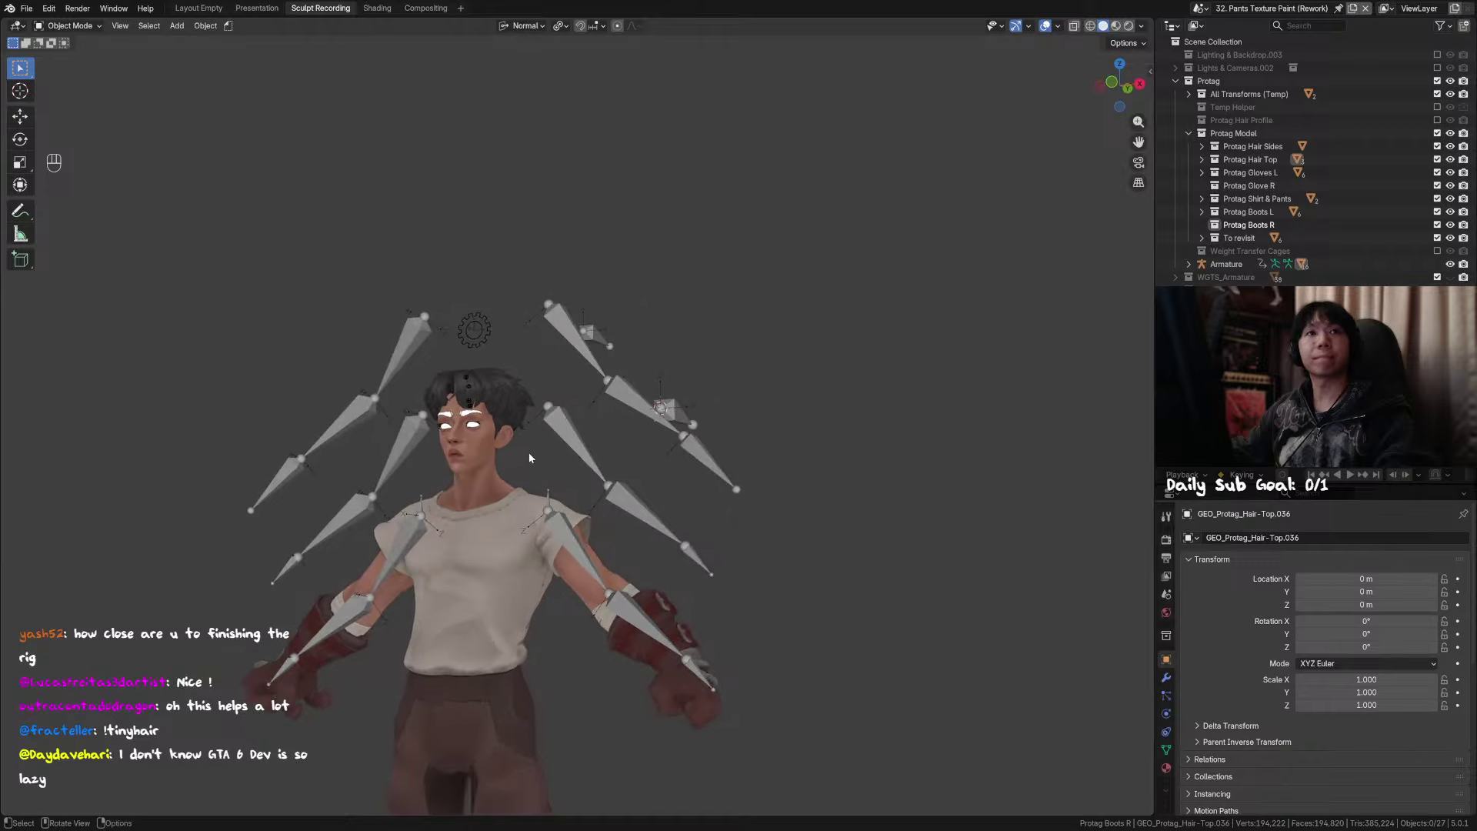
scroll(529, 459, up, 1)
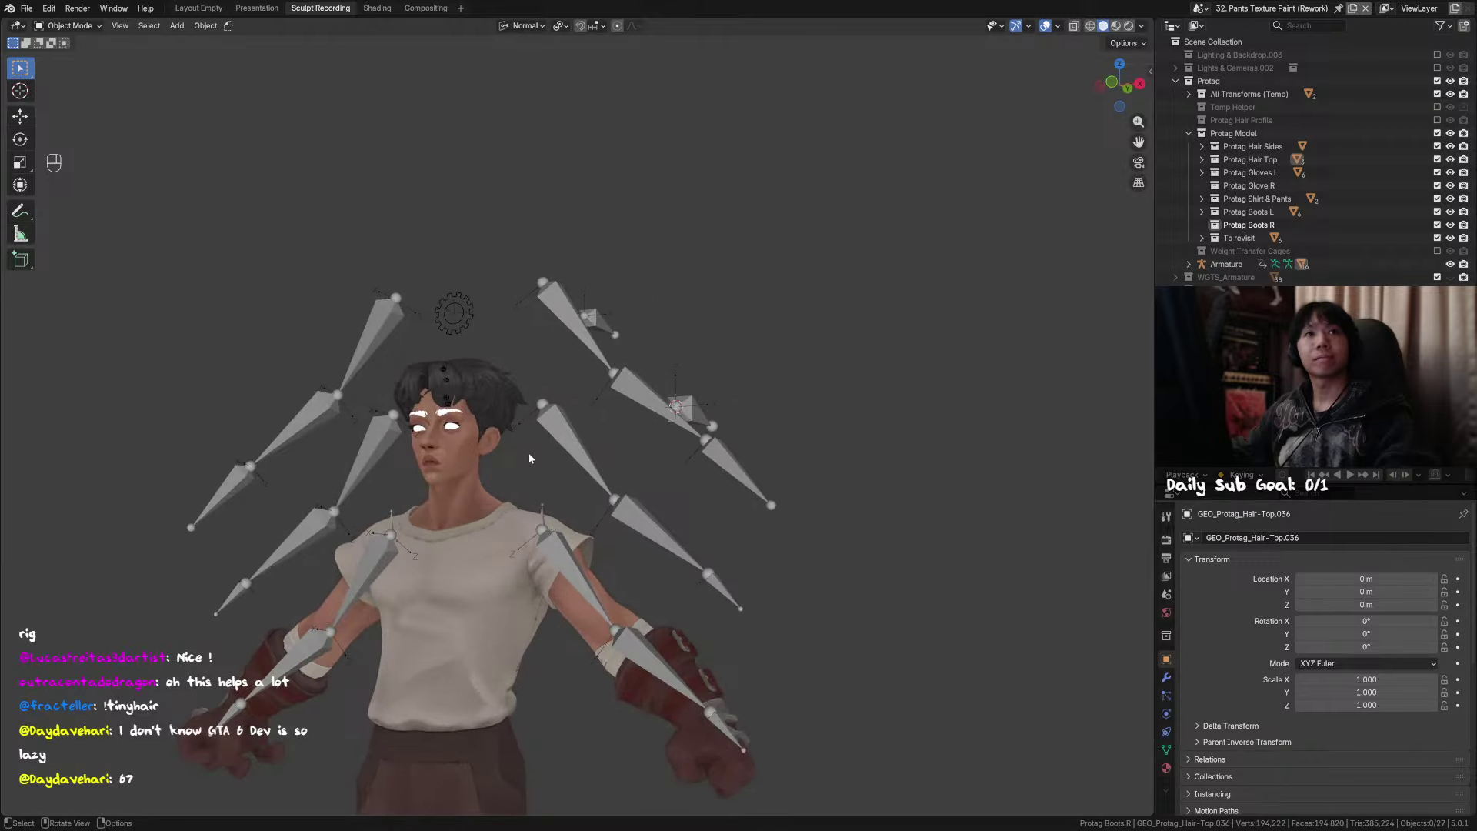
middle_drag(531, 495, 536, 472)
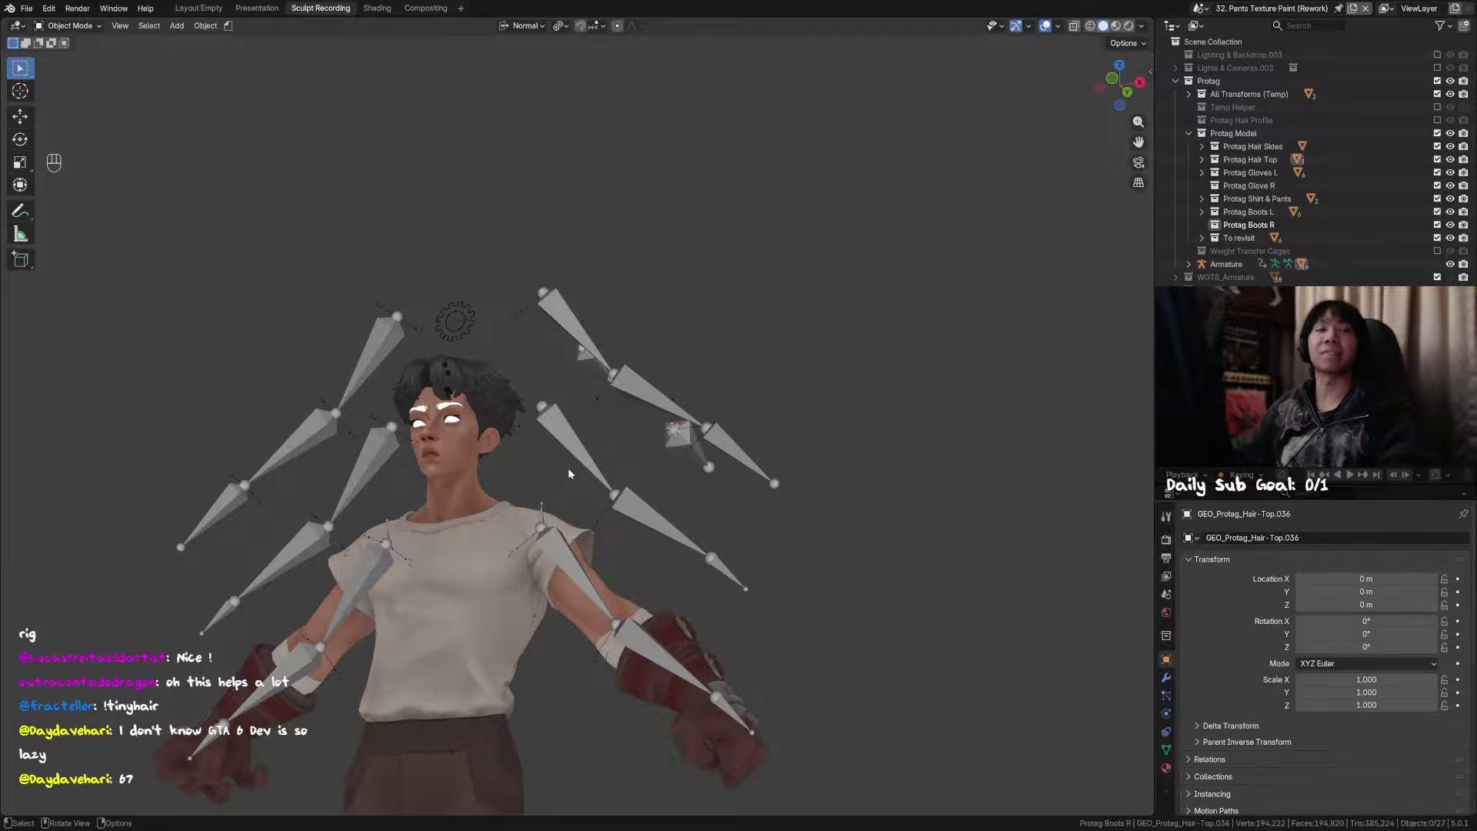
middle_drag(569, 473, 581, 501)
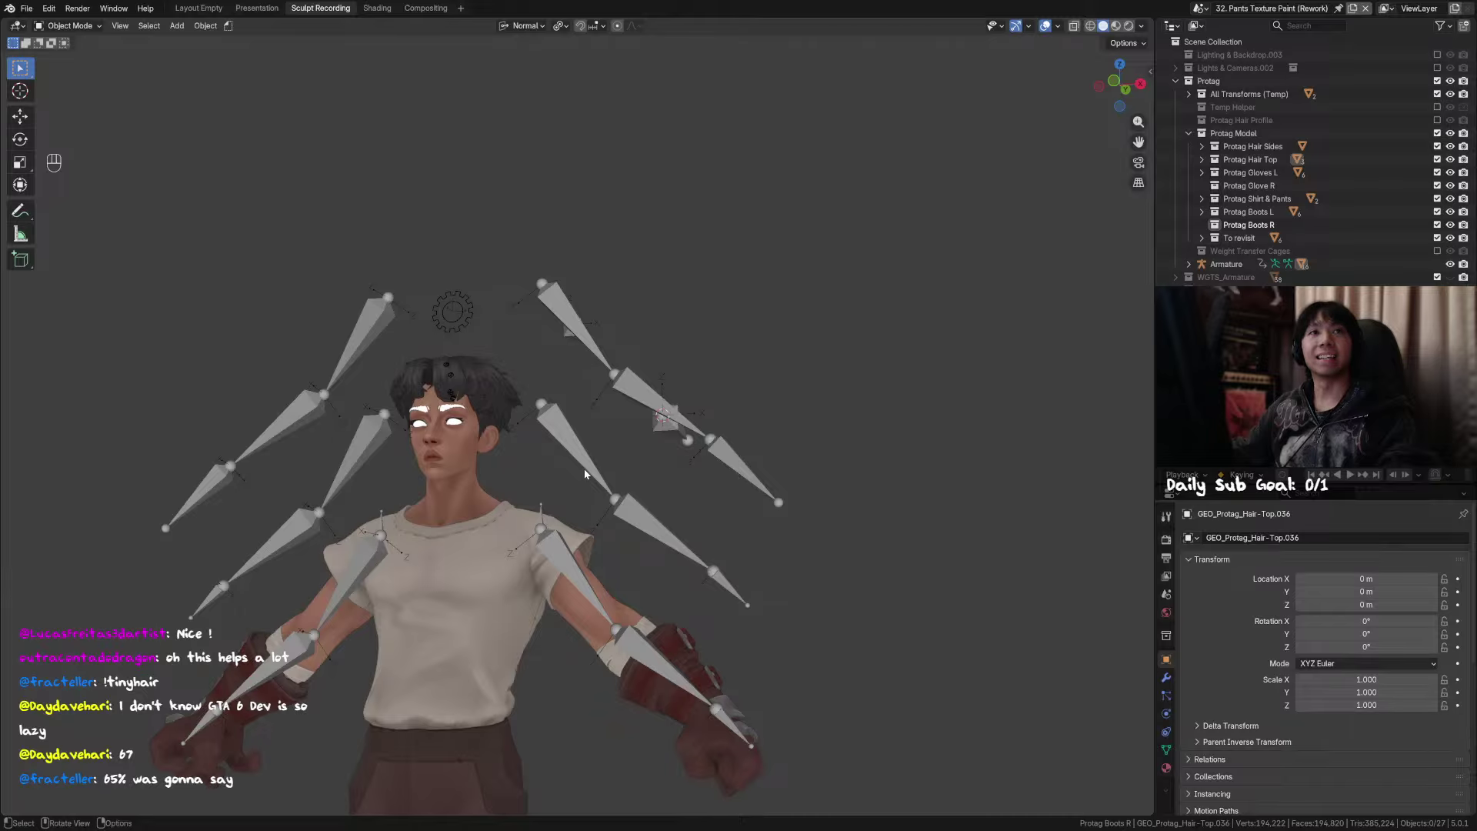
middle_drag(589, 466, 559, 484)
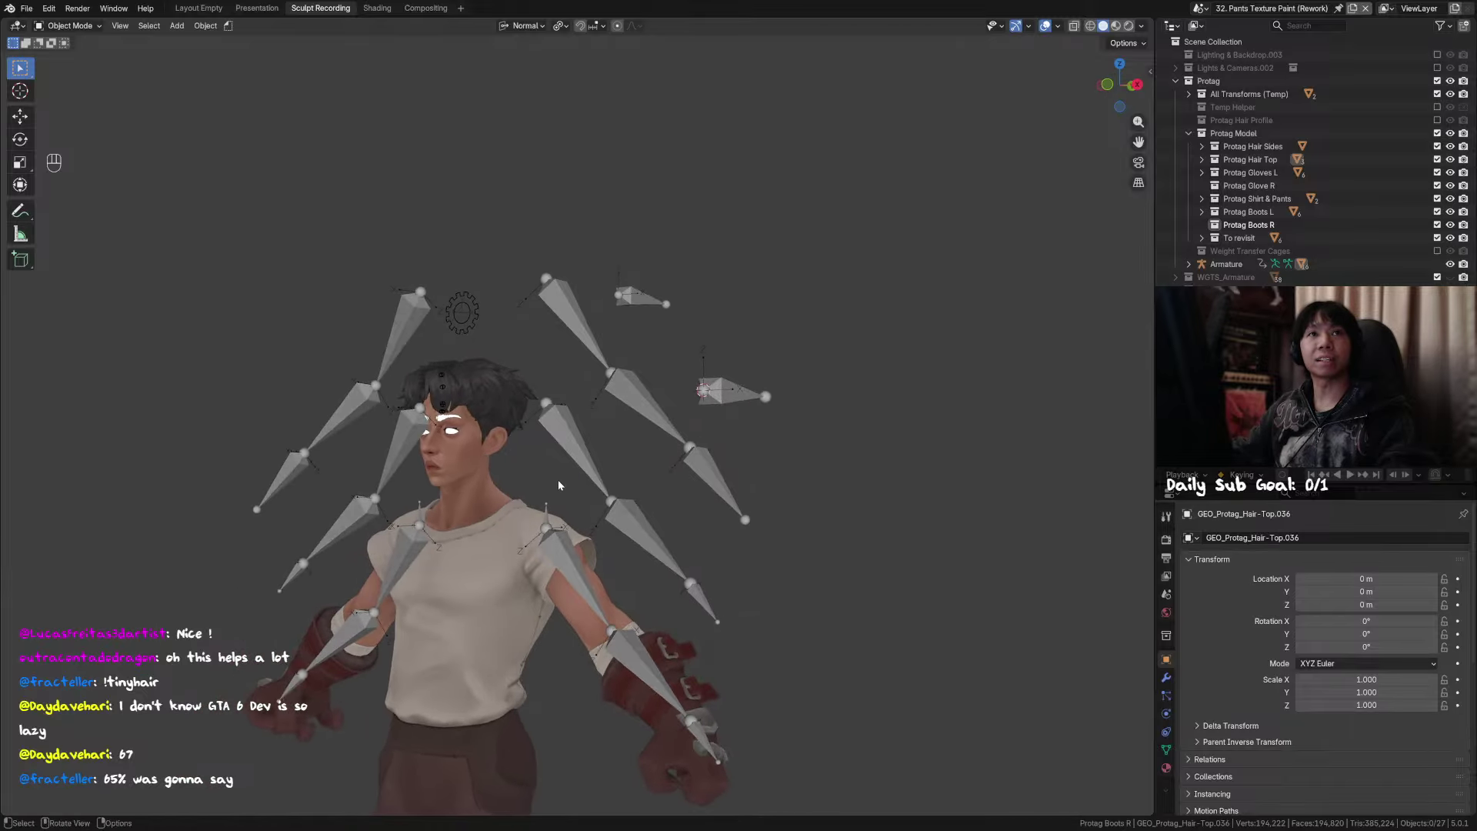
Step: Put the armature in Pose Mode and try moving a pole bone behind the head in side view
click(562, 469)
key(ctrl+Tab)
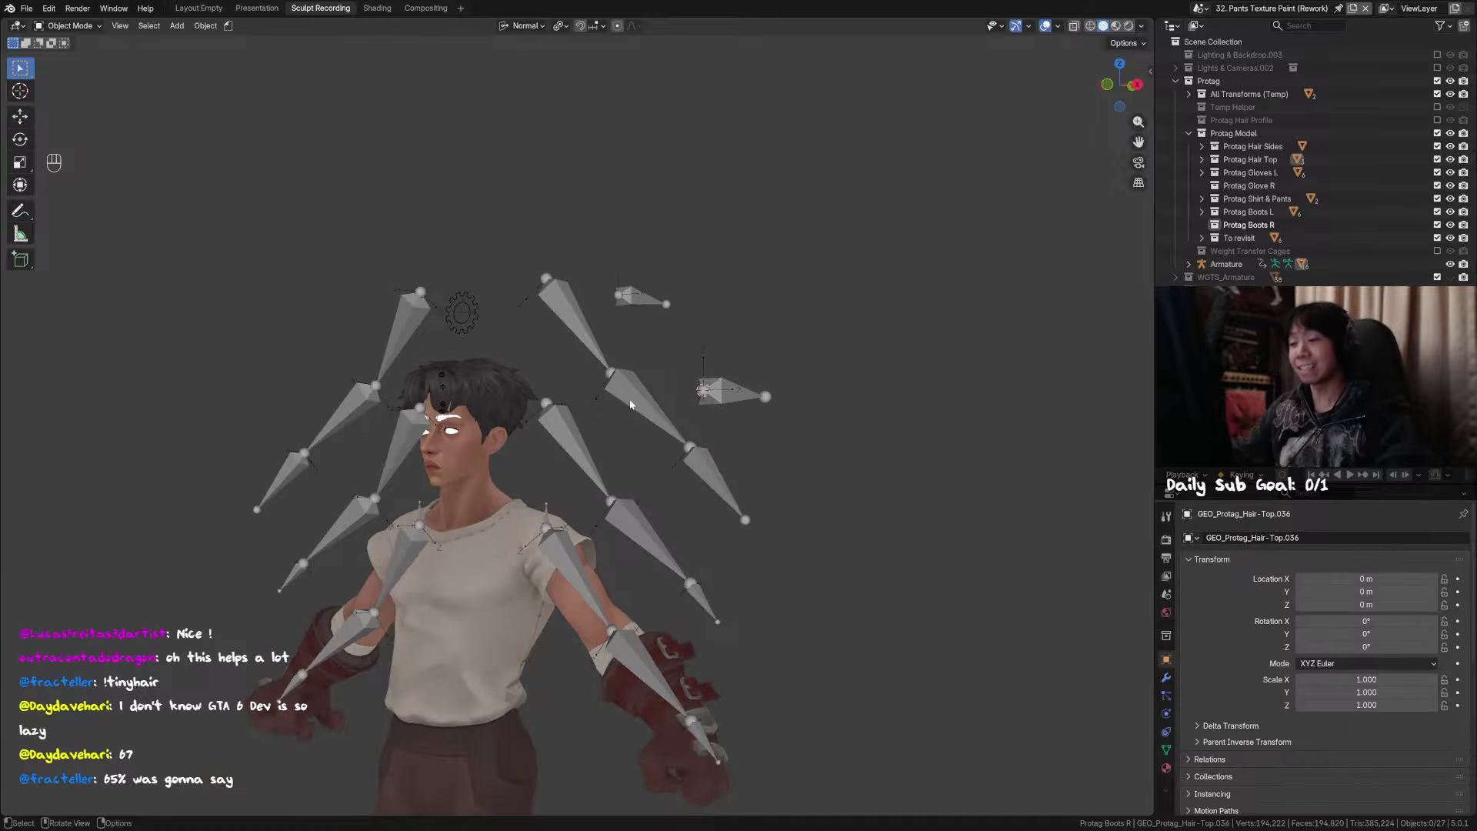
click(645, 419)
middle_drag(644, 419, 523, 397)
click(696, 377)
scroll(625, 468, up, 3)
key(g)
right_click(802, 326)
Step: Change the pole target bone of the IK constraint on MCH_Forearm_IK.L to the bone named Bone
click(561, 345)
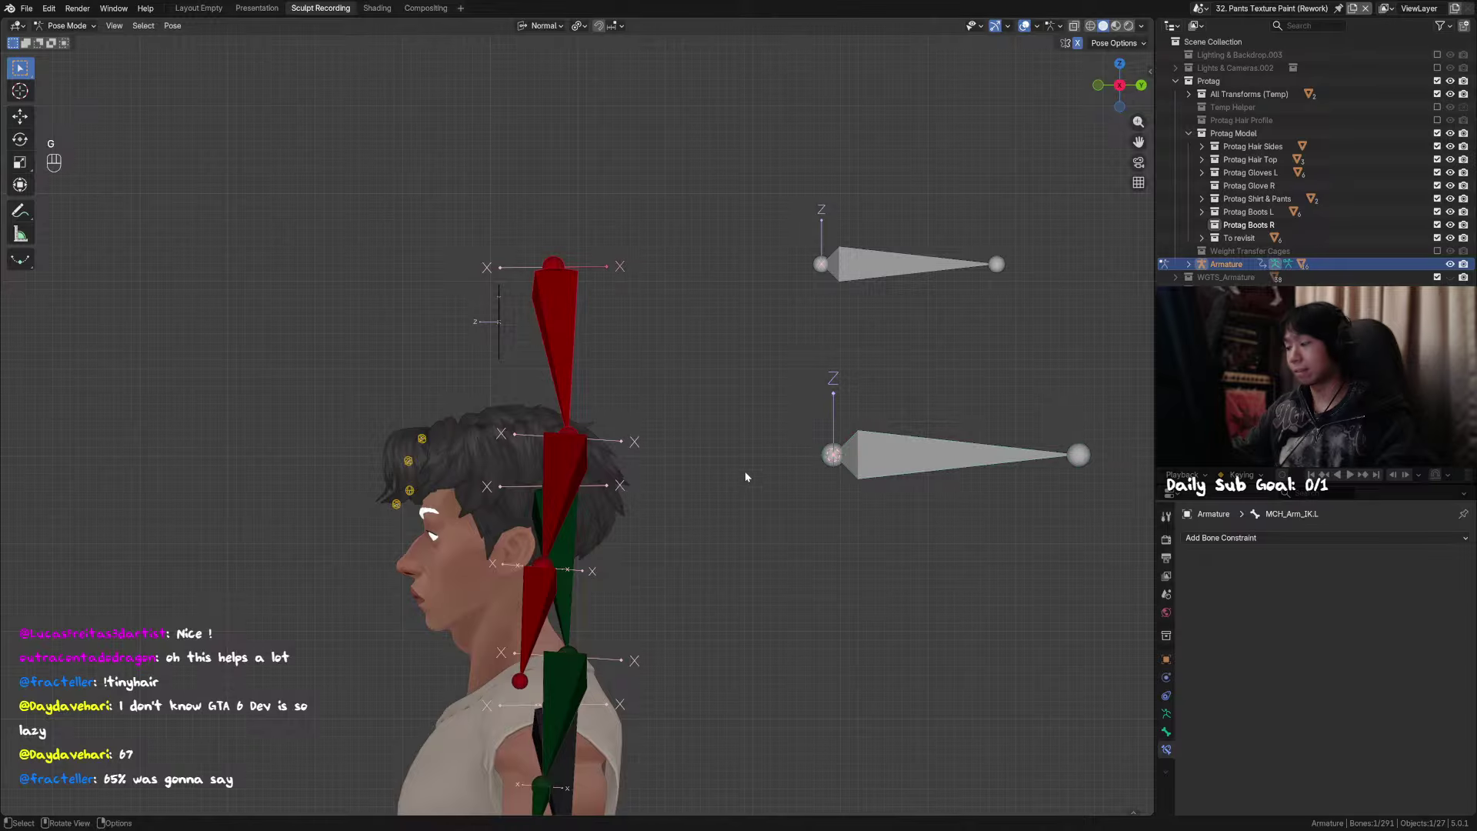
click(890, 246)
click(579, 544)
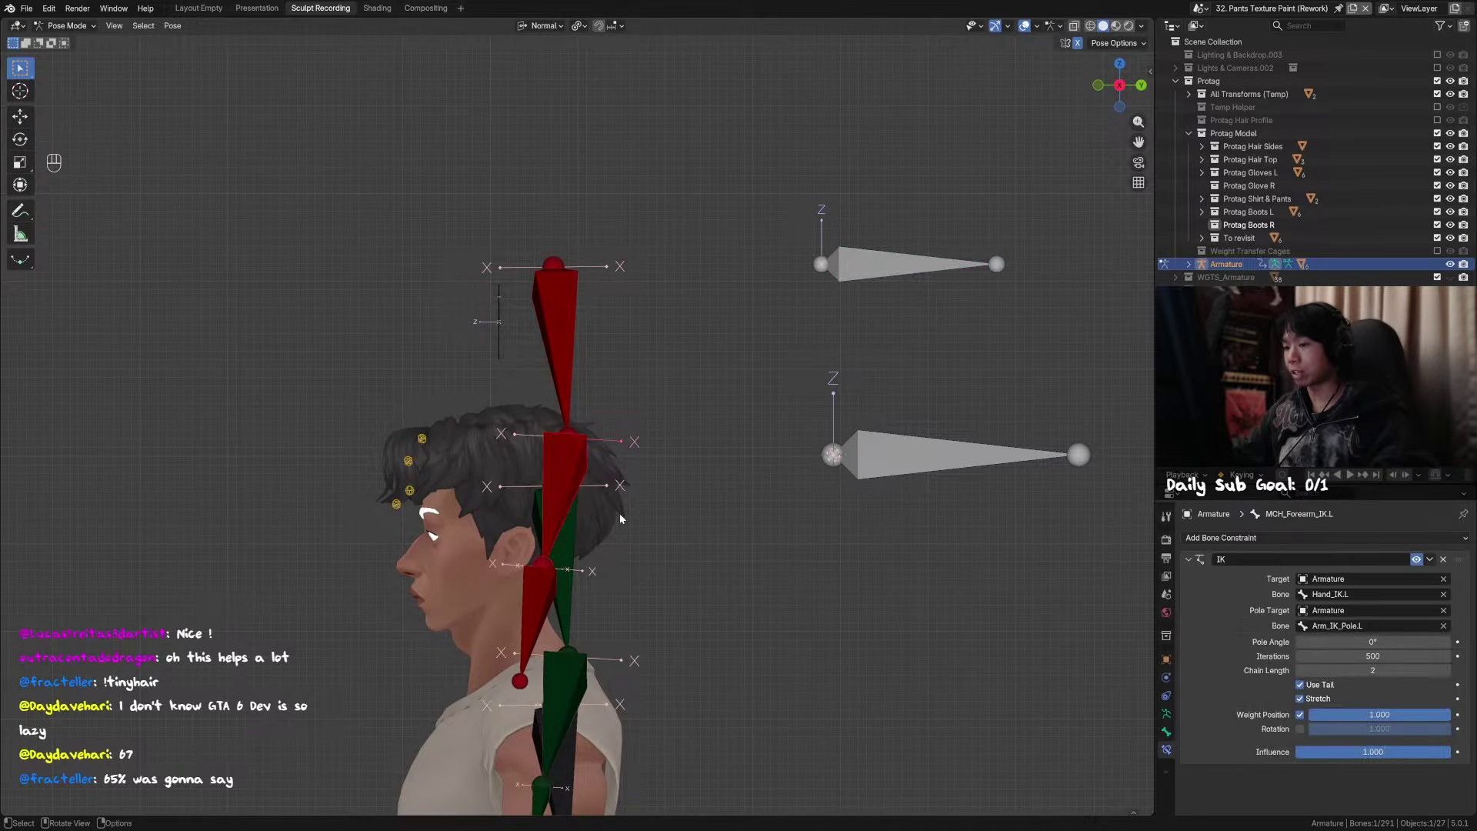
middle_drag(620, 514, 816, 585)
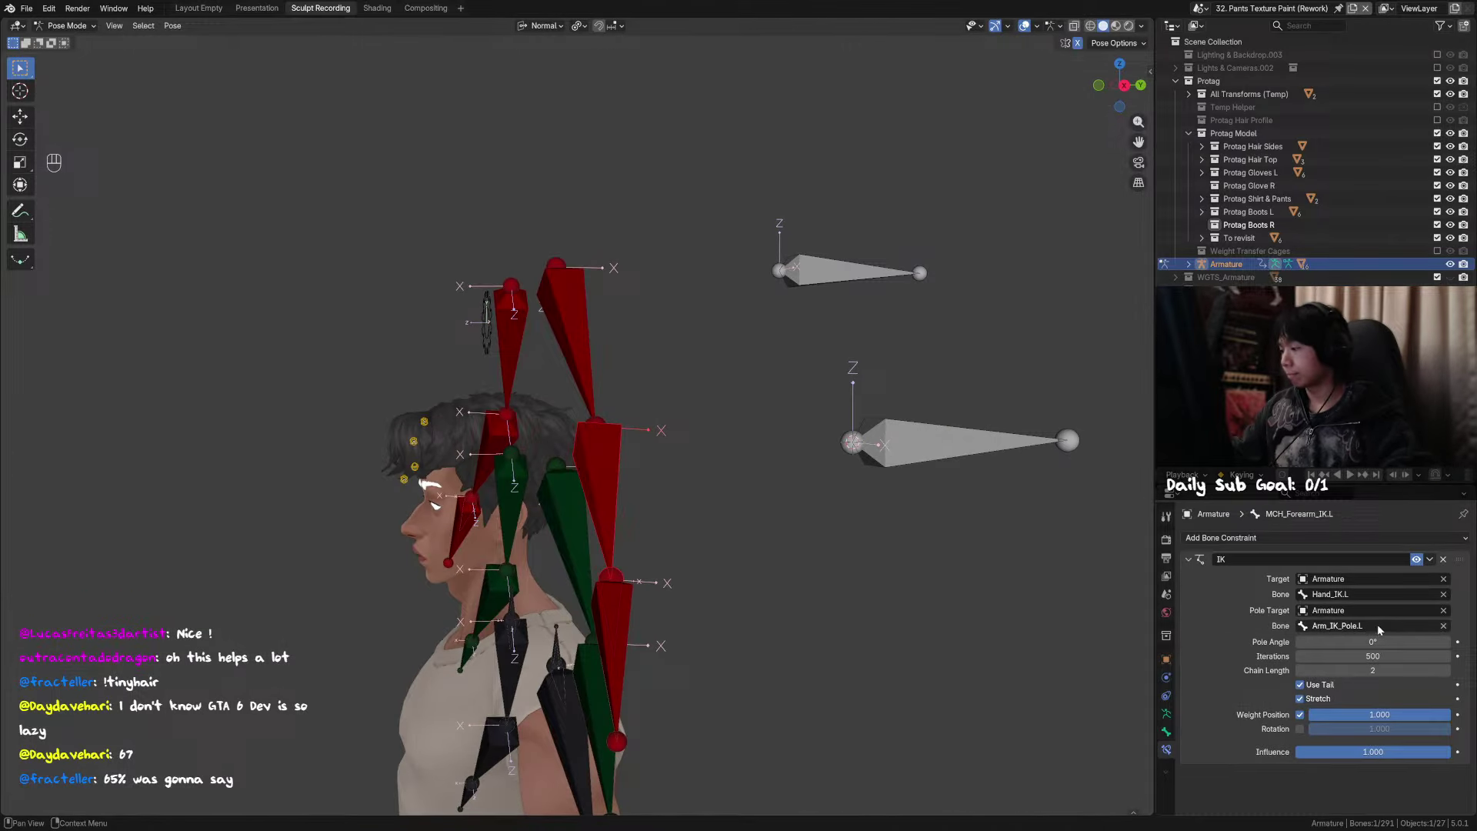
click(1445, 629)
click(825, 269)
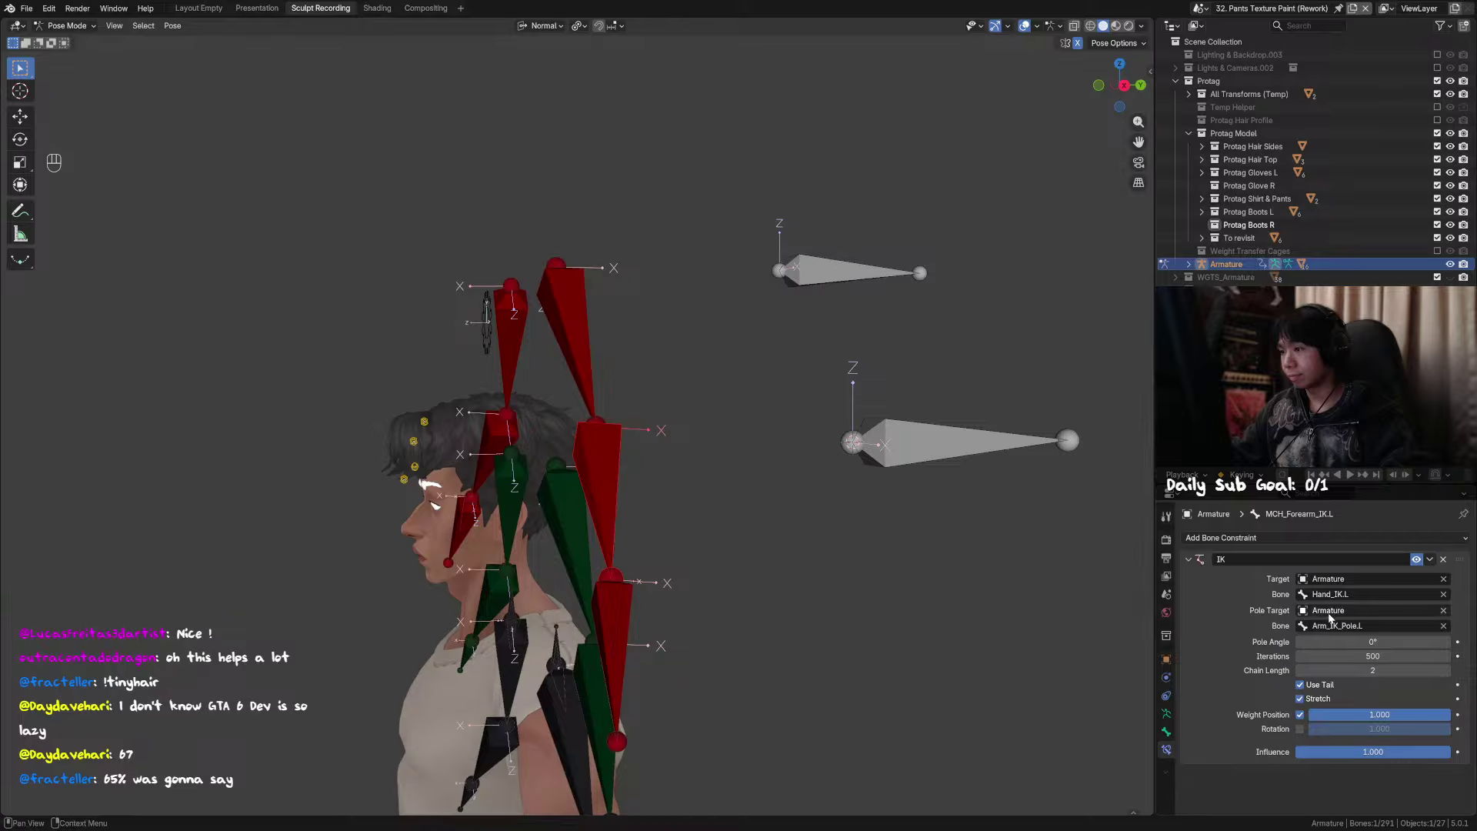
click(1444, 625)
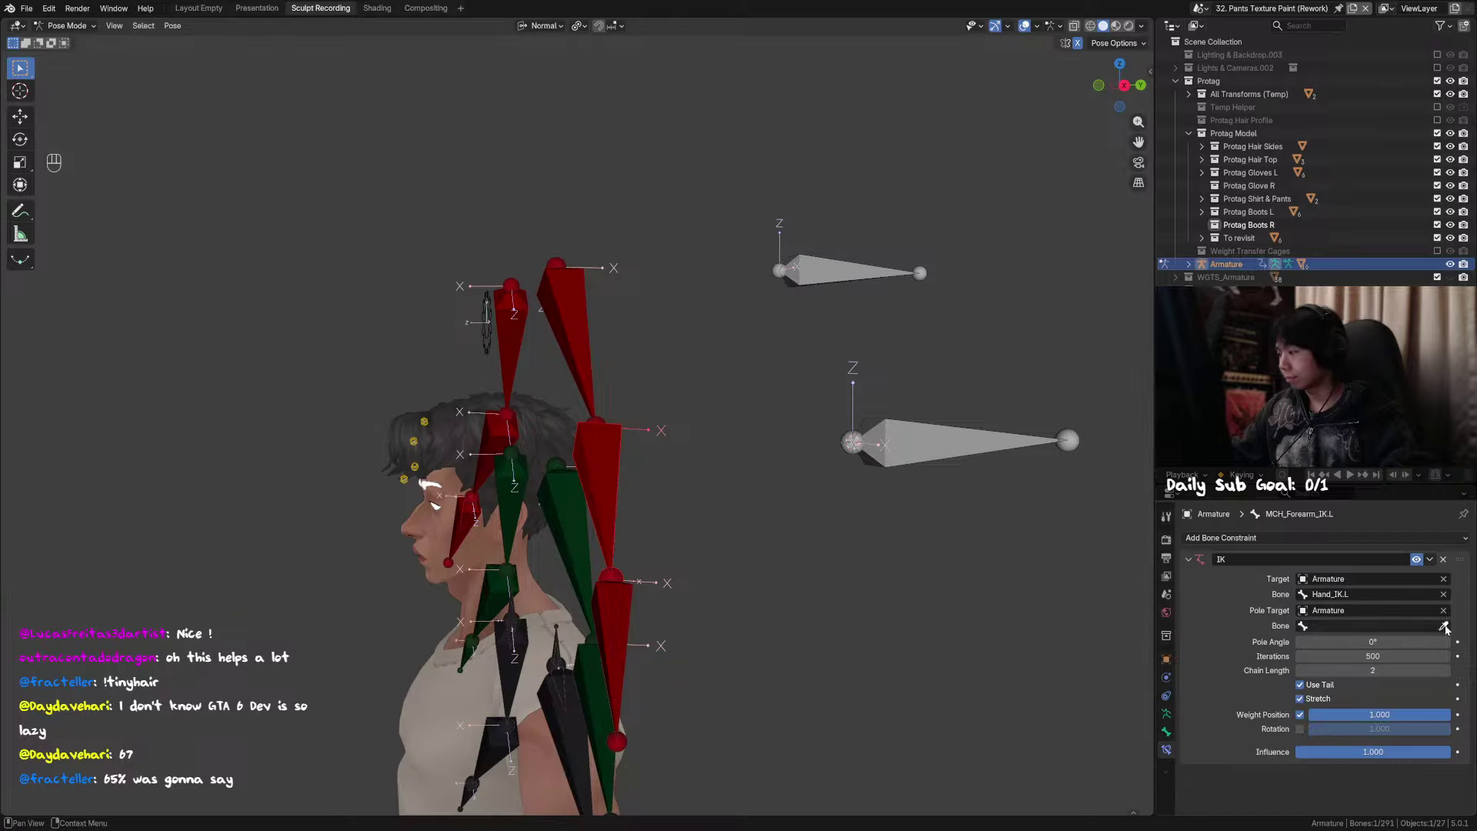
click(951, 447)
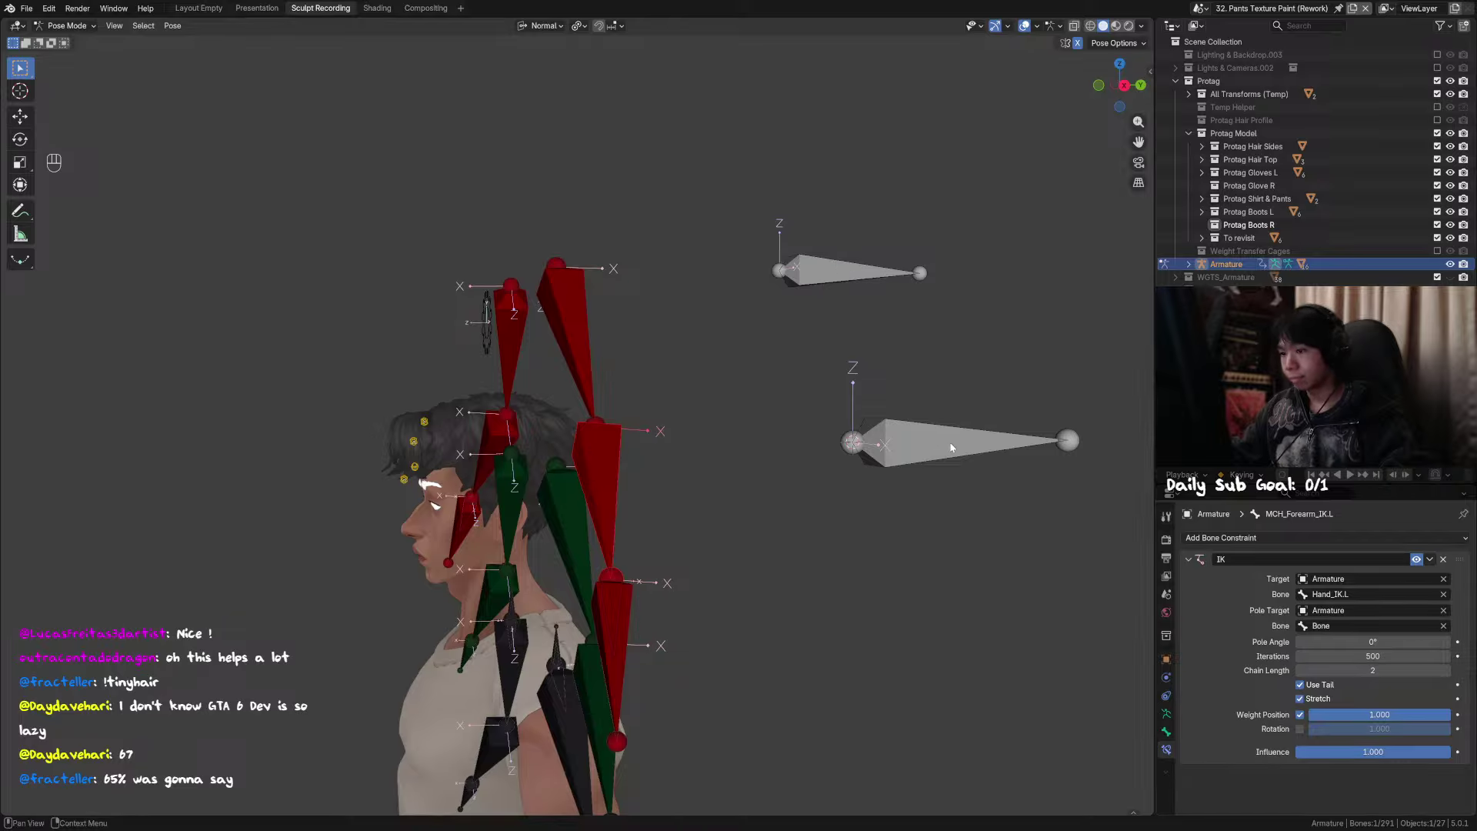
Step: Try moving the bone named Bone several times to test how the IK arm follows its pole
click(946, 458)
key(g)
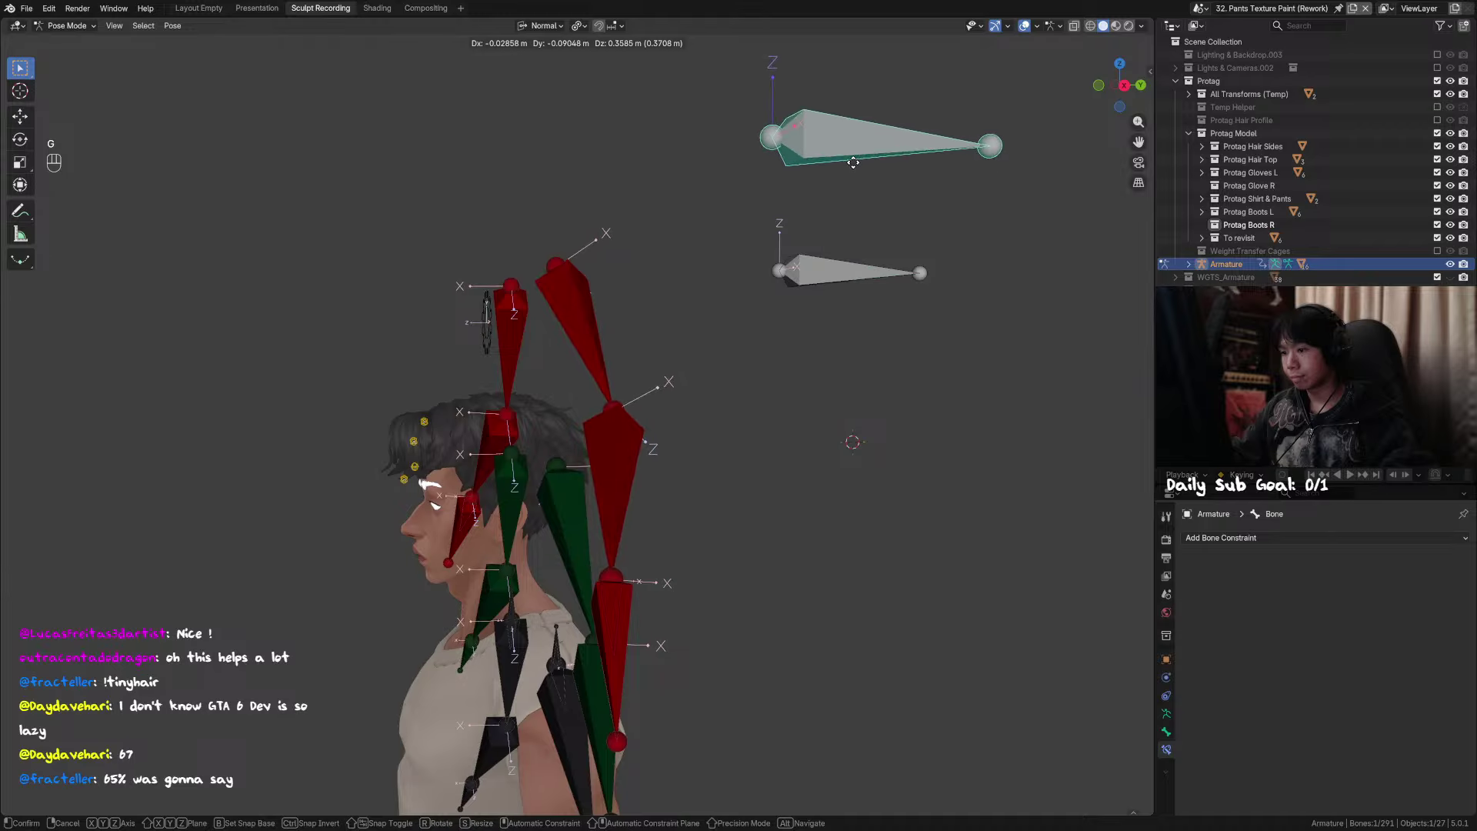
right_click(845, 318)
middle_drag(845, 314, 819, 368)
key(g)
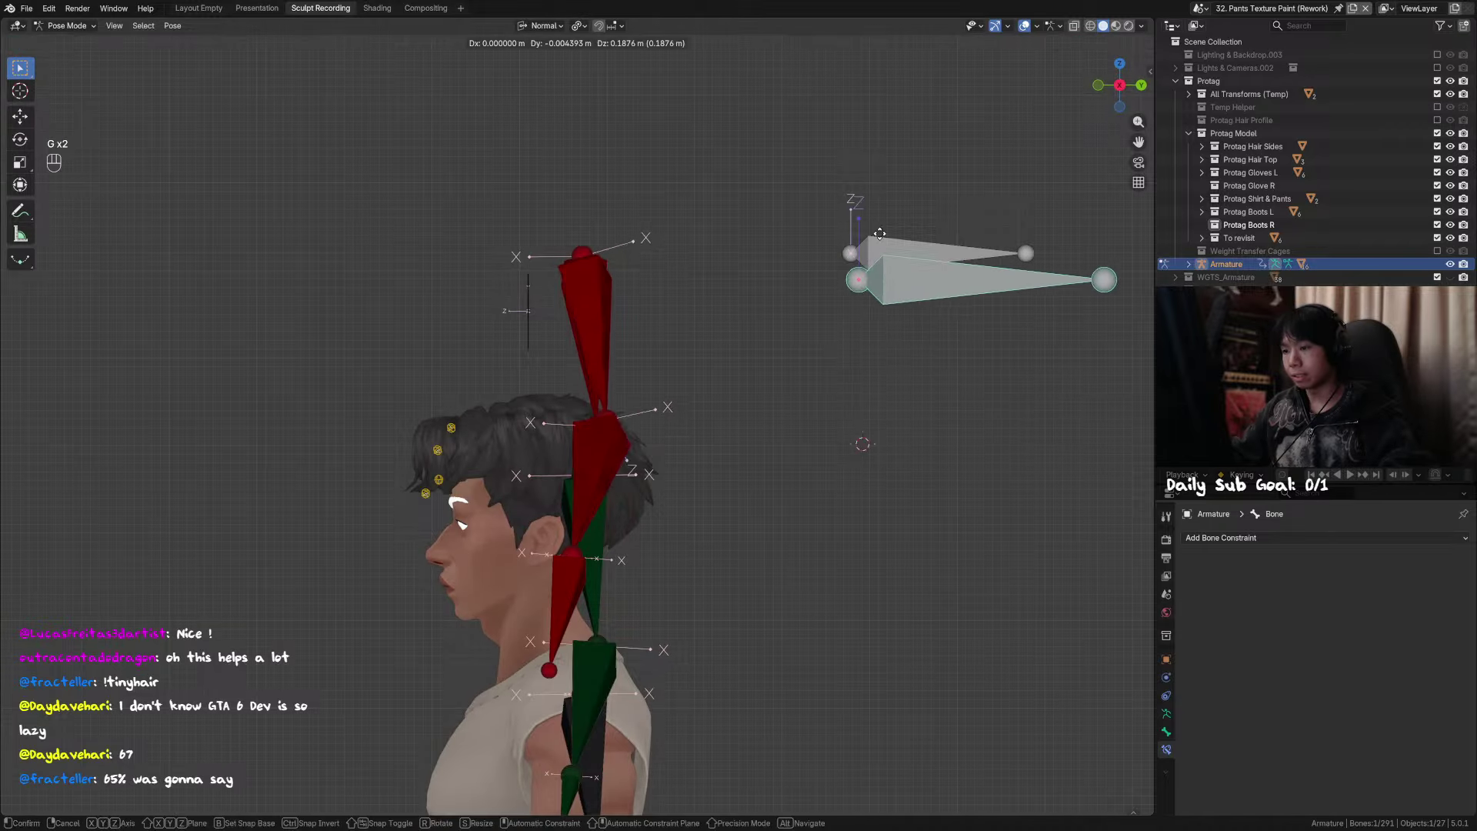
right_click(911, 470)
key(g)
right_click(921, 336)
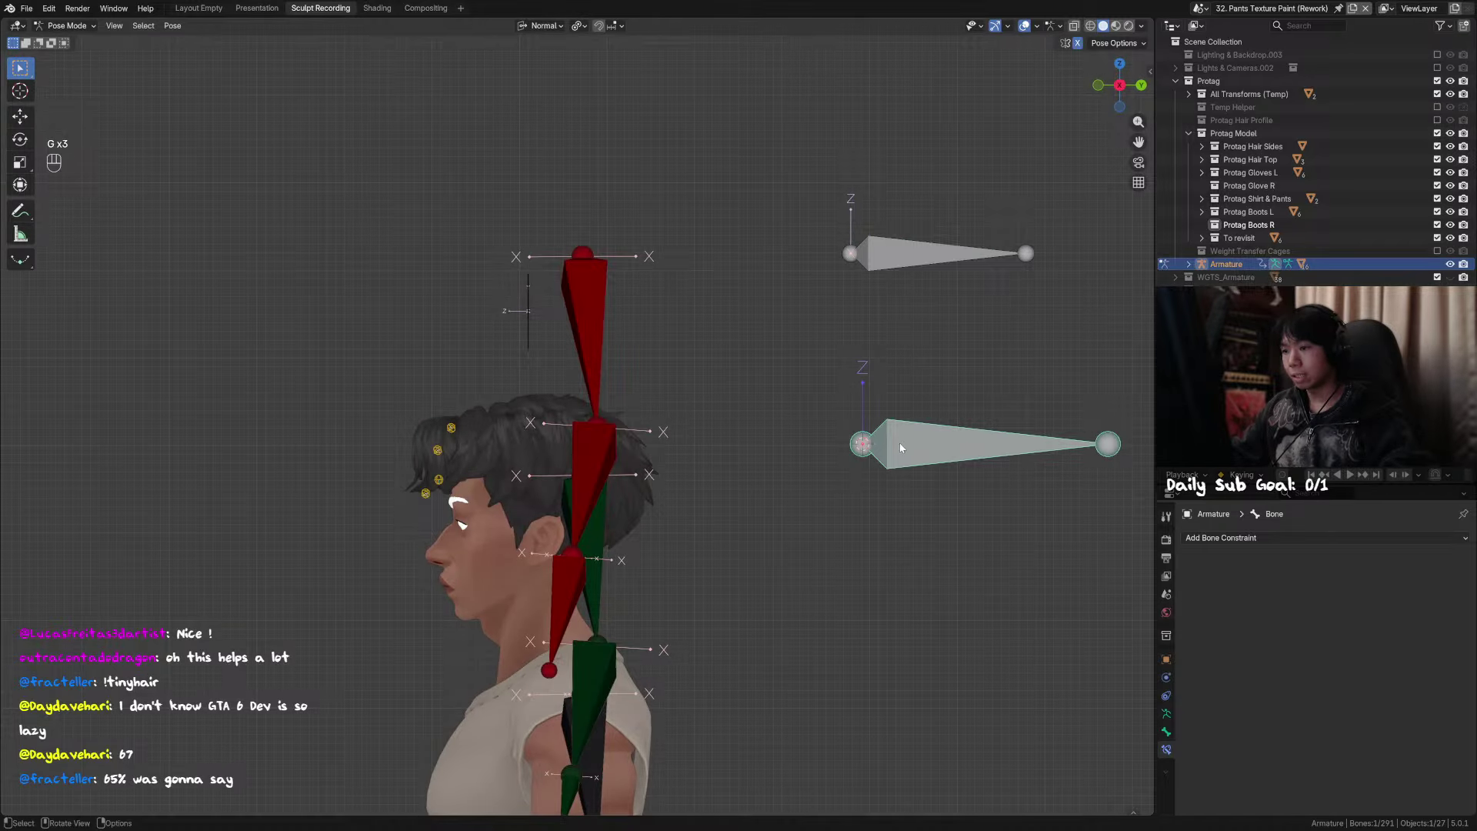
shift+middle_drag(928, 434, 884, 431)
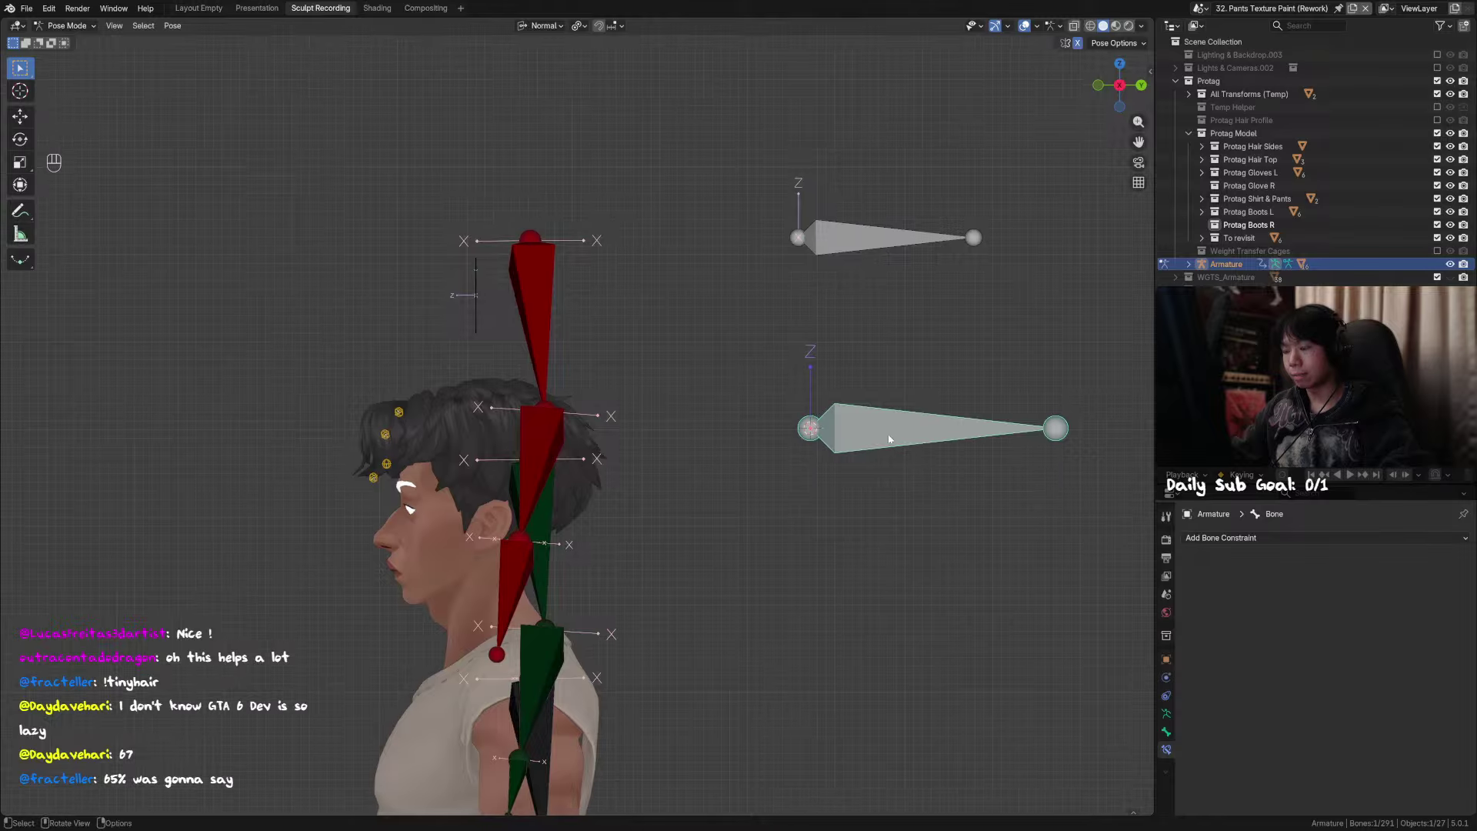
Step: Recalculate the roll of the bone named Bone to match the active bone Arm_IK_Pole.L in Edit Mode
click(821, 240)
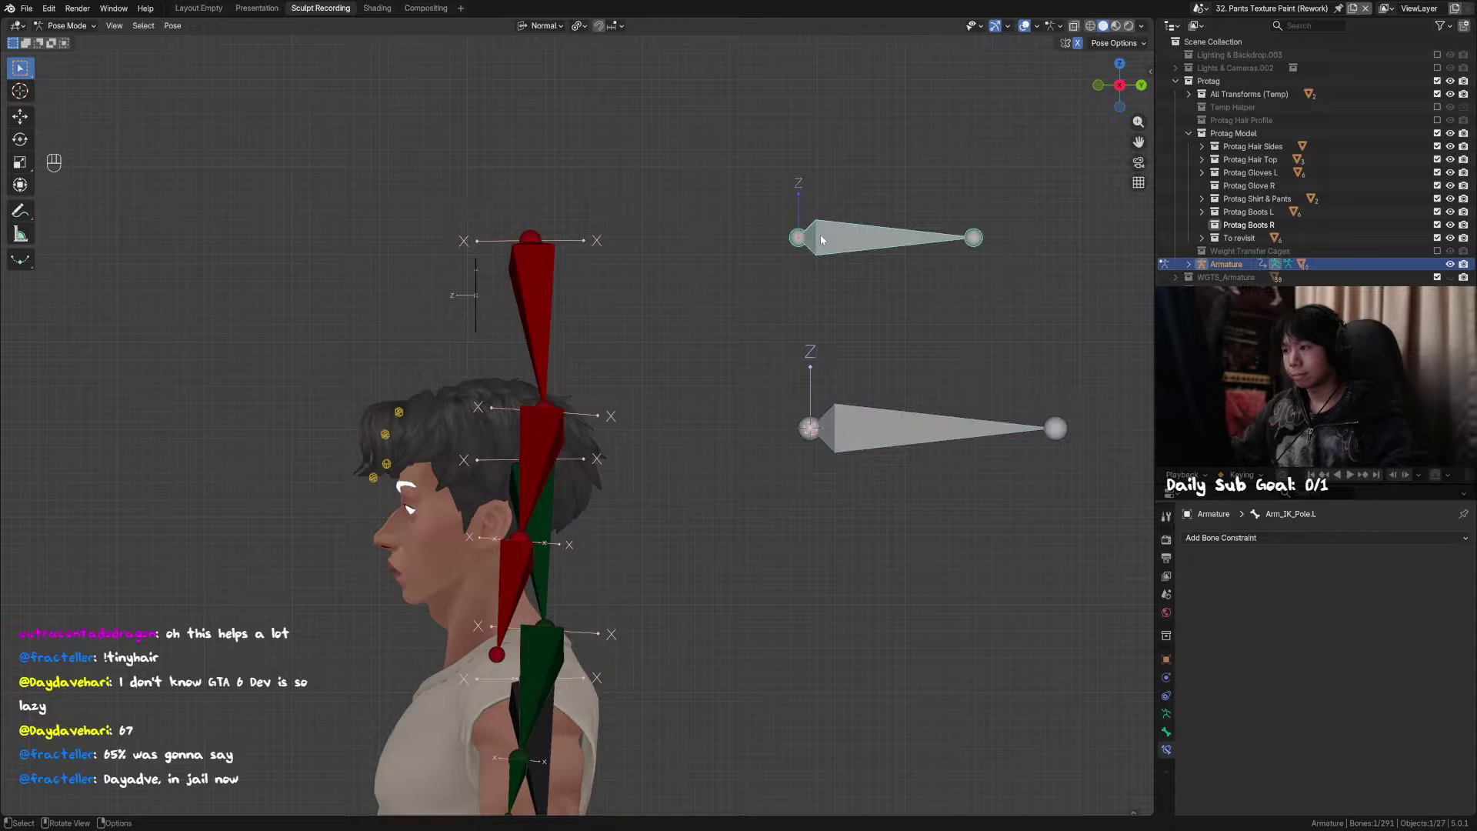
key(Tab)
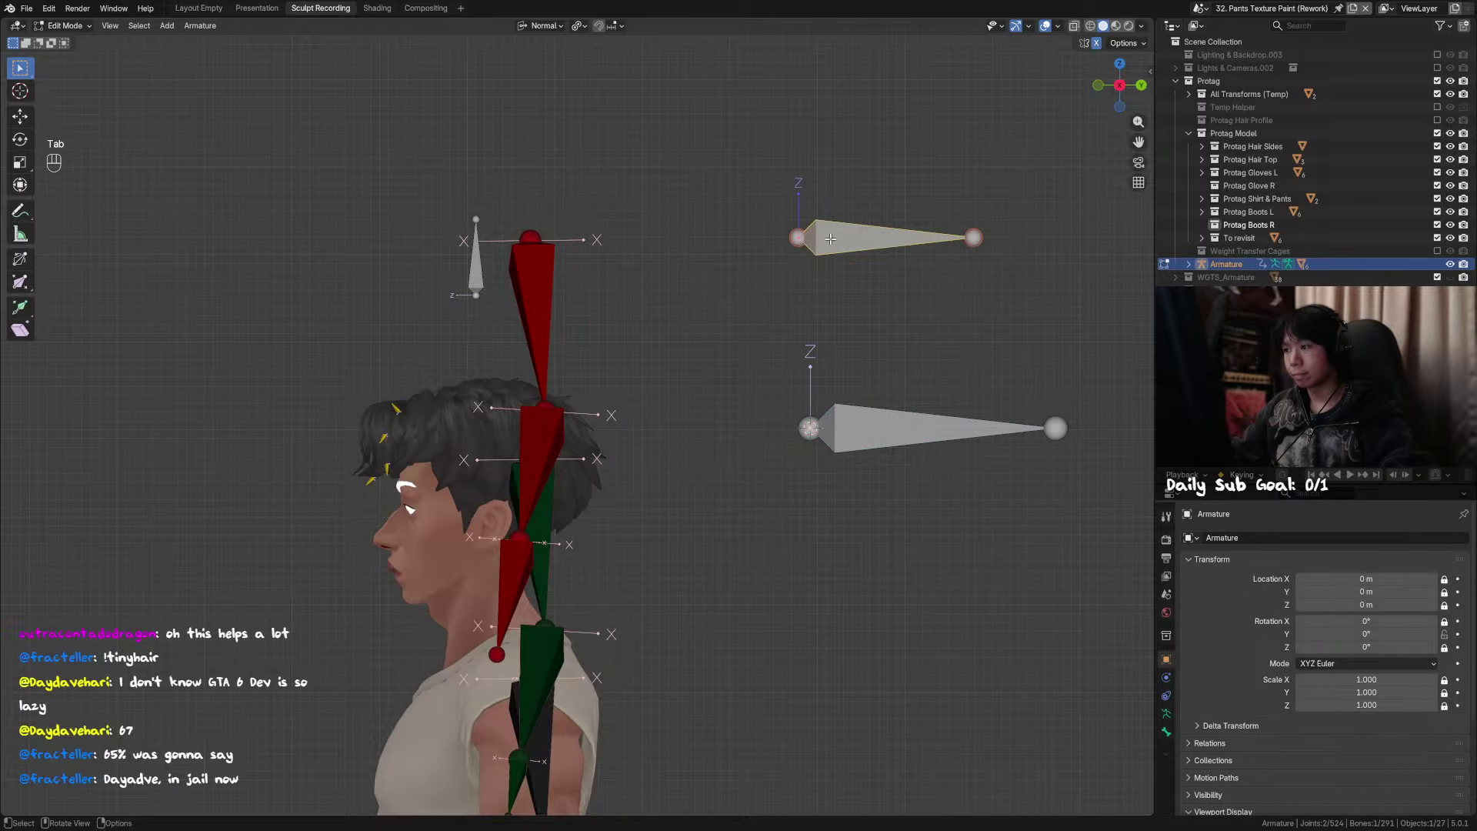
key(Tab)
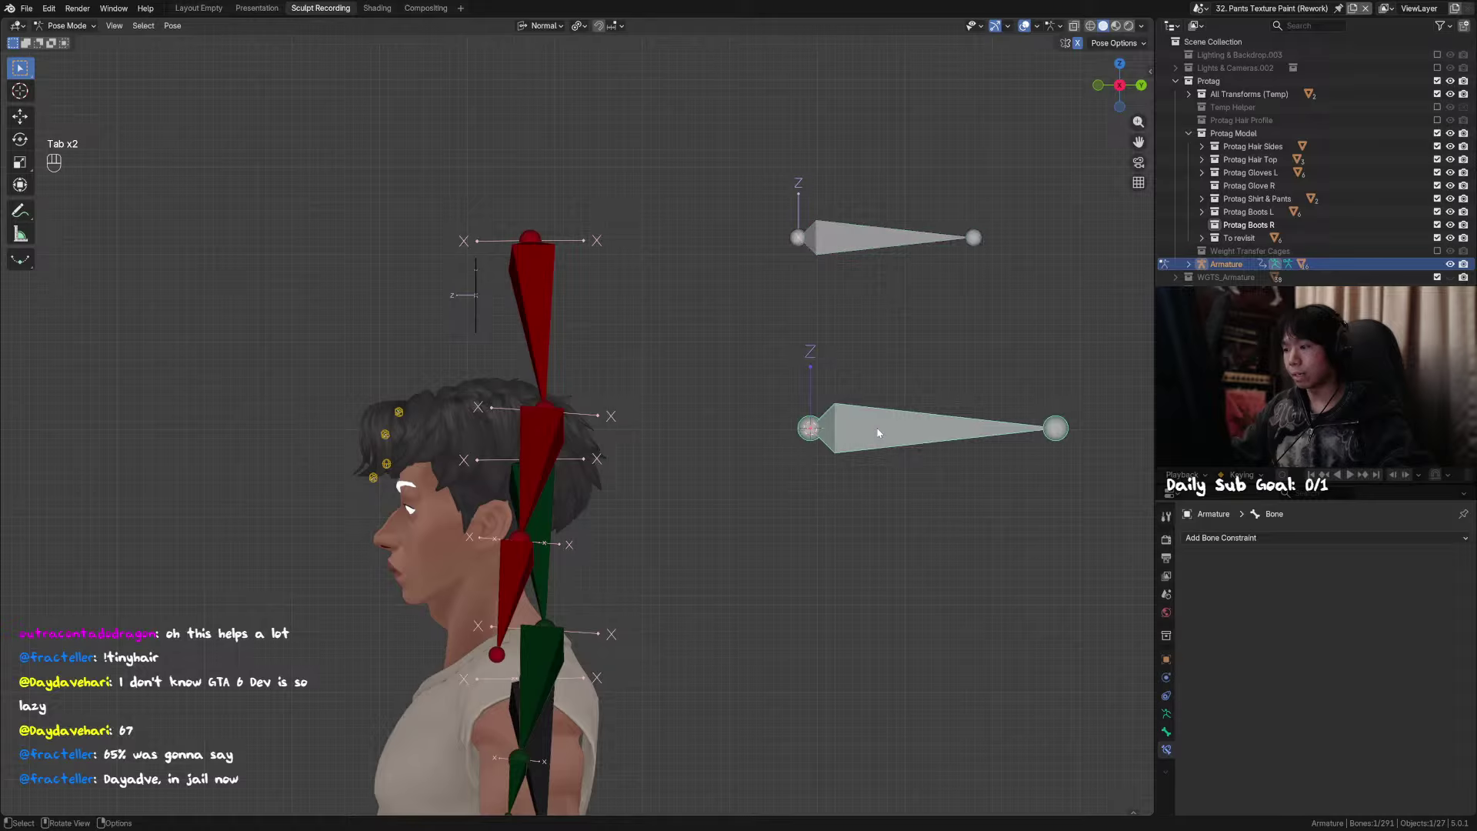
click(831, 247)
key(Tab)
key(Tab)
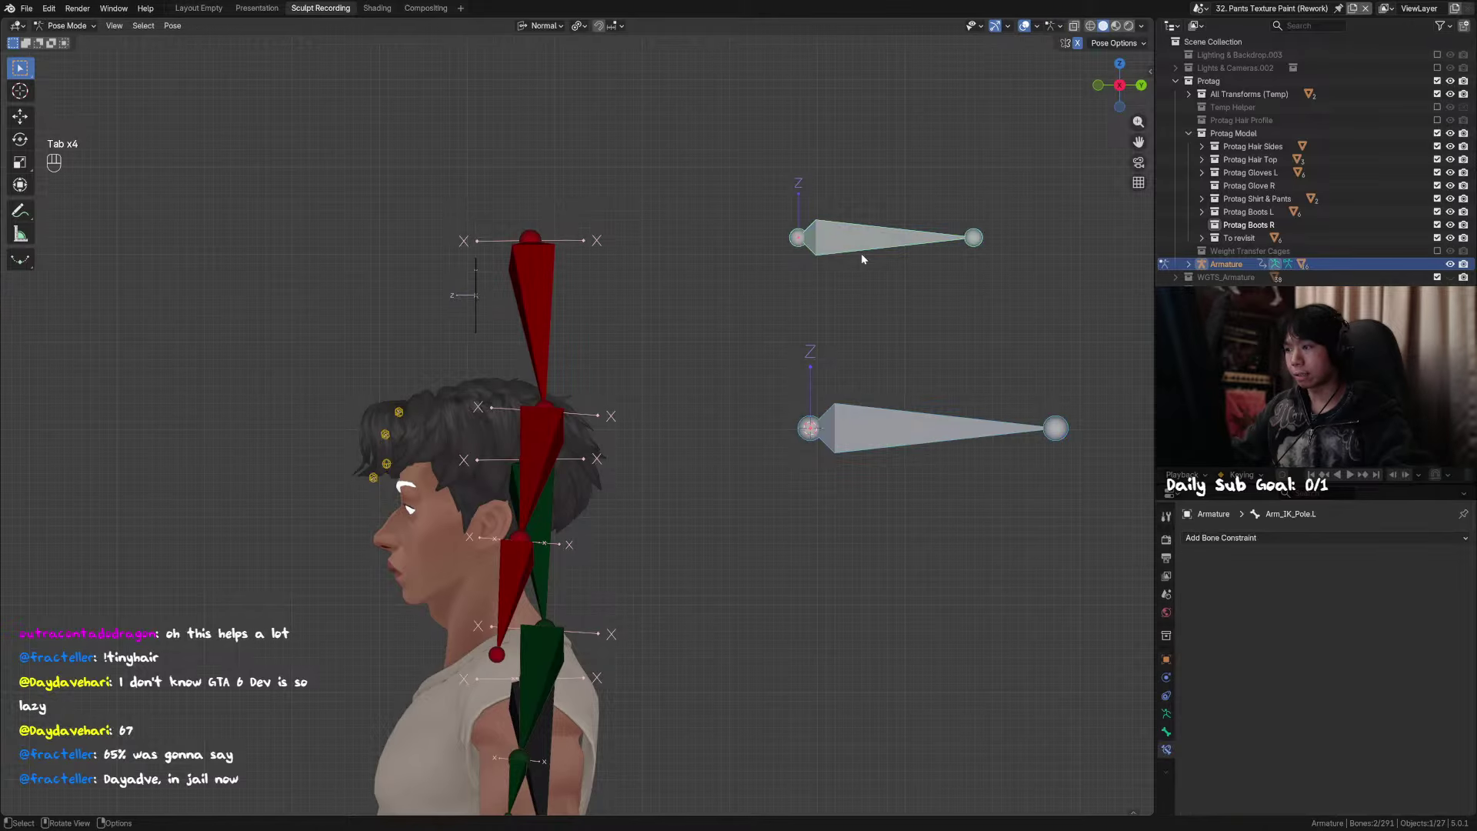
key(shift+n)
key(Tab)
key(shift+n)
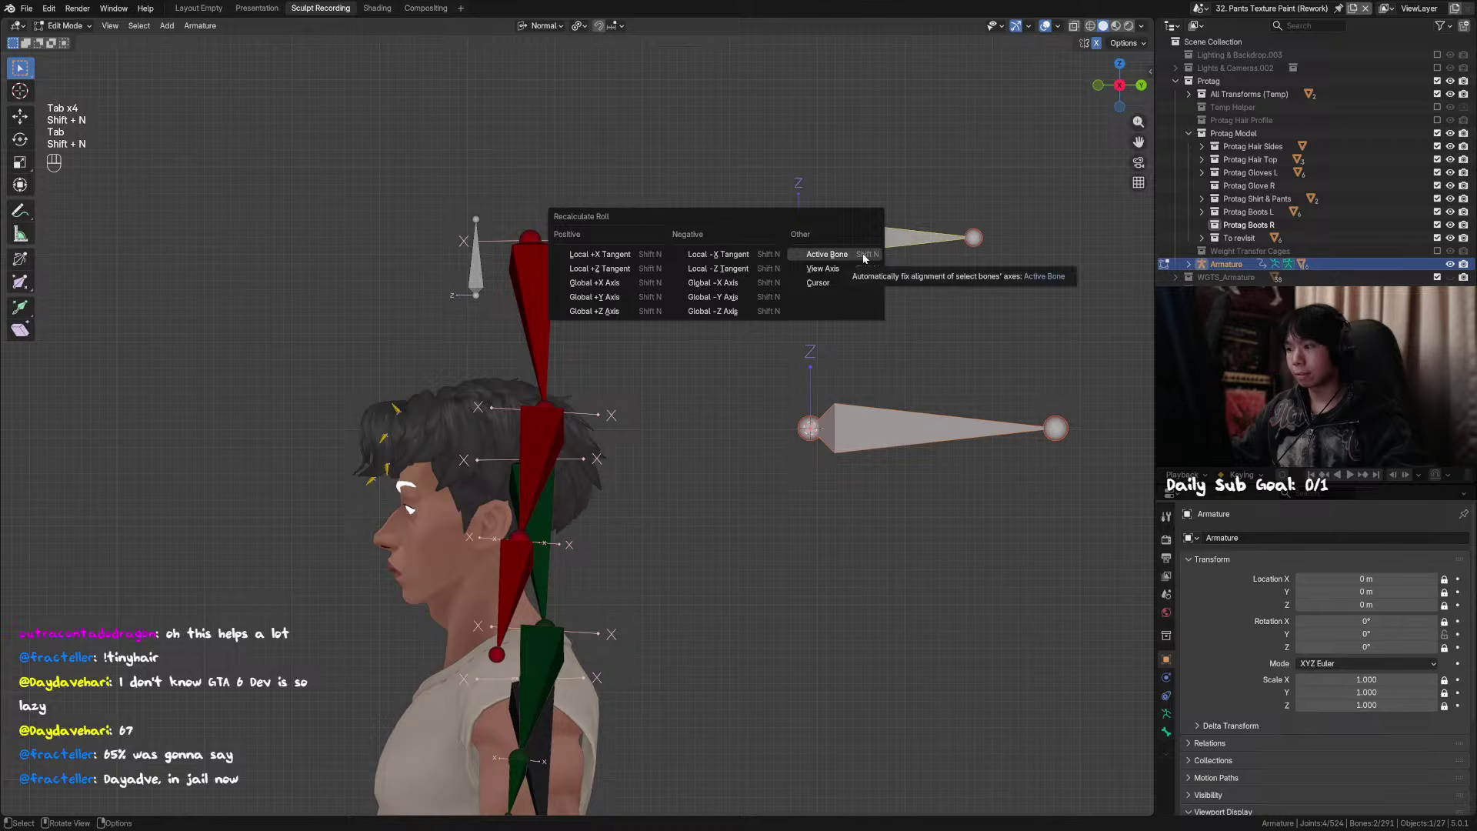
click(863, 255)
key(Tab)
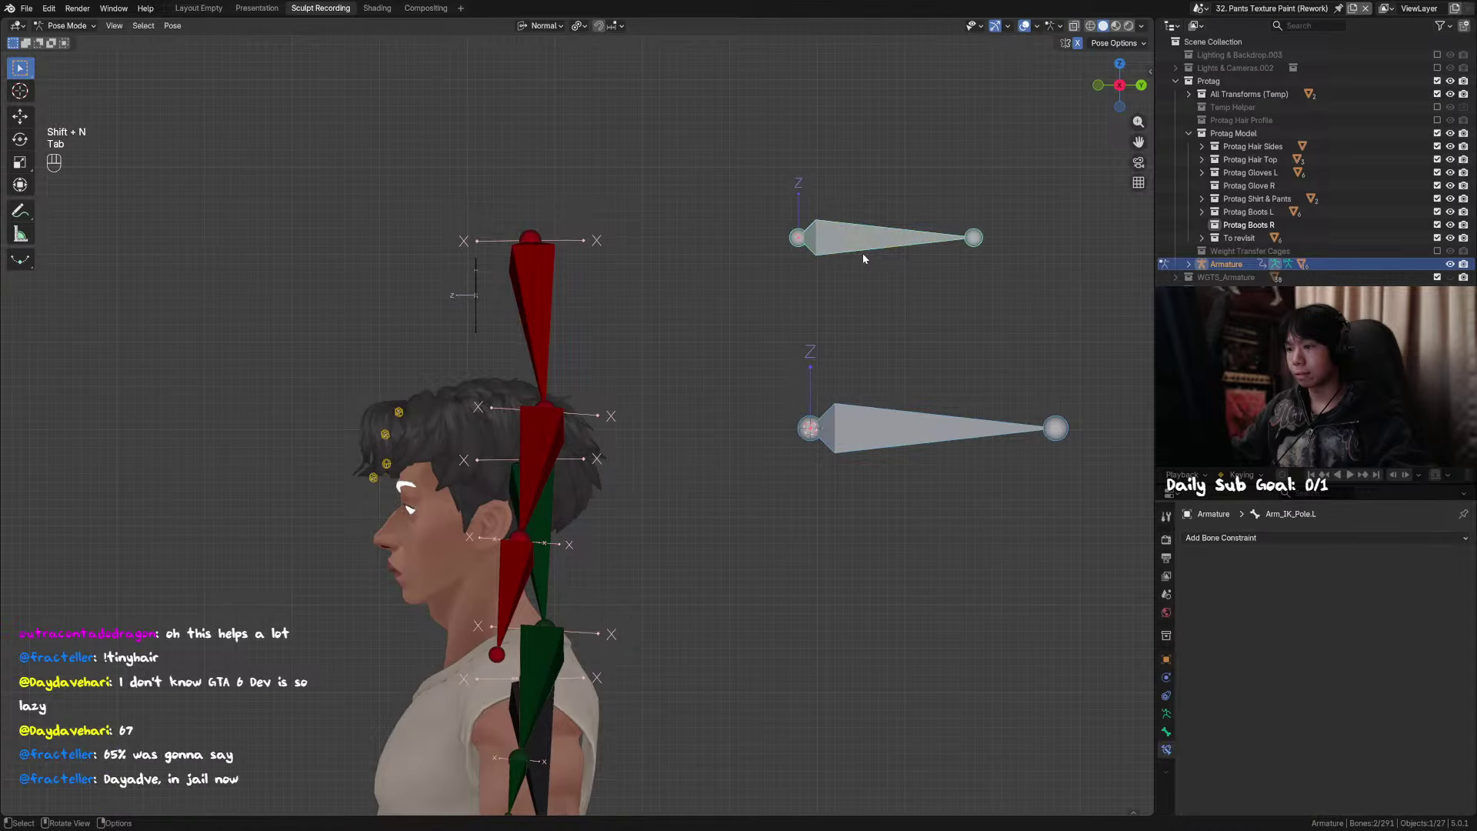
key(Tab)
key(shift+n)
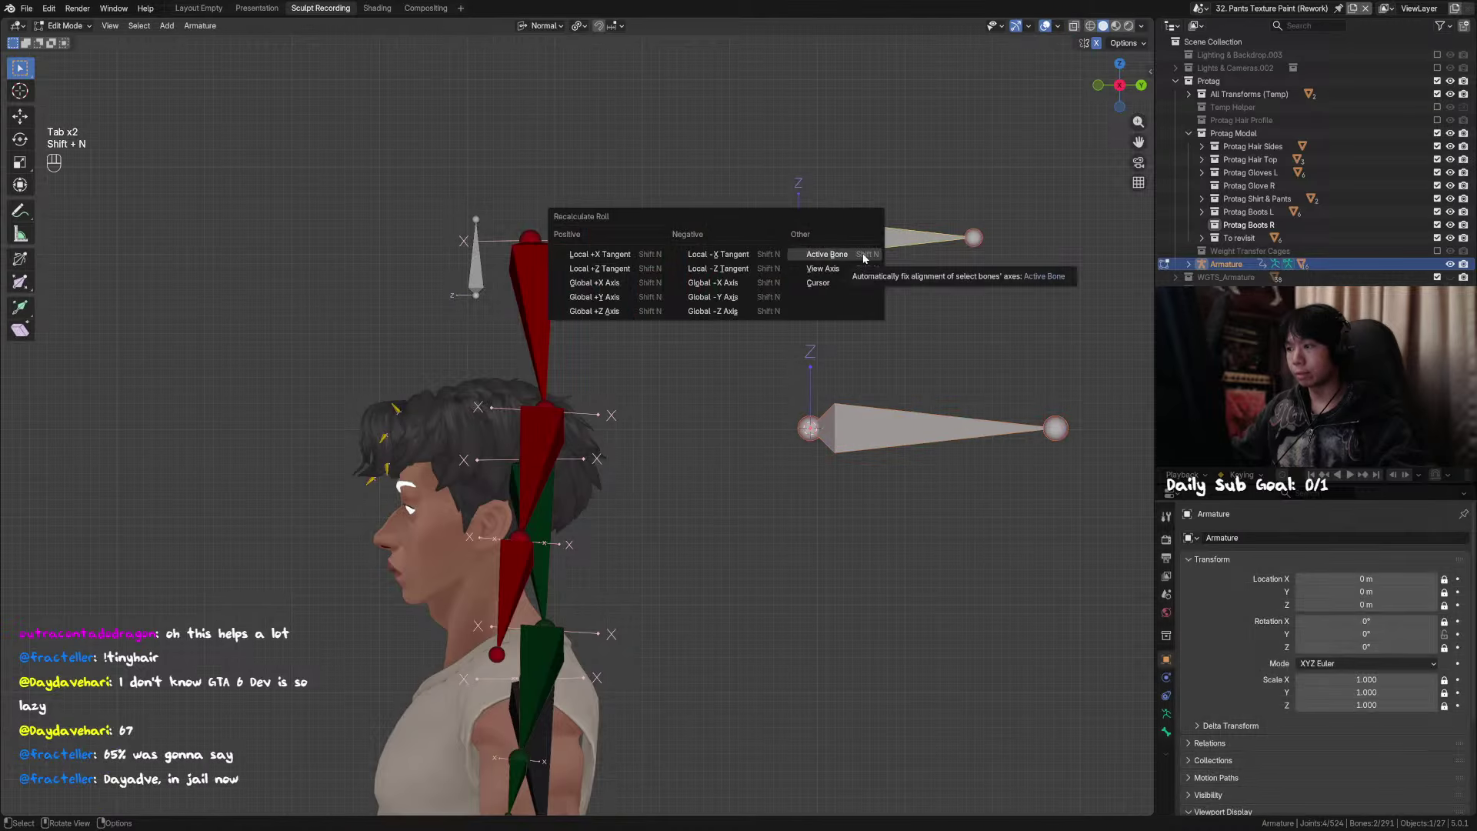
click(863, 255)
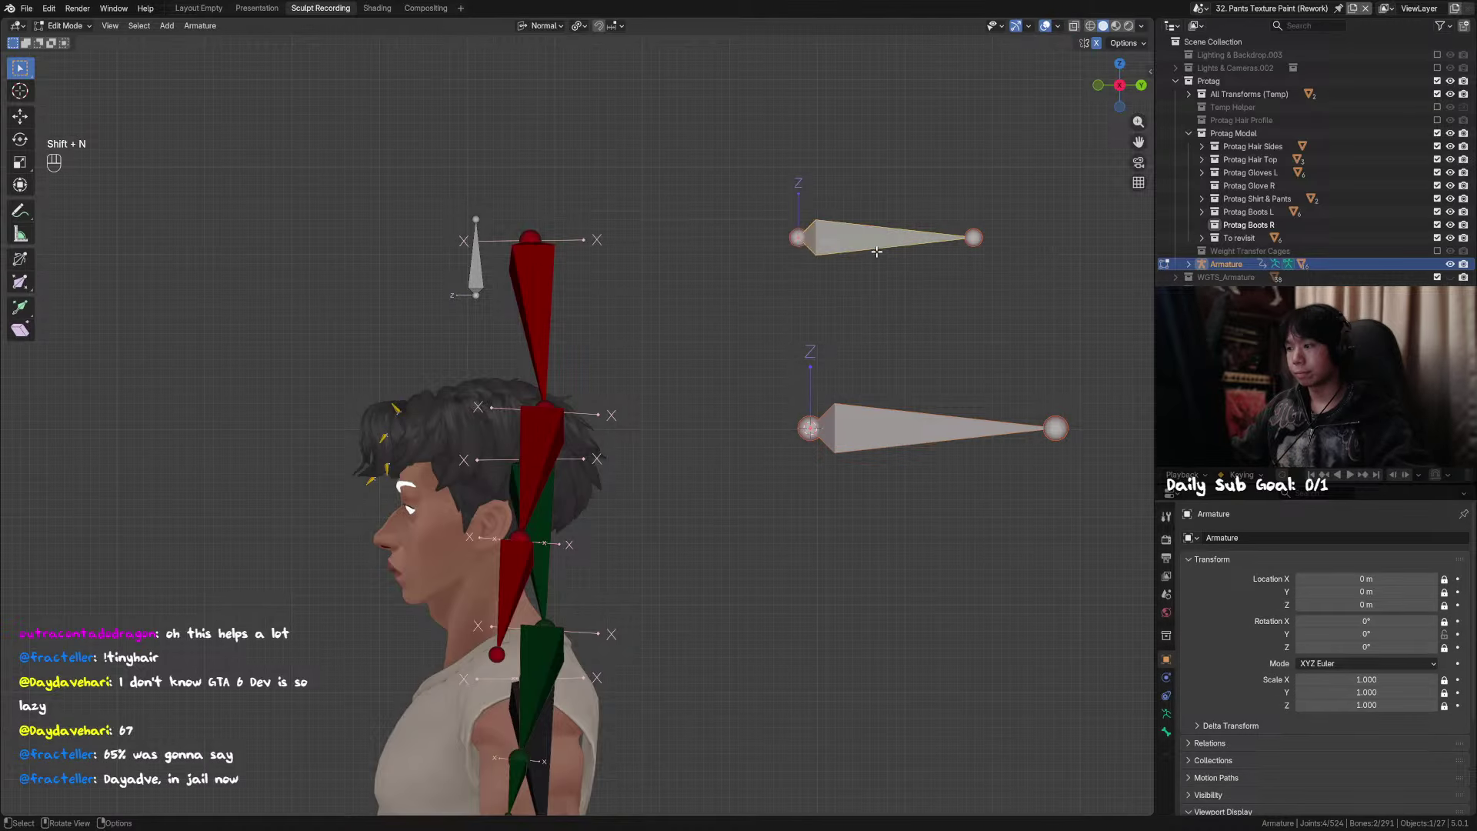
Step: Duplicate Arm_IK_Pole.L downward along its Z axis and snap the copy to the 3D cursor at the lower bone's head
click(892, 239)
key(shift+d)
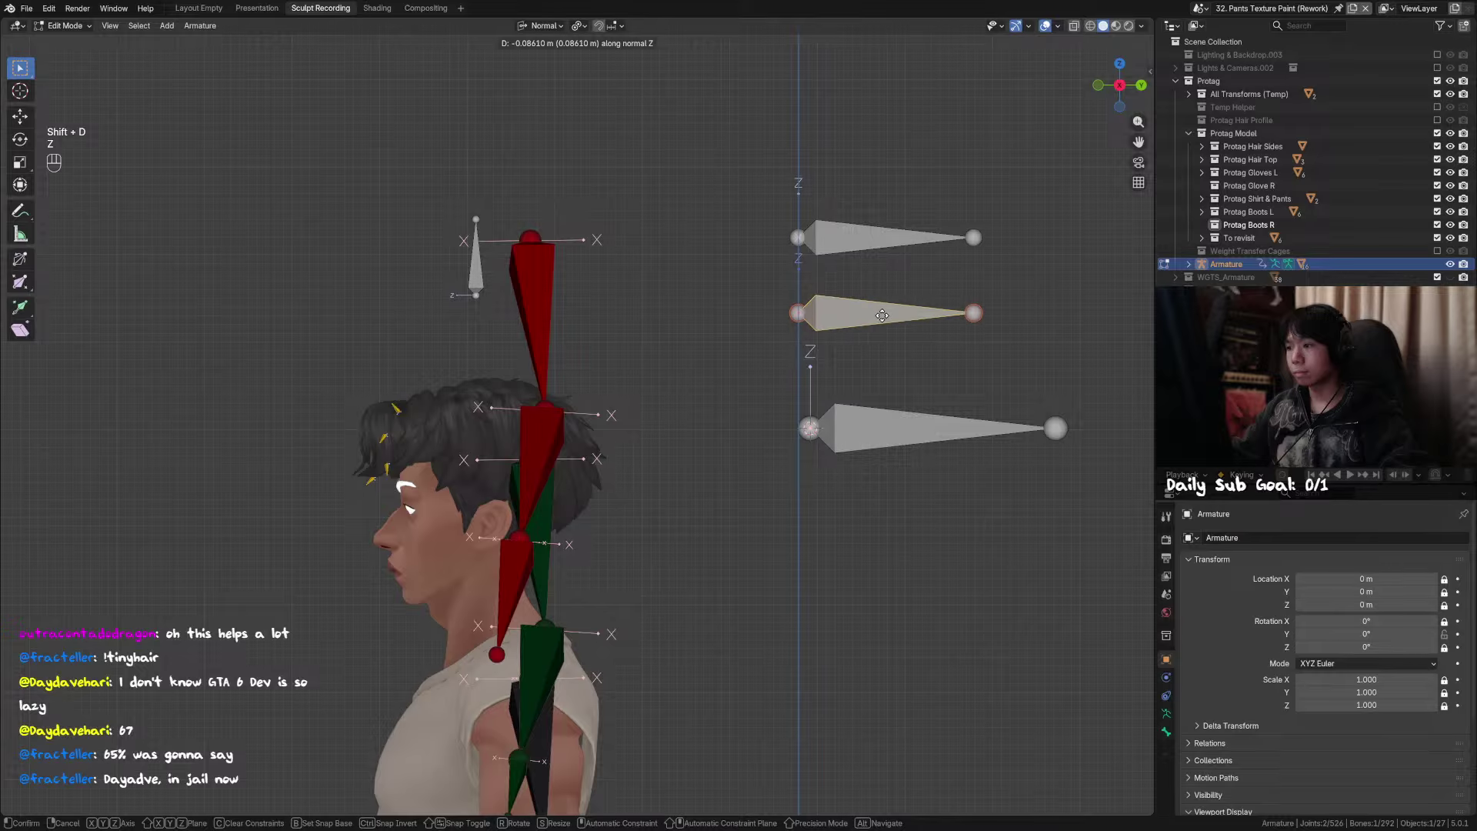
click(881, 316)
middle_drag(862, 357, 822, 393)
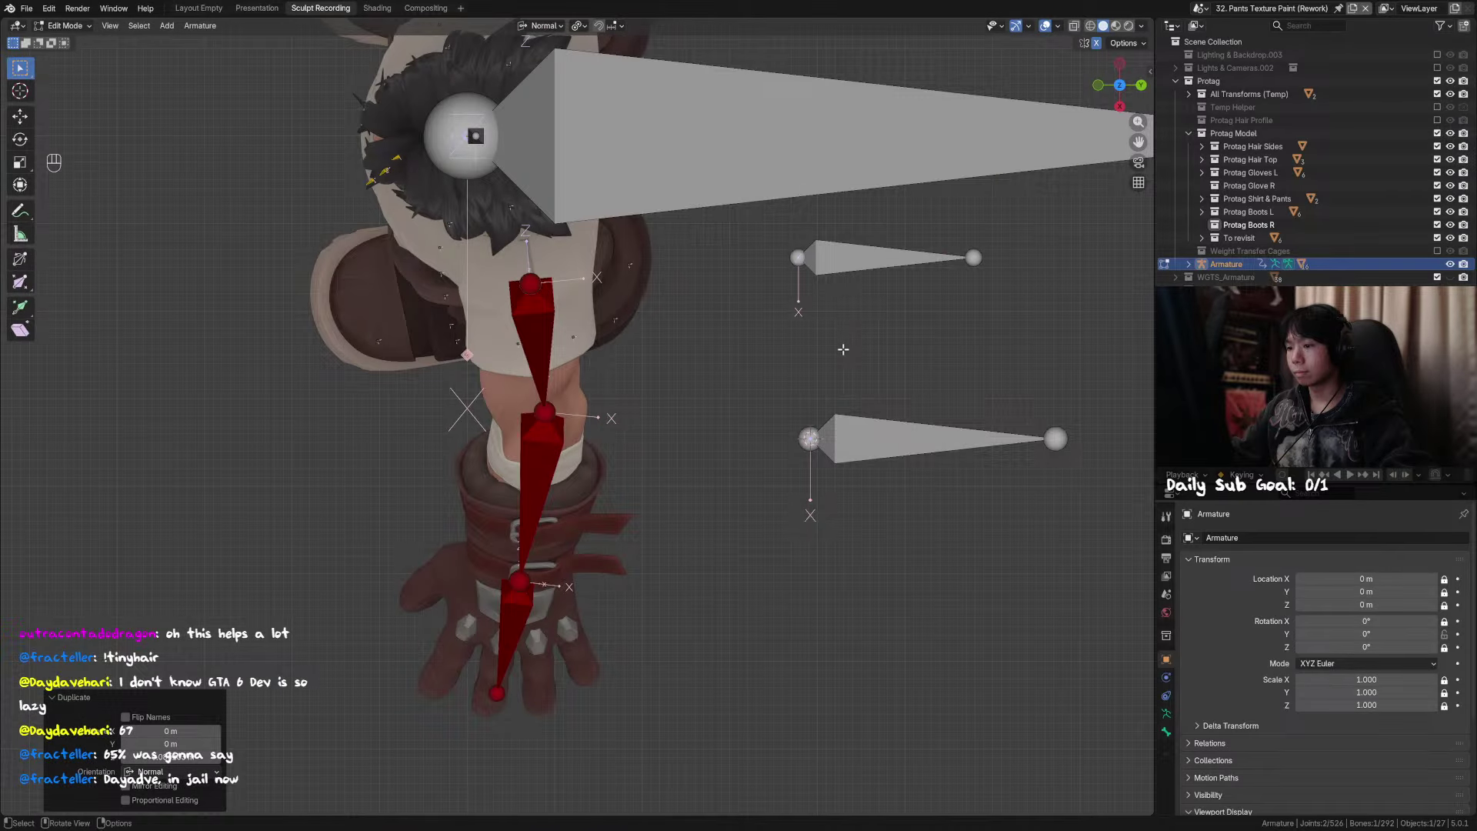
key(shift+s)
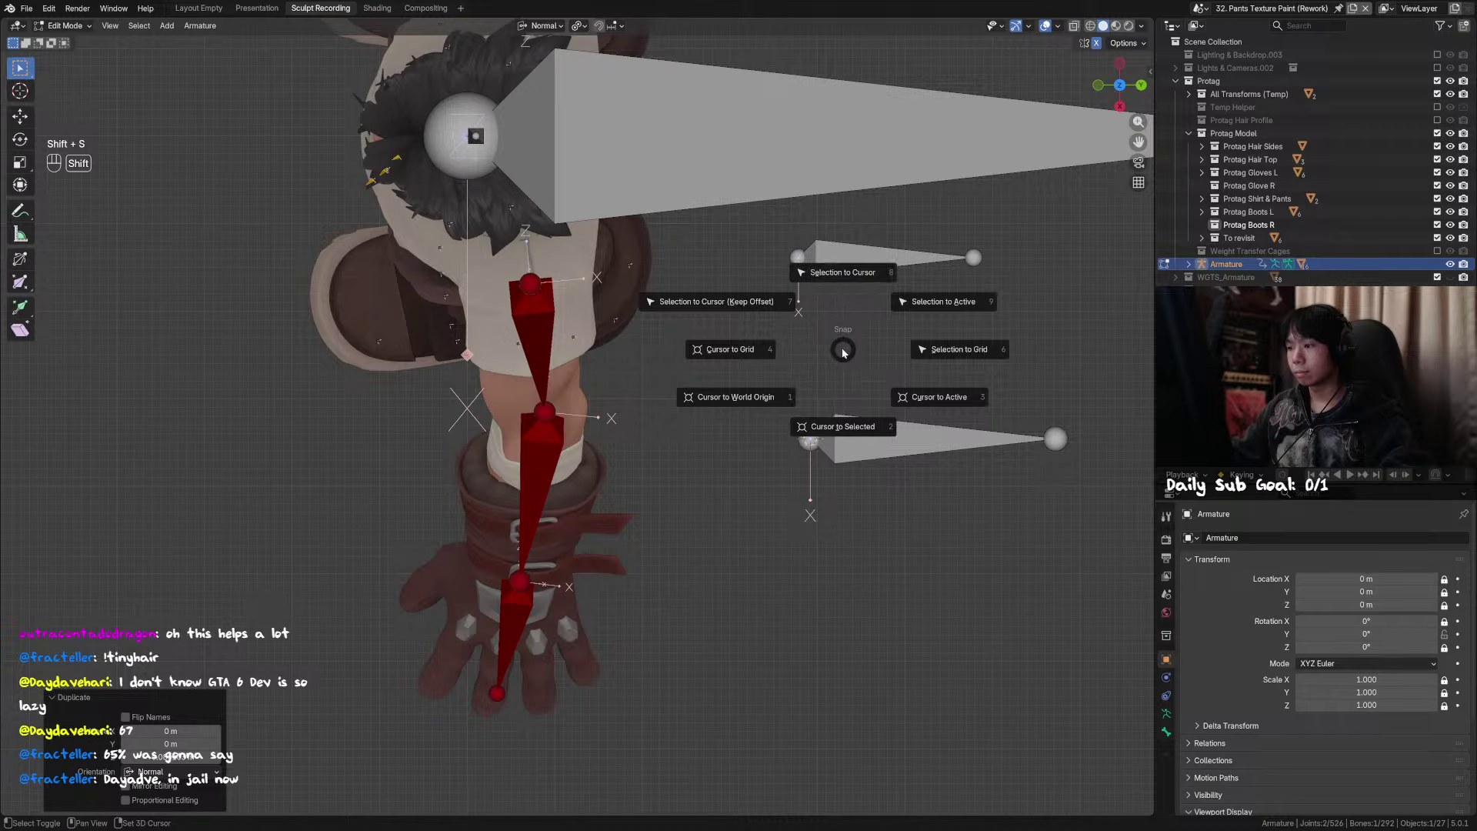
click(854, 265)
Step: Delete the larger bone named Bone that overlaps the duplicated pole bone
middle_drag(891, 454, 903, 419)
click(903, 421)
key(x)
click(904, 419)
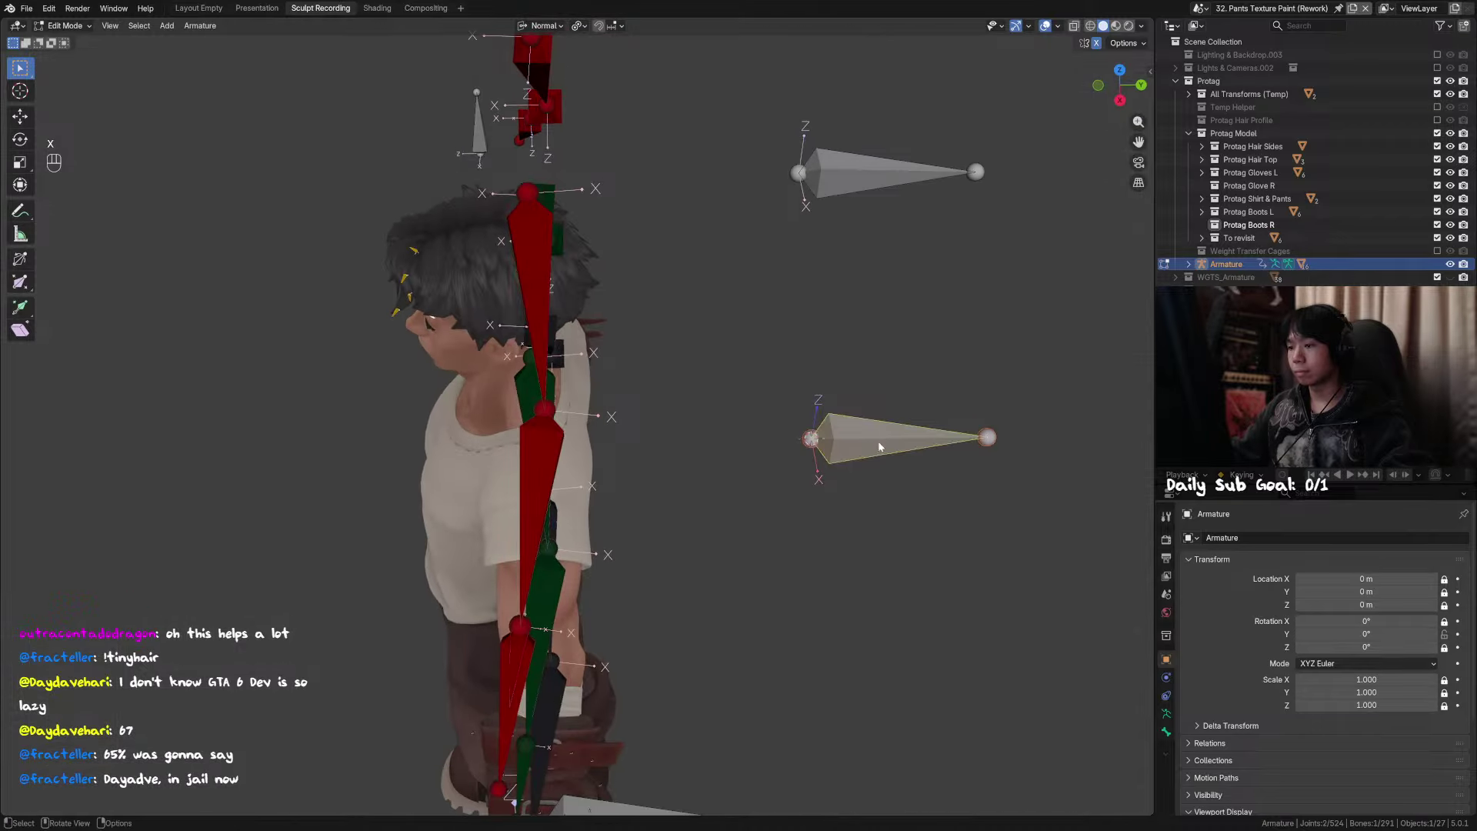
Step: Return to Pose Mode and set the IK pole target bone of MCH_Forearm_IK.L to Arm_IK_Pole.L.001
key(Tab)
click(542, 432)
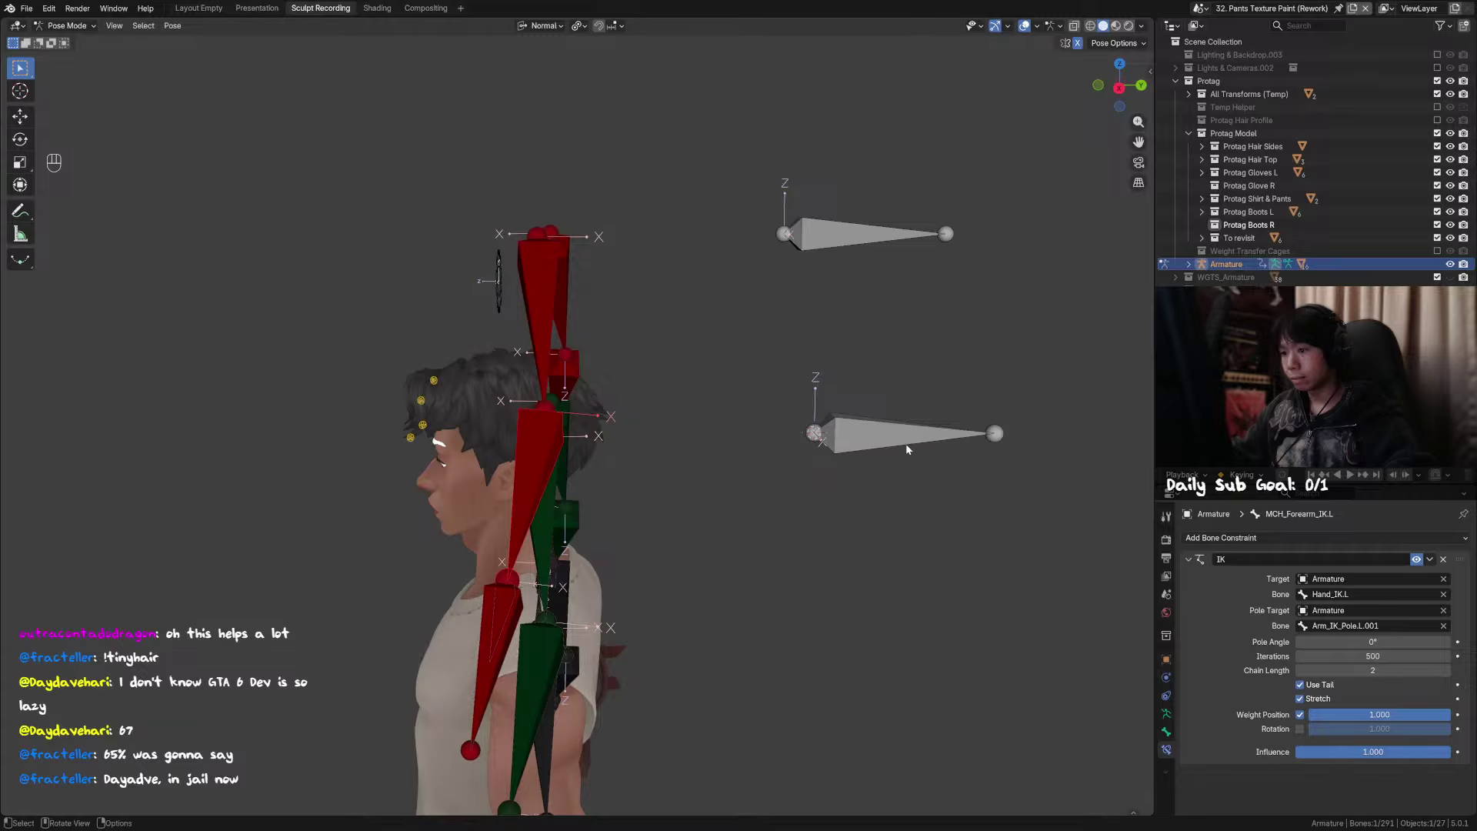
Step: Test the pole bone Arm_IK_Pole.L.001 with trial moves, freely and along Z, and compare the arm's pose with Edit Mode
click(874, 434)
key(g)
right_click(883, 466)
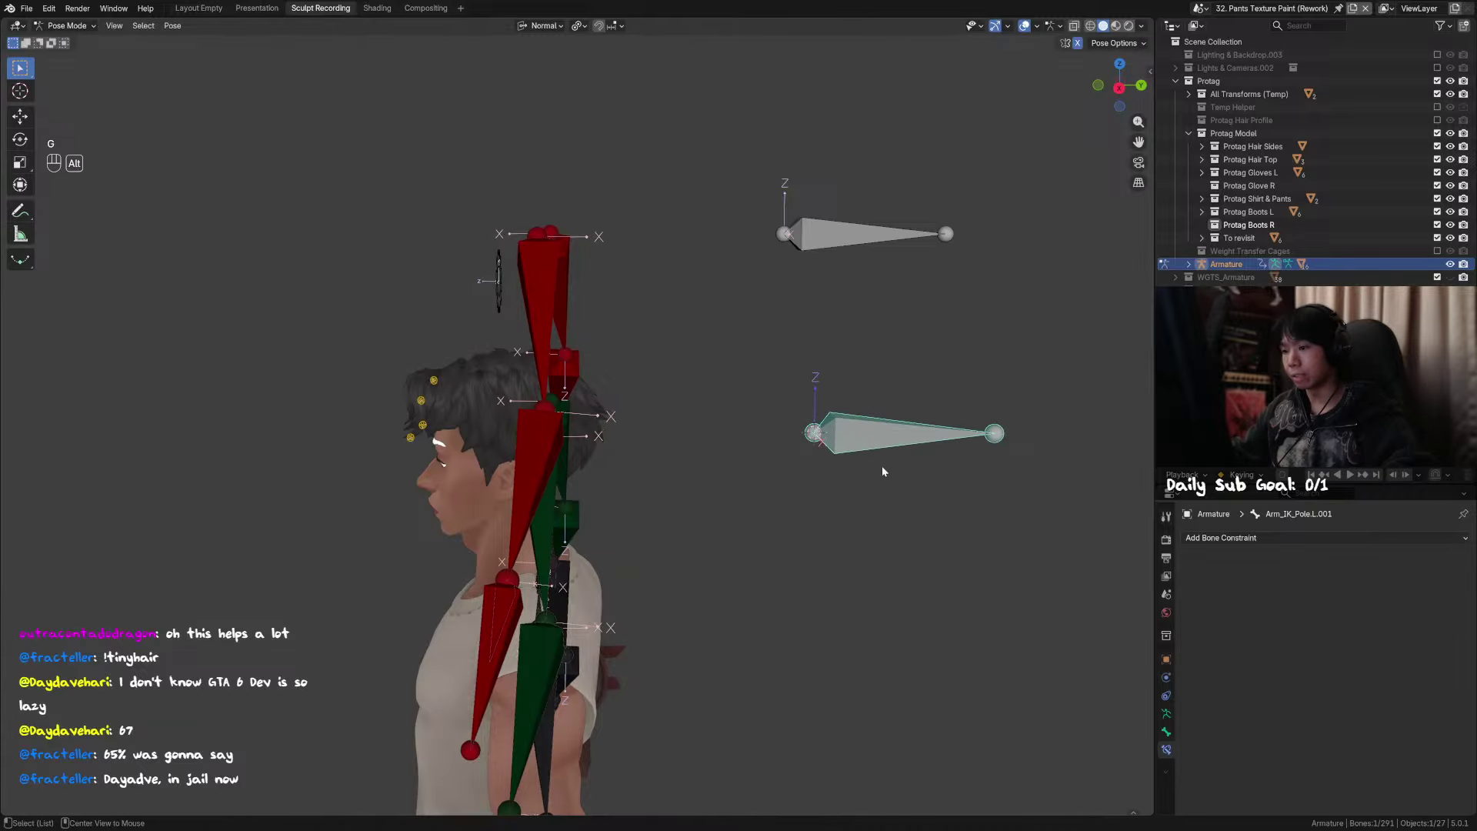
key(alt+g)
key(g)
key(z)
right_click(869, 456)
key(Tab)
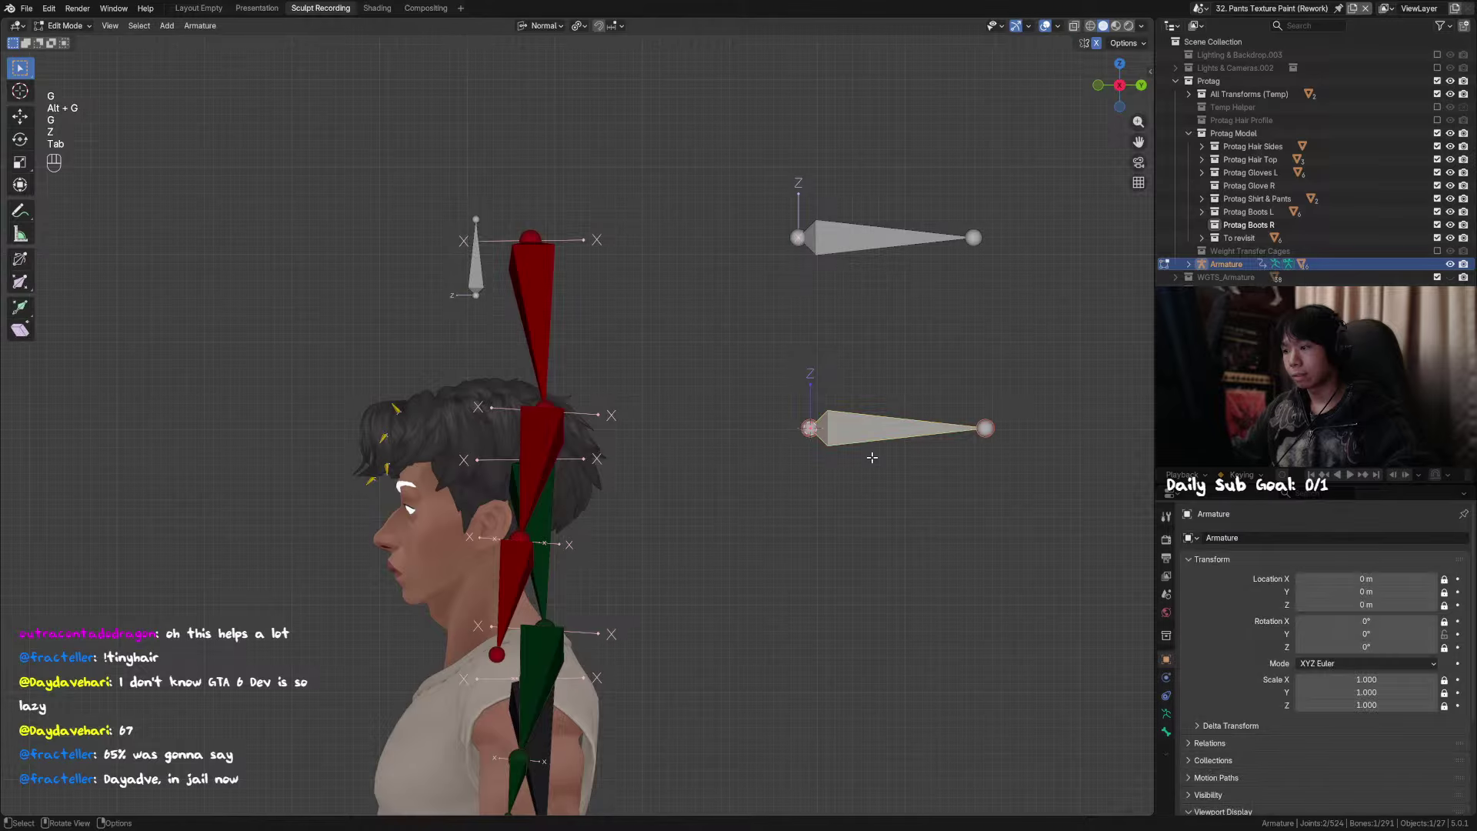
shift+middle_drag(756, 425, 774, 436)
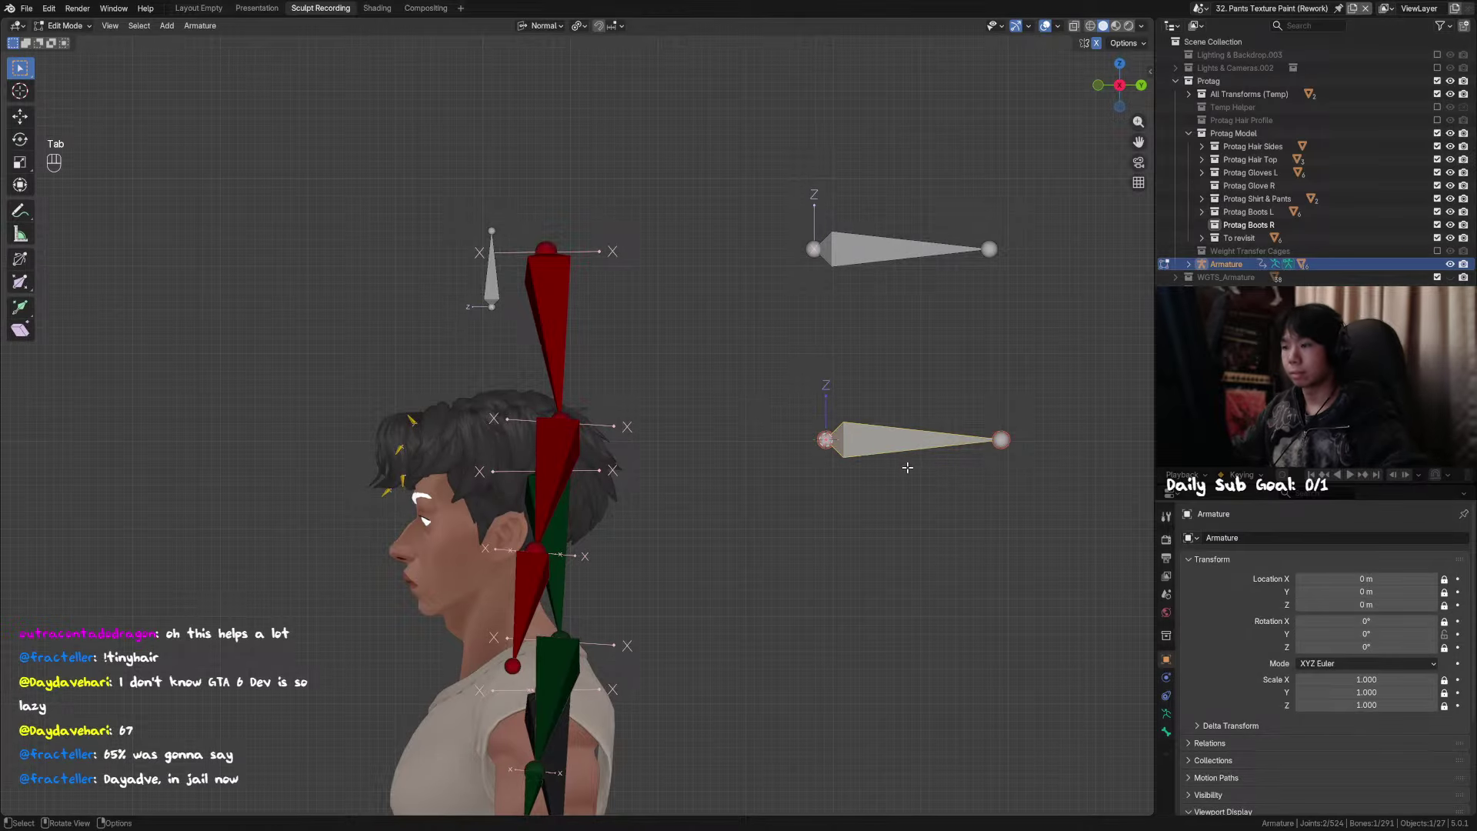
key(Tab)
middle_drag(908, 467, 957, 495)
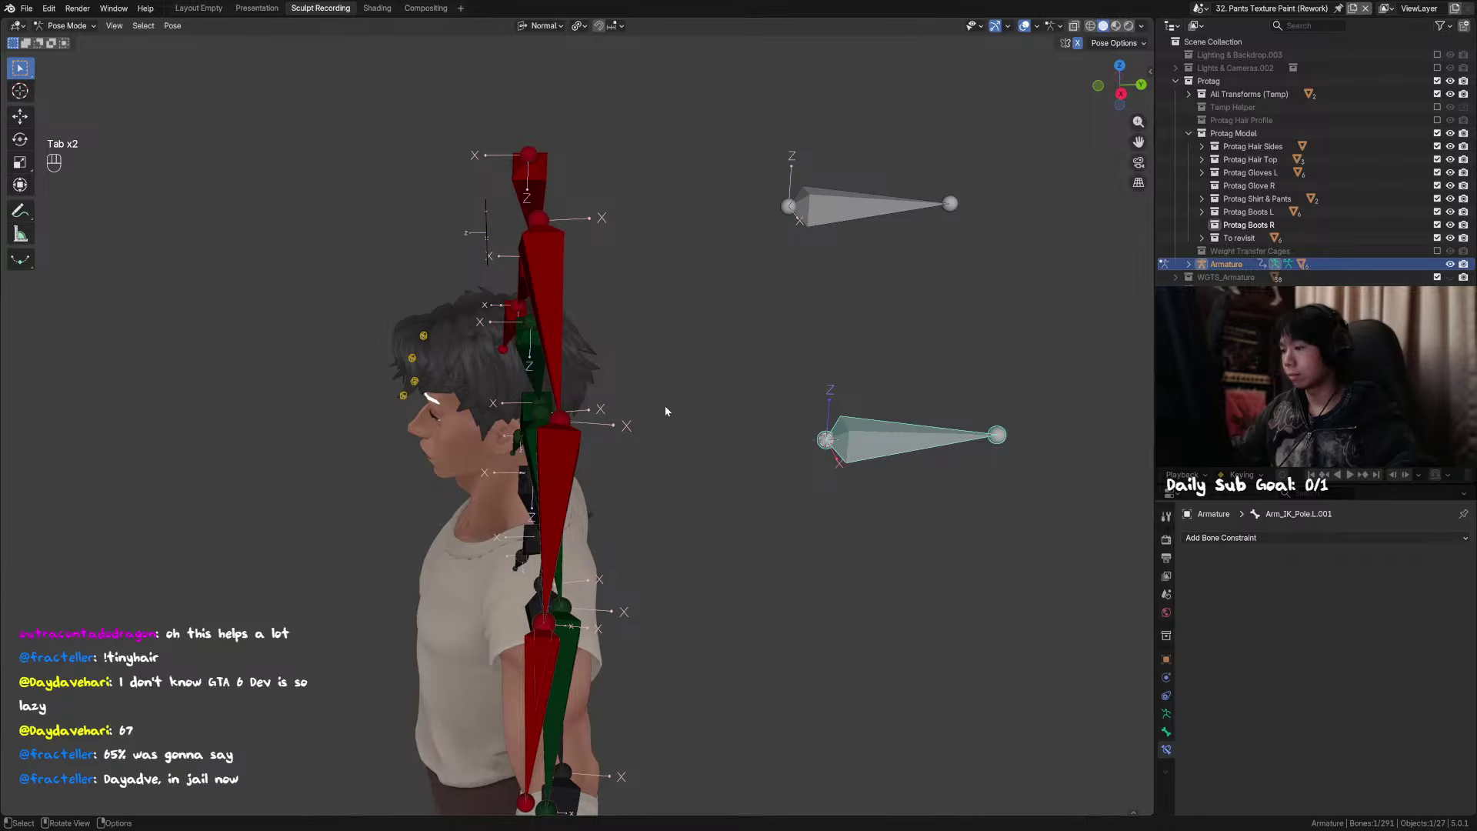
Step: Check the IK constraint on MCH_Forearm_IK.L against further free trial moves of Arm_IK_Pole.L.001, resetting the pole's location
click(566, 450)
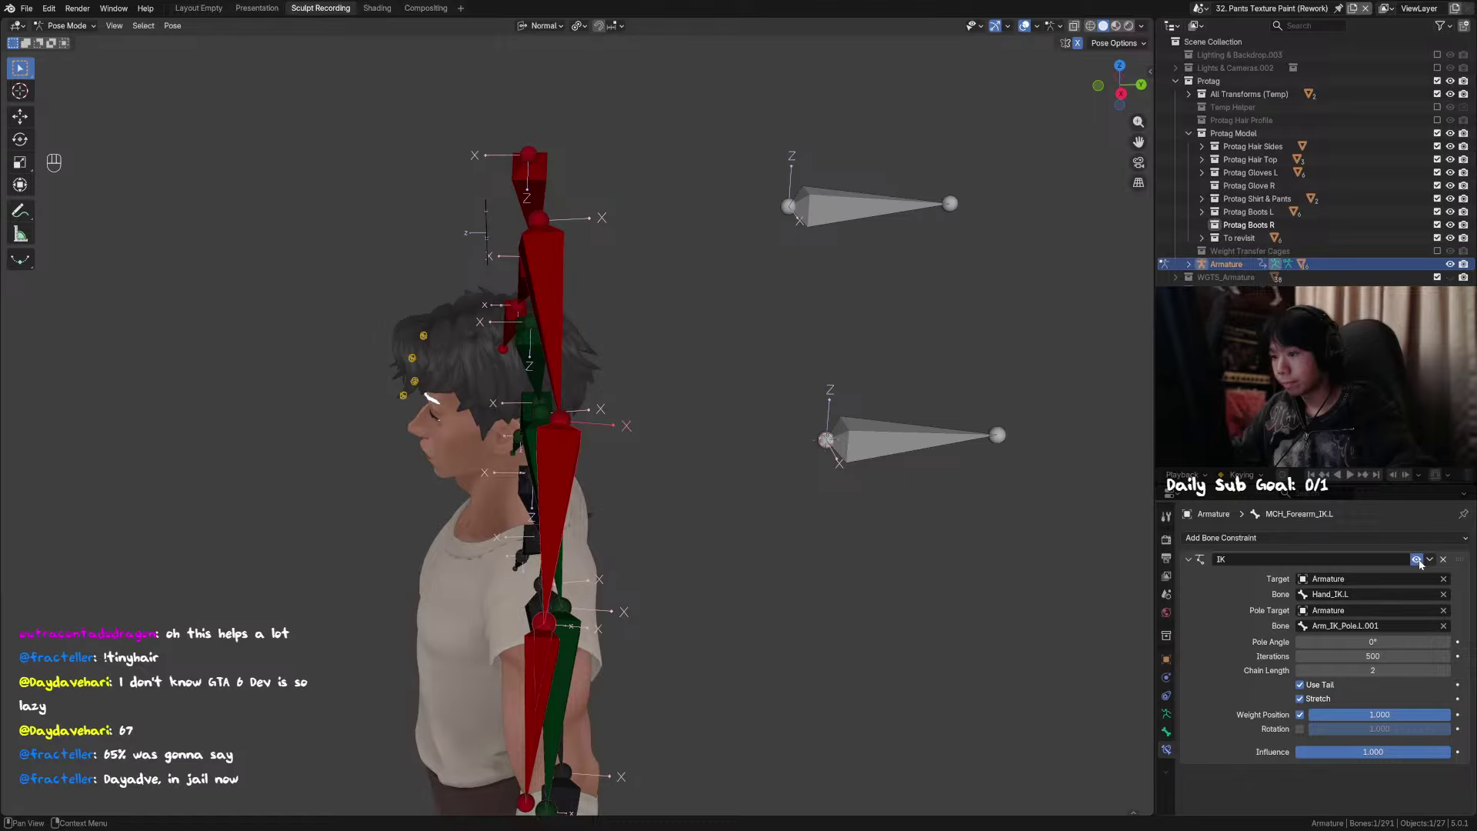
click(895, 453)
key(g)
right_click(777, 440)
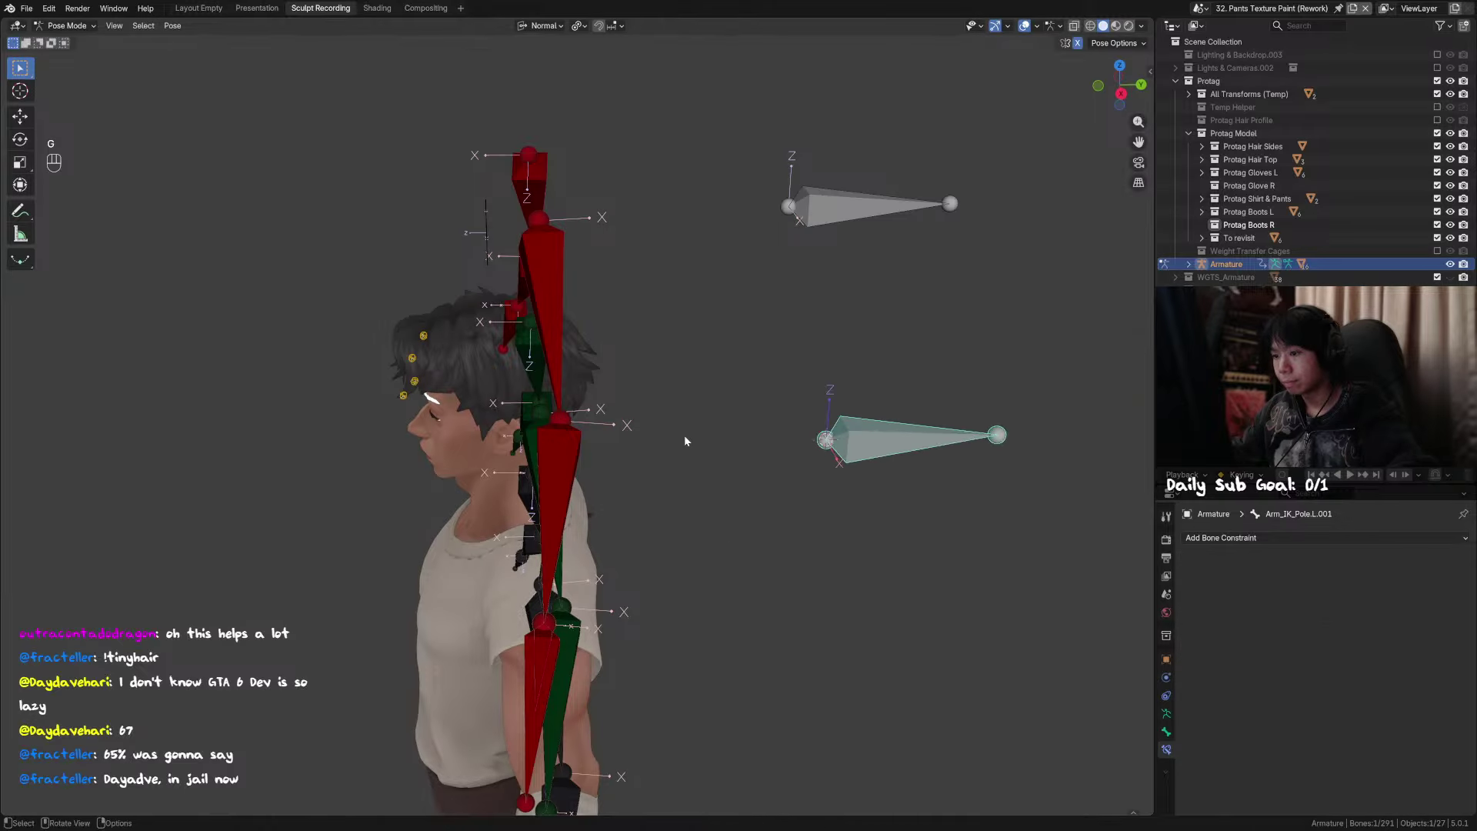
click(568, 450)
click(864, 439)
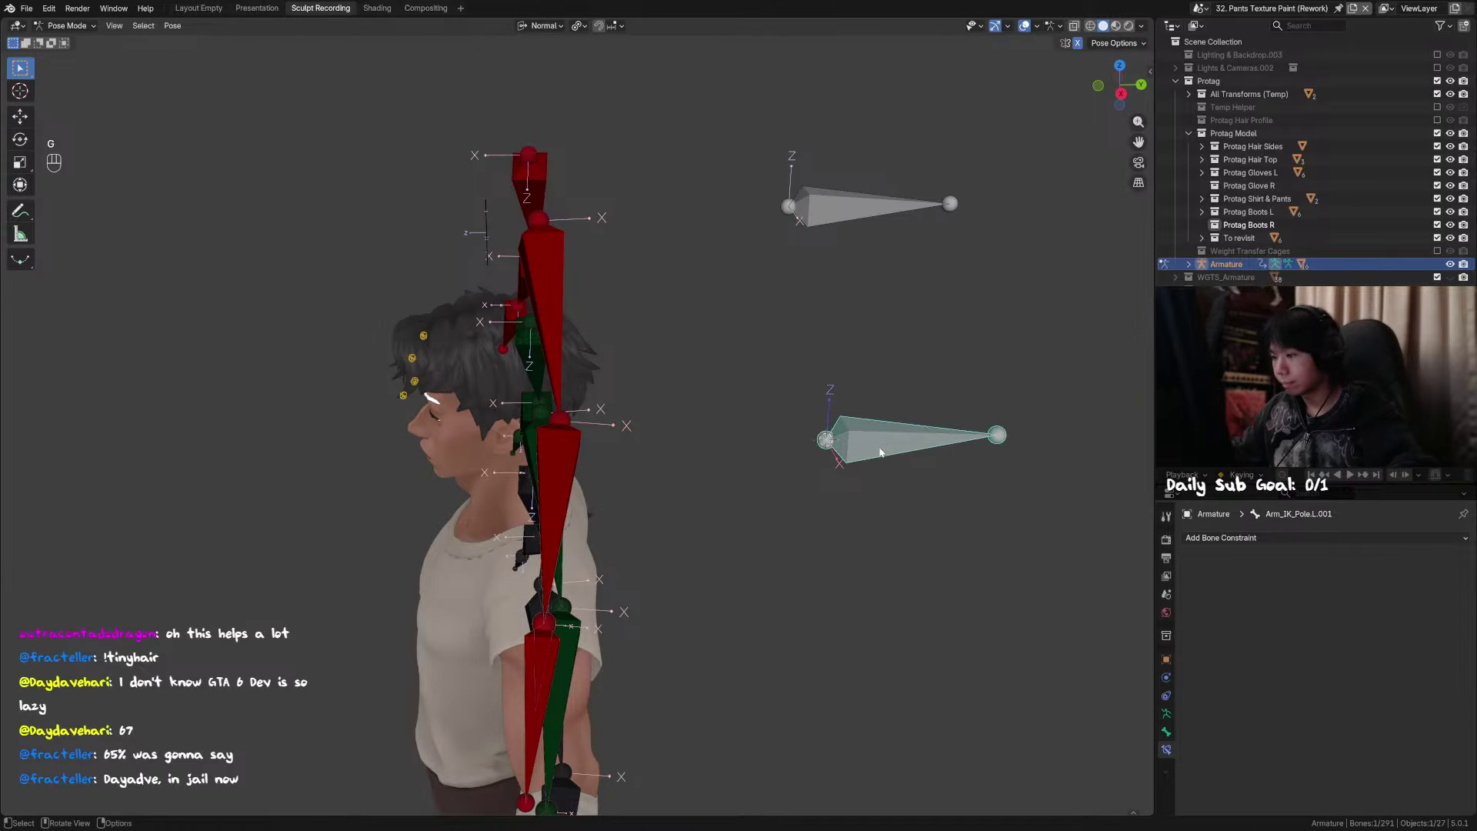
key(g)
right_click(761, 220)
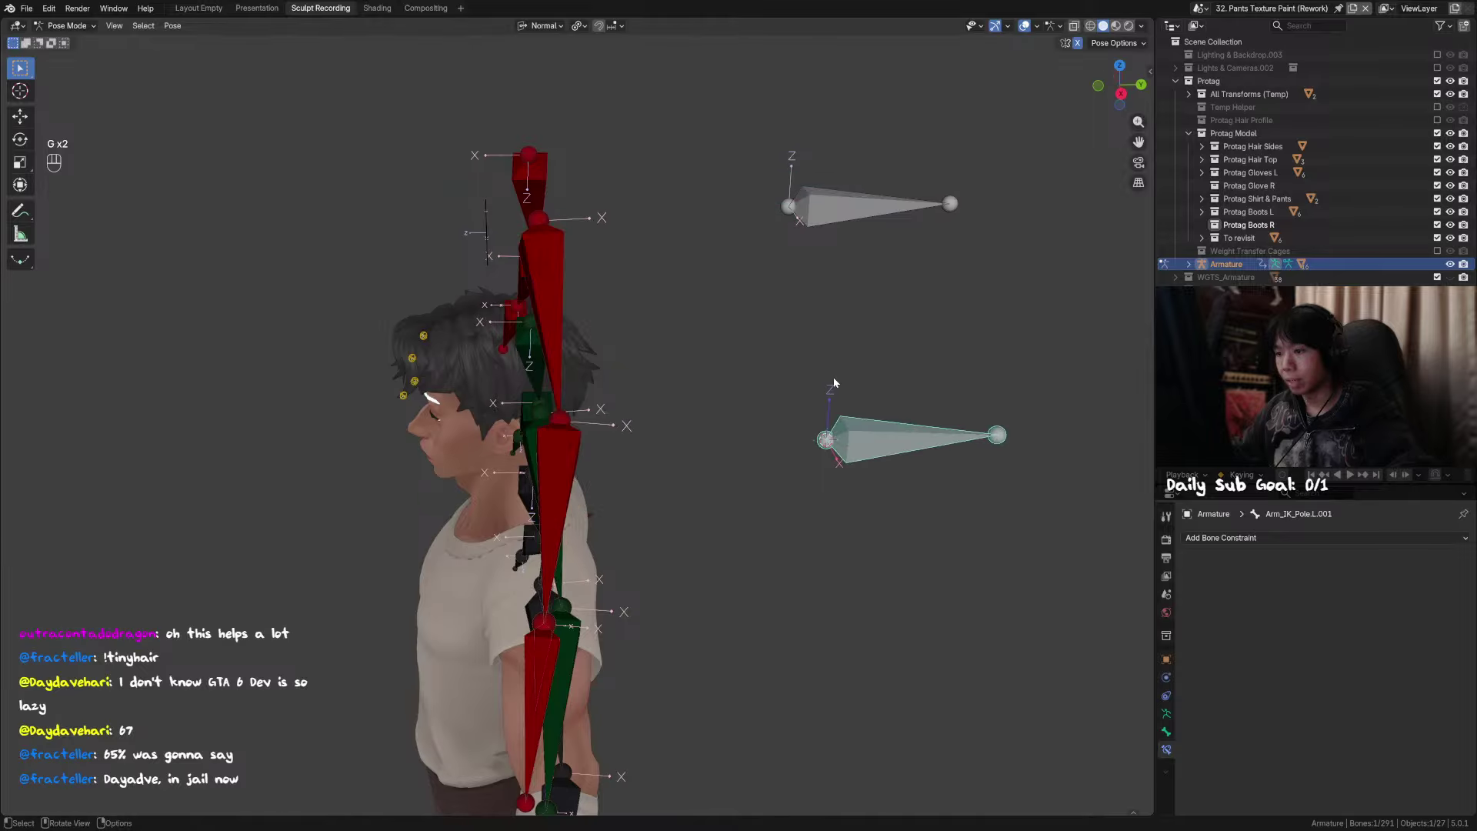
key(alt+g)
alt+middle_drag(833, 377, 844, 429)
Step: Remove the IK constraint from MCH_Forearm_IK.L and save the file
click(573, 443)
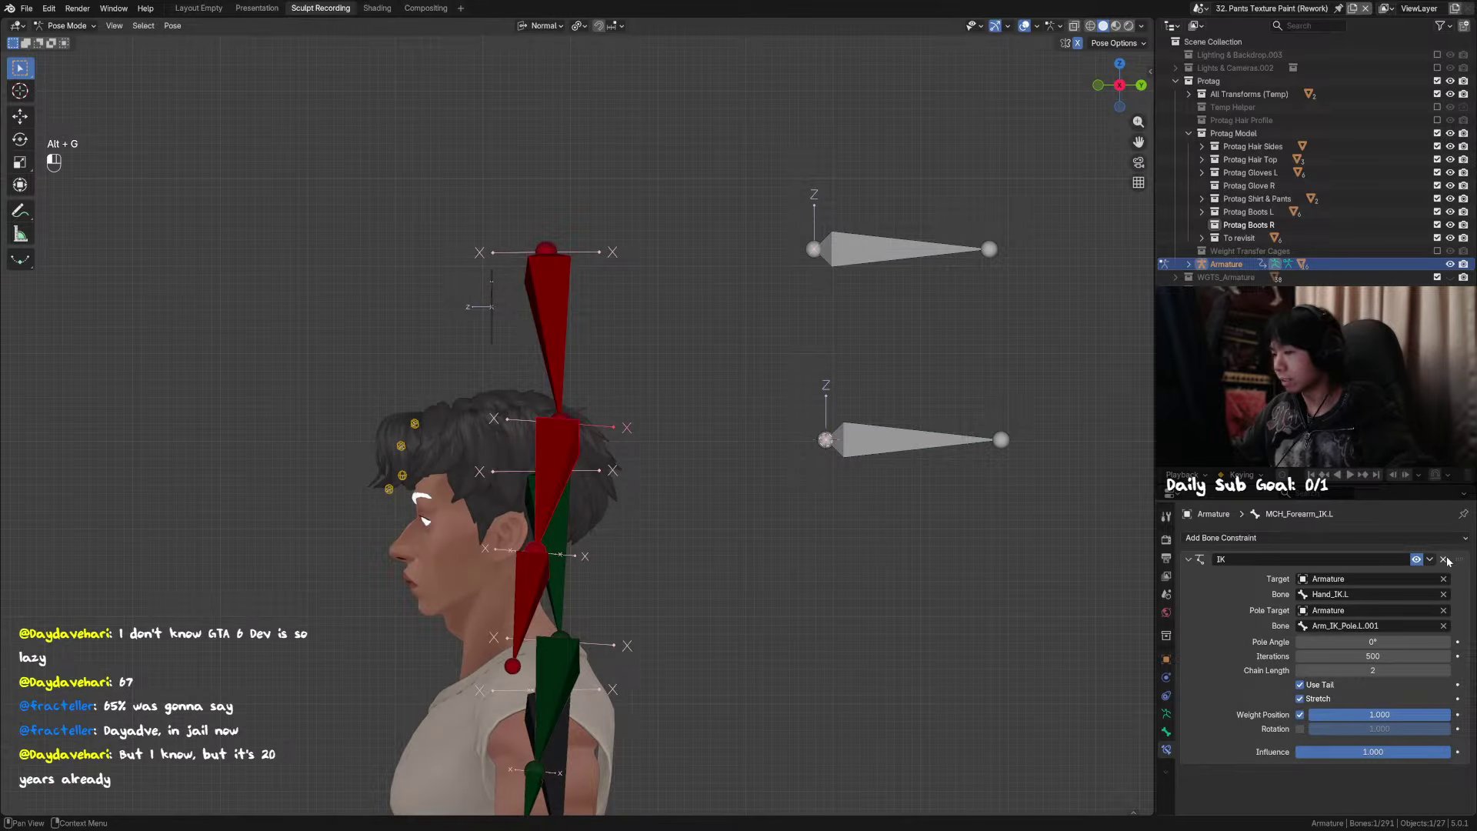
click(1445, 559)
middle_drag(624, 328, 774, 414)
click(883, 453)
shift+middle_drag(875, 390, 724, 377)
key(ctrl+s)
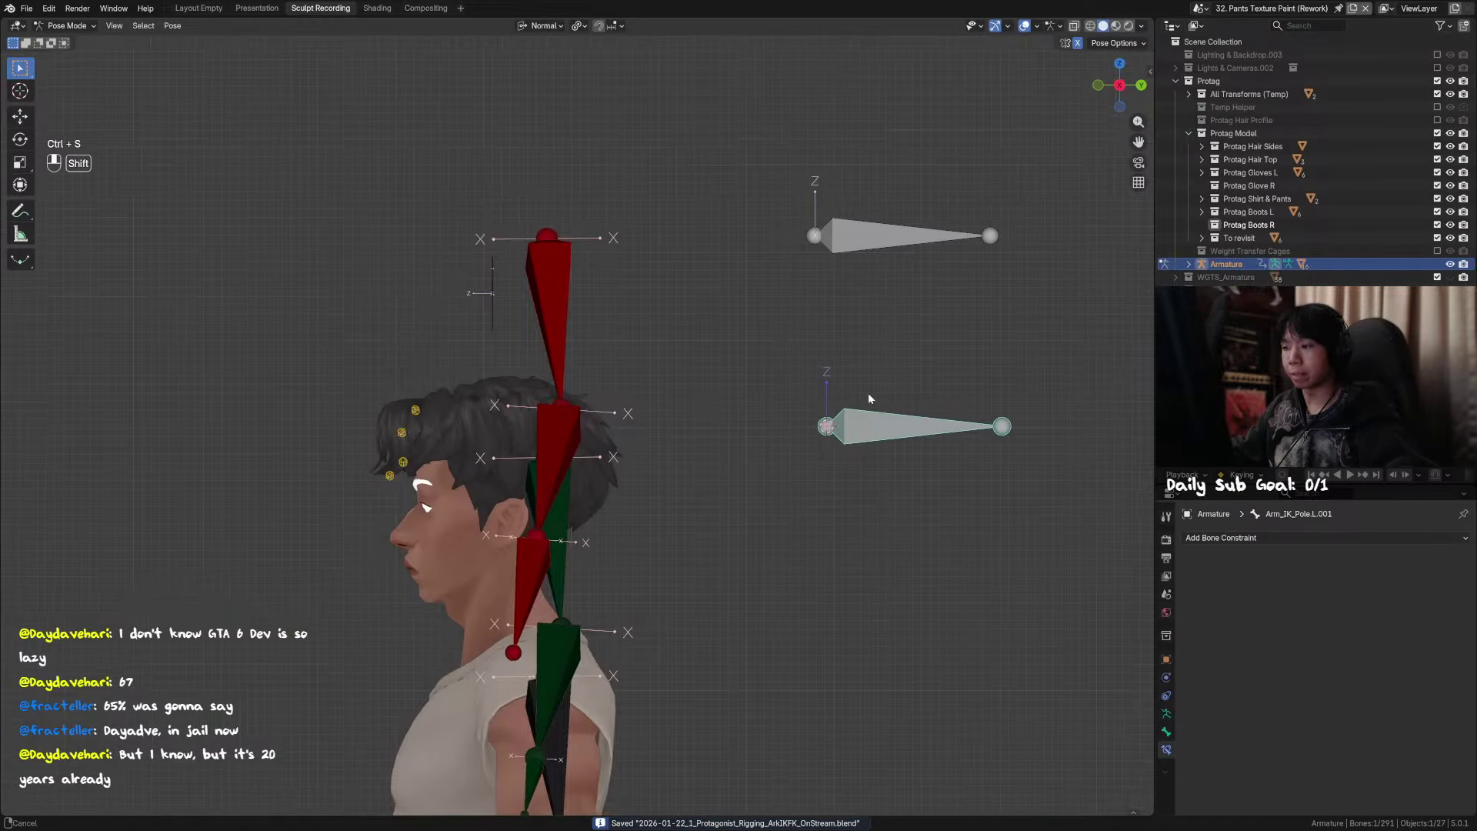
Step: Examine the left IK arm chain's bone axes relative to Arm_IK_Pole.L without the IK constraint
click(794, 279)
click(557, 426)
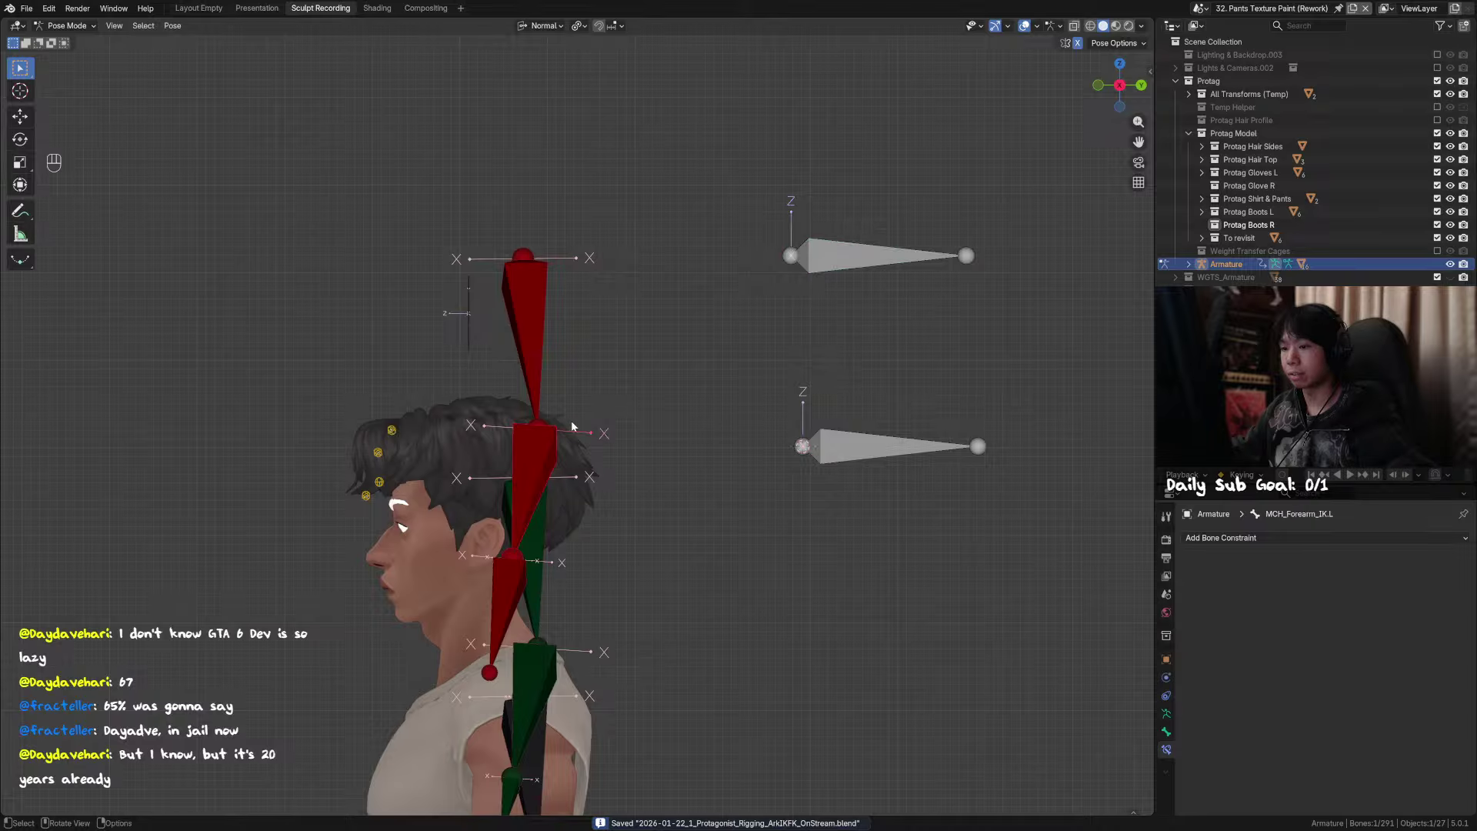
middle_drag(557, 425, 495, 319)
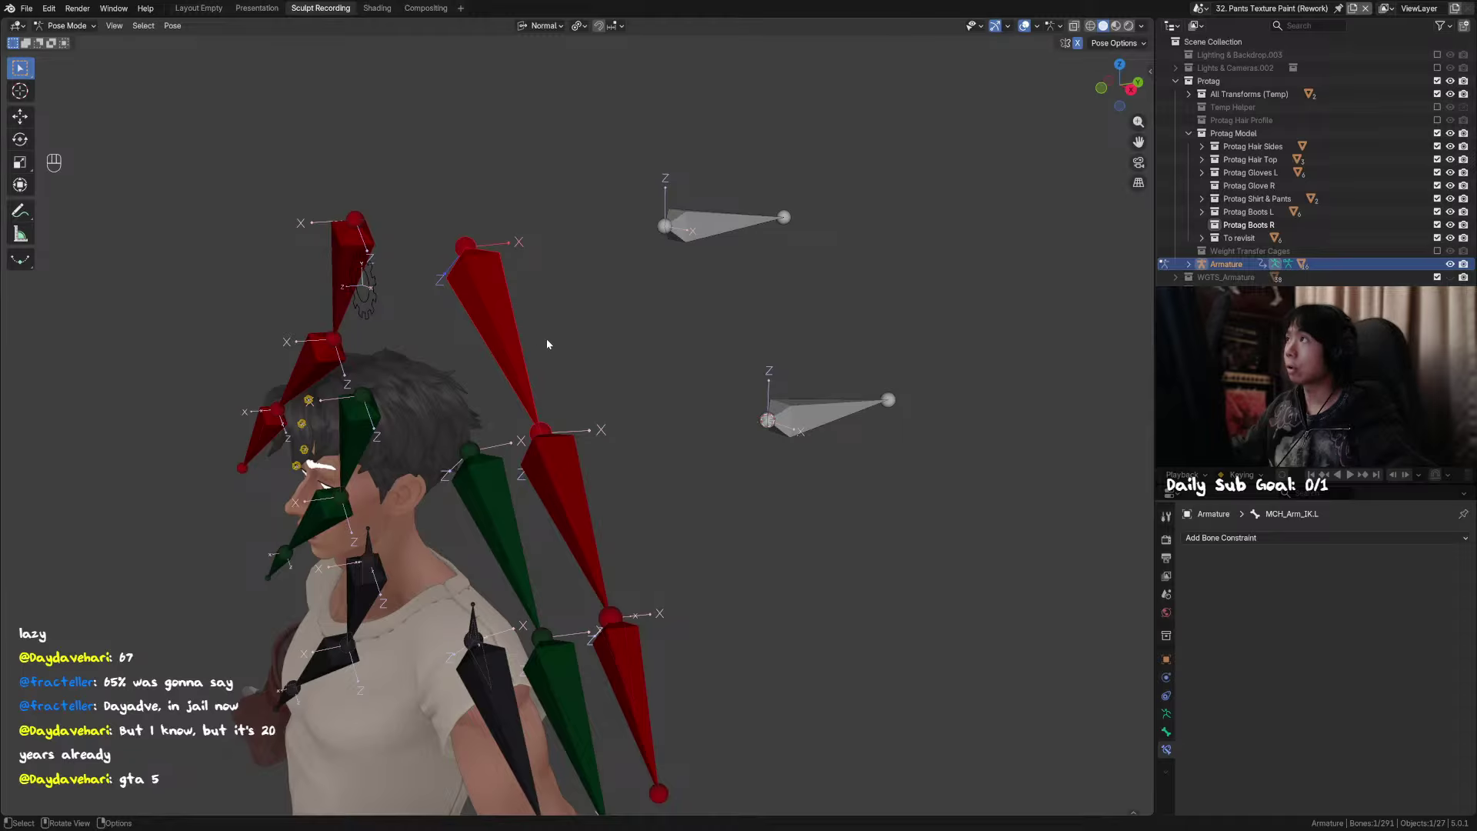
click(718, 228)
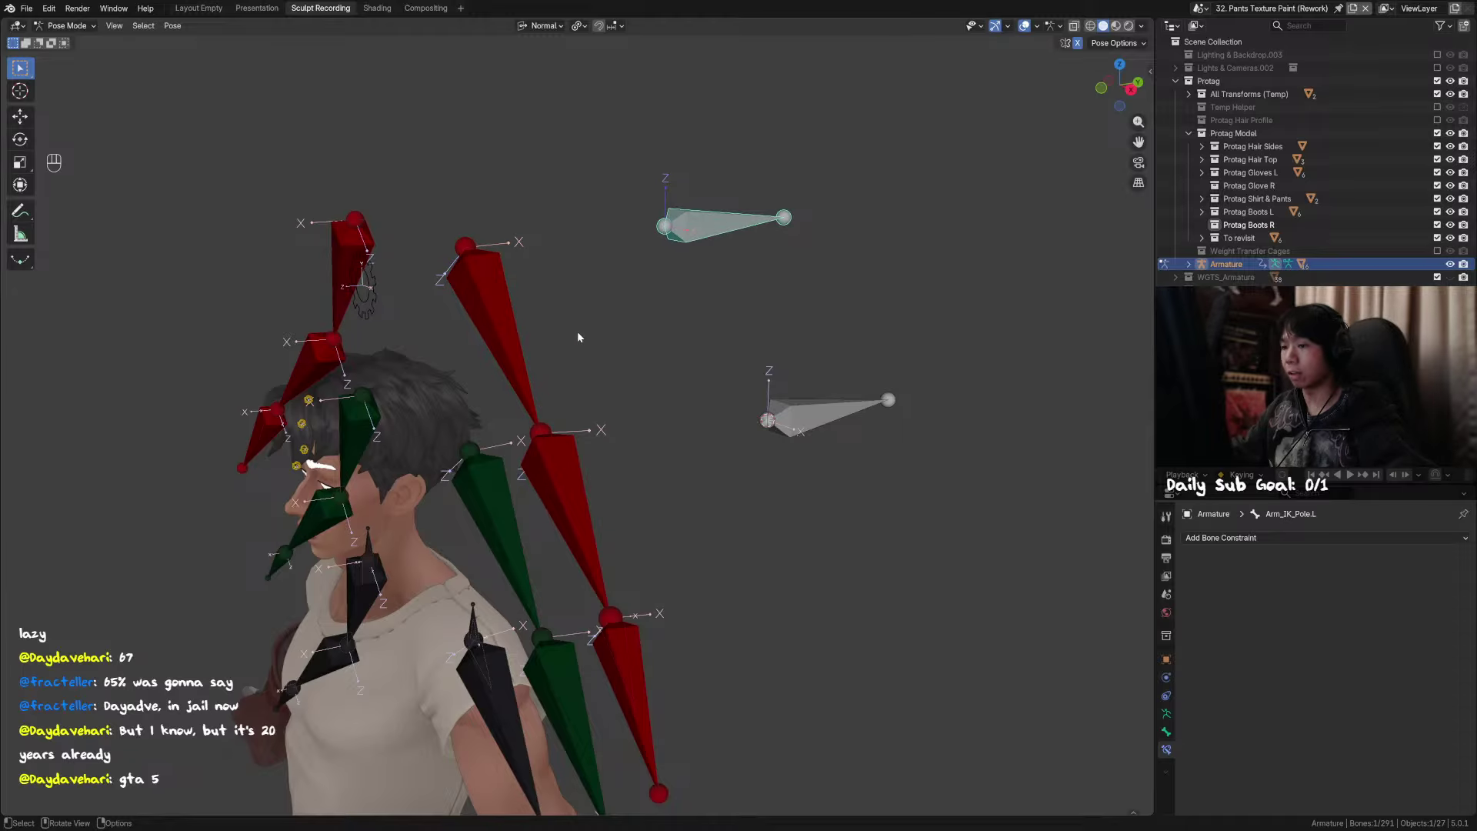
middle_drag(578, 337, 717, 250)
middle_drag(708, 300, 709, 362)
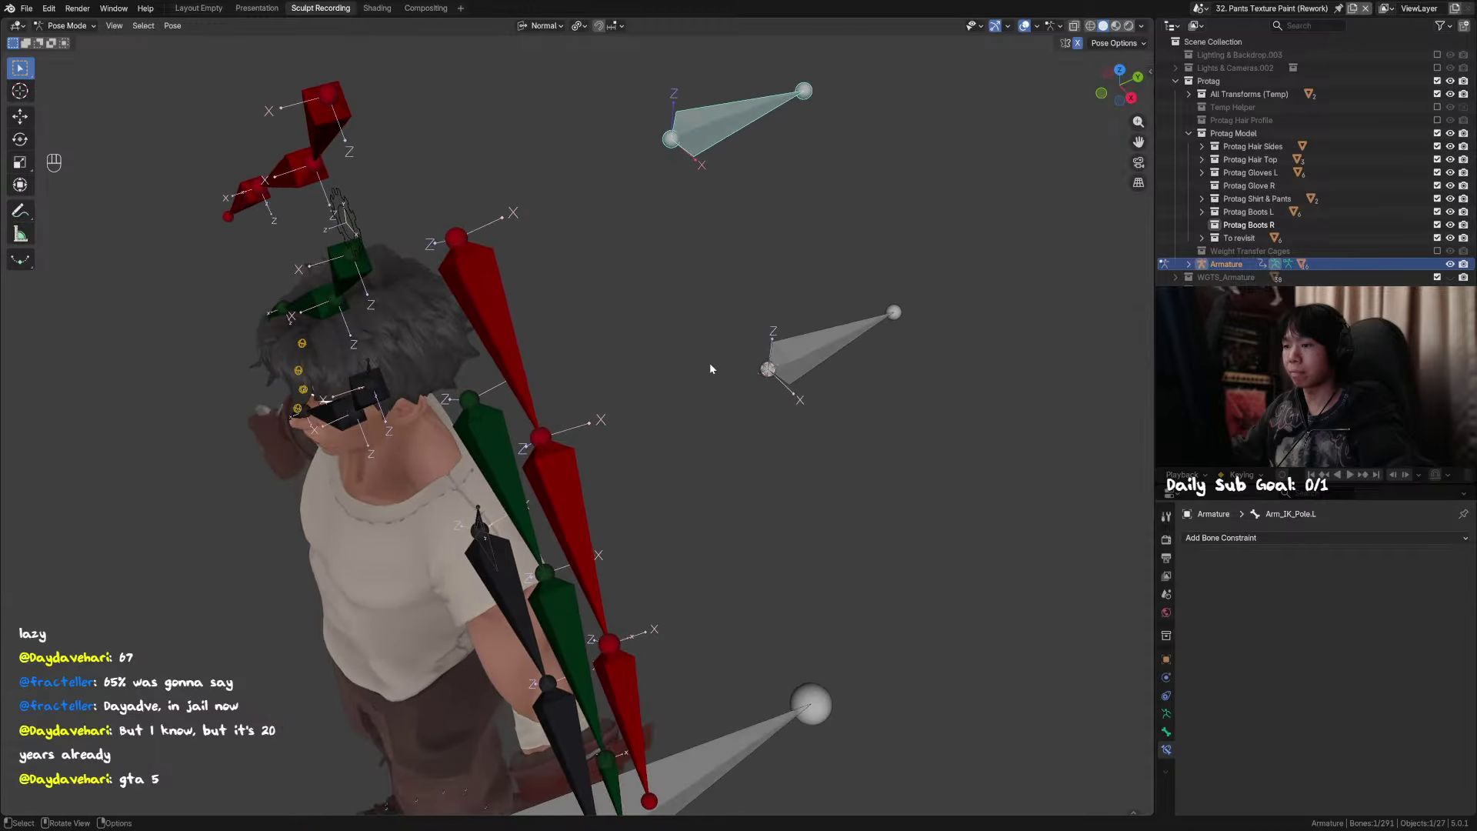
key(g)
right_click(784, 416)
click(574, 460)
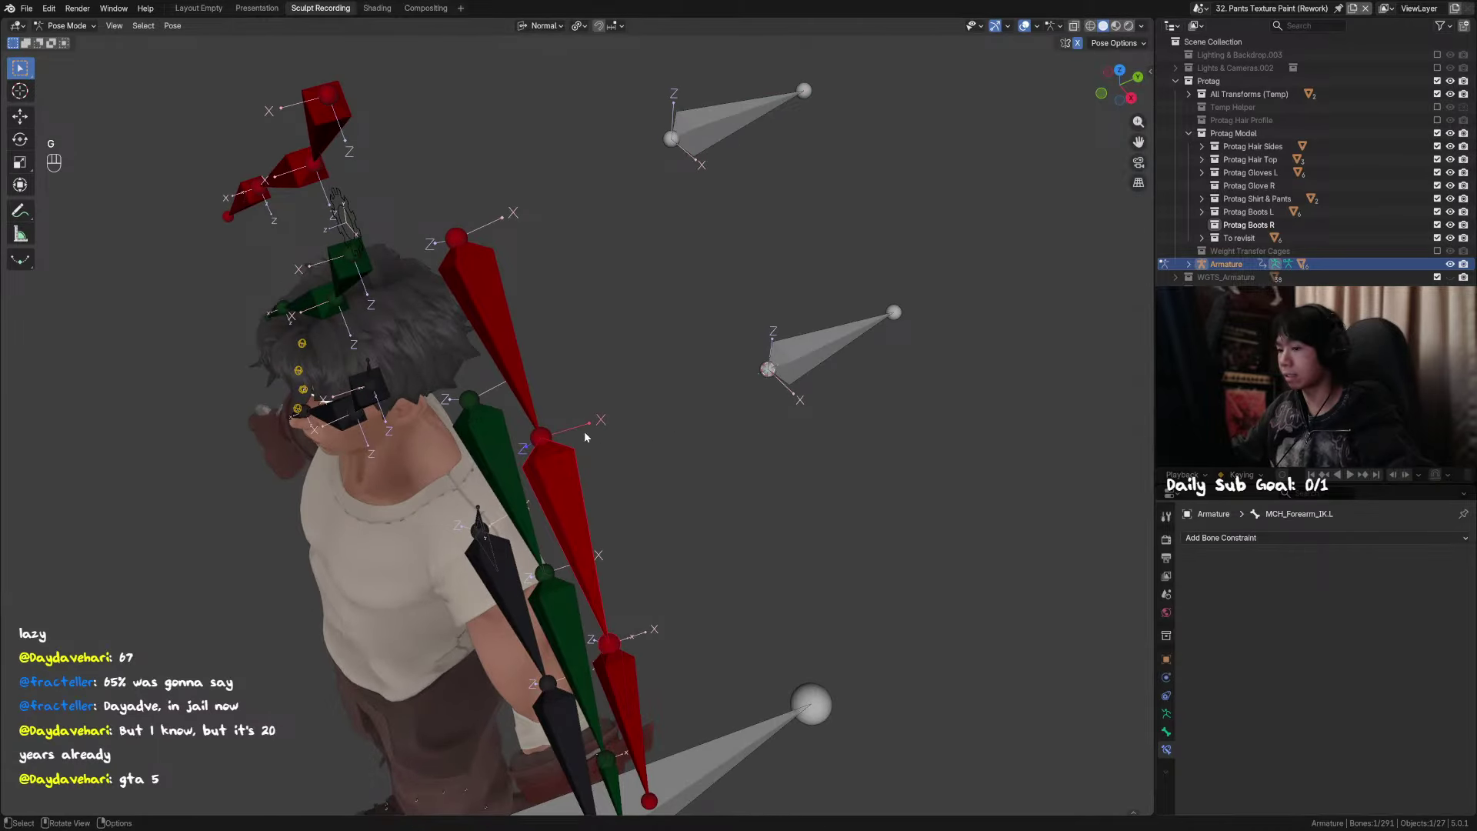
click(573, 554)
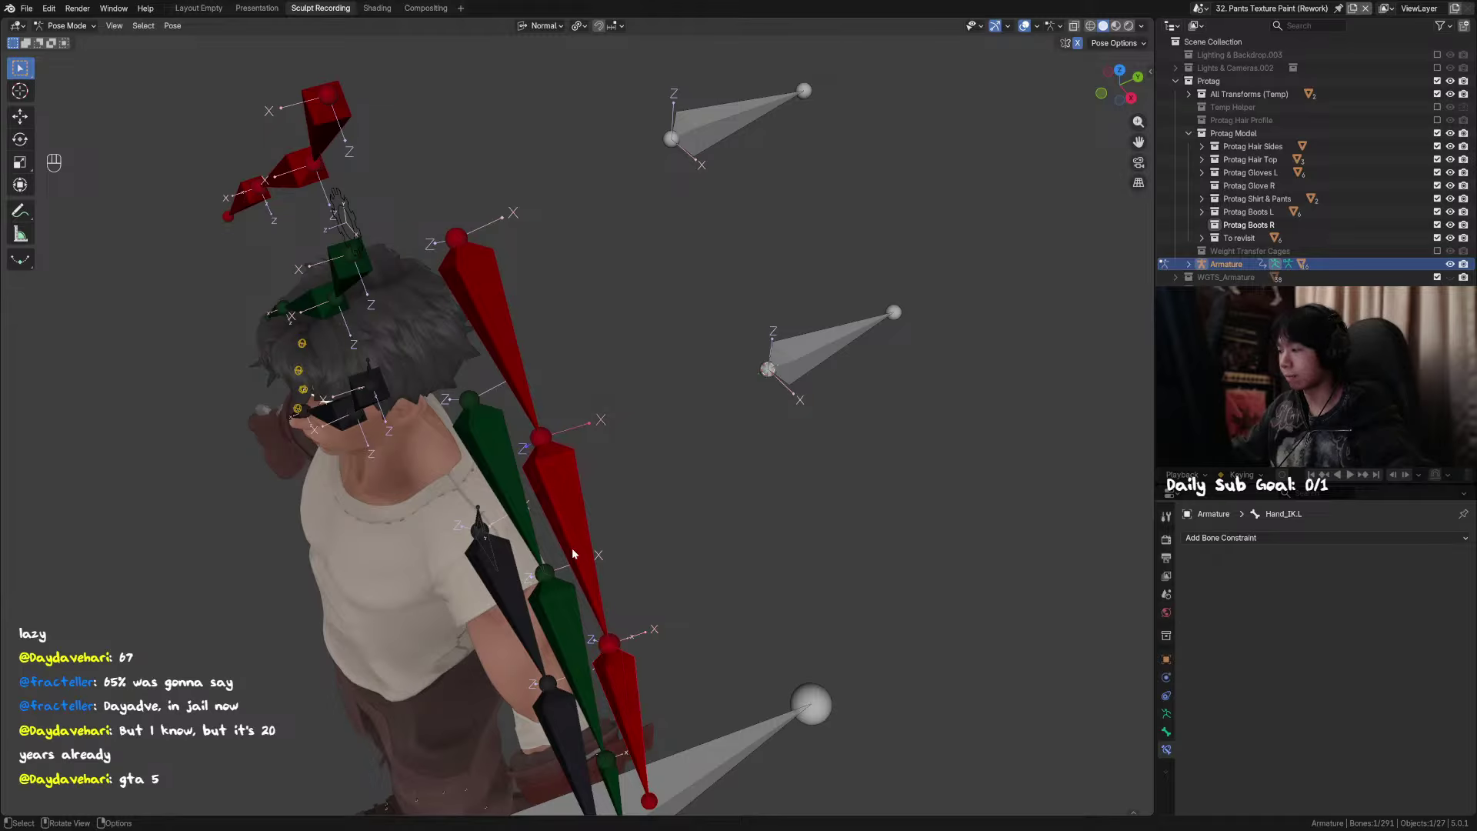
Step: Undo back to the IK constraint on MCH_Forearm_IK.L with its pole target bone unassigned
key(ctrl+z)
key(ctrl+z)
key(ctrl+z)
key(ctrl+z)
key(ctrl+z)
key(ctrl+z)
key(ctrl+z)
key(ctrl+z)
key(ctrl+z)
key(ctrl+z)
key(ctrl+z)
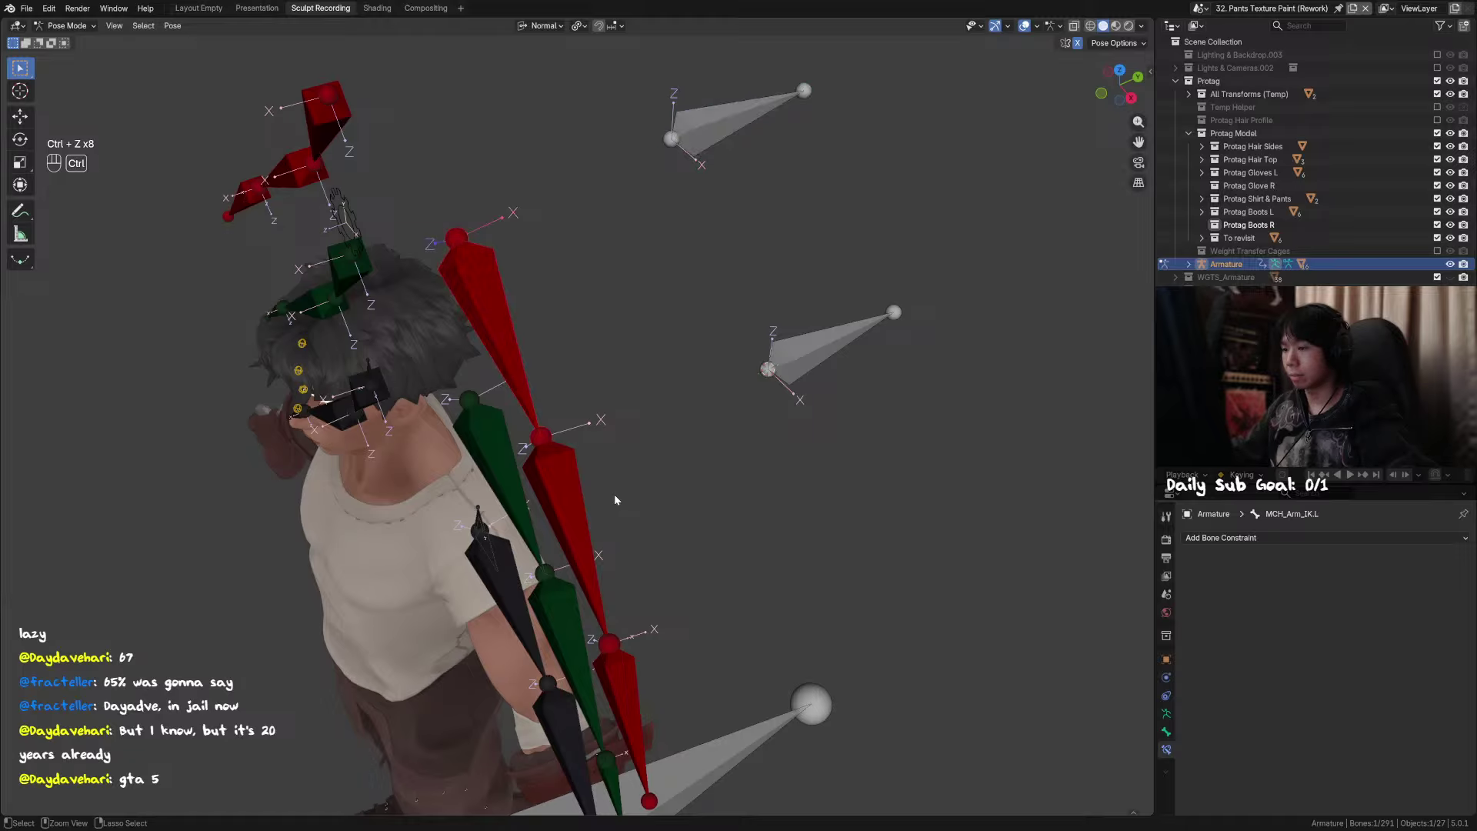
key(ctrl+z)
key(ctrl+z)
key(ctrl+z)
key(ctrl+z)
key(ctrl+z)
key(ctrl+shift+z)
key(ctrl+shift+z)
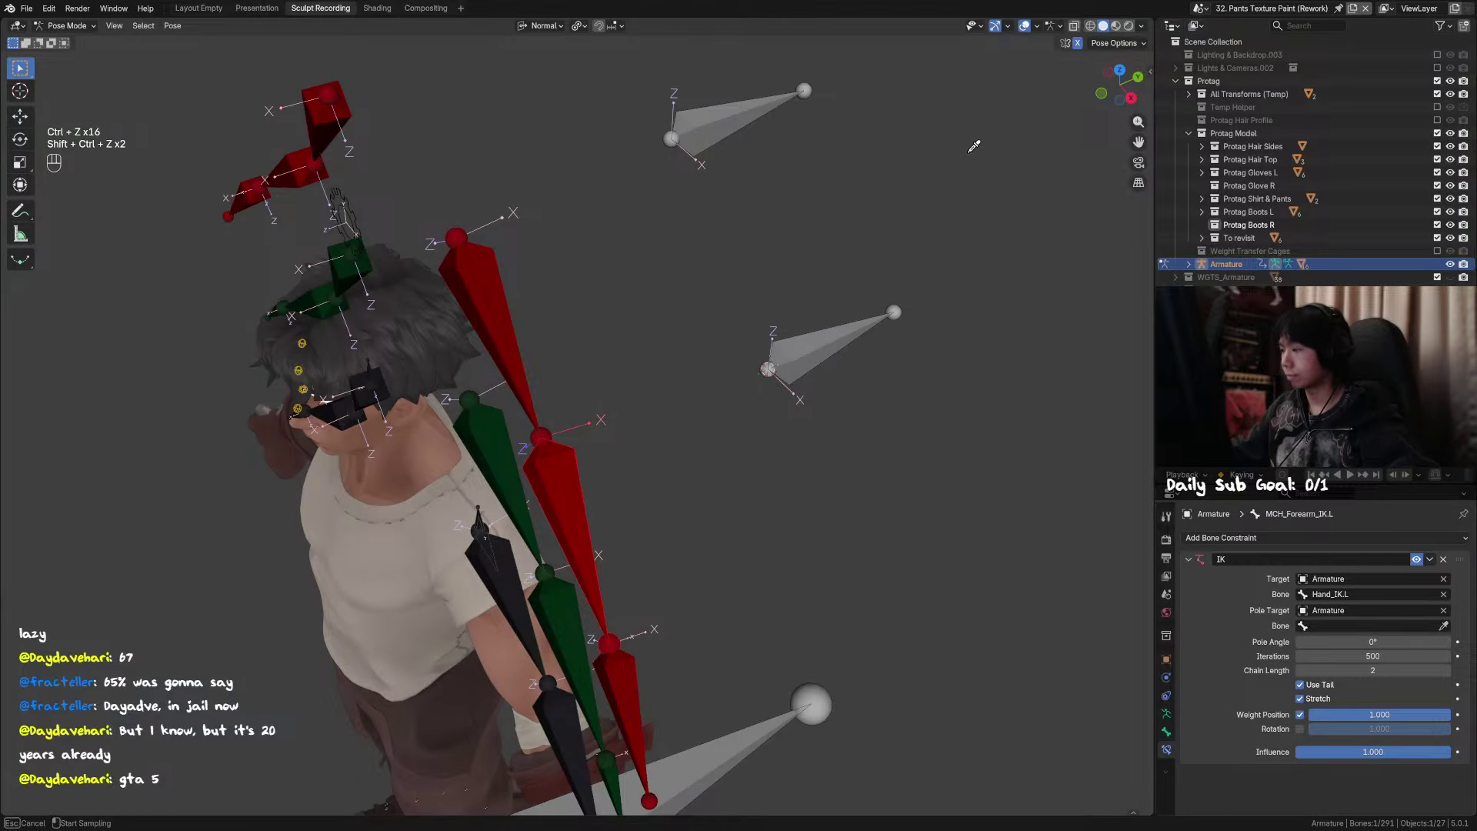
Step: Set the IK pole target bone of MCH_Forearm_IK.L to Arm_IK_Pole.L and try moving that pole along X and Y
click(742, 112)
click(736, 125)
key(g)
right_click(781, 184)
middle_drag(651, 311, 689, 257)
key(g)
key(x)
key(g)
key(y)
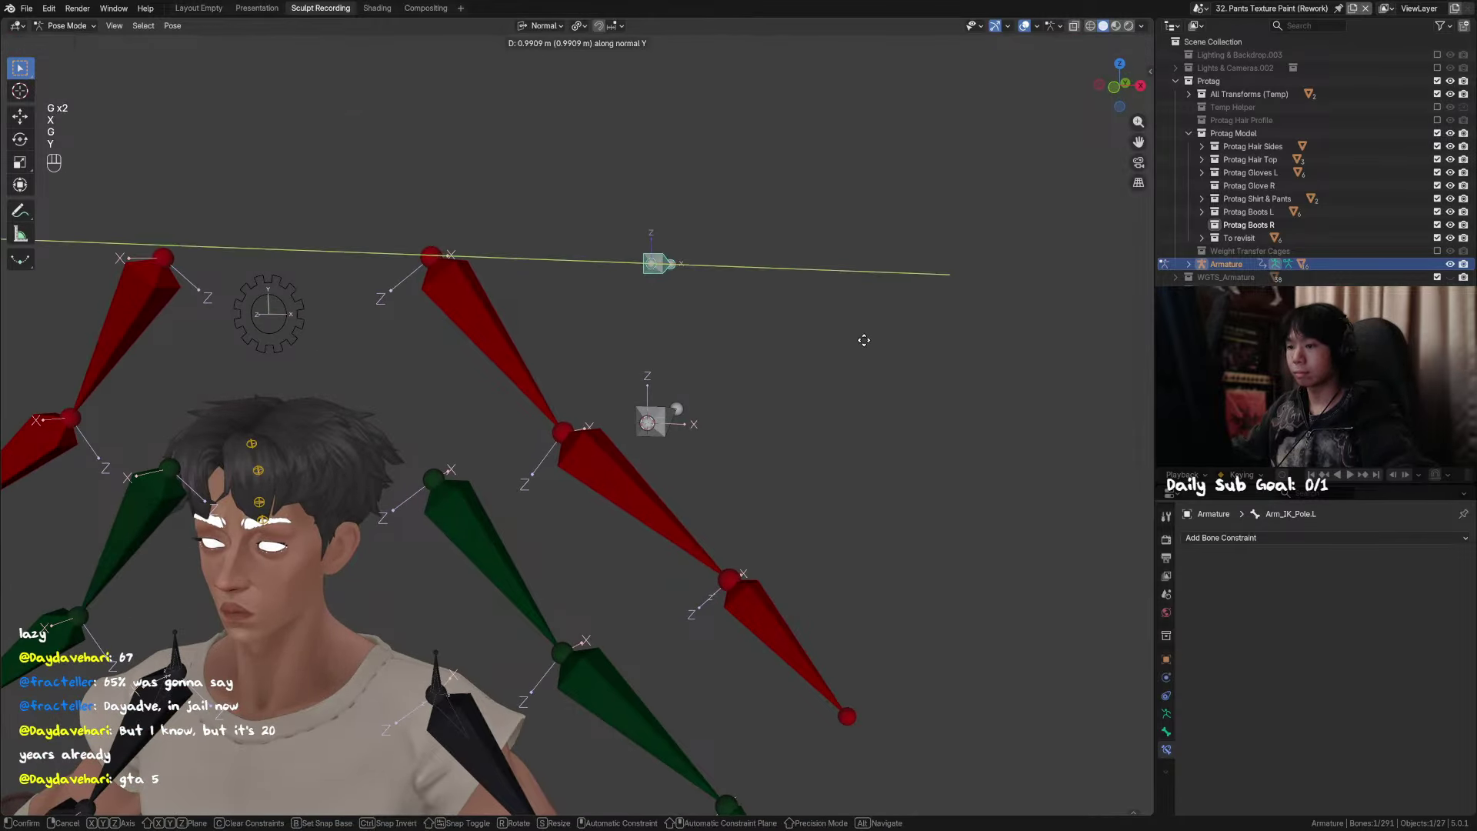
right_click(917, 350)
Step: Test the IK arm's response from the front with trial moves of Arm_IK_Pole.L along its Y axis and freely
middle_drag(917, 350, 824, 309)
key(g)
key(y)
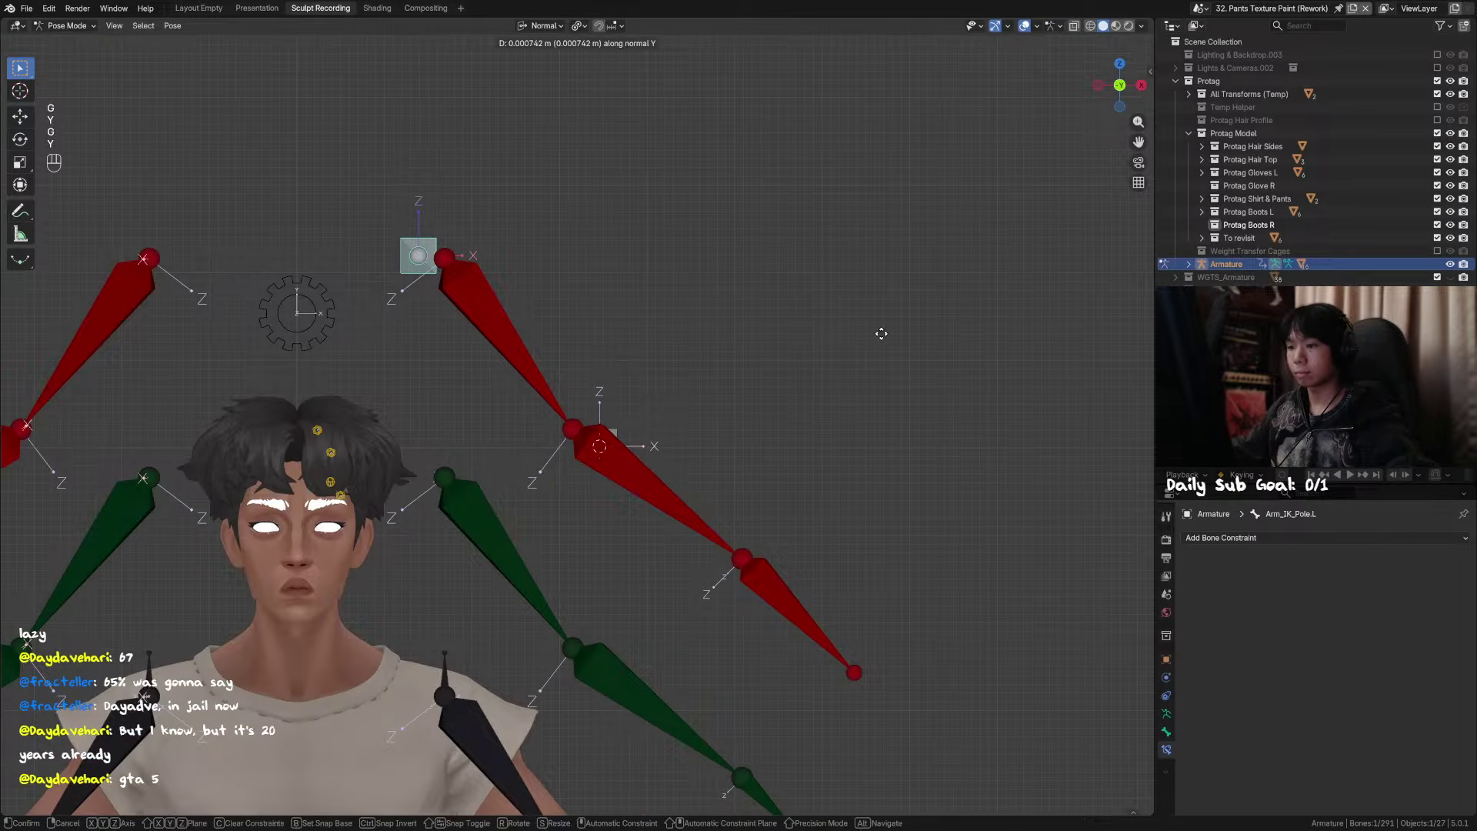
key(g)
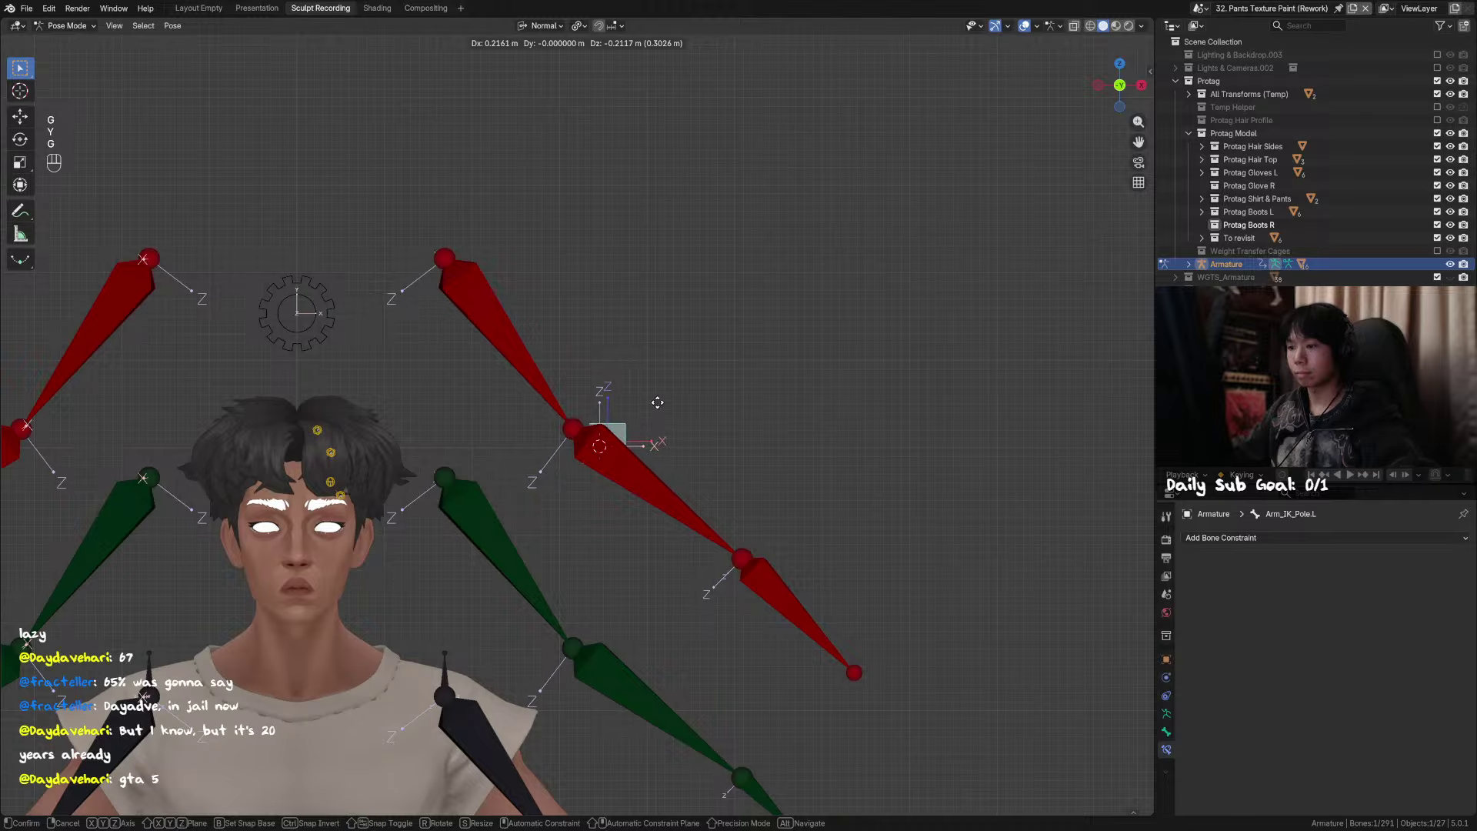
key(g)
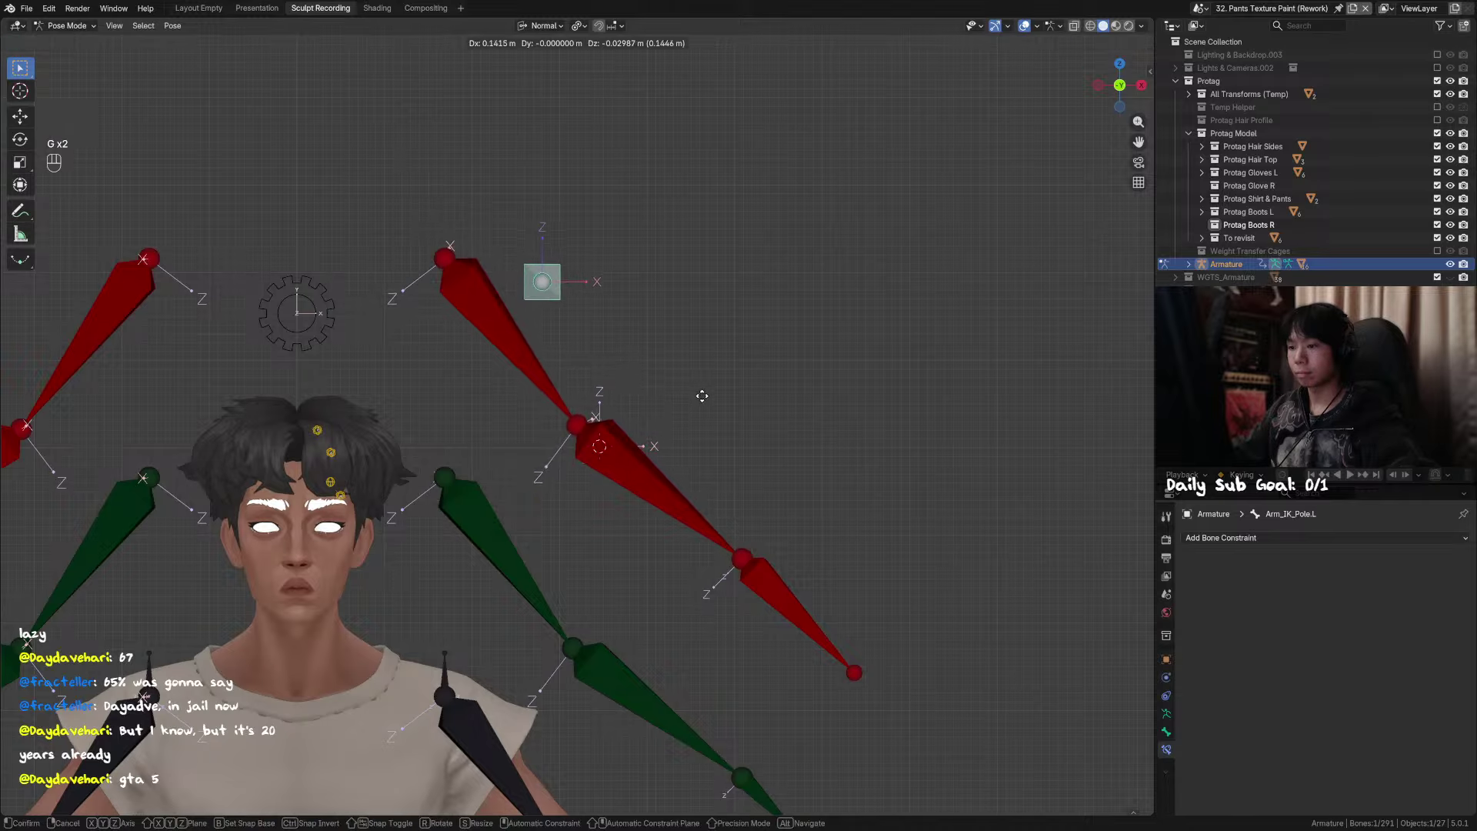
alt+middle_drag(600, 297, 611, 468)
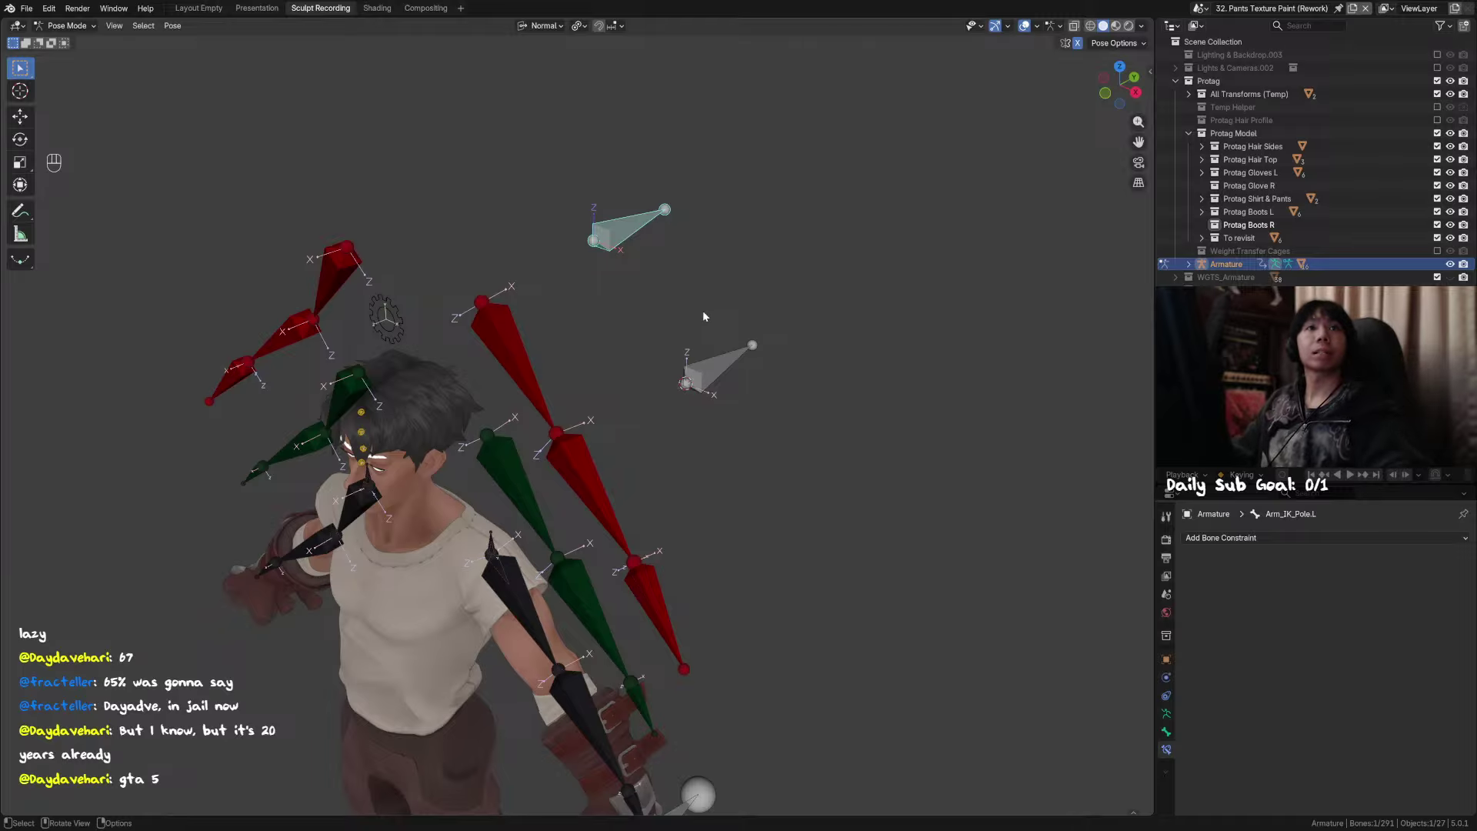
middle_drag(681, 329, 724, 310)
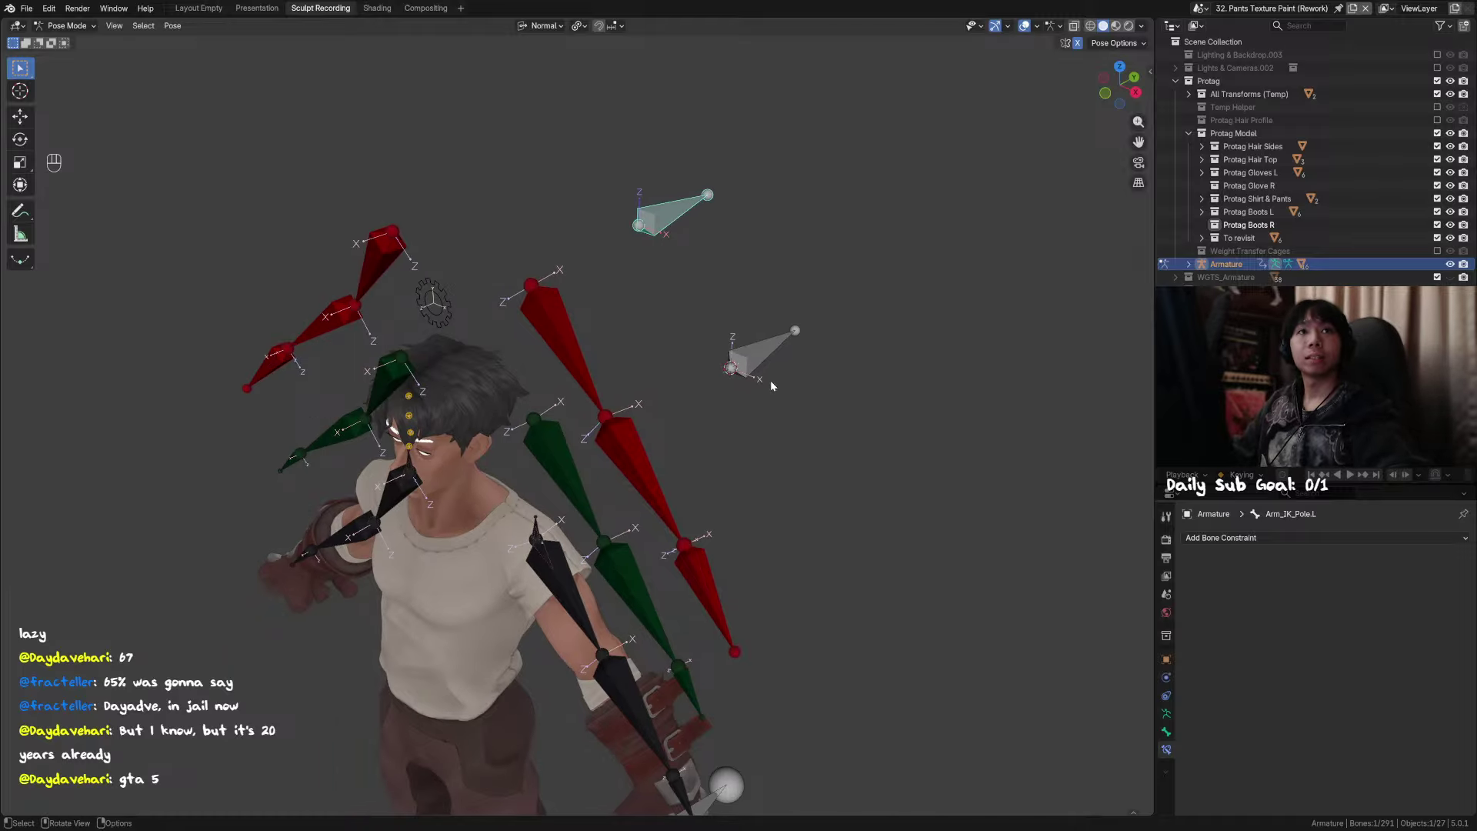
middle_drag(861, 400, 789, 307)
Step: Enter Edit Mode, select the lower pole bone behind the arm and save the file
key(Tab)
click(747, 382)
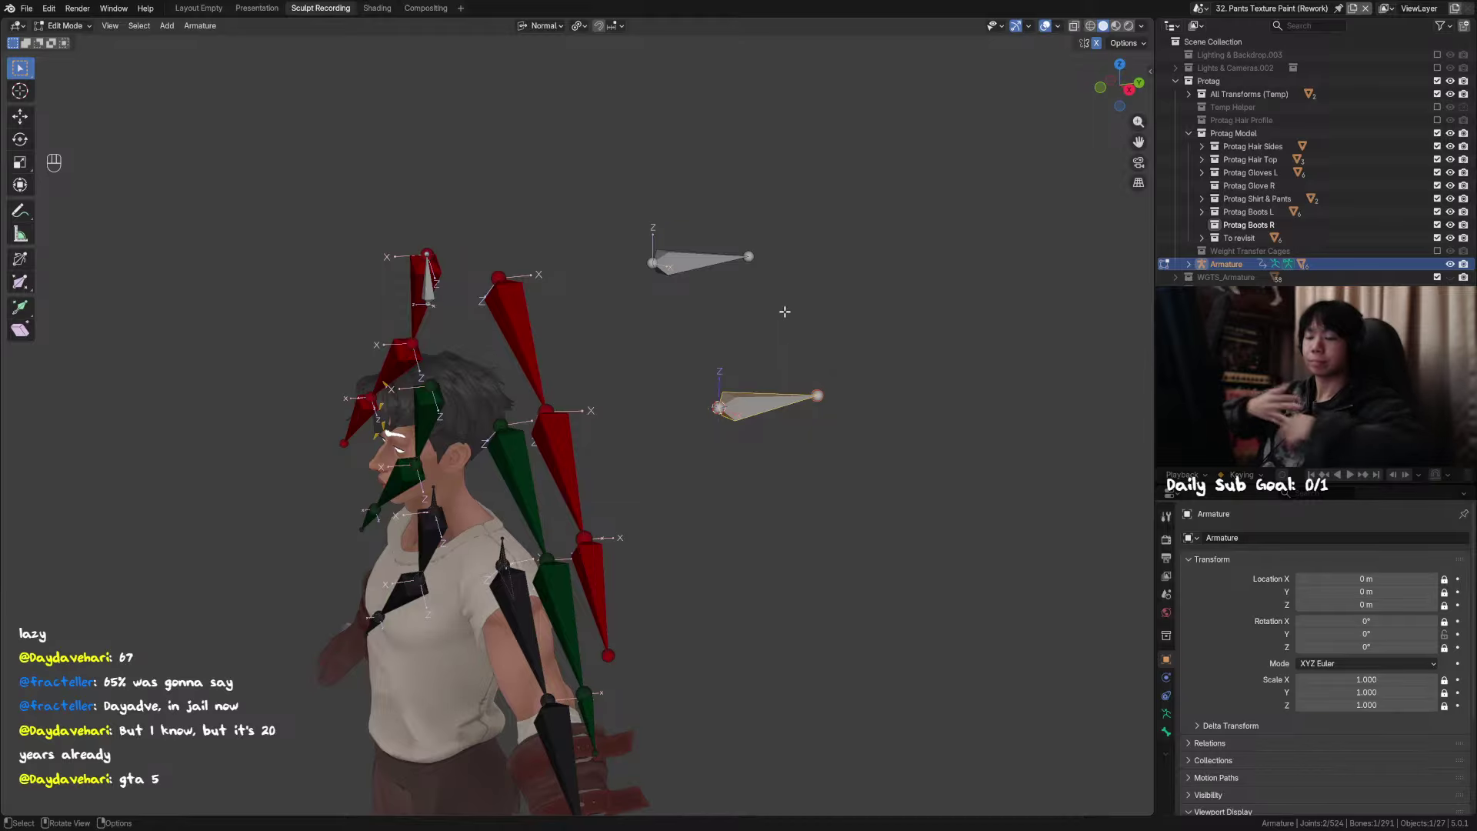
middle_drag(785, 311, 704, 400)
key(ctrl+s)
scroll(718, 427, down, 3)
scroll(718, 425, up, 5)
scroll(718, 426, down, 4)
scroll(698, 433, up, 3)
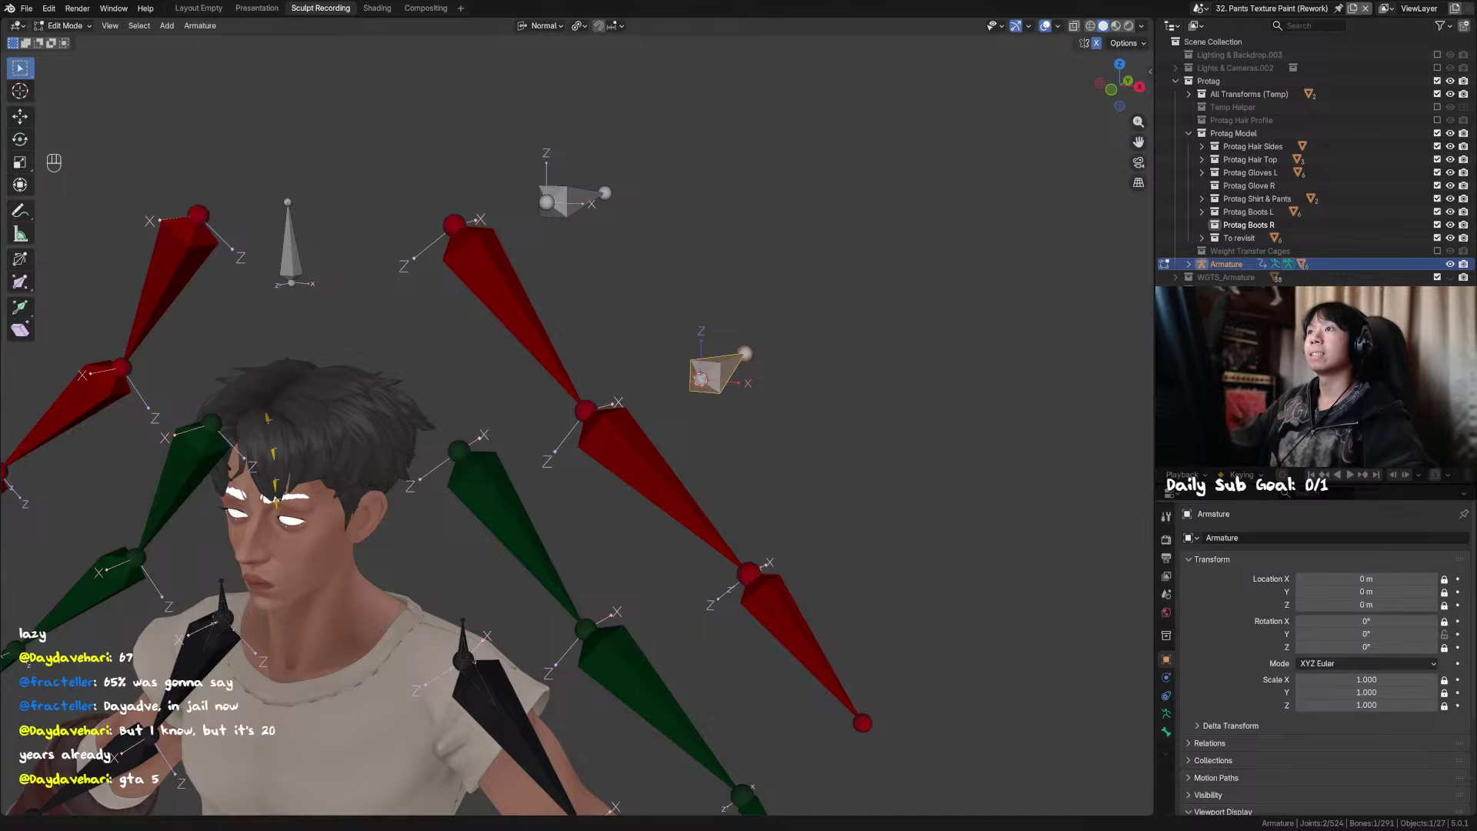
Step: Delete both pole bones, Arm_IK_Pole.L and Arm_IK_Pole.L.001, behind the character
key(KP_3)
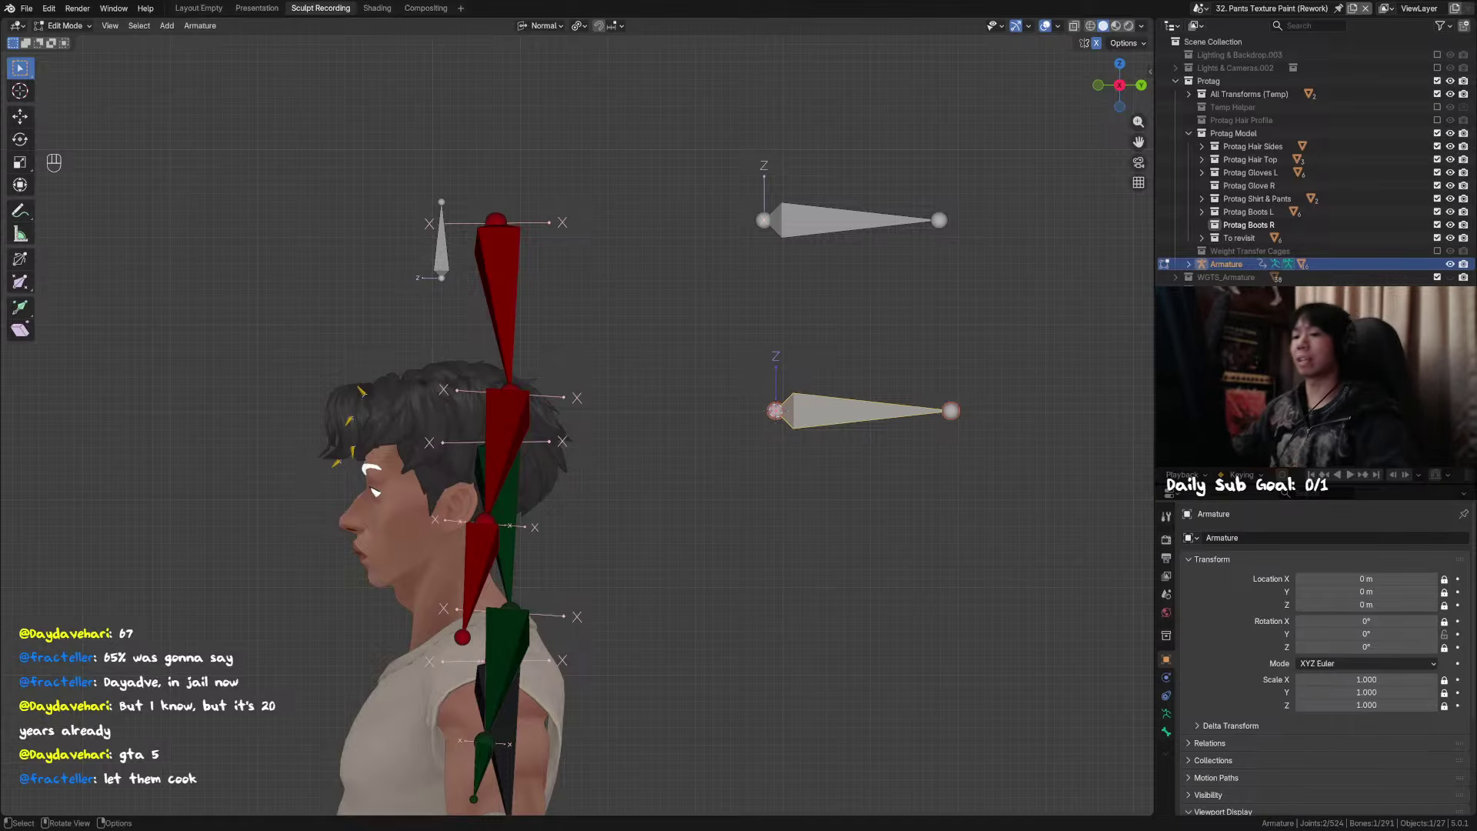
shift+middle_drag(815, 436, 774, 427)
drag(851, 443, 735, 138)
key(x)
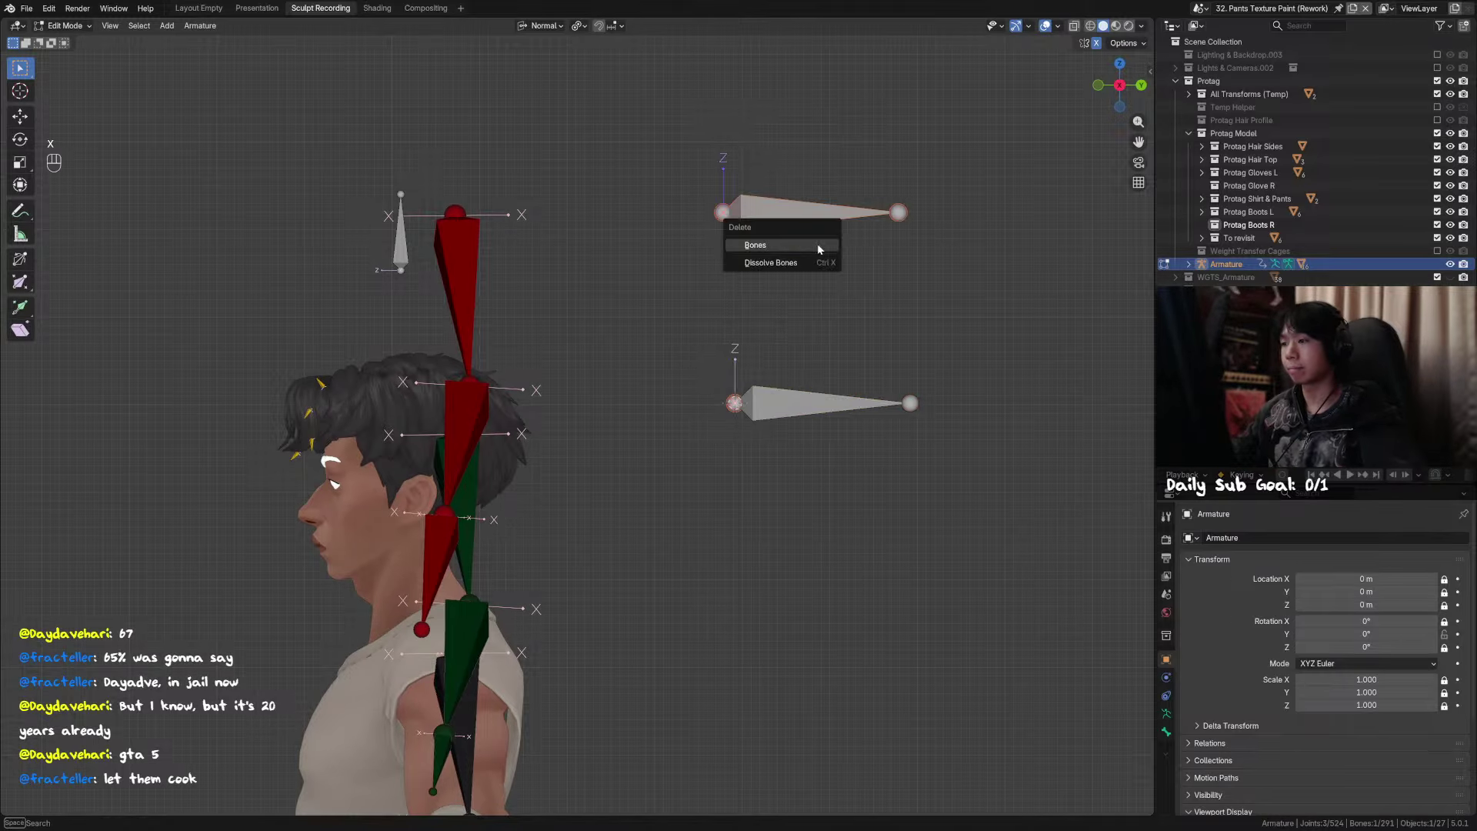
click(818, 246)
shift+middle_drag(620, 387, 626, 357)
click(777, 388)
key(x)
click(782, 376)
Step: Return to Pose Mode, save the file, and clear the rotation of MCH_Forearm_IK.L
shift+middle_drag(524, 428, 555, 425)
click(508, 359)
key(Tab)
middle_drag(517, 347, 615, 409)
click(514, 440)
key(ctrl+s)
click(559, 420)
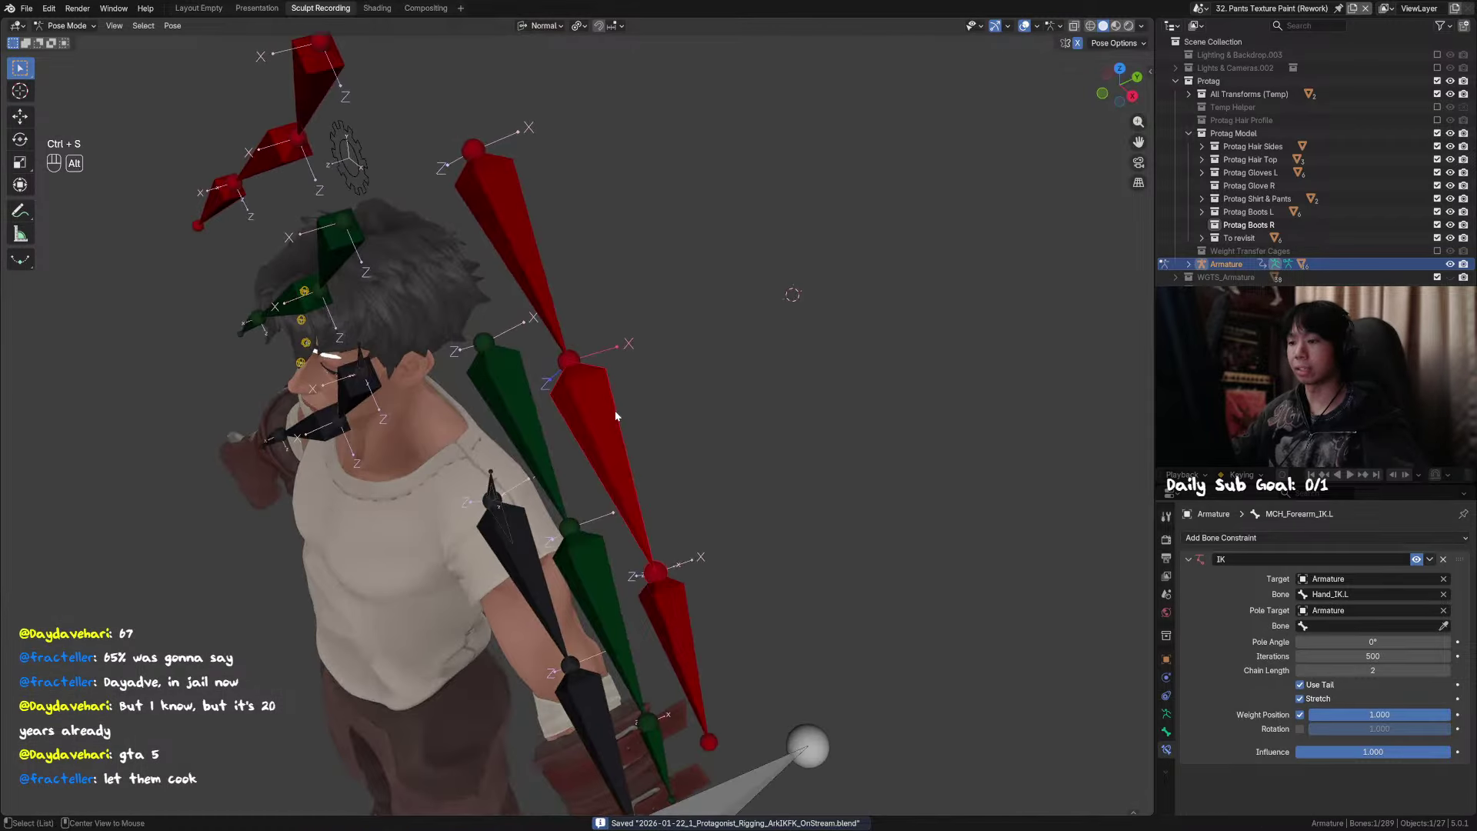
key(alt+r)
Step: Set the armature to Rest Position
click(1166, 731)
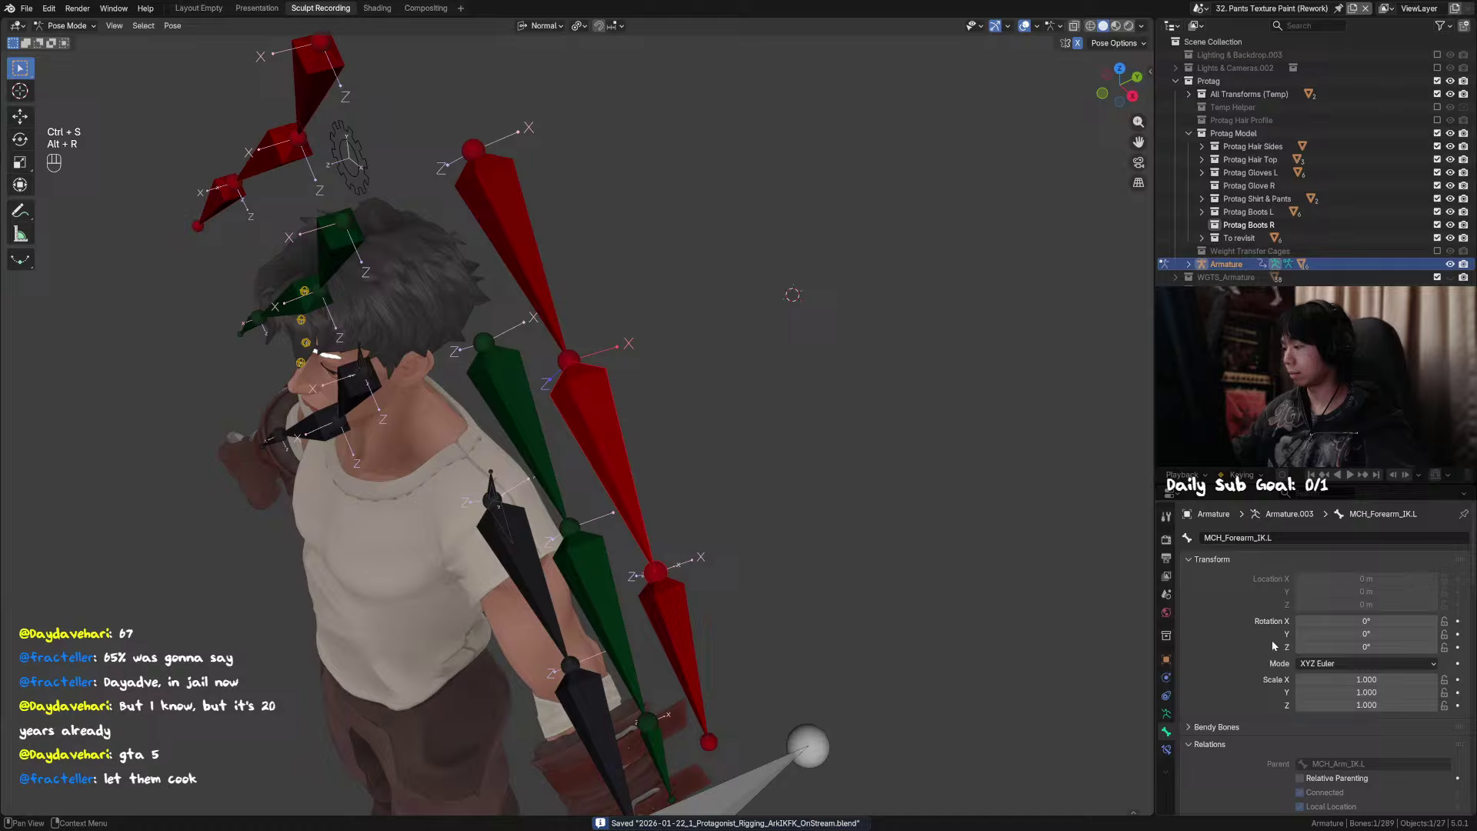
click(1167, 713)
click(1394, 579)
Step: Select the left red IK forearm bone in Edit Mode and set the transform orientation to Normal
middle_drag(761, 479, 626, 372)
key(Tab)
click(558, 356)
key(comma)
click(664, 438)
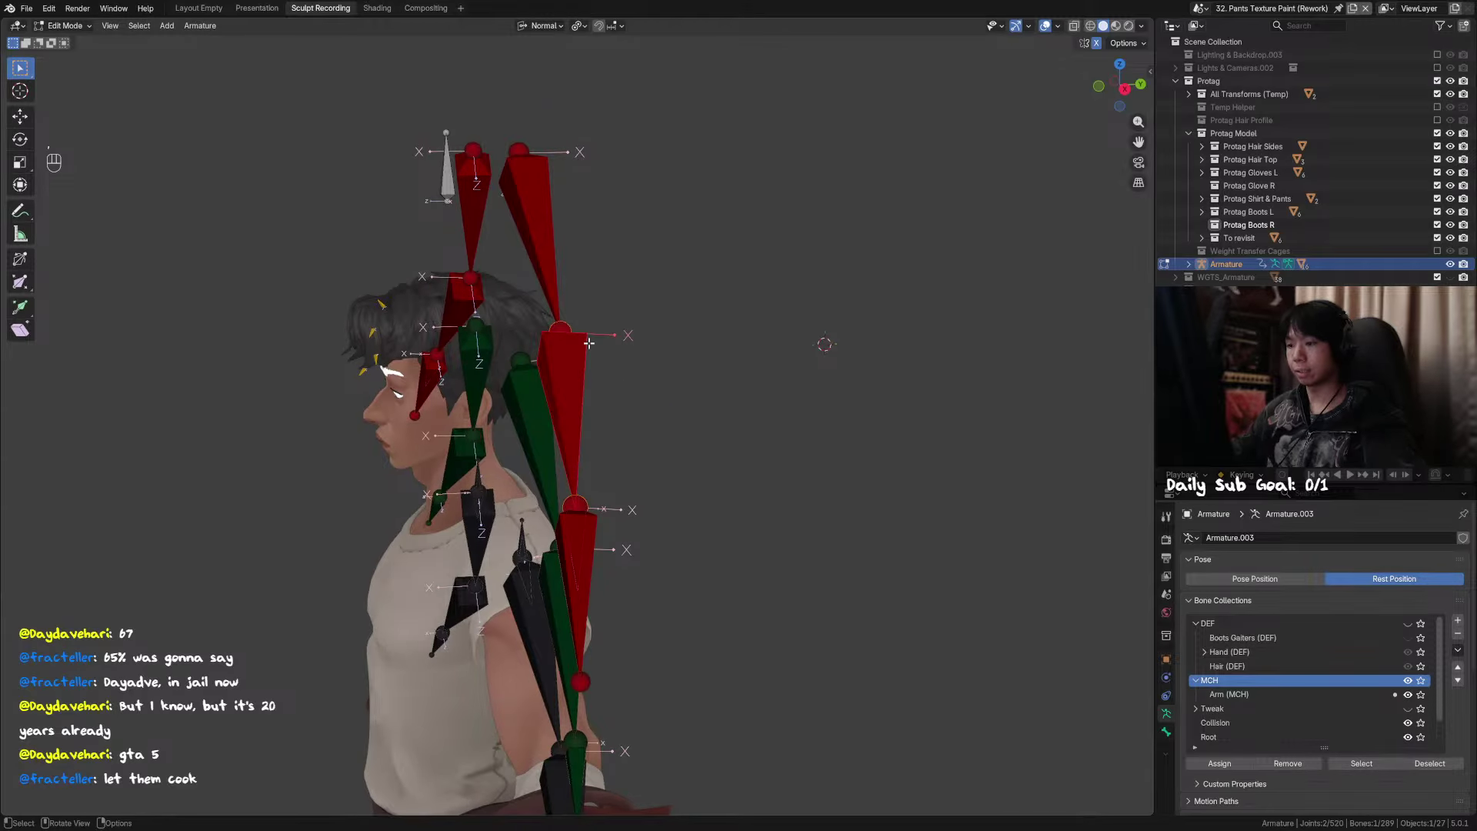
key(comma)
click(689, 422)
middle_drag(609, 374, 619, 377)
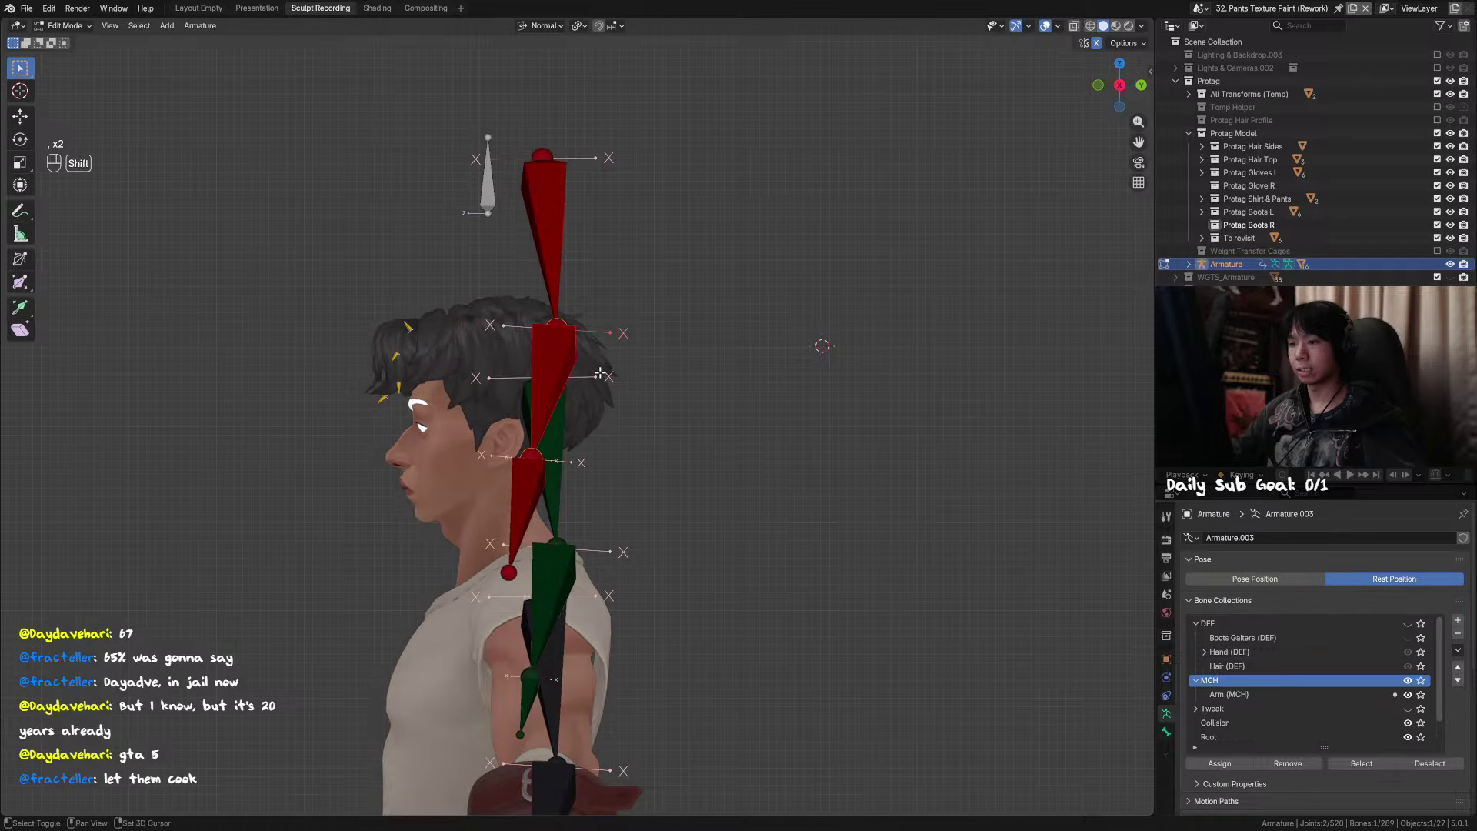
Step: Duplicate the IK forearm bone and move the copy about 0.35 m behind the arm along its normal X axis
key(shift+d)
key(x)
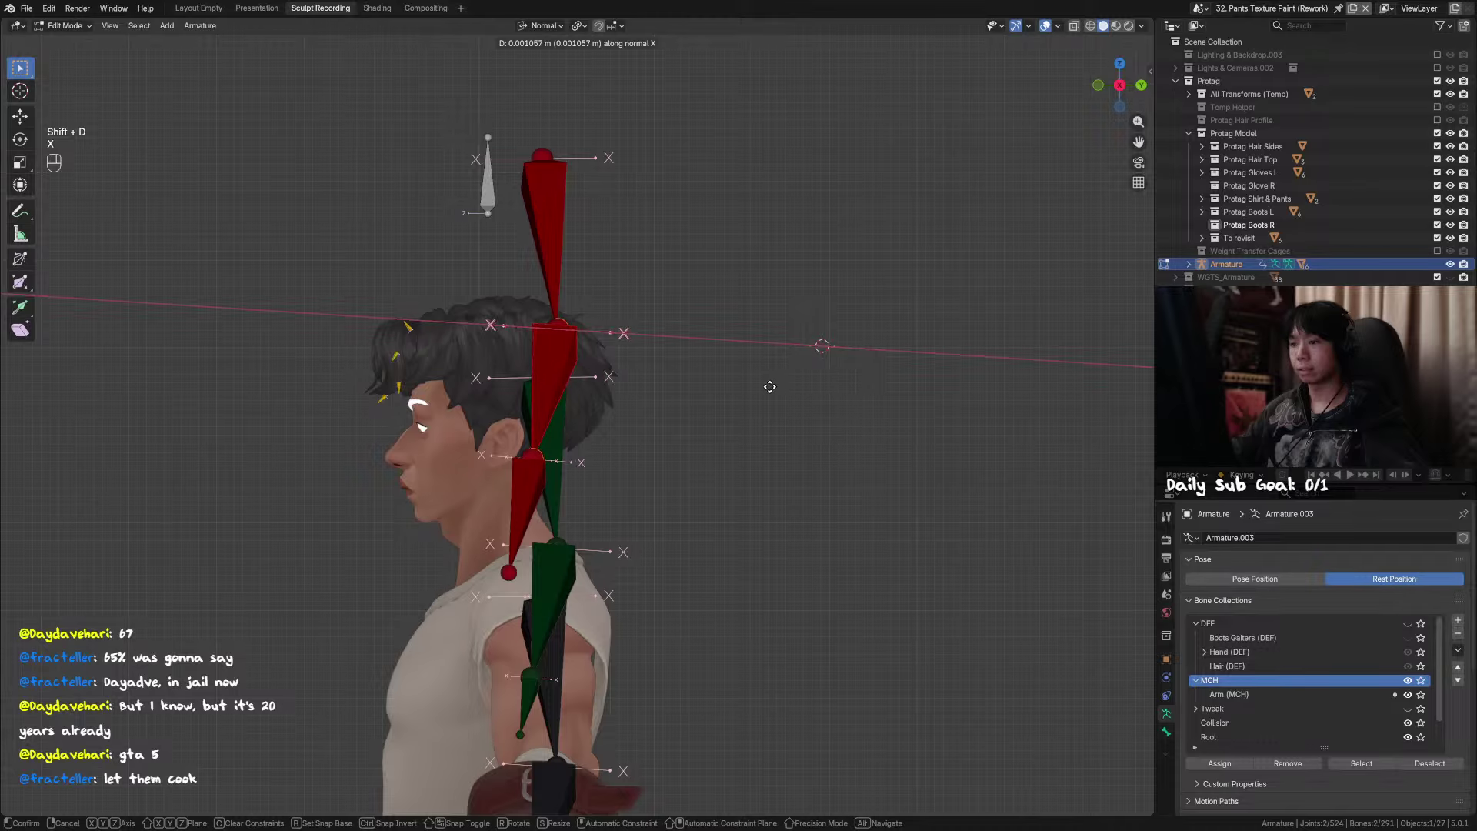
right_click(773, 389)
key(g)
key(x)
right_click(689, 354)
middle_drag(635, 356, 638, 412)
key(g)
key(x)
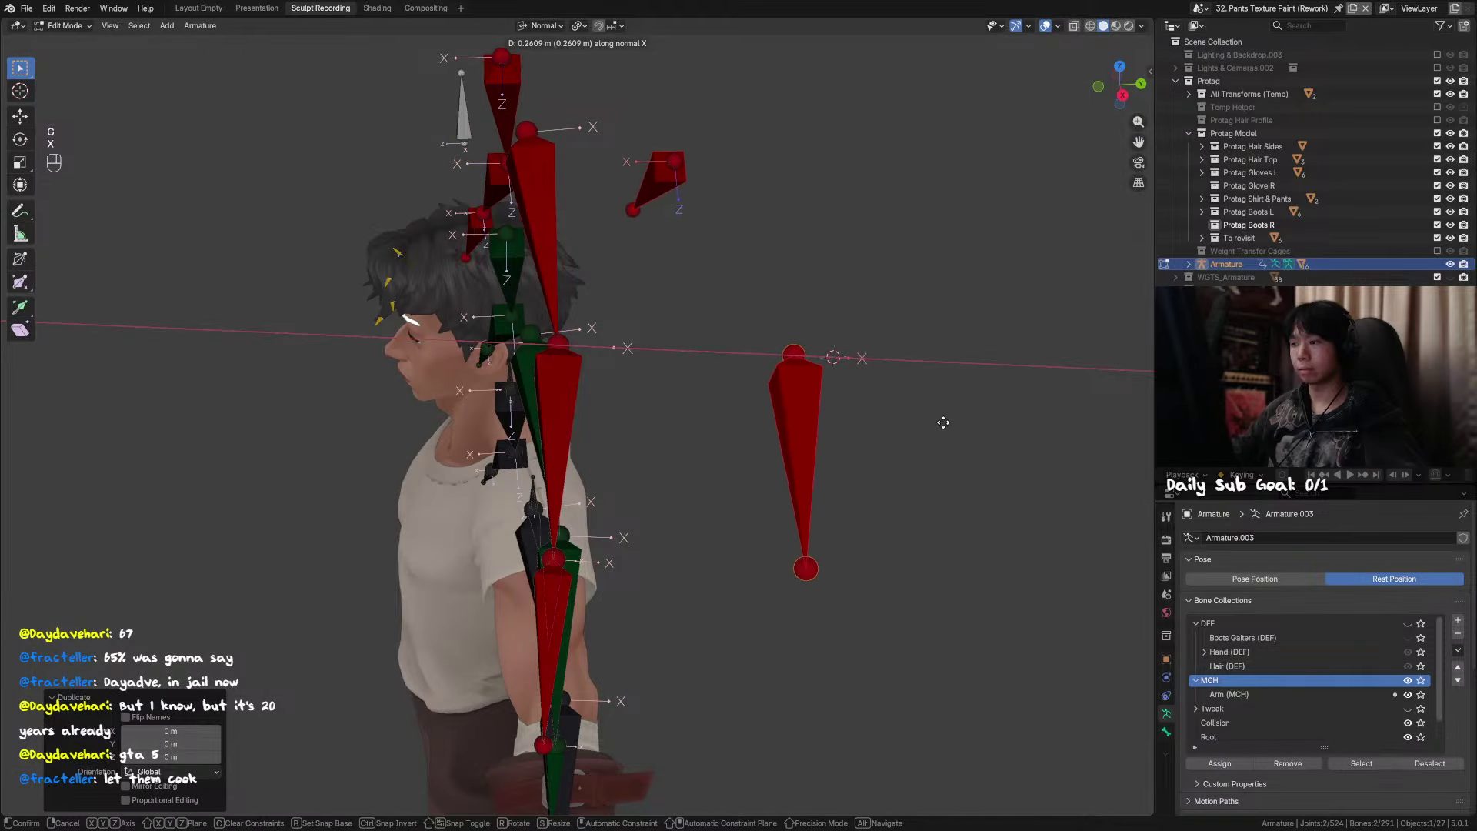
click(1103, 437)
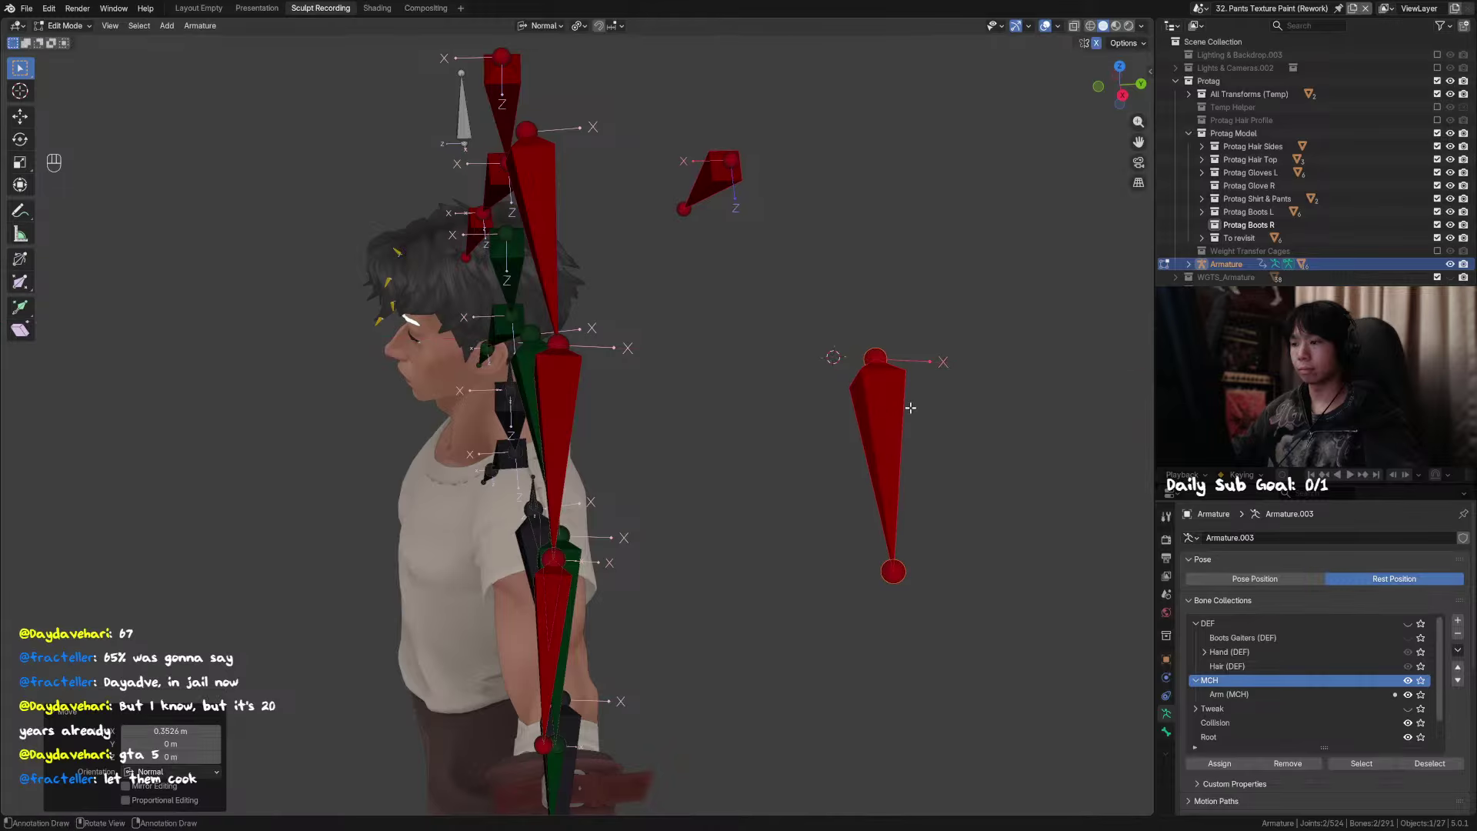
Step: Move the duplicated IK forearm bone back about 0.35 m along its normal X axis onto the arm and delete it
middle_drag(910, 406, 893, 462)
key(g)
key(x)
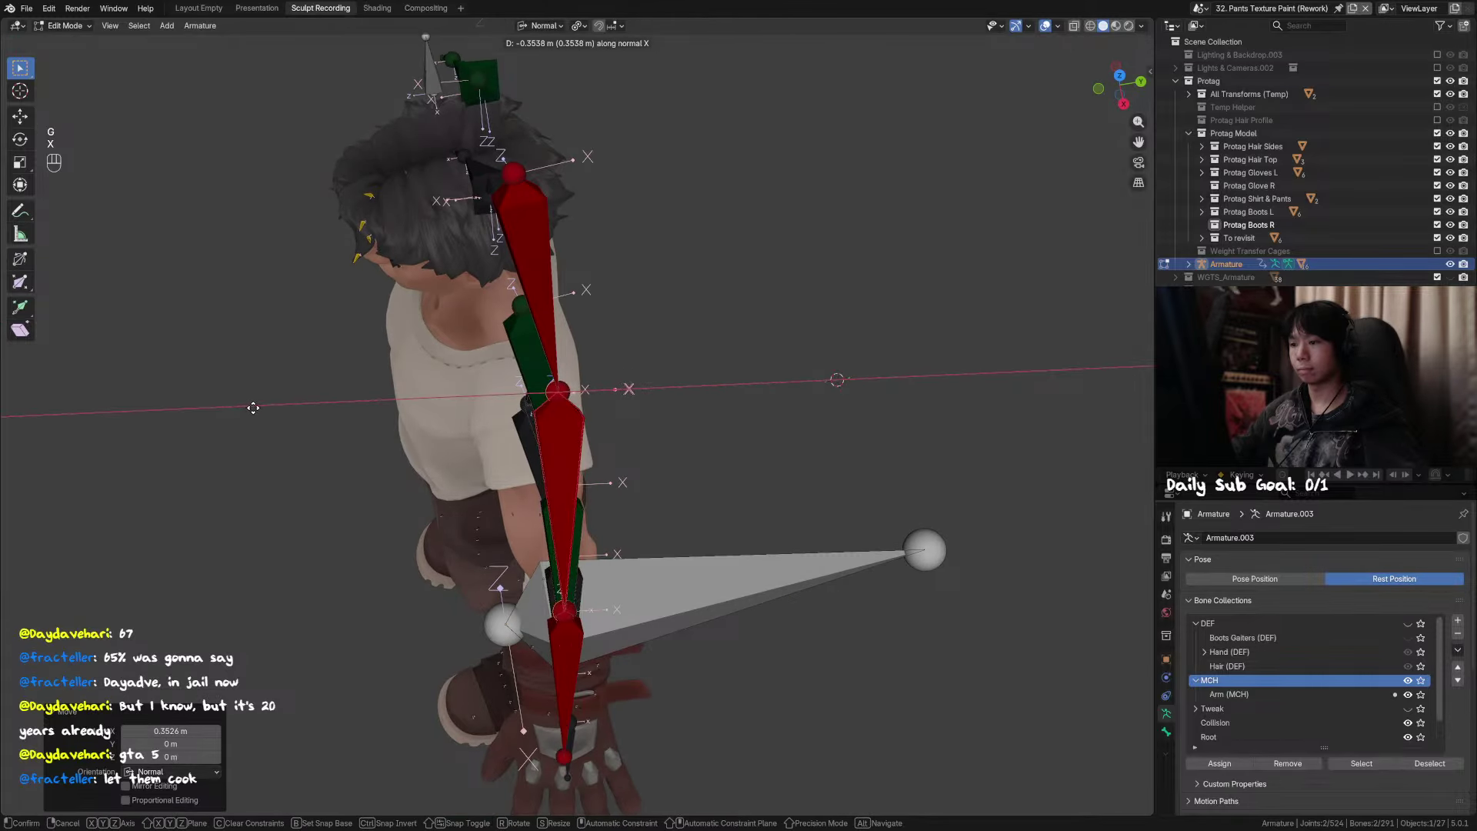
click(255, 408)
key(x)
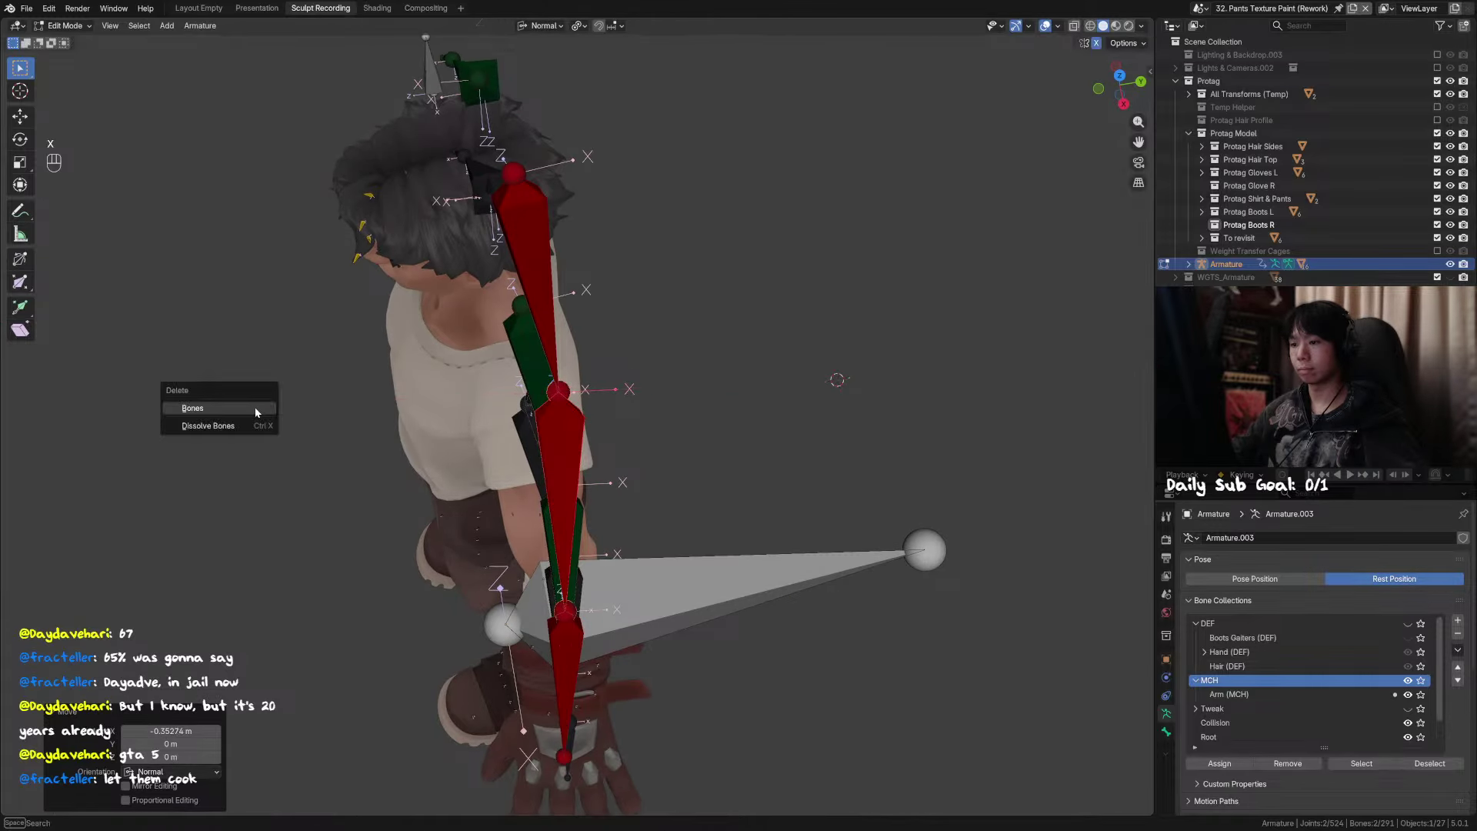
click(256, 408)
Step: Duplicate the left IK forearm bone and move the copy about 0.36 m behind the arm along its normal X axis
key(shift+d)
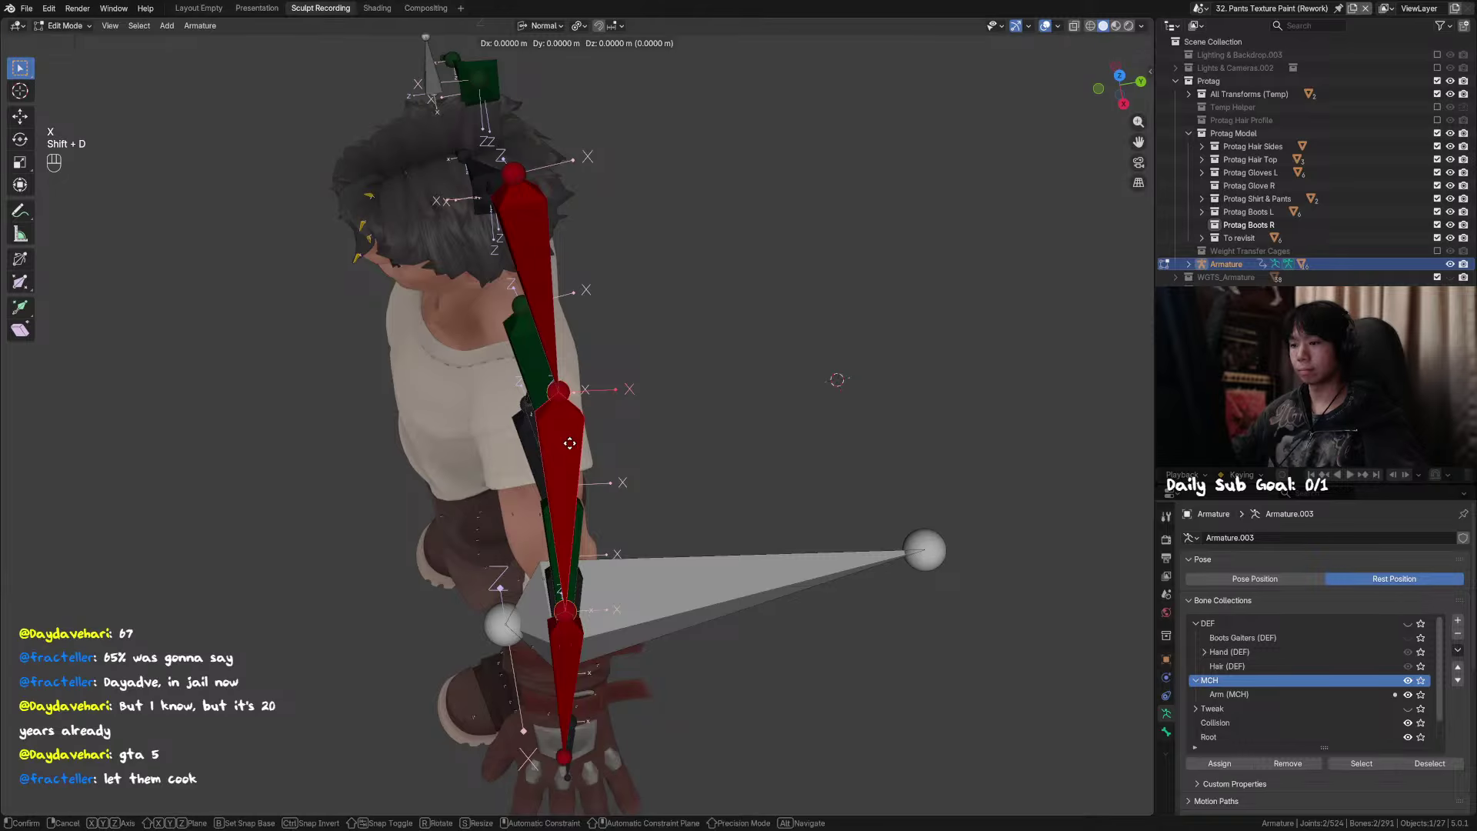
key(x)
key(ctrl+z)
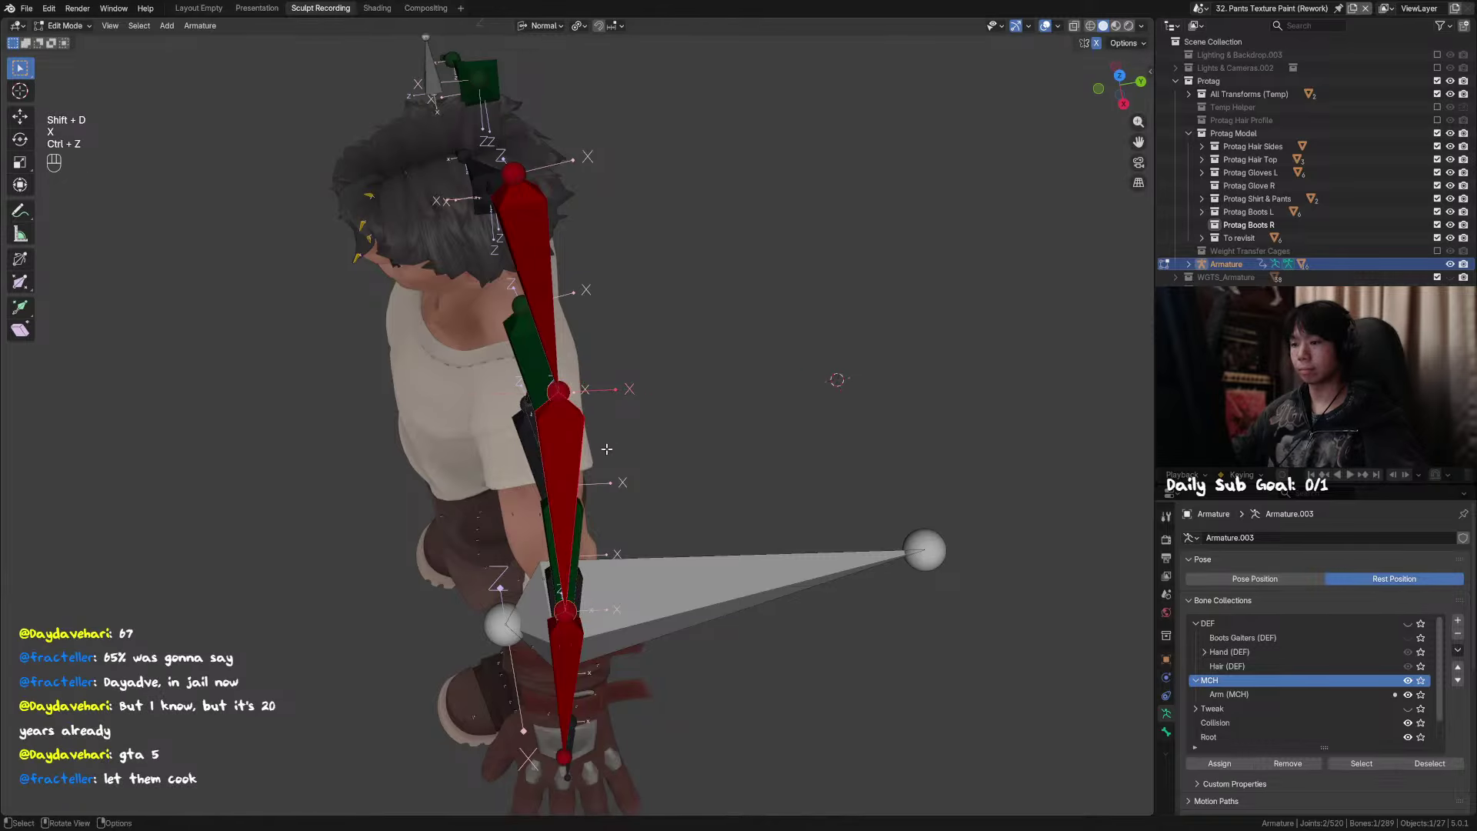
key(g)
key(shift+d)
key(x)
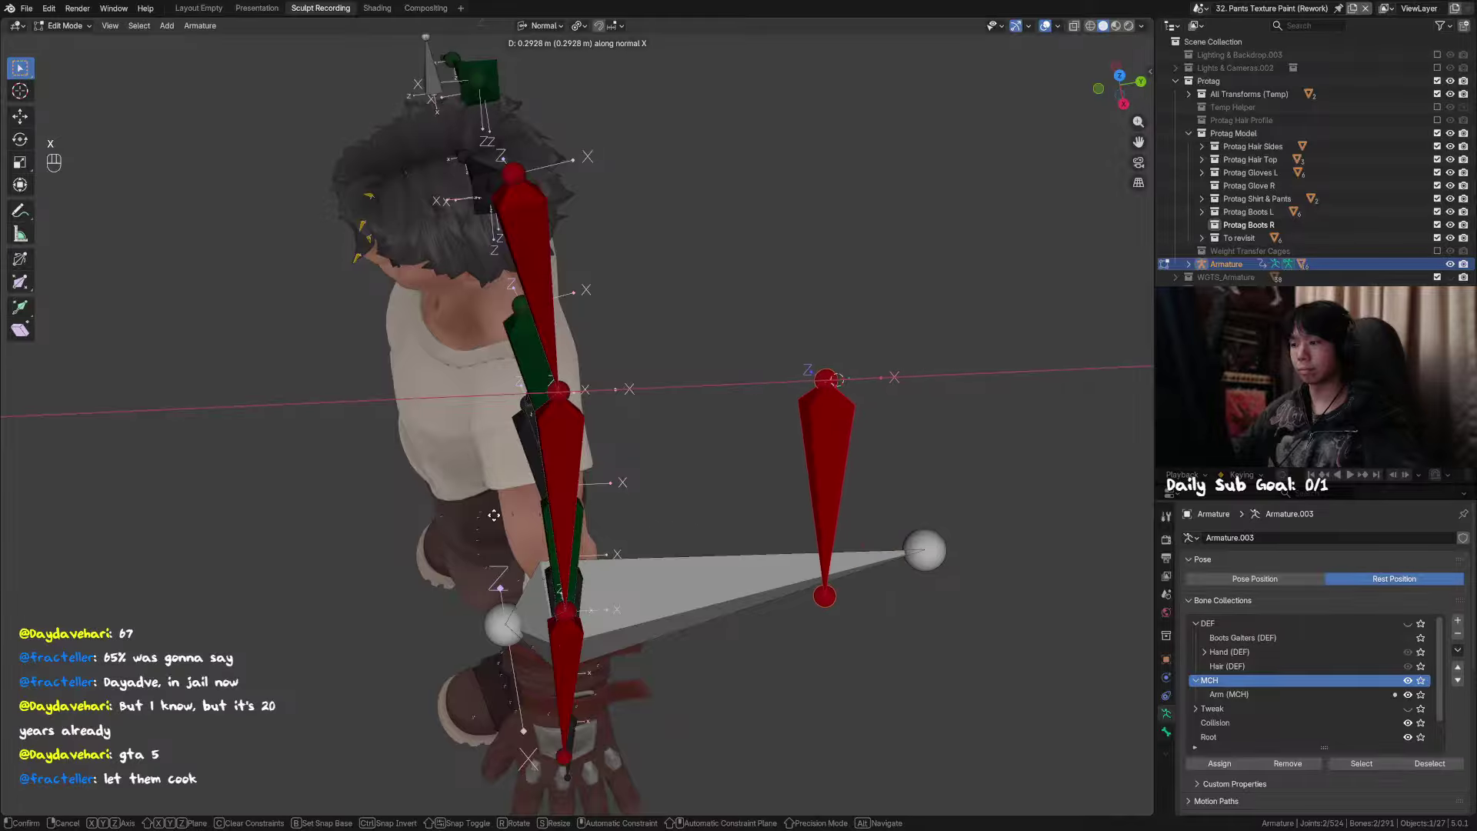
click(735, 534)
Step: Snap the 3D cursor to the duplicated bone's head joint, add a new bone there and select it
mouse_move(734, 535)
middle_down()
mouse_move(772, 490)
mouse_move(731, 485)
mouse_move(746, 448)
mouse_move(736, 506)
middle_up()
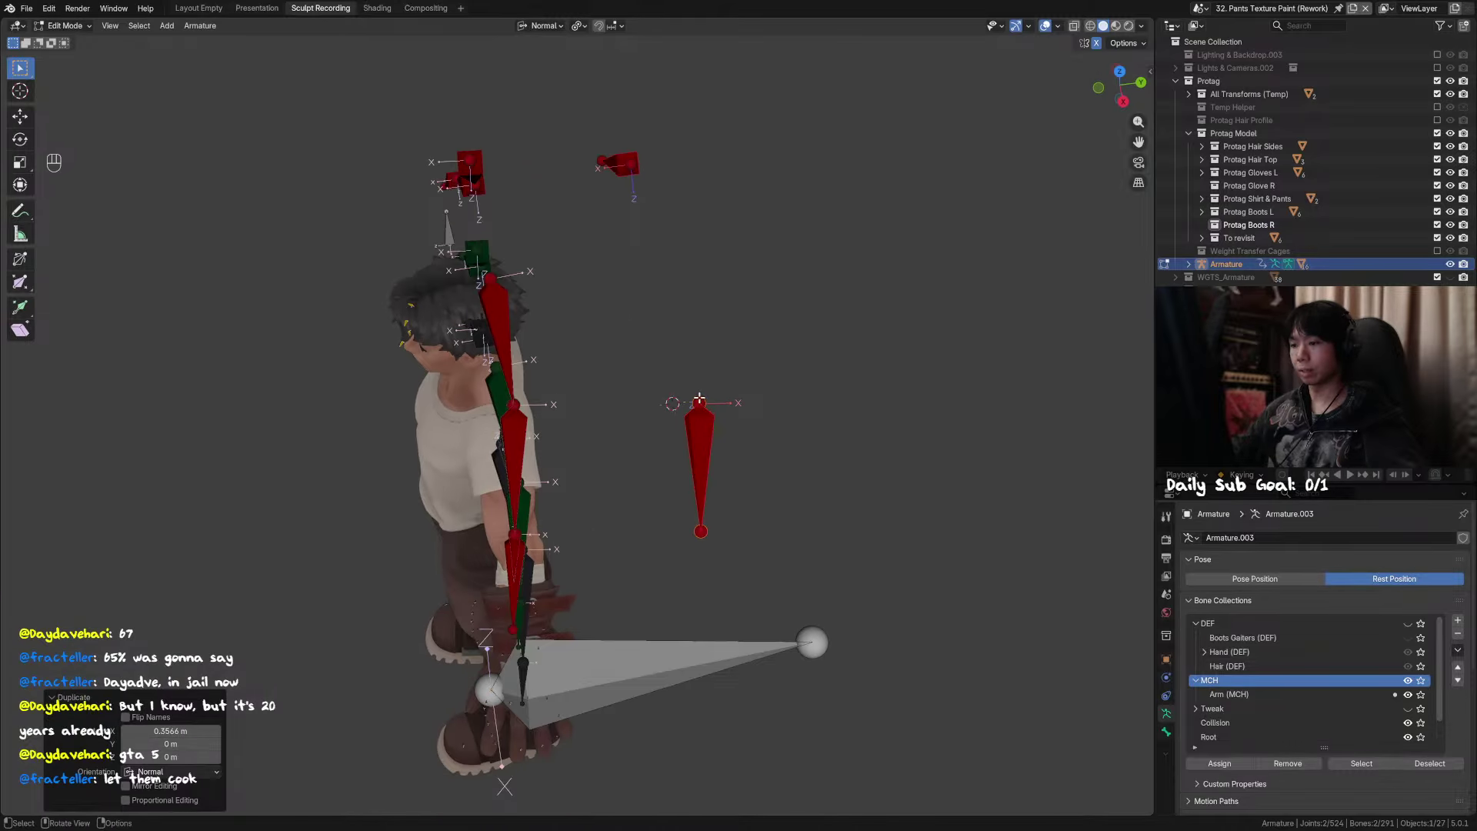
middle_drag(699, 399, 729, 443)
key(shift+a)
key(ctrl+z)
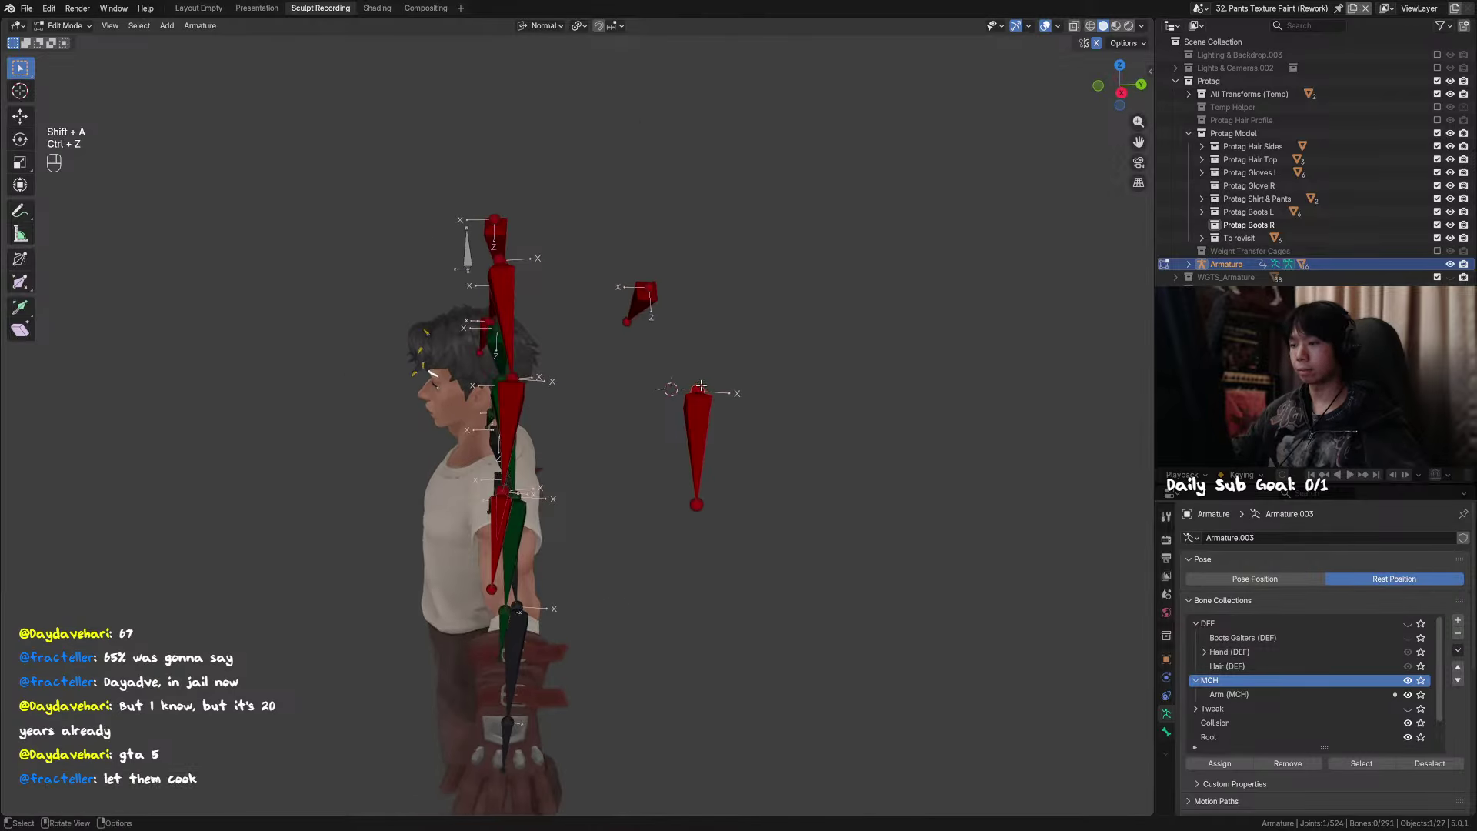
key(shift+s)
click(700, 460)
key(shift+a)
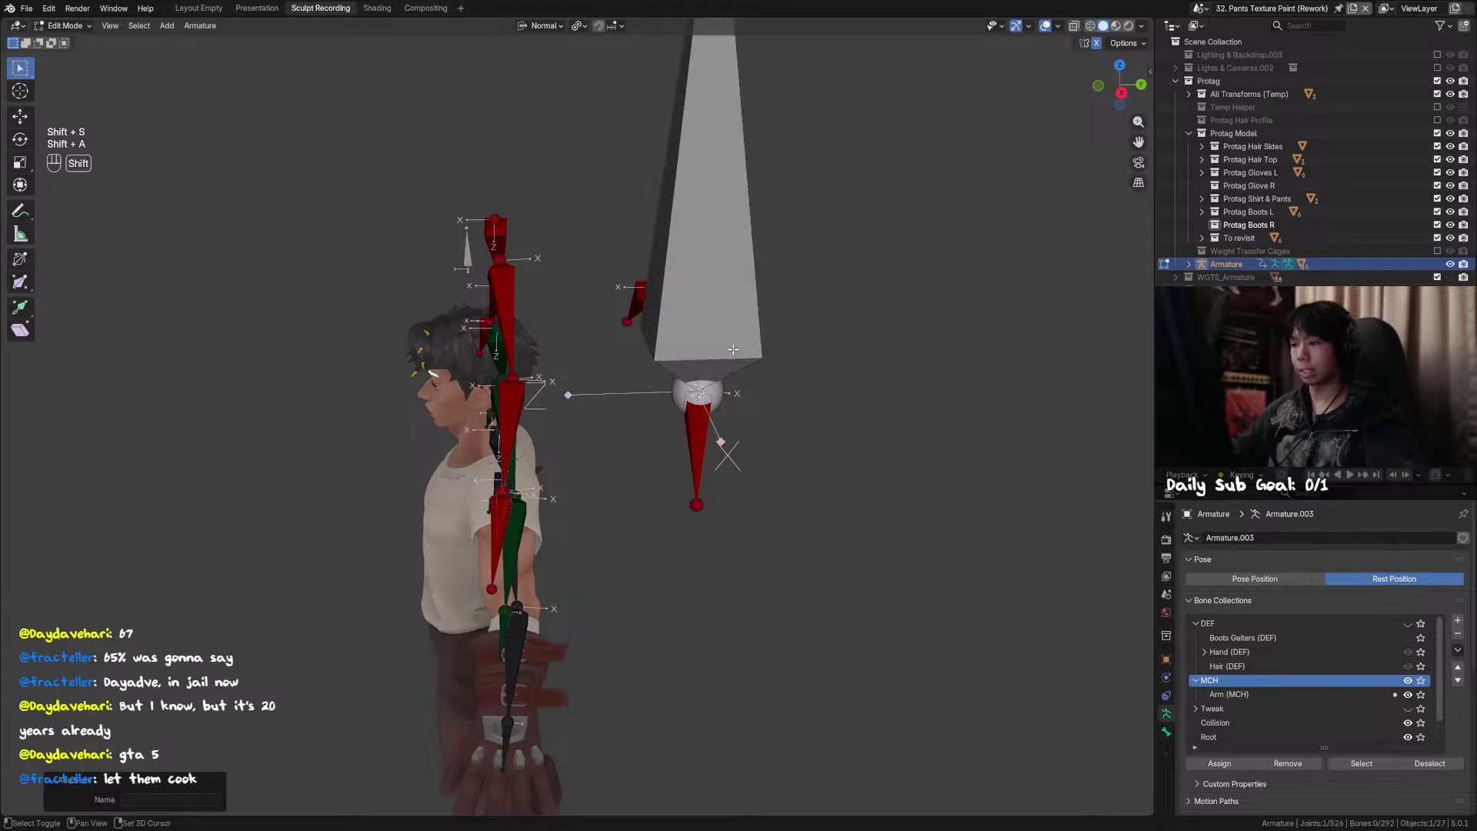
ctrl+middle_drag(733, 349, 686, 362)
click(648, 341)
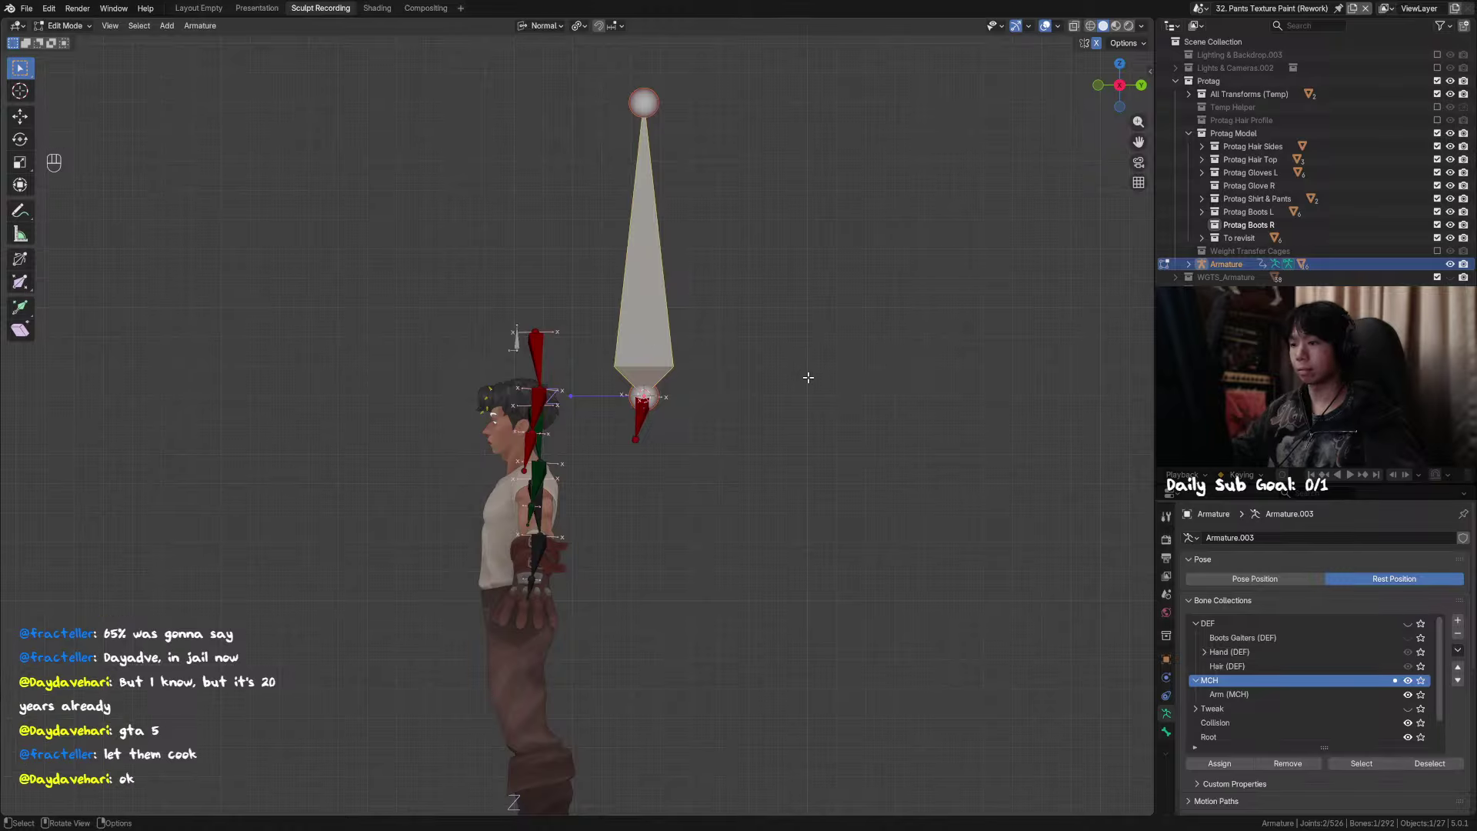
Step: Try the new bone as the pole bone in MCH_Forearm_IK.L's IK constraint, and clear the pole bone again
key(Tab)
scroll(667, 400, up, 3)
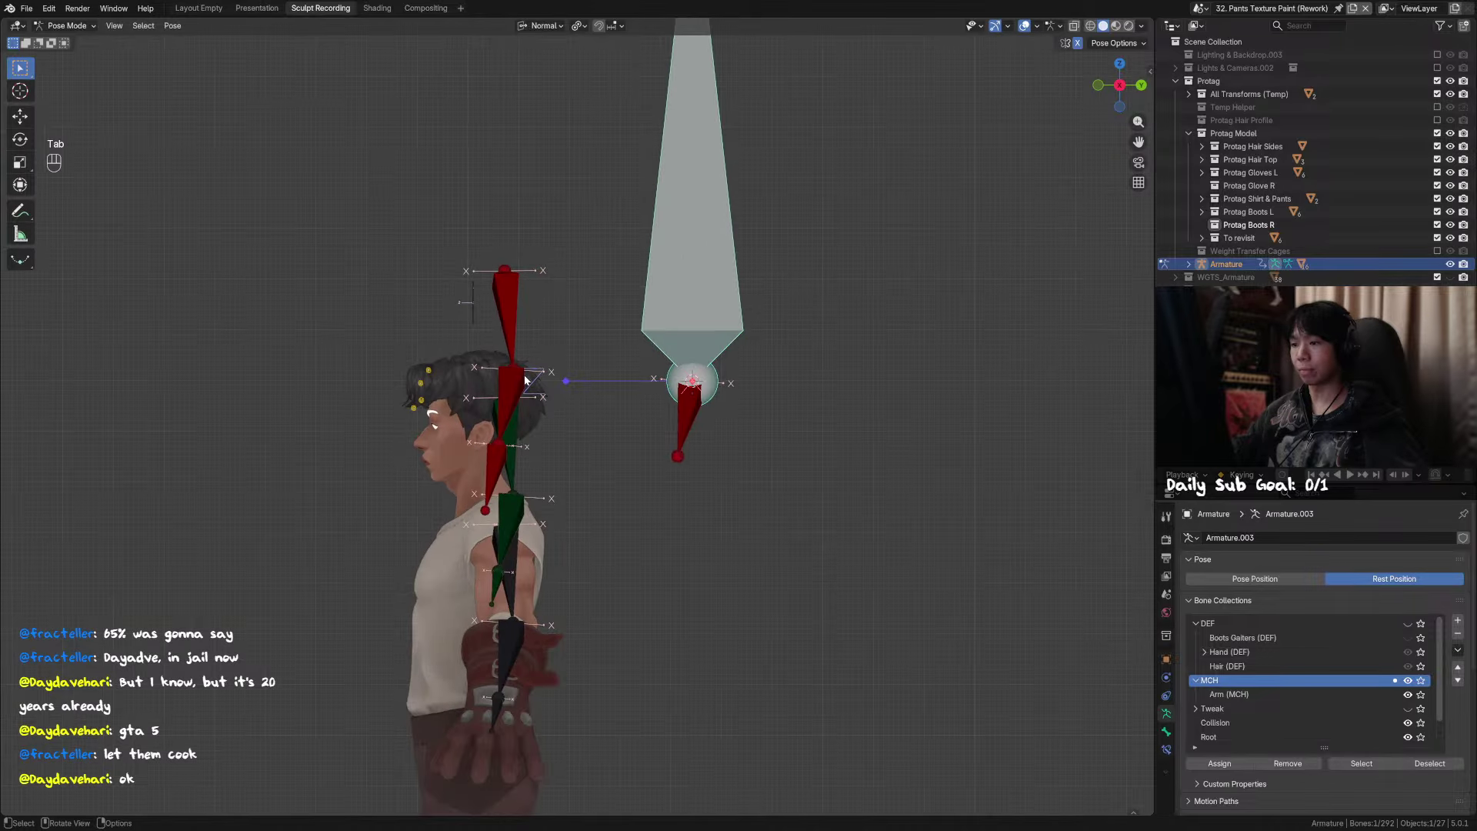
click(1166, 731)
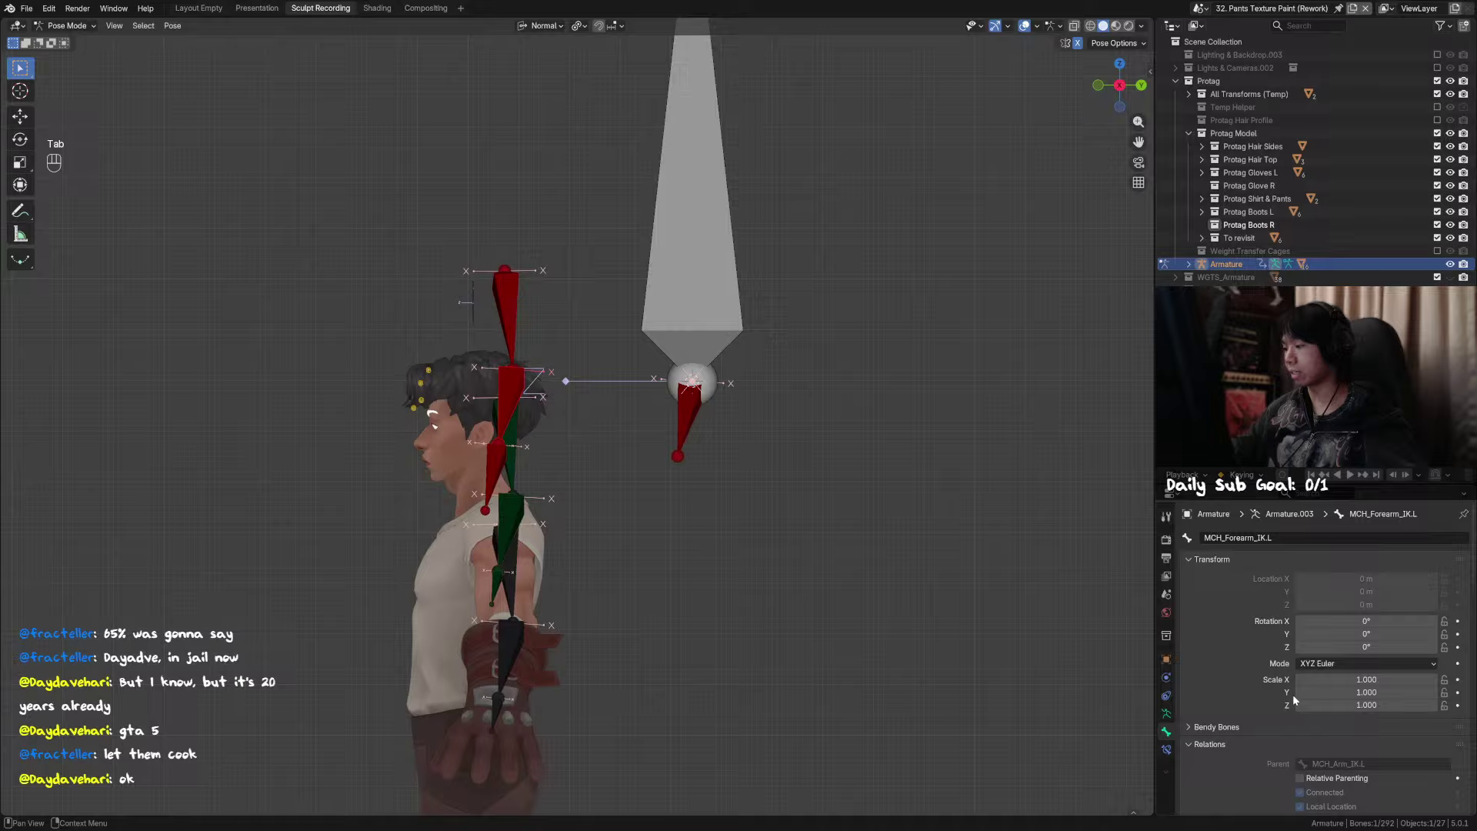
click(1165, 748)
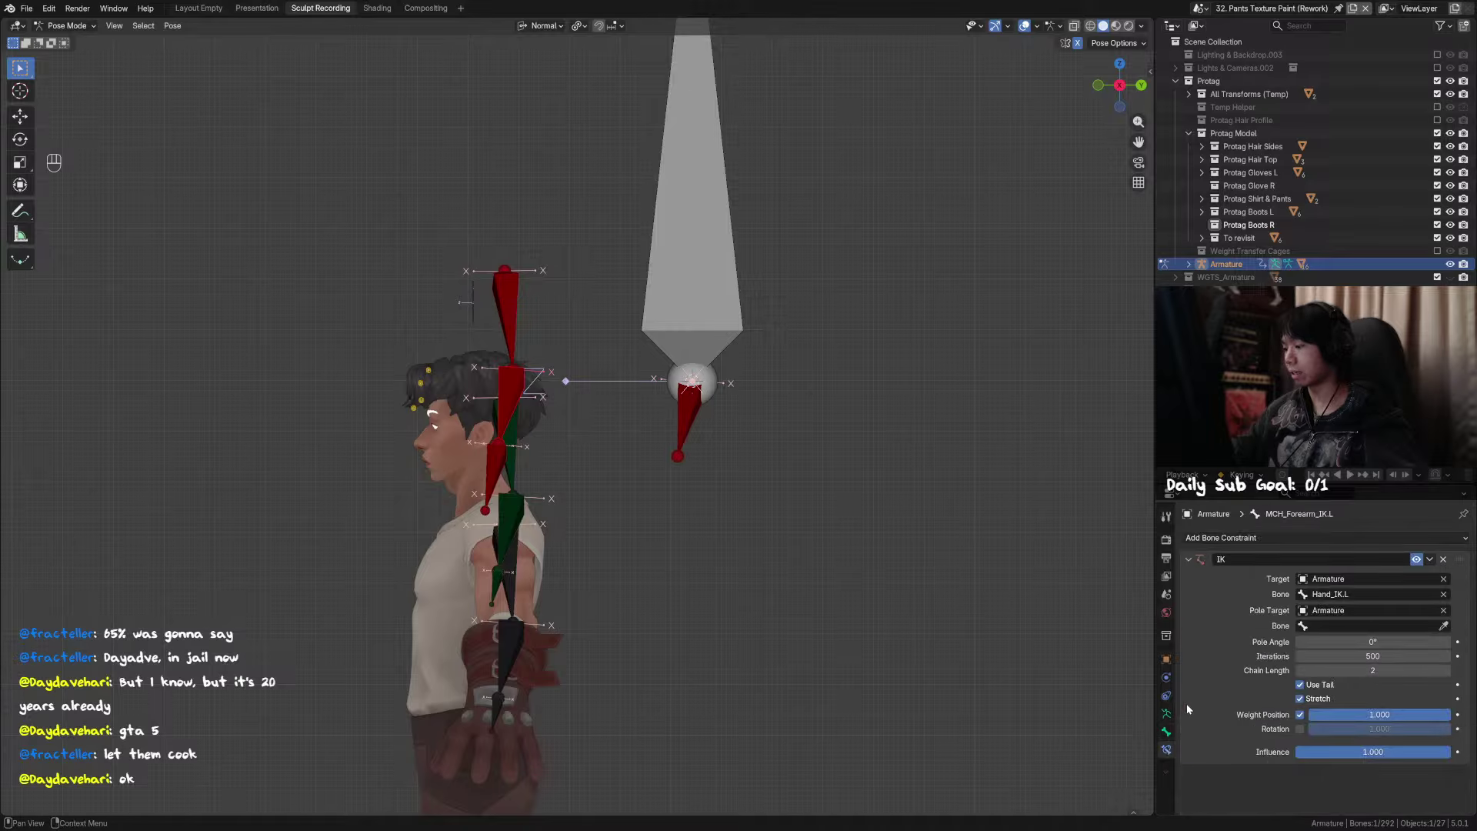
click(709, 289)
middle_drag(690, 341, 715, 383)
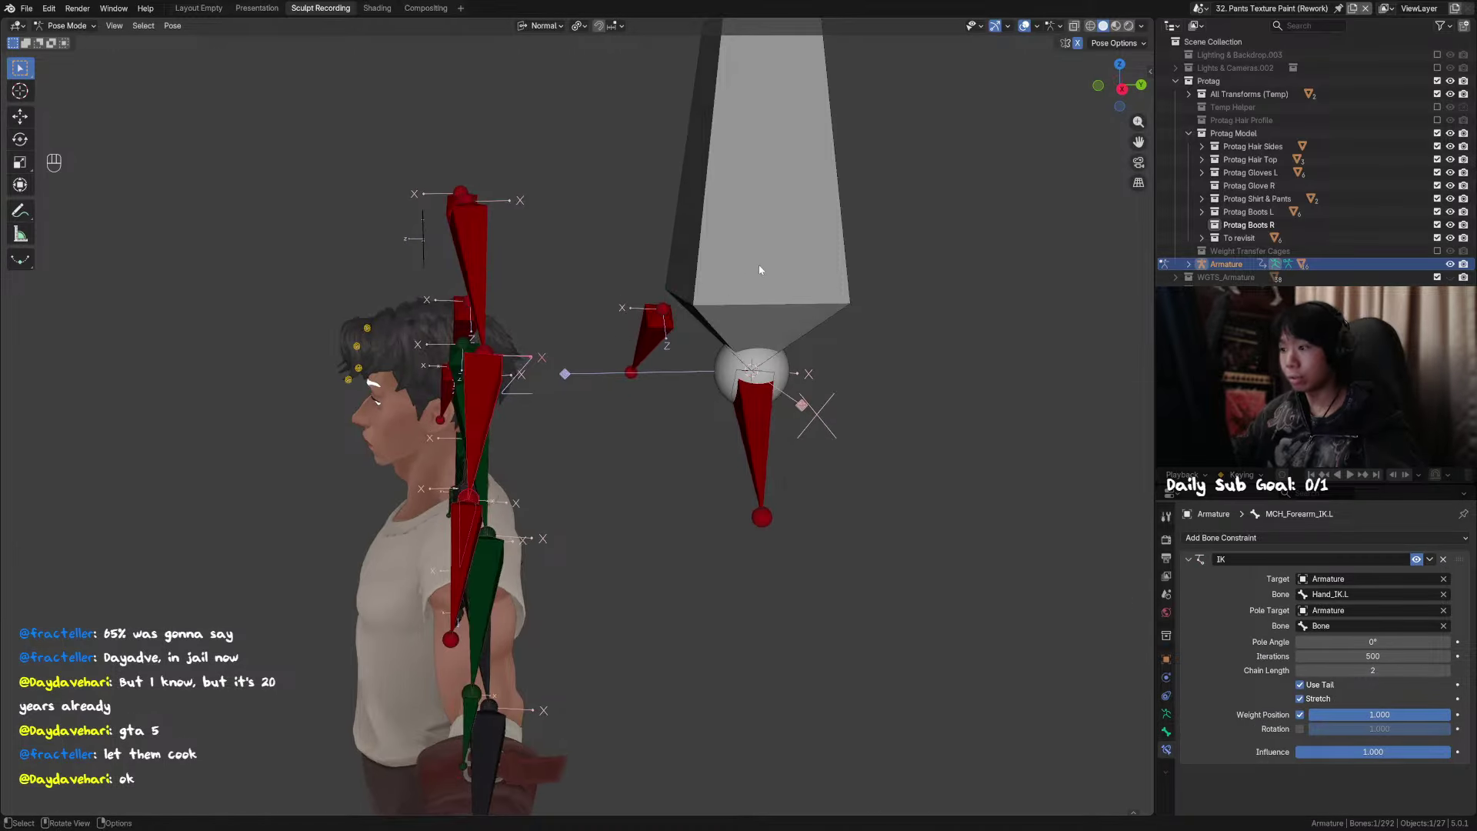
click(759, 270)
key(ctrl+z)
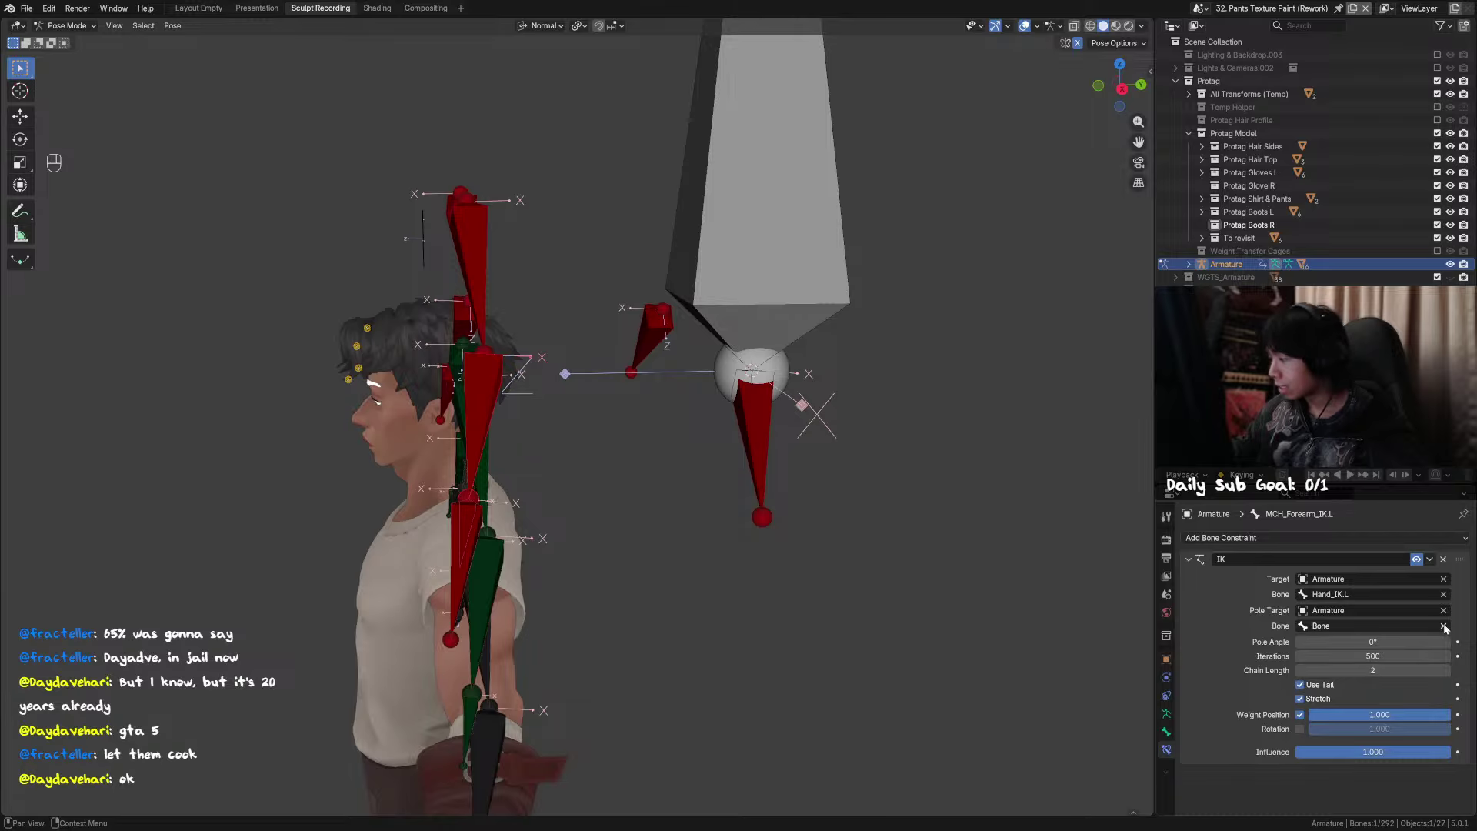
middle_drag(662, 404, 683, 422)
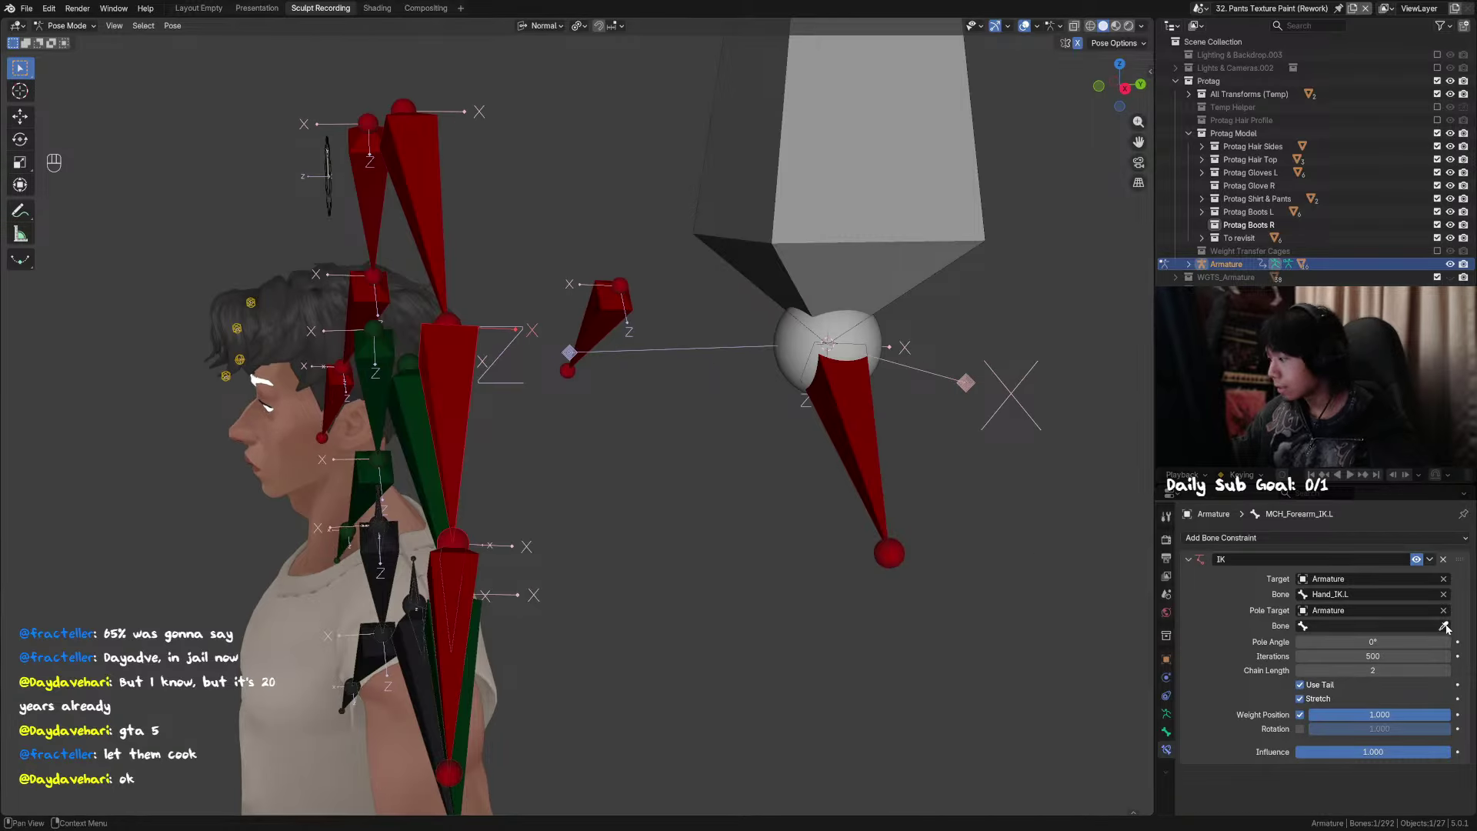
Step: Select the new upright bone in Edit Mode and rotate it 90° in the side view so it points backward
middle_drag(828, 205, 798, 303)
click(798, 303)
key(Tab)
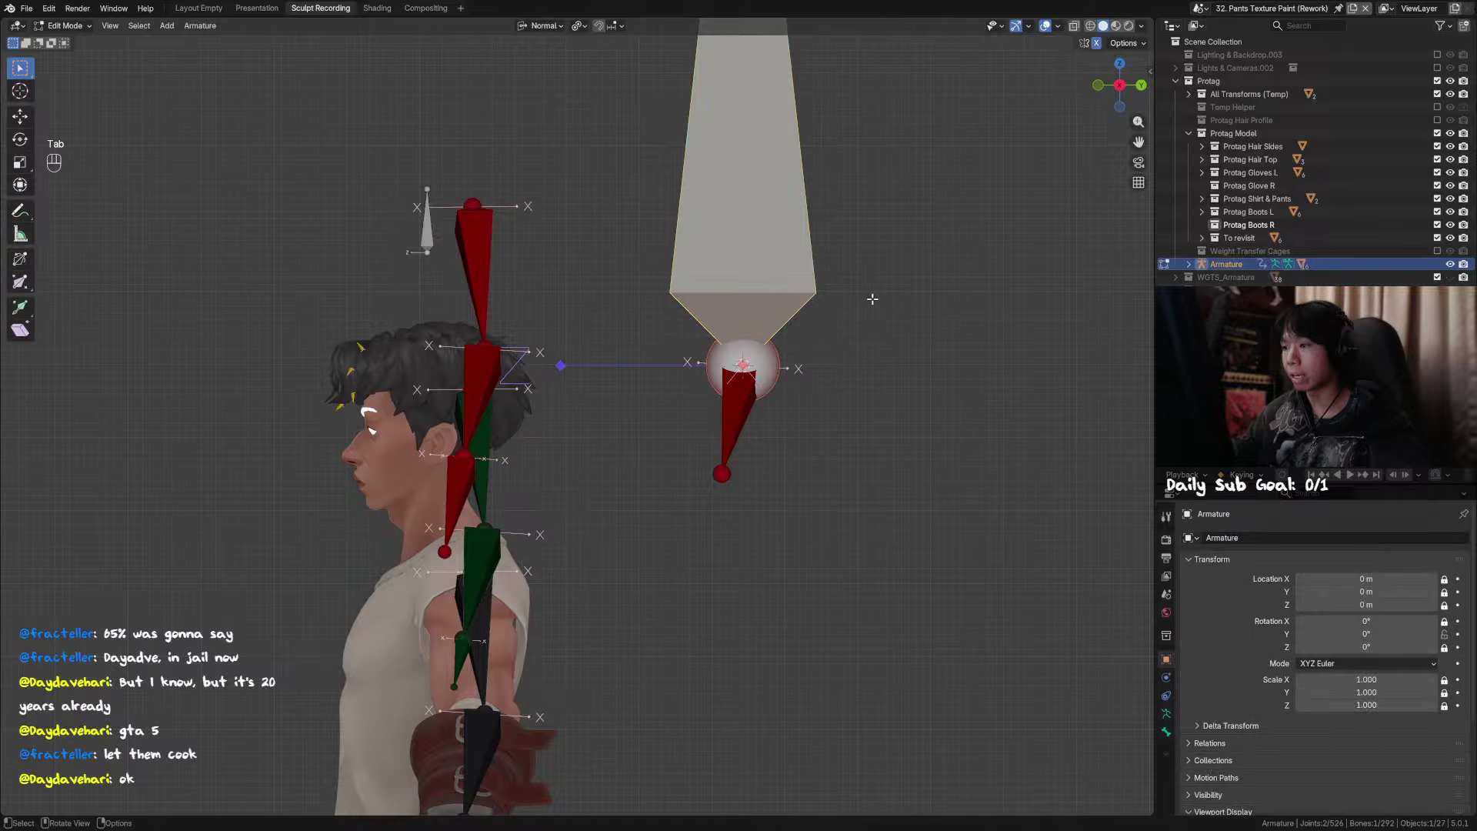
key(r)
key(KP_9)
key(KP_0)
key(KP_Enter)
key(KP_3)
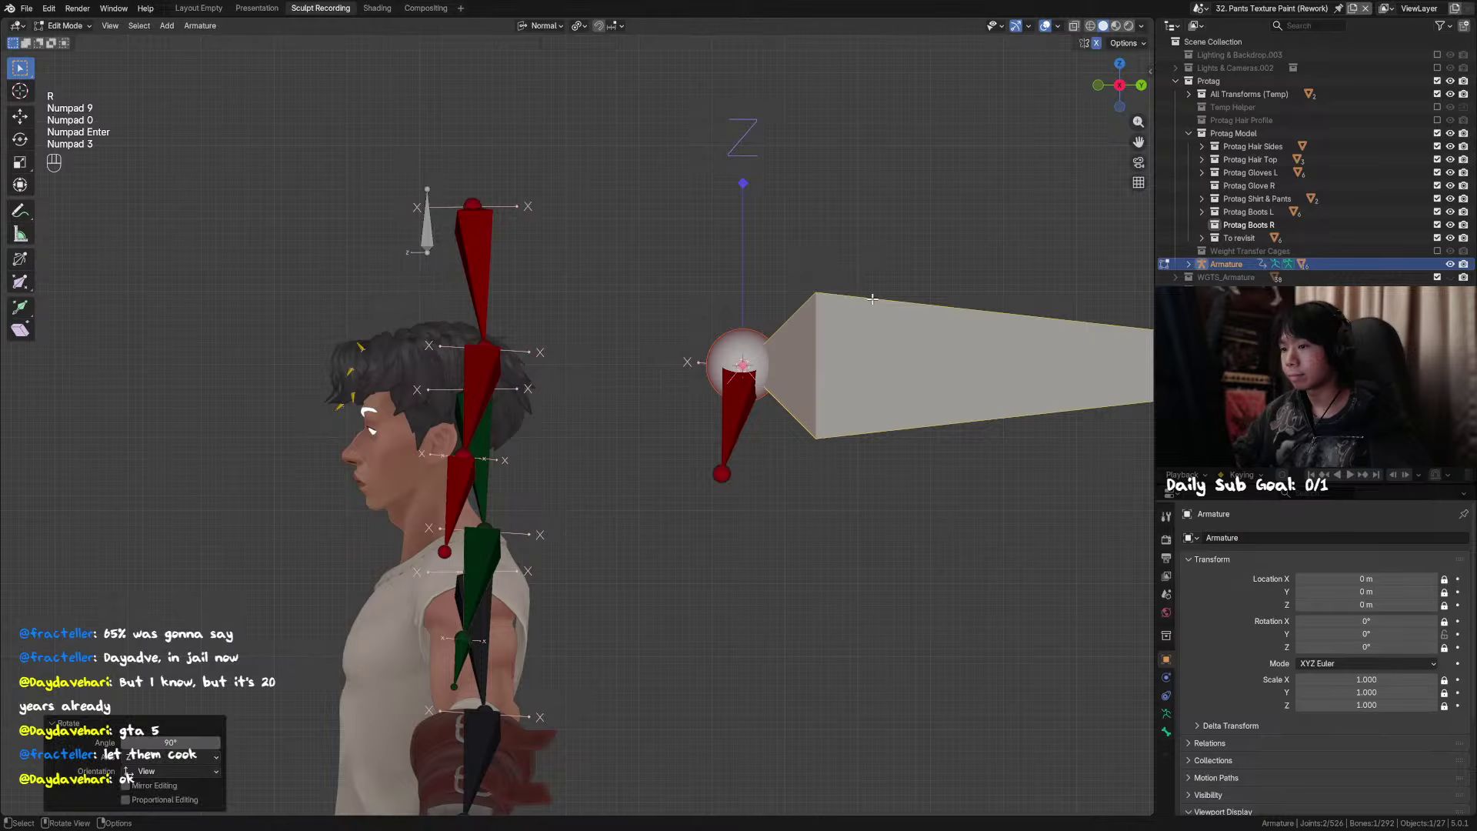
key(Tab)
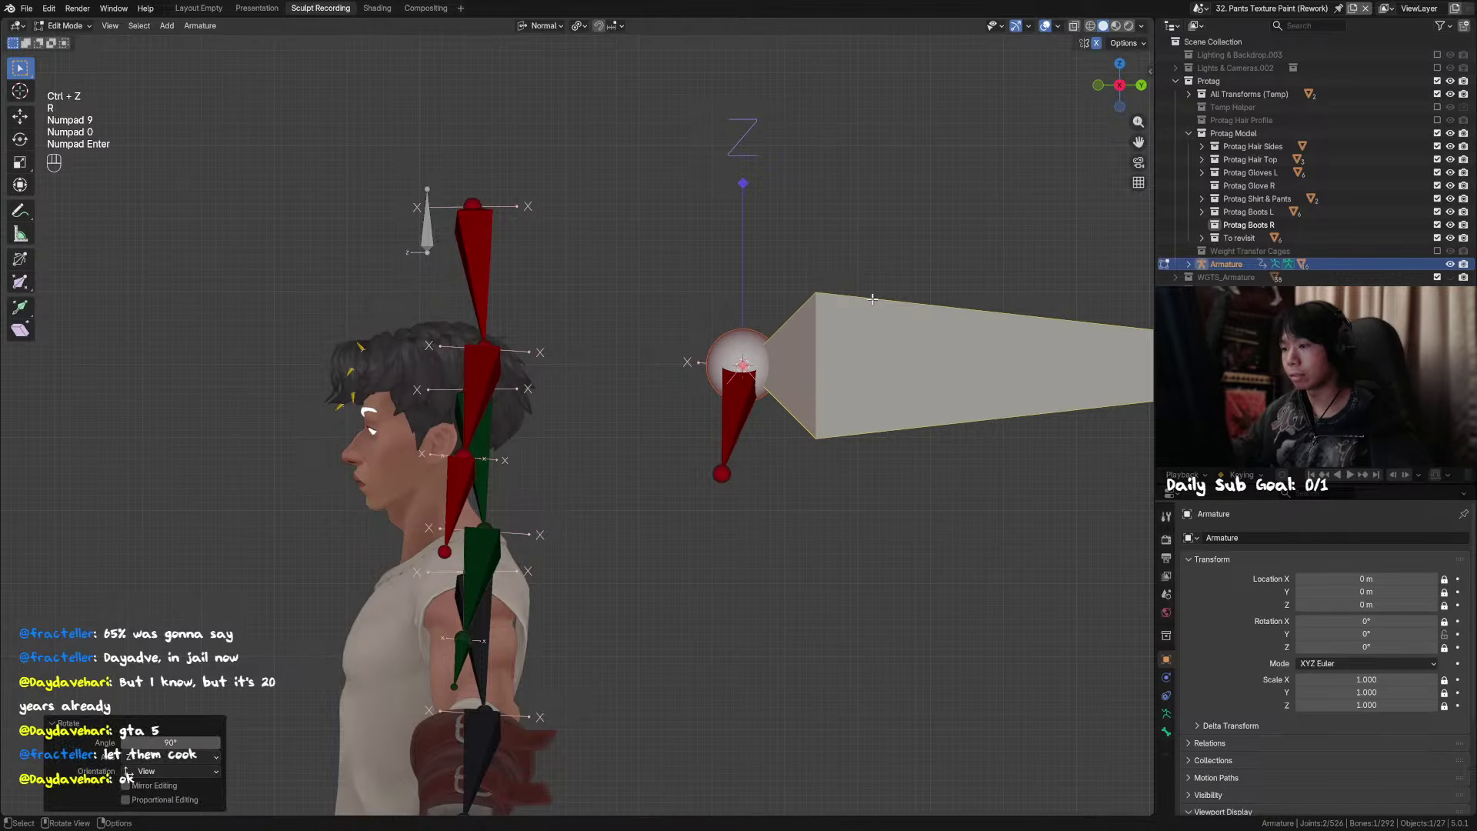
Step: Sample the rotated bone as MCH_Forearm_IK.L's pole bone, and undo back to the upright bone in Edit Mode
click(498, 374)
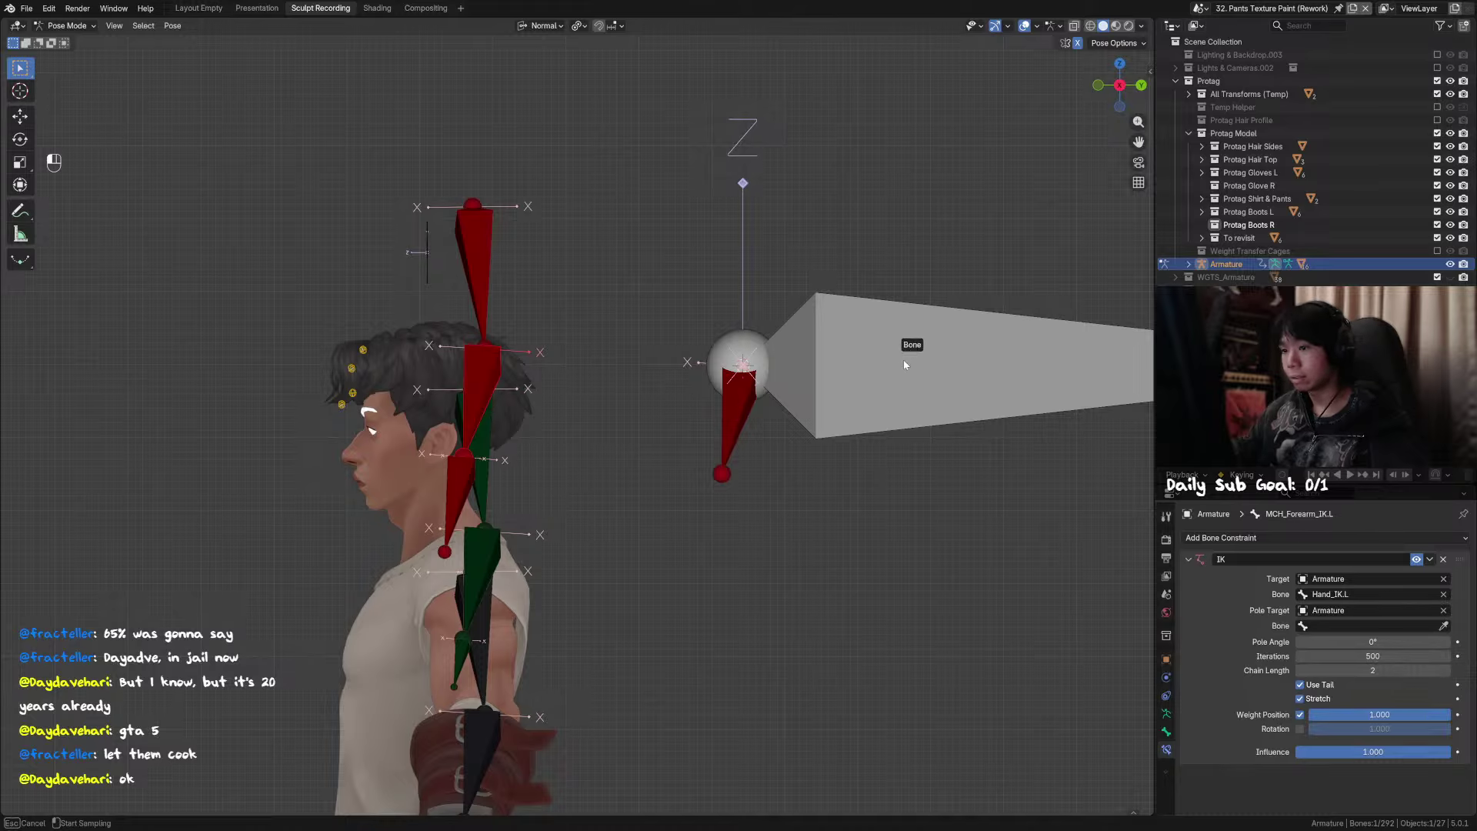
key(ctrl+z)
key(ctrl+z)
key(ctrl+z)
key(ctrl+z)
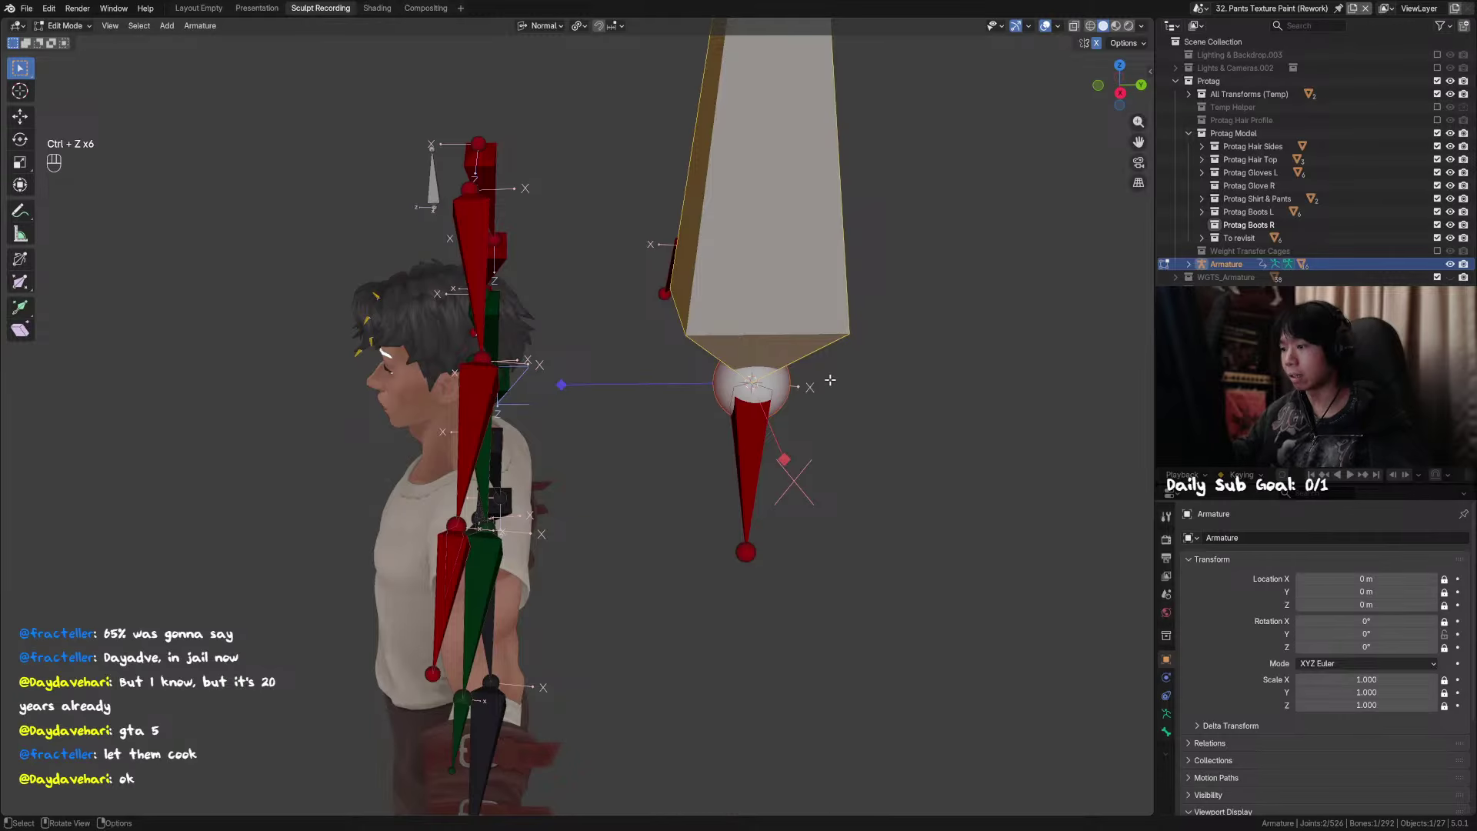
Step: Rotate the new bone -90° about its normal X axis so it points away from the character's back
text(rx90)
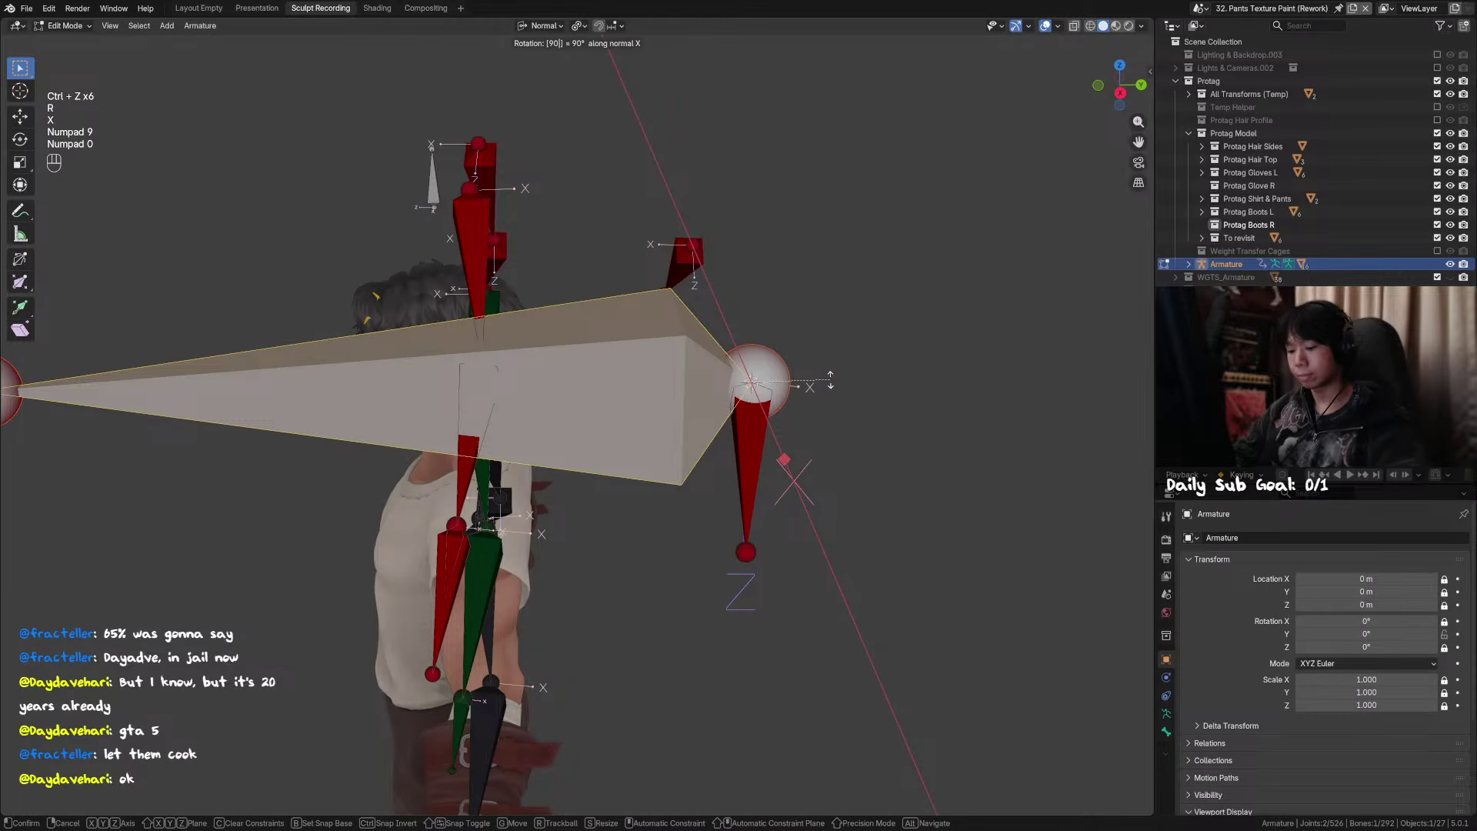
key(minus)
key(KP_Enter)
key(Tab)
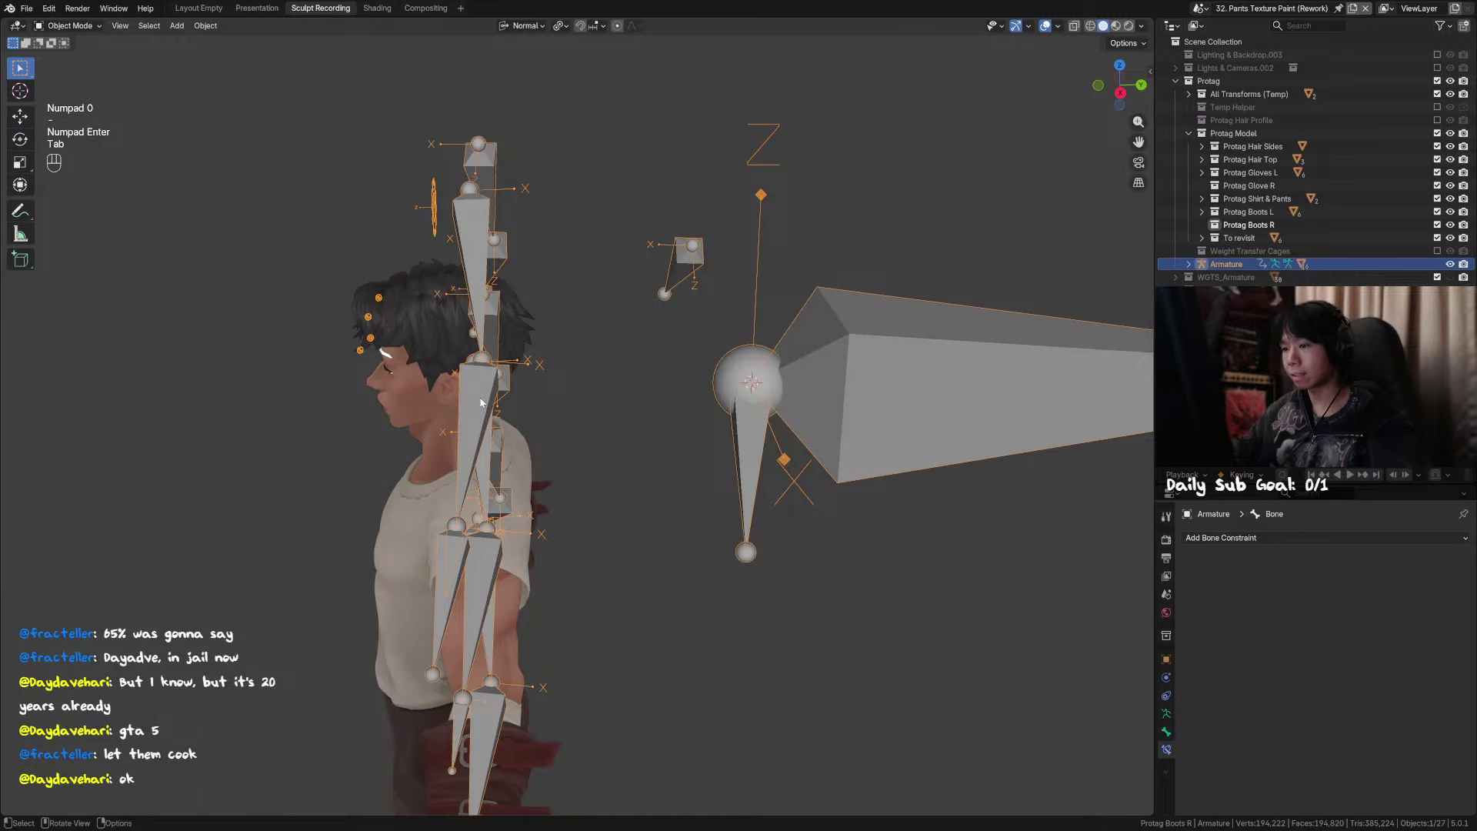
Step: Set the pole bone of MCH_Forearm_IK.L's IK constraint to the new bone named Bone
key(ctrl+Tab)
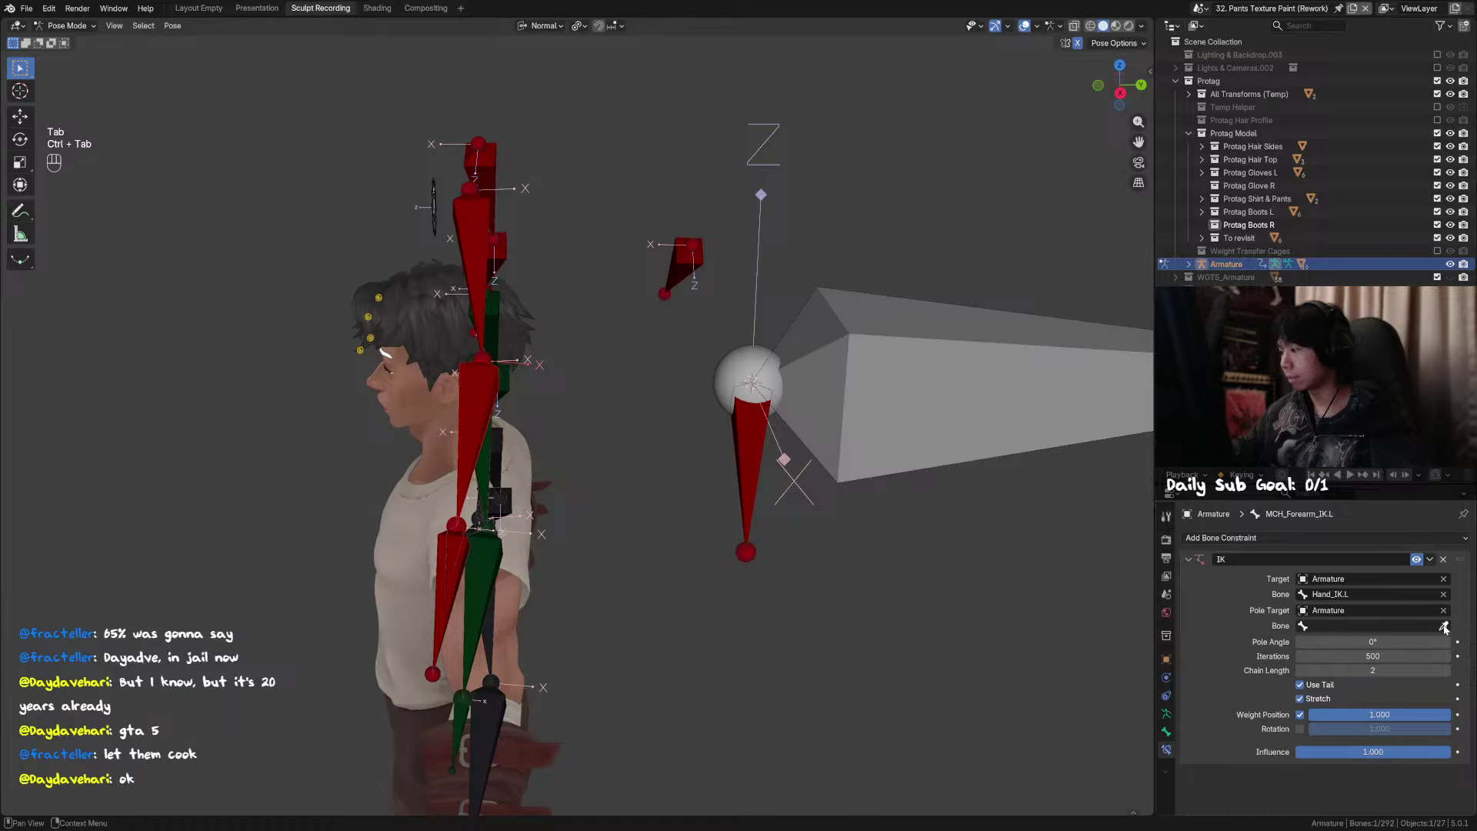
click(968, 380)
middle_drag(966, 386, 825, 539)
Step: Undo and redo the pole bone assignment repeatedly to examine whether the left IK arm bones shift
key(ctrl+z)
scroll(804, 527, up, 4)
key(ctrl+z)
key(ctrl+shift+z)
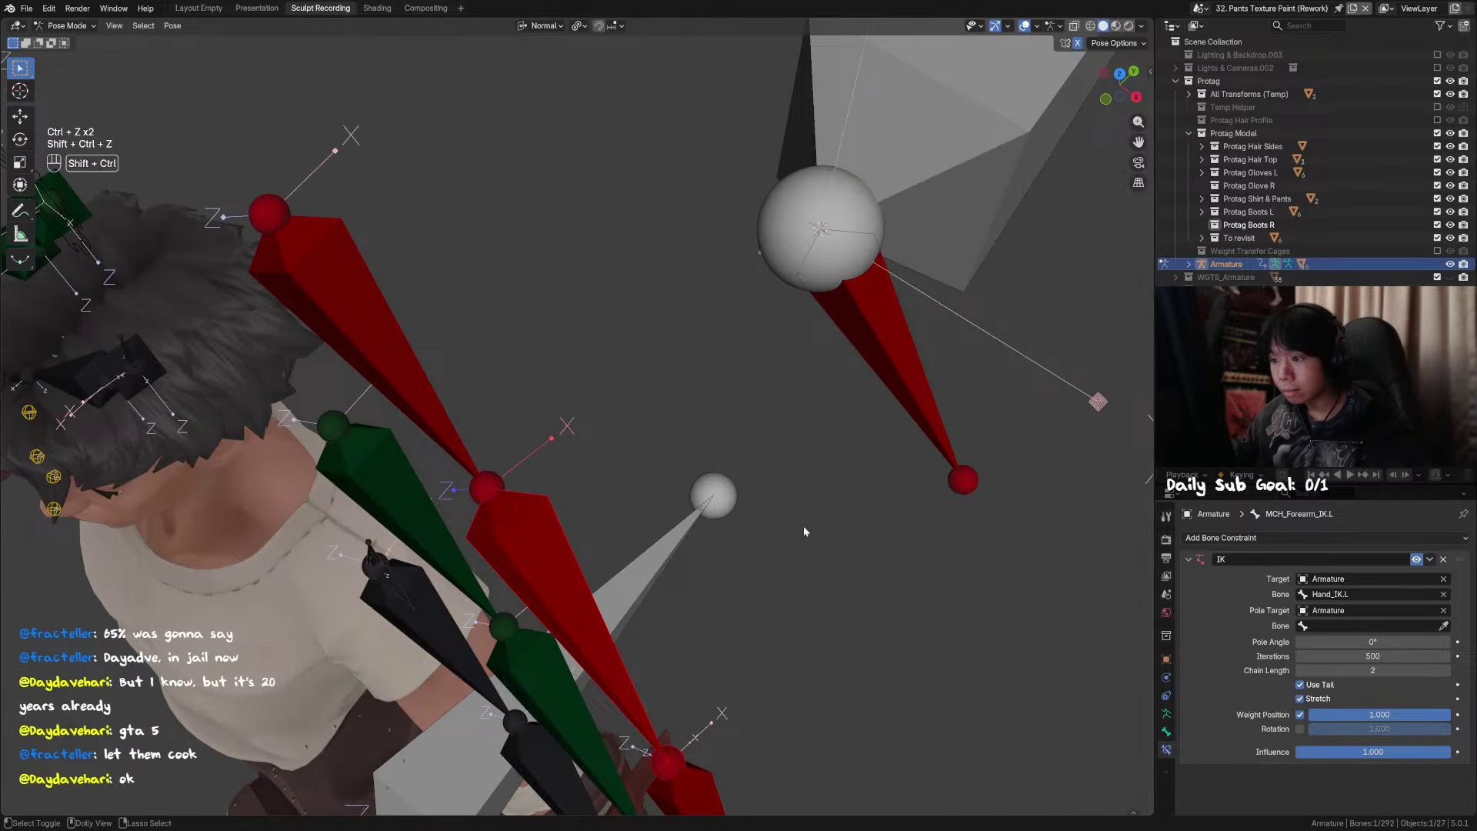
scroll(803, 531, down, 4)
key(ctrl+z)
key(ctrl+z)
key(ctrl+shift+z)
key(ctrl+shift+z)
key(ctrl+shift+z)
key(ctrl+shift+z)
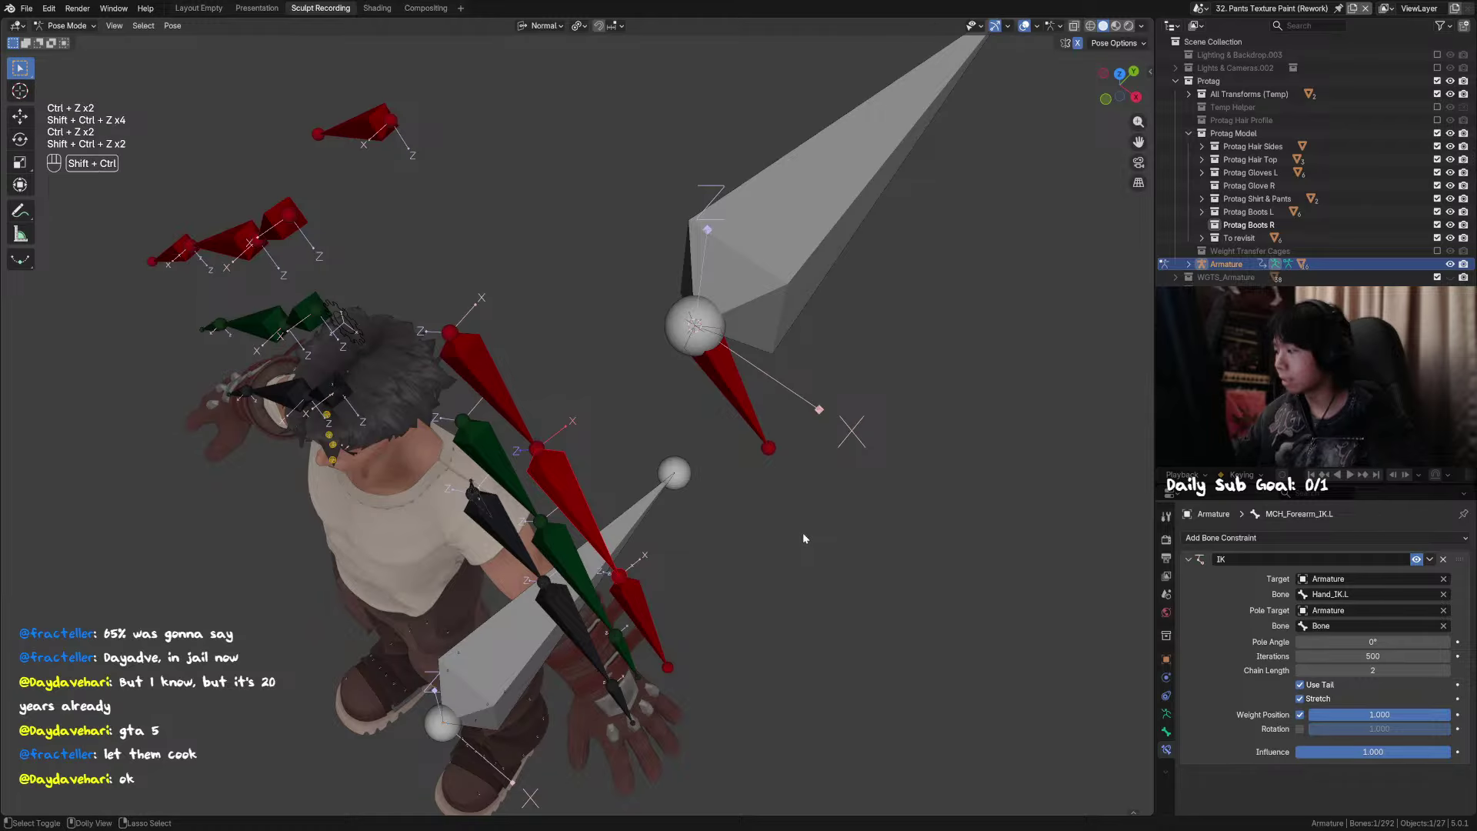
Step: Delete the duplicated bone MCH_Forearm_IK.L.001 in Edit Mode, keeping the new pole bone at its head
middle_drag(804, 537, 731, 443)
click(728, 412)
key(x)
click(731, 443)
key(Tab)
key(Tab)
click(727, 426)
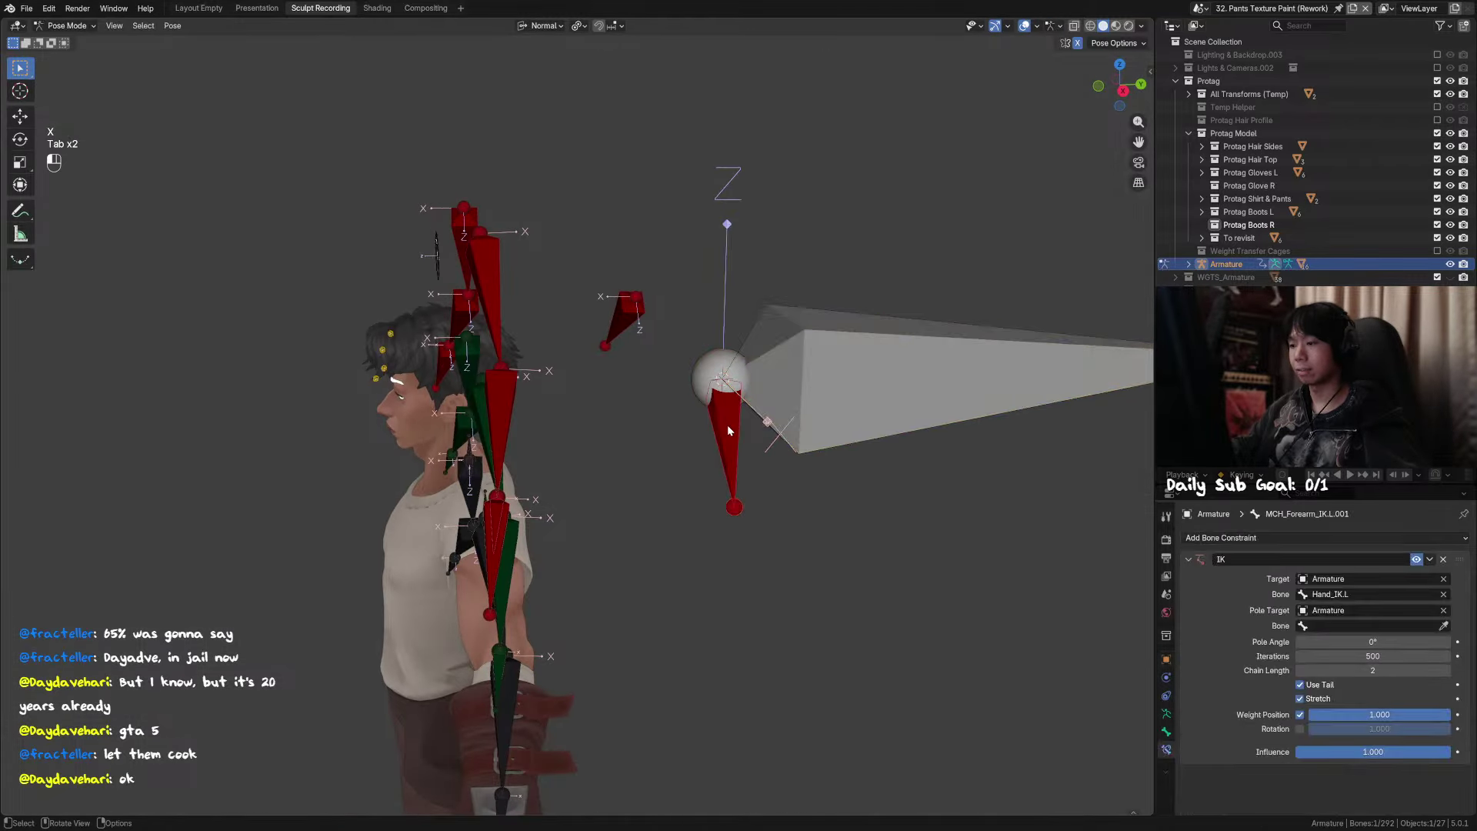
key(Tab)
key(Tab)
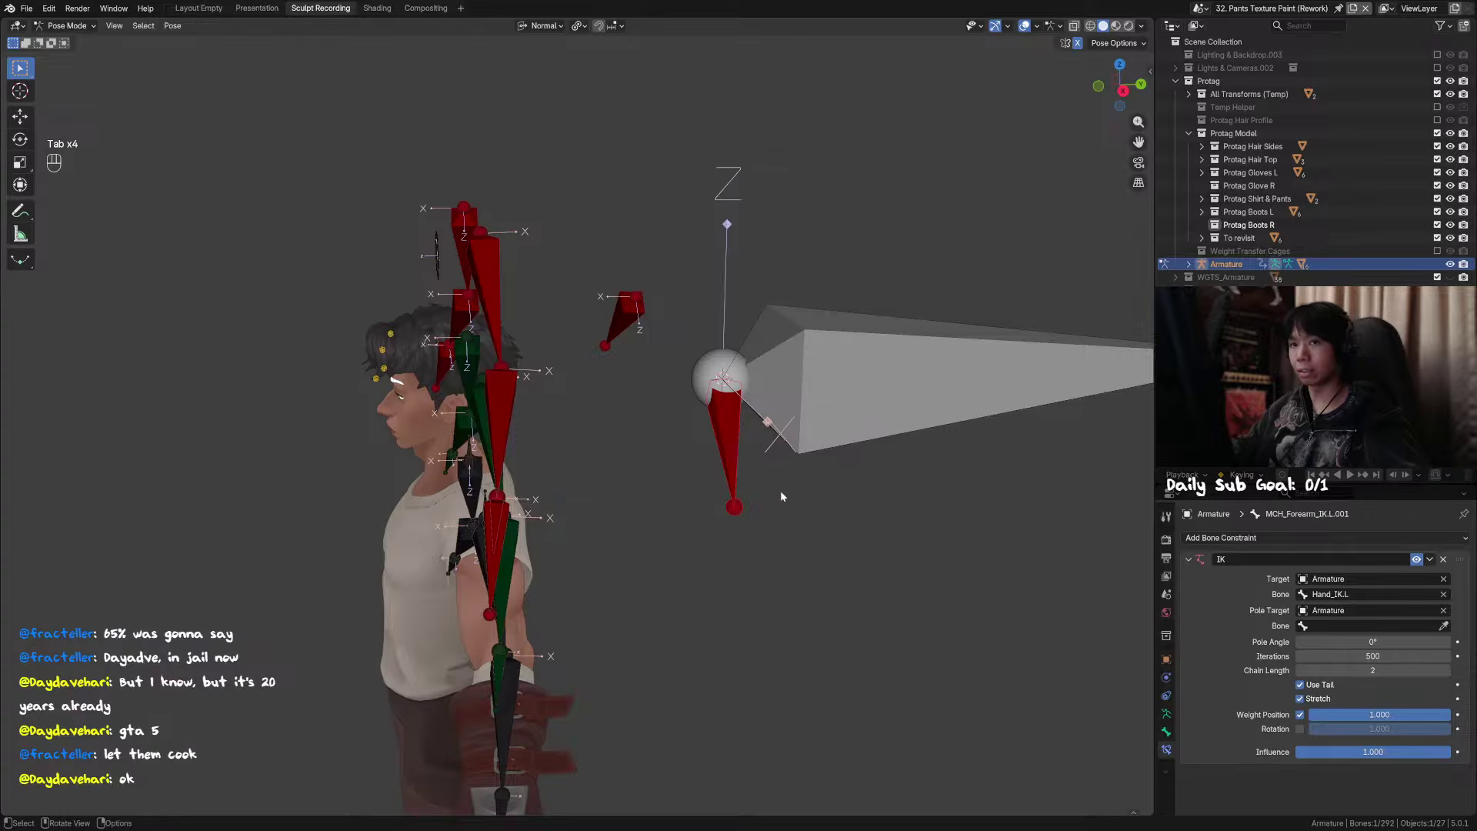
key(Tab)
key(x)
click(715, 429)
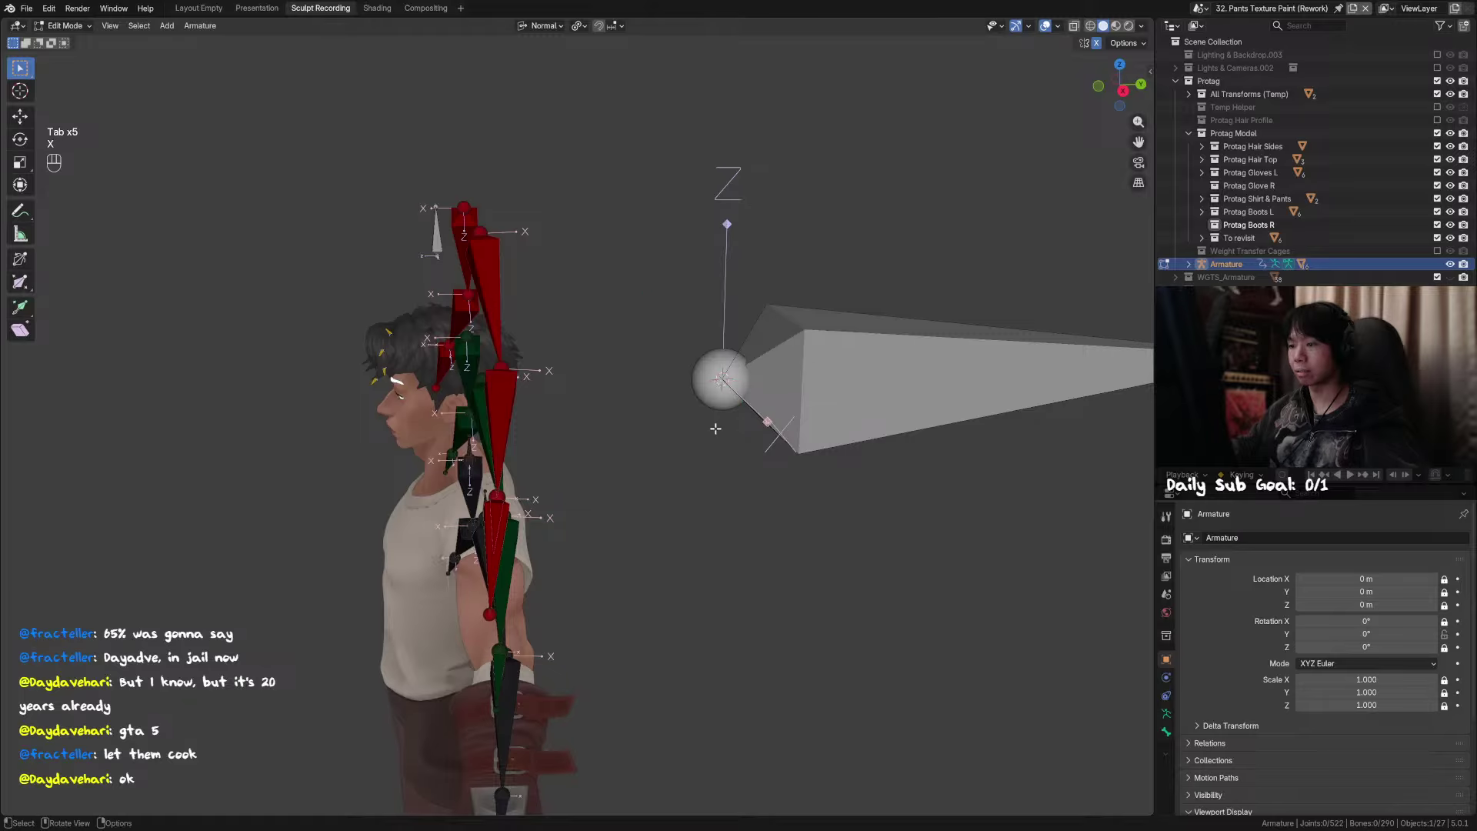
Step: Scale the new pole bone down to about 0.1 of its size in Edit Mode and return to Pose Mode
middle_drag(715, 429, 733, 501)
click(933, 381)
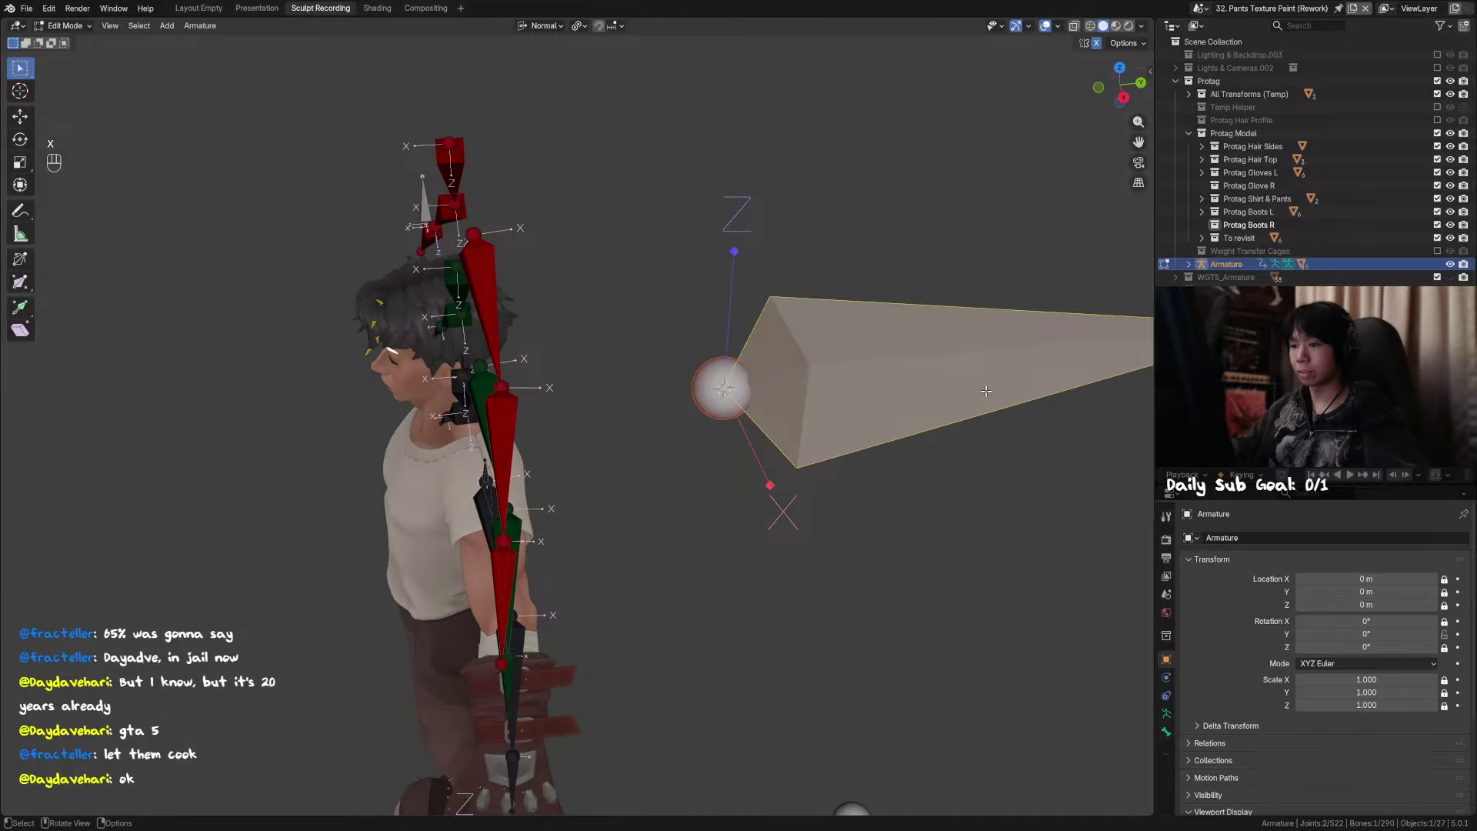
key(Tab)
key(Tab)
key(s)
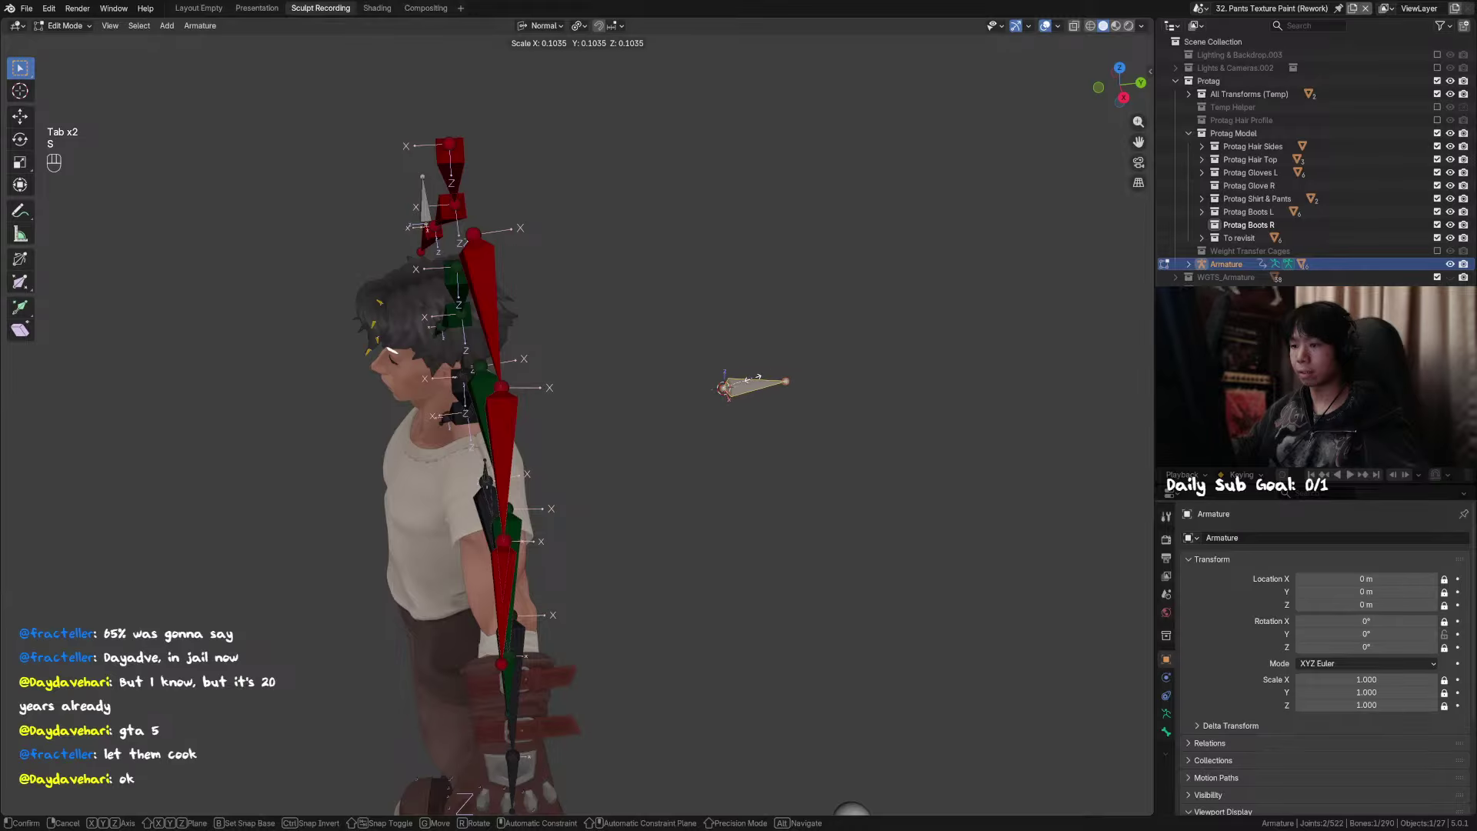
click(748, 379)
key(Tab)
Step: Undo and redo the latest pole bone changes repeatedly to examine their effect on the left arm
key(ctrl+z)
key(ctrl+z)
key(ctrl+shift+z)
key(ctrl+shift+z)
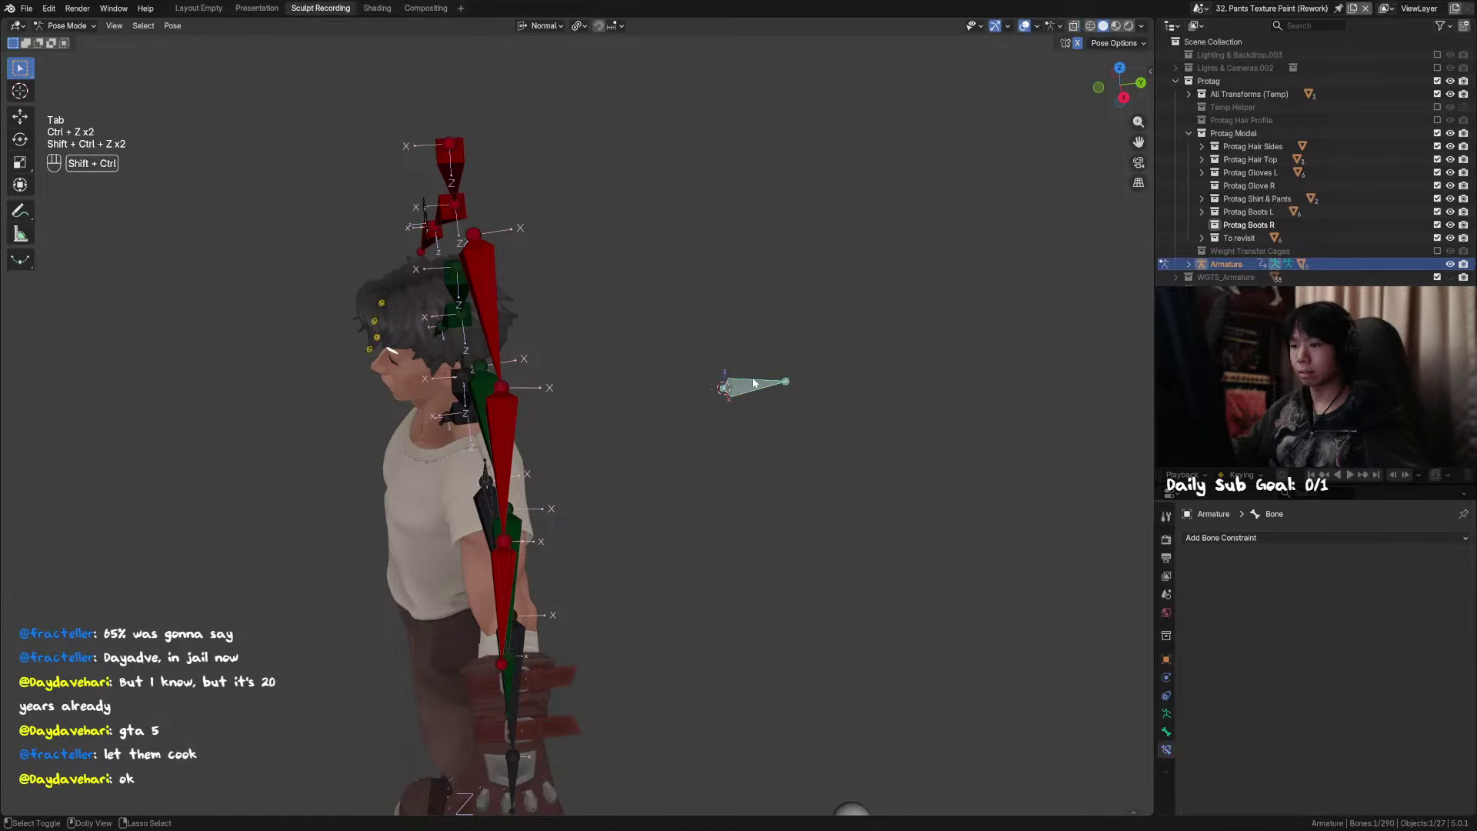
key(ctrl+z)
key(ctrl+z)
key(ctrl+shift+z)
key(ctrl+shift+z)
key(ctrl+shift+z)
key(ctrl+shift+z)
Step: Try to move the pole bone, and switch the armature to Pose Position and back to Rest Position to compare the left arm
middle_drag(750, 379, 917, 563)
key(g)
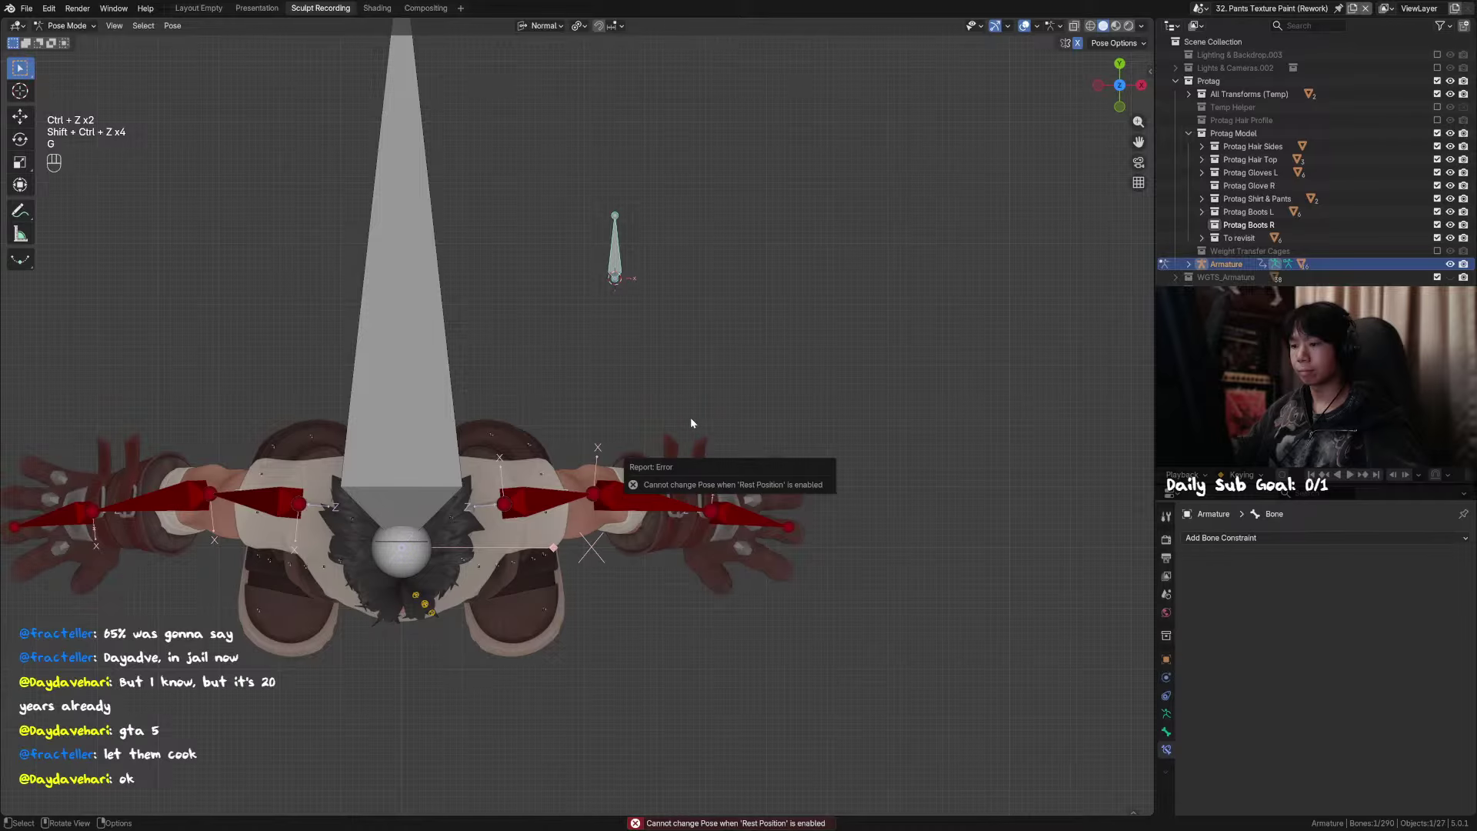
click(613, 506)
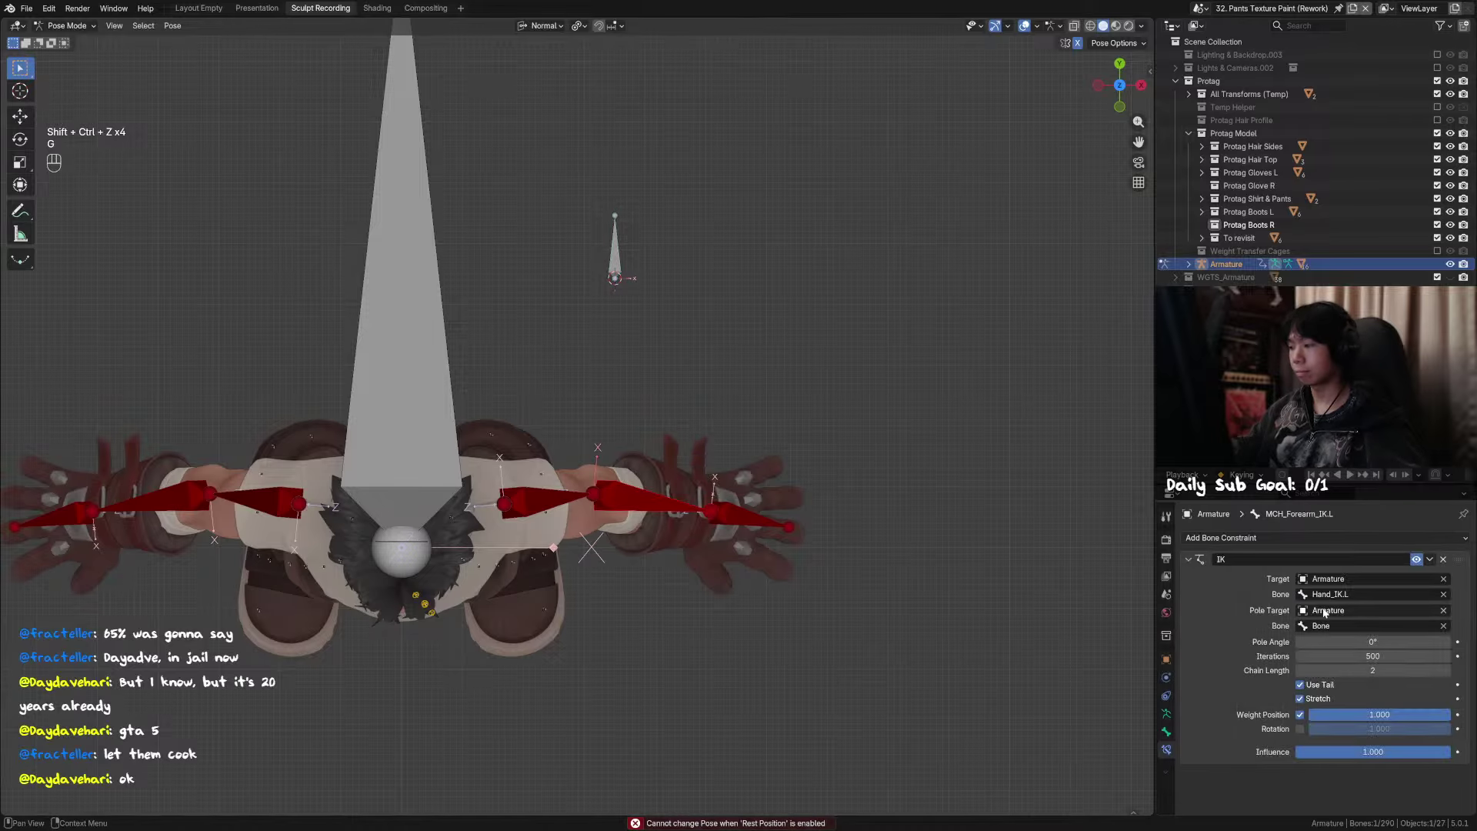
click(1166, 715)
click(1240, 579)
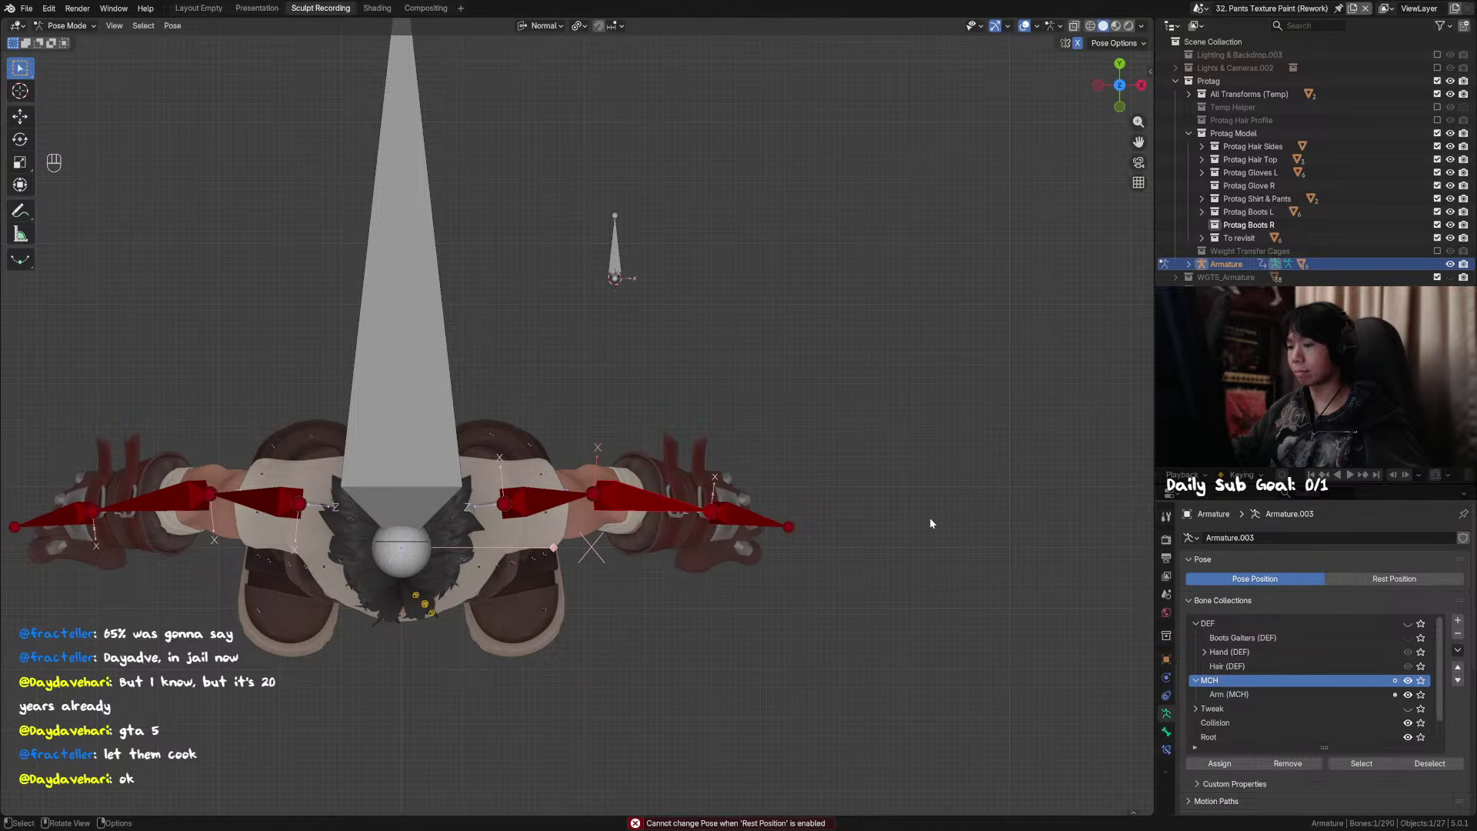
mouse_move(931, 524)
middle_down()
mouse_move(845, 488)
mouse_move(923, 523)
middle_up()
click(1385, 578)
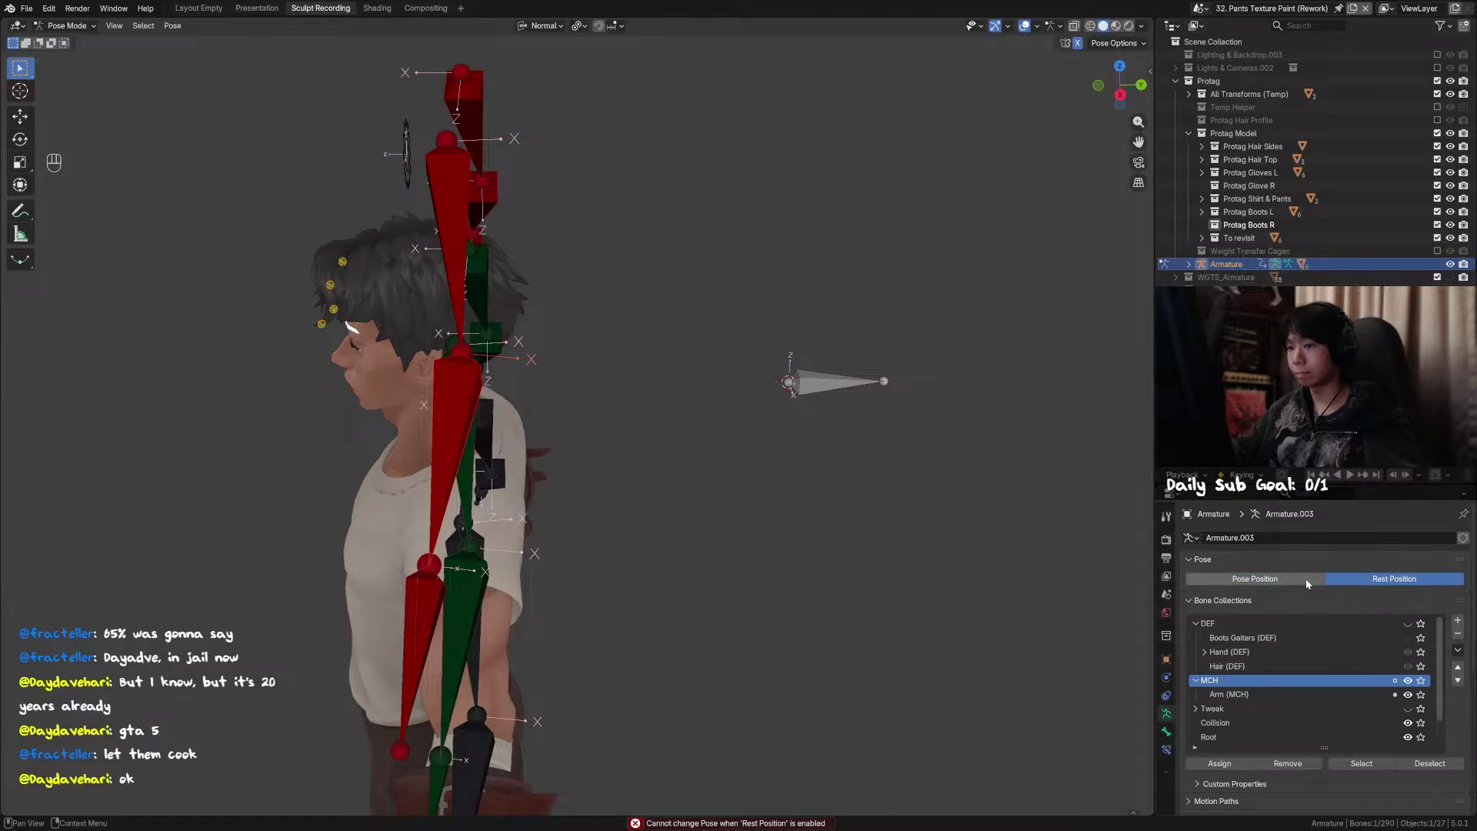
Step: Switch the armature back to Pose Position and toggle the IK constraint of MCH_Forearm_IK.L off to compare the arm
click(1306, 580)
click(477, 358)
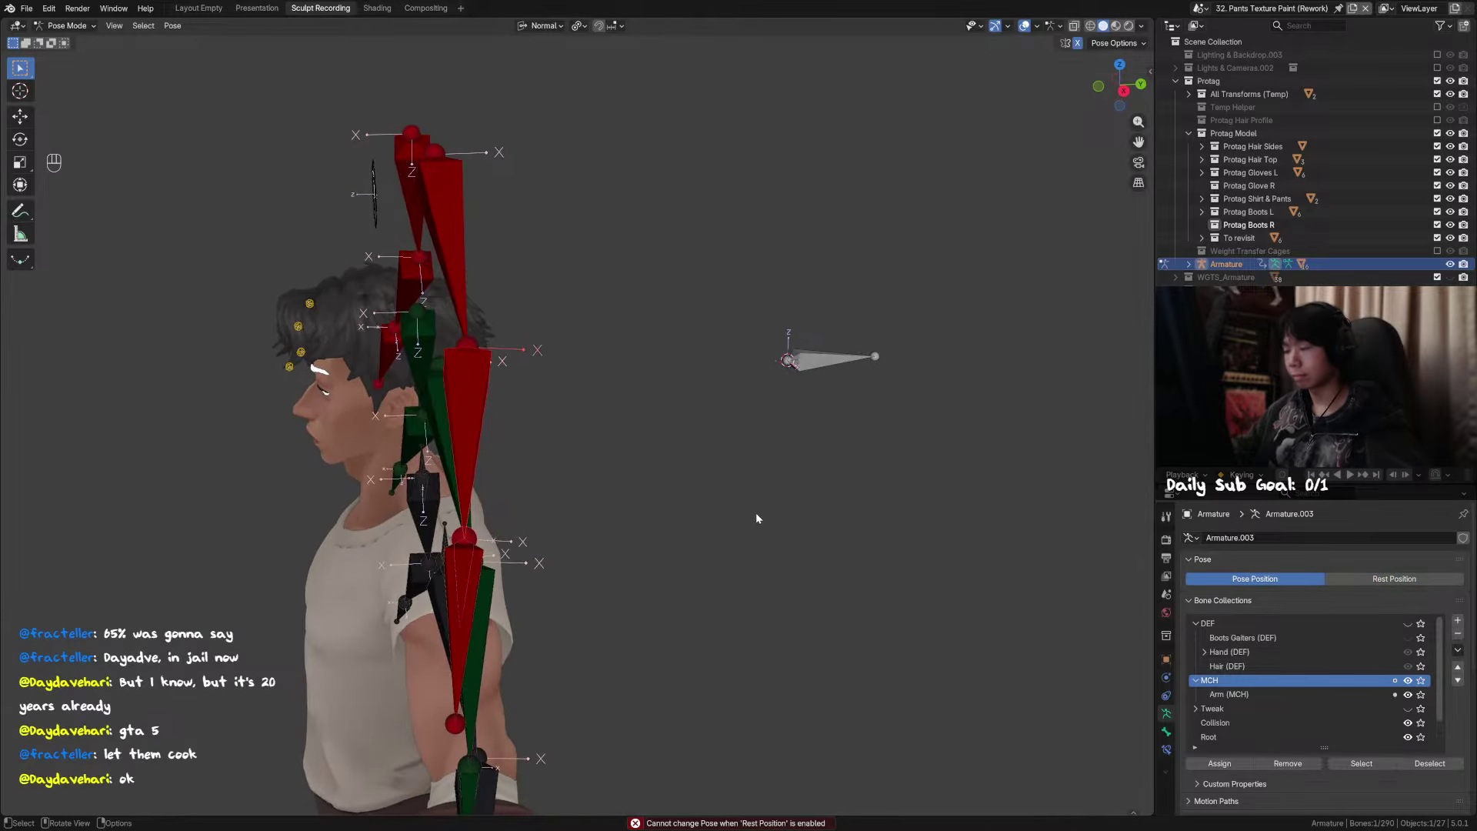
click(1167, 731)
click(1167, 749)
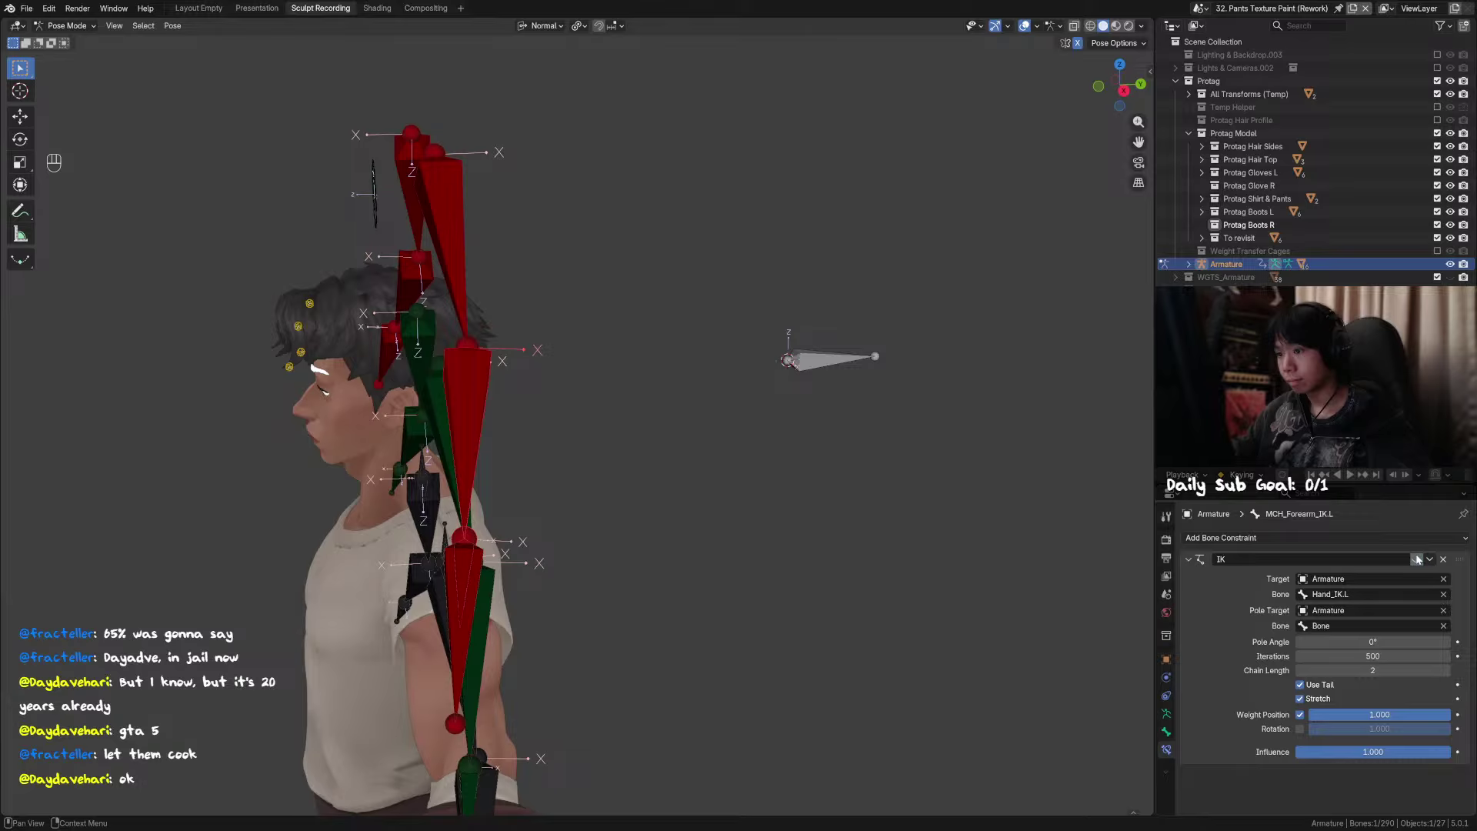
scroll(623, 389, up, 7)
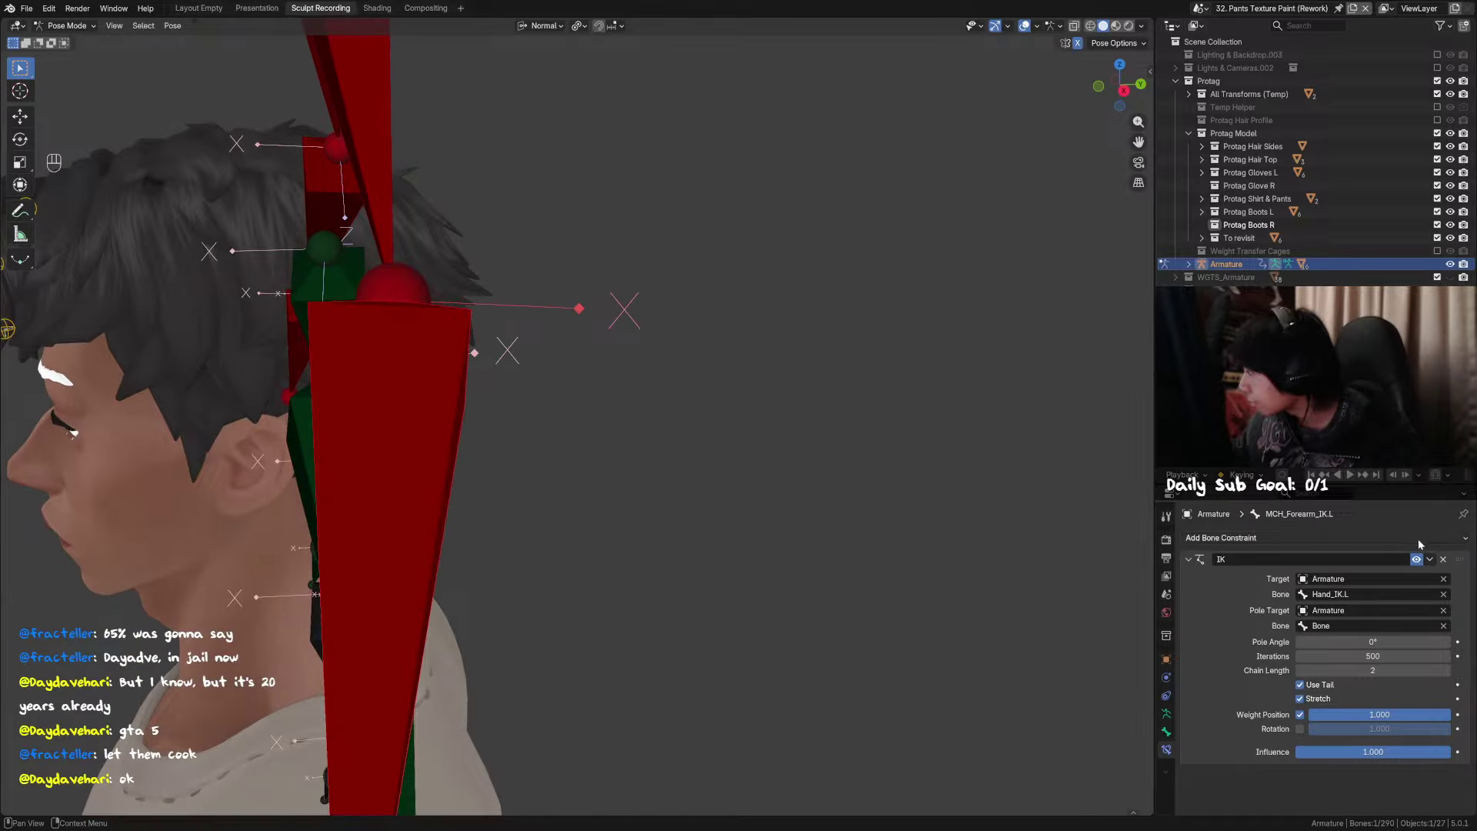
click(1417, 560)
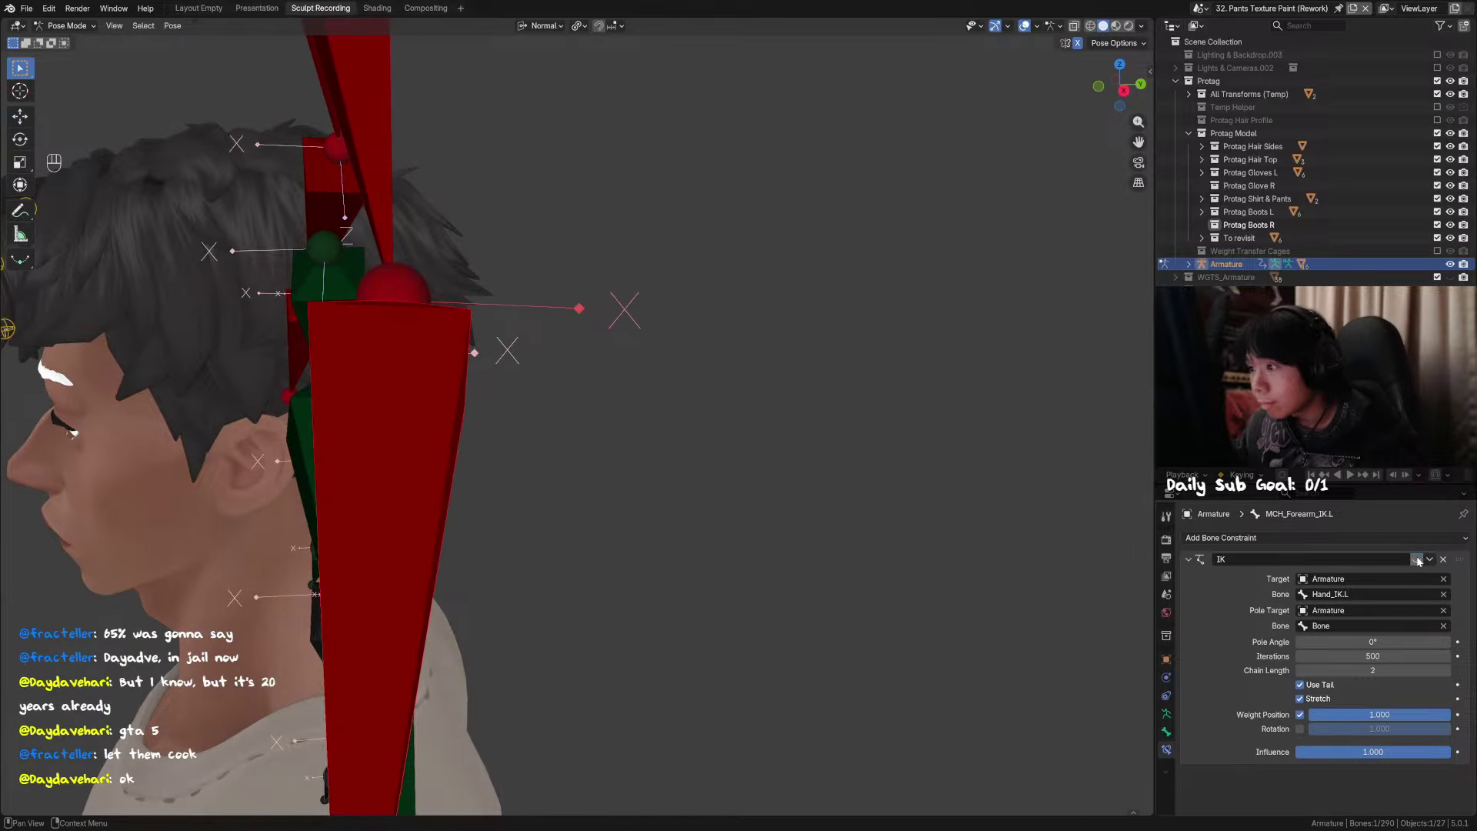
scroll(862, 483, down, 6)
Step: Undo the recent edits back to the state where the large pole bone and the duplicated forearm bone both exist
key(ctrl+z)
key(ctrl+z)
key(ctrl+z)
key(ctrl+z)
key(ctrl+z)
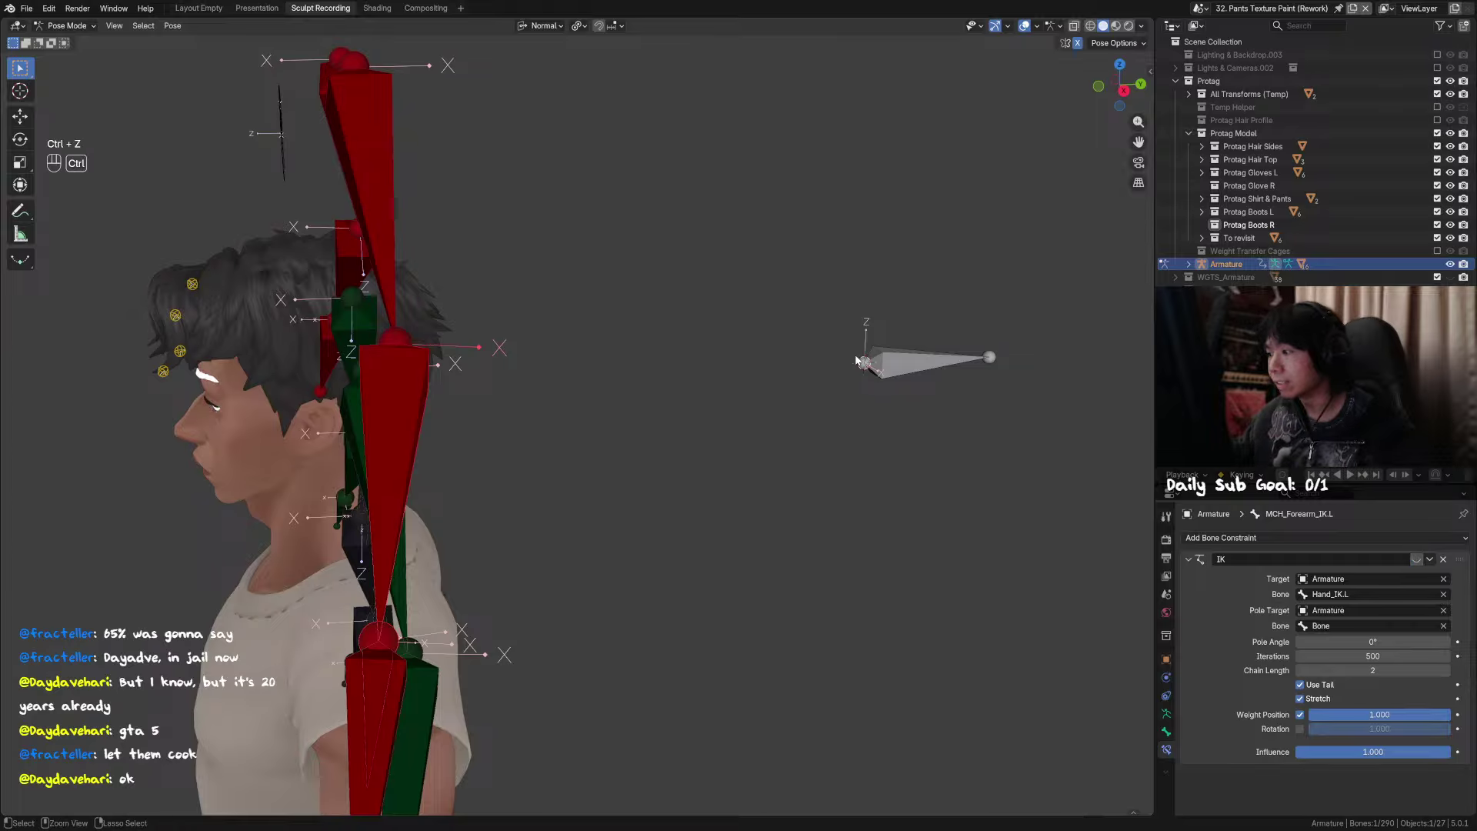
key(ctrl+z)
key(ctrl+z)
key(ctrl+z)
key(ctrl+z)
key(ctrl+z)
key(ctrl+z)
key(ctrl+z)
key(ctrl+z)
key(ctrl+z)
key(ctrl+z)
key(ctrl+z)
key(ctrl+z)
key(ctrl+z)
key(ctrl+z)
key(ctrl+z)
key(ctrl+z)
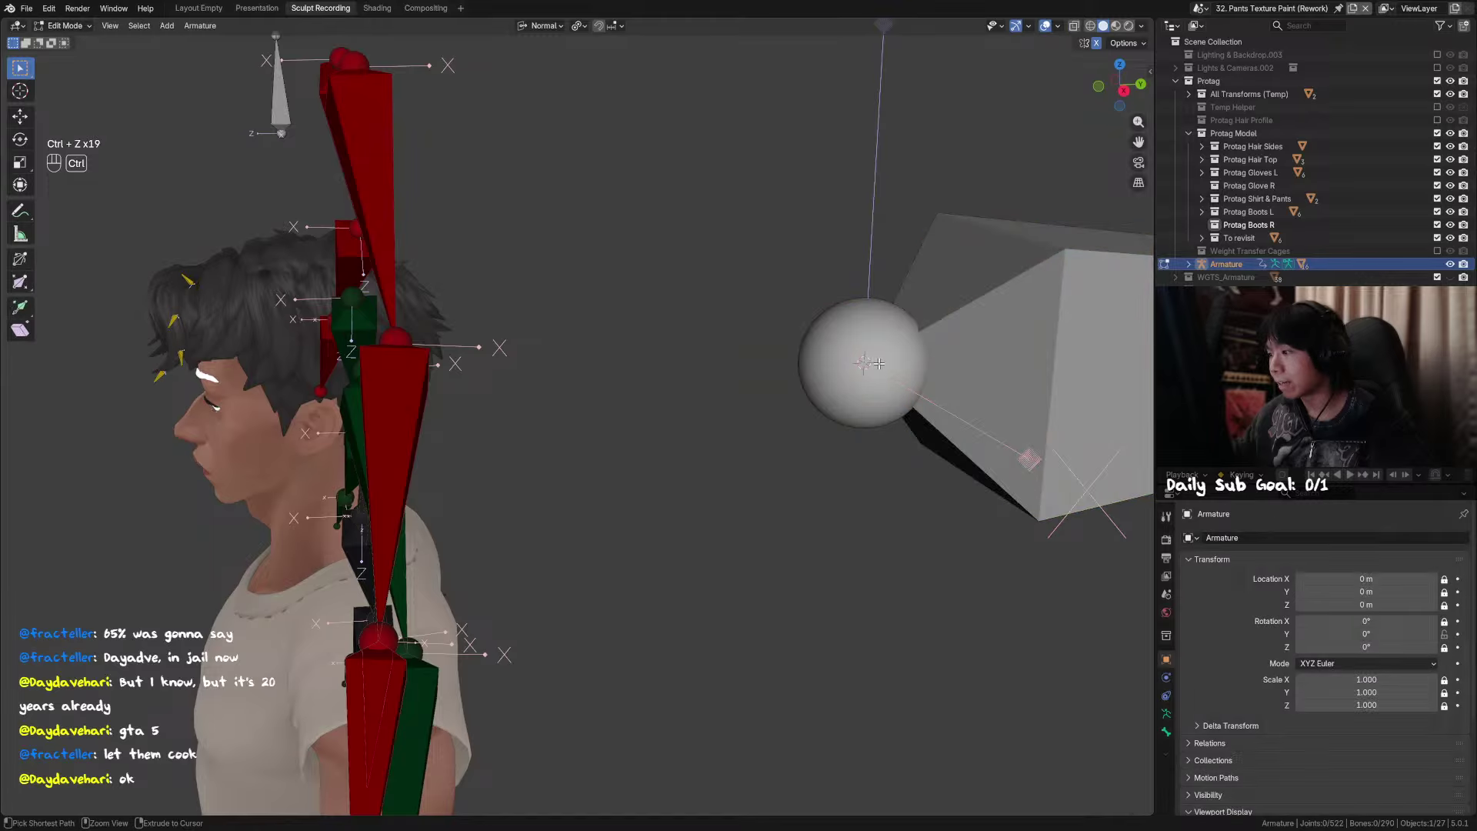
key(ctrl+z)
key(ctrl+z)
key(ctrl+z)
key(ctrl+z)
key(ctrl+z)
key(ctrl+z)
key(ctrl+z)
key(ctrl+z)
key(ctrl+z)
key(ctrl+z)
key(ctrl+z)
key(ctrl+z)
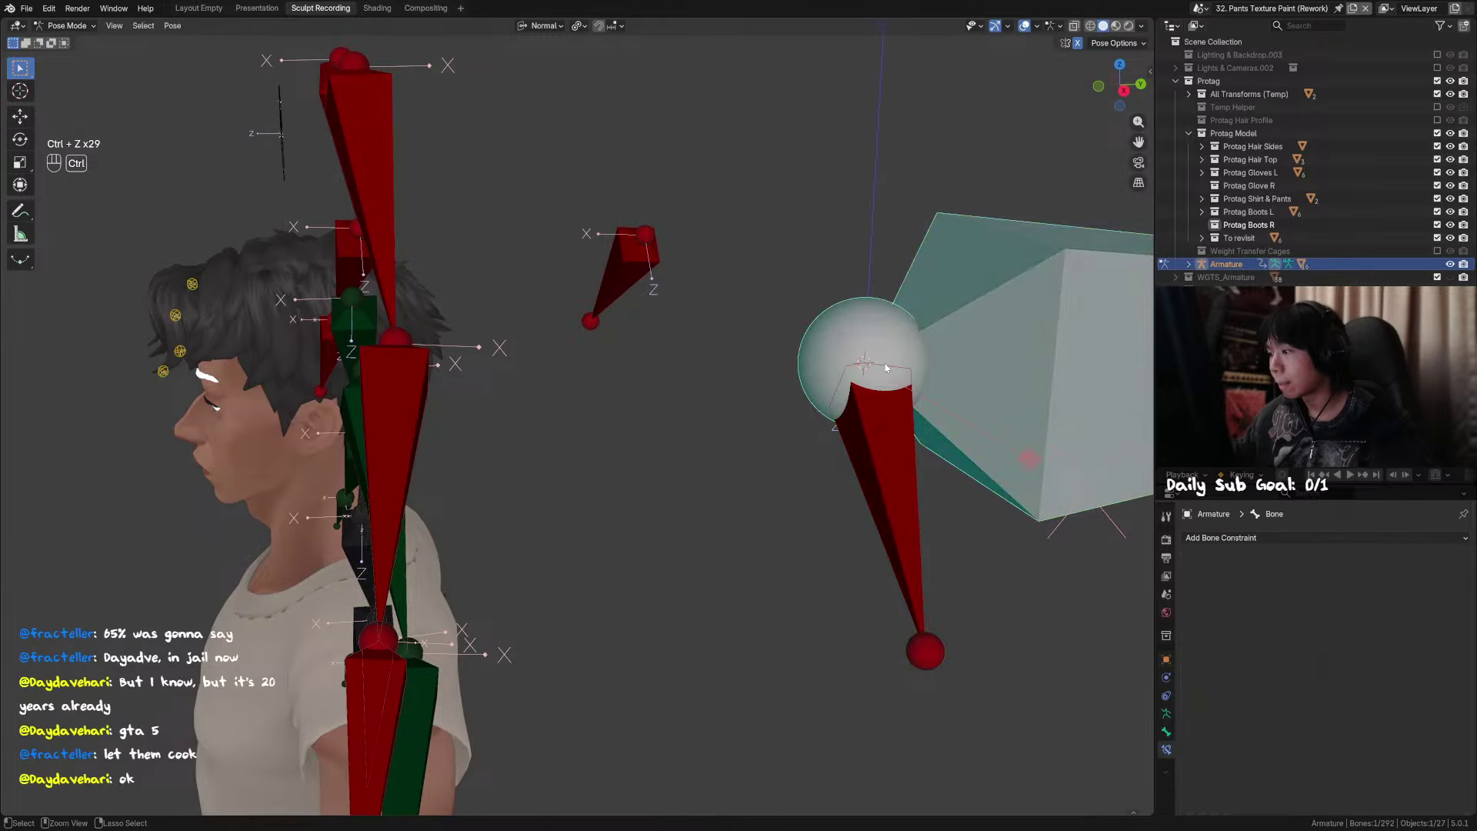
Step: Delete the large pole bone behind the character in Edit Mode, keeping the duplicated forearm bone
click(1028, 332)
scroll(1030, 332, down, 3)
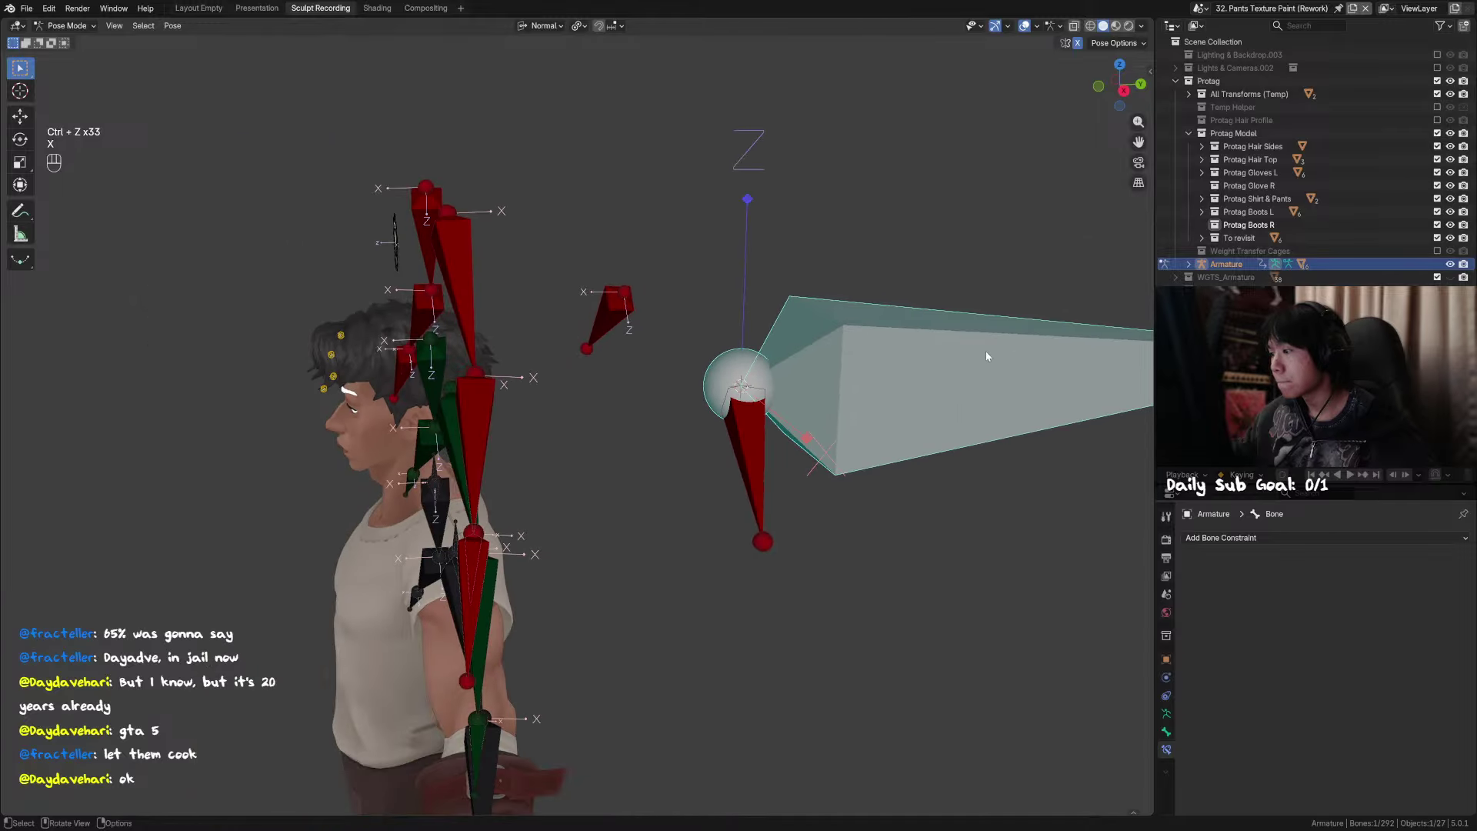
key(Tab)
key(x)
click(910, 368)
Step: Snap the 3D cursor to the duplicated forearm bone's head, add a new bone there, and return to Pose Mode
click(753, 386)
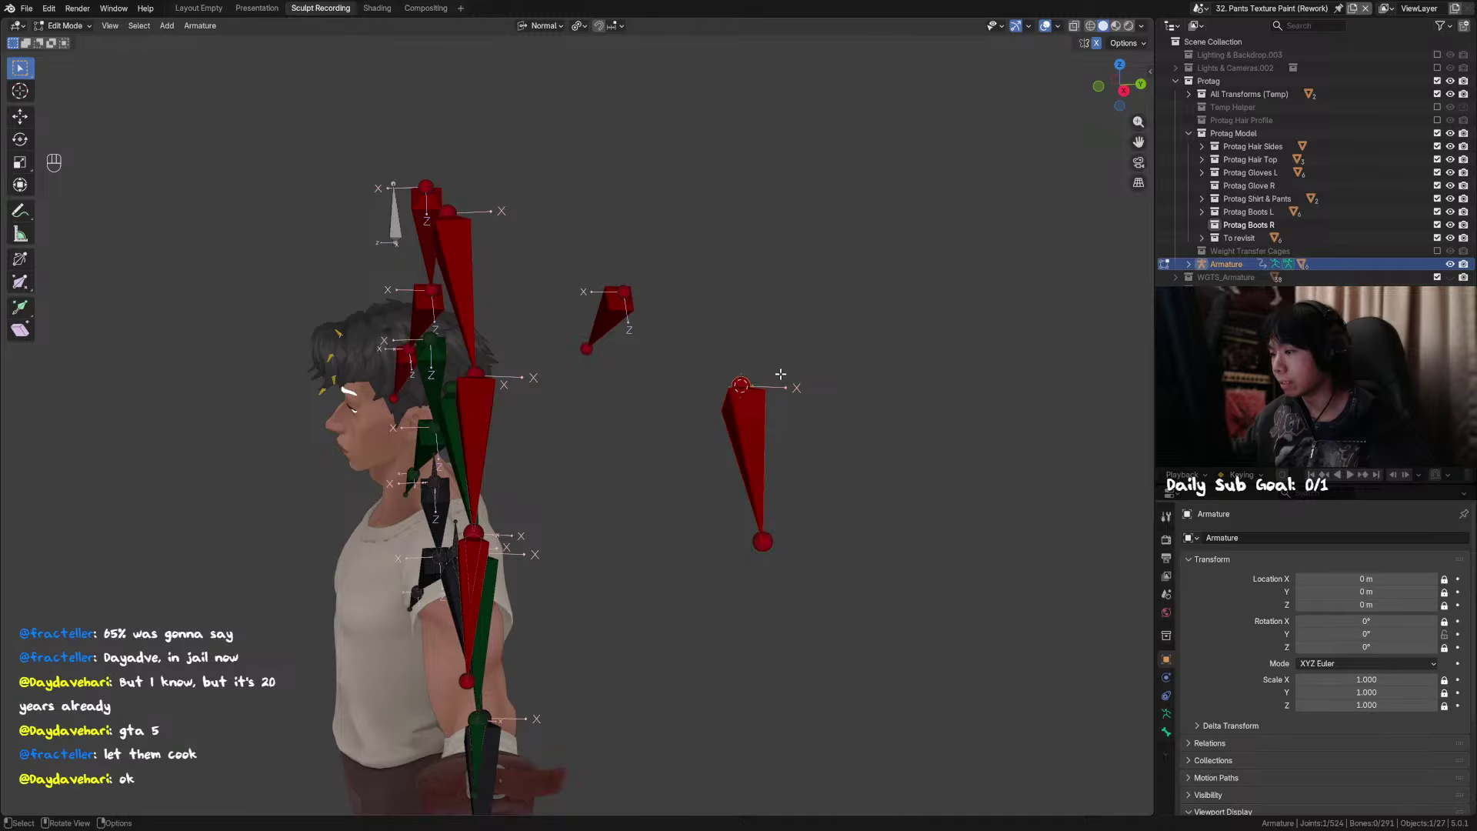
key(shift+s)
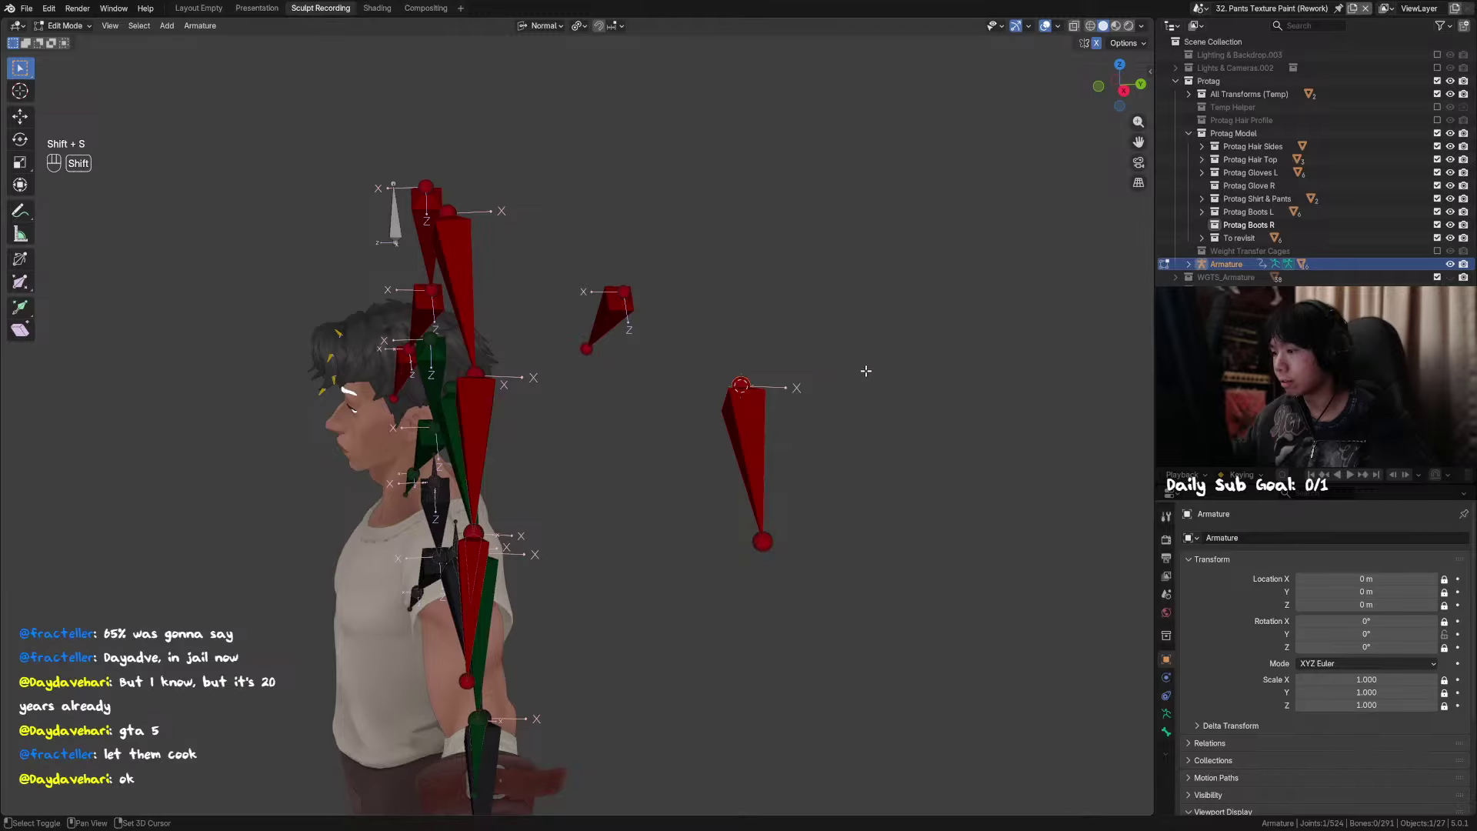
key(Tab)
key(Tab)
key(shift+a)
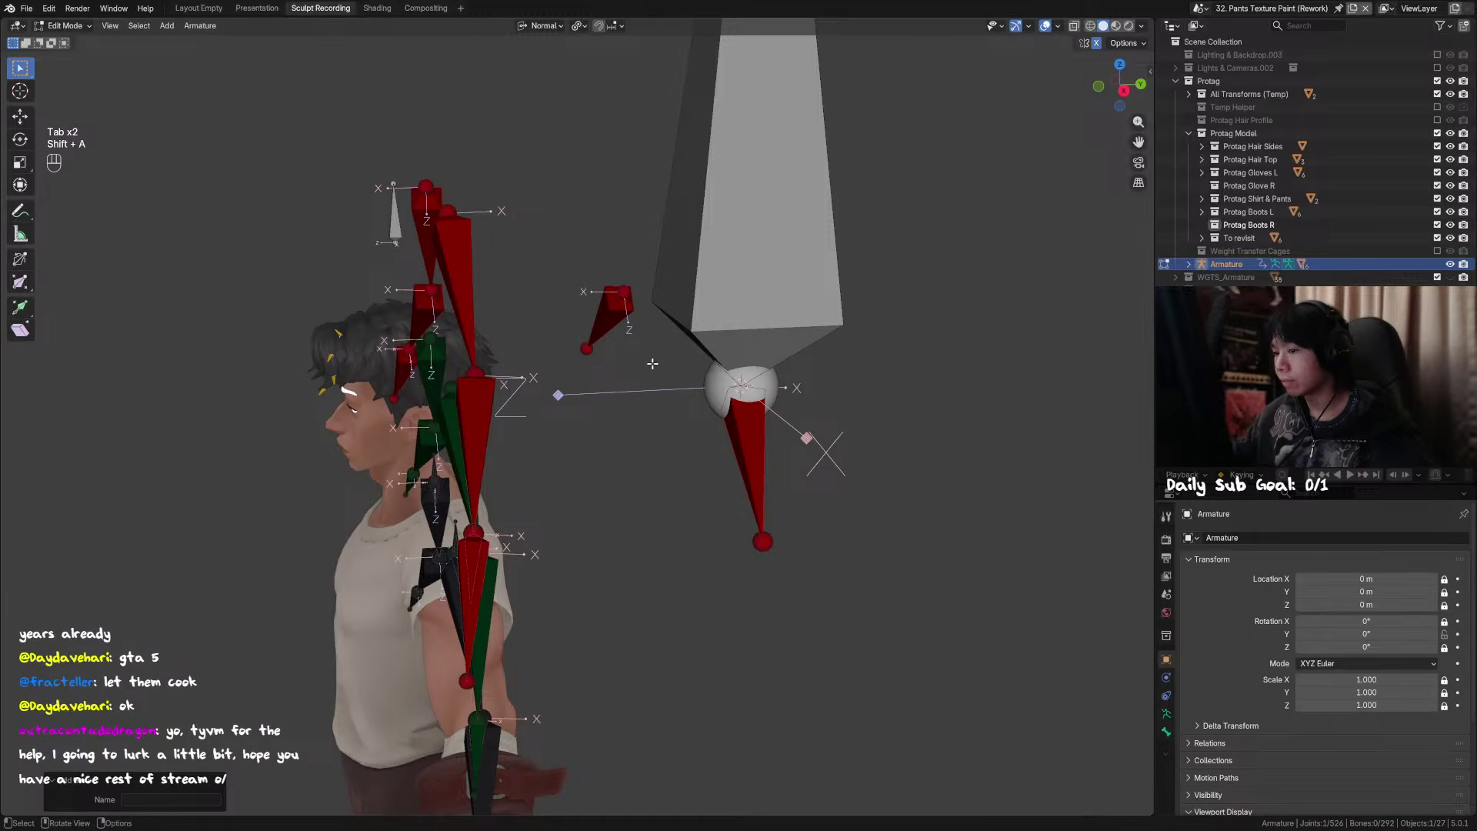
key(Tab)
scroll(569, 400, up, 3)
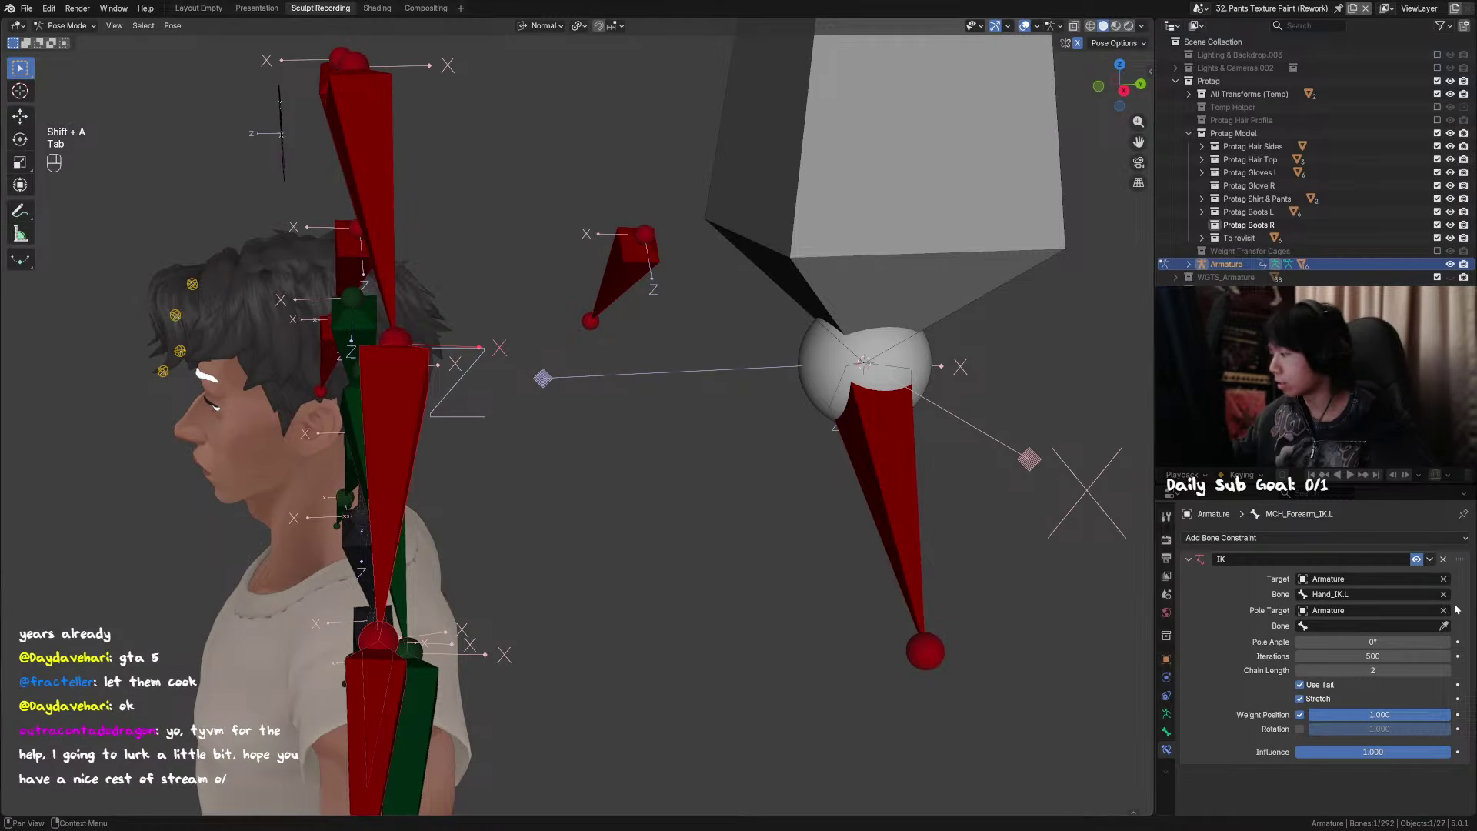
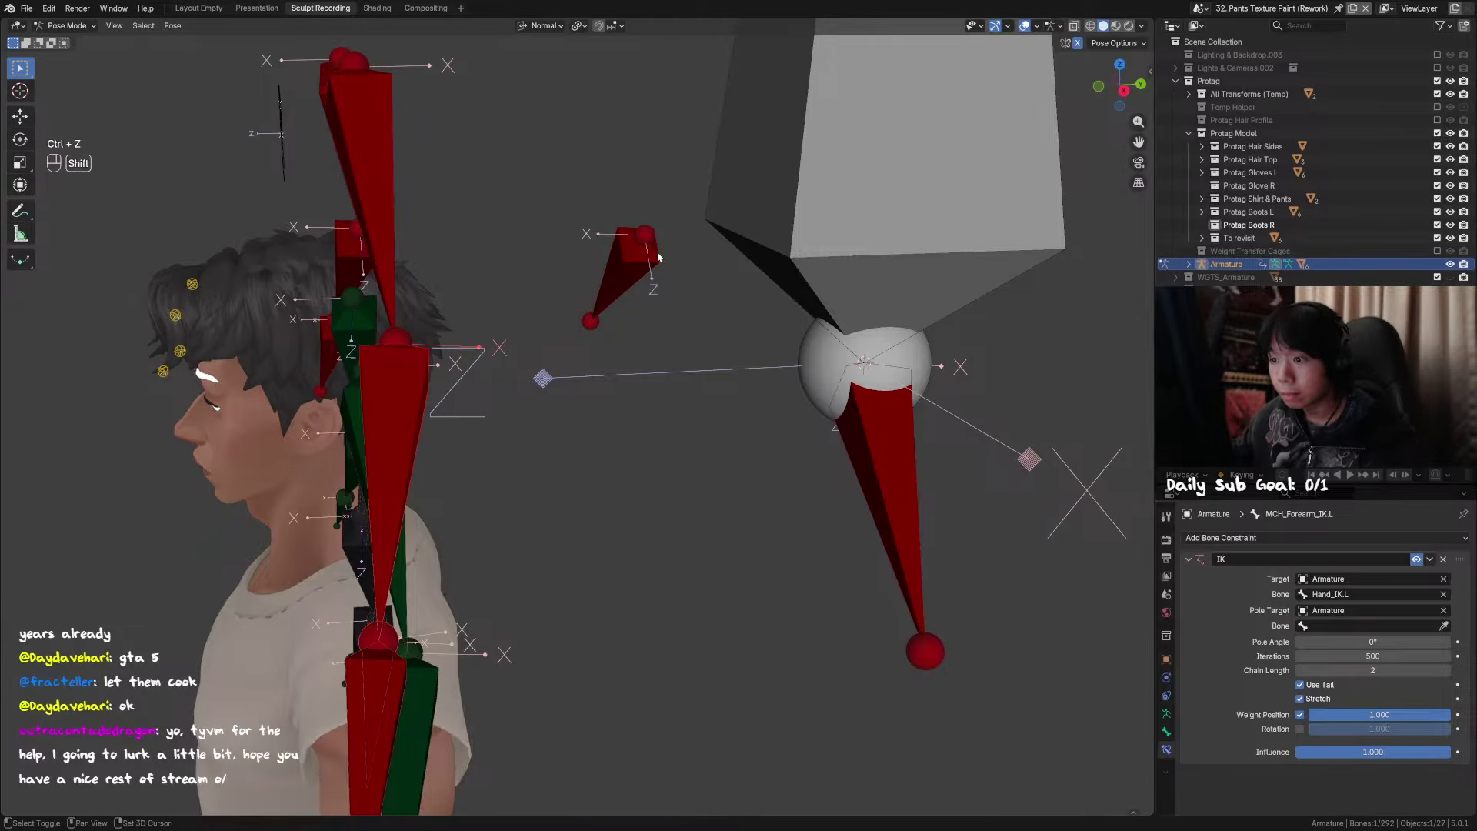
Step: Undo and redo the pole bone assignment in the IK constraint of MCH_Forearm_IK.L to compare the arm
key(ctrl+z)
key(ctrl+shift+z)
key(ctrl+z)
key(ctrl+shift+z)
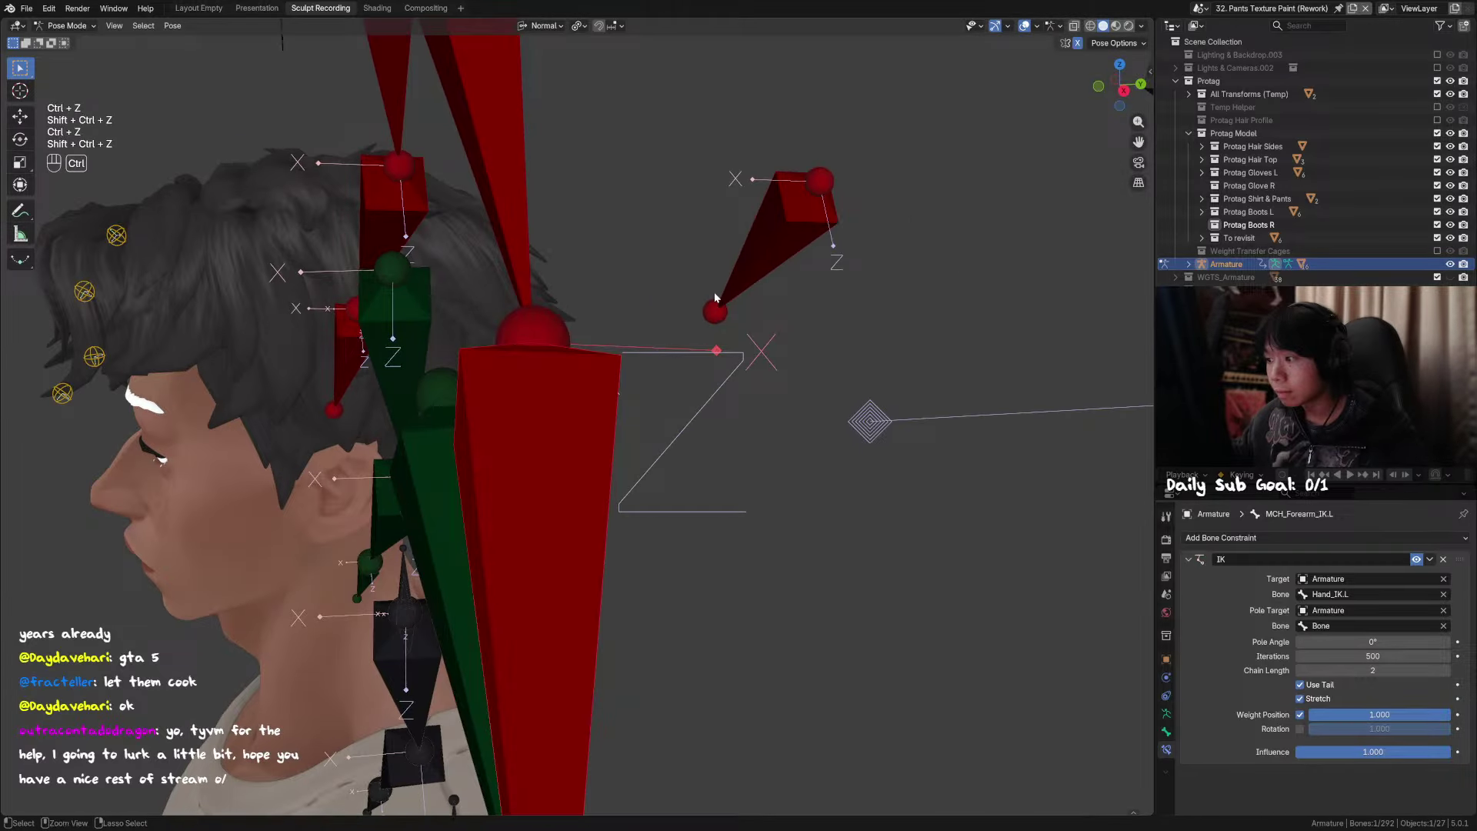
scroll(728, 295, down, 5)
shift+middle_drag(841, 290, 775, 273)
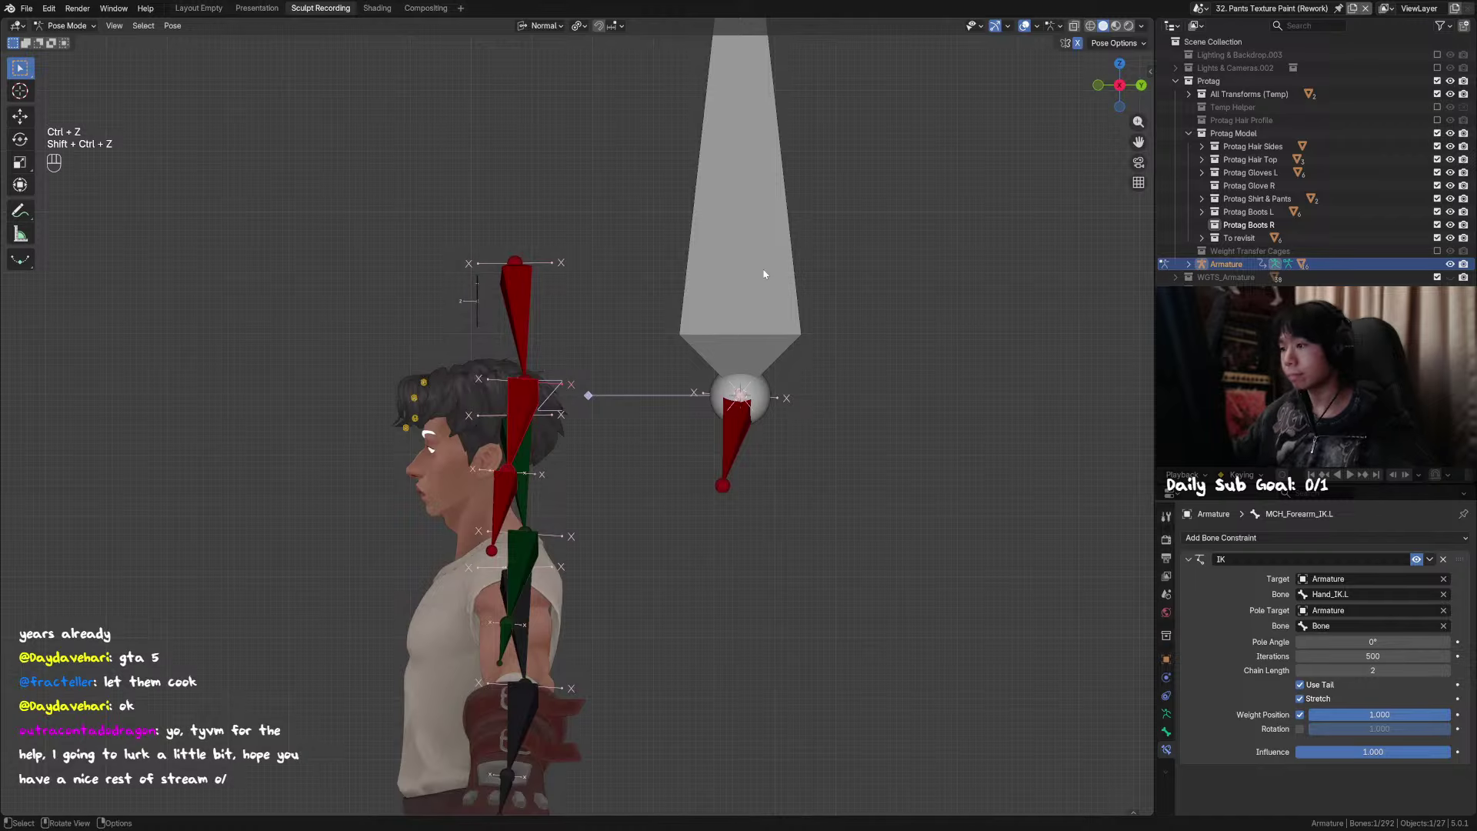
Step: Rotate the new pole bone by 90° in Edit Mode so it points away from the character's back
click(777, 277)
key(ctrl+z)
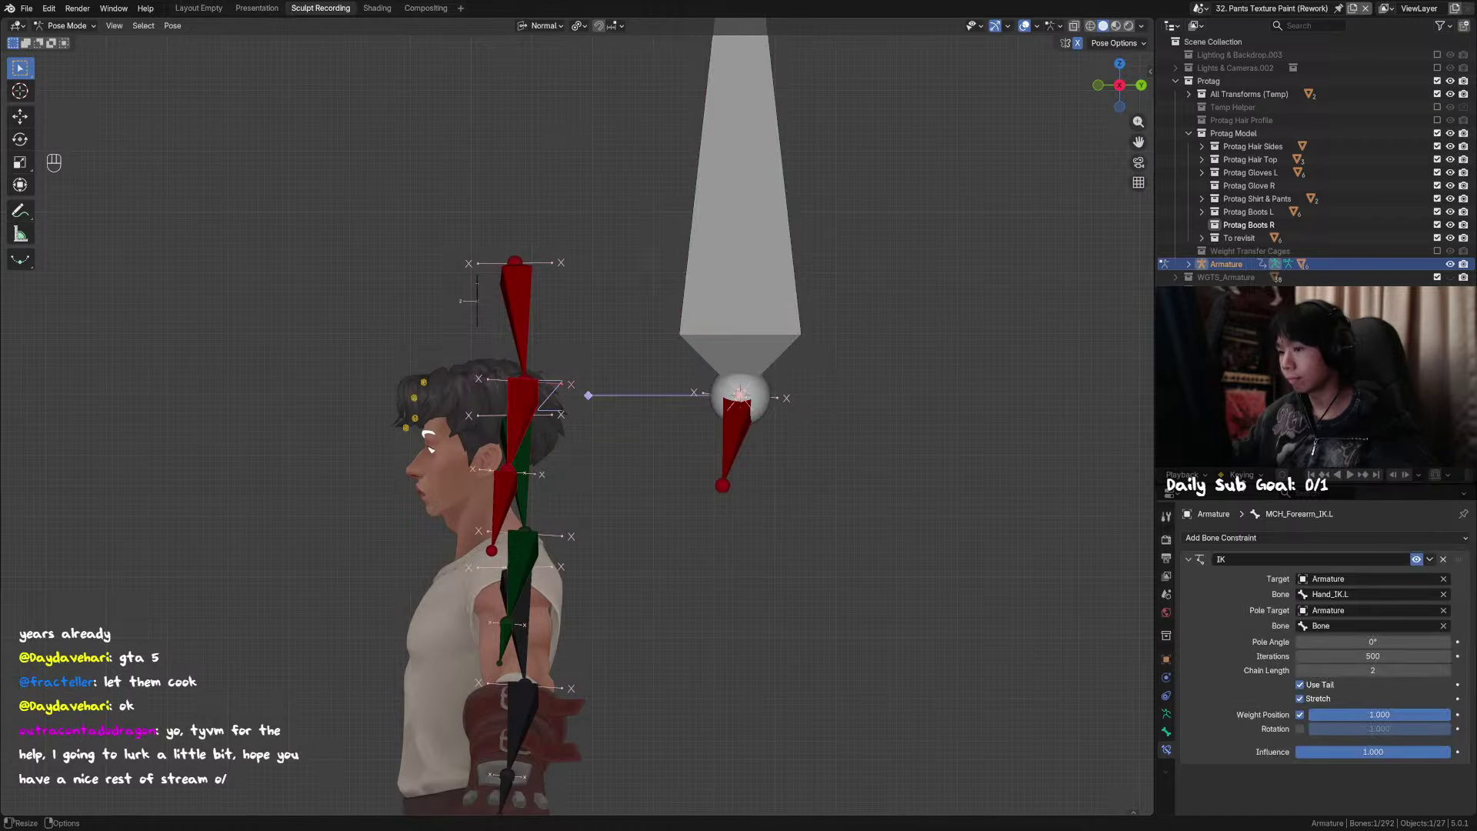
key(Tab)
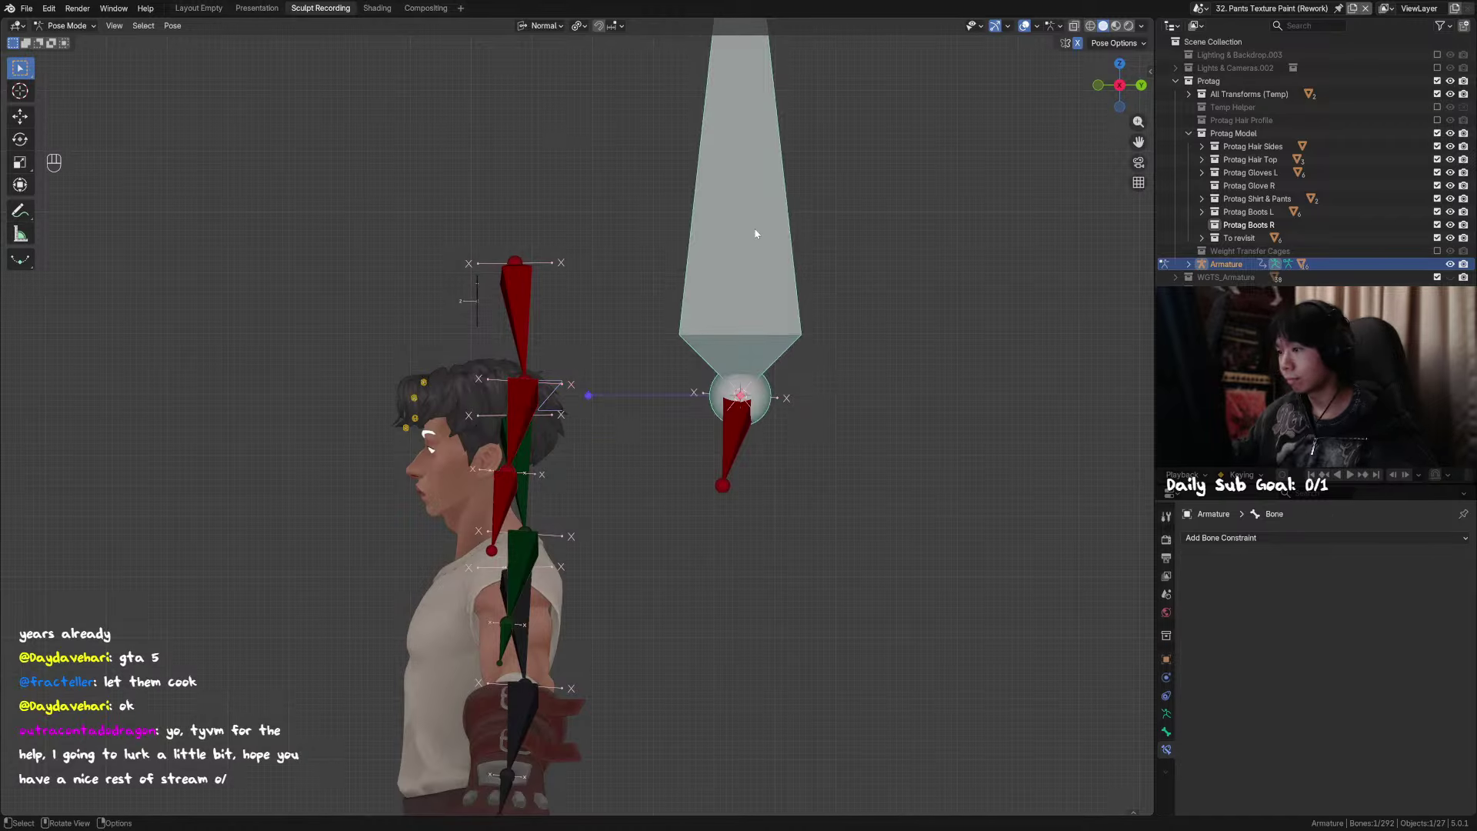
key(r)
key(KP_9)
key(KP_0)
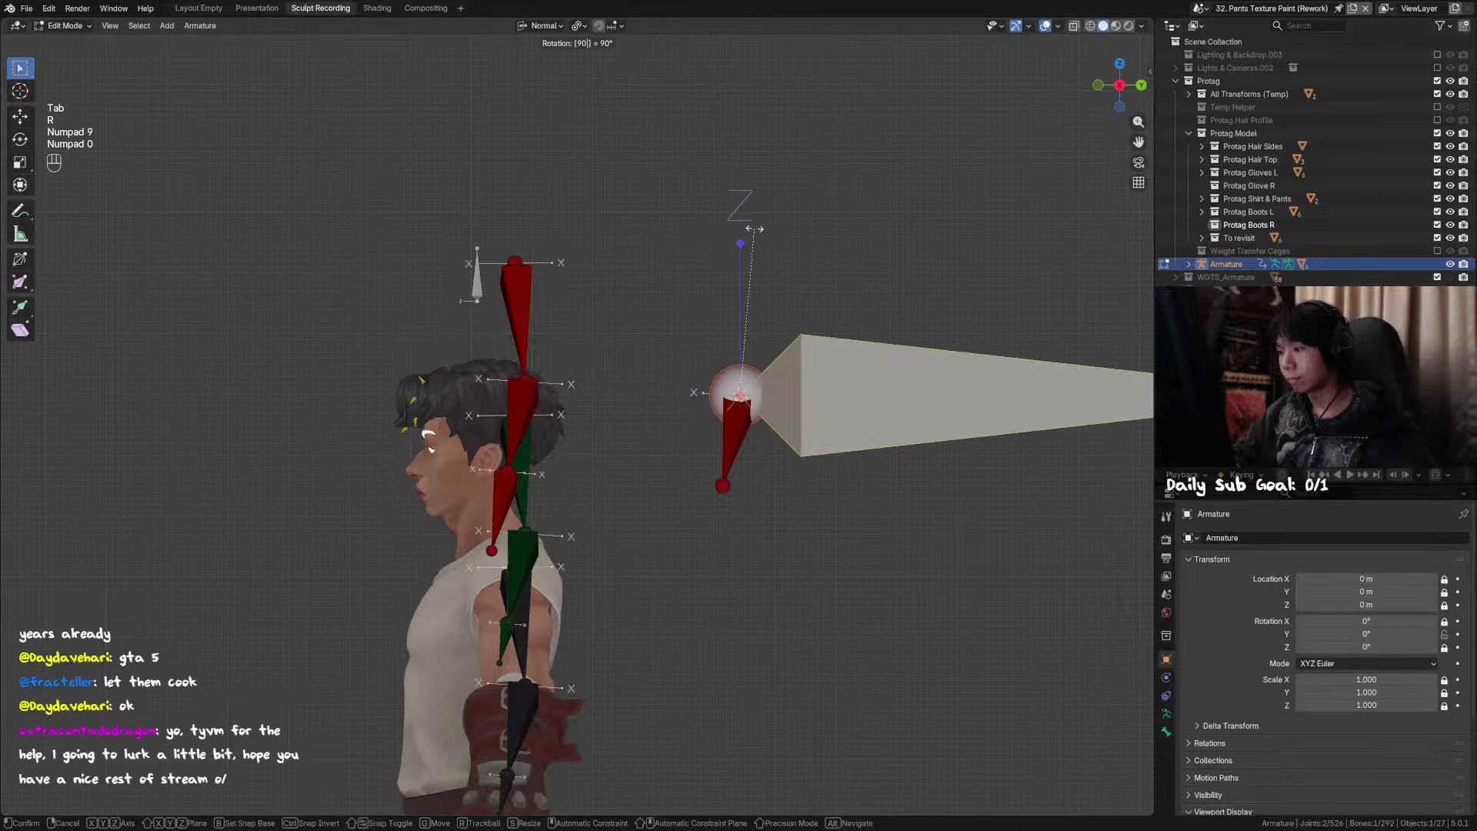
key(KP_Enter)
key(Tab)
middle_drag(636, 329, 737, 305)
key(Tab)
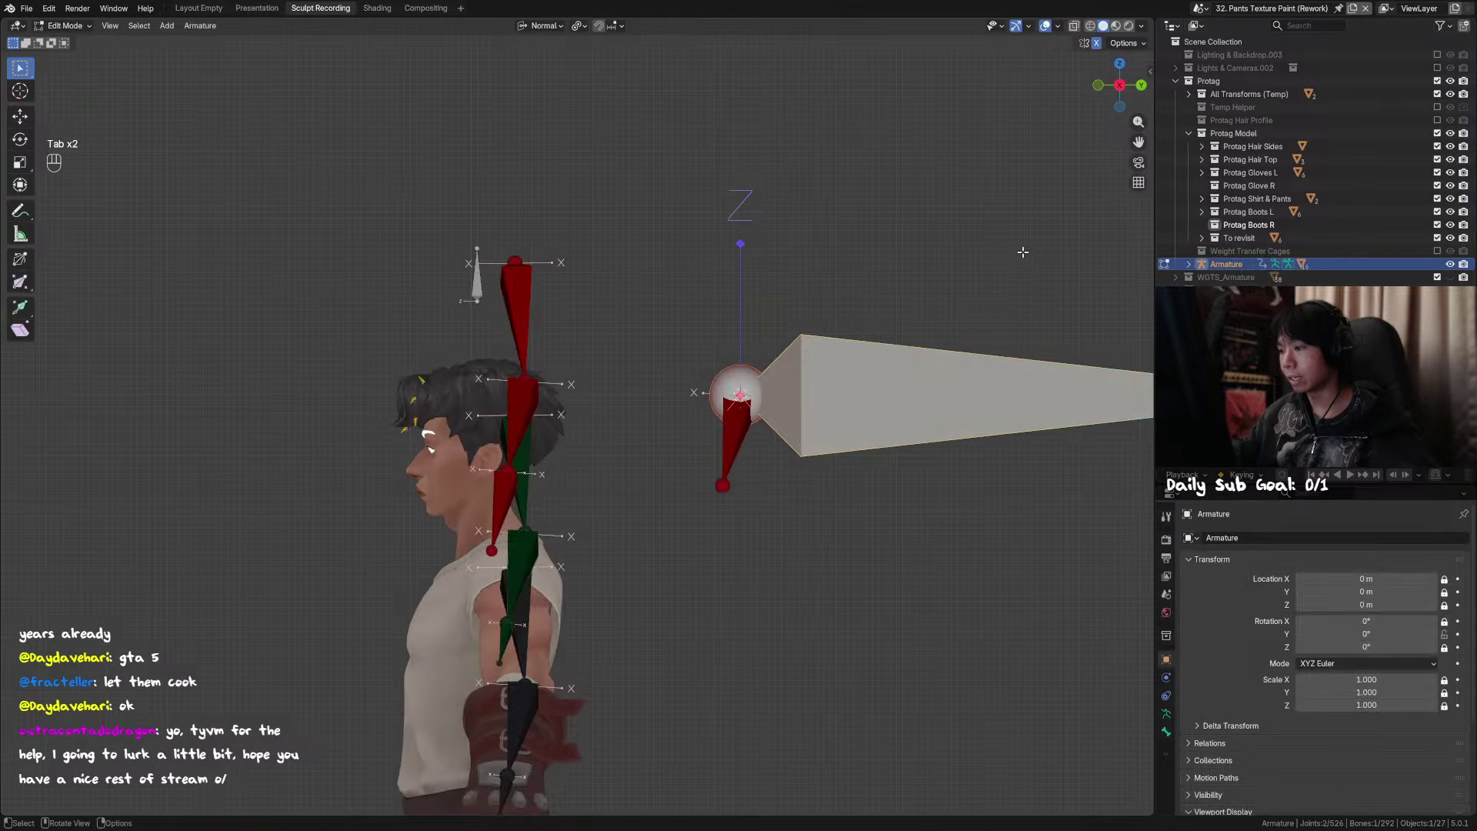
Step: Scale the new pole bone down to about 0.09 of its size in Edit Mode and return to Pose Mode
key(s)
key(s)
click(753, 370)
scroll(696, 382, up, 3)
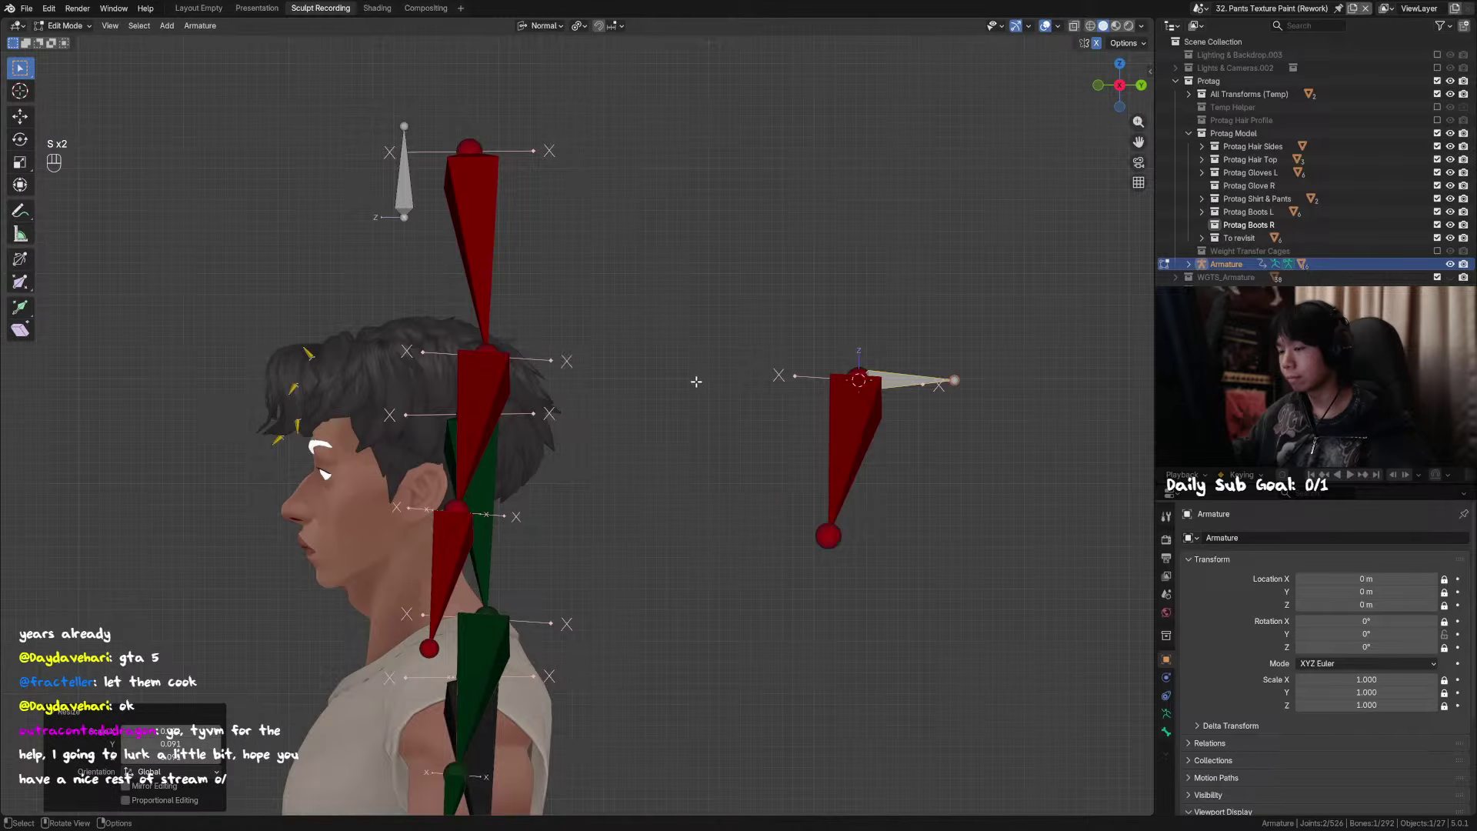
click(875, 408)
key(Tab)
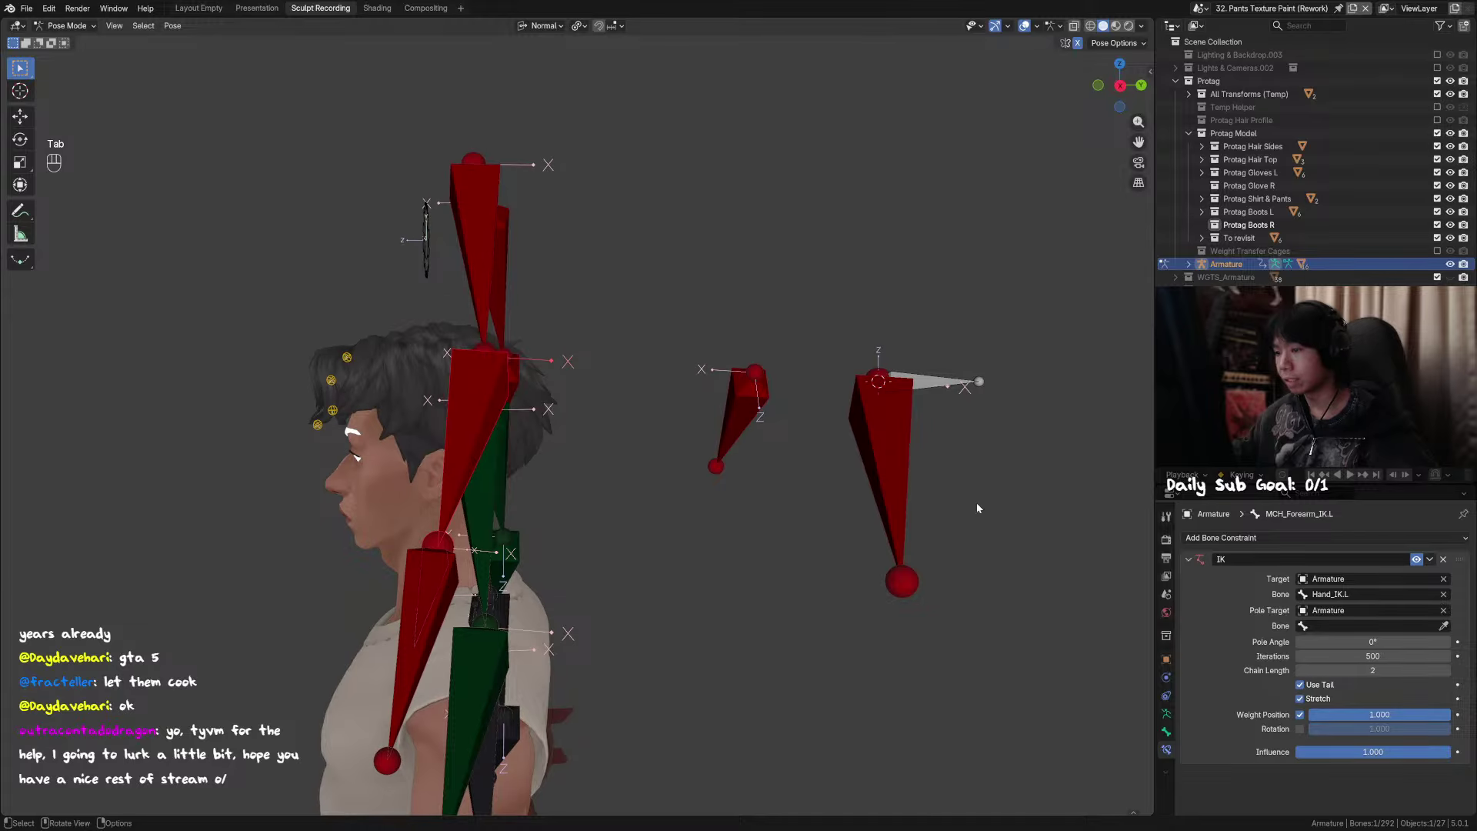
Step: Undo and redo the latest pole target change on MCH_Forearm_IK.L to check whether the scaled-down bone shifts the arm
click(927, 374)
key(ctrl+z)
key(ctrl+shift+z)
key(ctrl+z)
scroll(651, 316, up, 6)
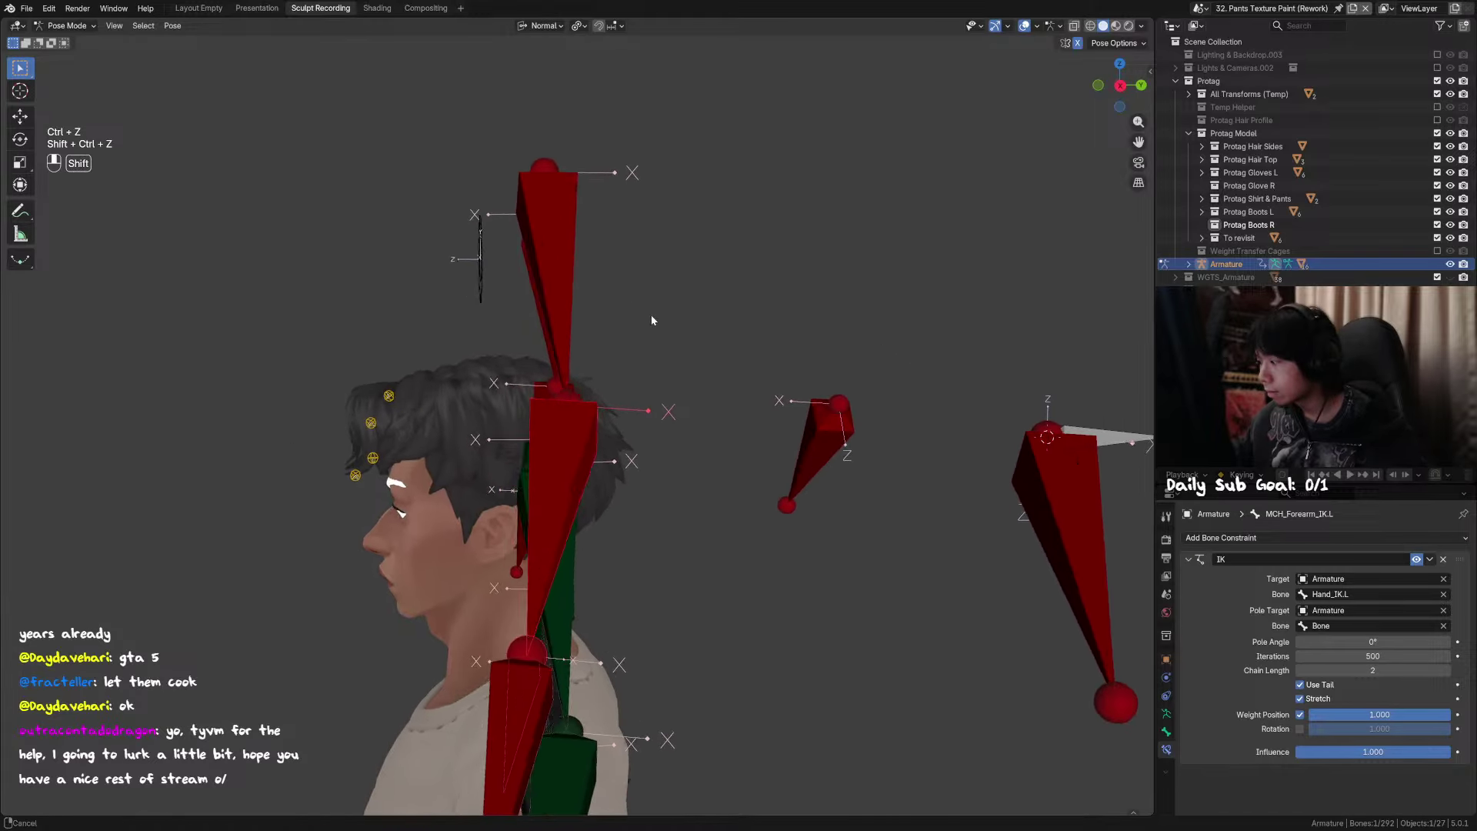
Step: Undo and redo the last pole bone assignment to compare the forearm bone's position with and without it
key(ctrl+shift+z)
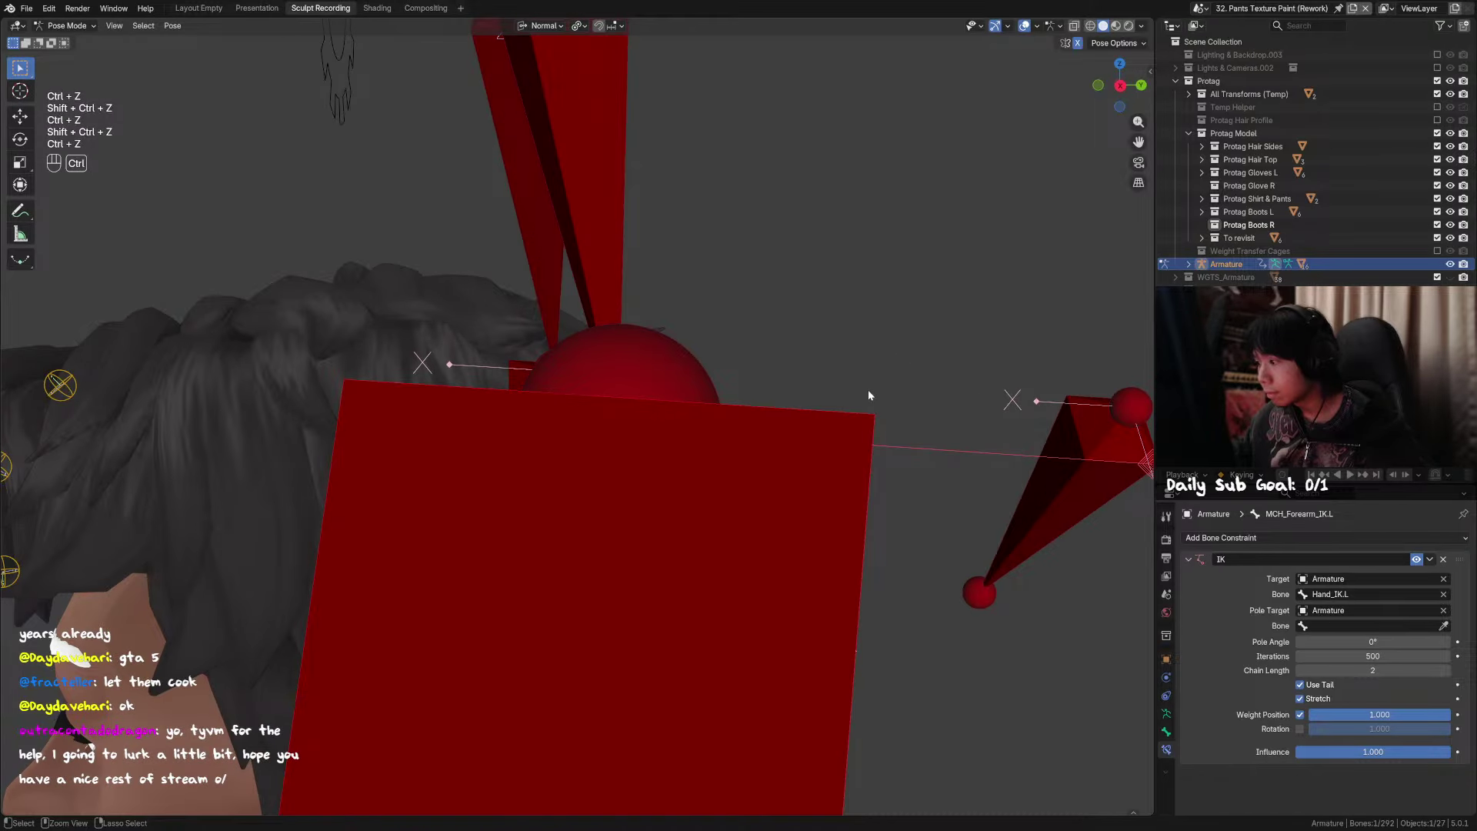
scroll(868, 389, down, 6)
shift+middle_drag(869, 390, 802, 442)
Step: Delete the duplicated forearm bone MCH_Forearm_IK.L.001 beside the head in Edit Mode
click(800, 440)
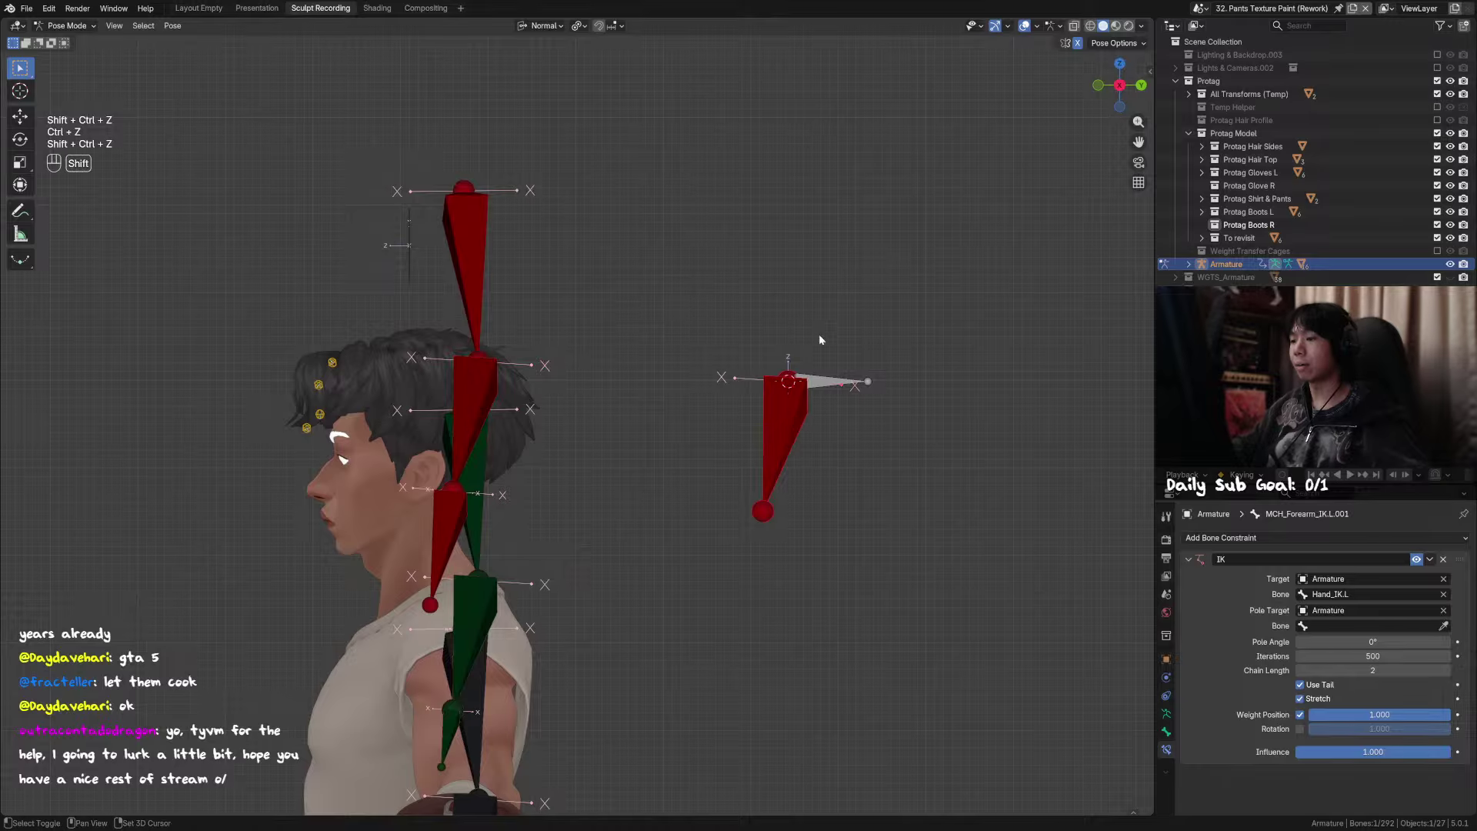
shift+middle_drag(819, 334, 814, 309)
middle_drag(814, 309, 644, 379)
key(Tab)
key(x)
click(805, 478)
Step: Try to move the small pole bone in Pose Mode and switch the armature to Pose Position
scroll(811, 477, down, 3)
click(723, 382)
key(Tab)
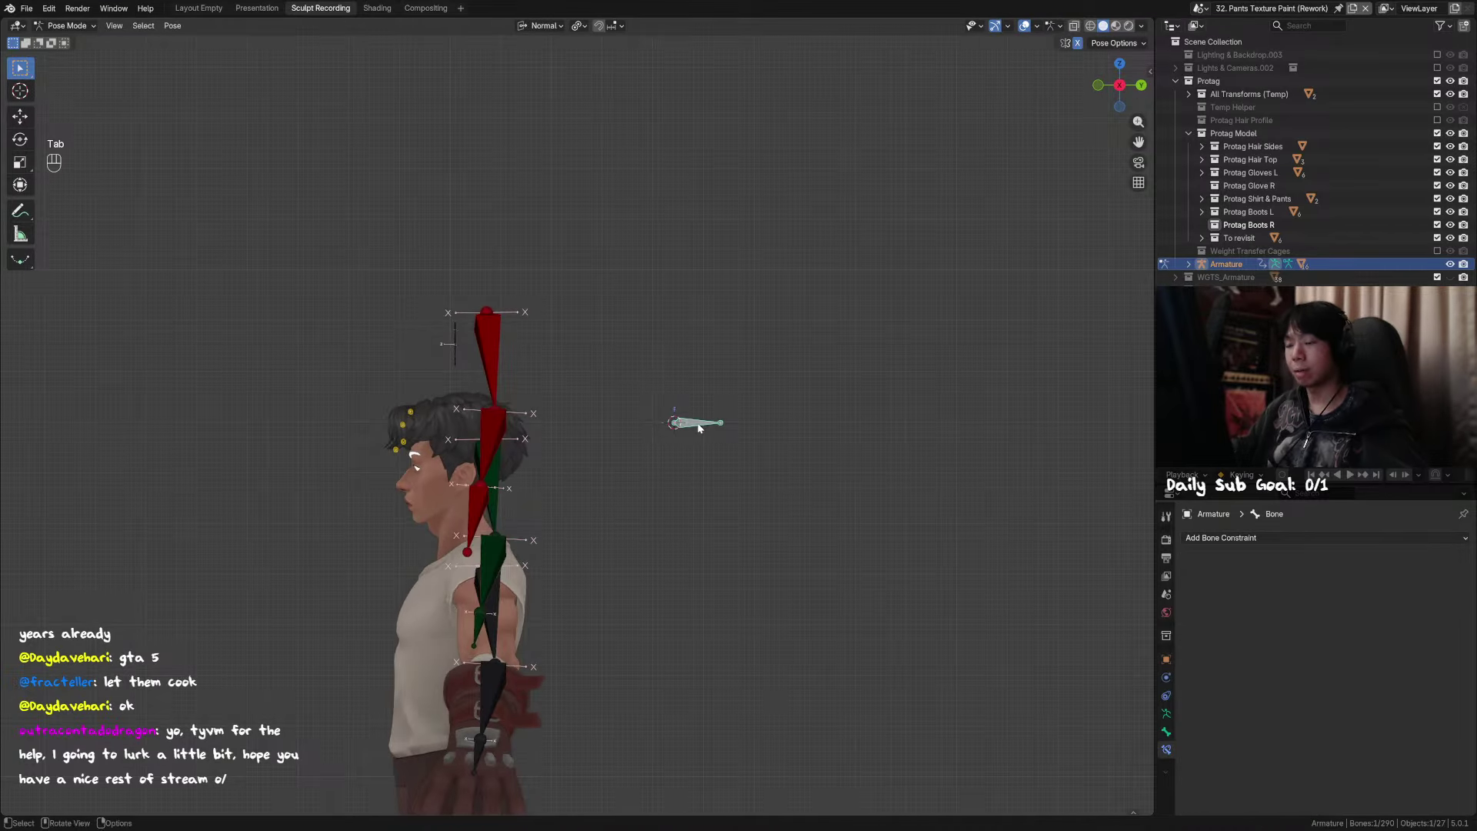
scroll(690, 424, up, 2)
key(g)
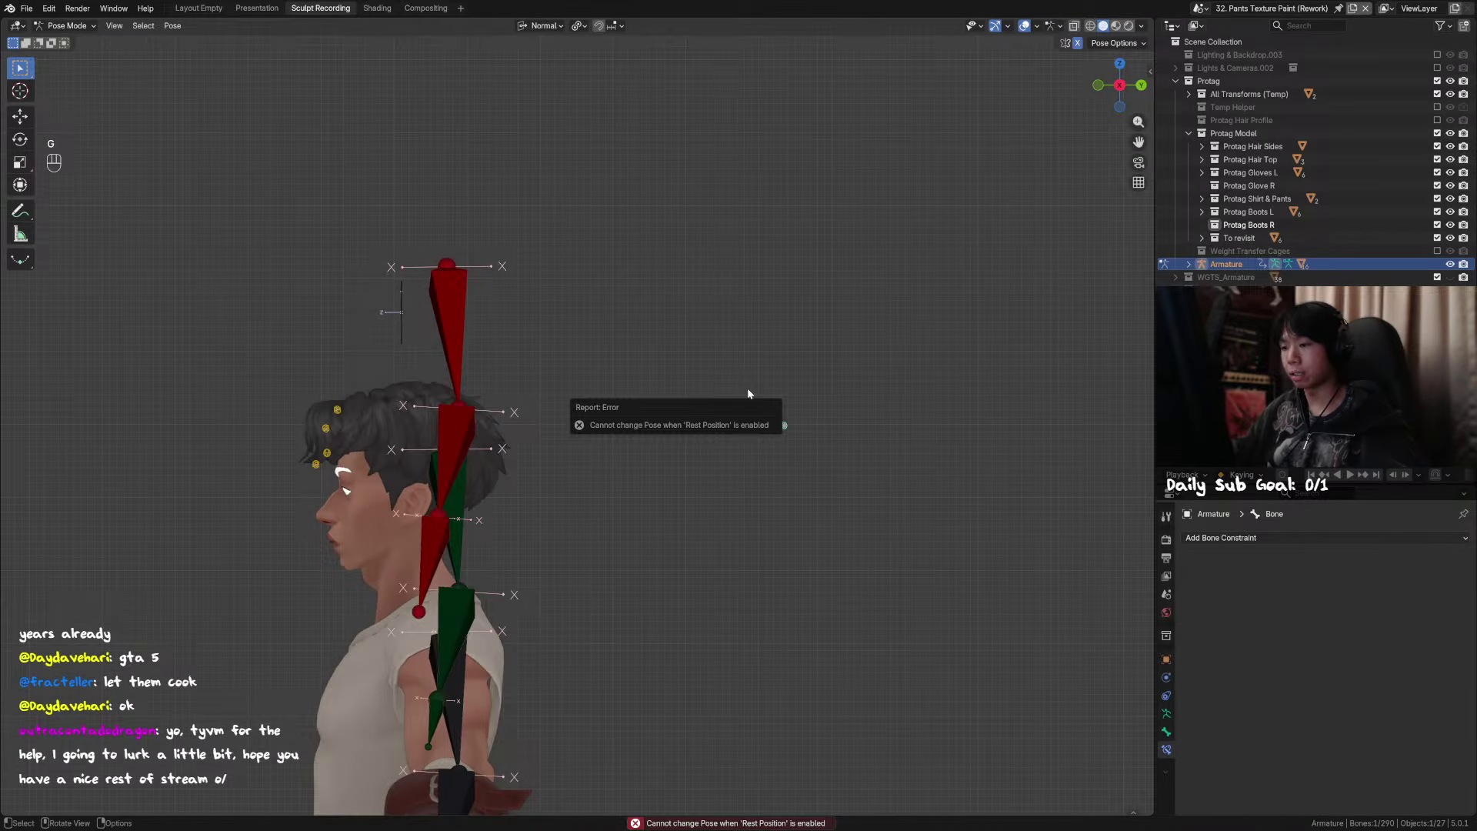
click(1167, 714)
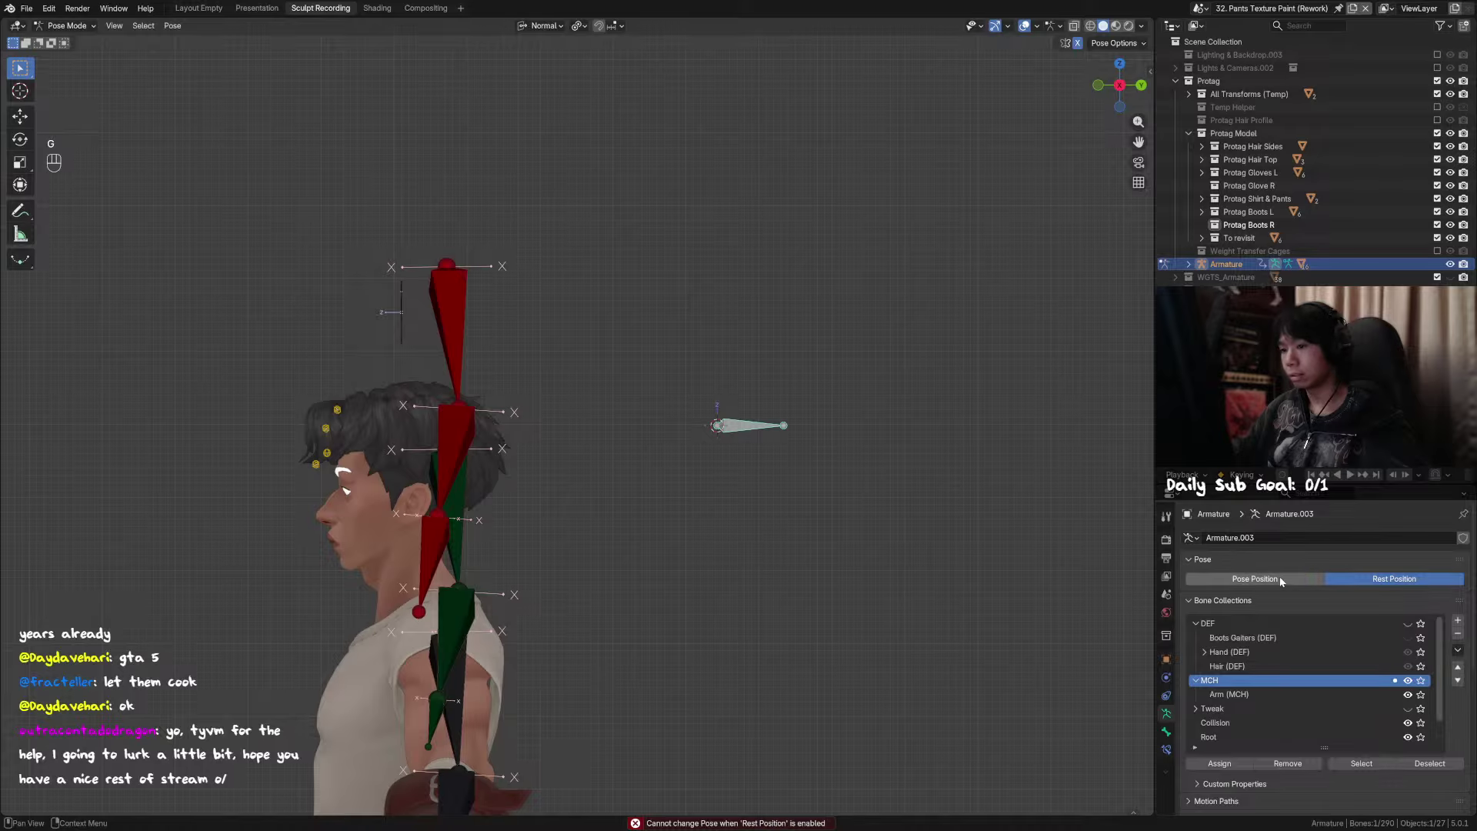
click(1255, 579)
Step: Toggle the IK constraint on MCH_Forearm_IK.L to compare the bone's position with and without it
shift+middle_drag(351, 420, 469, 438)
scroll(538, 442, up, 3)
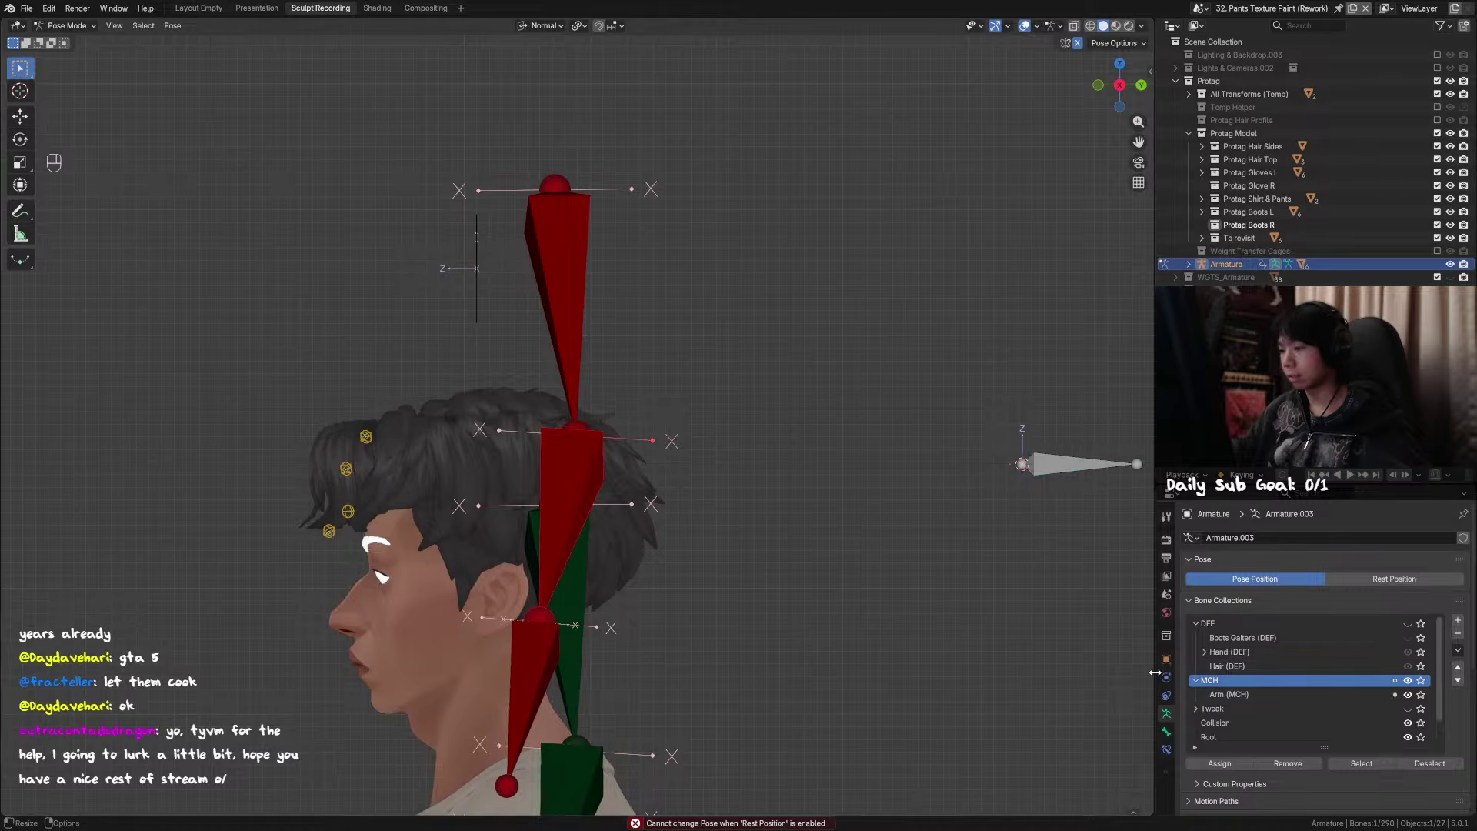
click(1166, 732)
click(1167, 749)
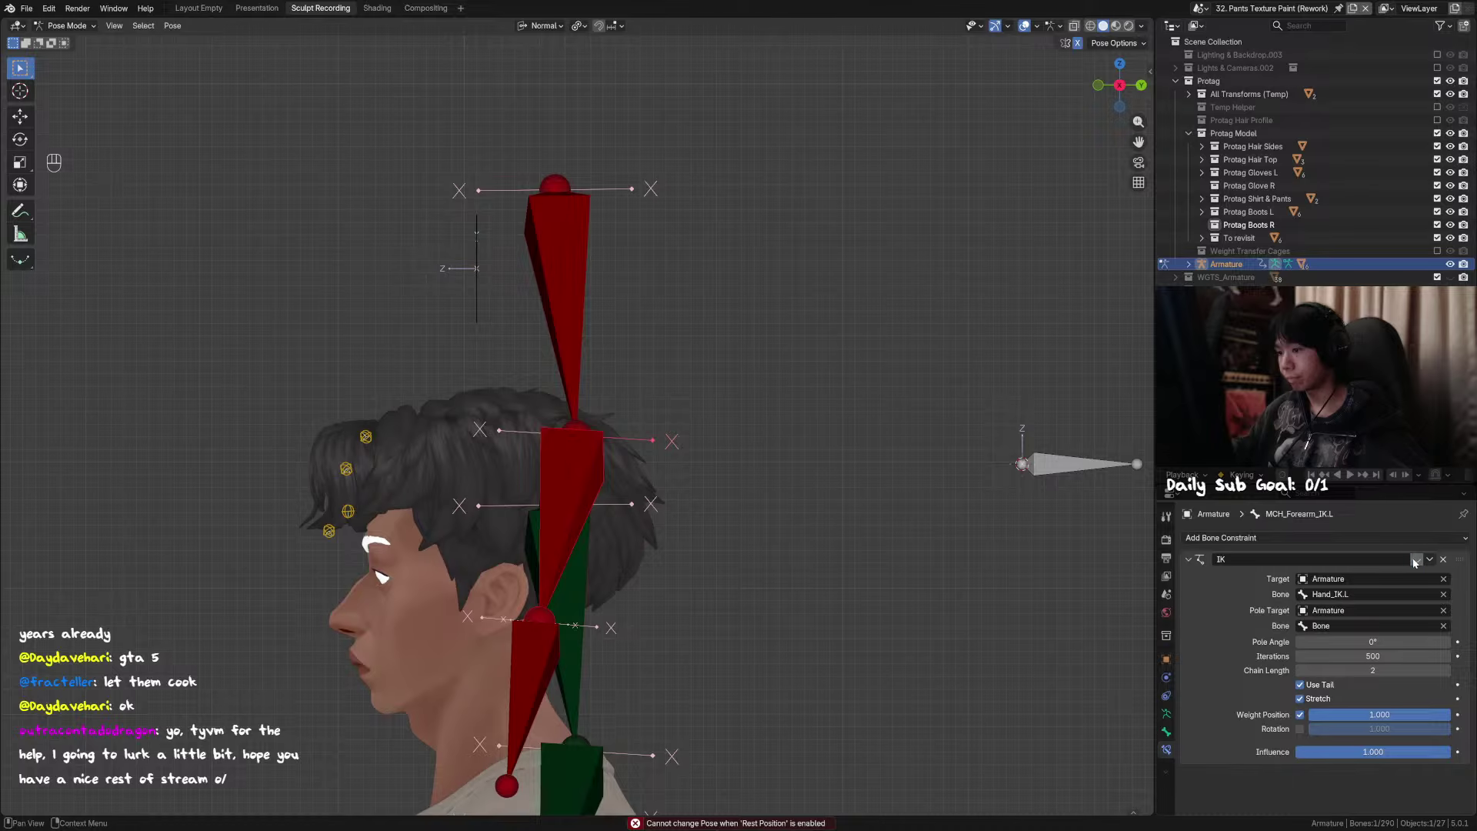
scroll(1026, 532, up, 9)
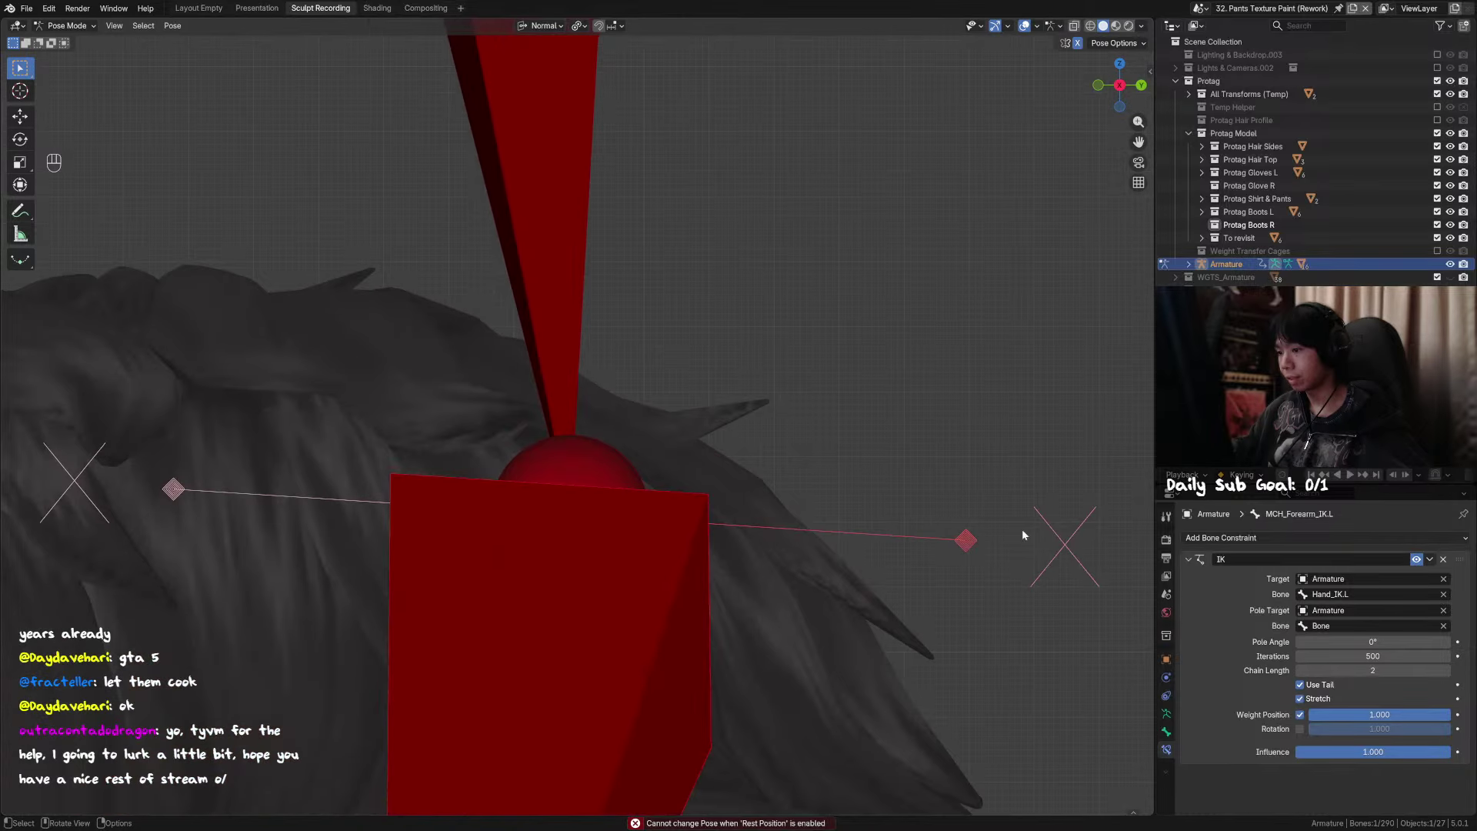
click(1415, 562)
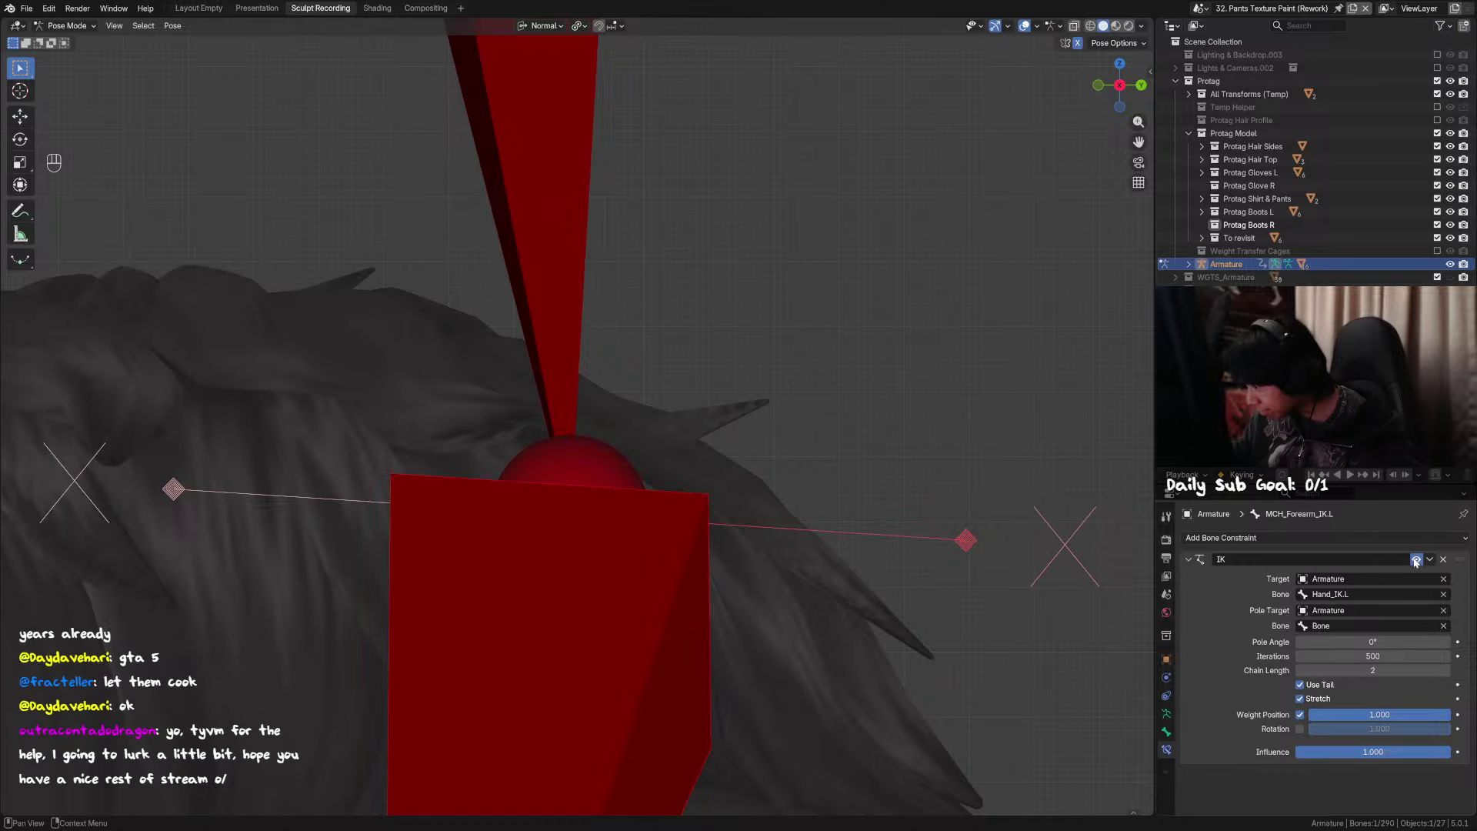
scroll(870, 522, down, 8)
Step: Step back through the undo history to Edit Mode with both the duplicated forearm bone and the small pole bone present
key(ctrl+z)
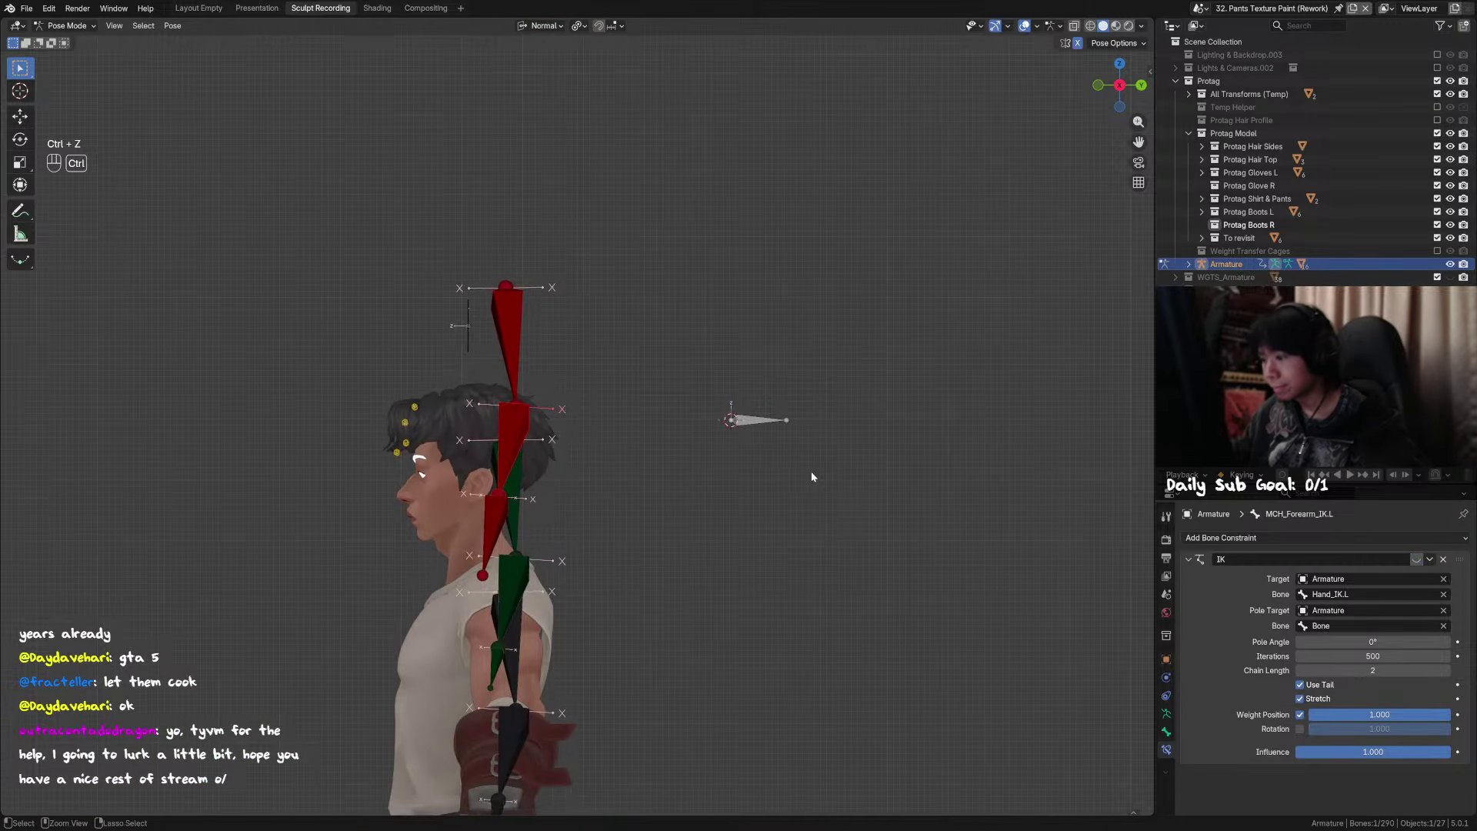
key(ctrl+z)
key(ctrl+z)
key(ctrl+z)
key(ctrl+z)
key(ctrl+z)
key(ctrl+z)
key(ctrl+z)
key(ctrl+z)
key(ctrl+z)
key(ctrl+z)
key(ctrl+z)
key(ctrl+z)
key(ctrl+z)
key(ctrl+z)
key(ctrl+z)
key(ctrl+z)
key(ctrl+z)
key(ctrl+z)
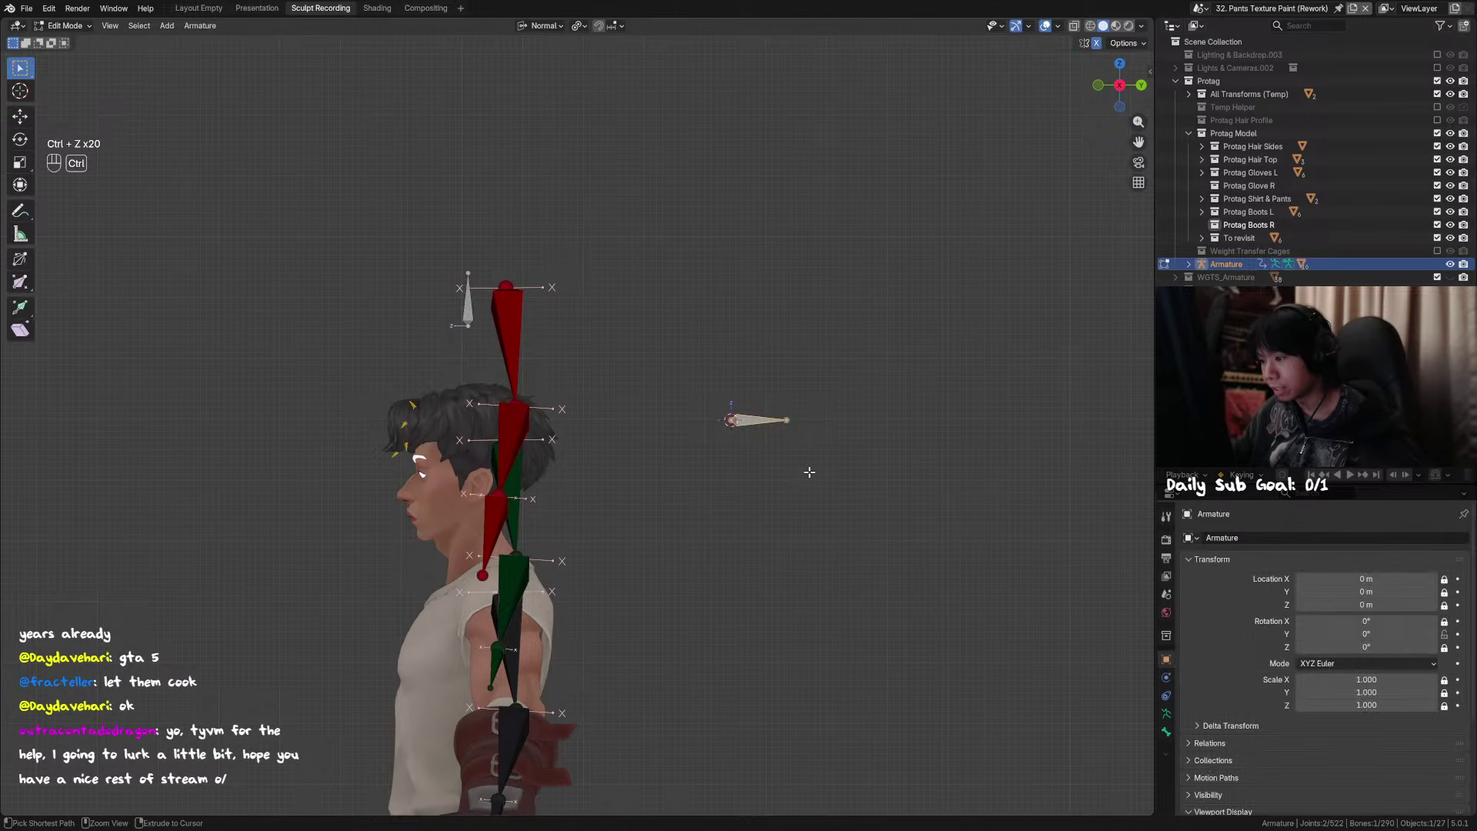
key(ctrl+shift+z)
key(ctrl+shift+z)
key(ctrl+shift+z)
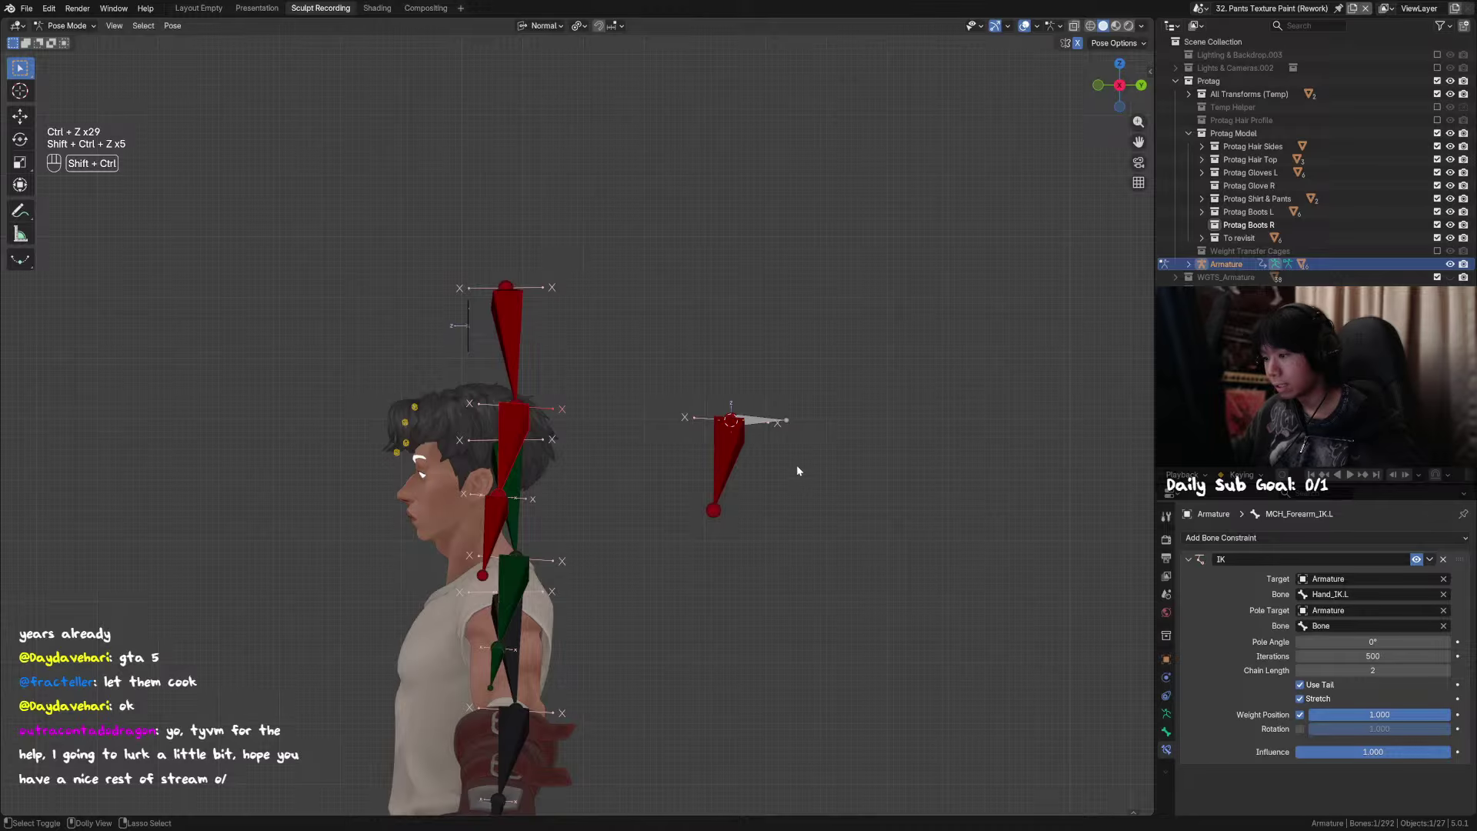
key(ctrl+z)
key(ctrl+z)
key(ctrl+z)
key(ctrl+z)
key(ctrl+z)
key(ctrl+z)
key(ctrl+z)
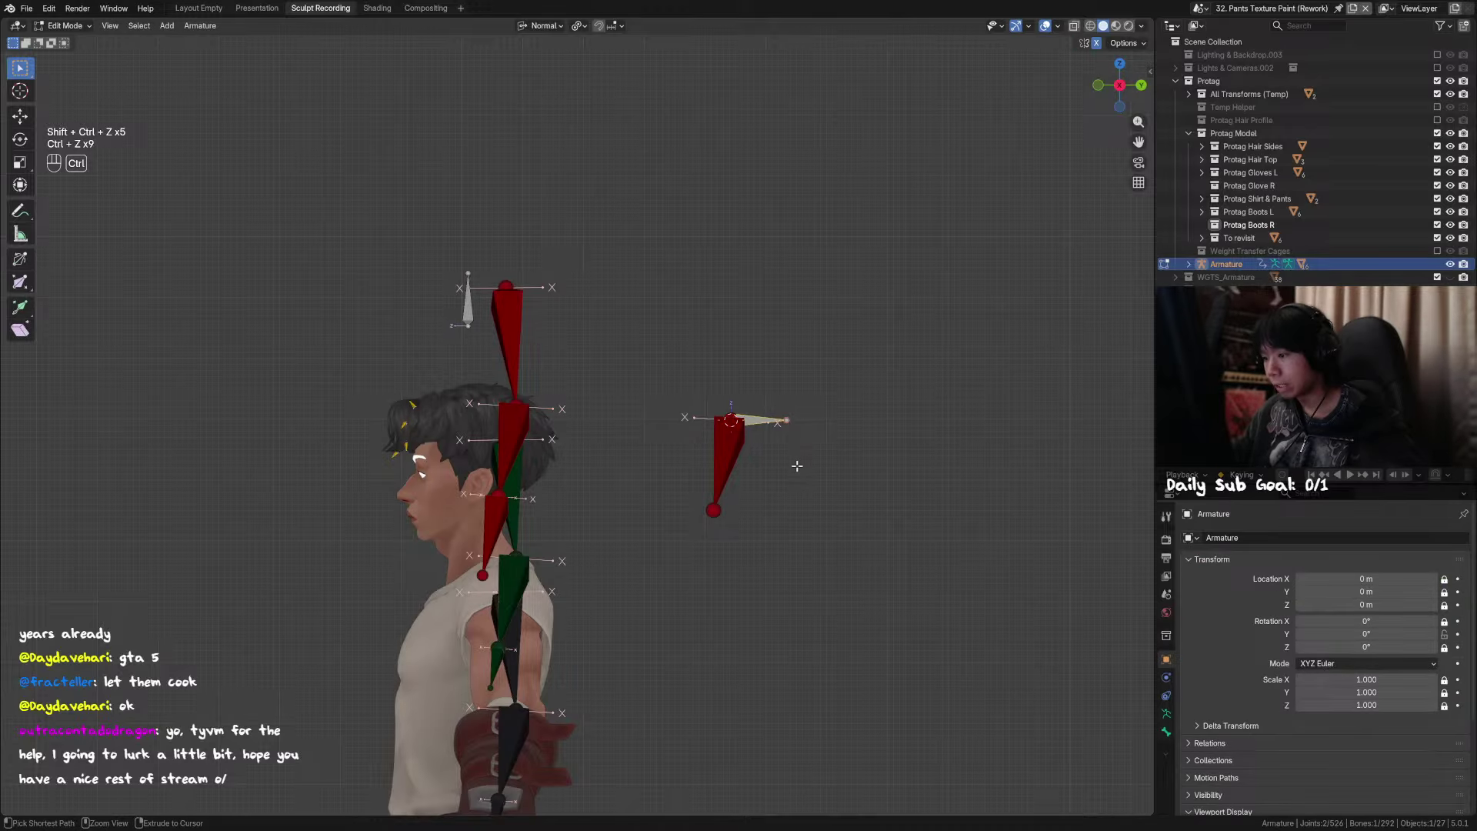
Step: Delete the small pole bone at the head of the duplicated forearm bone
click(767, 419)
key(x)
click(761, 422)
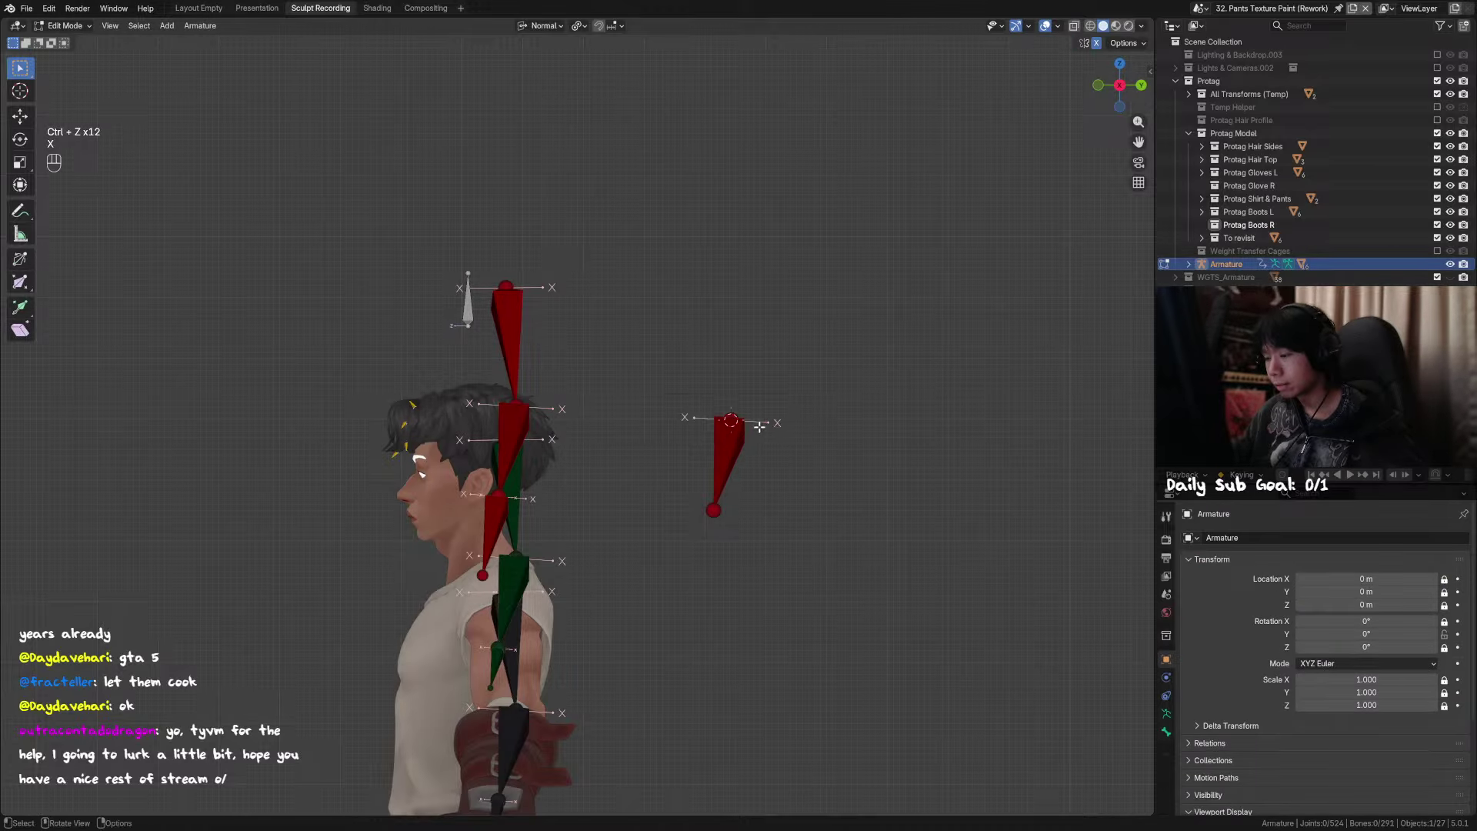
Step: Snap the 3D cursor to the duplicated forearm bone's head joint and add a new bone there
middle_drag(760, 426, 762, 454)
drag(768, 412, 718, 446)
key(shift+s)
click(797, 517)
middle_drag(790, 490, 766, 440)
scroll(632, 460, up, 4)
alt+middle_drag(632, 460, 712, 463)
key(shift+a)
key(Tab)
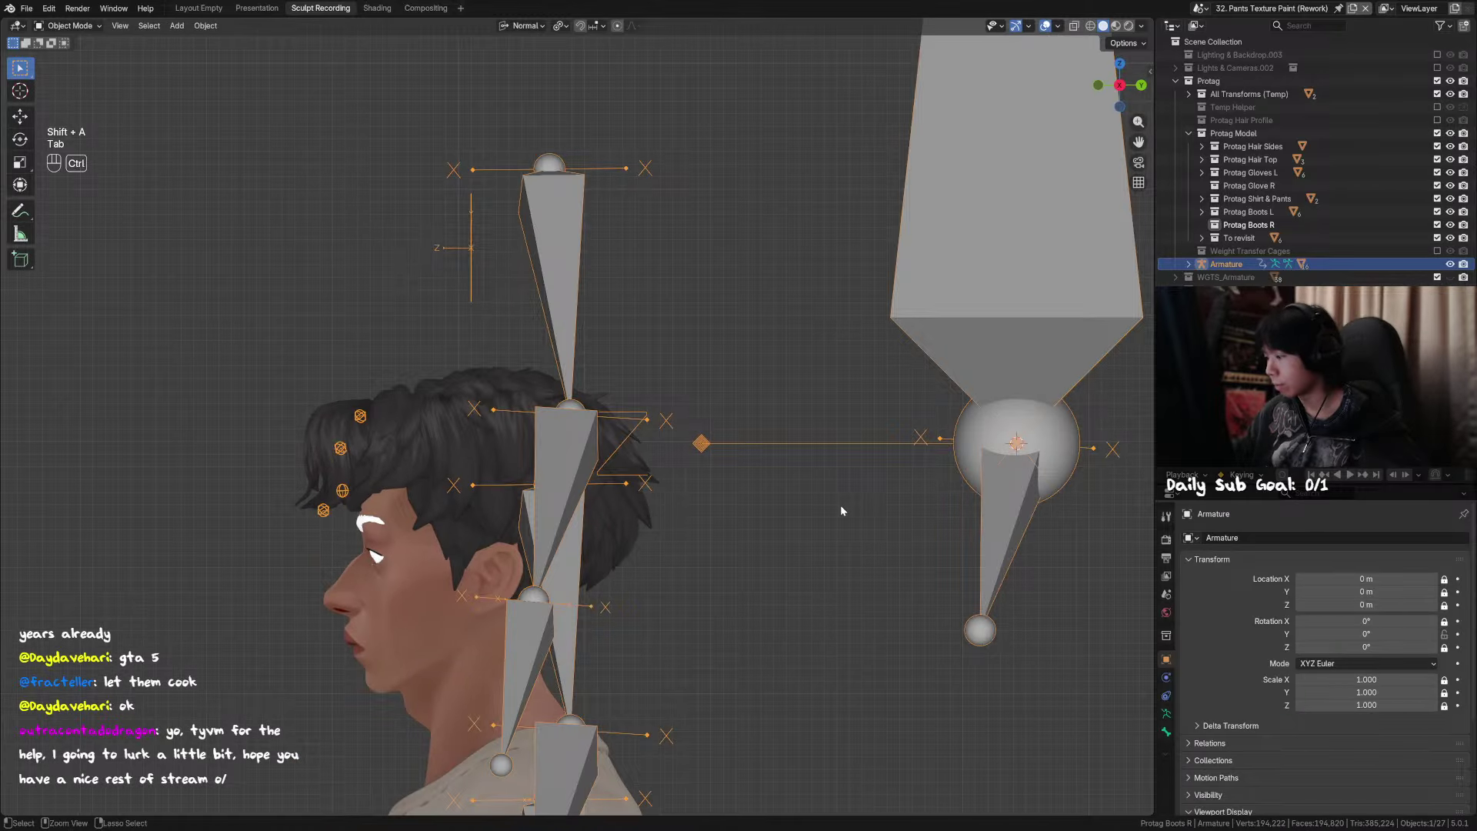
Step: Put the armature in Pose Mode and set it to Pose Position, comparing it with Rest Position
key(ctrl+Tab)
click(1167, 714)
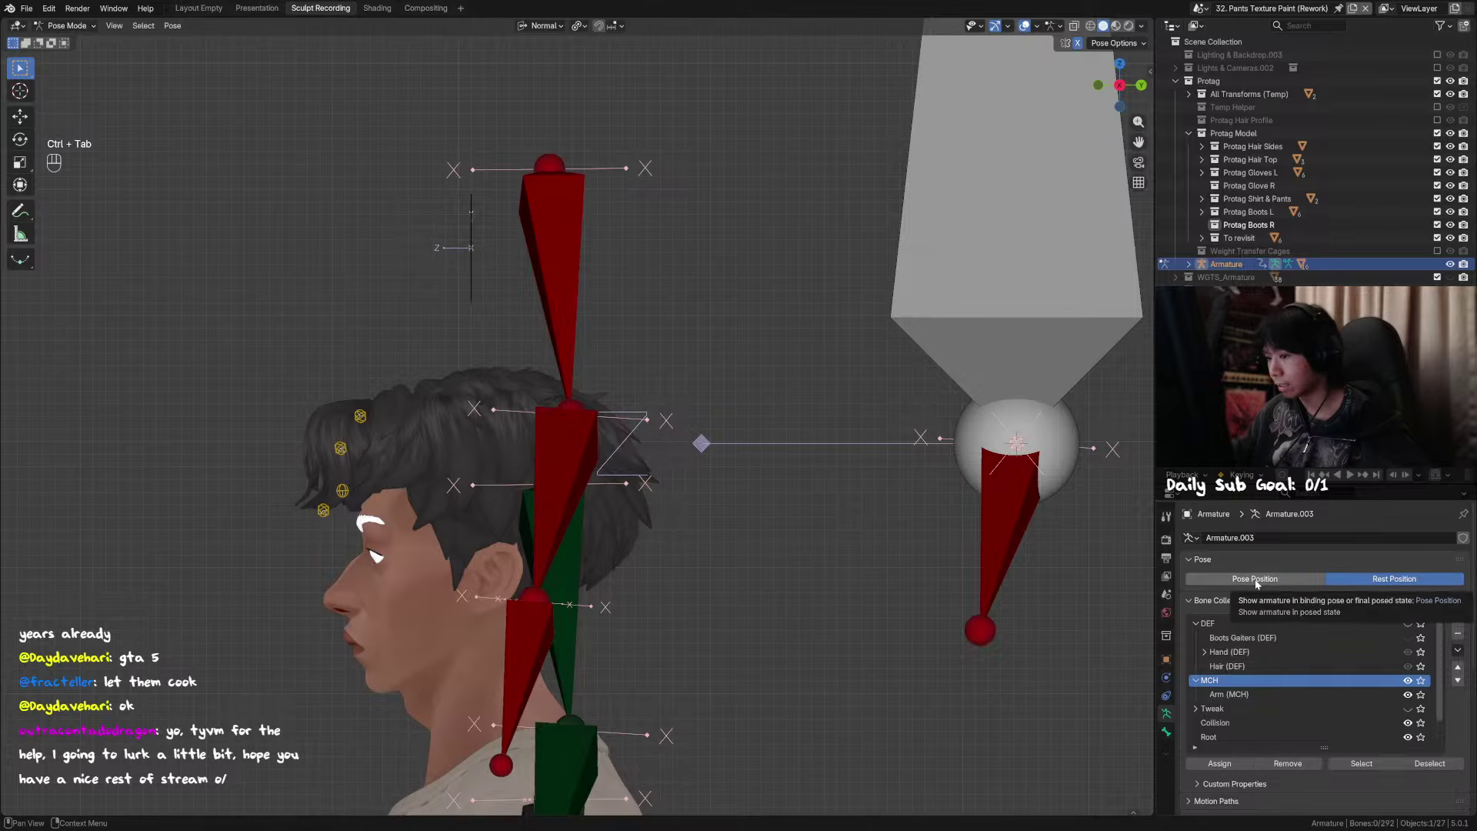
scroll(737, 491, up, 8)
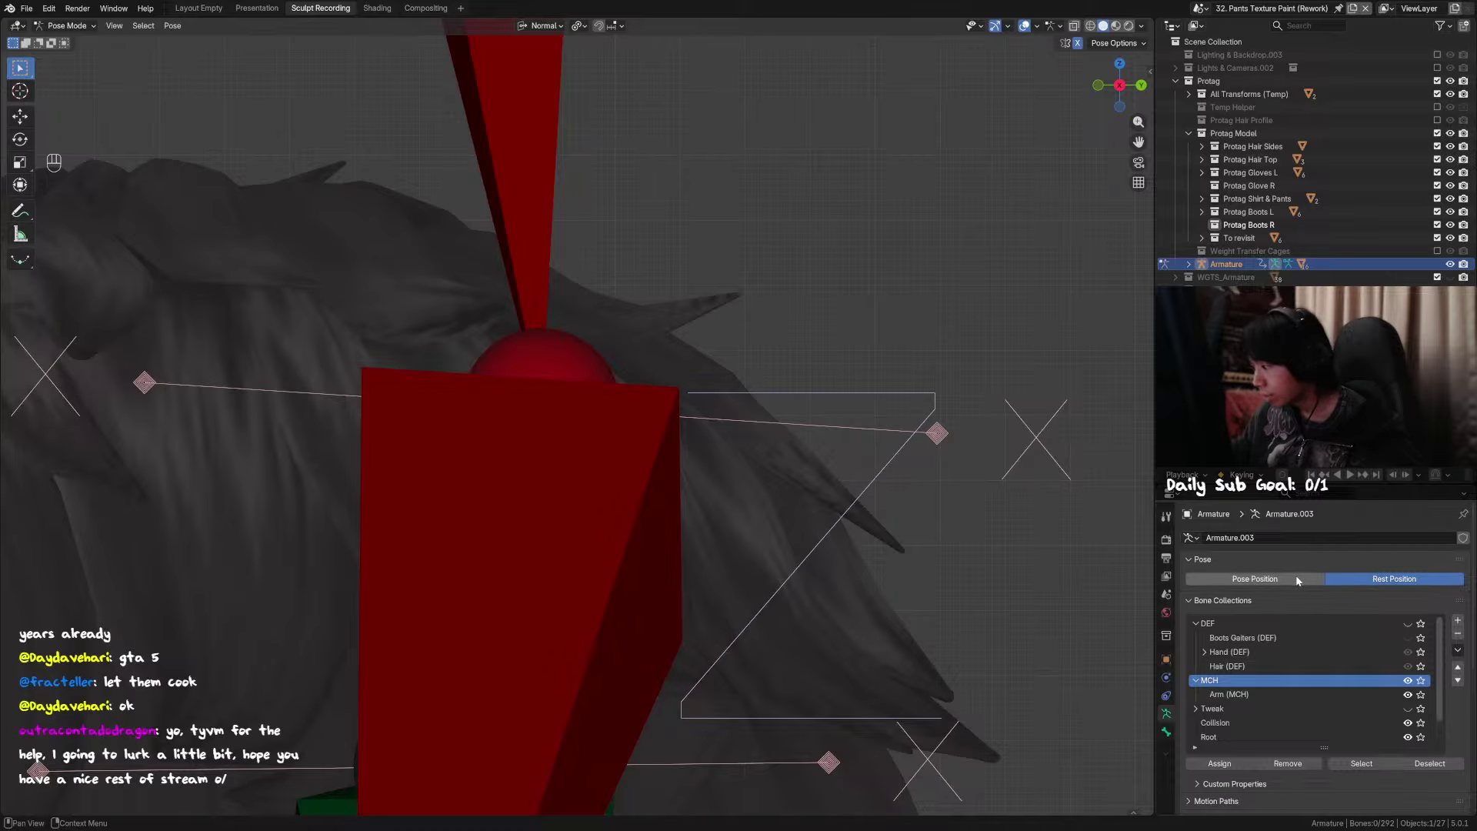
click(1296, 580)
click(1365, 580)
click(1302, 580)
scroll(1269, 585, down, 4)
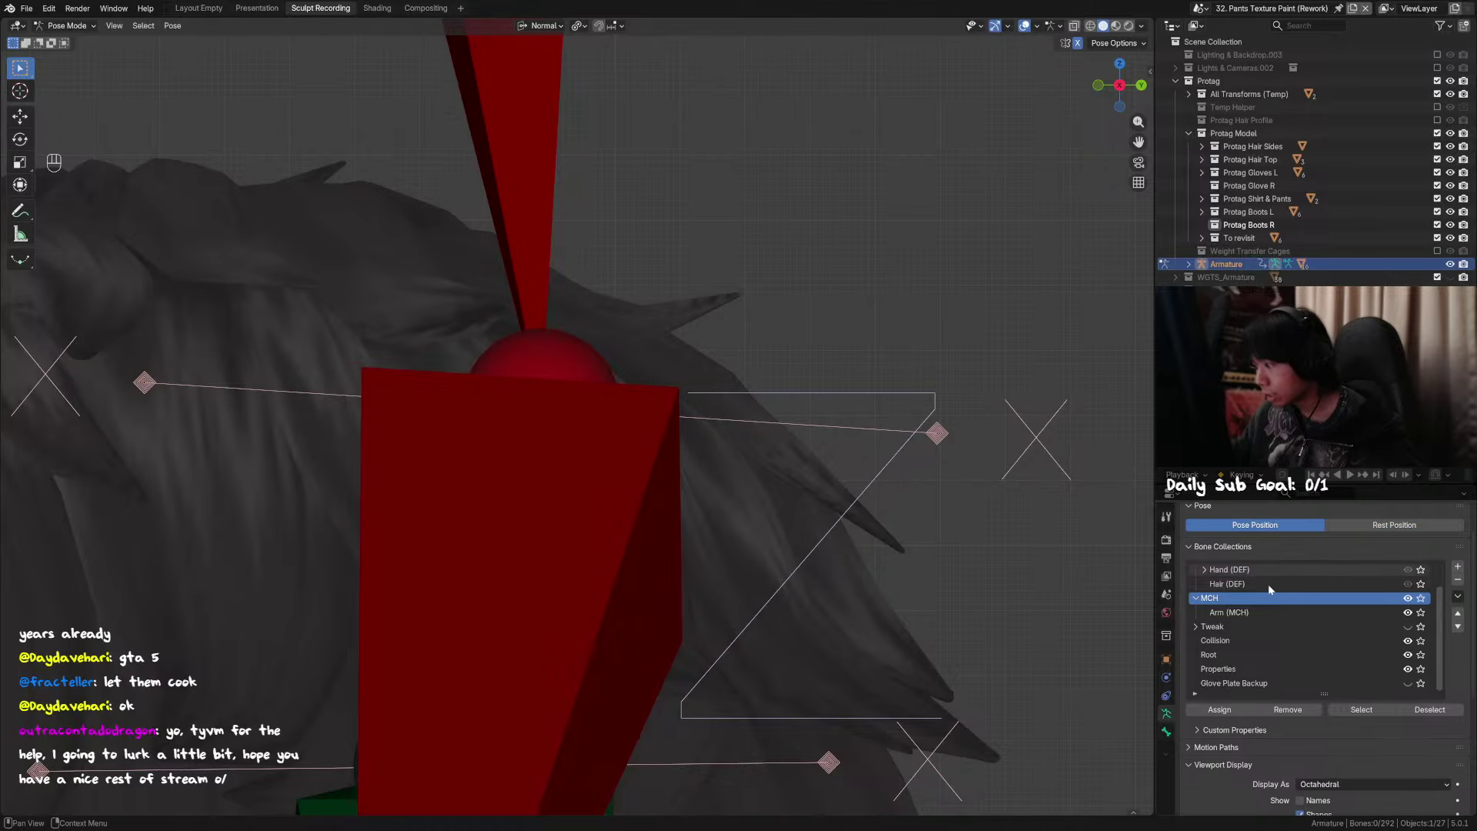
Step: Set the new bone, Bone, as the pole target bone in the IK constraint of MCH_Forearm_IK.L
click(1168, 730)
click(591, 481)
scroll(1148, 712, down, 5)
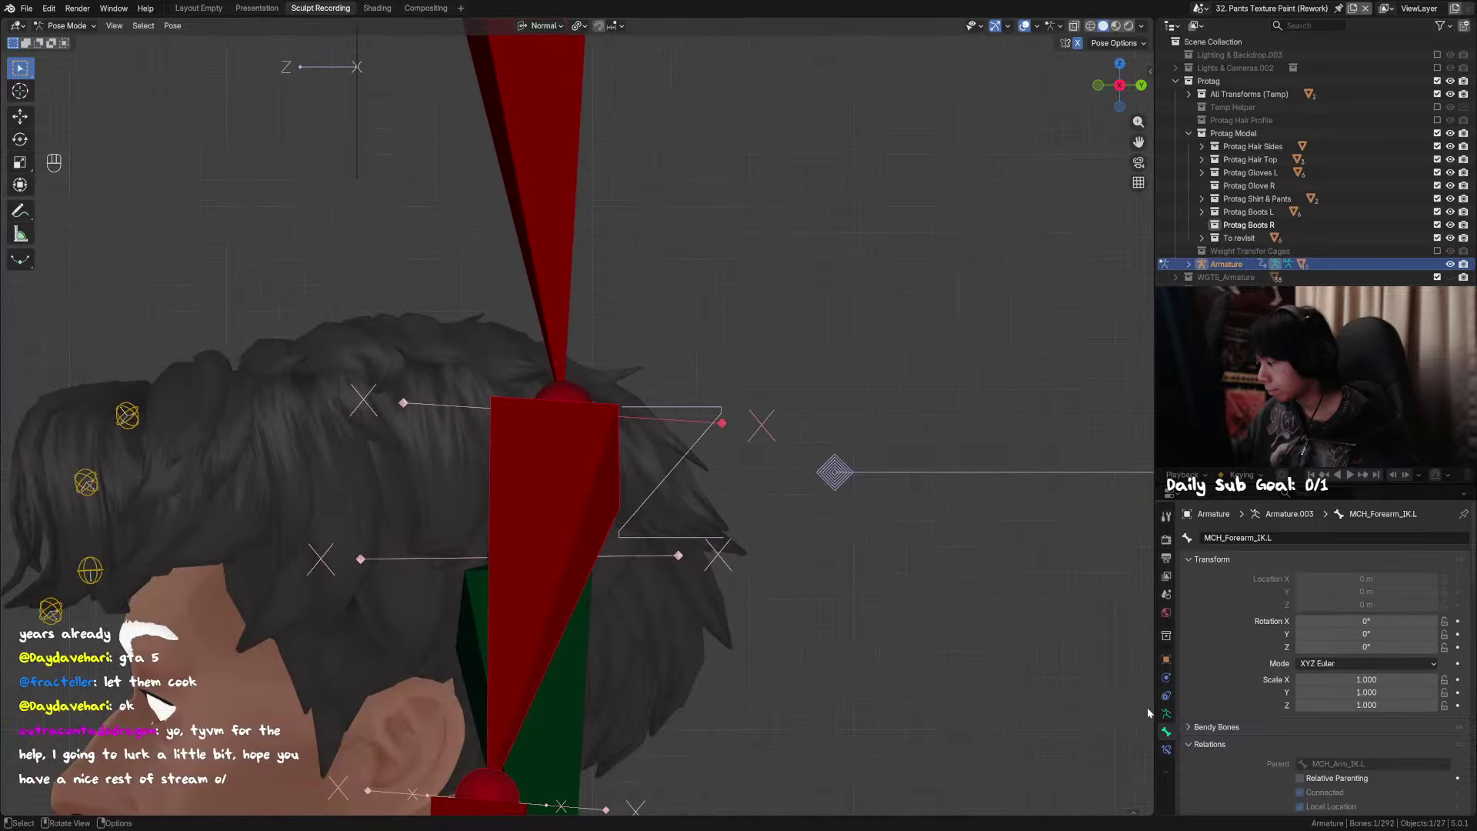
click(1167, 749)
scroll(1017, 624, down, 5)
scroll(1017, 620, down, 2)
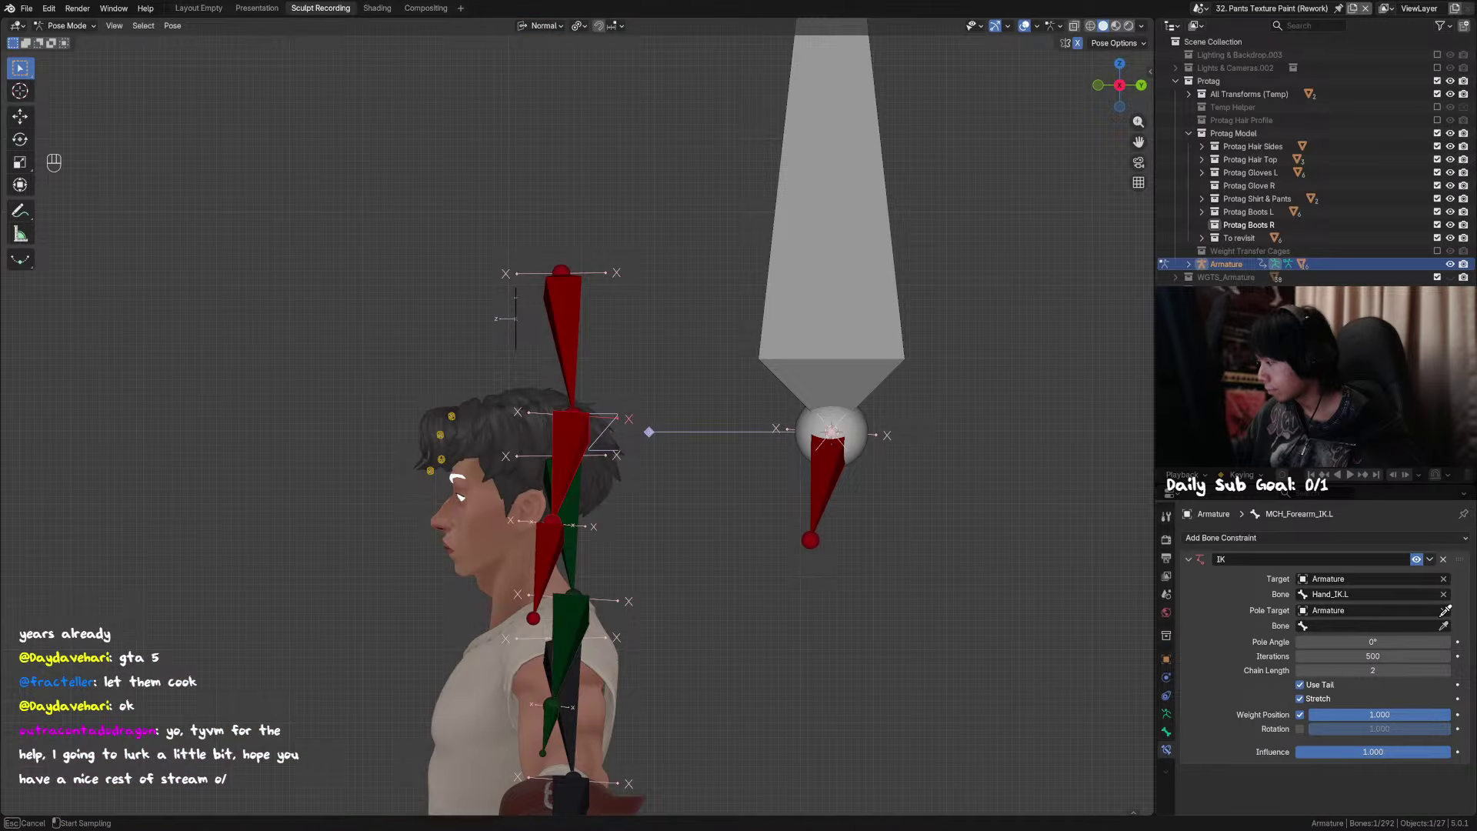
Step: Repeatedly undo and redo the pole bone assignment to check whether the forearm bone's head shifts
scroll(741, 437, up, 8)
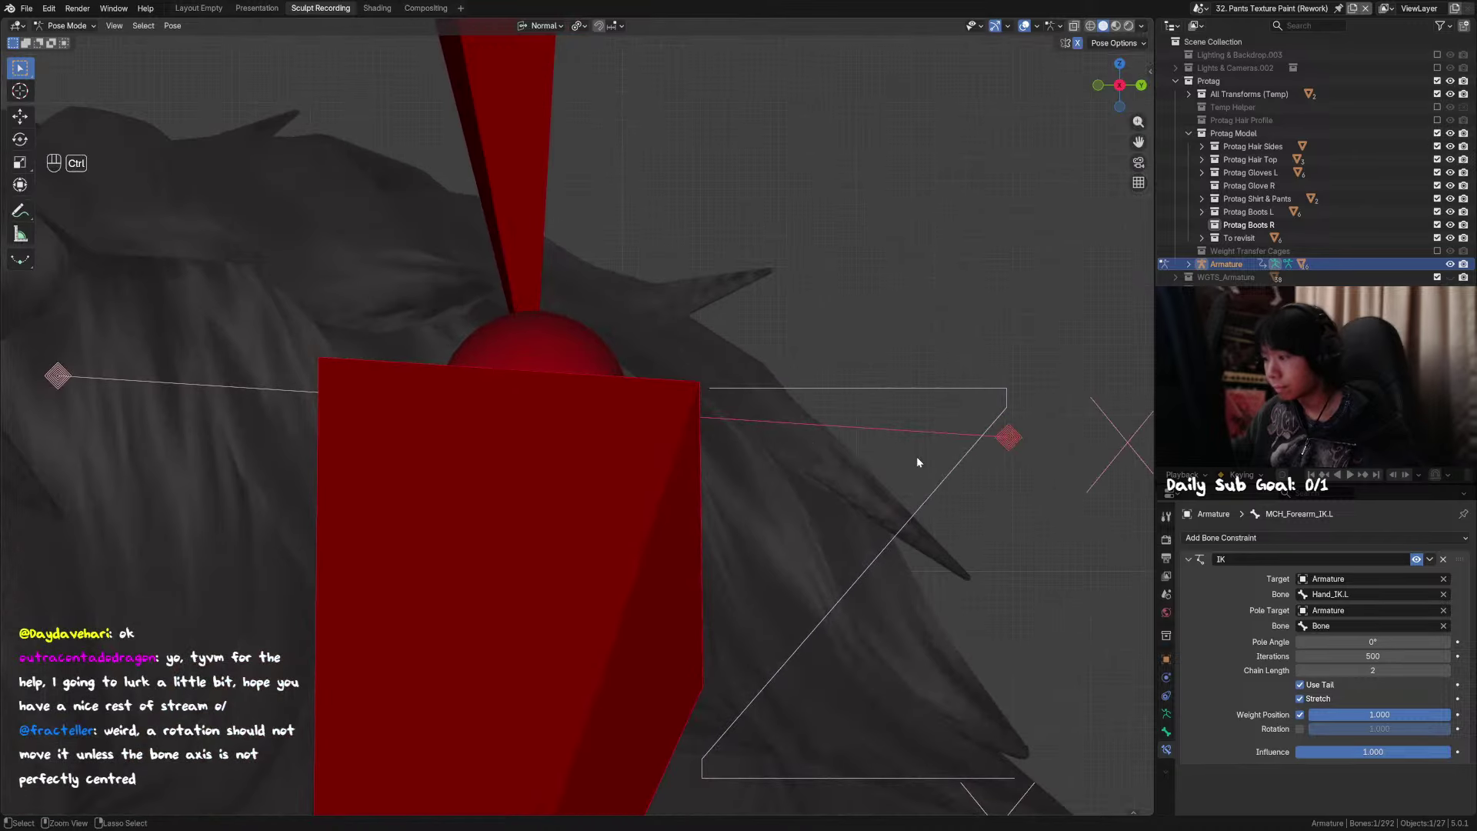
key(ctrl+z)
key(ctrl+shift+z)
key(ctrl+z)
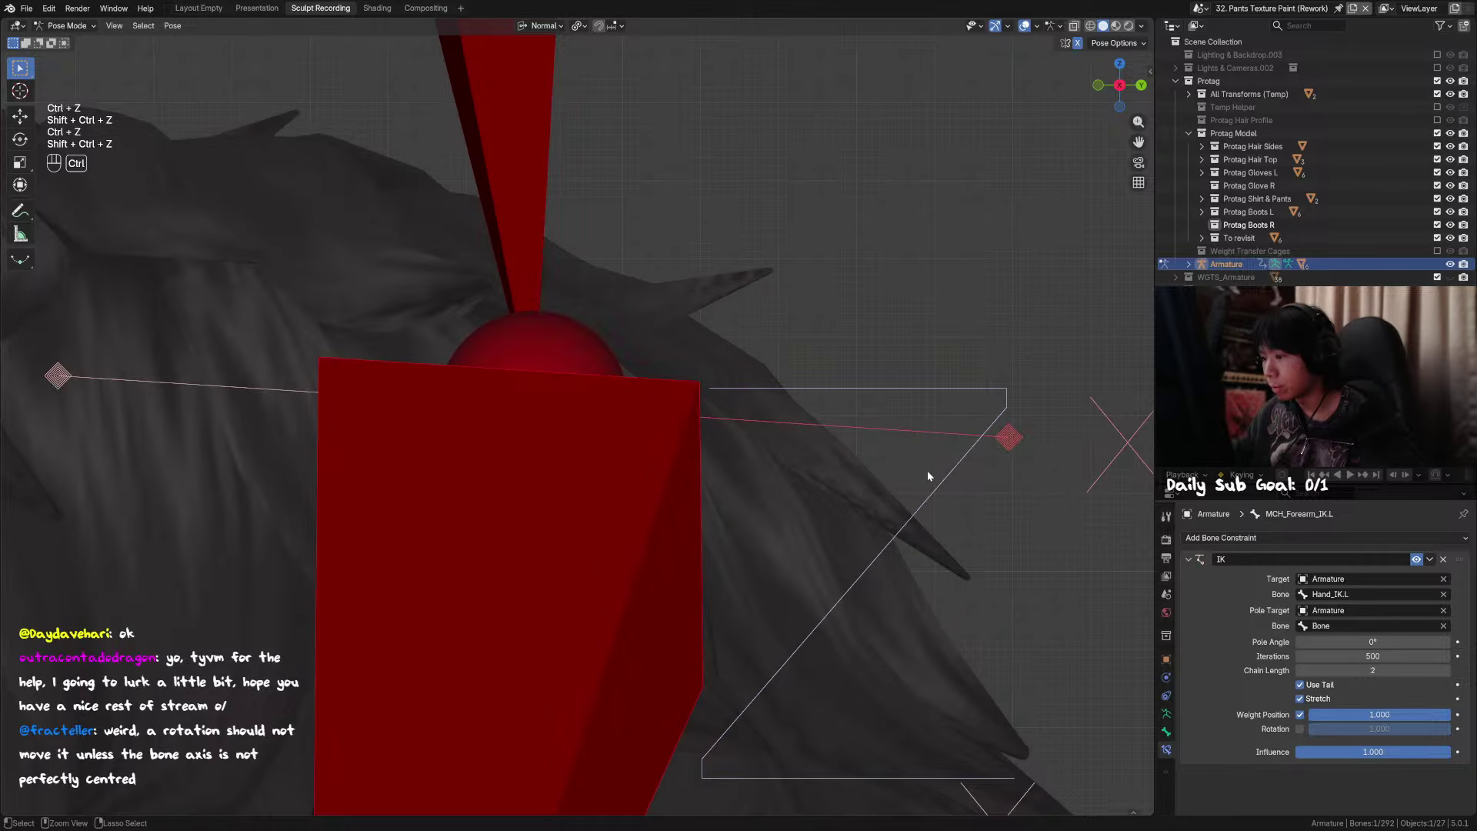
key(ctrl+shift+z)
key(ctrl+z)
scroll(920, 459, up, 4)
key(ctrl+shift+z)
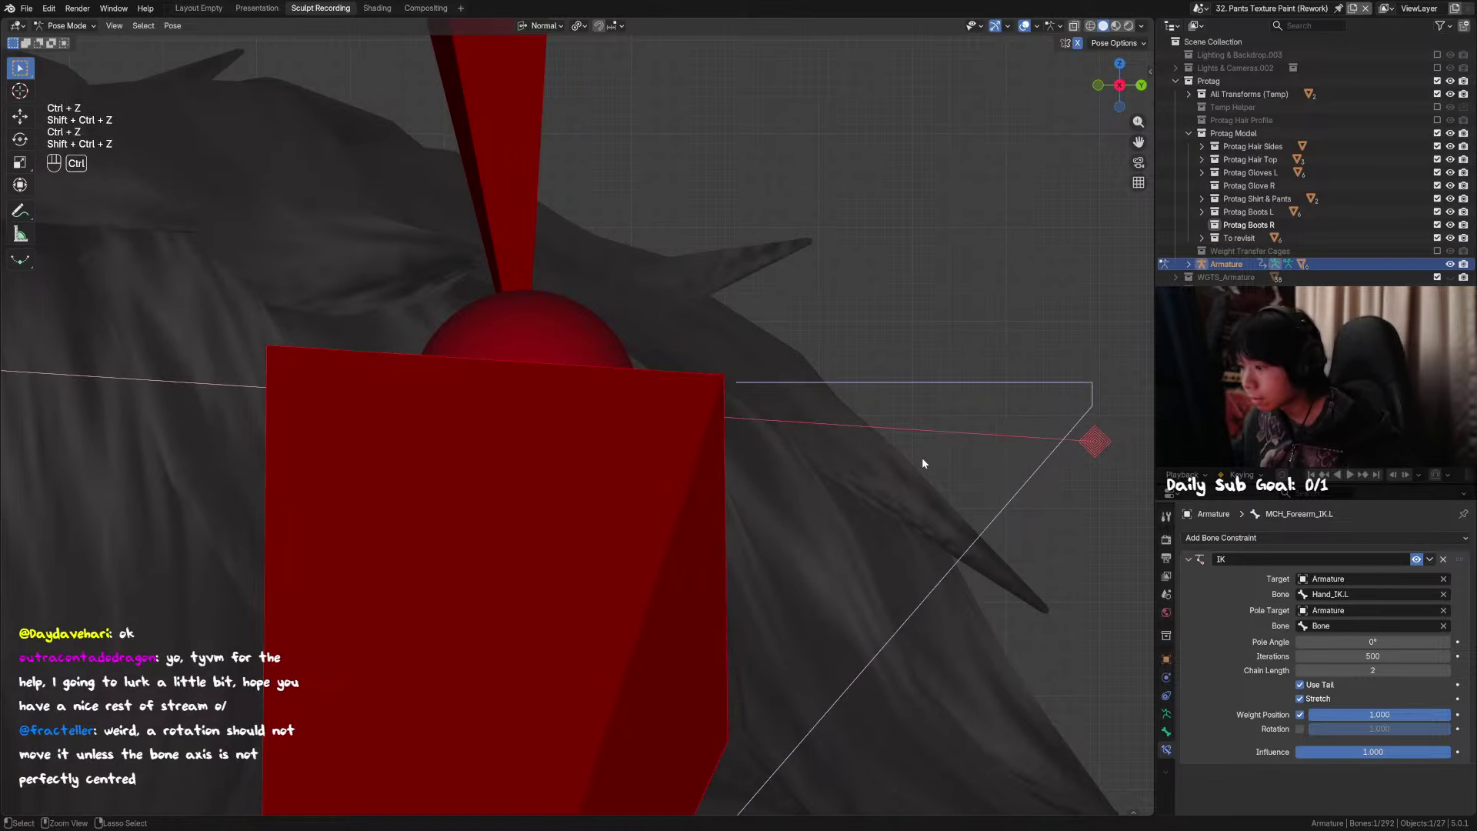
key(ctrl+z)
key(ctrl+shift+z)
scroll(920, 458, down, 4)
scroll(734, 377, down, 3)
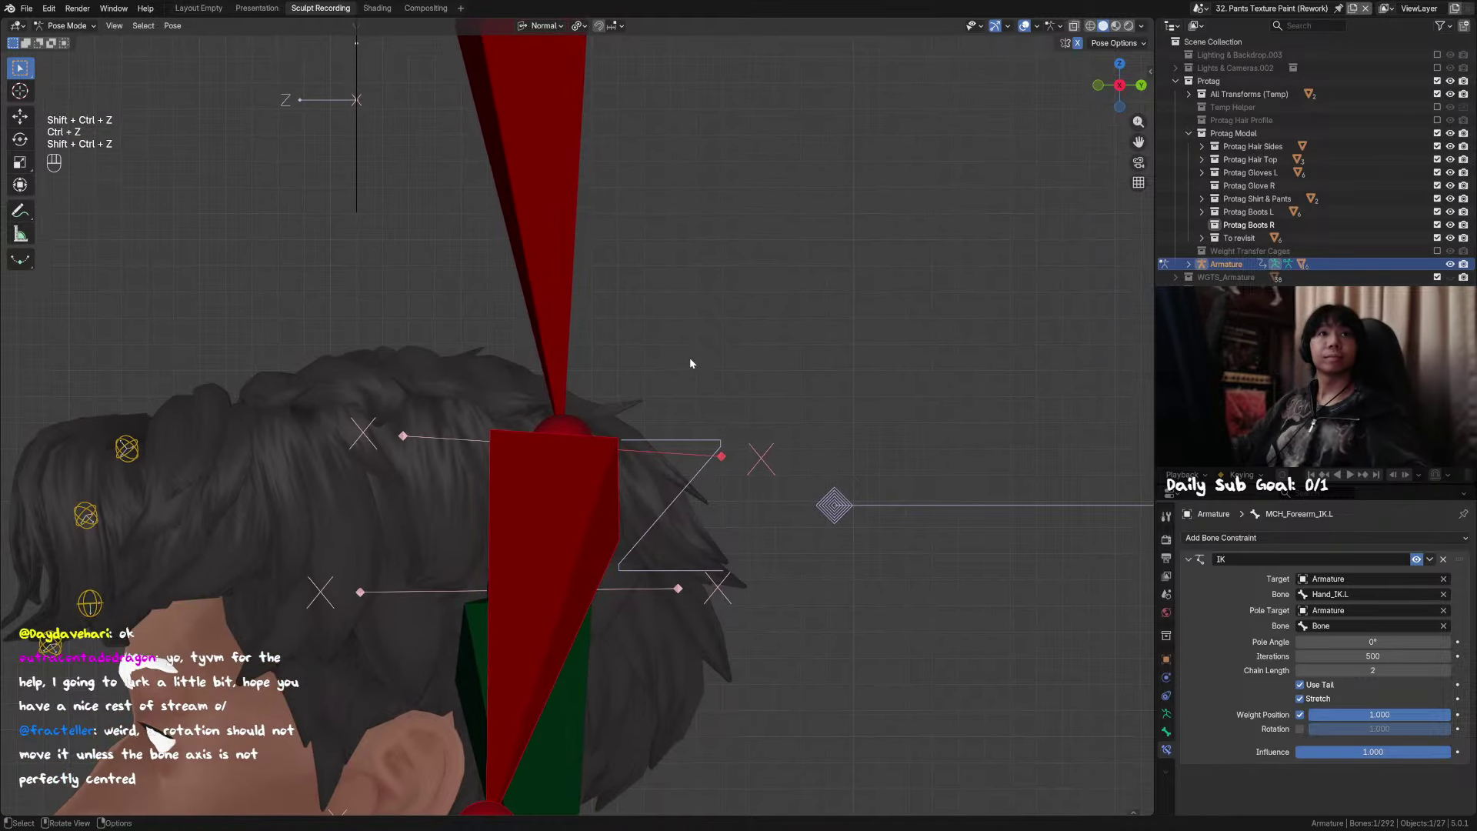
shift+middle_drag(660, 274, 707, 261)
shift+middle_drag(852, 297, 712, 287)
scroll(713, 287, down, 4)
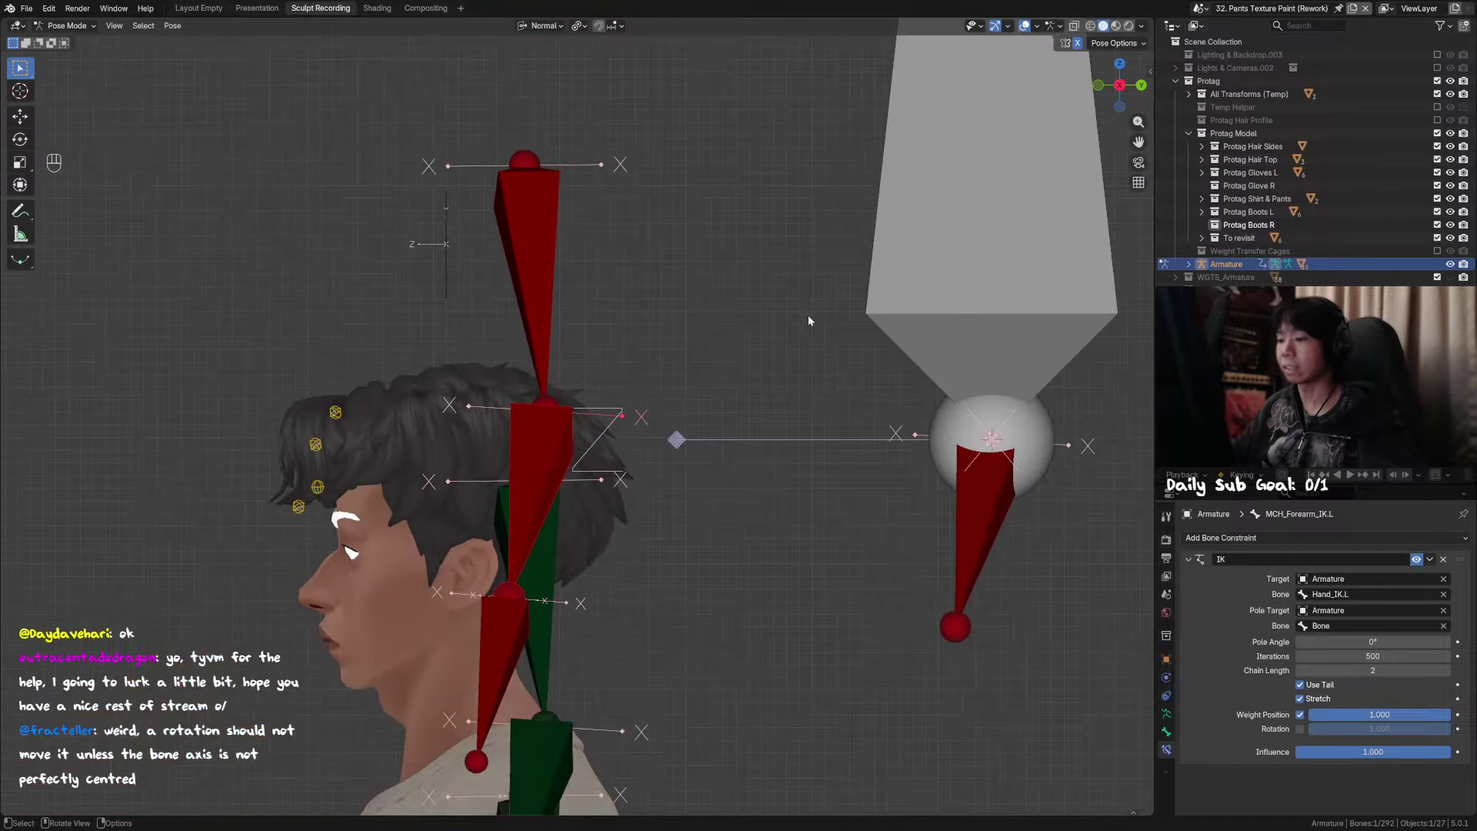
Step: Switch the armature to Edit Mode and view the arm chain around the forearm bone from an angle
shift+middle_drag(807, 319, 790, 287)
middle_drag(505, 391, 539, 436)
key(Tab)
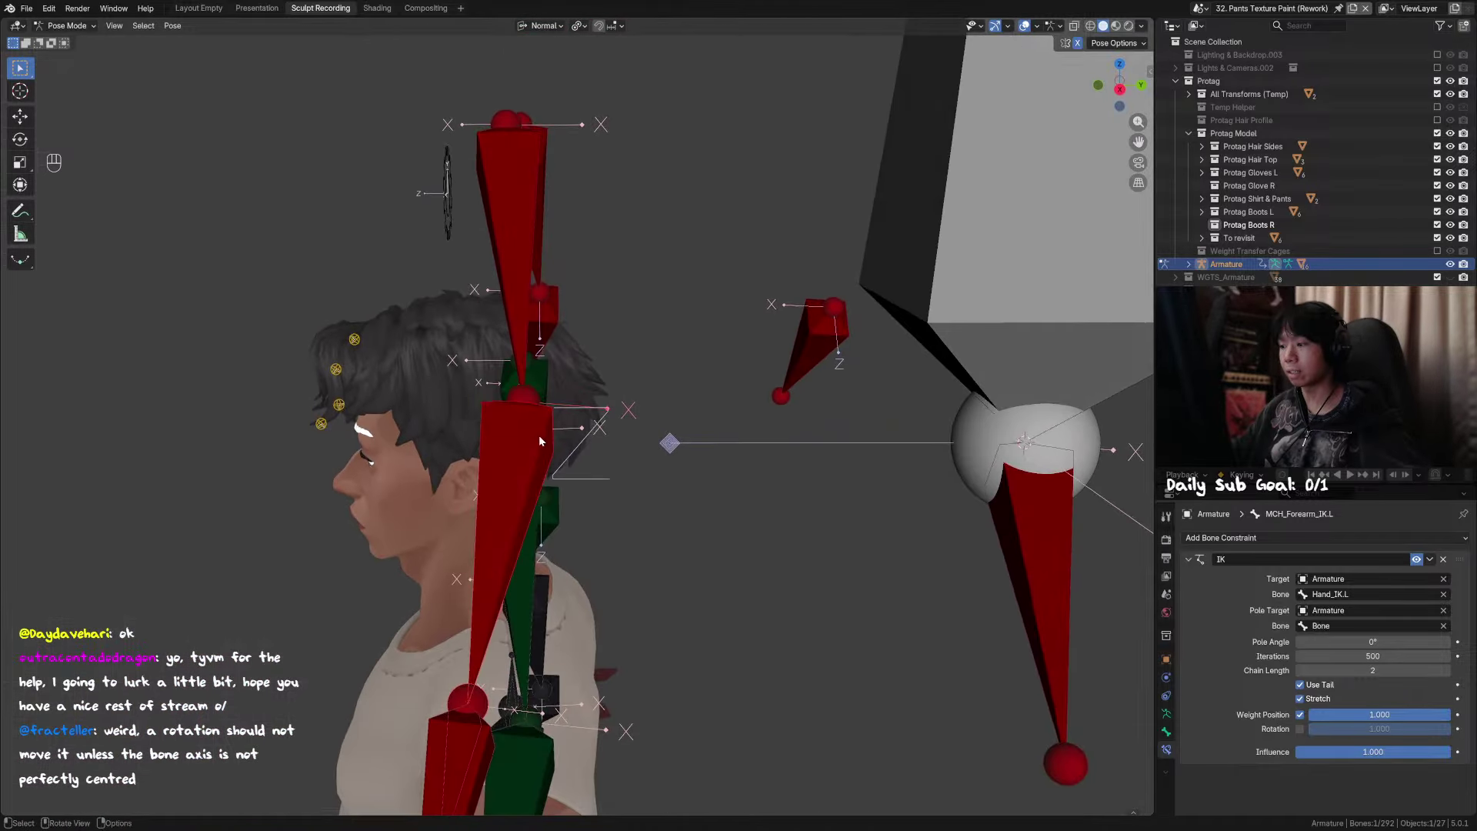
key(Tab)
key(Tab)
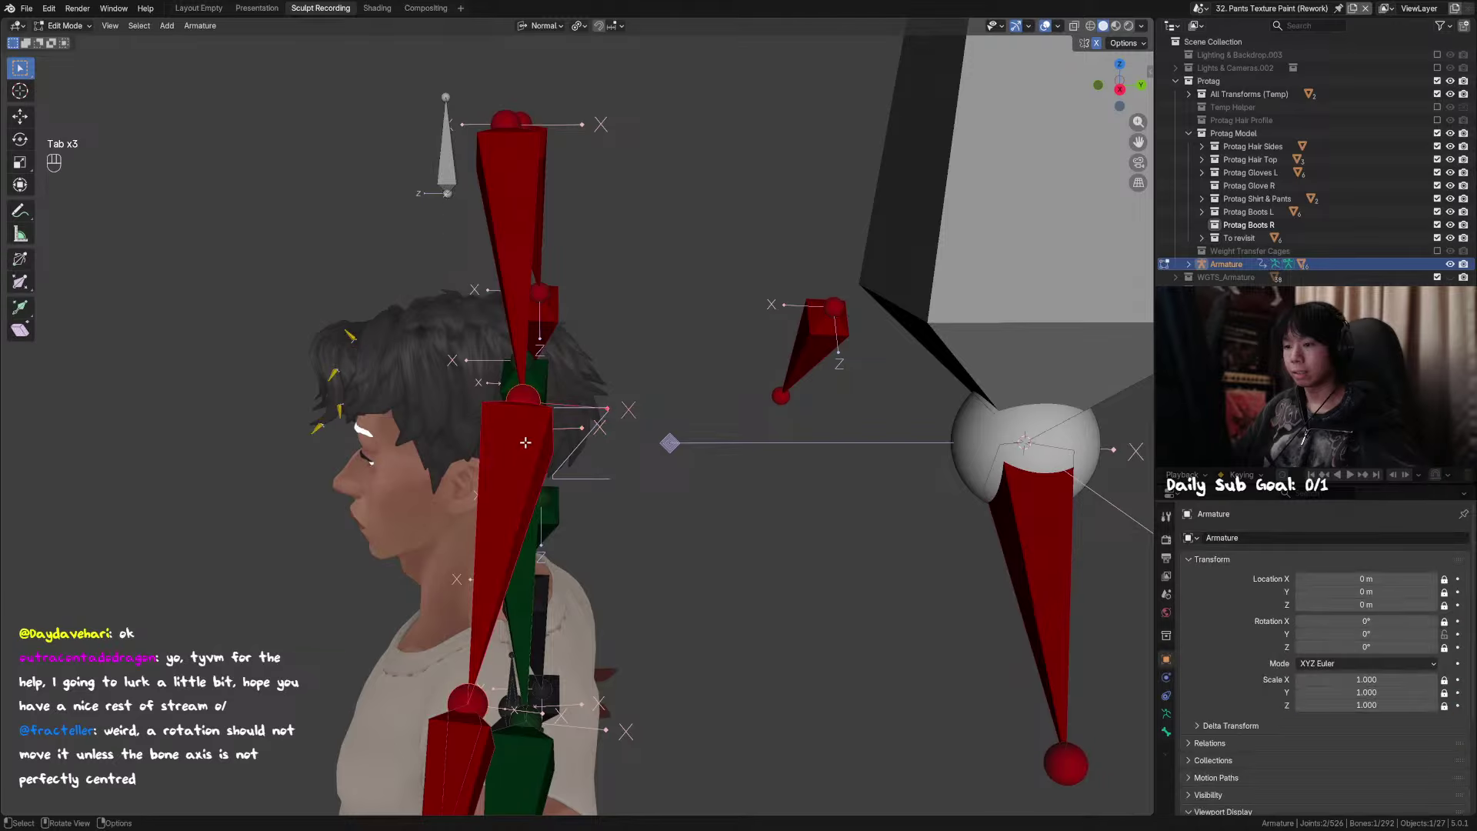
middle_drag(516, 453, 544, 456)
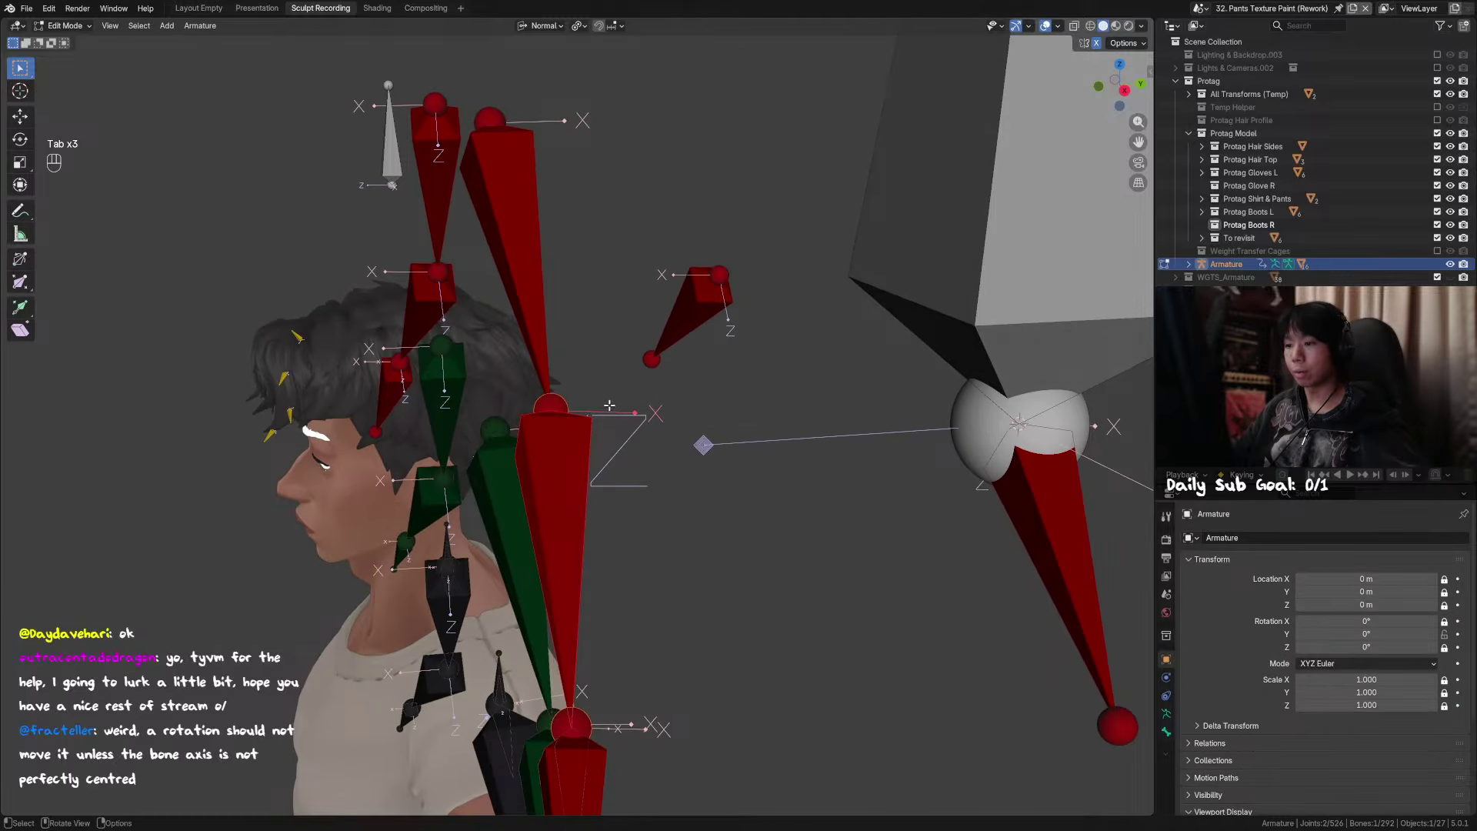
middle_drag(610, 405, 610, 456)
Step: Try duplicating the forearm bone along its normal X axis and delete the copy
key(shift+d)
key(x)
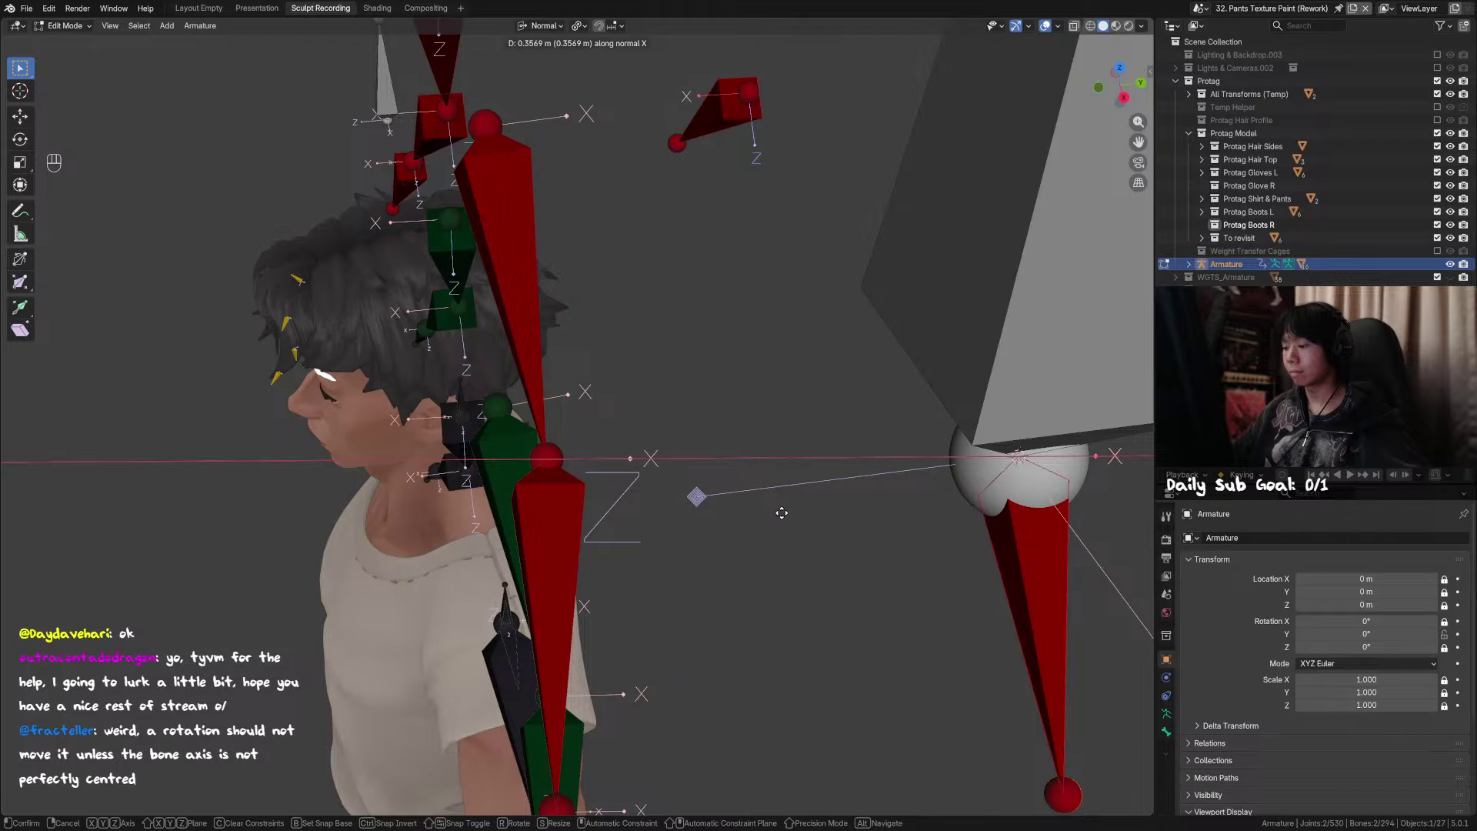
click(41, 447)
key(x)
click(731, 517)
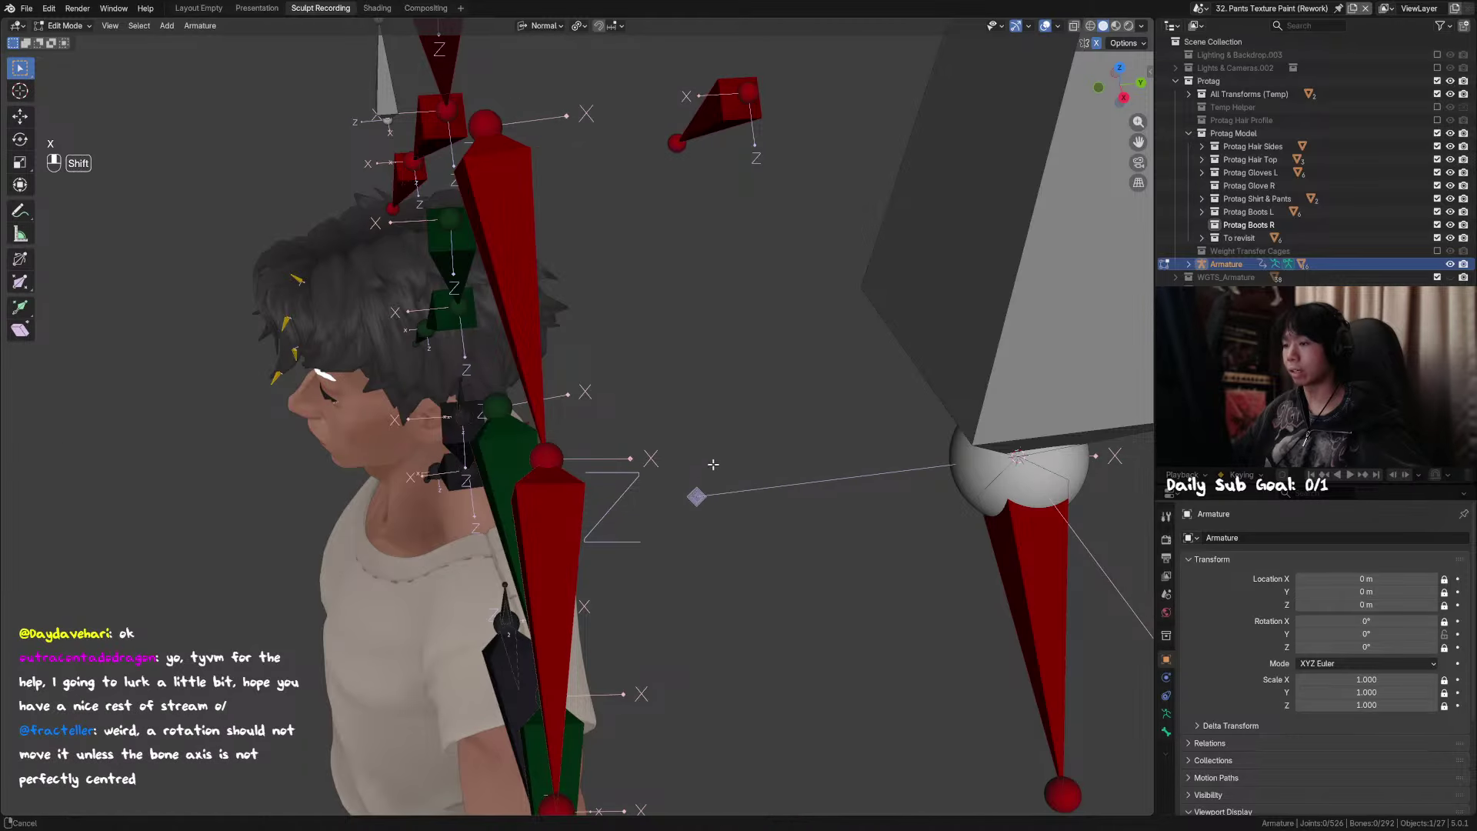
Step: Try duplicating the upper arm bone along its normal X axis, undo the copy and cancel a free move
middle_drag(731, 517, 567, 320)
scroll(567, 320, down, 3)
key(shift+d)
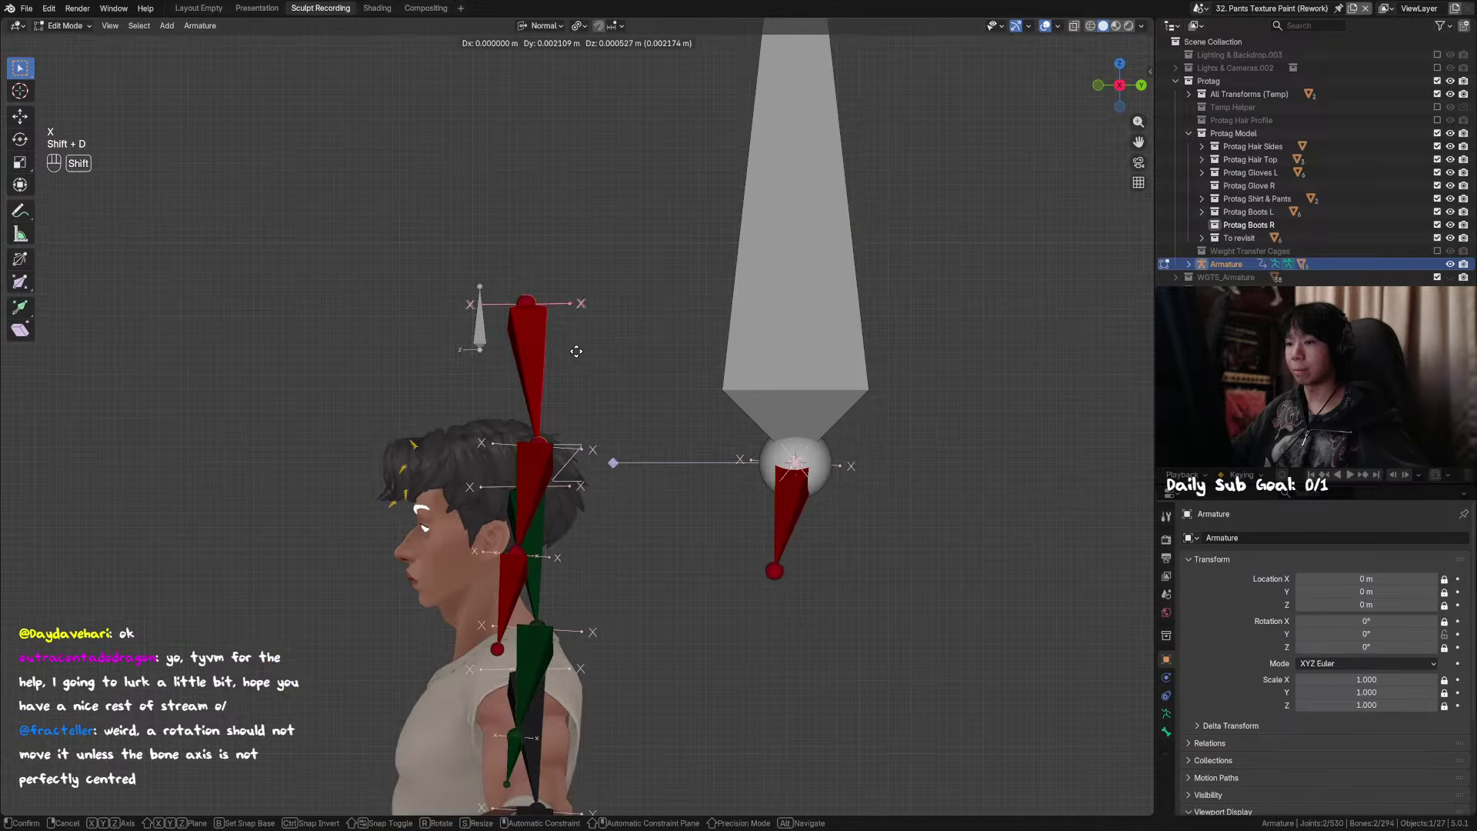
key(x)
key(ctrl+z)
middle_drag(749, 353, 501, 350)
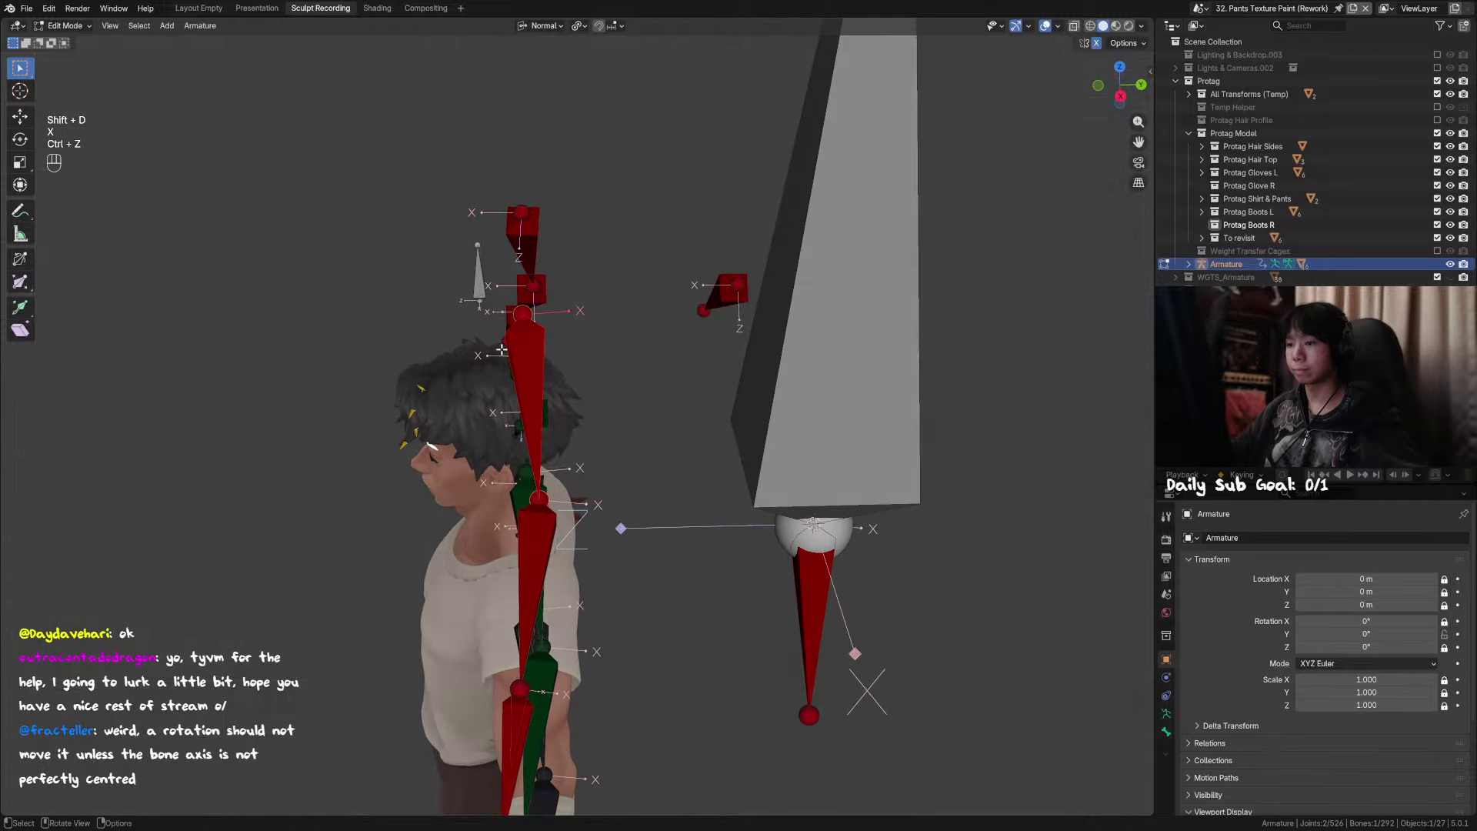
key(g)
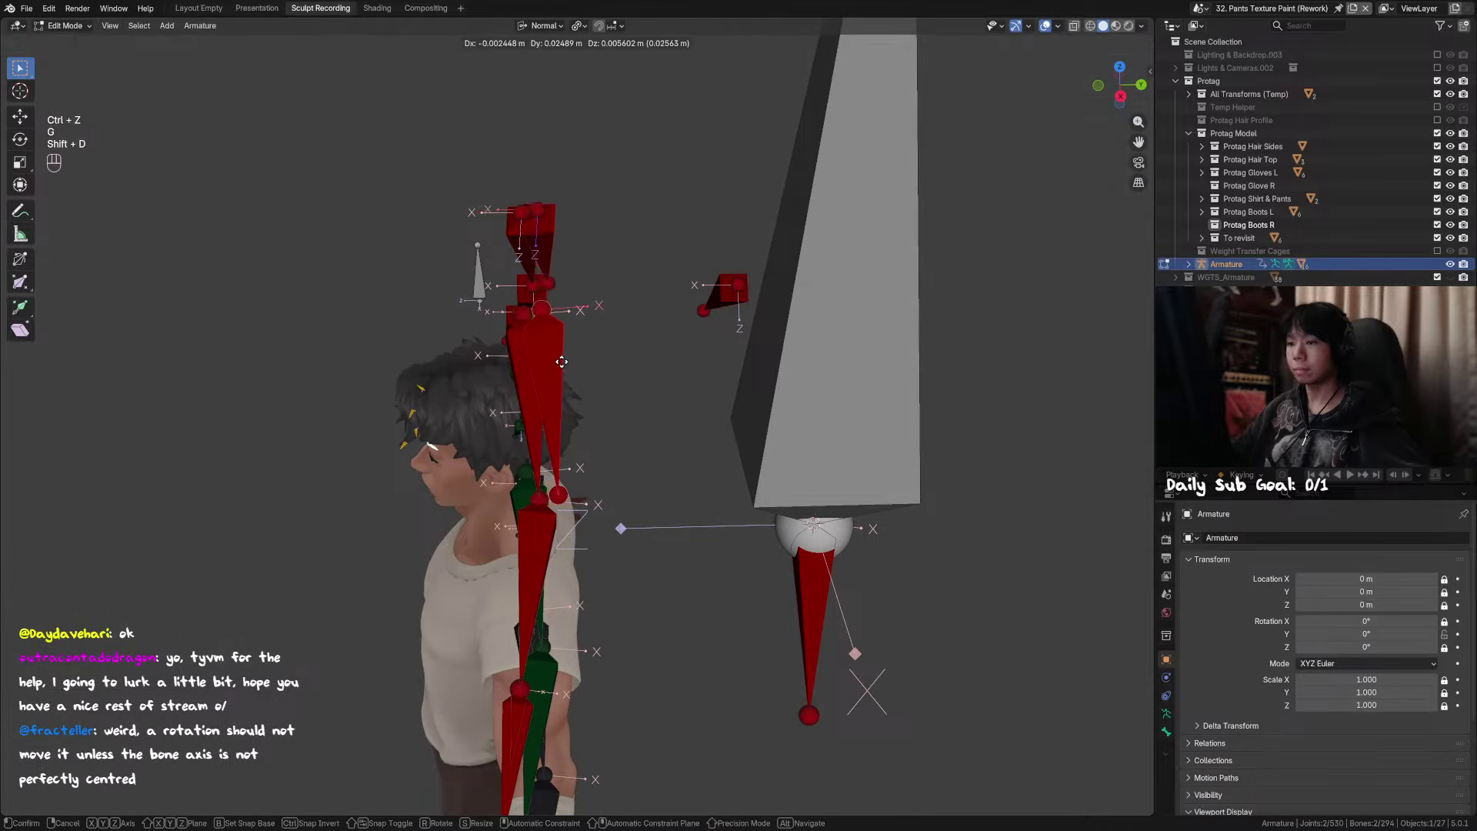
right_click(608, 359)
Step: Duplicate the upper arm bone and place the copy about 0.3 m along its normal X axis
key(shift+d)
key(x)
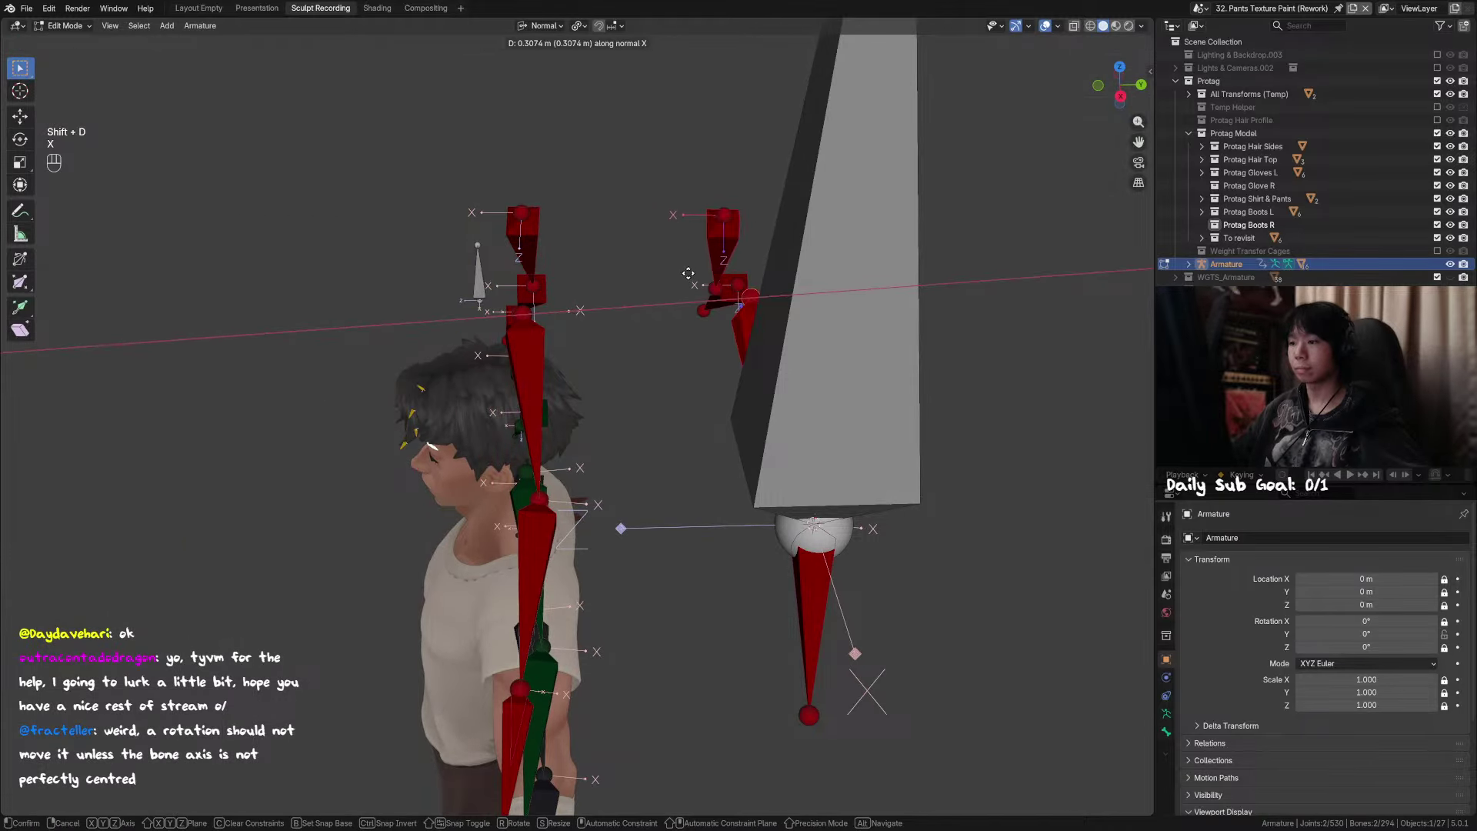
click(700, 265)
shift+middle_drag(768, 296, 752, 336)
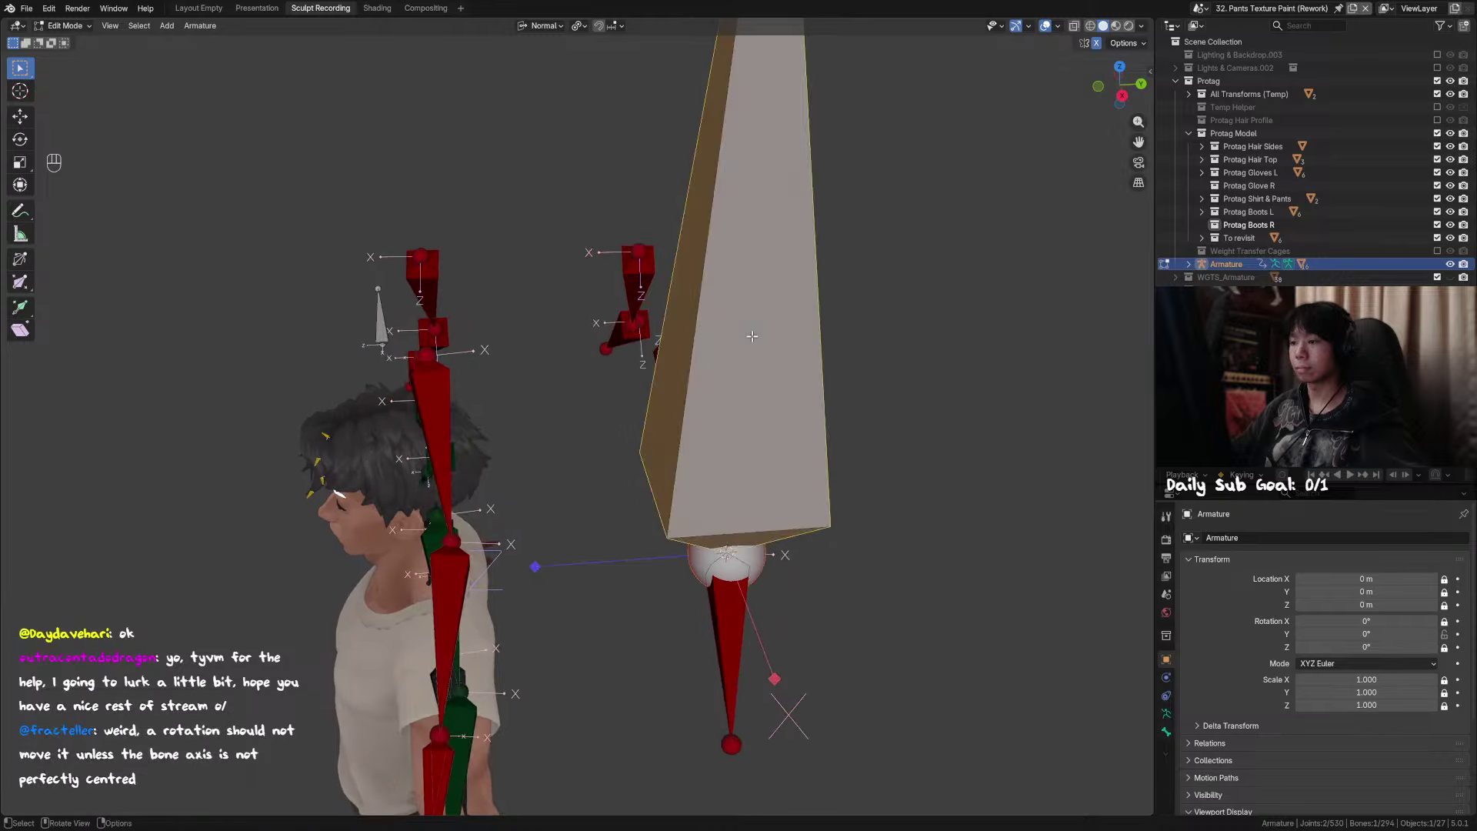
Step: Delete the oversized new bone and undo a misplaced 3D cursor snap
key(x)
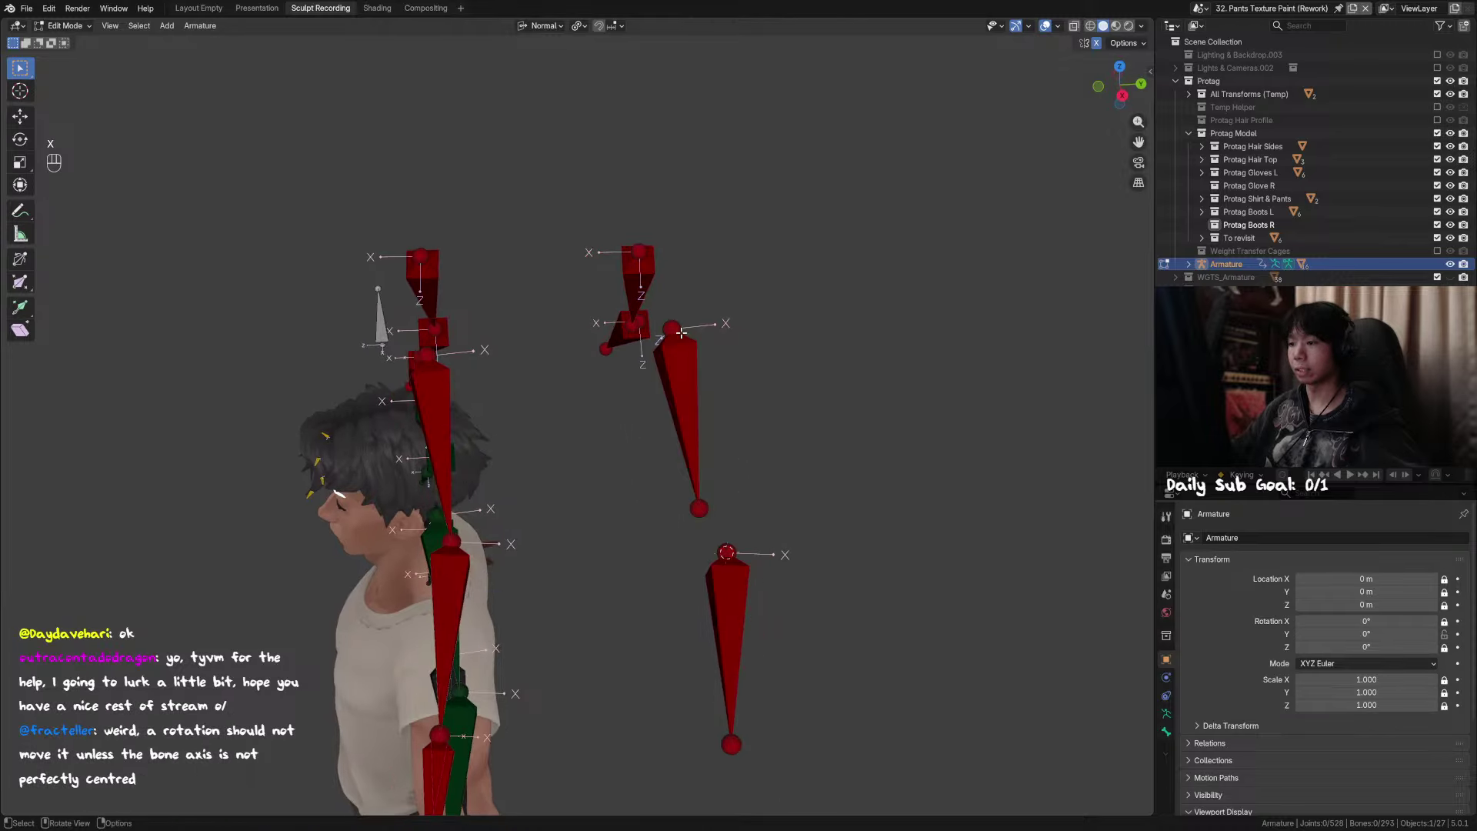
key(shift+a)
key(shift+s)
click(712, 281)
key(ctrl+z)
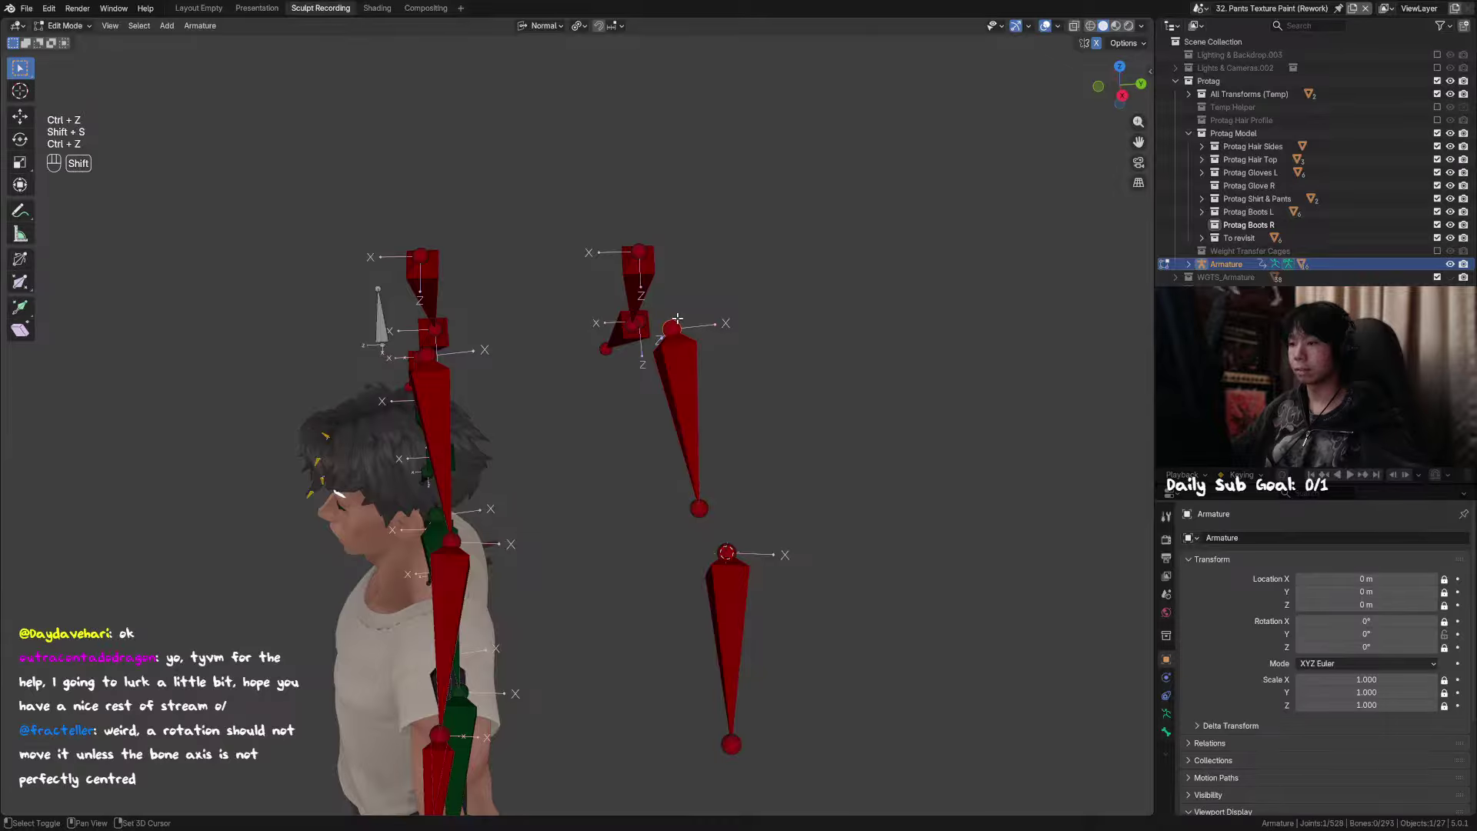
Step: Snap the 3D cursor to the head of the upper arm copy, add a bone there and scale it down
key(shift+s)
key(shift+a)
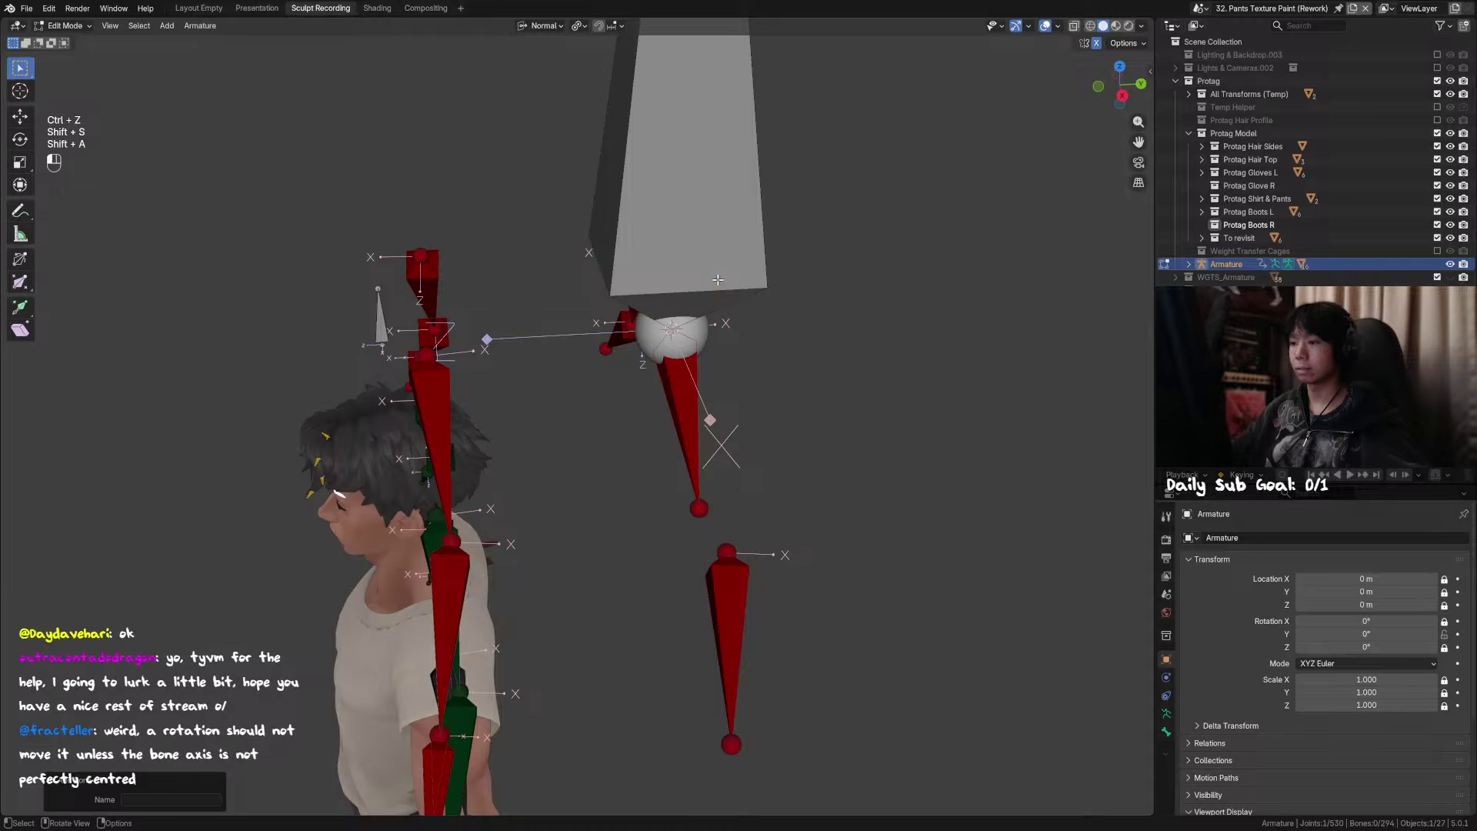
key(s)
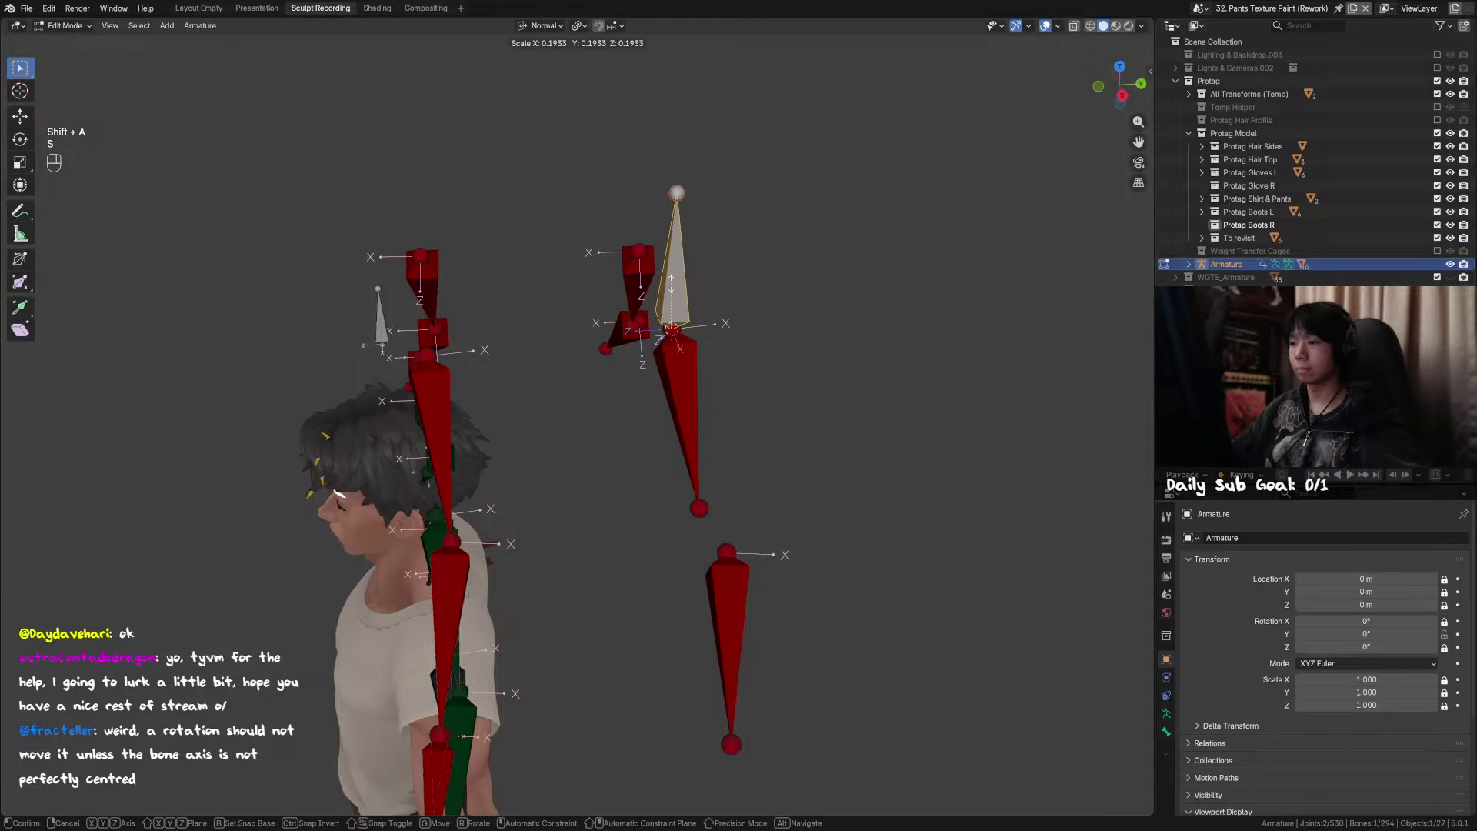
click(670, 284)
scroll(641, 339, up, 2)
middle_drag(642, 339, 640, 303)
key(s)
click(750, 245)
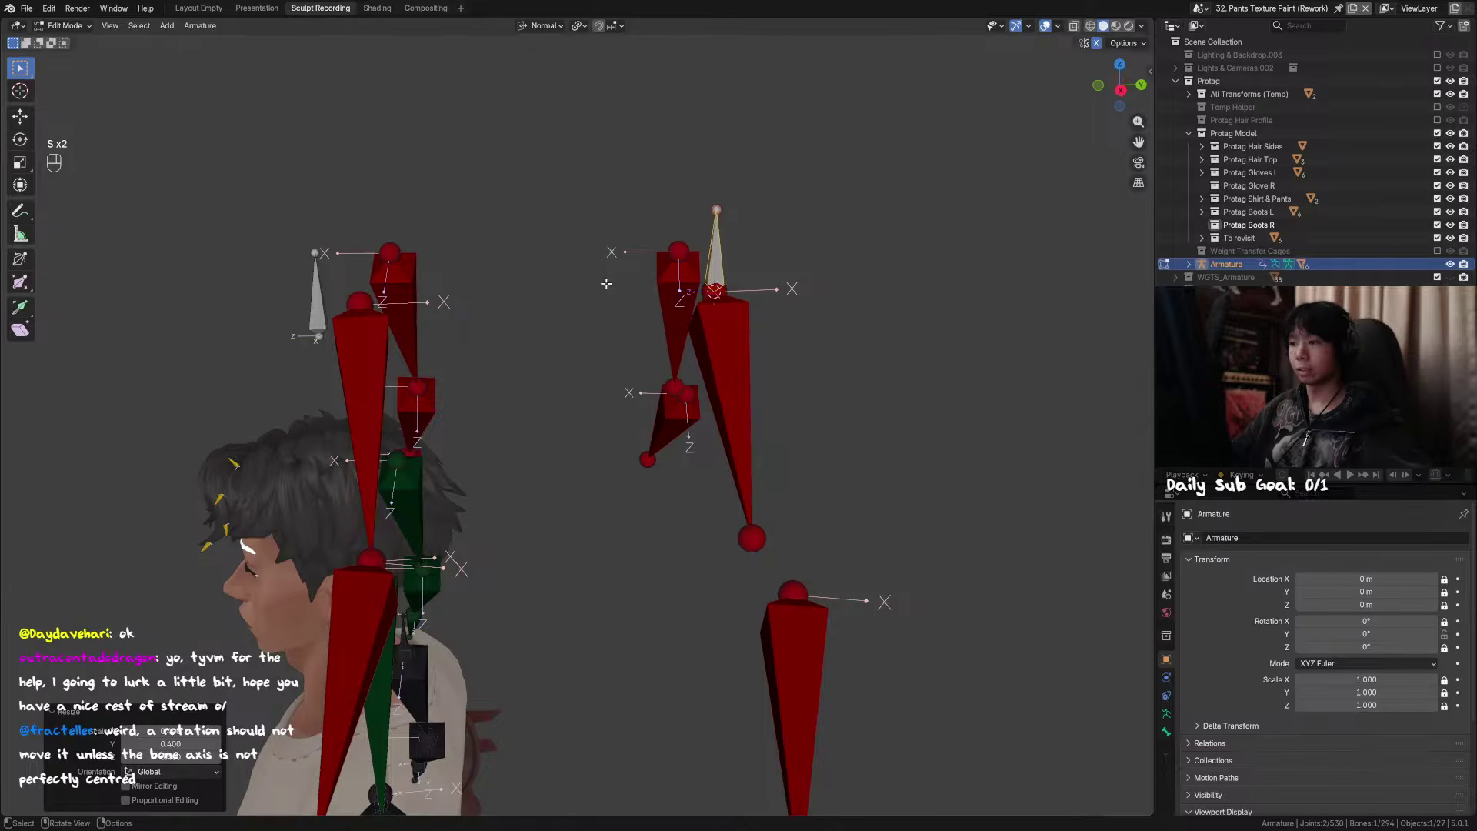
Step: In Pose Mode, set the pole target bone of MCH_Forearm_IK.L's IK constraint to the small new bone at the upper arm copy
key(ctrl+Tab)
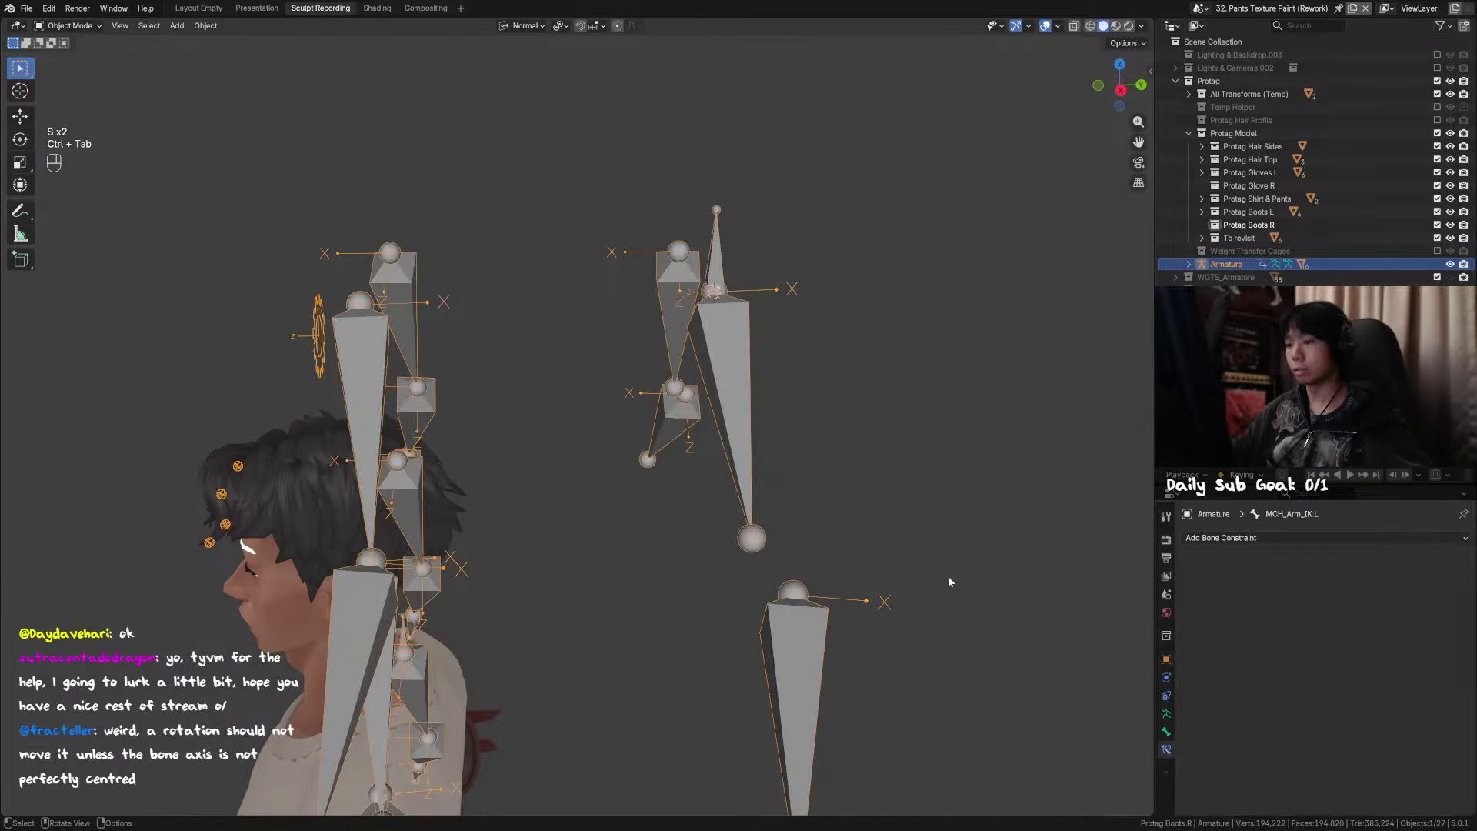
key(ctrl+Tab)
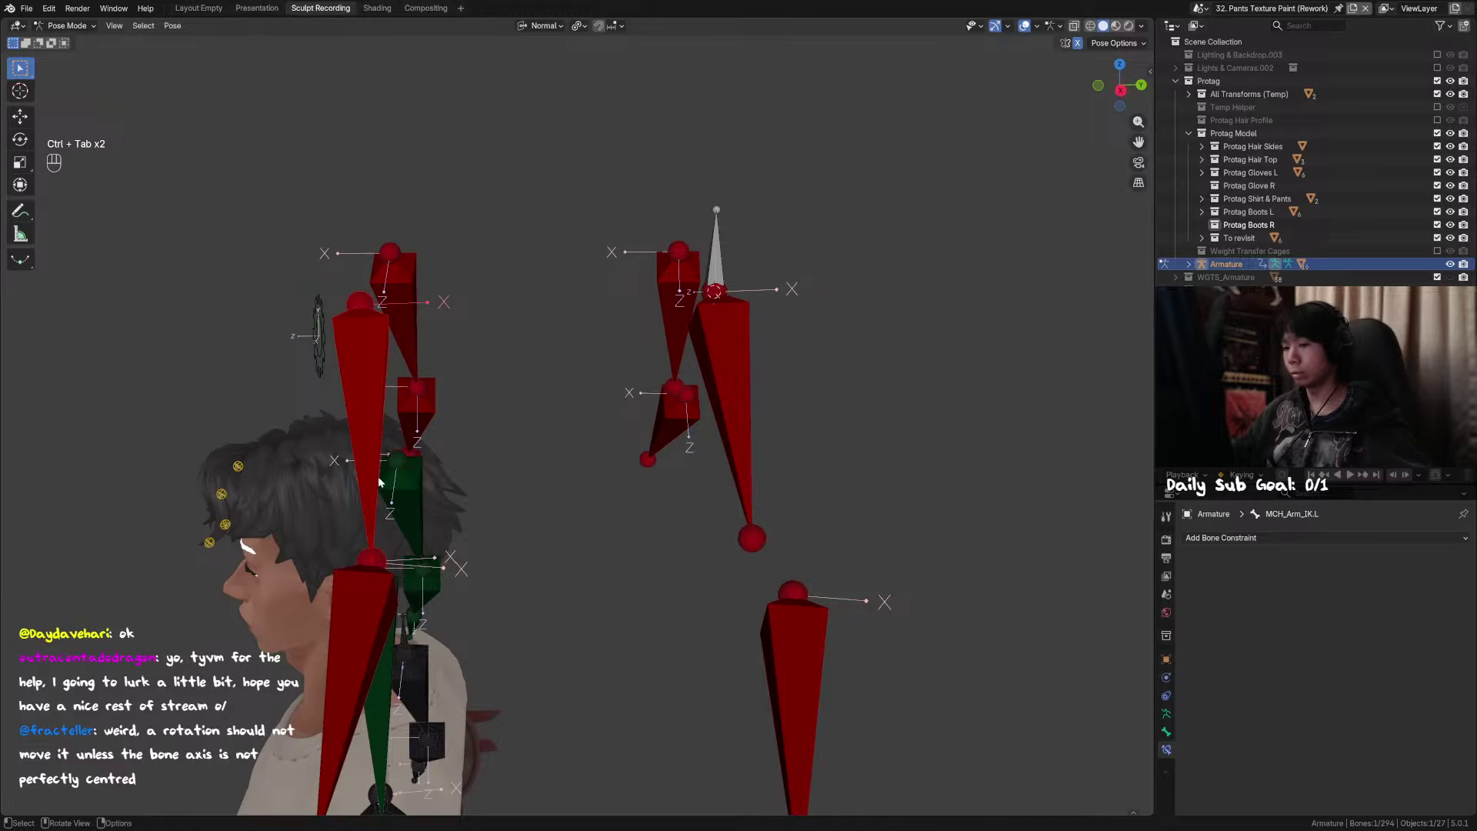
click(1166, 714)
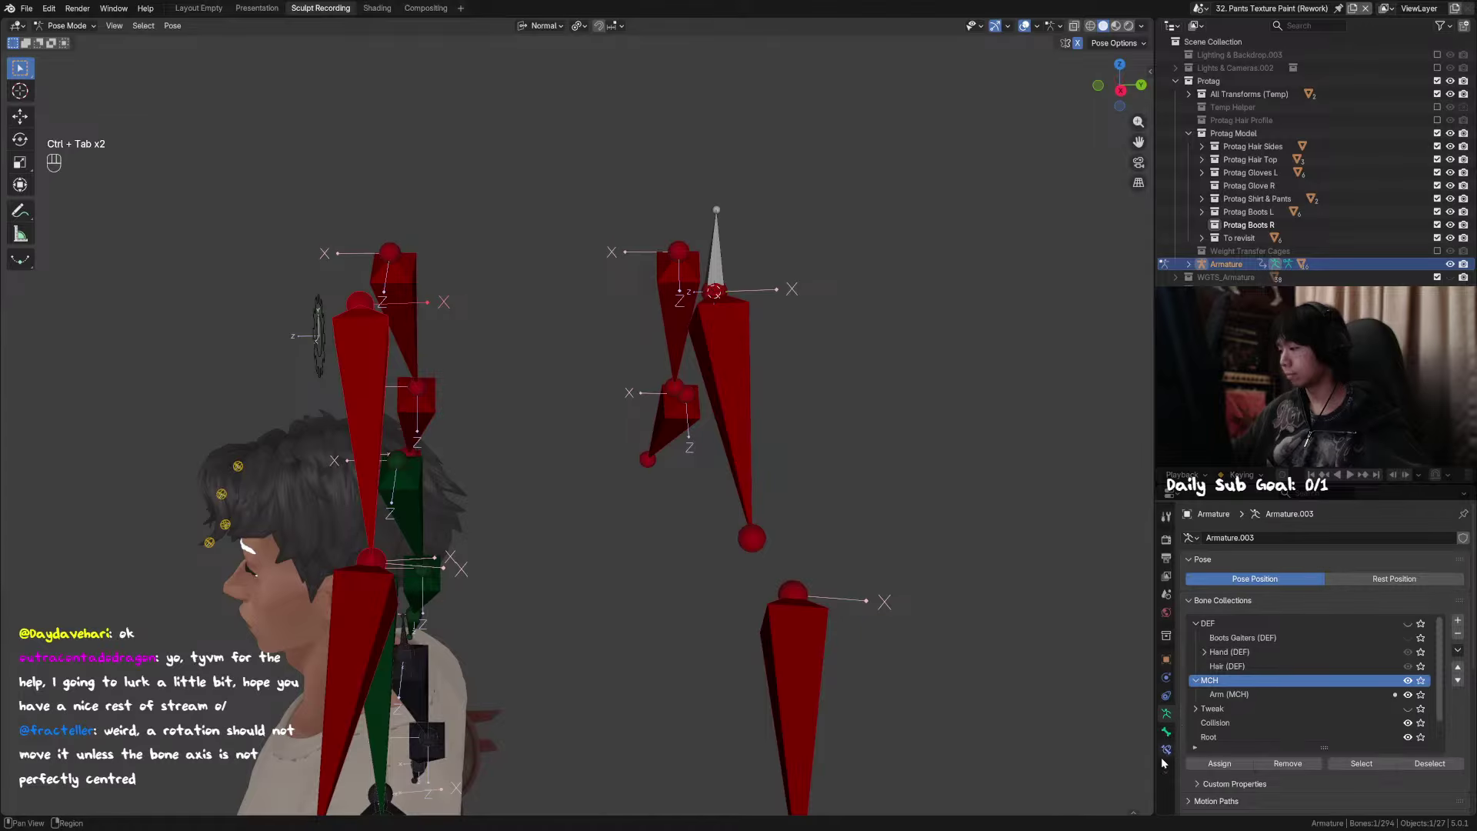
click(1167, 749)
shift+middle_drag(397, 542, 473, 547)
click(460, 616)
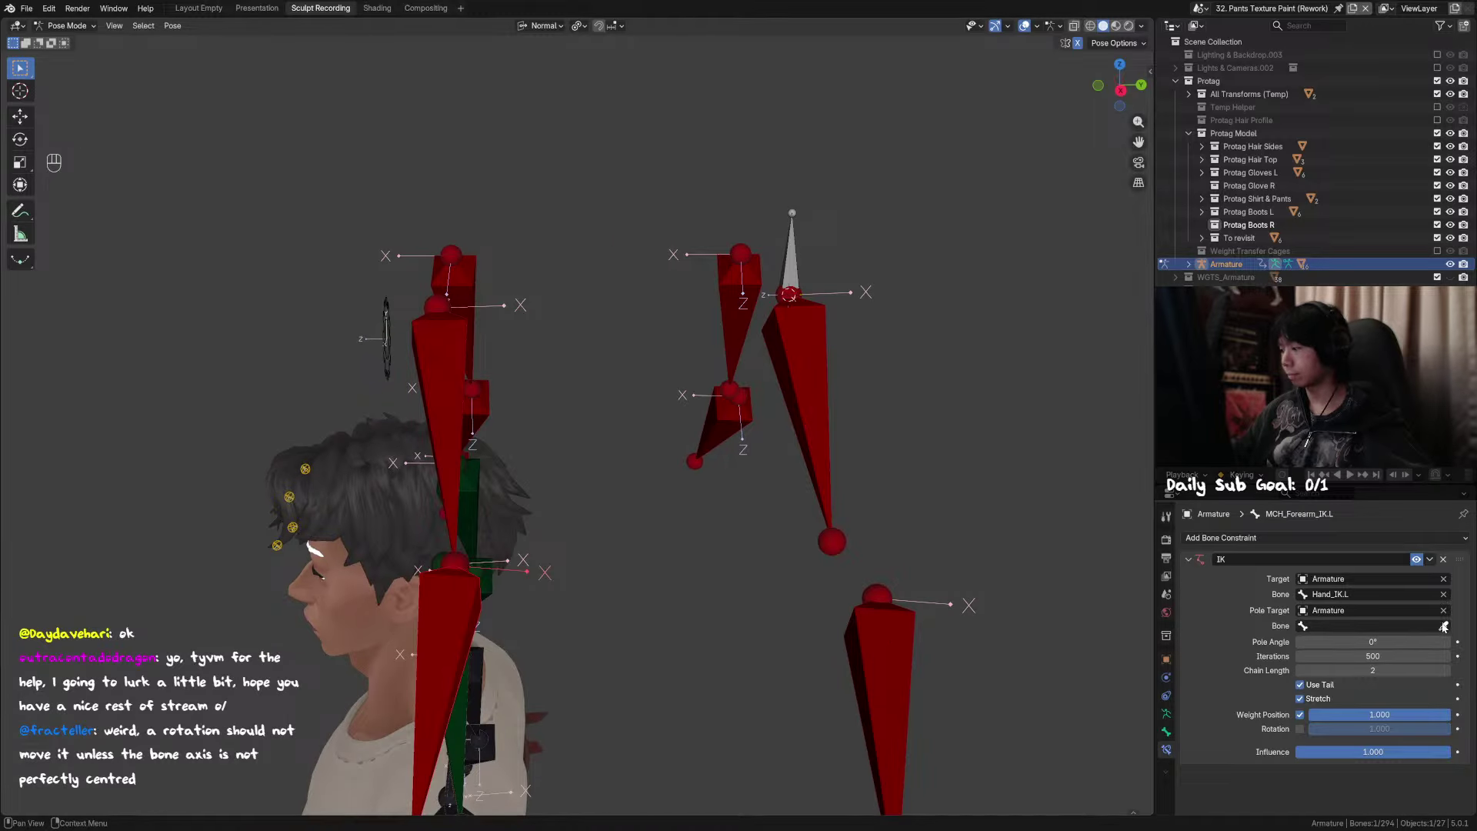
click(795, 254)
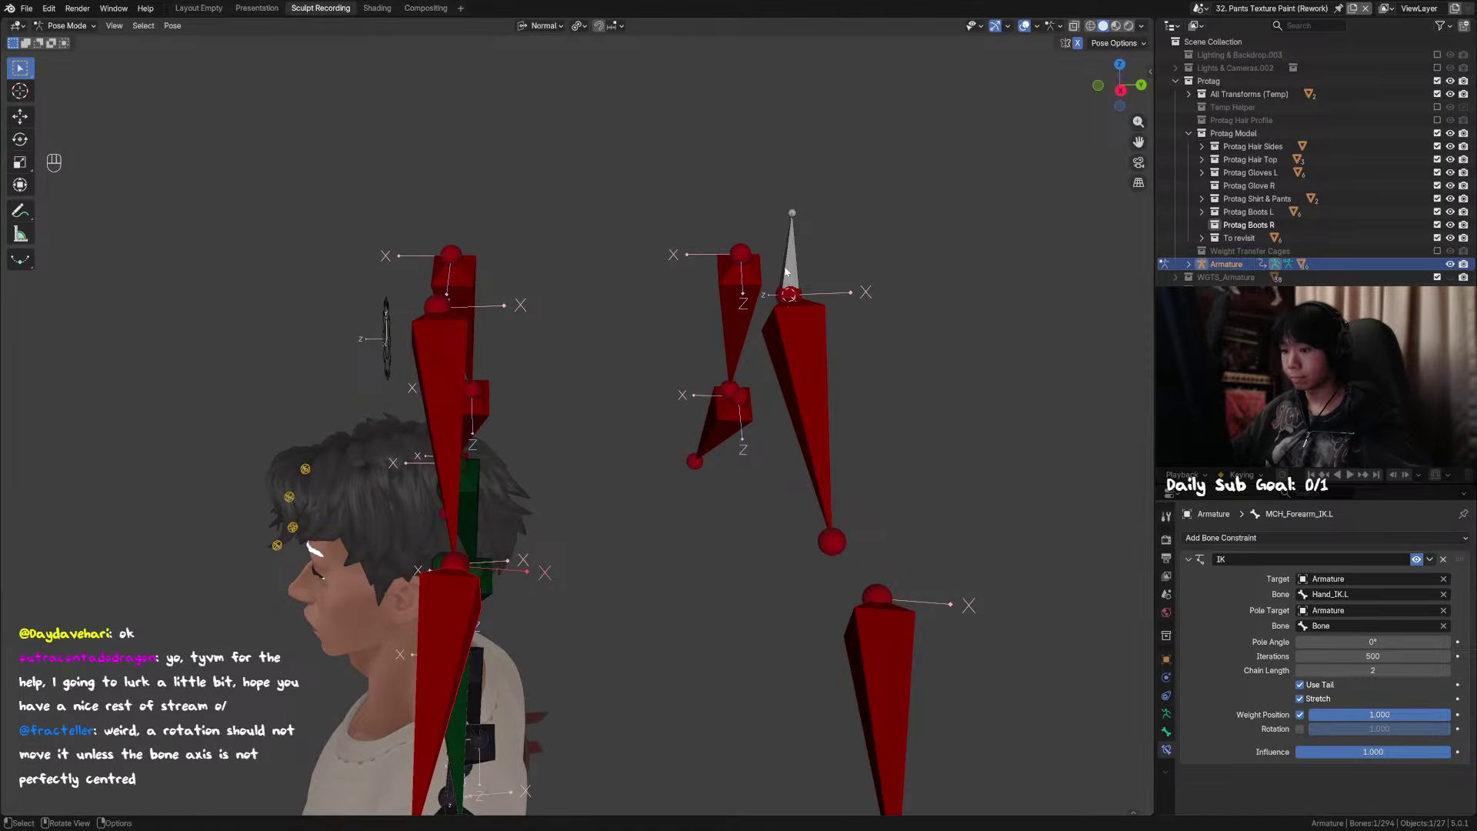
Step: Compare the elbow joint up close with and without the pole bone by repeatedly undoing and redoing its assignment
shift+middle_drag(615, 454, 594, 358)
scroll(670, 323, up, 3)
key(ctrl+z)
scroll(661, 345, up, 3)
key(ctrl+shift+z)
scroll(730, 354, up, 2)
key(ctrl+z)
key(ctrl+shift+z)
key(ctrl+z)
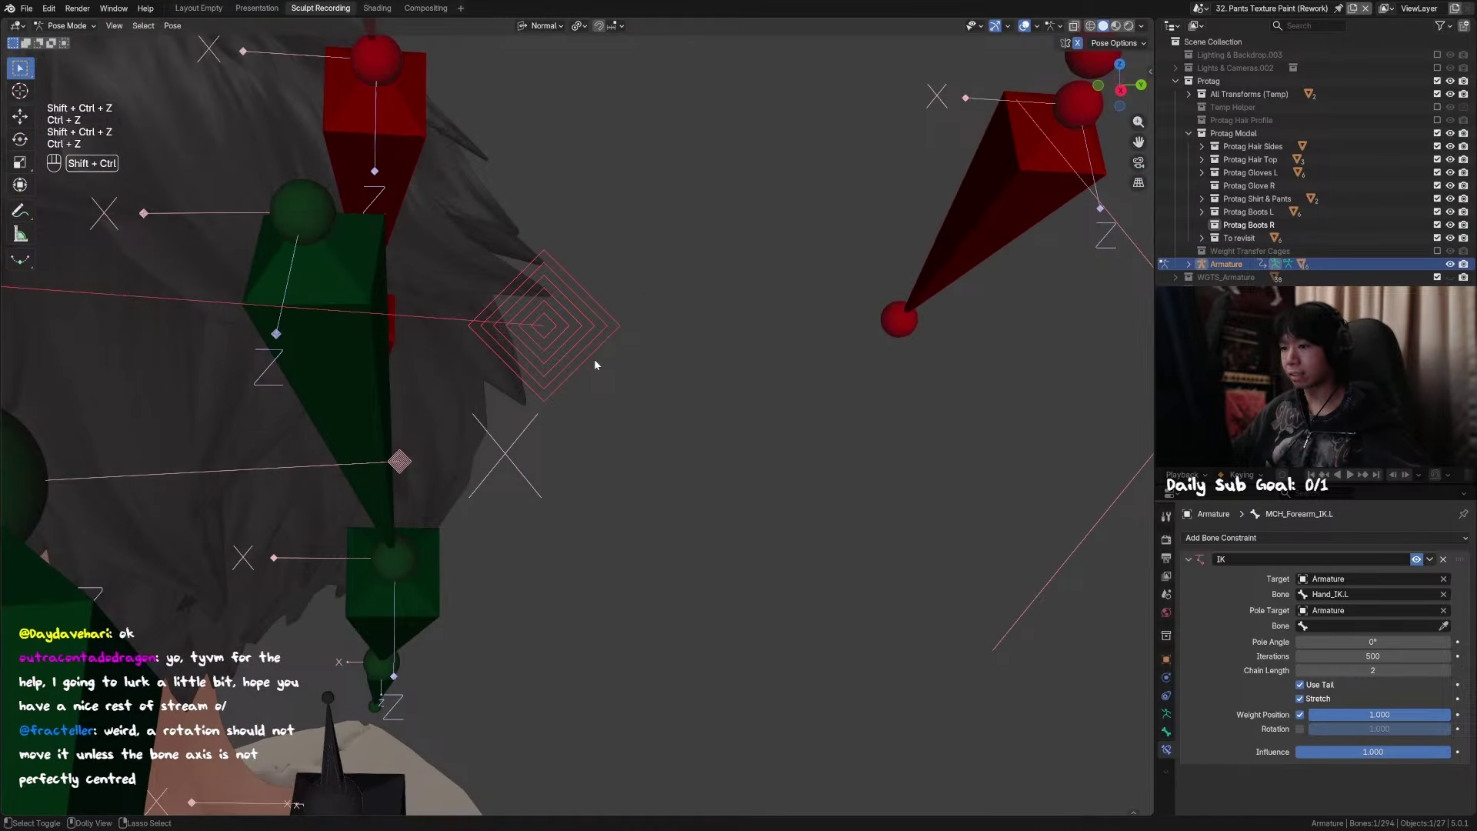
key(ctrl+shift+z)
key(ctrl+z)
key(ctrl+shift+z)
key(ctrl+z)
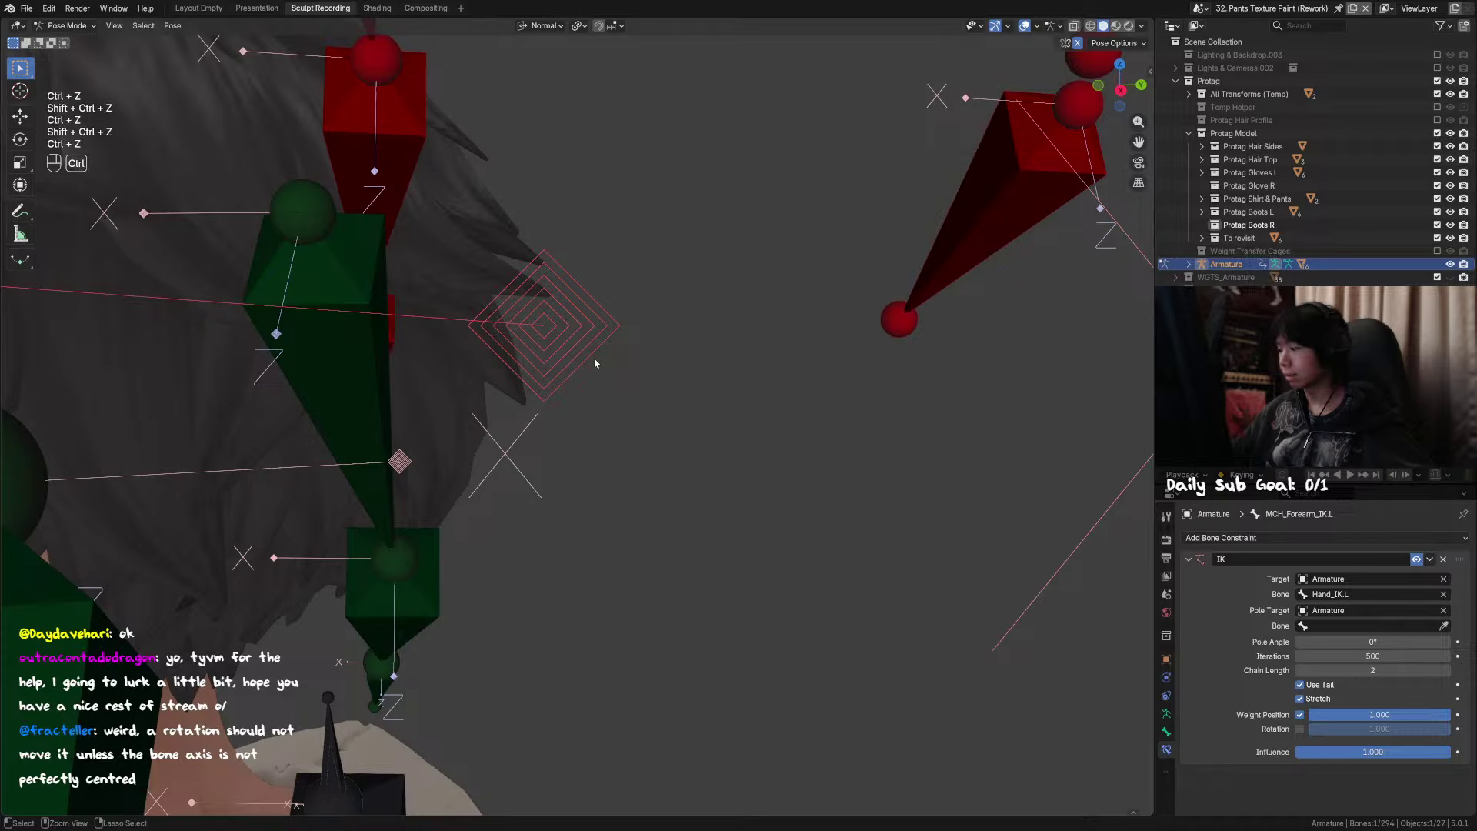
key(ctrl+shift+z)
key(ctrl+z)
key(ctrl+shift+z)
scroll(595, 364, down, 9)
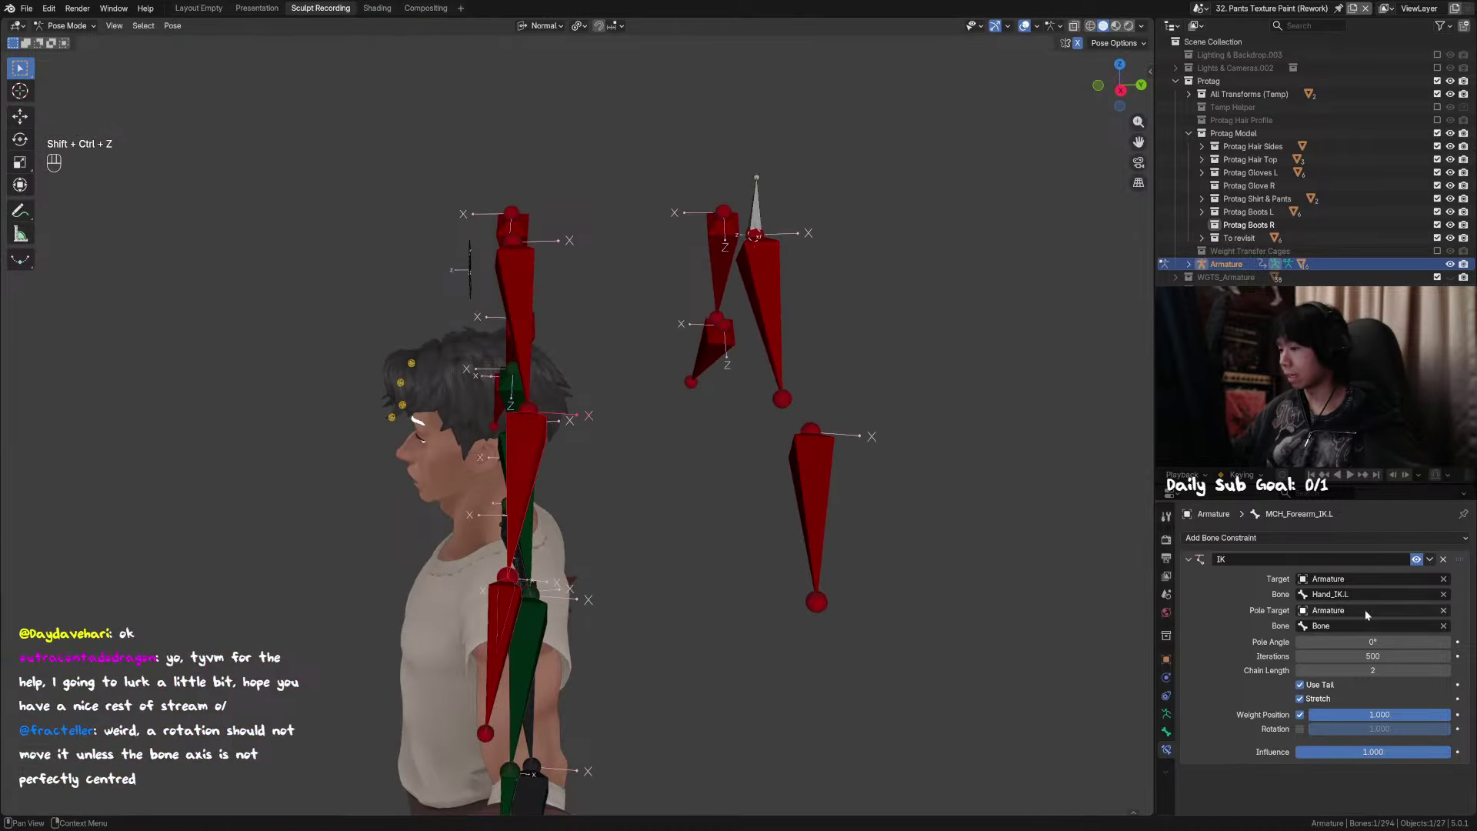
Step: In Edit Mode, delete the lower bone copy and duplicate the IK forearm bone along its normal X axis behind the elbow
key(Tab)
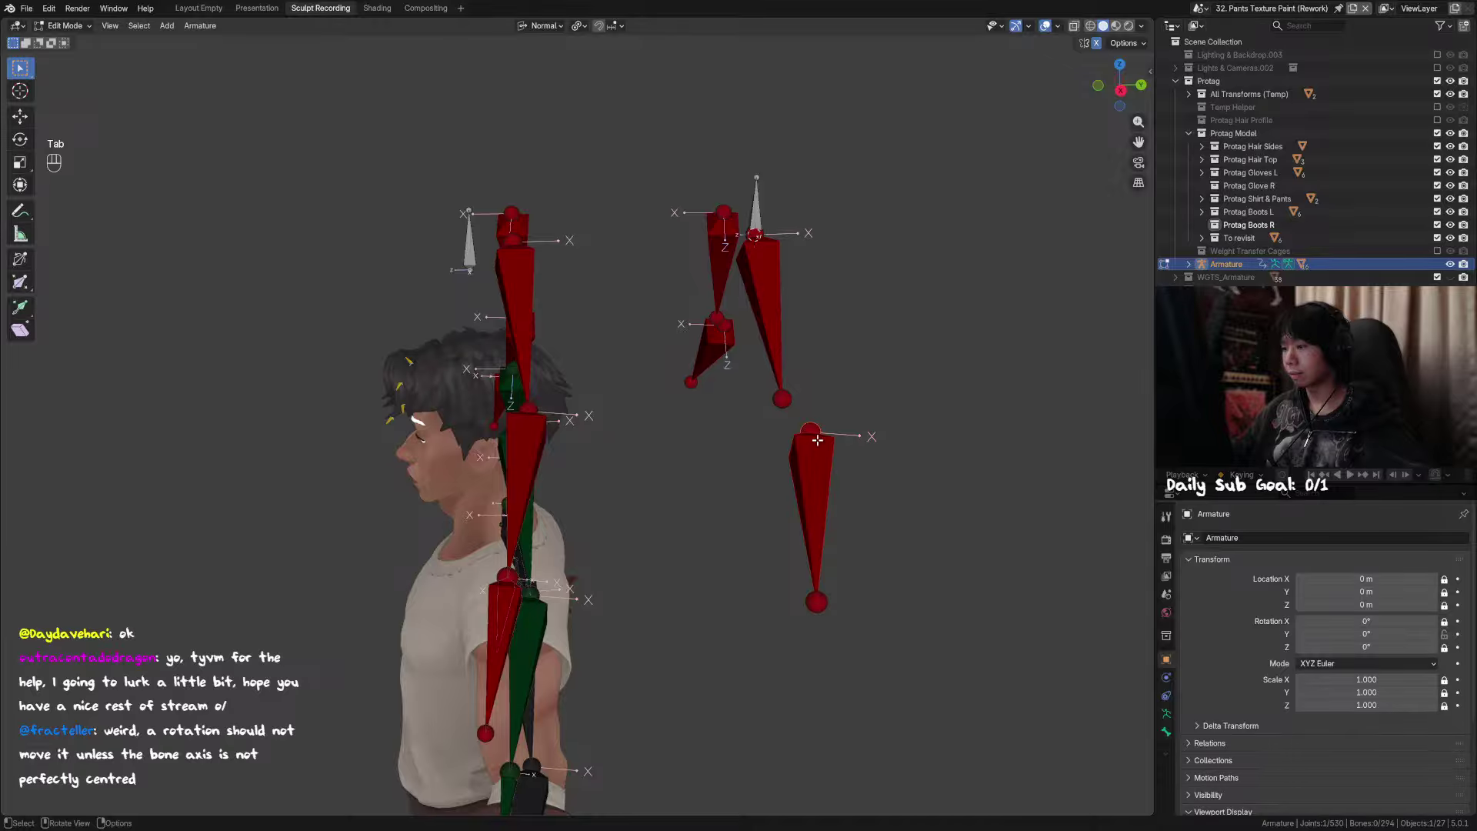
click(815, 451)
key(x)
click(811, 459)
click(544, 455)
key(shift+d)
key(x)
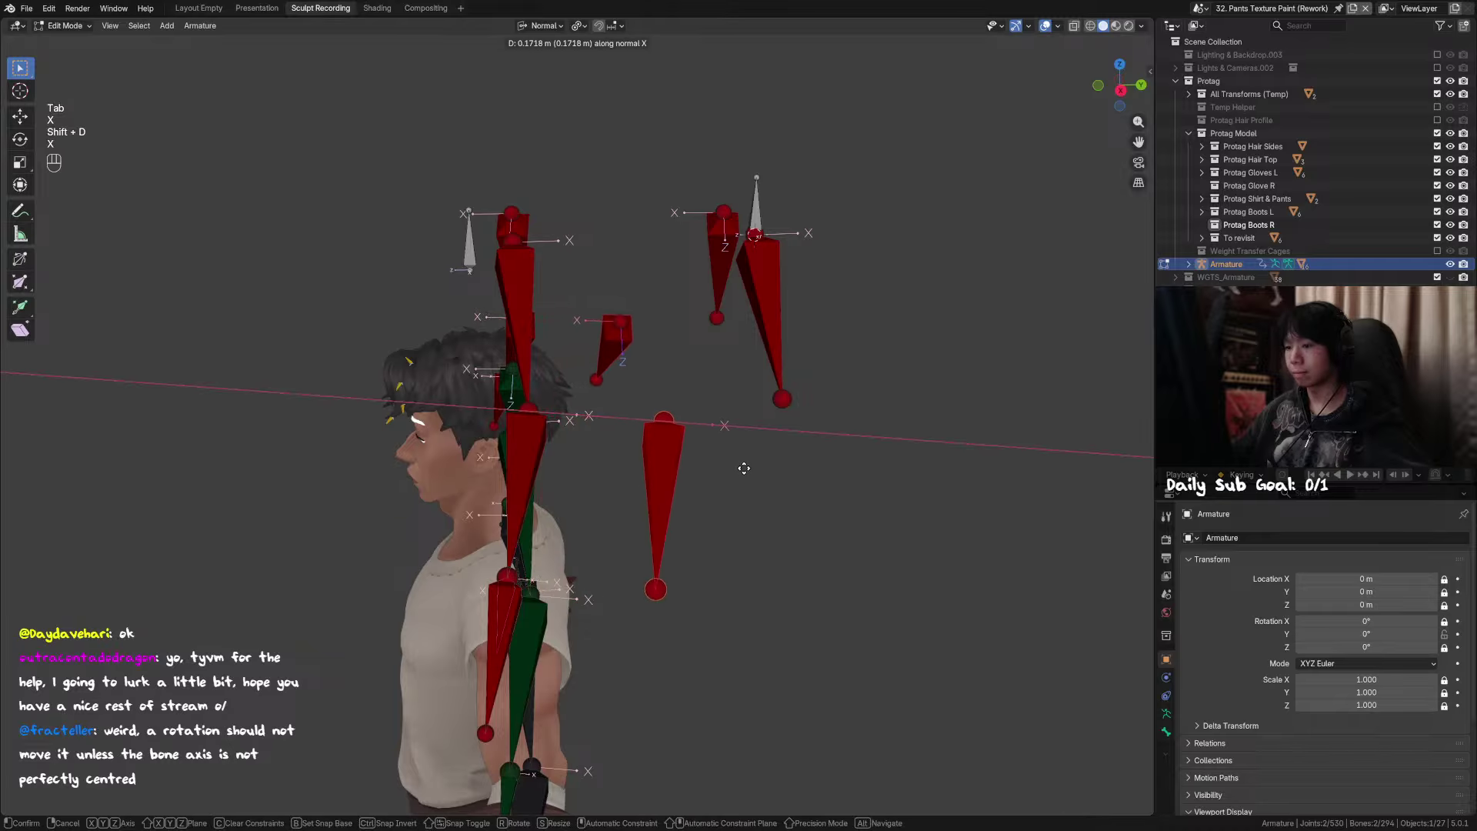
click(973, 491)
Step: Snap the 3D cursor to the head of the forearm copy, add a bone there and scale it down
click(781, 425)
key(shift+s)
click(793, 467)
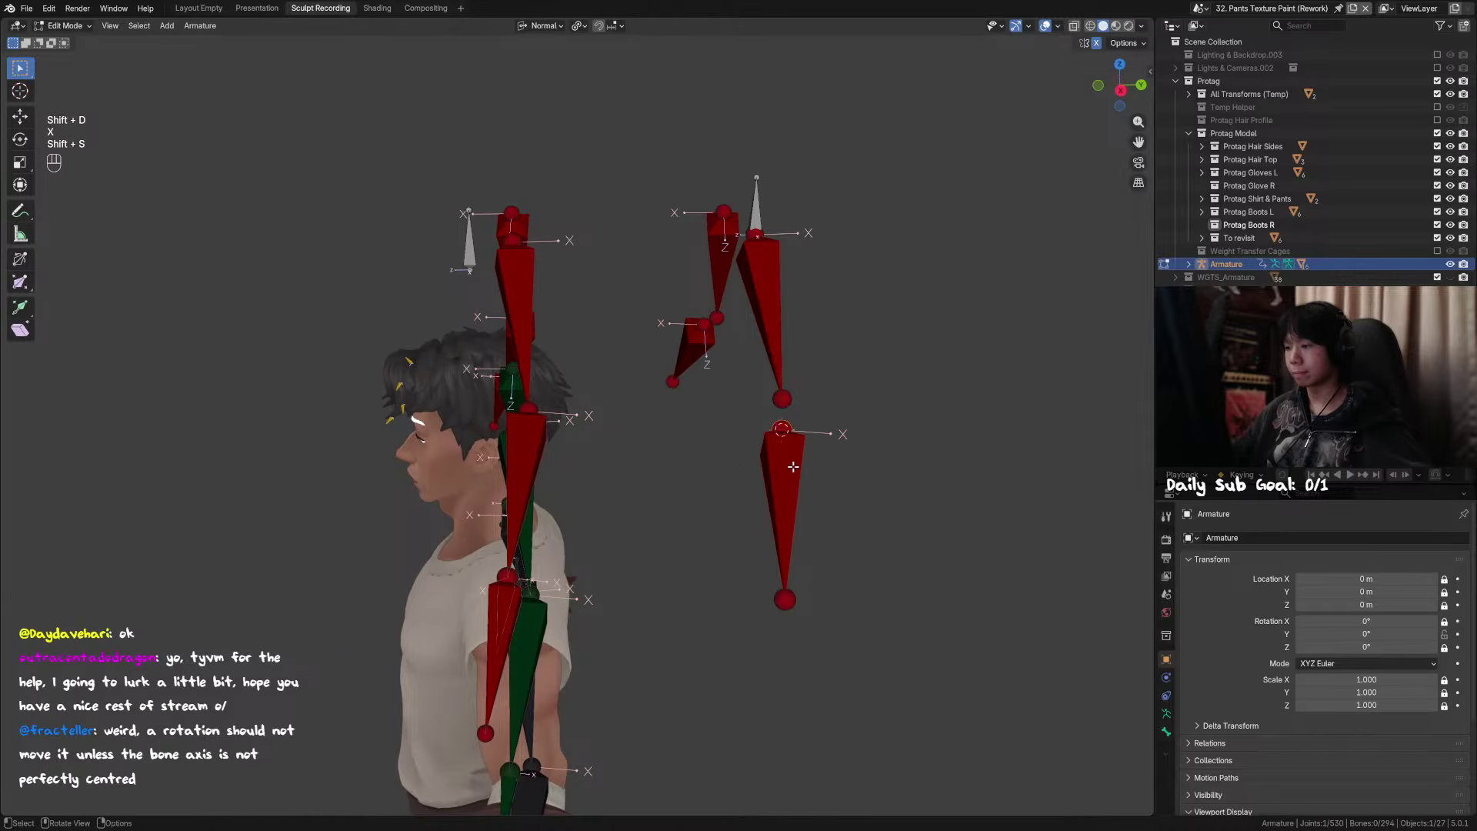
key(shift+a)
key(s)
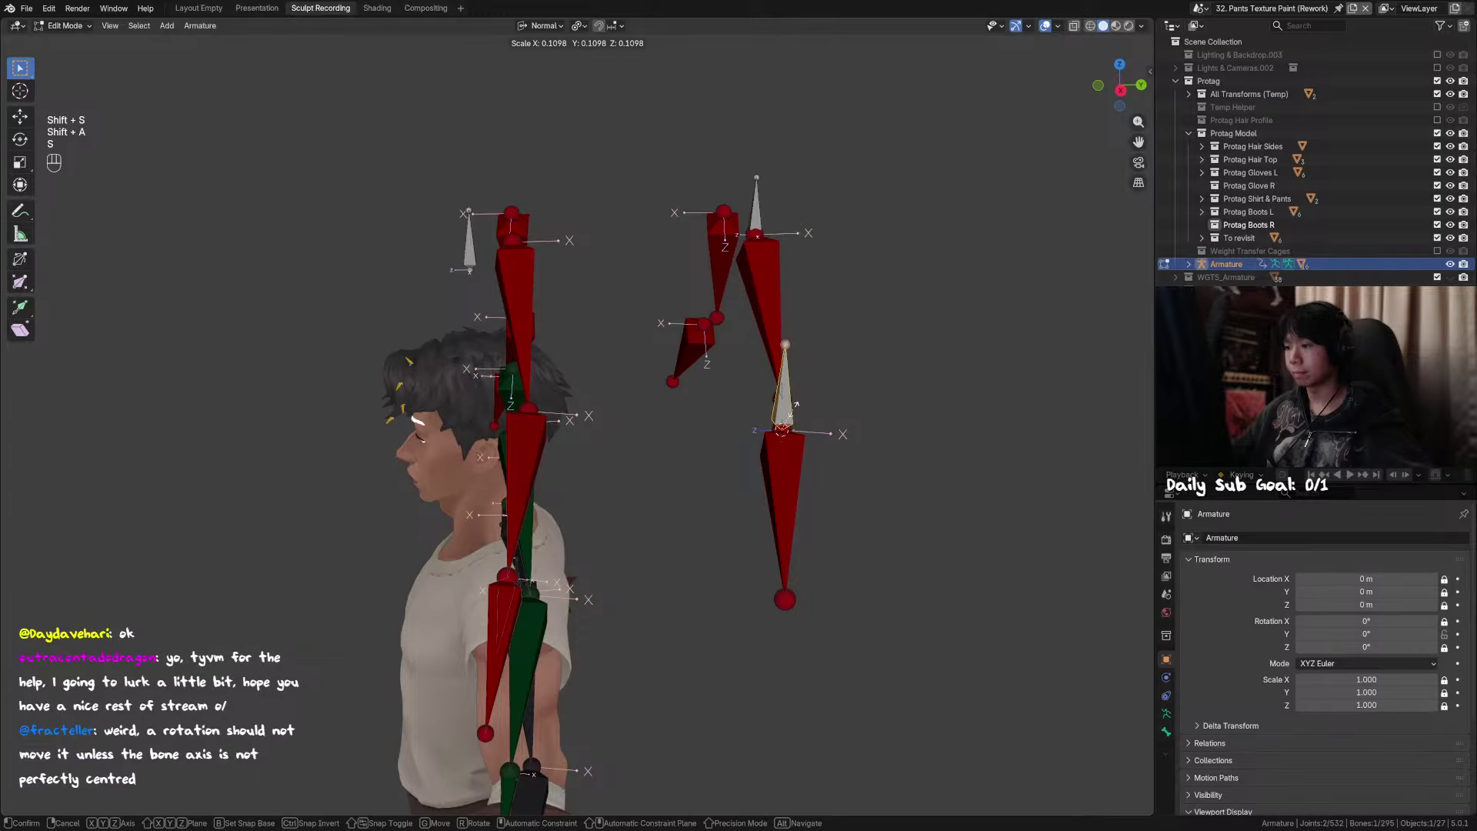
click(779, 418)
Step: Check the chain in Pose Mode, return to Edit Mode and delete the forearm copy, keeping the small bone at its head
key(Tab)
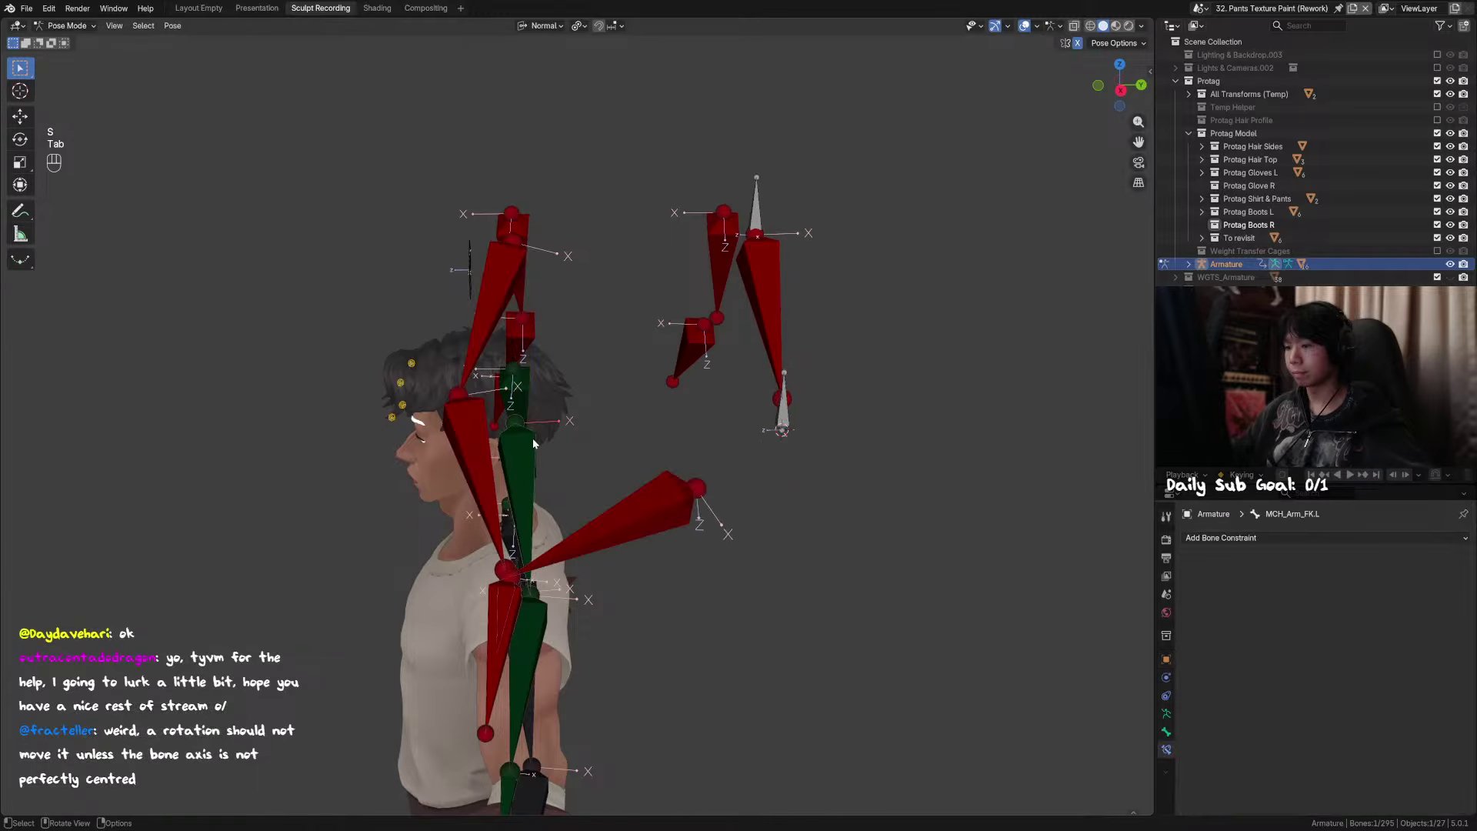
key(Tab)
key(Tab)
key(Tab)
click(774, 464)
key(x)
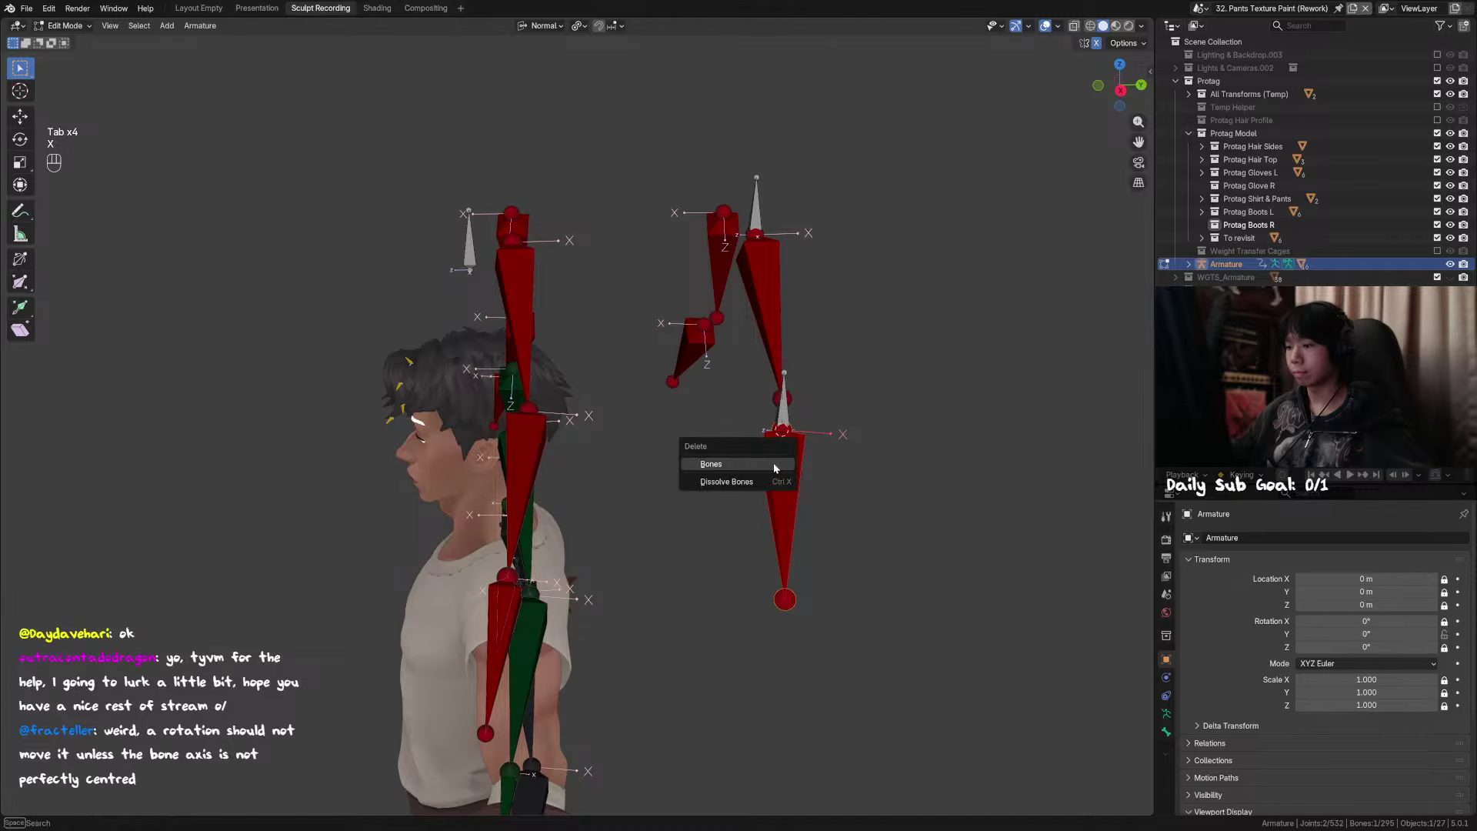
click(773, 464)
Step: In Pose Mode, set MCH_Forearm_IK.L's IK pole target bone to Bone.001, the small bone behind the elbow
key(Tab)
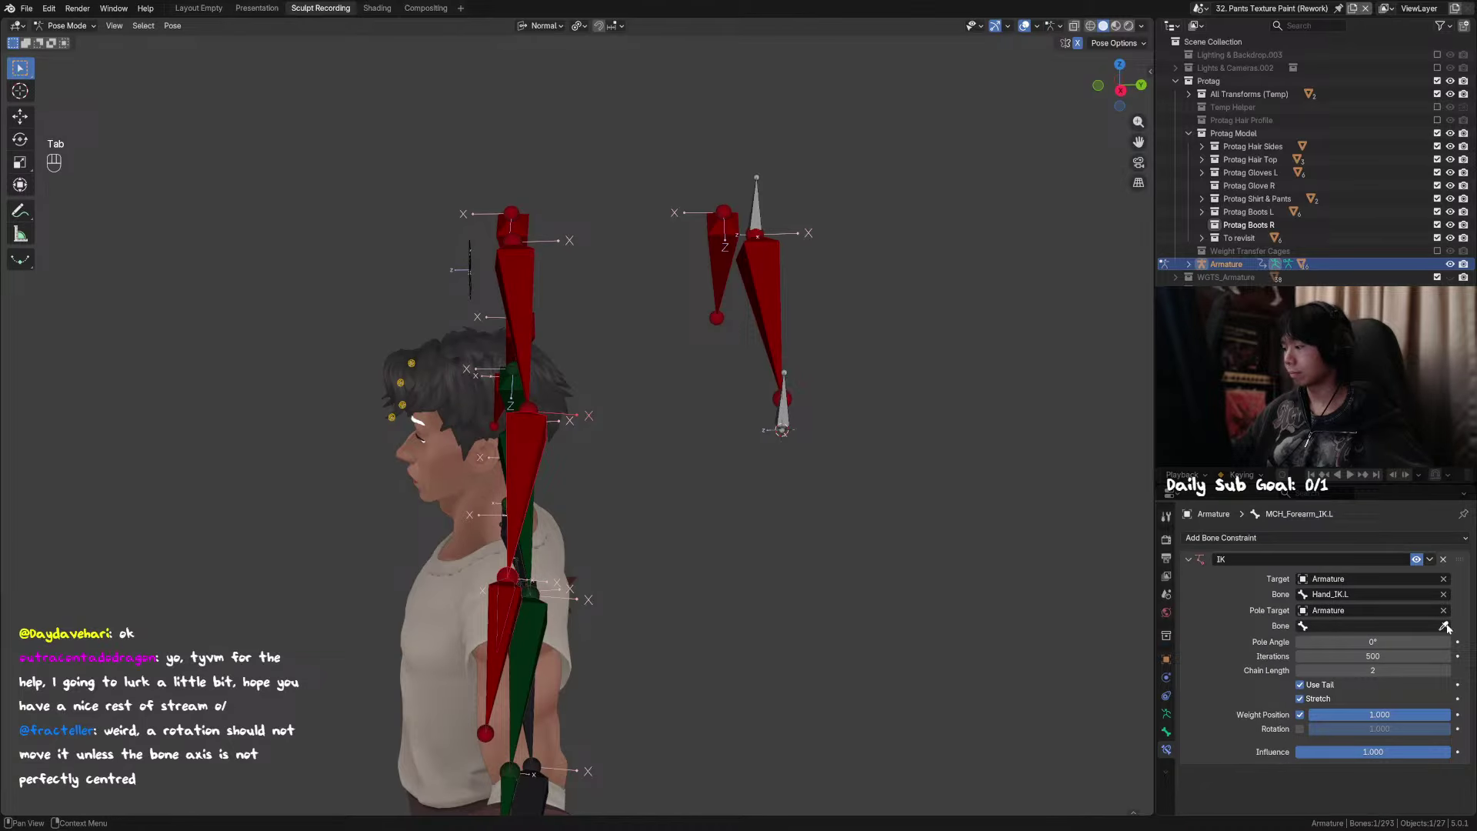
click(1445, 626)
click(779, 416)
scroll(602, 385, up, 6)
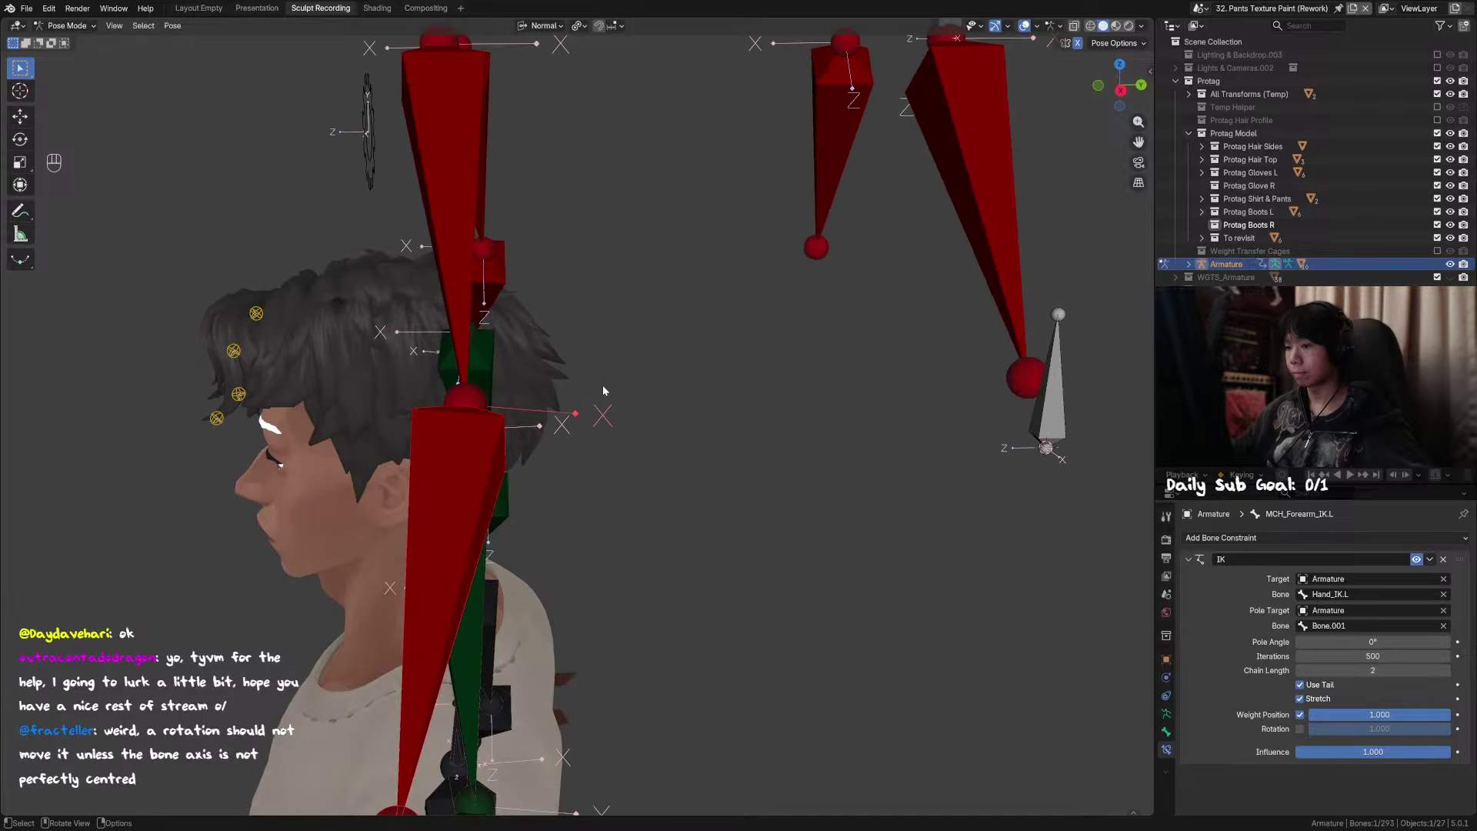
Step: Compare the elbow's alignment with and without Bone.001 as pole bone by undoing and redoing the assignment
key(ctrl+z)
shift+middle_drag(616, 389, 651, 391)
key(ctrl+z)
scroll(654, 385, up, 3)
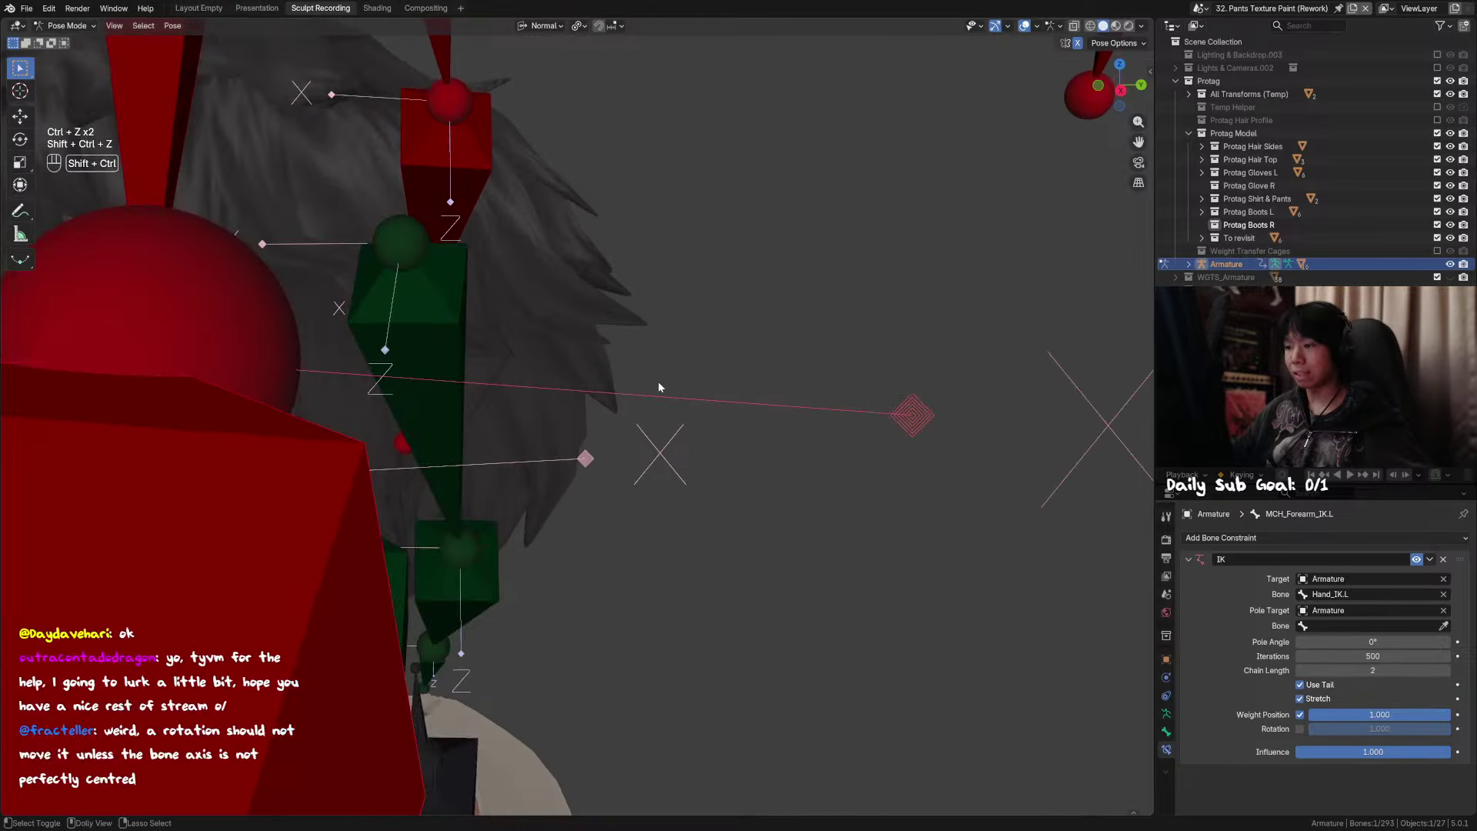
key(ctrl+shift+z)
key(ctrl+shift+z)
key(ctrl+z)
key(ctrl+shift+z)
scroll(662, 384, down, 8)
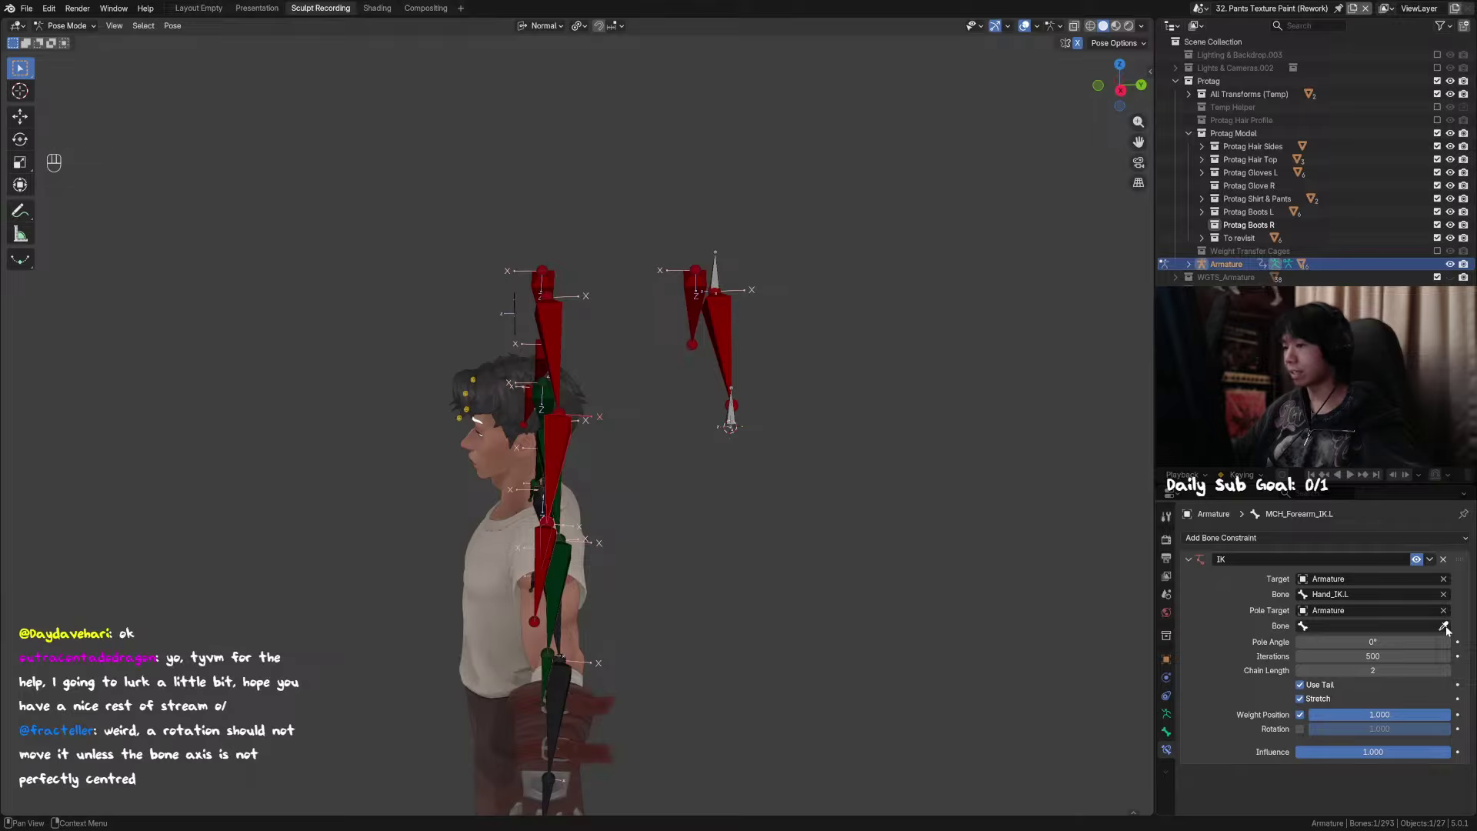
Step: Set the IK pole target bone to Bone, the small bone at the head of the upper arm copy
click(1444, 626)
click(715, 264)
middle_drag(711, 327, 793, 354)
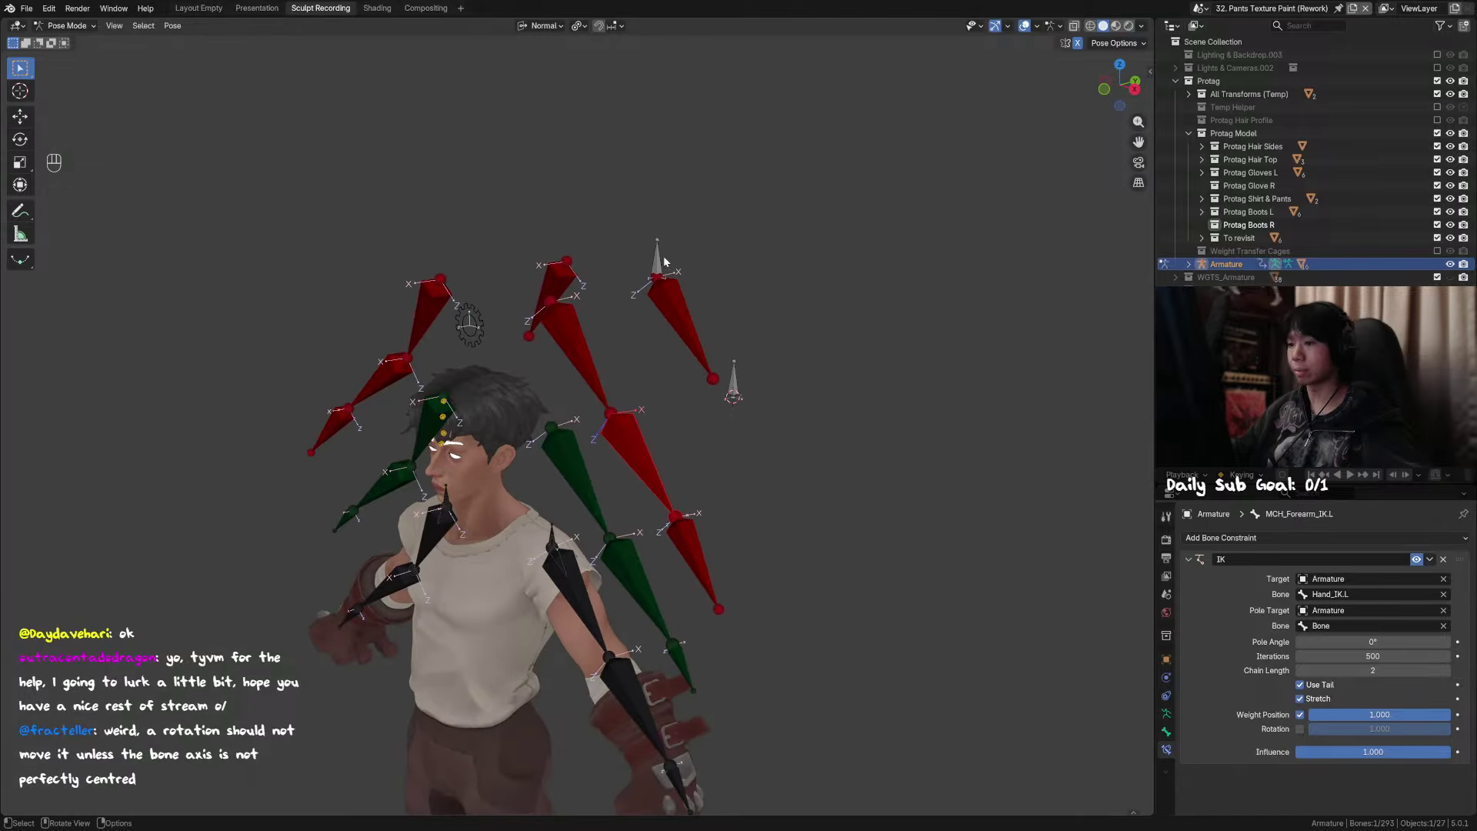
Step: Try moving the assigned pole bone freely and along its X axis to test the arm chain
click(663, 257)
key(g)
right_click(660, 449)
middle_drag(660, 450, 751, 449)
key(g)
key(x)
click(757, 370)
middle_drag(757, 370, 731, 329)
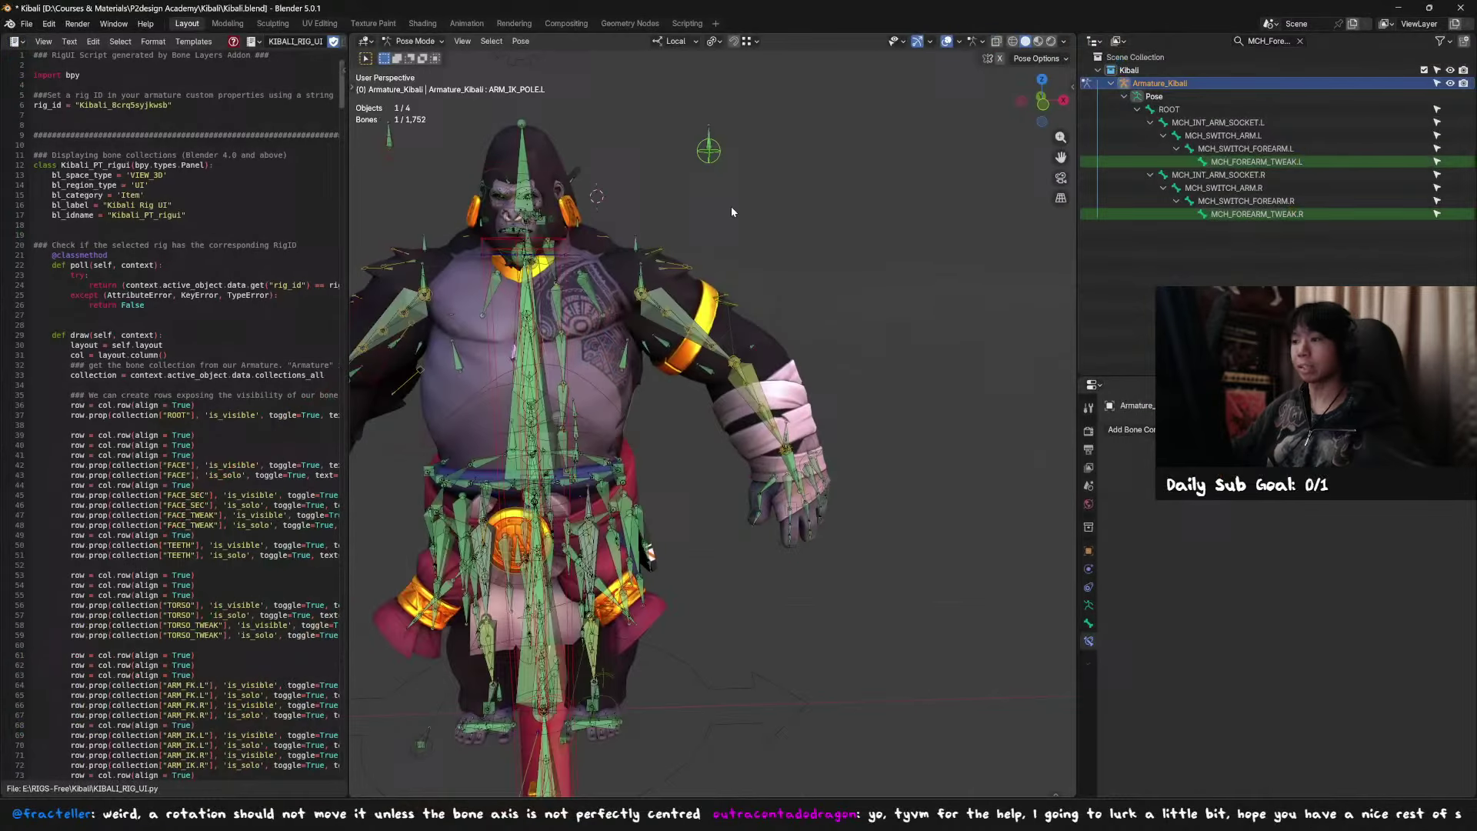
Step: Switch to the Kibali rig file and examine its bones and the left arm IK pole's placement from the front
middle_drag(731, 206, 825, 304)
click(737, 334)
key(a)
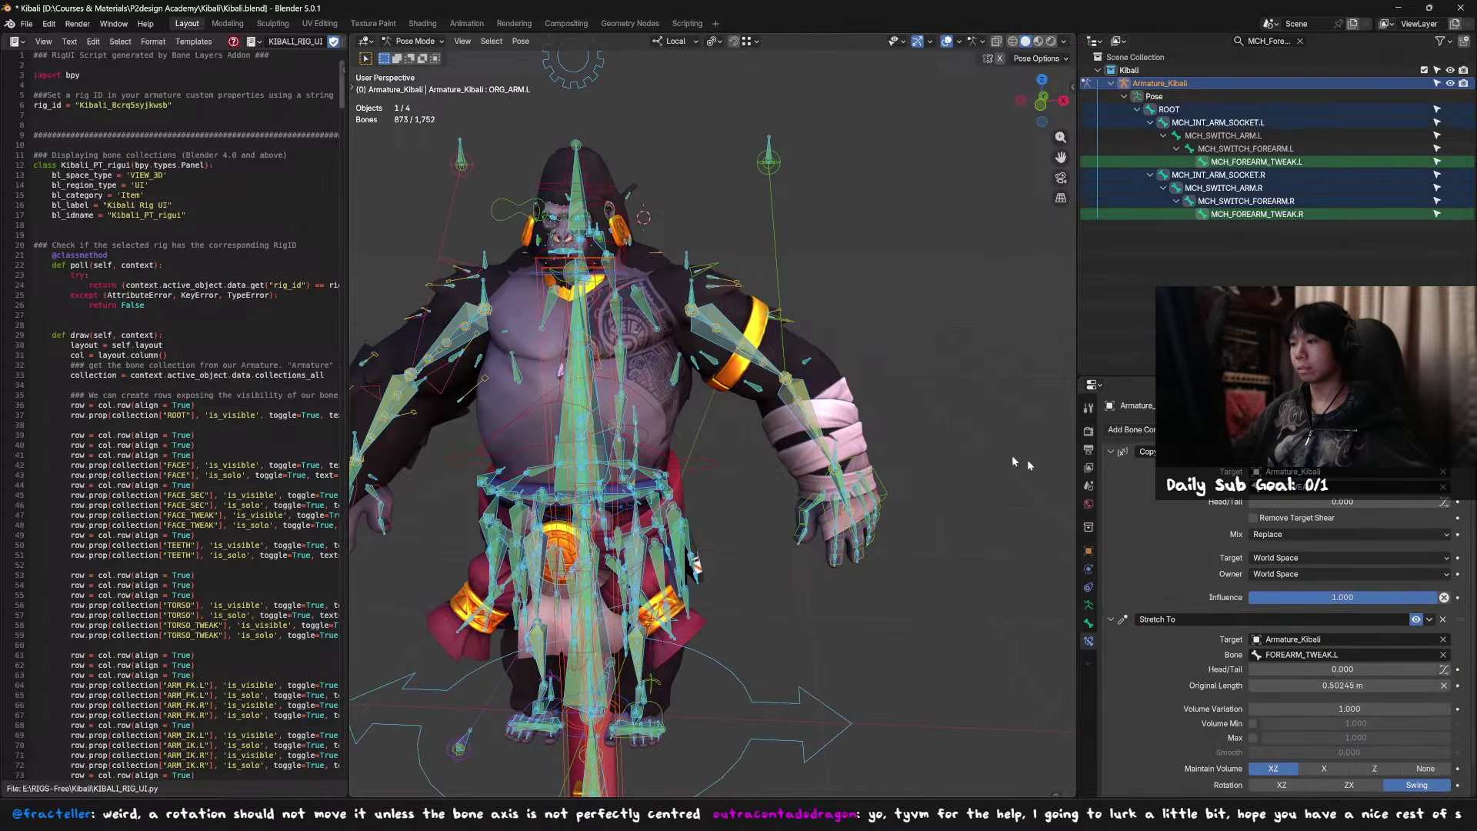
click(1088, 605)
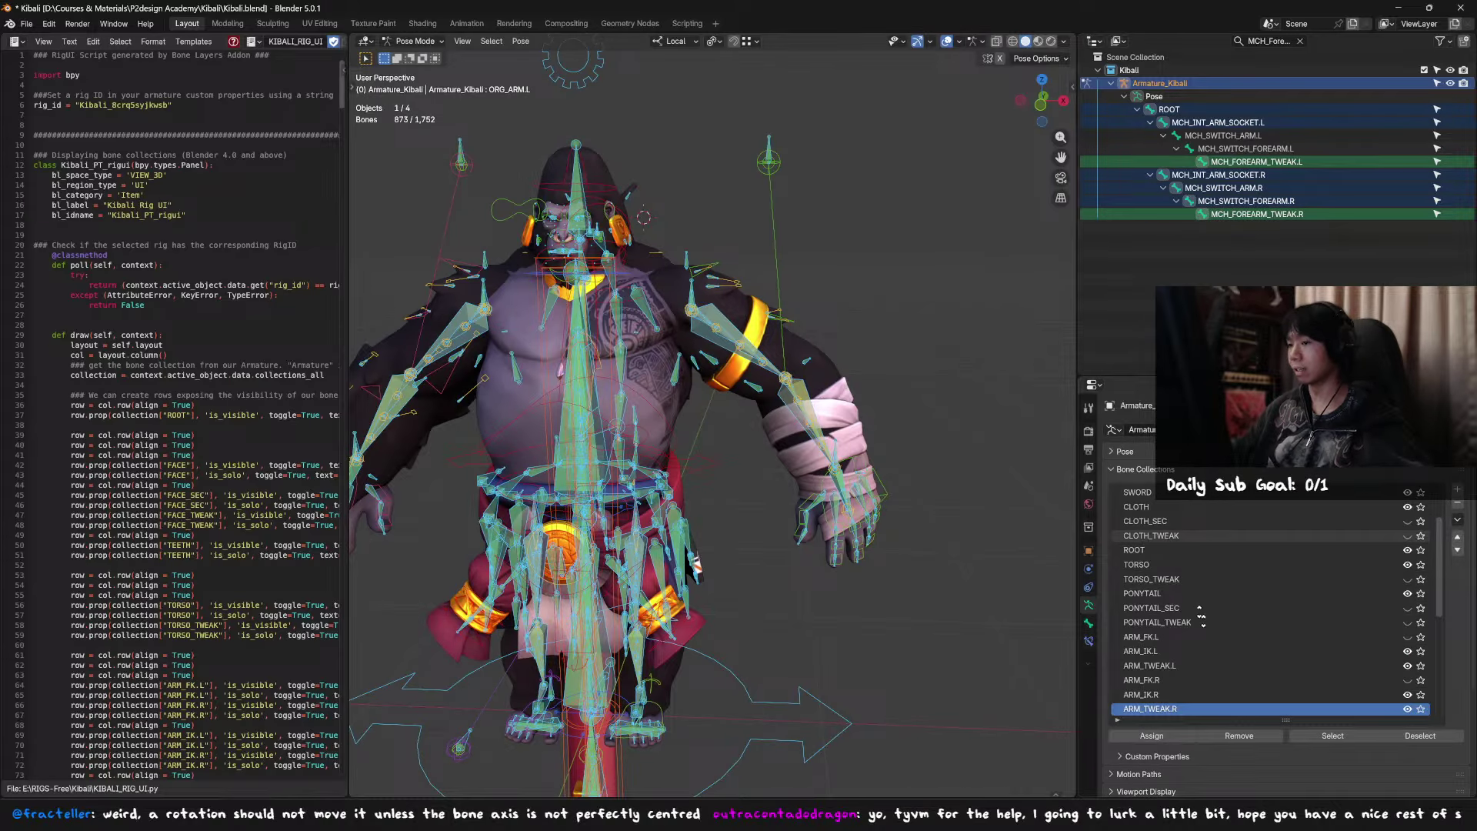
key(KP_1)
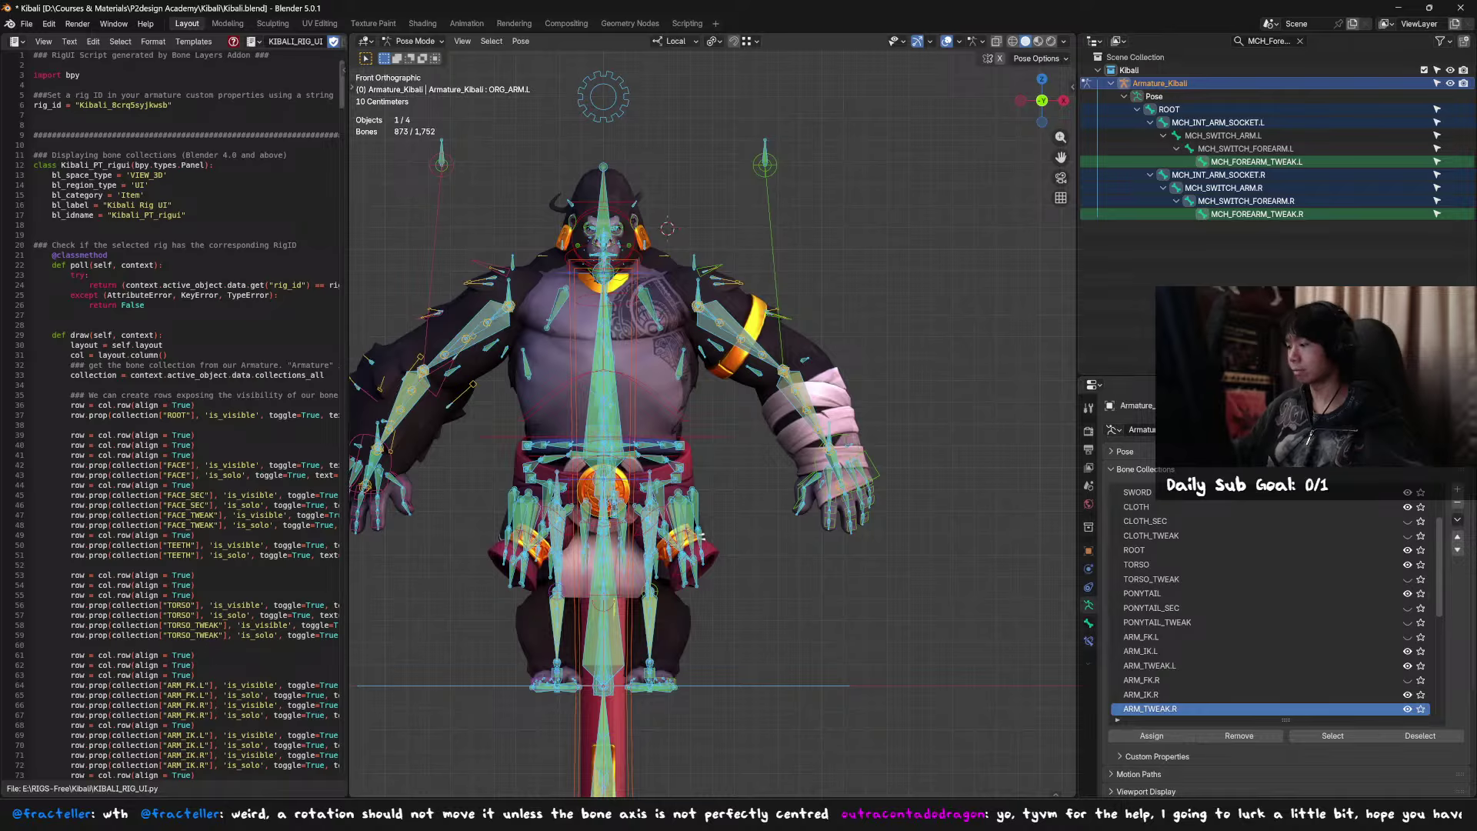
click(1215, 451)
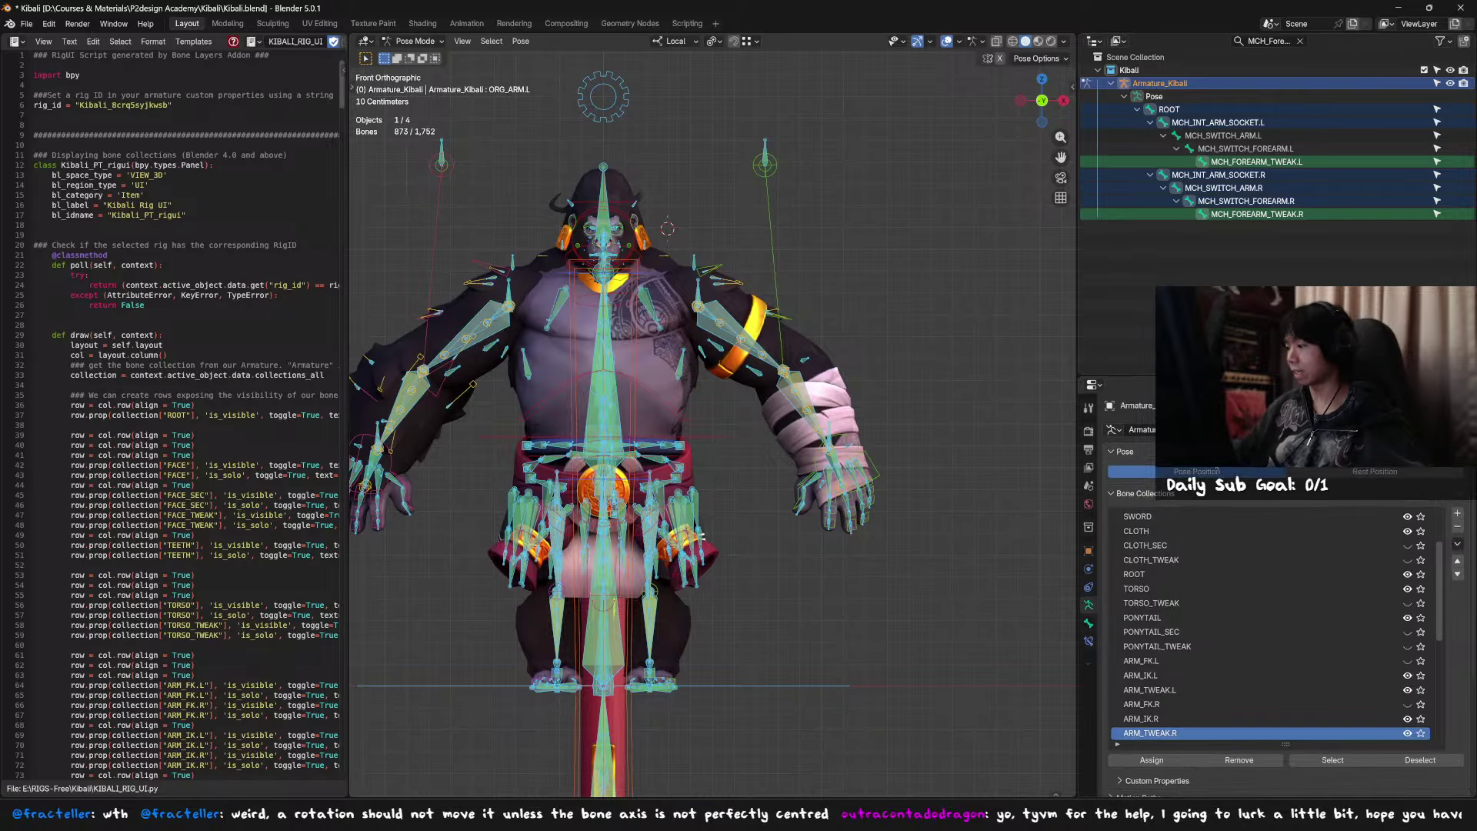
click(770, 186)
key(g)
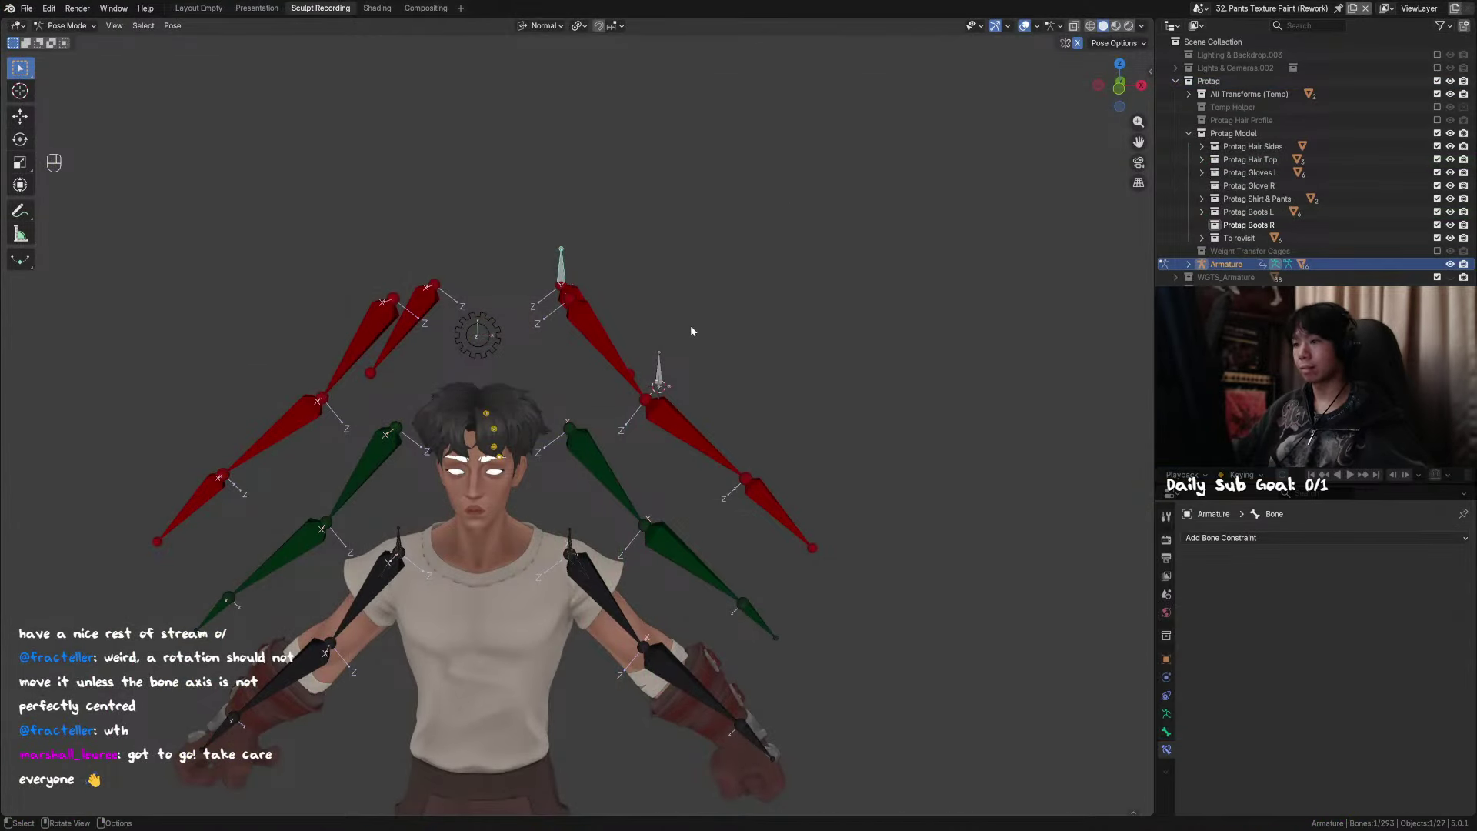
Step: Return to the protagonist's rig and try moving the pole bone freely in front view by about 0.06 m
key(KP_1)
key(g)
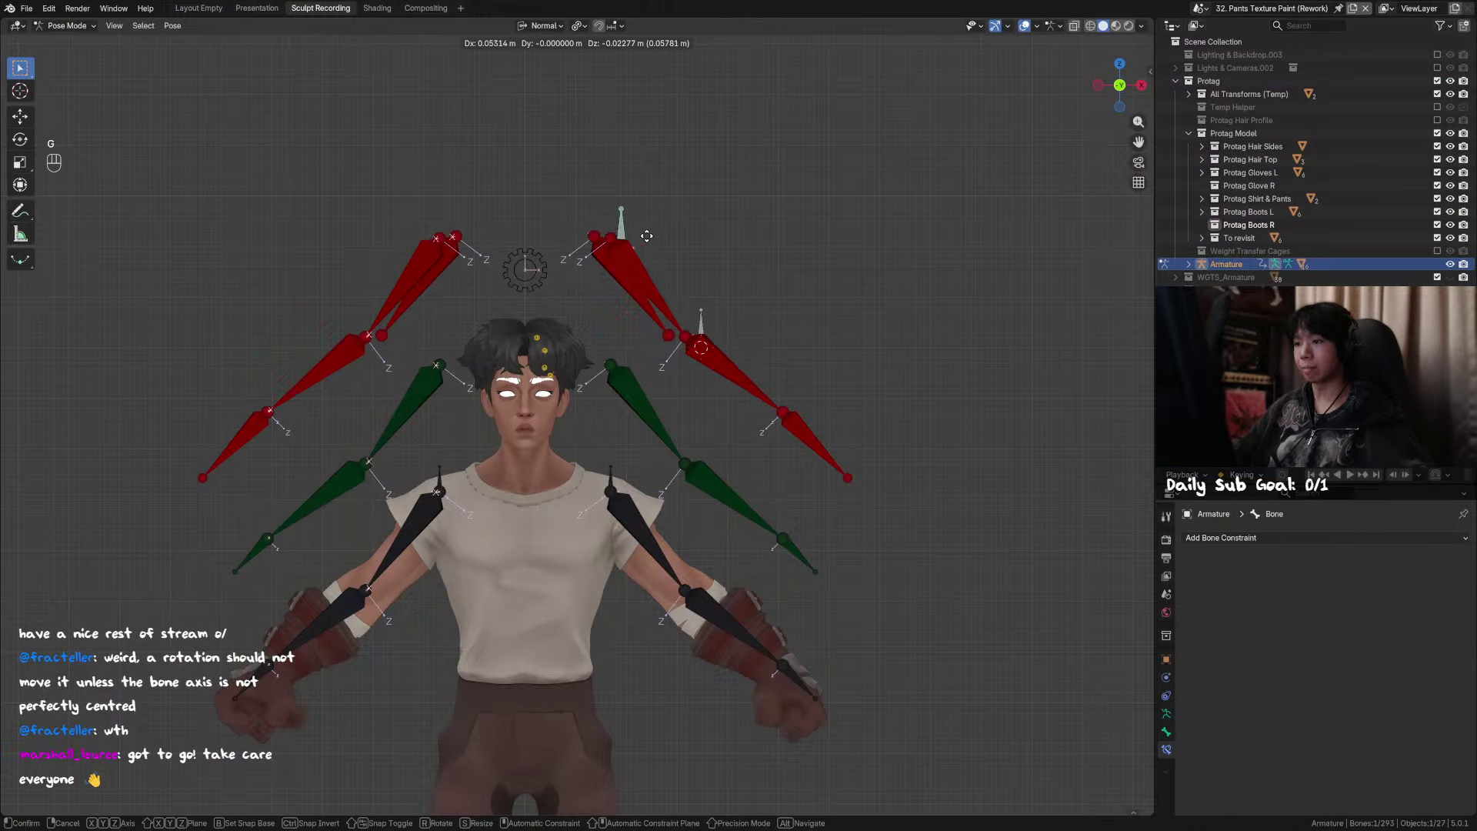
click(647, 236)
middle_drag(766, 325, 685, 334)
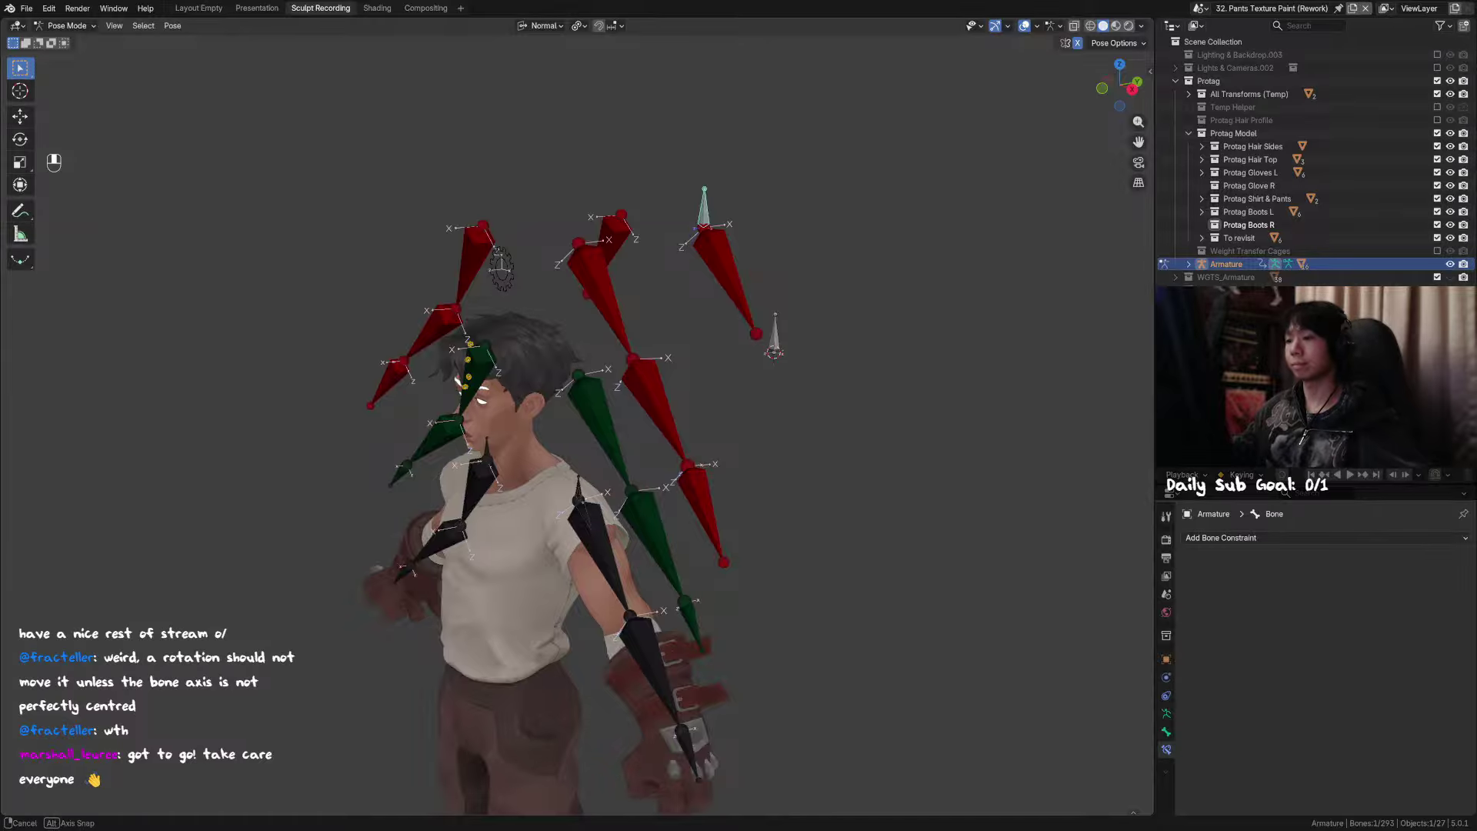
Step: Switch to Edit Mode and delete the upper arm copy and the two small pole bones
middle_drag(501, 268, 716, 326)
key(Tab)
key(g)
right_click(695, 247)
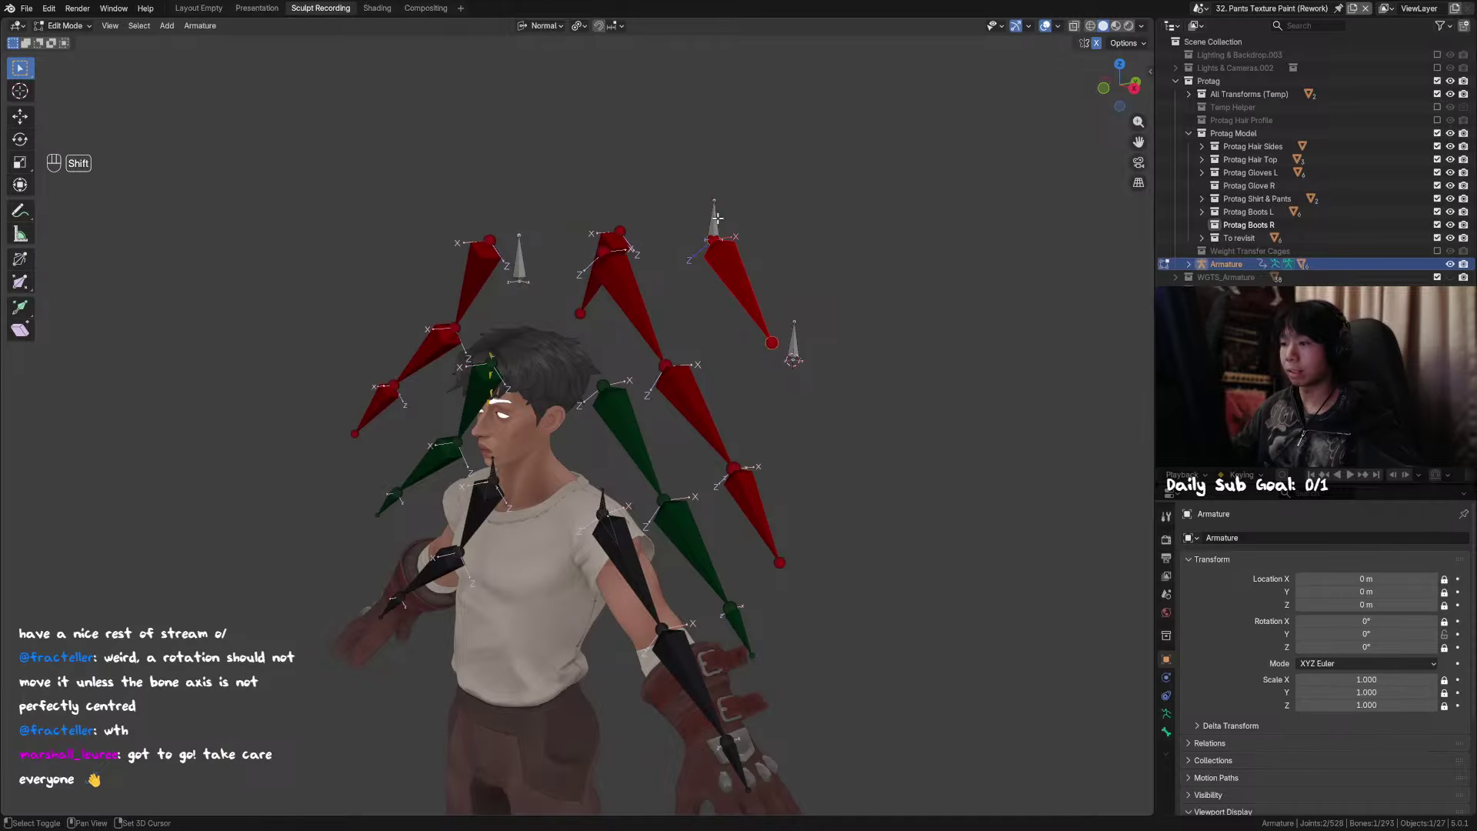
key(x)
click(798, 343)
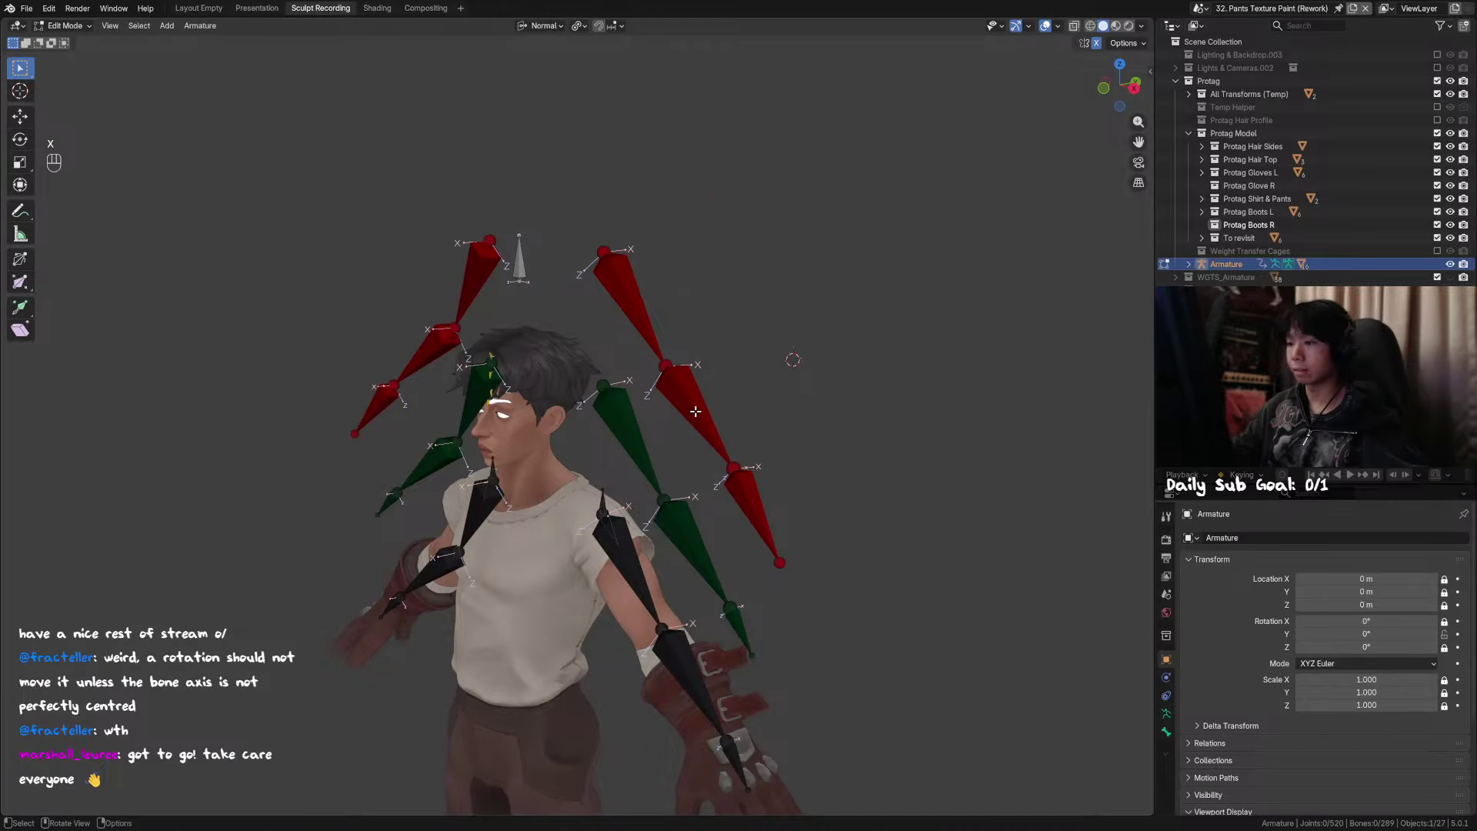
Step: Compare the armature with and without the pole test bones by undoing and redoing the deletion
key(ctrl+z)
key(ctrl+z)
key(ctrl+shift+z)
middle_drag(694, 412, 847, 402)
key(ctrl+z)
key(ctrl+shift+z)
Step: Select the left IK forearm bone, switch to Pose Mode and open its IK constraint settings
click(782, 399)
click(1166, 714)
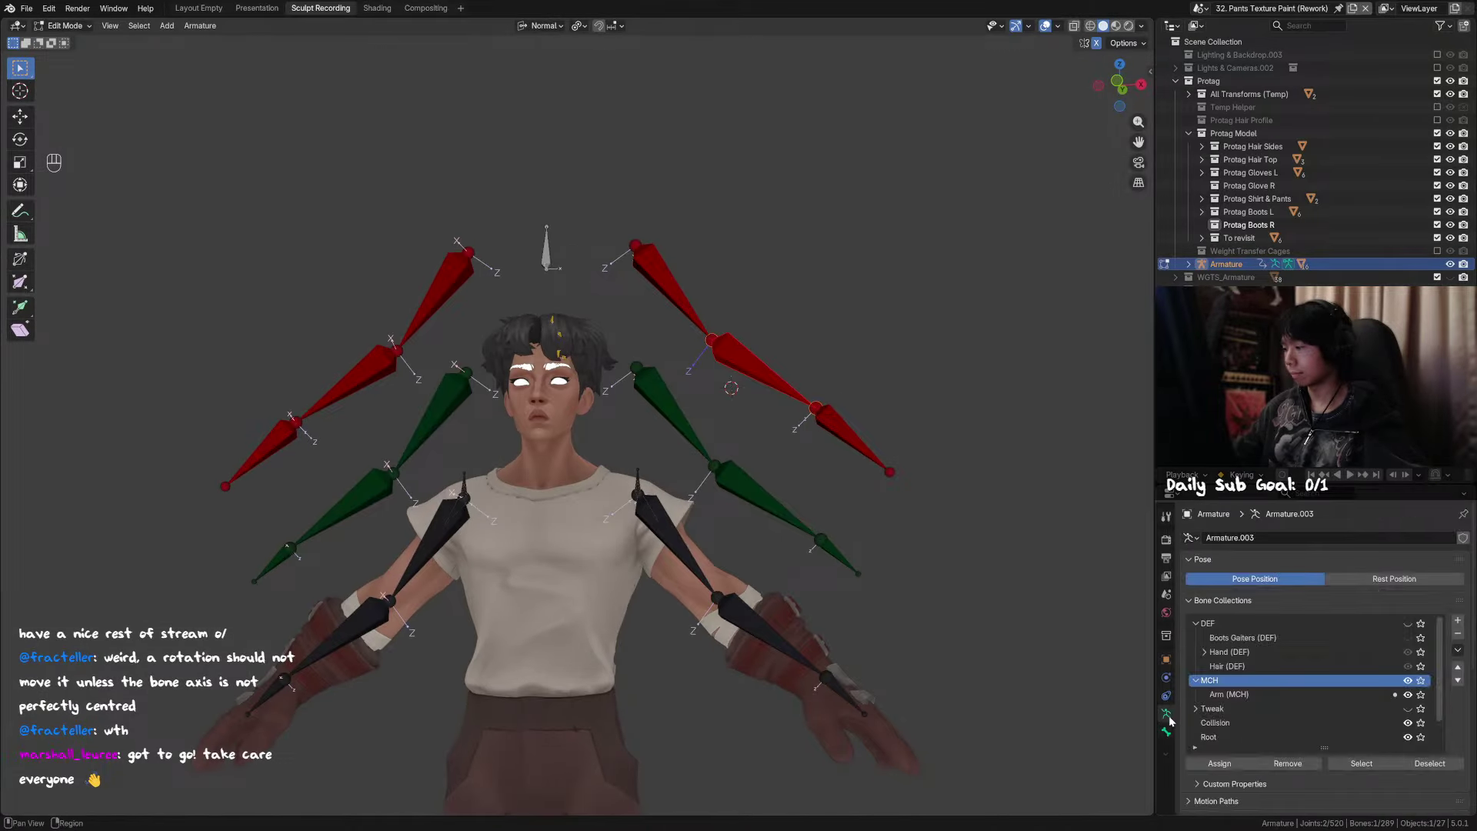
key(ctrl+Tab)
key(ctrl+Tab)
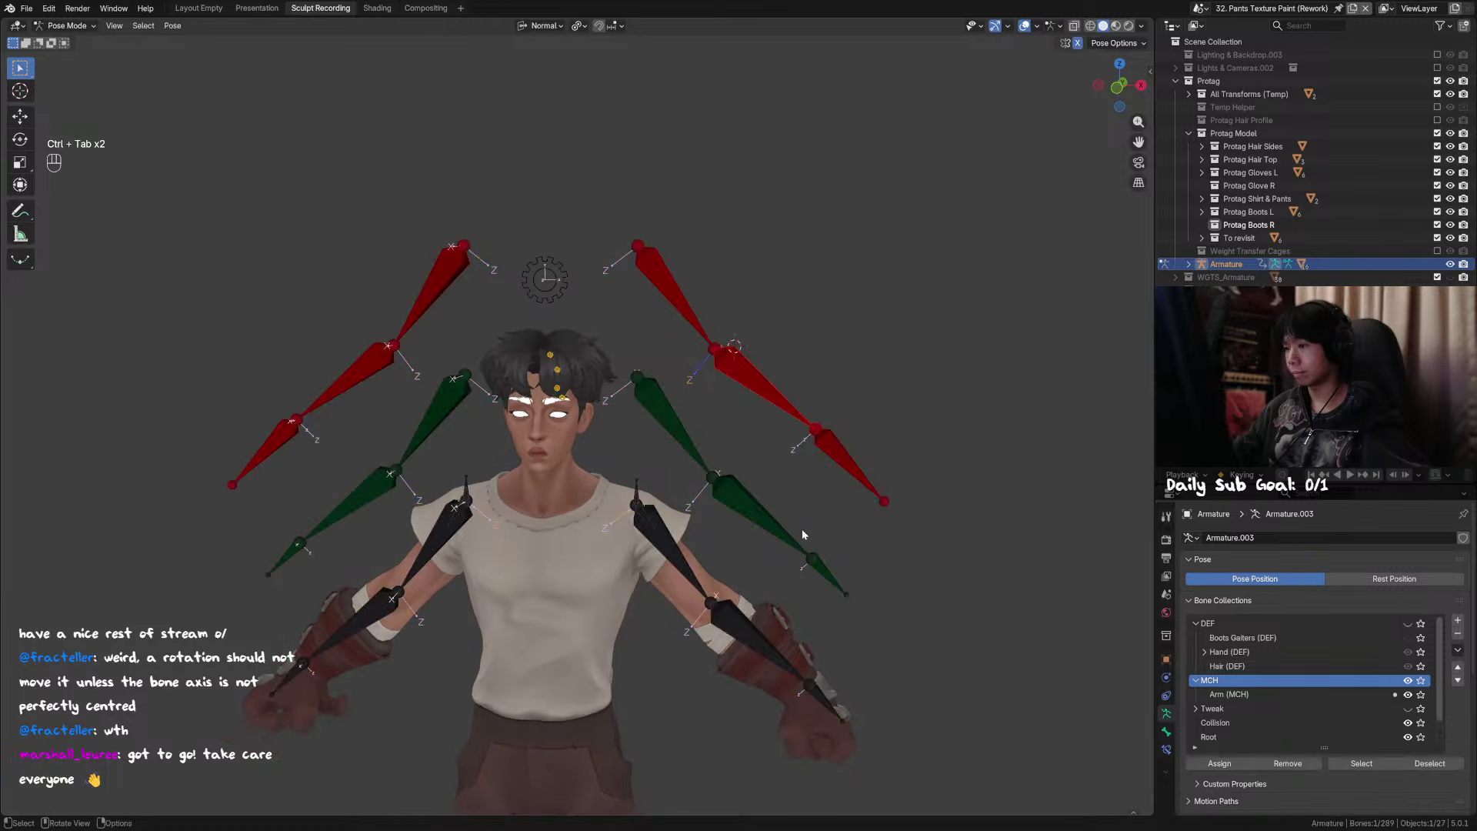
click(1166, 732)
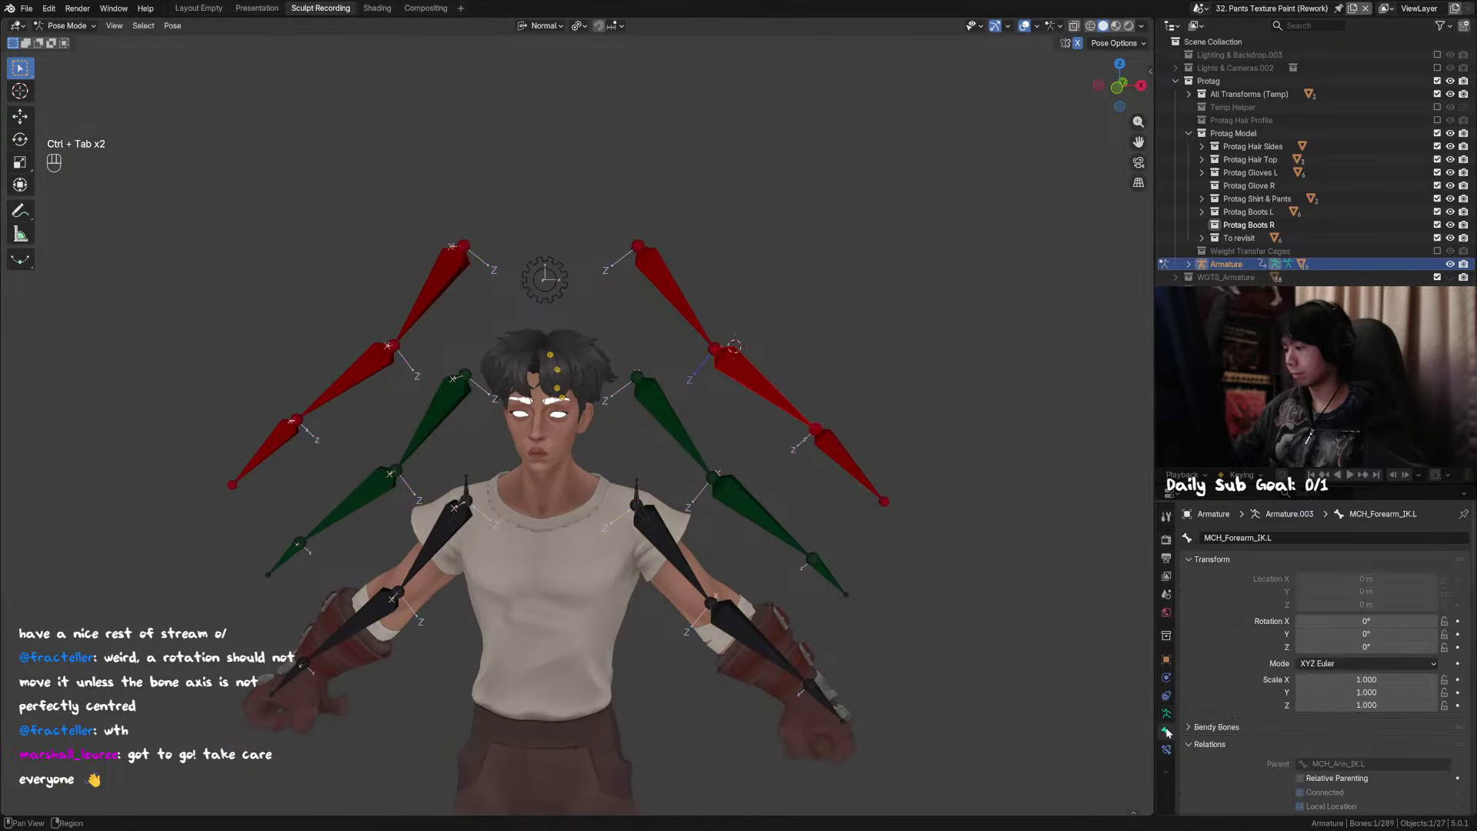
click(1167, 714)
click(1165, 750)
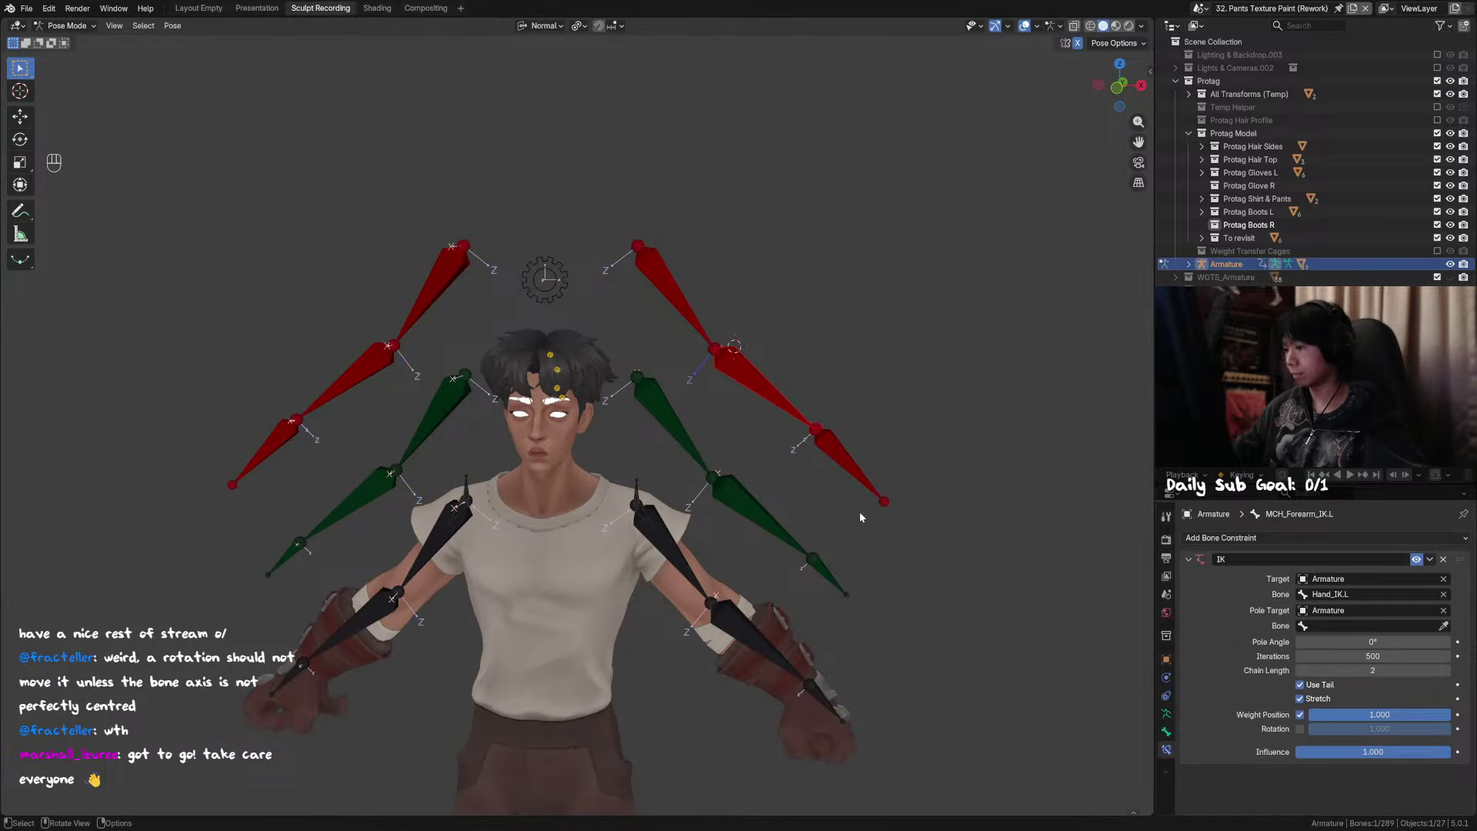
Step: Reset the left hand IK bone's location and disable the IK constraint on MCH_Forearm_IK.L
click(855, 457)
key(g)
key(alt+g)
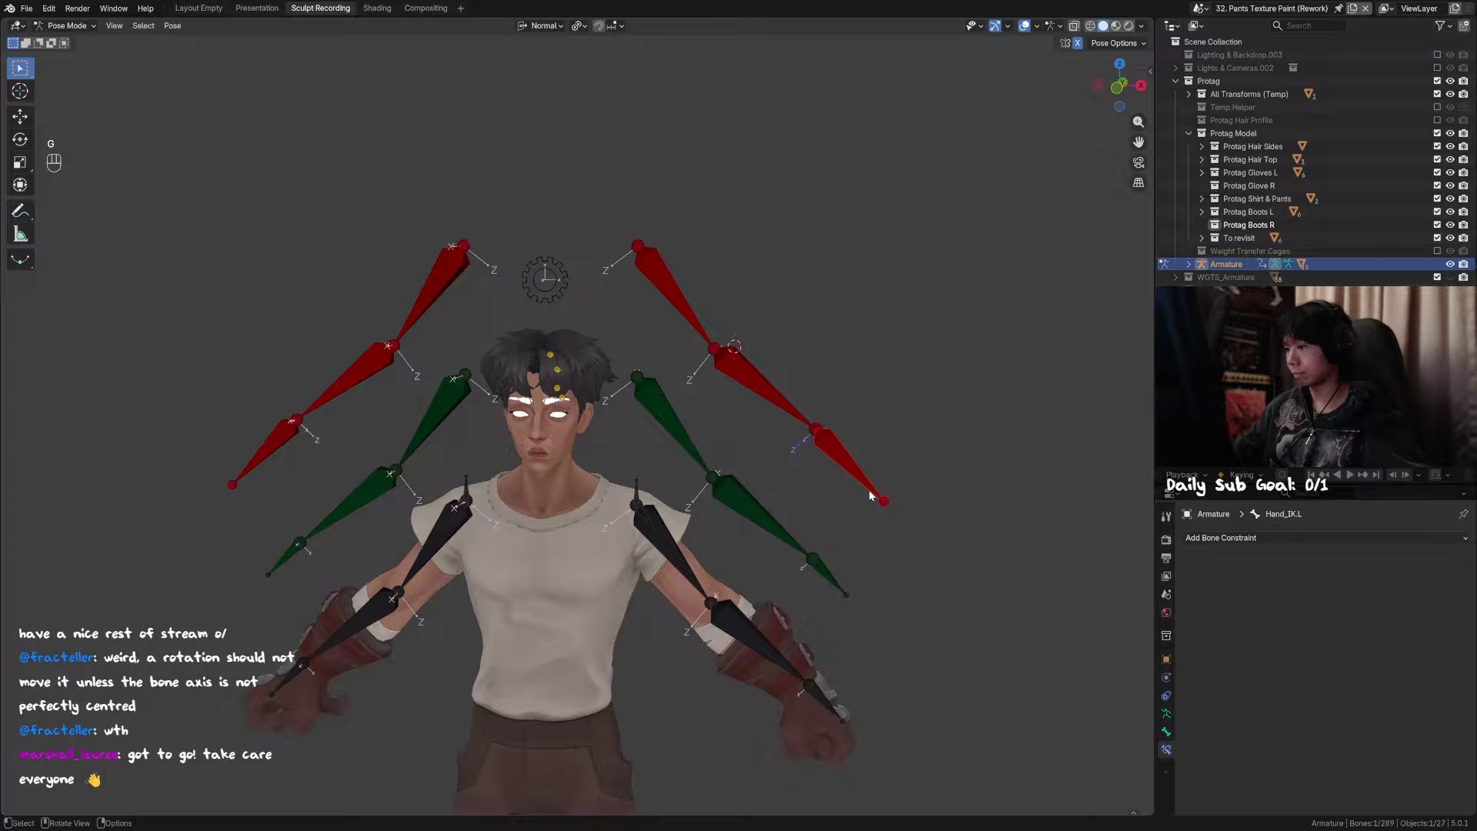
click(836, 456)
click(836, 455)
click(837, 455)
key(alt+g)
click(777, 406)
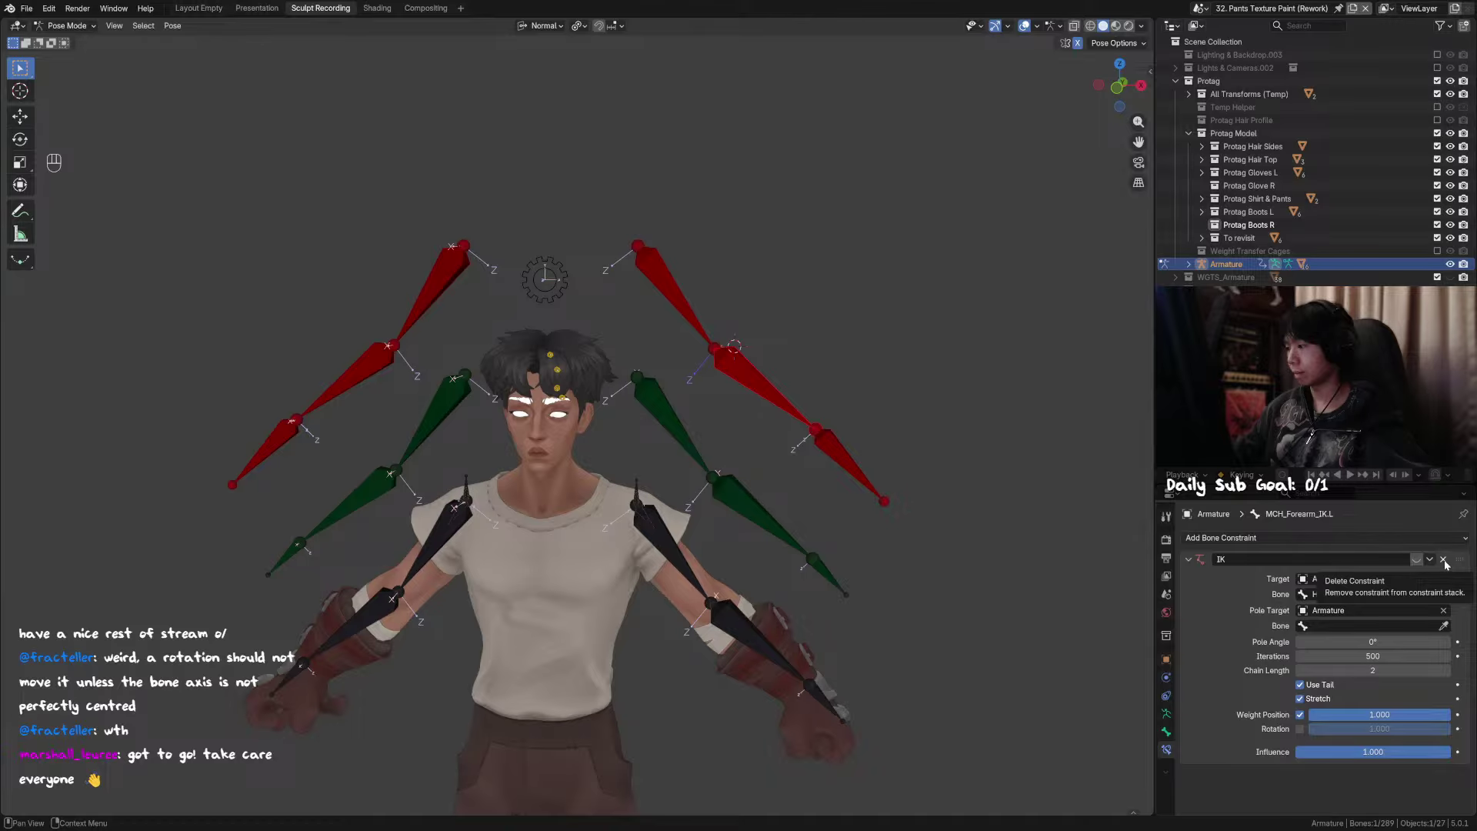
Step: Save the file and duplicate the left IK forearm bone in Edit Mode, about 0.33 m along its normal X axis
middle_drag(1055, 463, 613, 430)
scroll(613, 431, up, 3)
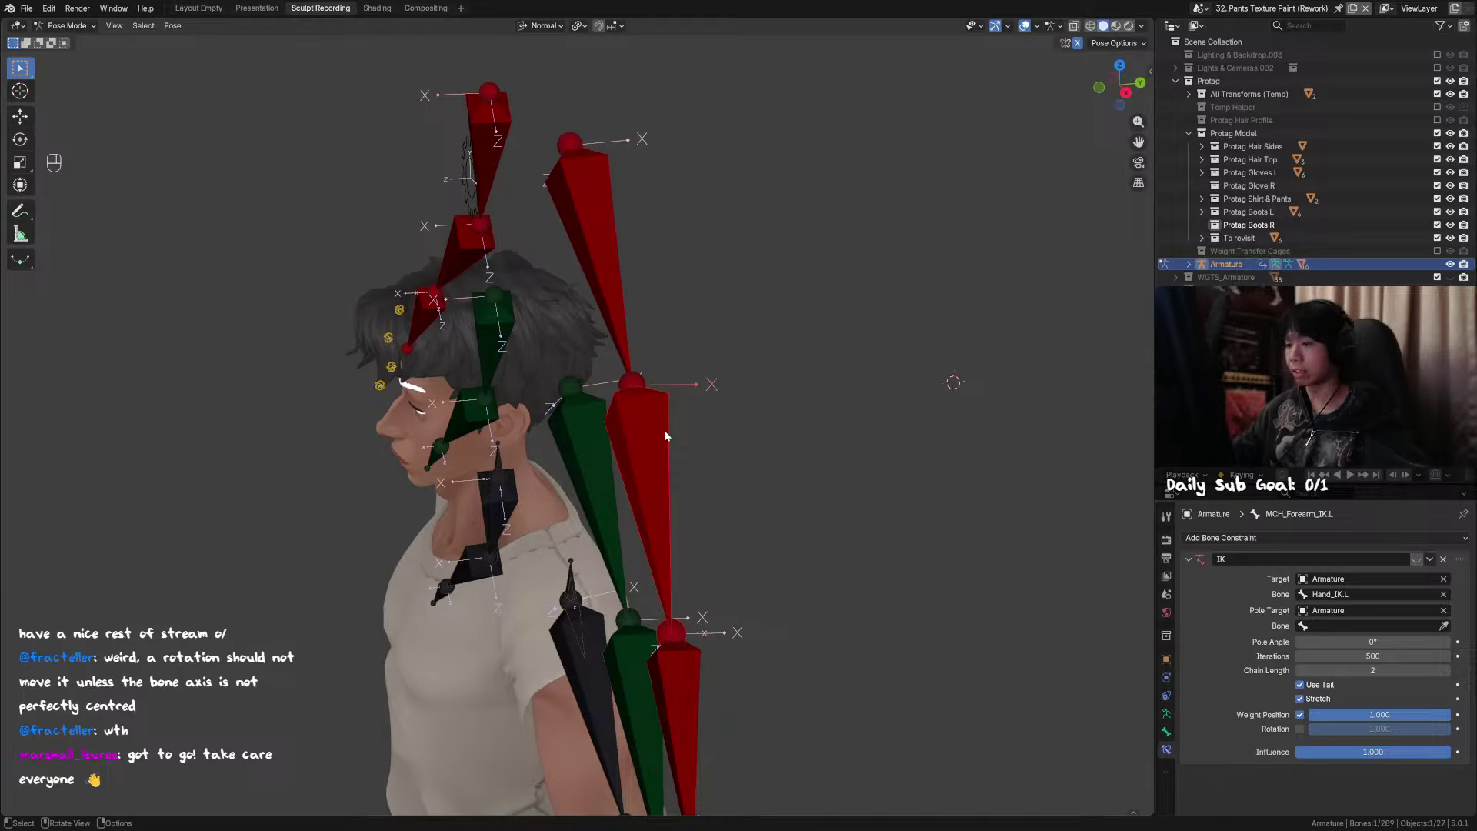
key(ctrl+s)
key(Tab)
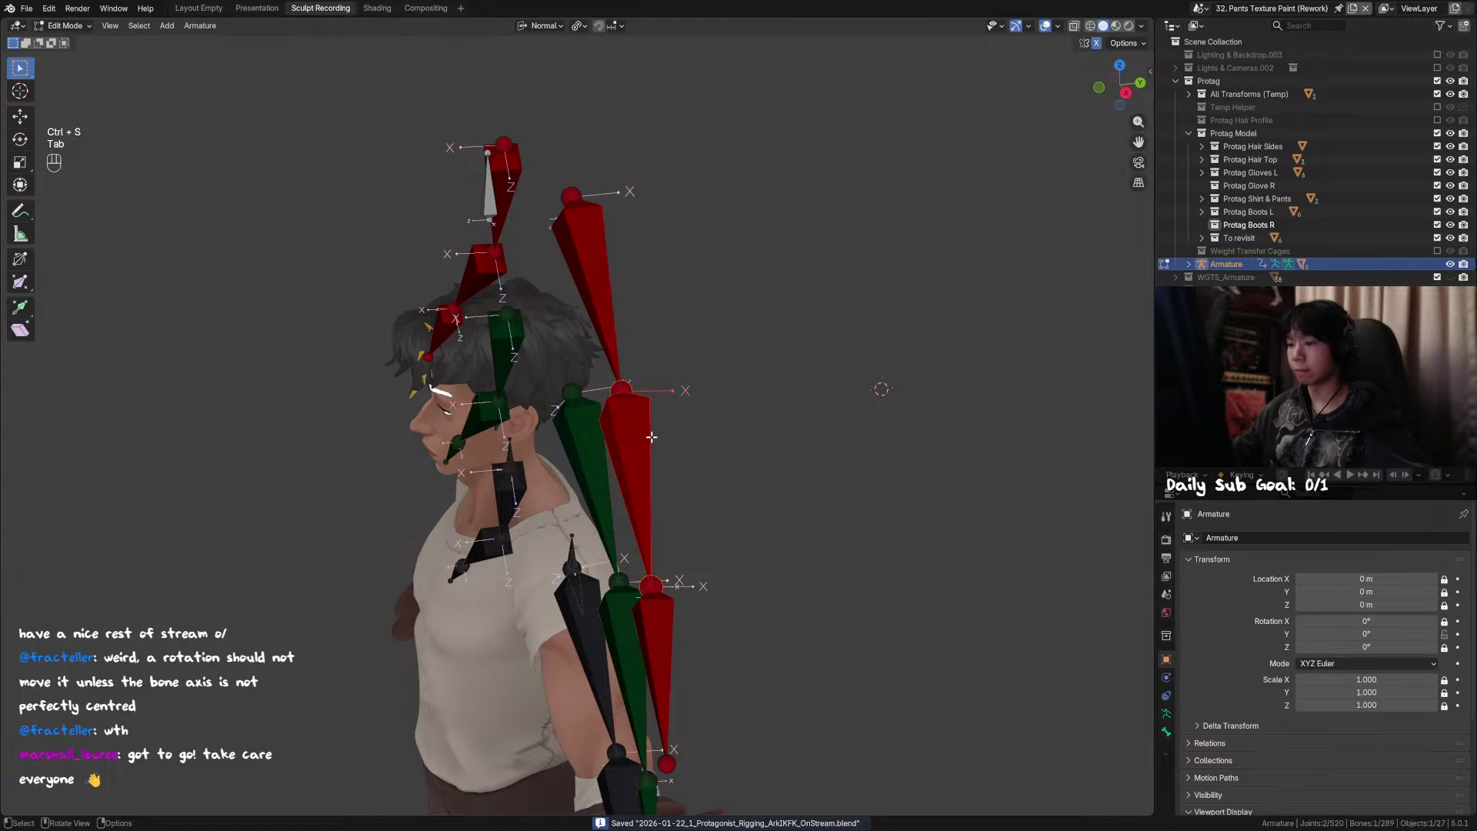
key(shift+d)
key(x)
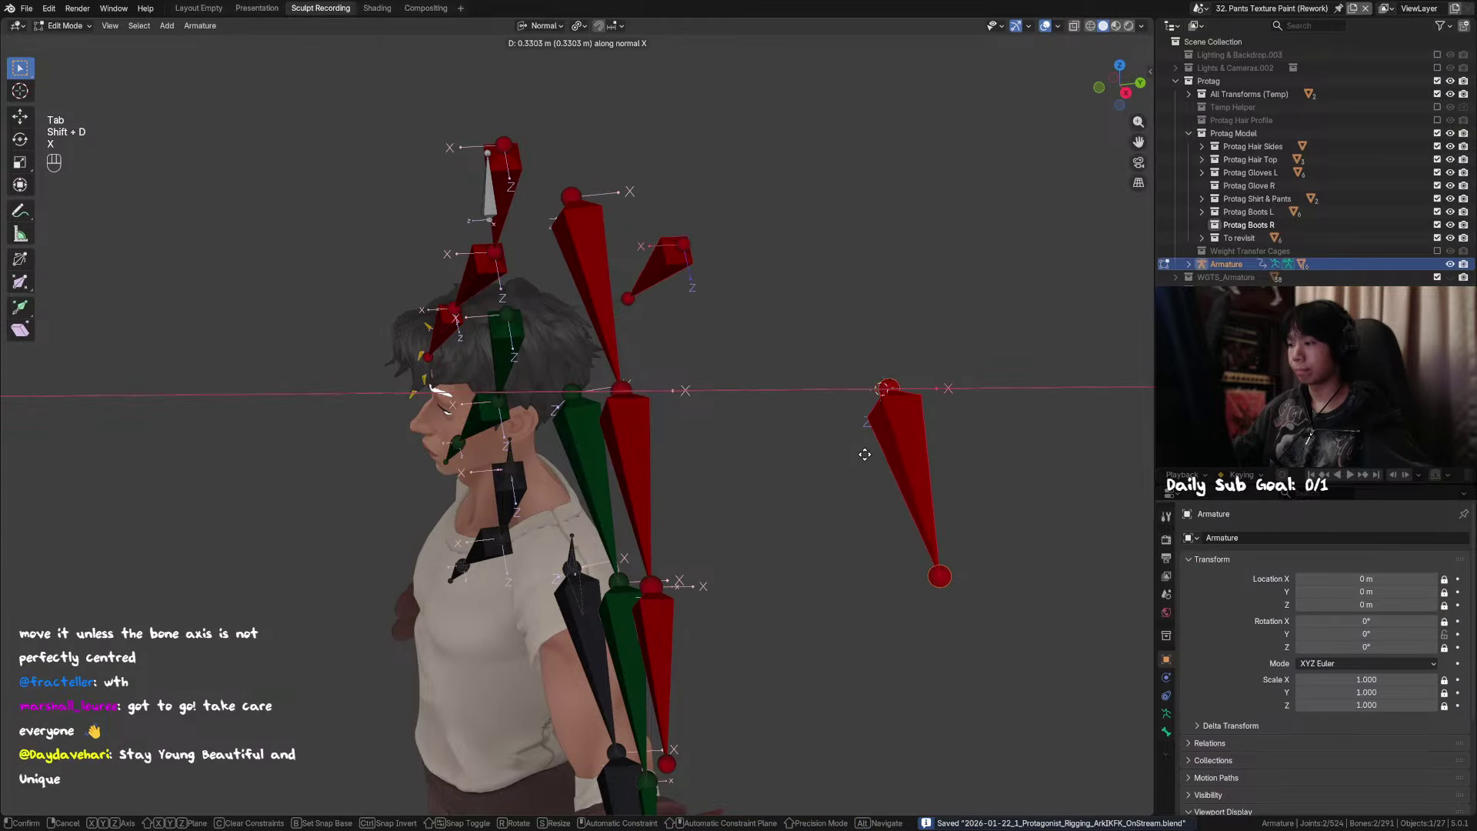
click(870, 455)
Step: Delete the IK constraint from the copied forearm bone in Pose Mode and return to Edit Mode
key(Tab)
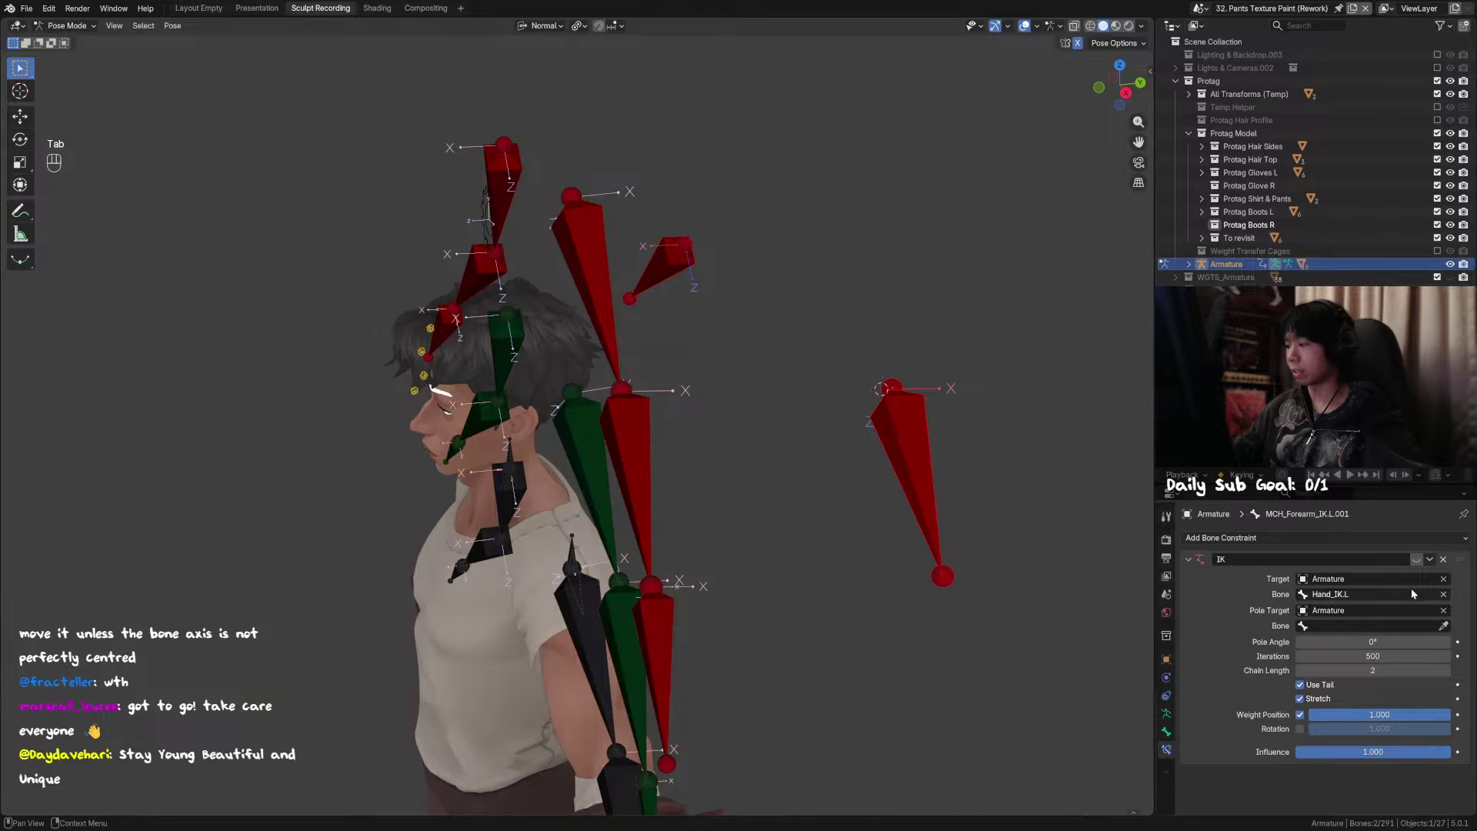
click(1445, 559)
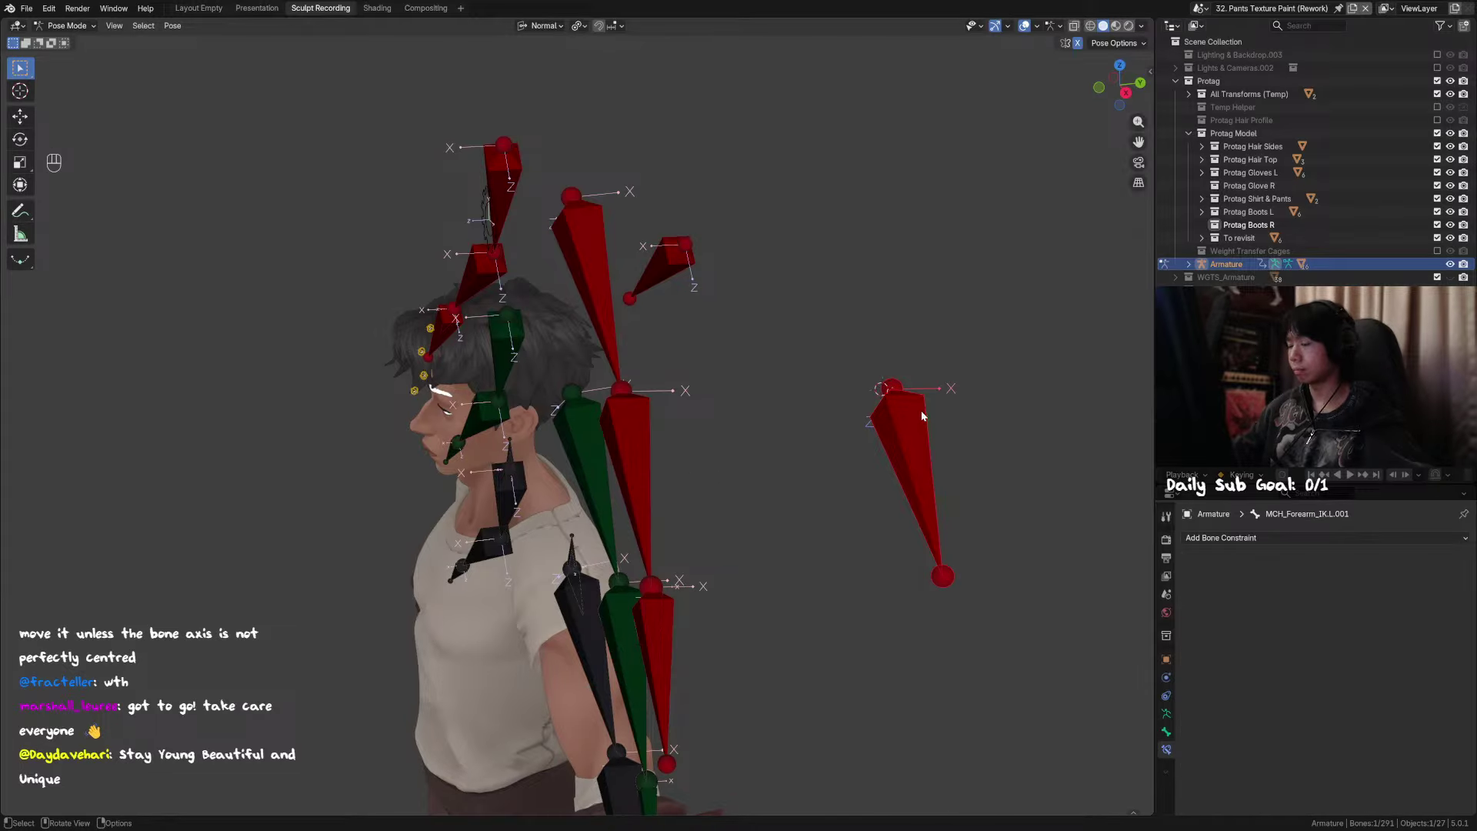
key(Tab)
key(shift+s)
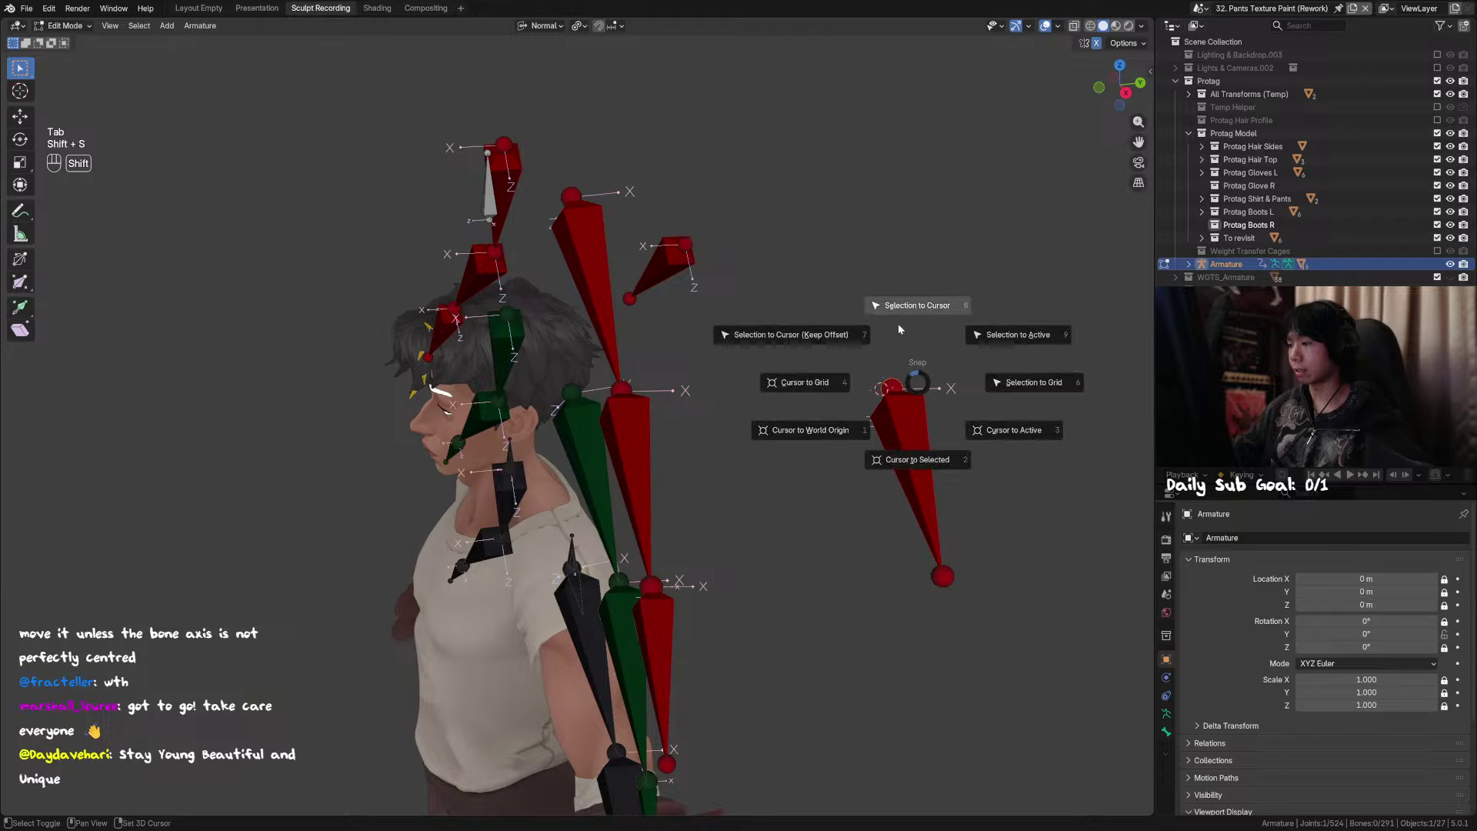
click(903, 312)
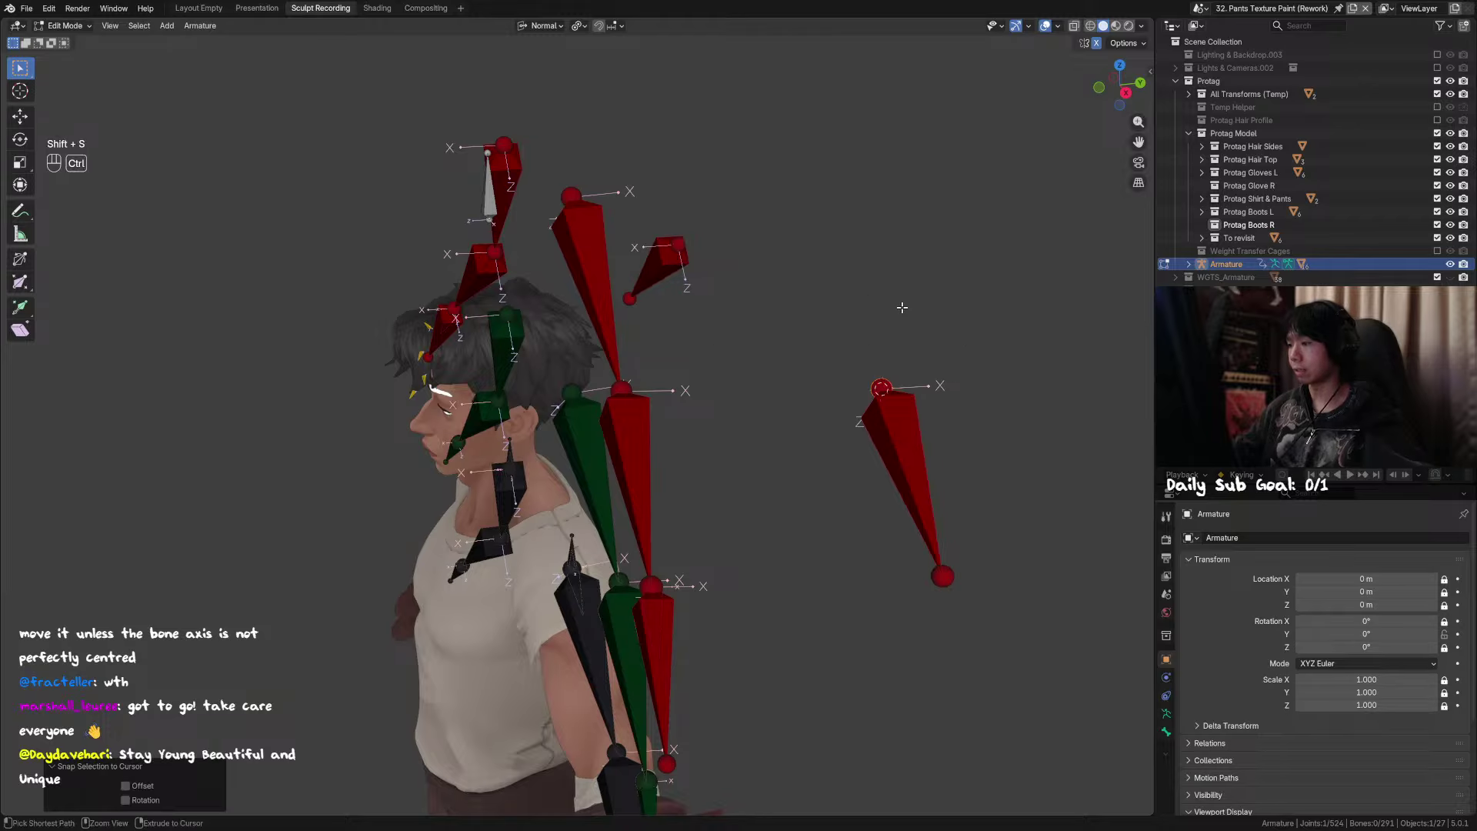
key(ctrl+z)
Step: Snap the 3D cursor to the head of the copied forearm bone and add a new bone there
key(shift+s)
click(923, 389)
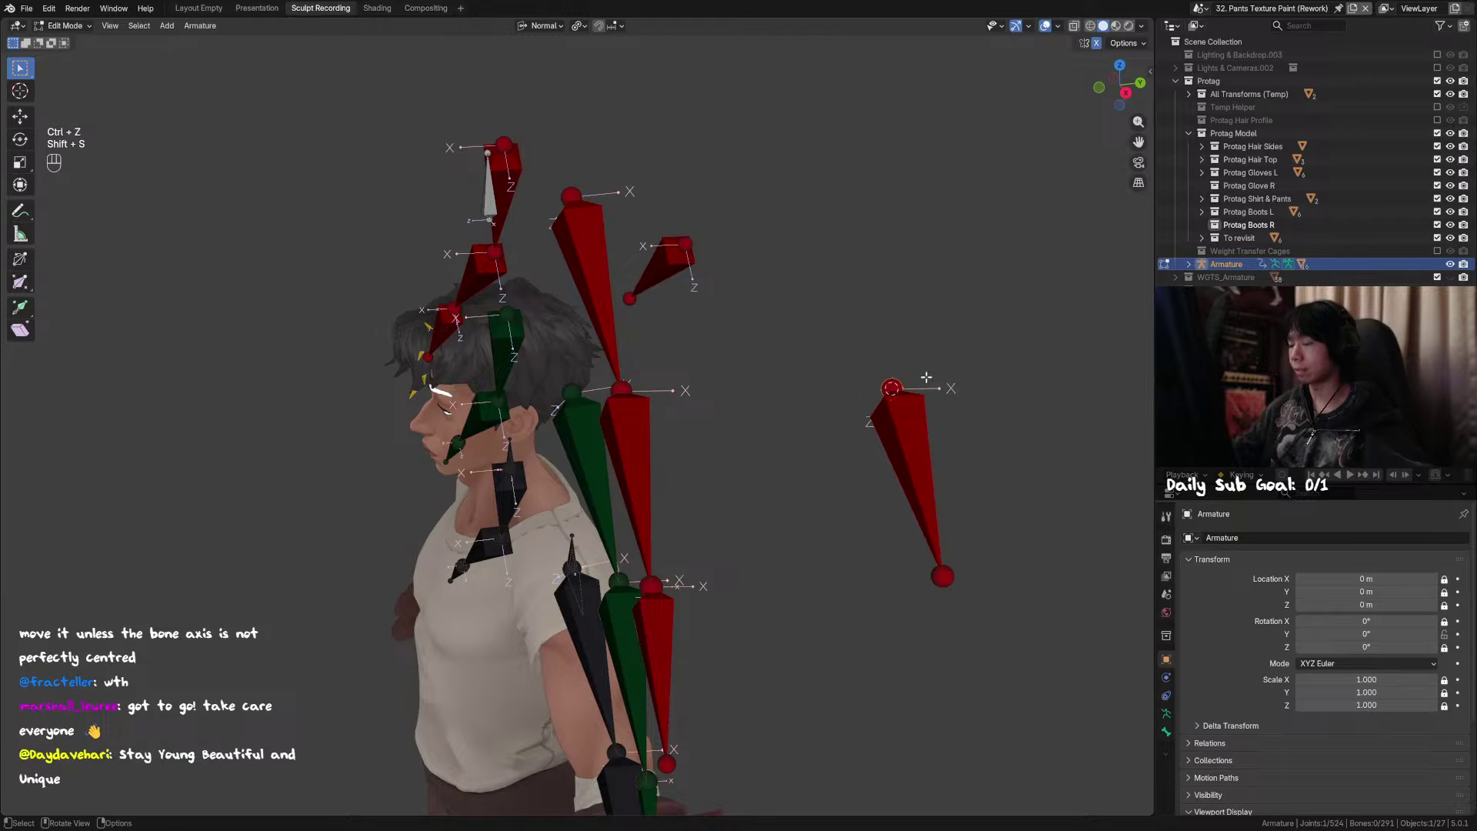
key(shift+a)
click(922, 352)
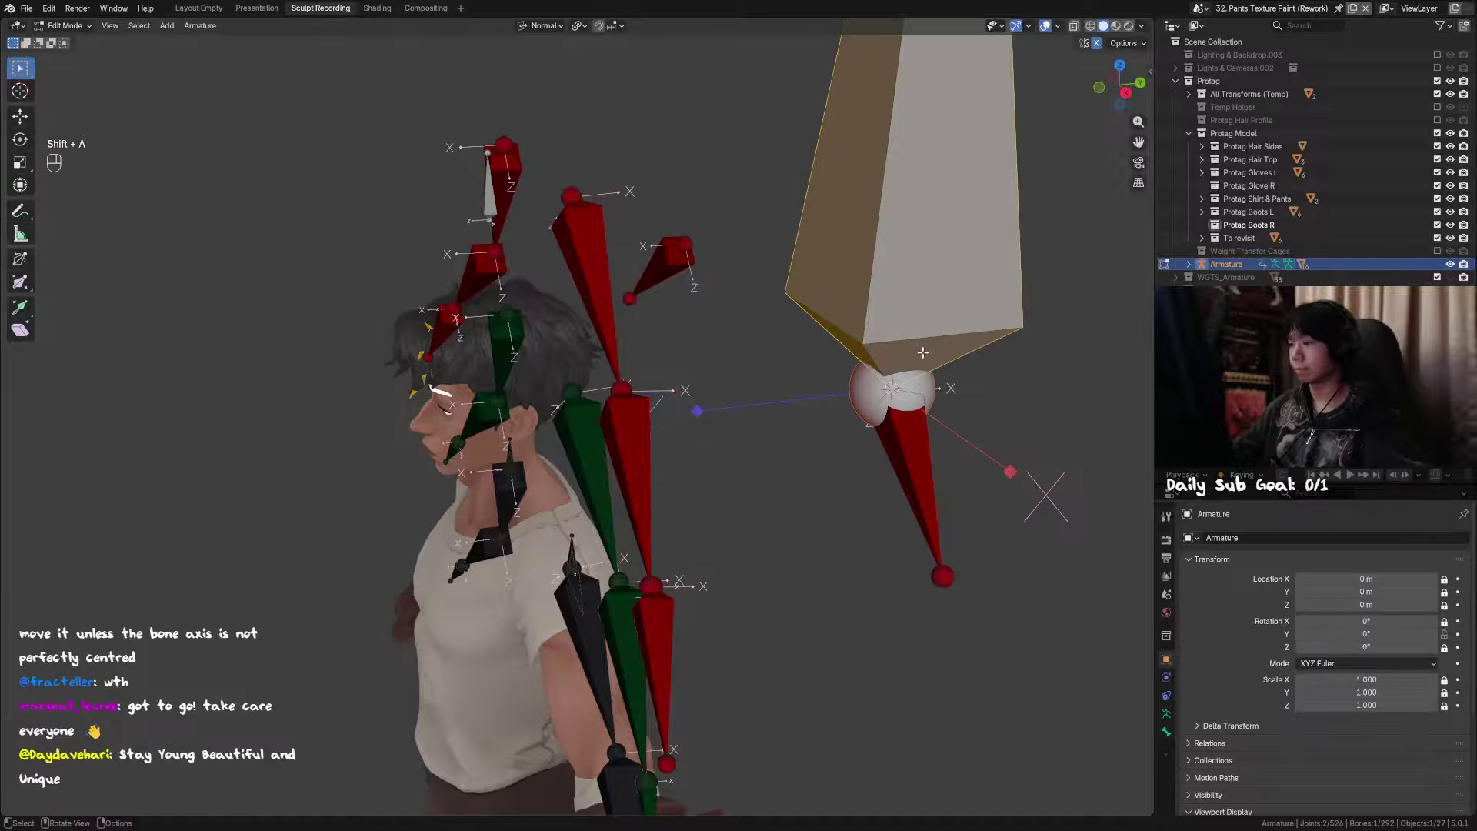
Step: Enable the IK constraint on MCH_Forearm_IK.L in Pose Mode and assign the new bone as its pole bone
click(1165, 732)
key(Tab)
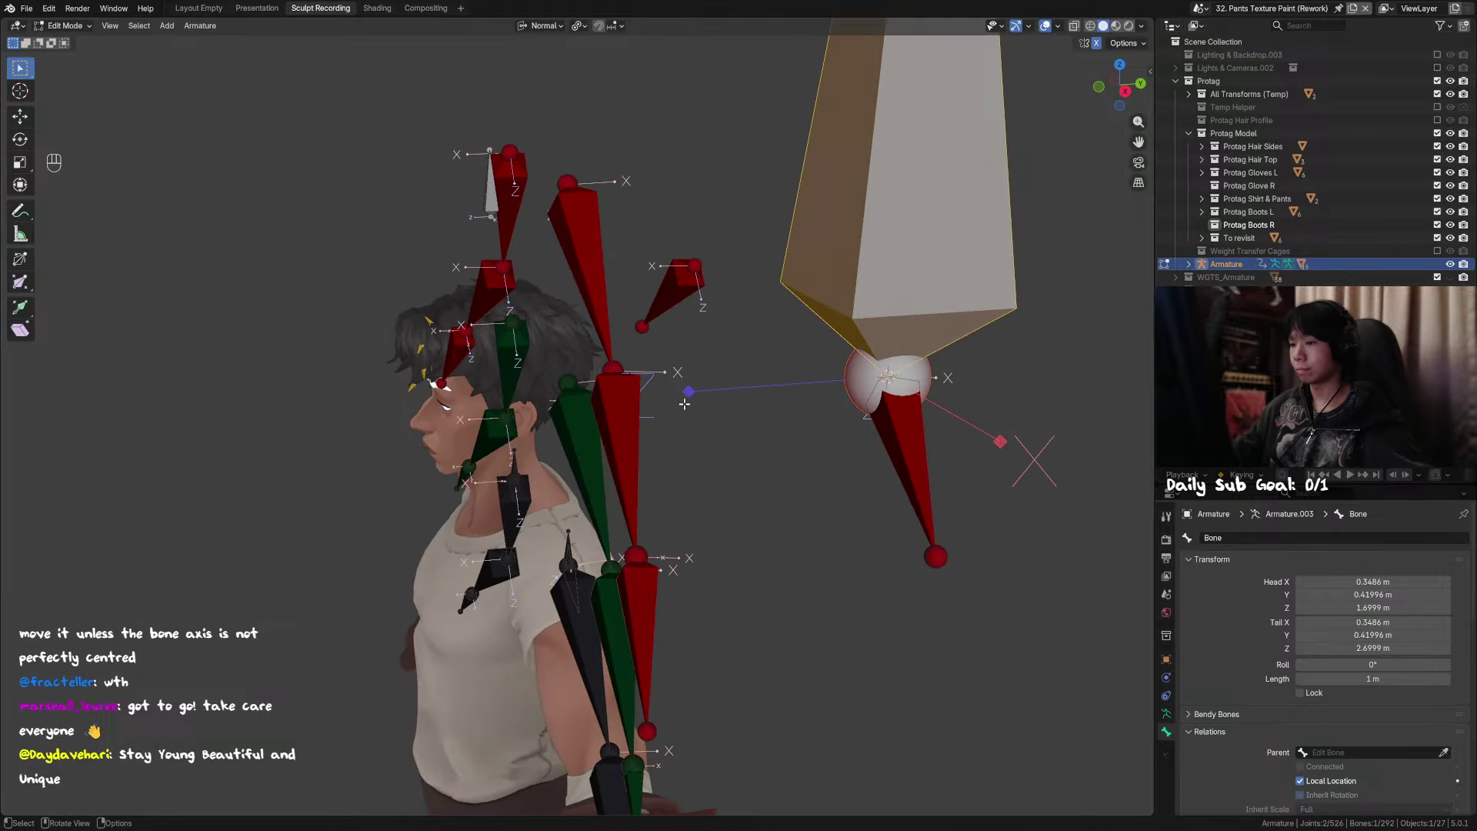
click(1166, 748)
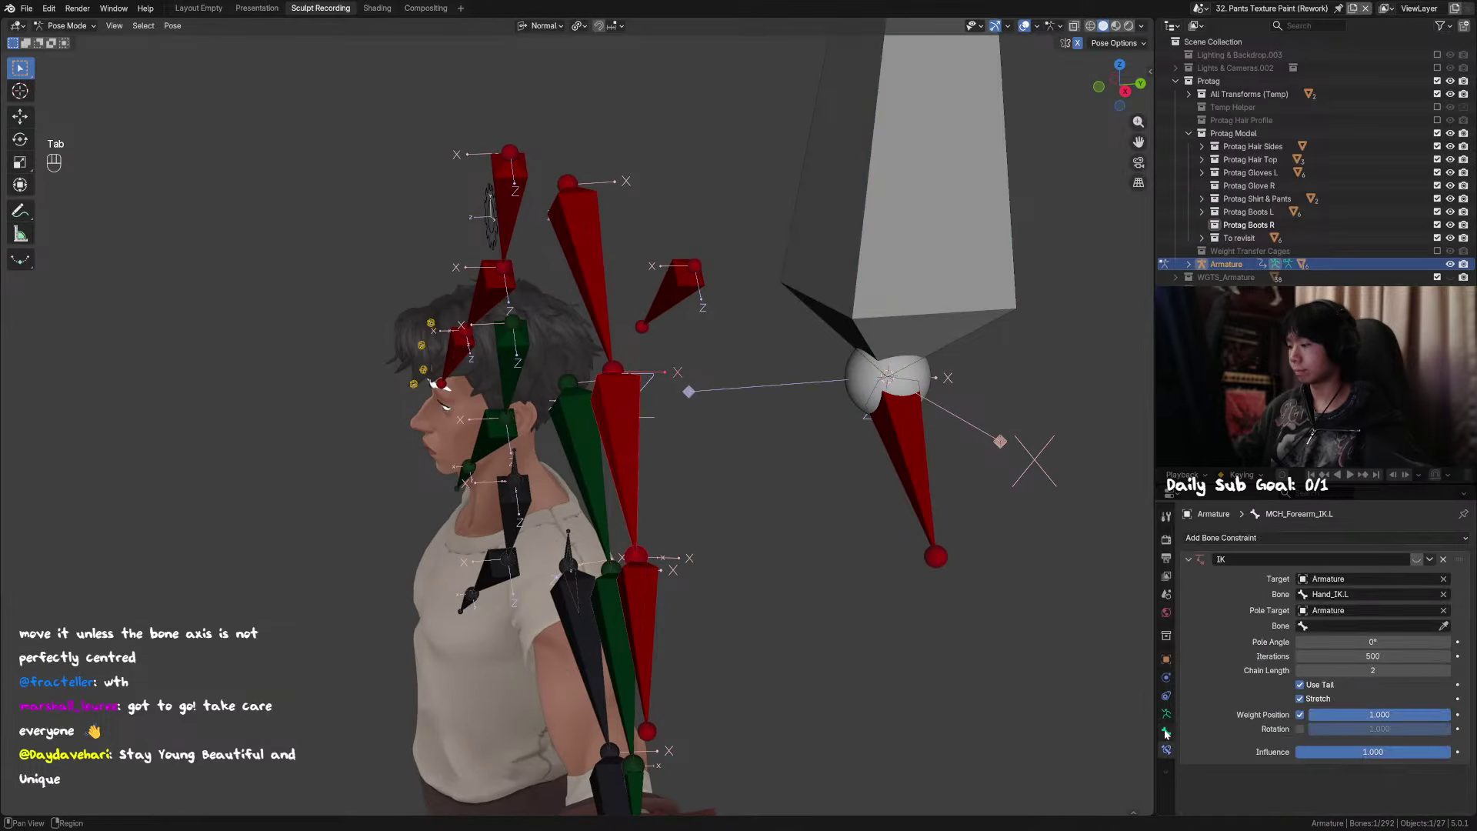
click(1417, 559)
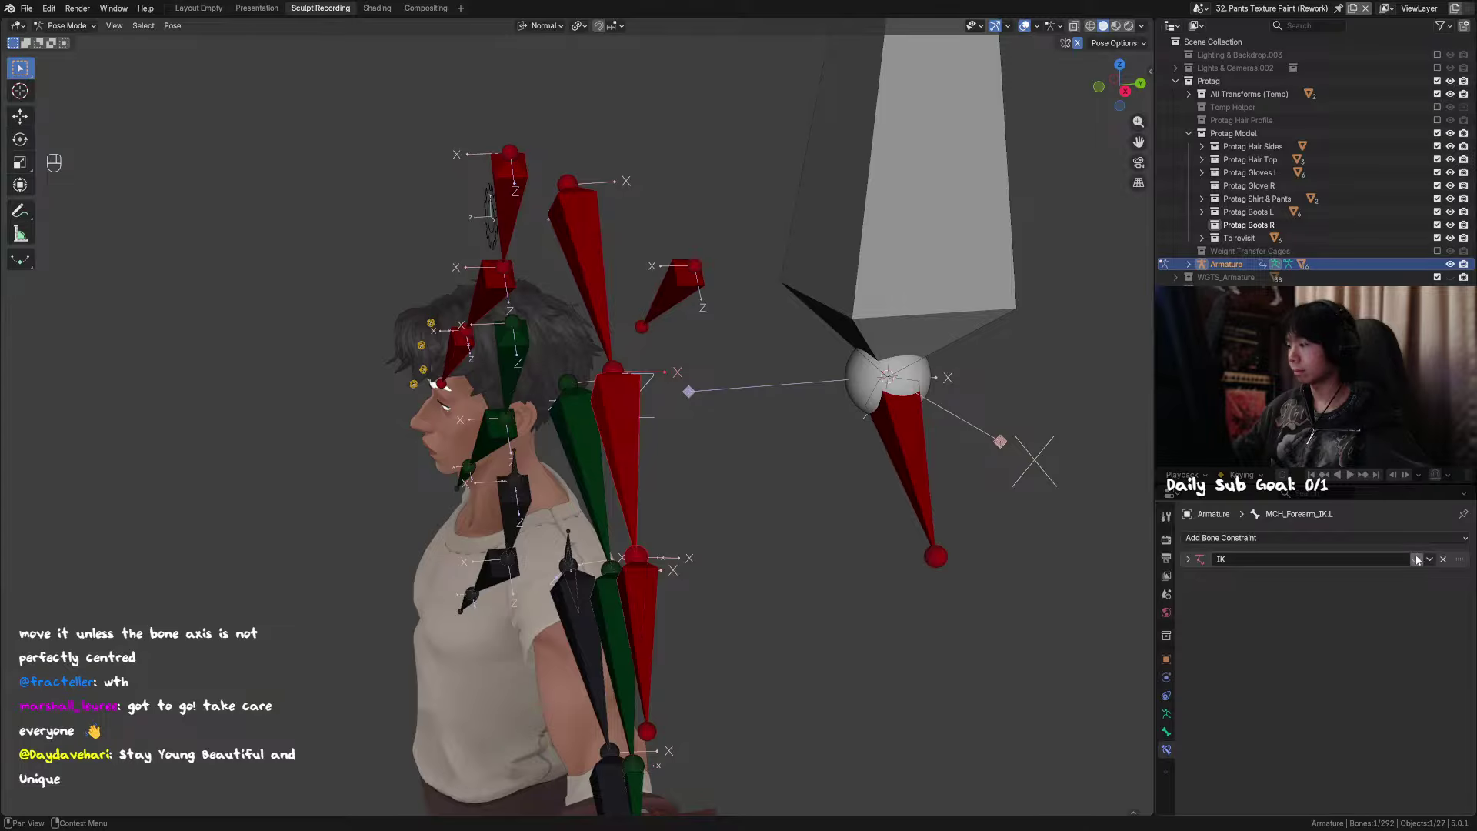
click(1190, 559)
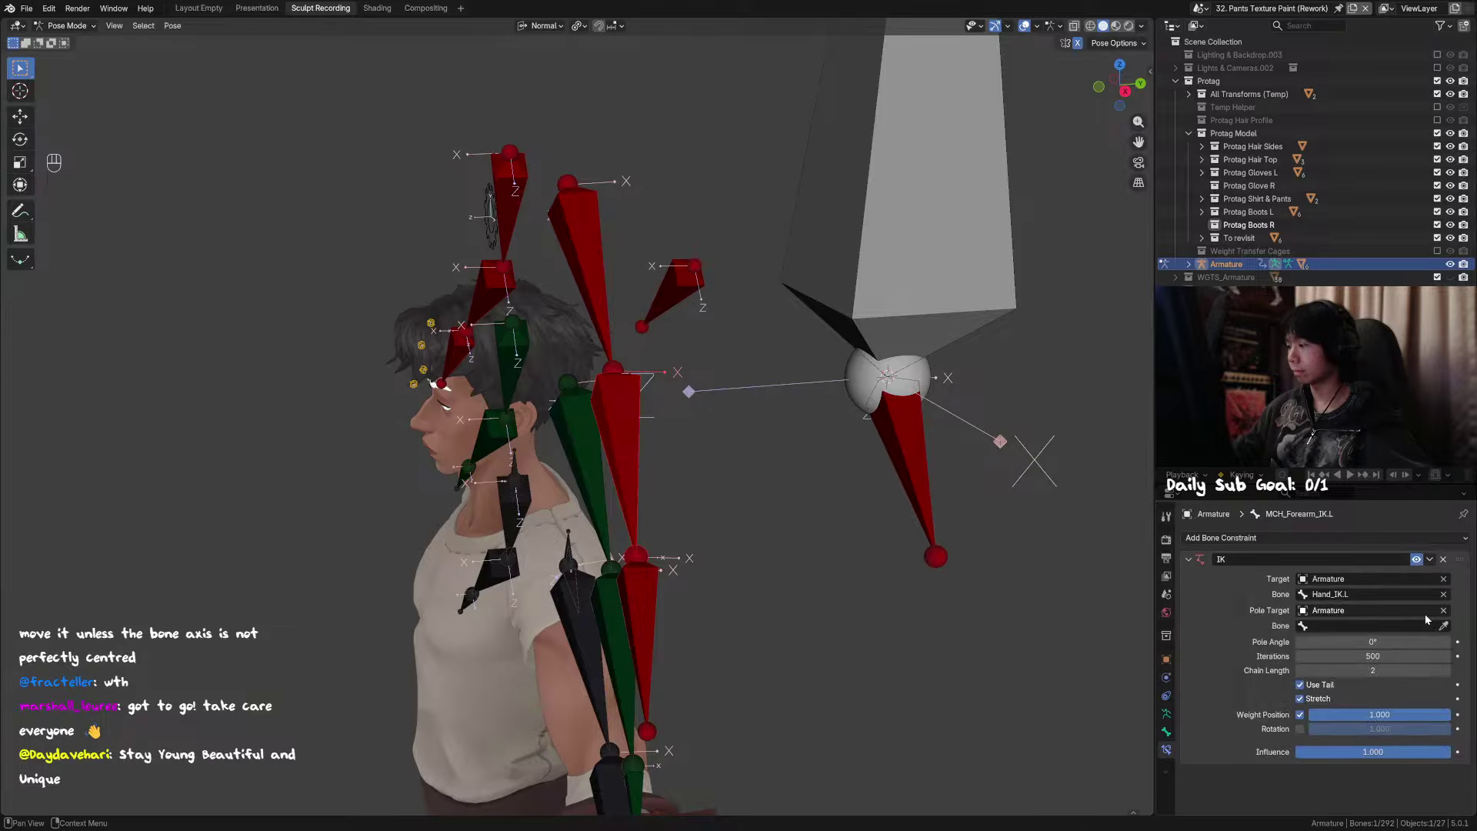
click(987, 285)
Step: Compare the arm chain with and without the pole bone by undoing and redoing its assignment
key(ctrl+z)
key(ctrl+shift+z)
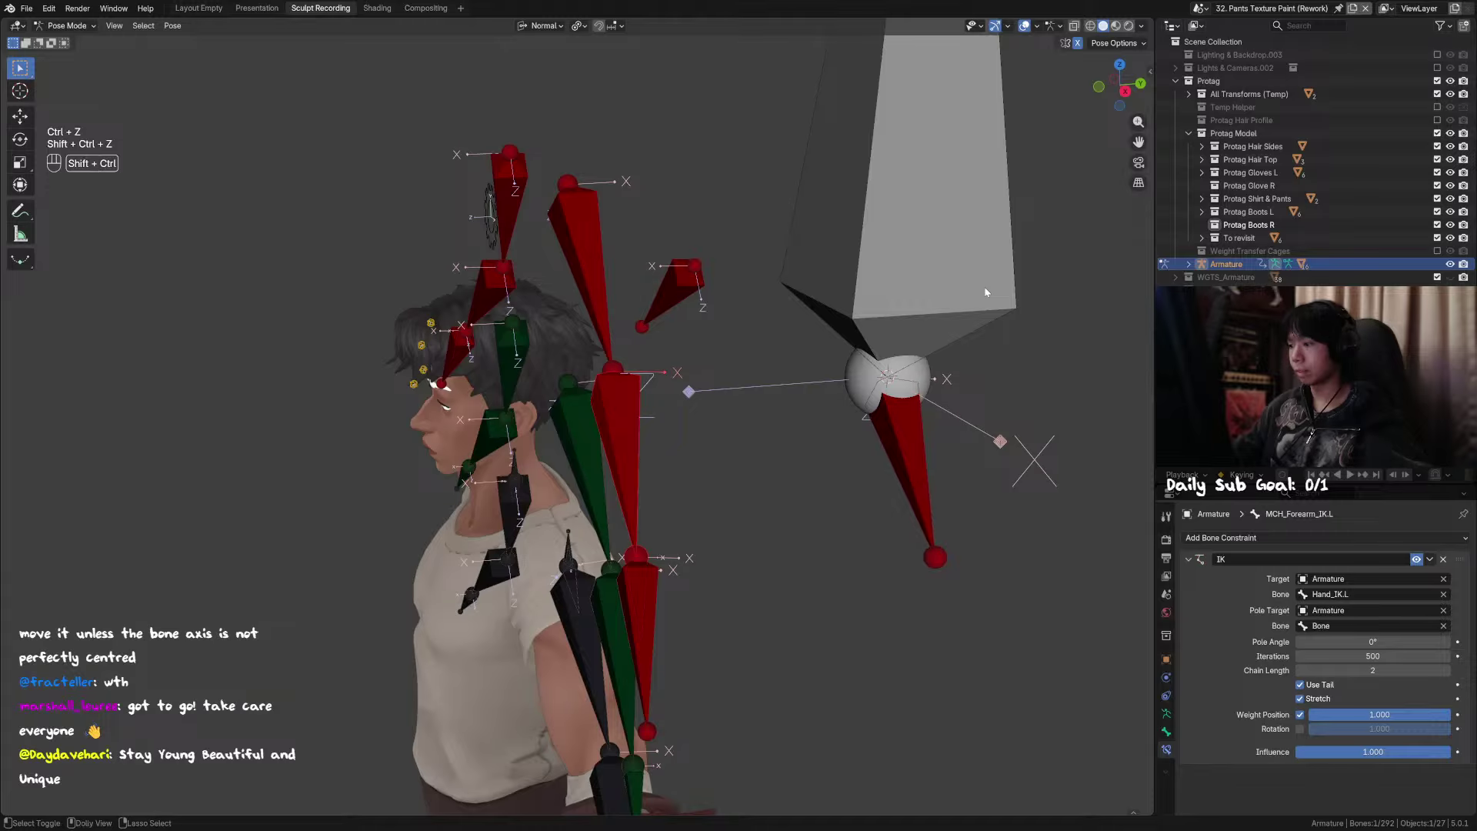
key(ctrl+z)
key(ctrl+shift+z)
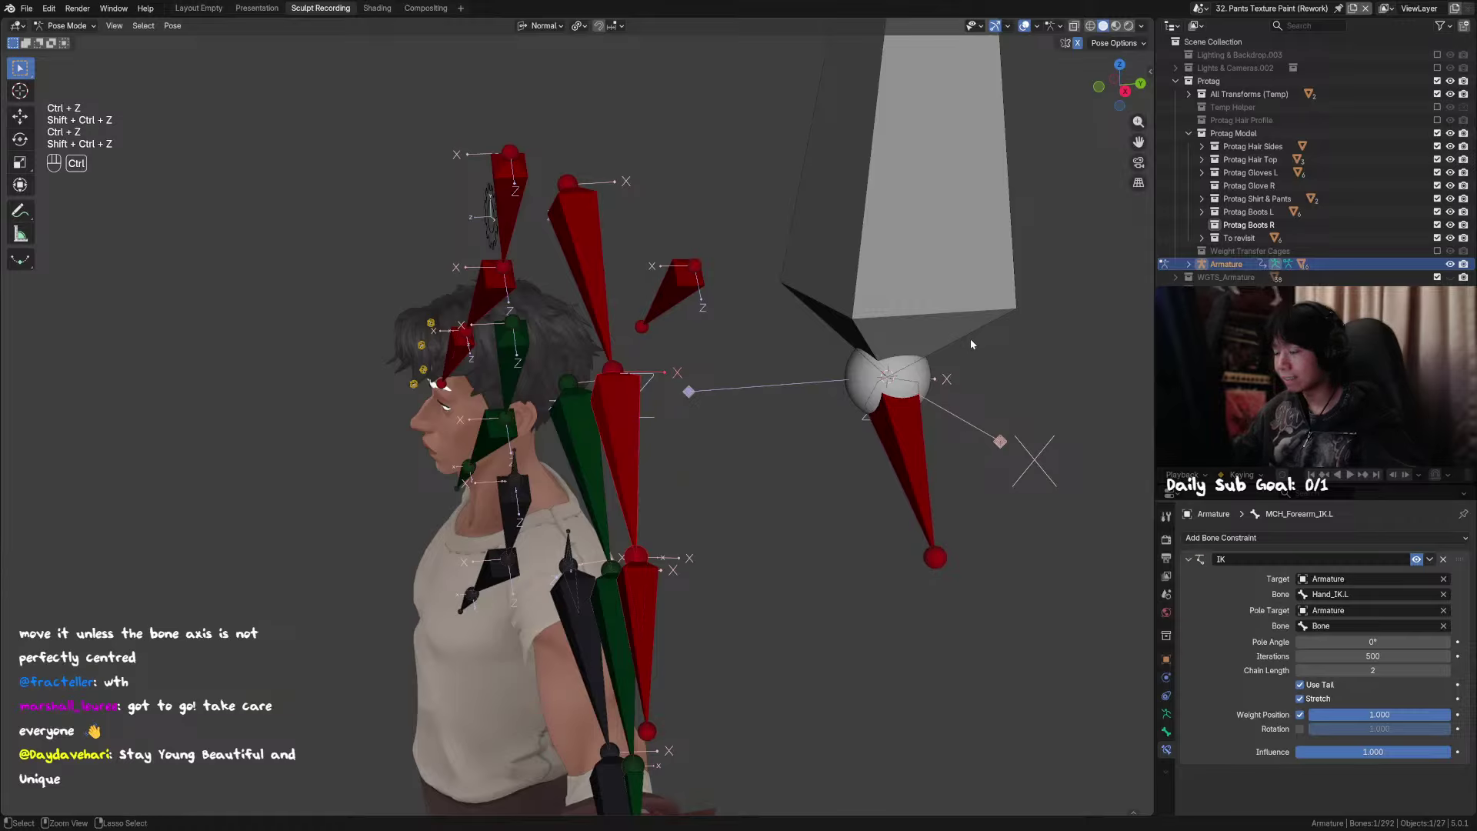
key(ctrl+z)
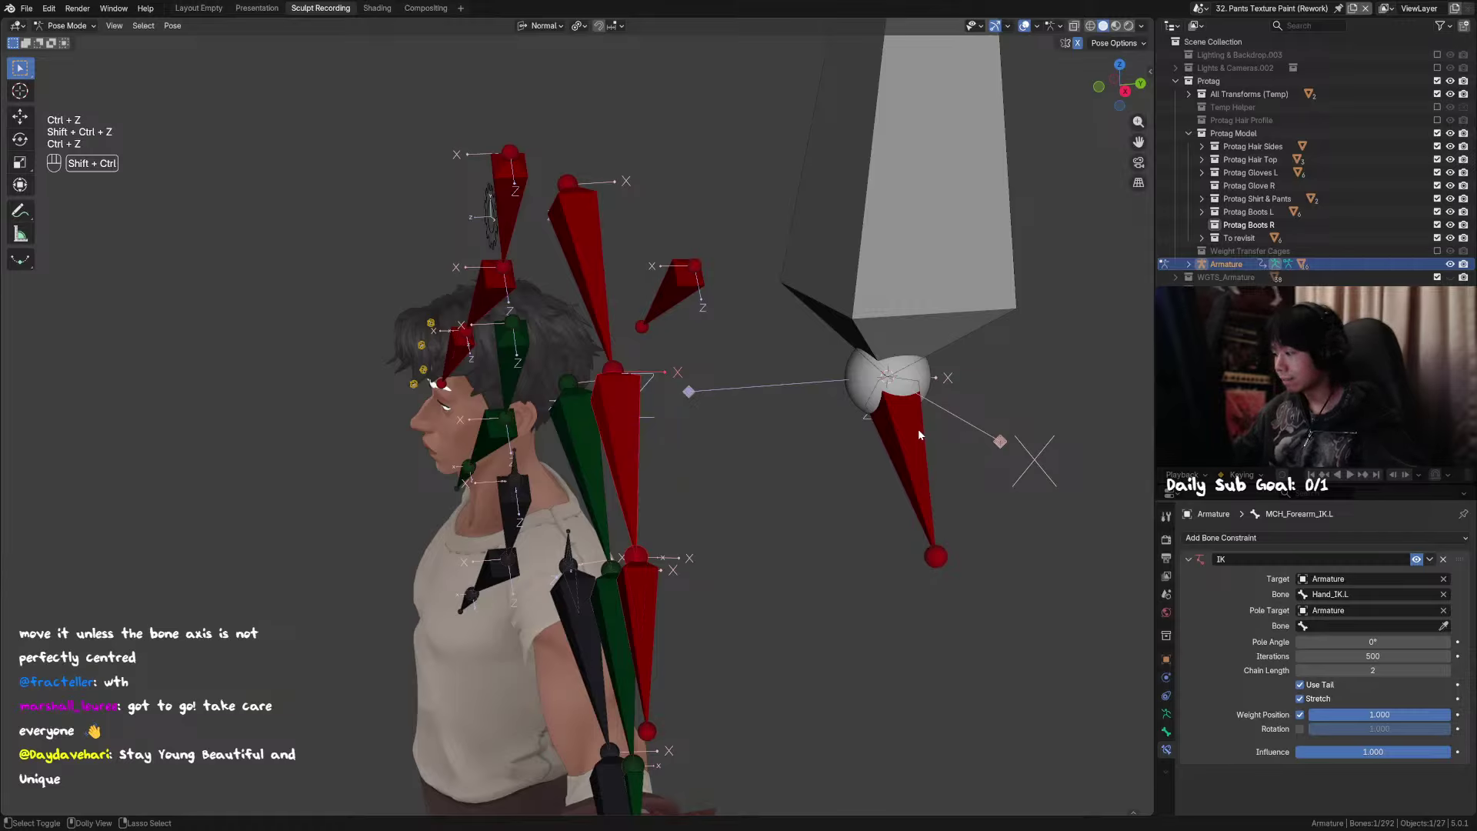
key(ctrl+shift+z)
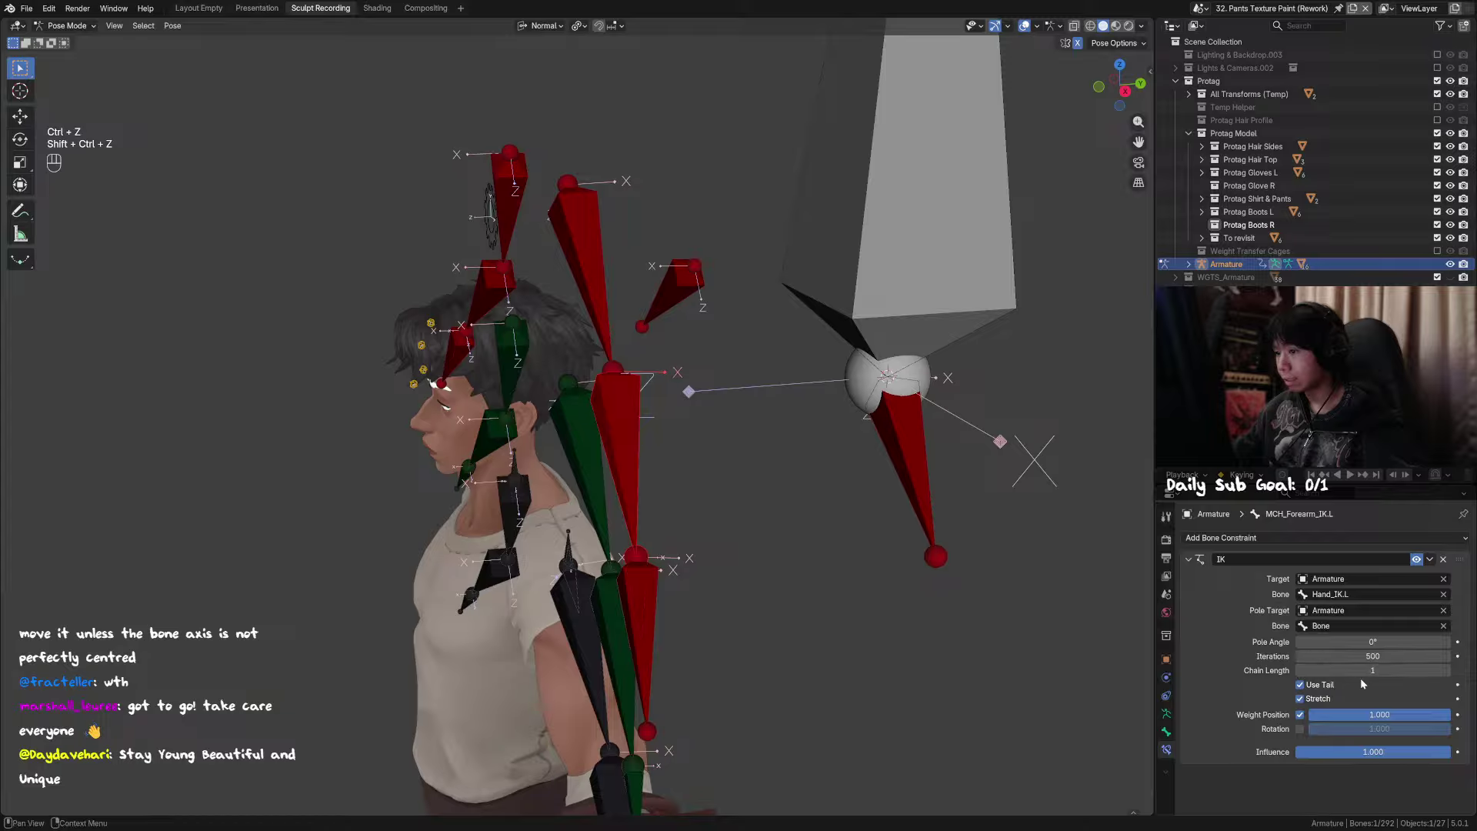
Step: Try IK chain lengths of 3 and 1 on the left forearm, and set the chain length to 2
click(1445, 670)
click(1445, 670)
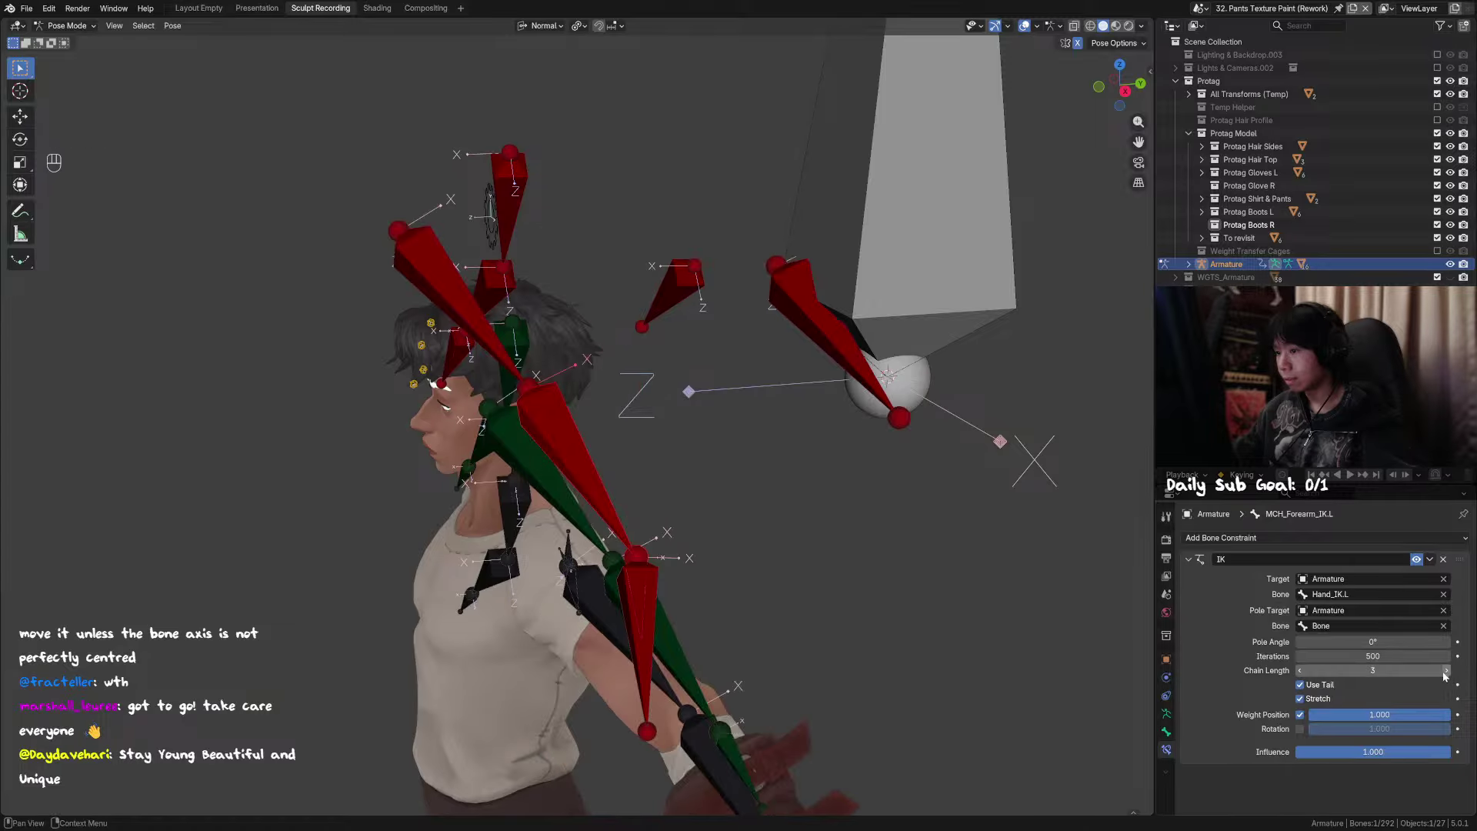
click(1300, 670)
click(1300, 670)
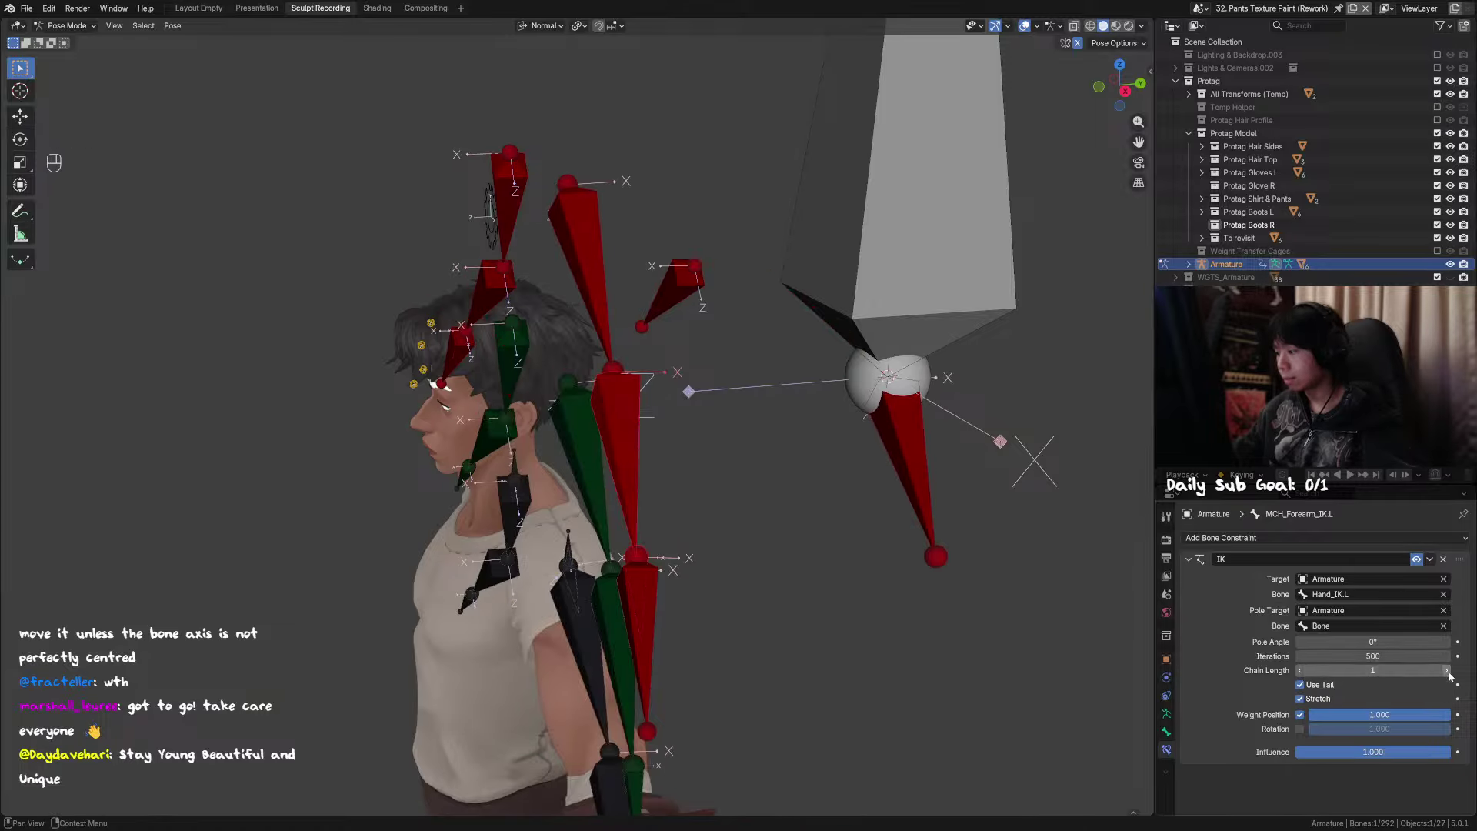
click(1446, 670)
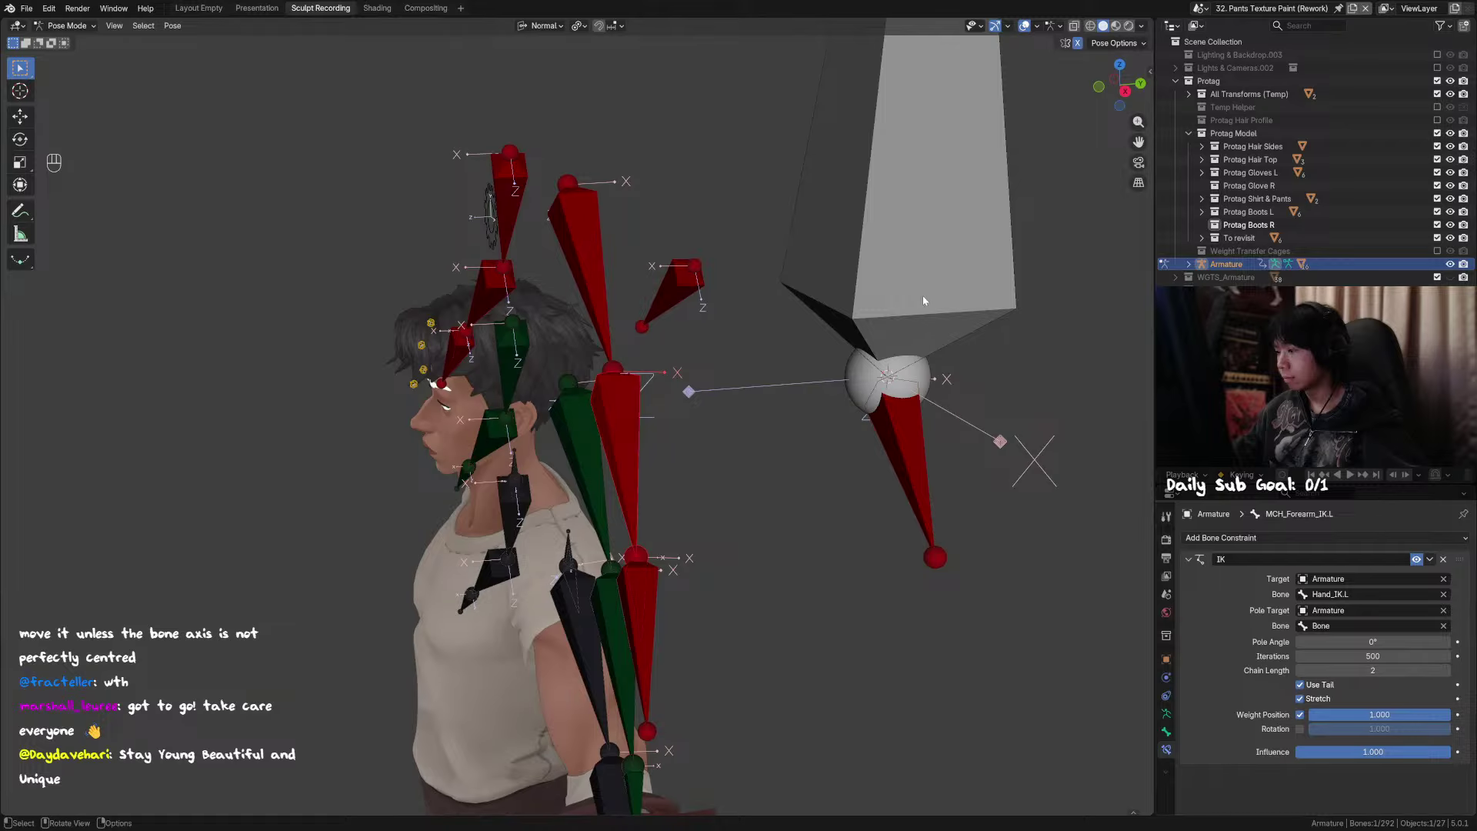
Step: Clear the parent of the copied forearm bone in Edit Mode and return to Pose Mode
key(Tab)
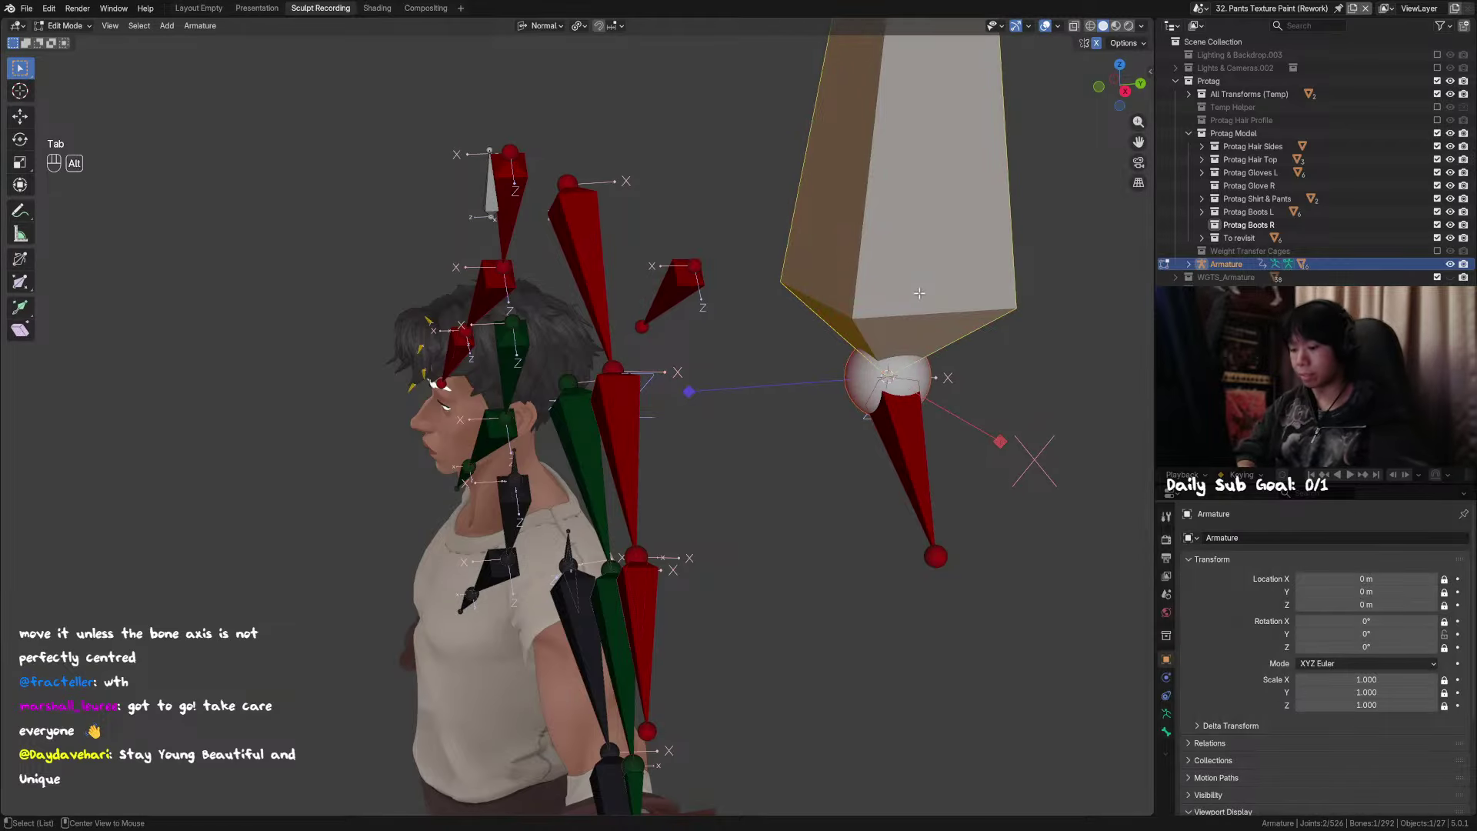
key(alt+p)
click(920, 299)
key(alt+p)
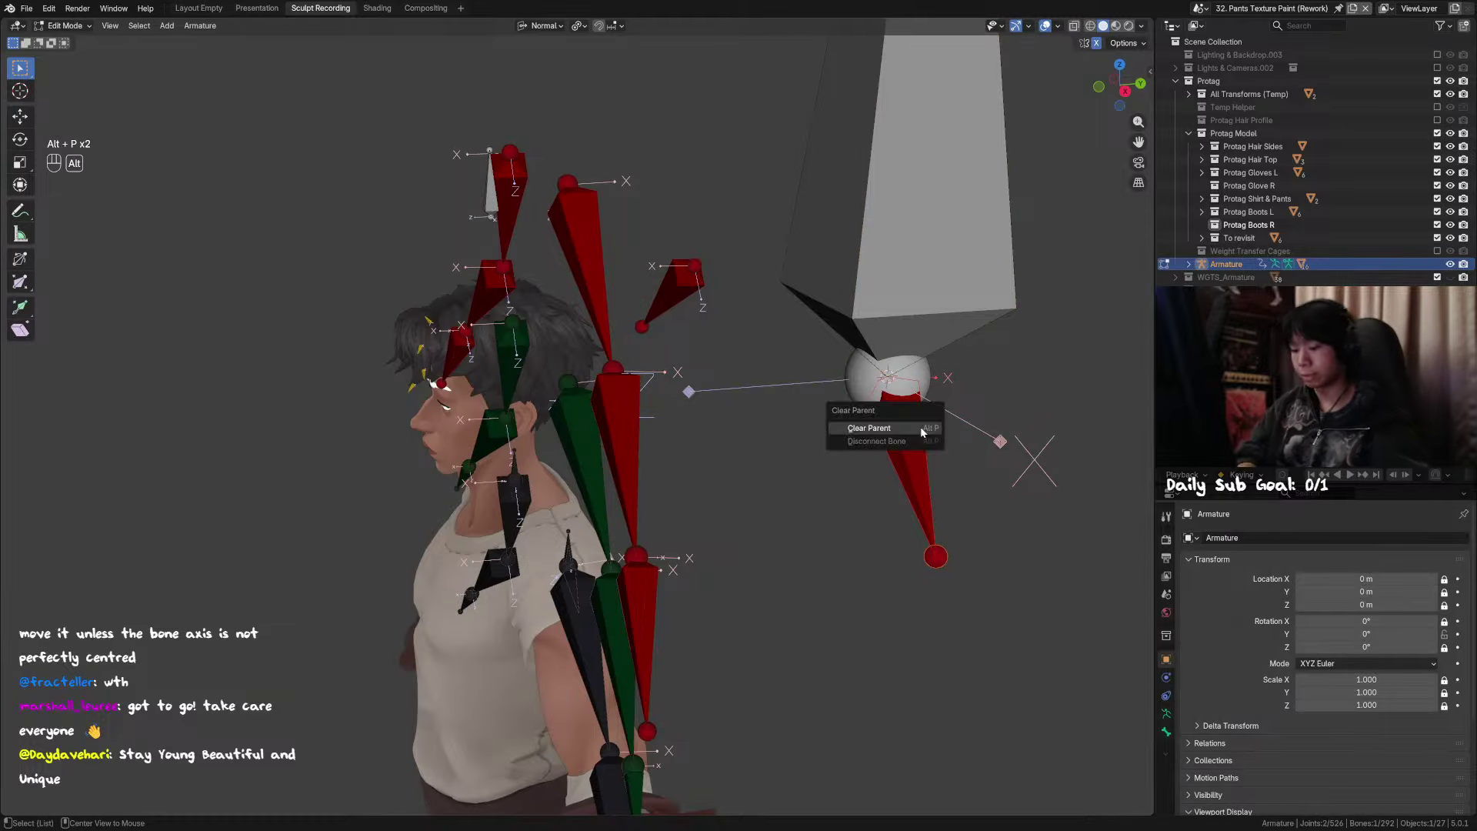
click(921, 428)
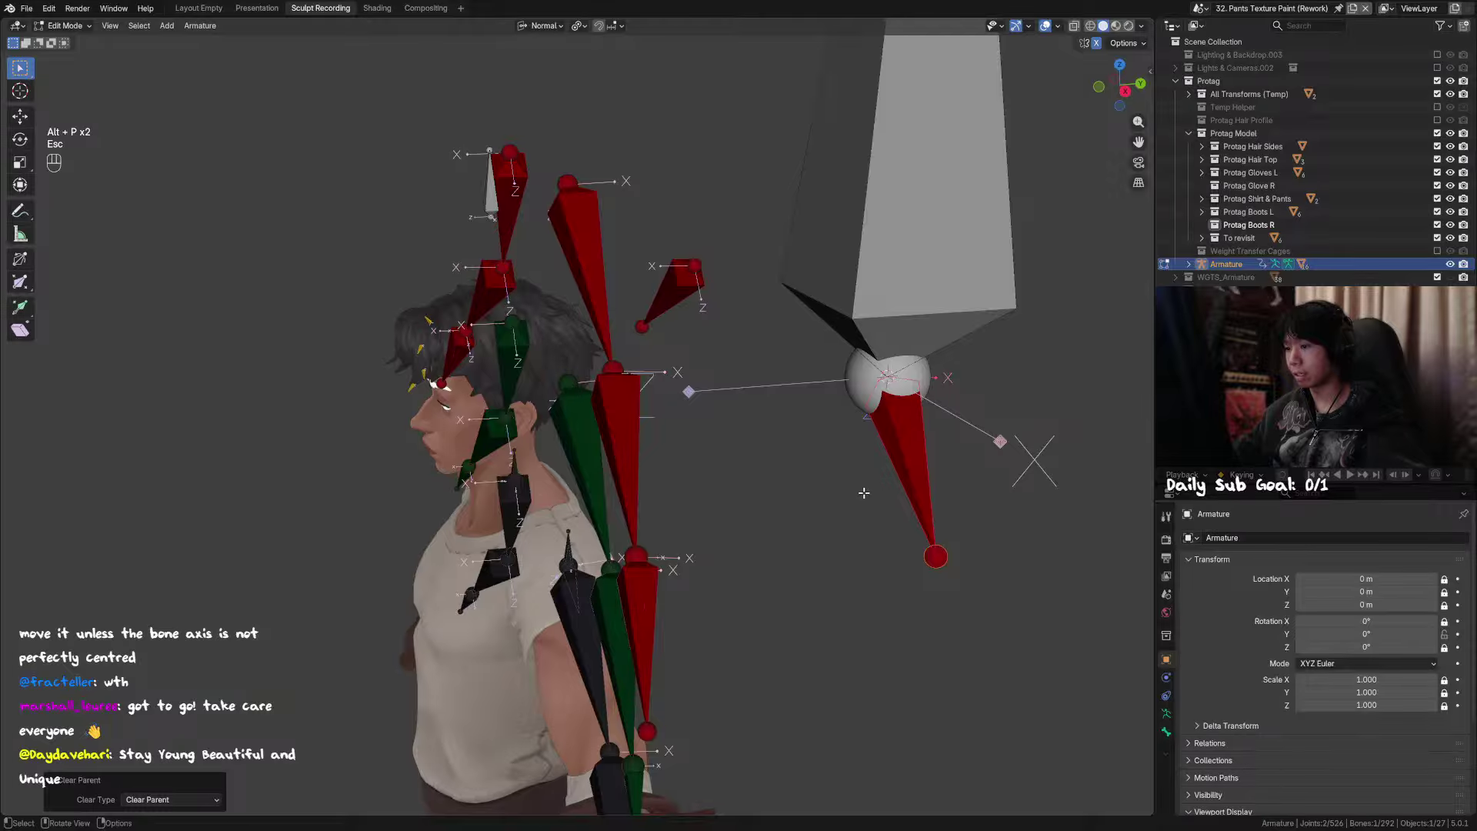
key(Tab)
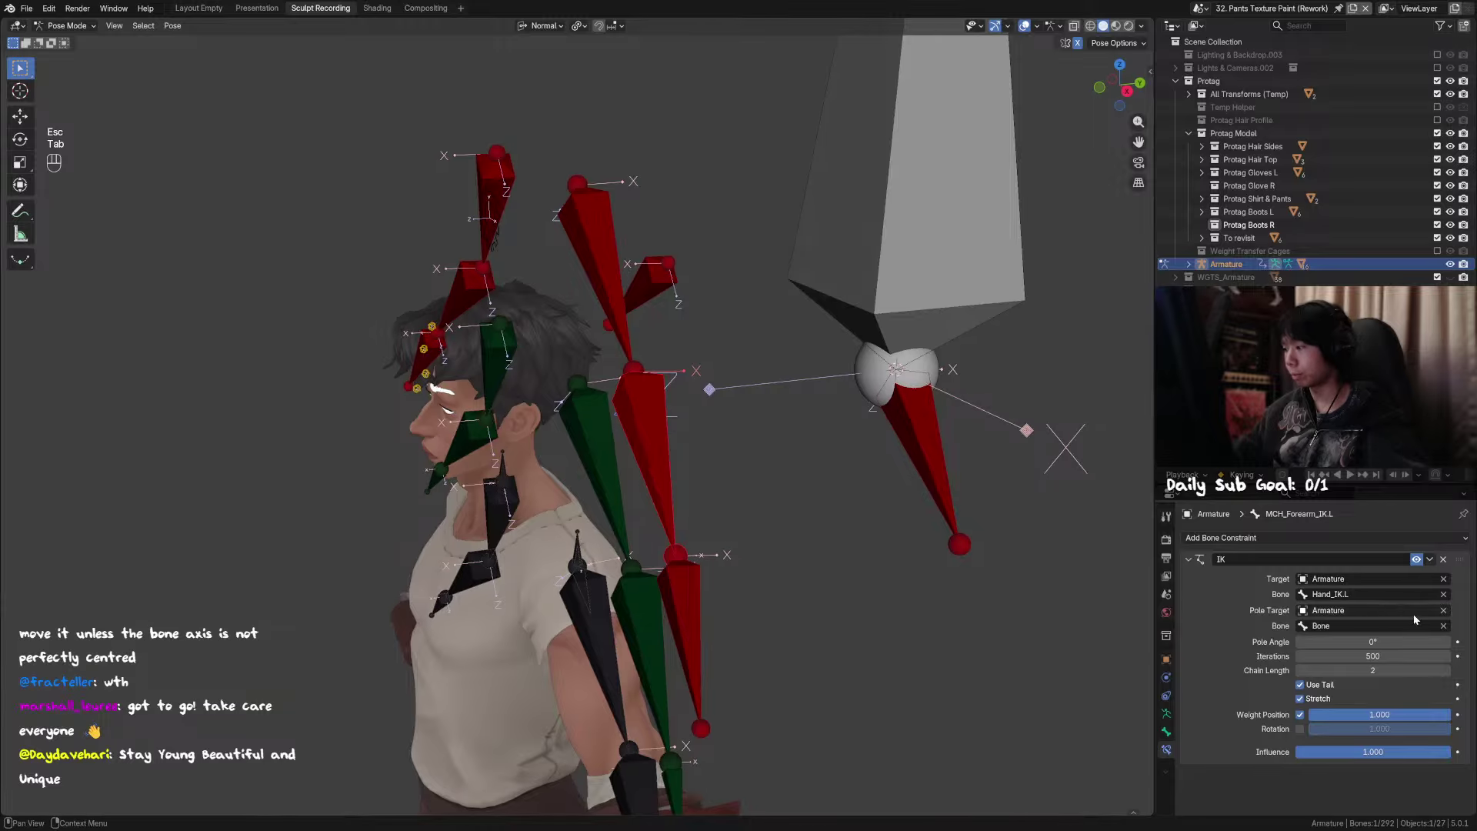
Step: Reassign the new bone as the IK pole bone and examine the forearm closely while undoing and redoing the assignment
click(994, 260)
middle_drag(970, 354, 956, 374)
key(ctrl+z)
scroll(783, 377, up, 4)
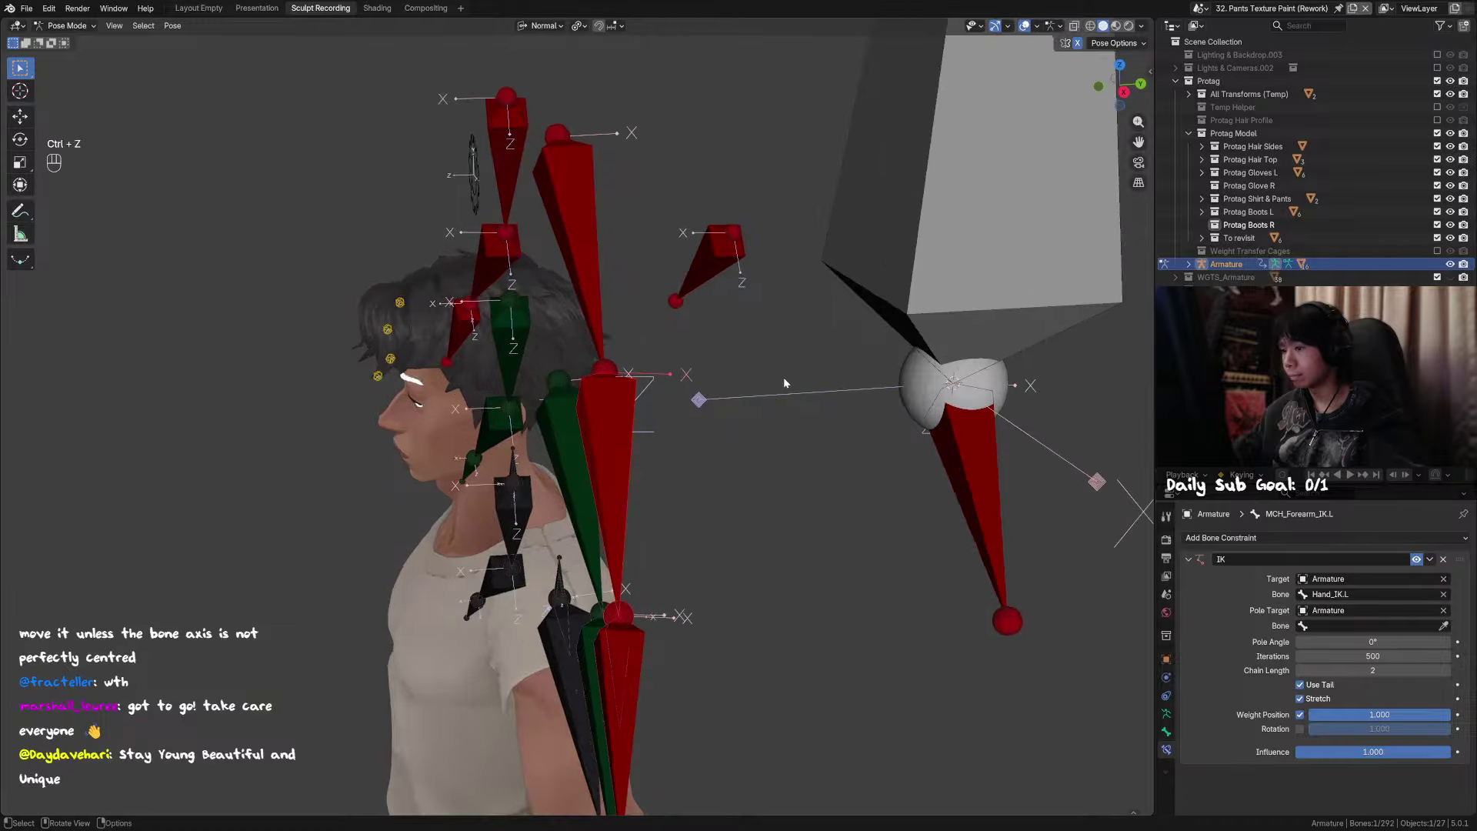
key(ctrl+shift+z)
mouse_move(786, 368)
middle_down()
mouse_move(750, 367)
mouse_move(781, 377)
middle_up()
key(ctrl+z)
key(ctrl+shift+z)
scroll(782, 377, down, 3)
key(ctrl+z)
key(ctrl+shift+z)
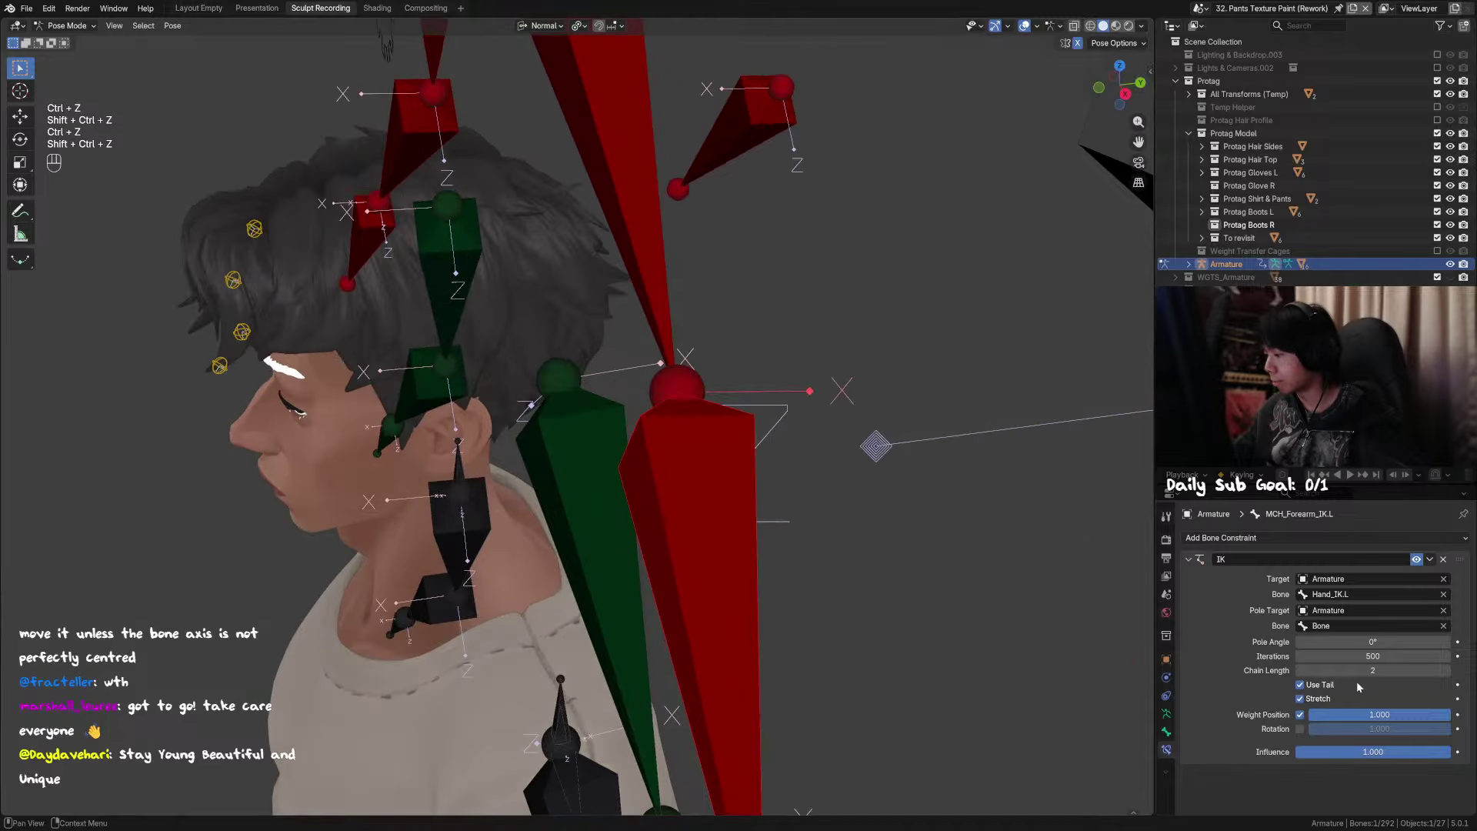
Step: Try an IK chain length of 3 on the left forearm and undo it
click(1355, 671)
text(3)
key(Return)
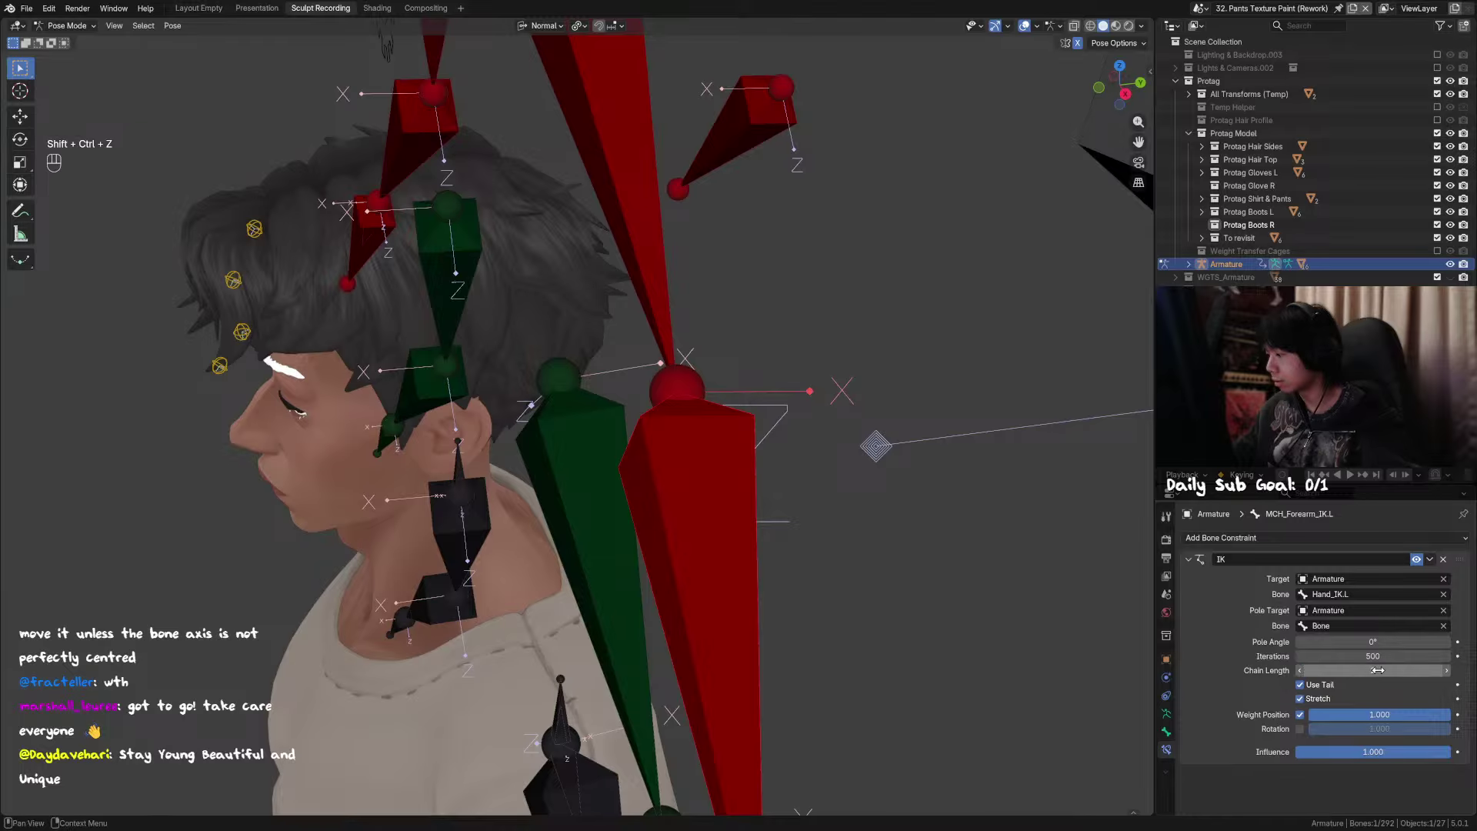
scroll(1014, 565, down, 3)
key(ctrl+z)
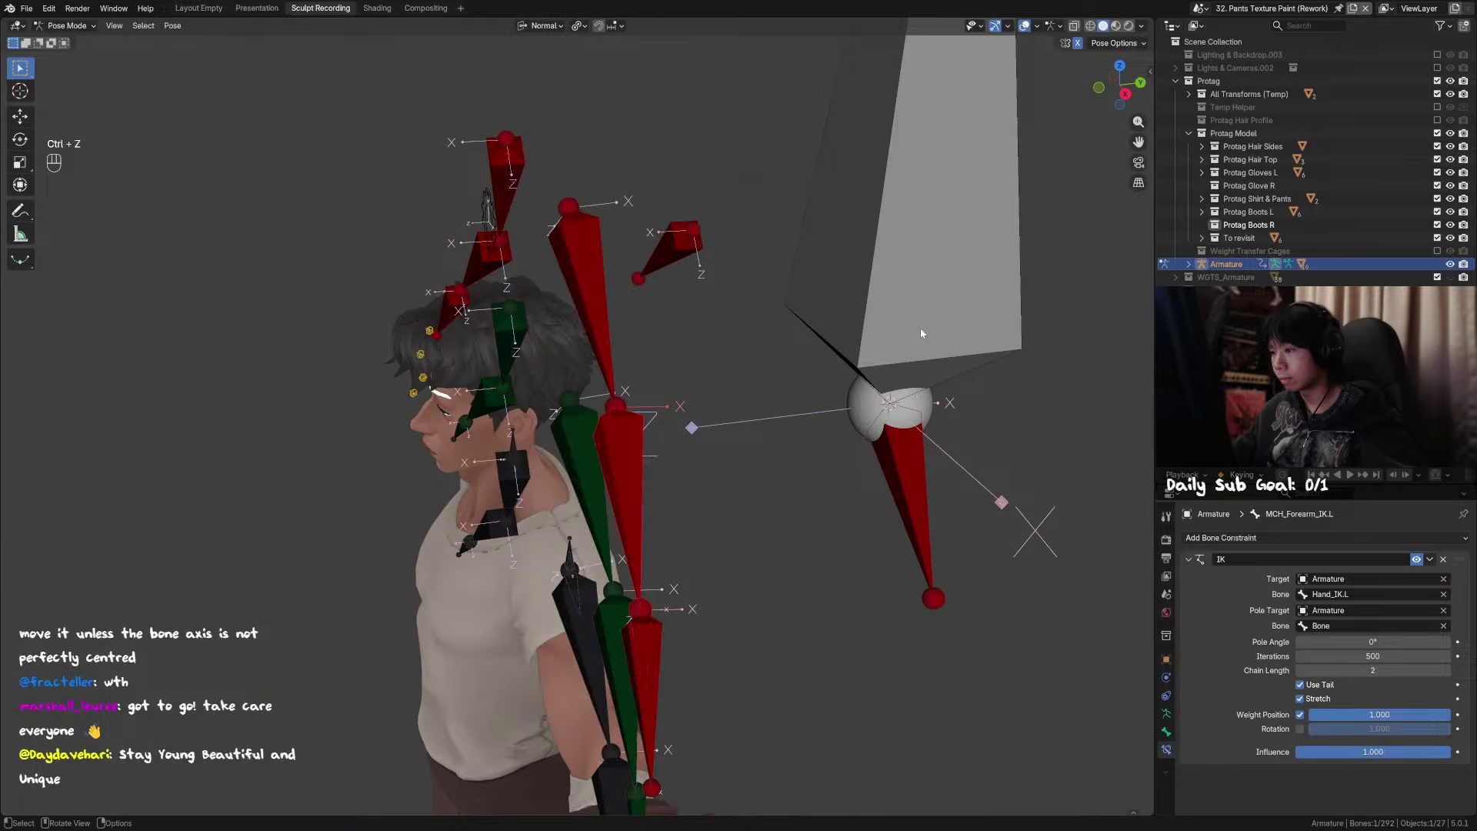
click(920, 334)
key(g)
right_click(854, 472)
scroll(854, 472, down, 3)
middle_drag(854, 471, 800, 400)
key(s)
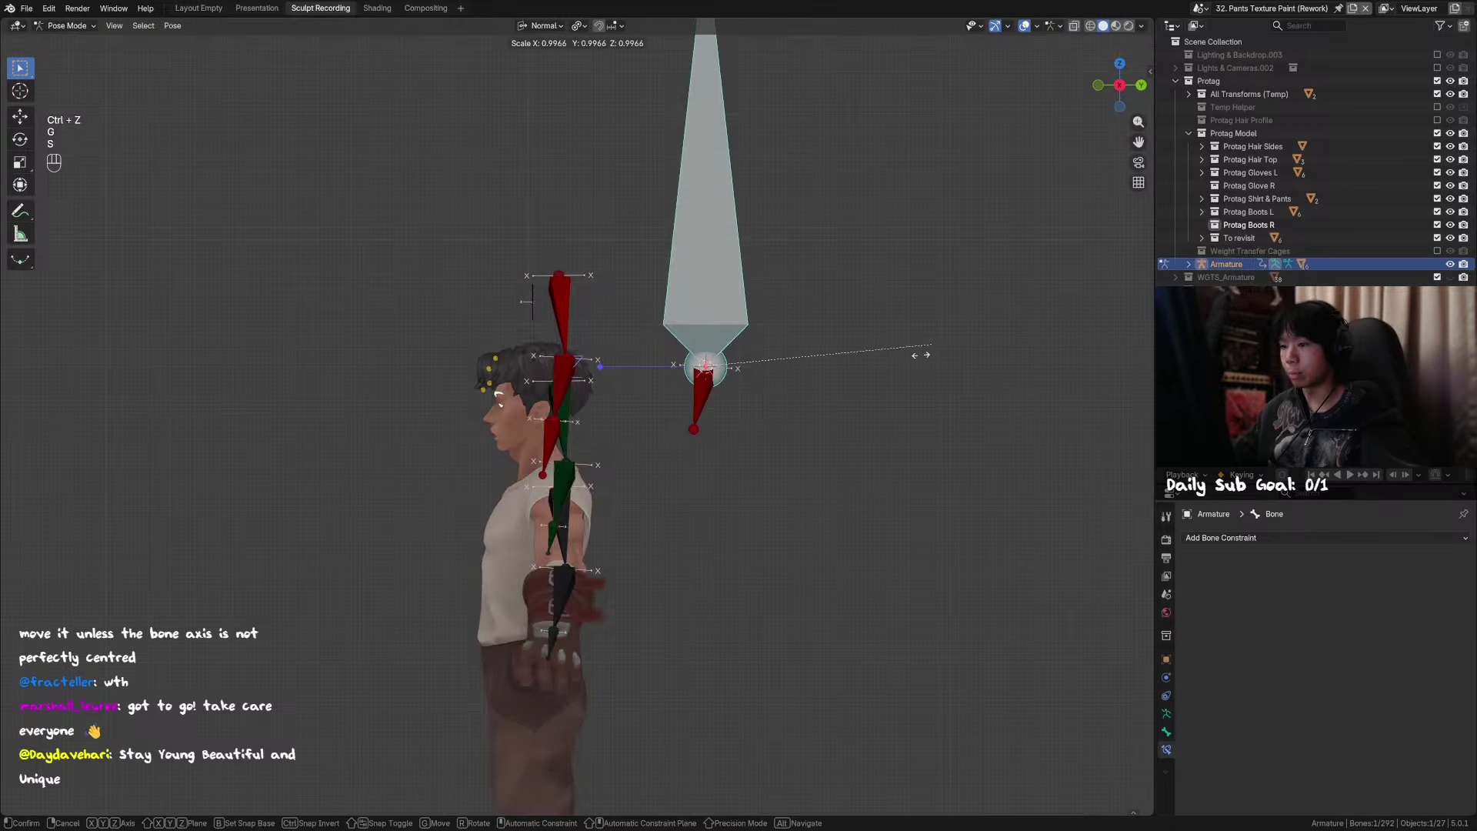
right_click(843, 394)
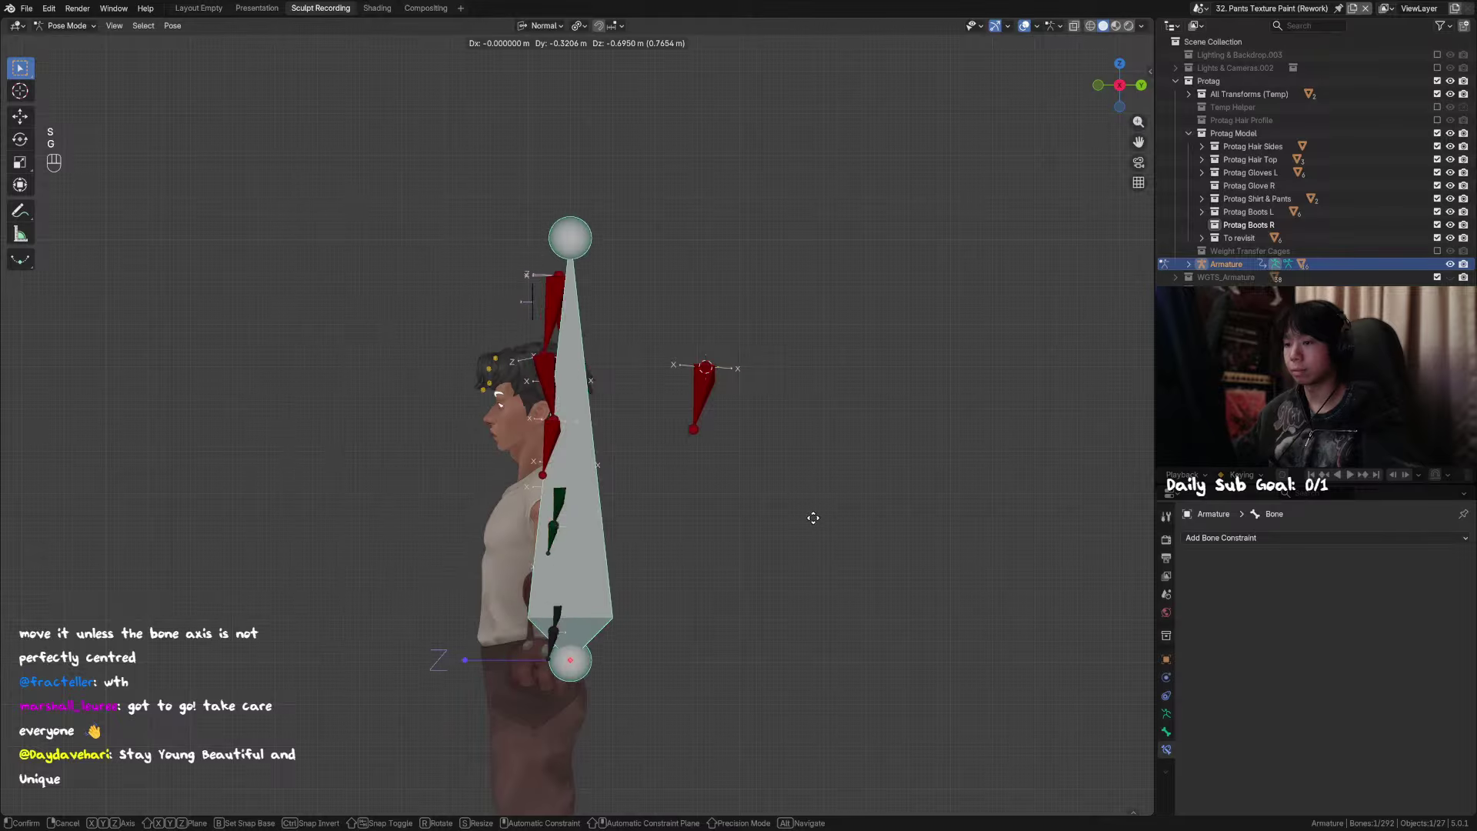
click(925, 338)
scroll(839, 311, up, 8)
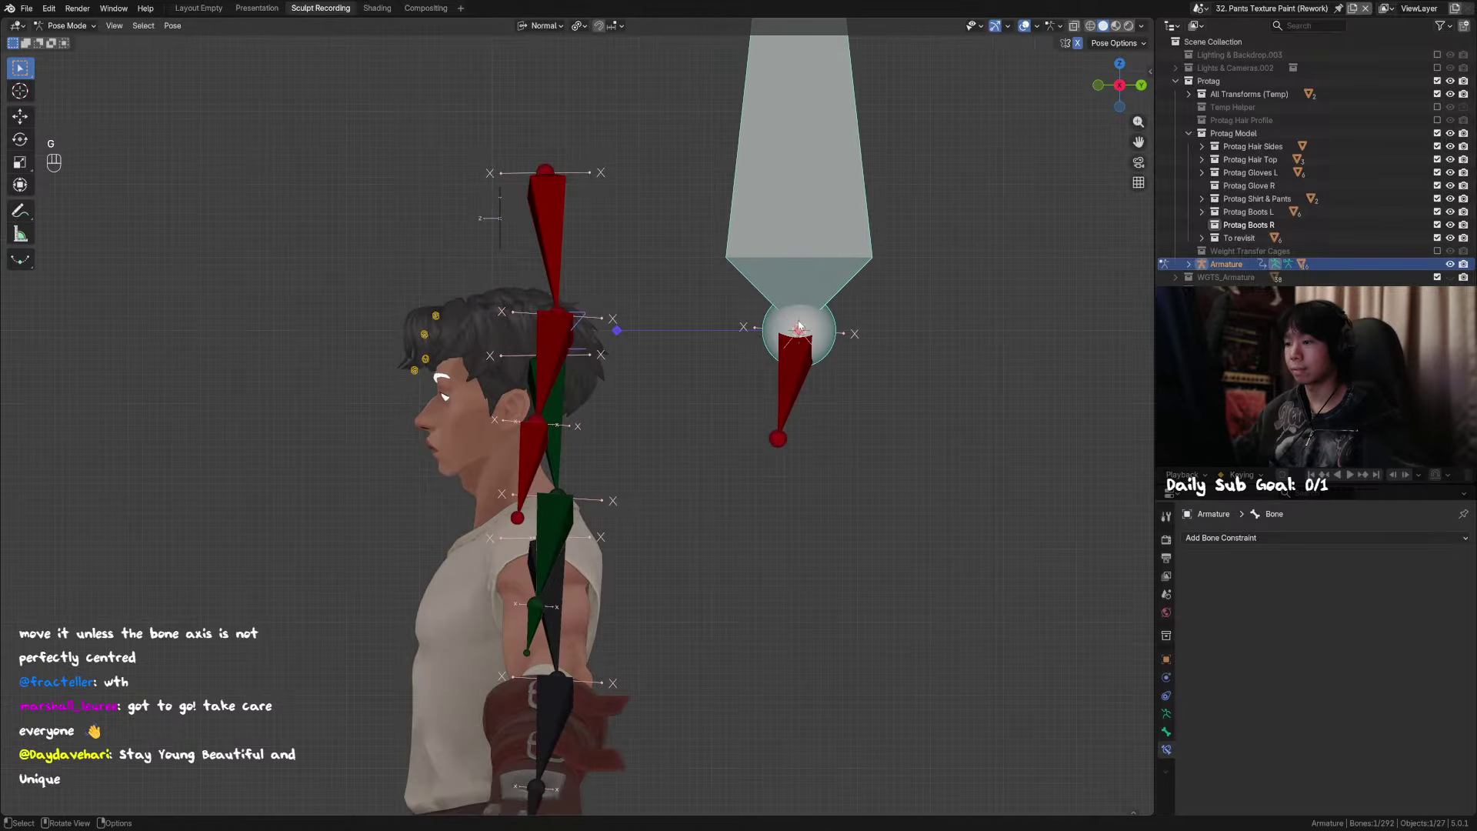
Step: In Edit Mode, rotate the large pole bone 90° in the side view so it points horizontally behind the character
key(Tab)
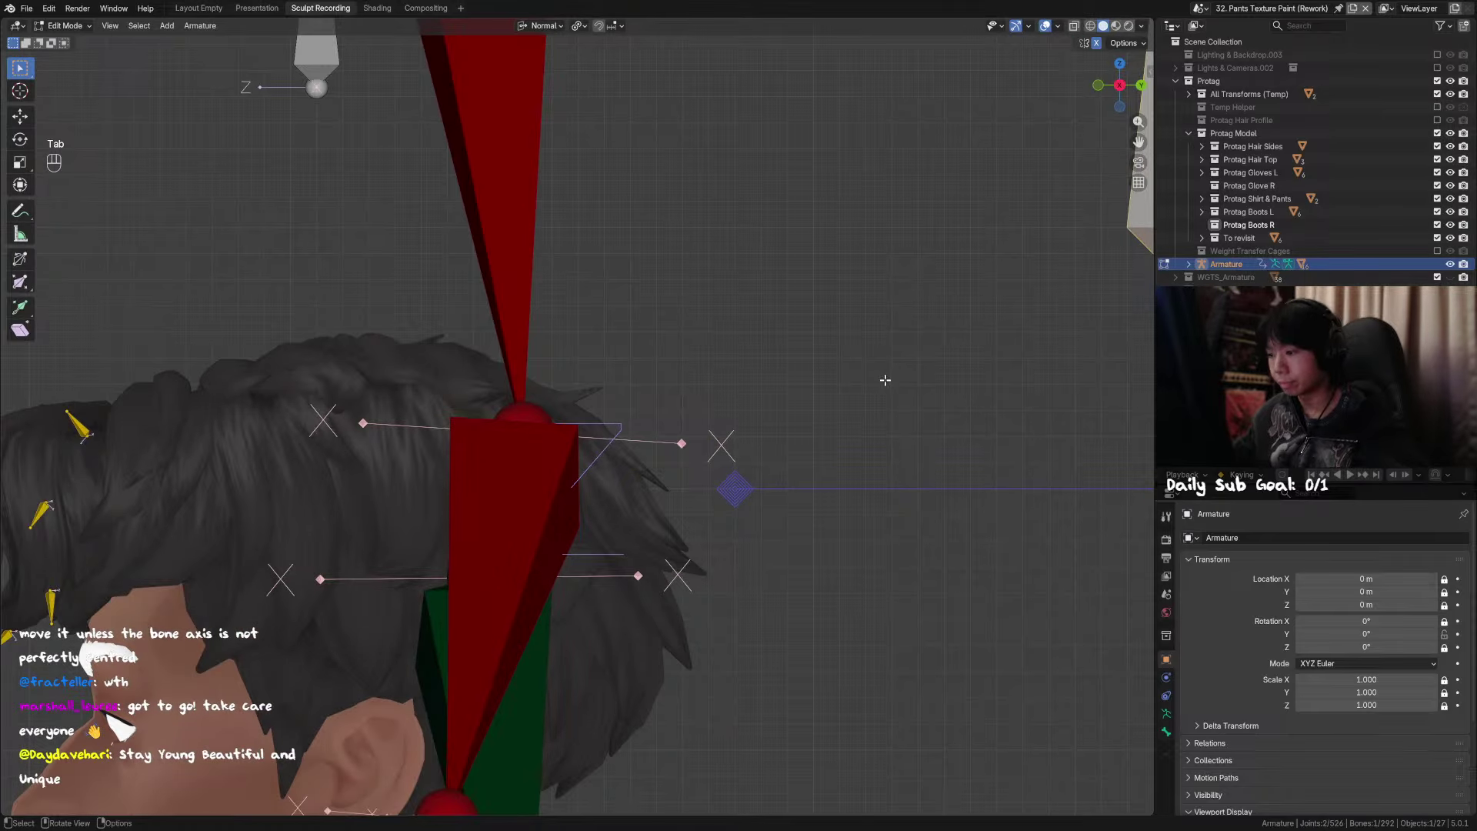
mouse_move(886, 381)
middle_down()
mouse_move(870, 379)
mouse_move(897, 384)
middle_up()
shift+middle_drag(898, 384, 891, 345)
scroll(891, 372, down, 2)
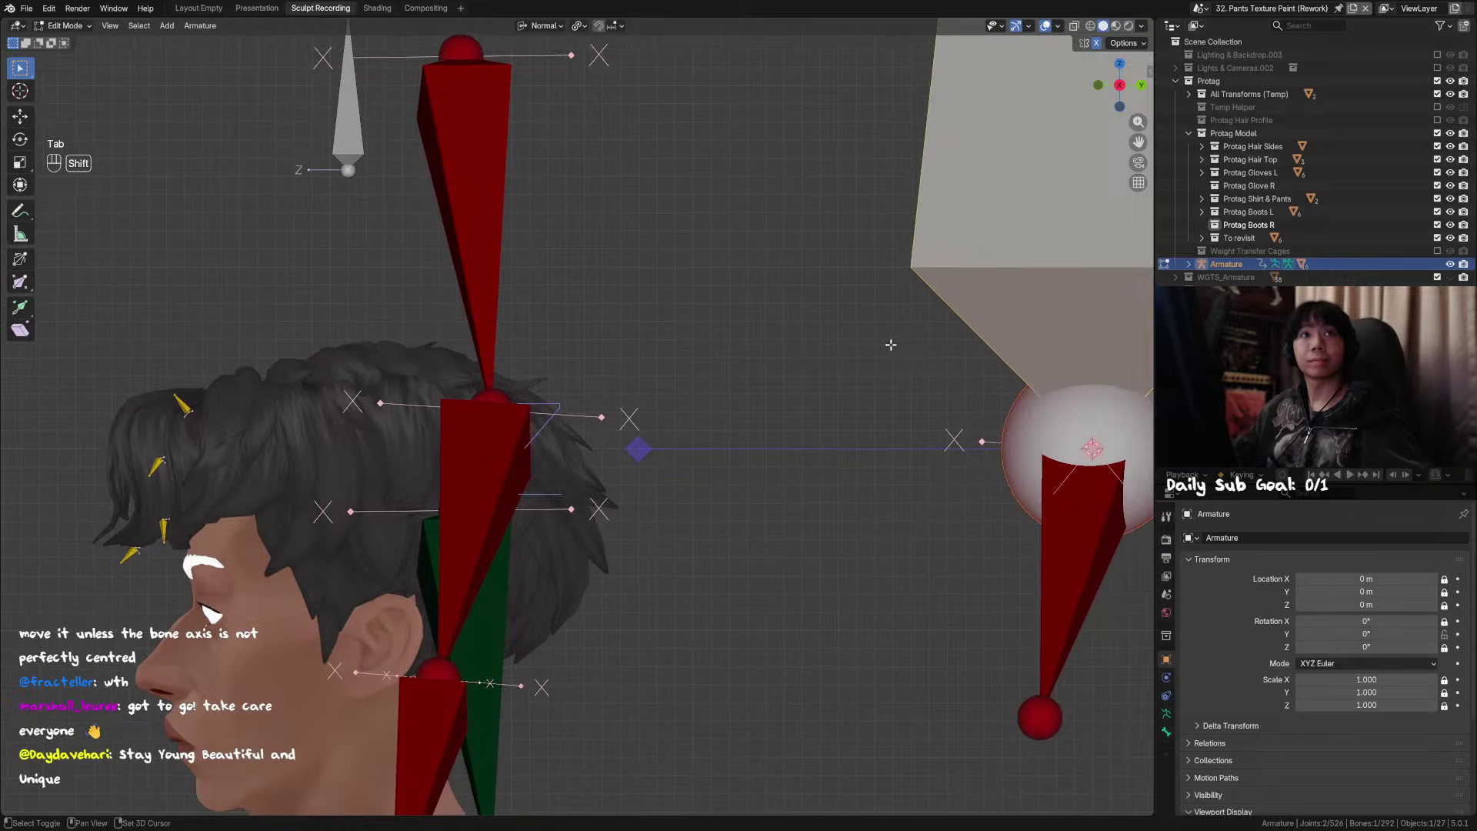
scroll(891, 345, down, 5)
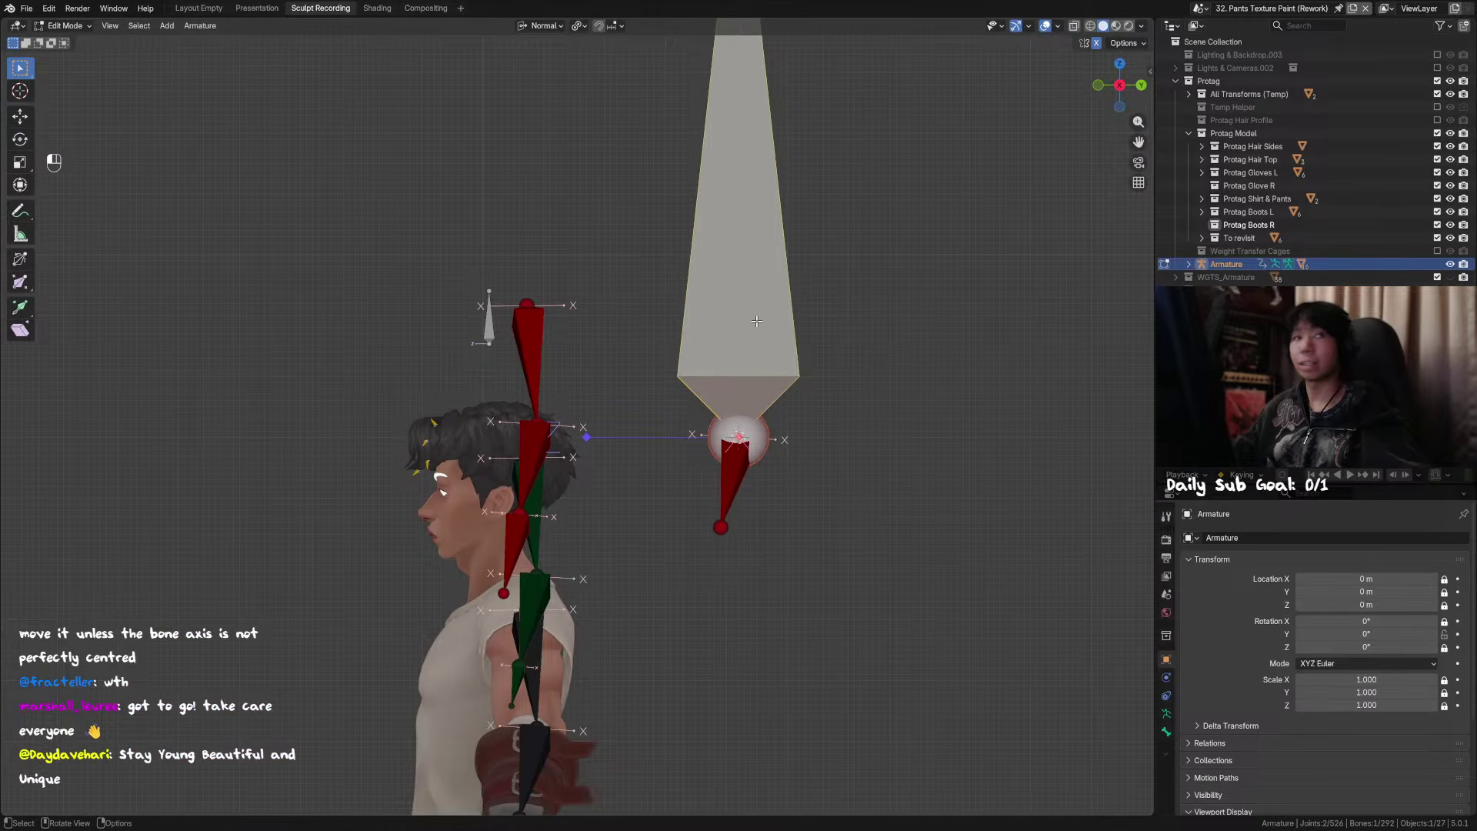
shift+middle_drag(770, 330, 838, 331)
key(s)
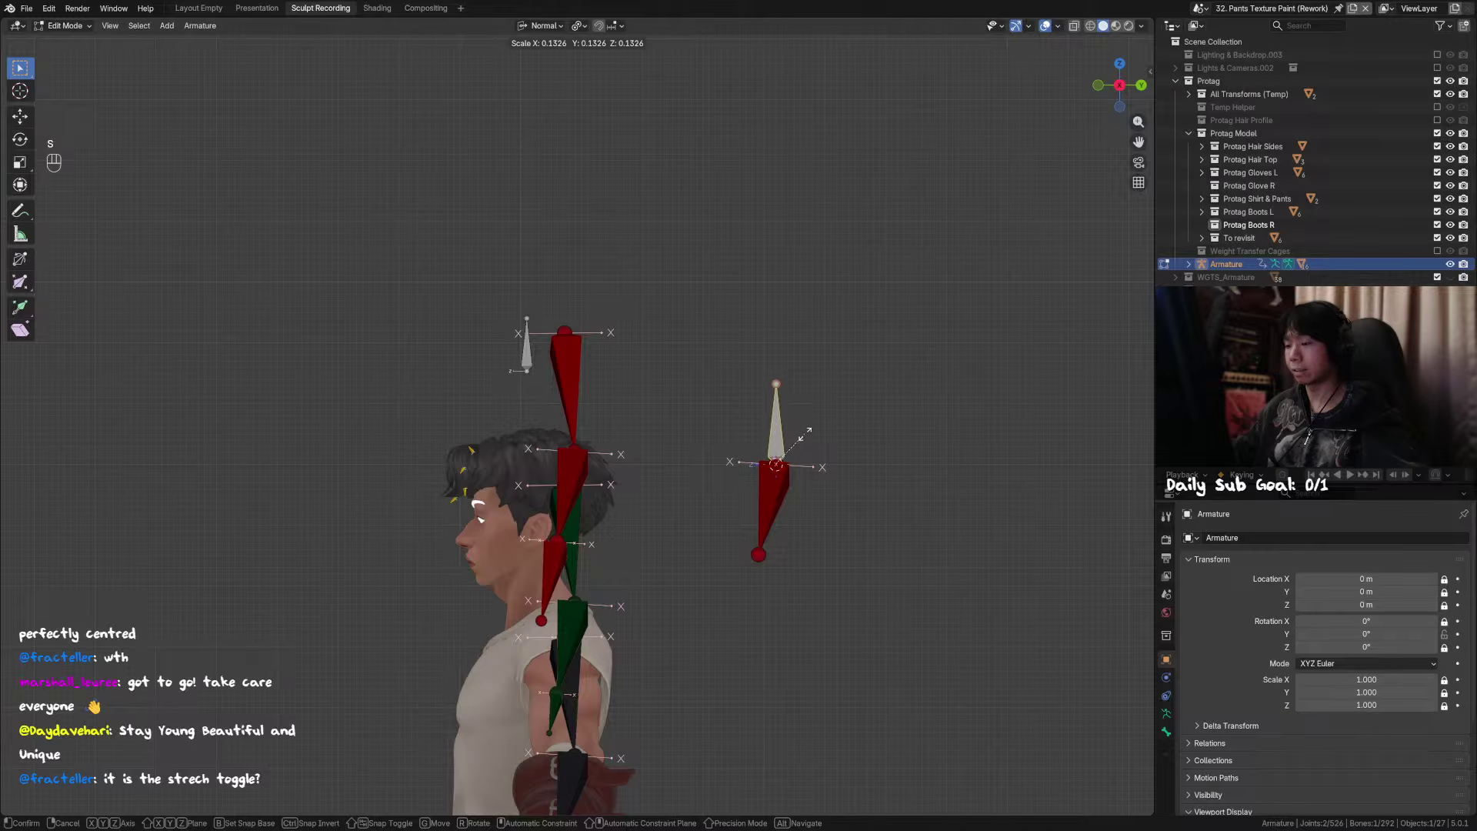
click(885, 374)
text(r90)
key(KP_Enter)
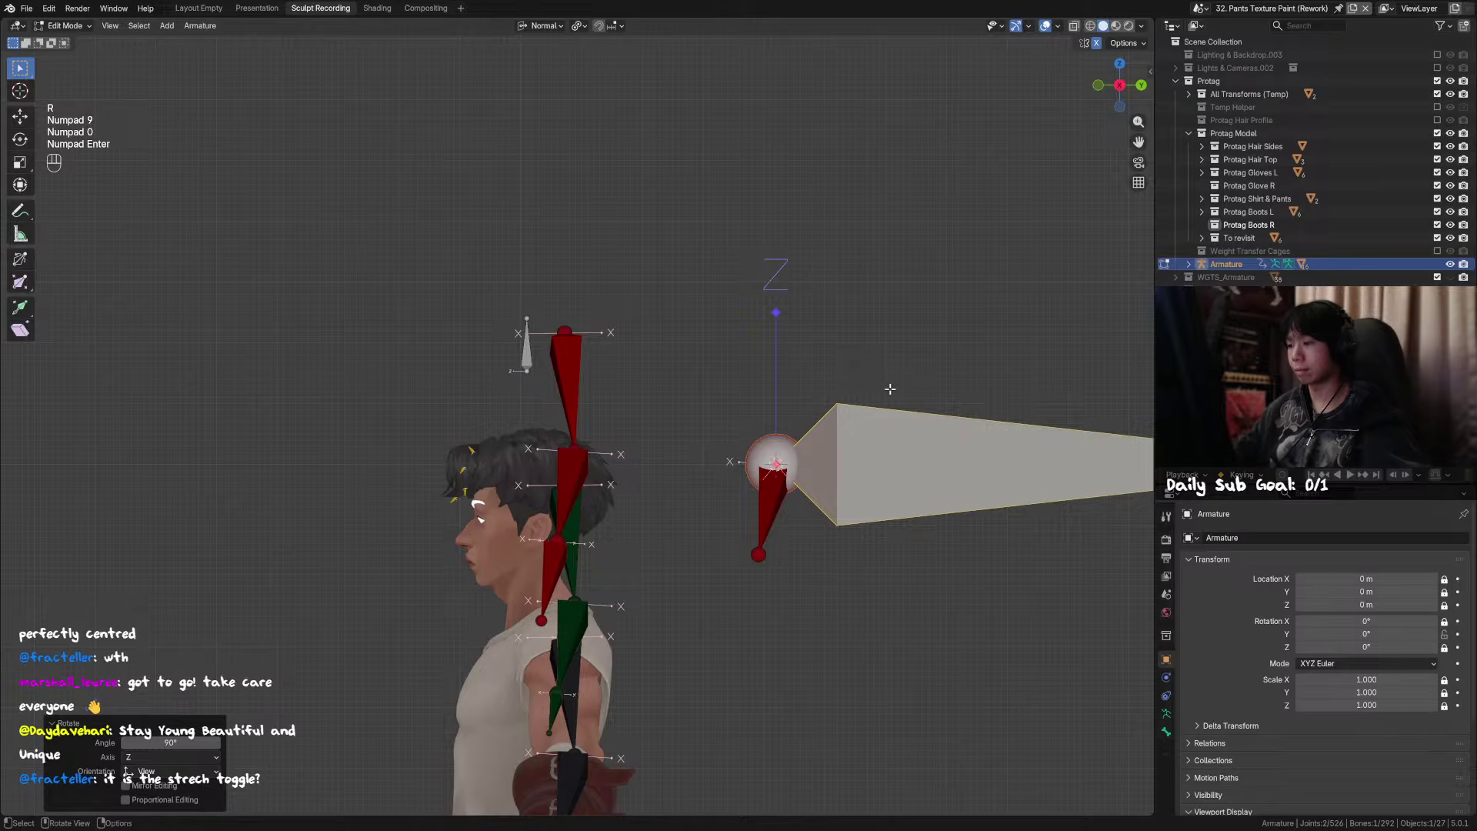
key(s)
right_click(801, 427)
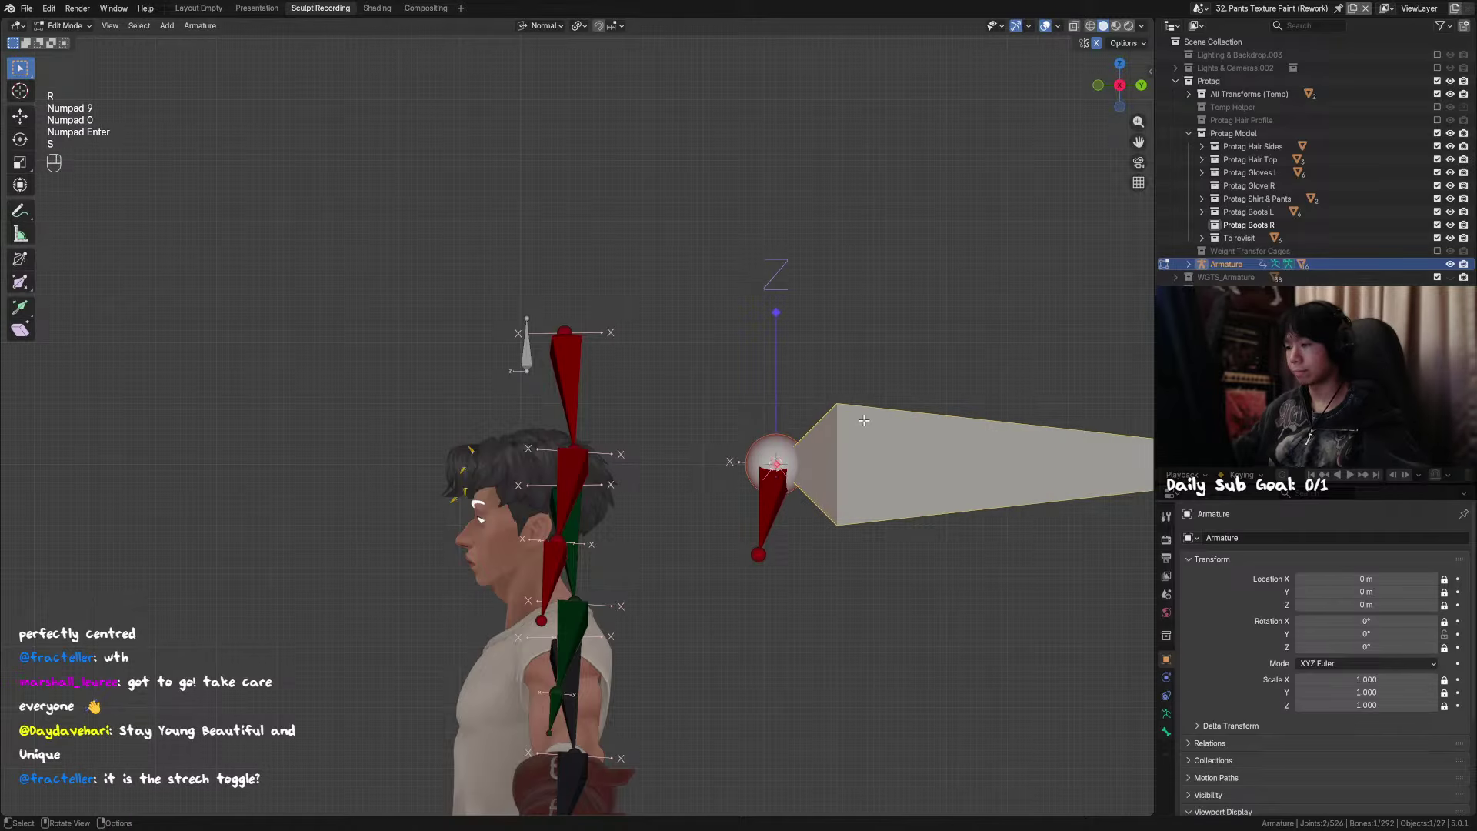
Step: Recalculate the pole bone's roll to the Global +Z Axis
key(shift+n)
key(ctrl+z)
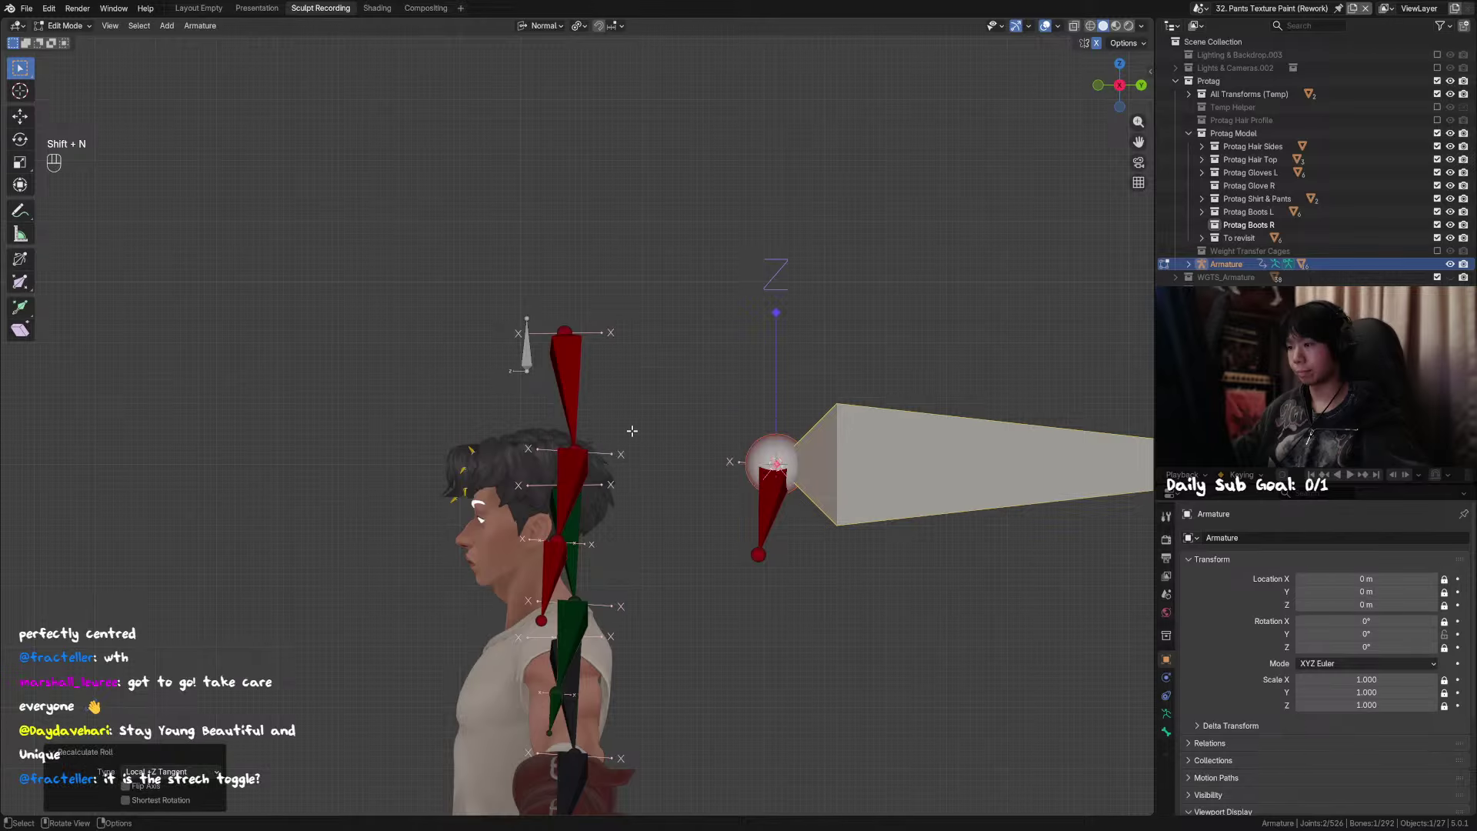
key(shift+n)
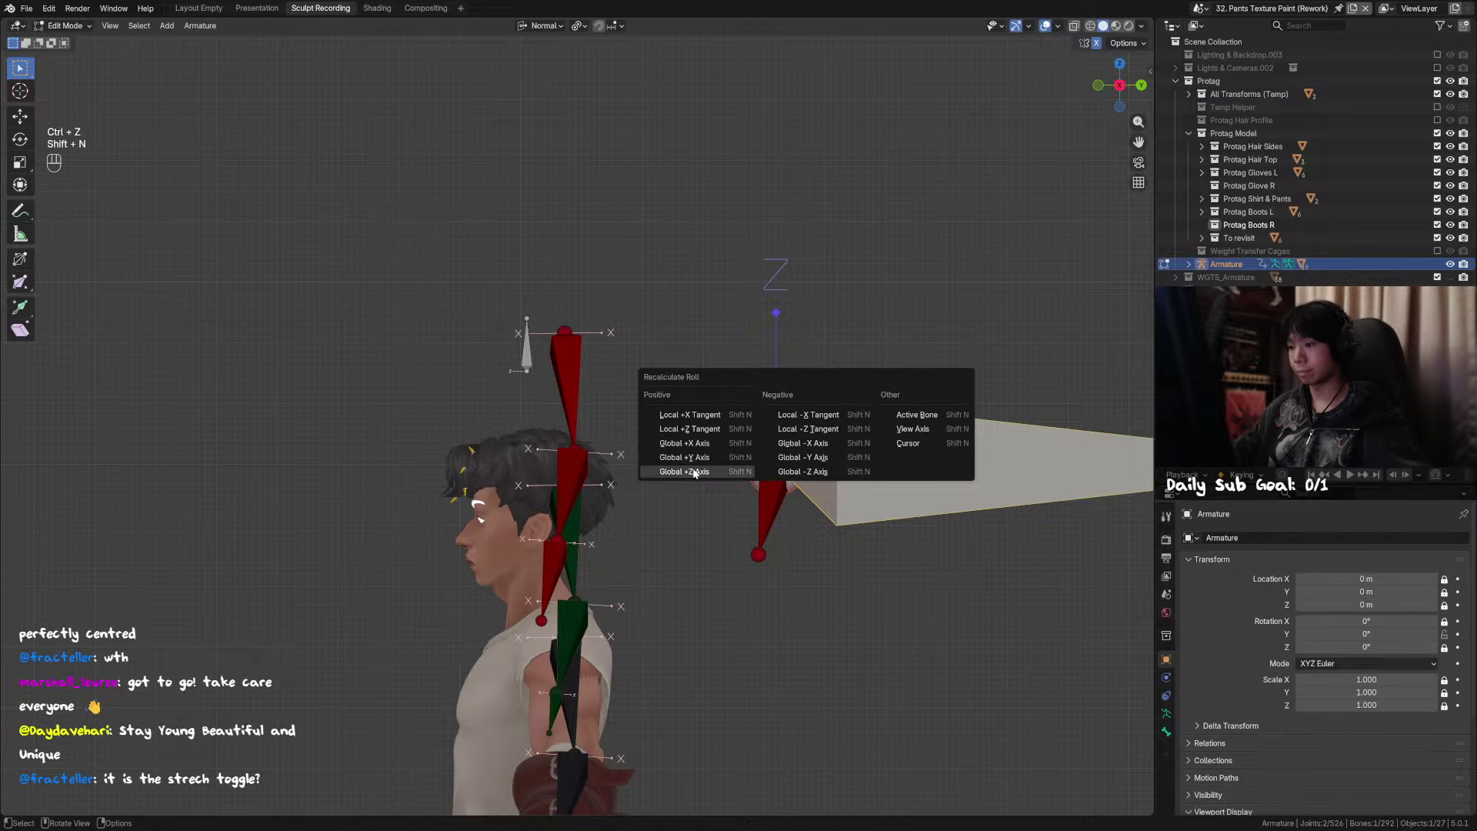
click(692, 471)
Step: Scale the pole bone down to about 0.17, delete the red bone hanging from its base, and return to Pose Mode
key(s)
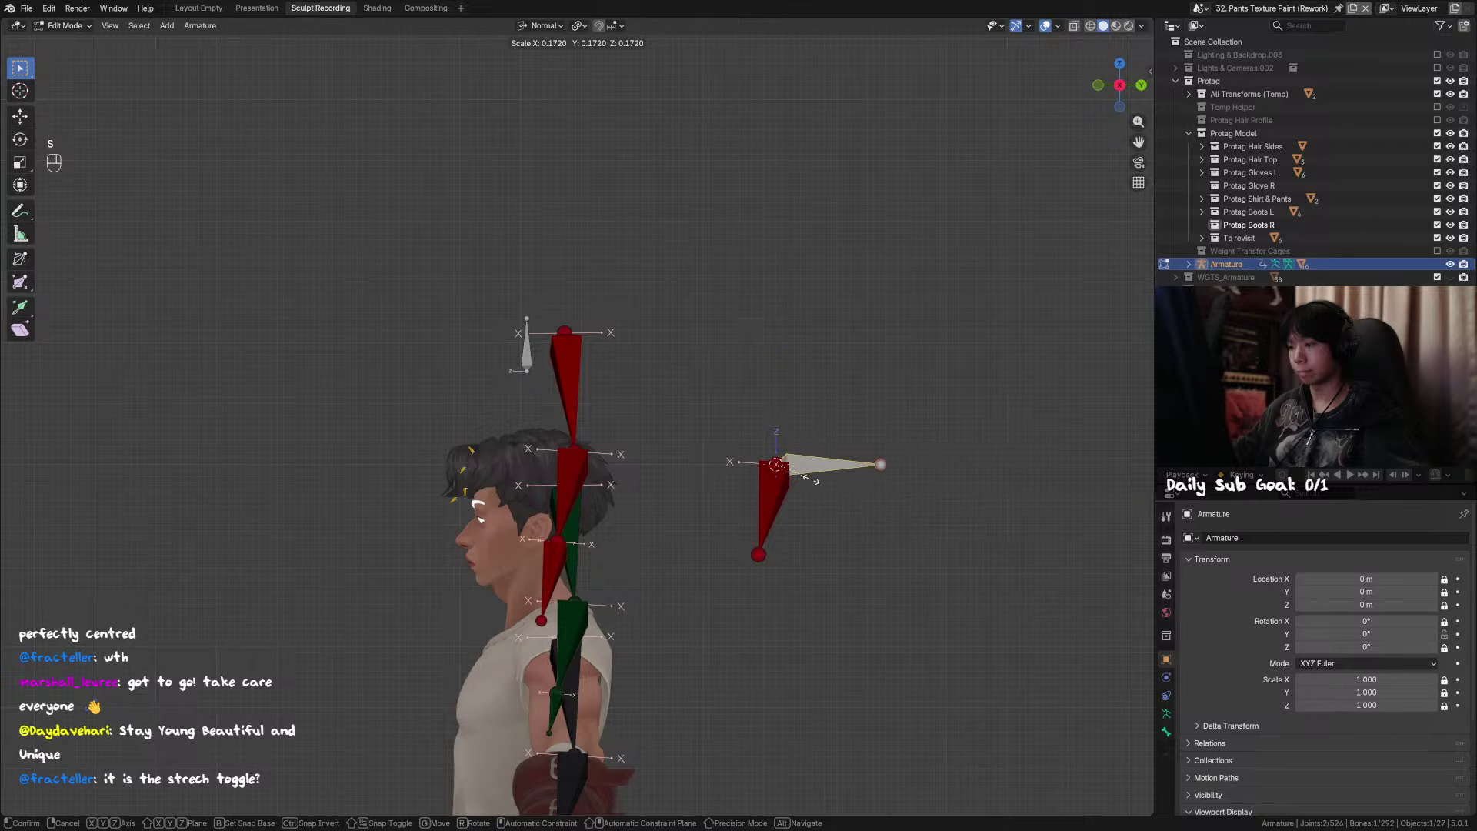
click(811, 478)
click(779, 478)
key(x)
click(780, 483)
scroll(792, 478, up, 2)
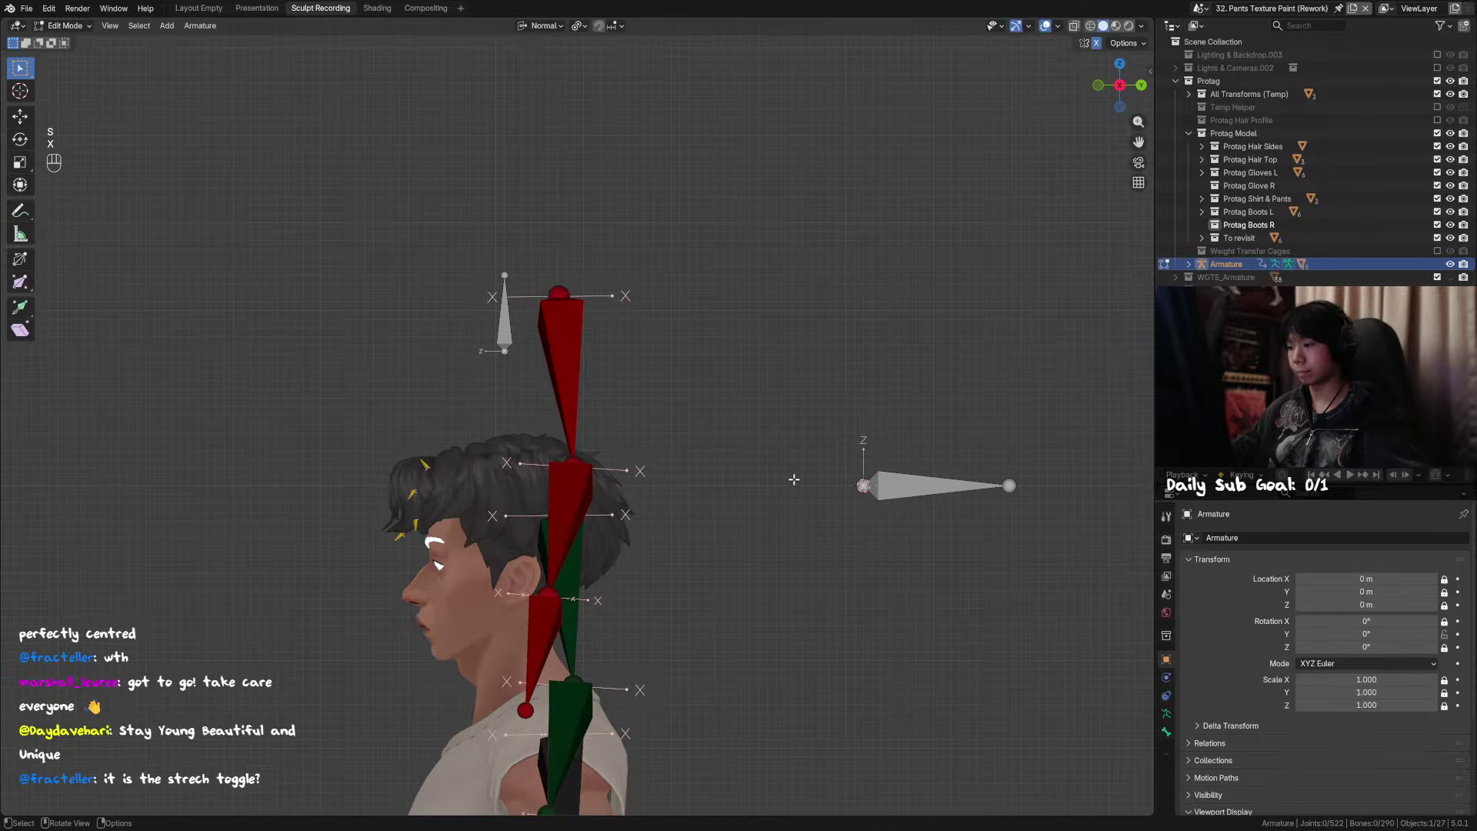
shift+middle_drag(791, 477, 714, 458)
key(Tab)
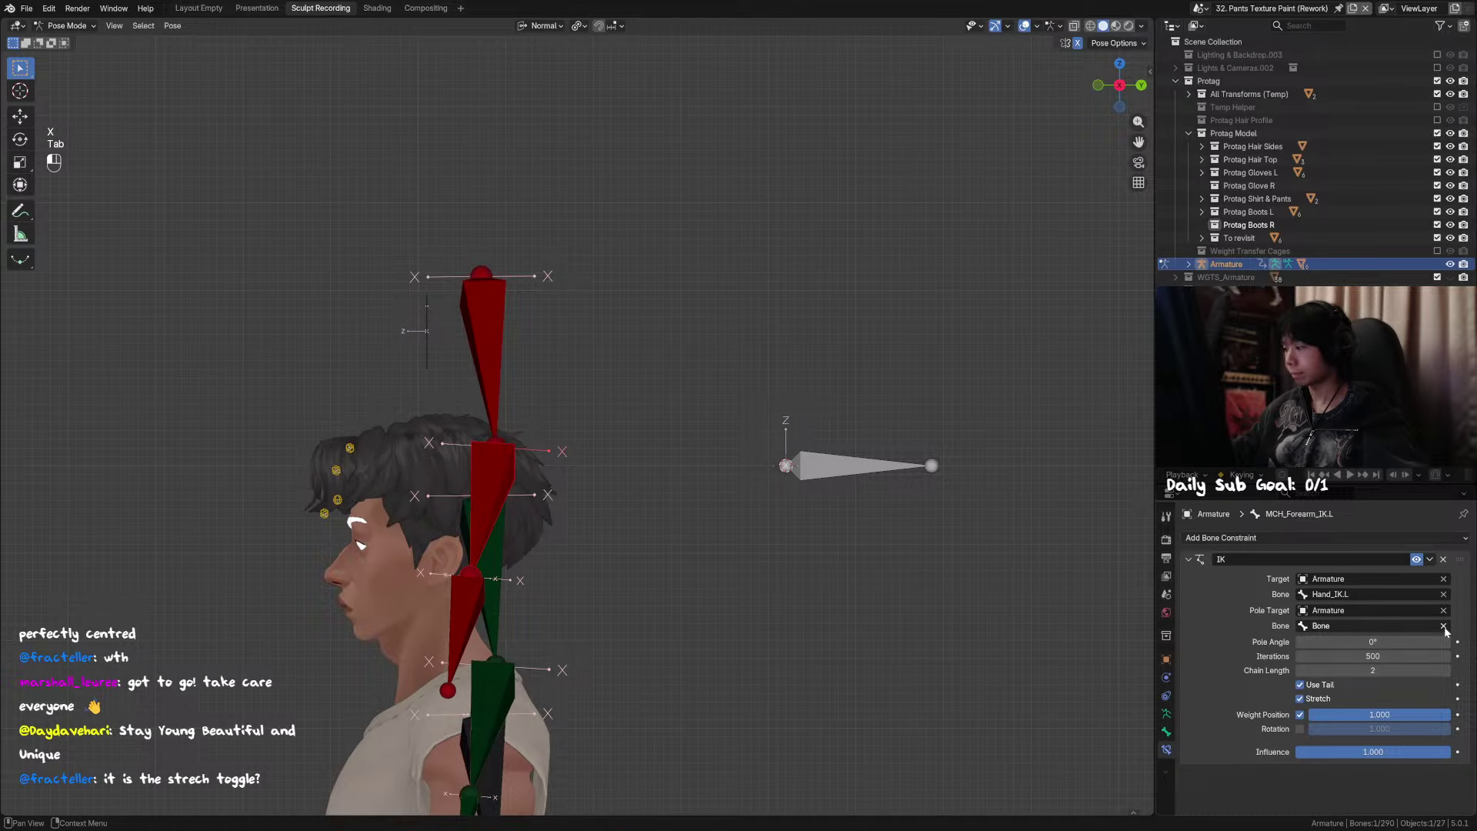
Step: Try raising the pole bone about 0.16 m along its Z axis in Edit Mode, and undo the move
click(824, 459)
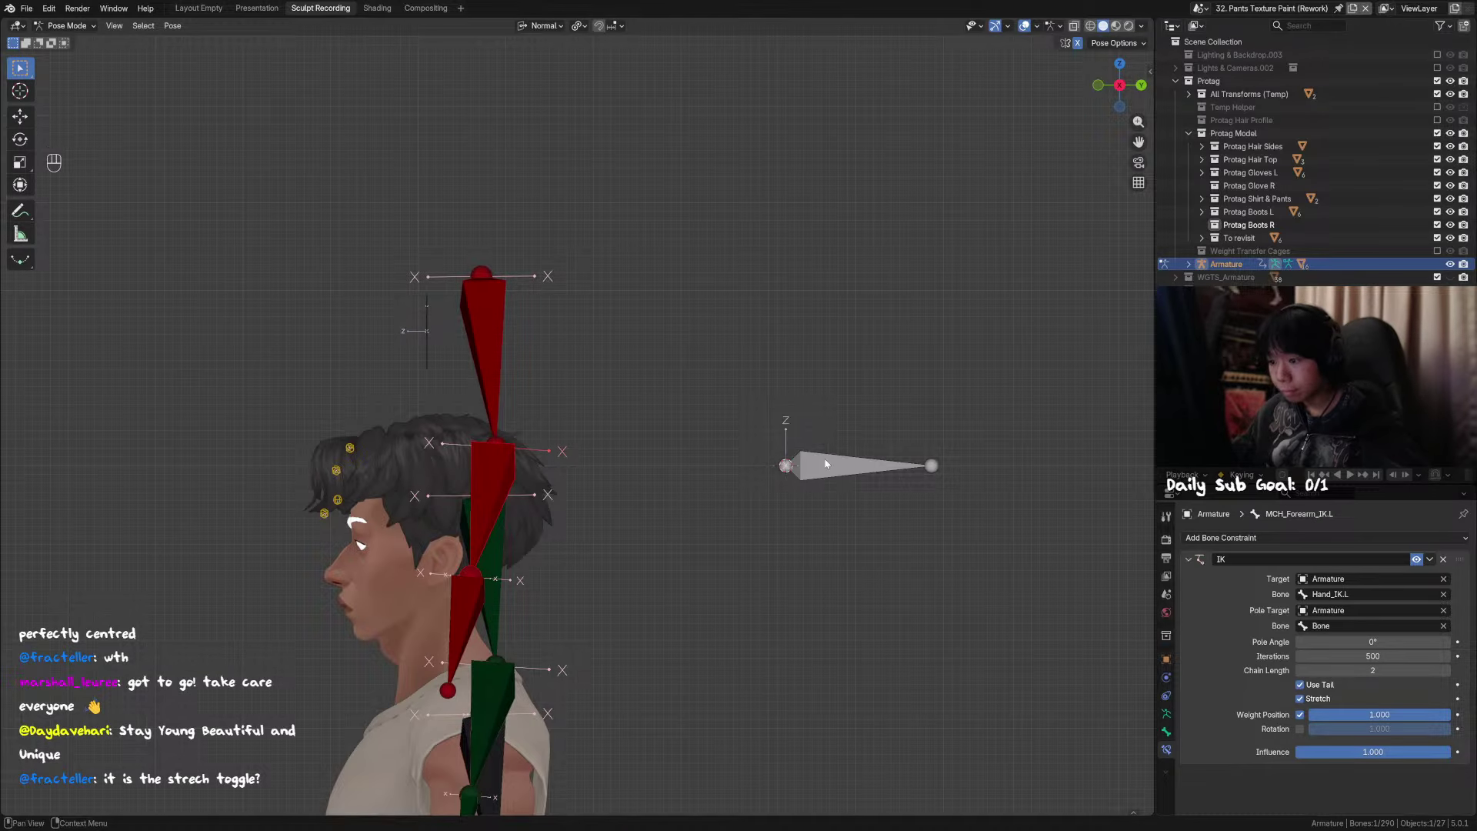
click(824, 459)
key(Tab)
key(g)
key(y)
key(g)
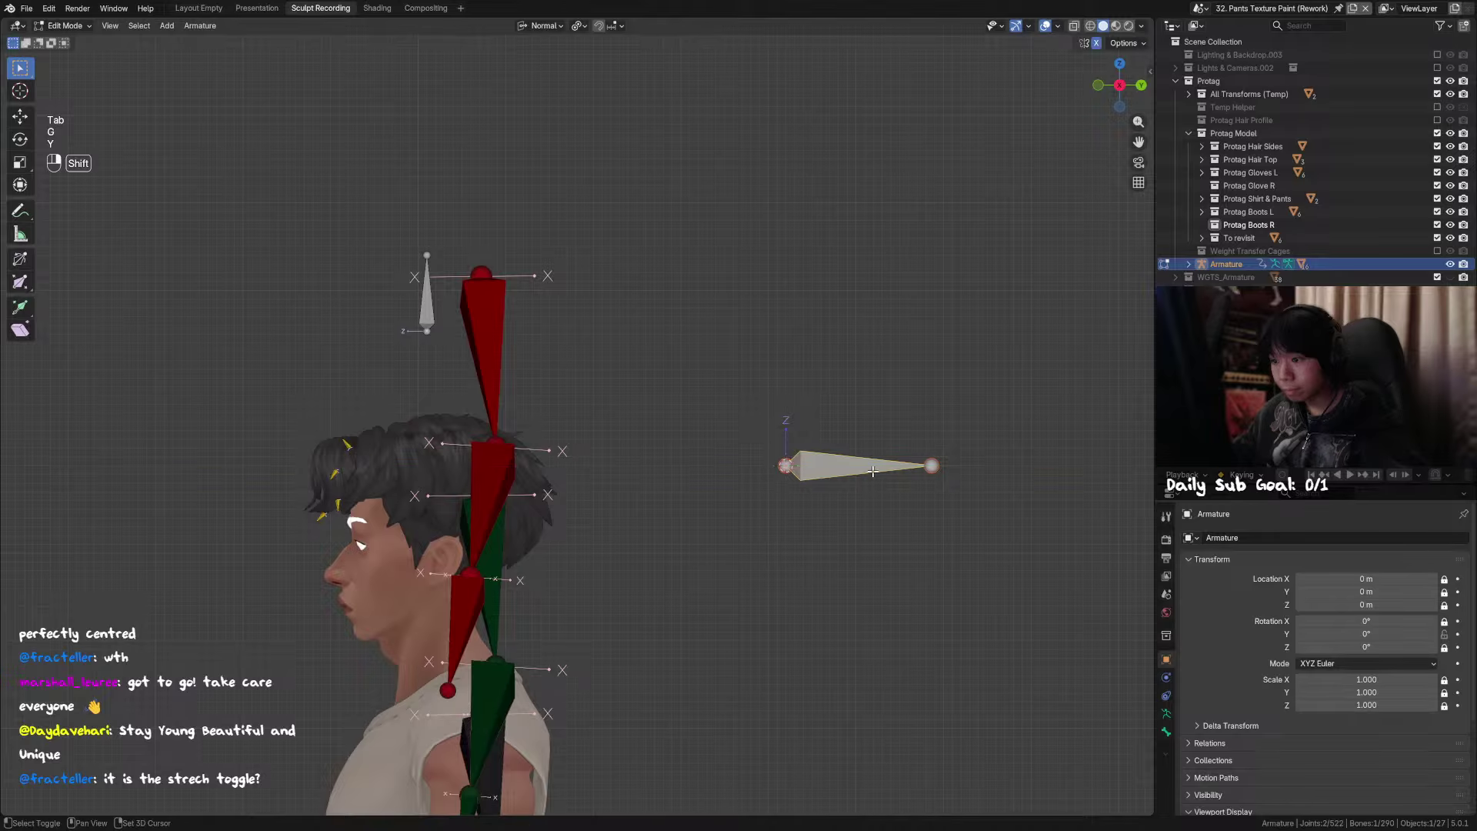
key(z)
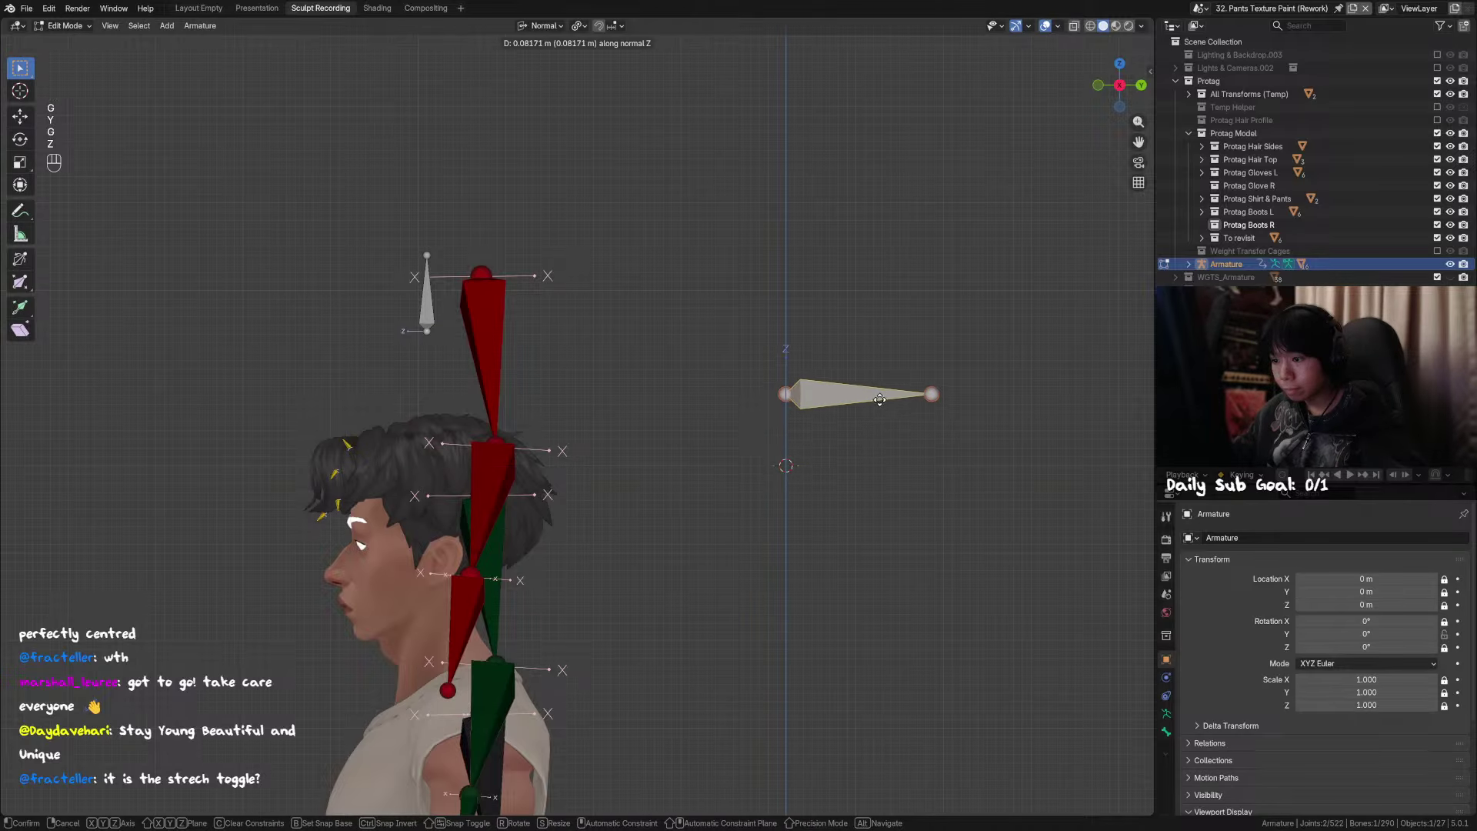
click(869, 475)
key(g)
key(z)
click(882, 344)
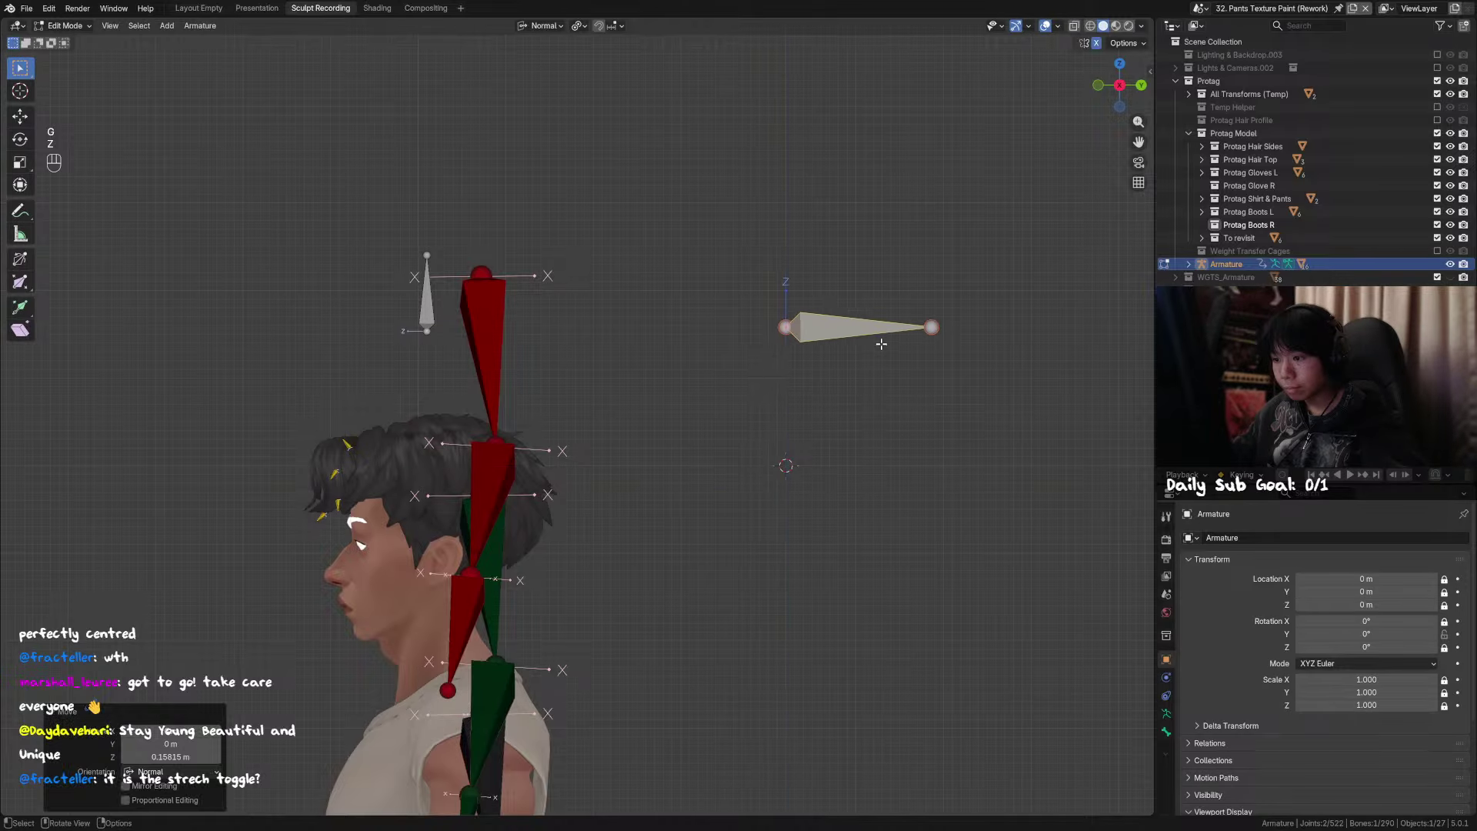
key(Tab)
key(ctrl+z)
key(ctrl+z)
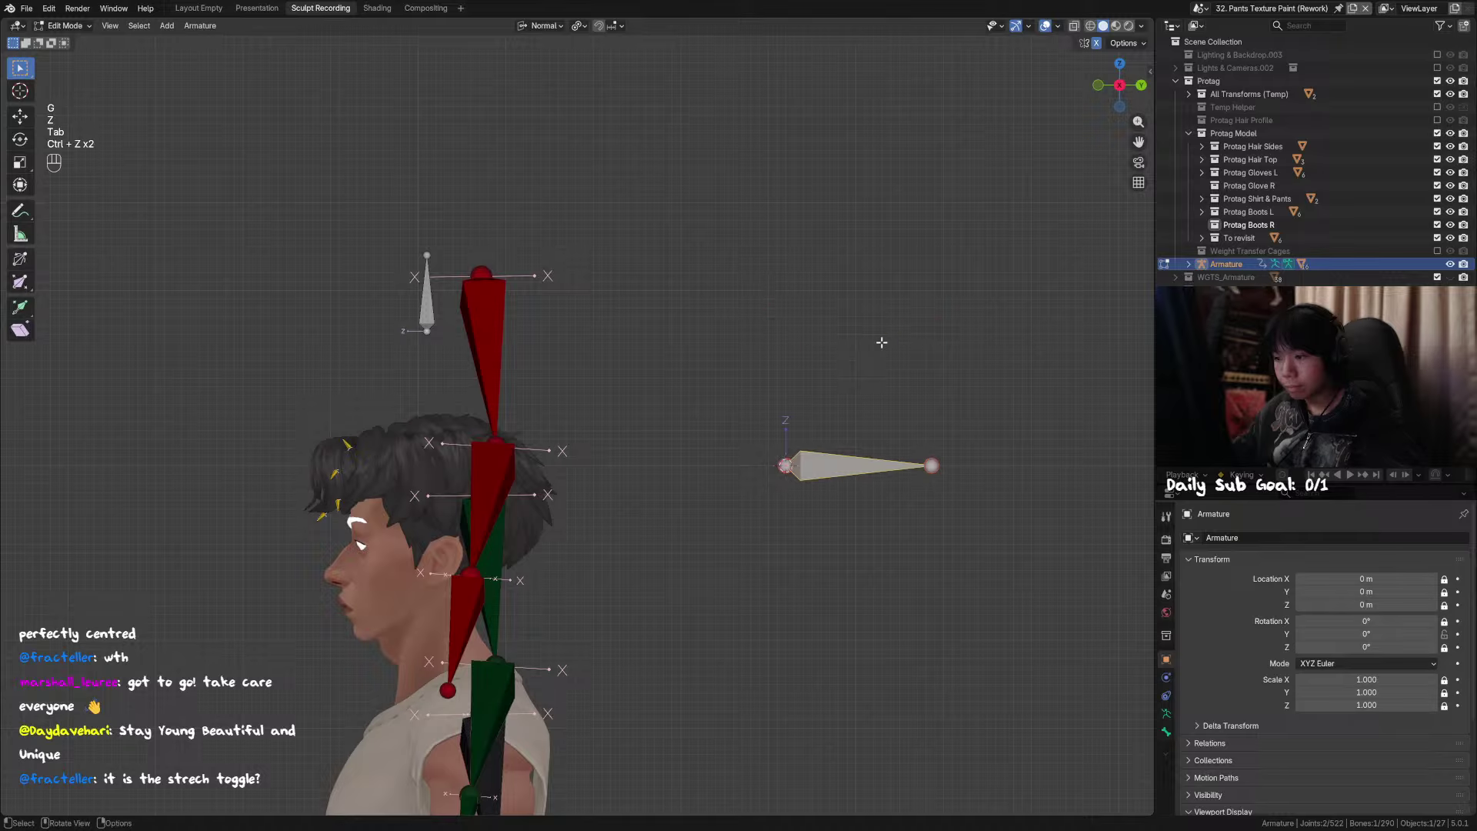
Step: Switch the armature back to Pose Mode with the pole bone selected
key(Tab)
key(Tab)
key(Tab)
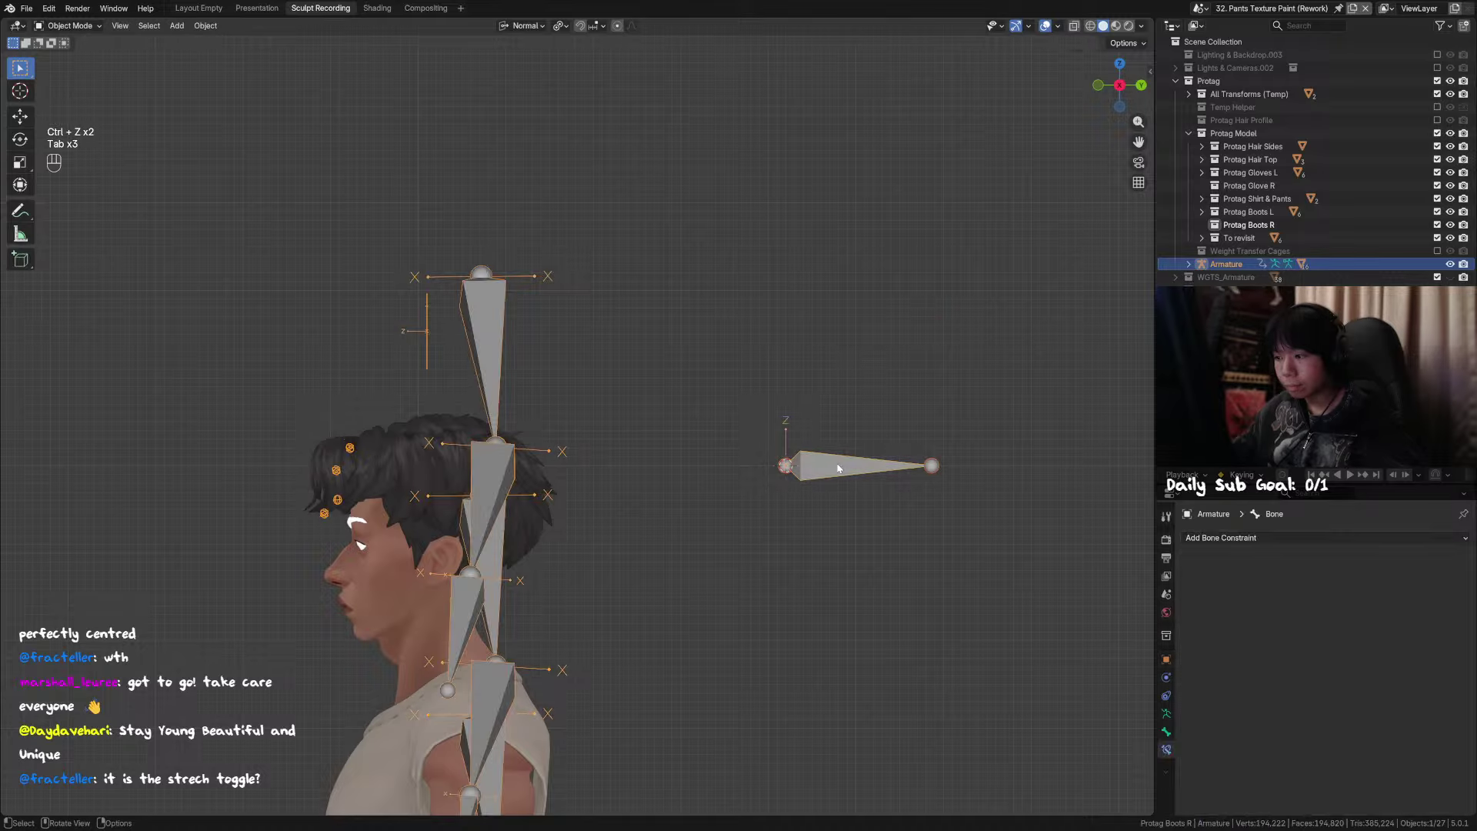
key(ctrl+Tab)
key(g)
right_click(773, 574)
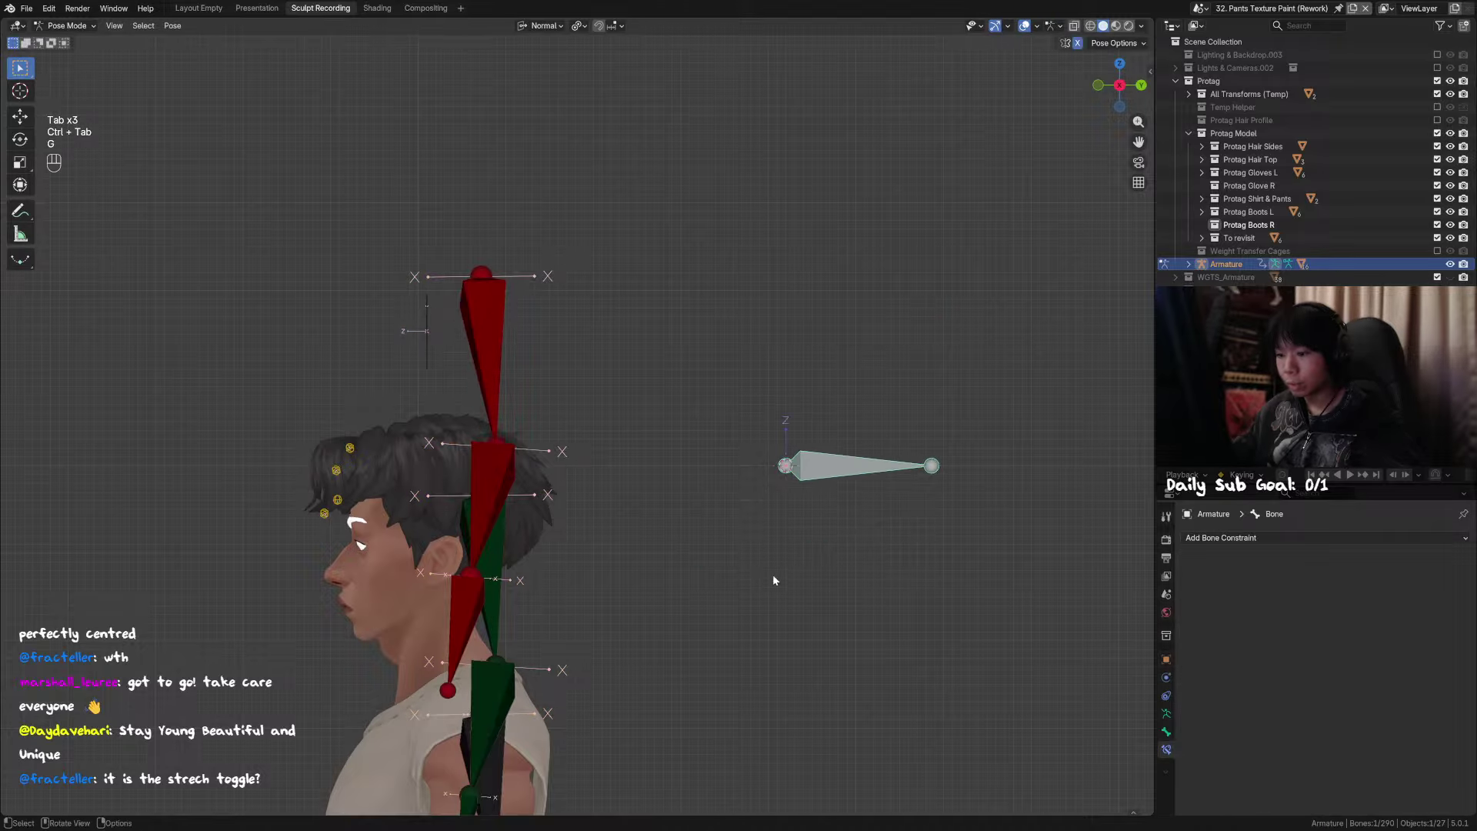
middle_drag(723, 556, 795, 525)
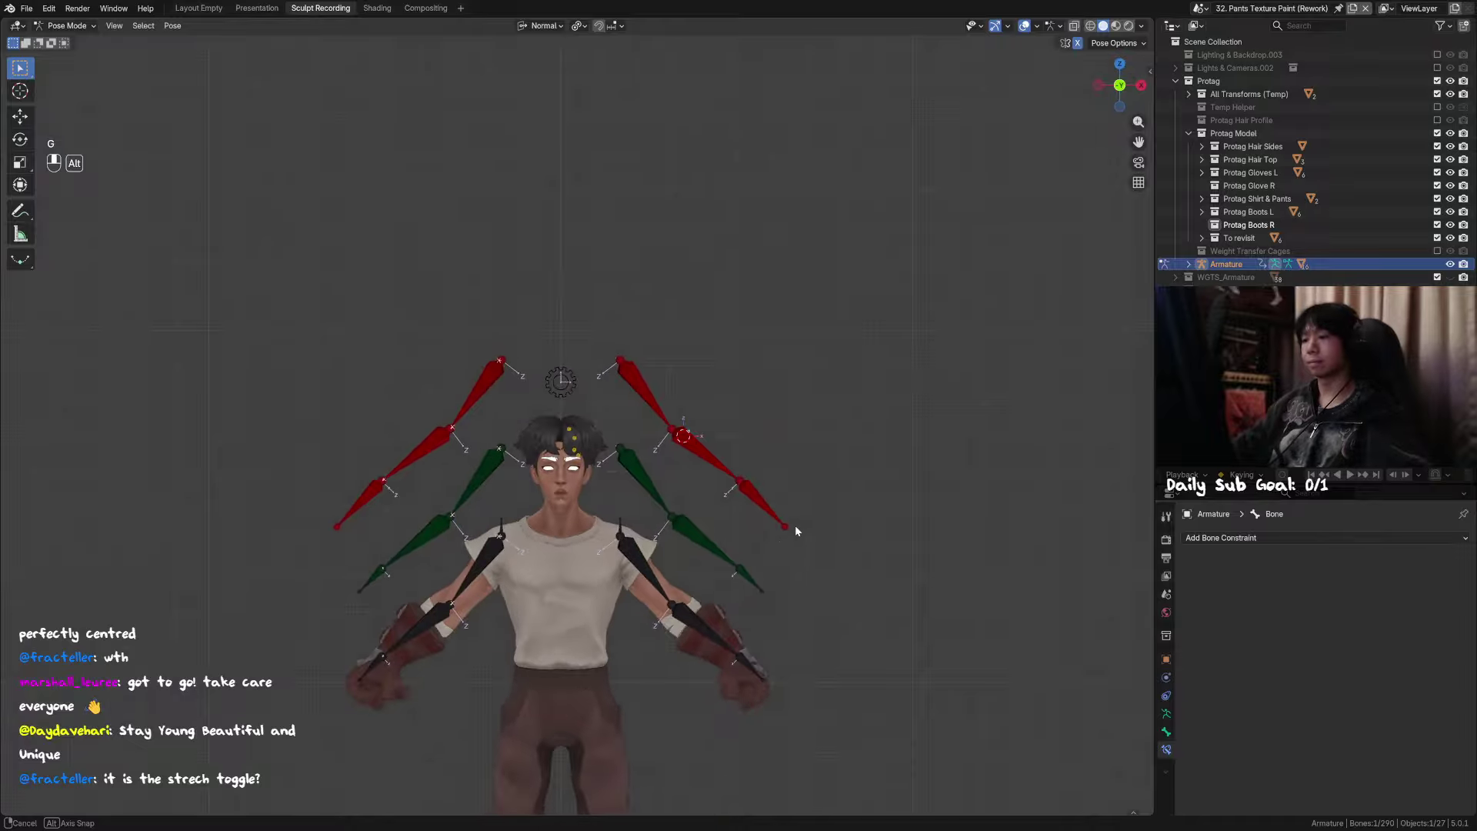
middle_drag(755, 477, 640, 435)
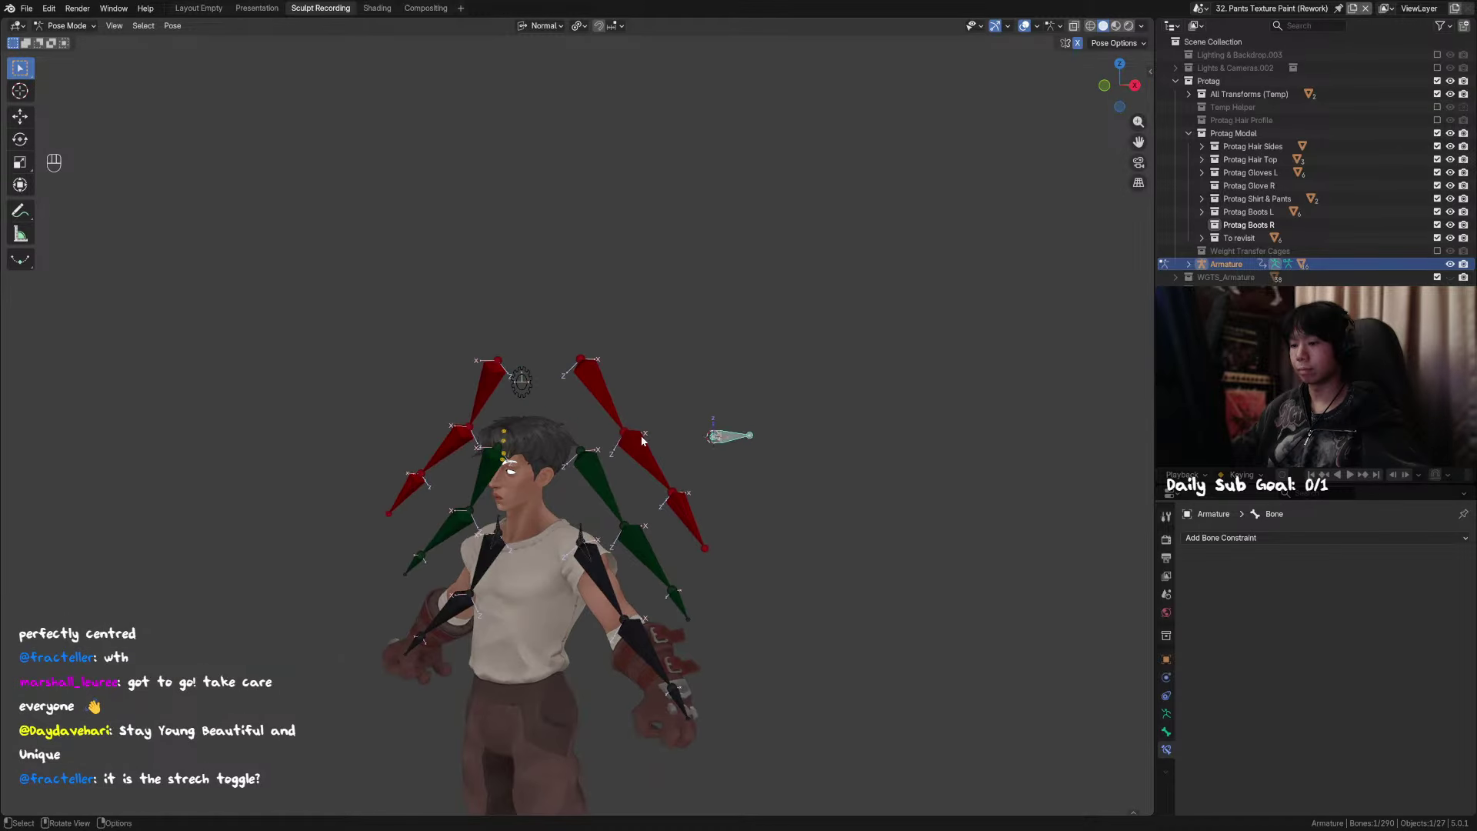
Step: Compare the left arm's IK bones between Rest Position and Pose Position, ending in Pose Position
click(1166, 732)
click(1166, 749)
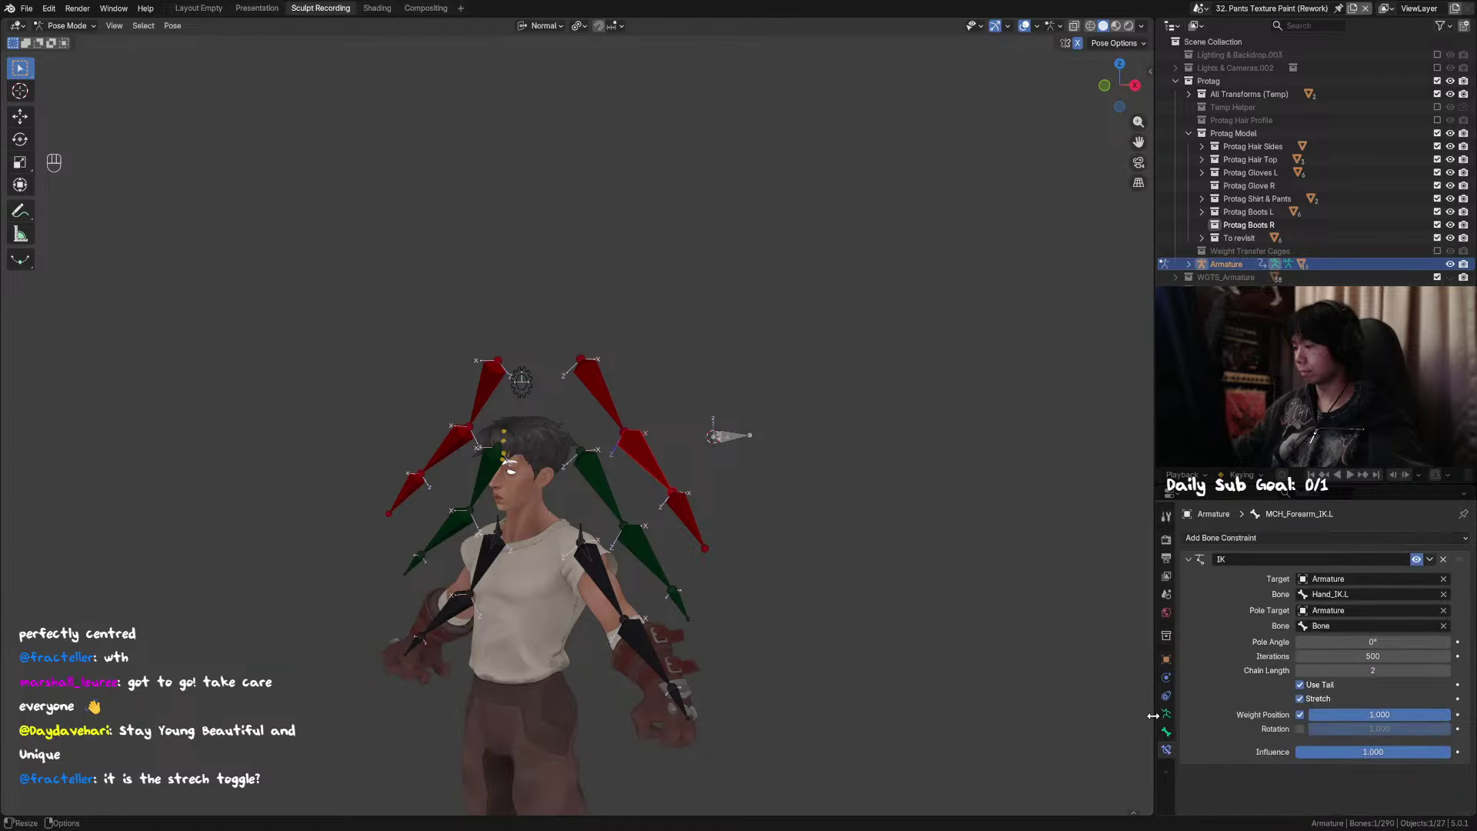
click(1166, 713)
click(1380, 578)
scroll(905, 472, up, 6)
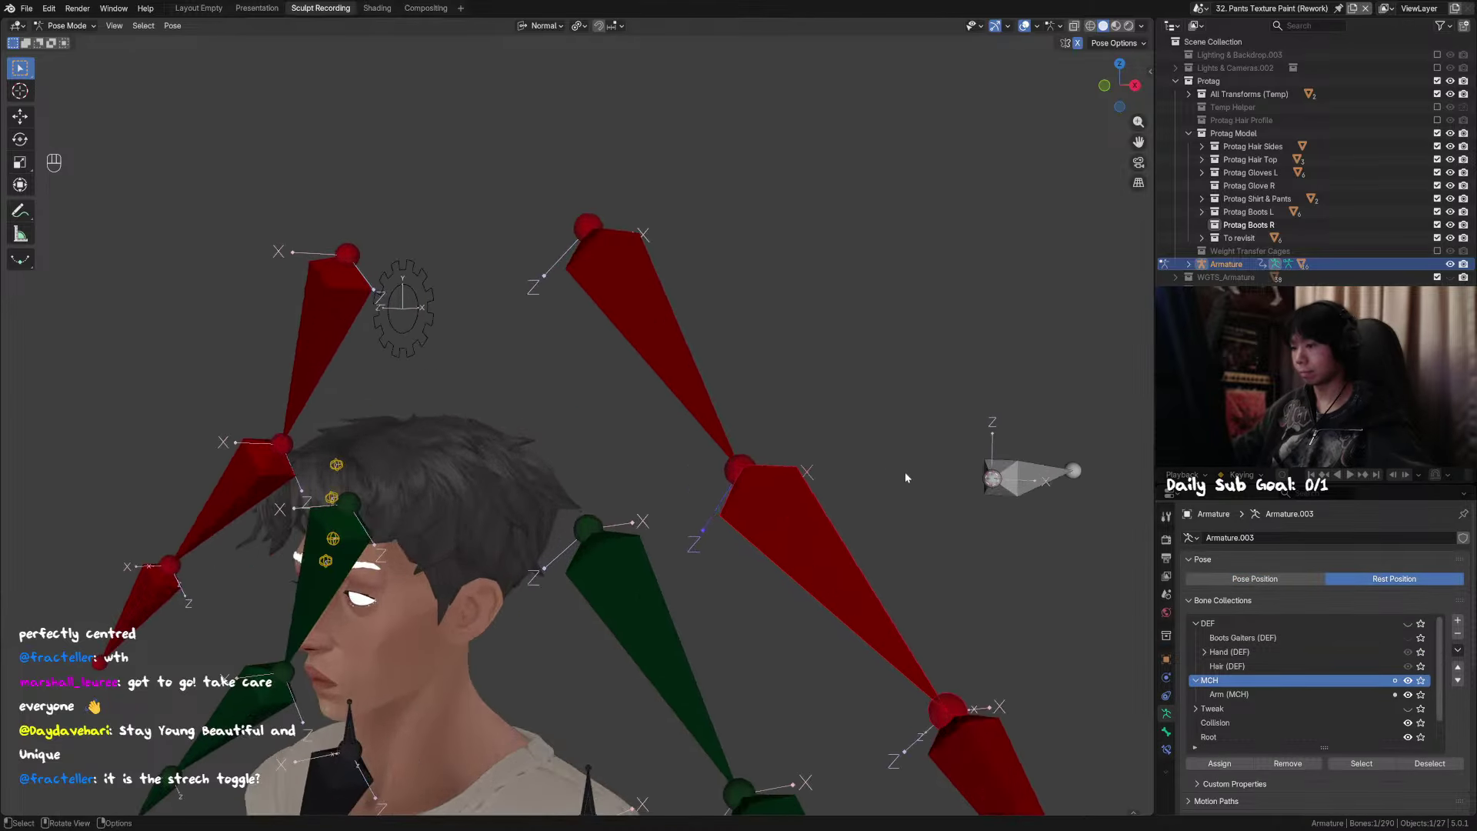
middle_drag(904, 473, 852, 472)
click(1260, 581)
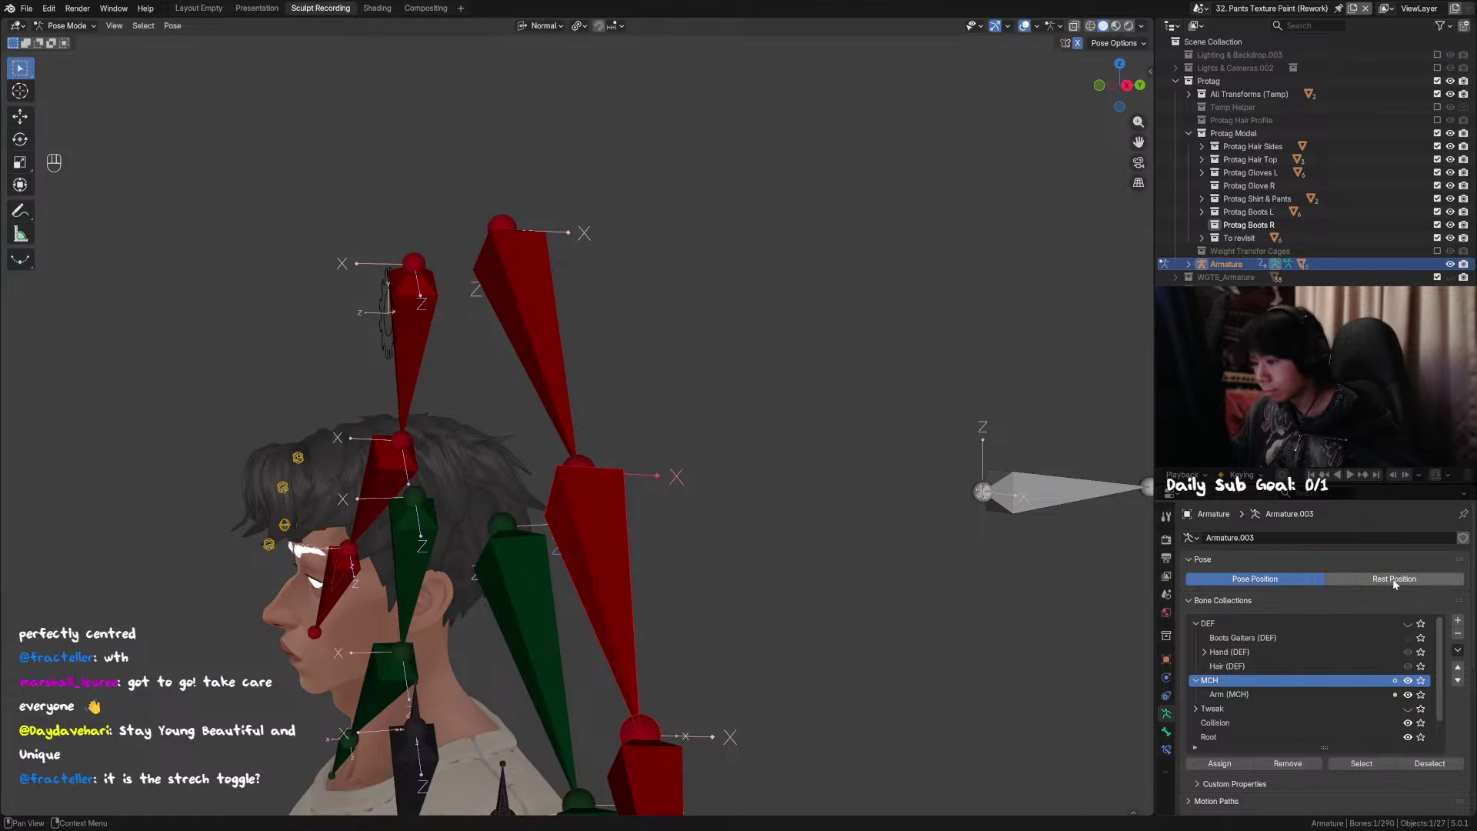
click(1394, 582)
click(1306, 584)
click(1393, 583)
click(1300, 581)
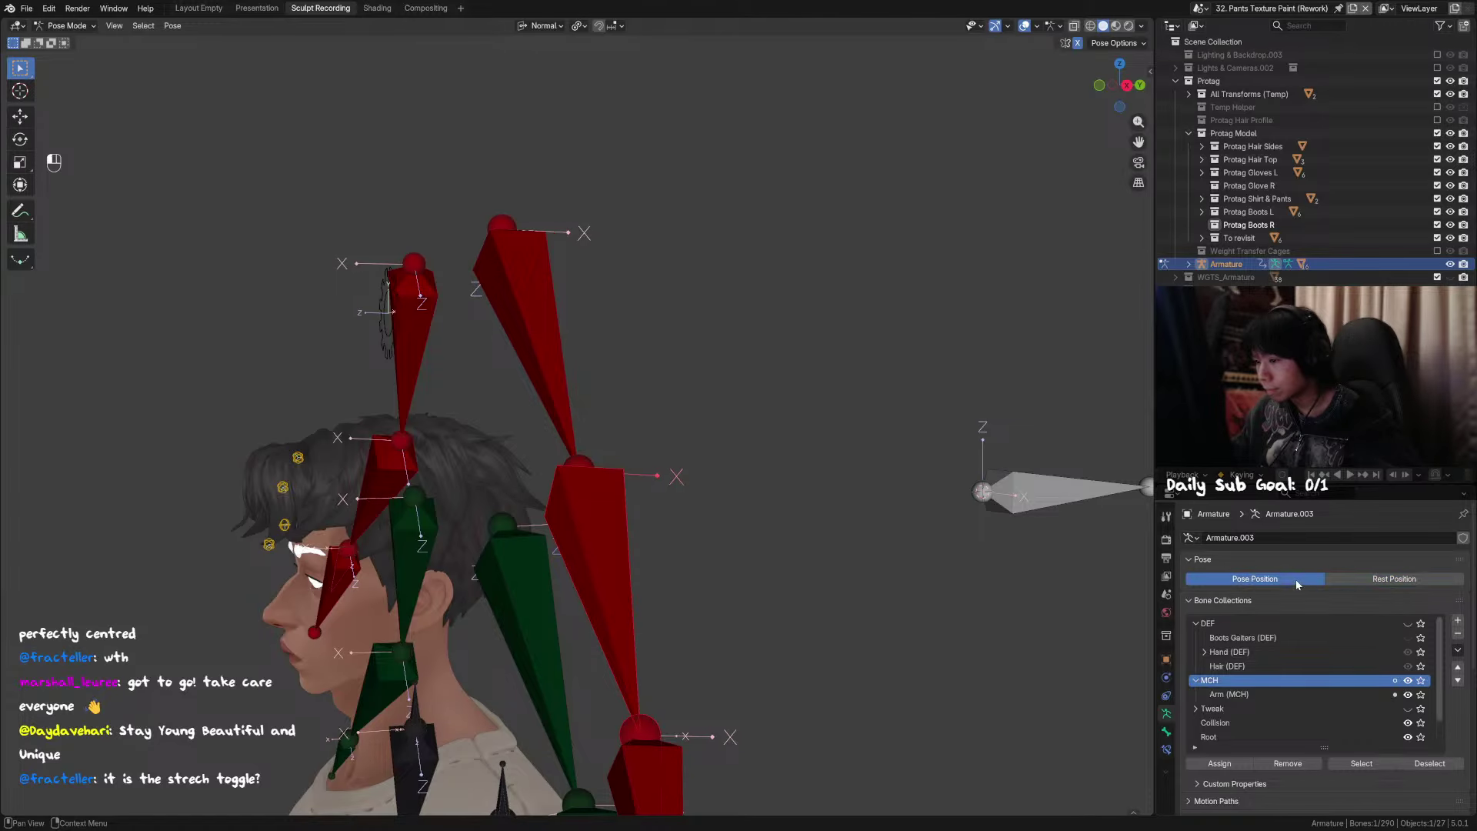
Step: Try adjusting the pole bone along its Z axis in Edit Mode, and compare Rest Position with Pose Position
key(Tab)
key(g)
key(z)
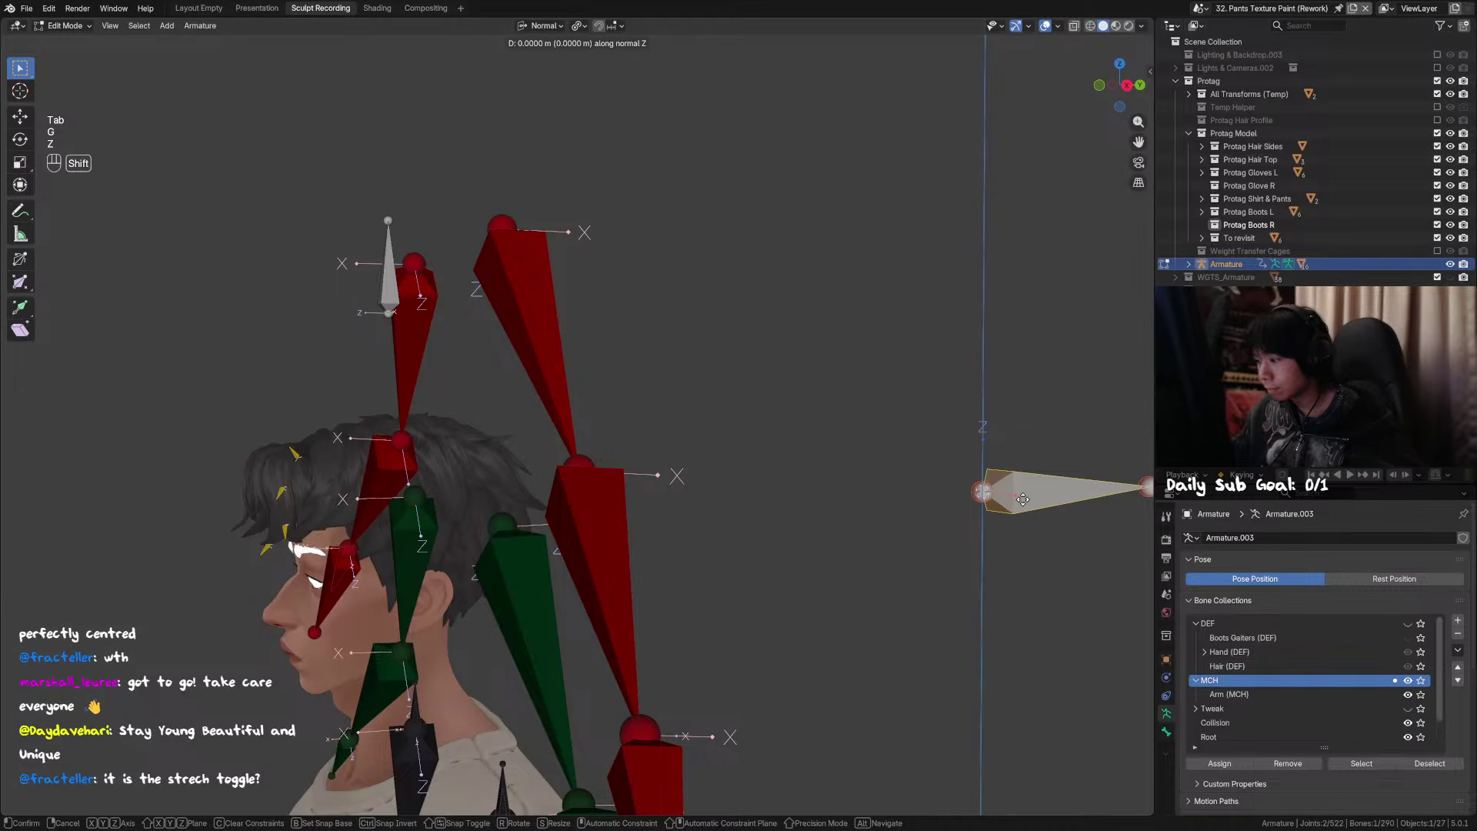
click(1023, 499)
key(Tab)
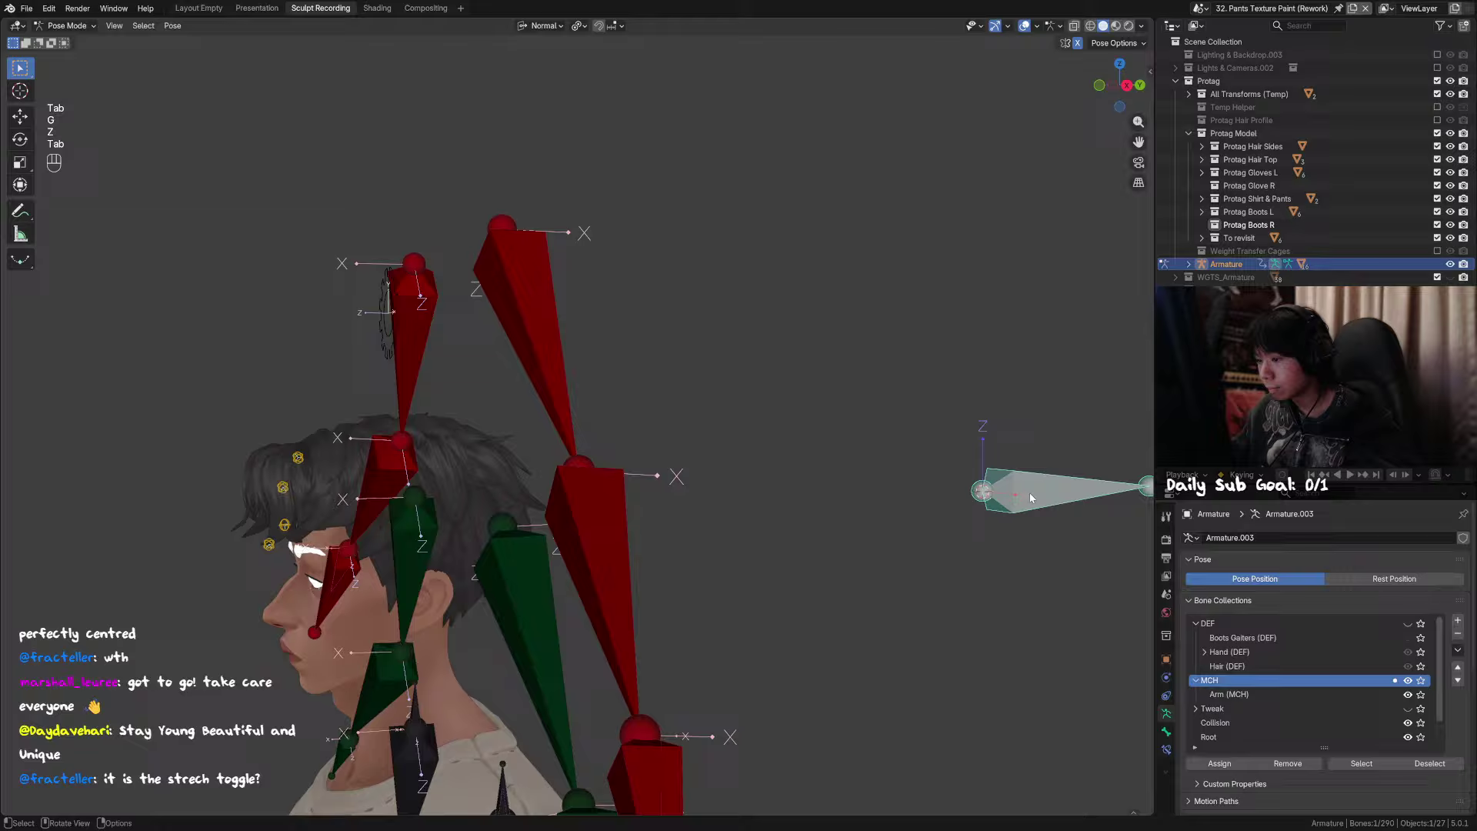
click(1365, 581)
click(1314, 581)
Step: Move the pole bone about -0.004 m along its Z axis in Edit Mode, and compare the rest and pose positions again
key(Tab)
key(g)
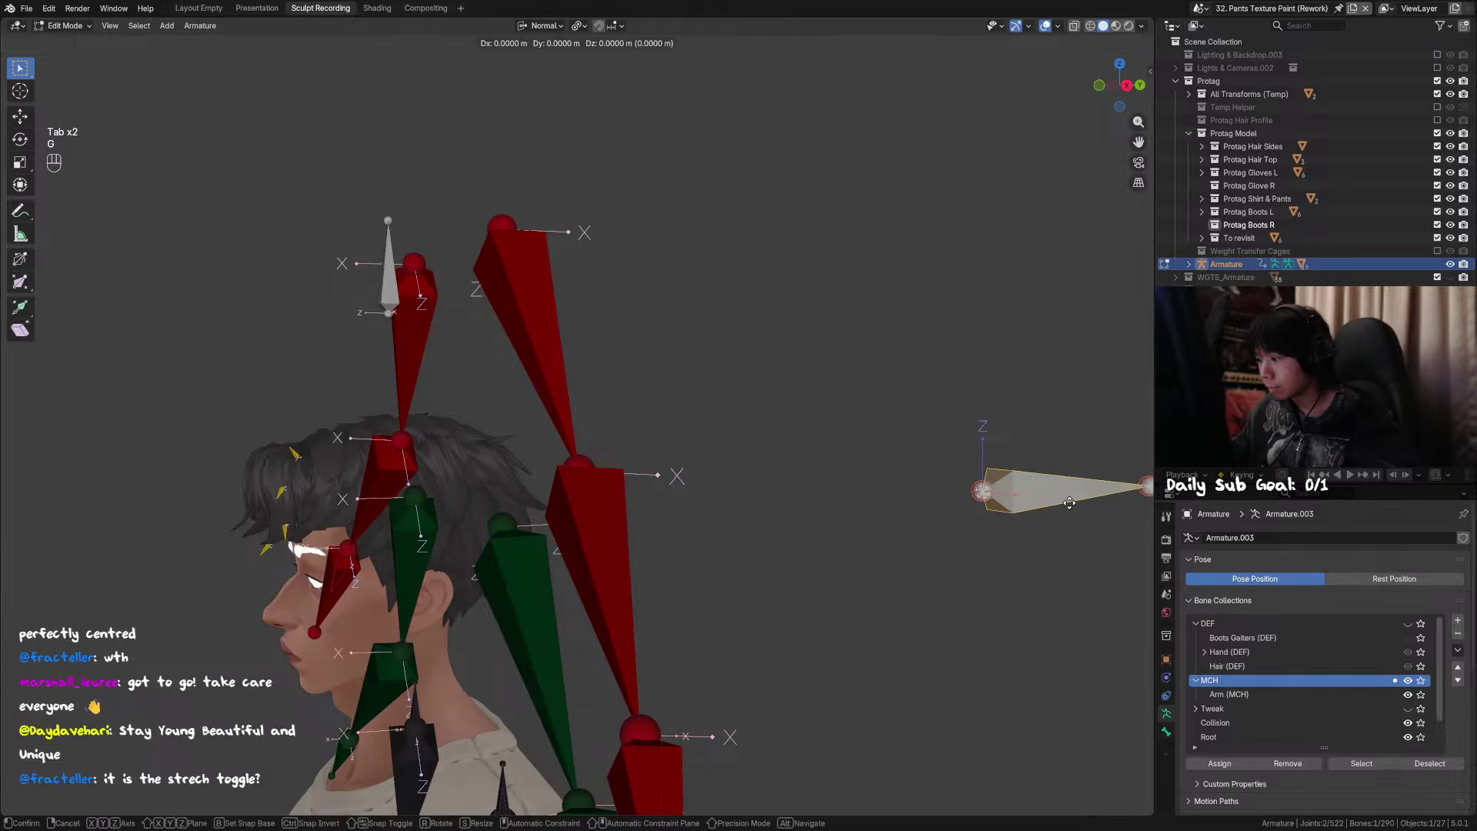
key(y)
key(g)
key(z)
click(1064, 522)
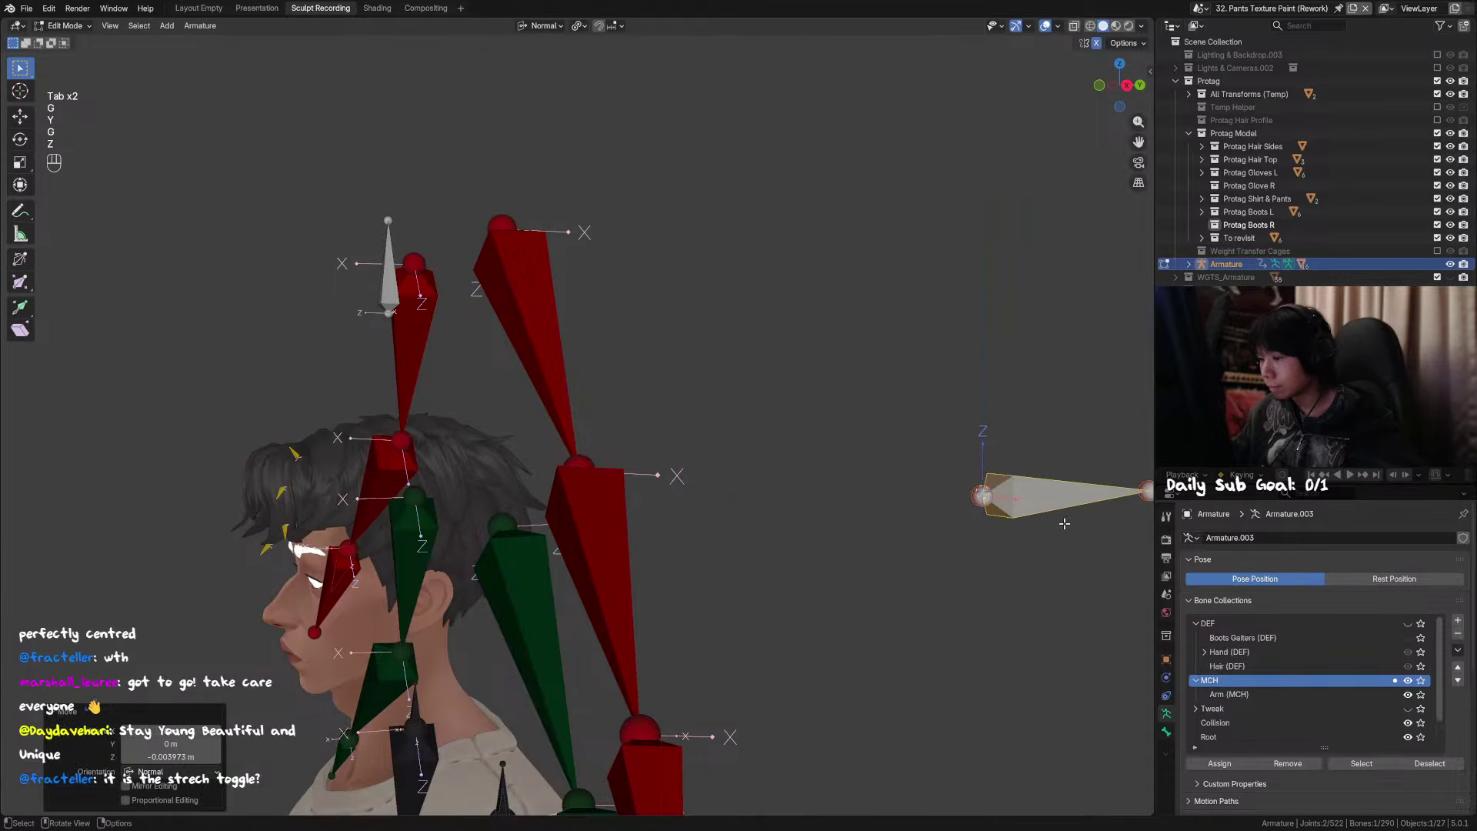
key(Tab)
click(1358, 579)
click(1247, 579)
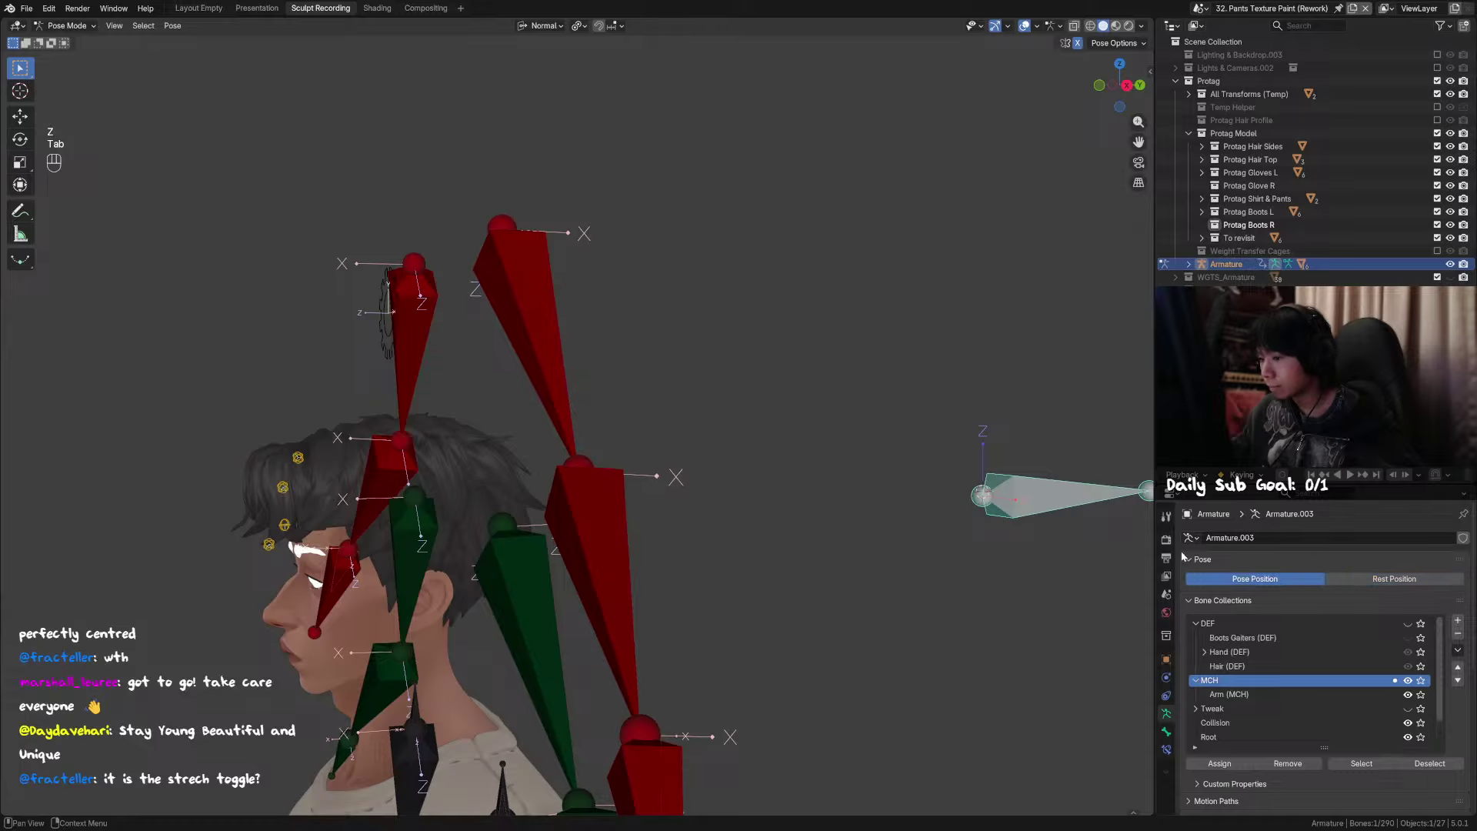
Step: Snap the pole bone to the 3D cursor in Edit Mode and return to Pose Mode
key(shift+s)
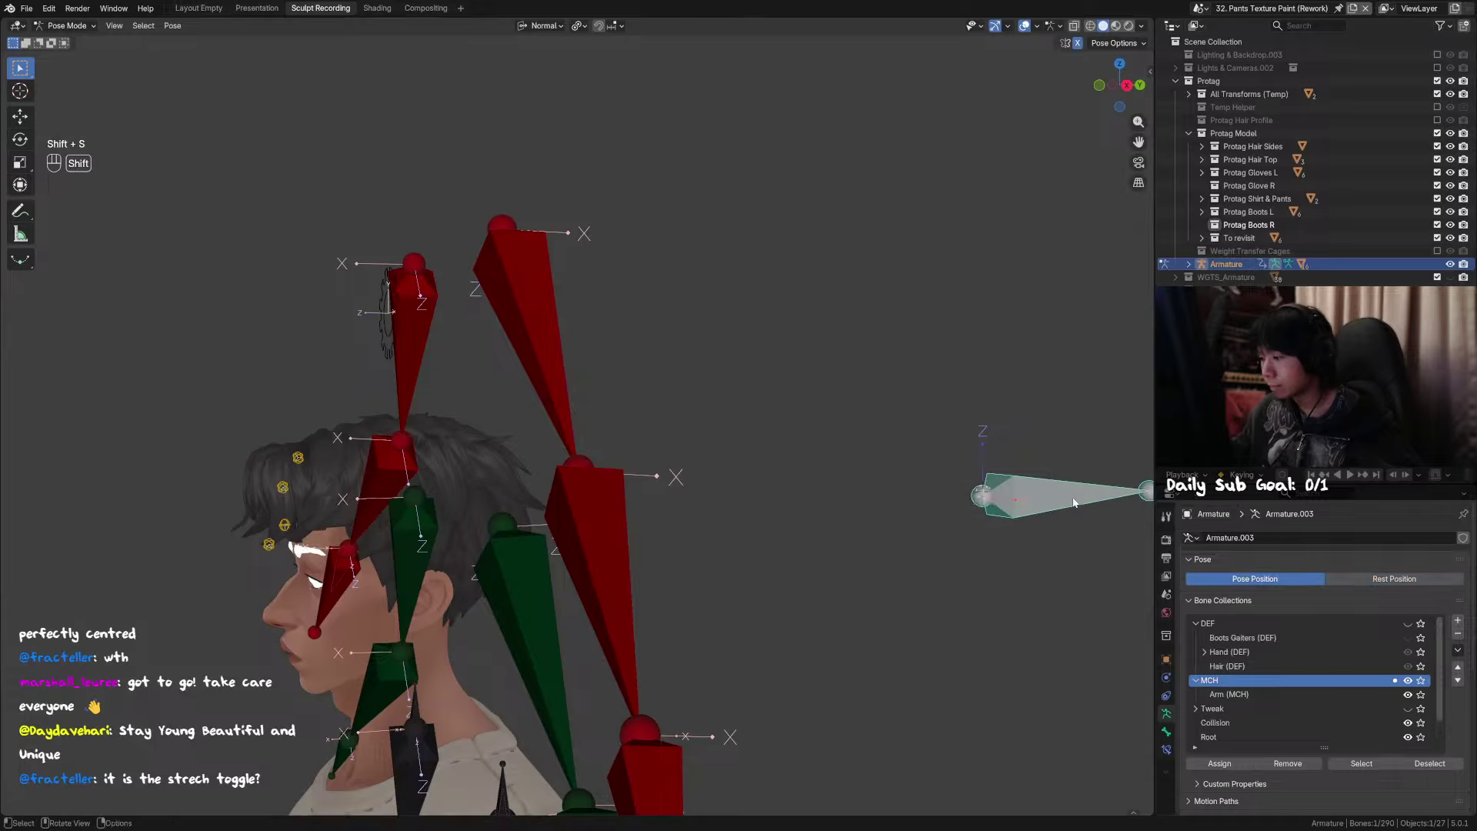
key(Tab)
key(shift+s)
click(1068, 423)
key(Tab)
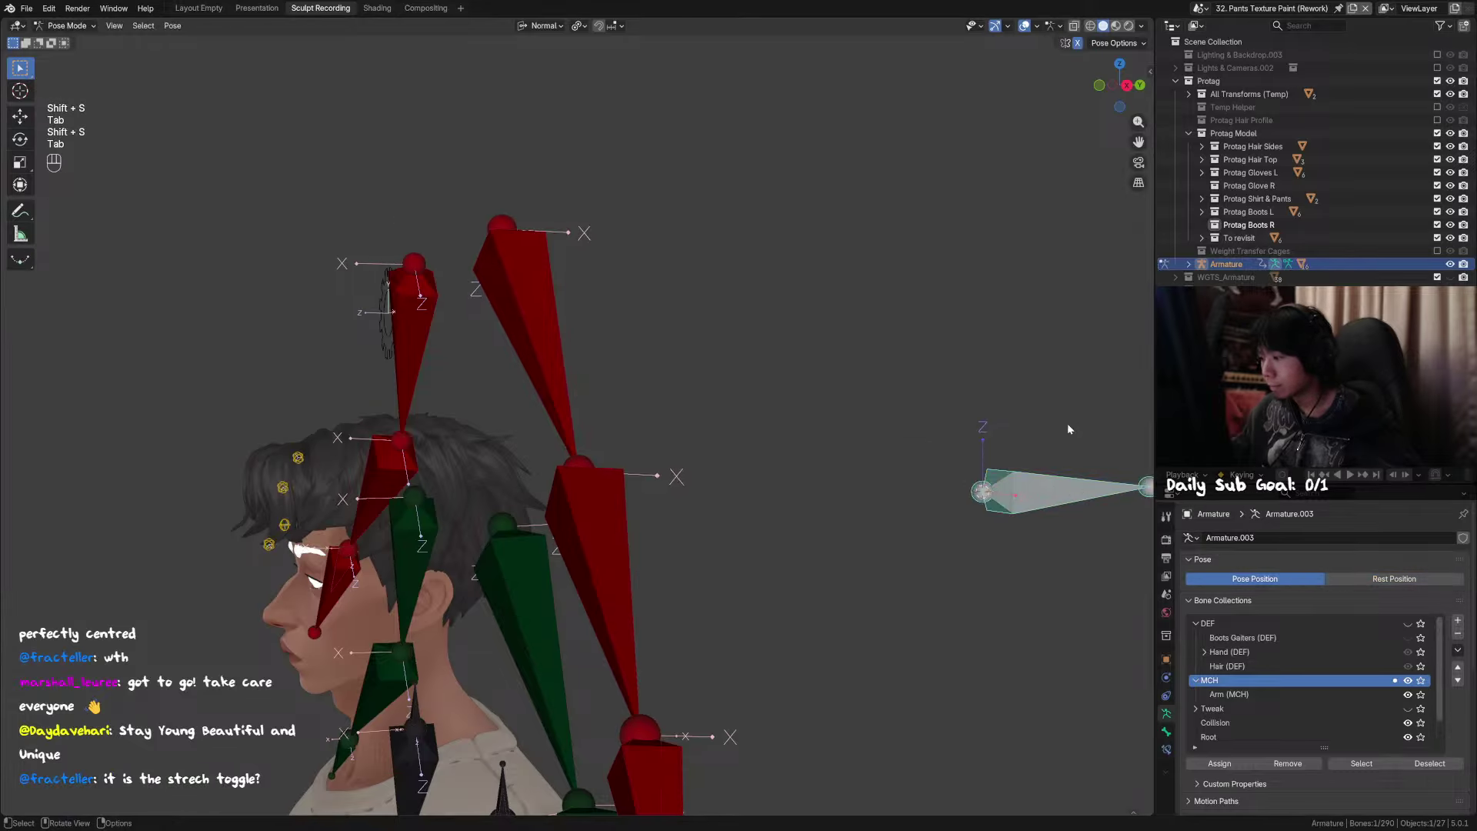
key(Tab)
key(Tab)
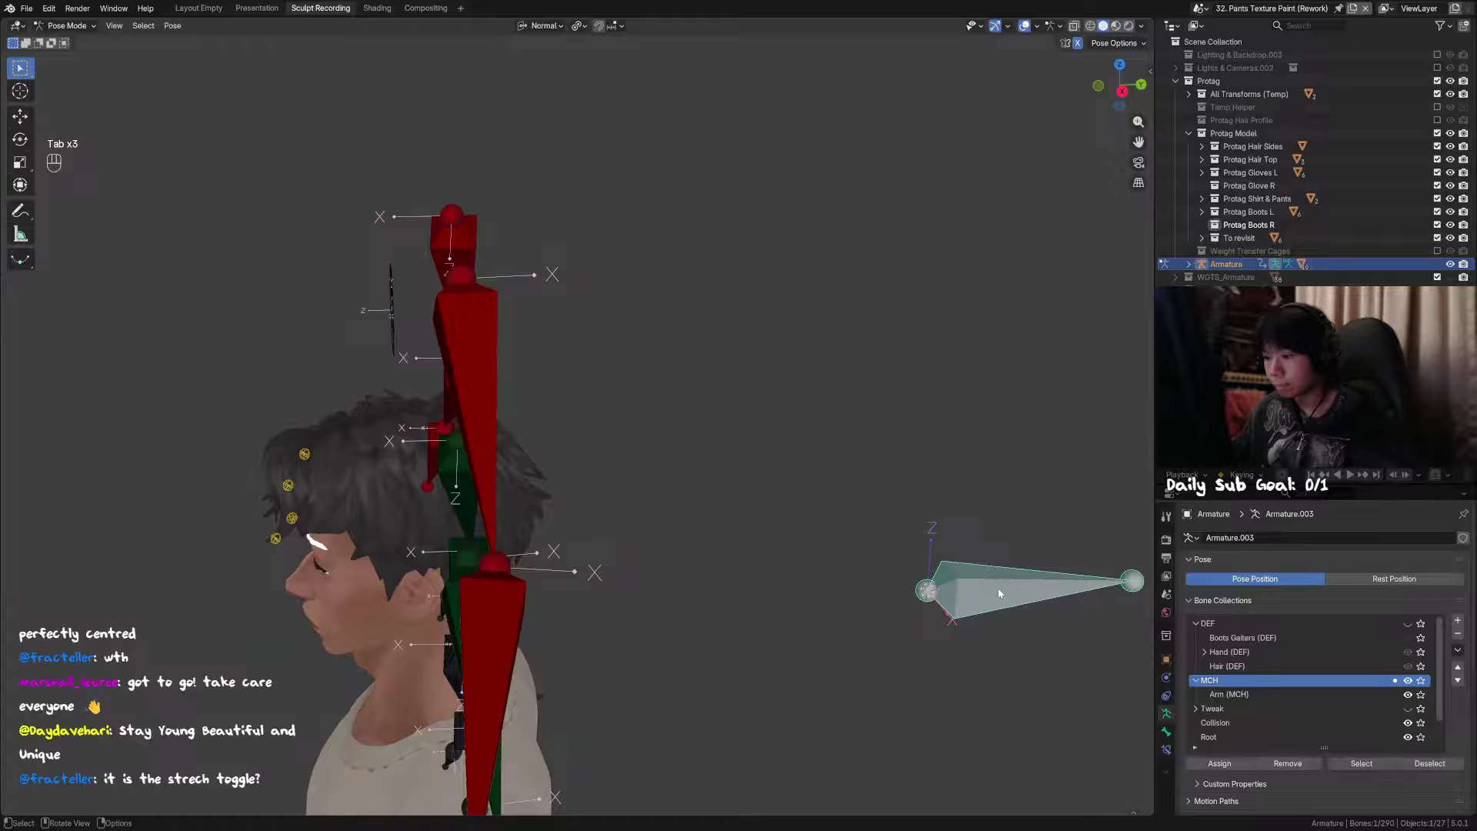
Step: Test-move the pole bone, the left forearm IK bone and the left hand IK control, cancelling each move
key(g)
right_click(957, 585)
scroll(908, 554, down, 3)
middle_drag(861, 523, 678, 464)
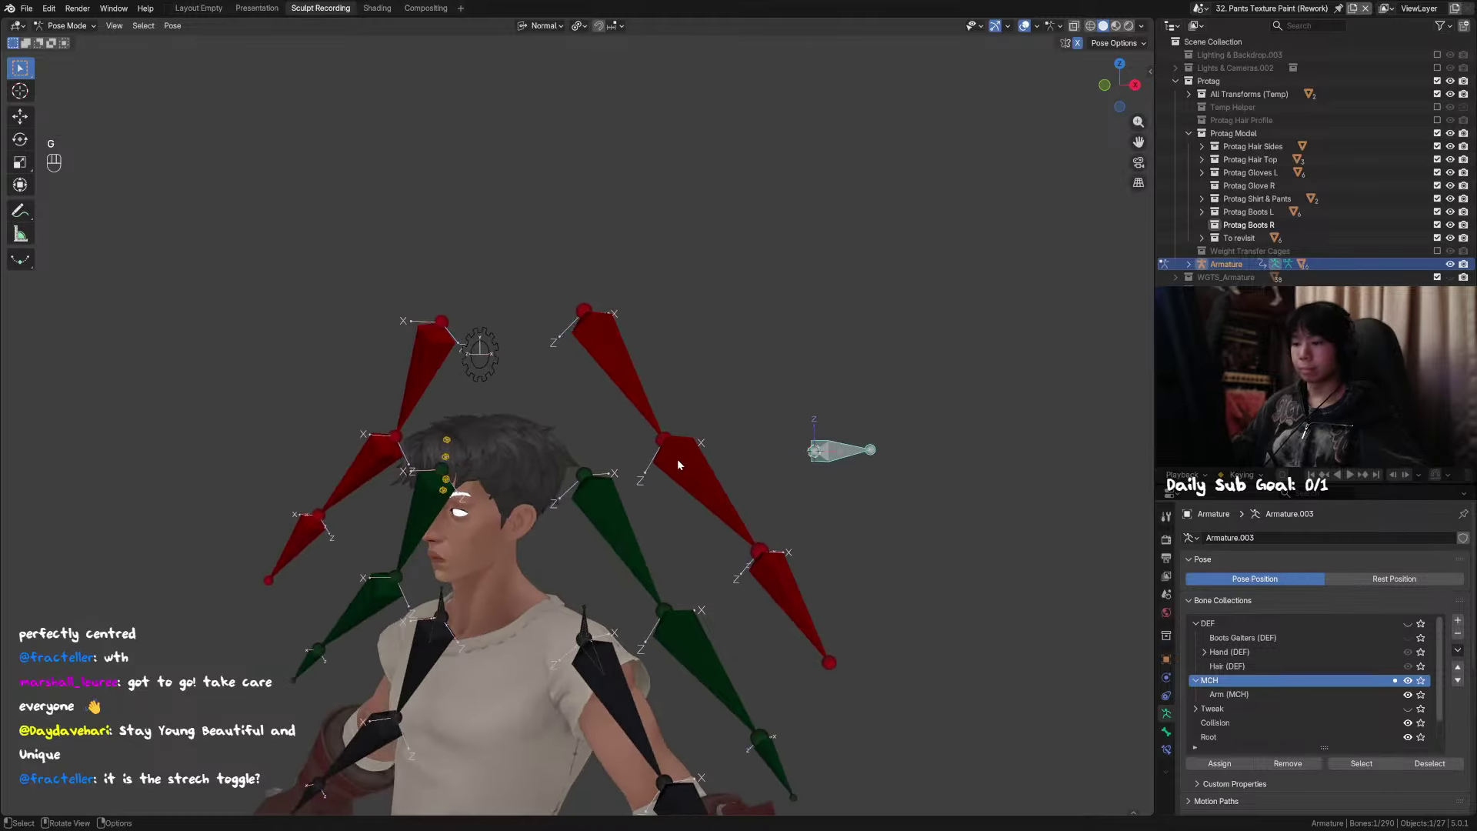
click(678, 460)
key(g)
right_click(740, 442)
click(788, 587)
key(g)
right_click(790, 584)
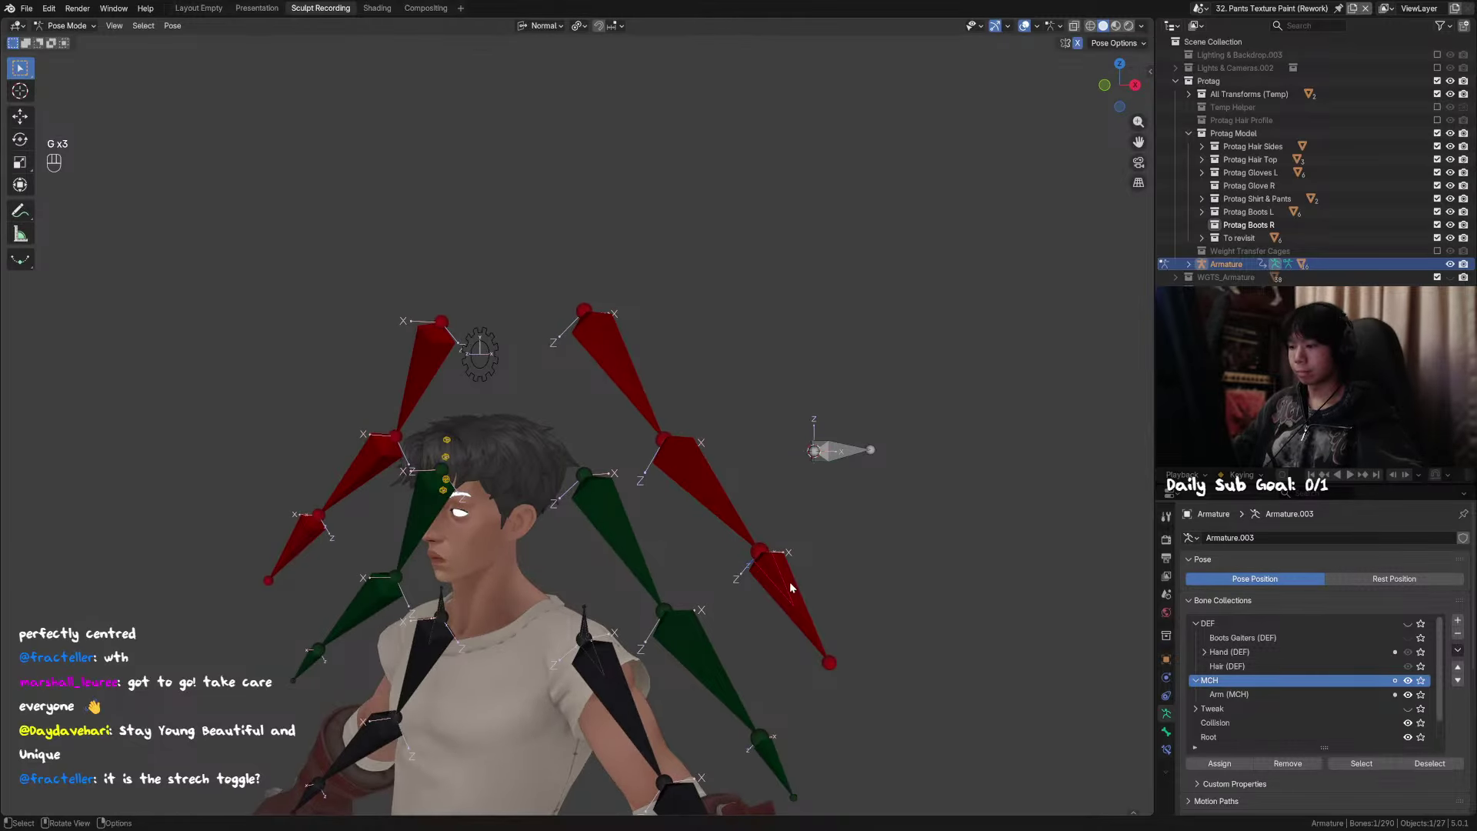
click(790, 583)
key(g)
right_click(658, 571)
Step: Move the left hand IK control forward and up toward the shoulder to bend the IK arm
middle_drag(656, 571, 847, 427)
middle_drag(847, 427, 842, 581)
key(g)
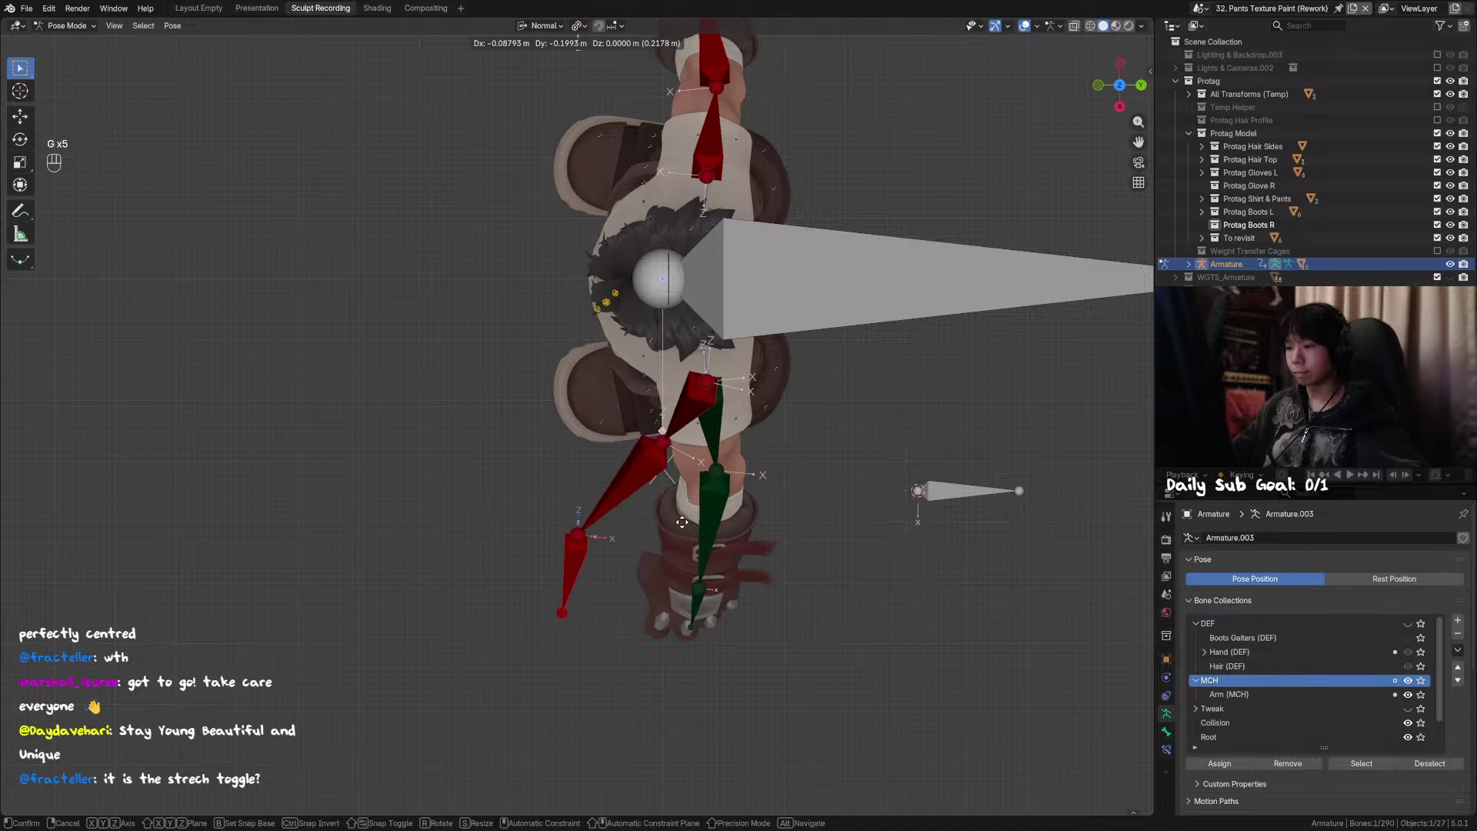
click(682, 523)
middle_drag(682, 522, 757, 431)
key(g)
click(819, 430)
key(g)
click(686, 386)
middle_drag(686, 387, 686, 423)
Step: Compare the MCH_Forearm_IK.L constraint with and without its pole bone, leaving Bone assigned
click(797, 284)
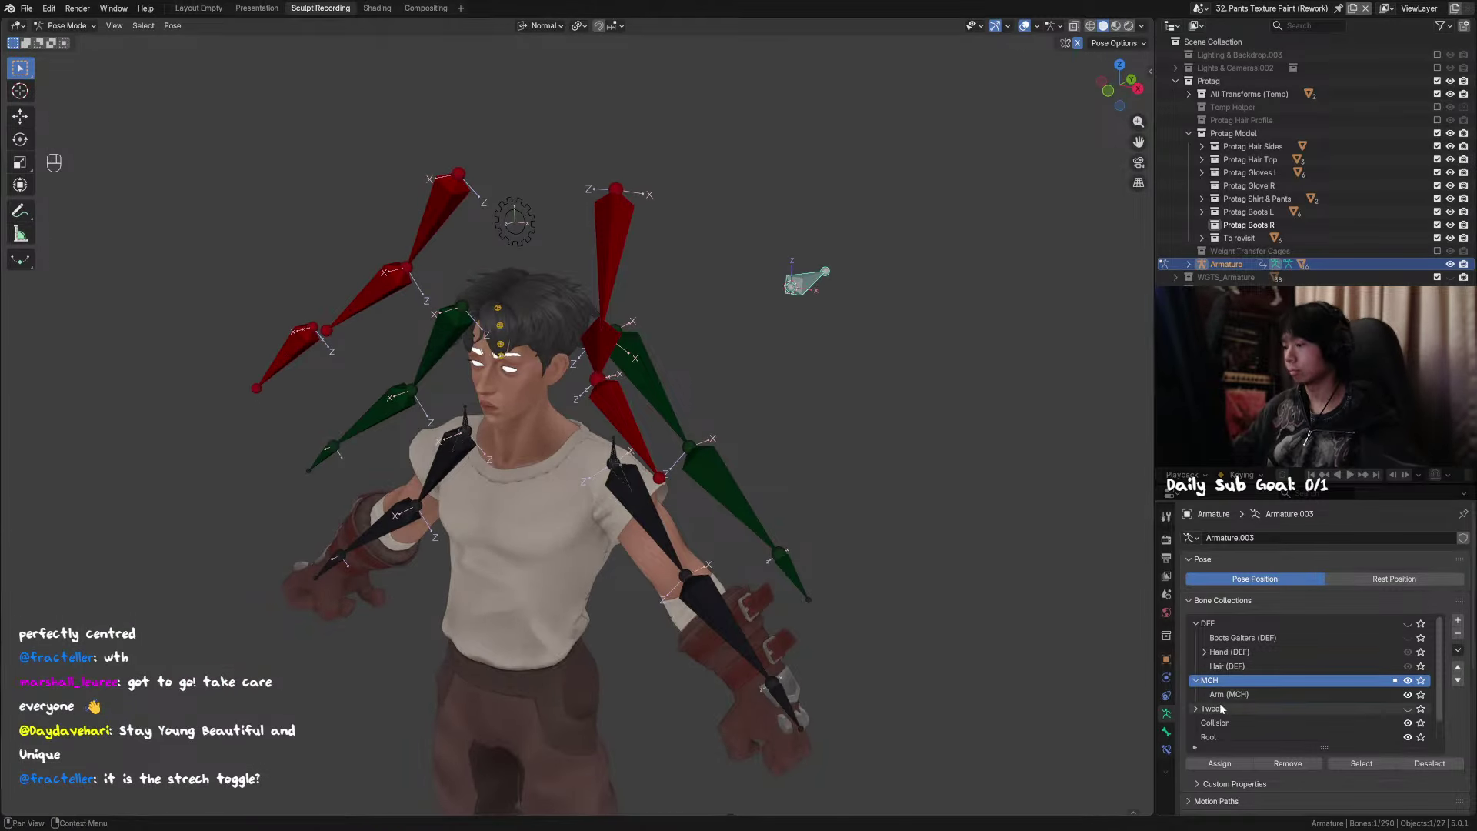
click(578, 329)
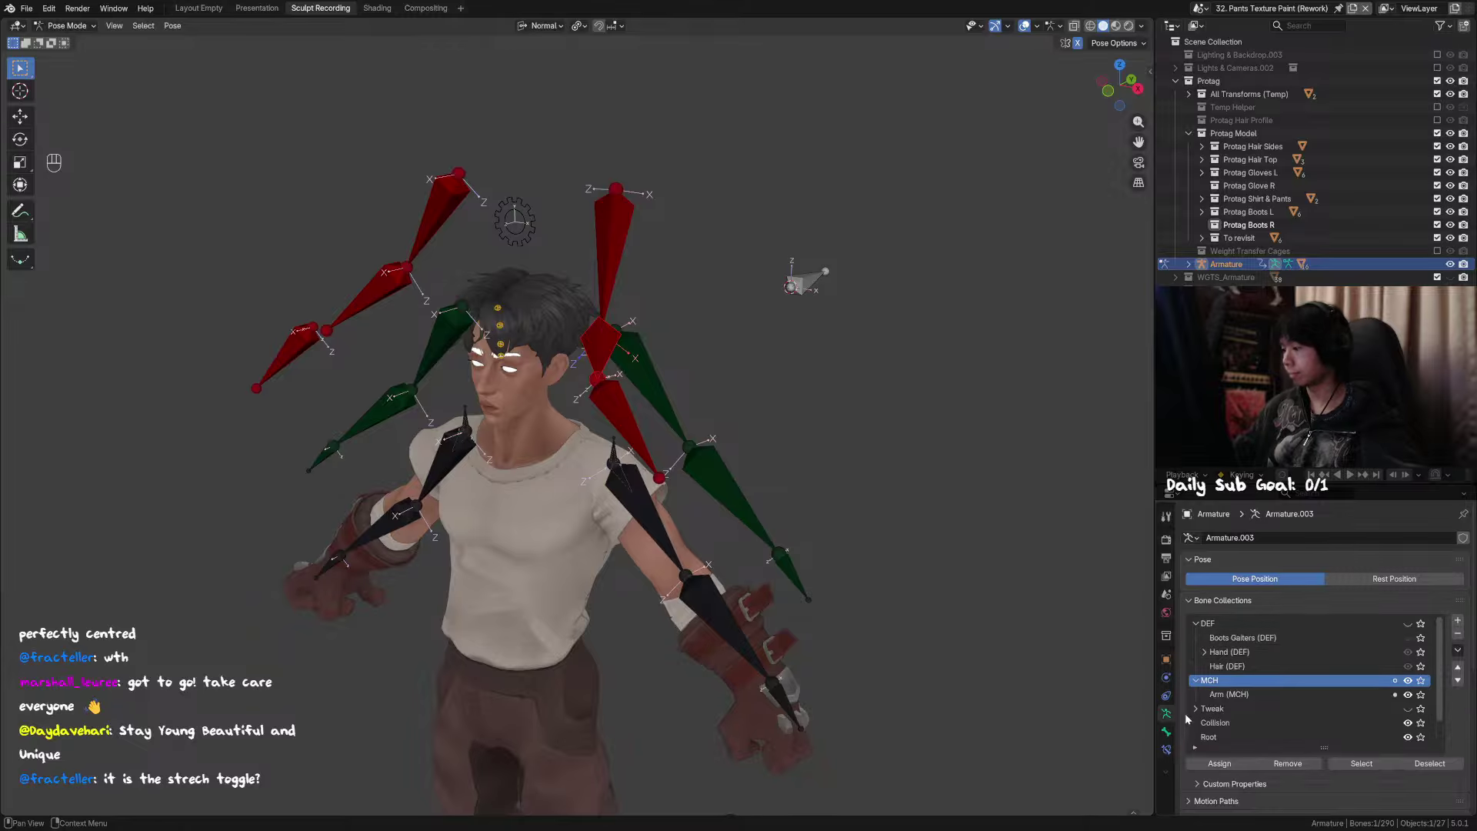
click(1167, 749)
click(1443, 626)
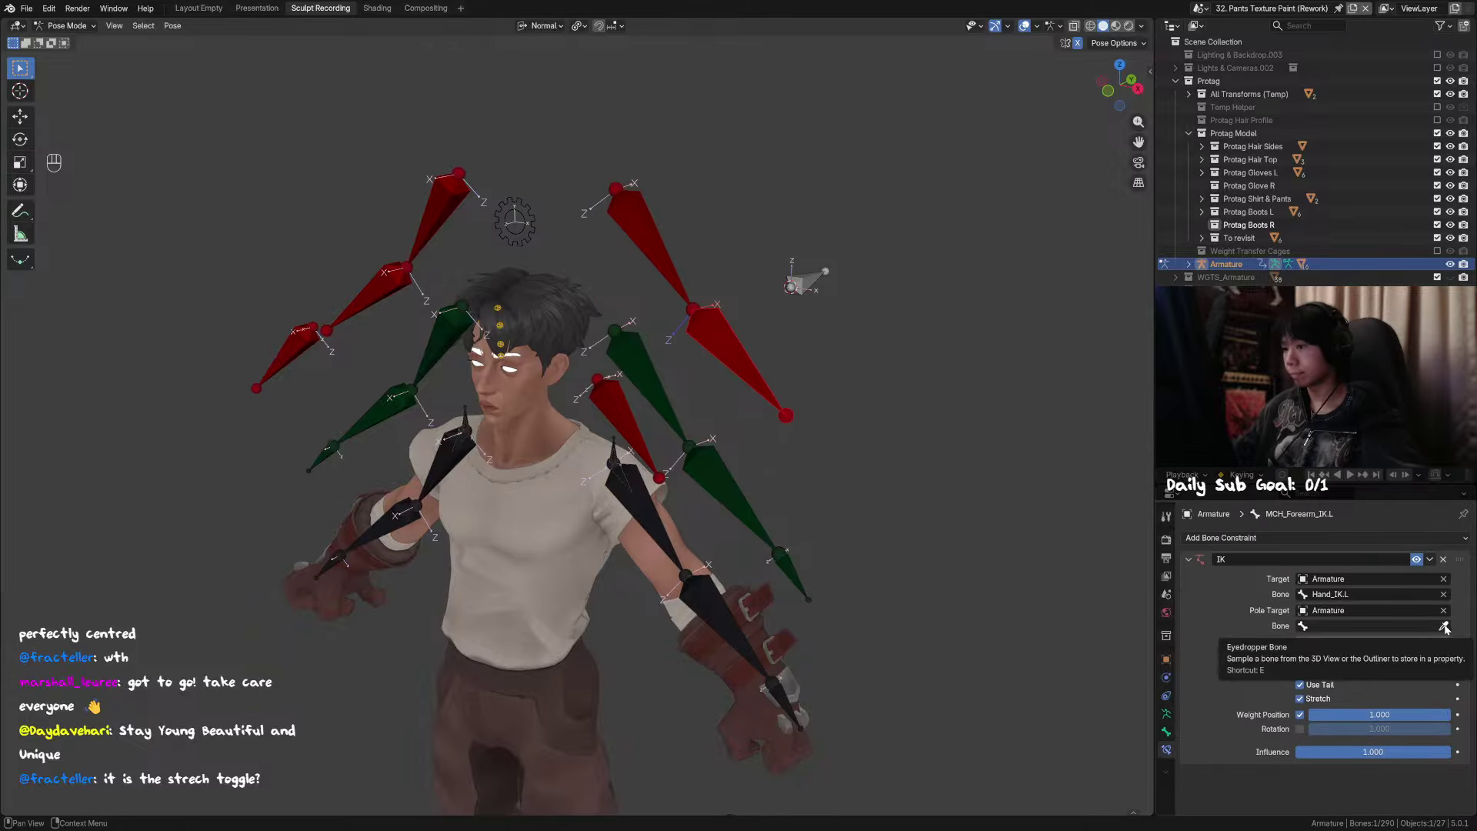
middle_drag(1020, 515, 880, 518)
key(ctrl+z)
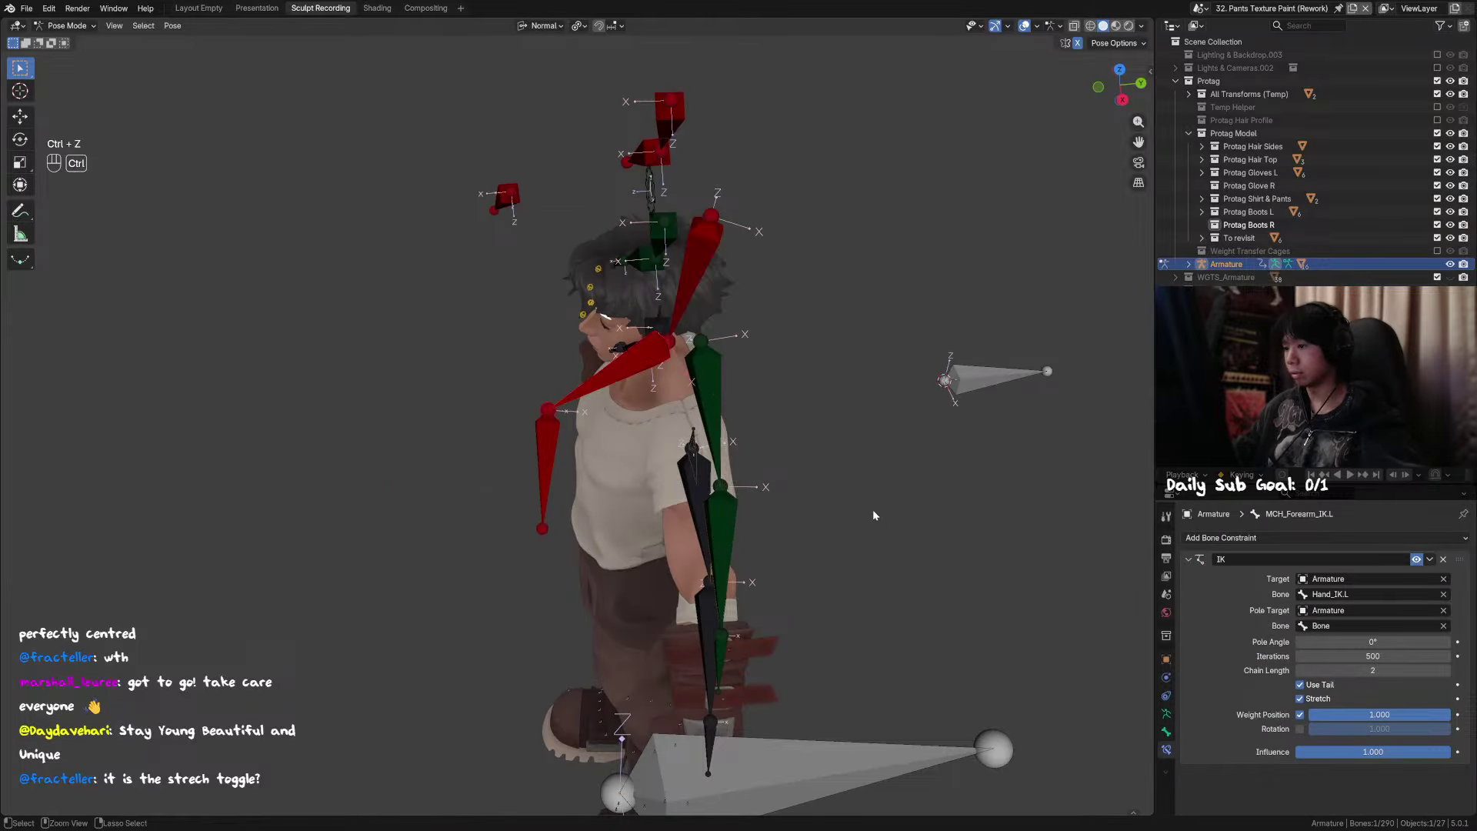
key(ctrl+shift+z)
key(ctrl+z)
key(ctrl+shift+z)
key(ctrl+z)
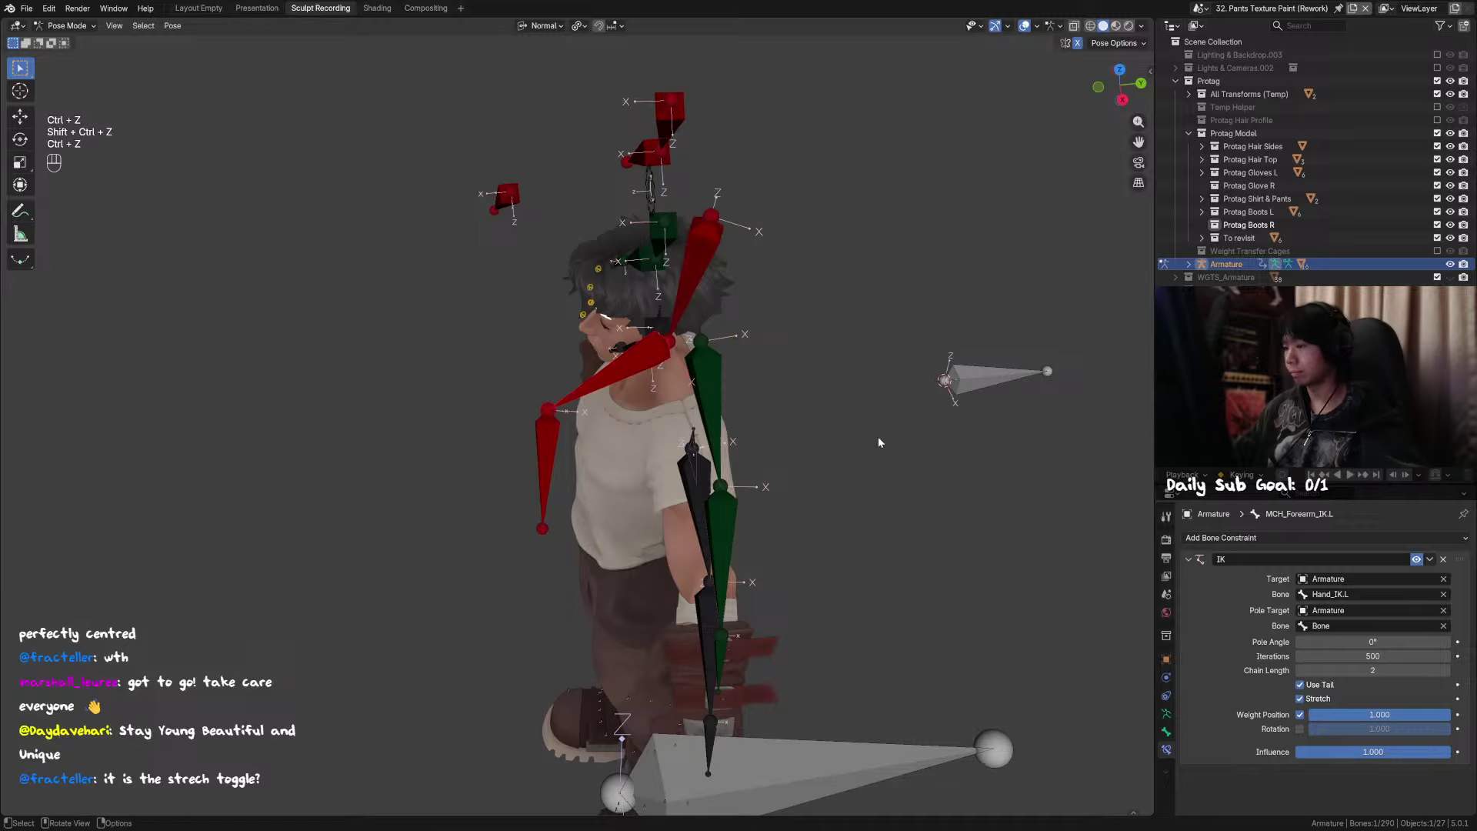
middle_drag(913, 468, 915, 459)
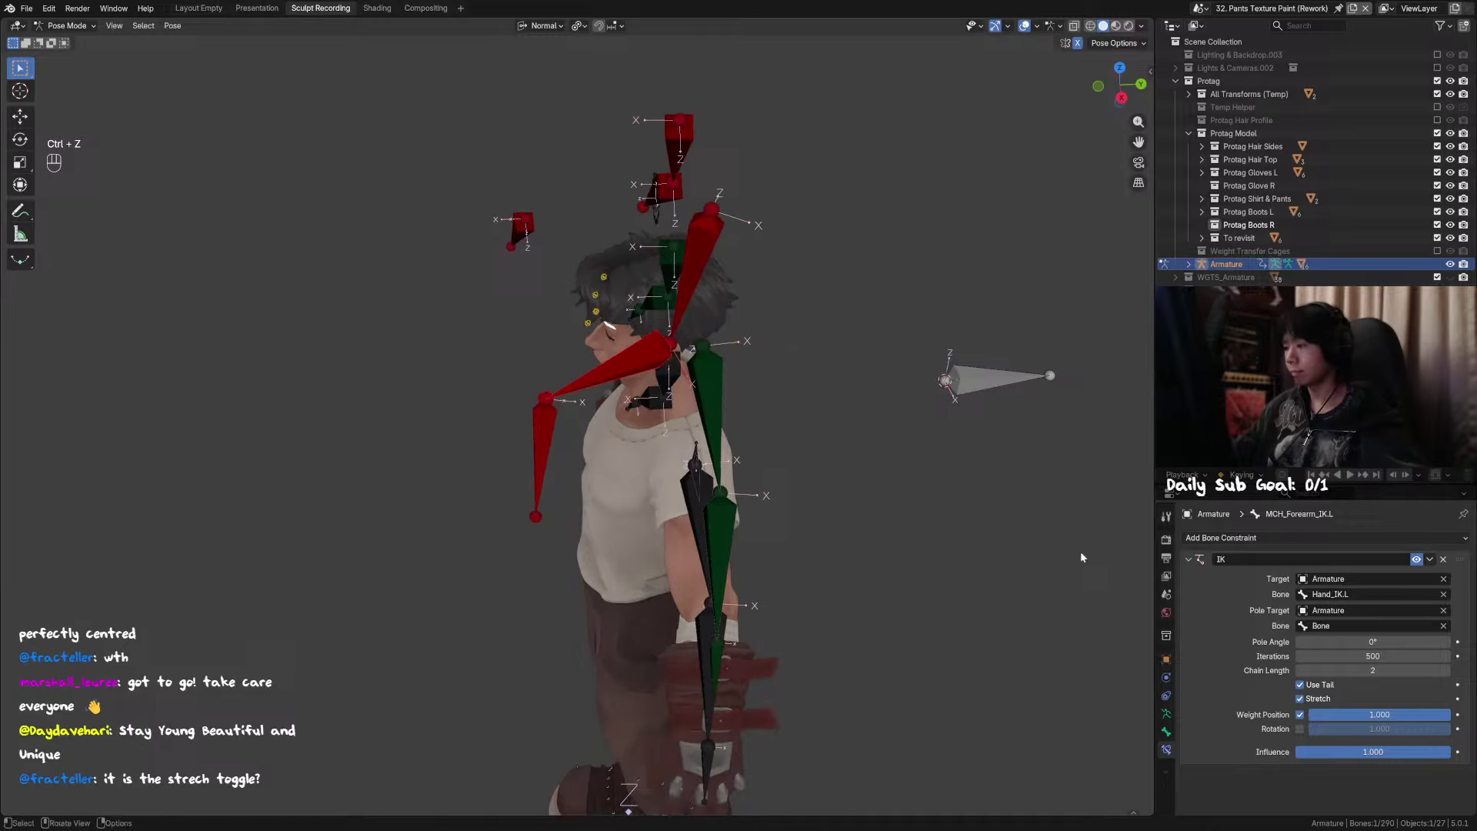
Step: Disable the forearm's IK constraint and duplicate the left upper-arm IK bone, offset along its normal X axis behind the character
click(1416, 559)
click(718, 238)
key(Tab)
key(shift+d)
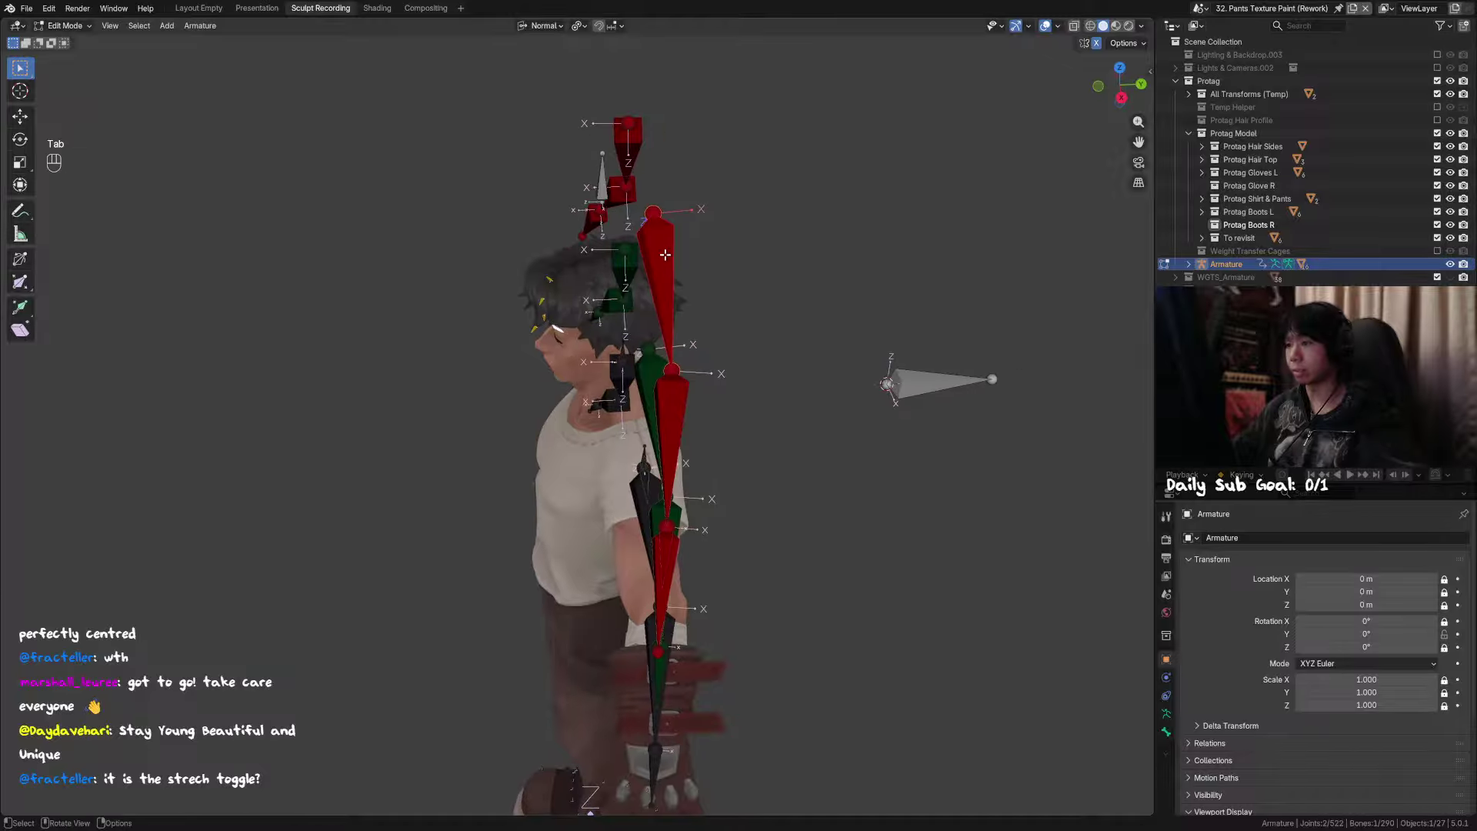
key(x)
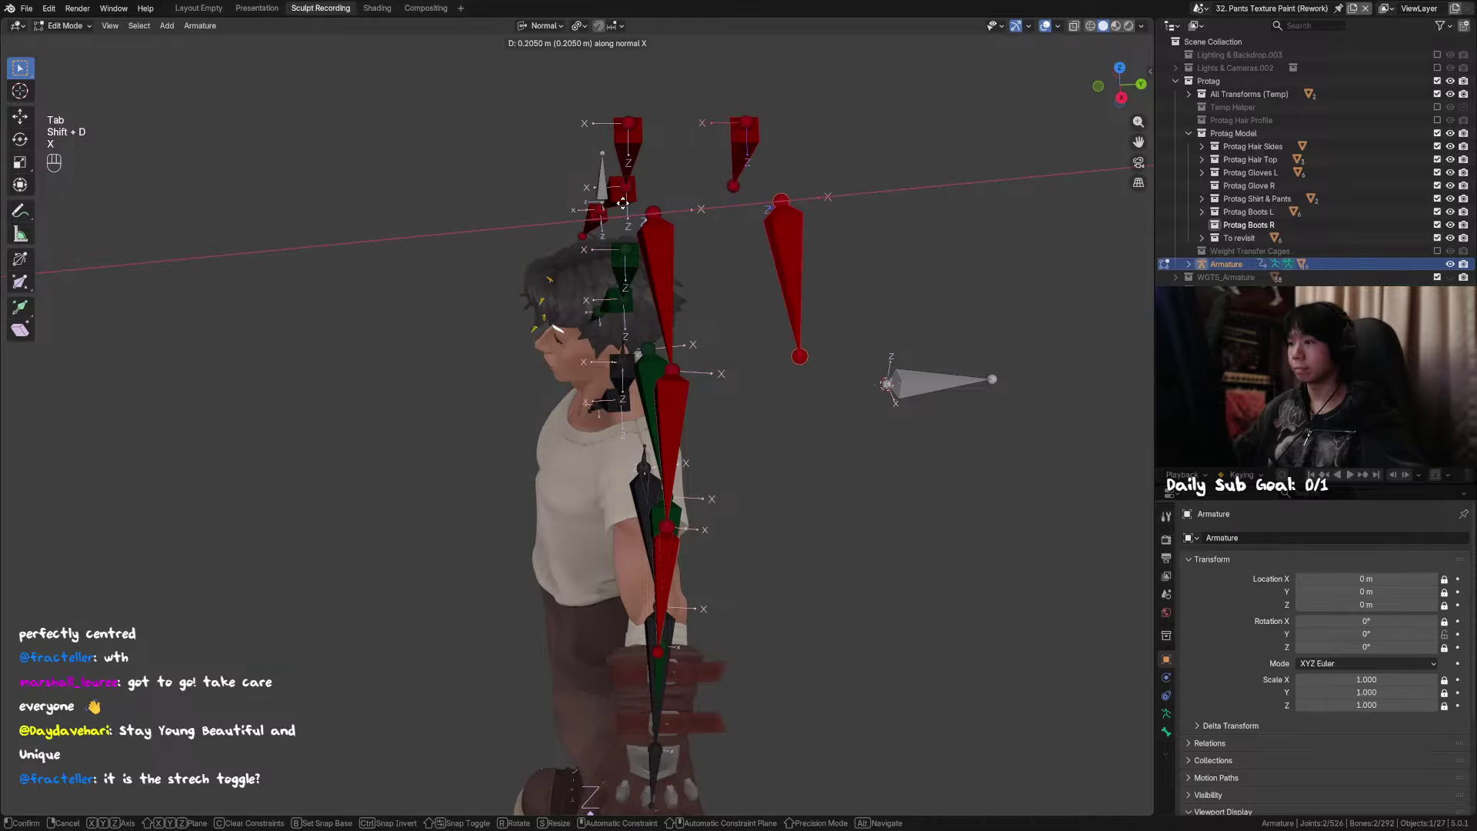
click(669, 146)
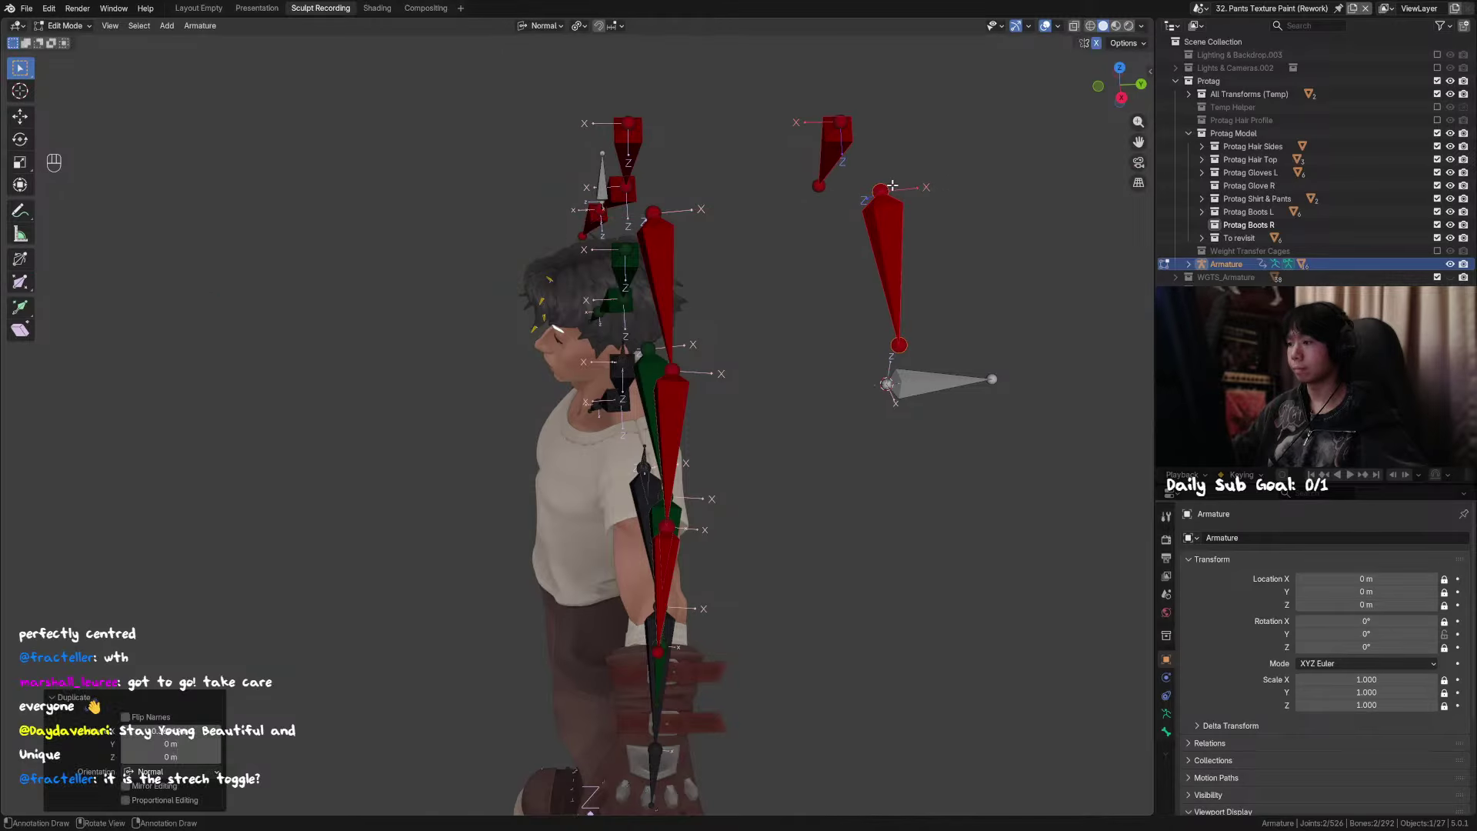
key(g)
key(y)
key(x)
click(889, 215)
Step: Snap the 3D cursor to the duplicated bone's upper joint and add a new bone there, scaled to 0.142
click(877, 187)
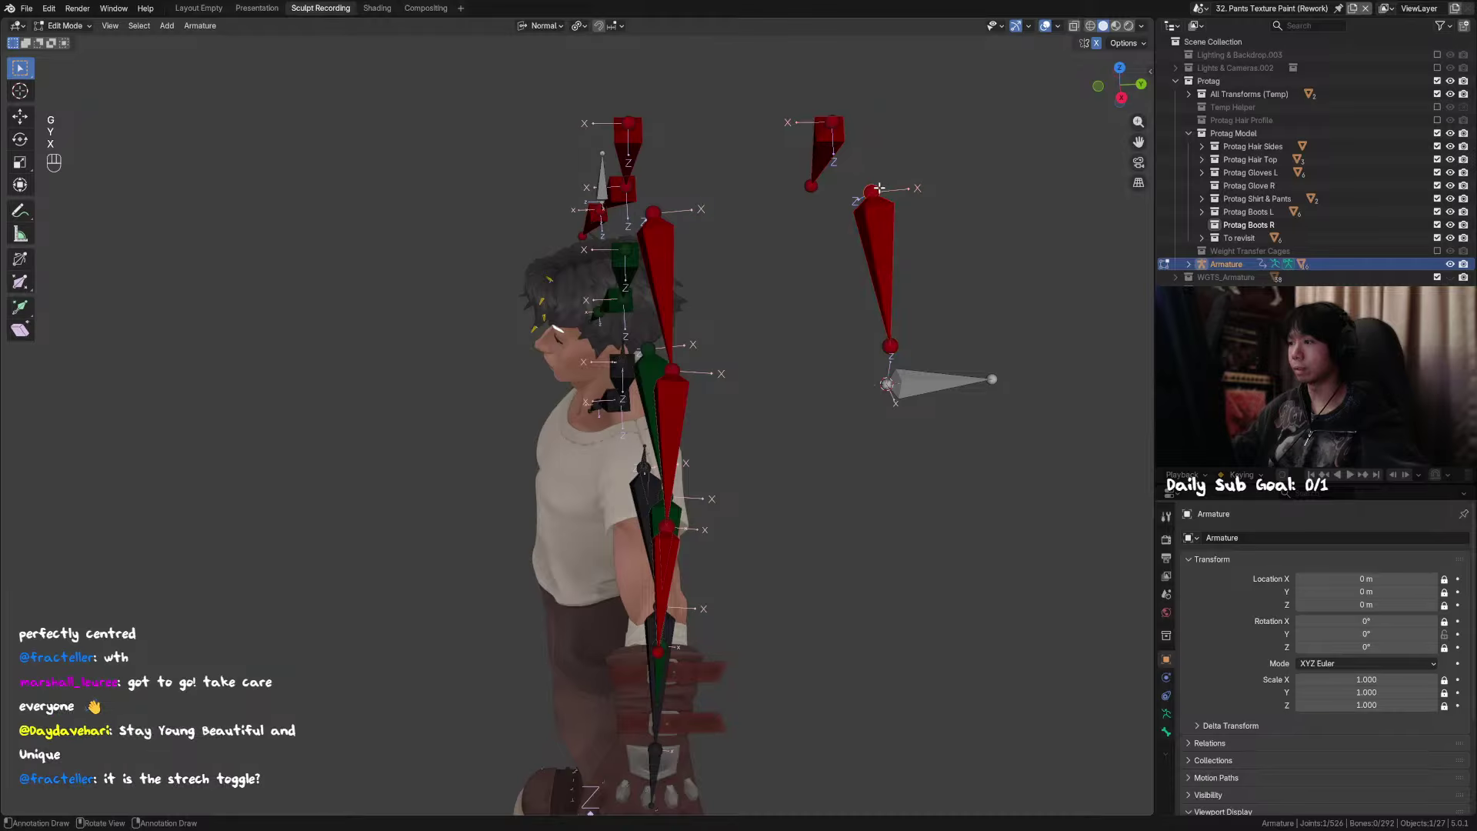
key(shift+s)
click(871, 254)
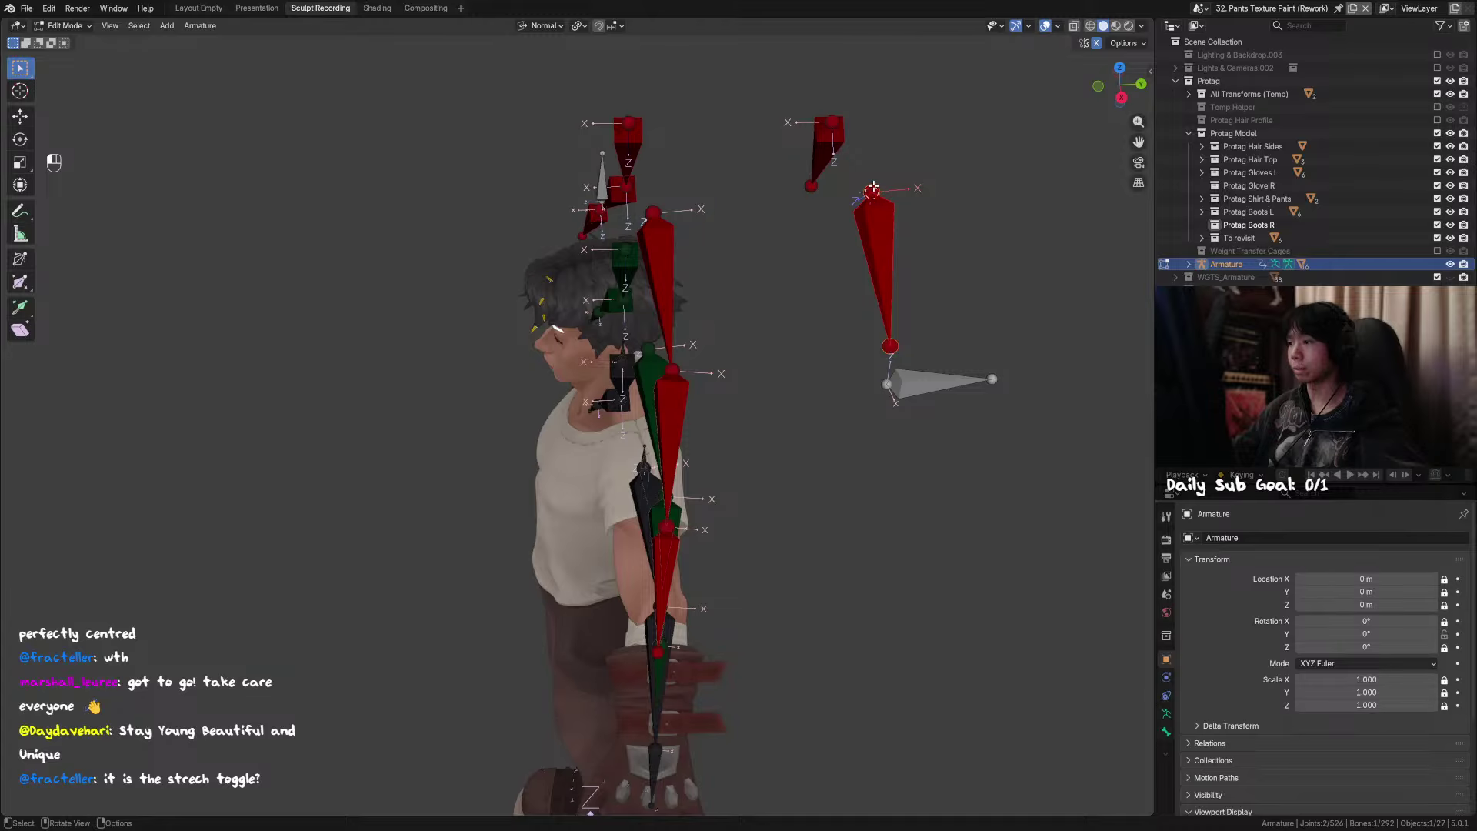
key(shift+a)
key(s)
click(894, 175)
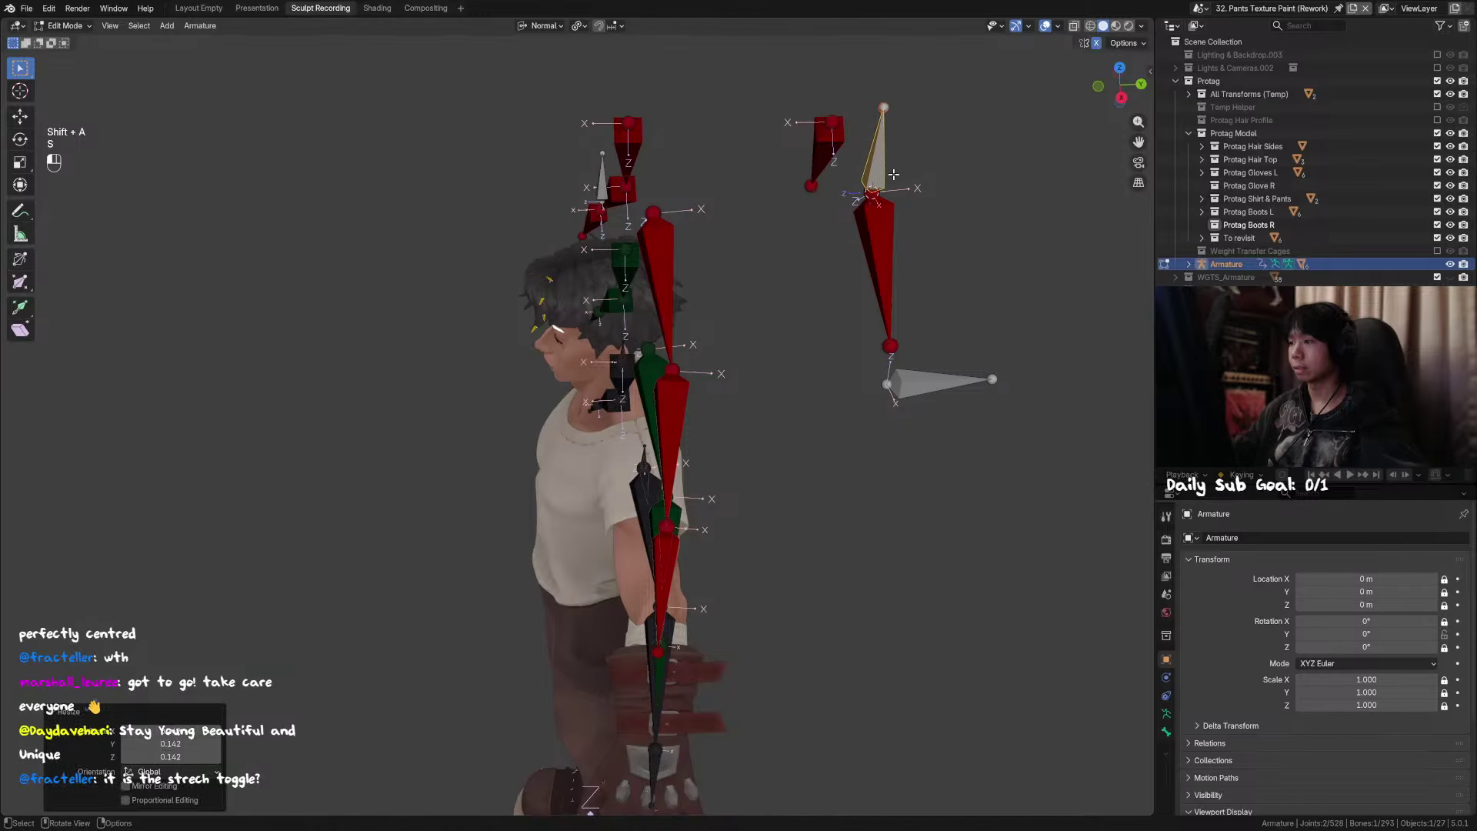
key(Tab)
key(Tab)
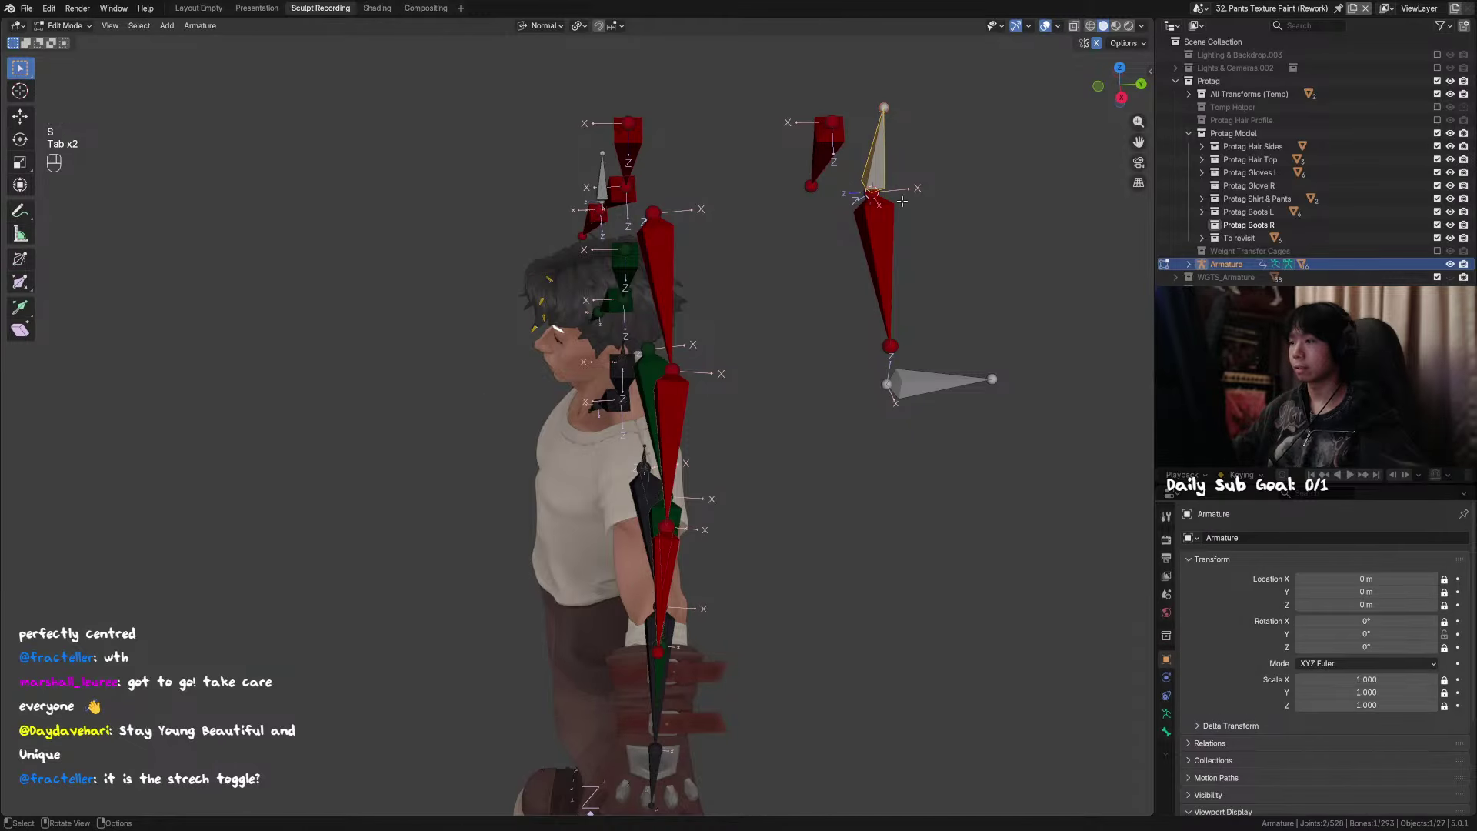
Step: Rotate the new bone 90 degrees so it points backward, and return to Pose Mode
text(r90x)
key(Escape)
alt+middle_drag(902, 201, 1057, 632)
text(r90)
key(Return)
key(Tab)
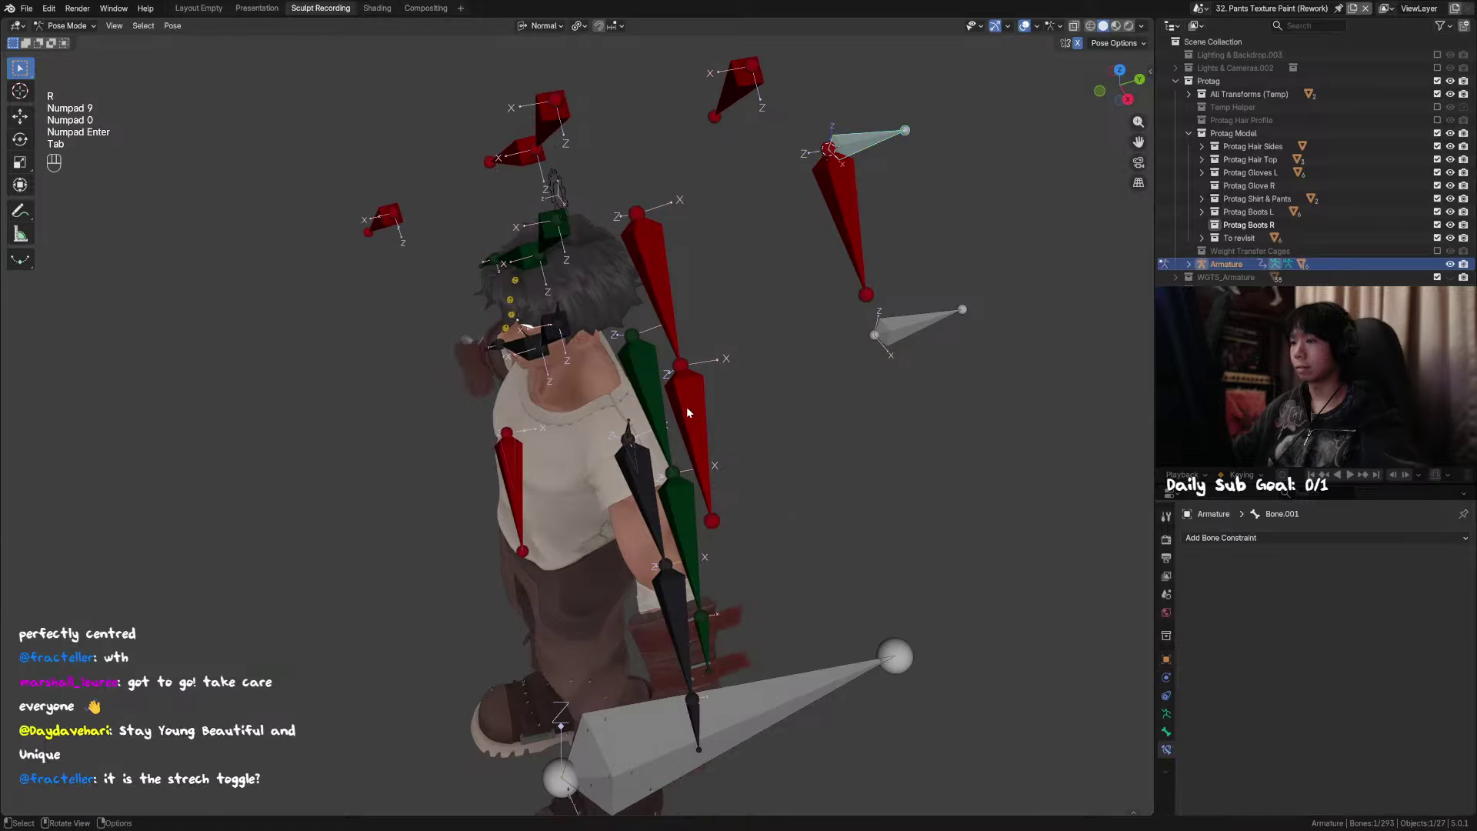
Step: Re-enable the IK constraint on MCH_Forearm_IK.L and set its pole bone to Bone.001
click(1417, 560)
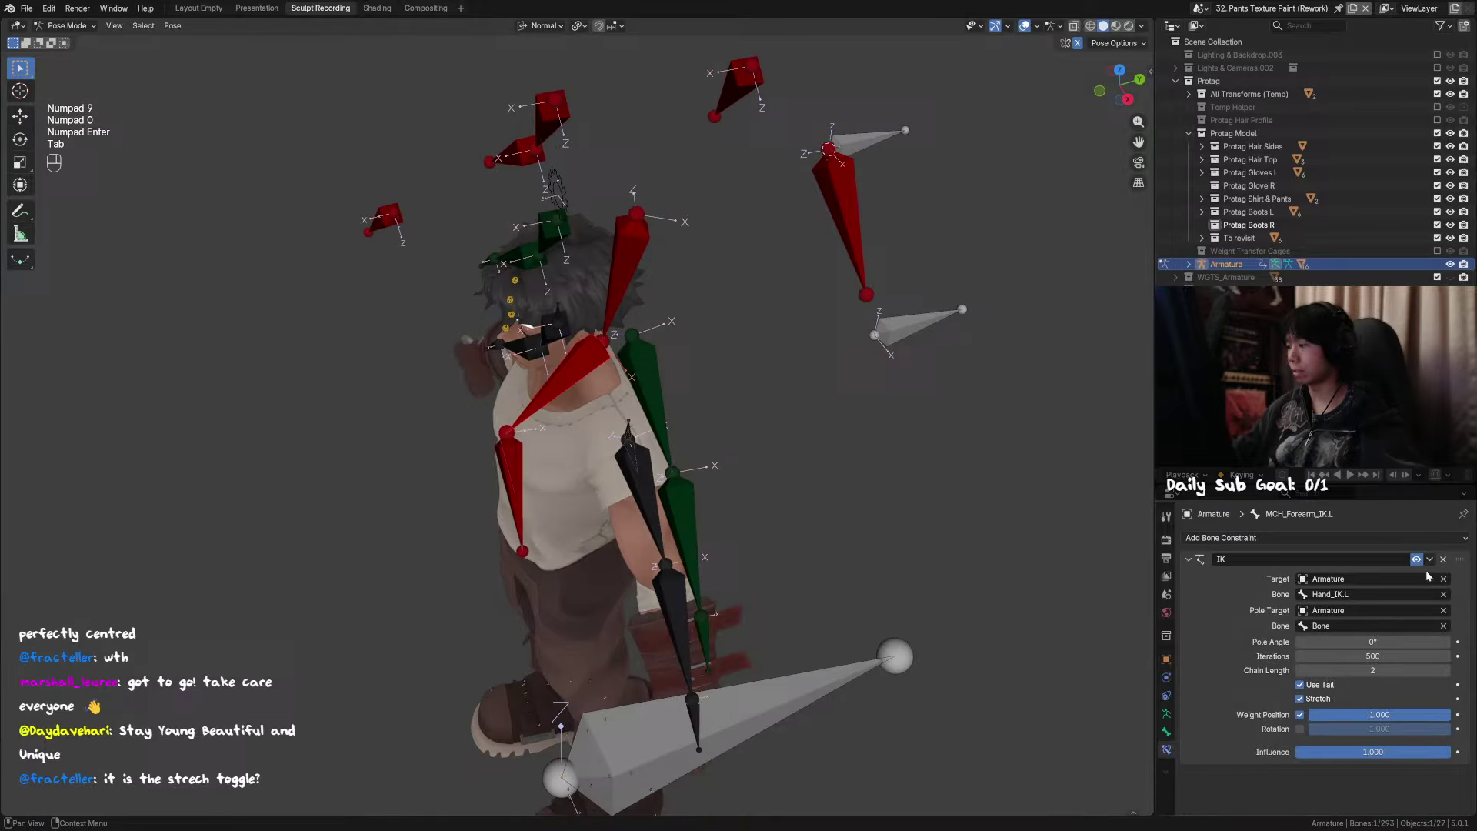
click(1444, 627)
click(1444, 627)
click(876, 127)
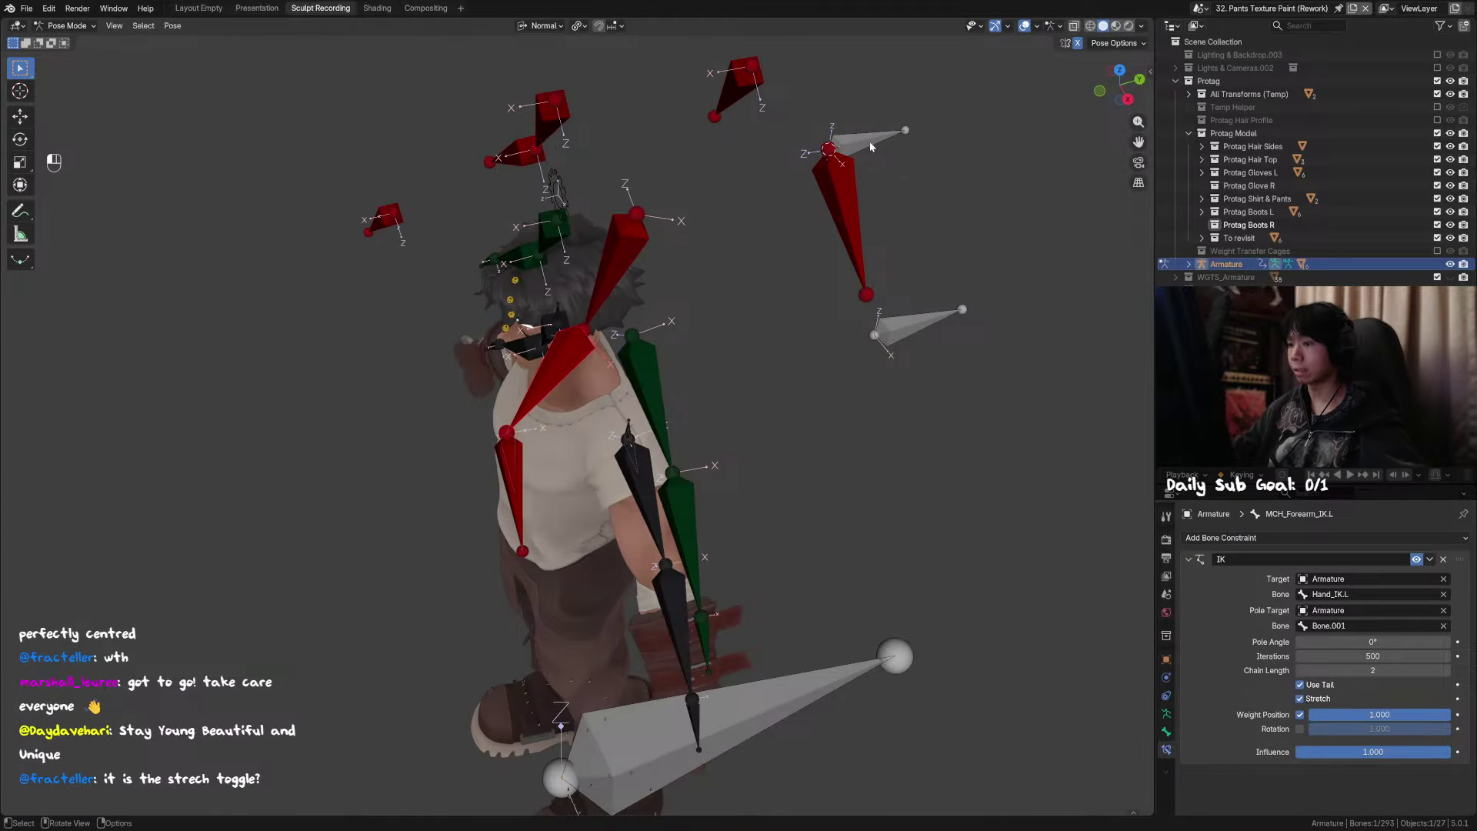
click(872, 146)
alt+middle_drag(885, 181, 908, 231)
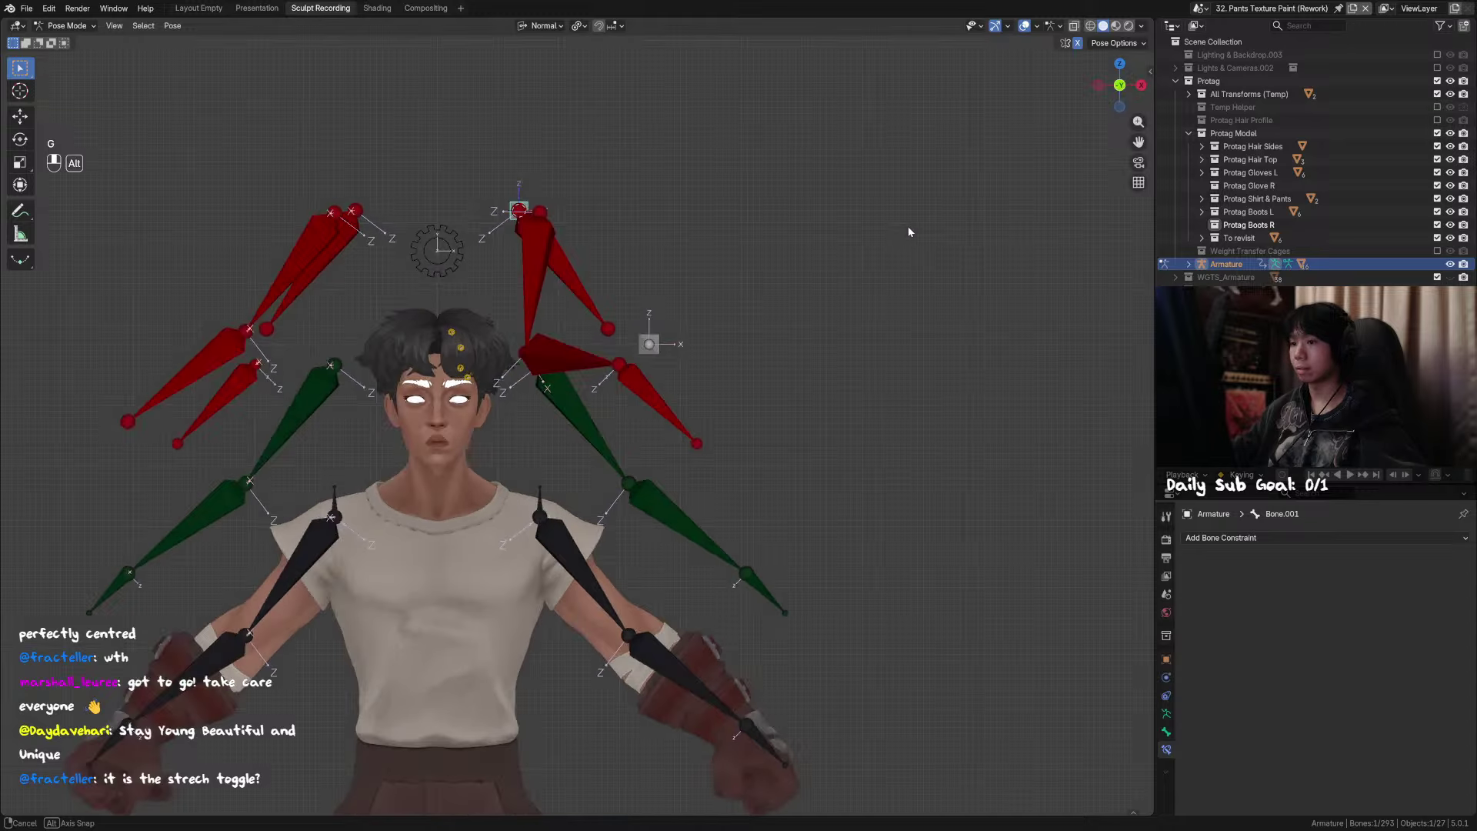
shift+middle_drag(597, 278, 662, 297)
Step: Try setting the forearm IK constraint's pole bone back to Bone
click(624, 361)
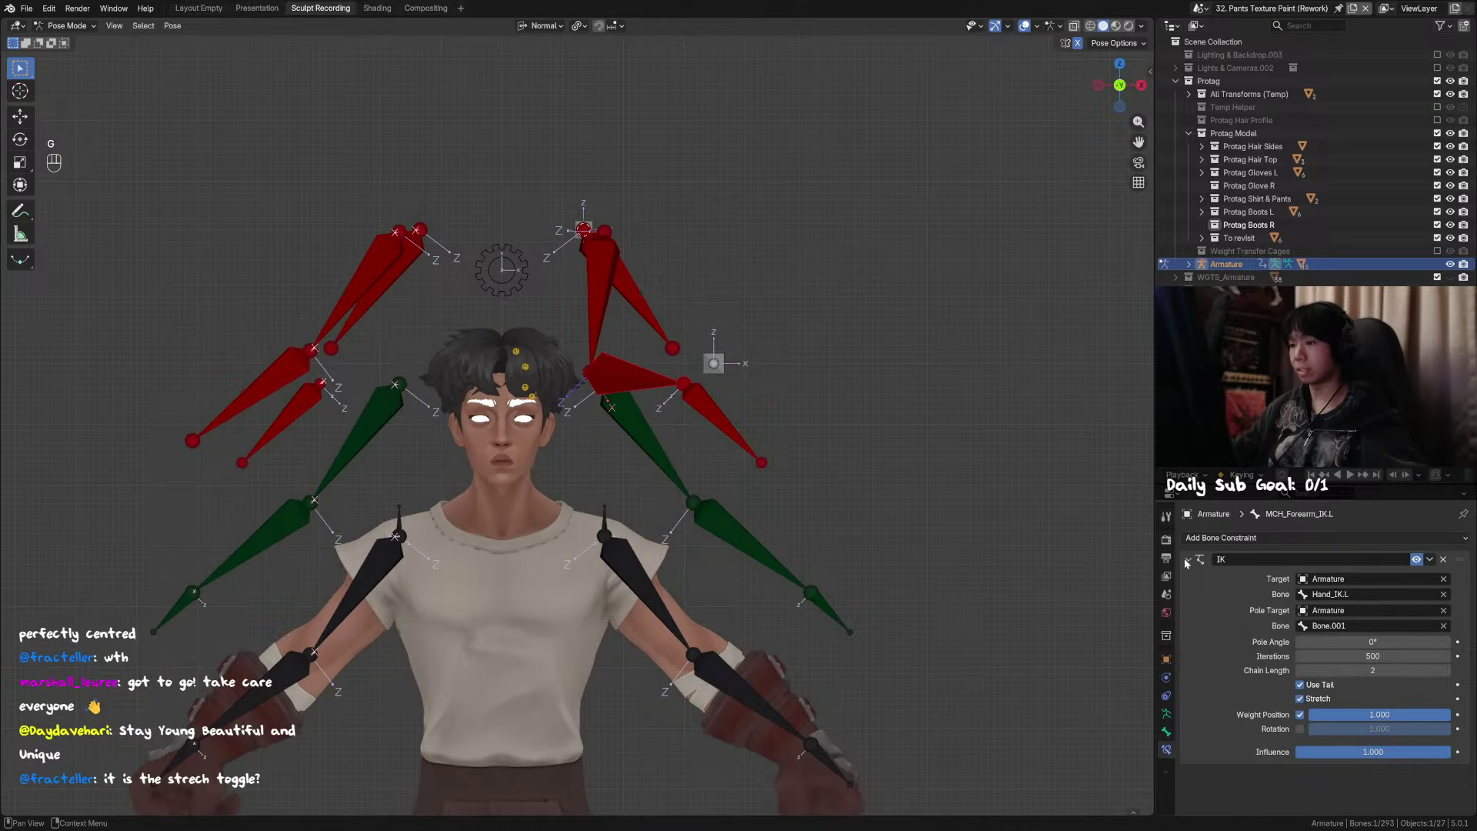
click(1444, 625)
click(1444, 625)
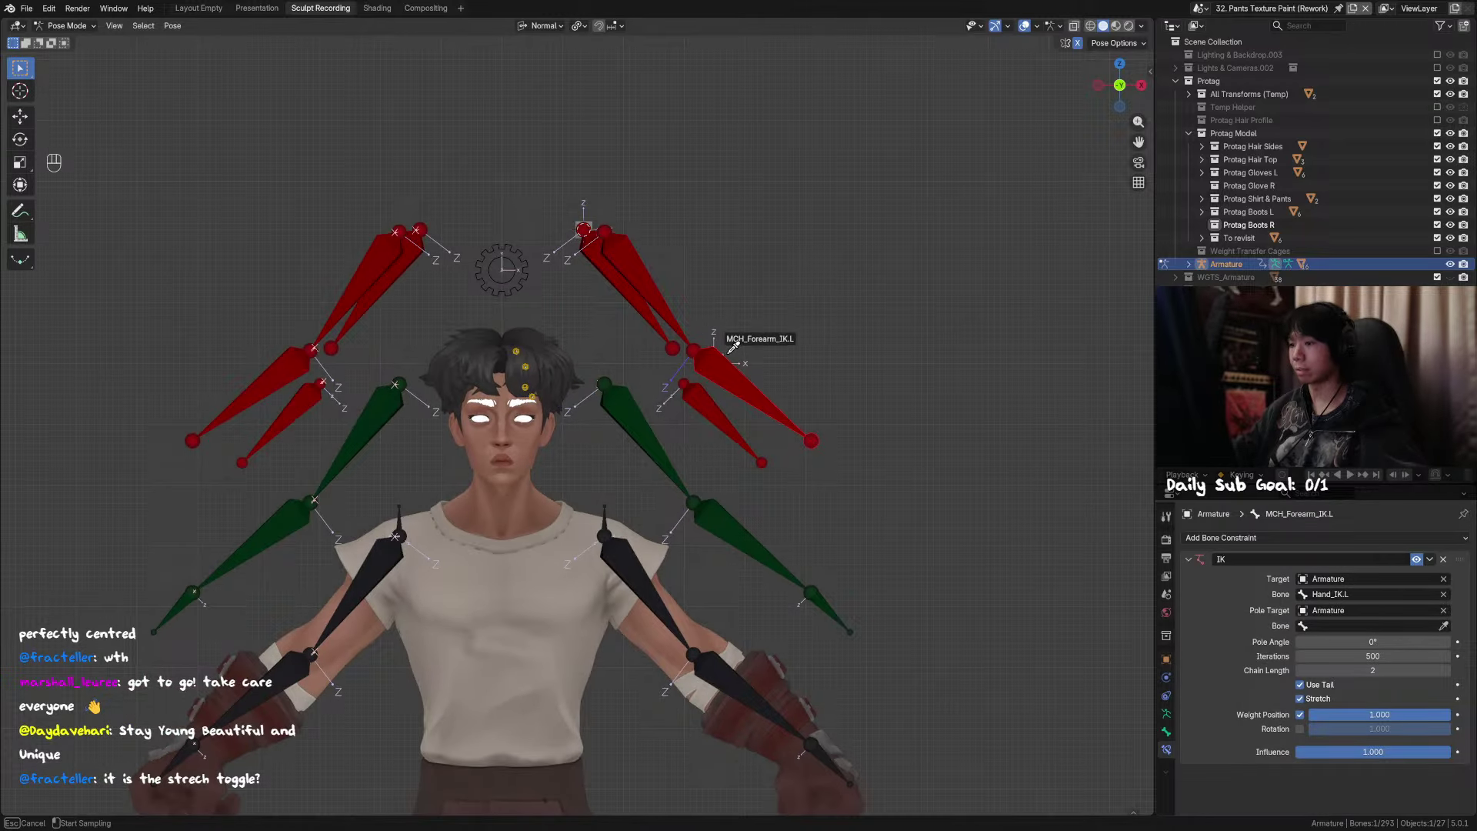
middle_drag(742, 352, 774, 364)
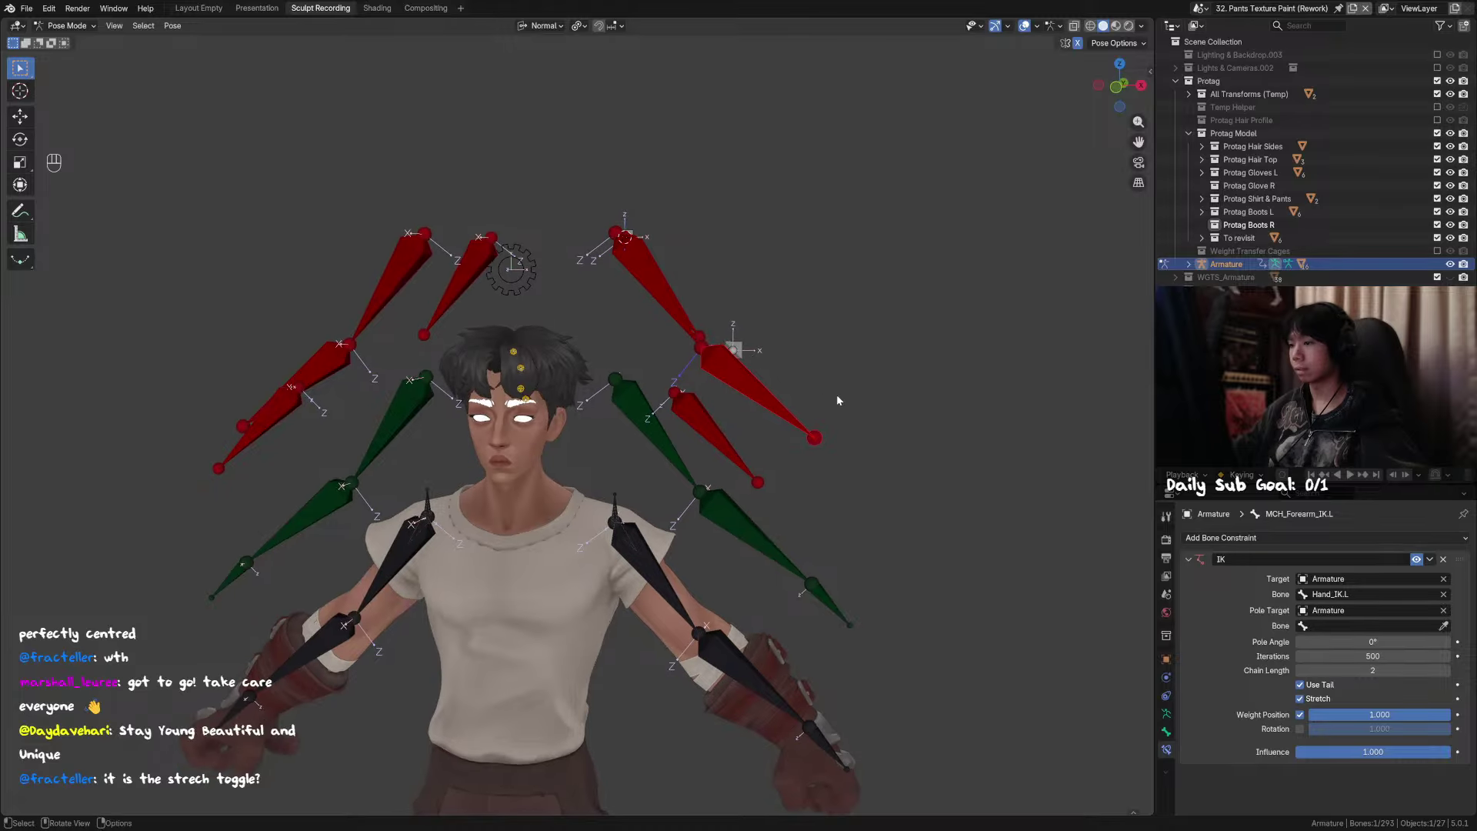
key(ctrl+z)
key(ctrl+z)
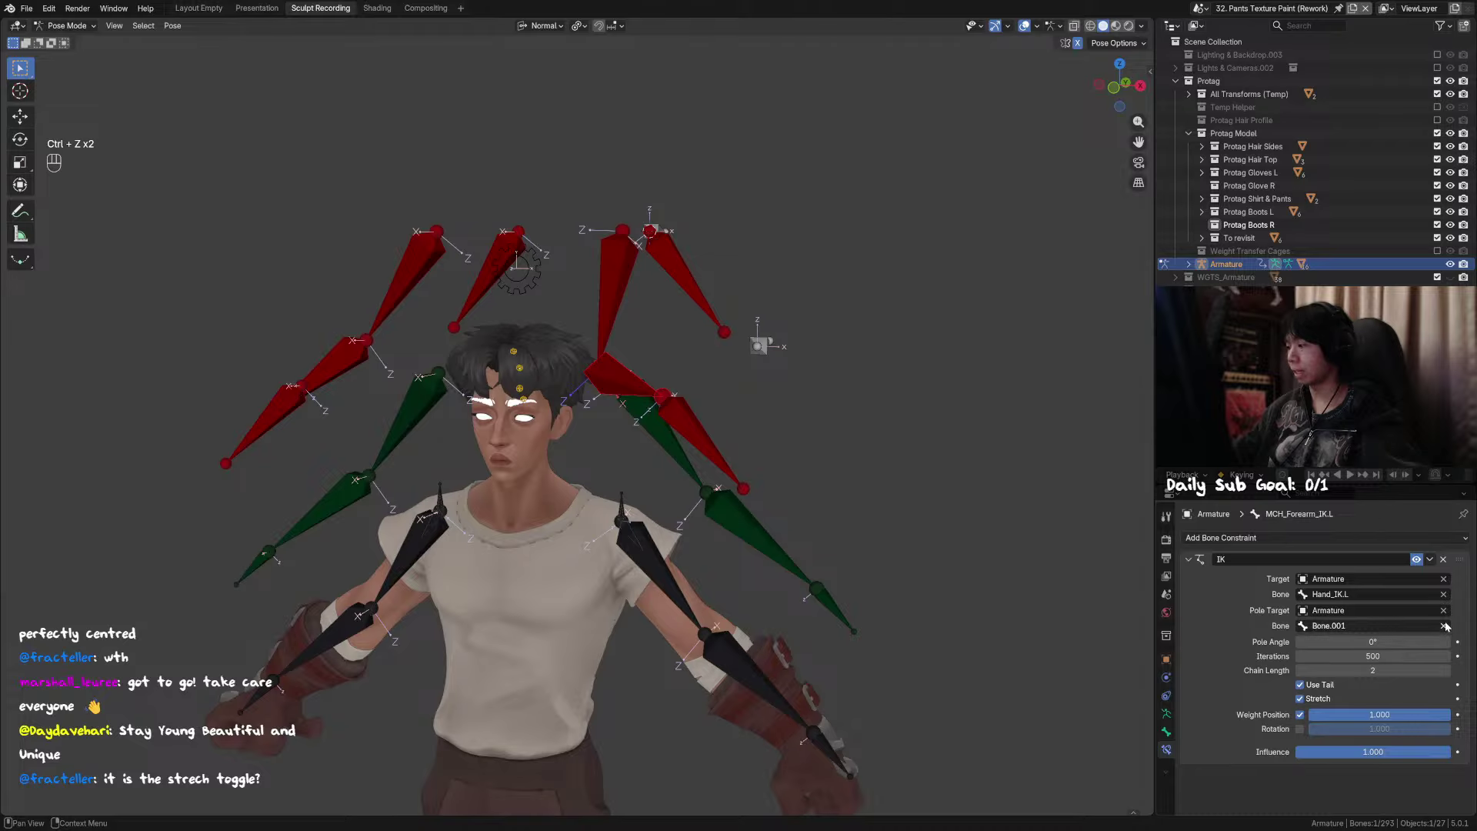
click(1444, 625)
click(1444, 625)
click(759, 344)
Step: Compare the bent arm using Bone, no pole bone and Bone.001 through the edit history, ending on Bone.001
key(ctrl+z)
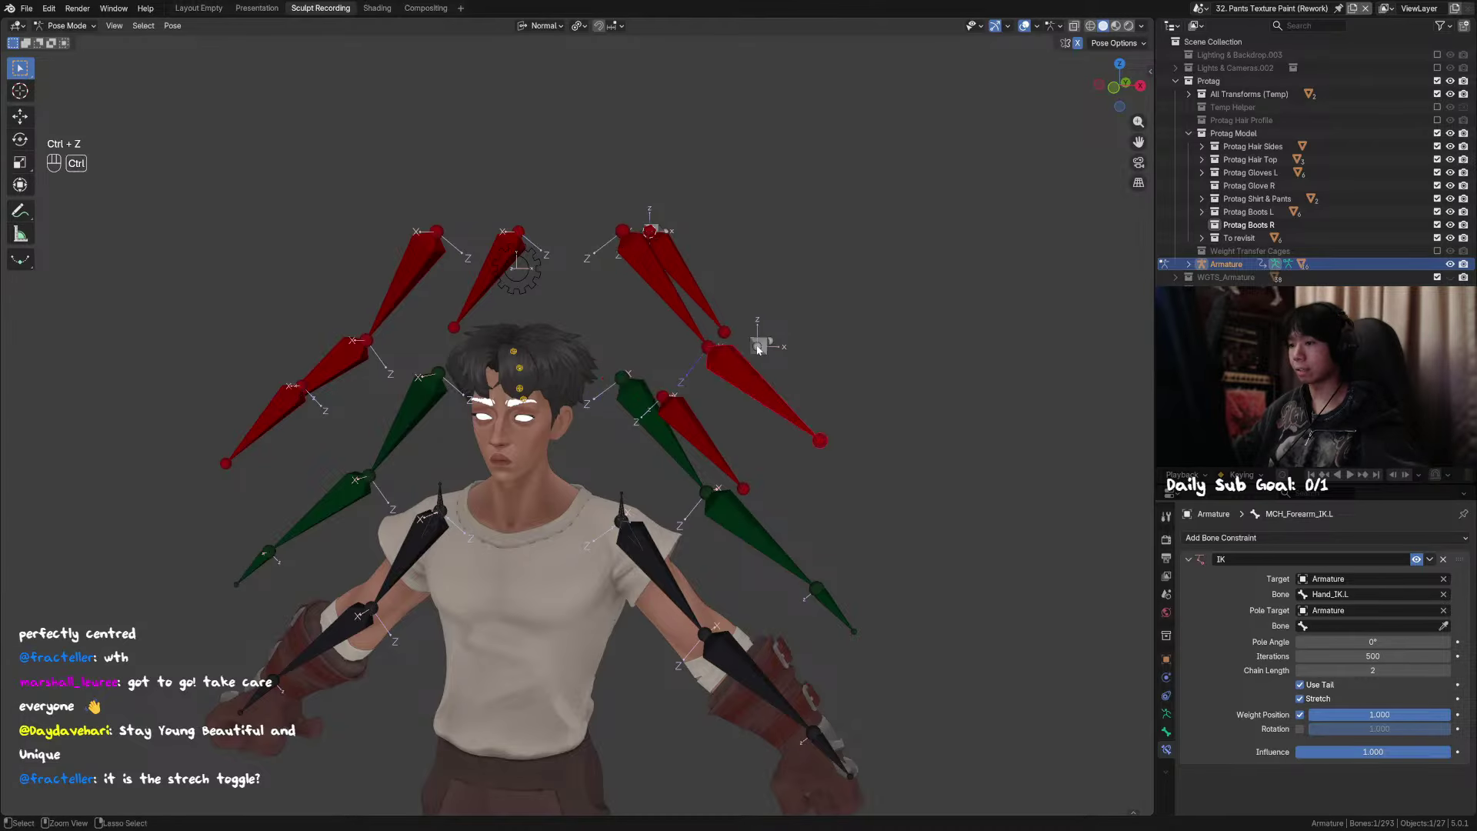
key(ctrl+z)
key(ctrl+shift+z)
key(ctrl+shift+z)
key(ctrl+shift+z)
key(ctrl+shift+z)
key(ctrl+shift+z)
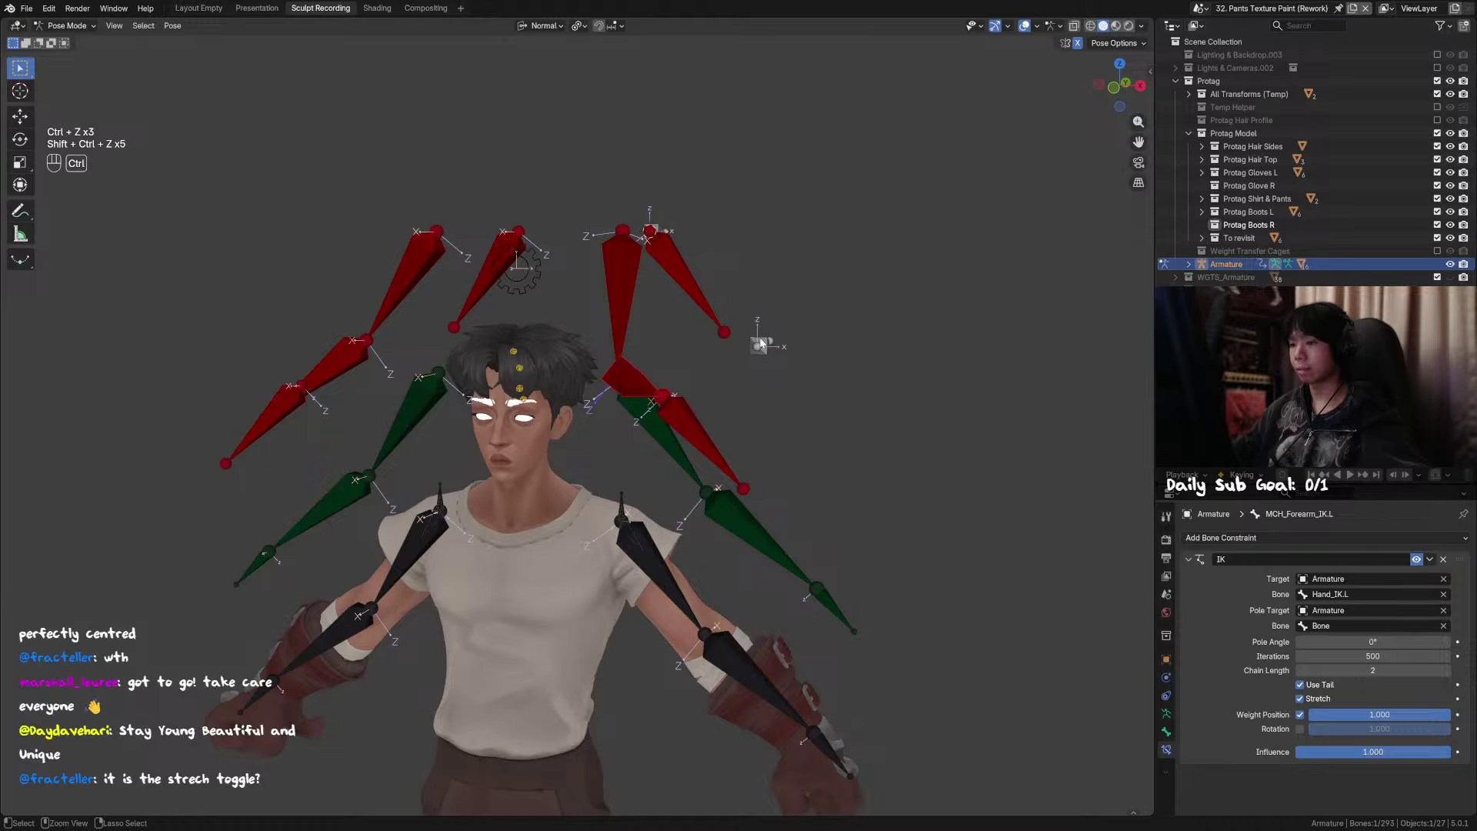
key(ctrl+z)
key(ctrl+z)
key(ctrl+z)
key(ctrl+shift+z)
key(ctrl+shift+z)
key(ctrl+shift+z)
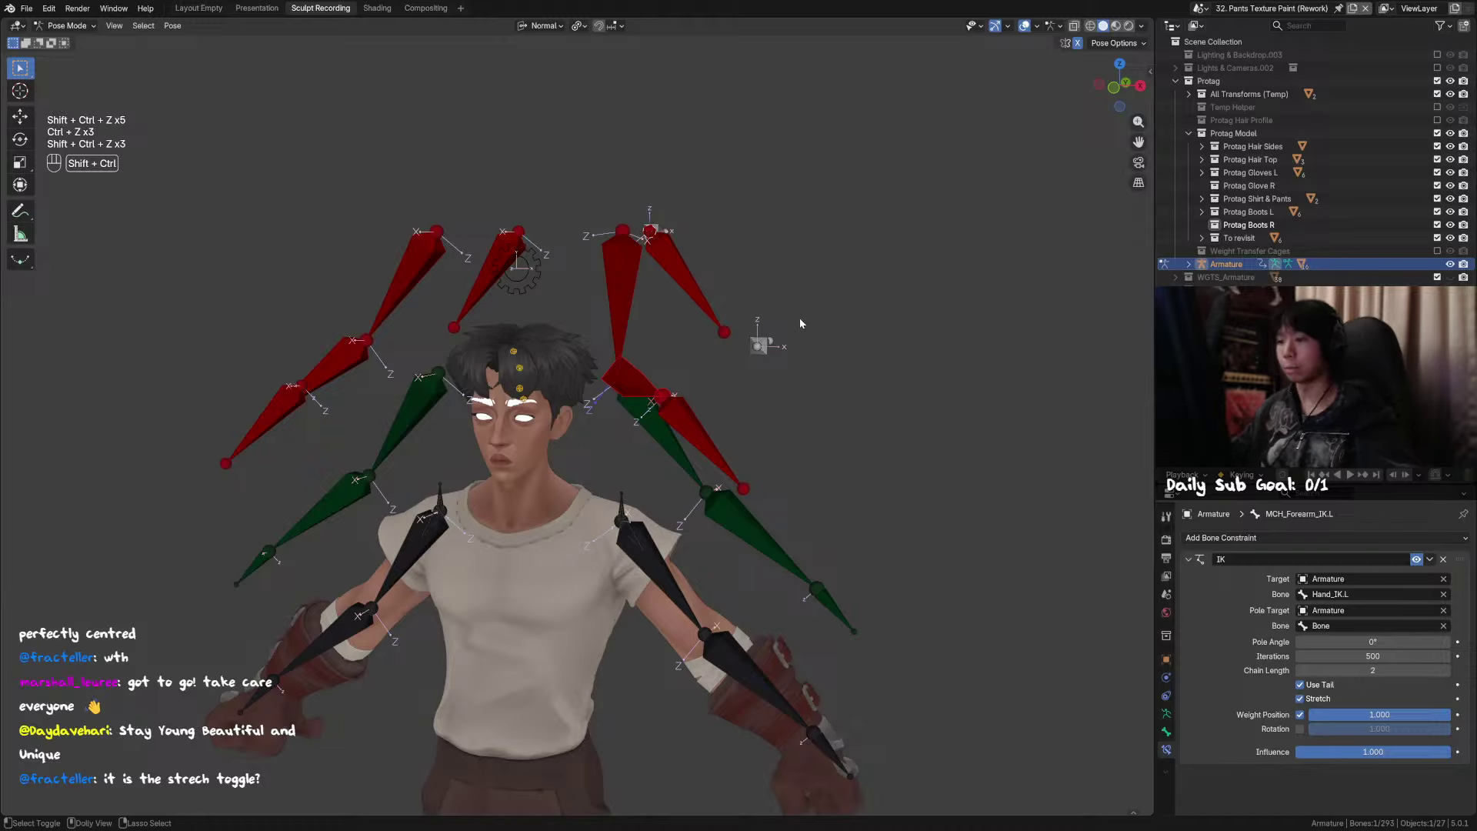
key(ctrl+z)
key(ctrl+z)
key(ctrl+z)
key(ctrl+shift+z)
key(ctrl+shift+z)
key(ctrl+shift+z)
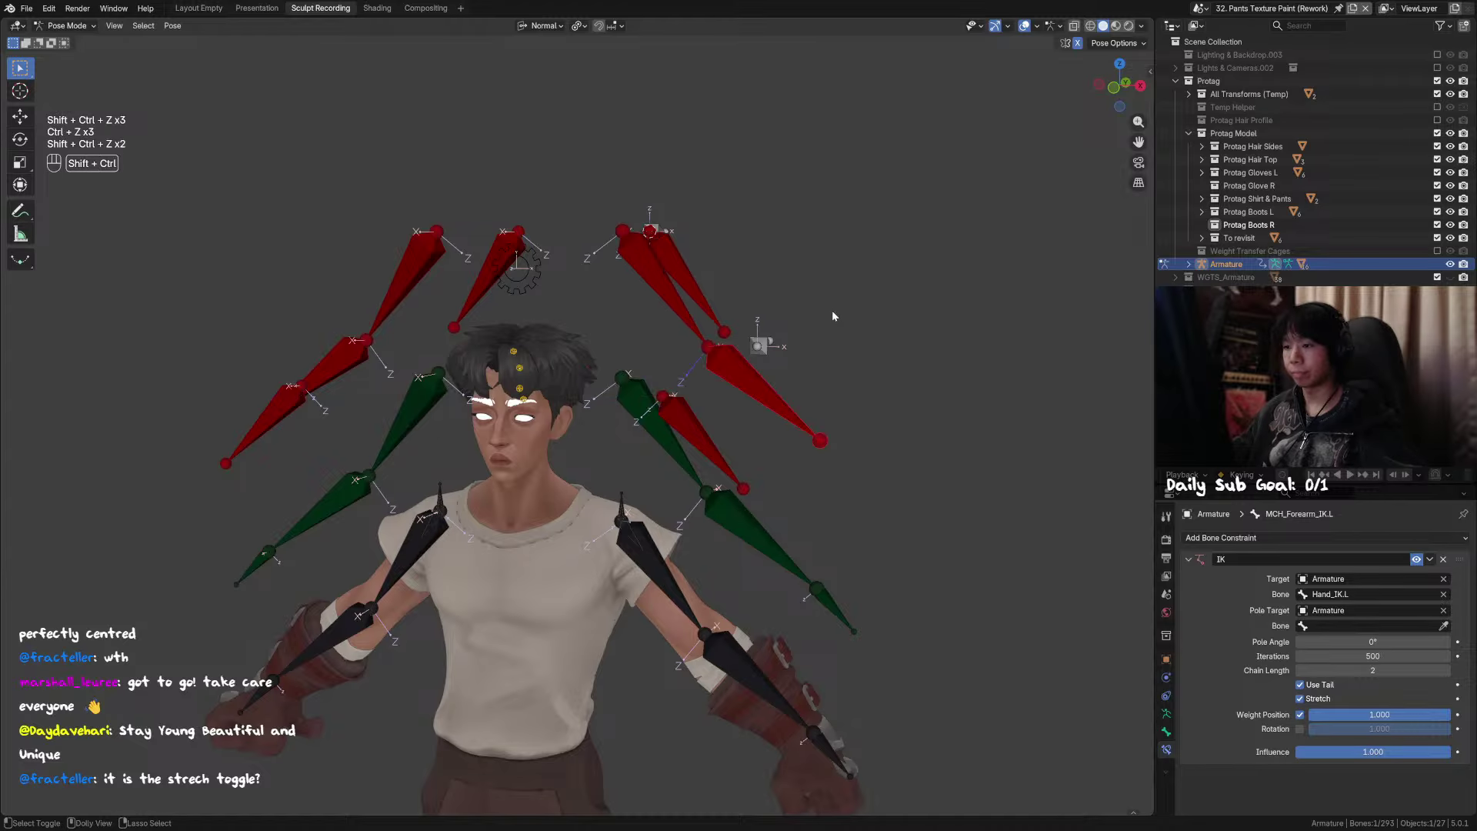
key(ctrl+z)
key(ctrl+z)
key(ctrl+z)
Step: Test how the IK arm follows the Bone.001 pole by moving it sideways, leaving it at its rest location
alt+middle_drag(728, 312, 685, 315)
click(697, 229)
alt+middle_drag(739, 255, 776, 257)
key(g)
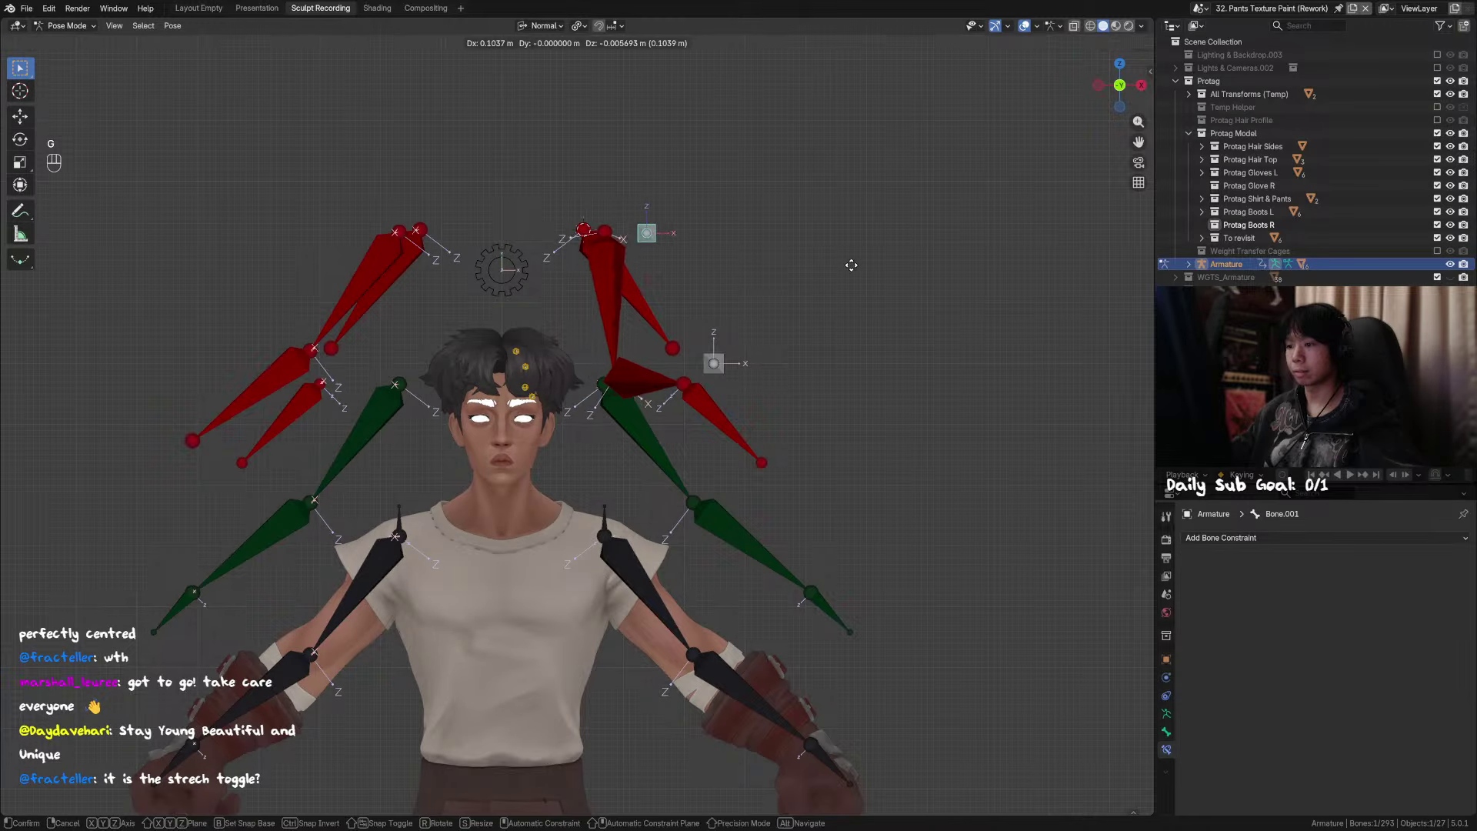
key(g)
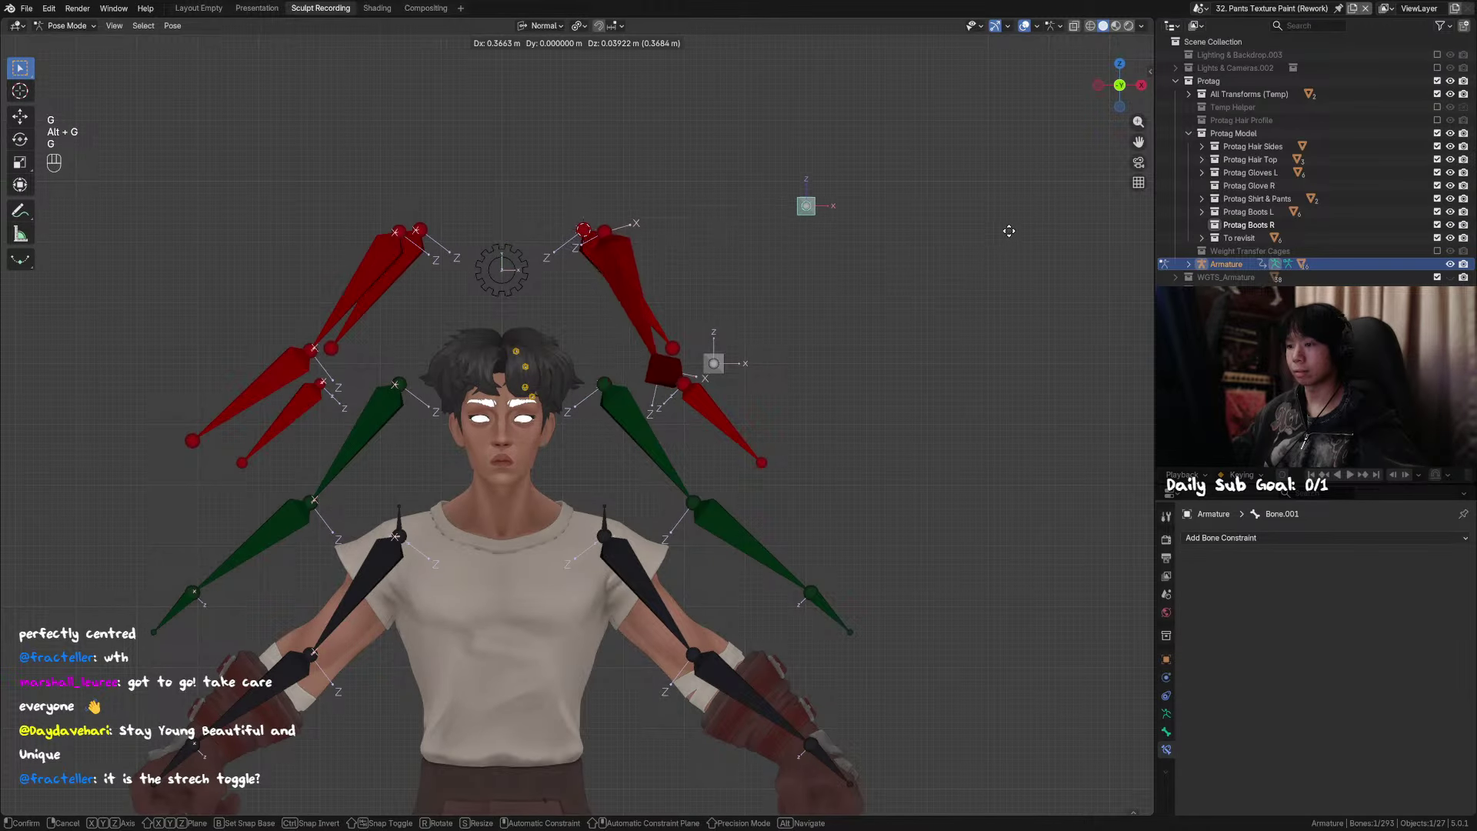
right_click(735, 363)
key(g)
right_click(714, 367)
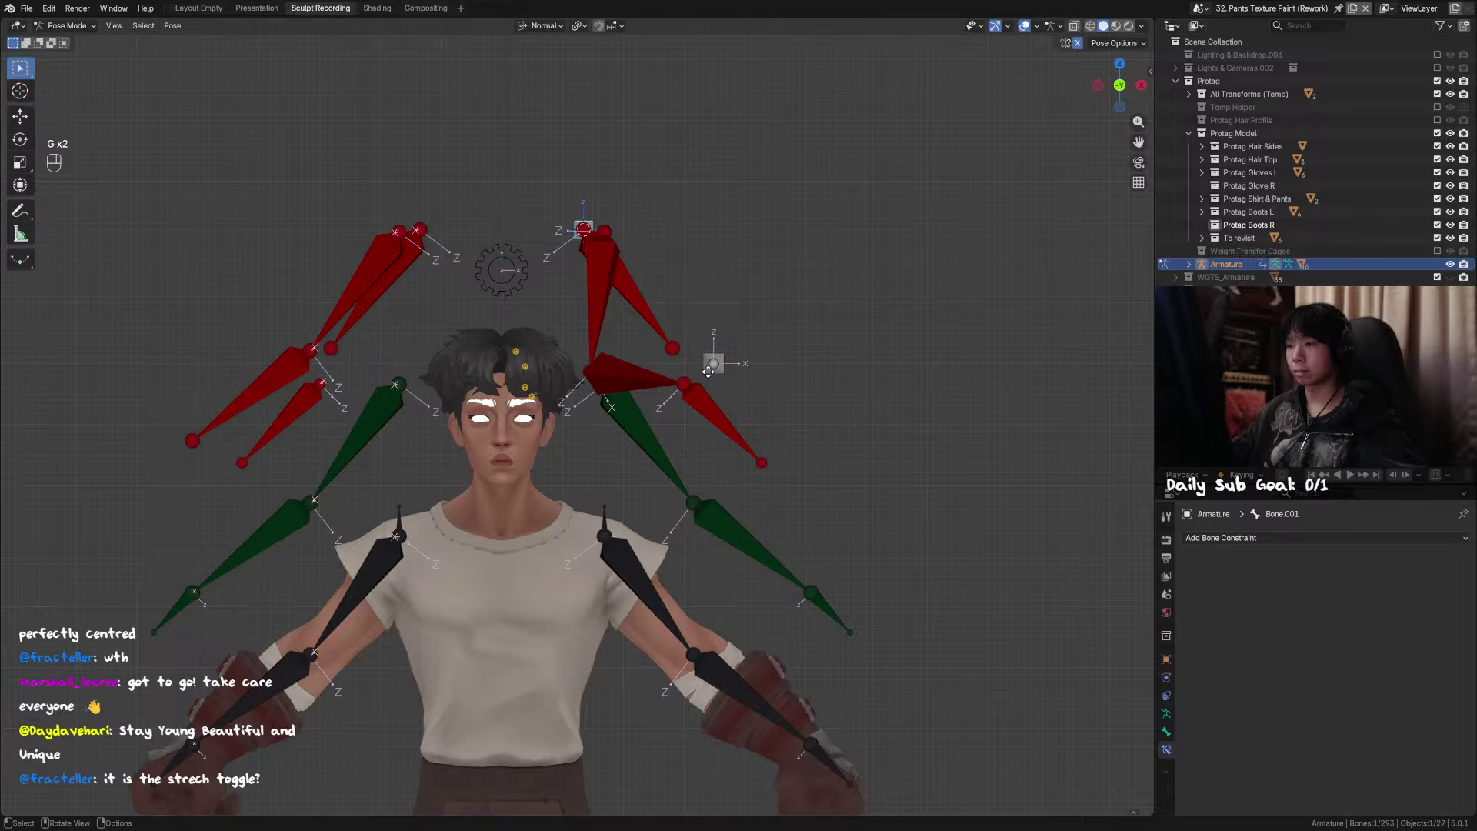
key(g)
right_click(814, 355)
Step: Clear the pose location of Hand_IK.L and test-move it, cancelling the move
middle_drag(805, 355, 734, 490)
scroll(680, 368, down, 1)
click(513, 480)
key(alt+g)
key(g)
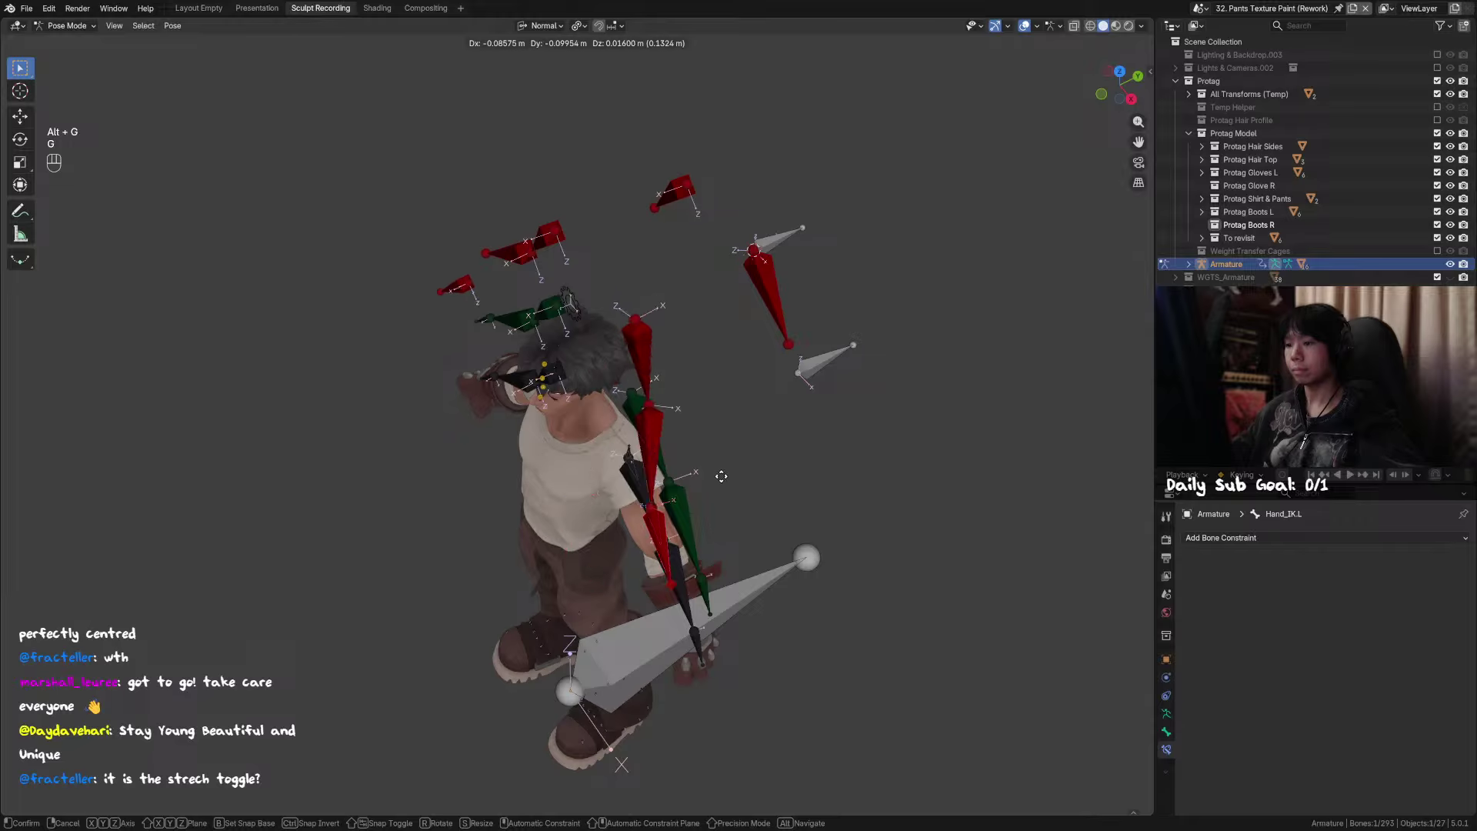
right_click(637, 461)
middle_drag(638, 461, 818, 382)
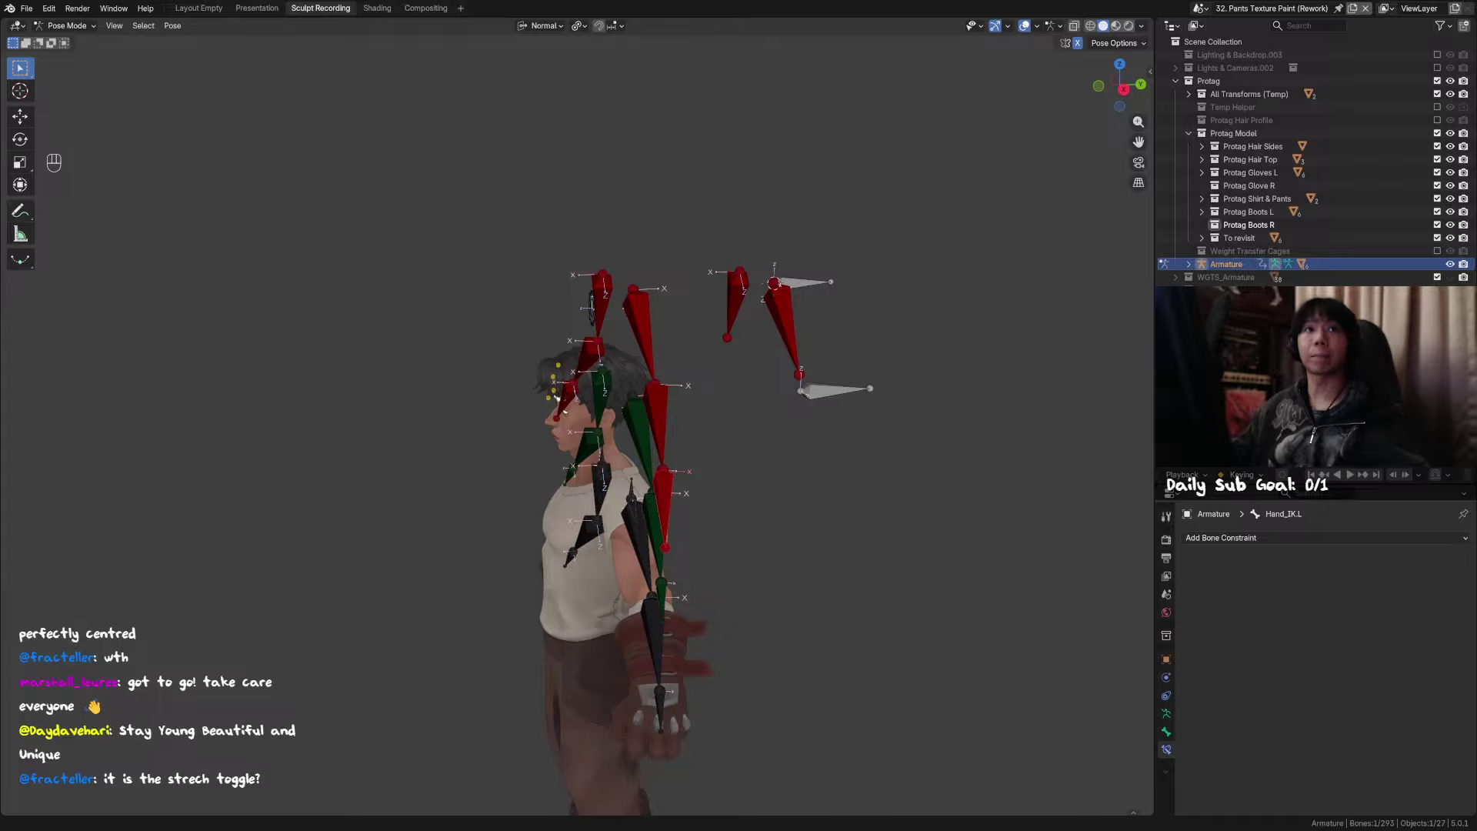
Step: Select the left upper-arm IK bone, MCH_Arm_IK.L
middle_drag(675, 292, 762, 460)
click(678, 428)
click(697, 361)
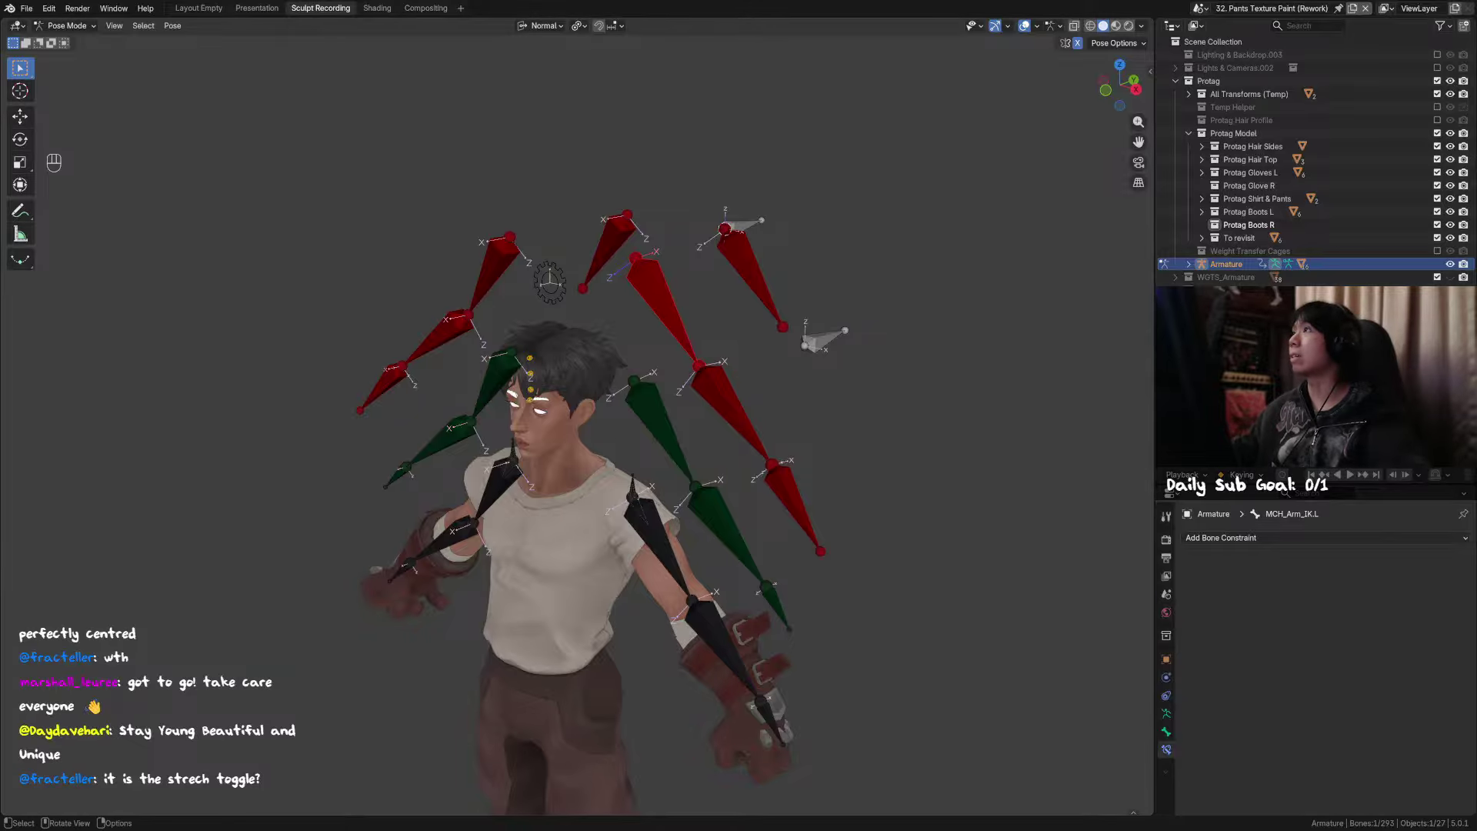
middle_drag(854, 531, 759, 367)
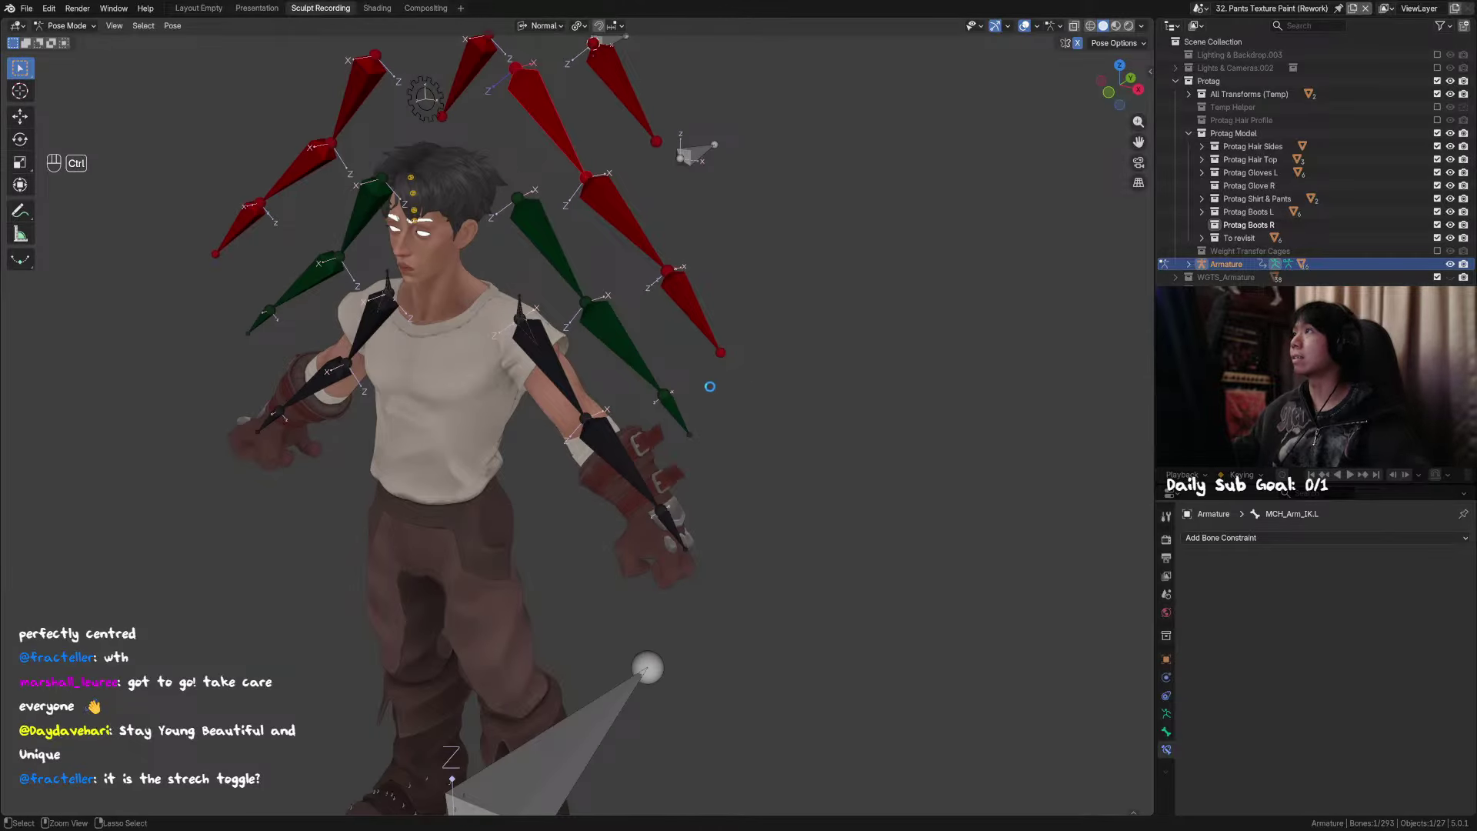
Step: Select the left hand IK bone Hand_IK.L, save the file, and test-move the bone
click(703, 318)
key(ctrl+s)
key(g)
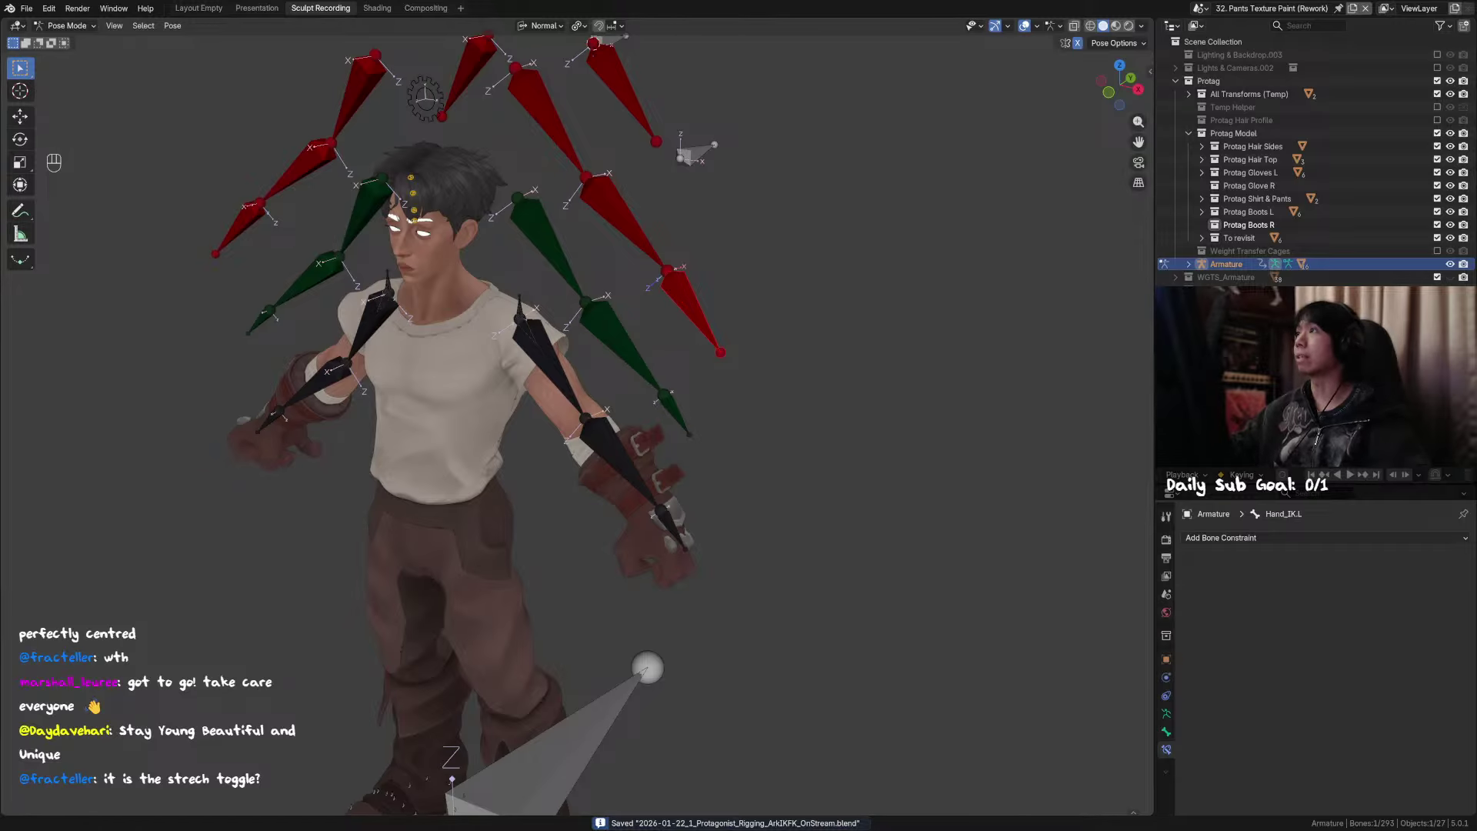
shift+middle_drag(776, 193, 754, 302)
middle_drag(754, 302, 709, 301)
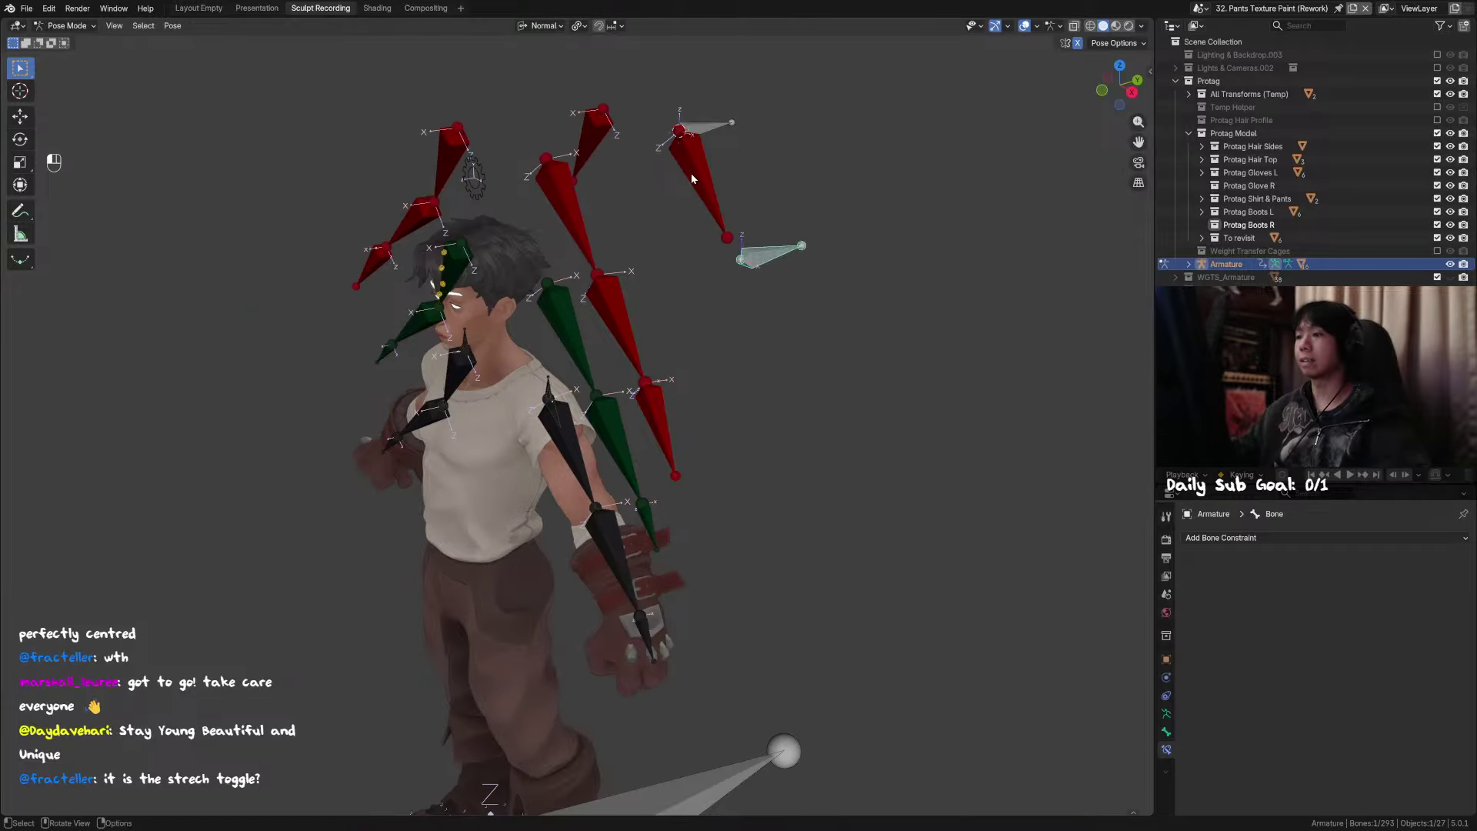
Step: Delete the spare red bone standing apart from the arm chains and the unused pole bone named Bone
key(Tab)
middle_drag(697, 162, 678, 163)
key(x)
click(740, 193)
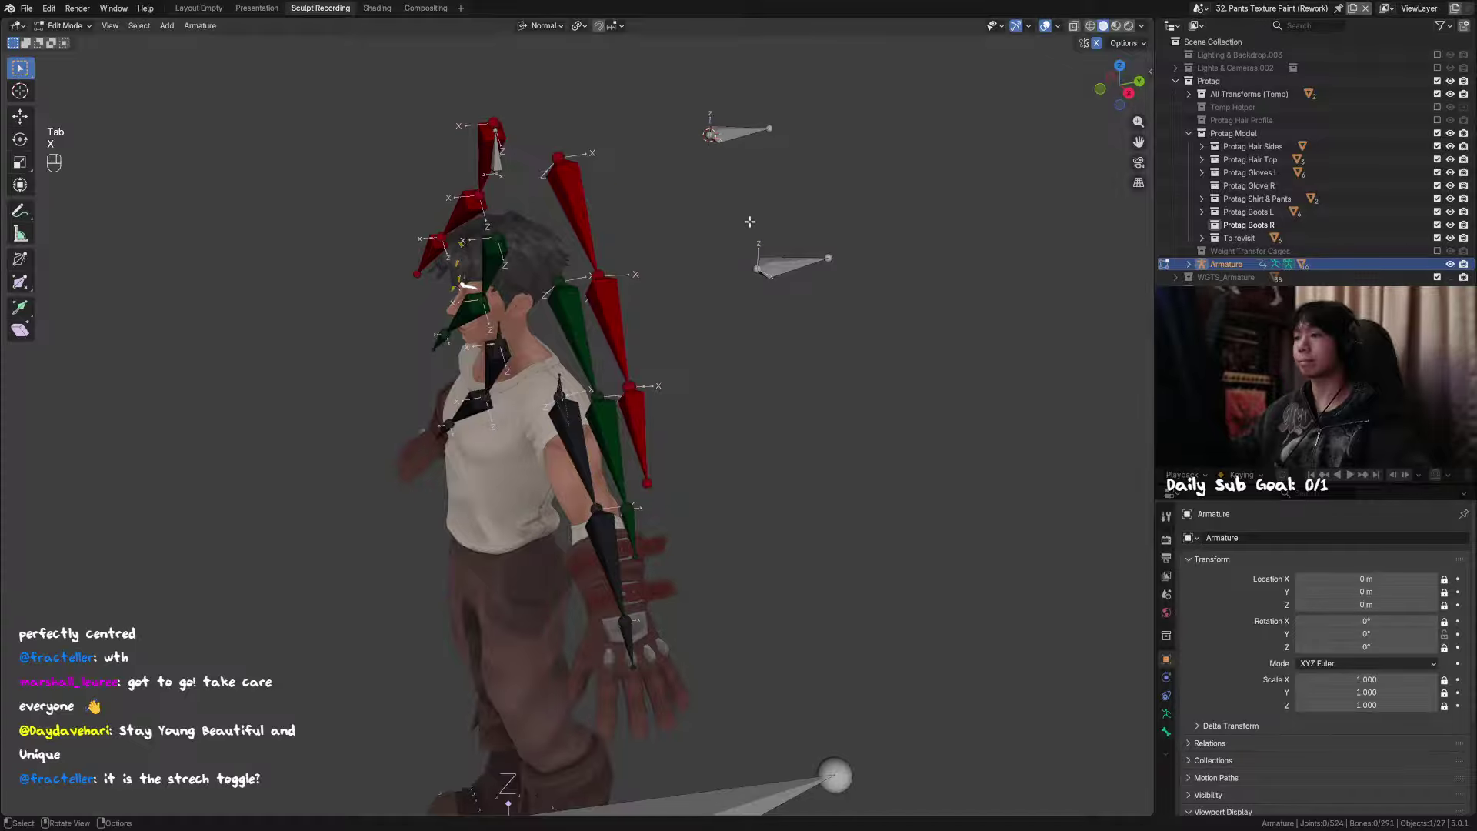
key(x)
click(791, 273)
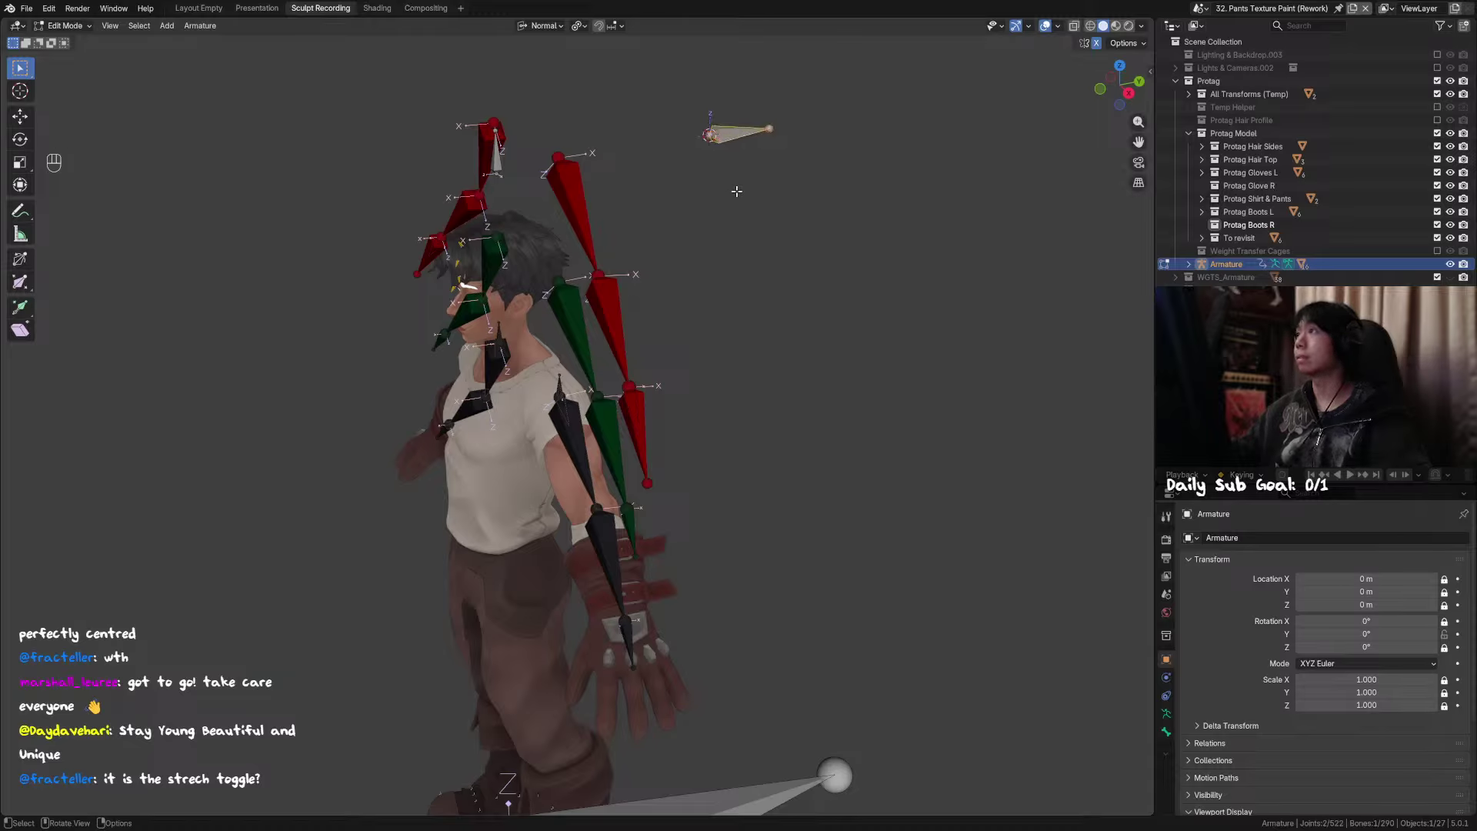
Step: Rename the remaining pole bone Arm_IK_Pole.L and symmetrize it to the other side, saving the file
key(F2)
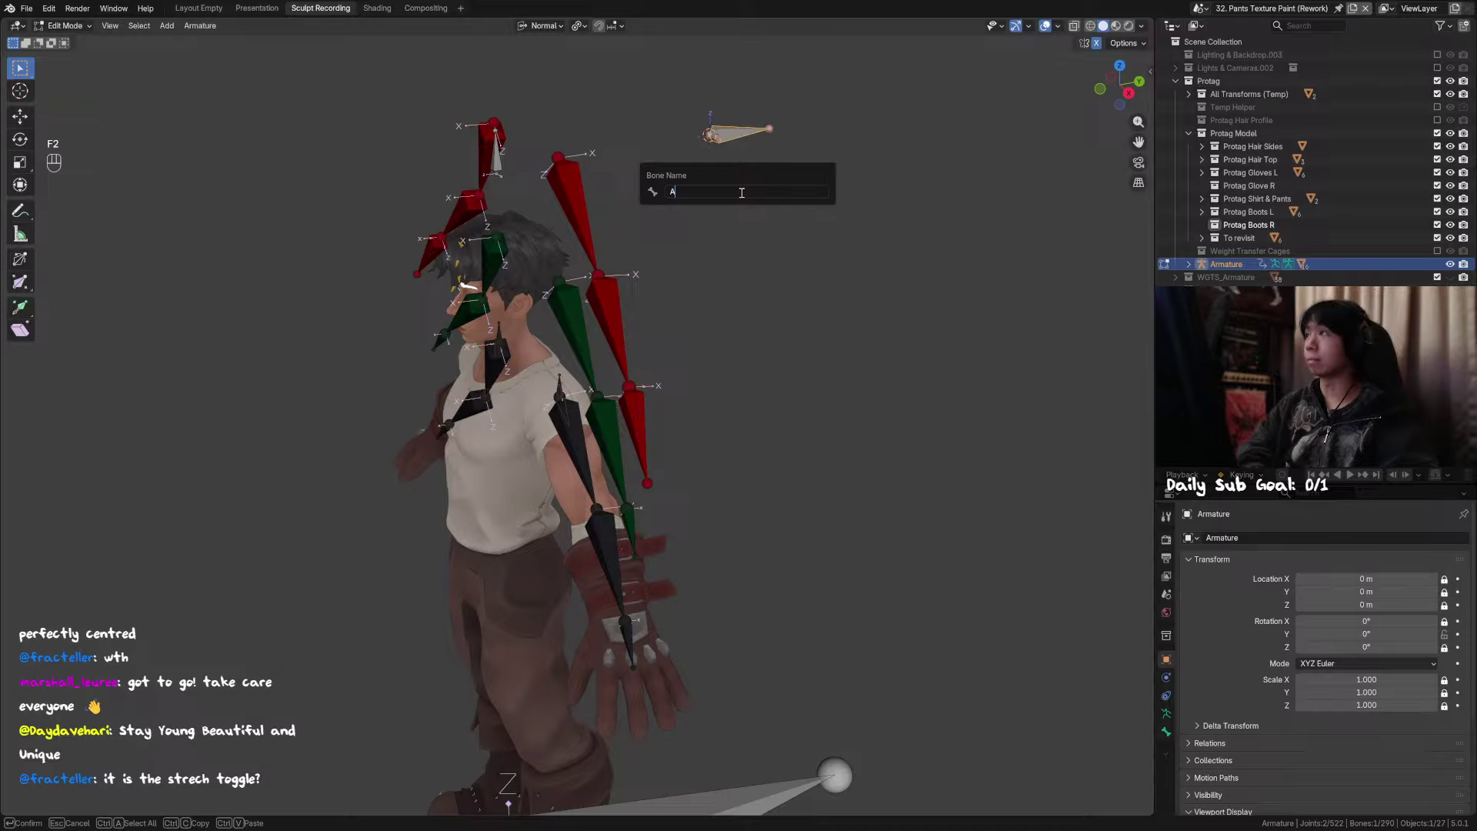
text(K_Pole)
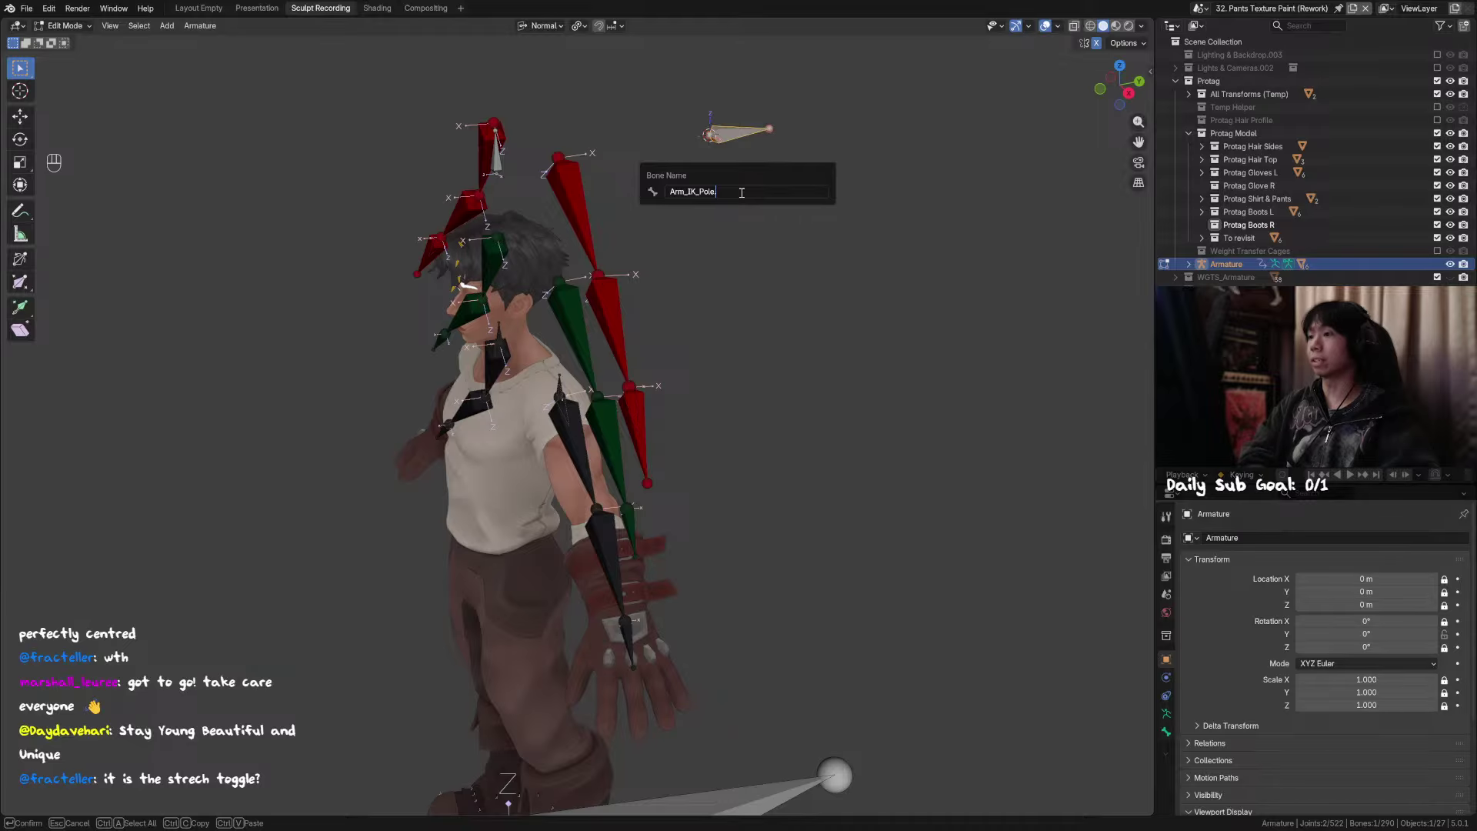
key(Return)
right_click(726, 195)
click(726, 195)
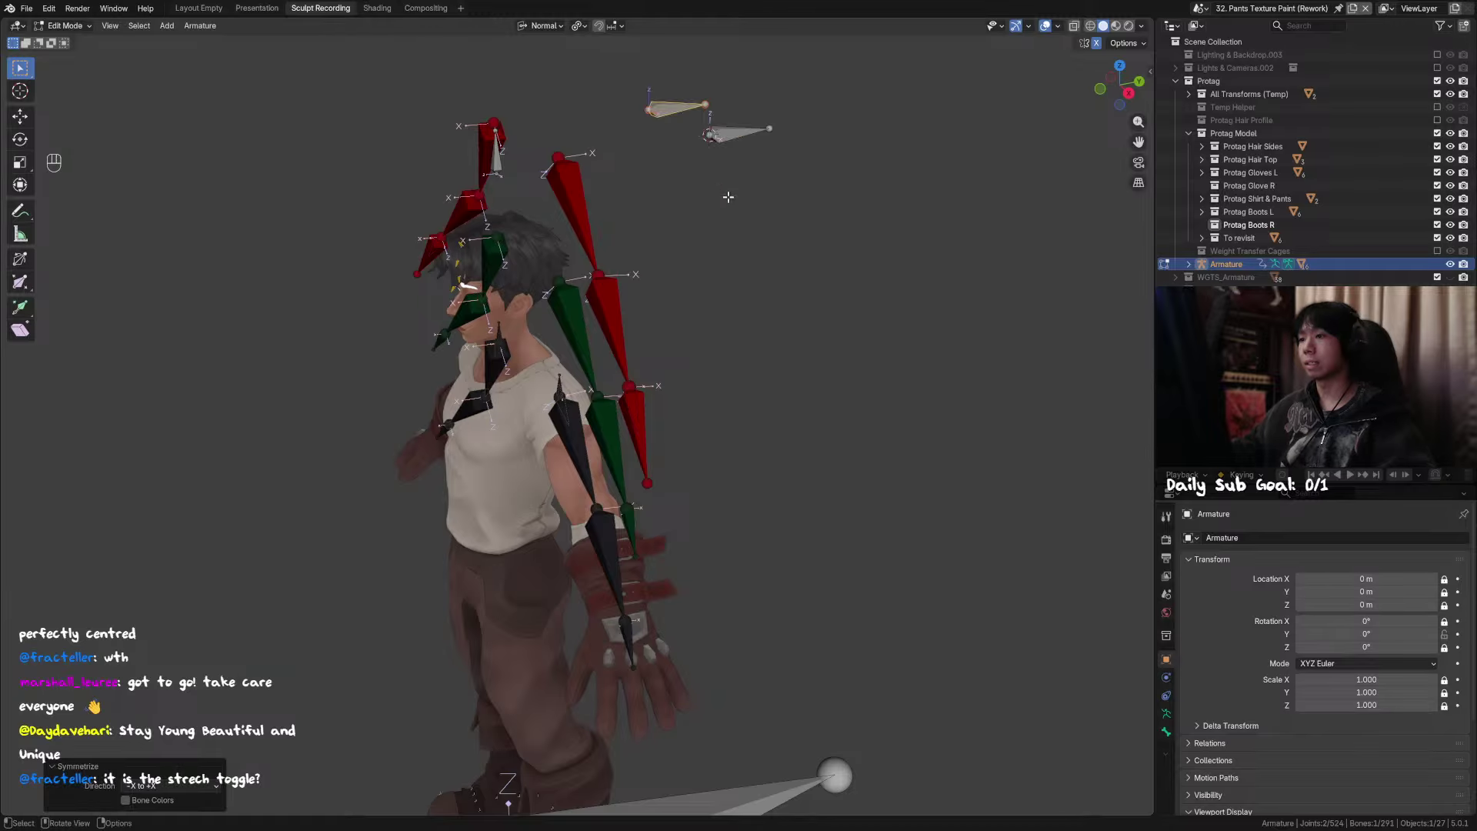
middle_drag(727, 195, 676, 228)
key(ctrl+s)
key(Tab)
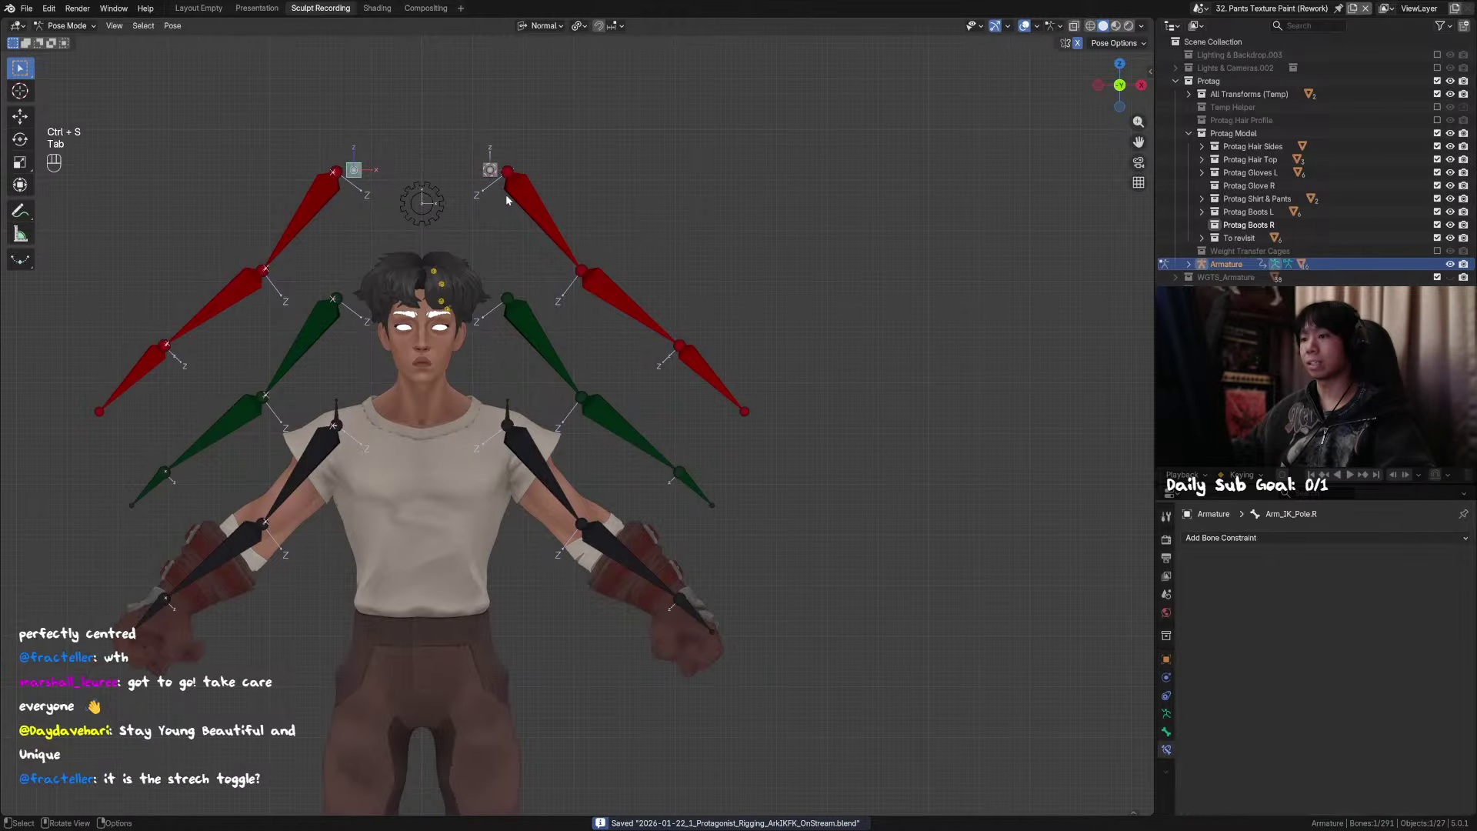
Step: Test-move Hand_IK.L and the Arm_IK_Pole.L pole, cancelling the moves and clearing the hand bone's pose location
middle_drag(494, 167, 654, 289)
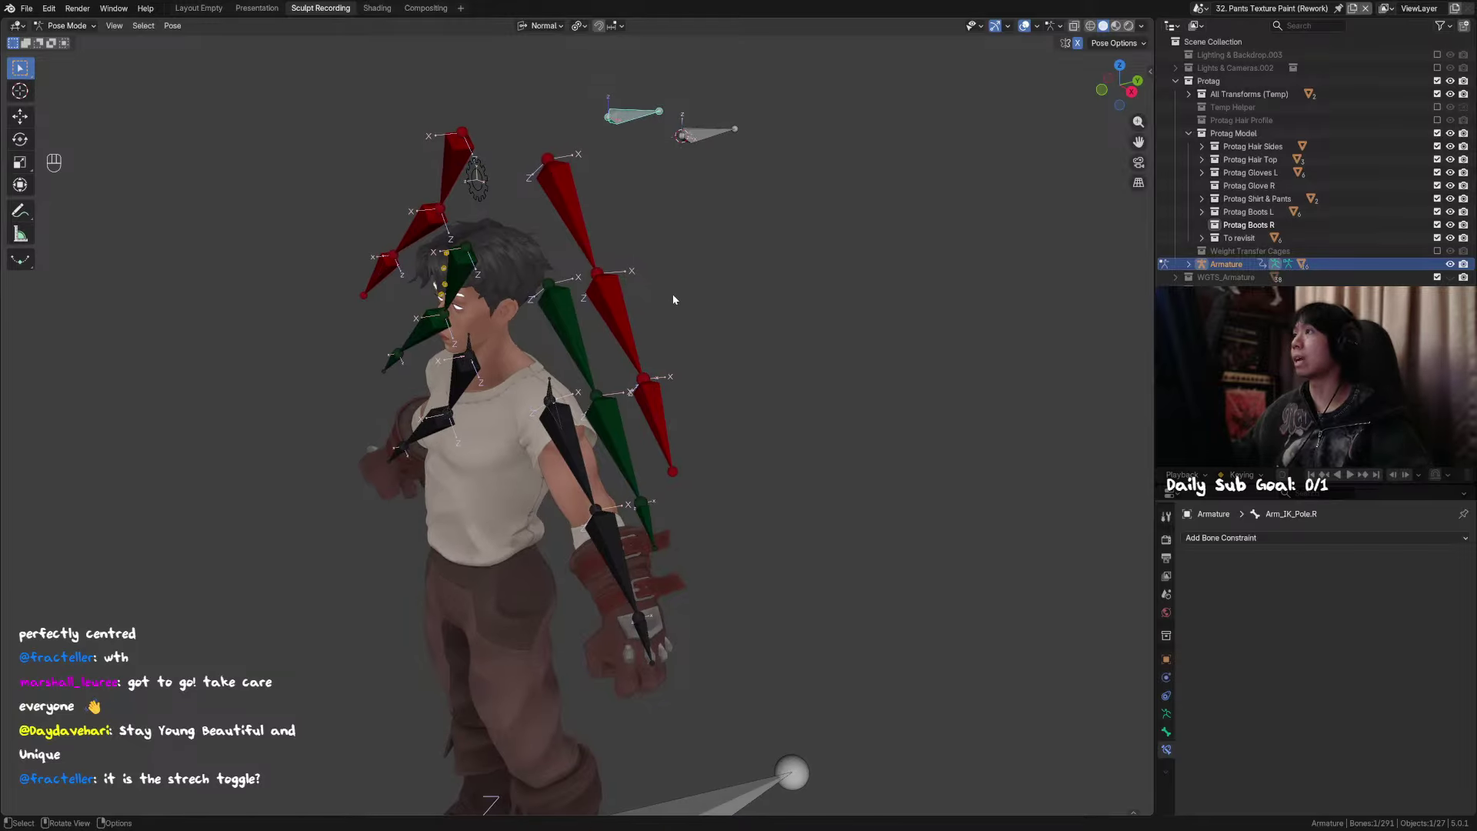
middle_drag(677, 300, 746, 314)
click(718, 385)
key(g)
right_click(751, 357)
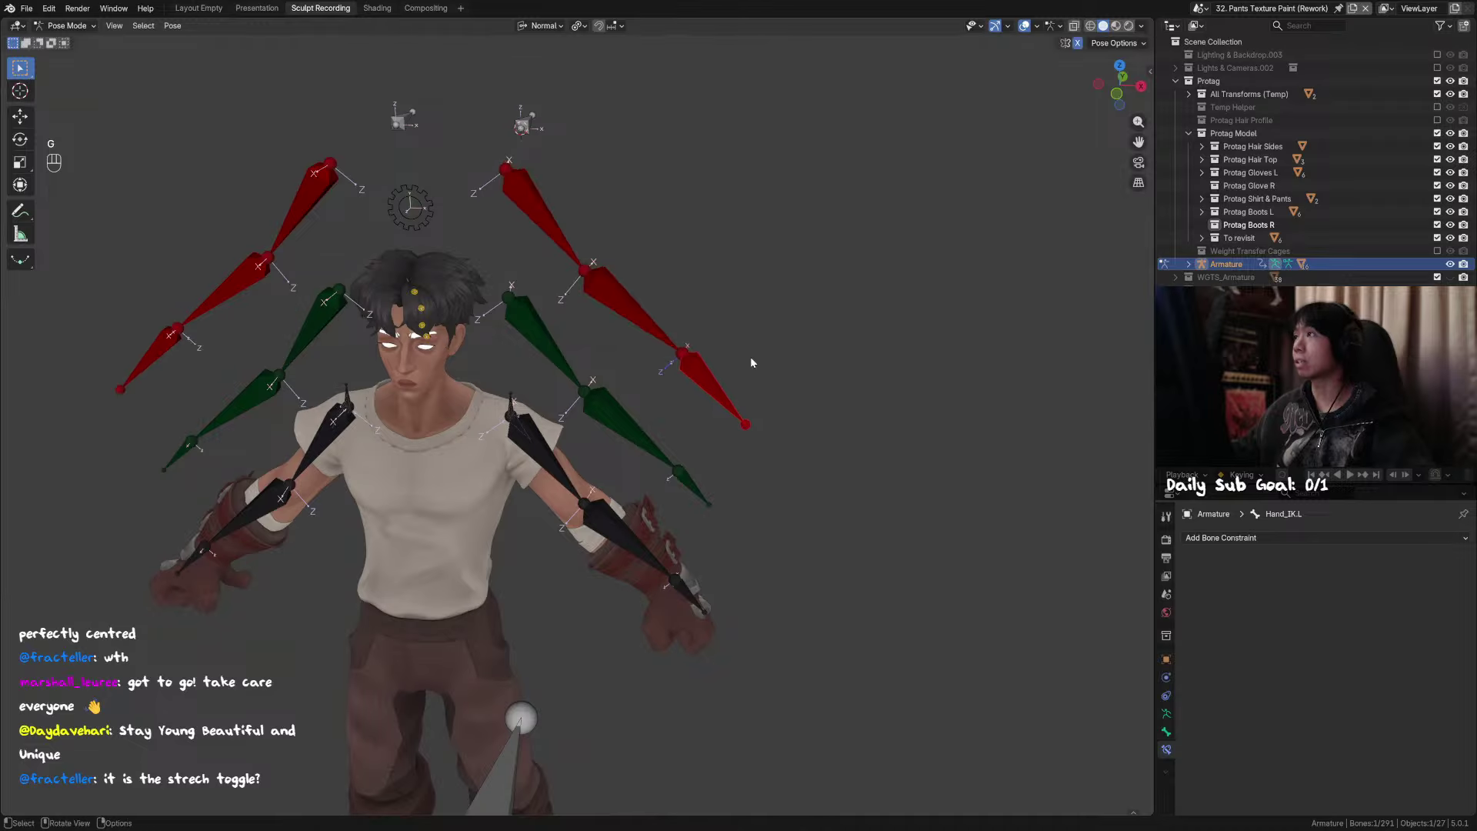
key(alt+g)
middle_drag(765, 297, 707, 309)
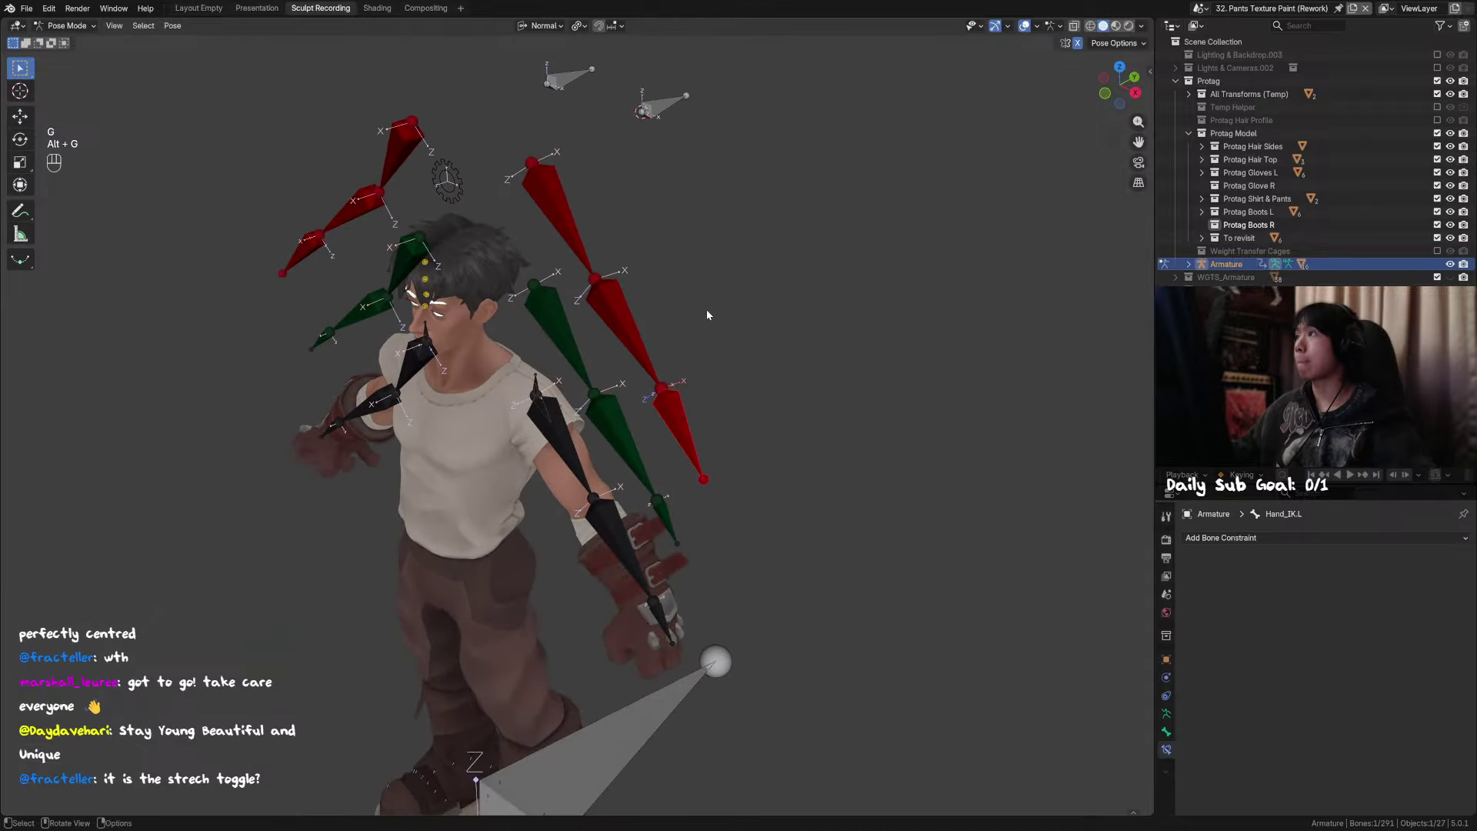
click(668, 106)
key(g)
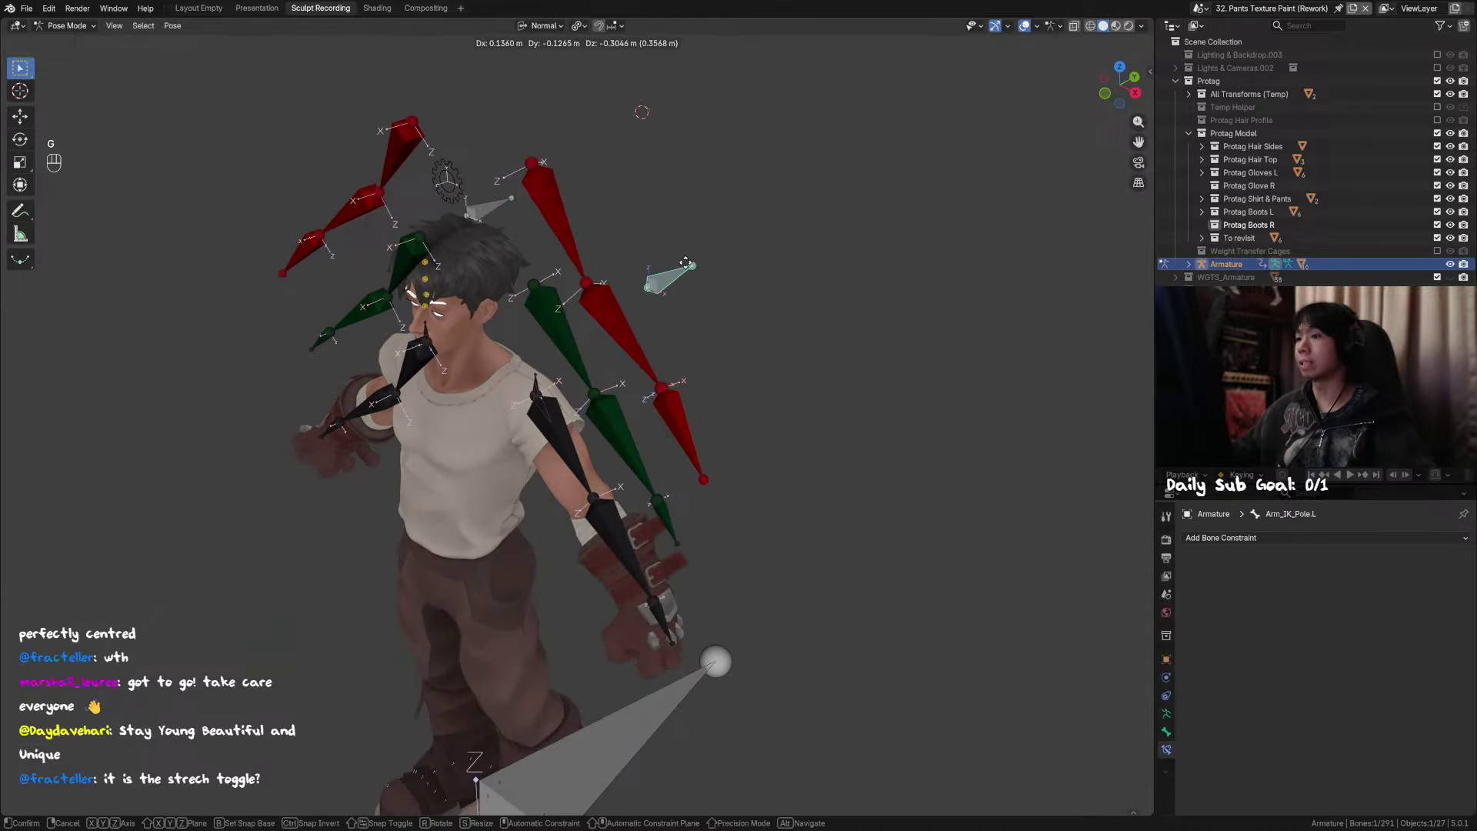
right_click(694, 108)
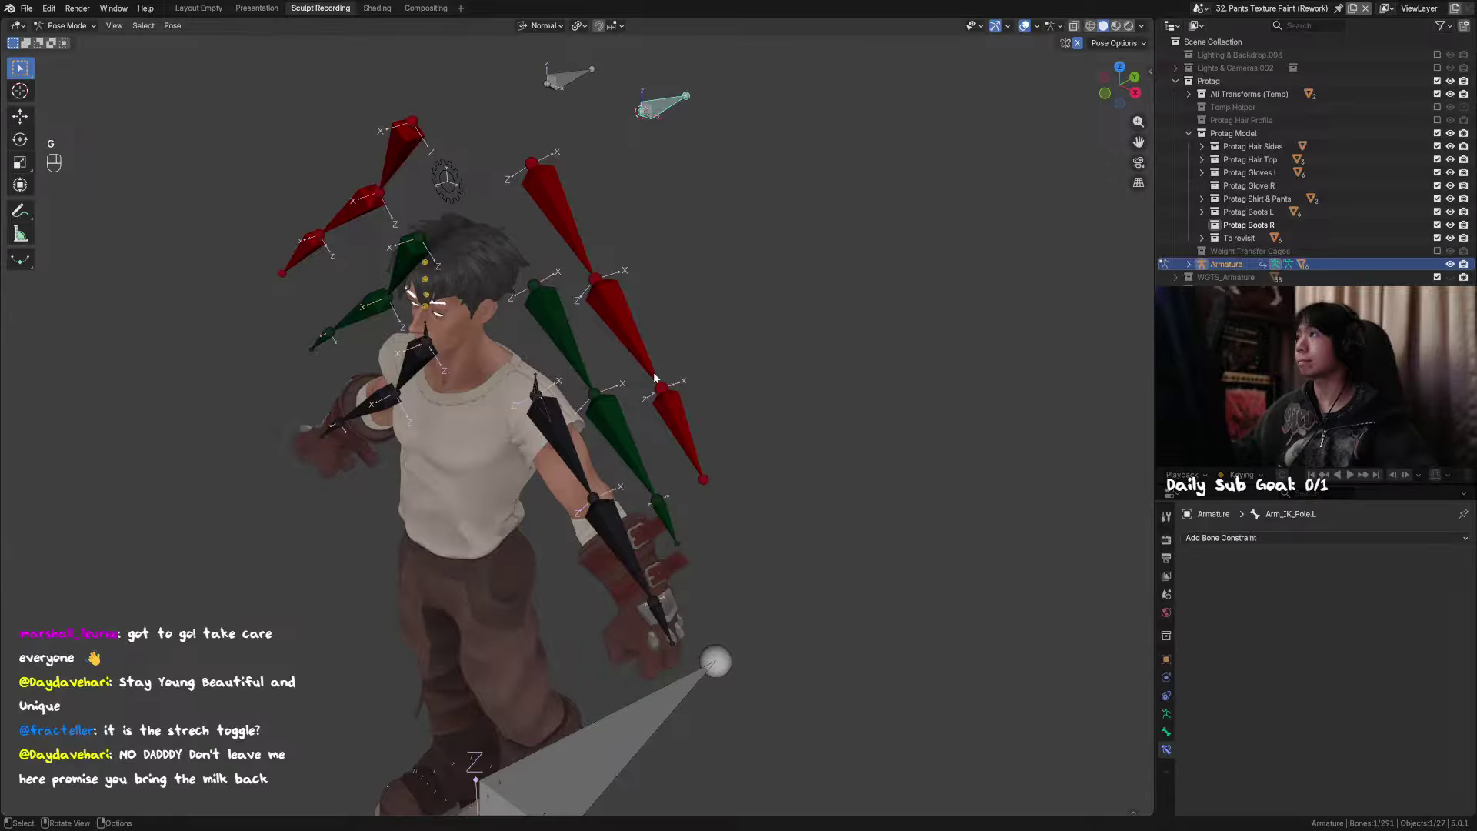
Step: Check the pole target in MCH_Forearm_IK.L's IK constraint and test-move Hand_IK.L, cancelling the move
click(634, 338)
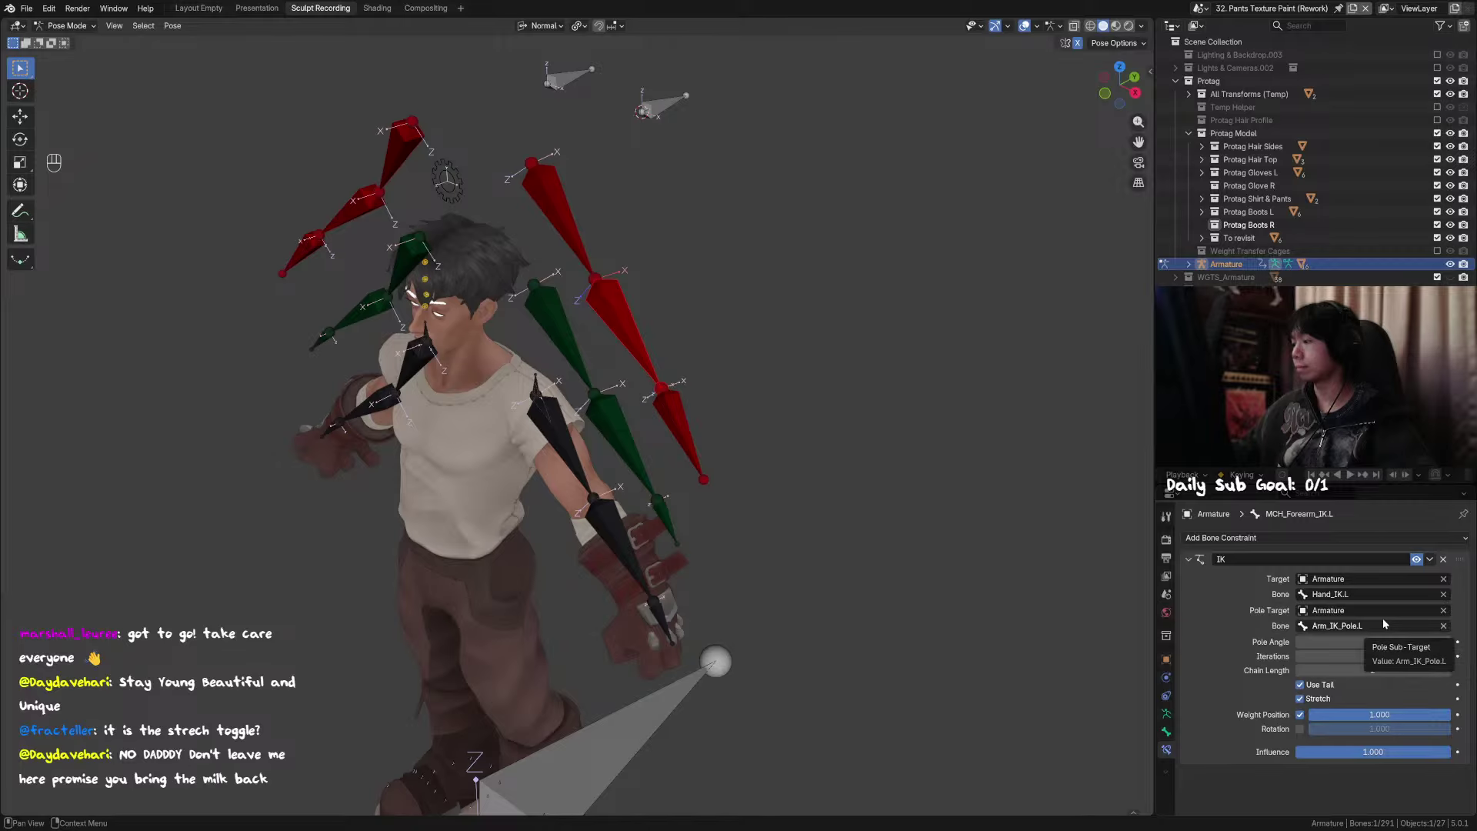
middle_drag(680, 456, 718, 406)
click(718, 404)
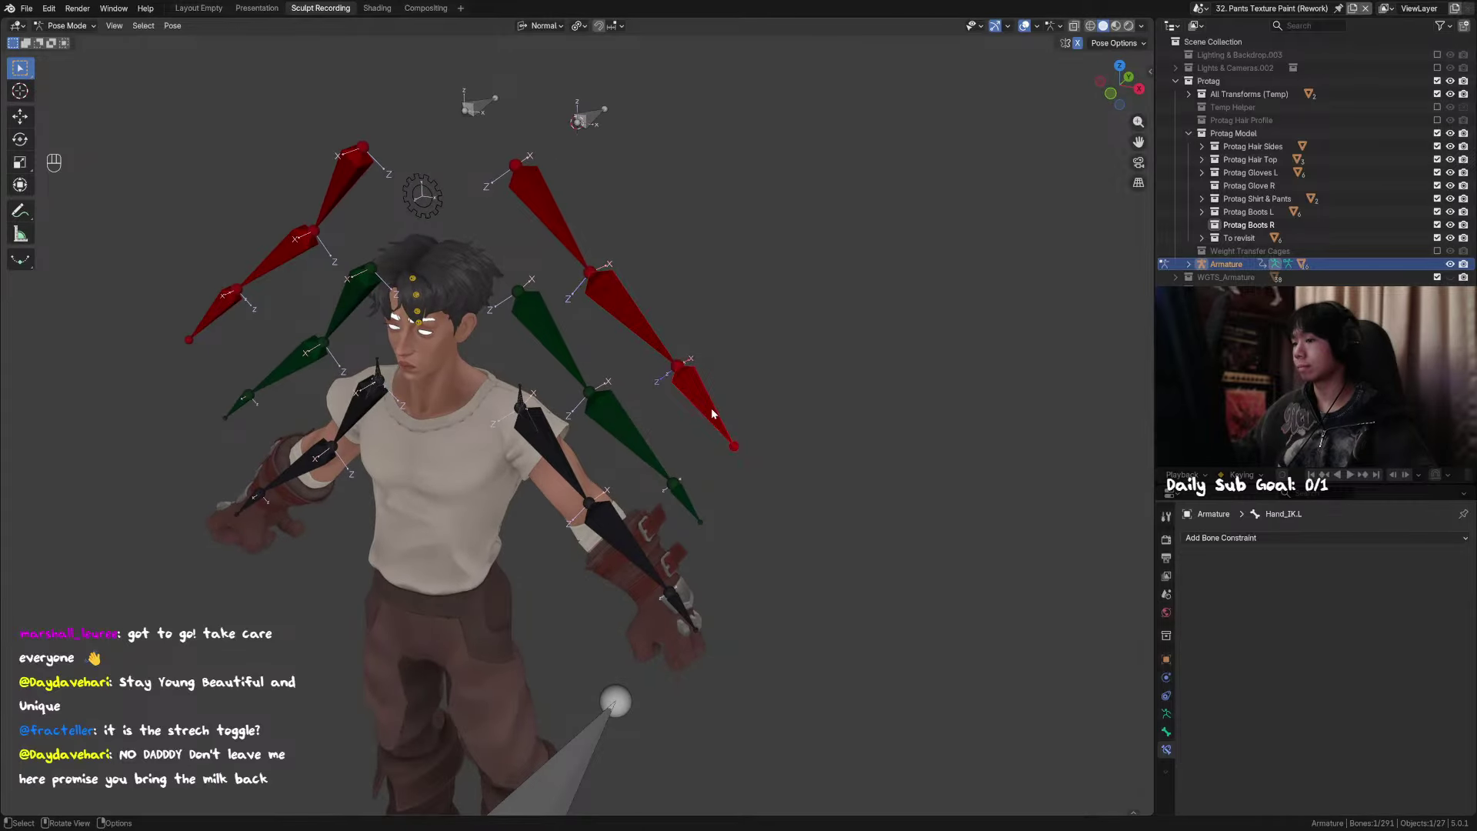
key(g)
right_click(719, 407)
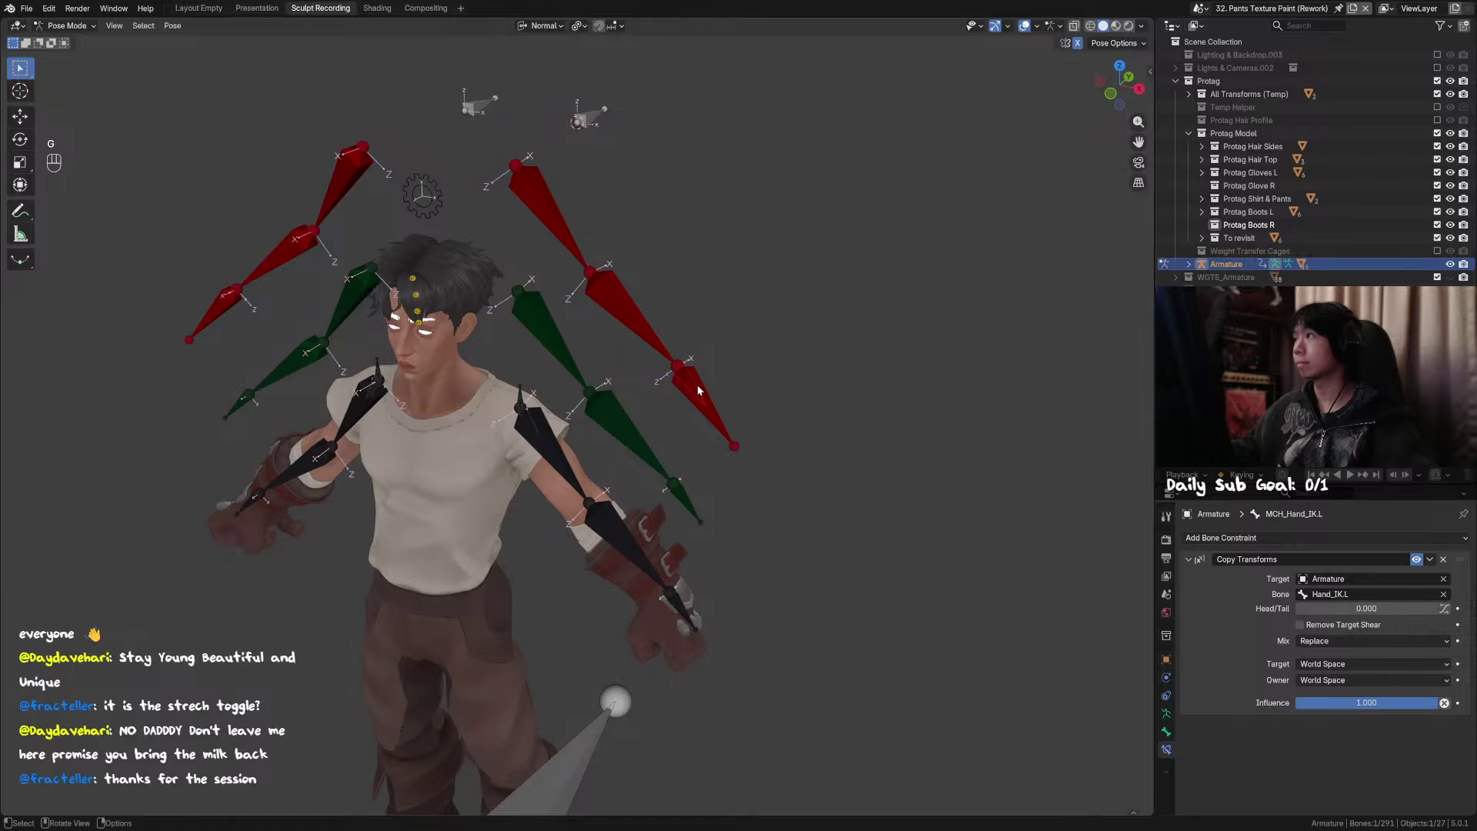
click(711, 401)
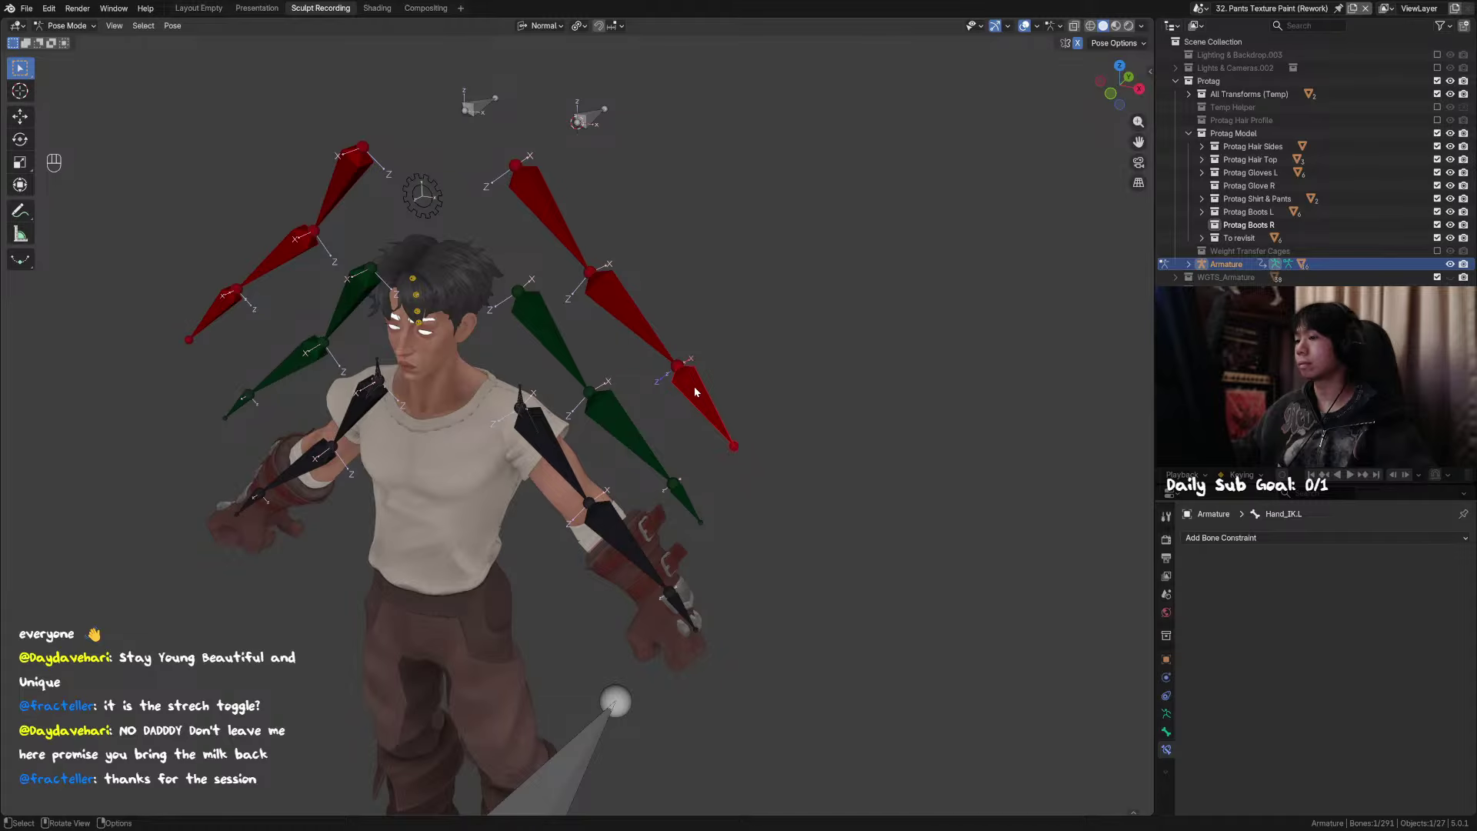
Step: Select the left forearm IK bone MCH_Forearm_IK.L and save the file
click(721, 404)
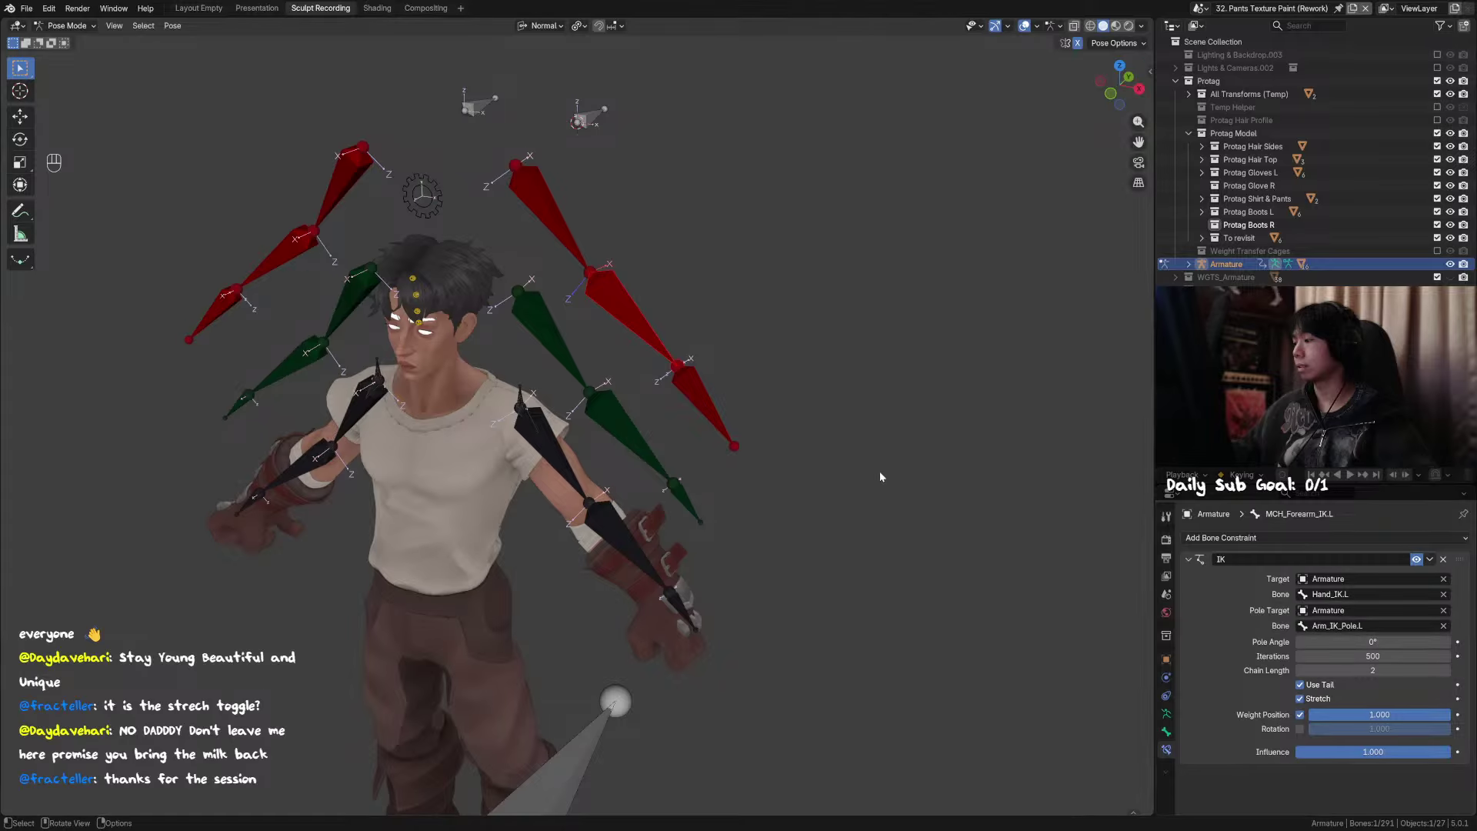
key(ctrl+s)
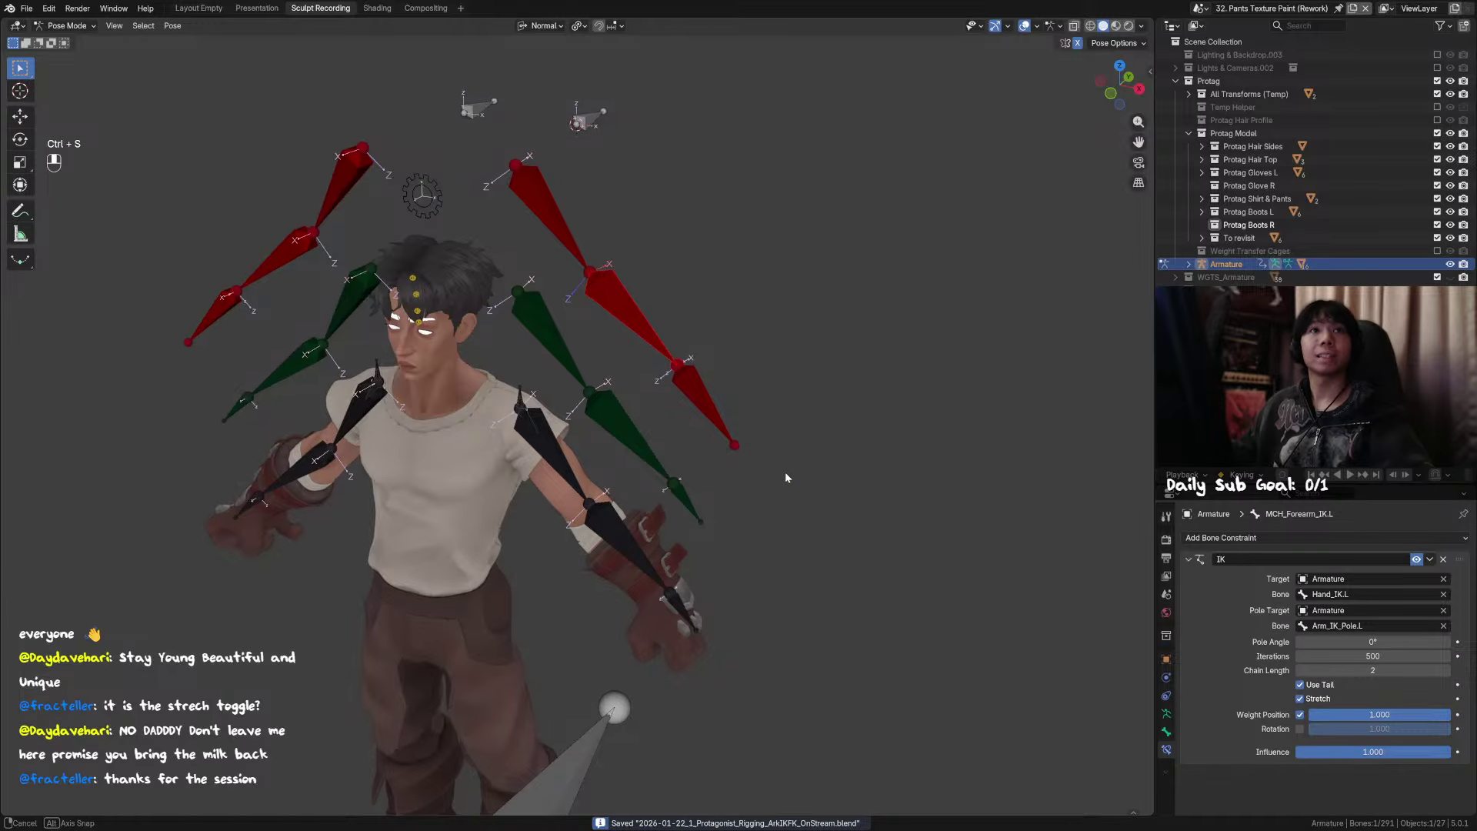
click(787, 466)
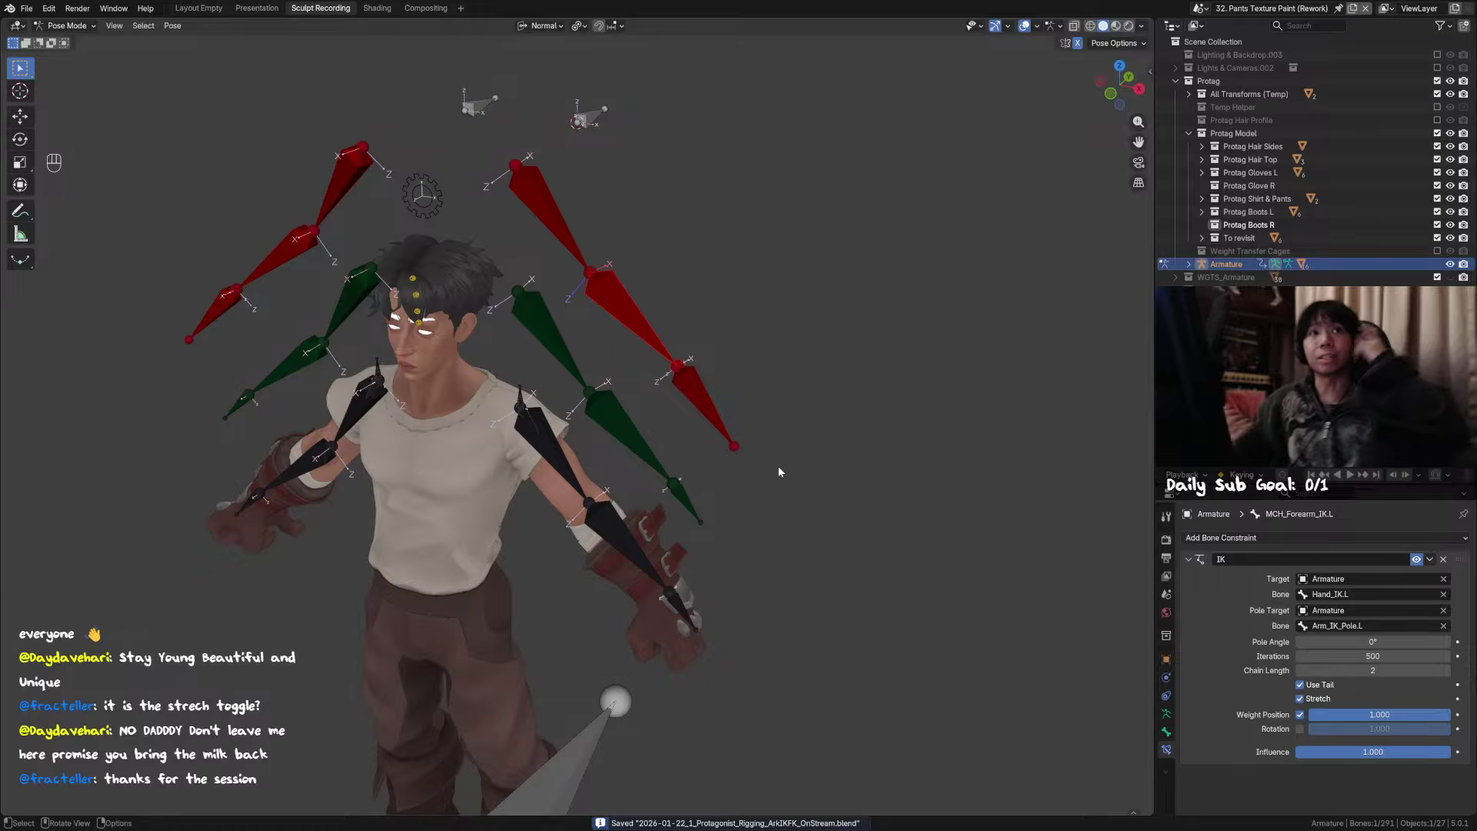
mouse_move(799, 451)
middle_down()
mouse_move(796, 414)
mouse_move(763, 397)
mouse_move(794, 423)
middle_up()
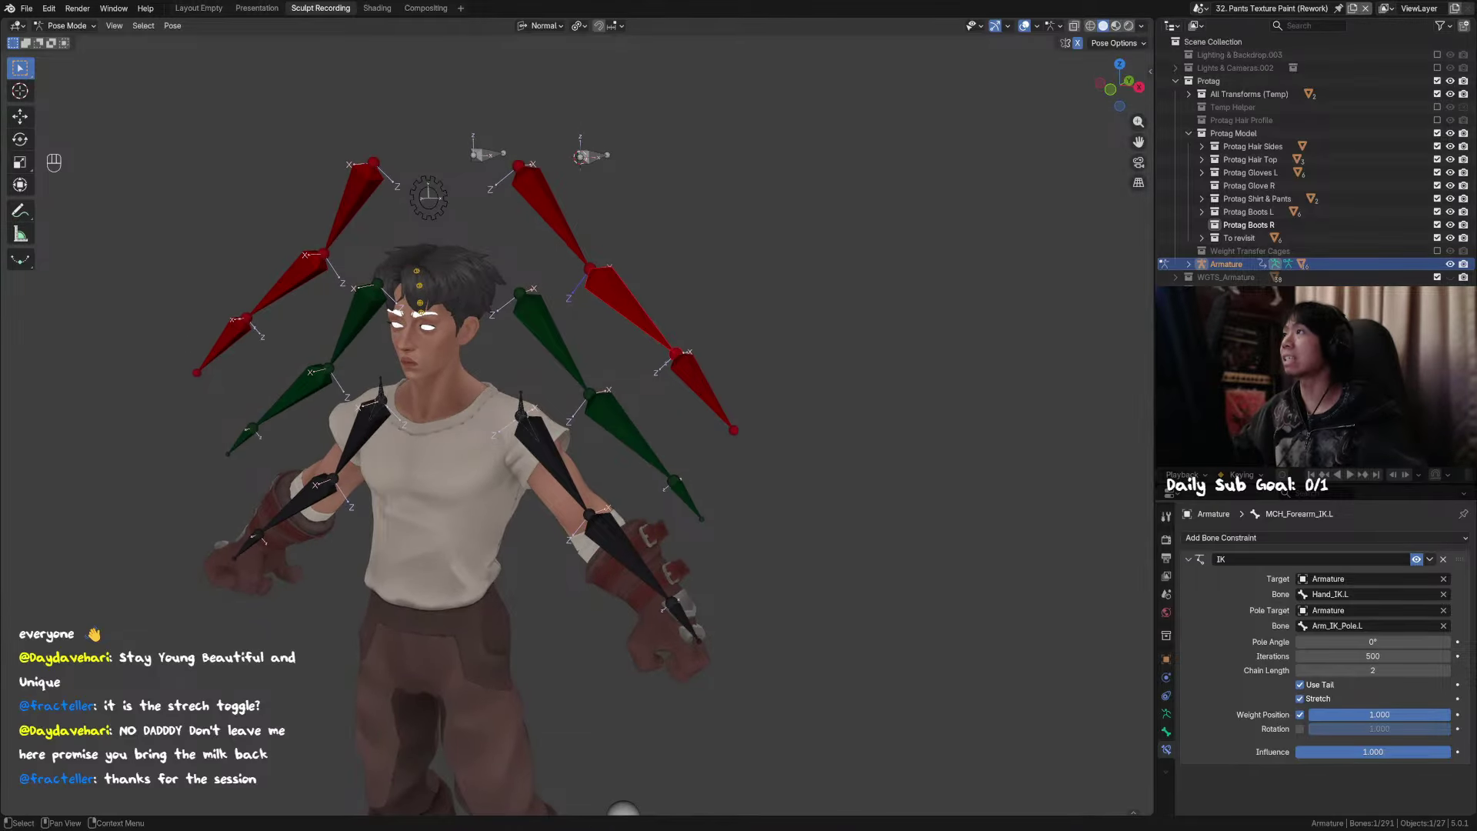
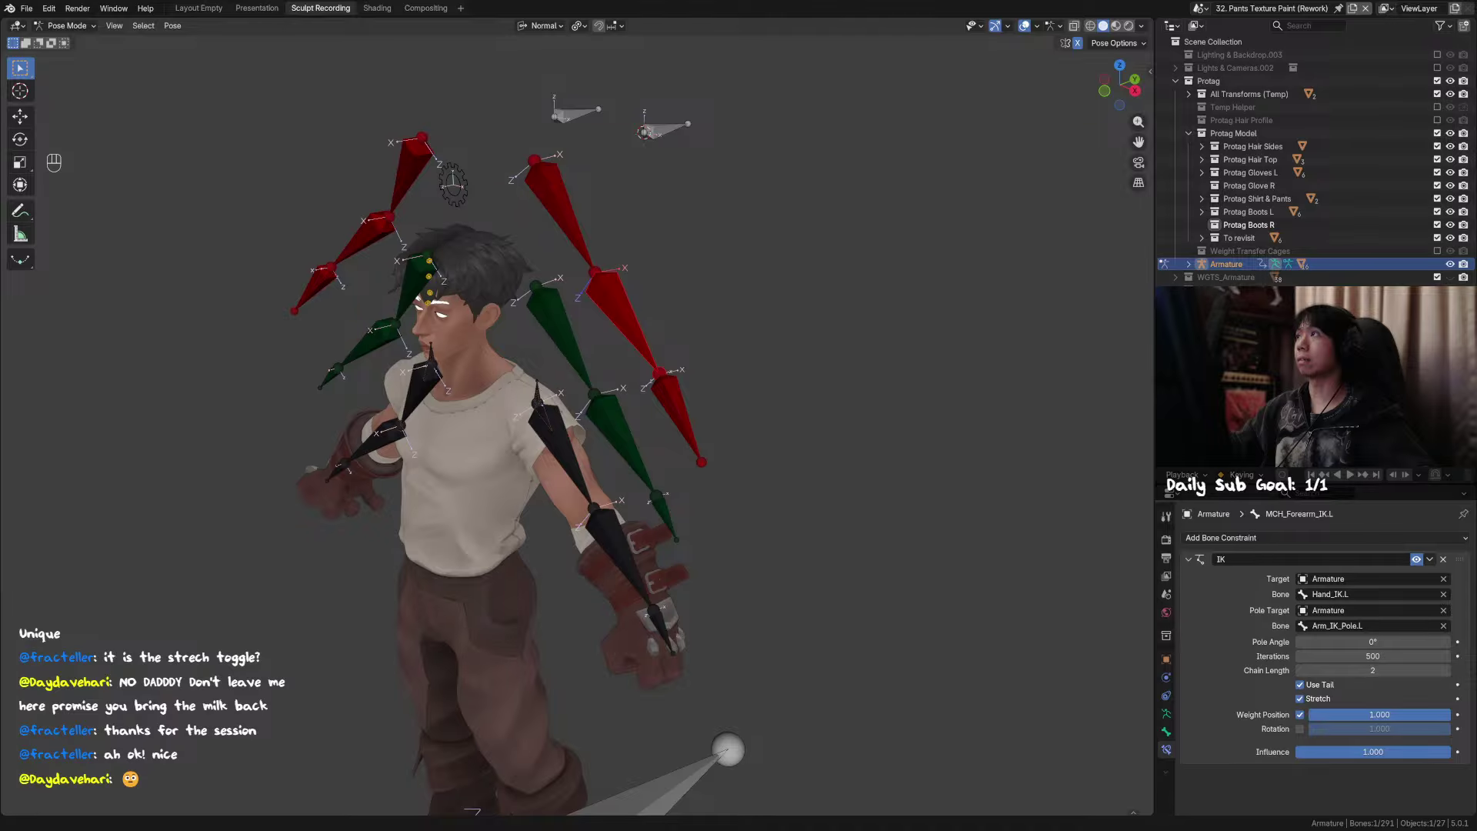
Step: Snap the 3D cursor to the elbow joint of the left red IK chain and add a new bone there in Edit Mode
middle_drag(631, 371, 672, 316)
key(Tab)
click(598, 322)
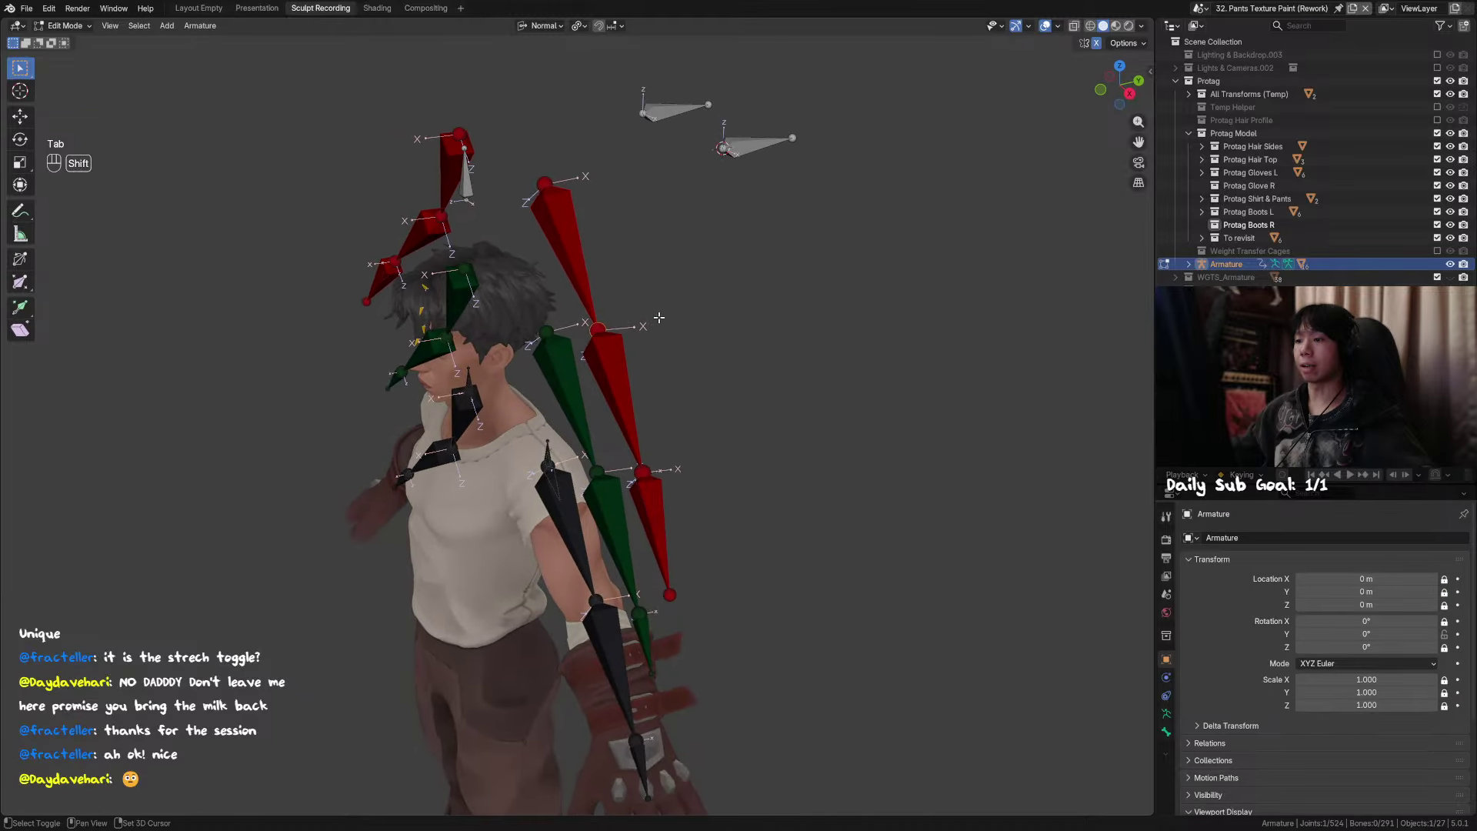
key(shift+s)
click(686, 397)
key(shift+a)
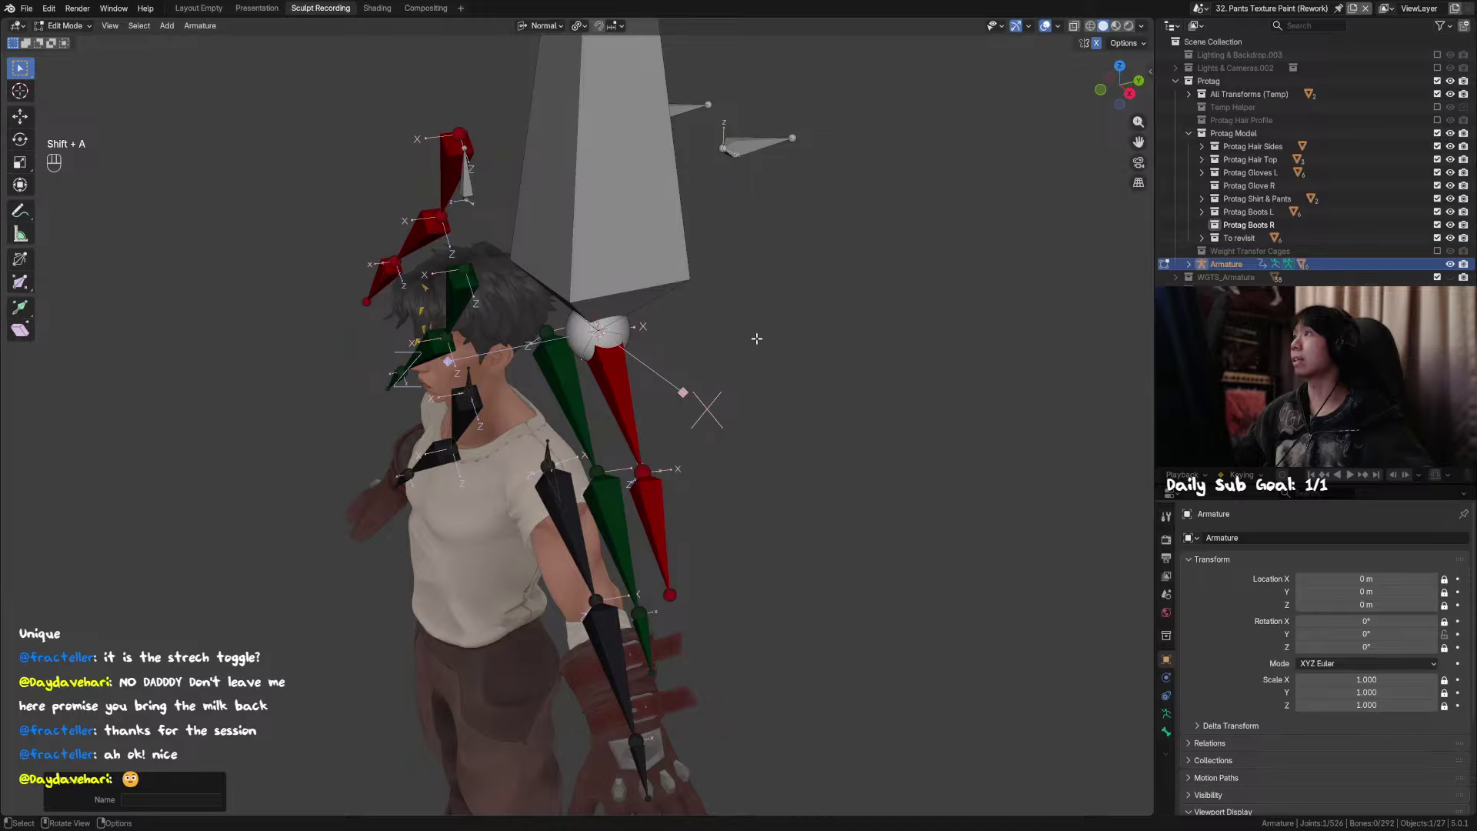
Step: Select the new bone at the left elbow and test-move it, leaving it at the joint
middle_drag(756, 339, 824, 307)
click(750, 309)
click(730, 309)
click(643, 270)
key(g)
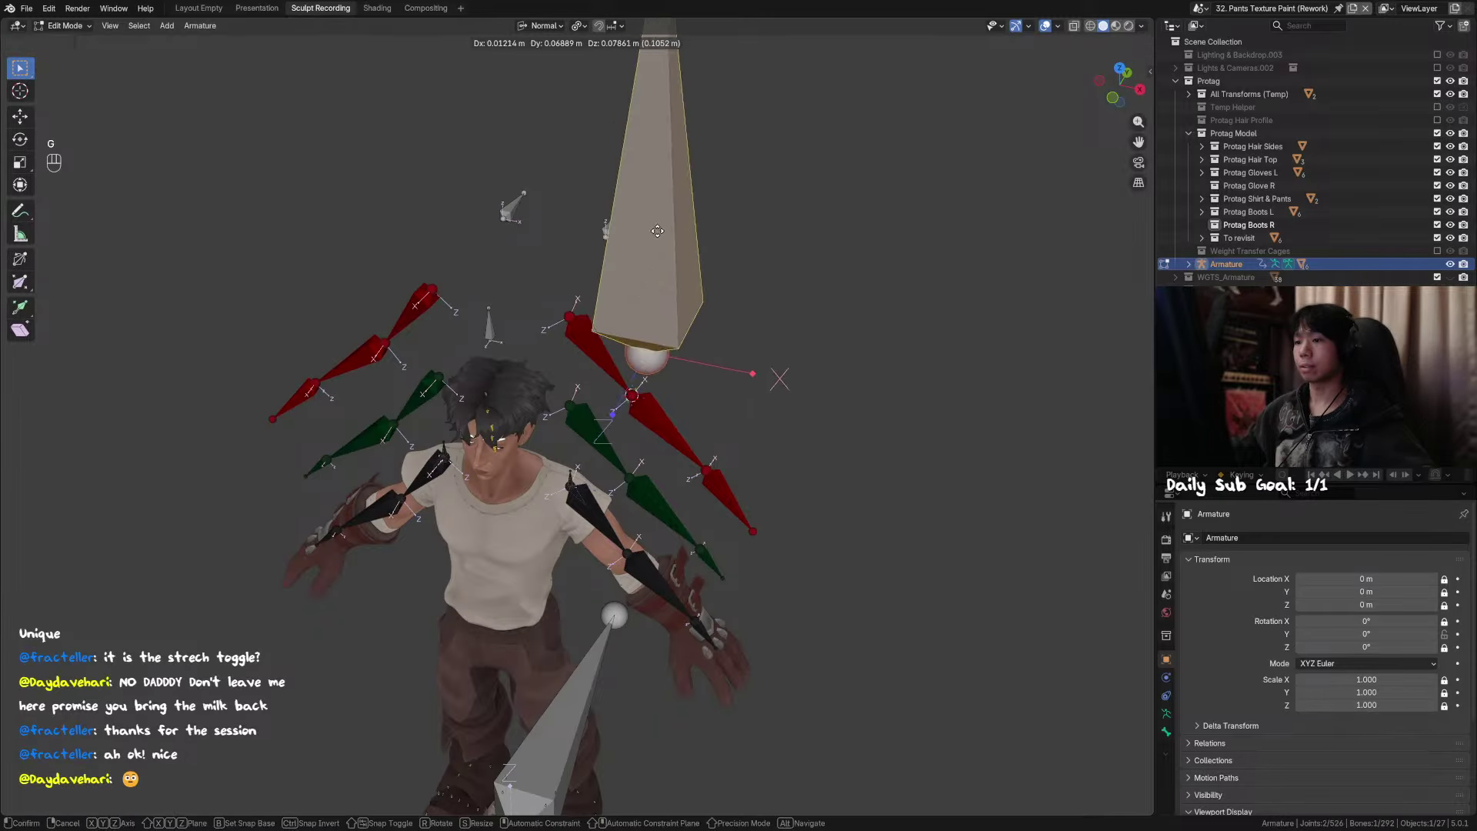
click(644, 274)
middle_drag(698, 306, 741, 291)
Step: Copy the bone name of the left pole bone, Arm_IK_Pole.L
key(F2)
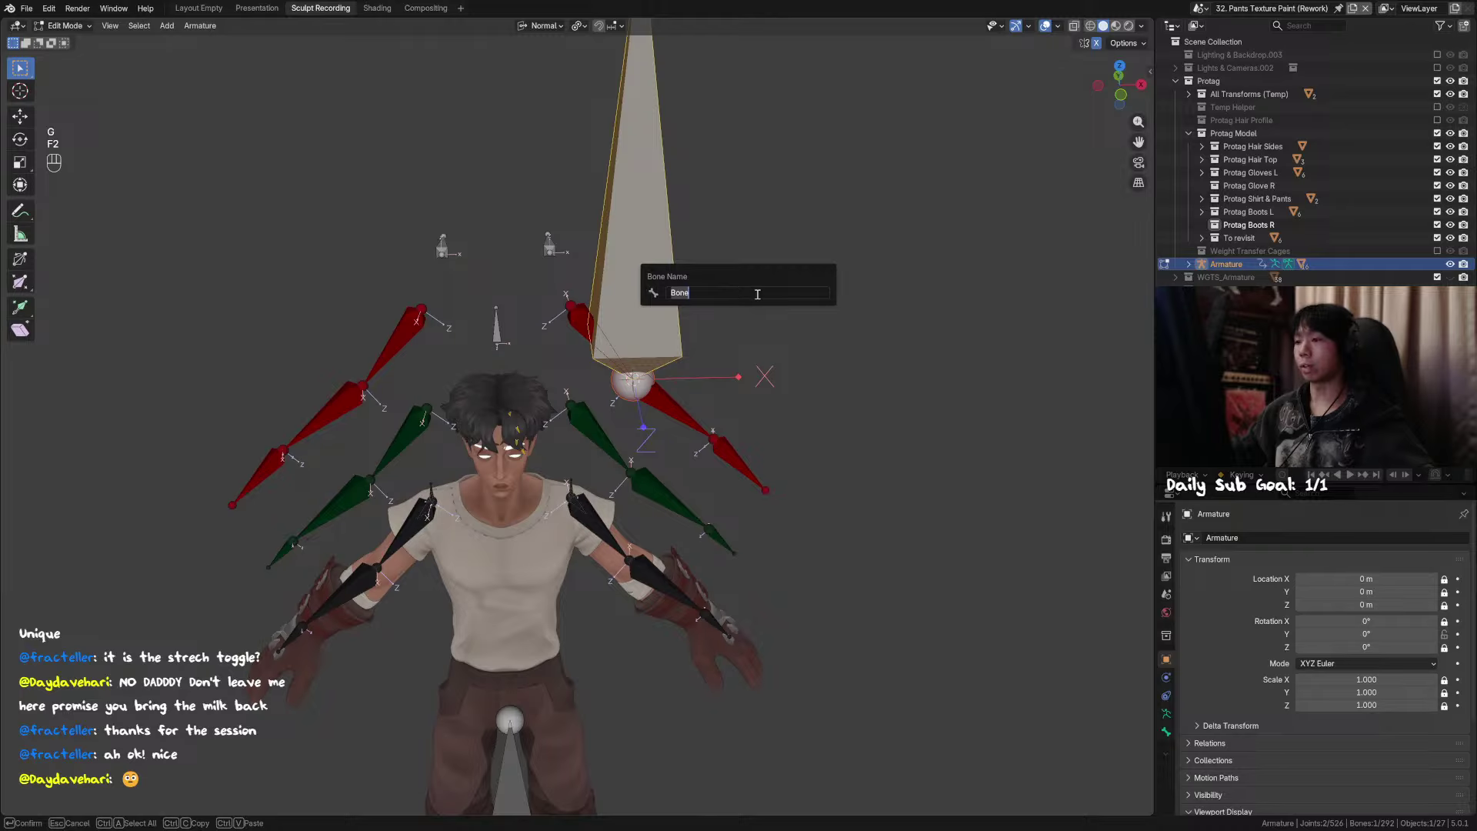
key(Escape)
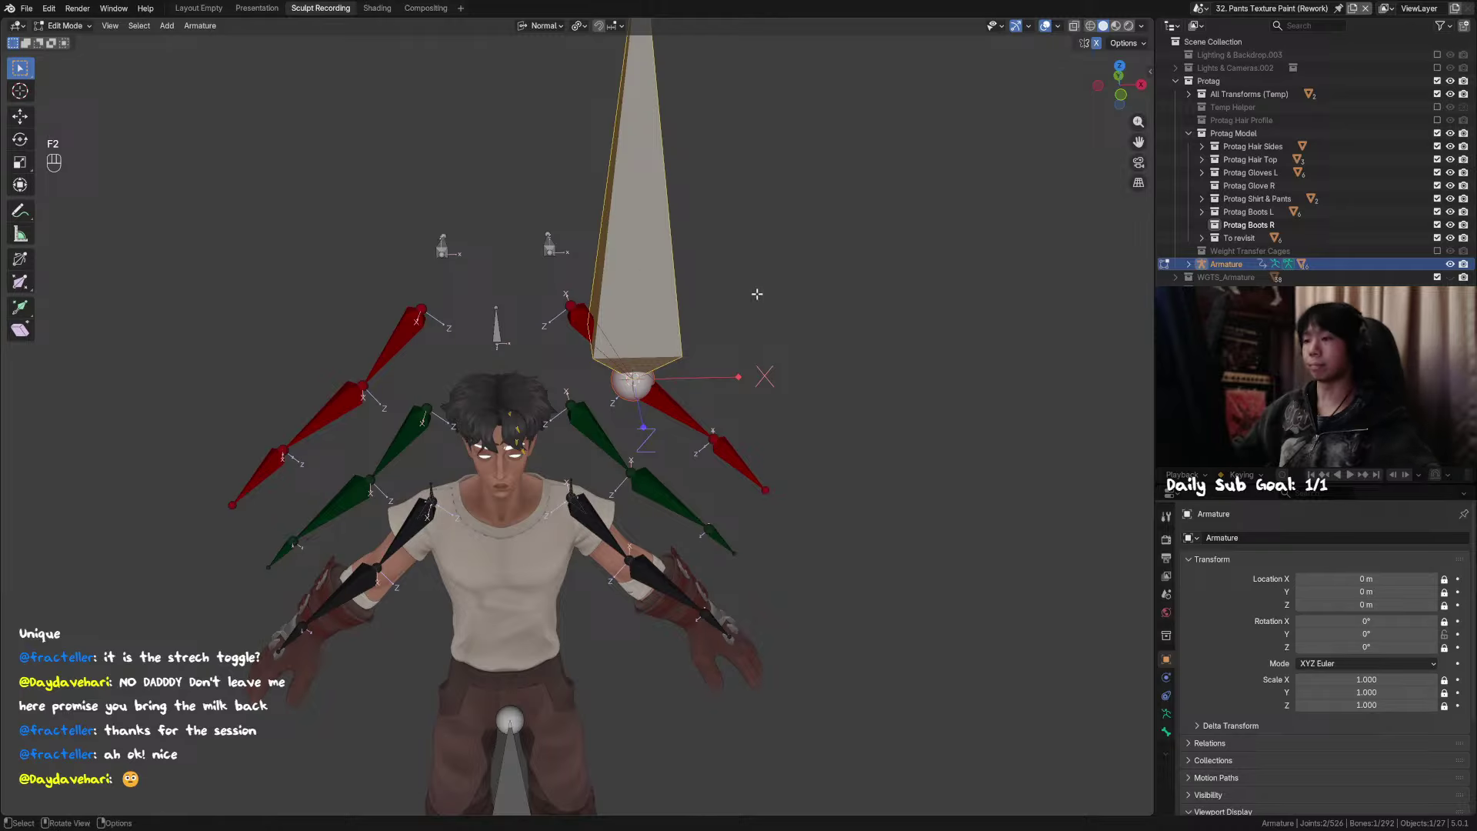
click(551, 238)
key(F2)
key(F2)
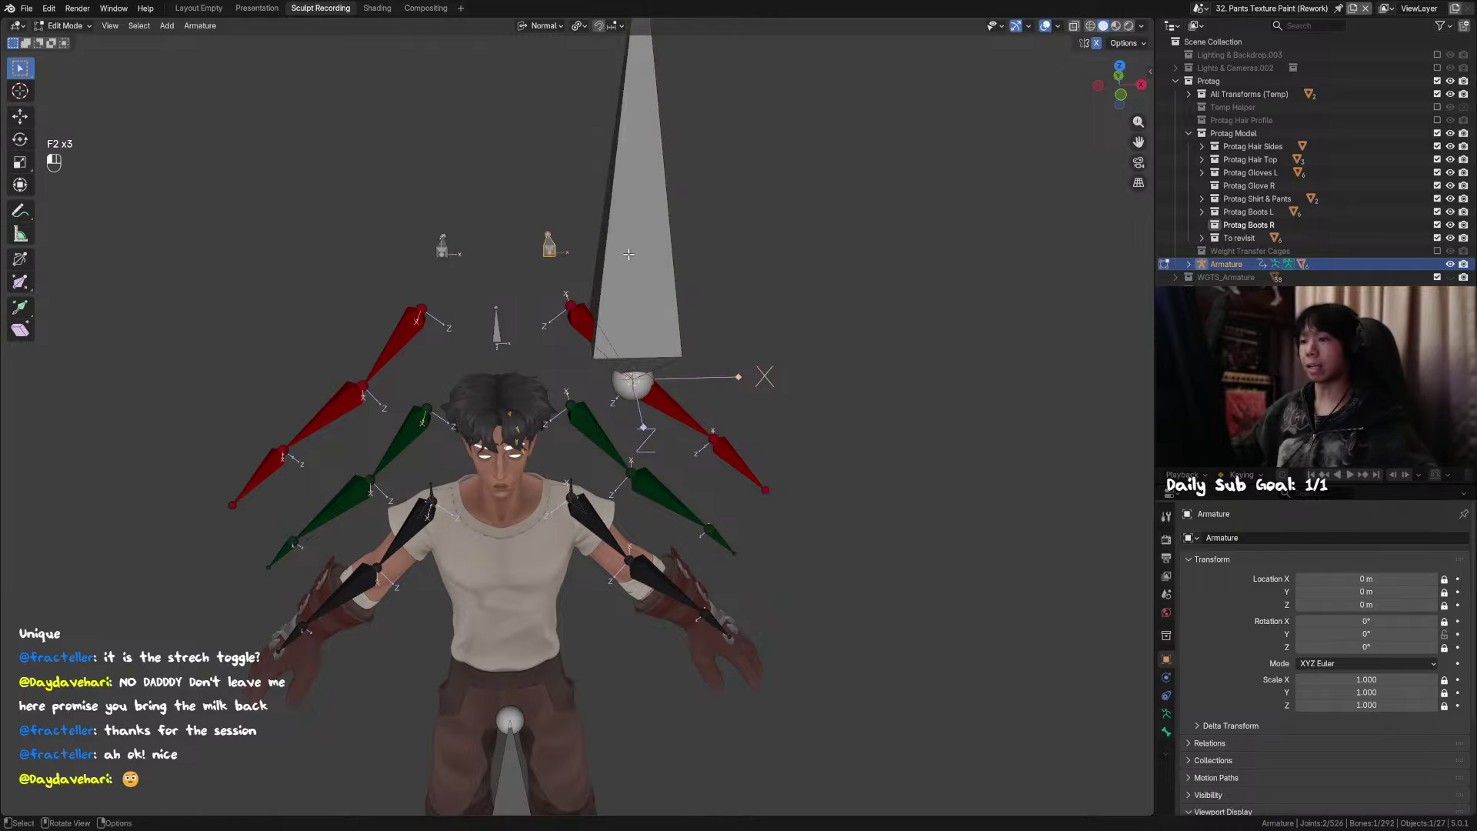
Step: Rename the new elbow bone Arm_VIS_IK_Pole.L, based on the copied pole bone name
click(629, 254)
key(F2)
text(Arm_IK_Pole.L)
key(Left)
key(Left)
key(Left)
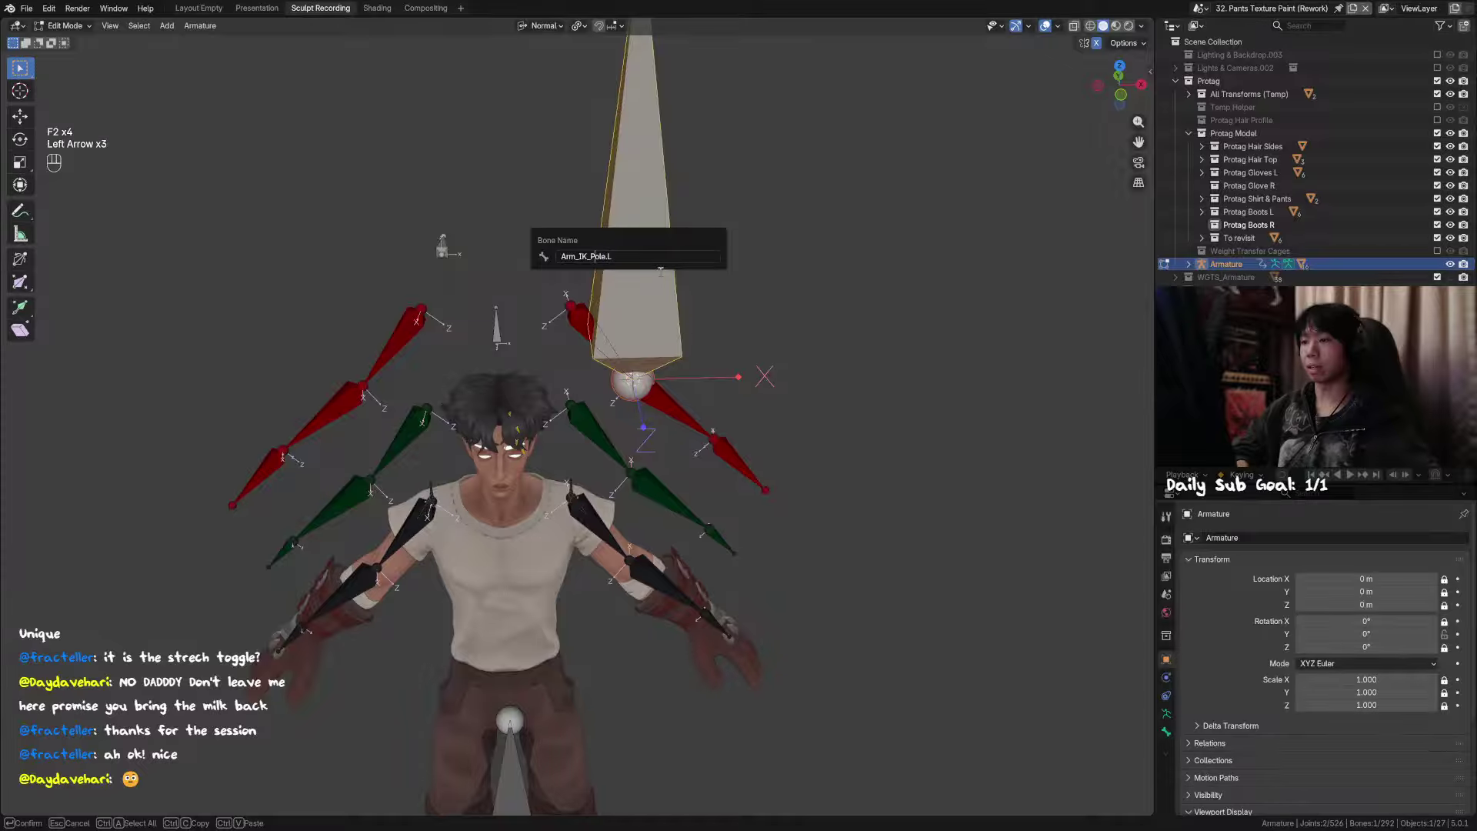
text(VIS_)
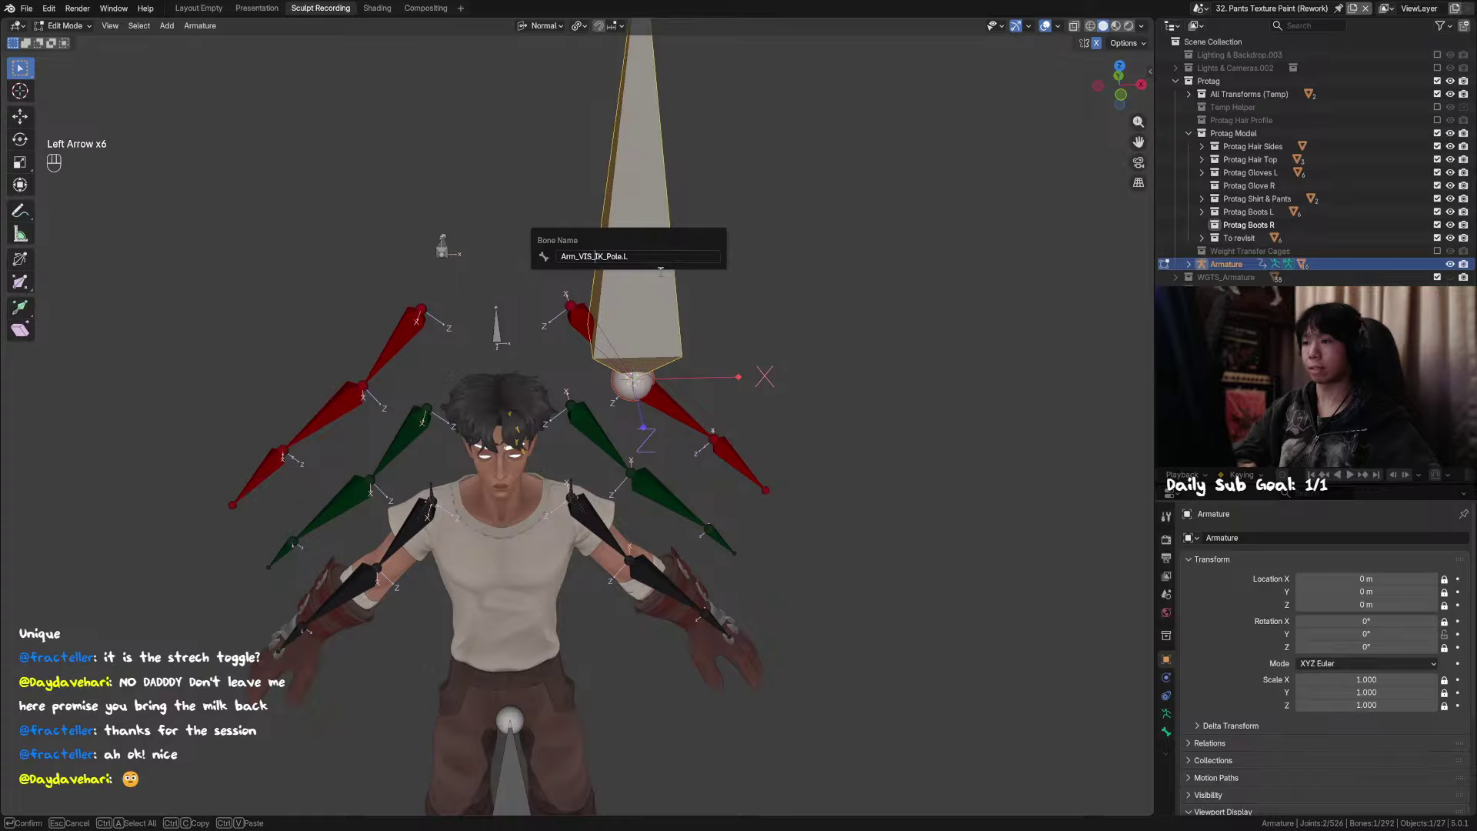
key(BackSpace)
key(BackSpace)
key(BackSpace)
key(BackSpace)
key(ctrl+Left)
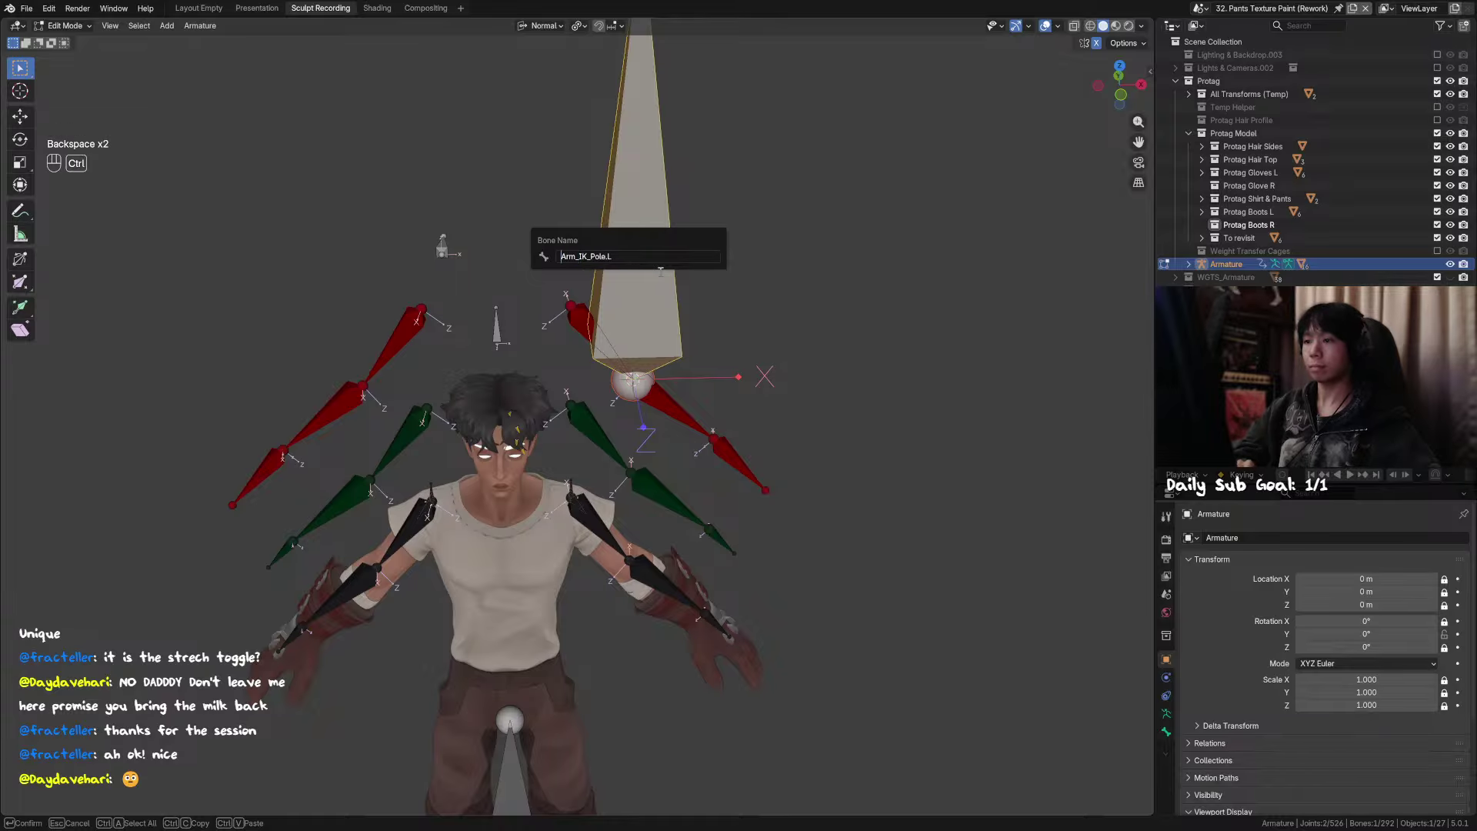
text(VIS)
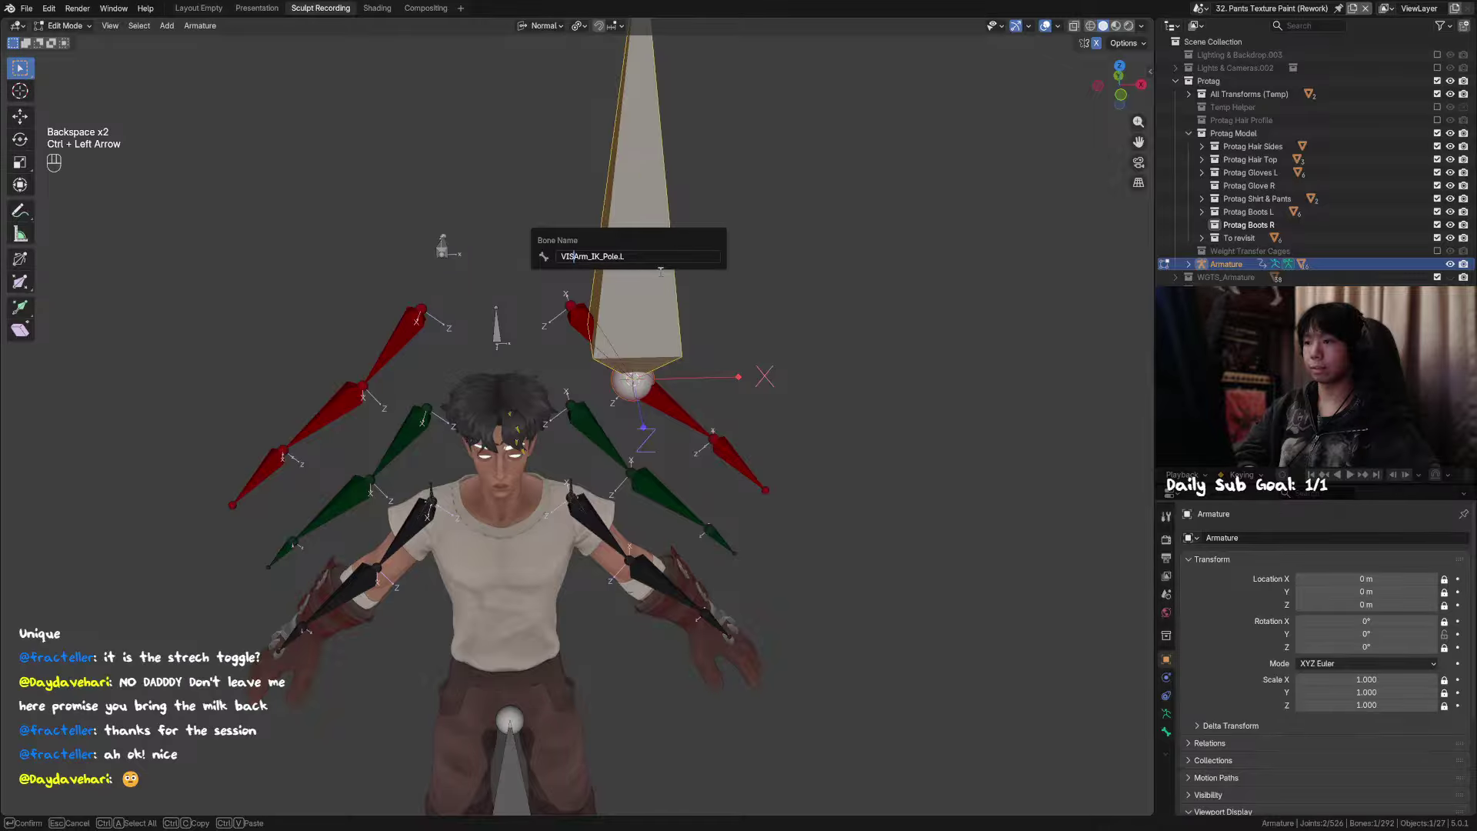
key(BackSpace)
key(Right)
key(Right)
key(Right)
key(Right)
text(VIS_)
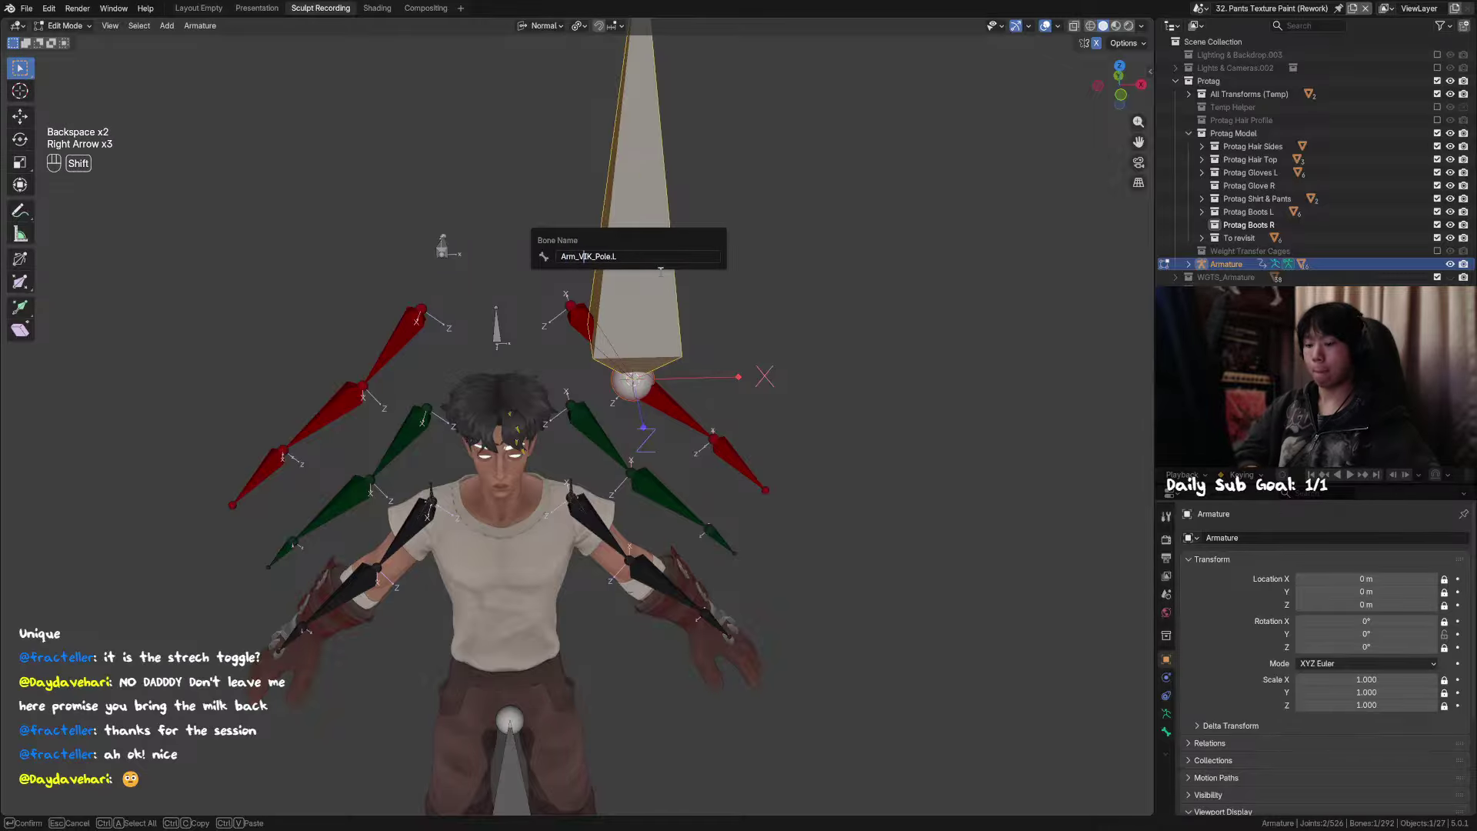
key(Return)
Step: Snap the 3D cursor to the head of the left pole bone, Arm_IK_Pole.L
middle_drag(706, 262, 543, 262)
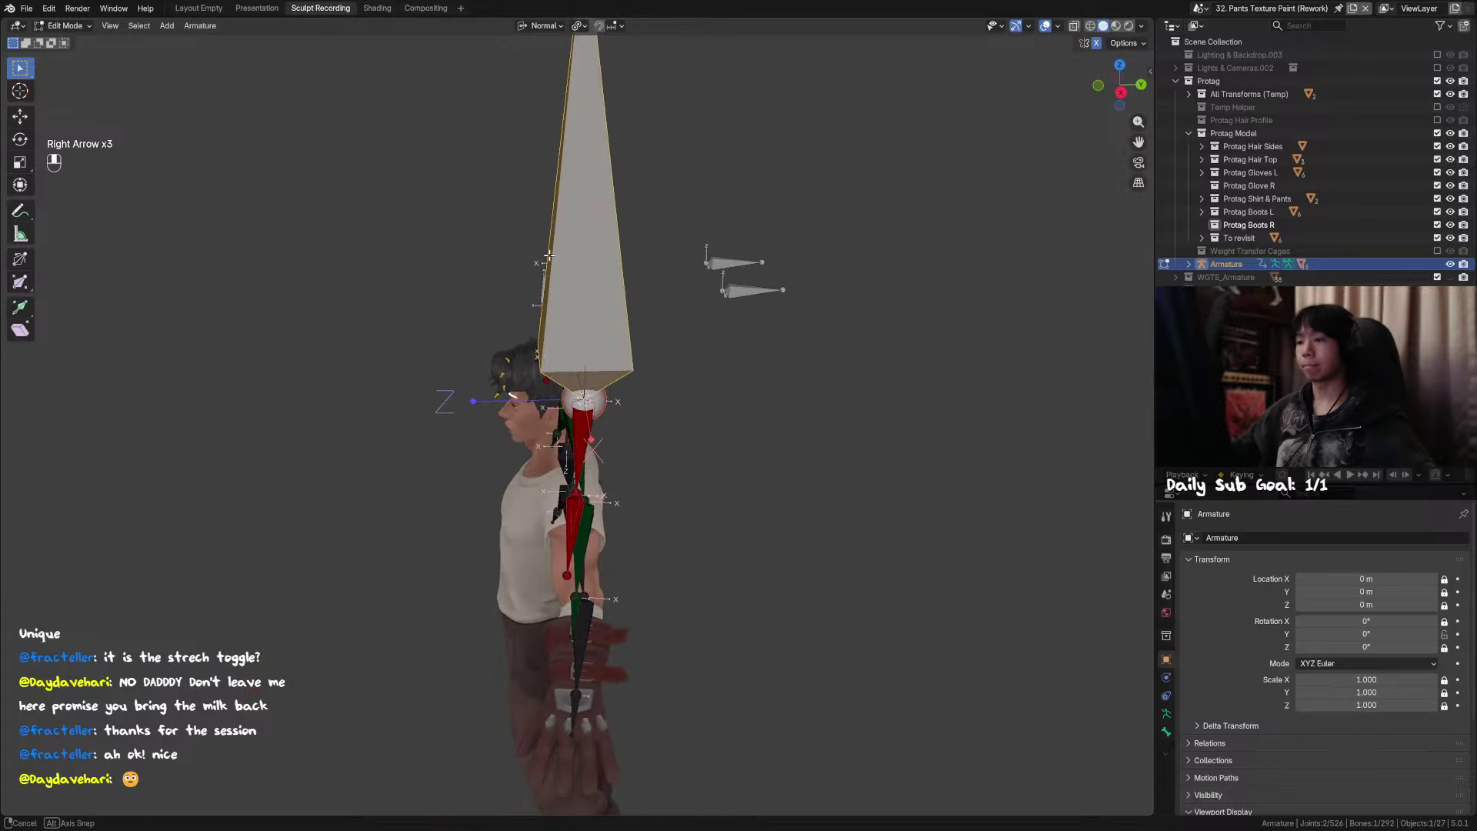
key(shift+s)
click(729, 361)
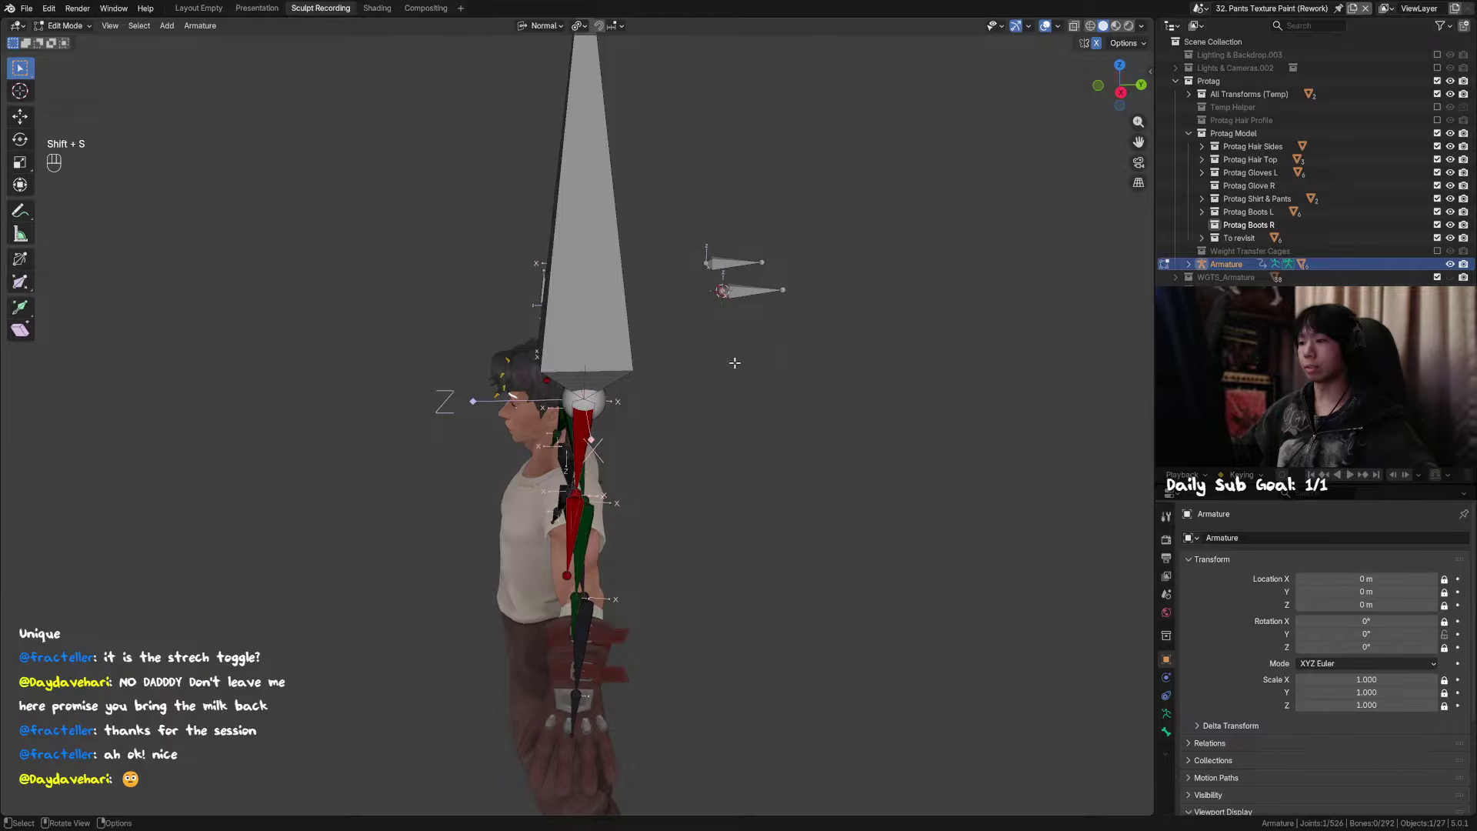
Step: Try to snap the whole left visual bone to the 3D cursor
middle_drag(730, 355, 681, 276)
scroll(682, 275, down, 1)
click(604, 224)
key(shift+s)
click(697, 124)
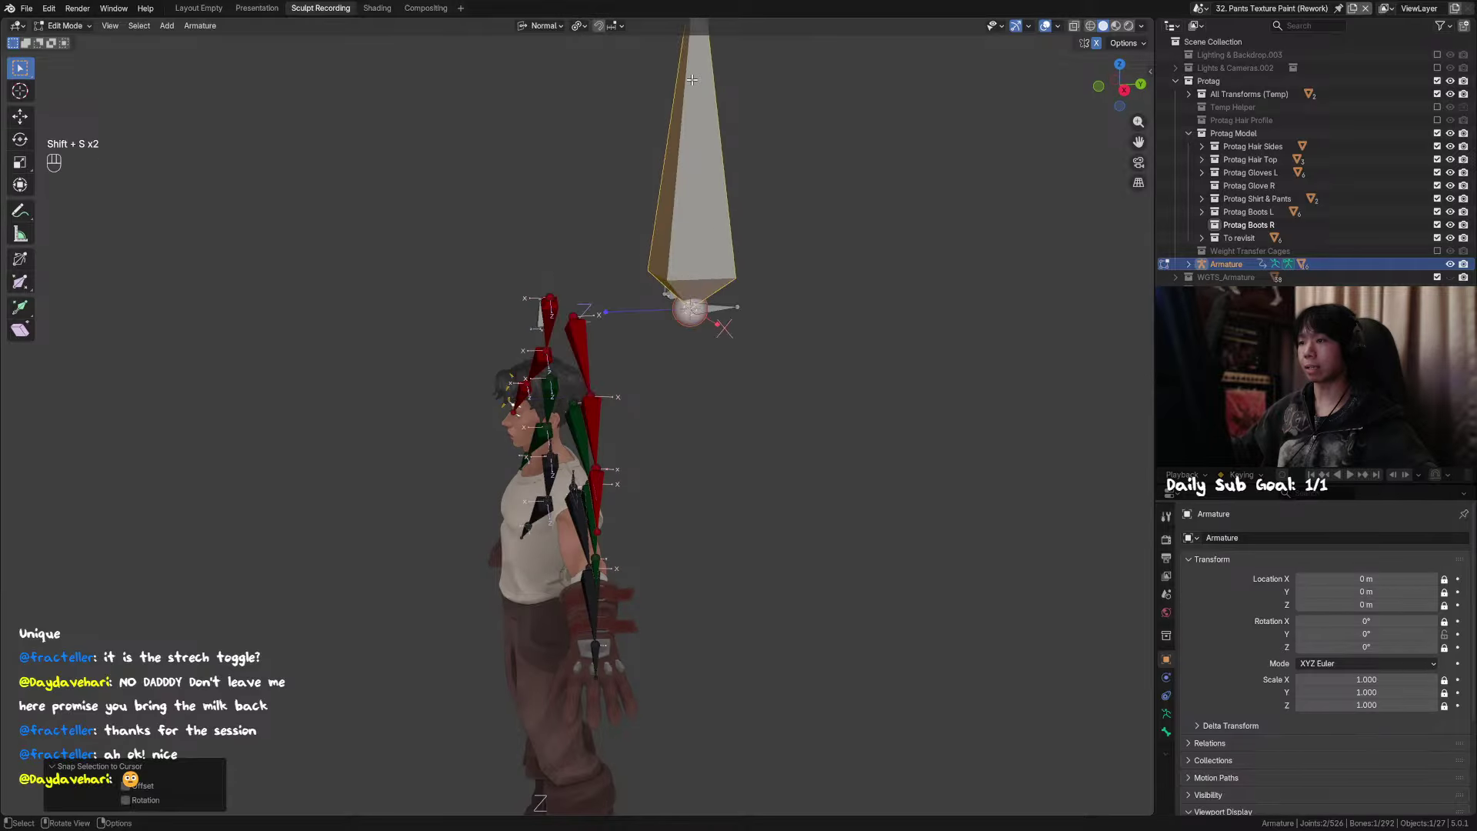
key(ctrl+z)
Step: Snap only the tip of the left visual bone to the 3D cursor at the pole and save the file
scroll(601, 200, down, 3)
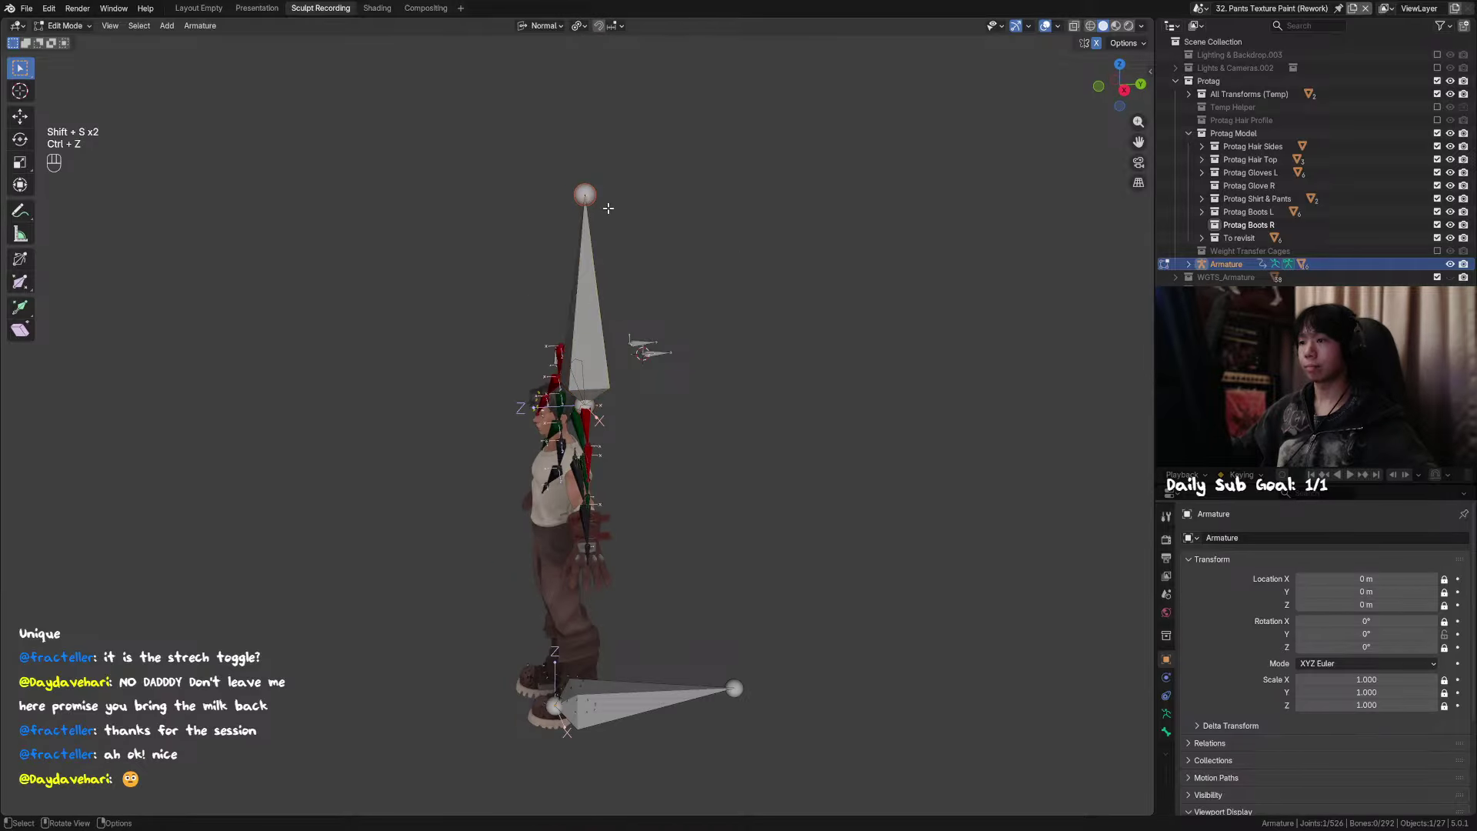
key(shift+s)
click(670, 111)
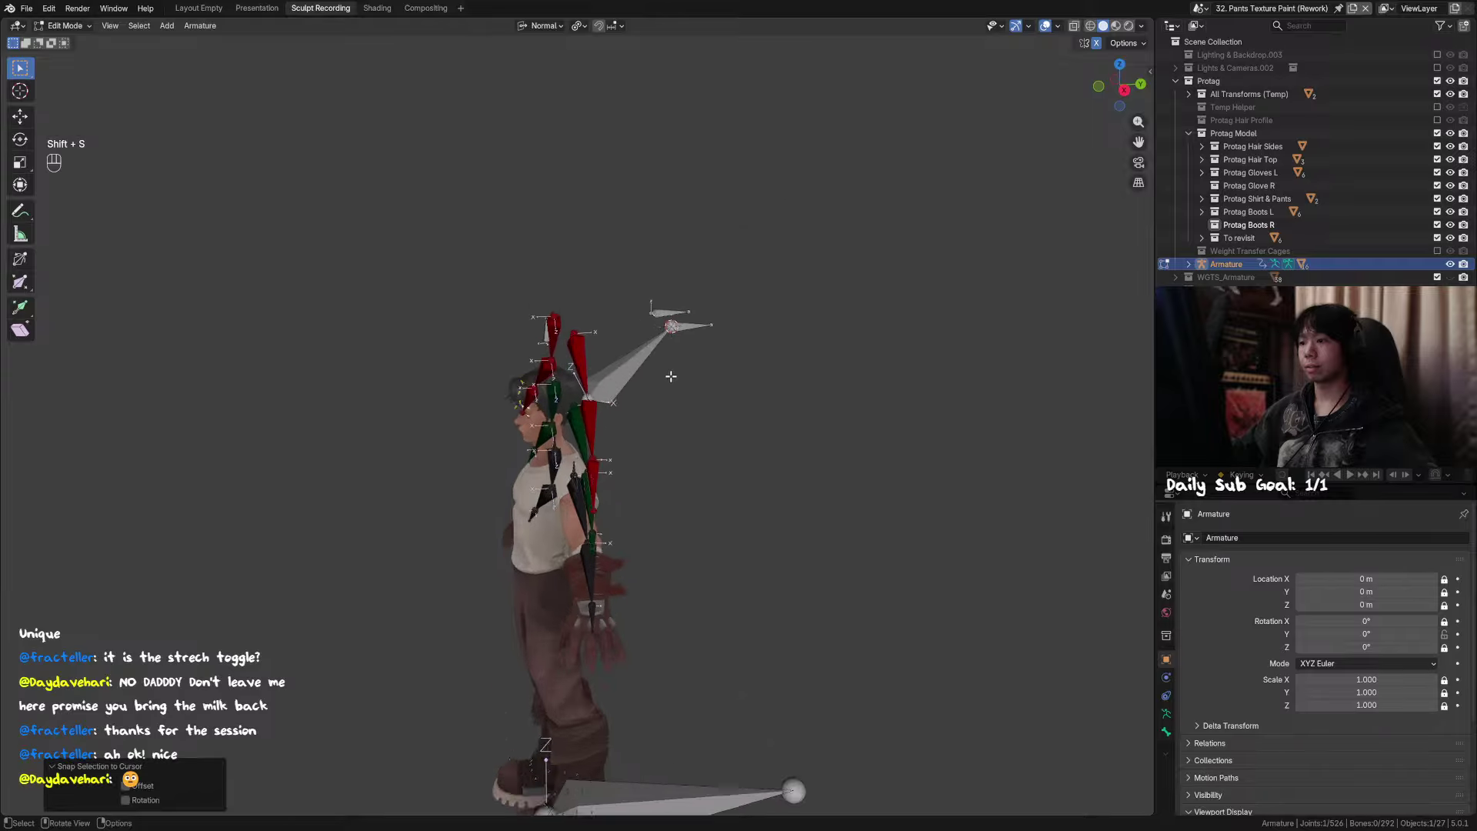
middle_drag(670, 372, 713, 439)
key(ctrl+s)
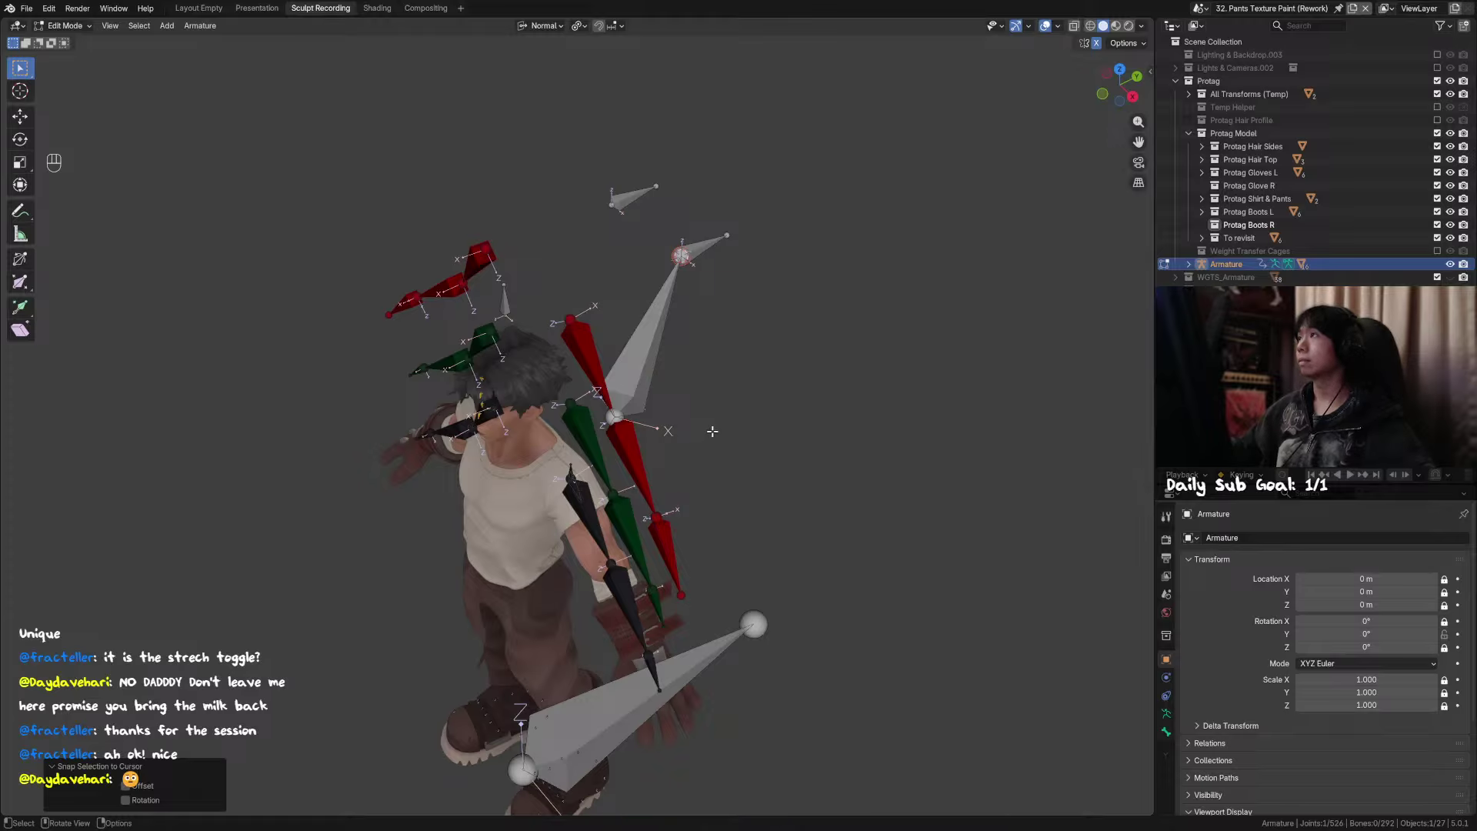
Step: Switch to Pose Mode and test-move the left pole bone and the visual bone, cancelling each move
key(Tab)
click(709, 262)
key(g)
right_click(717, 302)
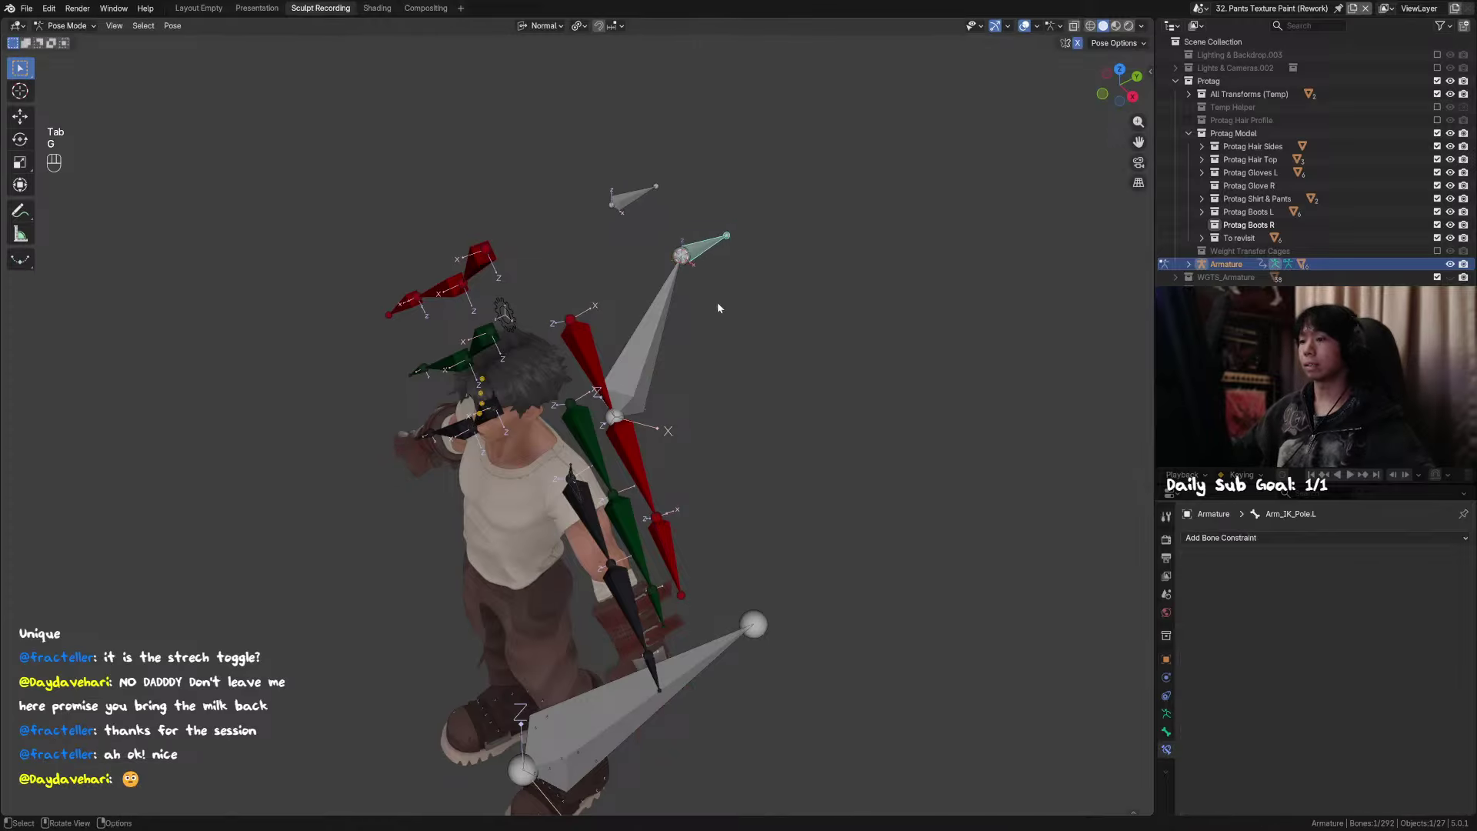
mouse_move(690, 377)
middle_down()
mouse_move(668, 351)
mouse_move(657, 395)
mouse_move(700, 387)
mouse_move(685, 418)
mouse_move(631, 409)
mouse_move(702, 400)
middle_up()
click(643, 369)
scroll(620, 415, up, 2)
key(g)
right_click(794, 387)
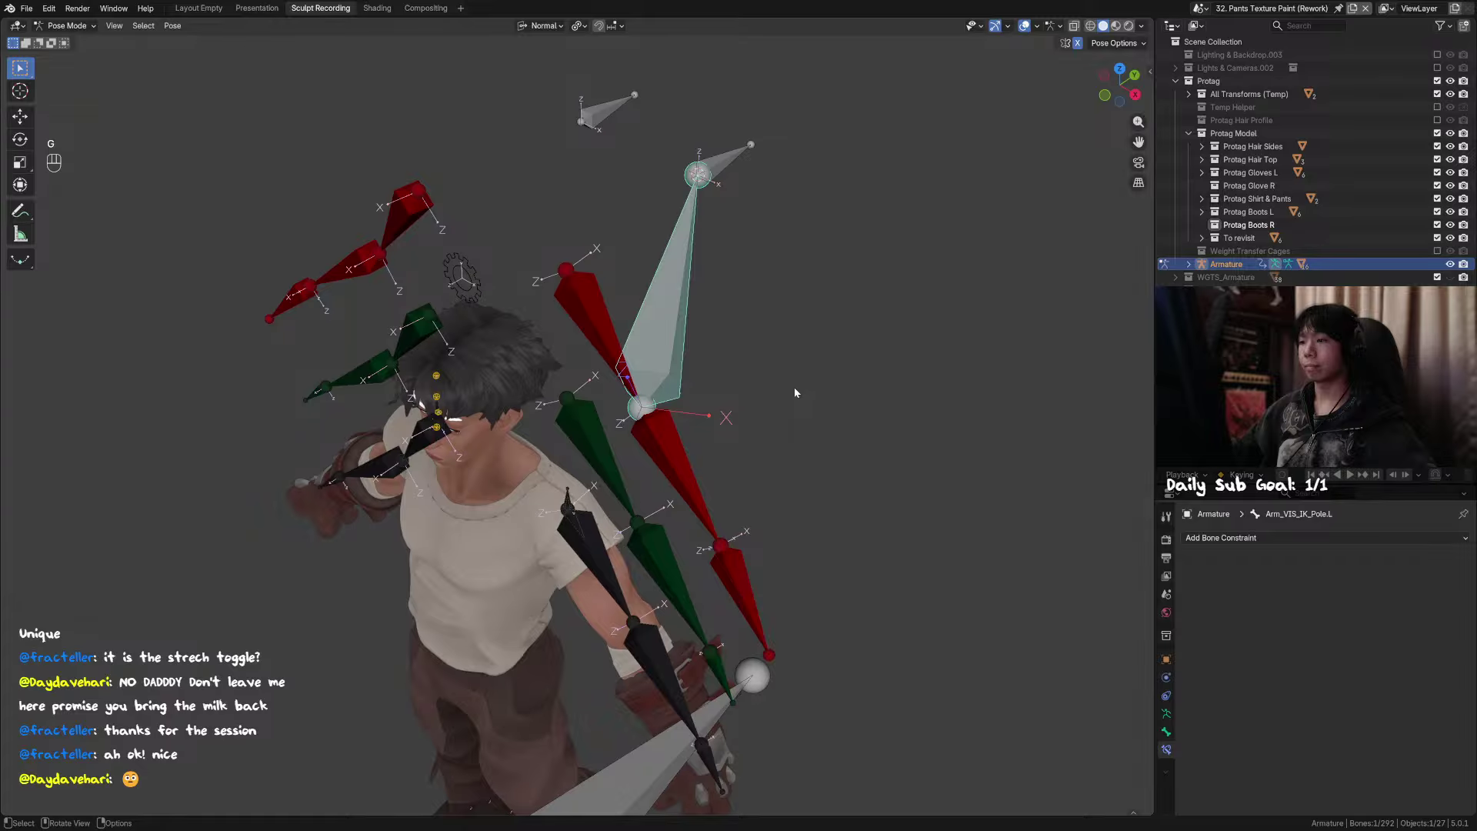
middle_drag(794, 389, 735, 380)
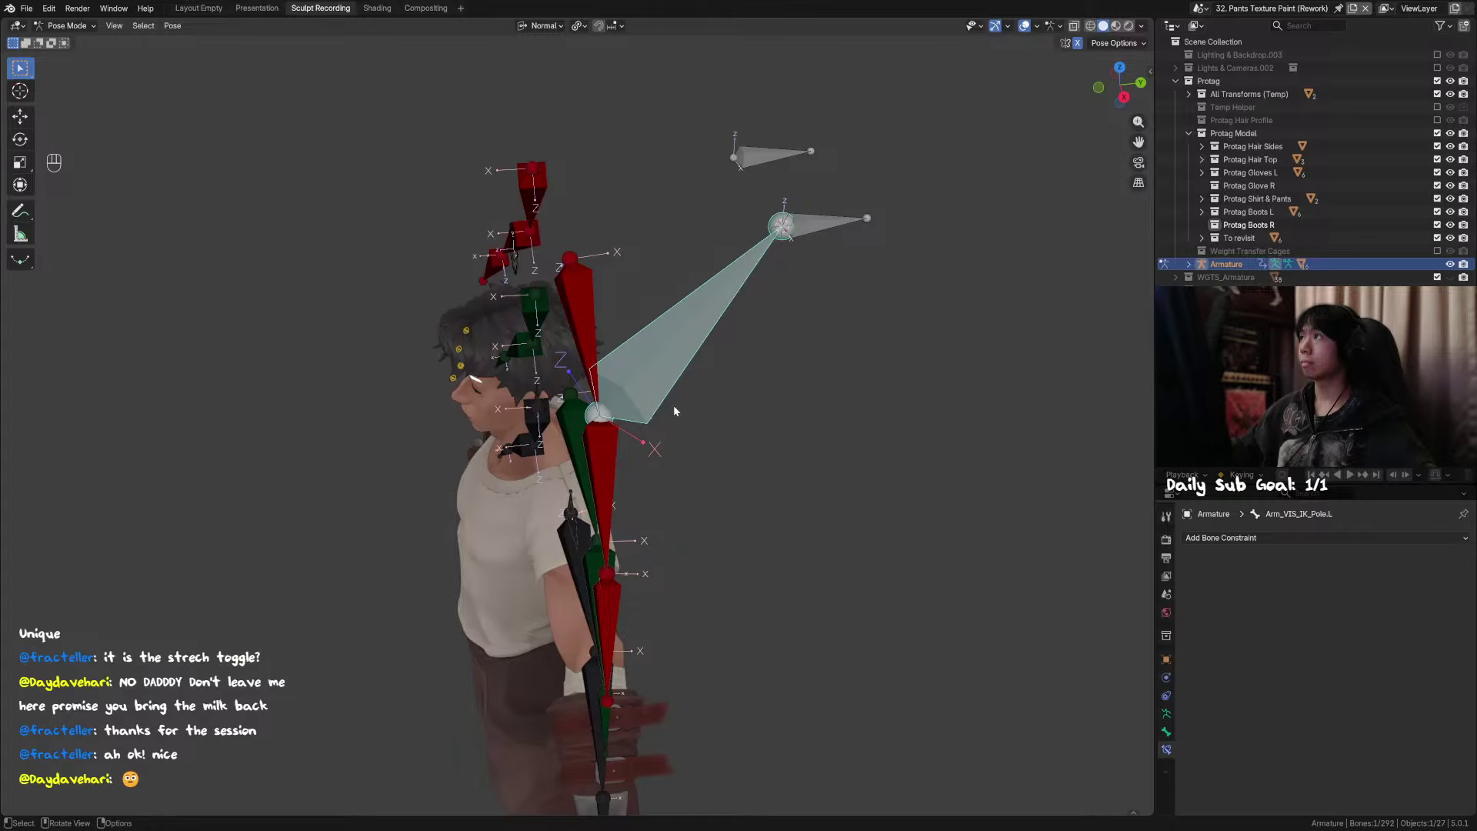
mouse_move(639, 438)
middle_down()
mouse_move(676, 408)
mouse_move(699, 418)
mouse_move(667, 435)
middle_up()
Step: Test-move Arm_IK_Pole.L to see whether the visual bone follows it, cancelling the moves
click(756, 211)
key(g)
key(g)
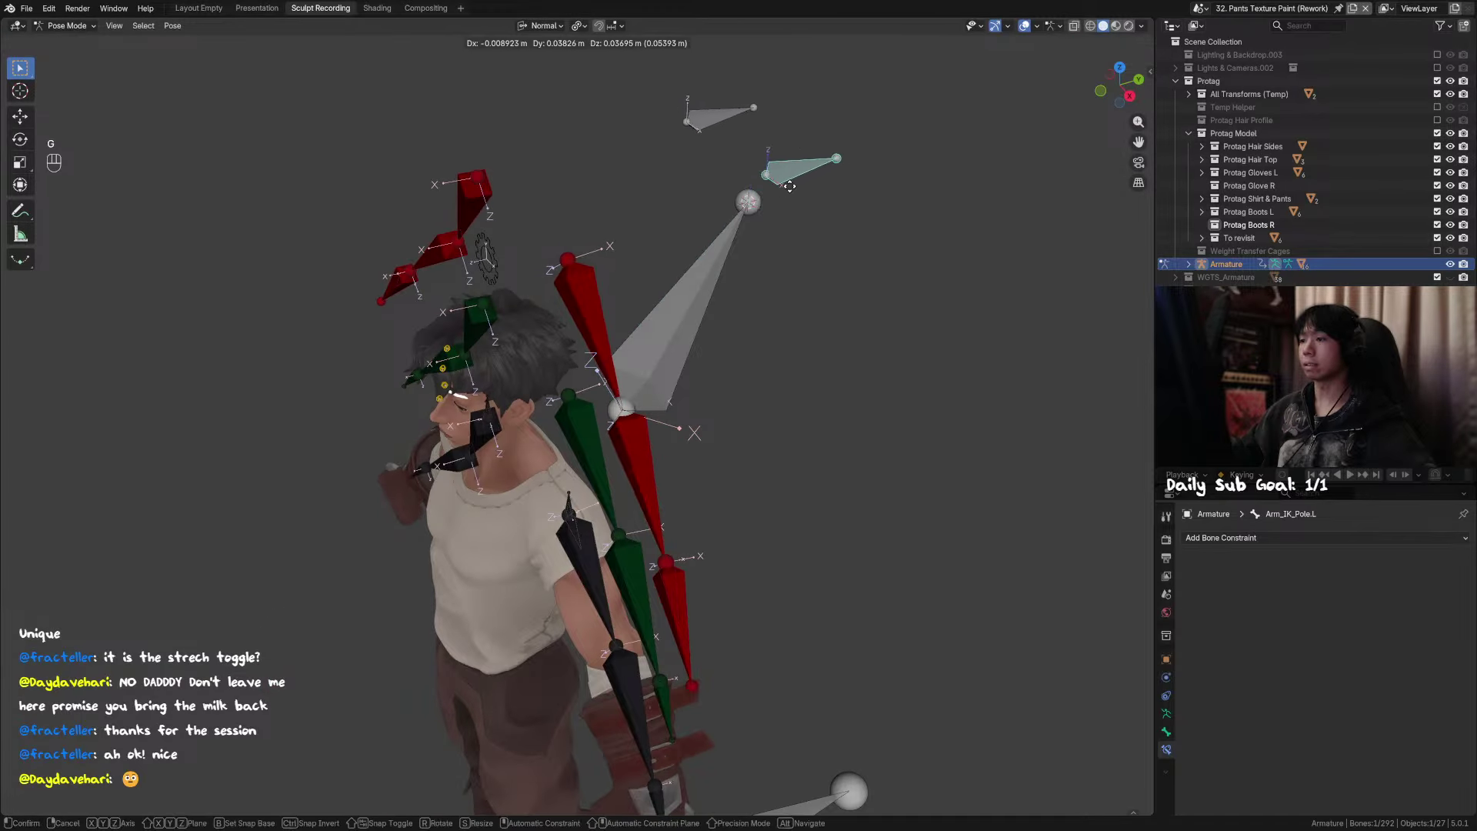
right_click(704, 313)
key(g)
right_click(772, 231)
Step: Add a Stretch To constraint to Arm_VIS_IK_Pole.L with Arm_IK_Pole.L as its target
click(712, 301)
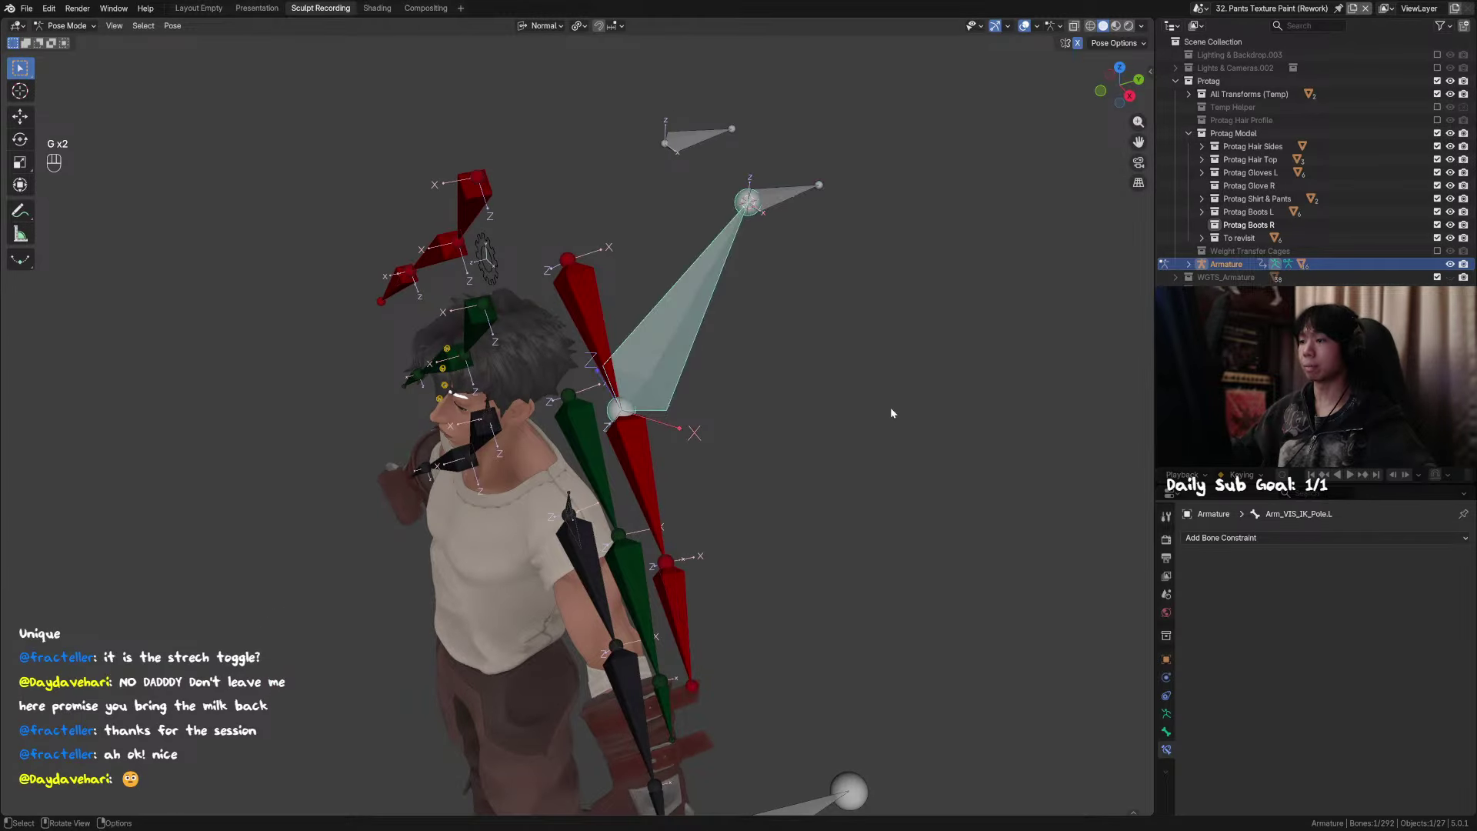
shift+click(788, 203)
key(shift+ctrl+c)
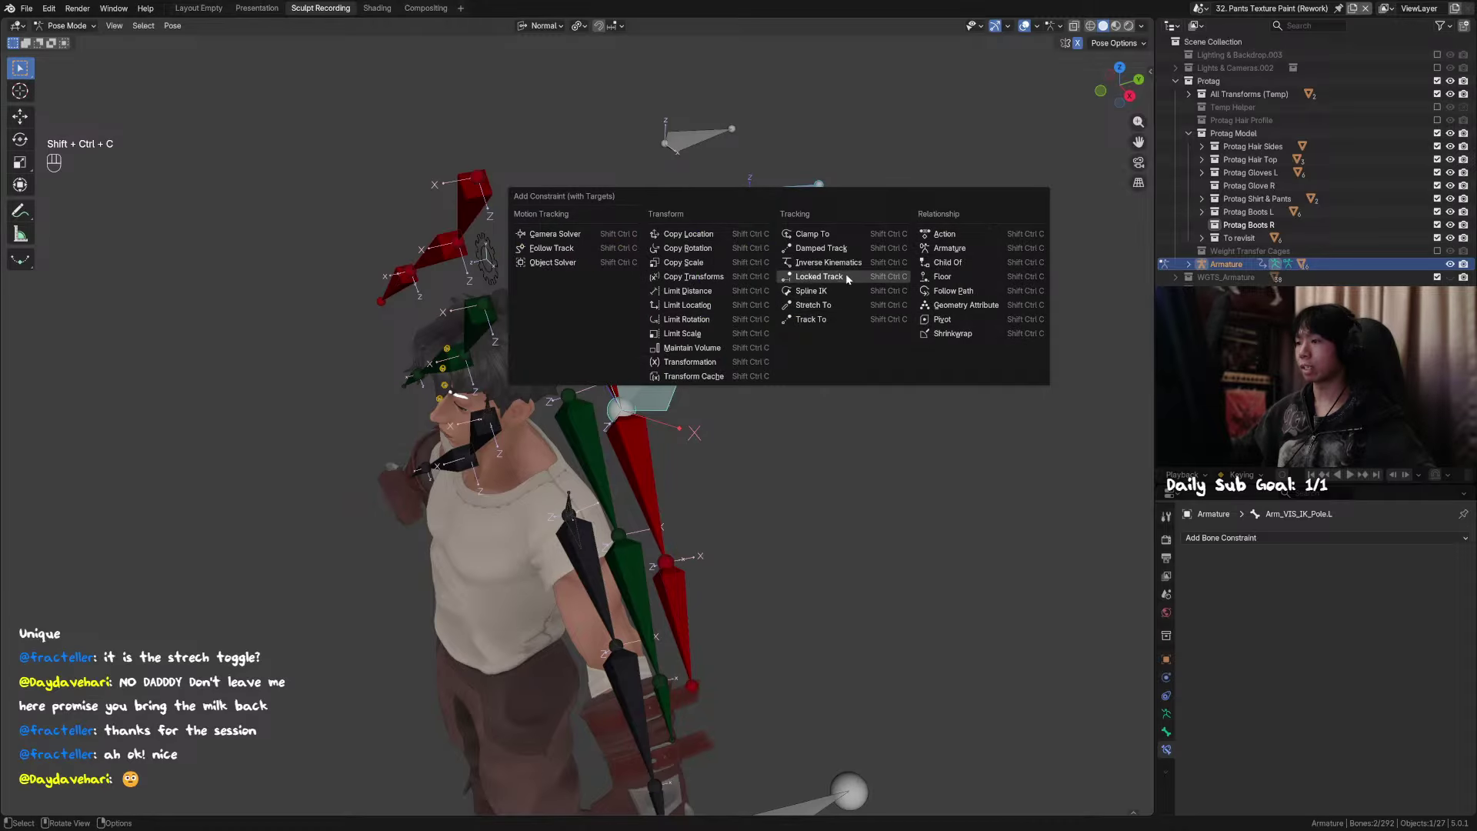
click(838, 303)
Step: Test the Stretch To constraint by moving the left pole bone and the visual bone, restoring their positions
click(778, 193)
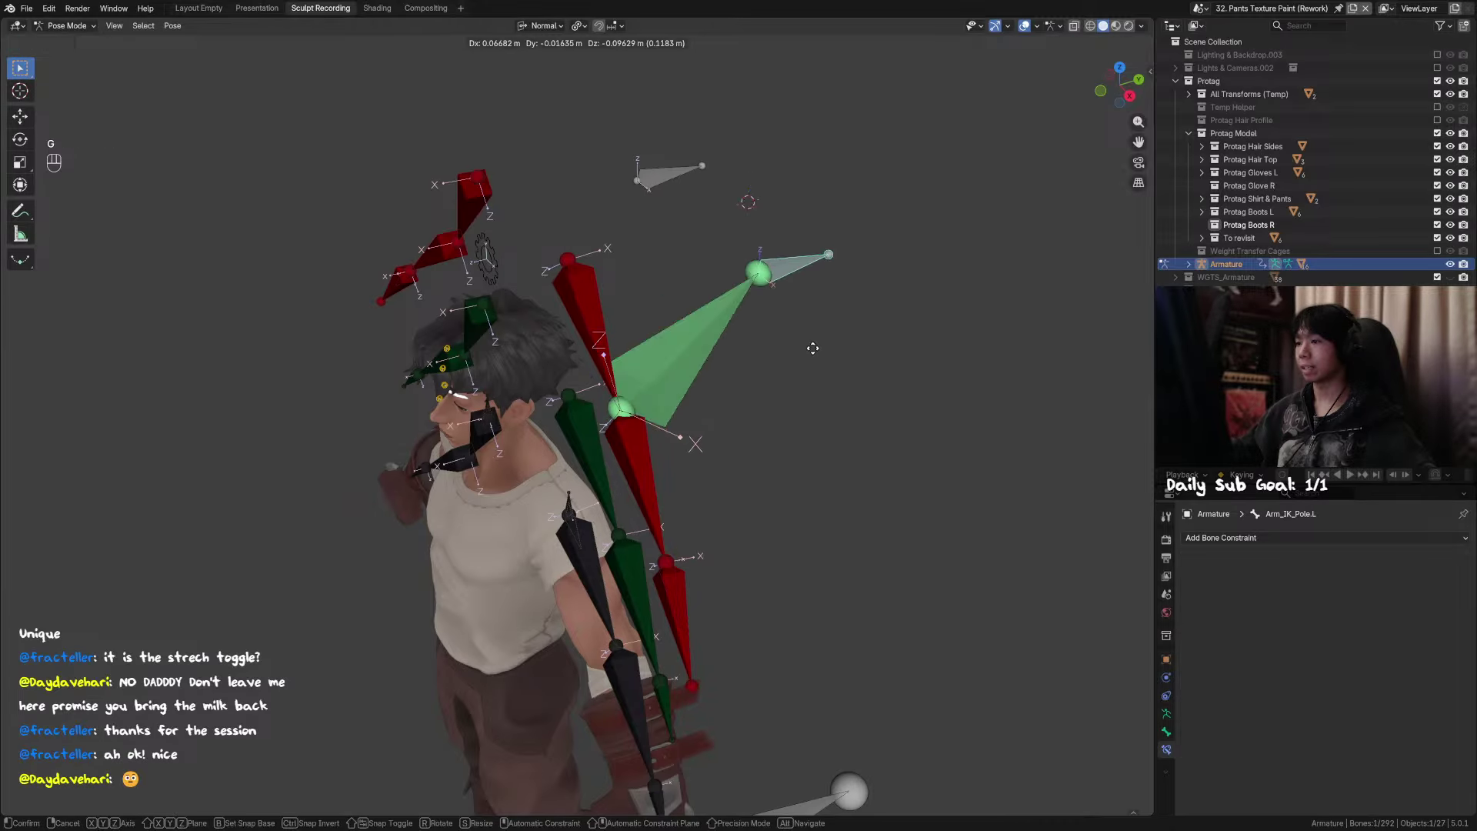
key(g)
click(660, 393)
key(g)
right_click(784, 380)
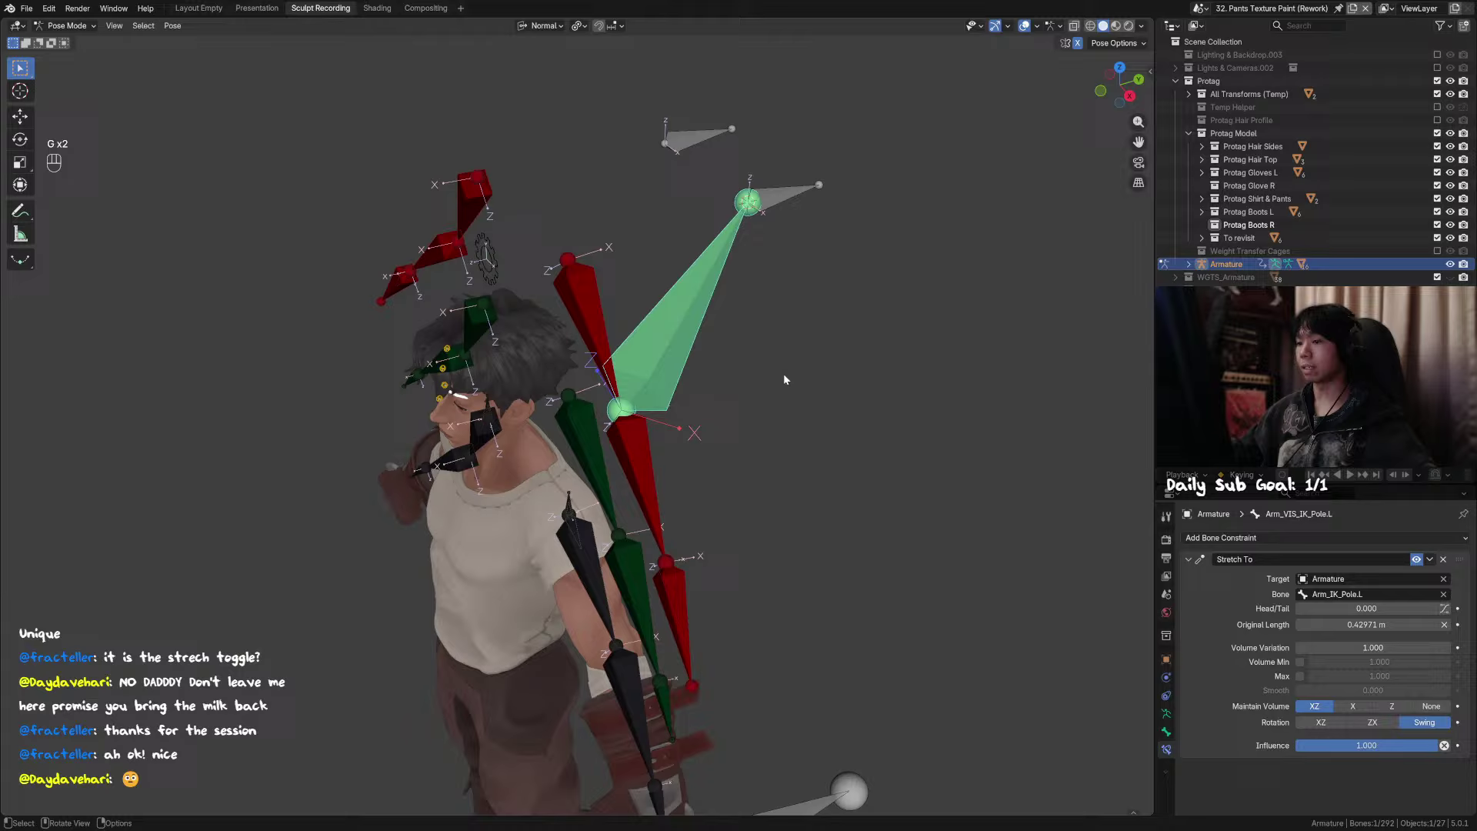
Step: Parent Arm_VIS_IK_Pole.L to MCH_Forearm_IK.L in Edit Mode with Keep Offset
click(639, 453)
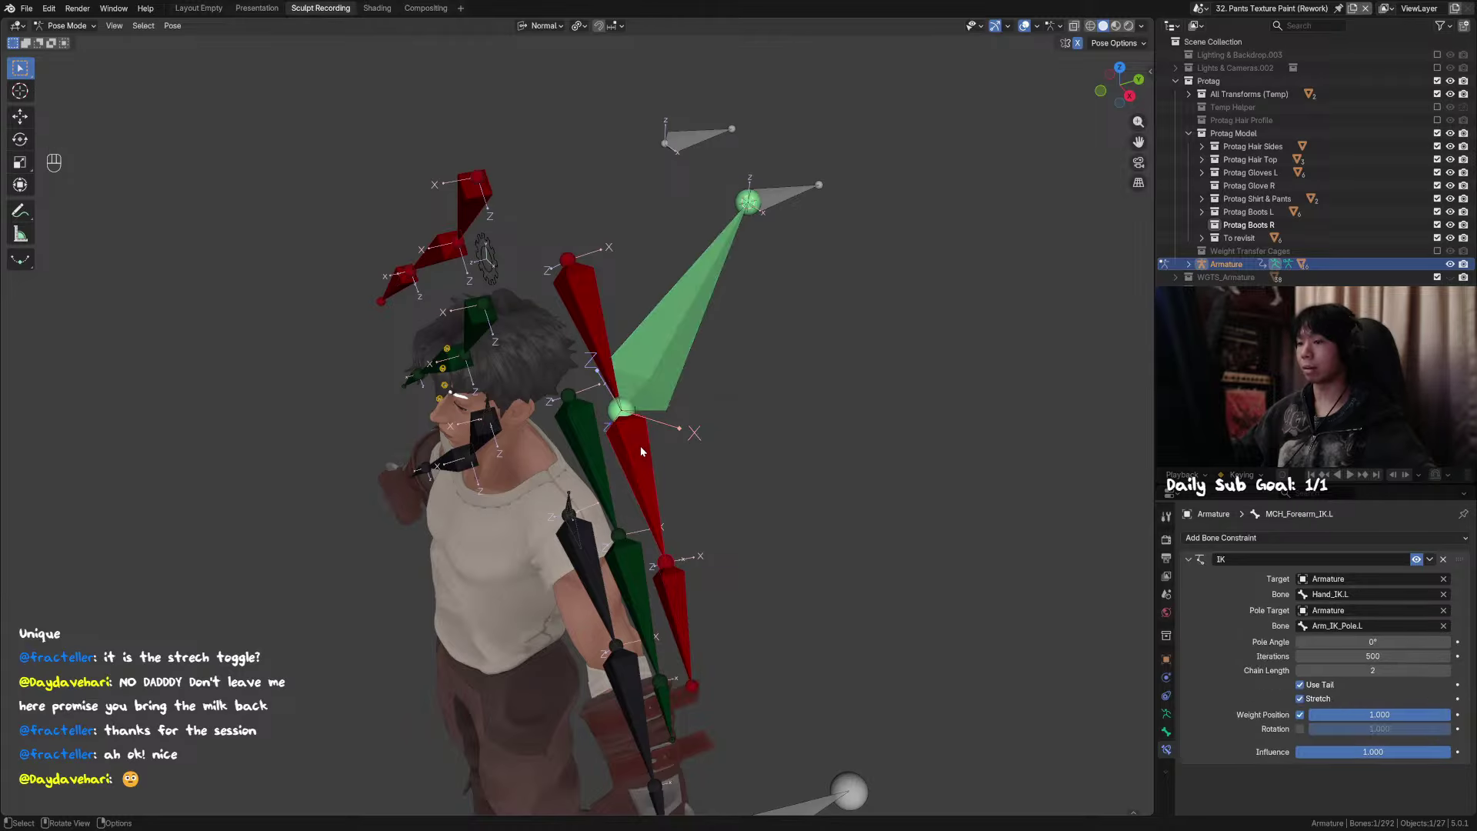
key(Tab)
key(ctrl+p)
click(692, 371)
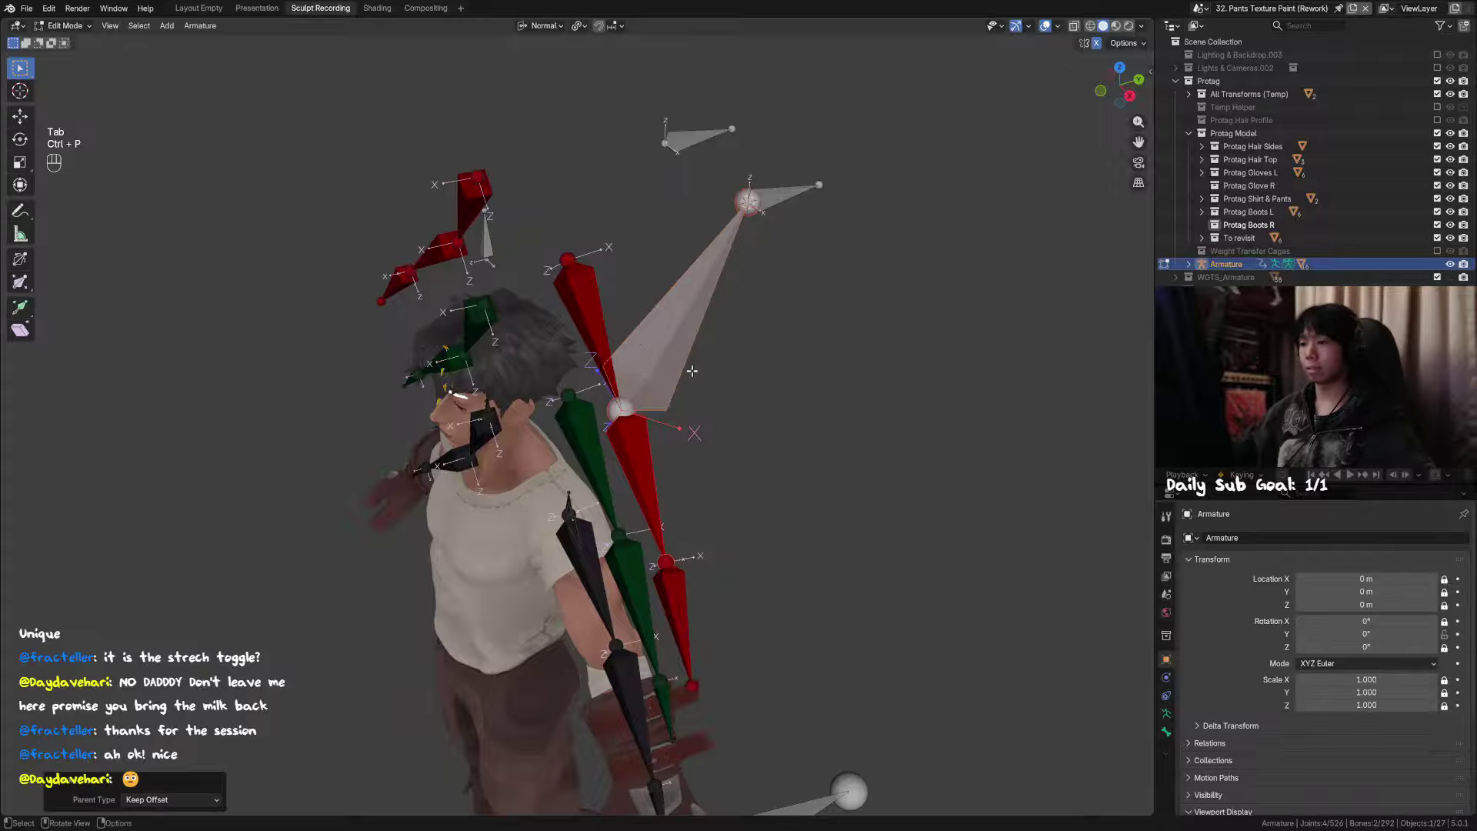
Step: Test-move the left IK forearm and hand bones in Pose Mode to check the visual bone's parenting, cancelling the moves
key(Tab)
key(g)
right_click(625, 456)
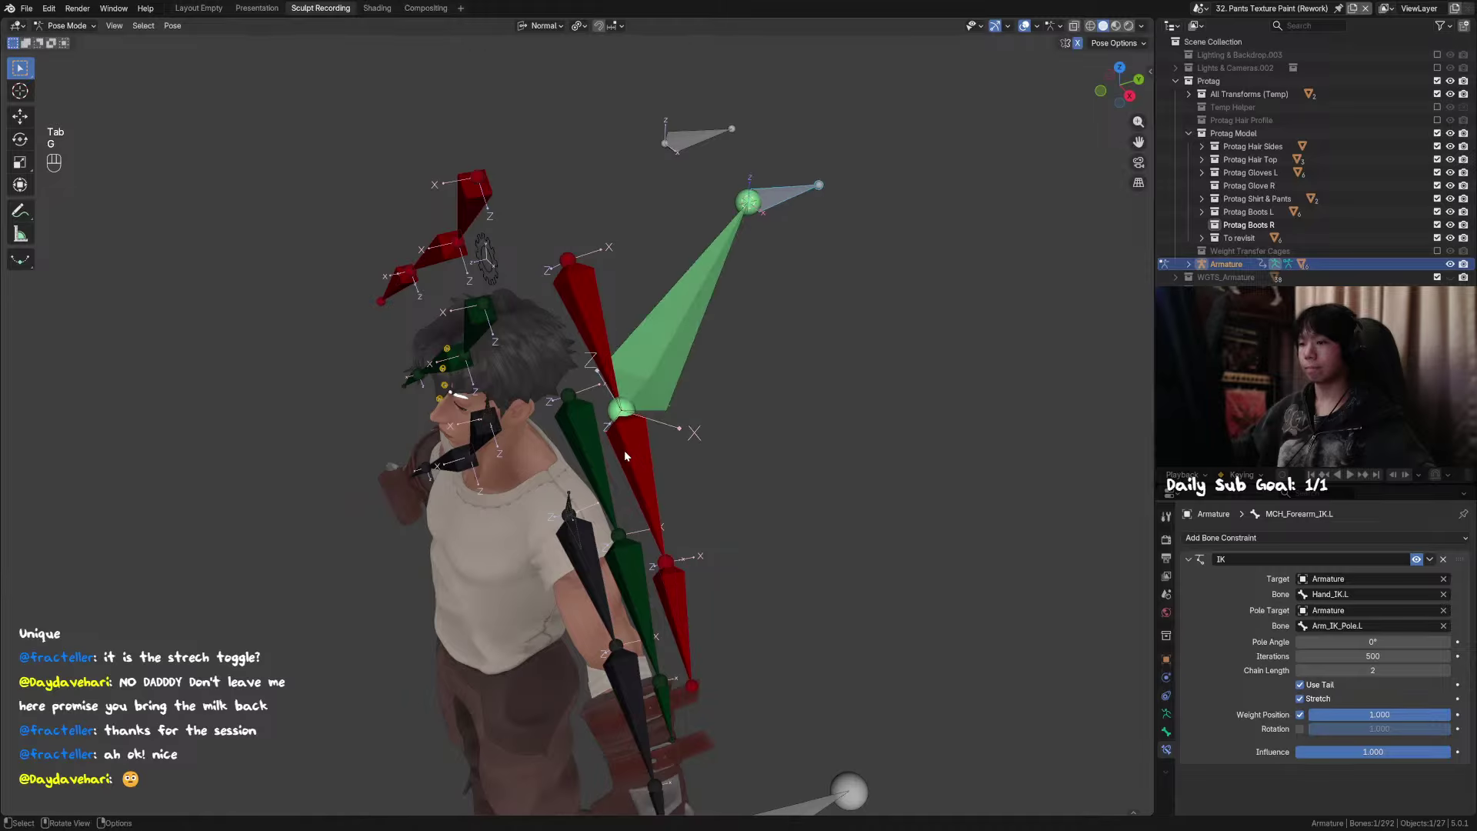
click(625, 456)
key(g)
right_click(604, 463)
click(680, 635)
key(g)
click(692, 644)
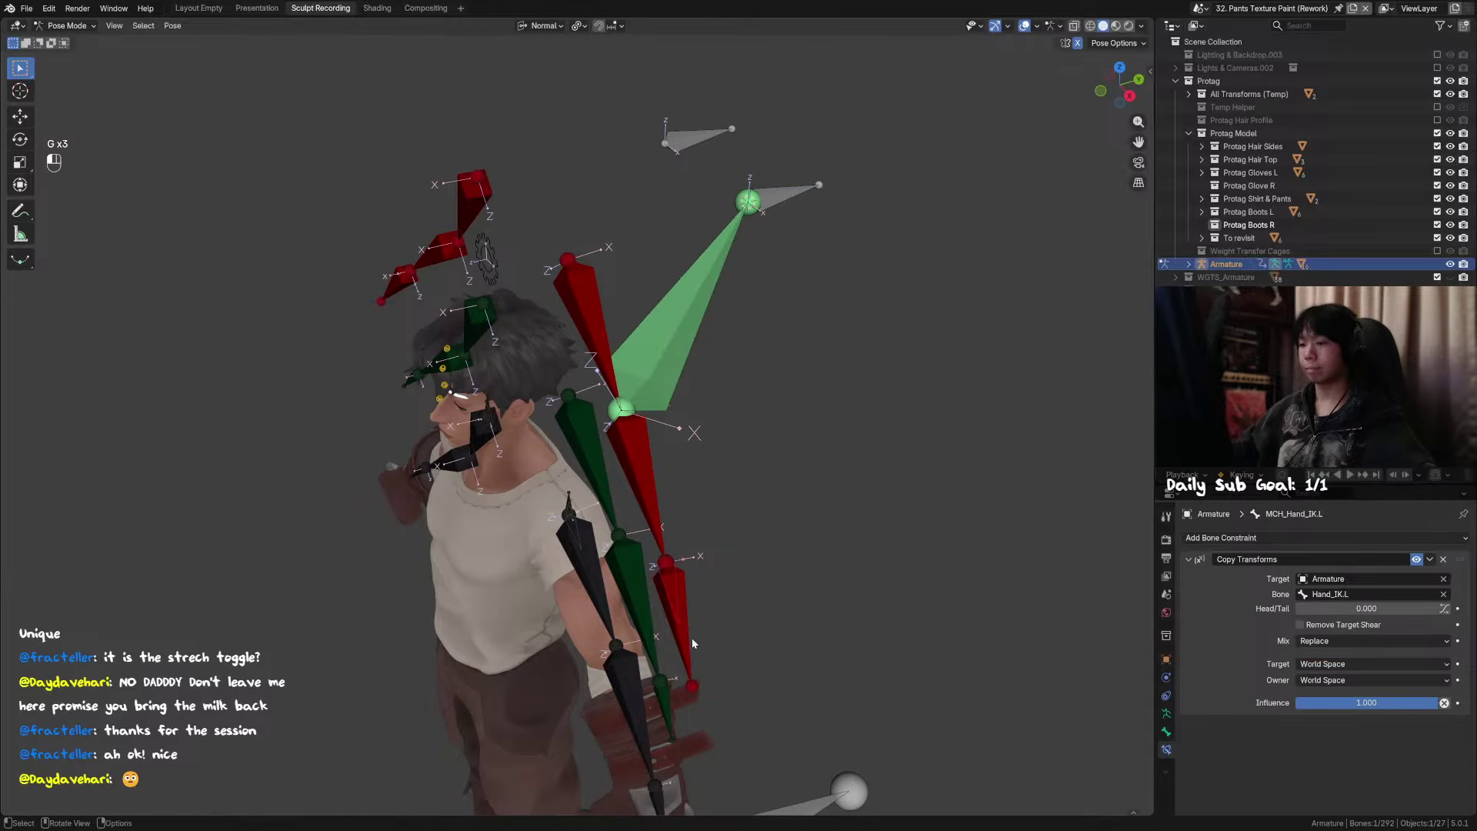
click(691, 643)
key(g)
right_click(721, 300)
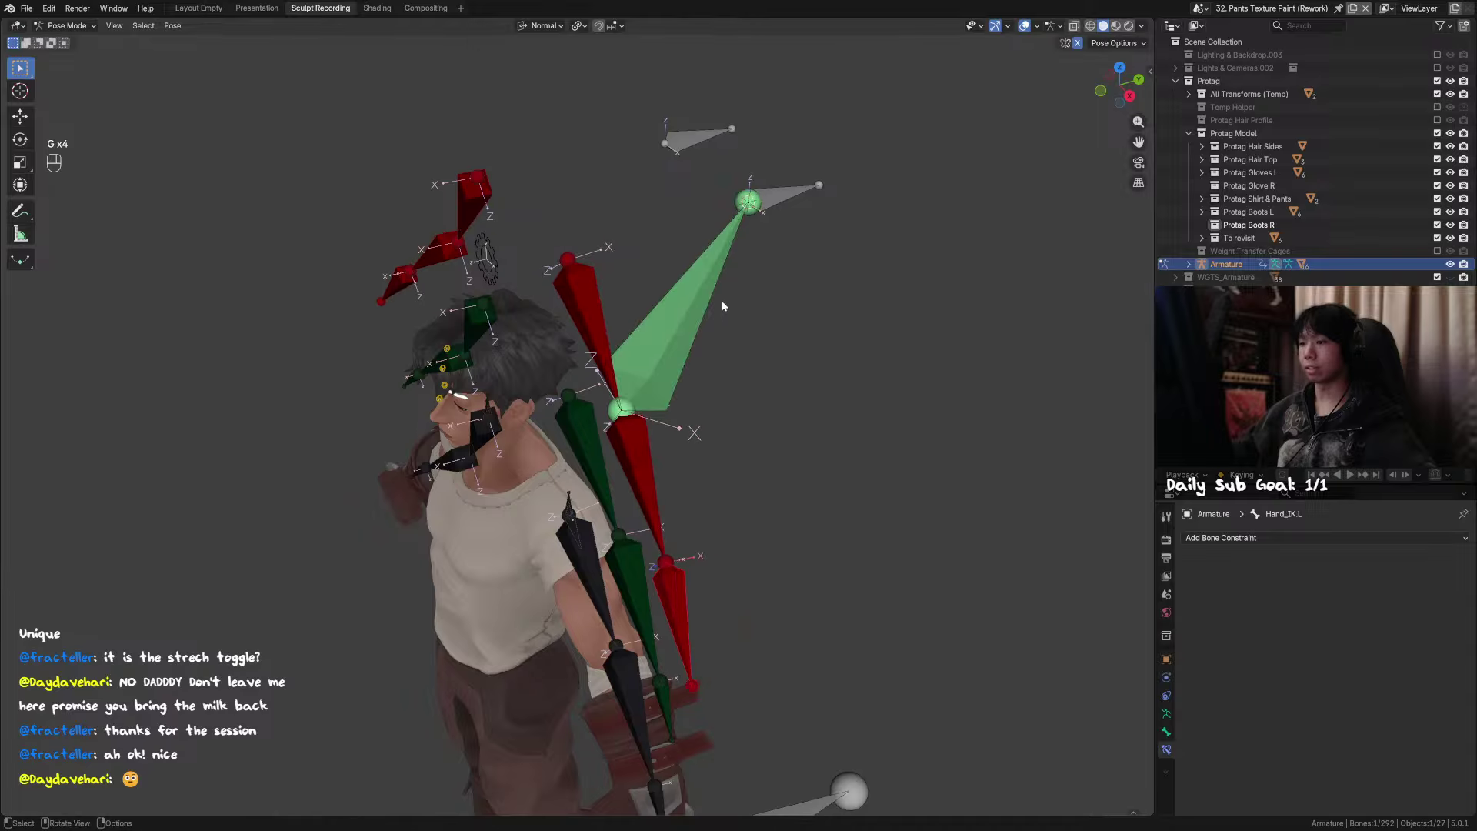
Step: Save the file and create a Line bone widget for Arm_VIS_IK_Pole.L
click(721, 302)
key(n)
key(ctrl+Tab)
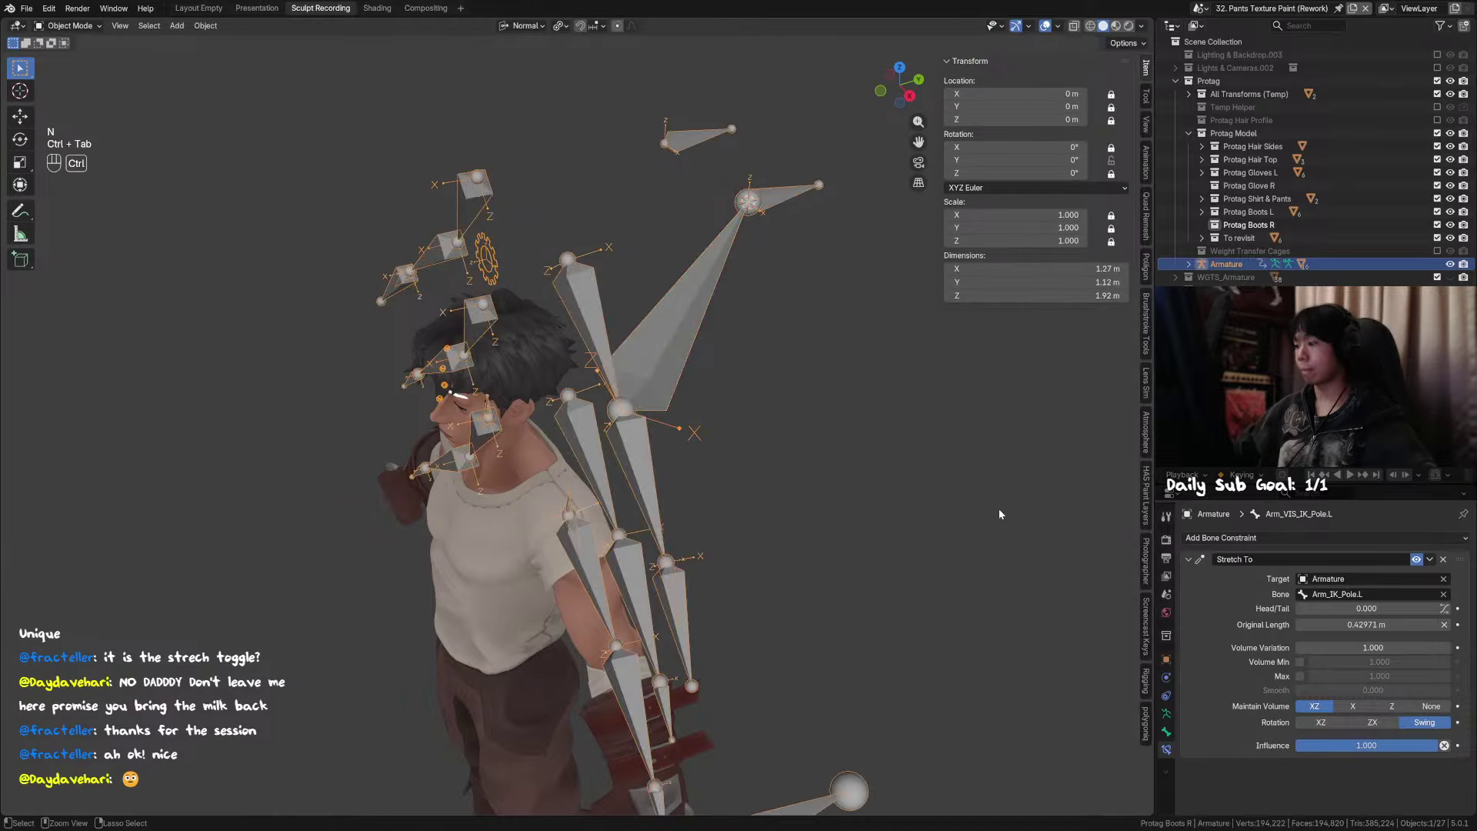
key(ctrl+Tab)
key(ctrl+Tab)
key(ctrl+s)
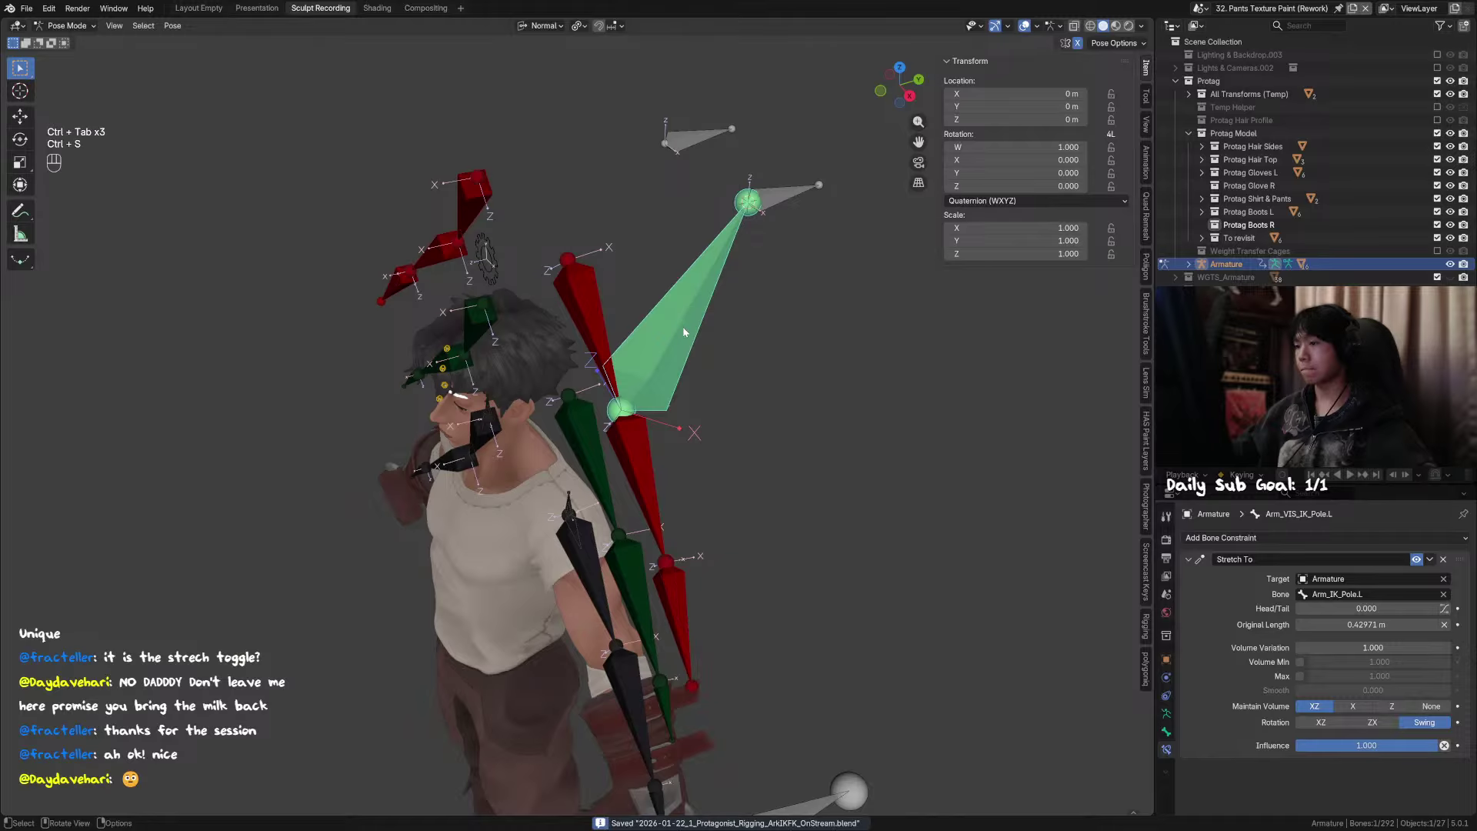
click(1145, 625)
click(1001, 136)
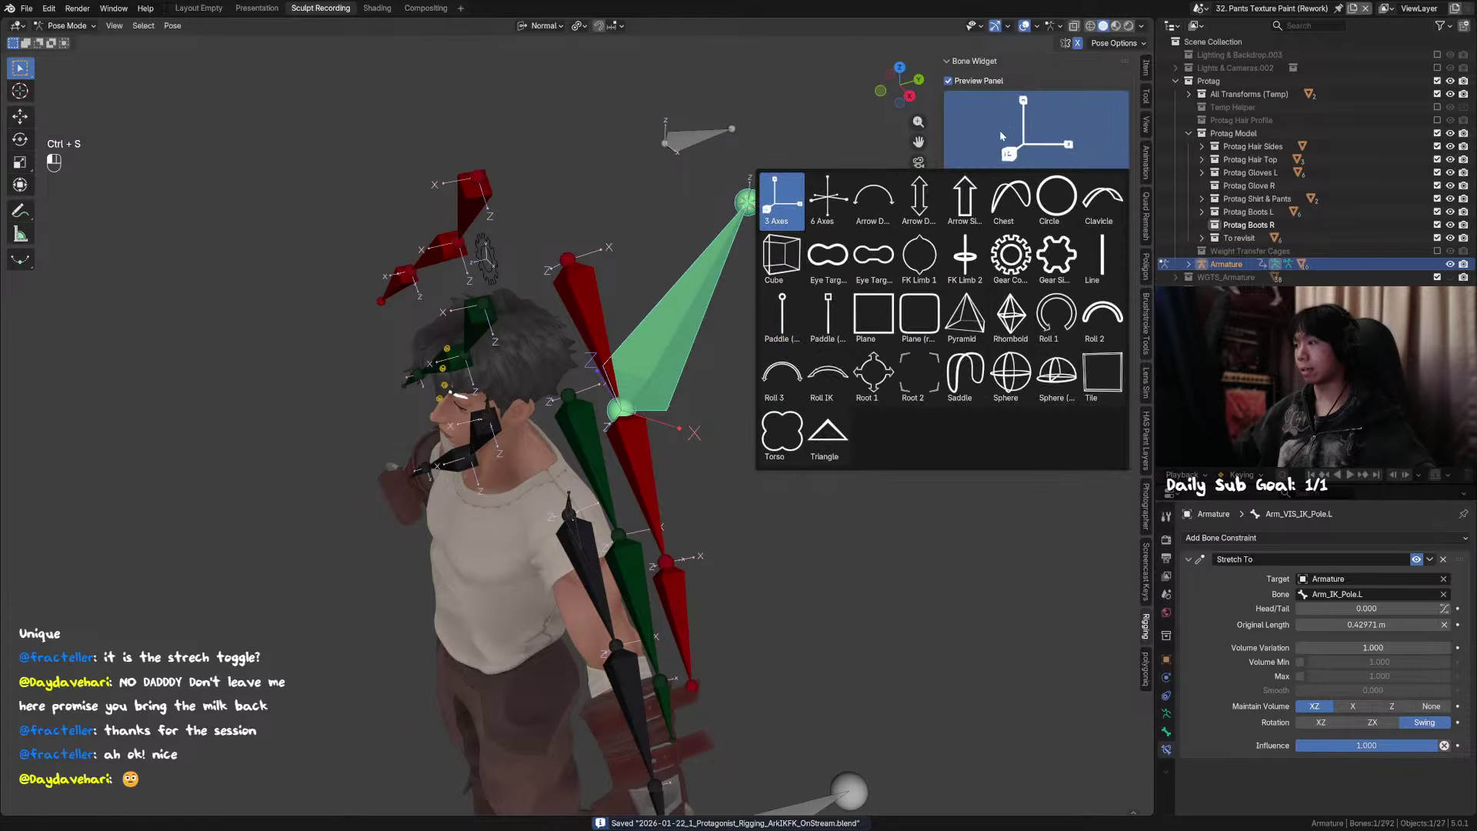
click(1102, 258)
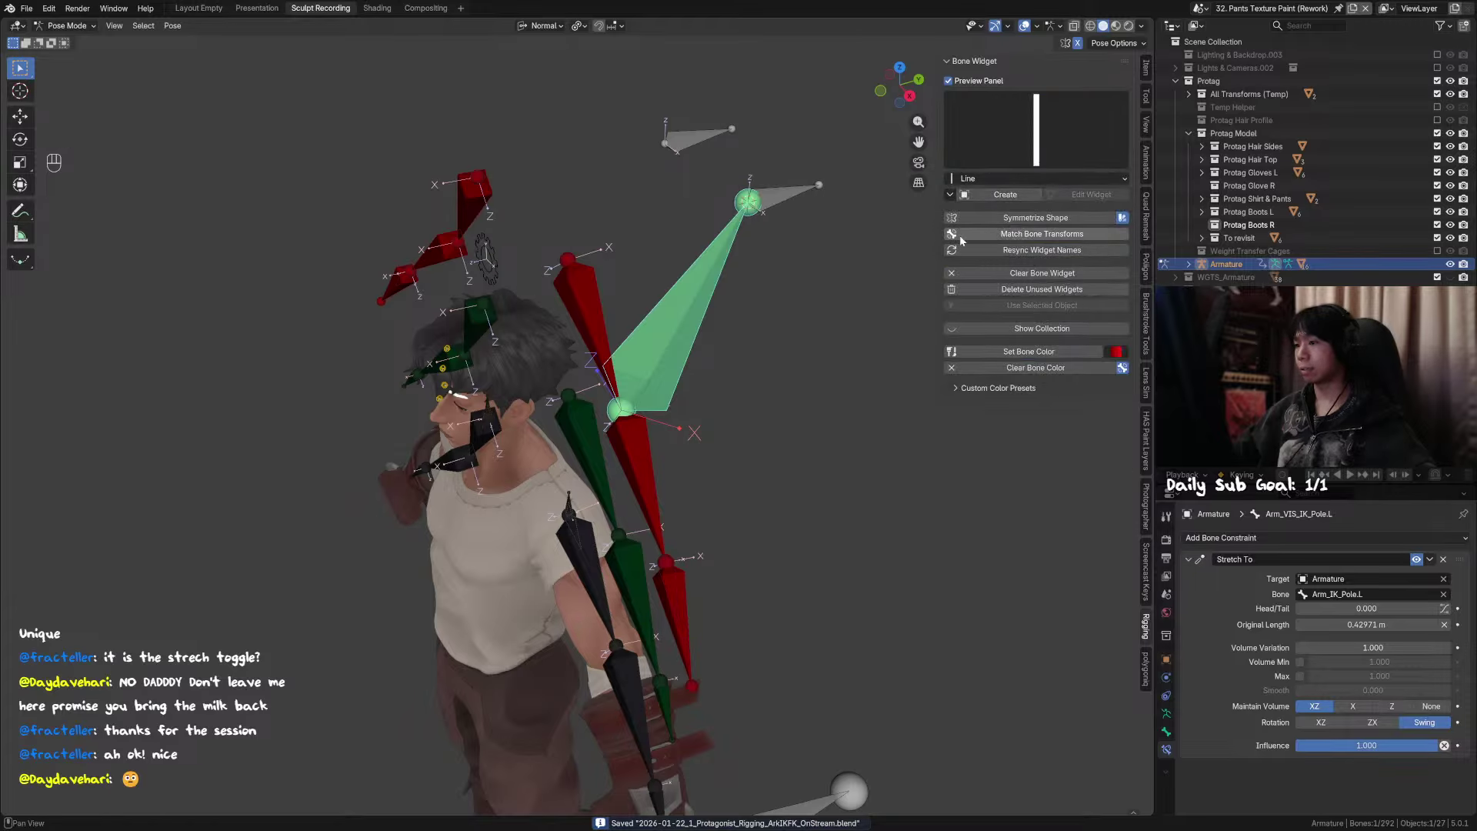
click(993, 196)
Step: Test-move the left pole bone to check that the line widget tracks it, cancelling the move
click(794, 202)
click(791, 198)
key(g)
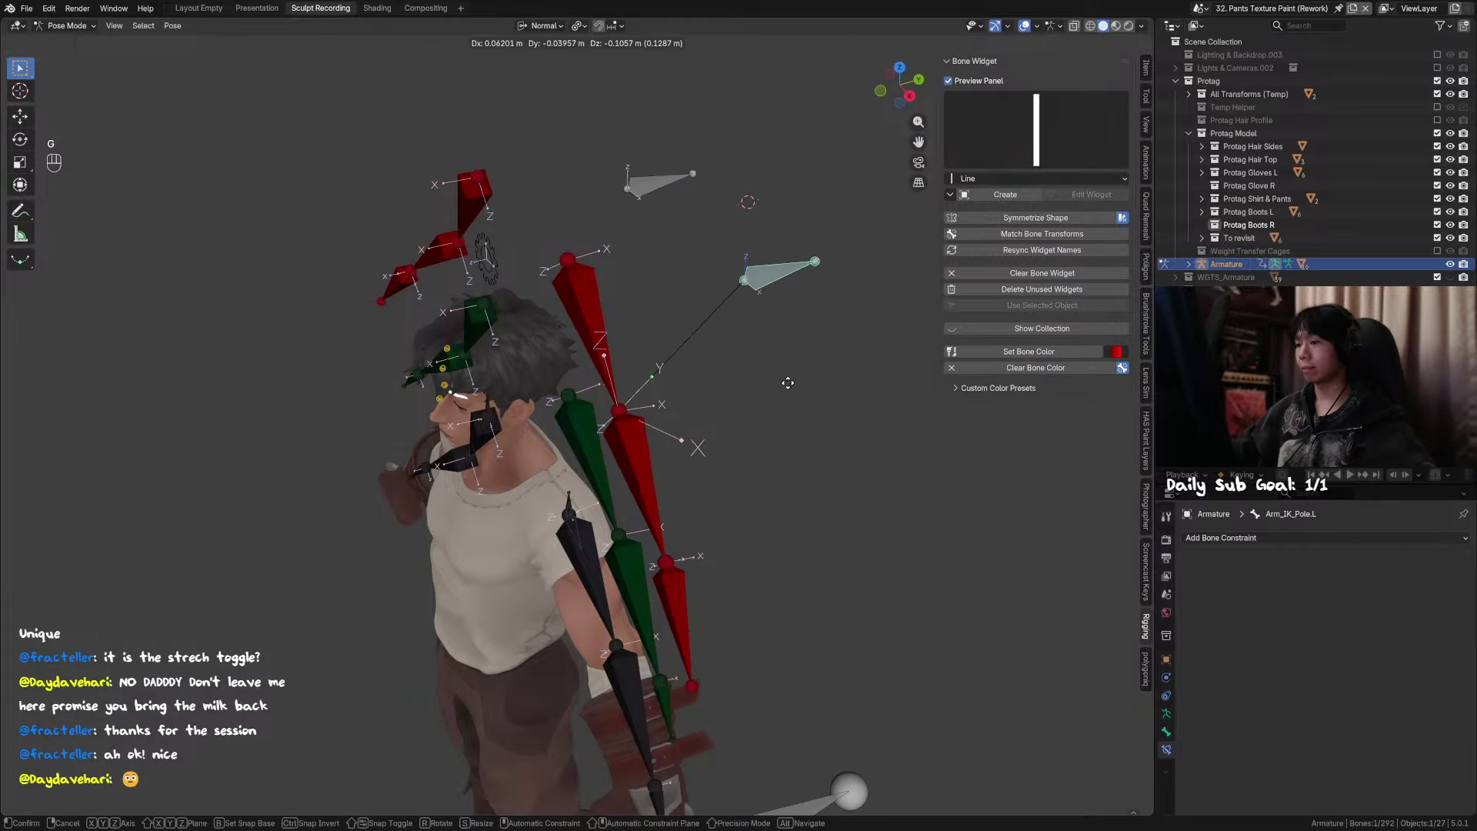
right_click(785, 206)
middle_drag(751, 311, 694, 271)
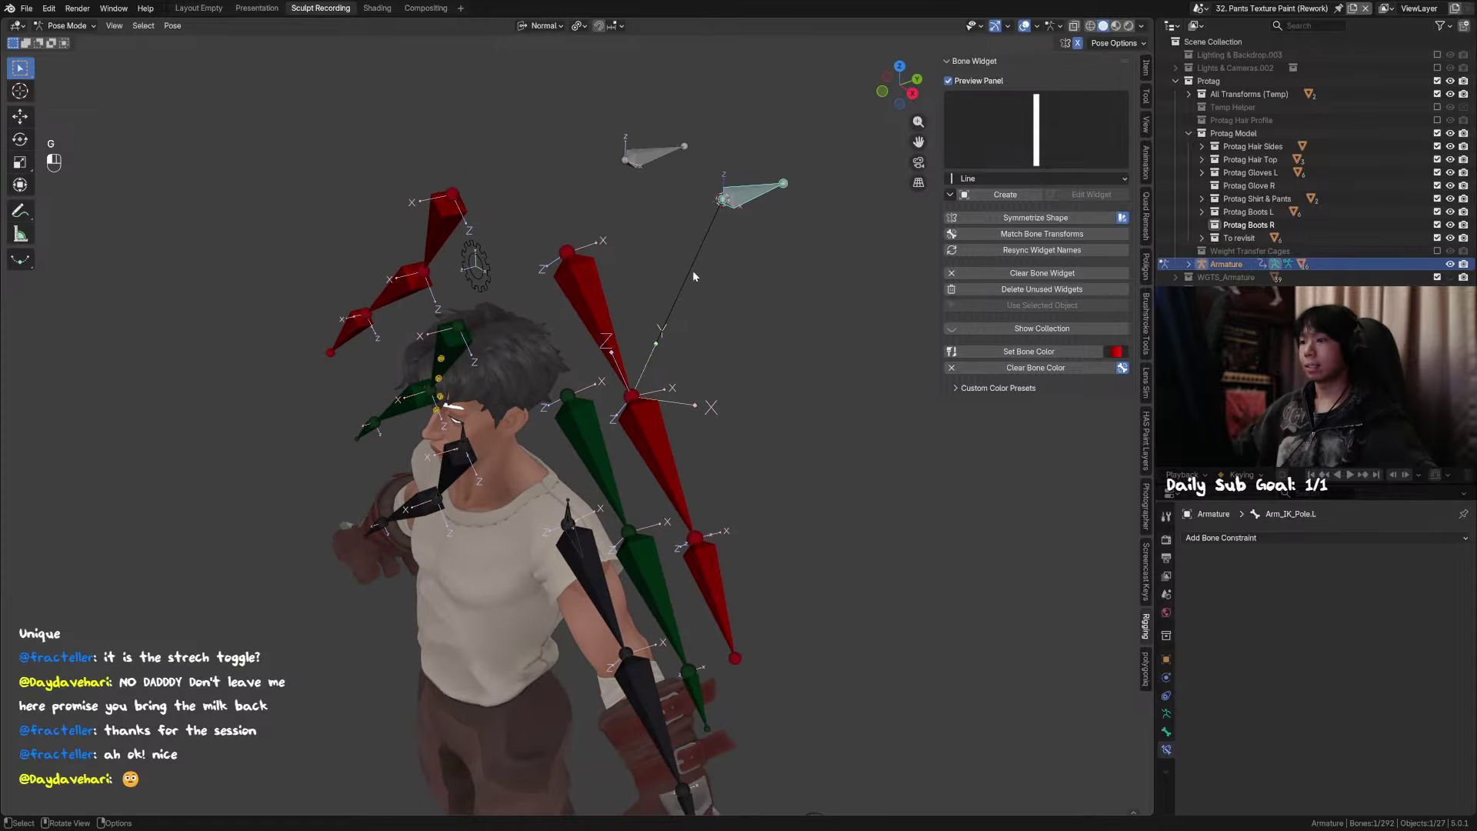
Step: Symmetrize Arm_VIS_IK_Pole.L to the right arm in Edit Mode
click(691, 275)
key(n)
key(q)
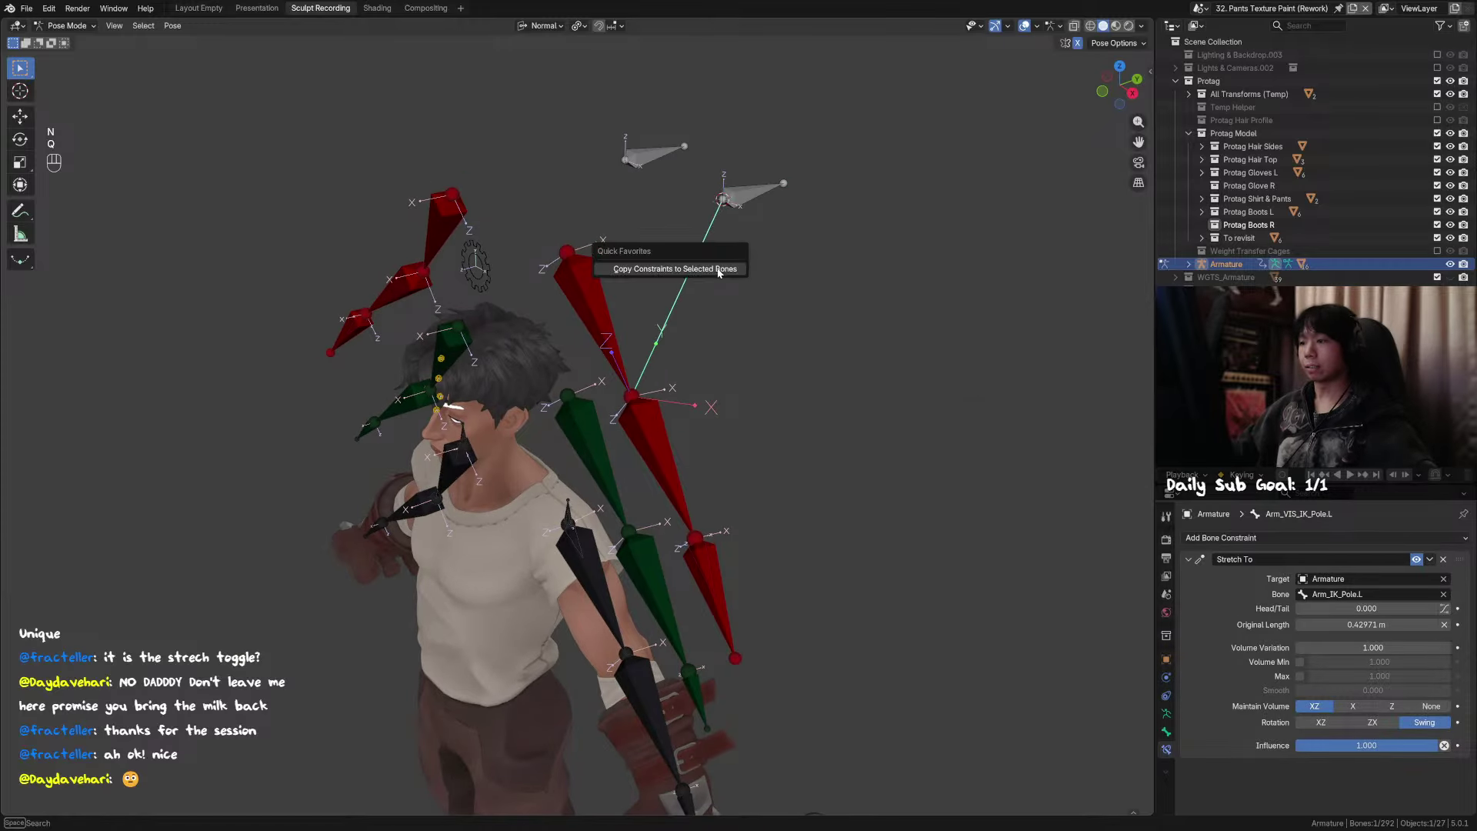
key(Escape)
right_click(717, 271)
key(Escape)
key(Tab)
right_click(719, 280)
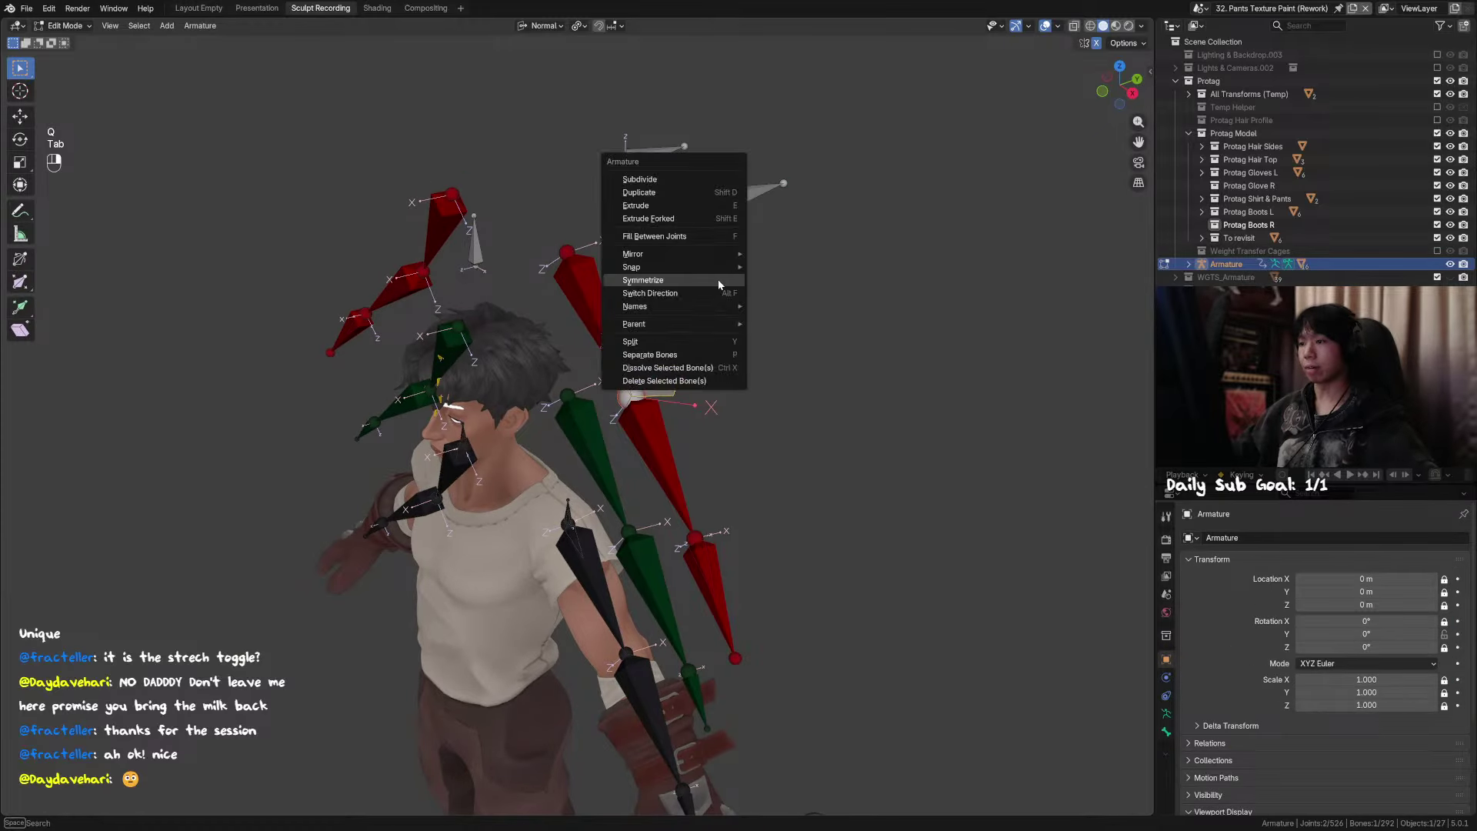
click(717, 280)
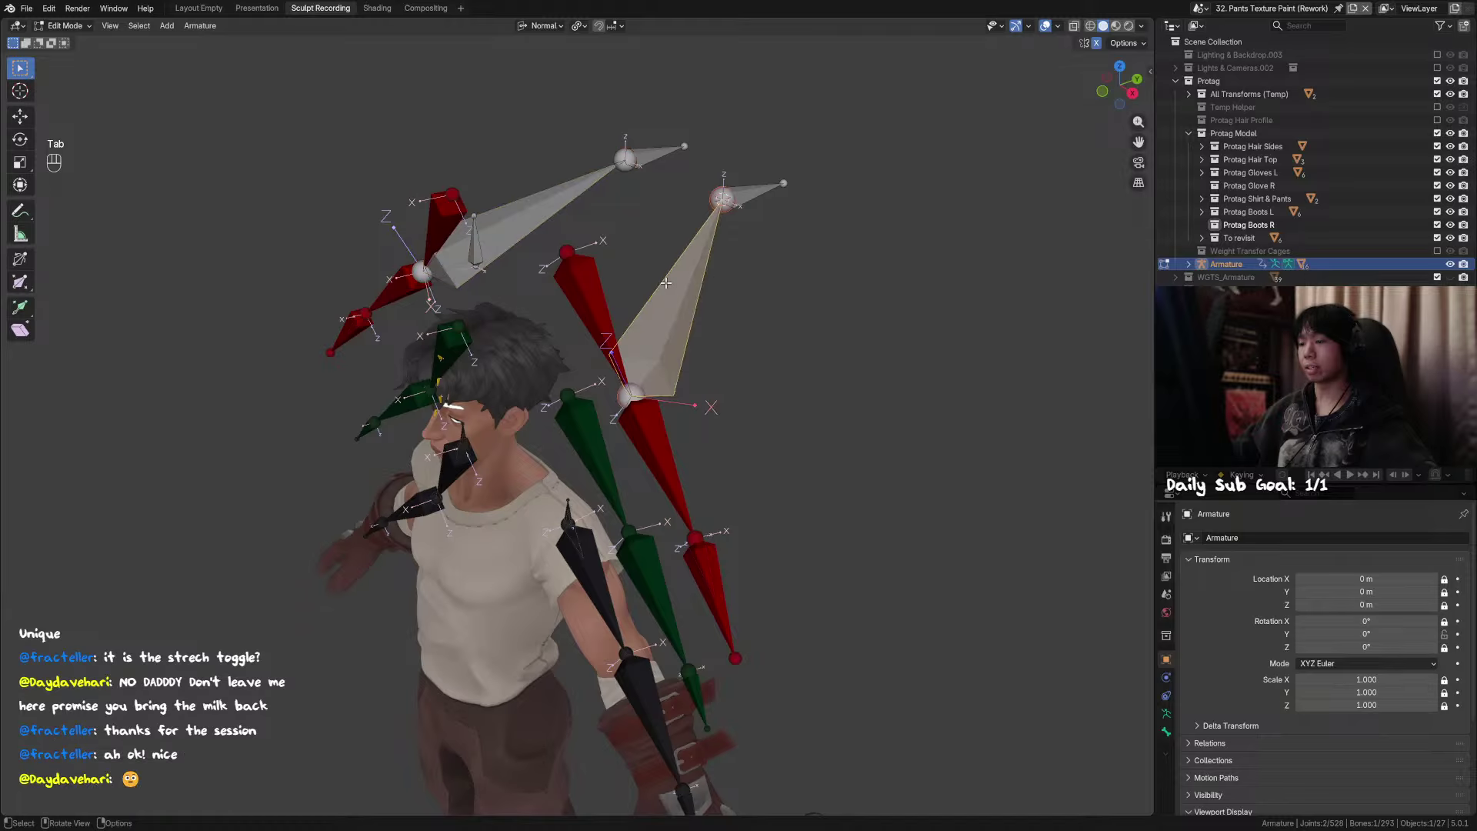
Step: Check the mirrored visual bone on the right arm, return to Pose Mode and save the file
key(F2)
key(Escape)
click(542, 210)
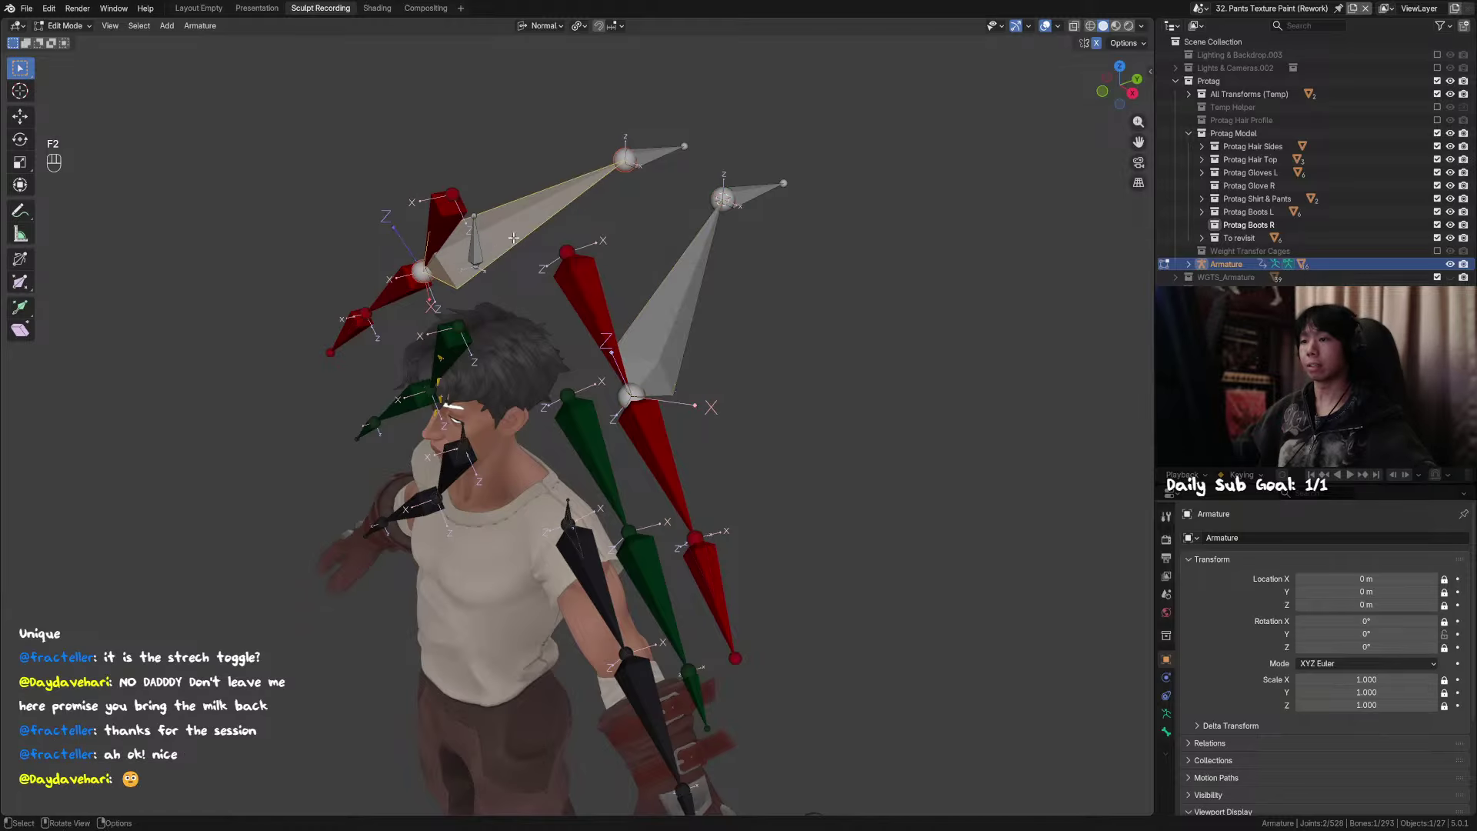
middle_drag(608, 238, 787, 354)
key(Tab)
key(ctrl+s)
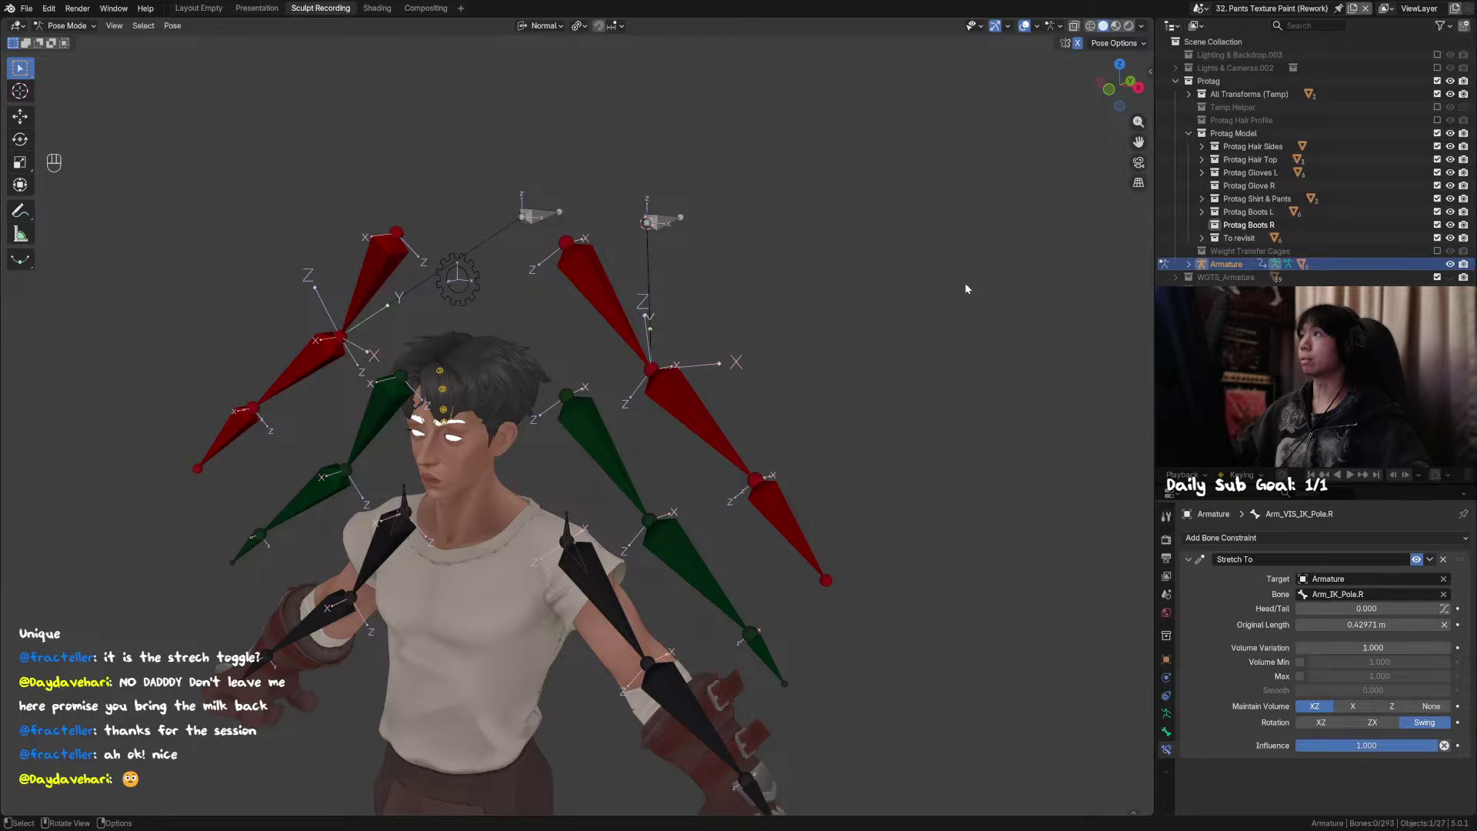
Step: Set the IK Stretch of MCH_Forearm_IK.L to 0.05 and lock its IK rotation on X
middle_drag(980, 379, 667, 294)
click(648, 276)
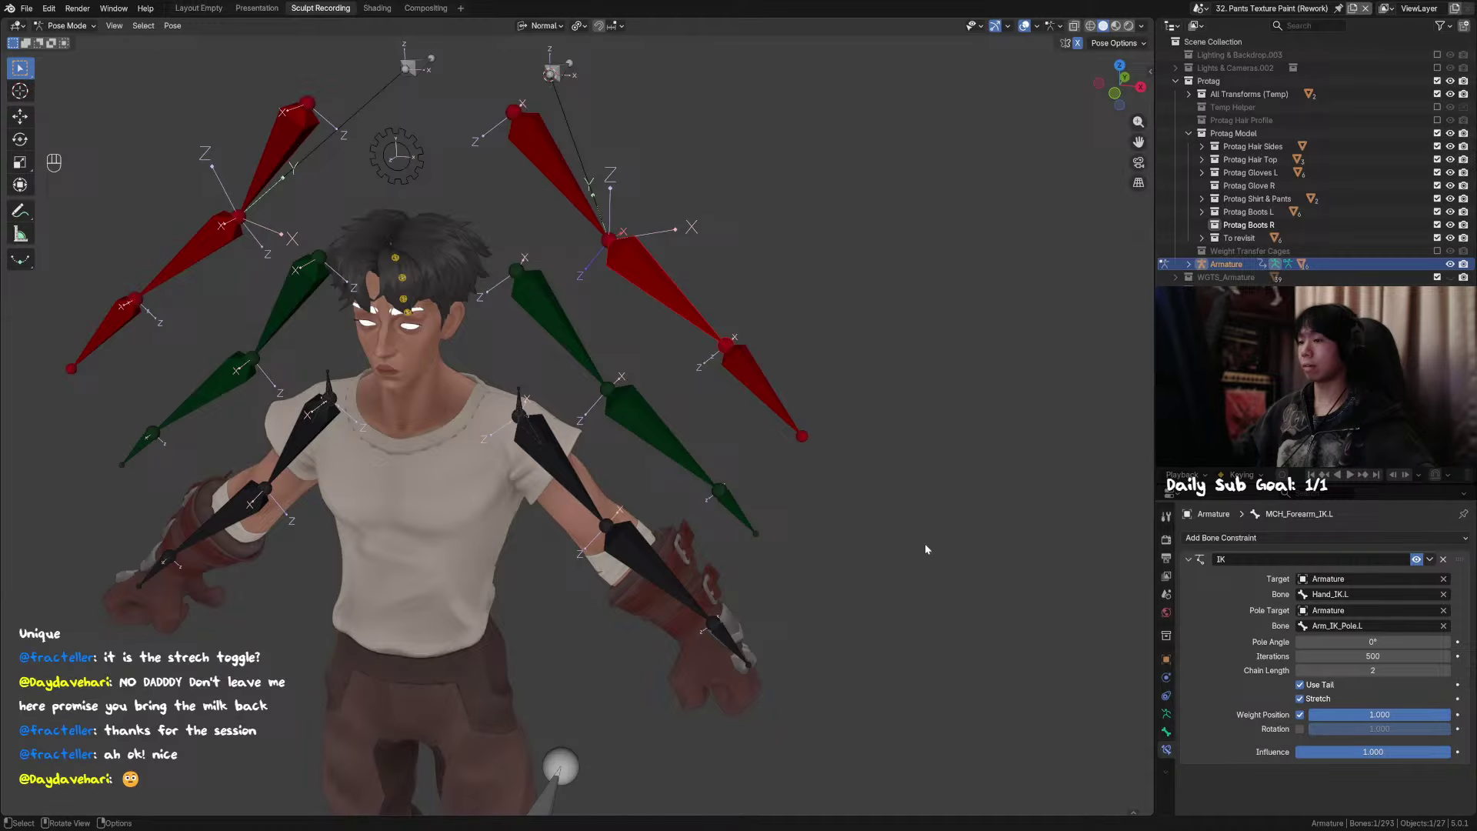
click(1166, 731)
middle_drag(1242, 738, 1305, 528)
scroll(1300, 531, down, 5)
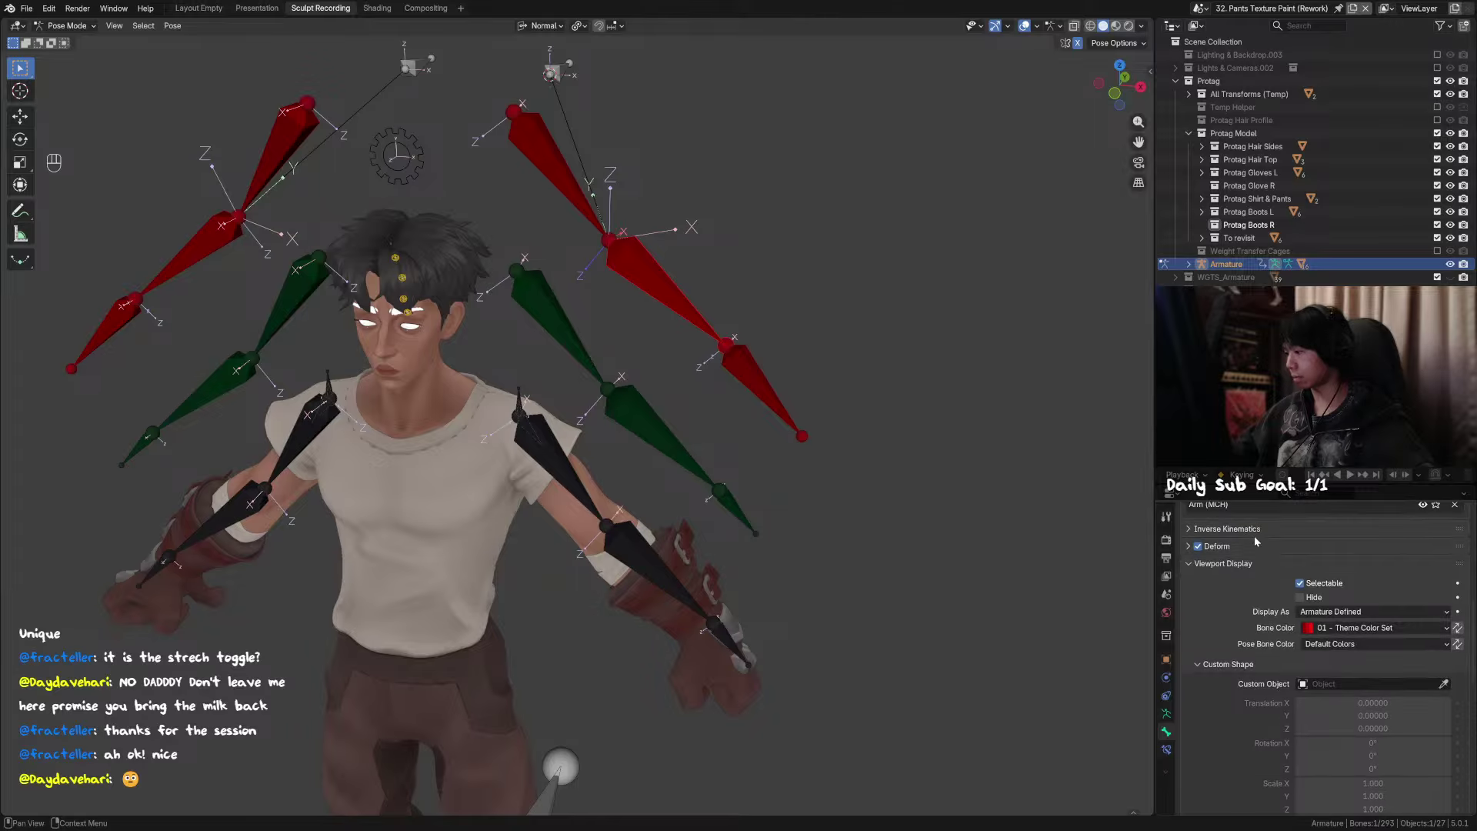
click(1262, 531)
click(1354, 553)
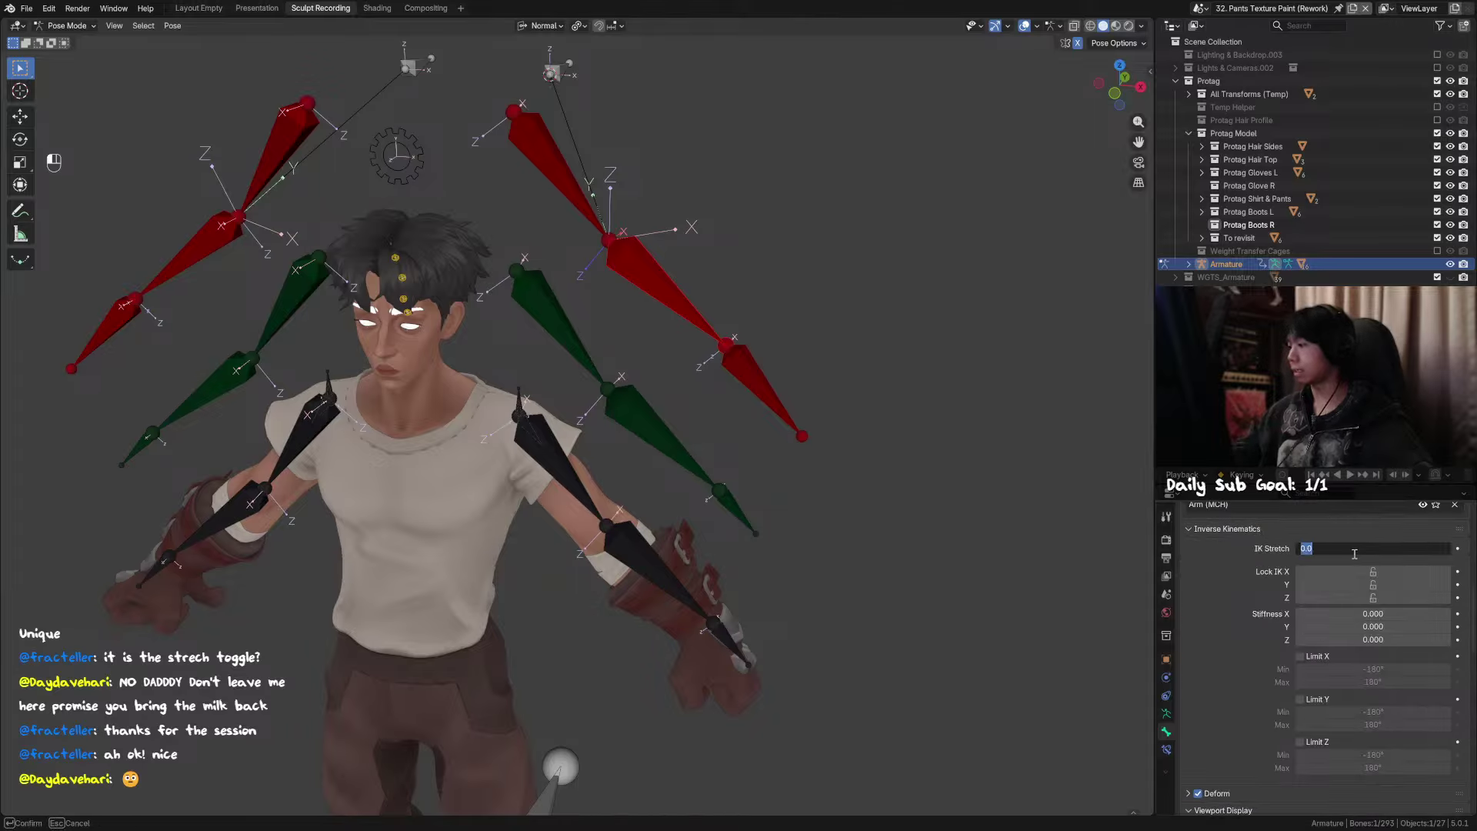
text(0.05)
key(Return)
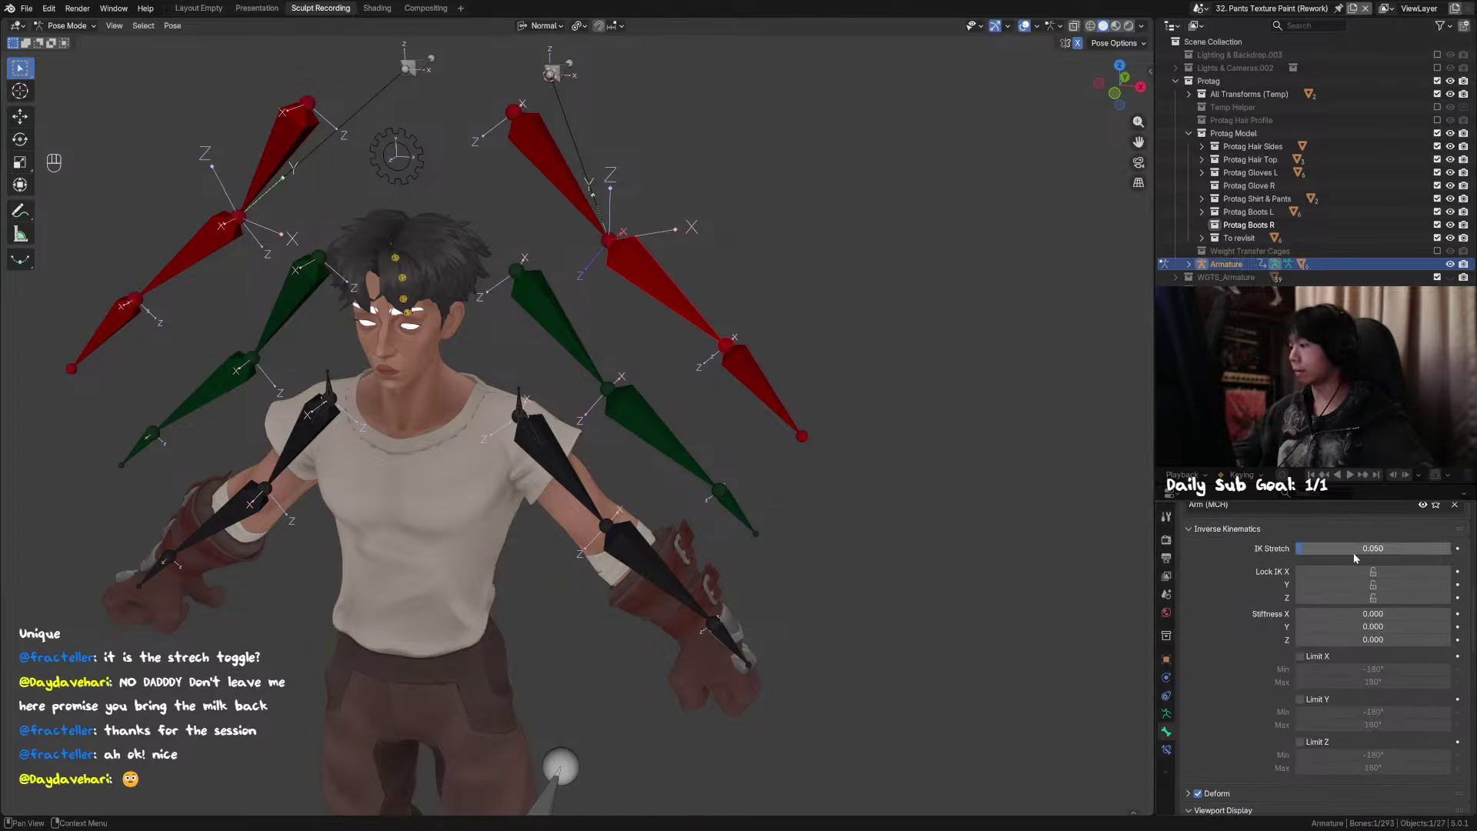
click(1389, 571)
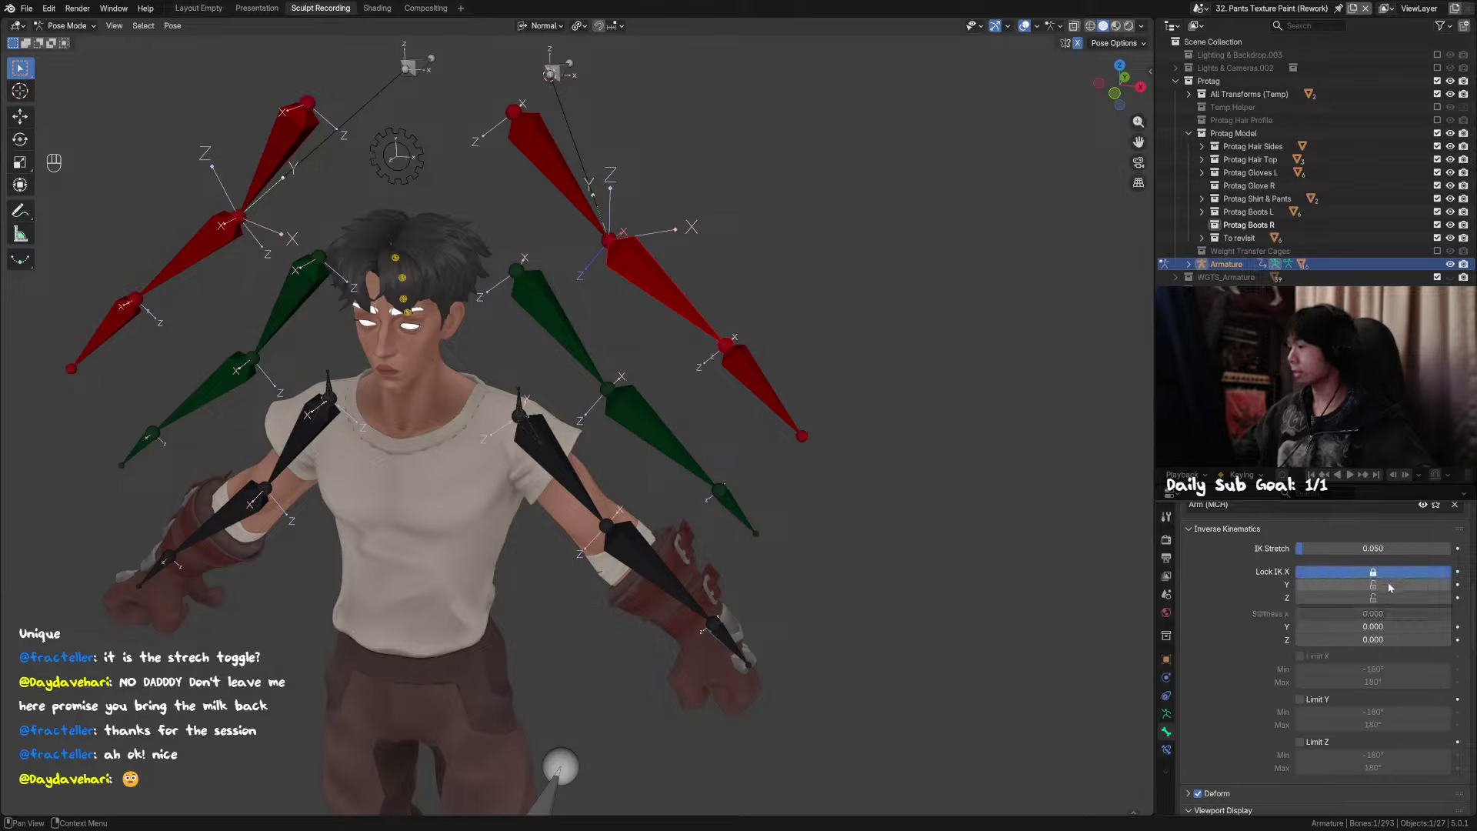
Step: Lock the left IK forearm's IK rotation on Y, test-move the left IK hand with the move cancelled, and save the file
click(1389, 585)
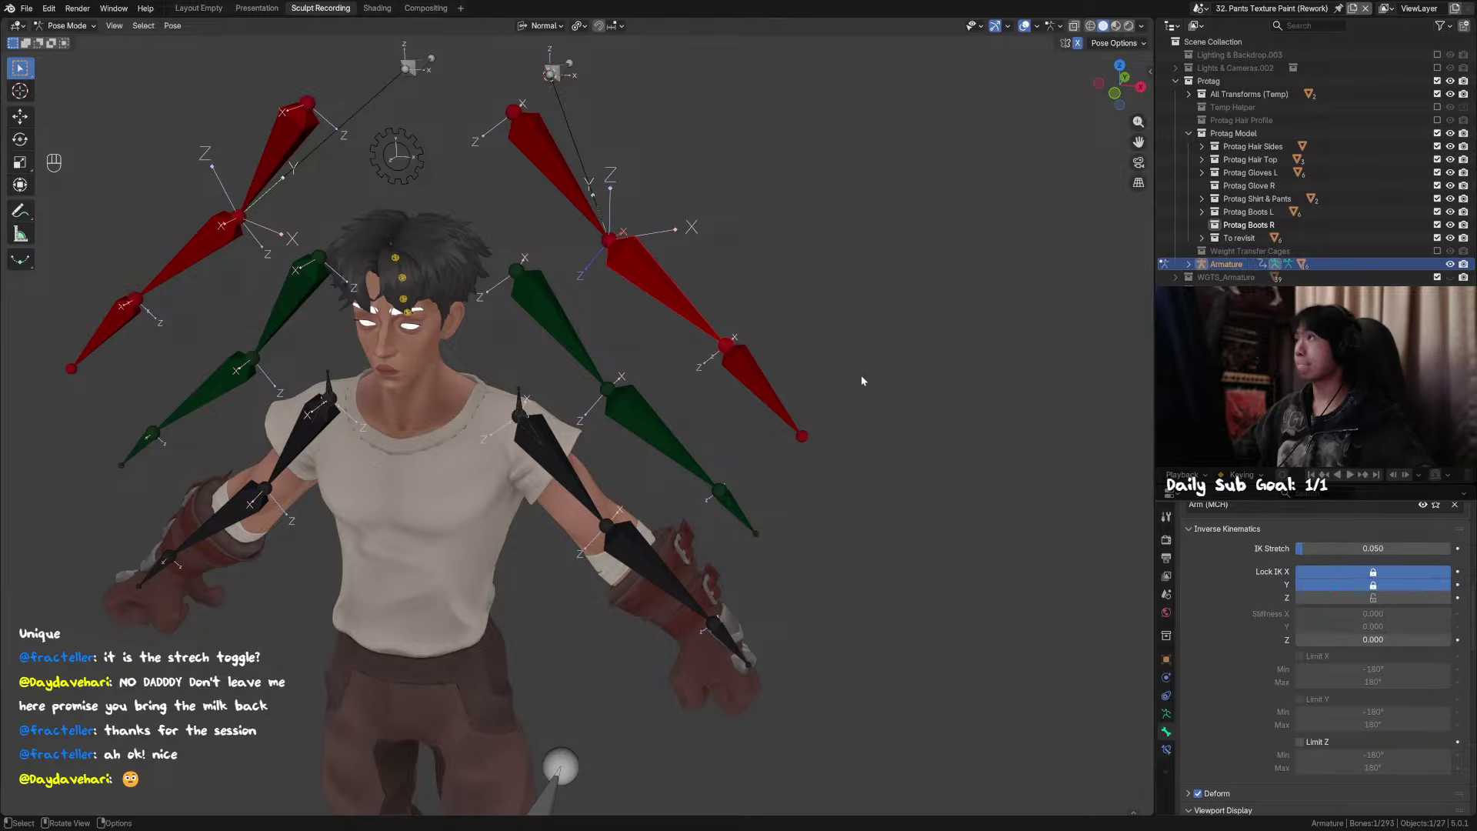
click(751, 371)
key(g)
key(g)
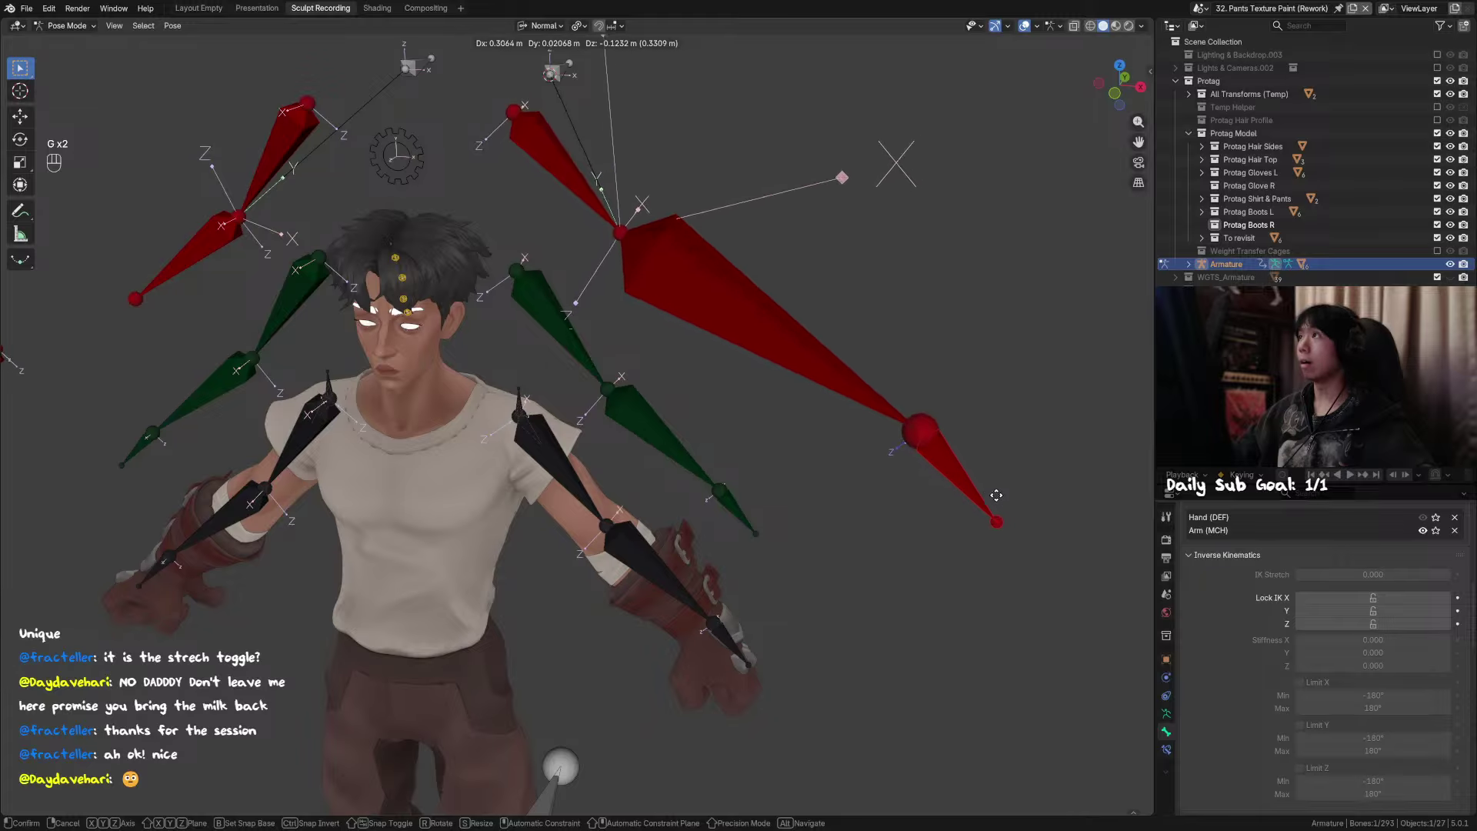
right_click(782, 358)
key(ctrl+s)
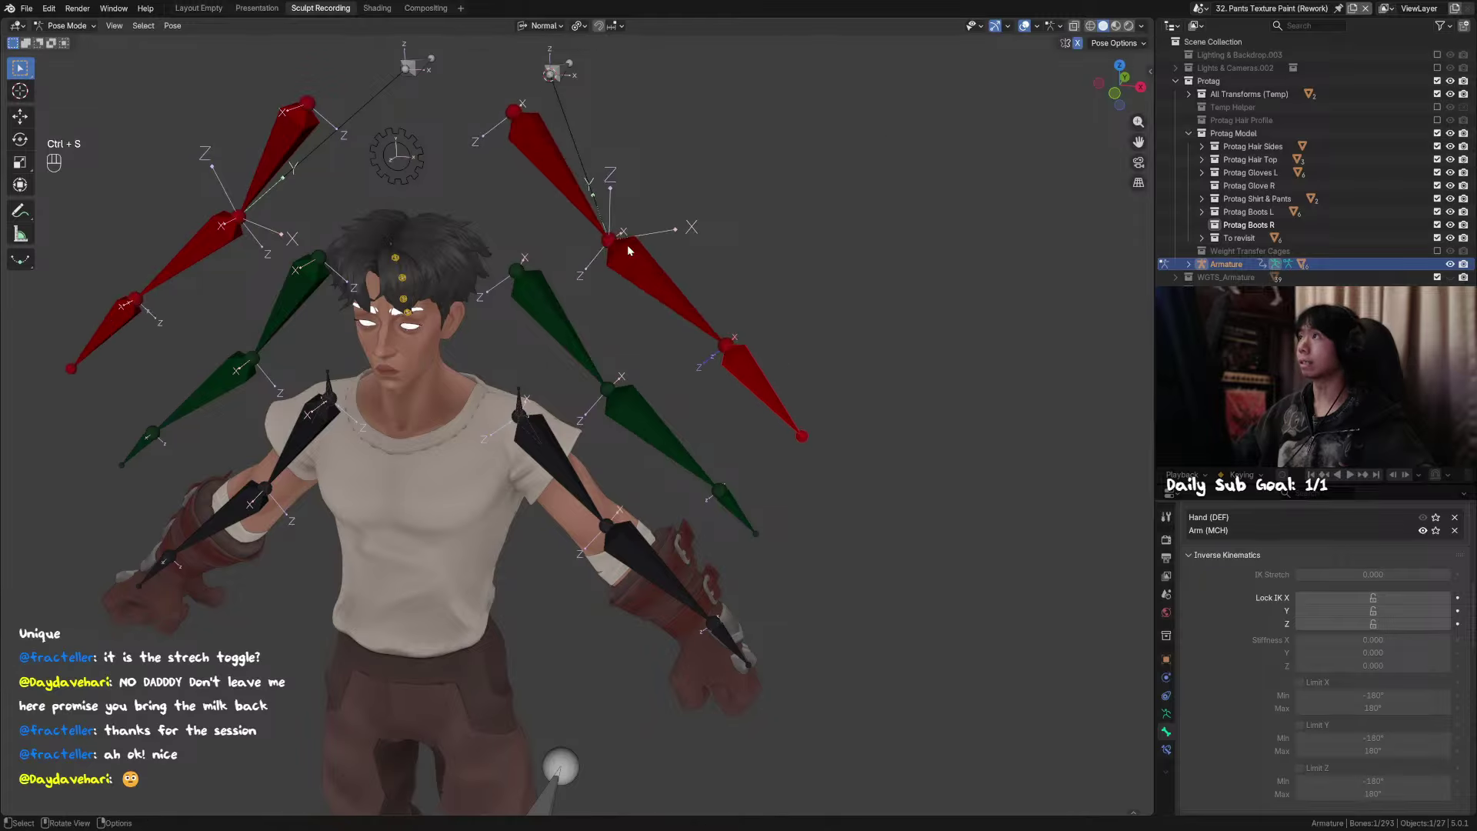
Step: Set the left upper arm IK bone's IK Stretch to 0.05 and lock its IK rotation on X and Y
click(550, 163)
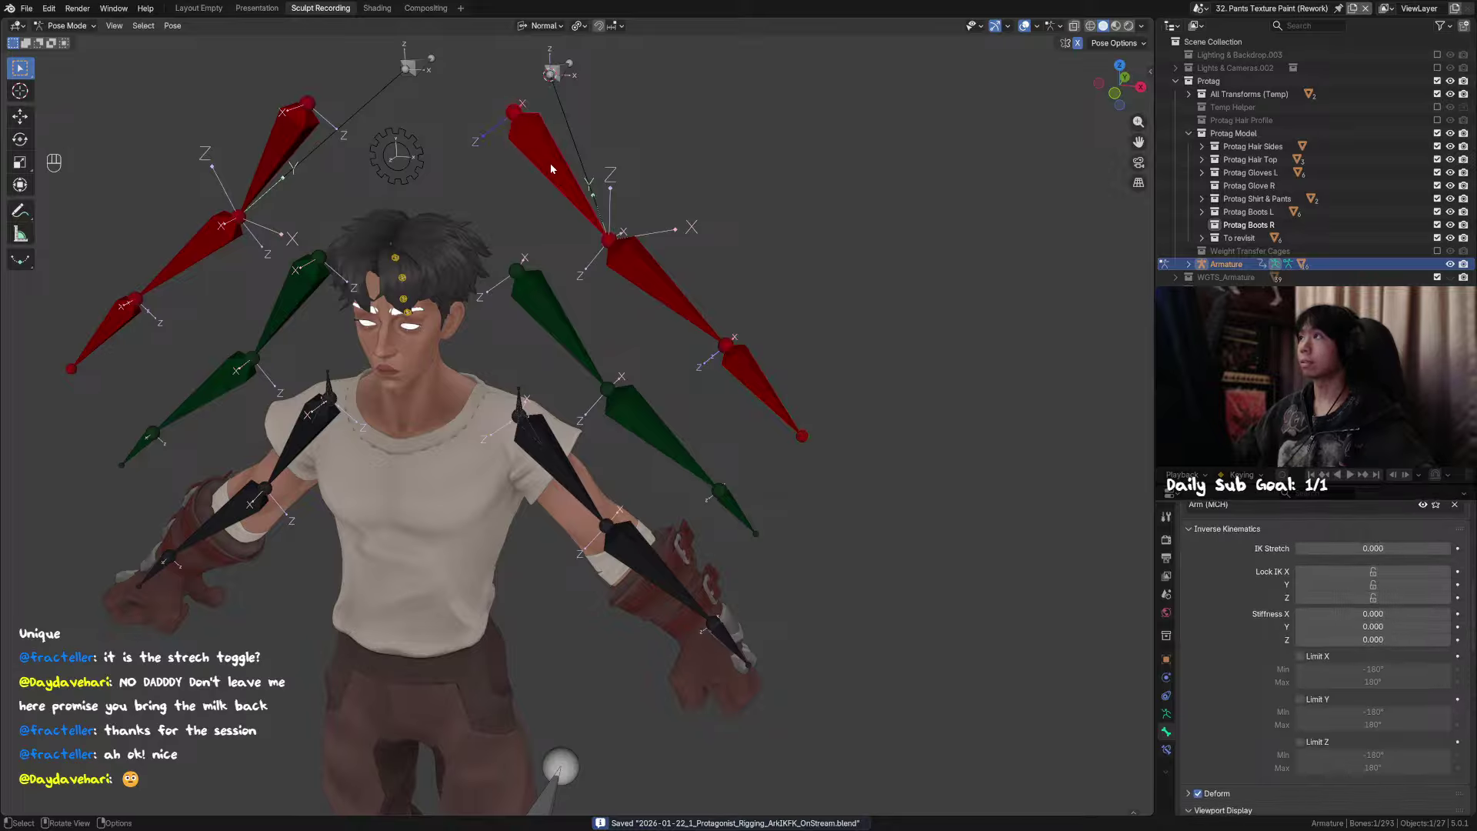
scroll(1370, 600, up, 1)
drag(1377, 587, 1373, 584)
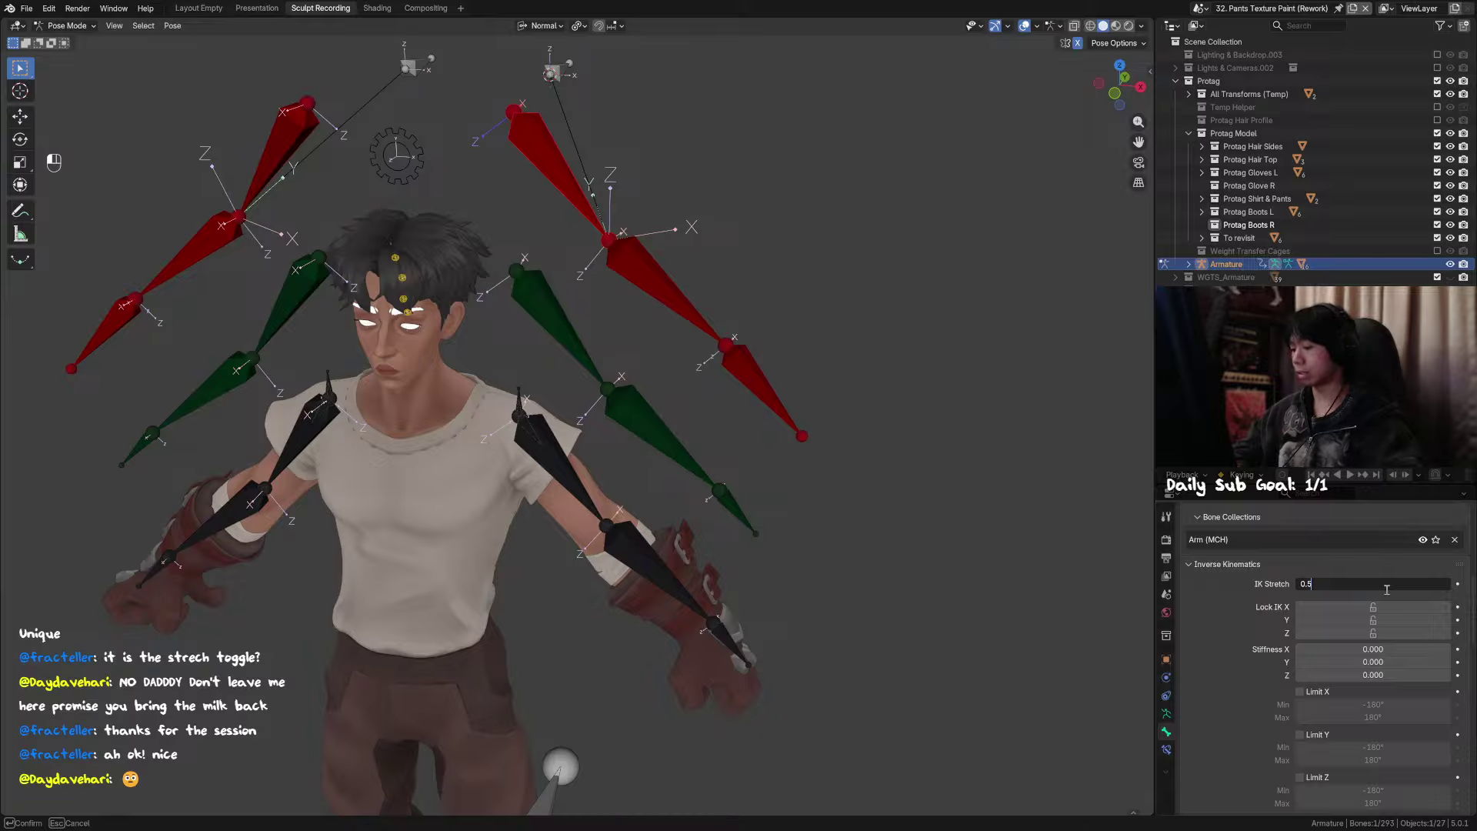
text(0.05)
key(Return)
click(1374, 607)
click(1373, 620)
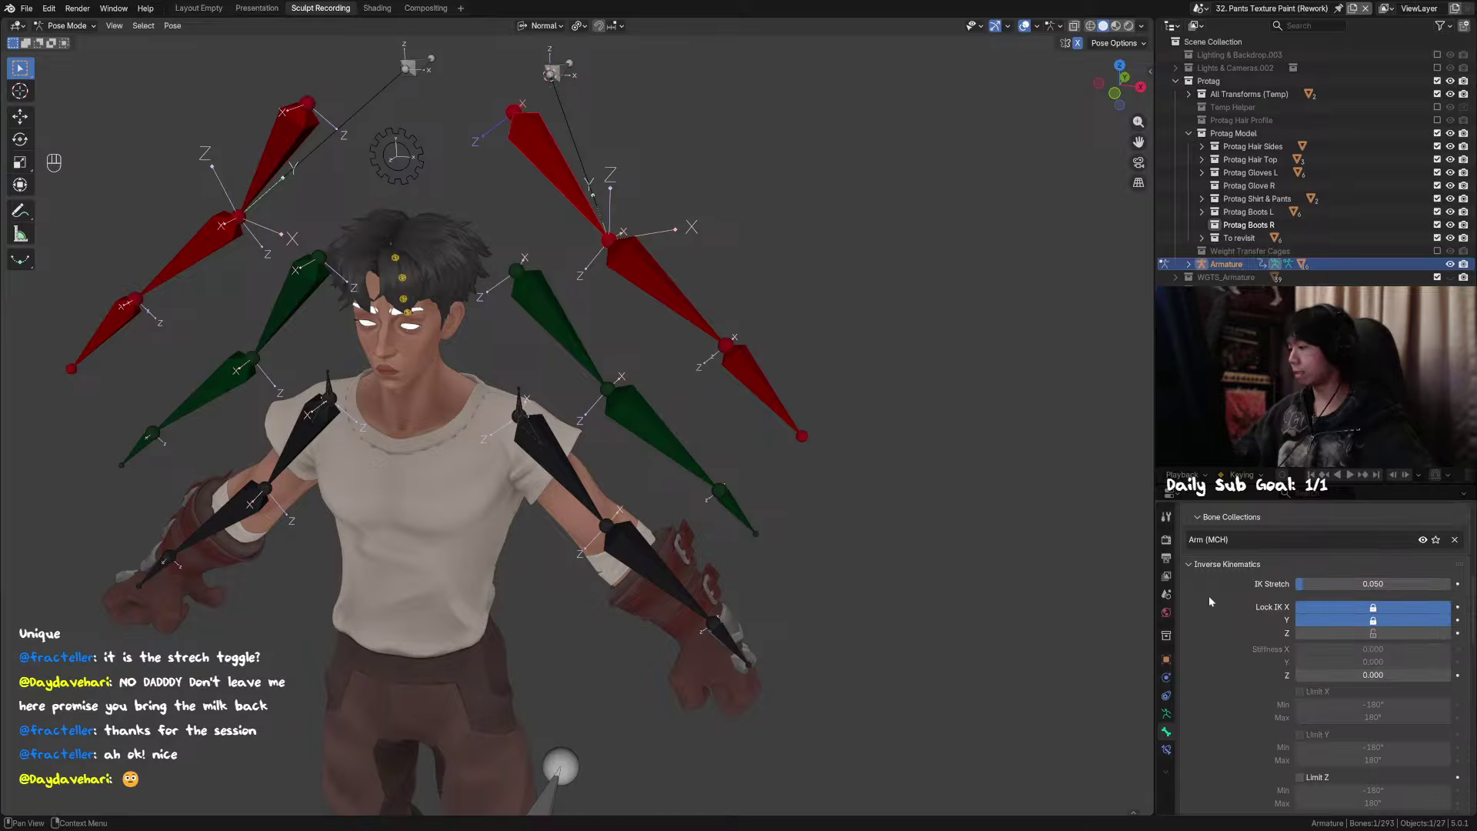
Step: Test-move the left IK hand to check the chain's stretch, cancel the move, and save the file in front view
click(772, 390)
key(g)
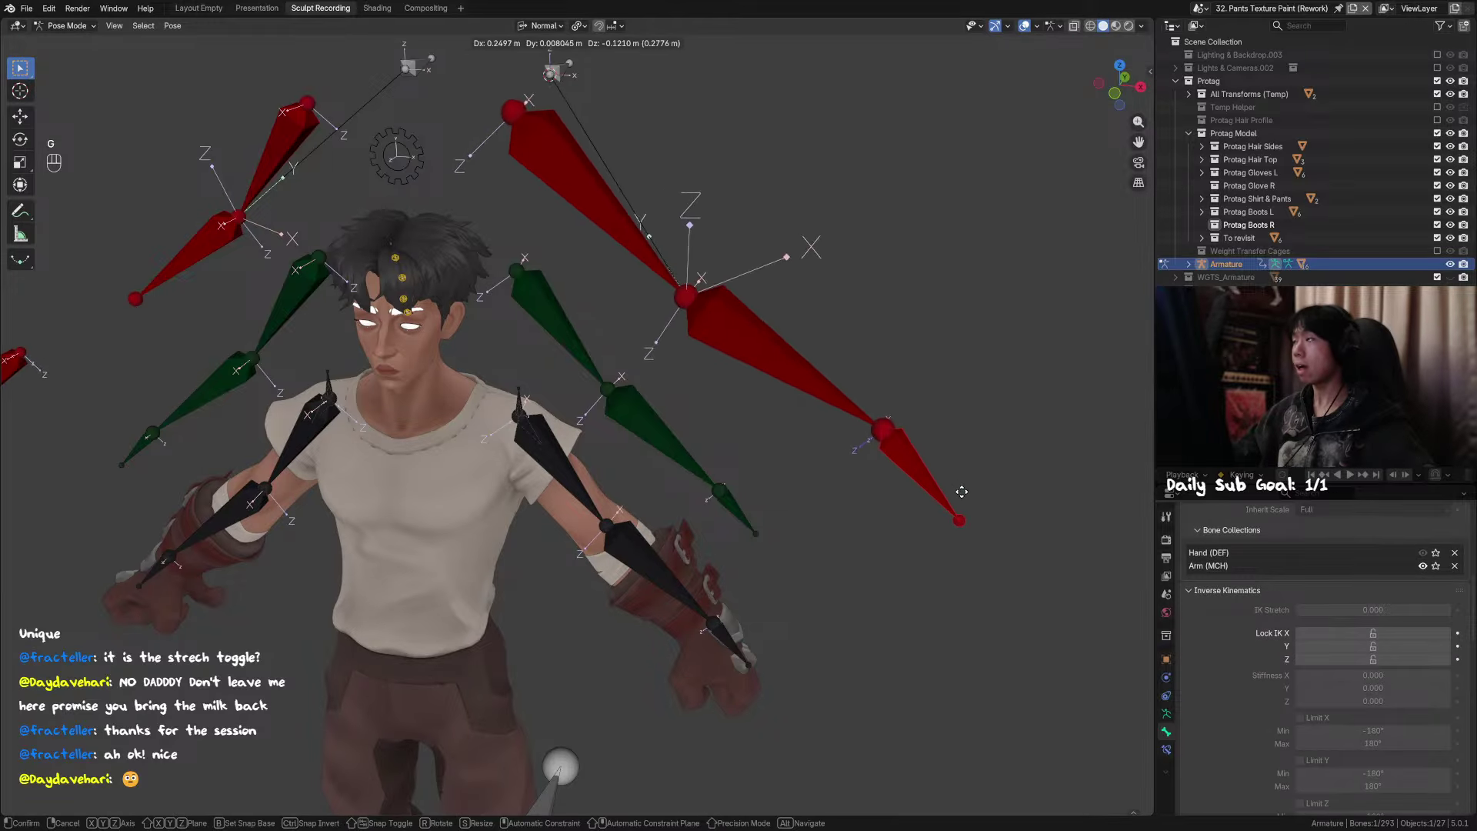
right_click(847, 374)
key(ctrl+s)
shift+middle_drag(876, 380, 892, 409)
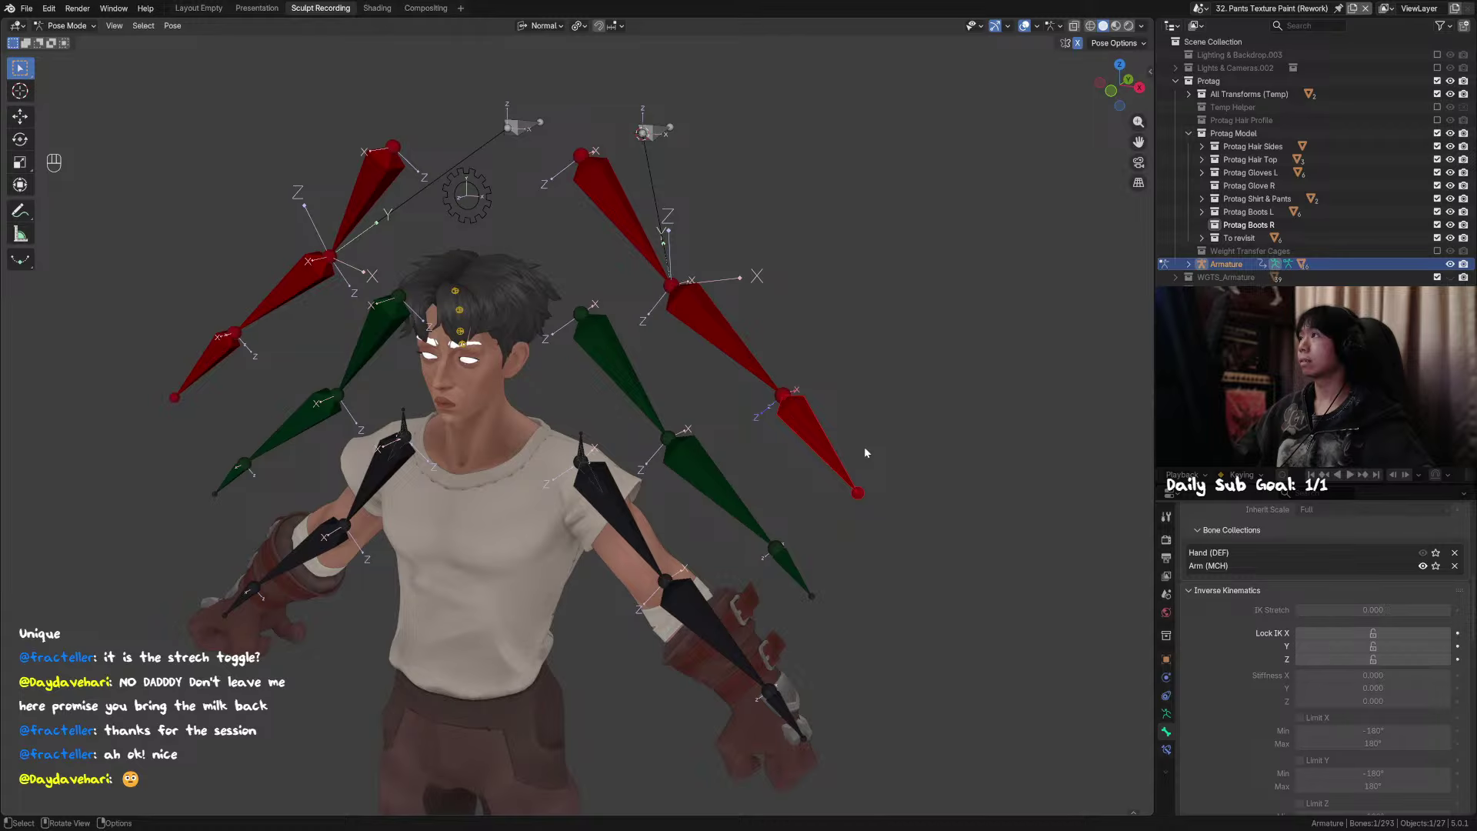
middle_drag(865, 447, 889, 431)
key(KP_1)
key(ctrl+s)
key(ctrl+s)
Step: Add a new custom property to the gear-shaped Properties bone and set its type to Integer
click(532, 224)
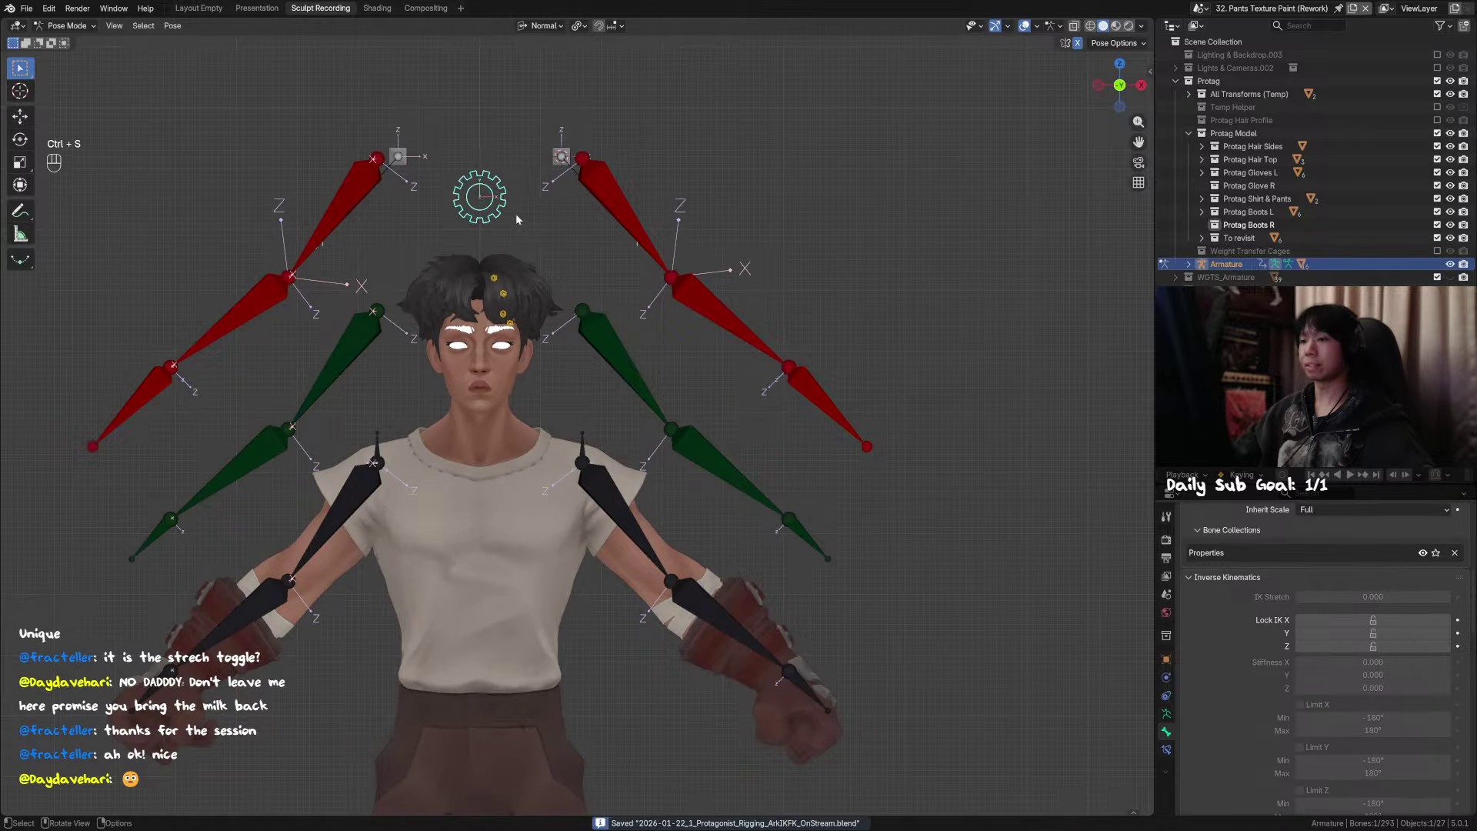
scroll(1242, 682, down, 15)
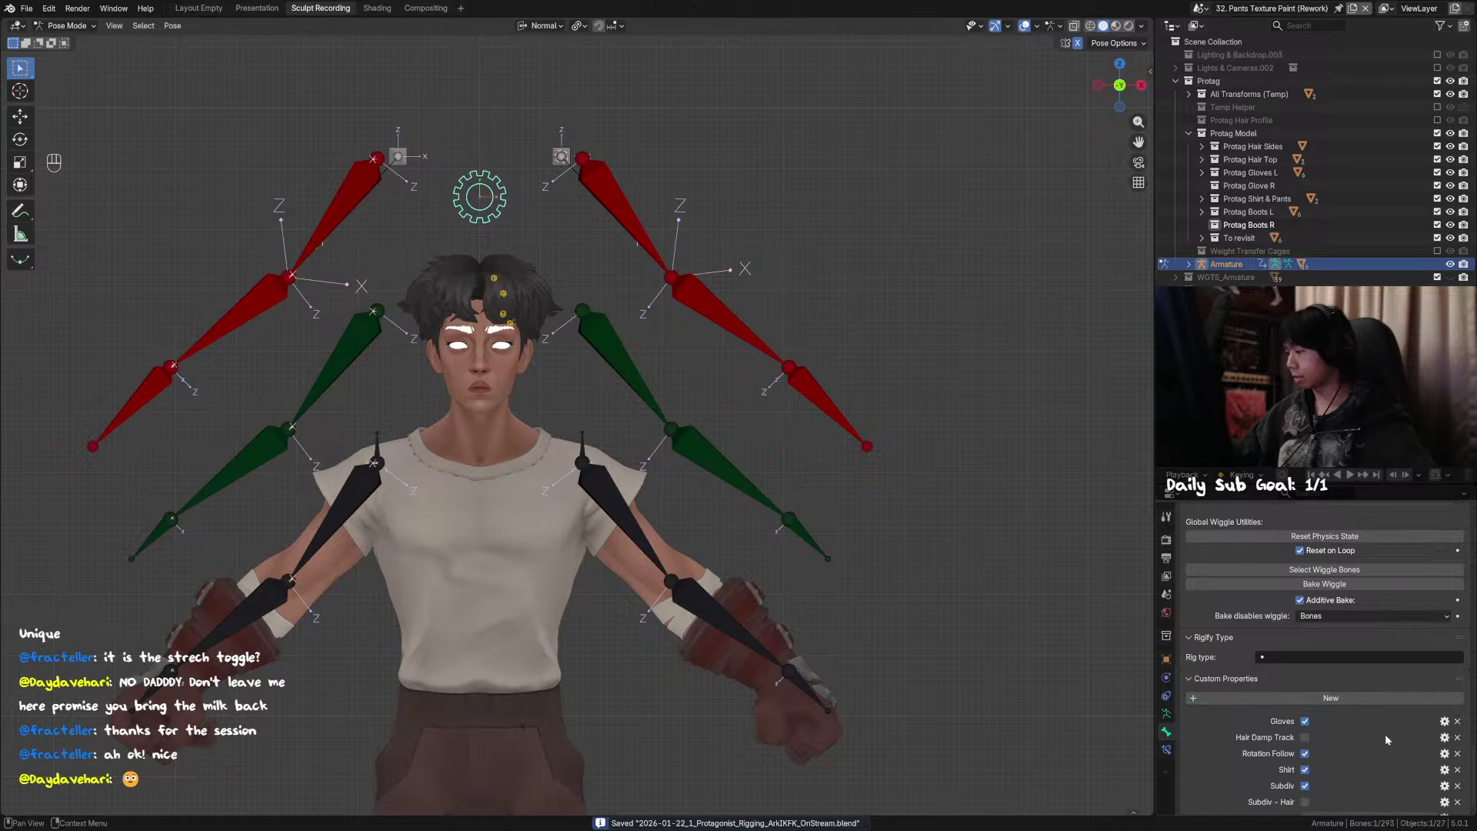
click(1331, 698)
click(1444, 802)
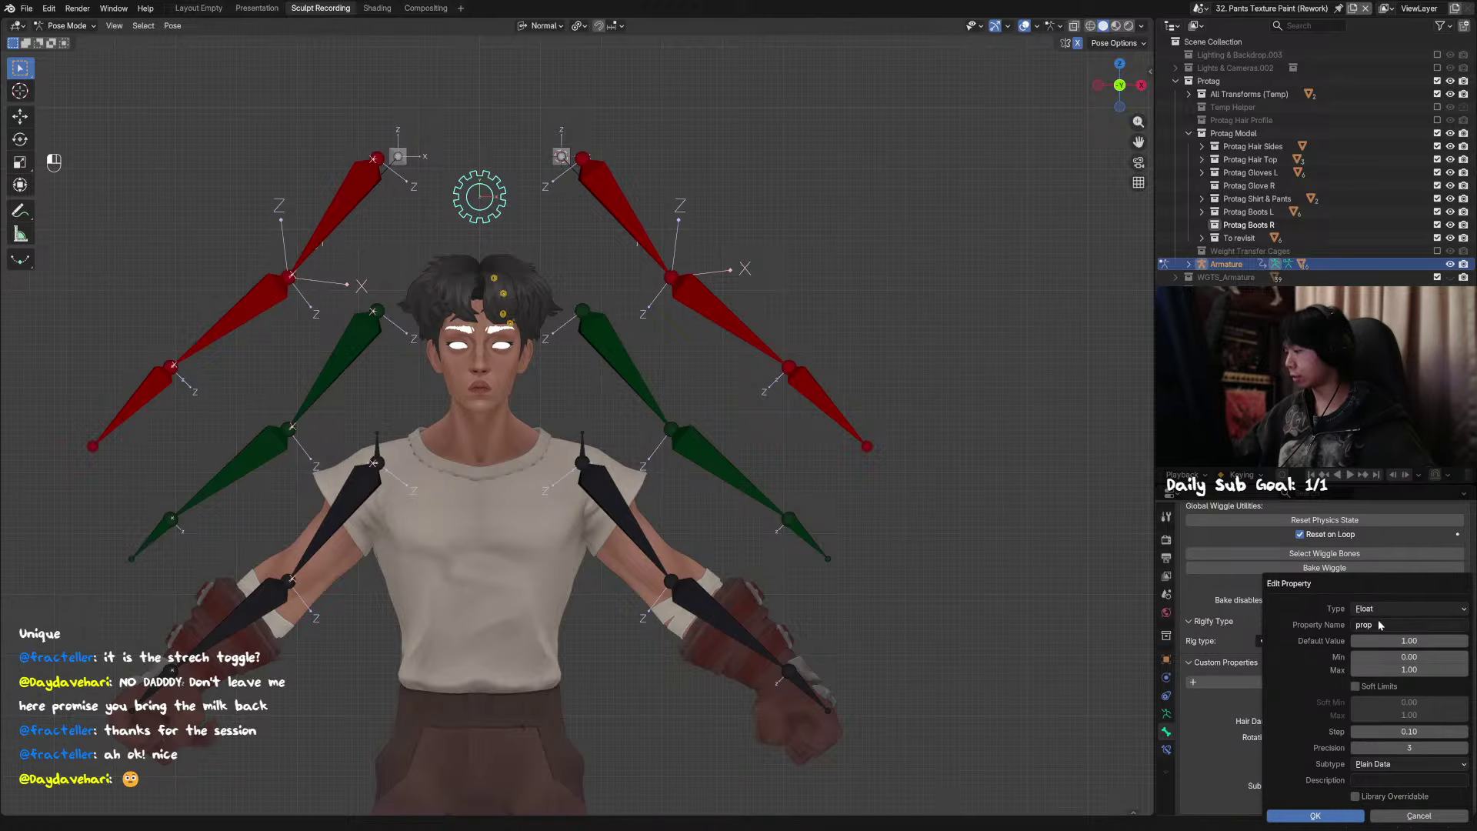
click(1370, 608)
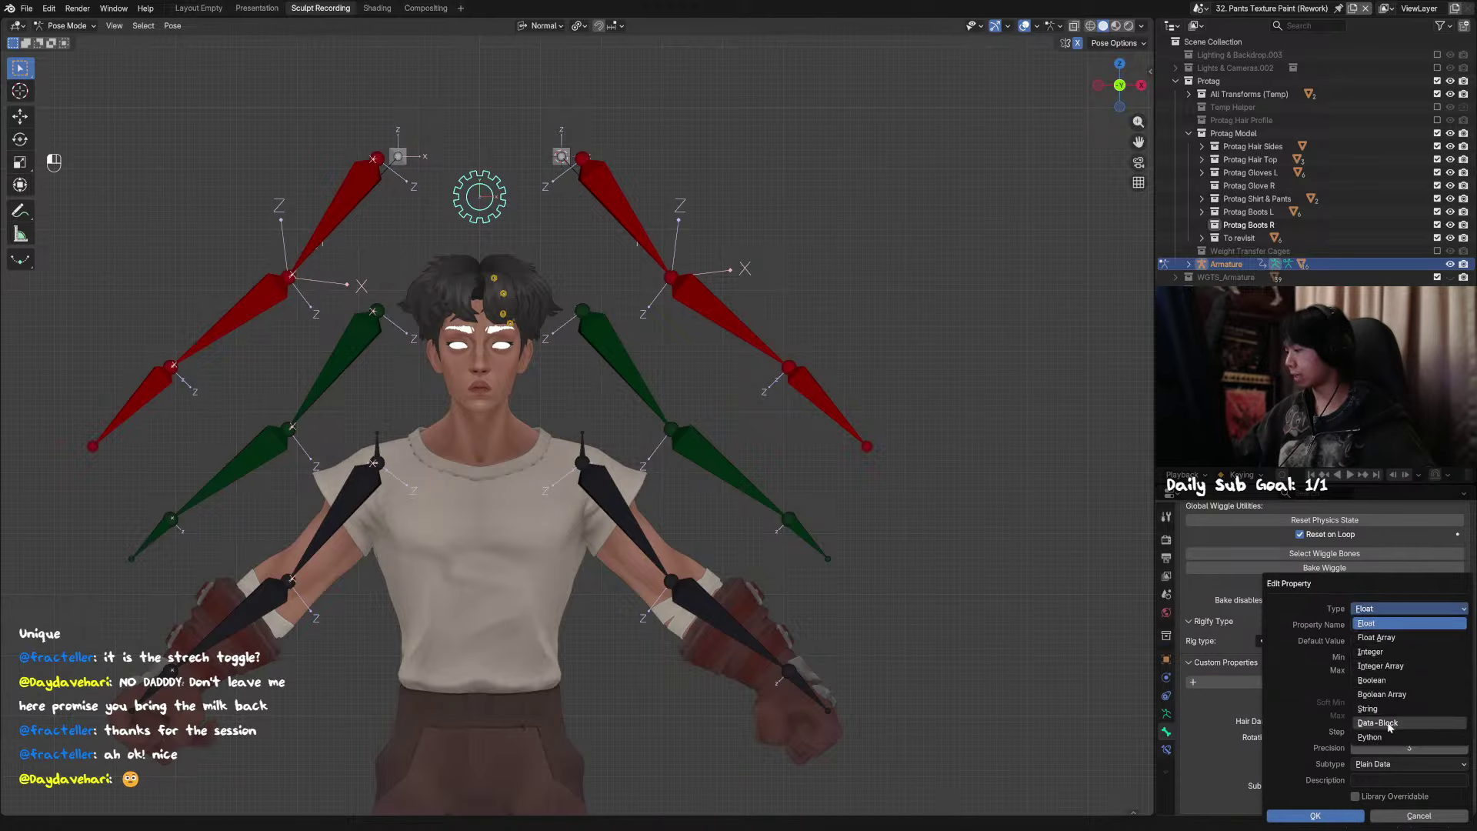
click(1397, 650)
click(1394, 626)
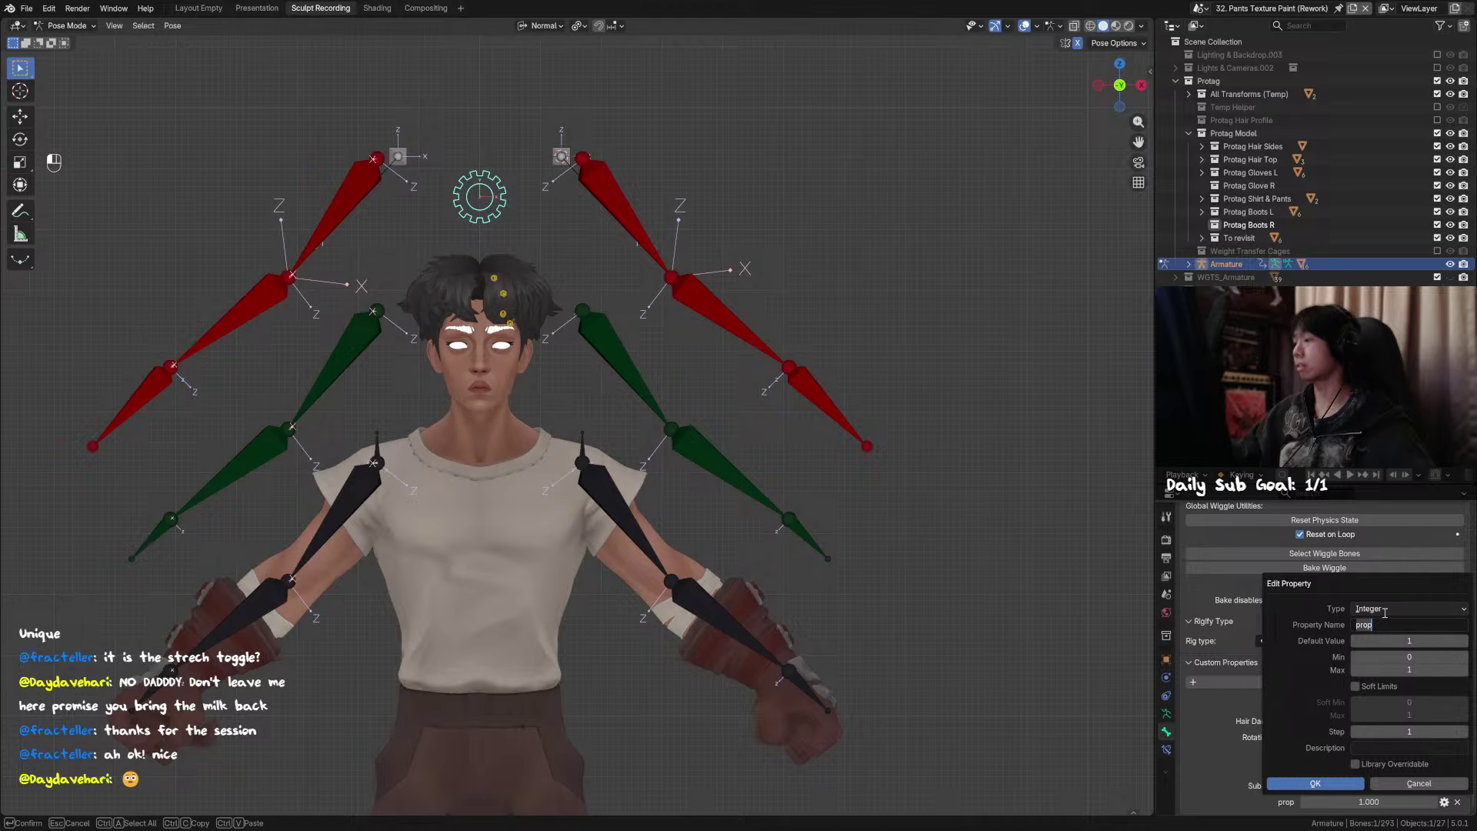
click(1392, 607)
click(1391, 608)
key(Escape)
click(1385, 618)
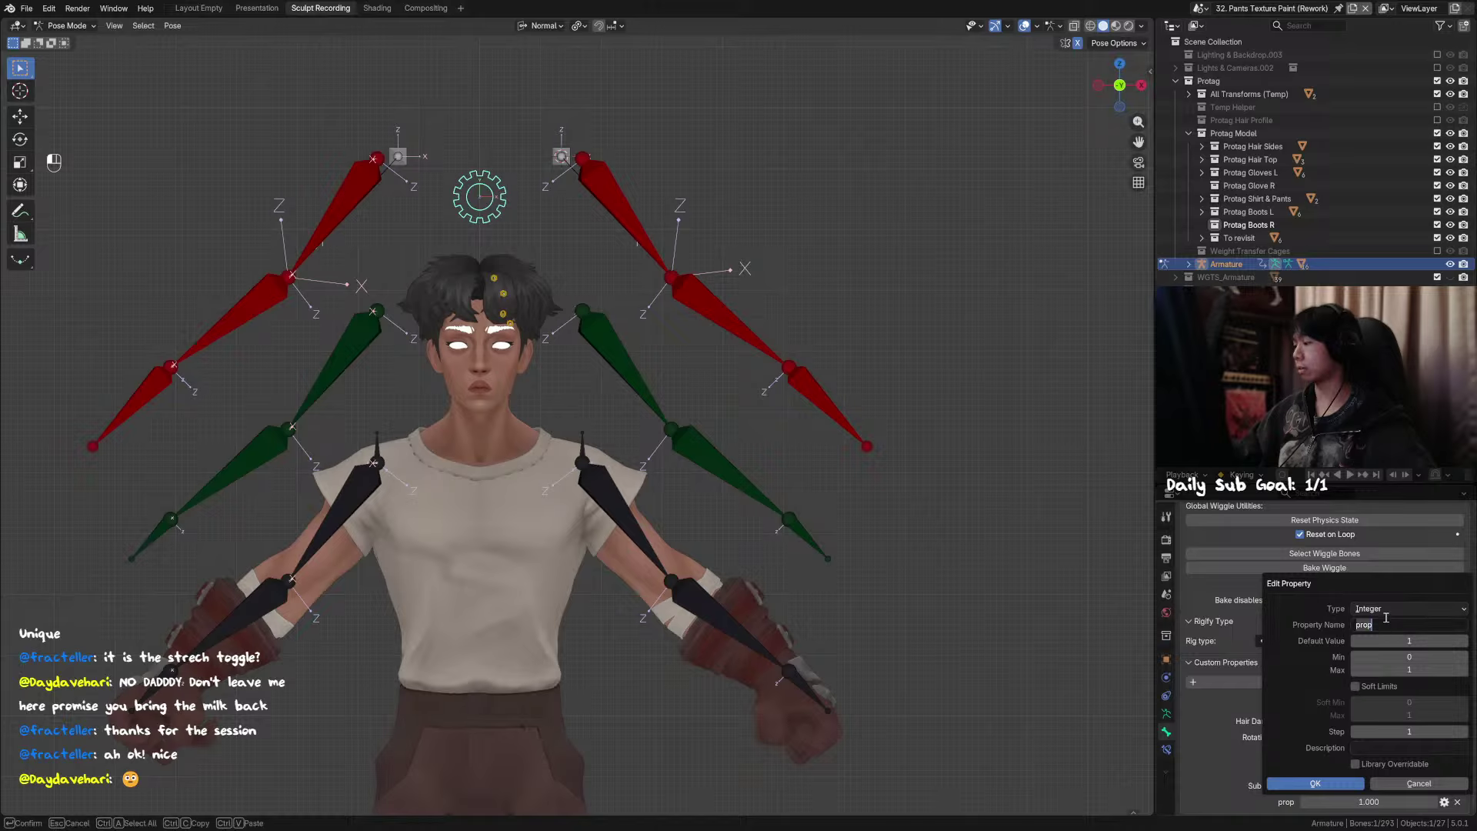
click(1387, 608)
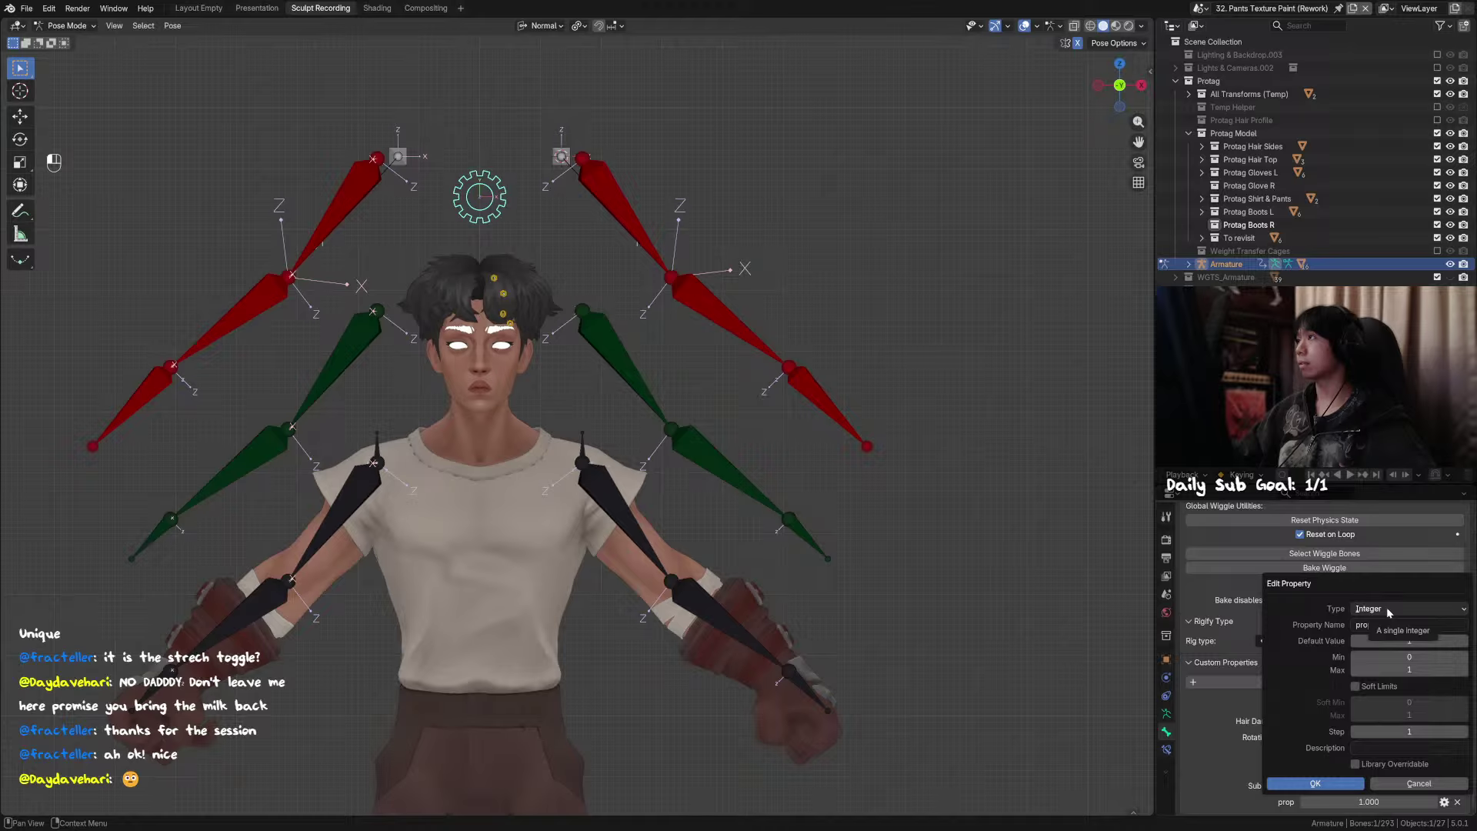
Step: Name the new integer property "Arm FK IK Switch.L", confirm the property settings and save the file
click(1397, 625)
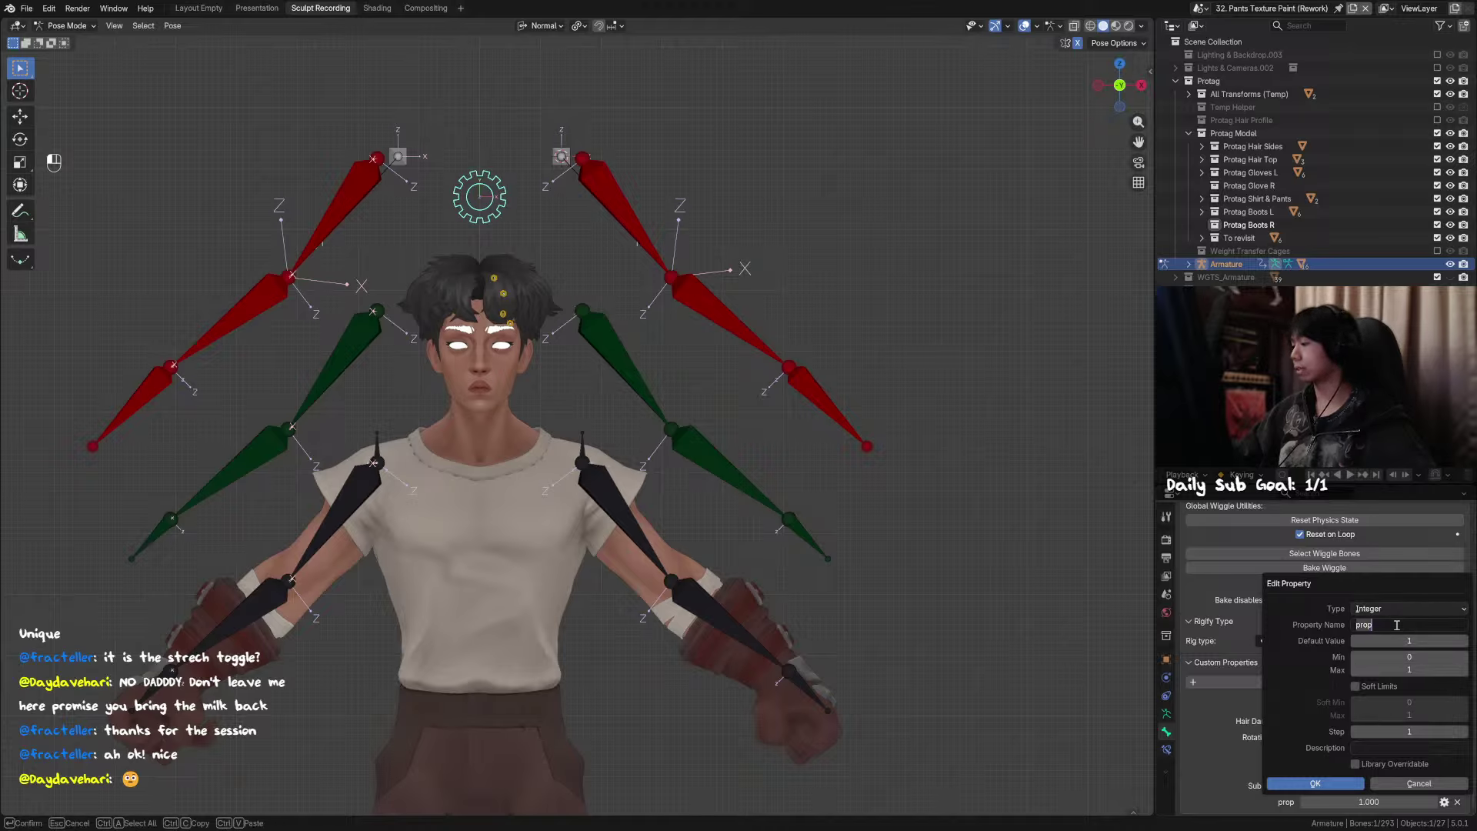
text(A)
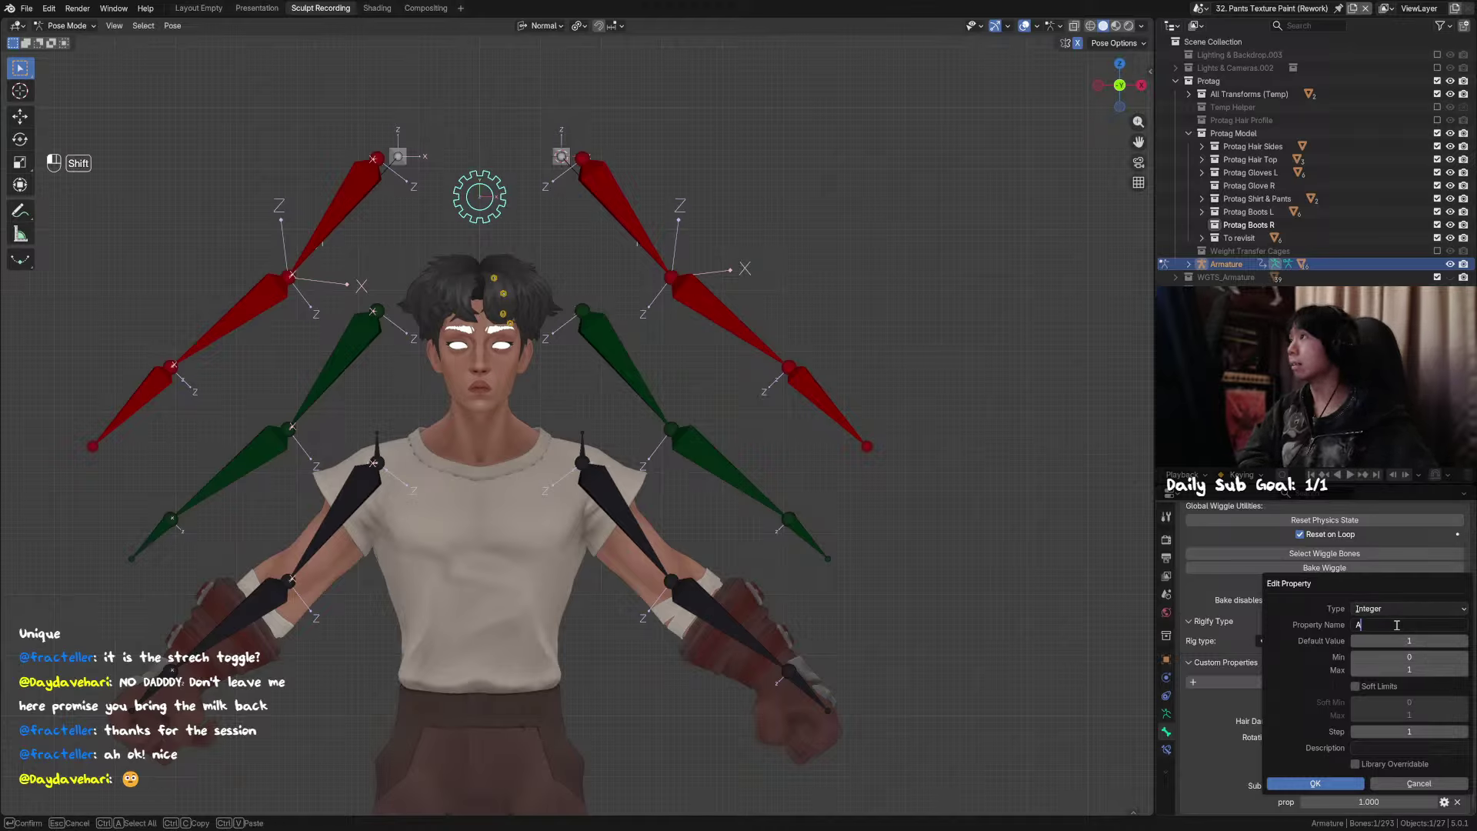
text(rm_FK)
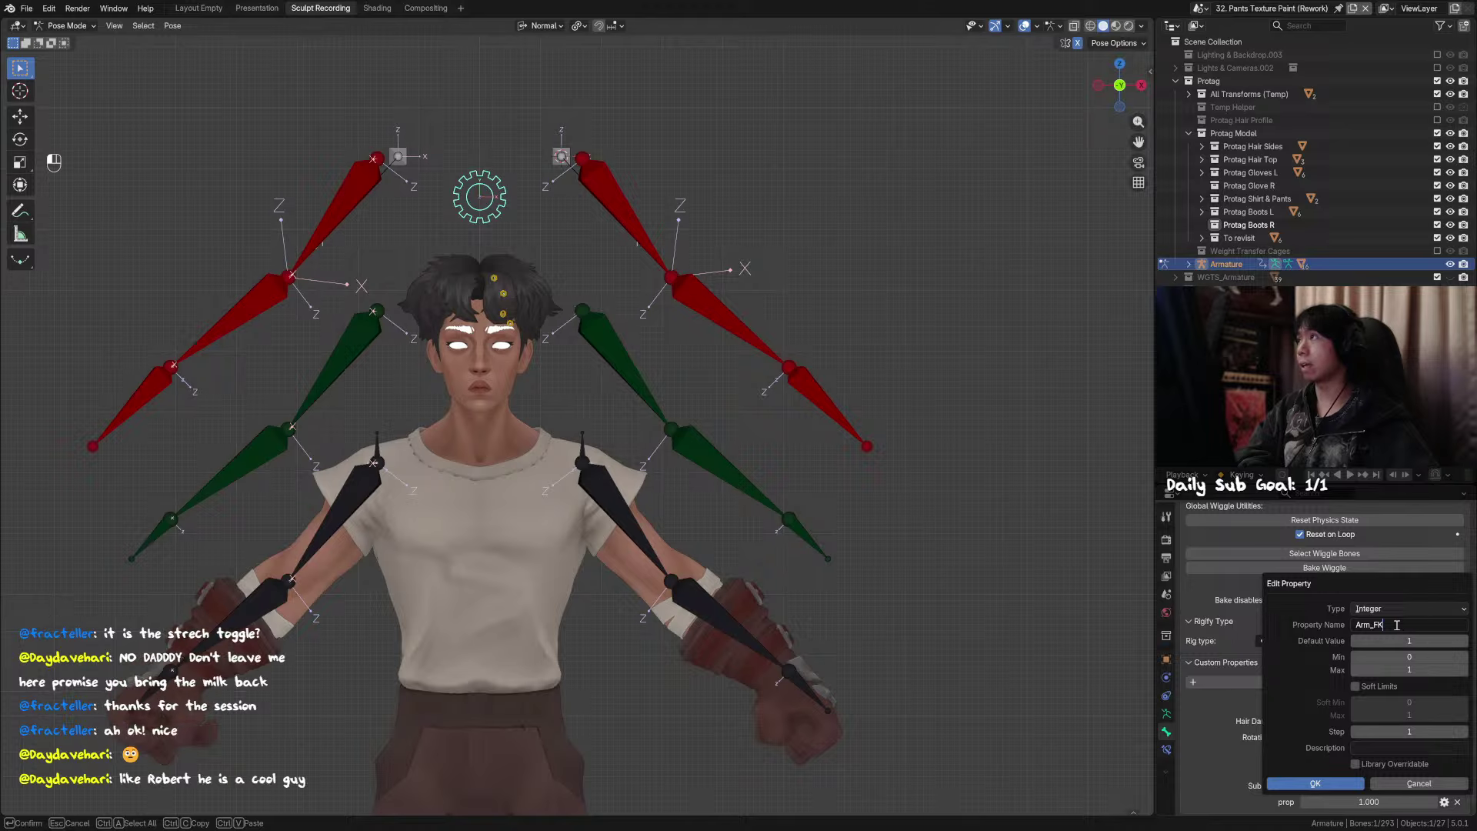
text( IK Switch)
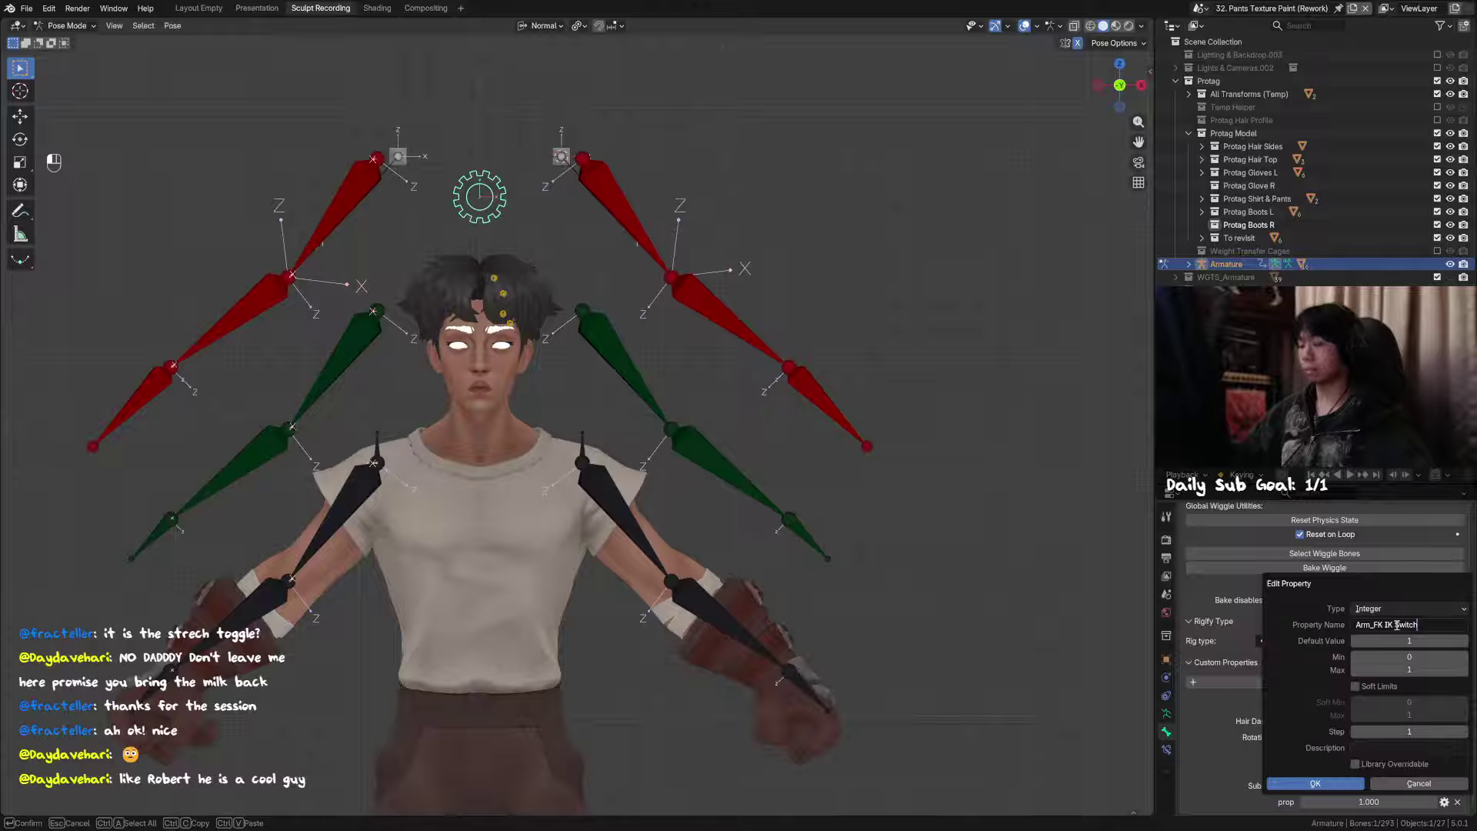
text(.L)
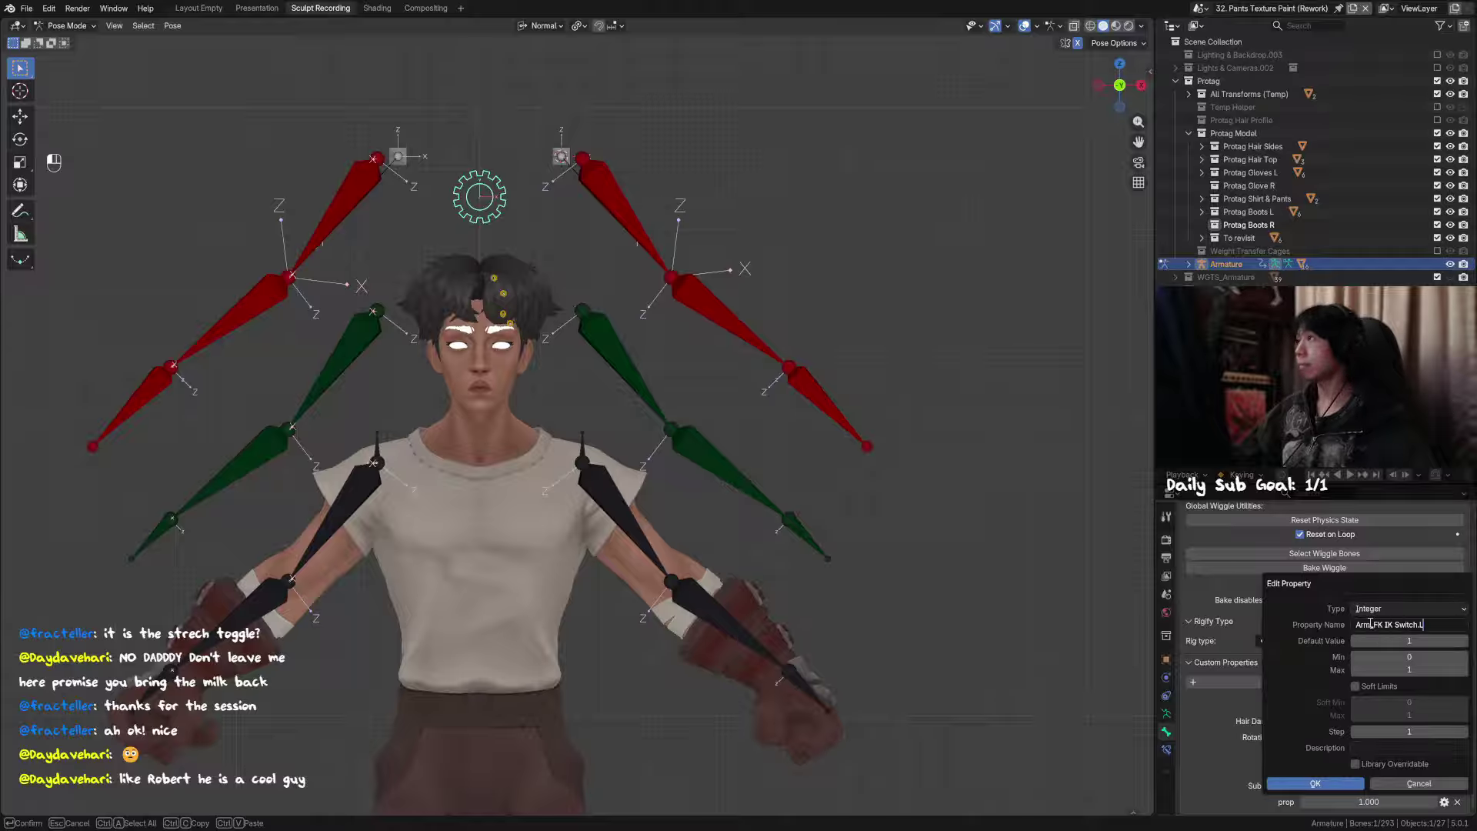
click(1369, 625)
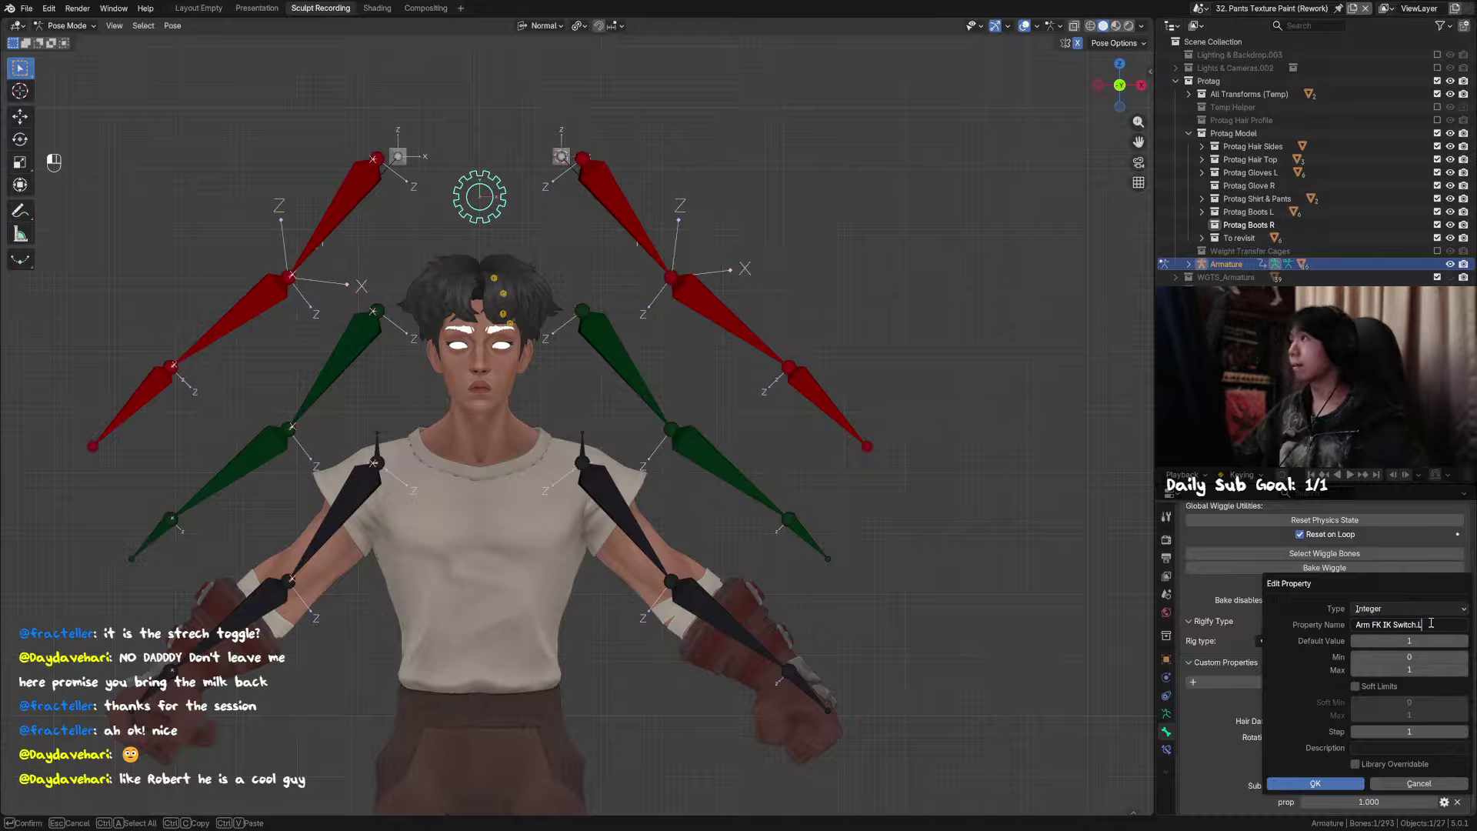
click(1315, 783)
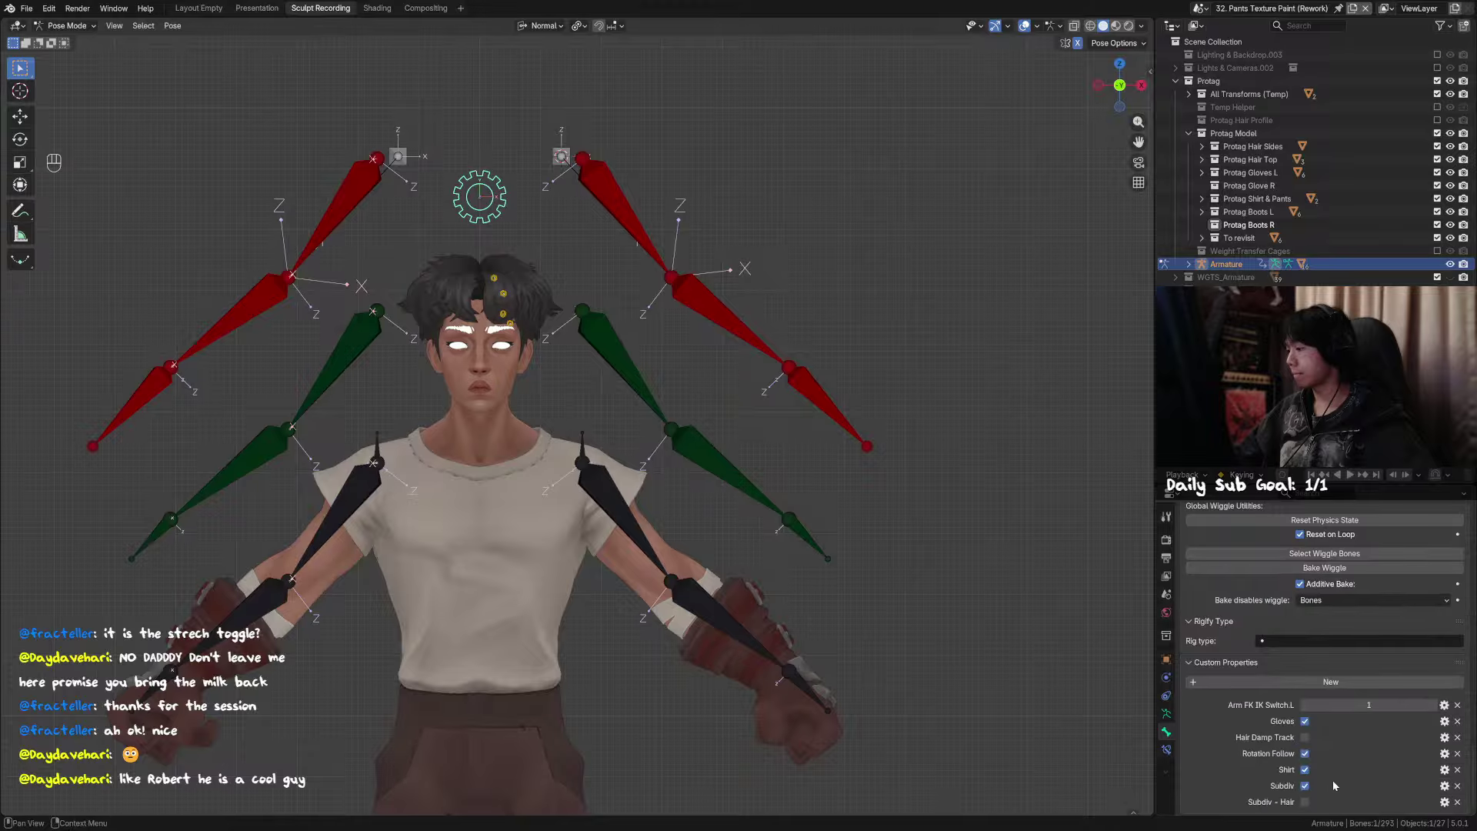
key(ctrl+s)
Step: Copy the Arm FK IK Switch.L property as a new driver
scroll(1275, 725, up, 1)
scroll(1275, 725, down, 1)
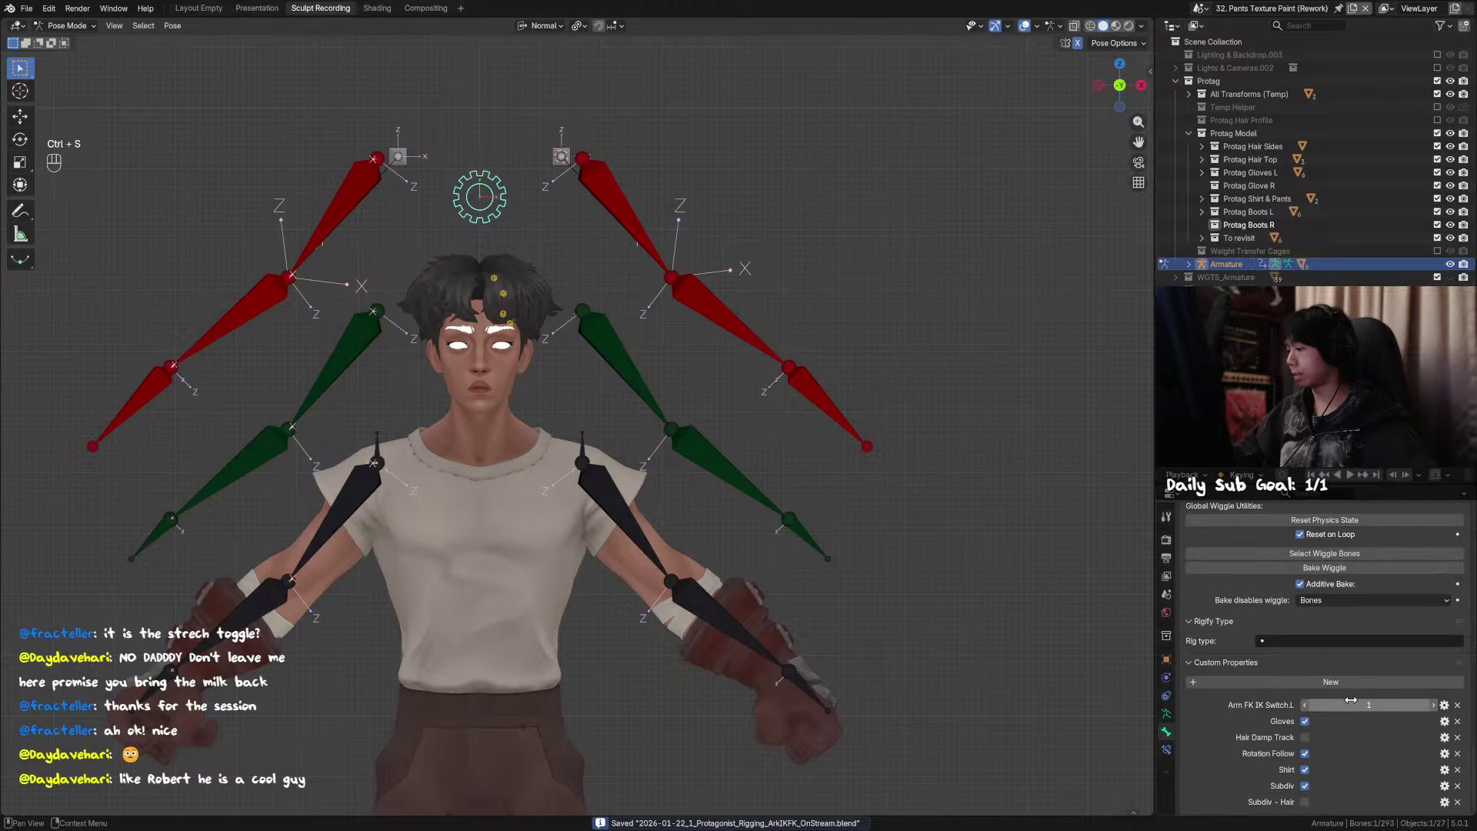
right_click(1357, 702)
click(1345, 803)
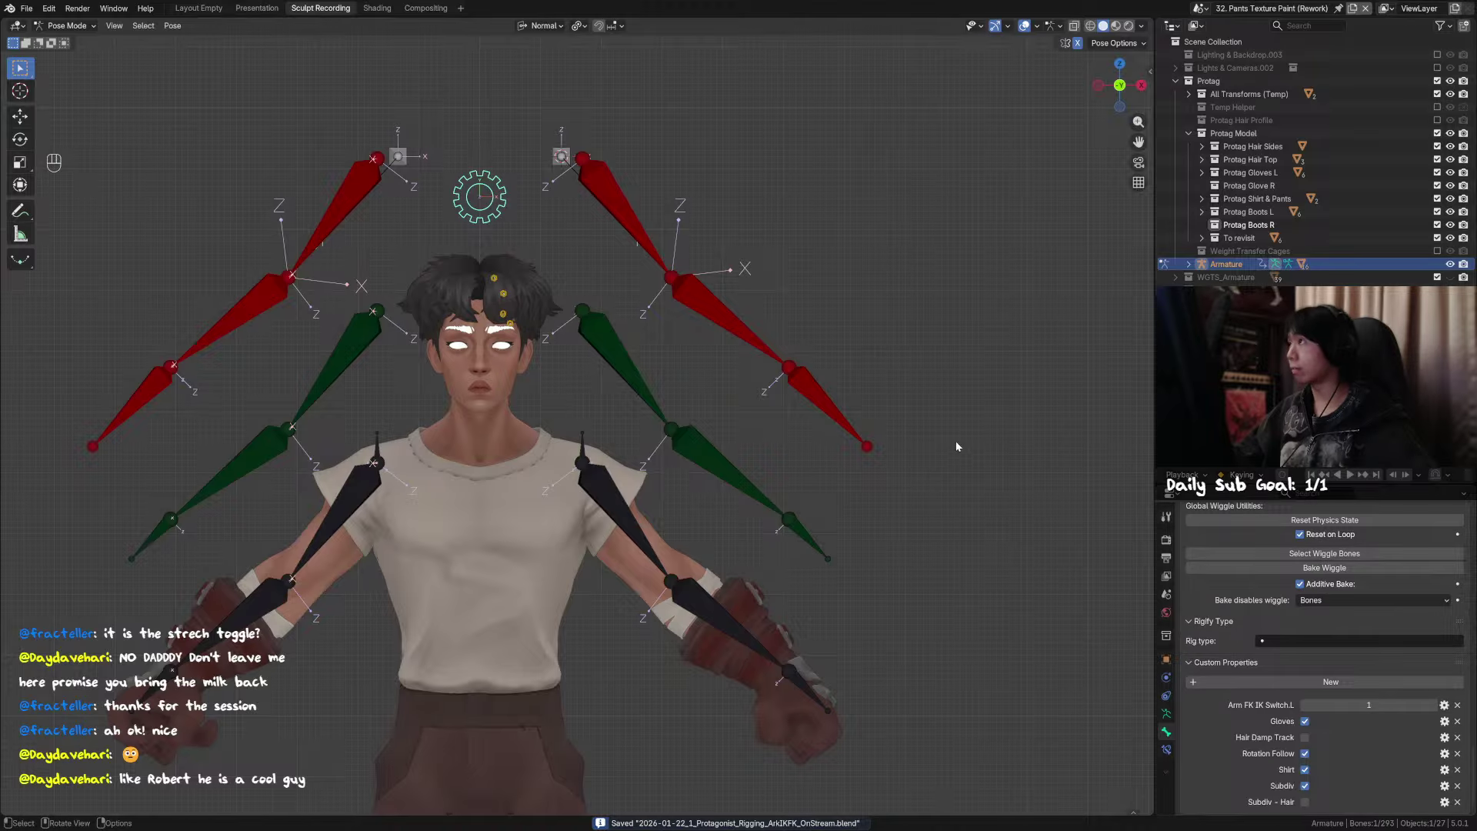
Step: Examine the IK constraint settings of MCH_Forearm_IK.L and save the file
shift+middle_drag(709, 315, 788, 299)
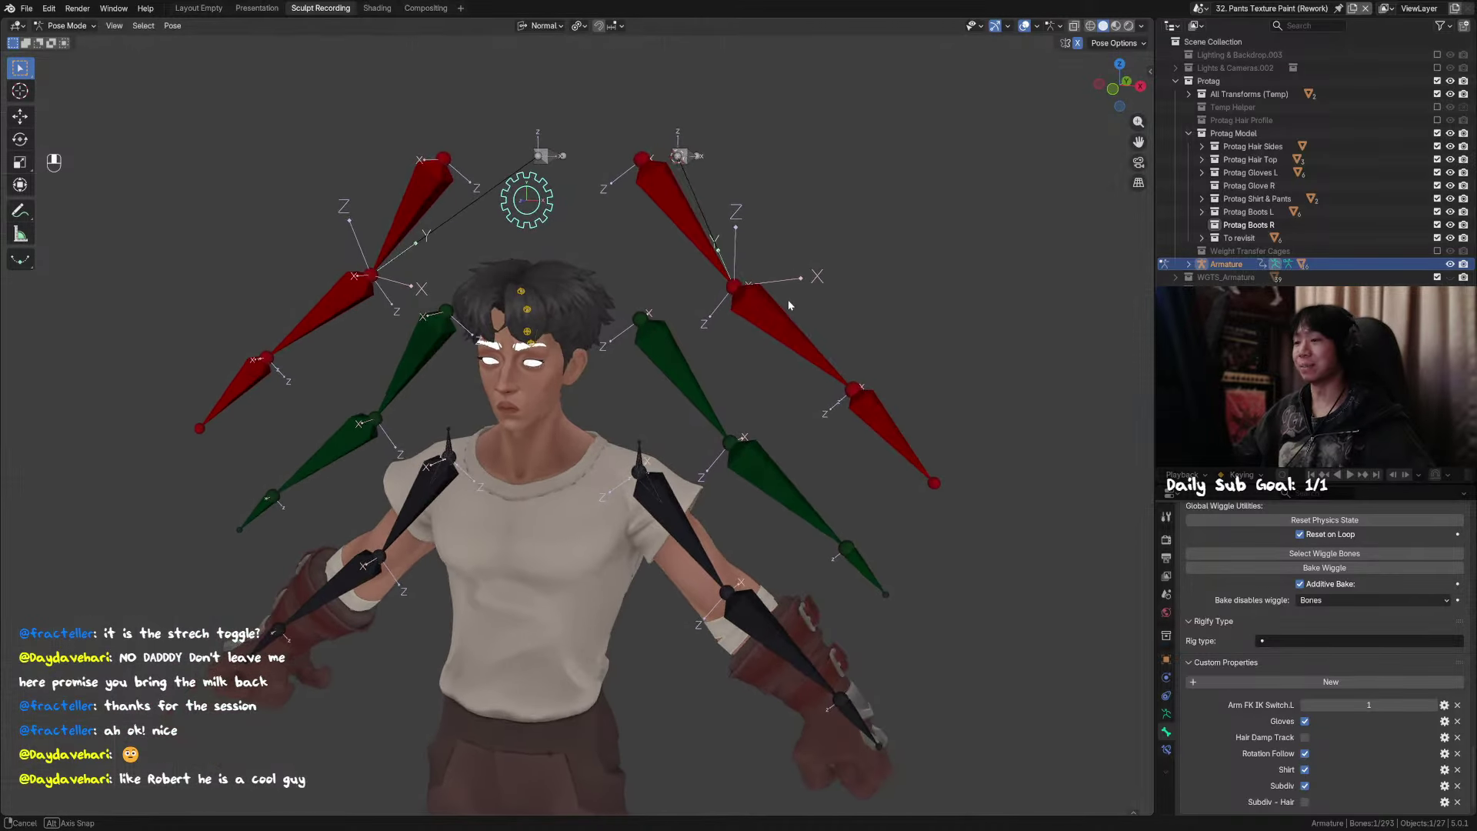
click(785, 333)
click(1166, 748)
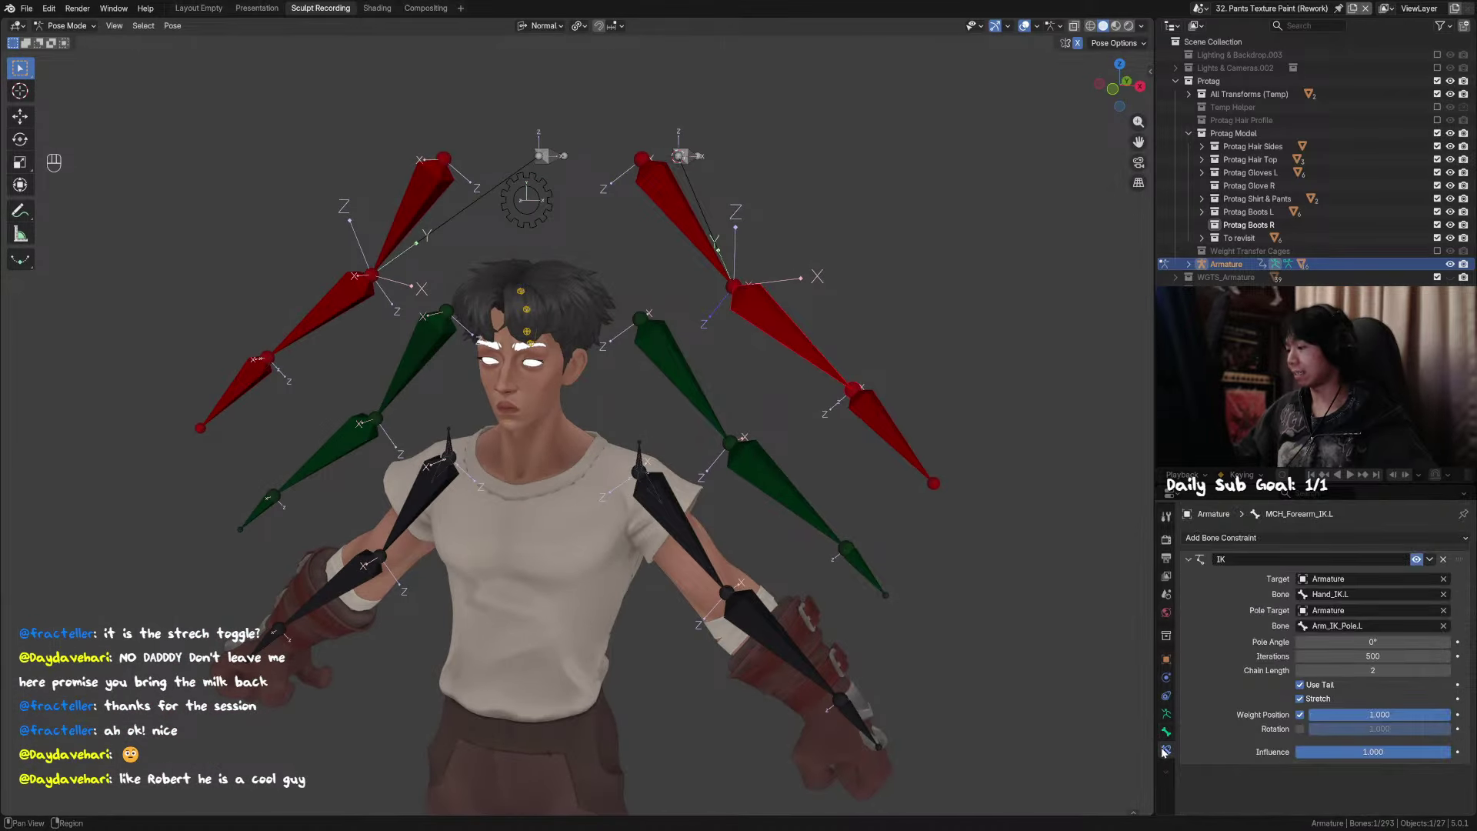
middle_drag(831, 414, 861, 422)
key(ctrl+s)
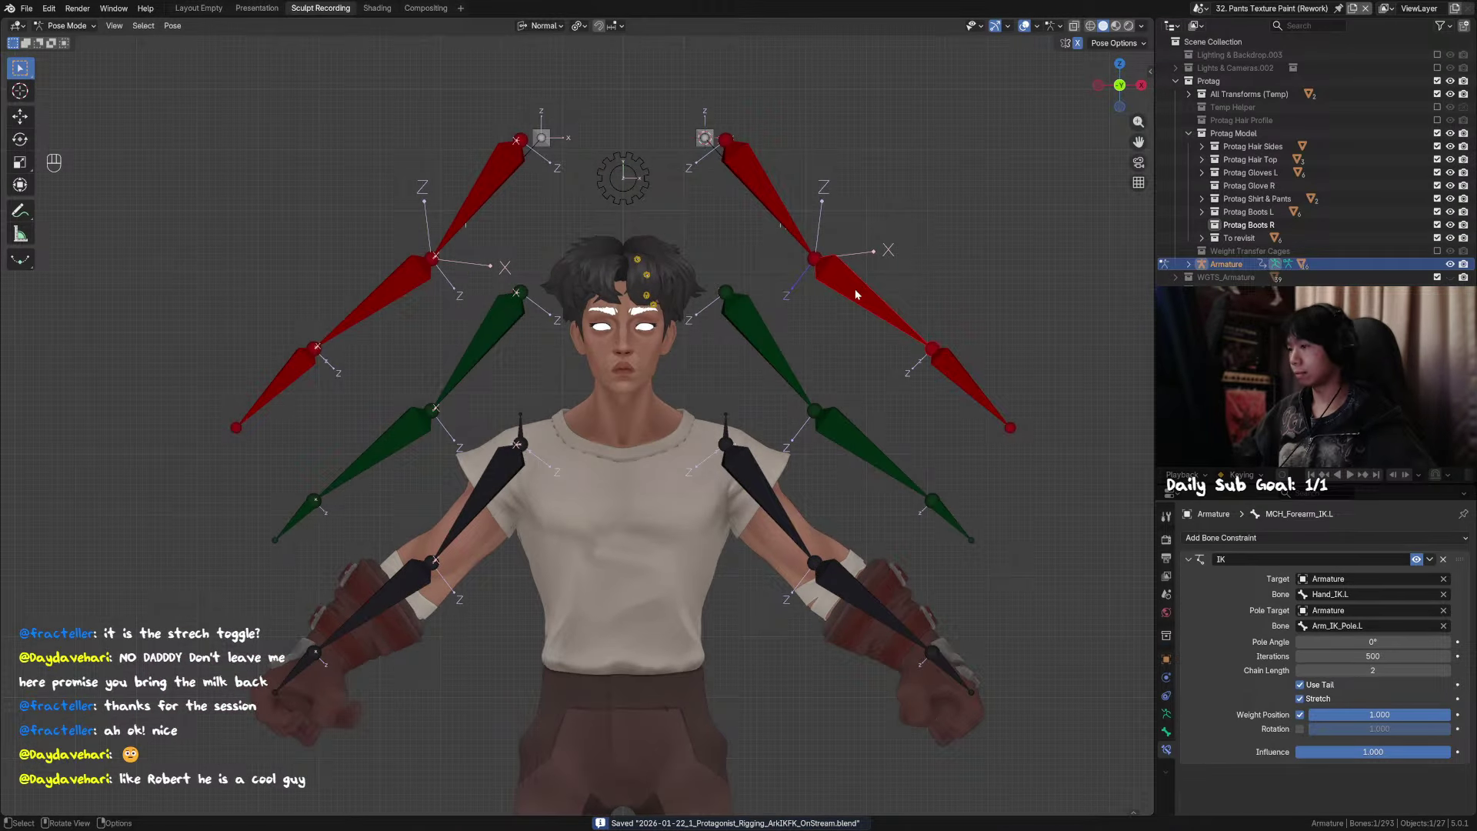
Step: Paste the copied driver onto the enabled state of the FK IK Switch constraint on MCH_Switch_Forearm.L
click(839, 599)
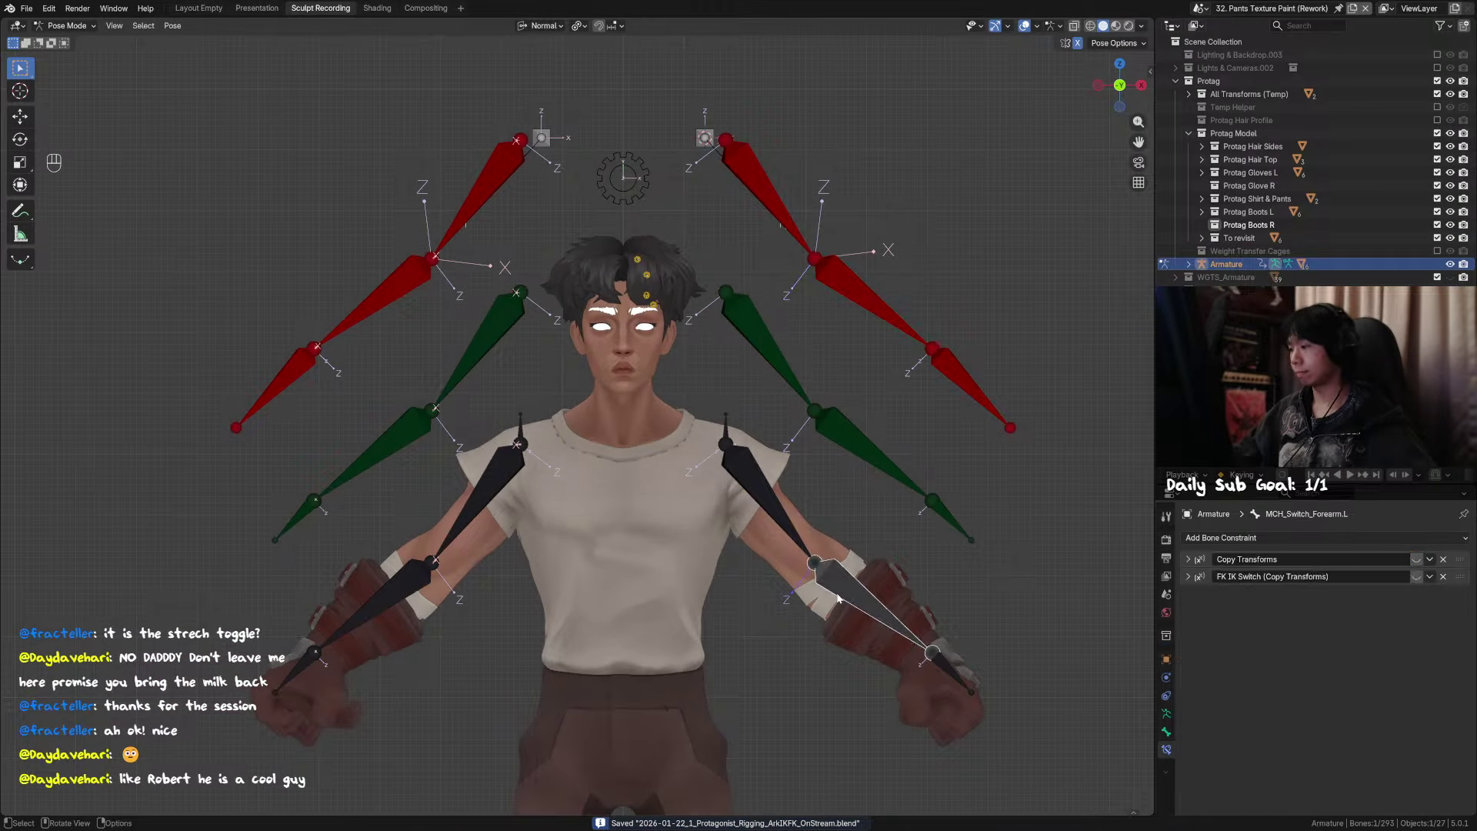
click(1416, 577)
click(1414, 577)
right_click(1415, 578)
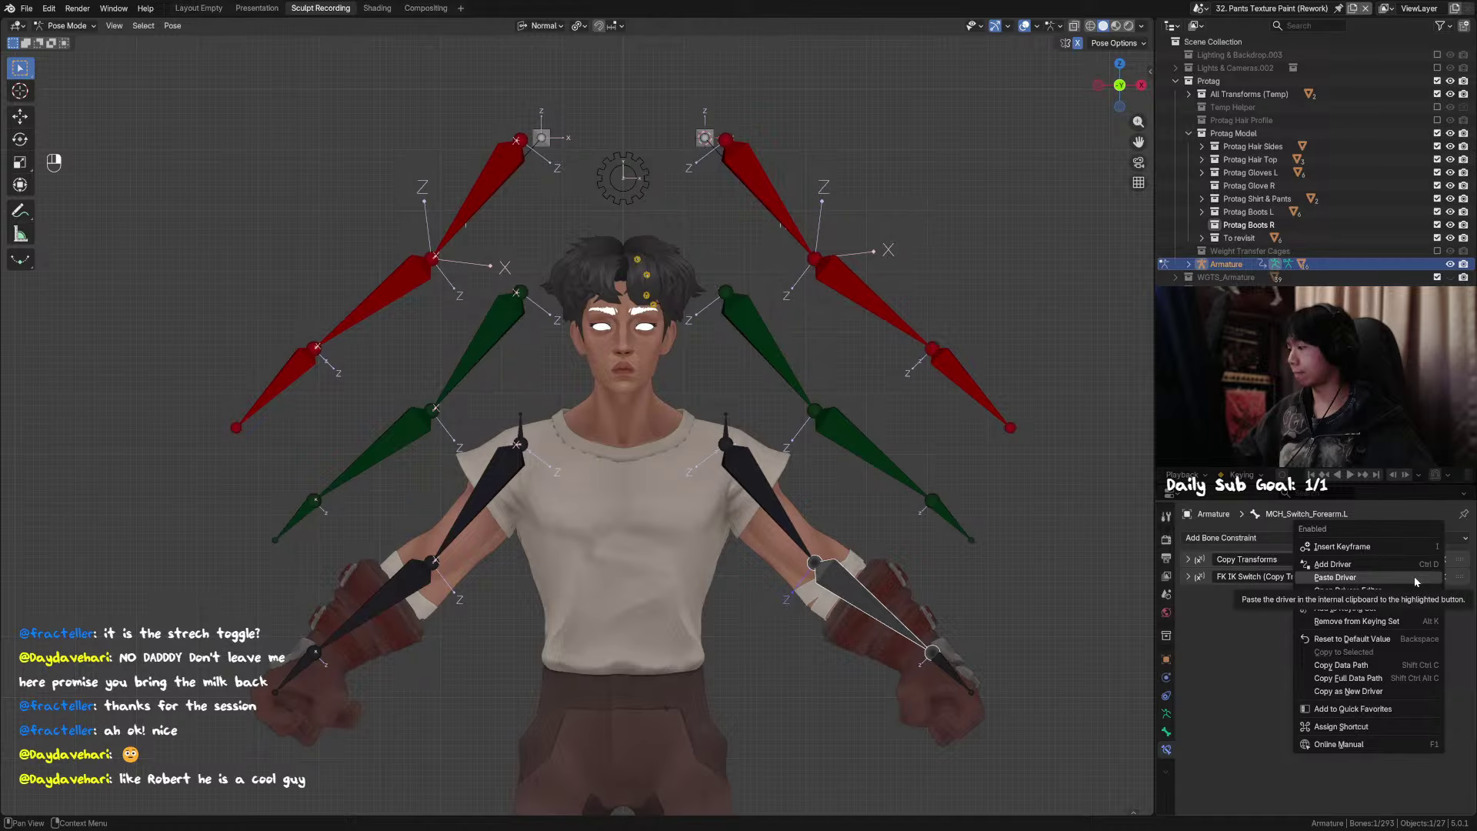
click(1416, 577)
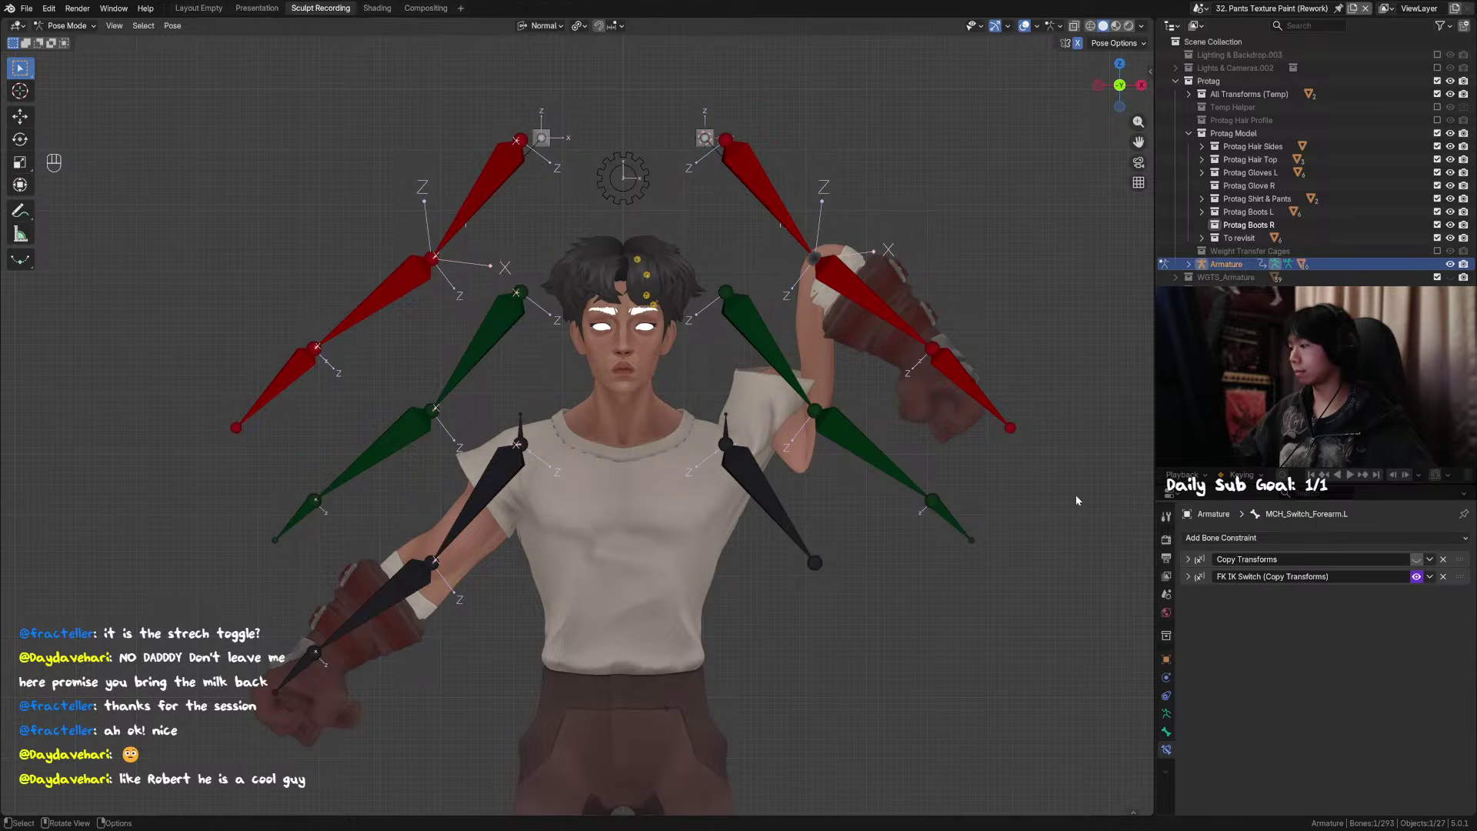
Step: Show the Properties bone's custom properties in the viewport and set Arm FK IK Switch.L to 0
key(n)
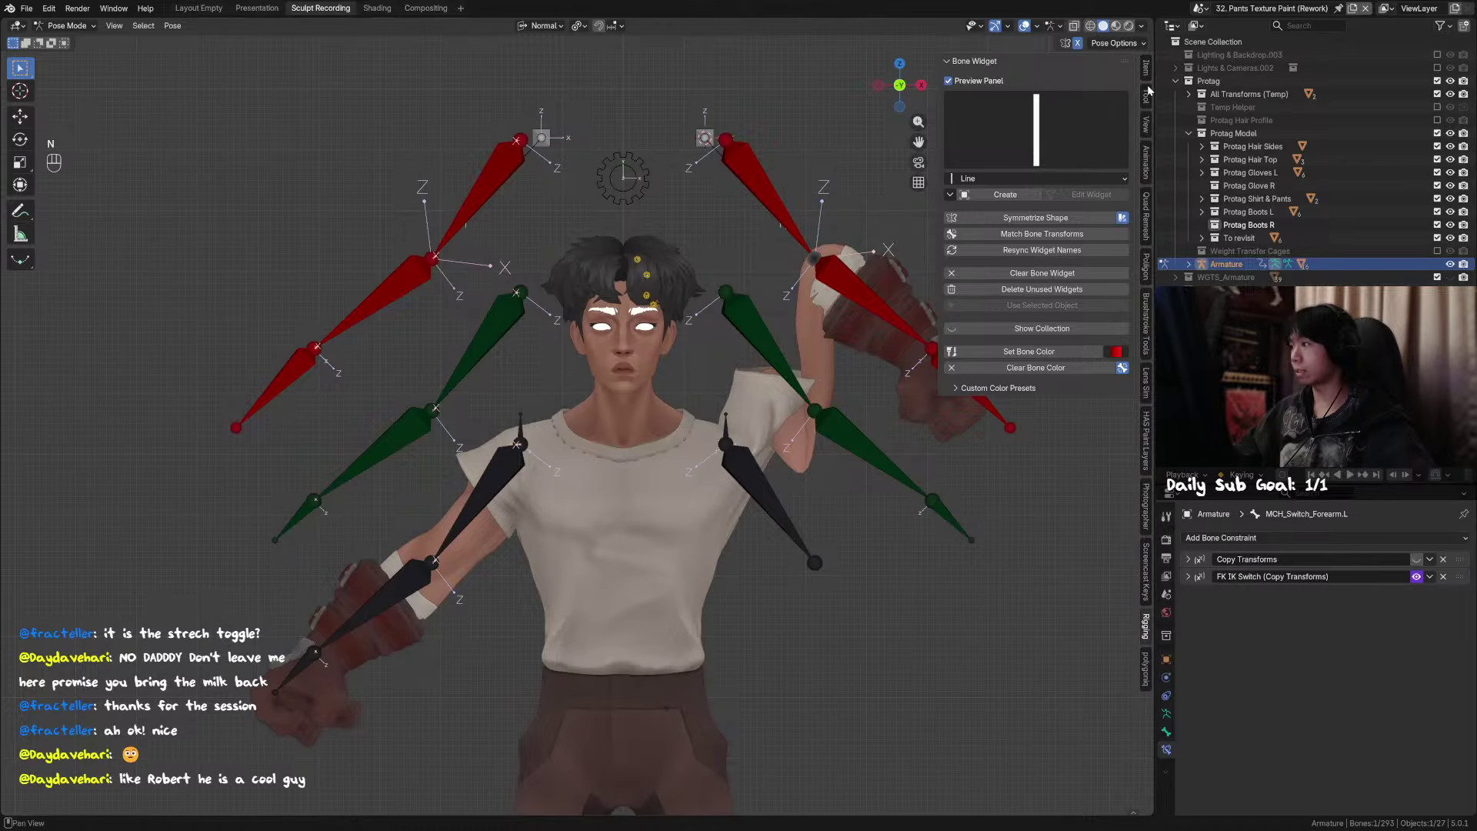
click(1147, 68)
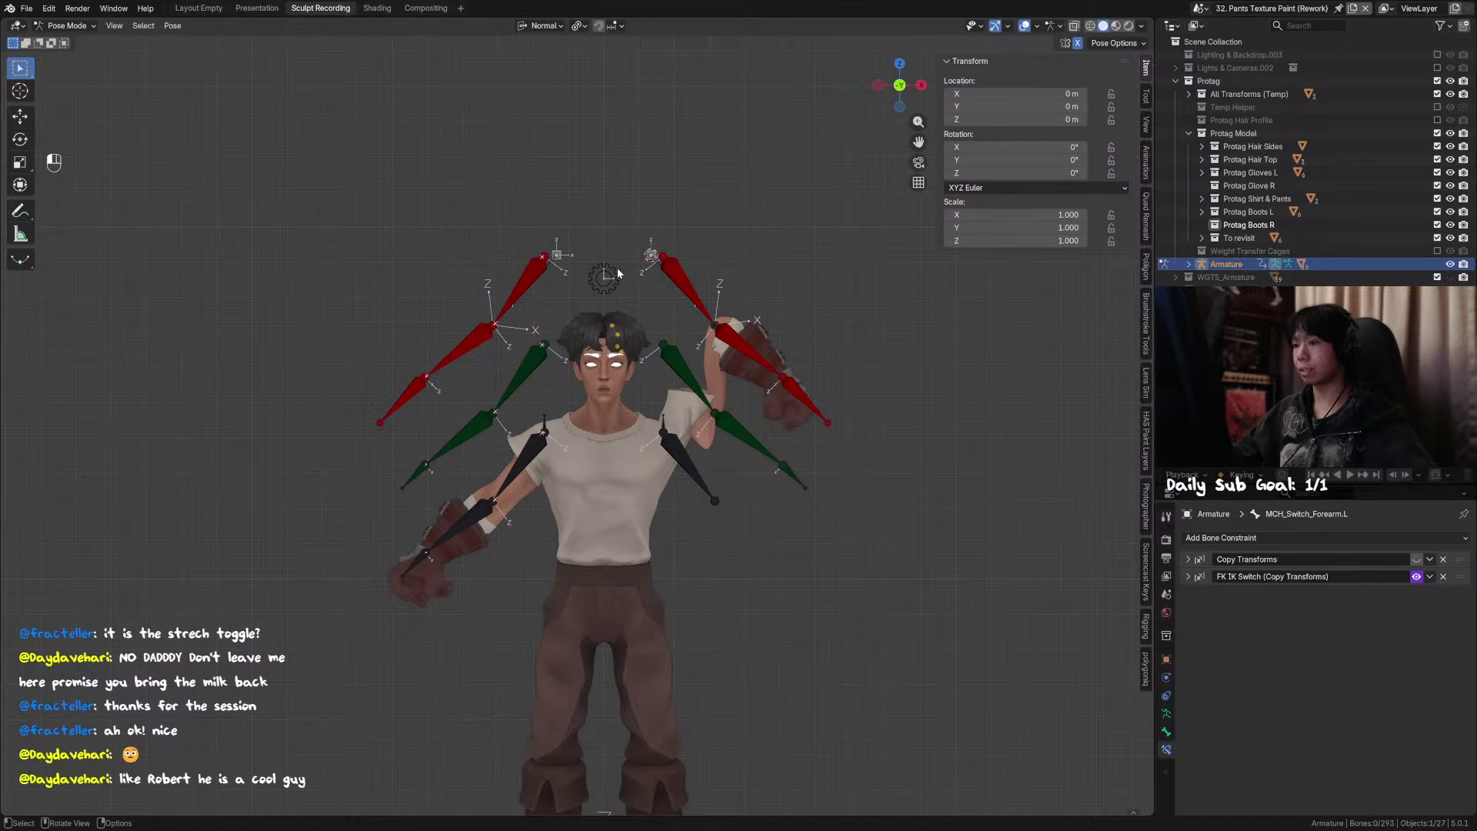
click(623, 177)
drag(1075, 295, 1076, 297)
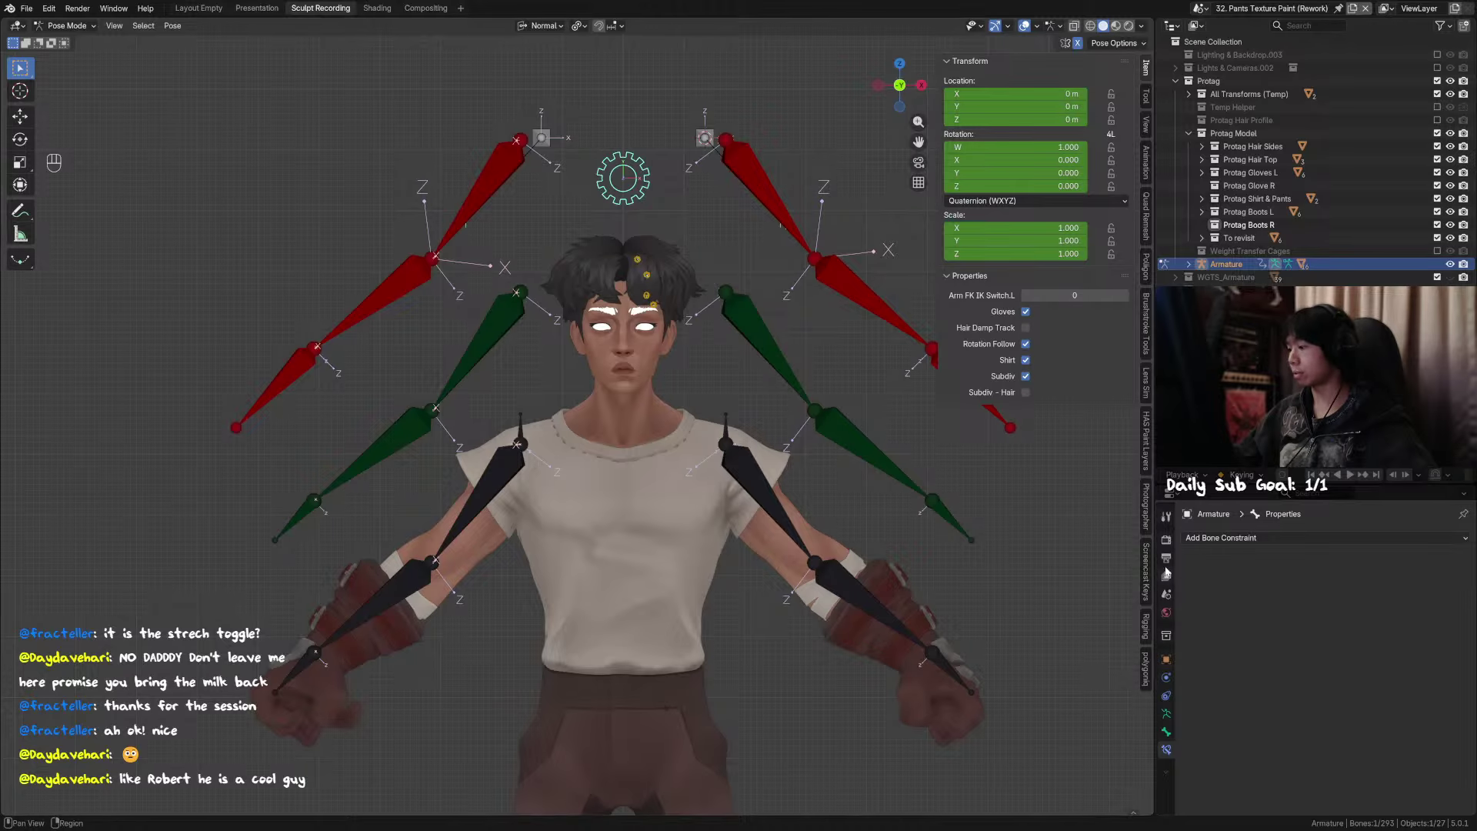
Step: Open the scene's render properties
click(1166, 539)
scroll(732, 186, down, 1)
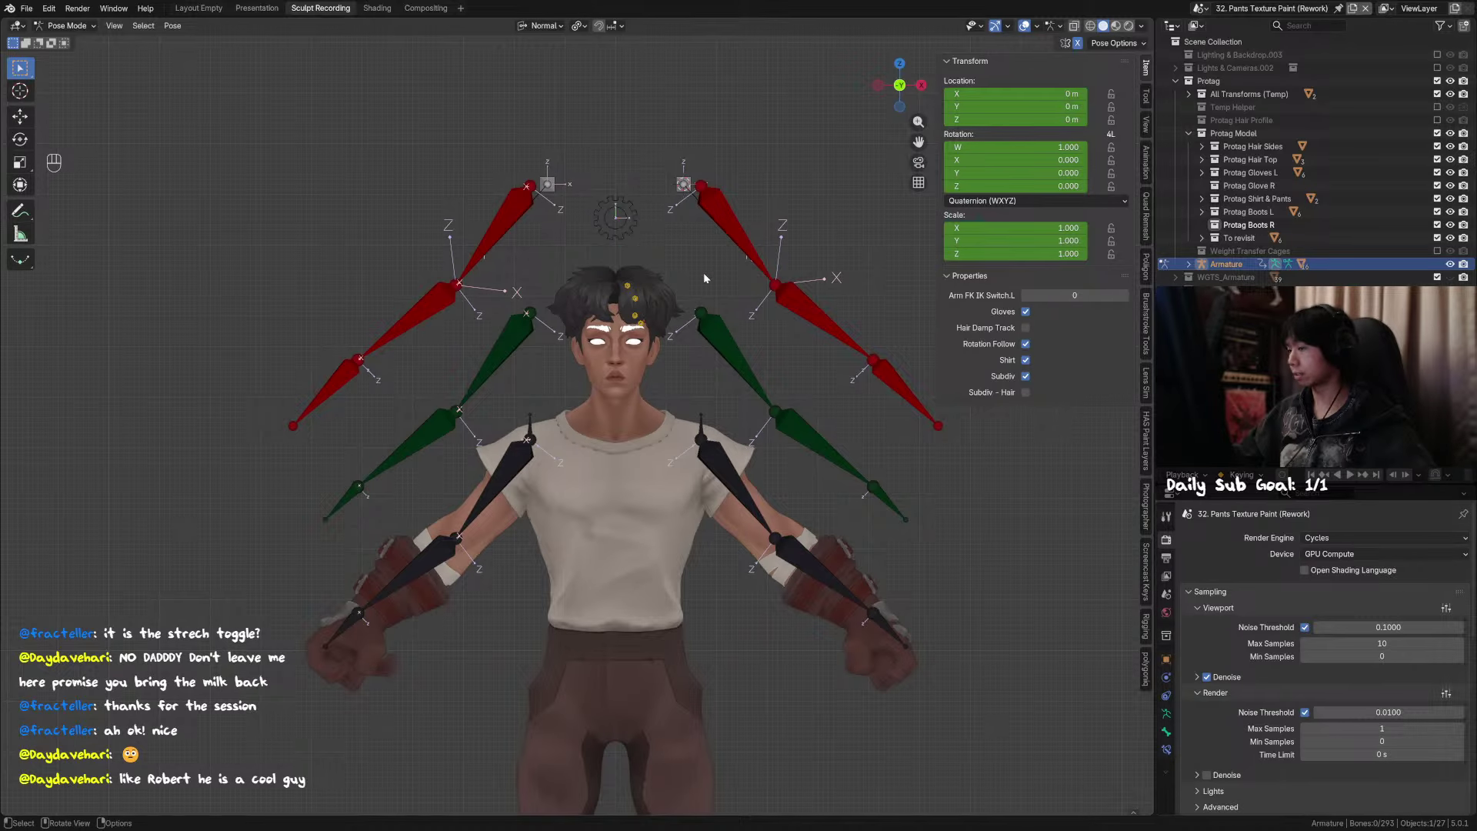
scroll(877, 357, up, 2)
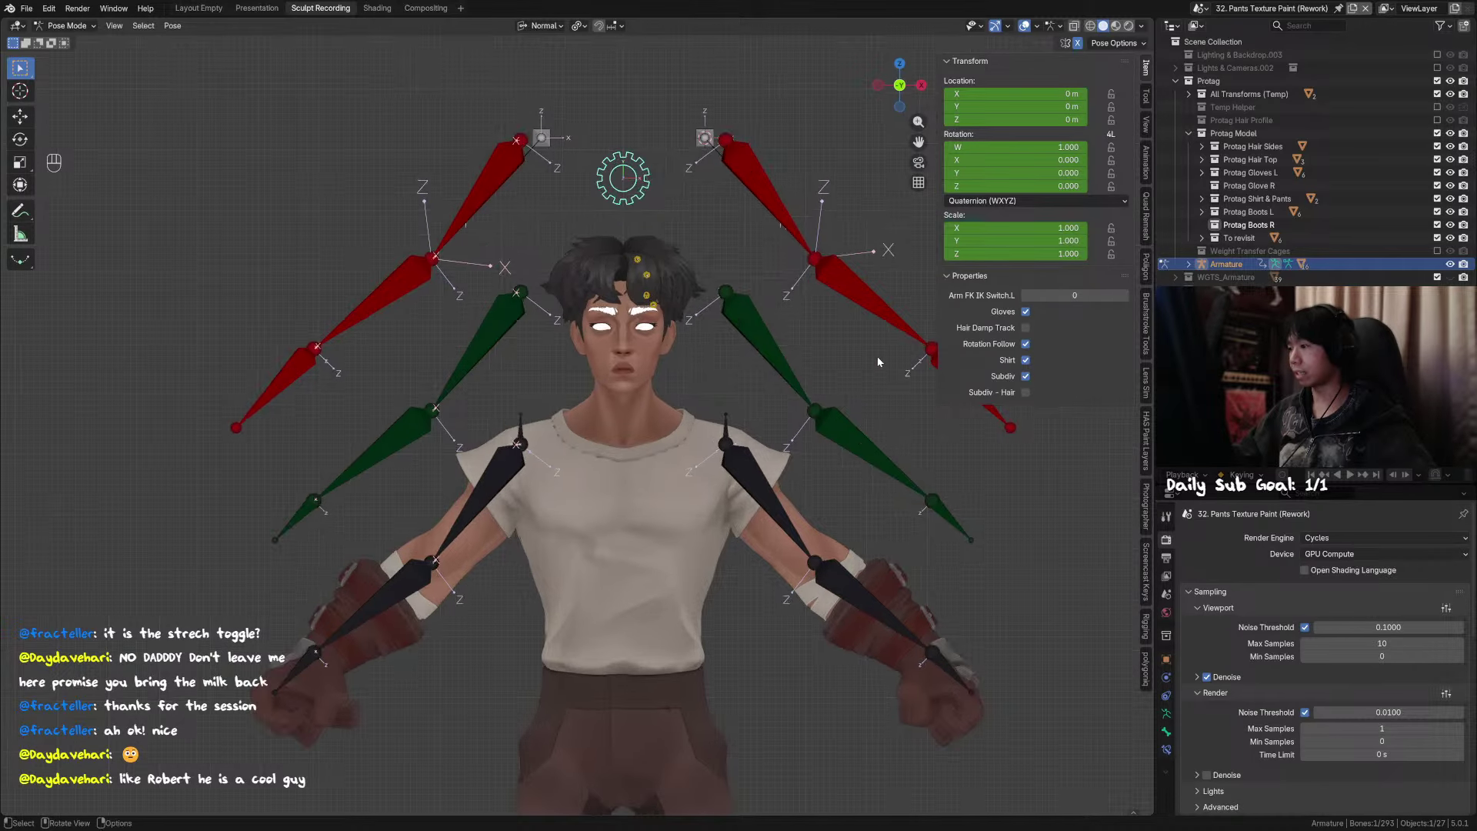
Step: Turn the Gloves property off and back on, and open the options for Arm FK IK Switch.L
drag(1076, 295, 1077, 297)
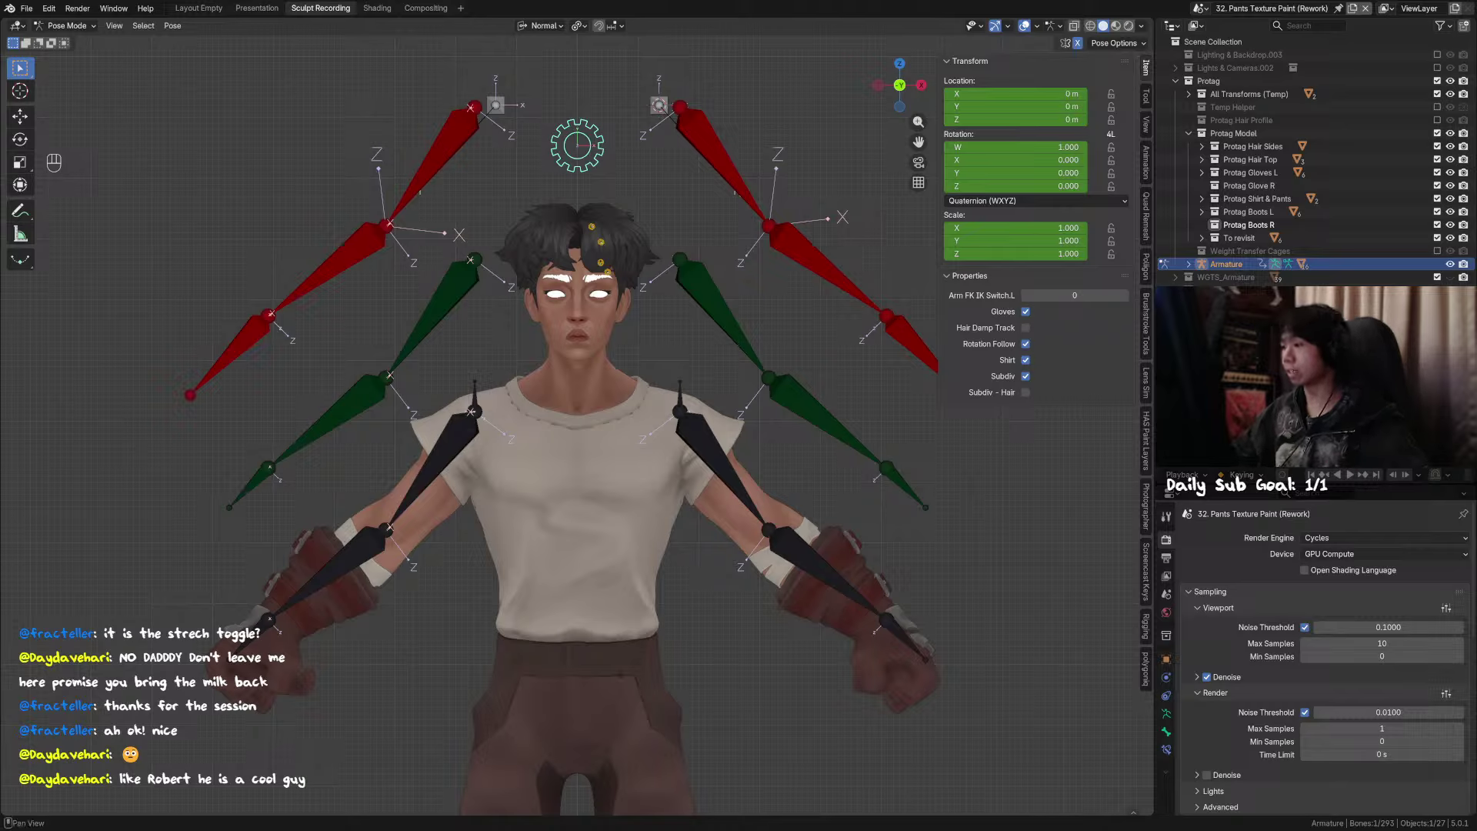
click(1026, 311)
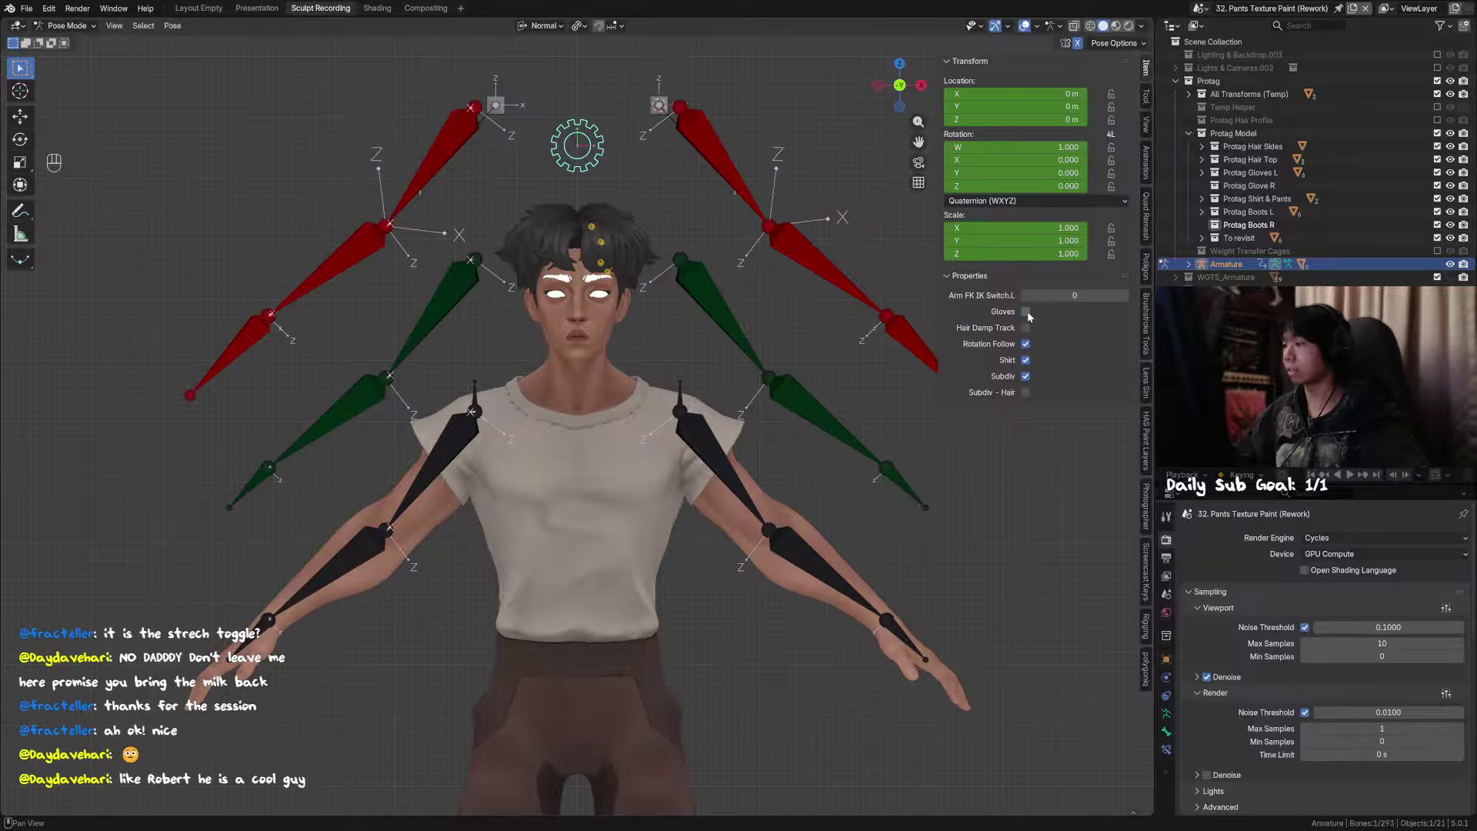
click(1026, 312)
mouse_move(1058, 295)
mouse_down()
mouse_move(1093, 295)
mouse_move(1061, 296)
mouse_move(1093, 295)
mouse_move(1075, 296)
mouse_up()
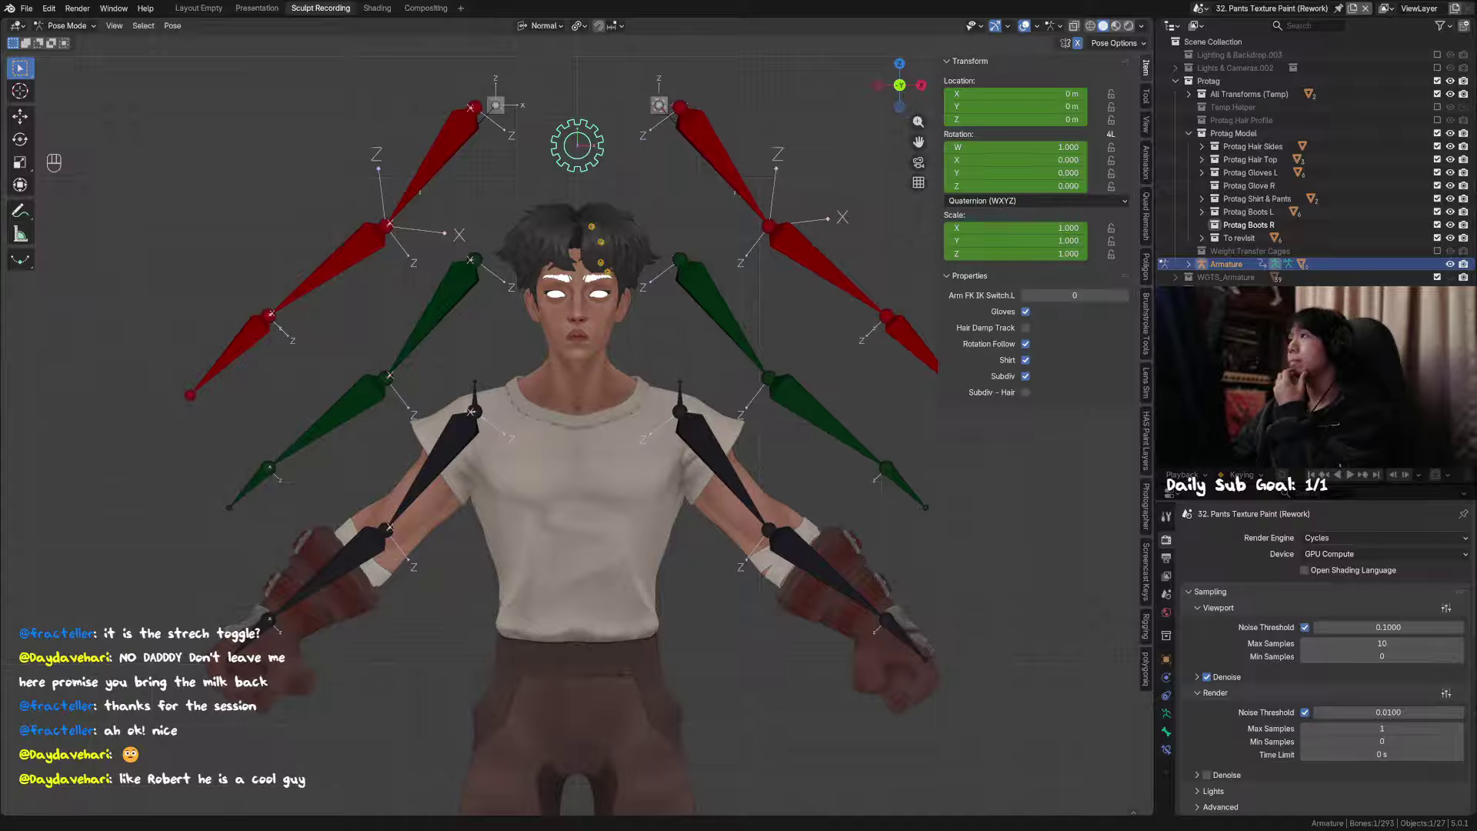
right_click(1063, 295)
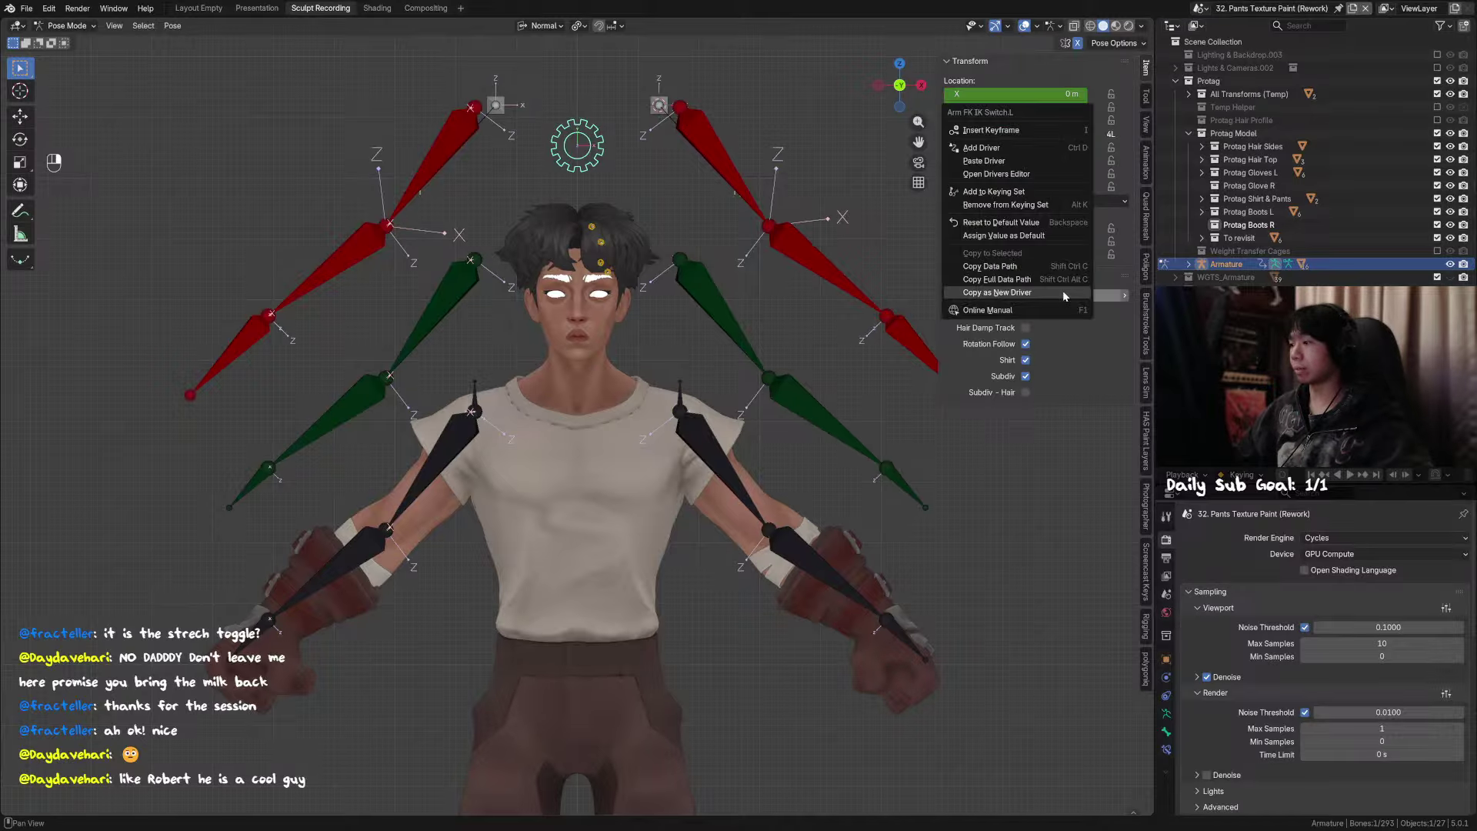
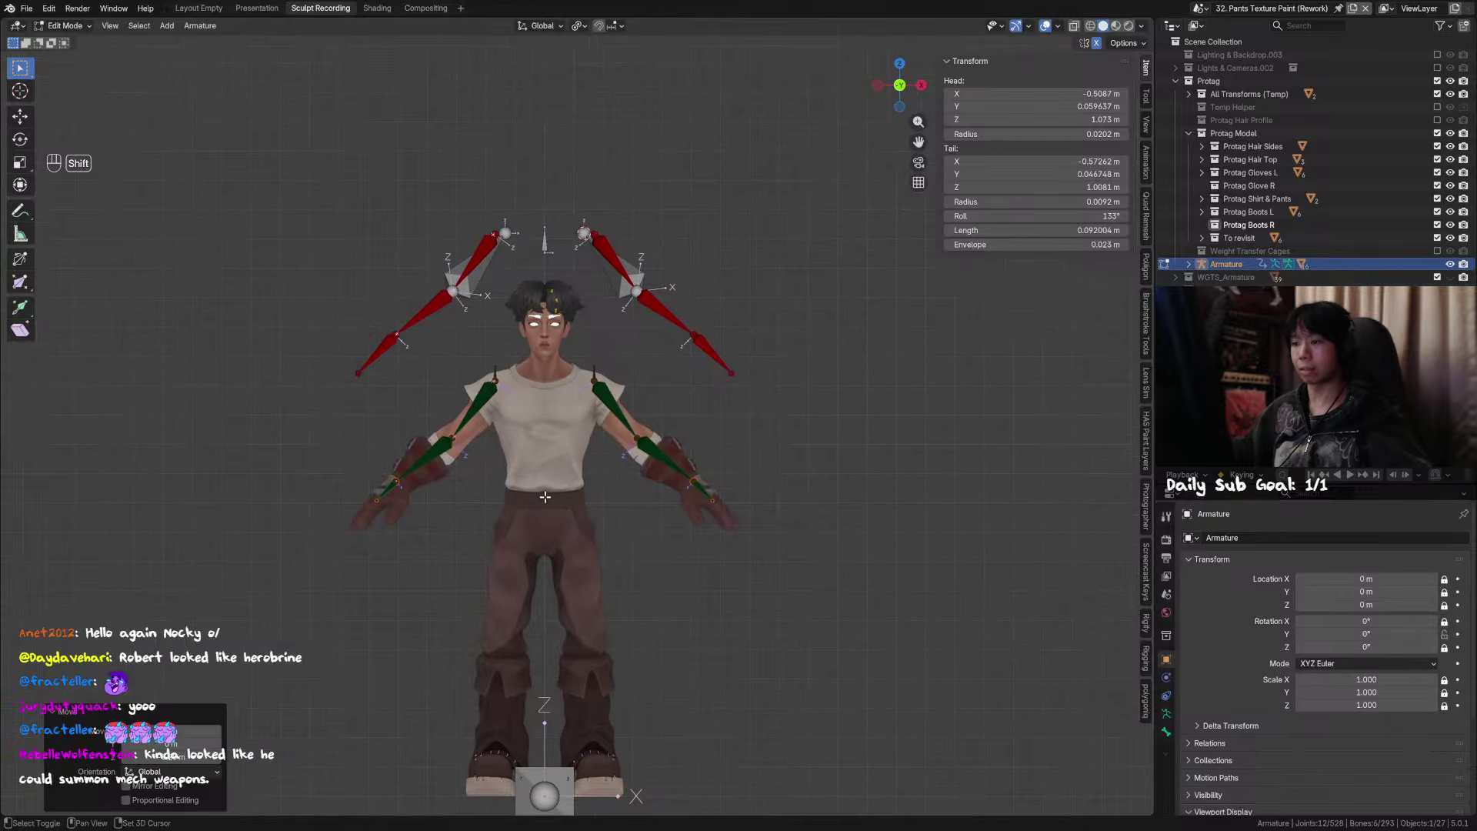
Step: Move the red IK arm bones of both sides straight down along Z onto the character's arms, leaving the Properties bone in place
drag(571, 118, 620, 224)
shift+drag(800, 254, 685, 310)
shift+drag(856, 317, 750, 355)
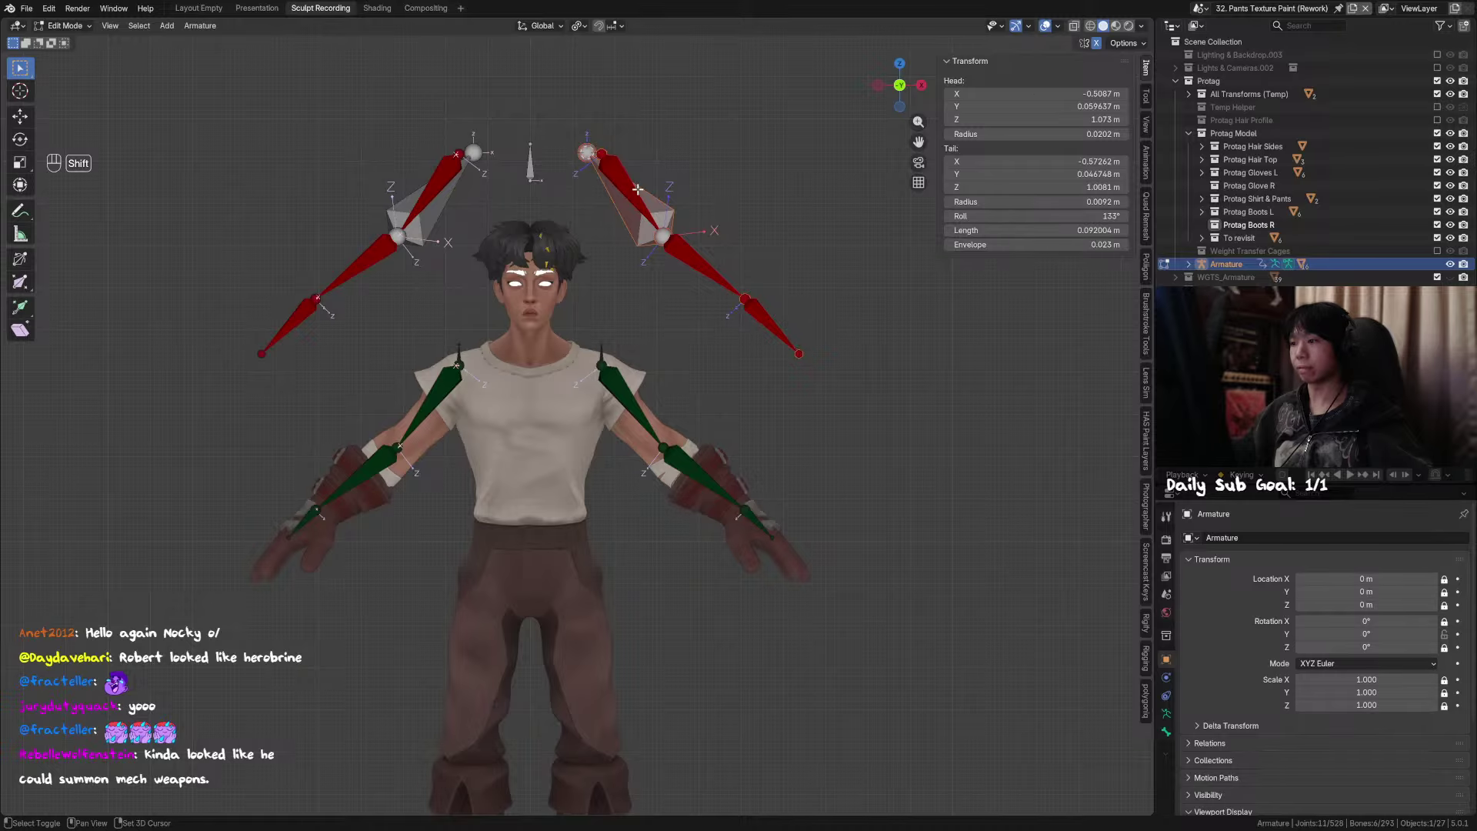
shift+drag(567, 130, 460, 183)
shift+drag(295, 153, 461, 280)
key(g)
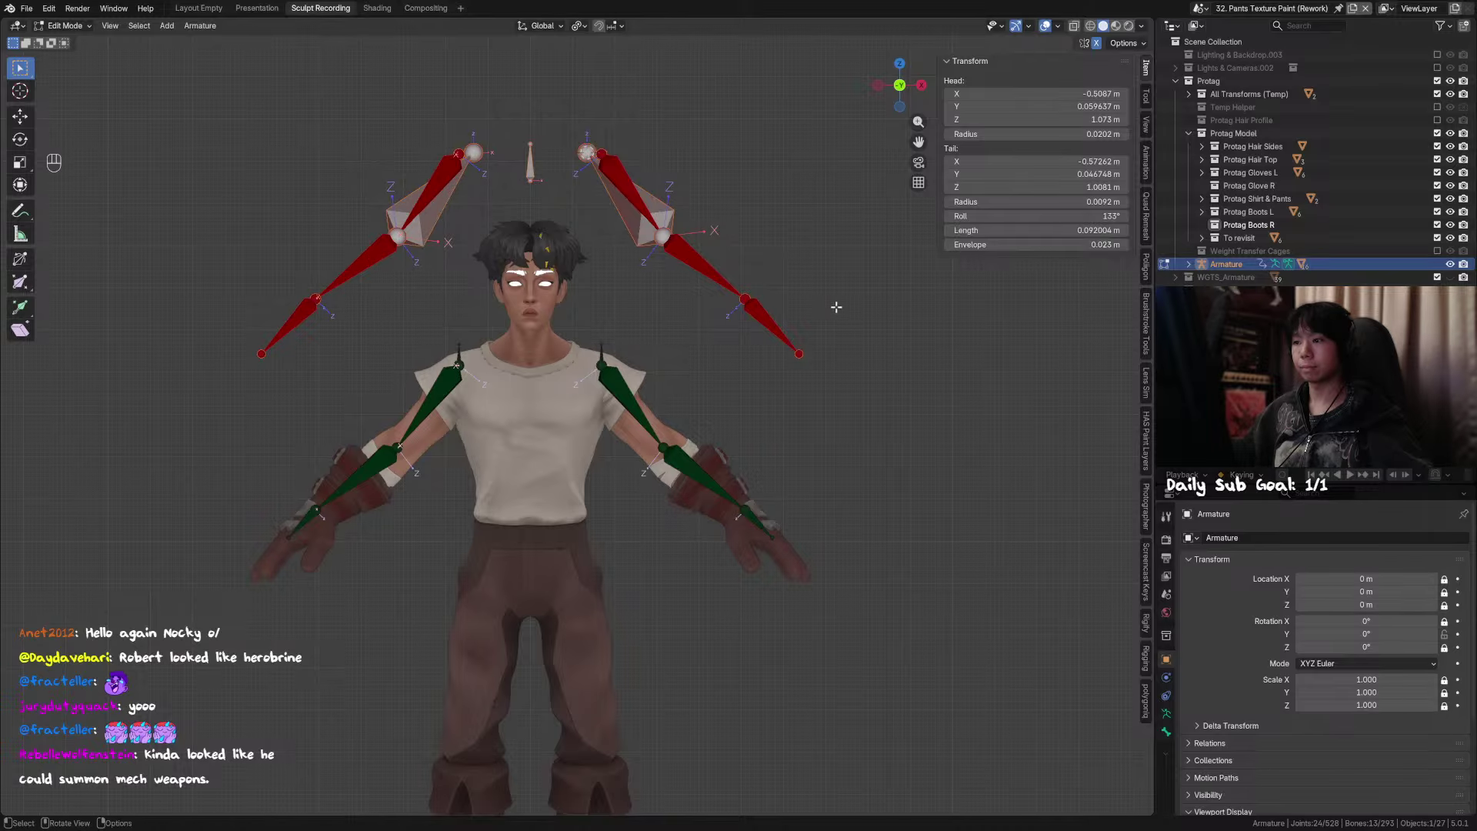
right_click(731, 260)
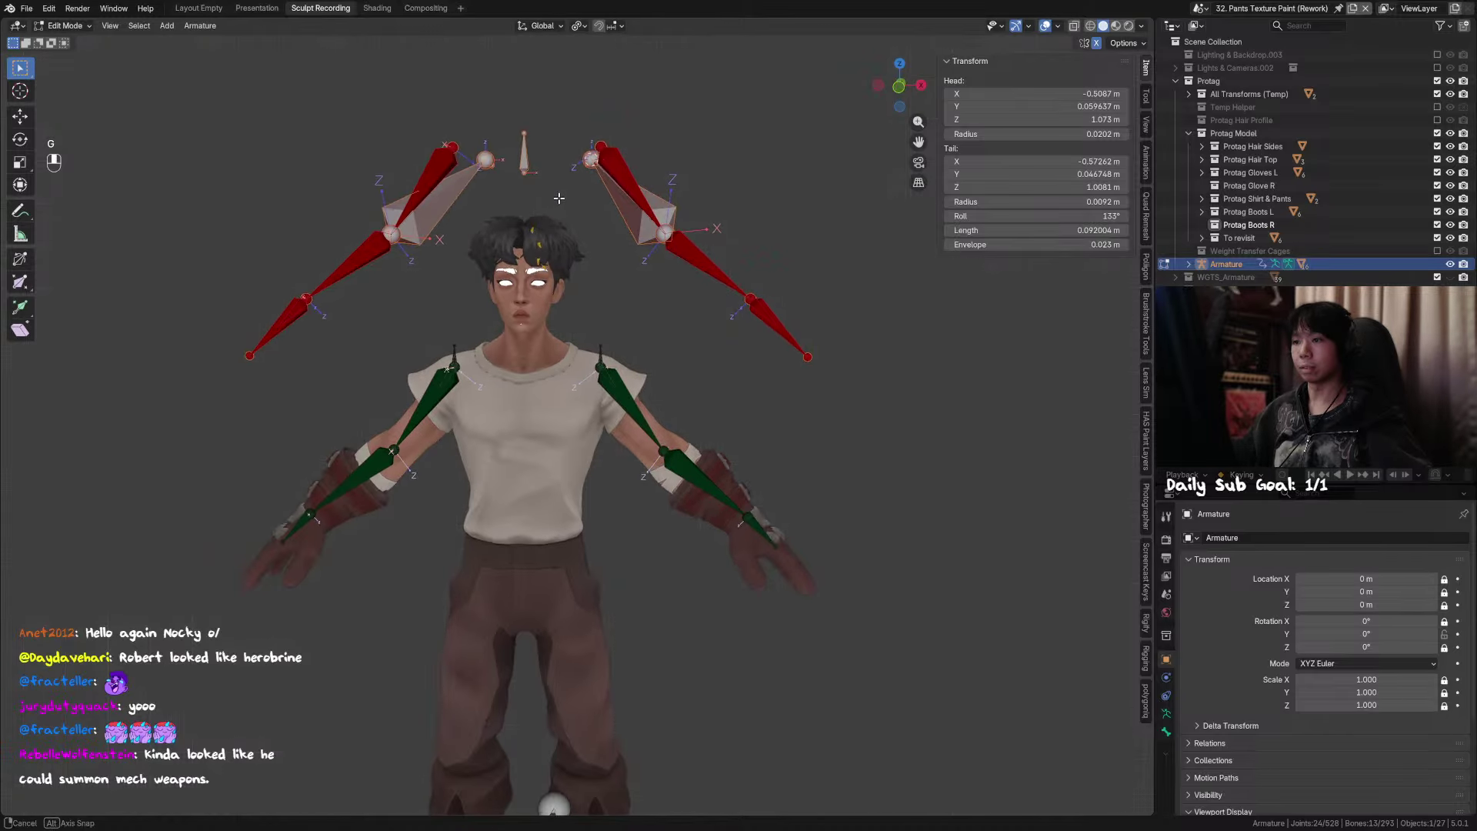
ctrl+drag(557, 197, 518, 135)
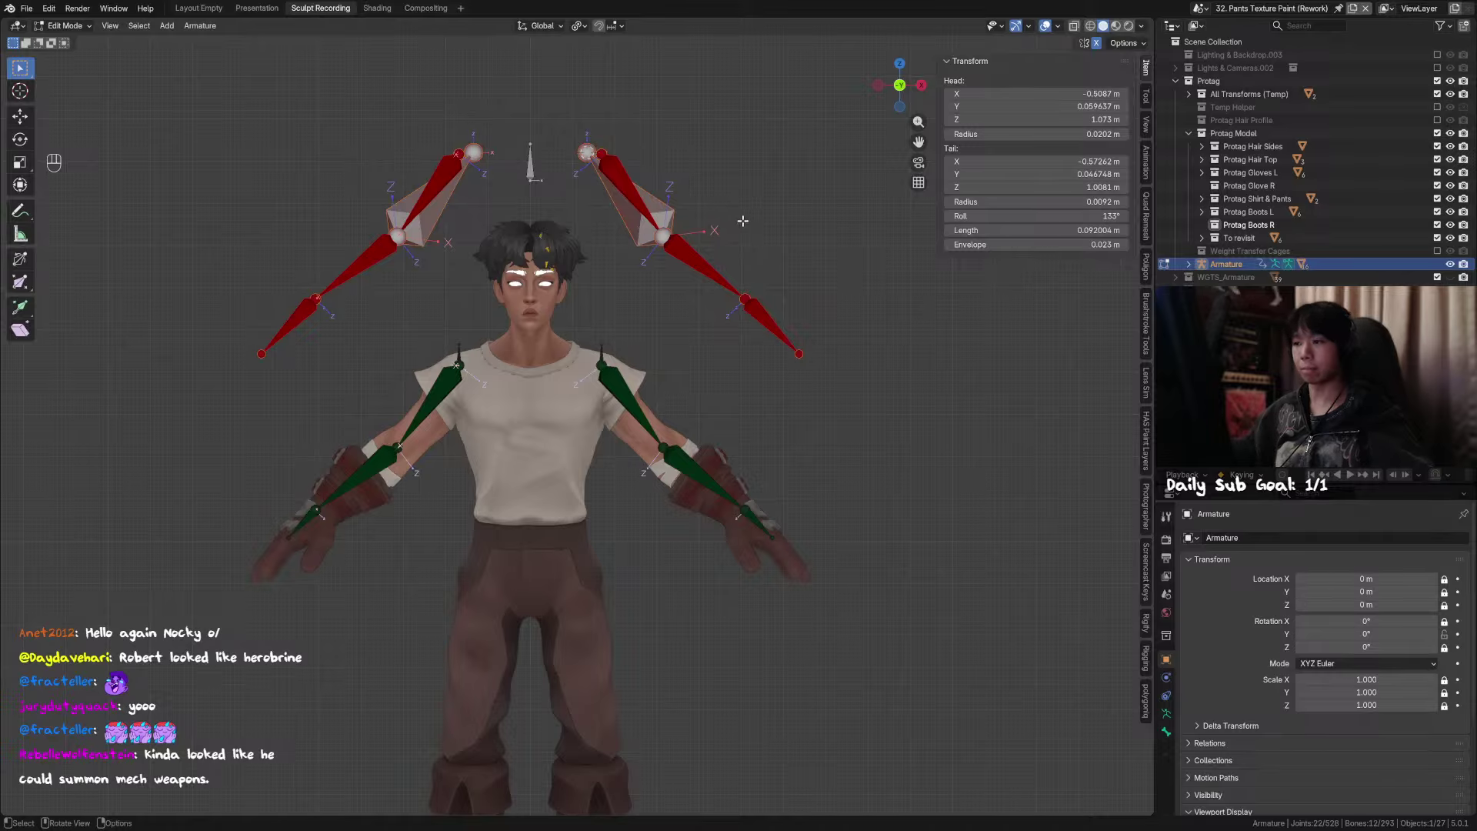
key(g)
key(z)
ctrl+click(763, 300)
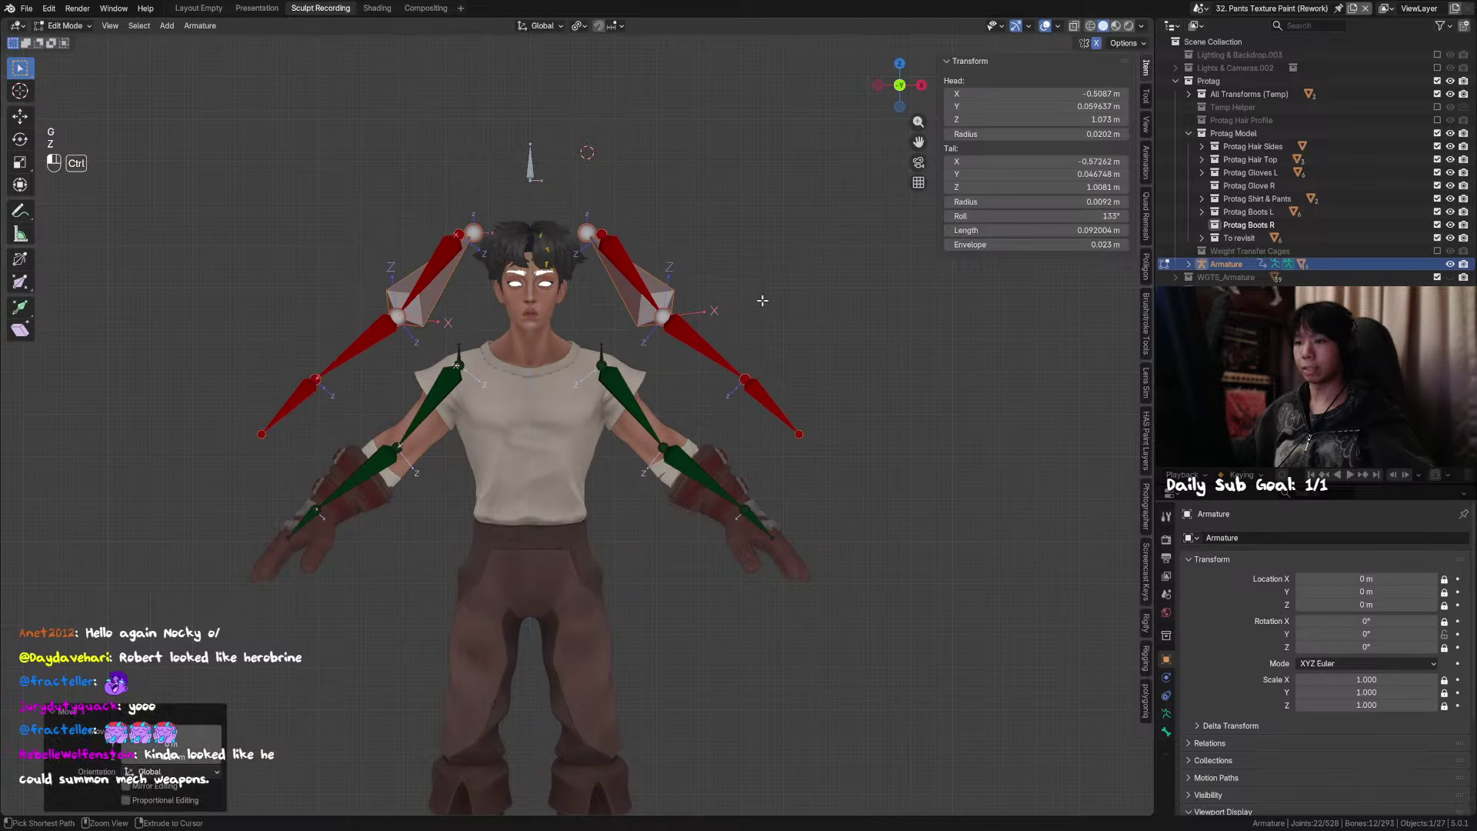
click(193, 755)
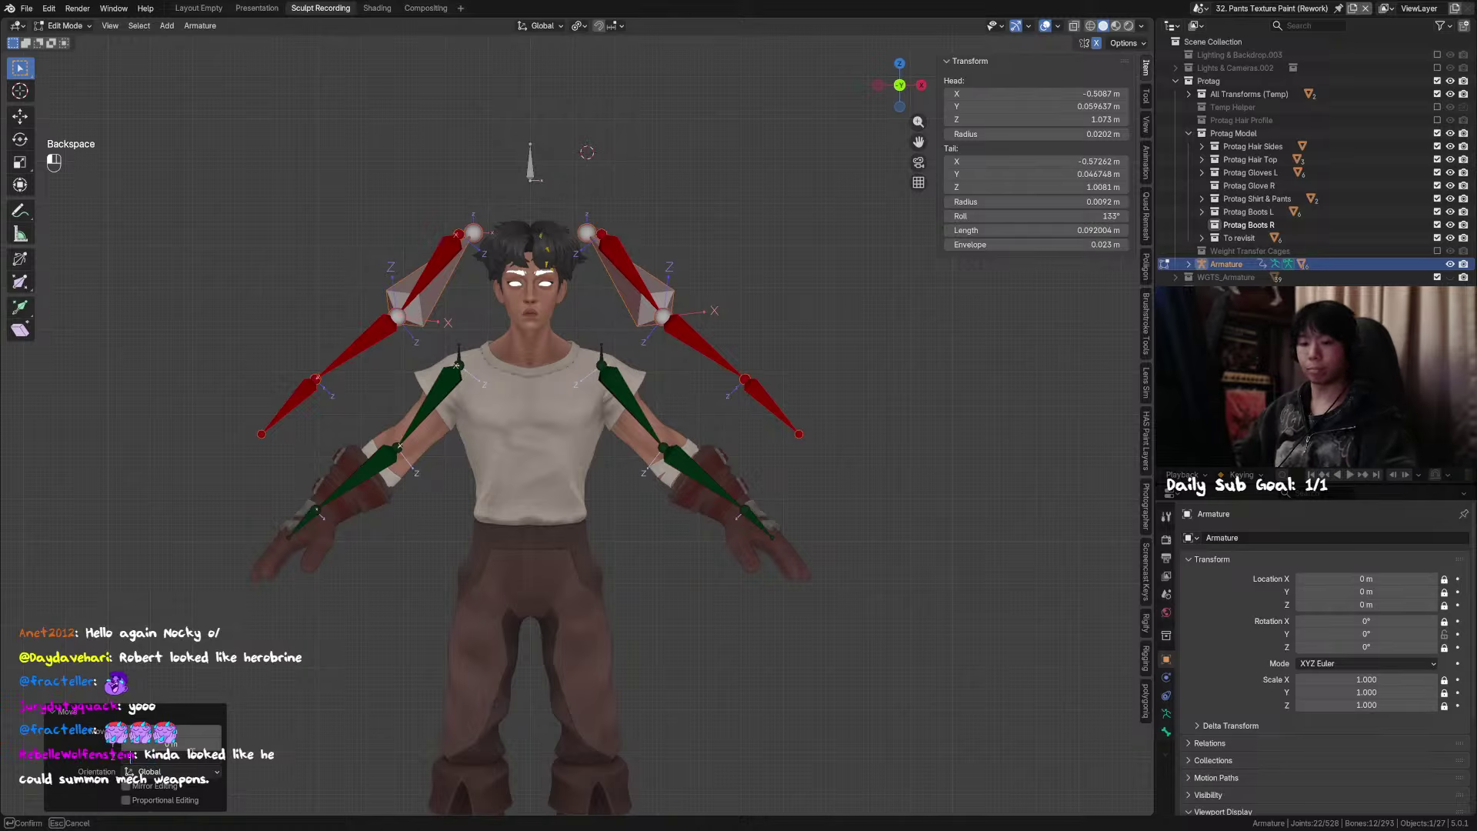
key(Return)
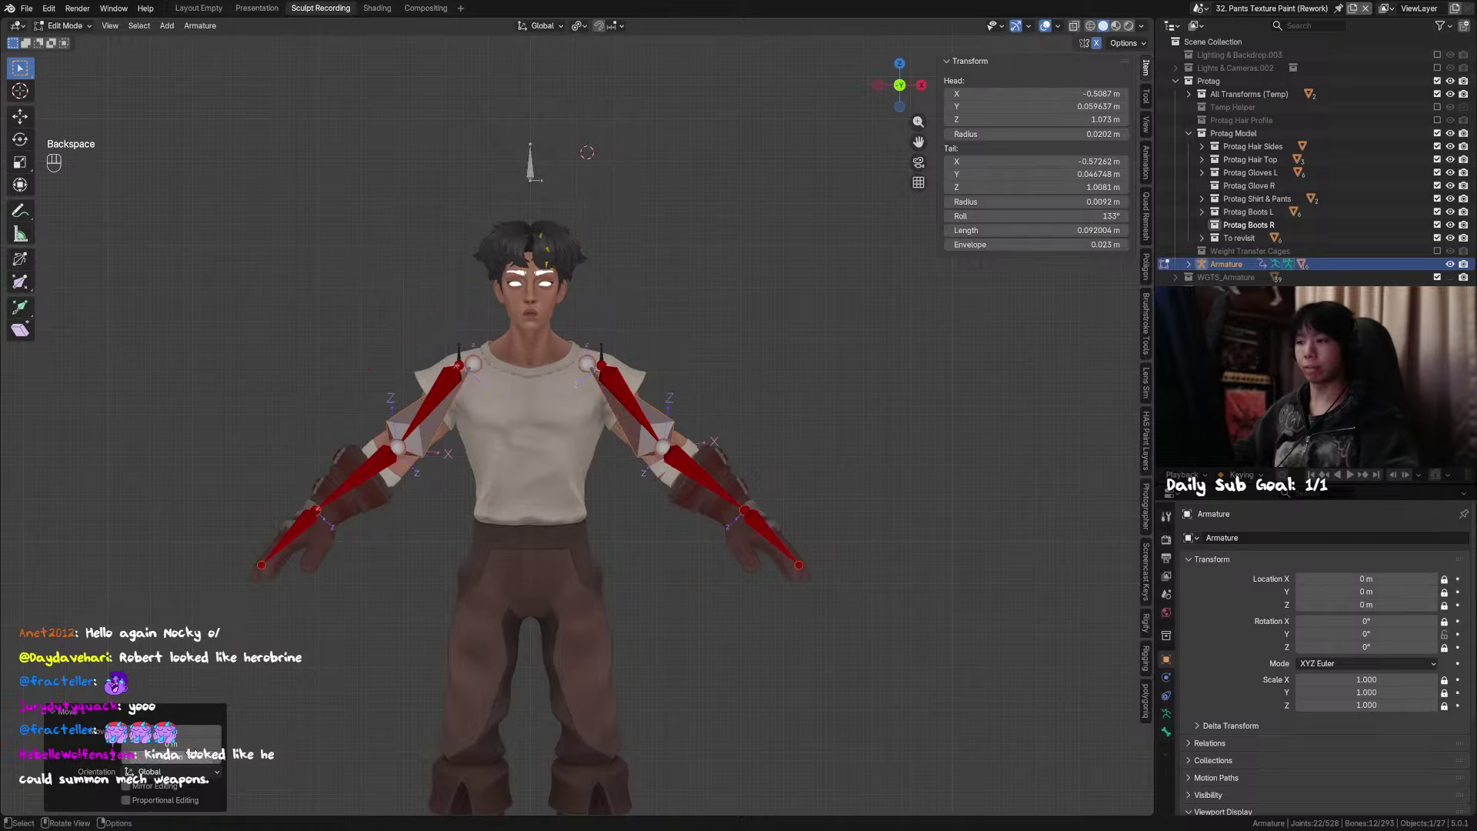
Step: Return the armature to Pose Mode and save the file
shift+middle_drag(637, 422, 643, 368)
key(Tab)
key(ctrl+s)
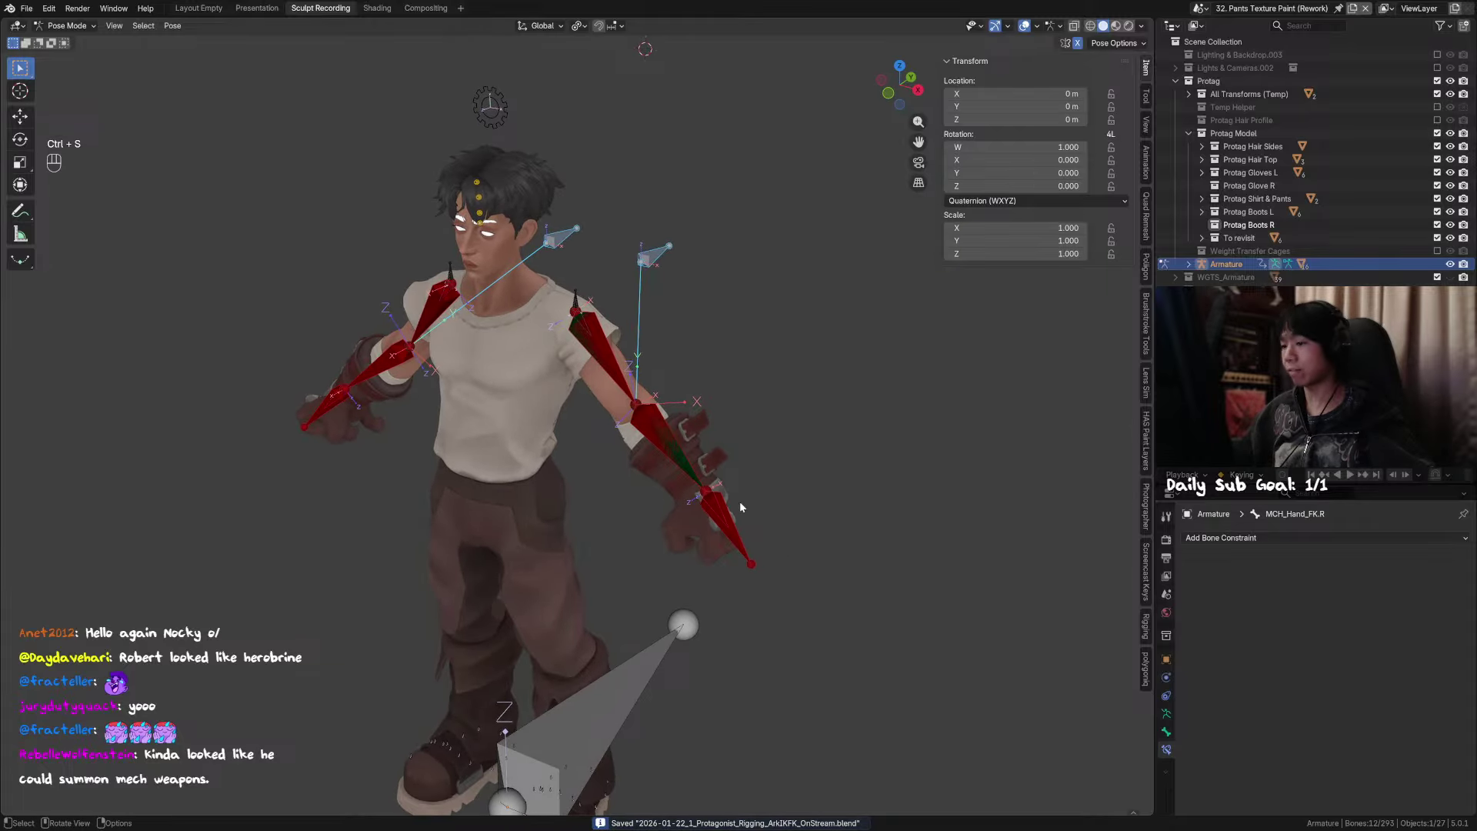
Step: Try moving Hand_IK.L several times to test how the left arm's IK chain follows, cancelling each move
shift+middle_drag(740, 501, 627, 485)
scroll(654, 500, up, 1)
mouse_move(658, 302)
shift+middle_down()
mouse_move(694, 320)
mouse_move(715, 359)
mouse_move(679, 322)
shift+middle_up()
scroll(714, 429, down, 2)
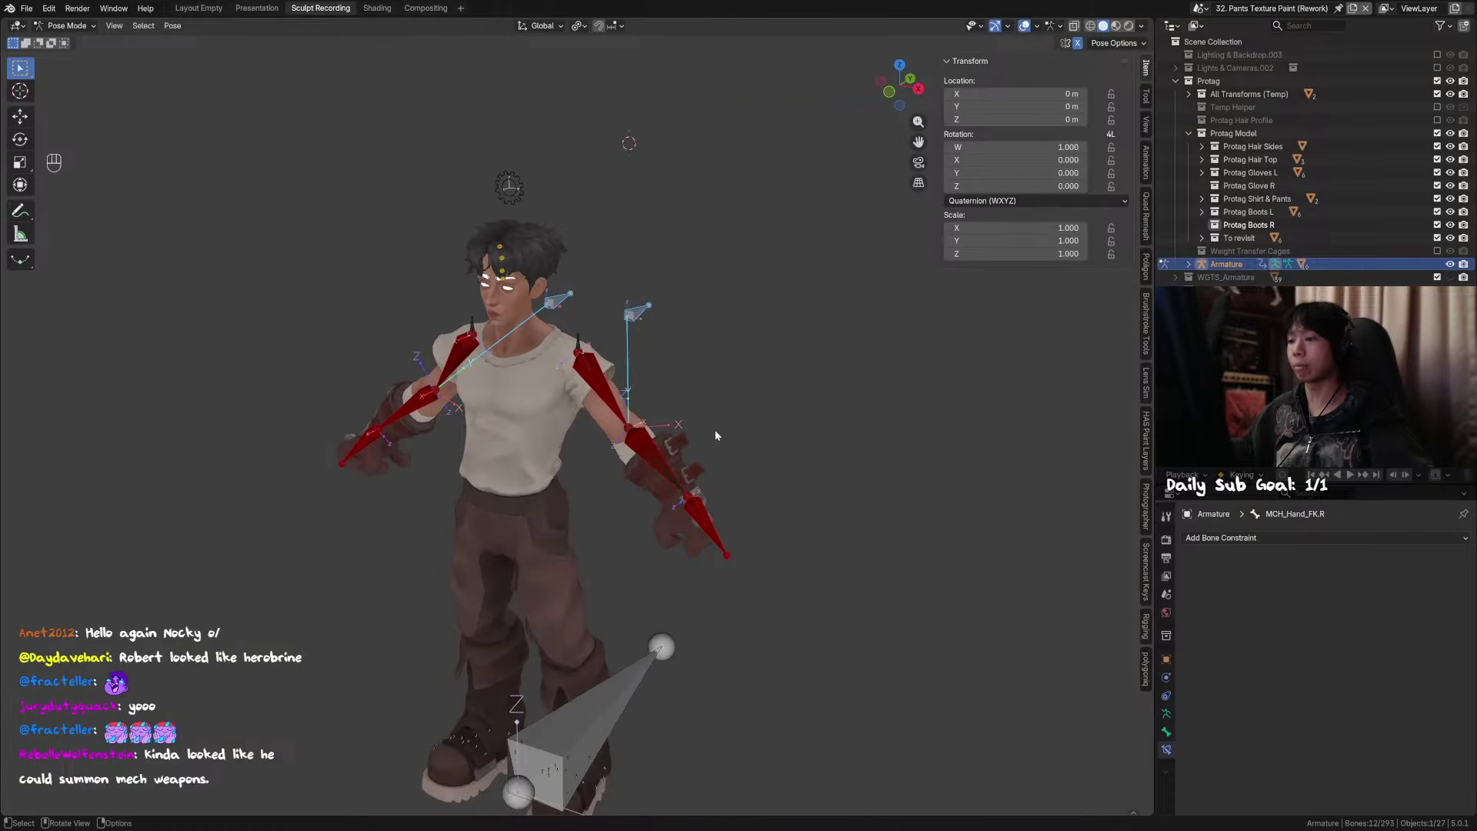
scroll(715, 436, up, 4)
middle_drag(757, 424, 714, 409)
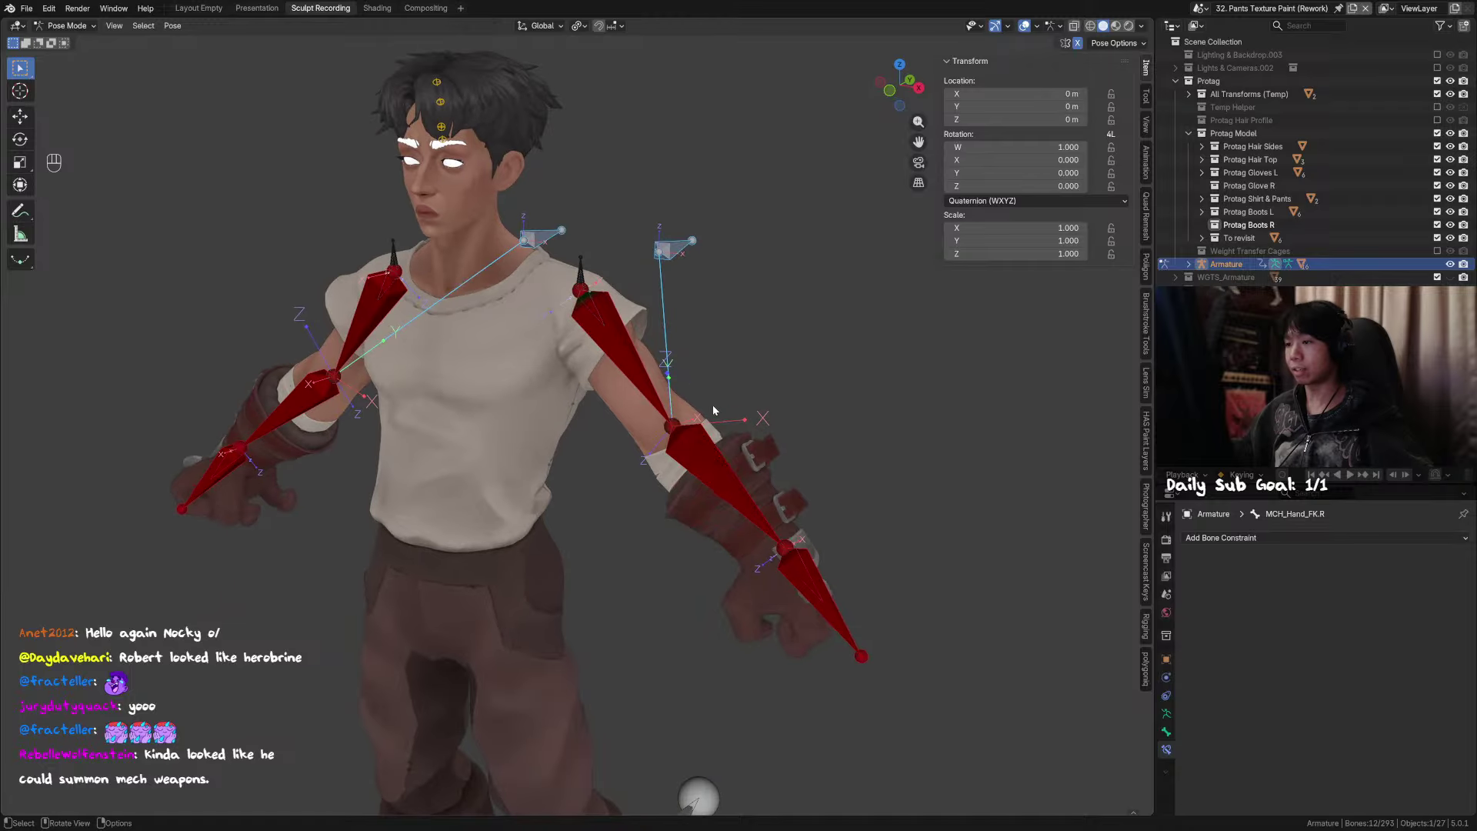
click(819, 583)
key(g)
right_click(736, 590)
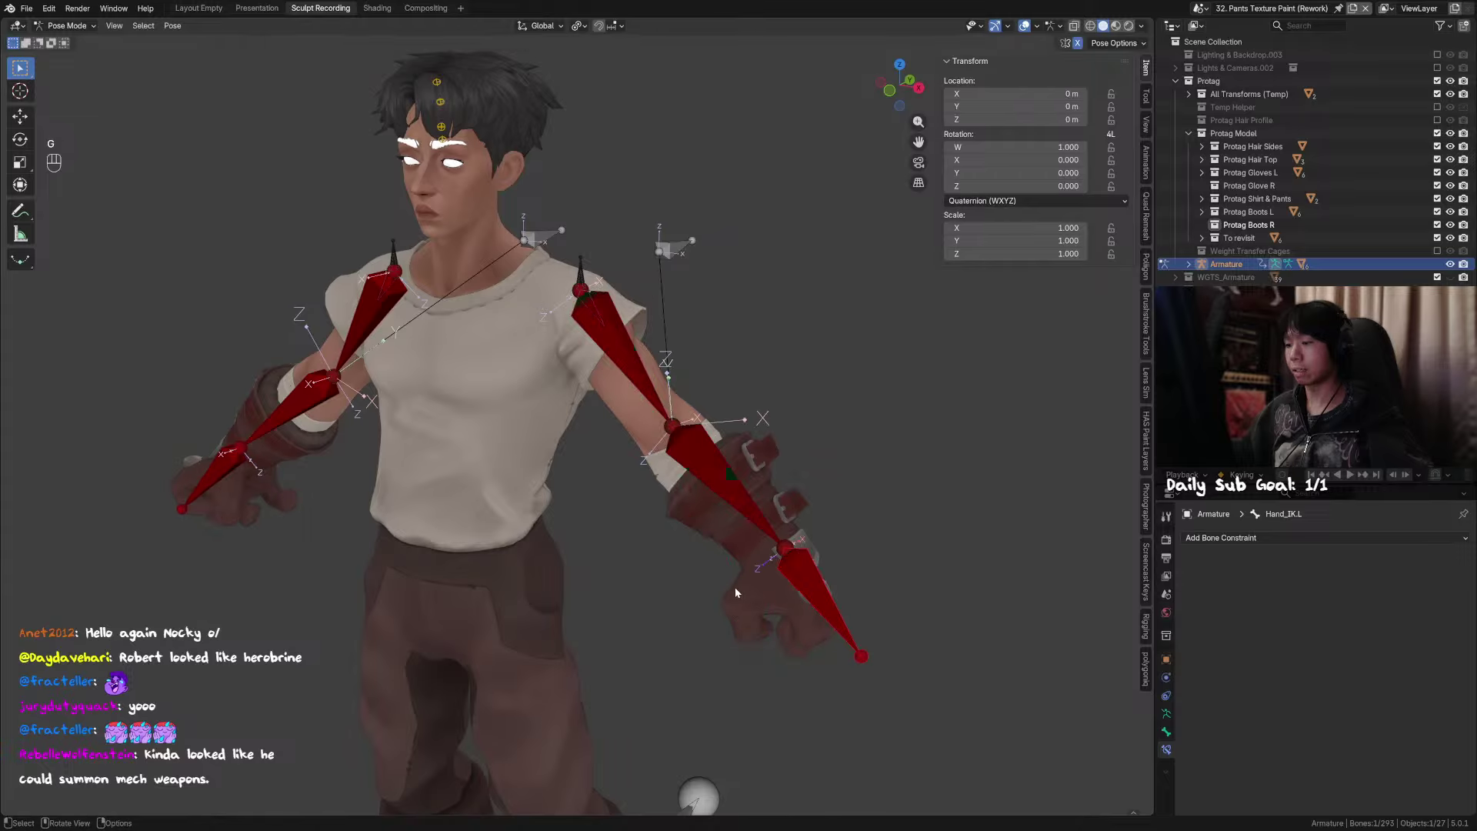
key(g)
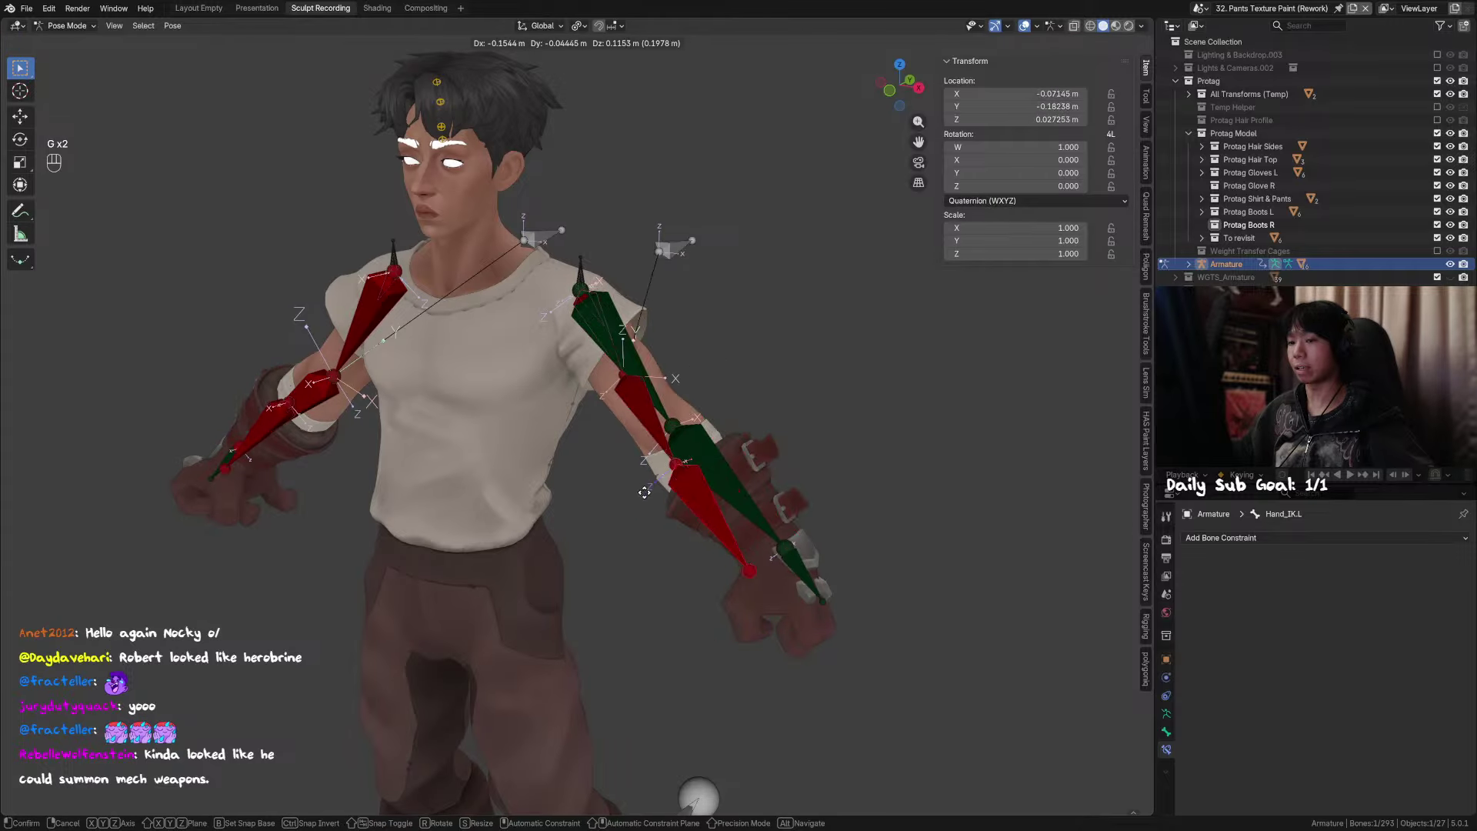
right_click(658, 551)
middle_drag(739, 551, 769, 548)
key(g)
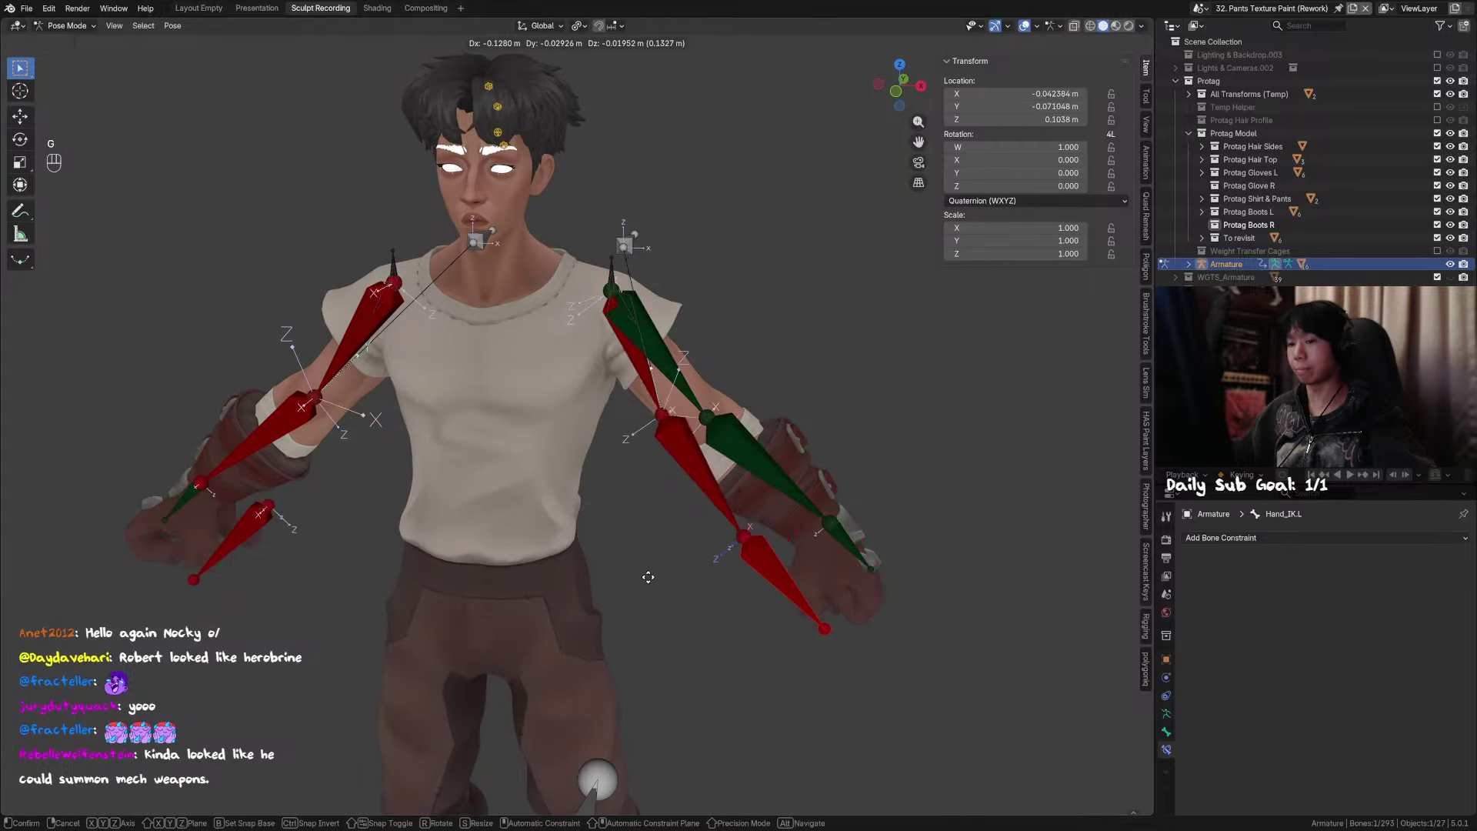
key(Escape)
middle_drag(601, 556, 450, 436)
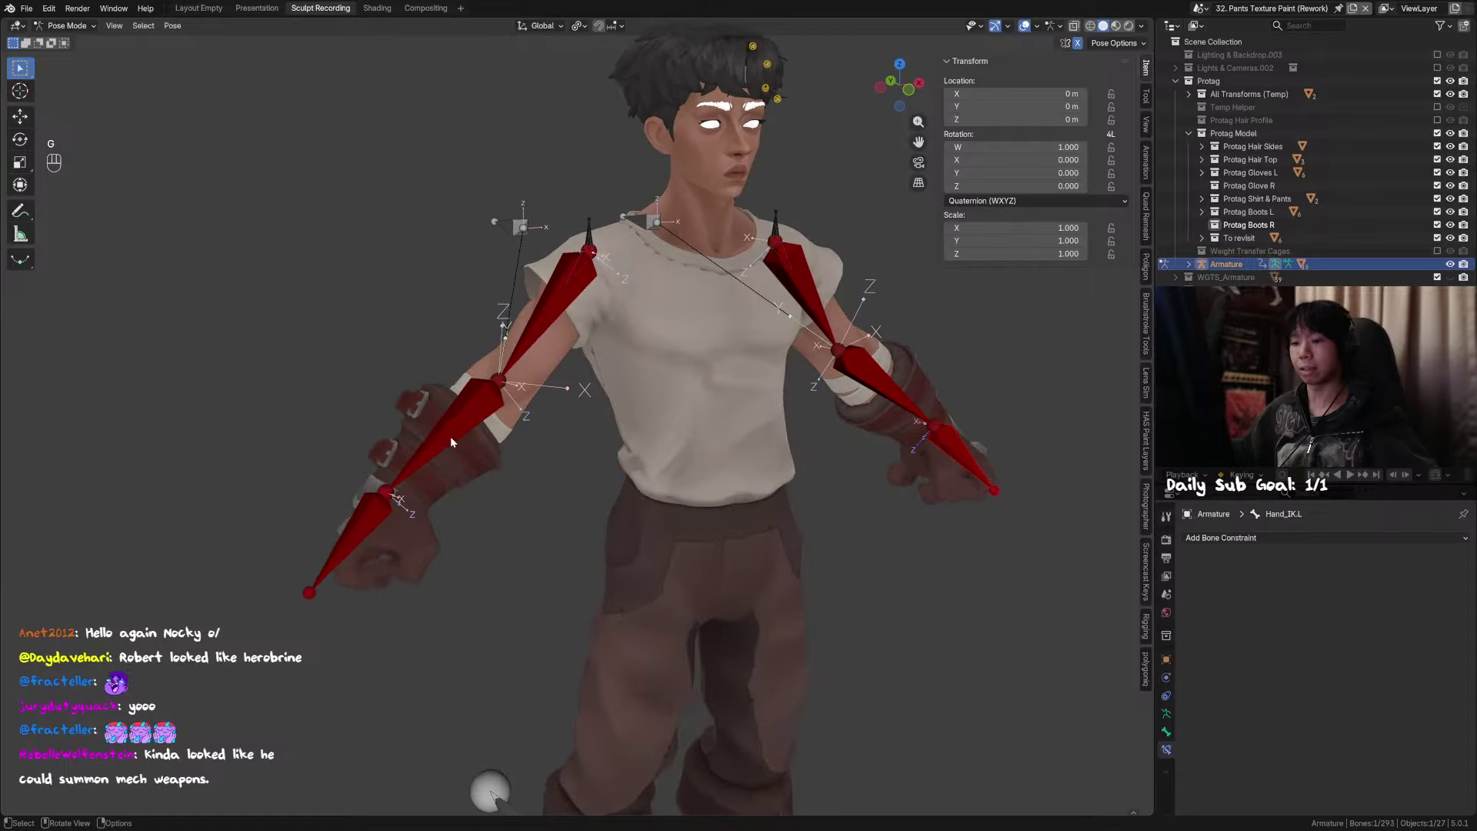
Step: Hide the MCH and FK bone collections and save the file
click(1166, 713)
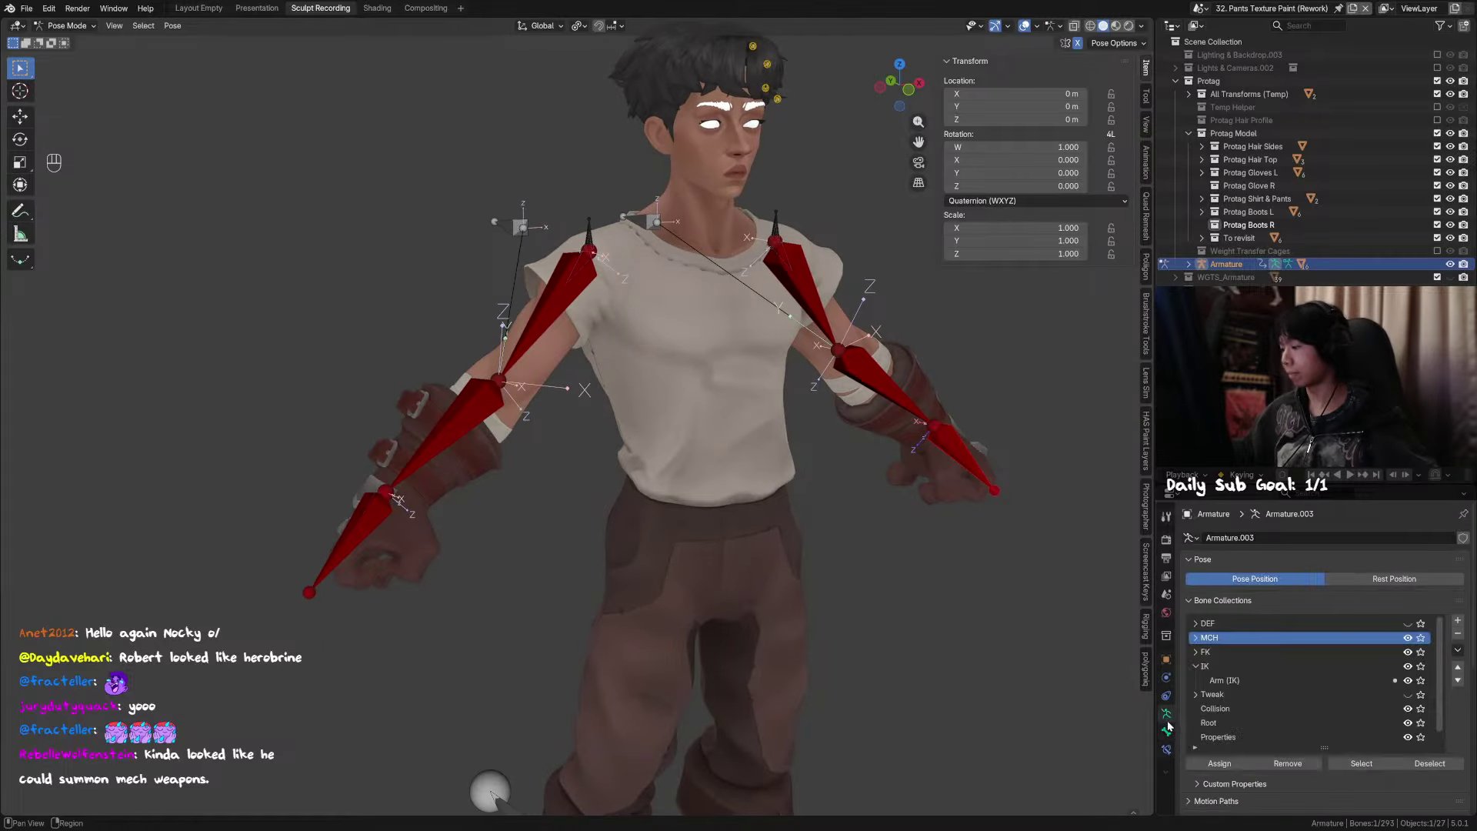
click(1408, 652)
click(463, 424)
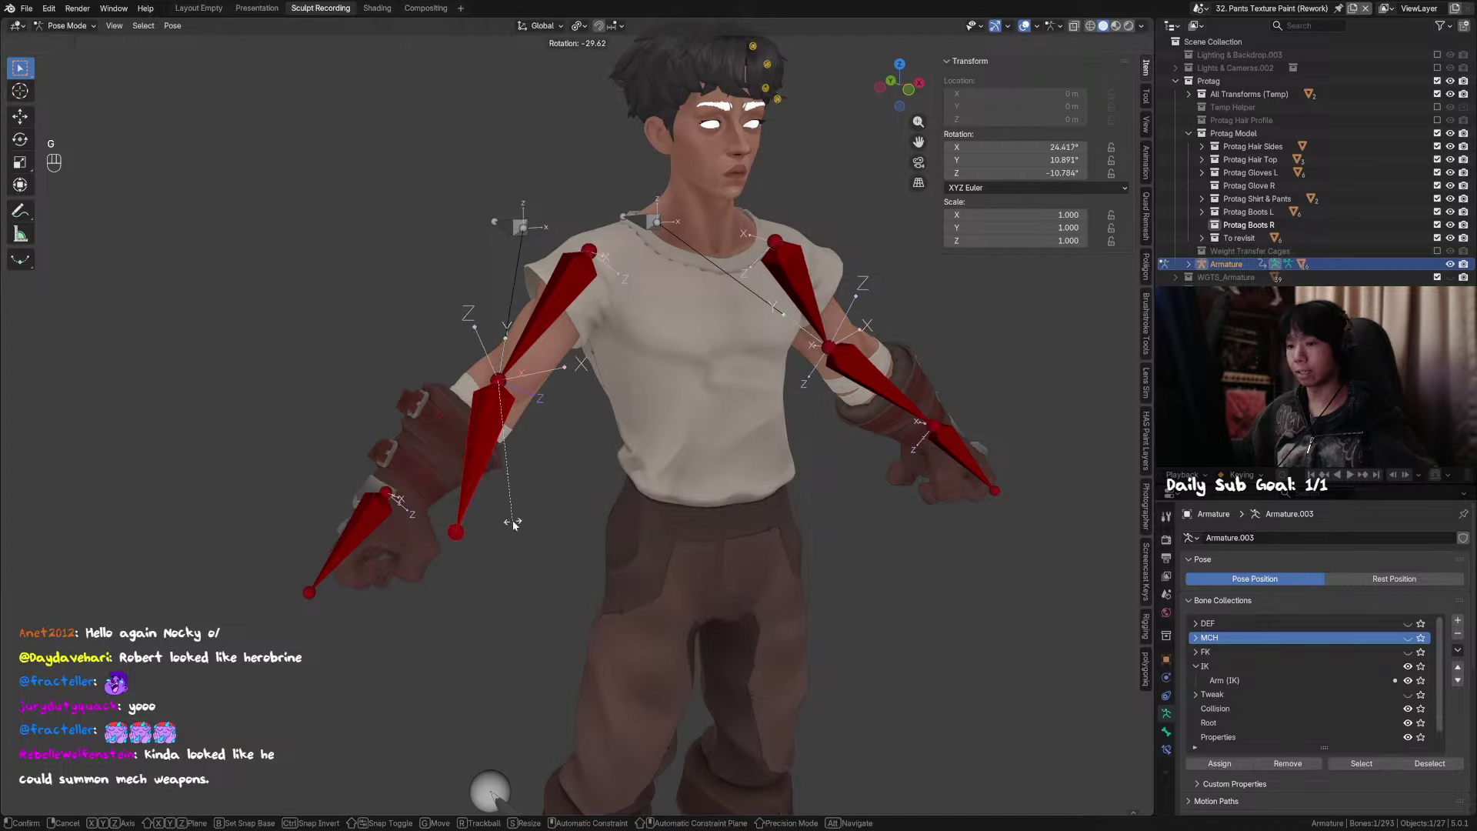
key(g)
key(ctrl+s)
Step: Add an IK constraint to MCH_Forearm_IK.R targeting Hand_IK.R, show its constraint settings and save the file
click(370, 529)
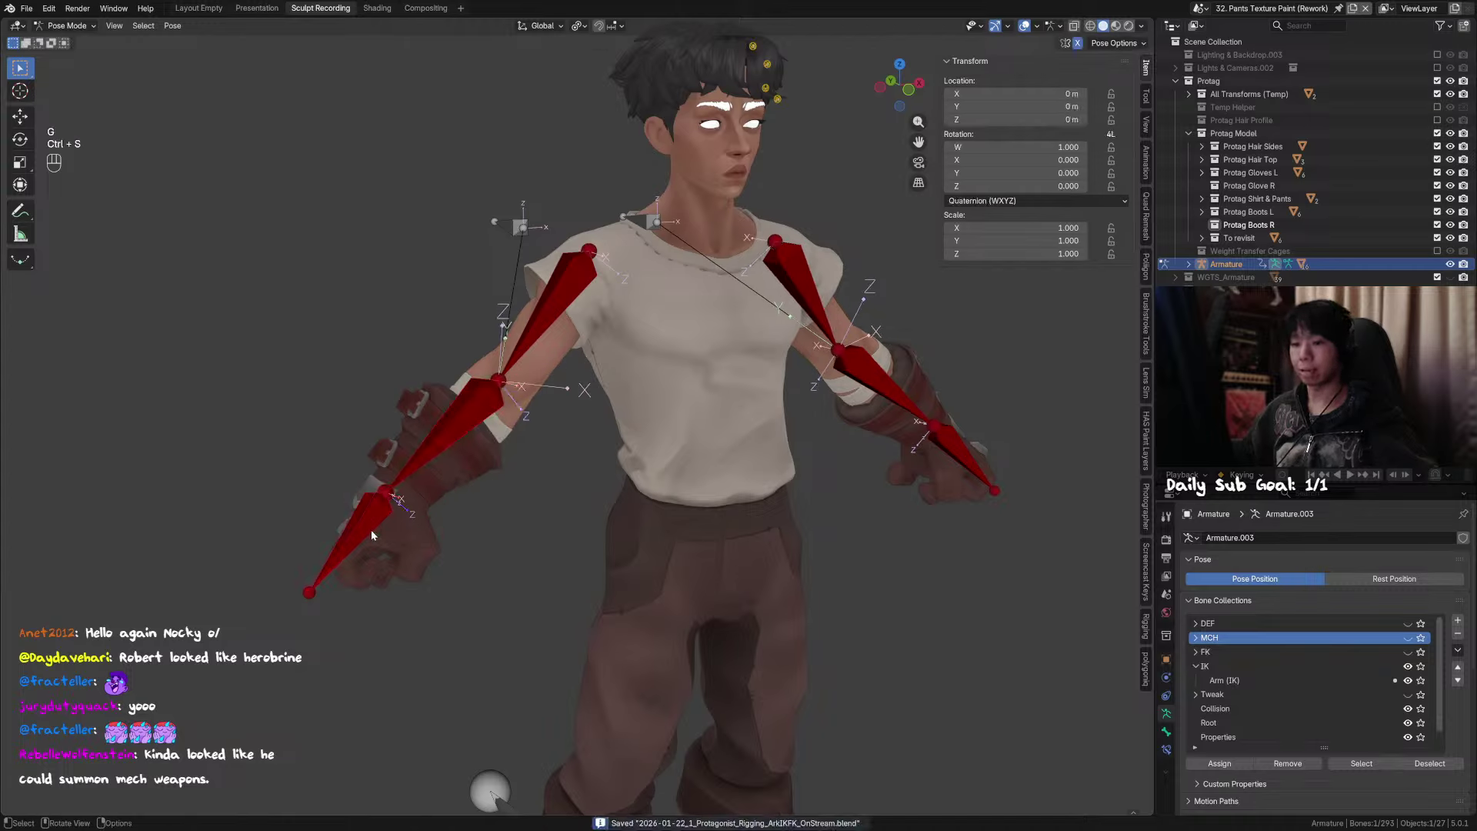
shift+click(477, 420)
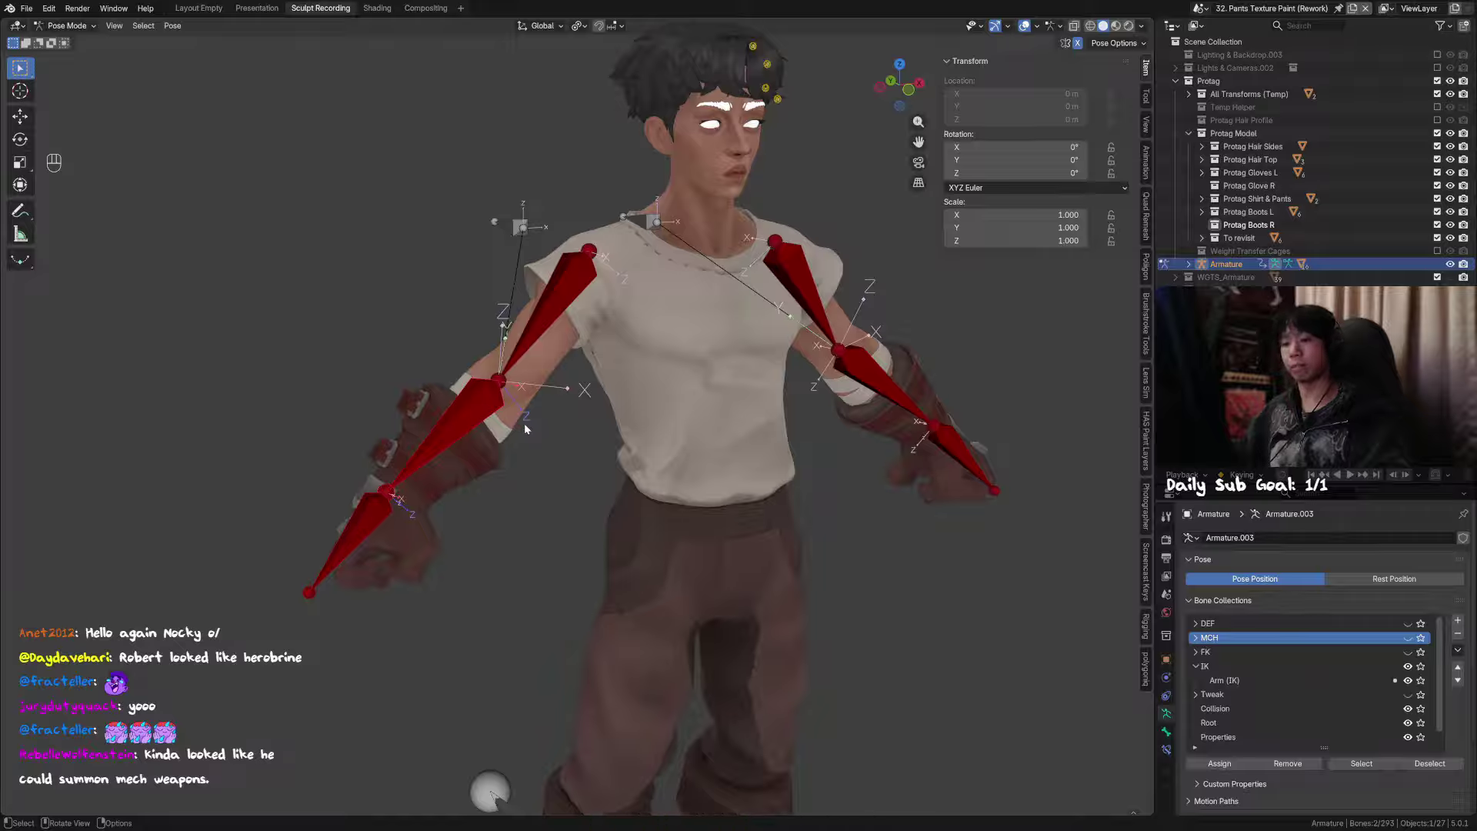
key(shift+i)
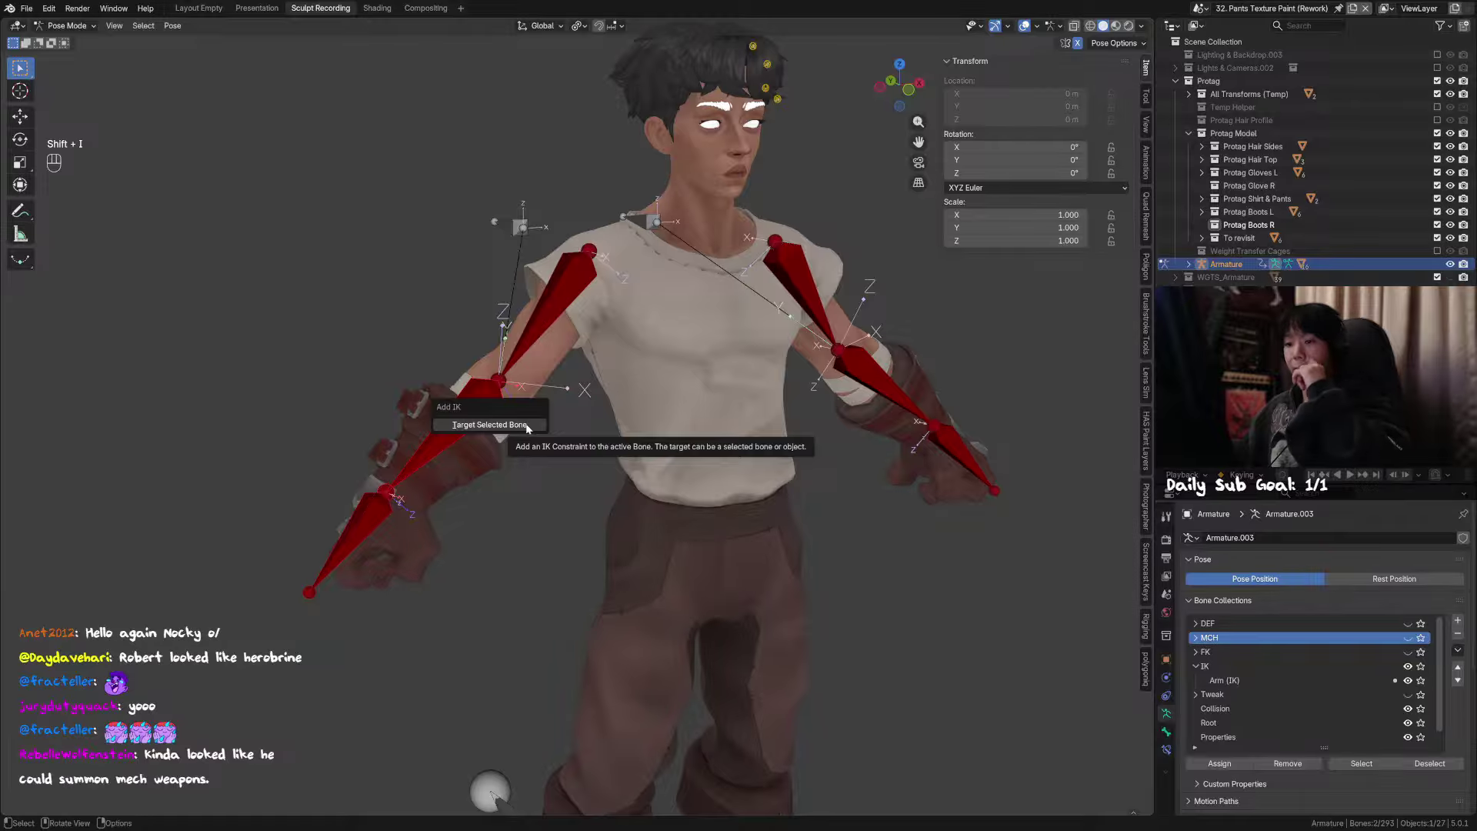
click(528, 426)
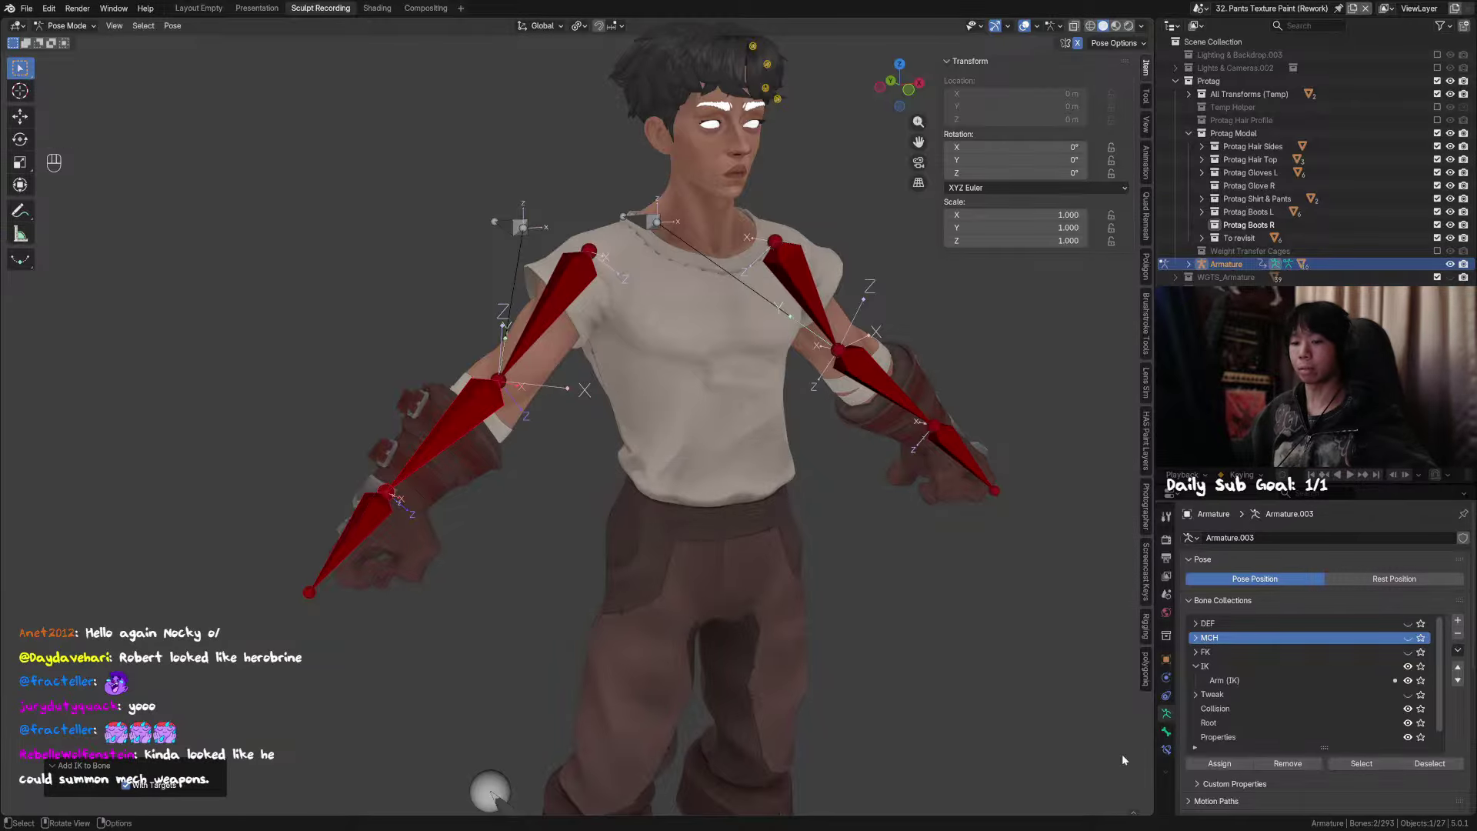
click(1166, 731)
click(1165, 750)
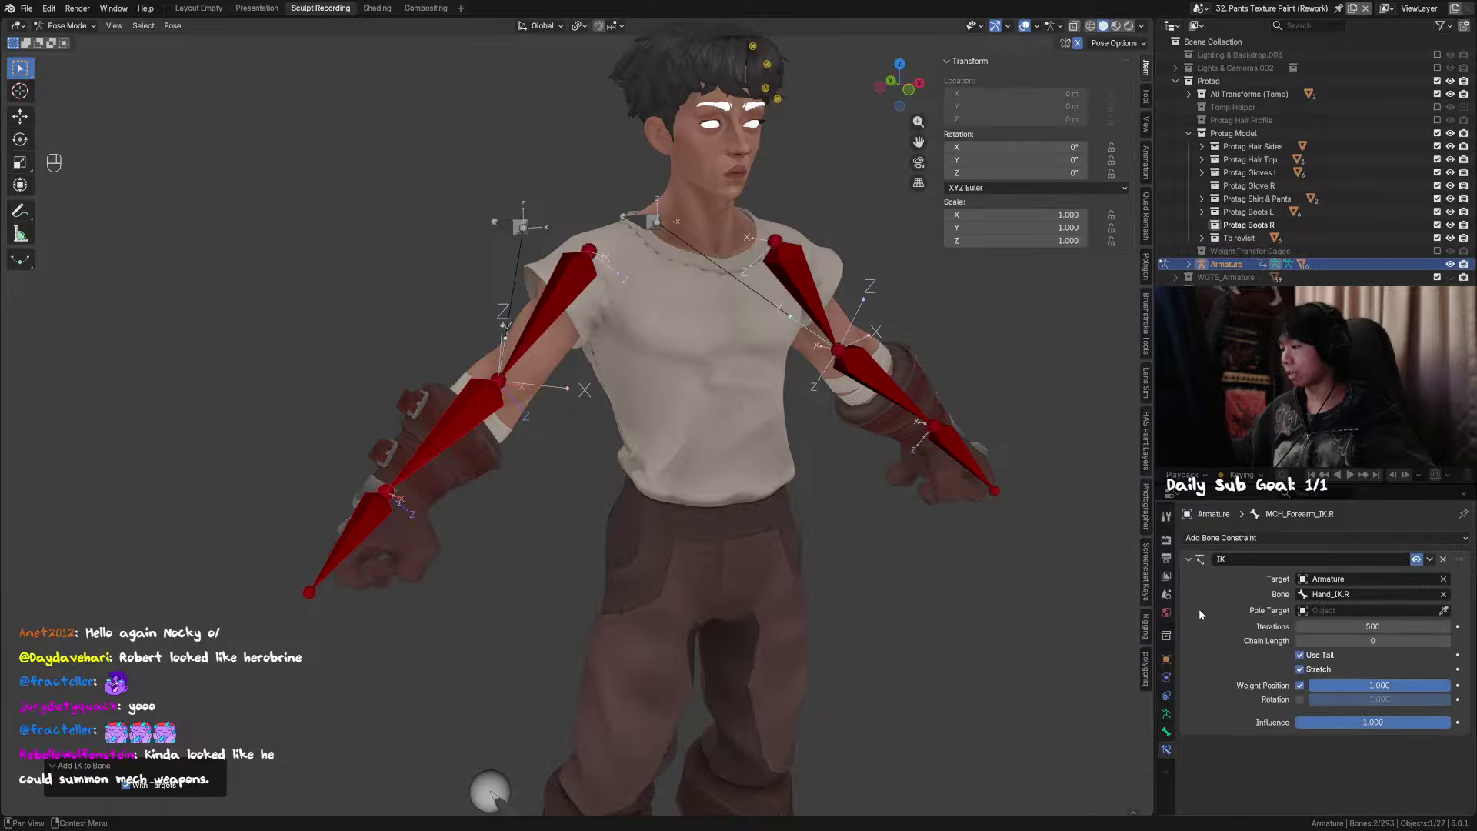
shift+middle_drag(523, 483, 539, 450)
key(ctrl+s)
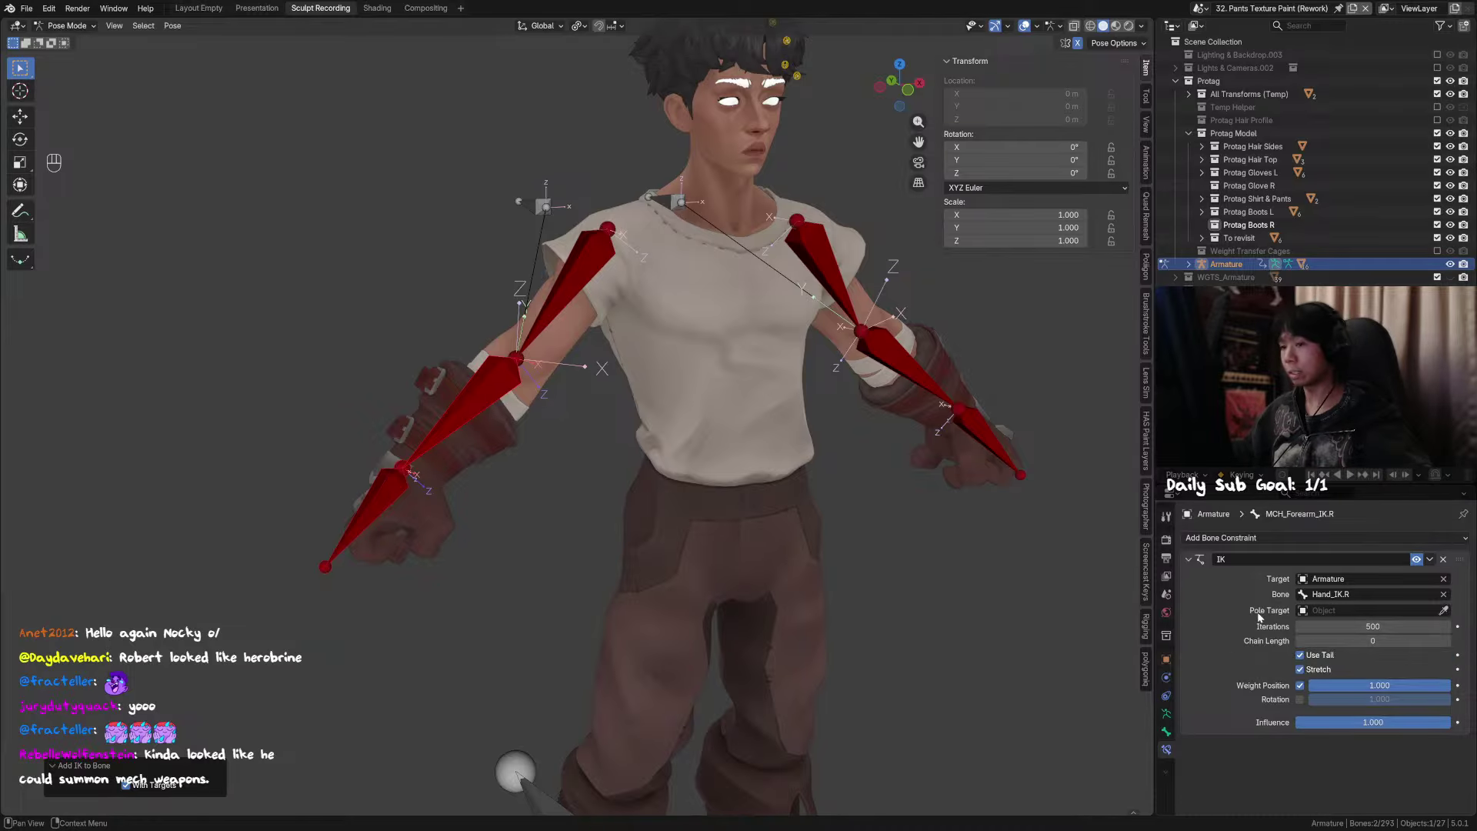
Step: Set the IK chain length to 1 and raise Hand_IK.R to test how the right arm follows
middle_drag(492, 396, 524, 410)
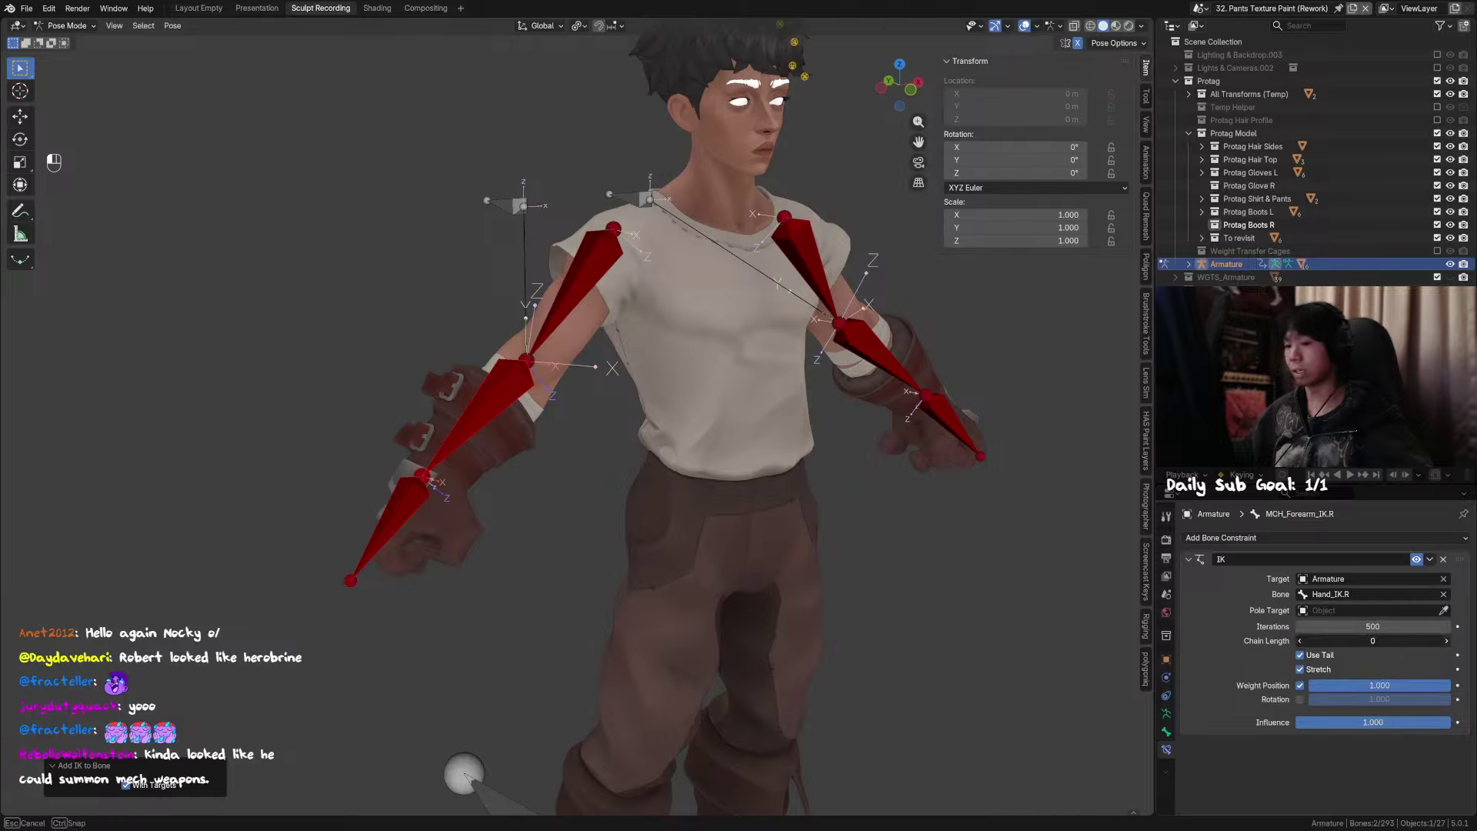
click(397, 519)
key(g)
right_click(397, 524)
click(395, 525)
key(g)
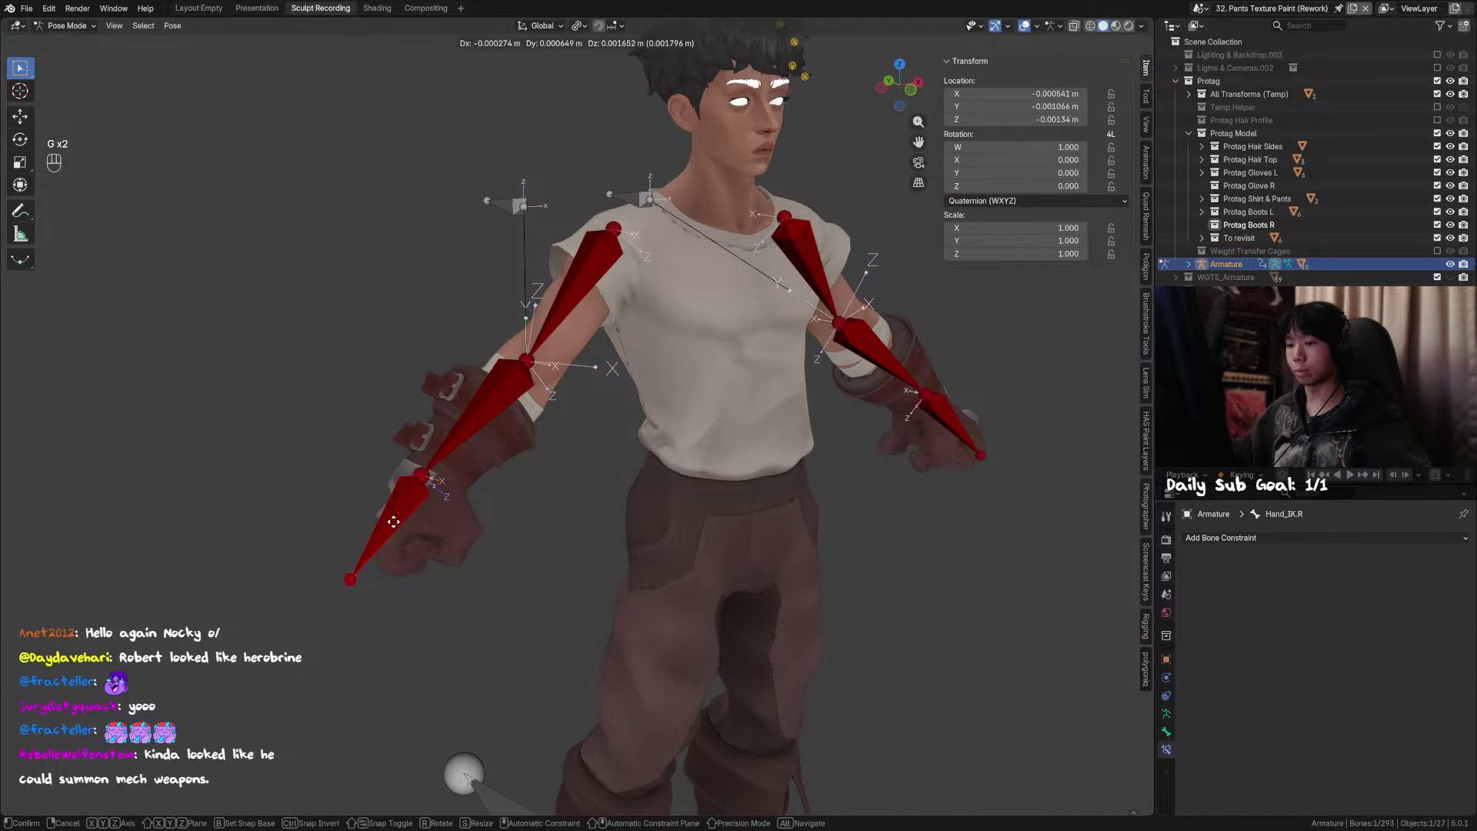
click(341, 393)
click(343, 389)
Step: Try IK chain lengths 0 and 1 on MCH_Forearm_IK.R, ending with a chain length of 2
click(468, 367)
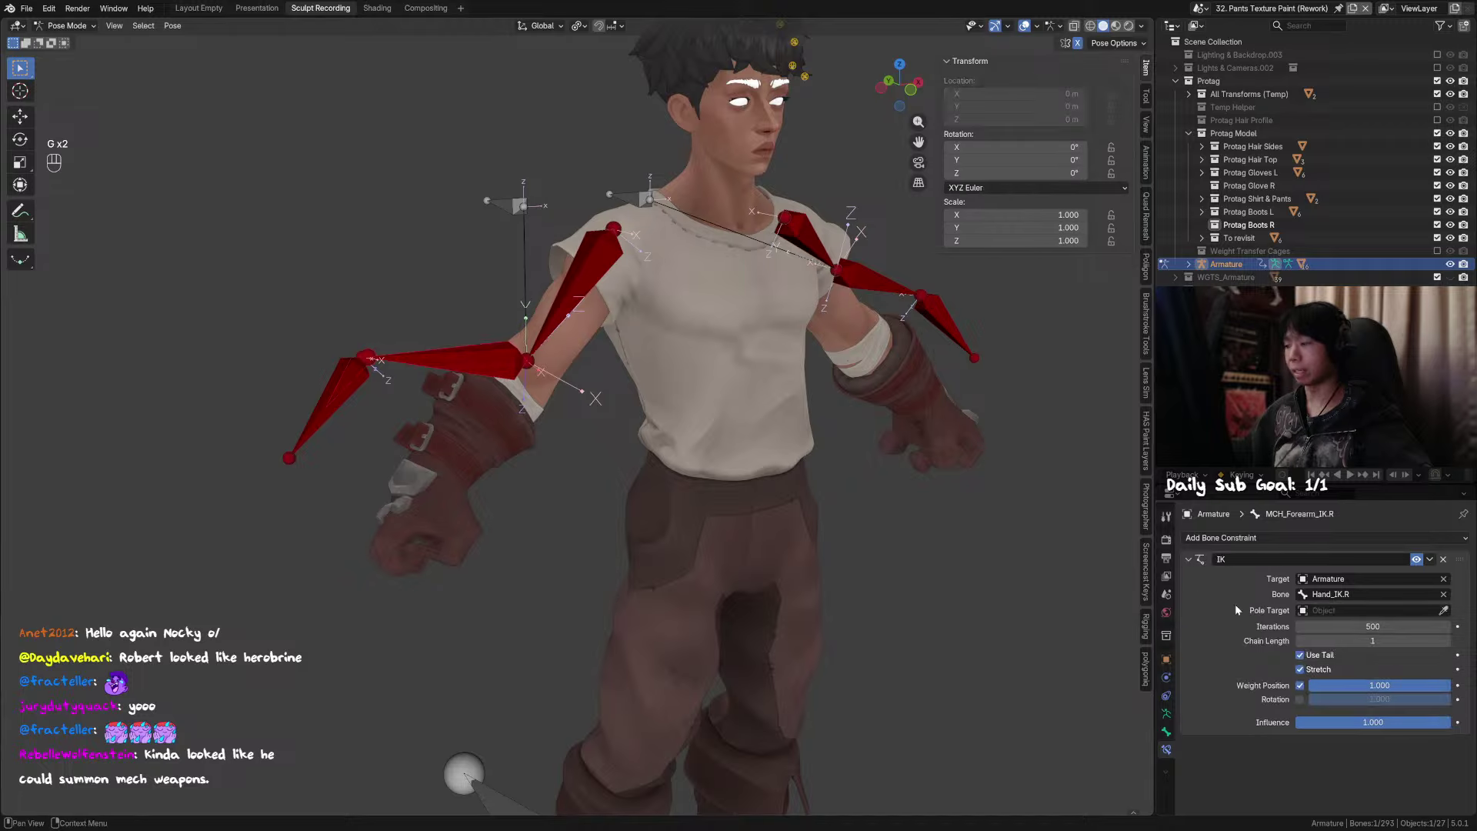
click(1302, 642)
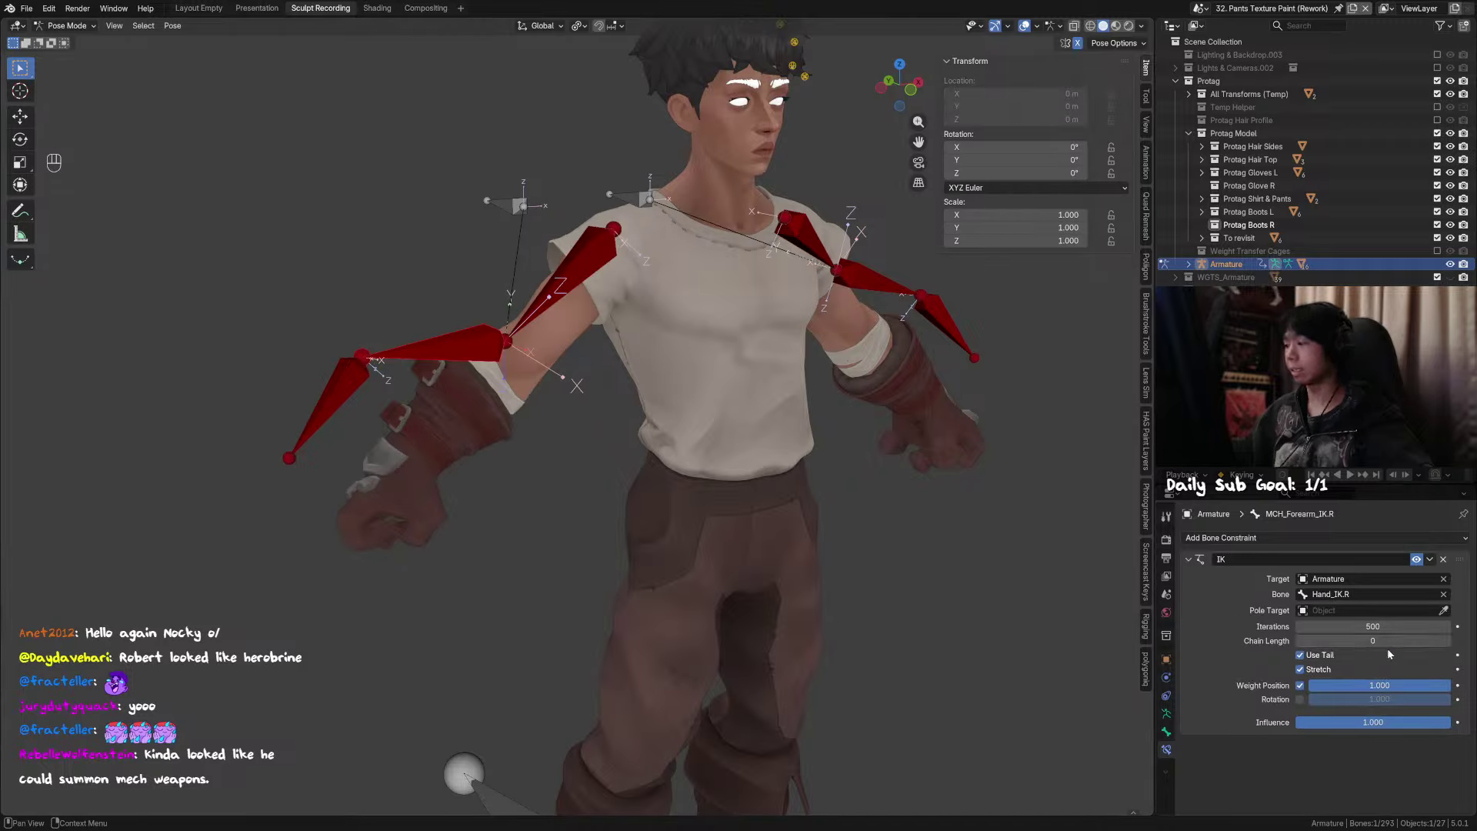
click(1448, 641)
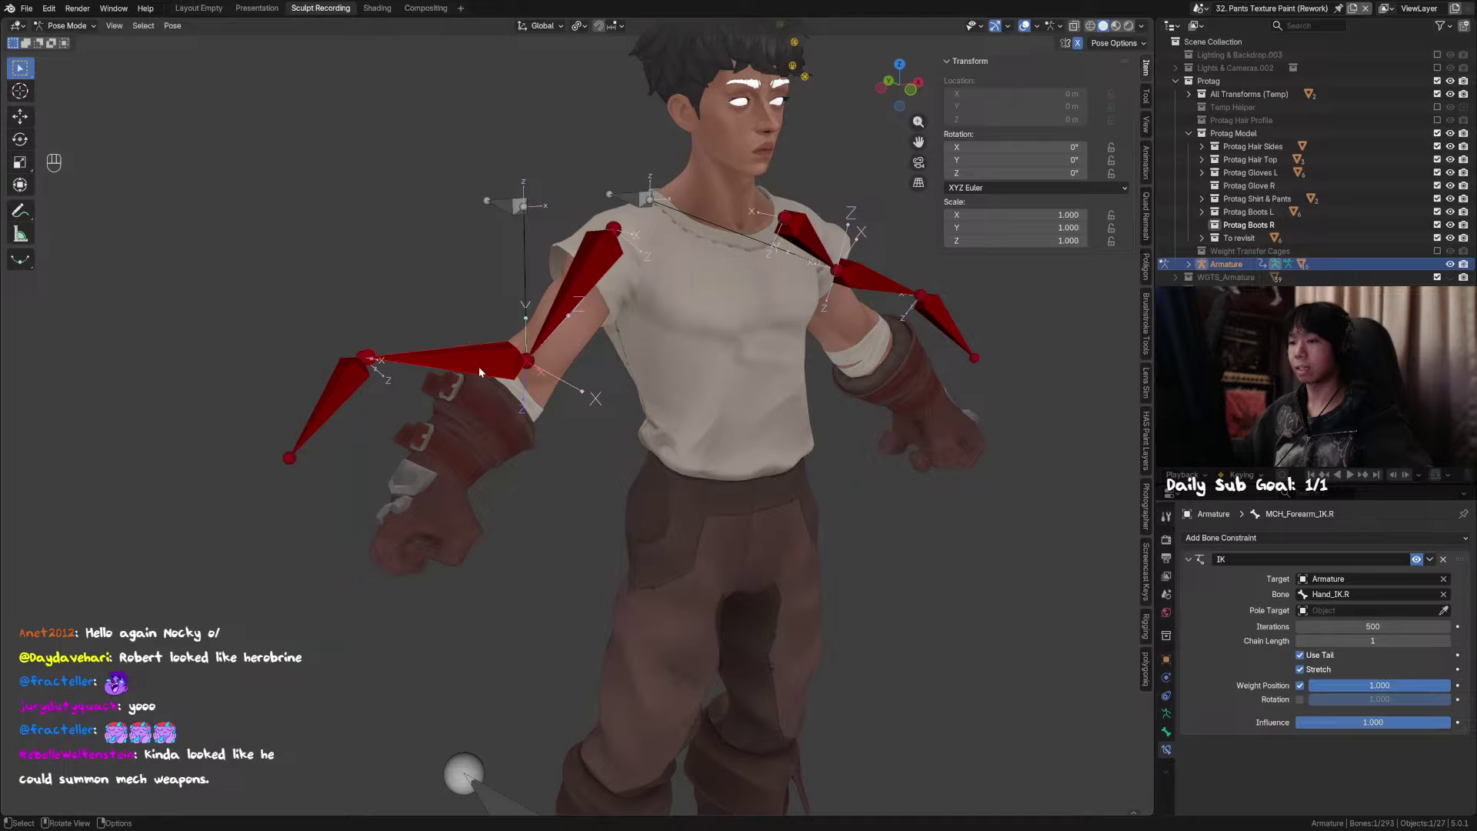
click(1448, 641)
Step: Reduce the IK chain length of MCH_Forearm_IK.R to 1 and clear the location of Hand_IK.R
click(584, 291)
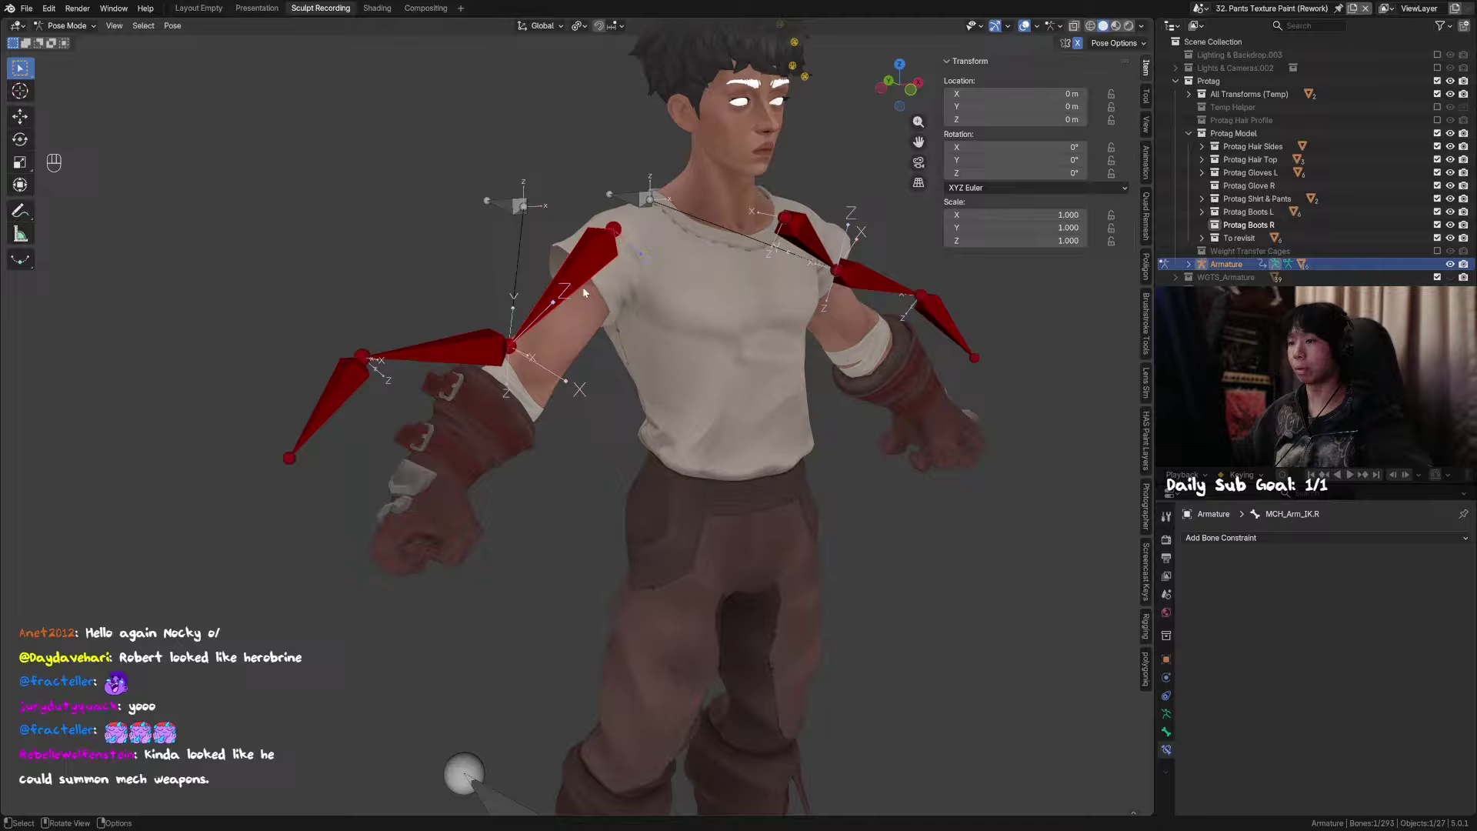
click(431, 339)
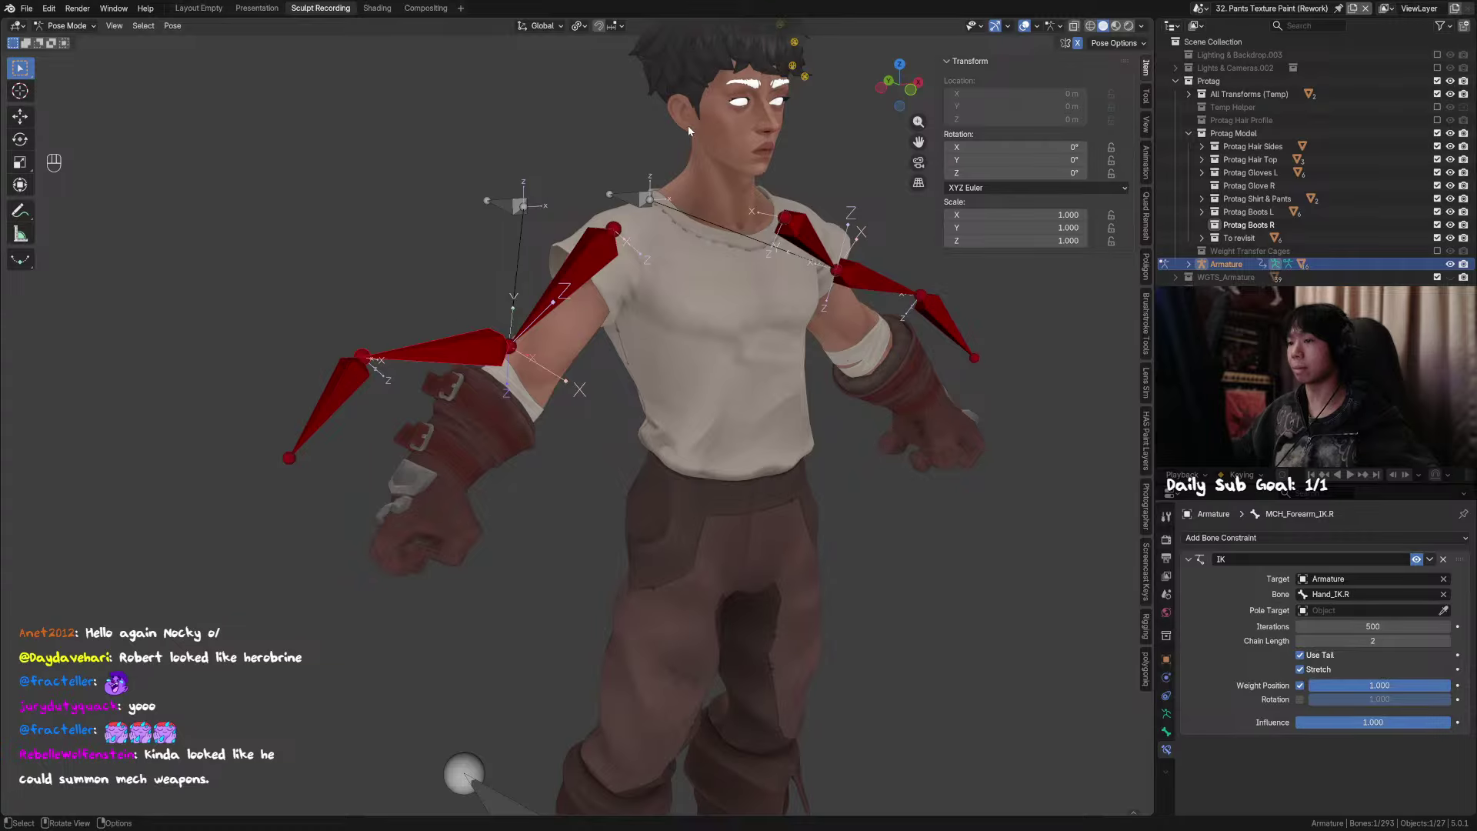
click(1300, 642)
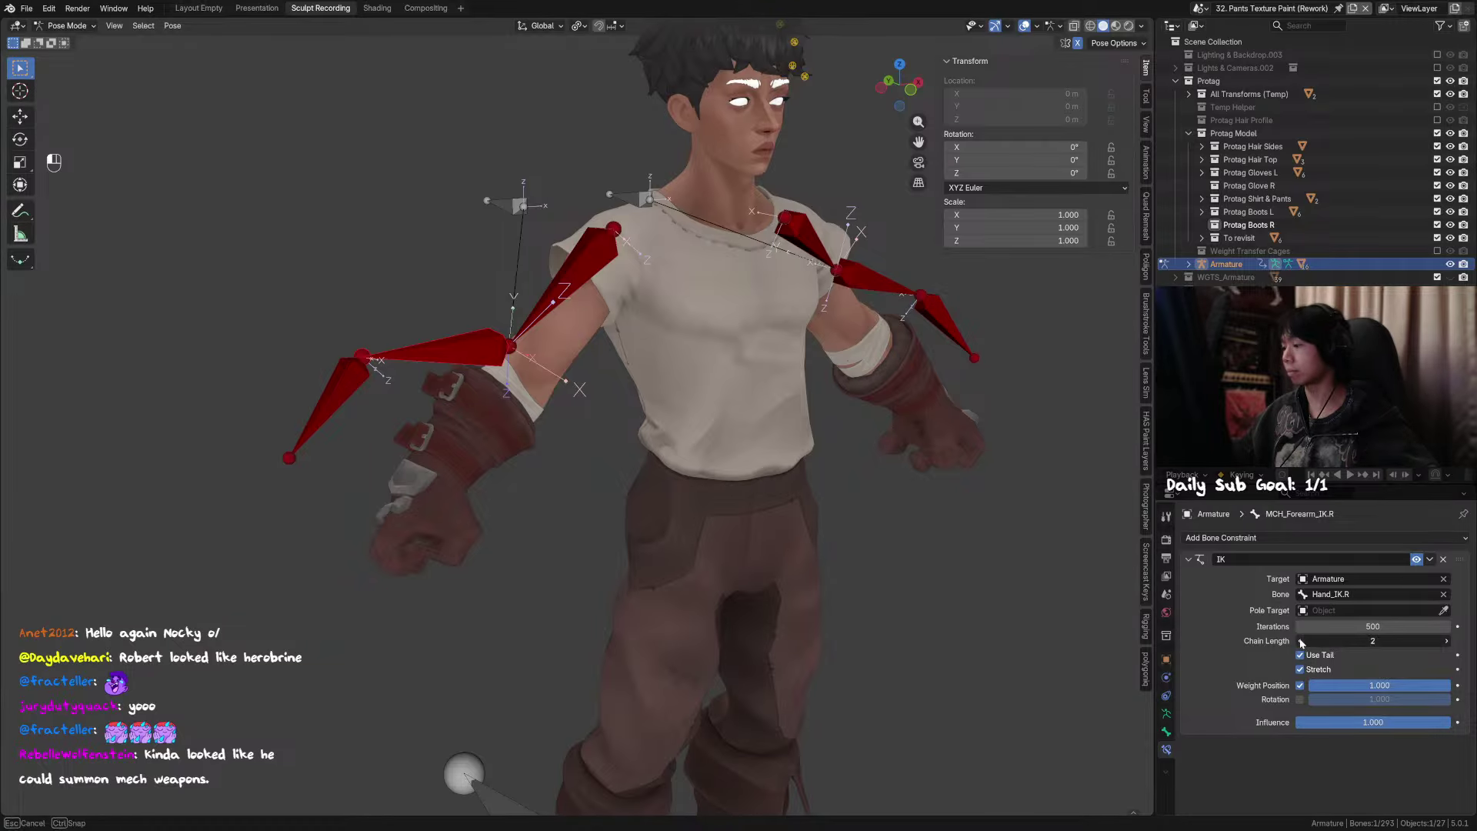
drag(1301, 643, 1301, 643)
click(340, 398)
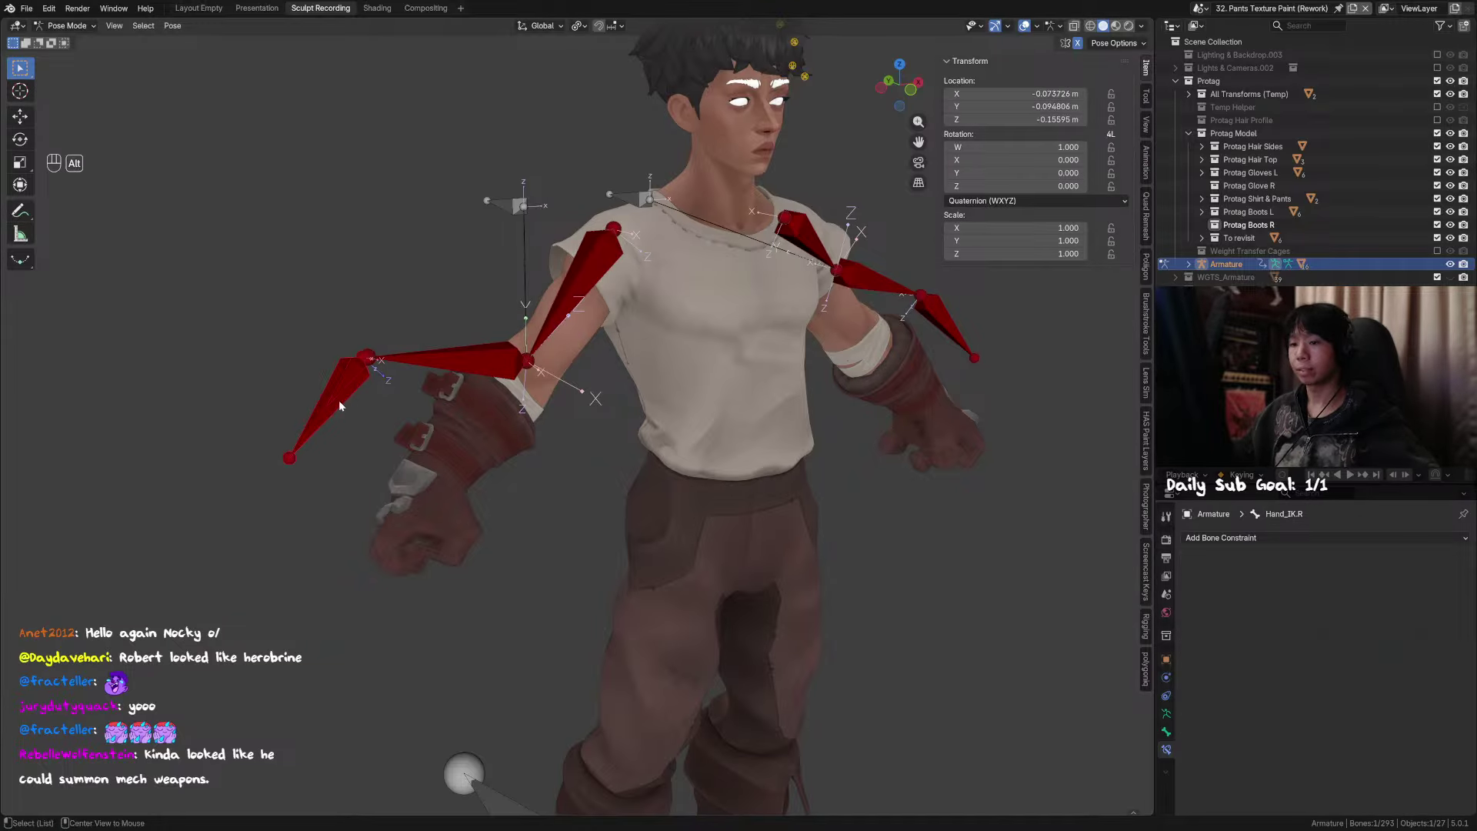
key(alt+g)
Step: Try moving Hand_IK.L twice in the front view to compare how both arms follow, cancelling each move
alt+middle_drag(477, 418, 629, 444)
click(947, 479)
key(g)
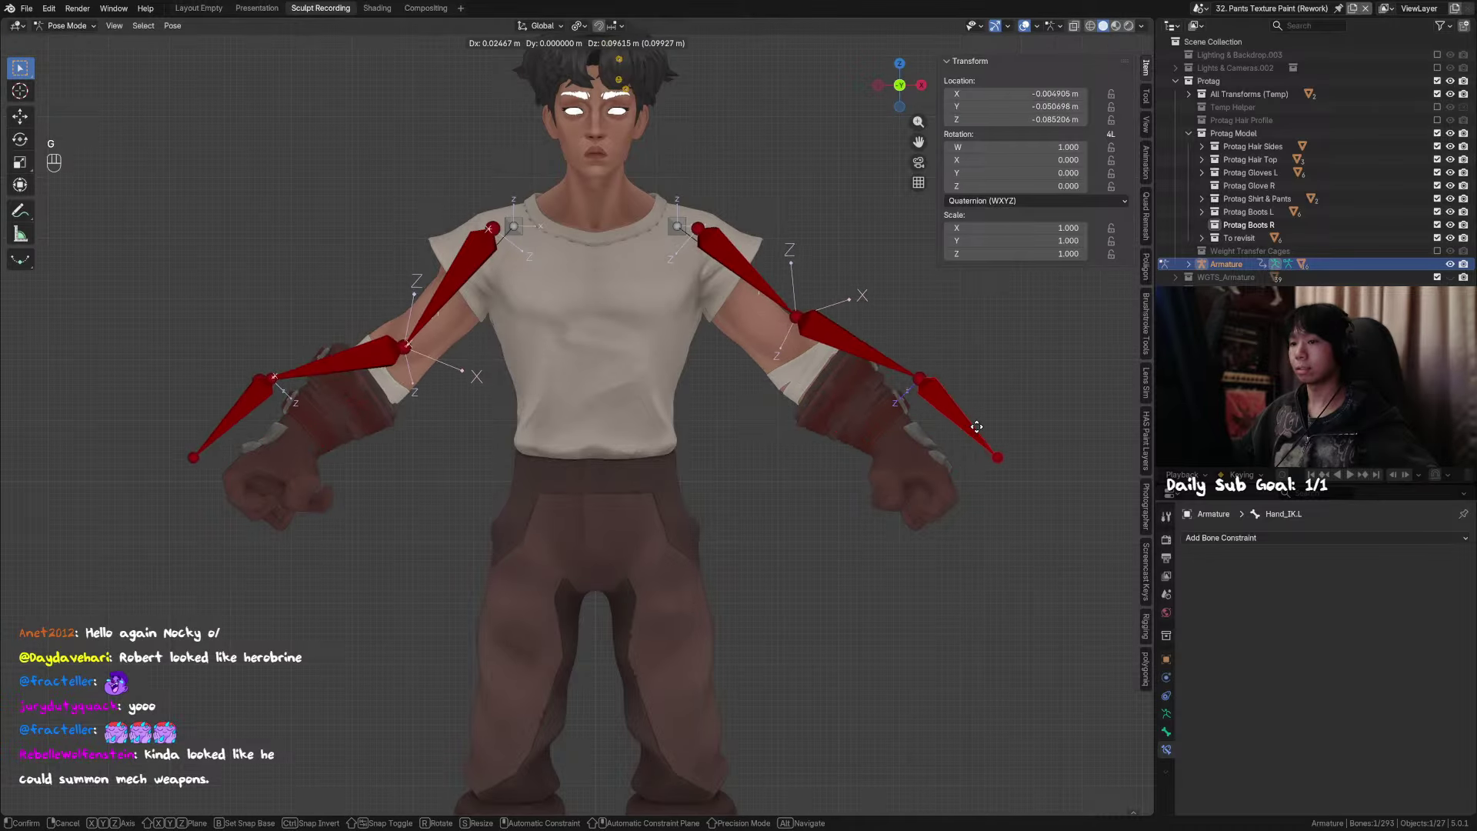
right_click(990, 436)
key(g)
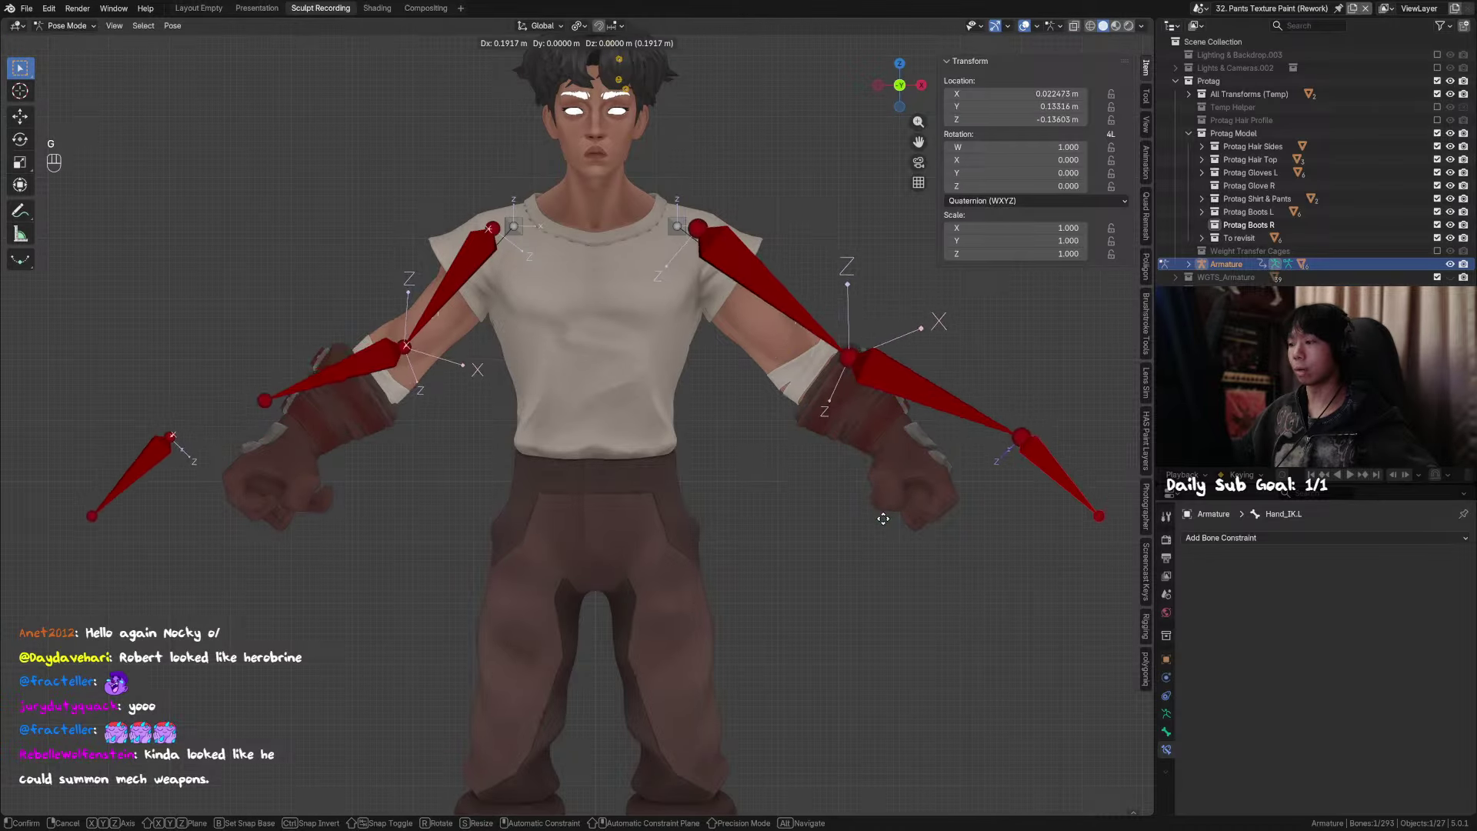
right_click(771, 514)
Step: Save the file and lock the IK X and Y axes of MCH_Arm_IK.R
click(475, 297)
shift+middle_drag(497, 367, 611, 380)
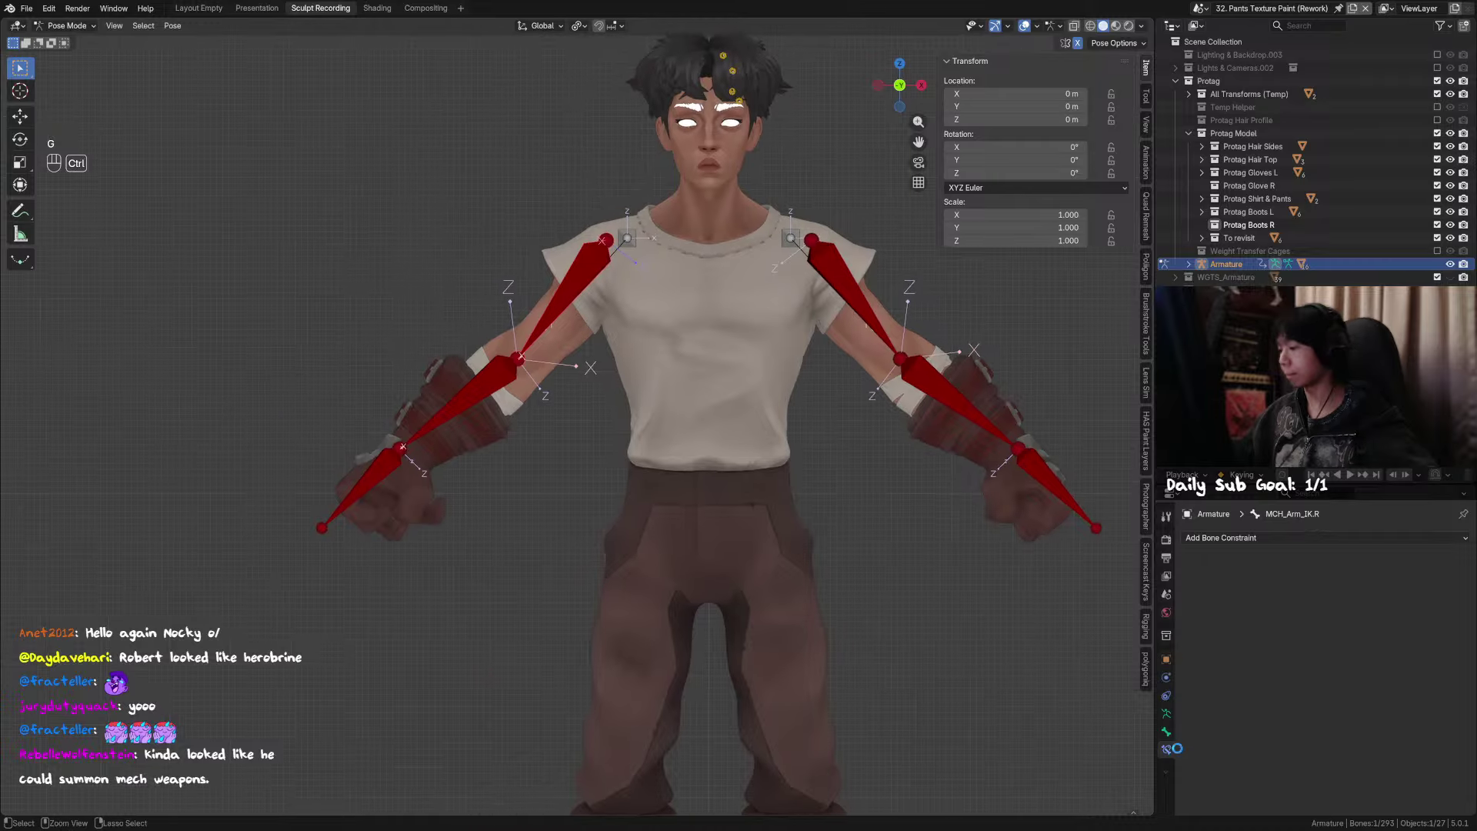
key(ctrl+s)
click(1166, 716)
click(1168, 733)
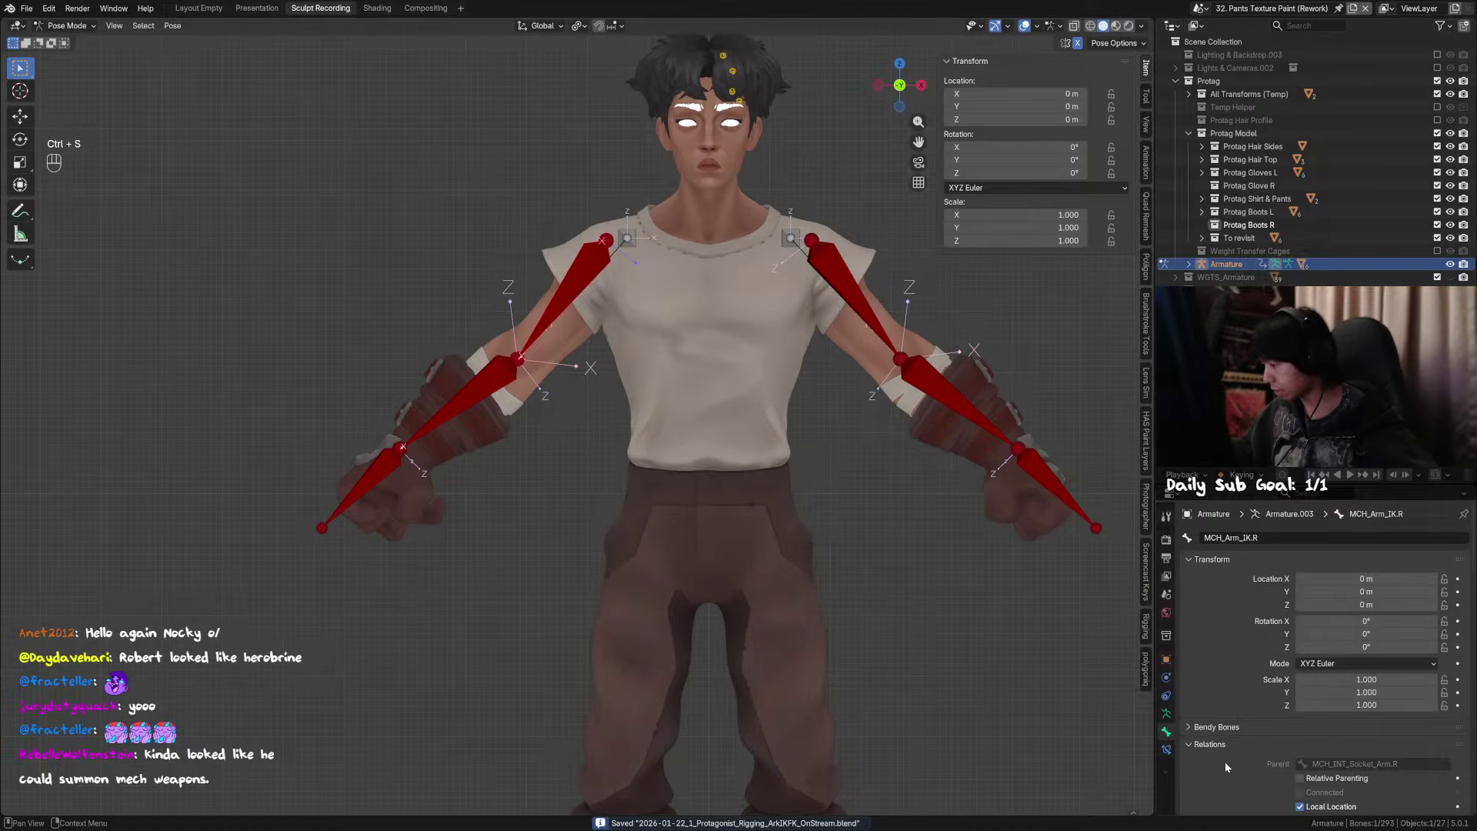
scroll(1226, 767, down, 10)
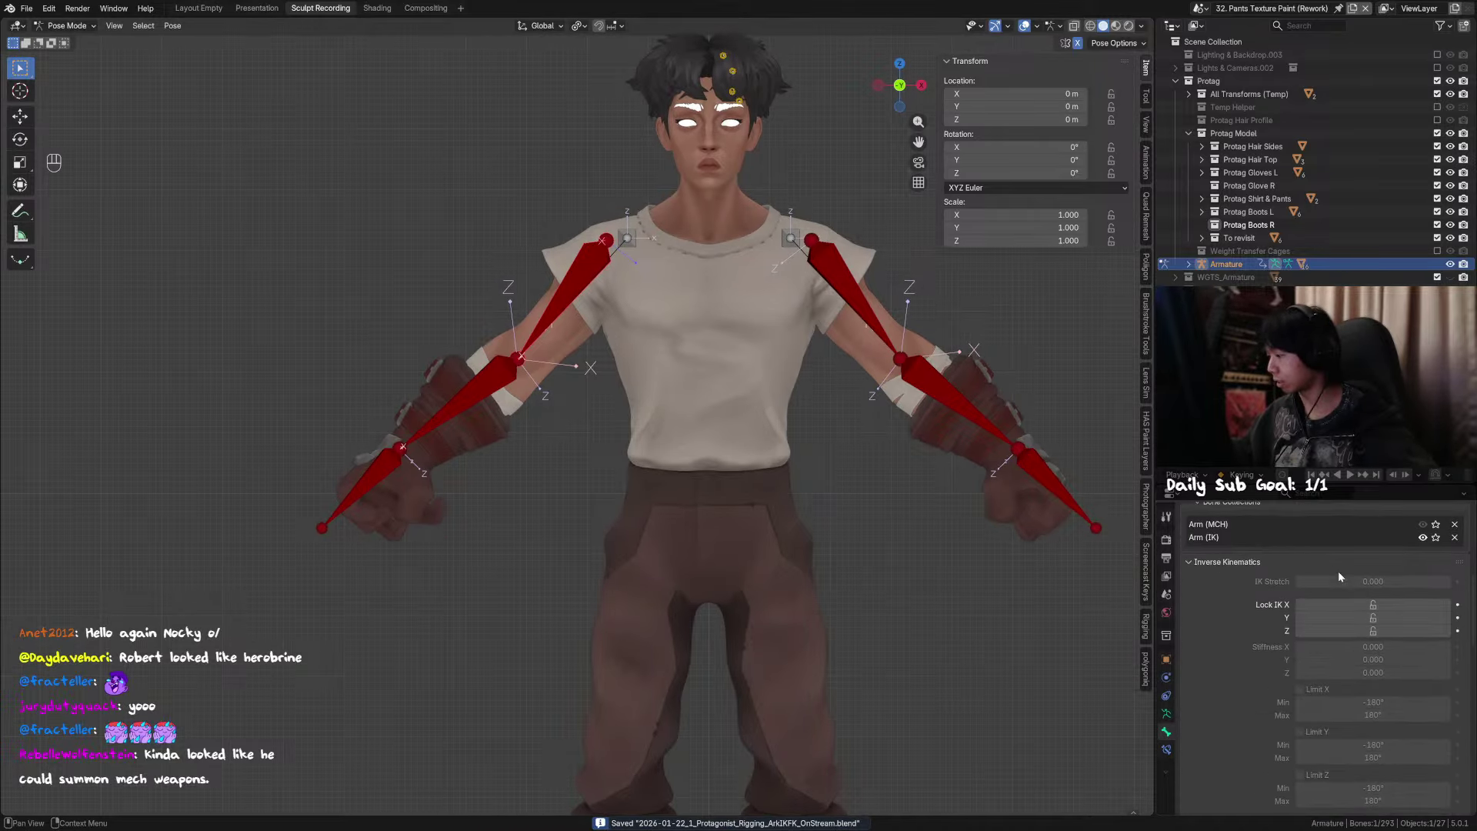
drag(1418, 606, 1419, 618)
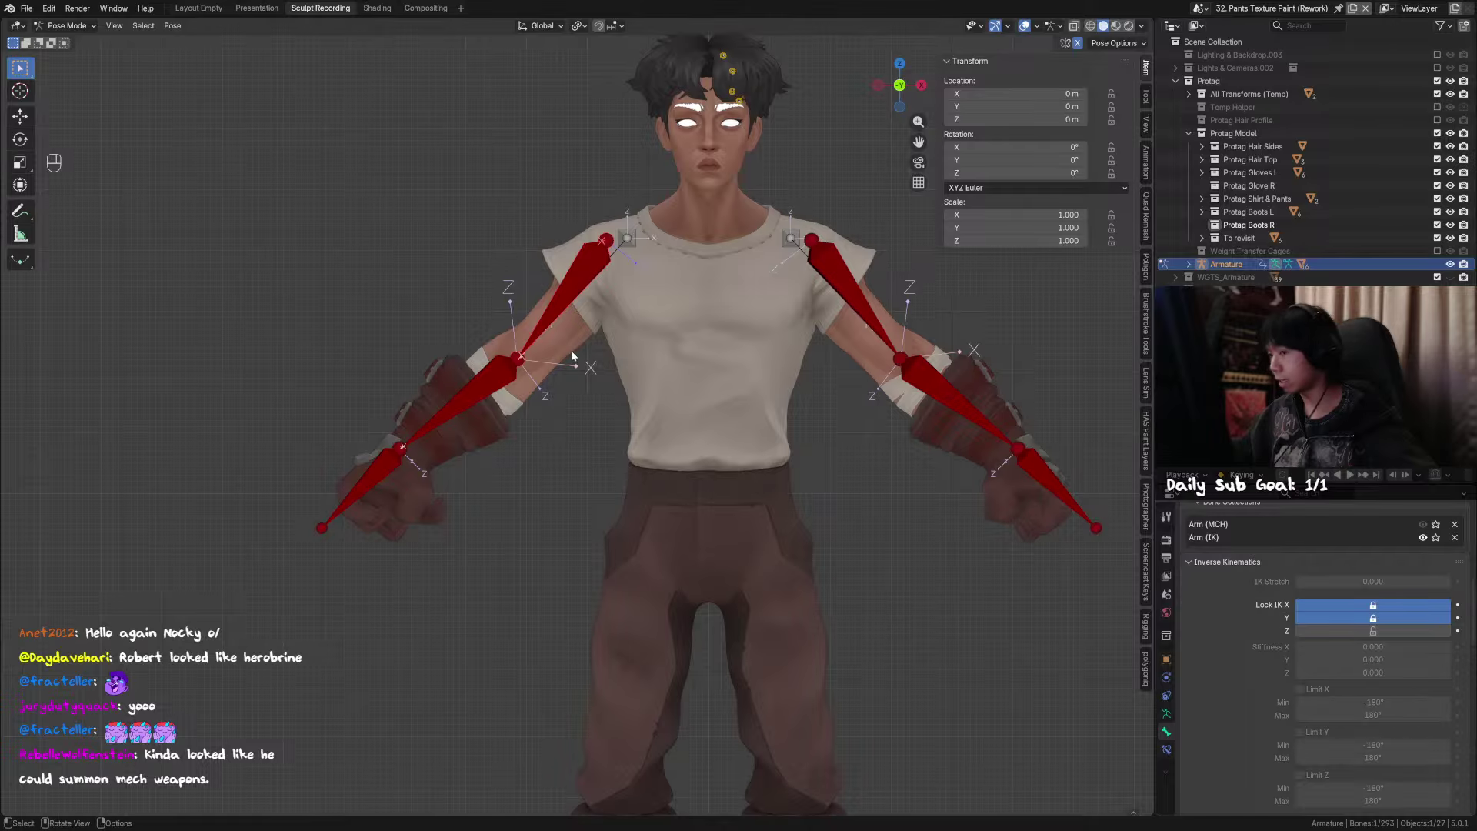
Step: Try to edit the IK Stretch value of MCH_Arm_IK.R
click(568, 302)
click(570, 297)
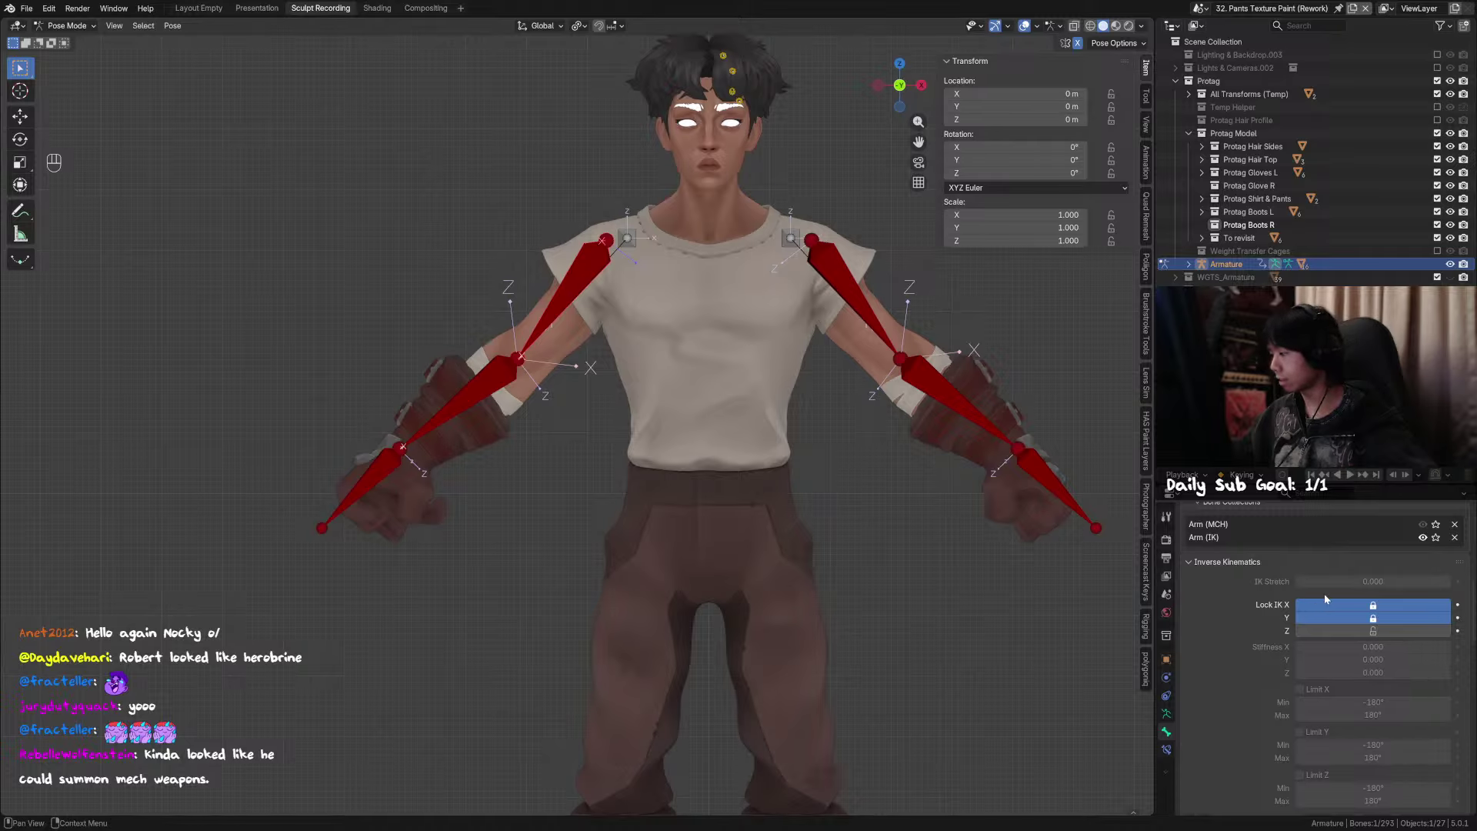
click(1359, 581)
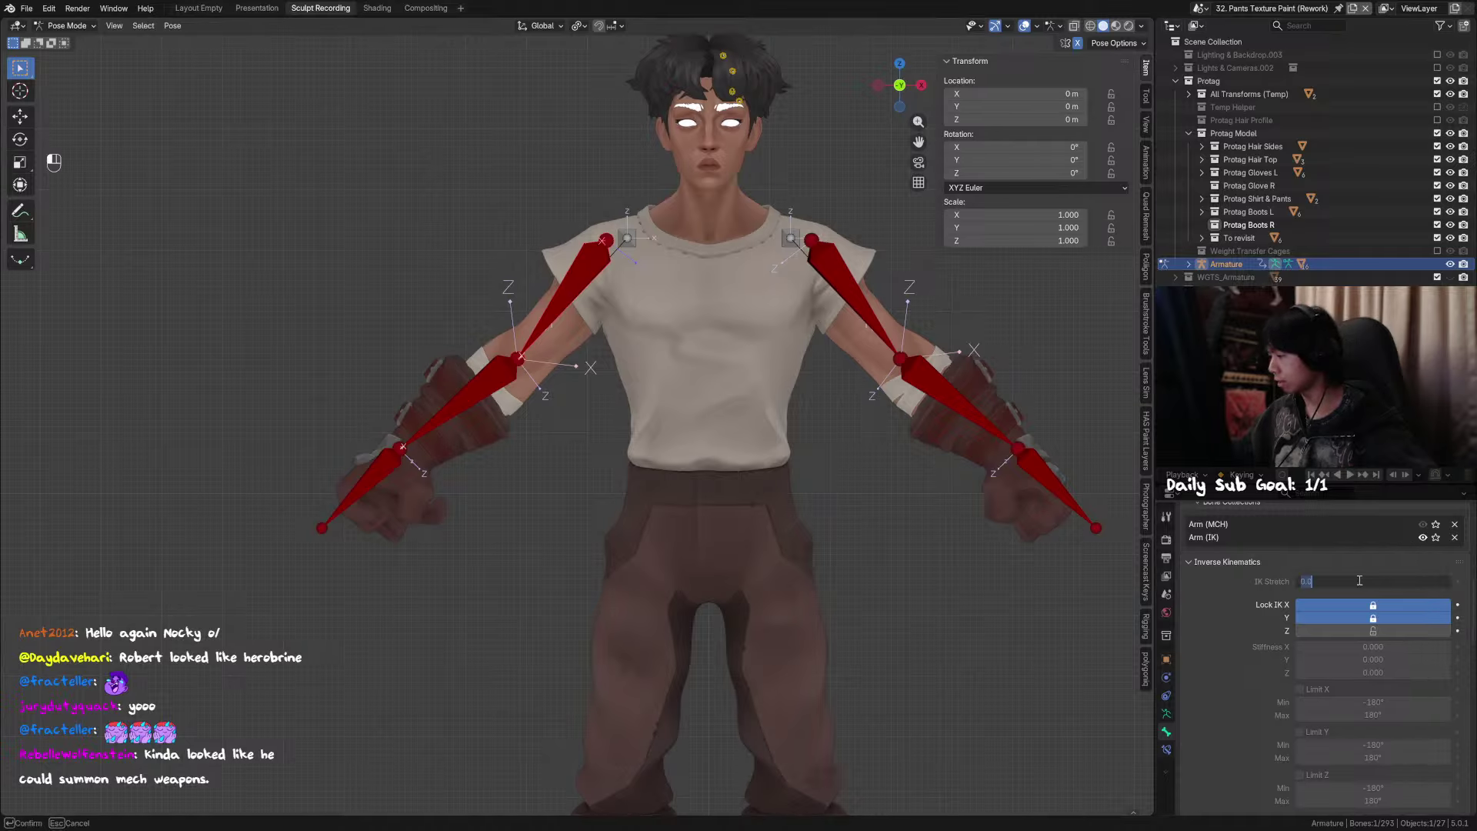
click(1248, 581)
middle_drag(1249, 584, 1259, 626)
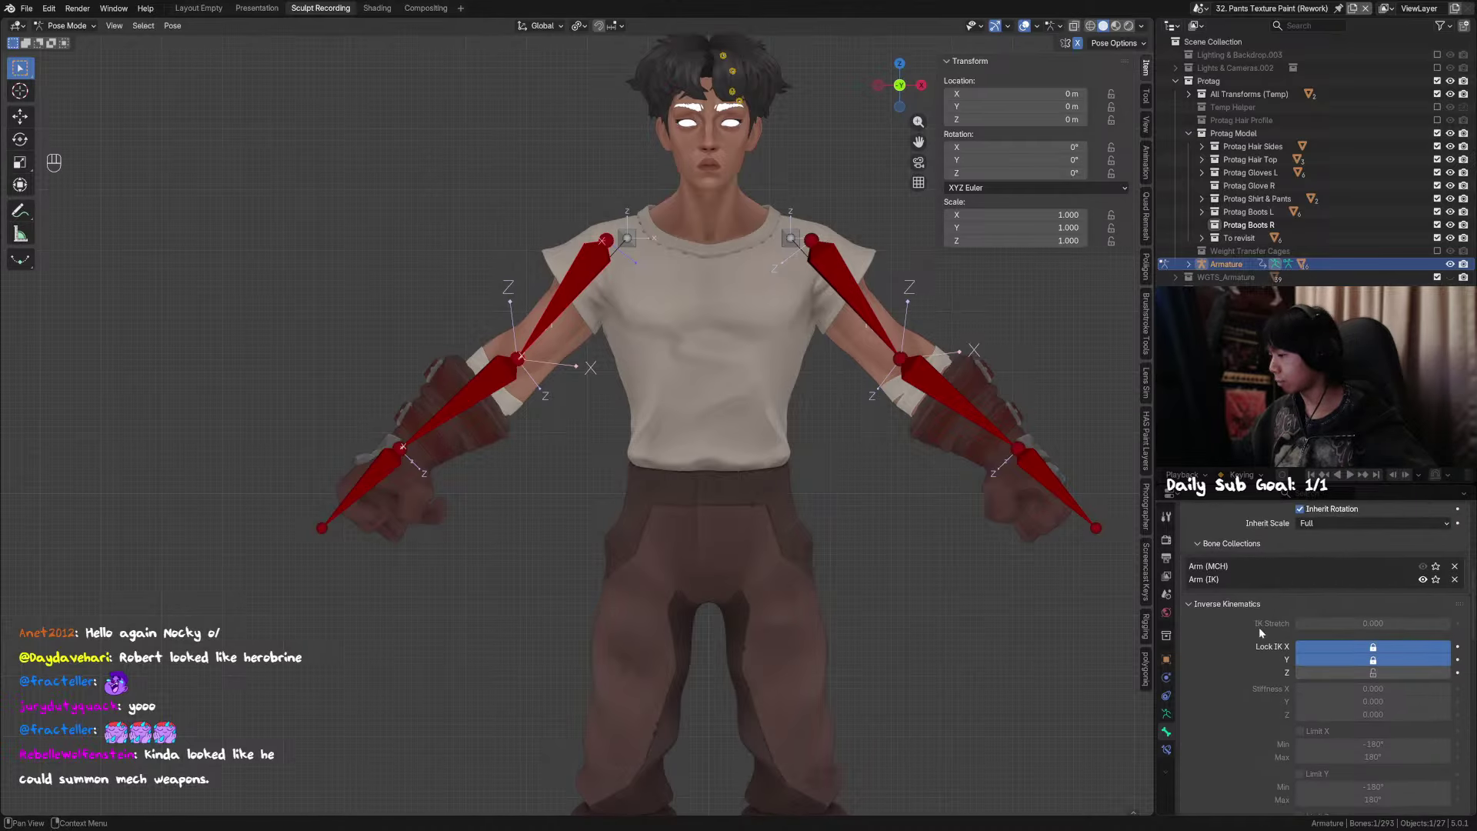
Step: Lock the IK X and Y axes of MCH_Forearm_IK.R and set its IK Stretch to 0.05
click(471, 399)
click(1374, 646)
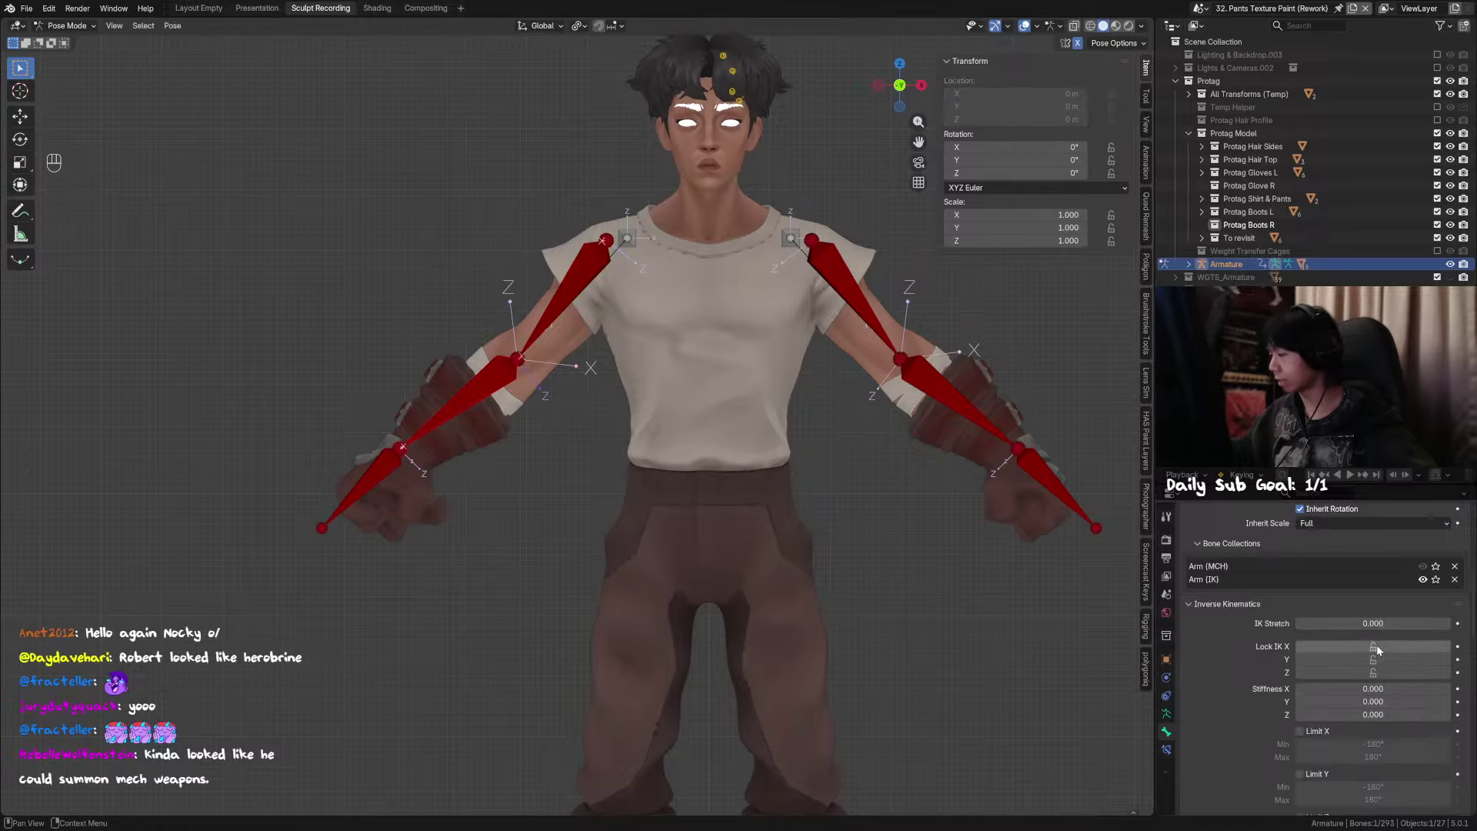
click(1374, 659)
click(1382, 624)
text(5)
key(Return)
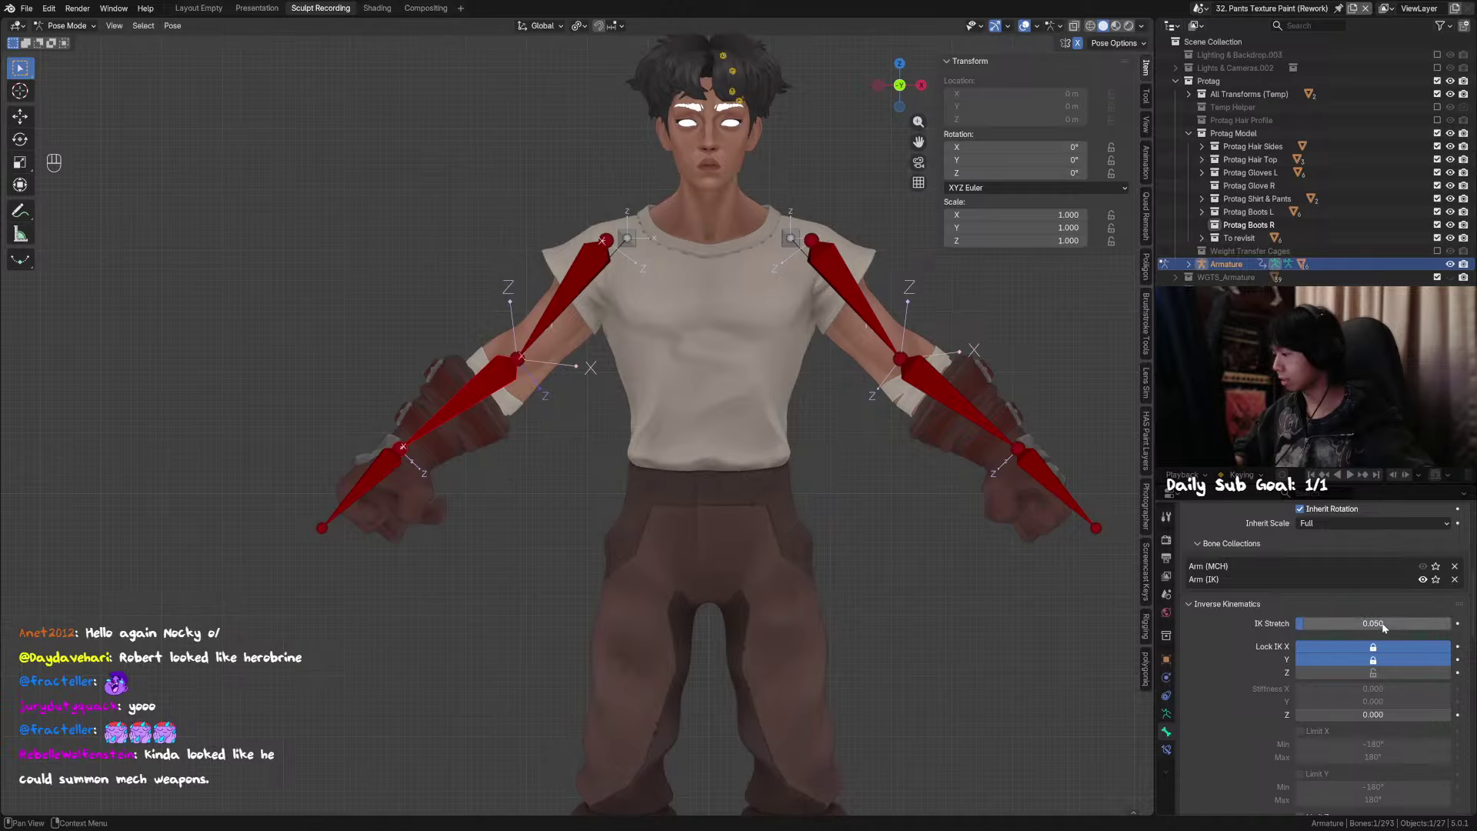
Step: Check the bone and constraint properties of Hand_IK.R and the IK constraint of MCH_Forearm_IK.R
click(371, 483)
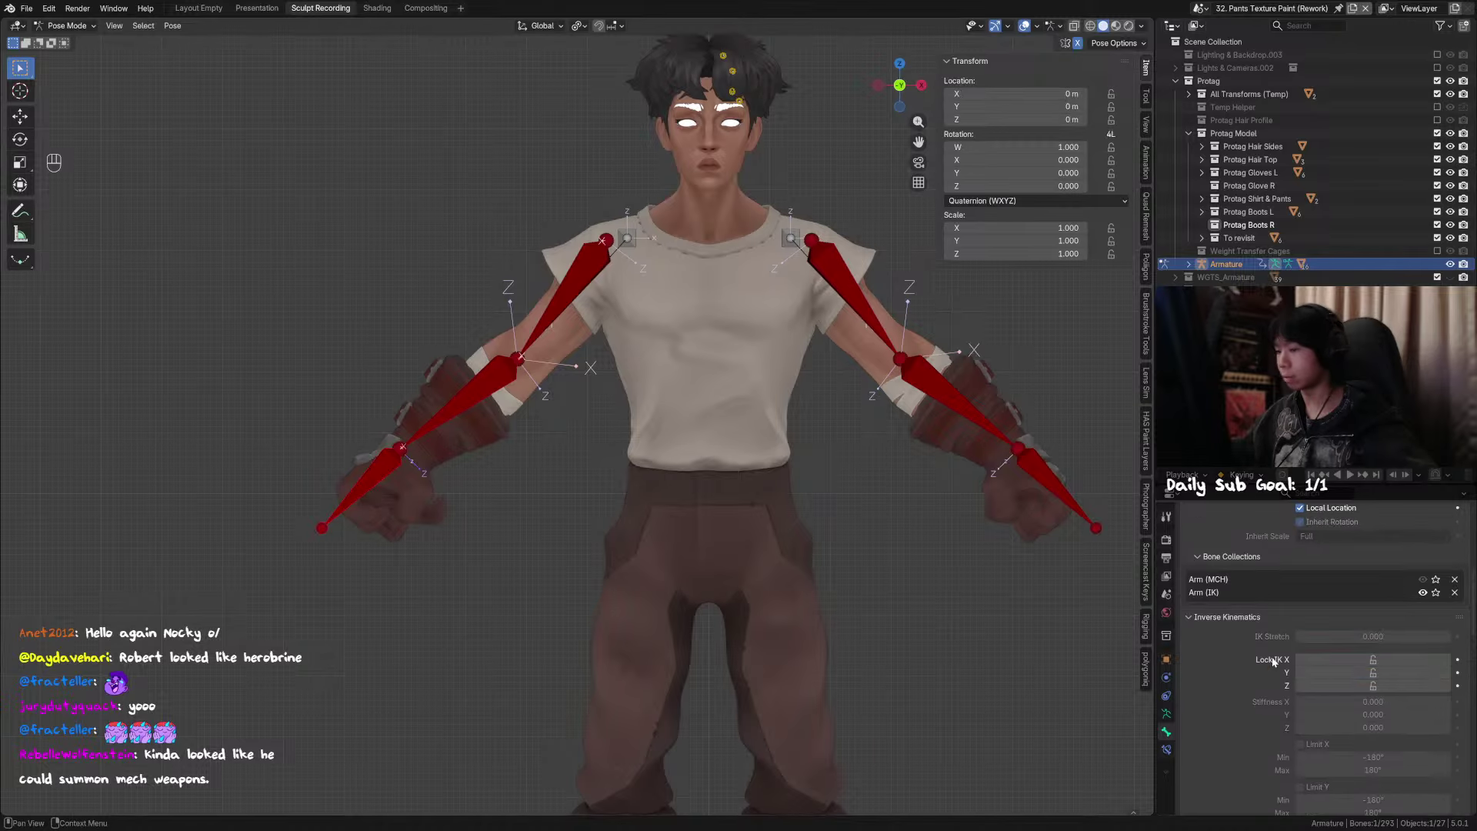
click(1166, 713)
click(1167, 749)
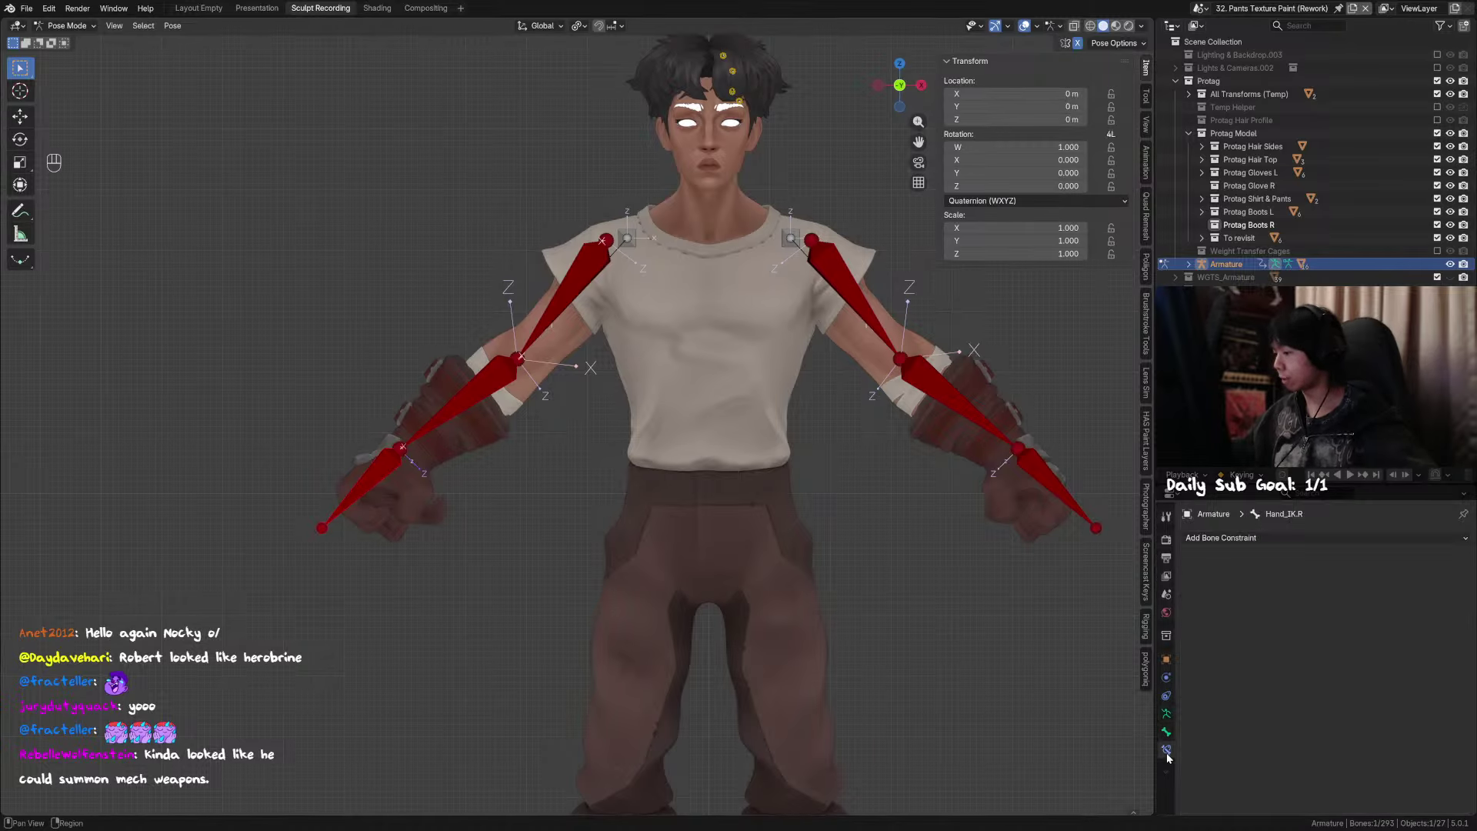
click(1166, 731)
click(1166, 714)
click(1166, 749)
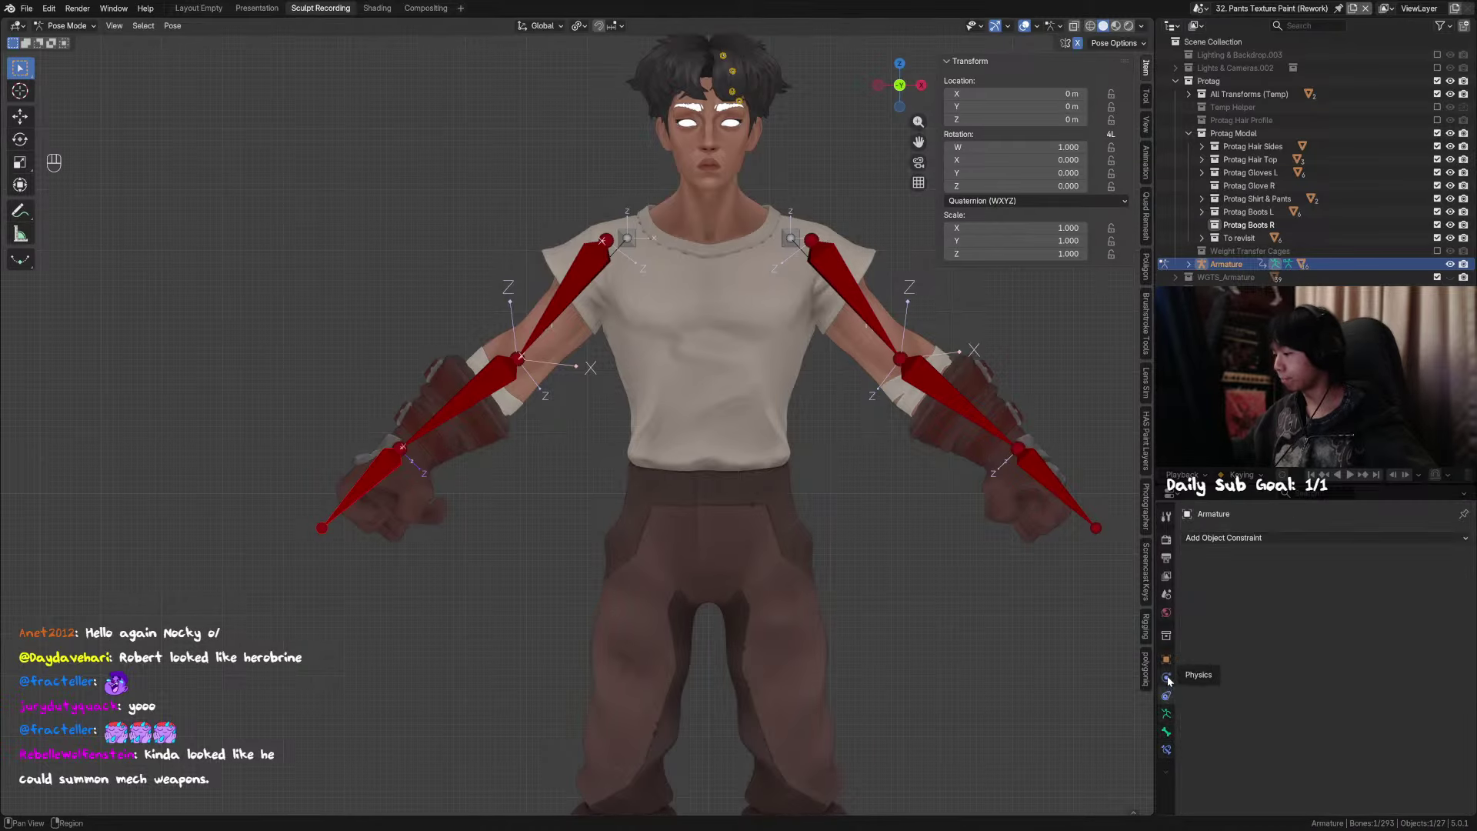
click(471, 401)
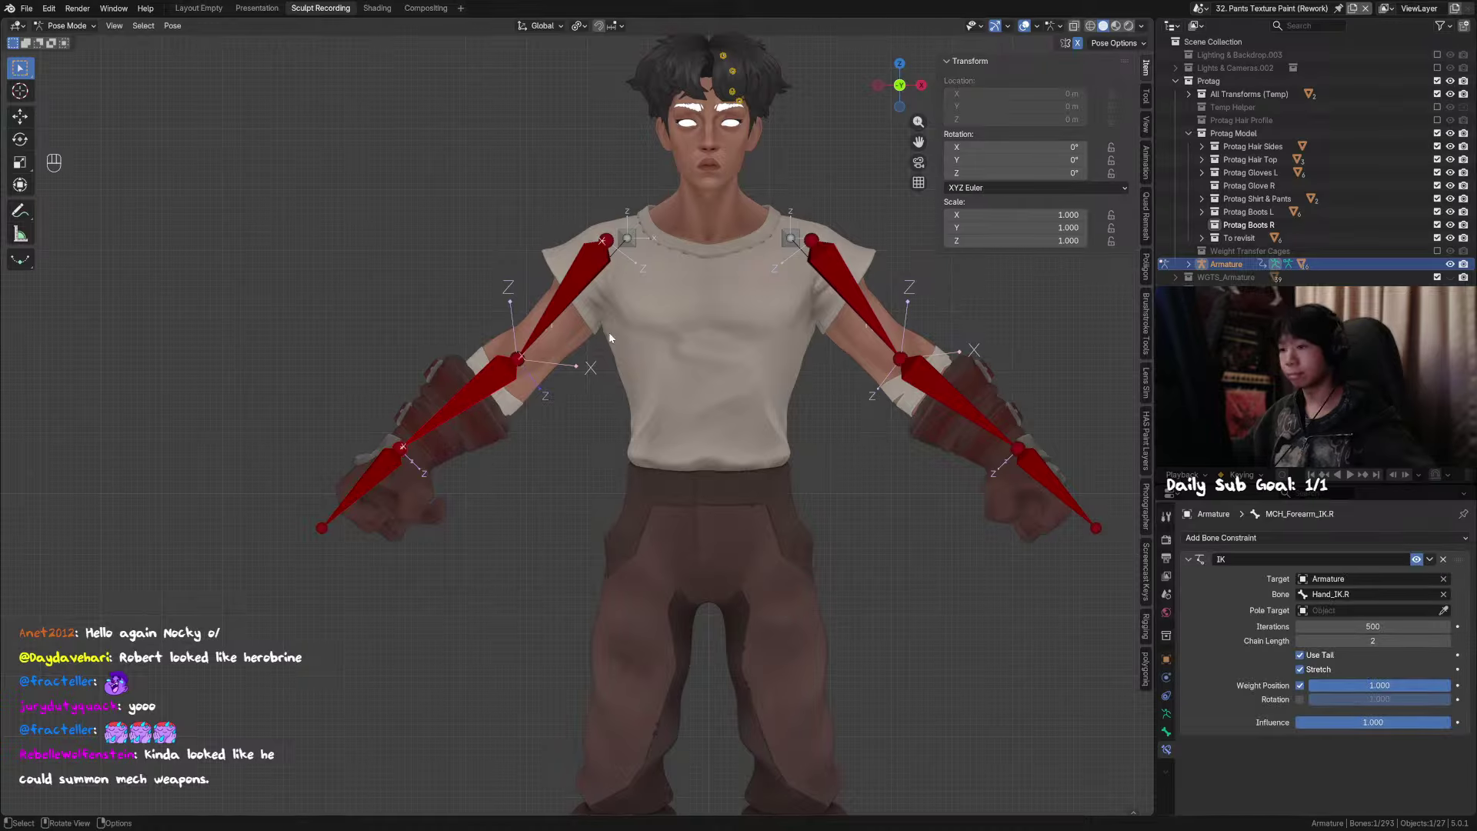
Step: Set the IK Stretch of MCH_Arm_IK.R to 0.05
click(569, 306)
click(1167, 732)
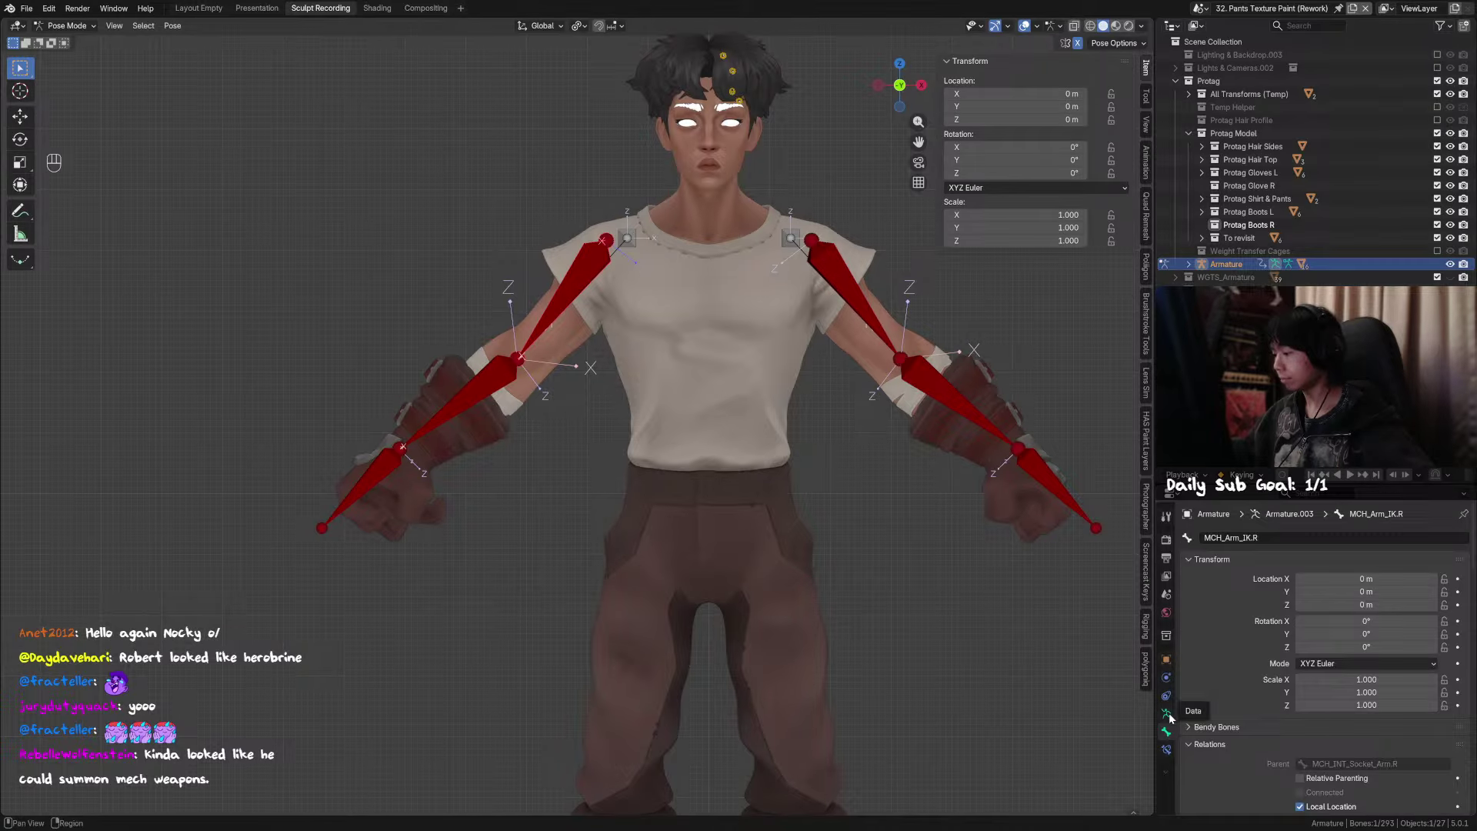
click(1166, 713)
click(1166, 748)
click(1169, 731)
scroll(1308, 654, down, 10)
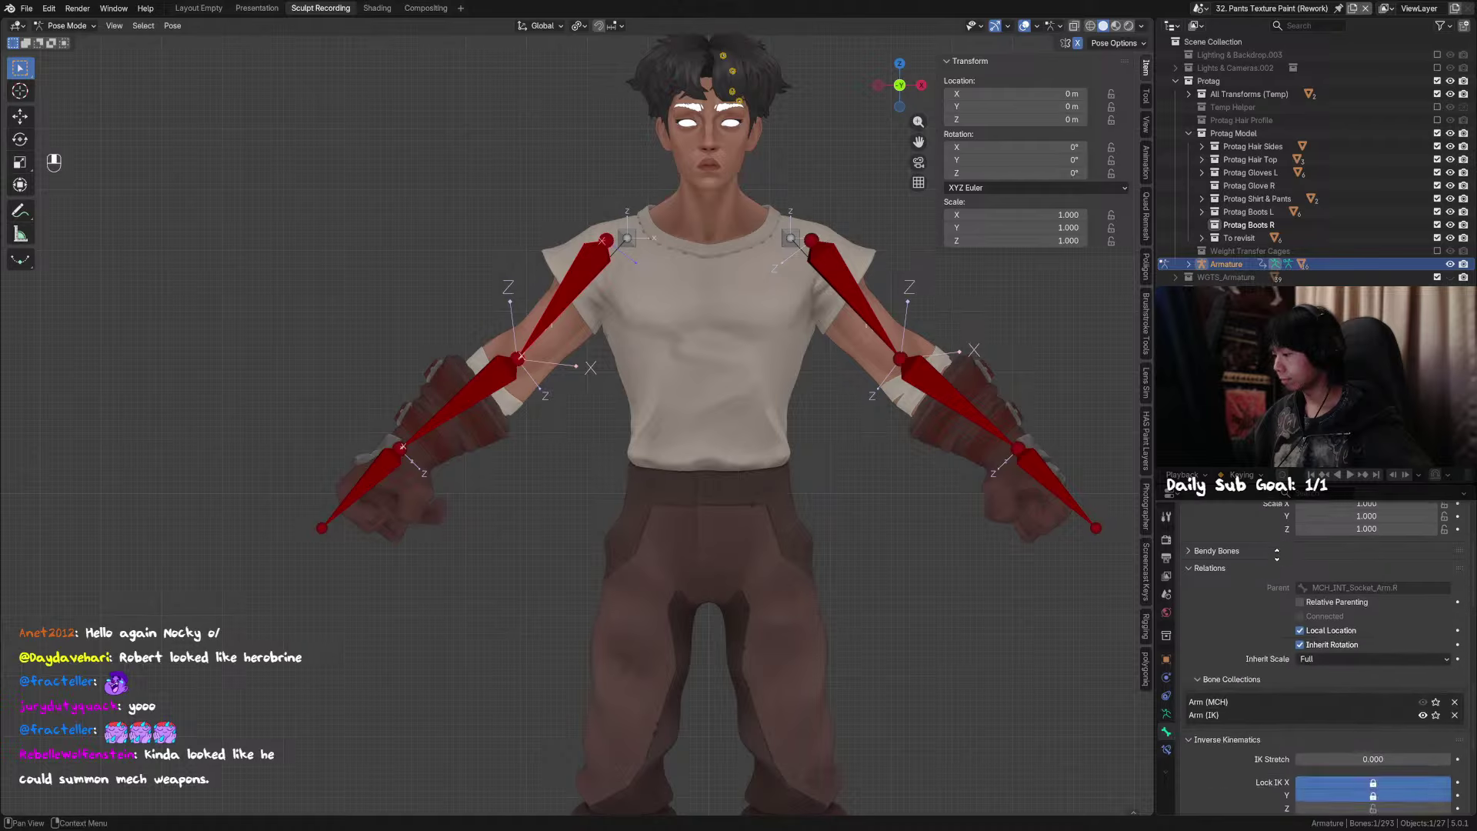
click(1373, 569)
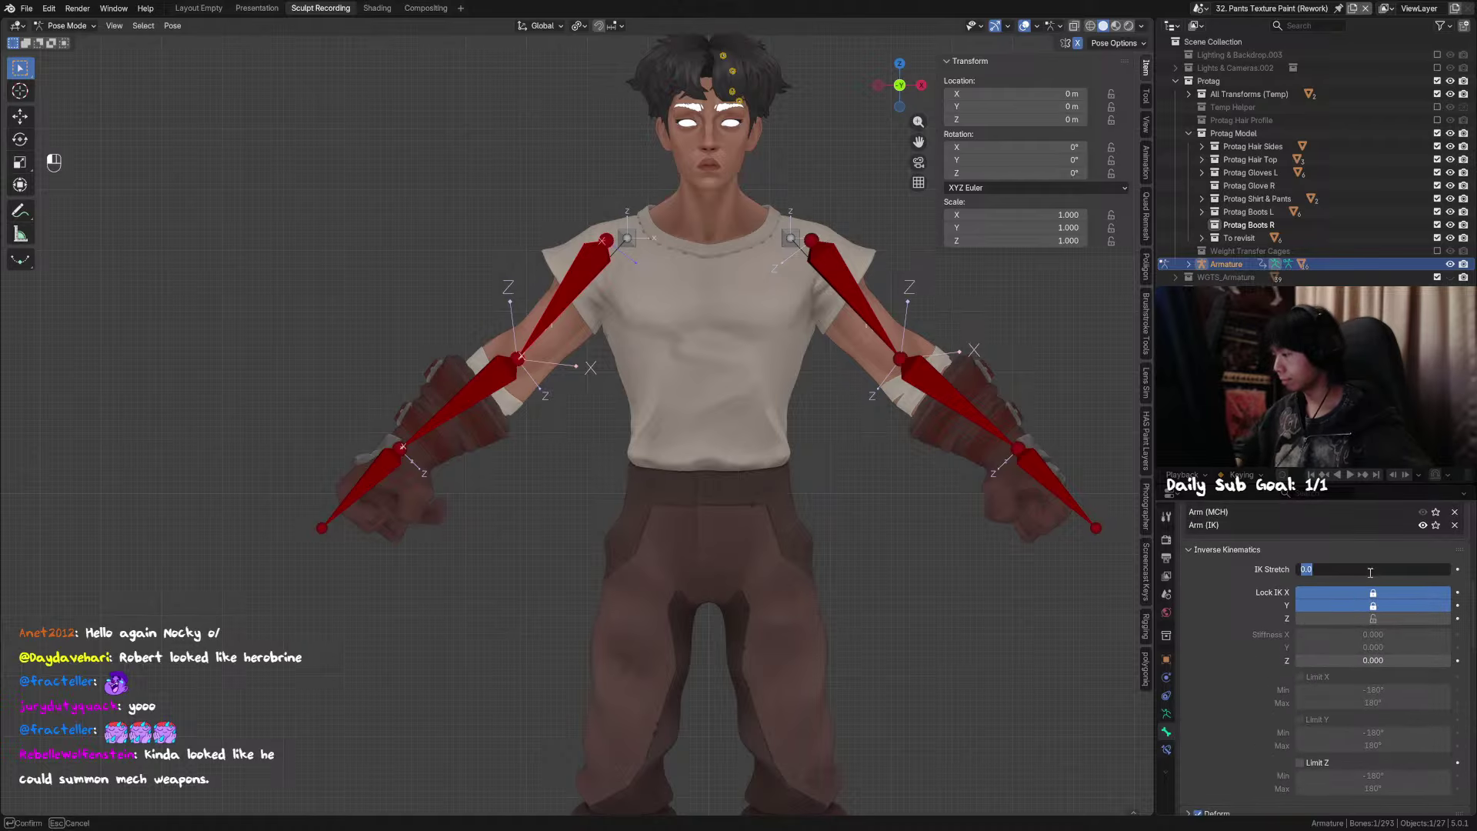
text(0.05)
key(Return)
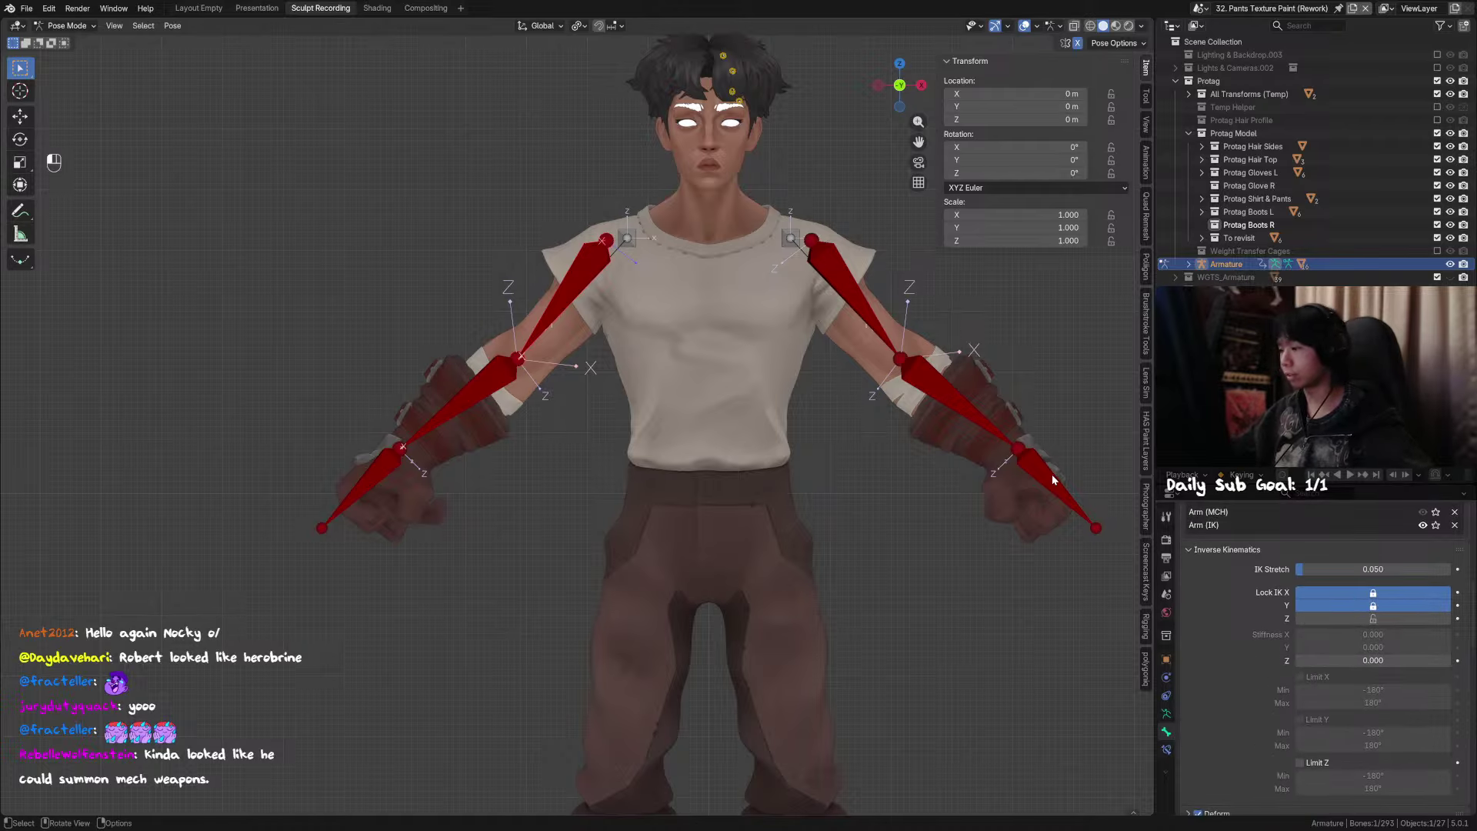
Step: Try moving Hand_IK.L from two view angles to test the mirrored IK stretching, cancelling each move
click(1053, 479)
key(g)
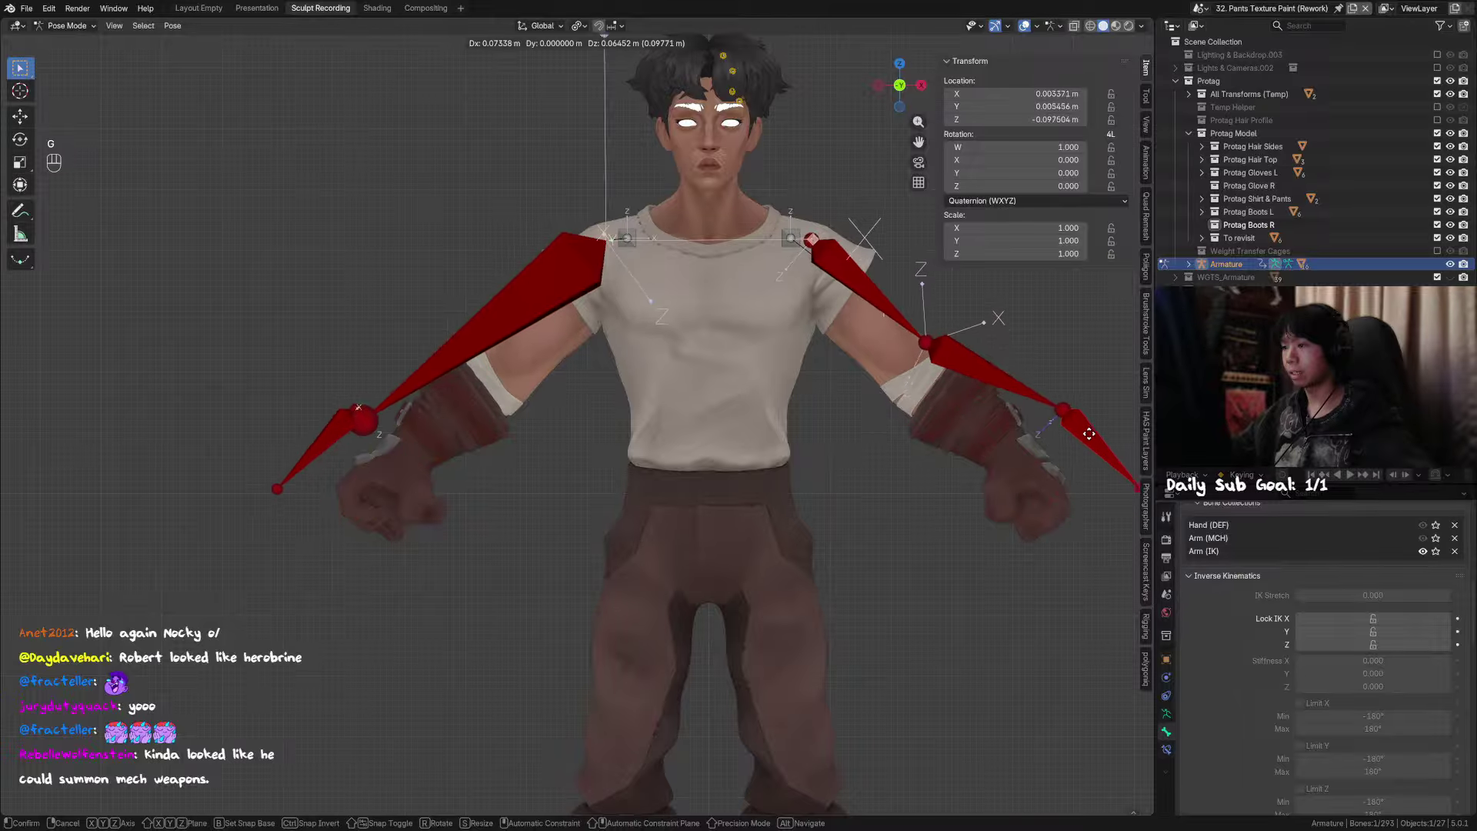
right_click(1045, 465)
middle_drag(918, 490, 862, 547)
scroll(906, 526, down, 2)
key(g)
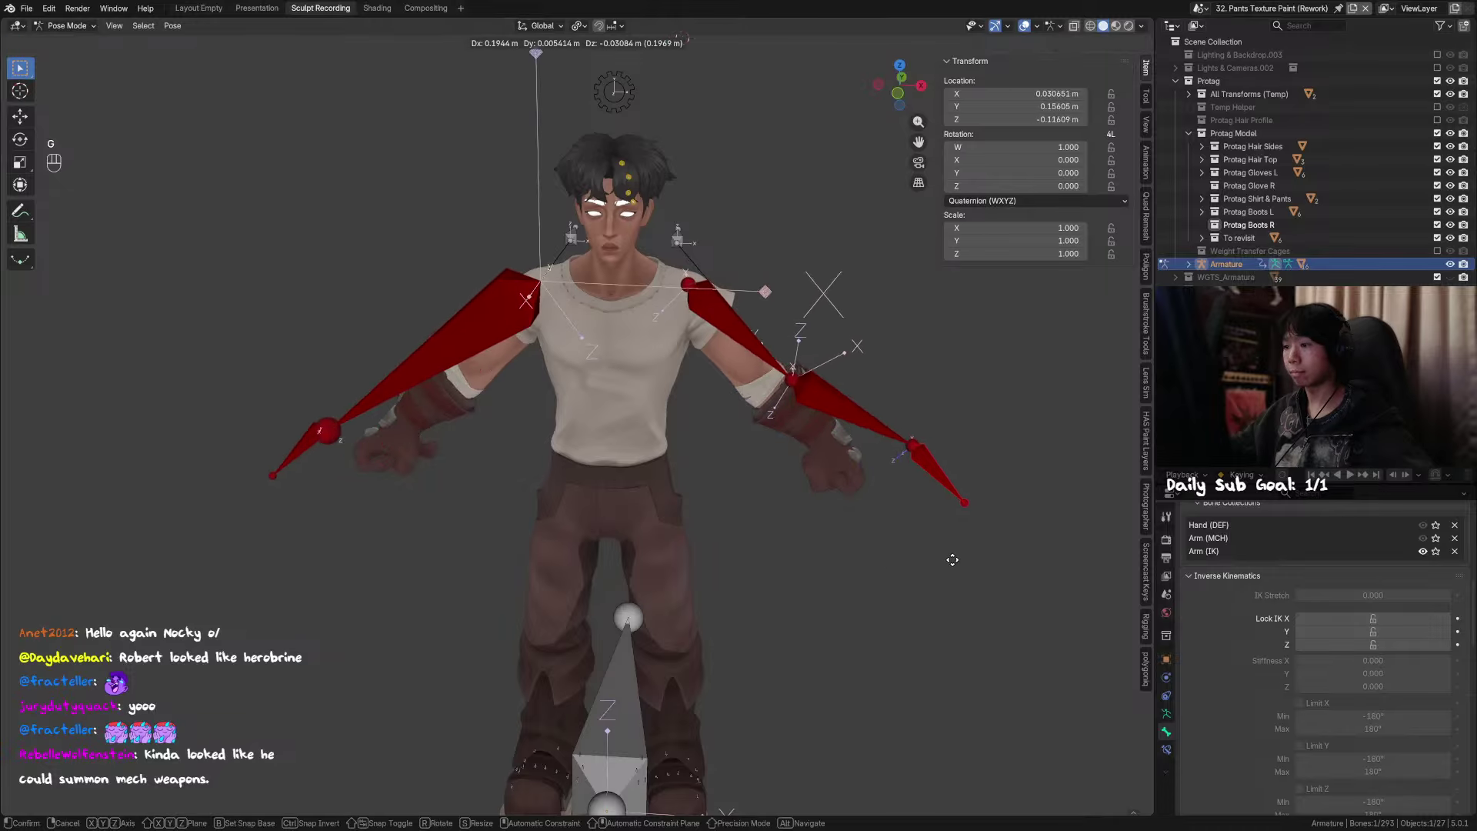
right_click(729, 473)
Step: Compare the IK lock and stretch settings of the upper arm and forearm IK bones on both sides
click(529, 308)
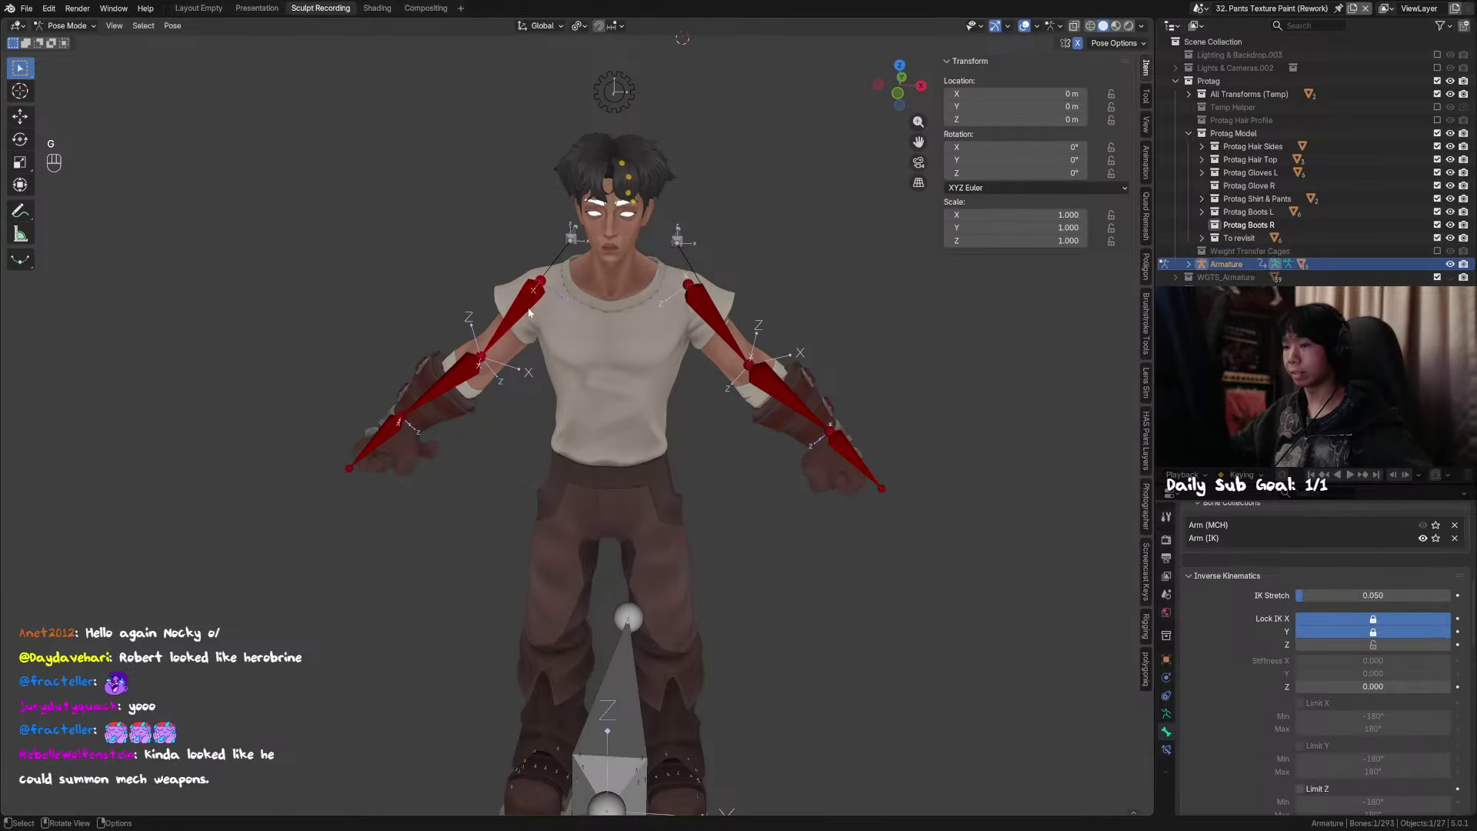
click(462, 380)
click(705, 309)
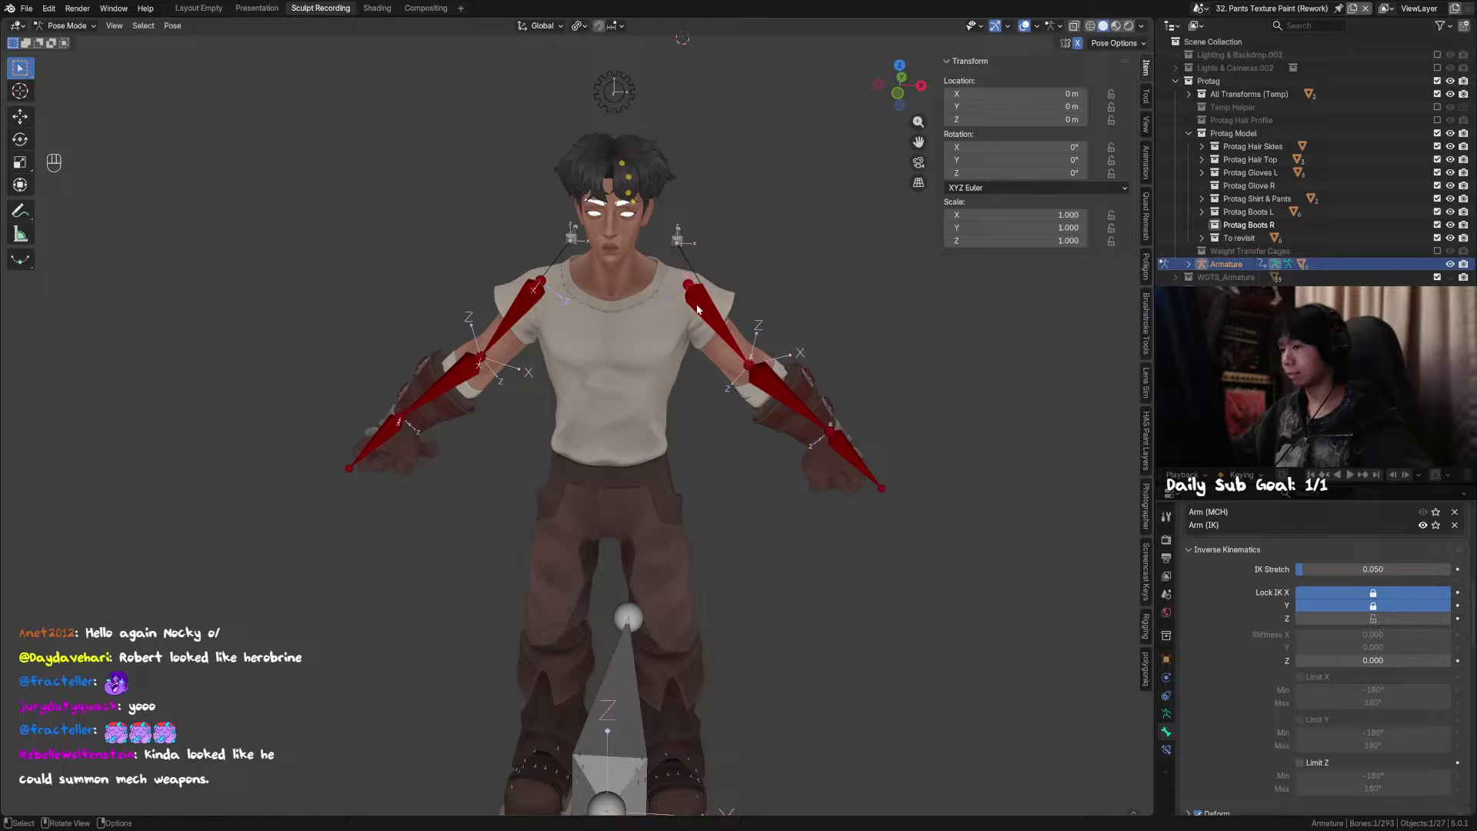
click(786, 408)
click(387, 443)
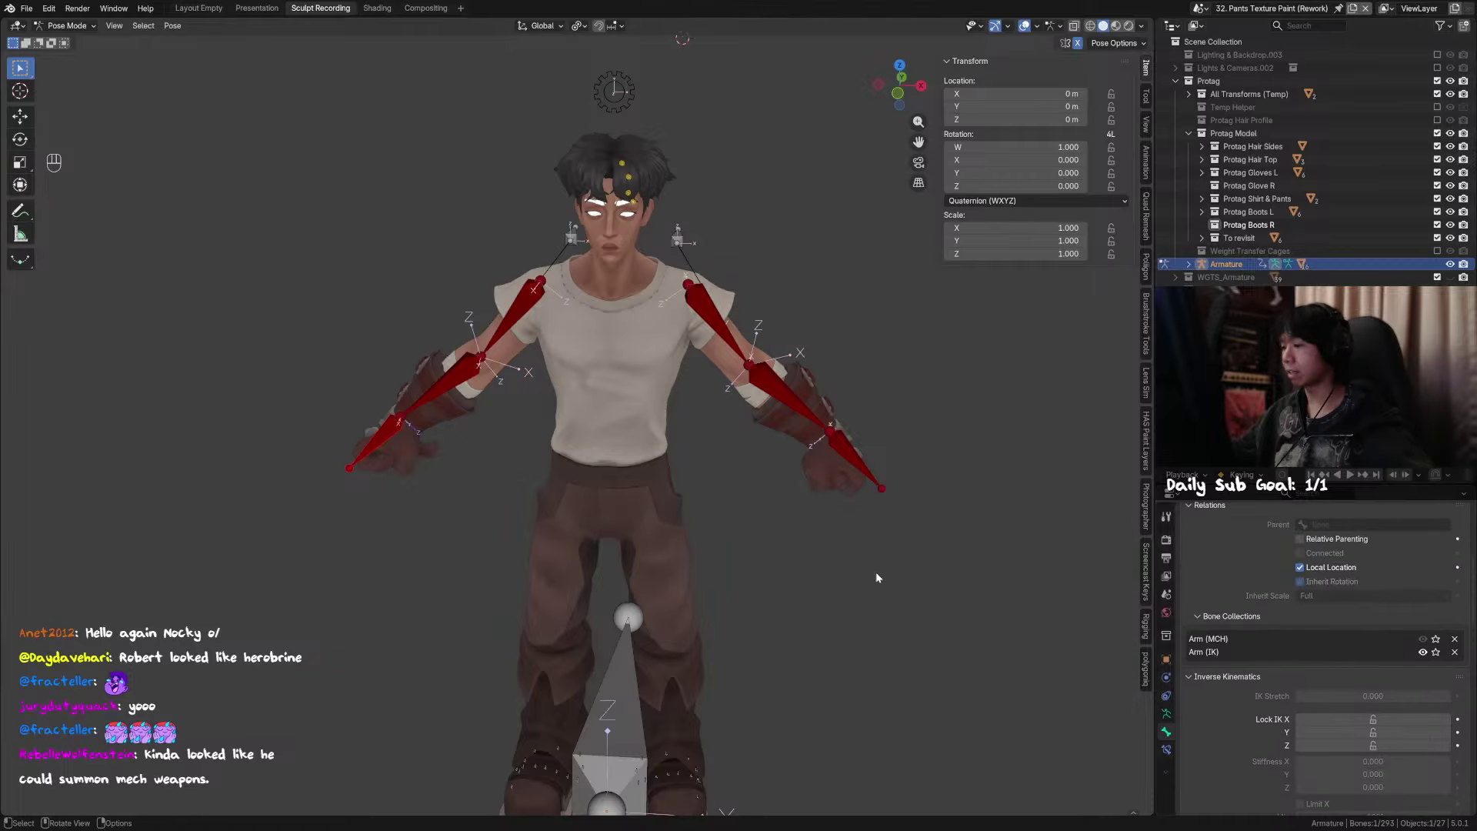
Step: Try moving Hand_IK.L freely, along X and along Y to test both arms, cancelling each move
click(851, 452)
middle_drag(851, 452, 731, 556)
click(895, 481)
key(g)
right_click(868, 551)
key(g)
key(x)
right_click(777, 514)
key(g)
key(y)
right_click(700, 541)
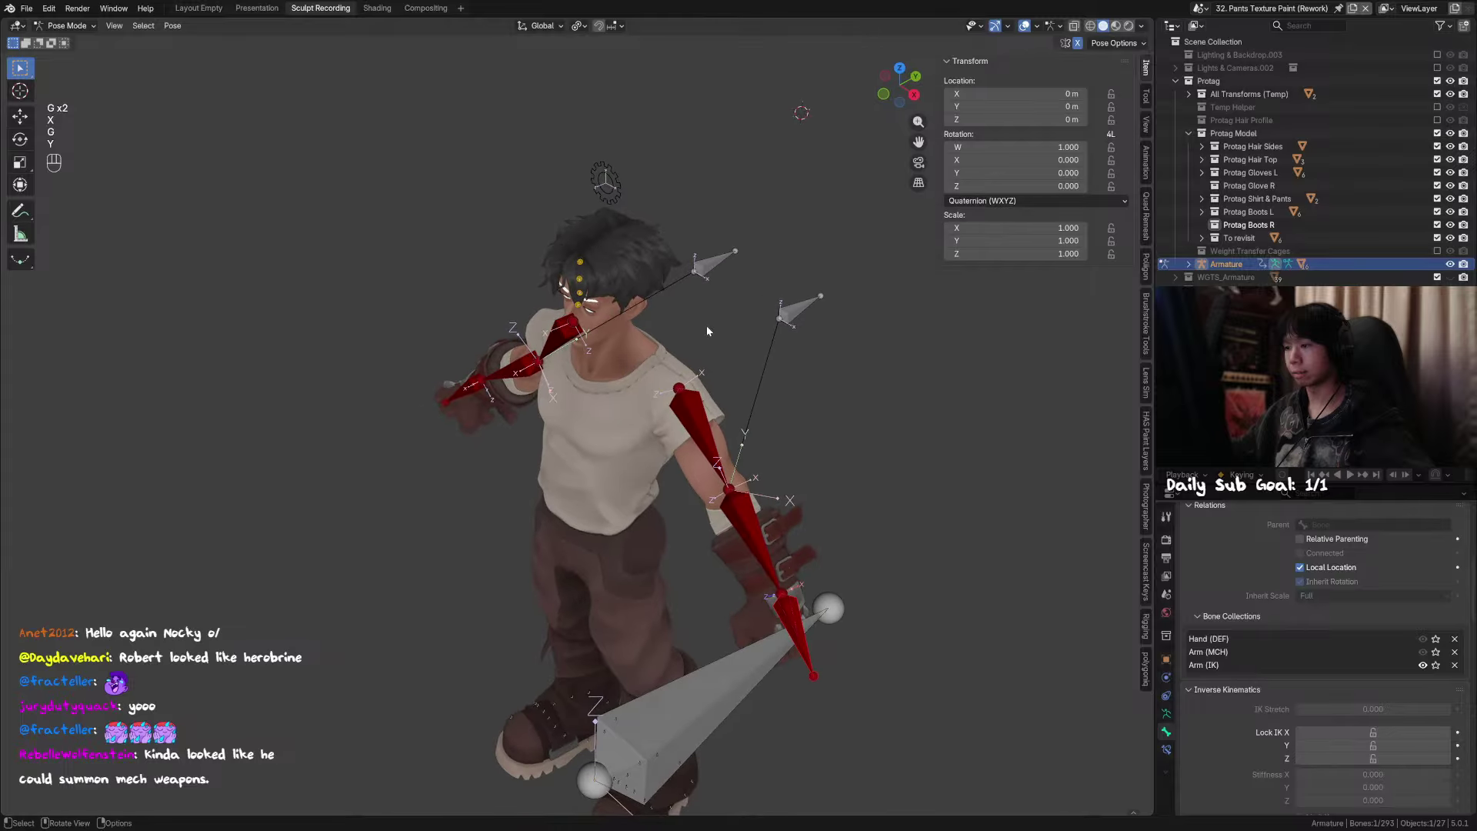
Step: Check the IK settings of the right arm's bones and show the IK constraint of MCH_Forearm_IK.R
click(556, 346)
middle_drag(557, 346, 547, 368)
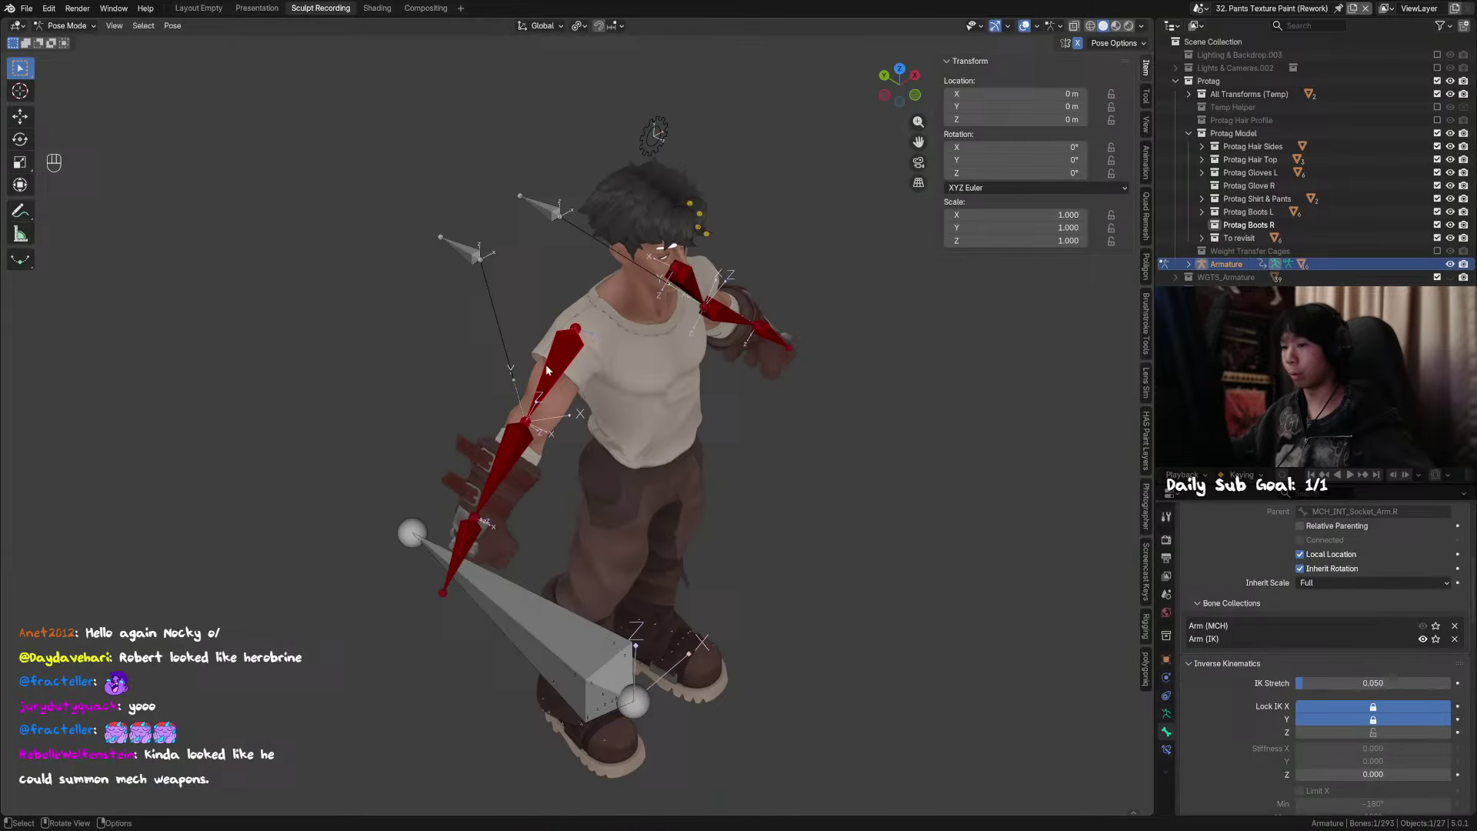
click(510, 463)
click(469, 545)
middle_drag(471, 545, 528, 548)
click(547, 514)
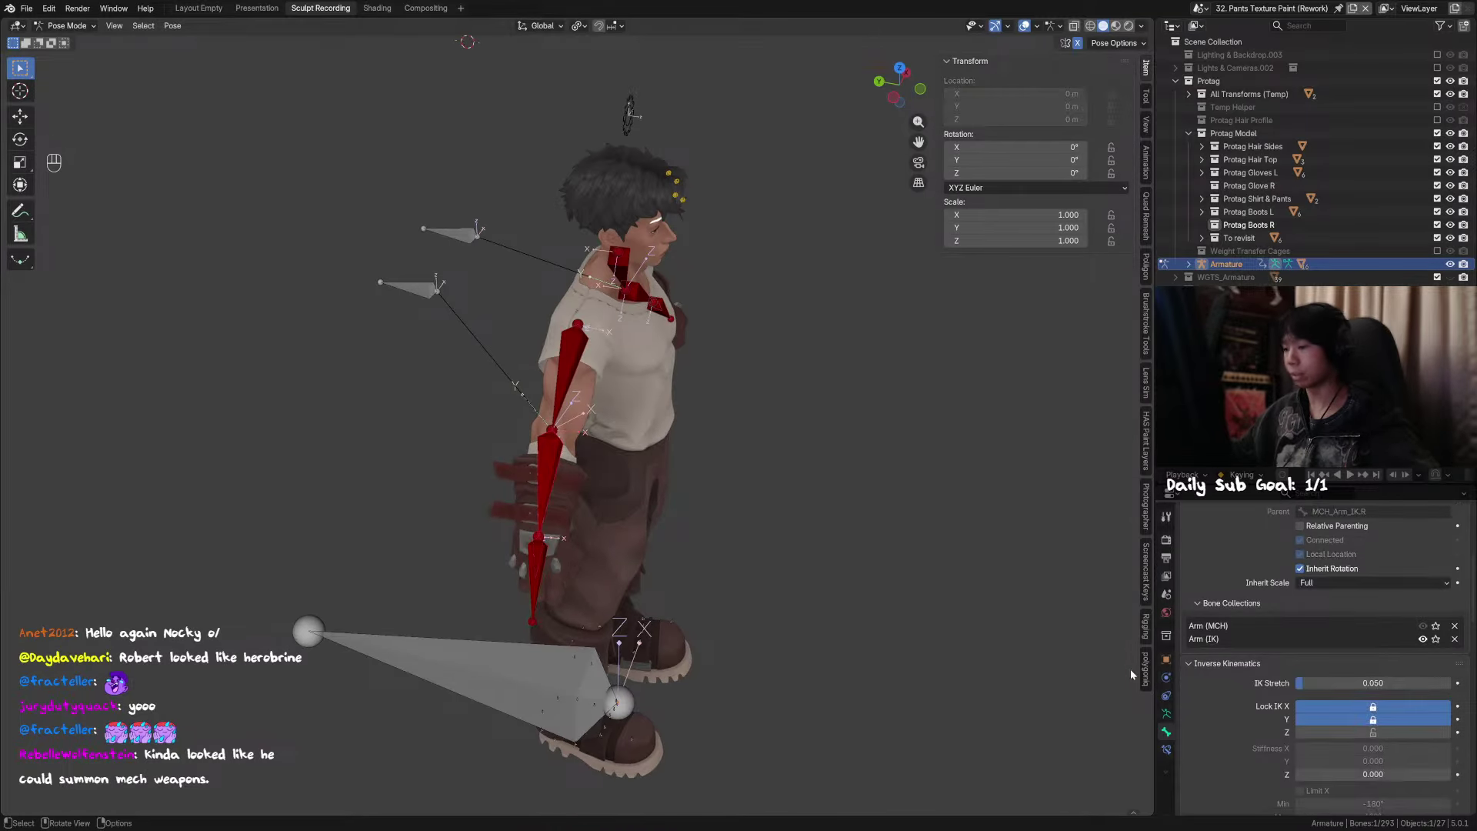
click(1166, 749)
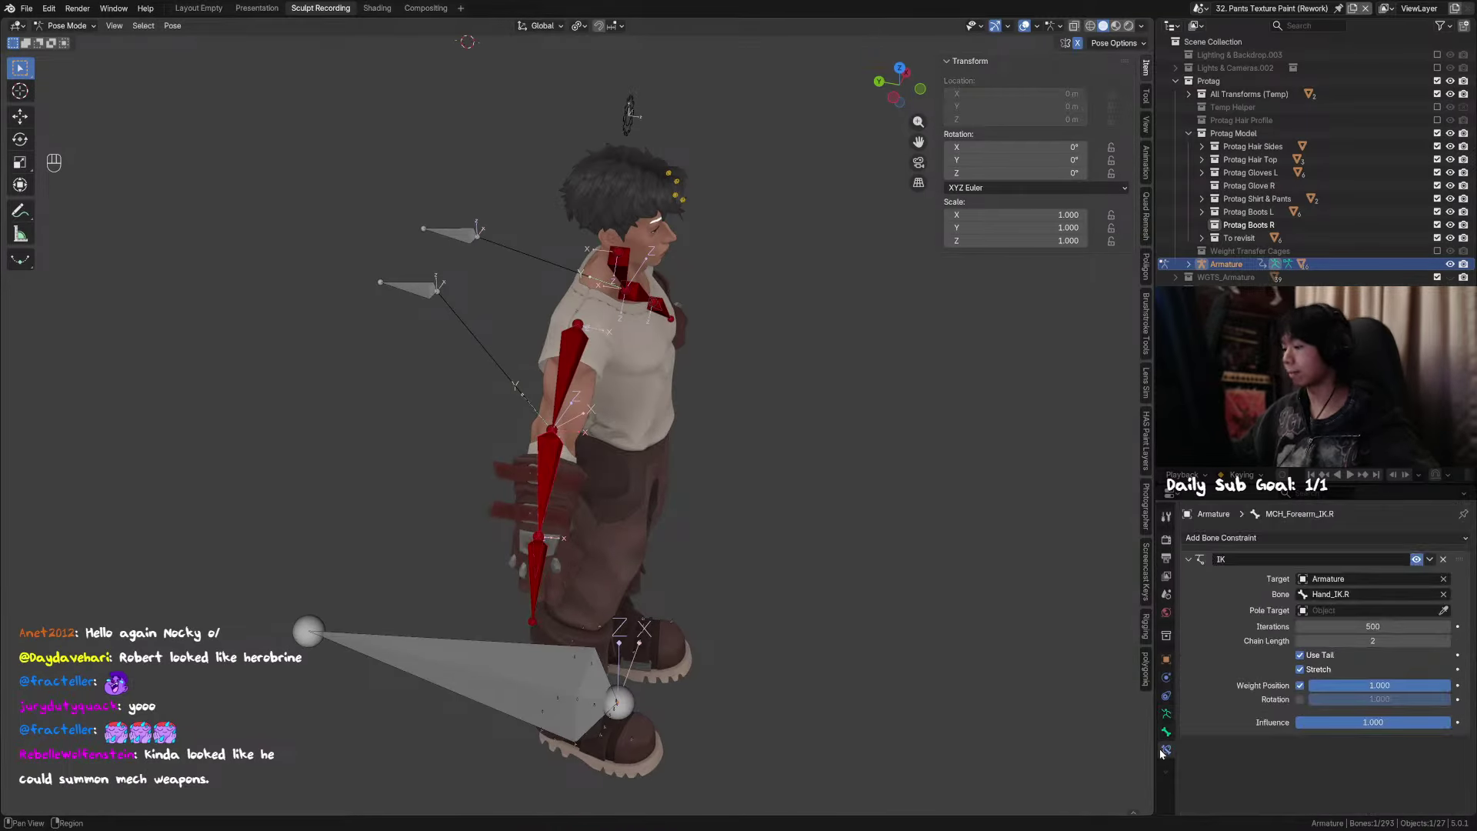
Step: Set the Armature as the pole target of MCH_Forearm_IK.R's IK constraint
click(1444, 611)
click(412, 288)
middle_drag(677, 473, 537, 454)
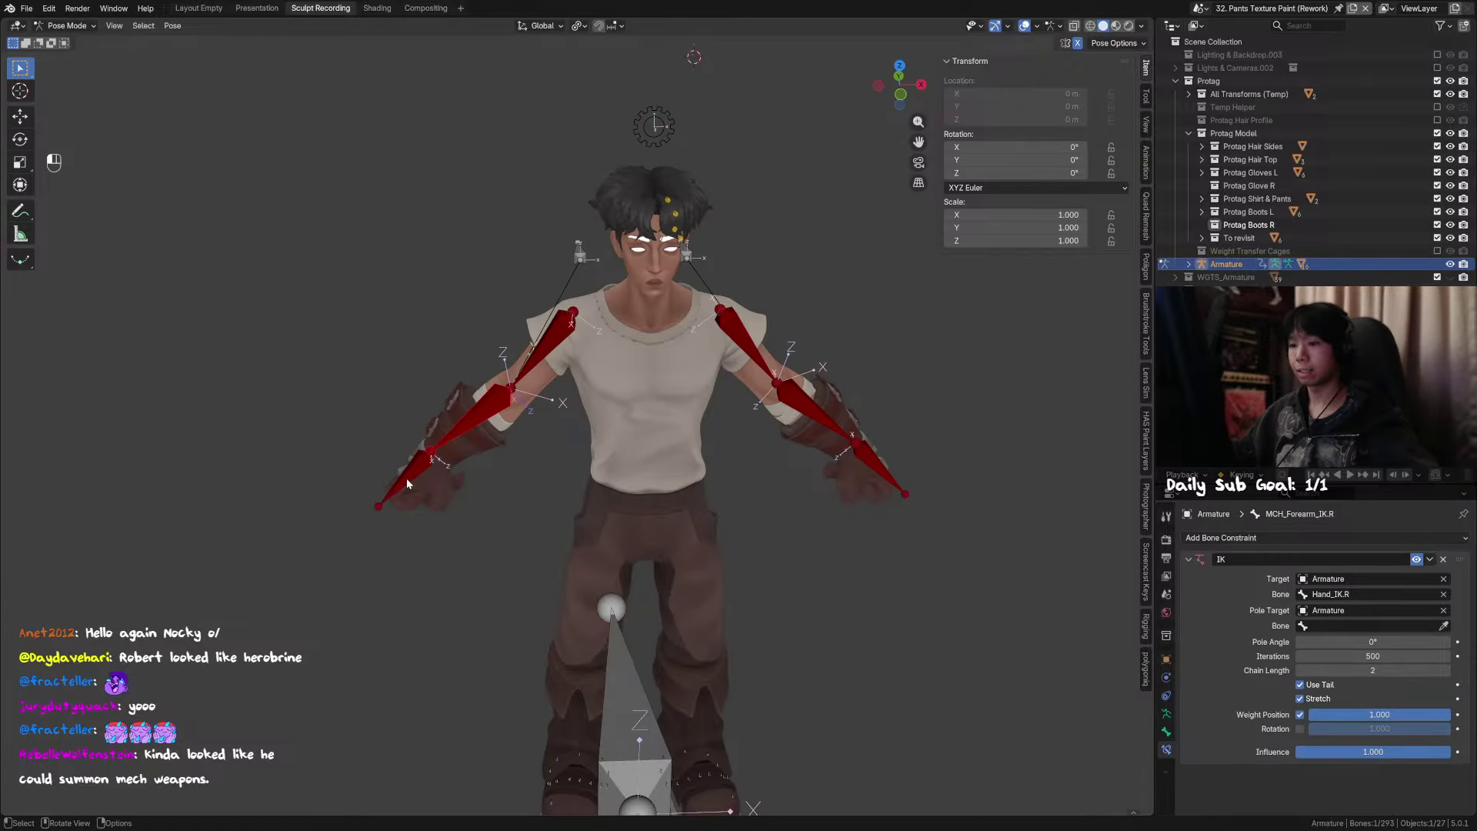
Step: Try moving Hand_IK.R twice to test the right arm with the new pole target, cancelling each move
click(407, 480)
key(g)
right_click(545, 472)
click(403, 482)
key(g)
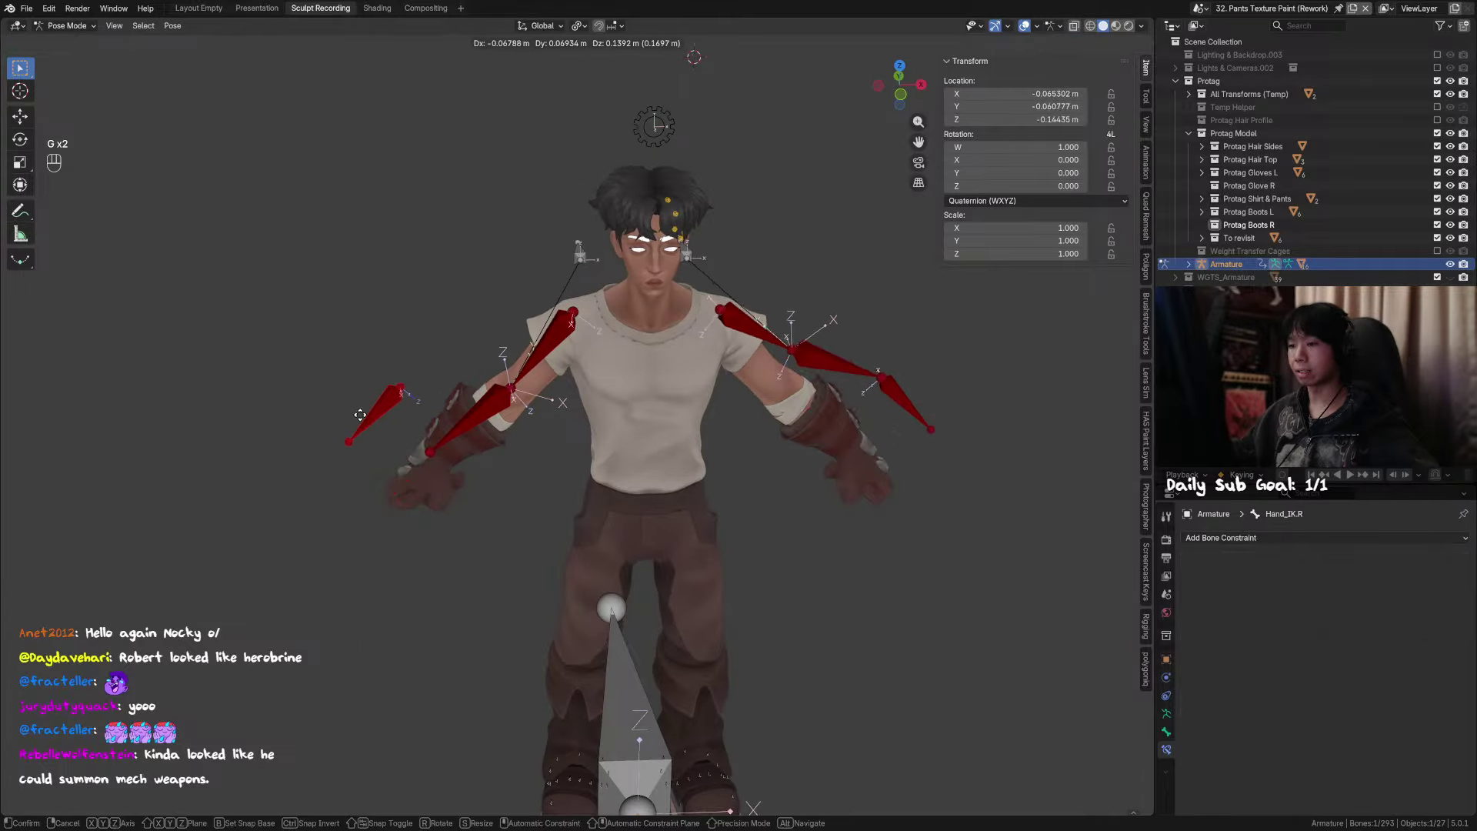
right_click(357, 478)
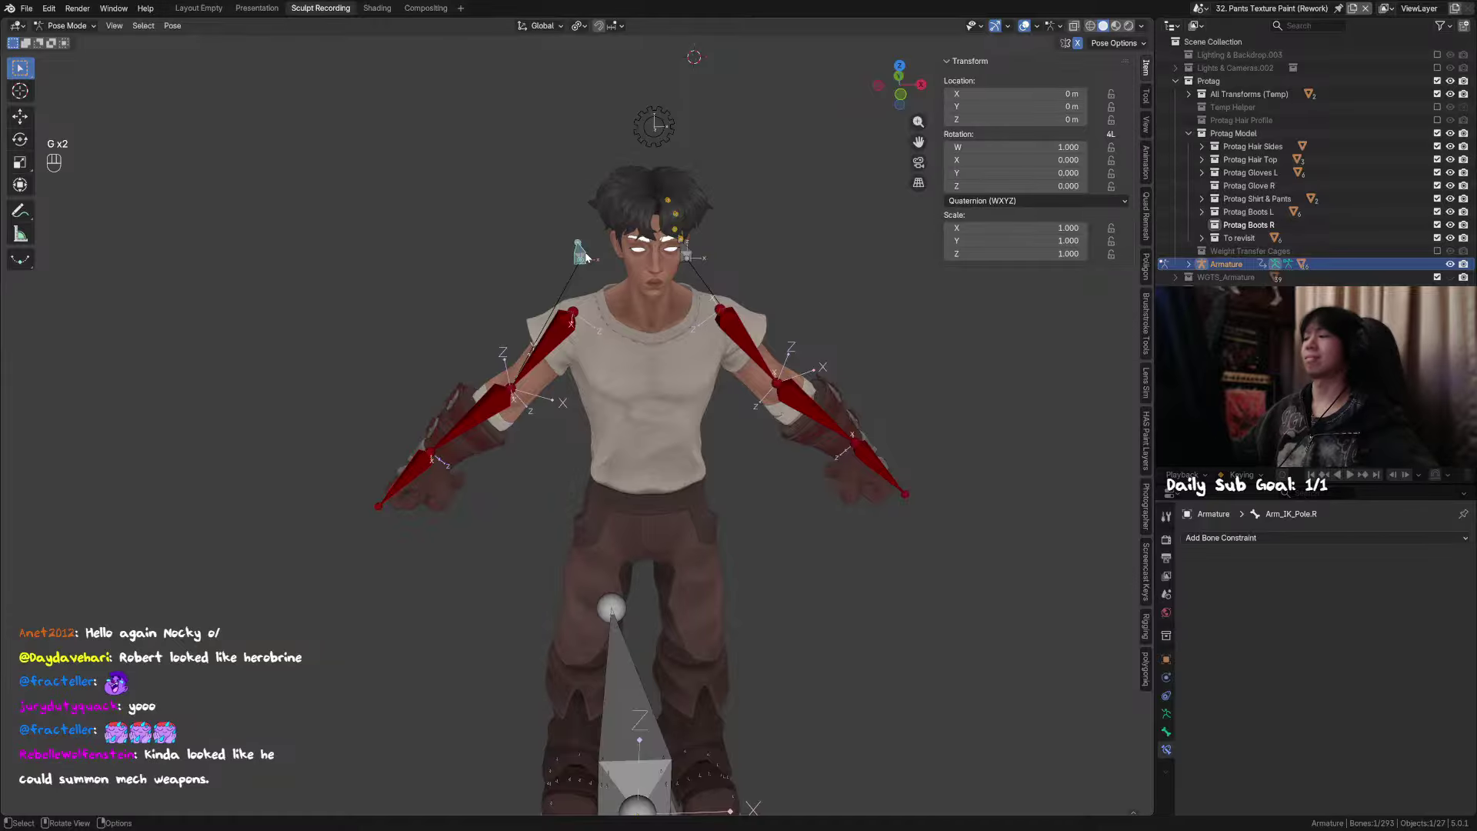
Step: Save the file and pick Arm_IK_Pole.R as the pole bone of MCH_Forearm_IK.R's IK constraint
click(529, 400)
key(ctrl+s)
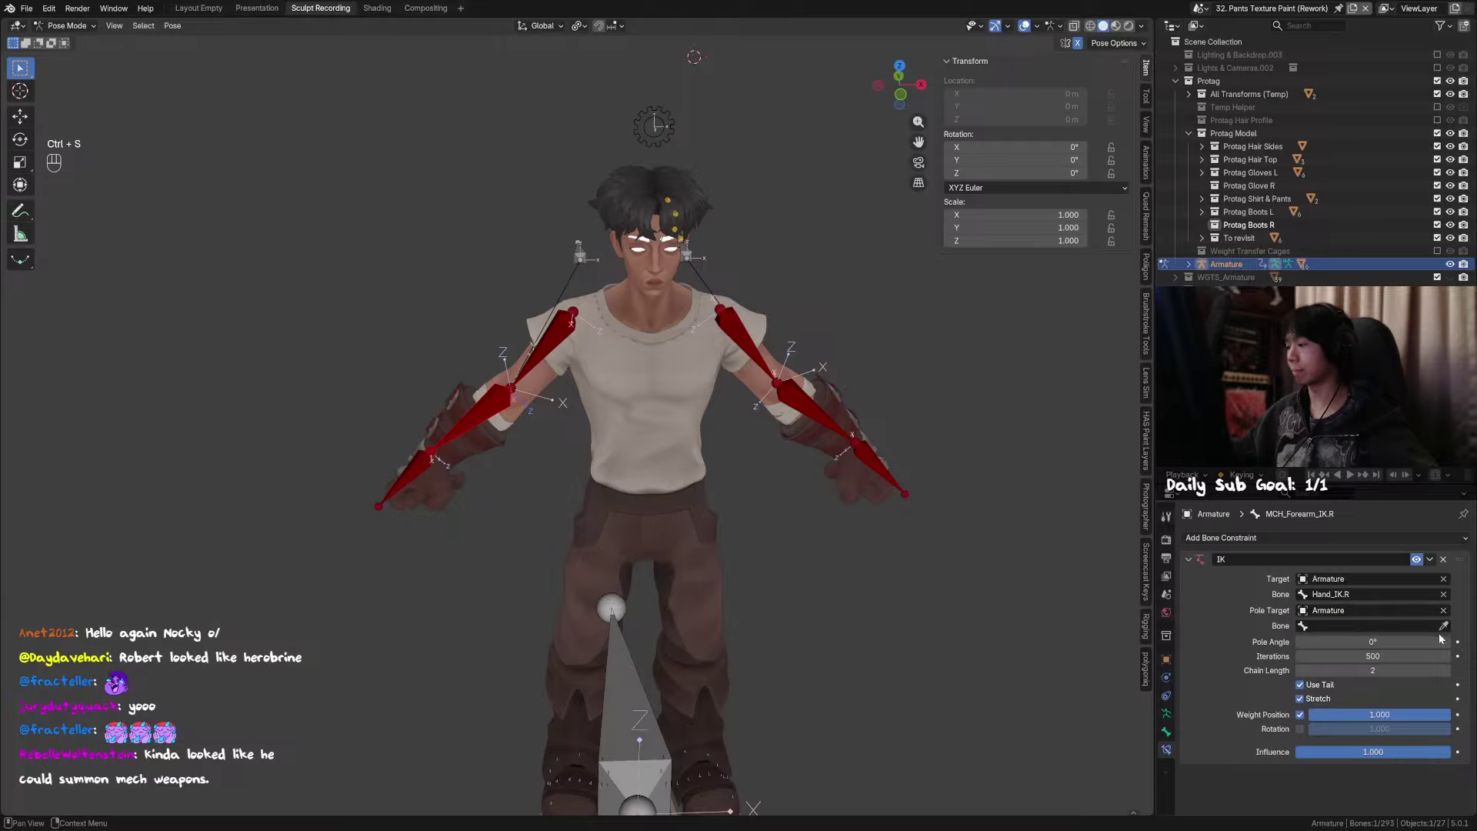
click(1444, 627)
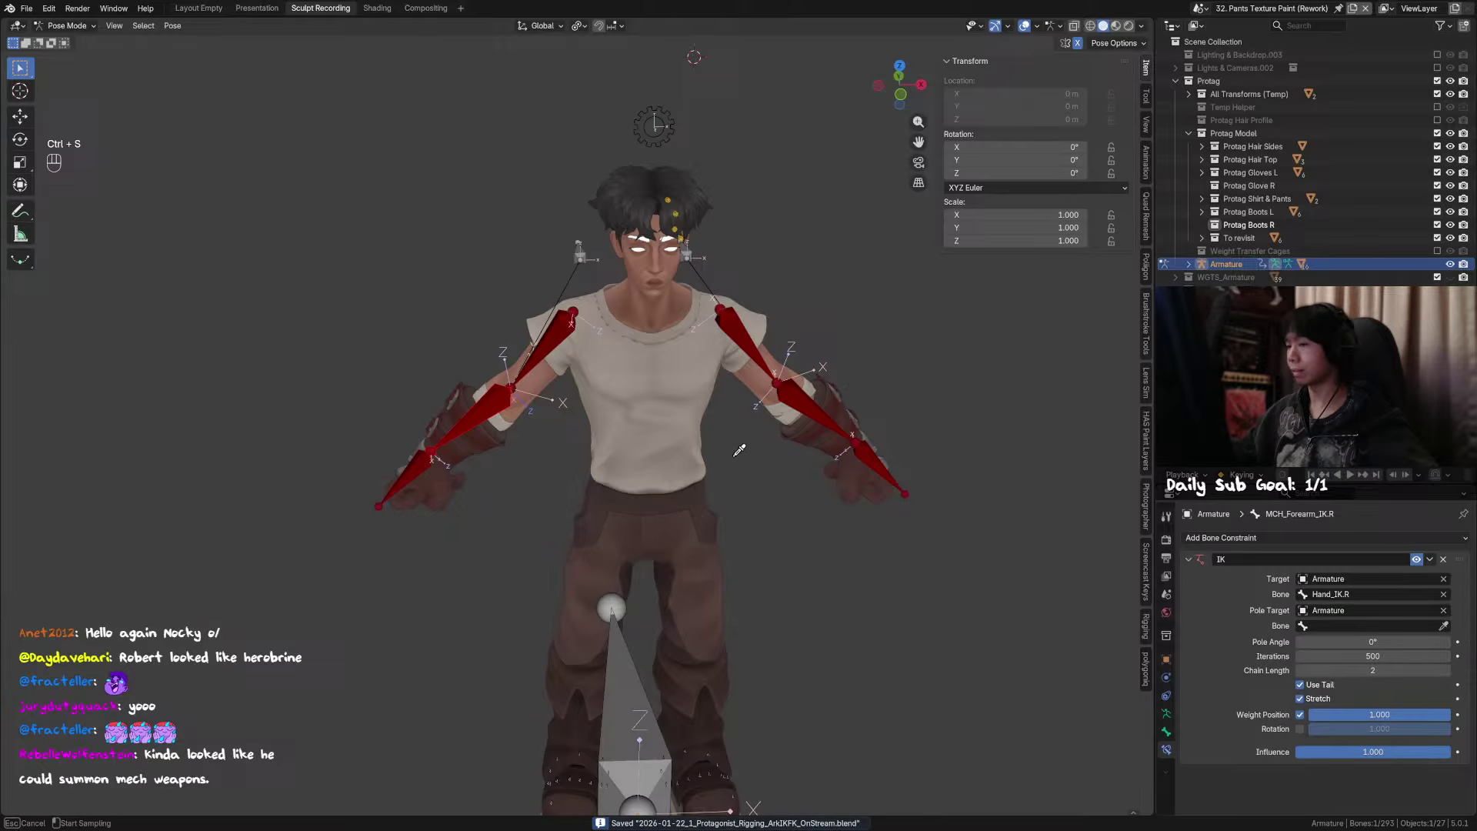
click(578, 256)
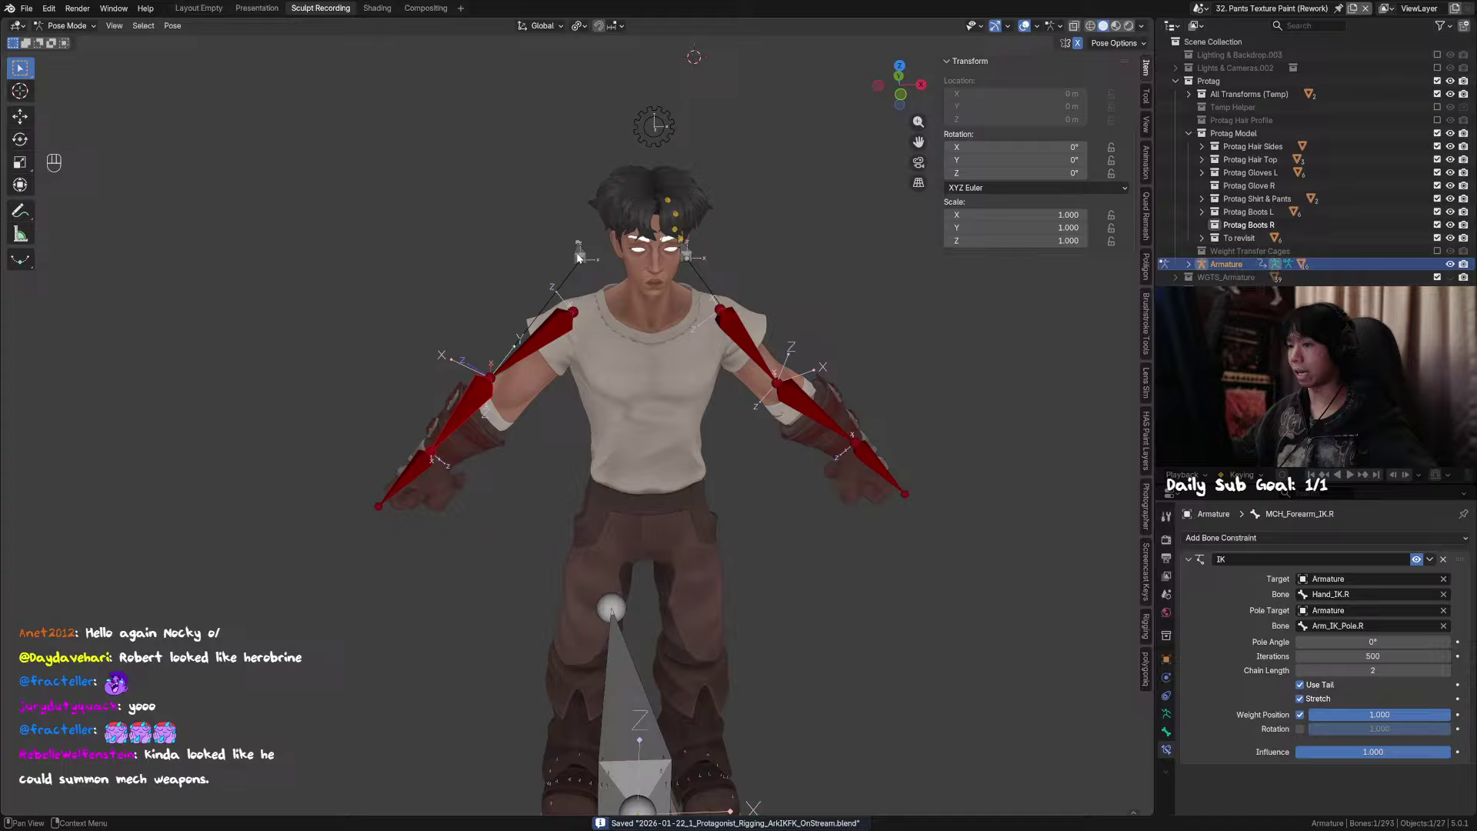
Step: Move Hand_IK.R to test how the arms follow the pole, and clear the location of Hand_IK.R and Hand_IK.L
click(415, 481)
click(412, 483)
key(g)
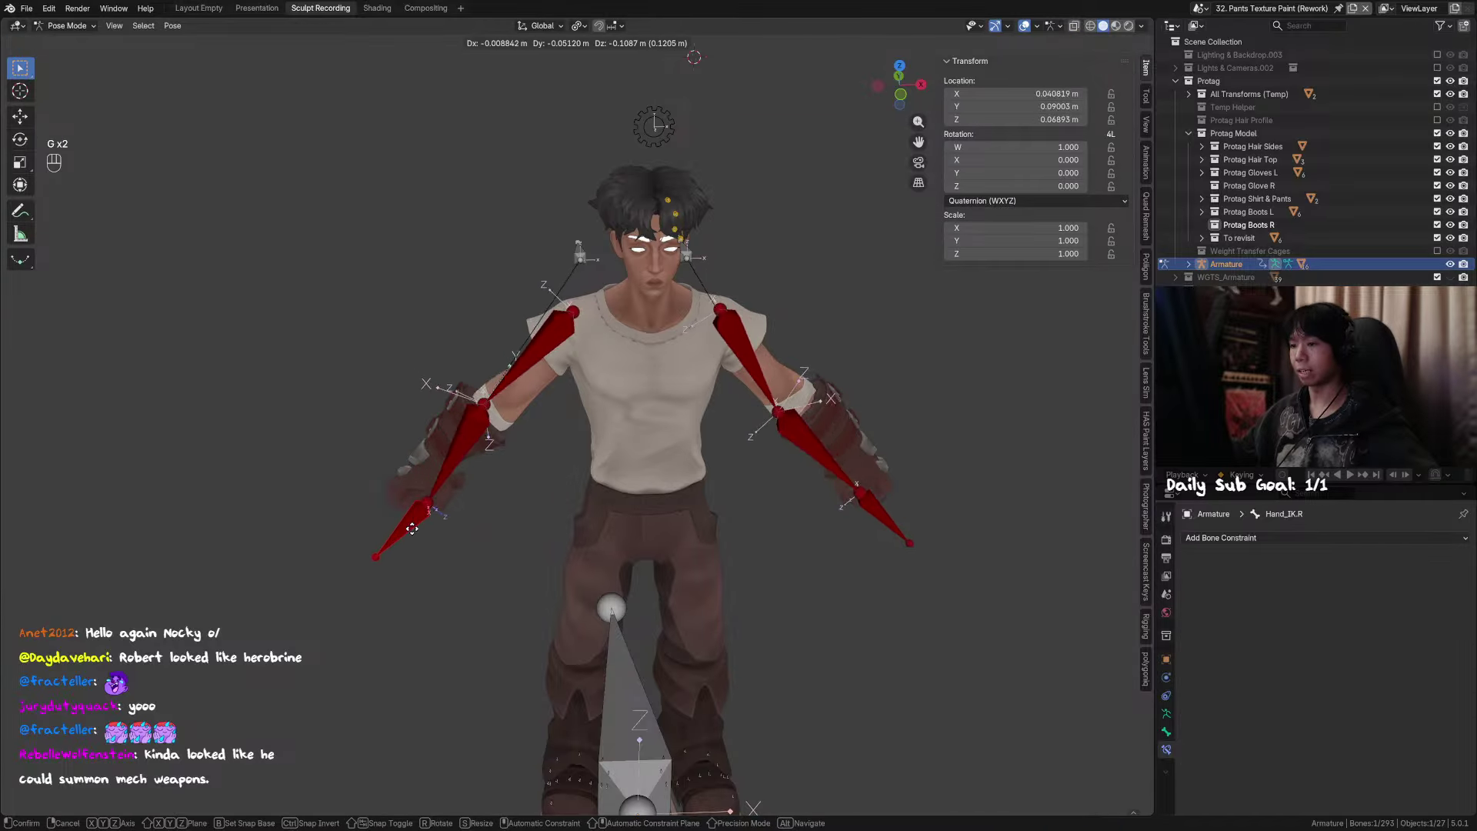
click(567, 557)
key(alt+g)
alt+middle_drag(566, 557, 868, 520)
click(880, 473)
key(alt+g)
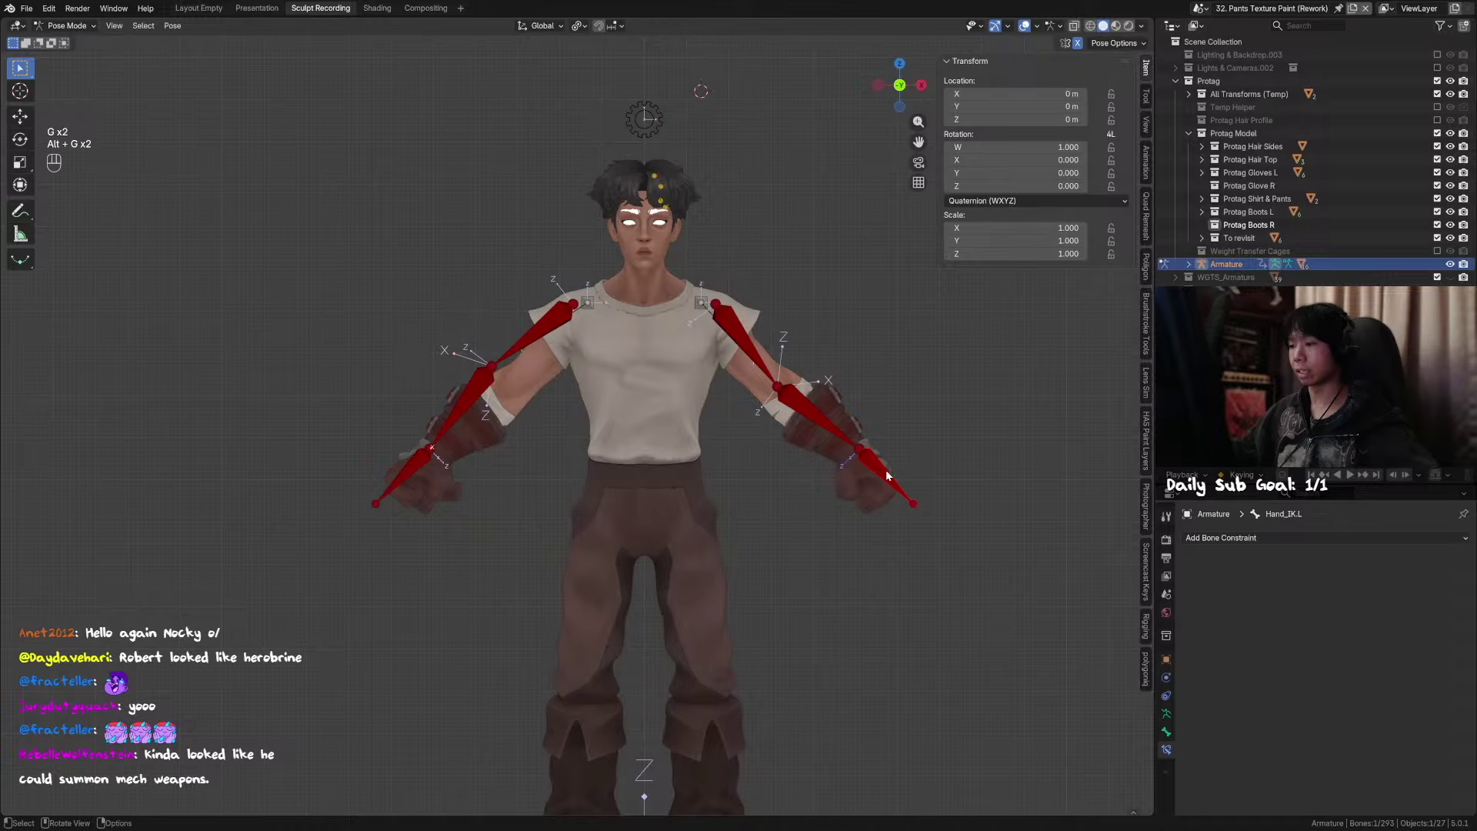
Step: Try moving Hand_IK.L and Arm_IK_Pole.R, cancelling each move, and clear the location of Arm_IK_Pole.R
key(g)
right_click(646, 418)
middle_drag(539, 339, 551, 372)
click(501, 288)
key(alt+g)
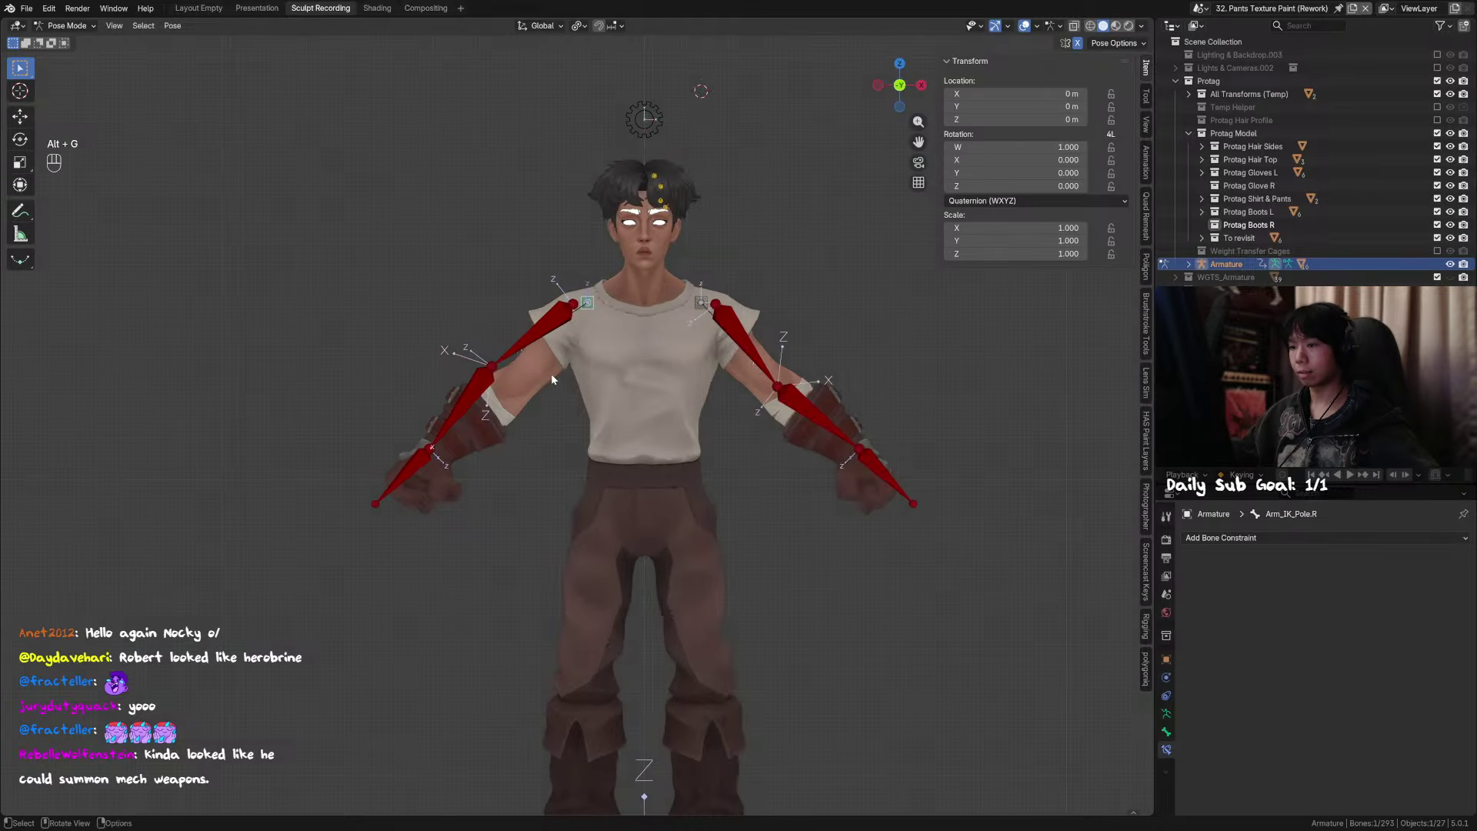
key(alt+g)
key(g)
right_click(568, 410)
Step: Check the bone constraints of MCH_Forearm_IK.R and MCH_Arm_IK.R
click(473, 382)
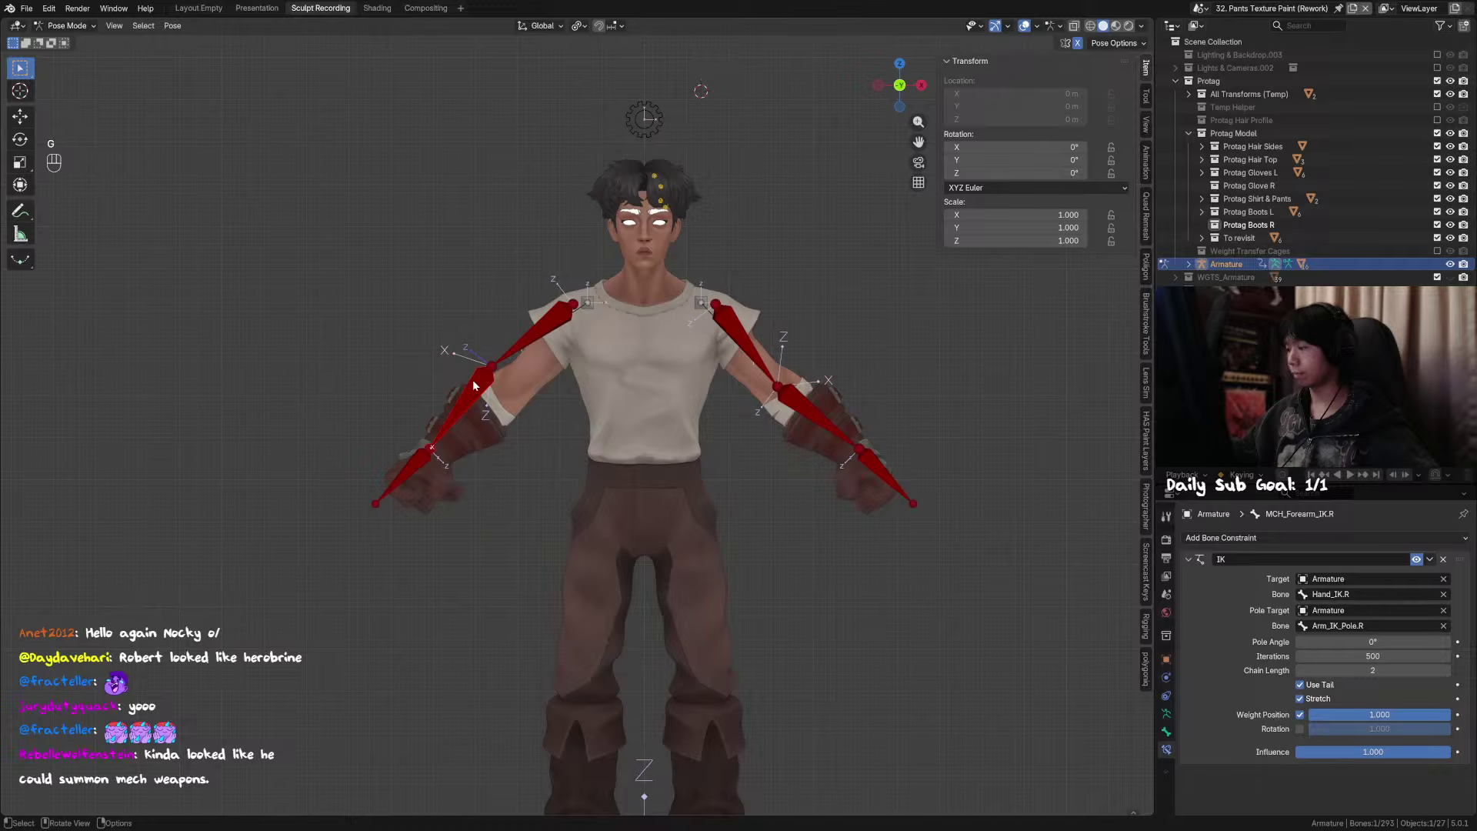
click(468, 399)
click(542, 335)
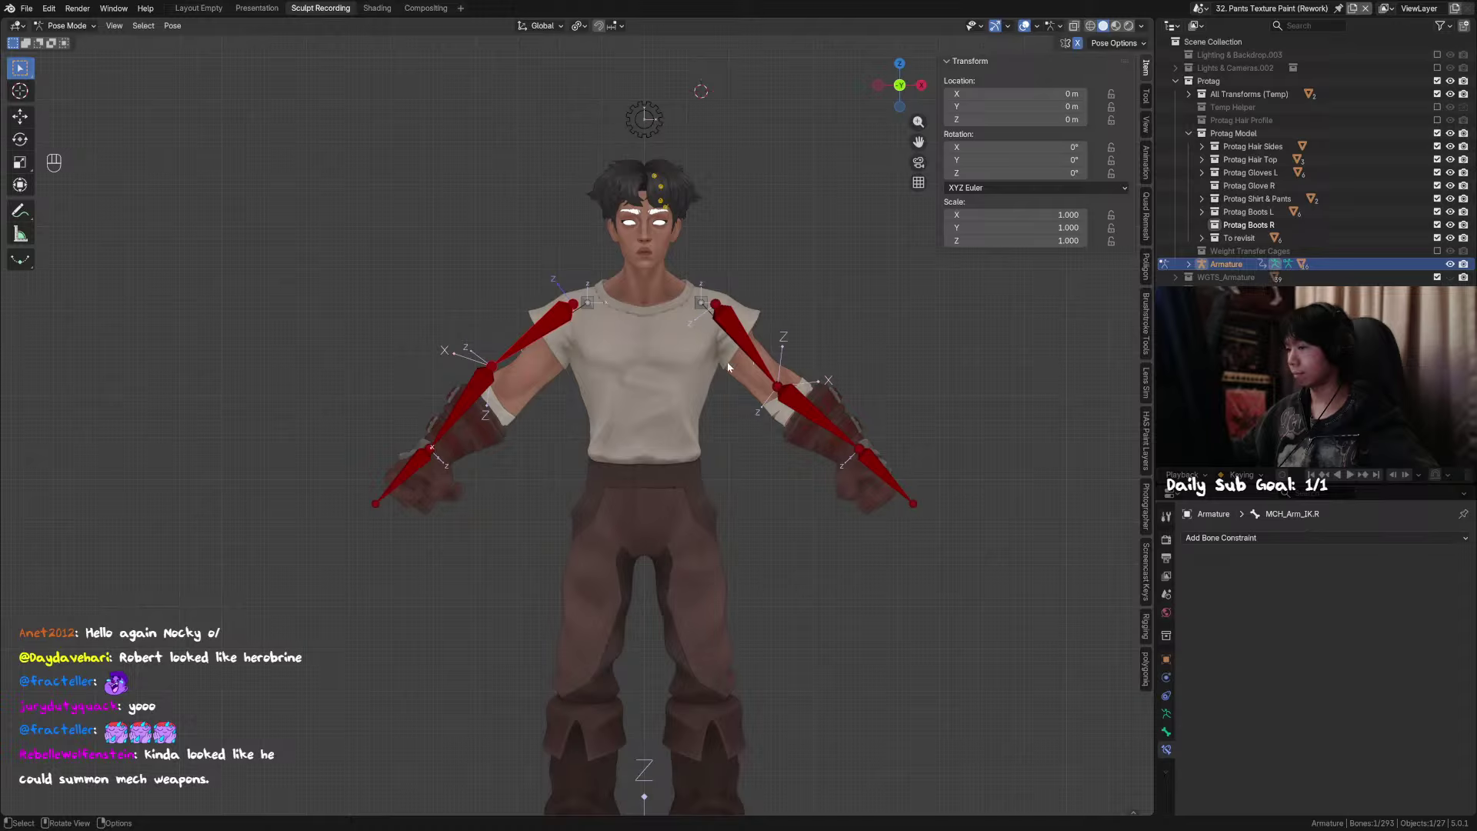
click(473, 396)
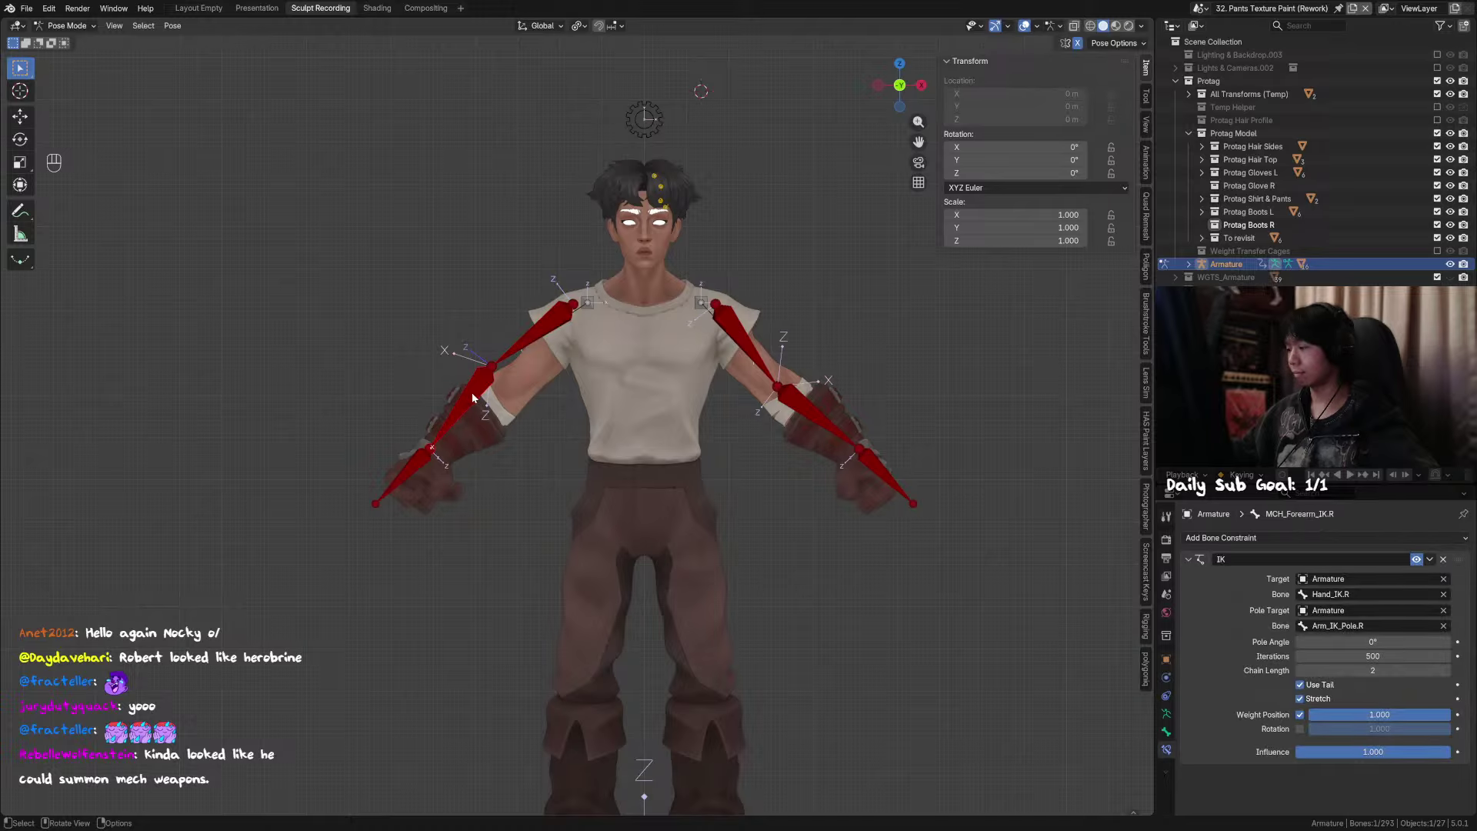
Step: Try moving Hand_IK.R in front view to compare the elbow bend of both arms, cancelling the move
click(416, 471)
key(g)
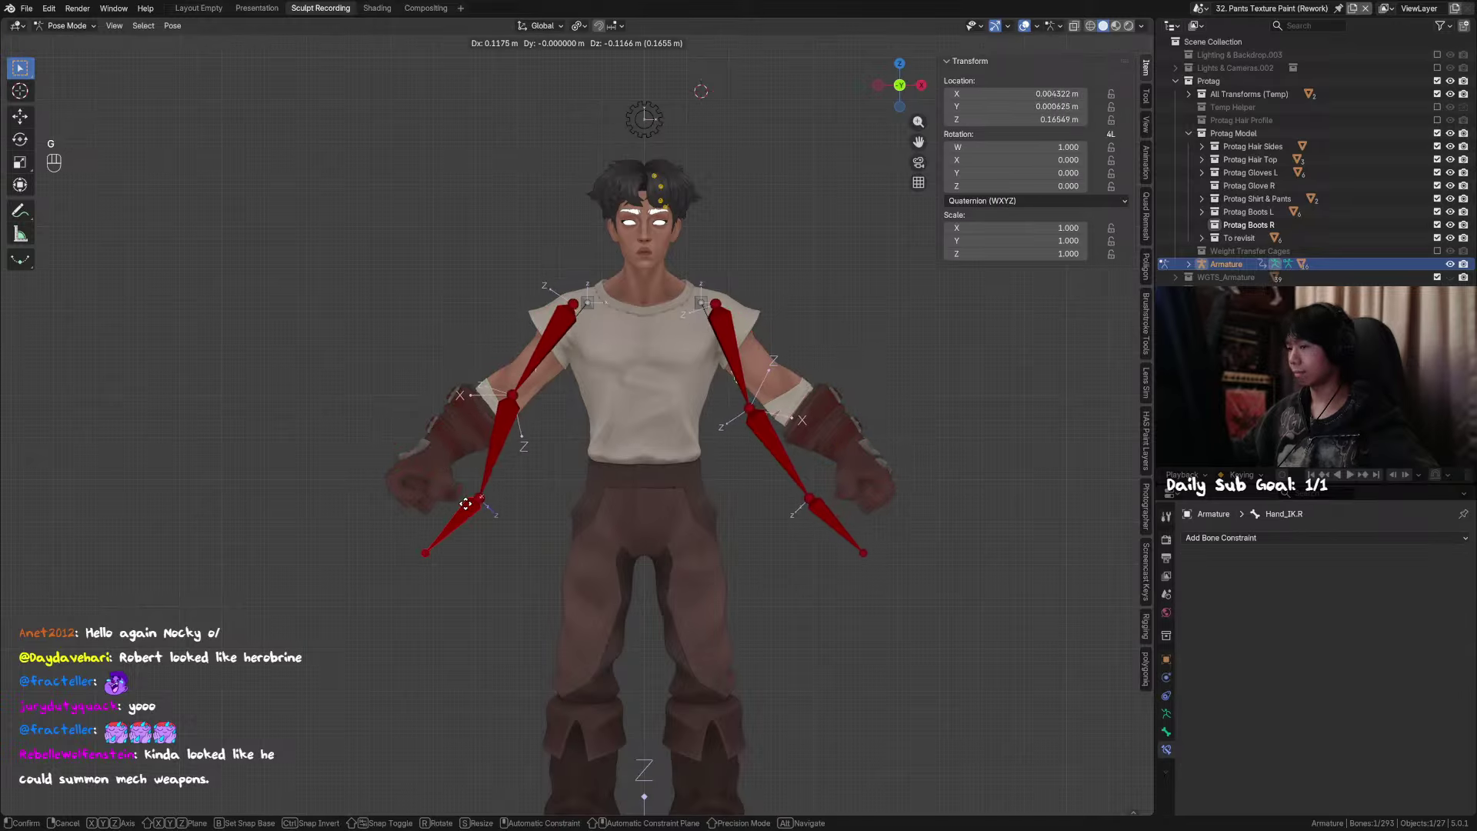
right_click(465, 501)
Step: Clear the pole bone Arm_IK_Pole.R from MCH_Forearm_IK.R's IK constraint
middle_drag(467, 502, 508, 651)
click(590, 245)
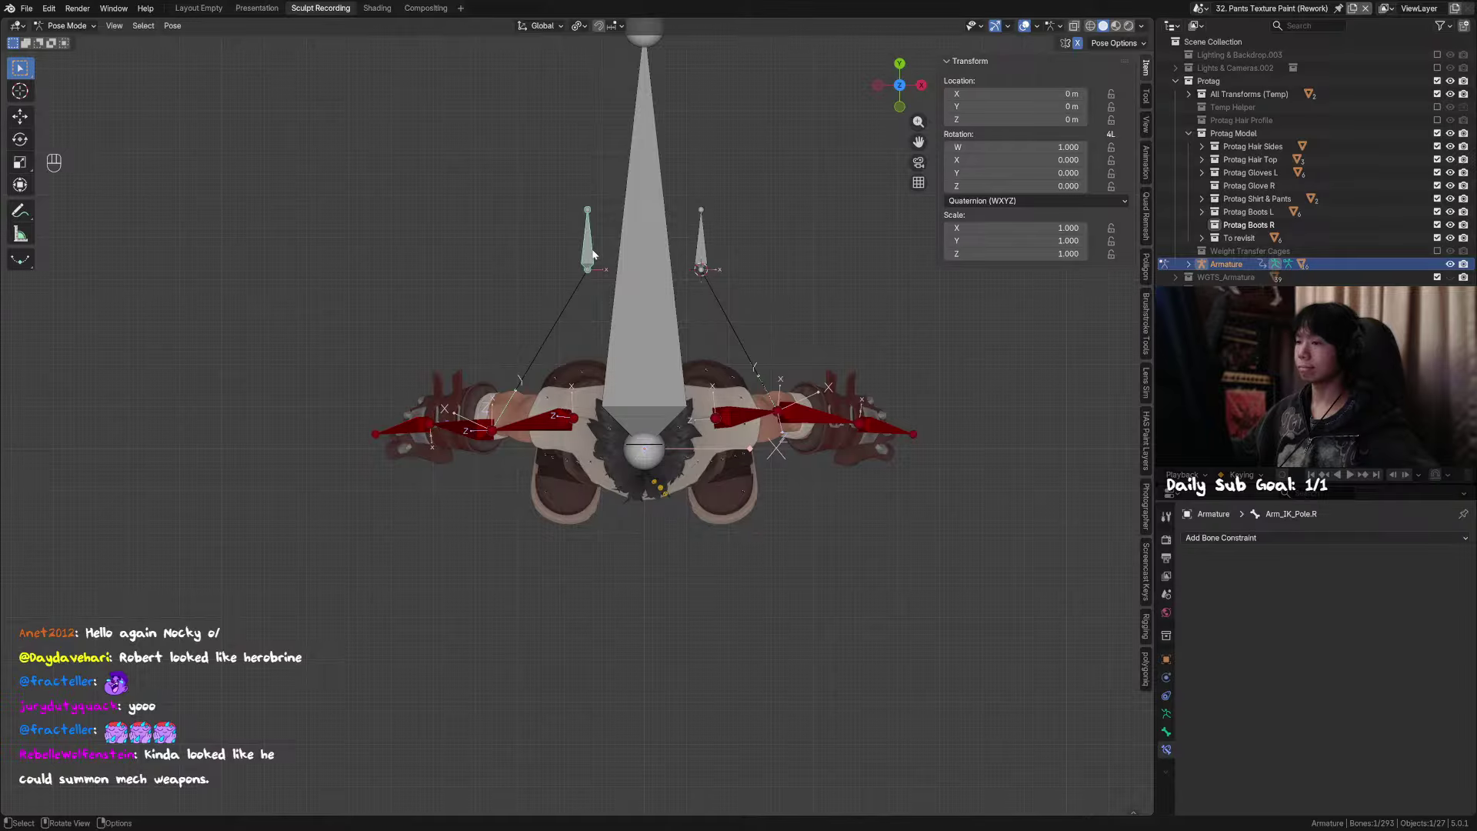
middle_drag(534, 568, 531, 396)
click(479, 408)
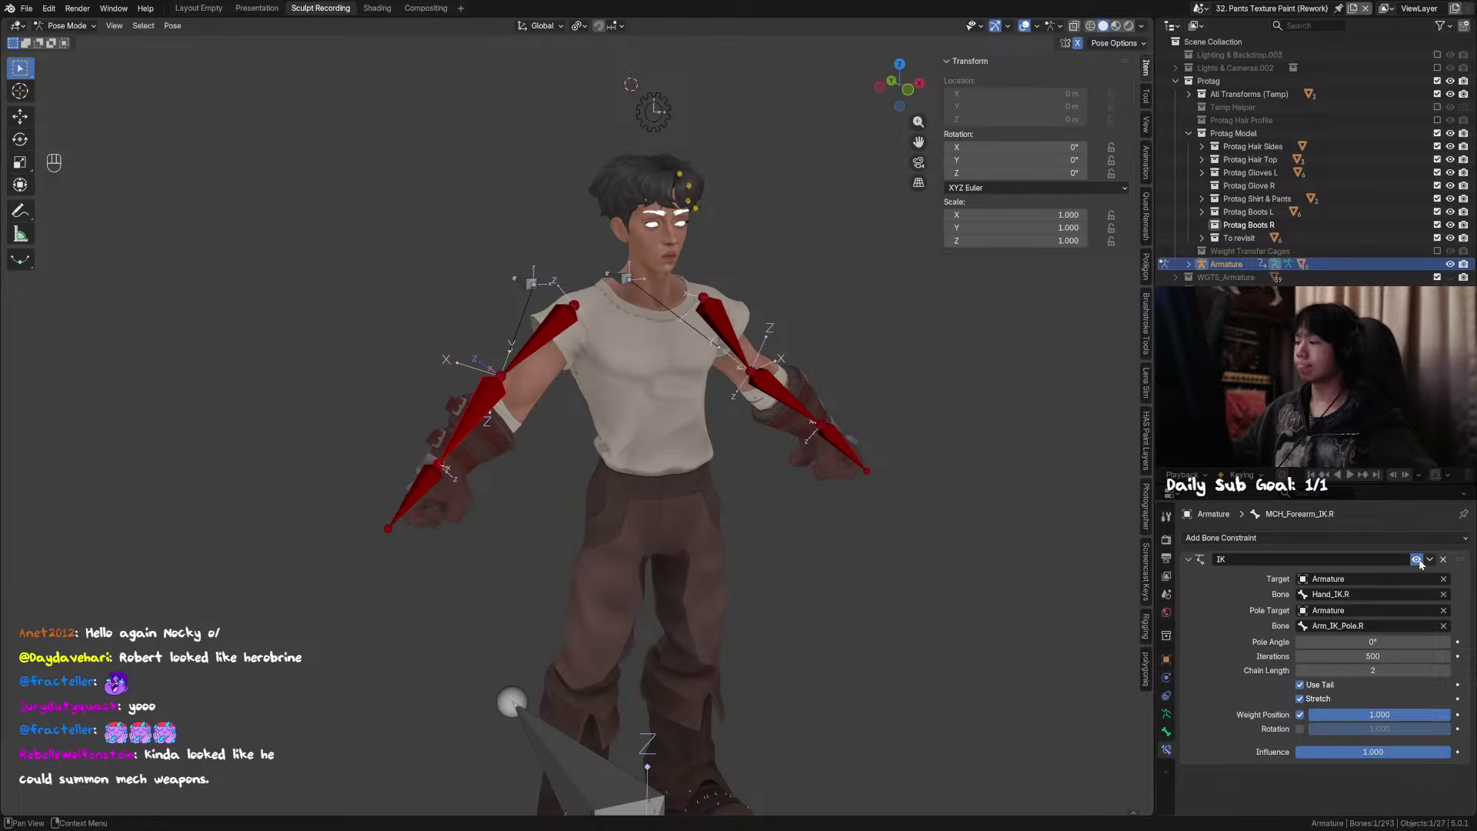
click(1444, 625)
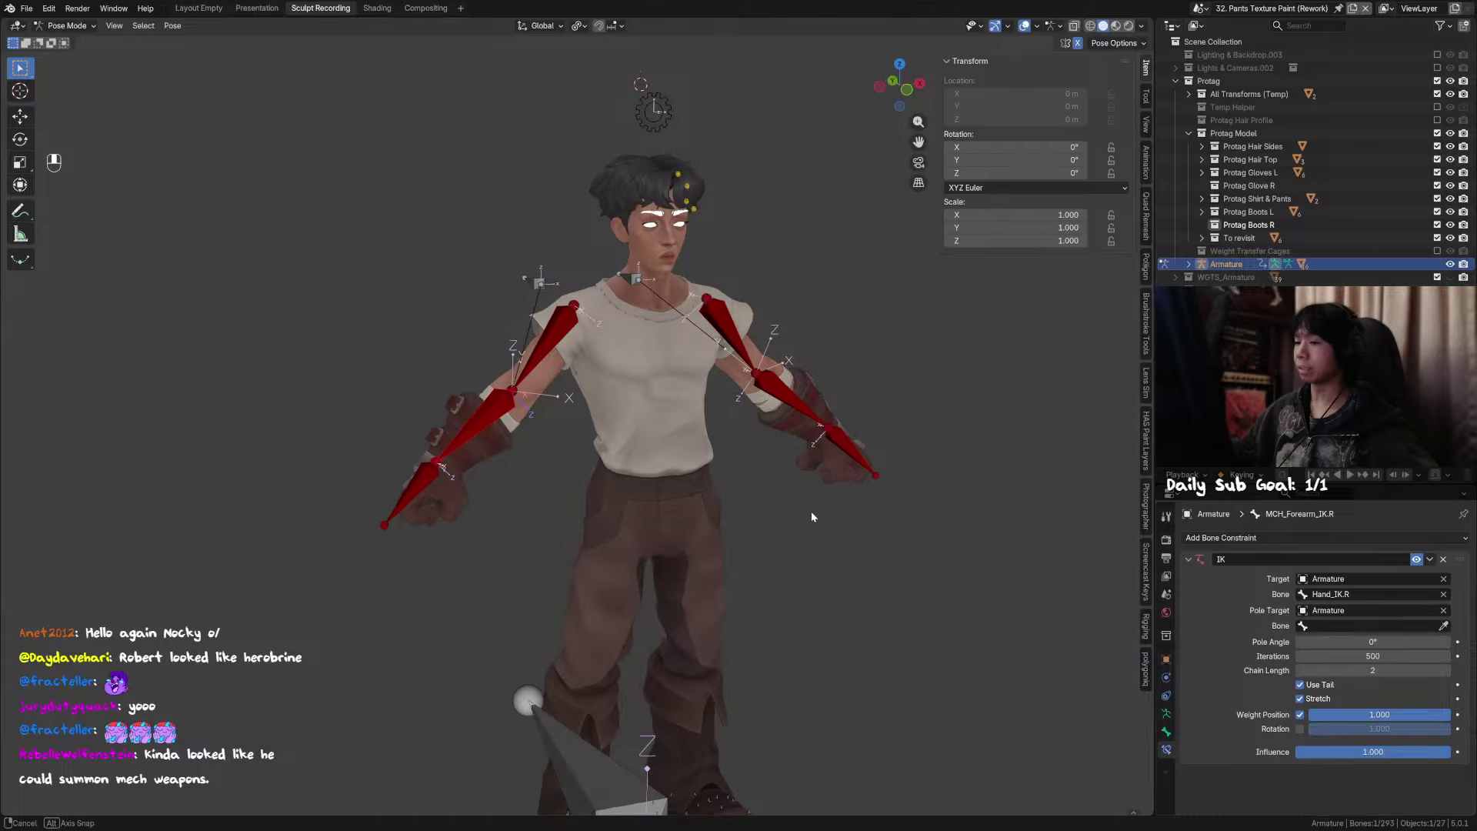
Step: View the armature from the top and switch it to Edit Mode
key(KP_1)
key(KP_7)
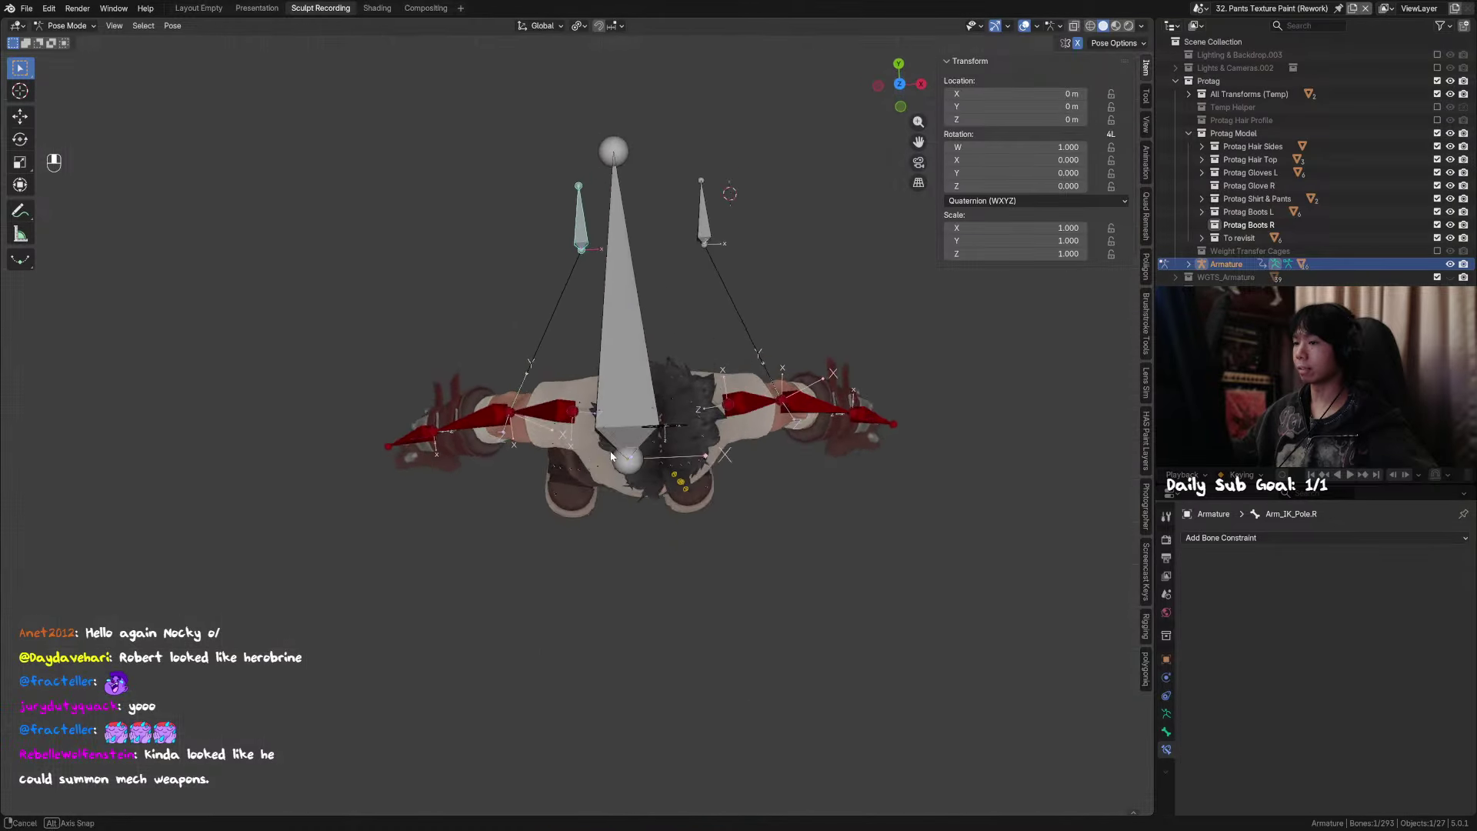
key(Tab)
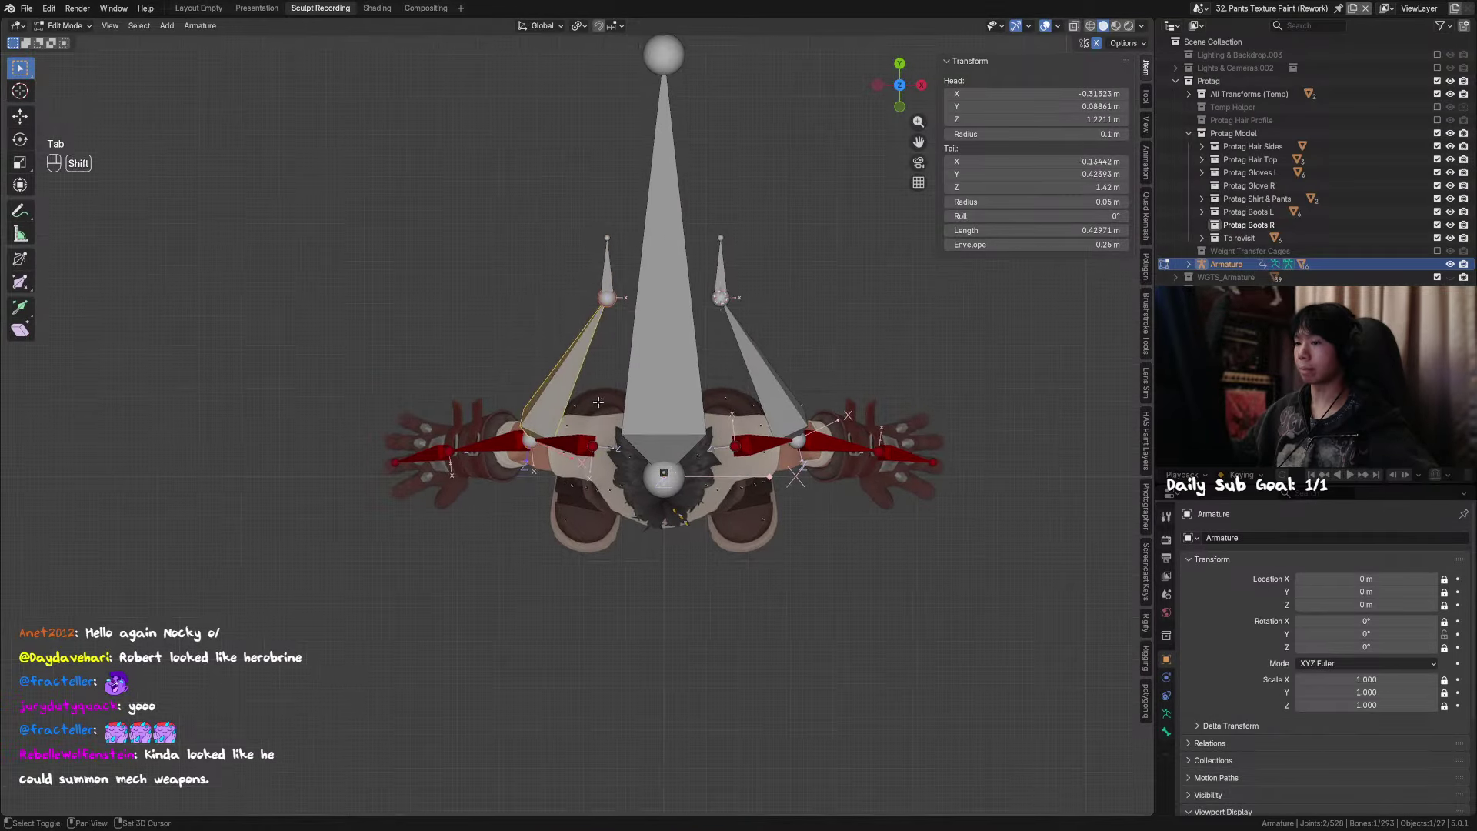
Step: Try deleting Arm_IK_Pole.R and its mirrored left bone, and undo the deletion
key(x)
click(618, 289)
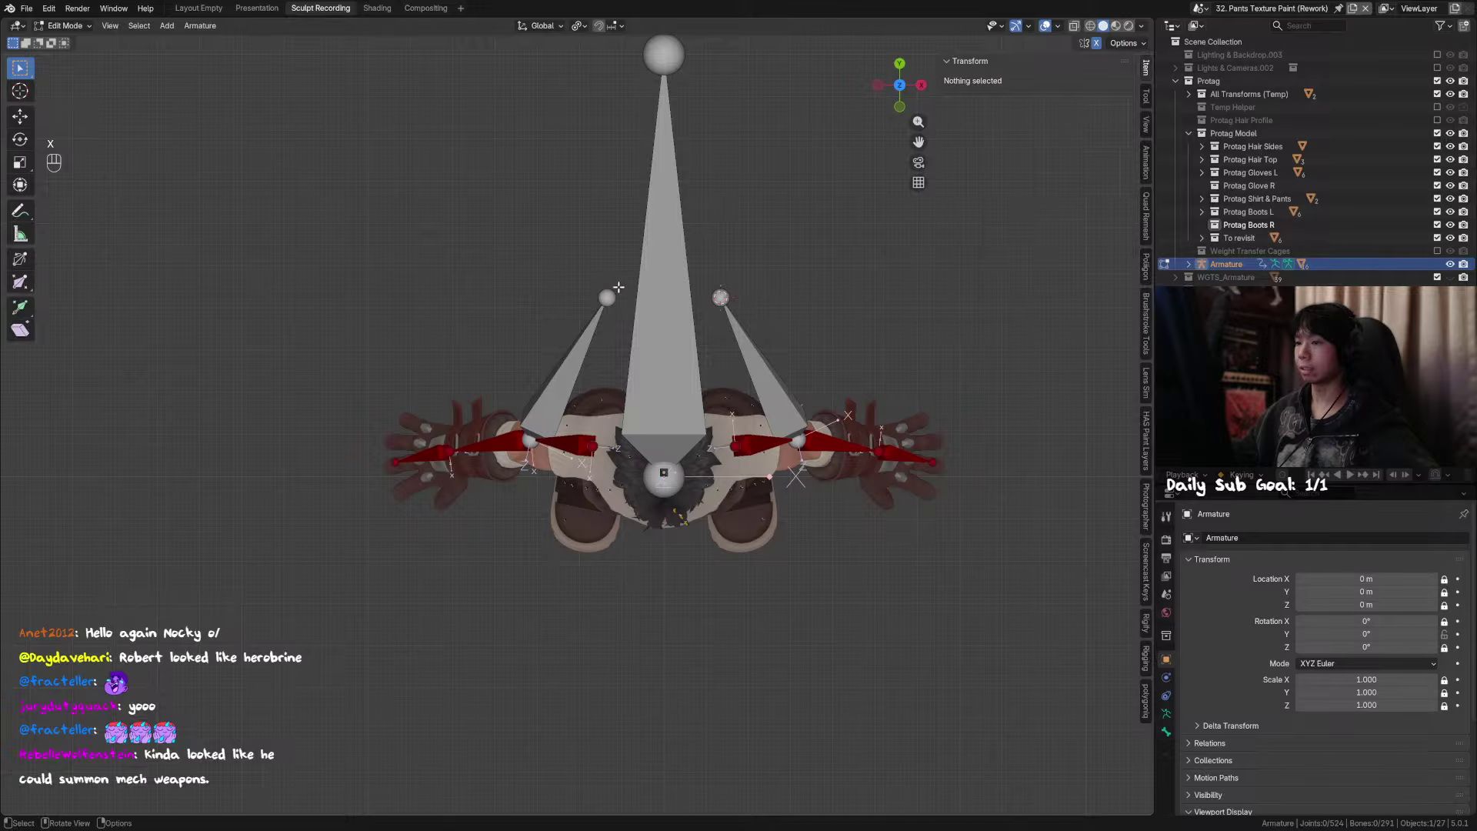
key(ctrl+z)
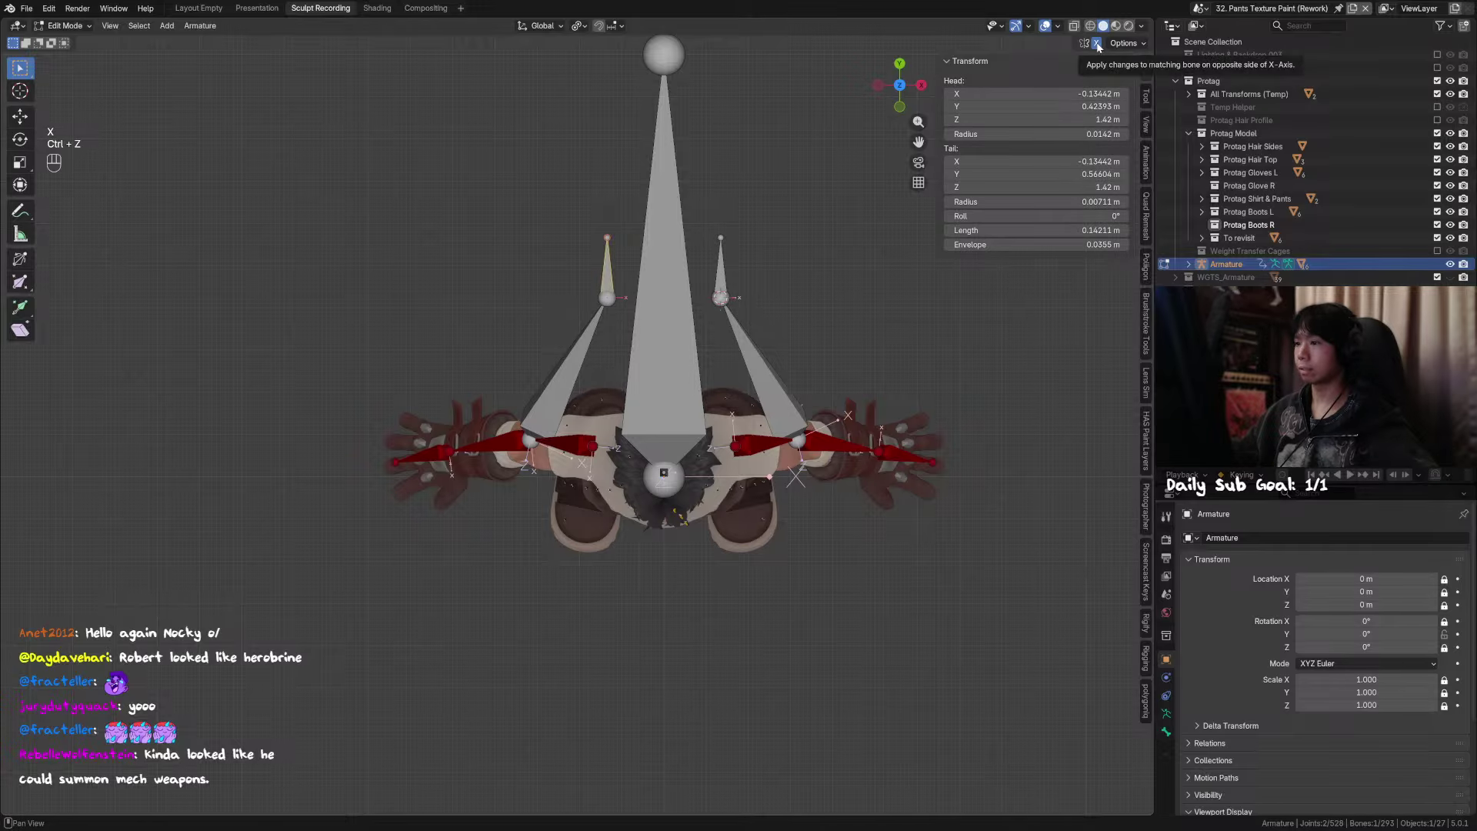
middle_drag(728, 495, 732, 418)
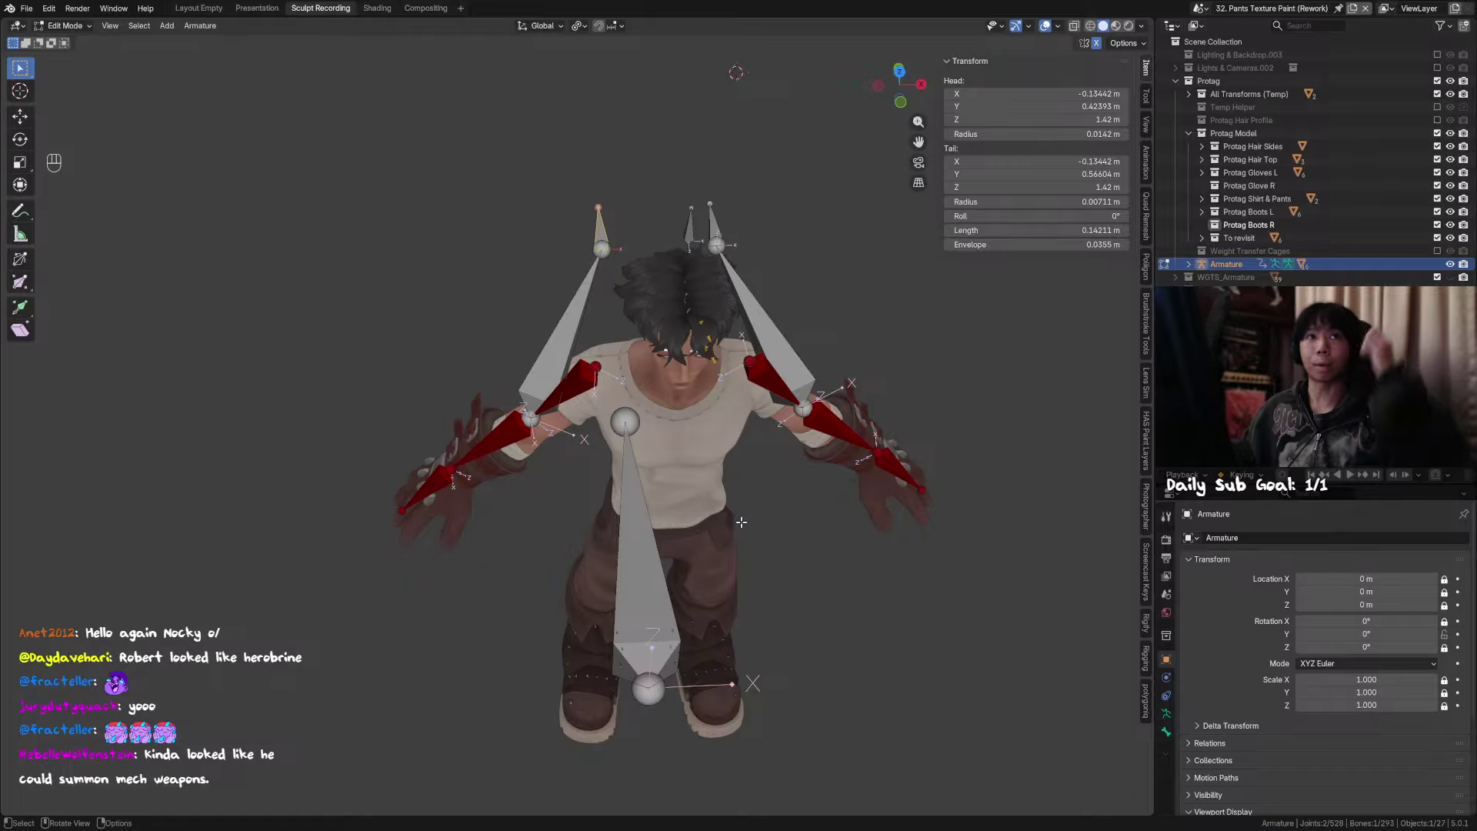
middle_drag(745, 514, 703, 354)
scroll(703, 352, up, 1)
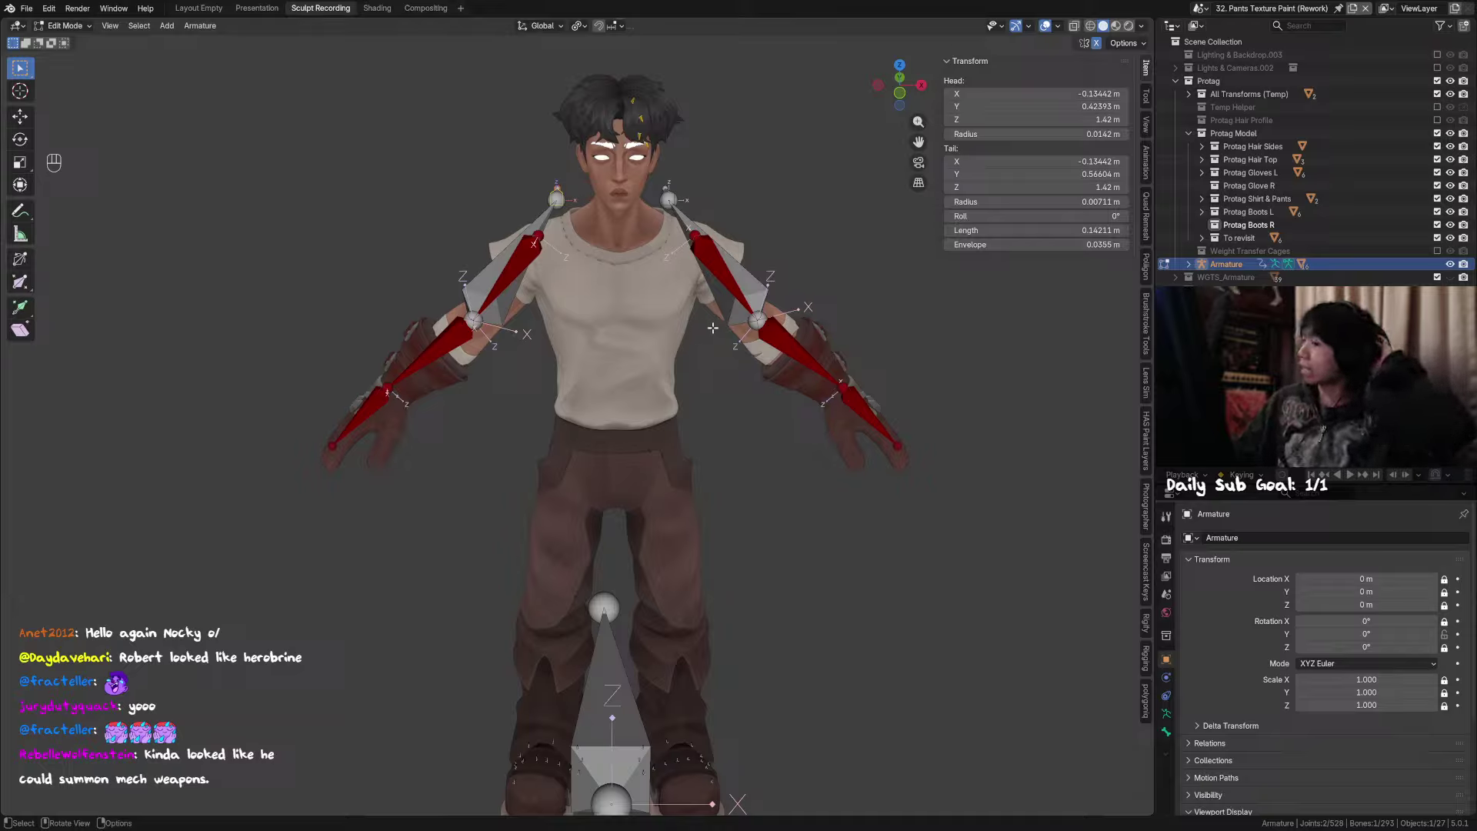
scroll(717, 329, down, 1)
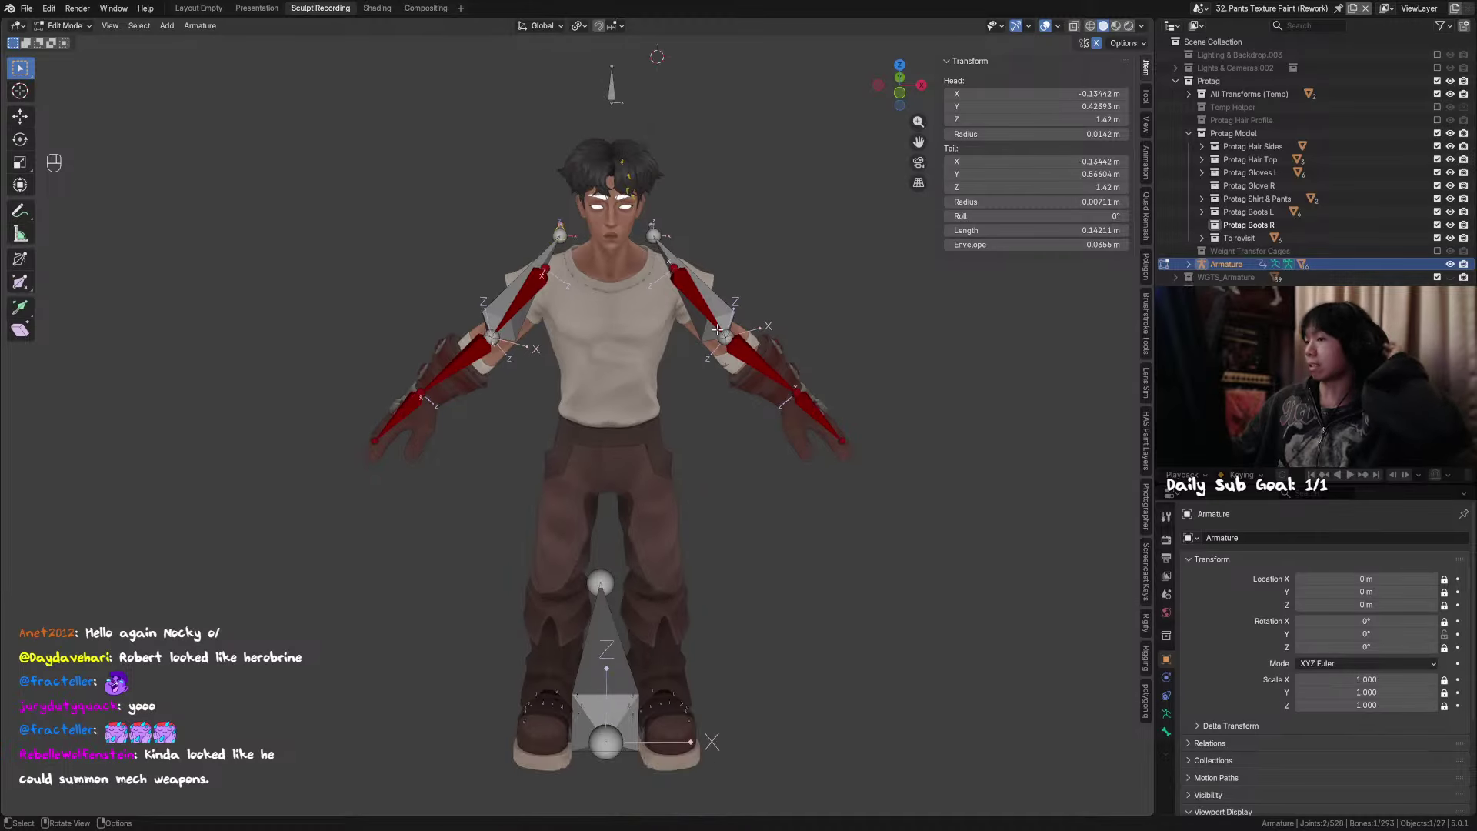
scroll(675, 319, down, 1)
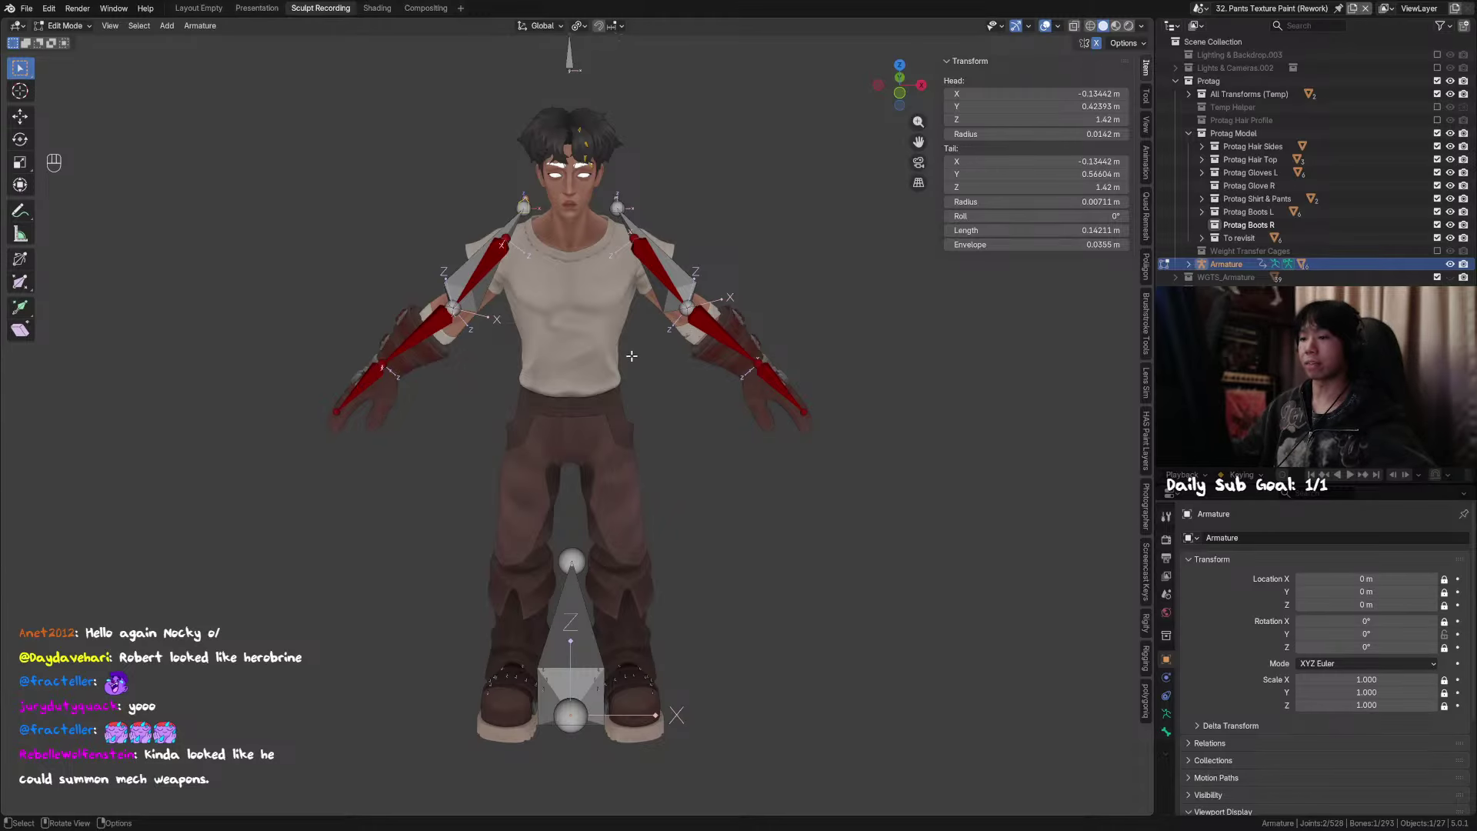
middle_drag(632, 355, 457, 232)
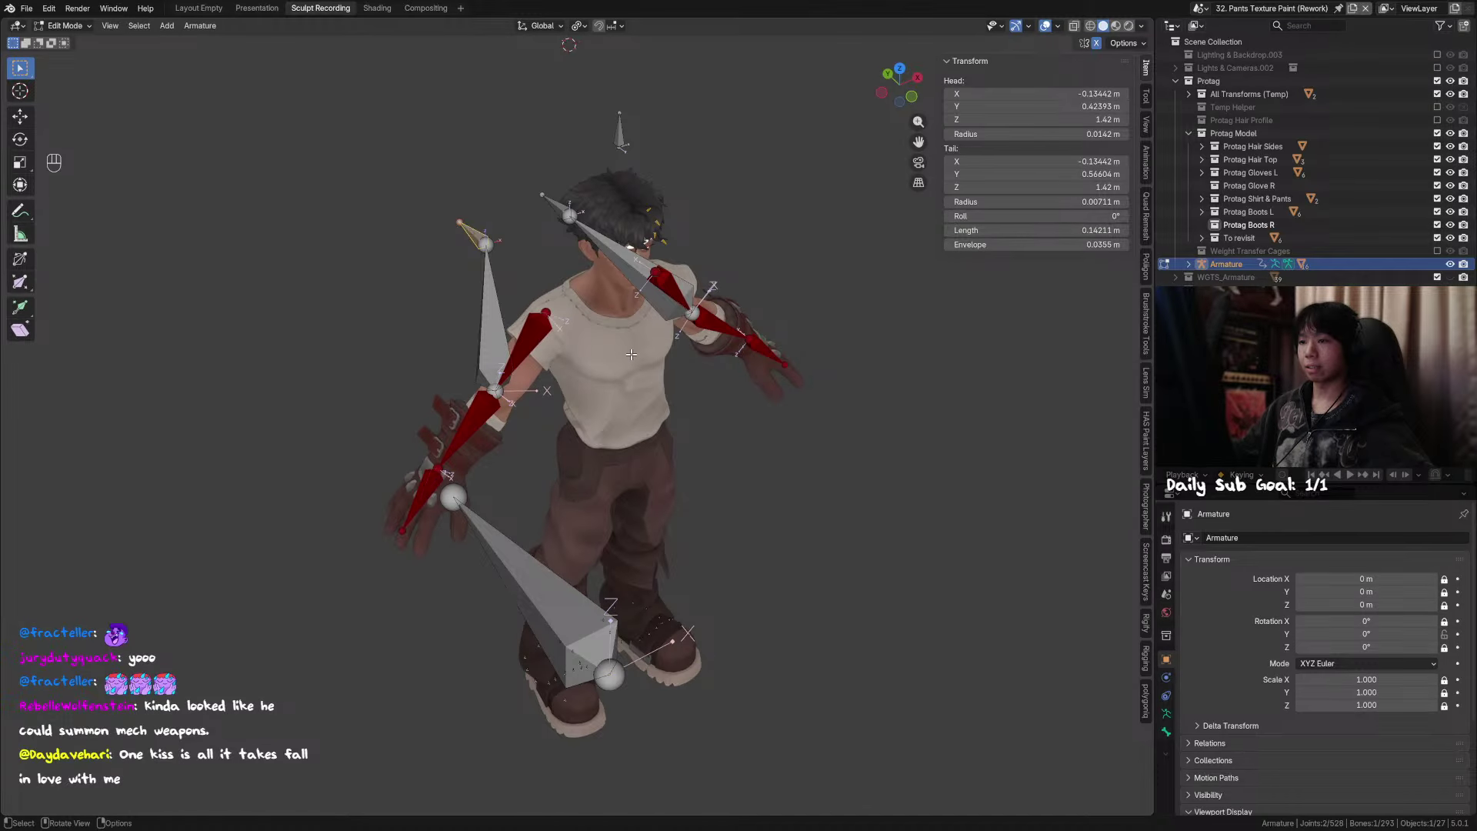
Step: Switch the armature to Pose Mode and try moving the Arm_IK_Pole.R bone
key(KP_1)
key(Tab)
key(g)
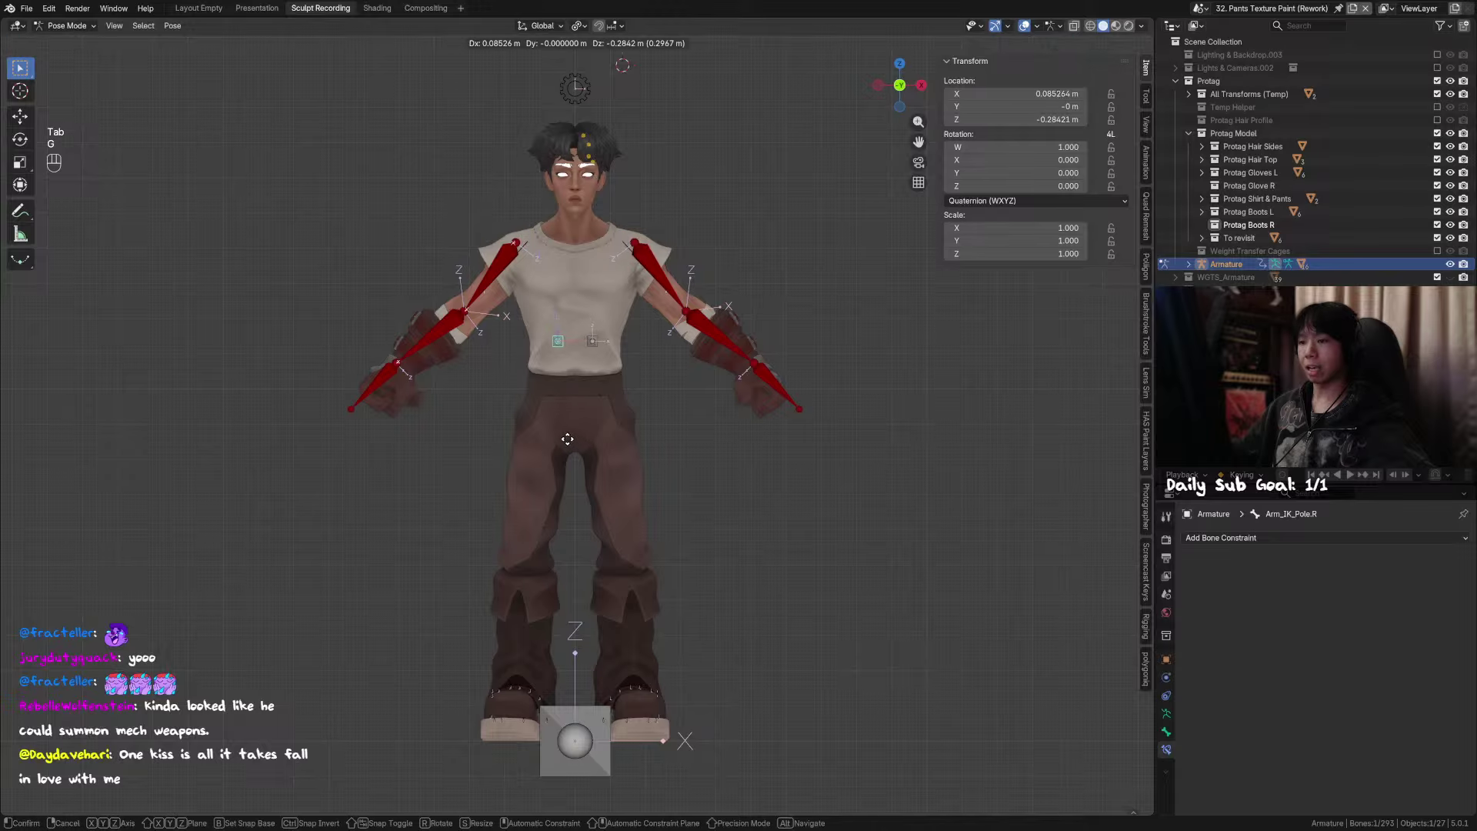
right_click(567, 438)
Step: Save the file and set Arm_IK_Pole.R as the pole bone of MCH_Forearm_IK.R's IK constraint
click(433, 335)
shift+middle_drag(563, 380, 566, 390)
key(ctrl+s)
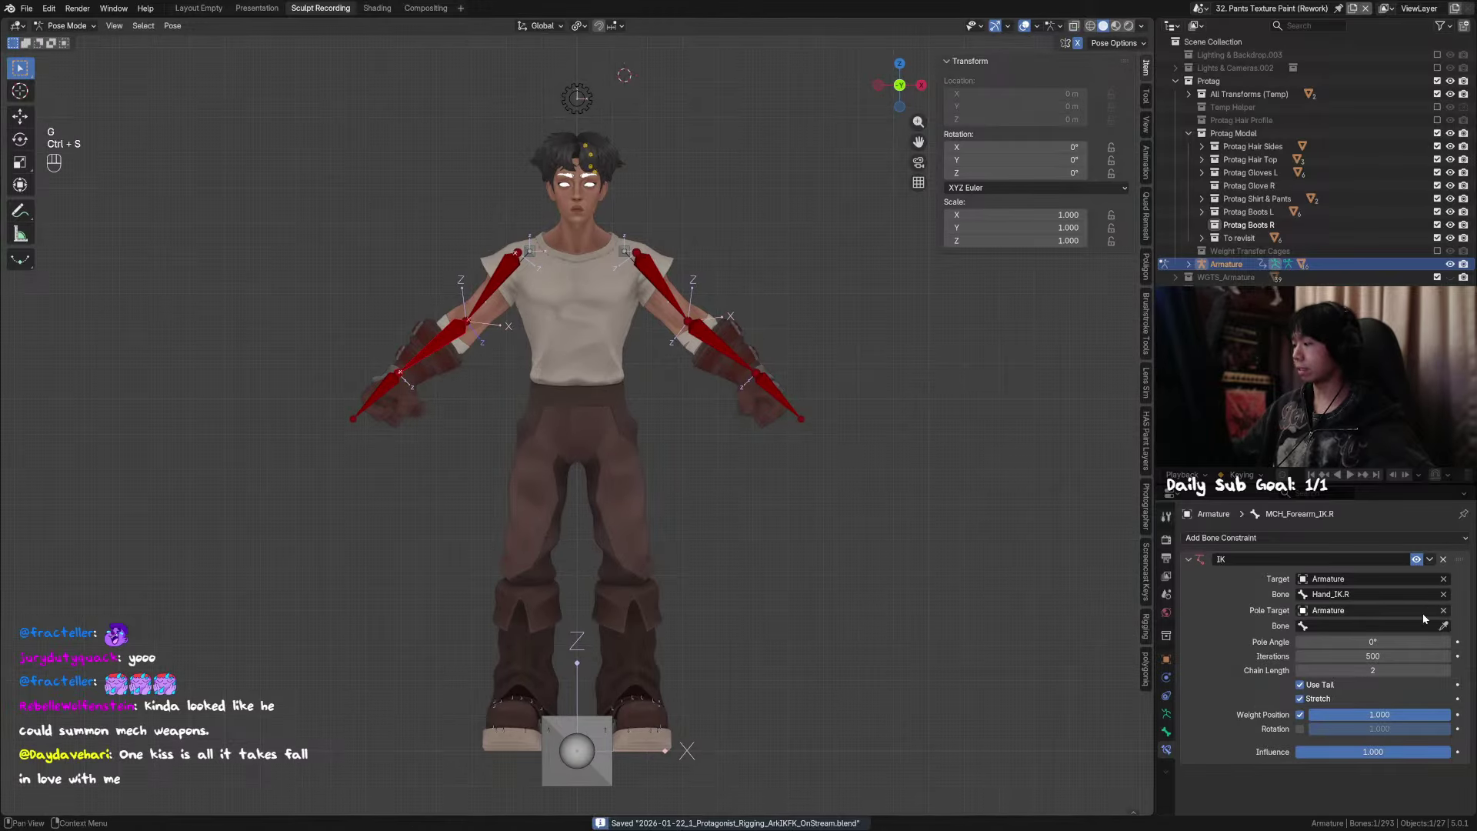
middle_drag(885, 538, 989, 542)
click(1444, 626)
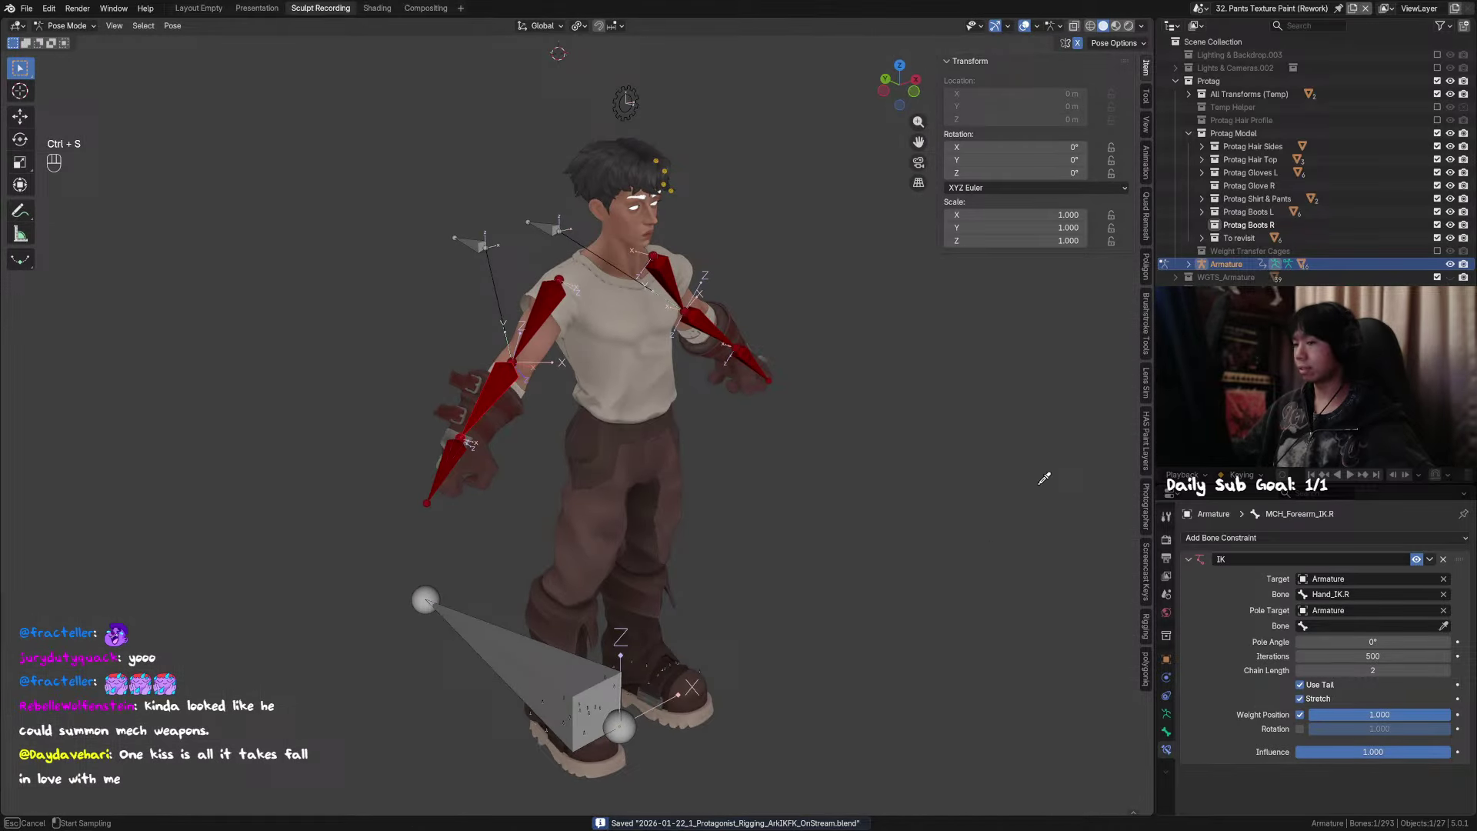
click(476, 239)
Step: Set Arm_IK_Pole.R as the target bone of the Stretch To constraint on Arm_VIS_IK_Pole.R
click(478, 244)
middle_drag(585, 331, 602, 409)
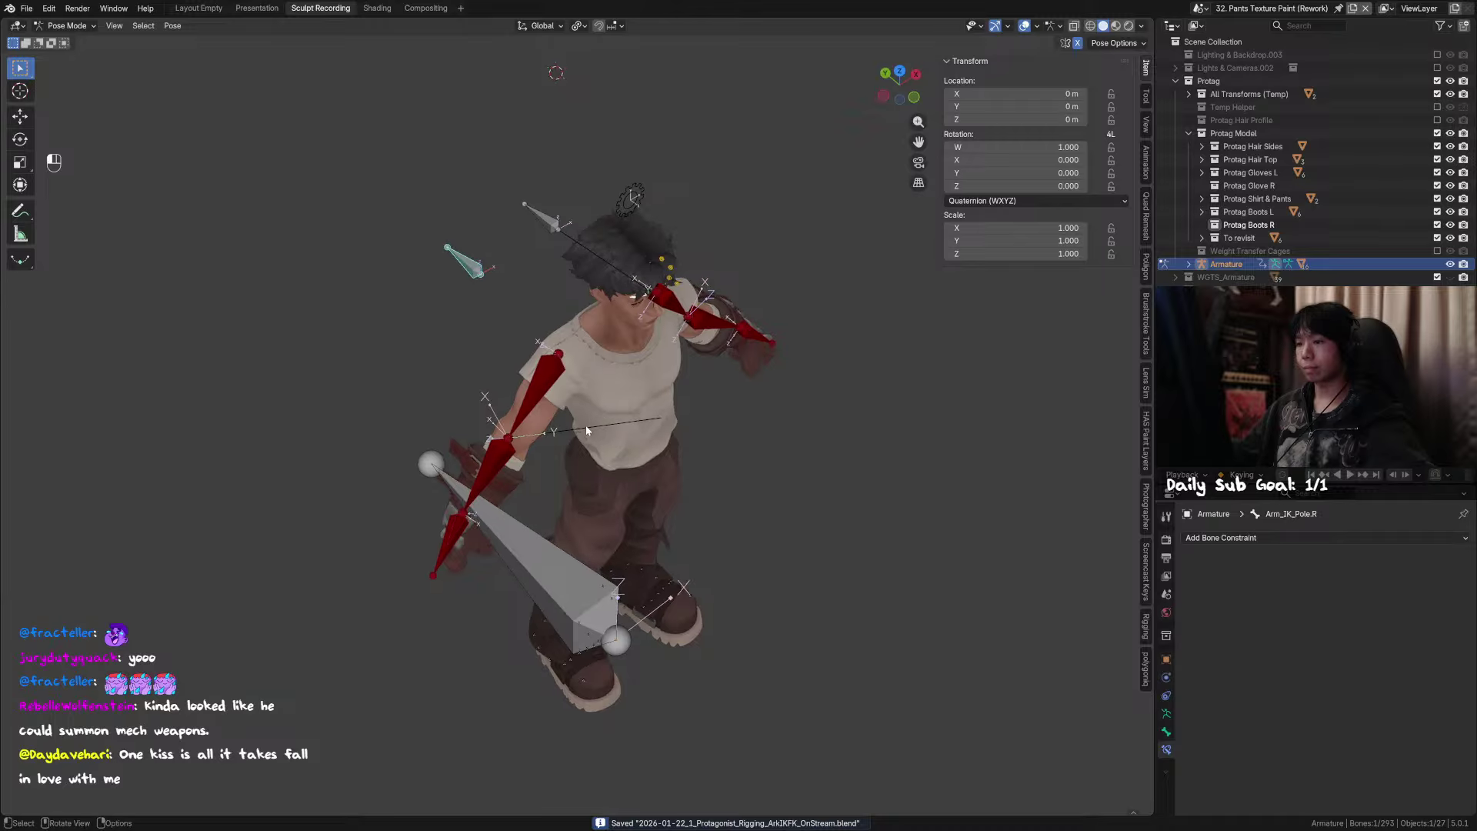
click(586, 430)
click(1444, 595)
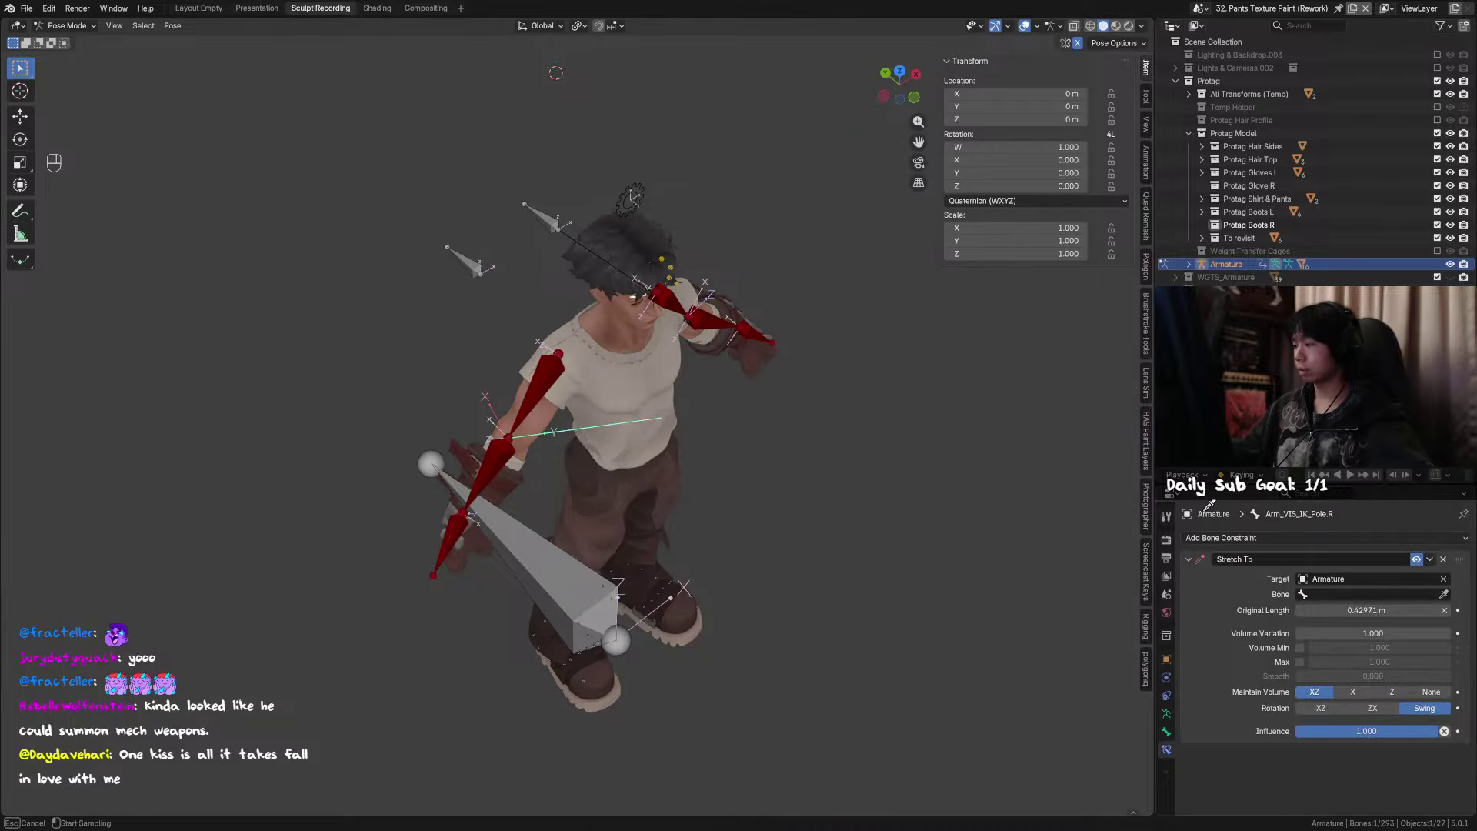
click(465, 268)
Step: Test the right arm's IK by trial-moving Arm_IK_Pole.R, and clear the bone's location
click(467, 273)
middle_drag(489, 302, 482, 266)
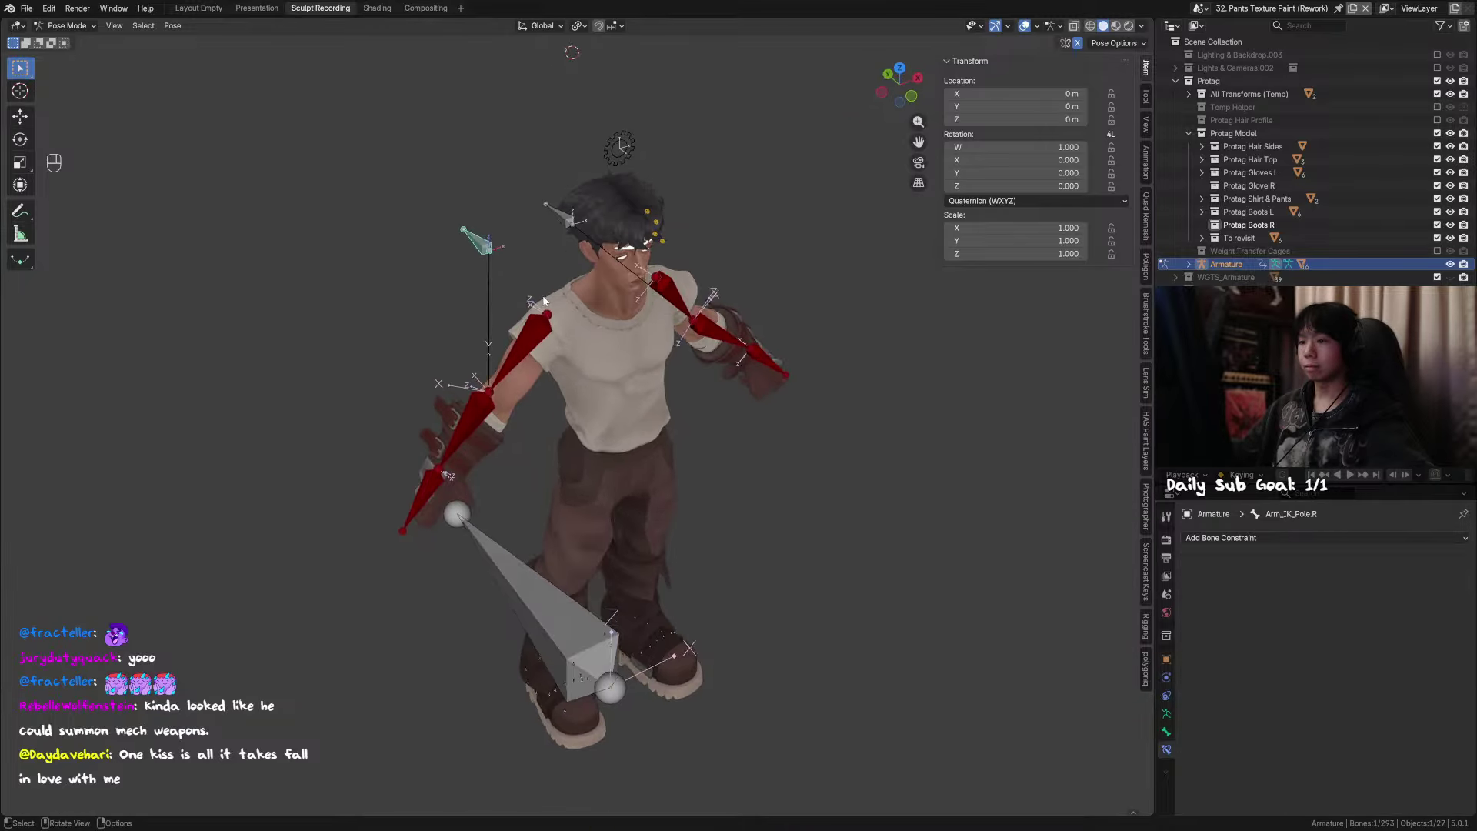
key(g)
right_click(504, 345)
alt+middle_drag(525, 347, 519, 320)
key(g)
right_click(529, 351)
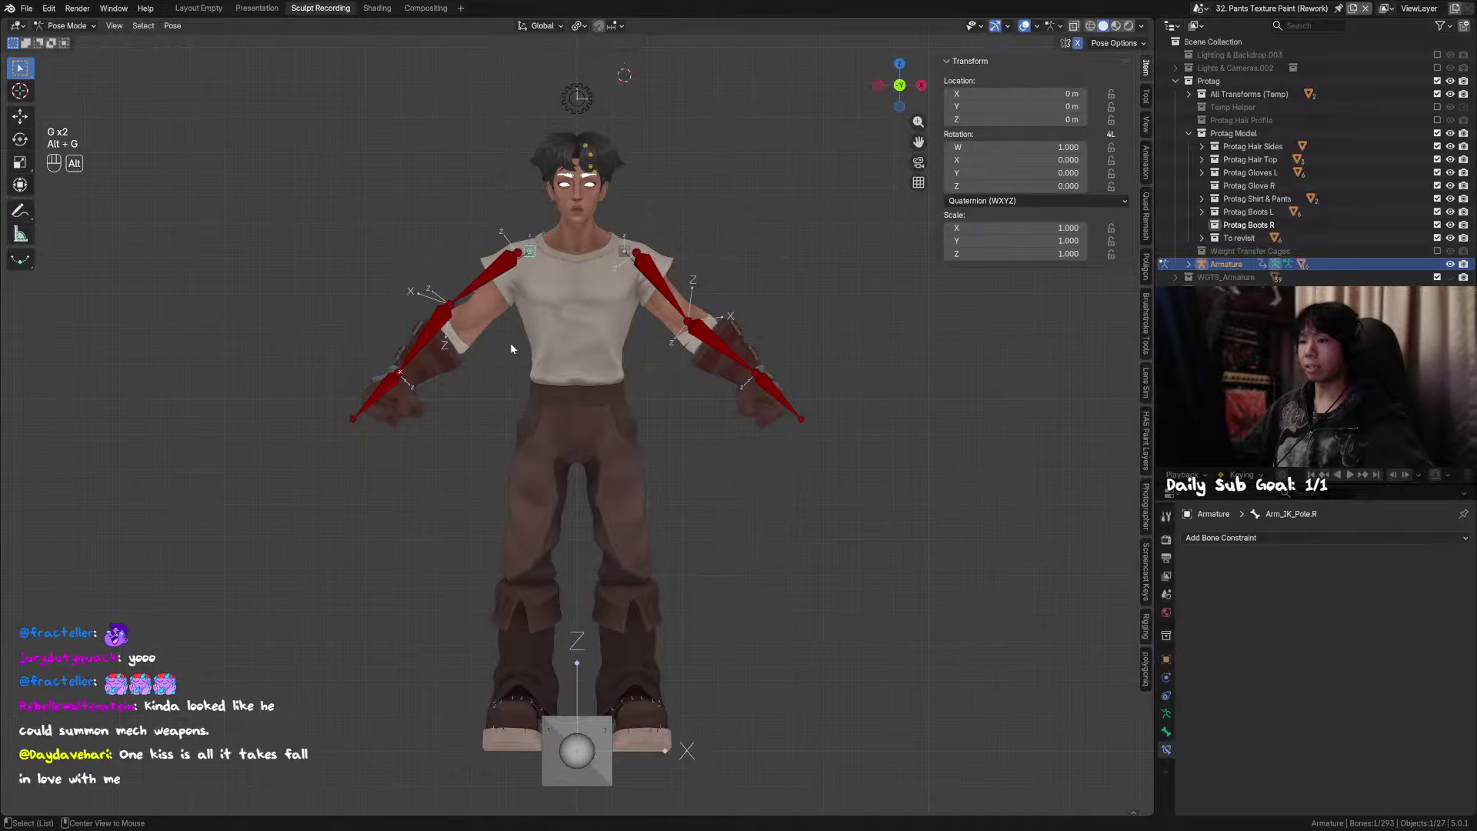
key(alt+g)
Step: Set Arm_IK_Pole.L as the pole bone of MCH_Forearm_IK.L's IK constraint
click(447, 326)
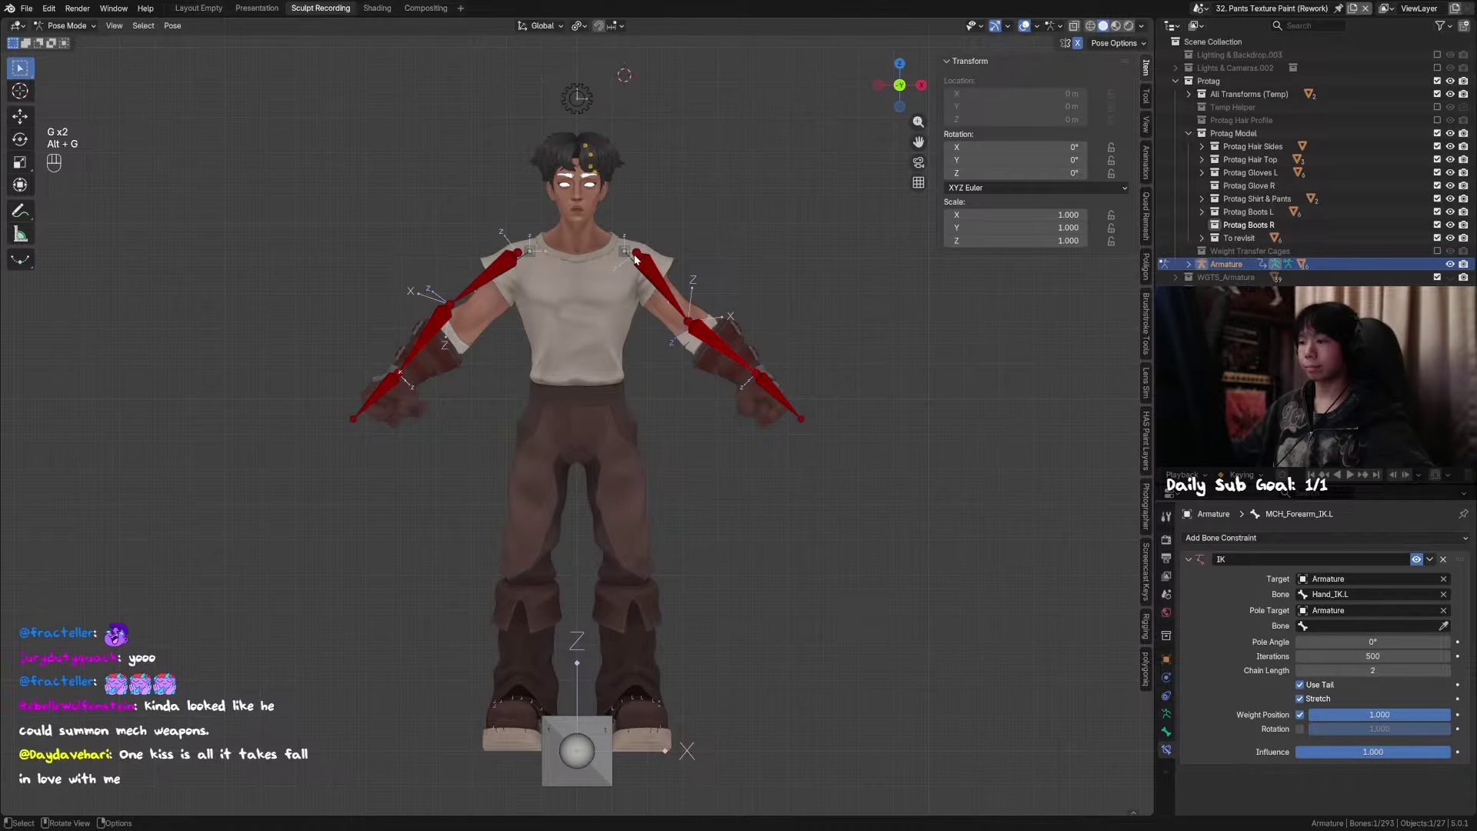
click(432, 315)
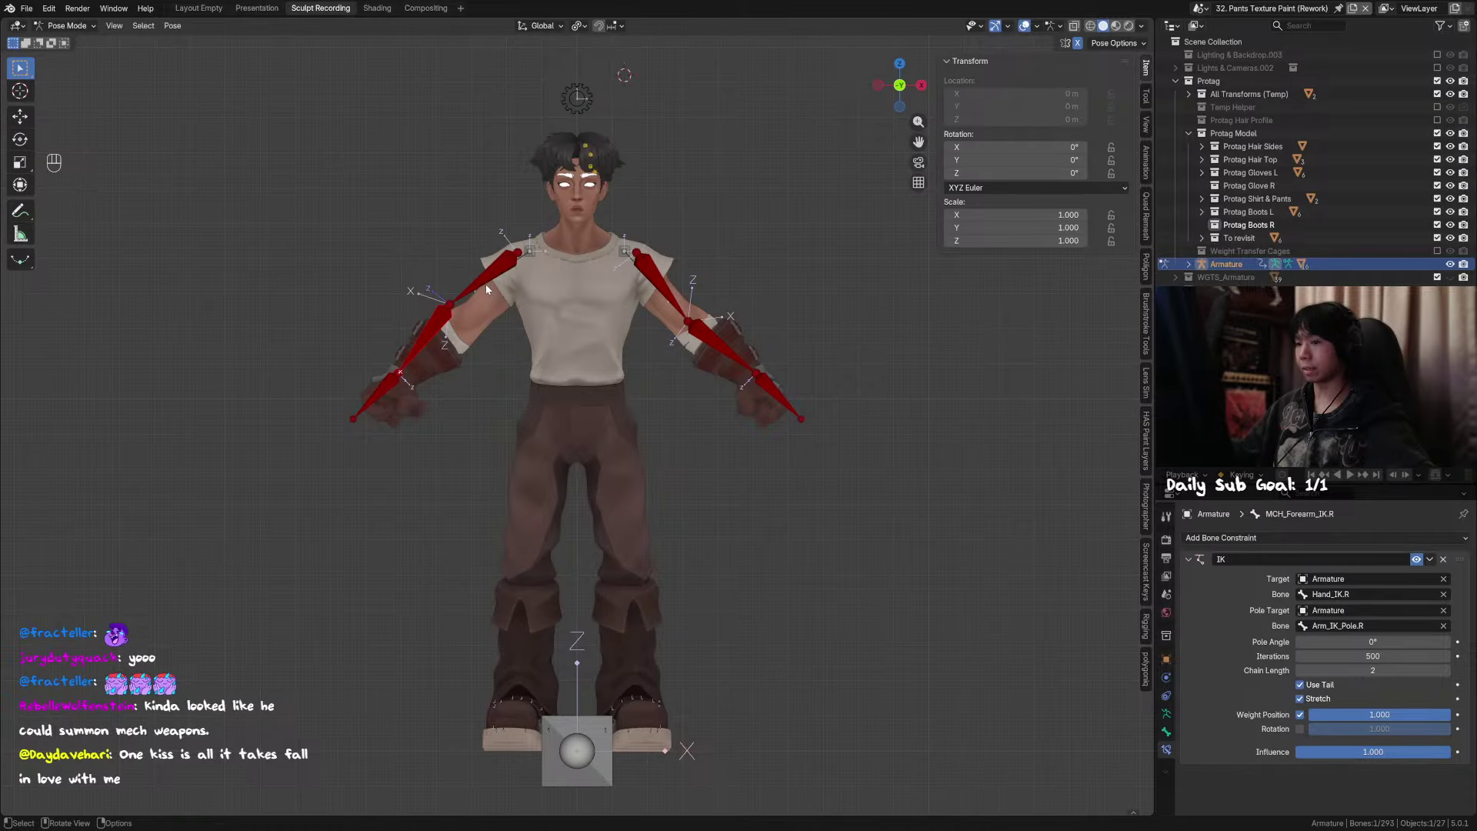
click(710, 341)
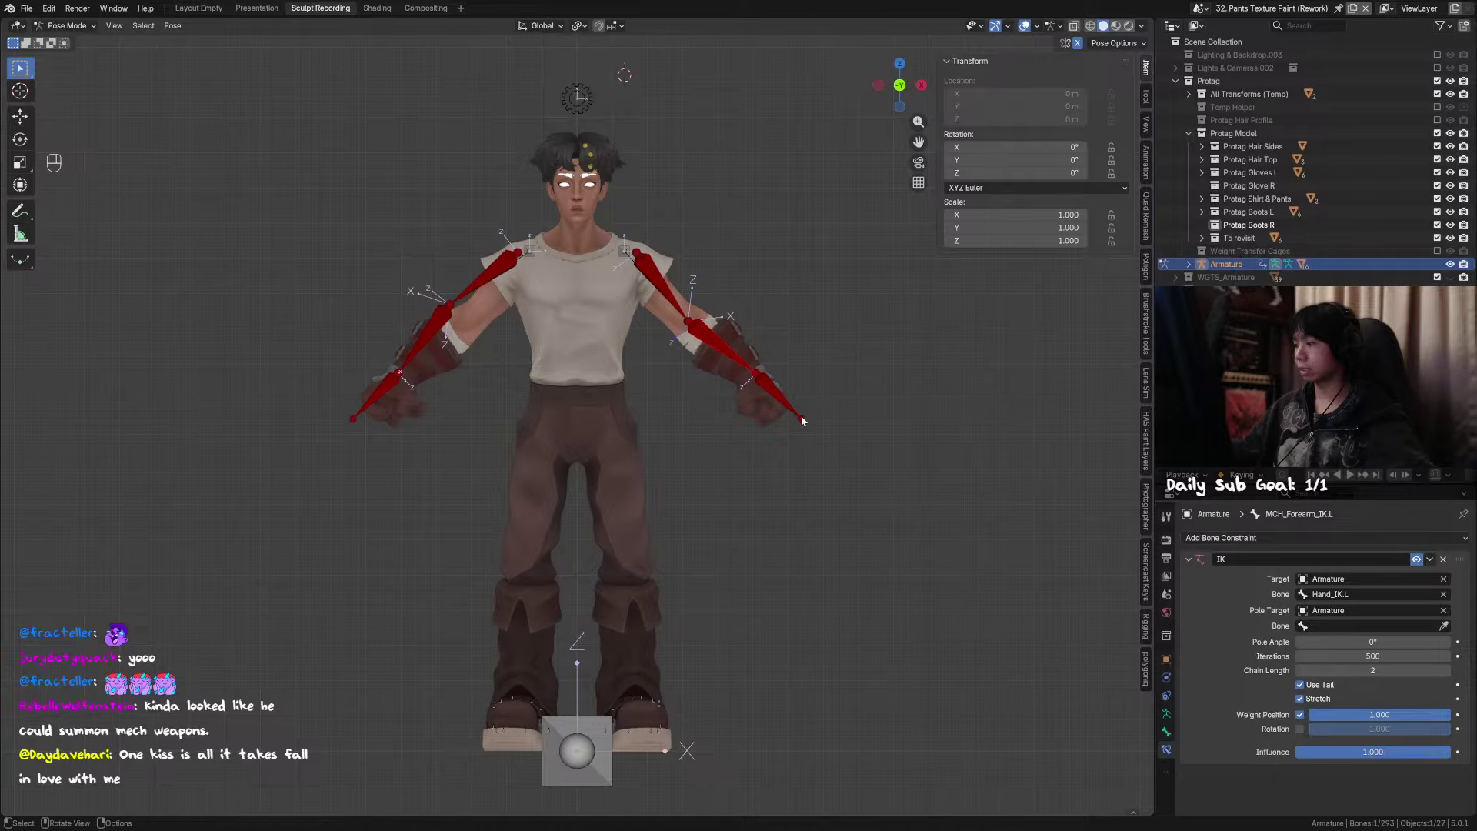
middle_drag(801, 416, 1059, 523)
click(1445, 626)
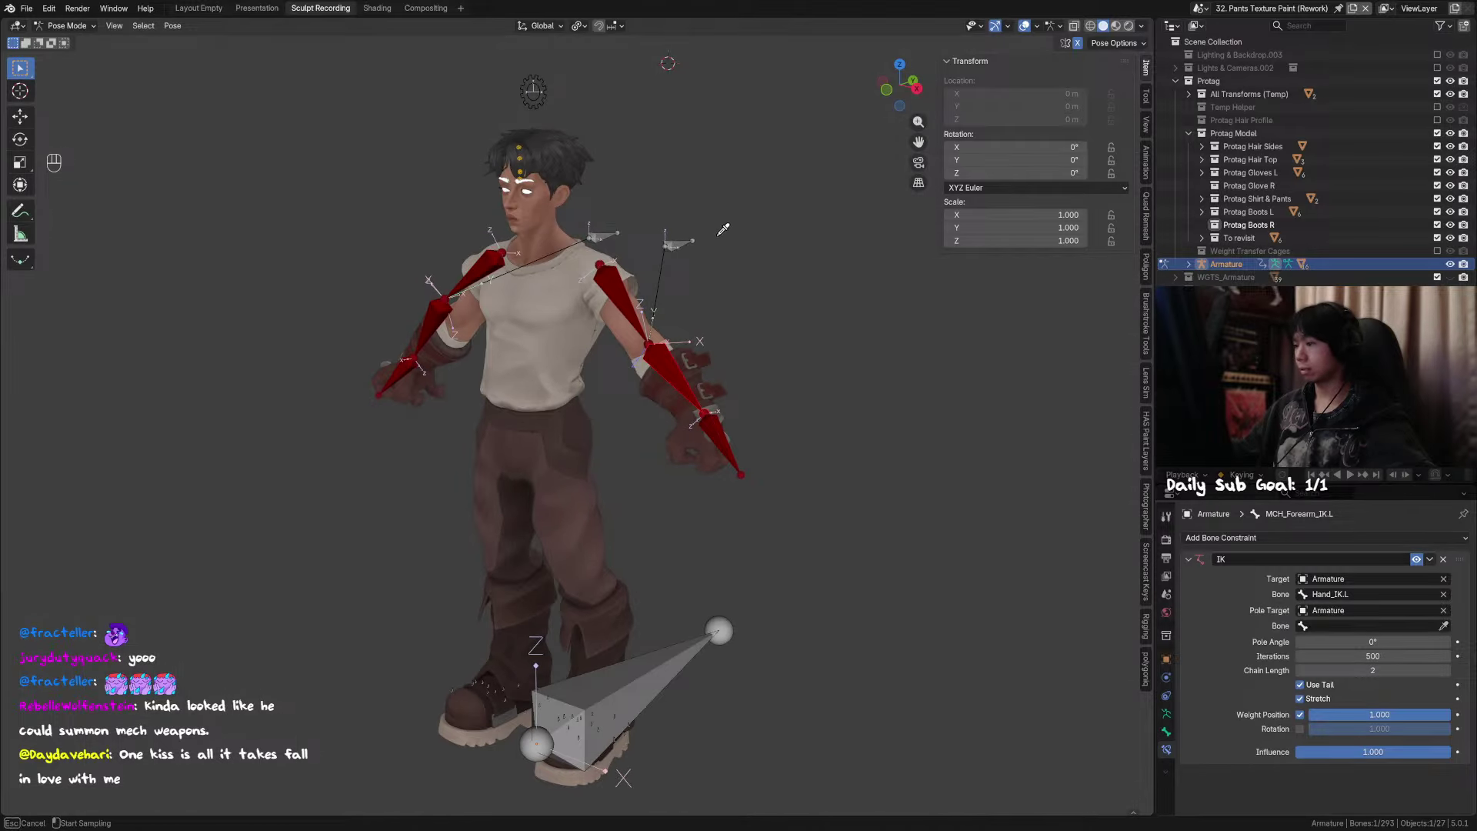
click(680, 246)
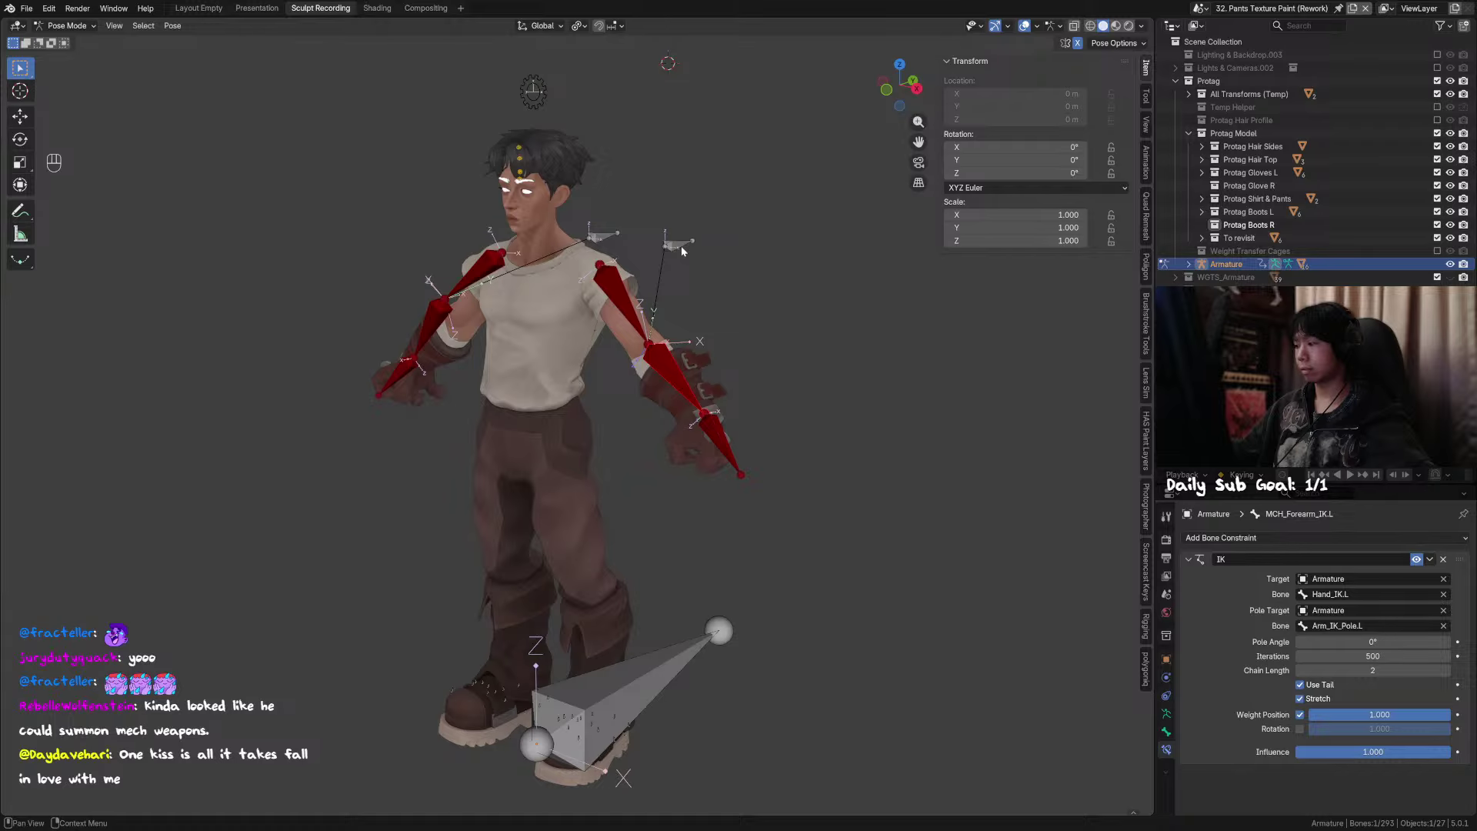
Step: Check the names of the right and left arm IK pole bones
click(602, 233)
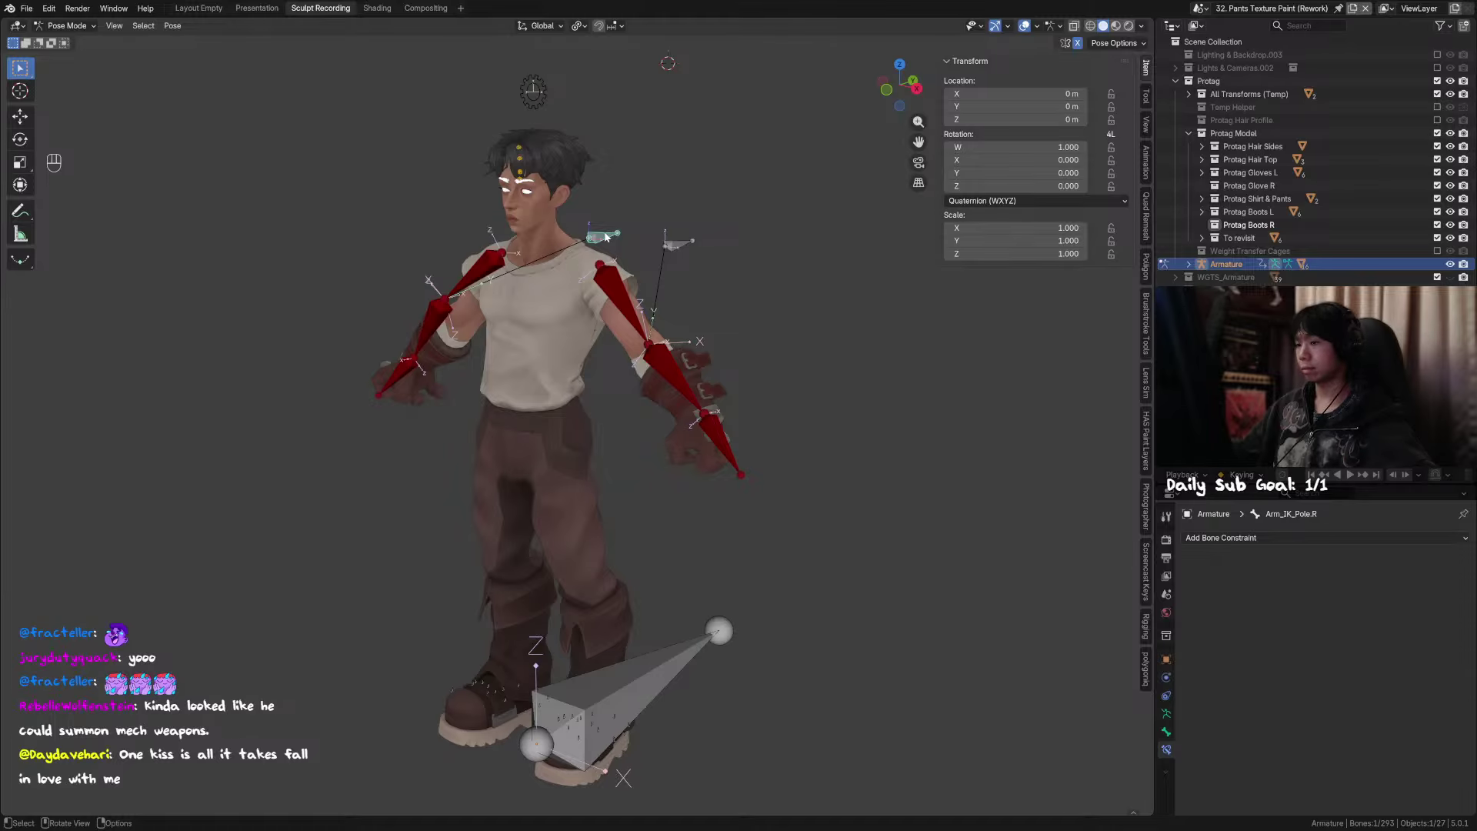
key(F2)
click(679, 244)
key(F2)
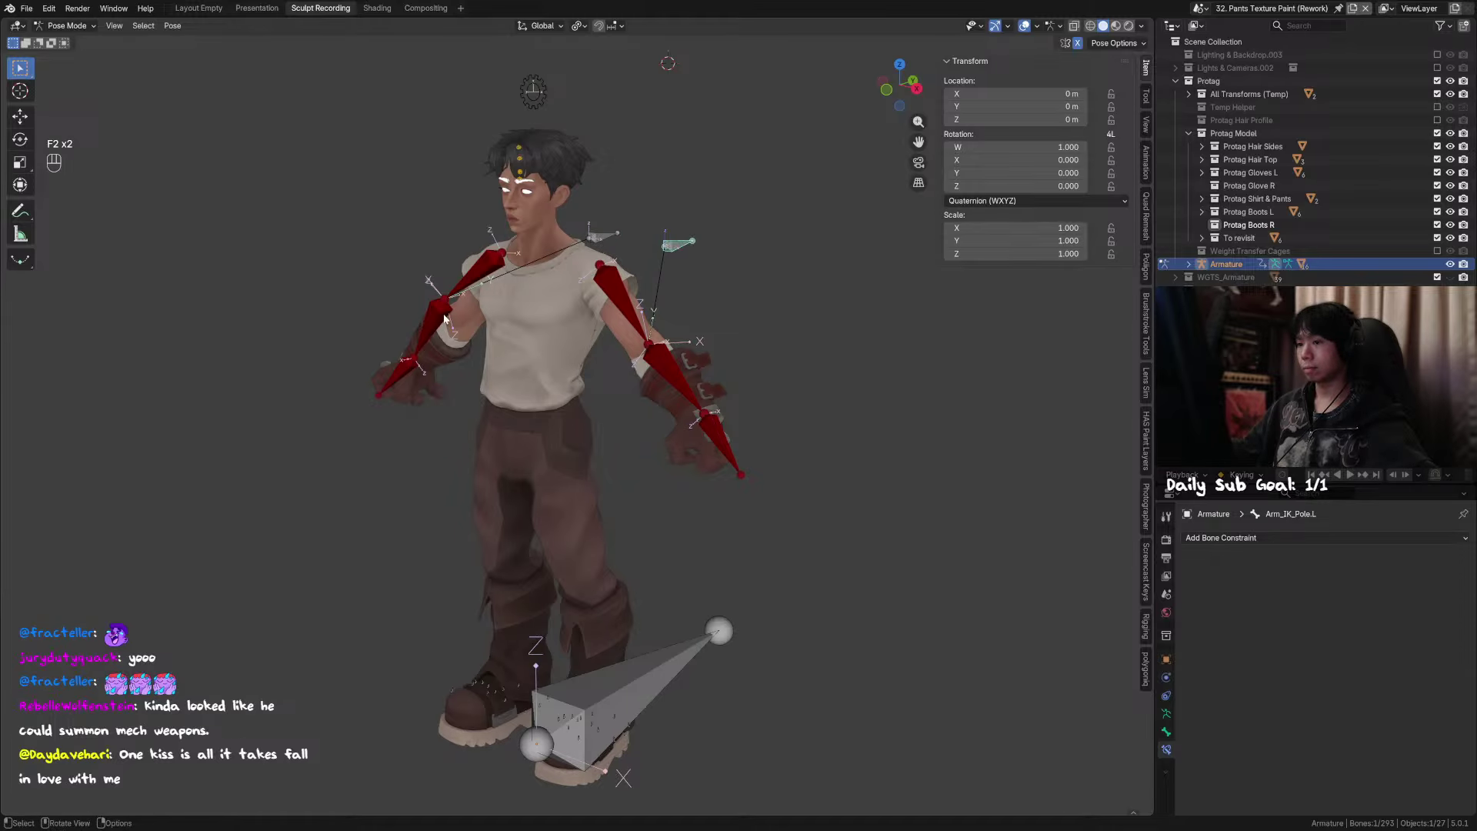
Step: Compare the IK constraint settings of the right and left MCH forearm bones
click(444, 316)
middle_drag(444, 318, 517, 306)
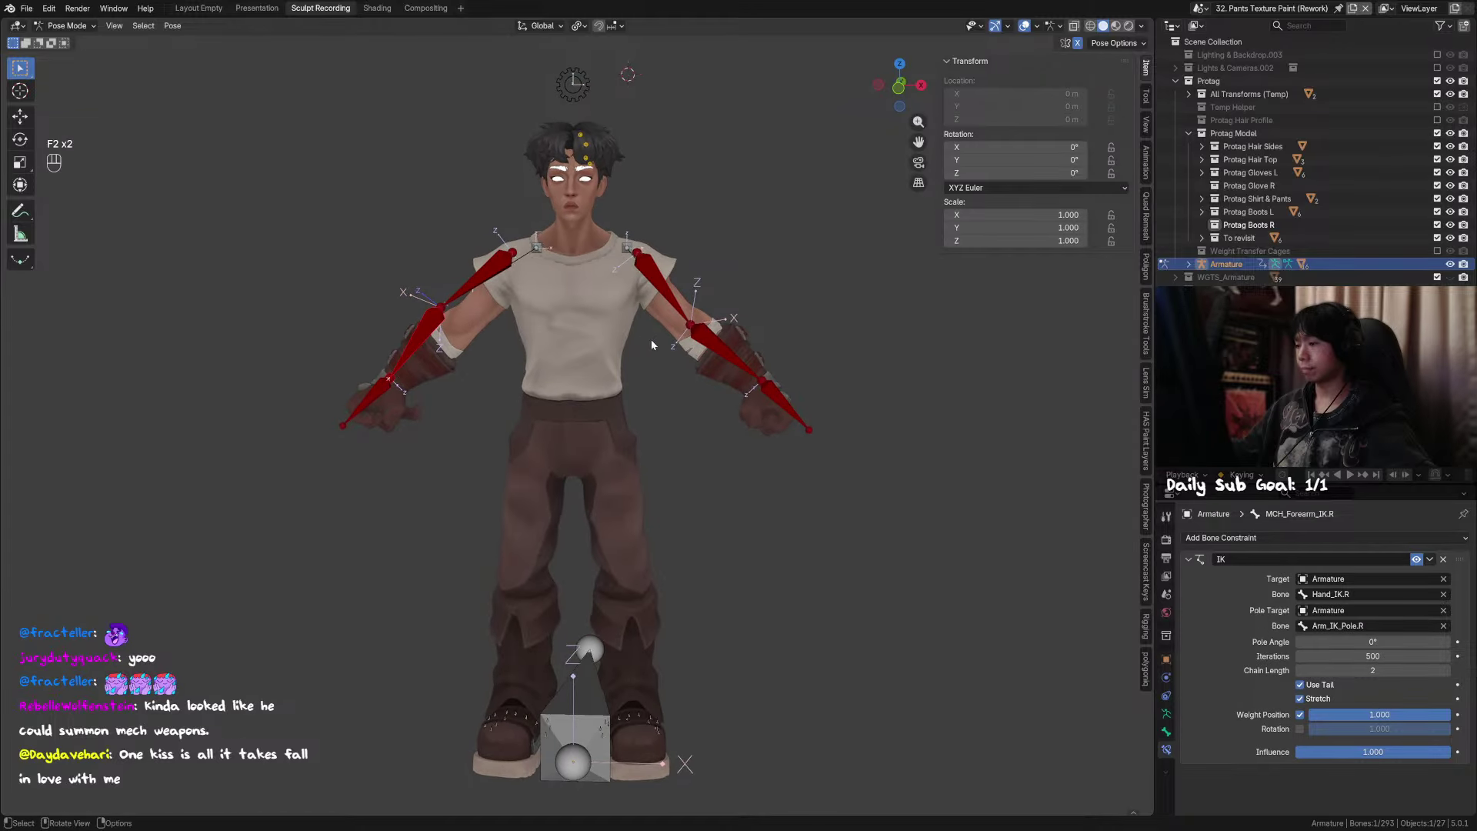
alt+middle_drag(718, 352, 682, 343)
click(438, 324)
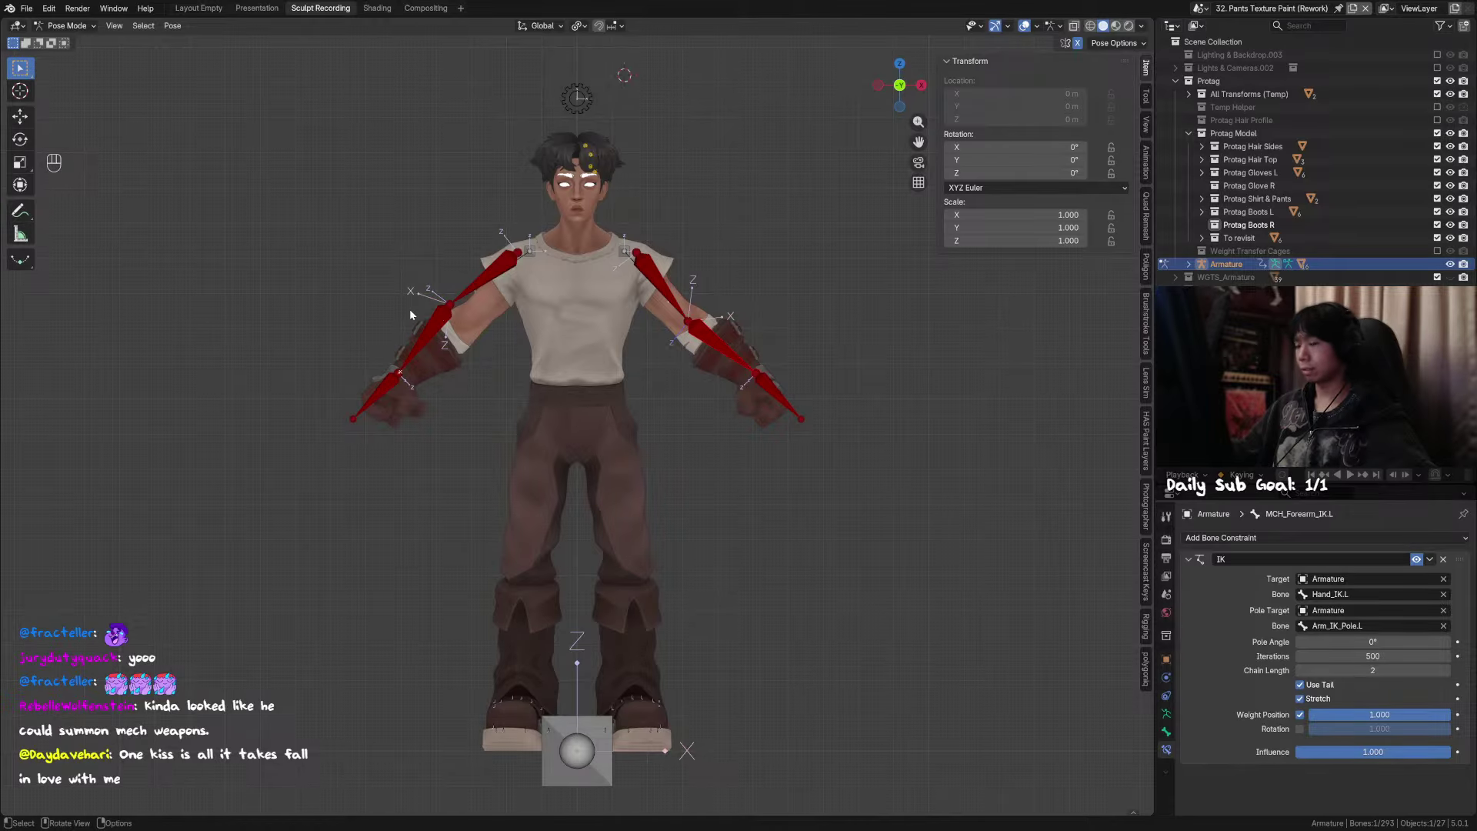
middle_drag(420, 334, 422, 345)
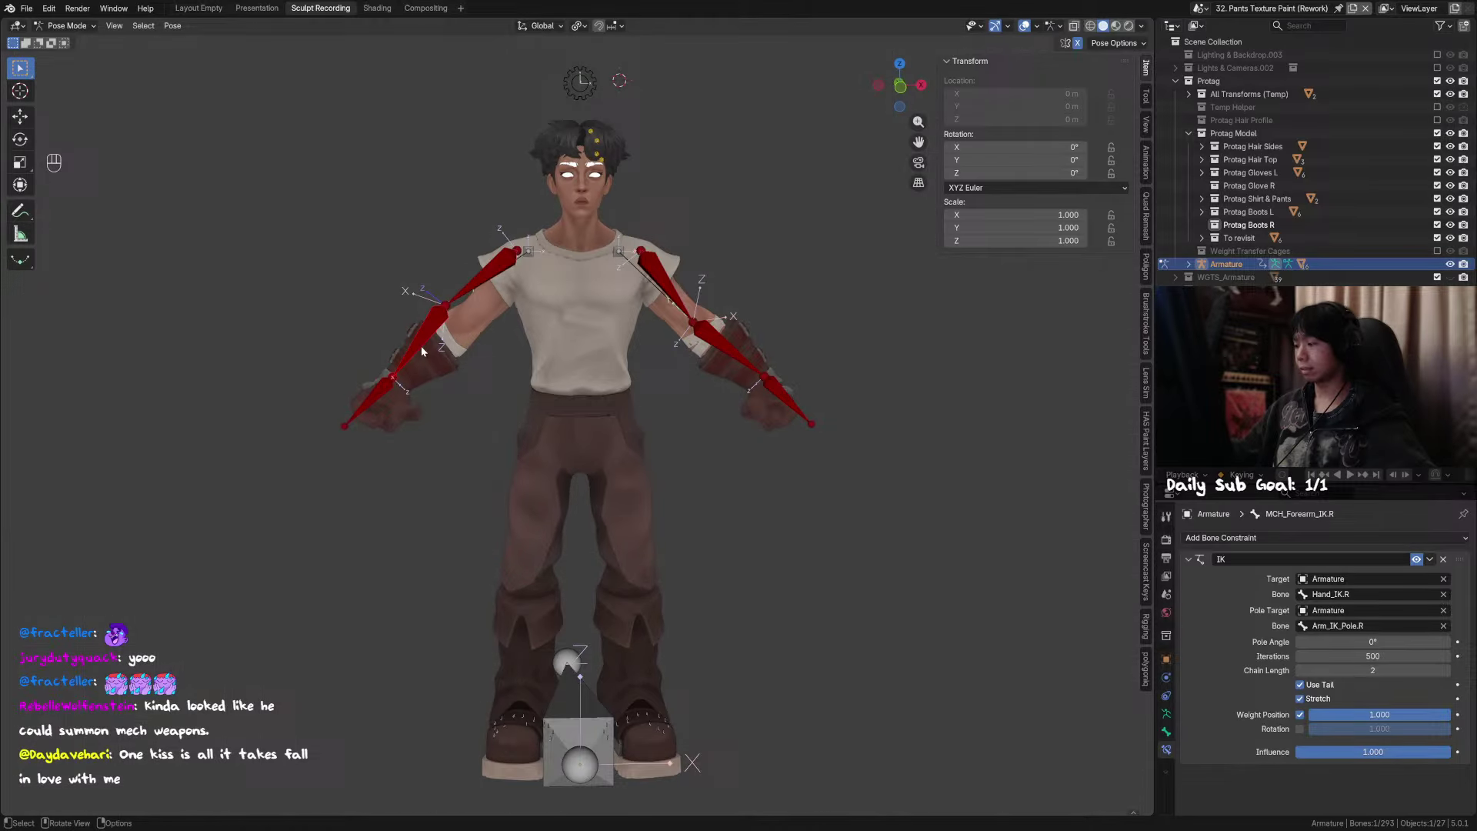
click(387, 398)
click(680, 342)
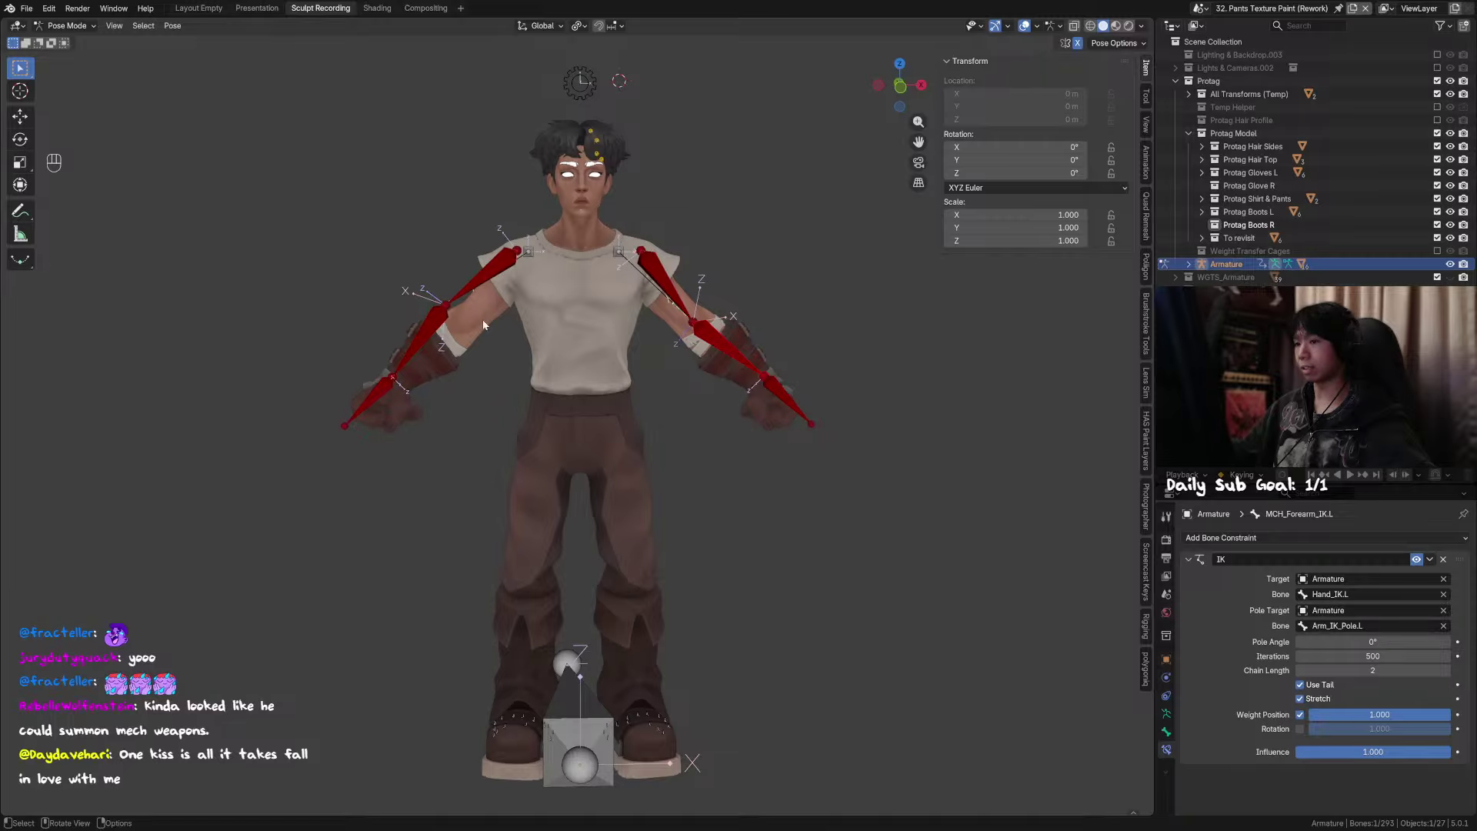
click(501, 267)
click(420, 352)
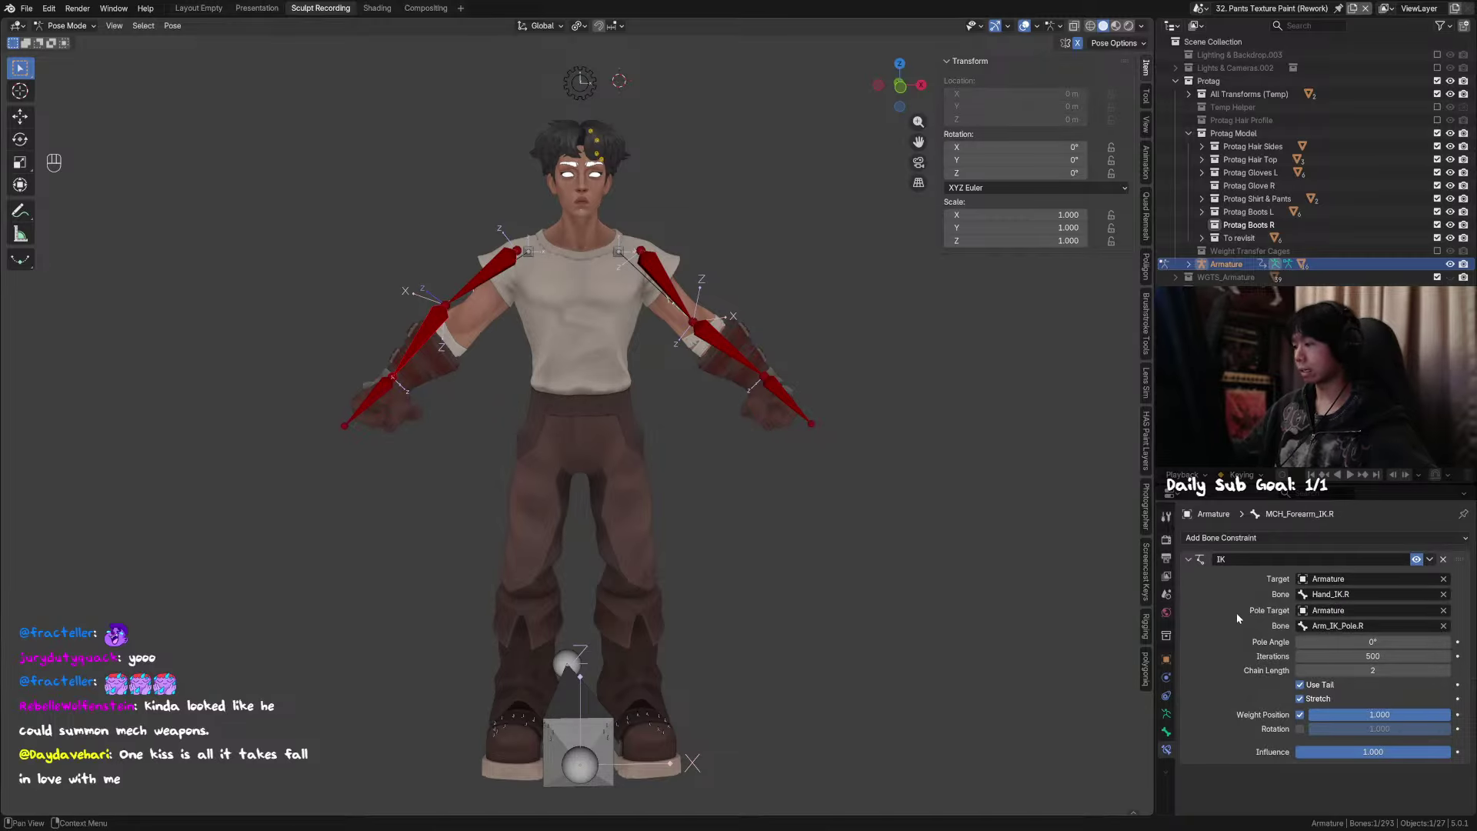
Step: Toggle the armature's editing mode and back to Pose Mode, and clear the selected bone's location
middle_drag(482, 303, 588, 394)
key(Tab)
key(Tab)
click(509, 230)
click(632, 394)
key(alt+g)
Step: Examine the bone collections and Inverse Kinematics settings of the IK forearm, upper arm and hand bones on both sides
click(488, 356)
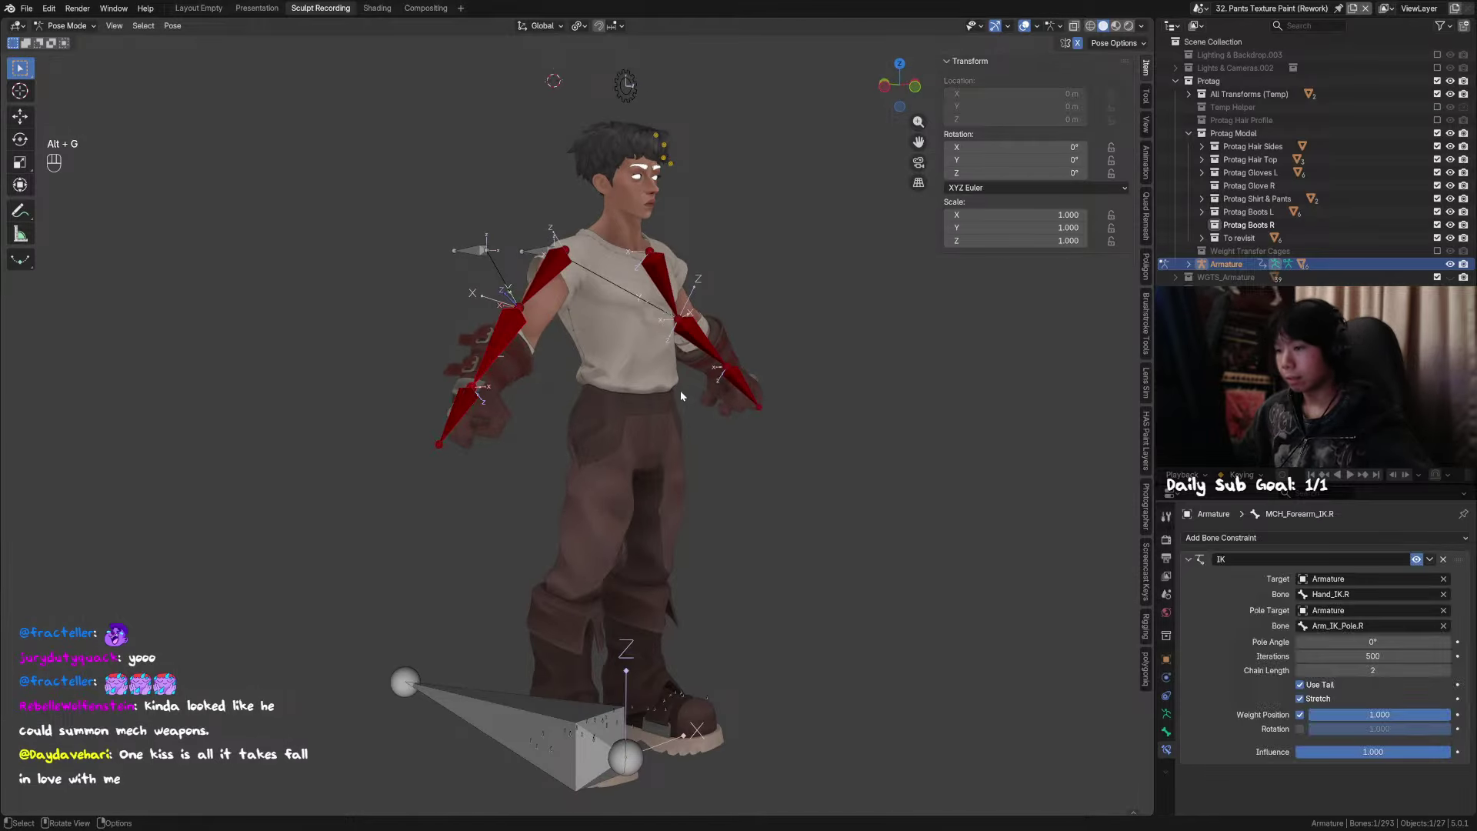
click(1167, 732)
scroll(1260, 769, down, 10)
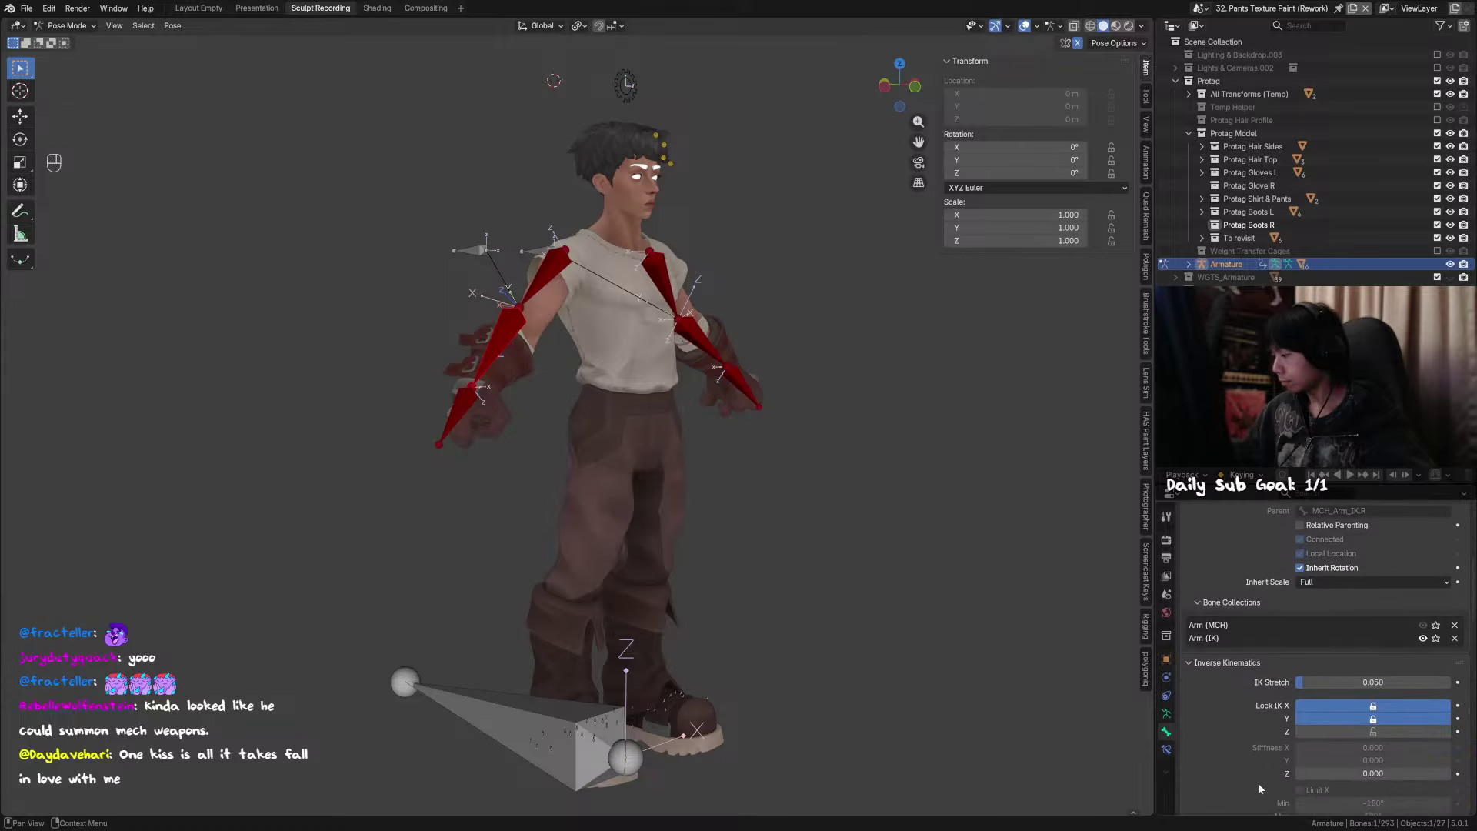
key(KP_1)
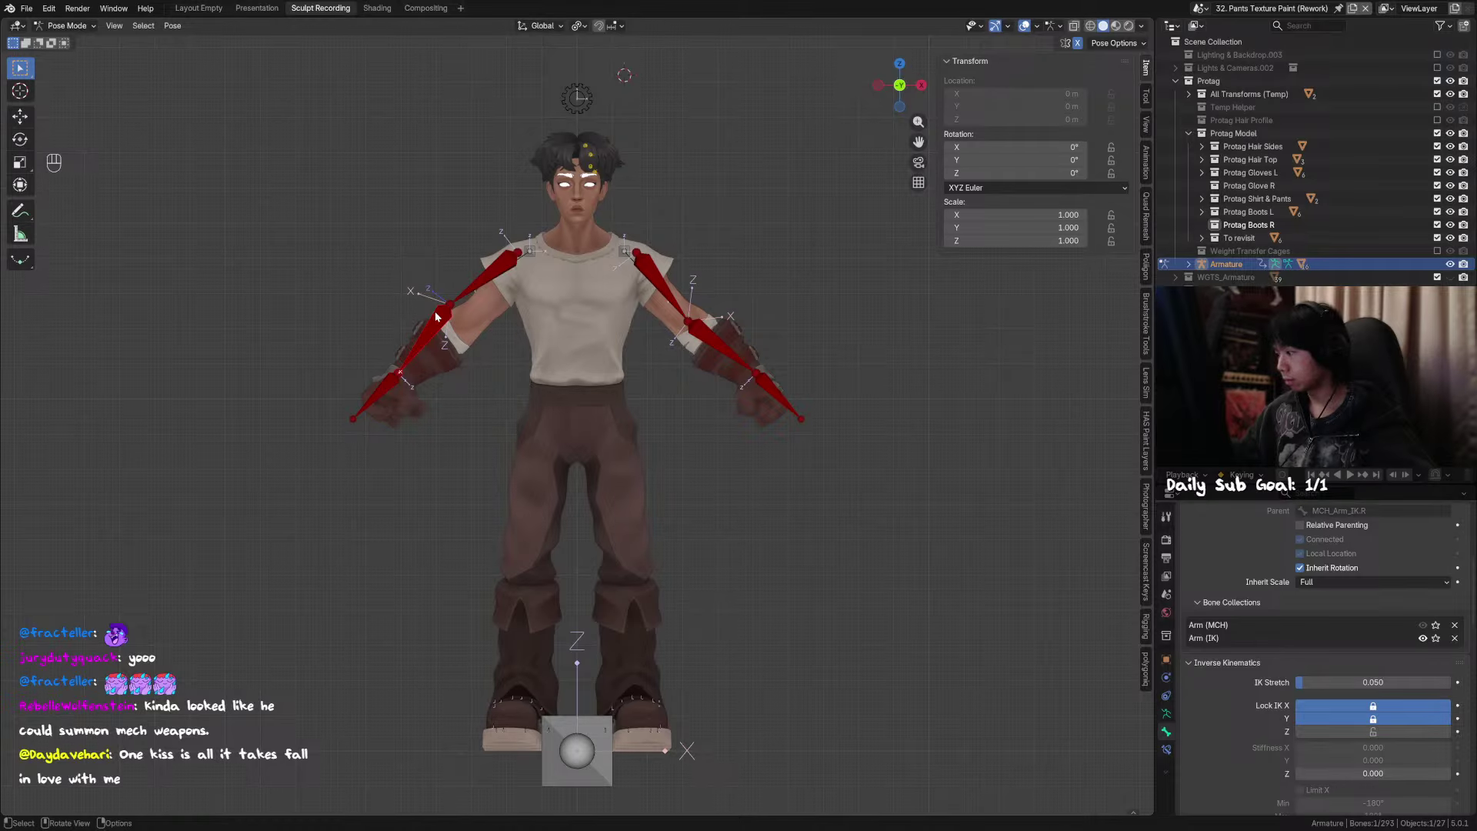
click(482, 278)
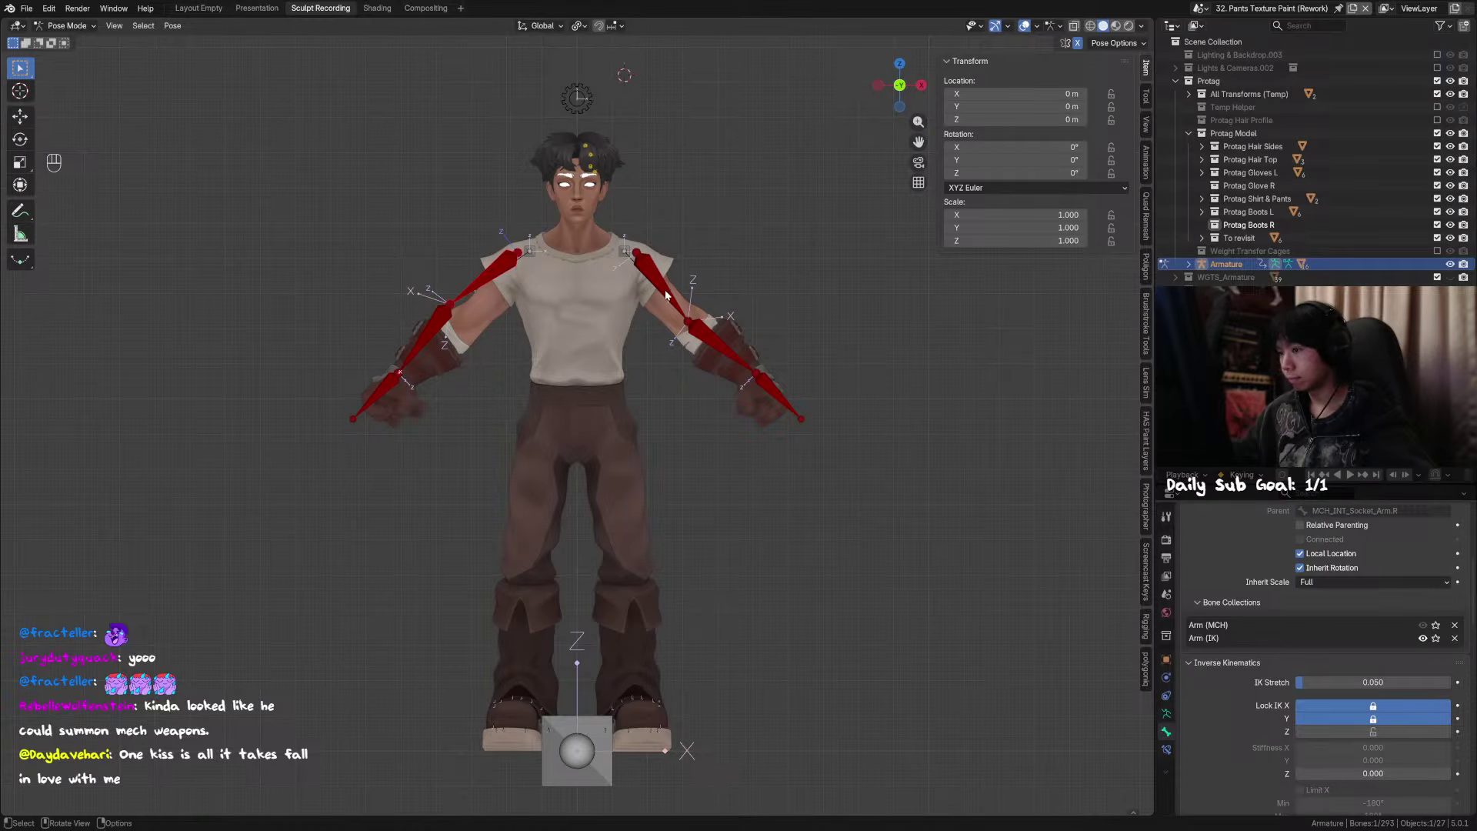
click(706, 345)
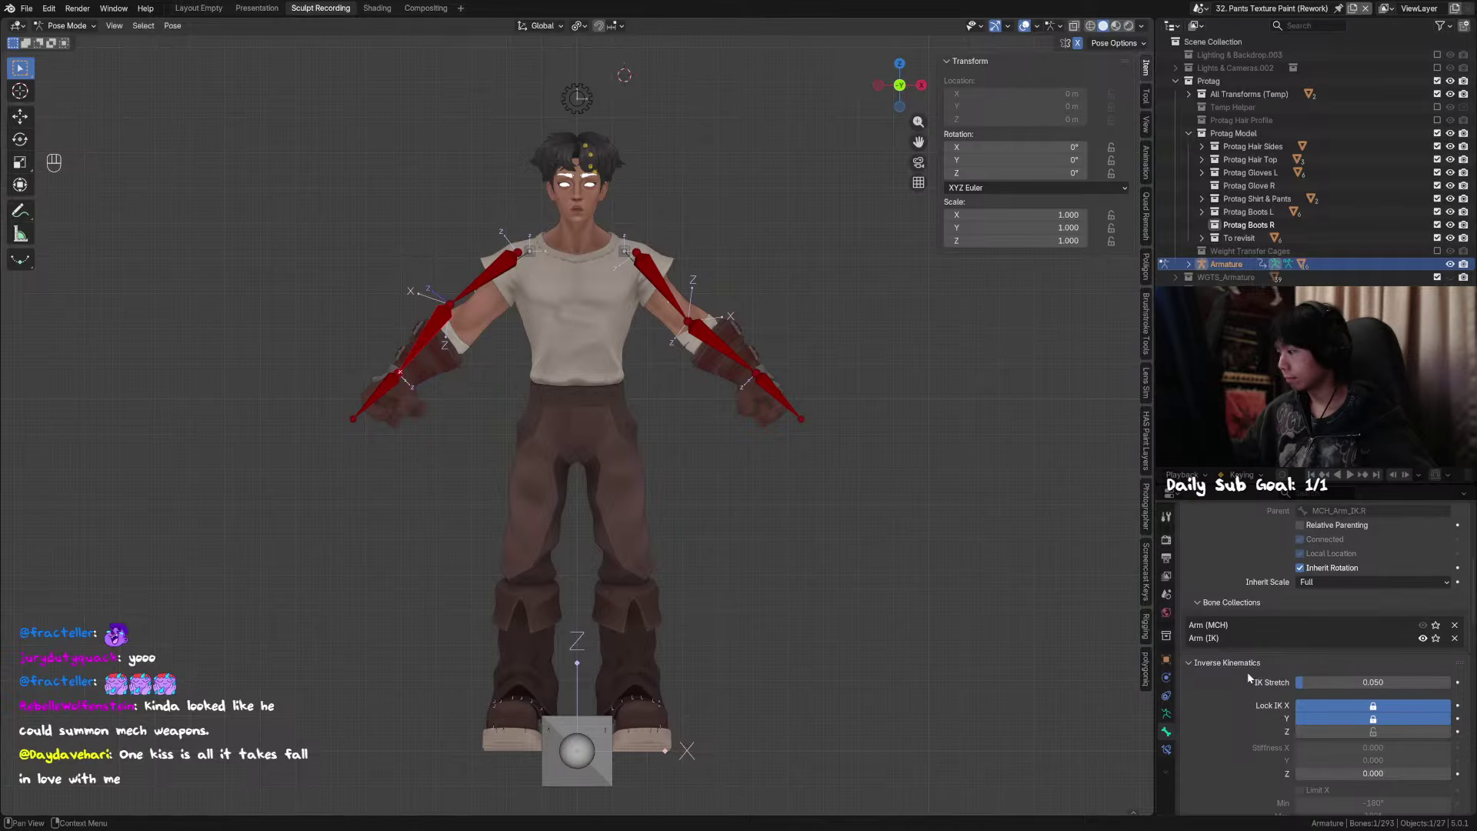
middle_drag(1248, 675, 1235, 574)
click(775, 395)
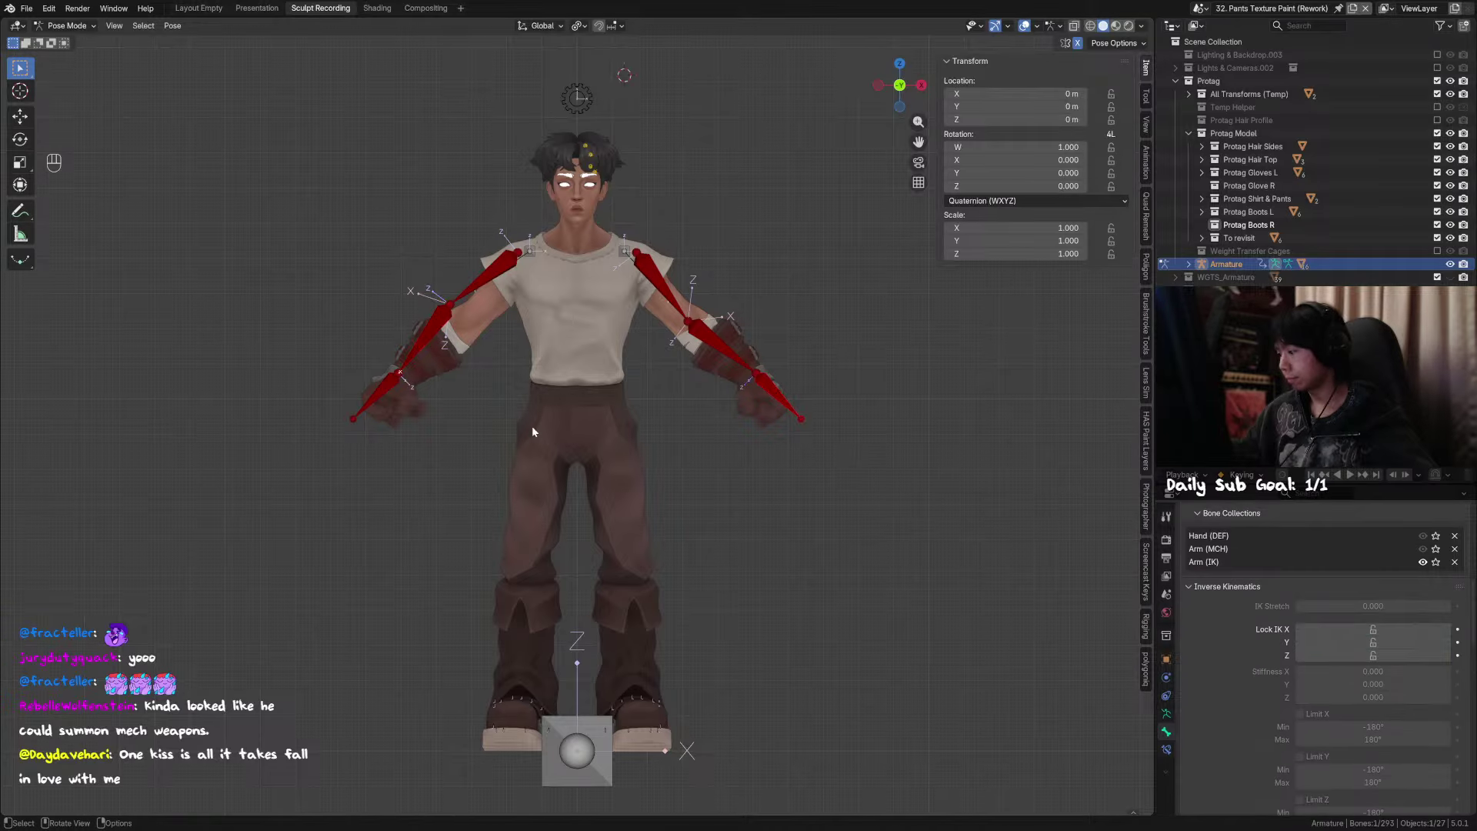
click(431, 326)
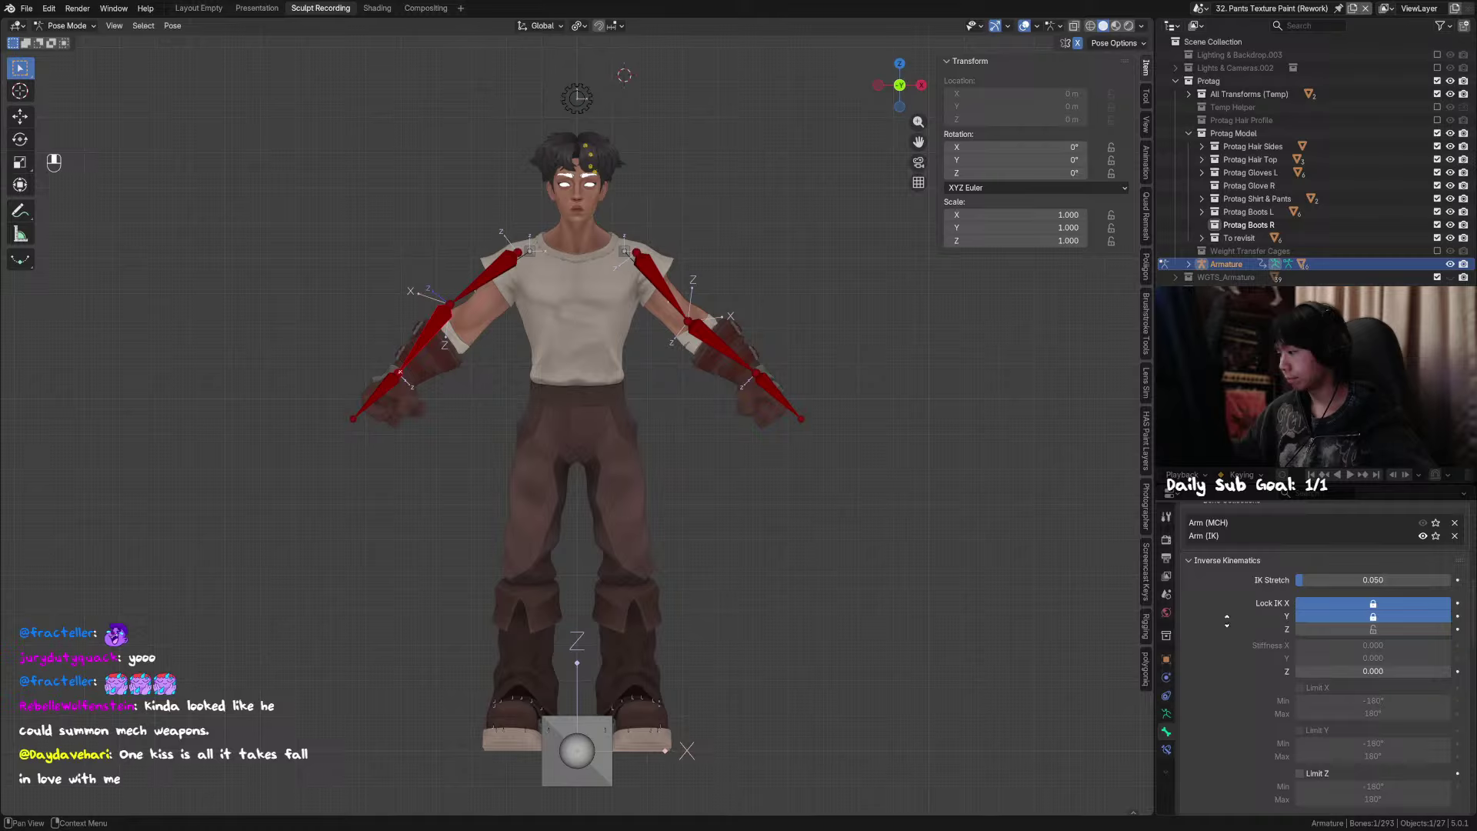
middle_drag(1227, 620, 1216, 615)
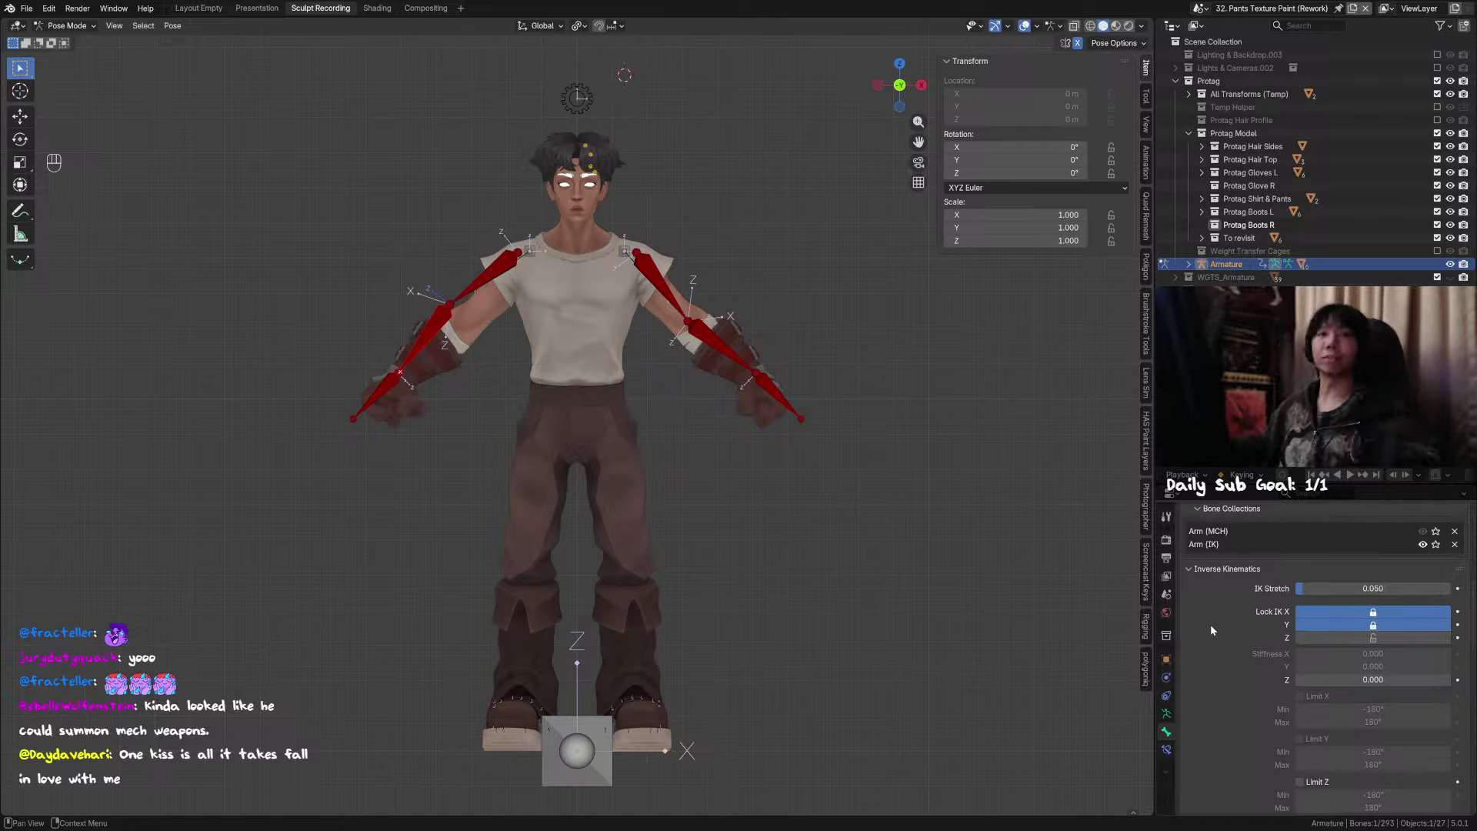
click(375, 397)
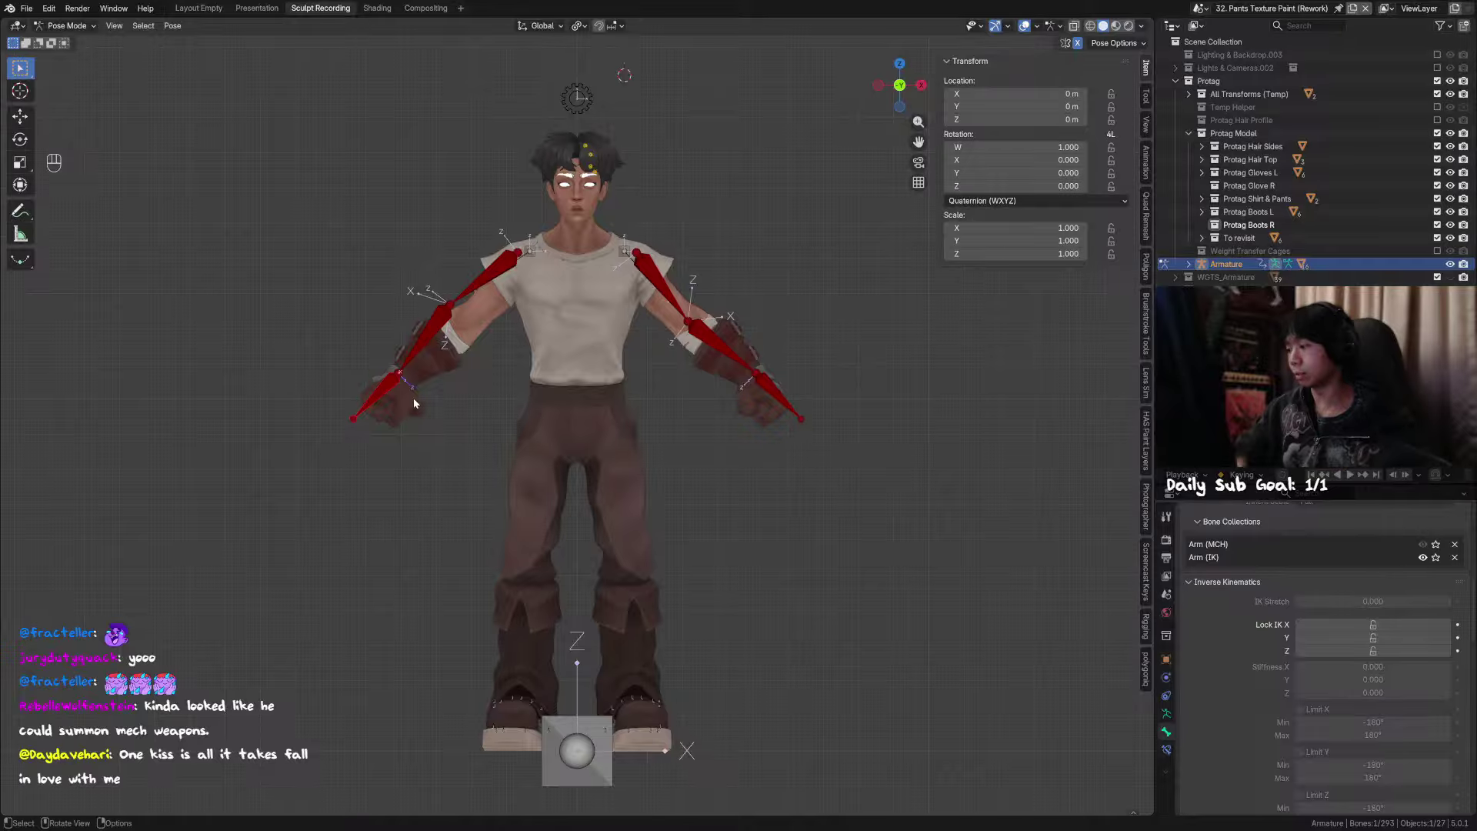
Step: Save the file and inspect the placement of the arm IK pole bones from the side and front
mouse_move(437, 335)
shift+middle_down()
mouse_move(425, 350)
mouse_move(455, 336)
shift+middle_up()
key(ctrl+s)
click(490, 274)
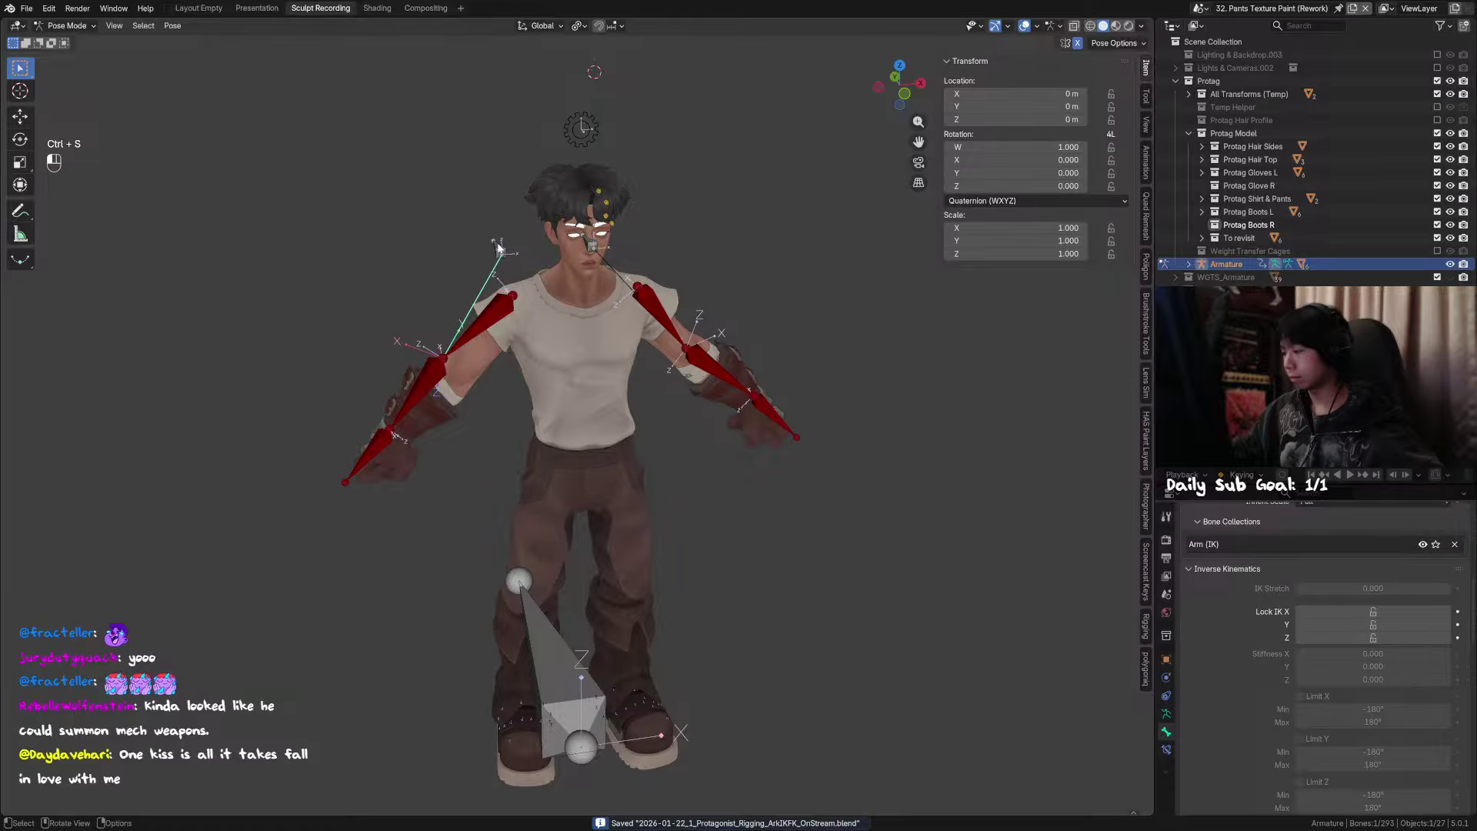
middle_drag(499, 246, 658, 257)
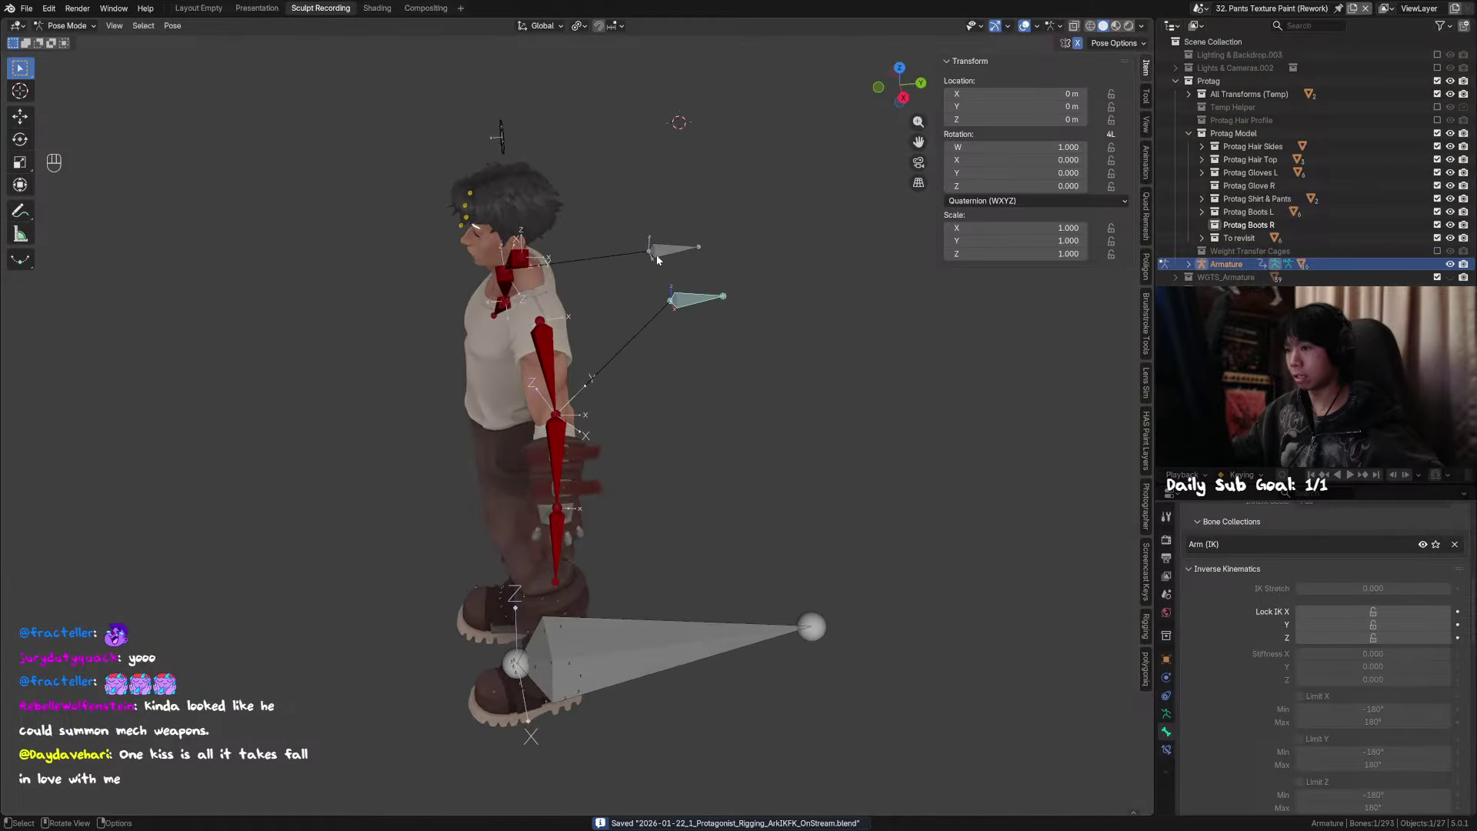
middle_drag(582, 439, 688, 283)
key(KP_1)
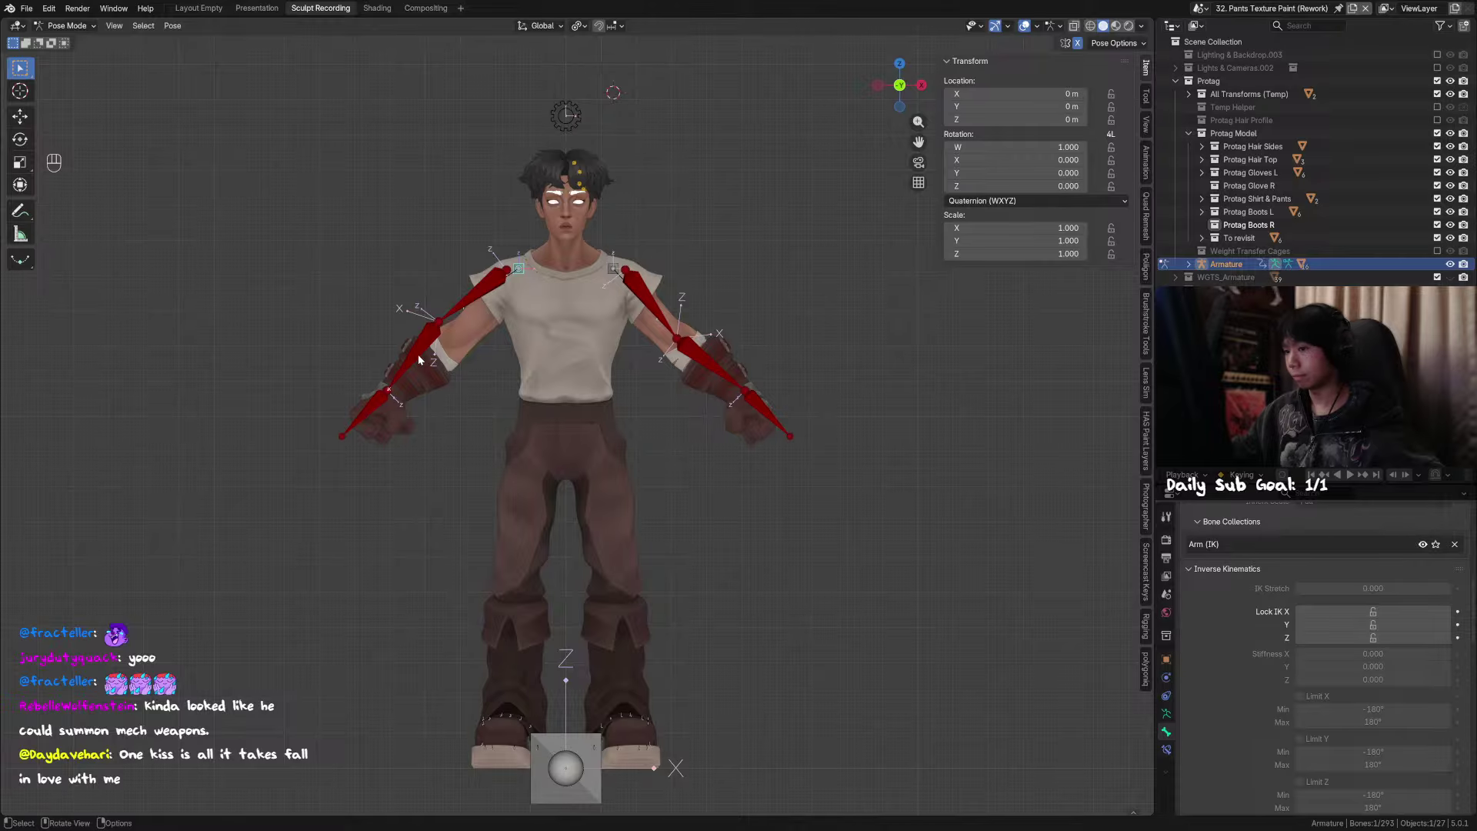
Step: Compare the bone collections and Inverse Kinematics properties of the right forearm and the hand bones on both sides
click(419, 359)
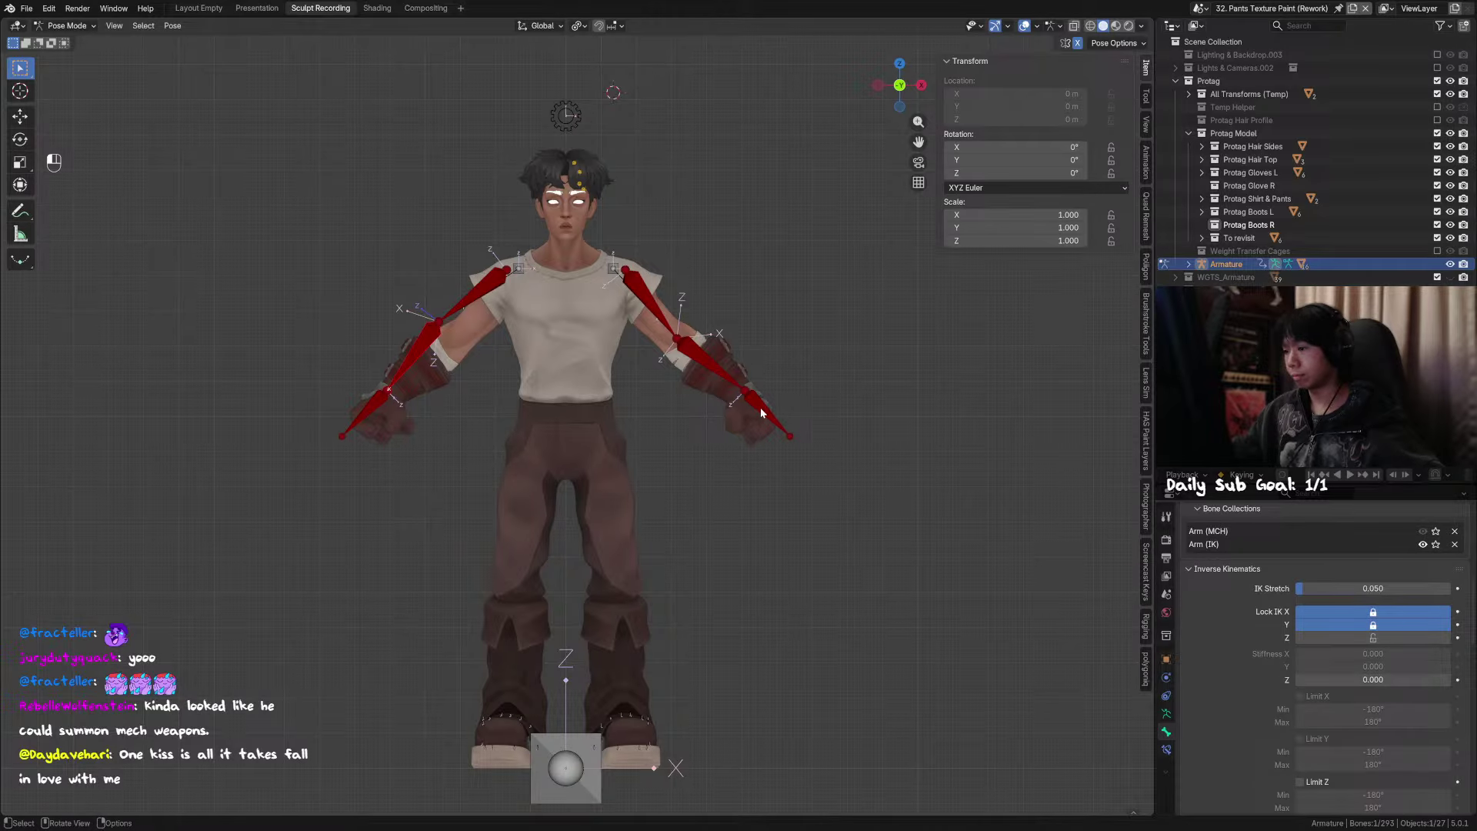
click(761, 413)
click(417, 355)
click(370, 404)
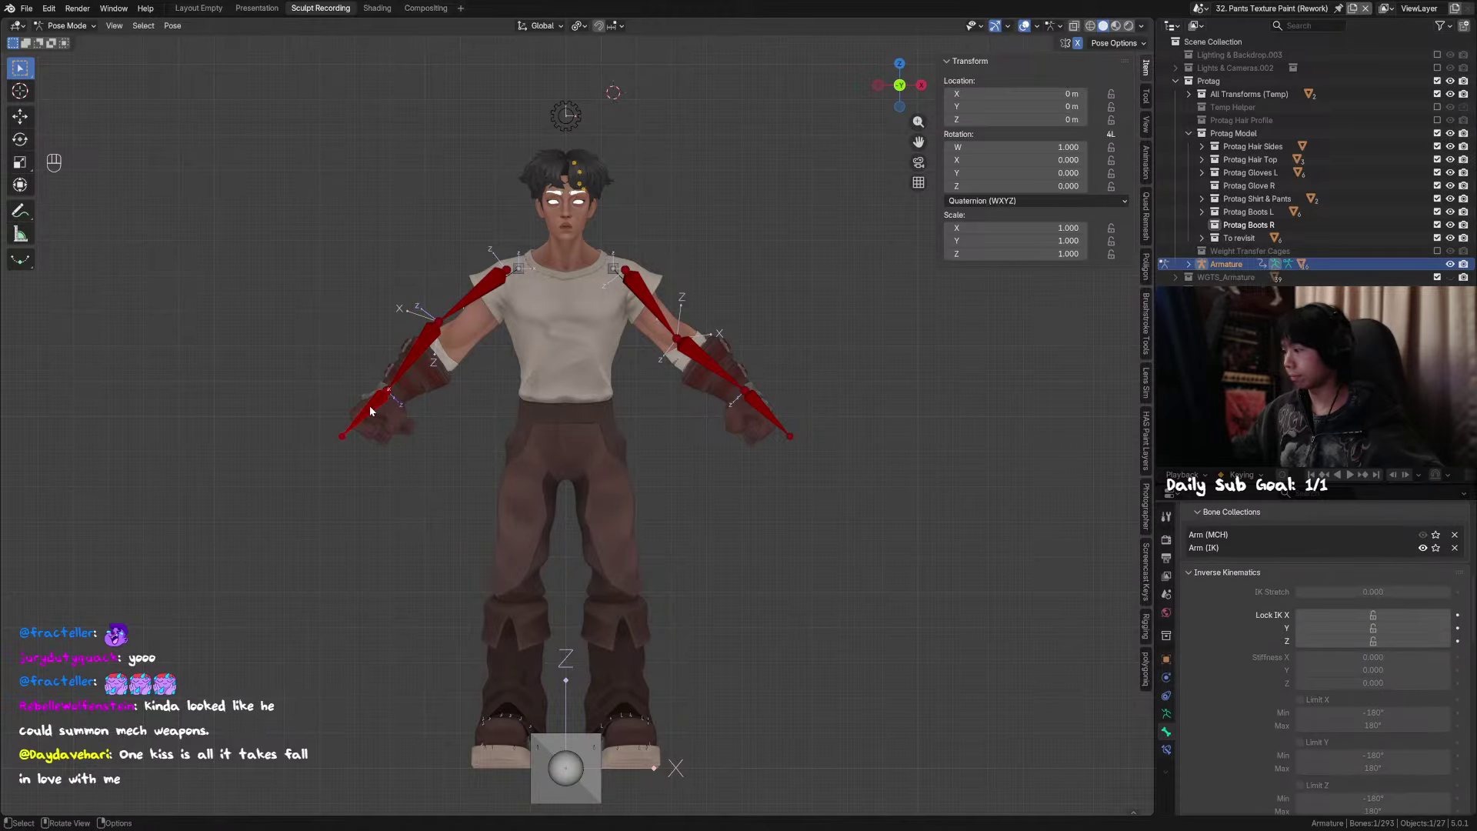
click(750, 408)
click(766, 415)
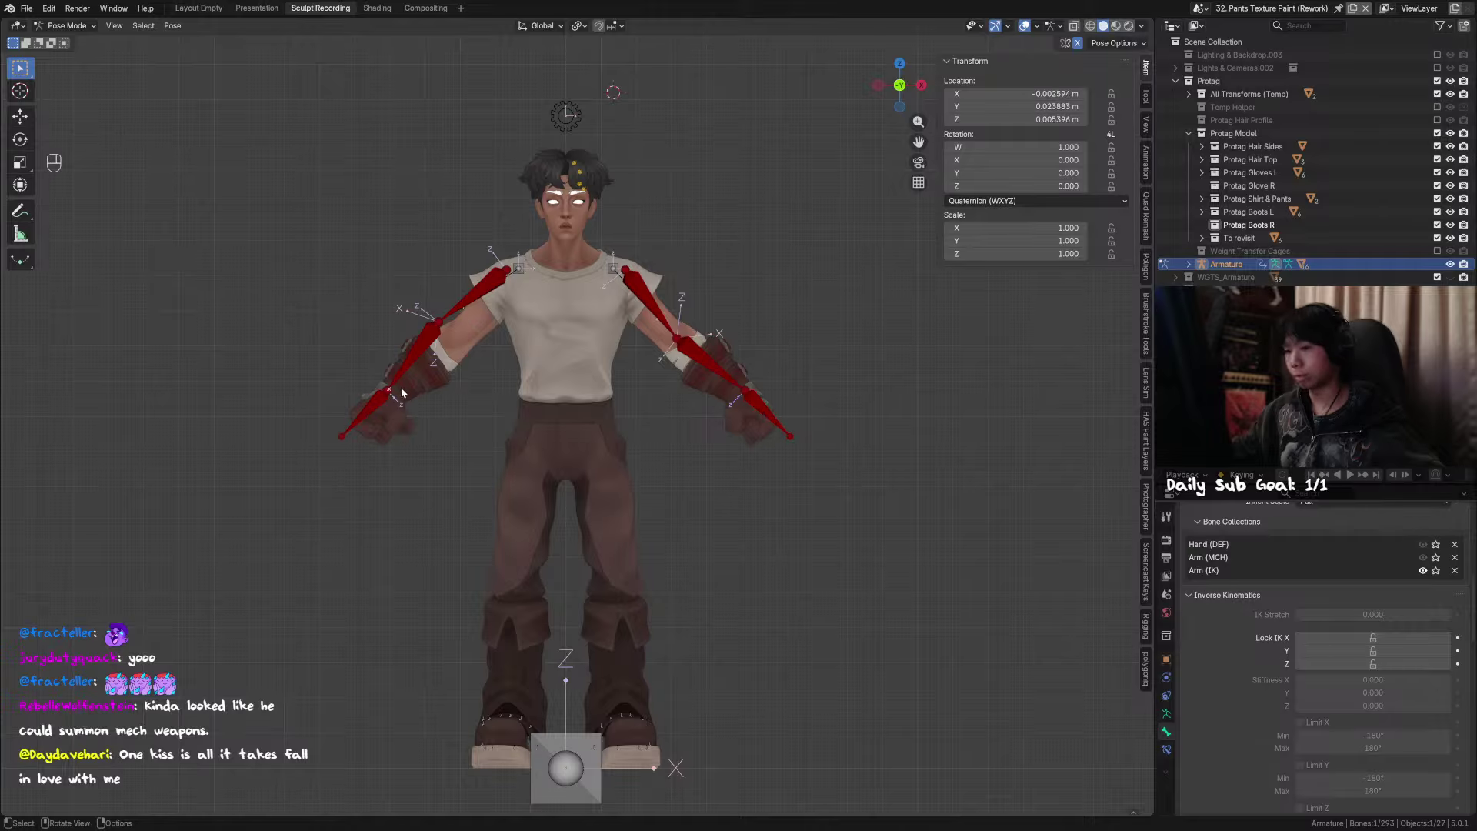
click(373, 409)
click(764, 416)
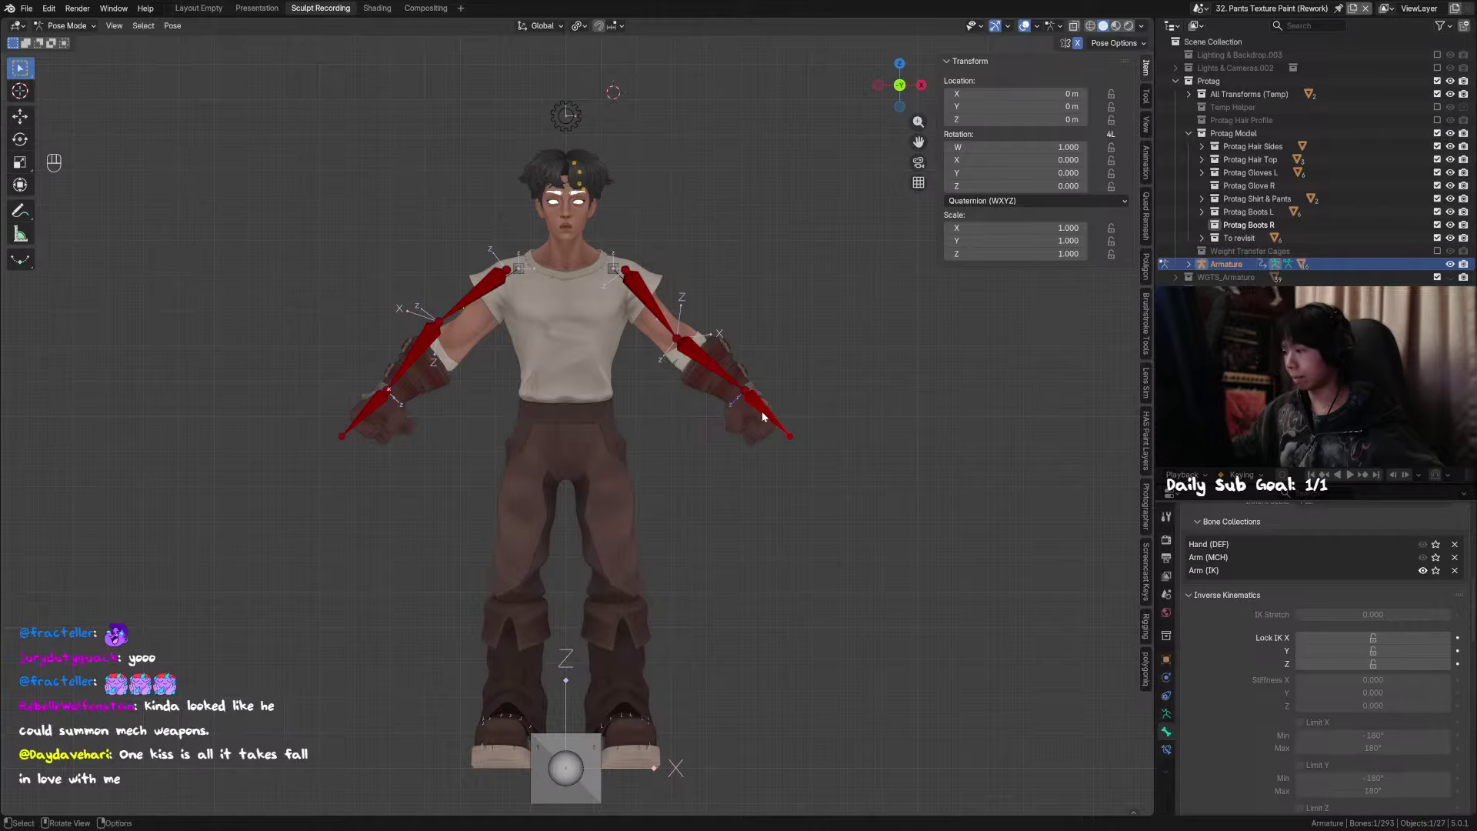
Step: Try to move the right IK hand bone in the front view and save the file
click(372, 406)
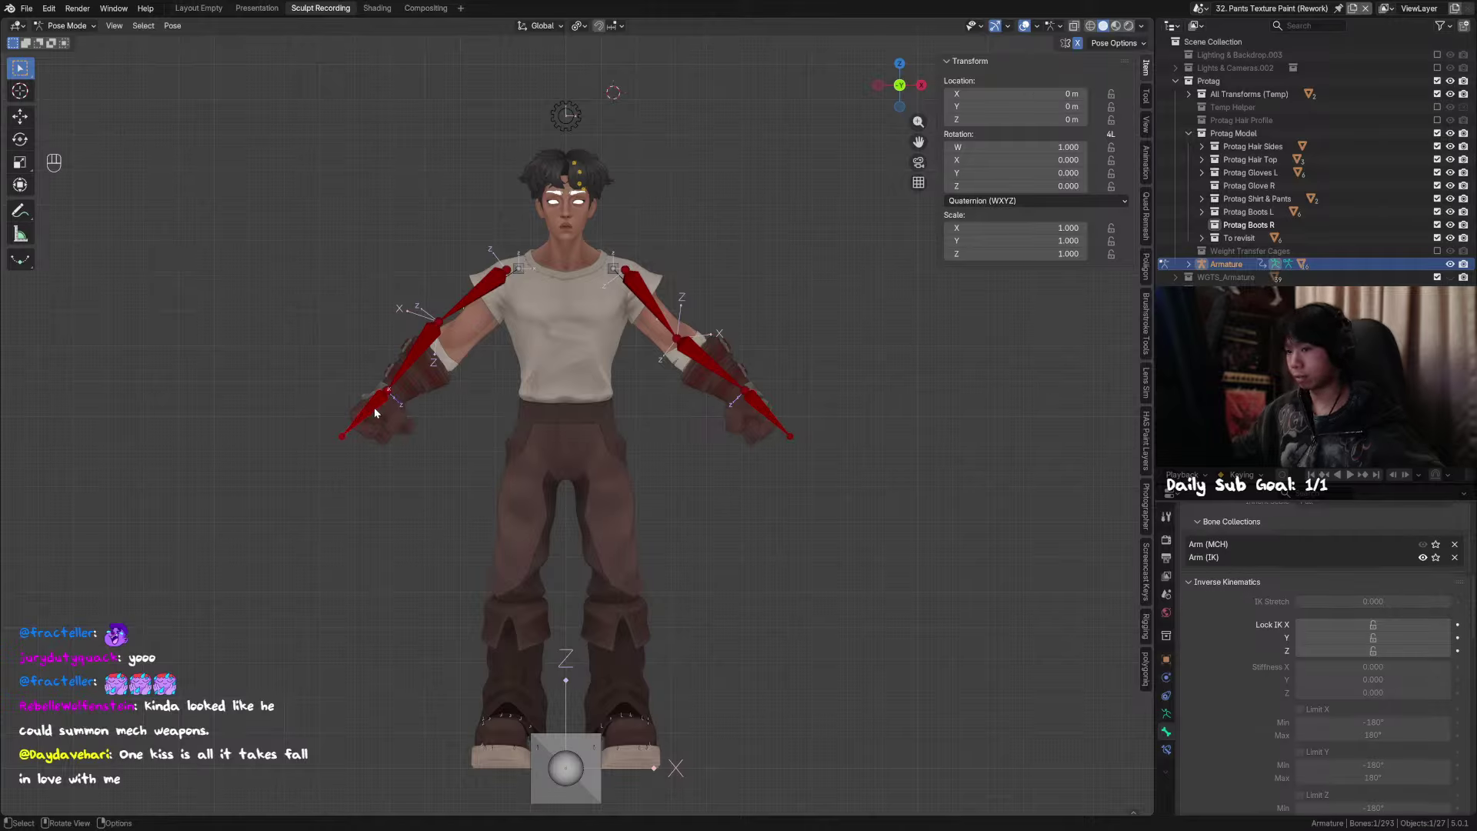
key(g)
key(g)
right_click(423, 419)
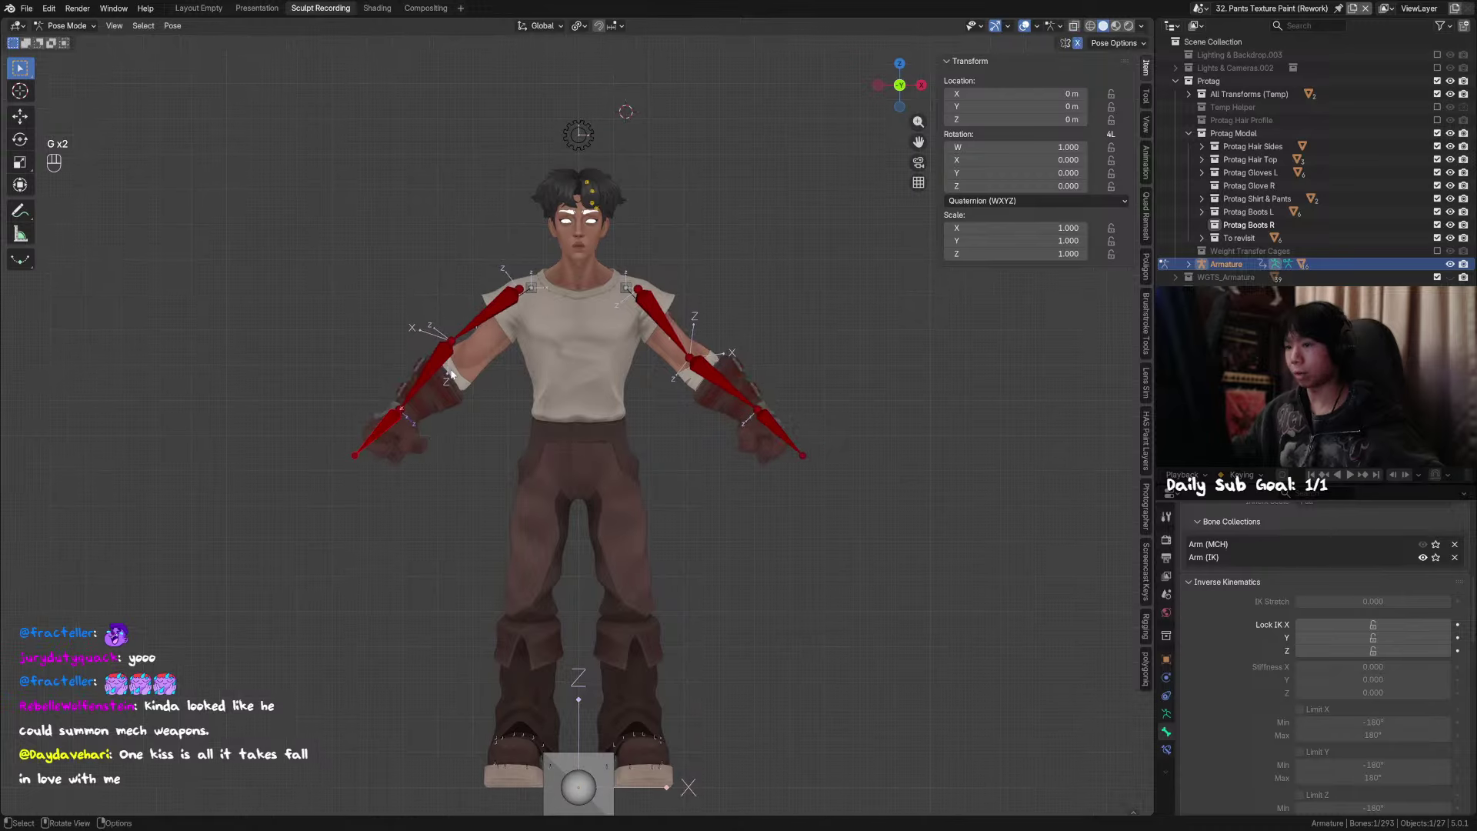
key(ctrl+s)
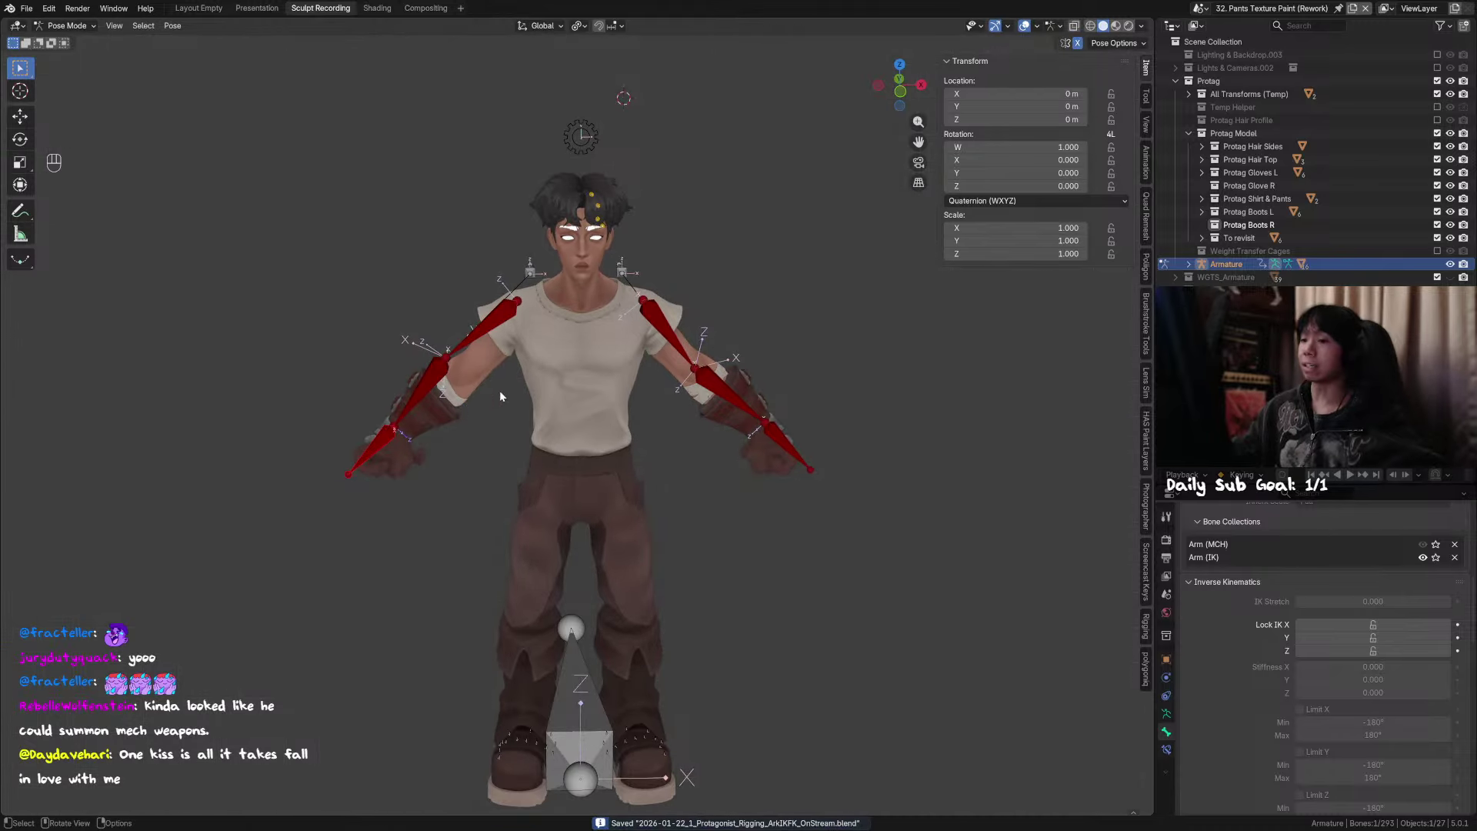
middle_drag(540, 371, 639, 467)
key(ctrl+s)
Step: Examine the right IK forearm bone from above, including its bone properties and IK constraint settings
click(643, 481)
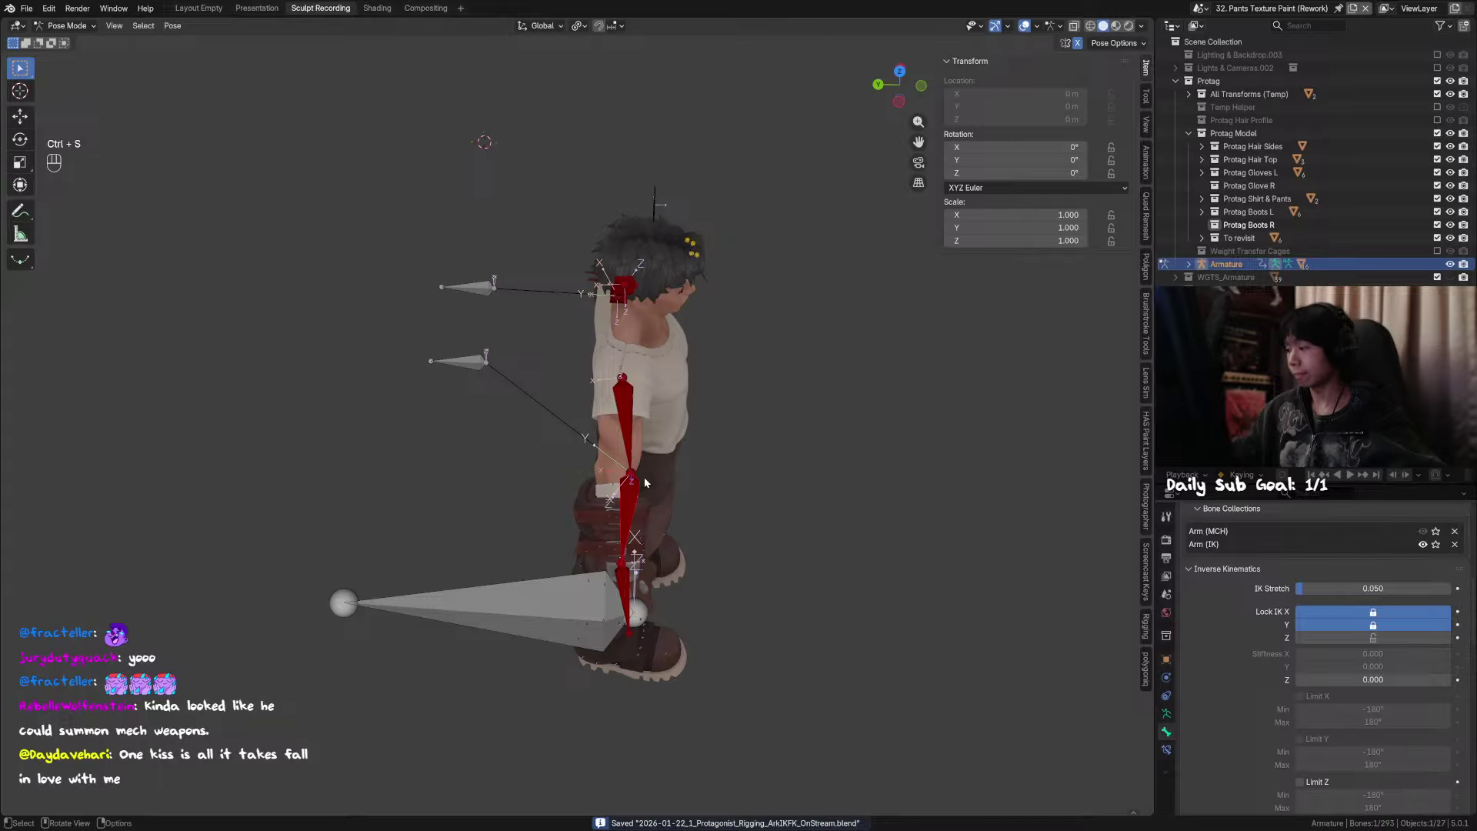
middle_drag(636, 475, 478, 562)
click(448, 488)
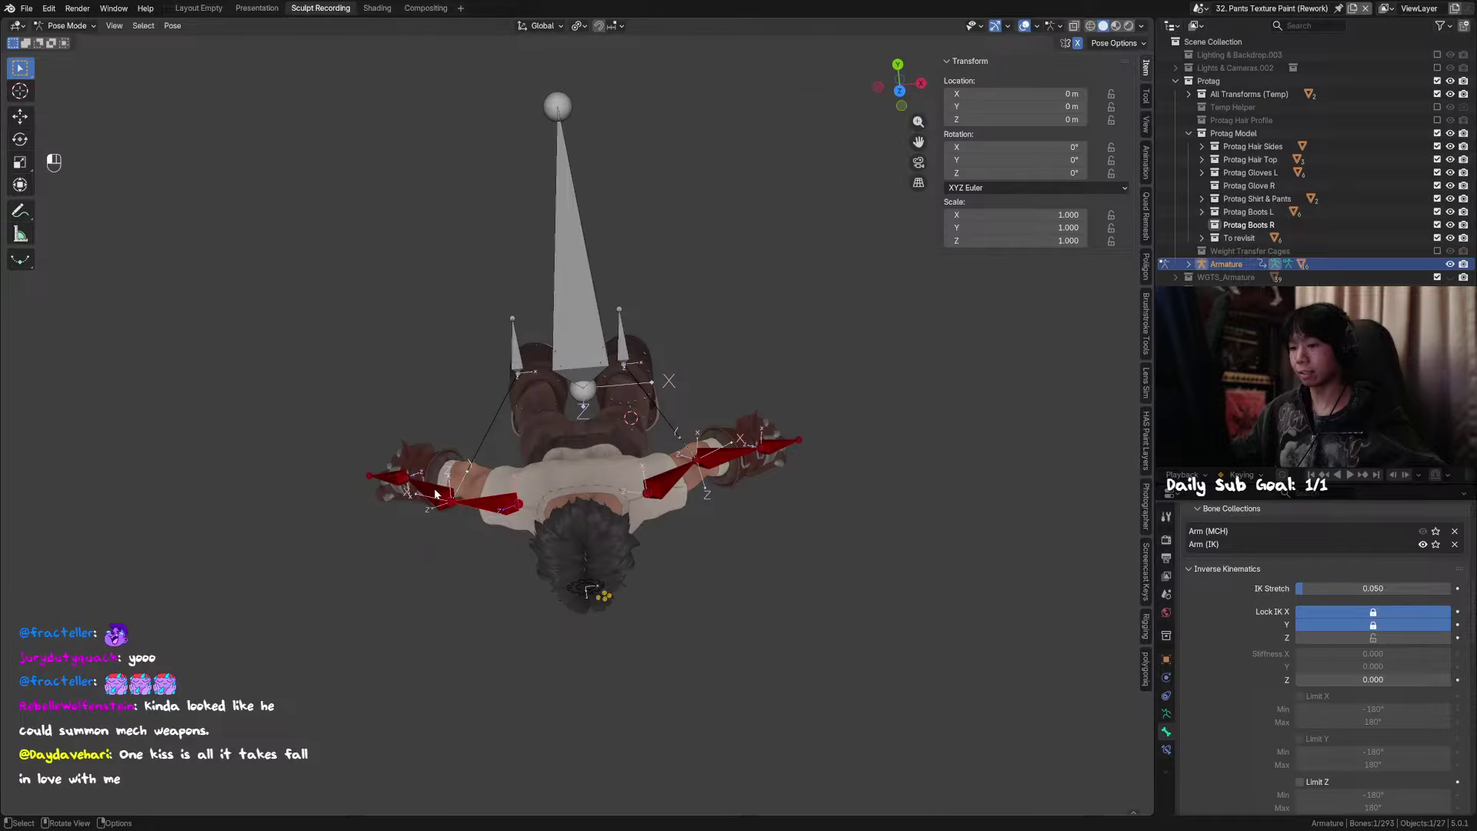
alt+middle_drag(448, 487, 448, 485)
click(1166, 714)
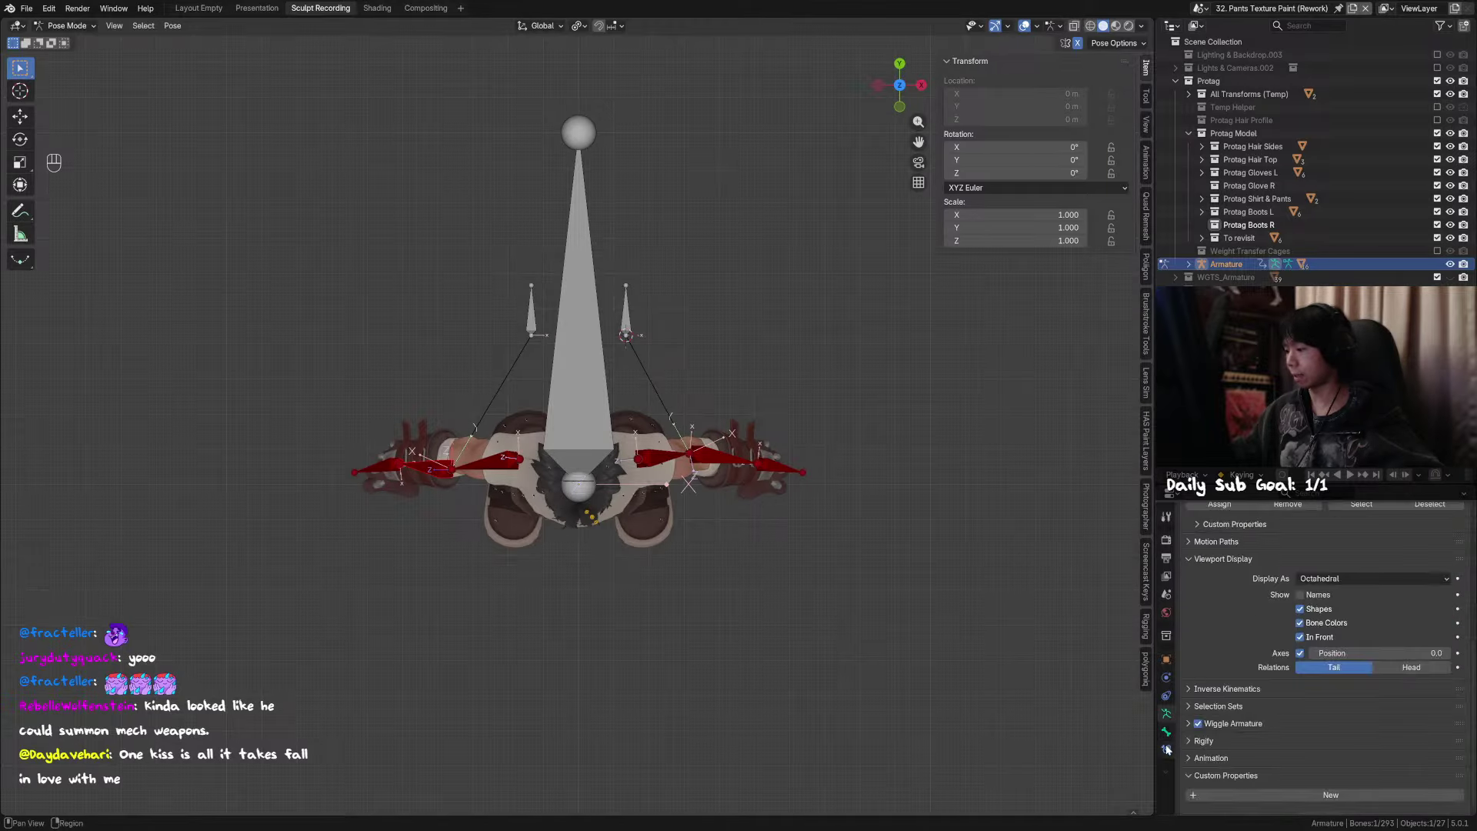
click(1167, 750)
click(1166, 714)
click(1166, 732)
scroll(1324, 662, down, 5)
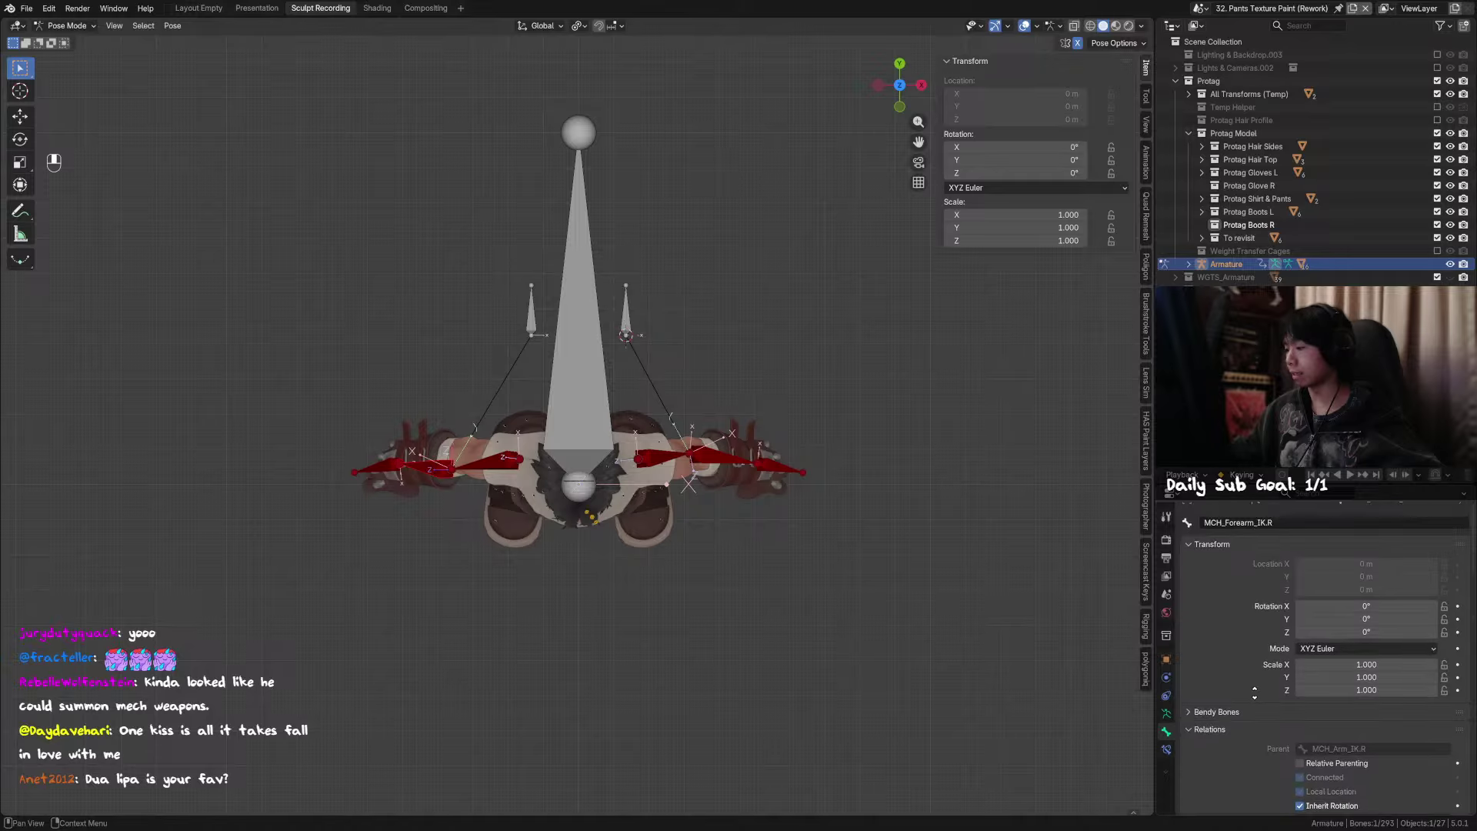
scroll(1257, 723, up, 5)
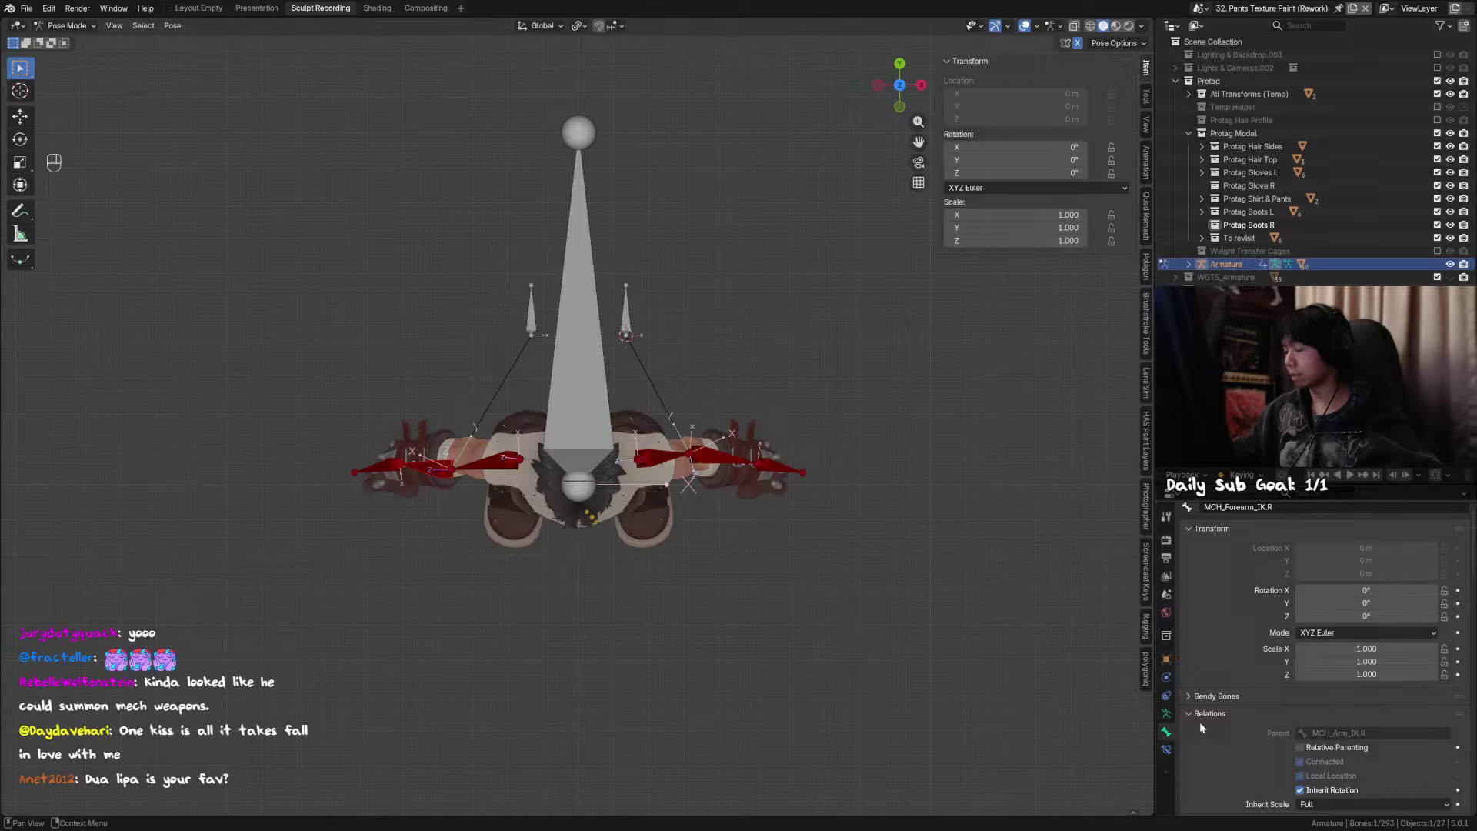
click(1166, 750)
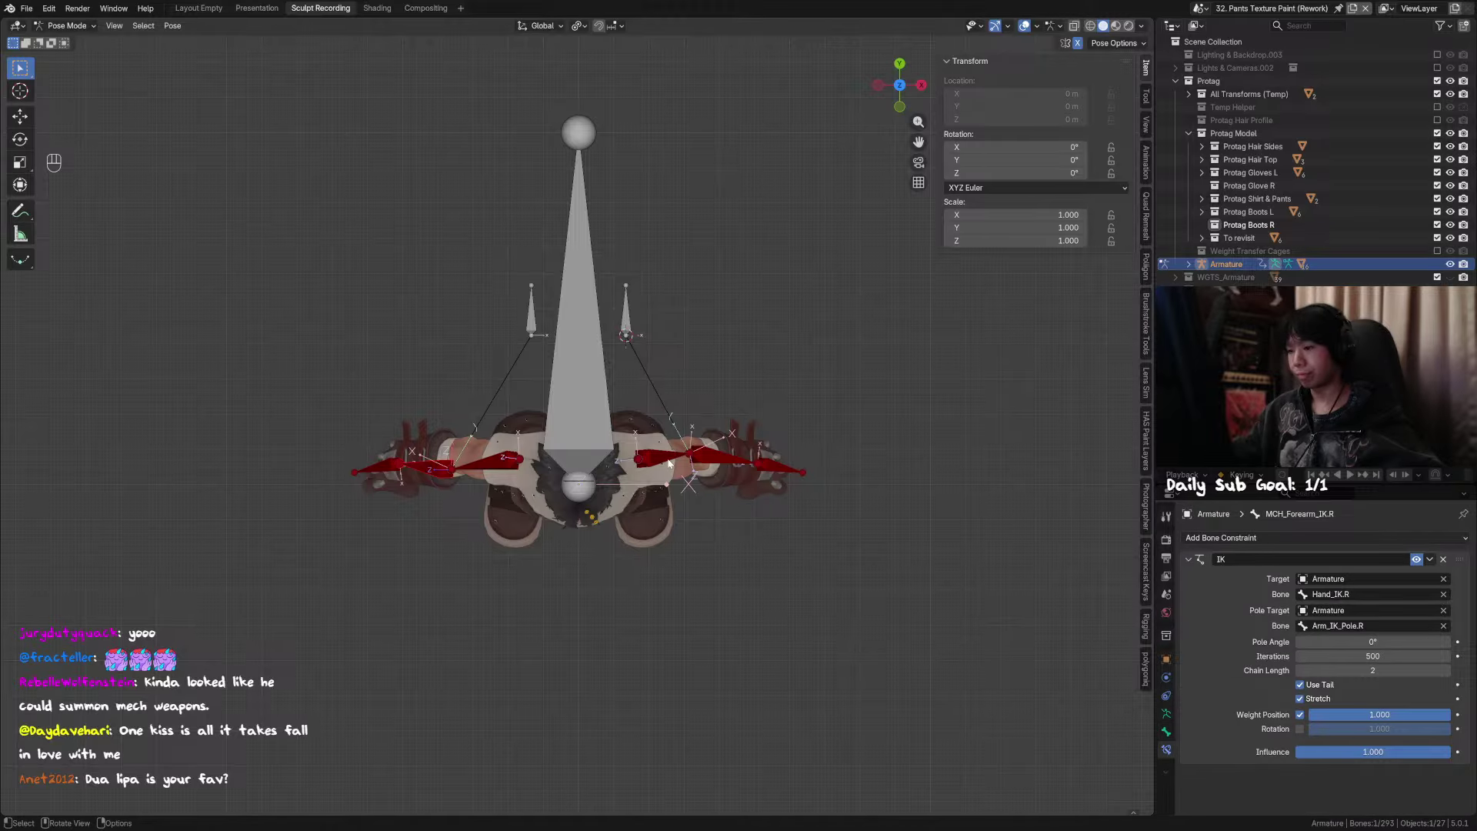
Step: Save the file and compare the bone constraints of the IK upper arm and forearm bones on both sides
mouse_move(560, 474)
middle_down()
mouse_move(560, 460)
mouse_move(554, 492)
middle_up()
shift+click(448, 473)
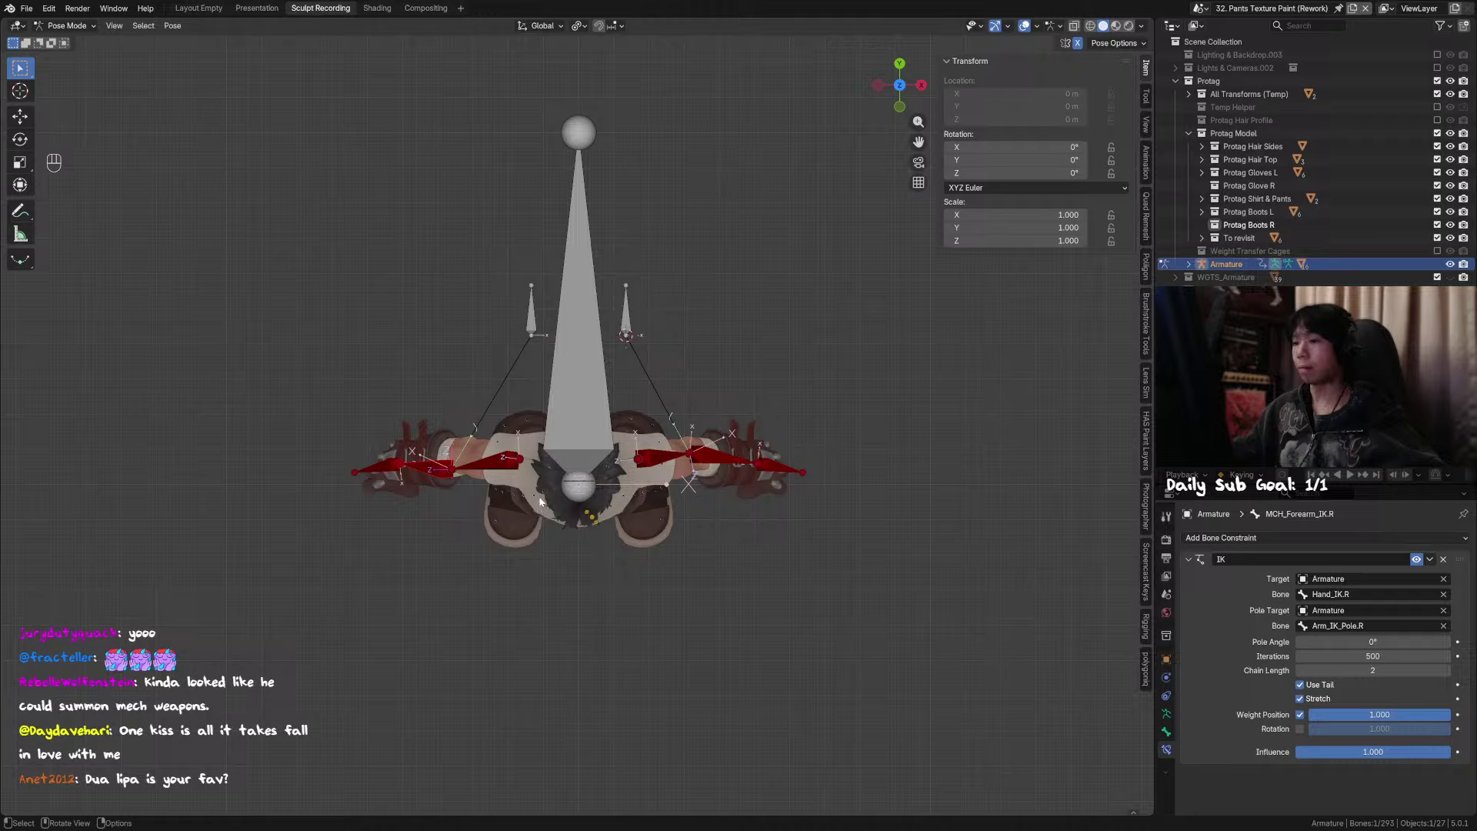
click(661, 457)
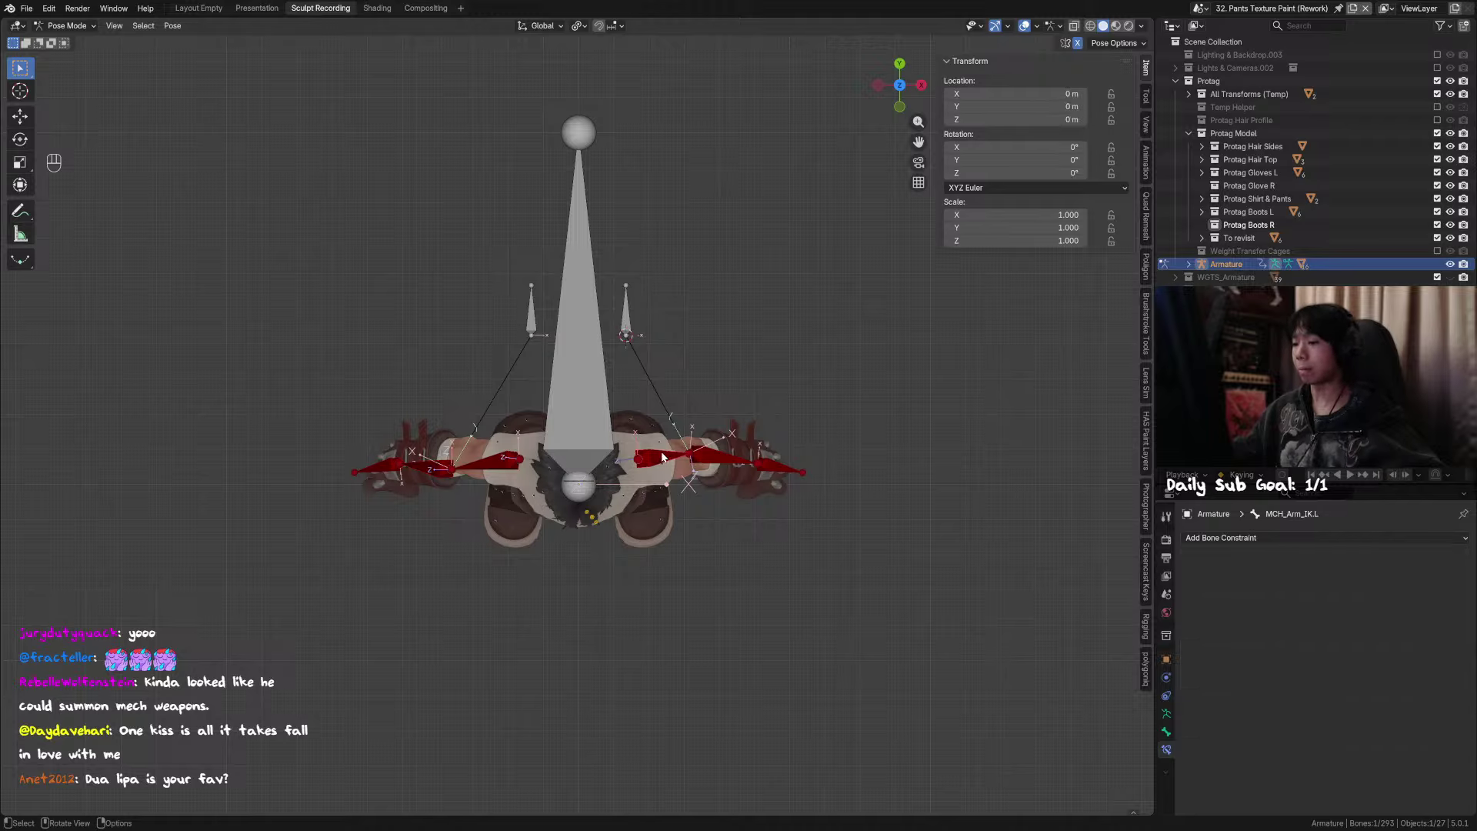
key(ctrl+s)
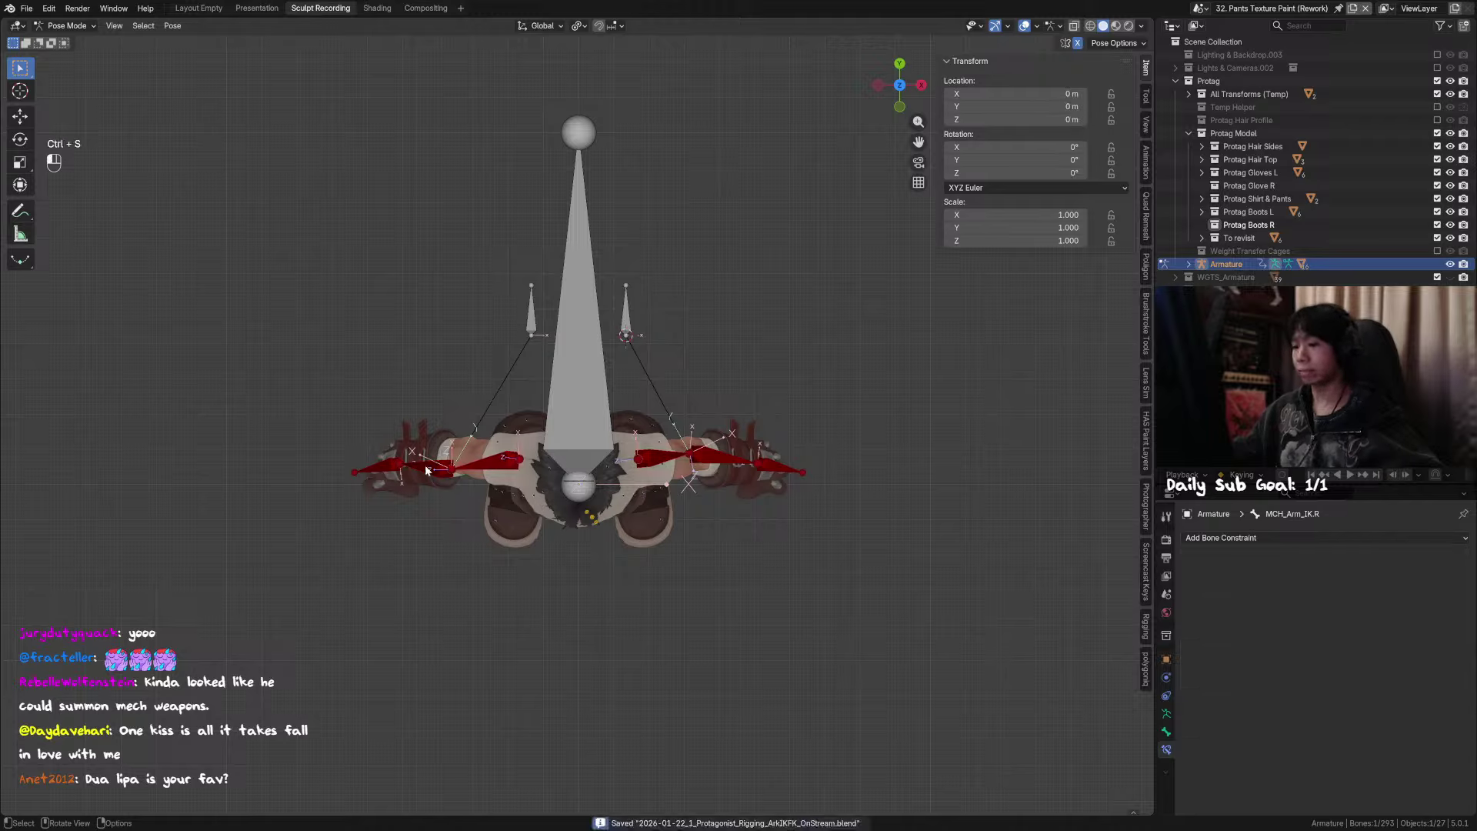
click(427, 471)
click(717, 463)
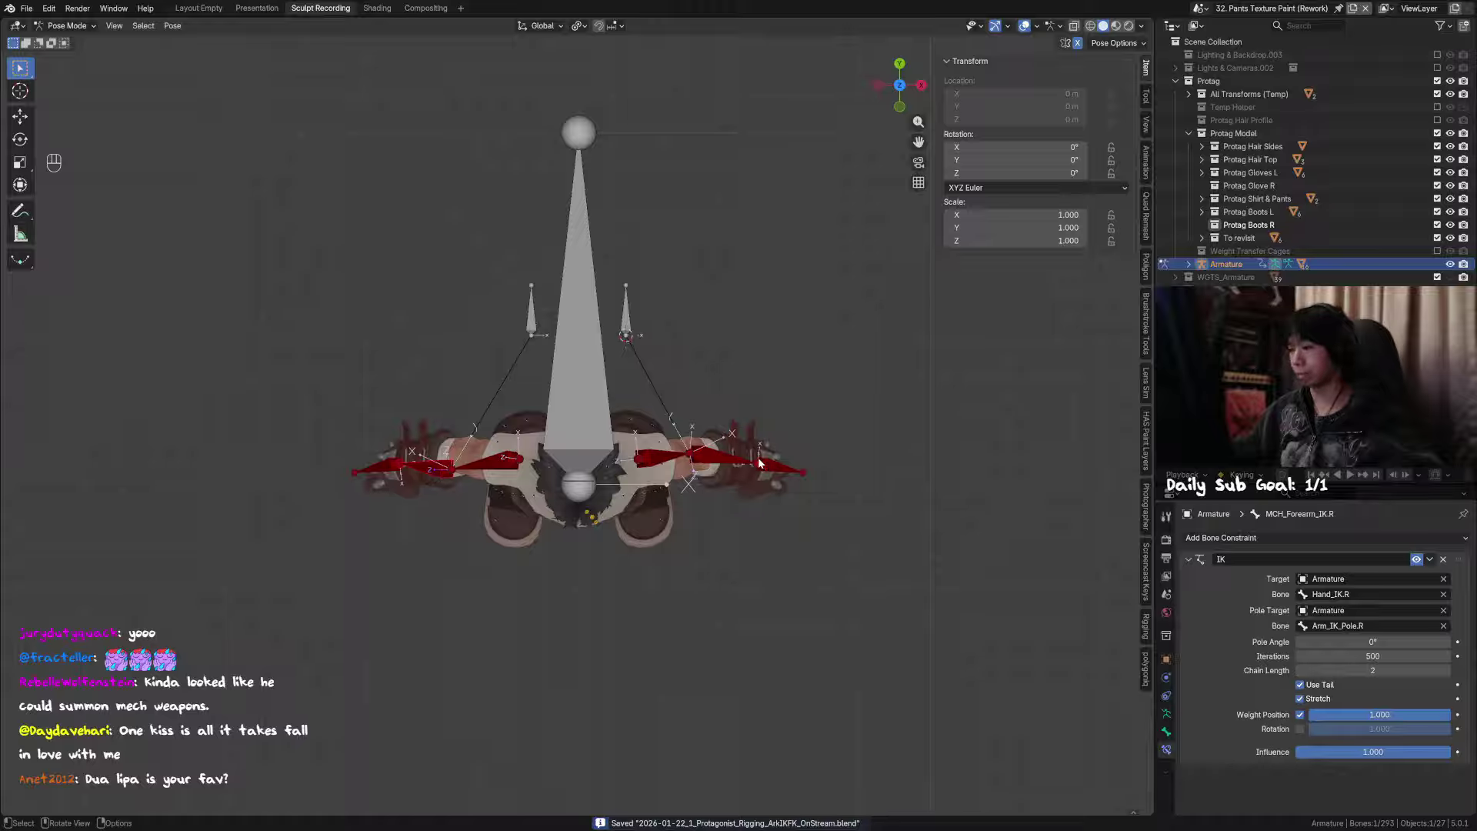
click(712, 463)
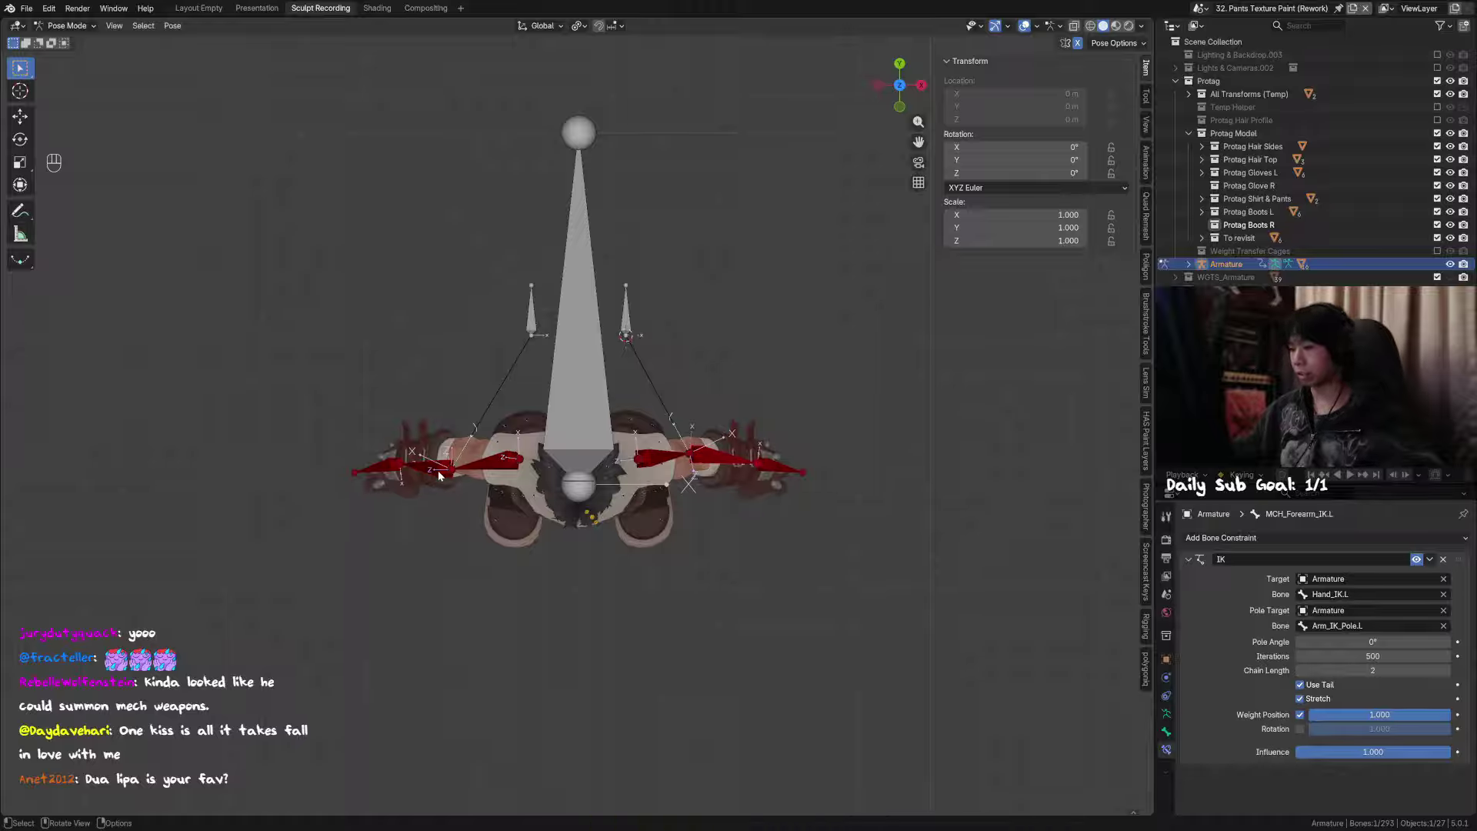
Step: Try to move the left IK hand bone in the top view
click(769, 467)
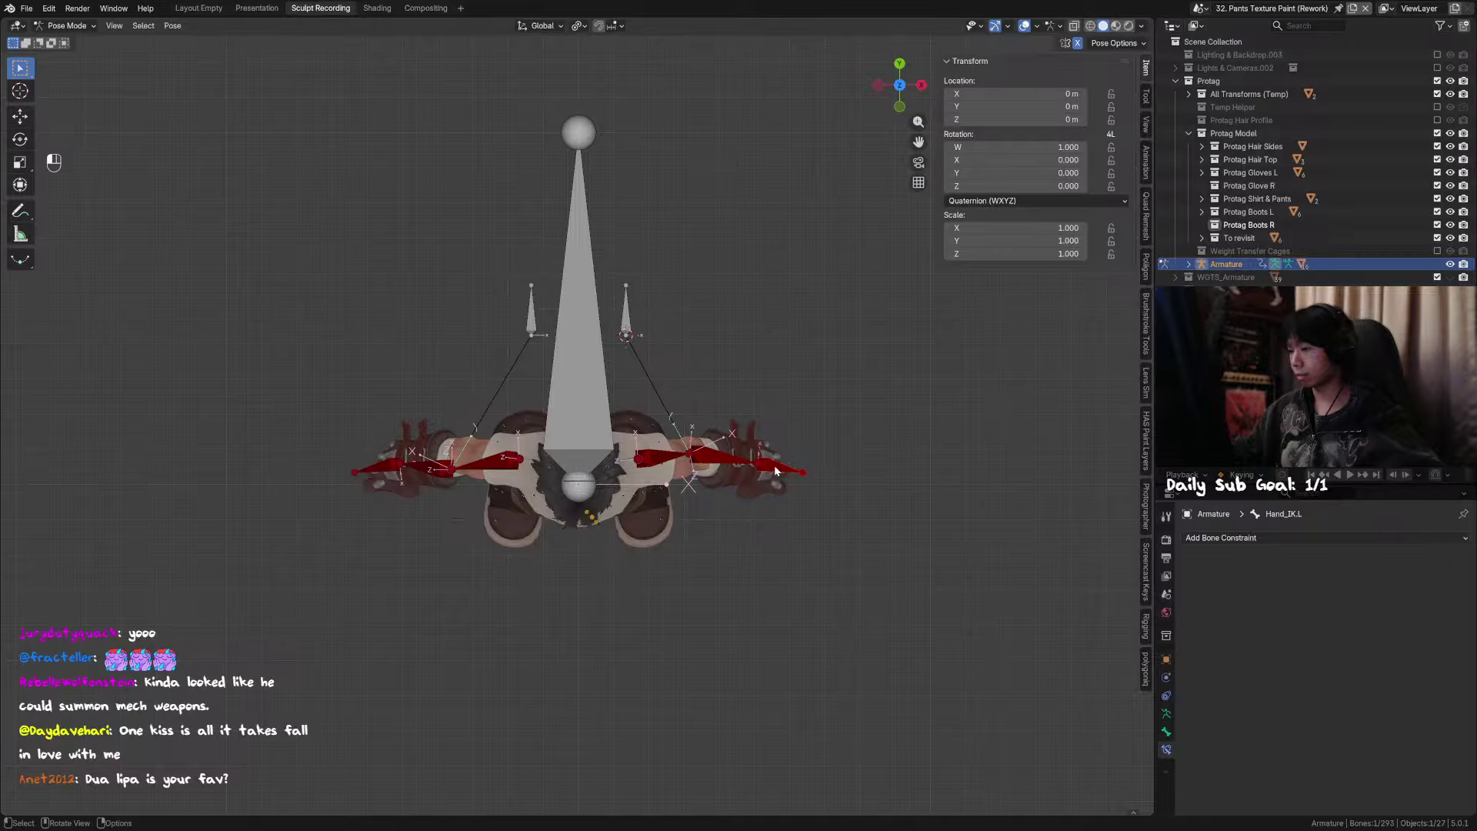
click(775, 466)
click(780, 467)
key(g)
right_click(782, 471)
key(g)
right_click(778, 458)
Step: Try to move the right arm's IK pole bone in the top view and clear its location
click(535, 320)
key(g)
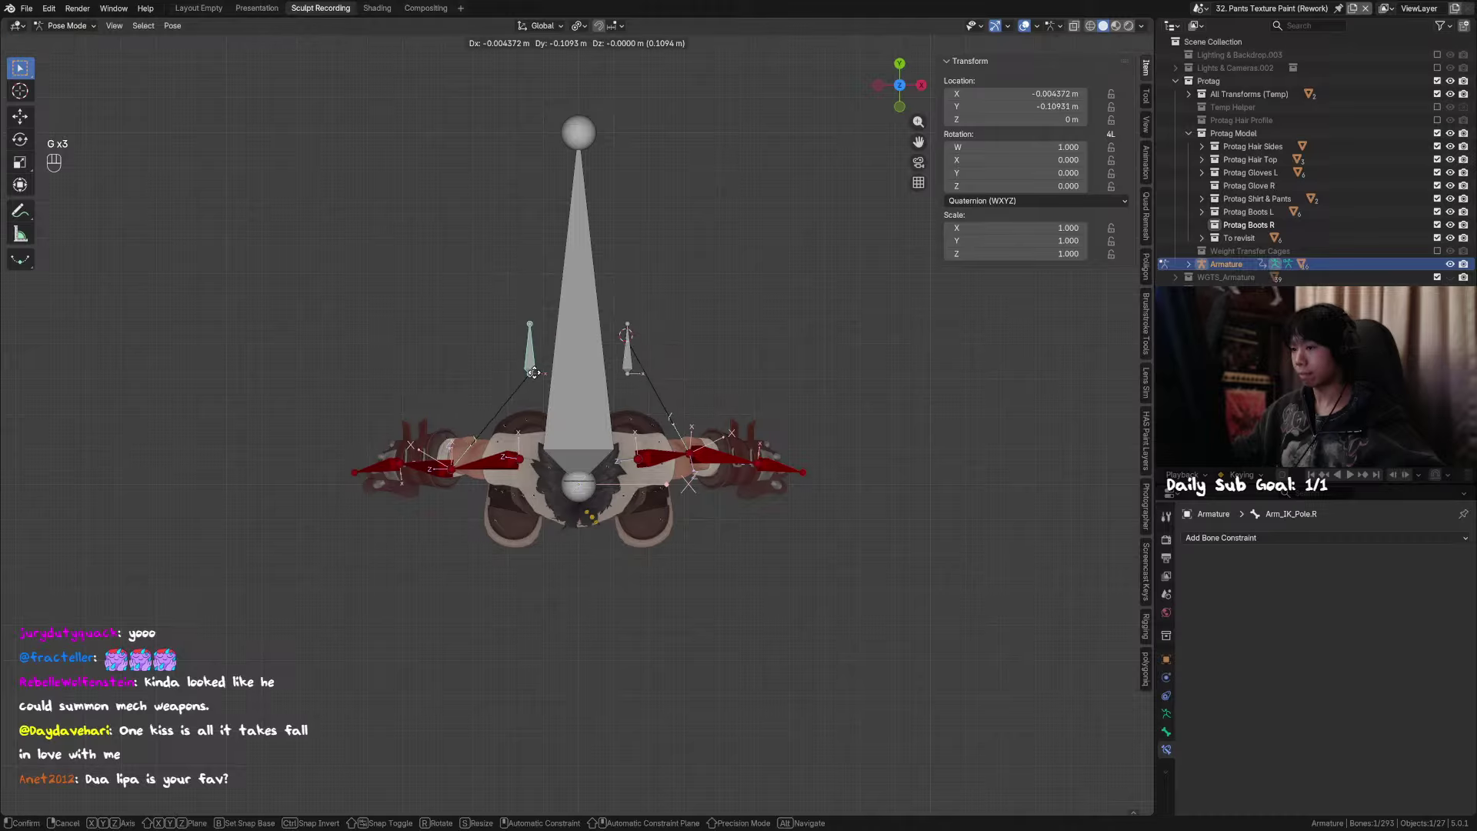
right_click(531, 323)
key(g)
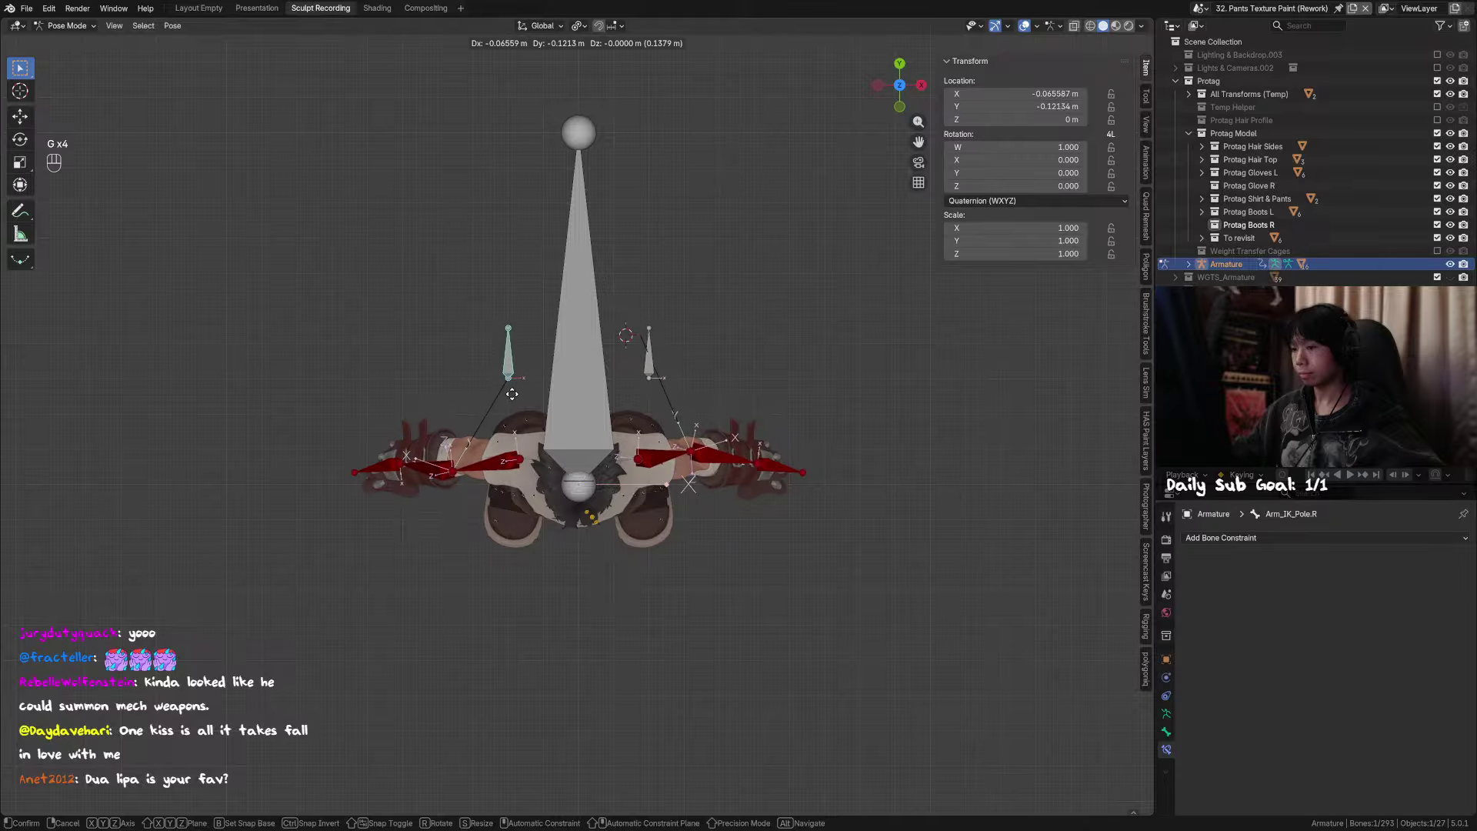
right_click(512, 394)
key(alt+g)
Step: Replace the IK constraint on the right forearm bone MCH_Forearm_IK.R with a new one targeting Hand_IK.R
middle_drag(517, 405, 498, 460)
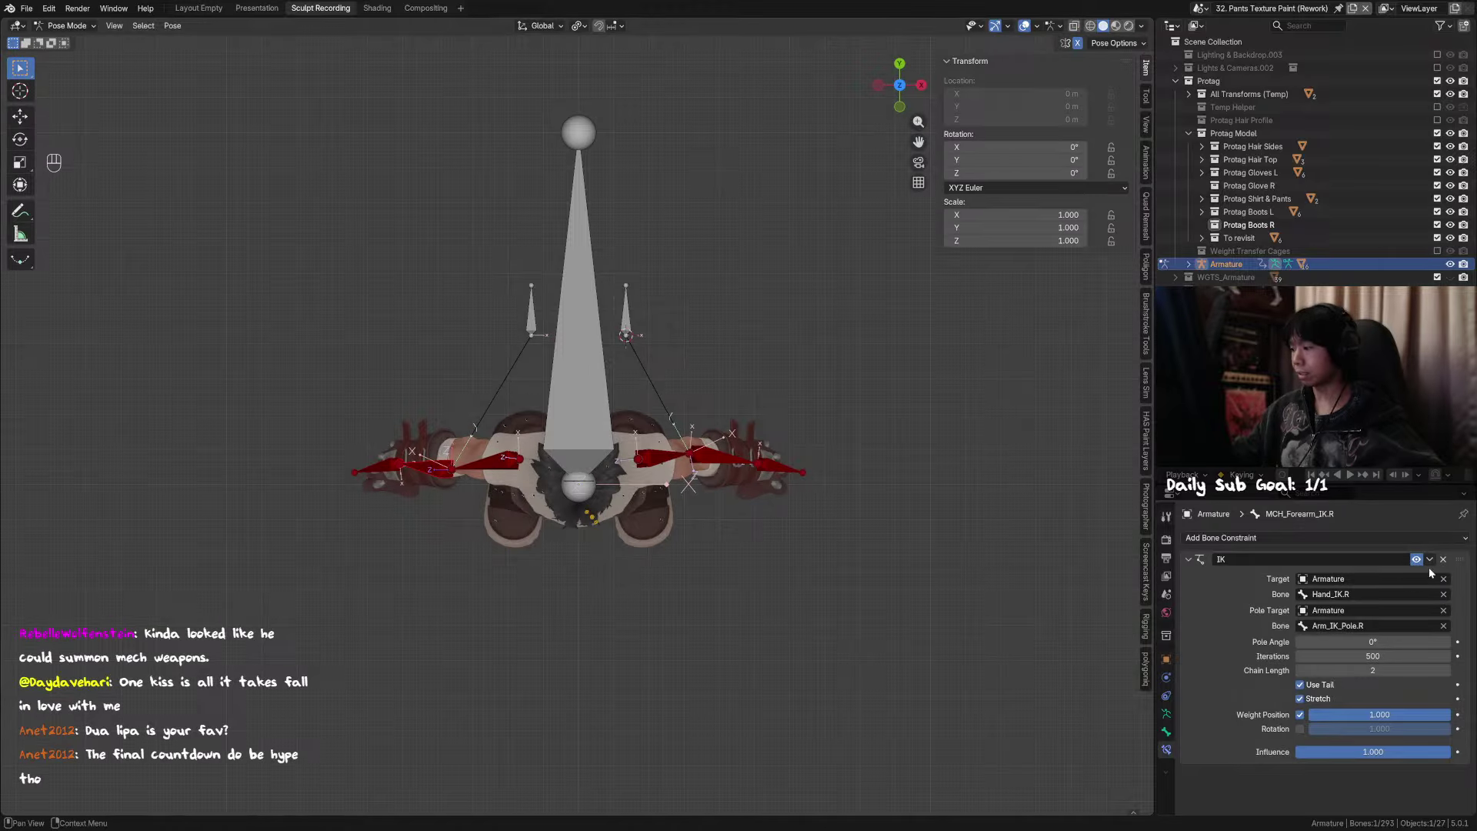
click(1444, 561)
middle_drag(923, 554, 454, 423)
click(406, 460)
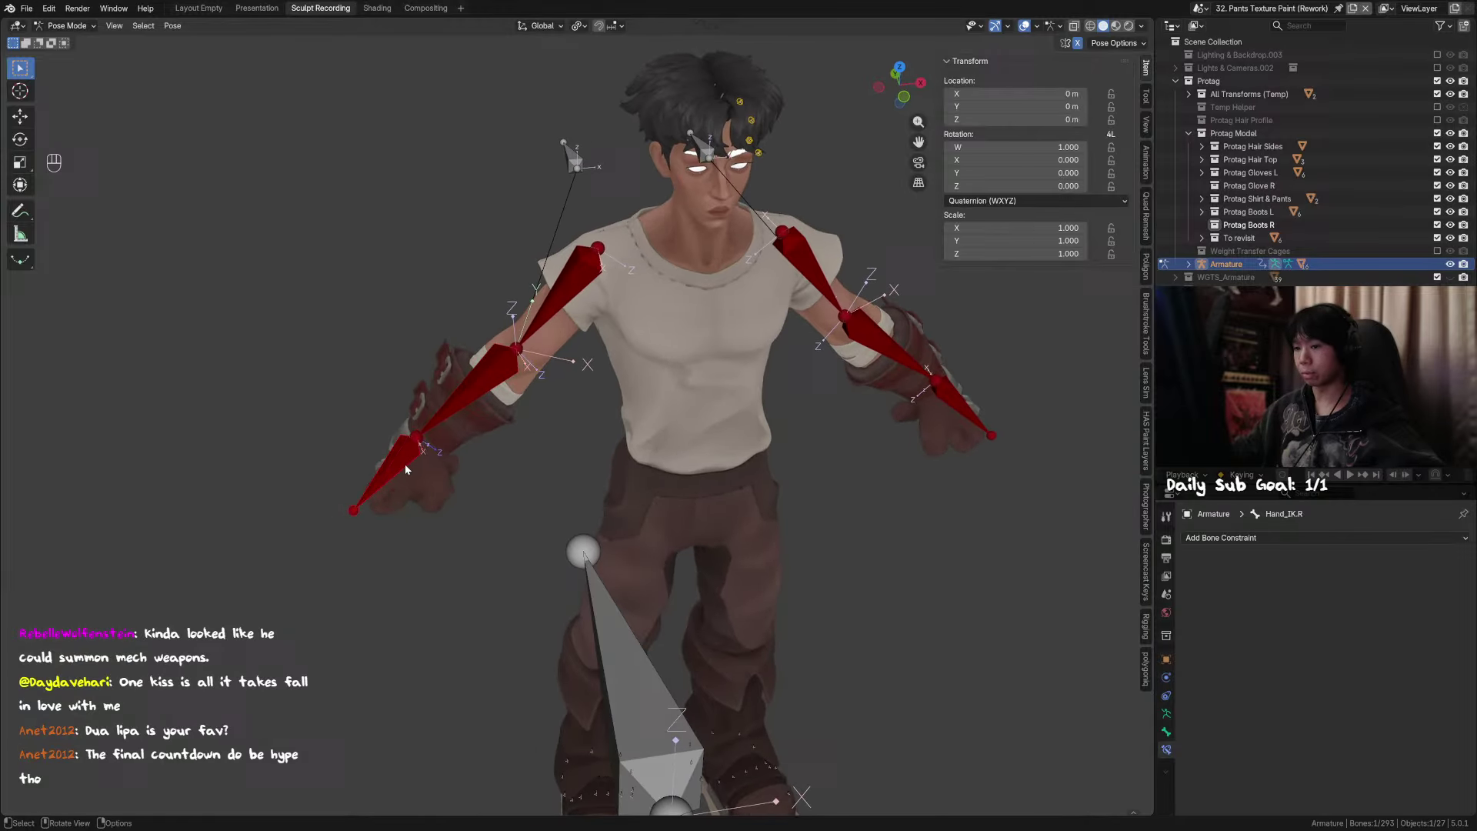
shift+click(475, 391)
key(shift+i)
click(492, 412)
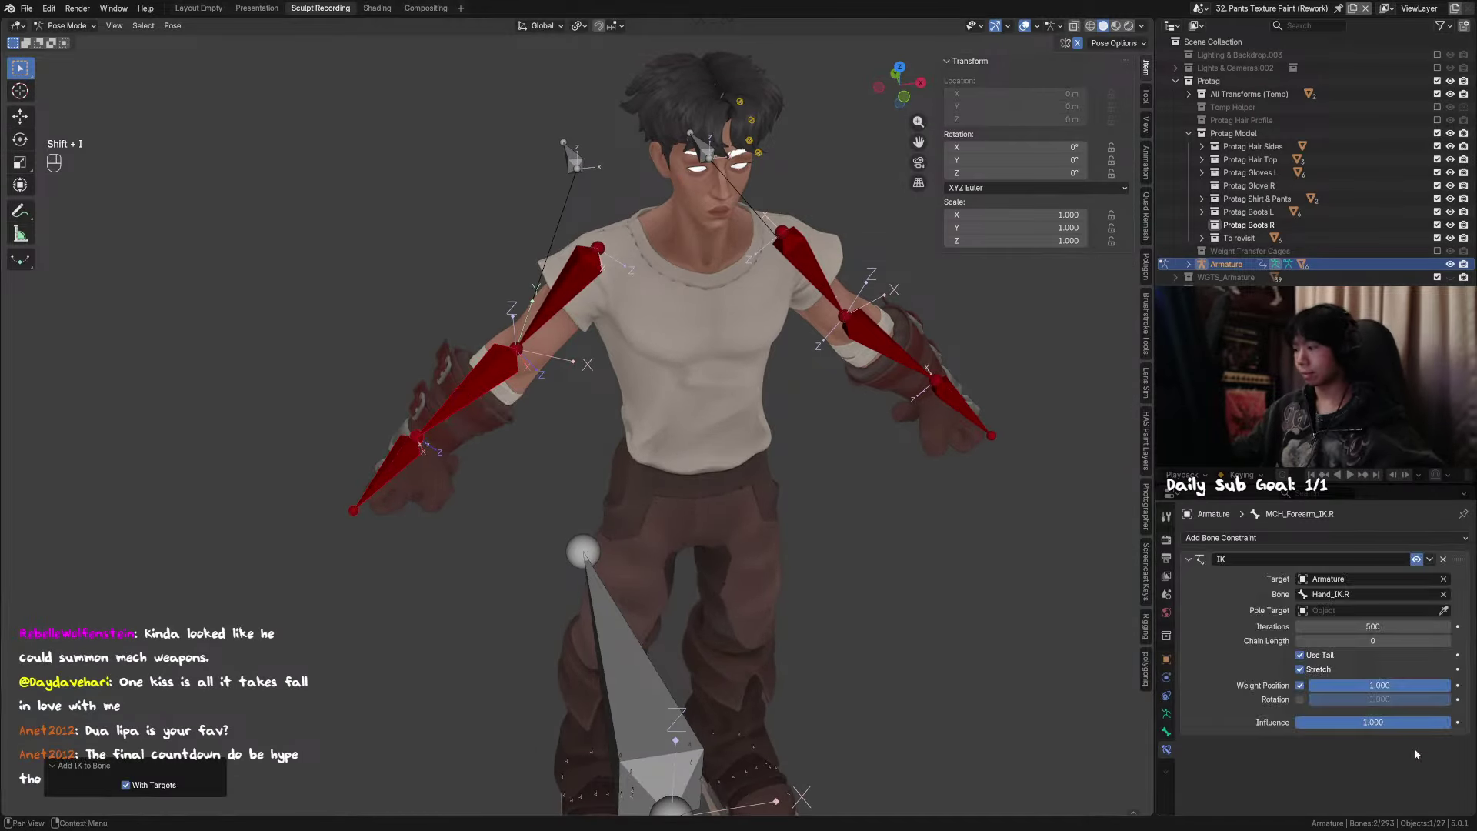
Step: Set the right forearm IK constraint's pole target to the Armature and its pole bone to Arm_IK_Pole.R
middle_drag(930, 591, 1003, 583)
click(1445, 612)
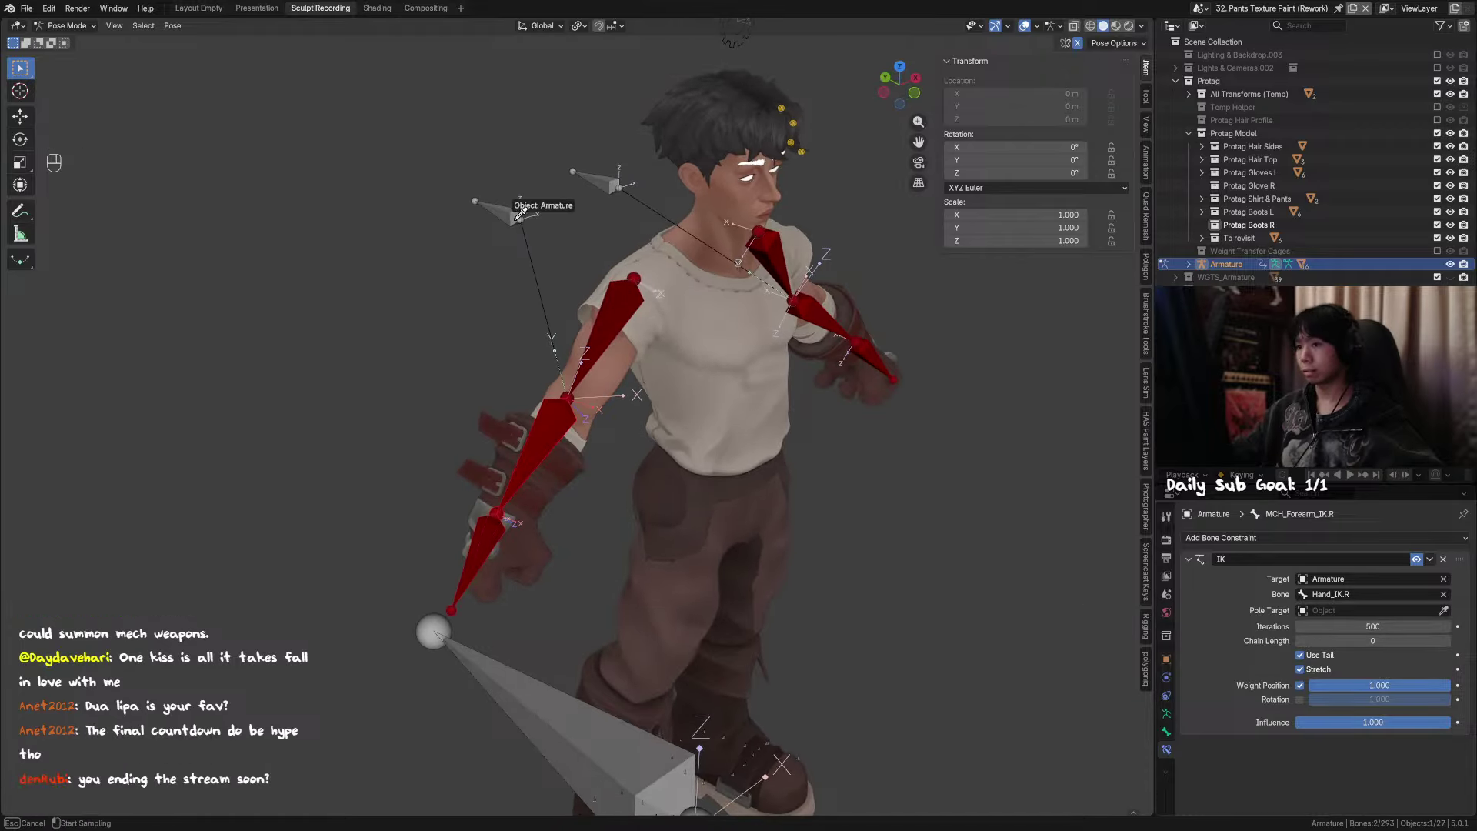
click(515, 215)
click(1444, 625)
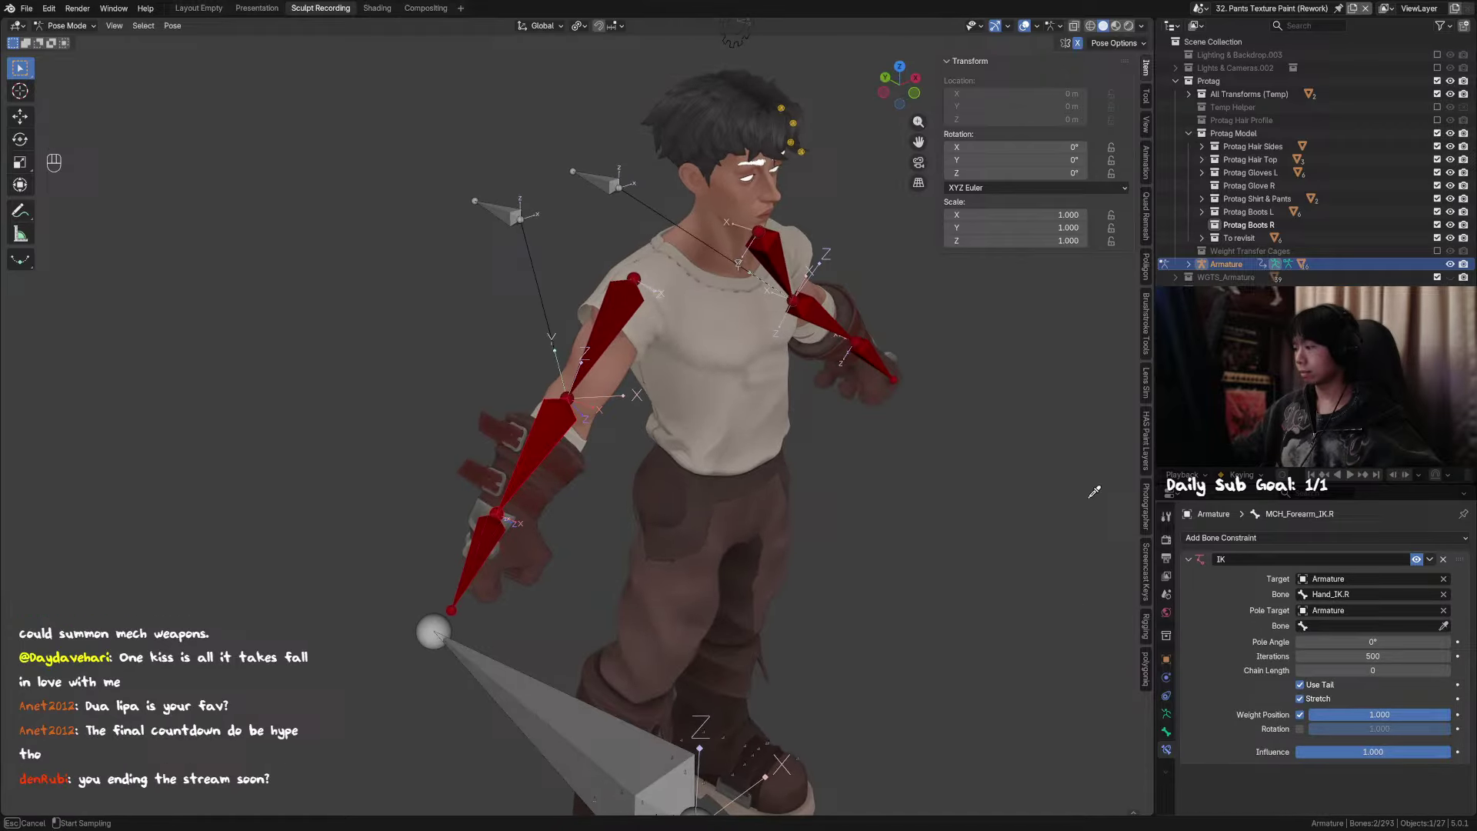
click(517, 211)
middle_drag(517, 211, 569, 316)
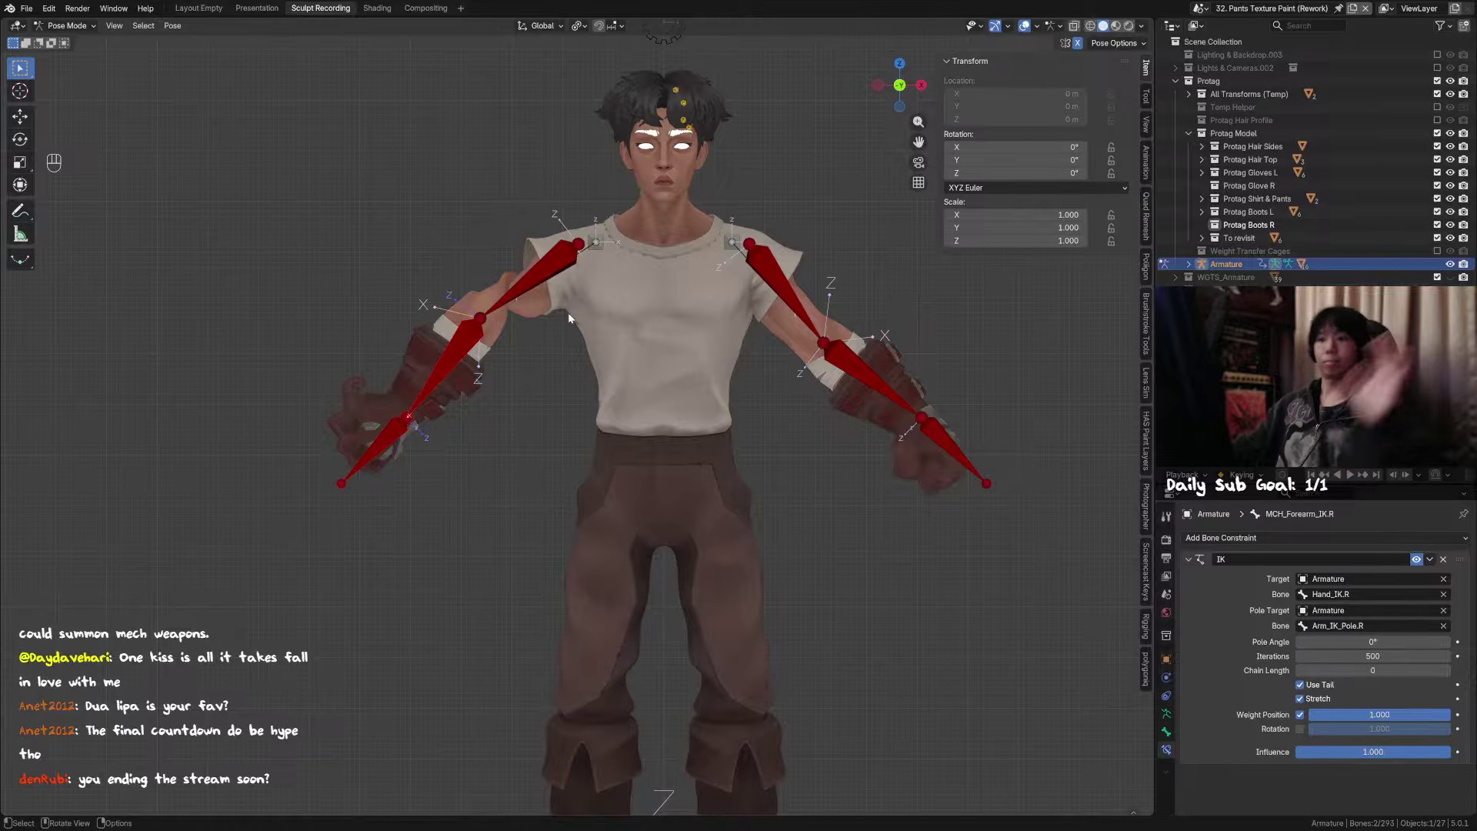
Step: Clear the pose transforms of the right IK hand, forearm and upper arm bones
click(400, 436)
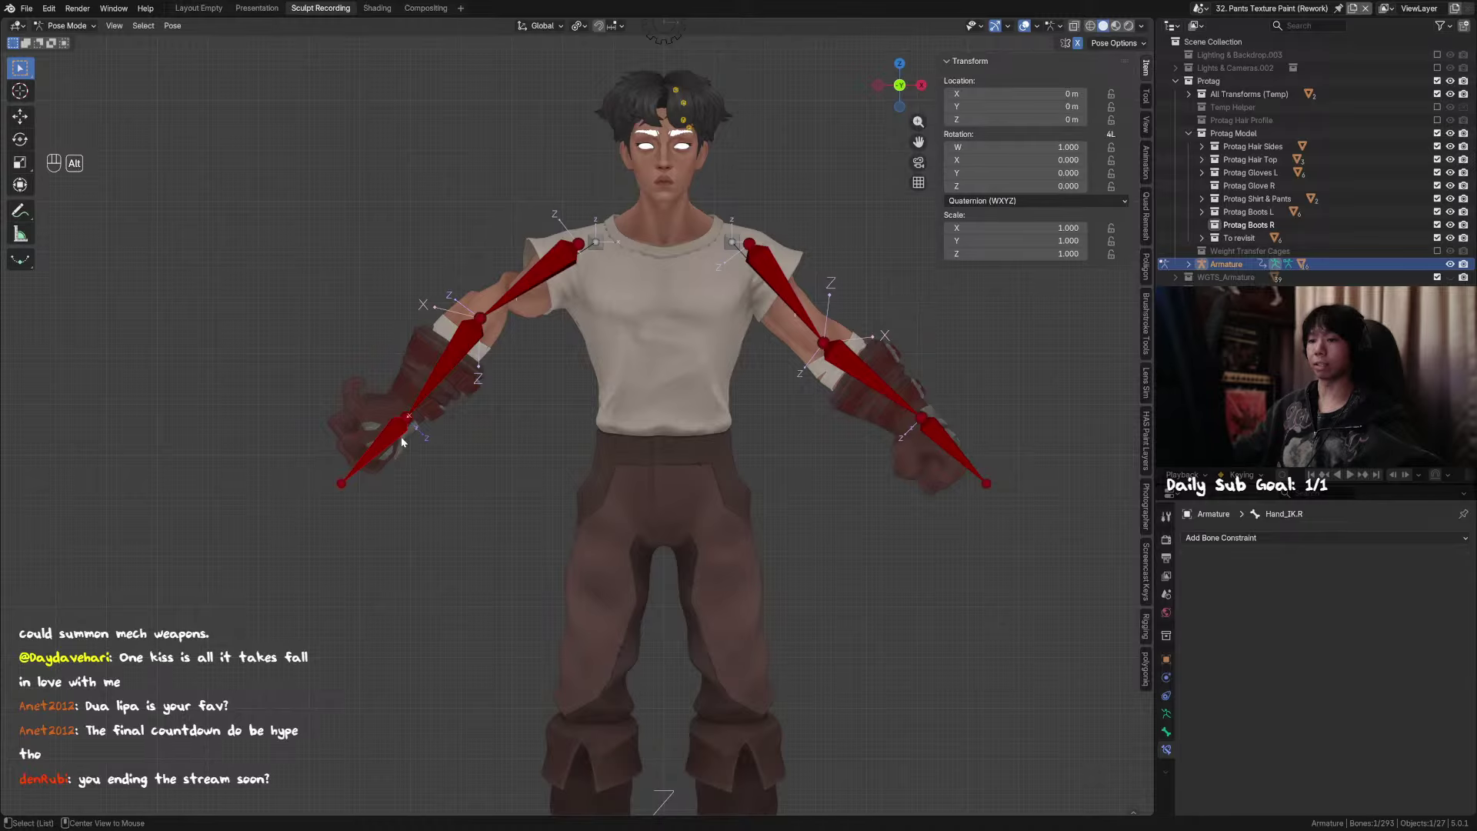
key(alt+r)
key(alt+g)
click(450, 361)
key(alt+r)
key(alt+g)
key(alt+s)
click(549, 266)
key(alt+g)
key(alt+r)
key(alt+s)
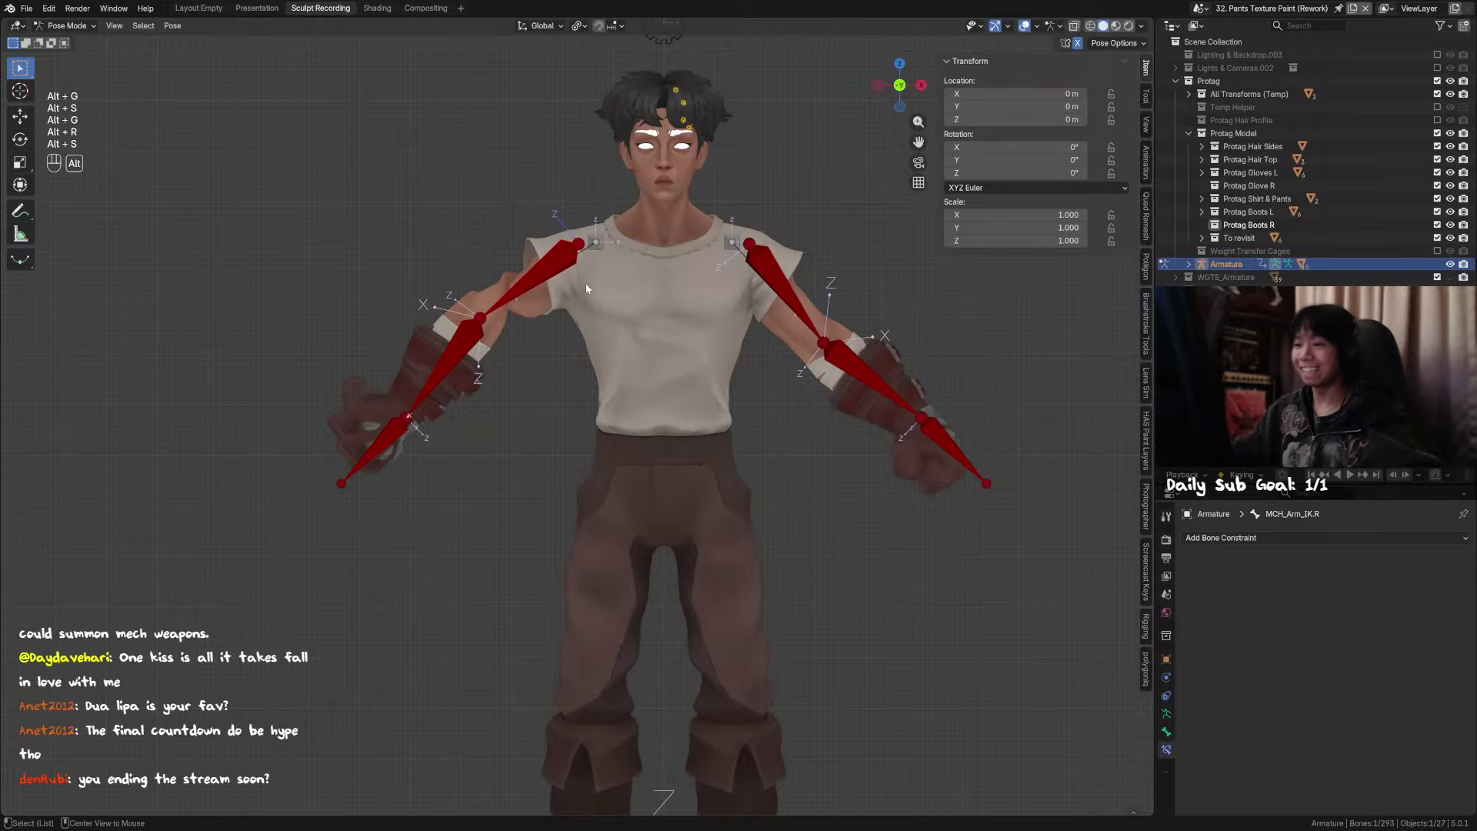
Step: Inspect the right arm's pole bone and try chain lengths of 1 and 2 on the right forearm's IK constraint
middle_drag(585, 285, 692, 346)
click(490, 226)
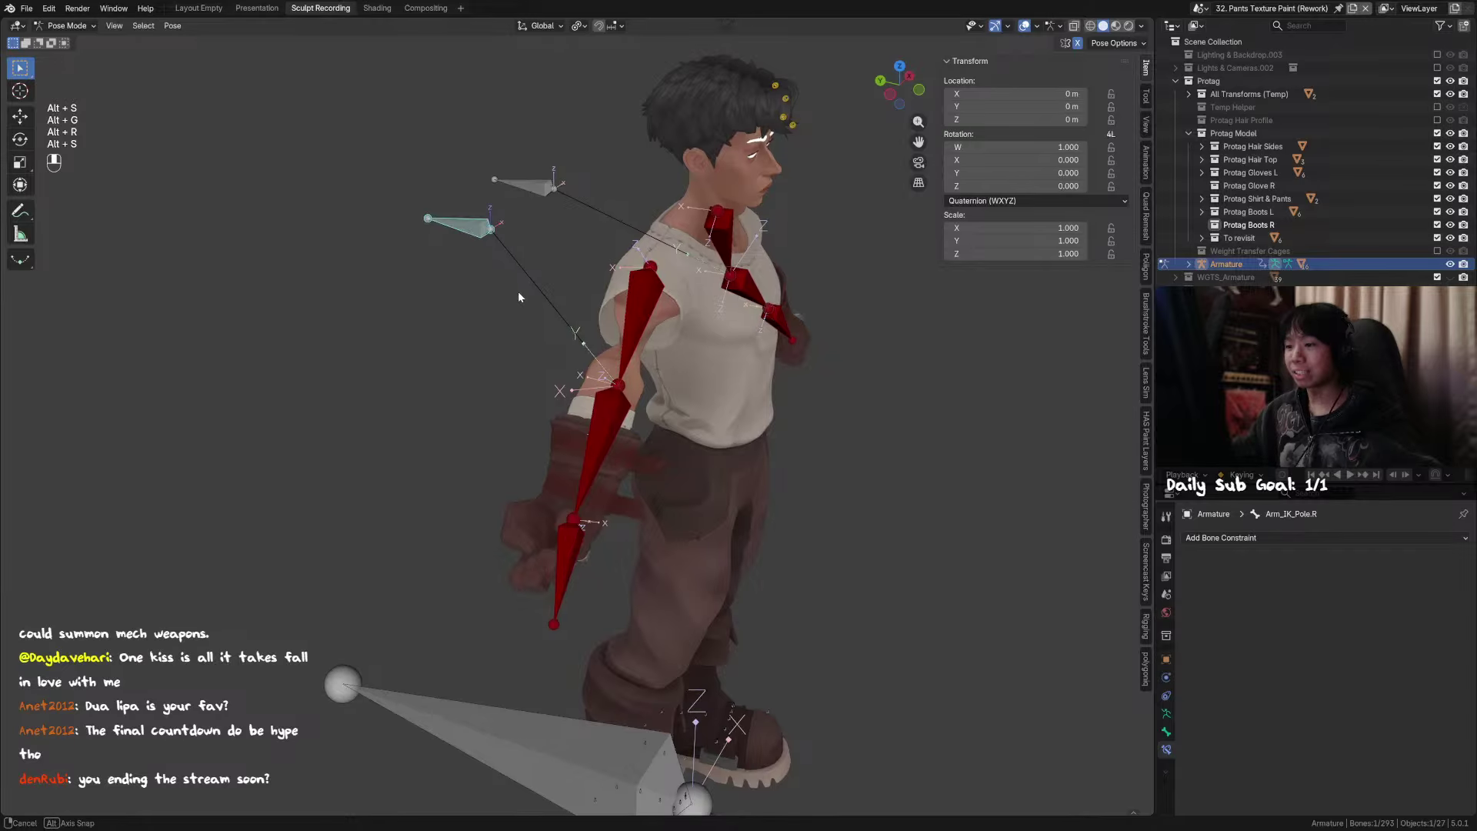
middle_drag(519, 291, 496, 292)
click(572, 419)
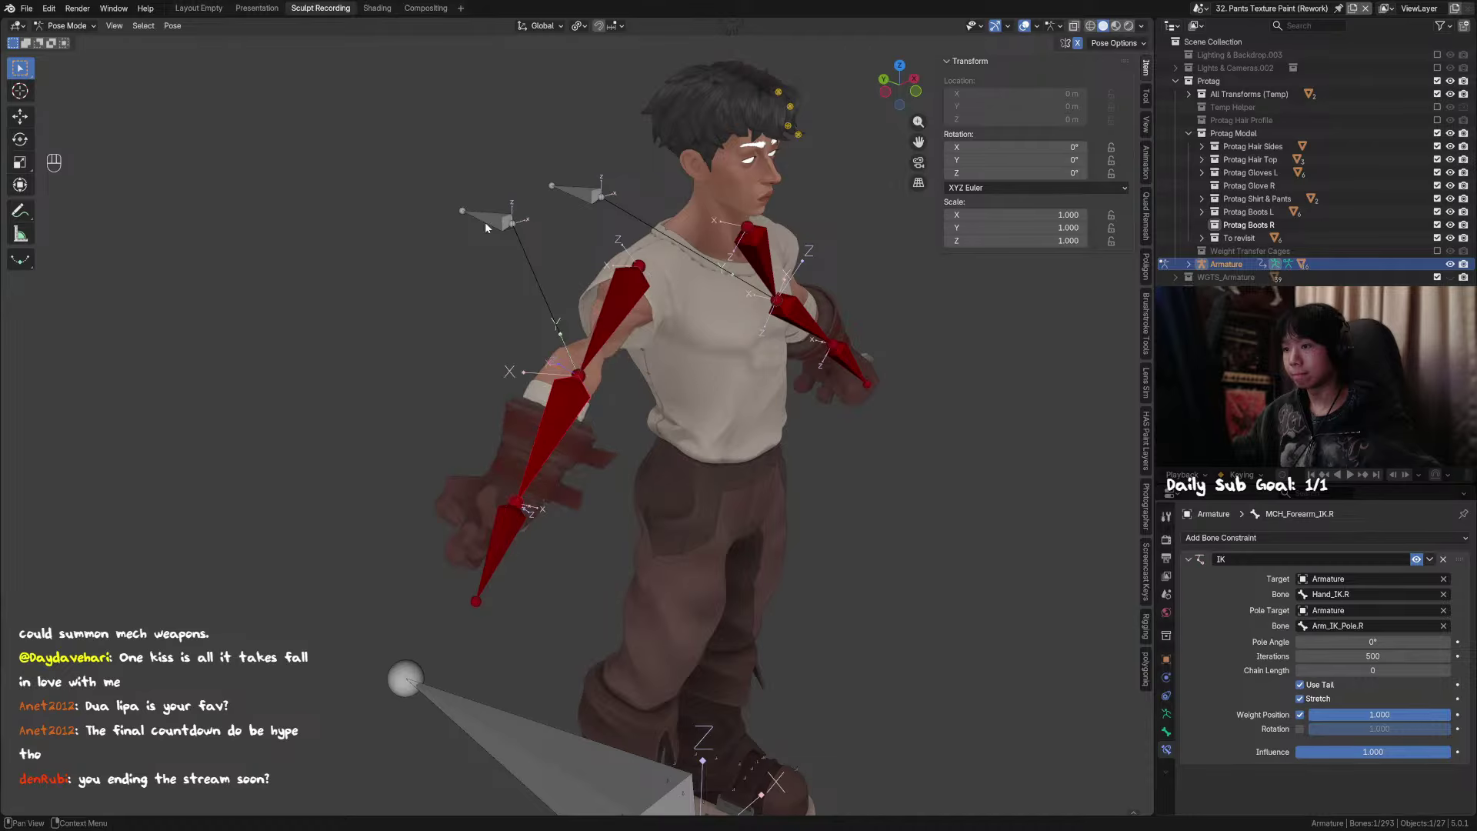
key(KP_1)
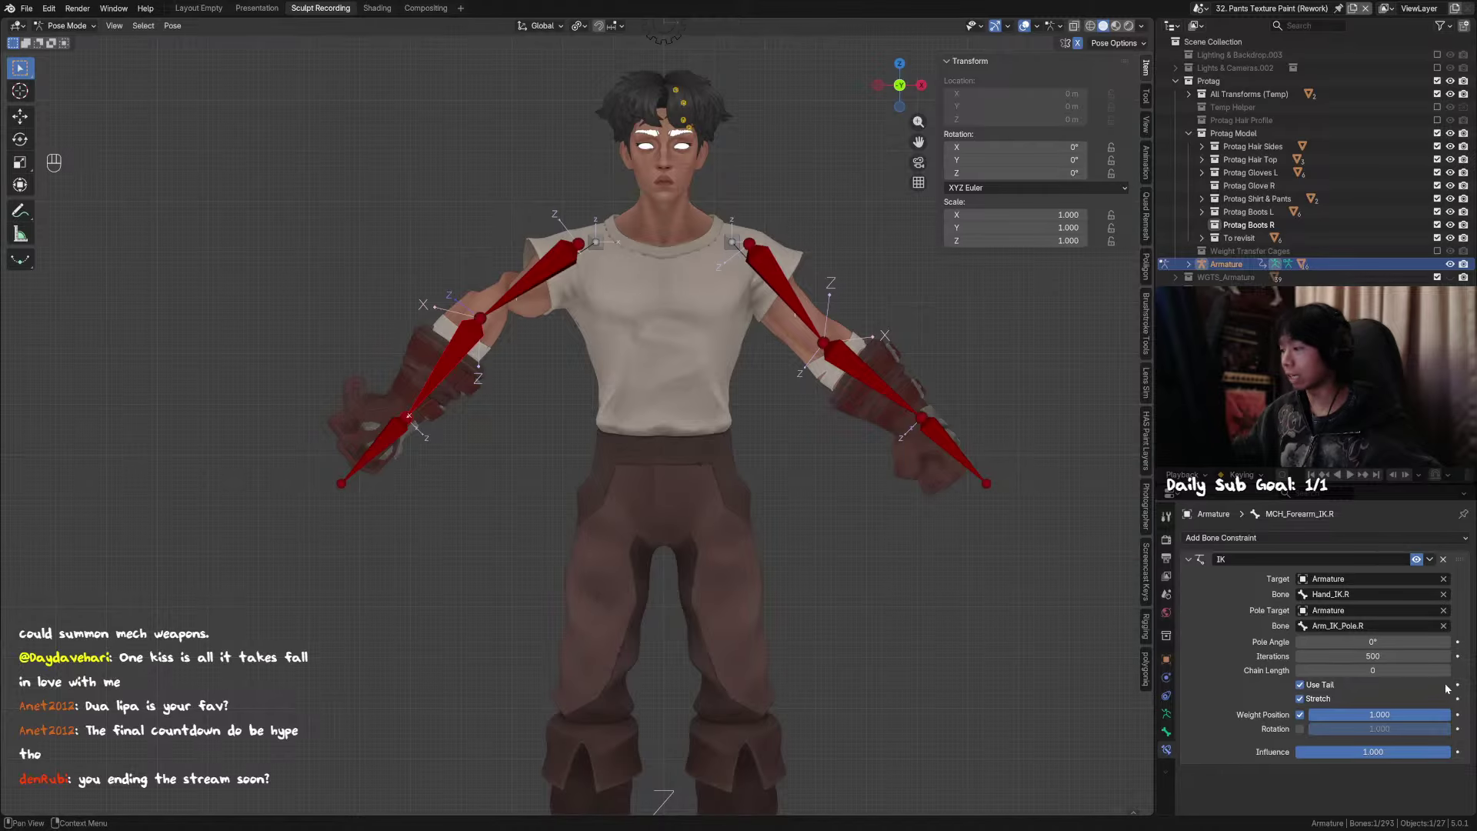
click(1447, 670)
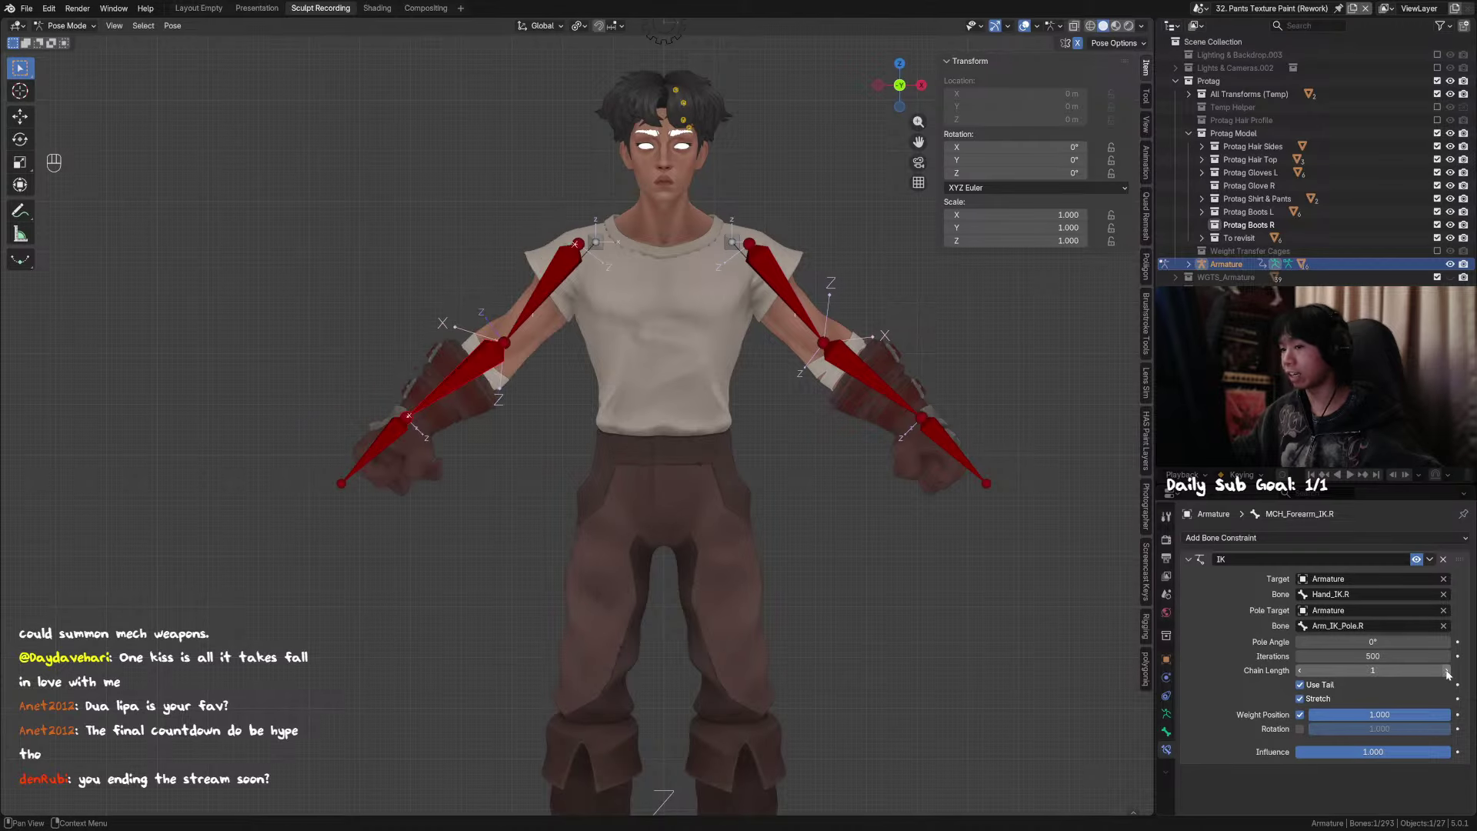
click(1446, 670)
click(1300, 670)
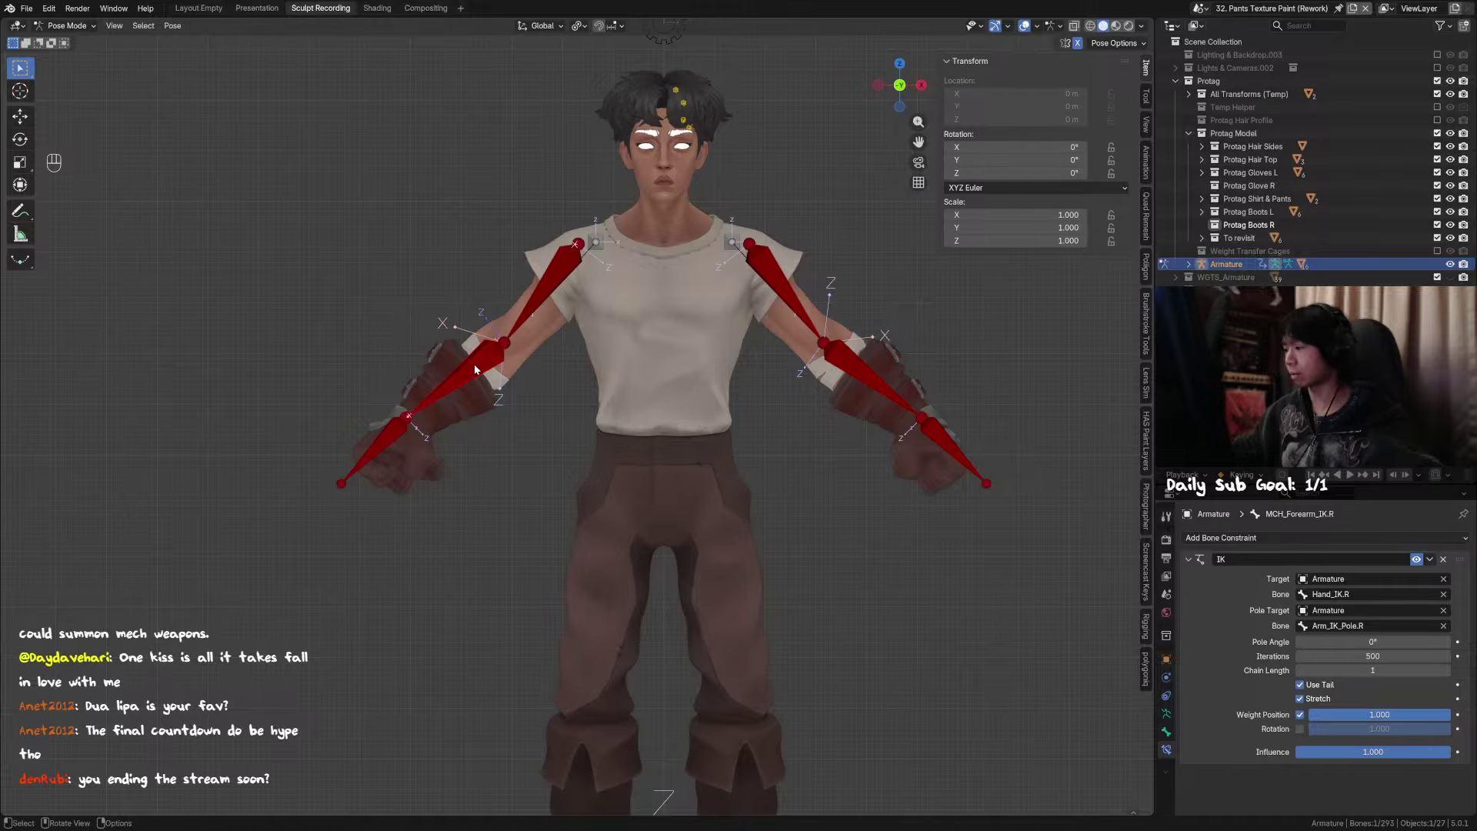
click(1447, 671)
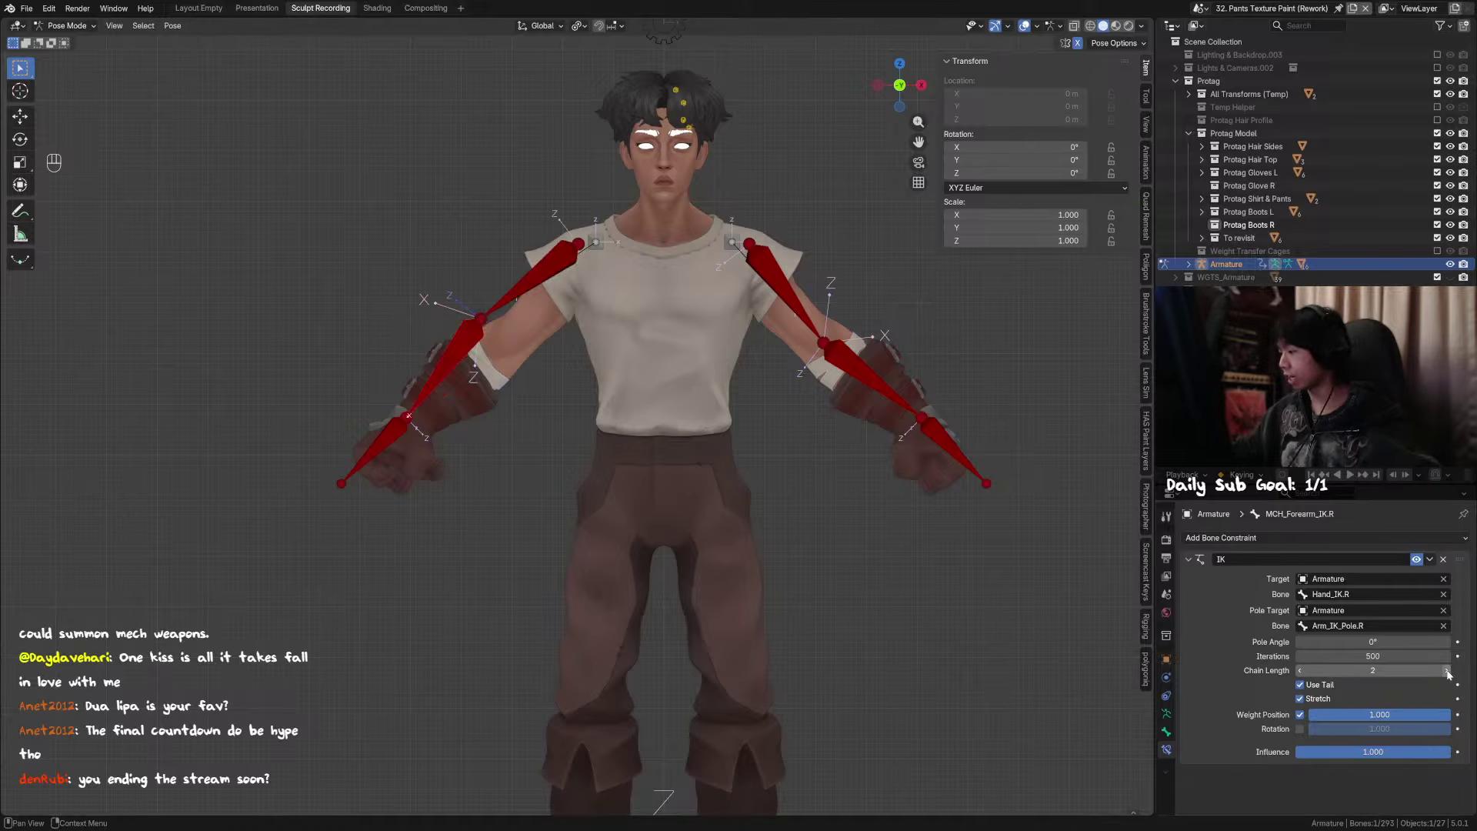
Step: Try adjusting the chain length of the left forearm's IK constraint and return it to 2
click(859, 385)
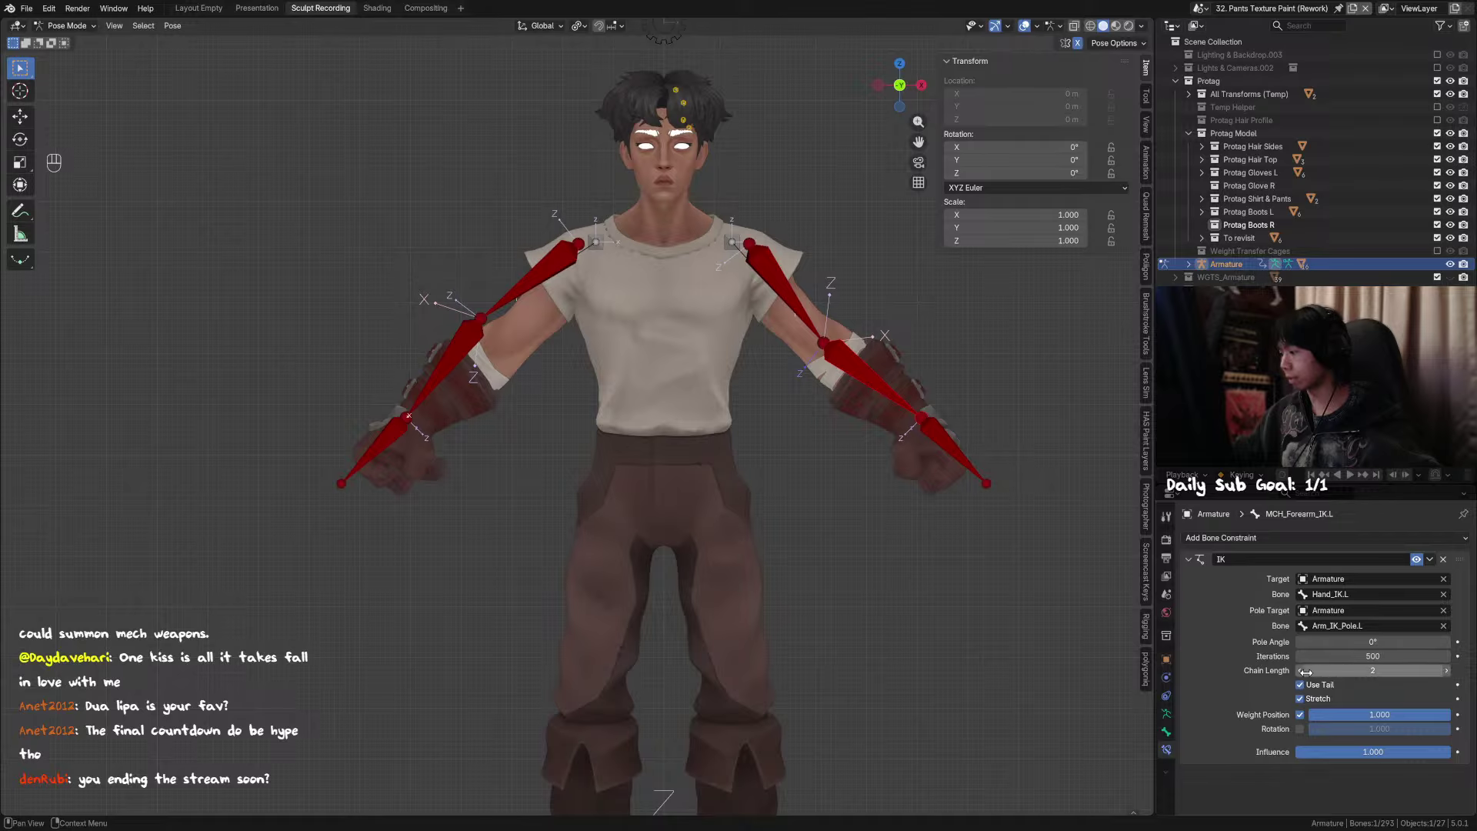
click(1449, 671)
click(1447, 671)
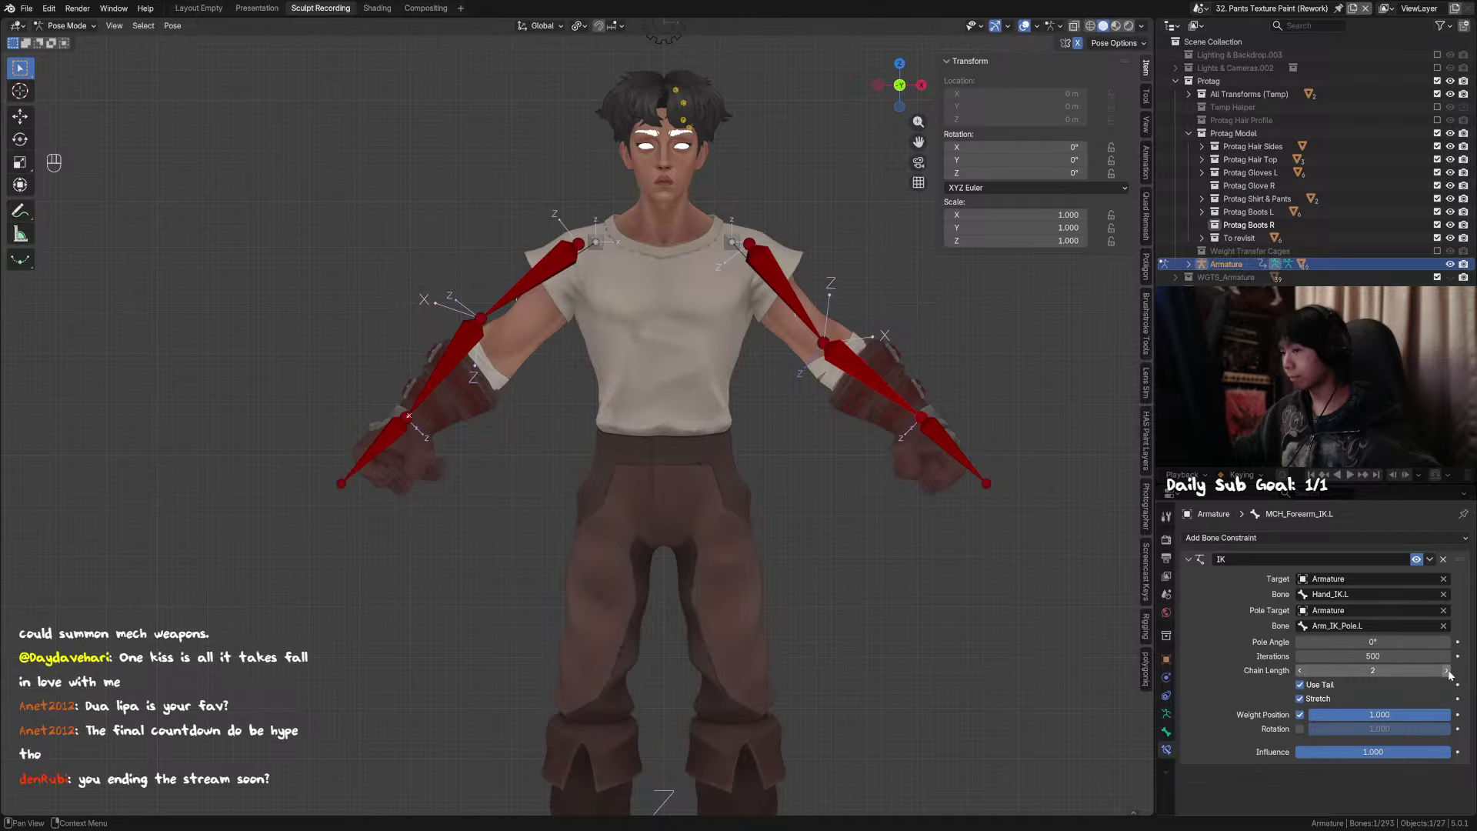
Step: Clear the right forearm bone's rotation and set its IK constraint's chain length to 1
key(alt+r)
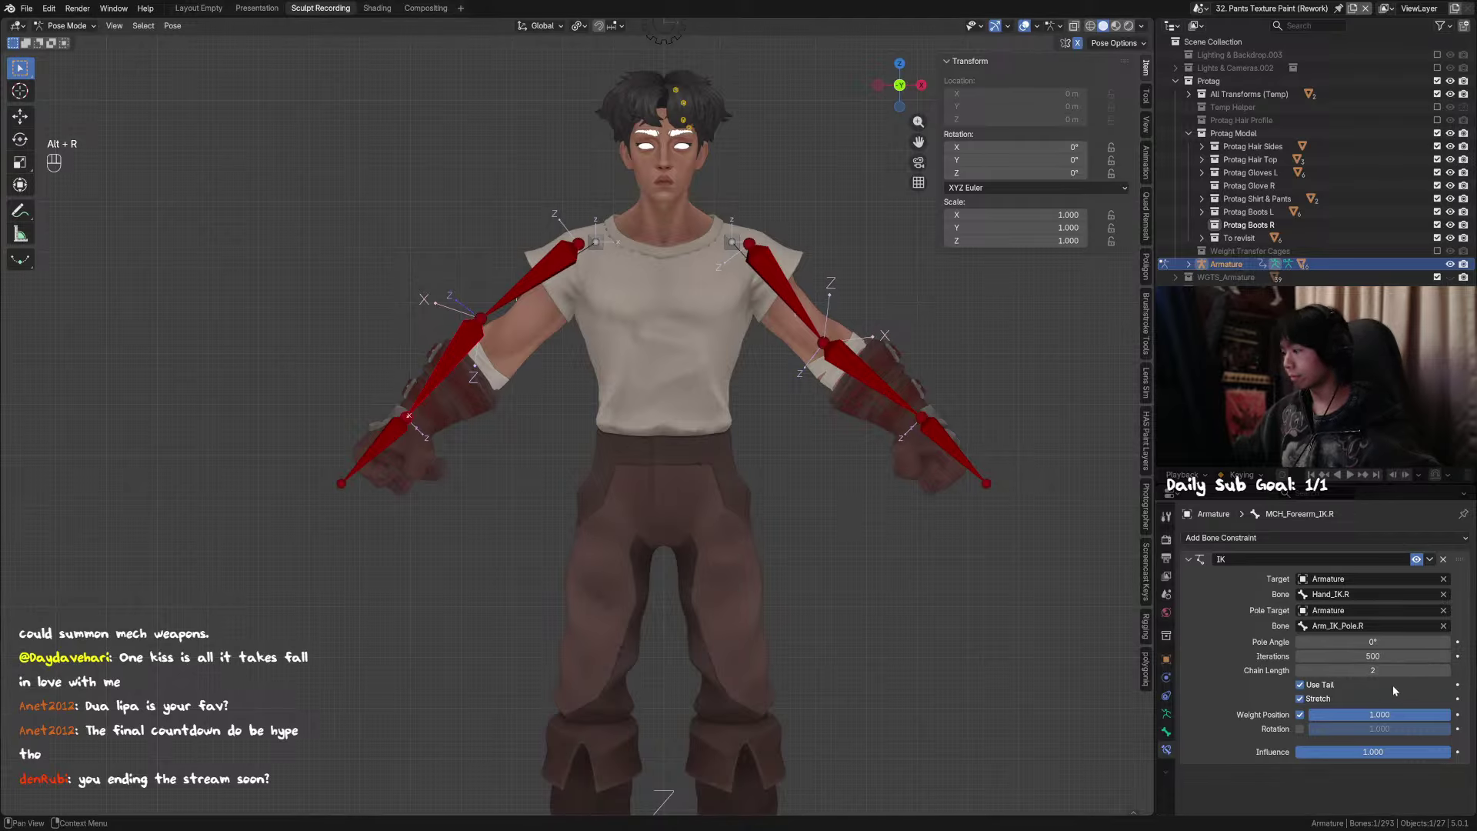
click(1301, 670)
shift+middle_drag(766, 502, 711, 477)
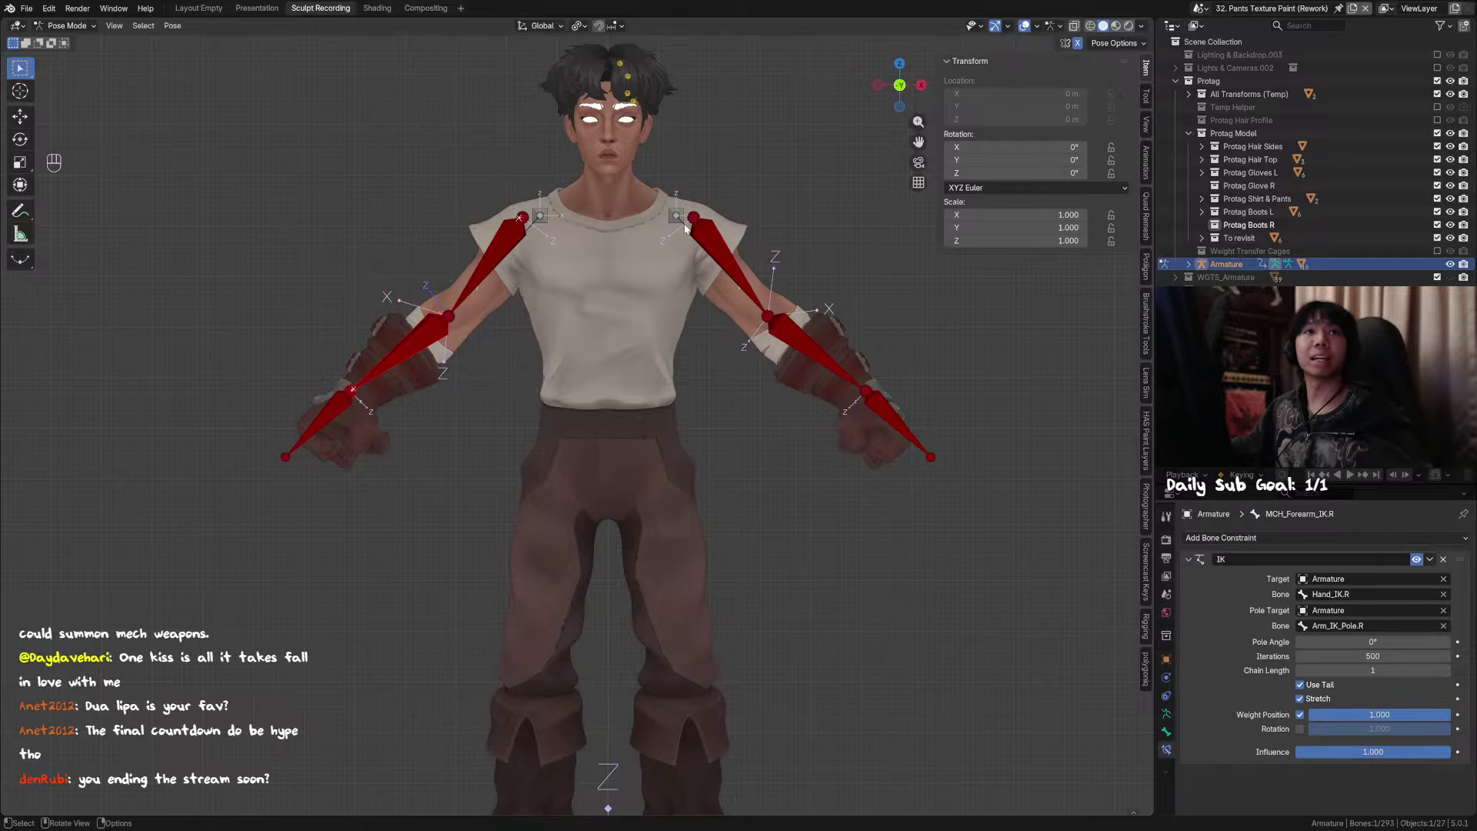
Step: Save the file and switch the armature to Edit Mode
middle_drag(685, 229, 652, 260)
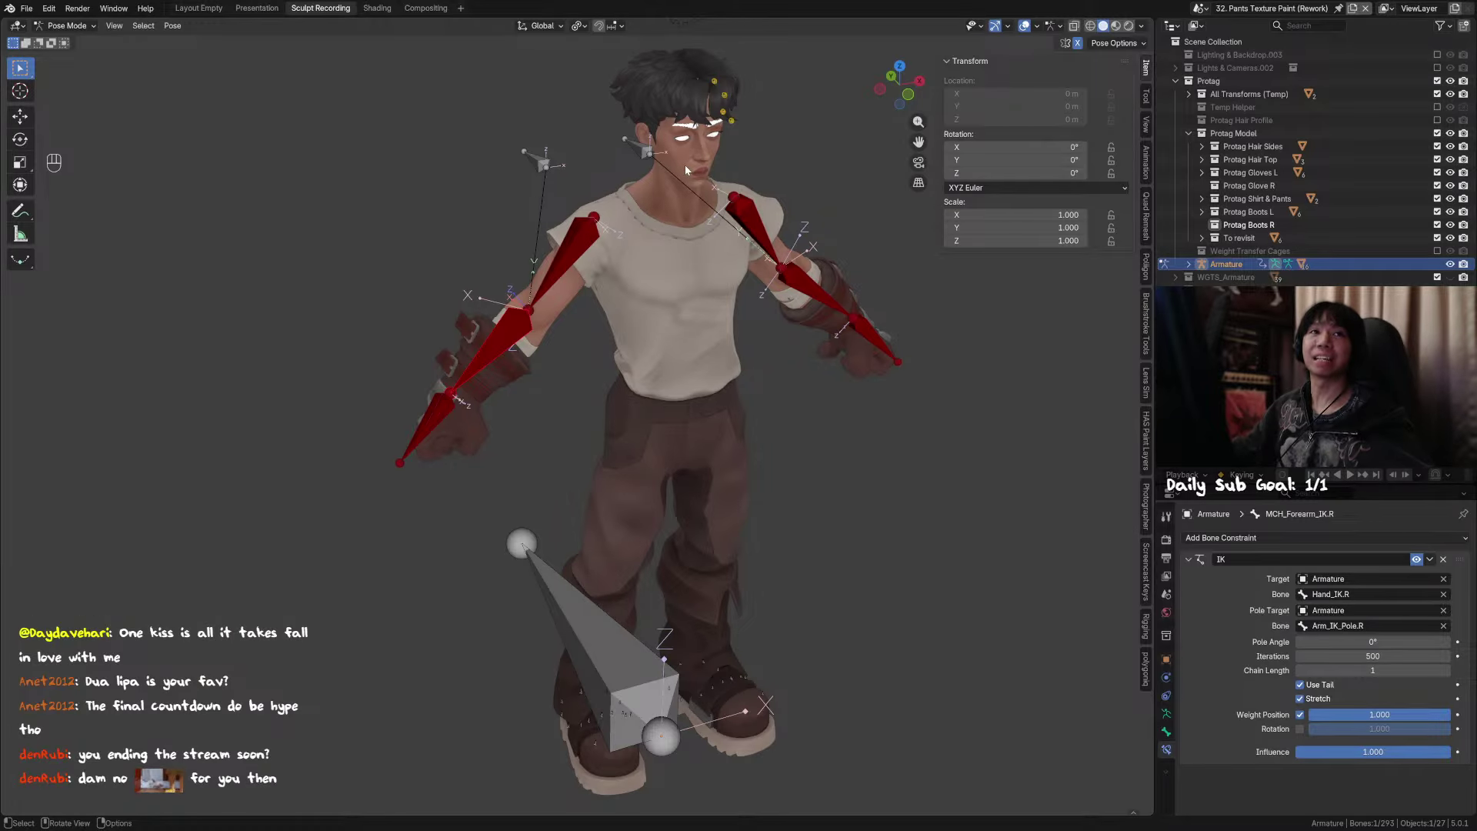
scroll(685, 165, down, 3)
middle_drag(684, 165, 699, 419)
scroll(686, 251, up, 1)
key(ctrl+s)
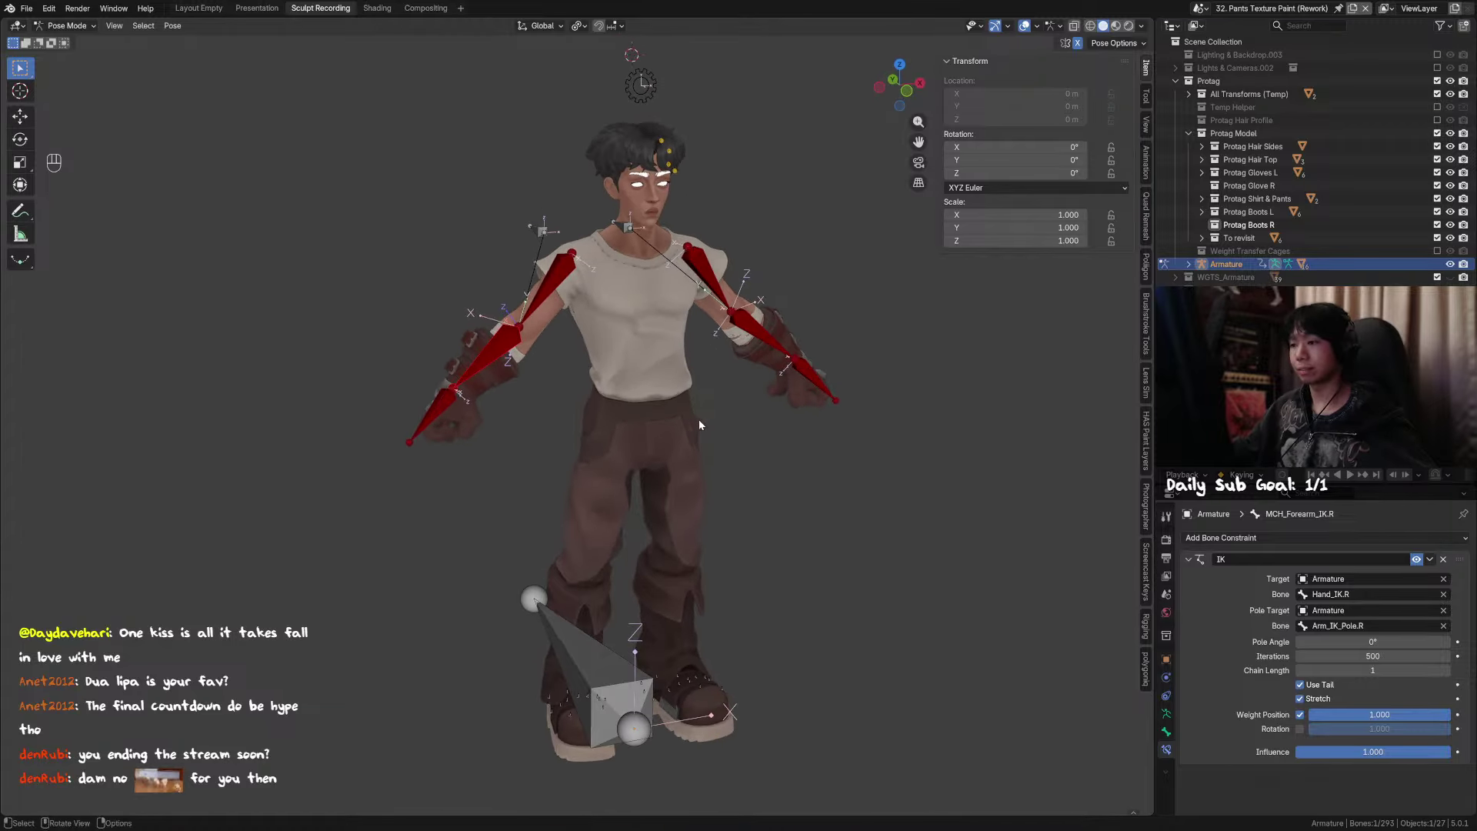
middle_drag(677, 346, 626, 311)
key(ctrl+s)
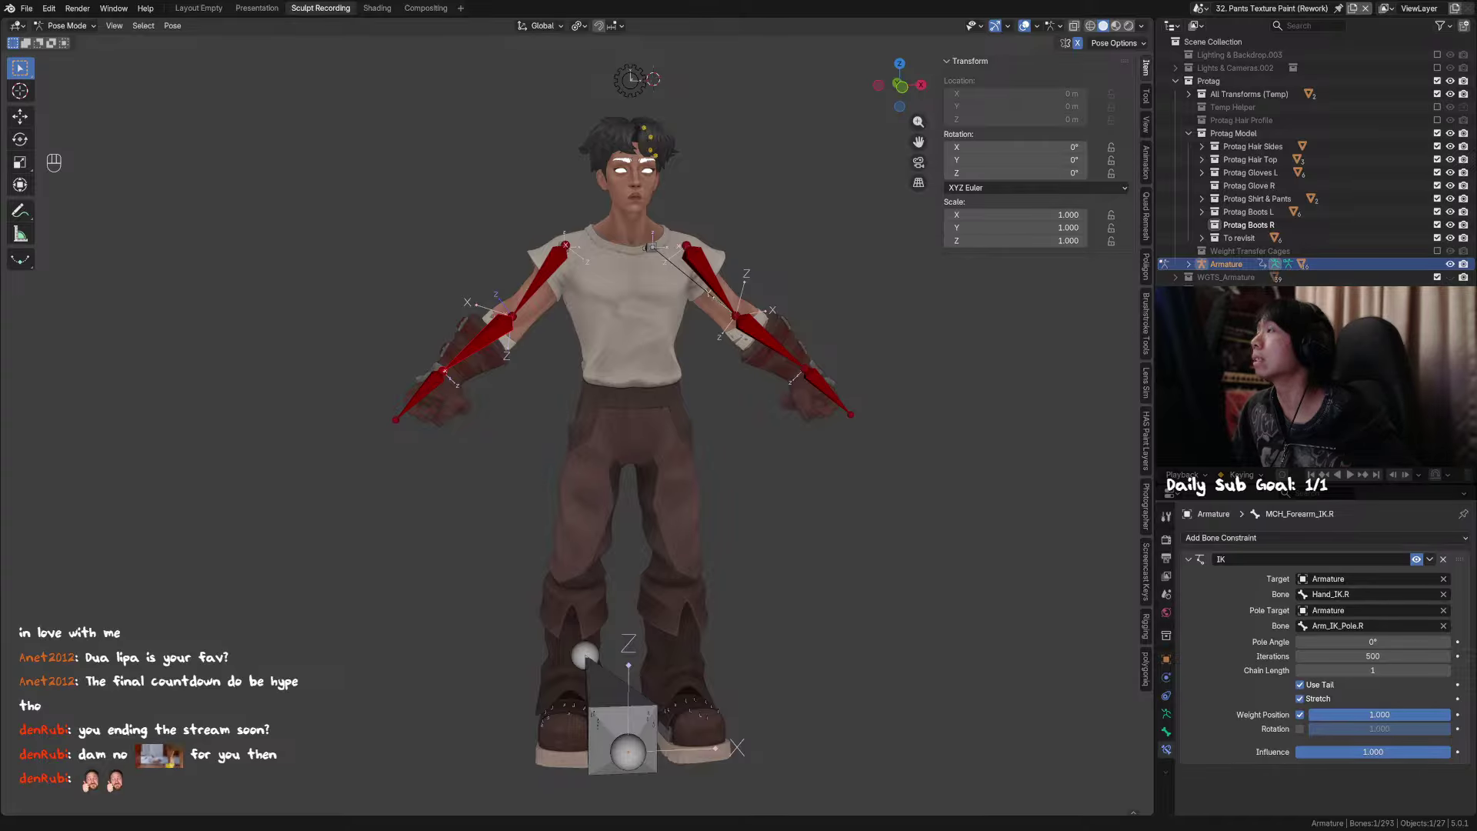
middle_drag(668, 187, 700, 165)
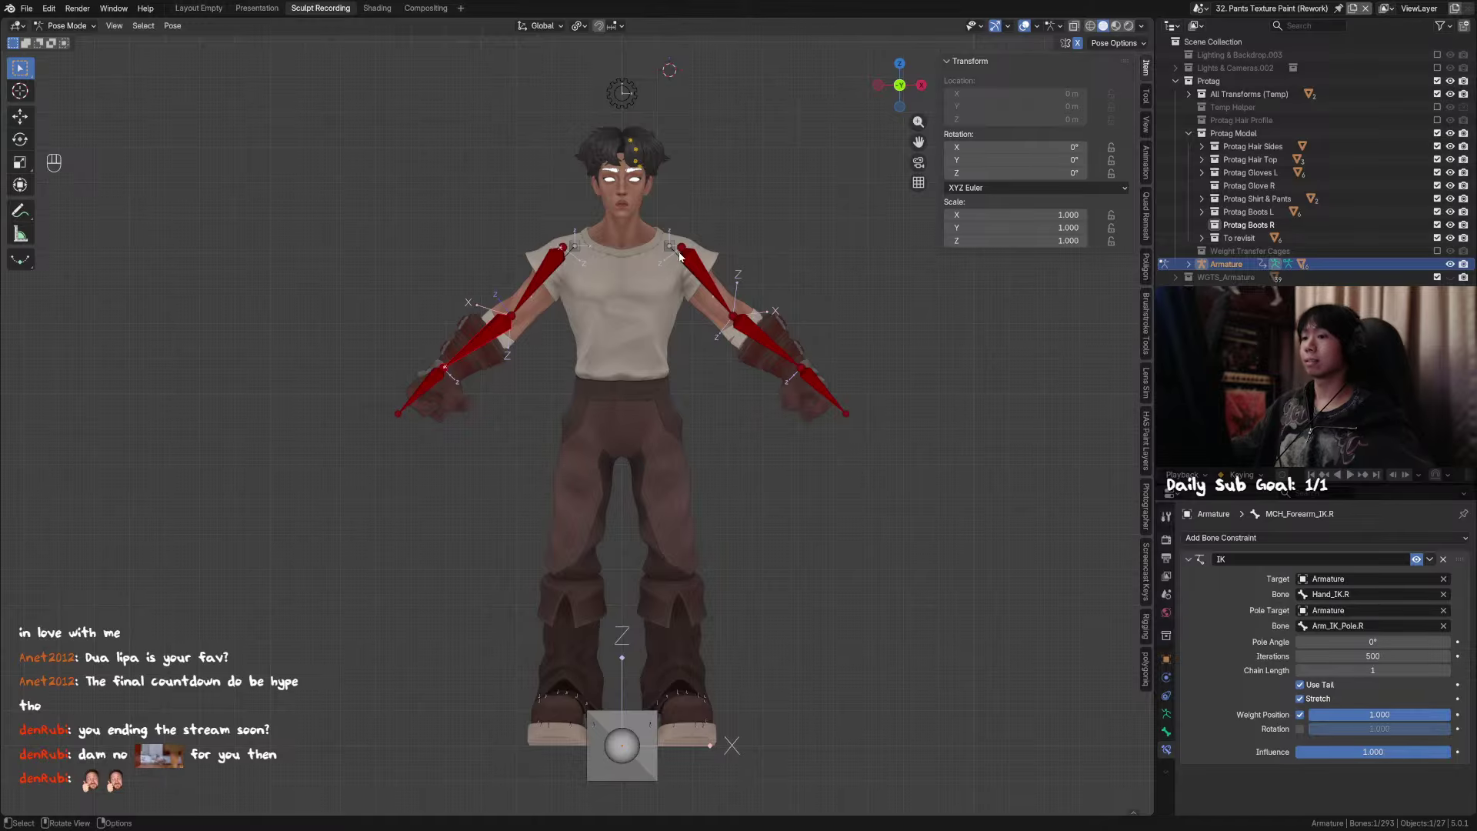
middle_drag(679, 249, 675, 309)
key(Tab)
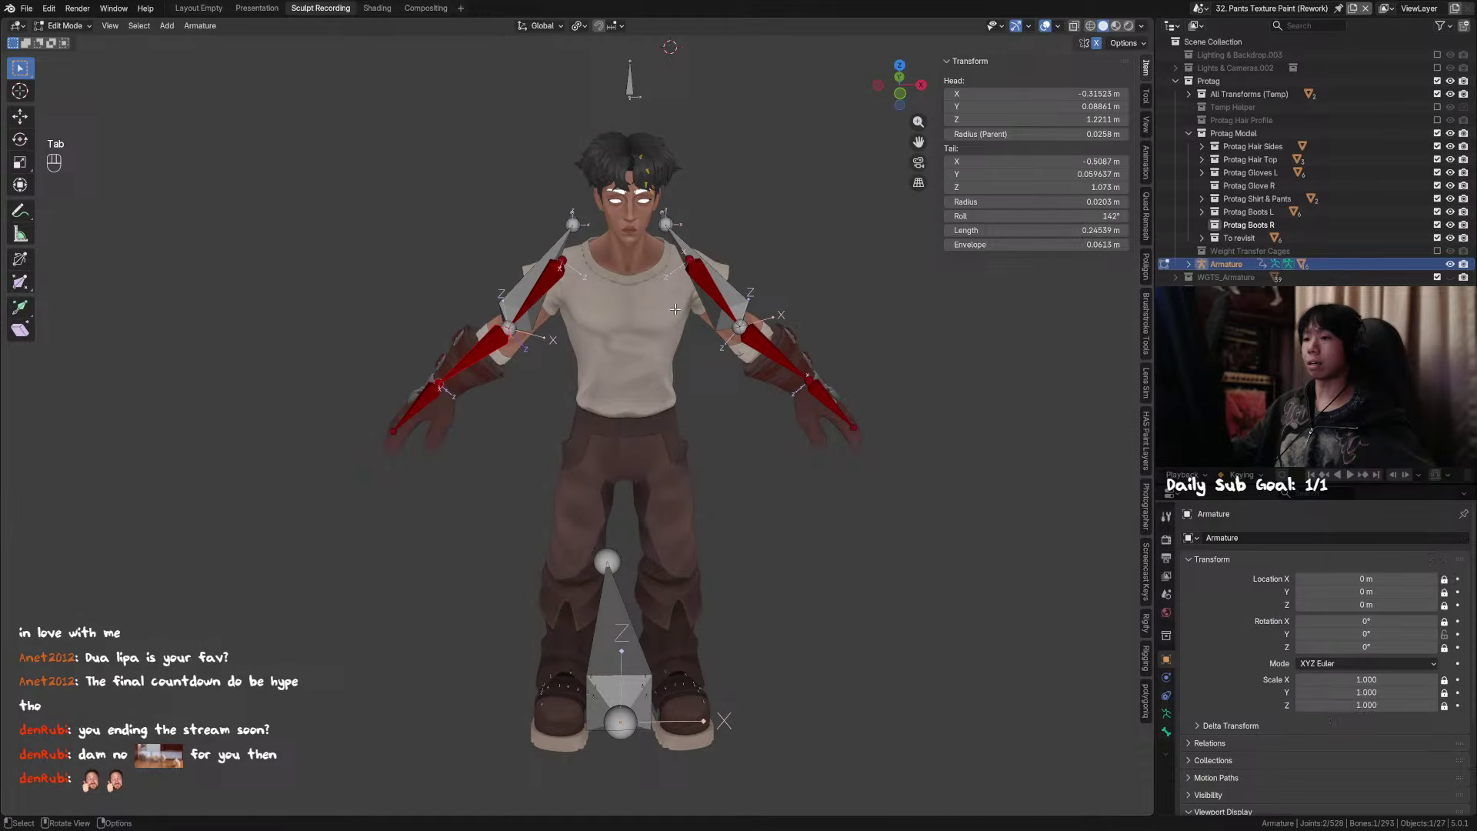
click(549, 287)
mouse_move(557, 254)
middle_down()
mouse_move(561, 298)
mouse_move(563, 267)
middle_up()
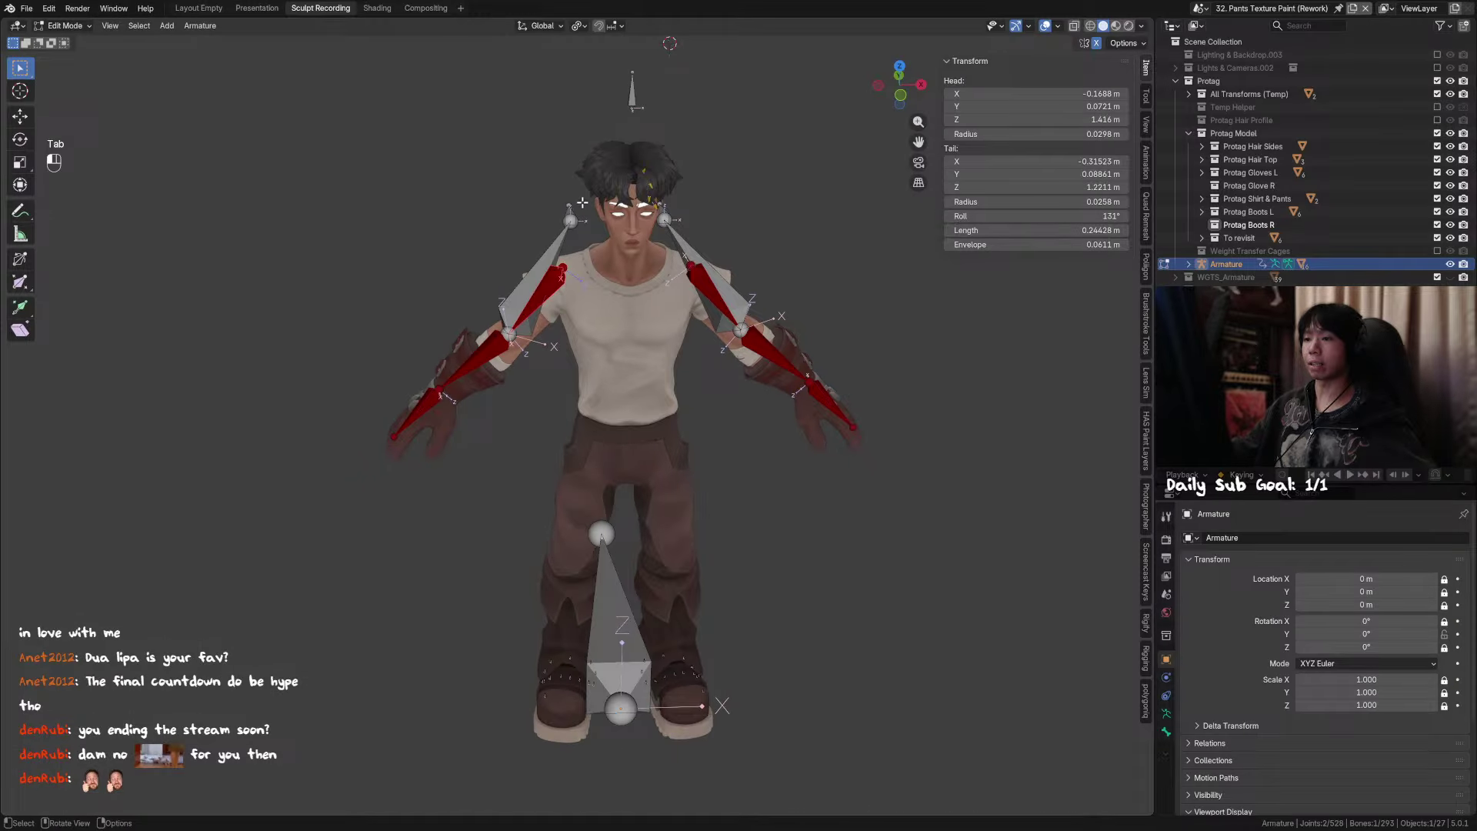
drag(583, 202, 296, 455)
middle_drag(296, 454, 599, 361)
key(x)
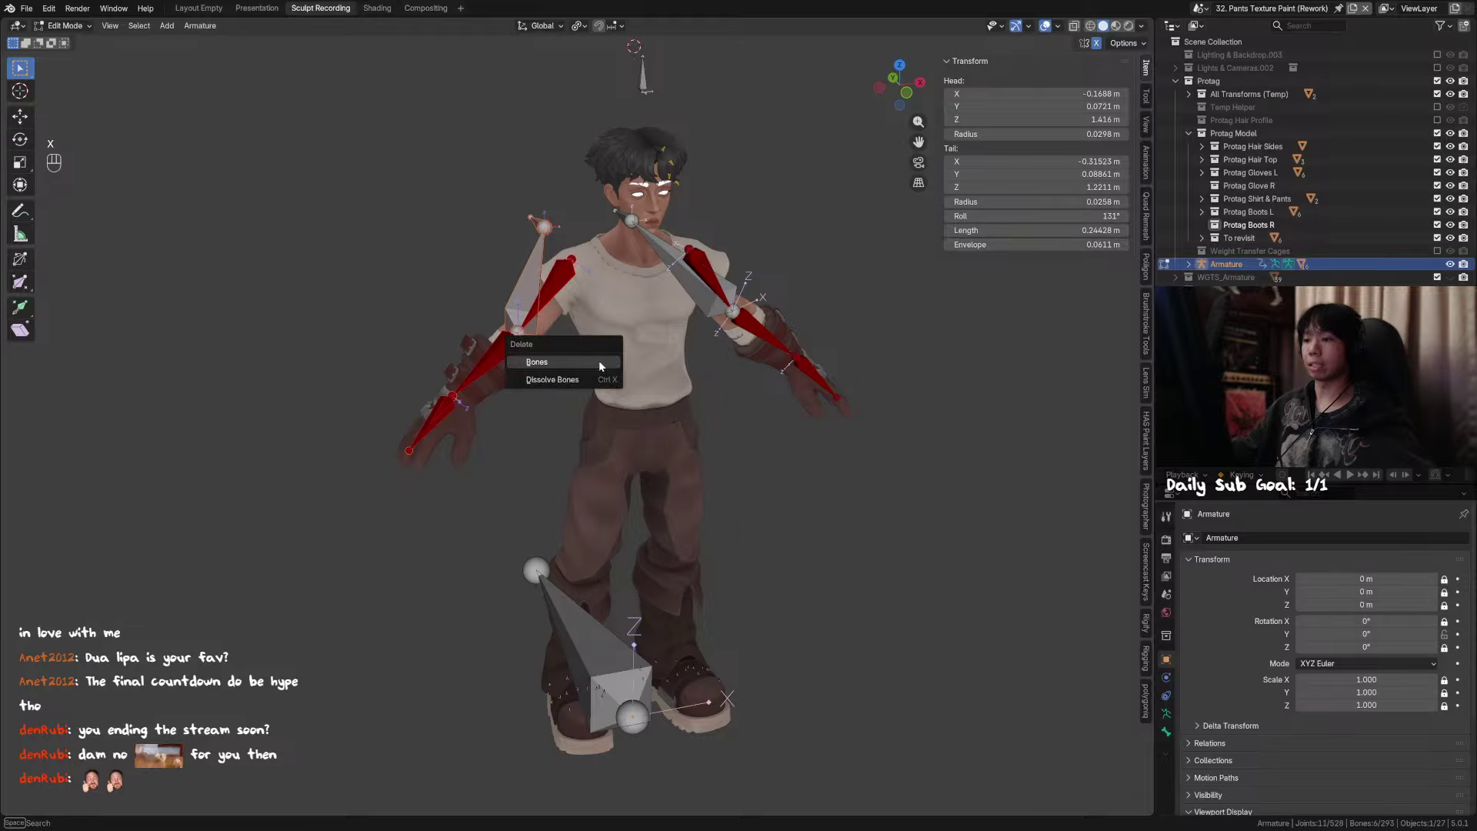
key(Escape)
click(576, 286)
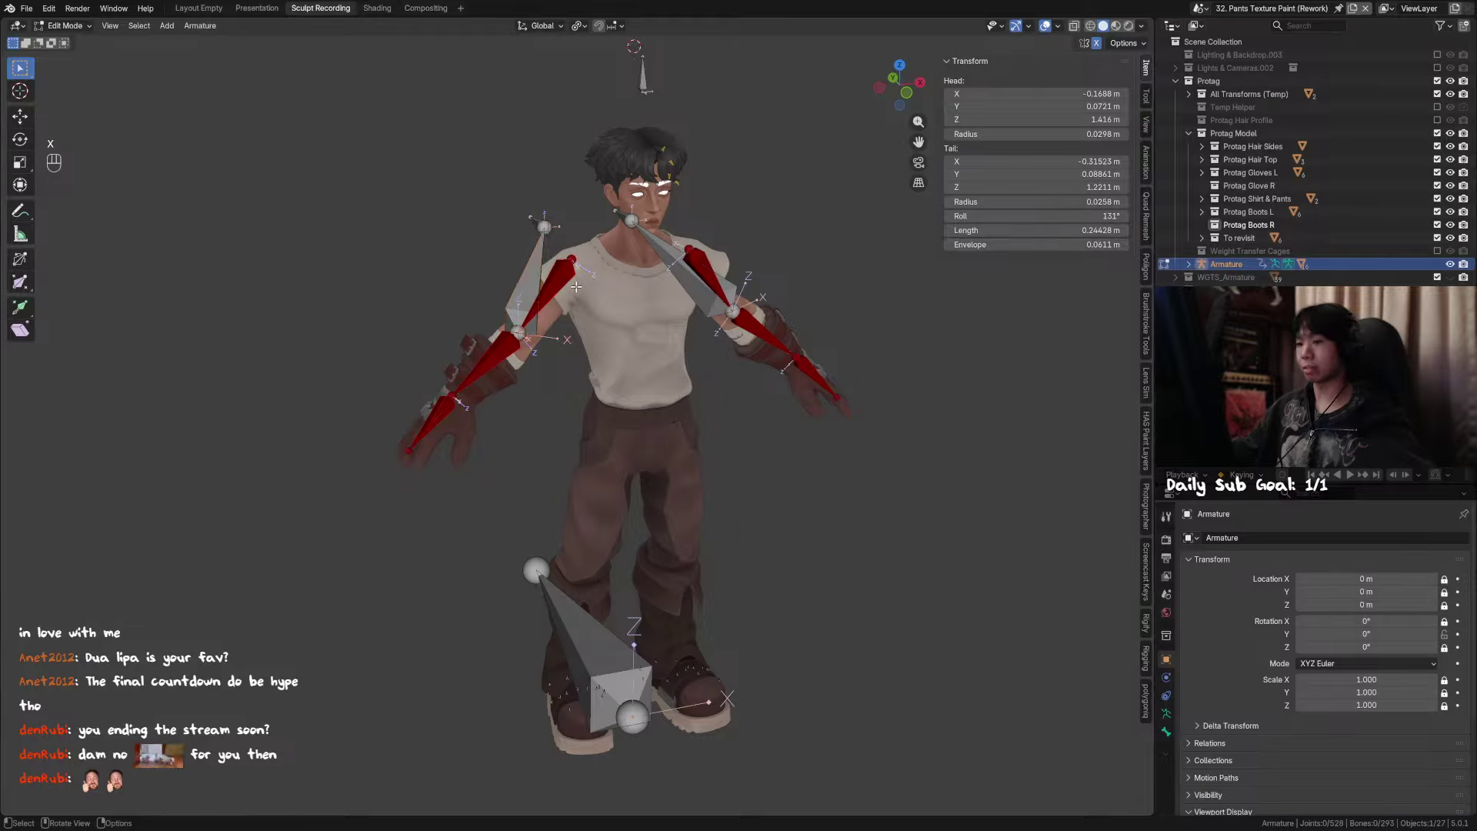
key(g)
right_click(417, 203)
Step: Delete all the visible IK bones of the right arm, including its pole bones
drag(309, 169, 580, 454)
key(KP_1)
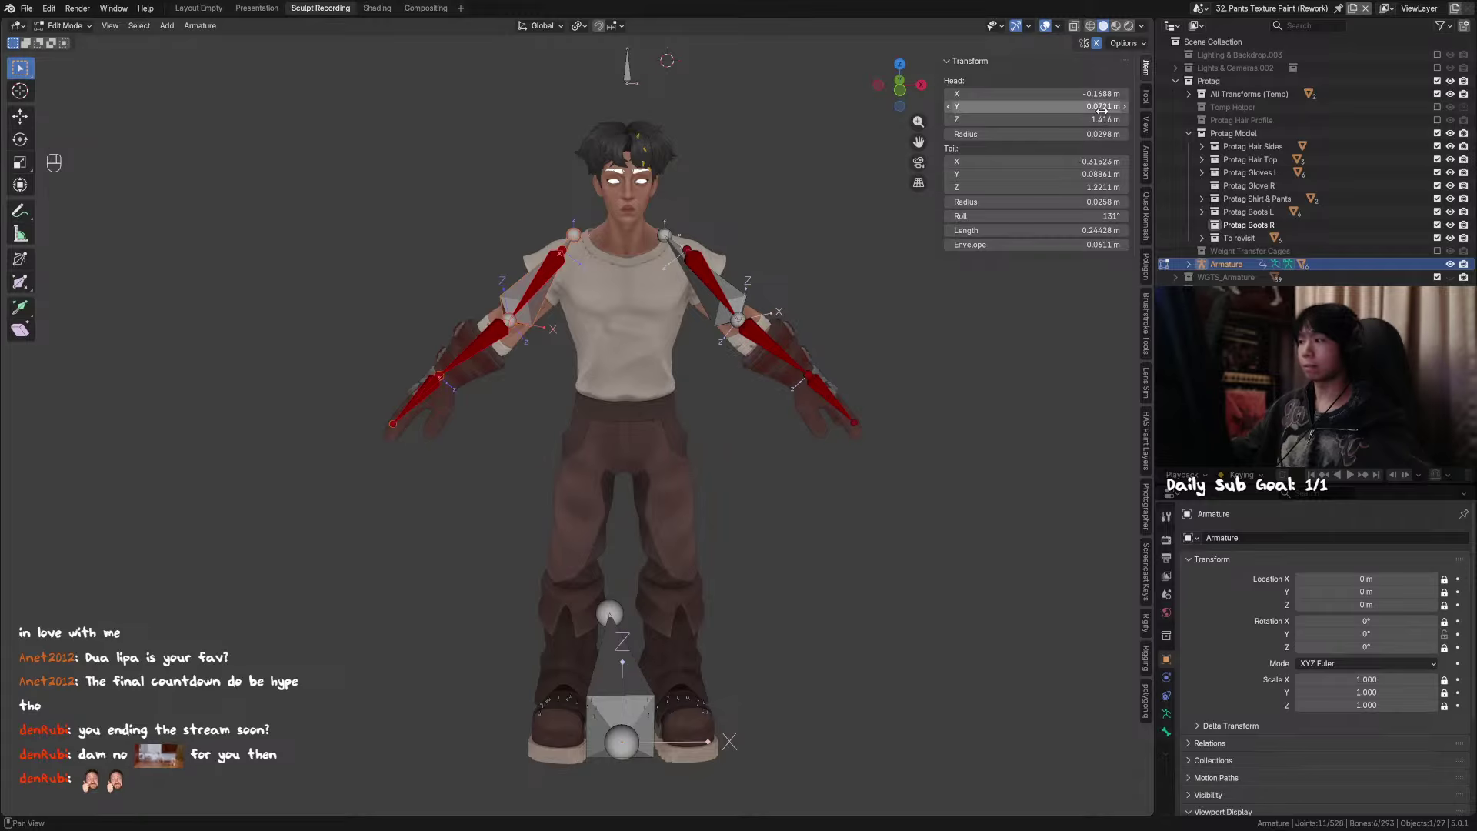
key(x)
click(743, 223)
middle_drag(744, 223, 764, 270)
Step: Symmetrize the left arm's IK and pole bones to rebuild the right arm's set
drag(882, 196, 677, 463)
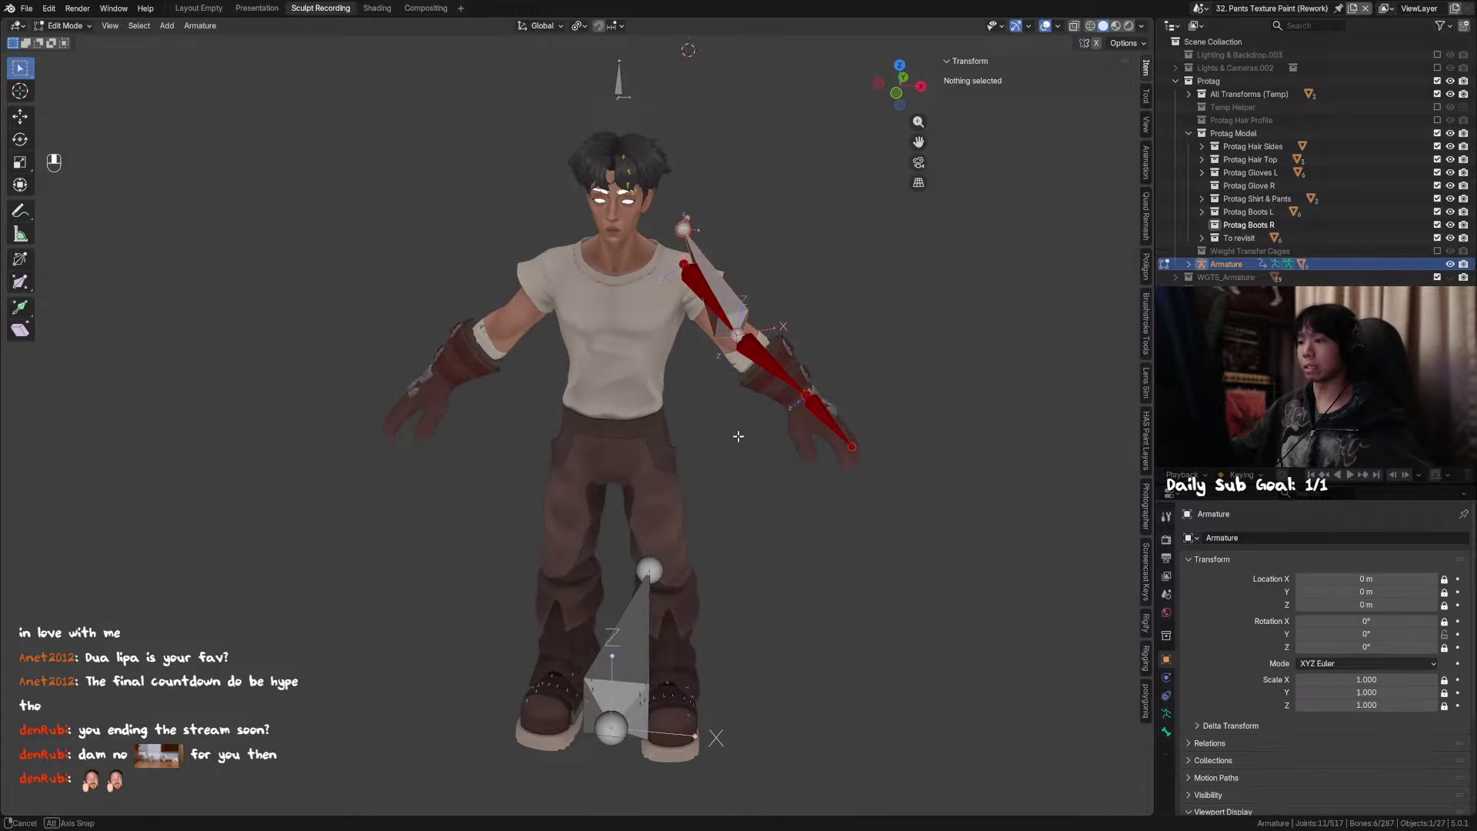
middle_drag(808, 422, 822, 428)
right_click(912, 349)
click(911, 349)
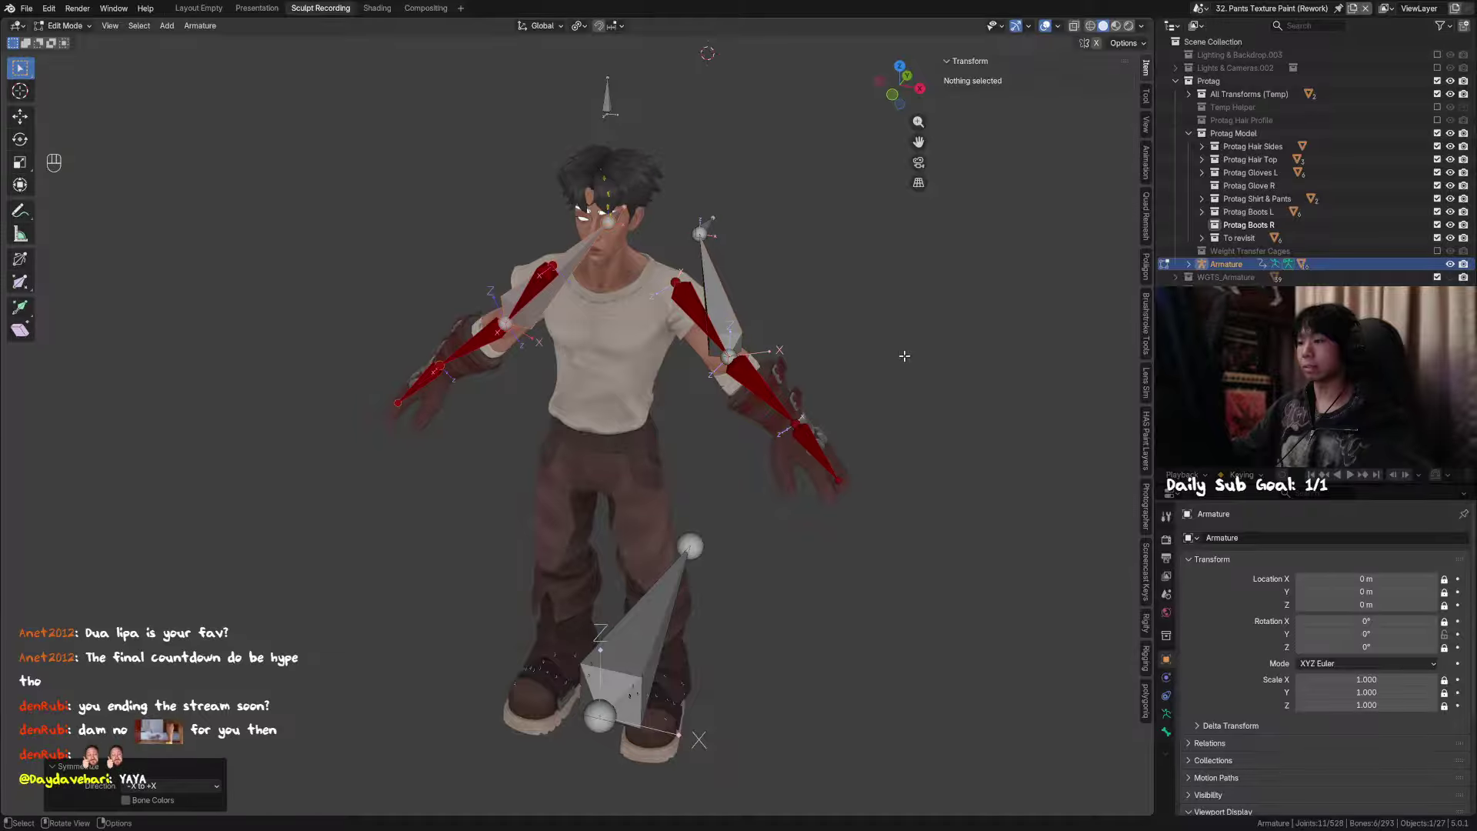
Step: Return to Pose Mode and test the rebuilt right arm by moving the right IK hand bone, cancelling each move
middle_drag(903, 356, 688, 363)
key(ctrl+Tab)
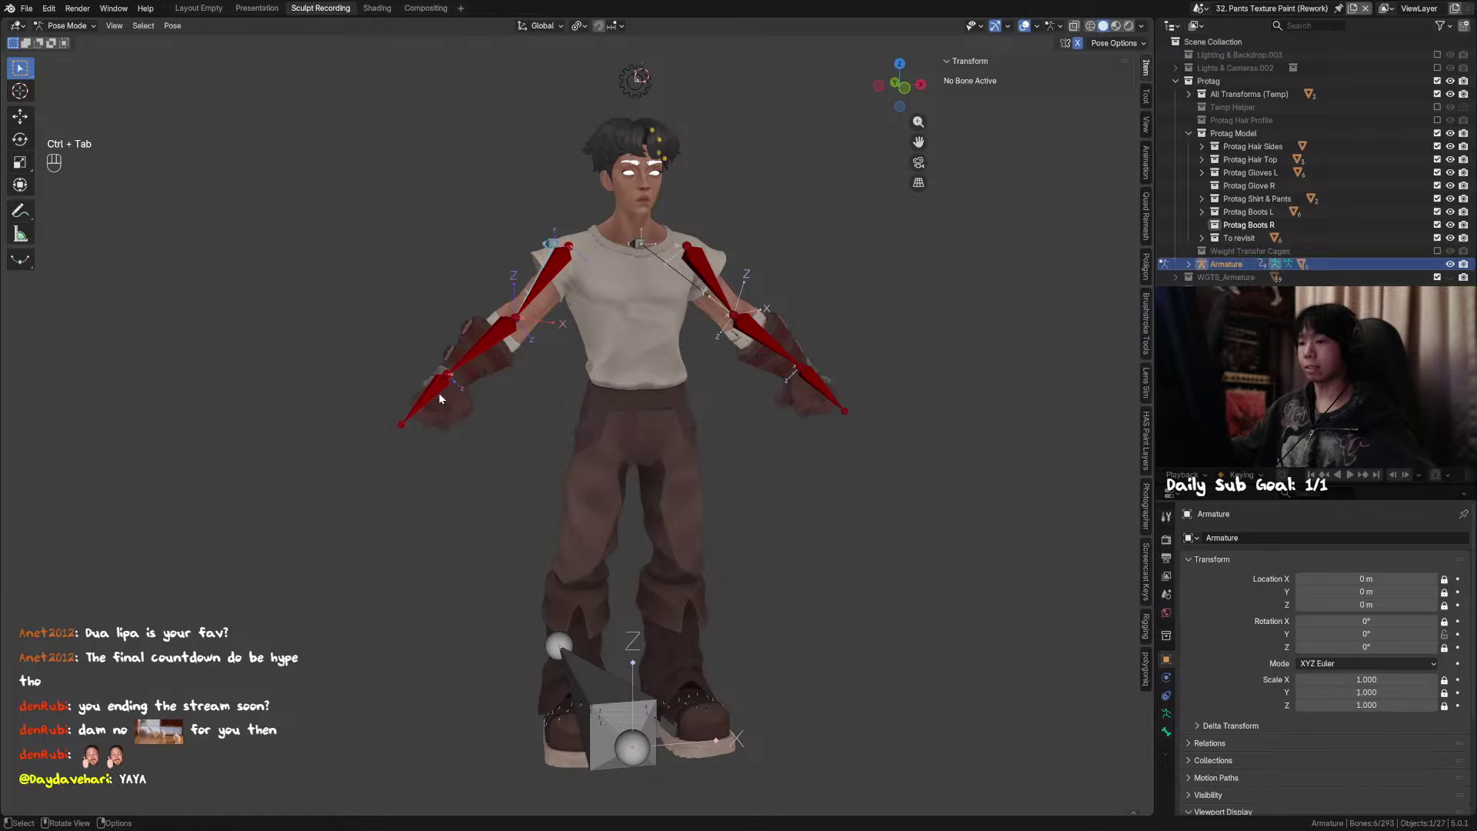
click(439, 392)
key(g)
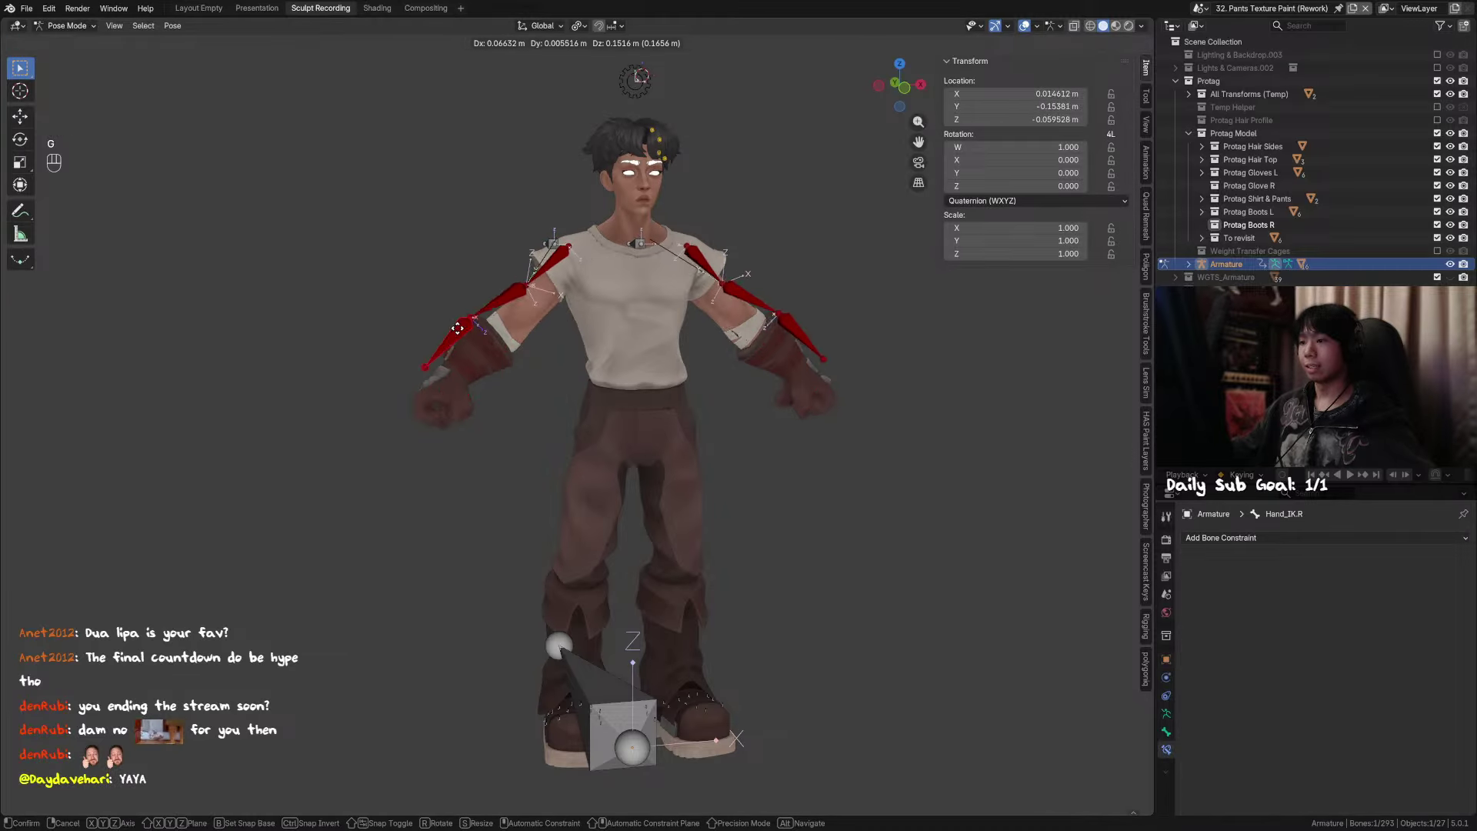
right_click(442, 343)
middle_drag(442, 343, 606, 341)
key(g)
right_click(517, 310)
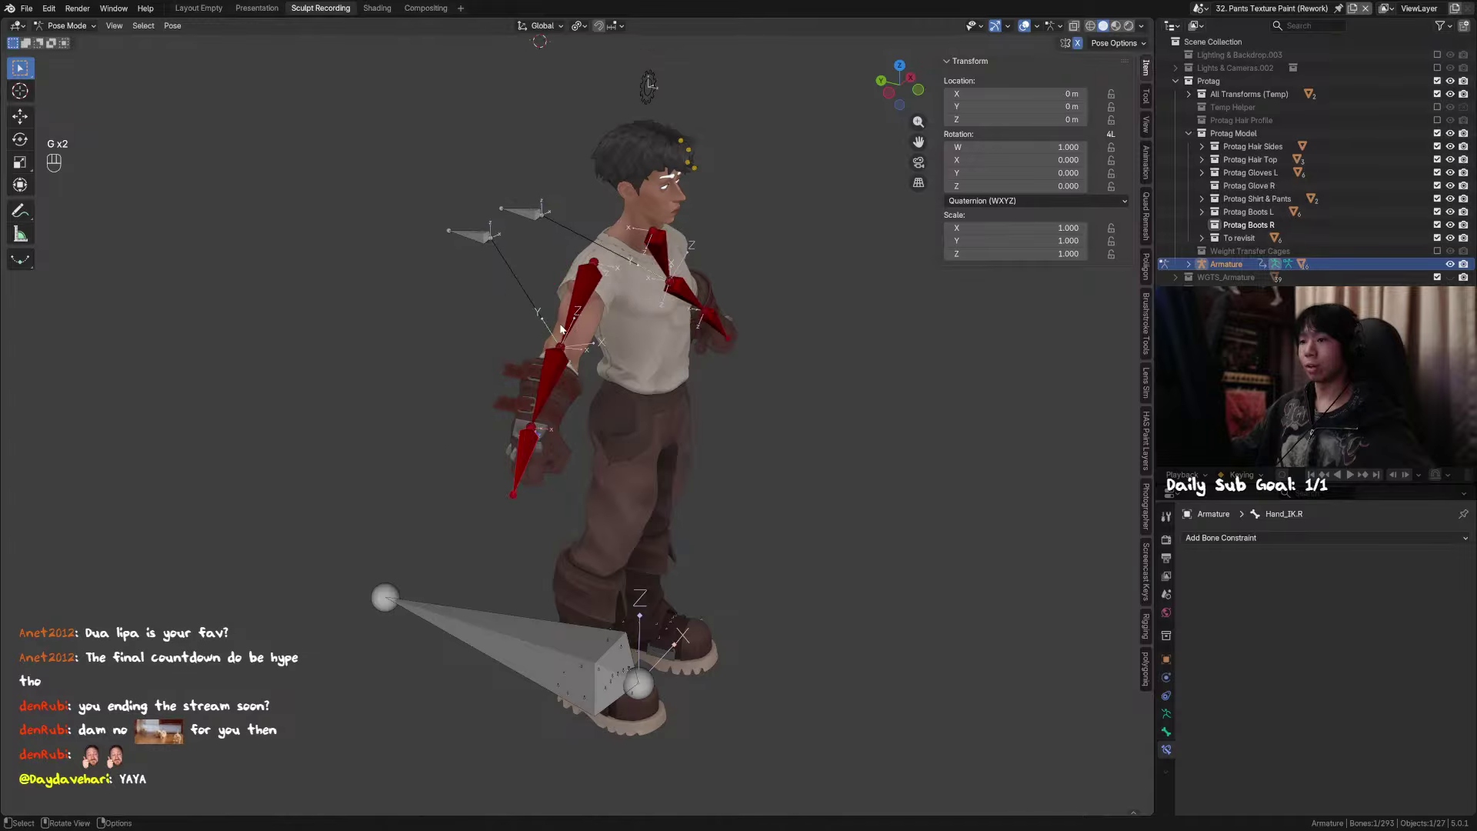
key(g)
right_click(520, 291)
Step: Set the Stretch To bone target of Arm_VIS_IK_Pole.R to the right arm's IK pole bone
click(520, 289)
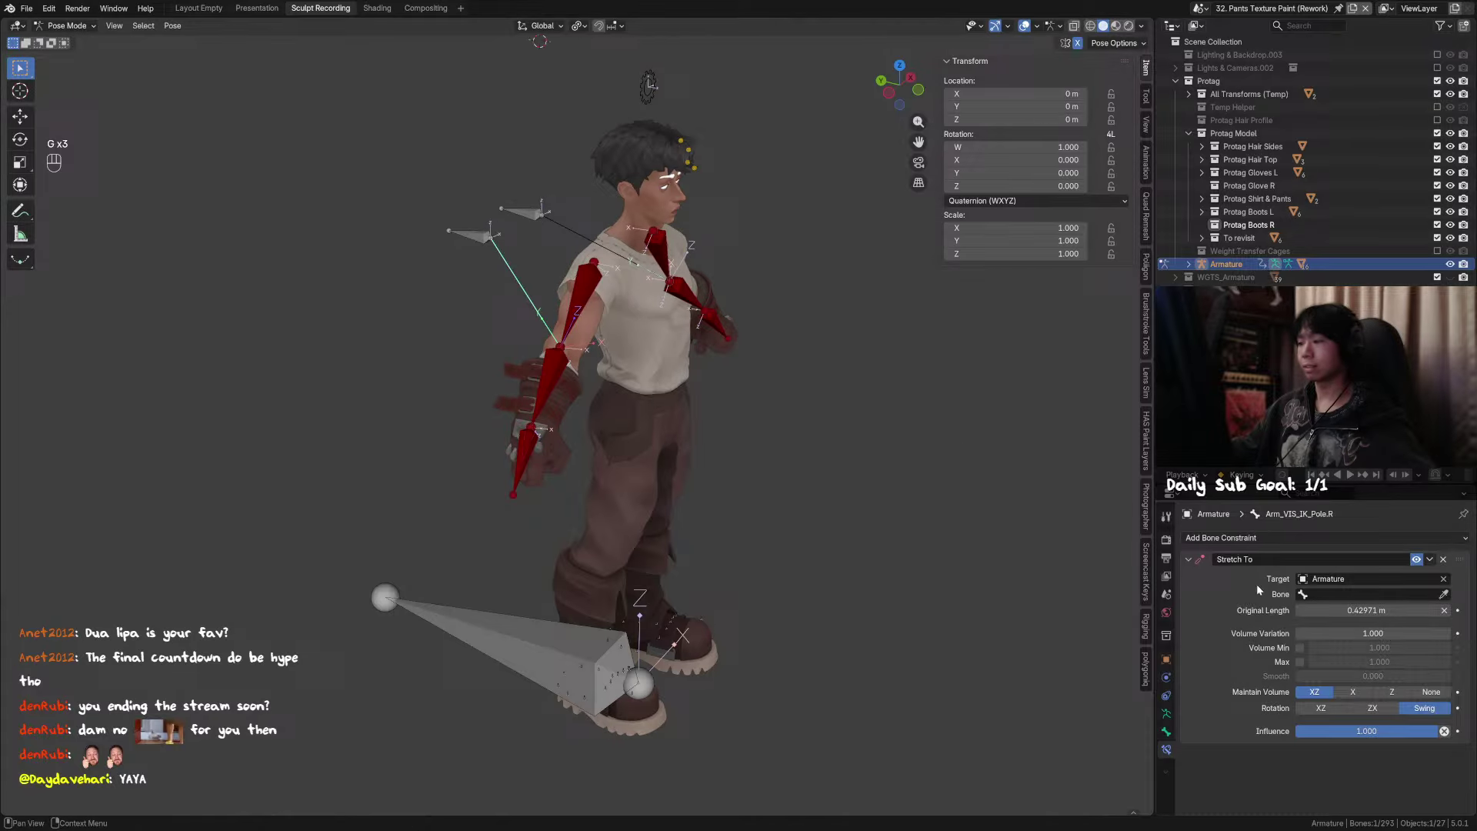
click(1443, 593)
click(481, 233)
Step: Set the Stretch To bone target of Arm_VIS_IK_Pole.L to Arm_IK_Pole.L
middle_drag(481, 233, 694, 315)
click(696, 313)
click(1444, 594)
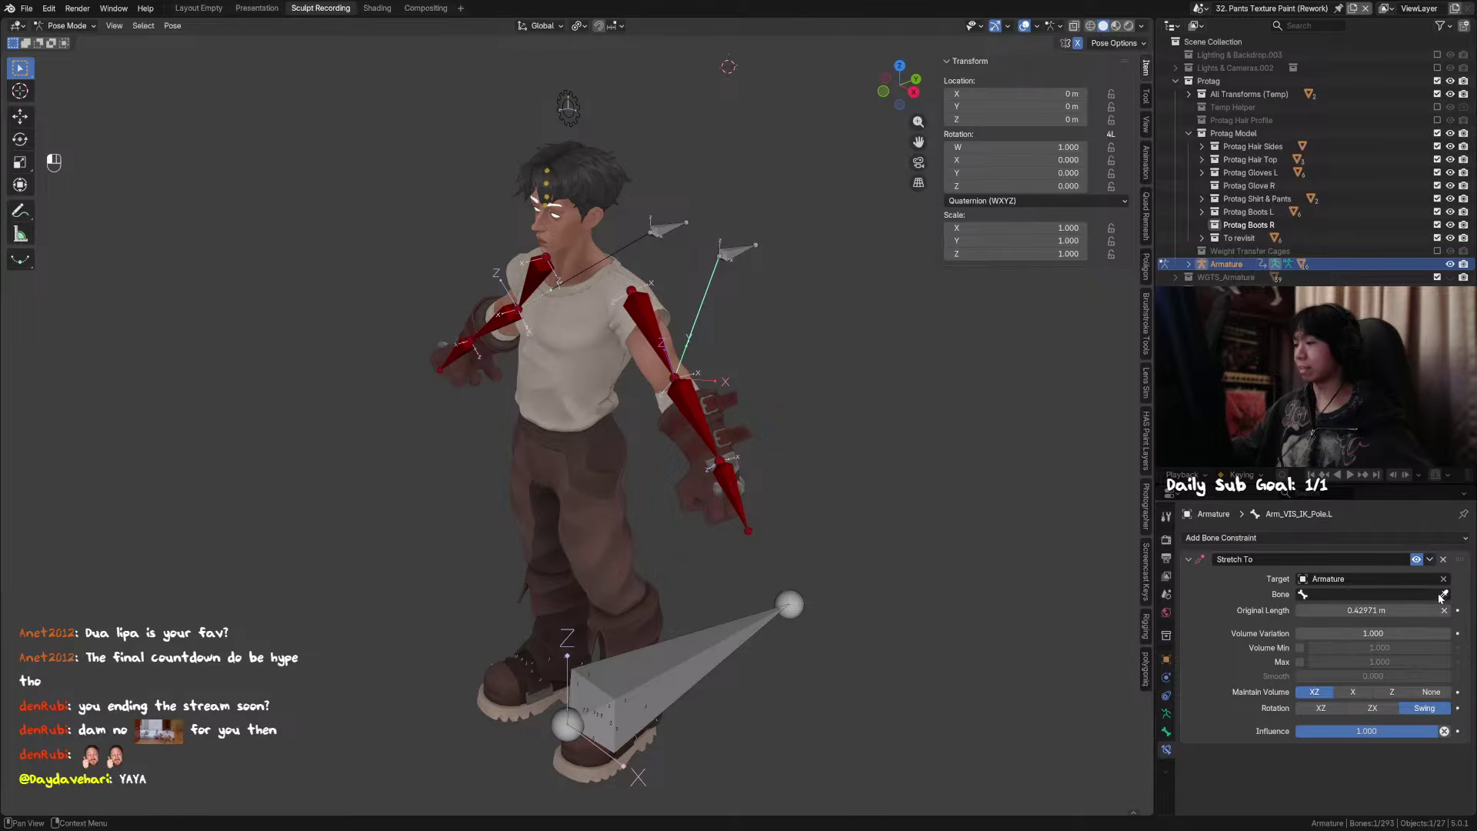
click(732, 249)
key(KP_1)
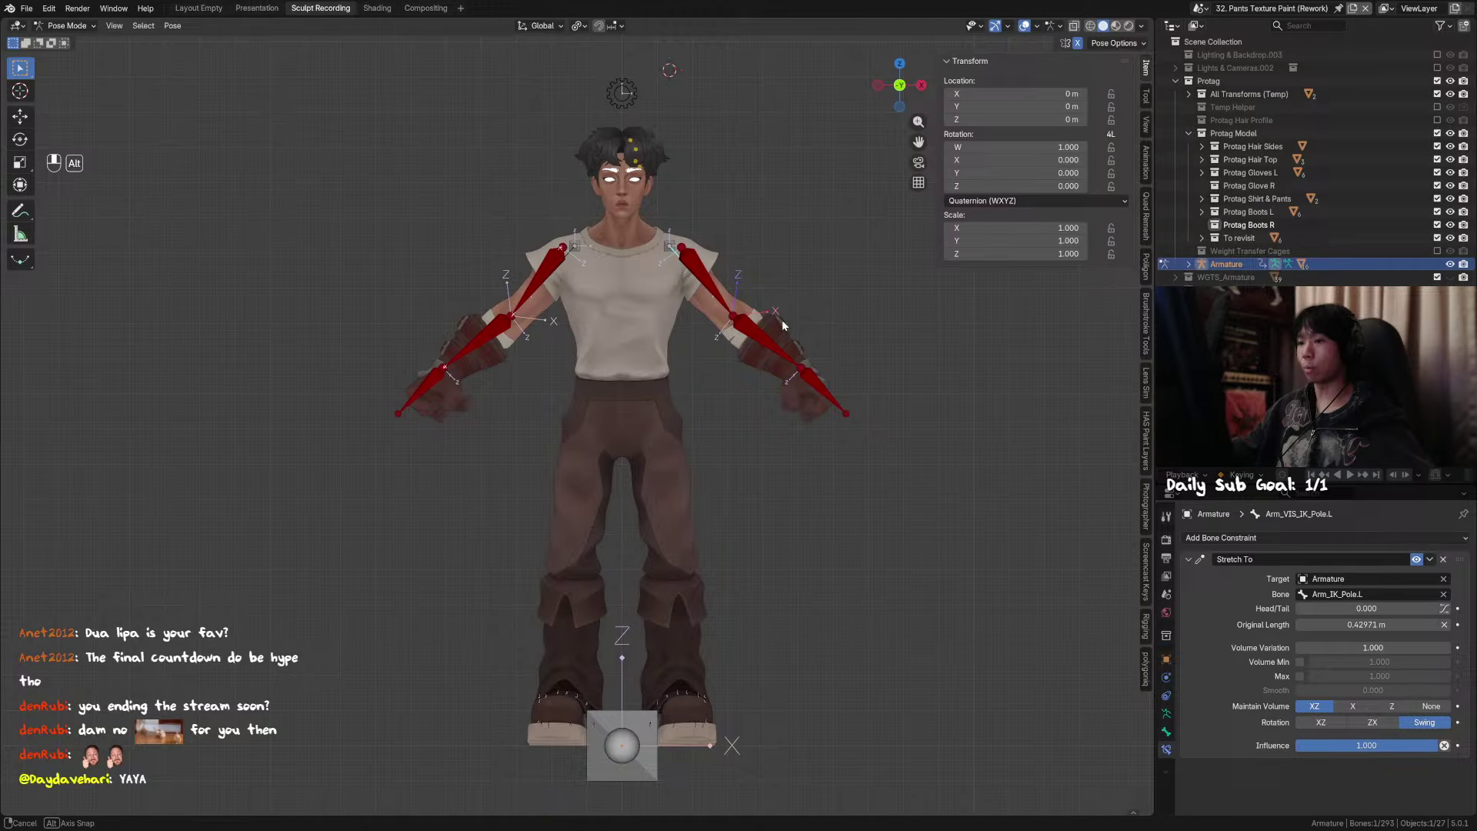
Step: Test-move the right IK hand bone without keeping the move, and save the file
click(422, 382)
key(g)
key(Escape)
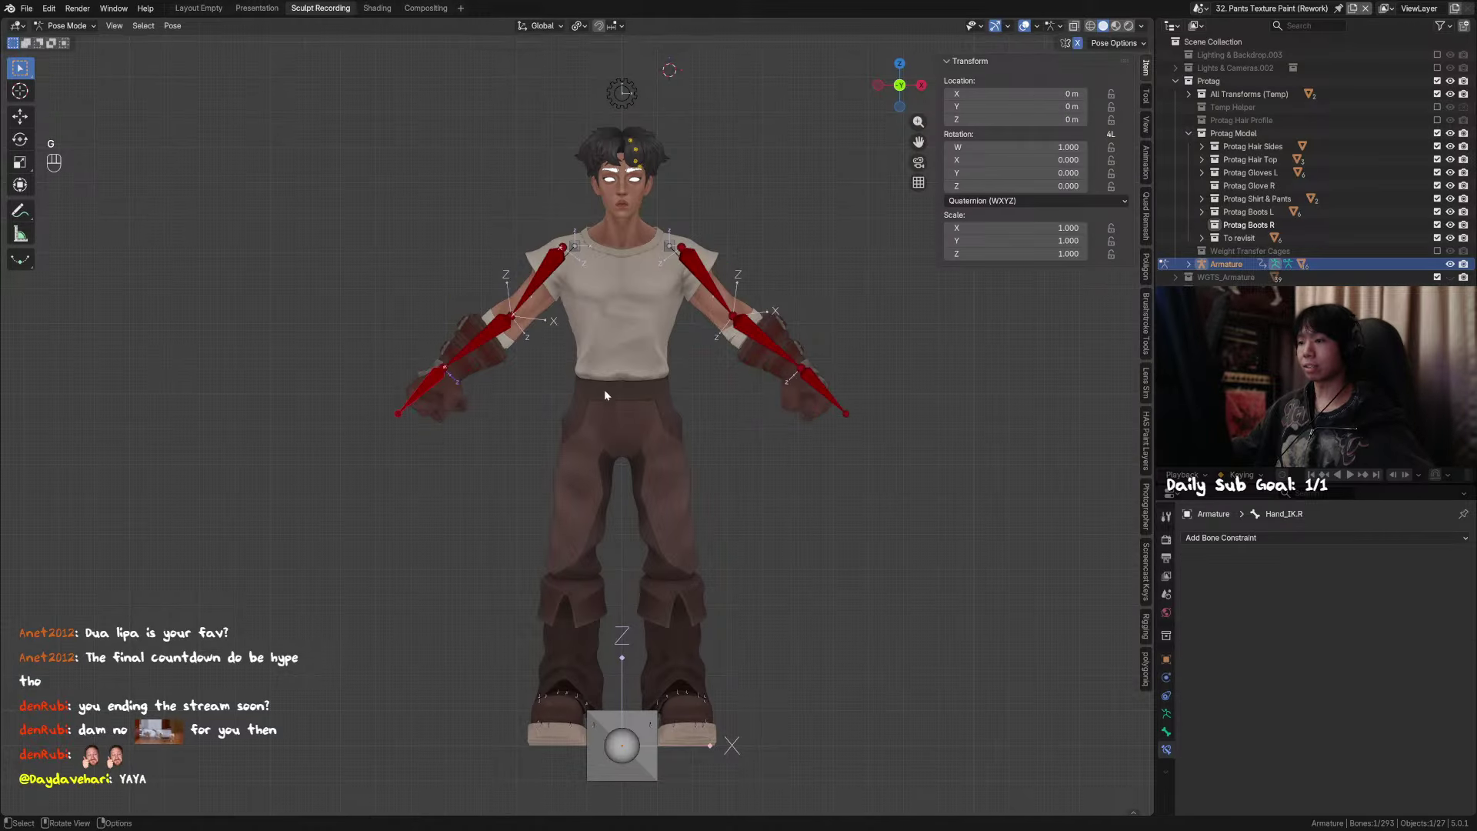
middle_drag(603, 390, 737, 372)
key(ctrl+s)
Step: Copy the Properties bone's Arm FK IK Switch.R property as a new driver
middle_drag(707, 288, 557, 307)
key(n)
key(n)
middle_drag(677, 189, 639, 108)
click(639, 123)
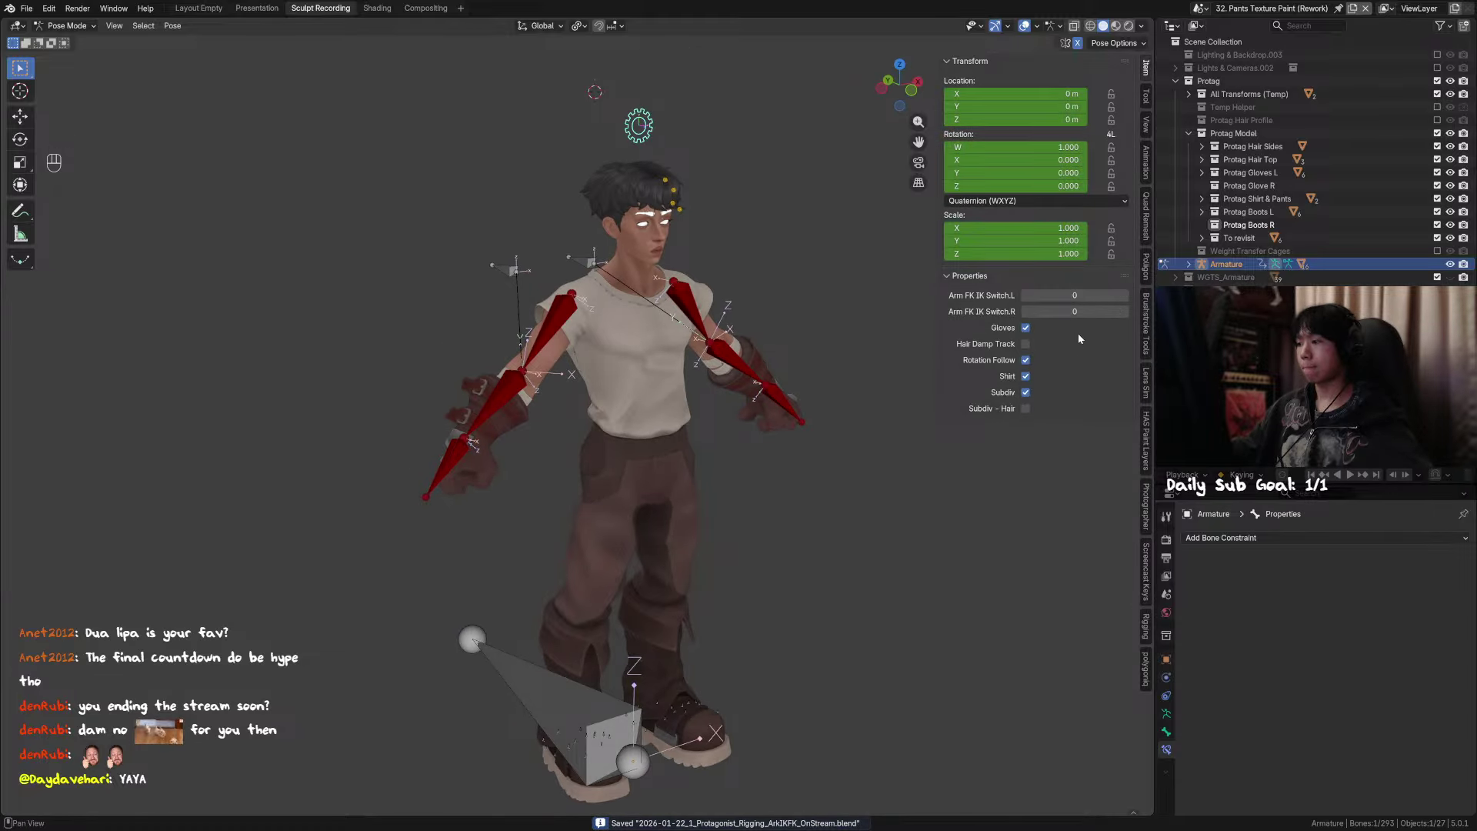
drag(1077, 312, 1077, 311)
right_click(1087, 312)
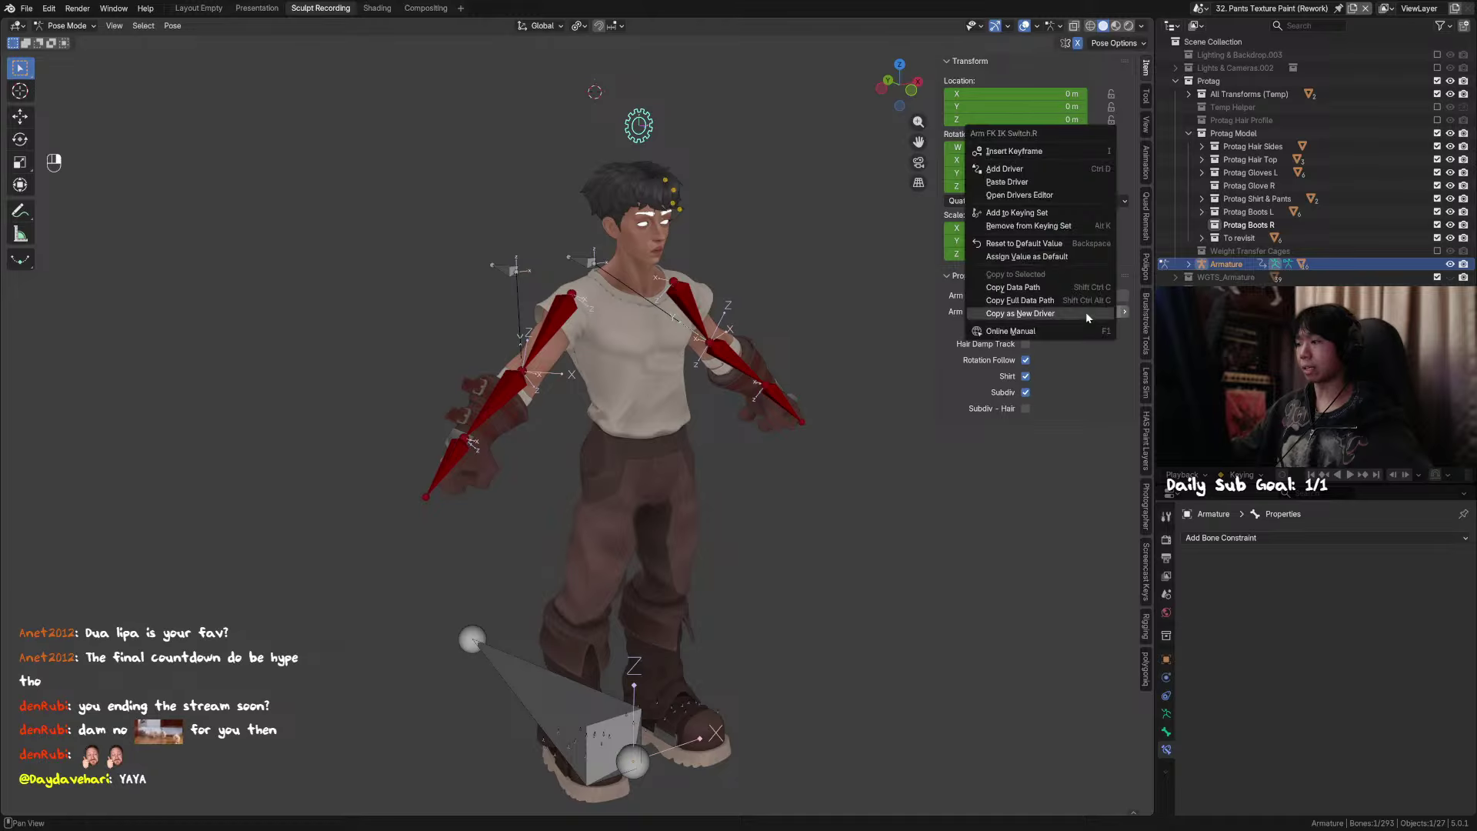
click(1065, 312)
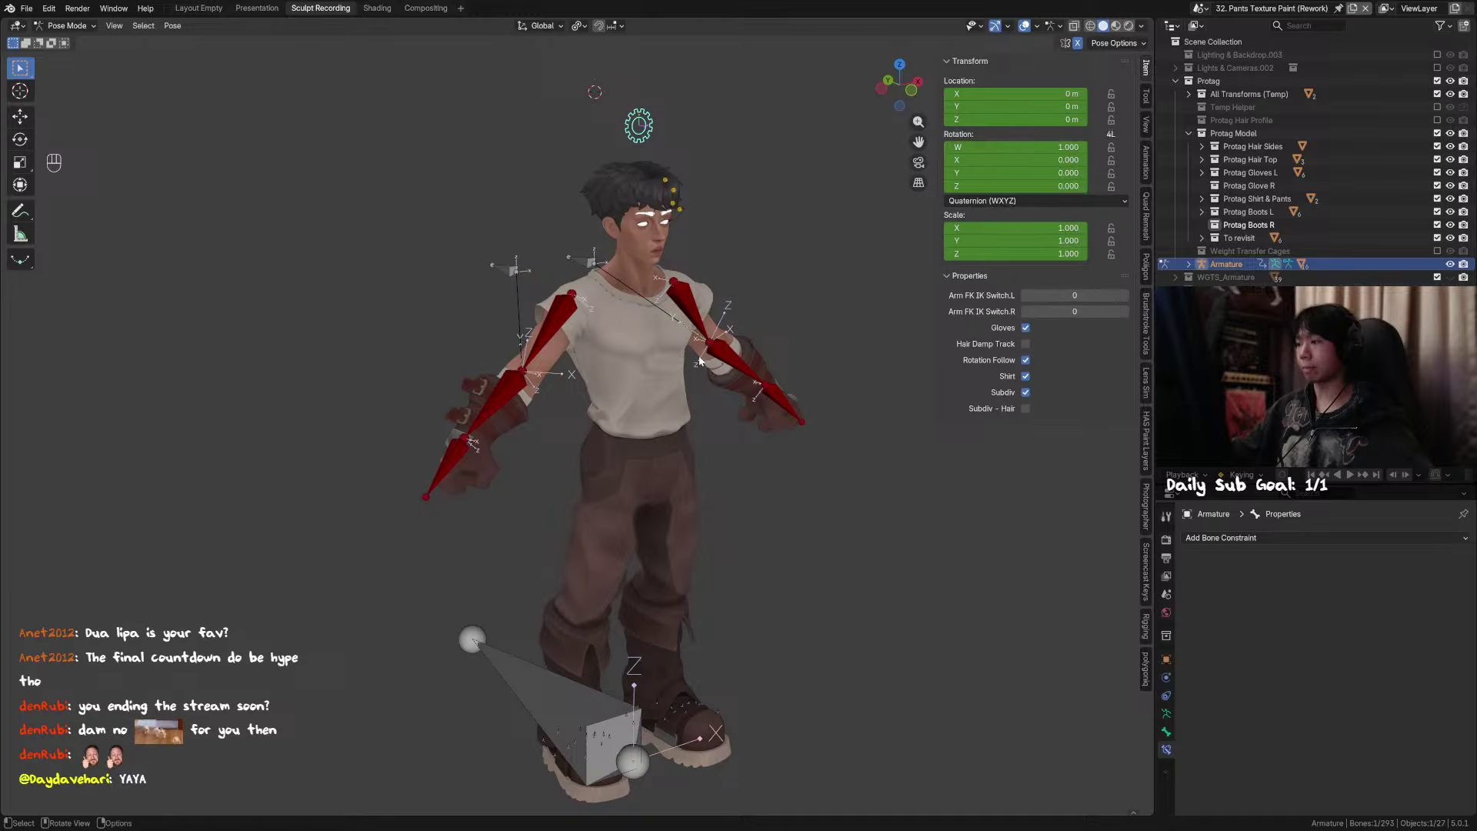
Step: Inspect the armature's bone collections and the IK constraint settings on MCH_Forearm_IK.R
click(541, 329)
click(1166, 731)
click(1167, 713)
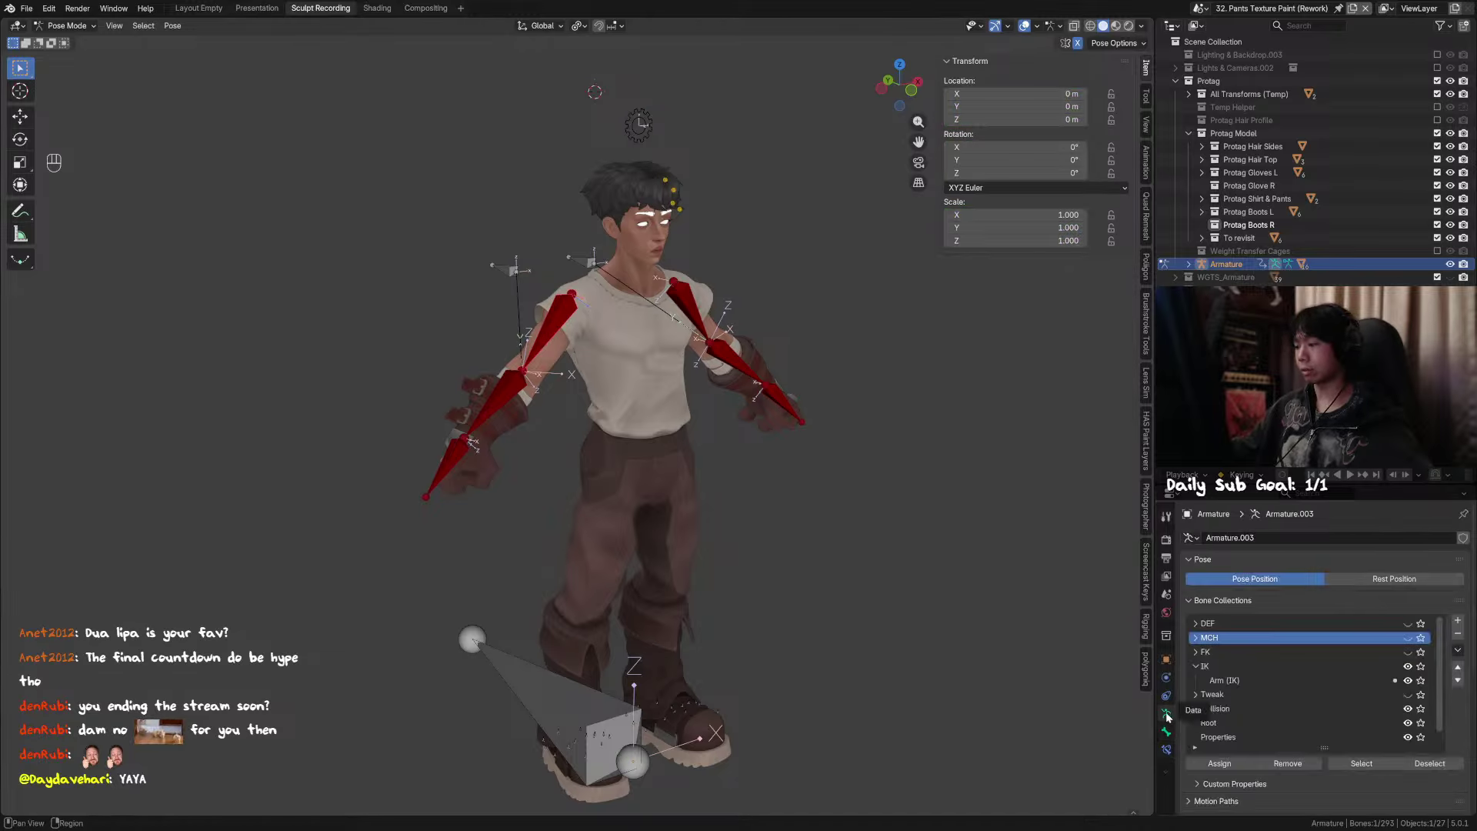
click(1166, 749)
click(506, 393)
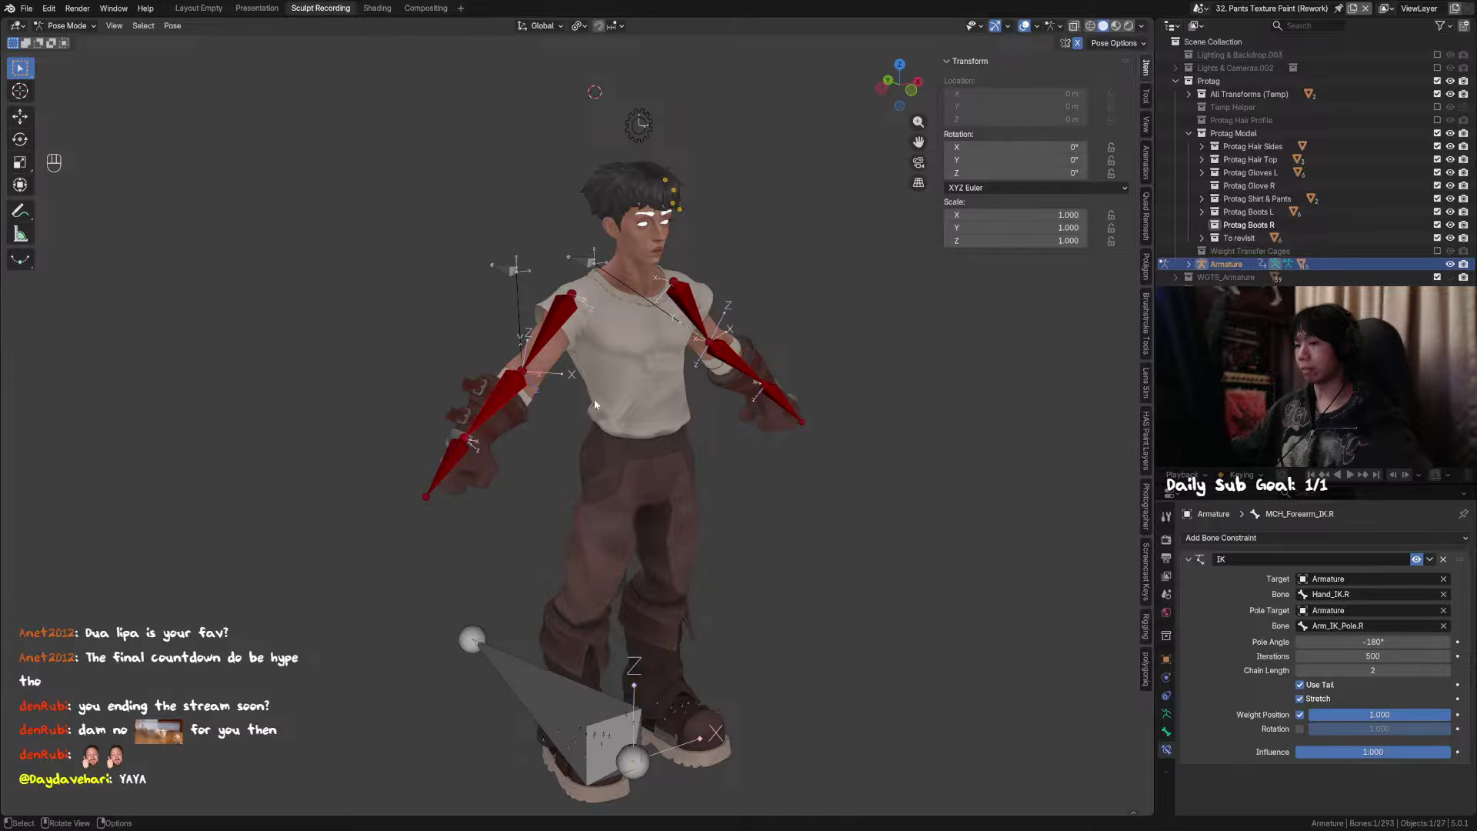
Step: Raise the Arm FK IK Switch.R and Arm FK IK Switch.L values on the Properties bone
alt+middle_drag(770, 445, 754, 428)
click(1147, 95)
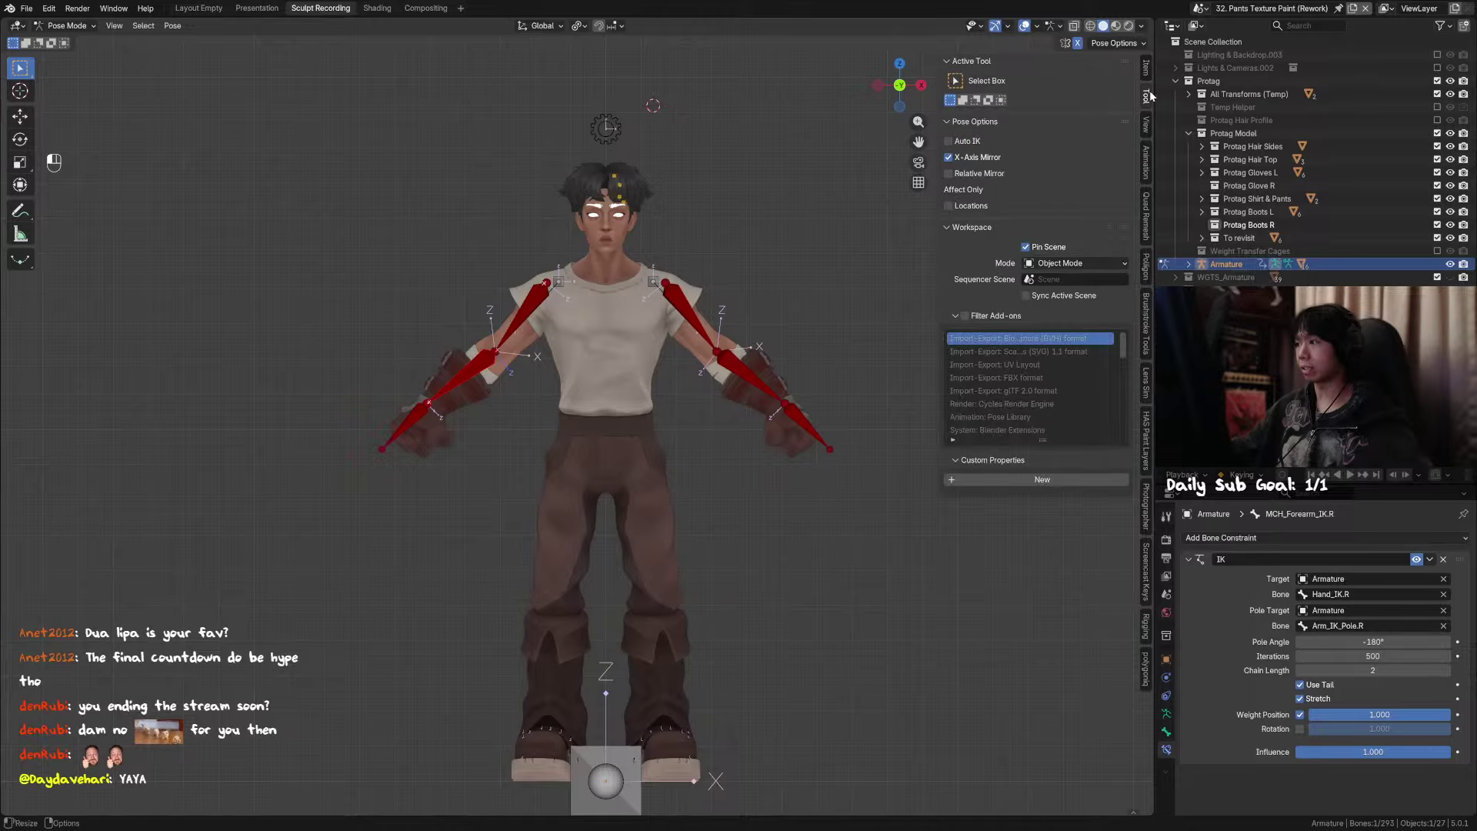
click(1147, 69)
click(615, 131)
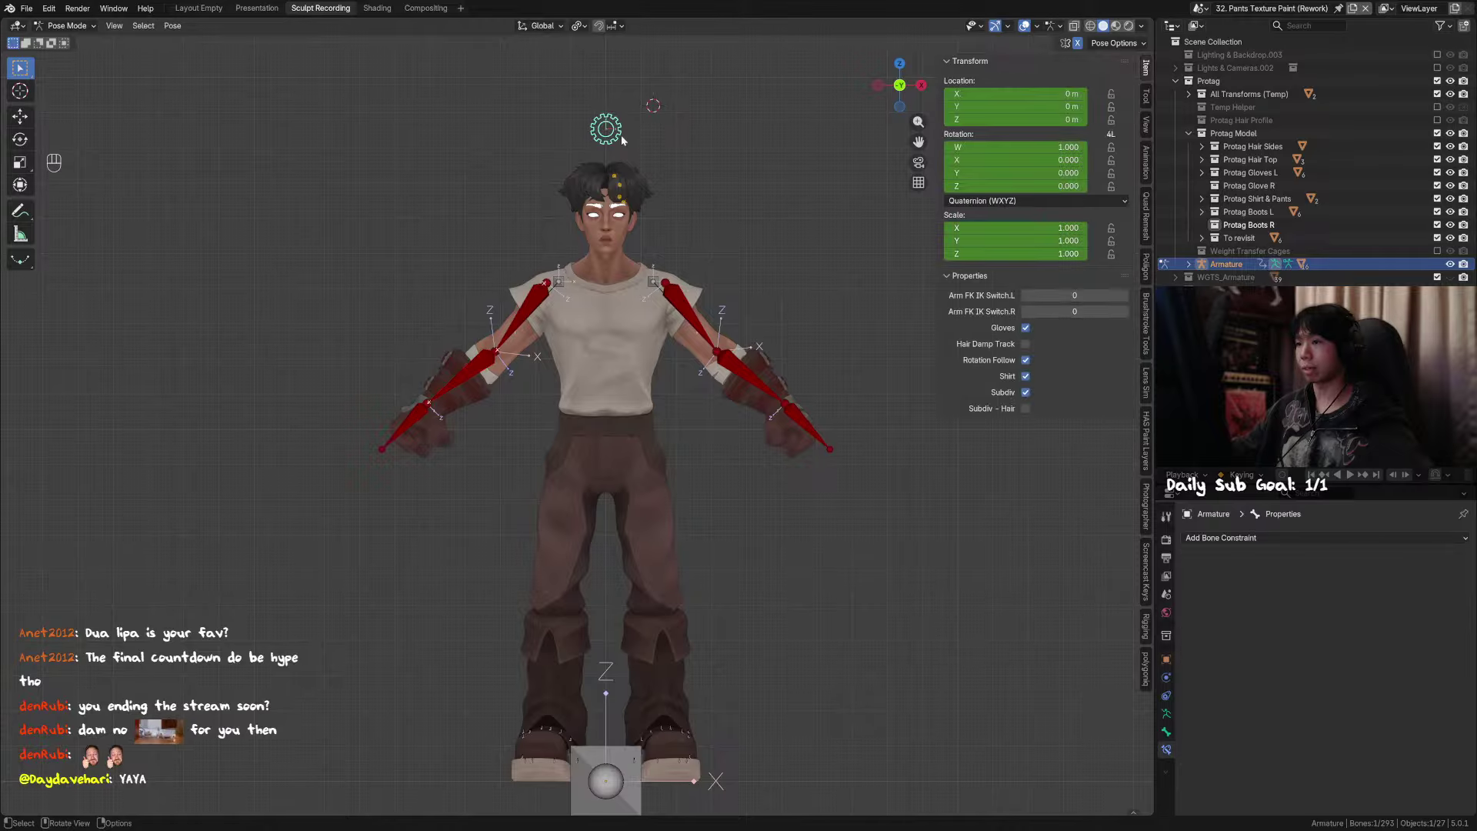
shift+middle_drag(621, 136, 633, 131)
drag(1066, 310, 1104, 311)
drag(1066, 295, 1104, 295)
Step: Test-move the left and right IK hand bones to check that each arm follows, cancelling both moves
click(831, 428)
key(g)
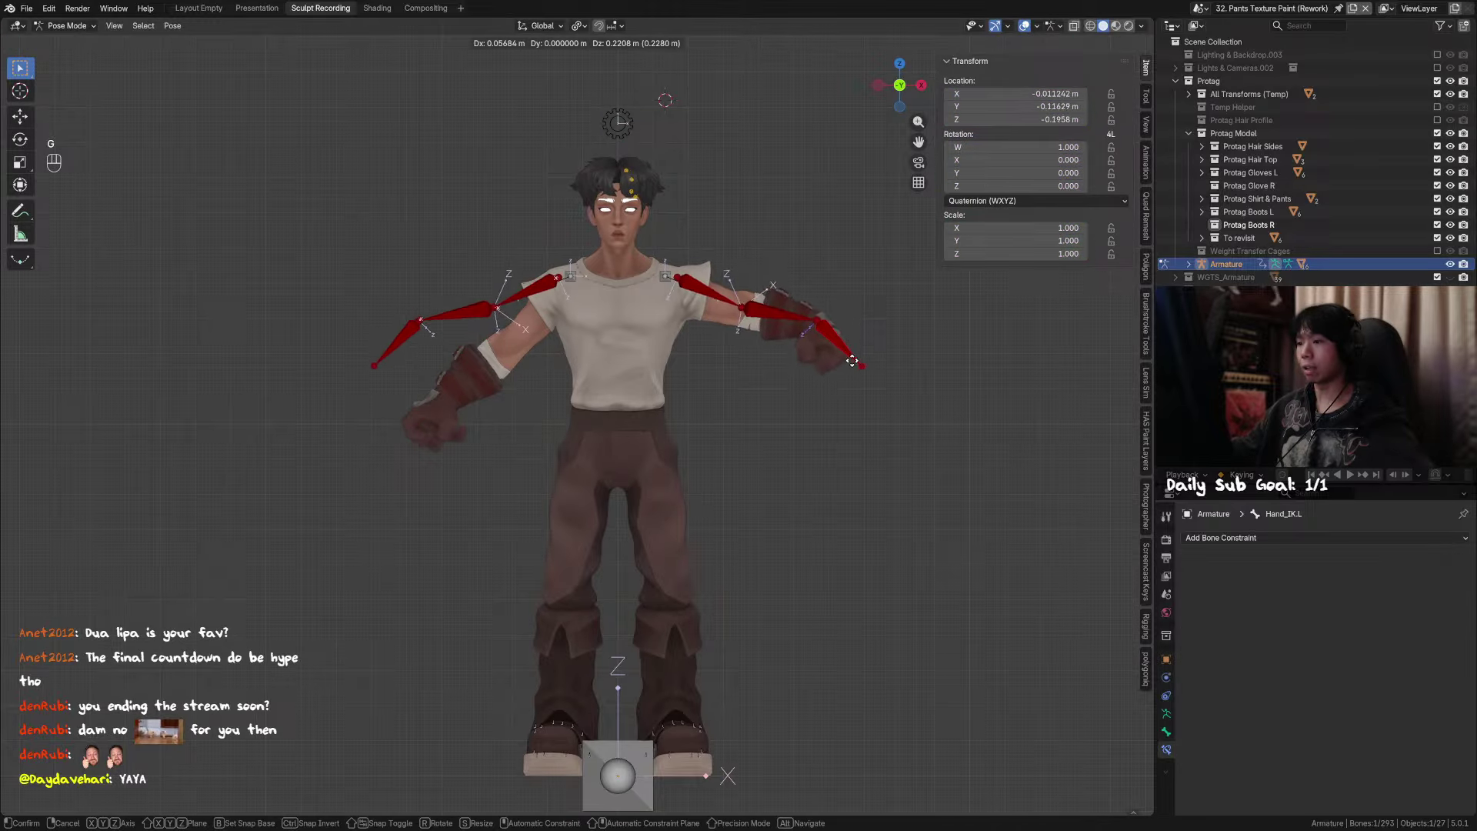
right_click(851, 376)
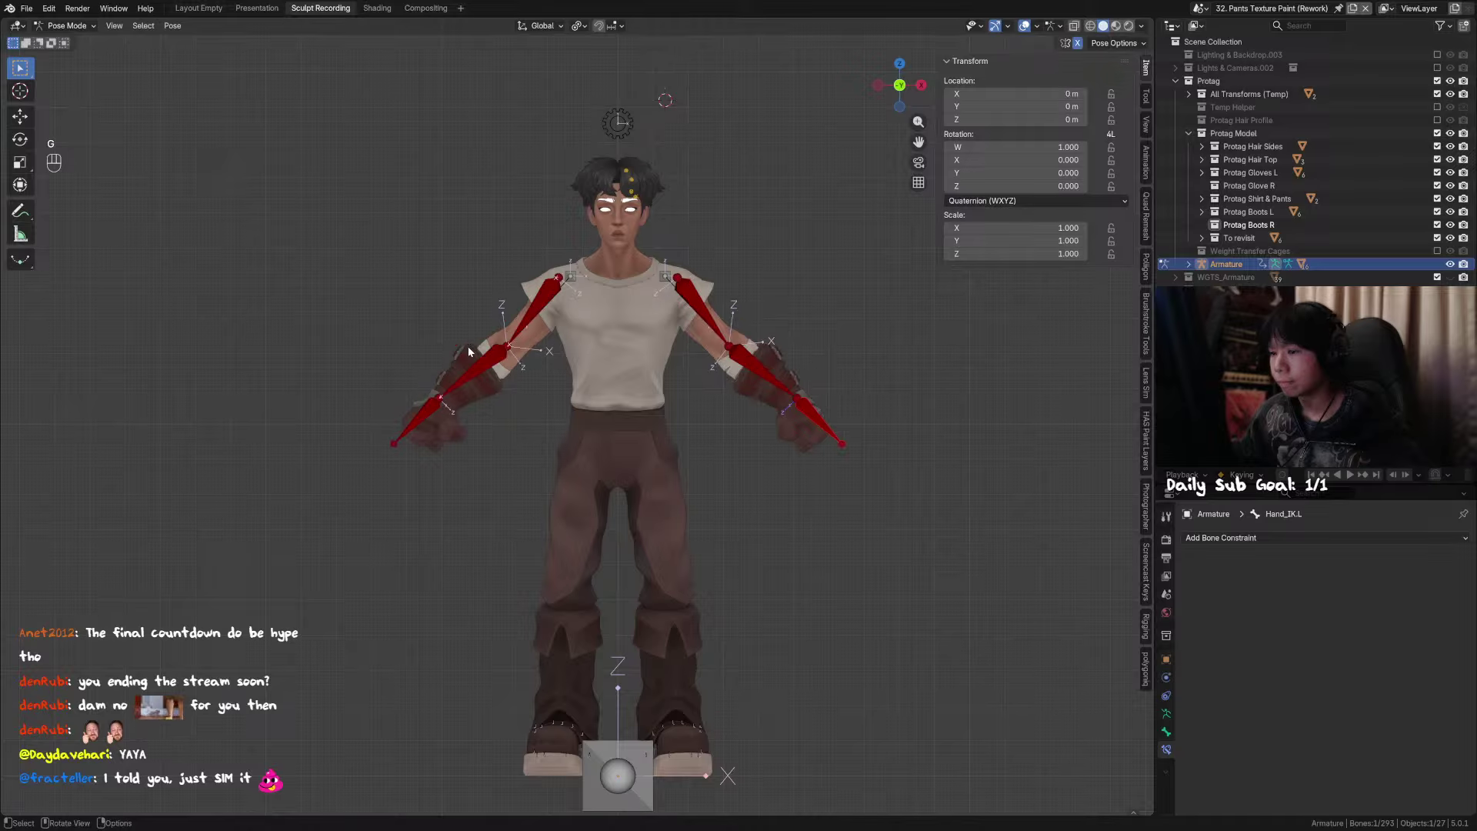
click(423, 415)
key(g)
right_click(415, 346)
Step: Show the MCH bone collection and inspect the bone properties of Hand_IK.R and MCH_Arm_FK.R
key(alt+h)
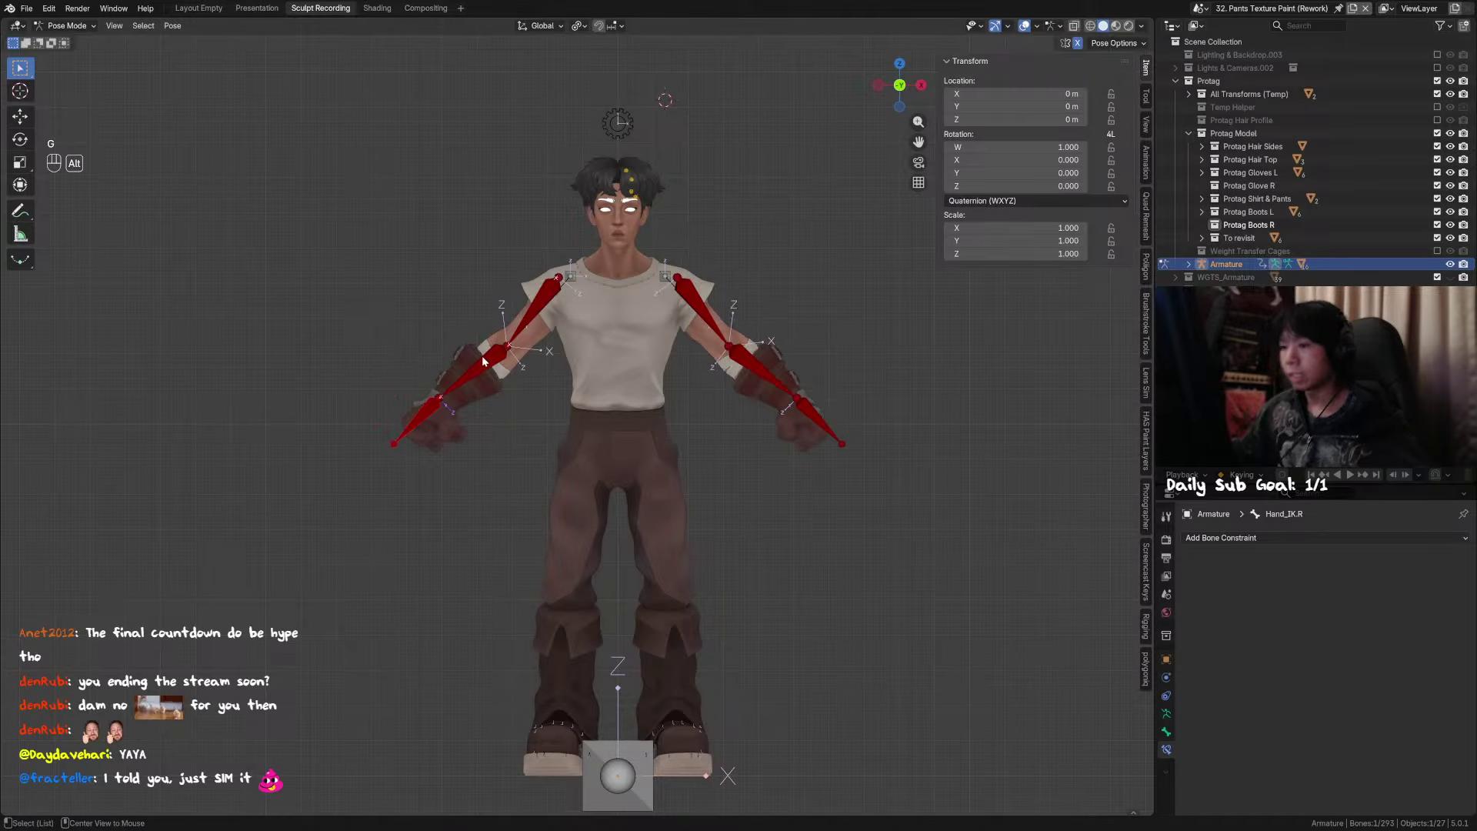
click(1166, 713)
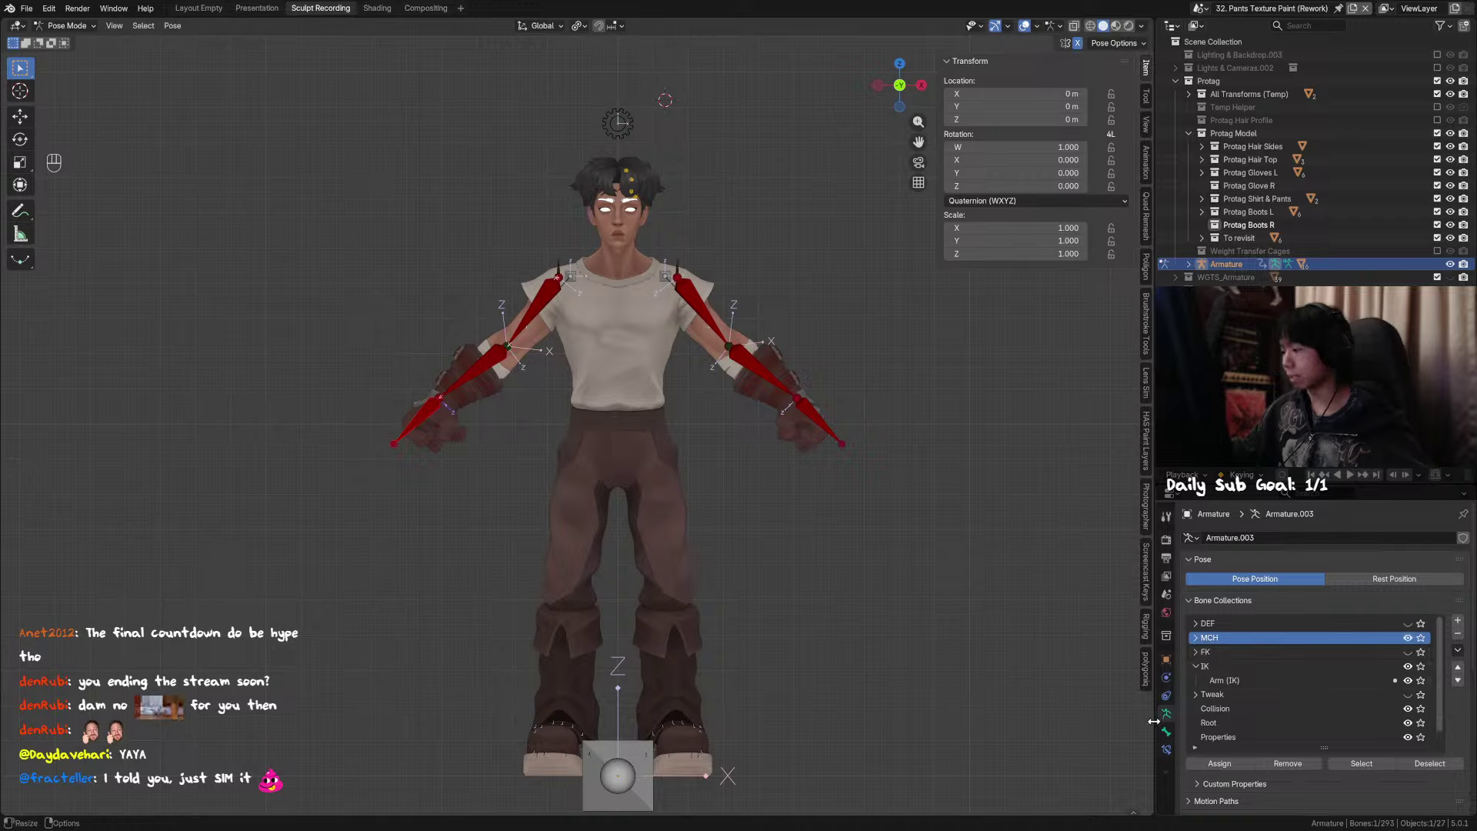
click(1166, 749)
click(1166, 732)
click(1167, 713)
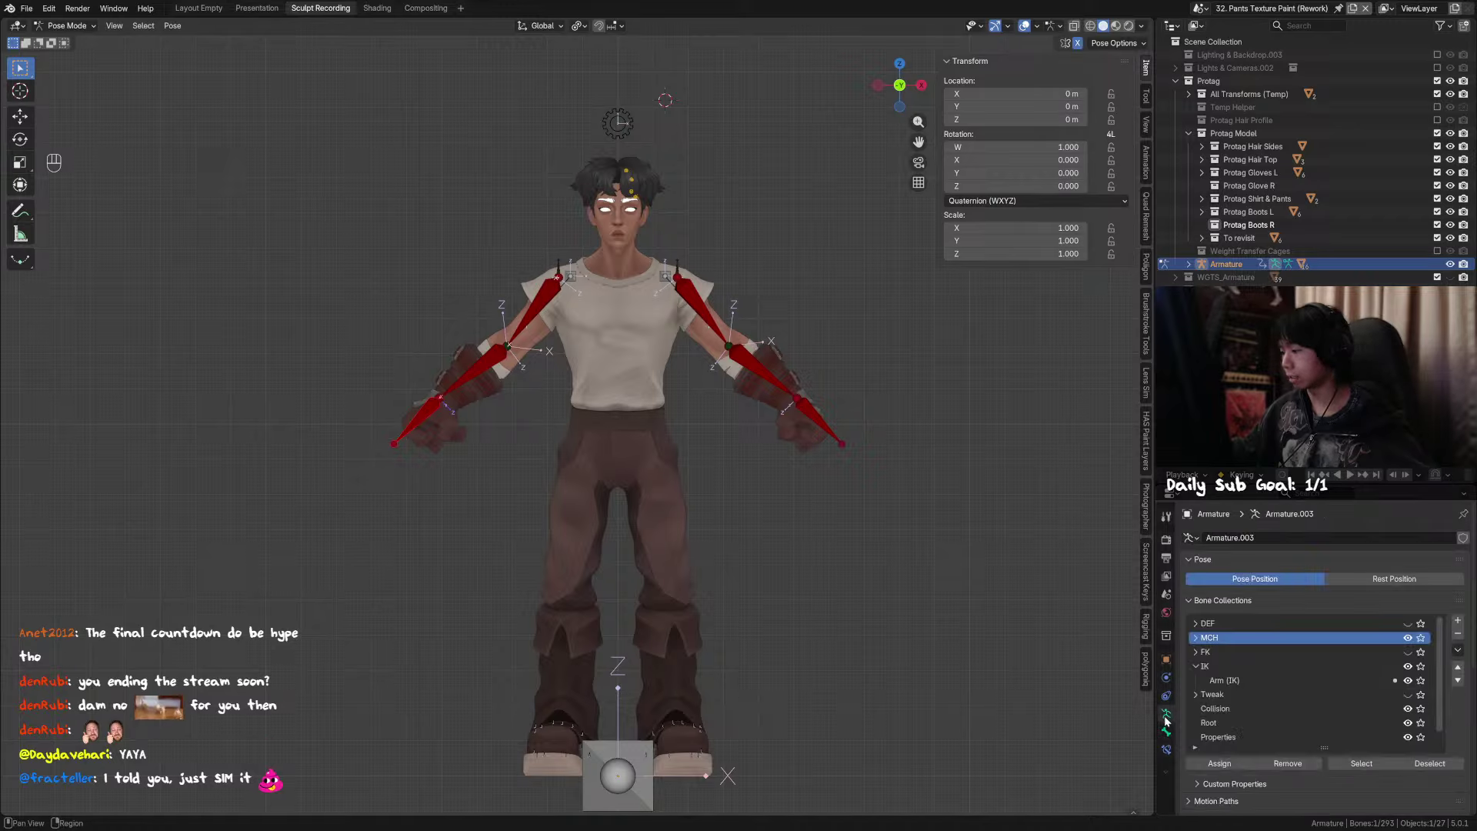
click(1166, 735)
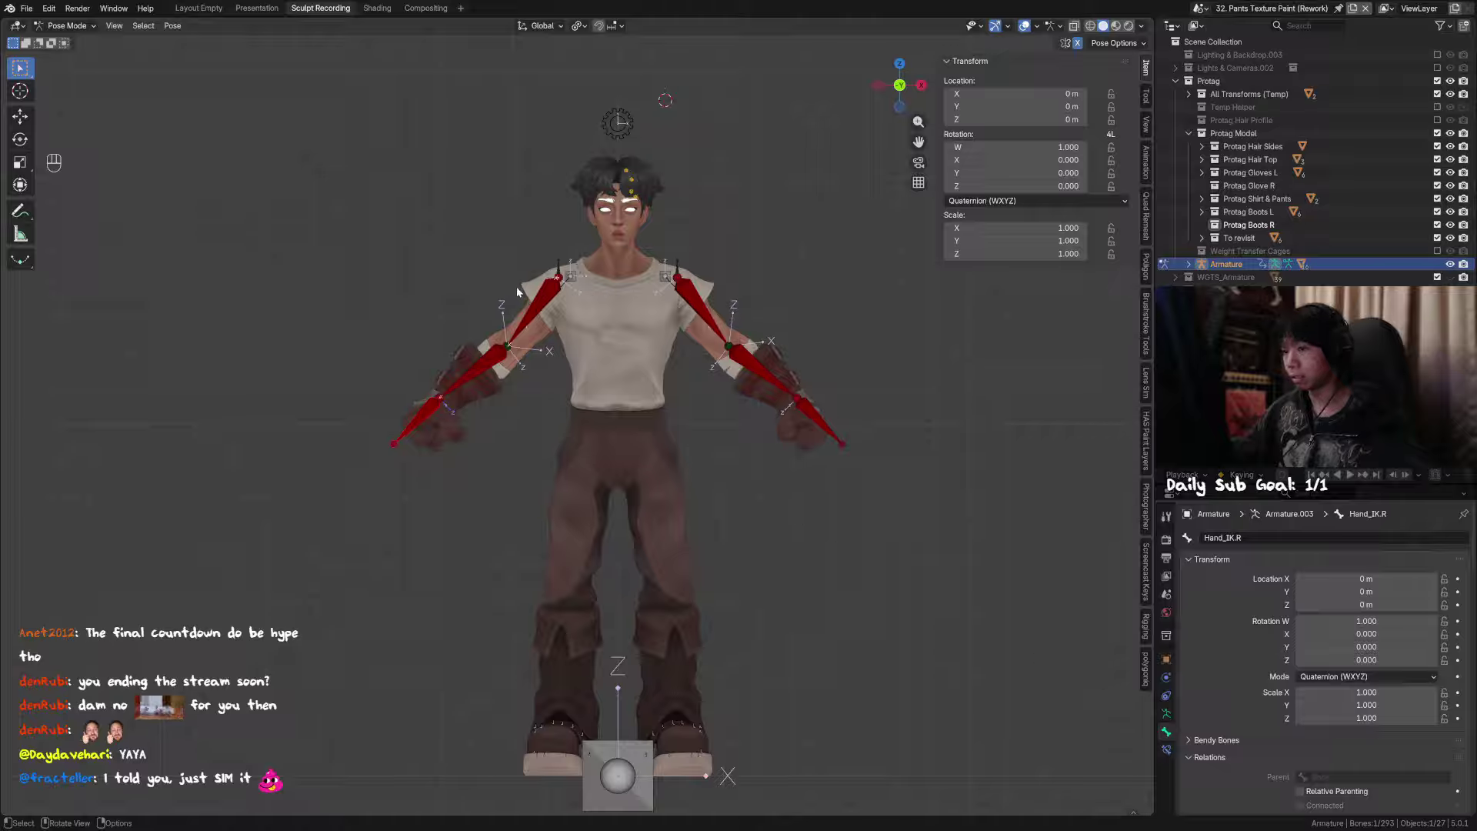
click(533, 297)
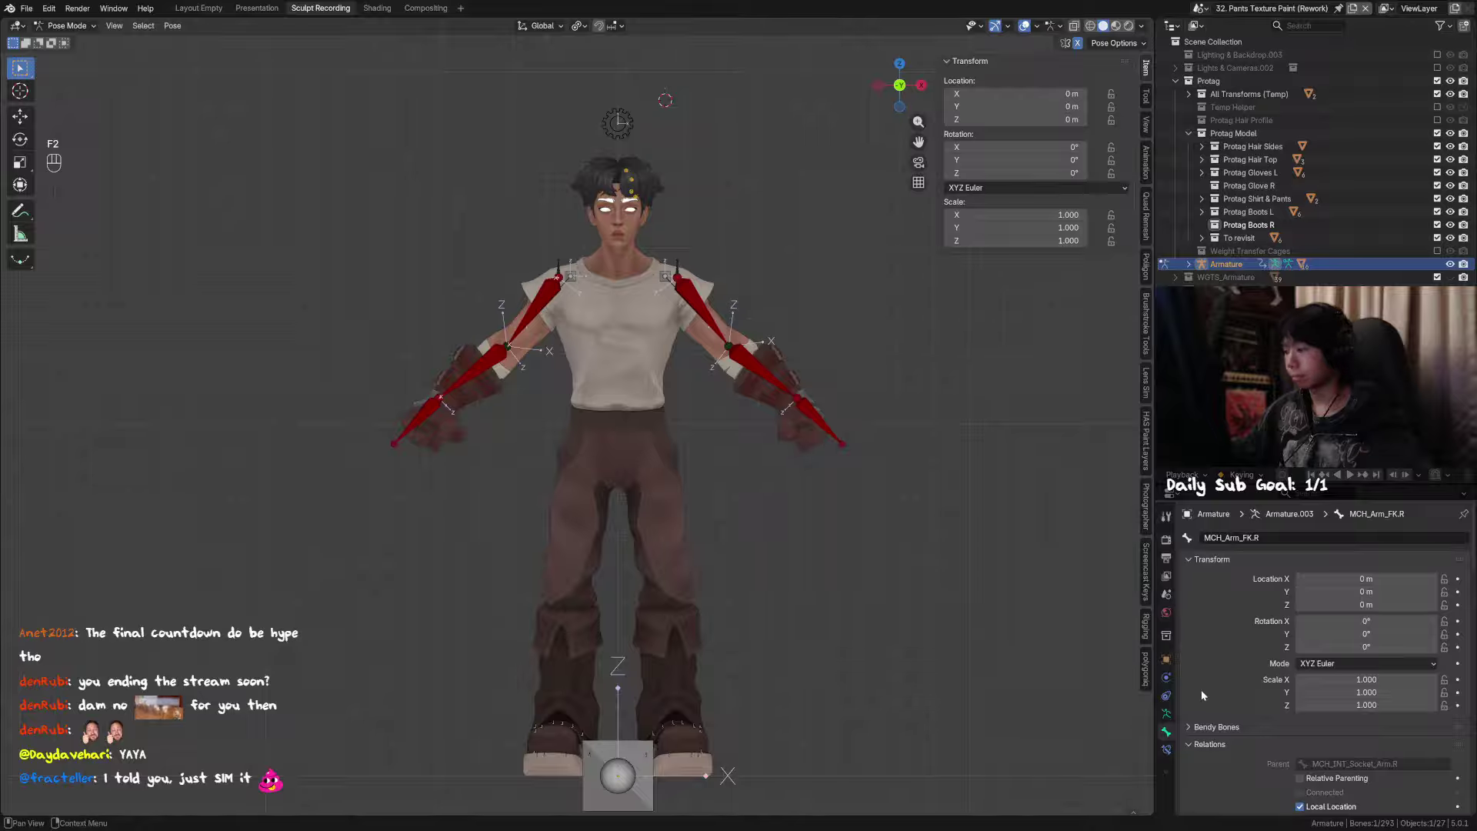
Step: Hide the IK and MCH bone collections
click(1167, 715)
click(1166, 748)
click(1166, 715)
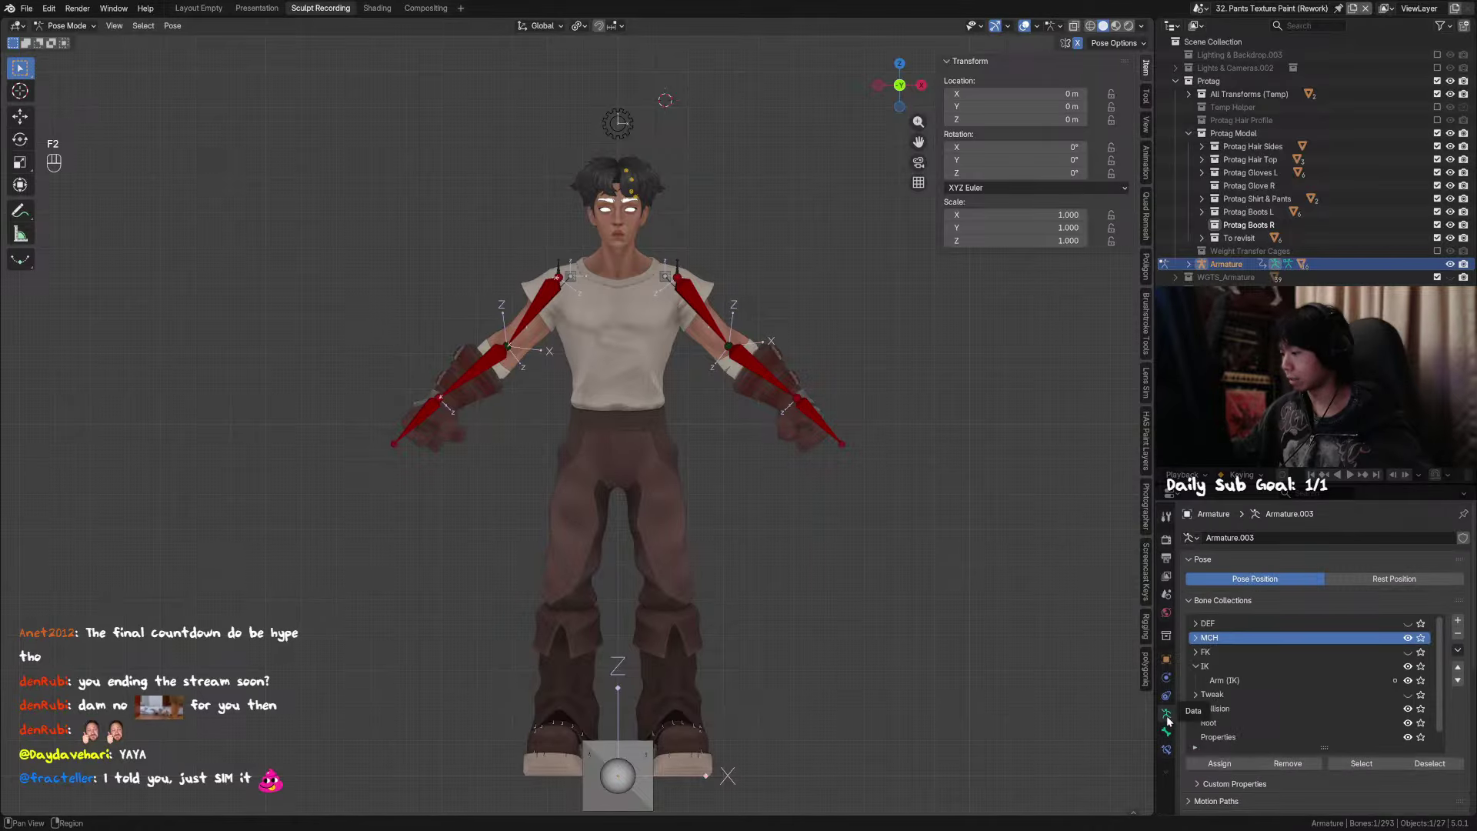
click(1408, 666)
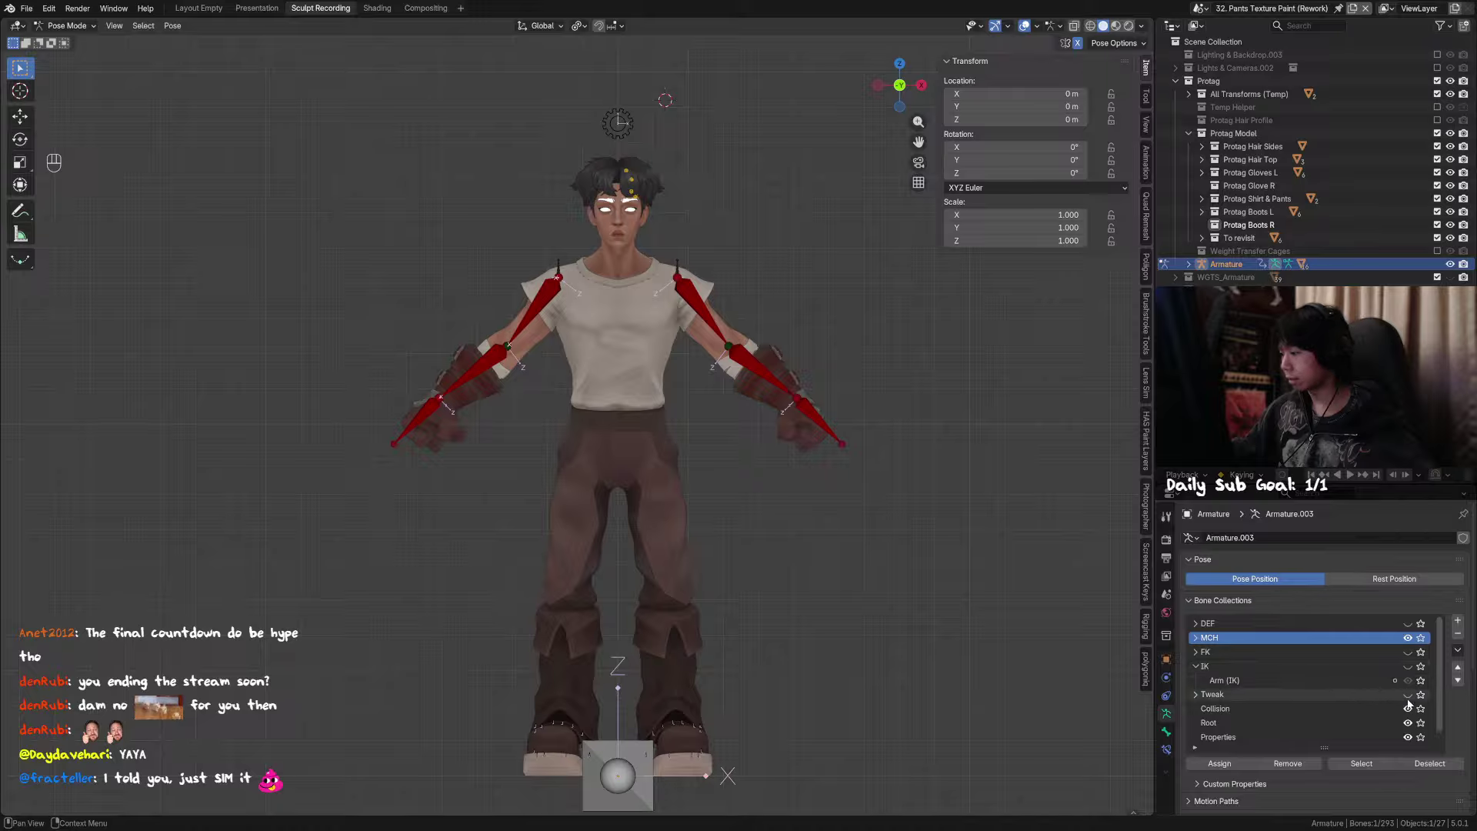
click(1408, 638)
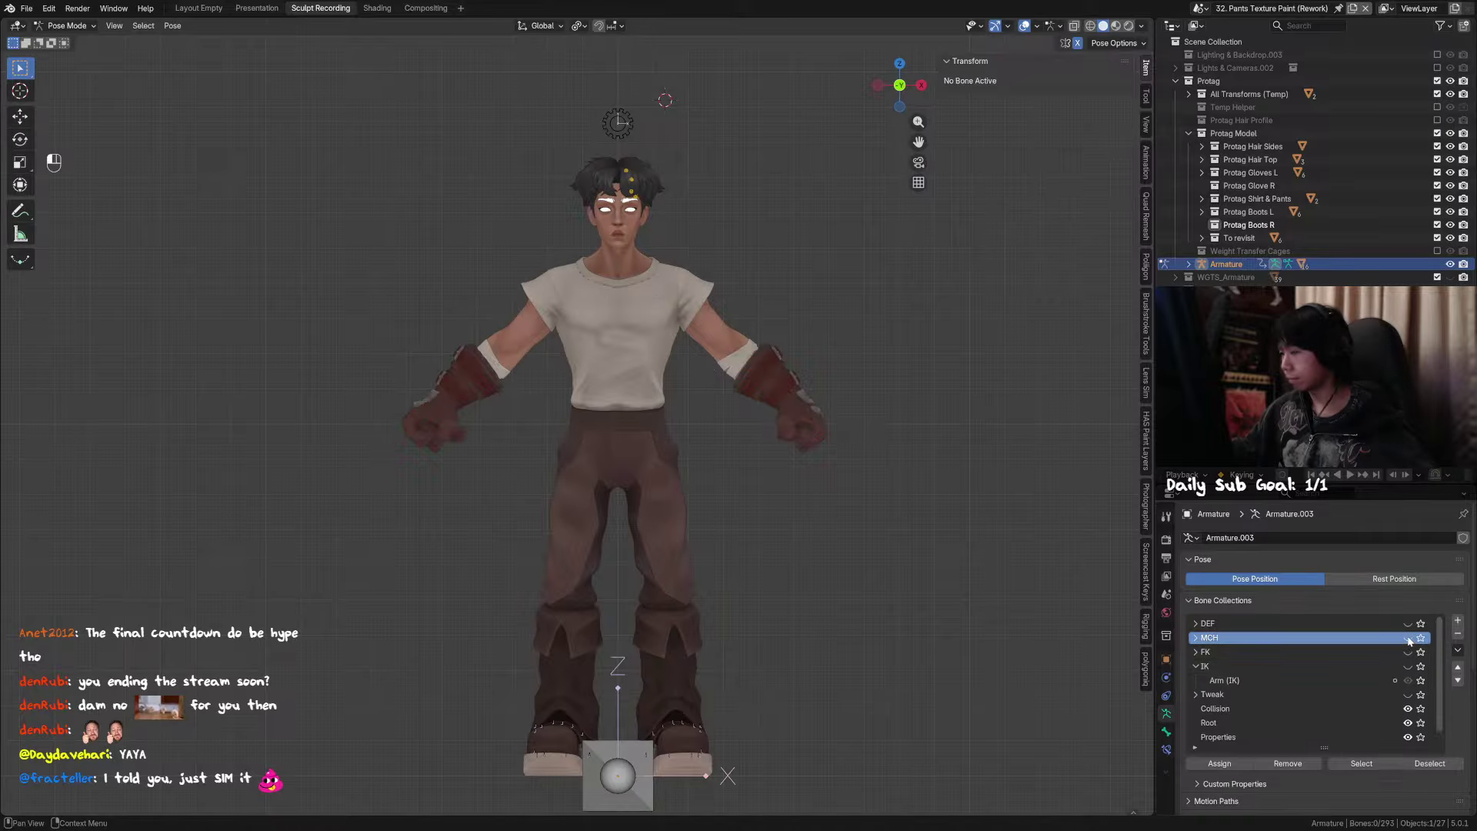
Step: Toggle the MCH and IK bone collections to compare their bones, leaving MCH shown for a closer look at the arms
click(1408, 638)
click(1408, 638)
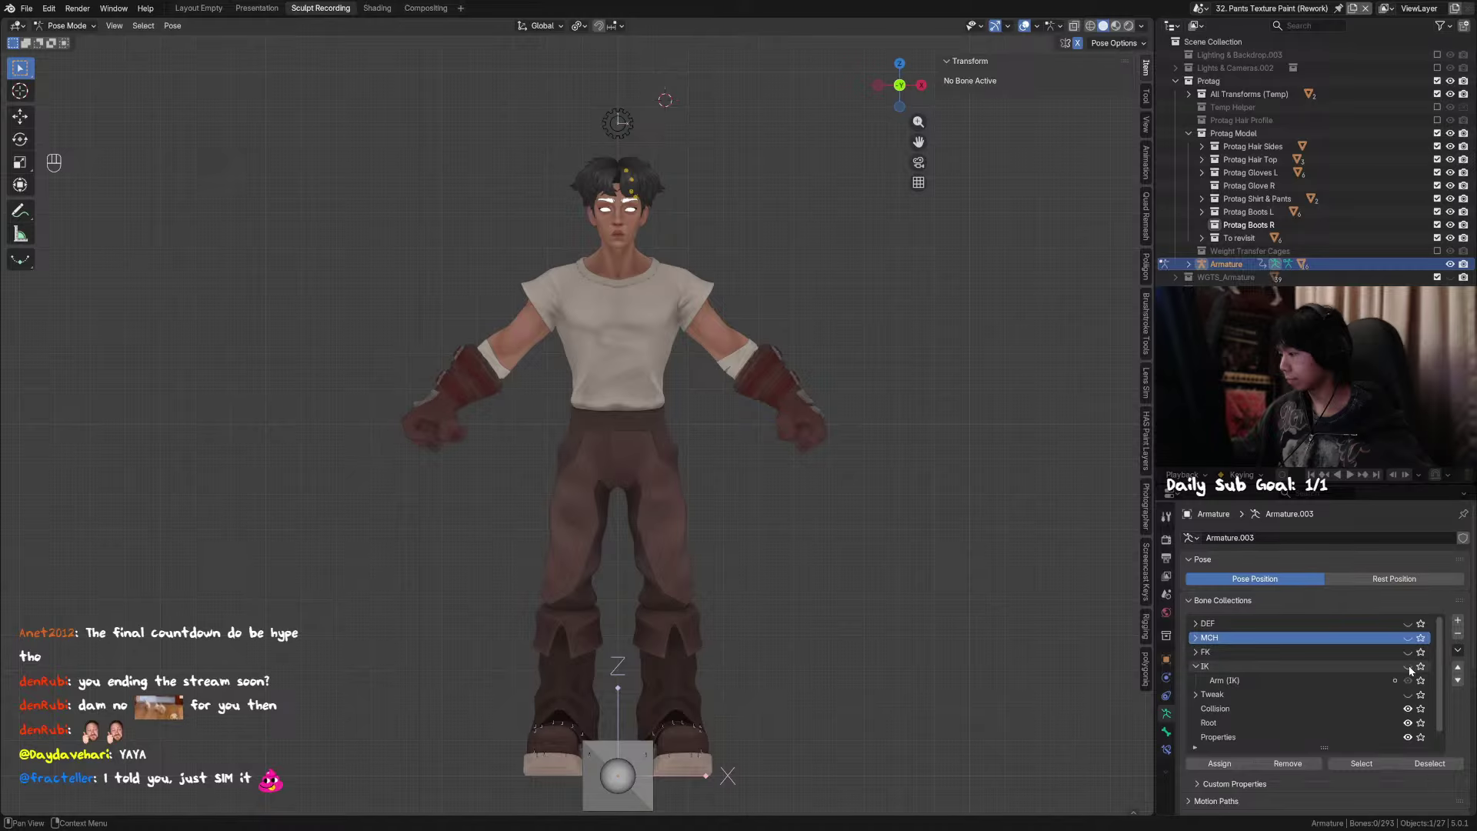
click(1408, 667)
click(1408, 666)
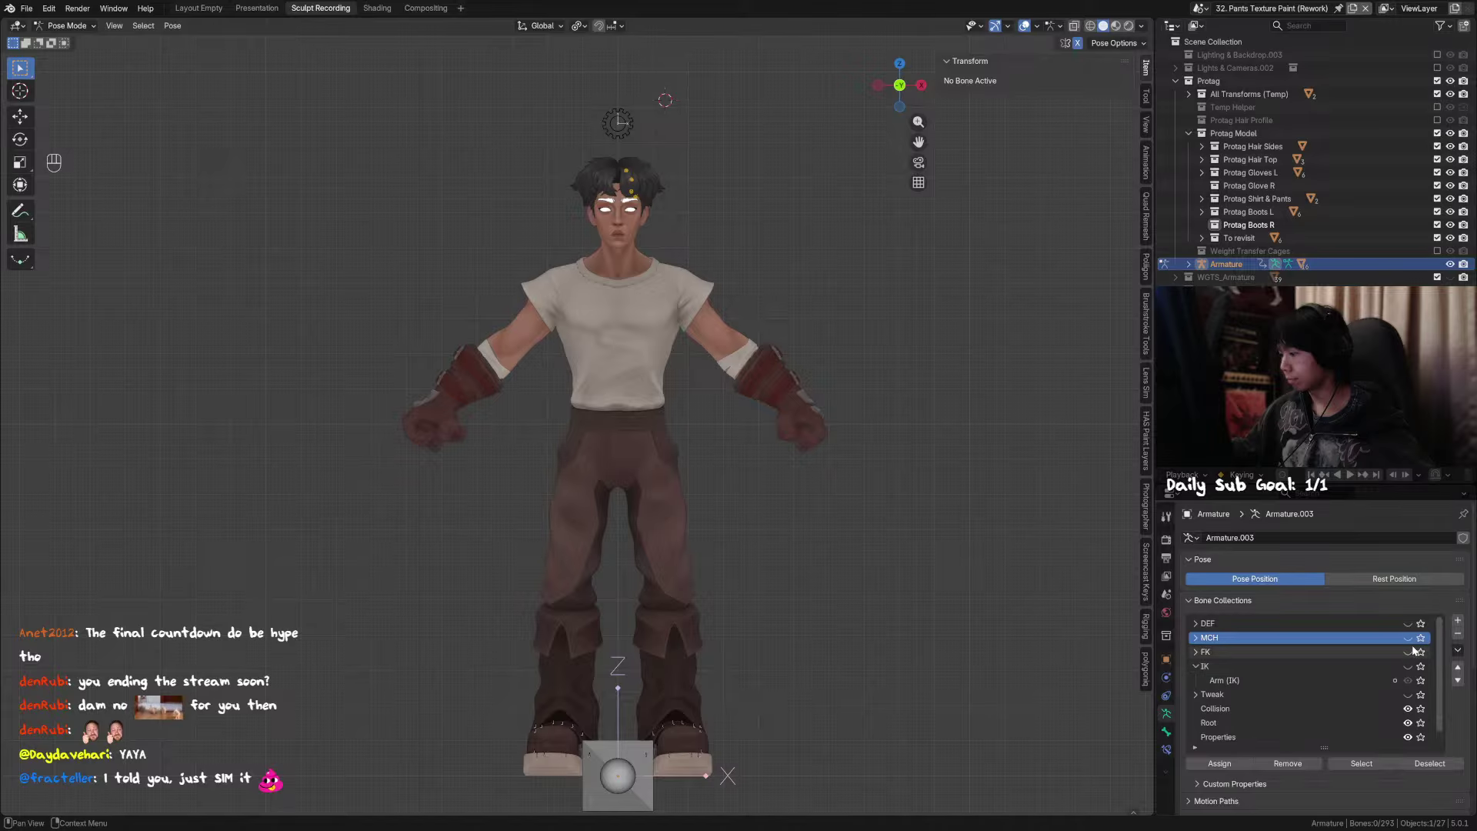
click(1408, 637)
middle_drag(834, 401, 692, 361)
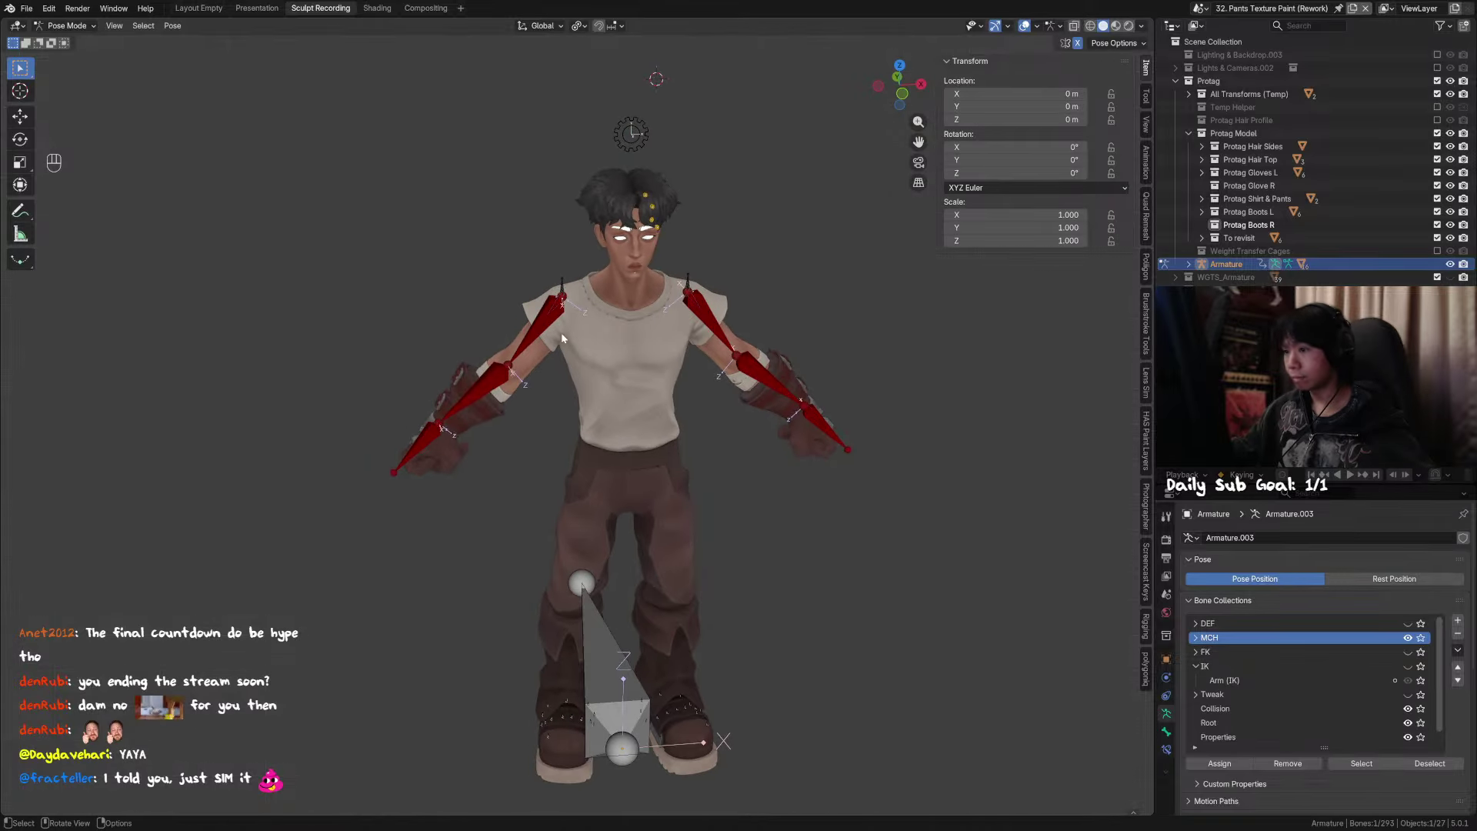
scroll(538, 323, up, 3)
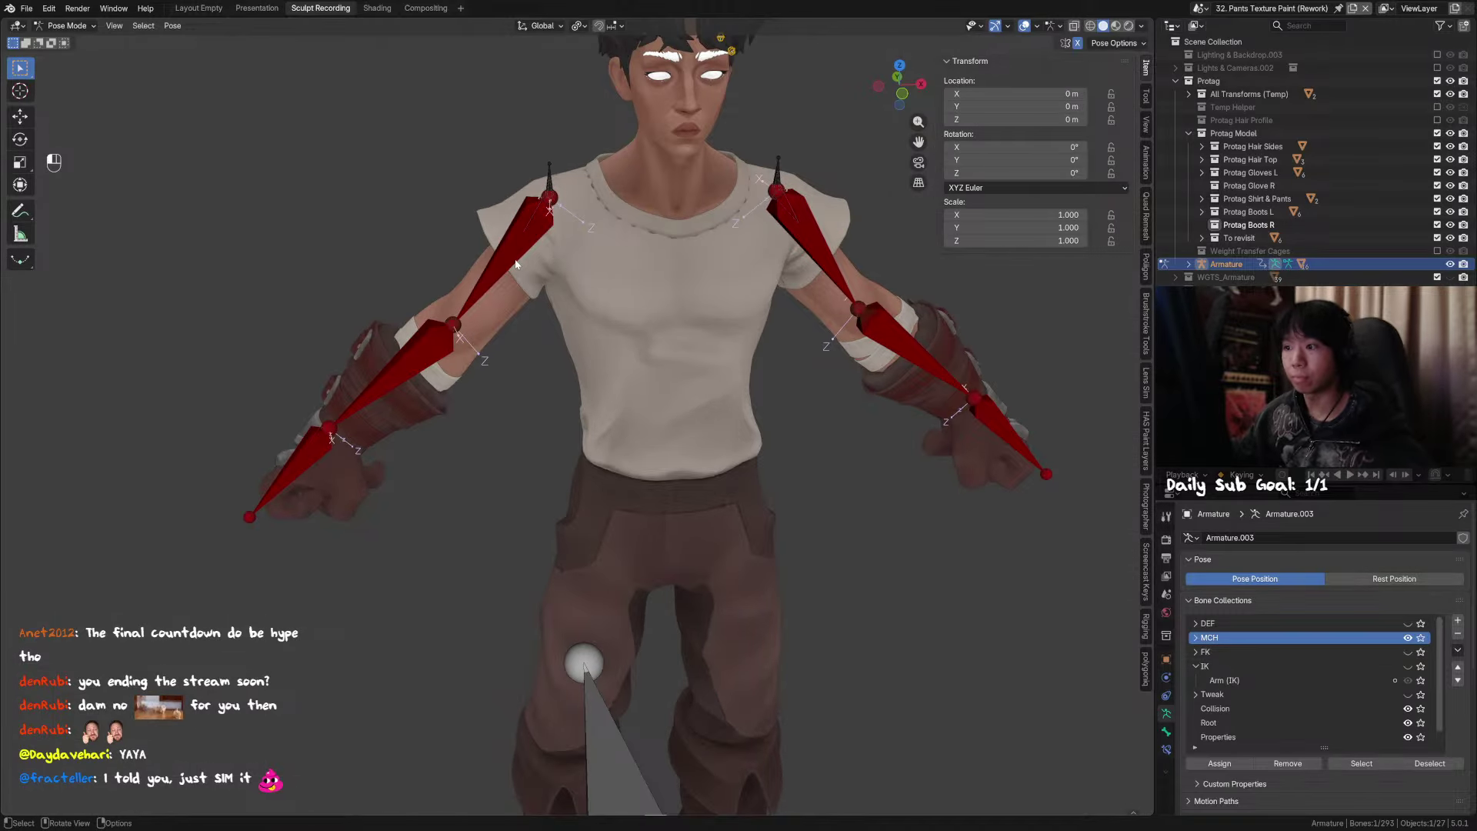
Step: Reveal the armature's hidden bones in Edit Mode, return to Pose Mode and hide the MCH collection
key(h)
key(Tab)
key(alt+h)
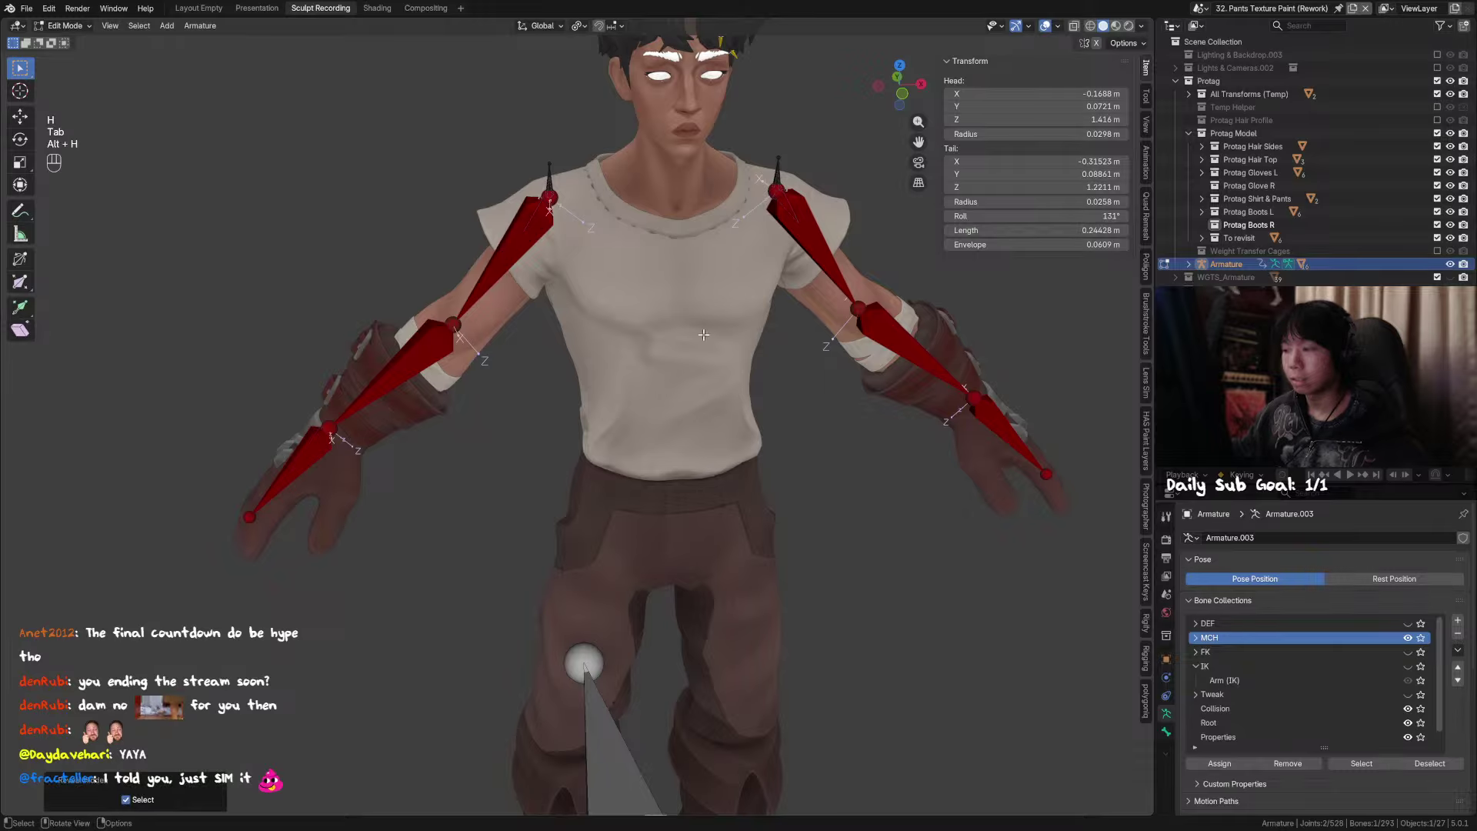
key(Tab)
click(1407, 638)
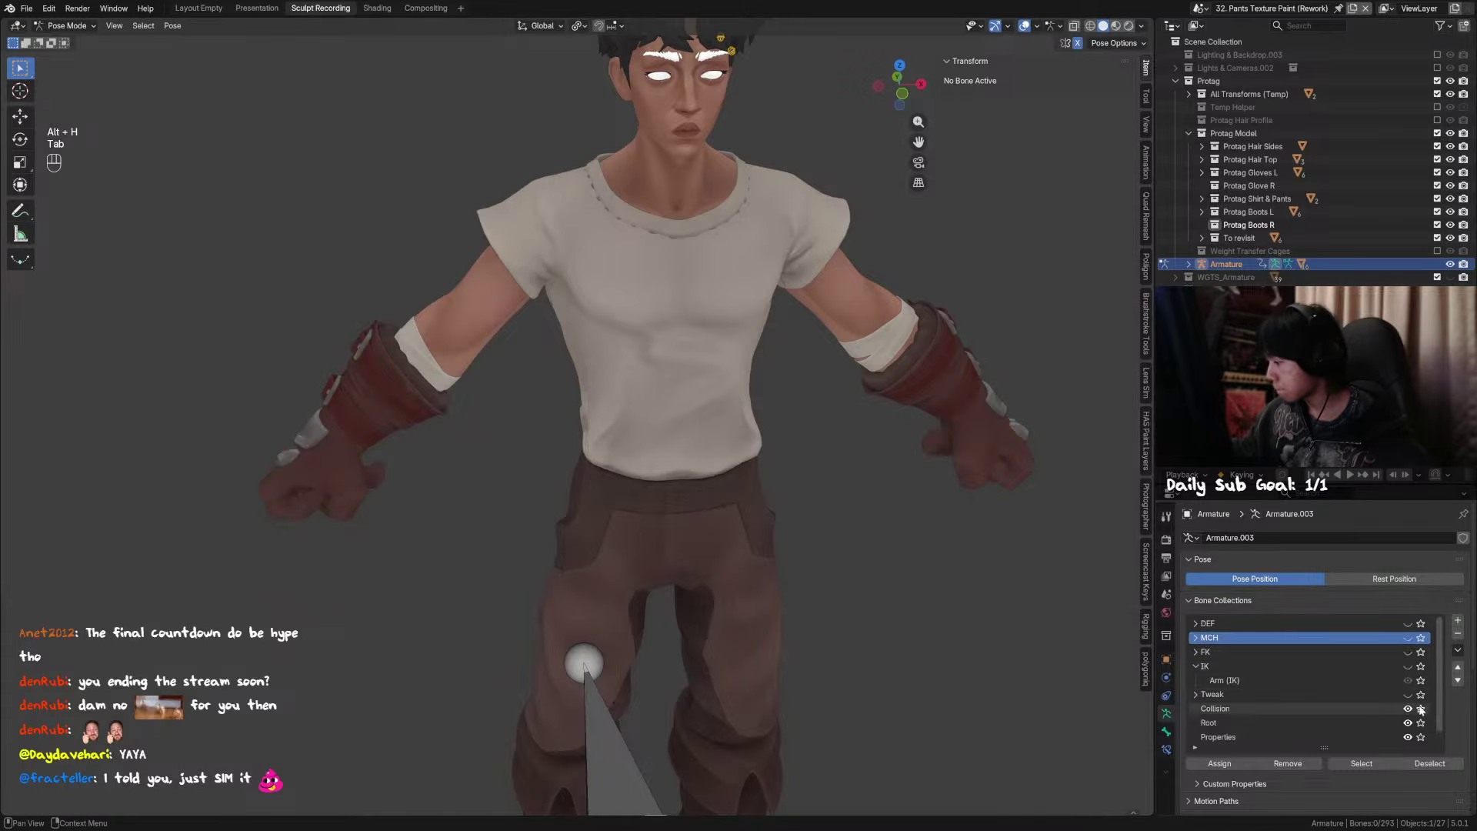
Step: Toggle the IK and Arm (IK) collections to check which arm bones they hold, and hide IK again
click(1407, 666)
click(1396, 680)
click(1408, 680)
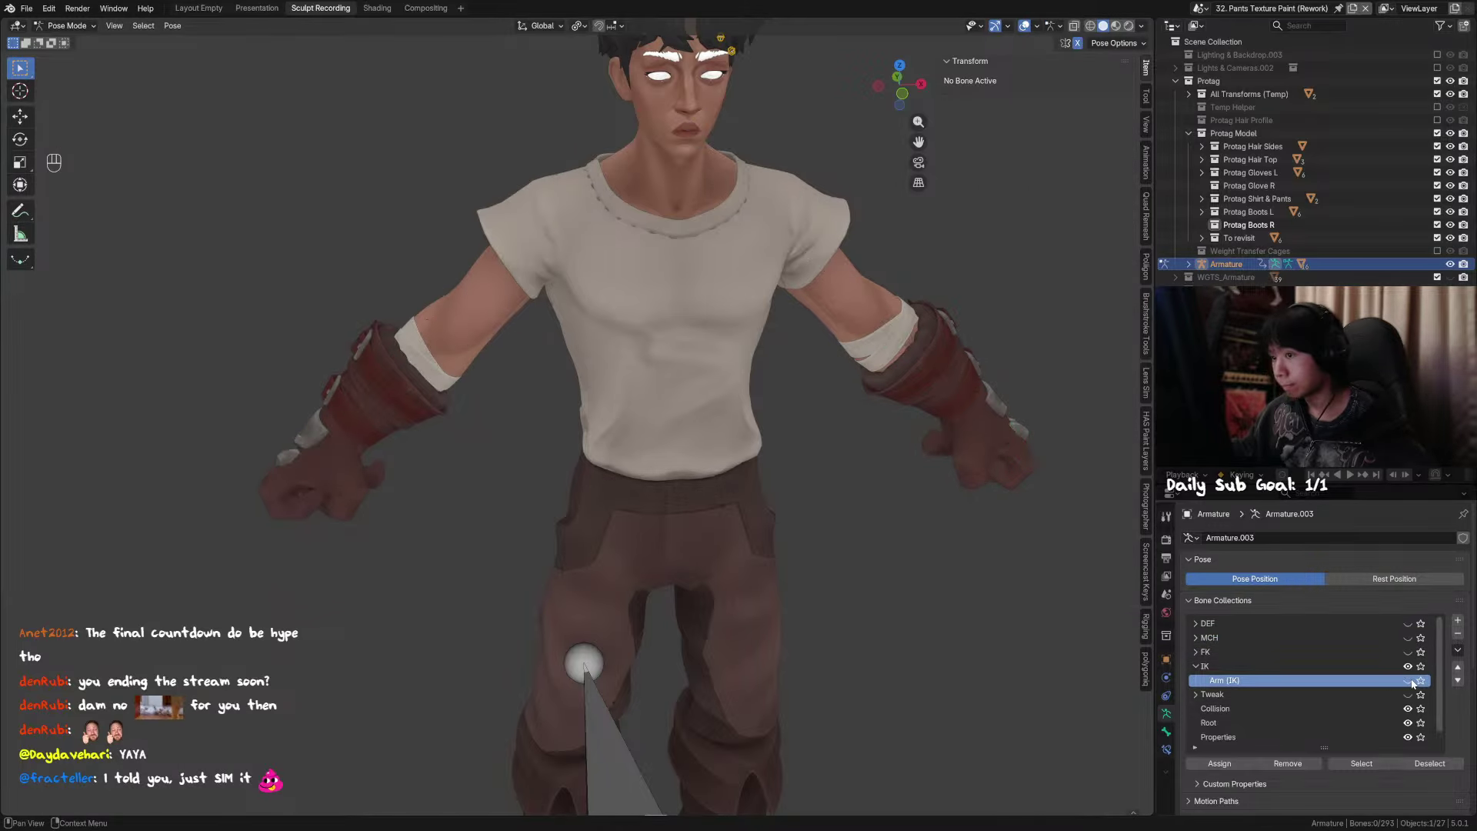
click(1409, 680)
click(1410, 666)
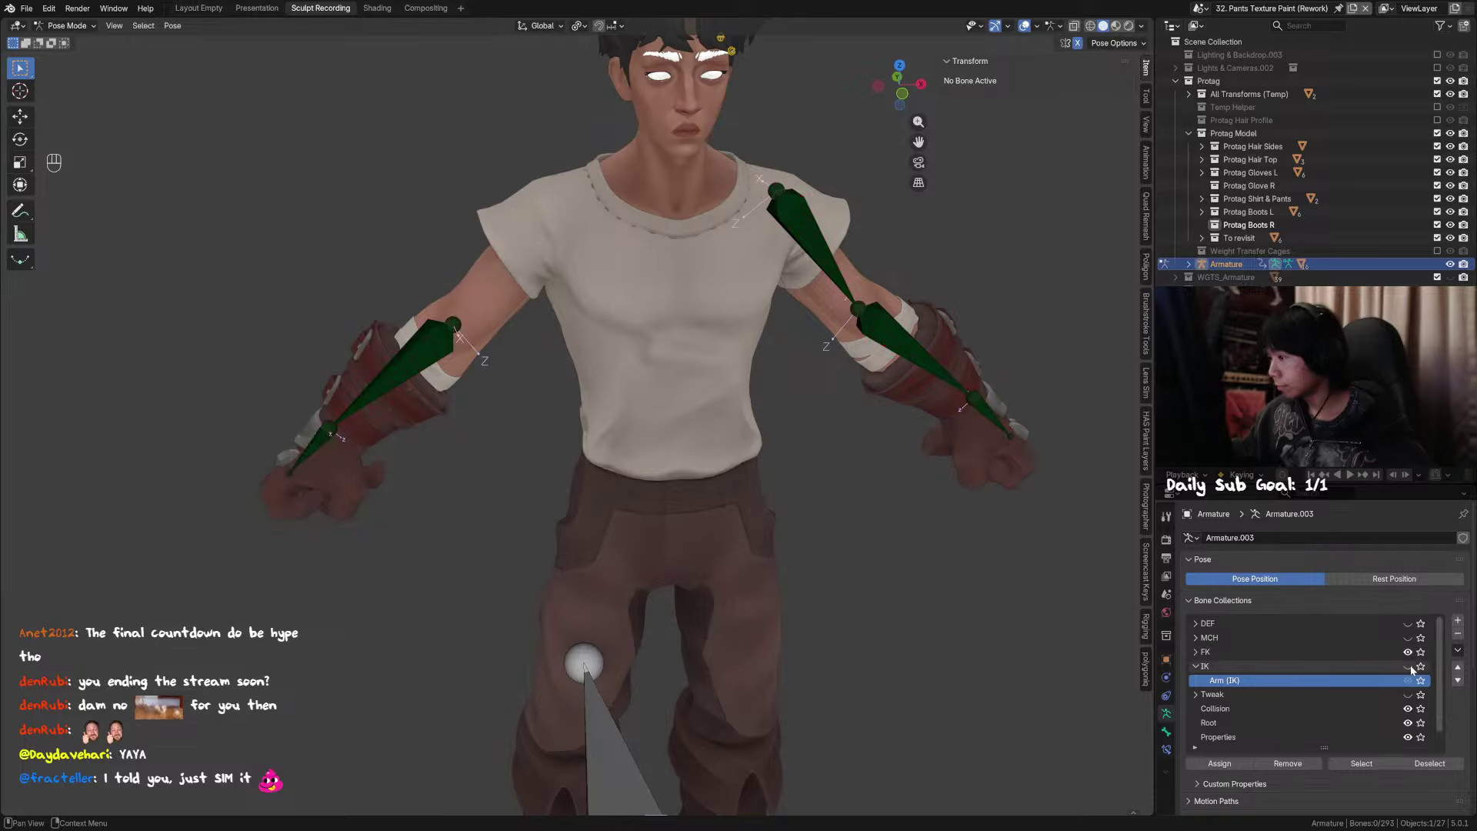
Step: Undo the recent collection and rig changes back to the state before the Arm FK IK Switch values were raised
key(ctrl+z)
key(ctrl+z)
key(ctrl+z)
key(ctrl+z)
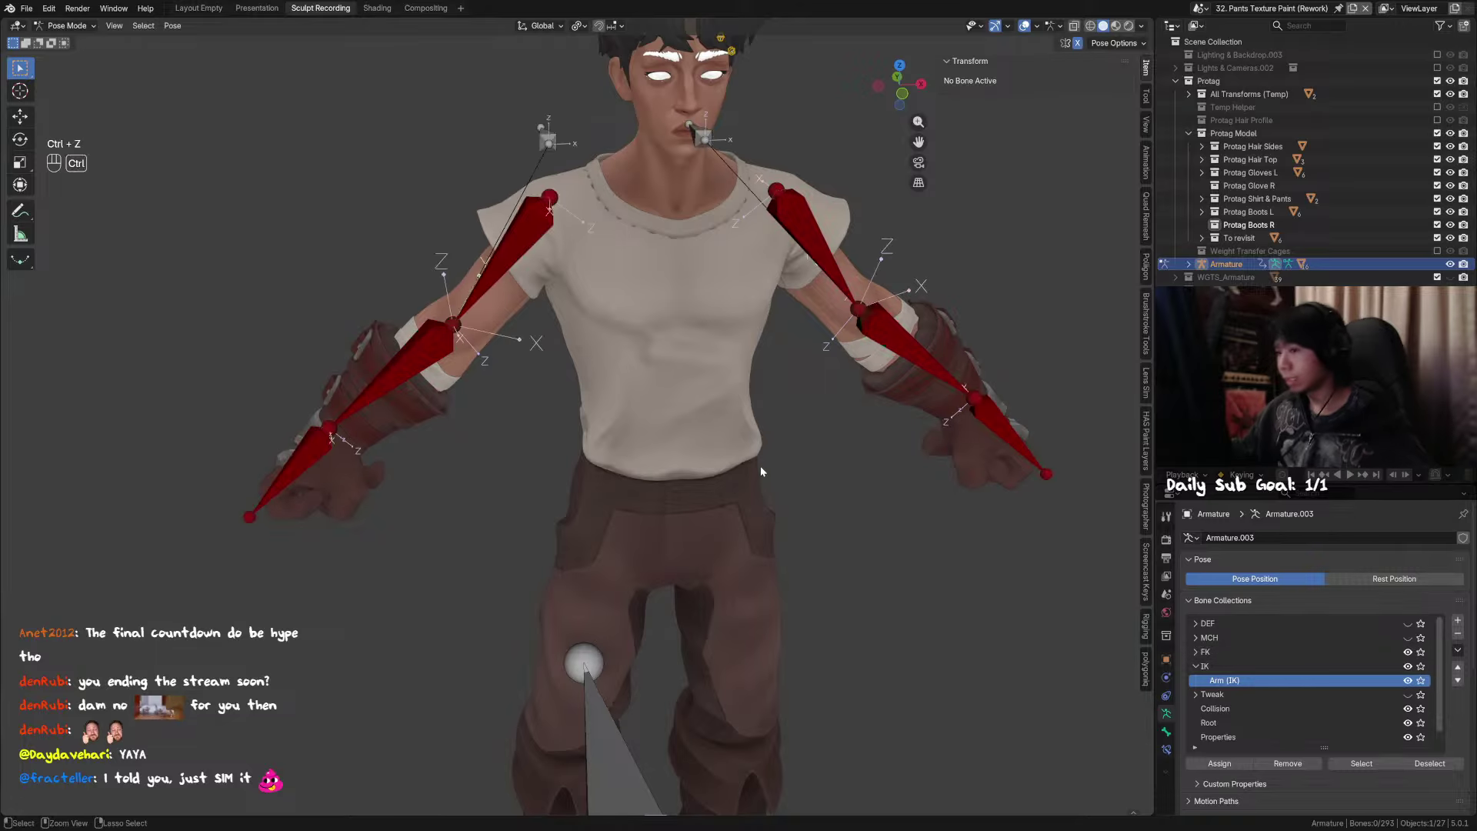
key(ctrl+z)
key(ctrl+z)
key(ctrl+z)
key(ctrl+z)
key(ctrl+z)
key(ctrl+z)
key(ctrl+z)
key(ctrl+z)
key(ctrl+z)
key(ctrl+z)
key(ctrl+z)
key(ctrl+z)
key(ctrl+z)
key(ctrl+z)
key(ctrl+z)
key(ctrl+z)
key(ctrl+z)
key(ctrl+z)
key(ctrl+z)
key(ctrl+z)
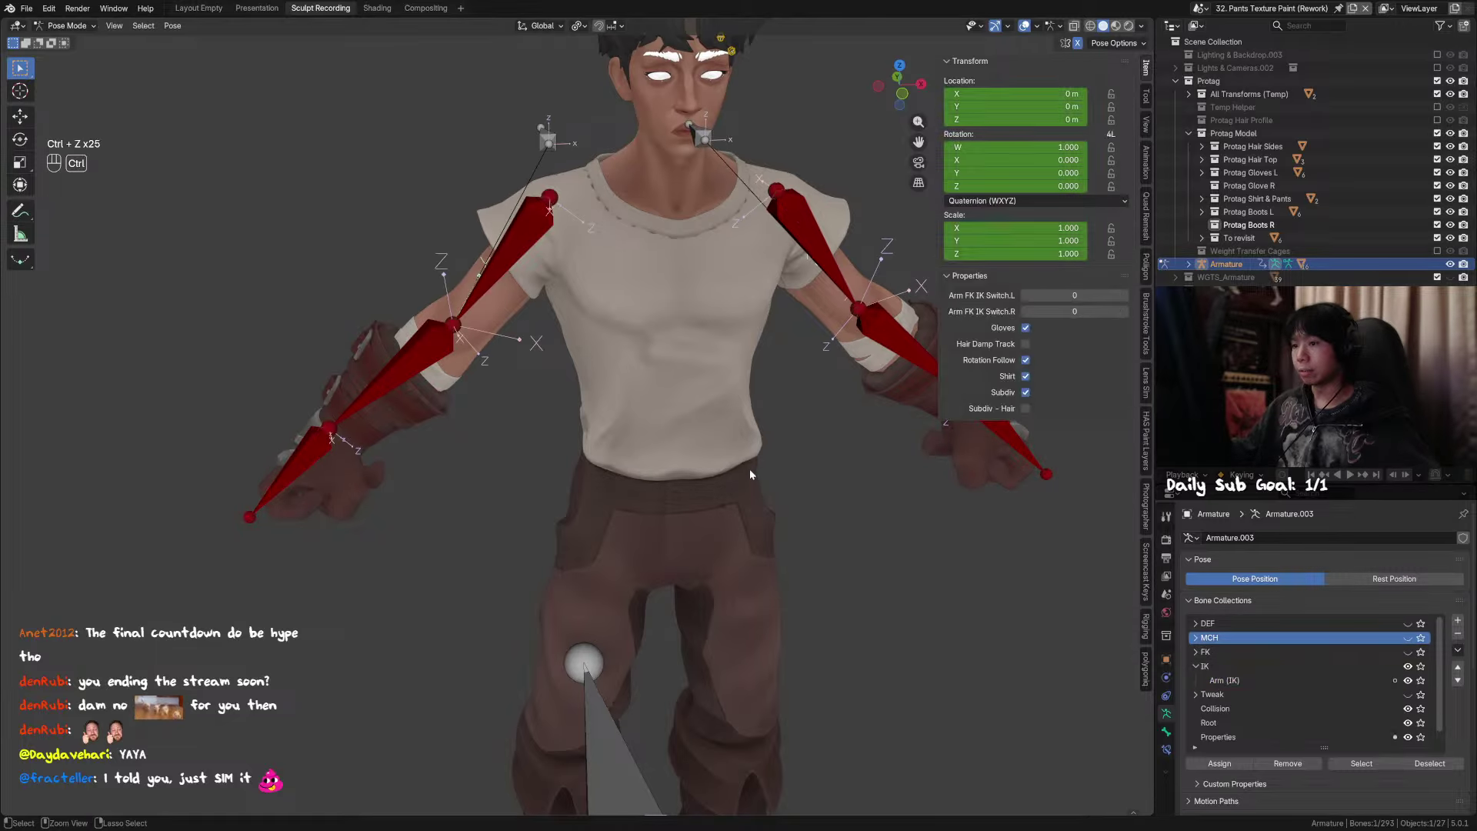
key(ctrl+z)
key(ctrl+z)
key(ctrl+z)
key(ctrl+z)
key(ctrl+z)
key(ctrl+z)
key(ctrl+z)
key(ctrl+z)
Step: Test-move the right IK hand bone to check that the arm chain follows, cancelling the move
key(g)
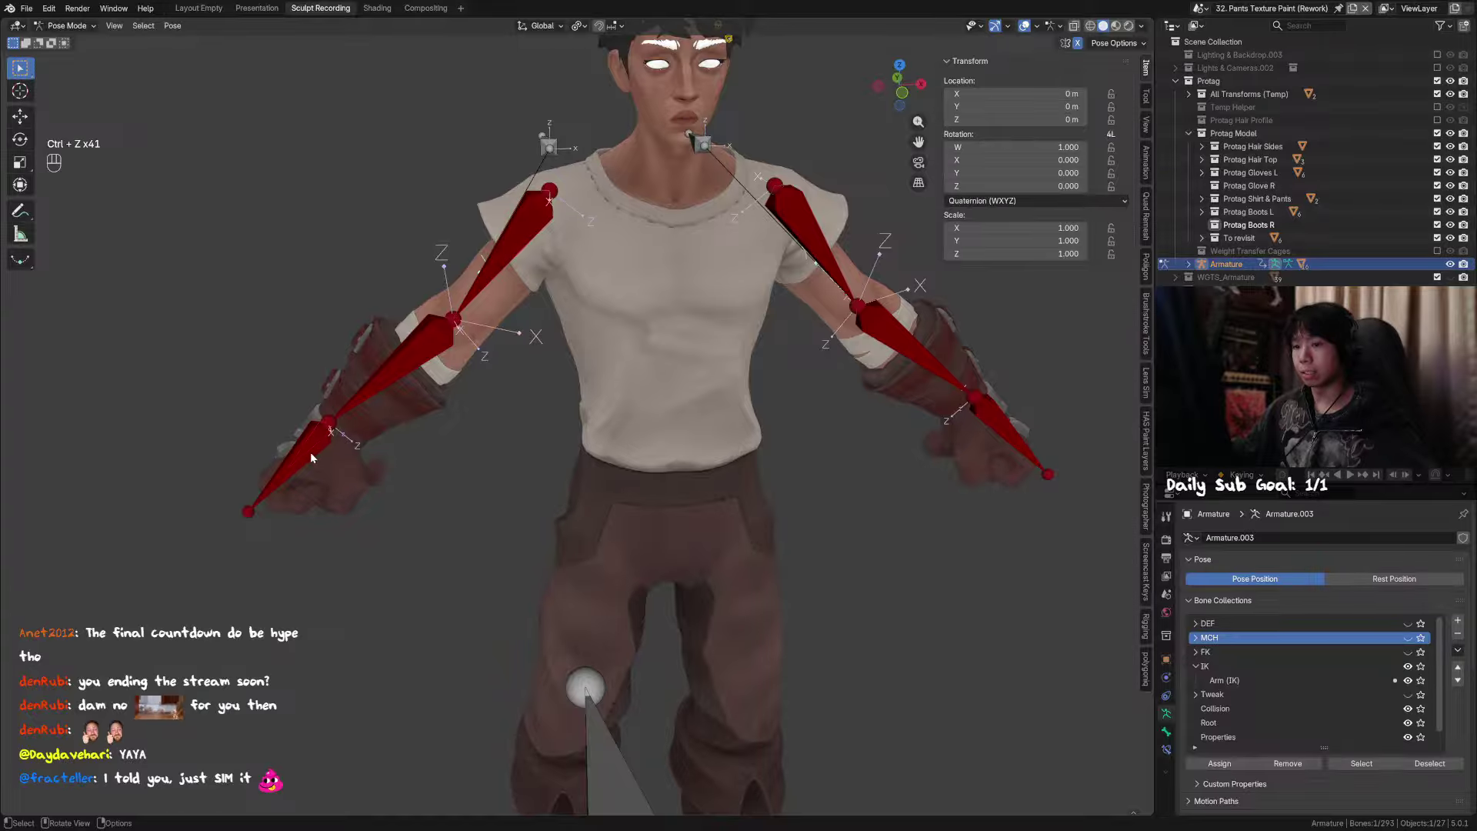
click(310, 452)
key(g)
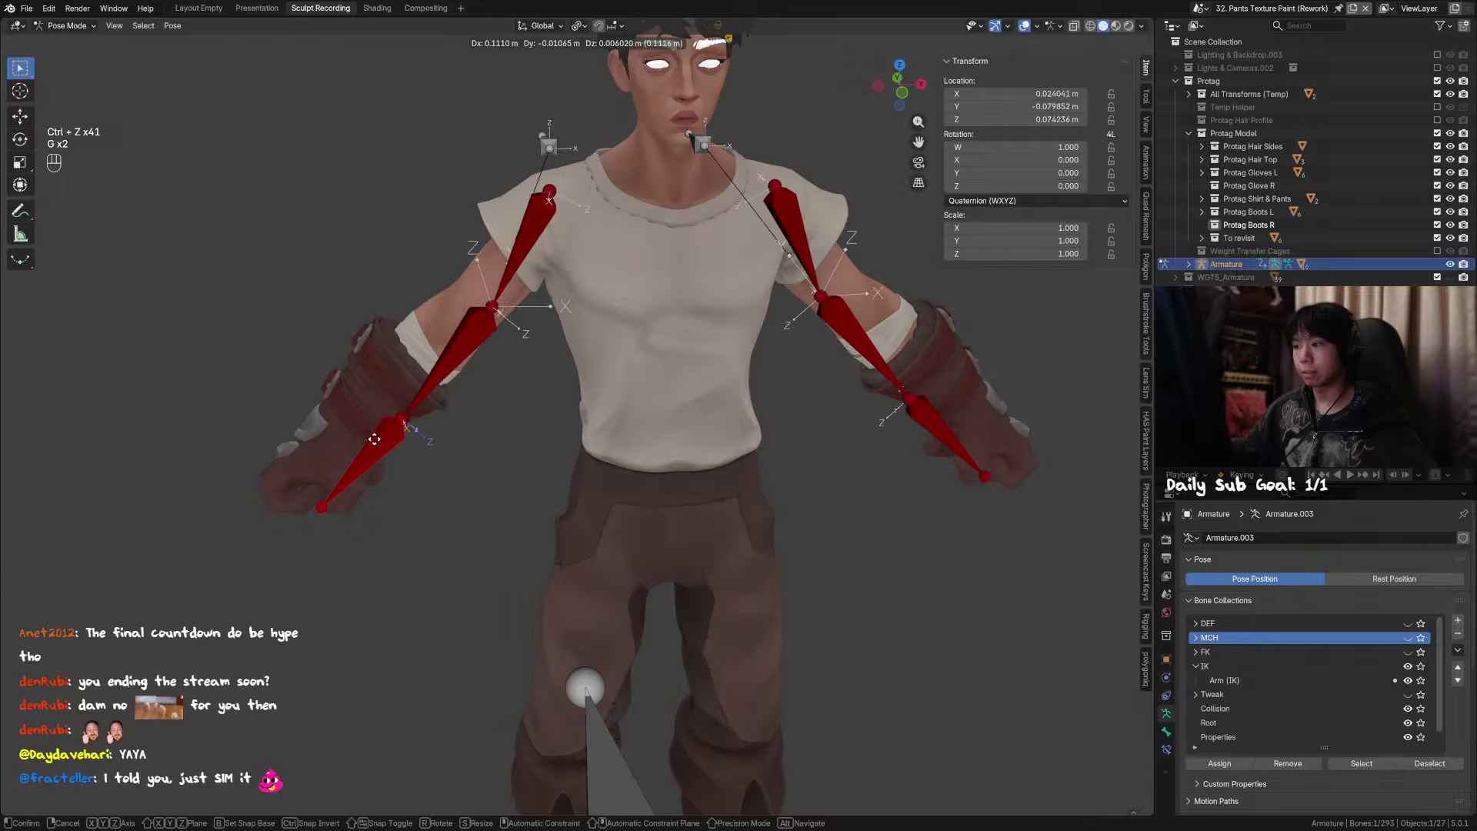
right_click(360, 404)
Step: Show the FK, MCH and DEF bone collections alongside the IK bones
click(1408, 651)
click(1408, 637)
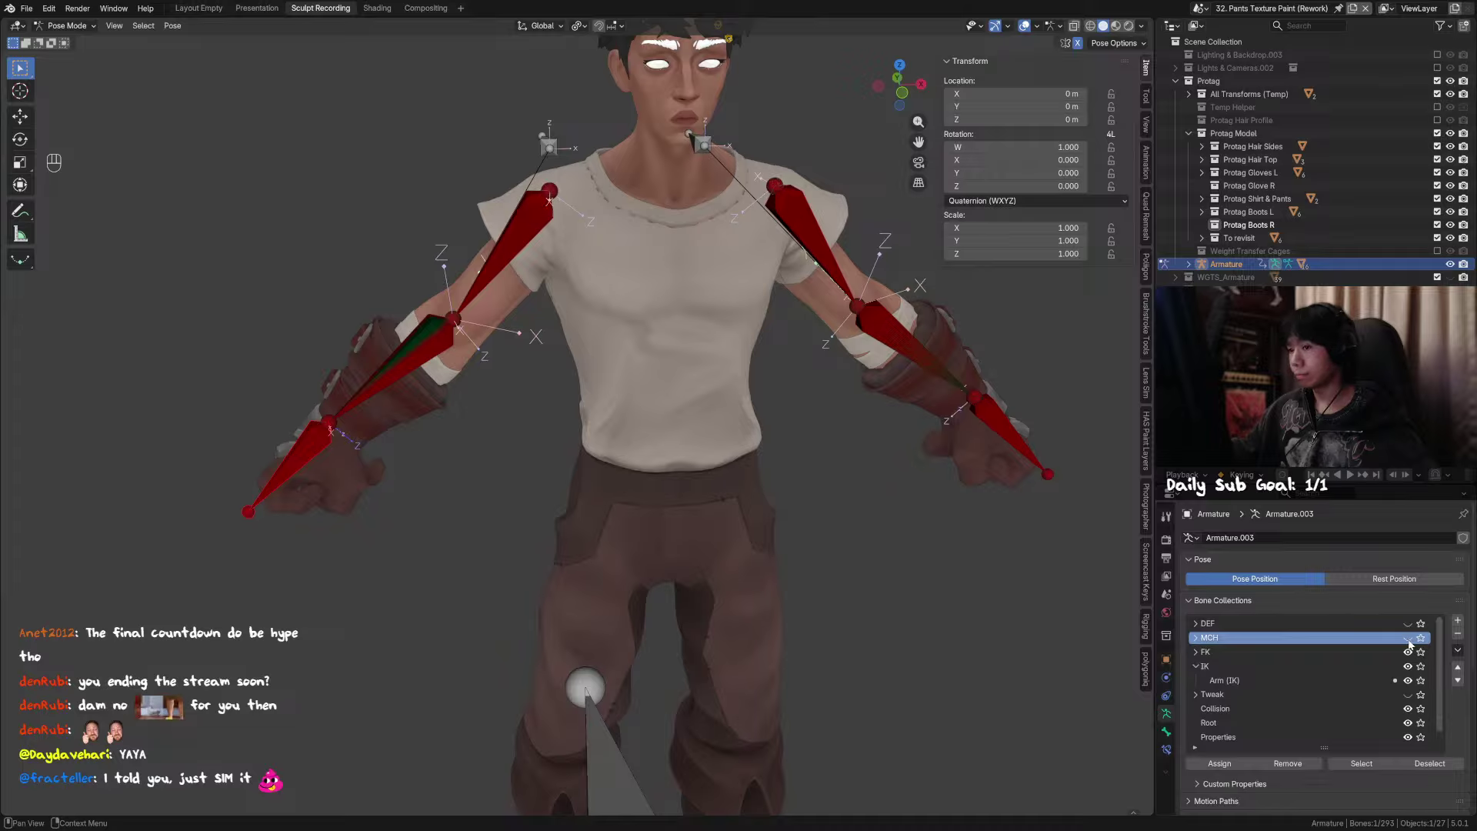
click(1408, 639)
click(1408, 639)
click(1408, 639)
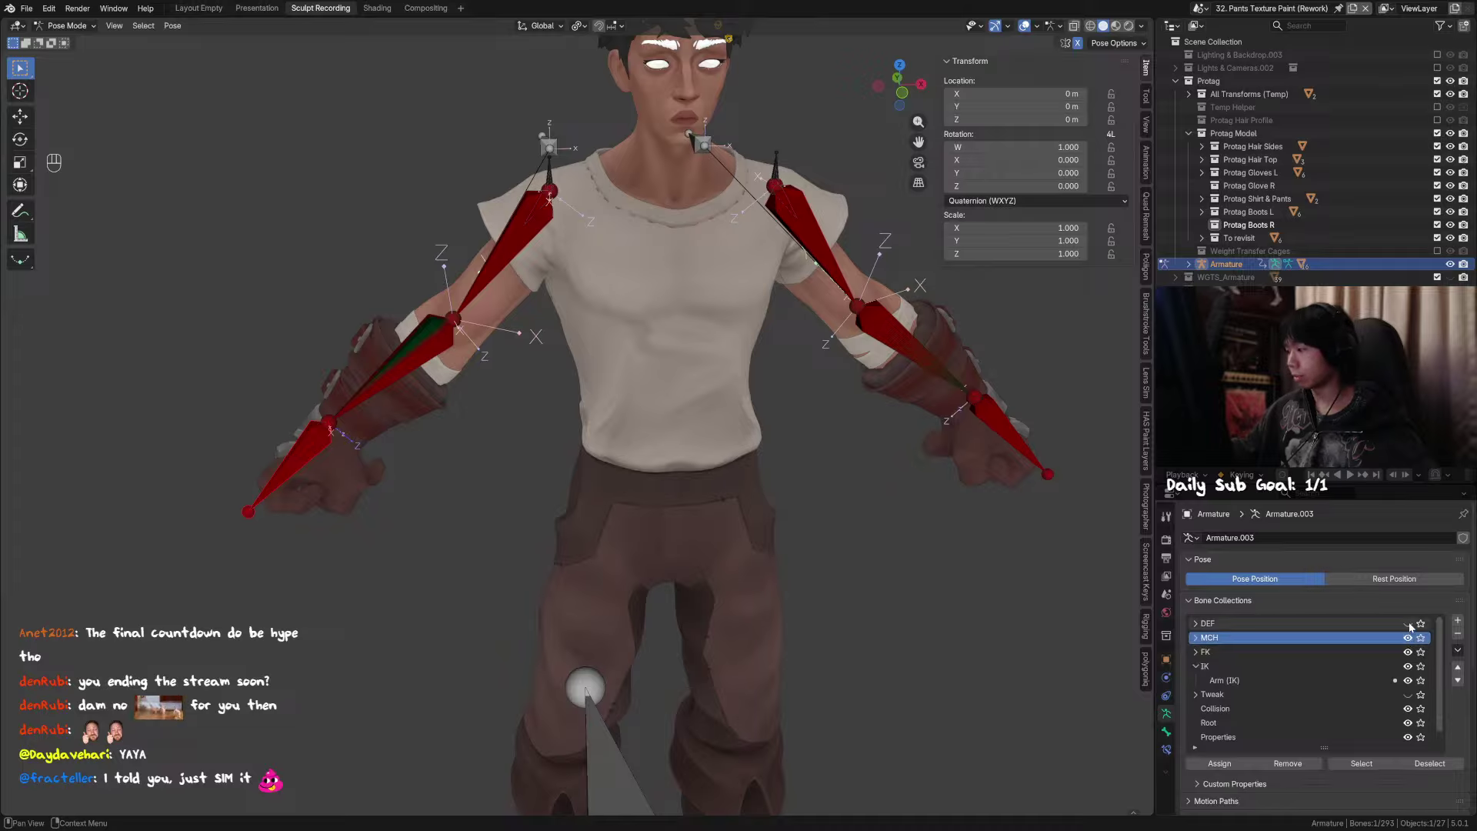
click(1408, 624)
Step: Hide overlapping right forearm bones one at a time to identify the ones beneath, undoing the last hides
click(416, 368)
key(h)
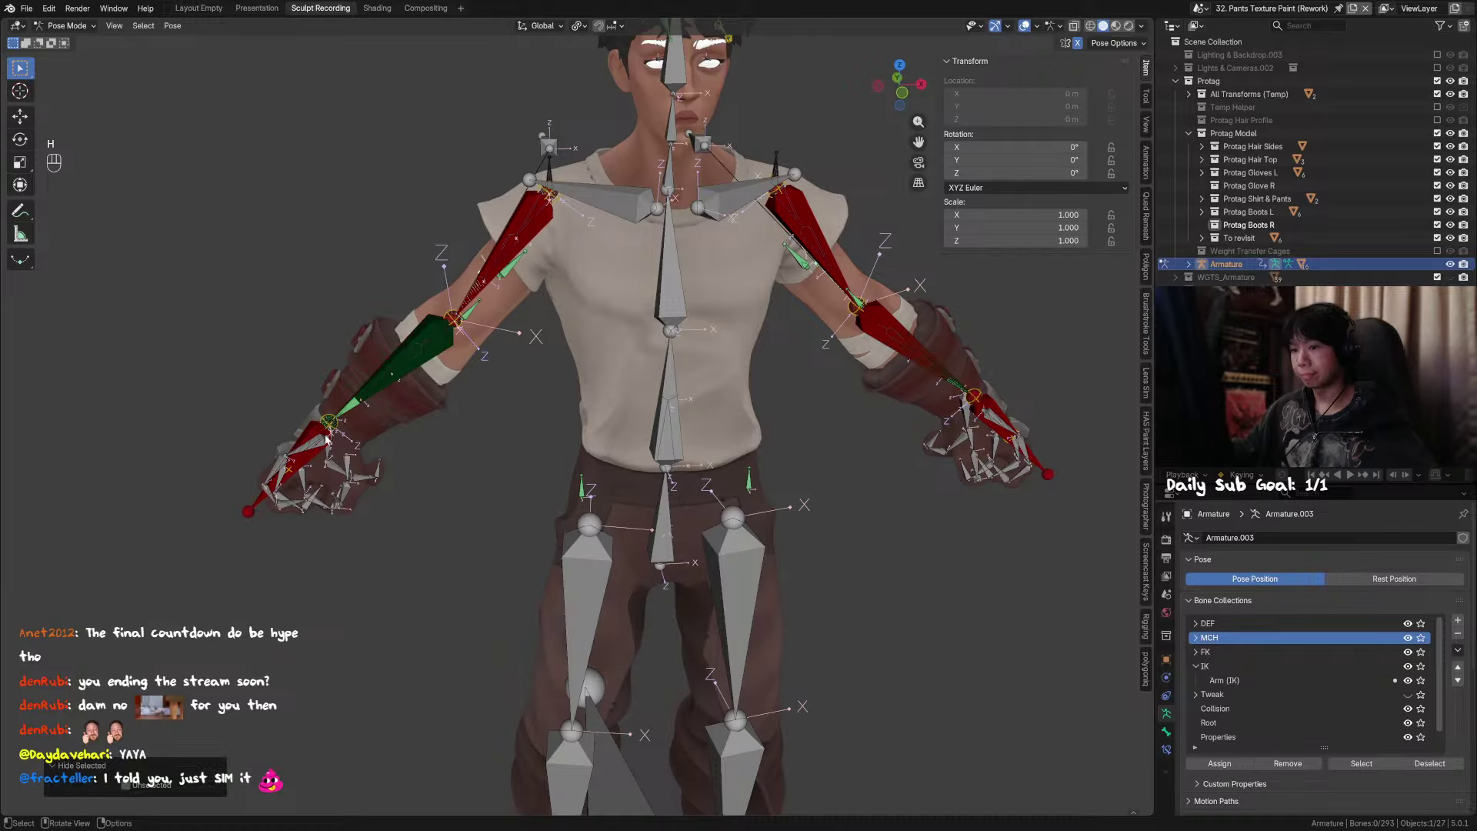
click(415, 364)
key(h)
key(ctrl+z)
key(h)
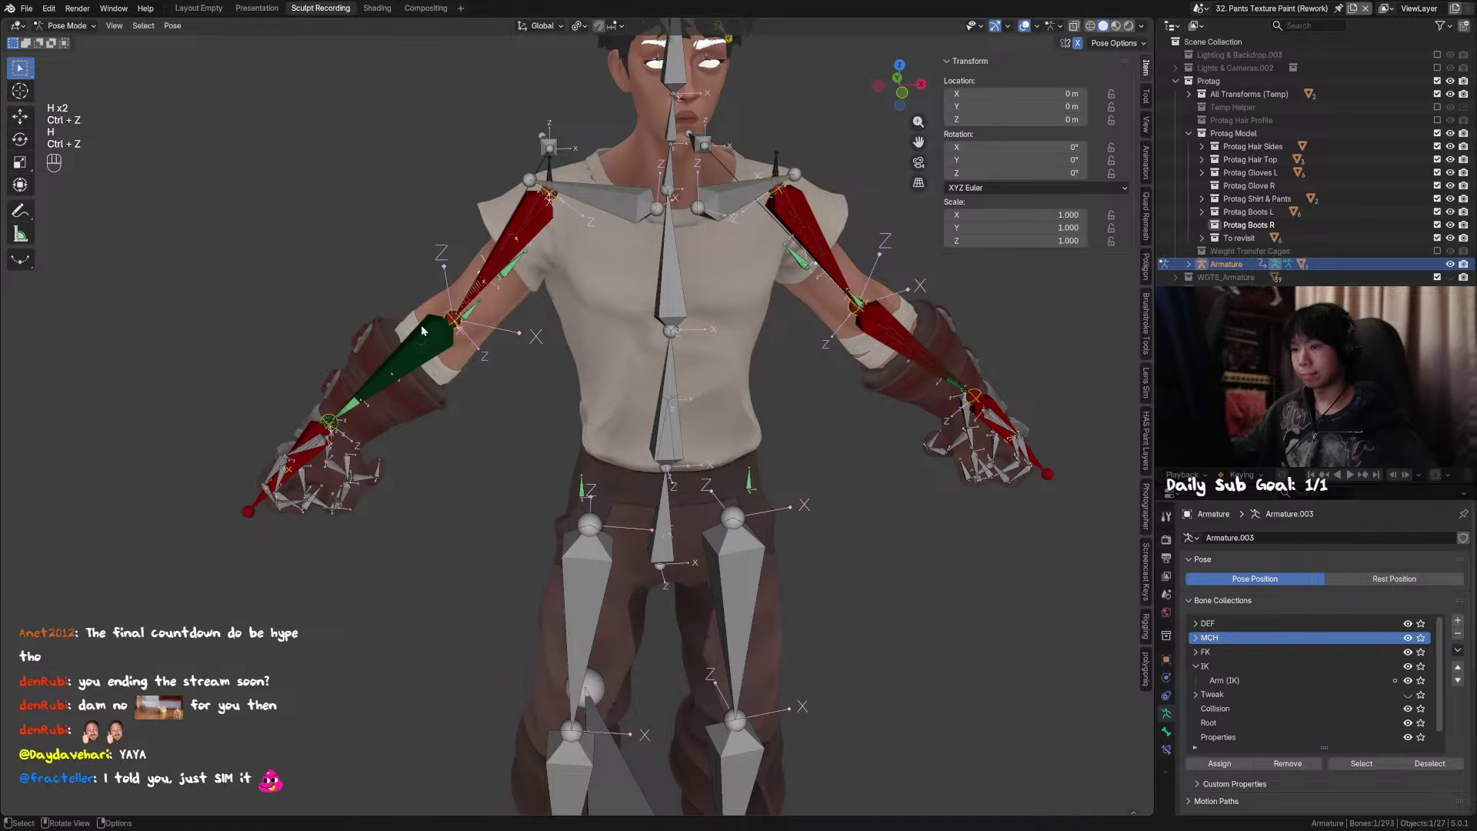
key(ctrl+z)
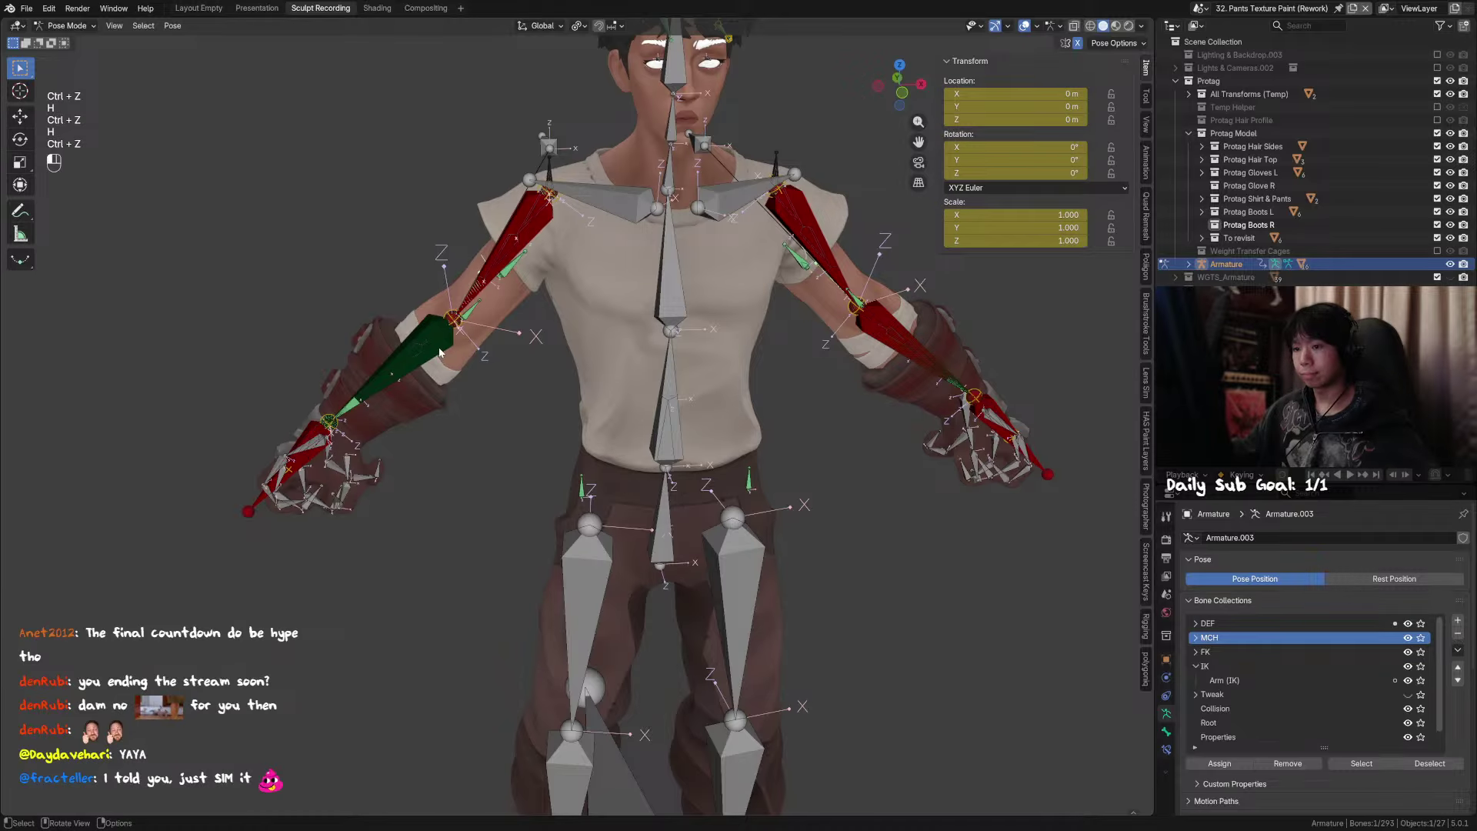
Step: Toggle the FK and Arm (IK) collections while viewing the arms to identify the bones in each
click(1407, 652)
shift+middle_drag(912, 395, 788, 427)
middle_drag(789, 428, 766, 429)
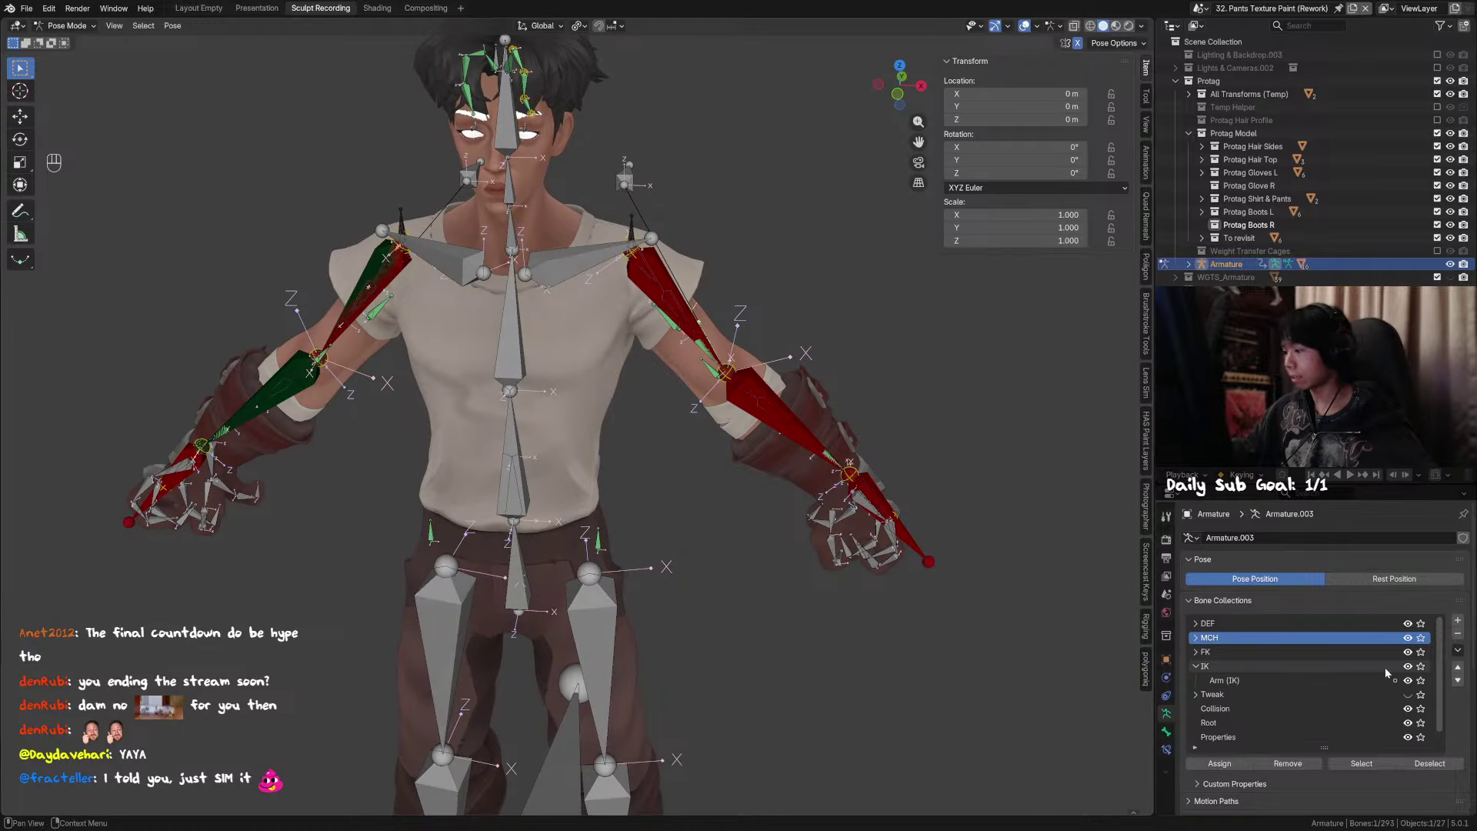
click(1409, 680)
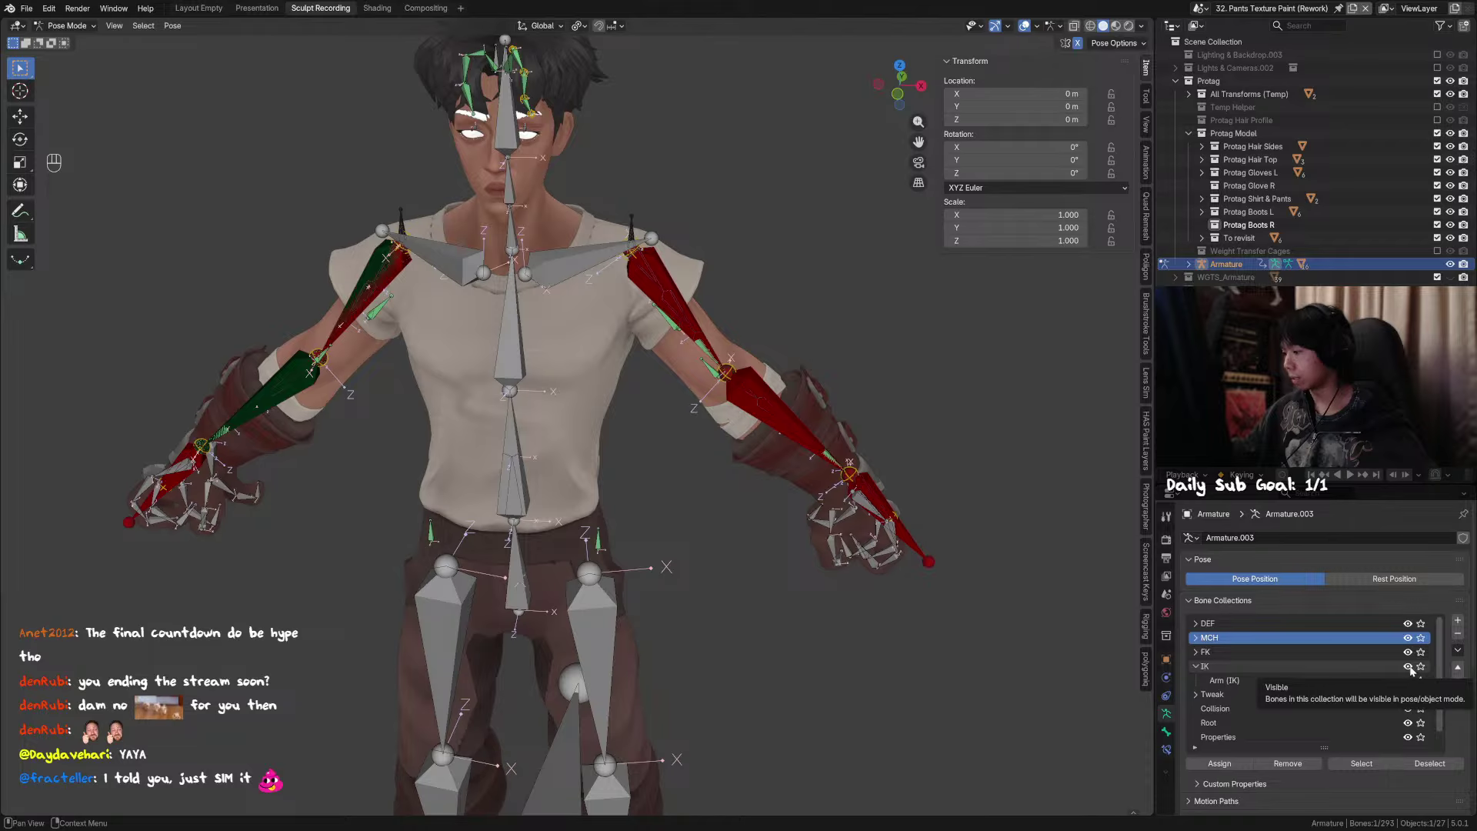
click(1408, 681)
Step: Test-move the left IK hand bone from the front, cancel the move and reveal all hidden bones
middle_drag(669, 423, 929, 507)
click(921, 515)
key(g)
right_click(962, 350)
key(alt+h)
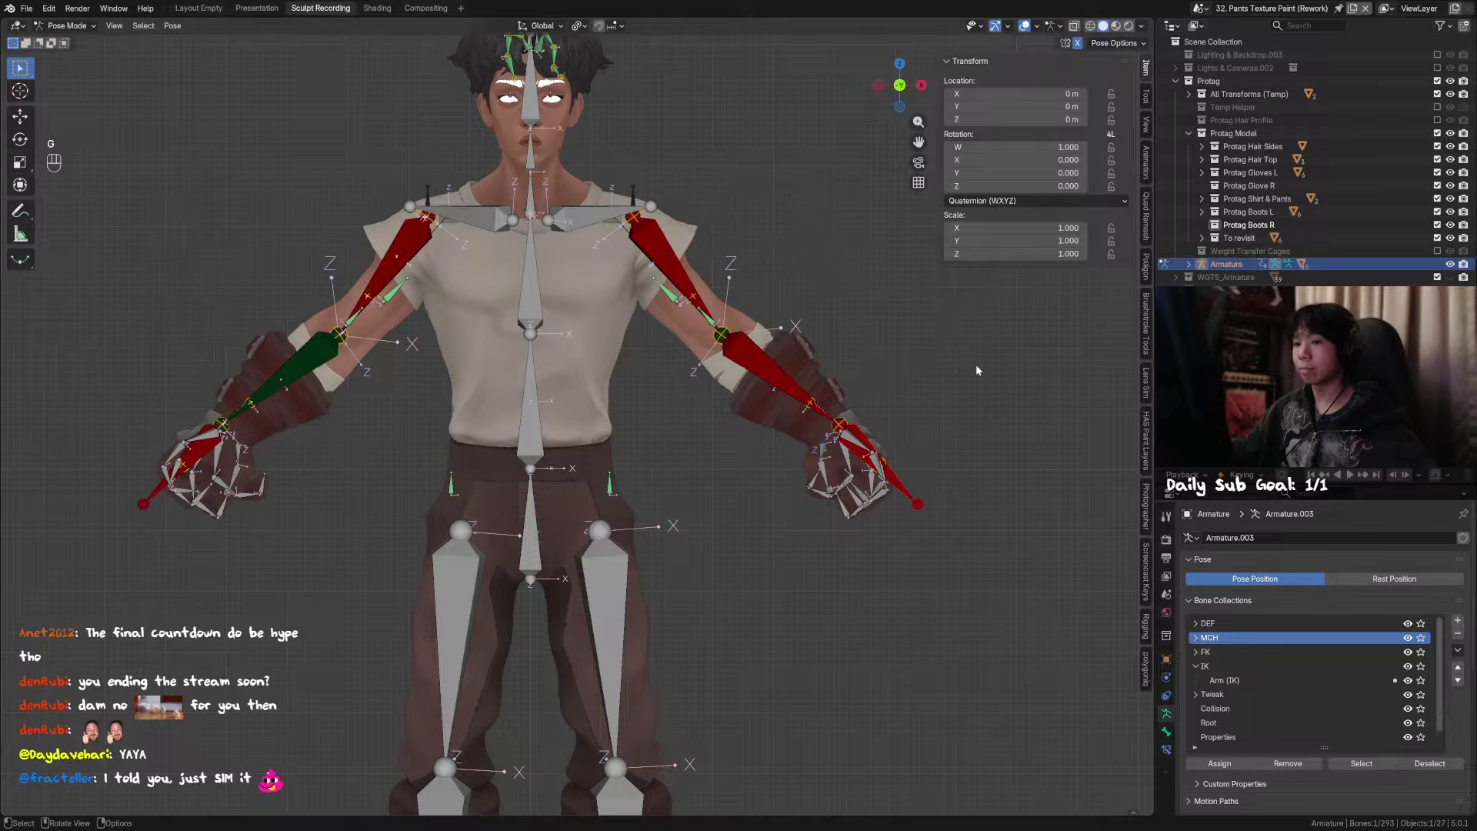
Step: Try raising the left IK hand bone about 0.27 m with mirrored posing, and undo the move
key(g)
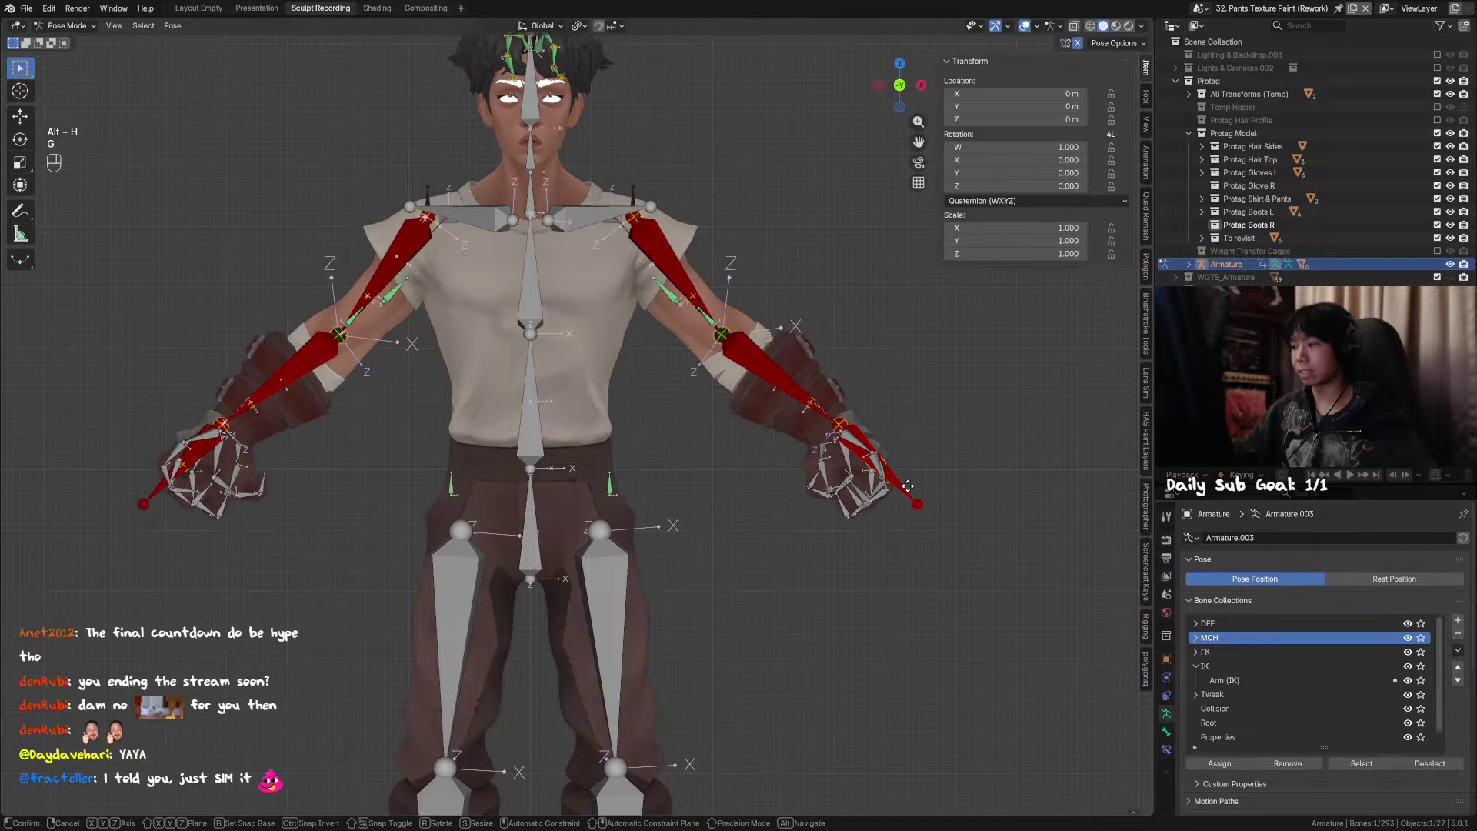
shift+click(945, 343)
shift+middle_drag(944, 342, 901, 413)
click(1148, 94)
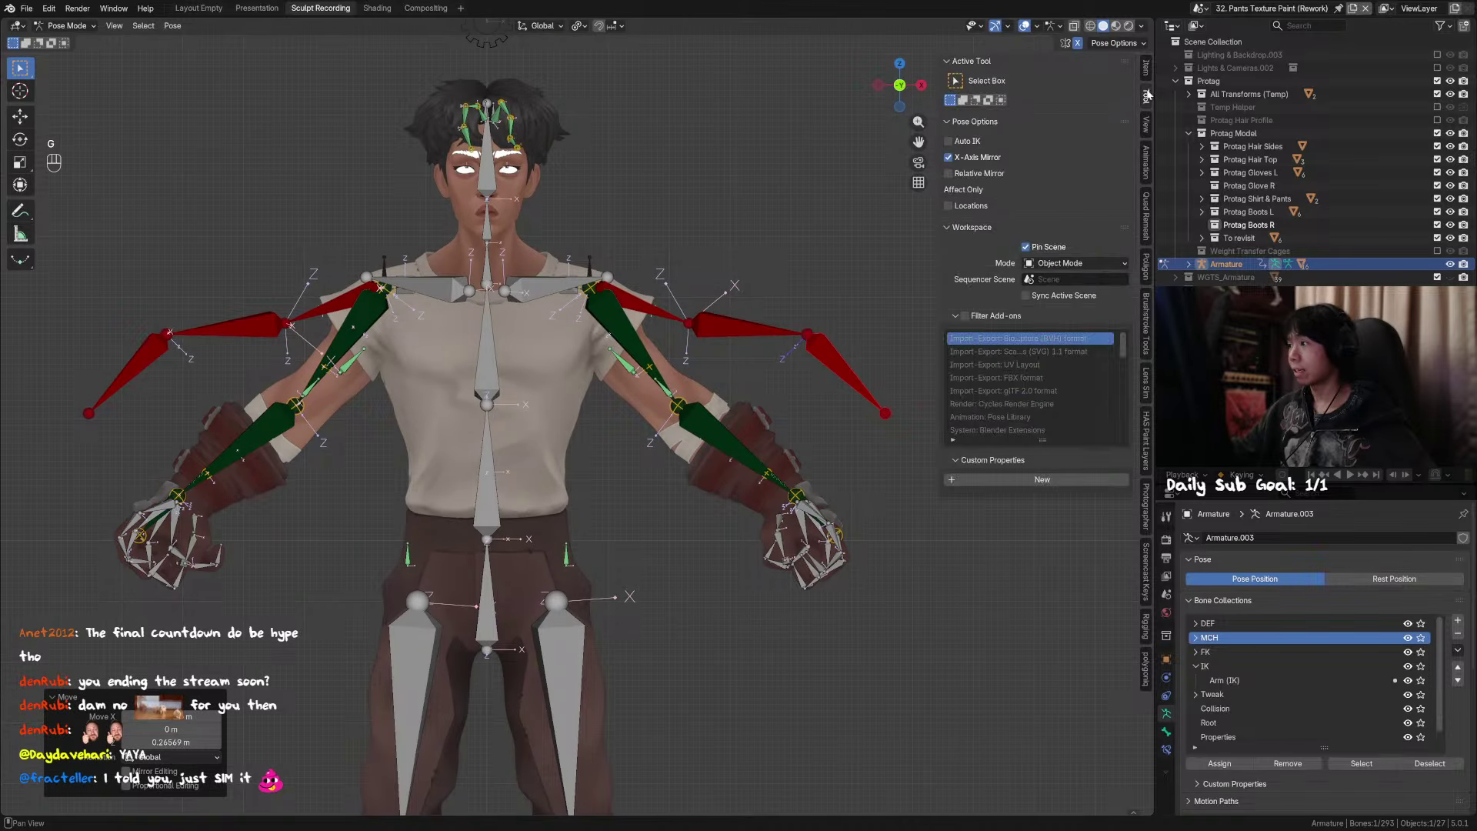
click(1148, 123)
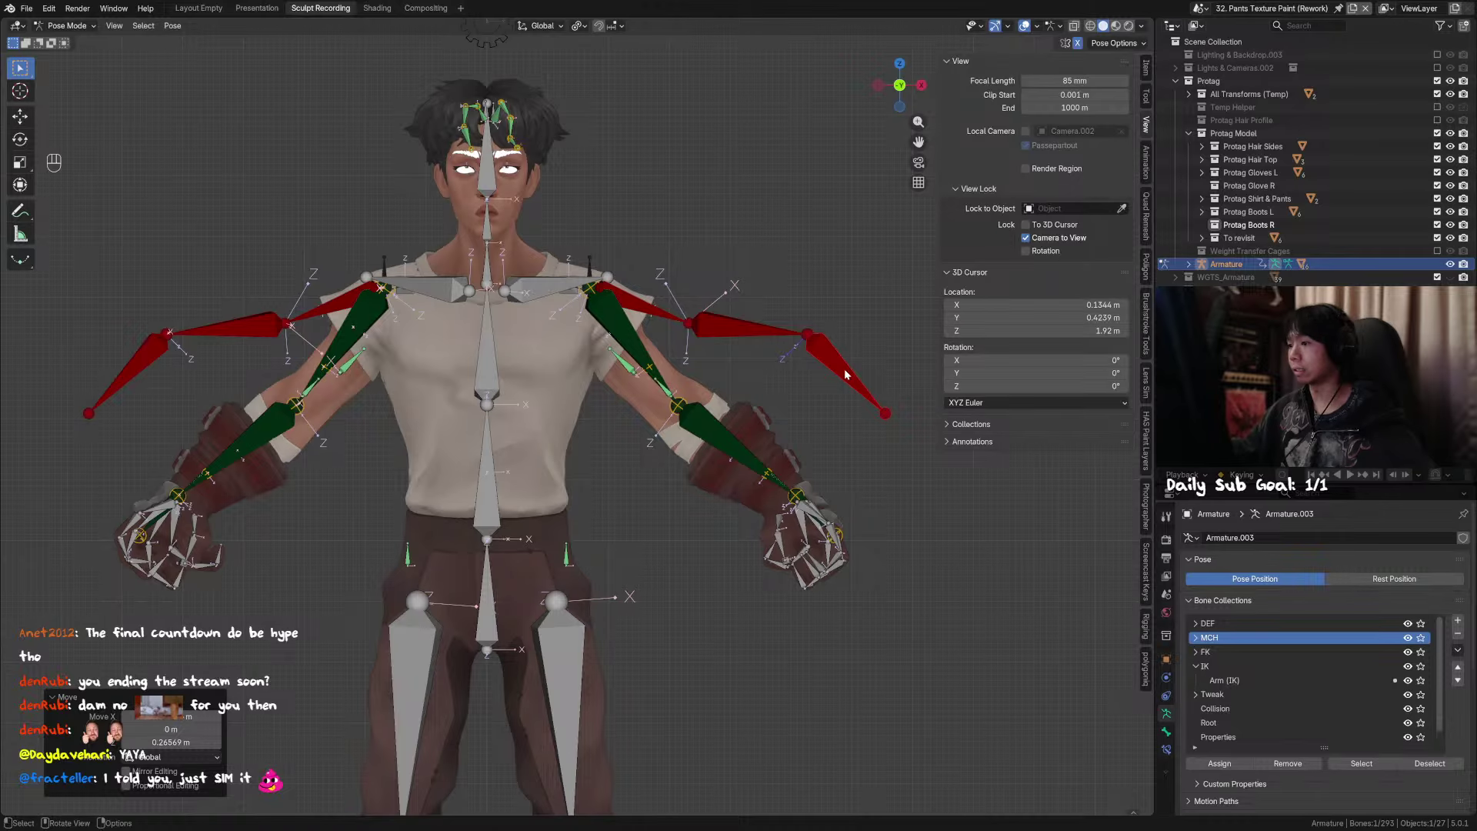
key(ctrl+z)
Step: Raise the left IK hand bone with mirrored posing so both IK arm chains lift away from the FK bones
key(g)
key(g)
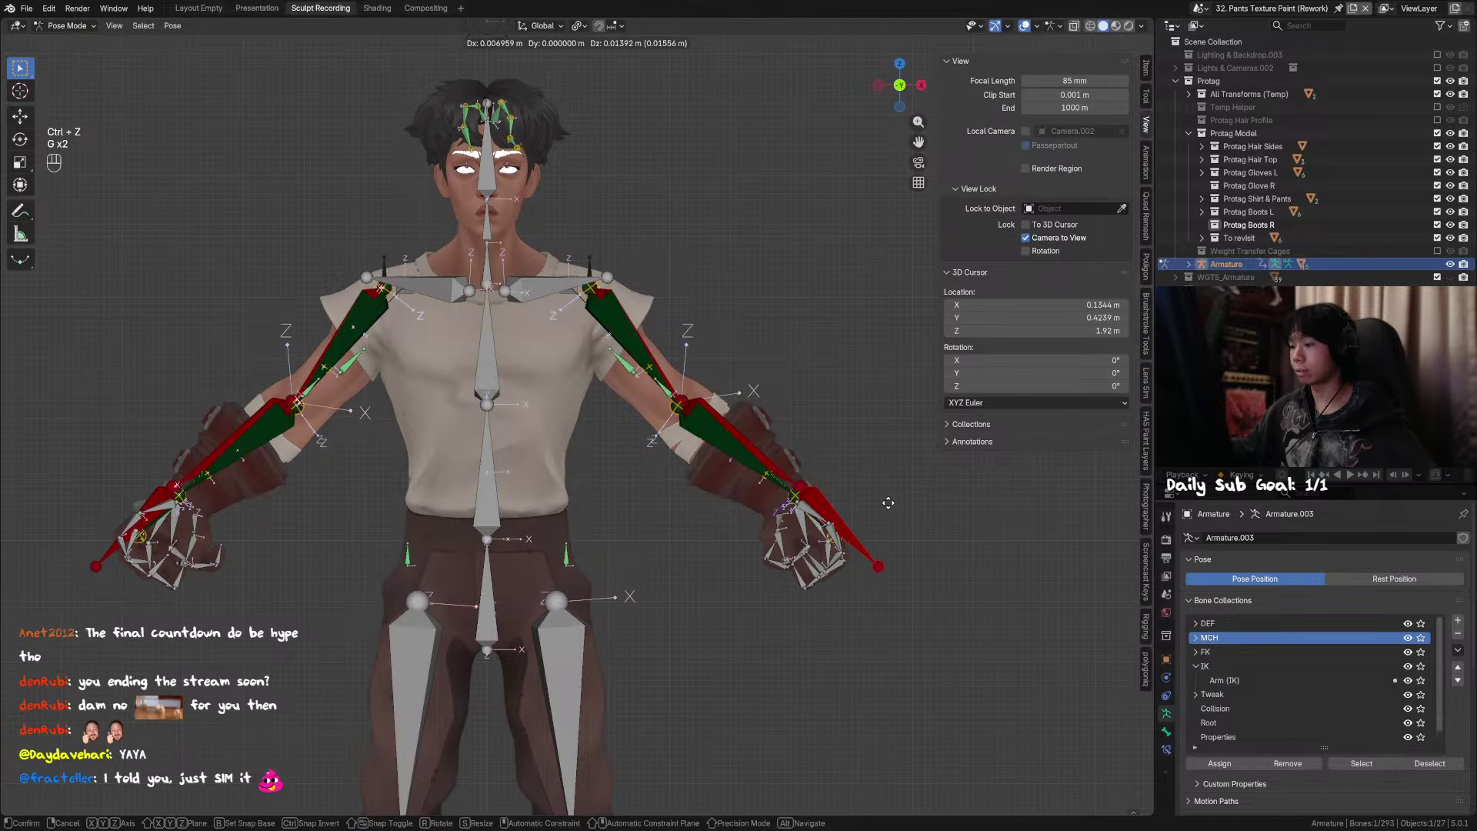
click(930, 329)
scroll(577, 416, down, 1)
Step: Select the Properties bone above the head and try adjusting its Arm FK IK Switch.L value
click(515, 102)
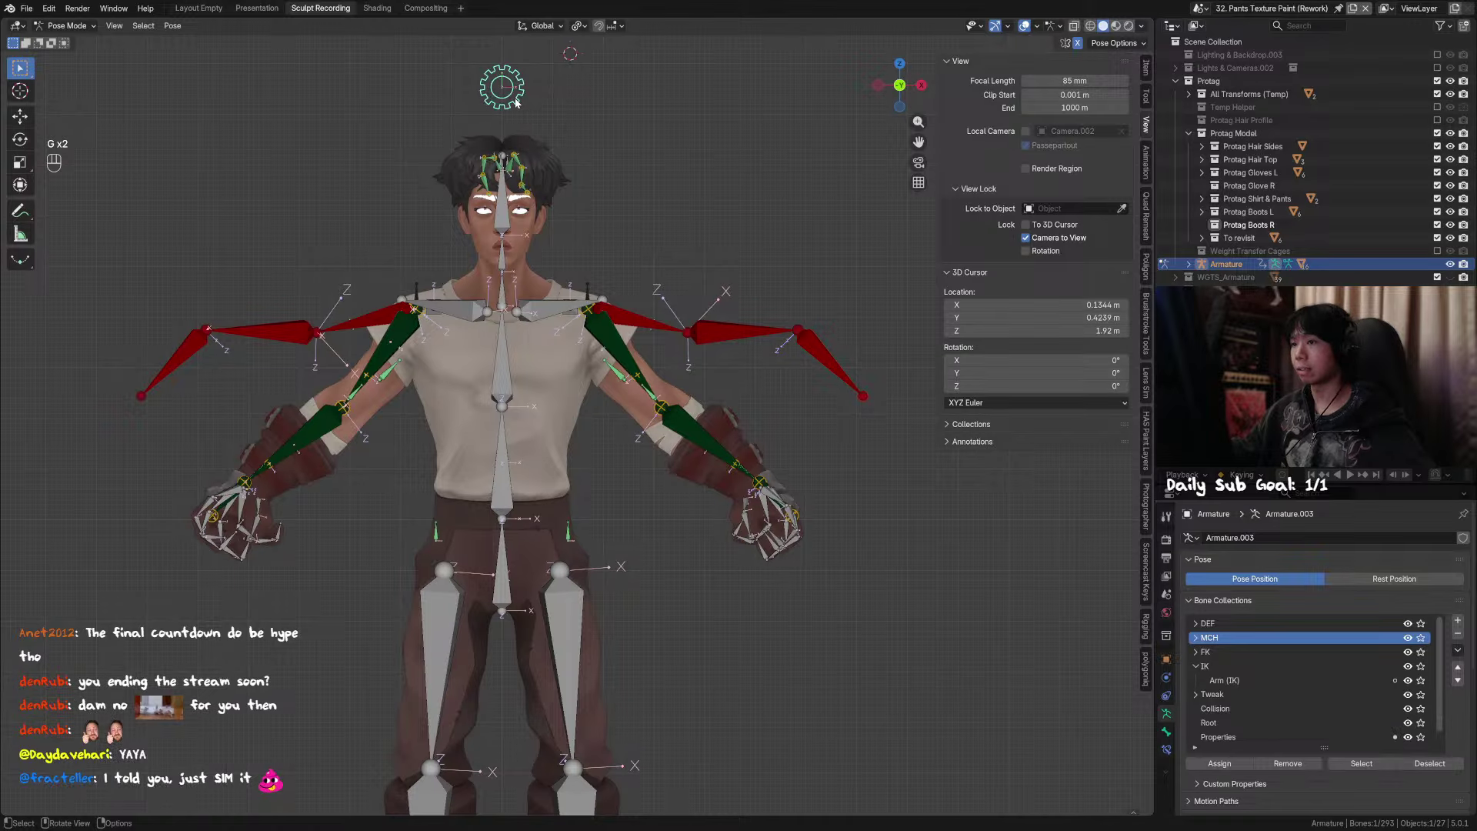
click(1146, 70)
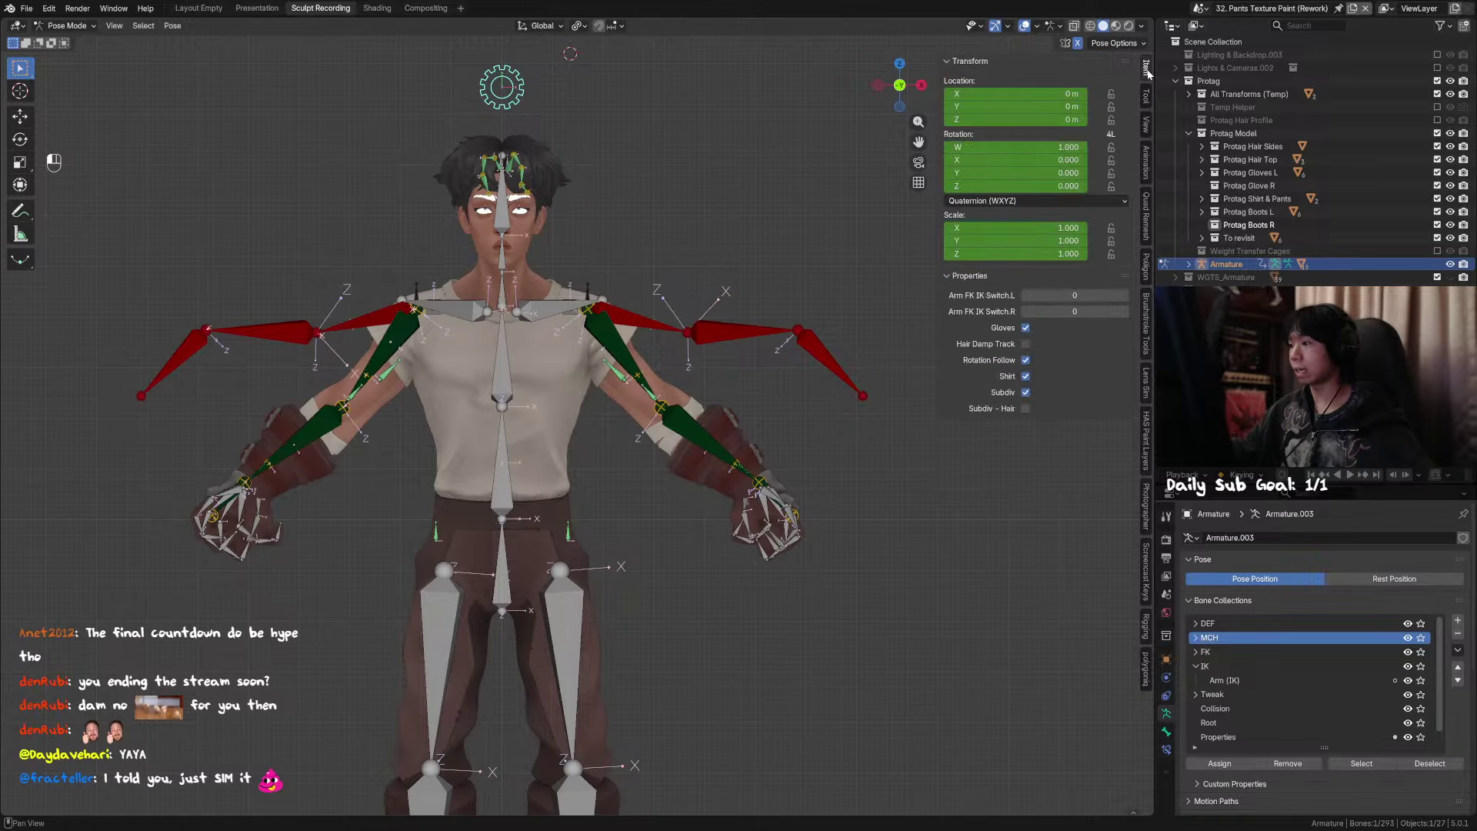
mouse_move(1070, 296)
mouse_down()
mouse_move(1087, 296)
mouse_move(1066, 296)
mouse_up()
Step: Test-rotate the two uppermost overlapping left forearm bones, cancelling each rotation and hiding each bone to reach the next
click(712, 437)
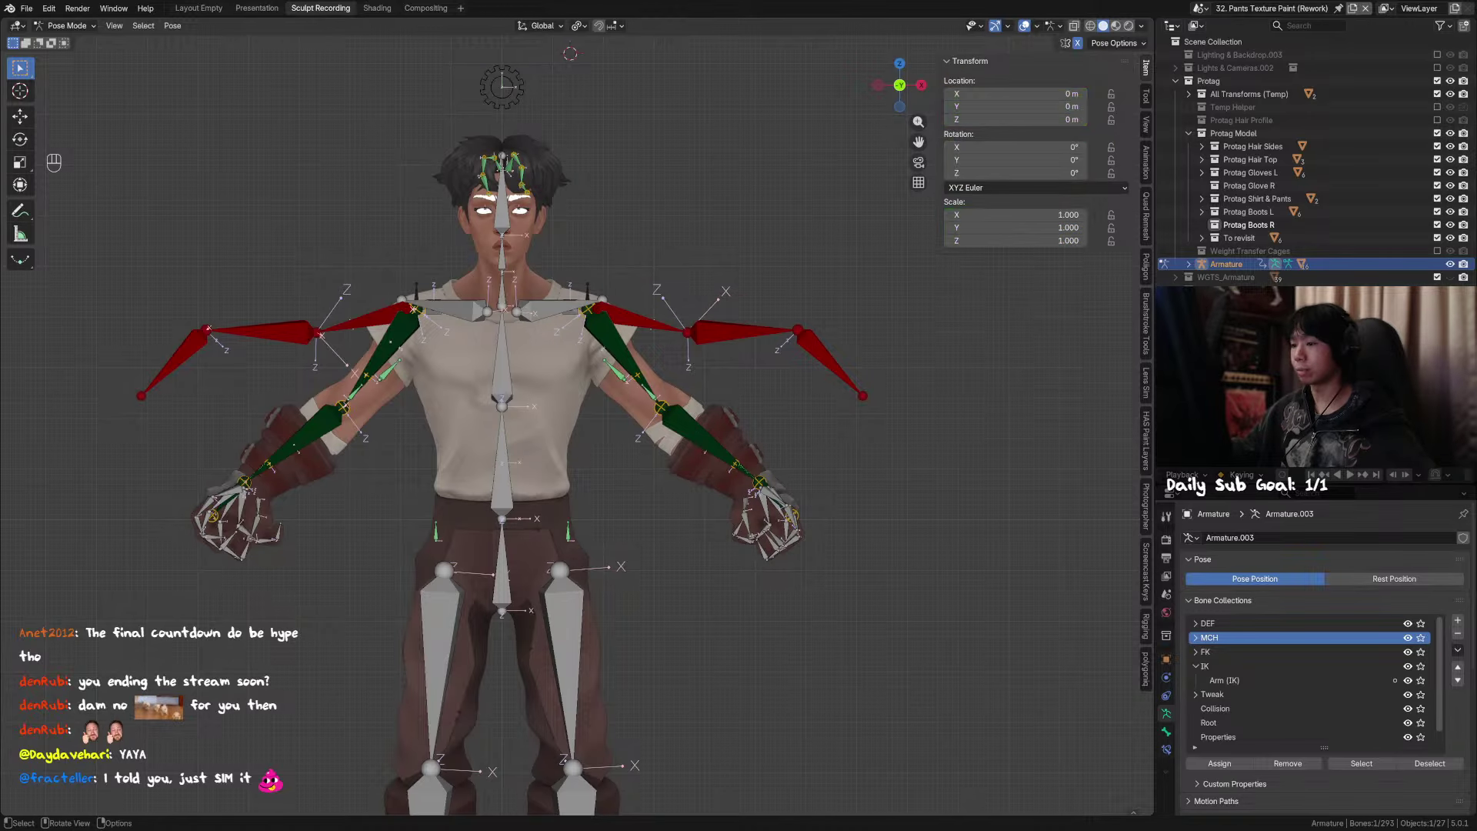
key(r)
key(r)
right_click(697, 407)
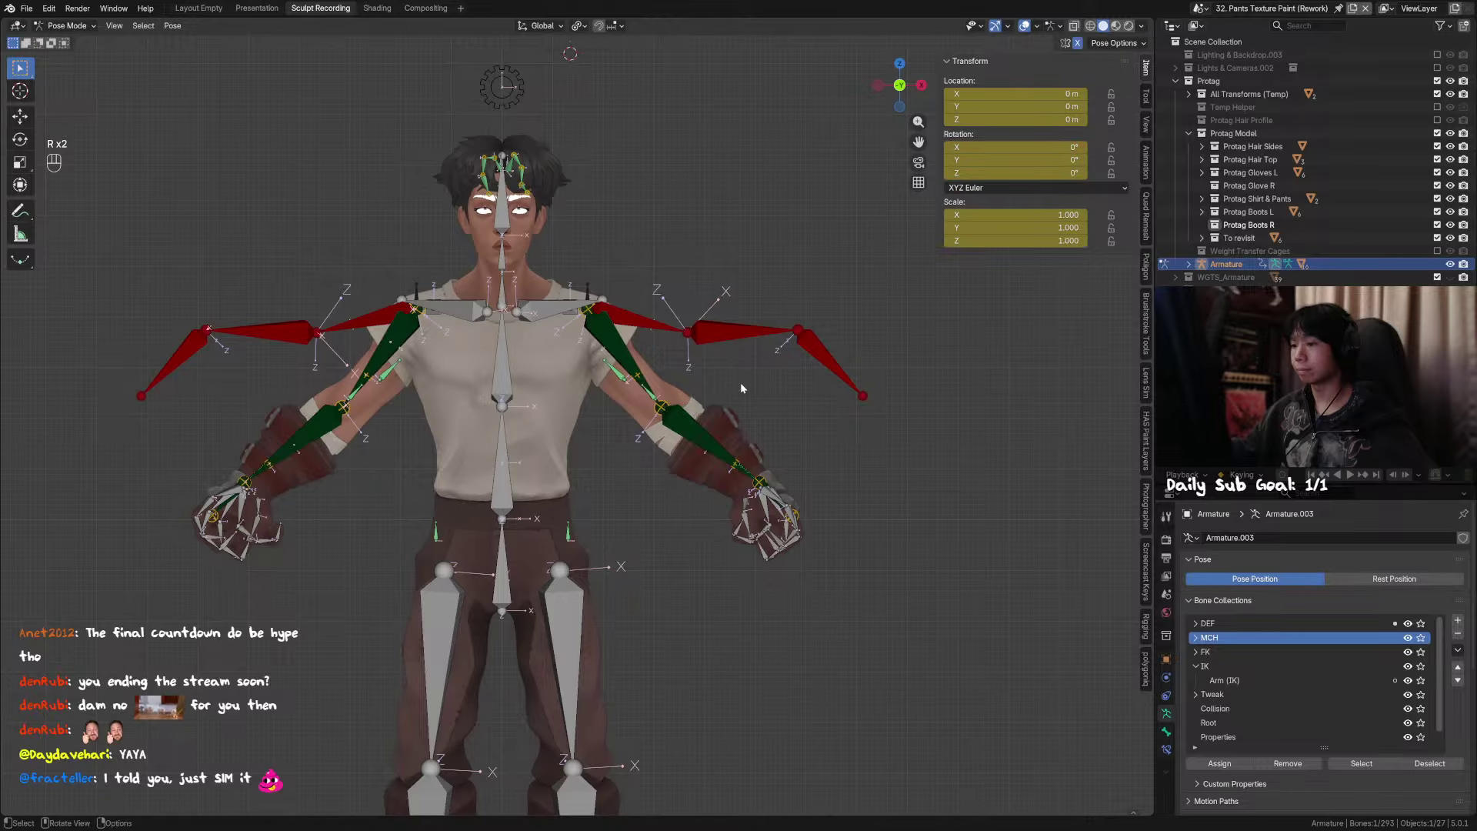
key(h)
click(687, 440)
key(r)
right_click(736, 406)
key(h)
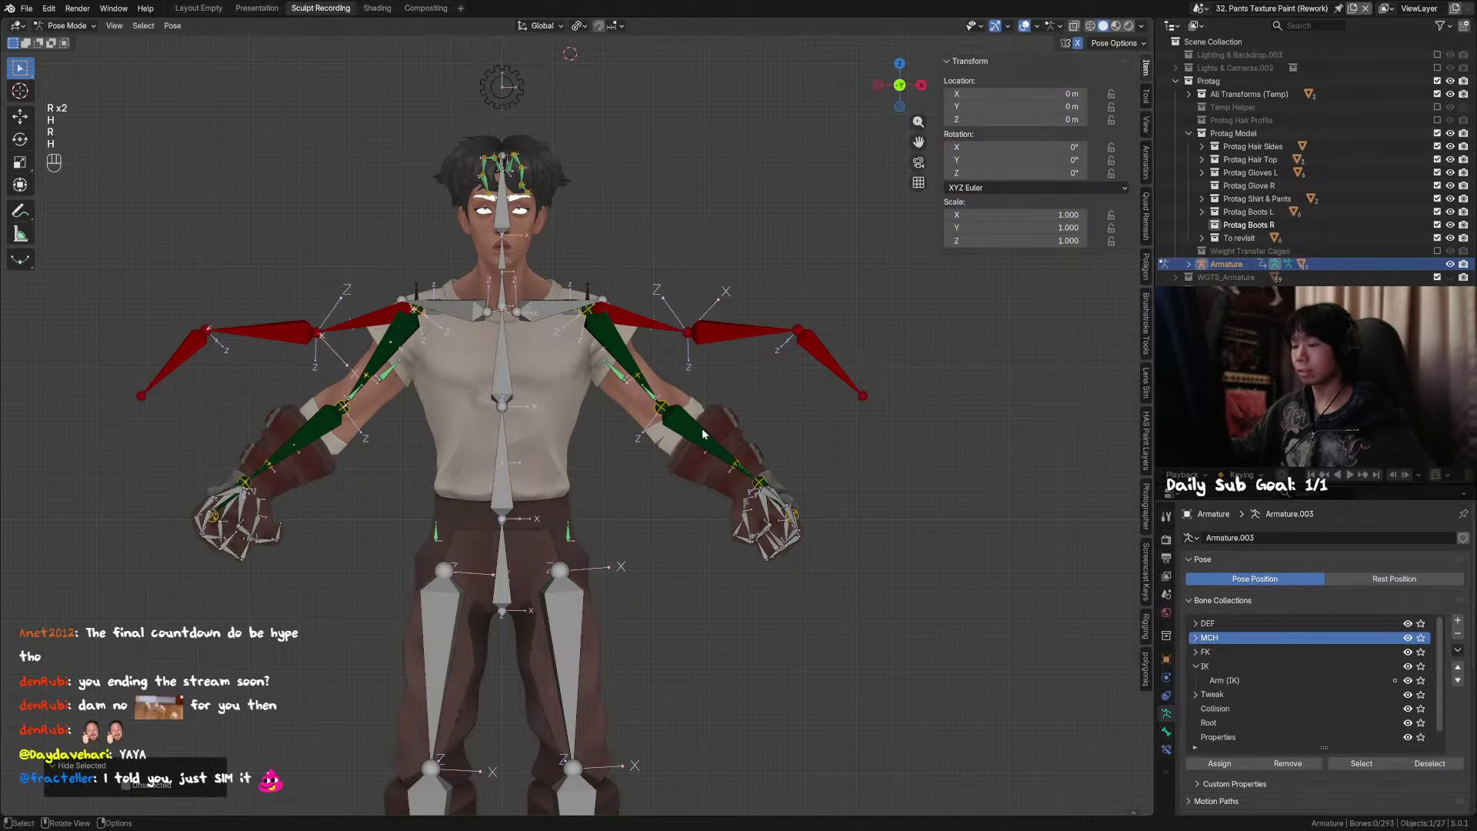
Step: Test-rotate the remaining left forearm FK bone about global Z, cancel the rotation and reveal the hidden bones
click(704, 433)
key(r)
right_click(782, 426)
middle_drag(781, 426, 749, 461)
key(r)
key(z)
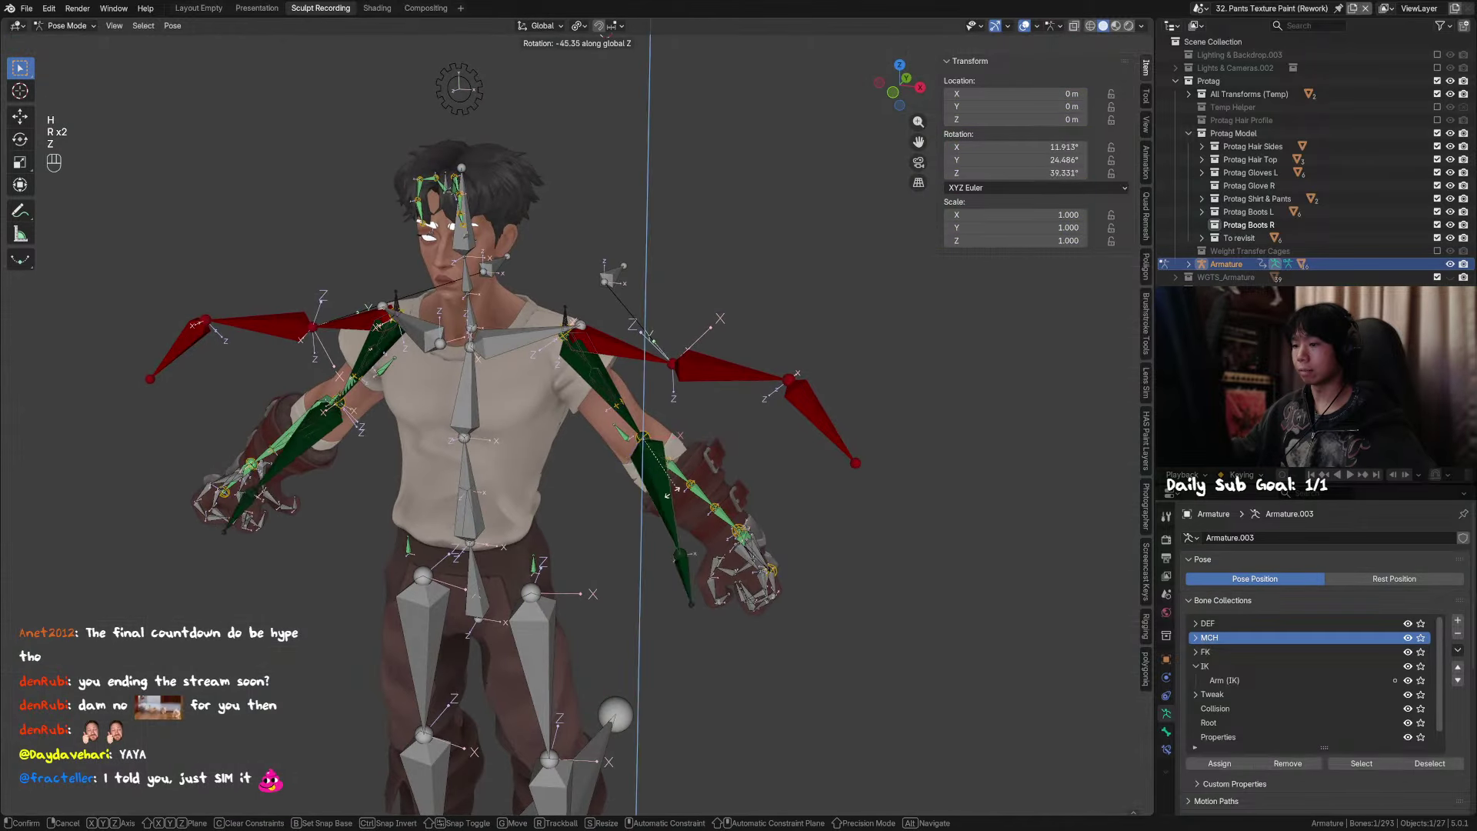
right_click(938, 524)
key(alt+h)
Step: Hide the topmost left forearm bone to check what lies beneath it, and undo the hiding
click(691, 471)
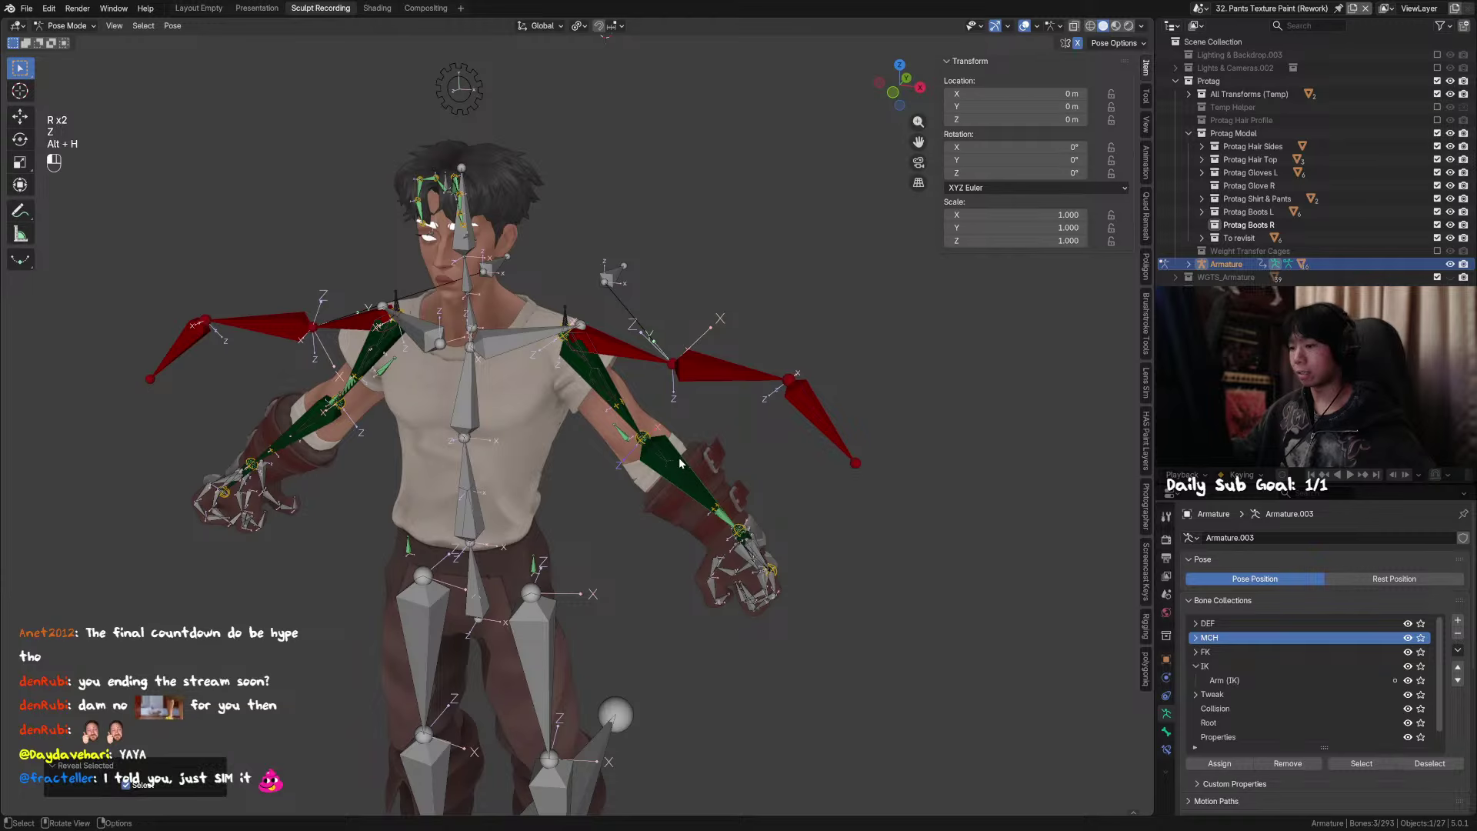
key(h)
scroll(731, 467, up, 3)
key(ctrl+z)
key(h)
key(ctrl+z)
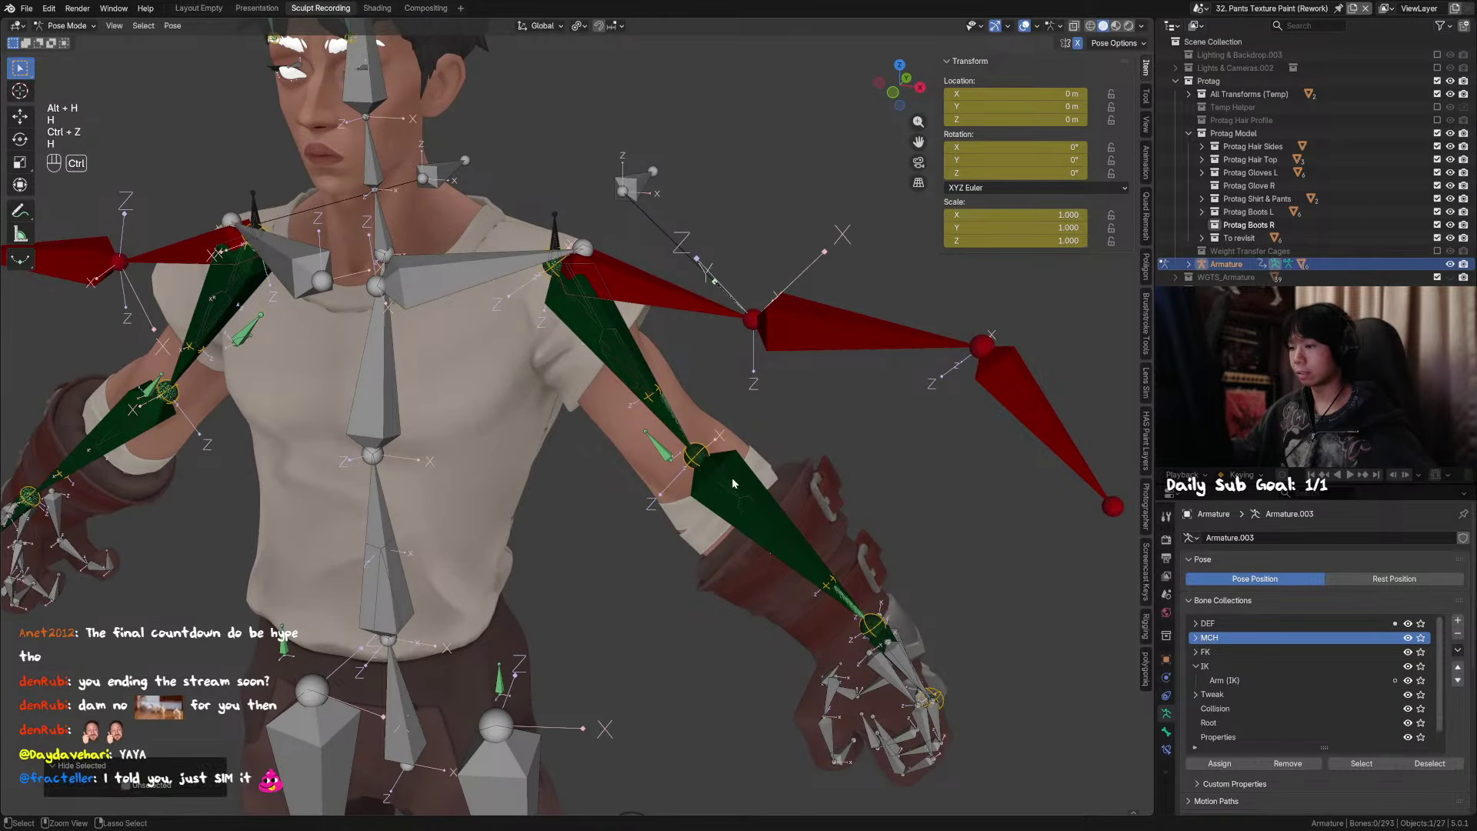
Step: Select MCH_Switch_Forearm.L from the overlapping bones at the left forearm
middle_drag(756, 488, 778, 454)
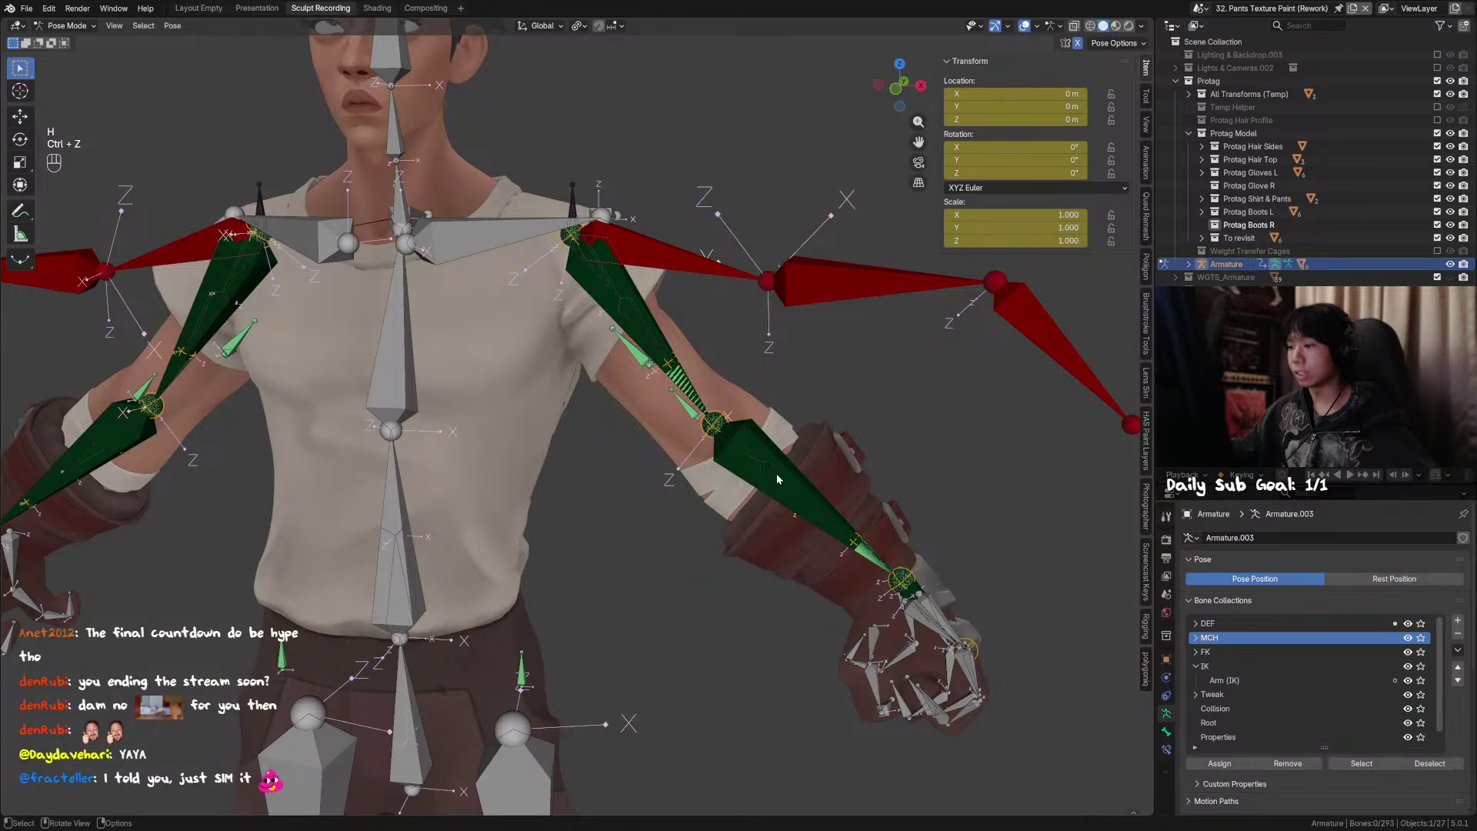
alt+click(765, 454)
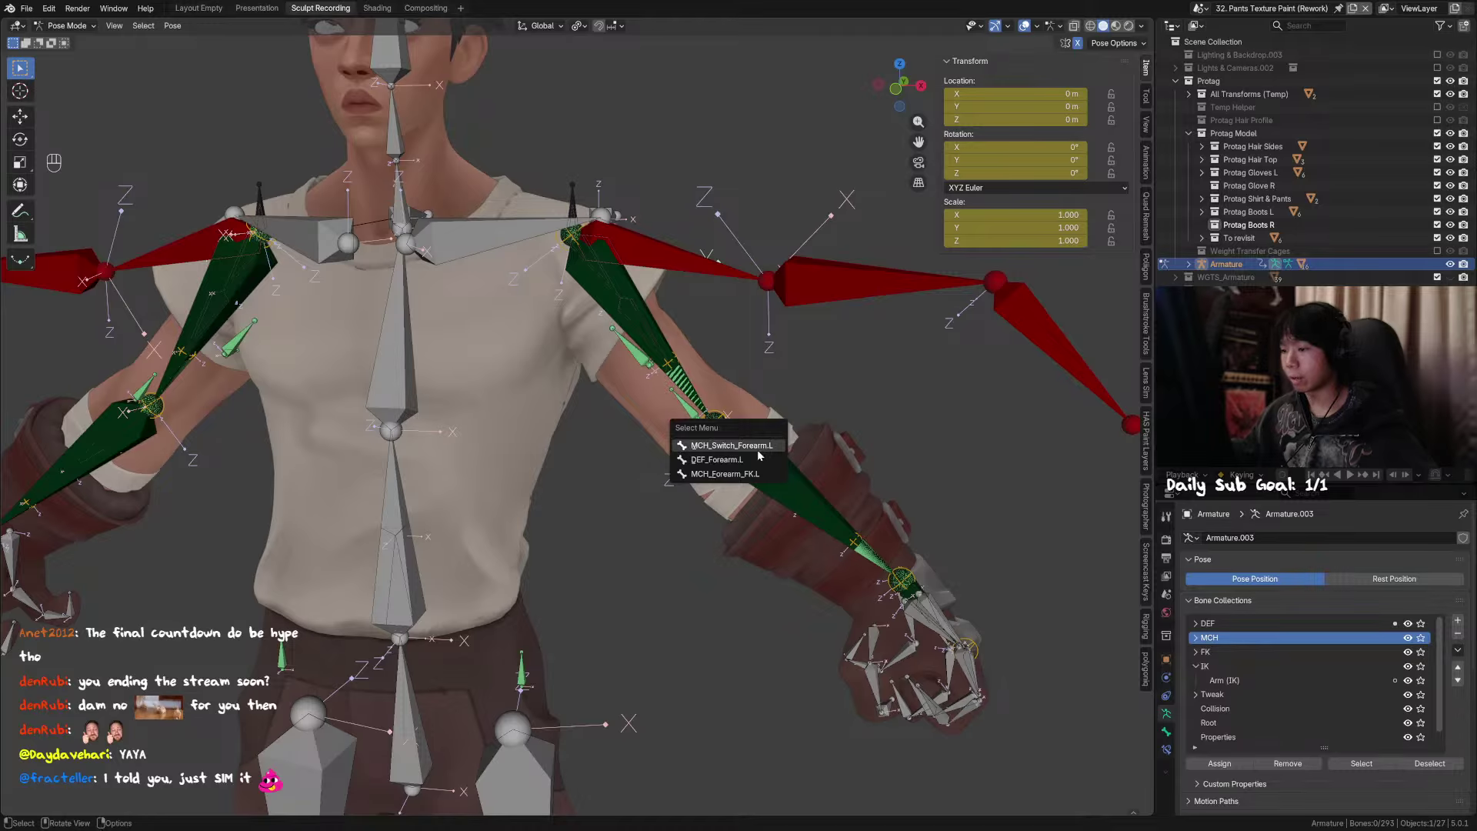
click(759, 446)
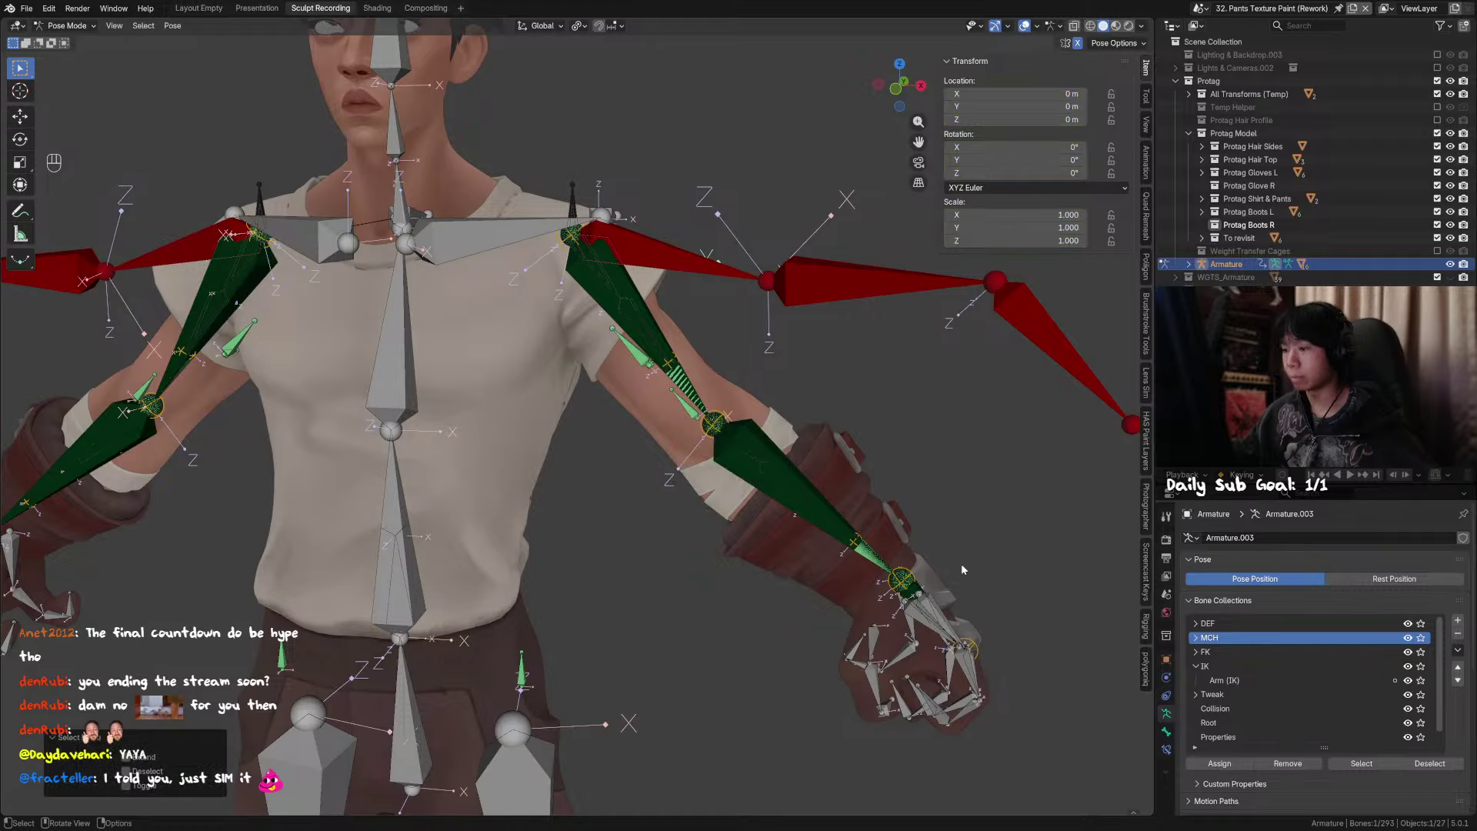
Step: Enable the Copy Transforms constraint on MCH_Switch_Forearm.L and MCH_Switch_Hand.L, and likewise on MCH_Switch_Arm.L
click(1166, 731)
click(1167, 749)
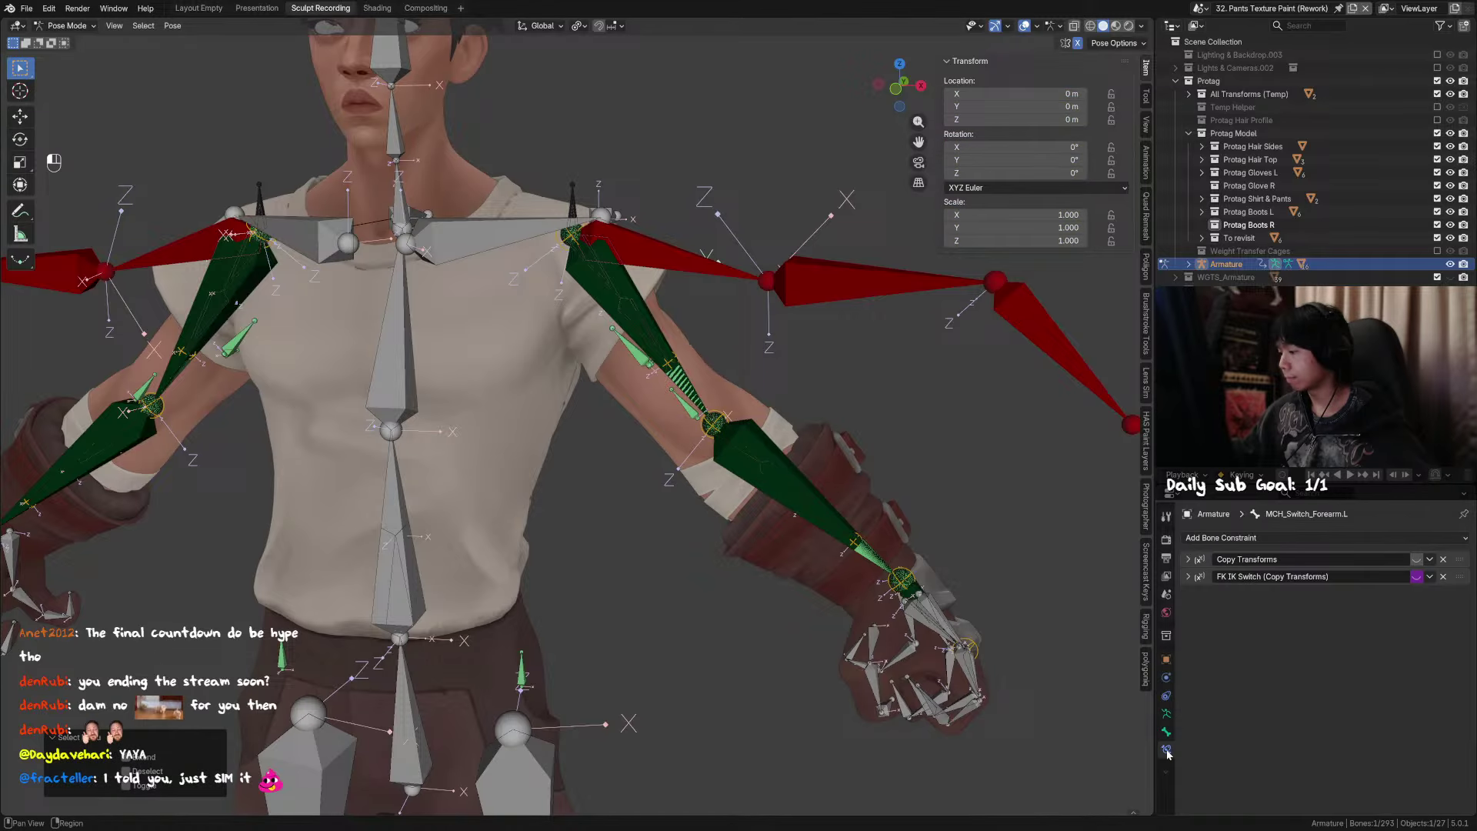
click(1416, 560)
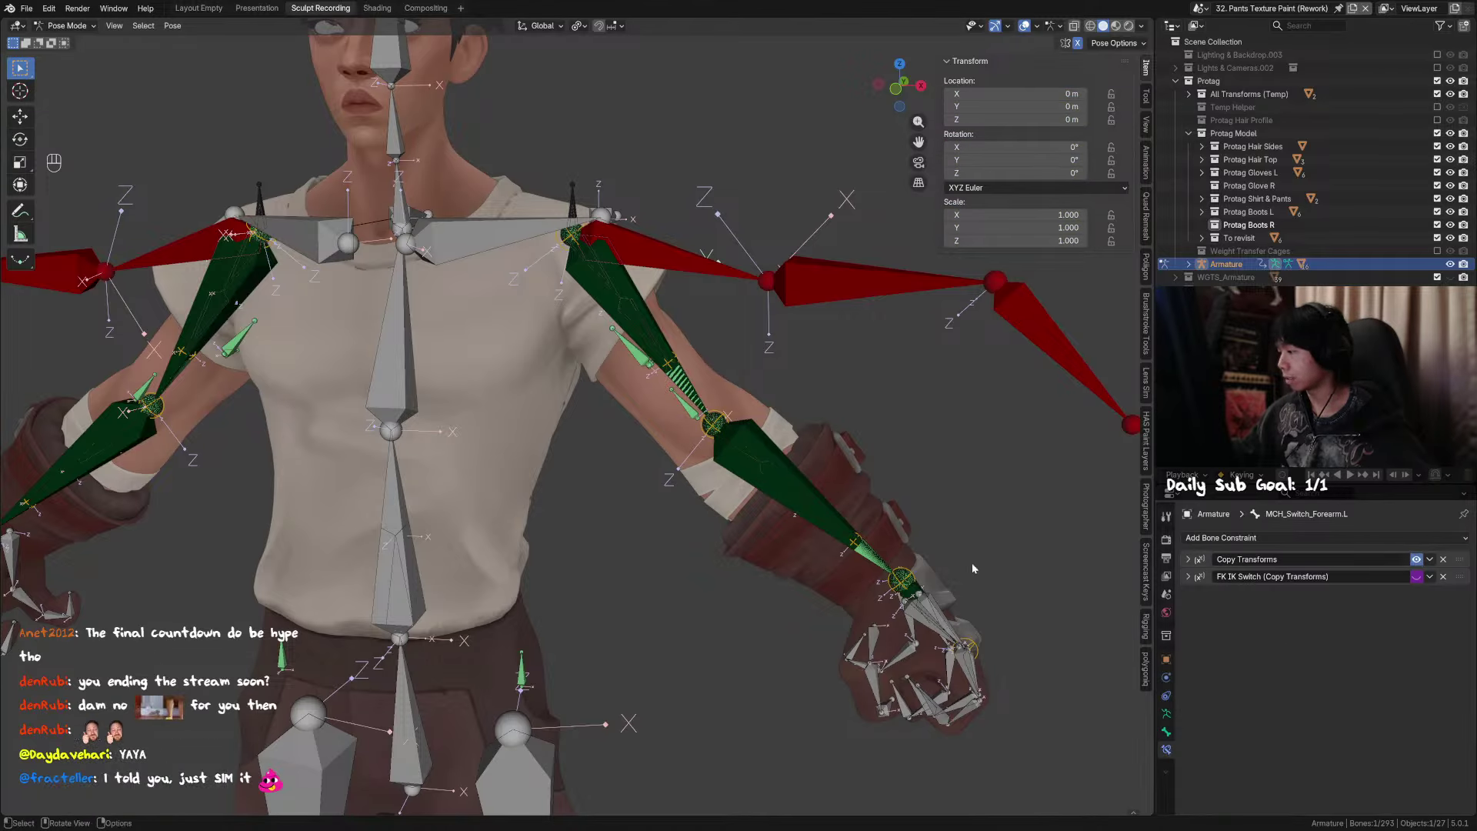
alt+click(911, 593)
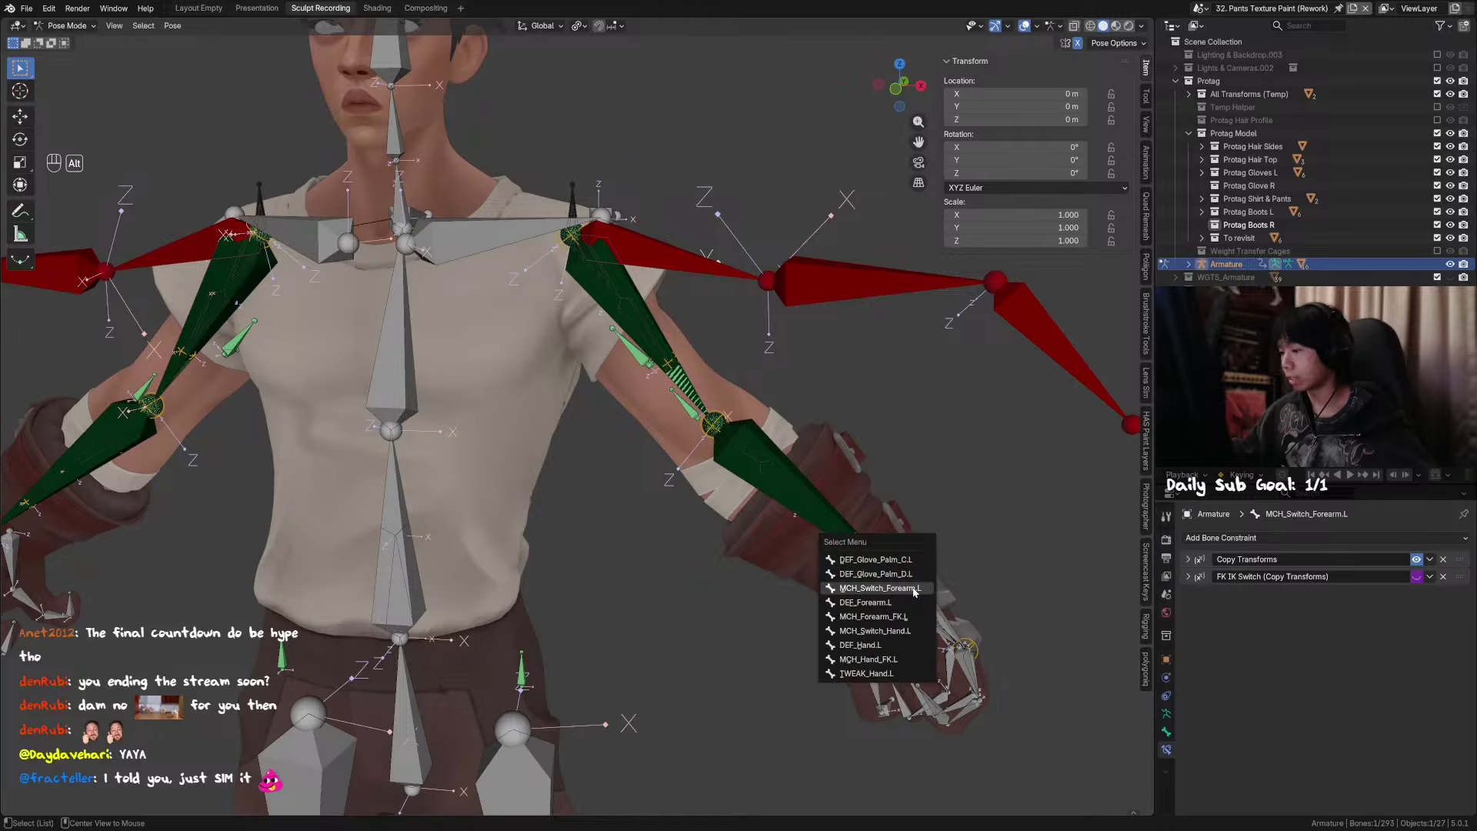
click(910, 631)
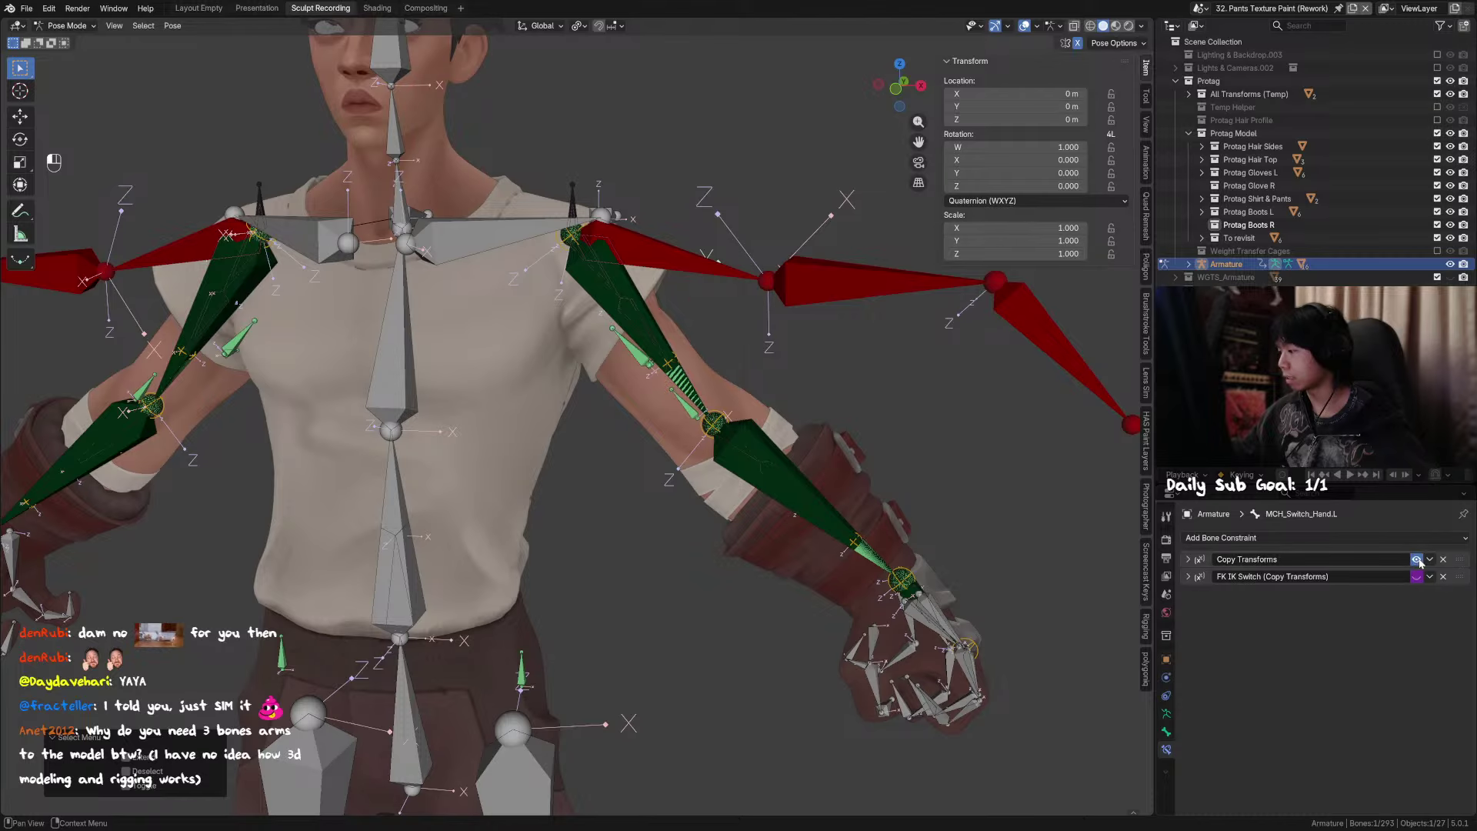
alt+click(647, 309)
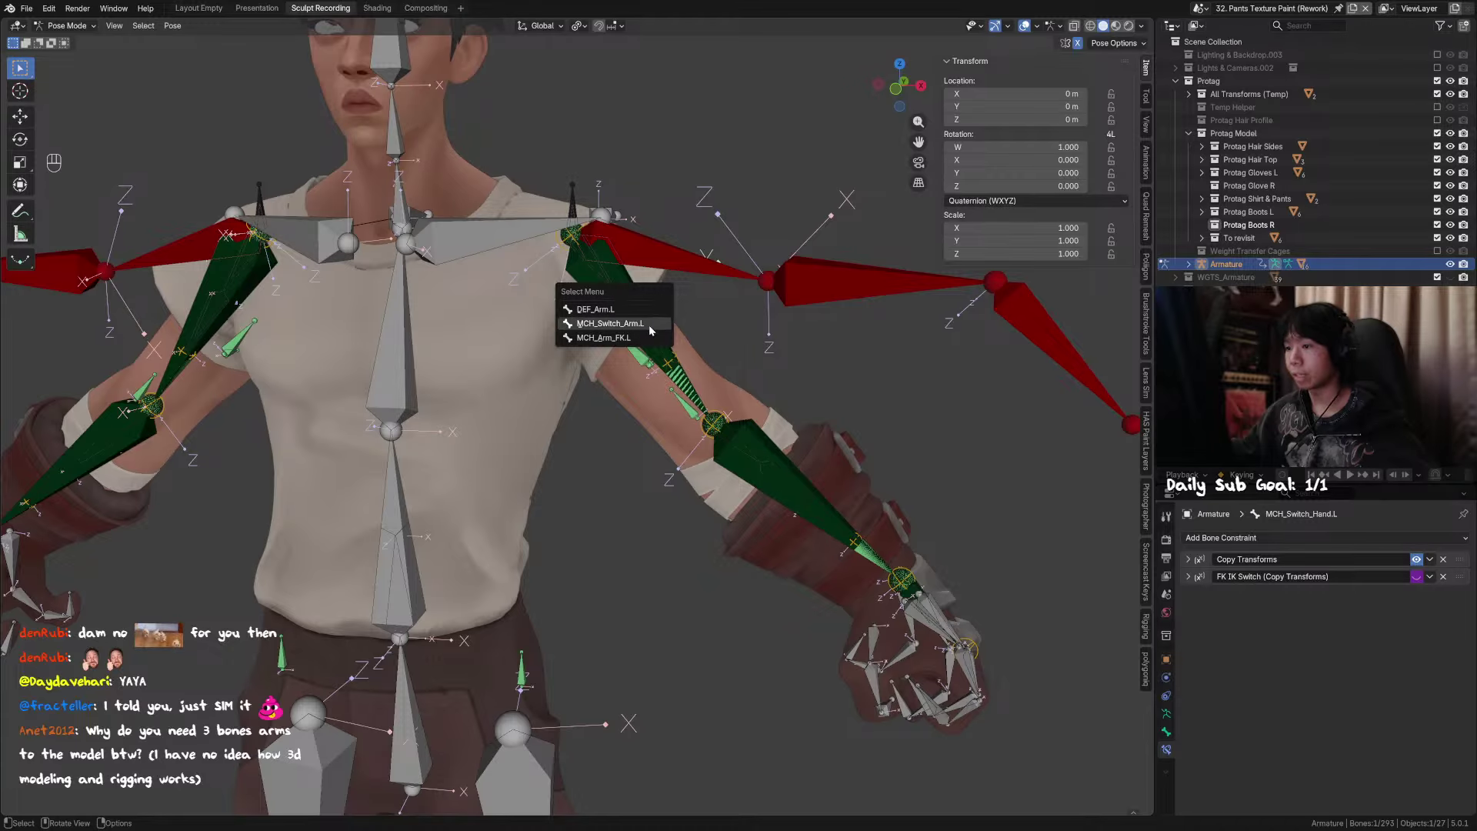
click(648, 324)
click(1416, 559)
Step: Select MCH_Switch_Arm.R, enable its Copy Transforms constraint and compare the target bones of its two constraints
middle_drag(696, 435, 562, 323)
alt+click(566, 316)
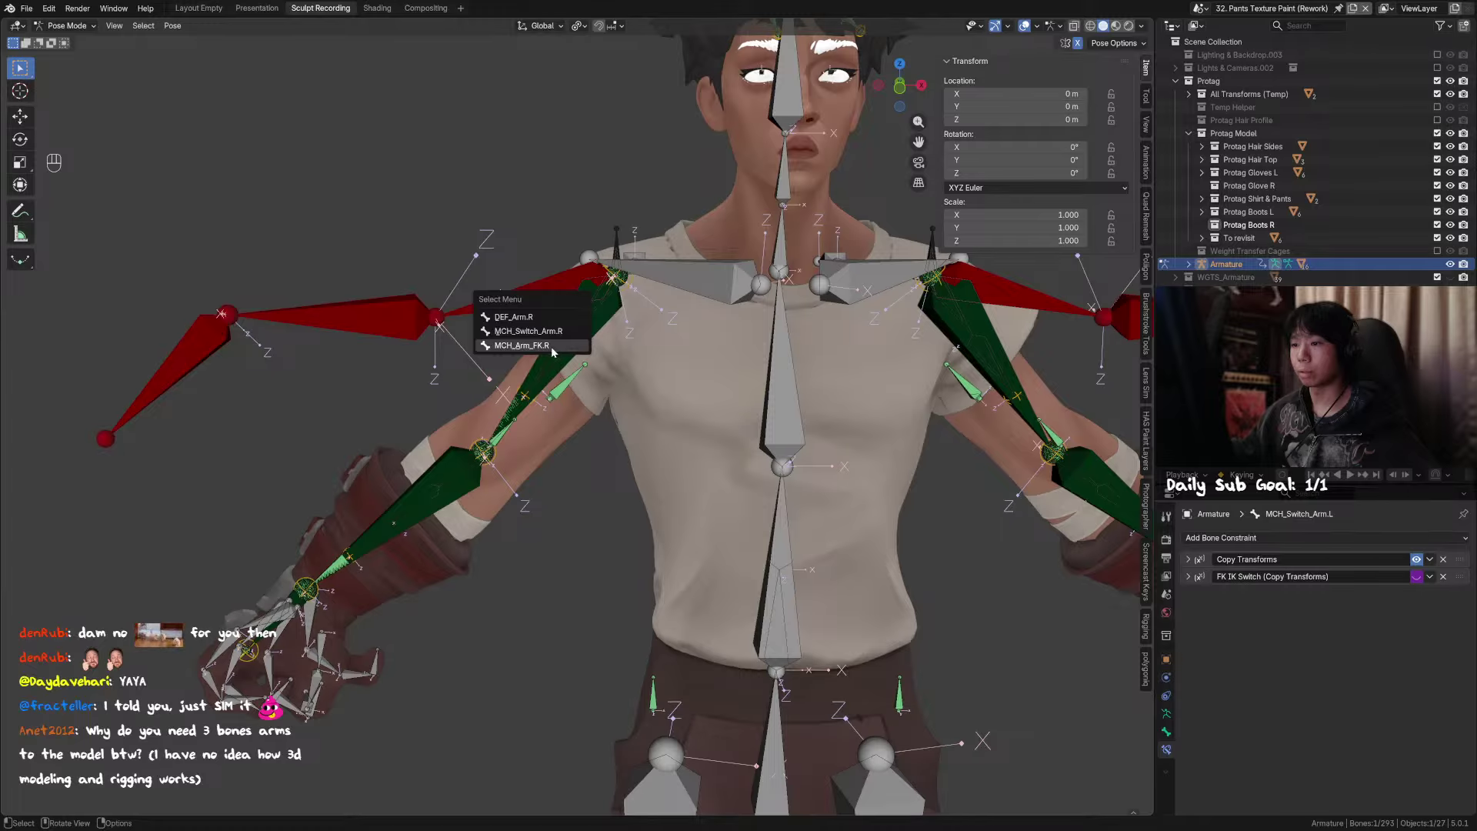
click(557, 333)
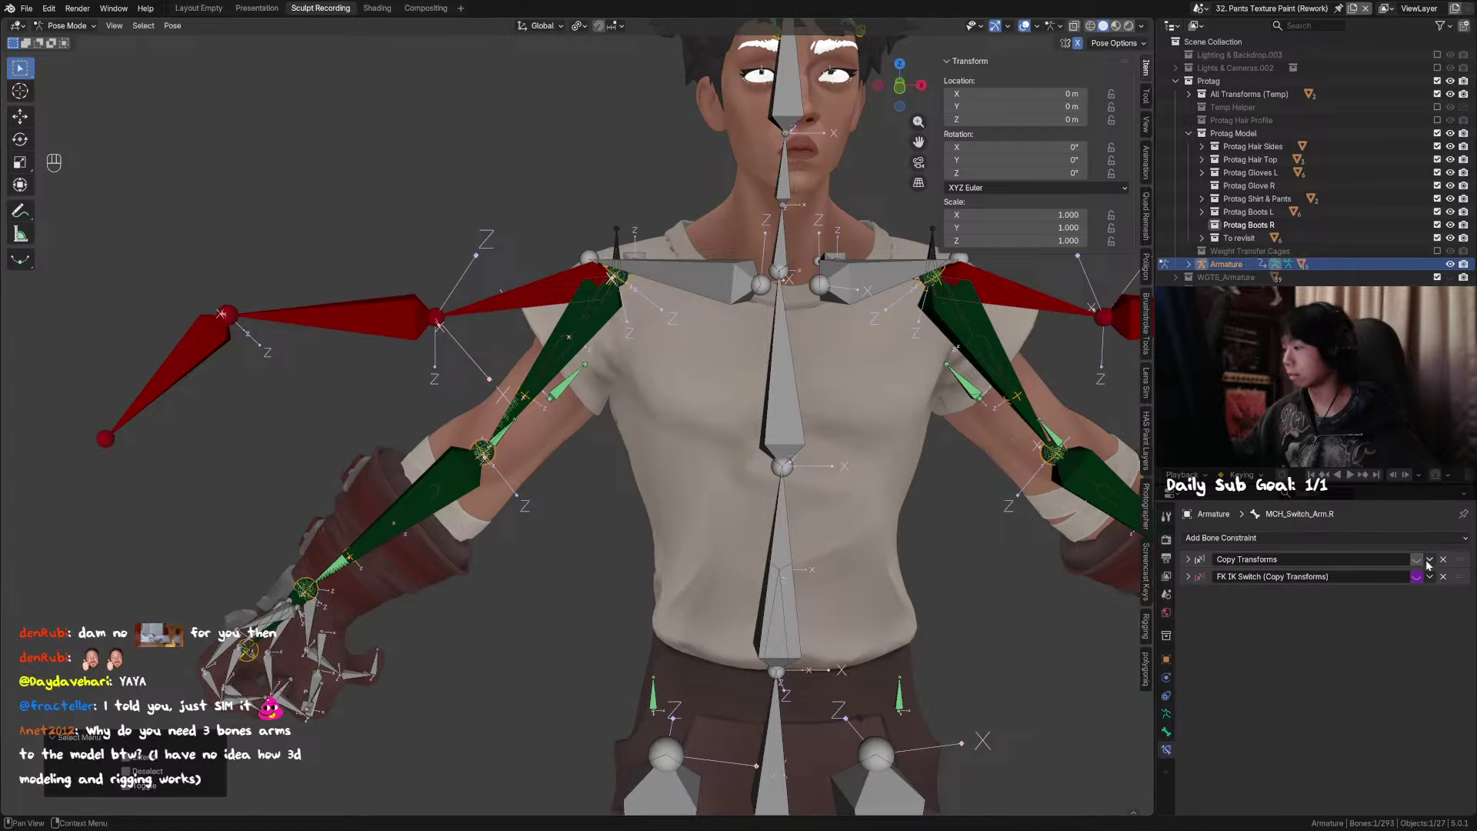
click(1189, 577)
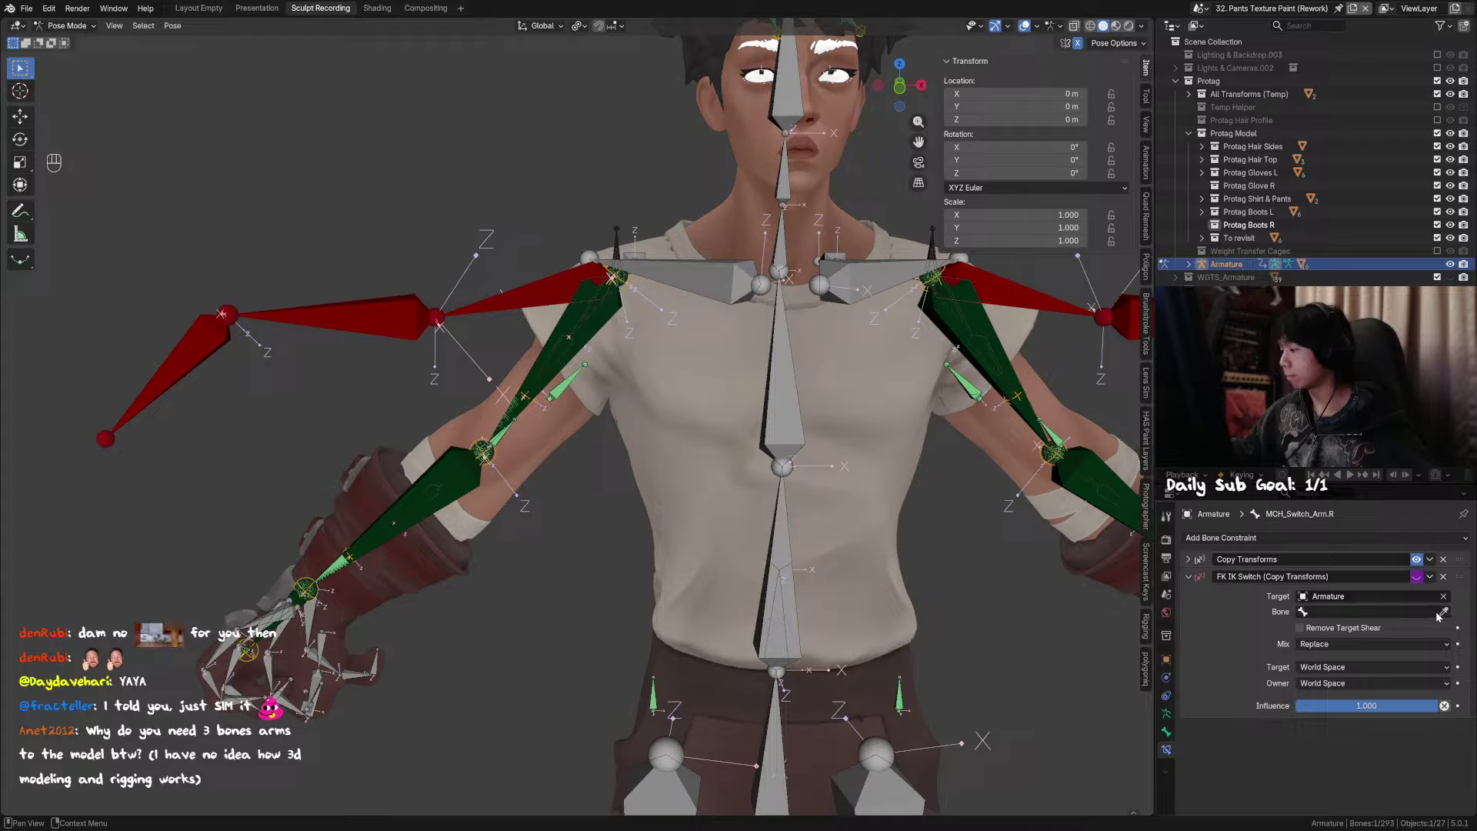
click(1188, 559)
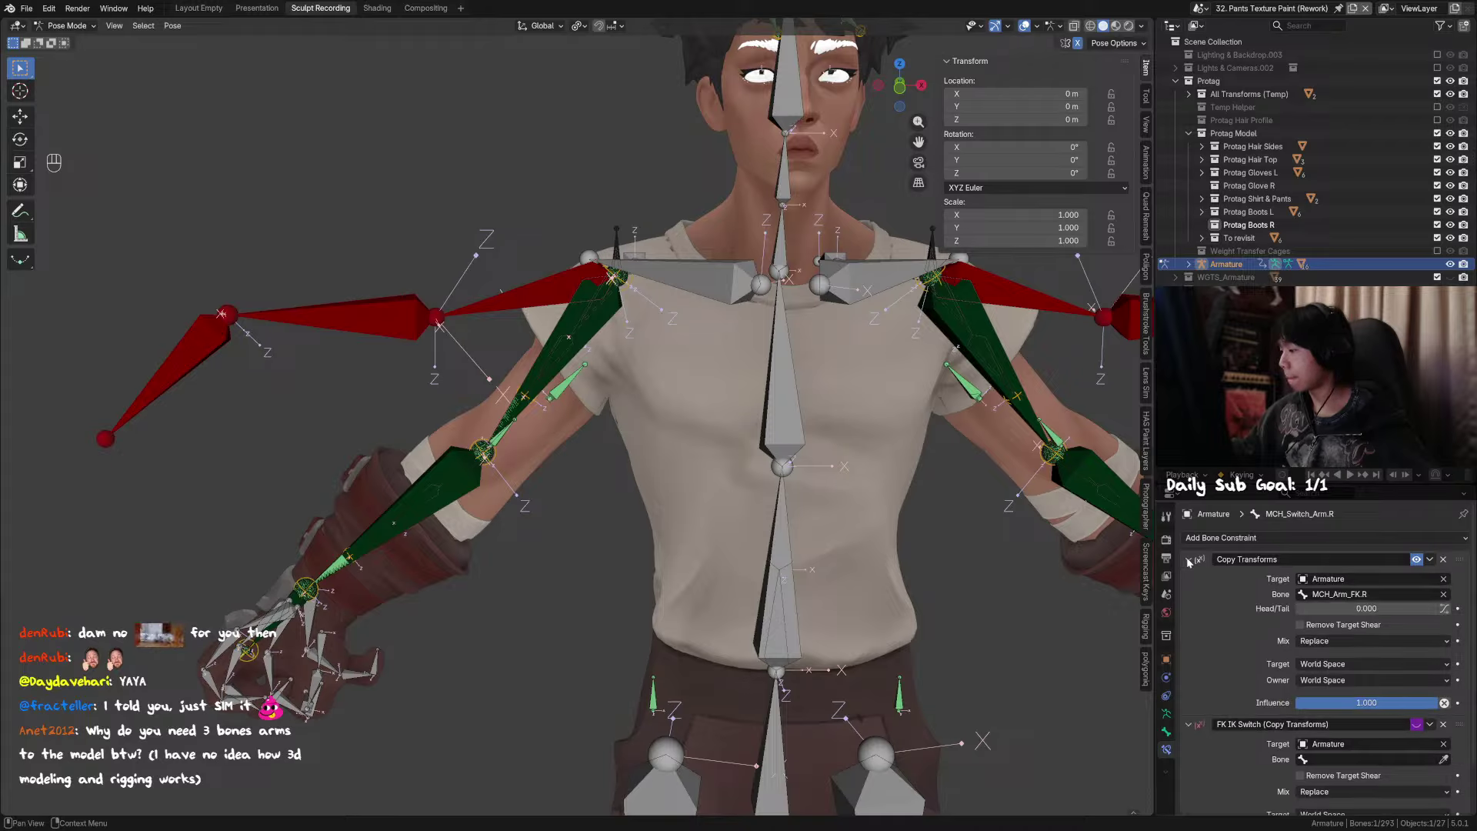
click(1189, 560)
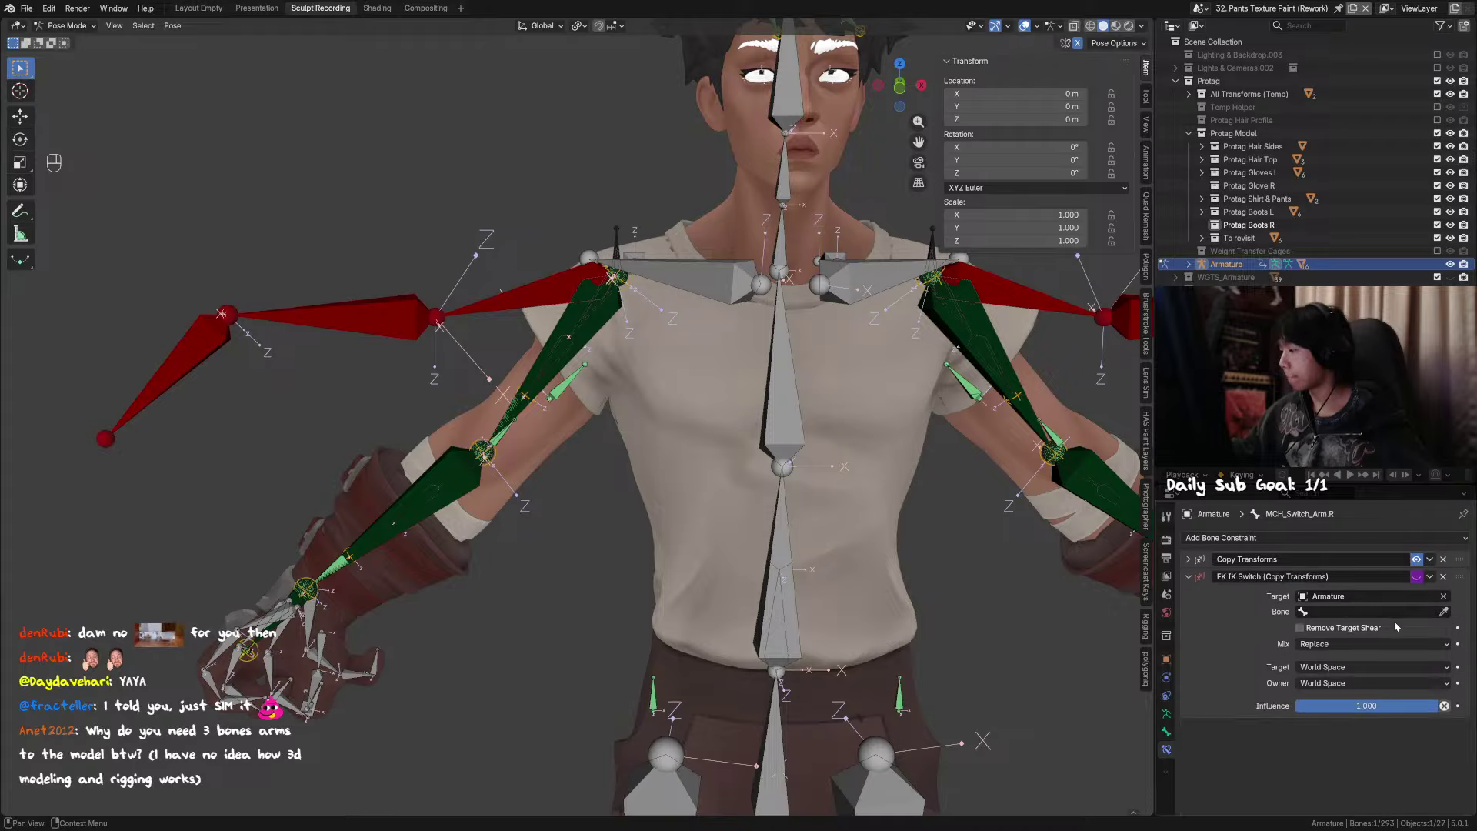
Step: Set the FK IK Switch constraint's target bone on MCH_Switch_Arm.R to MCH_Arm_IK.R, reusing the name from Copy Transforms
click(1188, 560)
click(1354, 594)
text(c)
key(Escape)
click(1364, 594)
key(ctrl+c)
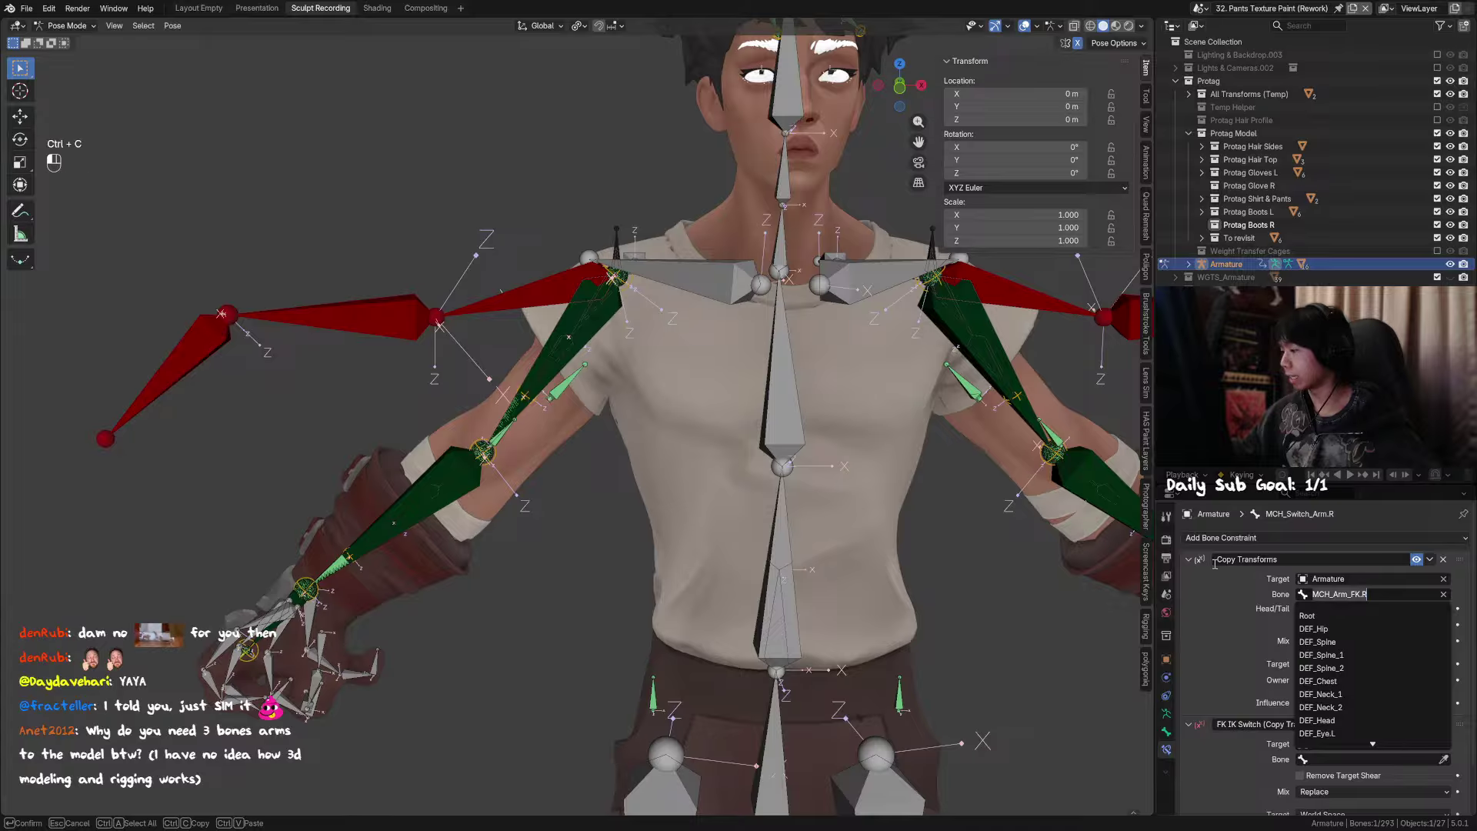
key(Escape)
click(1189, 560)
click(1375, 612)
key(ctrl+v)
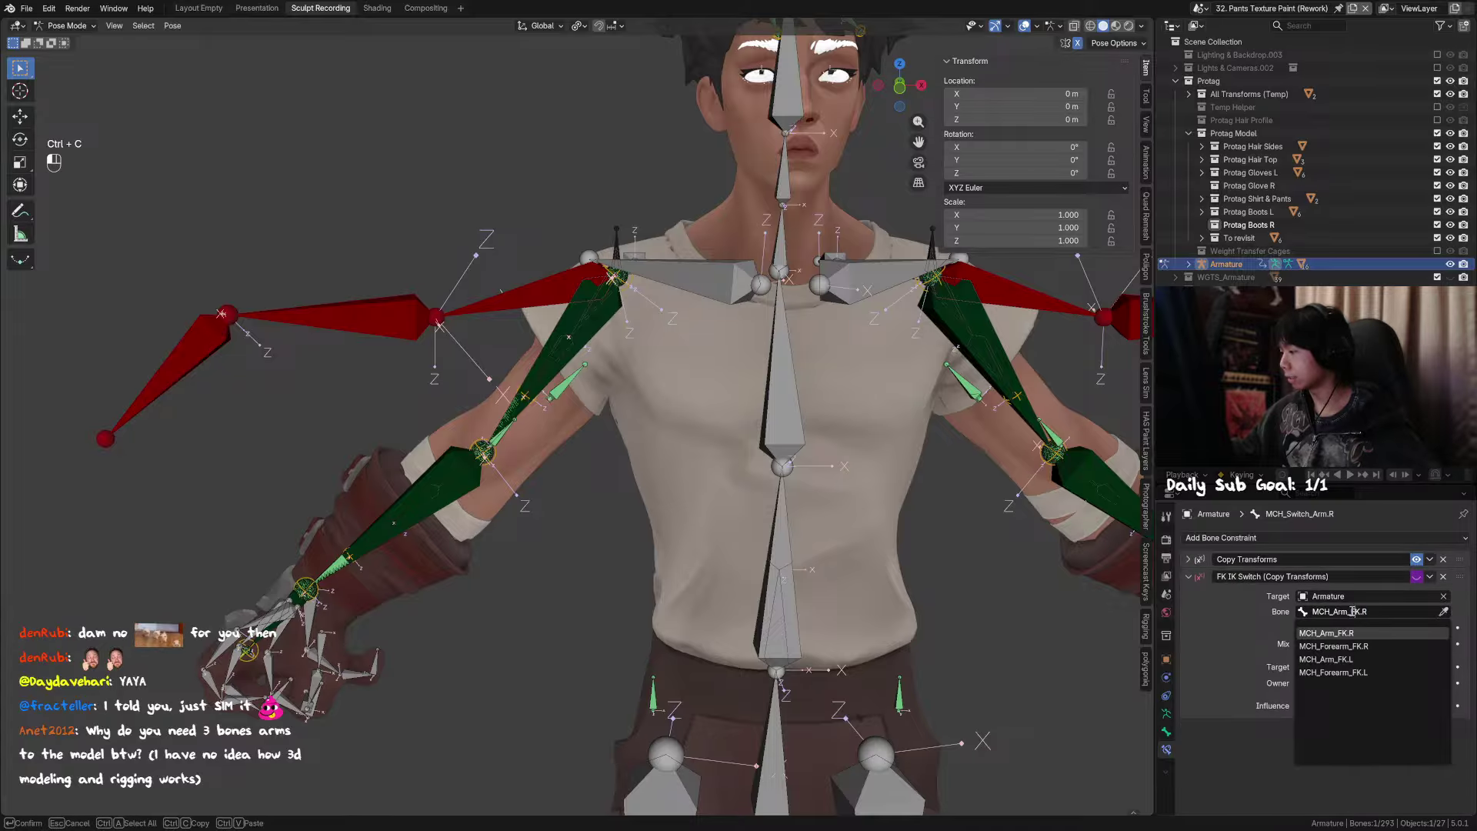
text(I)
key(Return)
Step: Select MCH_Switch_Forearm.R, enable its Copy Transforms constraint and expand the settings of both constraints
shift+middle_drag(457, 522, 475, 504)
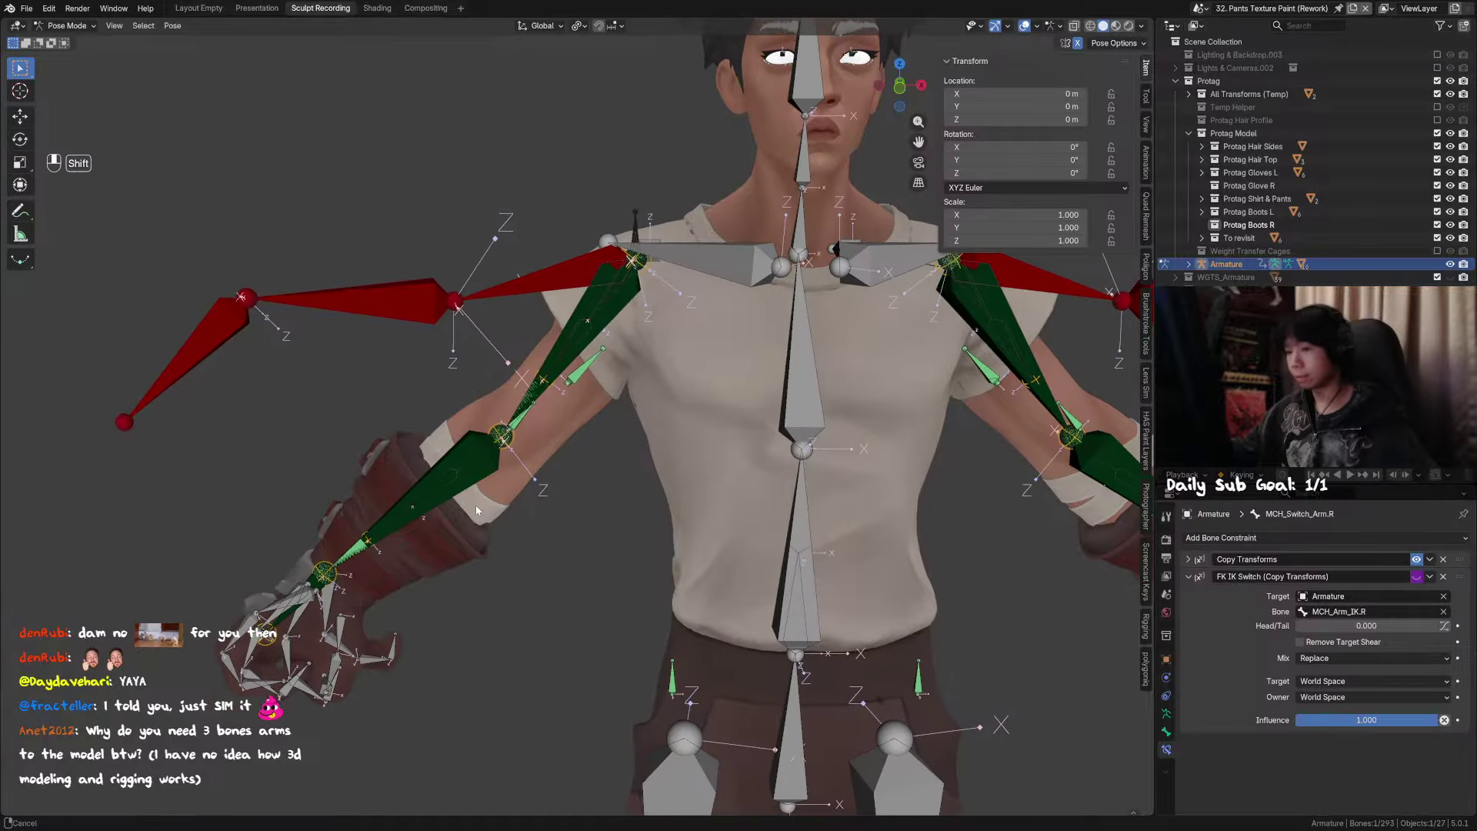
click(485, 476)
alt+click(481, 475)
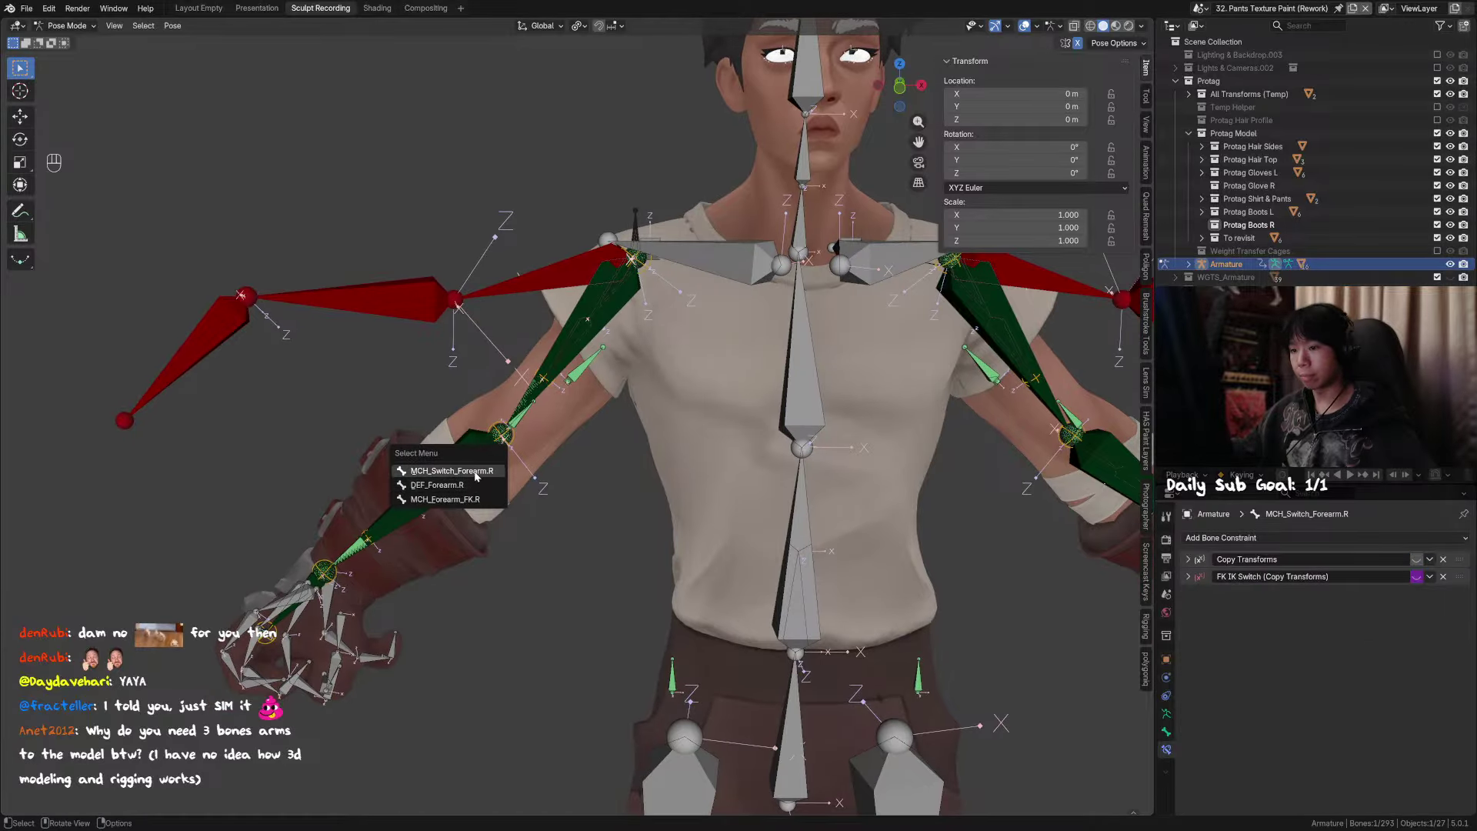
click(481, 471)
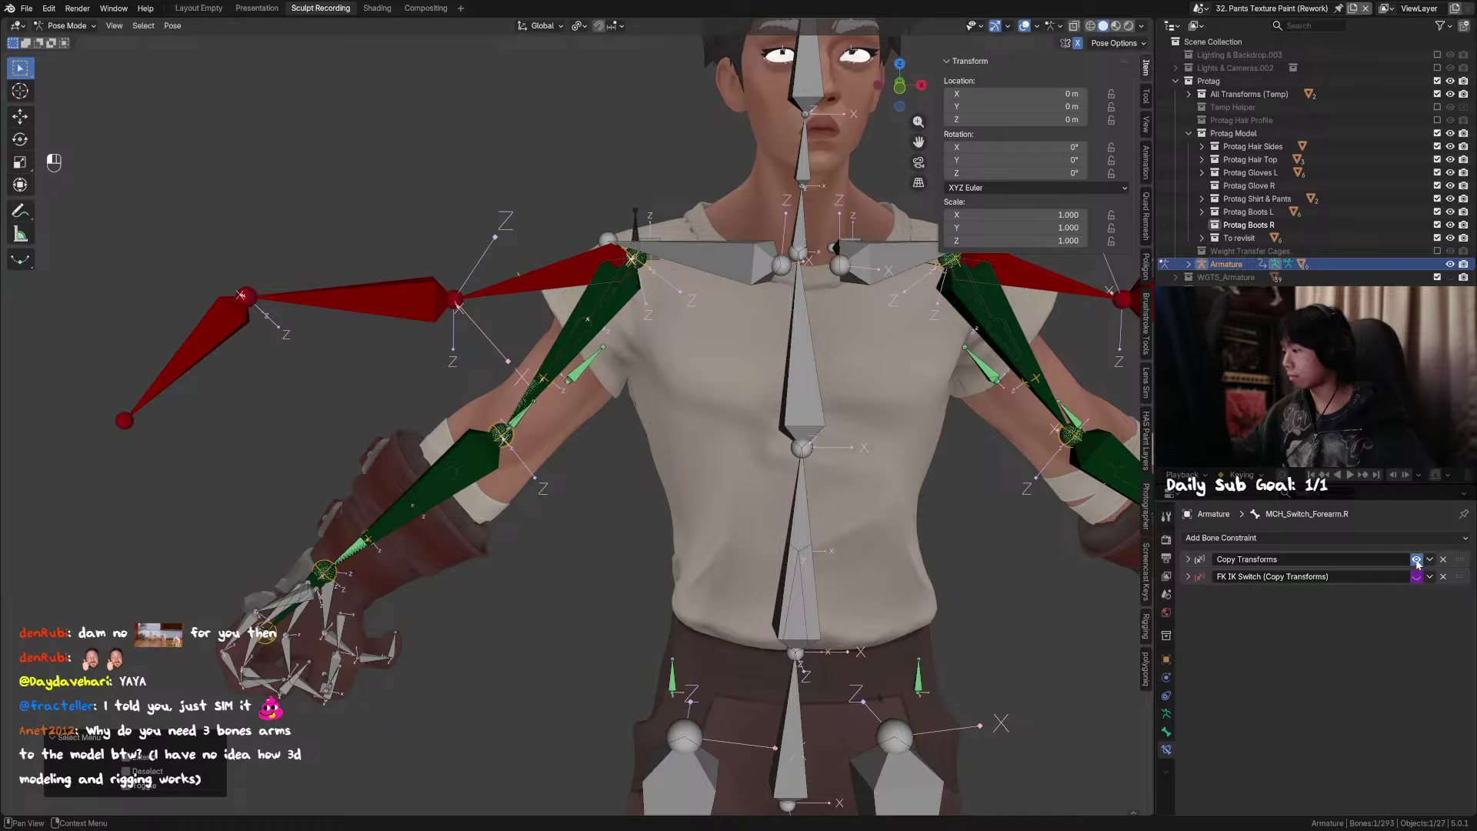
click(1190, 577)
click(1187, 559)
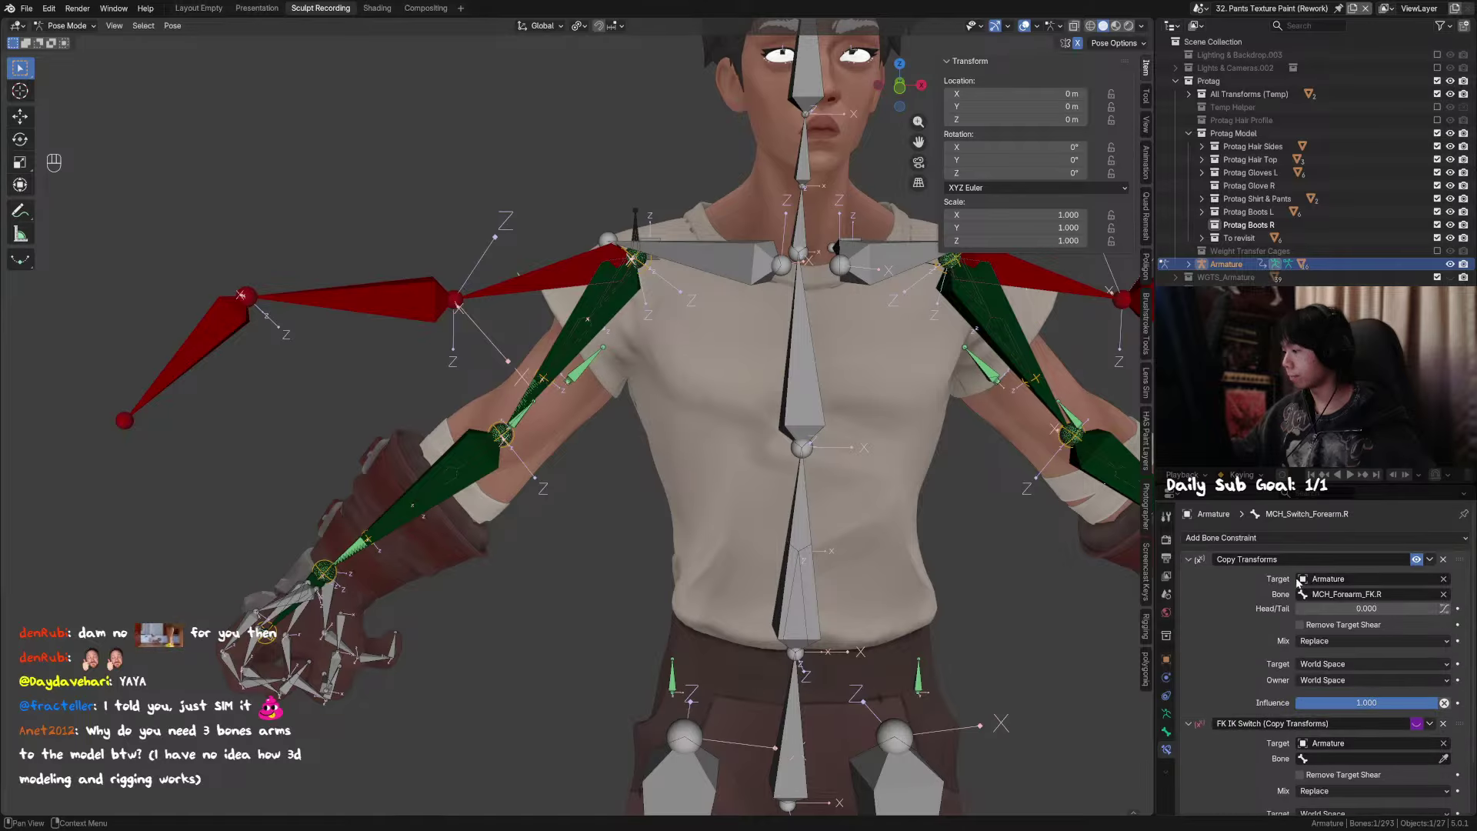
Step: Set the FK IK Switch constraint's target bone on MCH_Switch_Forearm.R to MCH_Forearm_IK.R, reusing the Copy Transforms bone name
click(1388, 594)
key(ctrl+c)
click(1194, 561)
click(1191, 560)
click(1380, 611)
key(ctrl+v)
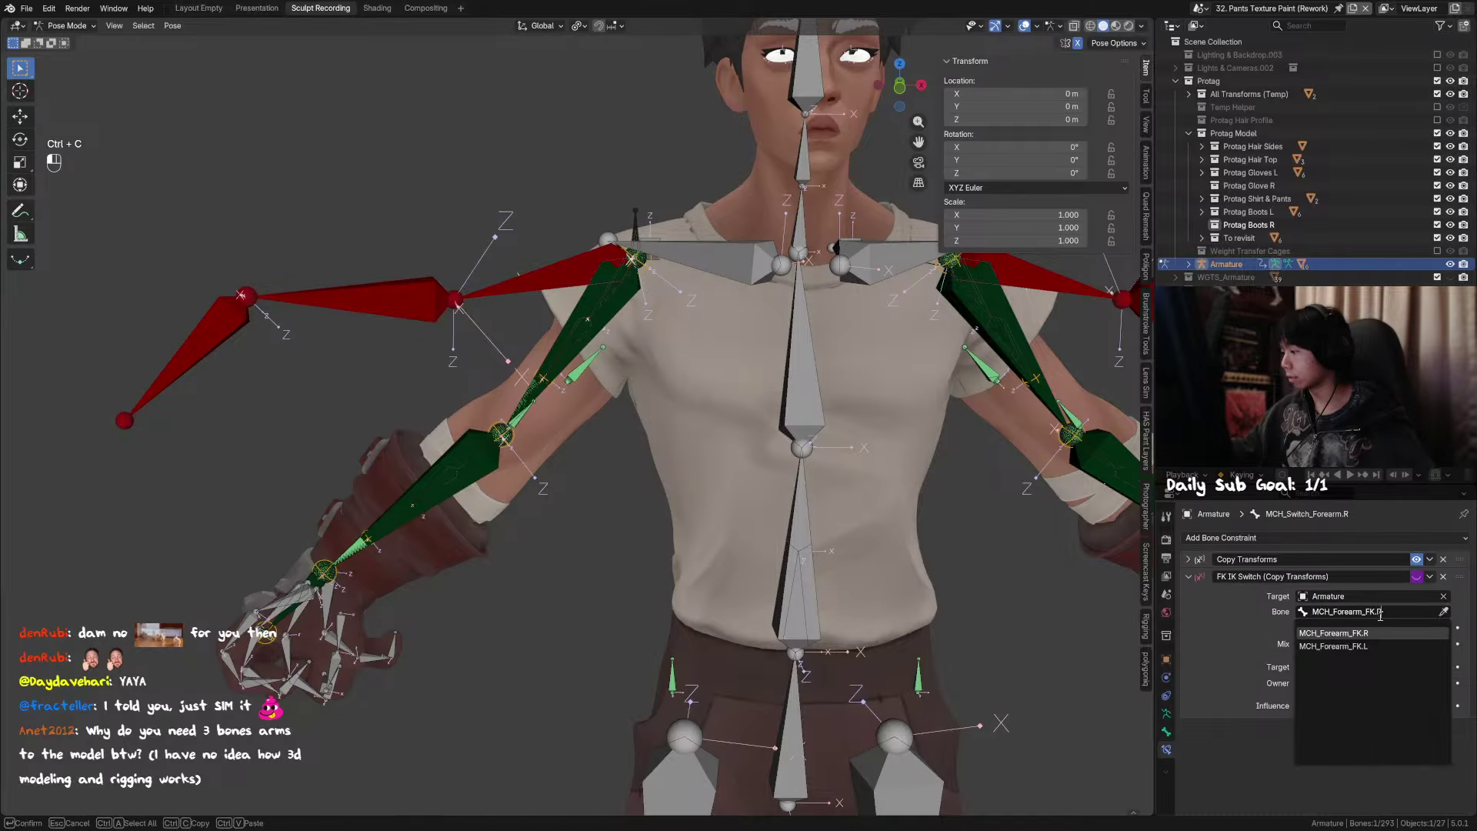
key(Return)
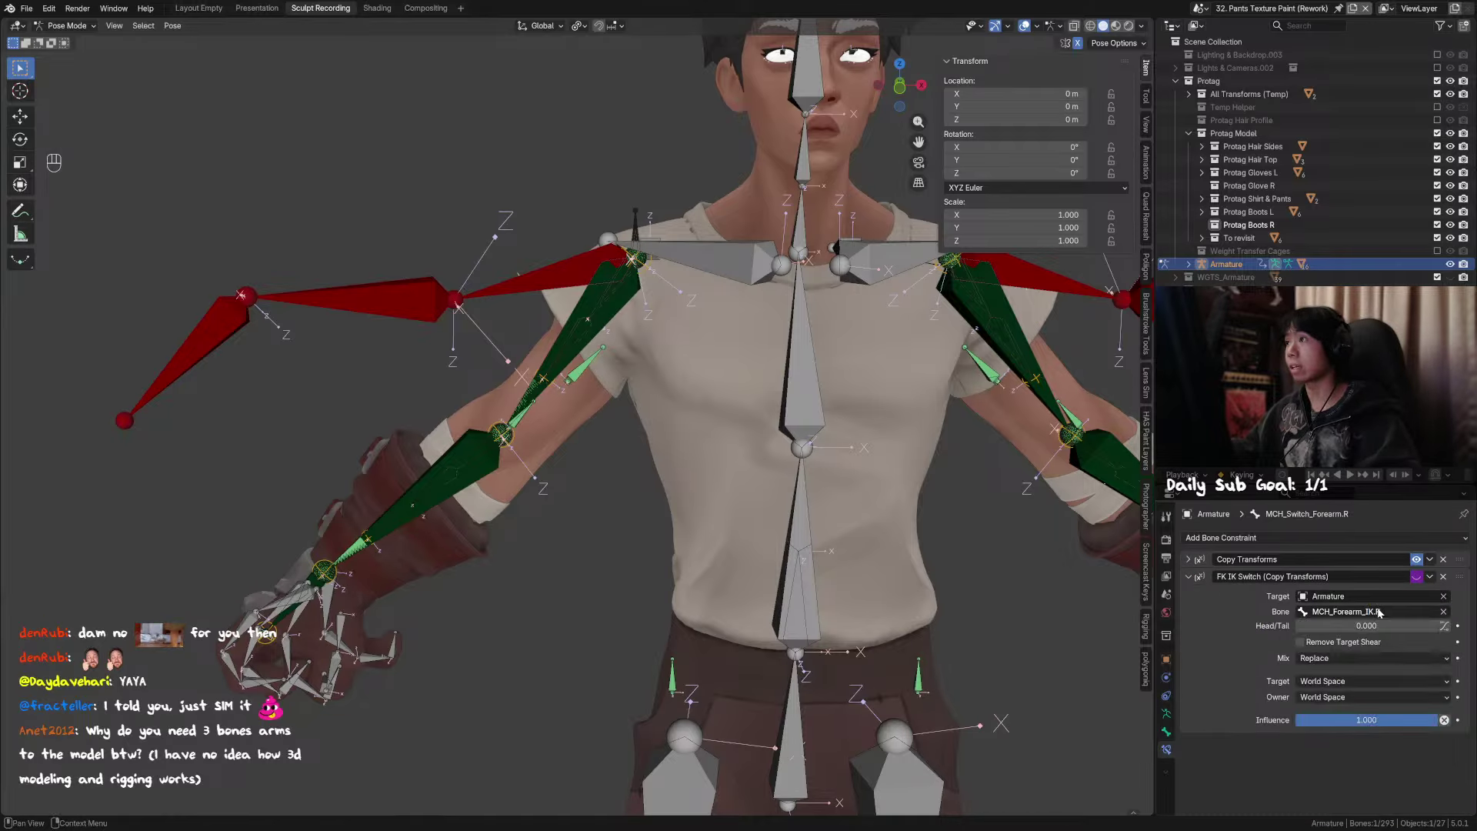
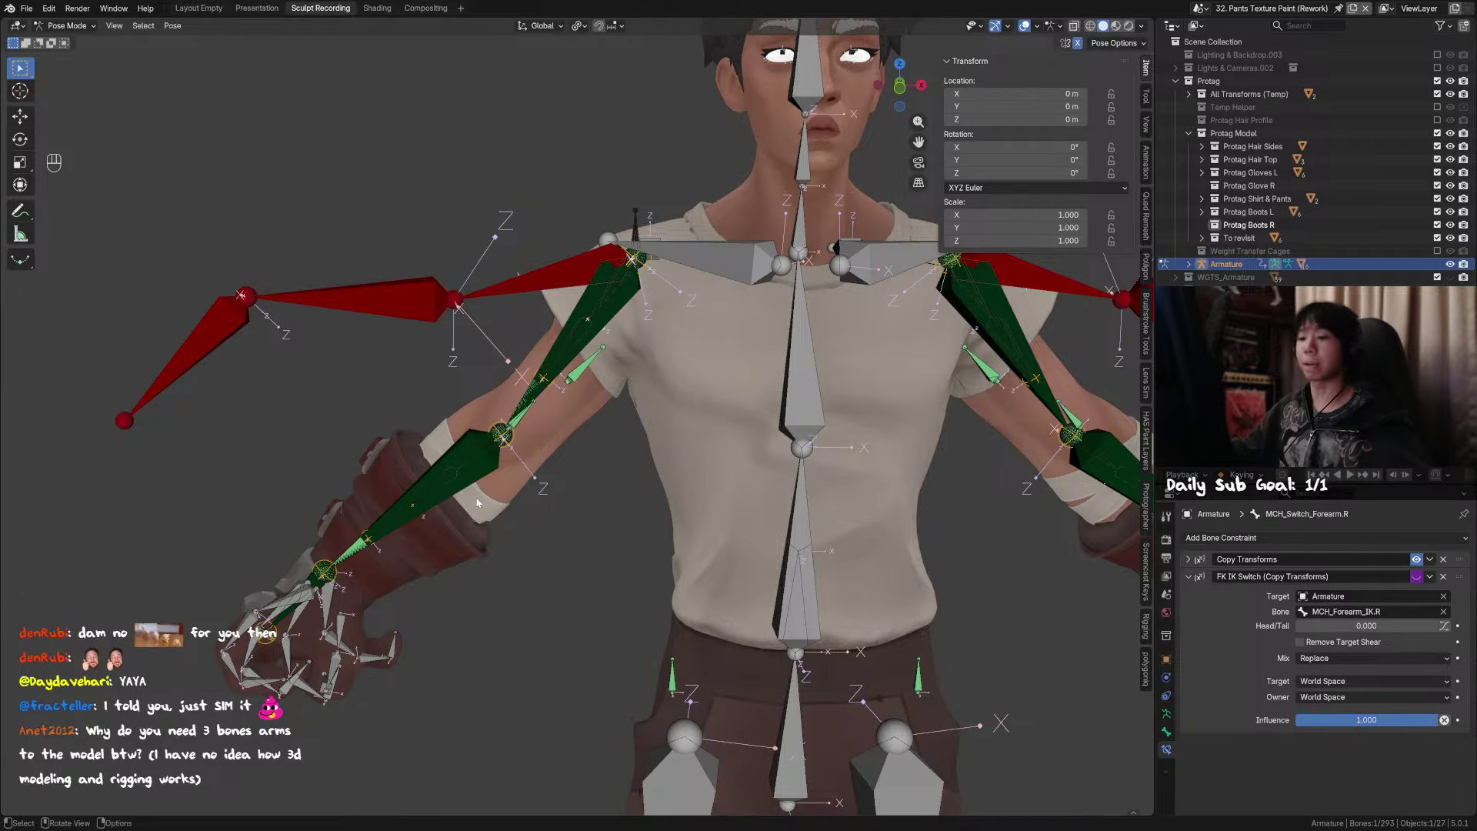
Step: Select MCH_Switch_Hand.R from the overlapping bones at the right wrist
middle_drag(466, 531, 433, 506)
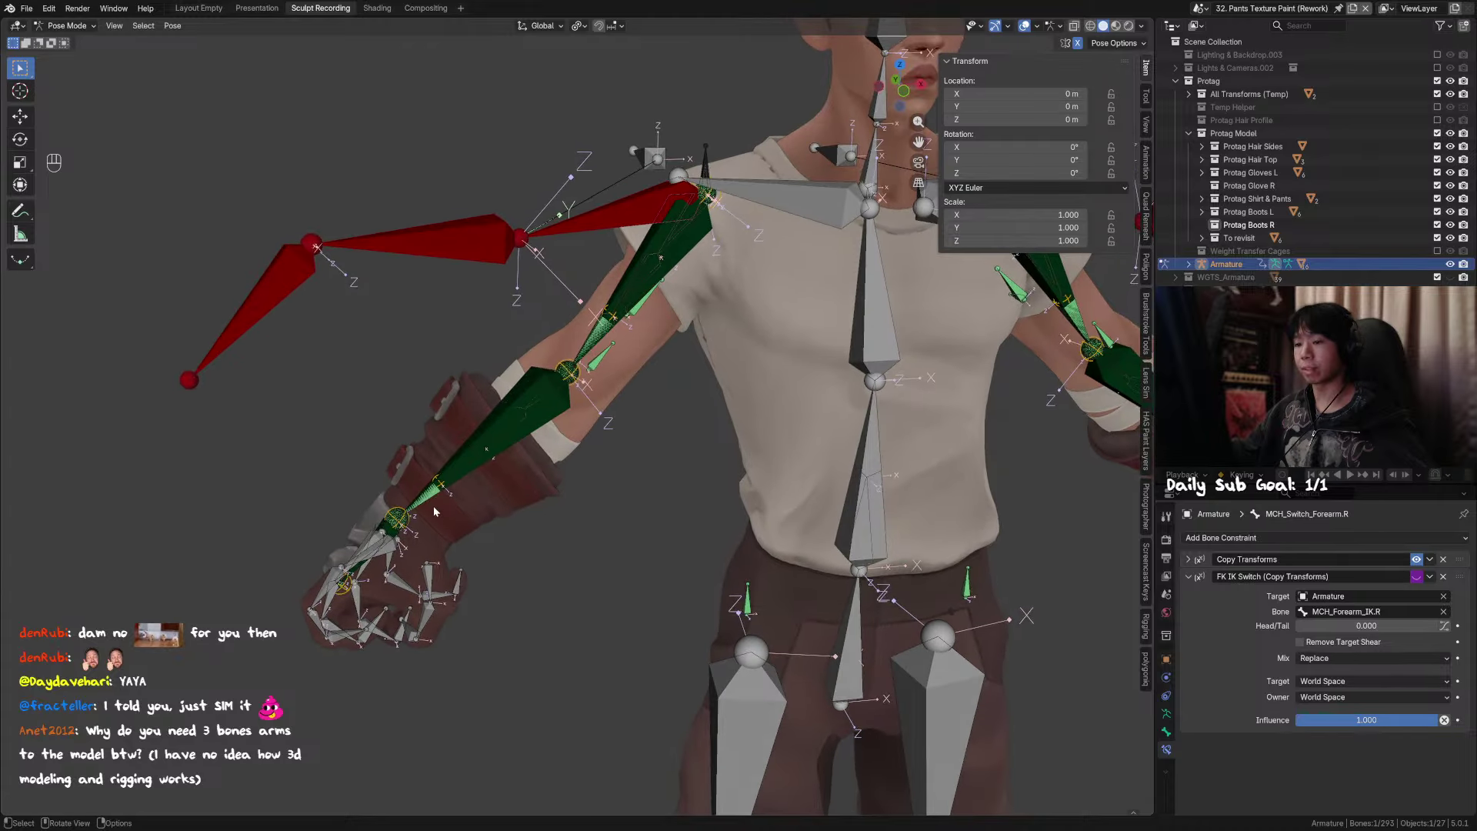
middle_drag(517, 446, 533, 433)
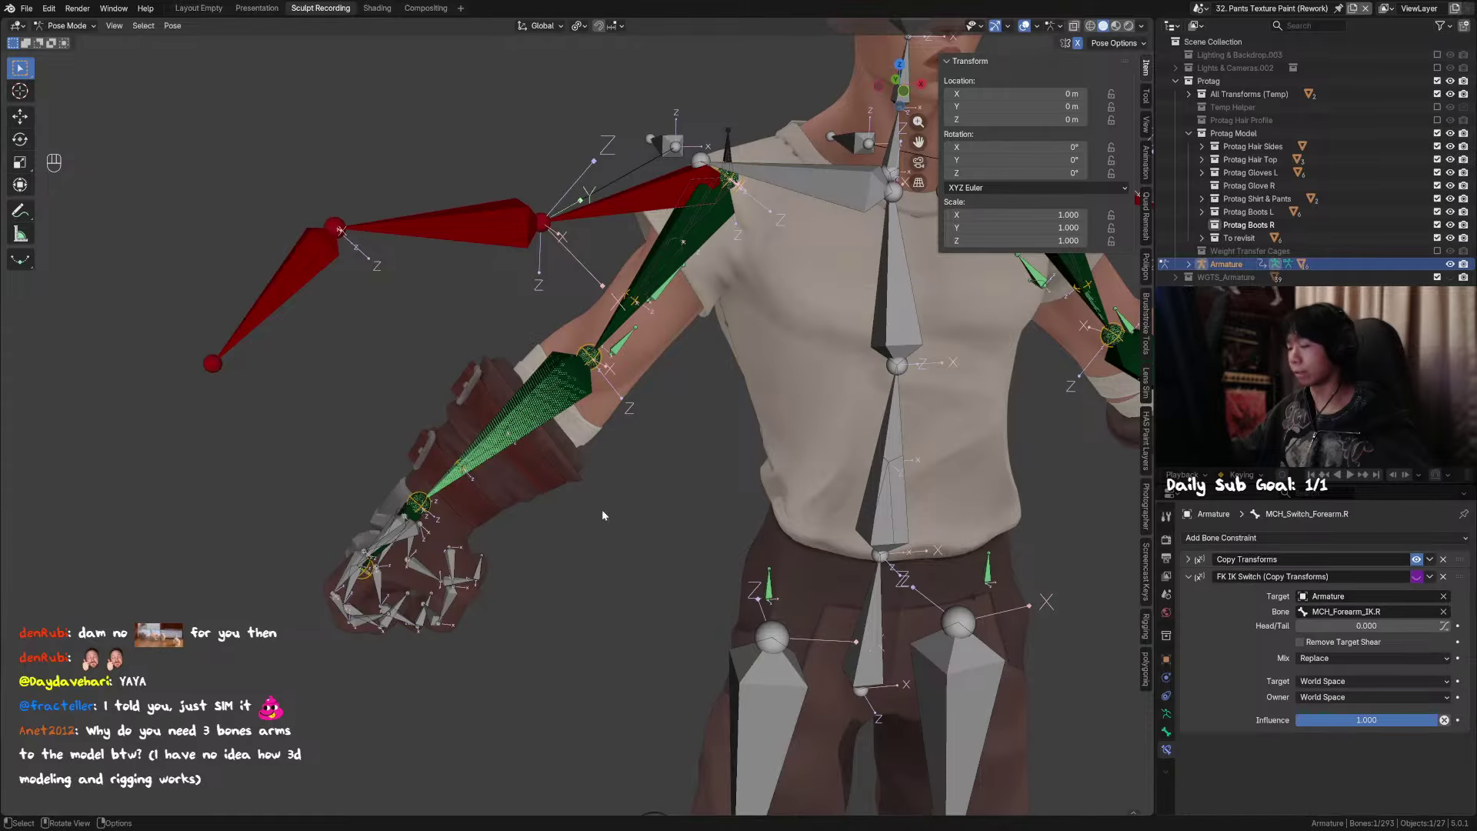
click(414, 517)
alt+click(414, 517)
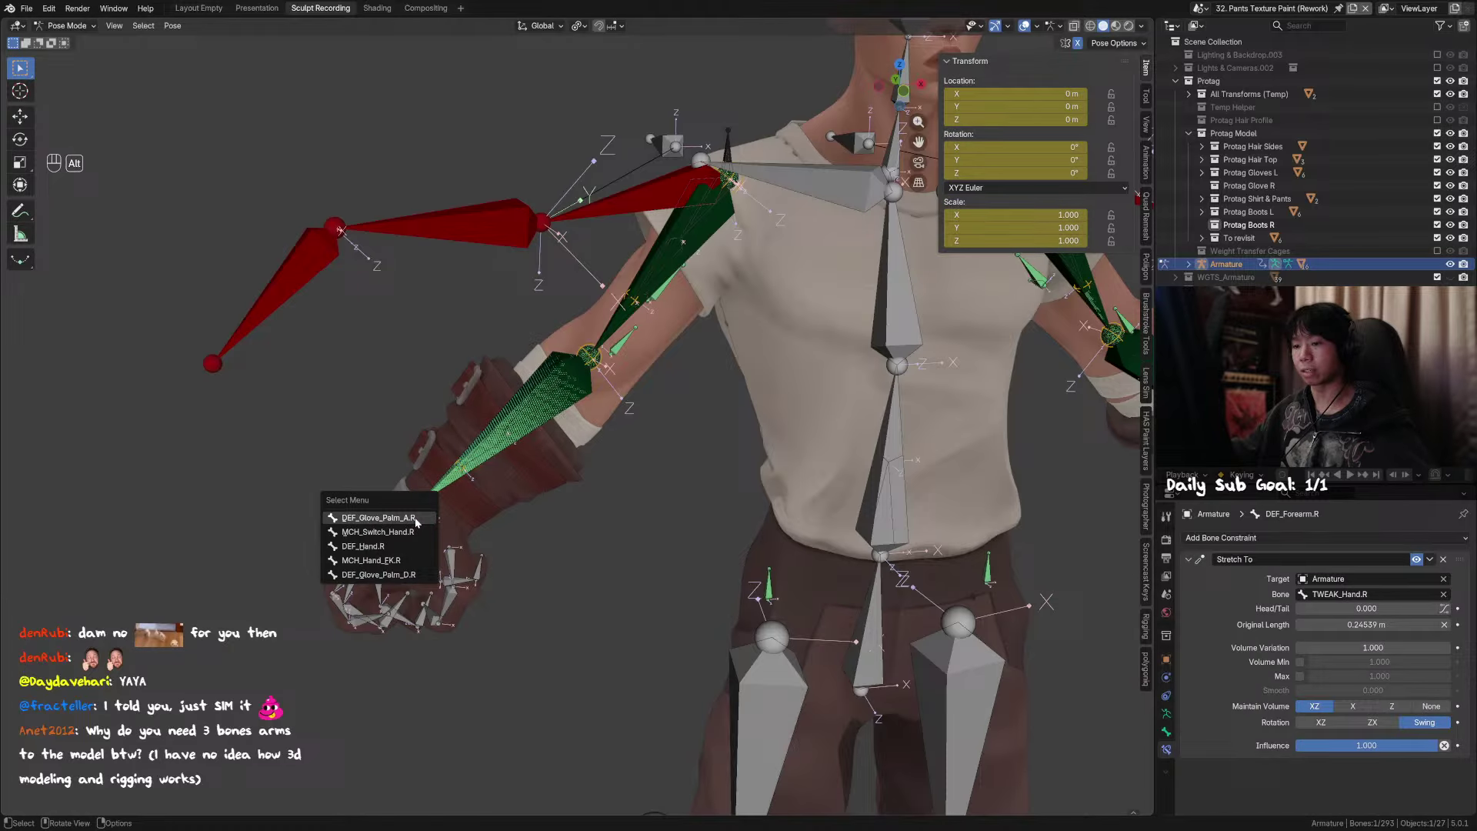
click(401, 560)
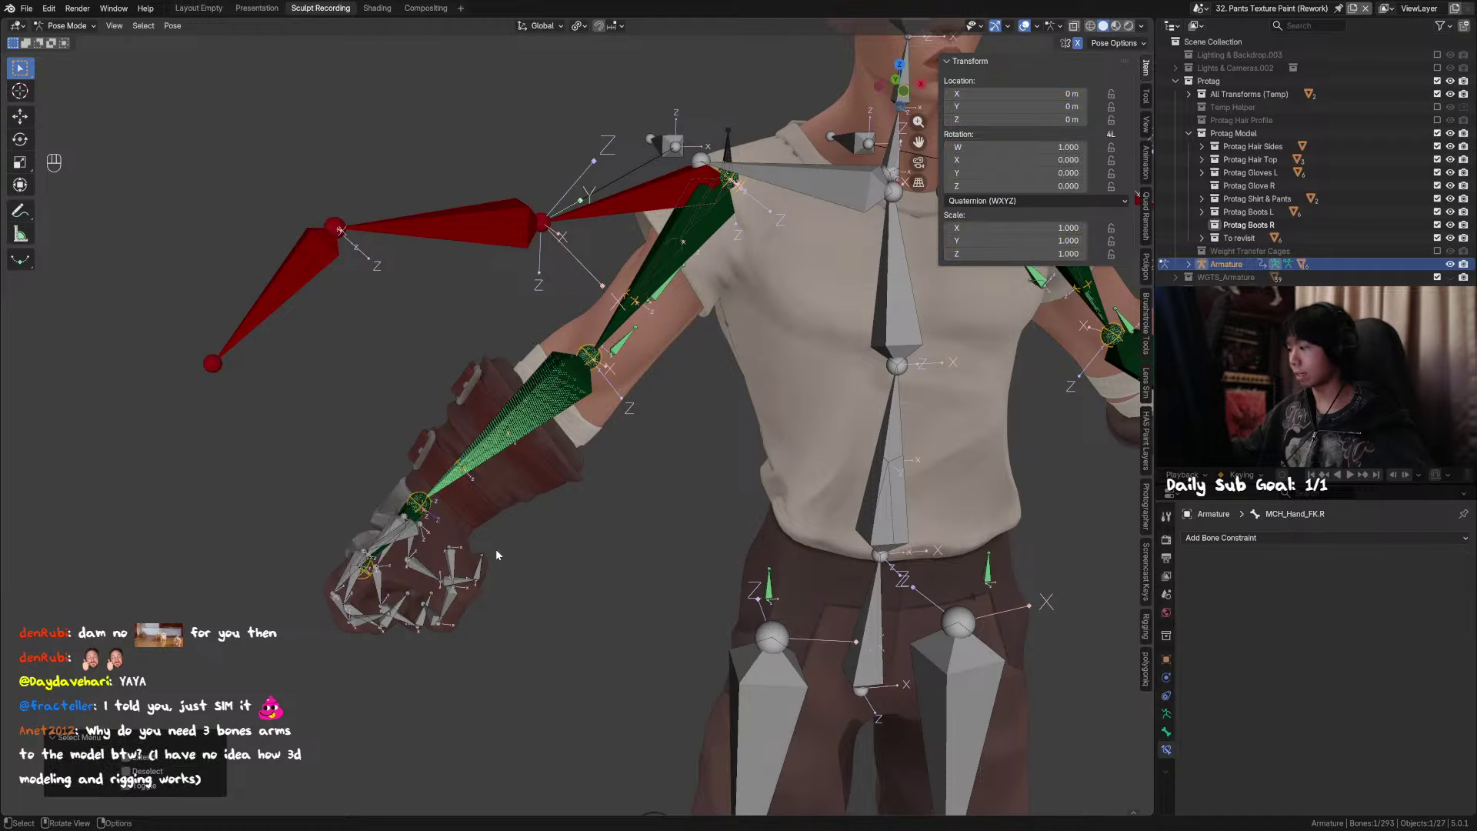
click(414, 520)
alt+click(414, 520)
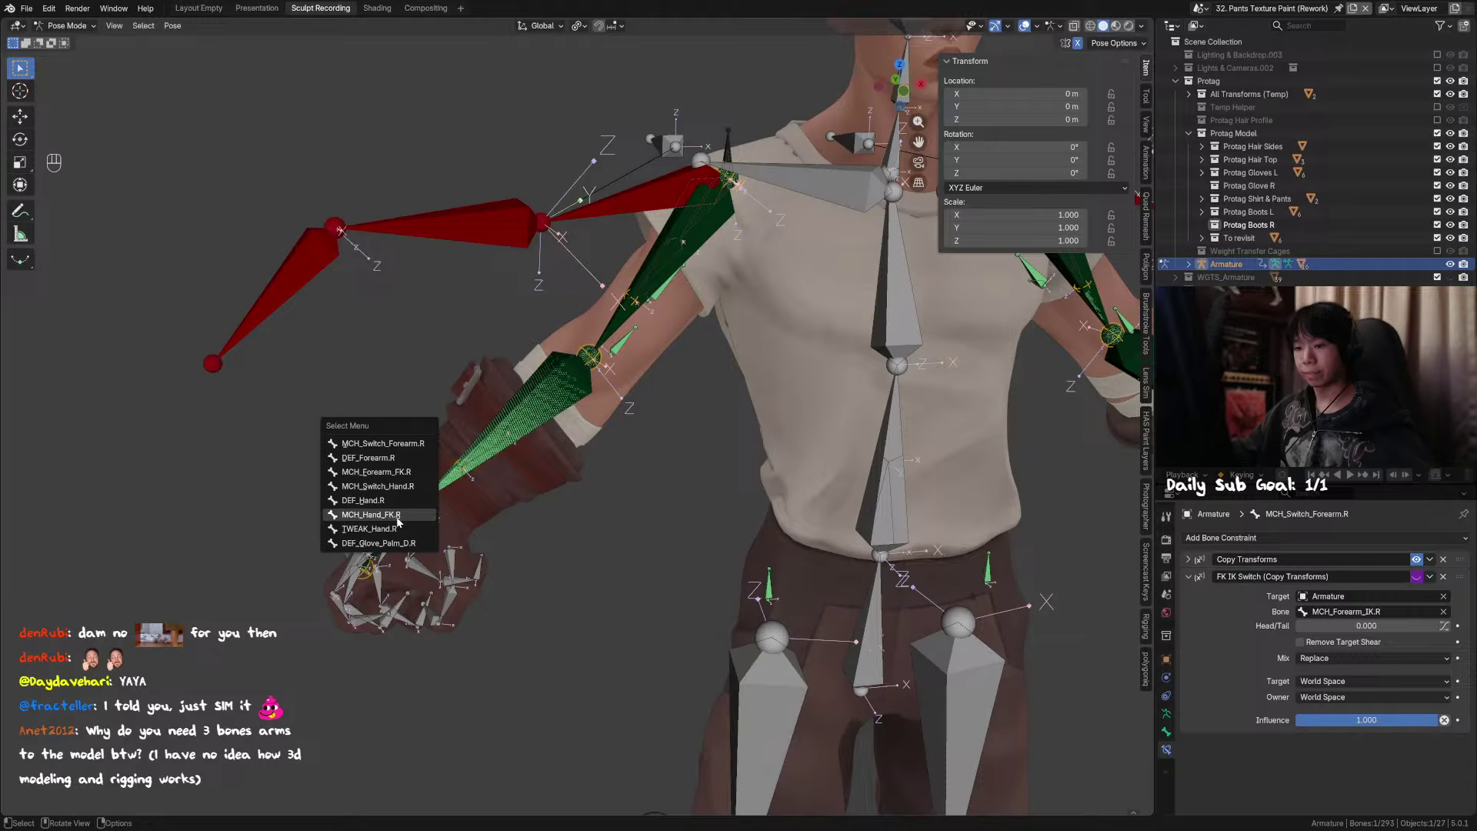
click(378, 486)
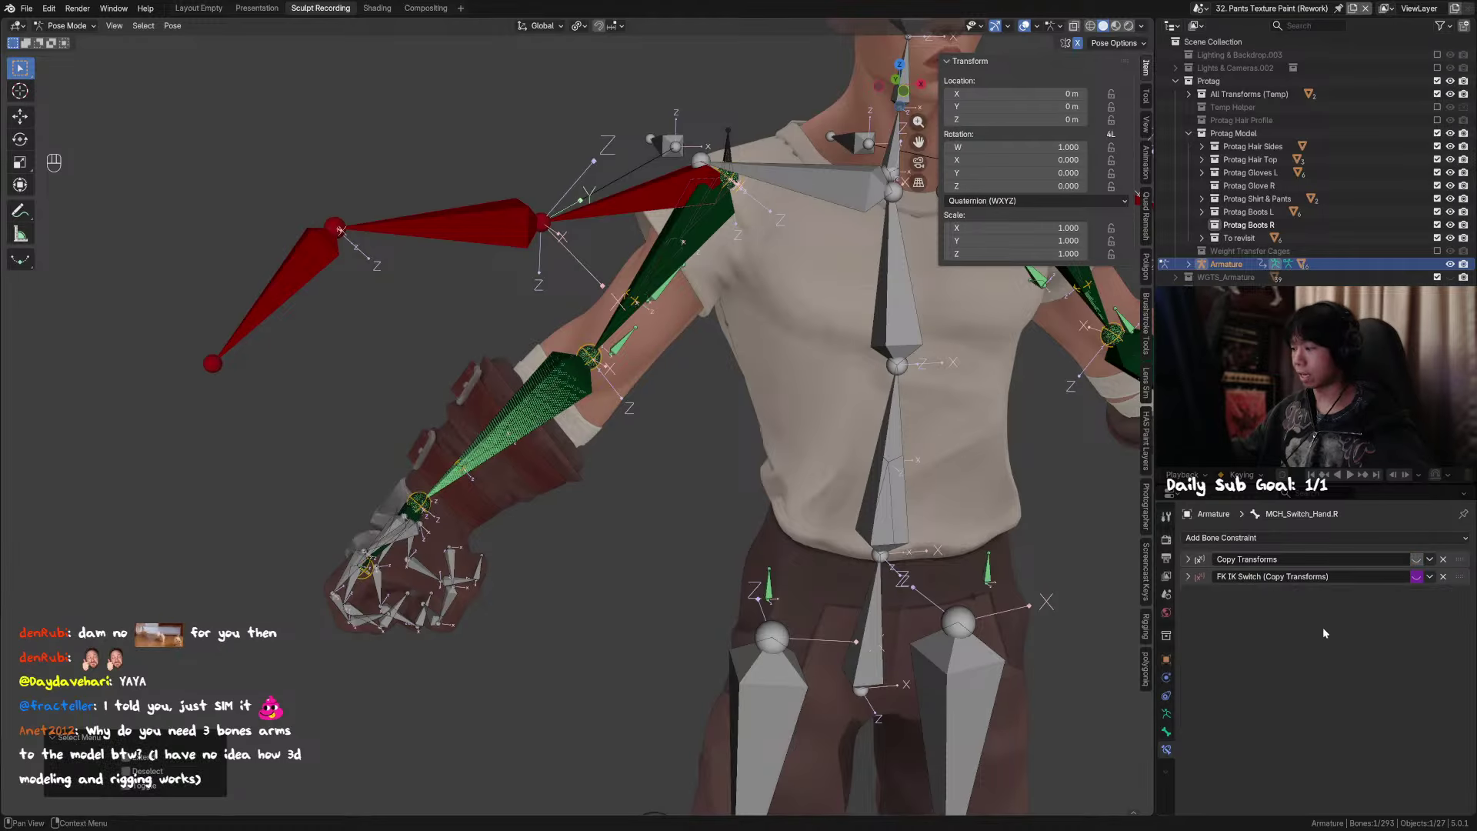
Step: Copy the target bone name MCH_Hand_FK.R from the Copy Transforms constraint of MCH_Switch_Hand.R and enable that constraint
click(1188, 560)
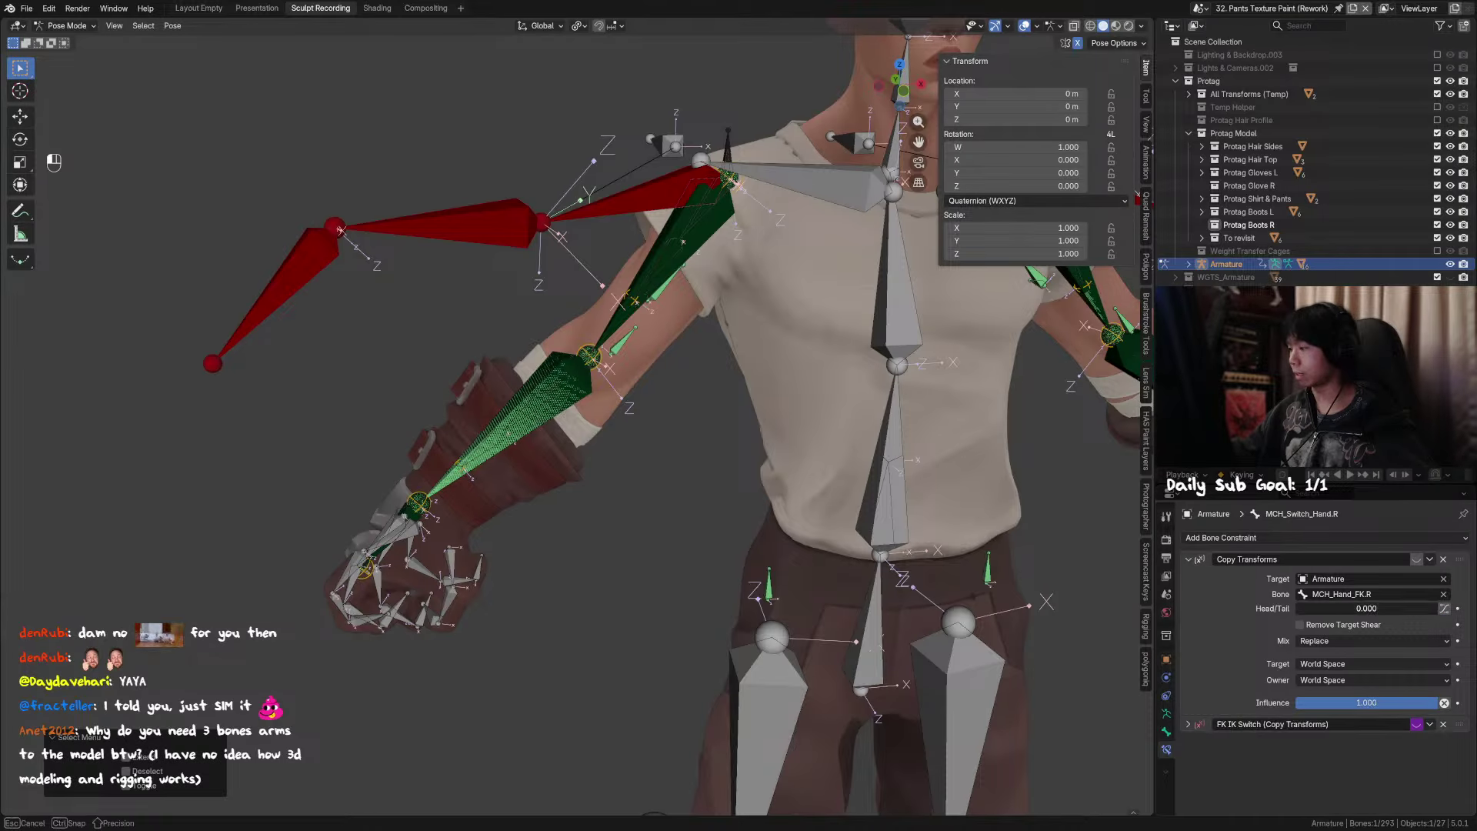
click(1383, 591)
key(ctrl+c)
click(1192, 563)
click(1191, 561)
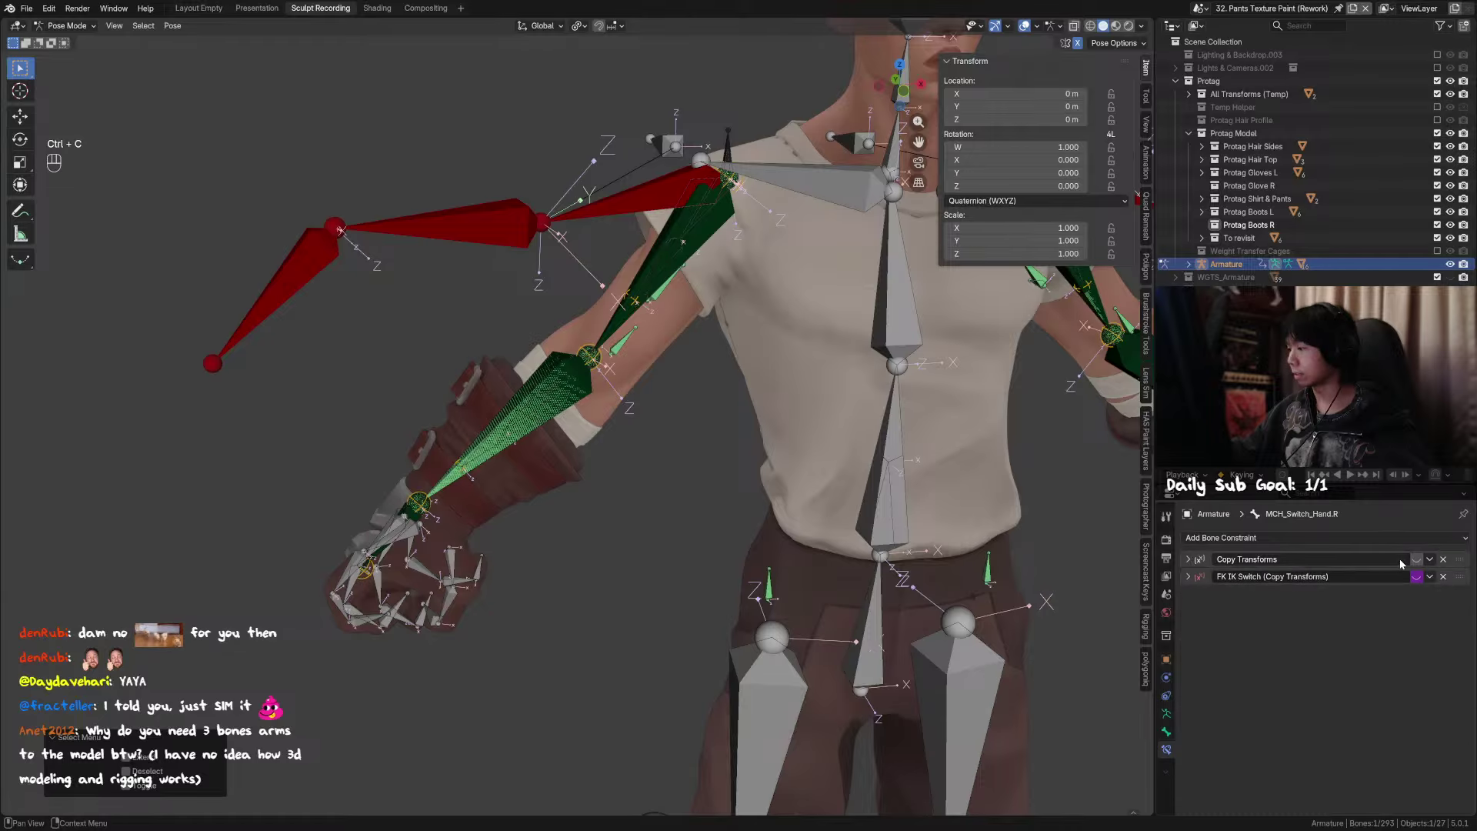
click(1415, 560)
Step: Try MCH_Hand_FK.R as the target bone of the FK IK Switch constraint on MCH_Switch_Hand.R, and undo the assignment
click(1189, 577)
click(1376, 612)
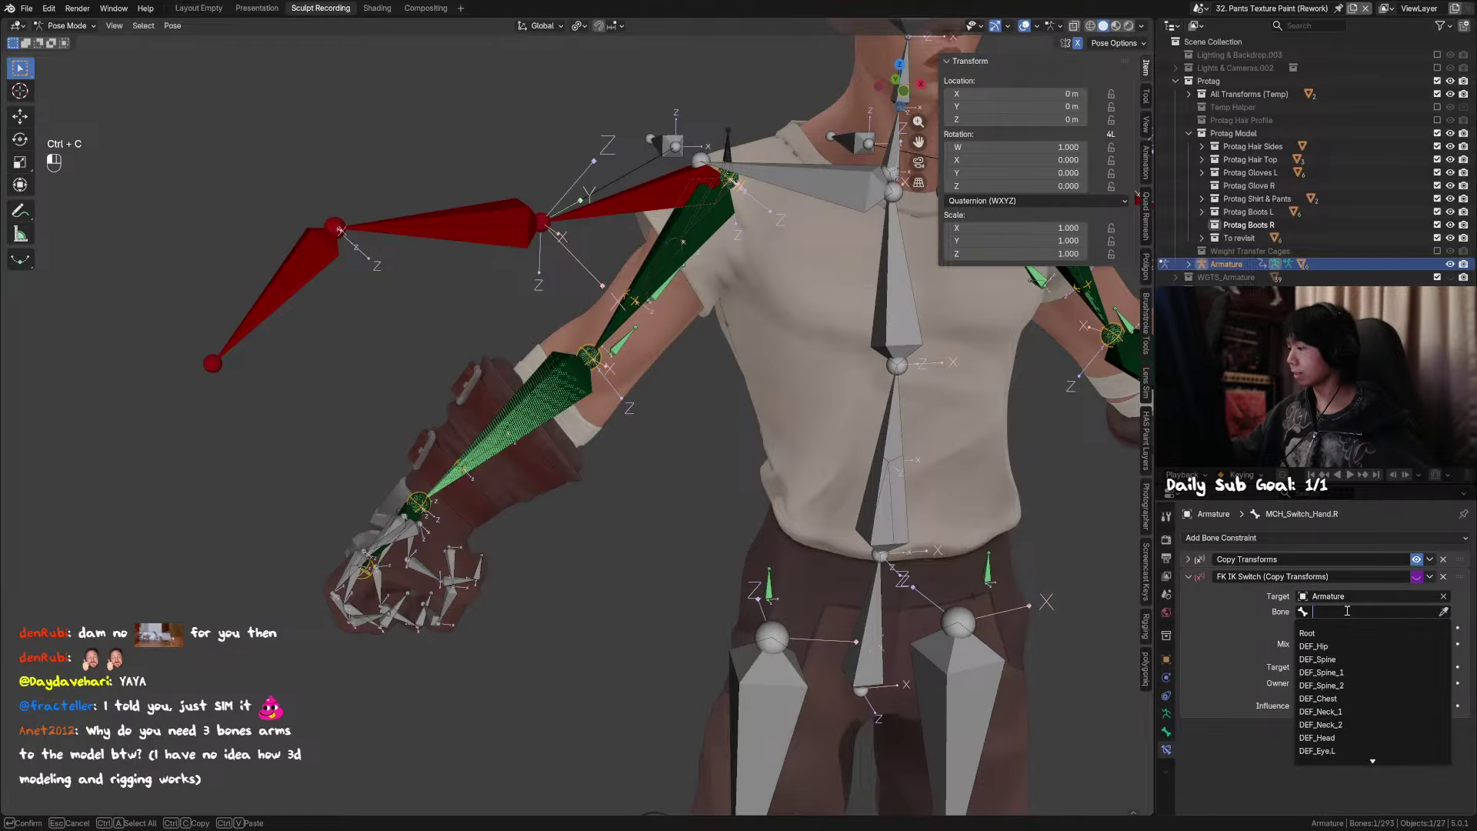
key(ctrl+v)
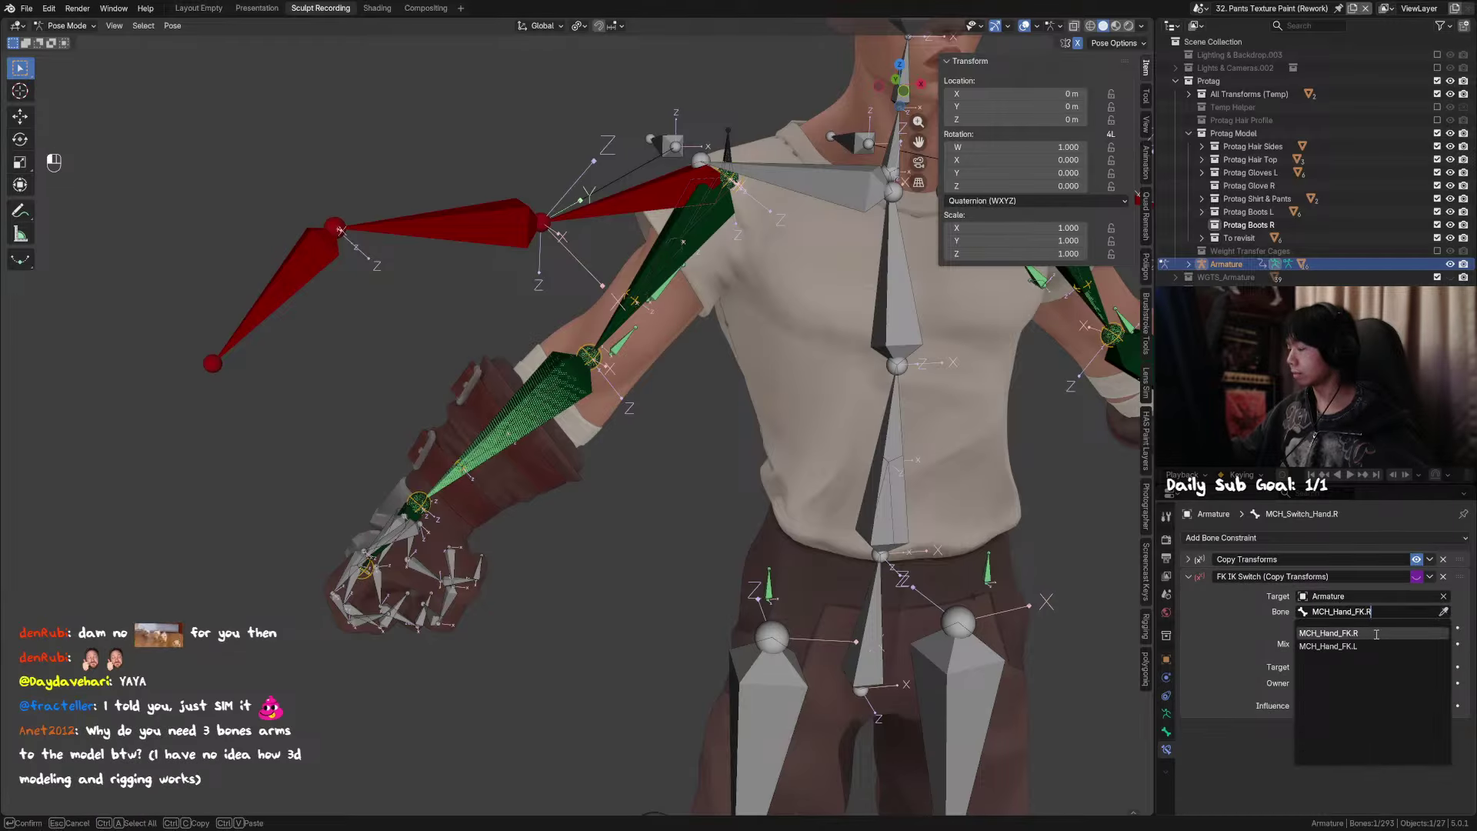
click(1377, 634)
key(ctrl+z)
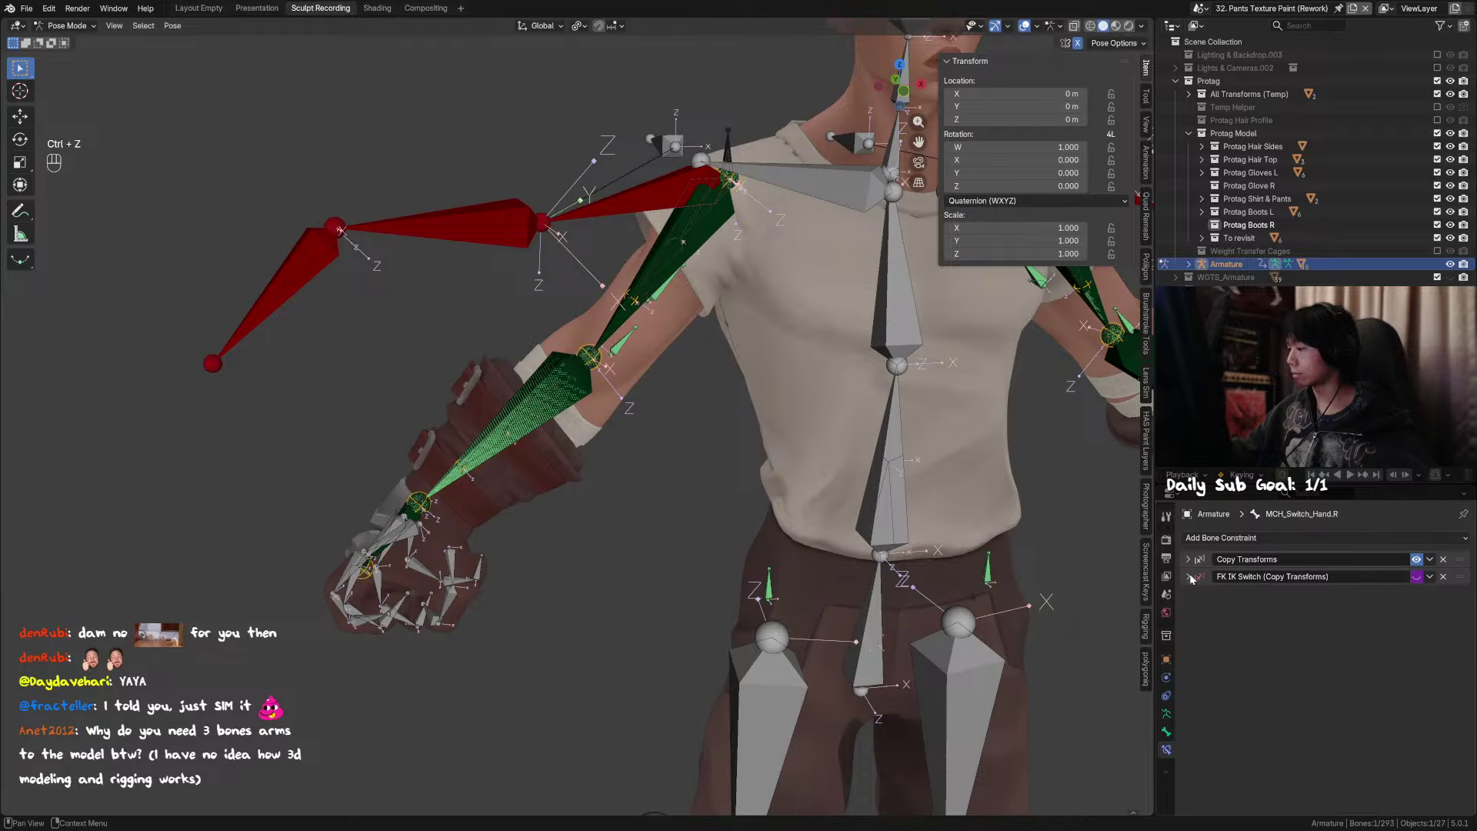
Step: Assign the right hand's MCH bone as the target of the FK IK Switch constraint on MCH_Switch_Hand.R
click(1190, 577)
click(1364, 613)
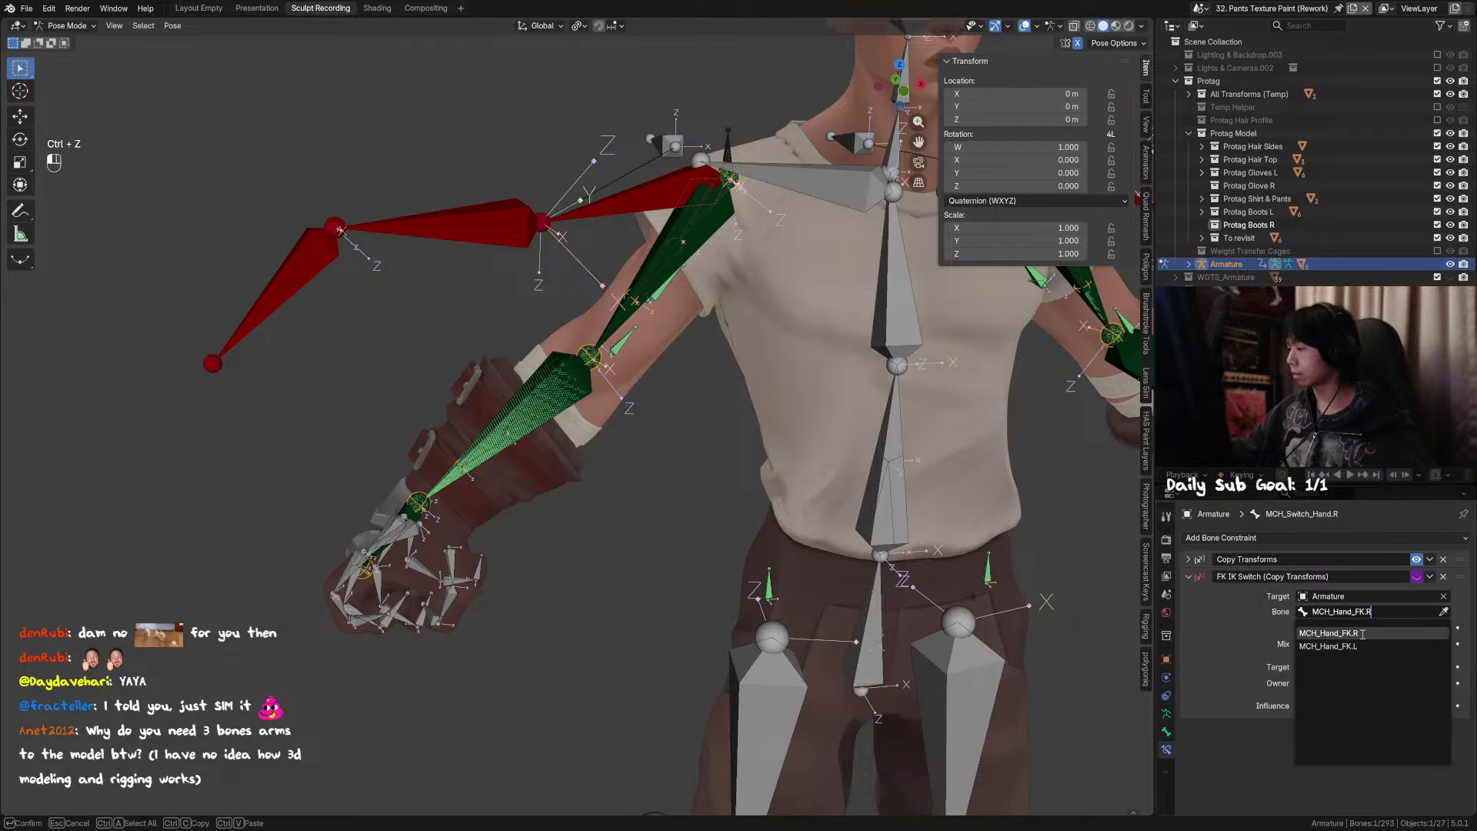
click(1363, 634)
click(1189, 576)
Step: Hide the transform sidebar and the armature's MCH bone collection
scroll(700, 413, down, 3)
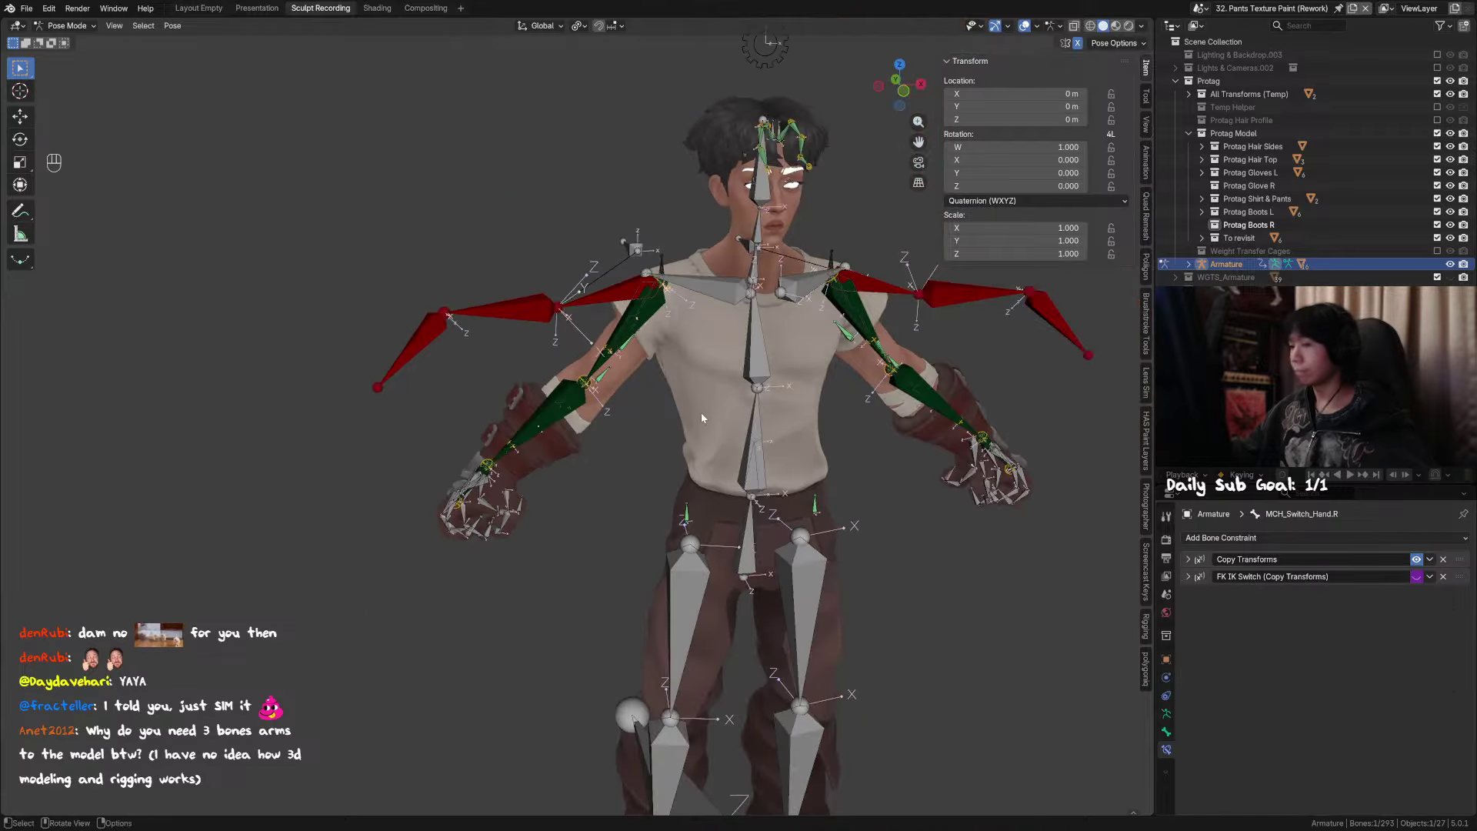
middle_drag(700, 413, 616, 375)
key(n)
click(830, 424)
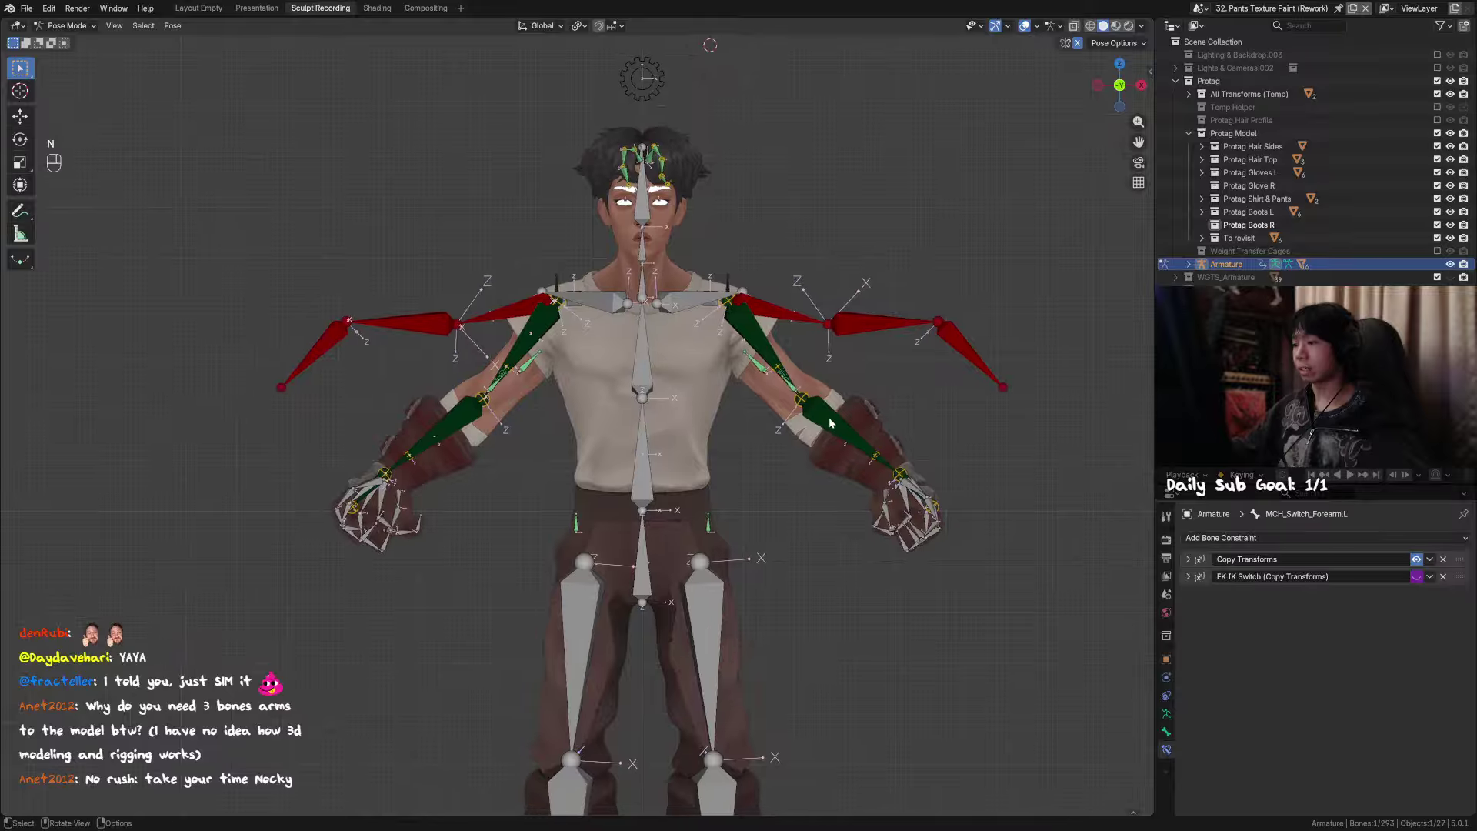
middle_drag(901, 420, 895, 437)
click(1167, 731)
click(1167, 714)
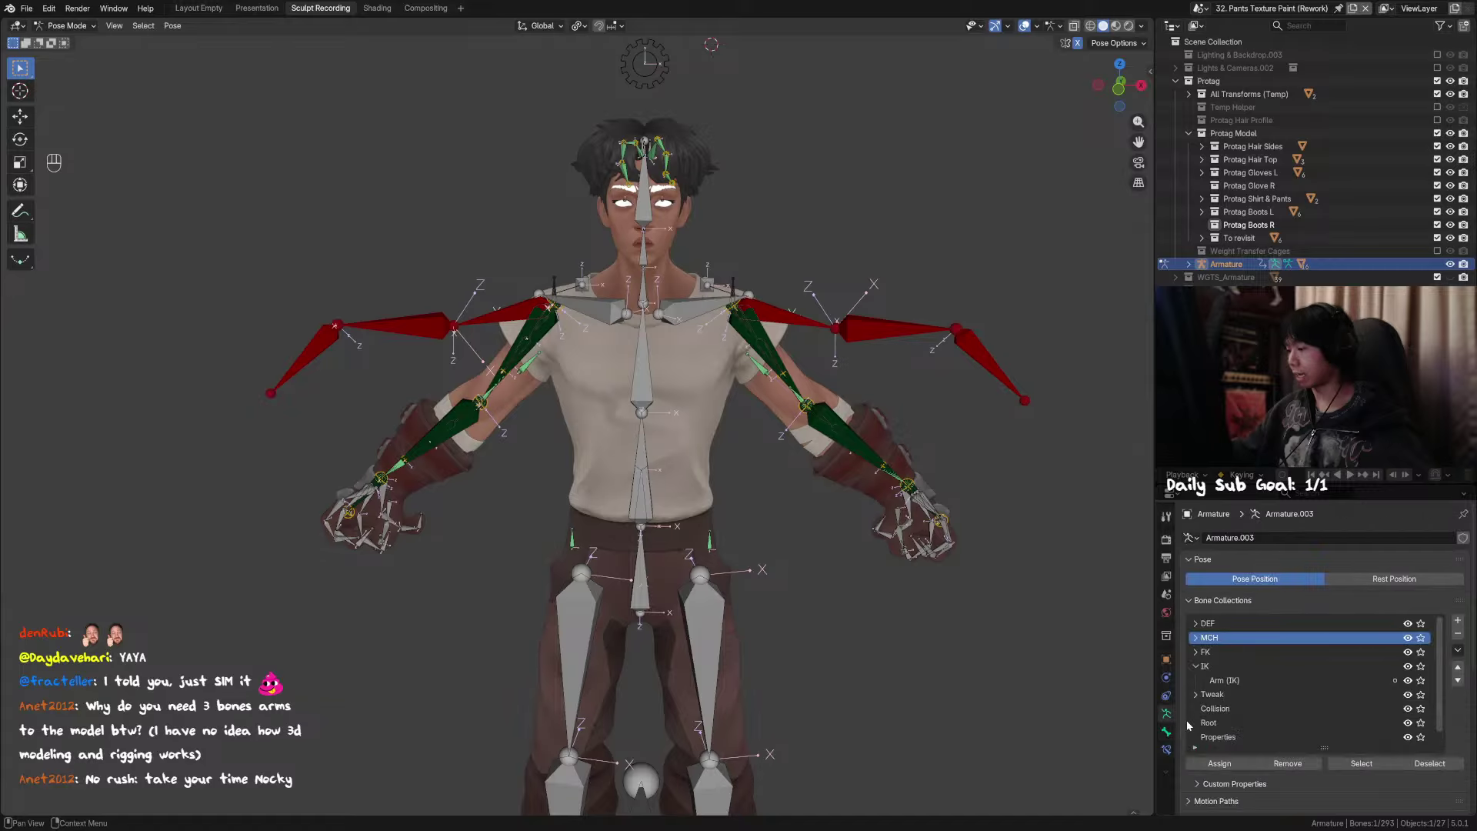
click(1408, 638)
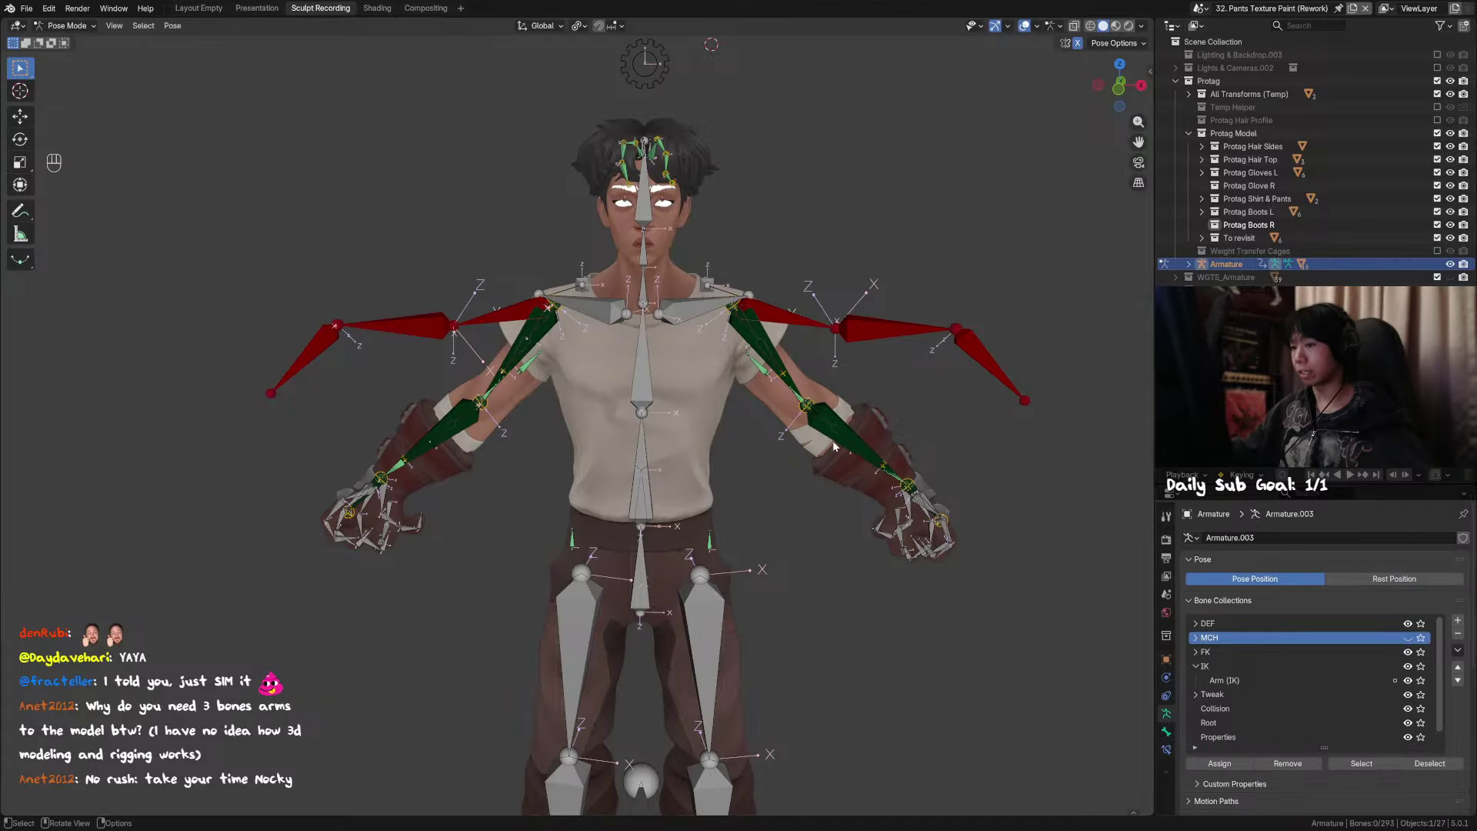
Step: Hide the DEF bone collection so only the arm control bones are shown
middle_drag(866, 457, 888, 383)
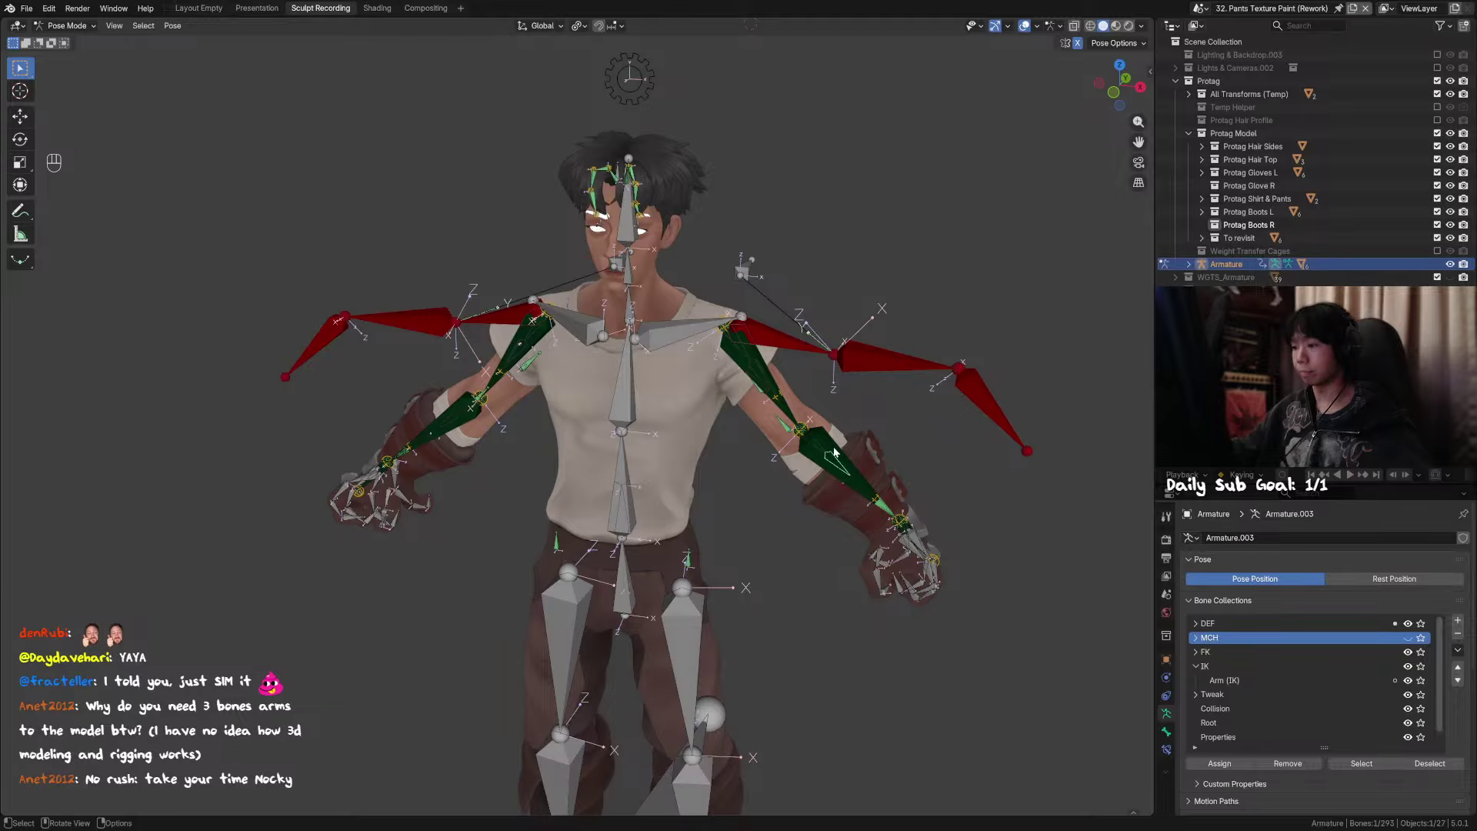
click(1408, 623)
click(1408, 623)
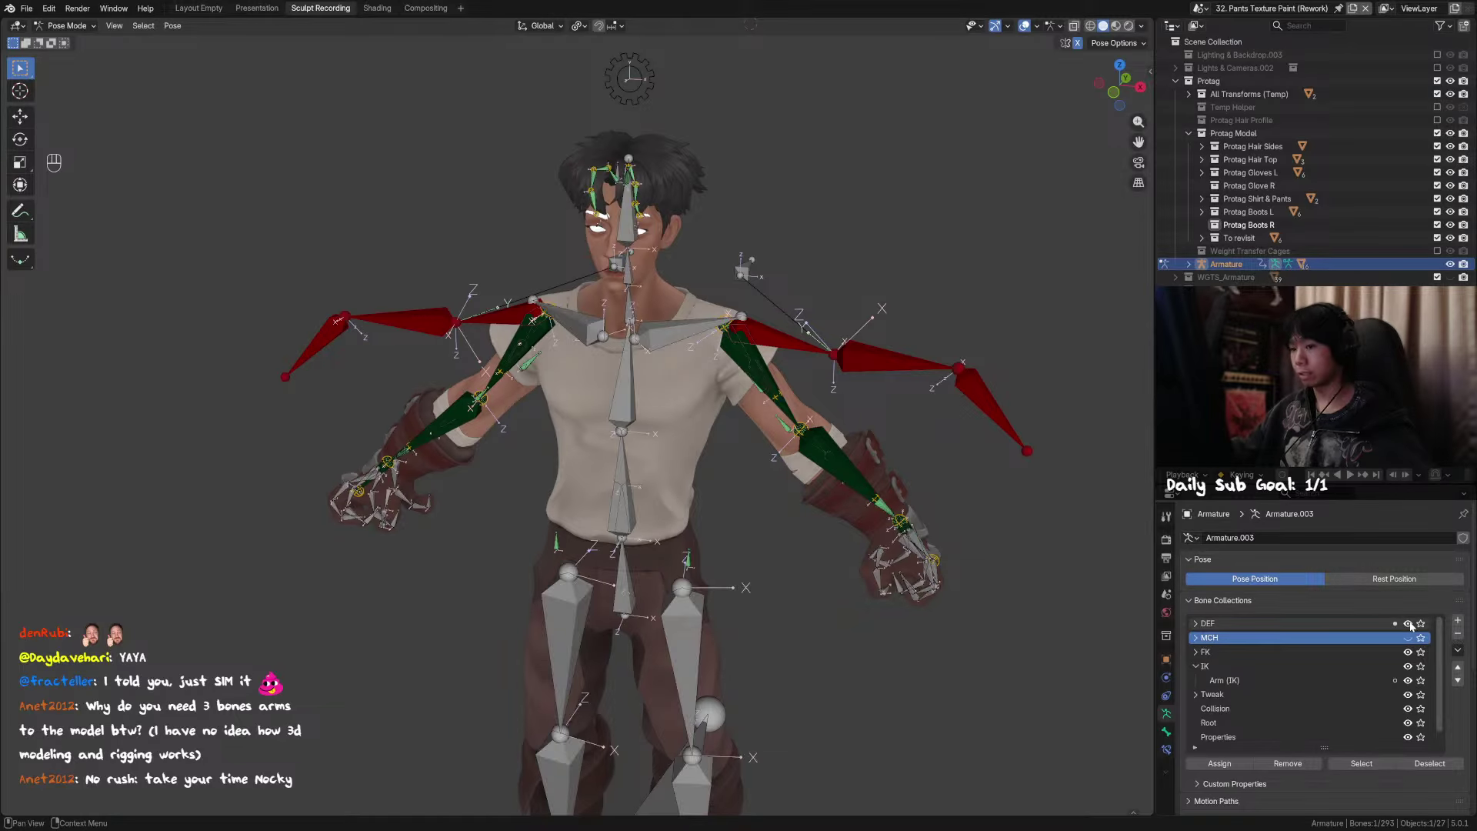
click(1408, 623)
Step: Test moving and rotating the left forearm and hand FK bones, and cancel each transform
middle_drag(777, 437, 778, 460)
click(844, 443)
key(g)
right_click(809, 469)
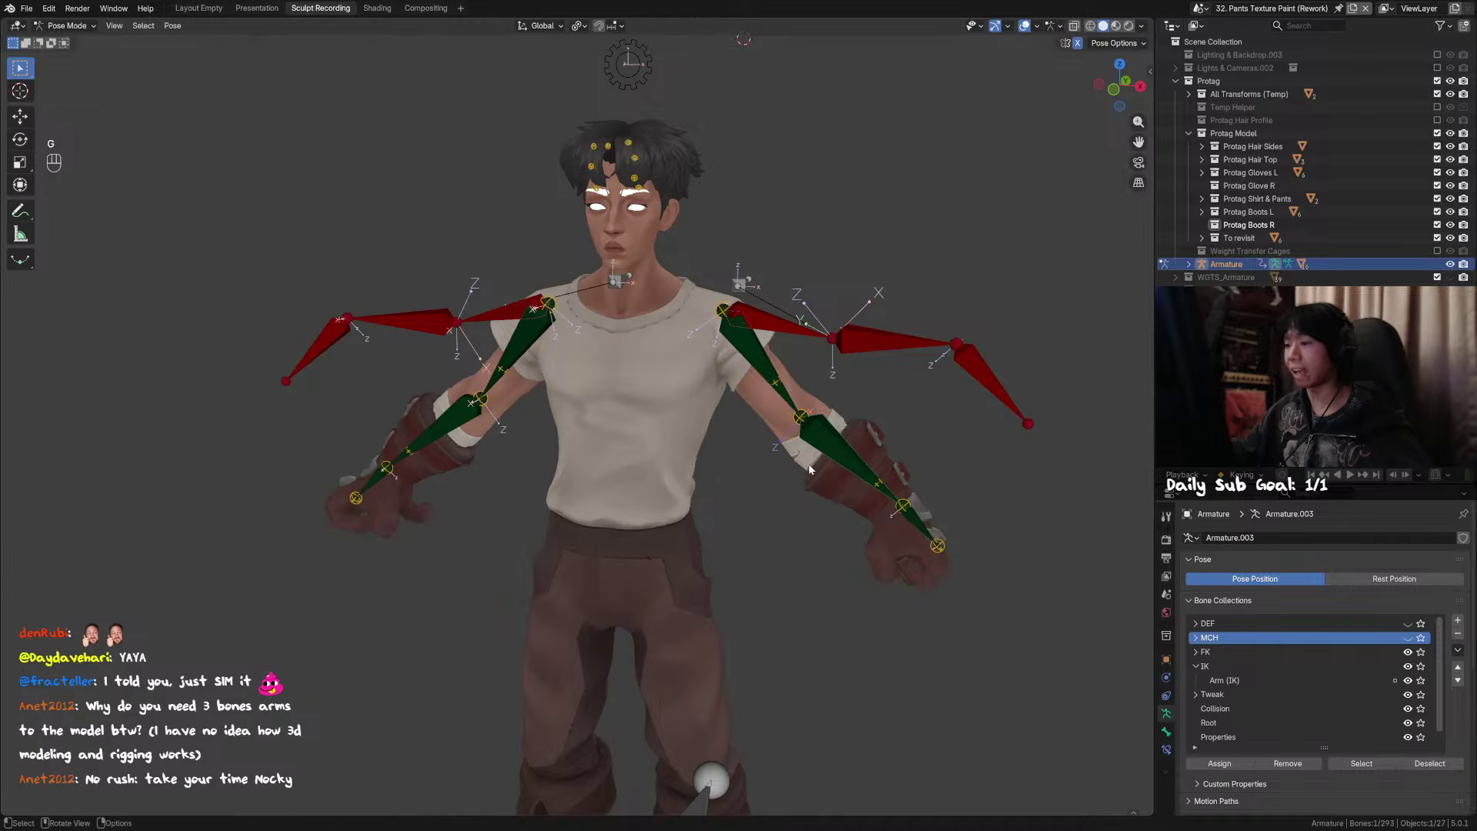
key(r)
key(z)
click(897, 527)
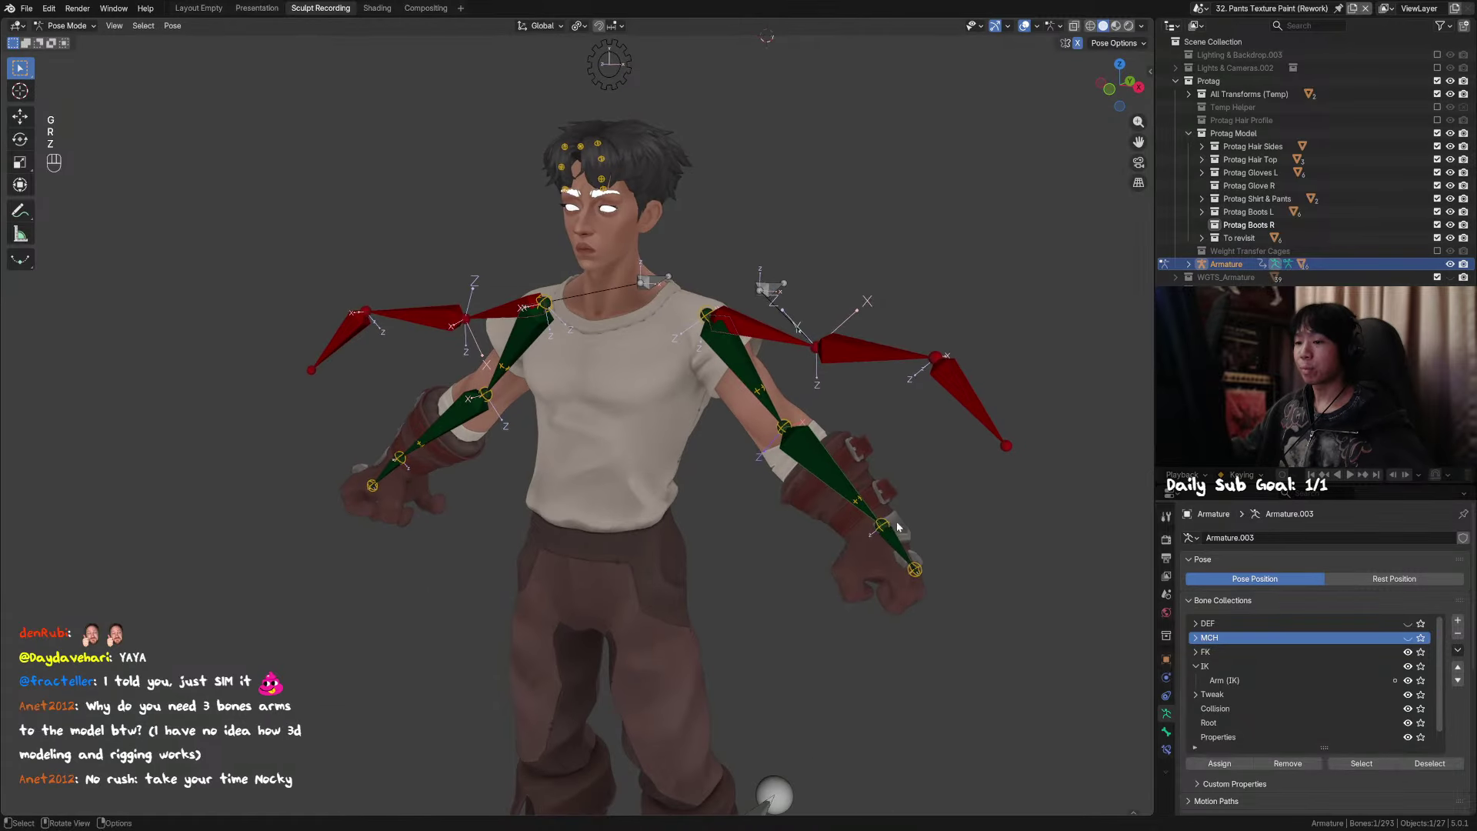
key(r)
key(z)
key(z)
right_click(737, 545)
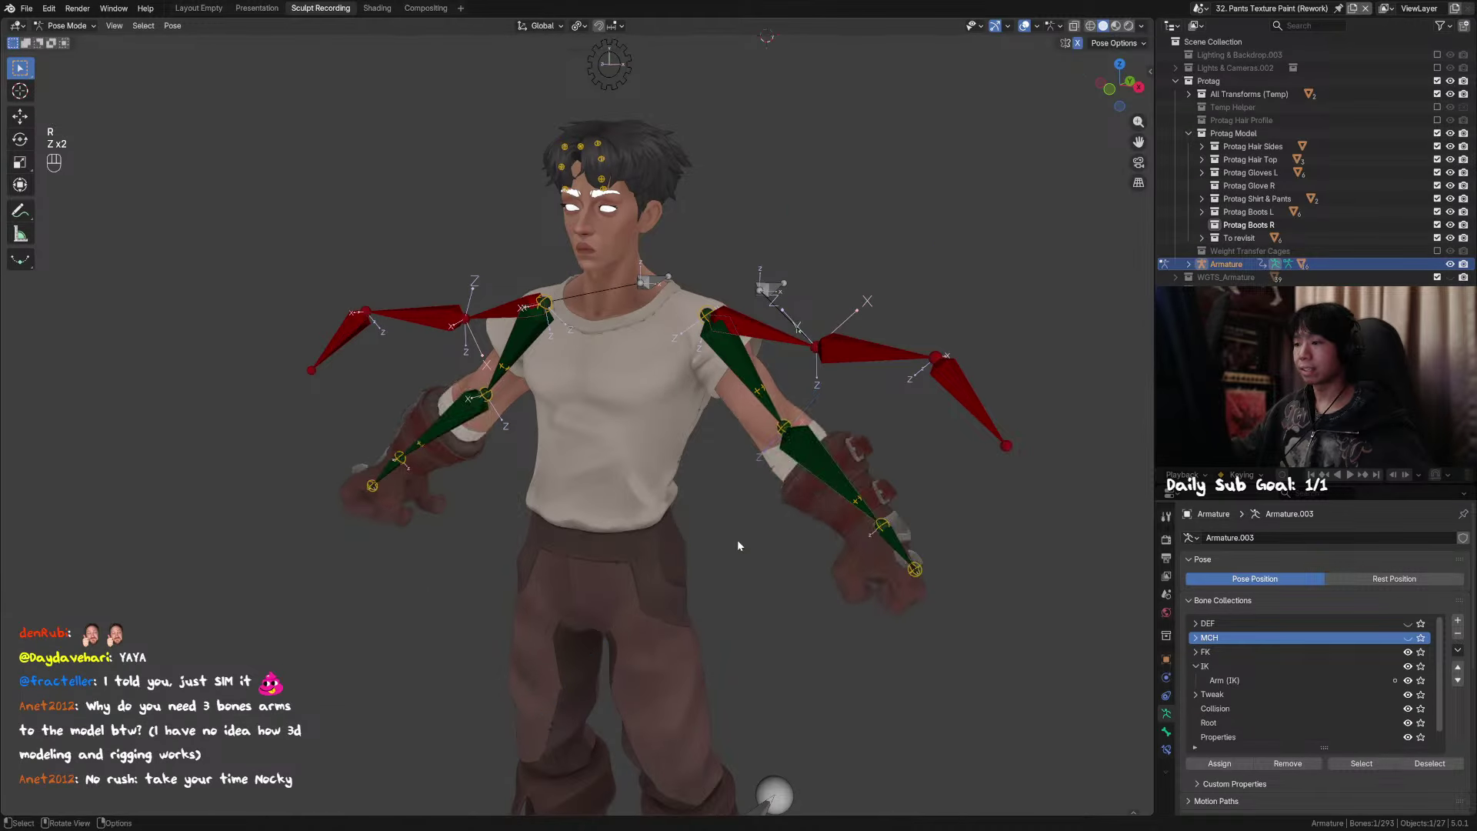
Step: Set the Arm FK IK Switch.L property to 1
key(KP_1)
key(n)
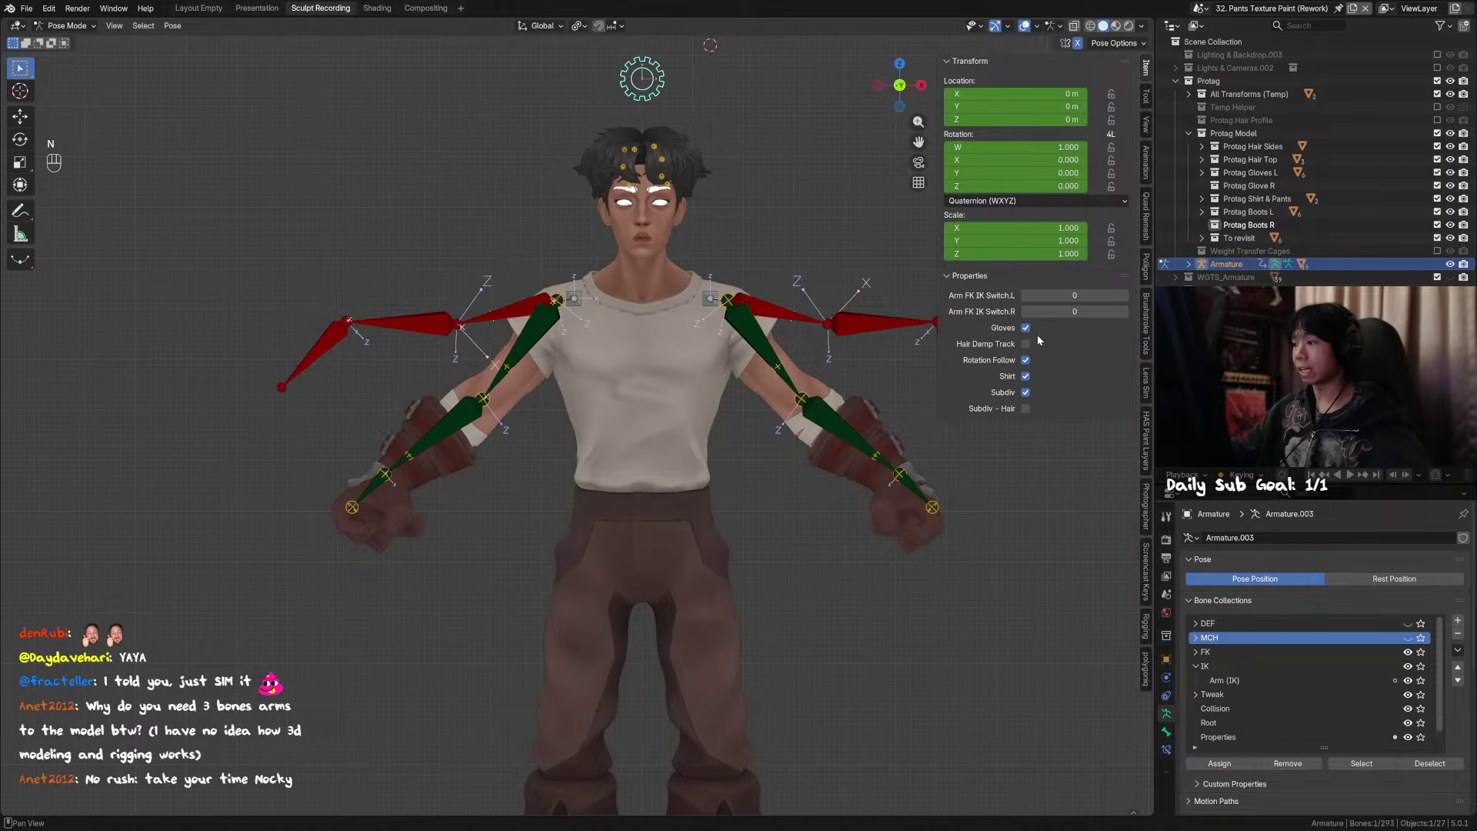
drag(1071, 295, 1087, 296)
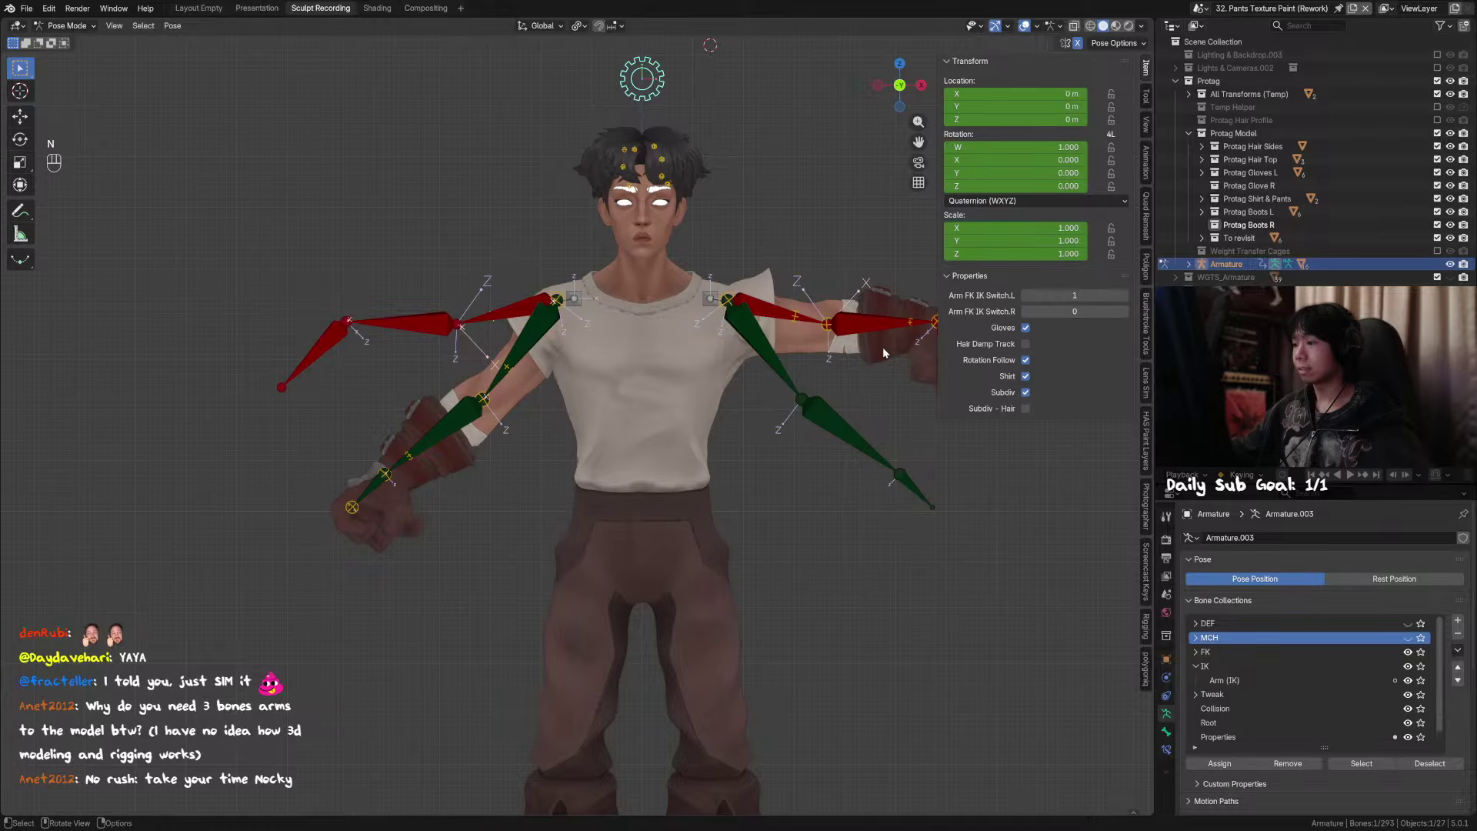
middle_drag(883, 348, 744, 363)
key(n)
Step: Turn off X-axis mirroring for posing and move the left hand's IK control about -0.017 m in X and 0.014 m in Z
key(g)
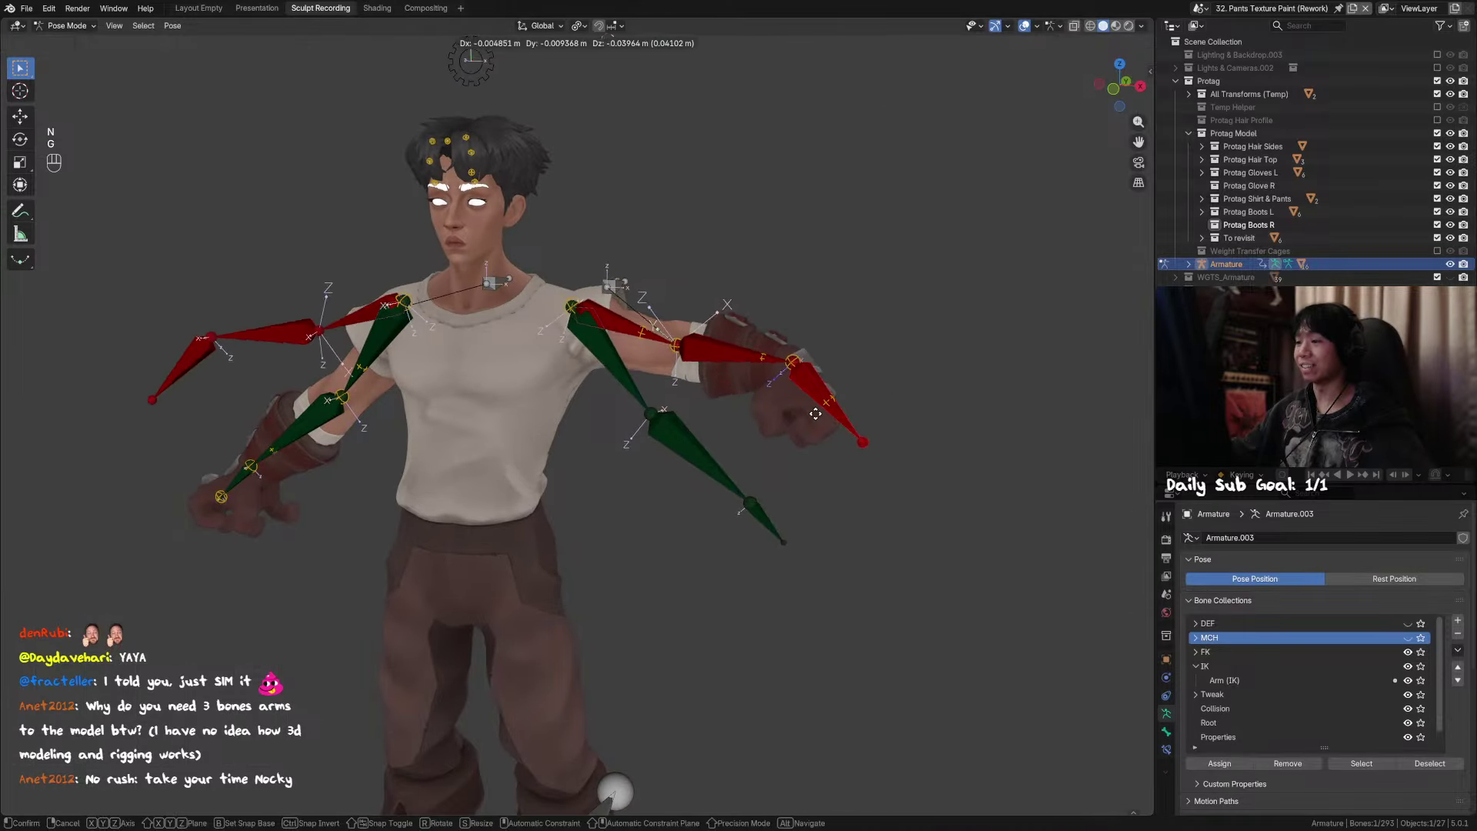
right_click(797, 373)
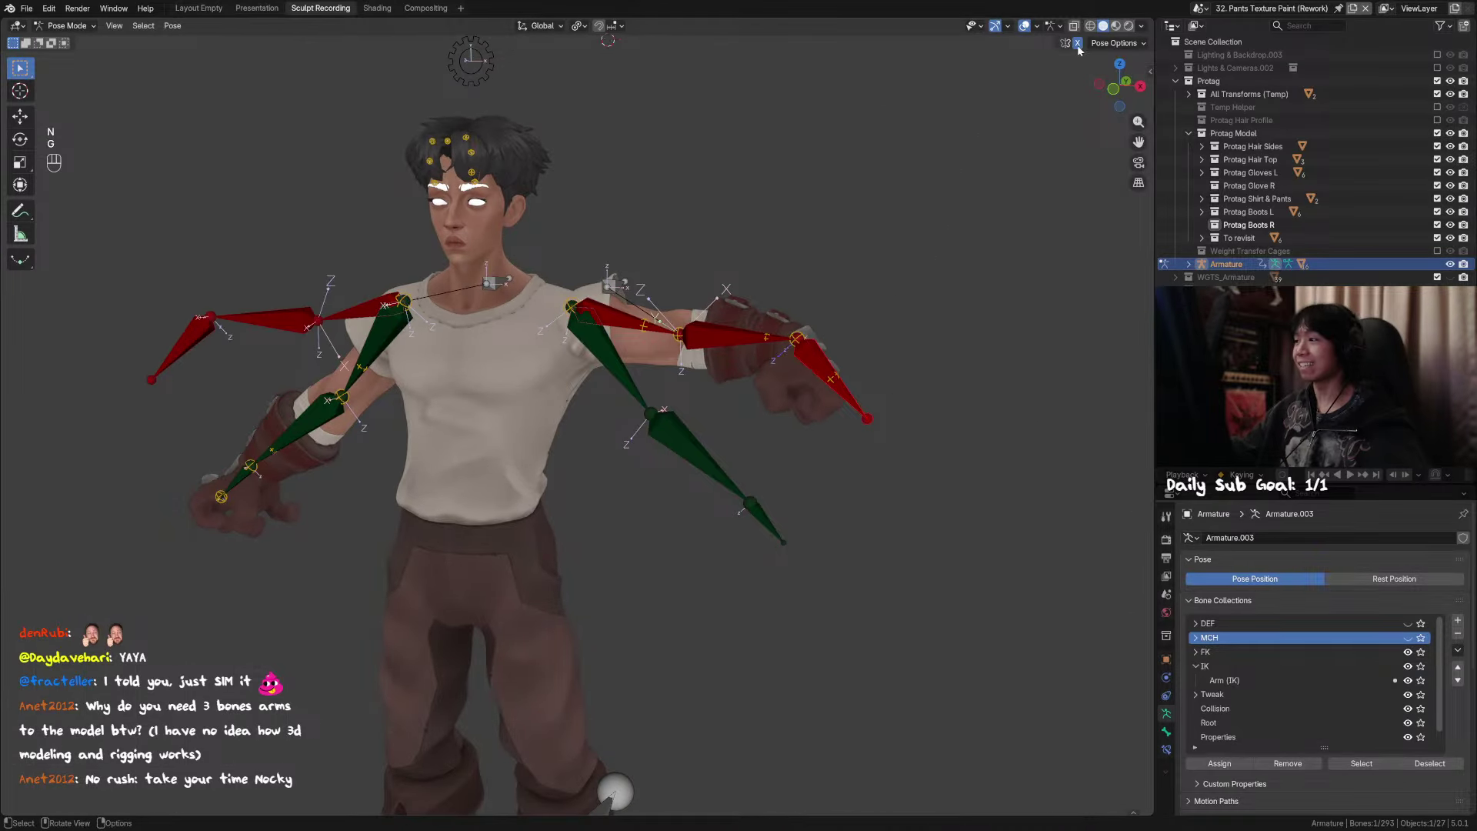
key(KP_1)
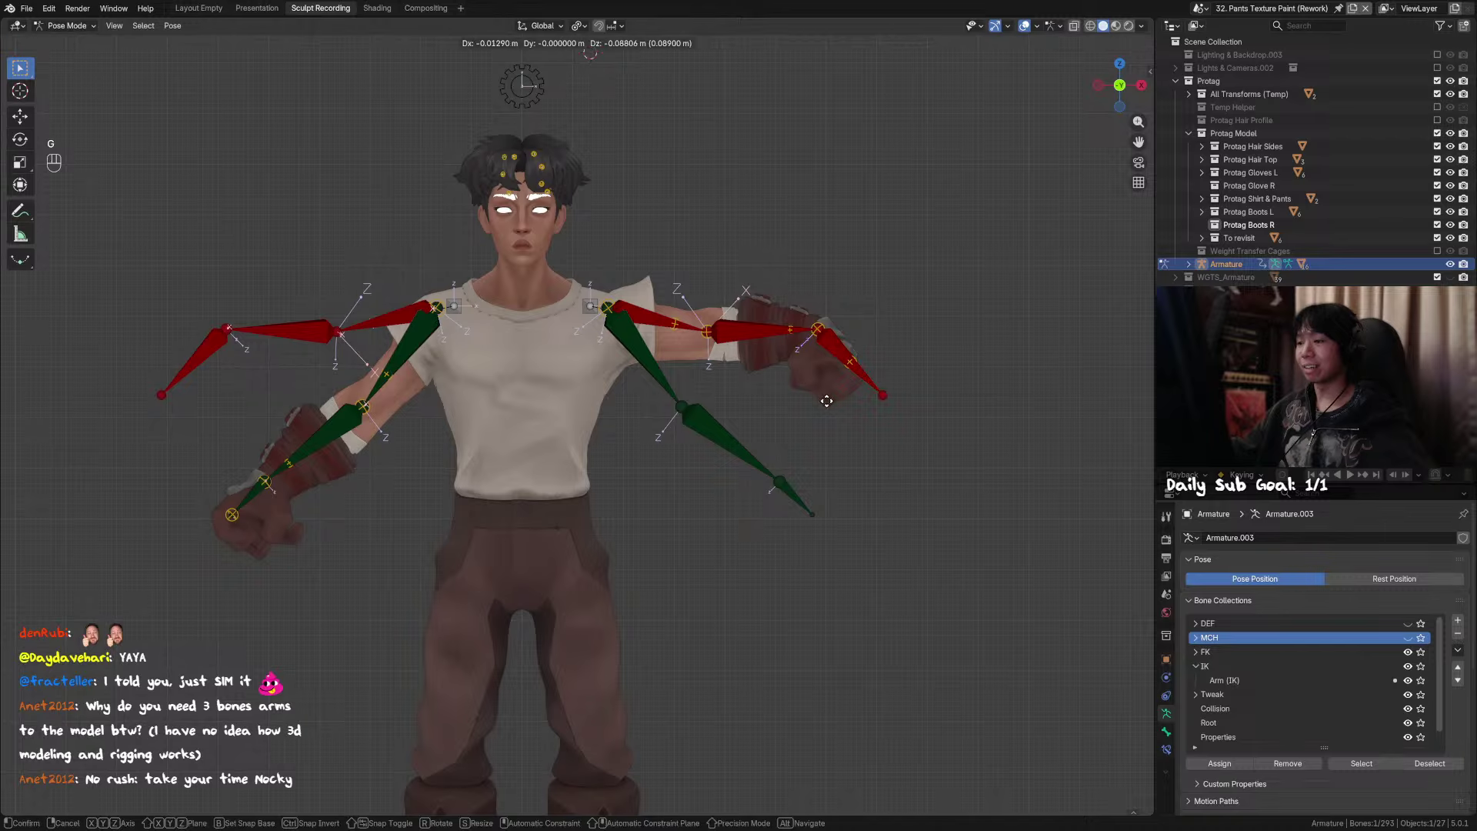
key(g)
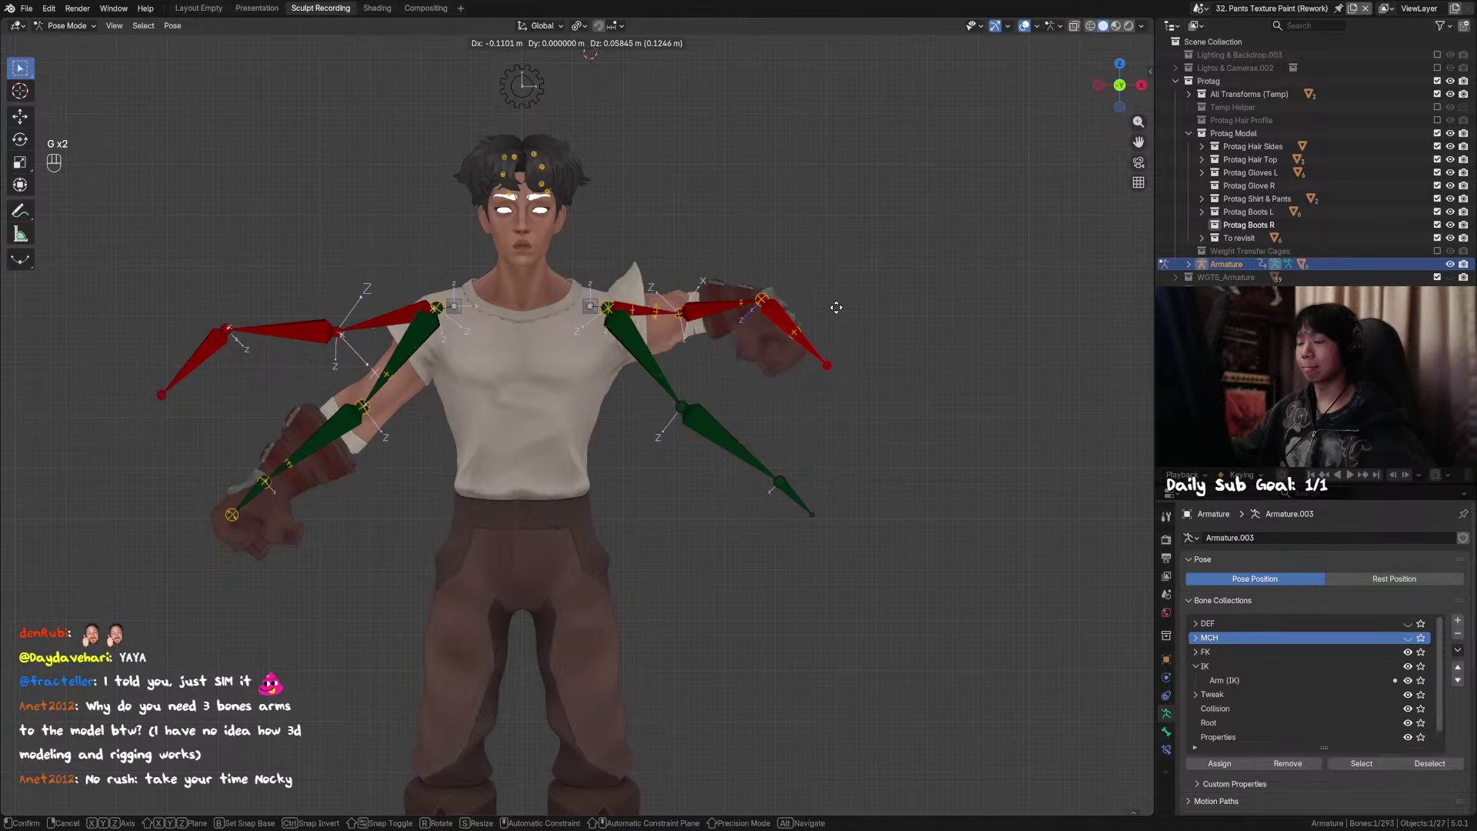
click(823, 368)
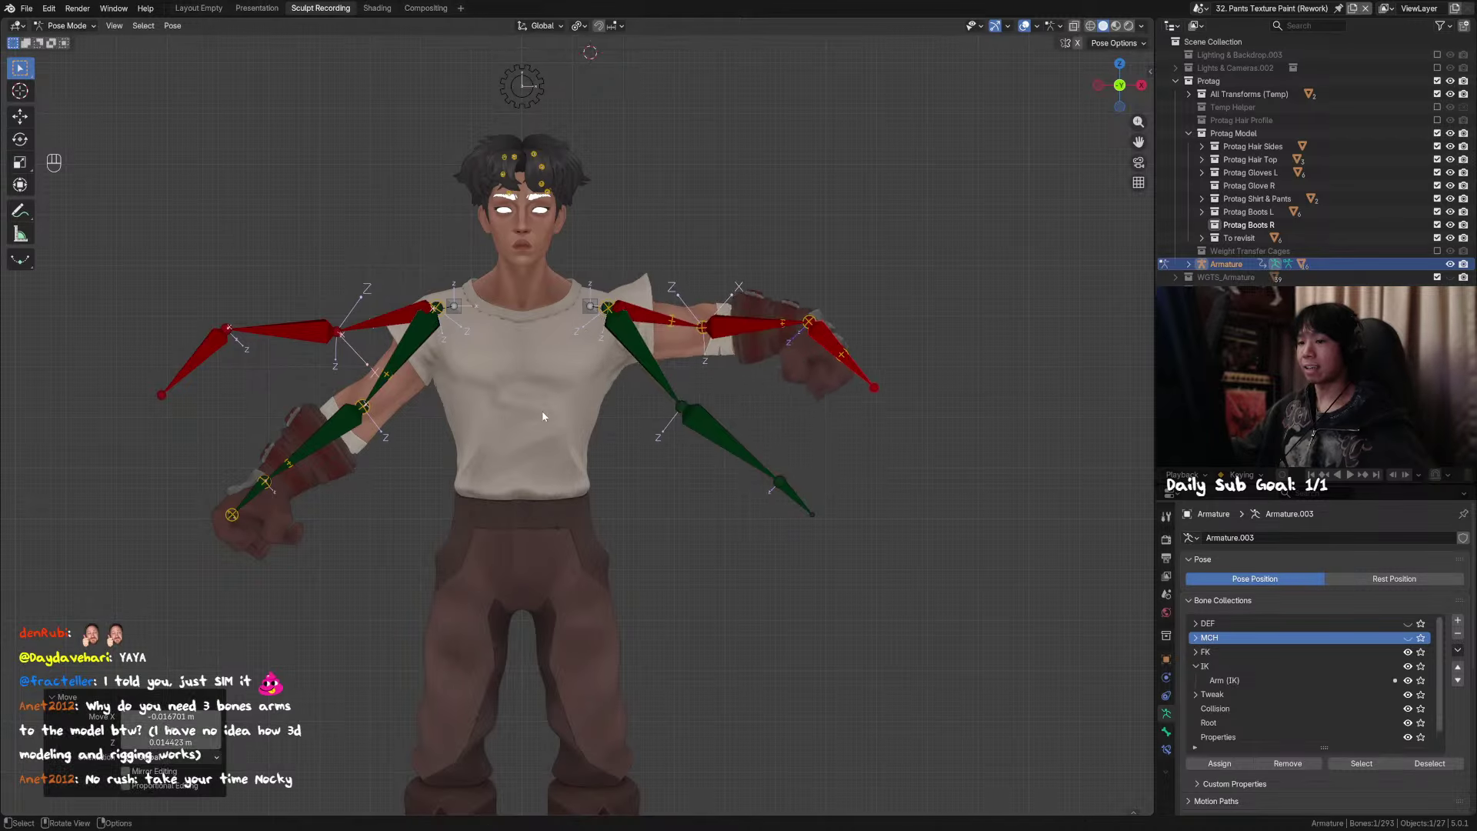
Step: Try the right arm with Arm FK IK Switch.R at 1 by moving its hand IK control, and return the switch to 0
shift+middle_drag(542, 409, 723, 399)
click(691, 73)
key(n)
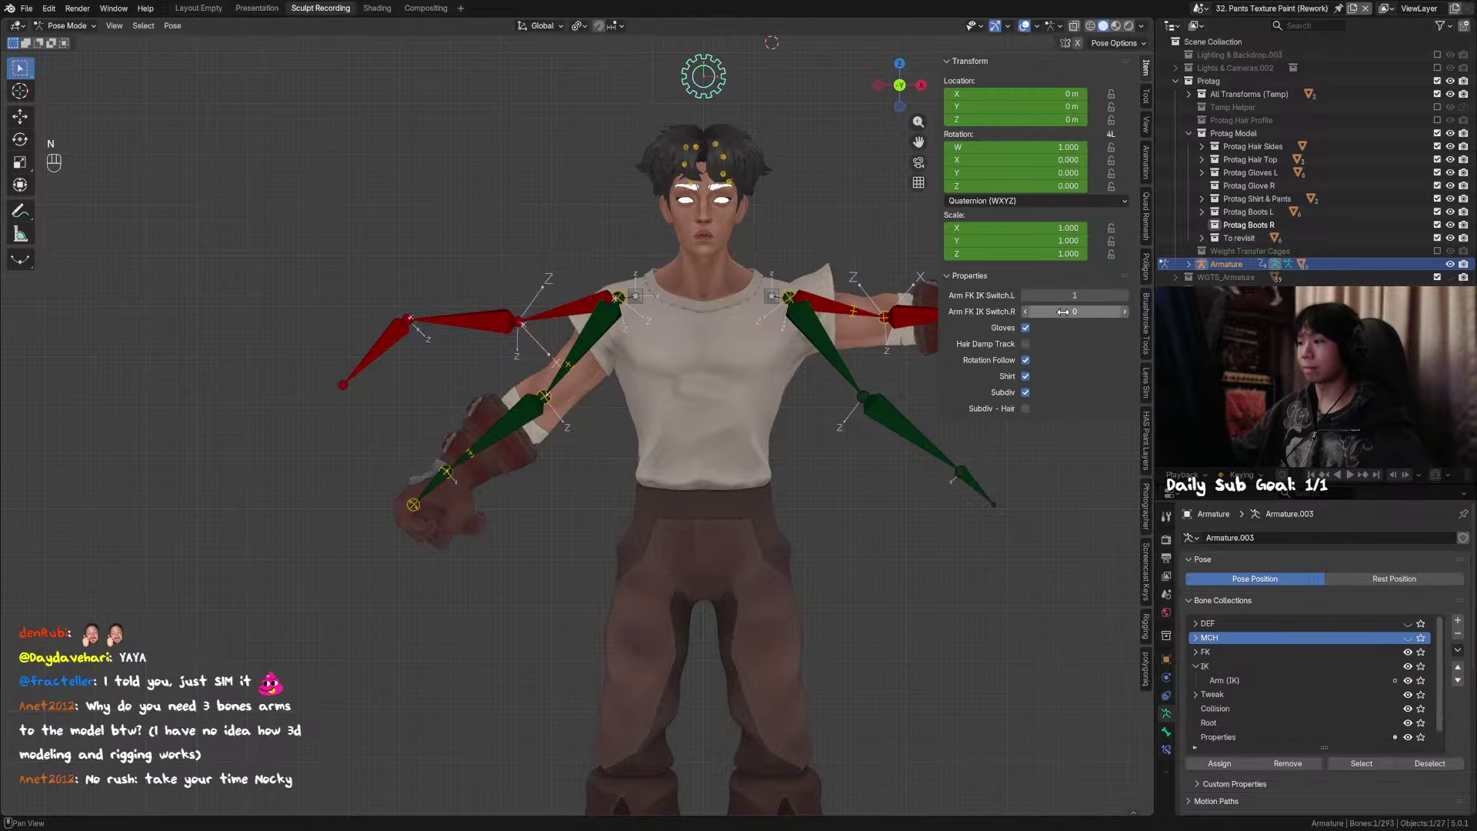
mouse_move(1078, 311)
mouse_down()
mouse_move(1092, 312)
mouse_move(1062, 311)
mouse_up()
click(376, 333)
key(g)
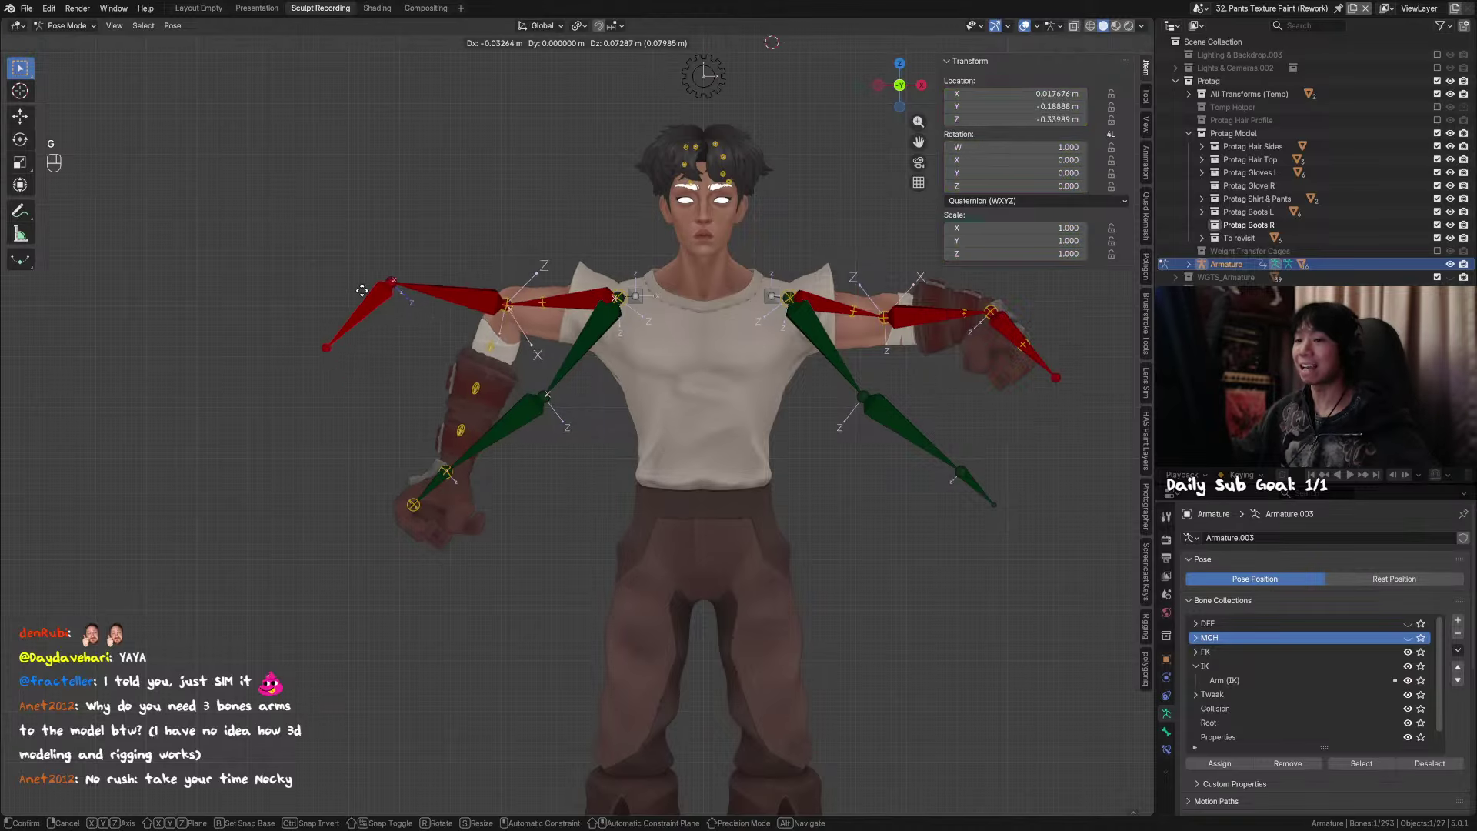
right_click(400, 401)
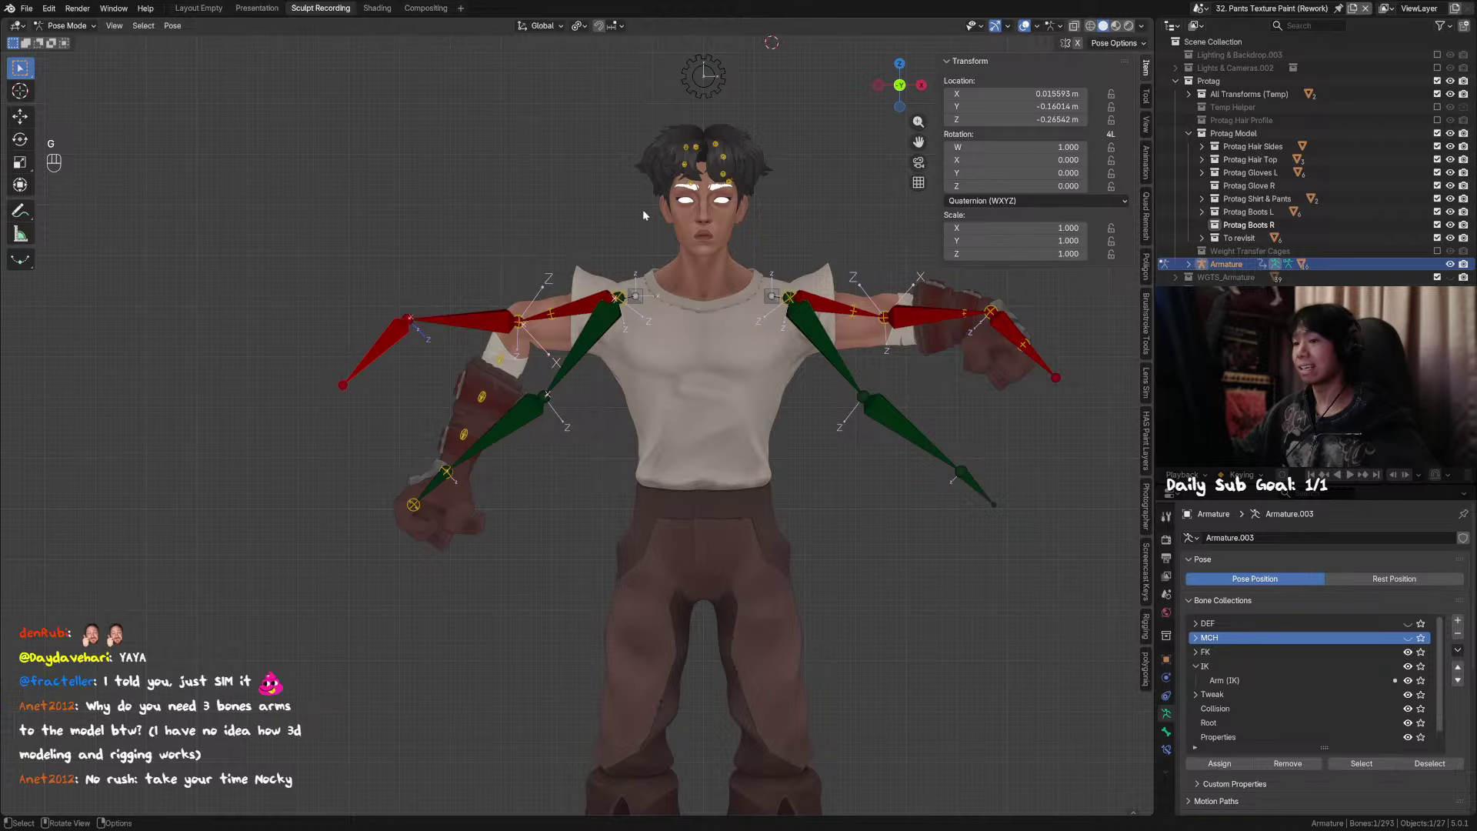
click(703, 75)
drag(1067, 308, 1023, 308)
Step: Test moving the left hand's IK control and clear its location
shift+middle_drag(708, 347, 385, 435)
scroll(585, 427, up, 1)
shift+middle_drag(712, 434, 685, 406)
click(696, 389)
key(g)
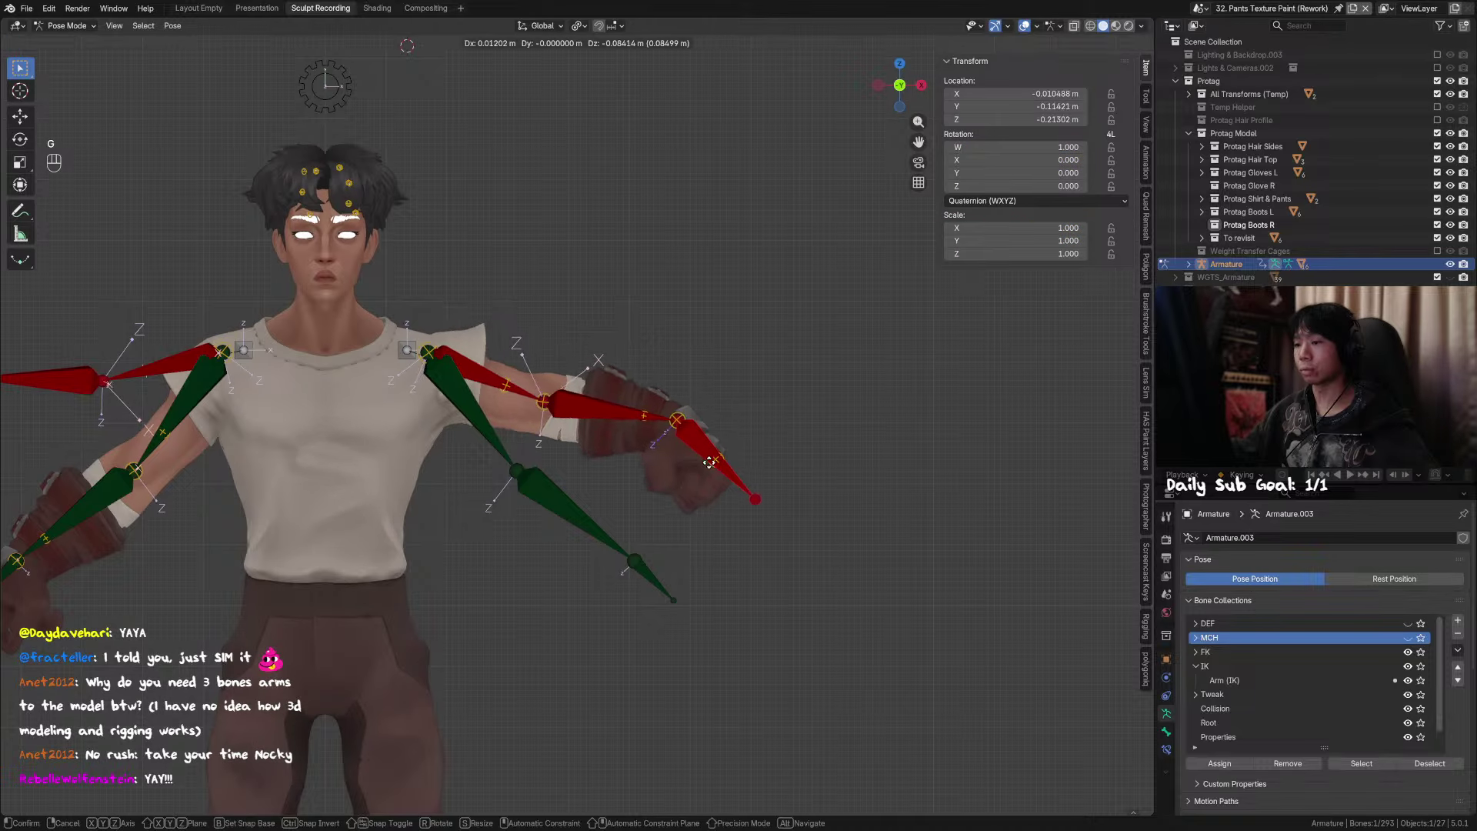
right_click(714, 376)
key(alt+g)
Step: Test moving the left hand's IK control from its rest position, cancelling each move
shift+middle_drag(659, 476, 684, 444)
key(g)
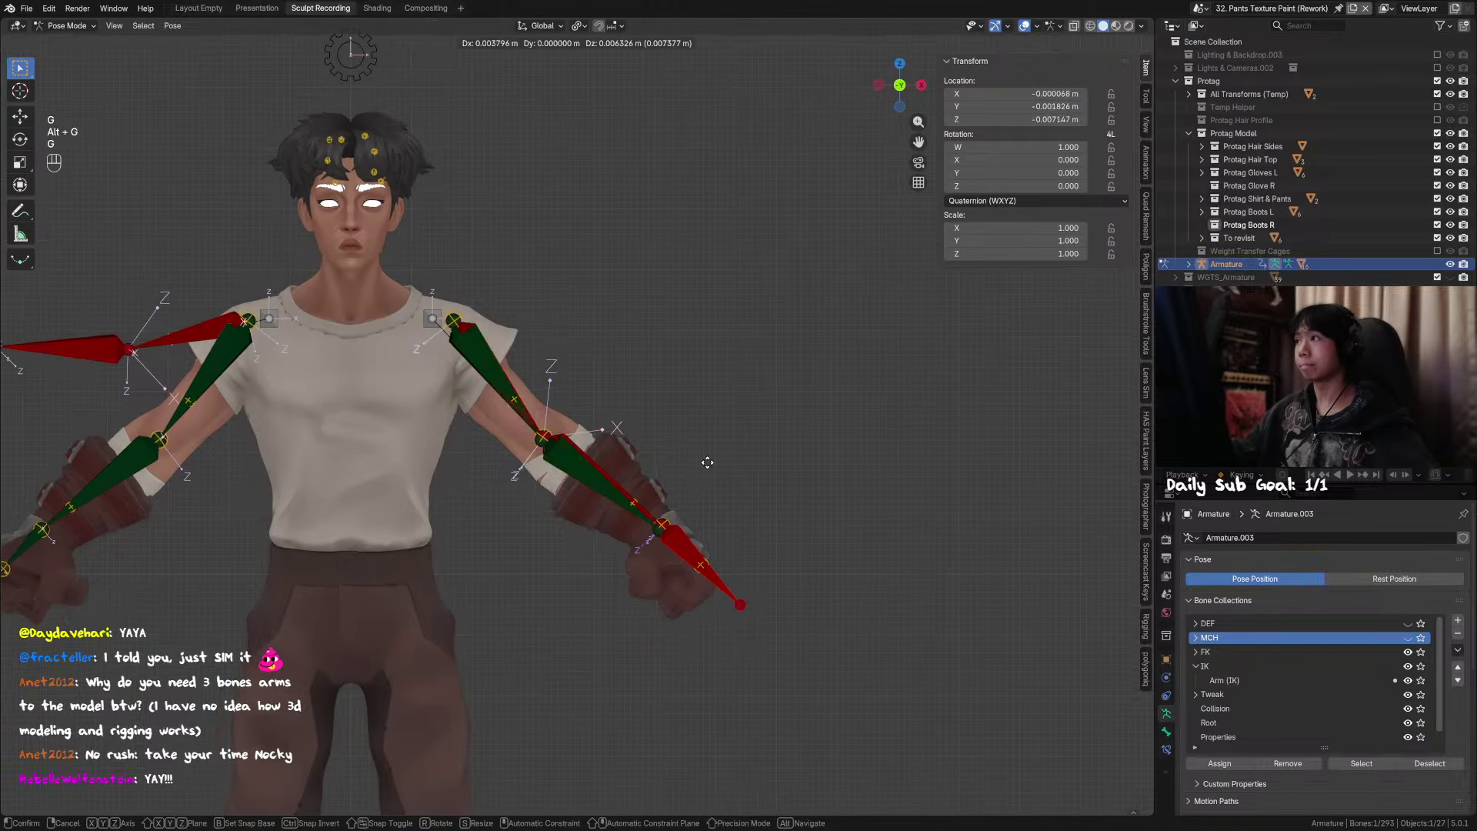
right_click(746, 454)
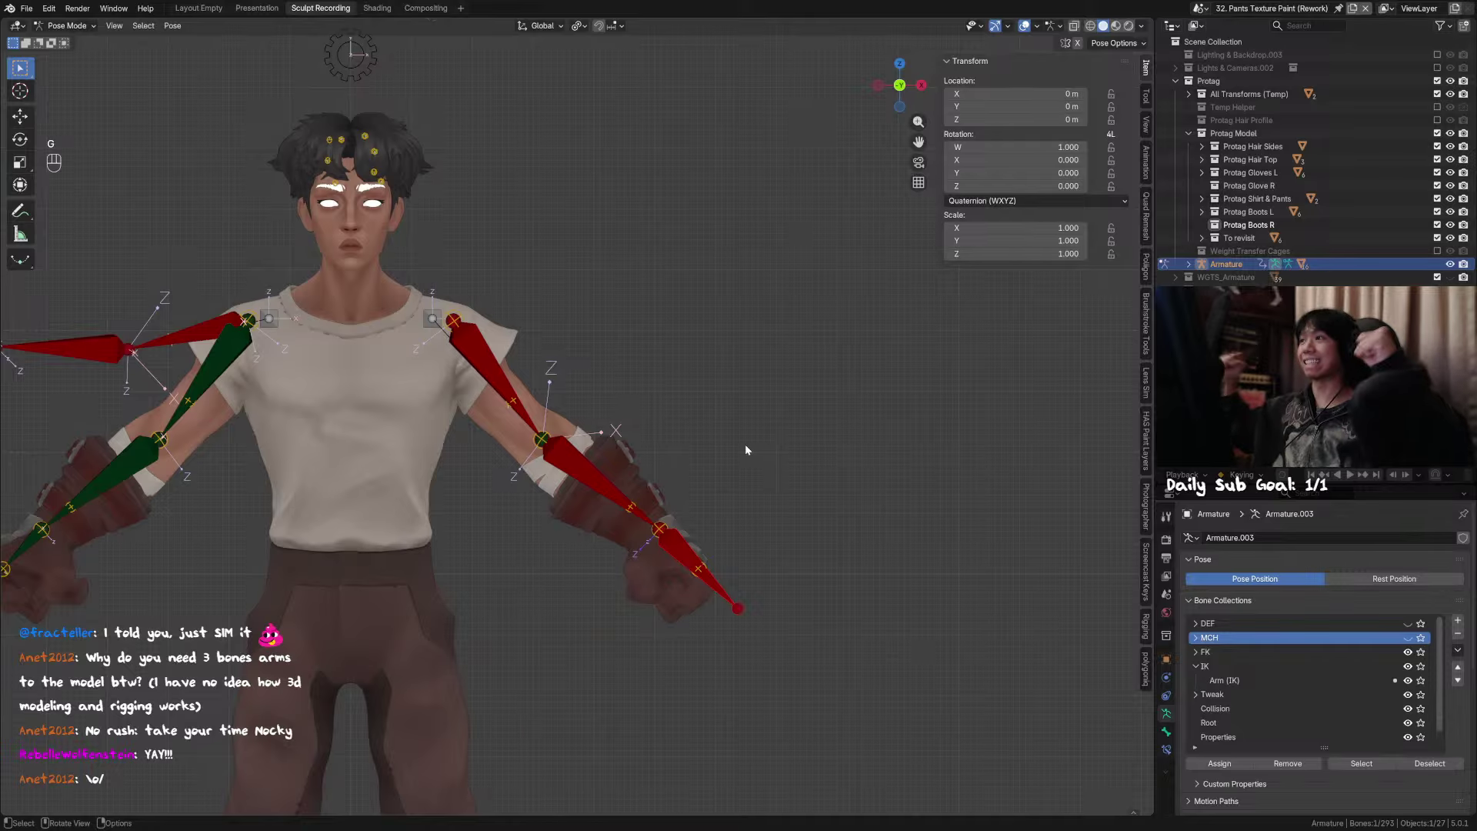
key(g)
right_click(749, 372)
Step: Clear the location of the right hand's IK control and save the file
shift+middle_drag(646, 480, 721, 440)
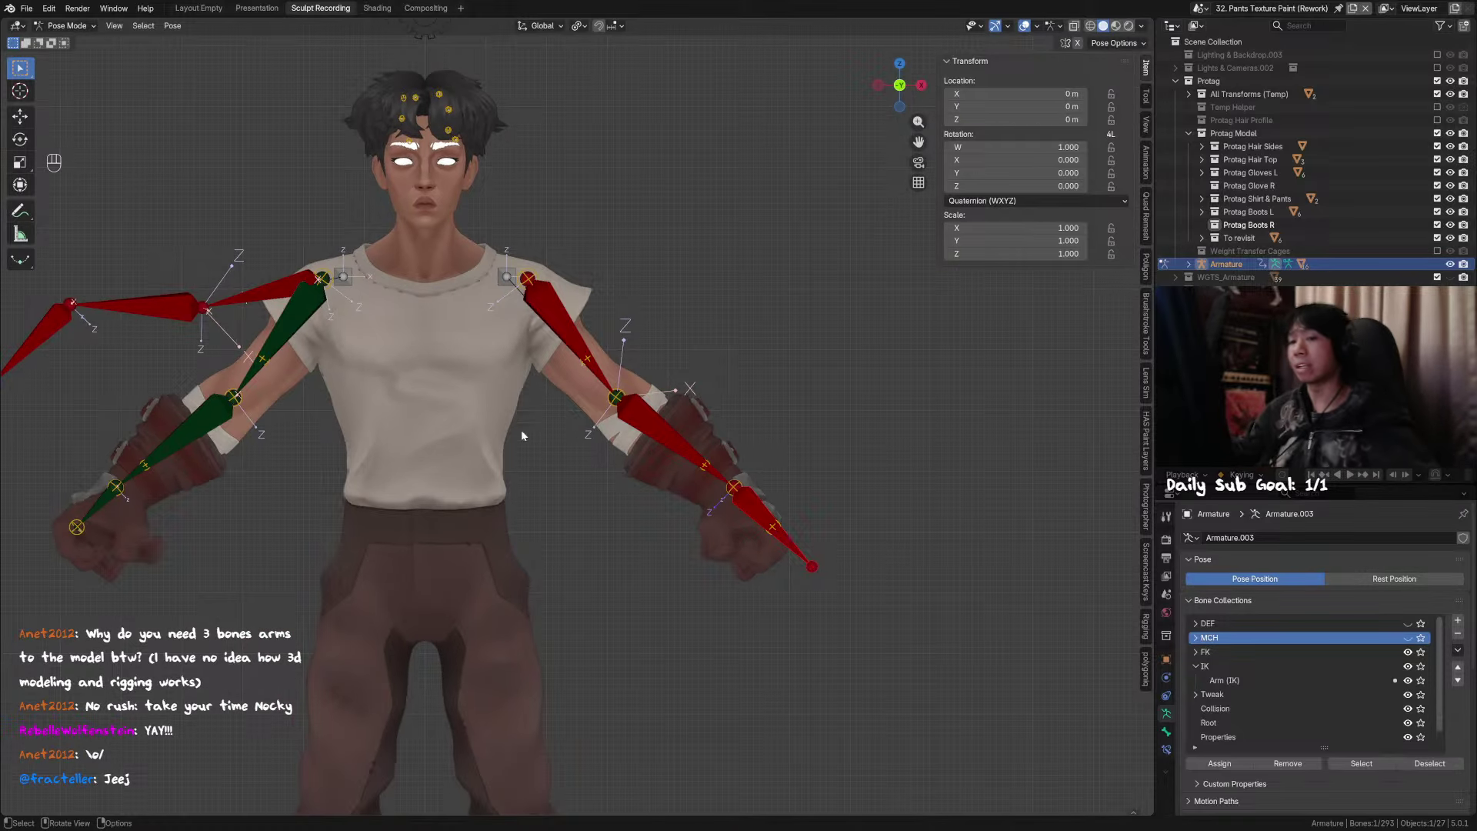
middle_drag(522, 435, 557, 452)
key(alt+g)
Step: Collapse the IK bone collection and hide the FK, IK, Tweak, Collision, Root and Properties collections
click(1203, 665)
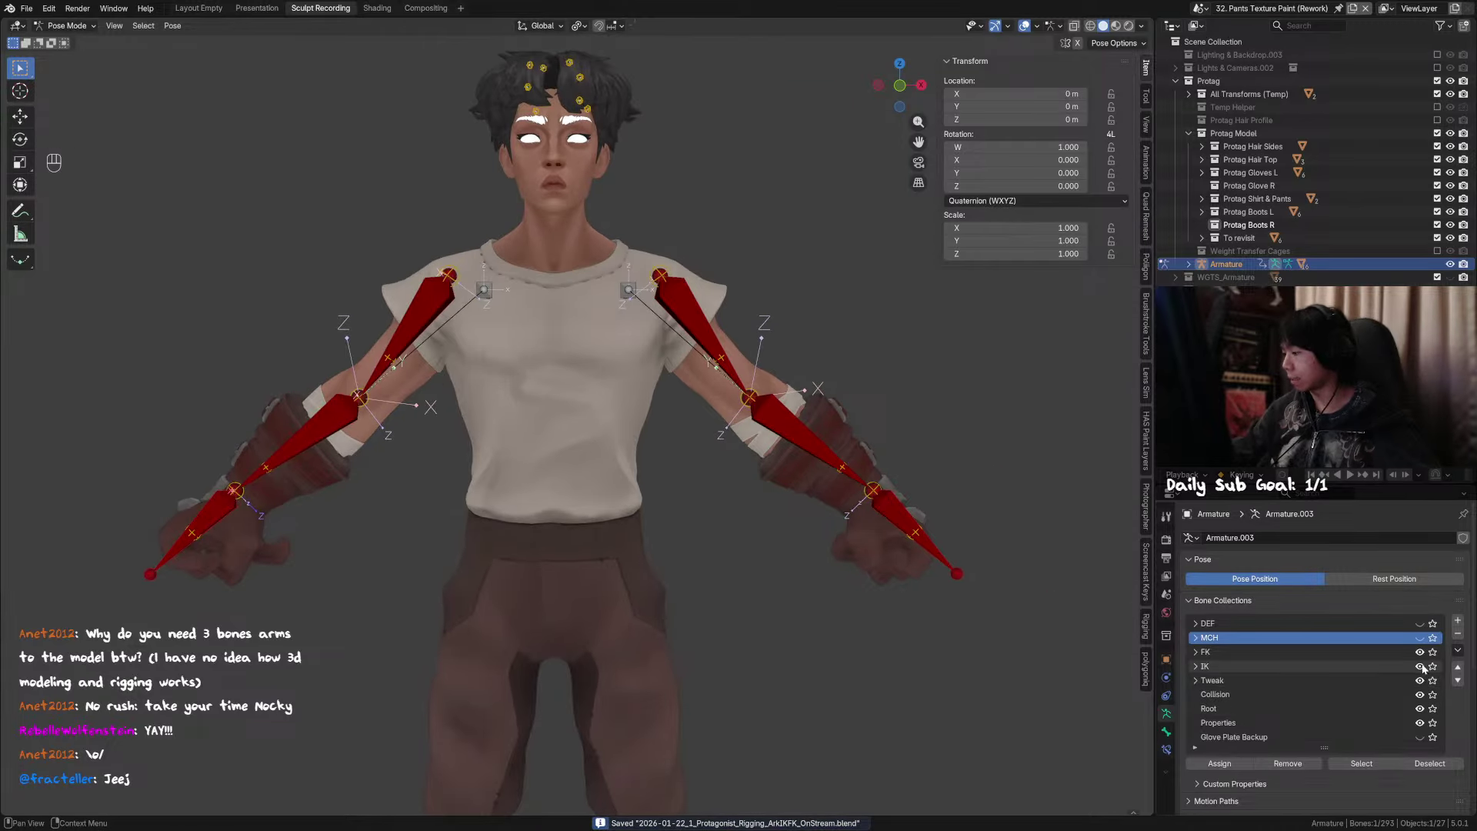
drag(1419, 652, 1424, 723)
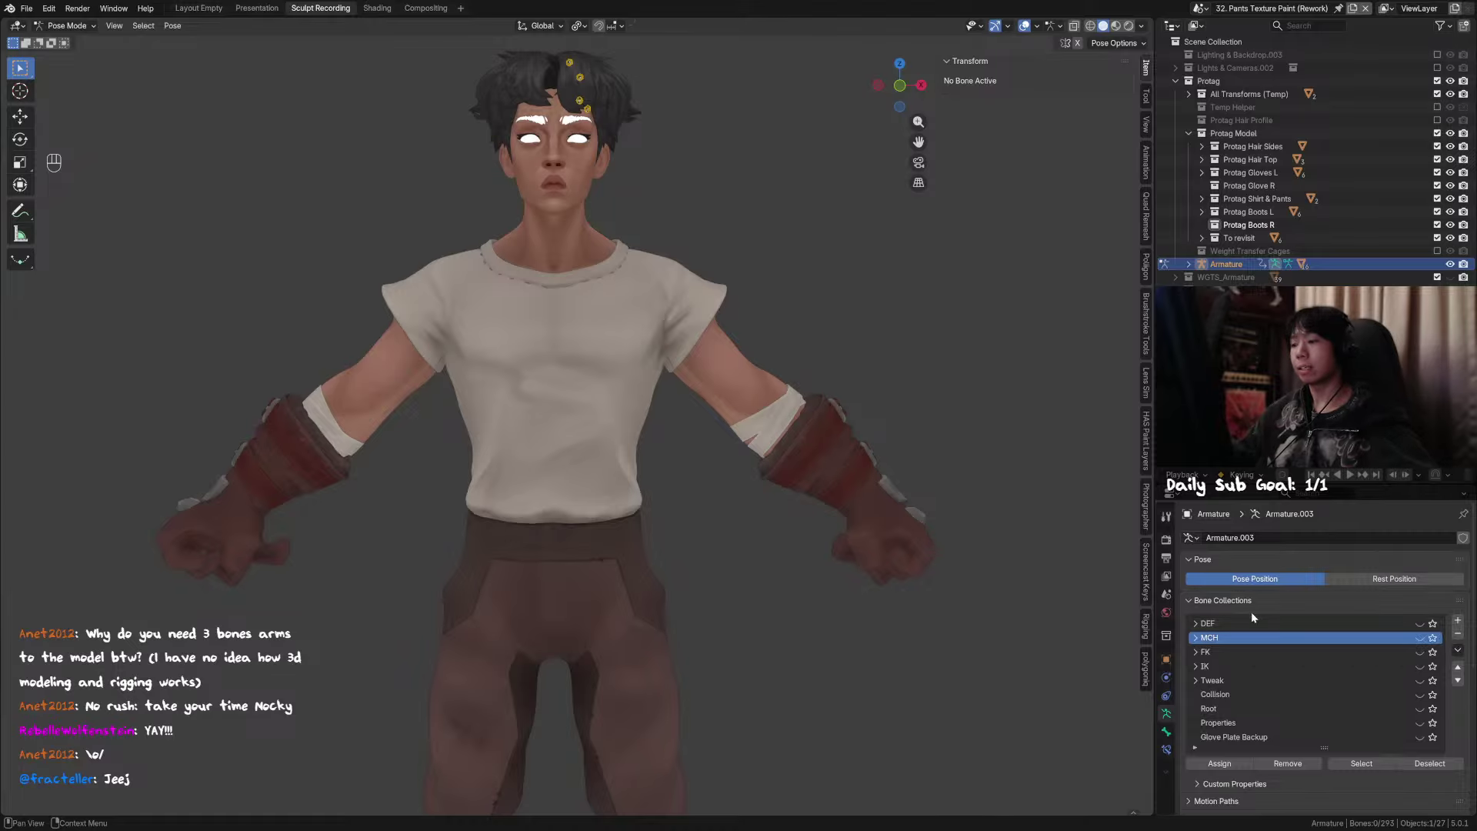
key(Right)
key(Left)
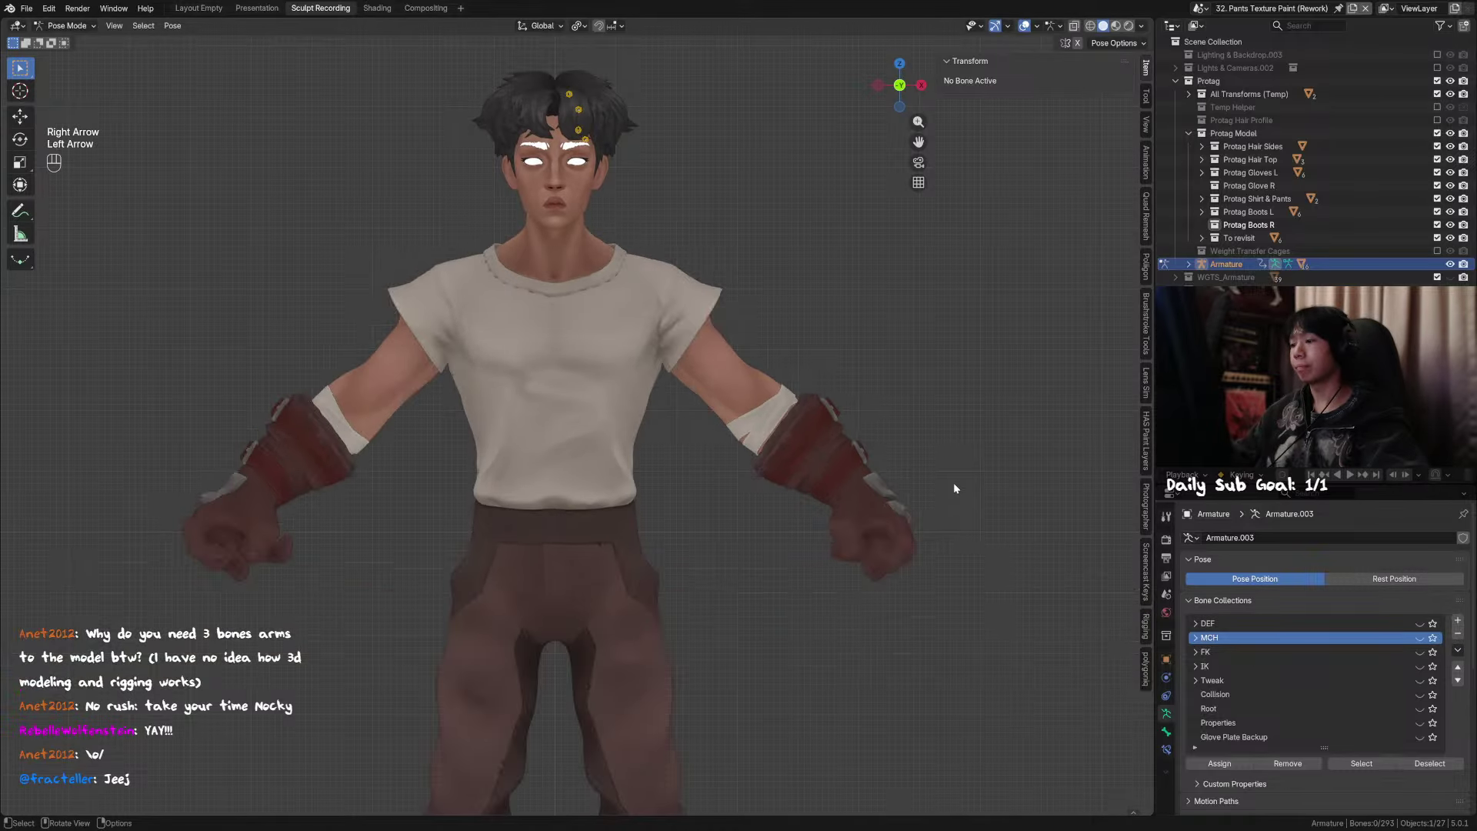
key(Left)
key(Right)
key(Left)
key(Left)
key(Right)
key(Right)
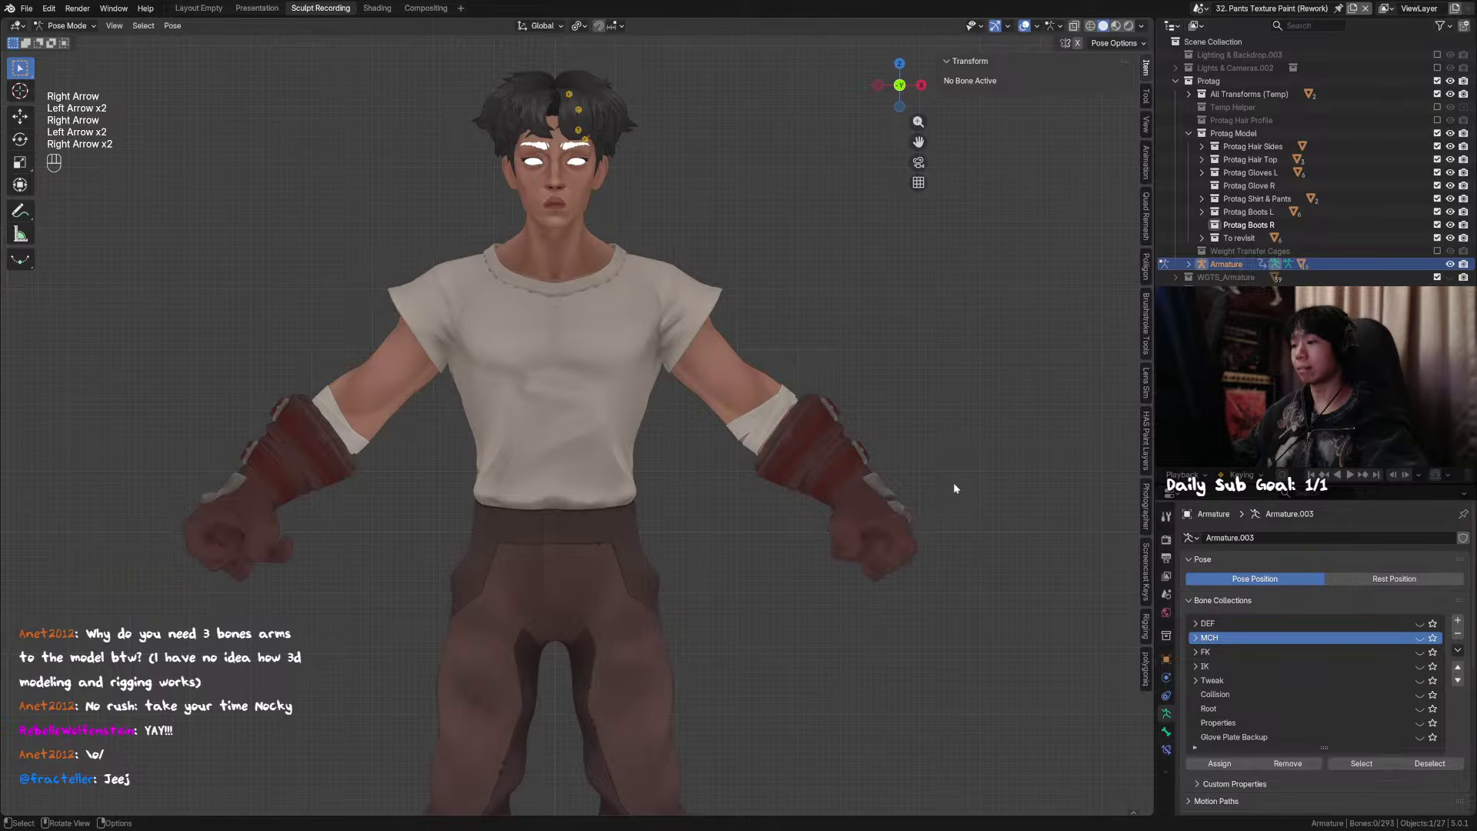
Step: Show the DEF bone collection and hide the transform sidebar
click(1420, 624)
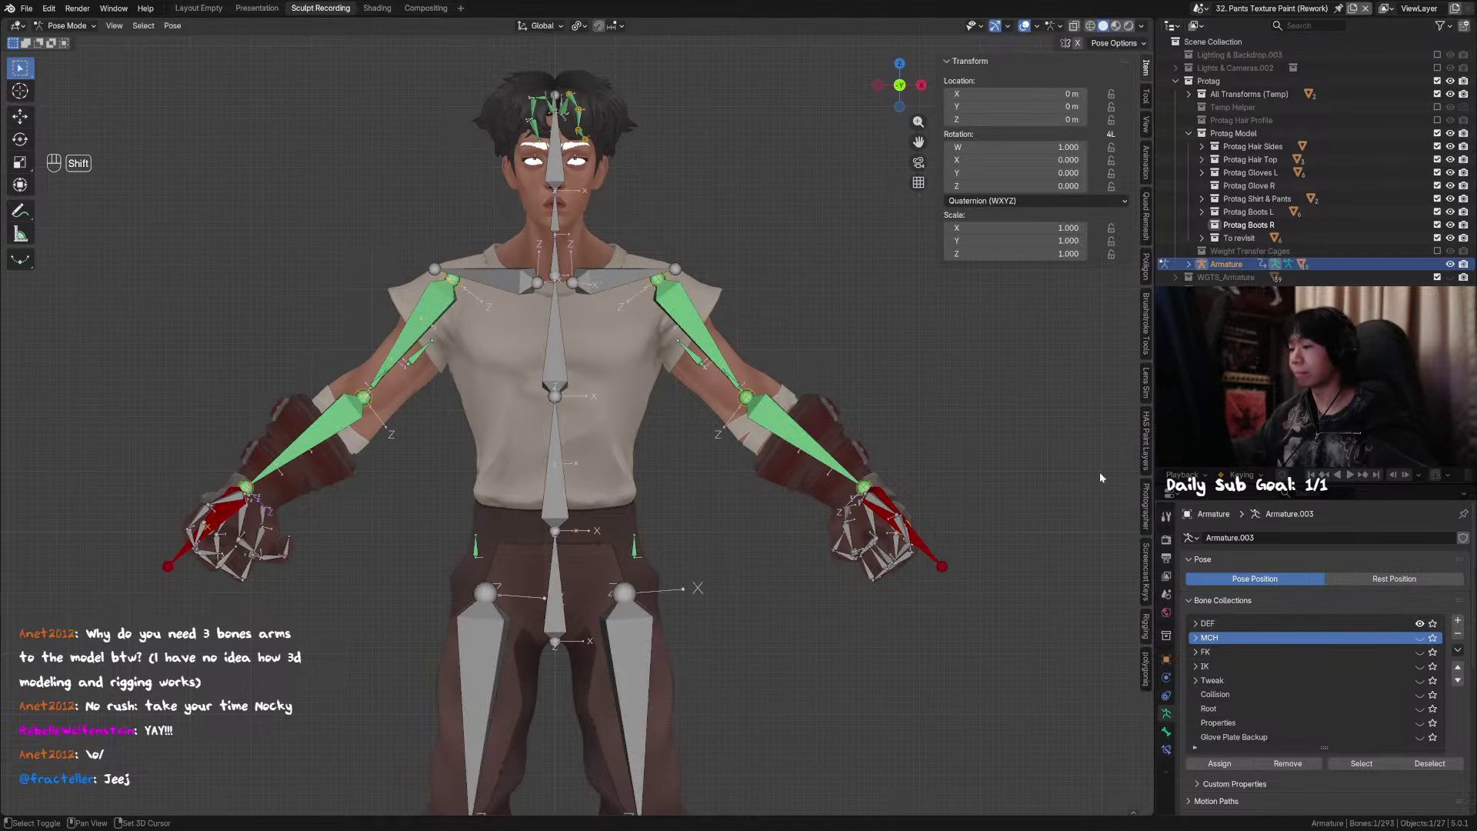
mouse_move(746, 379)
shift+middle_down()
mouse_move(788, 427)
mouse_move(748, 408)
shift+middle_up()
key(n)
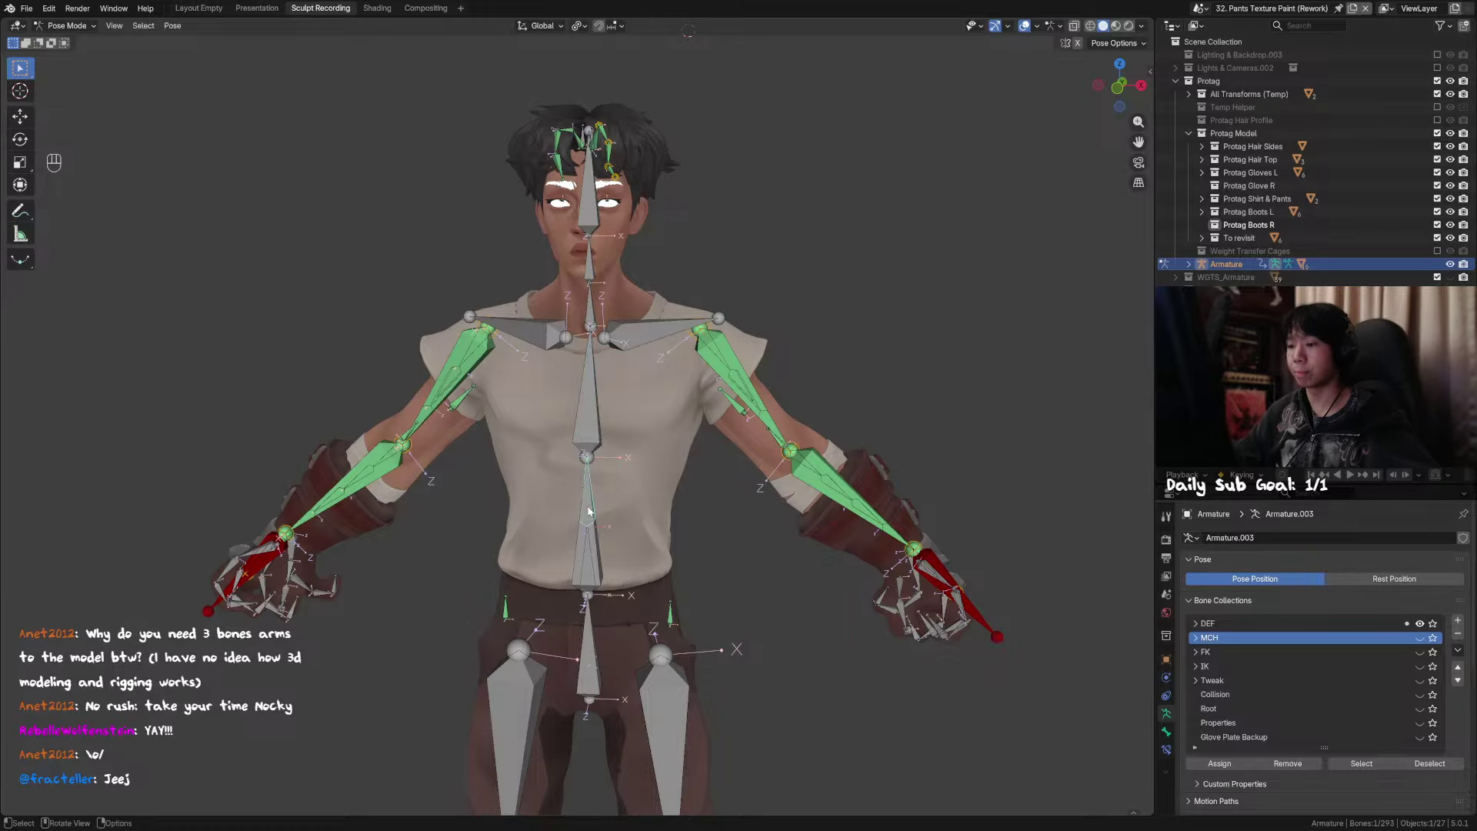
middle_drag(673, 505, 610, 479)
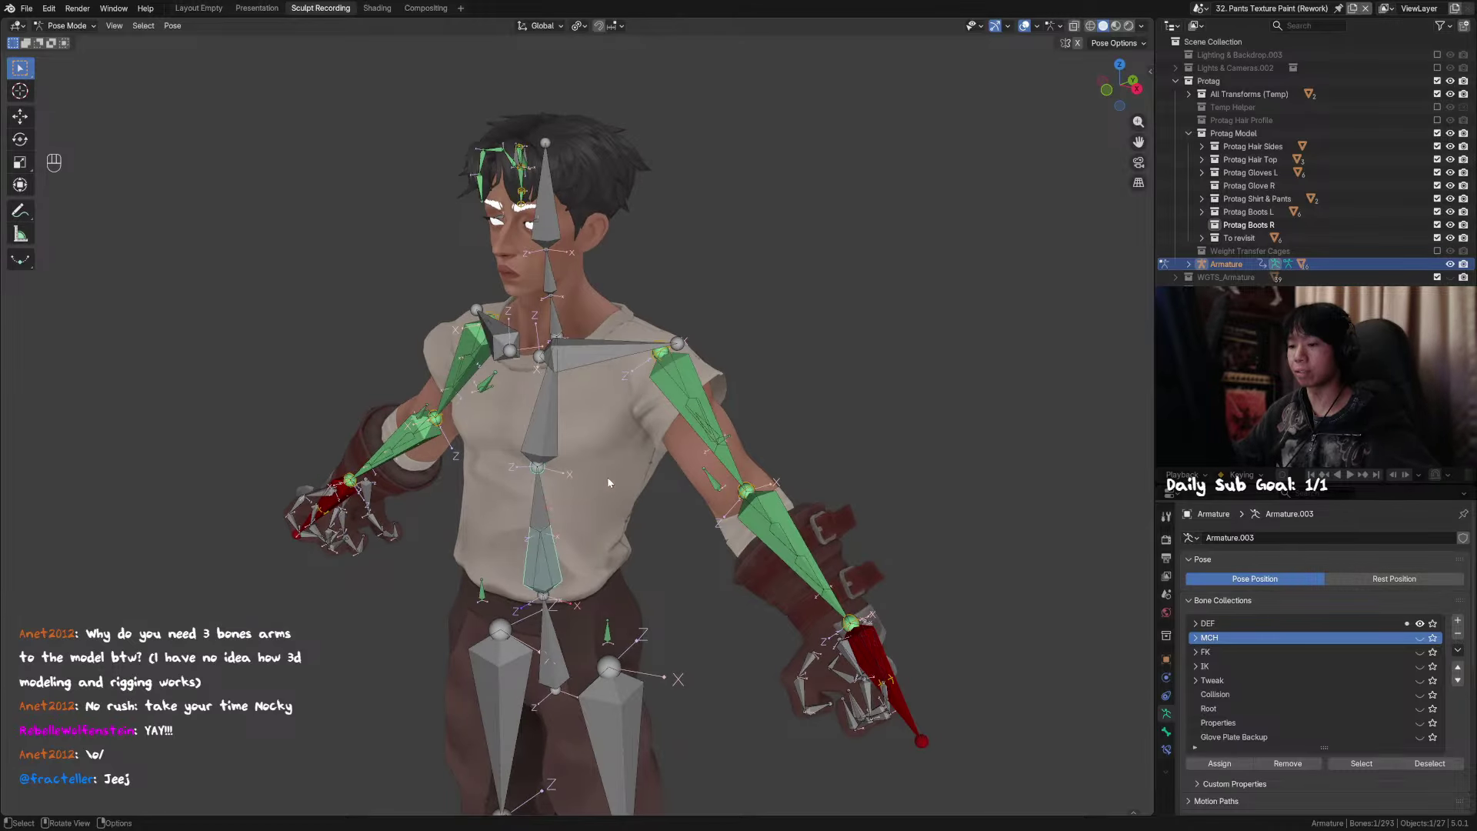
middle_drag(673, 384, 604, 379)
Step: Try selecting the chest bone on the body mesh in Weight Paint mode, and undo the last actions
key(ctrl+Tab)
shift+click(534, 303)
key(ctrl+Tab)
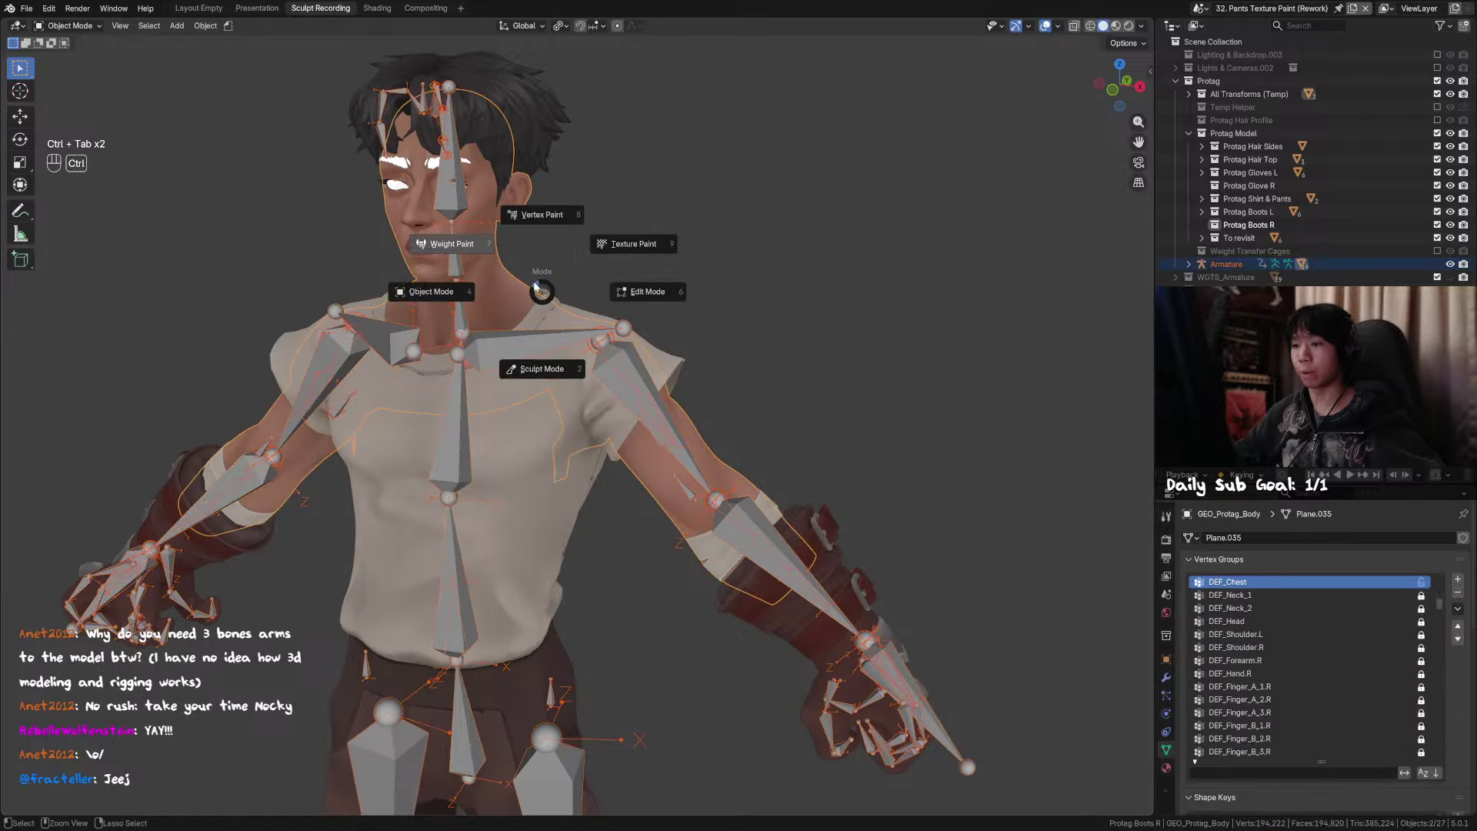
click(533, 282)
alt+click(499, 366)
key(ctrl+Tab)
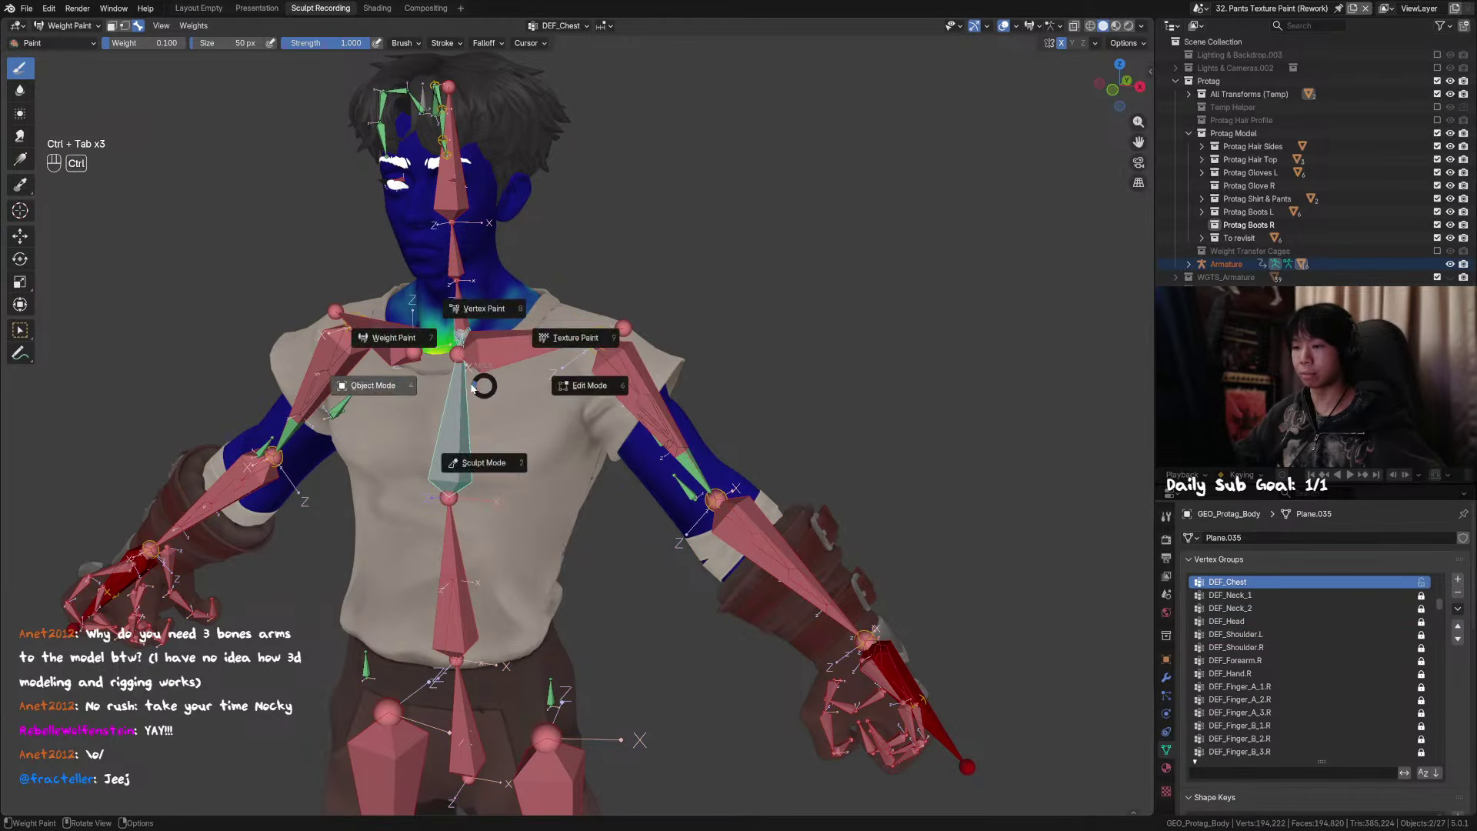
key(ctrl+Tab)
click(553, 367)
key(ctrl+z)
key(ctrl+z)
key(ctrl+z)
key(ctrl+z)
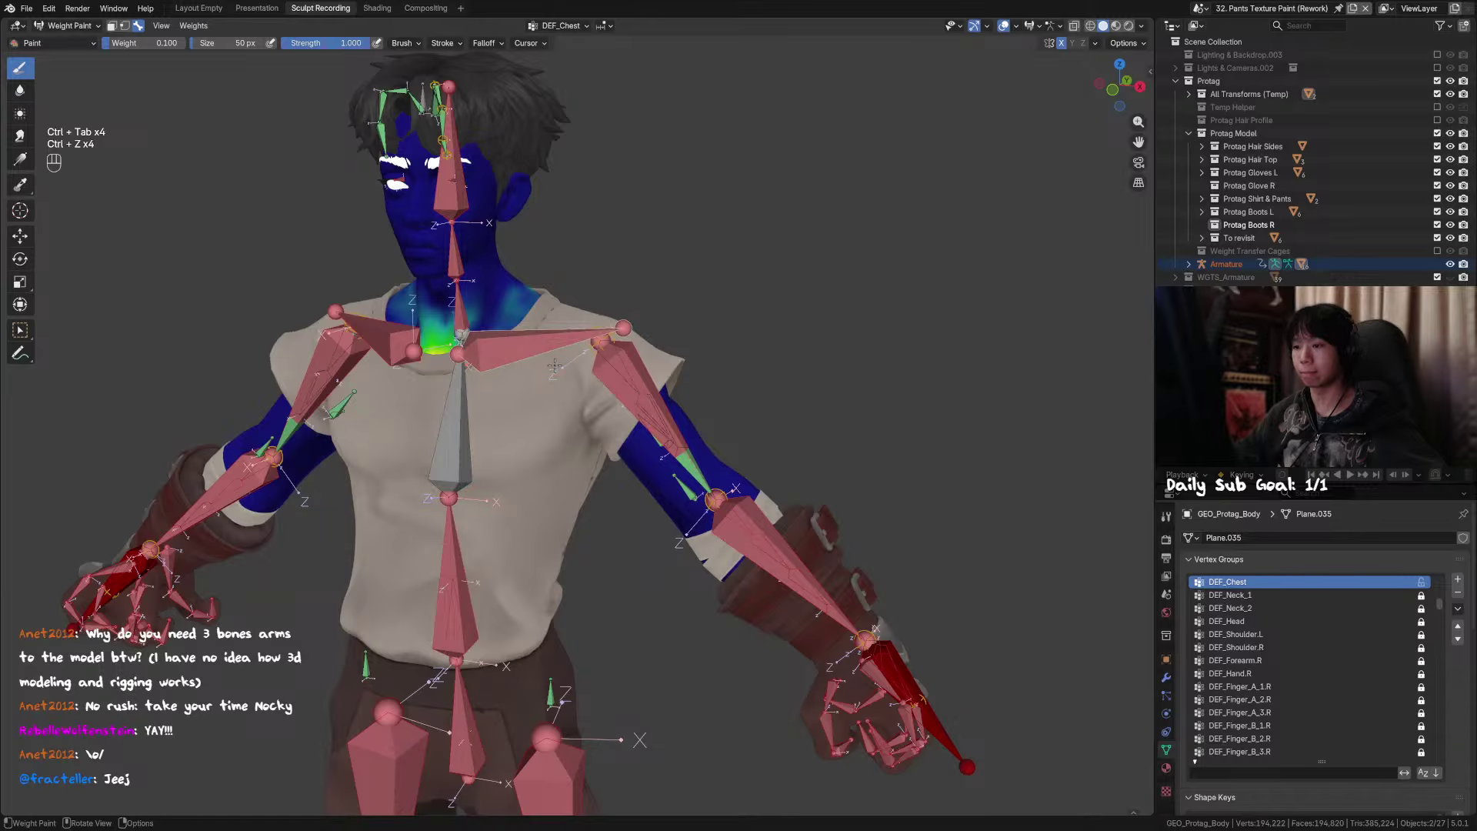
Step: Return to Object Mode and select only the armature
key(ctrl+Tab)
scroll(451, 109, down, 3)
key(ctrl+Tab)
right_click(525, 160)
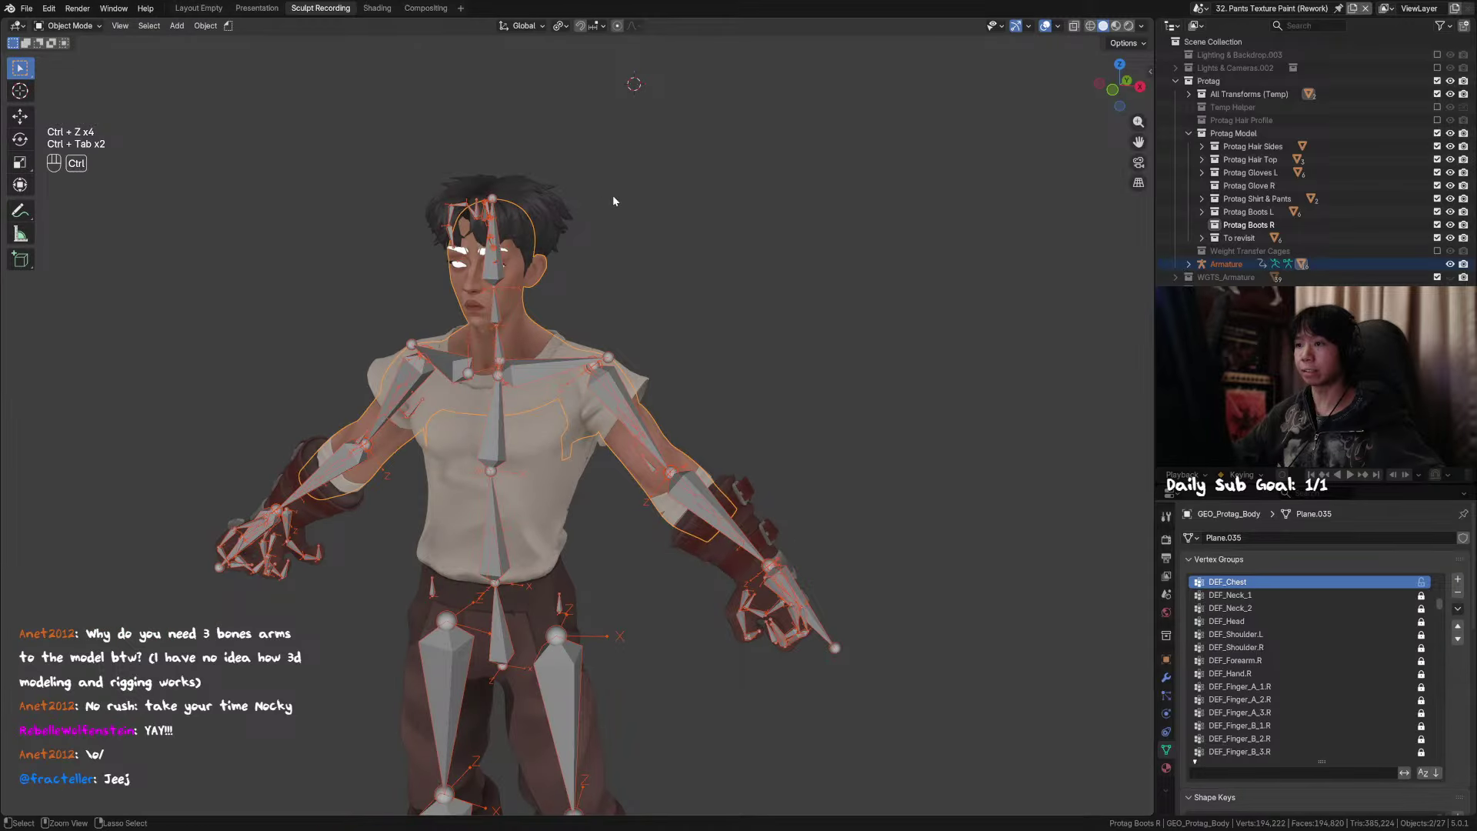
key(ctrl+Tab)
click(503, 209)
scroll(584, 291, down, 3)
click(541, 351)
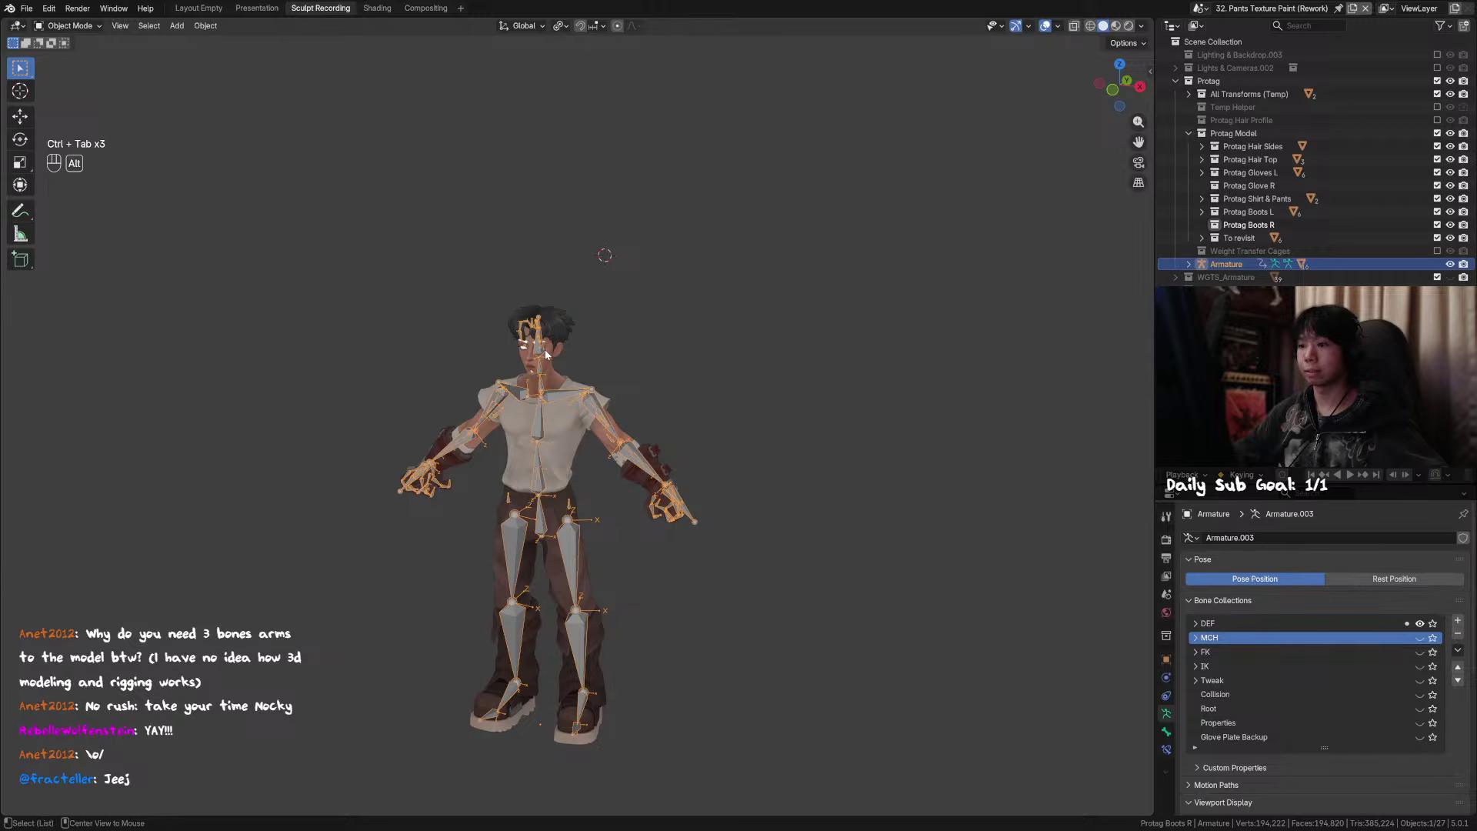
Step: Show the Properties bone collection and put the armature in Pose Mode
scroll(1418, 702, down, 1)
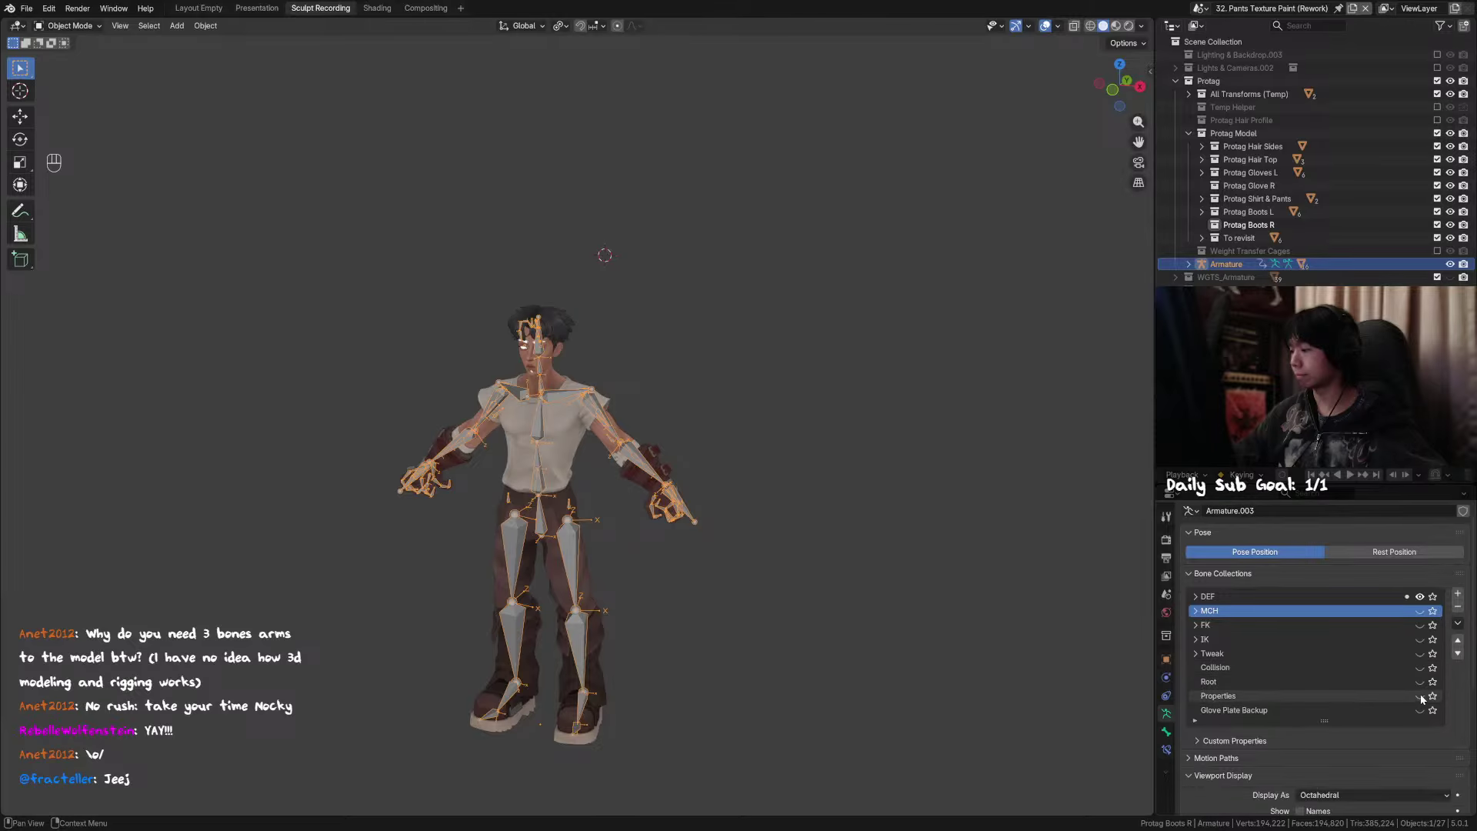
click(1420, 695)
key(ctrl+Tab)
Step: Lower the Arm FK IK Switch.L value and turn off the Shirt property to expose the torso
key(n)
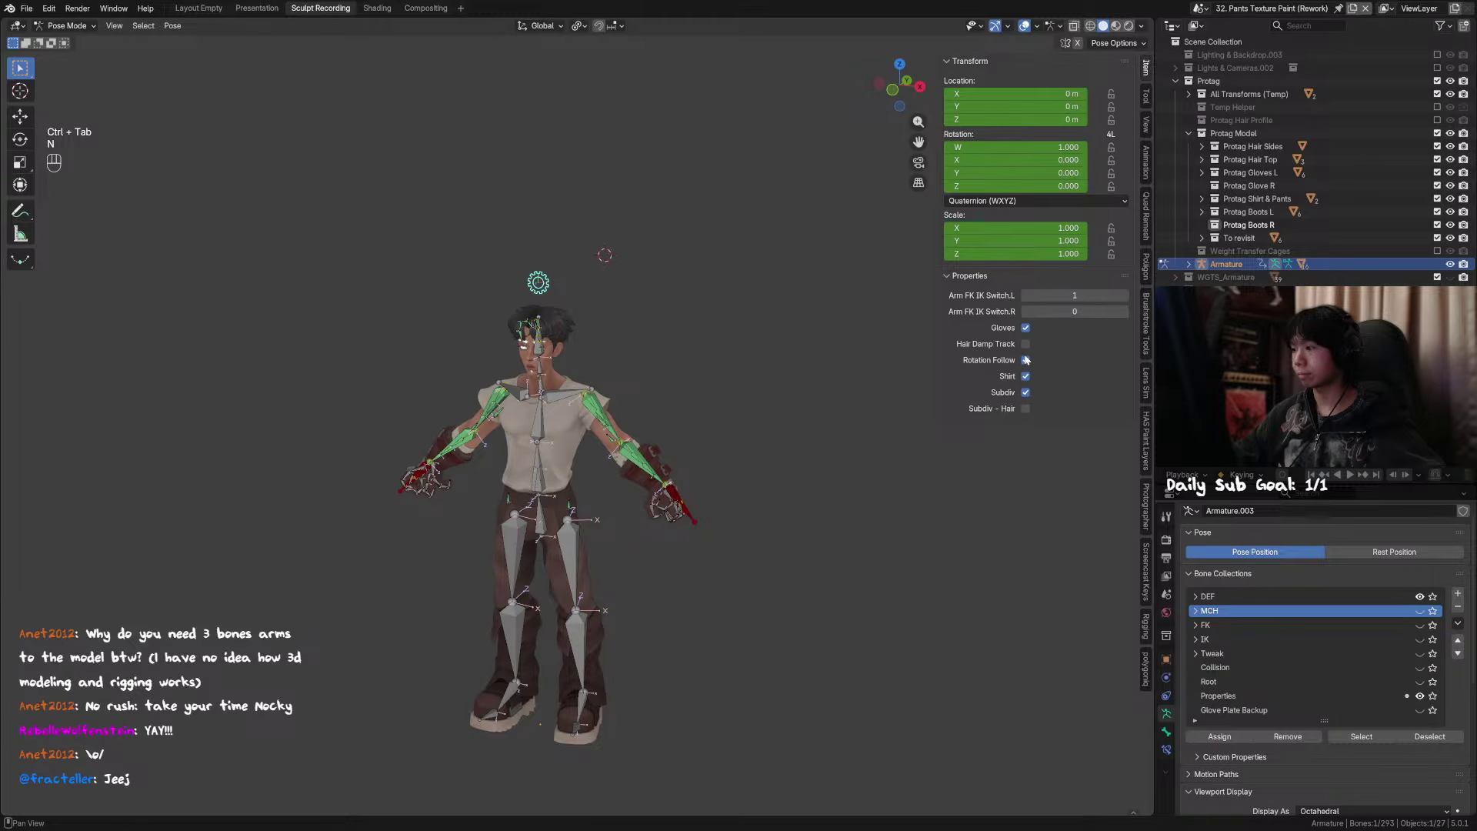
drag(1078, 297, 1035, 297)
click(1025, 376)
scroll(621, 418, up, 5)
key(n)
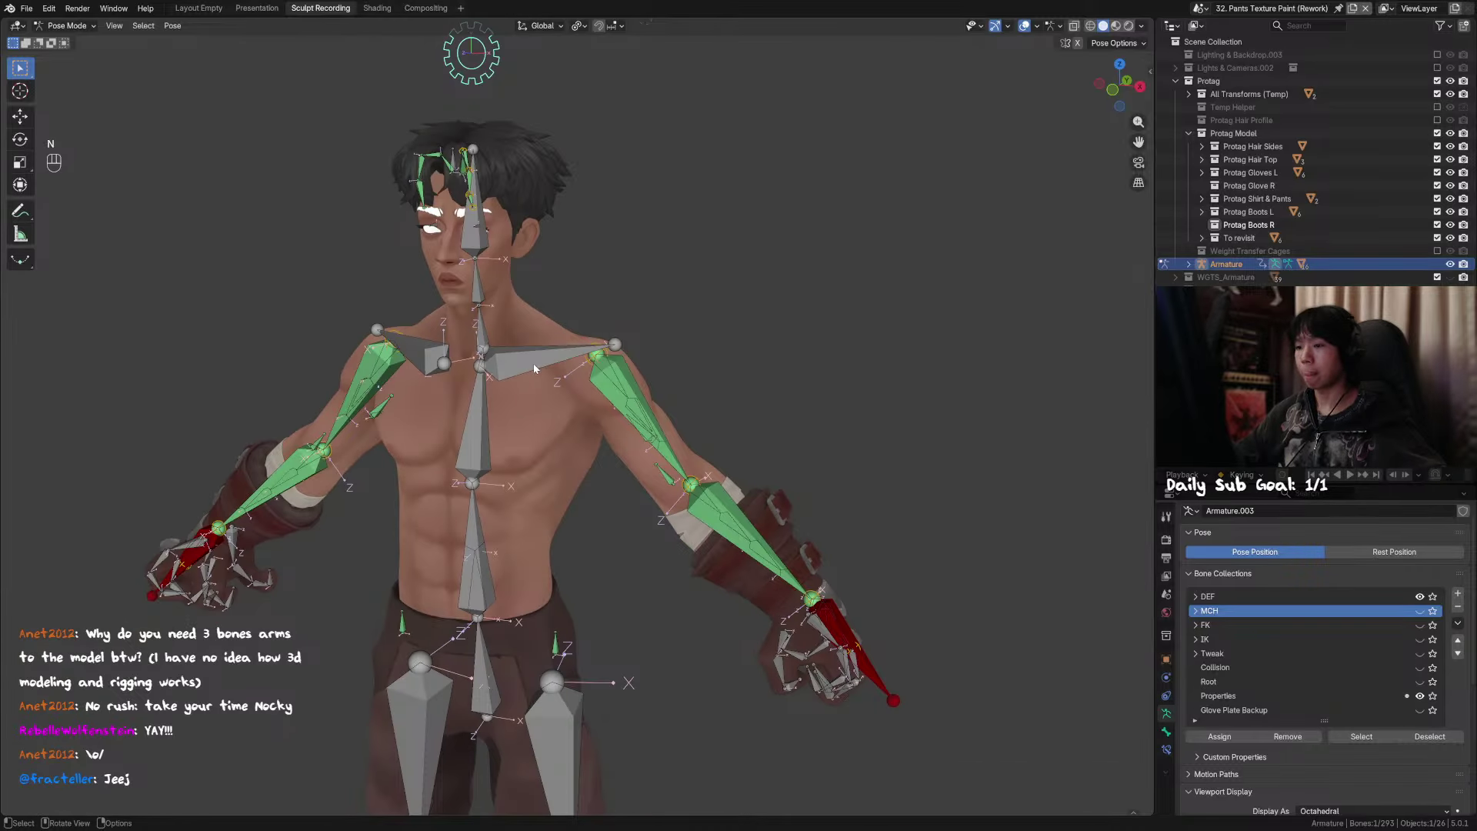
Step: Leave Pose Mode, add the body mesh to the armature selection and enter Weight Paint mode
shift+middle_drag(539, 365, 569, 360)
key(ctrl+Tab)
shift+click(573, 317)
key(ctrl+Tab)
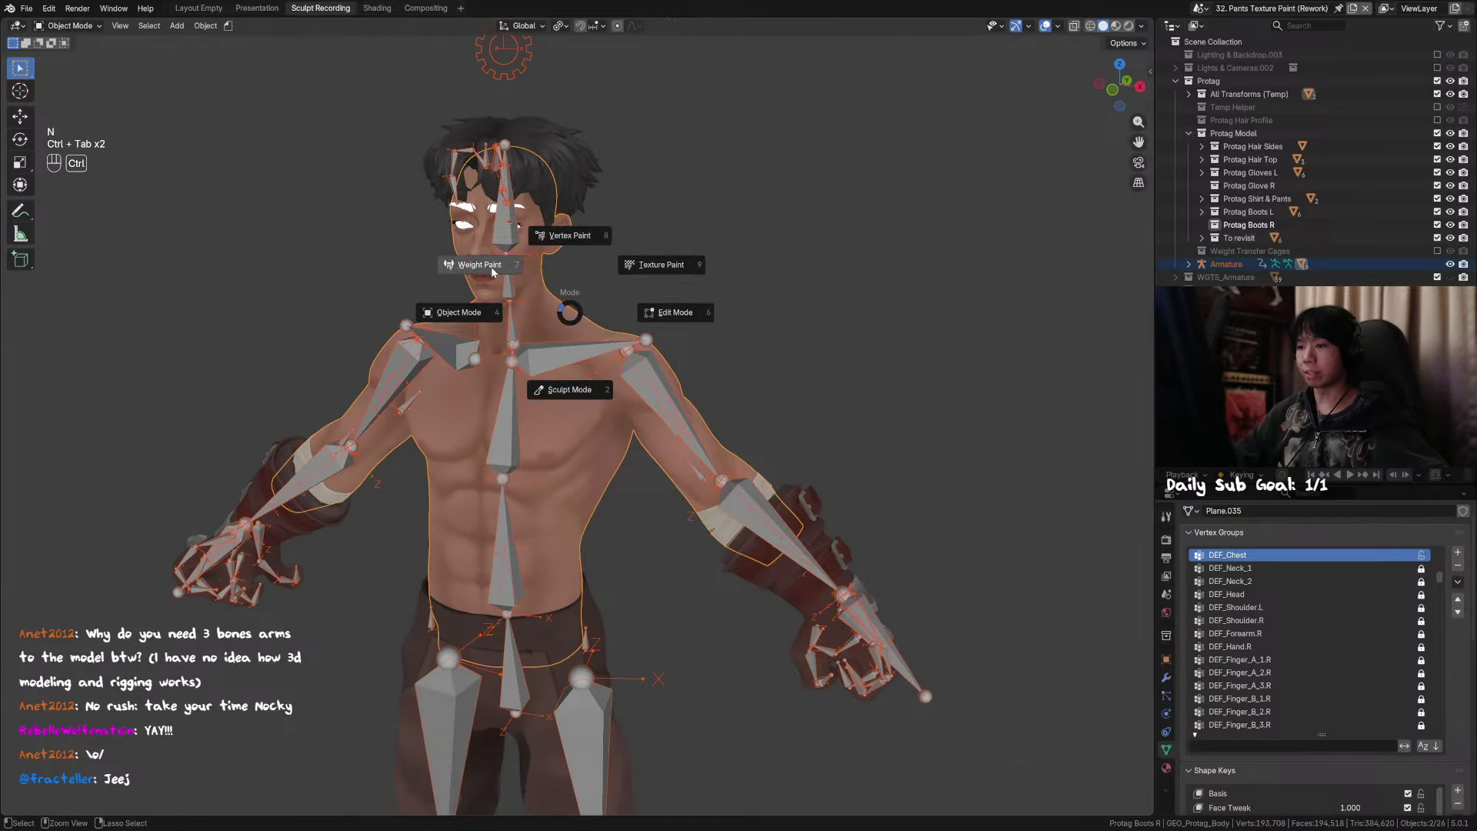
click(492, 271)
Step: Display the body mesh's weights for the spine bone and the left upper-arm bone
alt+click(560, 361)
alt+click(508, 415)
alt+click(665, 446)
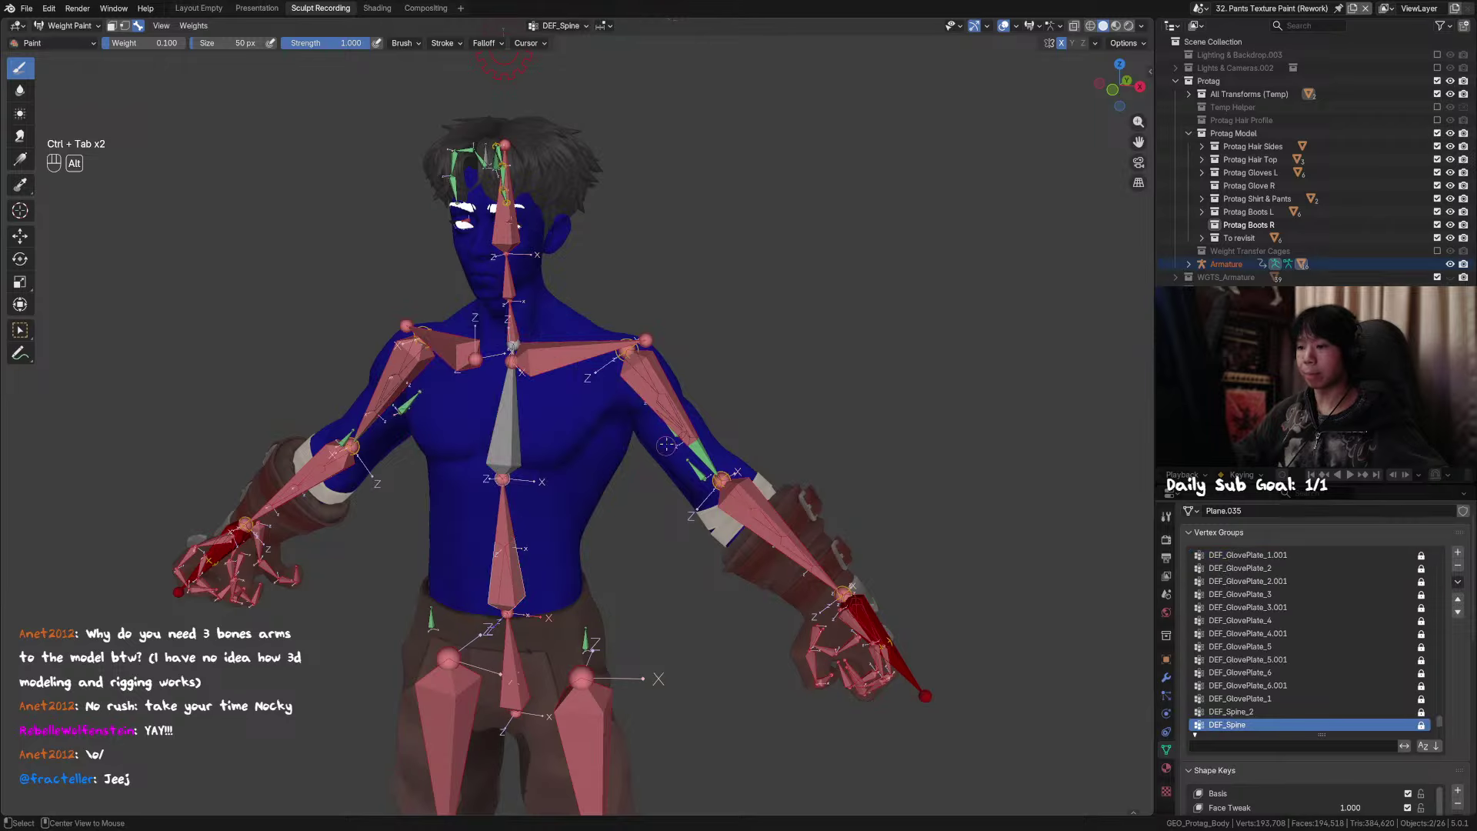
alt+click(659, 382)
alt+click(581, 346)
alt+click(680, 444)
Step: Return to Object Mode, select only the armature and put it in Pose Mode
key(ctrl+Tab)
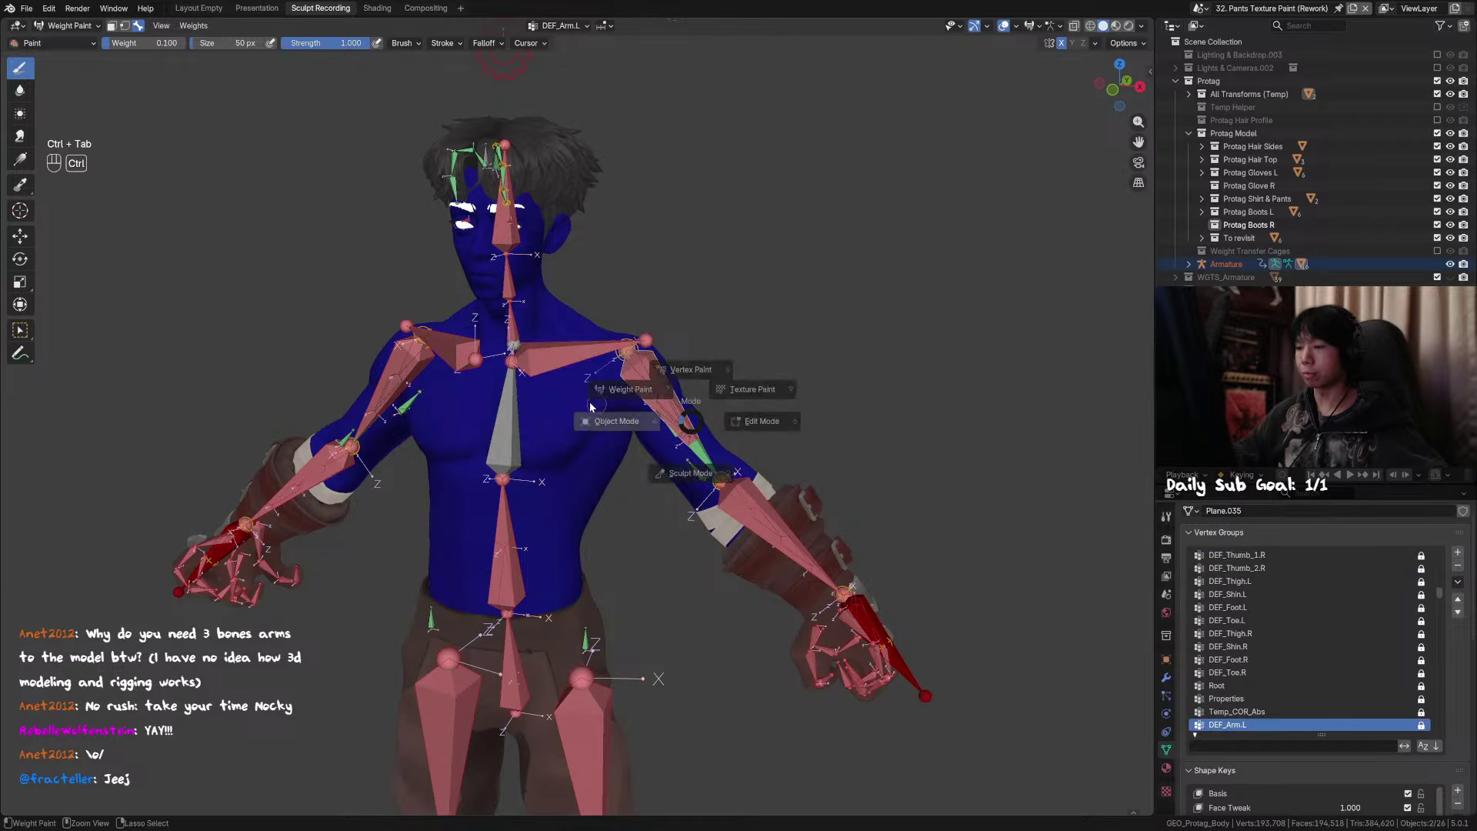
click(590, 408)
mouse_move(712, 422)
middle_down()
mouse_move(652, 425)
mouse_move(704, 424)
middle_up()
scroll(704, 423, up, 2)
scroll(600, 403, up, 2)
click(601, 345)
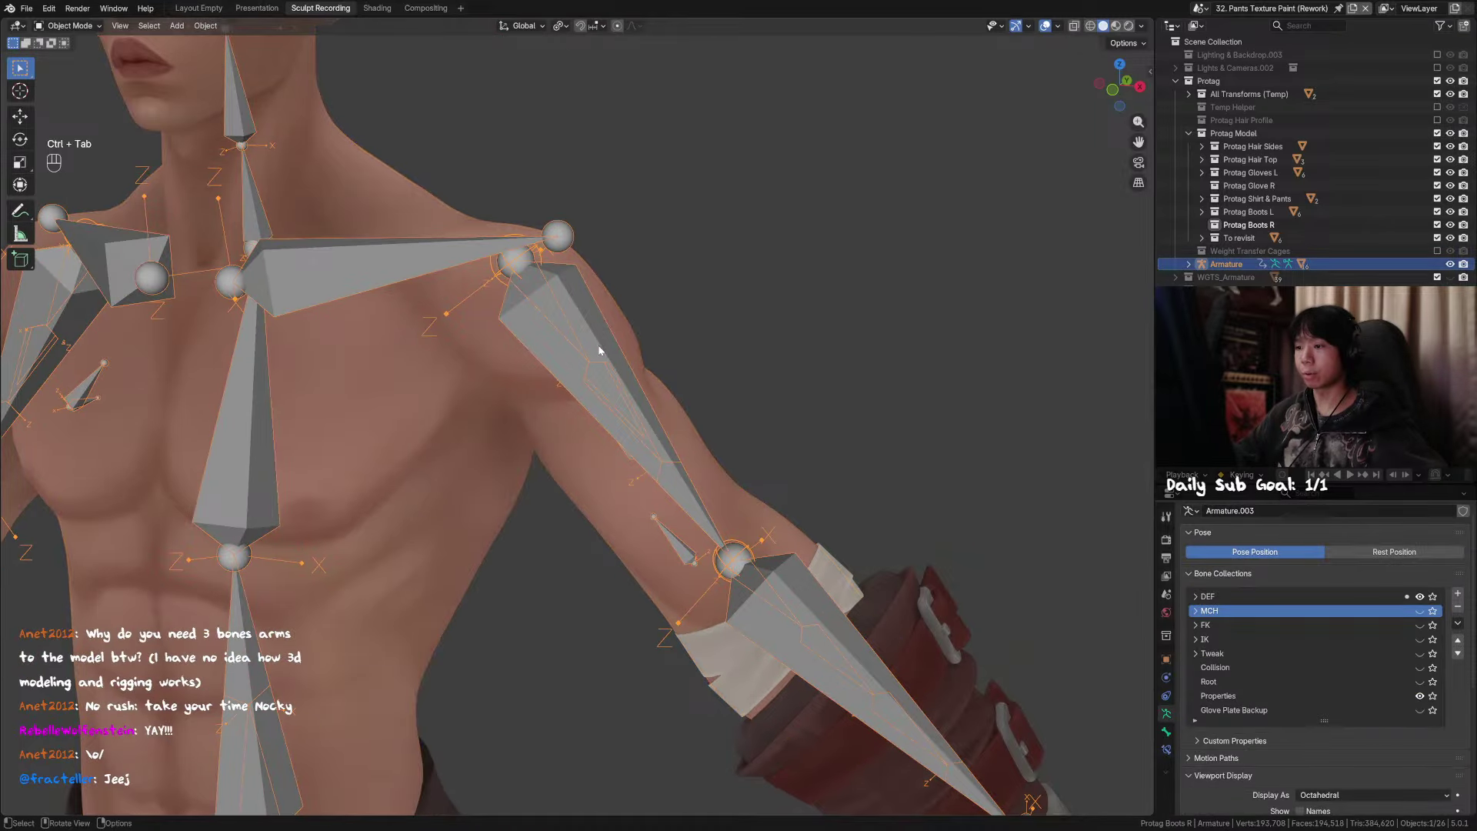
key(h)
key(ctrl+z)
middle_drag(595, 354, 587, 391)
key(ctrl+Tab)
Step: Hide the large left upper-arm bone to expose the segmented deform bones beneath it
click(564, 441)
click(569, 453)
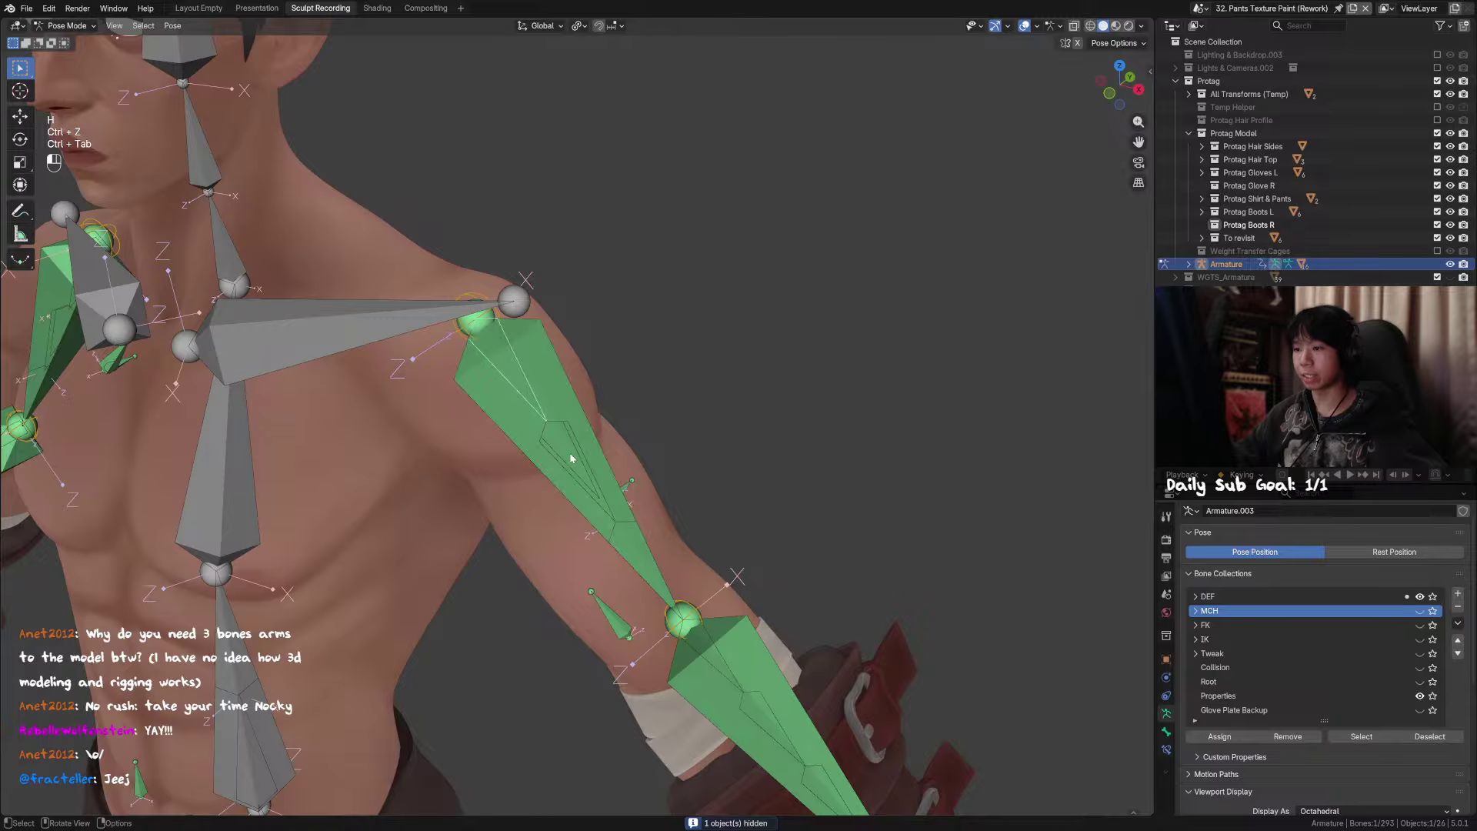
click(578, 438)
click(648, 551)
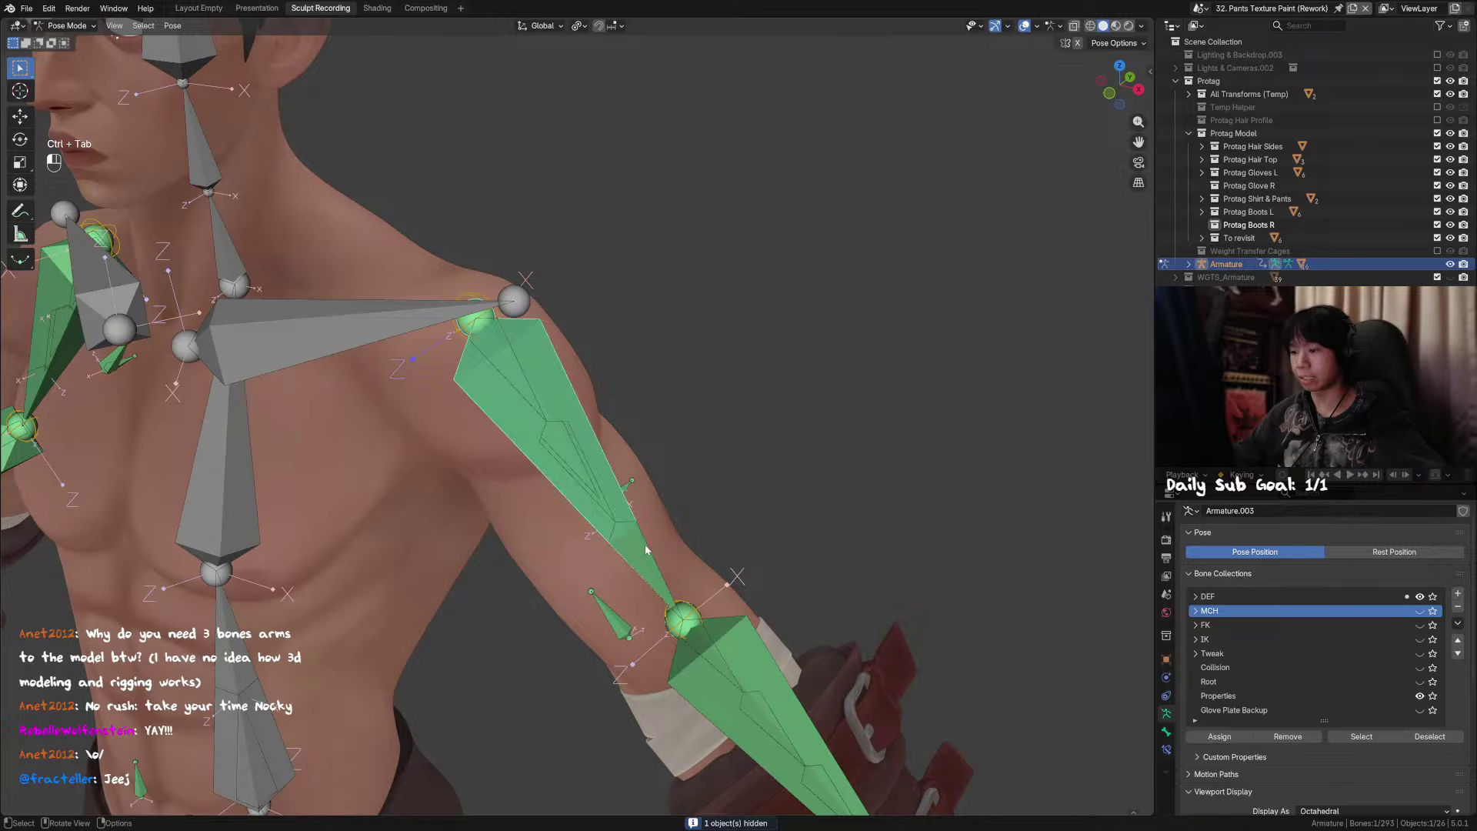
click(649, 550)
middle_drag(648, 551, 655, 520)
key(h)
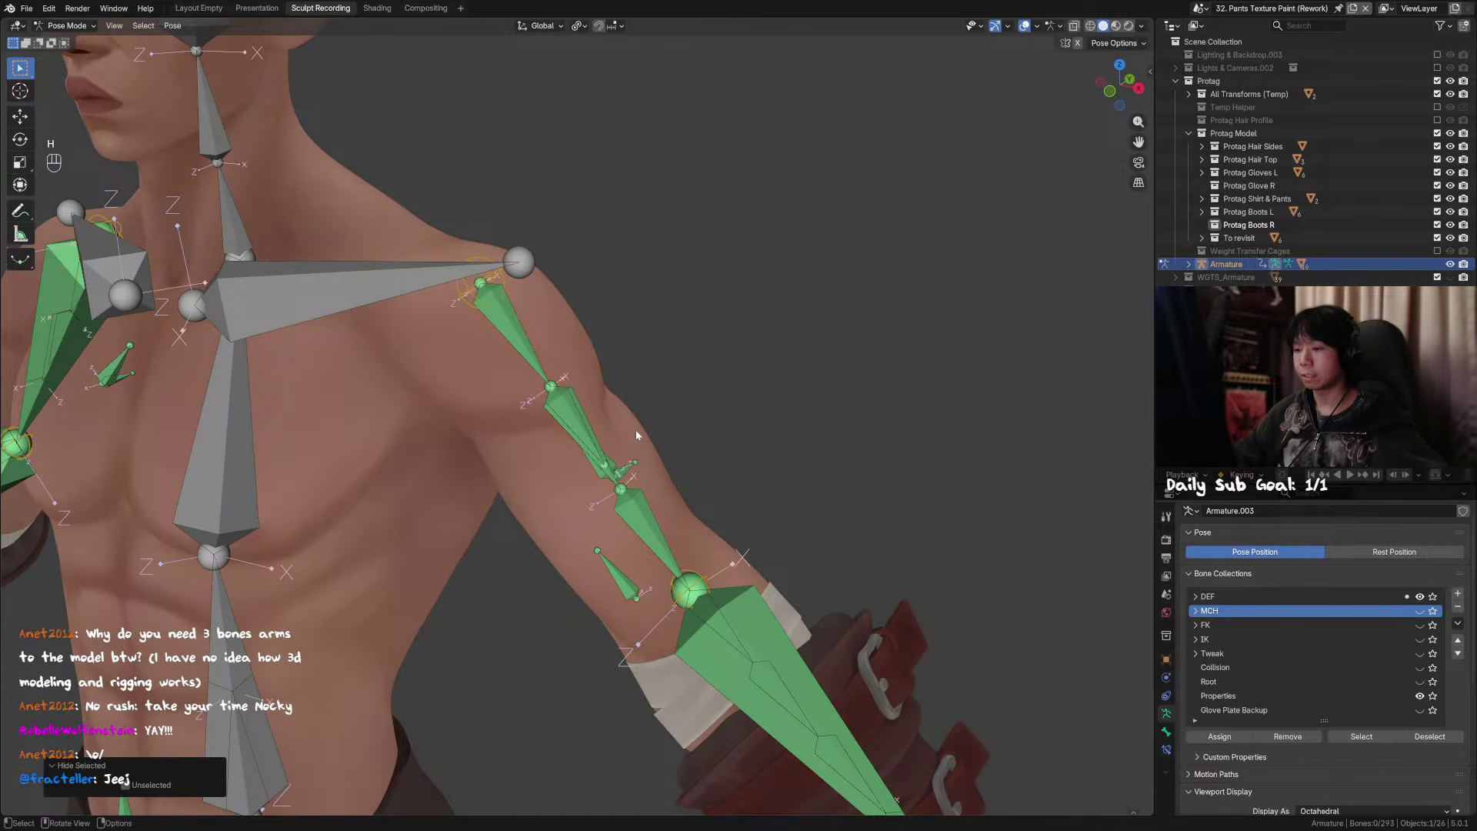
key(ctrl+z)
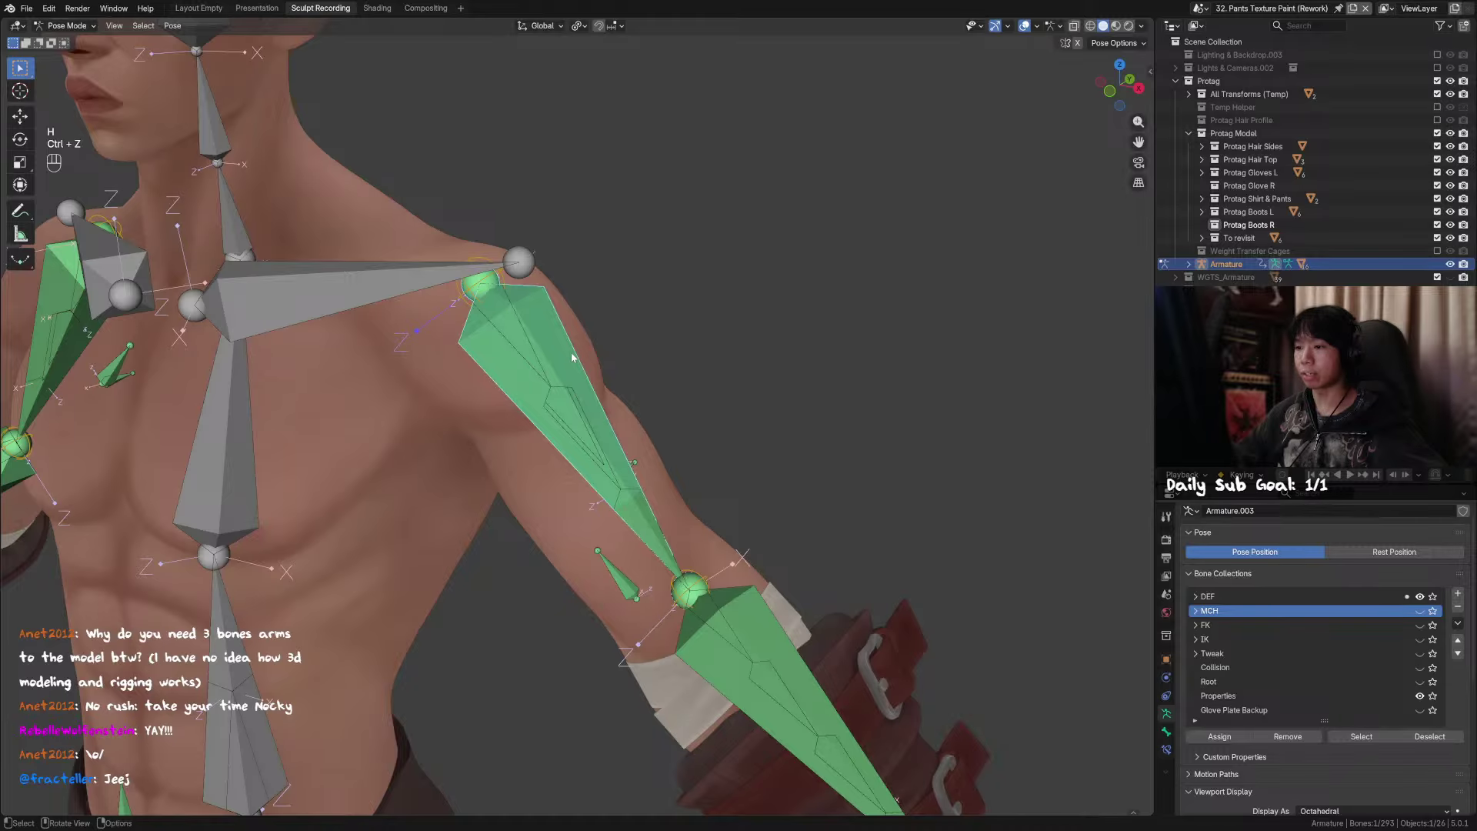
key(h)
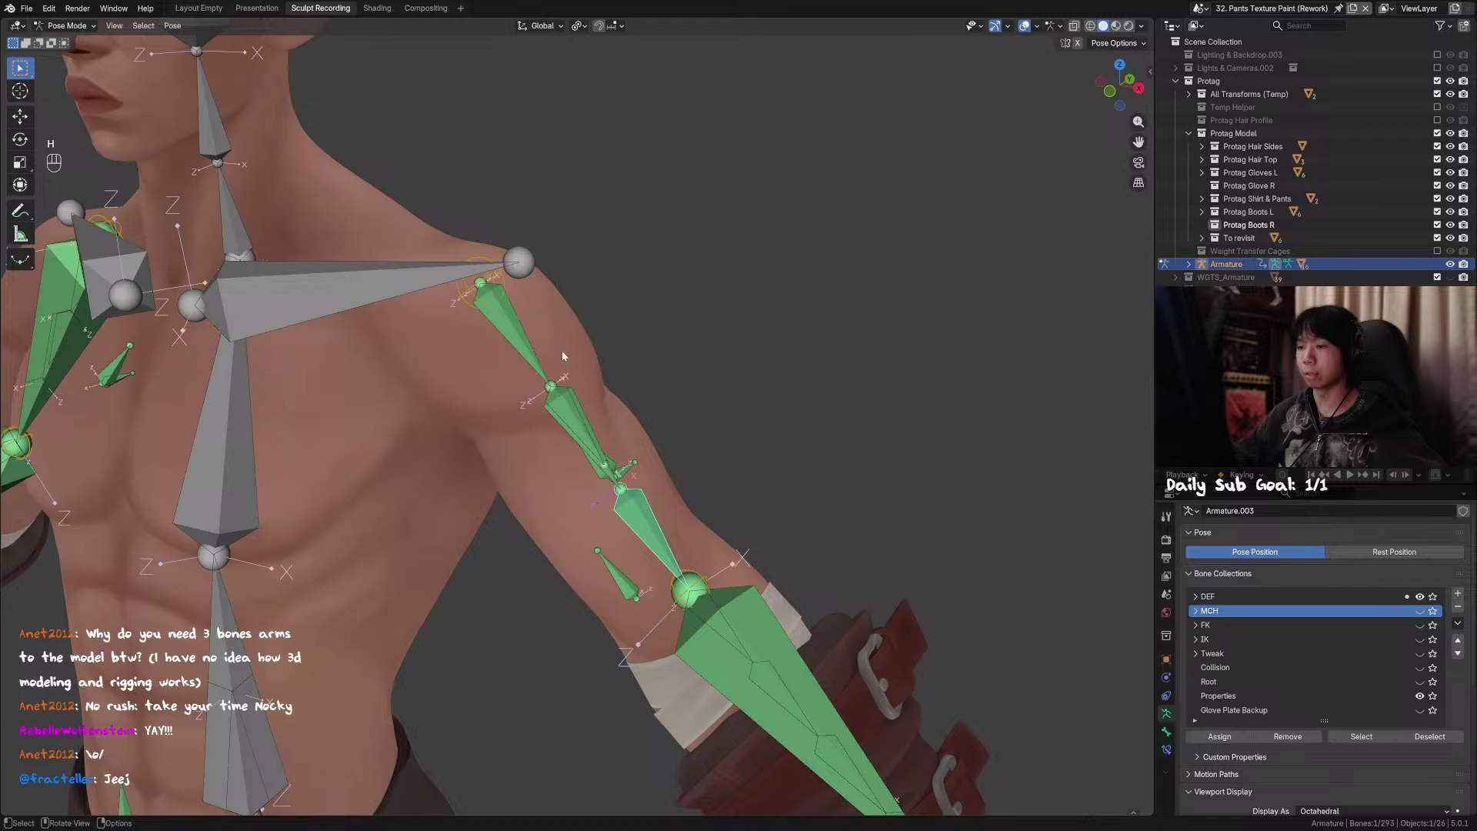
Step: Switch back to Weight Paint mode on the body mesh and inspect the weights of each left upper-arm segment bone
key(ctrl+Tab)
key(ctrl+Tab)
click(531, 343)
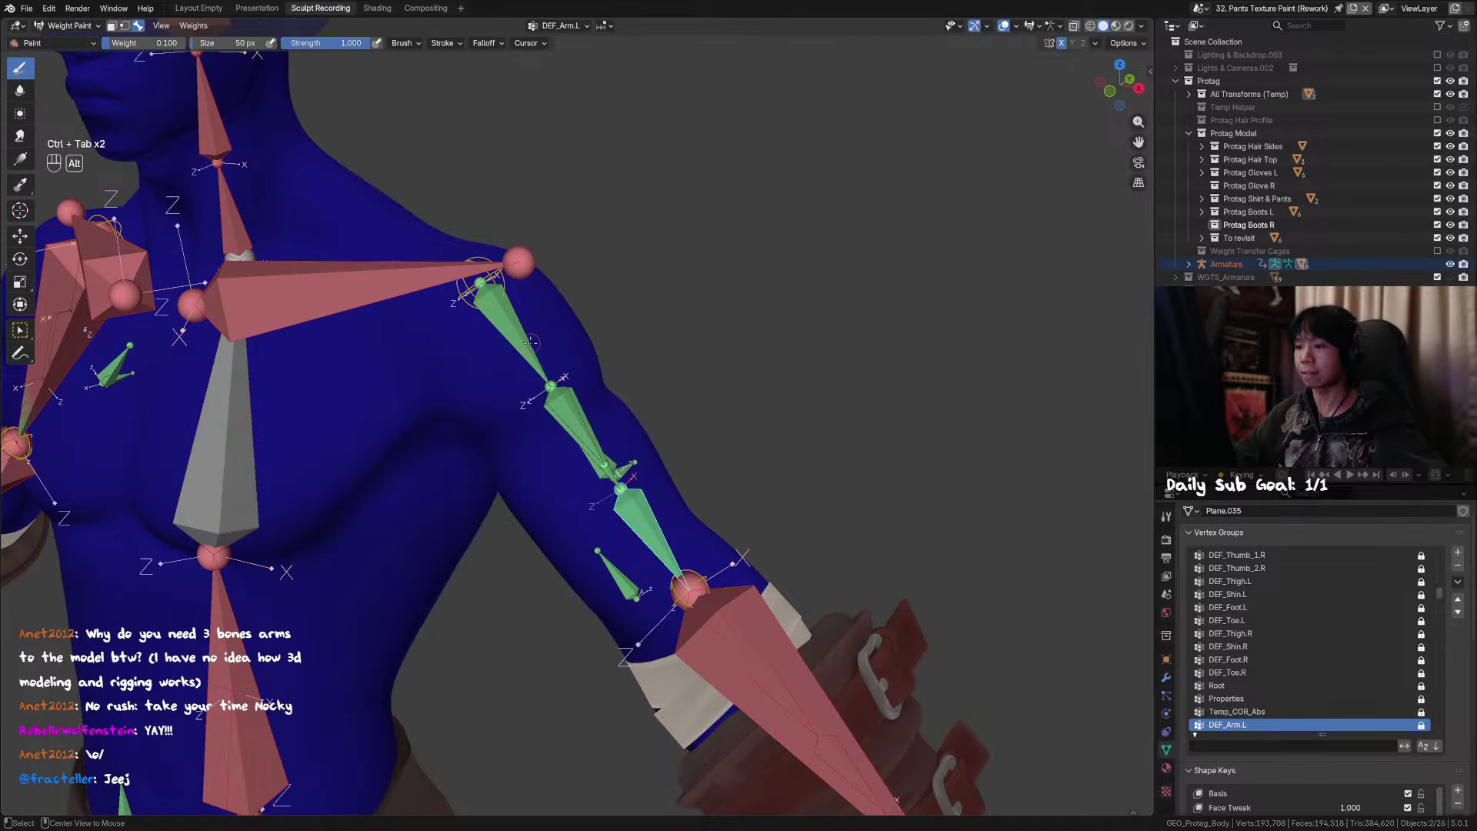
alt+click(595, 425)
alt+click(580, 408)
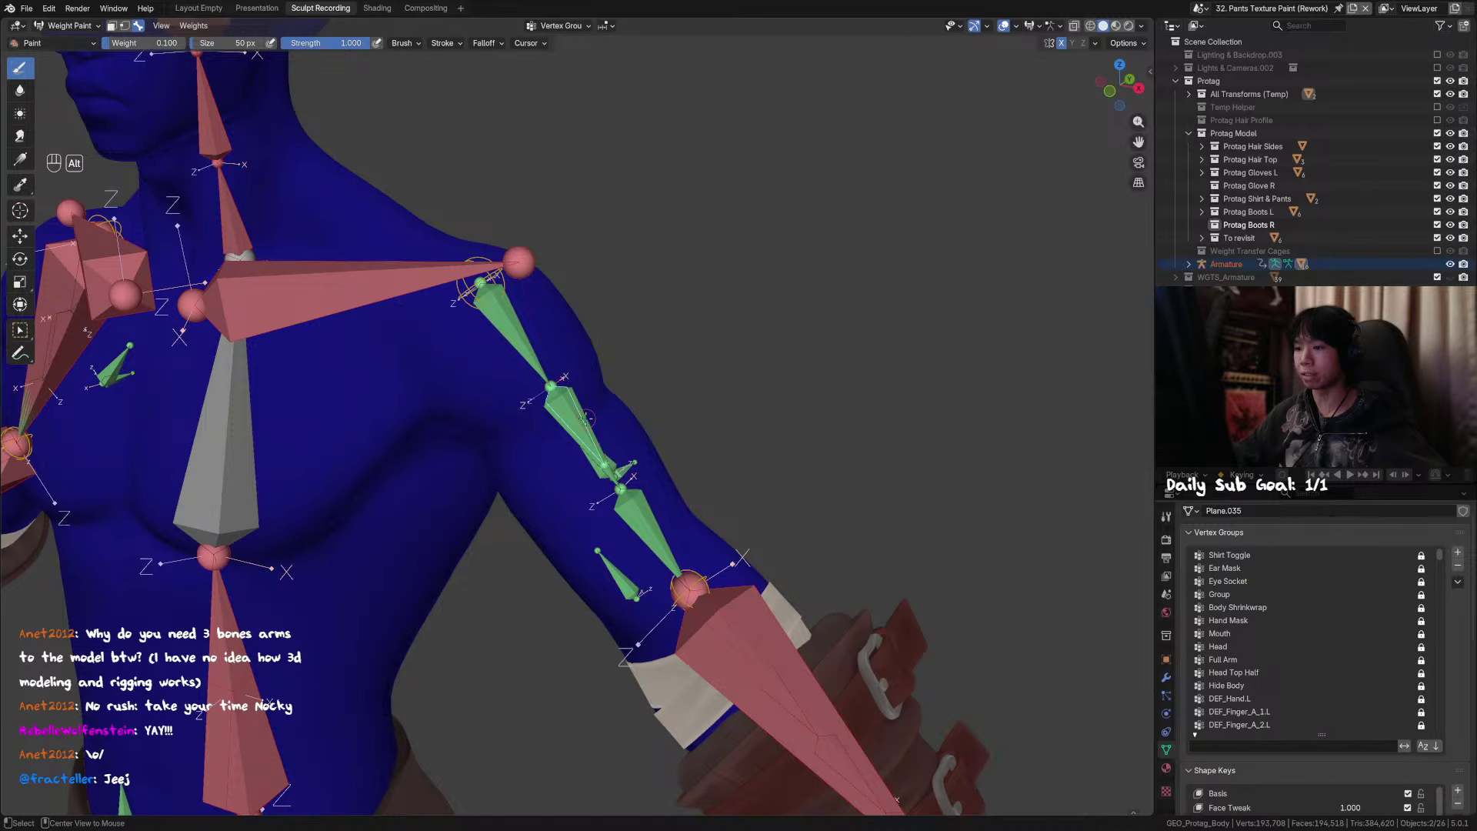
alt+click(585, 418)
alt+click(530, 336)
alt+click(589, 415)
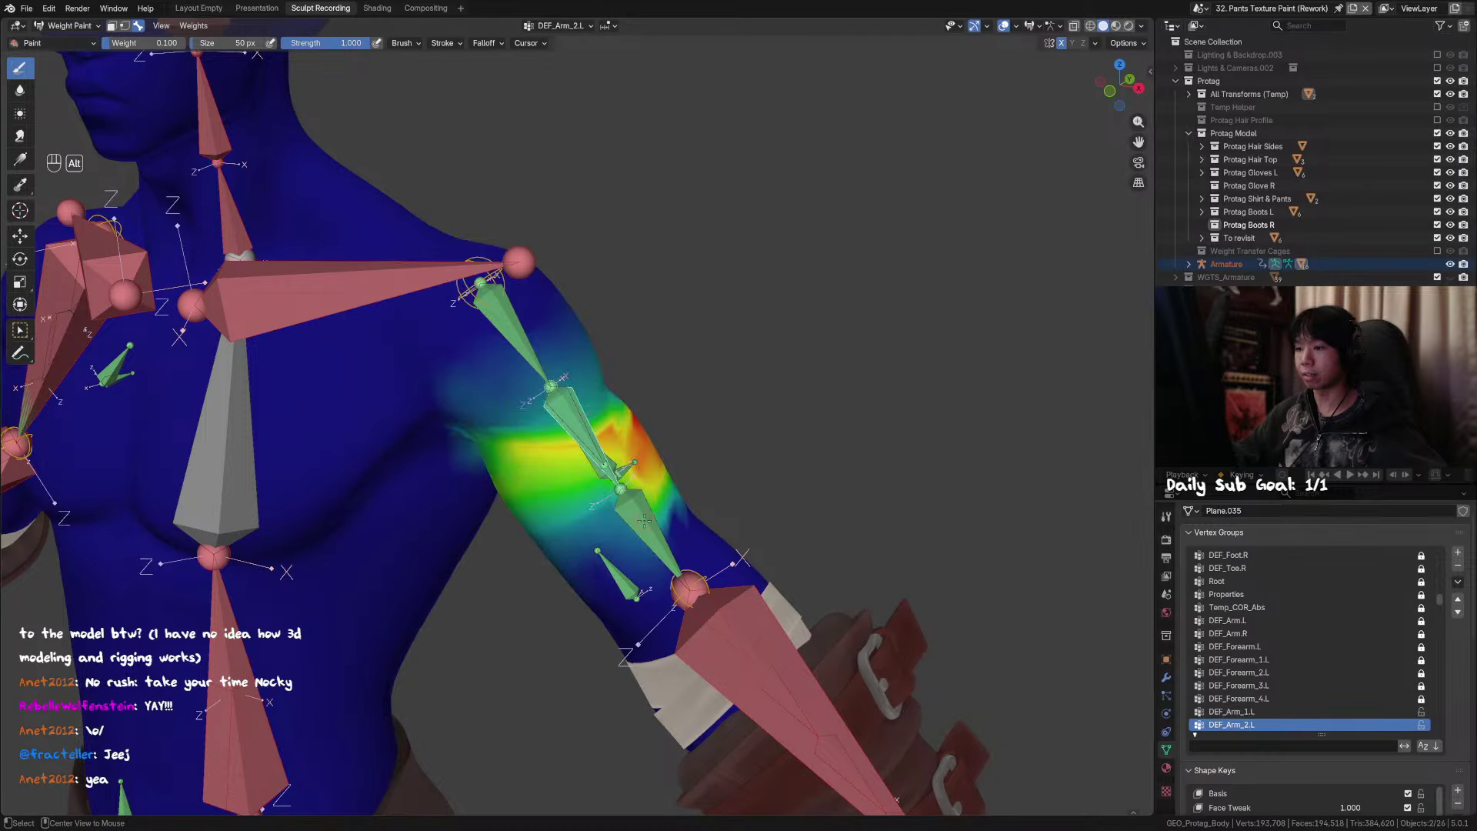
alt+click(644, 521)
Step: Put the armature back in Pose Mode and hide the large left forearm bone covering its segment bones
shift+middle_drag(644, 520, 432, 254)
key(ctrl+Tab)
shift+middle_drag(421, 335, 625, 442)
scroll(635, 527, down, 2)
scroll(603, 480, up, 1)
click(616, 472)
key(ctrl+Tab)
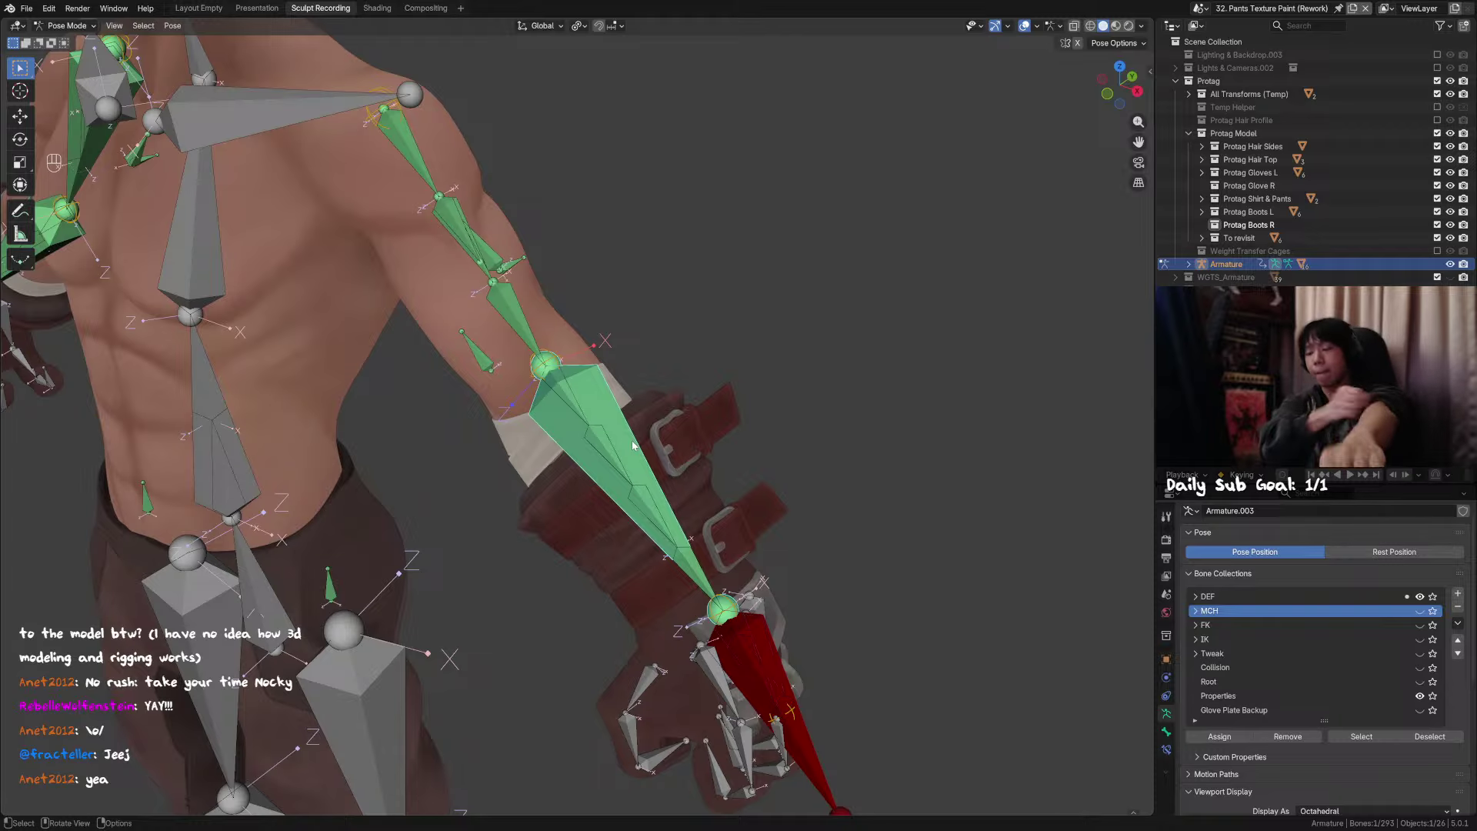
key(h)
middle_drag(644, 466, 629, 460)
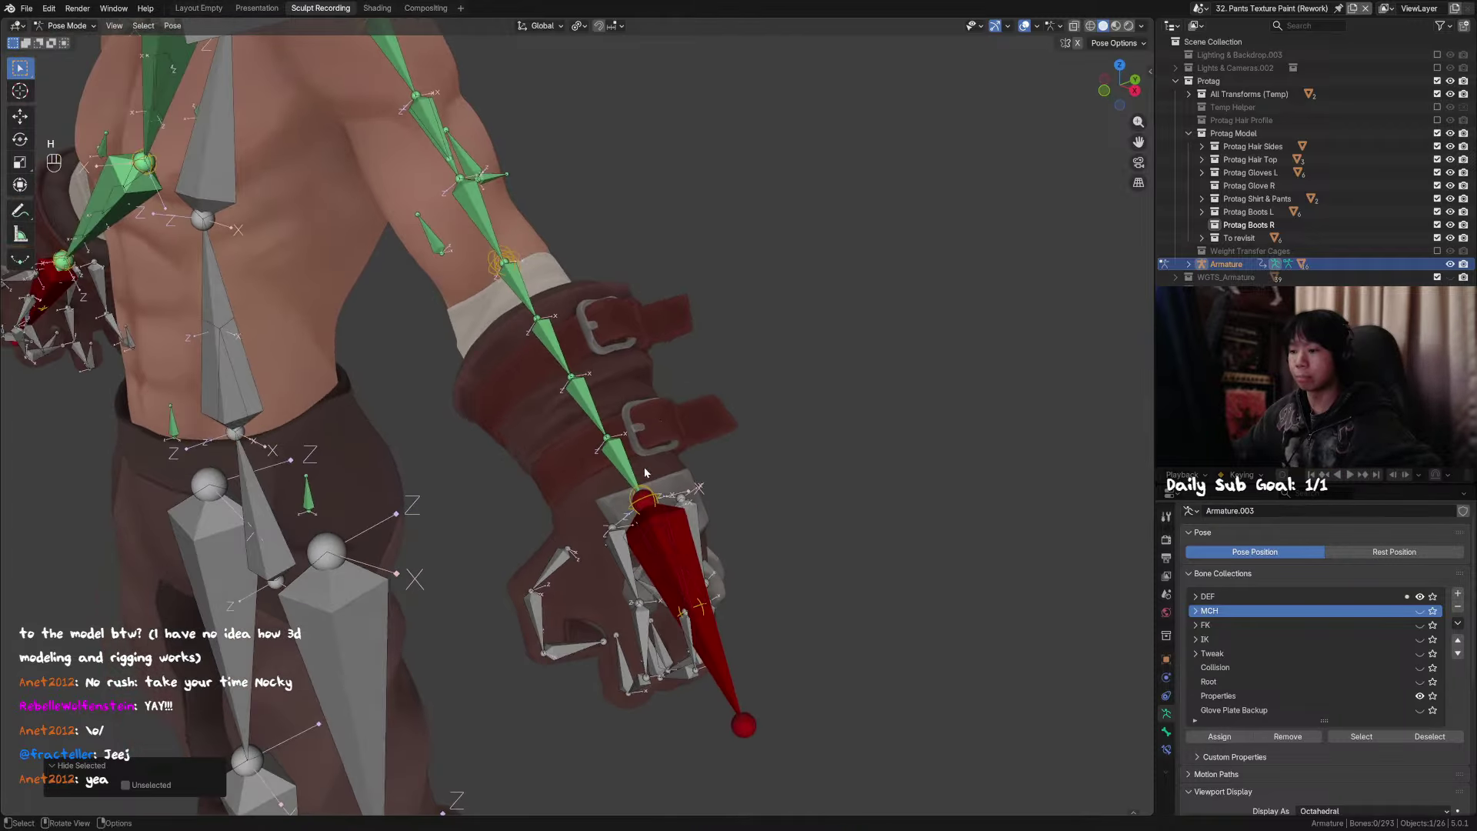
Step: Try rotating the forearm segment nearest the left wrist, and the left hand bone, about Y
click(629, 463)
key(r)
key(y)
click(660, 377)
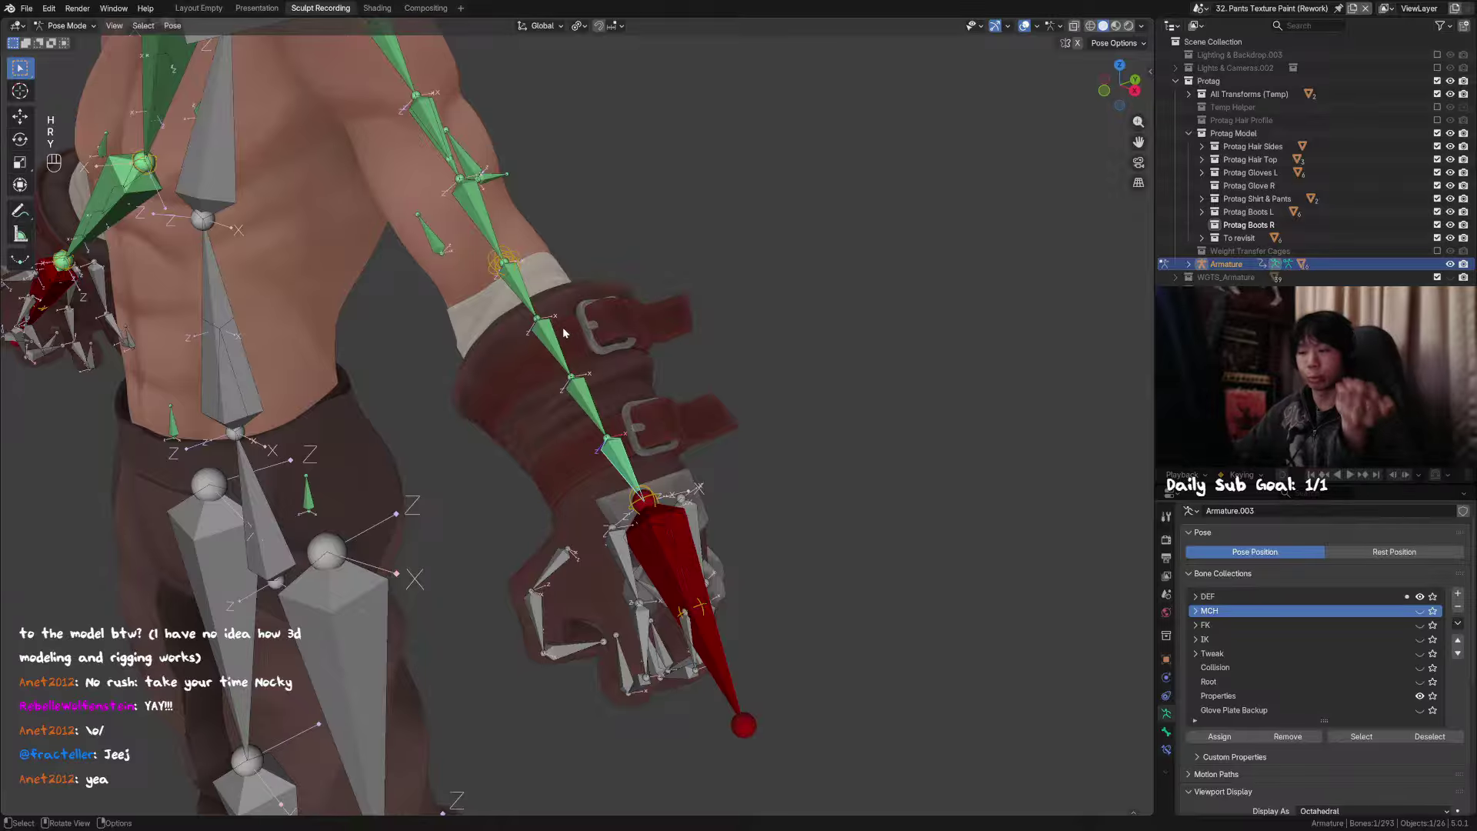
middle_drag(620, 470, 627, 477)
click(673, 540)
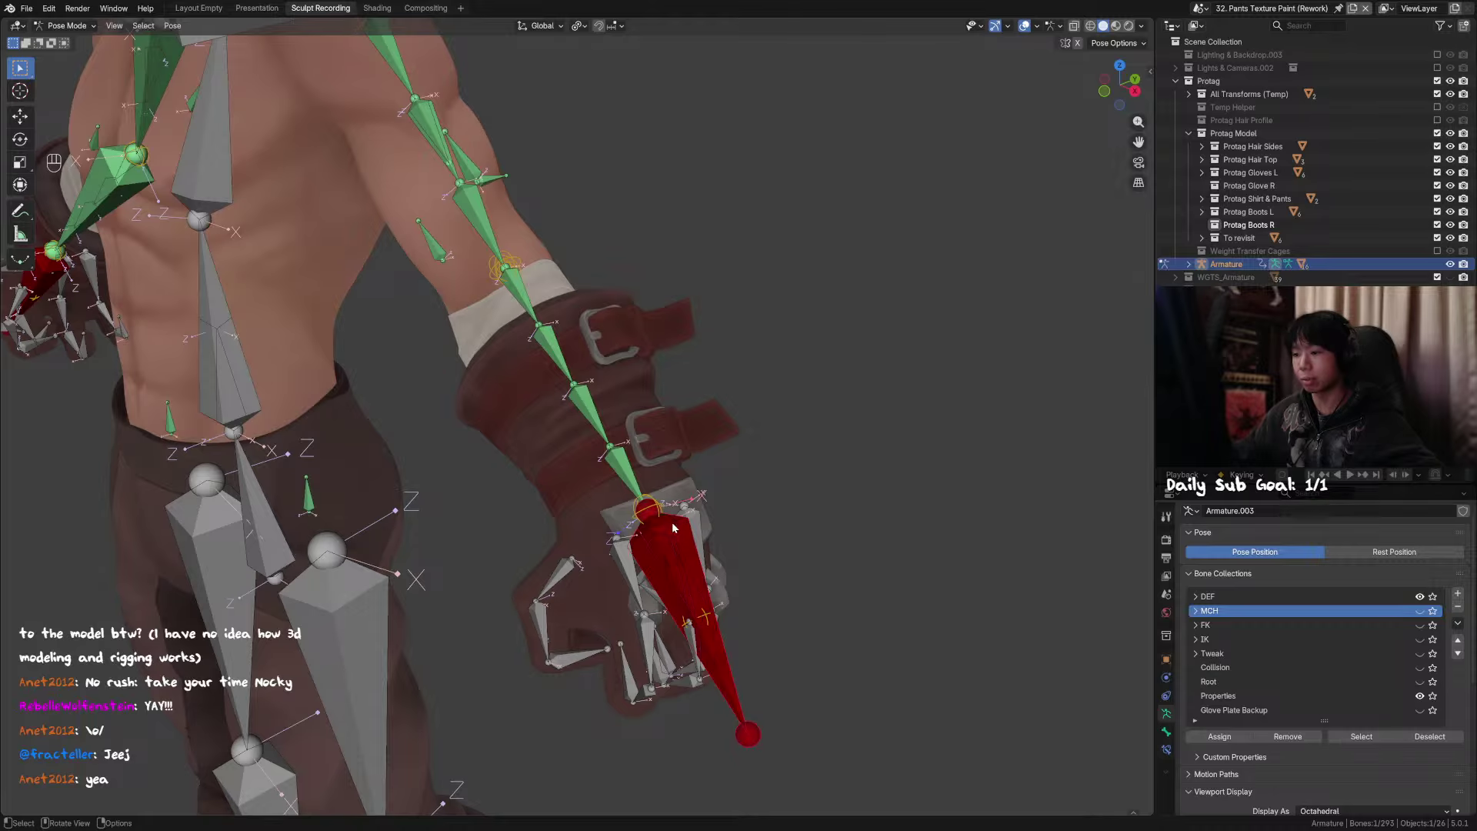
key(r)
key(y)
right_click(699, 587)
Step: Reveal all hidden bones and set Arm FK IK Switch.L to 0 and Arm FK IK Switch.R to 1 on the gear-shaped control bone
key(alt+h)
key(n)
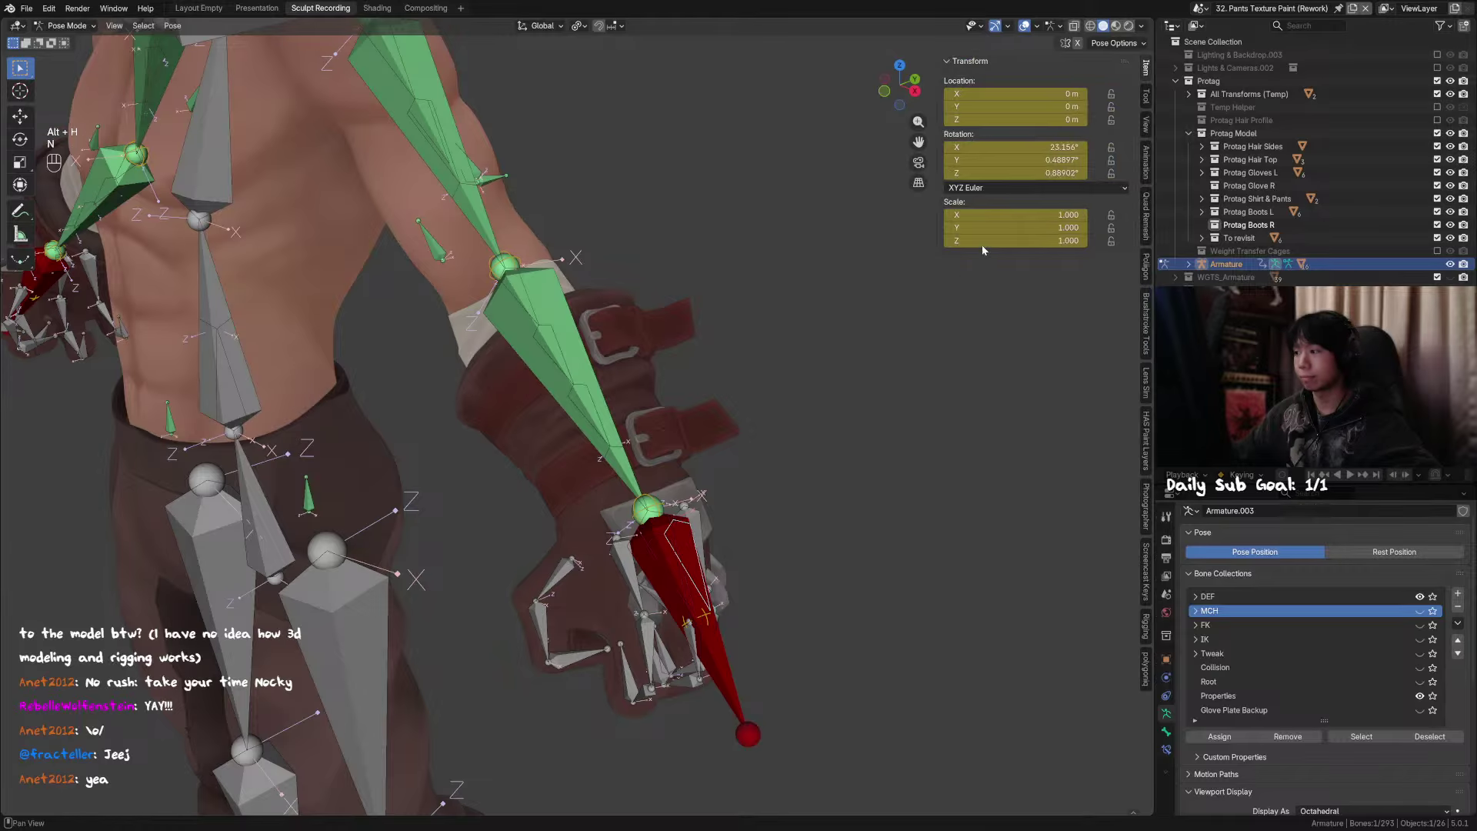
scroll(649, 255, down, 3)
scroll(452, 140, down, 3)
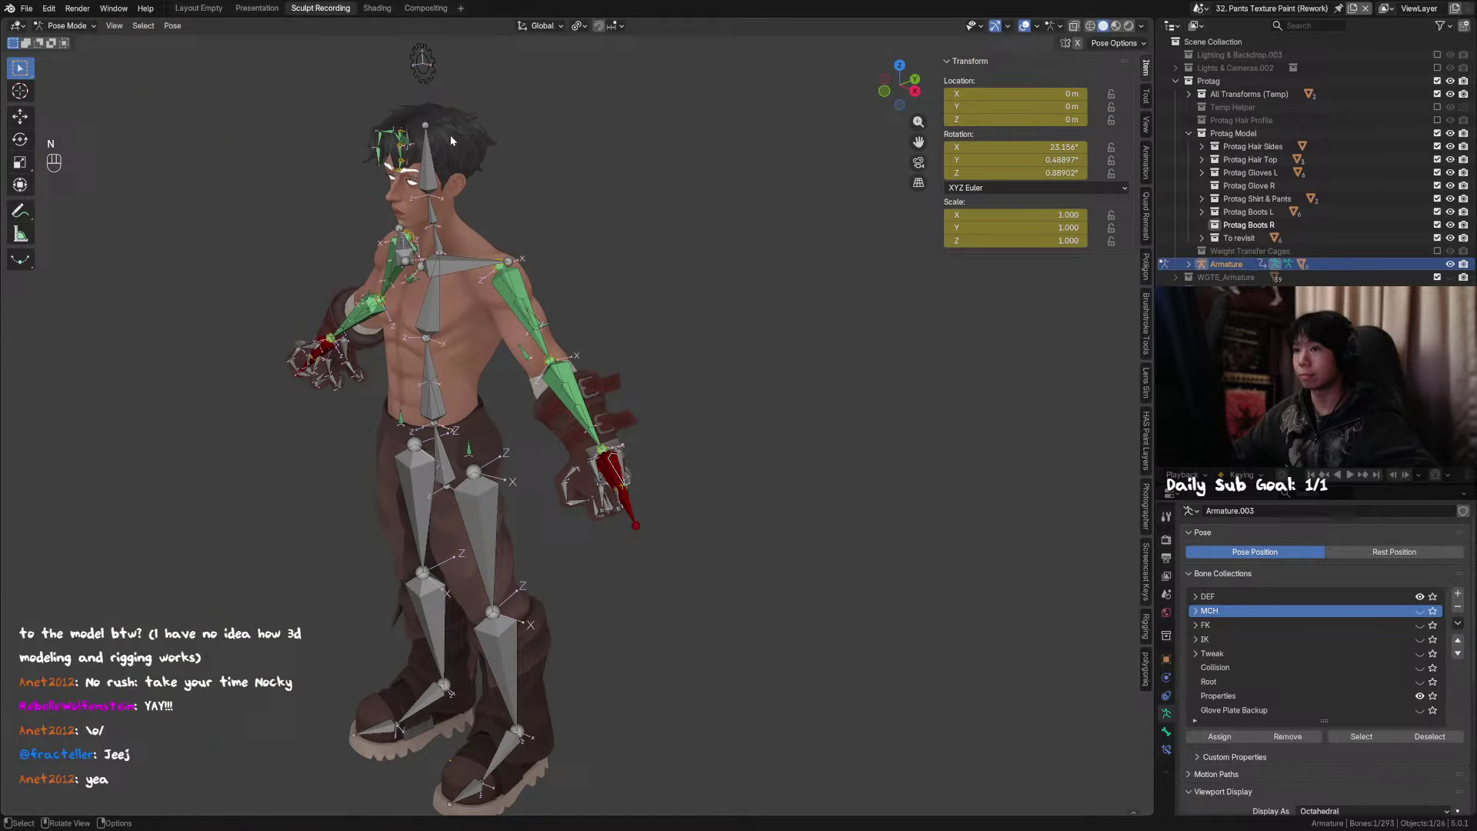
click(429, 74)
drag(1073, 295, 1031, 295)
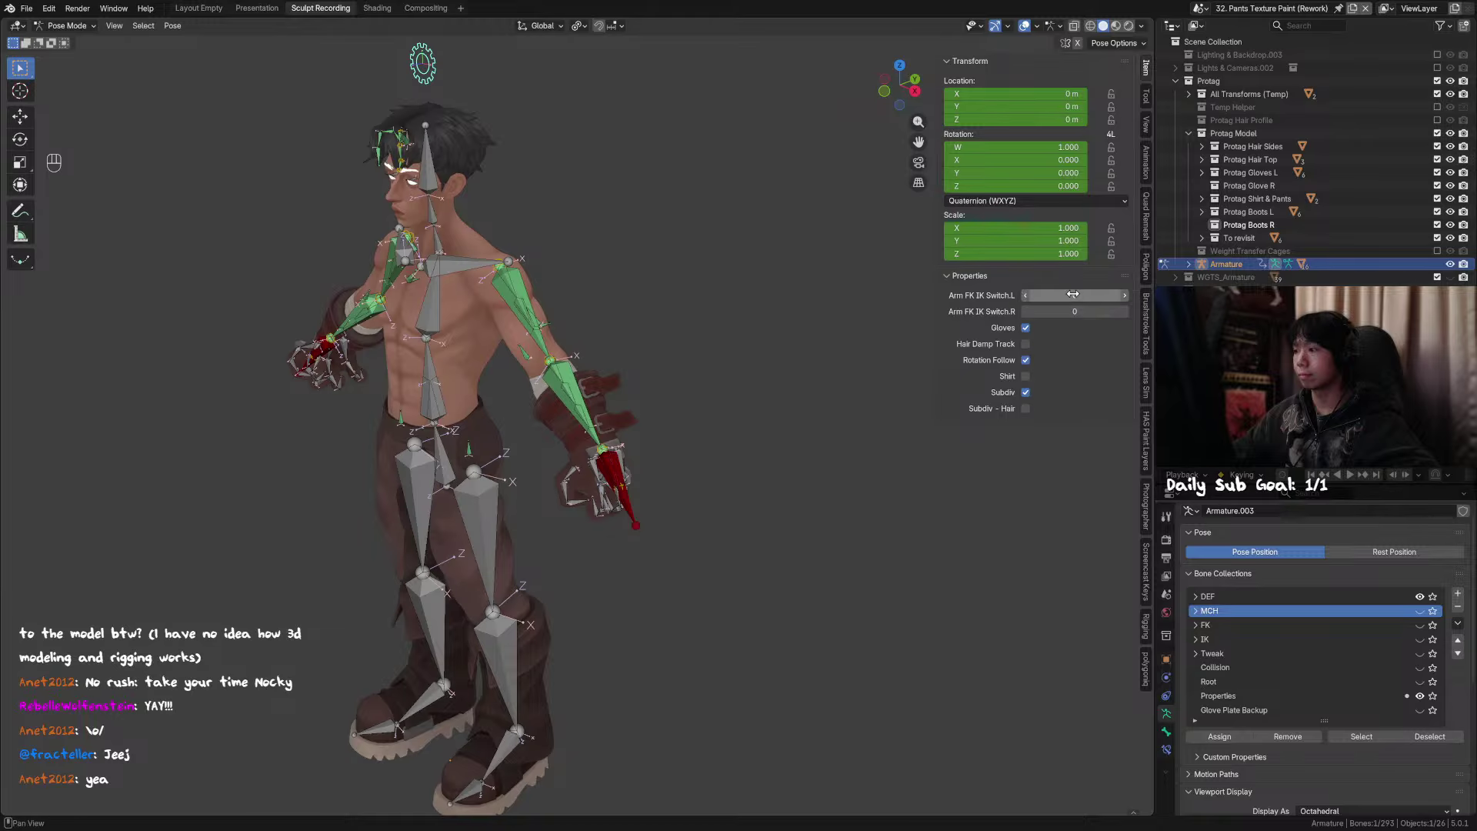
click(1118, 310)
Step: Try rotating the left hand bone about the global Y and Z axes, cancelling each rotation
scroll(577, 415, up, 4)
click(669, 513)
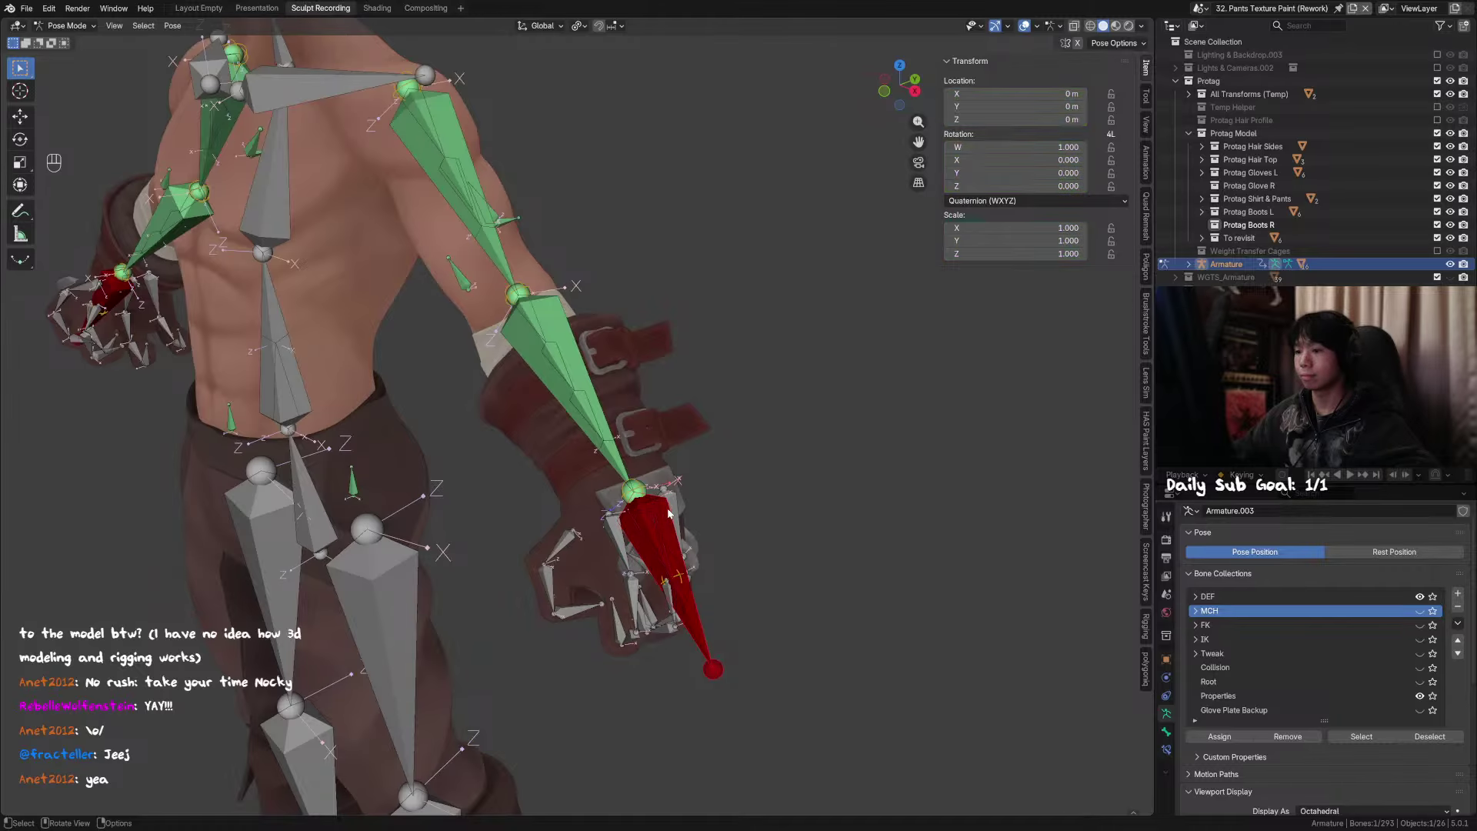
key(r)
key(y)
right_click(792, 511)
key(r)
key(y)
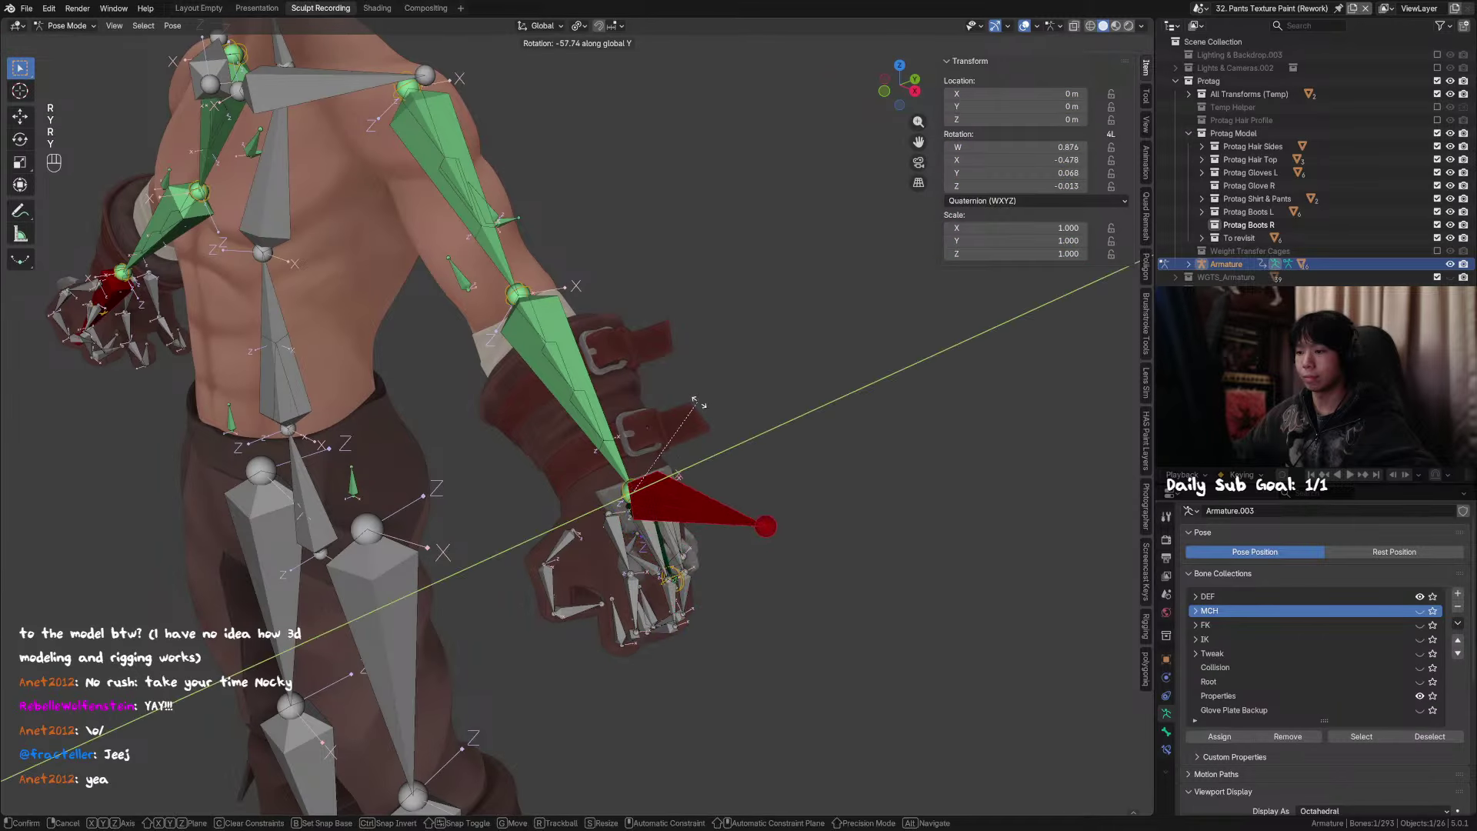
right_click(724, 406)
key(r)
key(y)
right_click(831, 454)
key(r)
key(z)
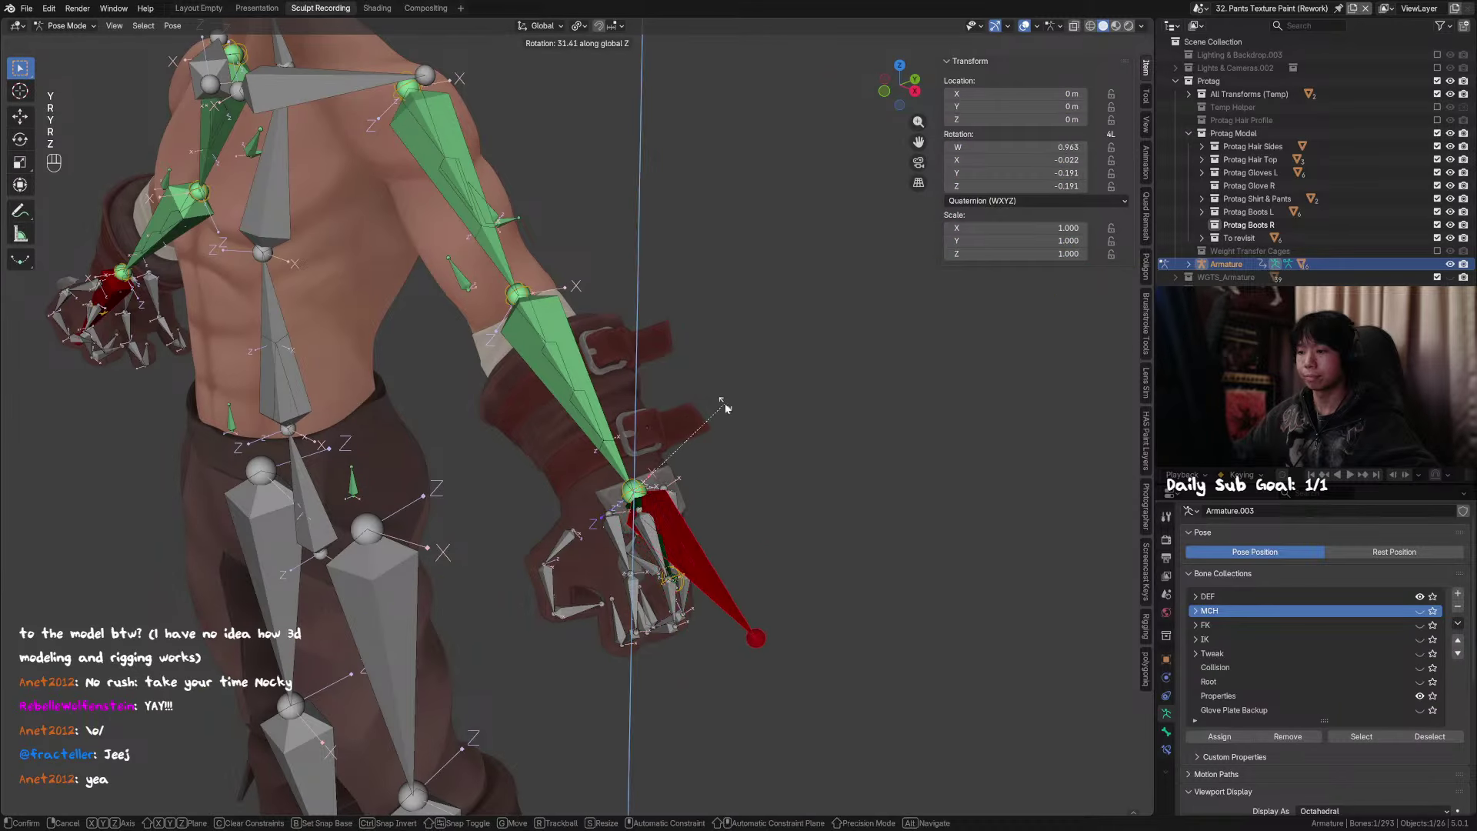
right_click(704, 404)
key(r)
key(y)
right_click(646, 500)
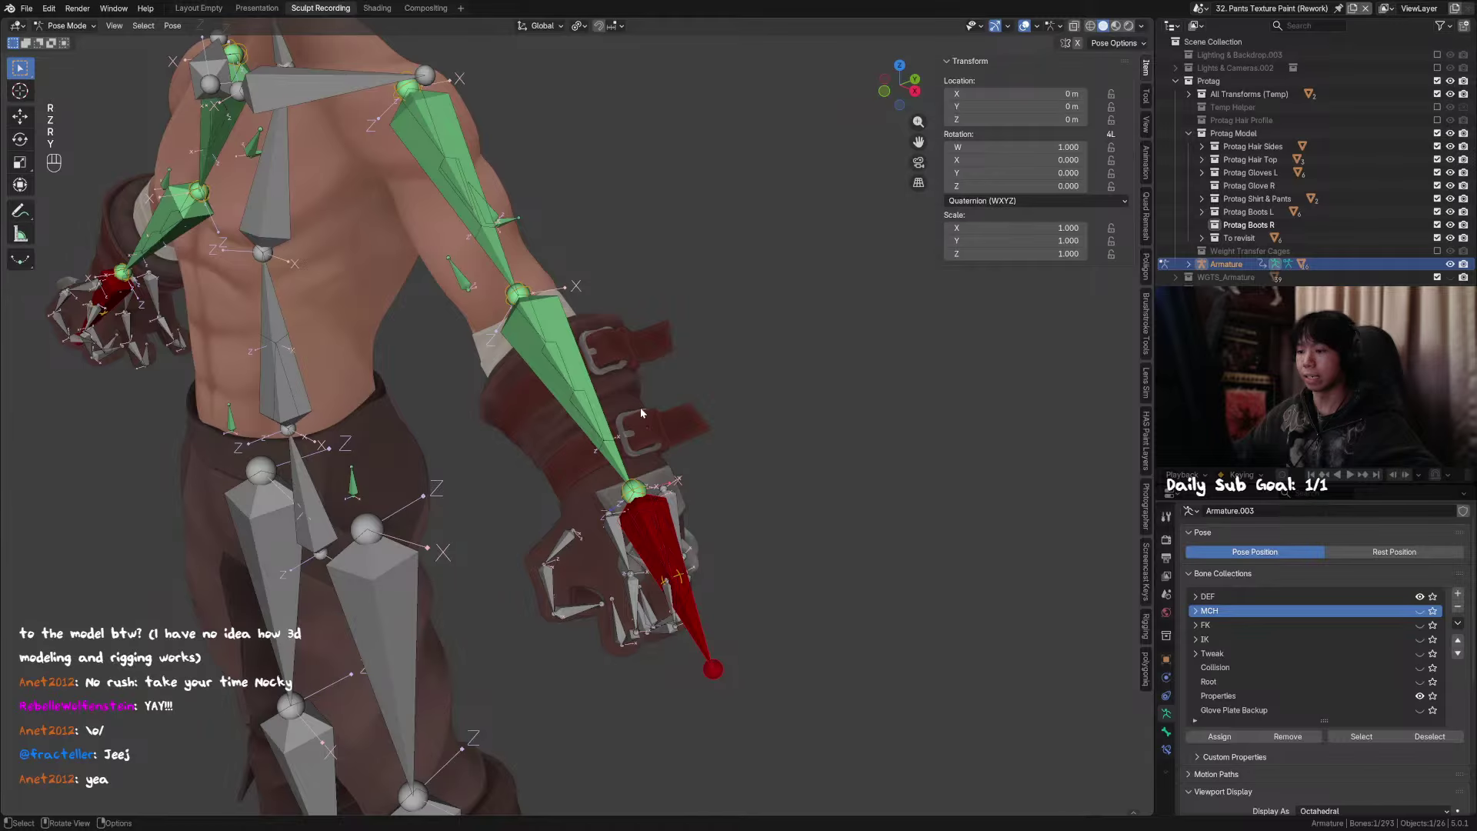
Step: Set Arm FK IK Switch.R to 0 and Arm FK IK Switch.L to 1 on the gear-shaped control bone
key(n)
key(n)
scroll(477, 132, down, 6)
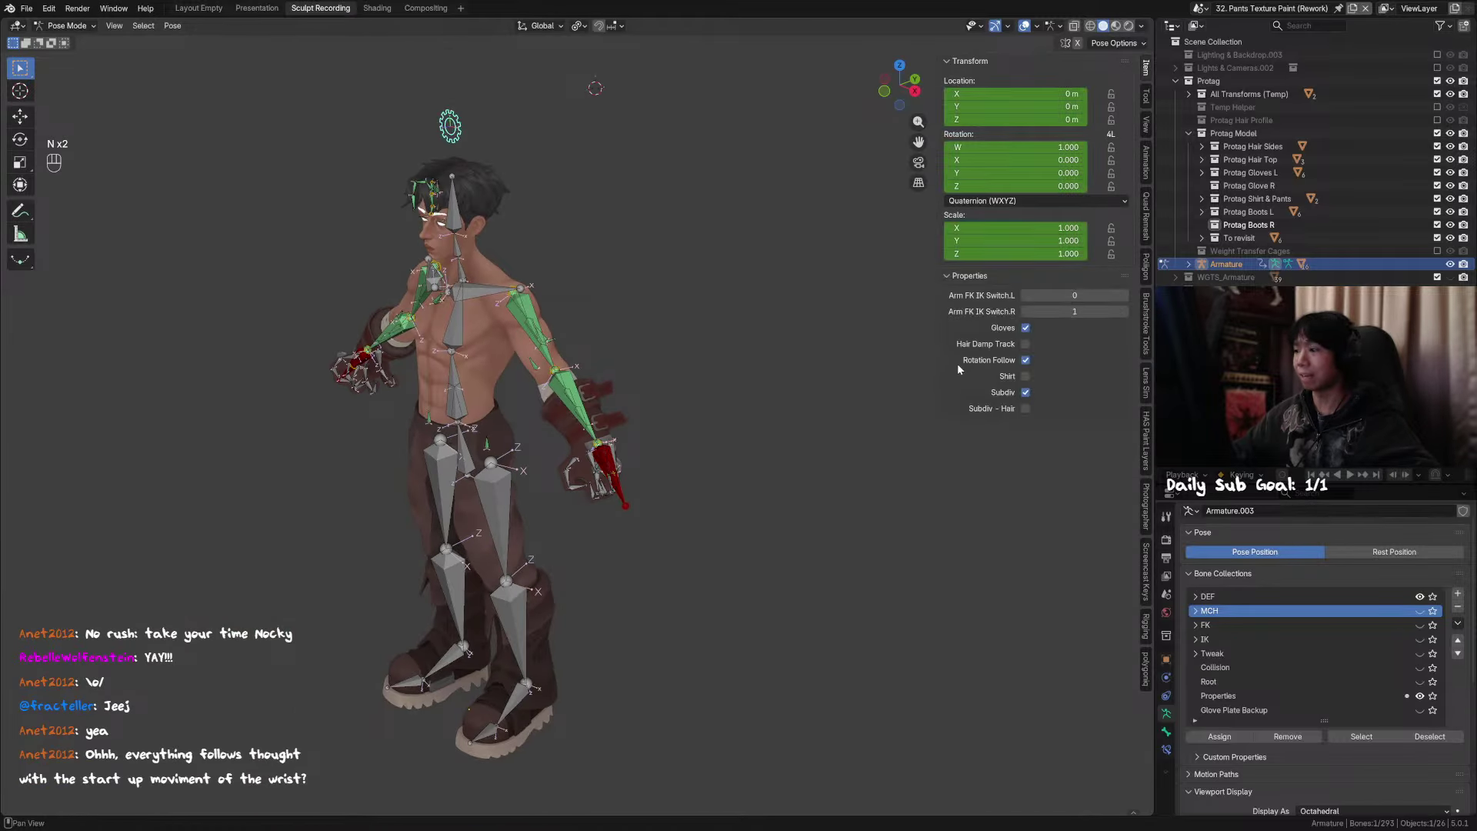
click(1026, 311)
scroll(616, 477, up, 2)
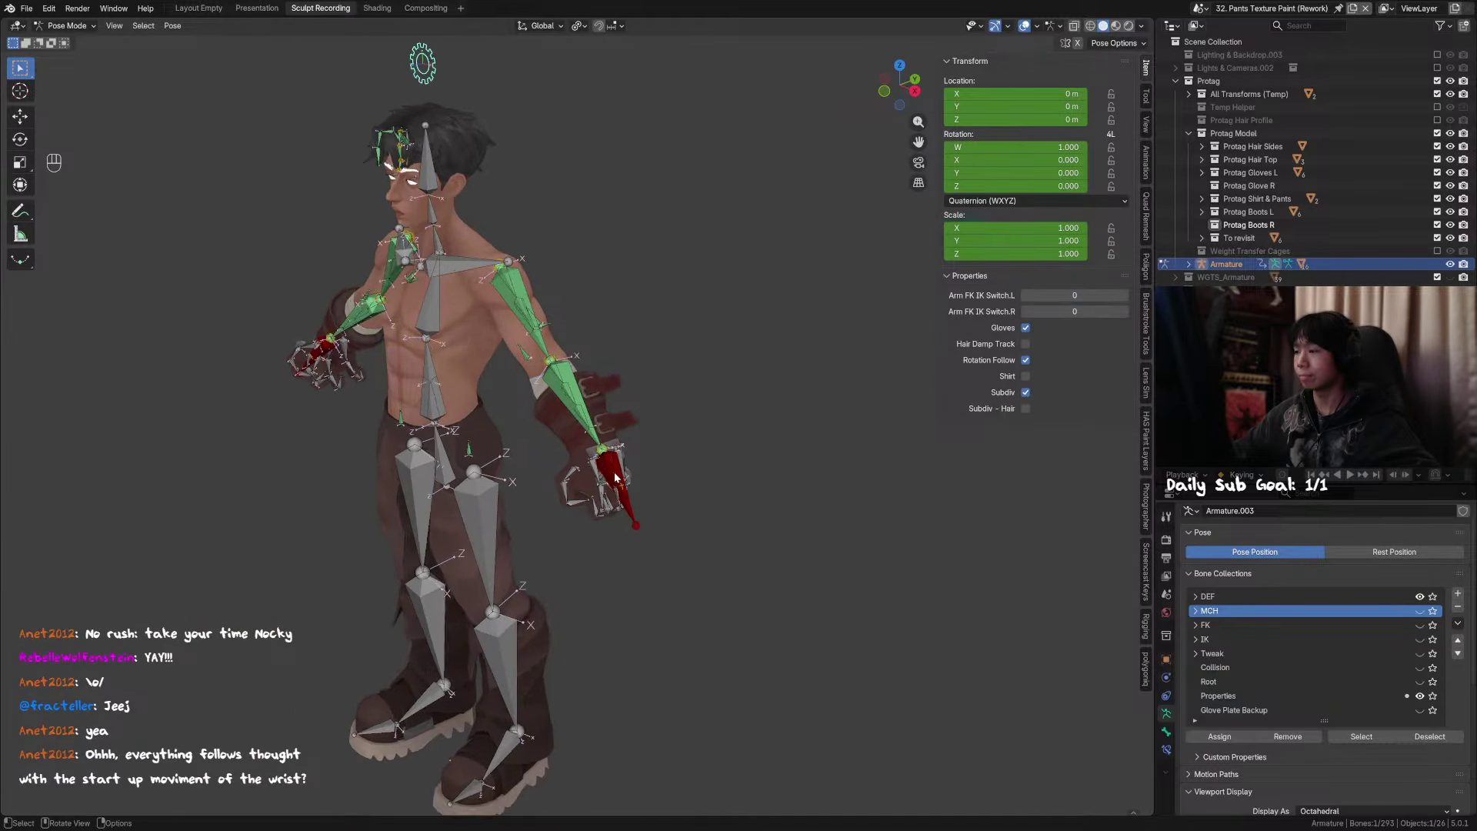
scroll(615, 478, up, 3)
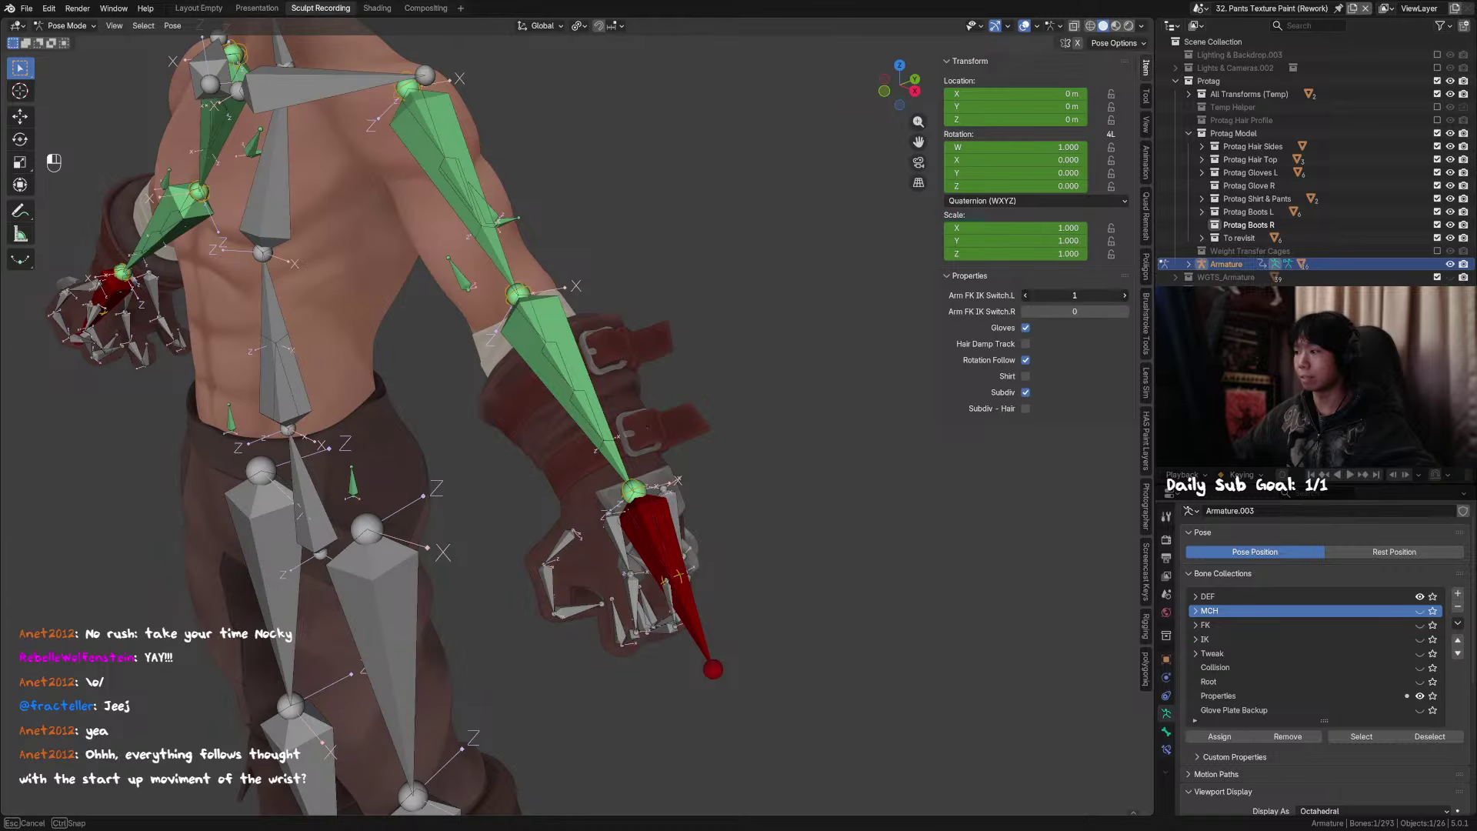
Step: Test the left hand bone's rotation about the global Y, Z and X axes, cancelling each attempt
key(r)
key(y)
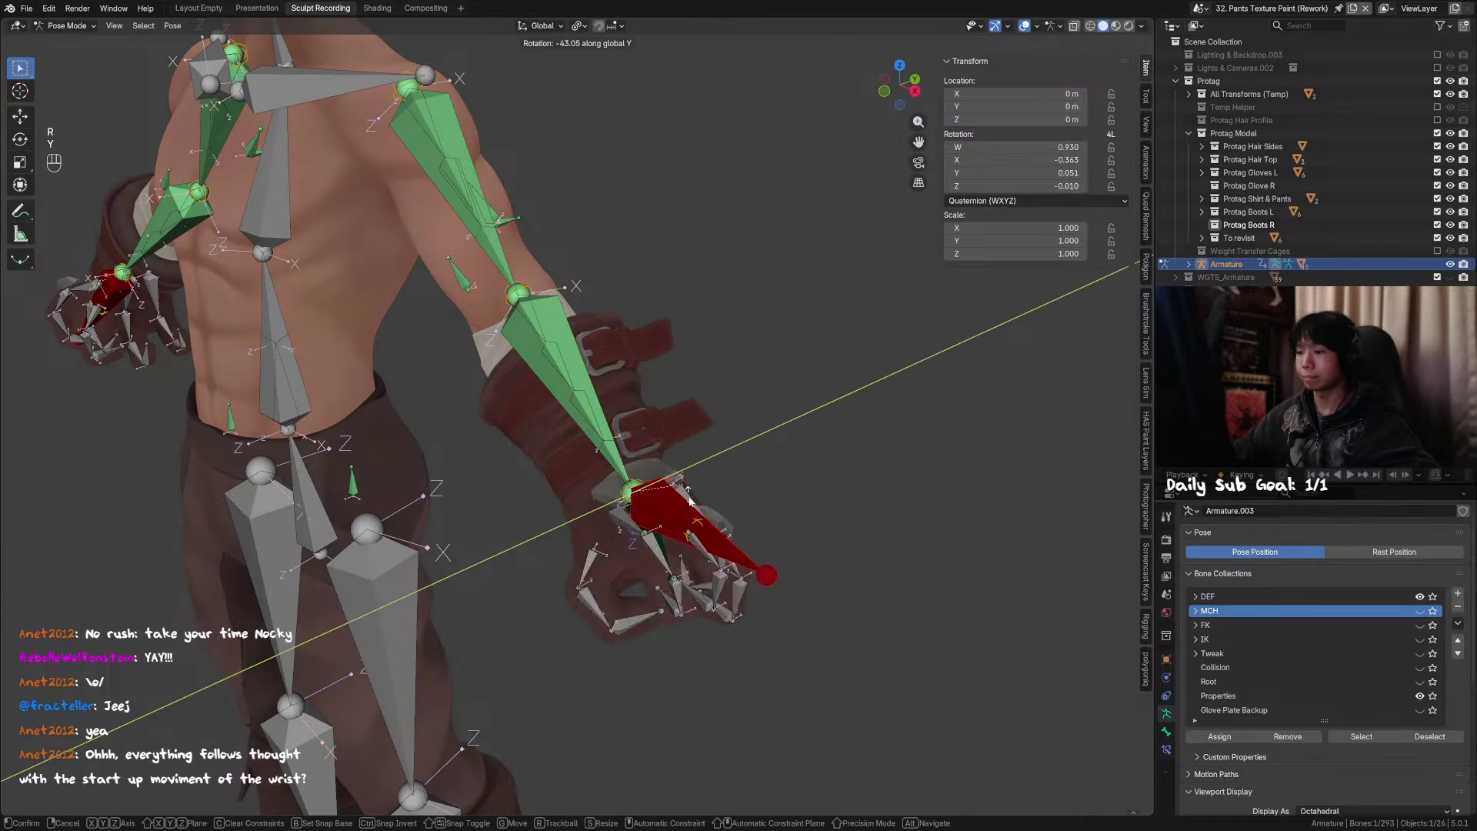
key(z)
key(x)
right_click(651, 394)
key(r)
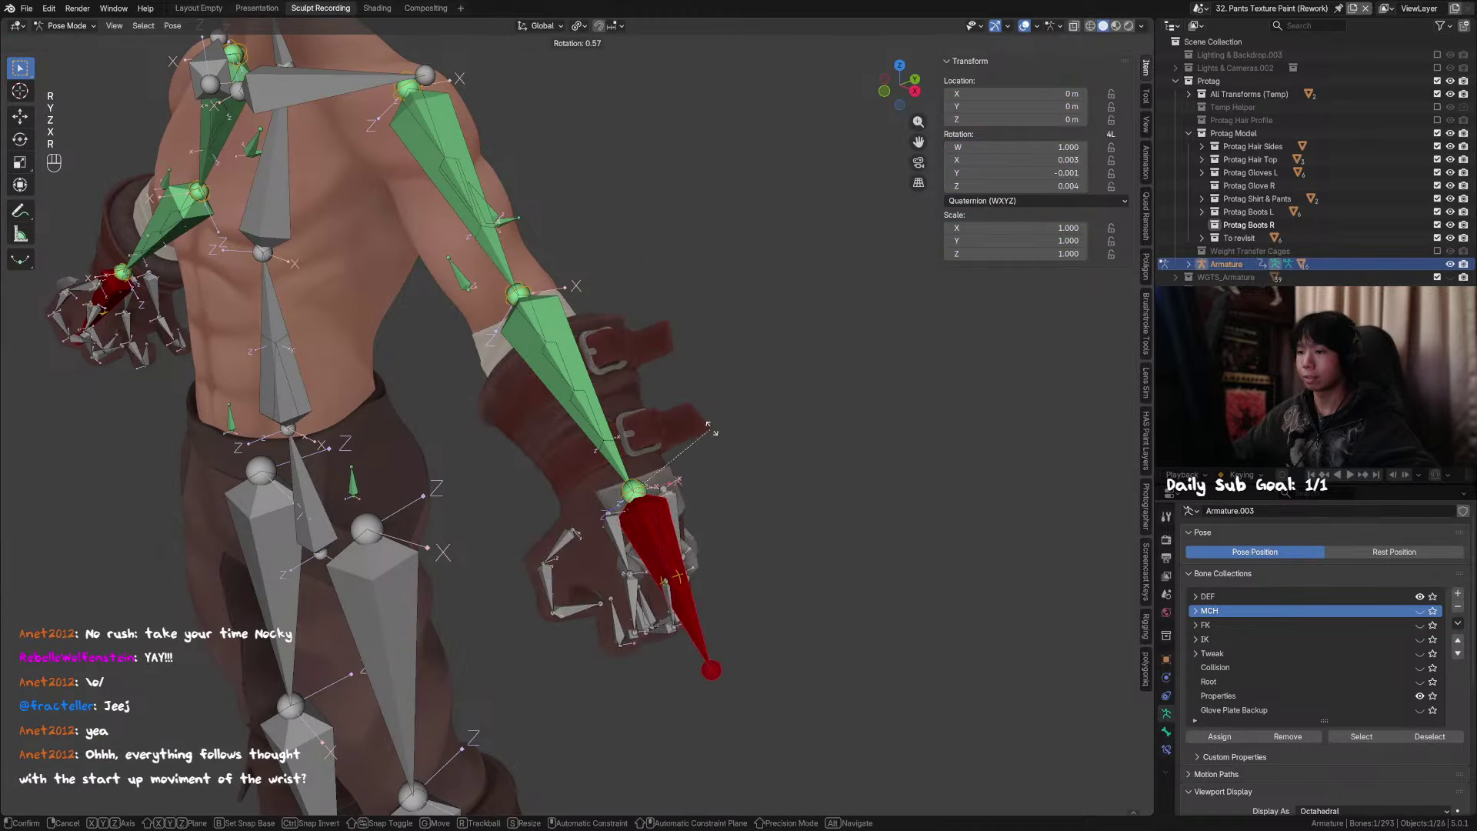
key(y)
key(t)
right_click(647, 401)
key(r)
key(z)
key(x)
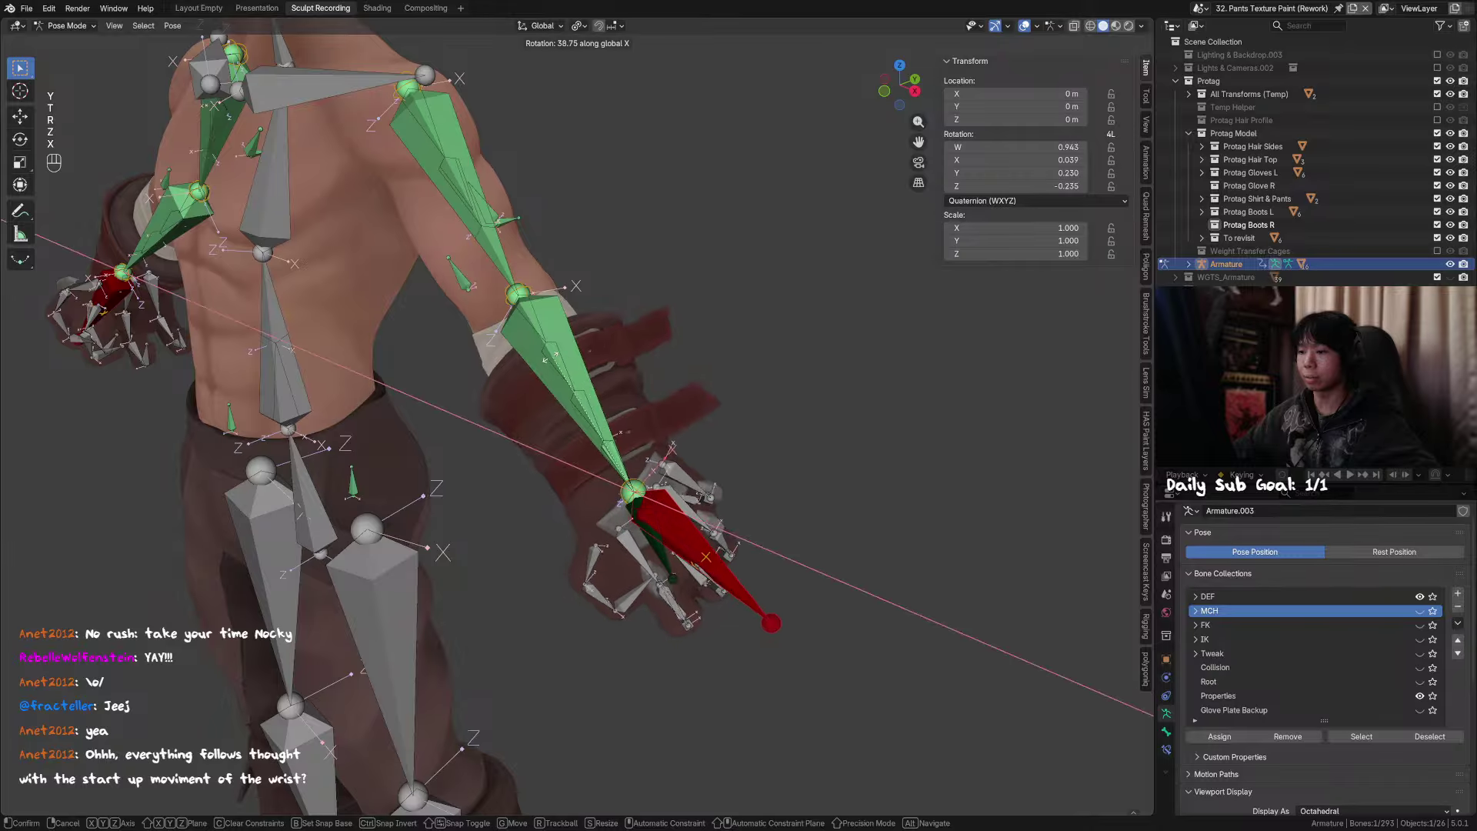
right_click(624, 369)
Step: Set the transform orientation to Normal and try rotating the left hand bone about its X and Y axes
click(819, 543)
key(r)
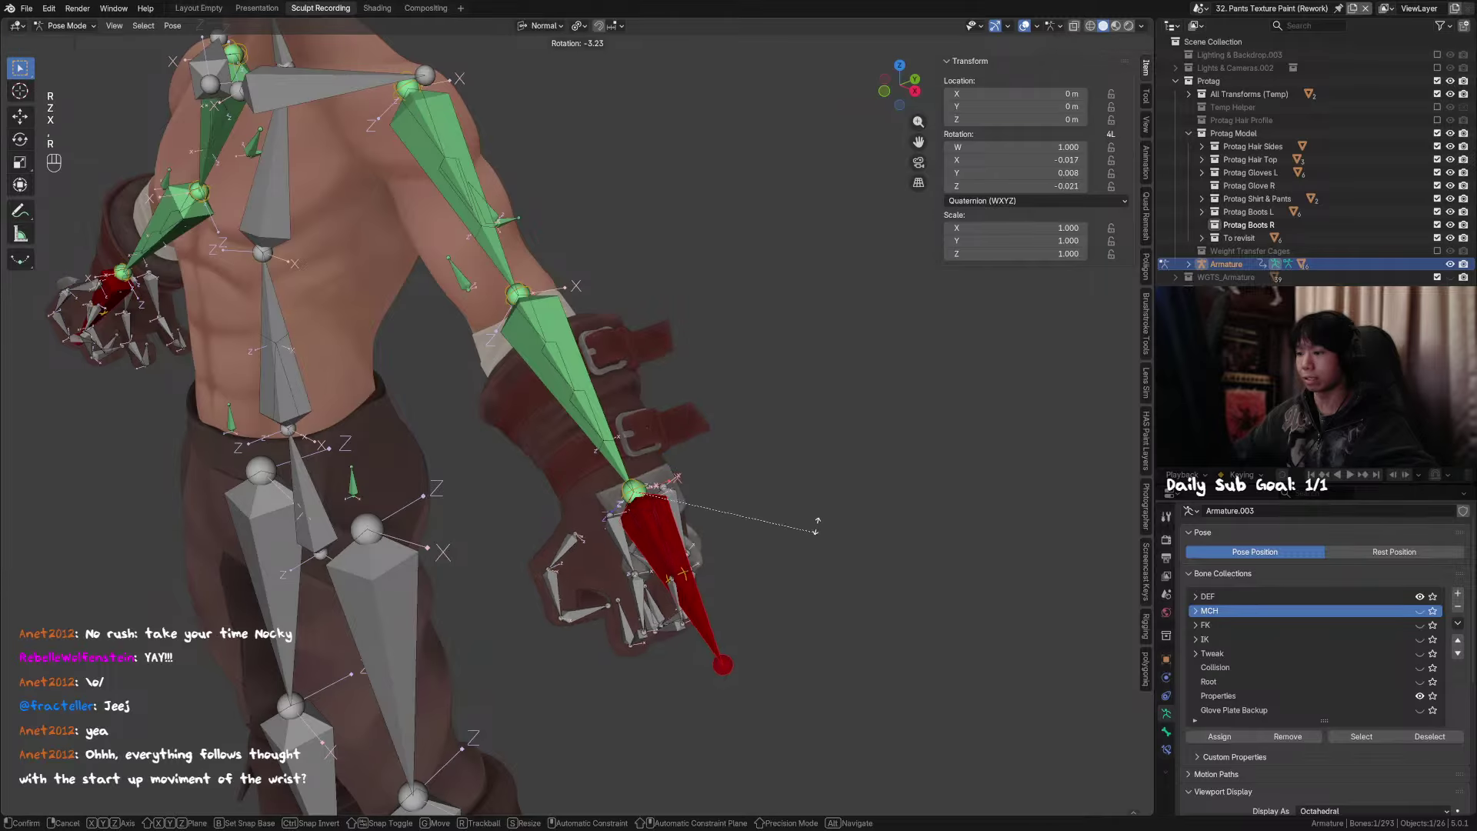
key(x)
key(y)
right_click(594, 463)
Step: Hide the large left forearm bone to expose its segment bones
scroll(580, 423, up, 2)
click(566, 320)
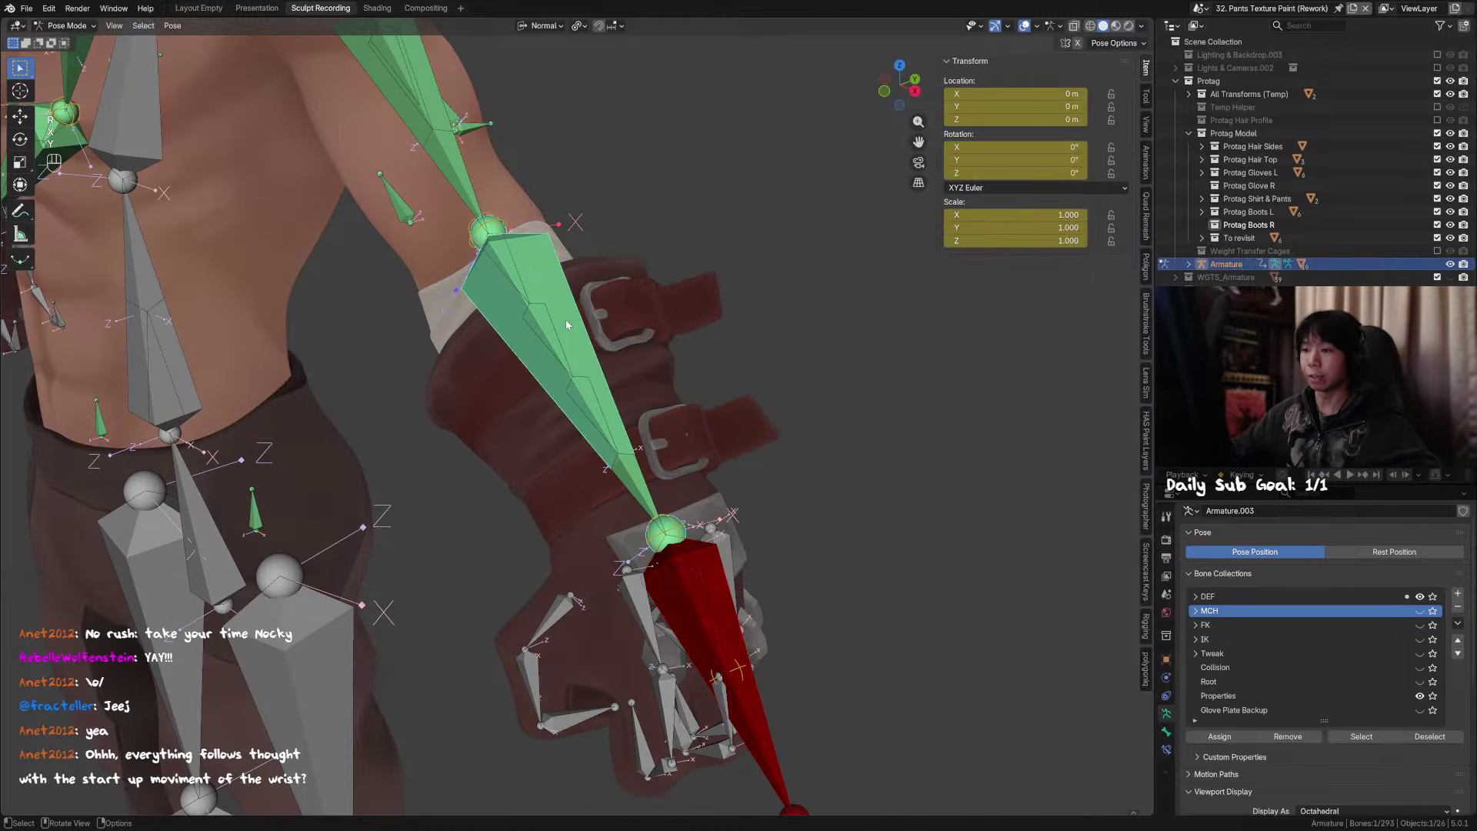
key(h)
Step: Rotate the left hand bone 50° about its normal Y axis, and undo the rotation
shift+middle_drag(692, 557, 677, 526)
click(671, 520)
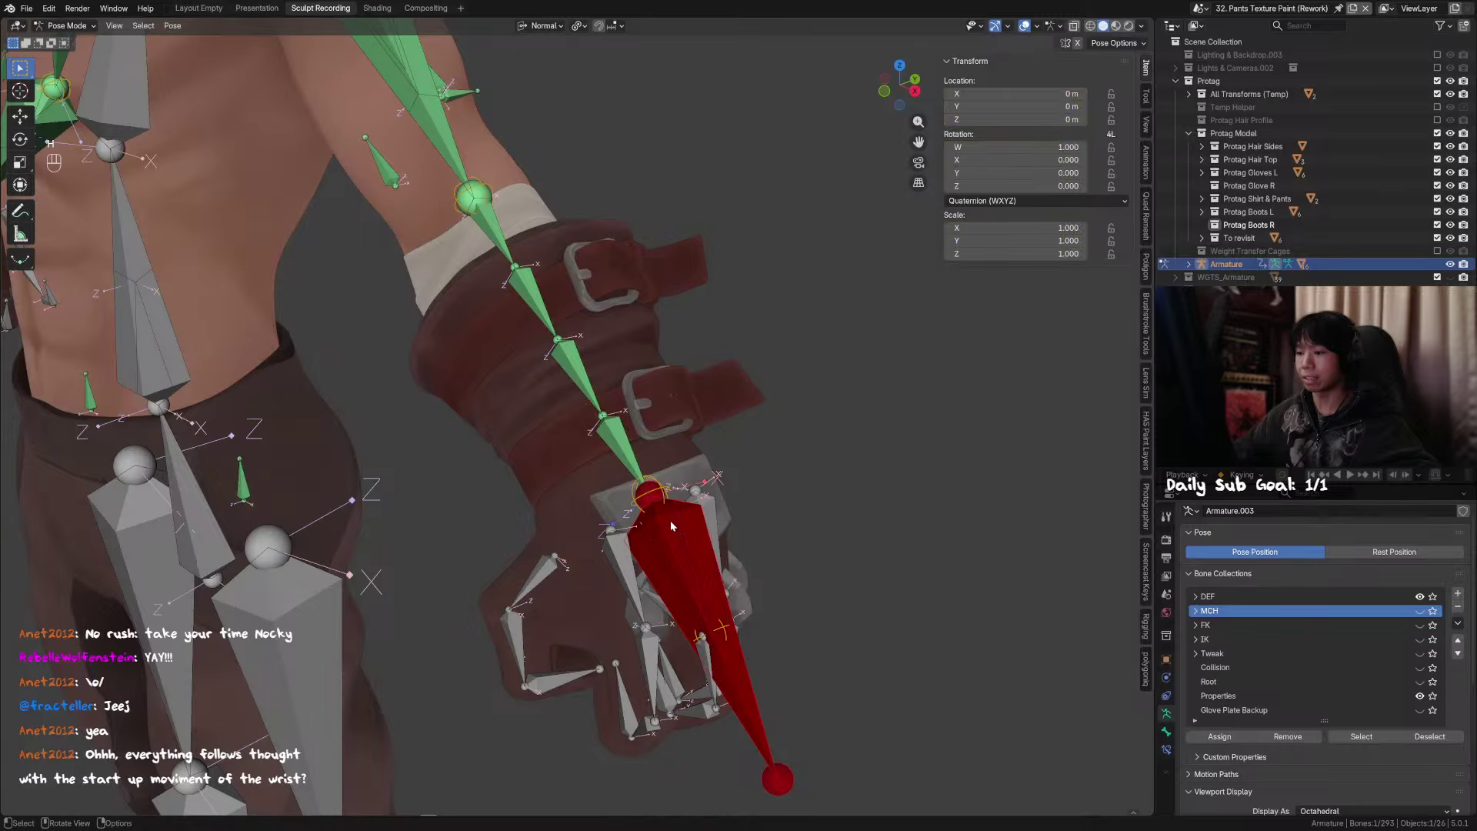
key(r)
key(y)
click(678, 397)
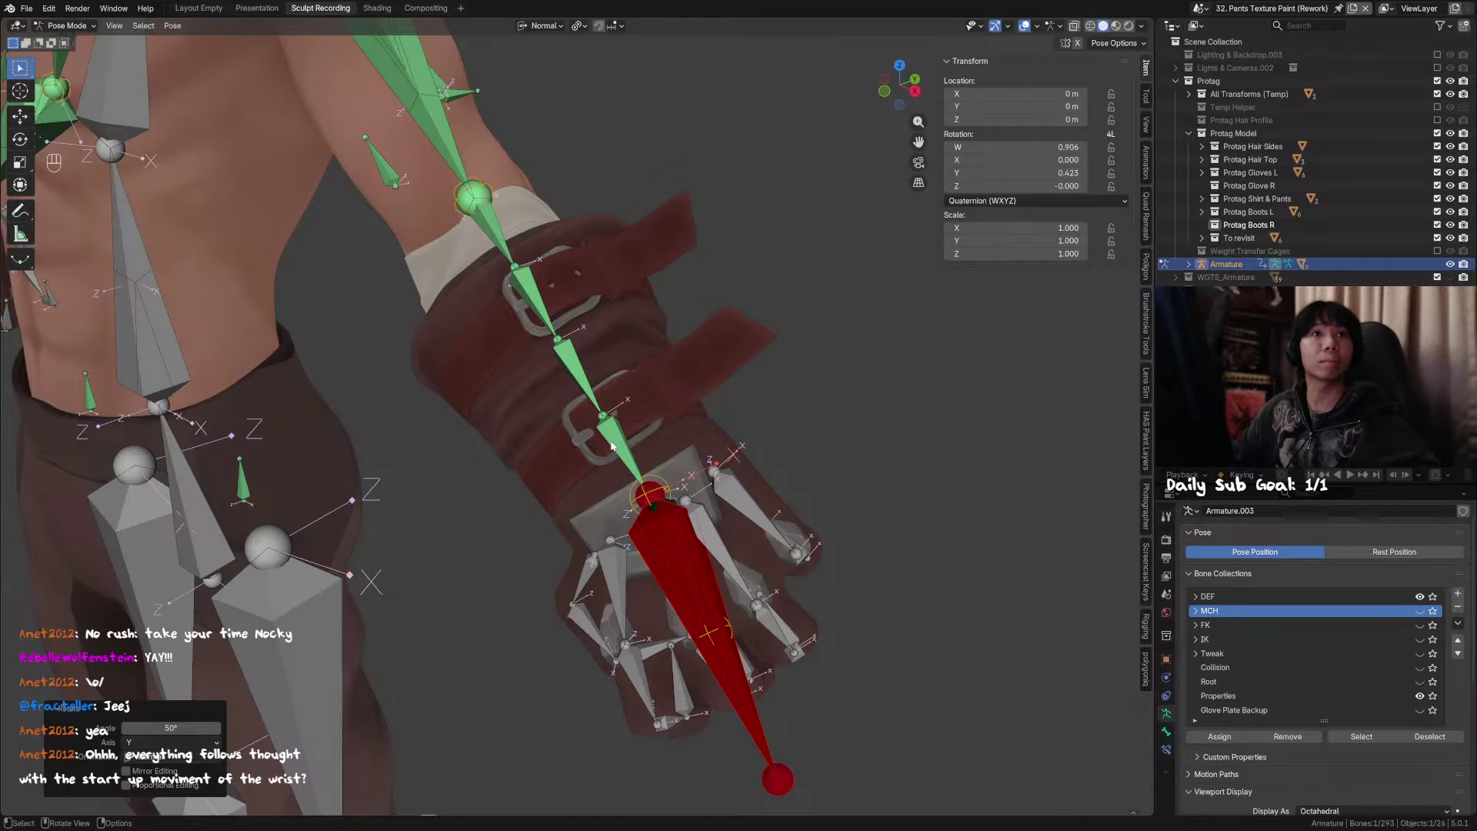
key(ctrl+z)
key(ctrl+z)
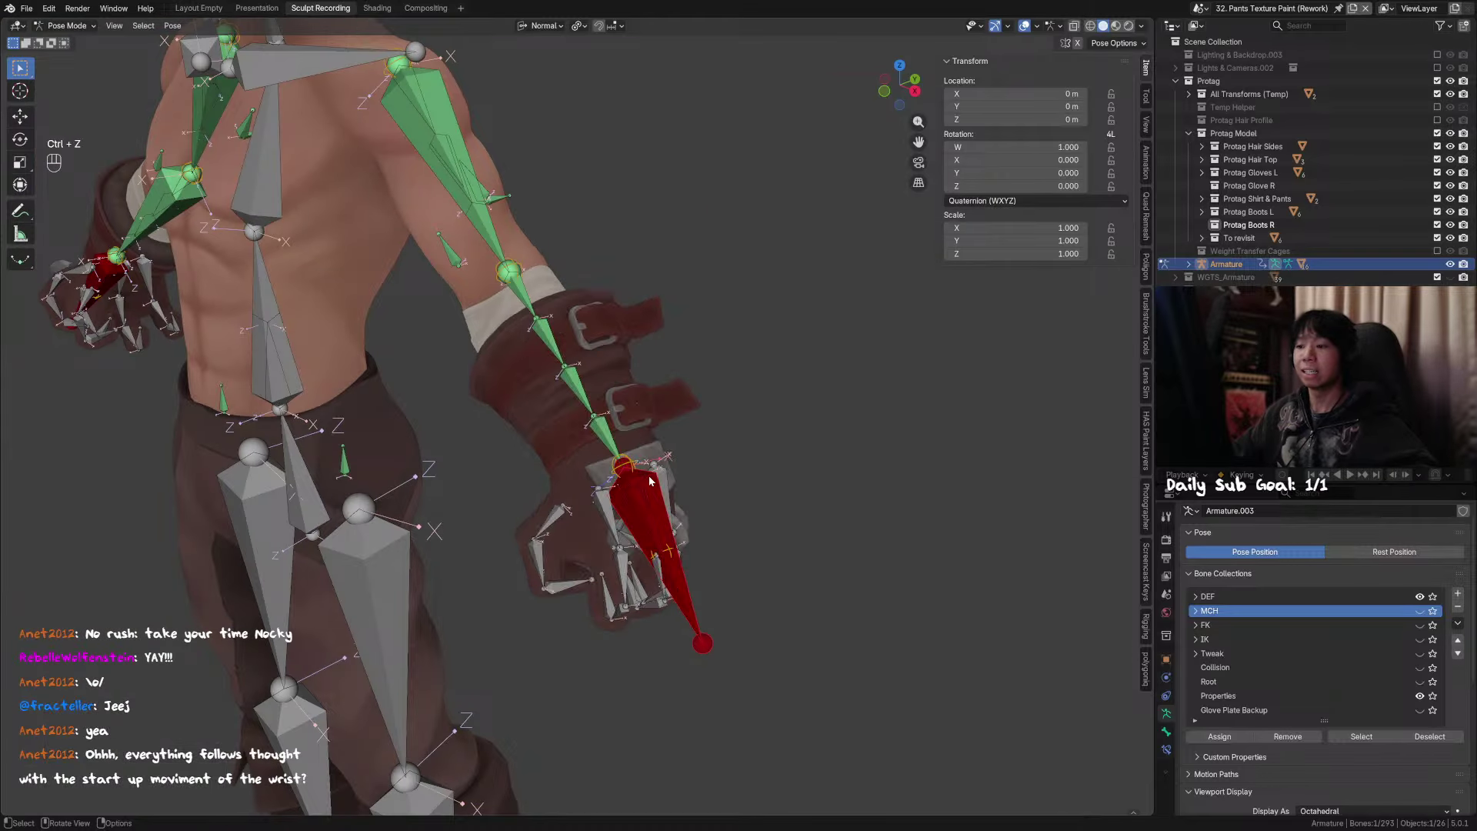
Step: Try rotating the left hand bone about its normal Y axis in a close-up of the glove, and cancel
click(659, 497)
shift+middle_drag(658, 497, 611, 418)
key(r)
key(y)
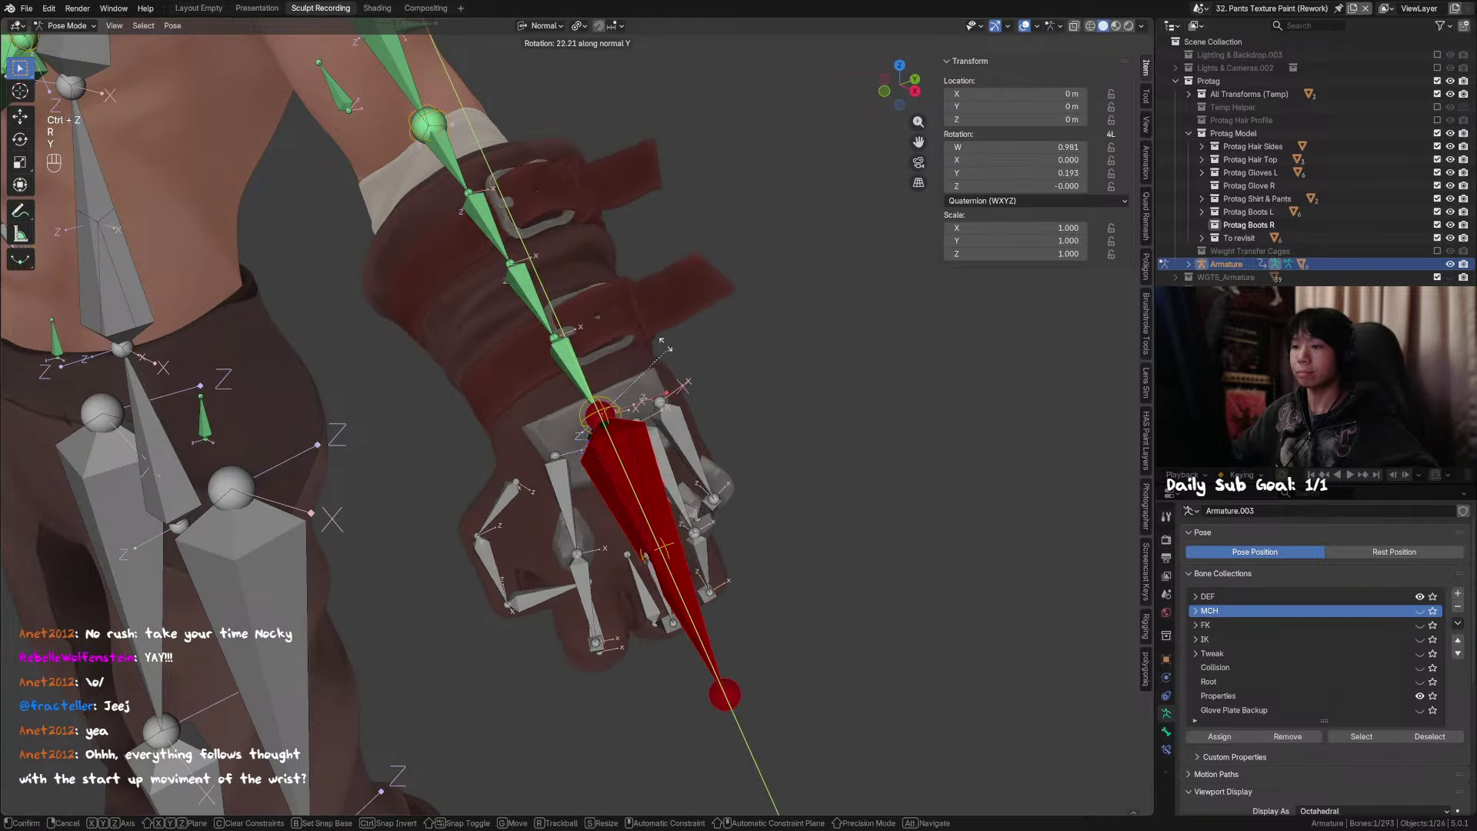
right_click(638, 324)
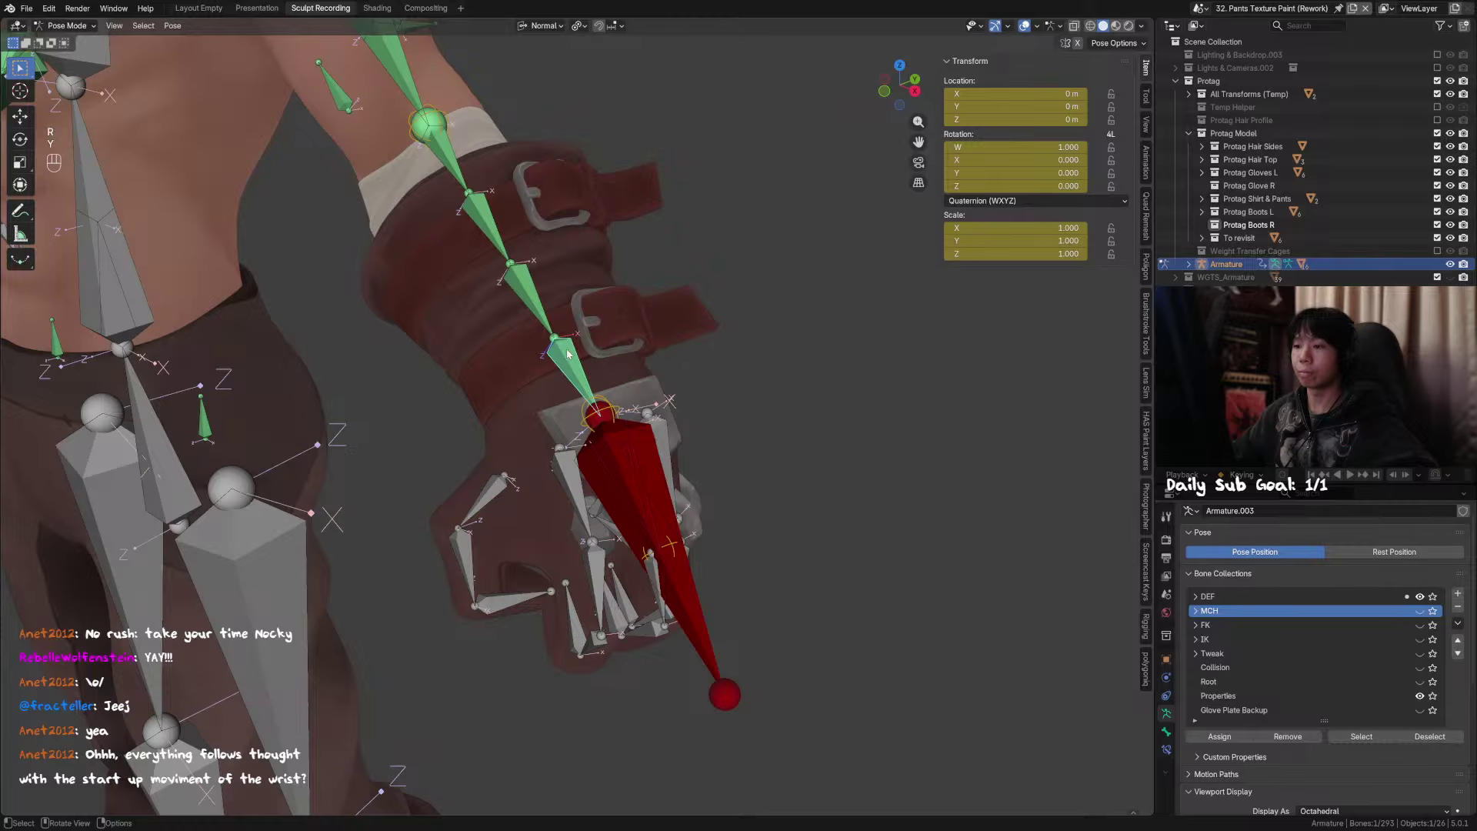
Step: Select the uppermost left forearm segment bone, and try twisting the left hand bone about its normal Y axis again
middle_drag(554, 353, 533, 308)
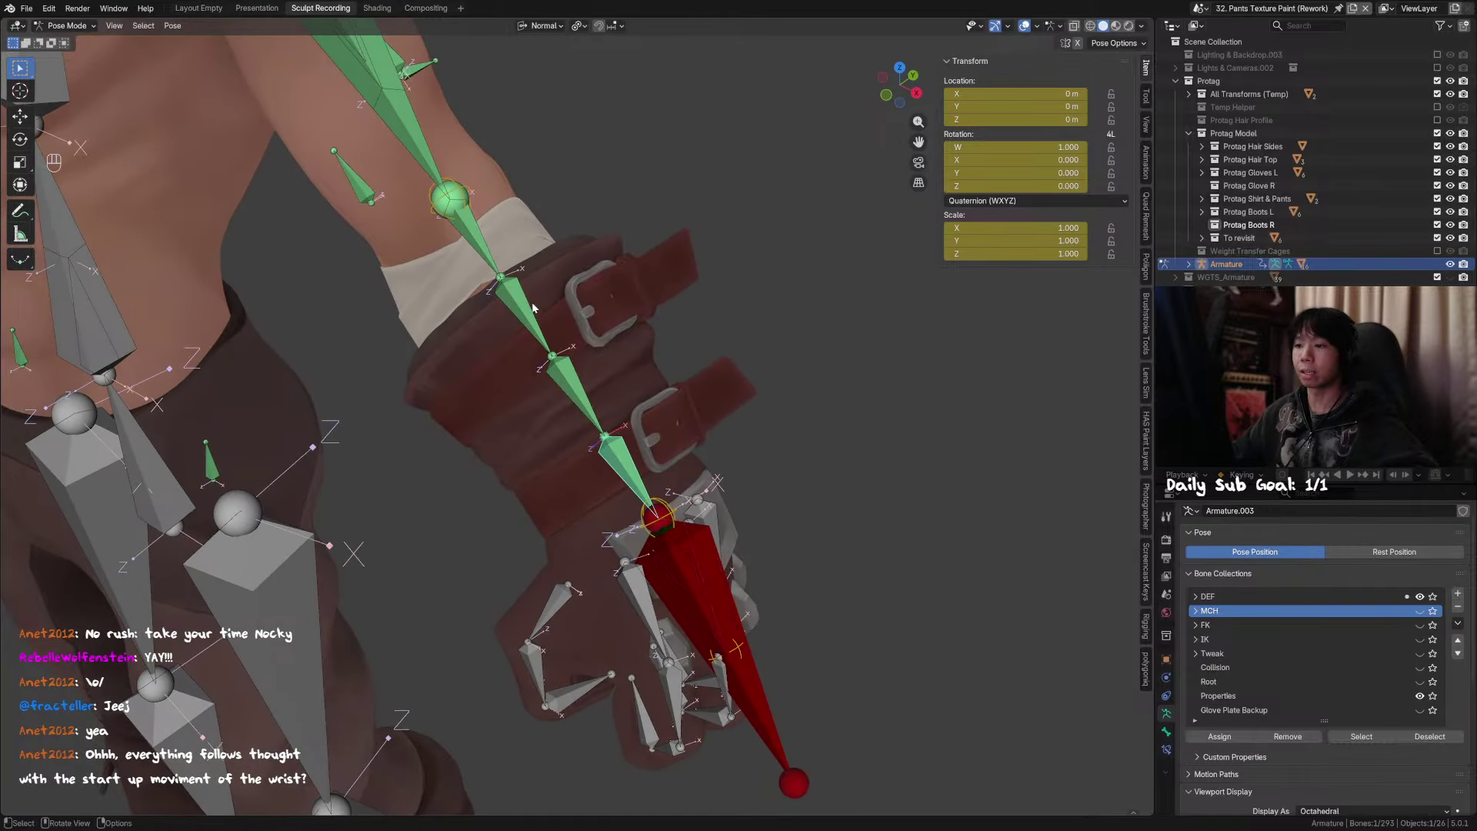
click(483, 251)
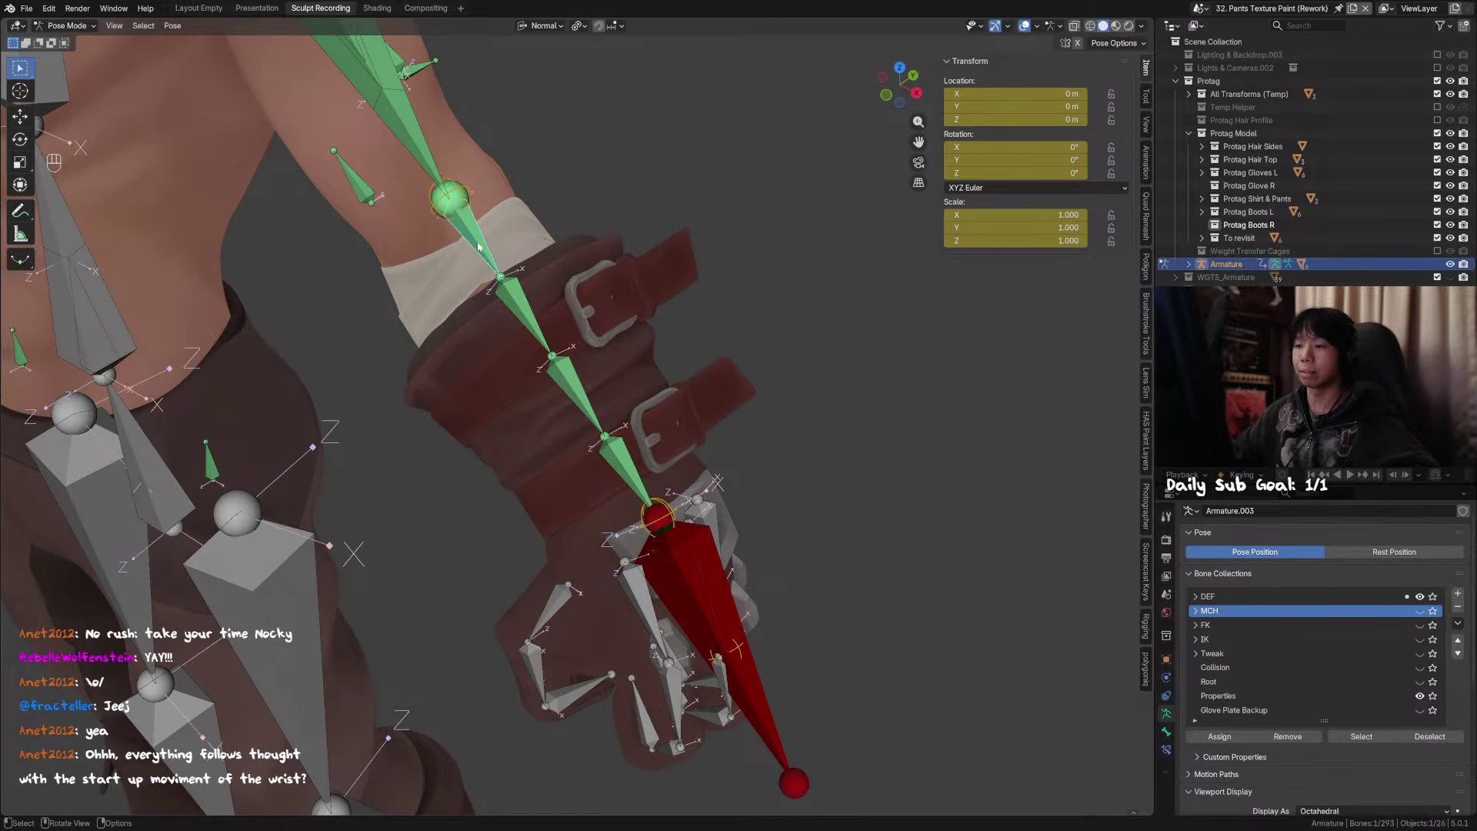
click(672, 536)
key(r)
key(y)
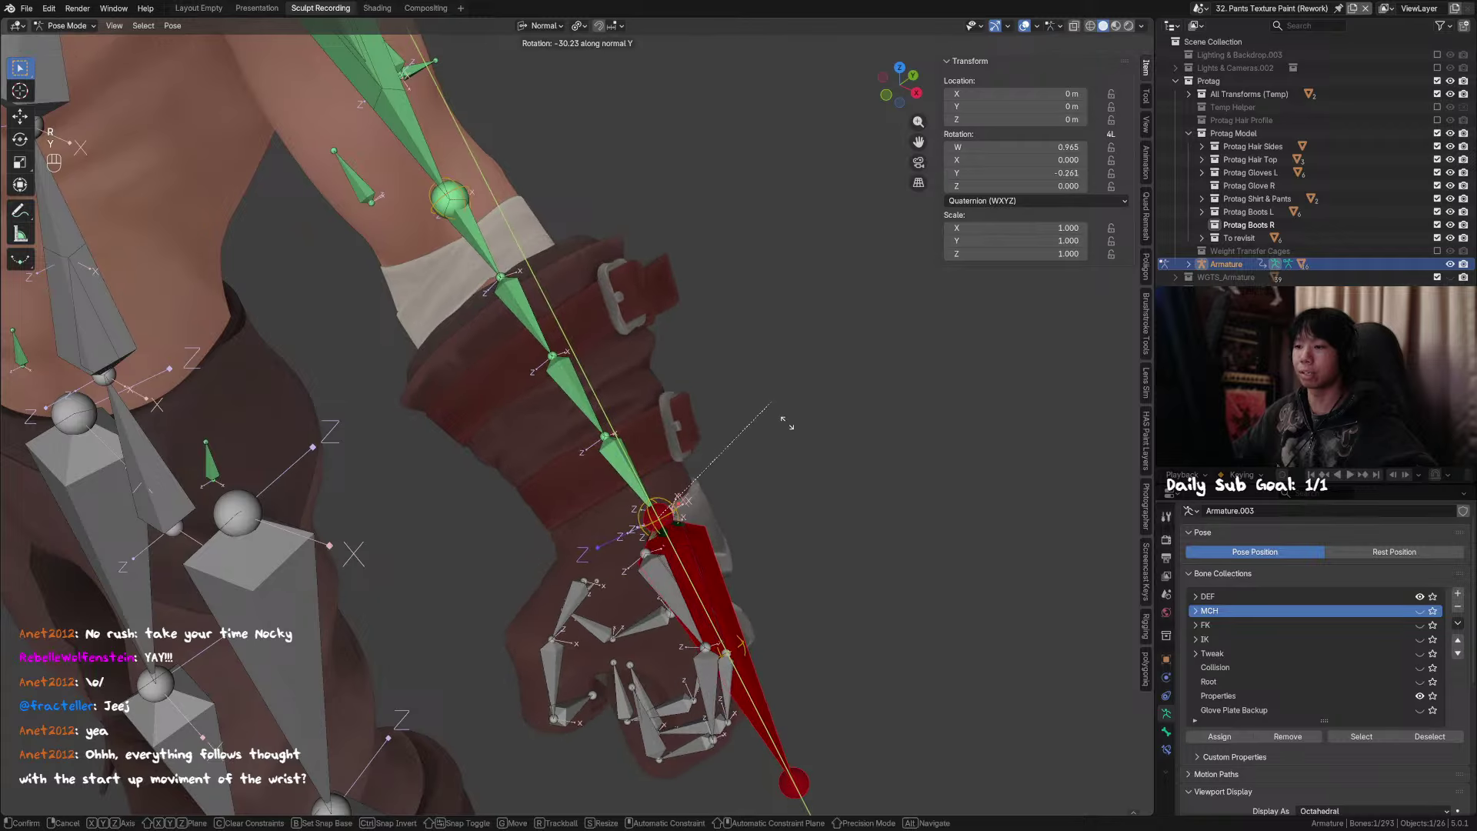
right_click(807, 696)
Step: Try twisting the left hand bone about its Y axis from wider side and front views, cancelling each attempt
scroll(759, 531, down, 4)
middle_drag(760, 531, 704, 496)
key(r)
key(y)
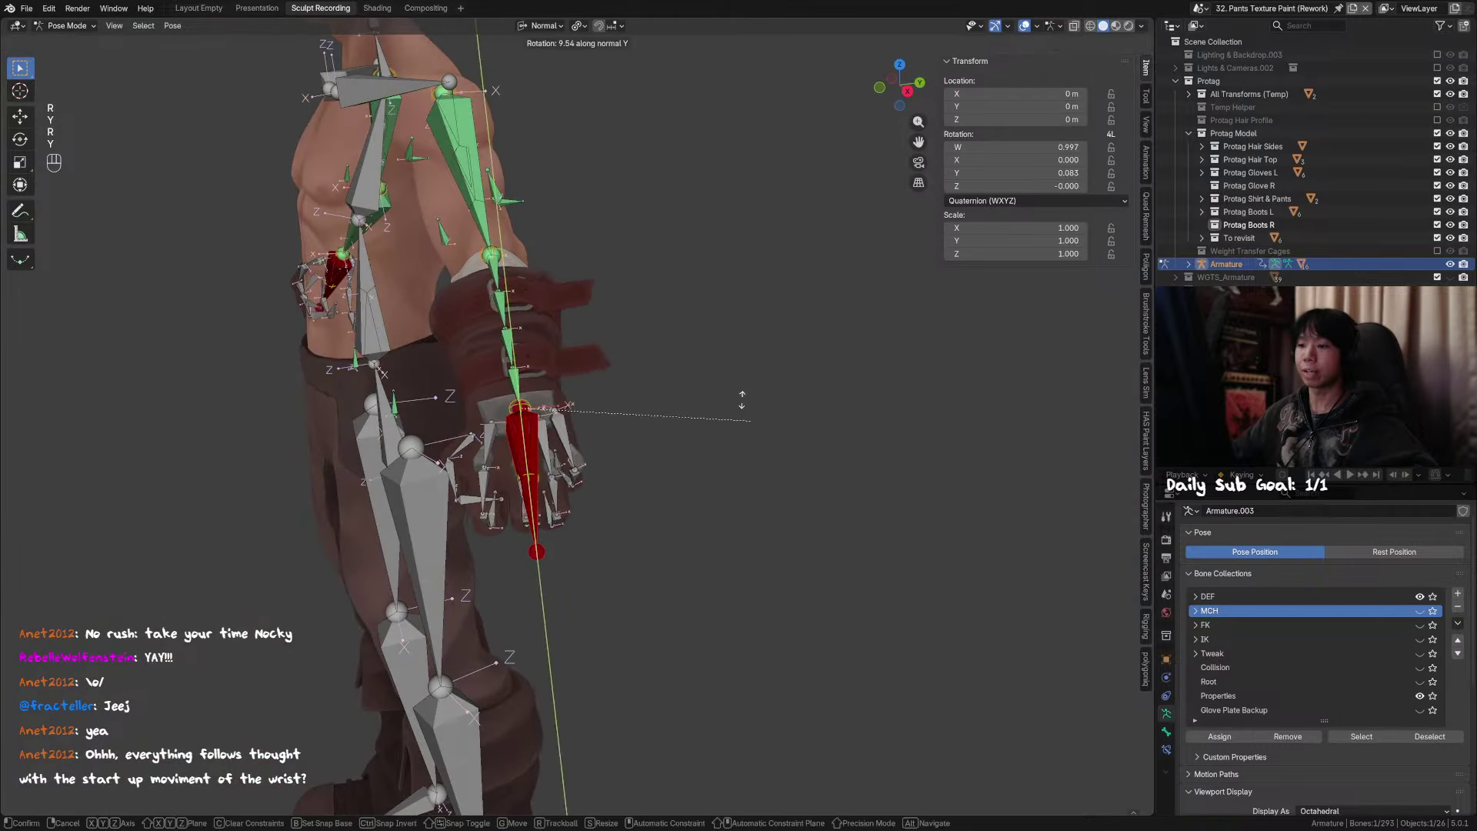
right_click(527, 416)
middle_drag(527, 416, 646, 445)
key(r)
key(y)
right_click(850, 717)
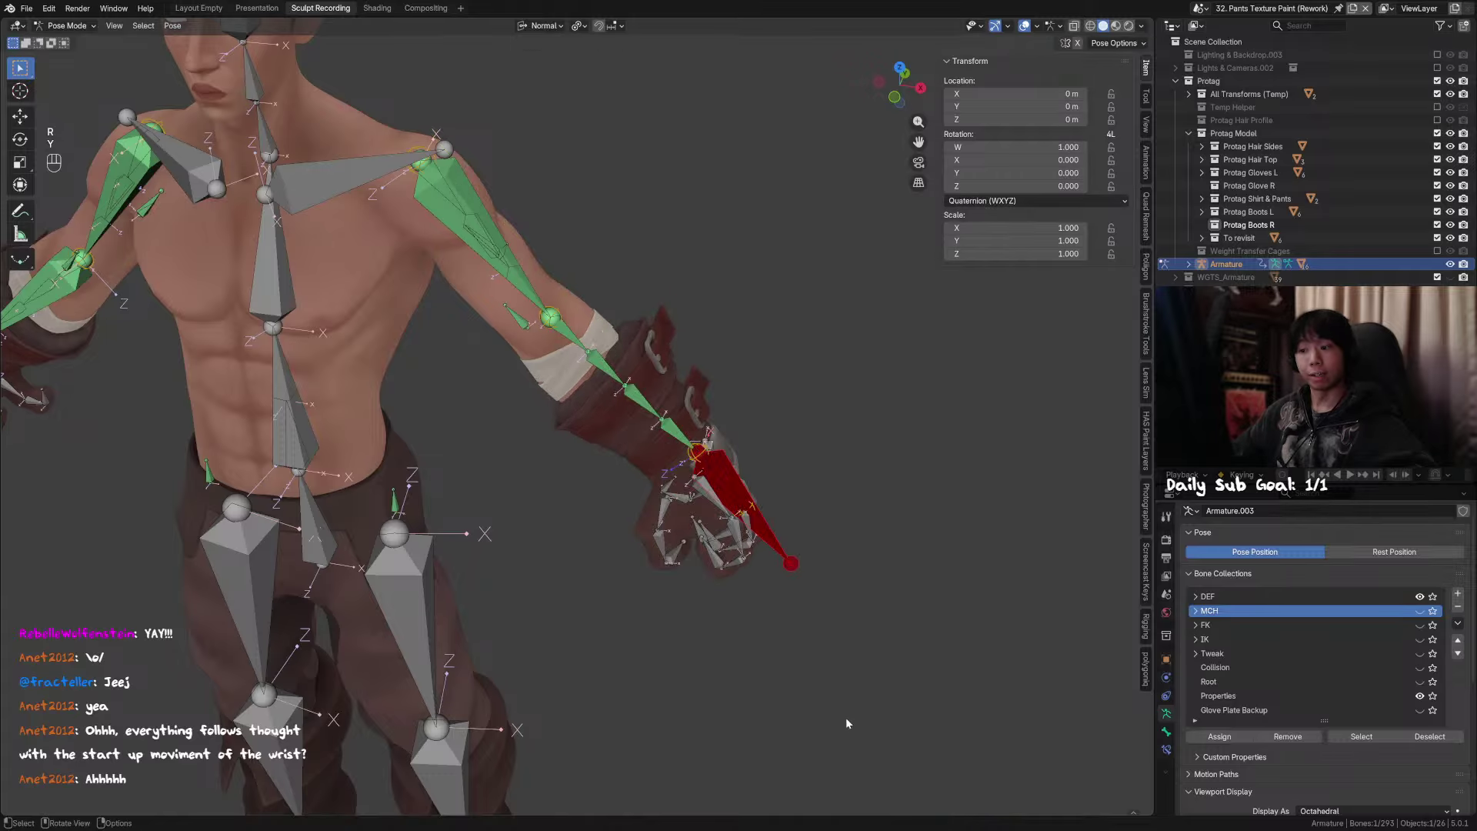
Step: Hide the DEF bone collection and show the MCH collection
shift+middle_drag(664, 588, 850, 640)
shift+middle_drag(571, 410, 616, 446)
scroll(616, 446, down, 1)
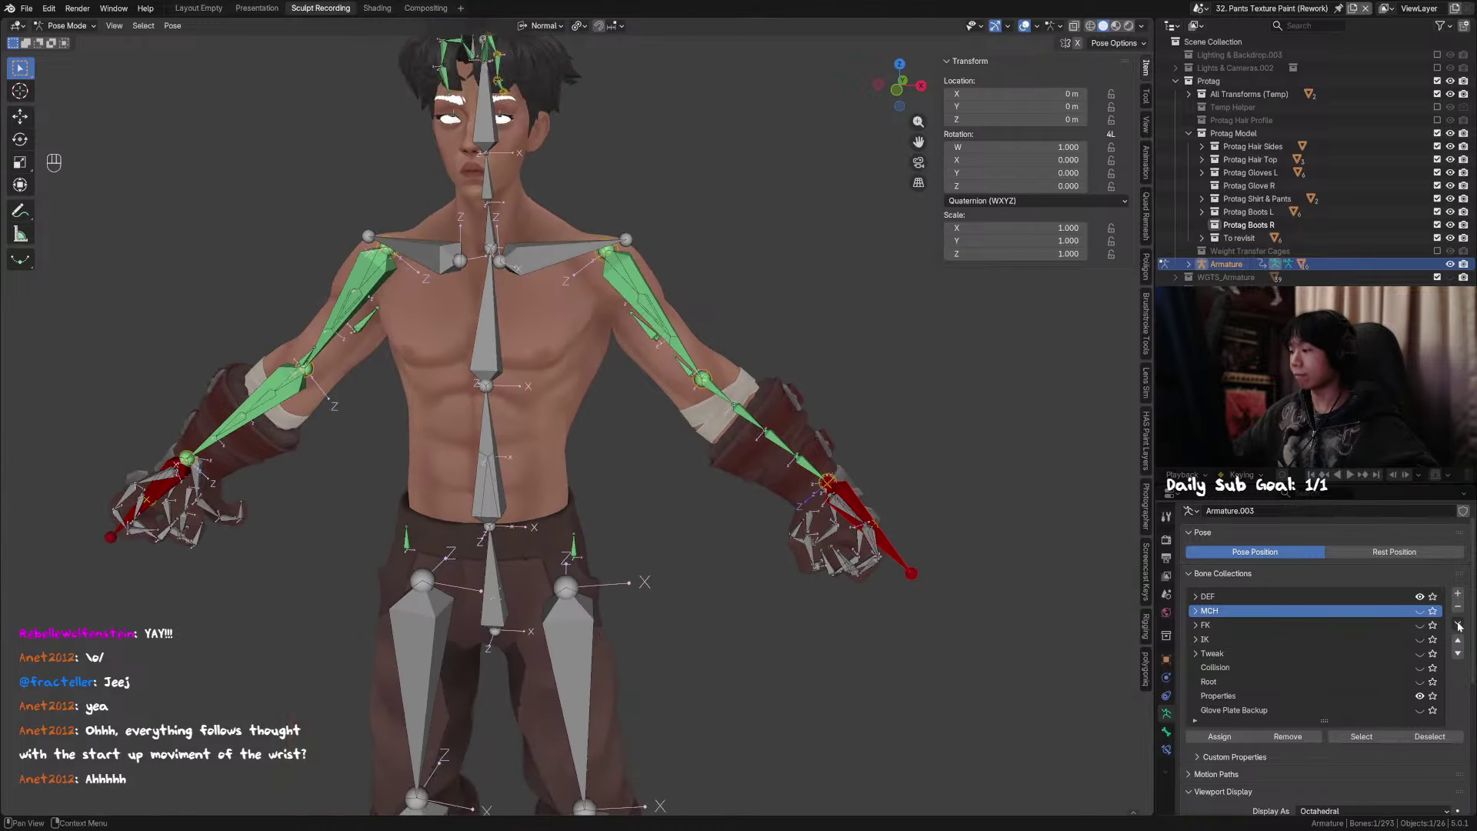
click(1420, 596)
click(1420, 611)
middle_drag(1066, 530, 777, 471)
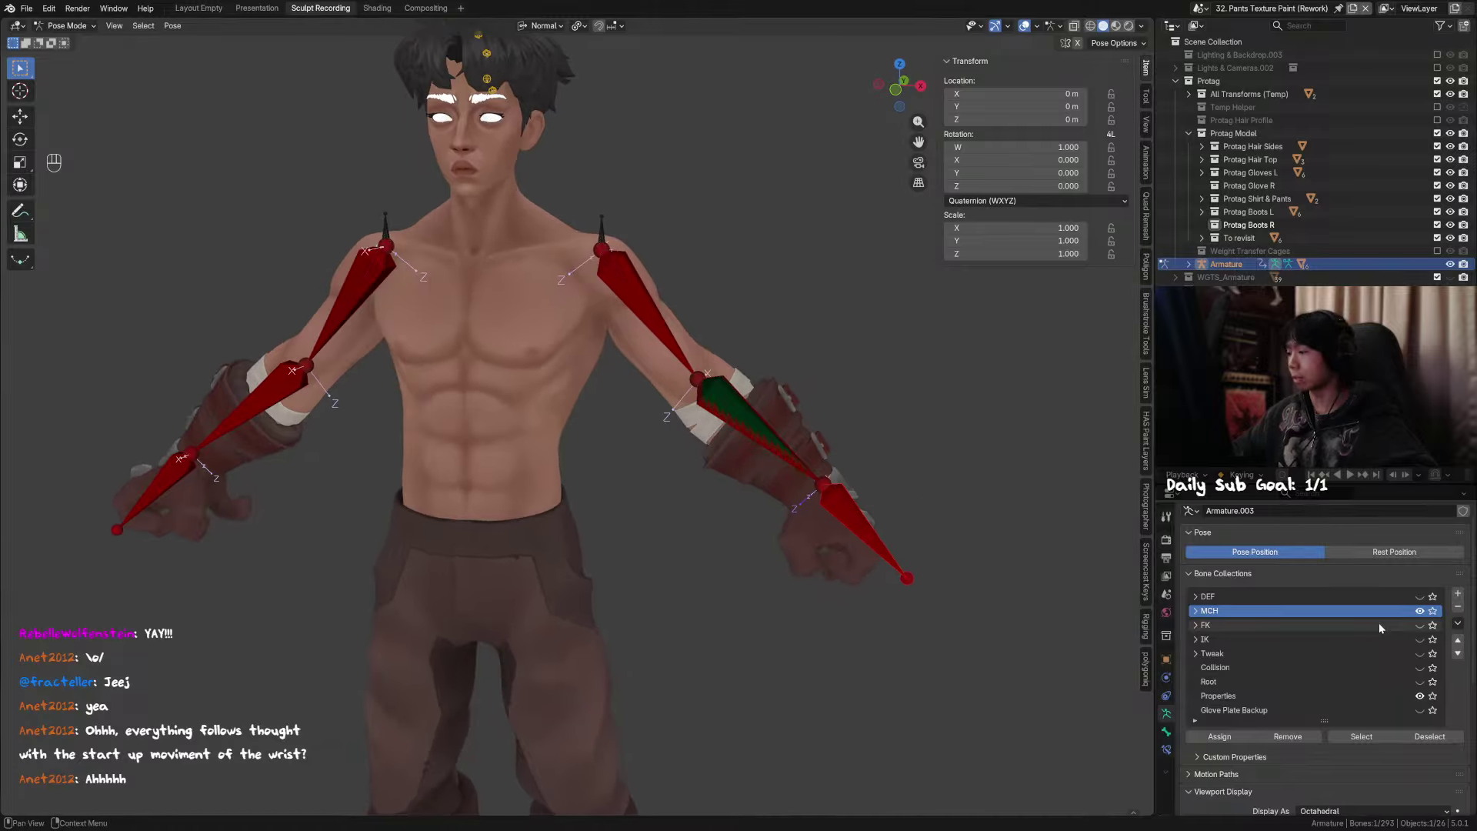
Step: Switch the visible arm bones from the MCH collection to FK and on to IK
click(1420, 611)
click(1420, 625)
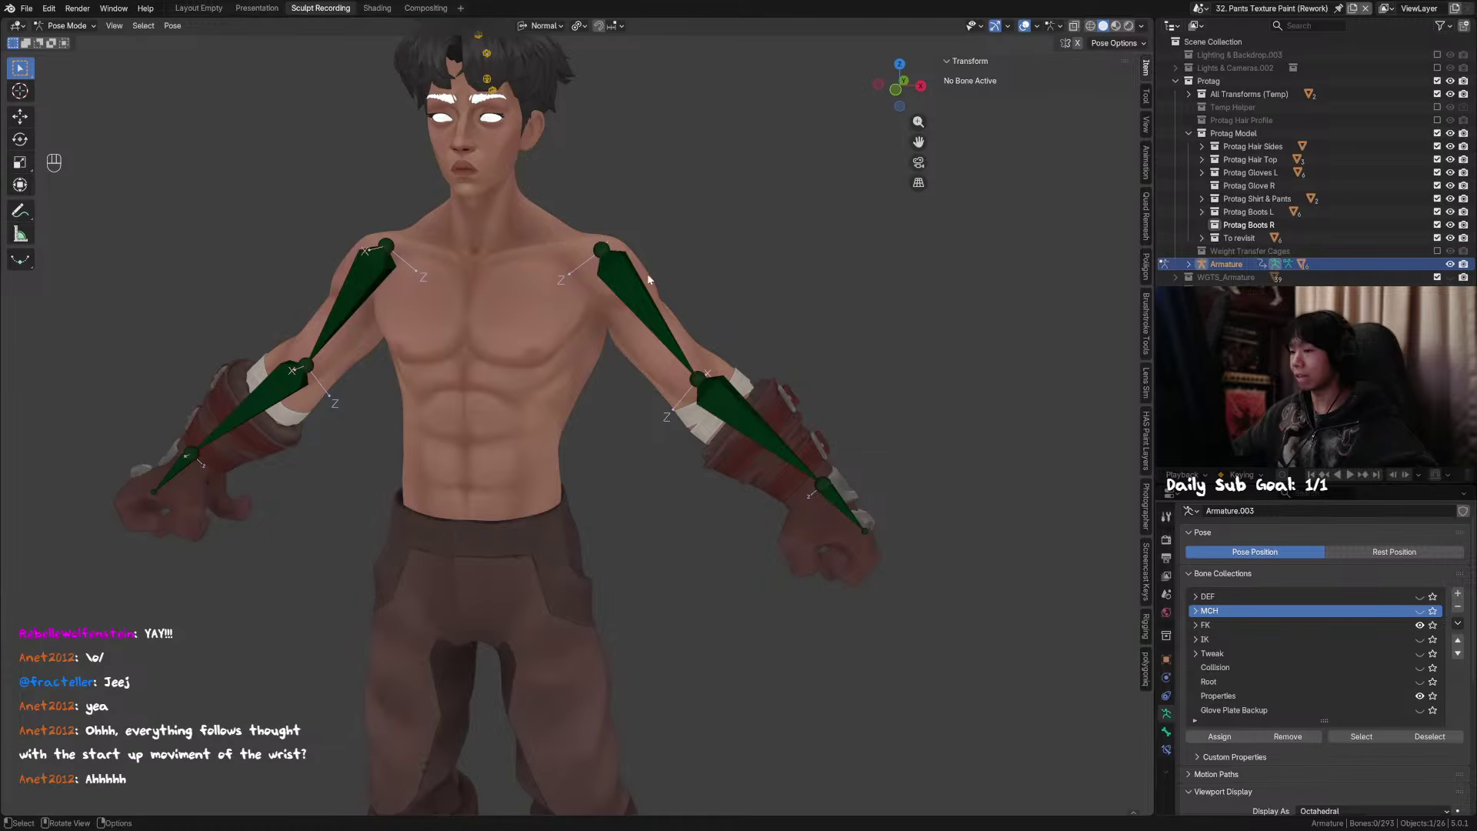
click(1420, 624)
click(1419, 639)
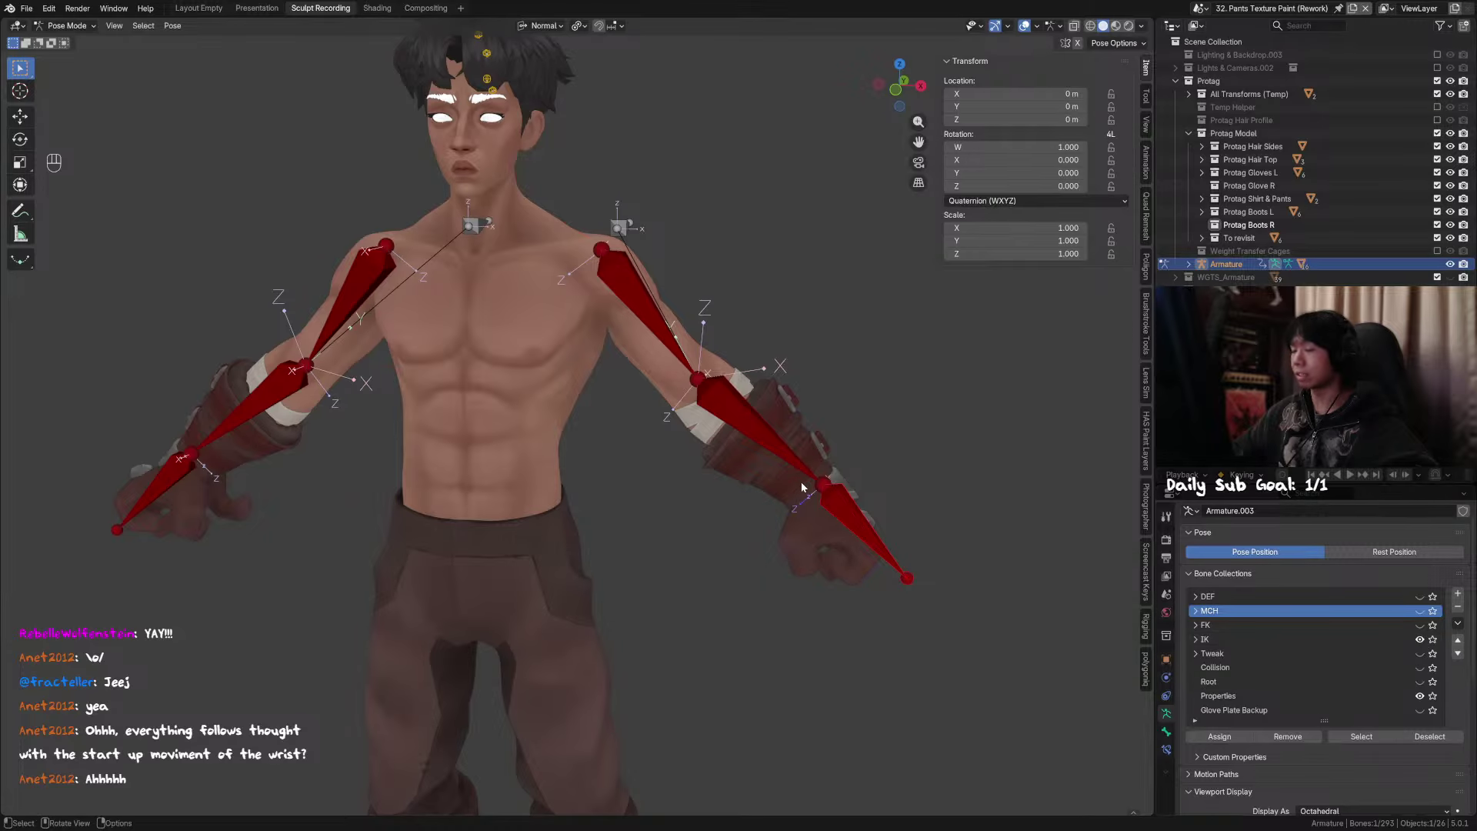
Step: Select the left hand IK bone and try moving it from the front and the side, cancelling both moves
middle_drag(801, 482, 748, 566)
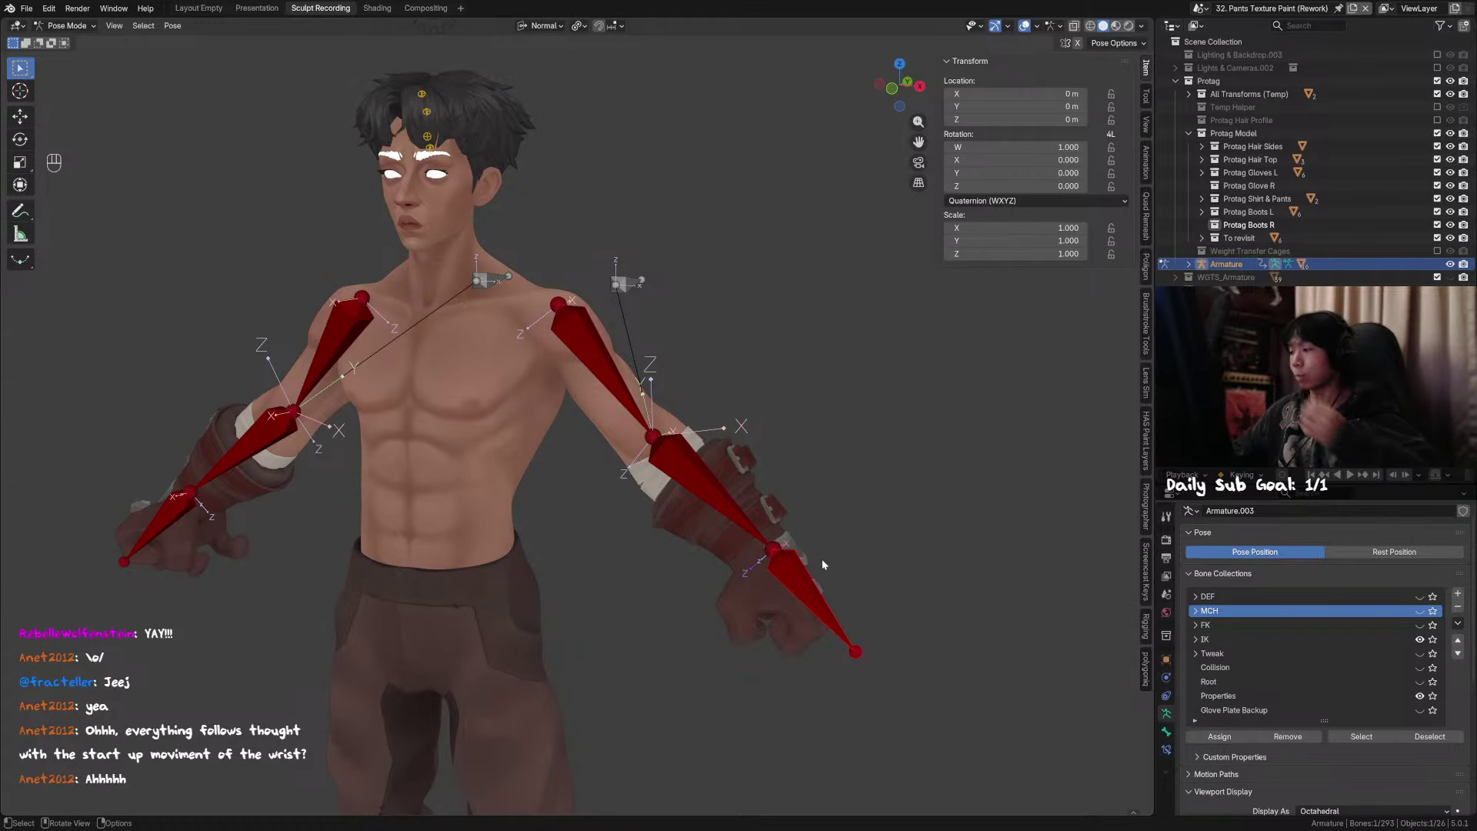
key(shift)
click(773, 552)
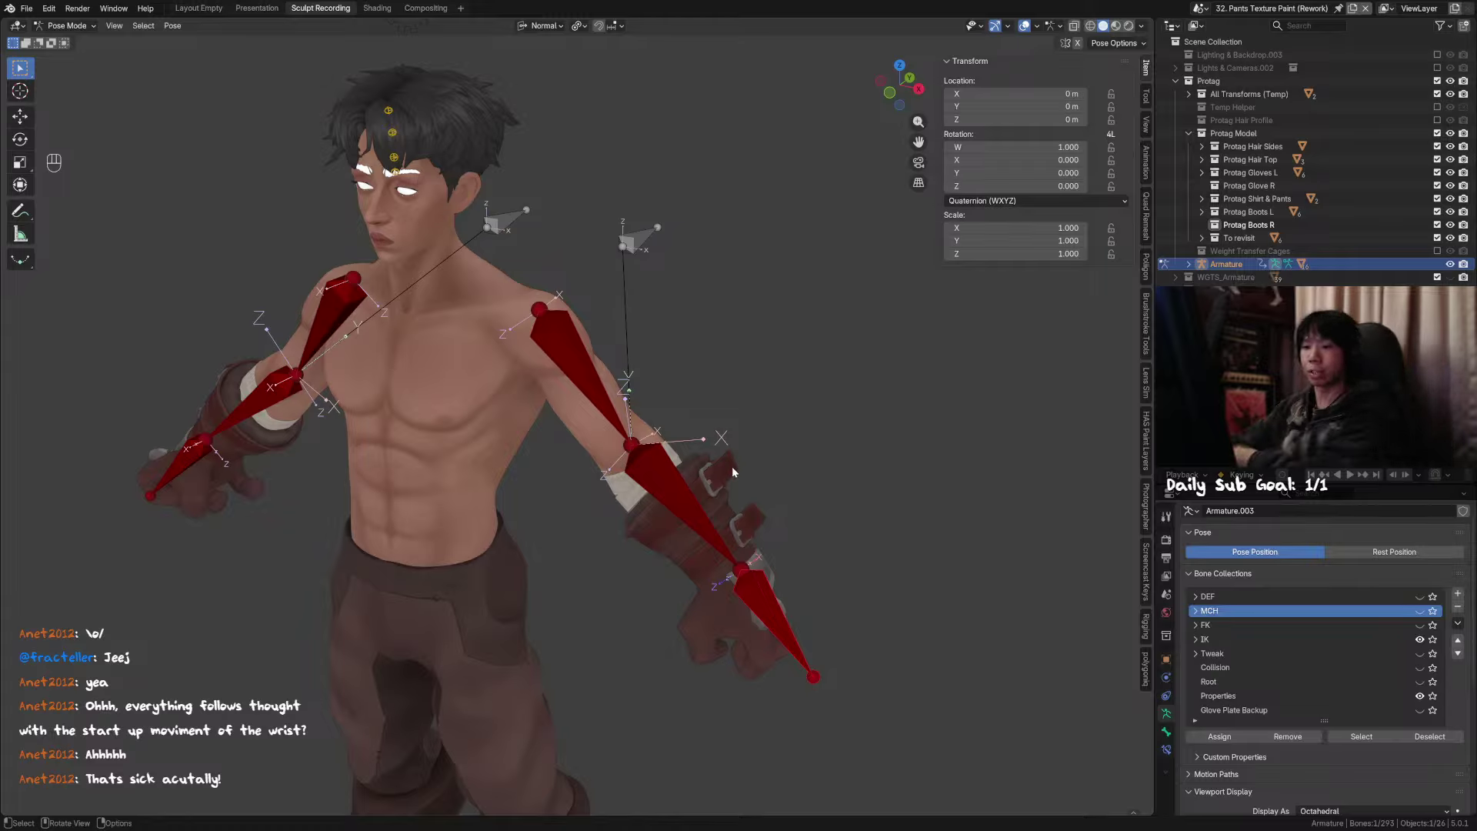
middle_drag(788, 560, 718, 557)
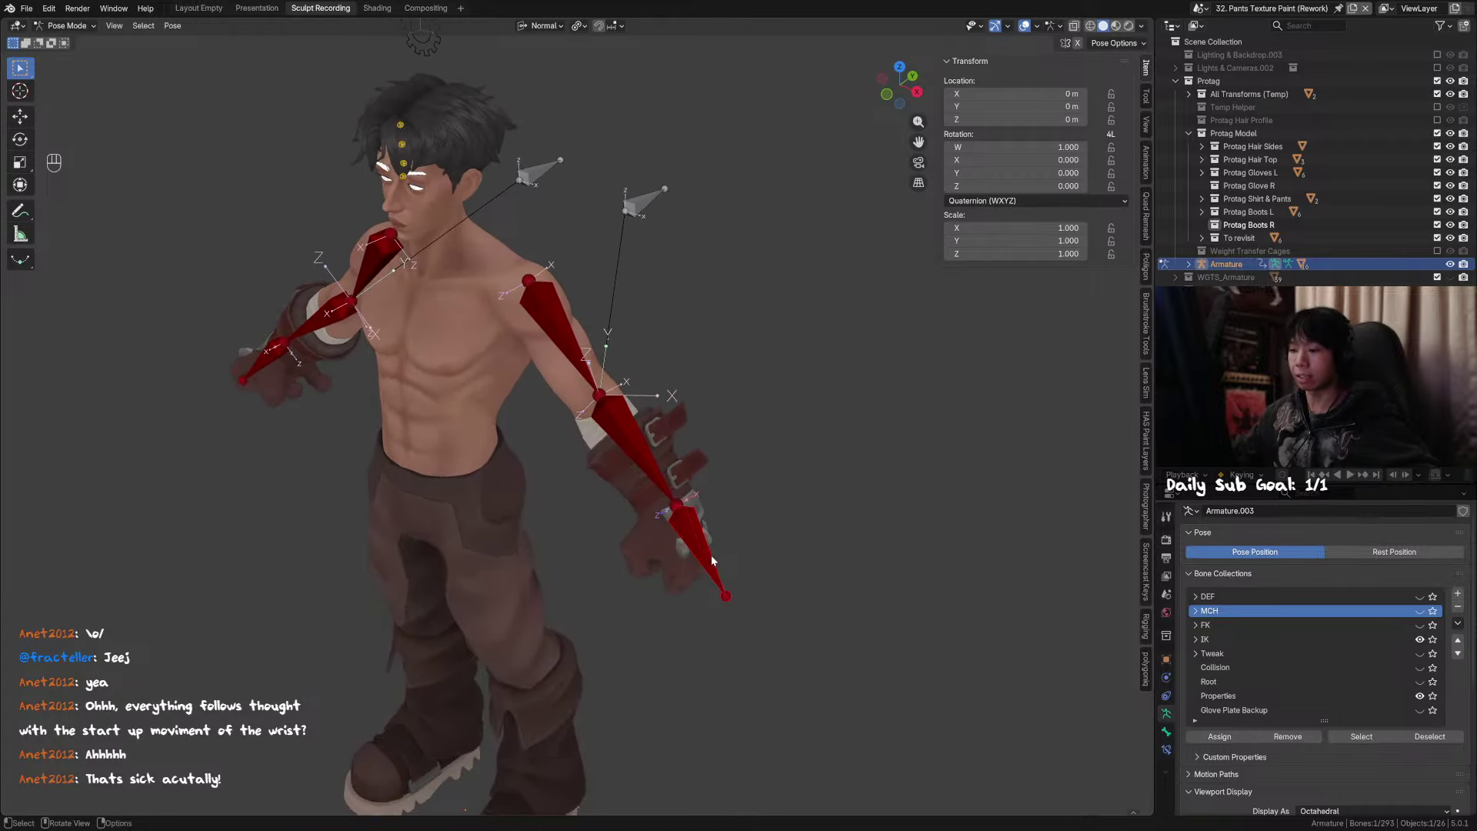
key(g)
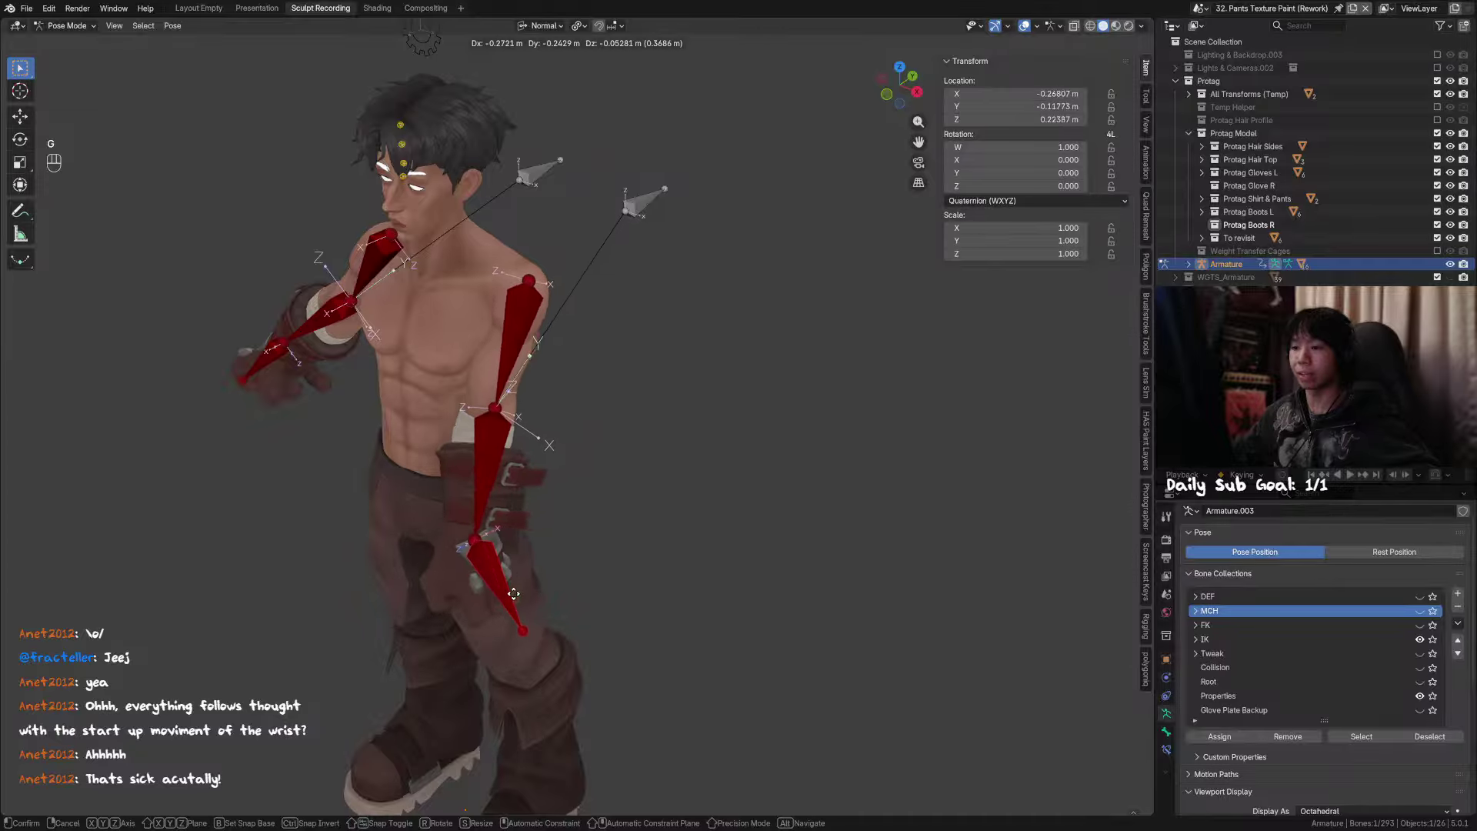
key(Escape)
middle_drag(415, 508, 391, 600)
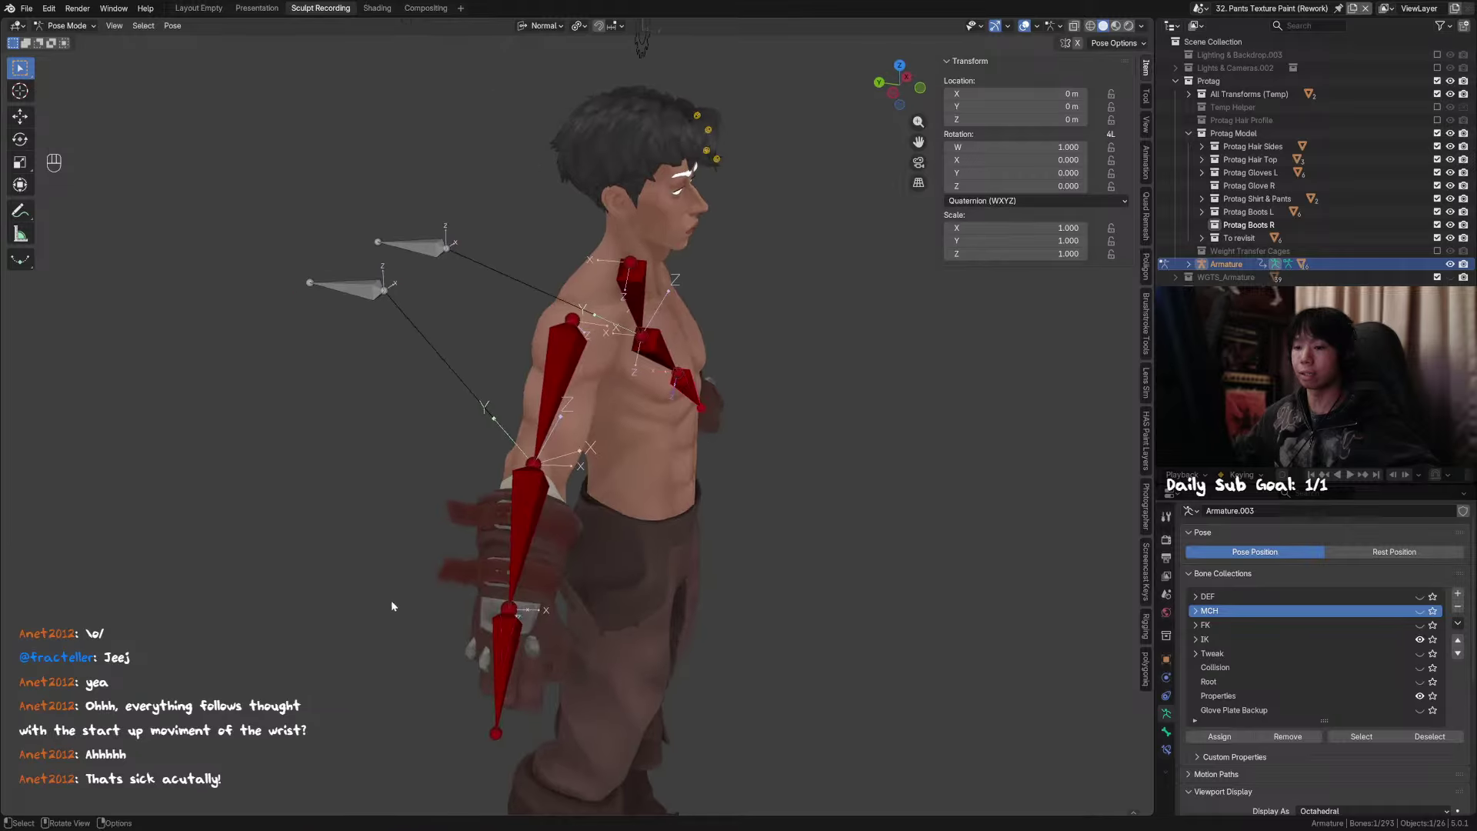
key(g)
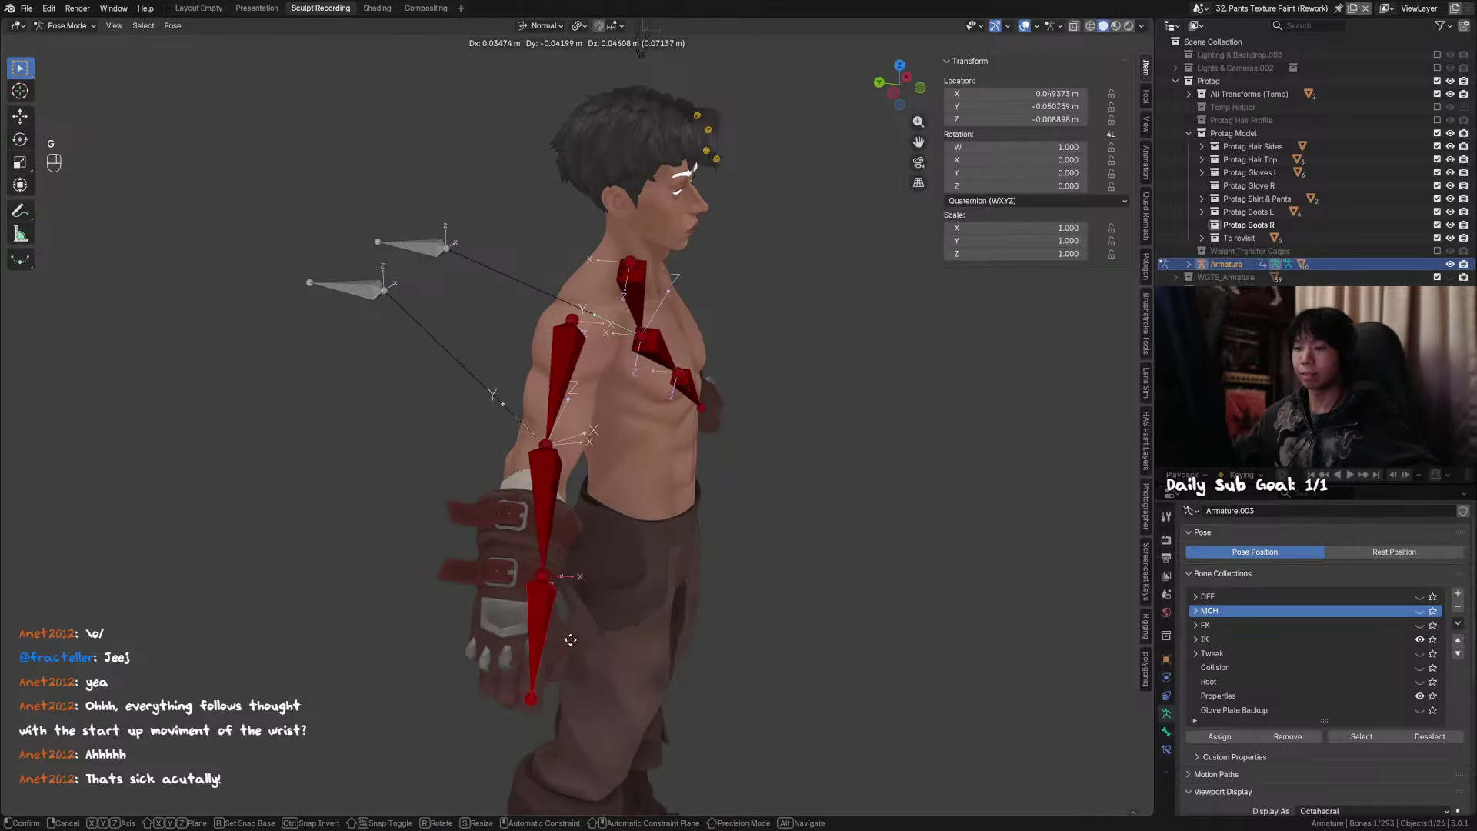
click(538, 614)
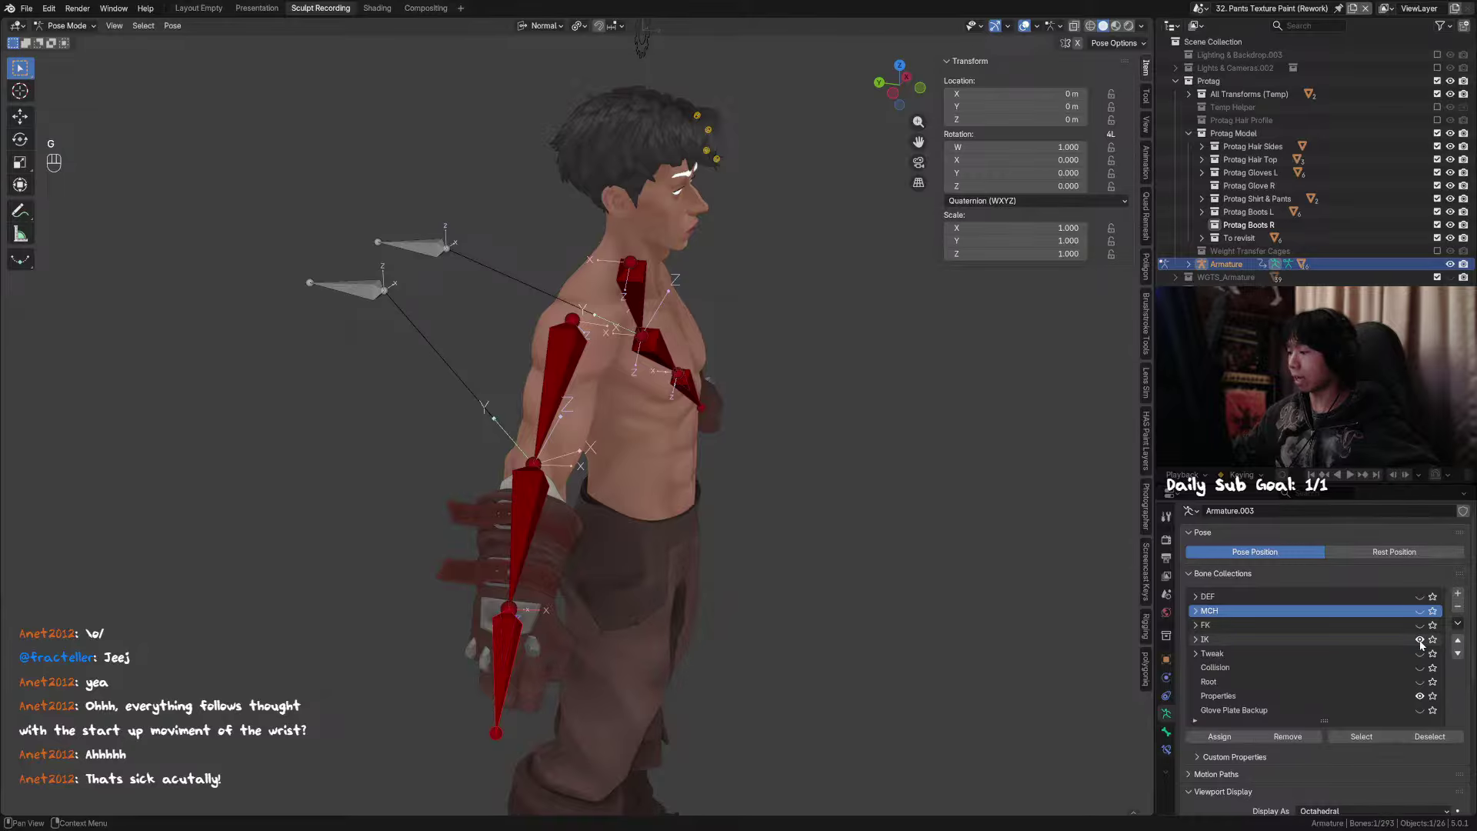
Step: Hide the IK bone collection and show the FK collection
click(1419, 640)
click(1419, 625)
middle_drag(693, 477, 772, 488)
Step: Select the left hand FK bone and try moving it and rotating it about its normal X axis
click(538, 617)
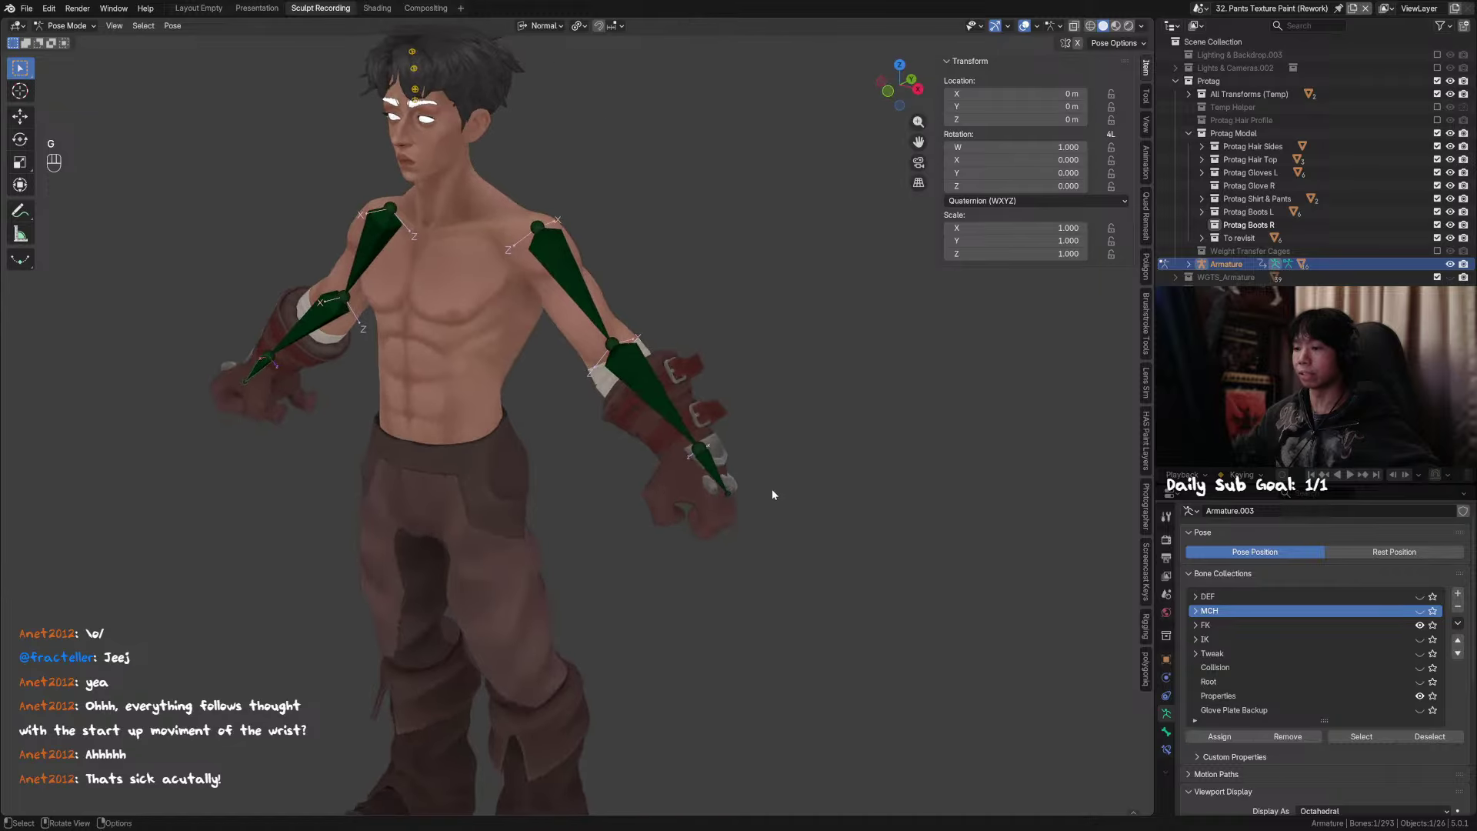
key(g)
key(g)
right_click(712, 472)
key(r)
key(x)
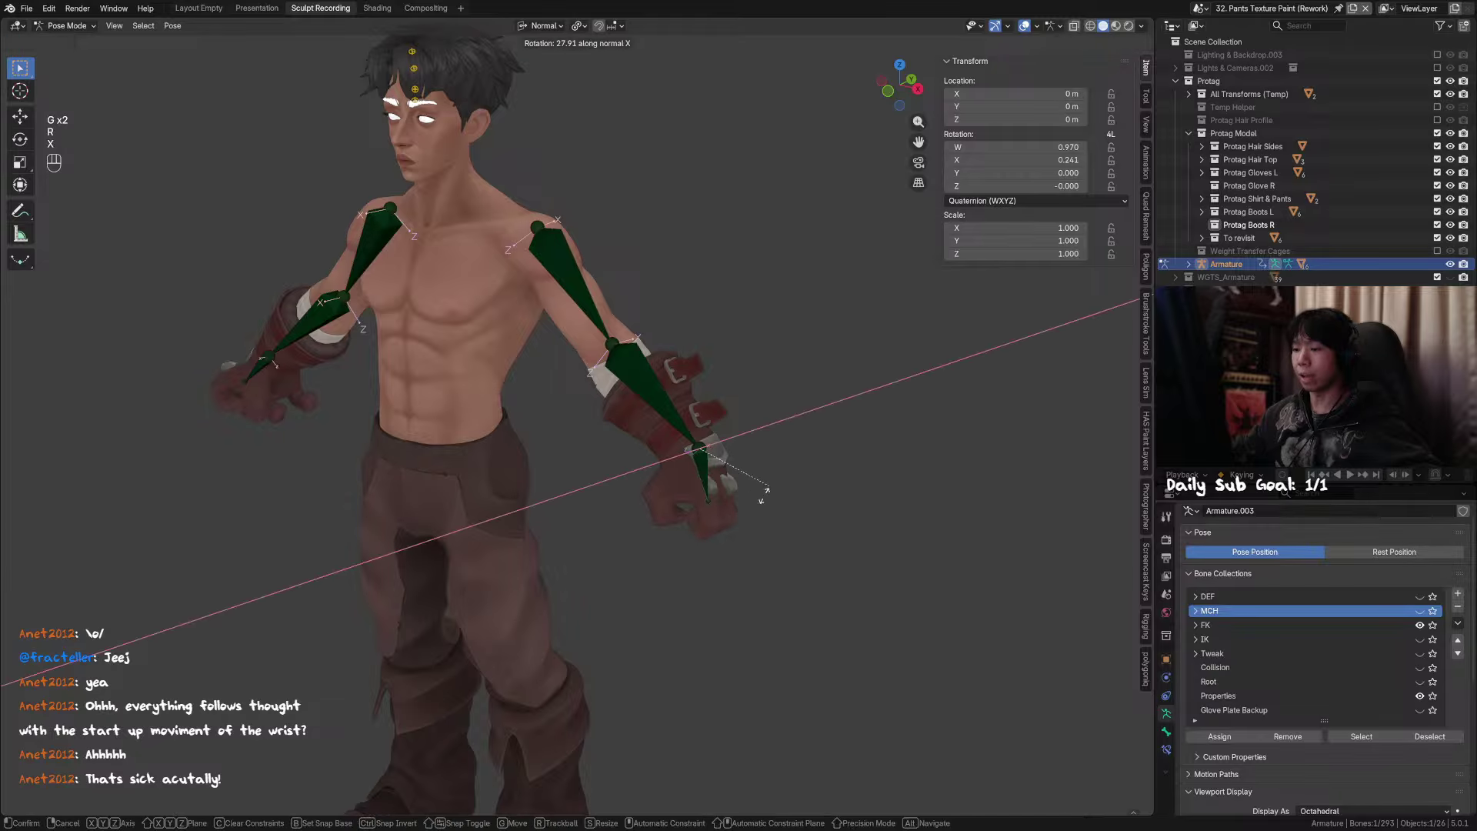
right_click(781, 487)
Step: Select the left forearm FK bone and try rotating it about its normal Z and Y axes
click(658, 392)
middle_drag(659, 392, 692, 366)
key(r)
key(z)
key(r)
key(y)
right_click(674, 397)
Step: Select the left hand FK bone again and try moving it from two viewing angles
click(720, 517)
middle_drag(720, 517, 762, 492)
key(g)
right_click(823, 449)
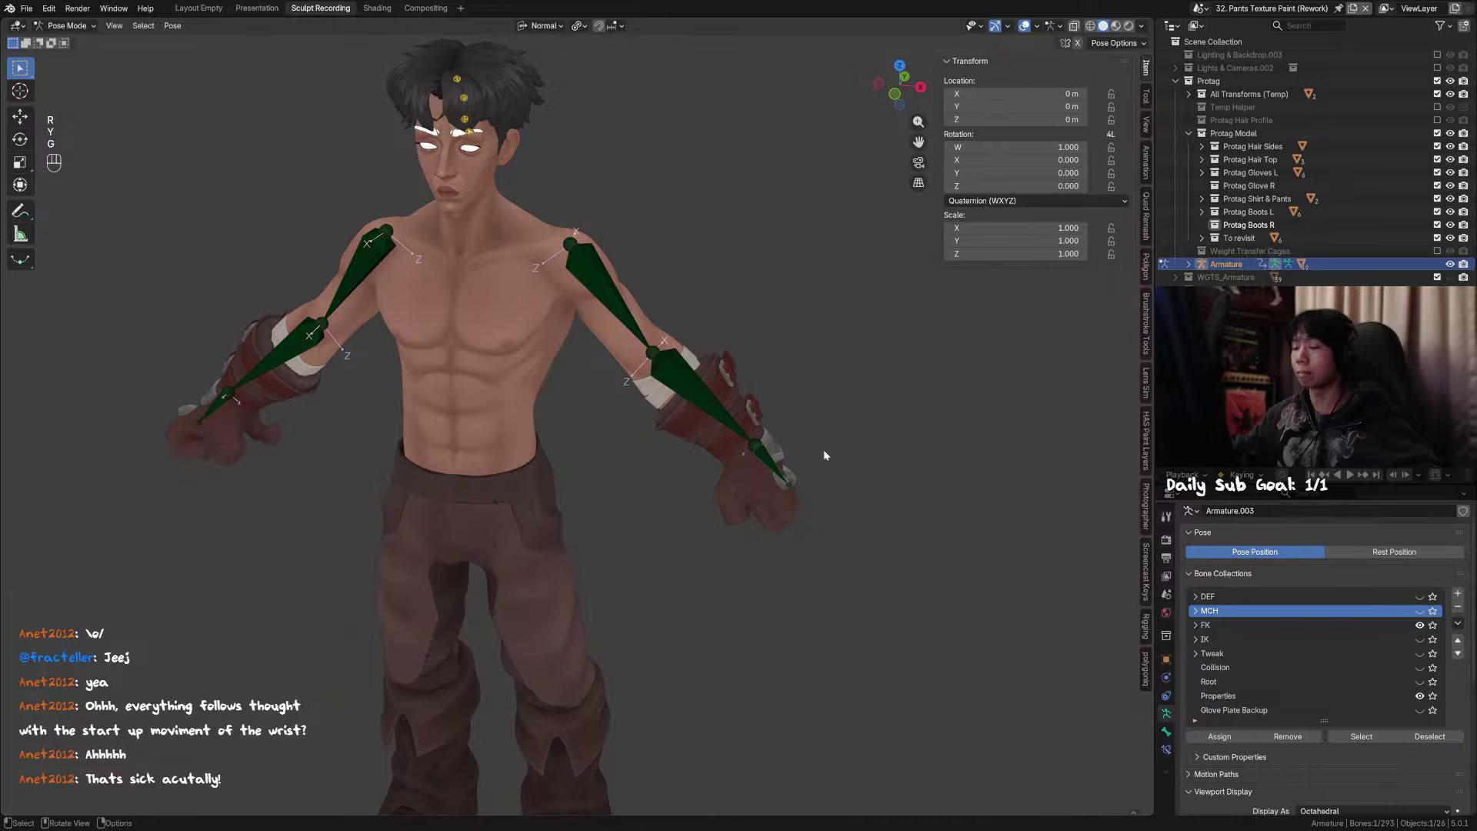
middle_drag(823, 450, 758, 492)
key(g)
right_click(741, 553)
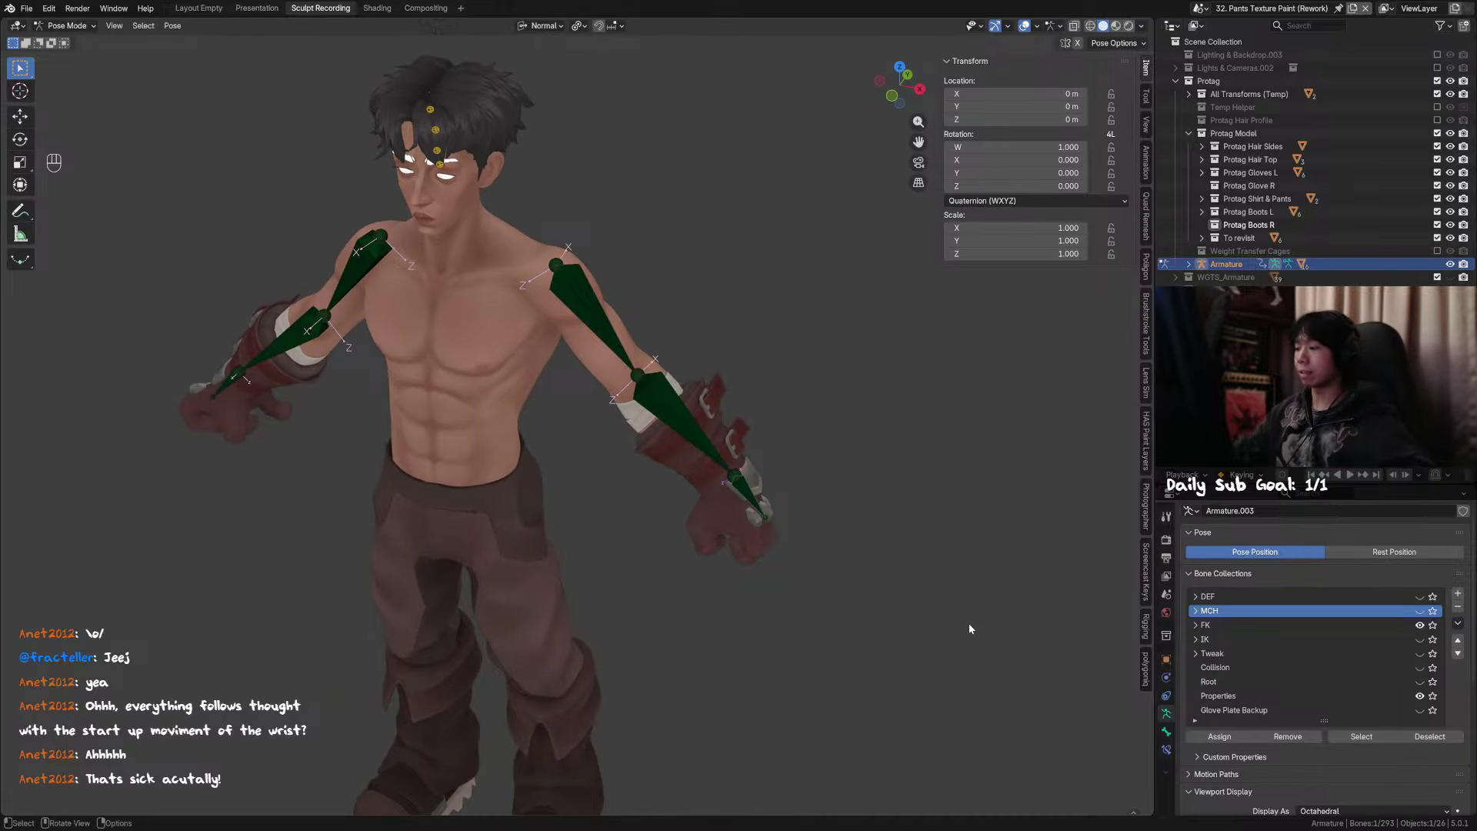
Step: Show the IK bone collection and raise the left hand IK bone outward to about 0.163, -0.255, -0.276 m
middle_drag(968, 623, 792, 479)
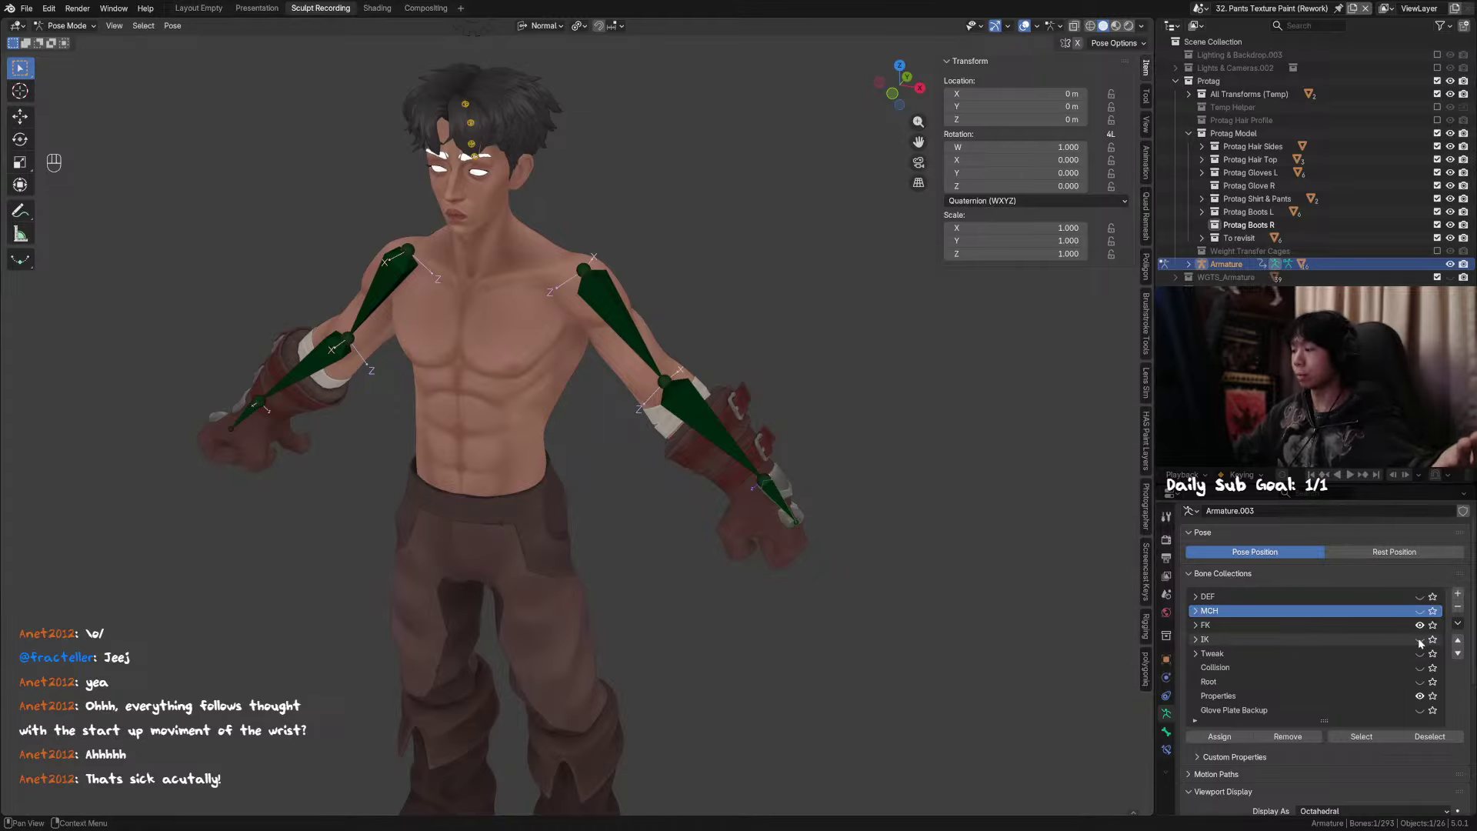
middle_drag(783, 504, 723, 511)
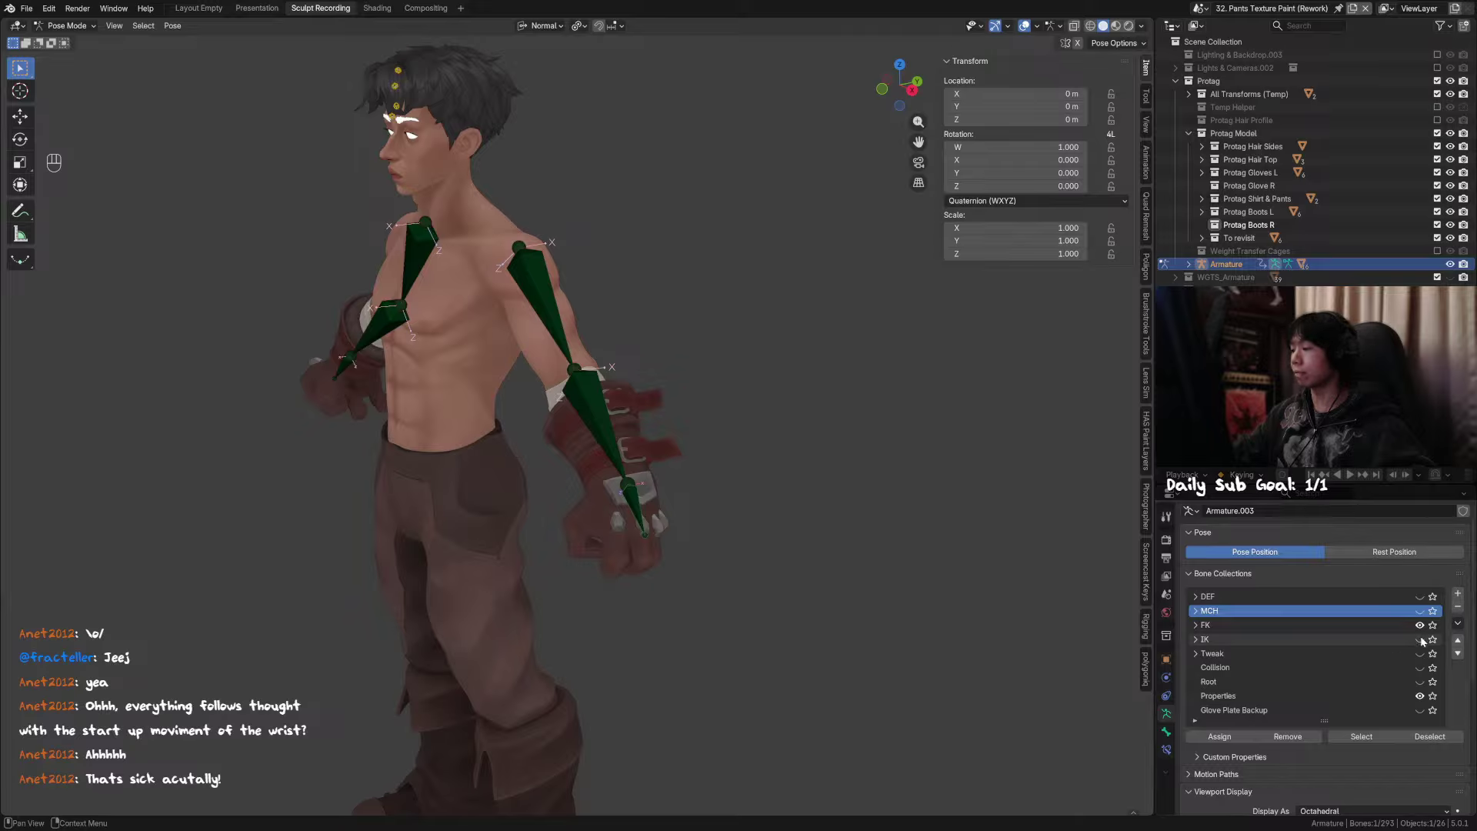
click(1420, 639)
key(g)
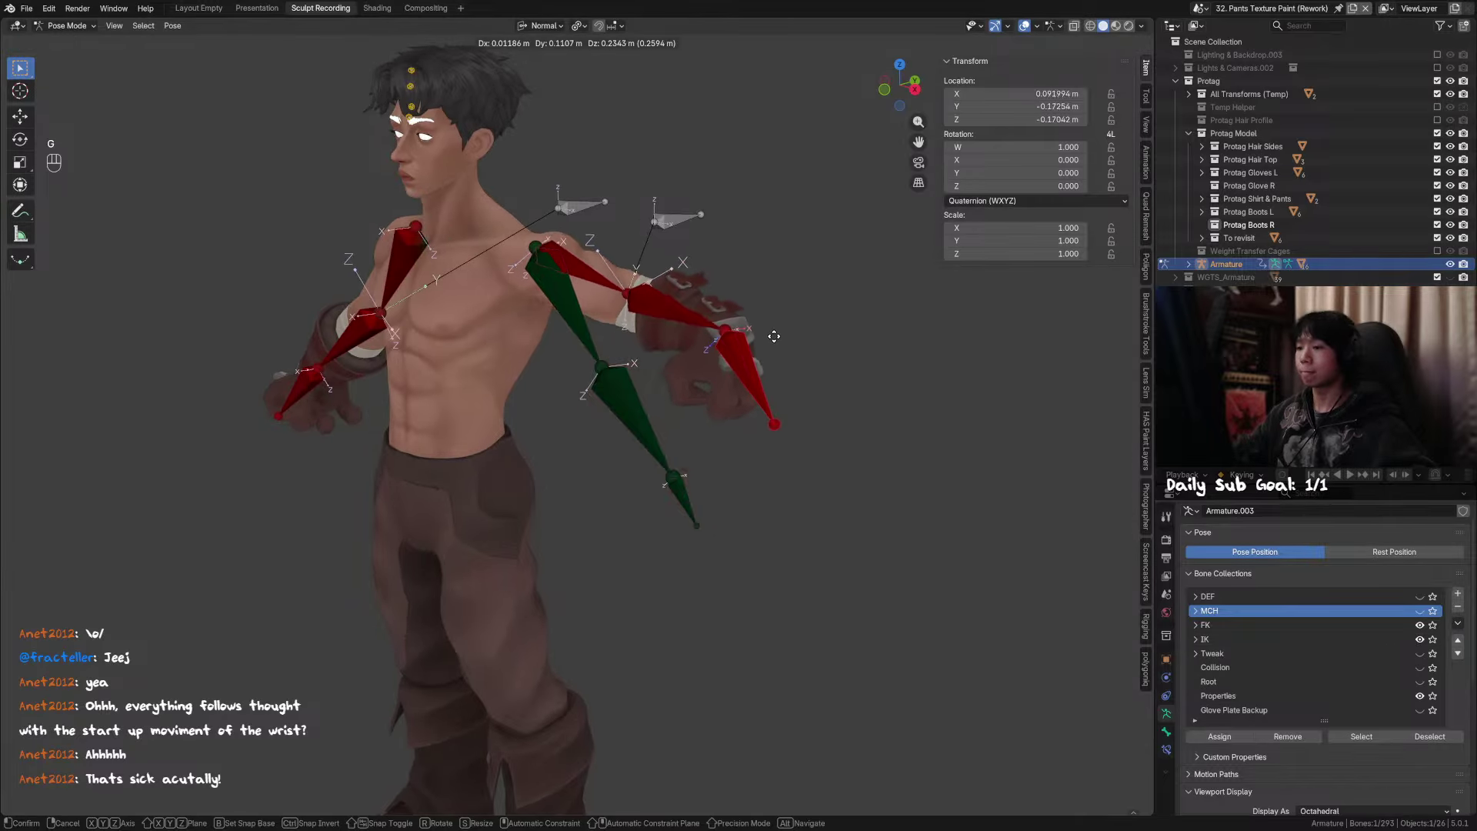
click(812, 271)
shift+middle_drag(814, 382, 782, 465)
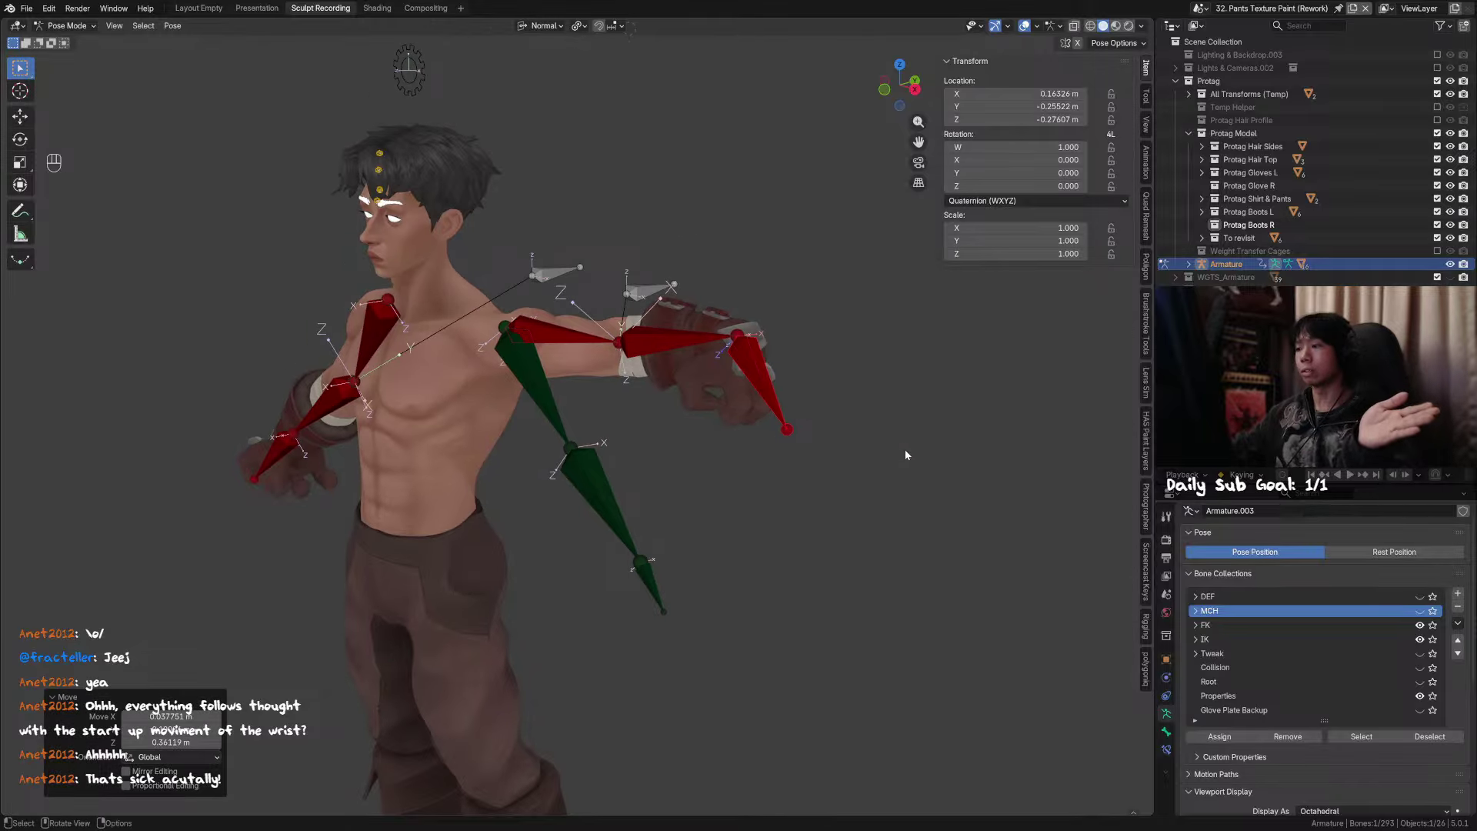
Step: Select the gear-shaped properties bone above the head and examine its Arm FK IK Switch.L property
key(n)
key(n)
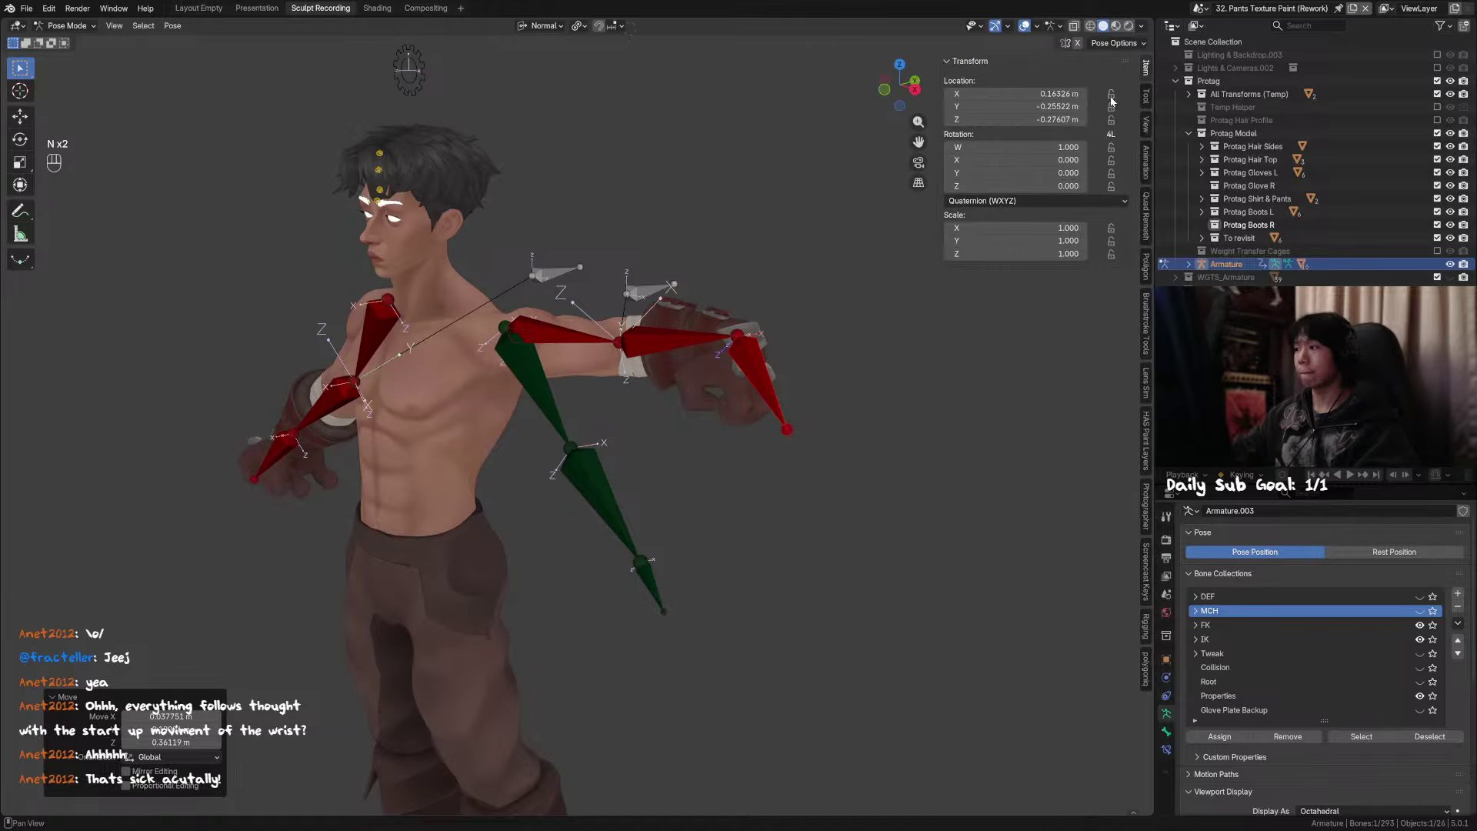
click(1146, 125)
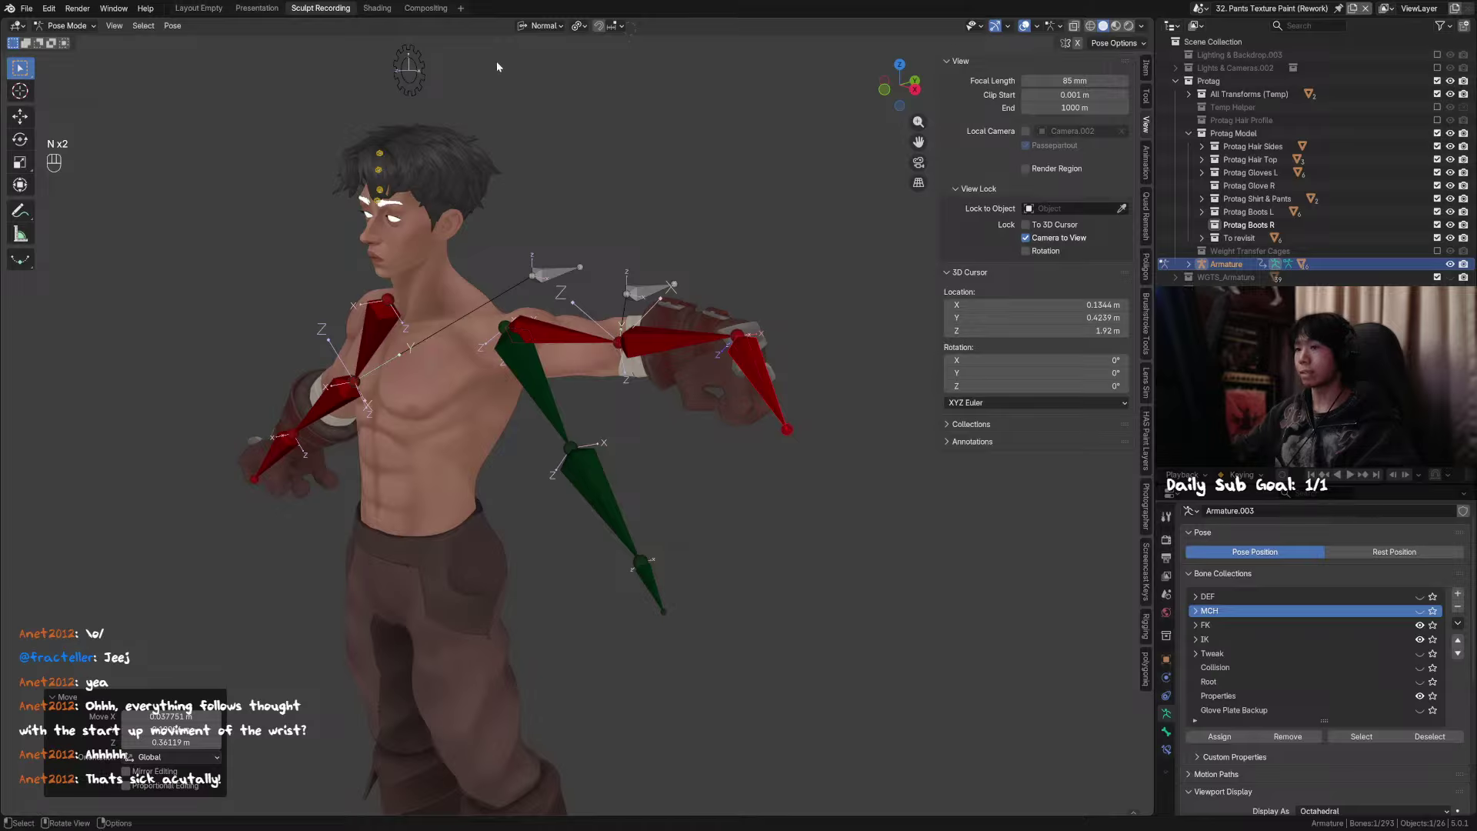
click(423, 73)
click(1146, 67)
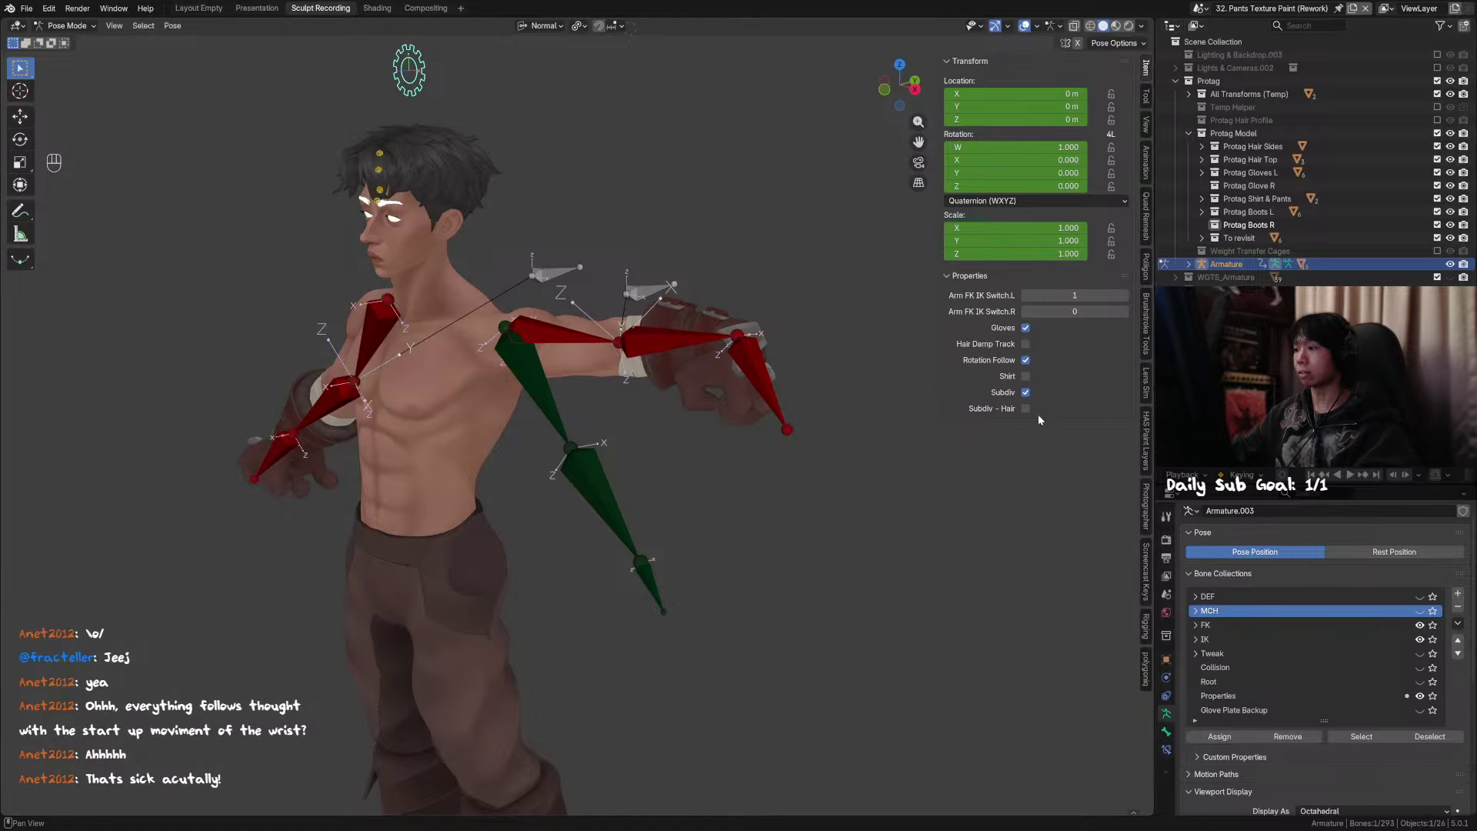
drag(1073, 295, 1040, 301)
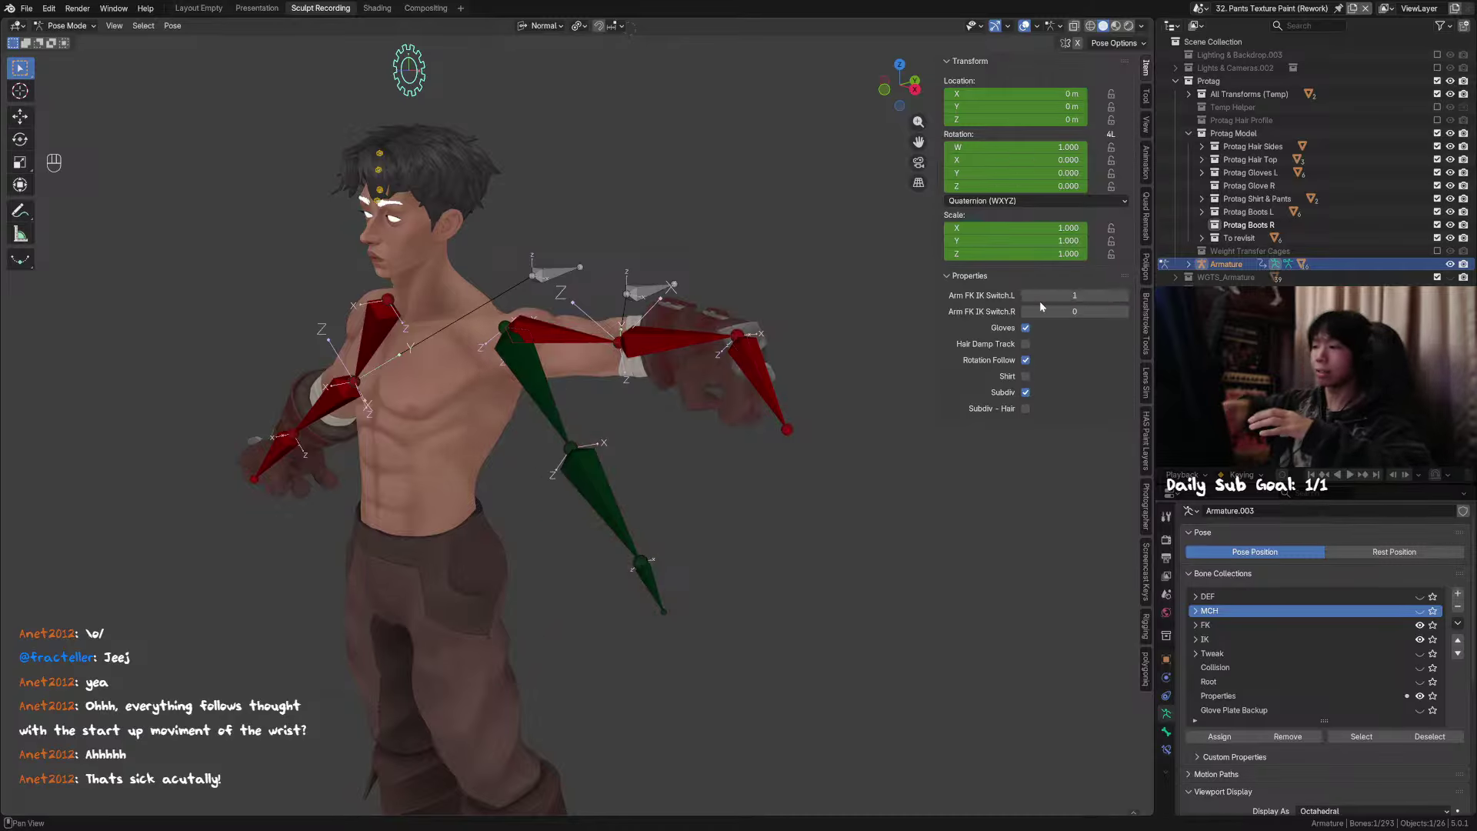
Step: Select the left forearm FK bone and try moving it
click(574, 451)
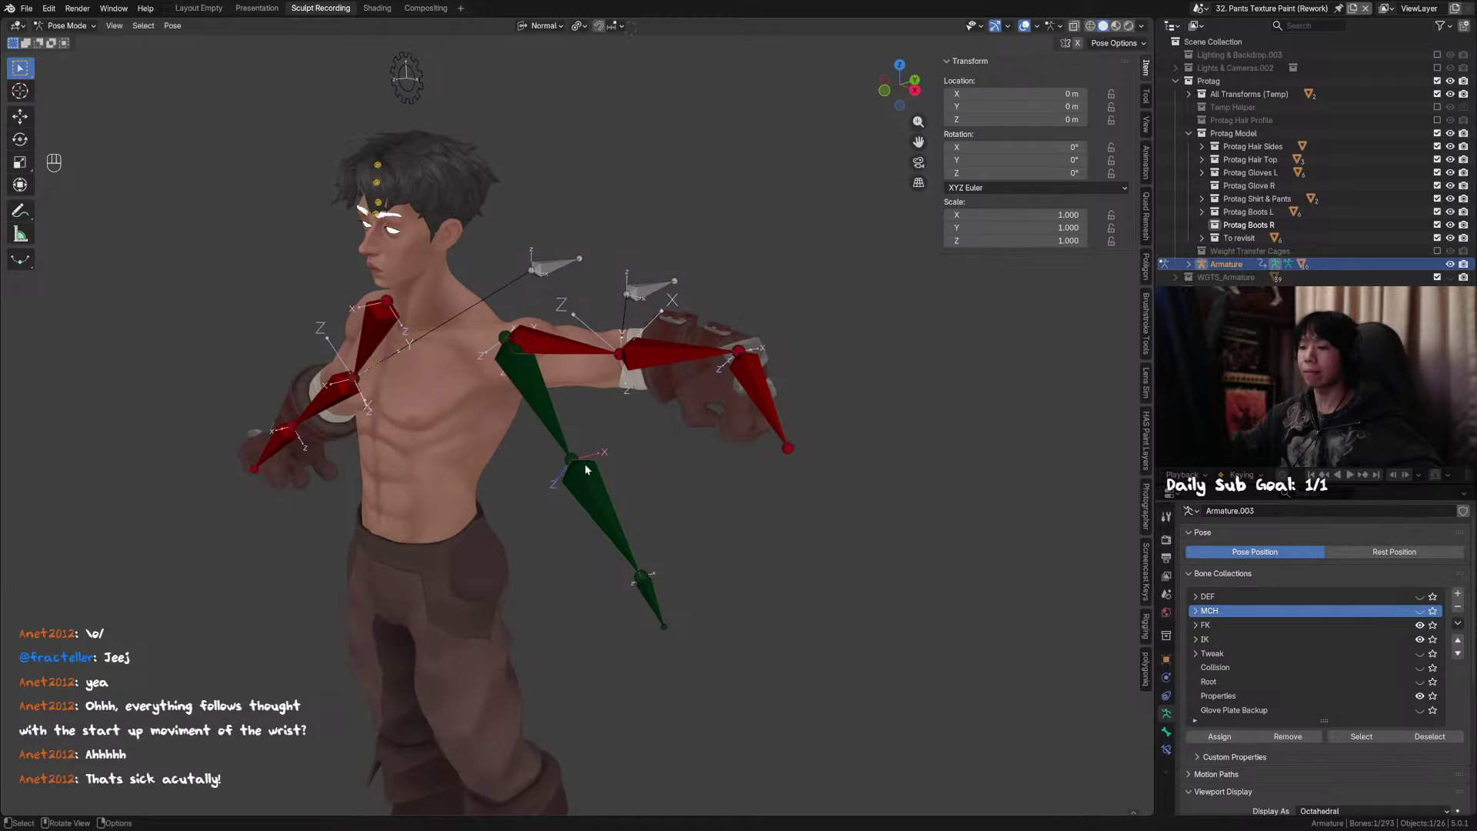
key(g)
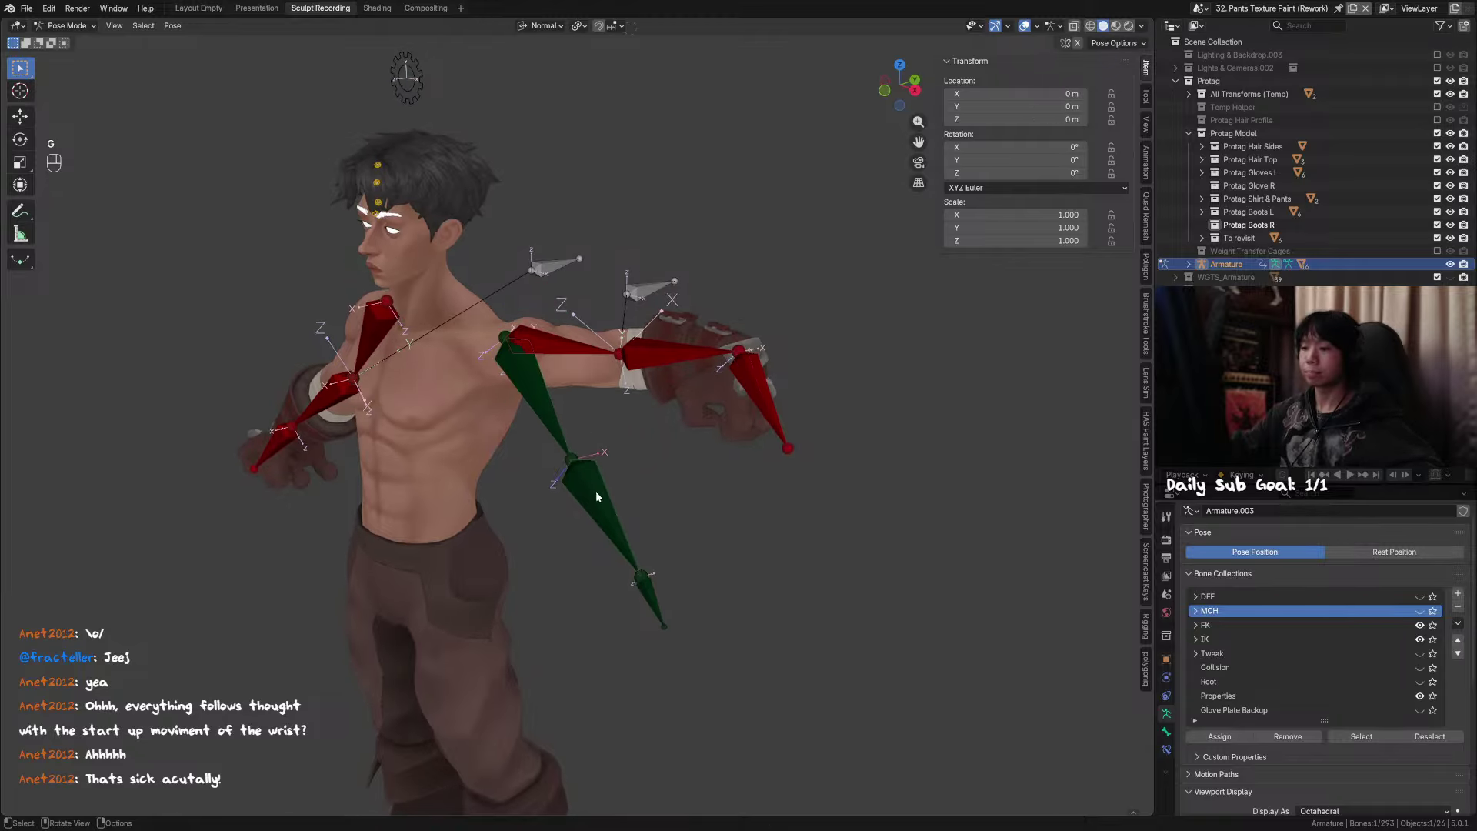
key(g)
middle_drag(648, 398, 667, 499)
click(694, 293)
Step: Rotate the left forearm FK bone about 76° around its normal Z axis to bend the elbow
click(620, 485)
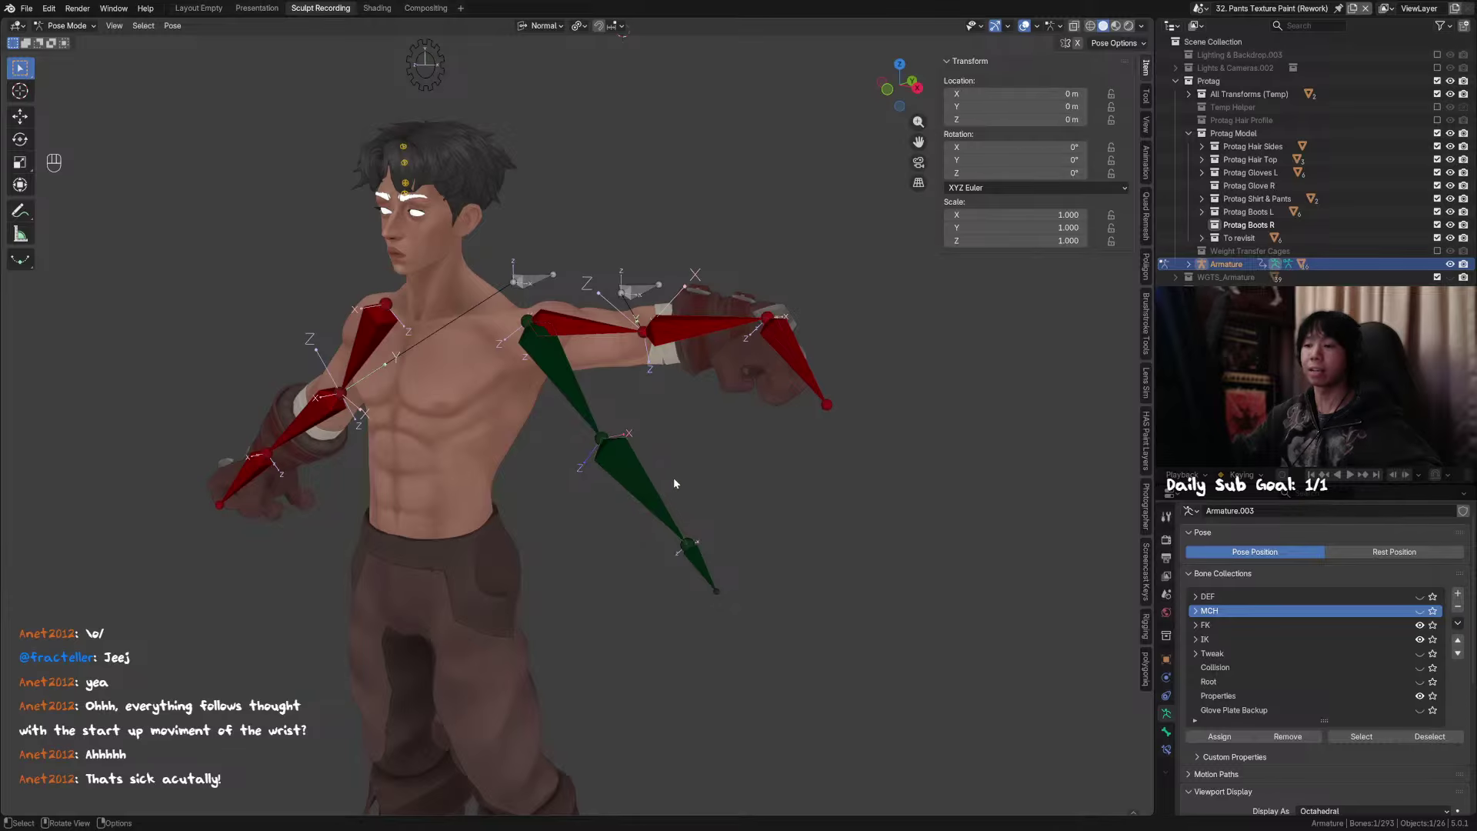
key(r)
key(z)
click(517, 499)
Step: Select the left hand FK bone and rotate it about its normal X axis
click(517, 503)
key(r)
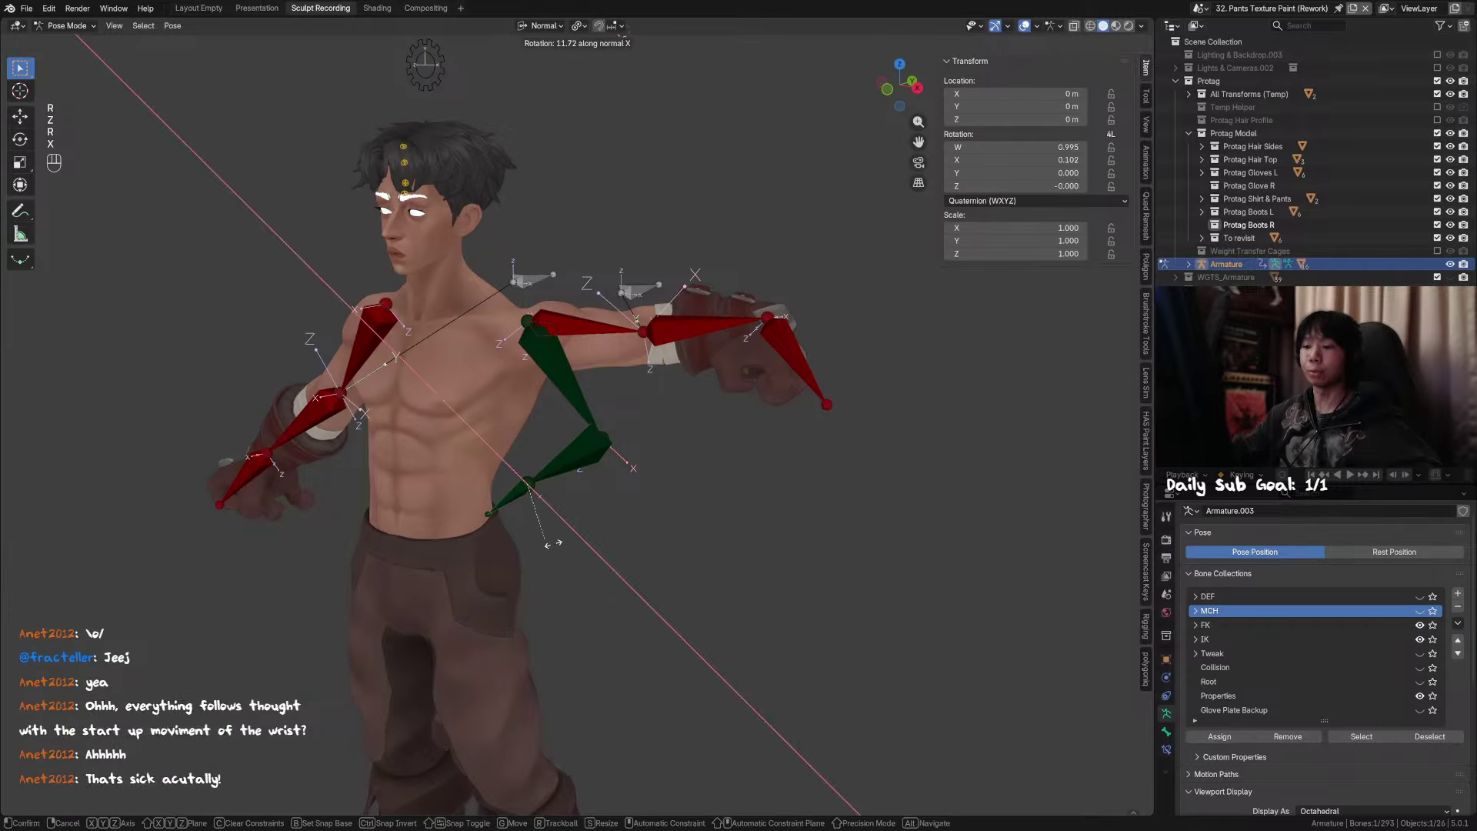
key(x)
click(648, 506)
Step: Try rotating the left forearm FK bone about its normal Z axis and its normal X axis
middle_drag(648, 505, 528, 495)
click(528, 495)
key(r)
key(z)
right_click(586, 526)
key(r)
key(x)
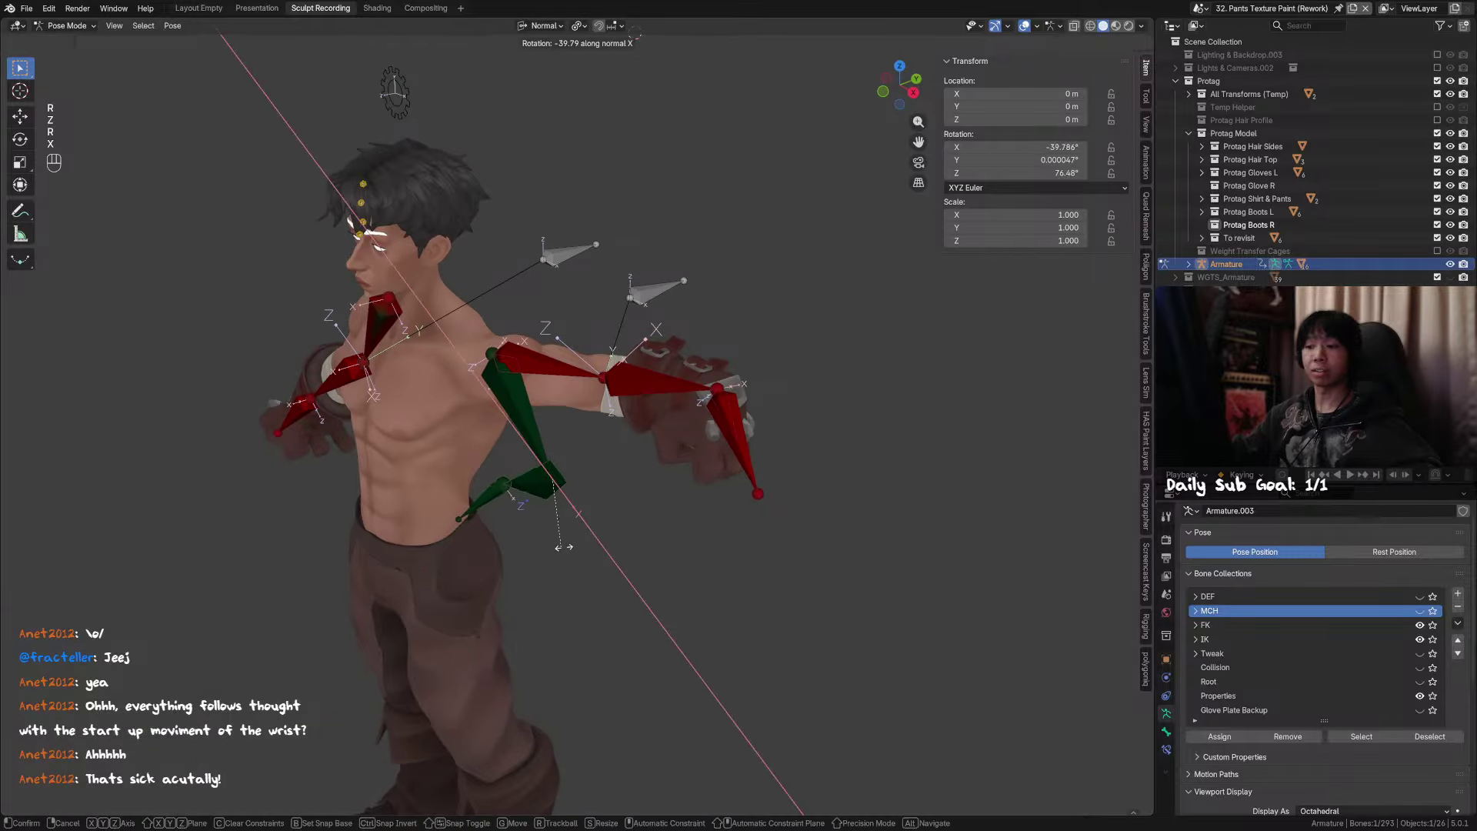
right_click(617, 539)
middle_drag(617, 539, 648, 520)
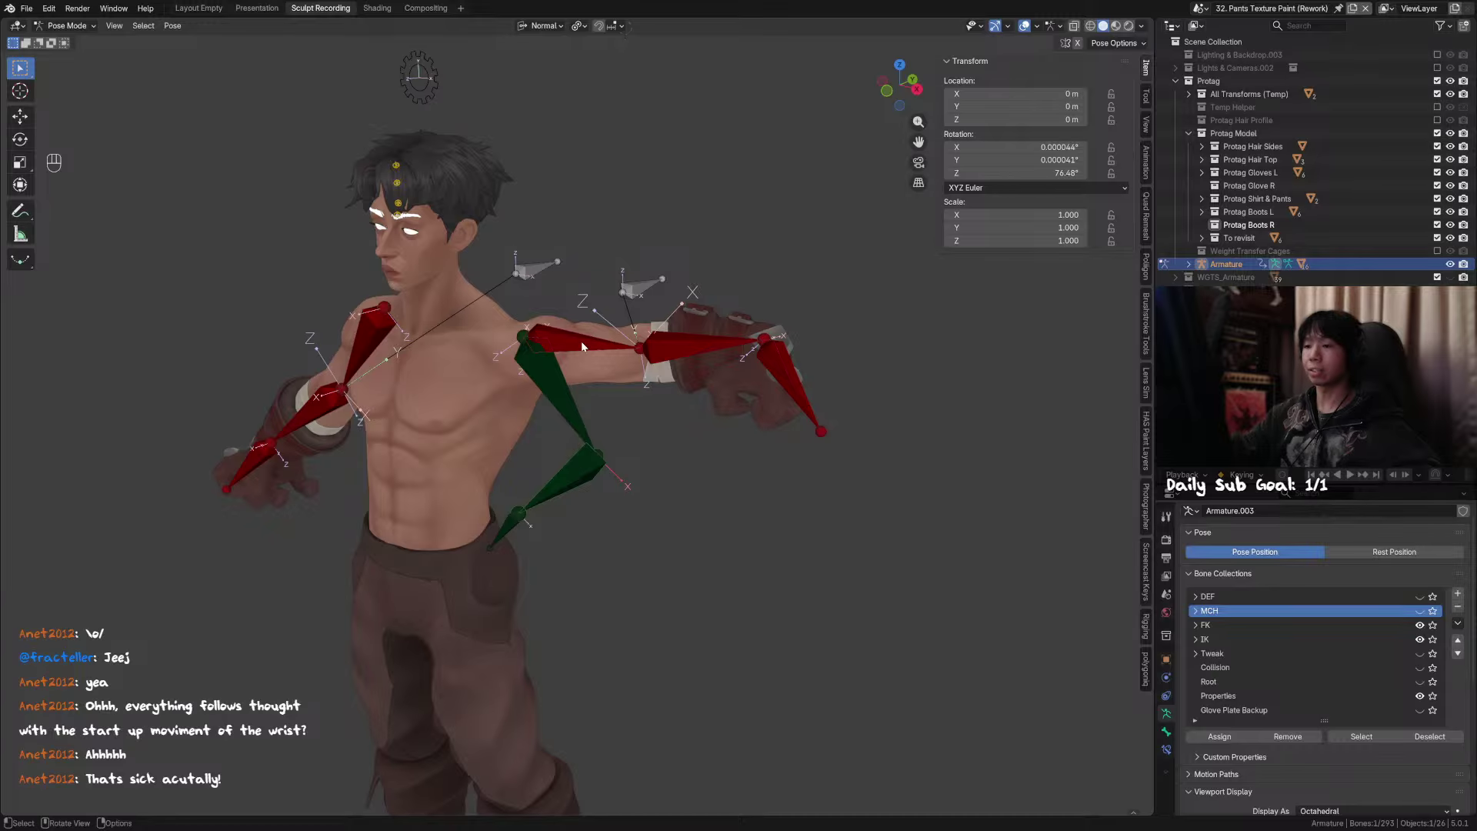
Step: Select the gear-shaped properties bone above the head and set Arm FK IK Switch.L to 0
shift+click(689, 345)
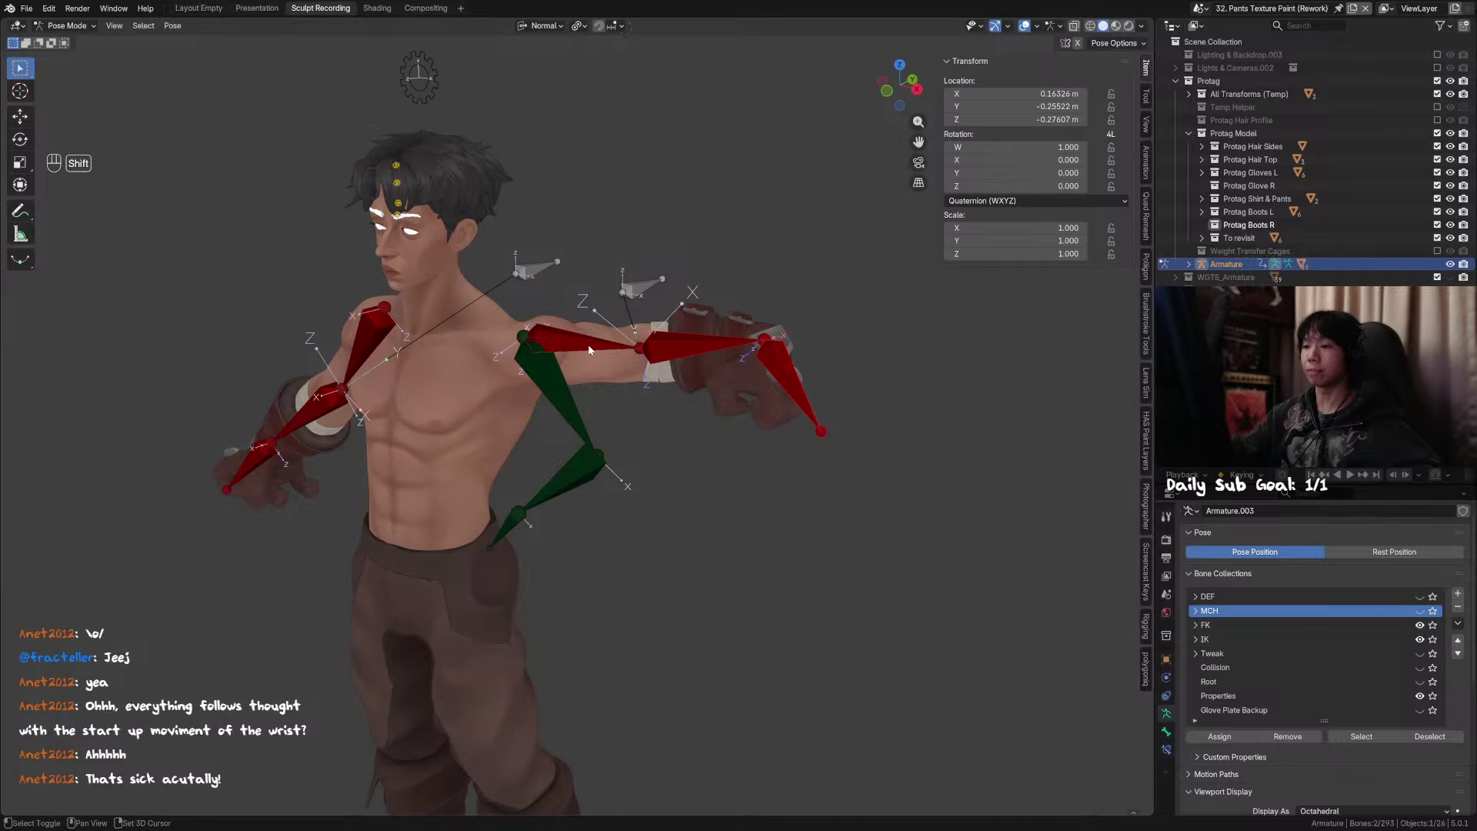
shift+click(560, 399)
middle_drag(521, 527, 565, 502)
key(n)
key(n)
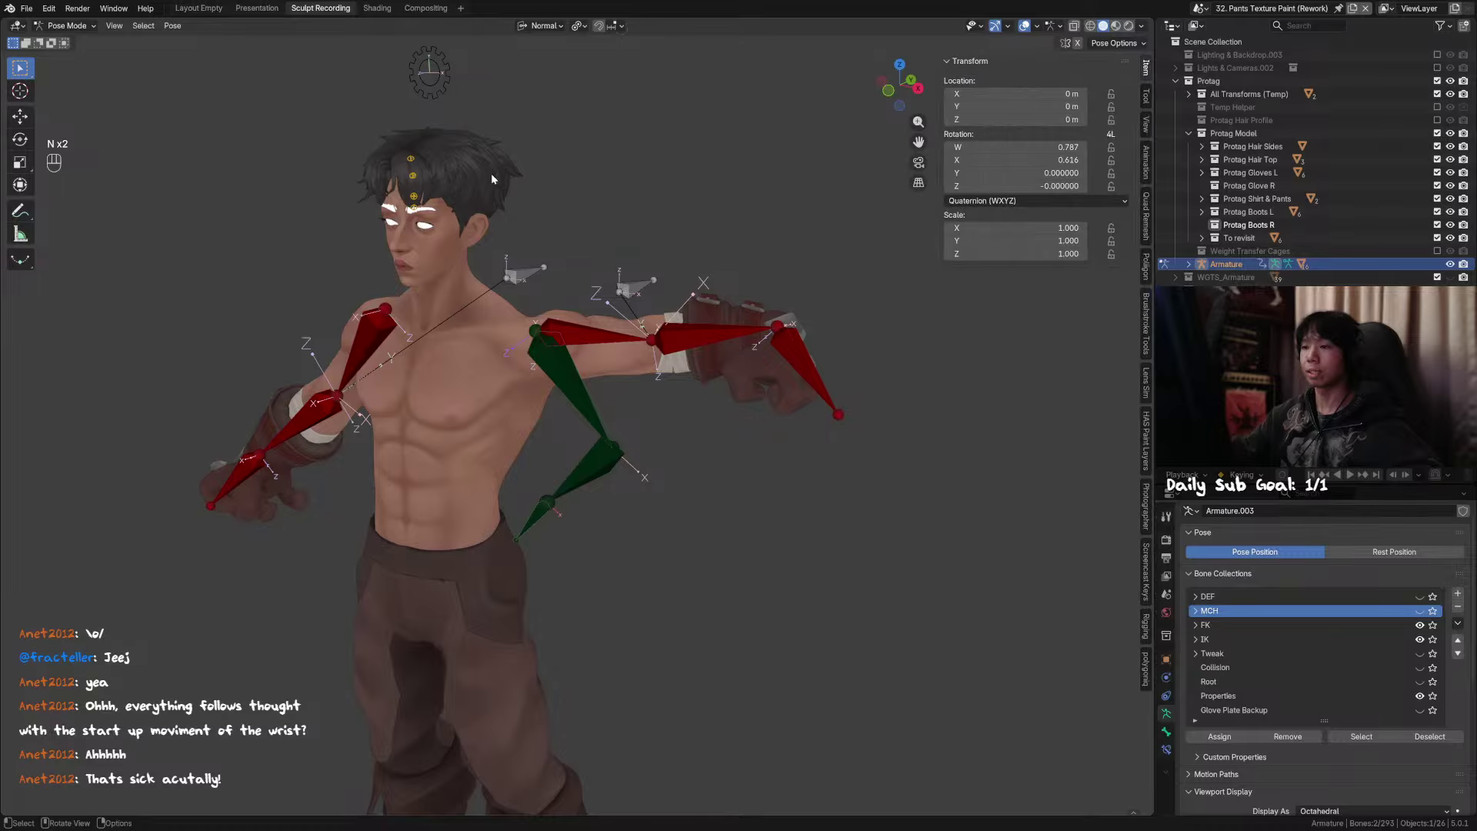
click(423, 80)
drag(1077, 297, 1041, 323)
middle_drag(770, 415, 849, 451)
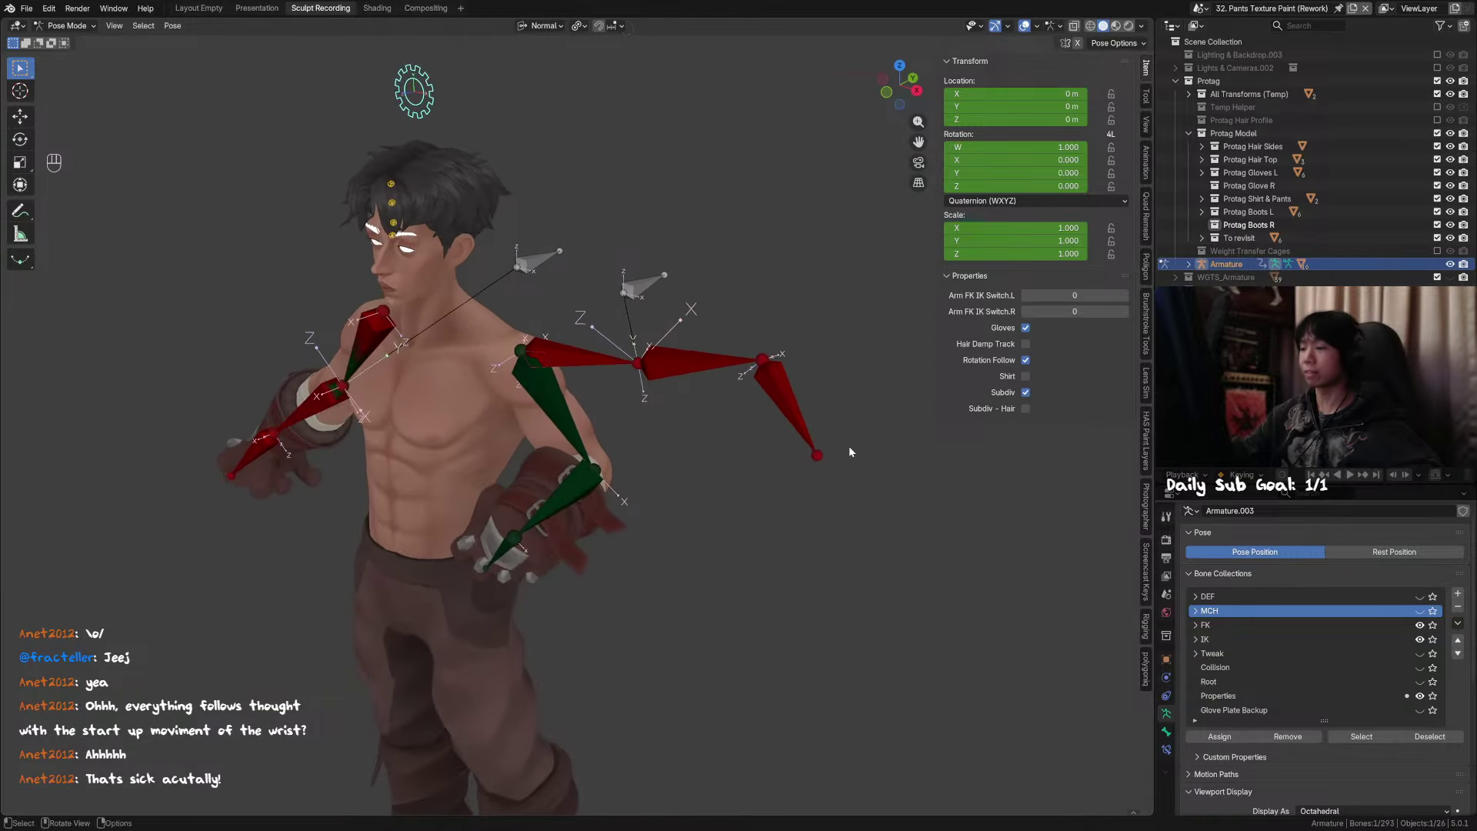
middle_drag(924, 584, 936, 505)
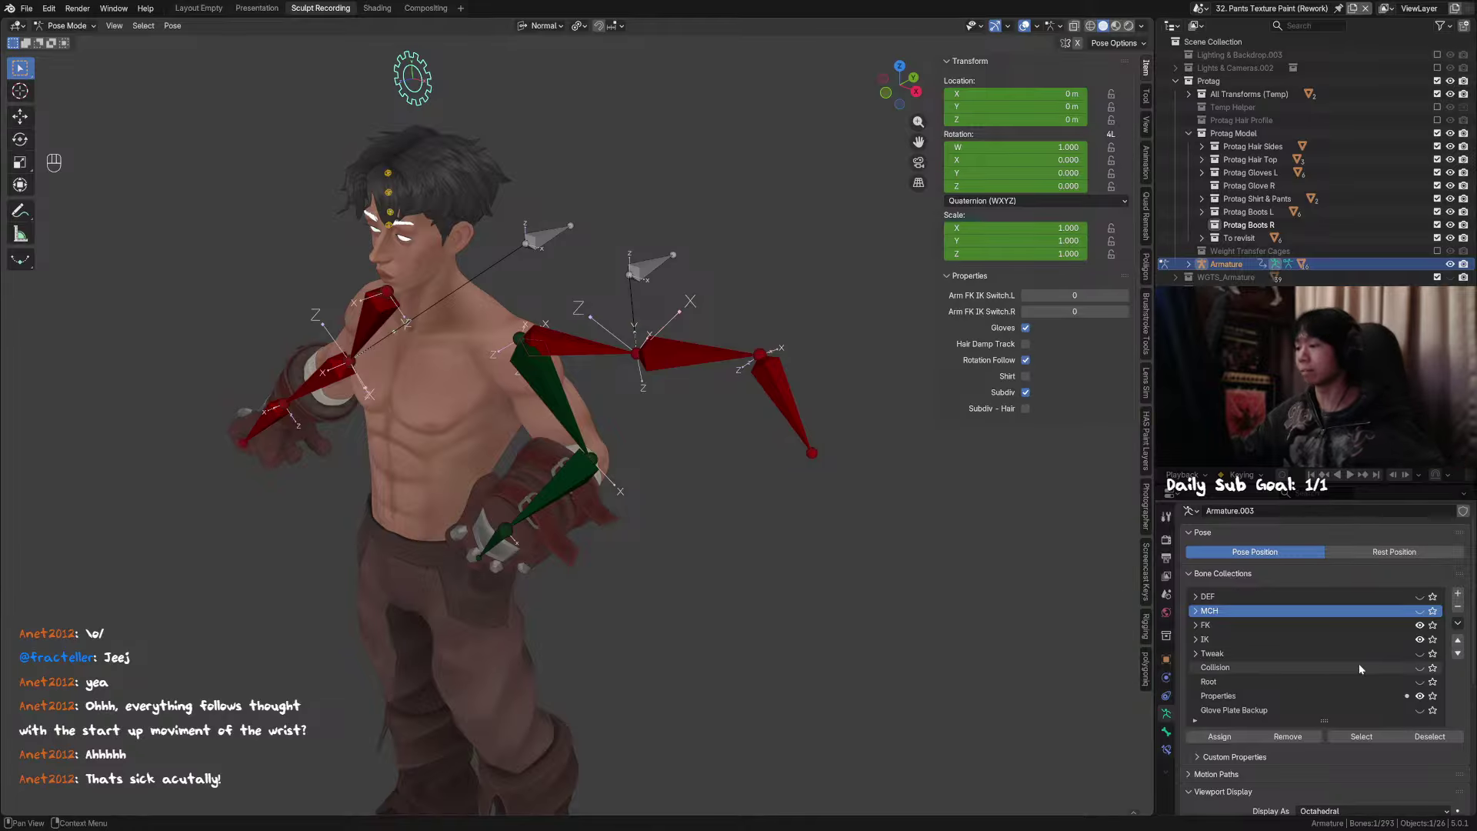
Step: Hide the FK bone collection and show the MCH bone collection
click(1421, 625)
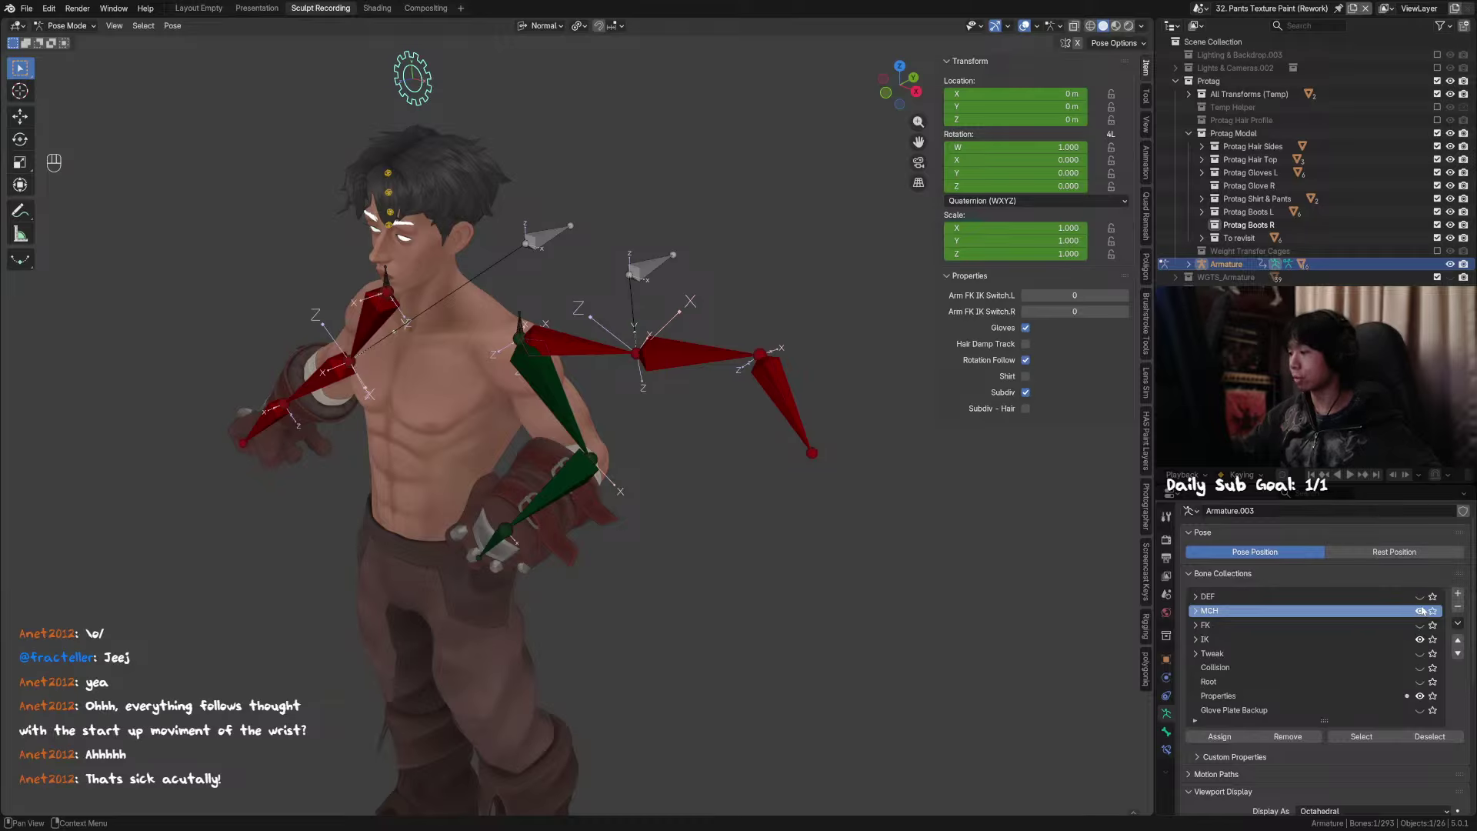
click(1420, 627)
click(1420, 627)
click(1422, 612)
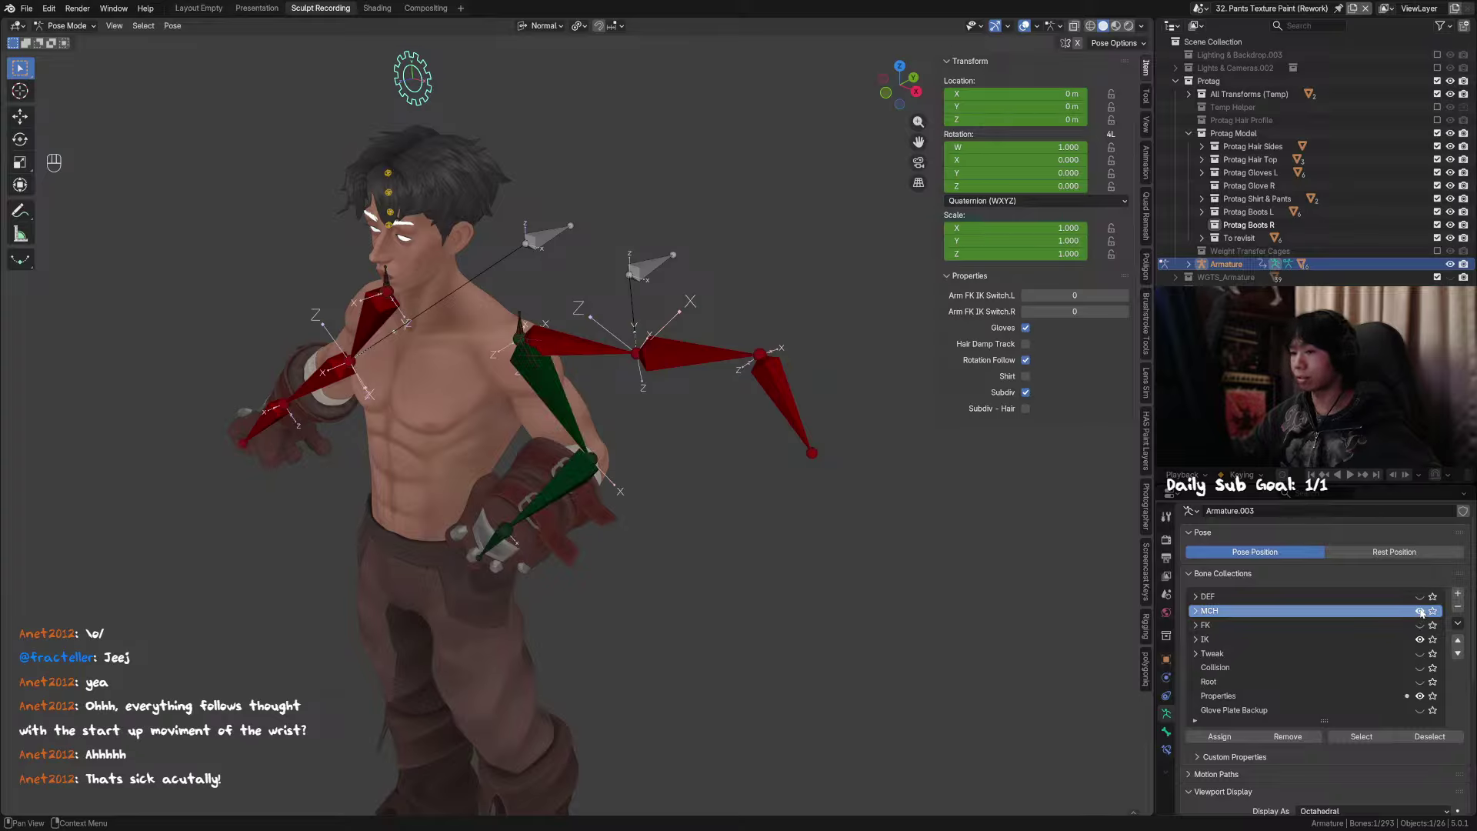
click(1422, 612)
click(1422, 614)
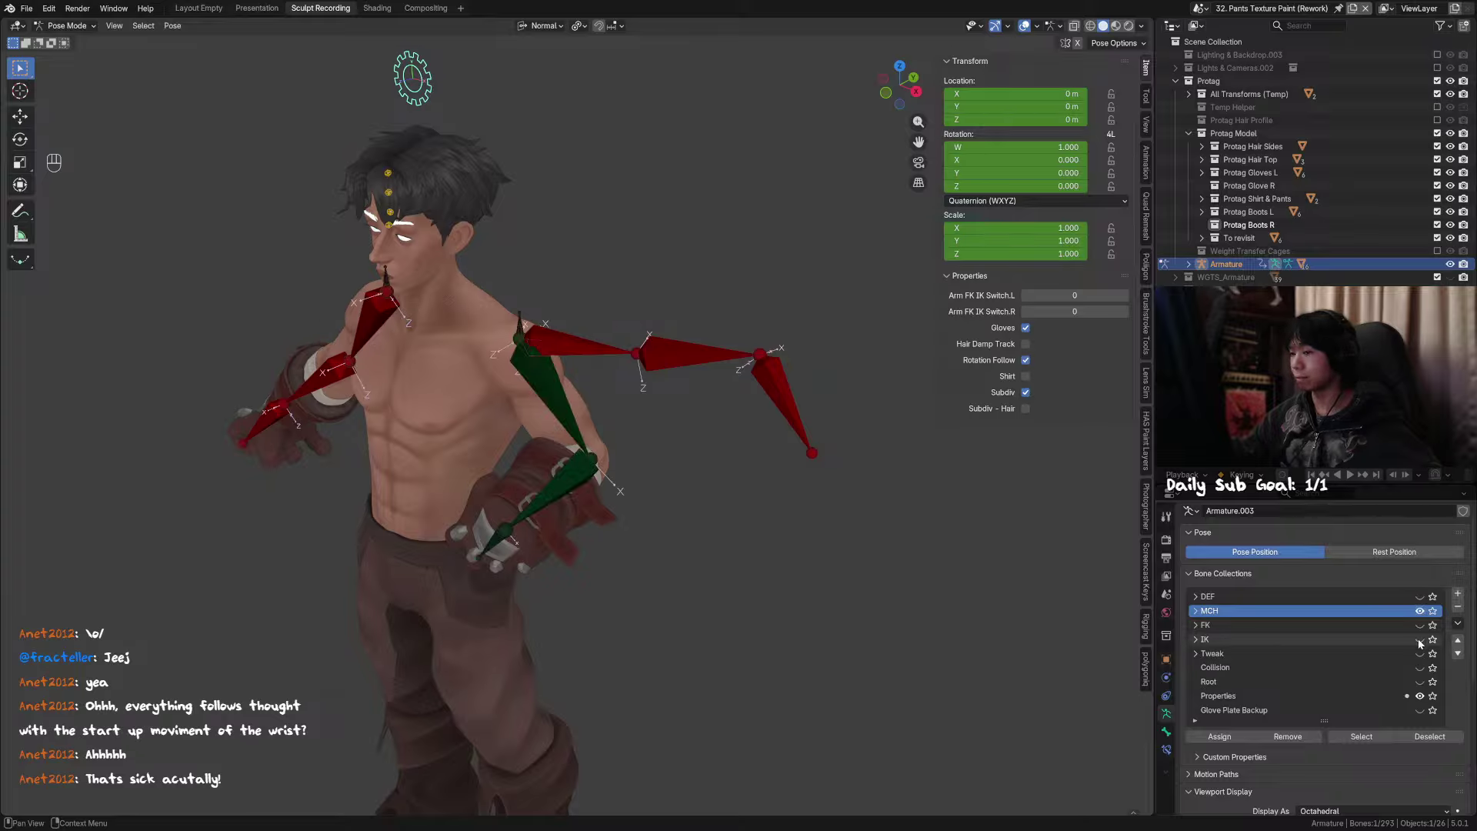
click(1421, 614)
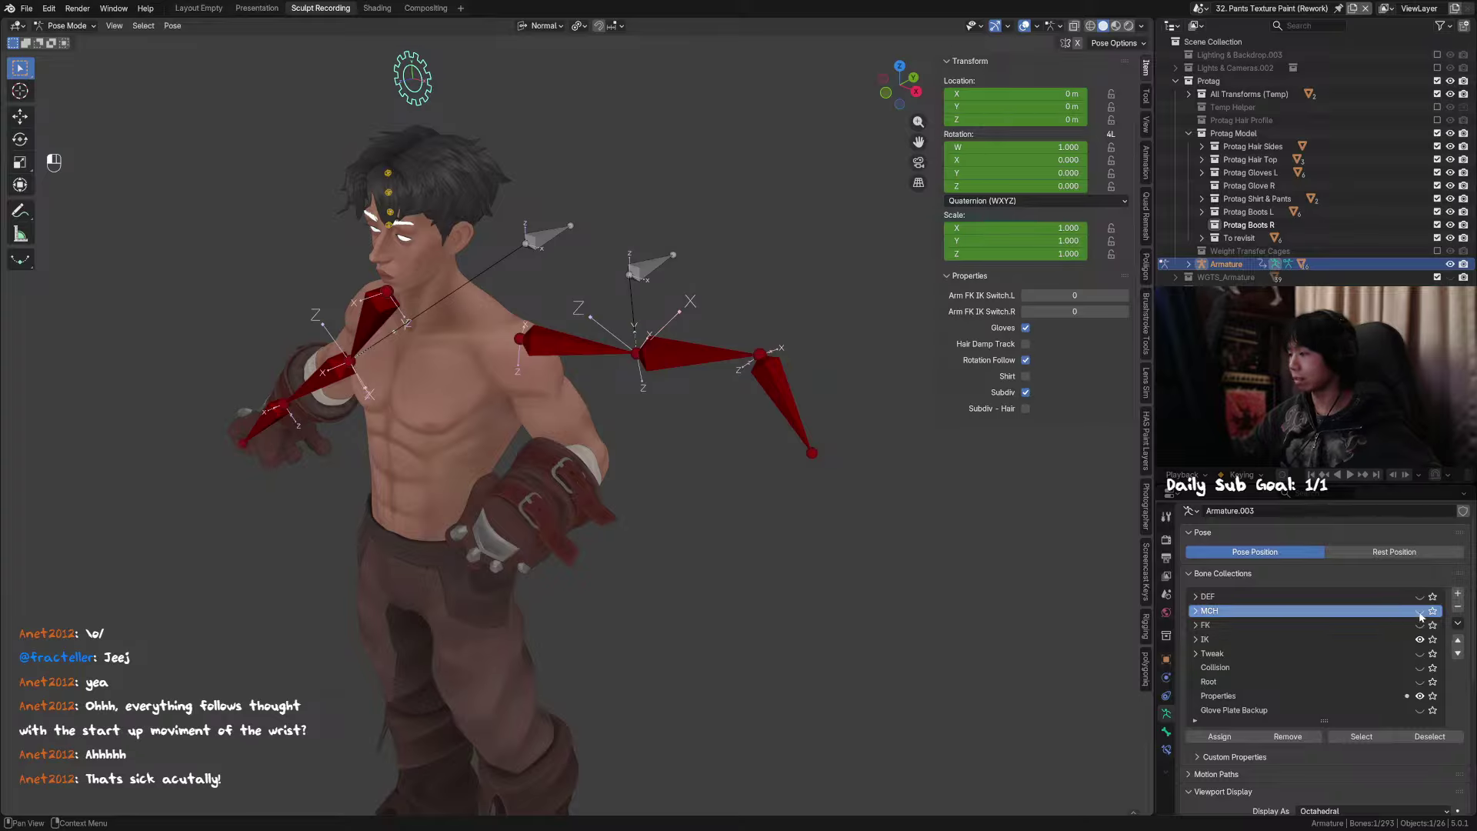
click(1197, 610)
click(1196, 611)
click(1195, 612)
click(1196, 611)
click(1419, 611)
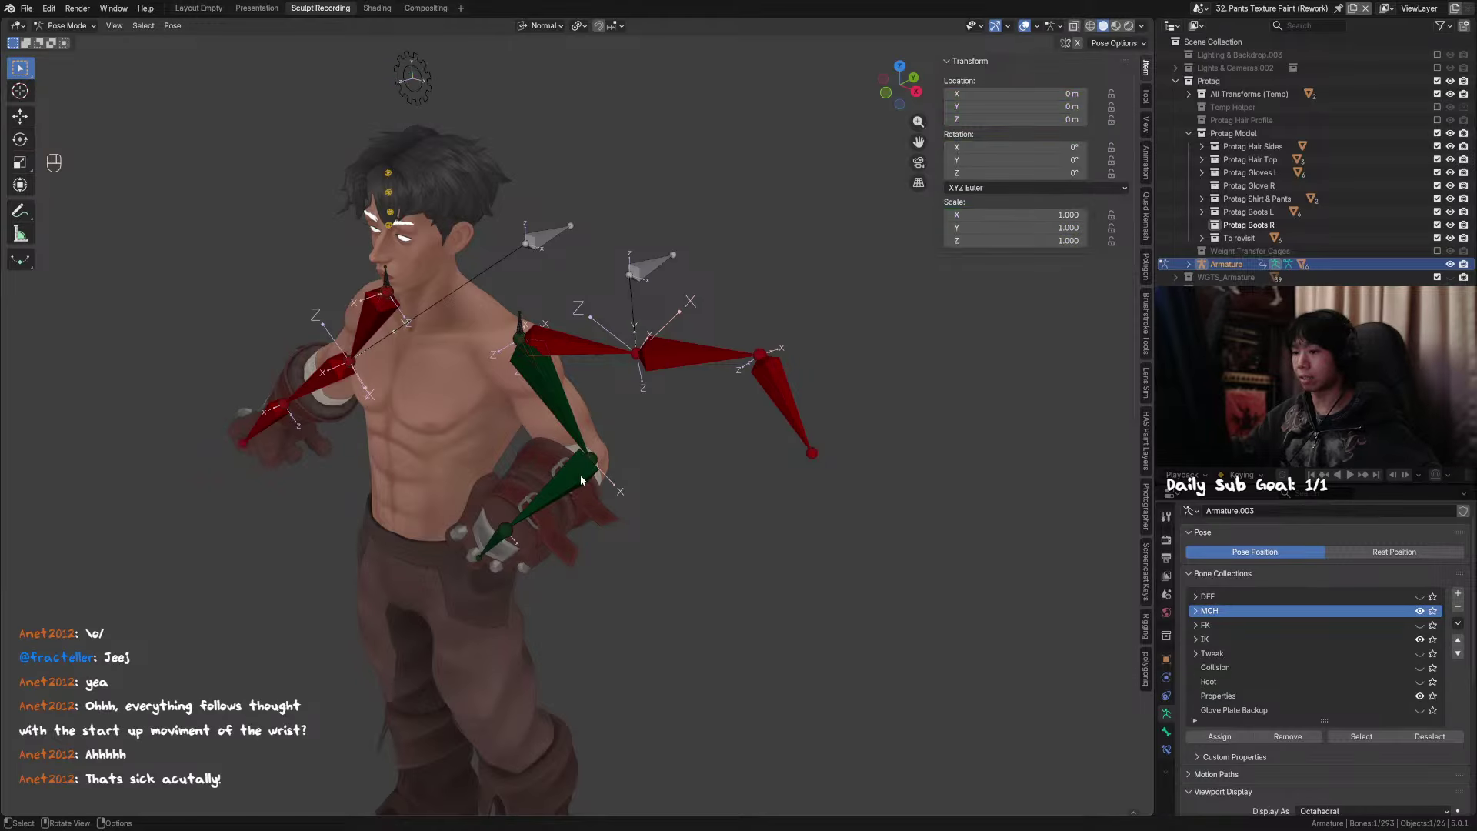
Step: Try hiding the green bones on the left upper arm and forearm one after another
key(F2)
key(h)
click(565, 419)
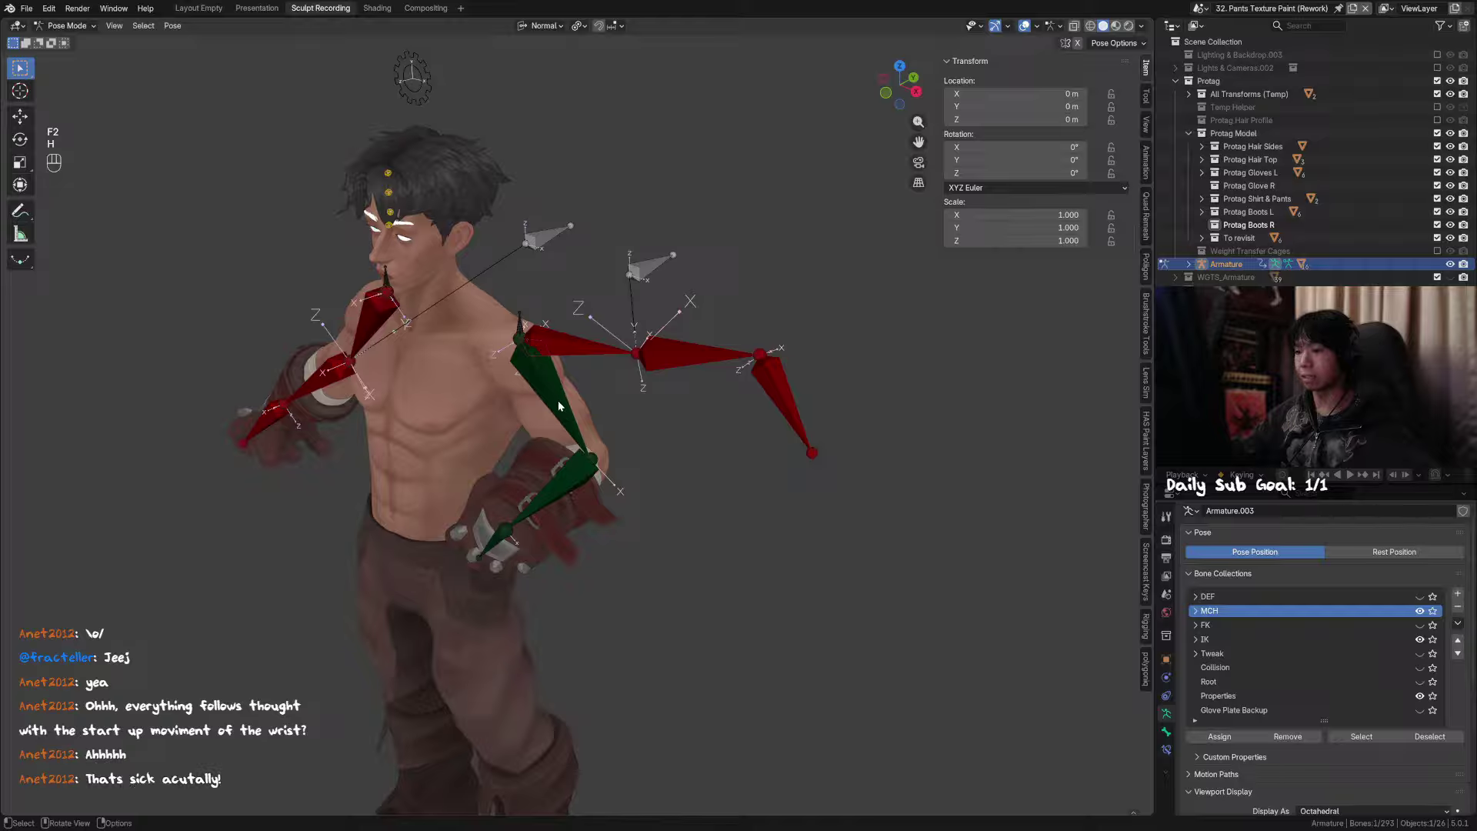
key(h)
click(571, 470)
key(h)
key(ctrl+z)
key(ctrl+z)
key(ctrl+z)
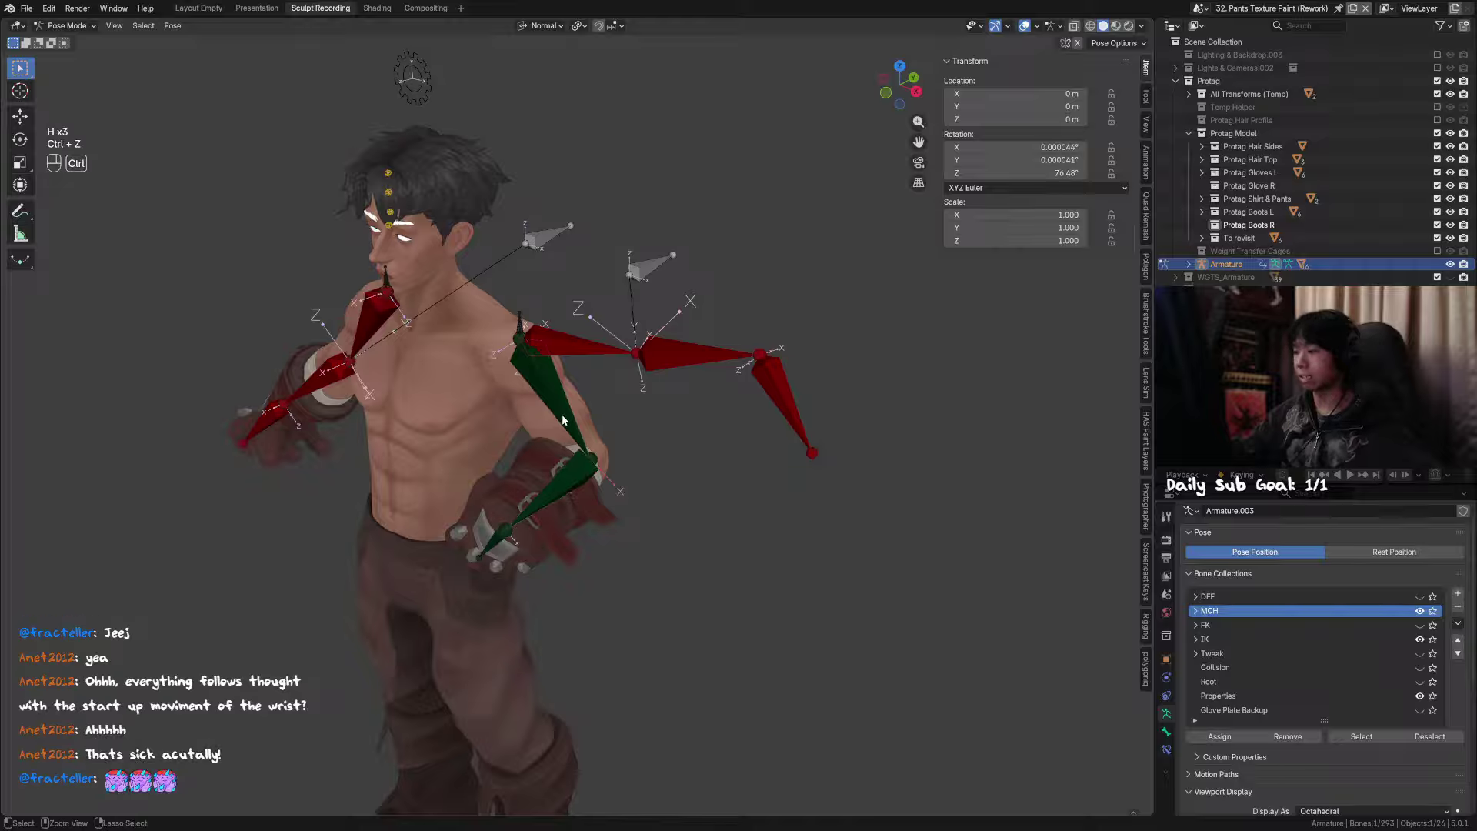
Step: Check the names of the left arm's green MCH bones, try hiding them, and reveal all hidden bones again
key(F2)
key(F2)
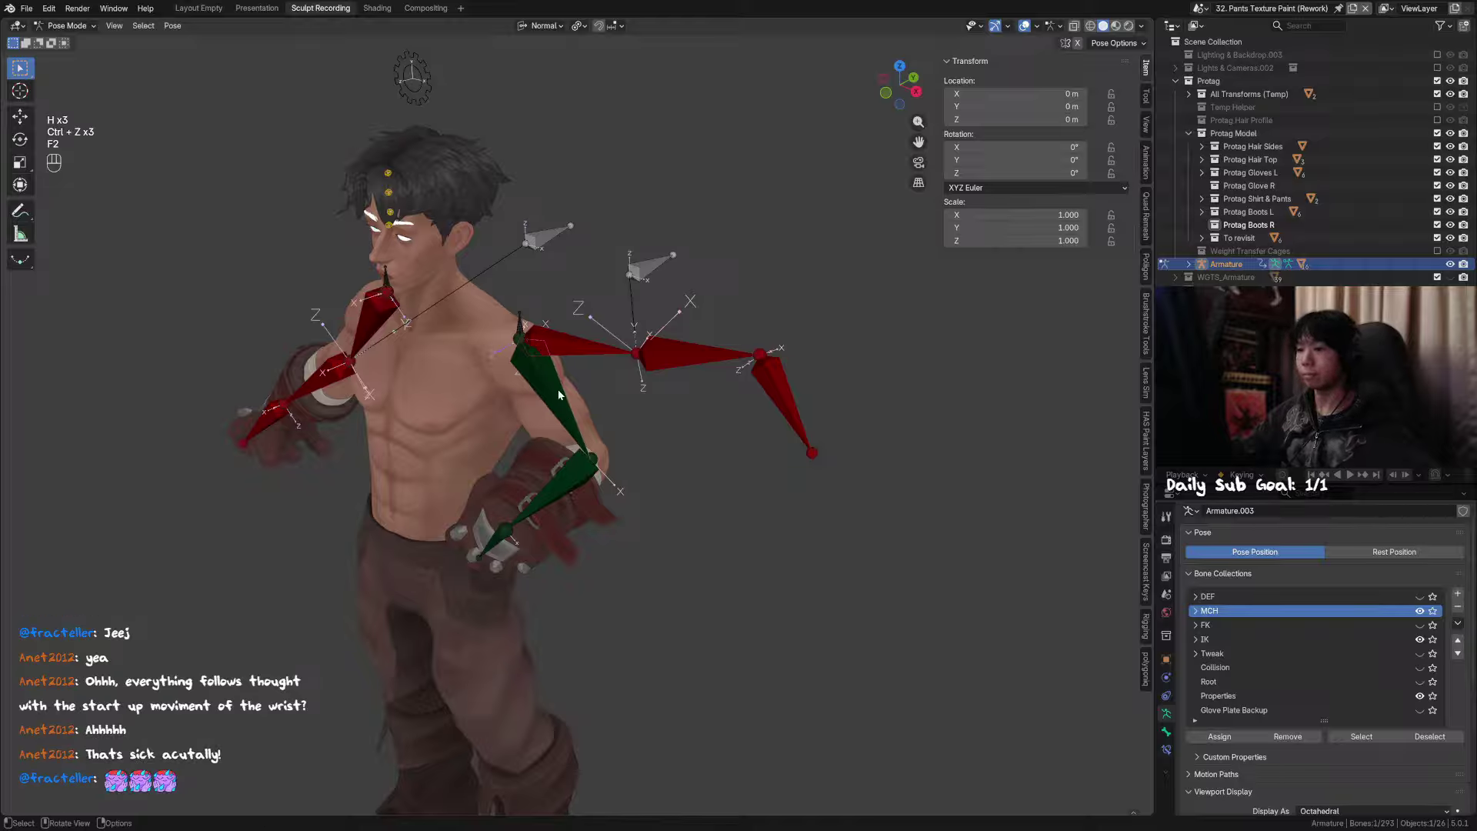
key(h)
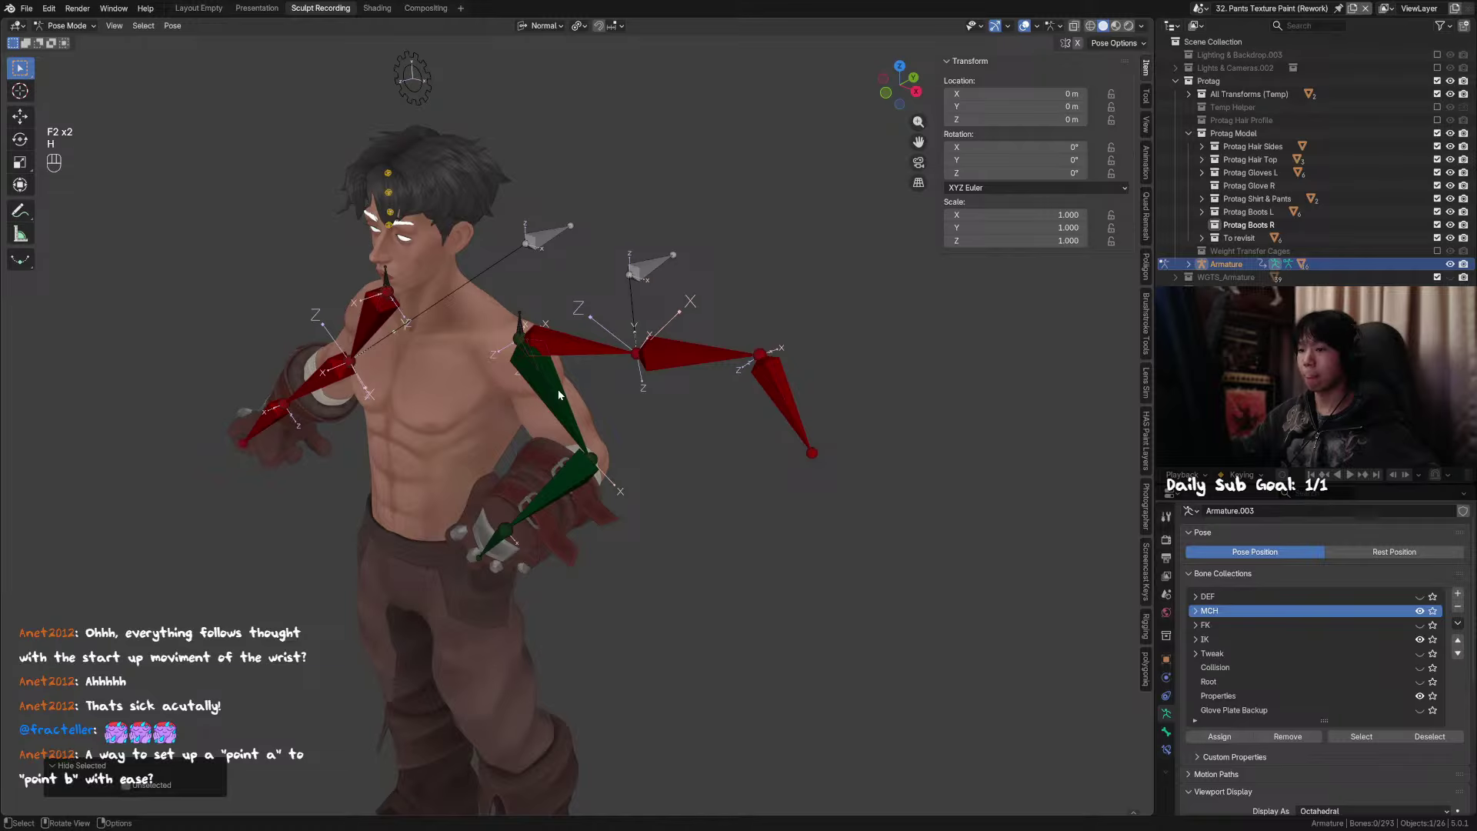
key(ctrl+z)
key(F2)
key(h)
click(574, 487)
key(Escape)
key(F2)
key(Escape)
key(h)
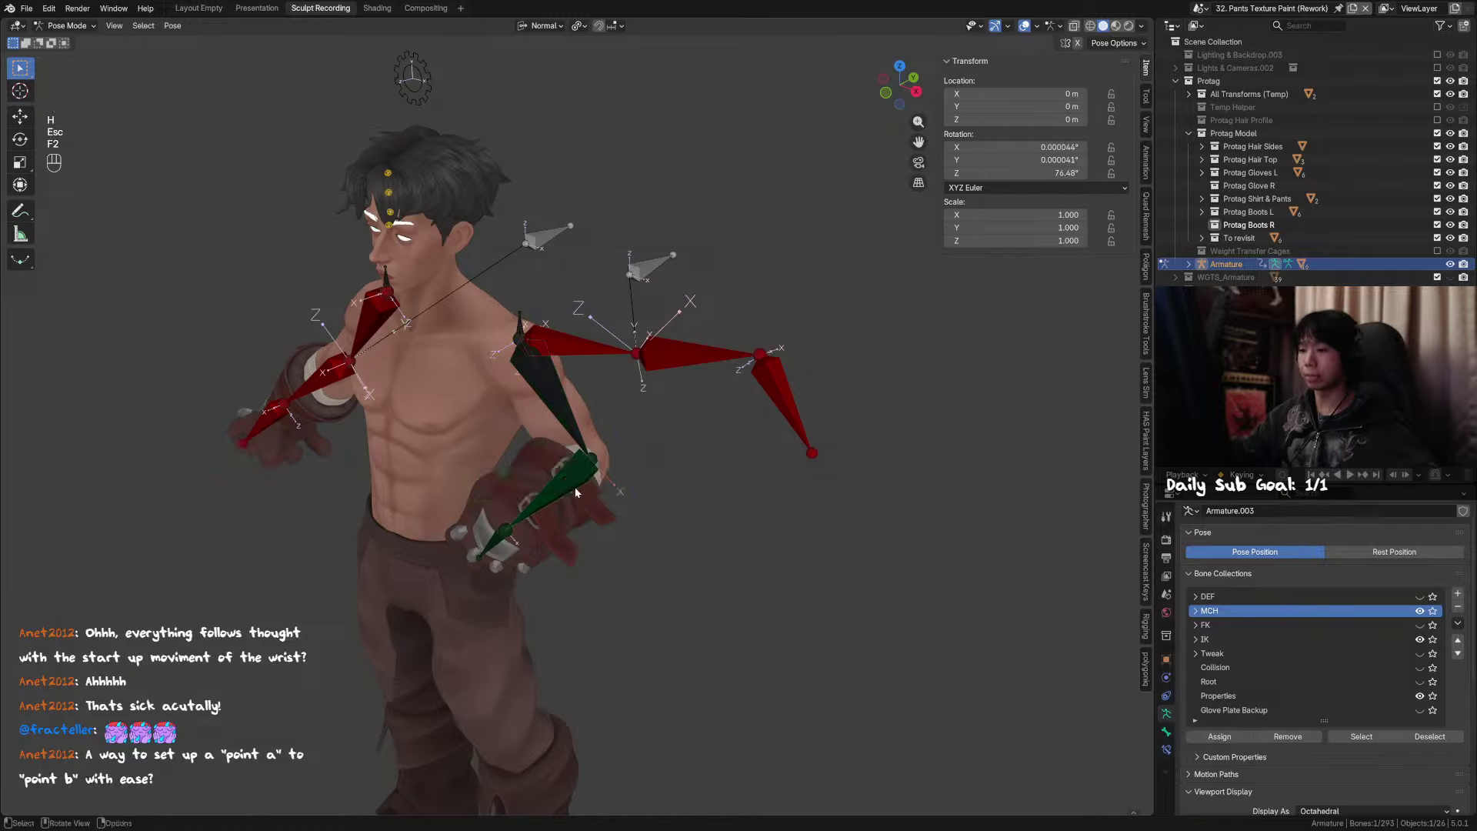
key(ctrl+z)
key(h)
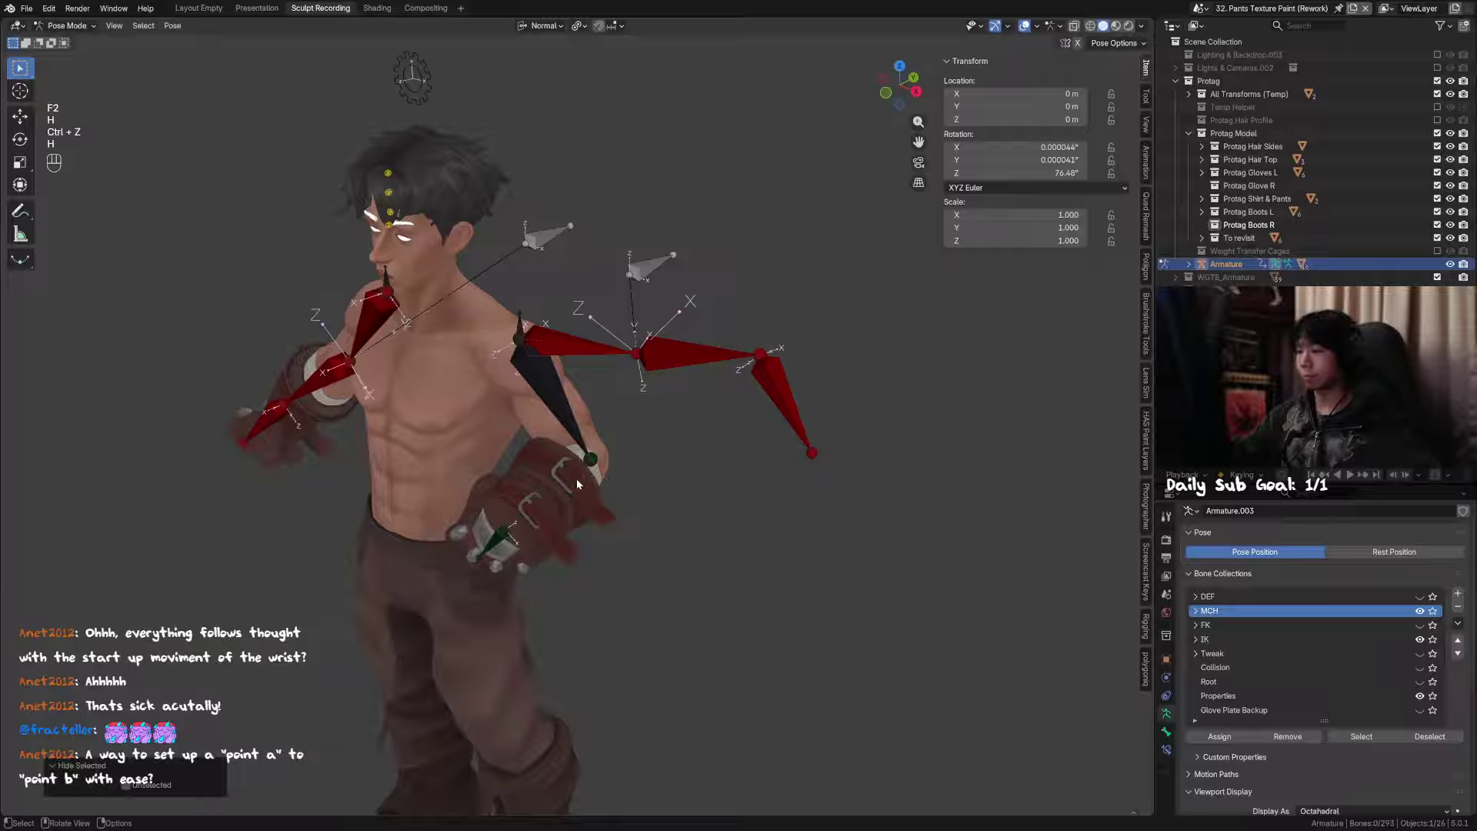
key(alt+h)
Step: Check the left arm's MCH bone names and hide MCH_Forearm_FK.L and the overlapping green upper arm bone
key(F2)
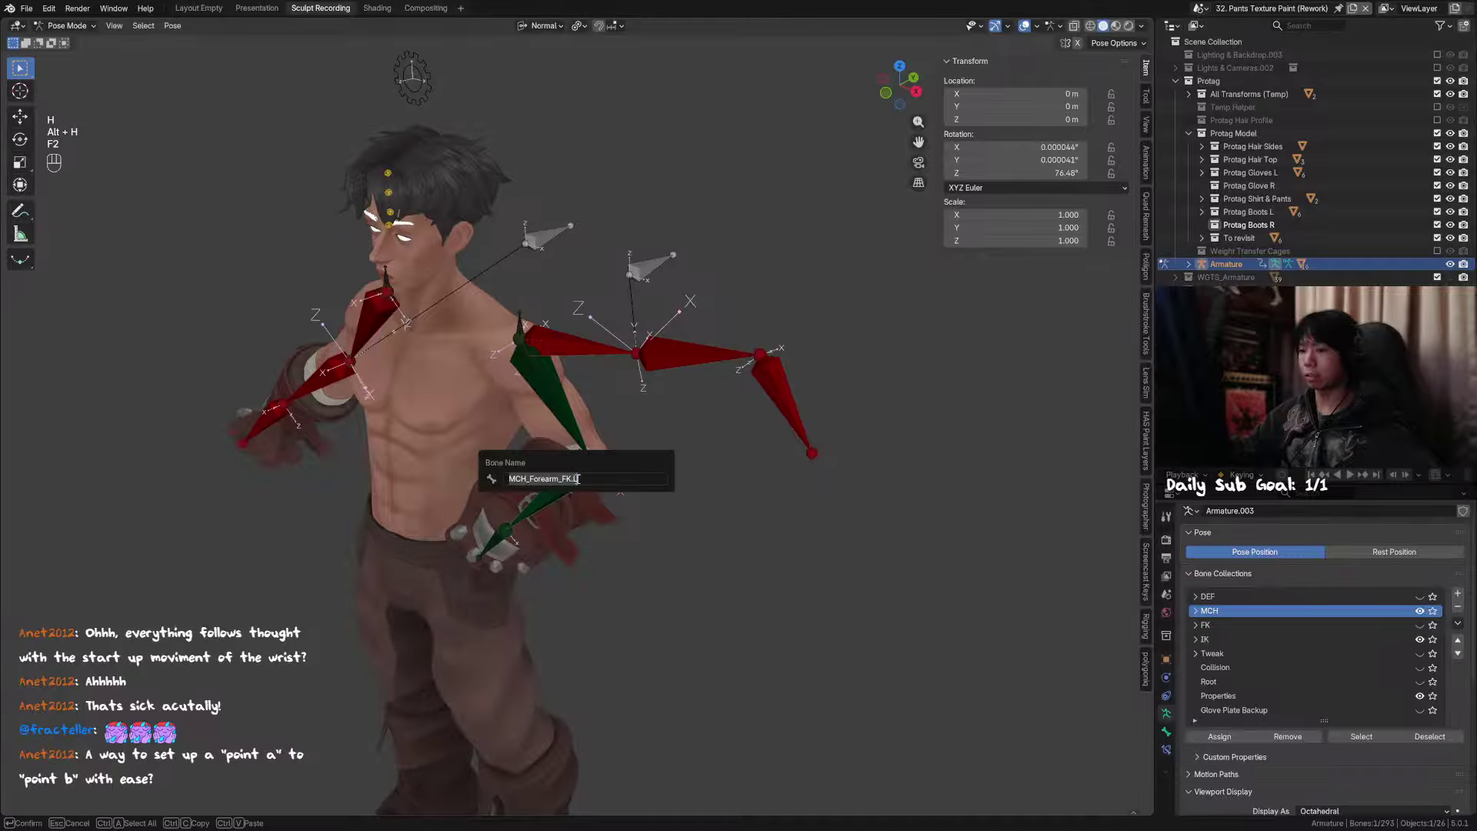
key(Escape)
key(h)
click(554, 377)
key(F2)
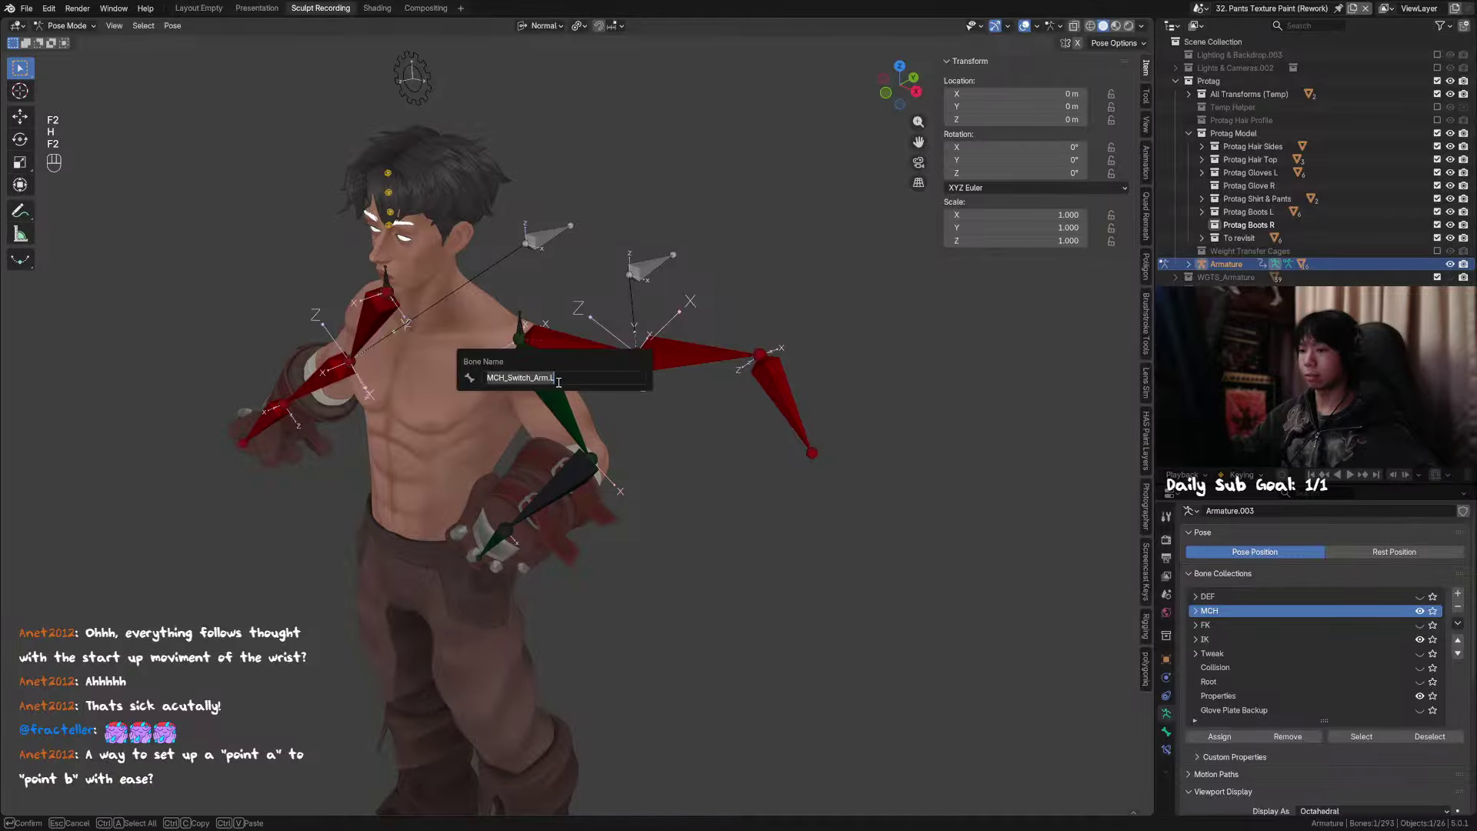
key(Escape)
click(562, 386)
key(F2)
key(Escape)
key(h)
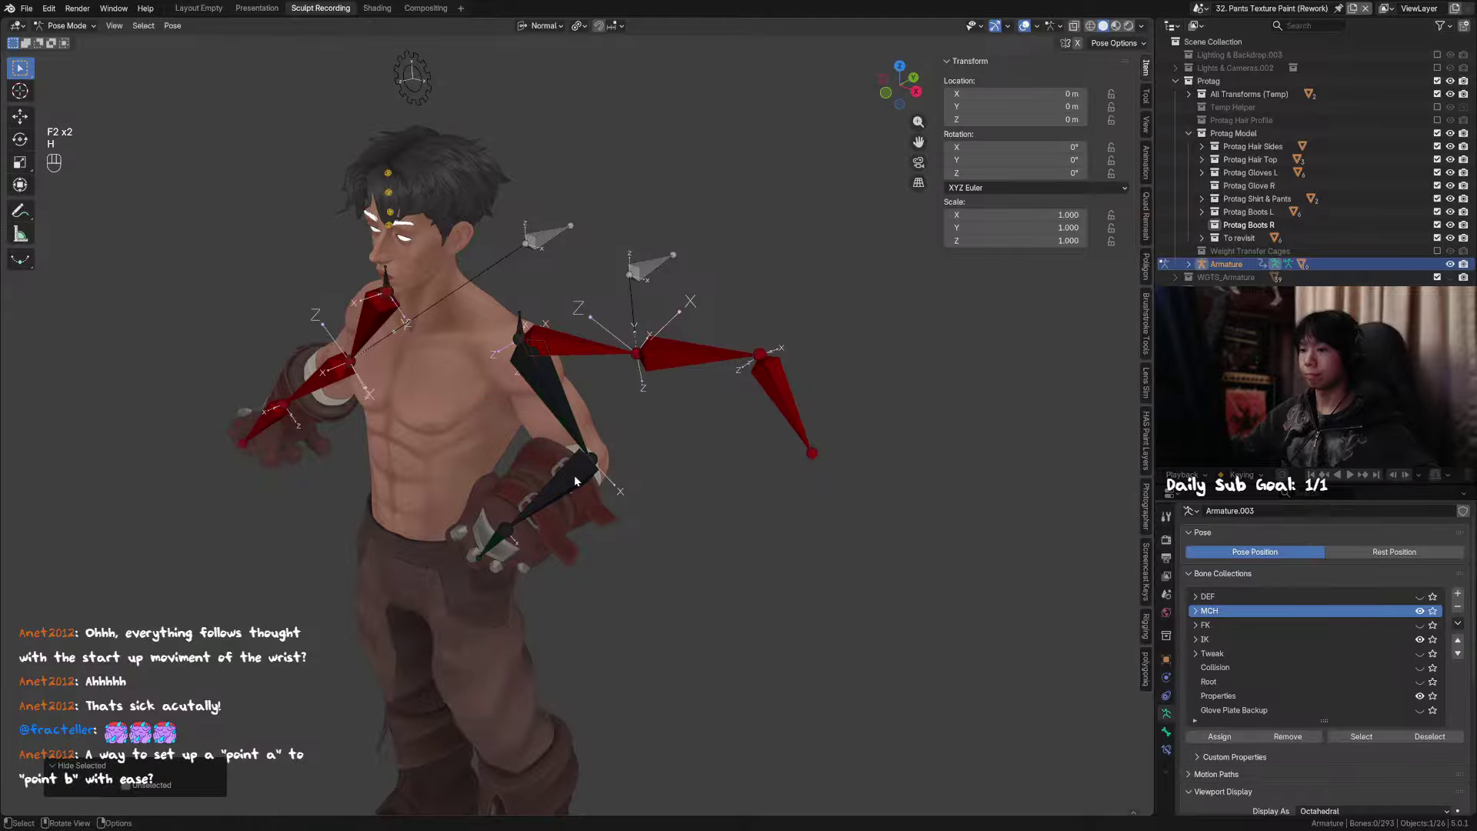
Step: Select the remaining black left upper arm and forearm MCH bones in turn and examine them
scroll(594, 501, up, 2)
click(594, 502)
click(579, 443)
mouse_move(637, 524)
middle_down()
mouse_move(640, 557)
mouse_move(644, 539)
middle_up()
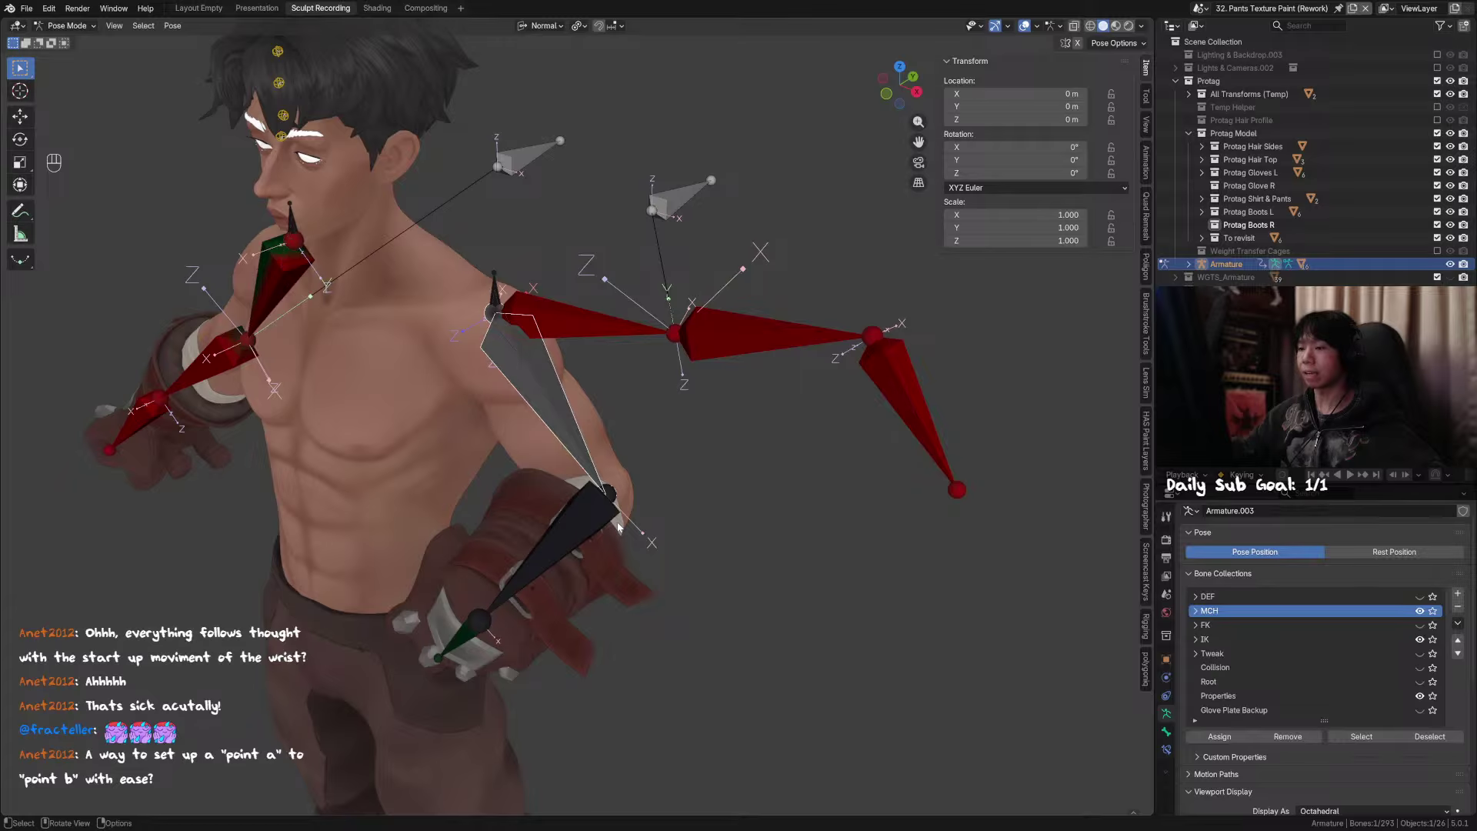
scroll(618, 527, down, 1)
click(579, 499)
click(568, 339)
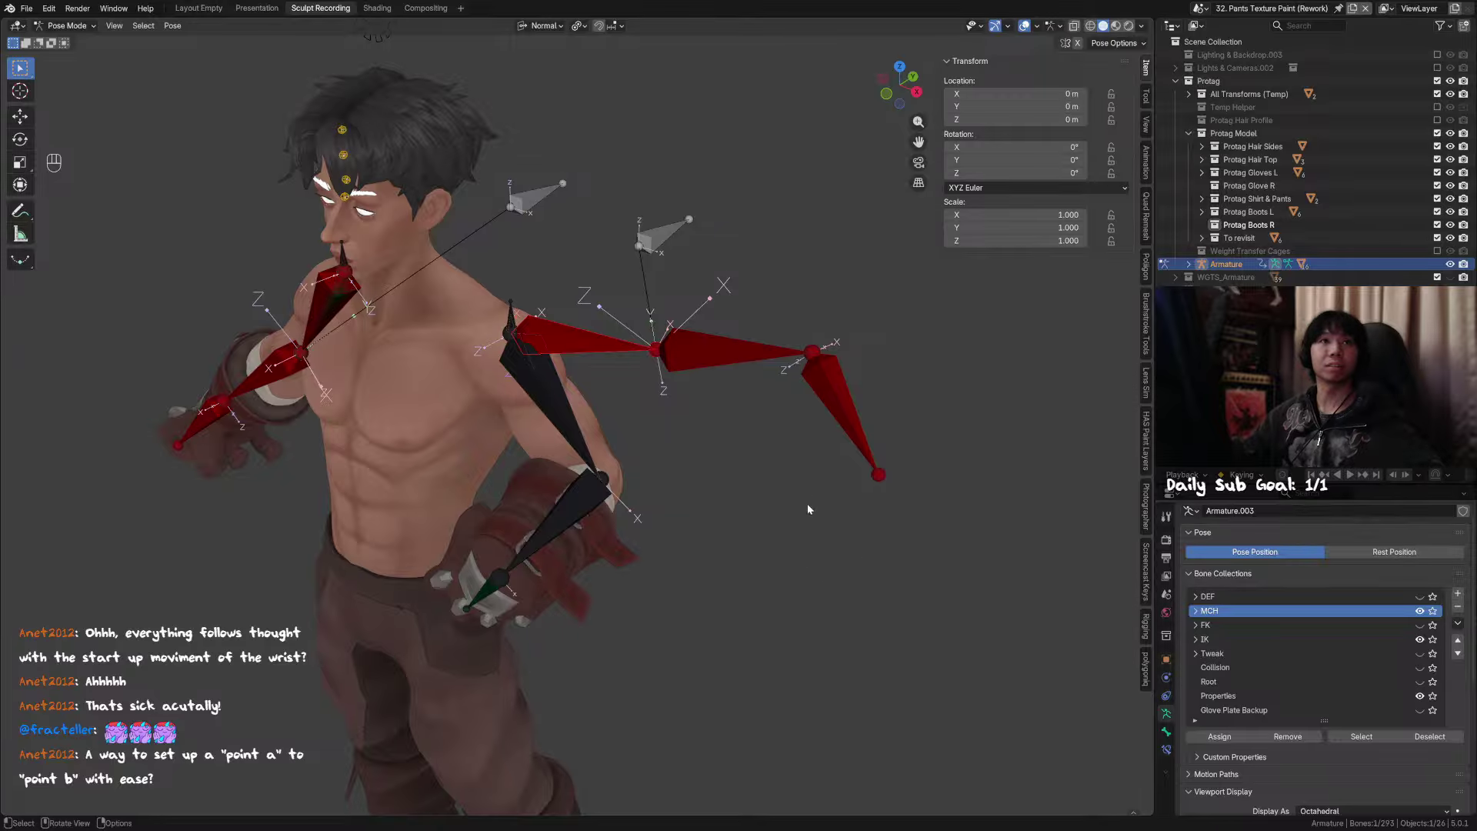
middle_drag(686, 527, 616, 534)
click(610, 538)
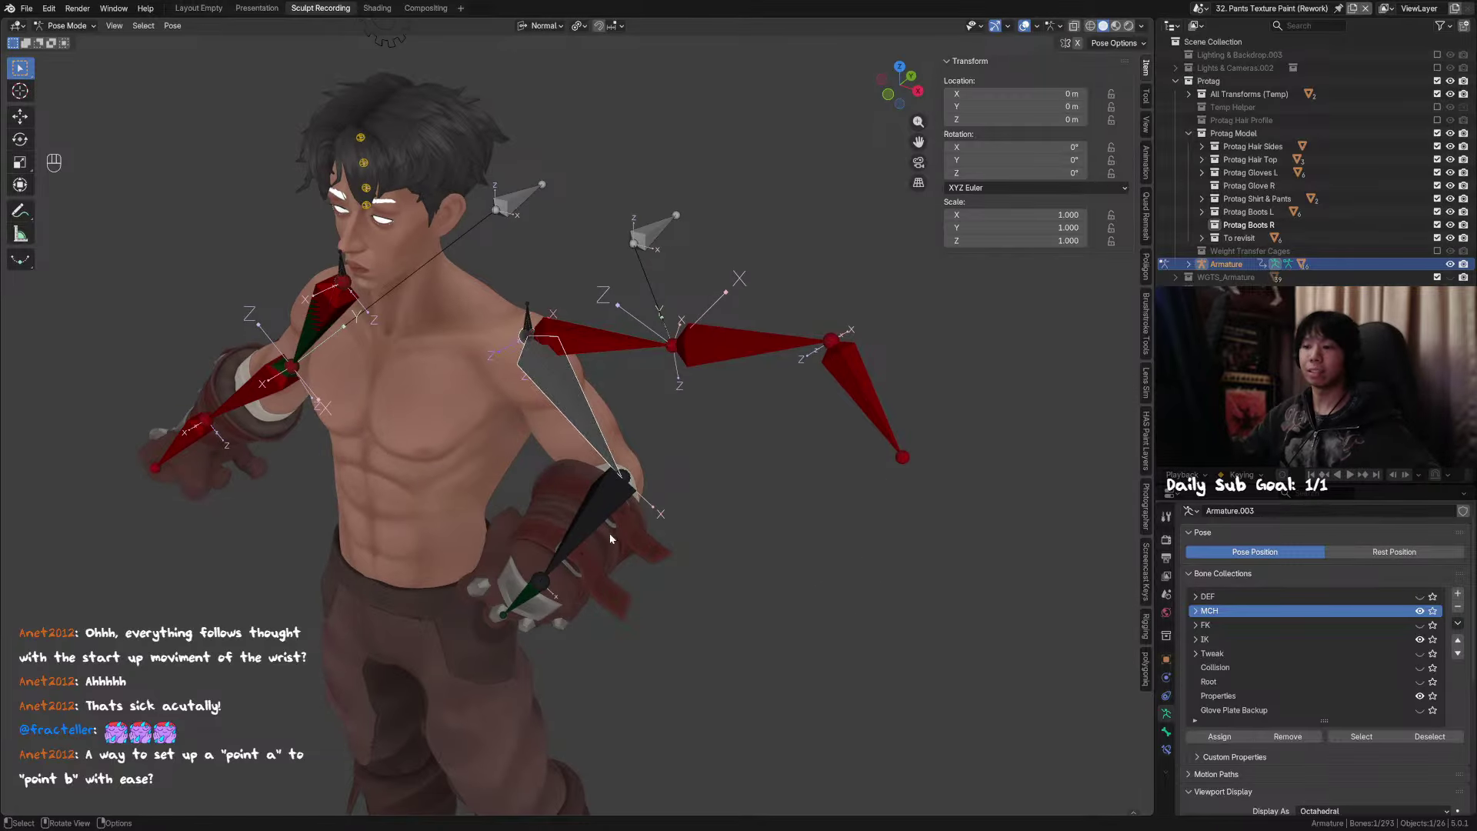
click(606, 521)
click(935, 377)
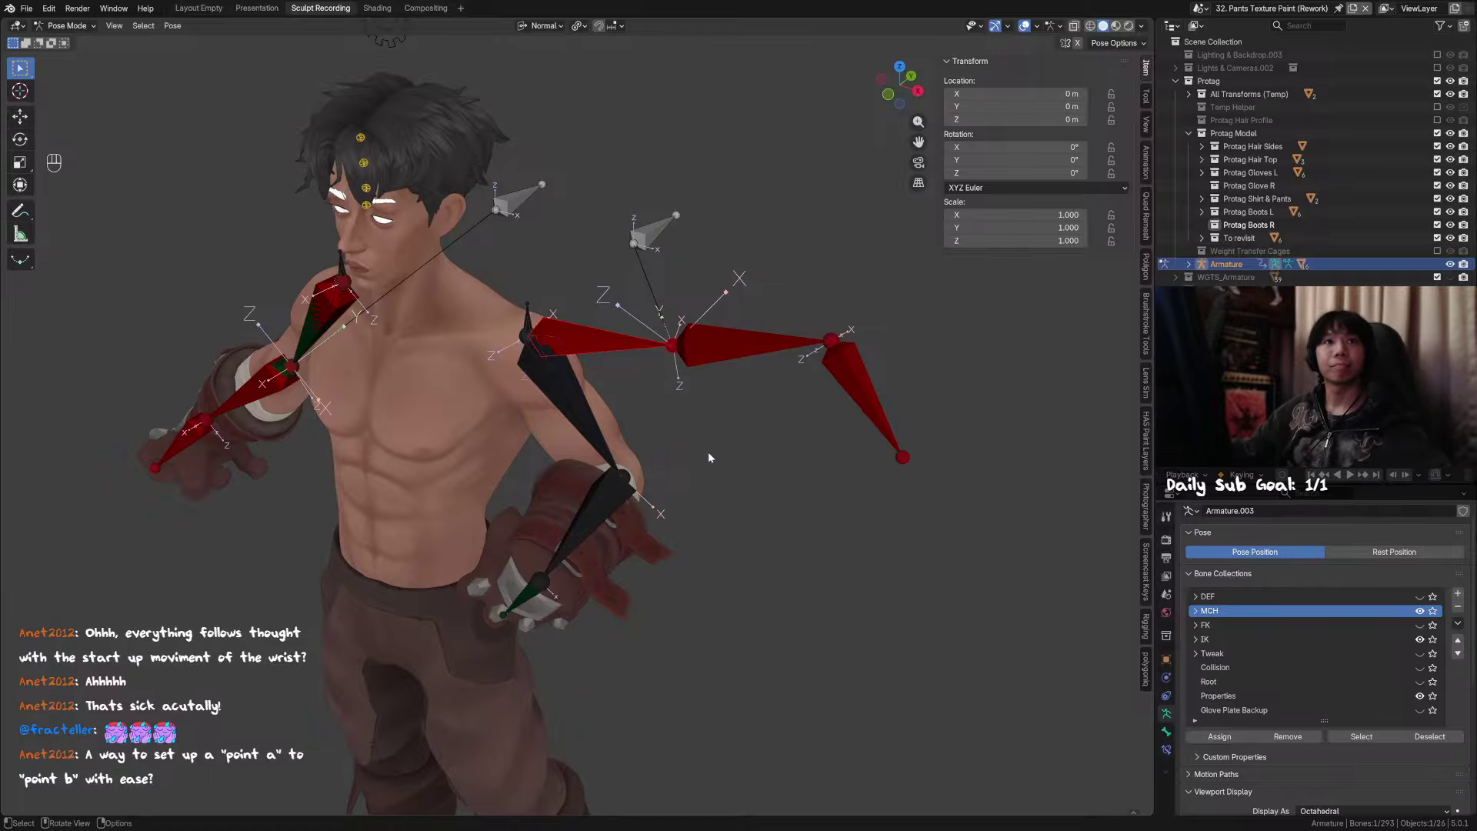
Step: Select all visible bones and clear their location, rotation and scale
middle_drag(717, 445, 739, 442)
key(a)
key(alt+g)
key(alt+r)
key(alt+s)
key(alt+r)
key(alt+g)
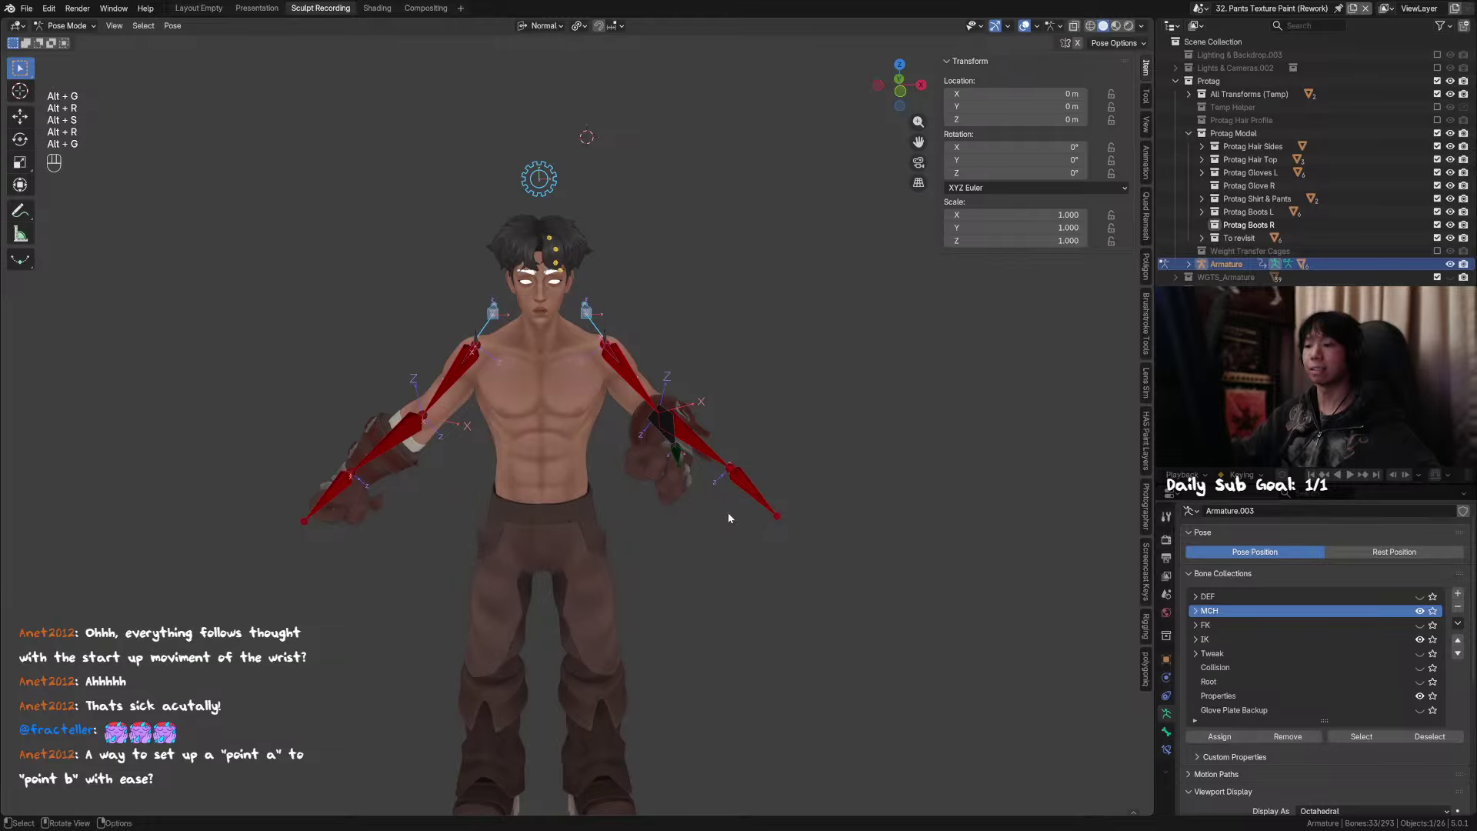
Step: Select the small vertical MCH bone at the left shoulder joint and examine its placement up close and from the front
middle_drag(732, 515, 597, 444)
middle_drag(597, 443, 562, 331)
click(561, 331)
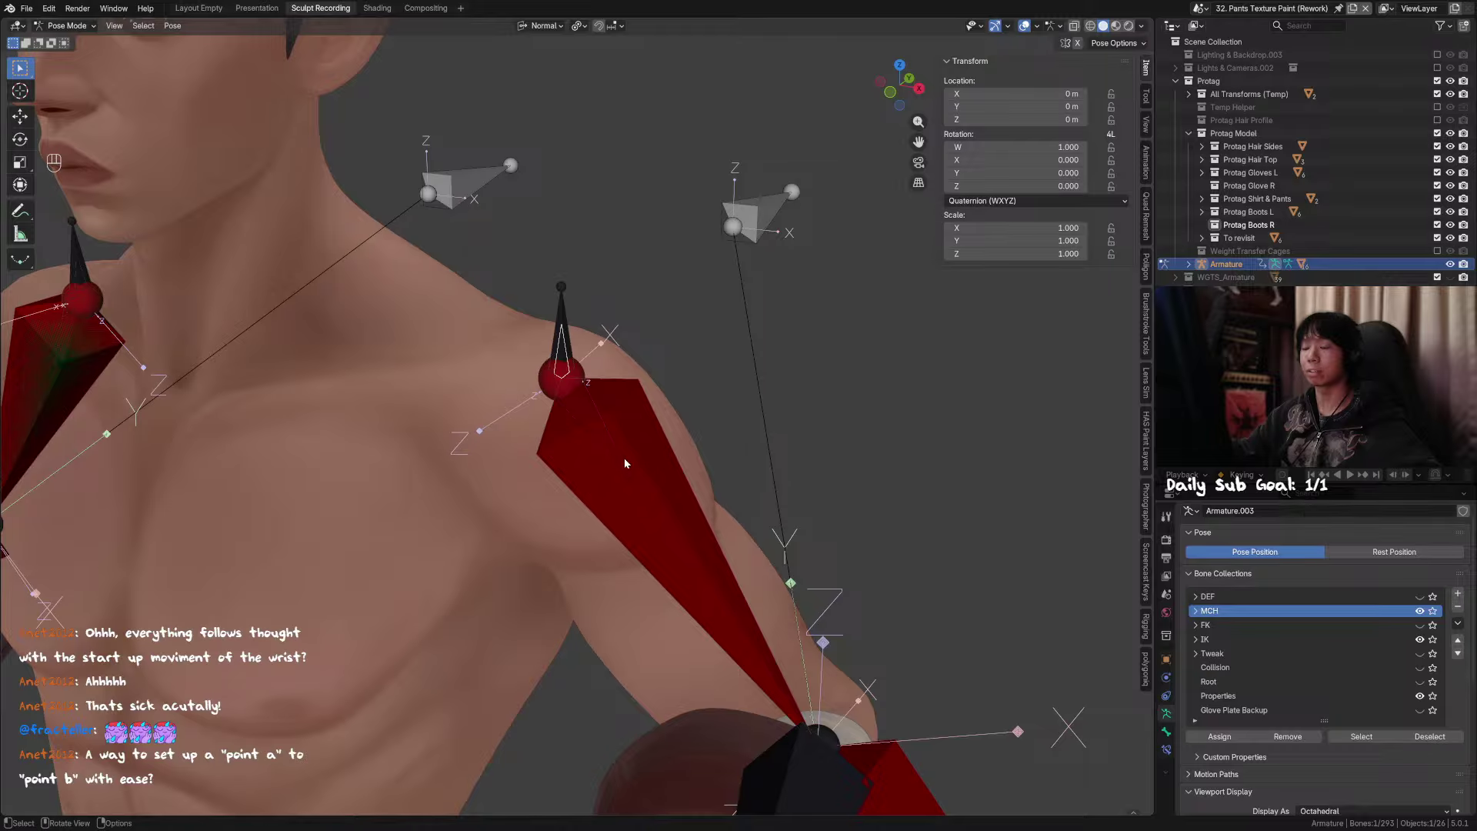
scroll(625, 459, down, 5)
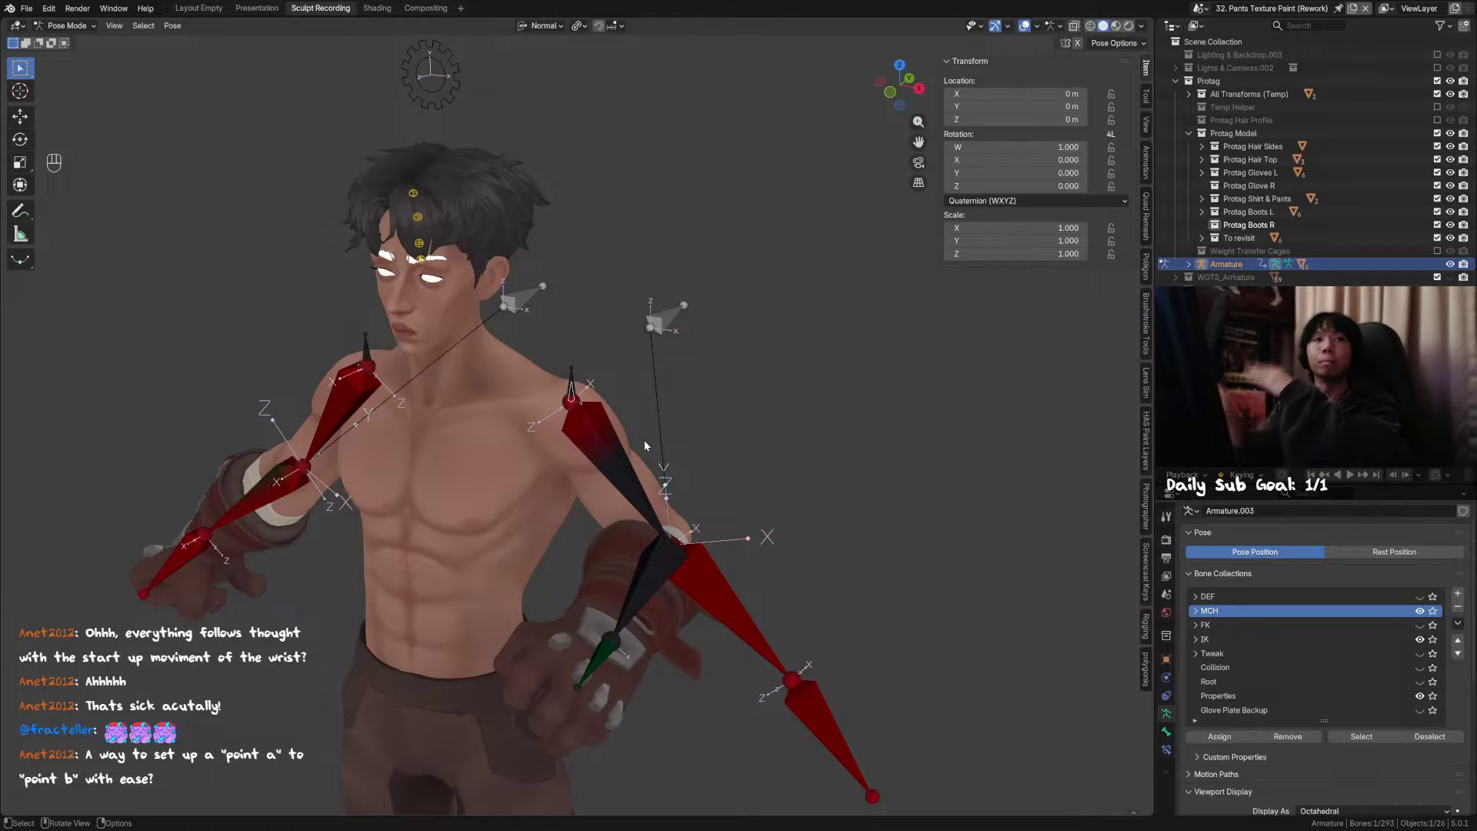
middle_drag(644, 440, 676, 326)
scroll(627, 387, up, 6)
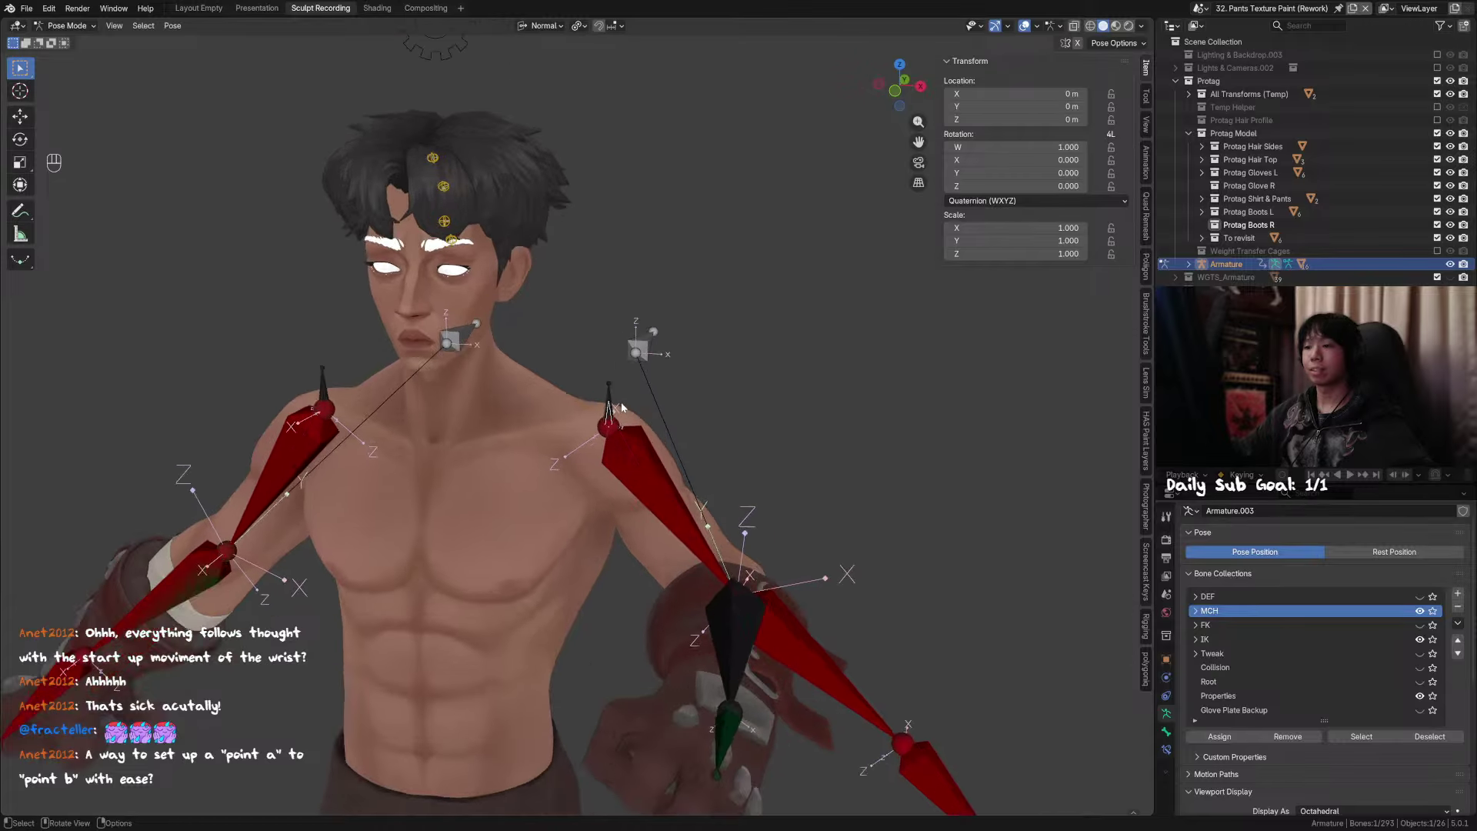
scroll(627, 387, up, 2)
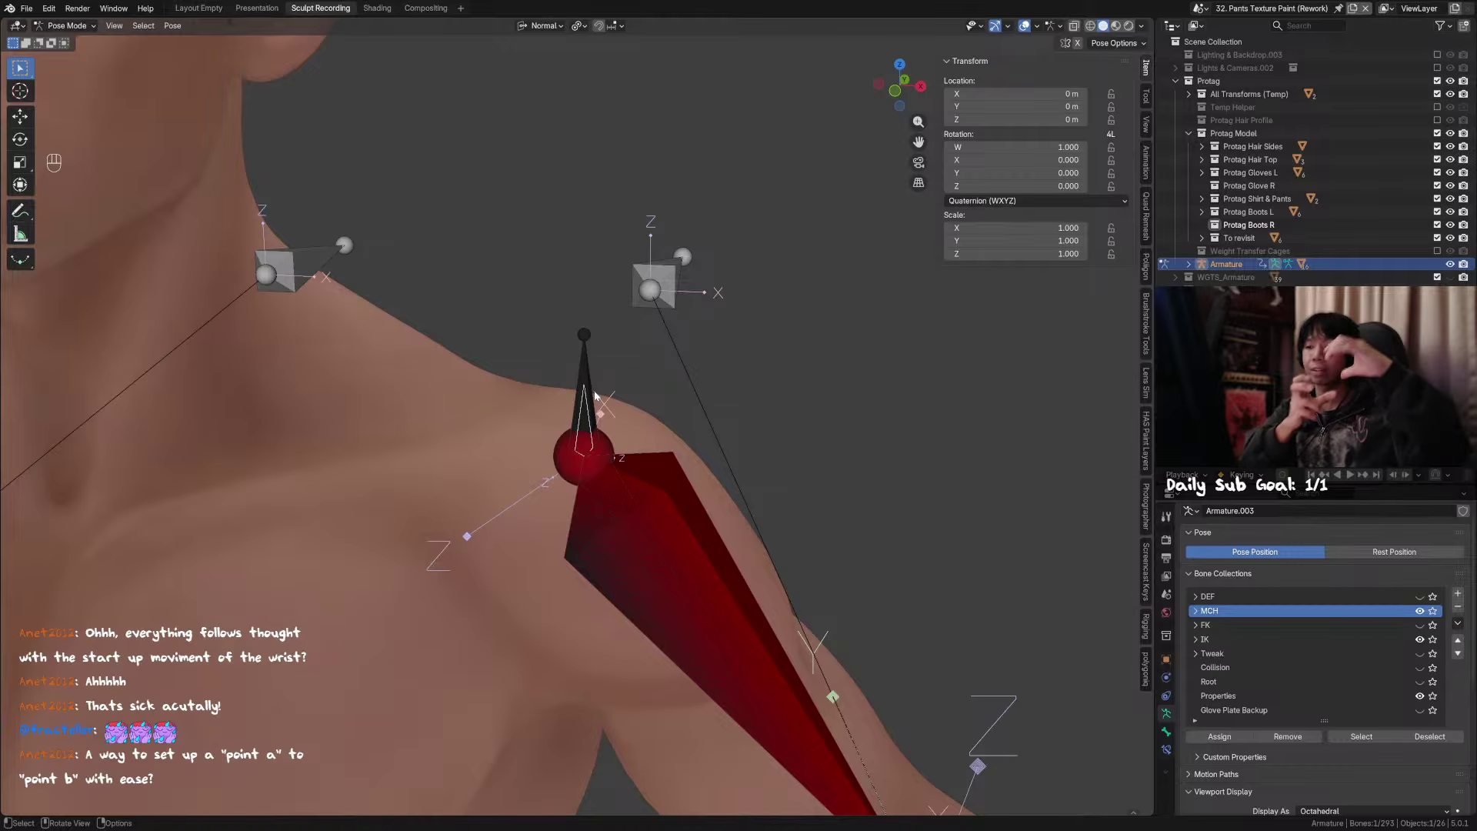
key(KP_1)
scroll(615, 400, up, 8)
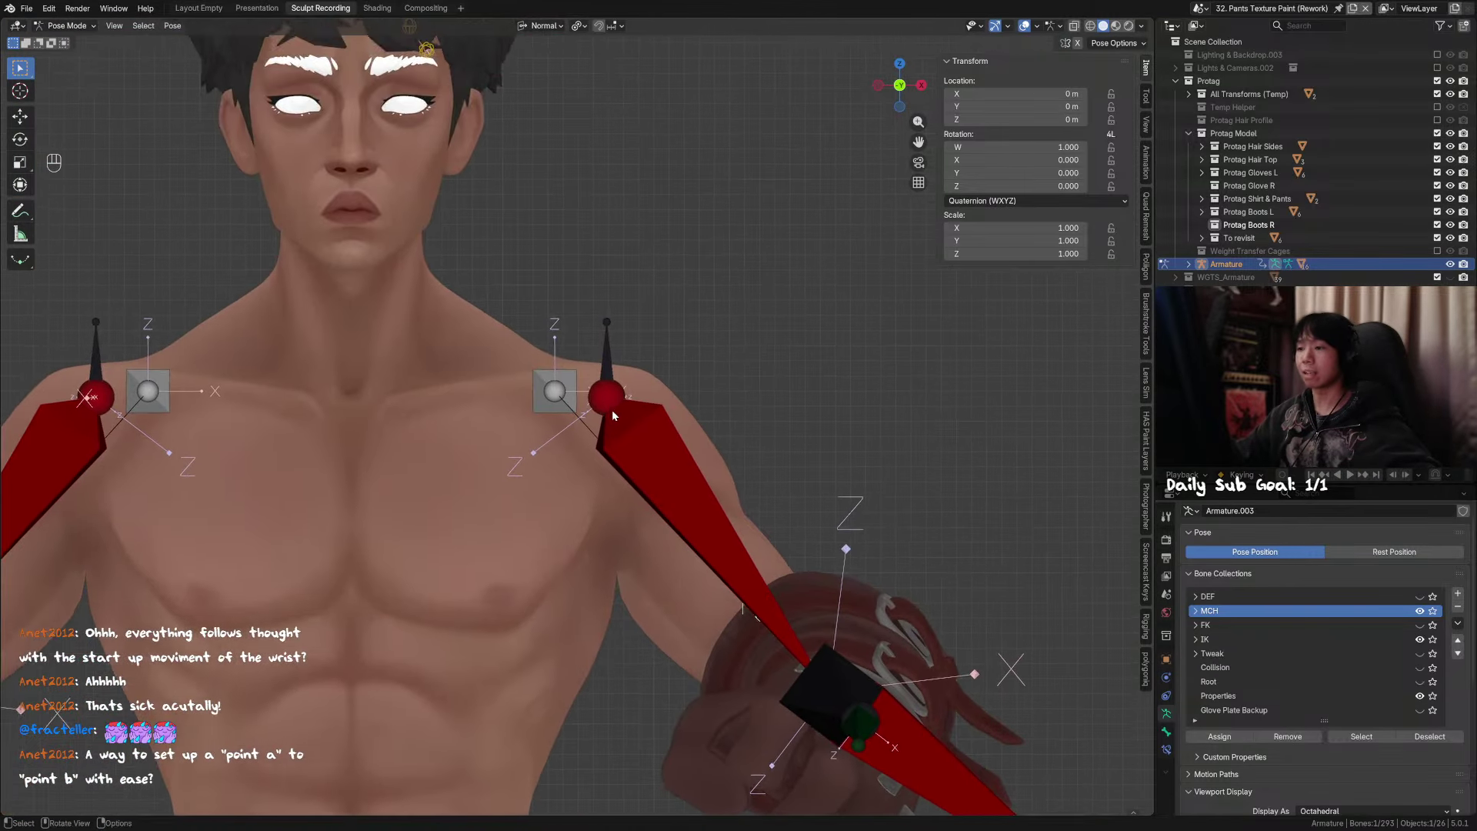
middle_drag(583, 385, 537, 421)
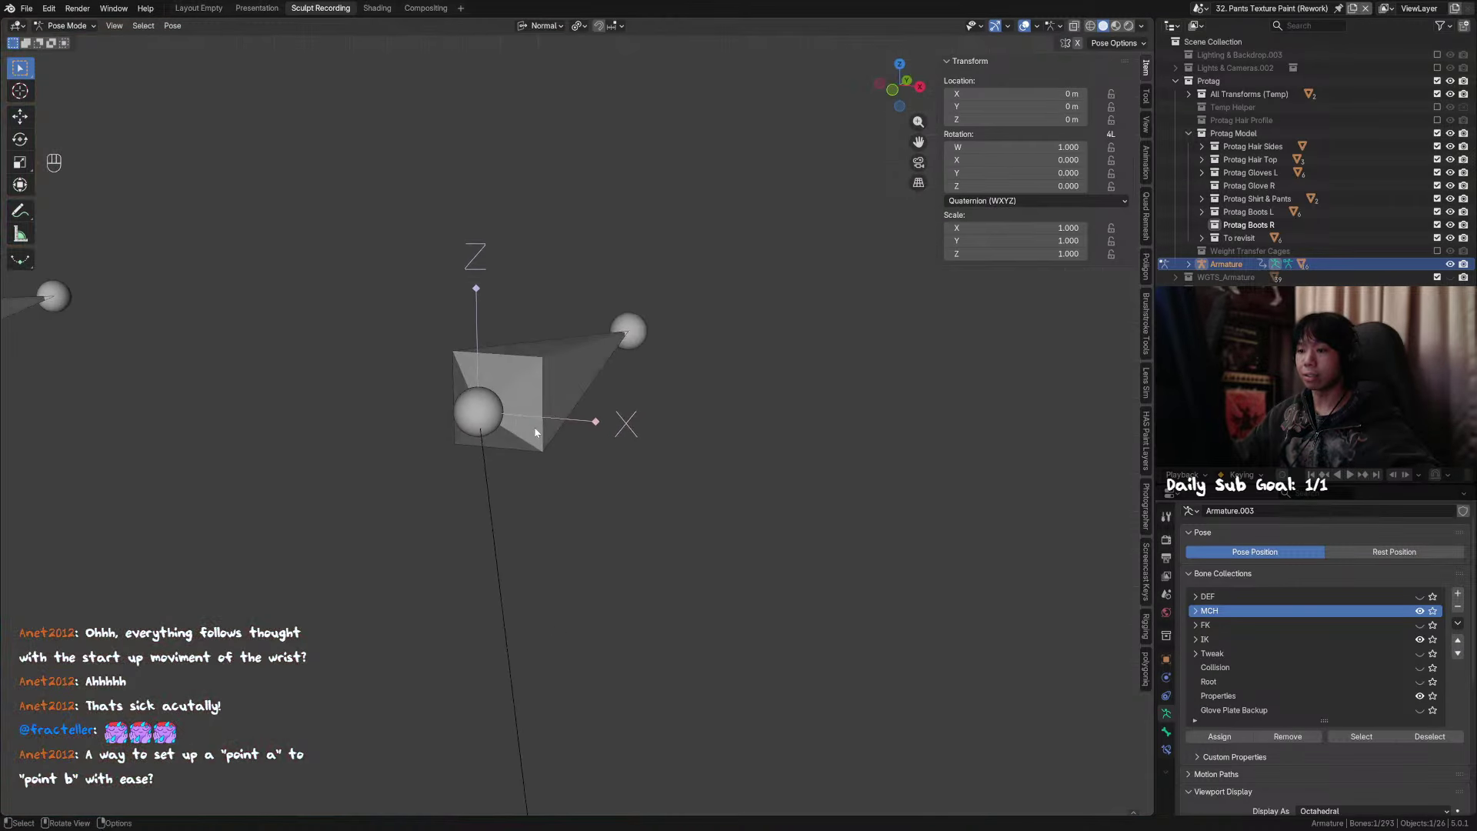
scroll(477, 500, down, 5)
Step: Try hiding the small vertical MCH bone at the left shoulder and undo it
key(KP_Decimal)
scroll(539, 400, down, 3)
key(h)
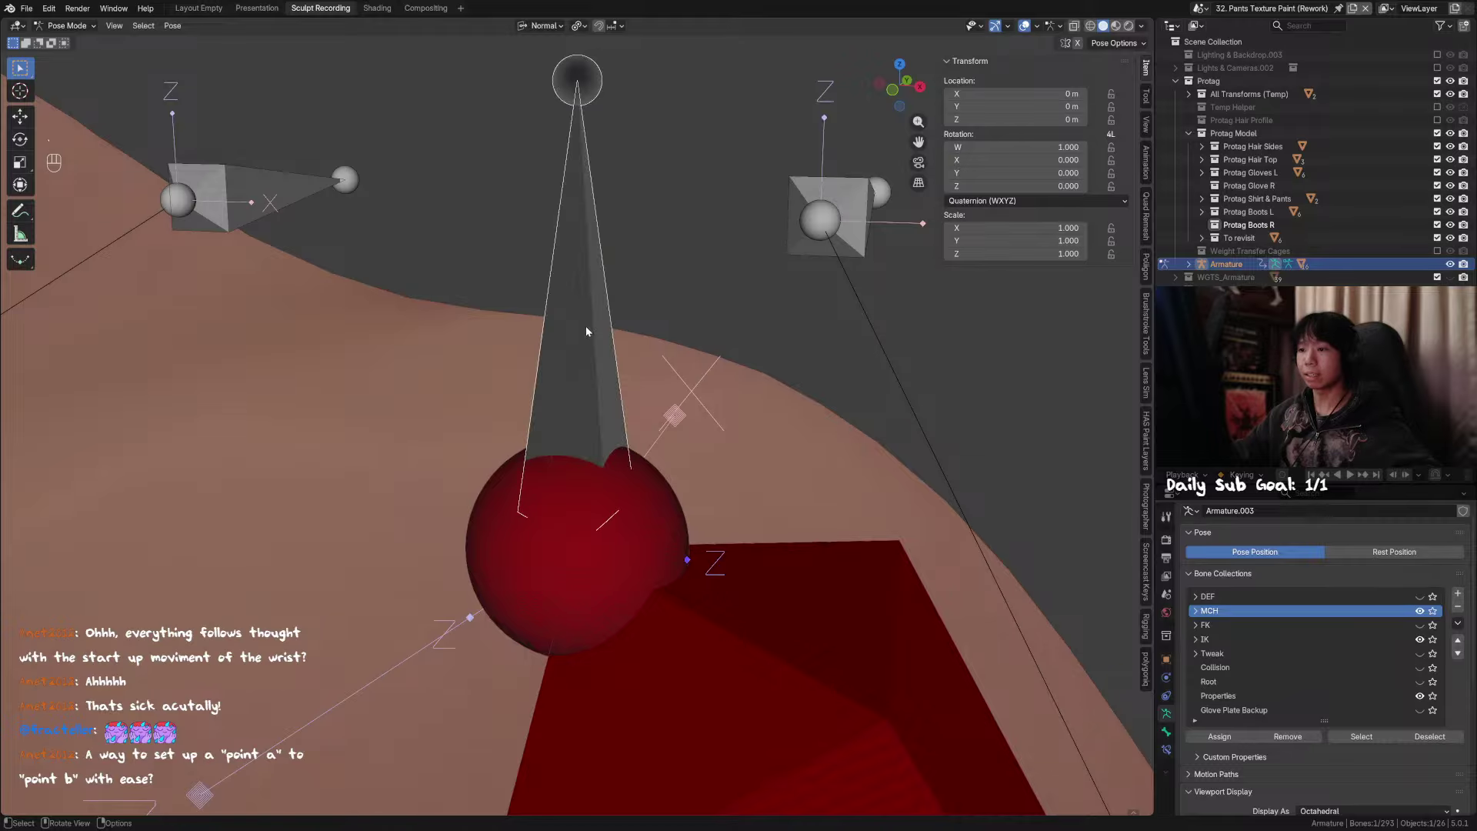
key(ctrl+z)
key(ctrl+z)
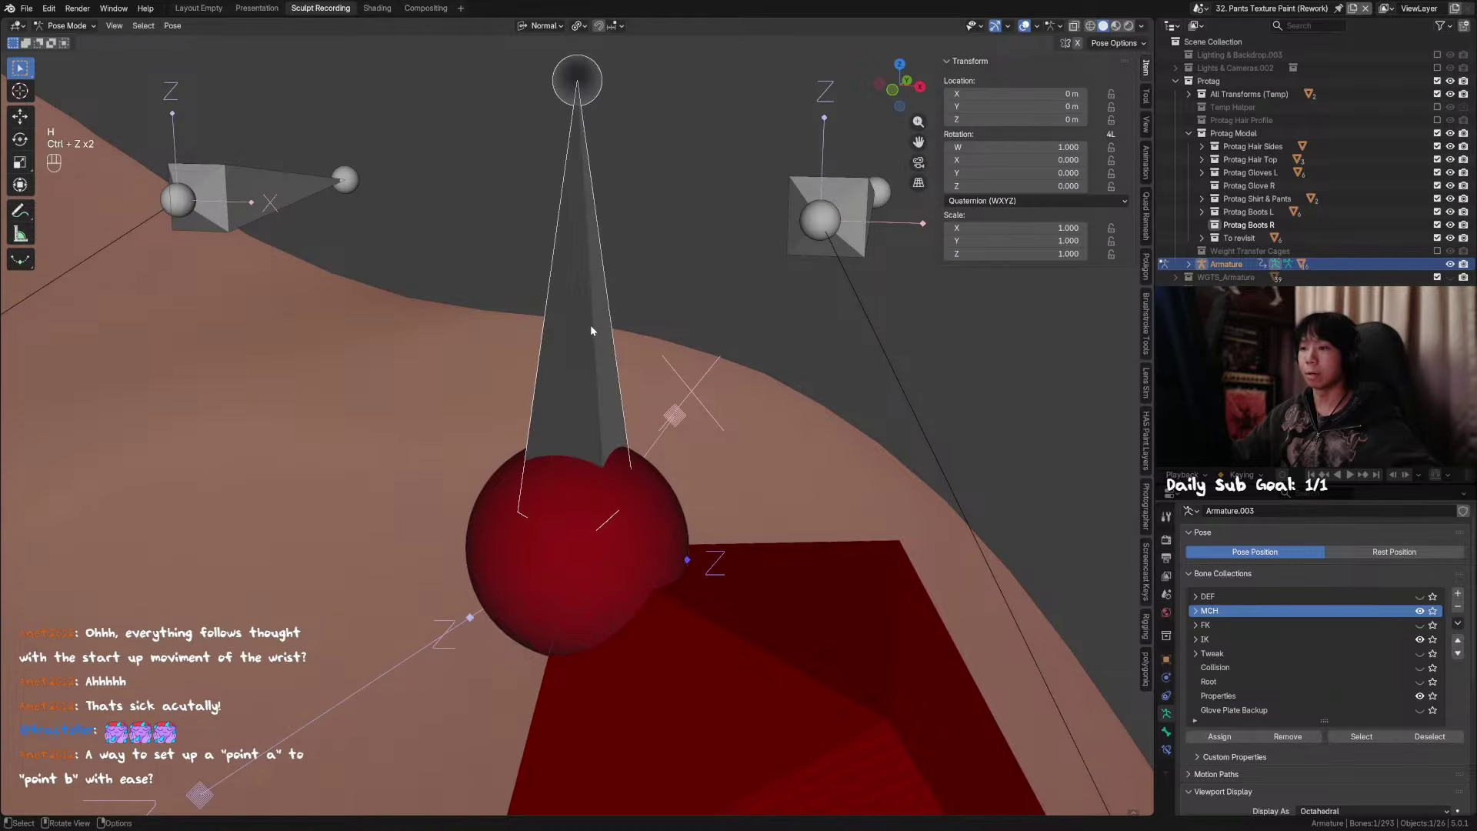
Step: Clear the location and rotation of all visible bones and hide the viewport sidebar
alt+middle_drag(589, 325, 616, 377)
scroll(617, 377, down, 14)
key(a)
key(alt+g)
key(alt+r)
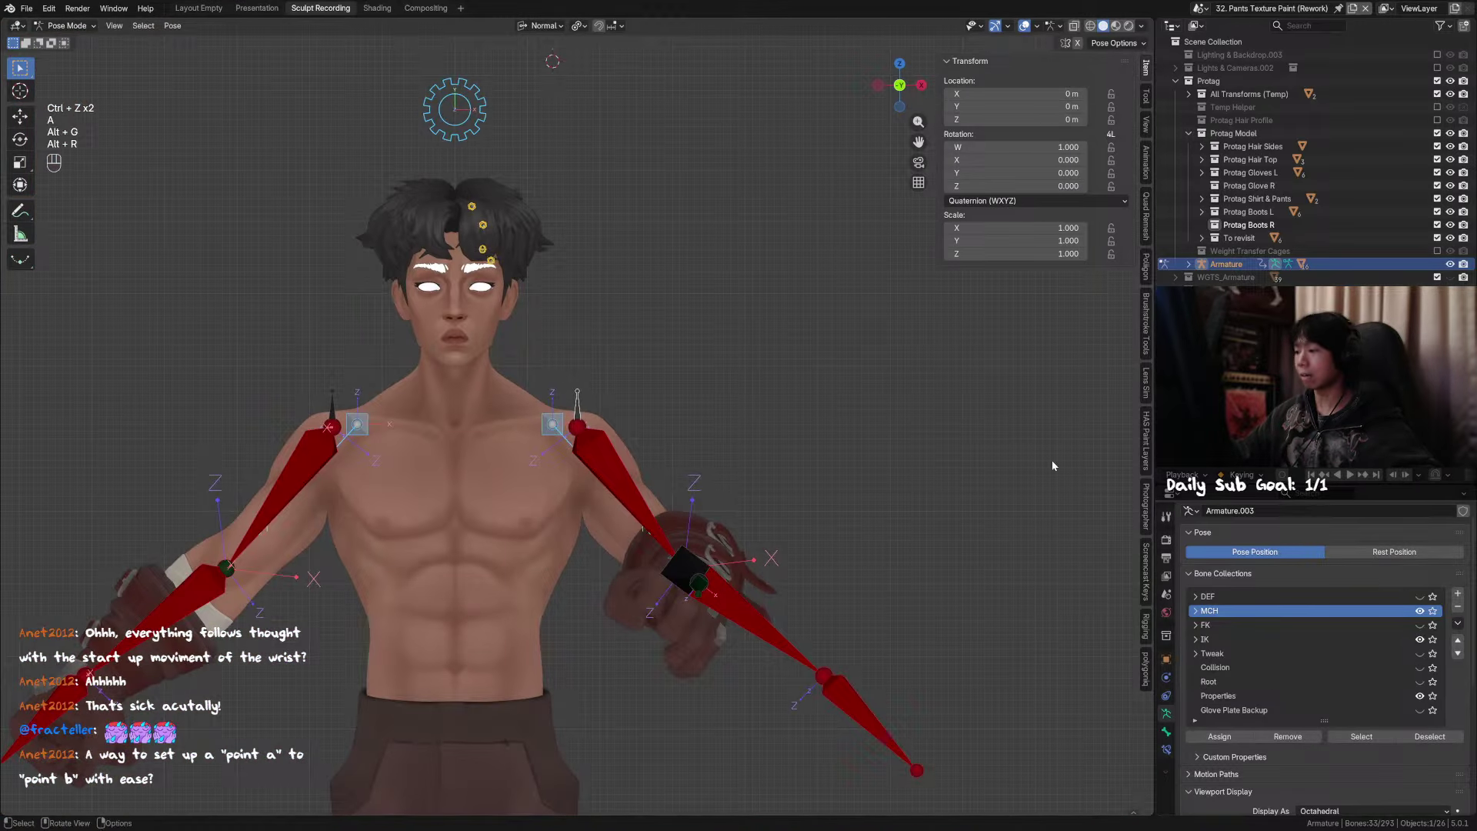
middle_drag(727, 595, 656, 599)
key(n)
key(a)
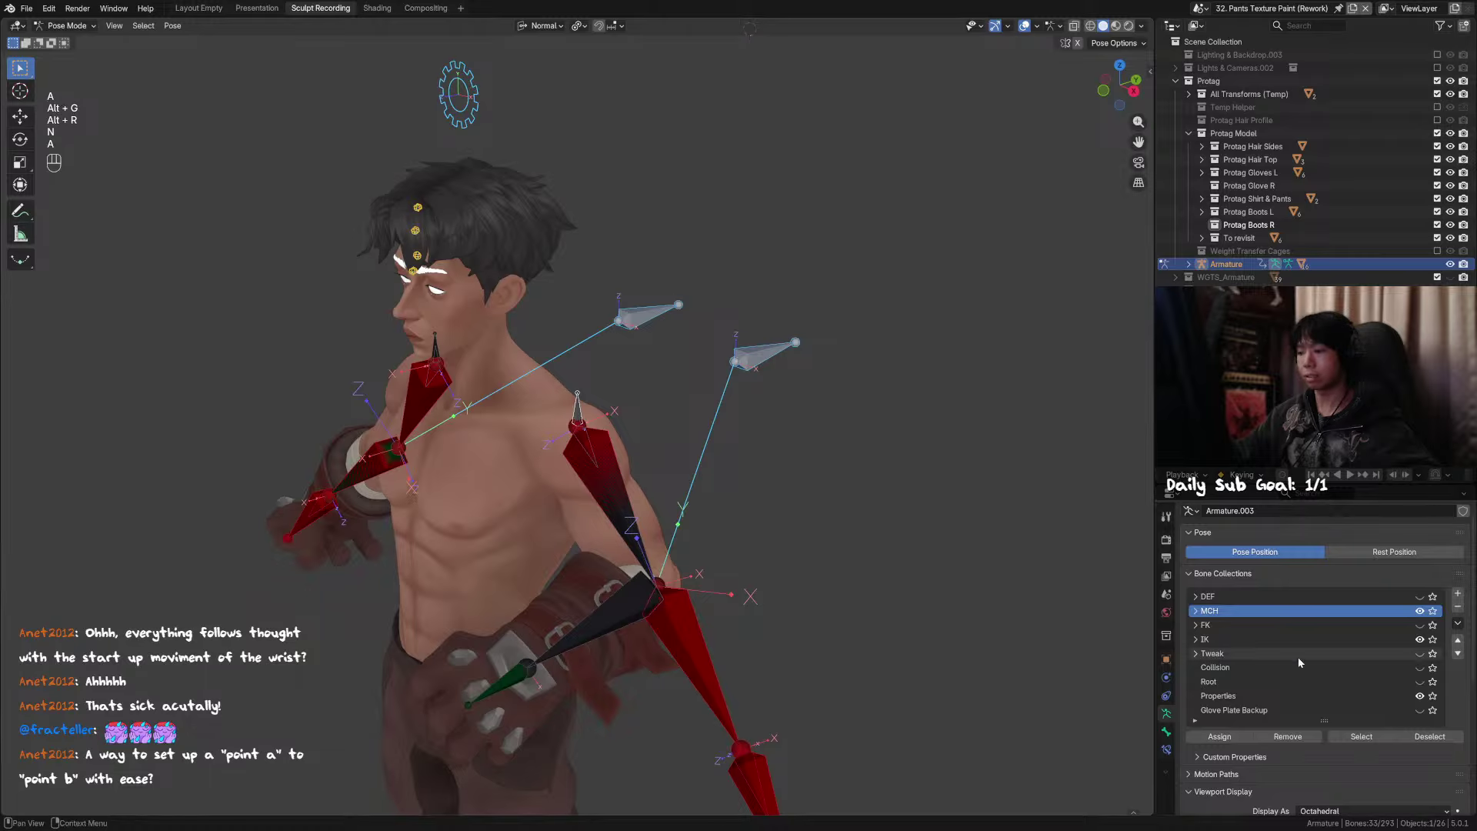
Step: Make the DEF, FK, Tweak, Collision, Root and Glove Plate Backup bone collections visible
click(1420, 624)
click(1420, 596)
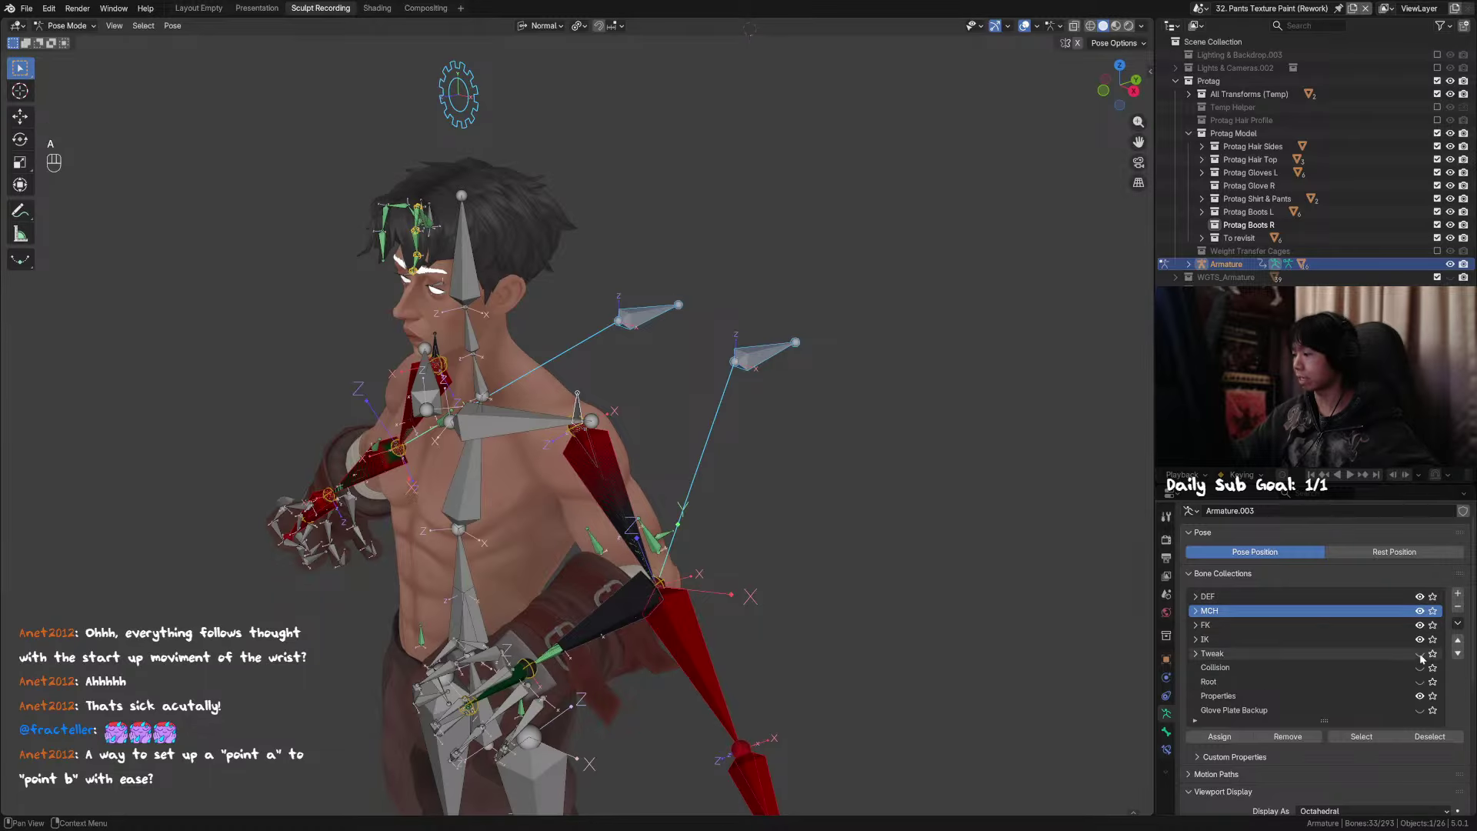
drag(1420, 653, 1420, 710)
Step: Select all bones of the full rig and clear their location, rotation and scale
scroll(691, 482, down, 3)
key(a)
key(alt+g)
key(alt+r)
key(alt+s)
key(alt+r)
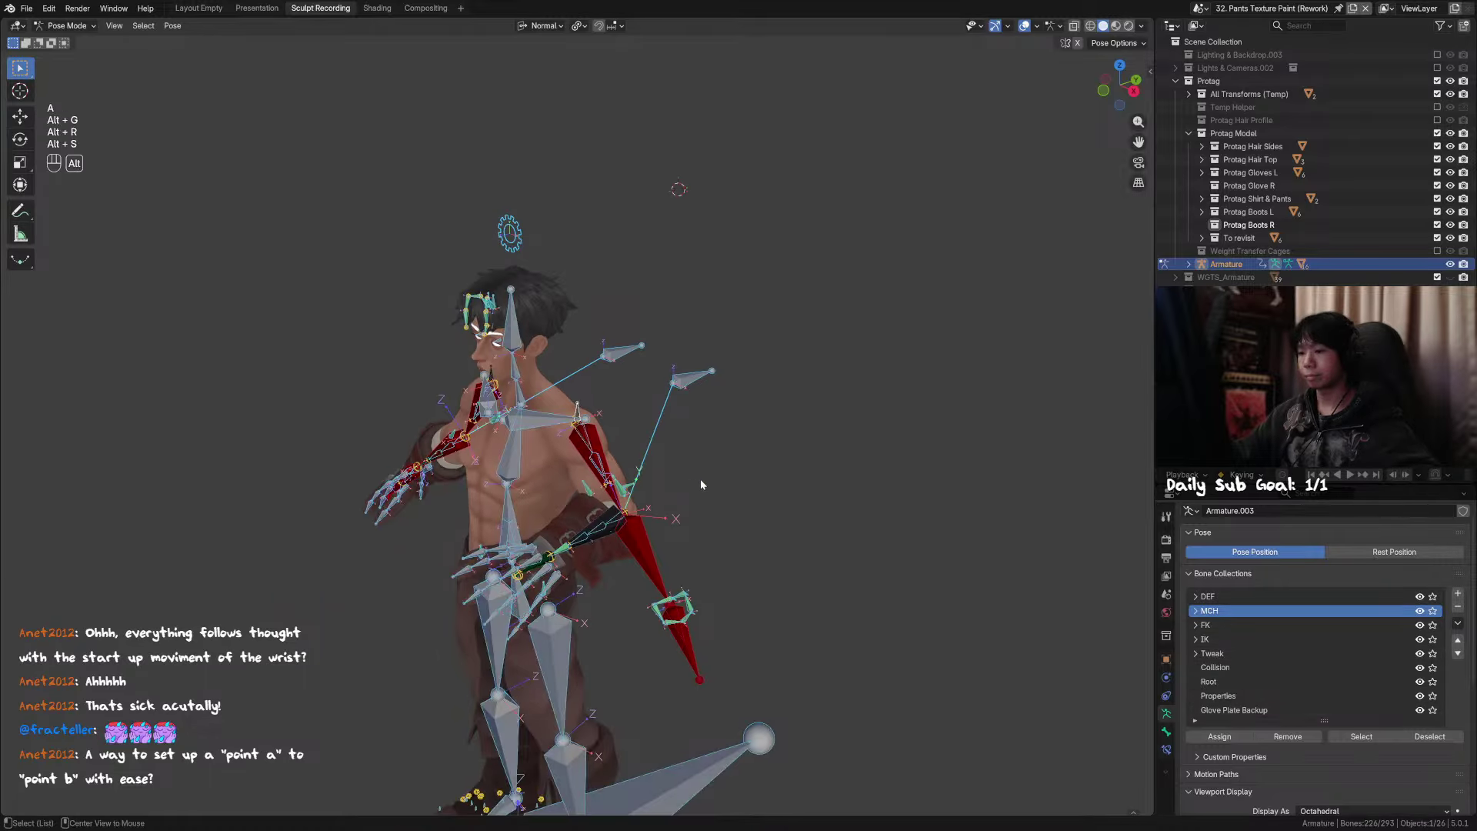
key(alt+g)
middle_drag(700, 478, 662, 566)
key(alt+r)
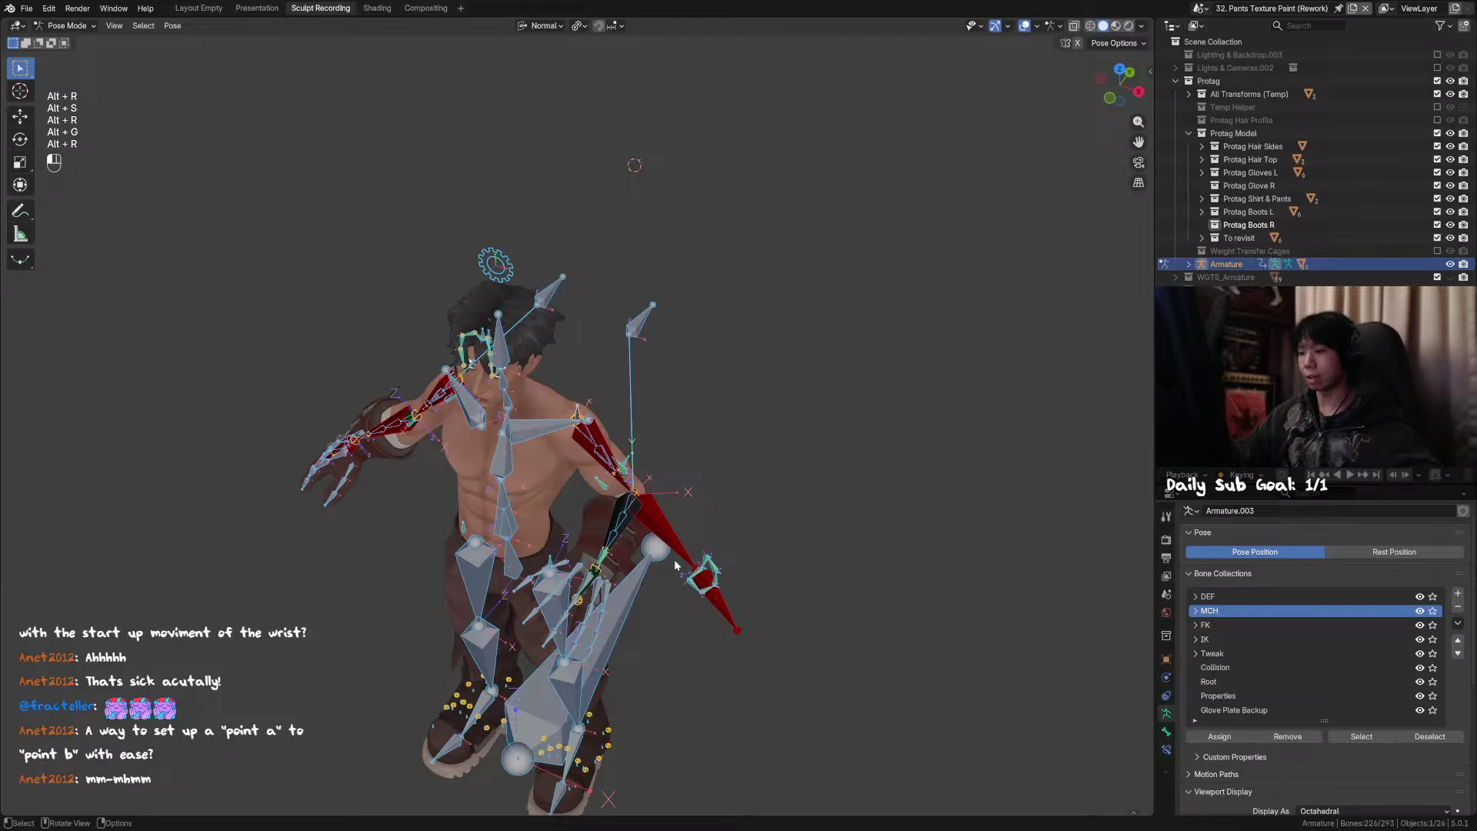
click(675, 565)
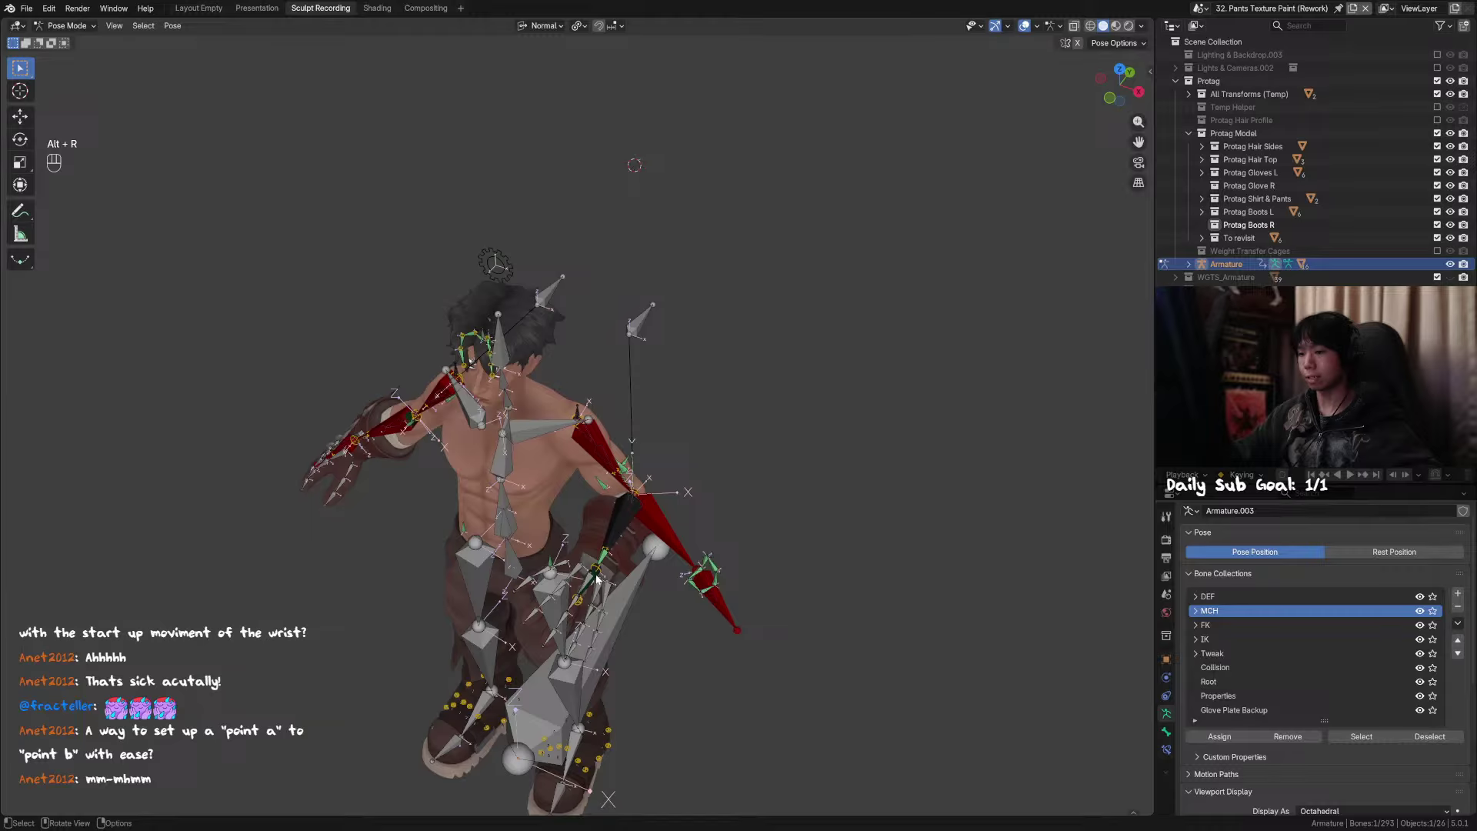
key(a)
key(alt+g)
key(alt+r)
key(alt+s)
key(Left)
key(Right)
Step: Select the gear-shaped properties bone above the head and set its left and right Arm FK IK Switch values to 1
middle_drag(682, 546, 718, 487)
key(n)
key(n)
click(1147, 90)
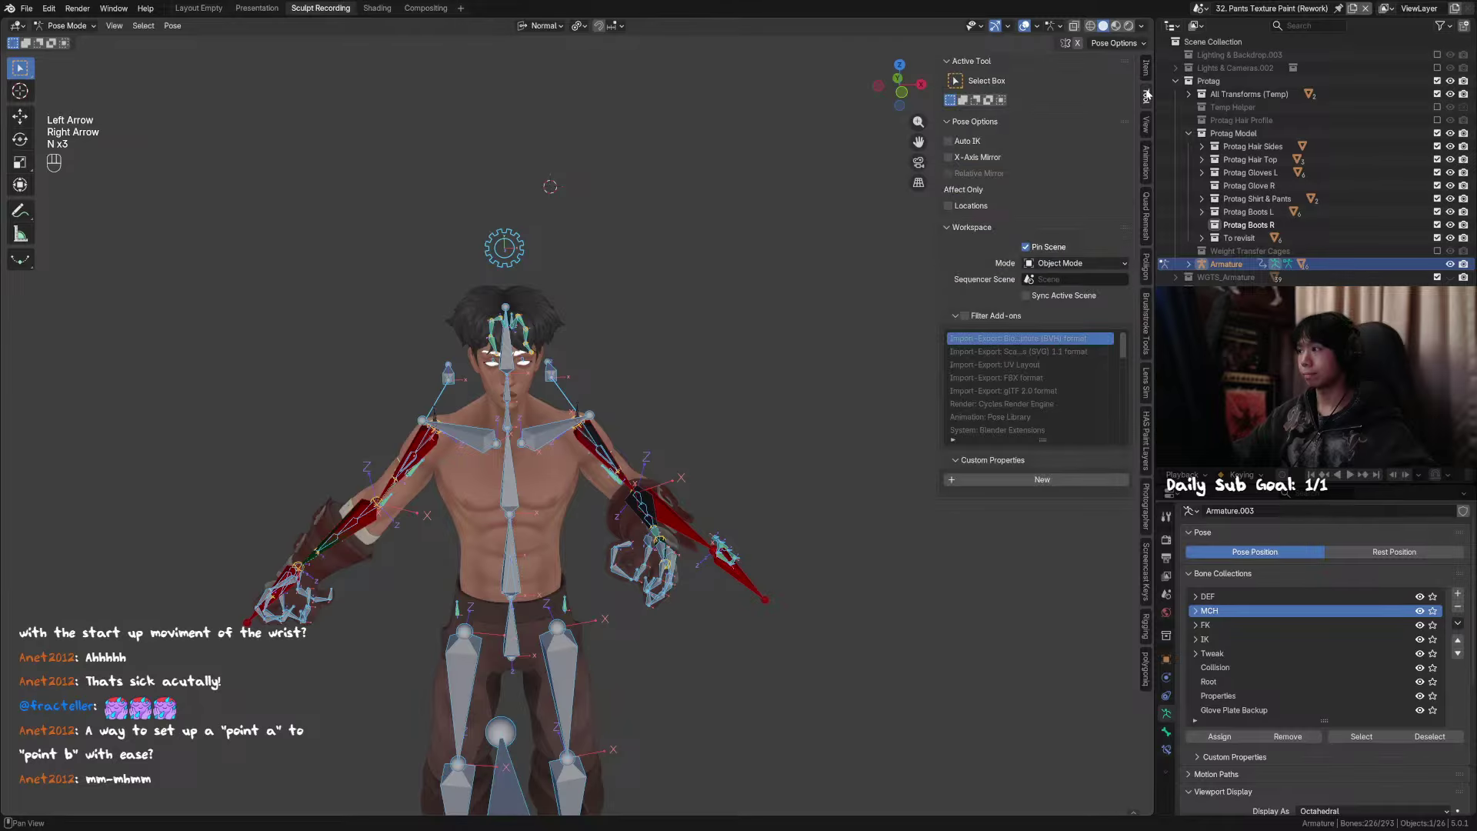
click(519, 245)
key(n)
key(n)
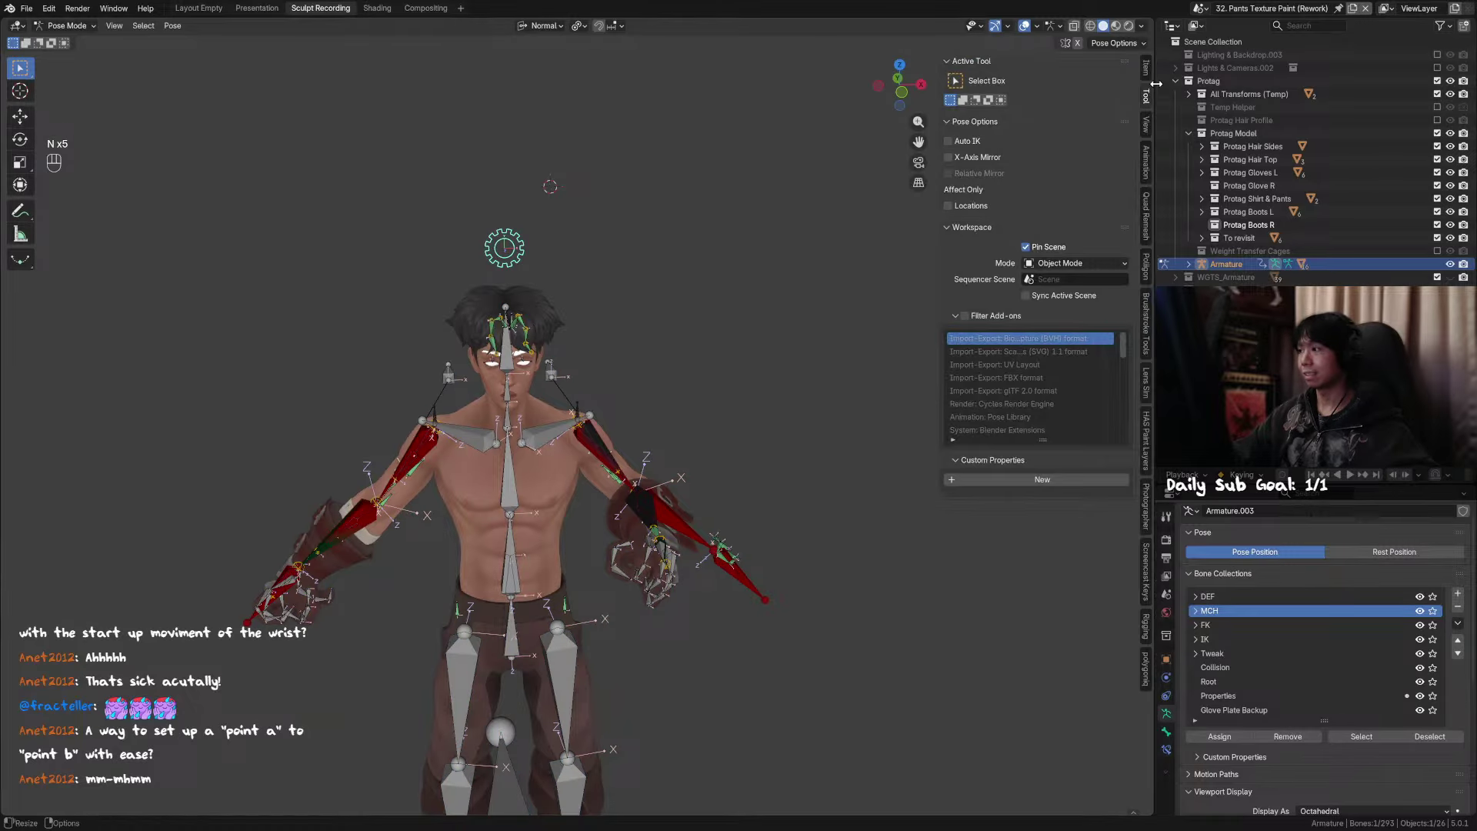
click(1145, 69)
drag(1071, 311, 1120, 311)
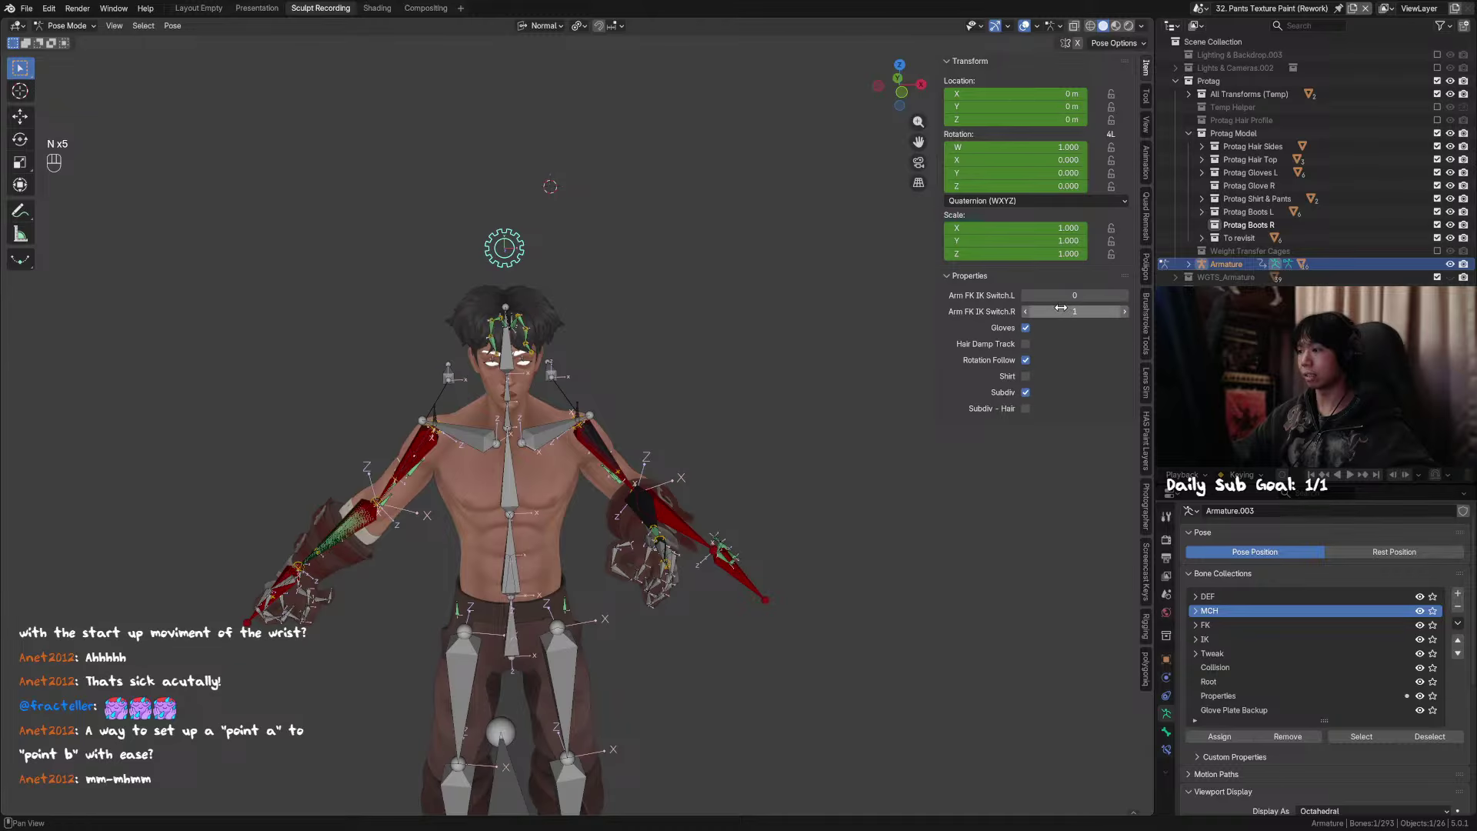
Step: Clear the location, rotation and scale of all bones and set both Arm FK IK Switch values to 0
key(a)
key(alt+g)
key(alt+r)
key(alt+s)
key(alt+r)
key(alt+g)
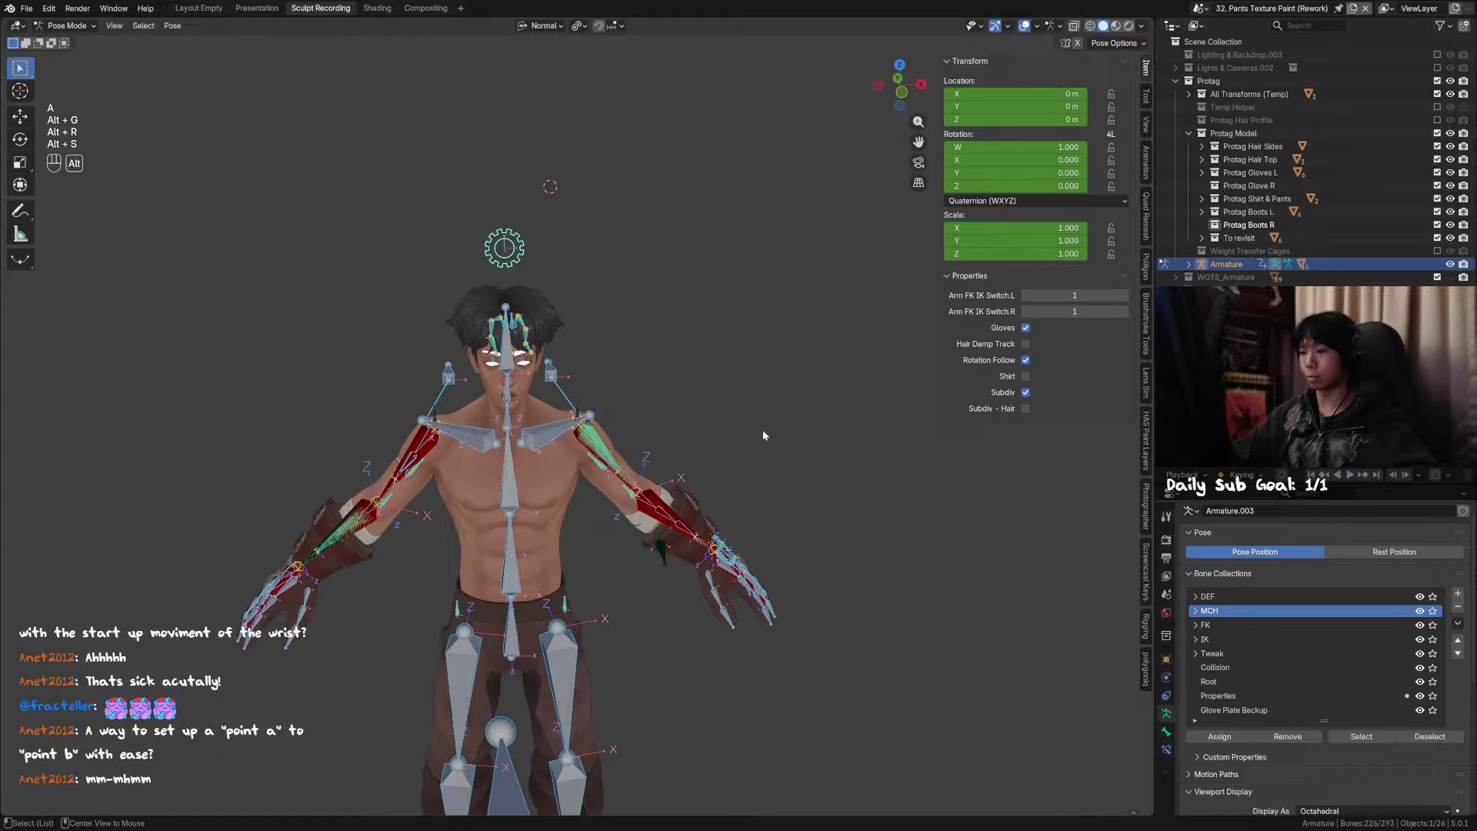
drag(1120, 308, 1093, 312)
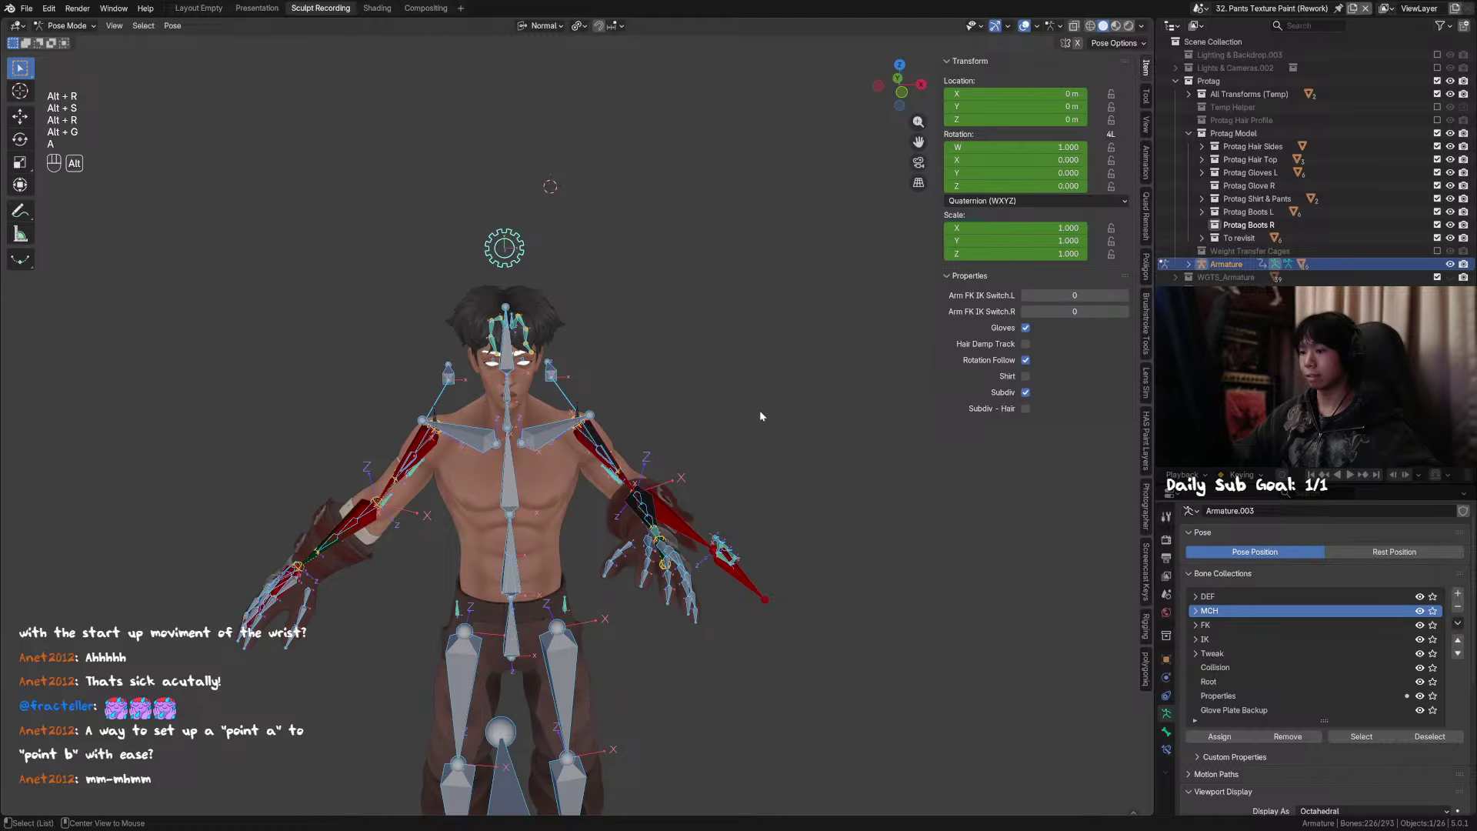
Step: Select the small vertical MCH bone at the left shoulder and examine it up close from the front
middle_drag(760, 410, 641, 511)
middle_drag(615, 421, 685, 369)
scroll(644, 411, up, 3)
shift+middle_drag(523, 385, 587, 432)
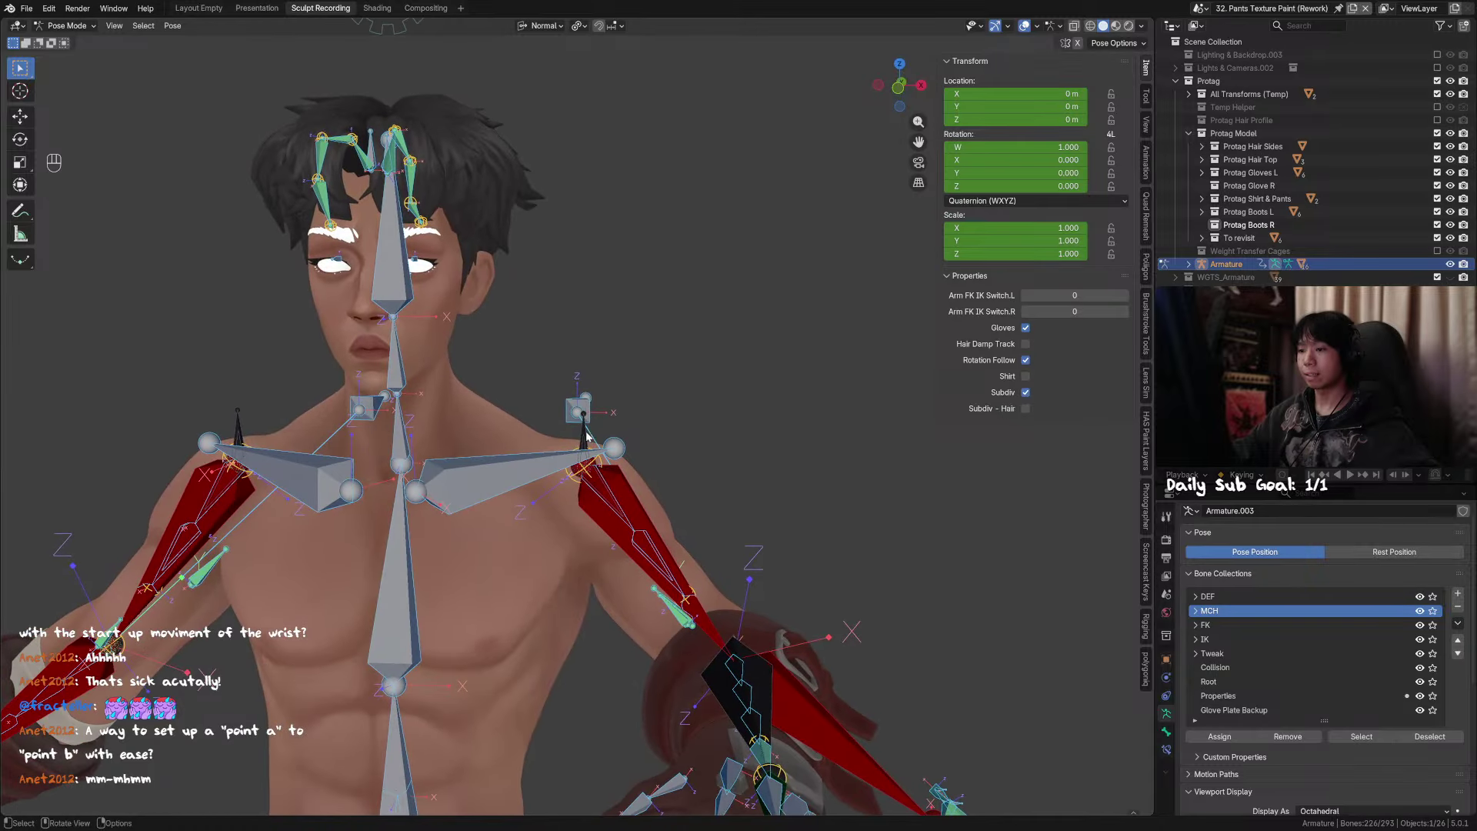
scroll(587, 432, up, 5)
click(597, 486)
scroll(600, 493, down, 1)
scroll(600, 492, down, 6)
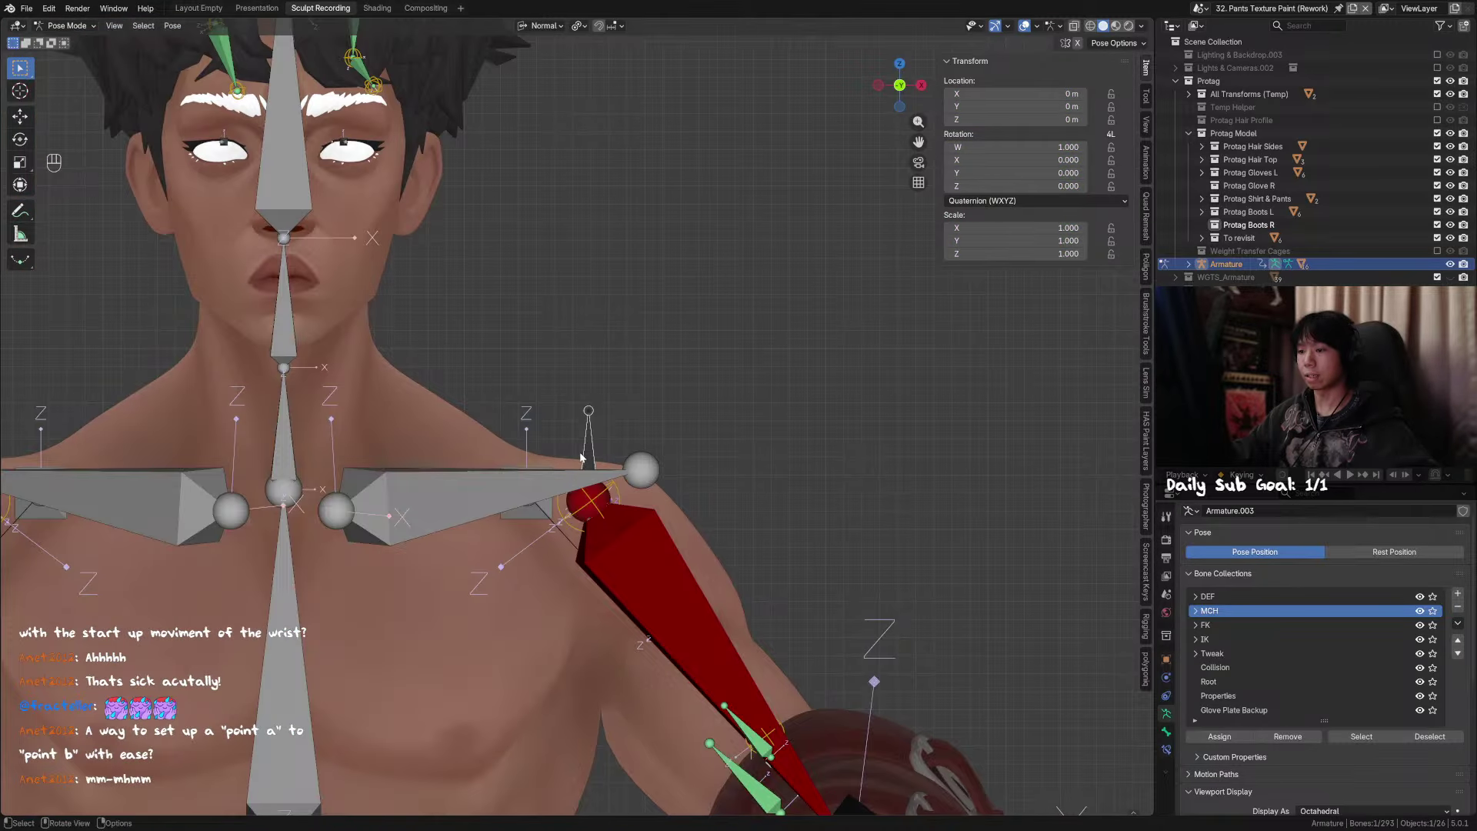
Step: Turn off Rotation Follow on the gear-shaped properties bone
scroll(462, 231, down, 2)
click(453, 101)
key(n)
key(n)
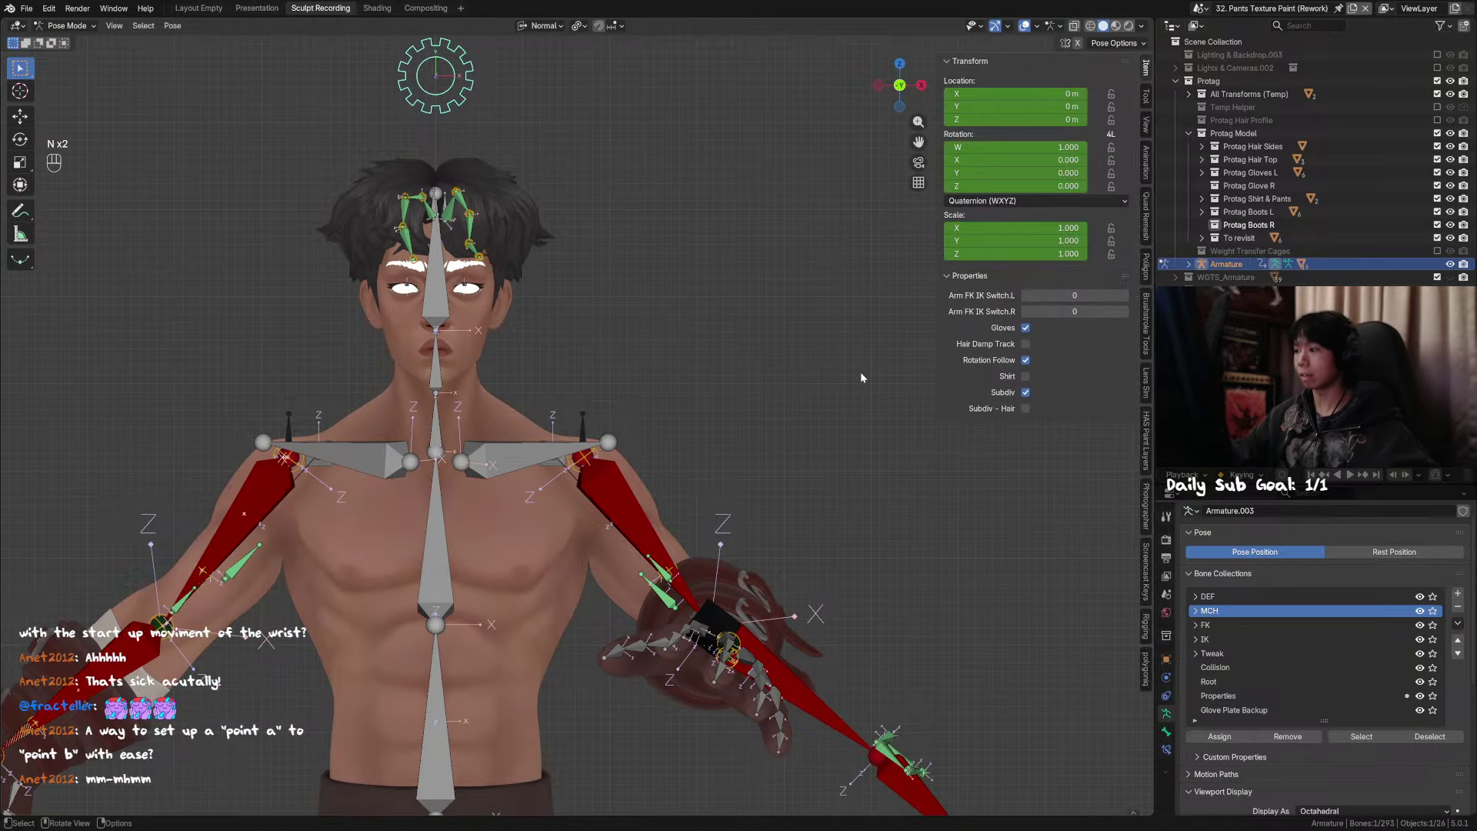
scroll(923, 388, up, 4)
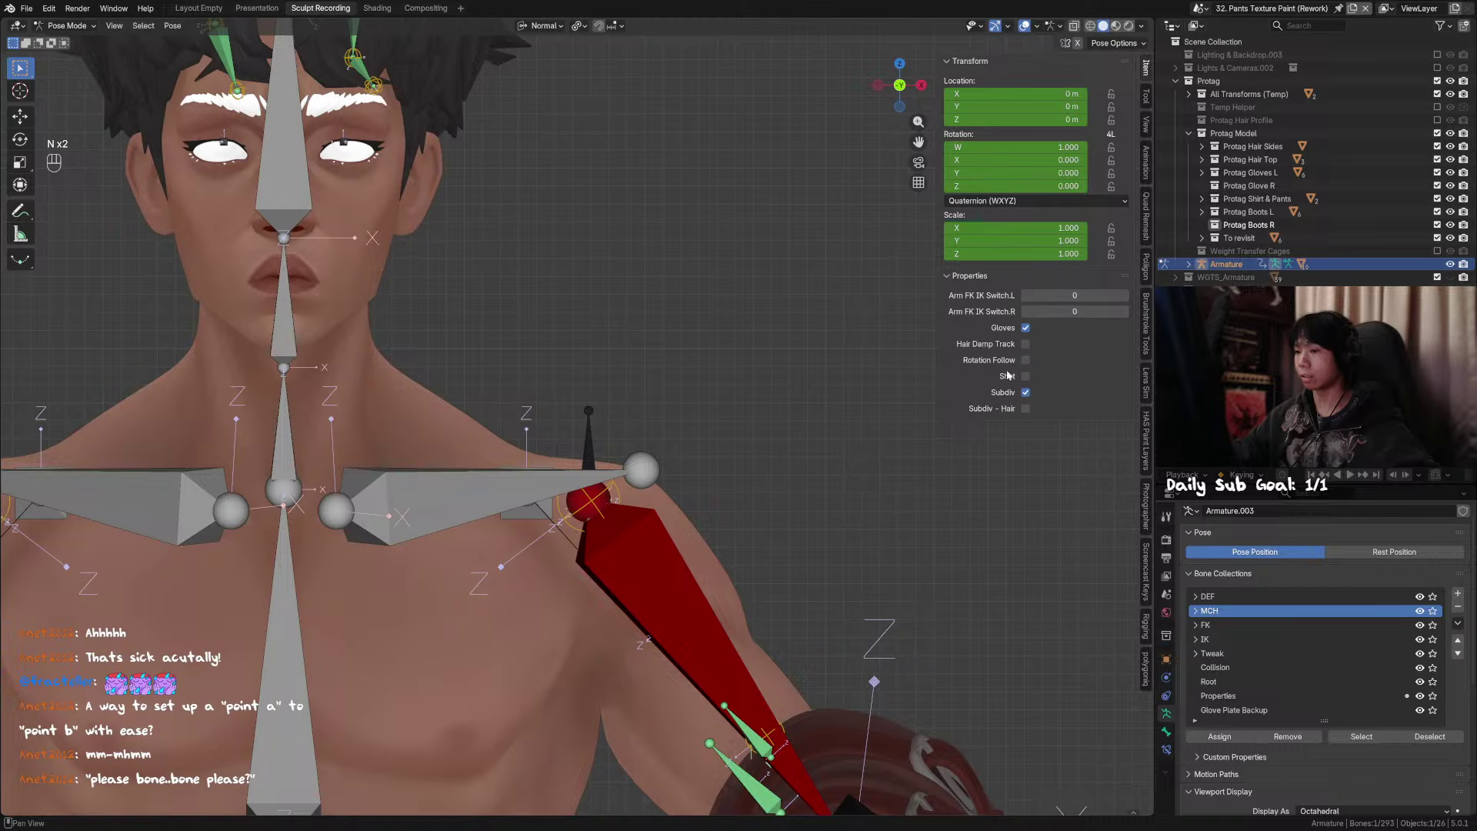
Step: Rotate the left clavicle bone upward by about 21° in front view and fine-tune its rotation
scroll(578, 416, up, 2)
click(482, 499)
key(r)
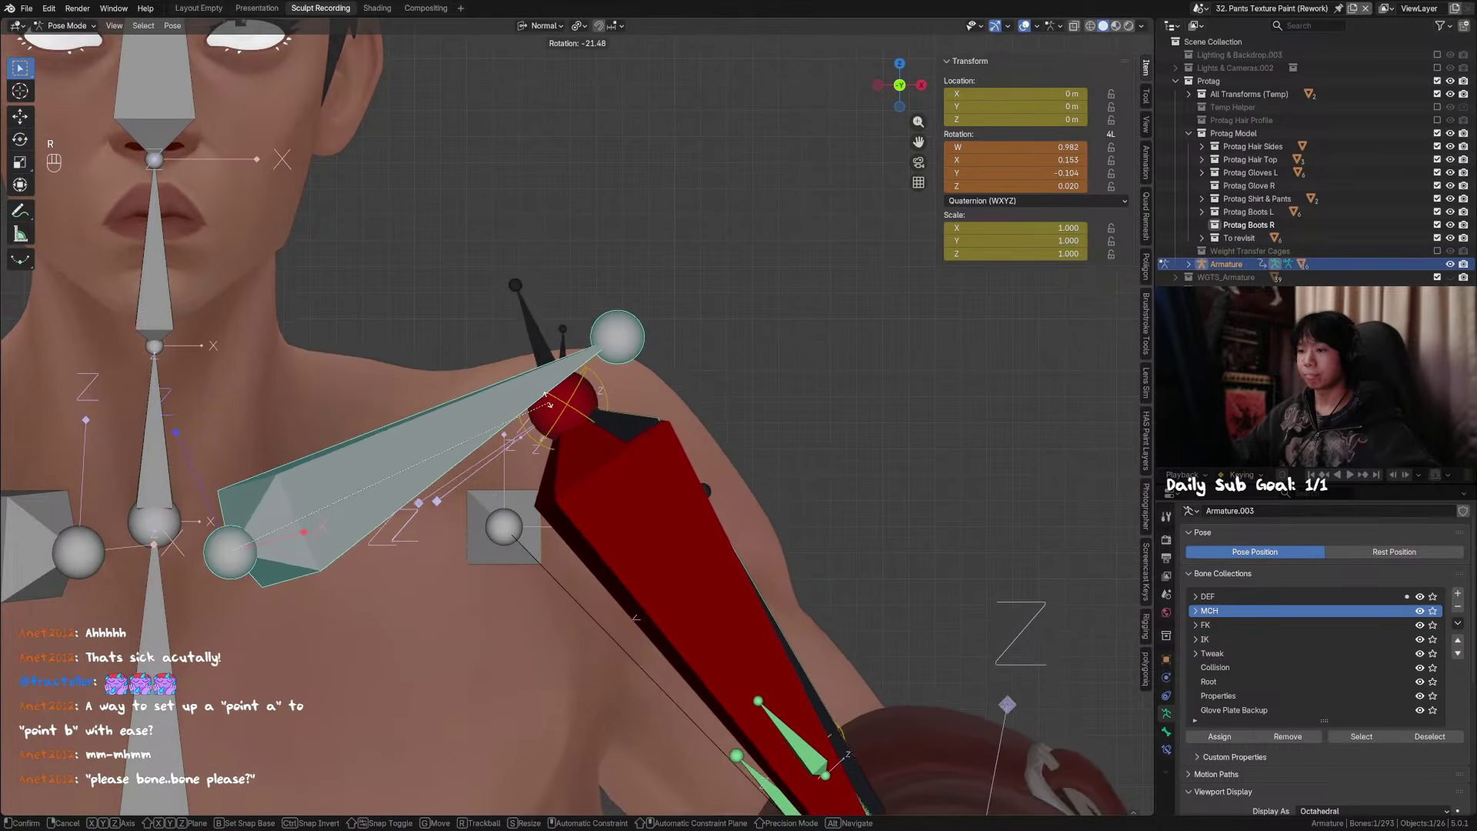
click(540, 376)
click(525, 336)
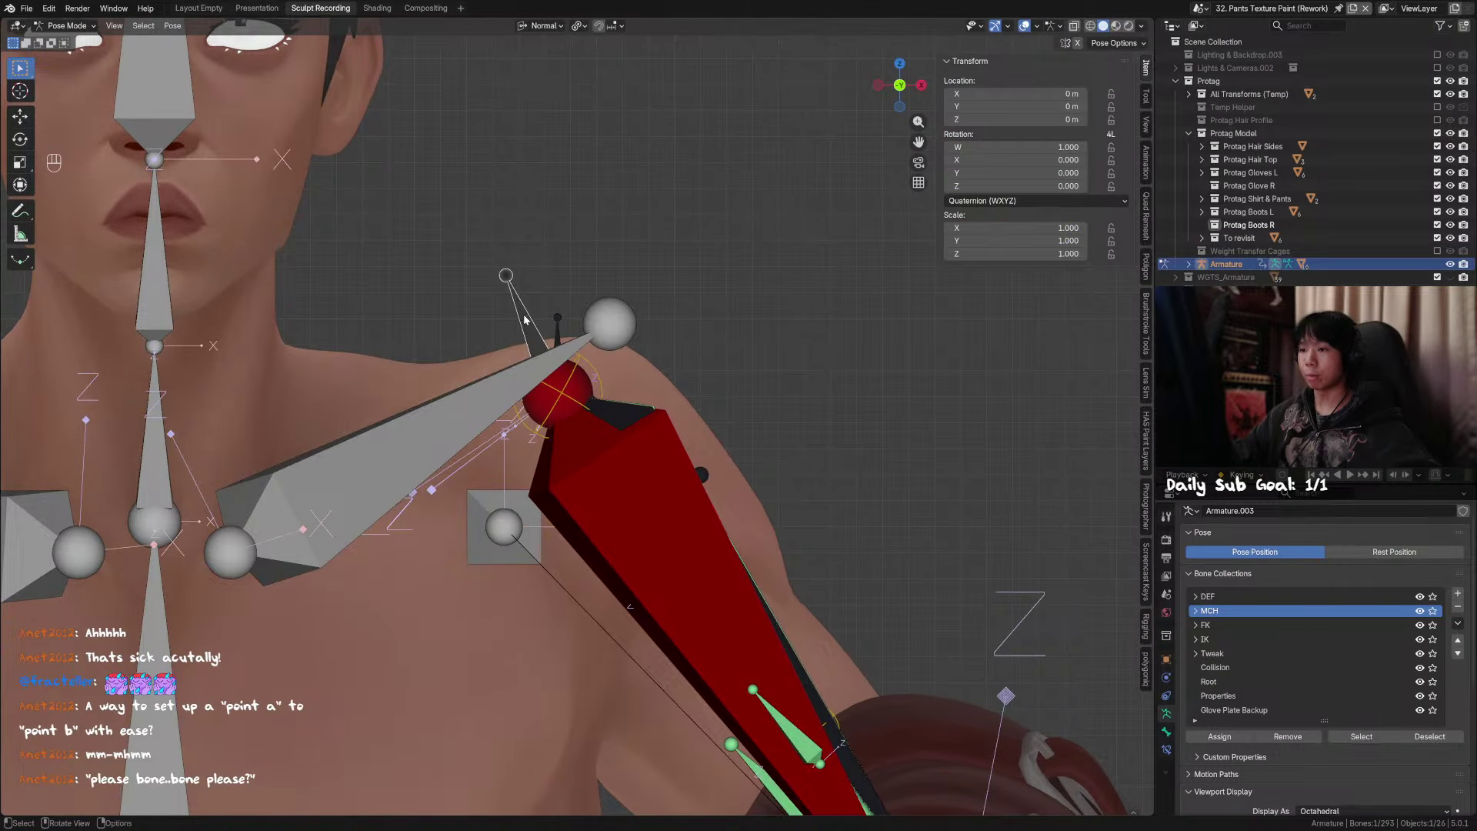
scroll(524, 319, up, 1)
scroll(625, 371, up, 1)
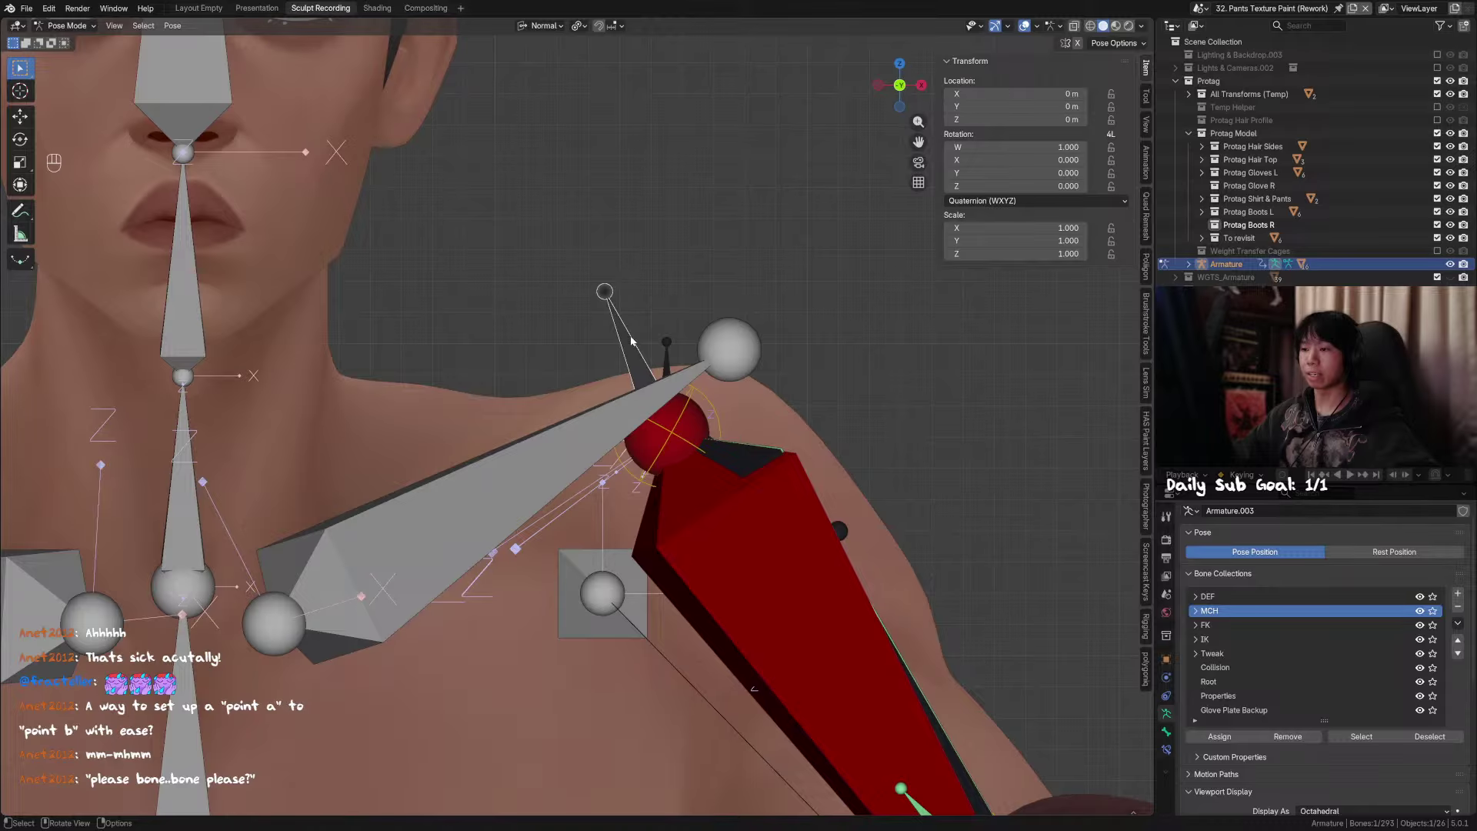
click(571, 446)
key(r)
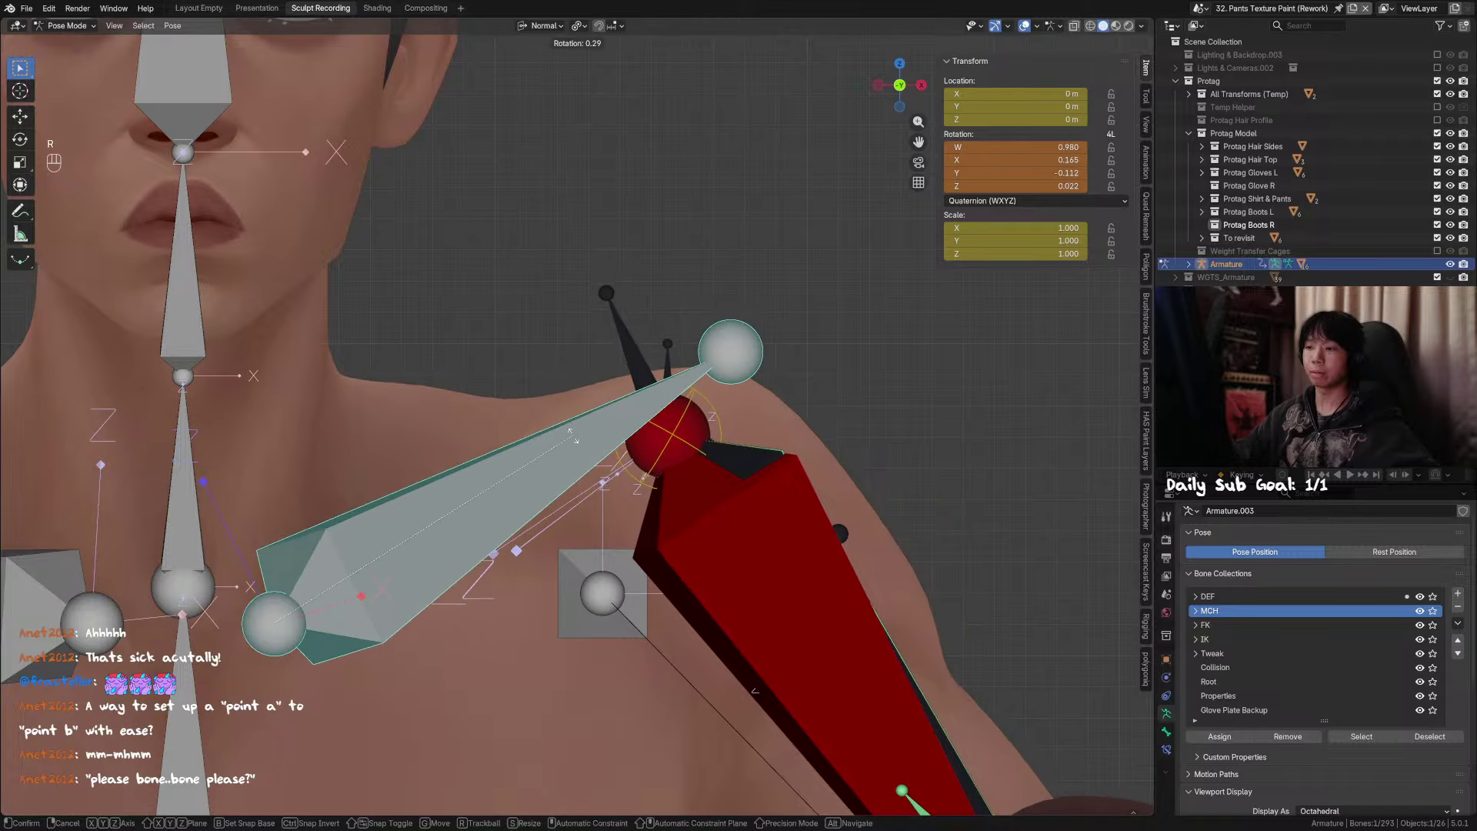
click(593, 436)
Step: Select the vertical MCH bone, the upper arm bone, the tilted MCH bone and the clavicle in turn to compare their orientations
click(668, 357)
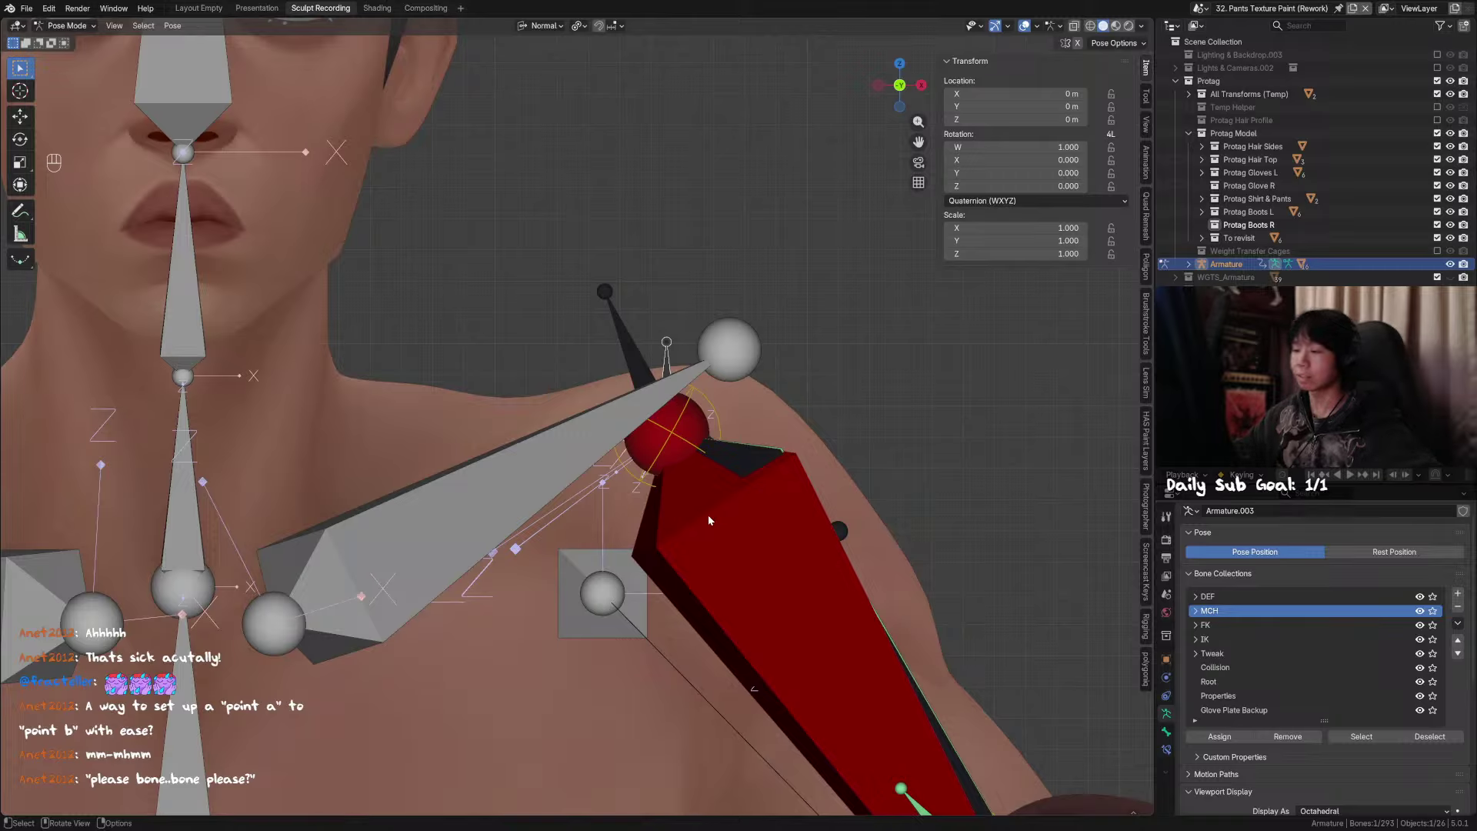
click(735, 544)
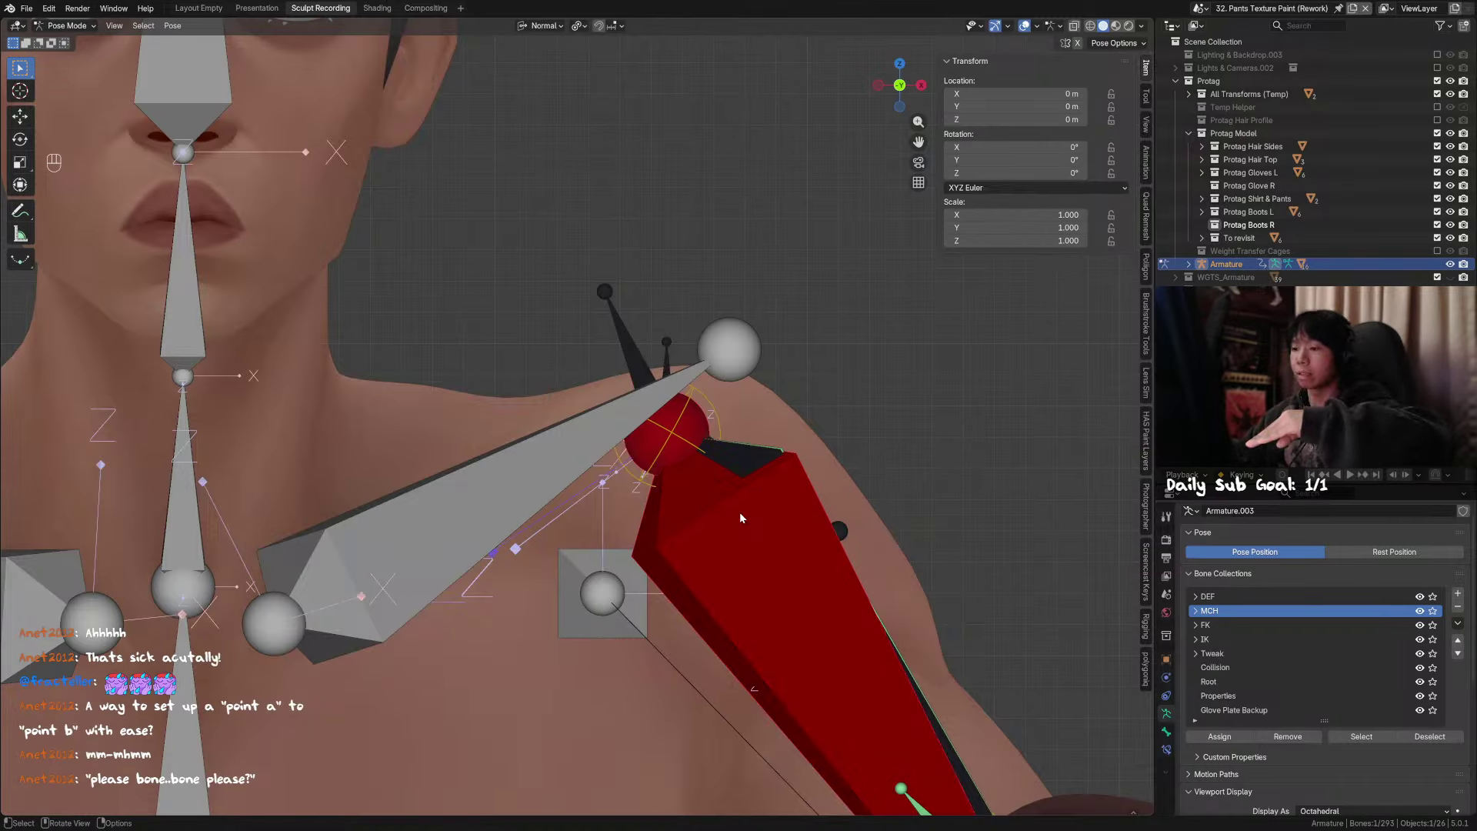
click(668, 354)
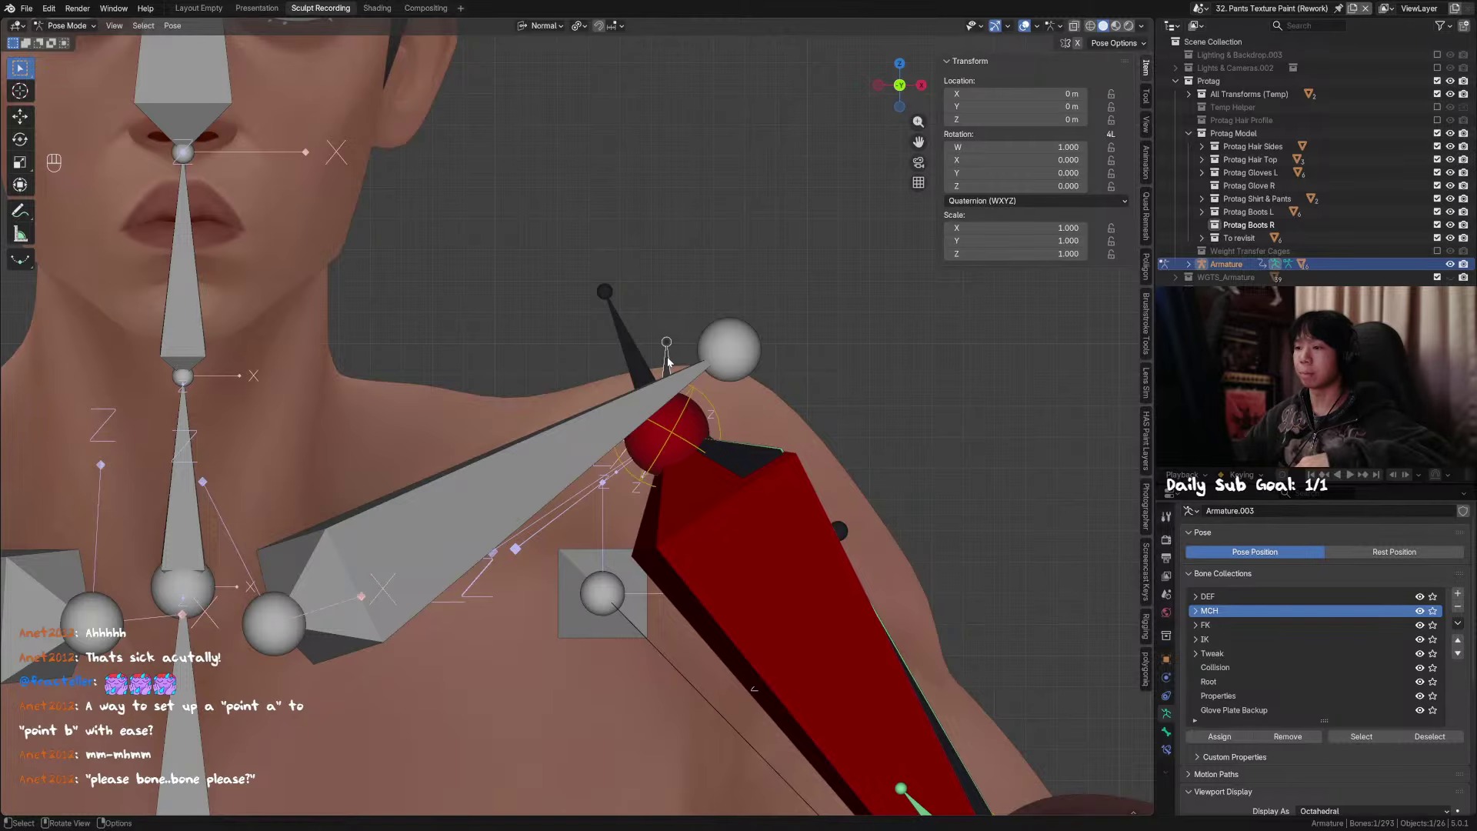
click(619, 335)
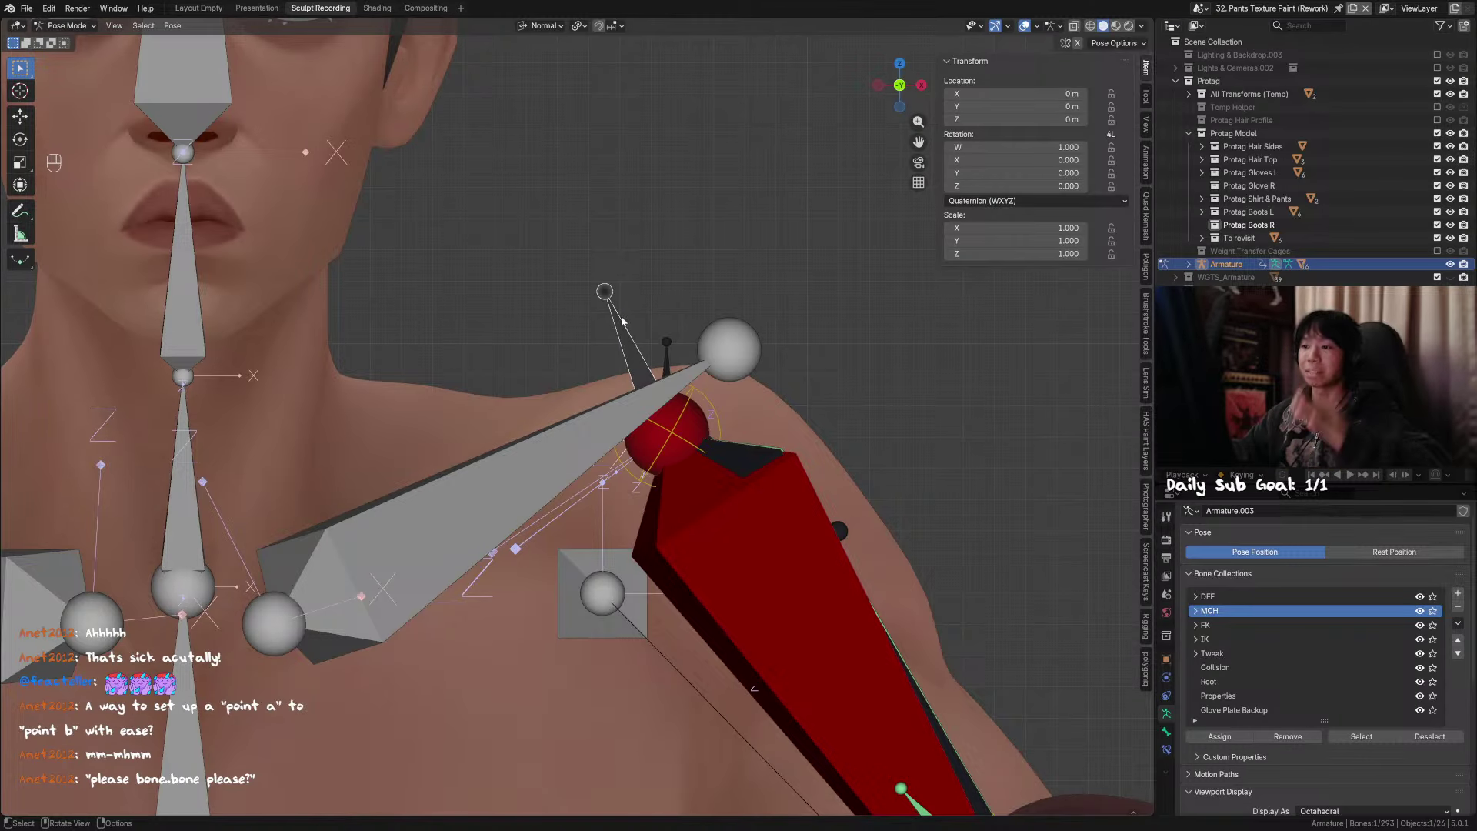
click(512, 460)
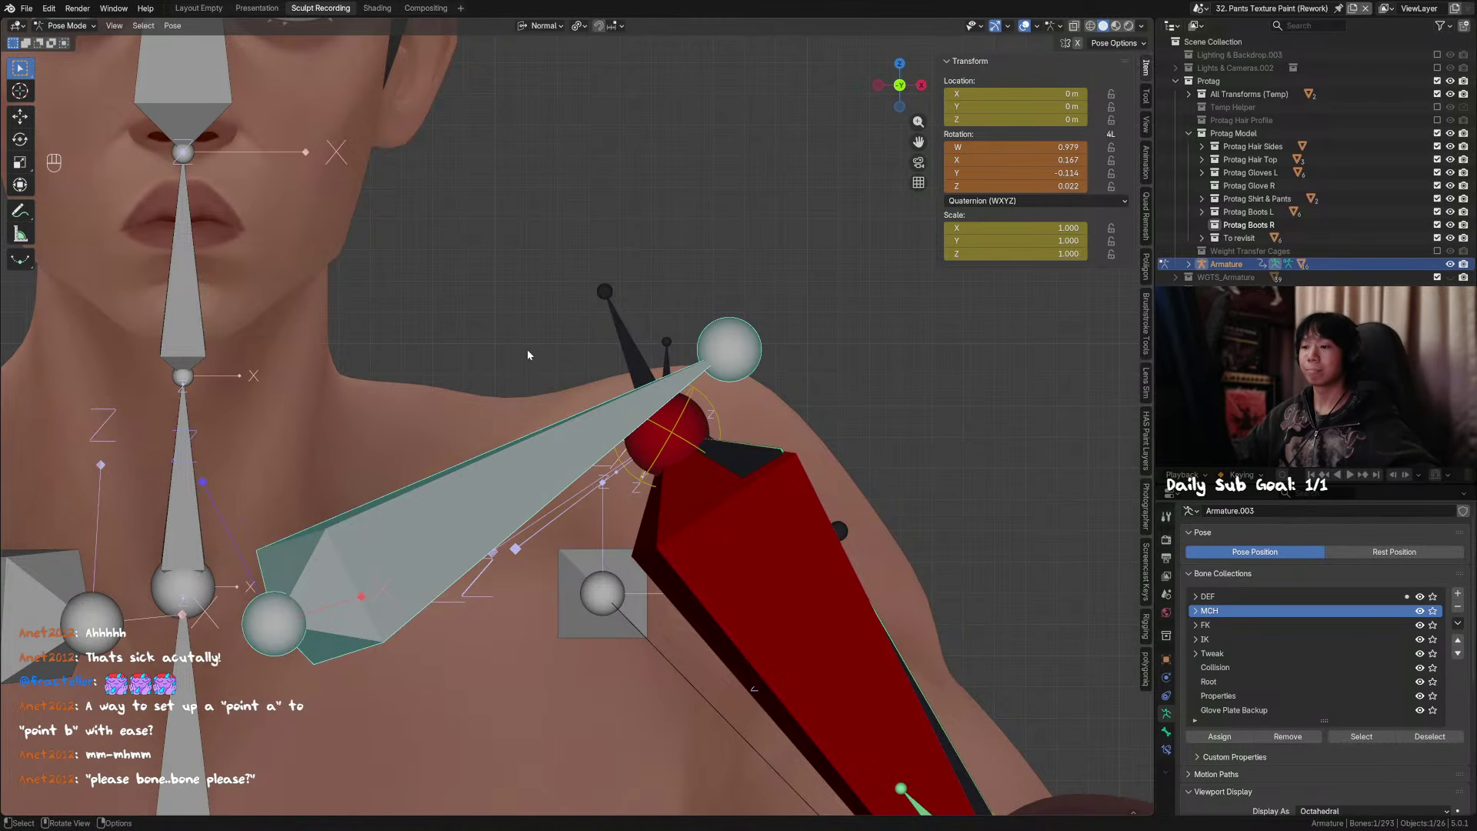
Step: Switch Rotation Follow on and off on the properties bone to compare the left shoulder bones up close
scroll(528, 350, down, 5)
scroll(467, 163, down, 3)
click(504, 157)
scroll(579, 417, up, 9)
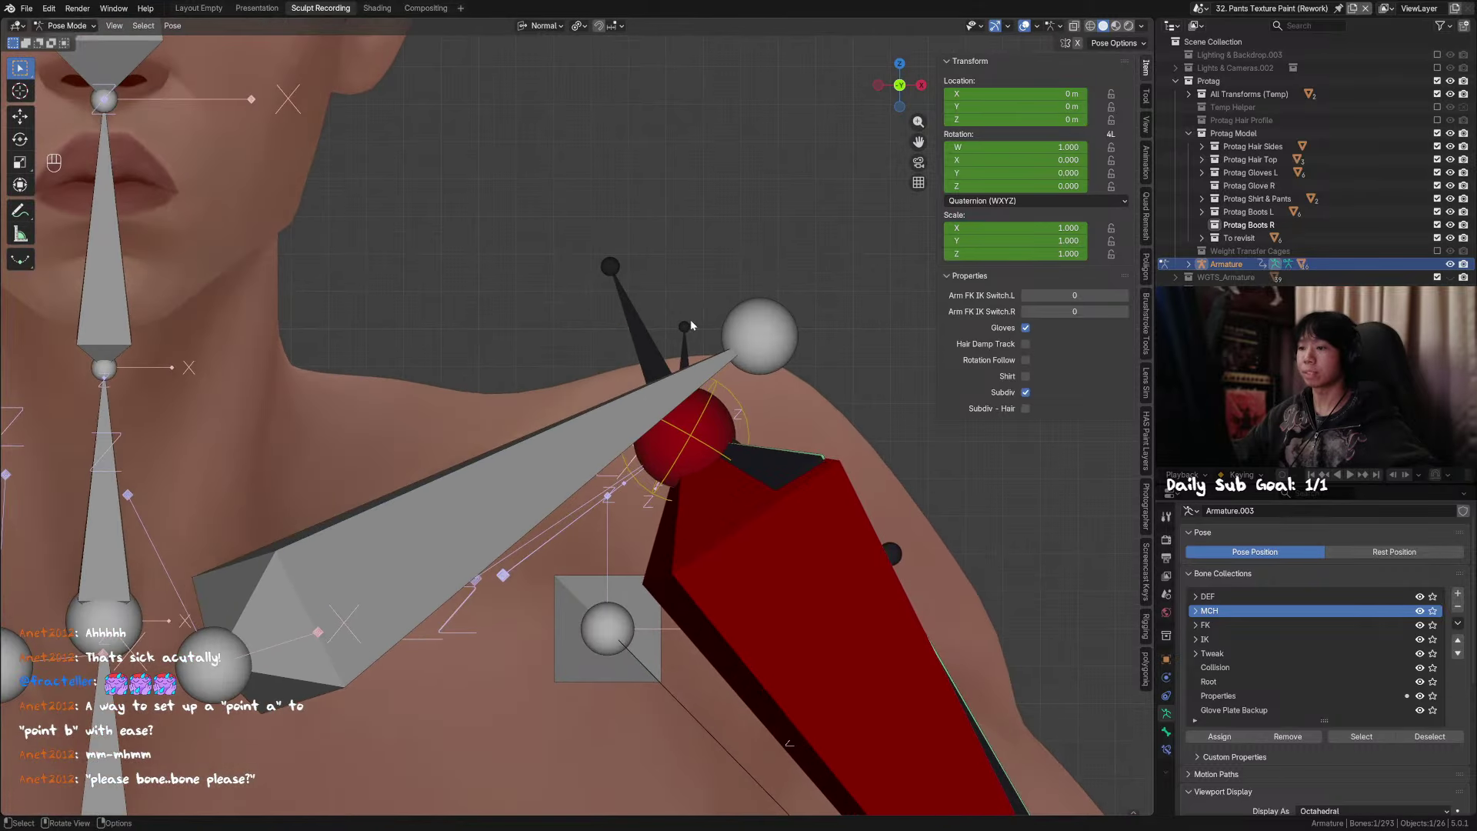
shift+middle_drag(799, 461, 781, 429)
scroll(780, 422, down, 2)
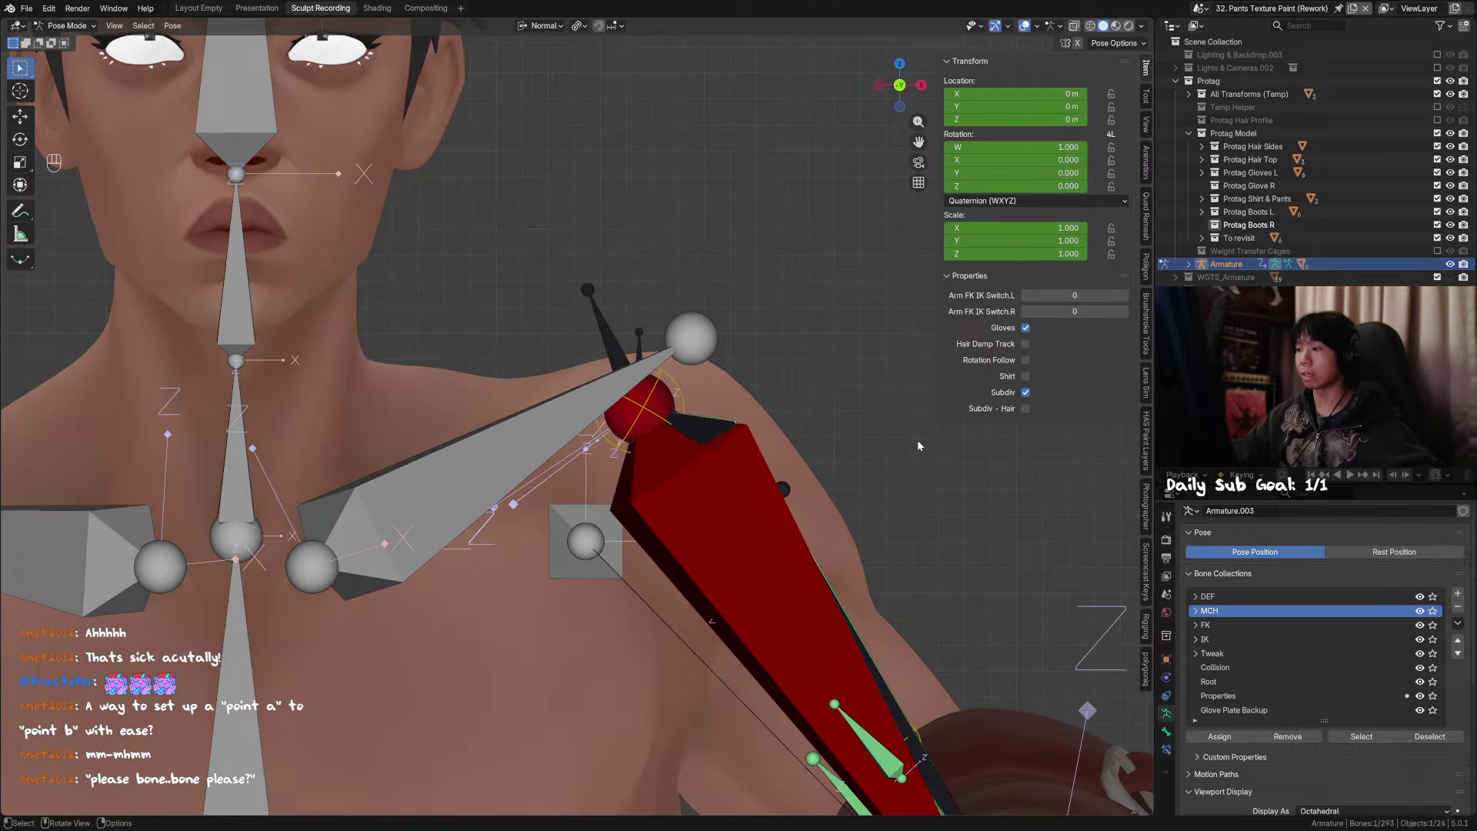
click(1026, 362)
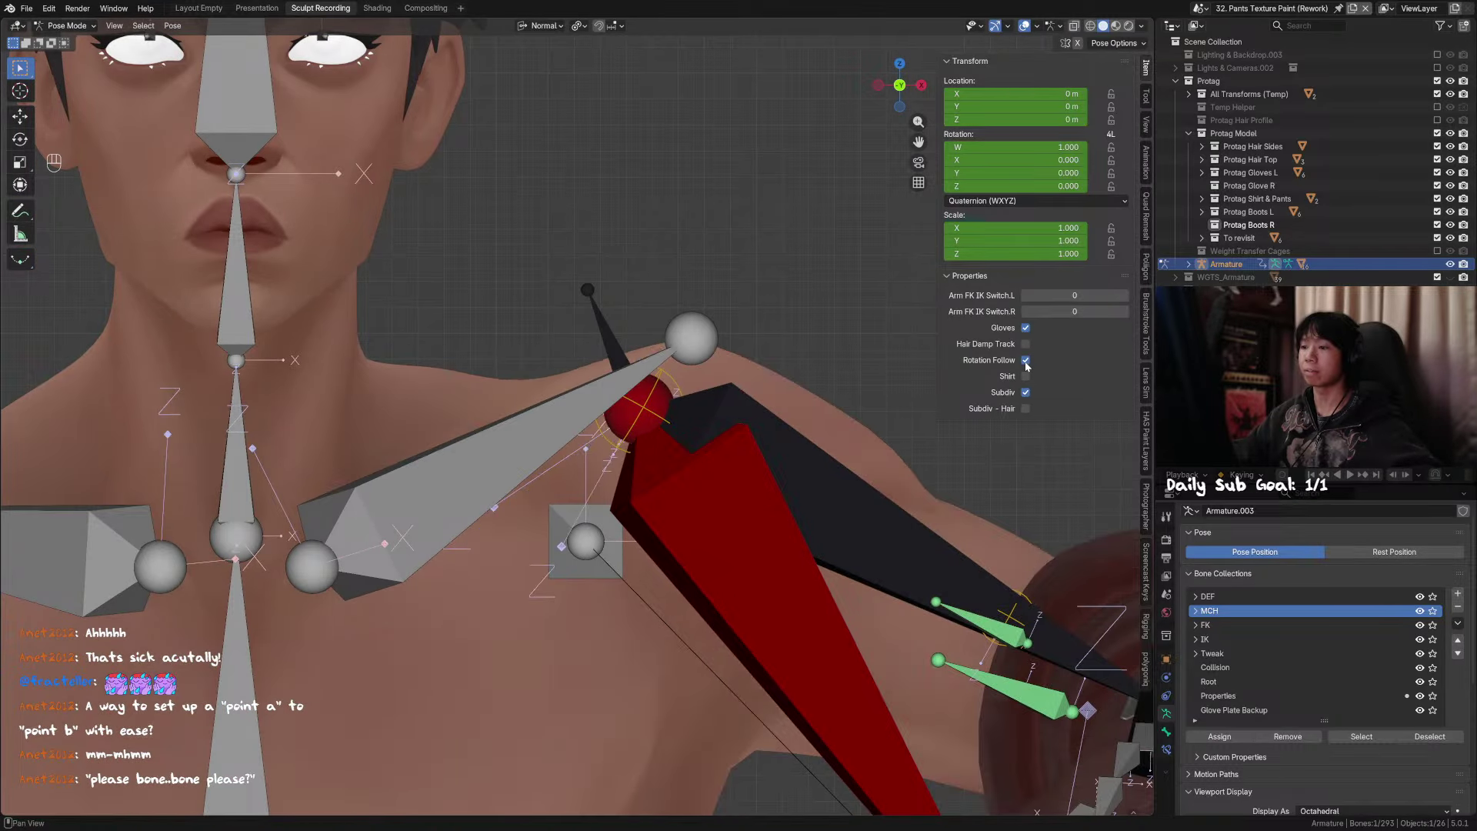
click(1026, 362)
click(1025, 361)
click(1026, 361)
Step: Toggle Rotation Follow again with the whole upper body in view to compare the left arm, leaving it off
scroll(1014, 375, down, 8)
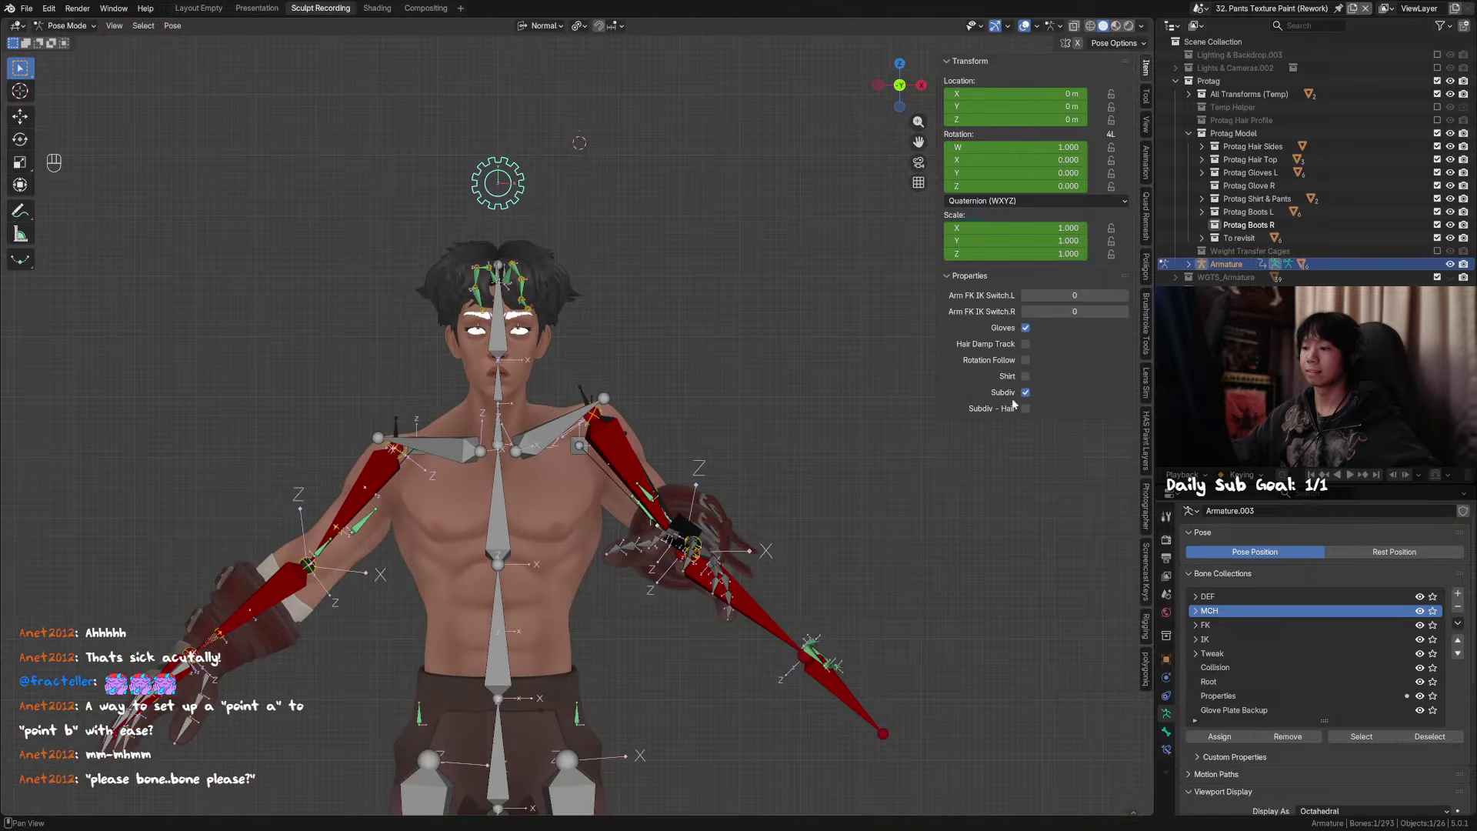
click(1024, 362)
click(1025, 361)
click(1025, 361)
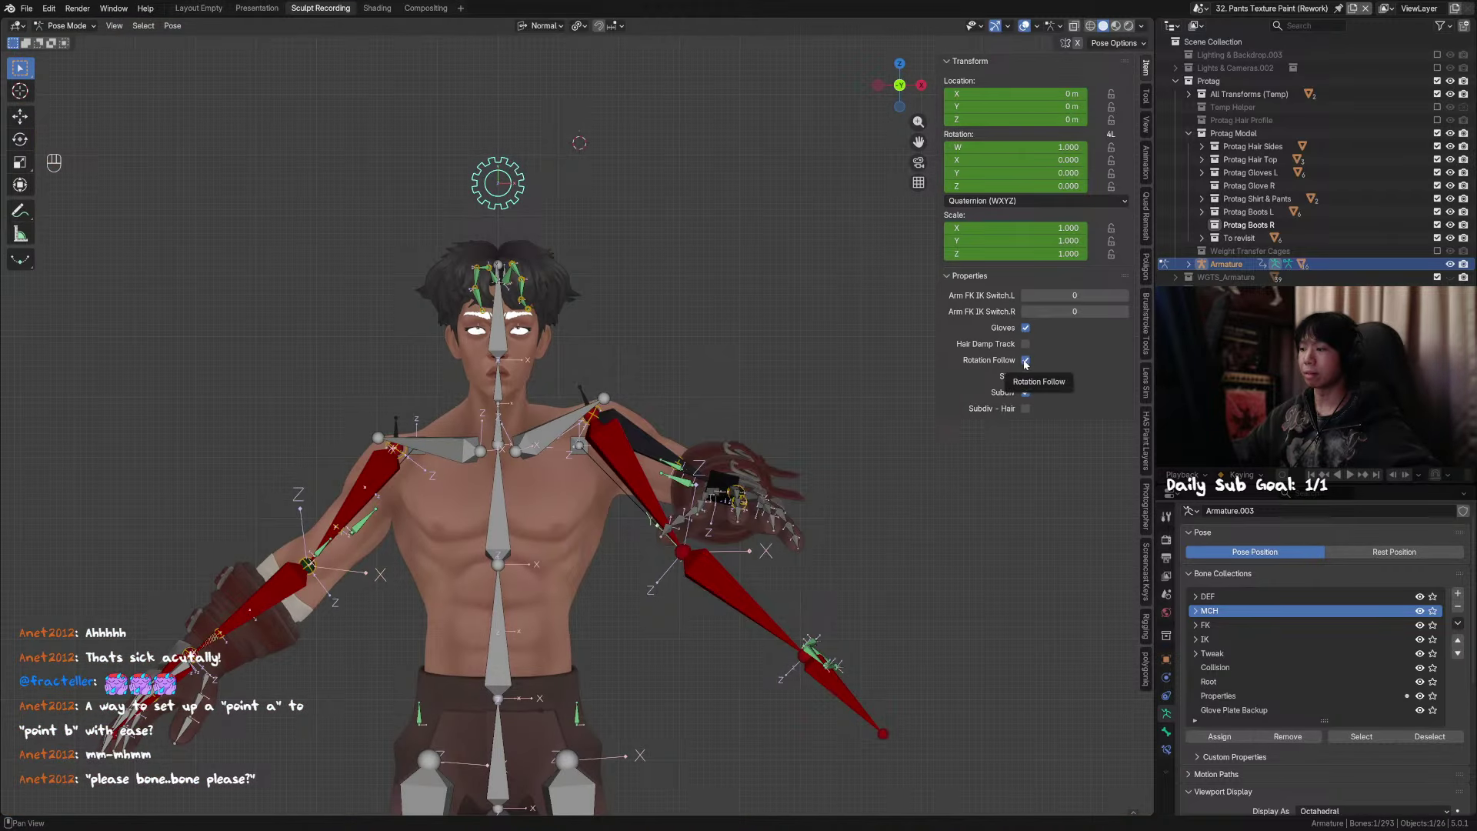
scroll(679, 422, up, 2)
click(1031, 359)
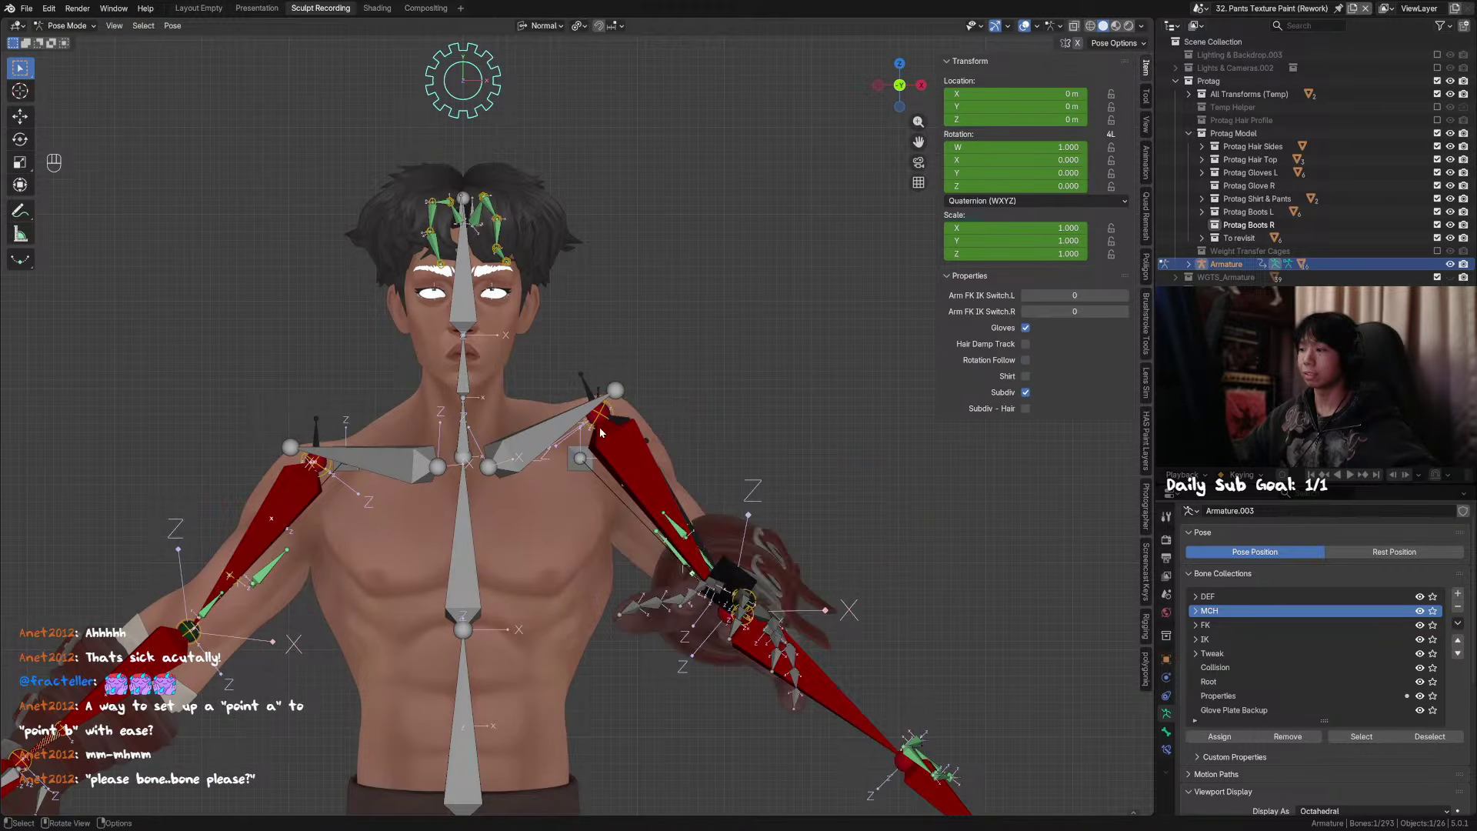
Step: Clear the left clavicle bone's rotation and rotate it steeply upward with Rotation Follow off
click(555, 429)
key(alt+r)
key(r)
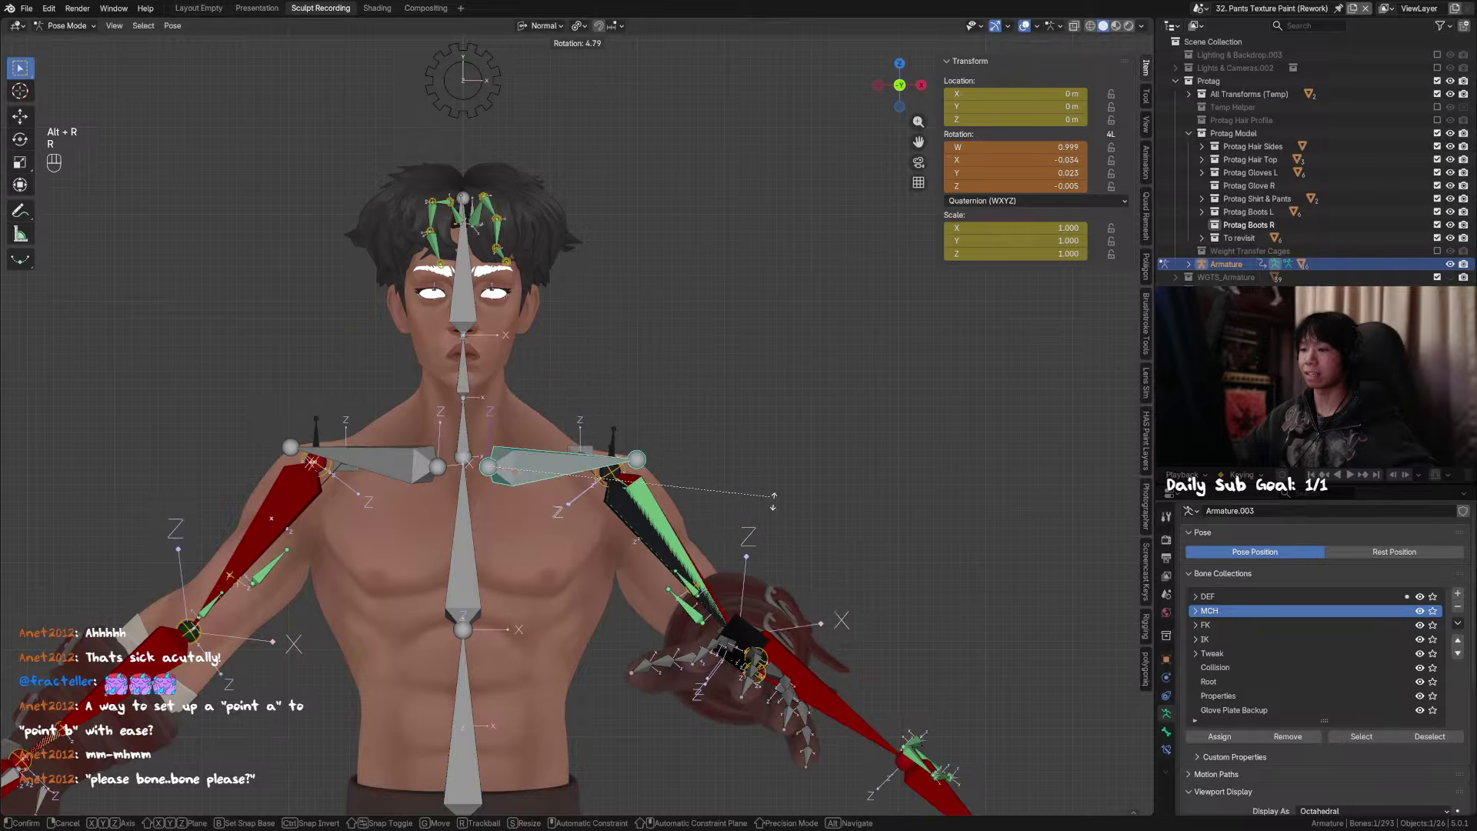
click(559, 366)
Step: Turn on Rotation Follow, try rotating the left clavicle bone and clear its rotation
click(483, 114)
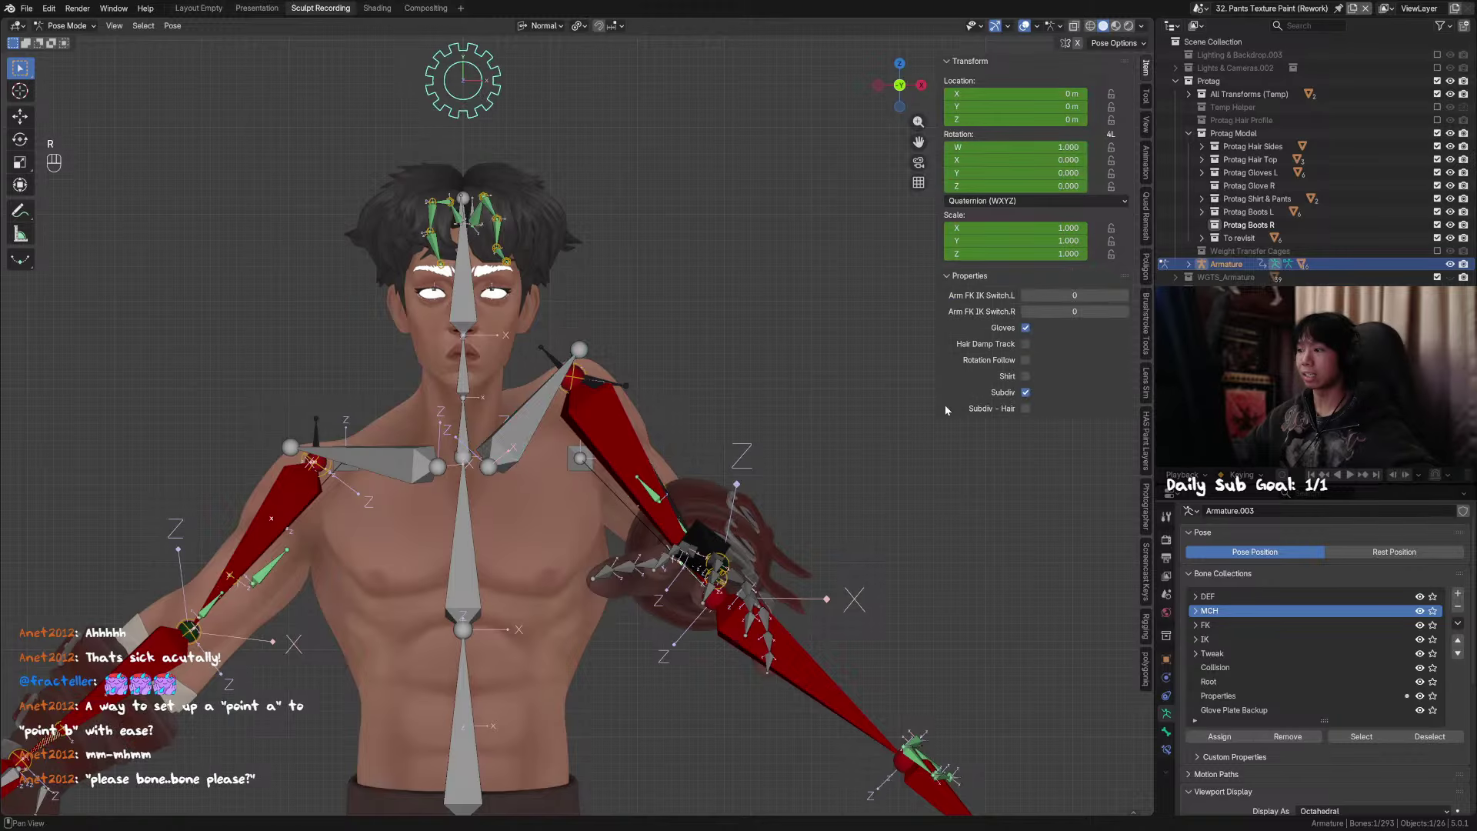
click(1025, 360)
click(544, 404)
key(r)
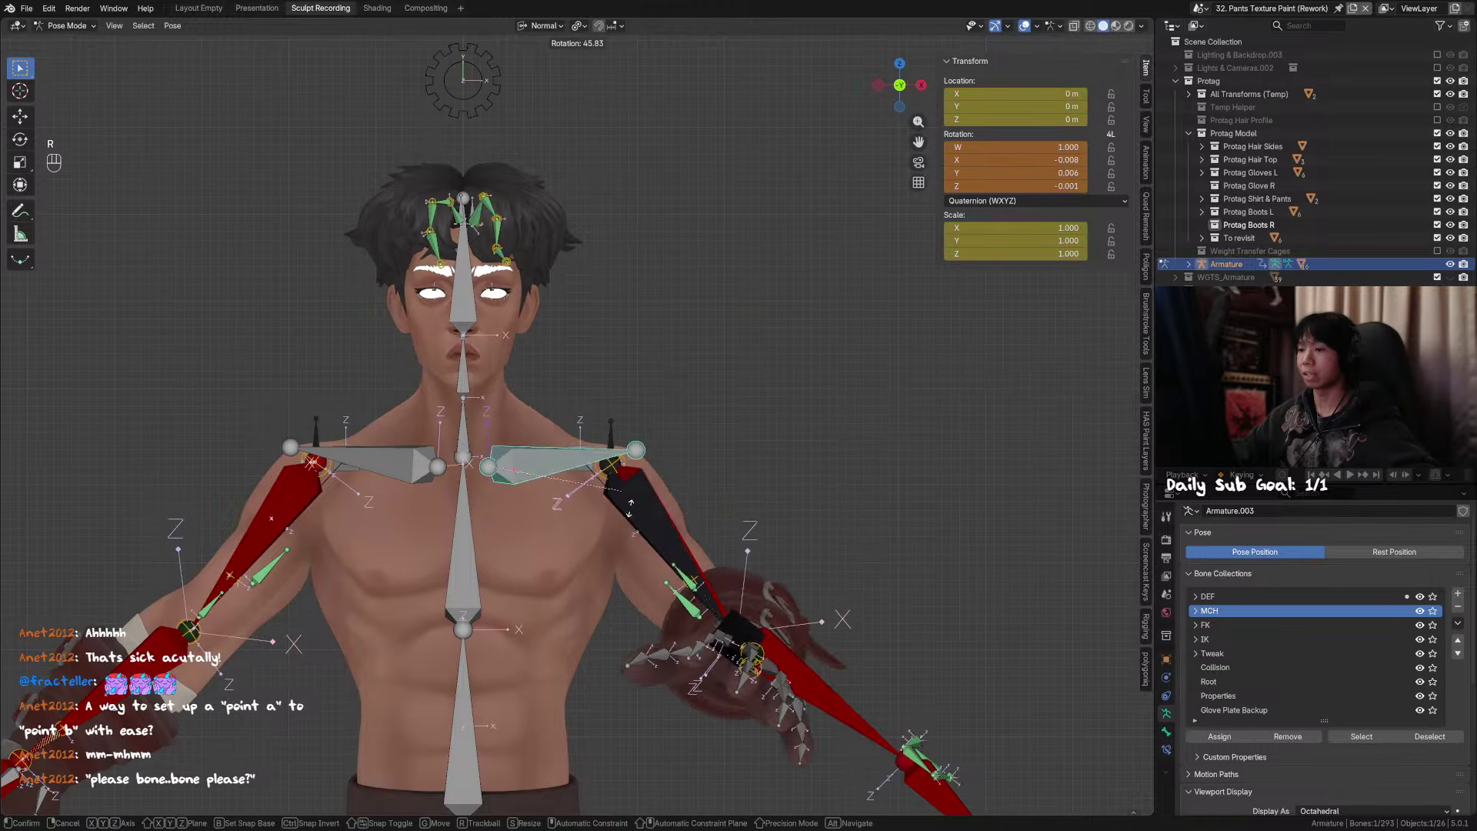
right_click(612, 423)
key(alt+r)
scroll(636, 472, down, 1)
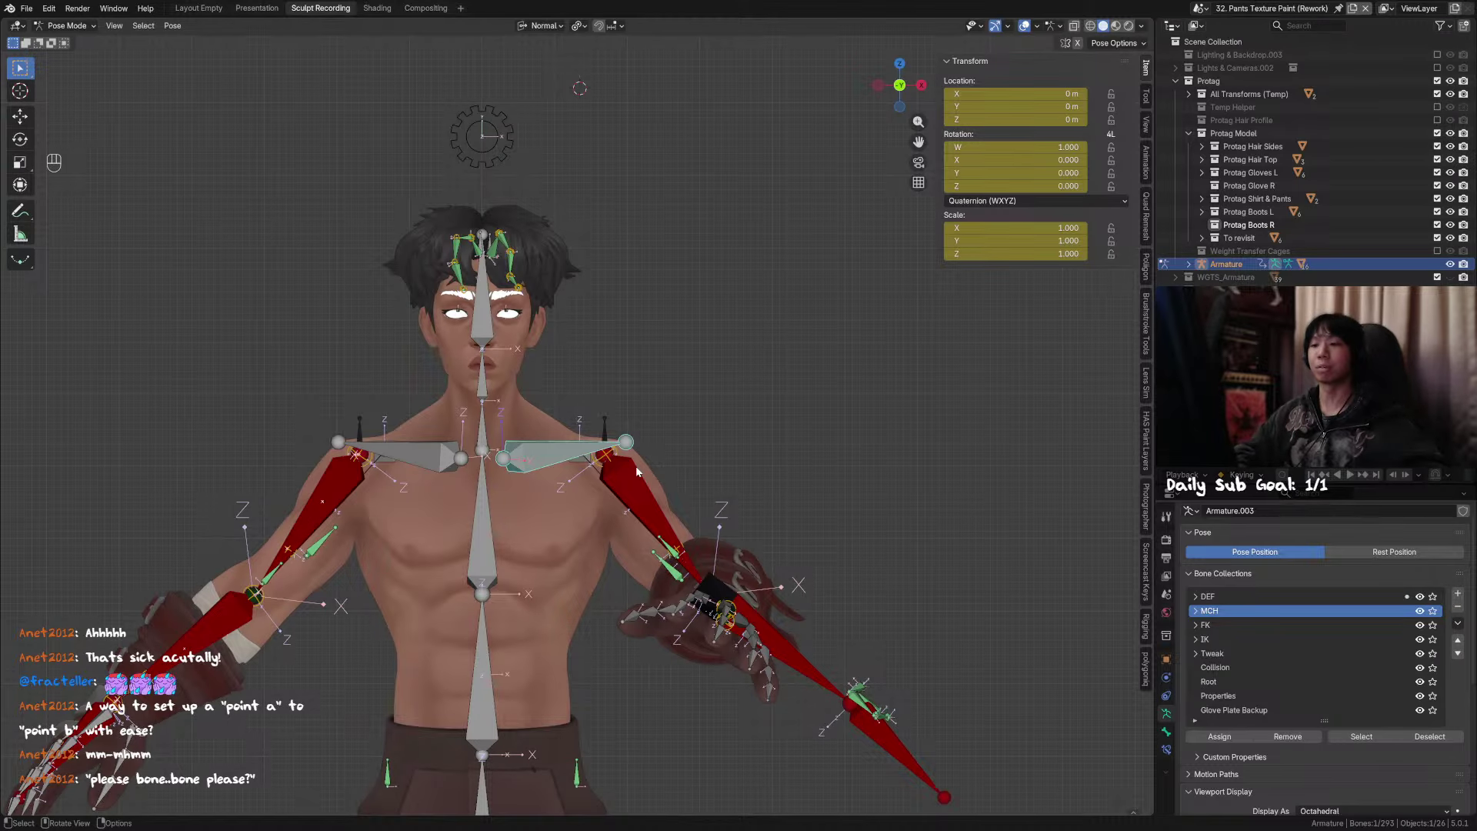
Step: Save the rig file with the full character in view
scroll(680, 440, down, 3)
middle_drag(691, 446, 743, 365)
key(ctrl+s)
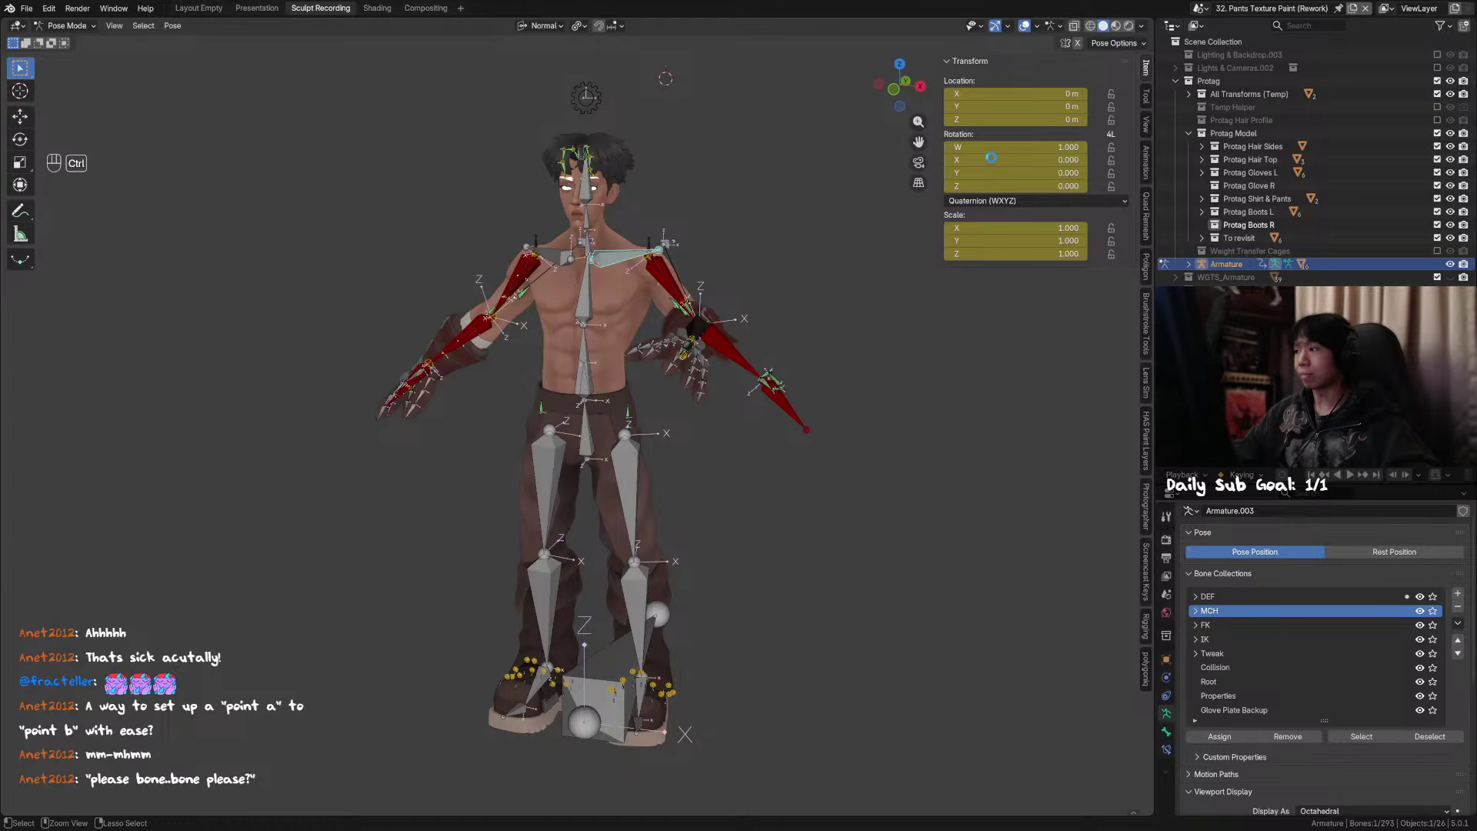
Step: Bring back the bone transform properties in the sidebar and clear the location, rotation and scale of all visible bones
click(1146, 95)
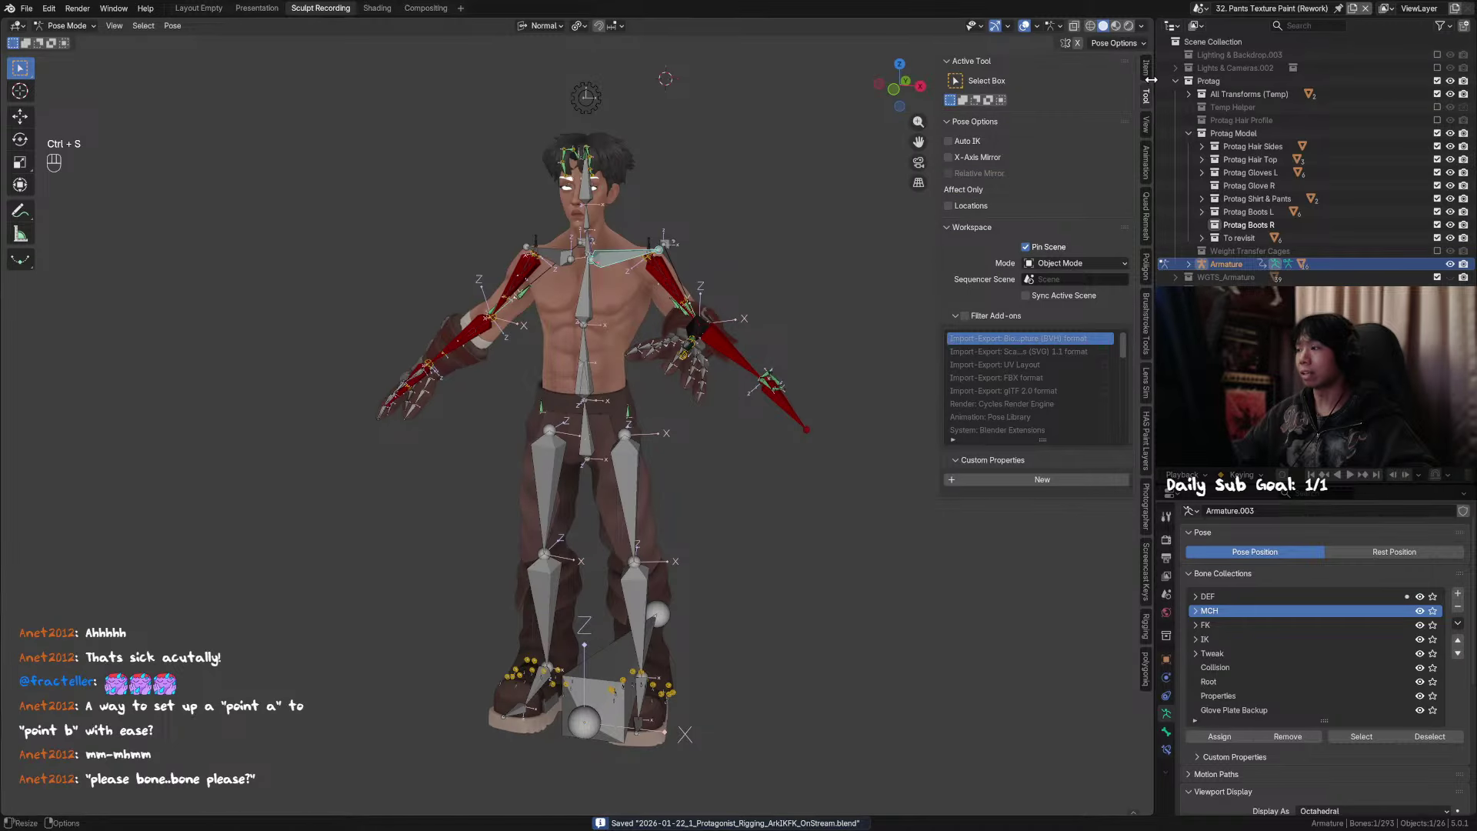
click(1147, 70)
key(a)
key(alt+g)
key(alt+r)
key(alt+s)
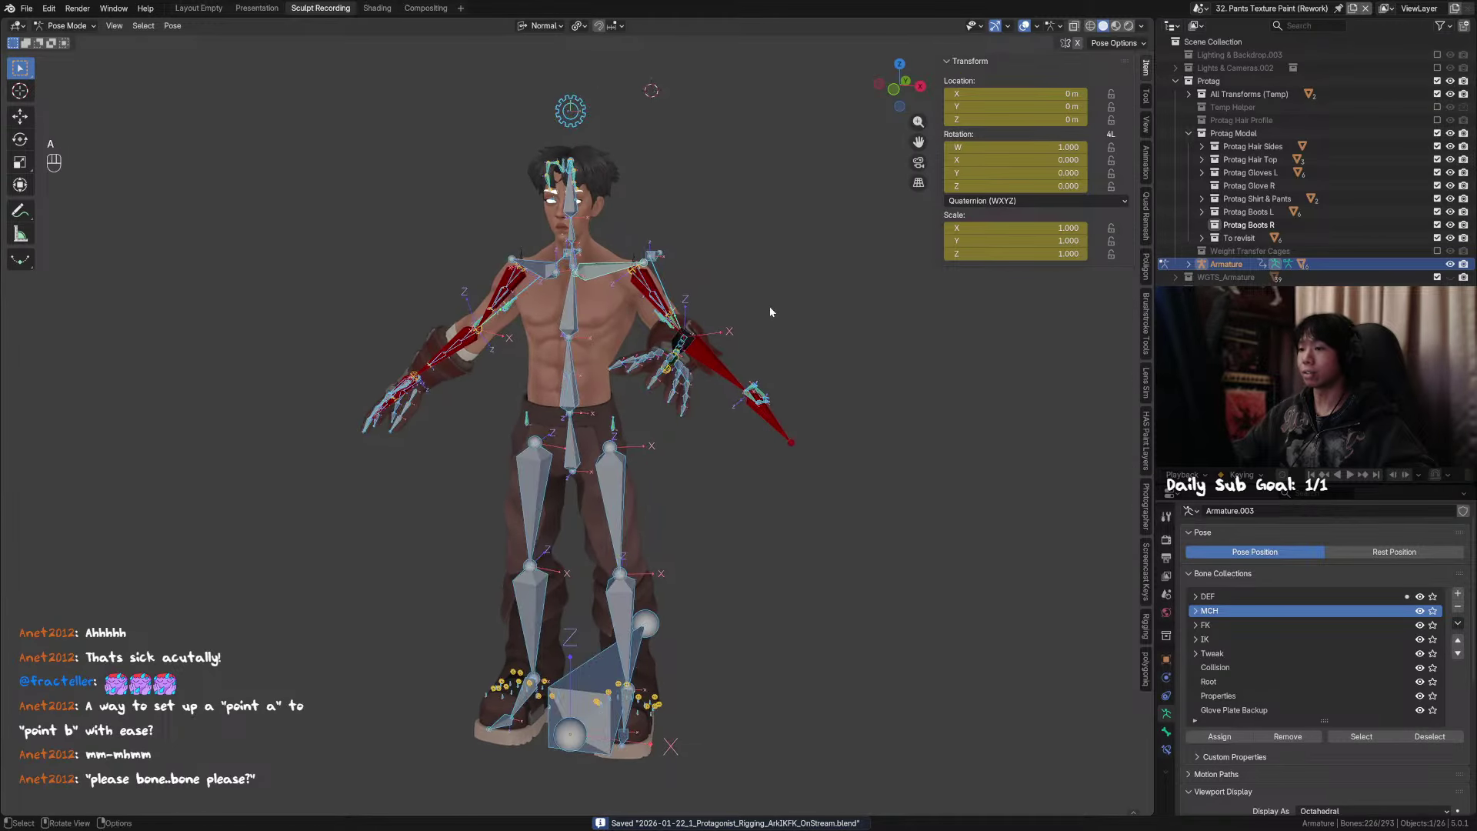
Step: Try hiding the selected bone at the left forearm, undo the hide and clear the bone's rotation
middle_drag(769, 303, 721, 419)
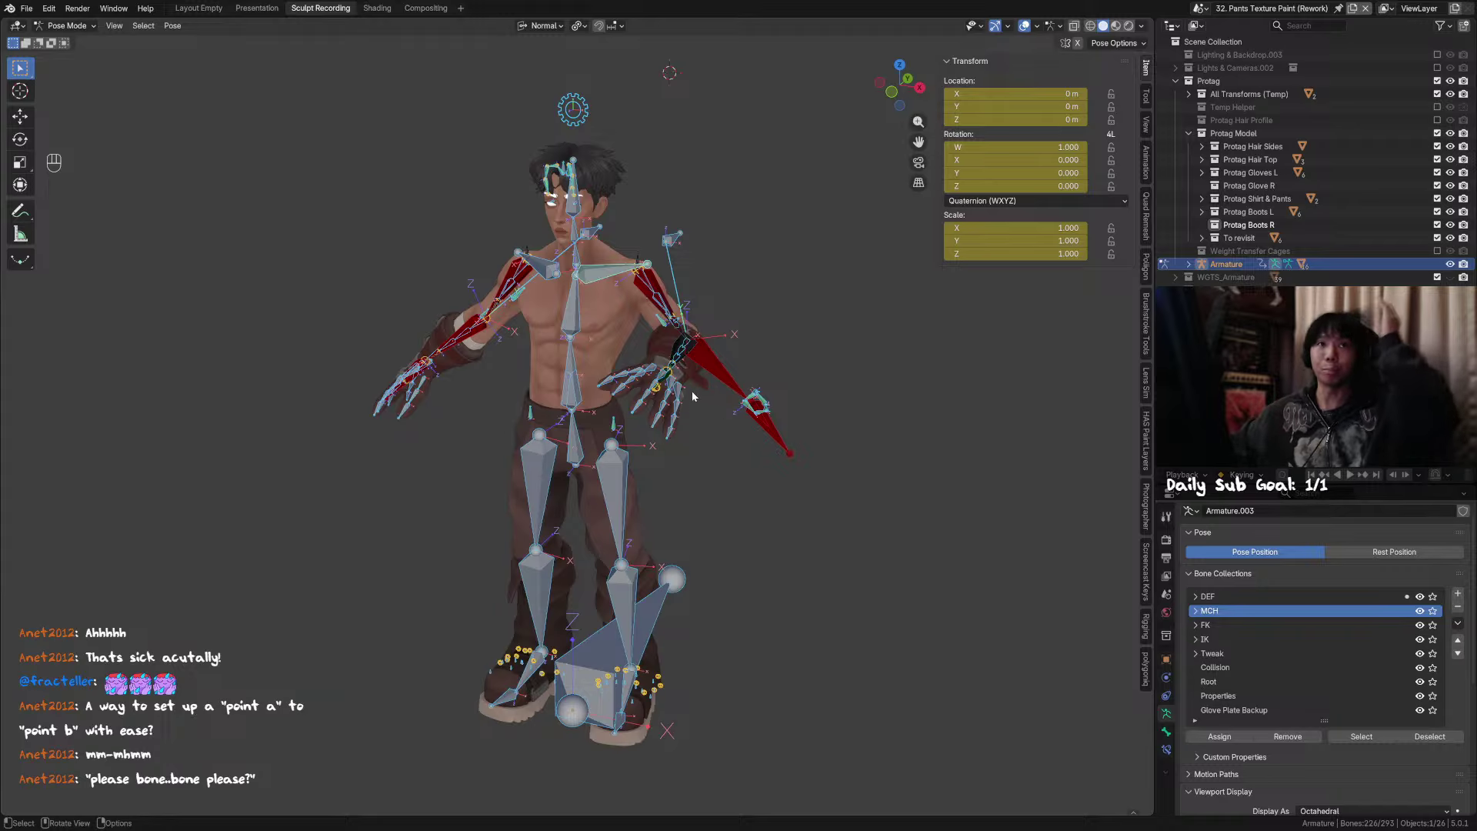
click(1147, 96)
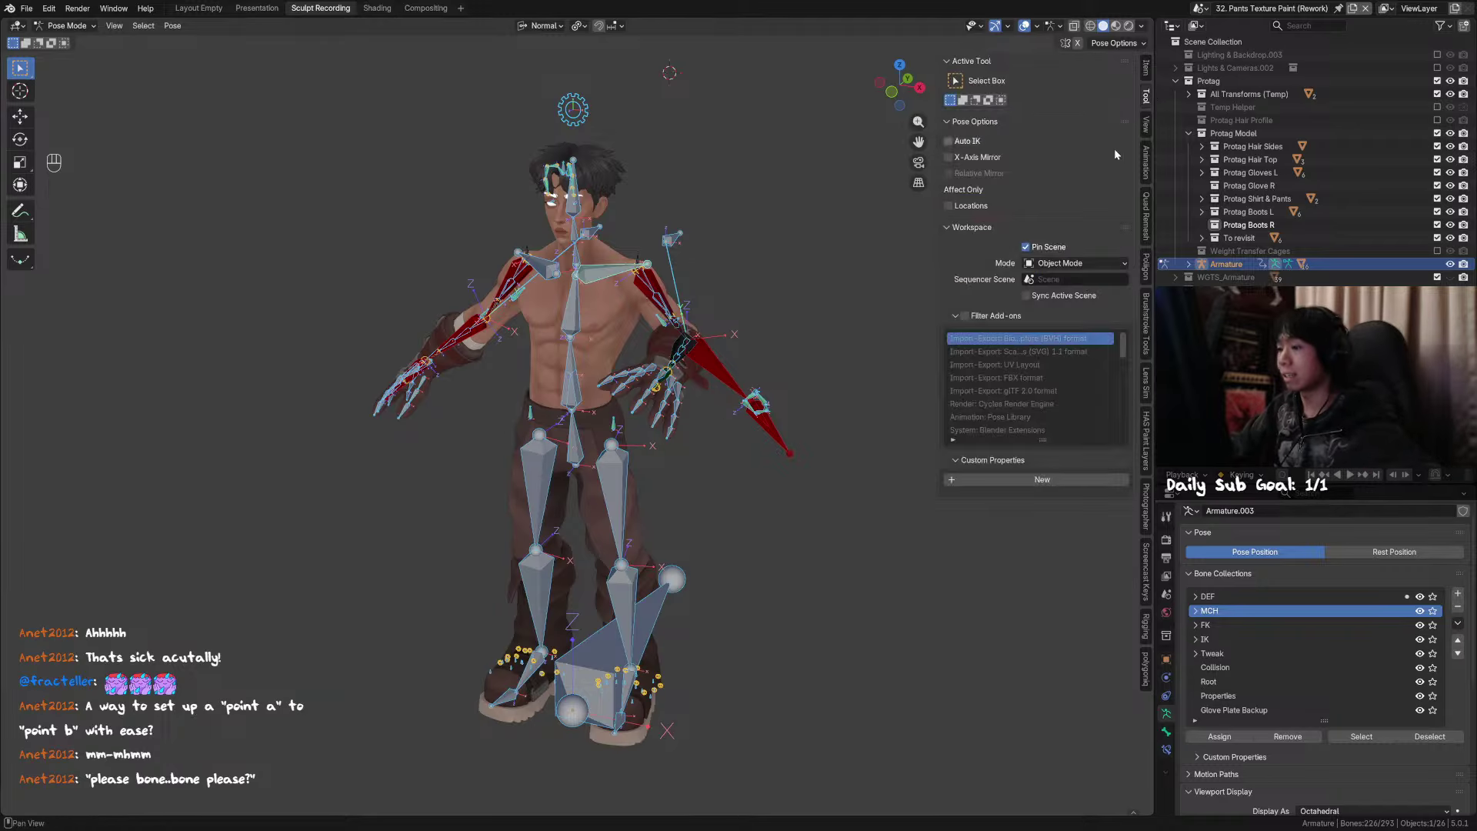
middle_drag(815, 400, 609, 463)
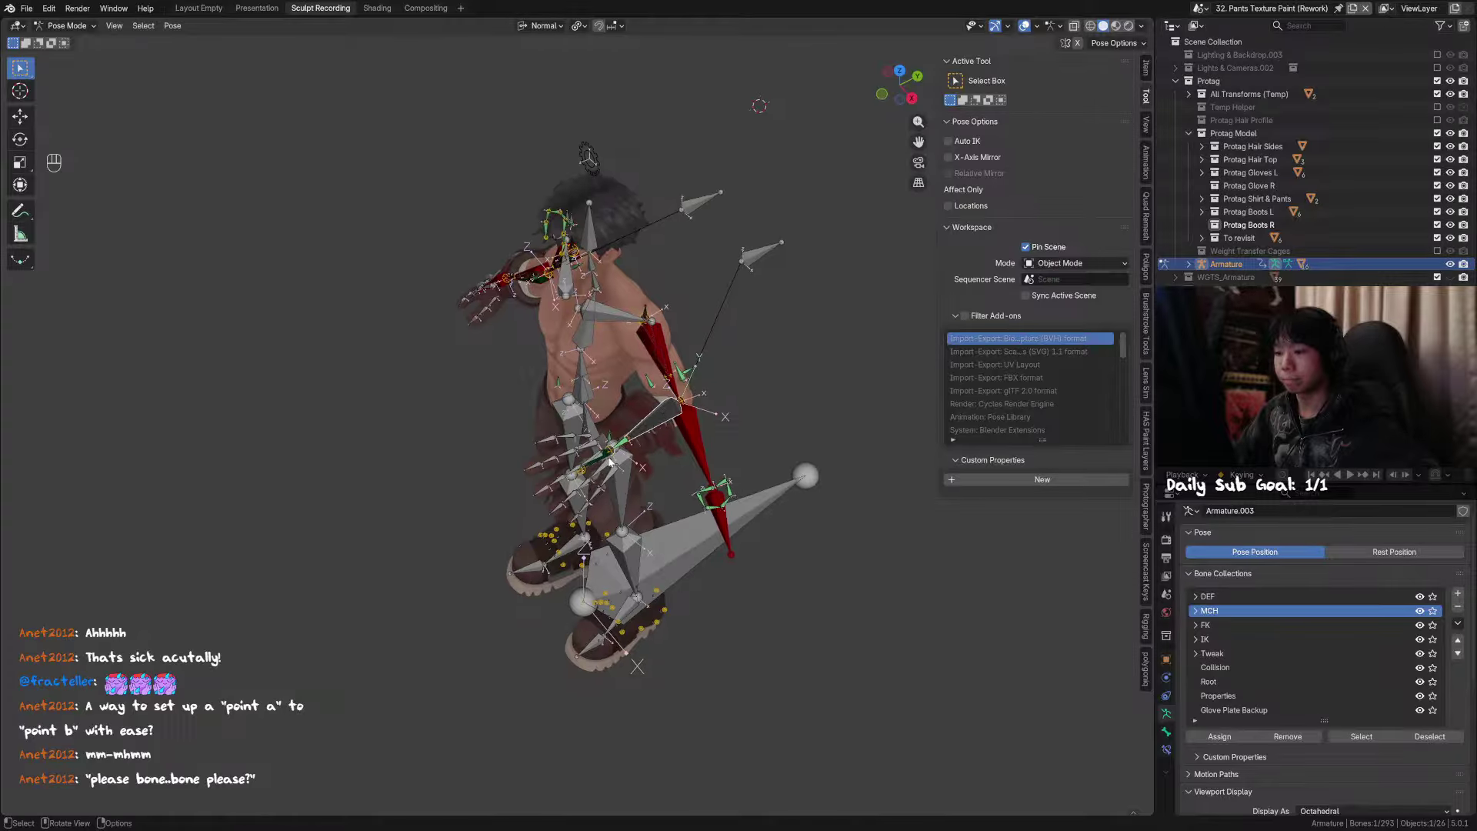
key(h)
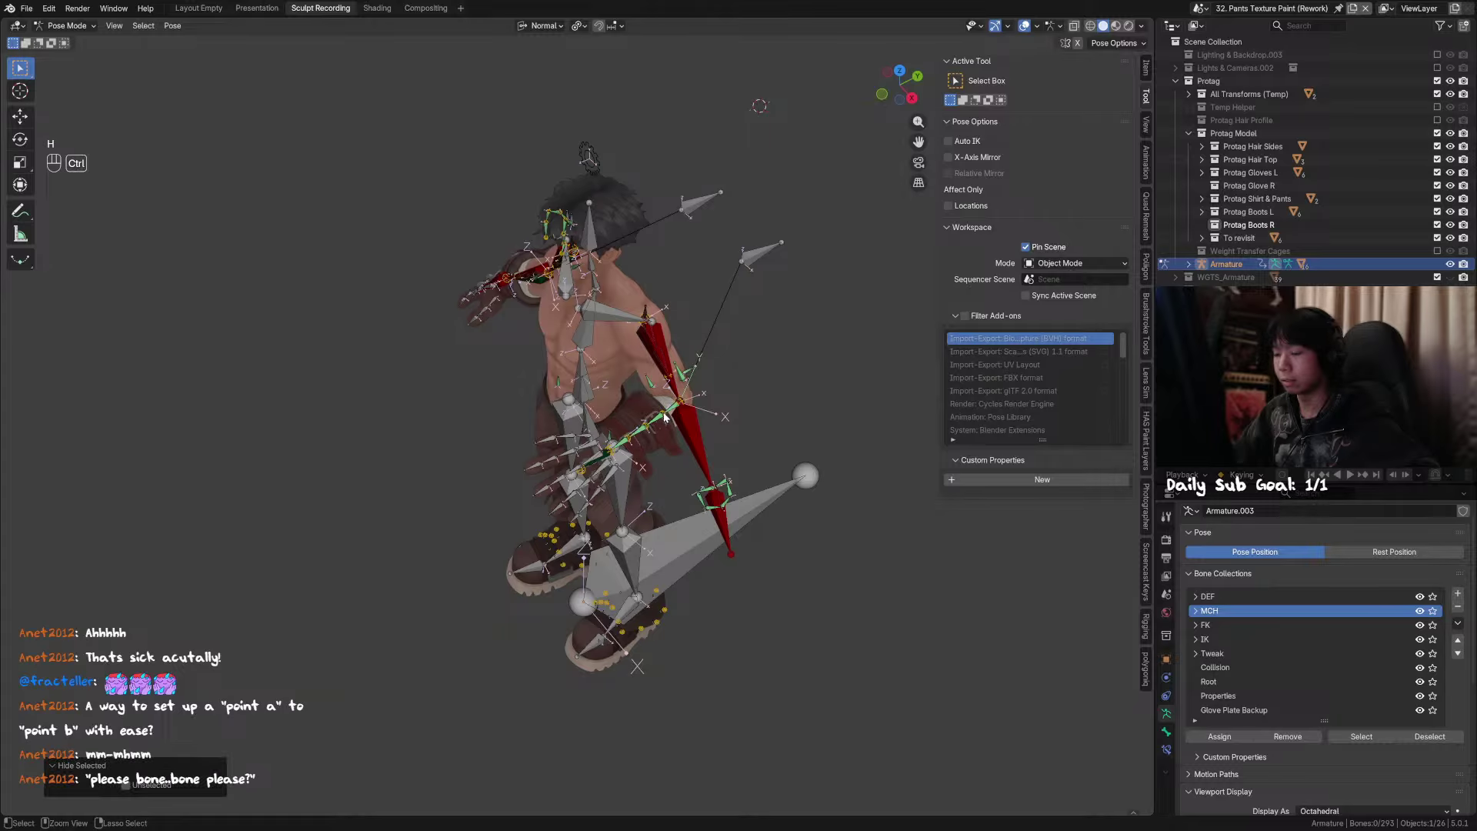
key(ctrl+z)
key(alt+r)
Step: Hide the MCH bone collection, reveal any hidden bones and clear the left forearm bone's rotation
click(1419, 611)
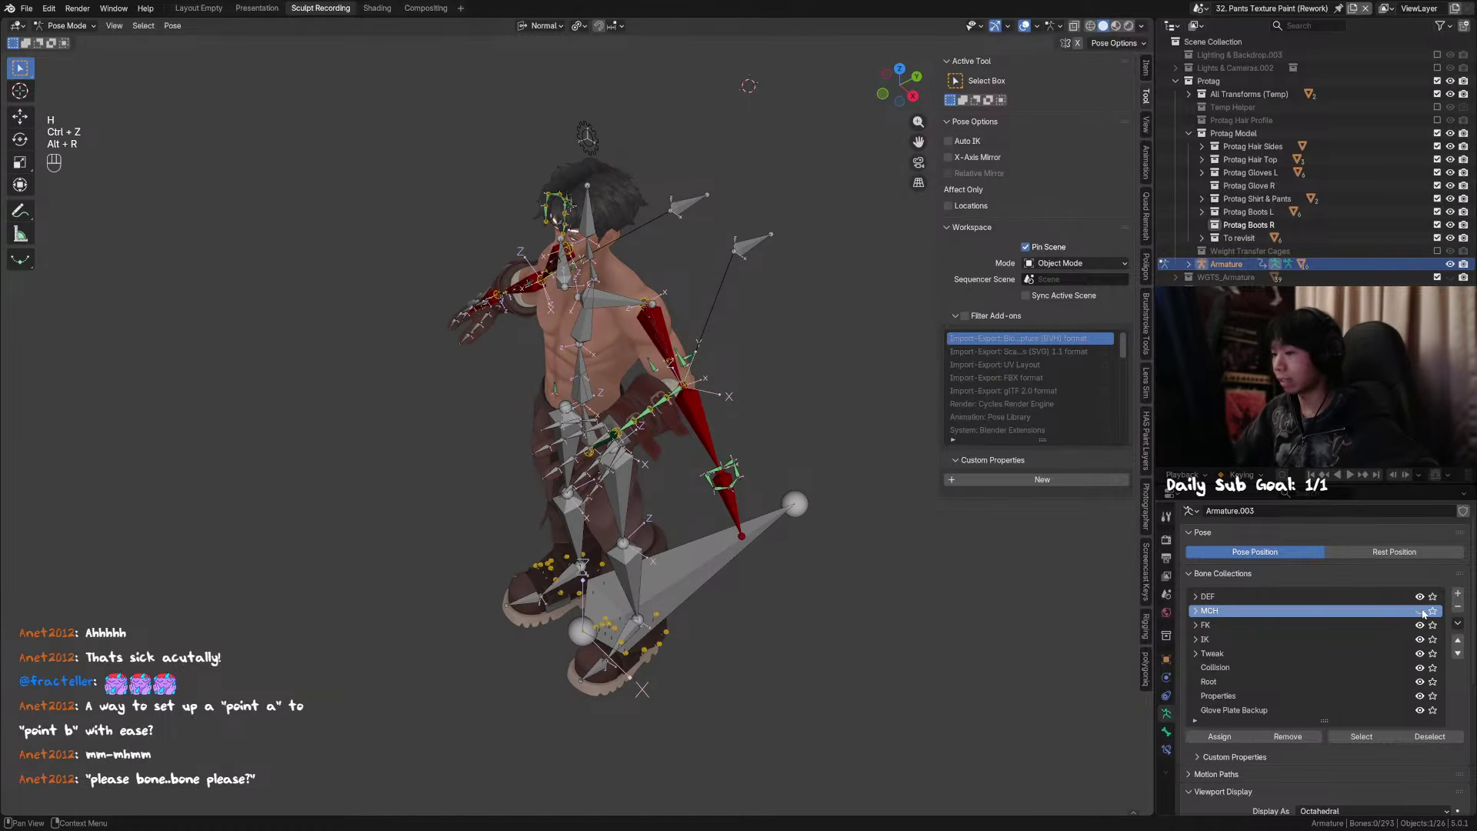
key(alt+h)
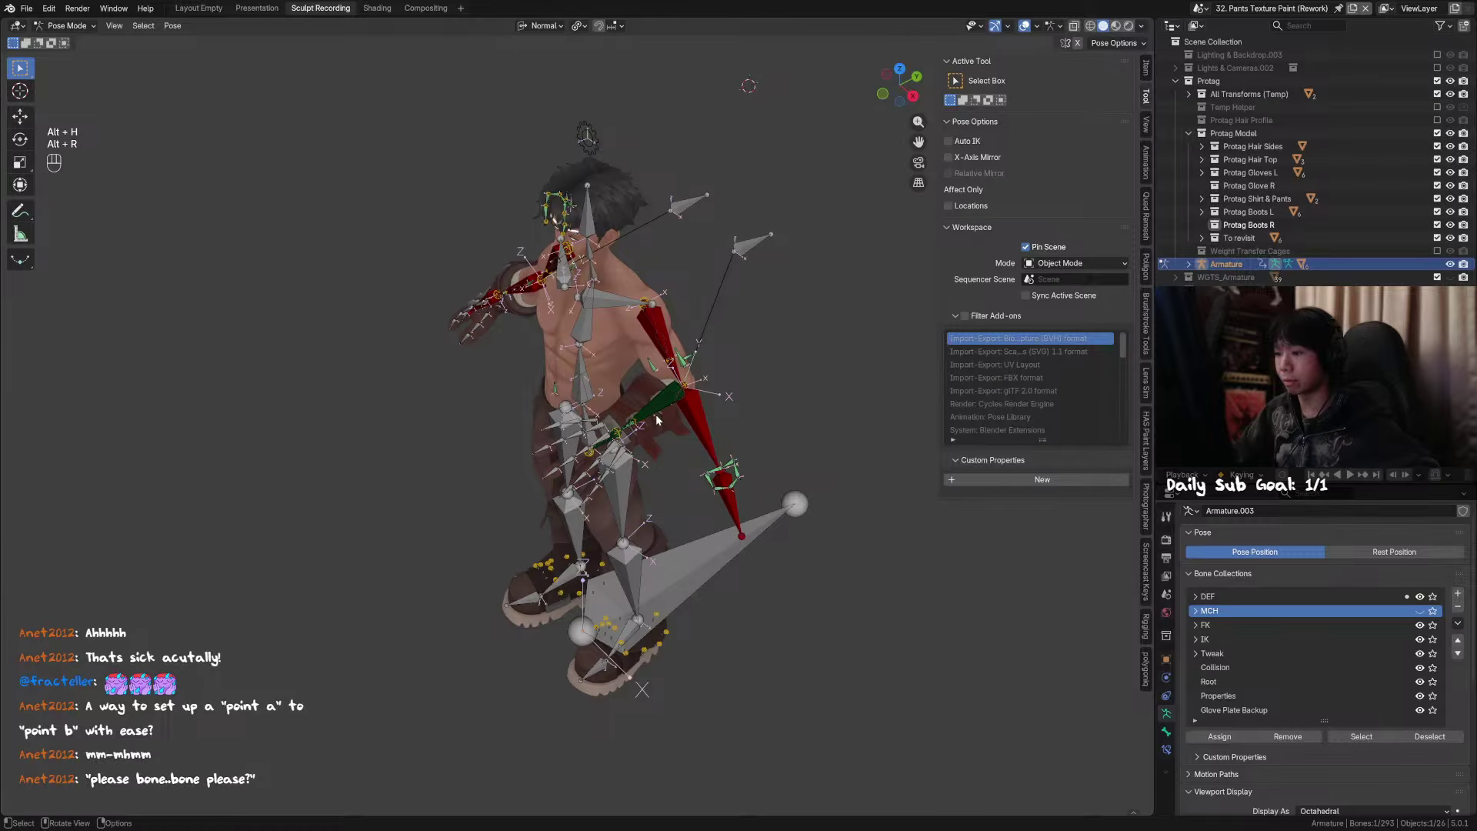
key(alt+r)
key(alt+r)
Step: Clear the location, rotation and scale of all visible bones with the MCH collection hidden
key(a)
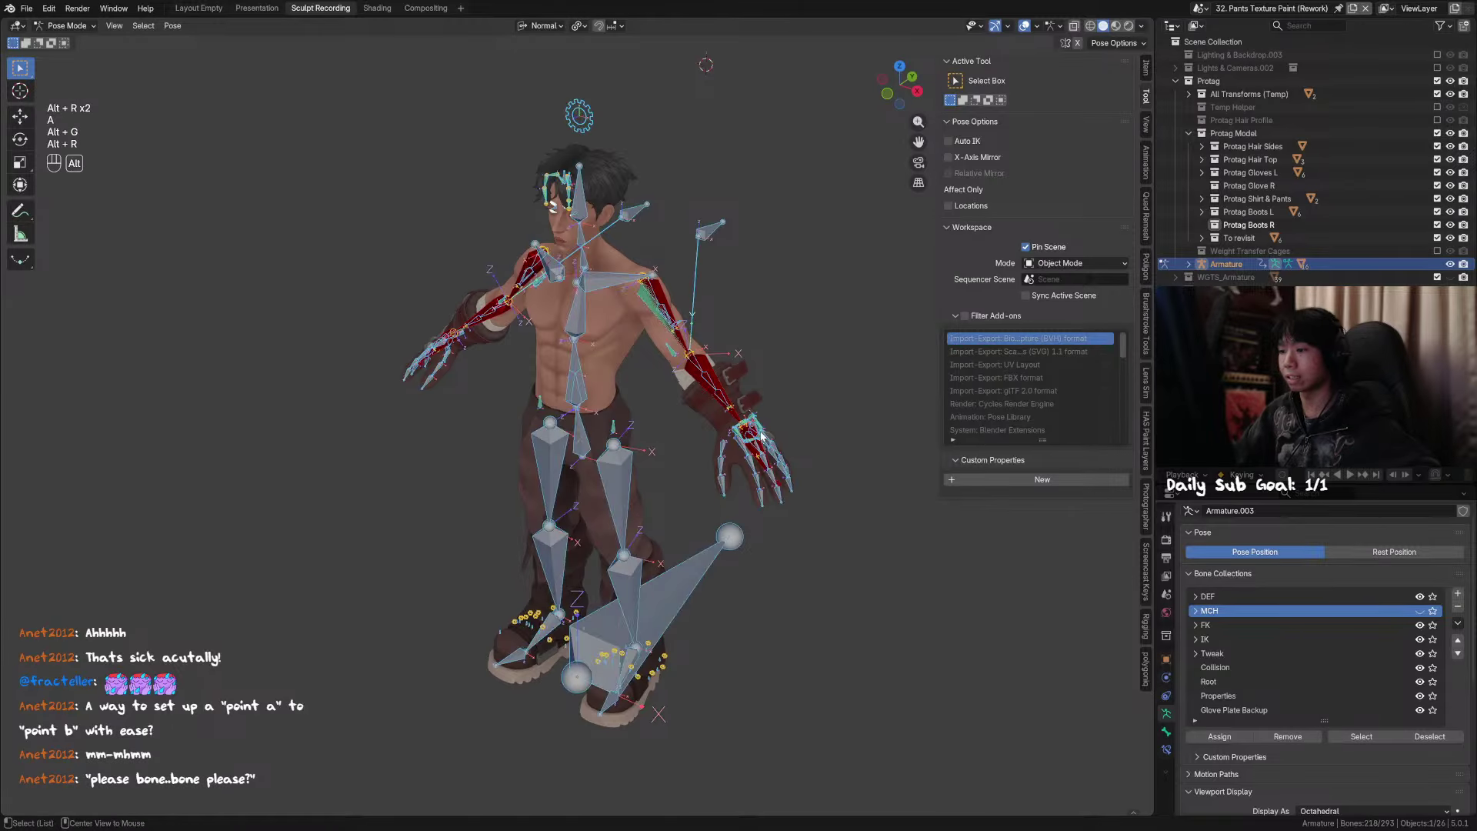
key(alt+g)
key(alt+r)
key(alt+s)
Step: Show the MCH bone collection again, close the sidebar and save the rig file
click(1420, 611)
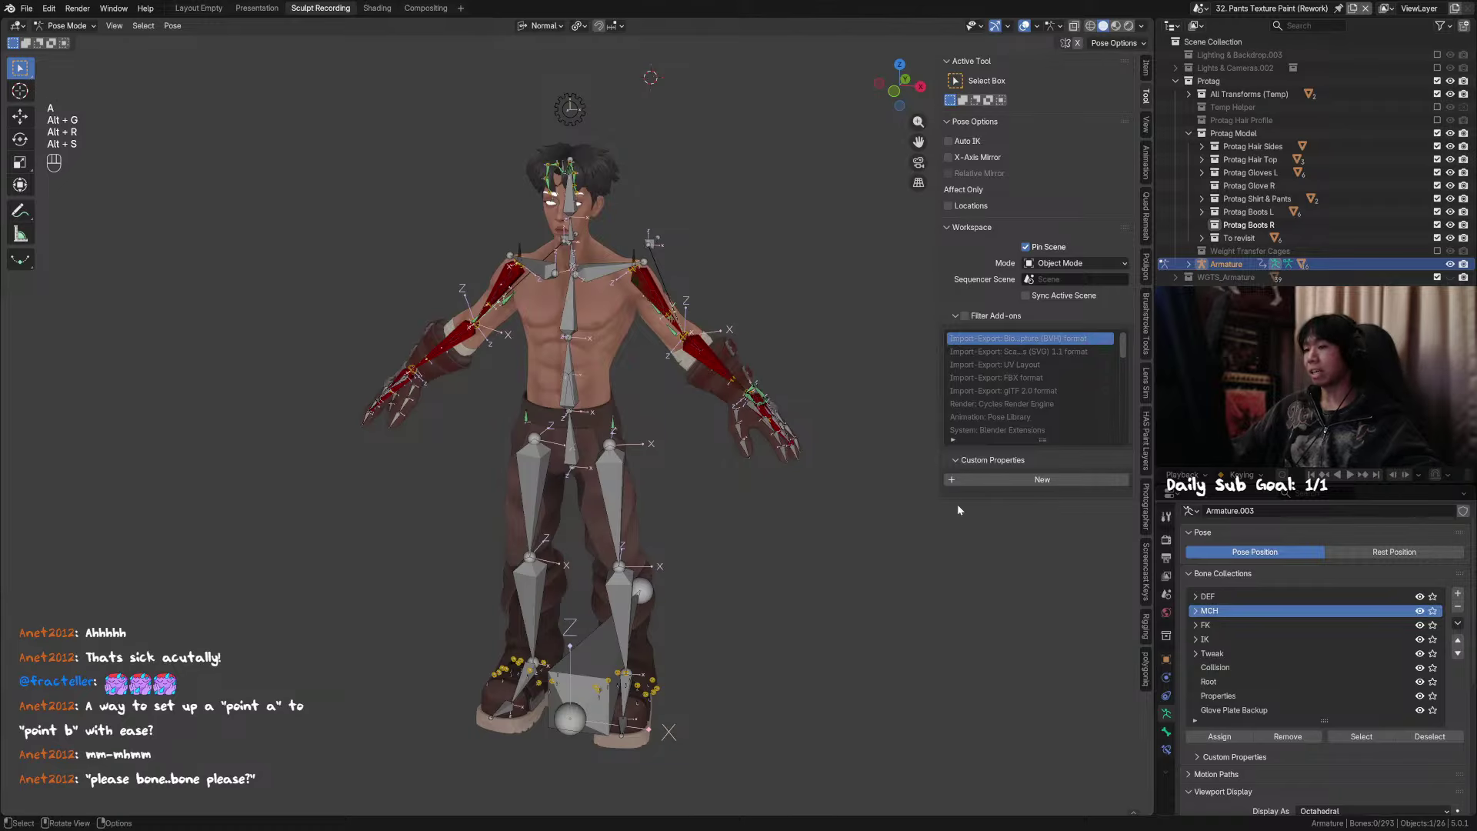
key(n)
key(ctrl+s)
shift+middle_drag(726, 240, 740, 198)
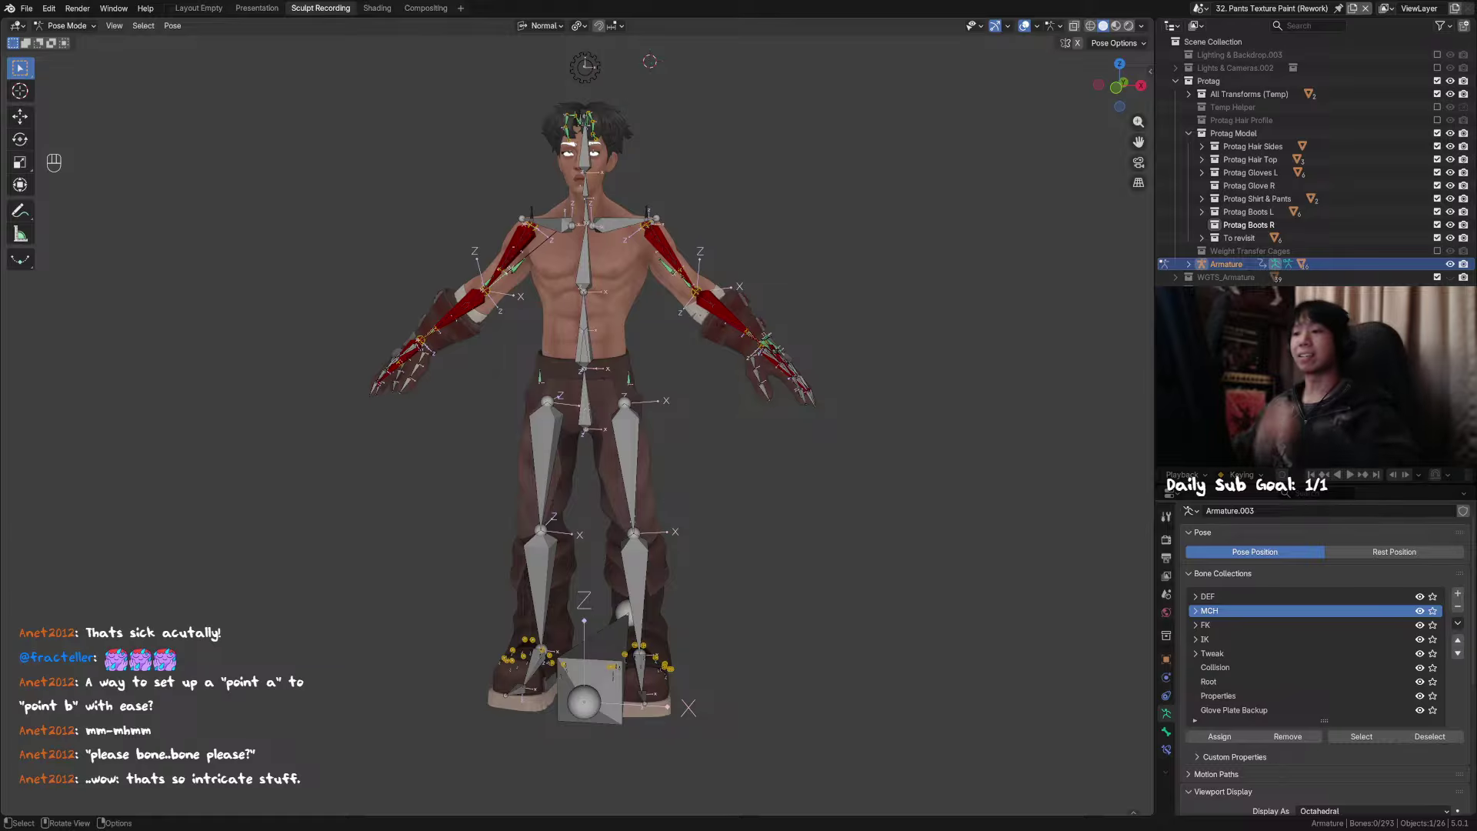
mouse_move(777, 250)
middle_down()
mouse_move(806, 234)
mouse_move(848, 267)
mouse_move(798, 257)
middle_up()
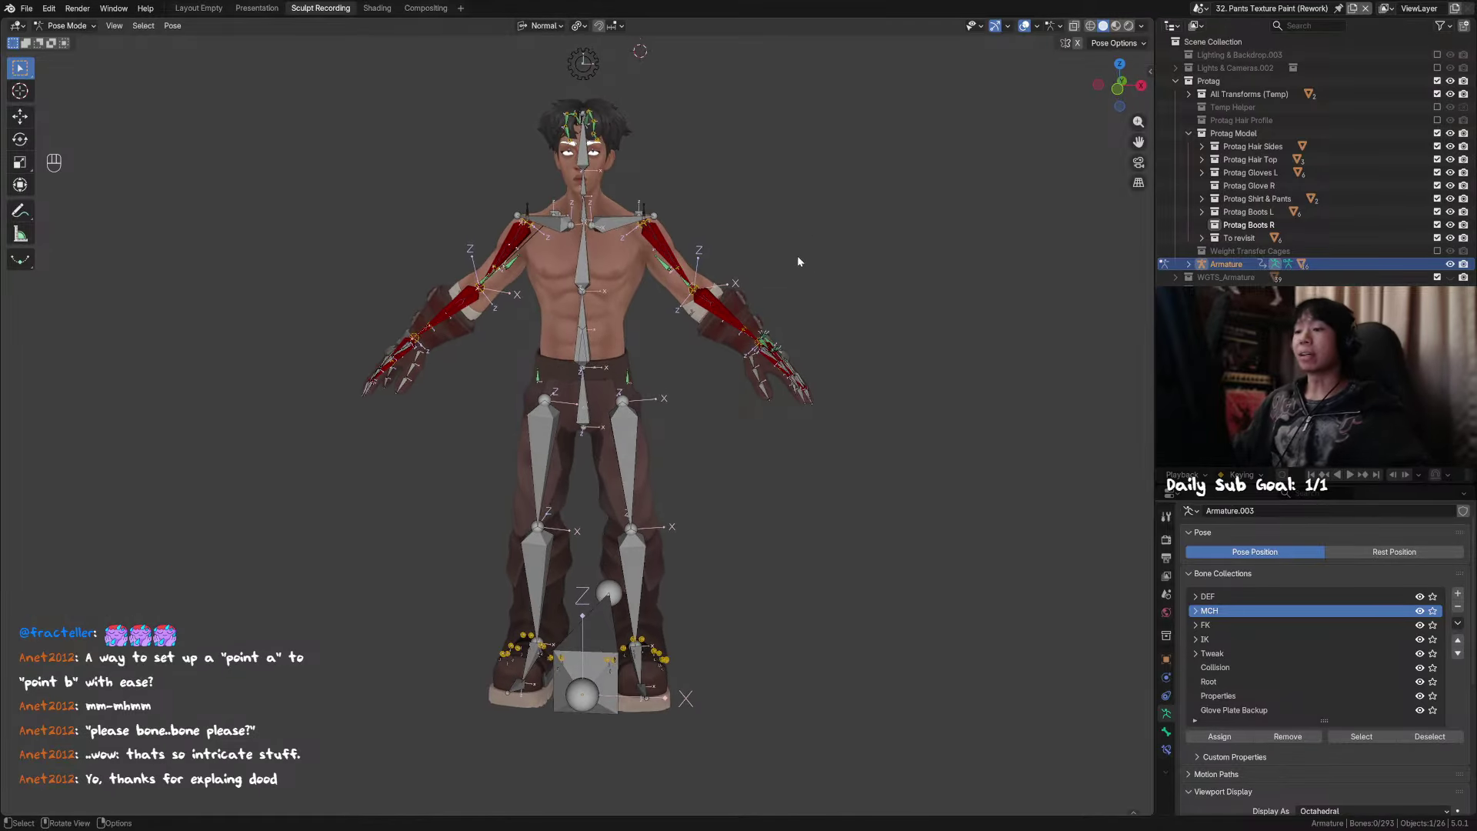
key(n)
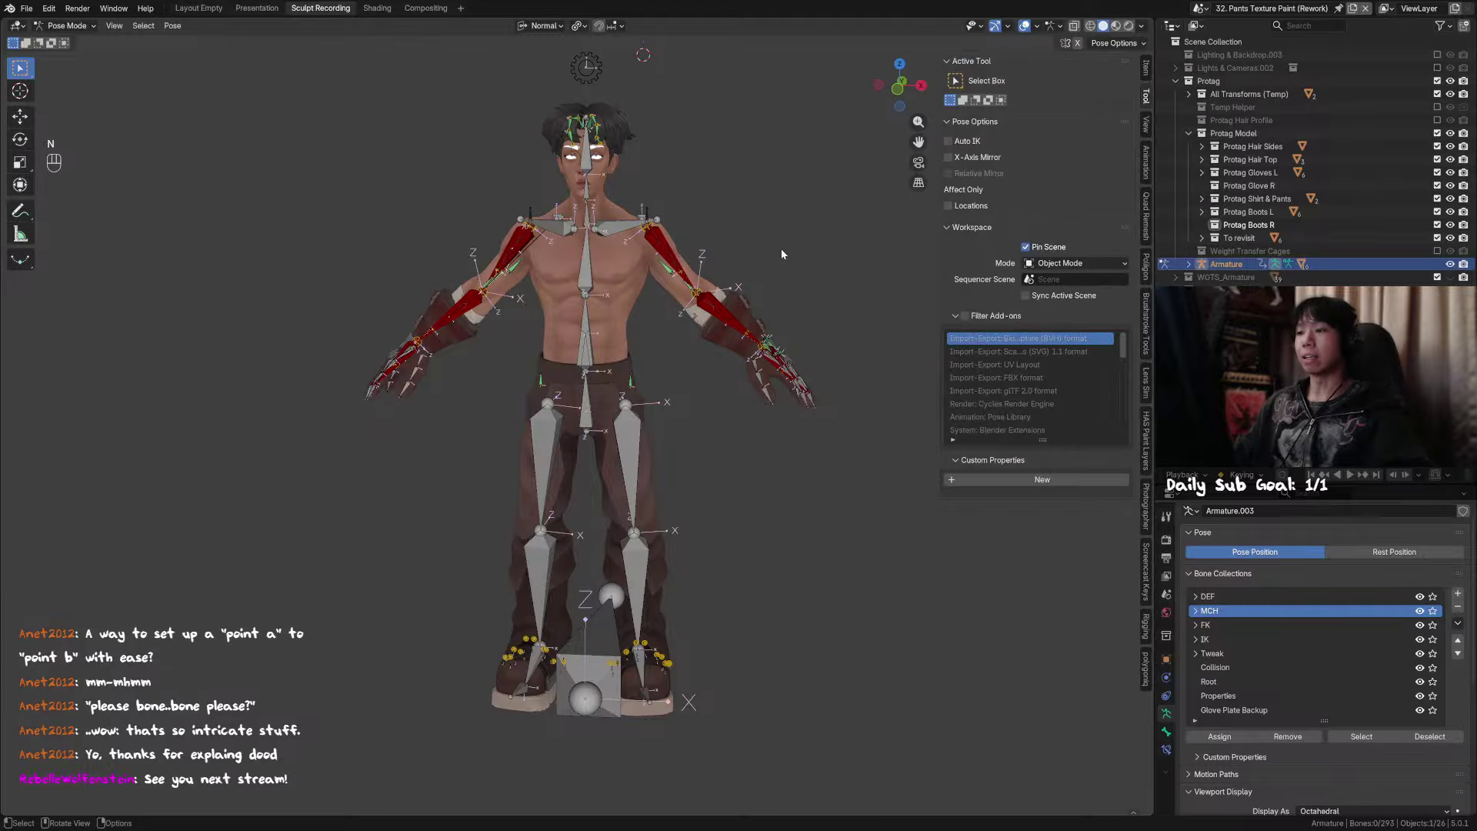
key(n)
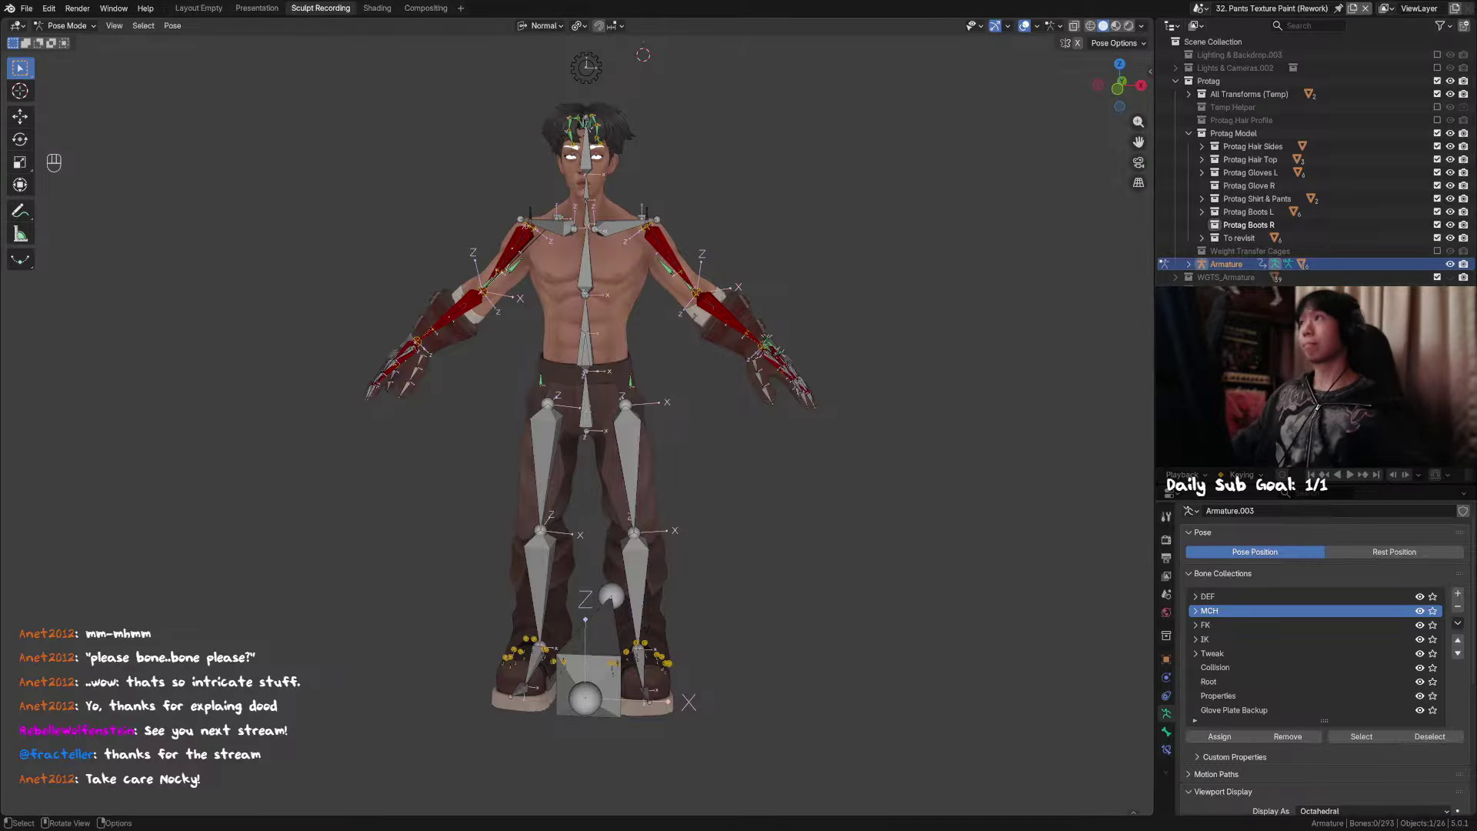
middle_drag(832, 465, 832, 423)
middle_drag(762, 342, 745, 377)
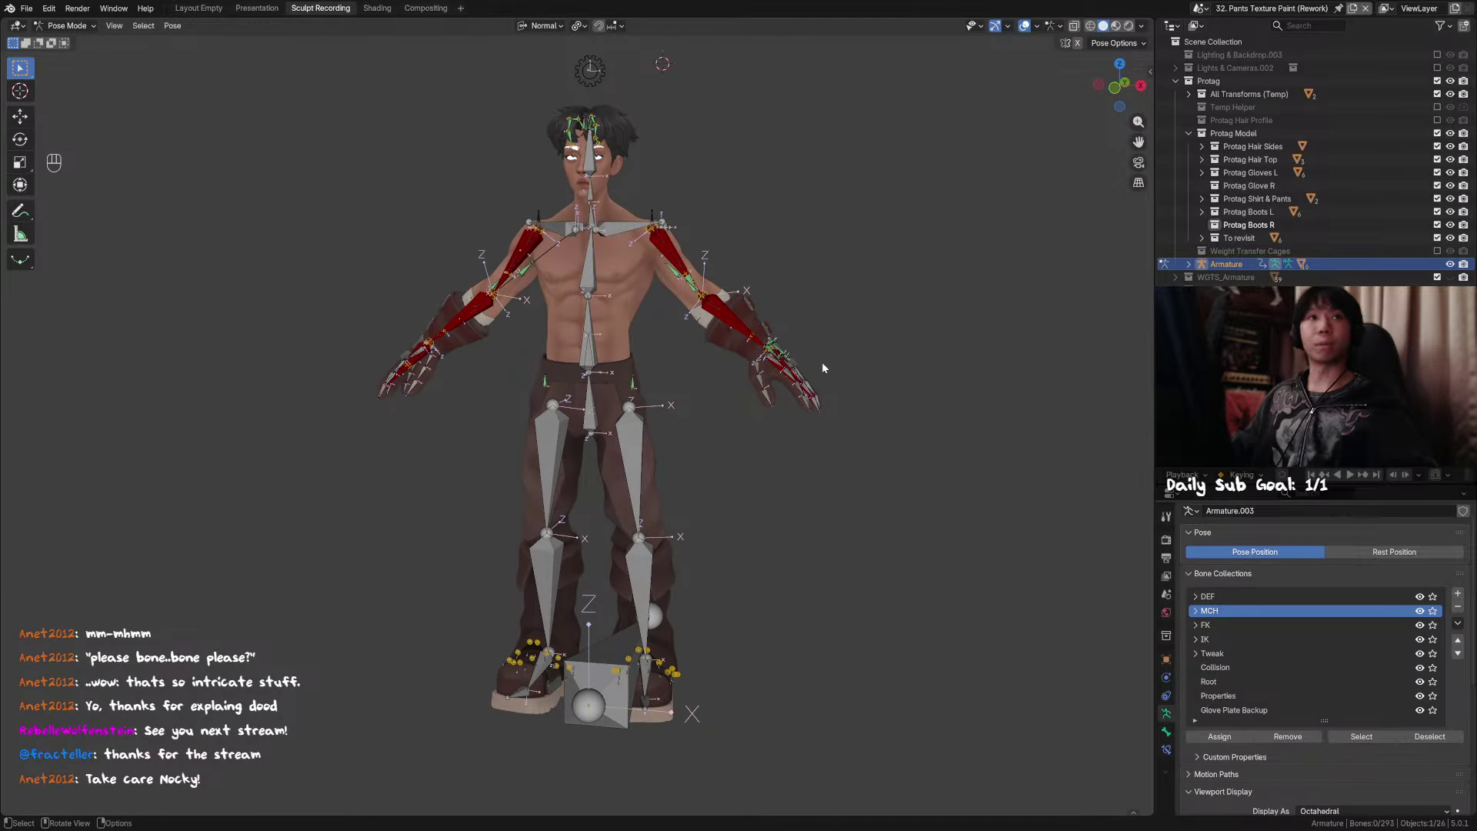
Step: Maximize the viewport with Material Preview shading and save the rig file
key(ctrl+space)
shift+middle_drag(891, 323, 820, 368)
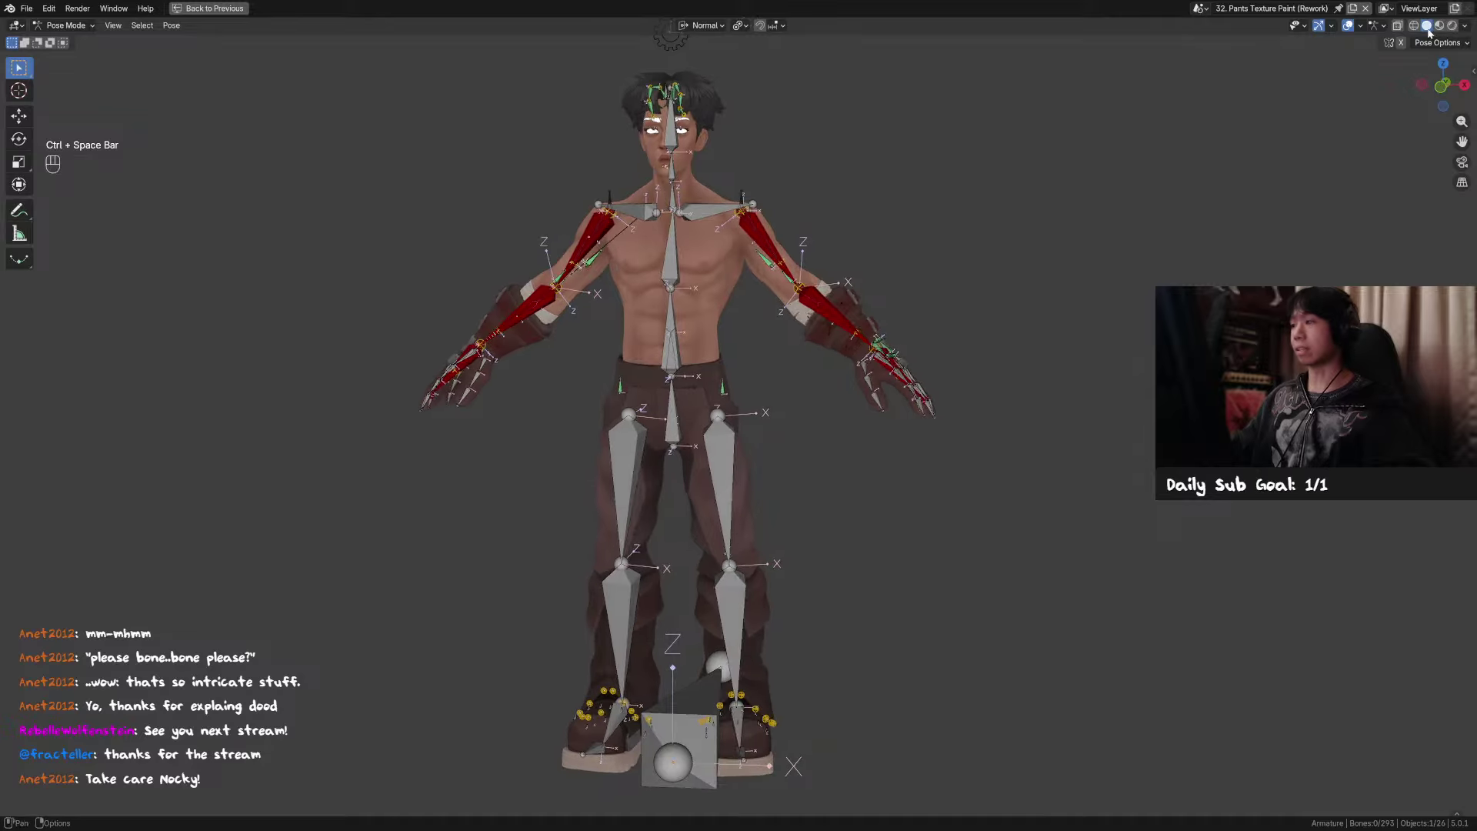
click(1439, 27)
mouse_move(994, 232)
shift+middle_down()
mouse_move(1019, 221)
mouse_move(989, 219)
mouse_move(971, 256)
shift+middle_up()
key(ctrl+s)
mouse_move(946, 317)
shift+middle_down()
mouse_move(942, 307)
mouse_move(912, 350)
mouse_move(956, 363)
mouse_move(948, 340)
shift+middle_up()
scroll(973, 127, down, 1)
Step: Select the whole character's bones, frame them in the view and clear the selection
drag(977, 104, 534, 711)
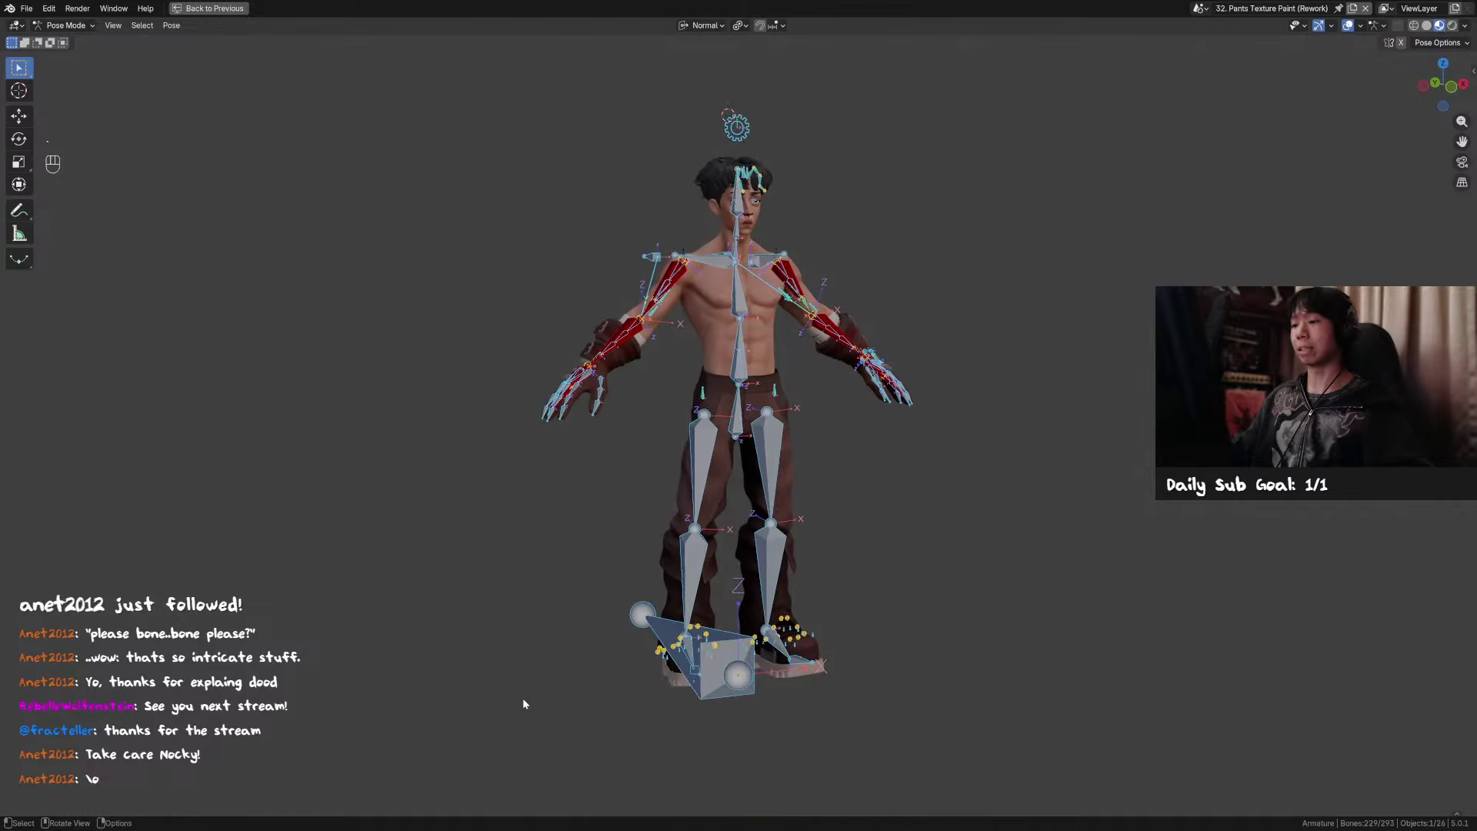
key(KP_Decimal)
click(557, 283)
shift+middle_drag(556, 283, 525, 255)
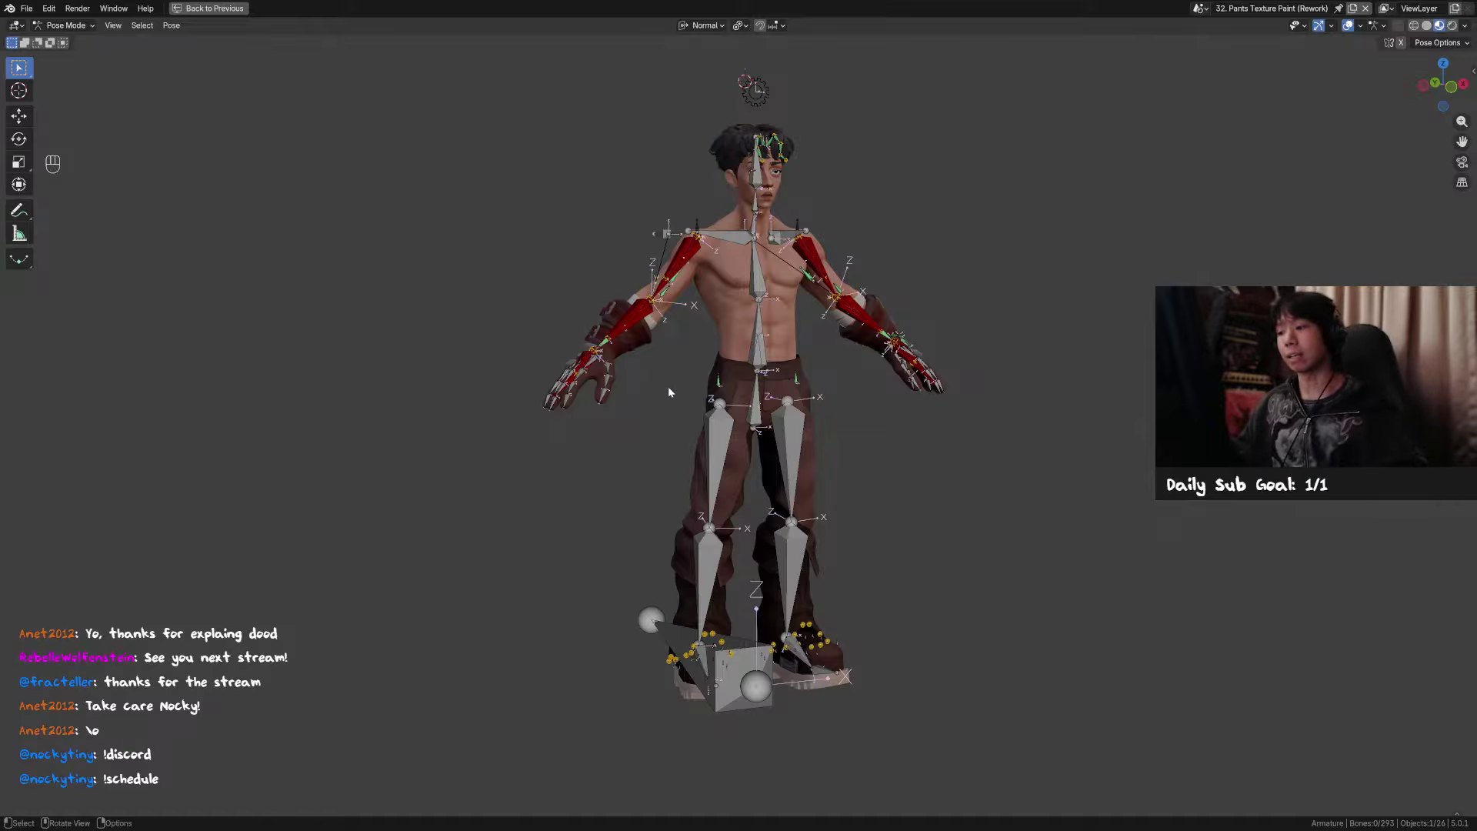
middle_drag(669, 389, 711, 408)
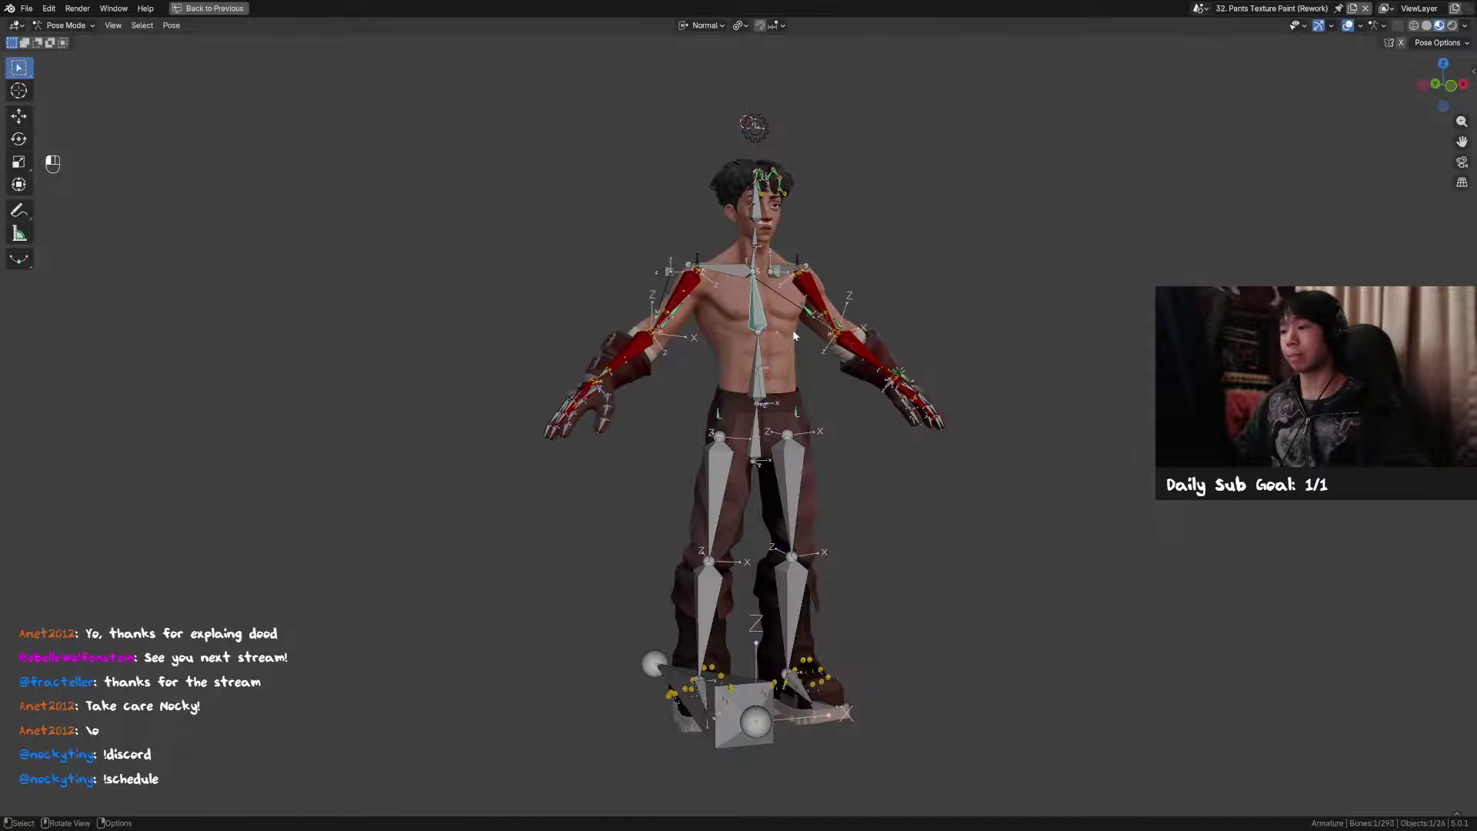
Step: Switch to Object Mode and select the character's body mesh together with the pants mesh
key(ctrl+Tab)
click(731, 327)
scroll(769, 400, up, 3)
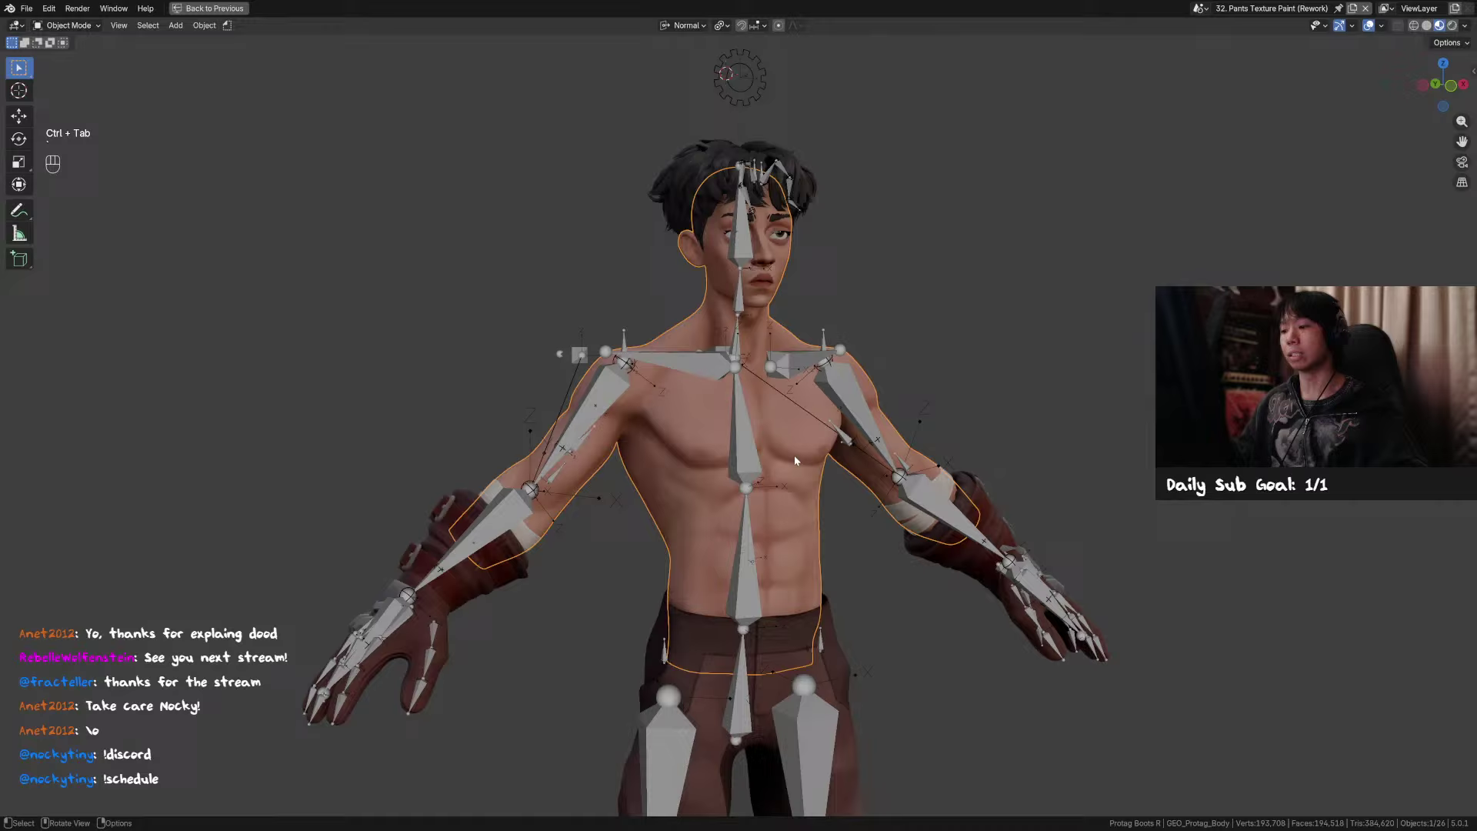
ctrl+click(847, 672)
scroll(845, 665, down, 4)
ctrl+middle_drag(838, 478, 837, 460)
shift+middle_drag(837, 460, 837, 441)
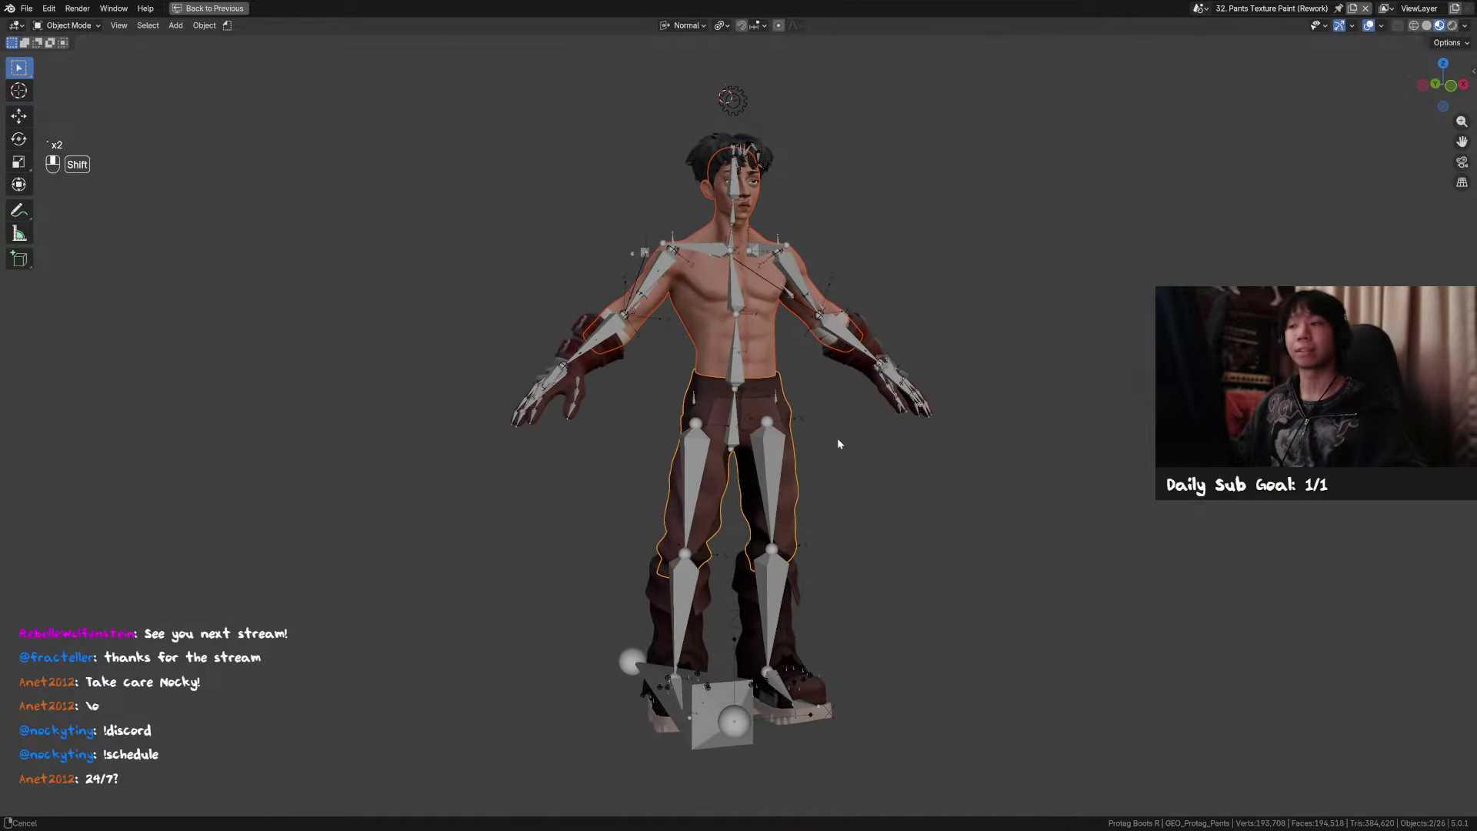